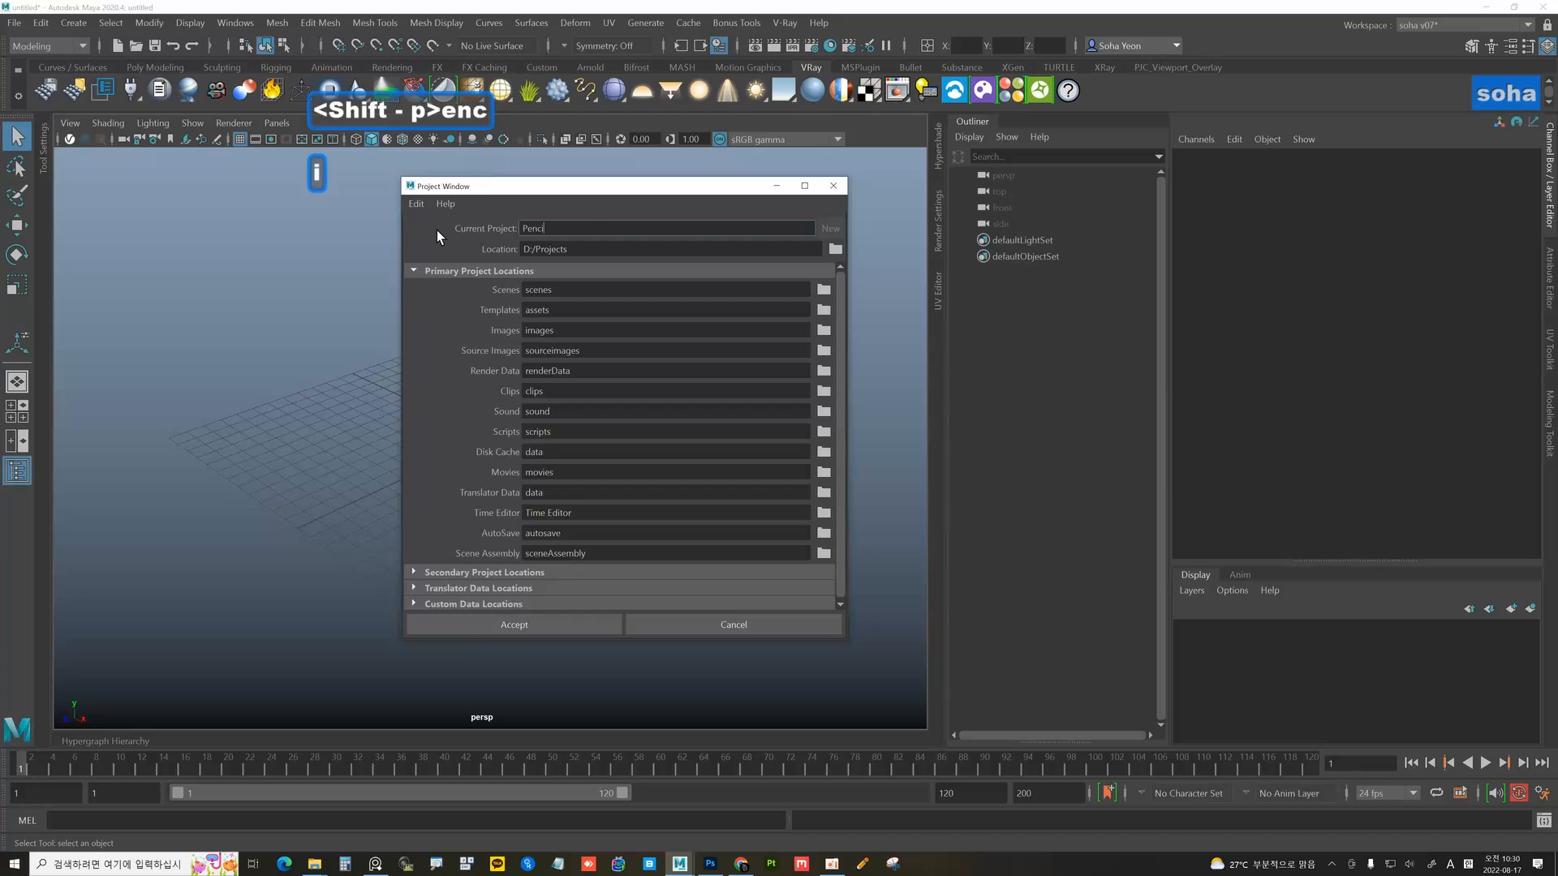
# - Name the new project Pencil_Sharpener and create it in D:/Projects with the default folder locations
pyautogui.write('S')
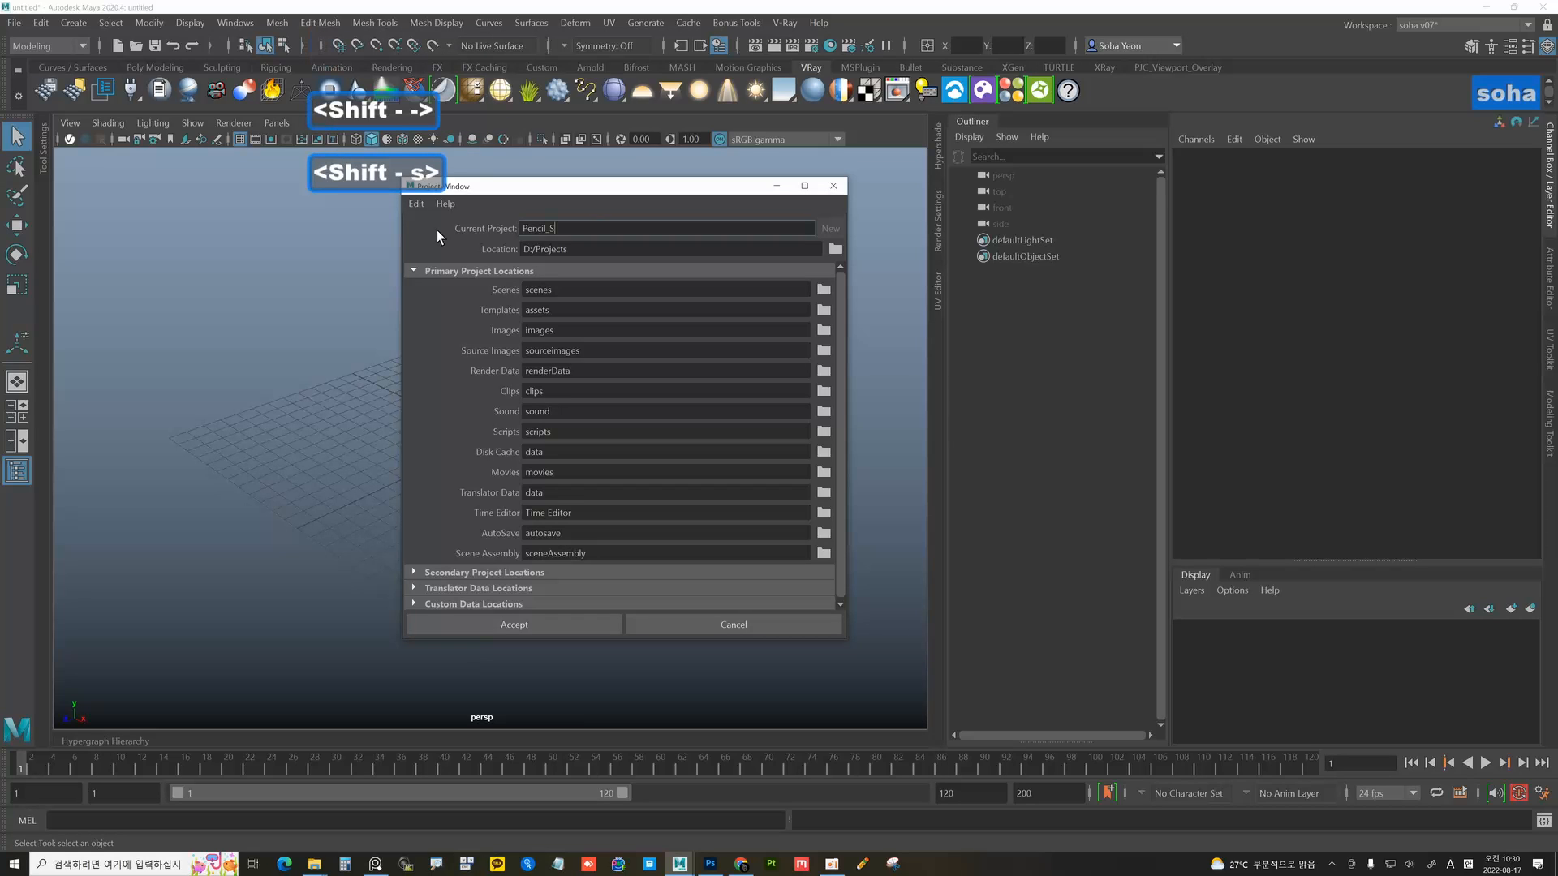
pyautogui.write('harpener')
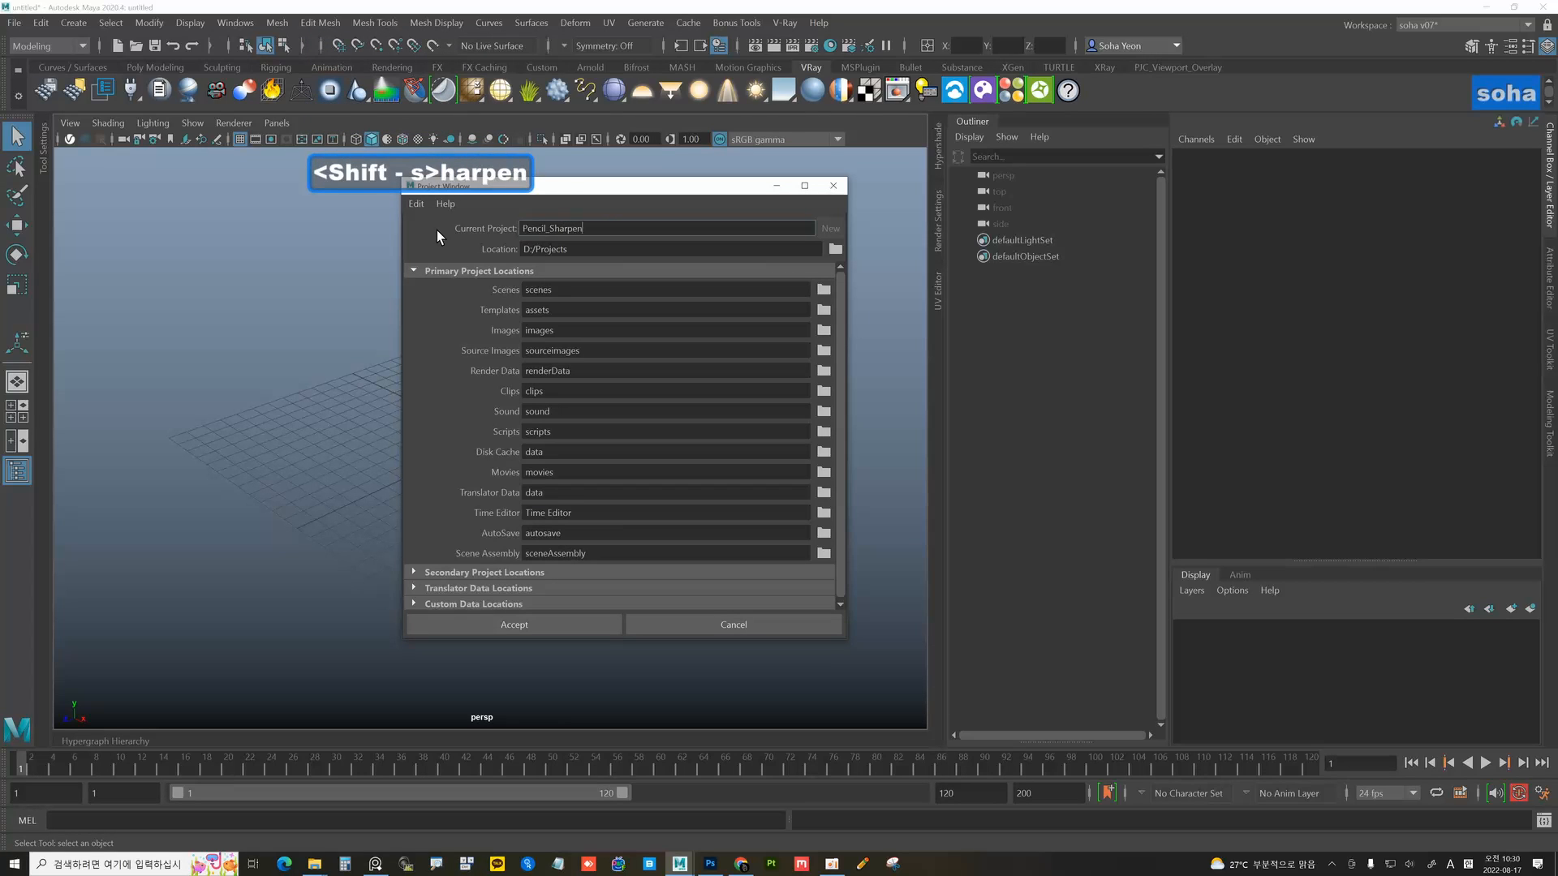
pyautogui.click(513, 616)
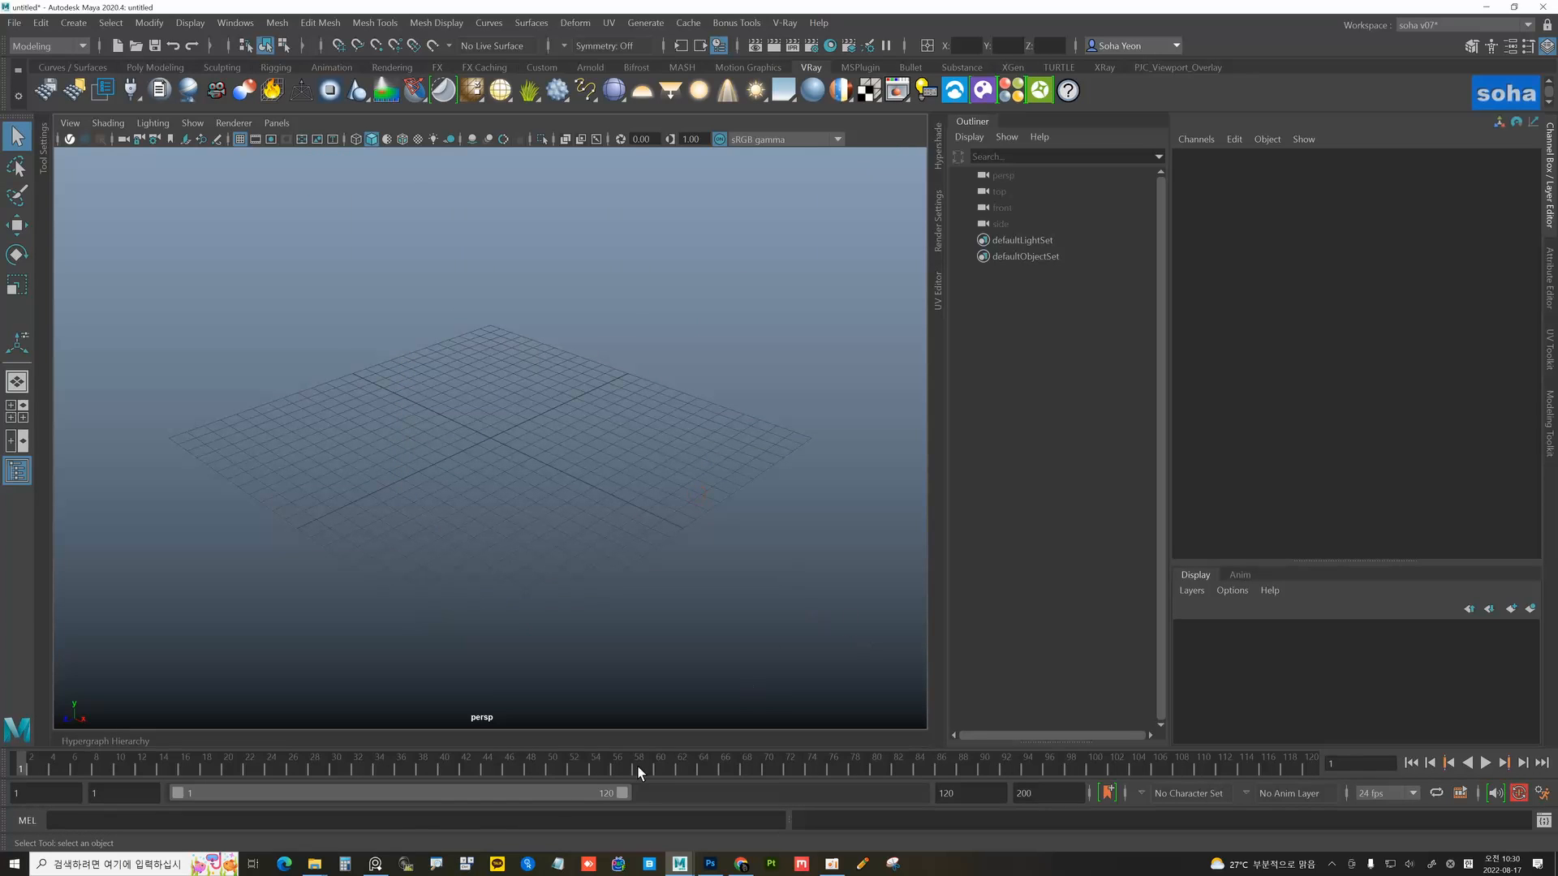
# - Switch to File Explorer and copy pencil_sharpener_front.jpg from the Downloads folder
pyautogui.moveTo(314, 863)
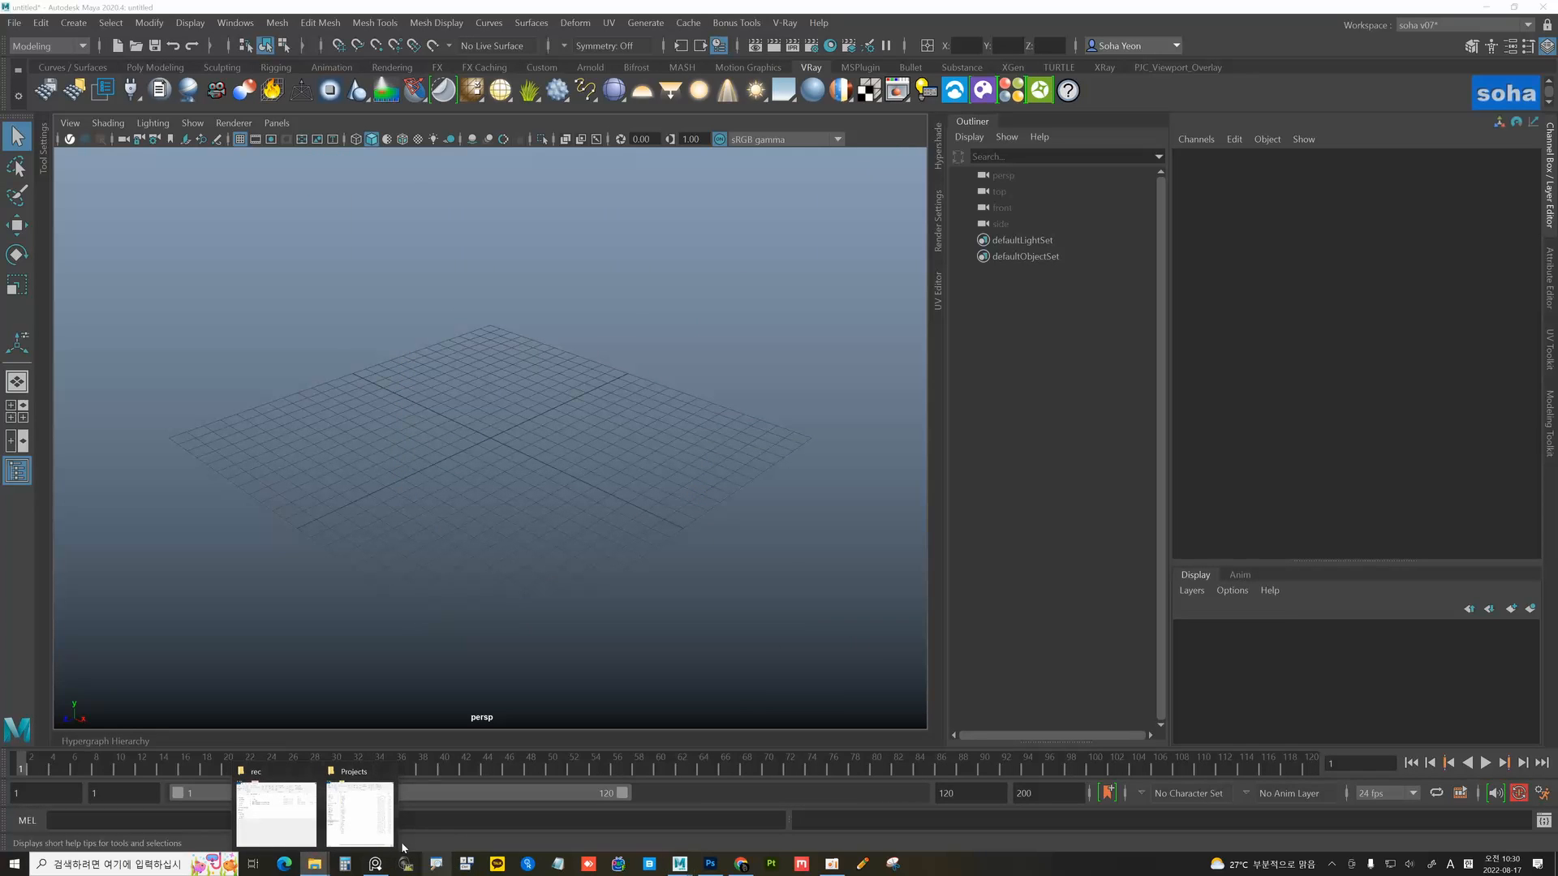
pyautogui.click(374, 835)
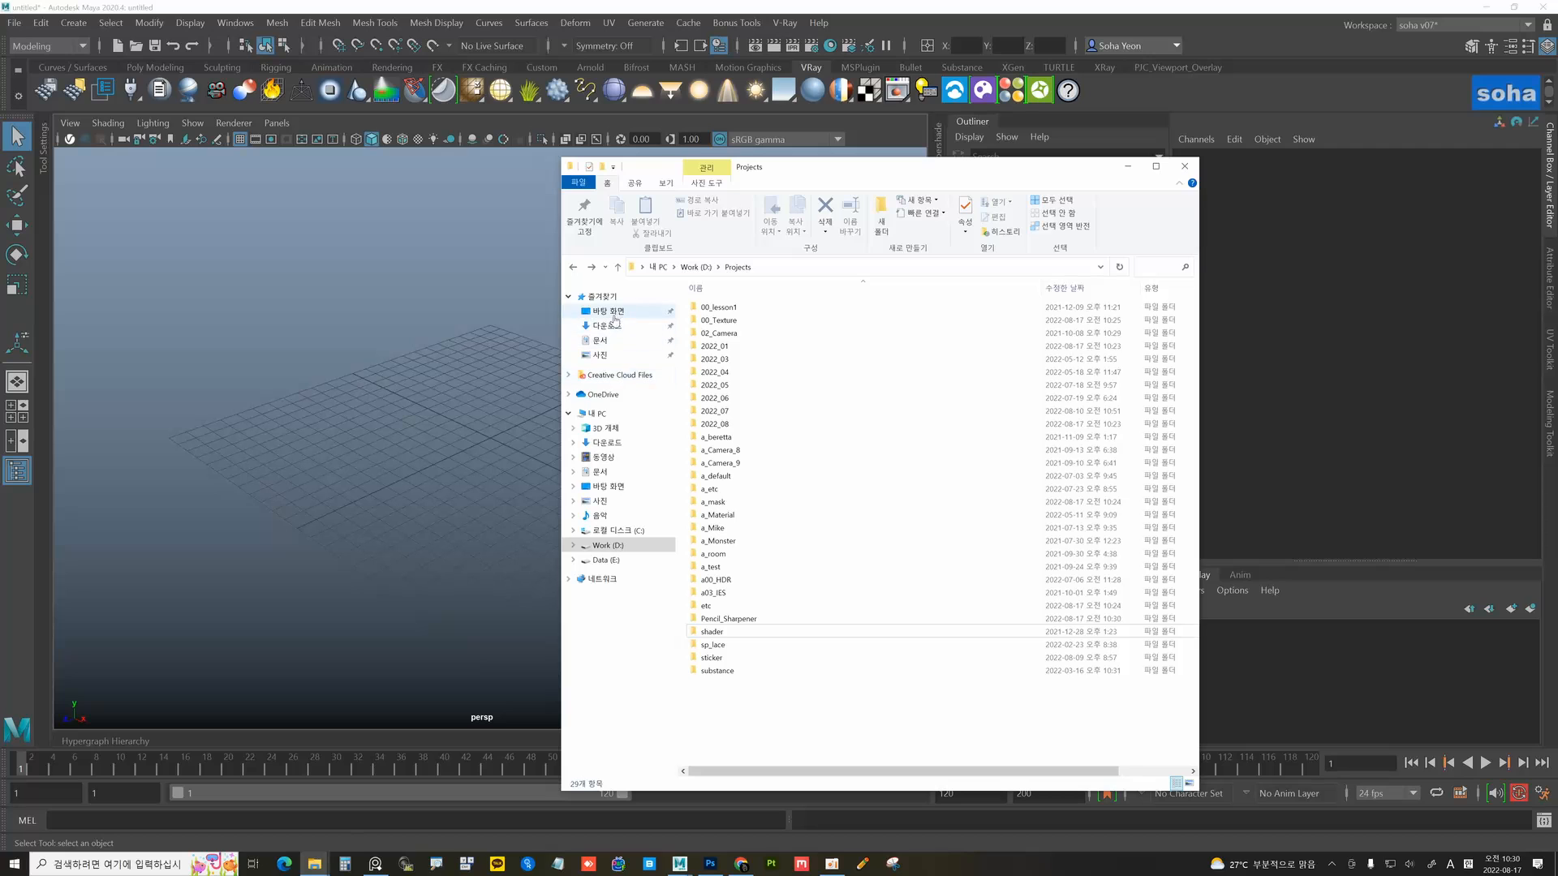
pyautogui.click(615, 325)
pyautogui.click(745, 323)
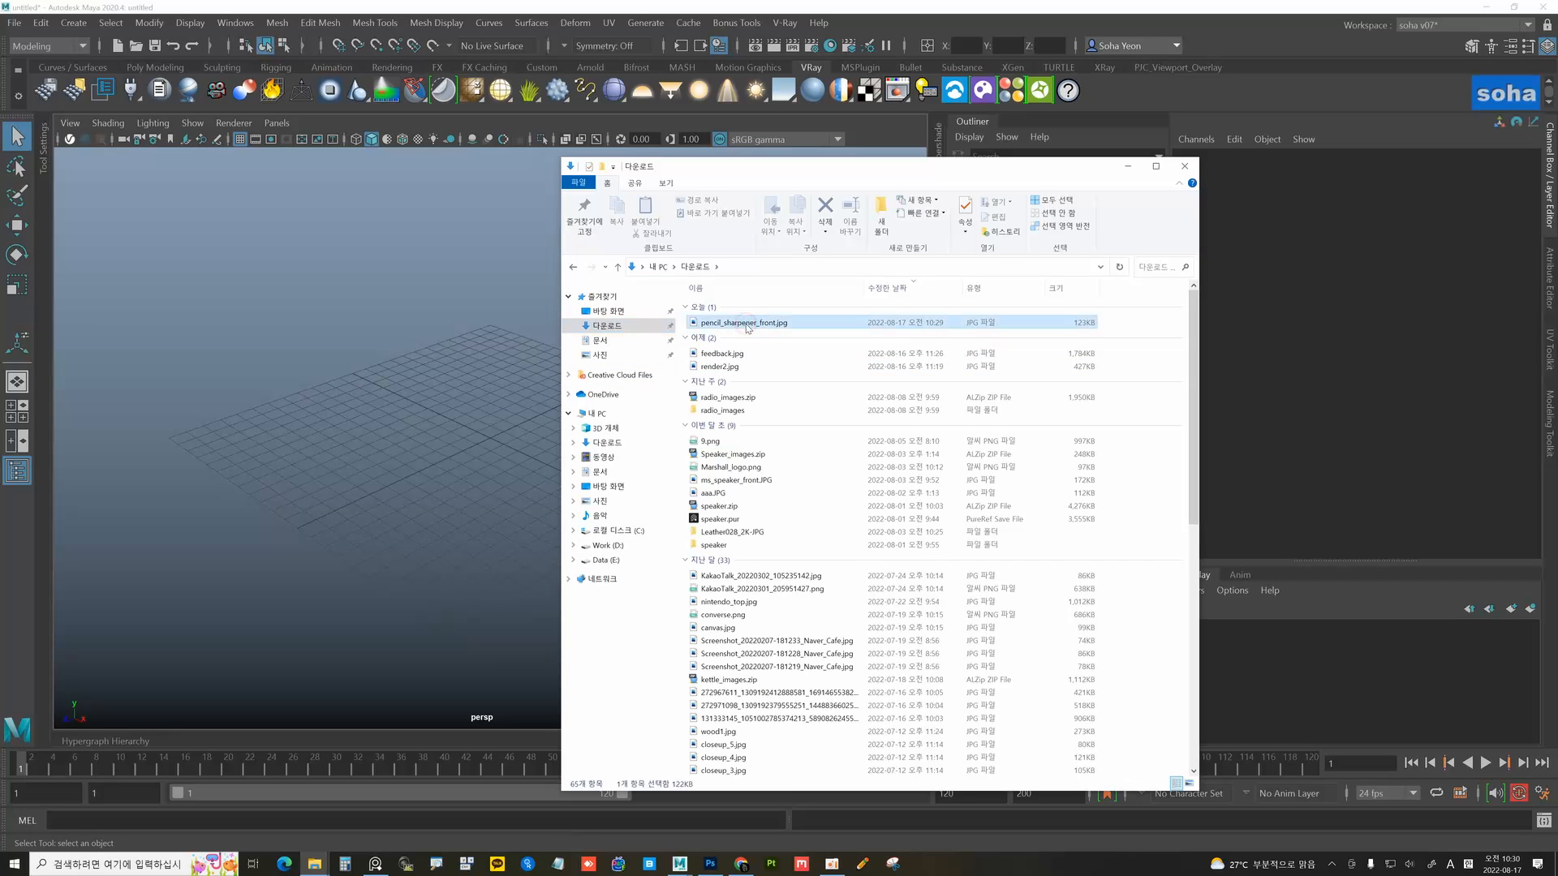
pyautogui.rightClick(747, 328)
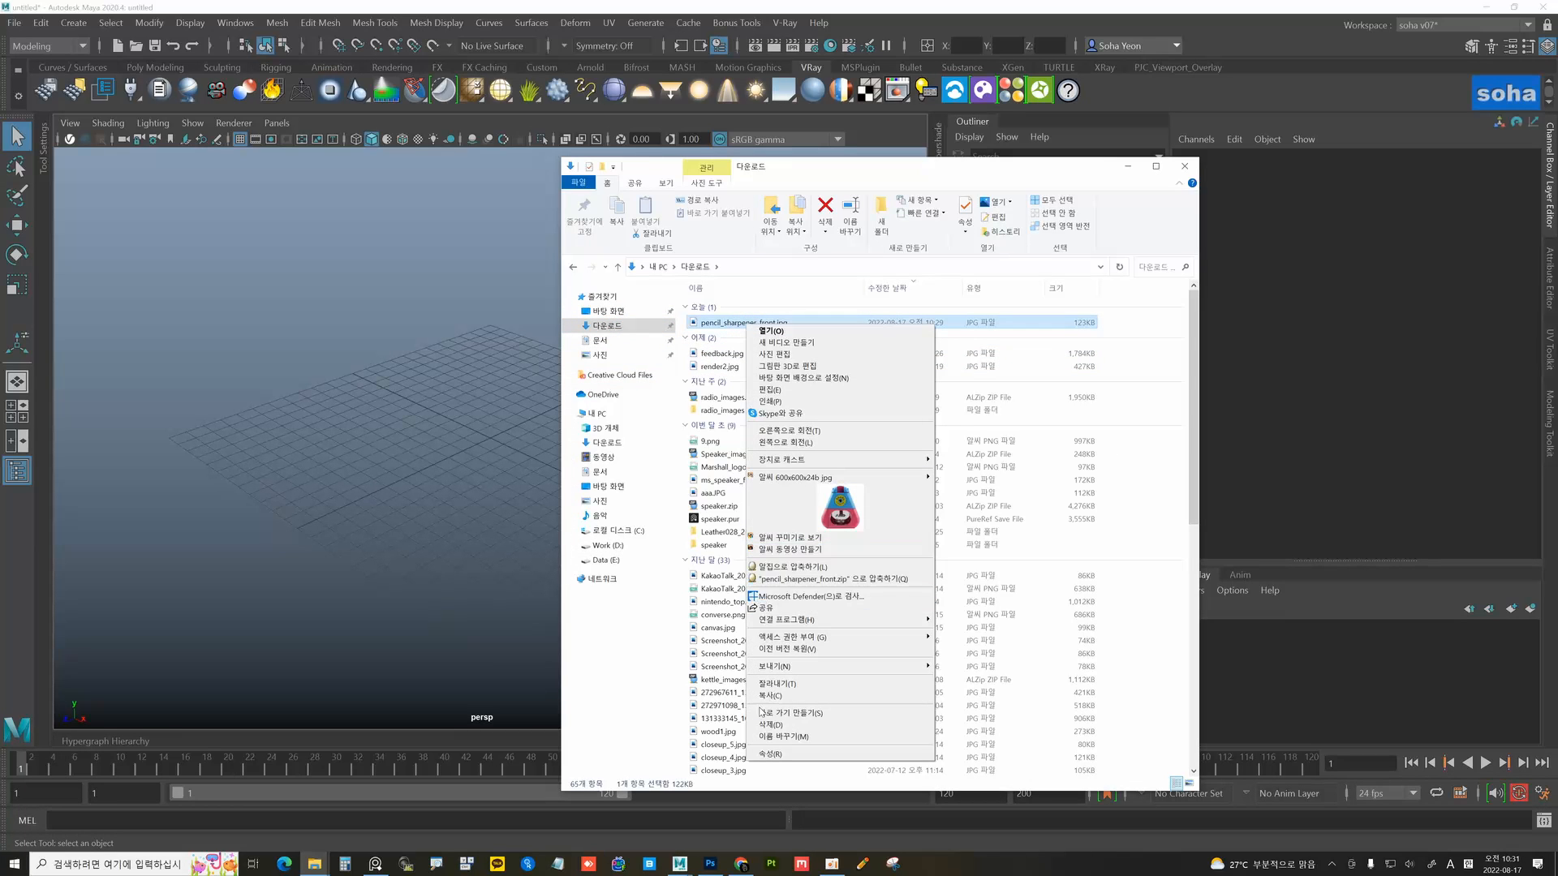
pyautogui.click(773, 697)
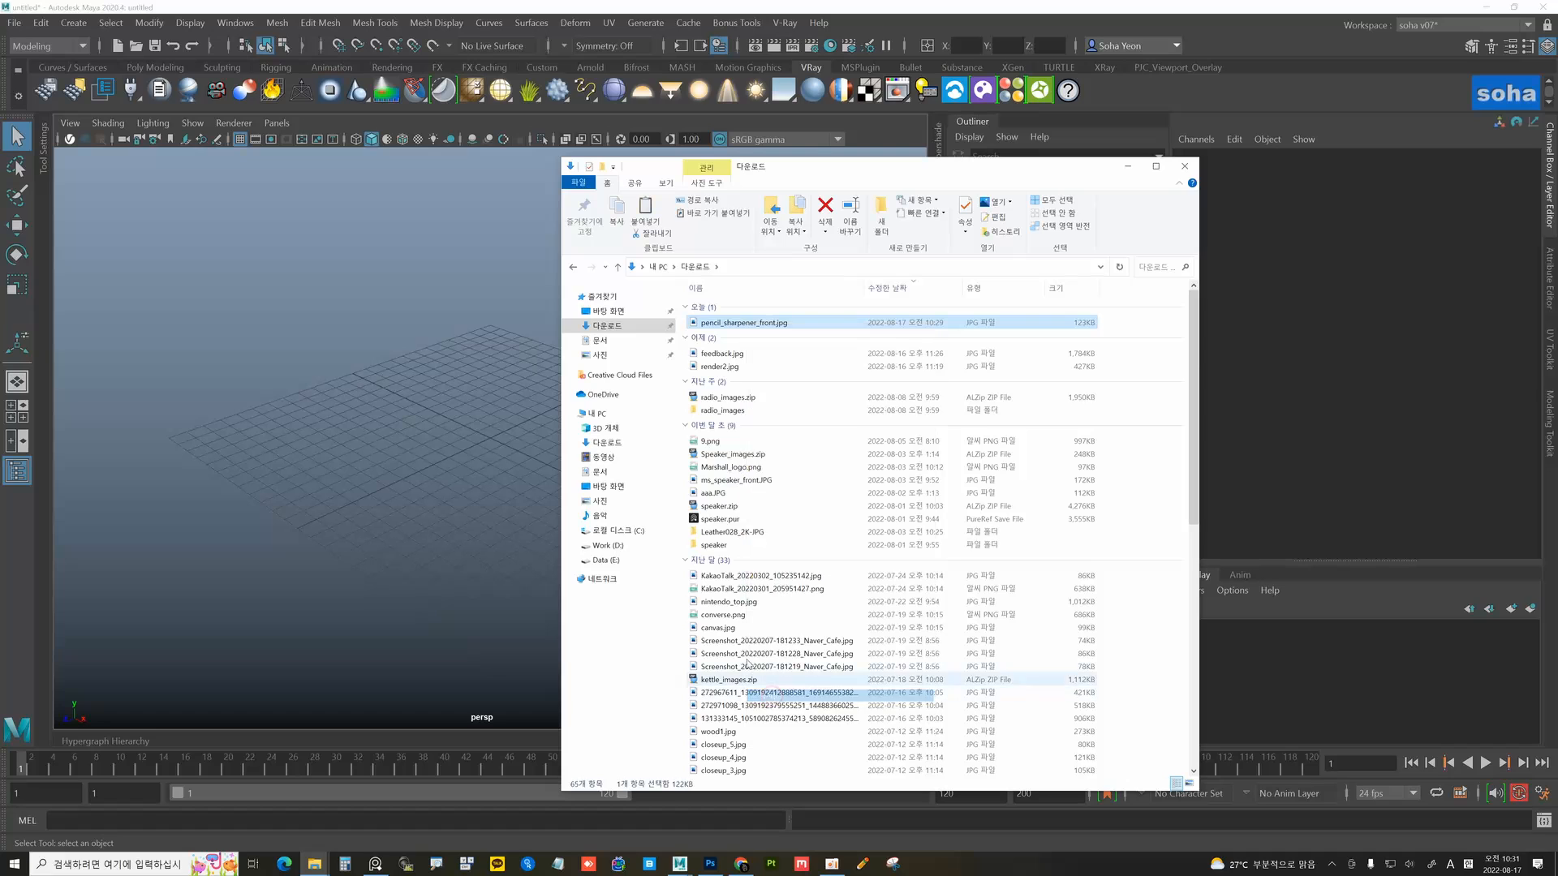
# - Paste the copied image into D:\Projects\Pencil_Sharpener\sourceimages and return to Maya
pyautogui.click(608, 545)
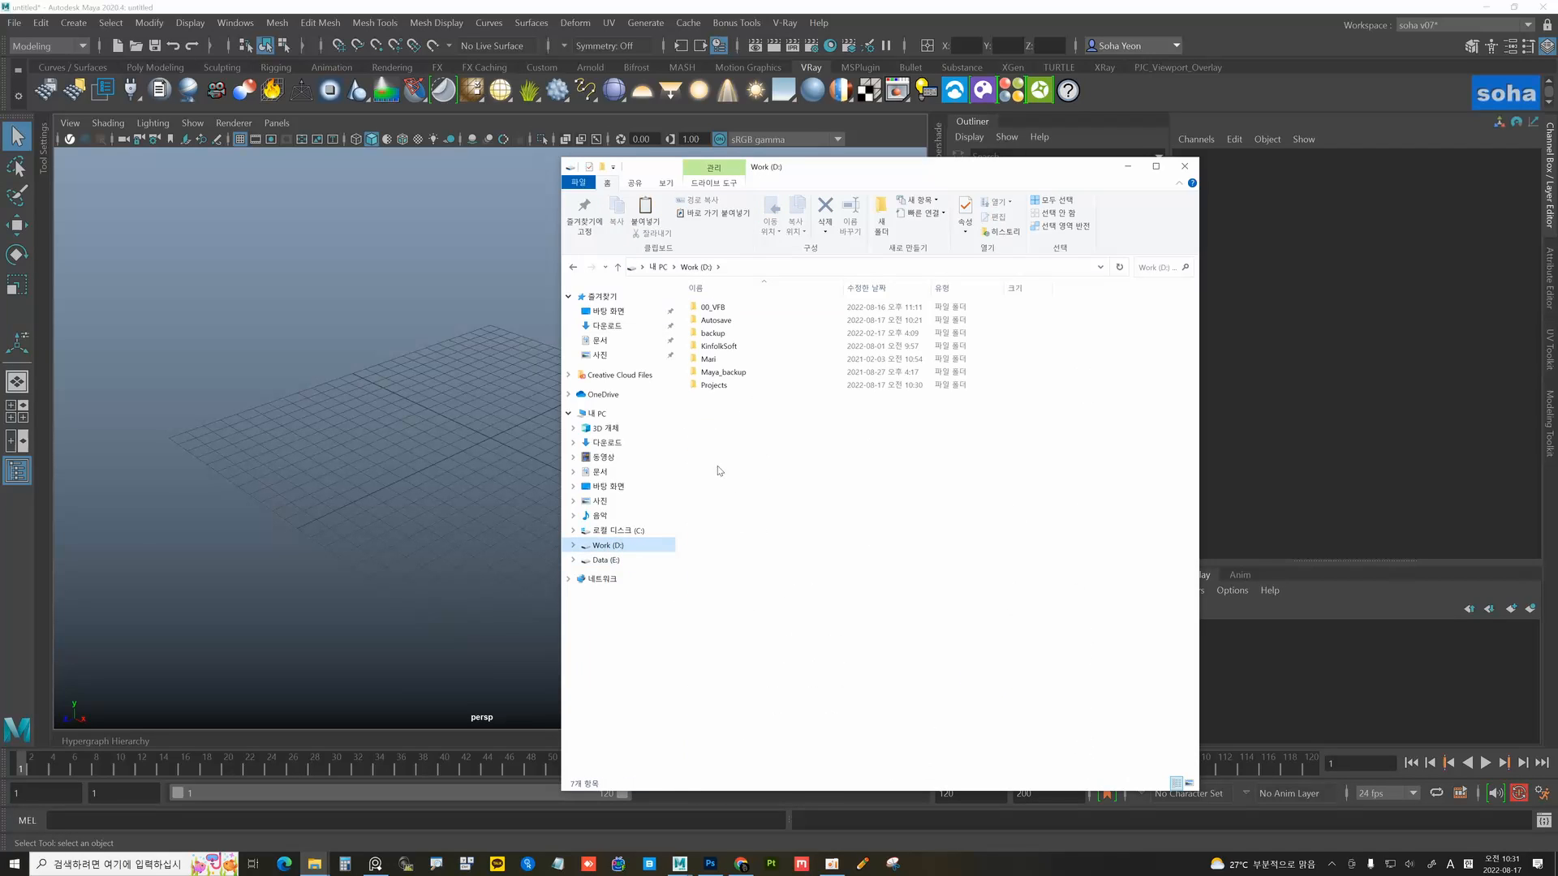
pyautogui.doubleClick(717, 384)
pyautogui.click(737, 619)
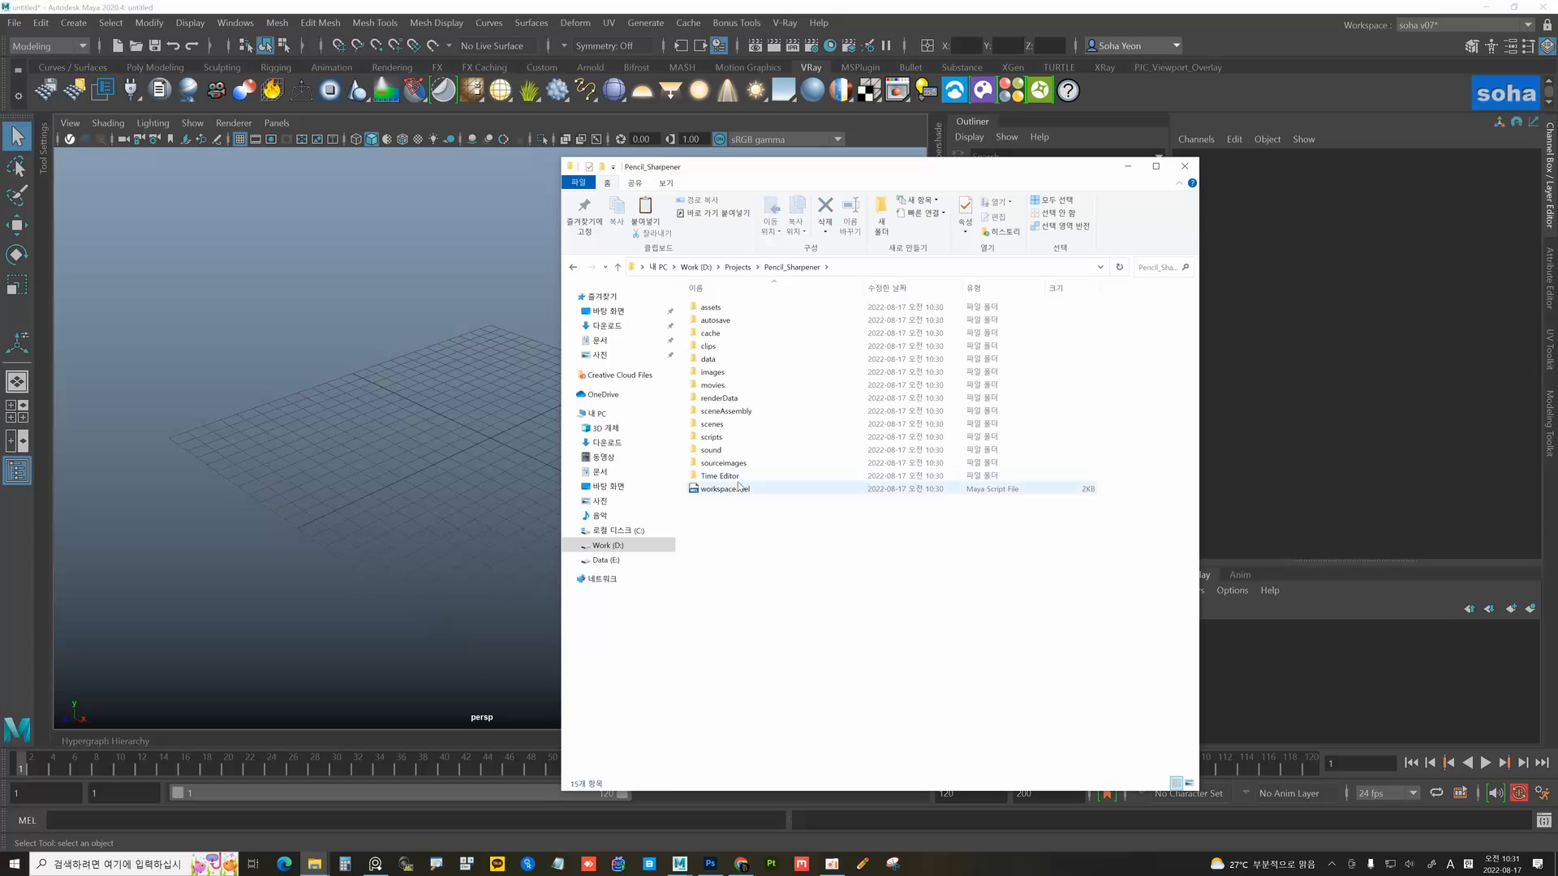
pyautogui.doubleClick(799, 464)
pyautogui.rightClick(776, 400)
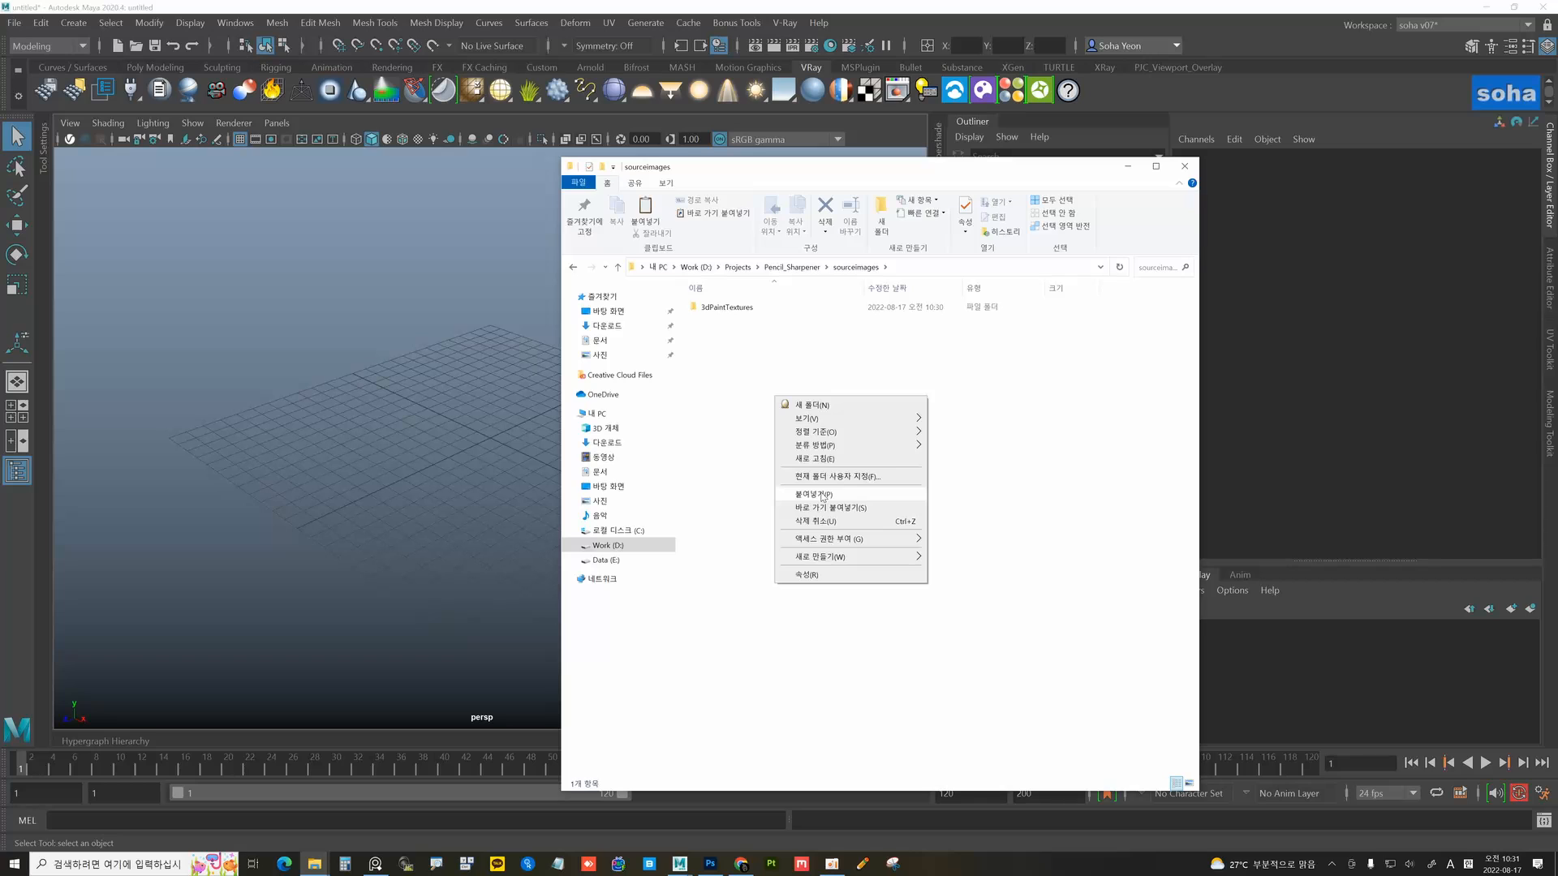
pyautogui.click(813, 494)
pyautogui.click(417, 406)
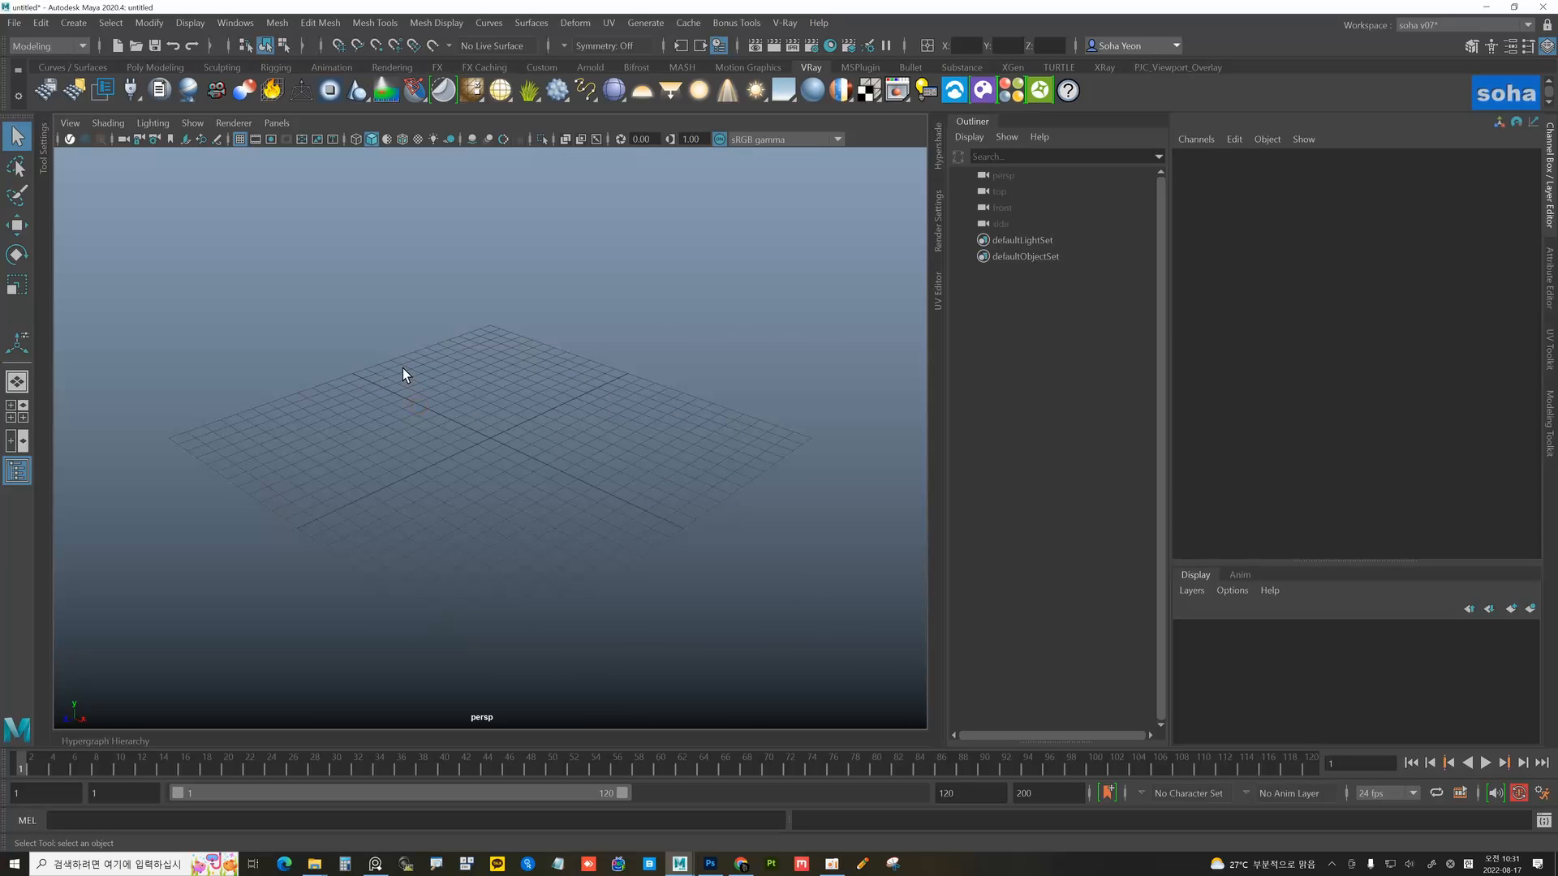
# - Import pencil_sharpener_front.jpg as an image plane in the front view
pyautogui.hotkey('shift', '2')
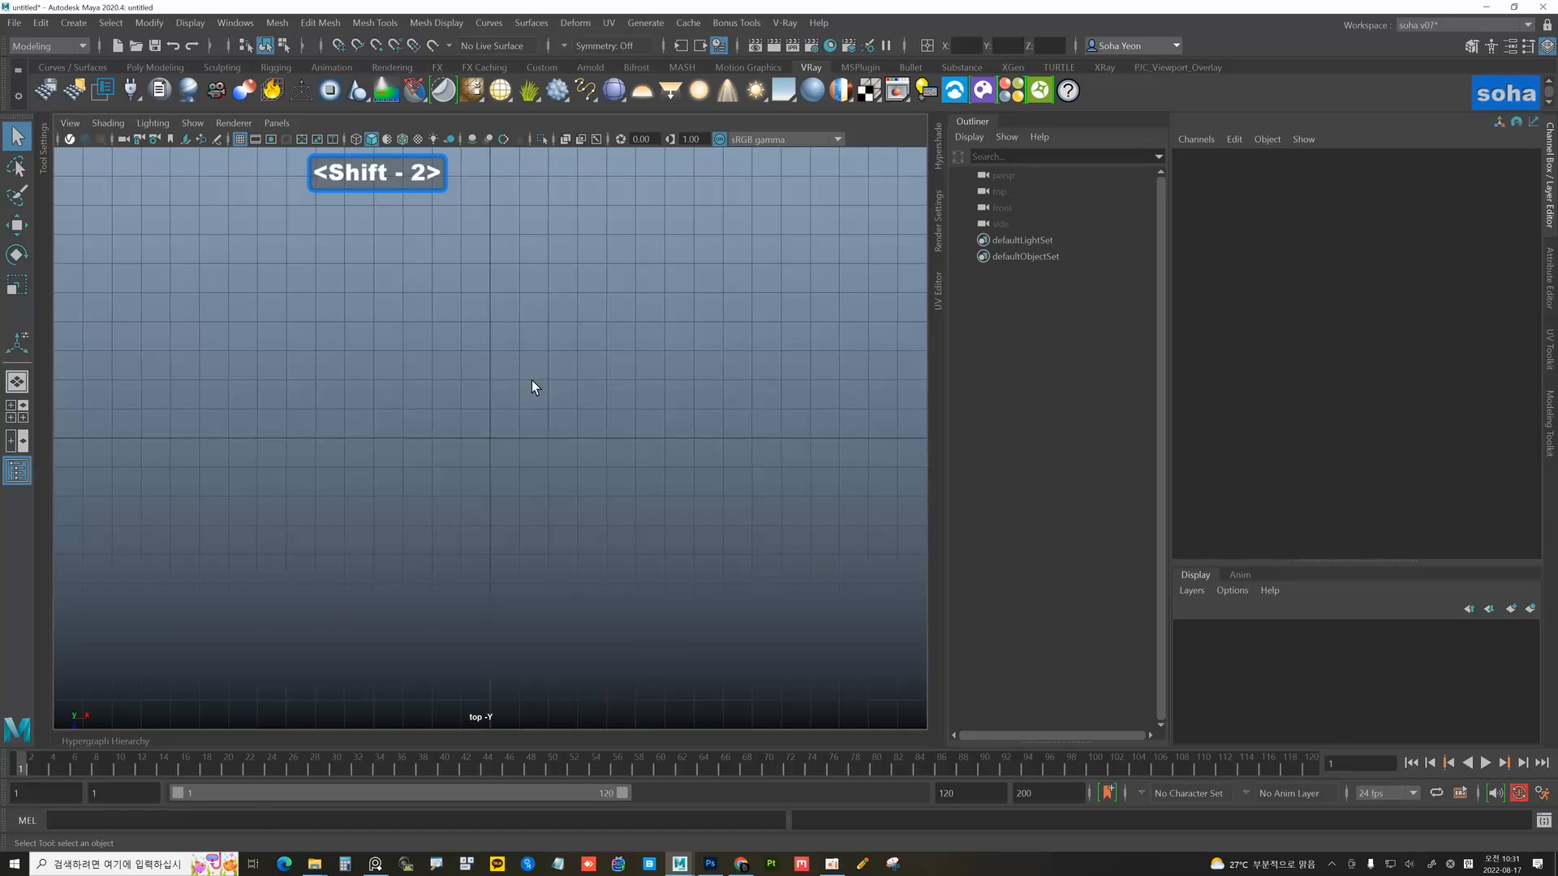
pyautogui.press('alt')
pyautogui.hotkey('shift', '3')
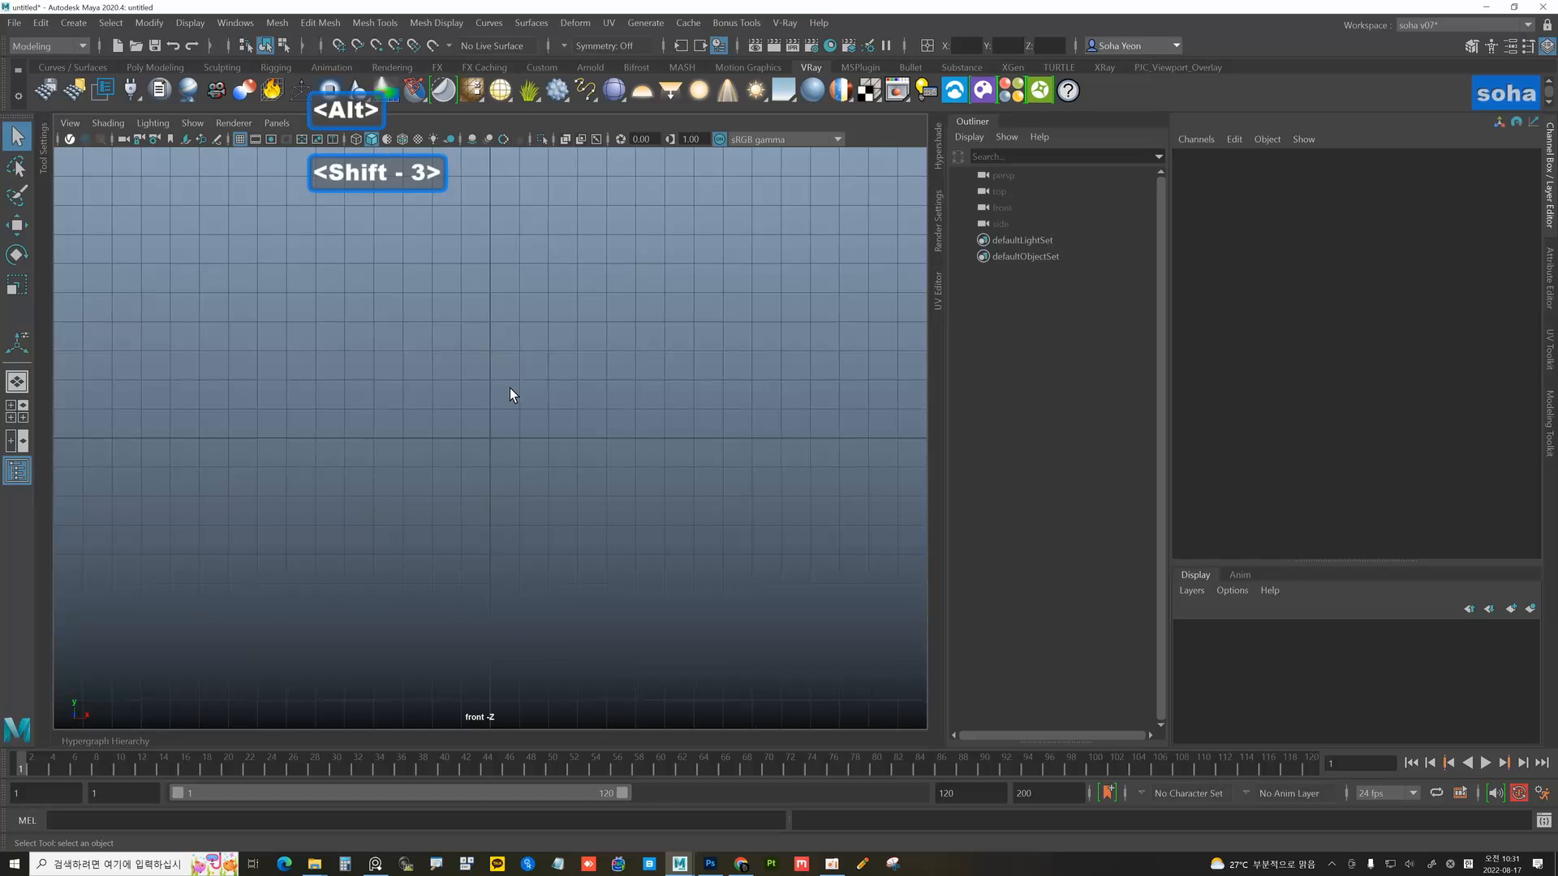
pyautogui.press('alt')
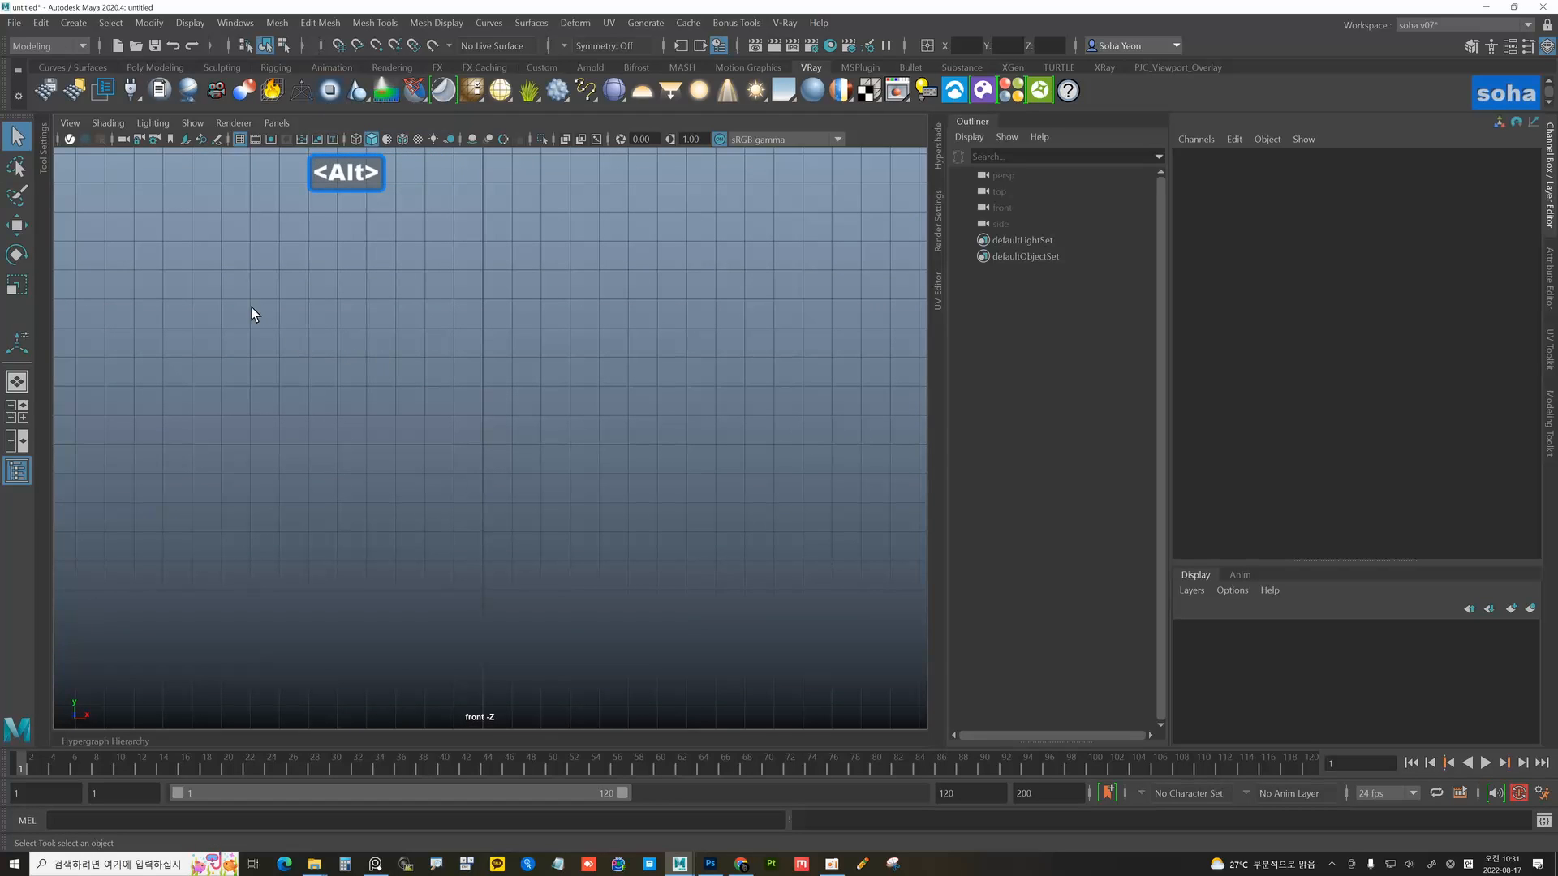
pyautogui.click(76, 125)
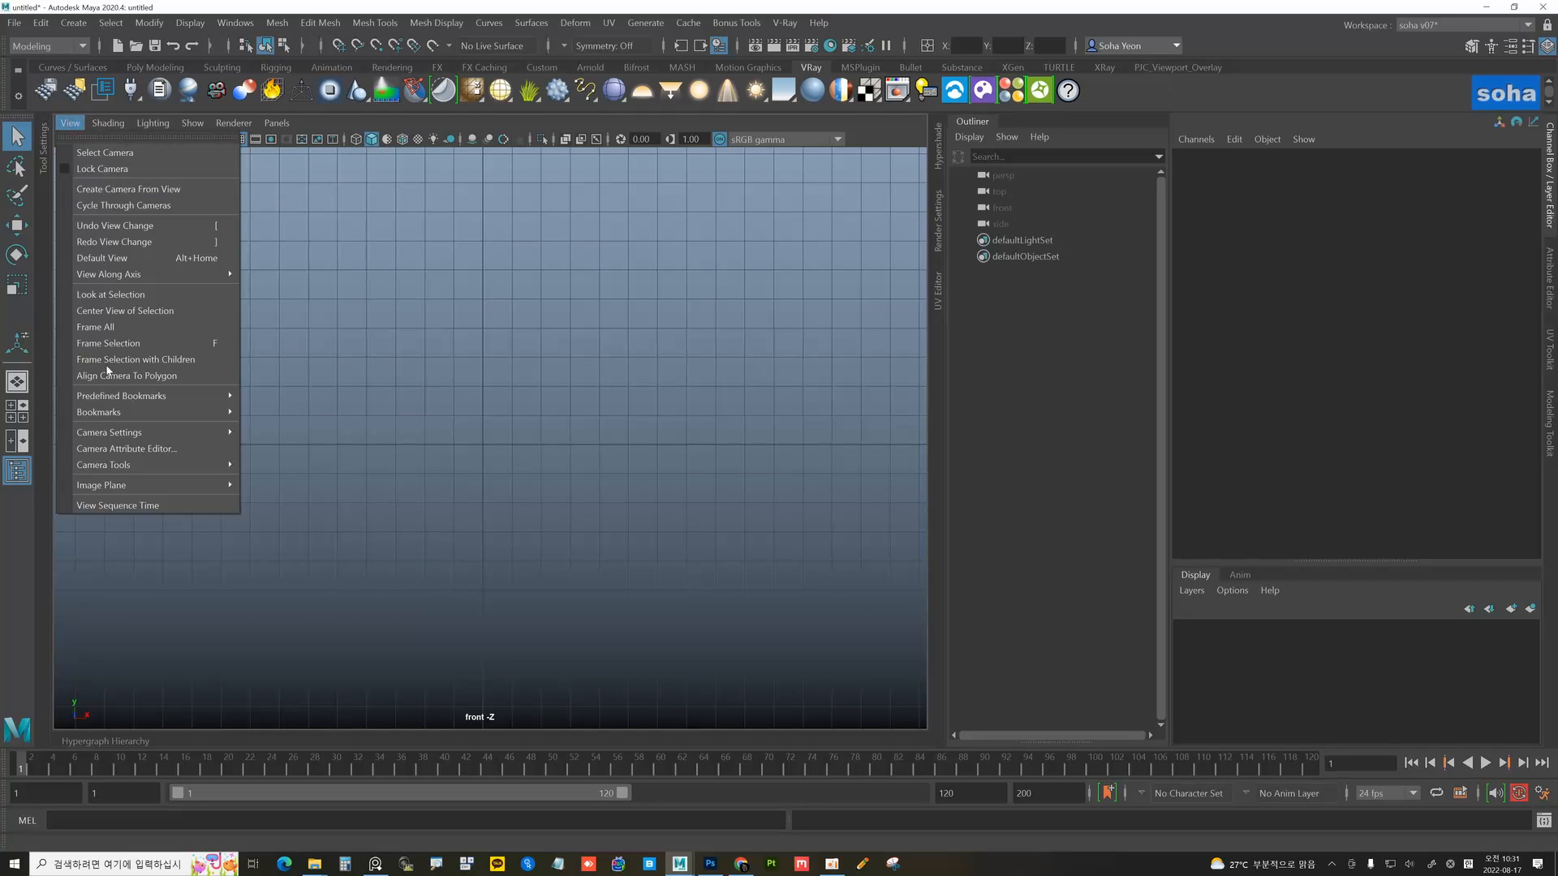
pyautogui.moveTo(130, 485)
pyautogui.click(296, 504)
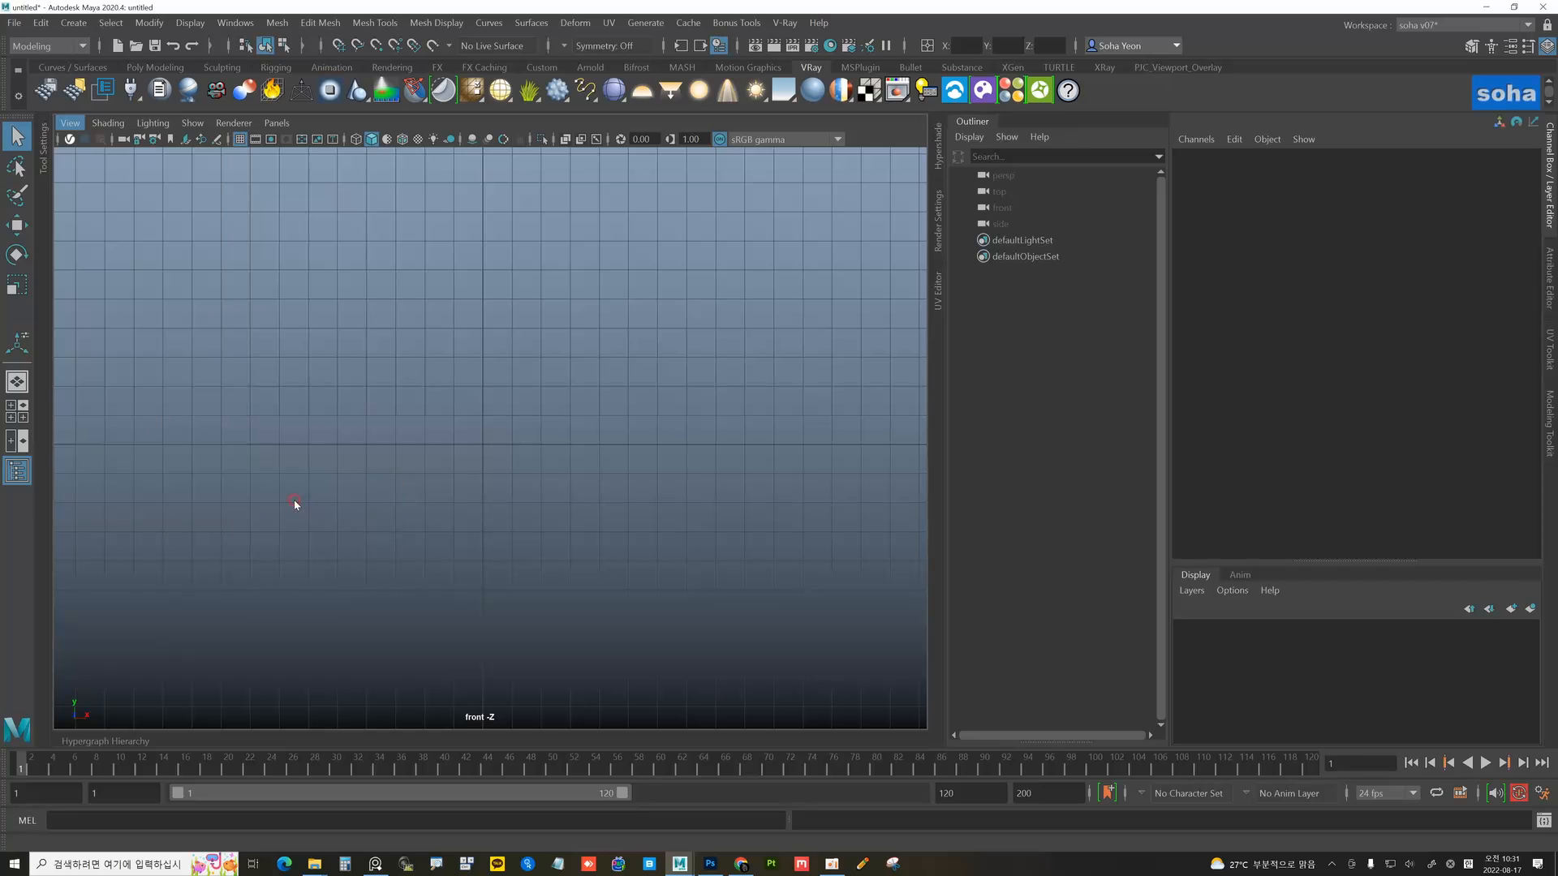
pyautogui.click(545, 234)
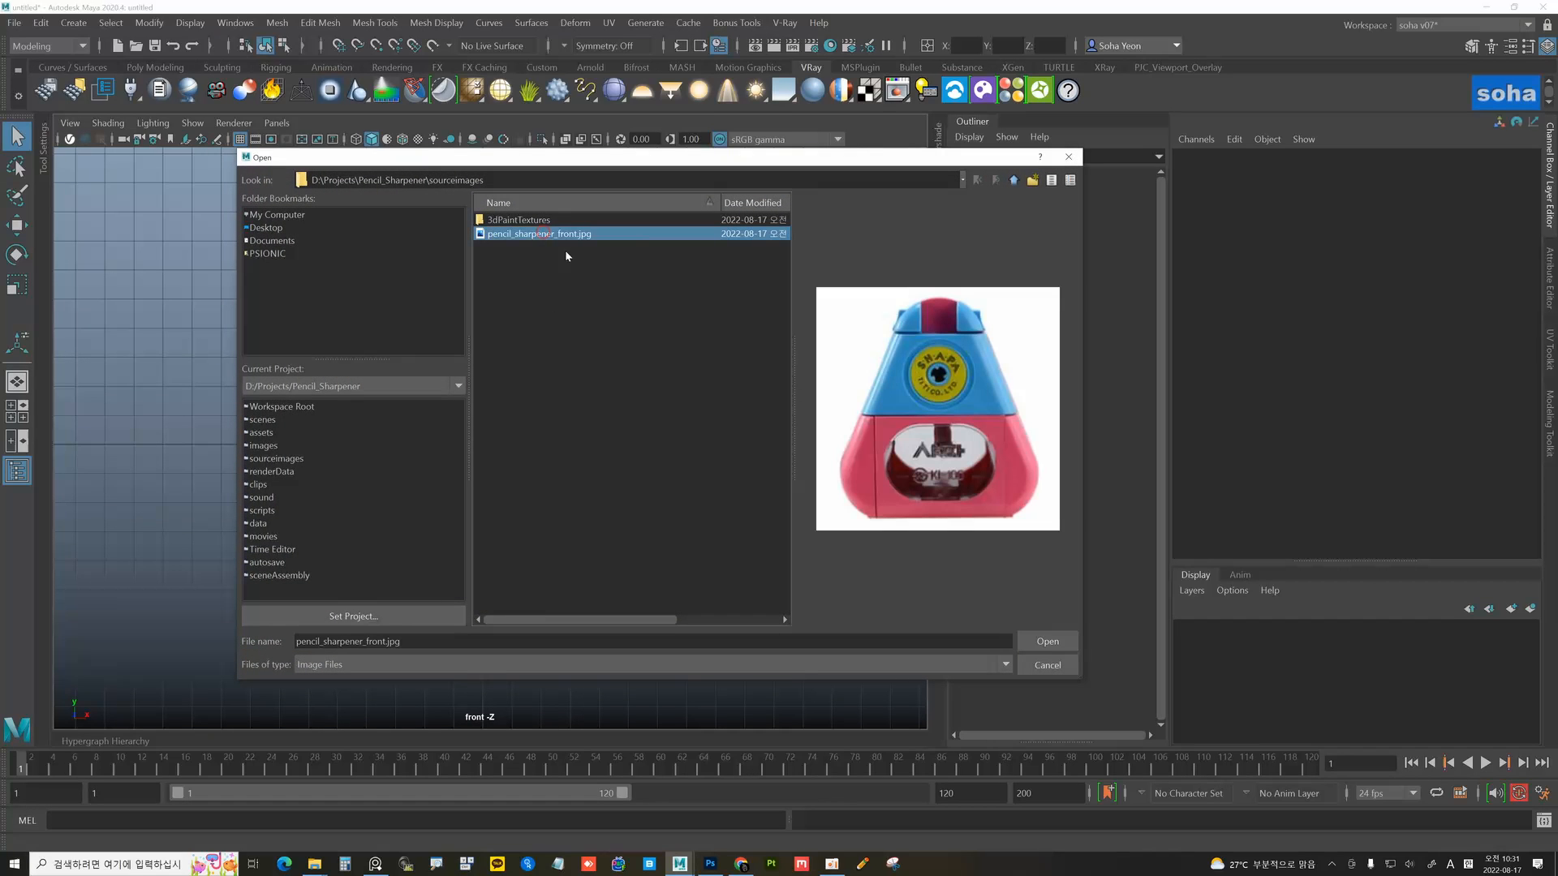
pyautogui.click(1048, 642)
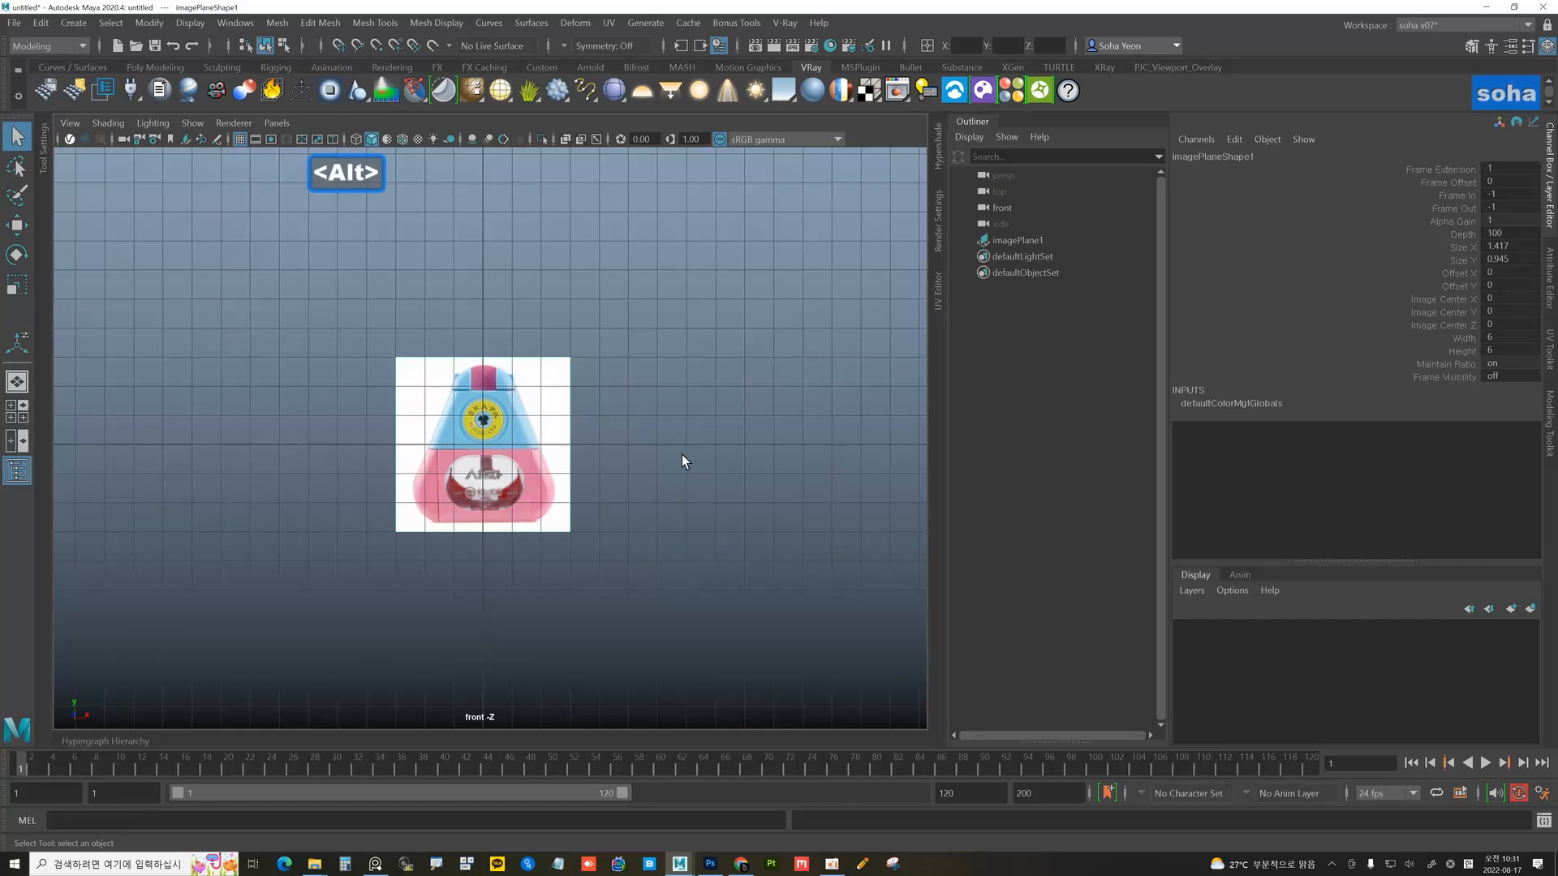
# - Set the image plane's color space to sRGB
pyautogui.hotkey('ctrl', 'a')
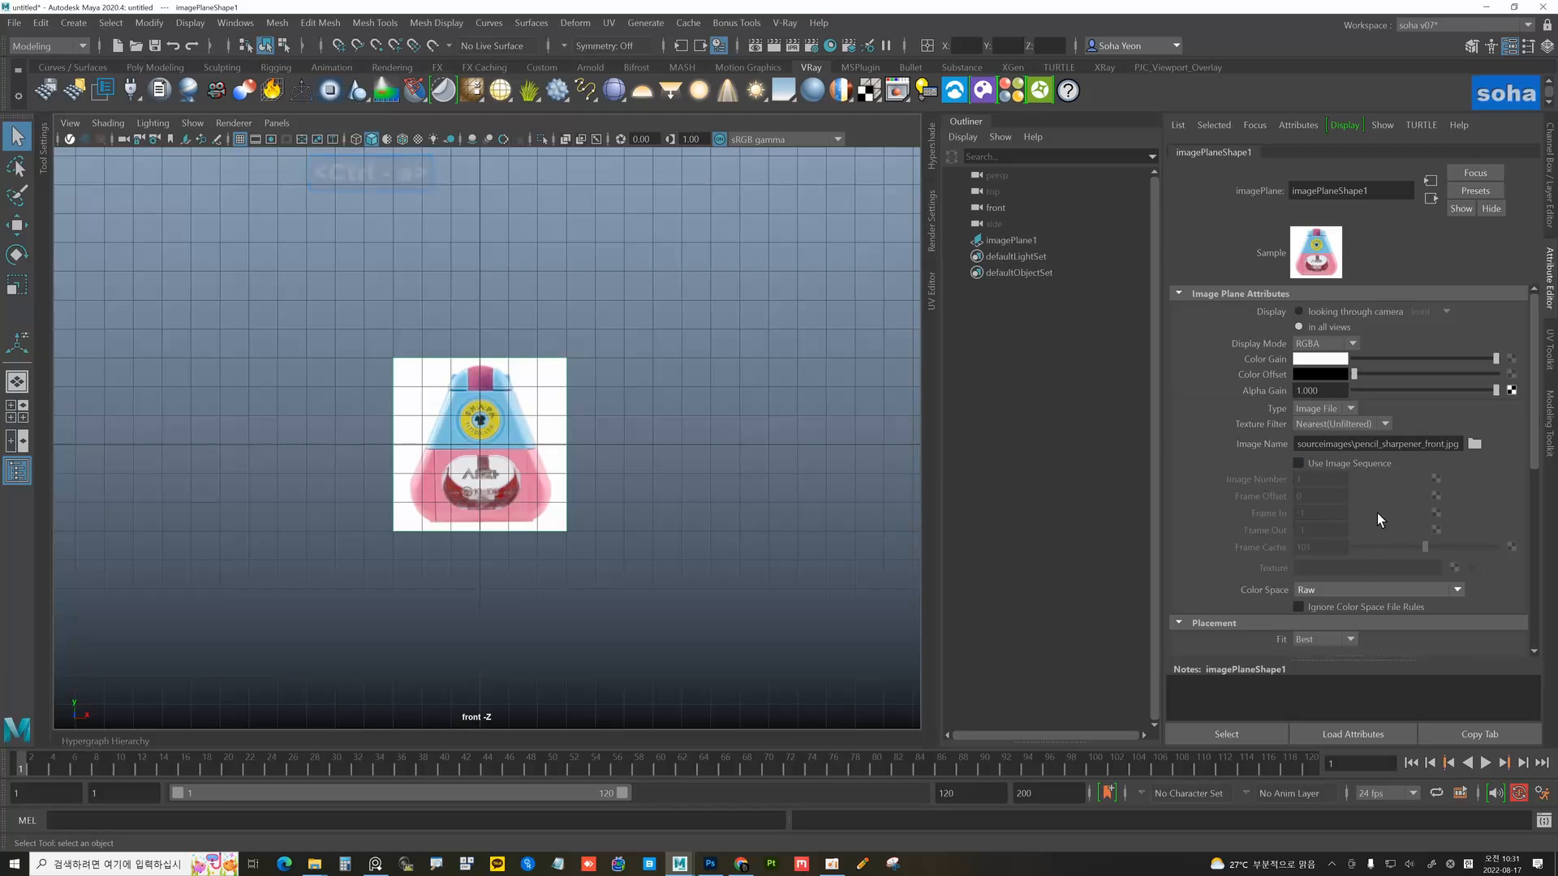
pyautogui.click(1341, 589)
pyautogui.scroll(-2, 1337, 682)
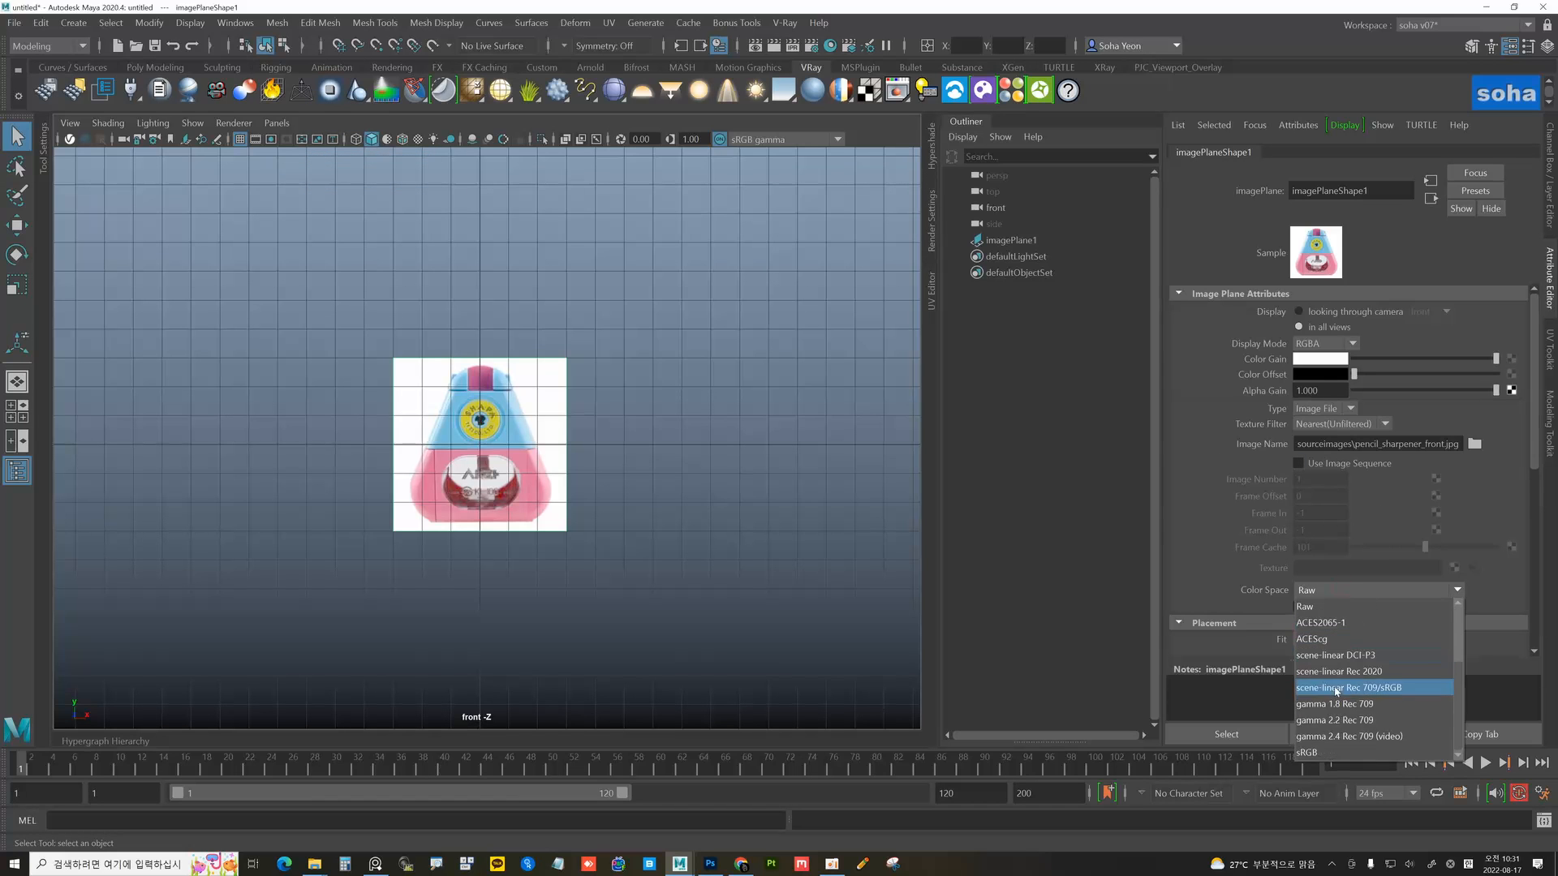
pyautogui.click(1323, 753)
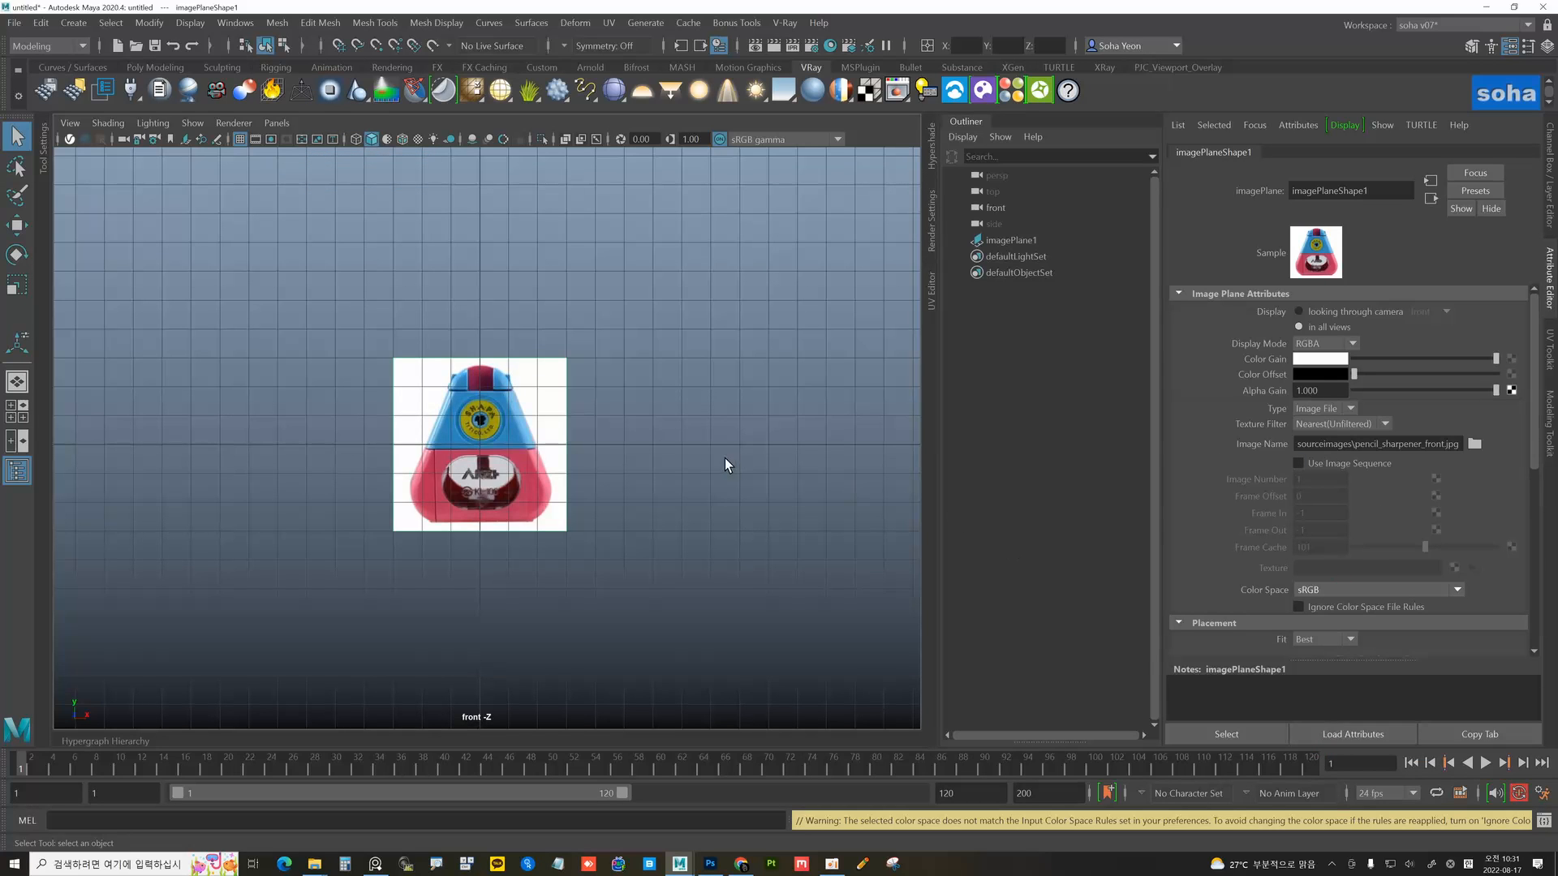
# - Scale the image plane uniformly to about 2.38 and raise it until the sharpener's base rests on the horizontal grid axis
pyautogui.click(539, 416)
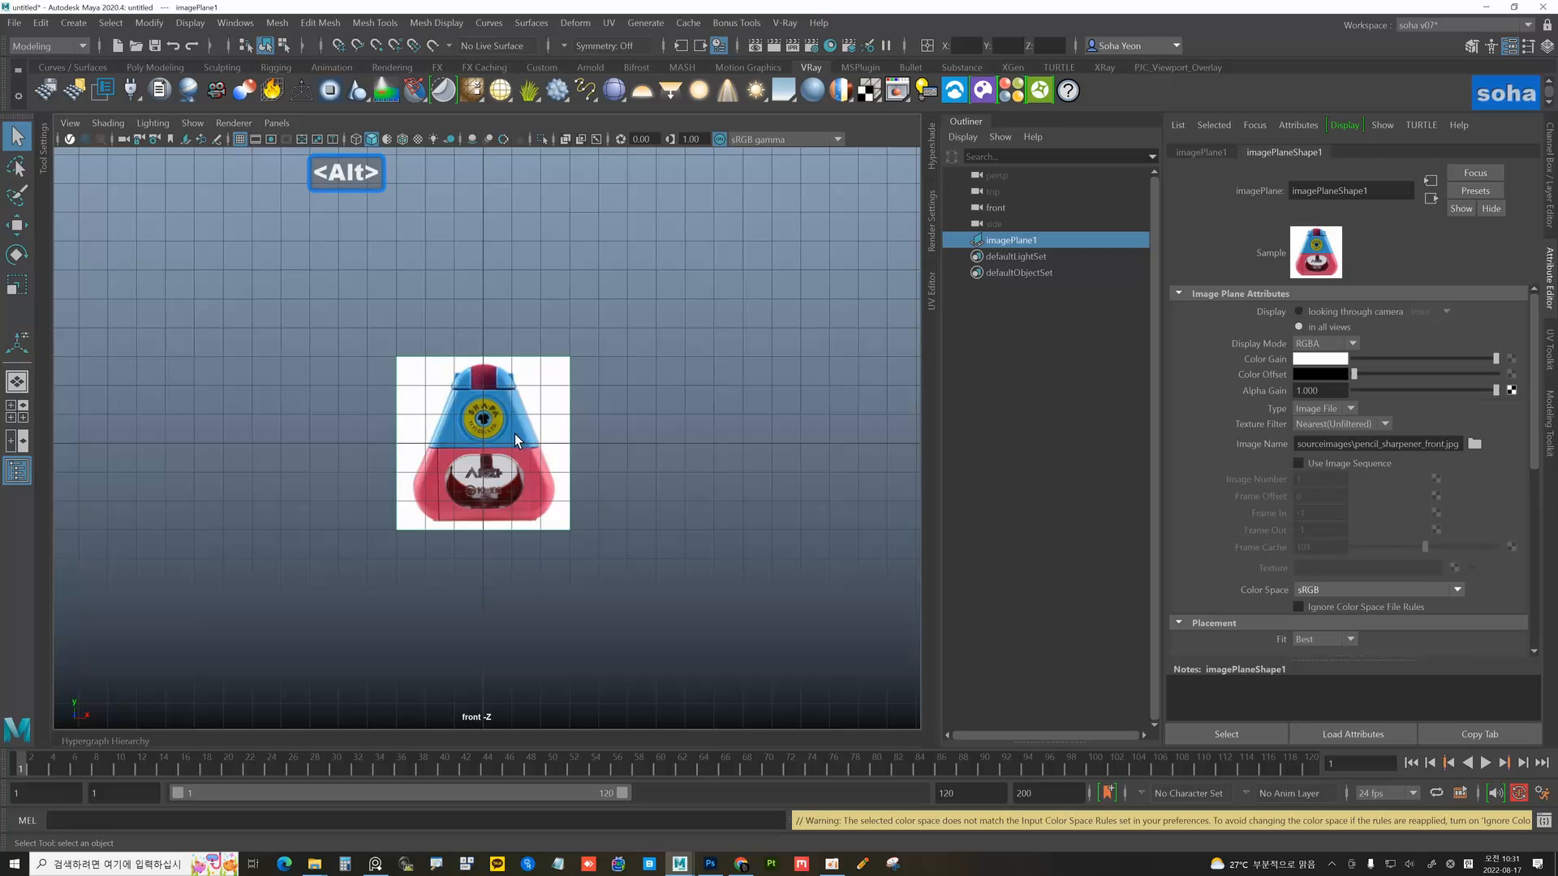
pyautogui.press('r')
pyautogui.moveTo(485, 443); pyautogui.dragTo(651, 445)
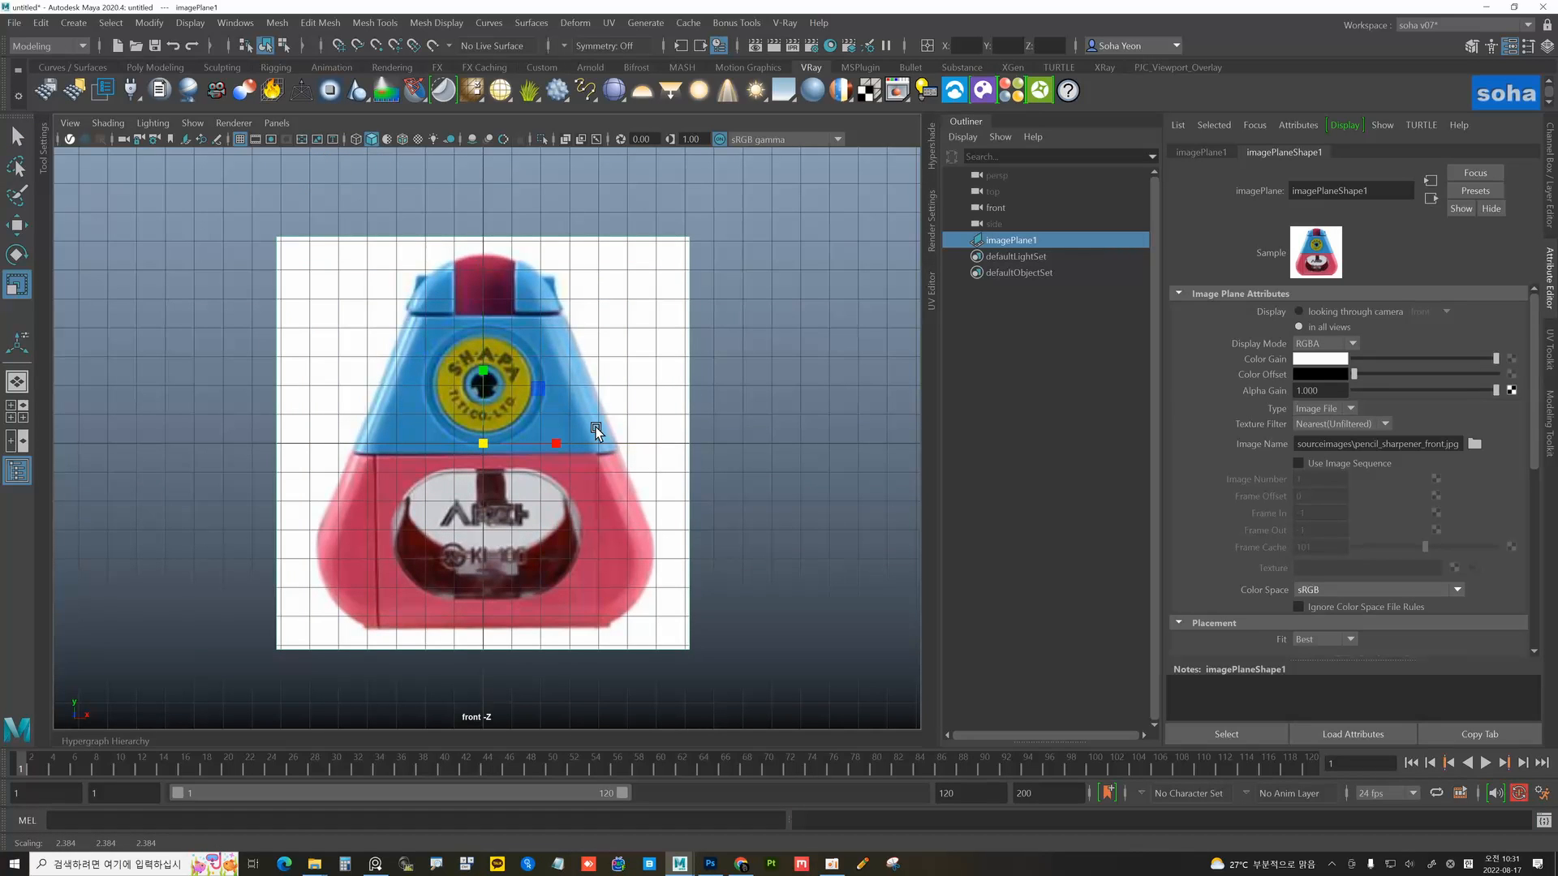
pyautogui.press('w')
pyautogui.moveTo(500, 369); pyautogui.dragTo(503, 183)
pyautogui.keyDown('alt'); pyautogui.moveTo(633, 266); pyautogui.dragTo(669, 402, button='middle'); pyautogui.keyUp('alt')
pyautogui.keyDown('alt'); pyautogui.moveTo(670, 402); pyautogui.dragTo(639, 414, button='right'); pyautogui.keyUp('alt')
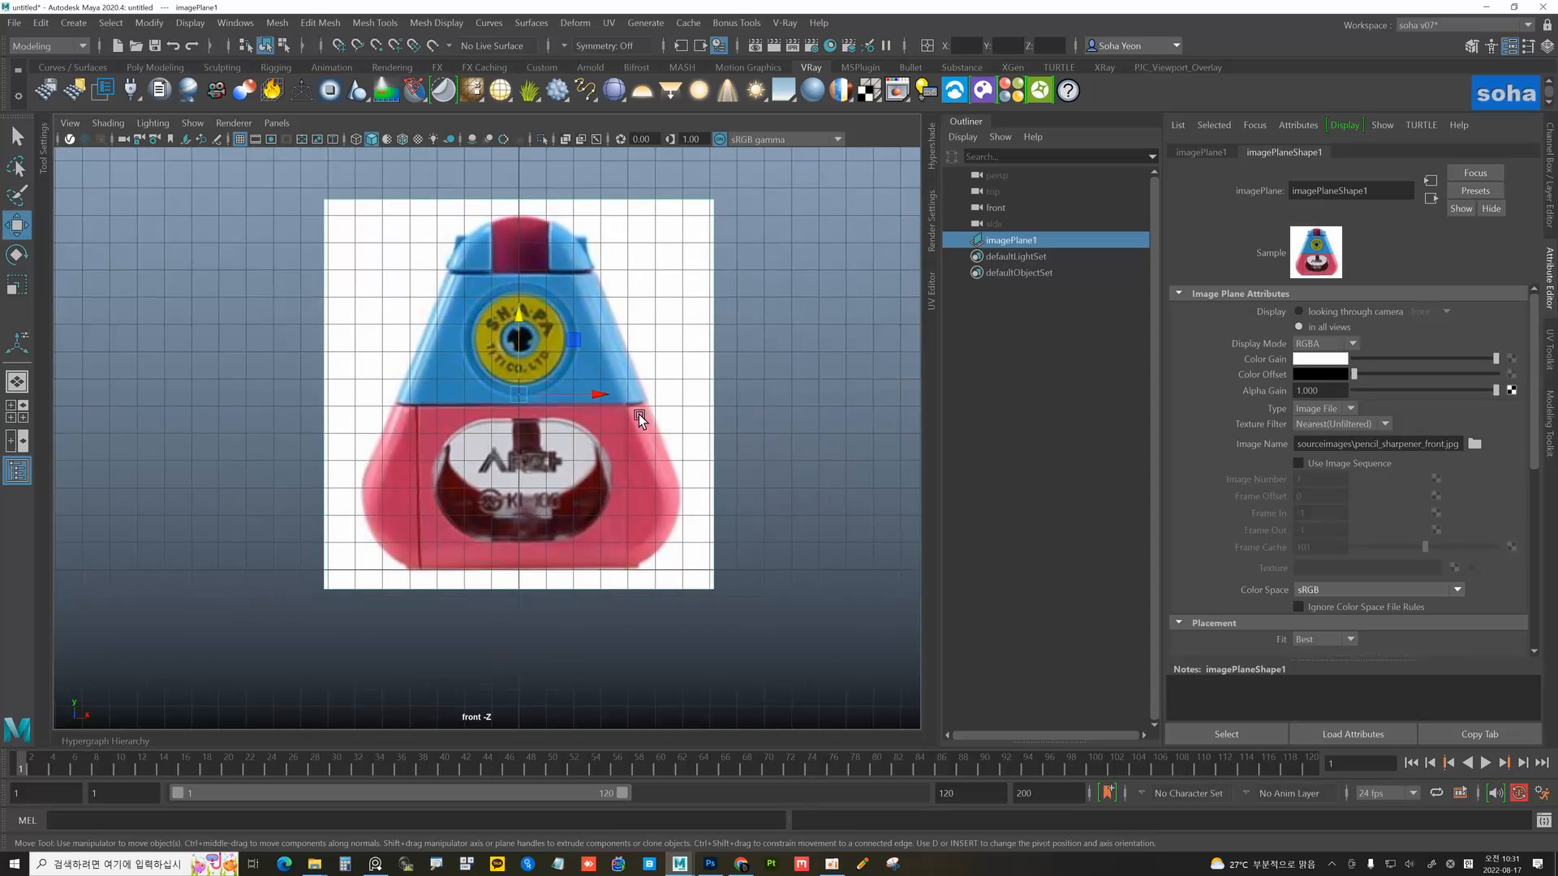
pyautogui.press('alt')
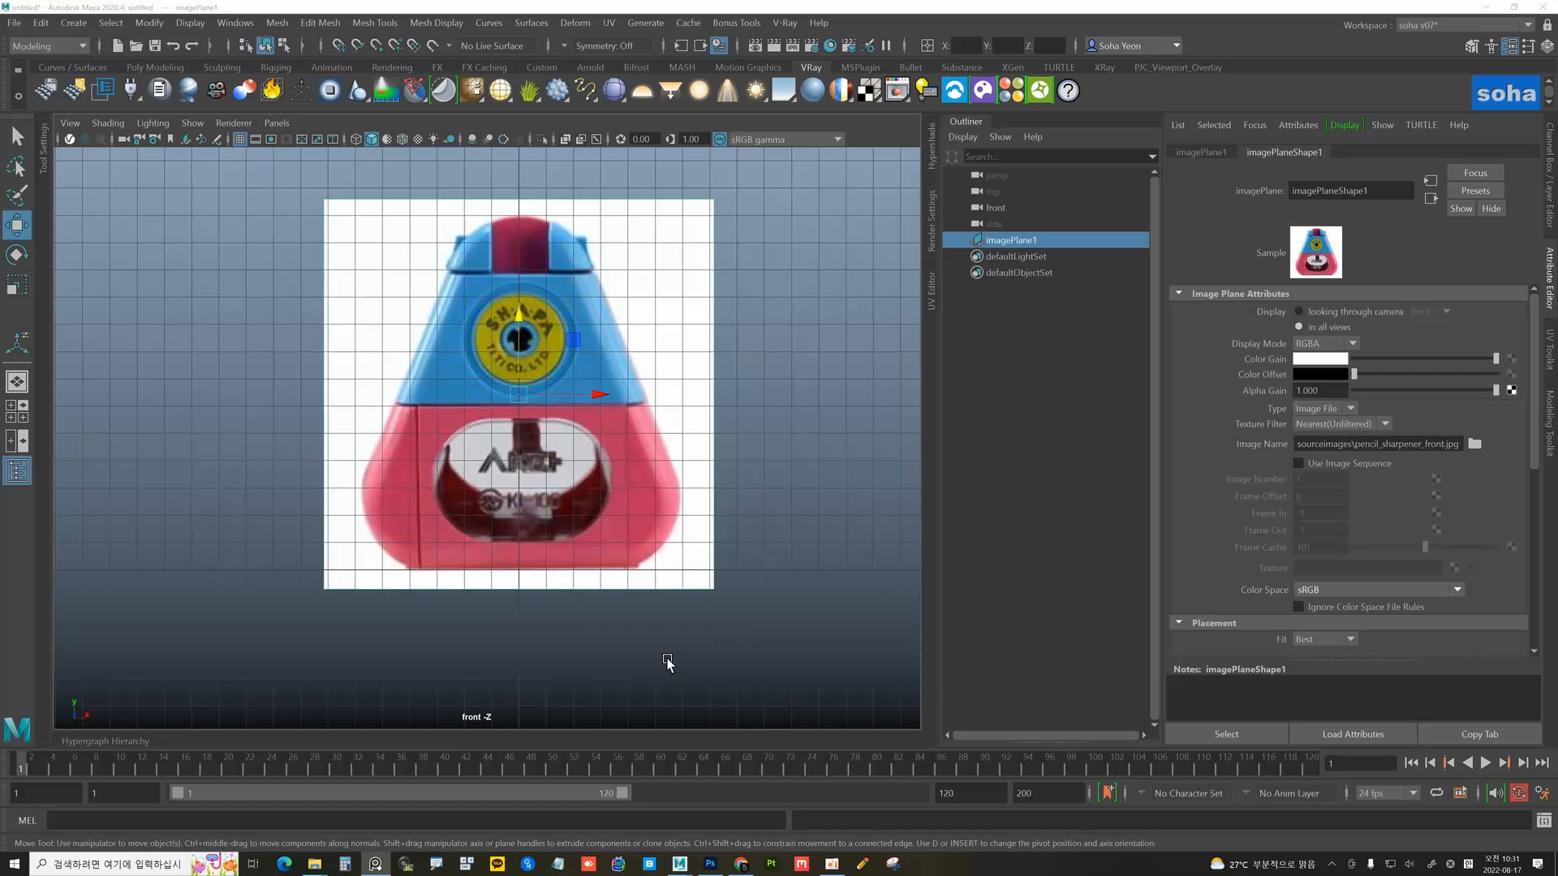
# - Deselect the image plane and create a polygon cube at the origin
pyautogui.click(807, 556)
pyautogui.keyDown('shift'); pyautogui.rightClick(771, 459); pyautogui.keyUp('shift')
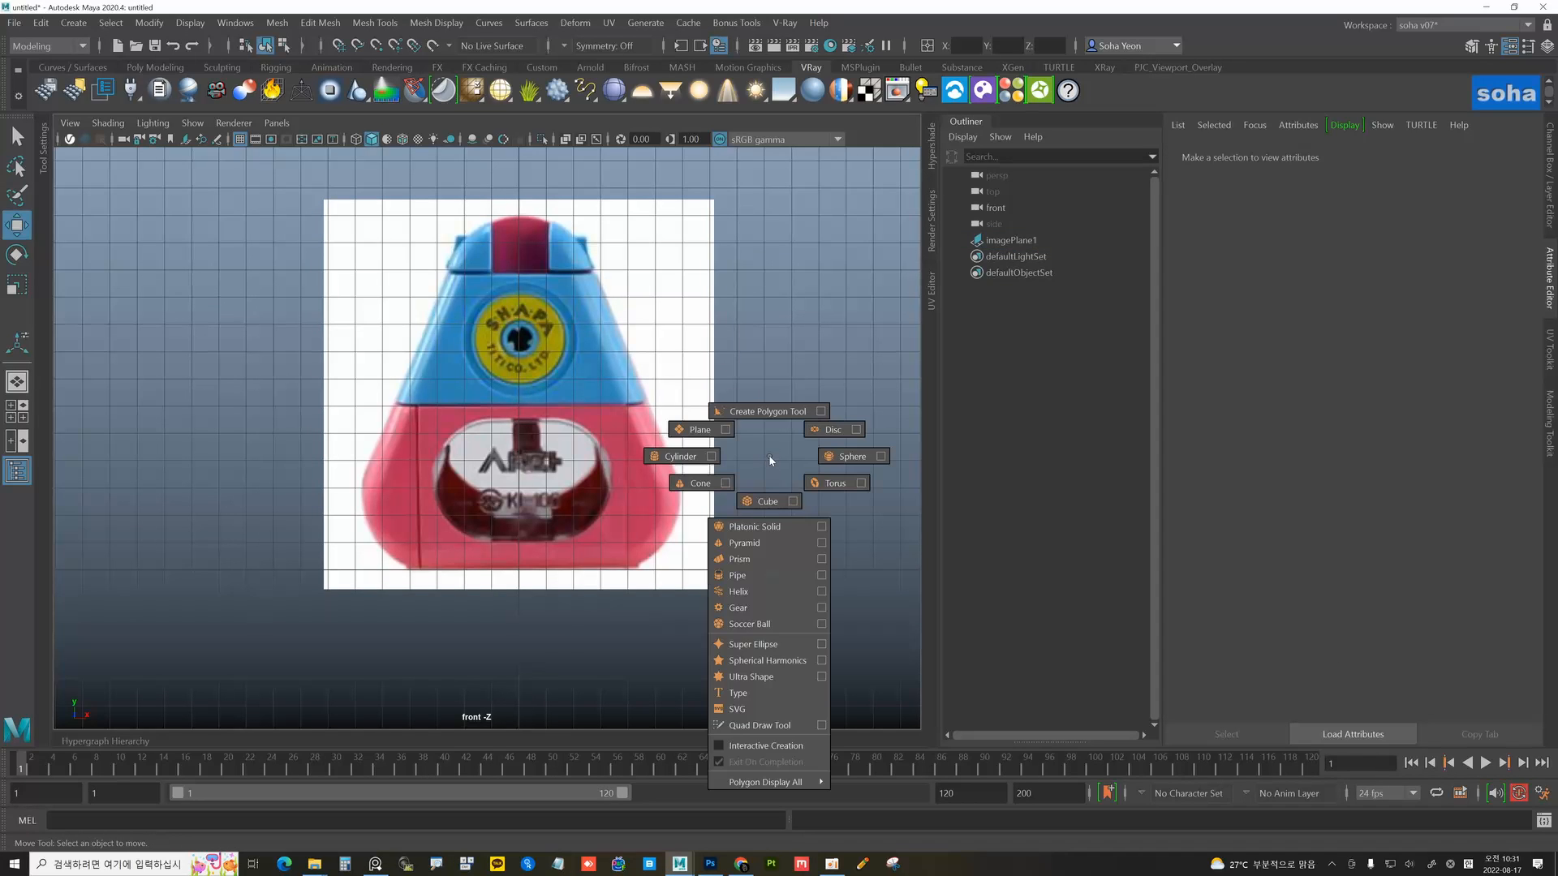
pyautogui.keyDown('shift'); pyautogui.moveTo(720, 432); pyautogui.dragTo(768, 501, button='right'); pyautogui.keyUp('shift')
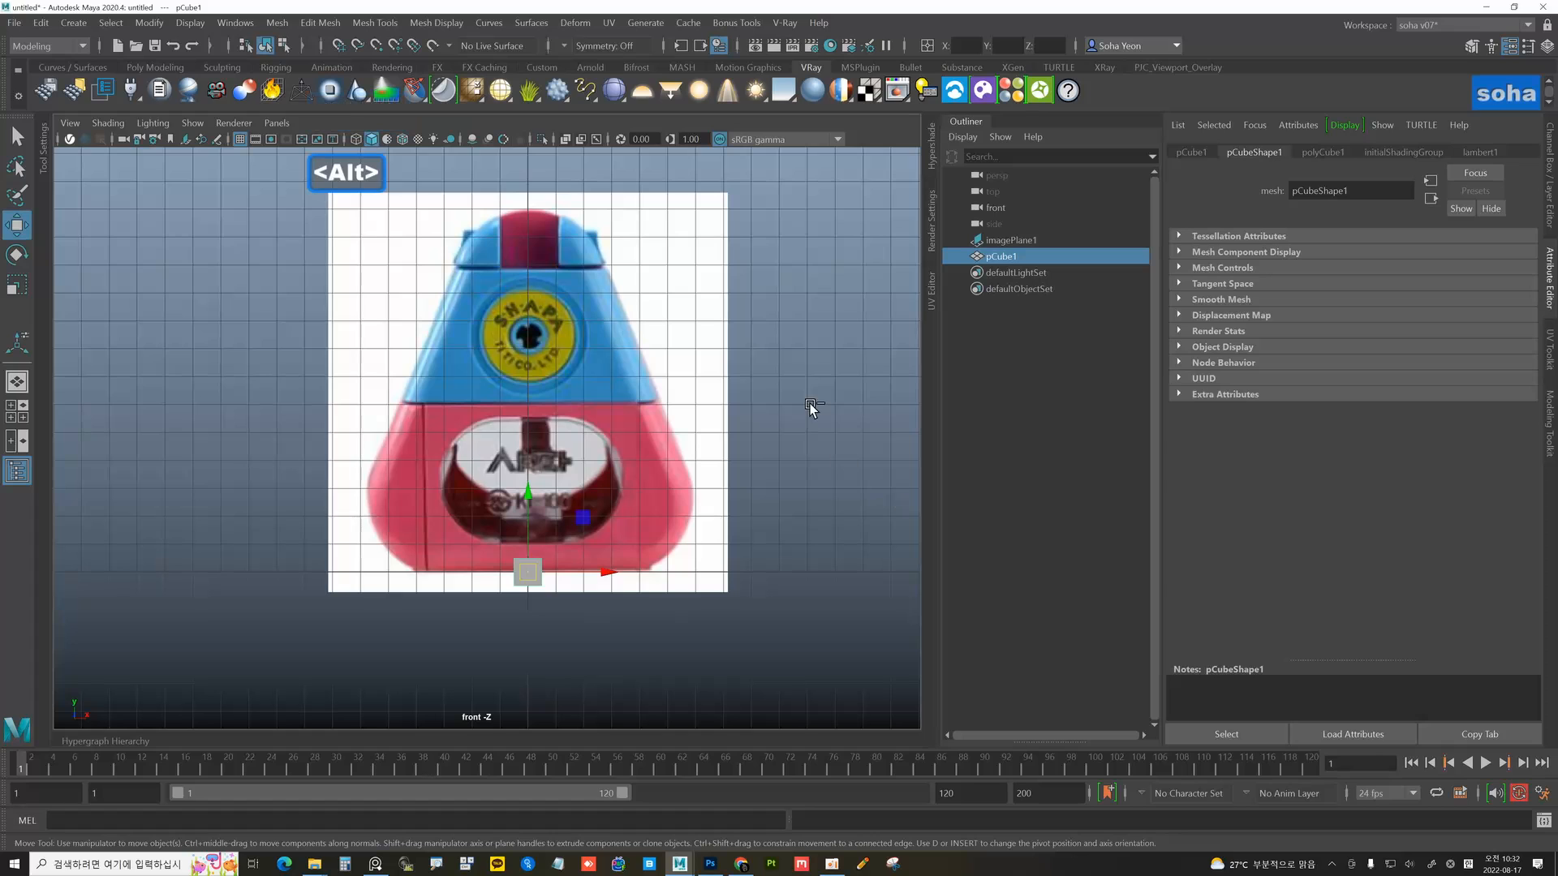
# - Set the cube's width to 12, height to 13 and depth to 14
pyautogui.press('t')
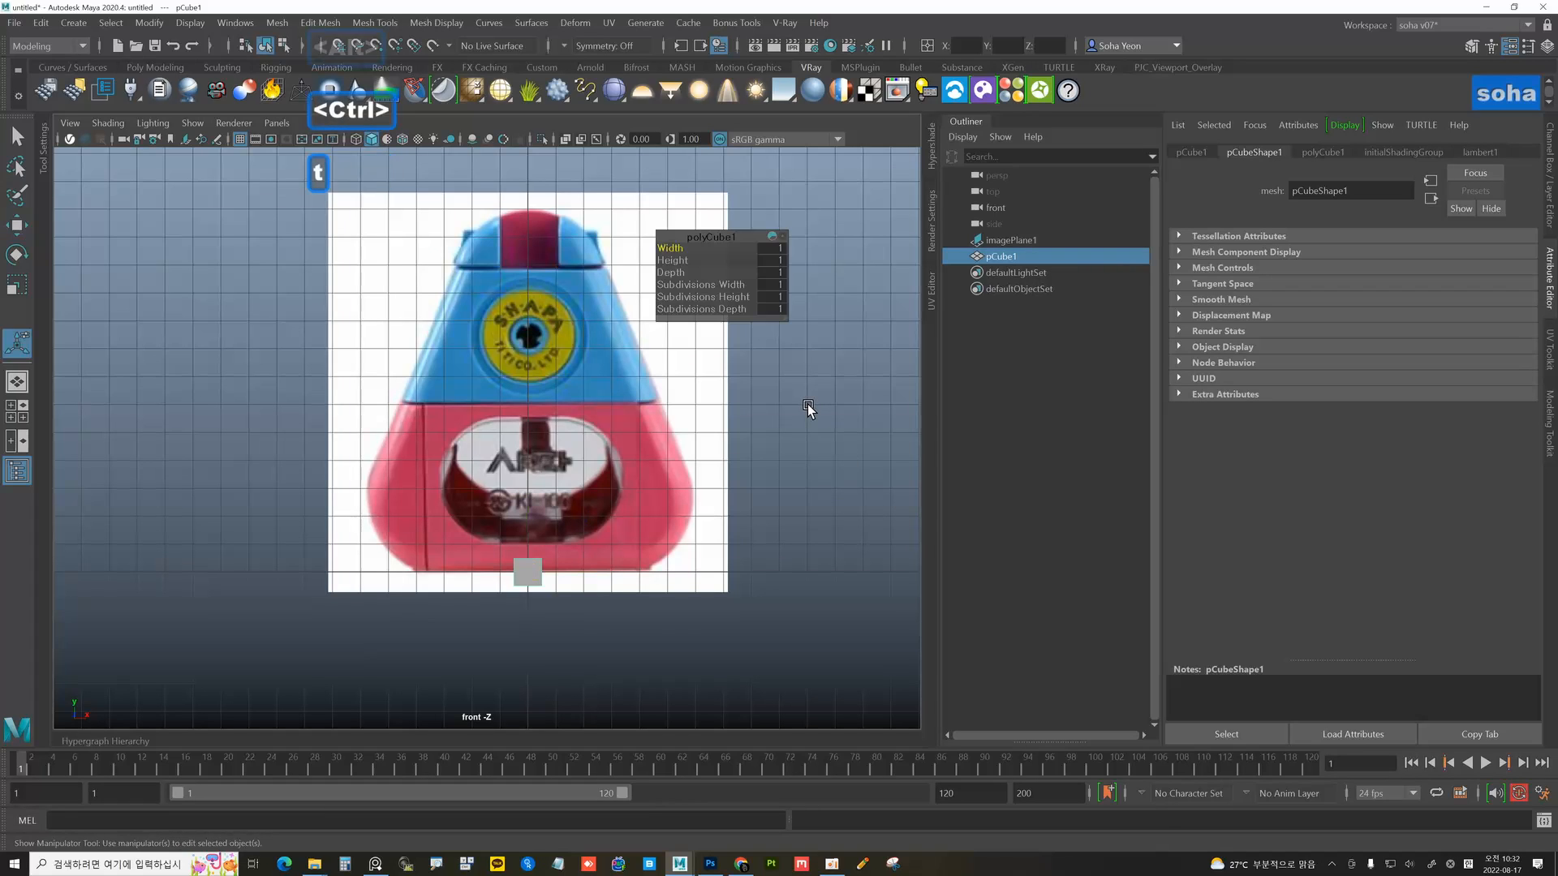
pyautogui.click(777, 248)
pyautogui.write('12')
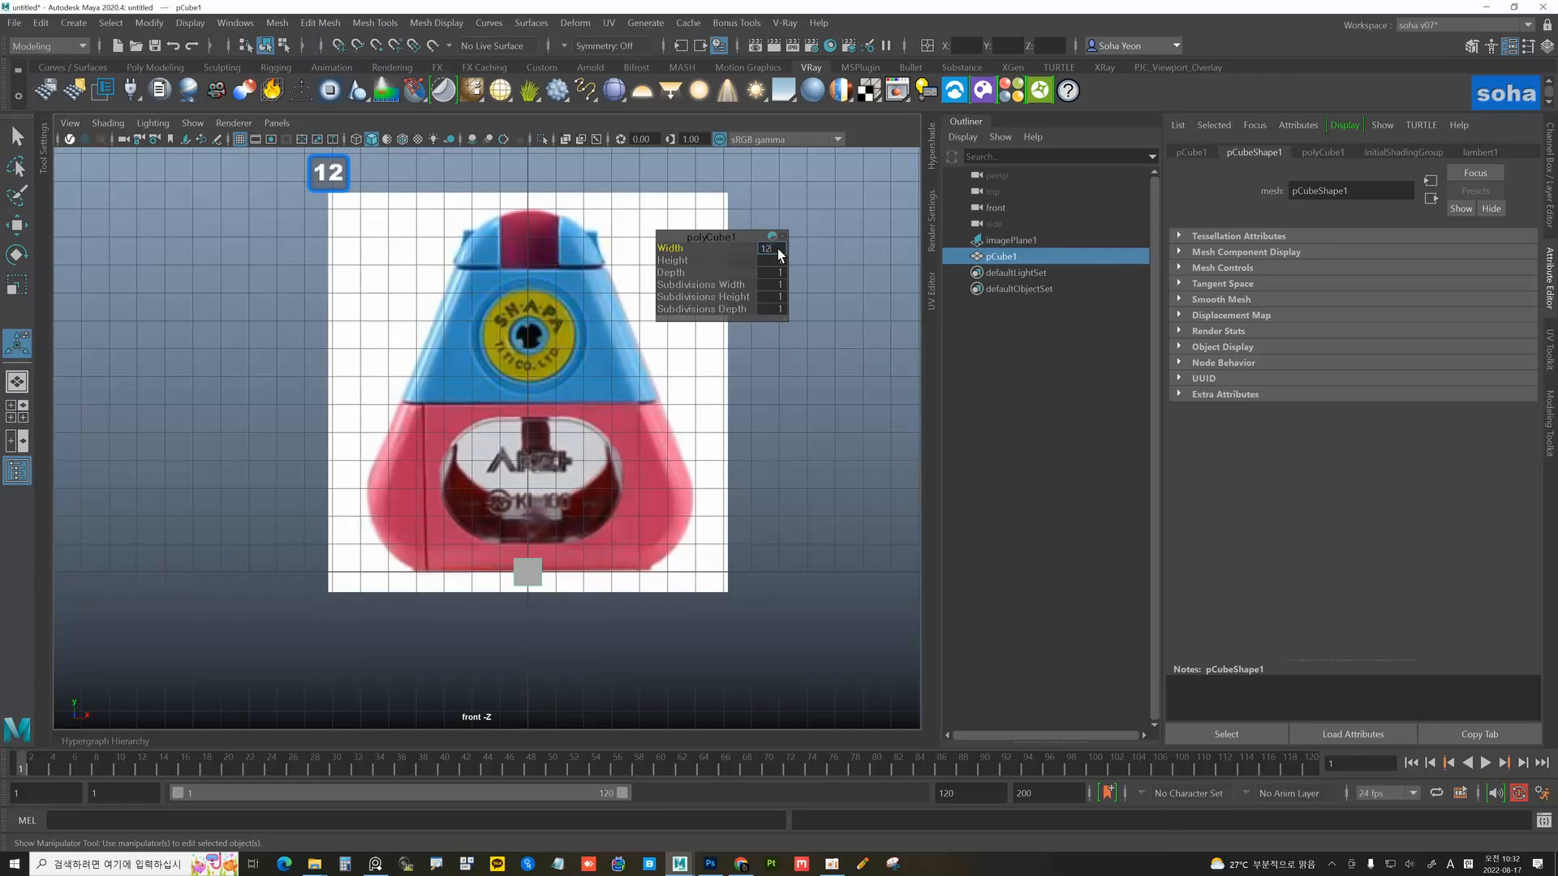
pyautogui.press('Return')
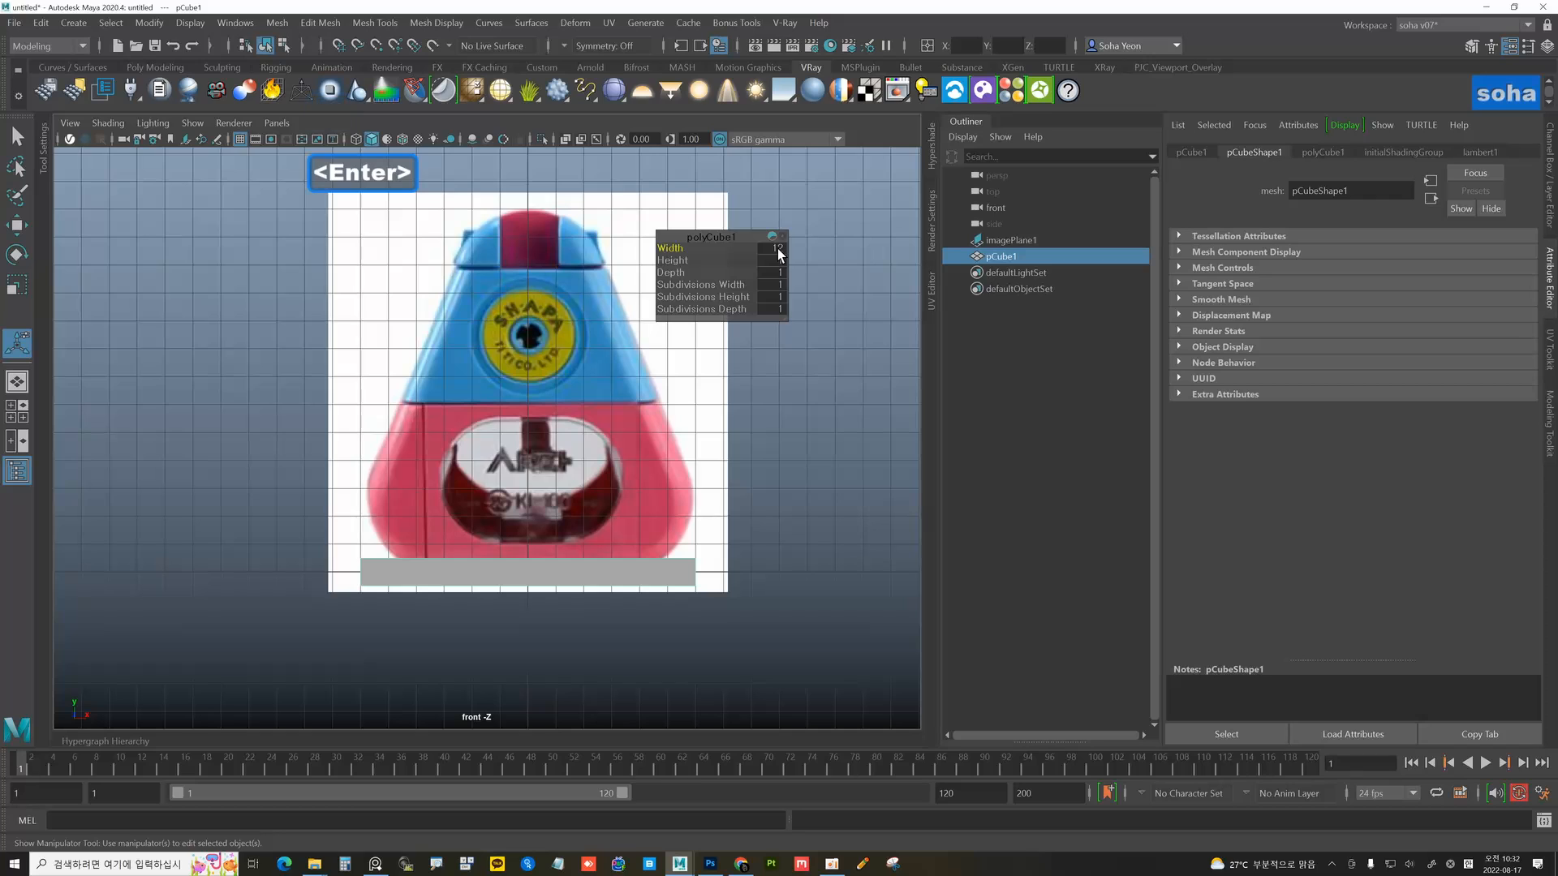
pyautogui.click(777, 263)
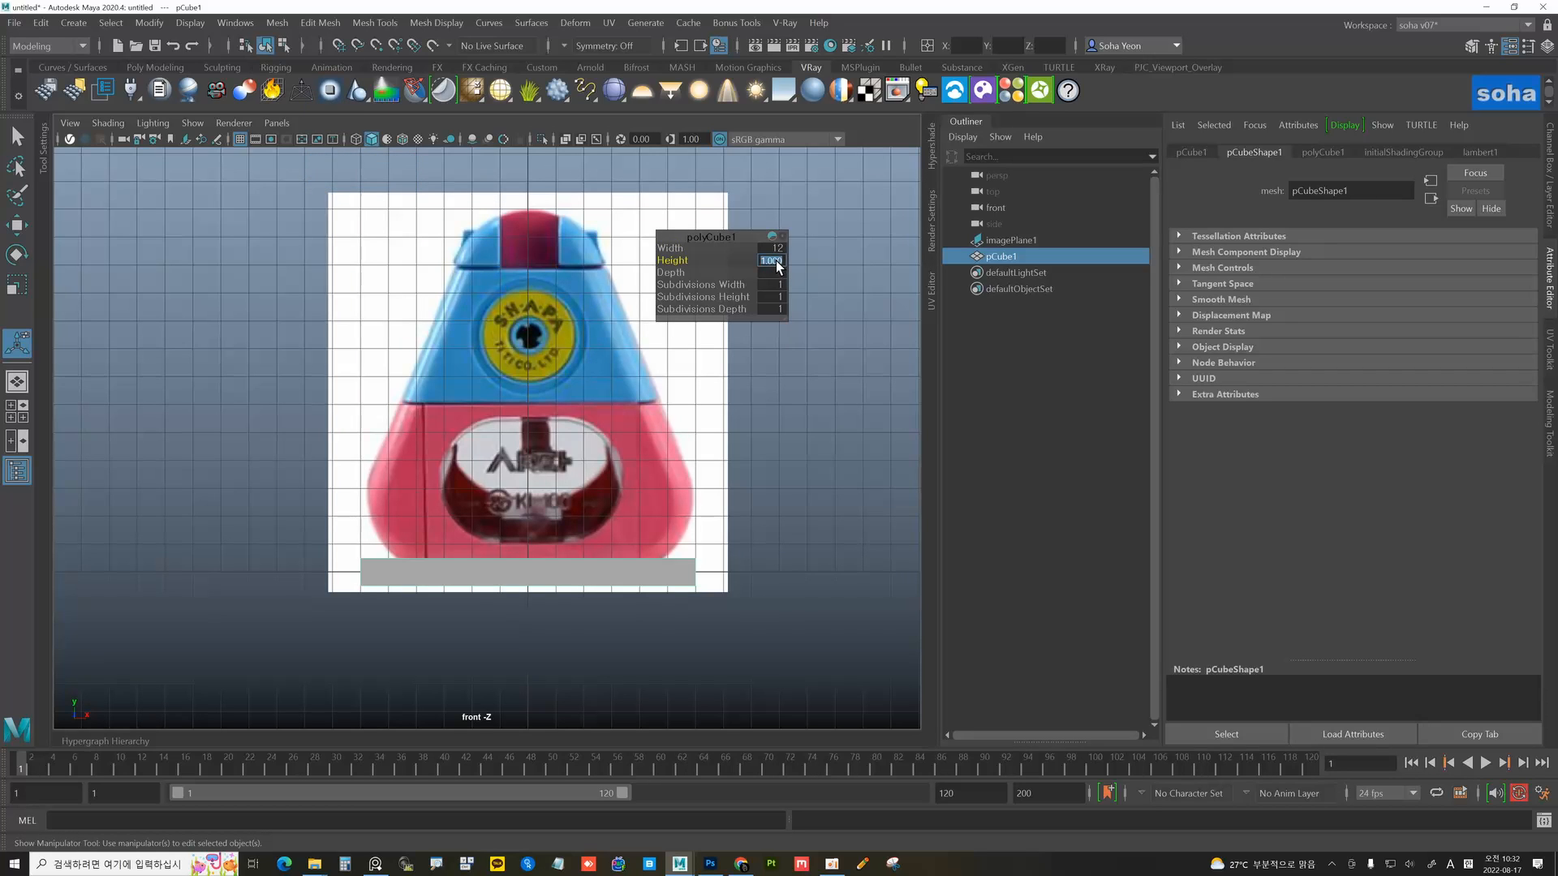
pyautogui.write('13')
pyautogui.press('Return')
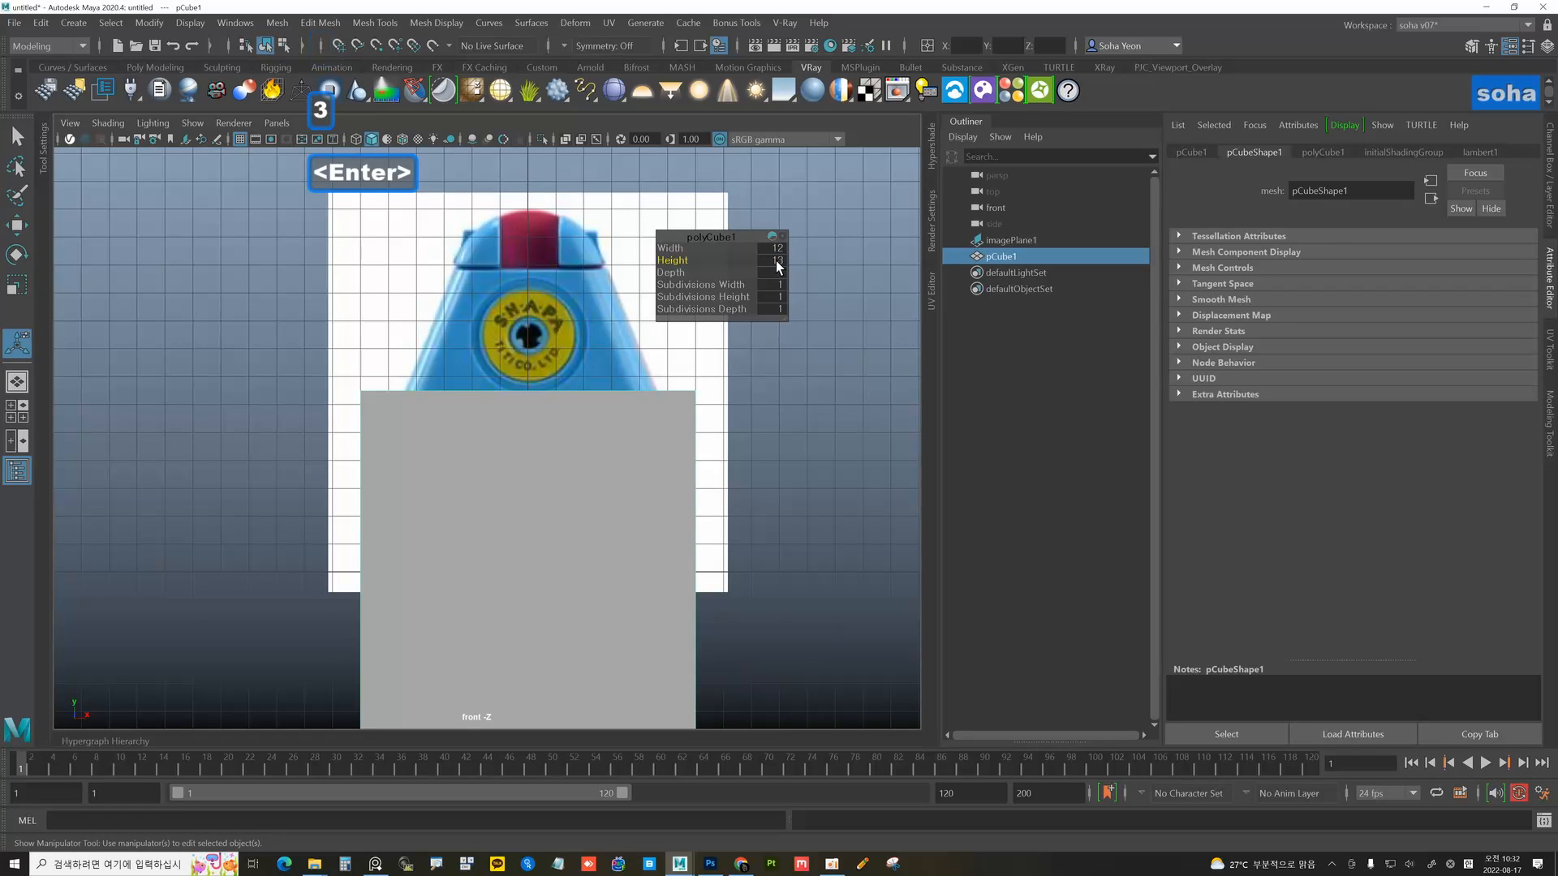
pyautogui.click(783, 273)
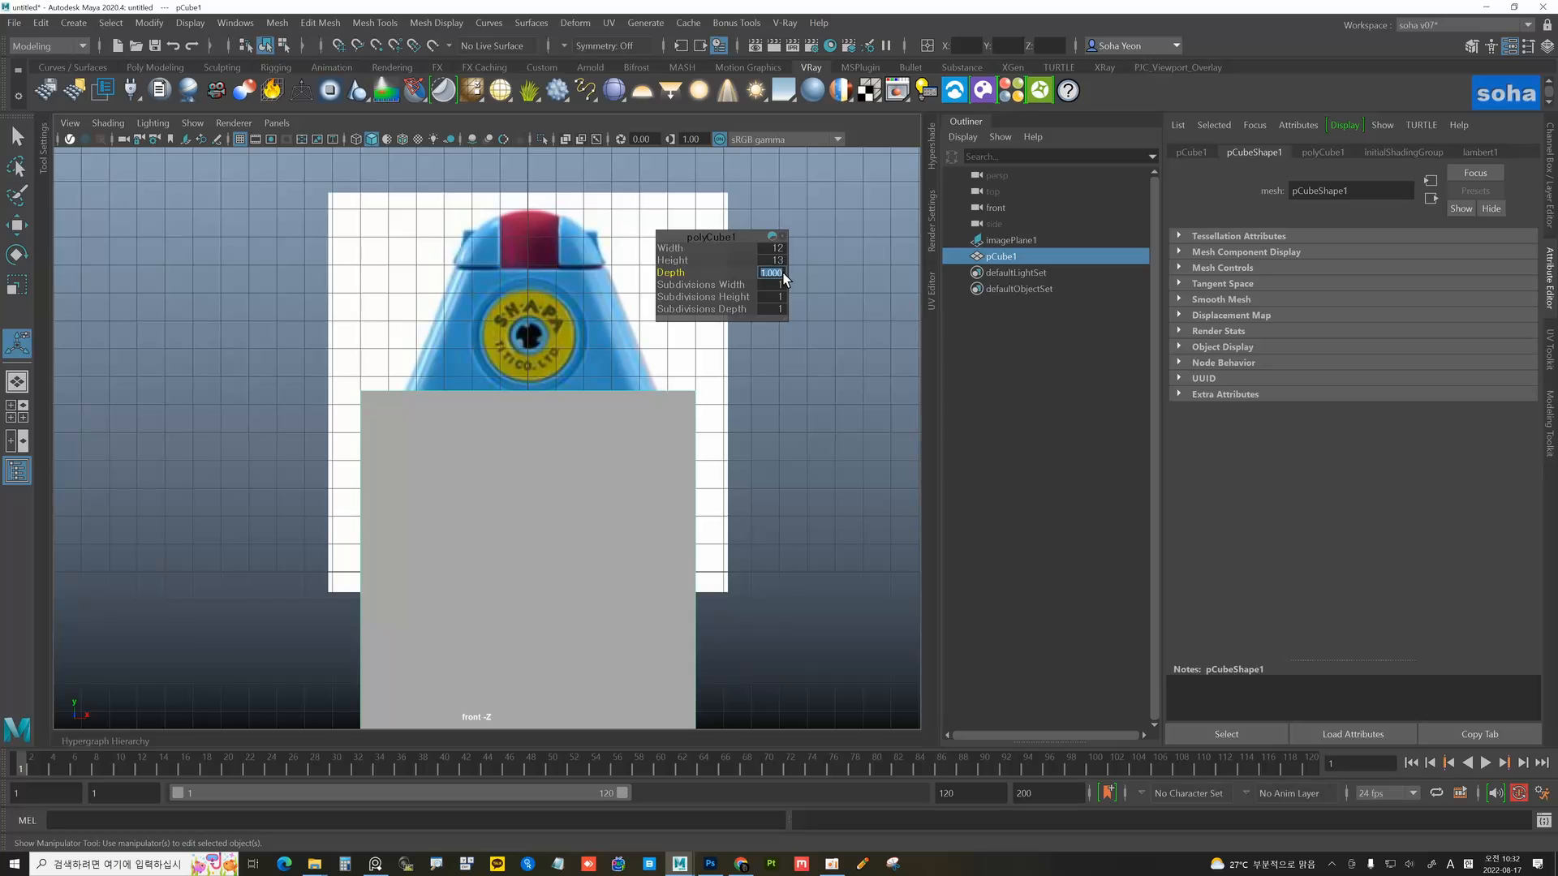
pyautogui.write('14')
pyautogui.press('Return')
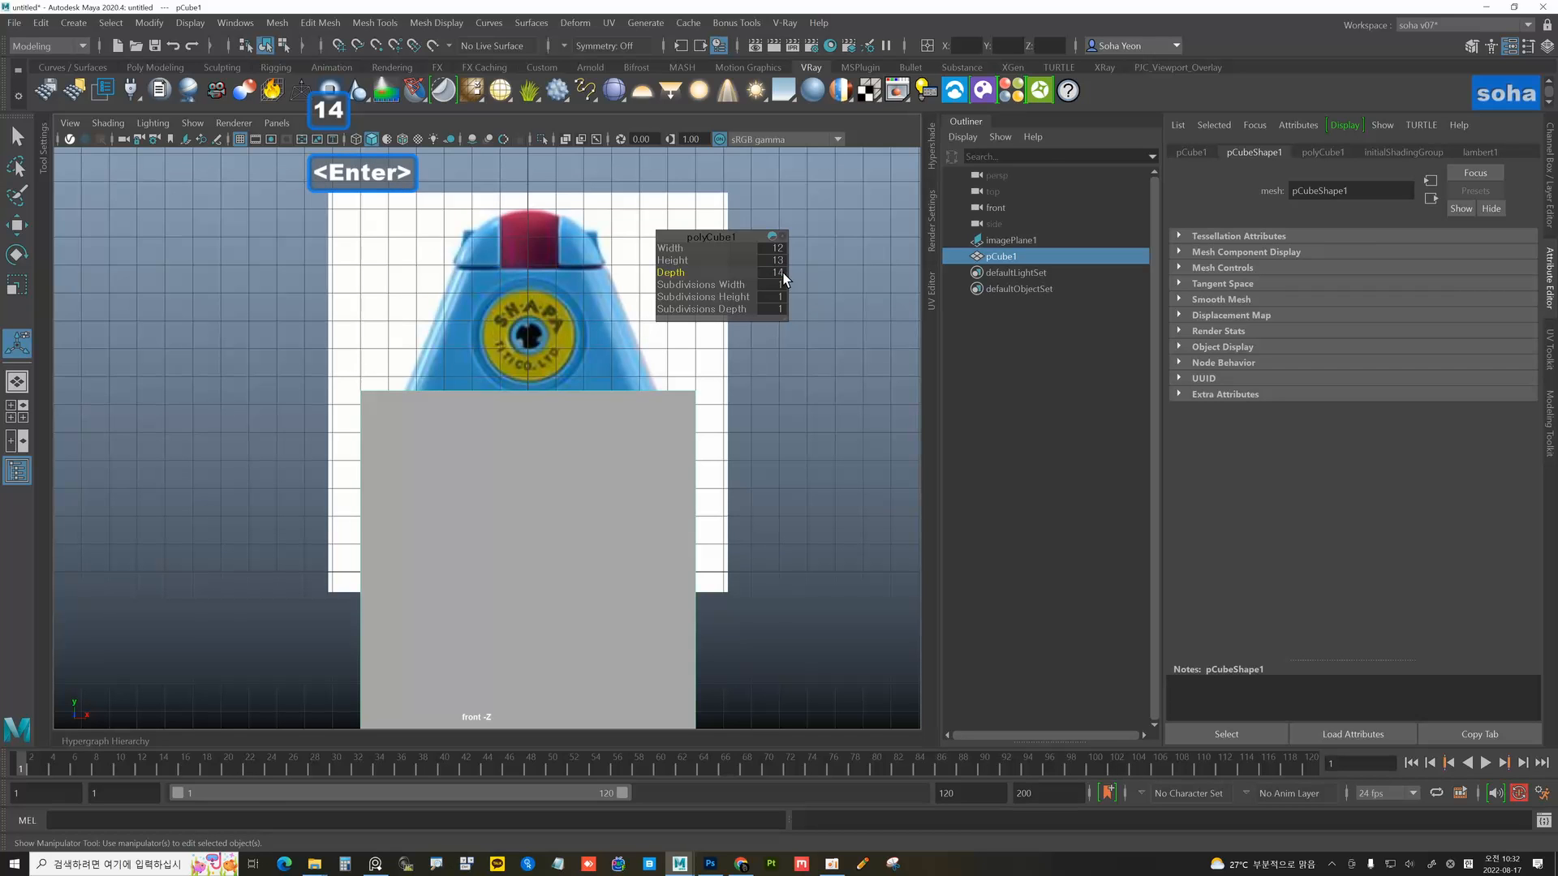
# - Display the scene in wireframe and raise the cube to about 6.55 on Y so it frames the sharpener in the reference image
pyautogui.scroll(-3, 547, 451)
pyautogui.hotkey('alt', 'w')
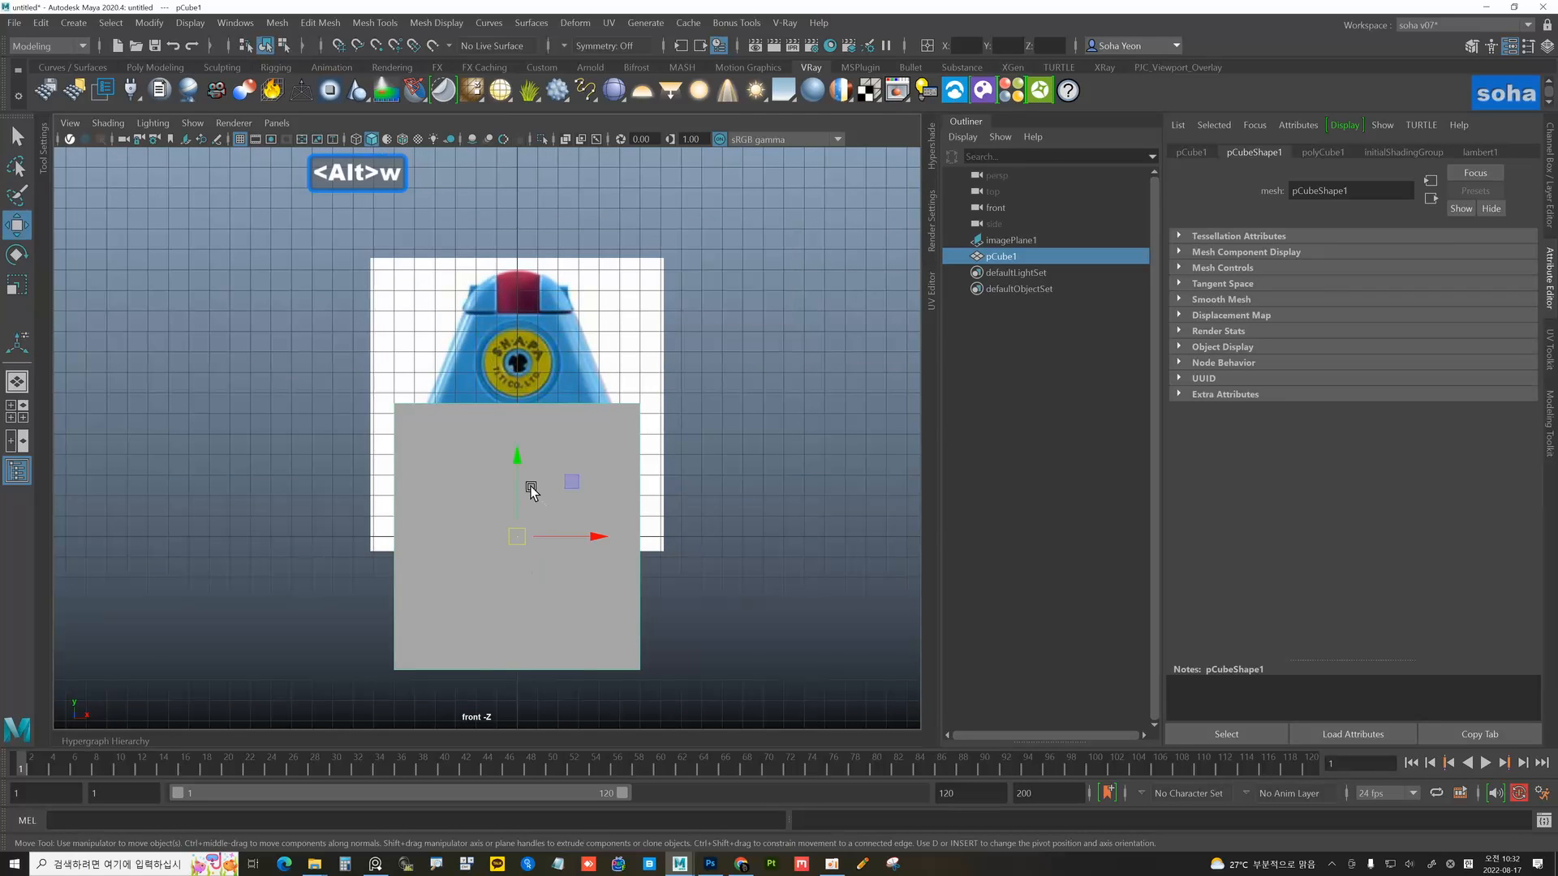
pyautogui.press('4')
pyautogui.moveTo(520, 469); pyautogui.dragTo(509, 327)
pyautogui.scroll(2, 509, 327)
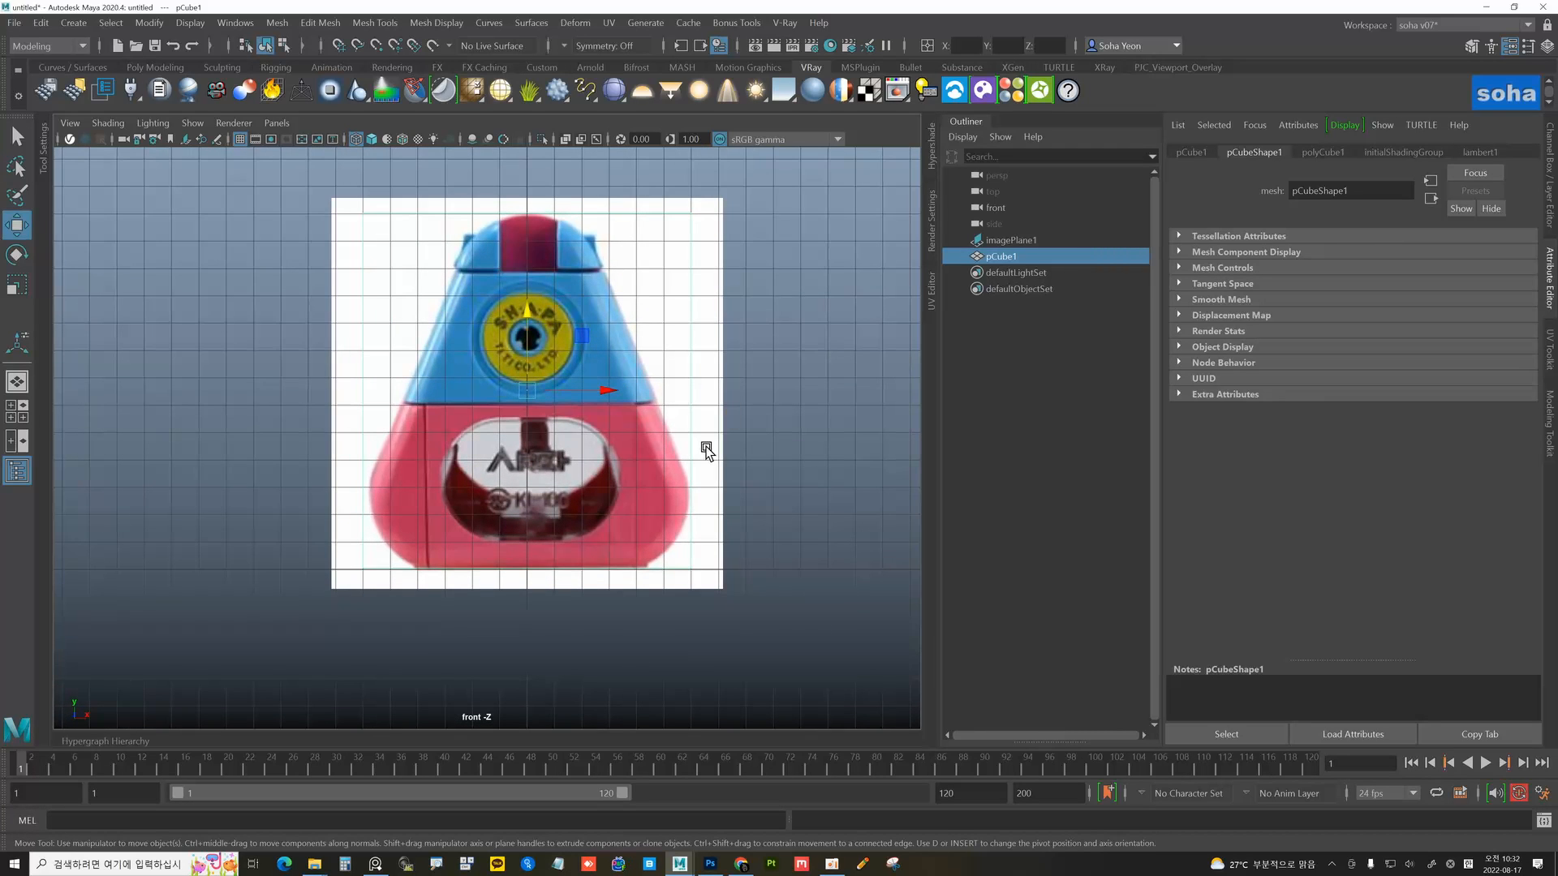
pyautogui.keyDown('alt'); pyautogui.moveTo(635, 389); pyautogui.dragTo(696, 411, button='middle'); pyautogui.keyUp('alt')
pyautogui.keyDown('alt'); pyautogui.moveTo(696, 410); pyautogui.dragTo(762, 424, button='right'); pyautogui.keyUp('alt')
pyautogui.keyDown('alt'); pyautogui.moveTo(738, 411); pyautogui.dragTo(612, 401, button='middle'); pyautogui.keyUp('alt')
pyautogui.keyDown('alt'); pyautogui.moveTo(649, 406); pyautogui.dragTo(696, 414, button='right'); pyautogui.keyUp('alt')
pyautogui.keyDown('alt'); pyautogui.moveTo(696, 415); pyautogui.dragTo(632, 400, button='middle'); pyautogui.keyUp('alt')
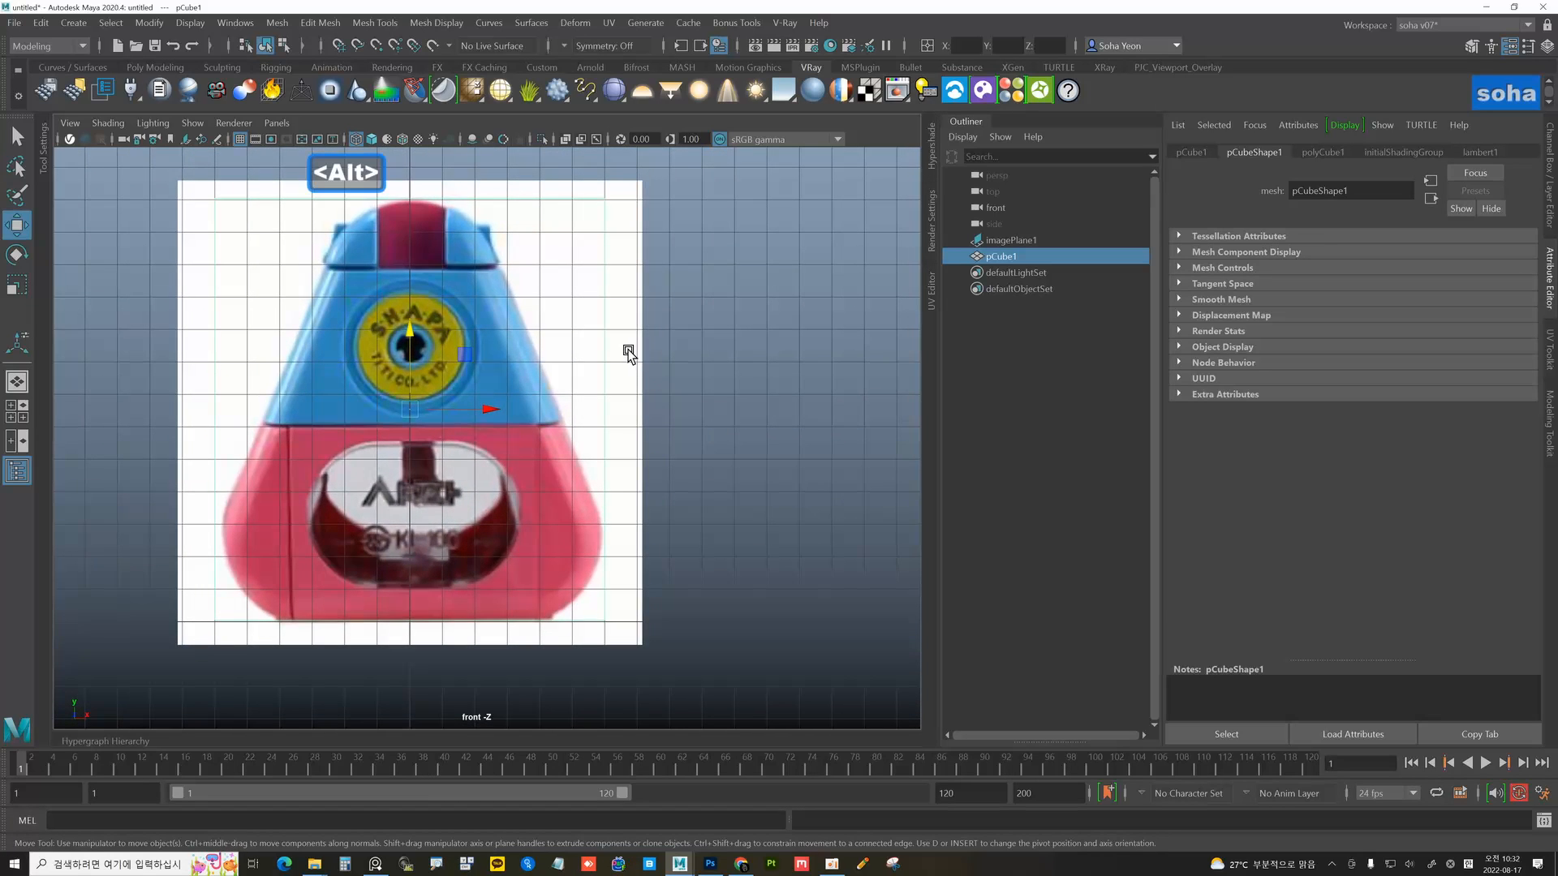
# - In the perspective view, move the image plane back behind the cube to about -14.96 on Z
pyautogui.hotkey('alt', 'shift', 'q')
pyautogui.keyDown('alt'); pyautogui.moveTo(630, 361); pyautogui.dragTo(604, 395); pyautogui.keyUp('alt')
pyautogui.click(564, 272)
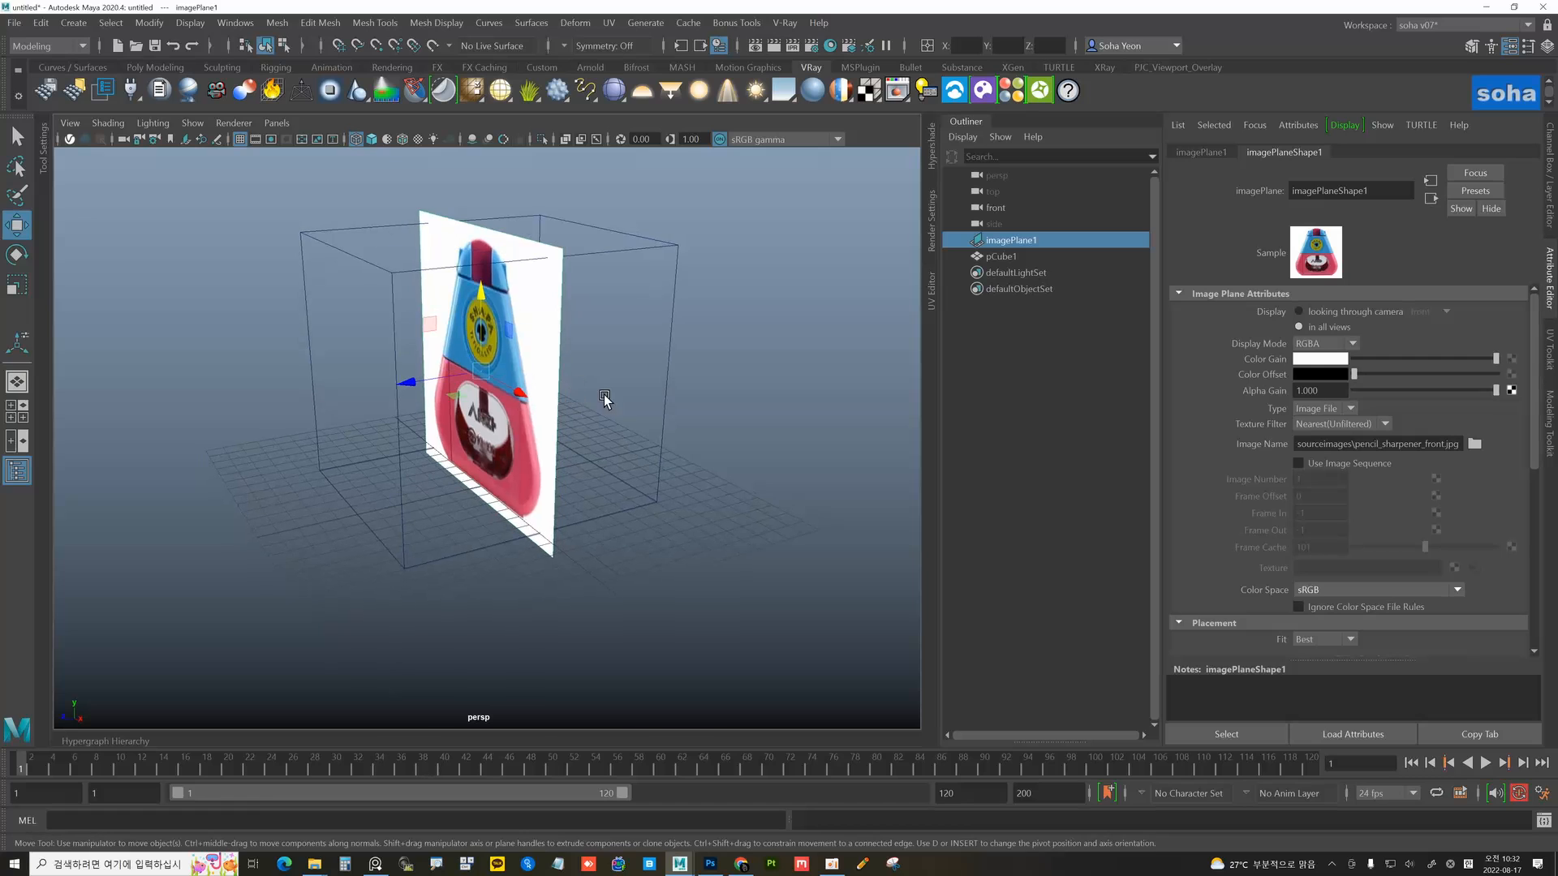
pyautogui.keyDown('alt'); pyautogui.moveTo(410, 386); pyautogui.dragTo(958, 297); pyautogui.keyUp('alt')
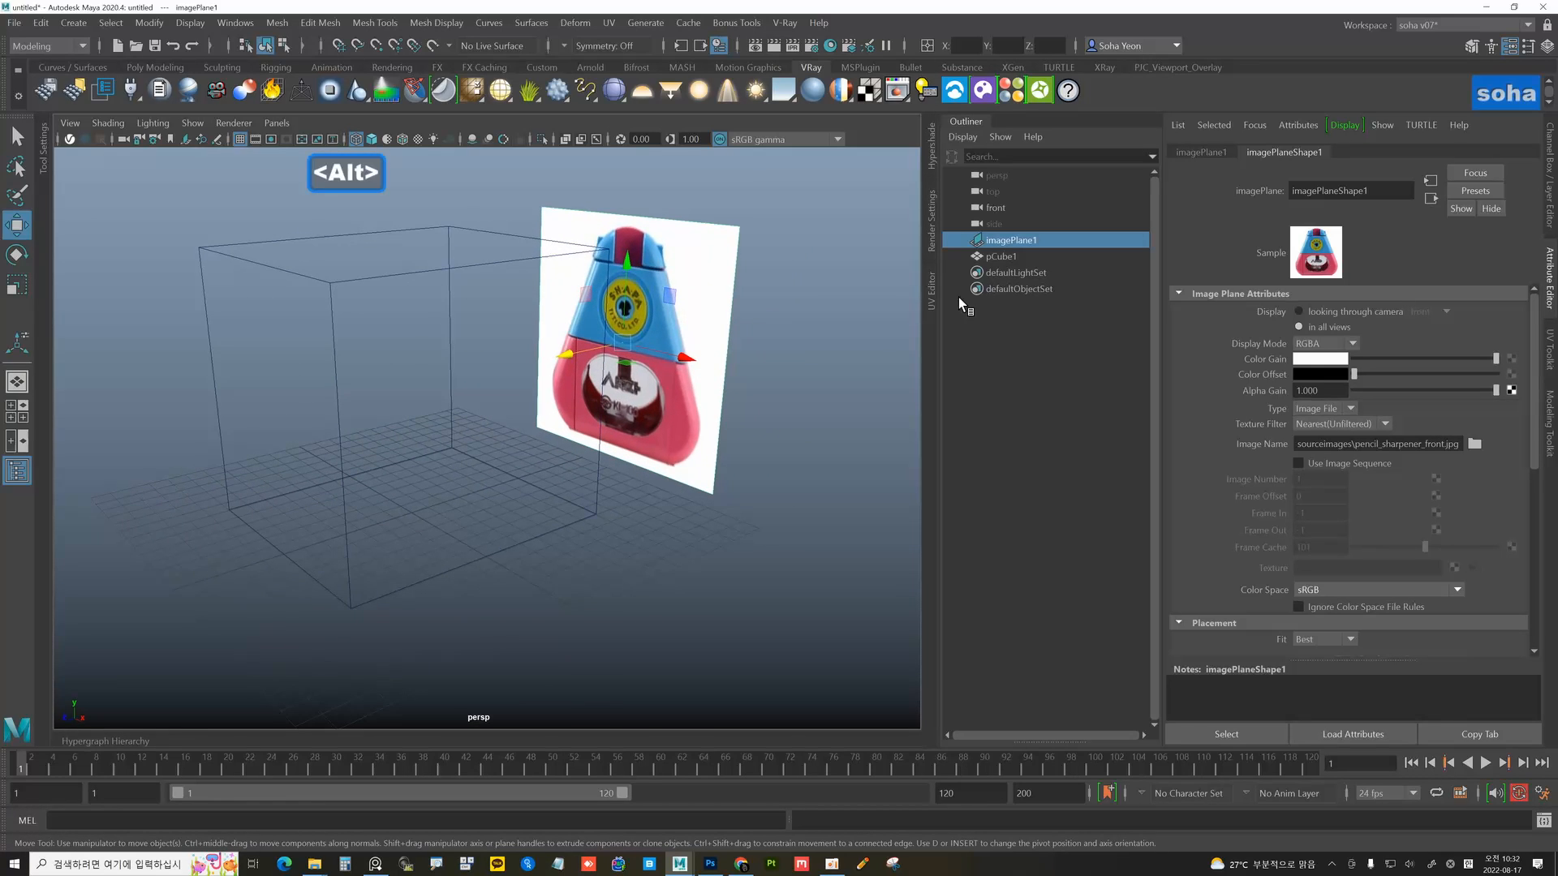
# - Rename the image plane as guide_front
pyautogui.doubleClick(1013, 234)
pyautogui.write('gui')
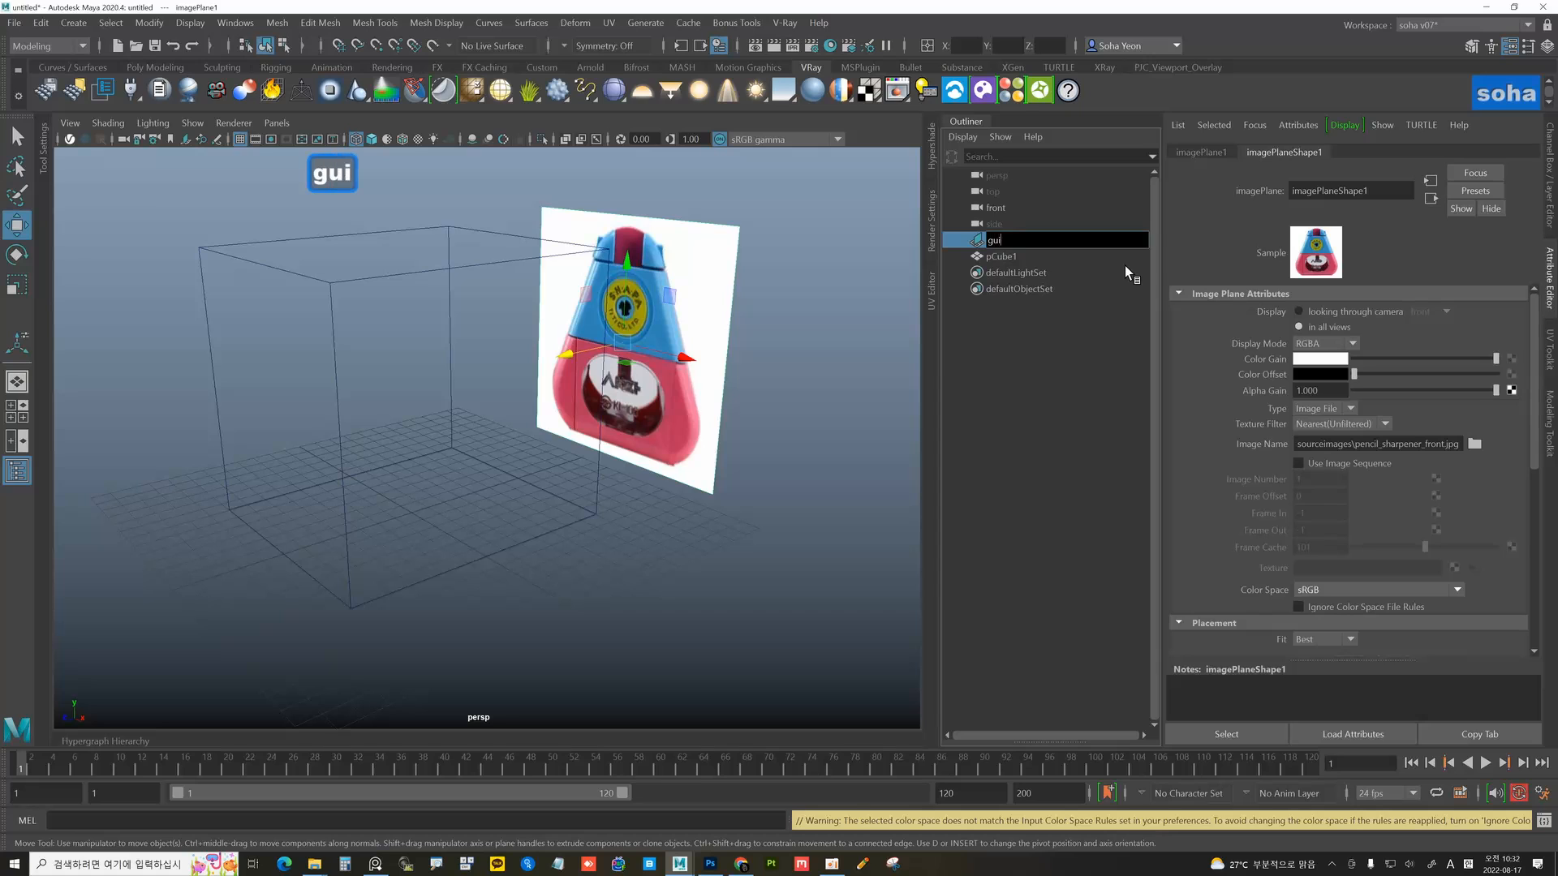
pyautogui.write('de_f')
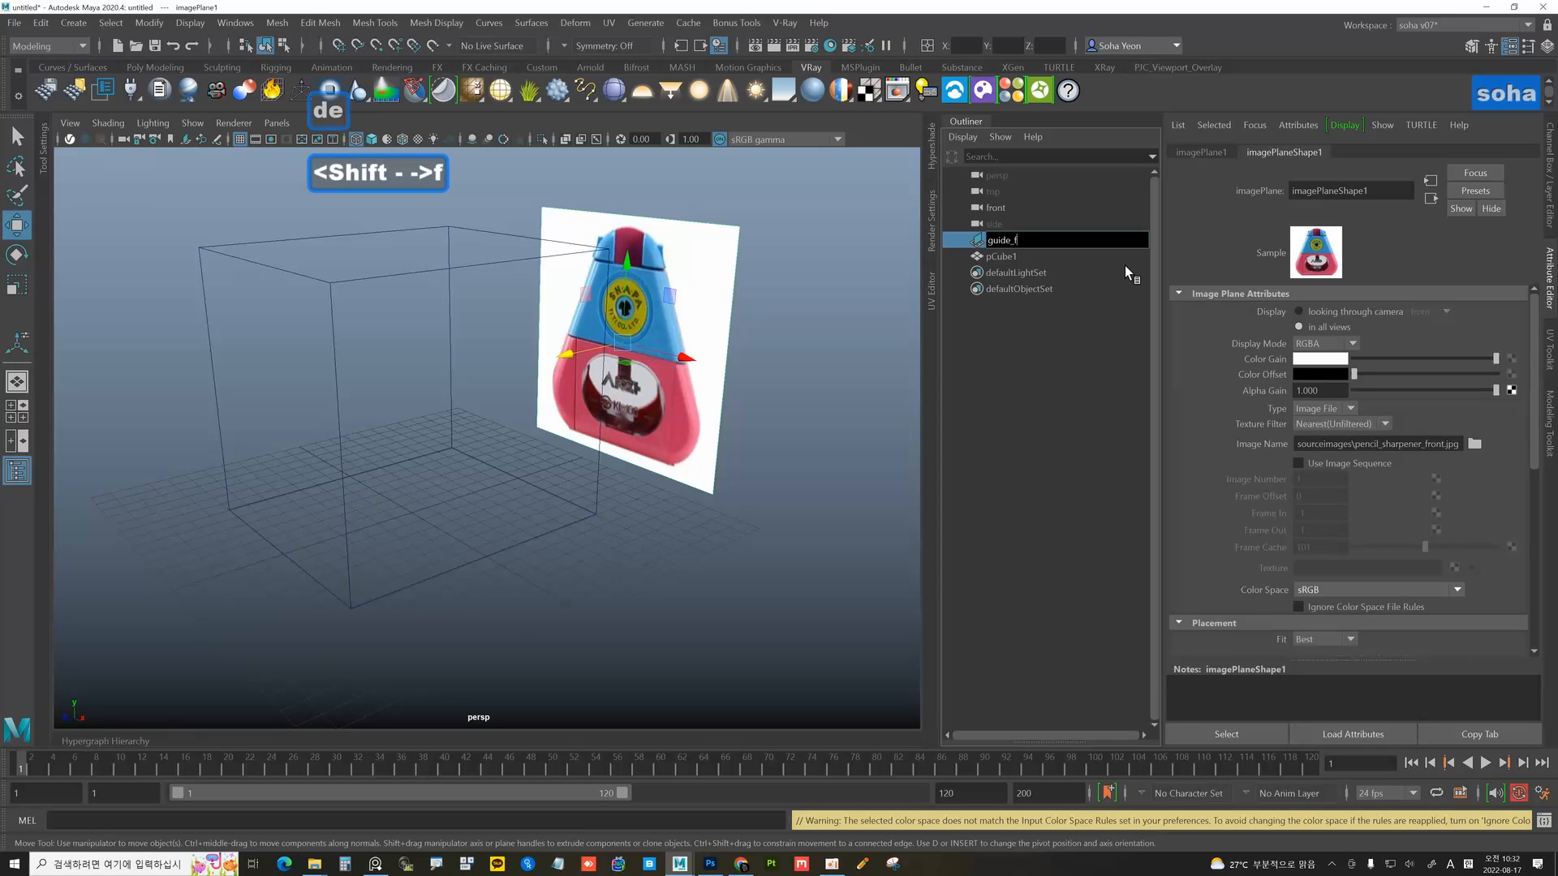
pyautogui.write('ront')
pyautogui.press('Return')
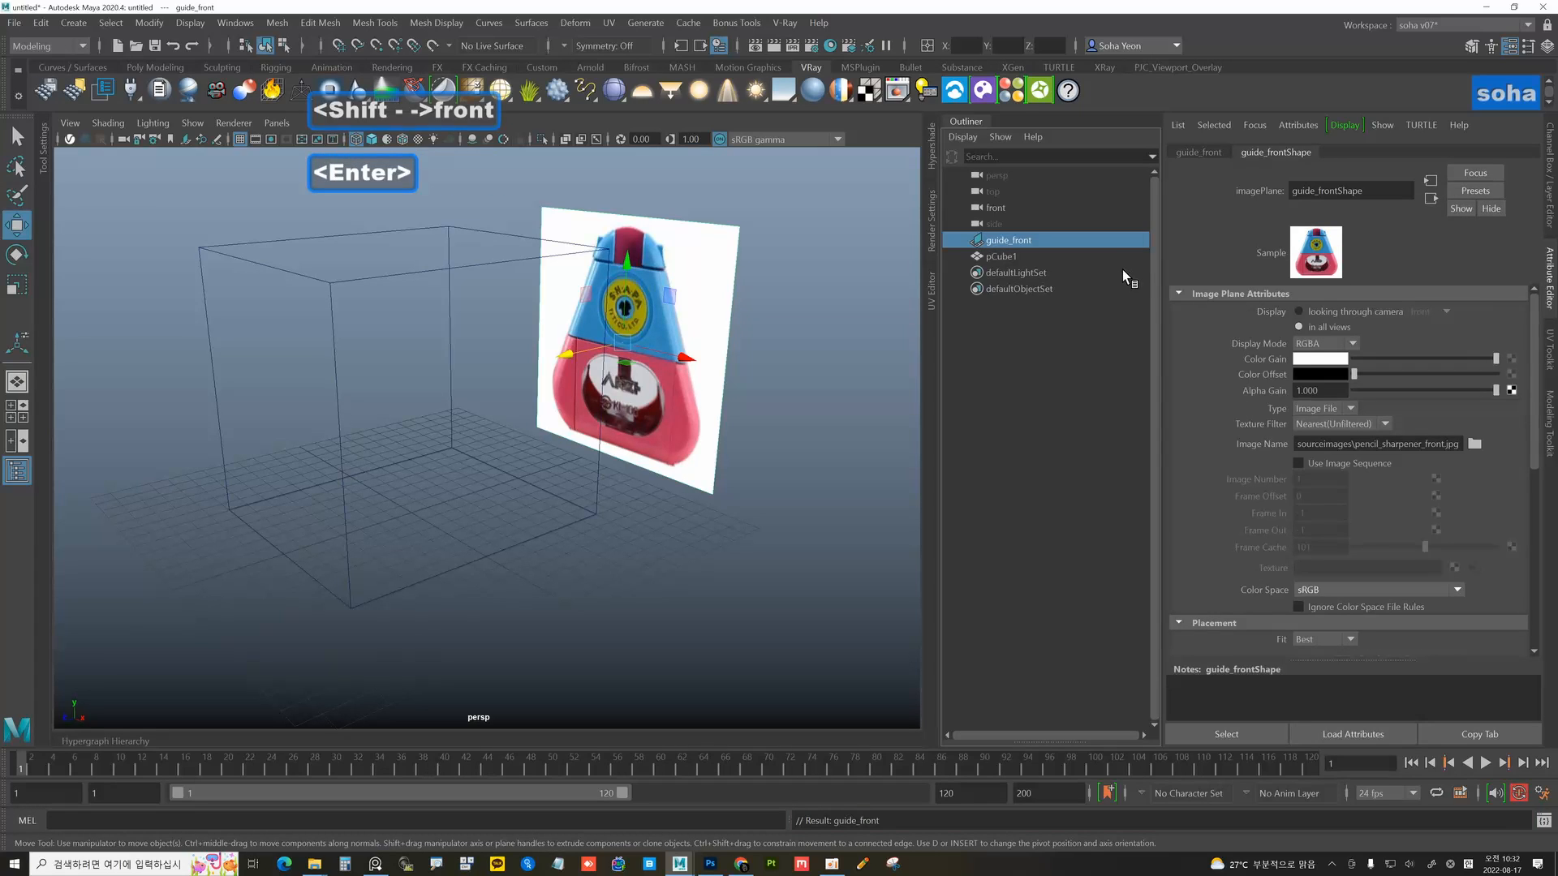
# - Put the image plane on a new display layer, set the layer to Reference, and test that the plane cannot be selected
pyautogui.hotkey('ctrl', 'a')
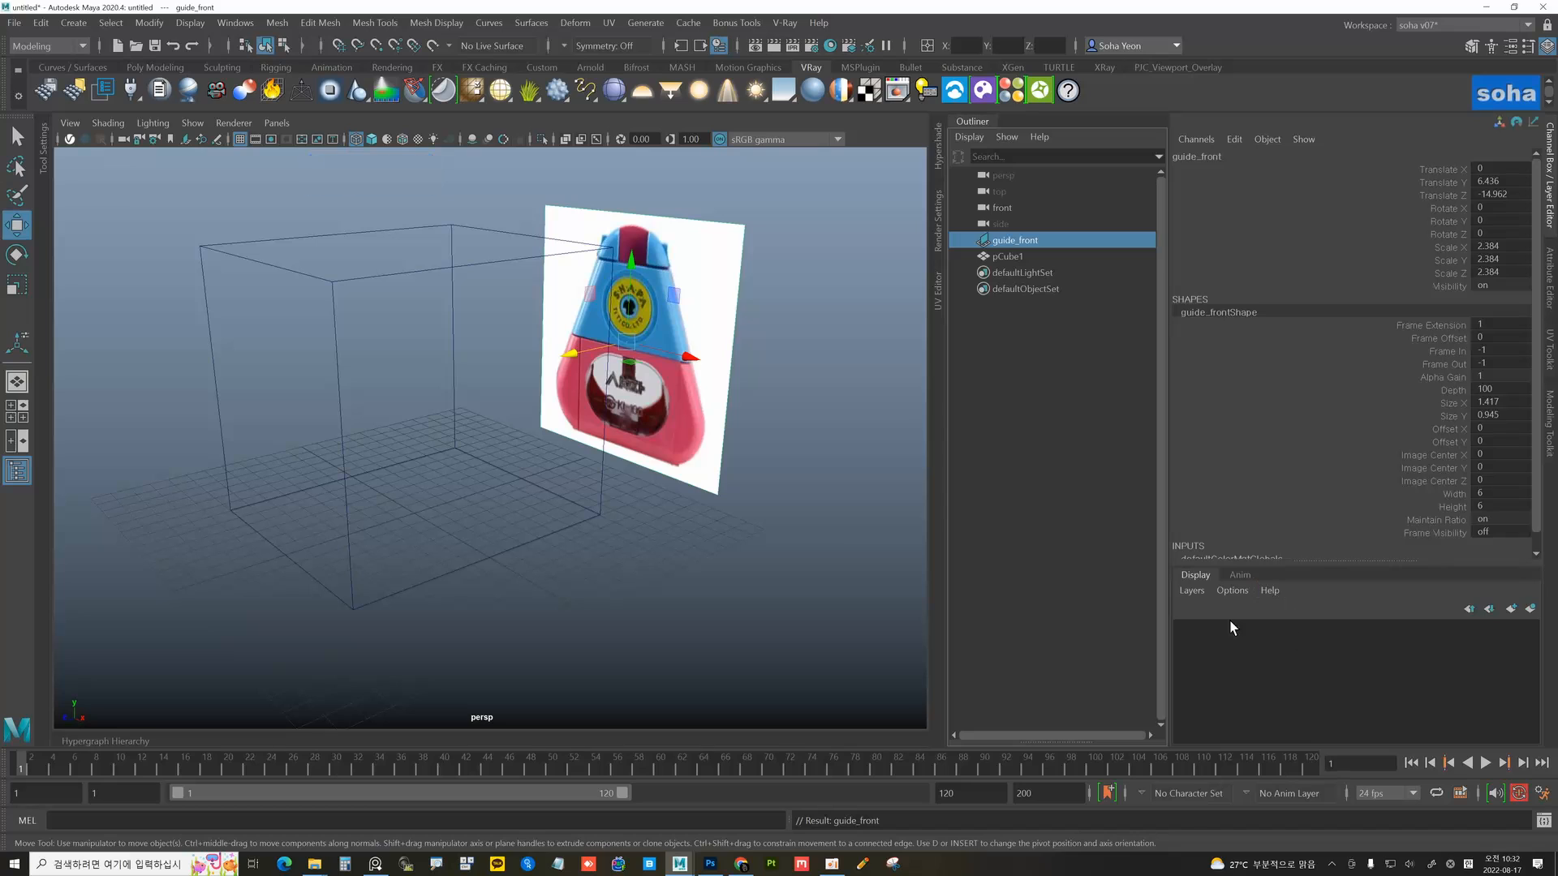
pyautogui.click(1531, 609)
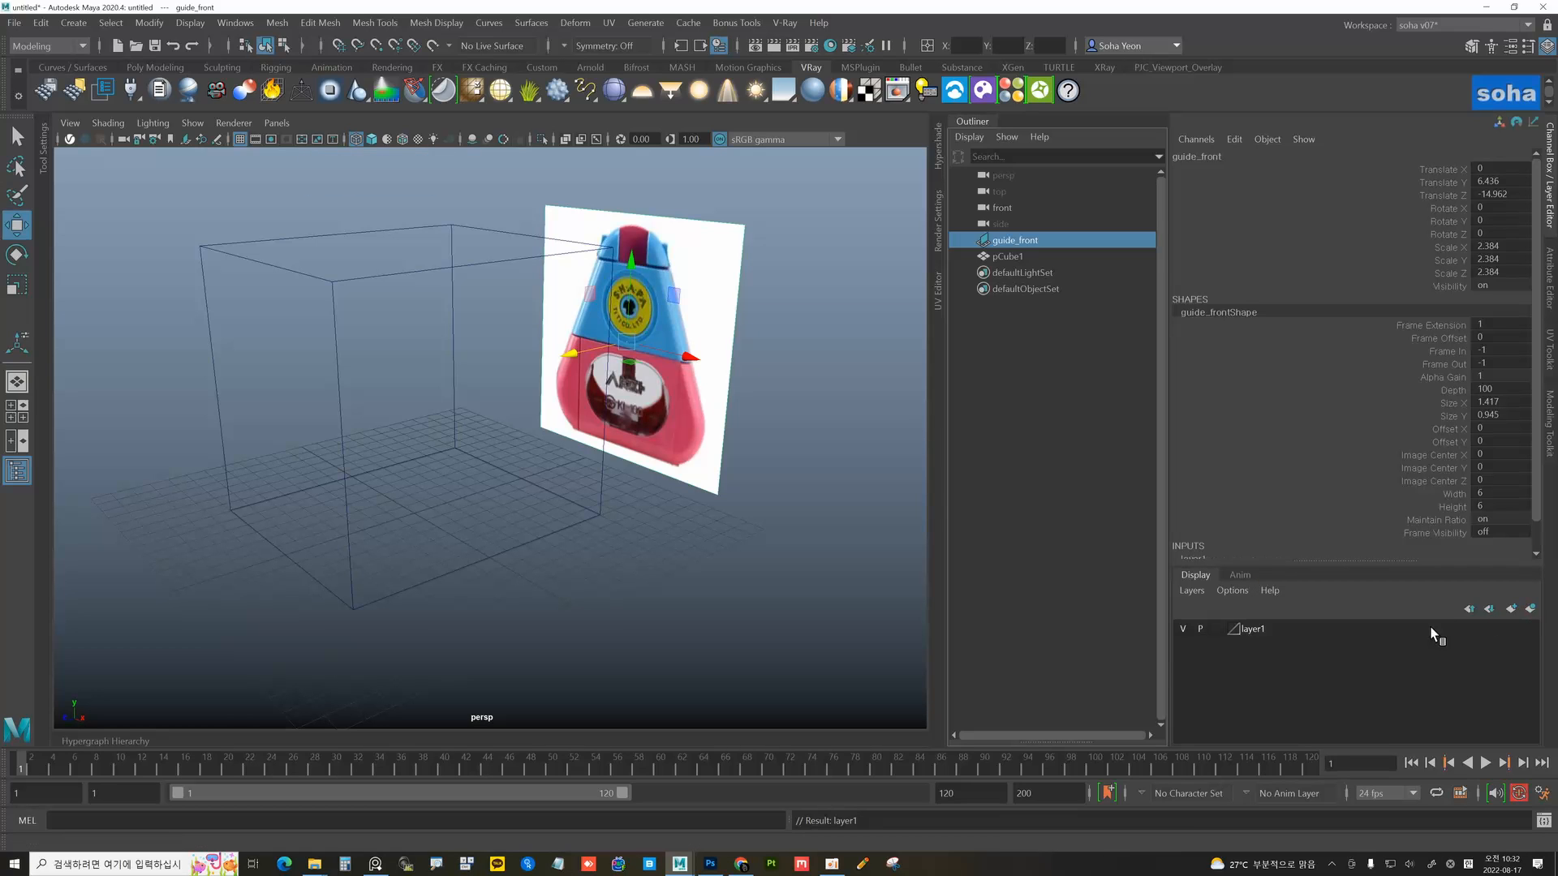
pyautogui.click(1215, 629)
pyautogui.click(1215, 629)
pyautogui.click(909, 535)
pyautogui.moveTo(564, 231); pyautogui.dragTo(708, 393)
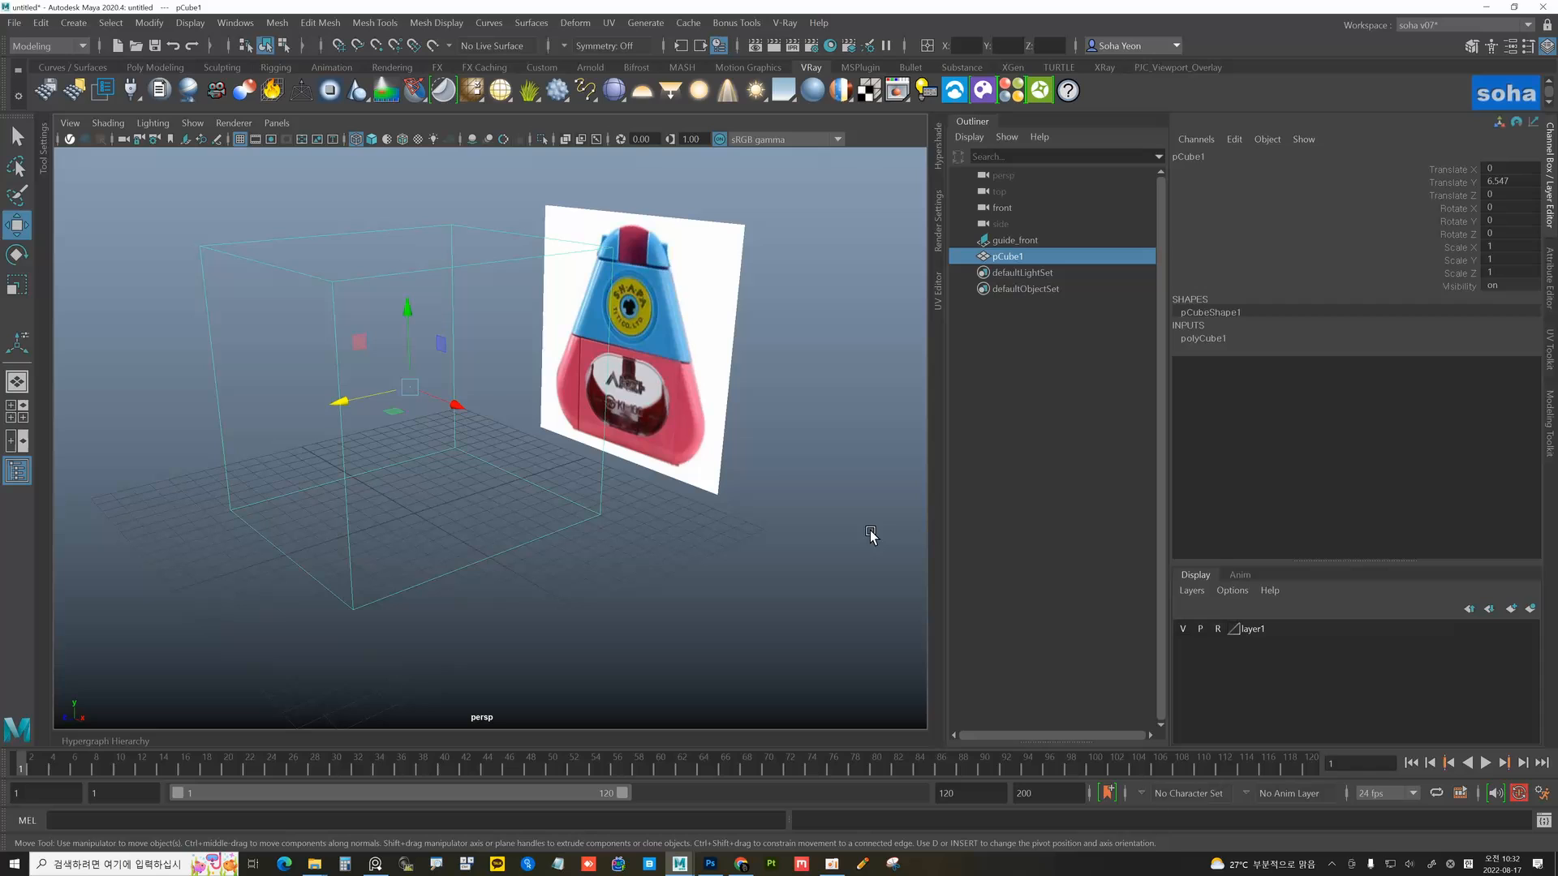
pyautogui.click(770, 491)
# - Rename the reference image's display layer as guide_L
pyautogui.doubleClick(1254, 629)
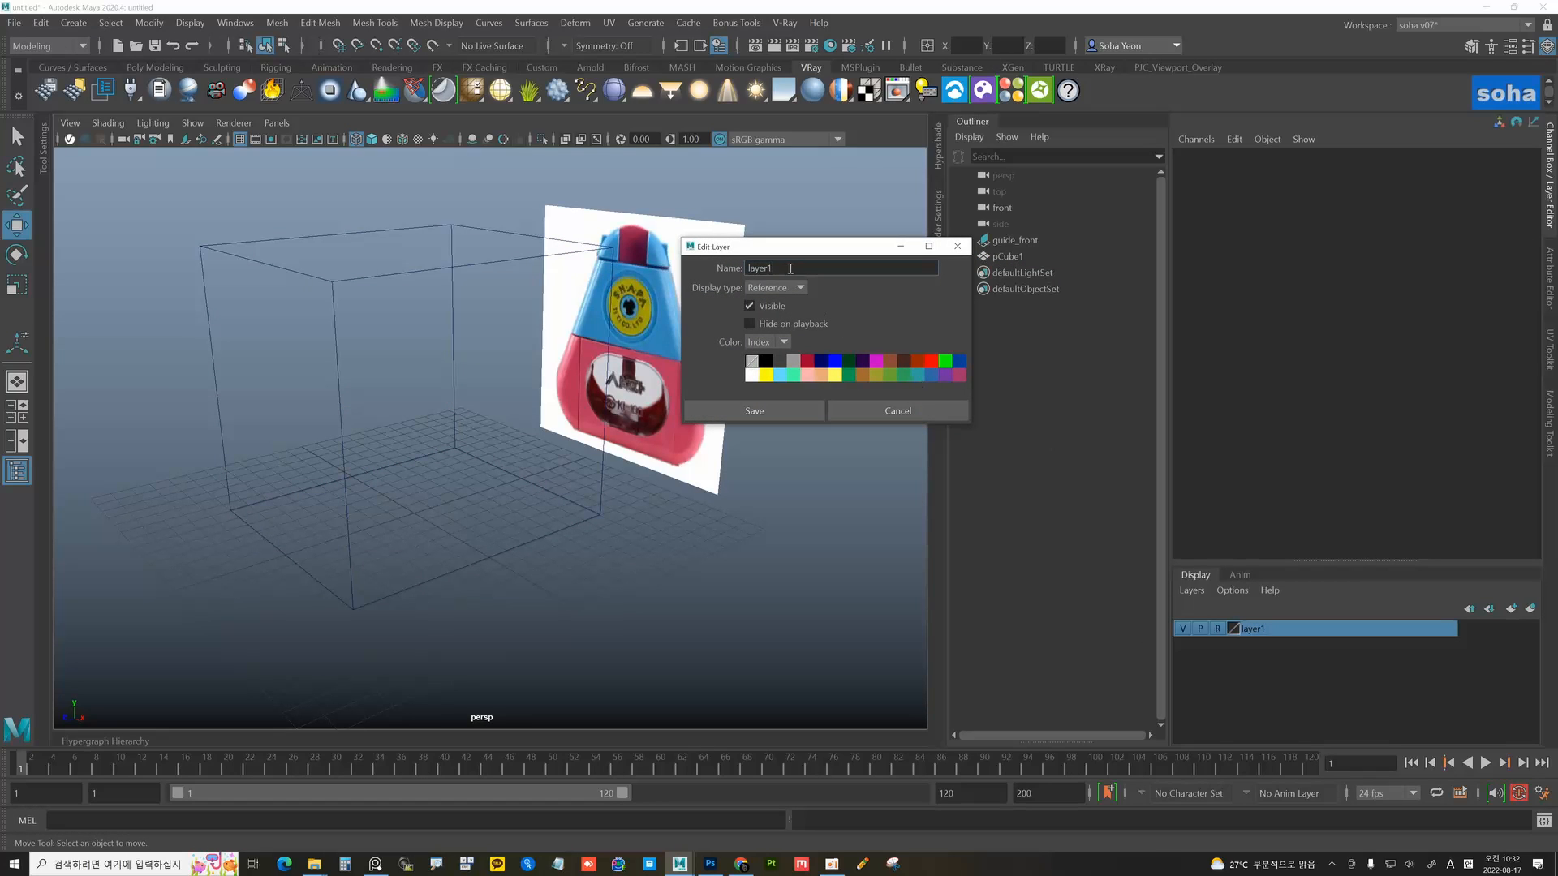
pyautogui.write('guid')
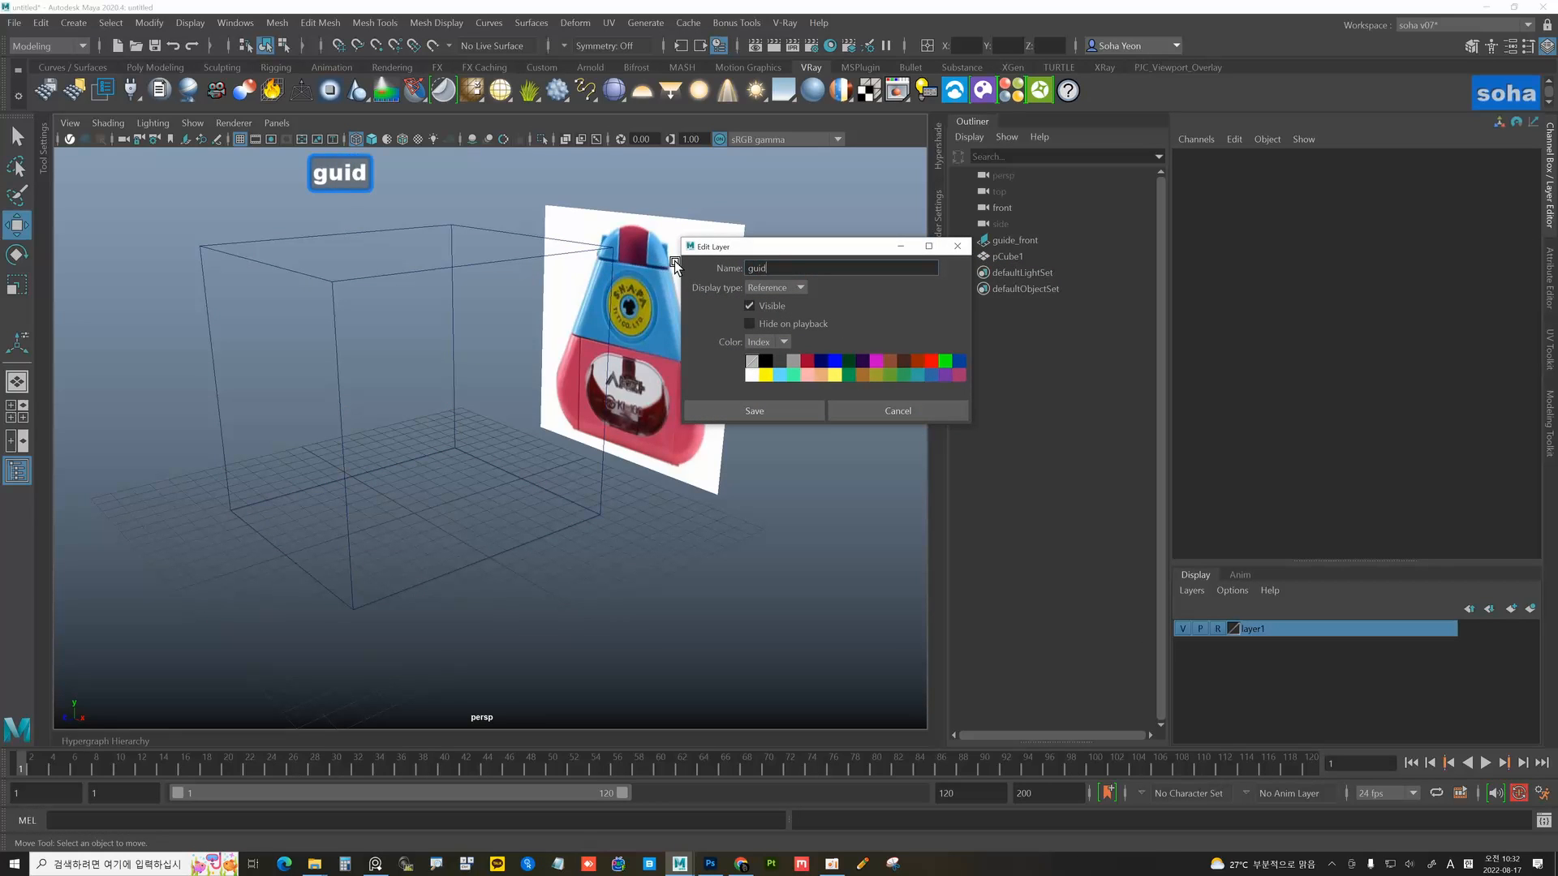
pyautogui.write('e_')
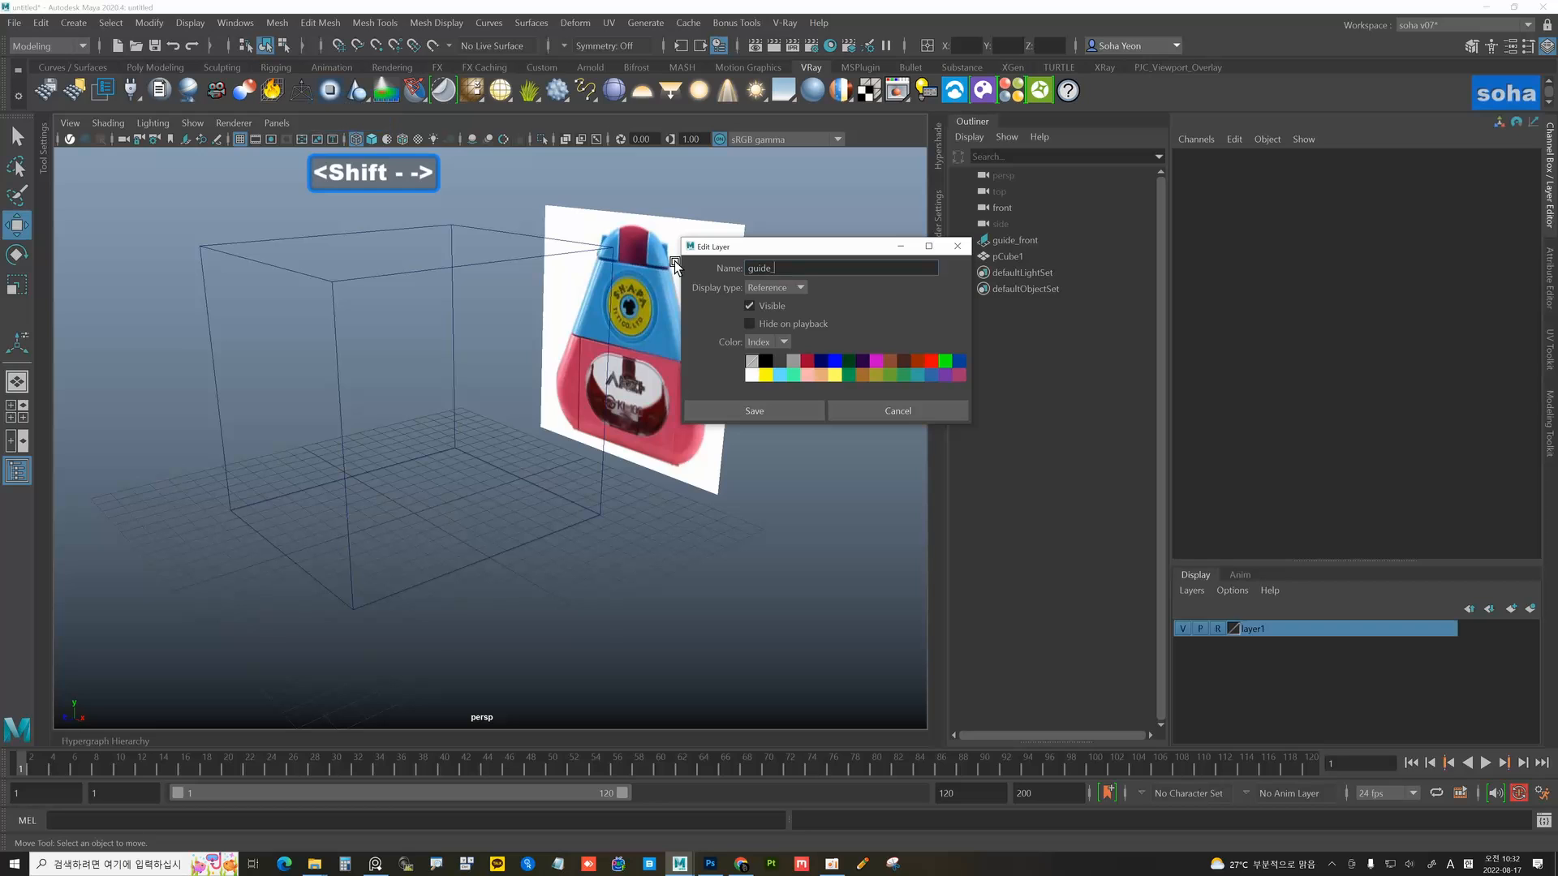
pyautogui.write('L')
pyautogui.click(714, 410)
# - Check the cube's base against the sharpener in the front view and set the cube's Translate Y to 6.5
pyautogui.moveTo(689, 511)
pyautogui.keyDown('alt'); pyautogui.mouseDown()
pyautogui.moveTo(751, 511)
pyautogui.moveTo(698, 504)
pyautogui.mouseUp(); pyautogui.keyUp('alt')
pyautogui.click(601, 511)
pyautogui.hotkey('shift', '3')
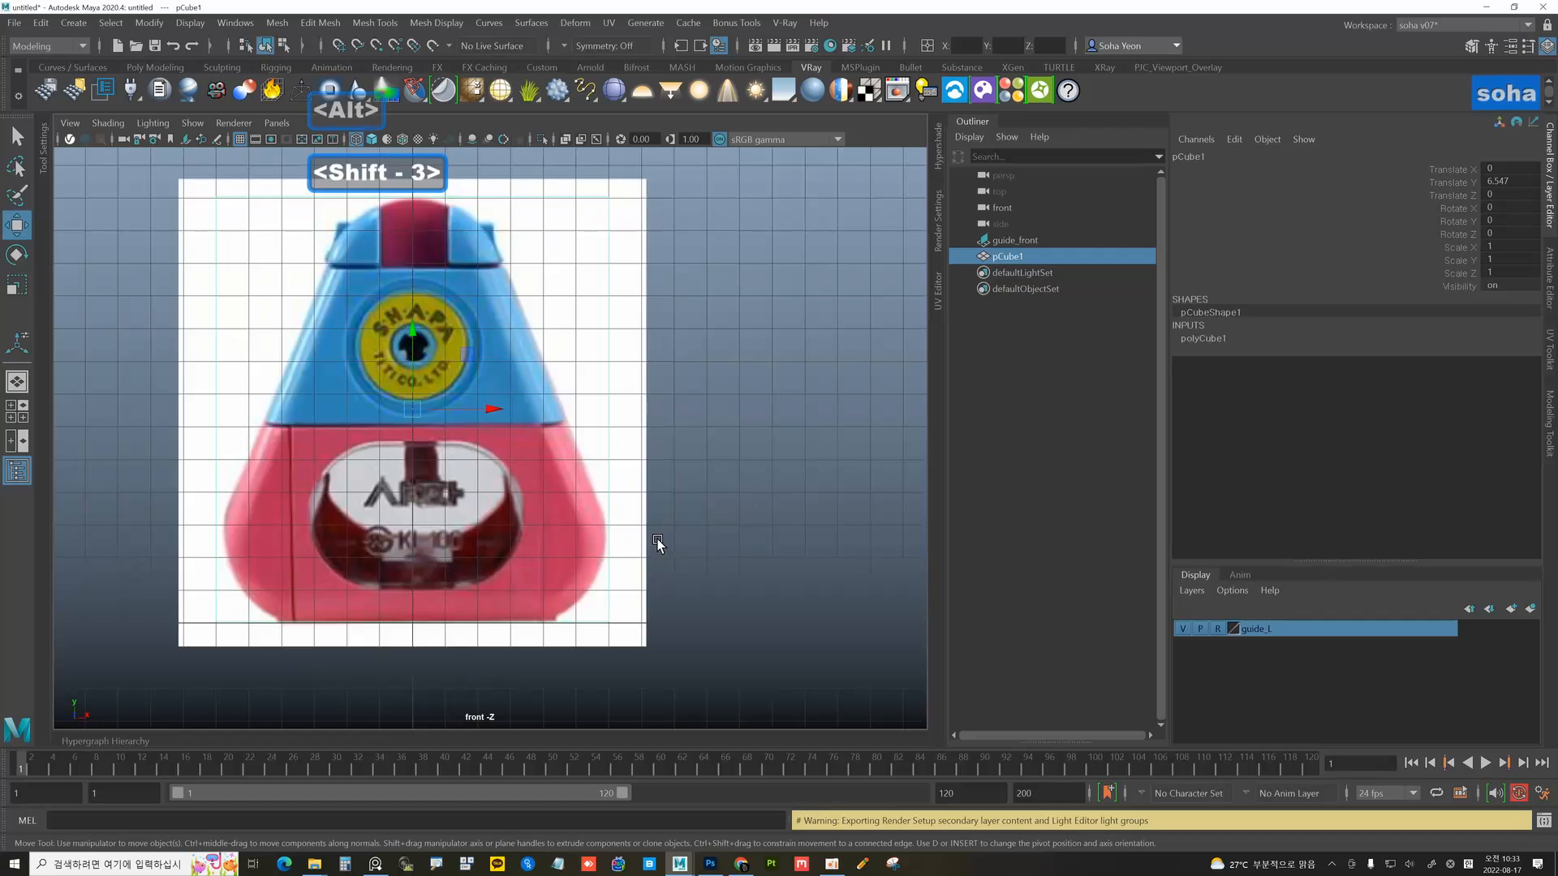
pyautogui.scroll(5, 723, 503)
pyautogui.keyDown('alt'); pyautogui.moveTo(671, 475); pyautogui.dragTo(684, 478, button='right'); pyautogui.keyUp('alt')
pyautogui.keyDown('alt'); pyautogui.moveTo(685, 493); pyautogui.dragTo(783, 387, button='middle'); pyautogui.keyUp('alt')
pyautogui.keyDown('alt'); pyautogui.moveTo(783, 387); pyautogui.dragTo(799, 561, button='right'); pyautogui.keyUp('alt')
pyautogui.keyDown('alt'); pyautogui.moveTo(799, 561); pyautogui.dragTo(869, 443, button='middle'); pyautogui.keyUp('alt')
pyautogui.keyDown('alt'); pyautogui.moveTo(595, 438); pyautogui.dragTo(820, 519, button='right'); pyautogui.keyUp('alt')
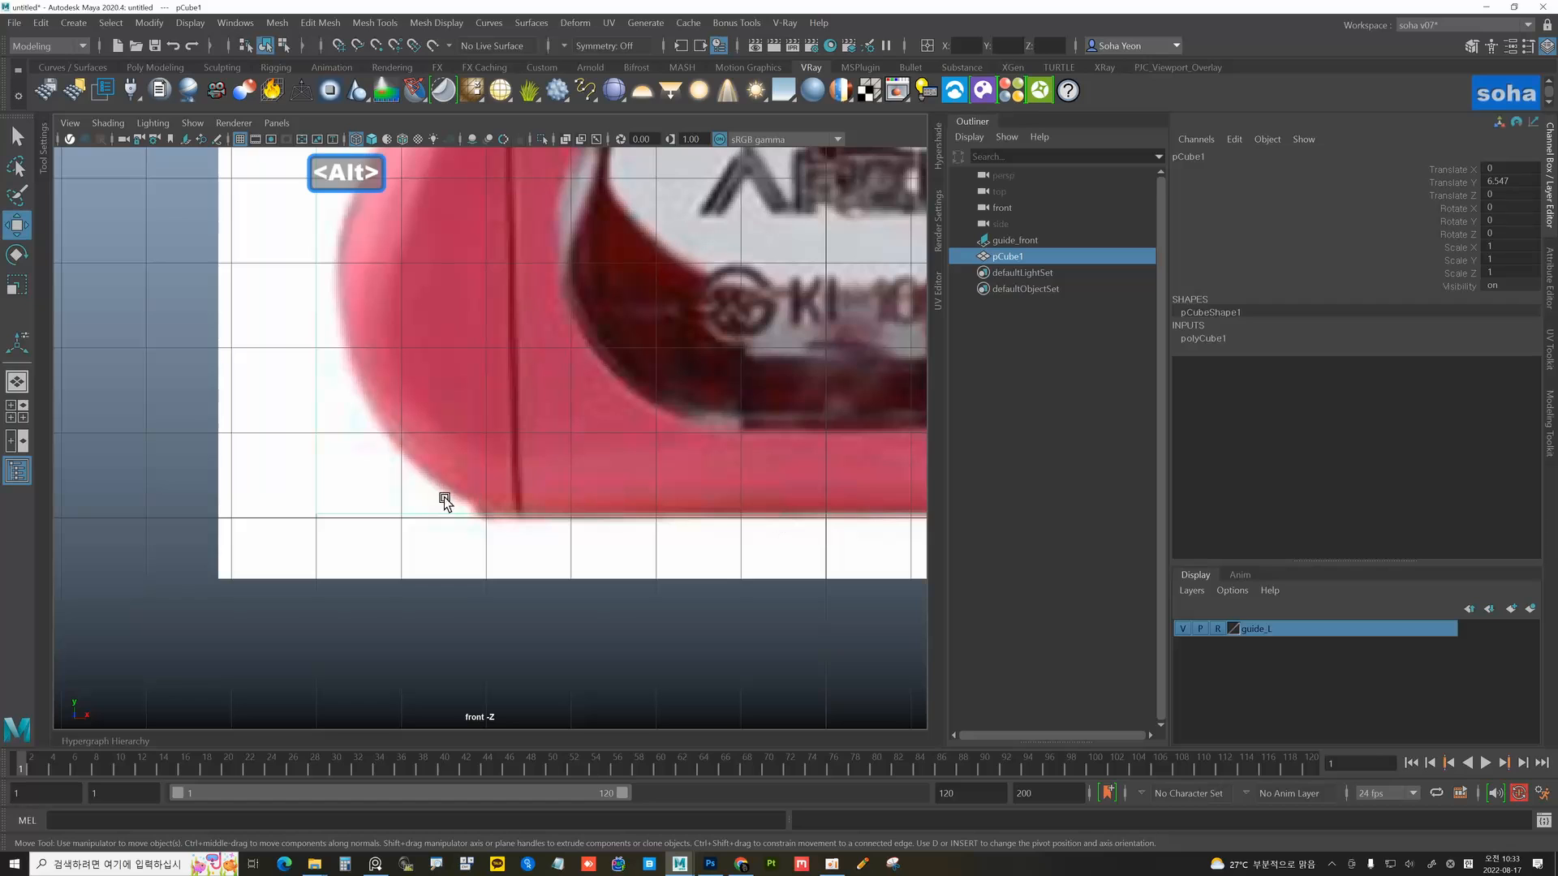
pyautogui.keyDown('alt'); pyautogui.moveTo(610, 468); pyautogui.dragTo(556, 455, button='right'); pyautogui.keyUp('alt')
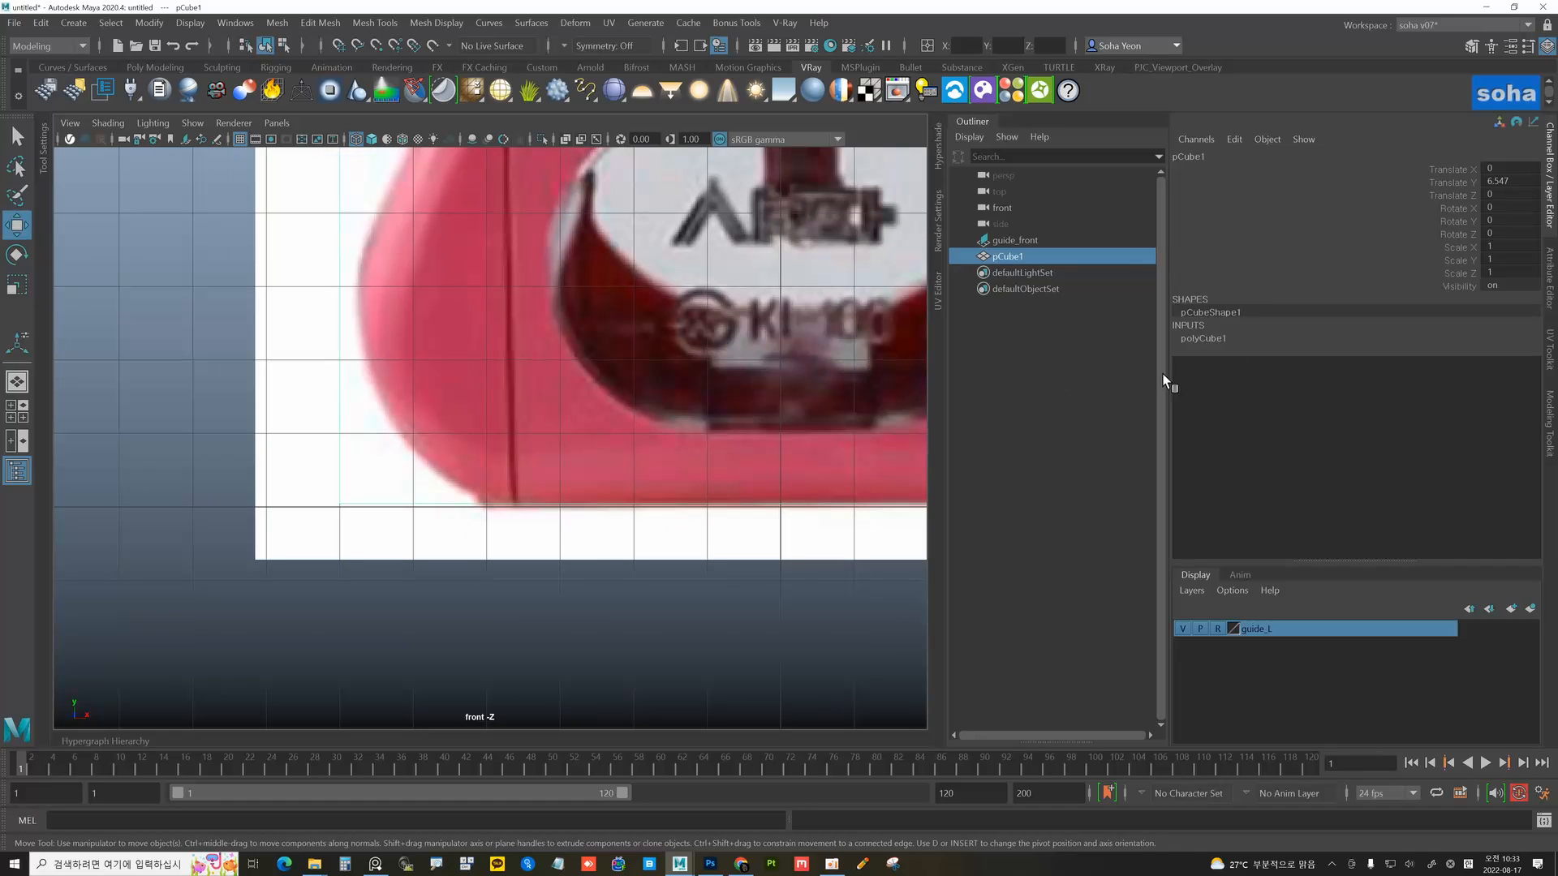
pyautogui.doubleClick(1518, 181)
pyautogui.press('BackSpace')
pyautogui.press('BackSpace')
pyautogui.press('Return')
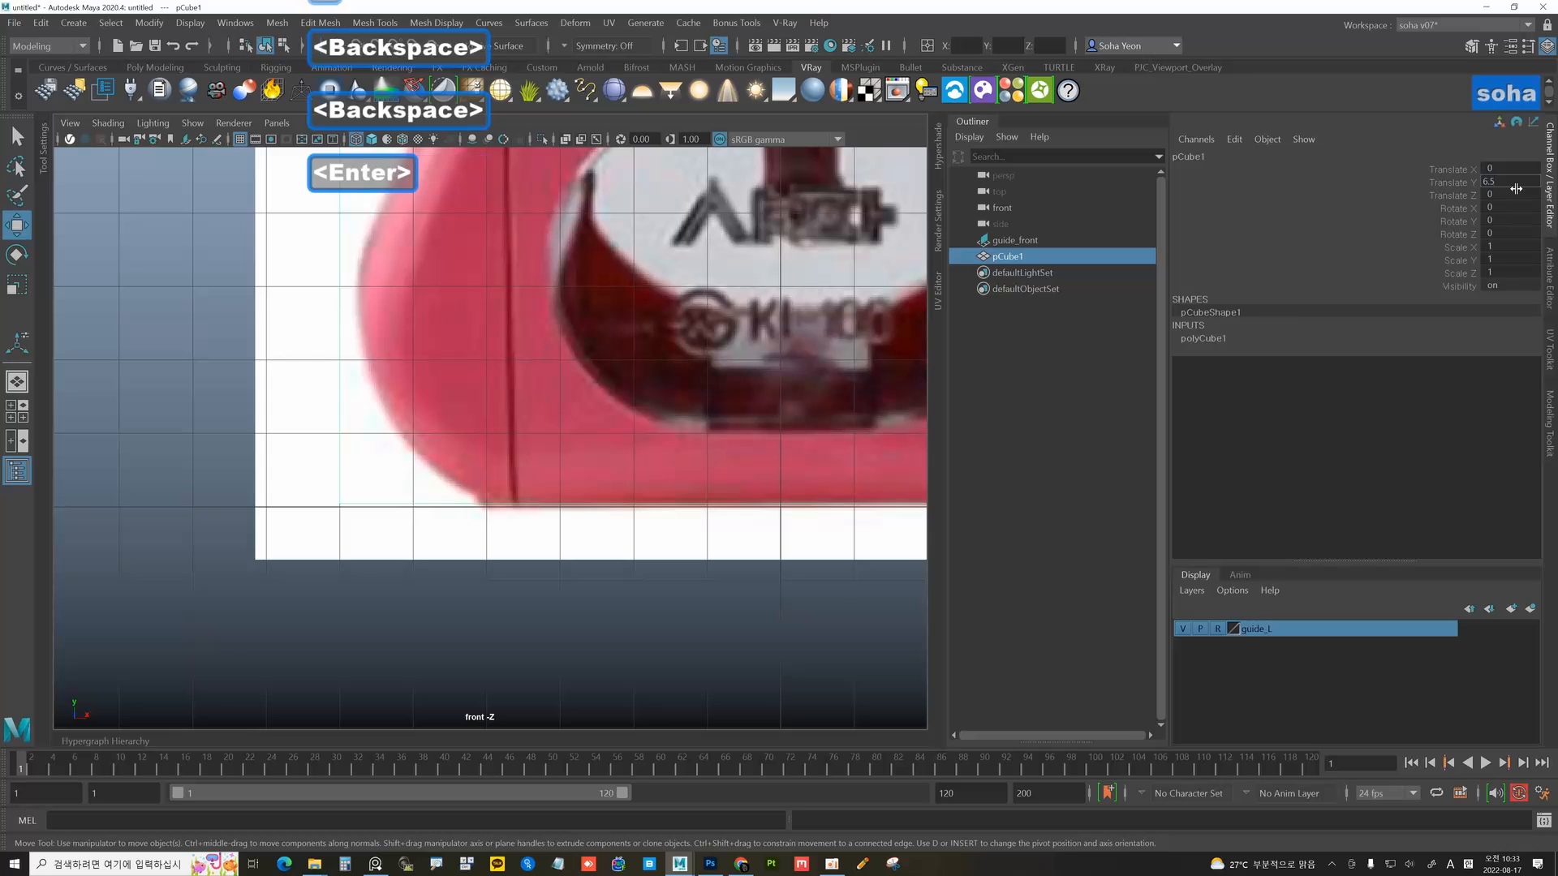
# - Hide the grid and frame the whole sharpener reference in the front view
pyautogui.scroll(-10, 703, 474)
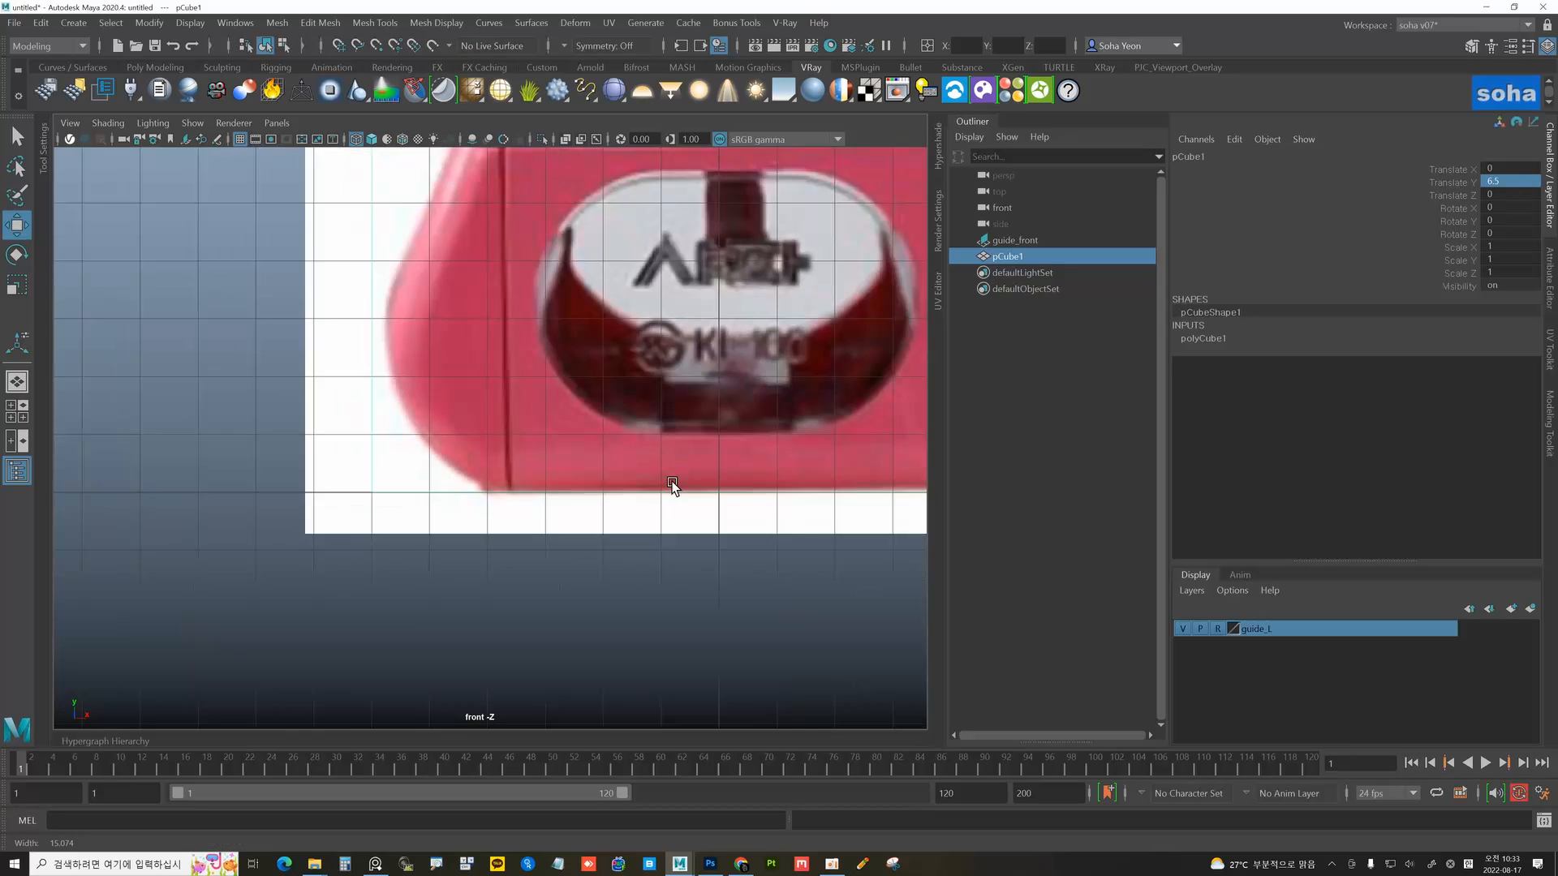
pyautogui.keyDown('alt'); pyautogui.moveTo(649, 424); pyautogui.dragTo(626, 489, button='middle'); pyautogui.keyUp('alt')
pyautogui.keyDown('alt'); pyautogui.moveTo(628, 491); pyautogui.dragTo(760, 527, button='right'); pyautogui.keyUp('alt')
pyautogui.keyDown('alt'); pyautogui.moveTo(678, 480); pyautogui.dragTo(650, 522, button='middle'); pyautogui.keyUp('alt')
pyautogui.keyDown('alt'); pyautogui.moveTo(650, 522); pyautogui.dragTo(703, 535, button='right'); pyautogui.keyUp('alt')
pyautogui.keyDown('alt'); pyautogui.moveTo(697, 524); pyautogui.dragTo(661, 521, button='middle'); pyautogui.keyUp('alt')
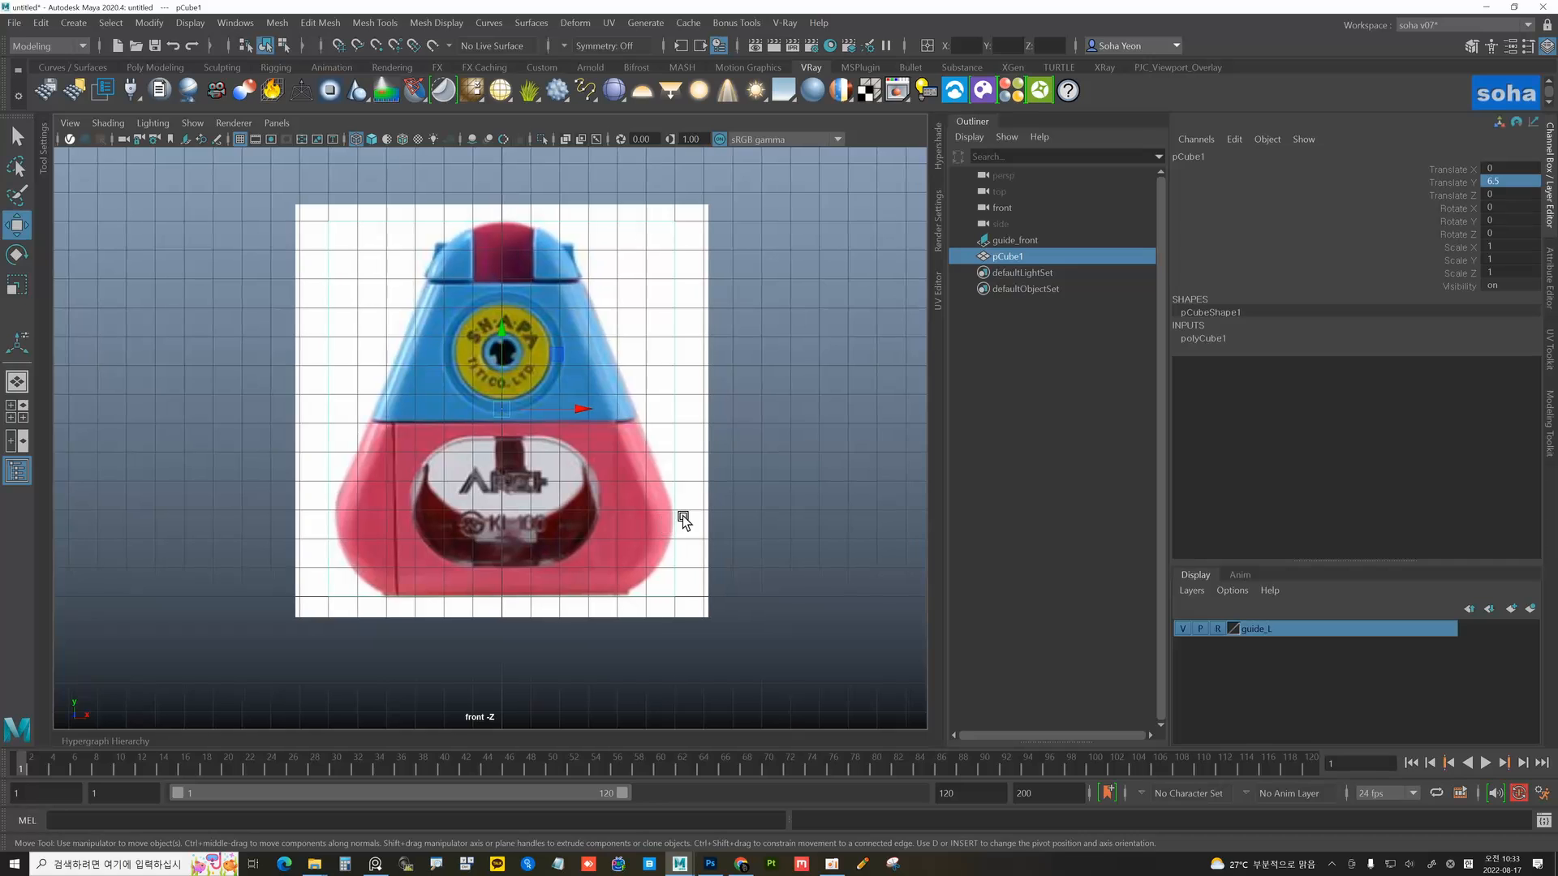
pyautogui.click(240, 139)
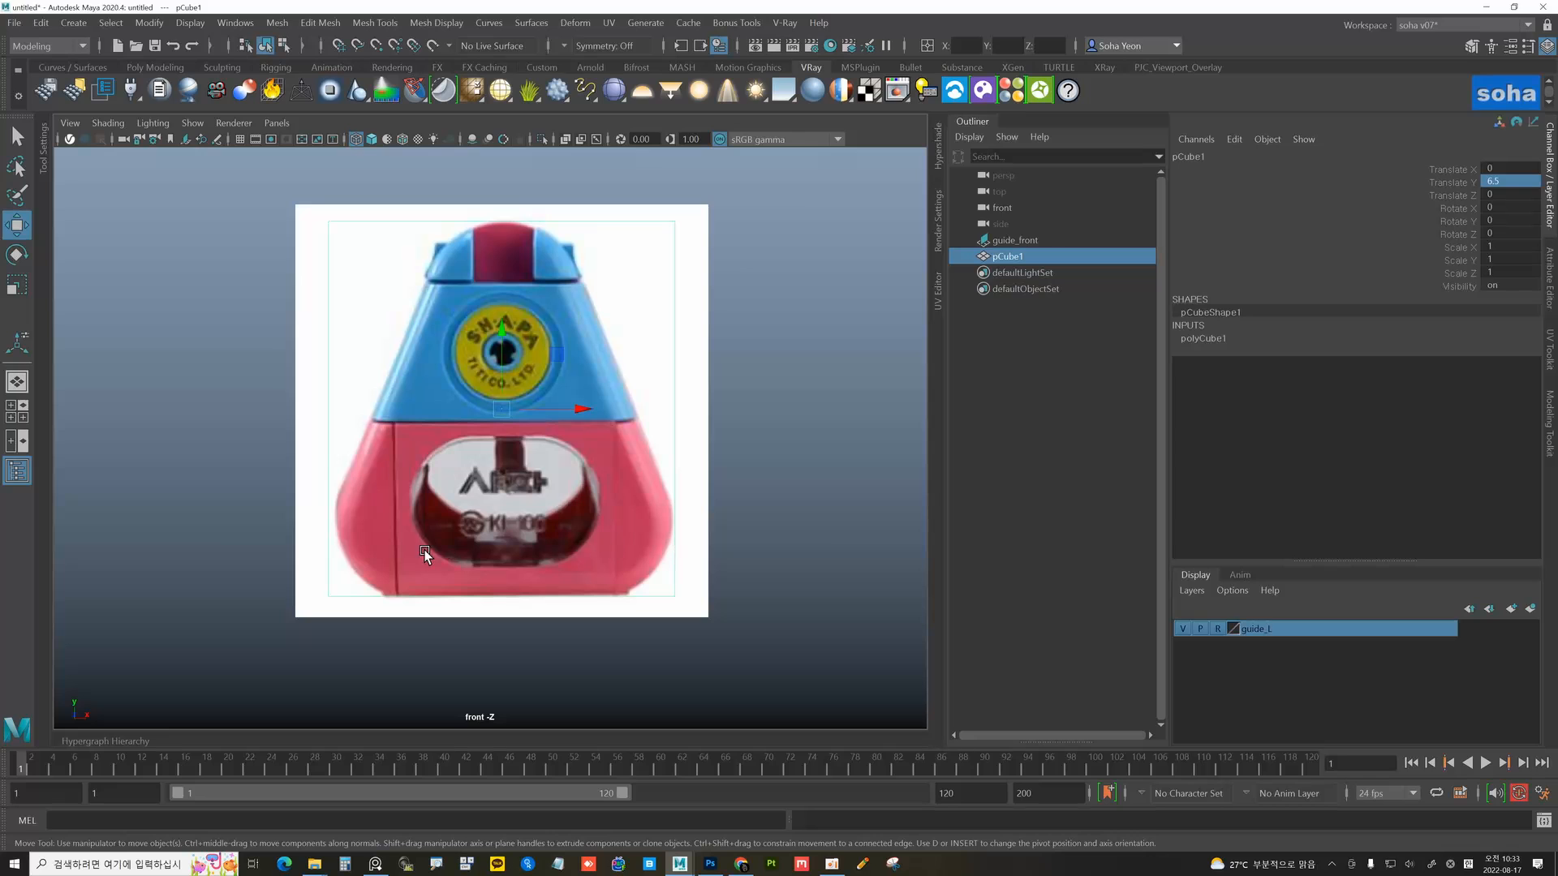
pyautogui.keyDown('alt'); pyautogui.moveTo(630, 525); pyautogui.dragTo(660, 505, button='middle'); pyautogui.keyUp('alt')
pyautogui.keyDown('alt'); pyautogui.moveTo(660, 505); pyautogui.dragTo(714, 497, button='right'); pyautogui.keyUp('alt')
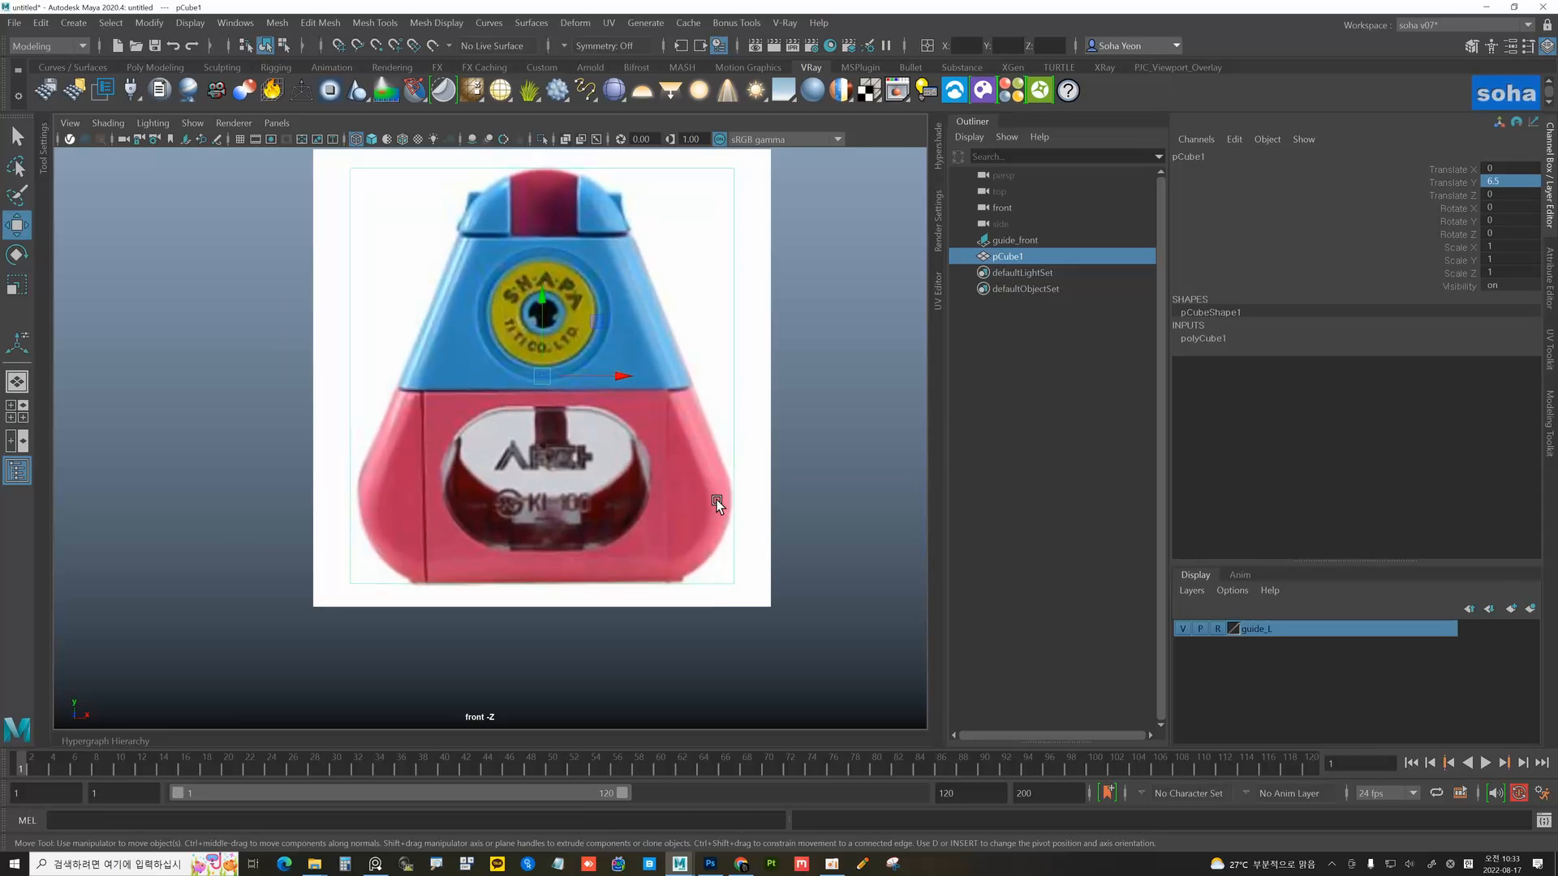
pyautogui.keyDown('alt'); pyautogui.moveTo(632, 468); pyautogui.dragTo(605, 504, button='middle'); pyautogui.keyUp('alt')
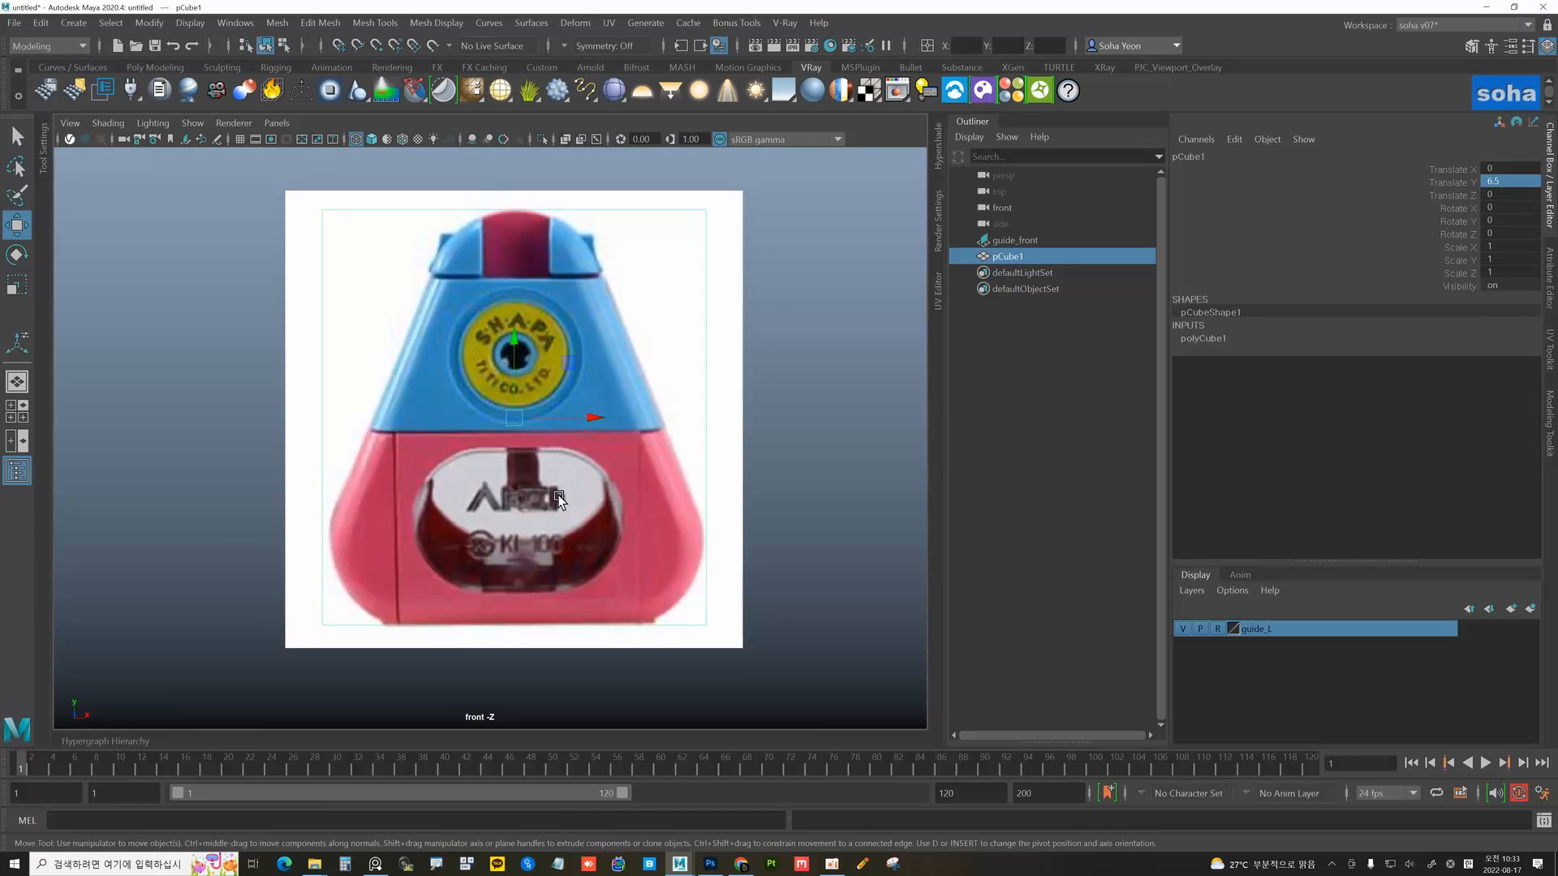
pyautogui.keyDown('alt'); pyautogui.moveTo(575, 467); pyautogui.dragTo(587, 472, button='right'); pyautogui.keyUp('alt')
pyautogui.press('alt')
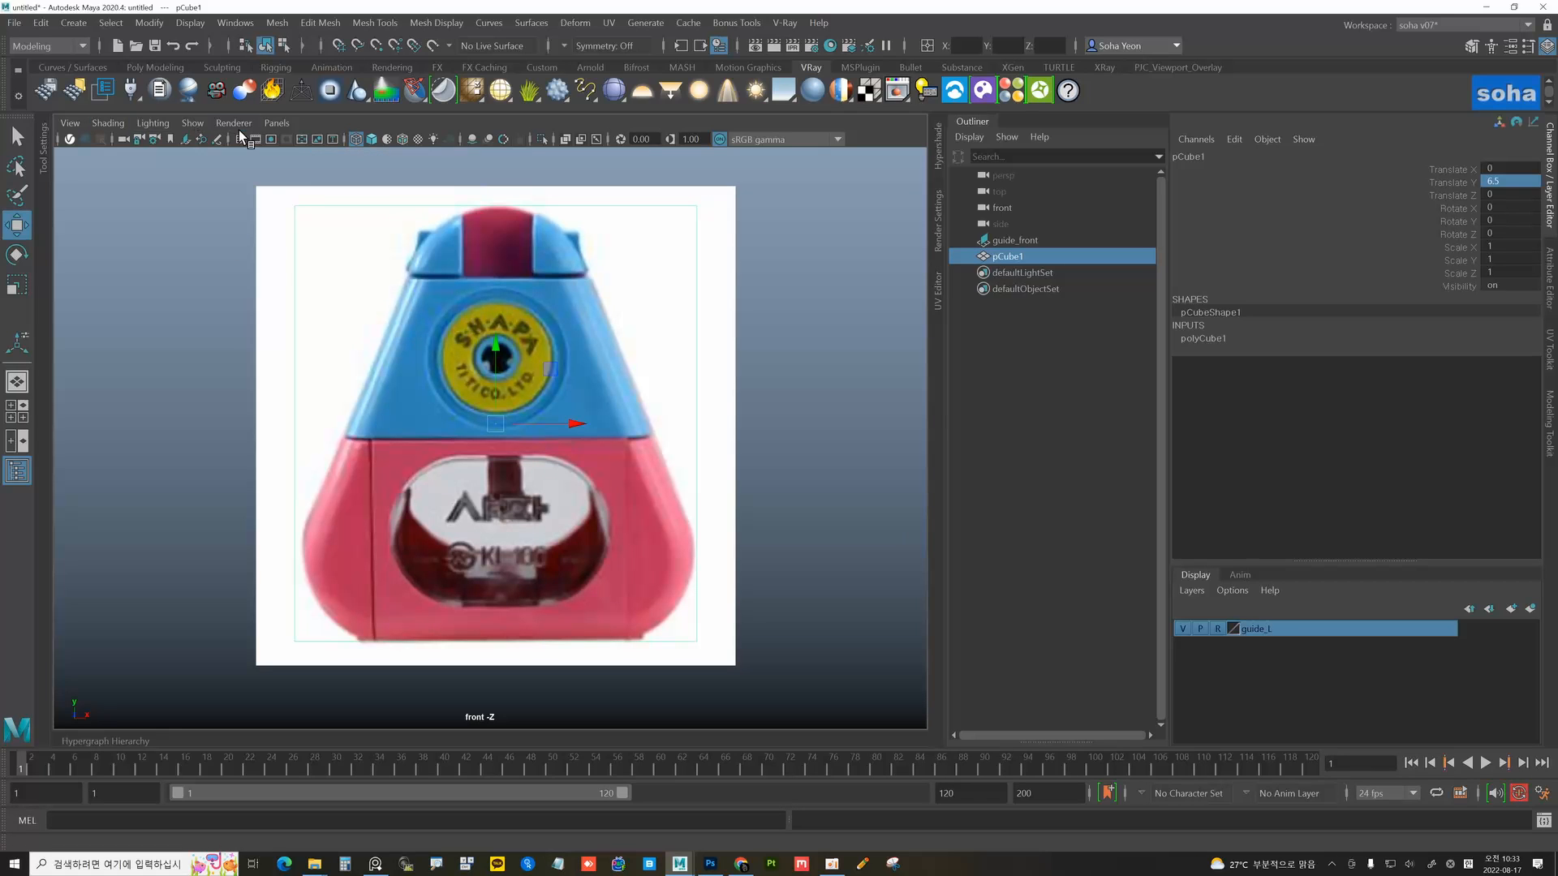
# - Save the scene as pencil_a01 in Maya Binary format in the project's scenes folder
pyautogui.click(15, 23)
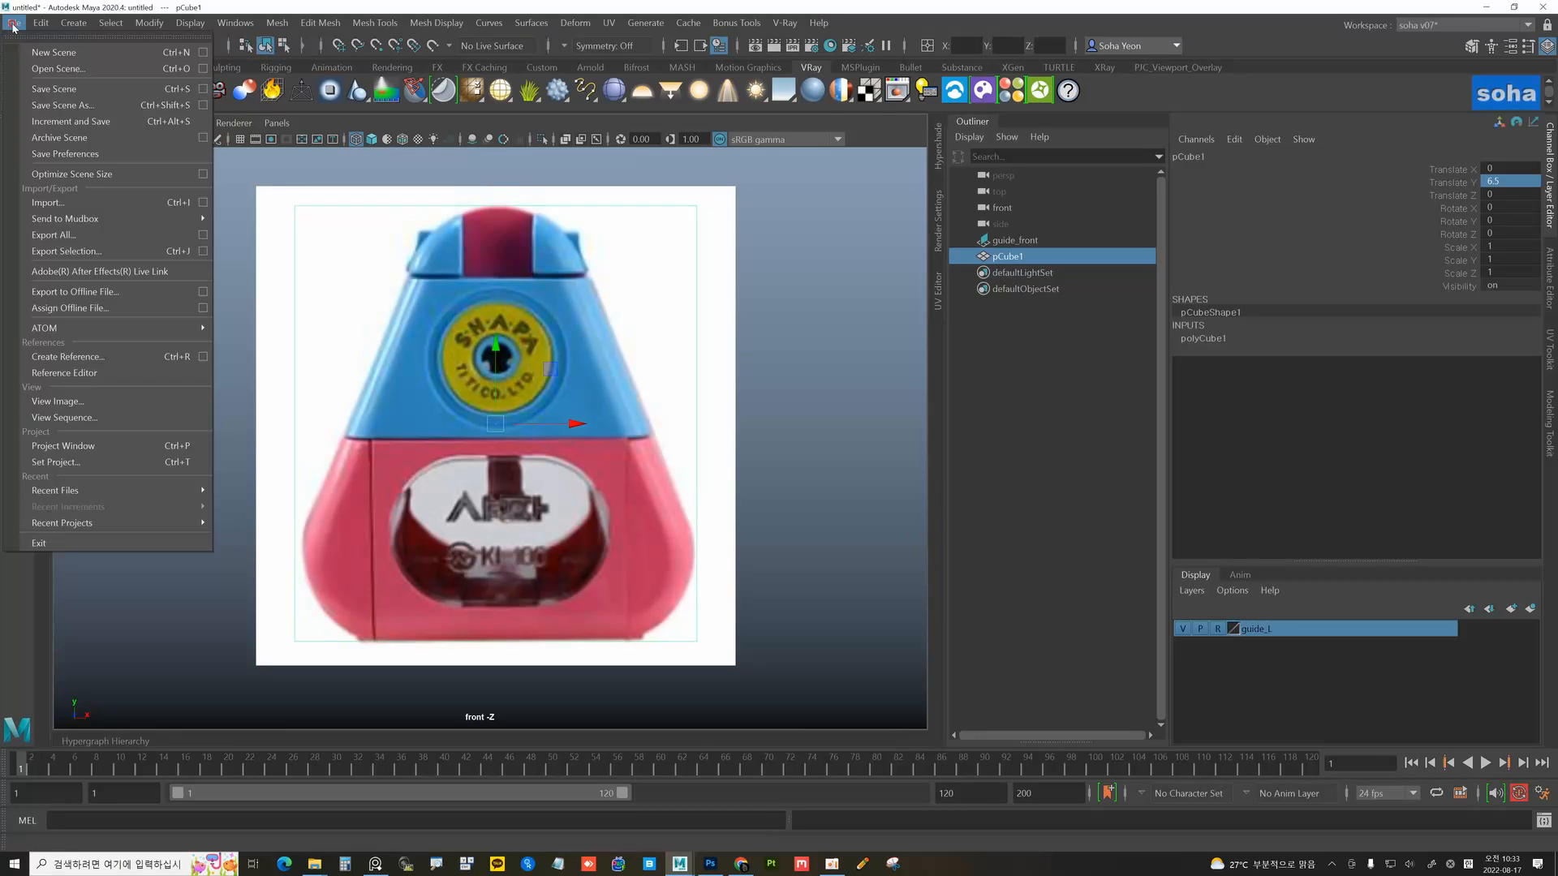
pyautogui.click(69, 87)
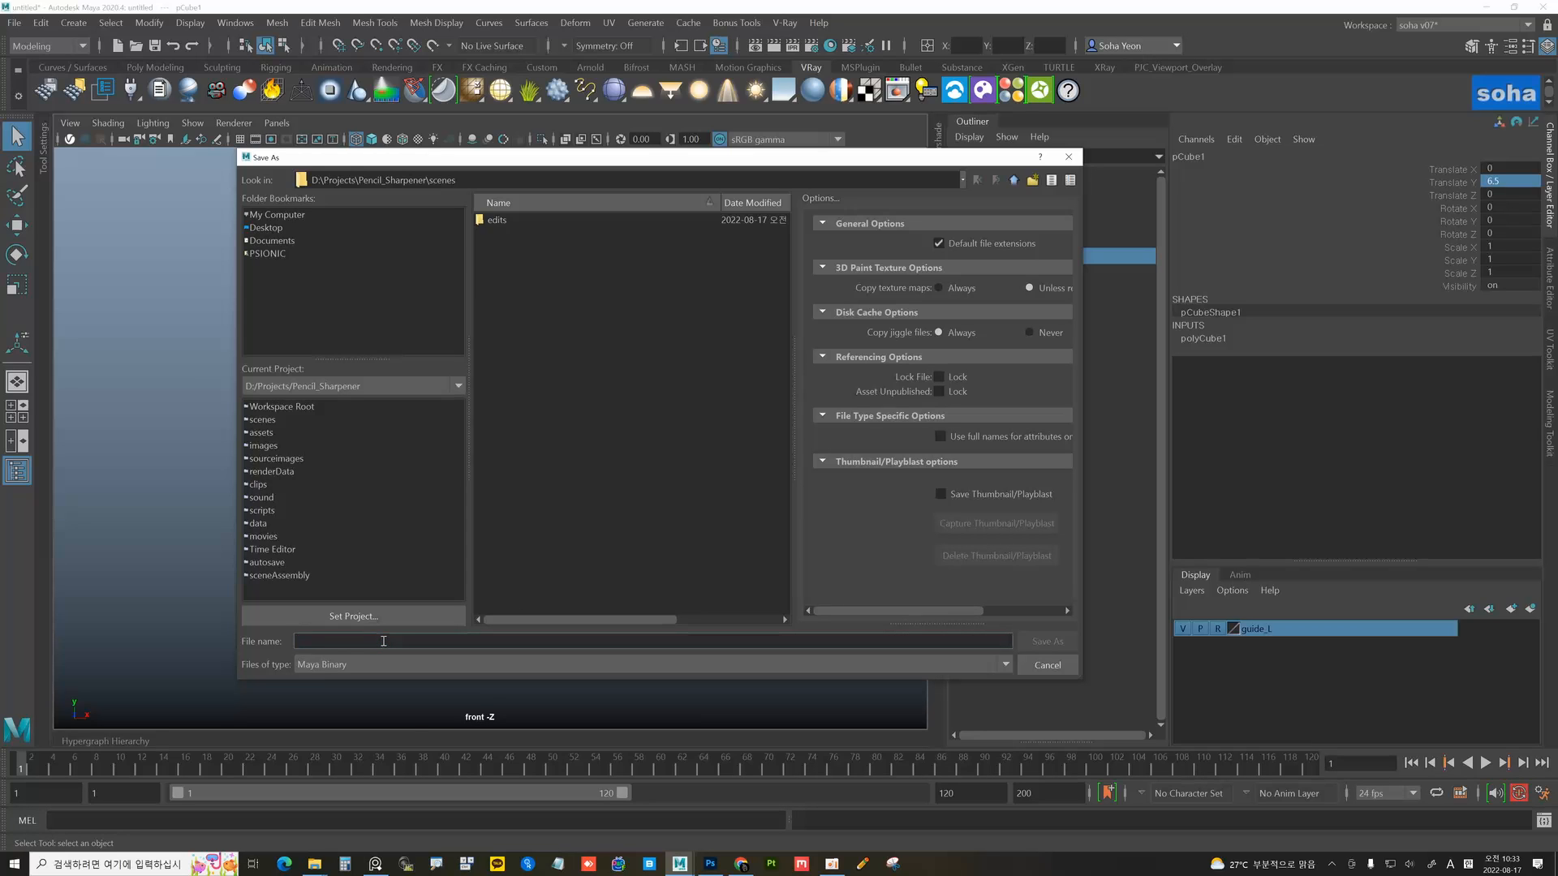
pyautogui.write('pencil')
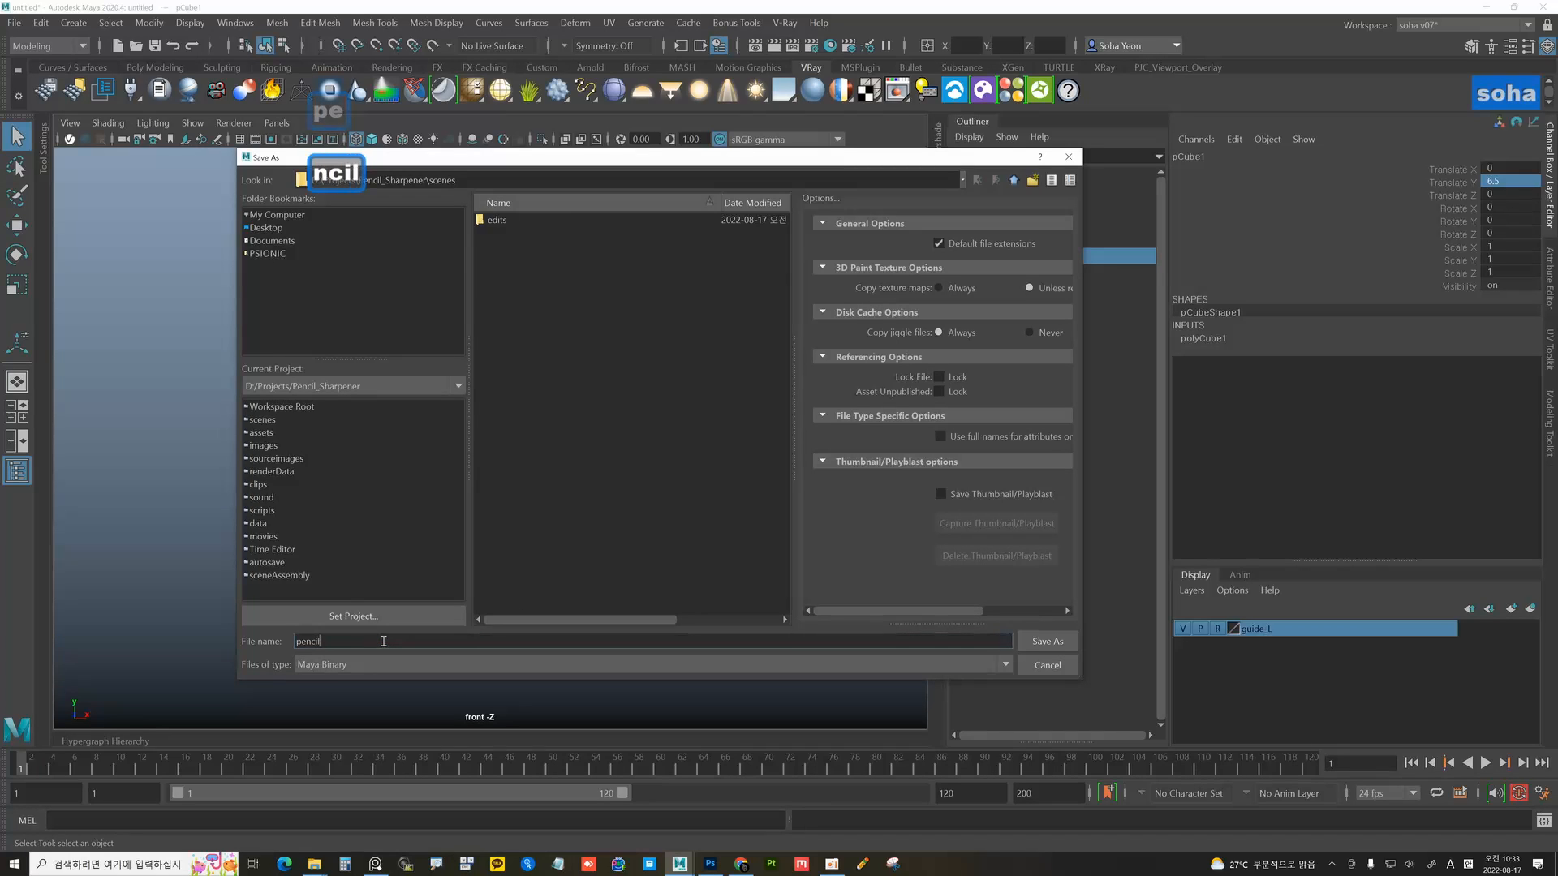
pyautogui.write('_a01')
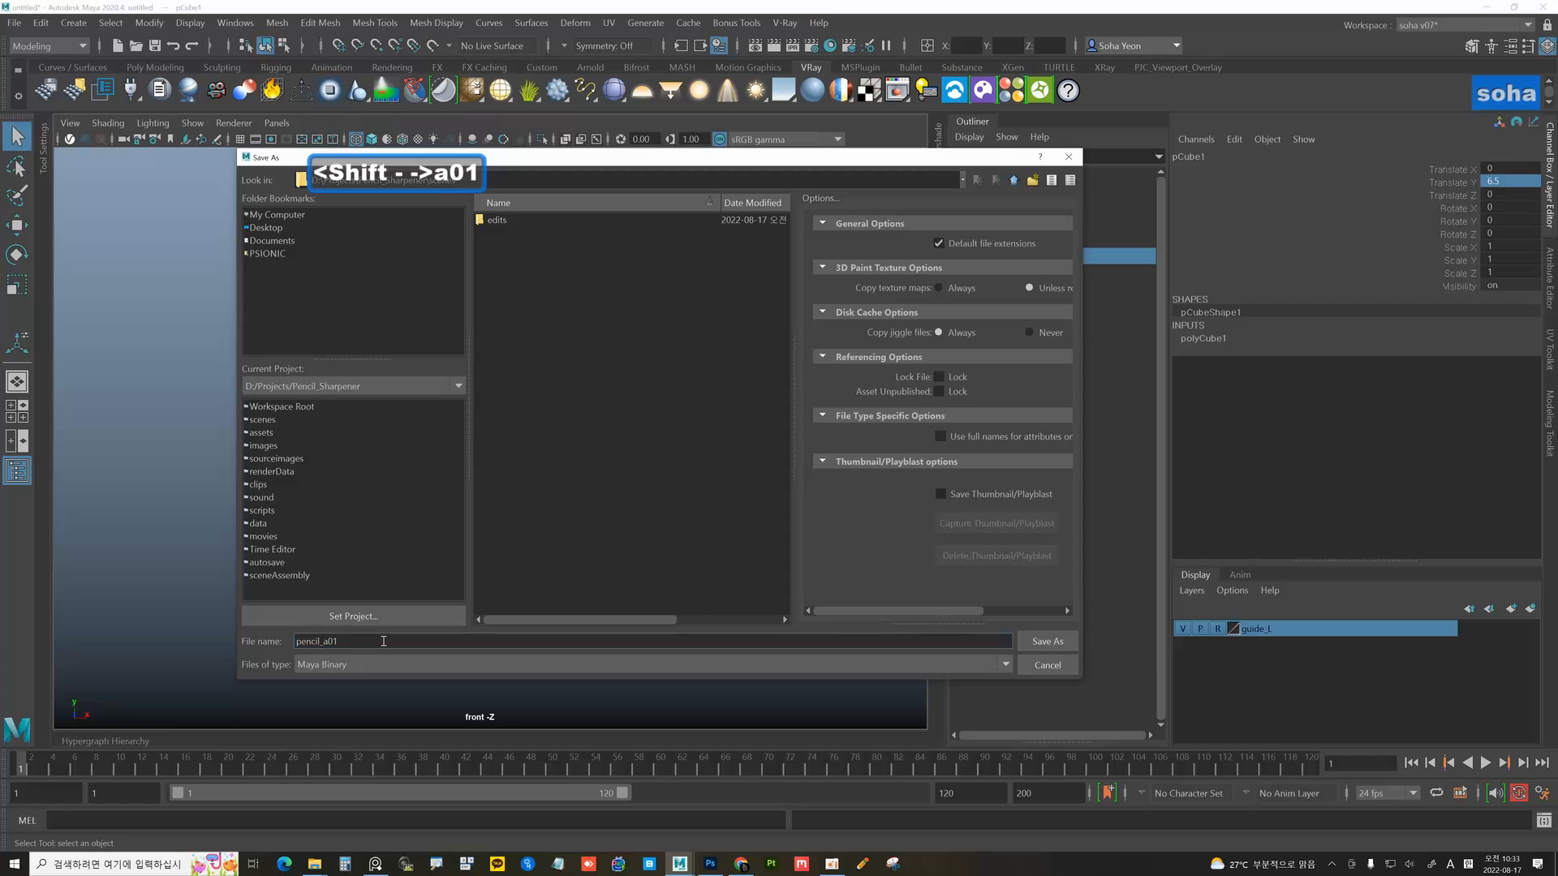
pyautogui.press('Return')
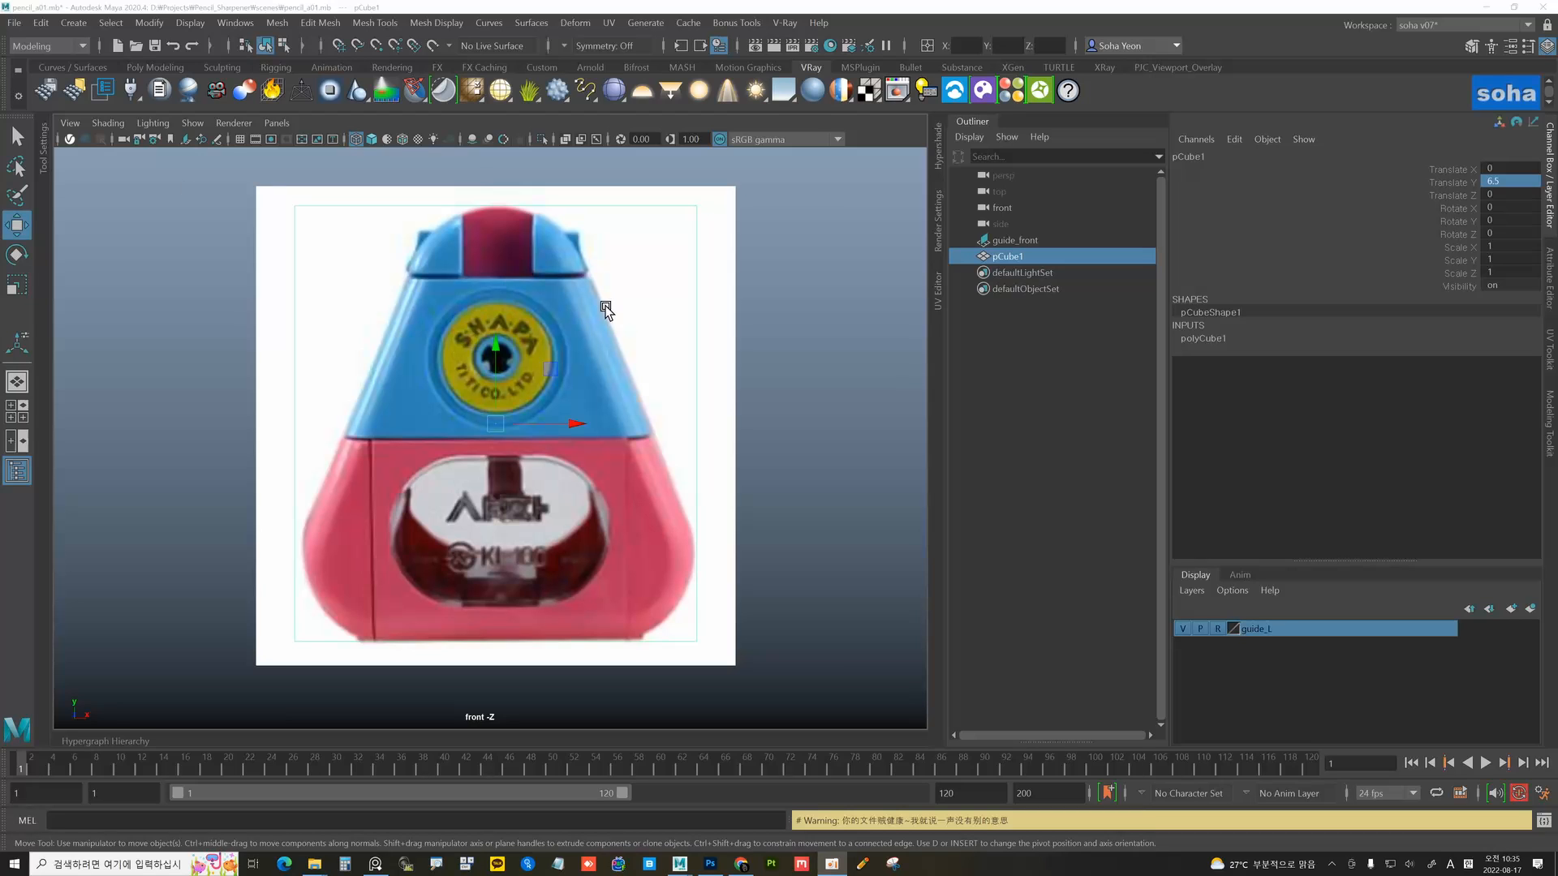
# - In the perspective view, insert an edge loop from front to back around the middle of the cube's width with Multi-Cut
pyautogui.keyDown('alt'); pyautogui.moveTo(537, 318); pyautogui.dragTo(649, 319, button='middle'); pyautogui.keyUp('alt')
pyautogui.keyDown('alt'); pyautogui.moveTo(649, 319); pyautogui.dragTo(661, 361, button='right'); pyautogui.keyUp('alt')
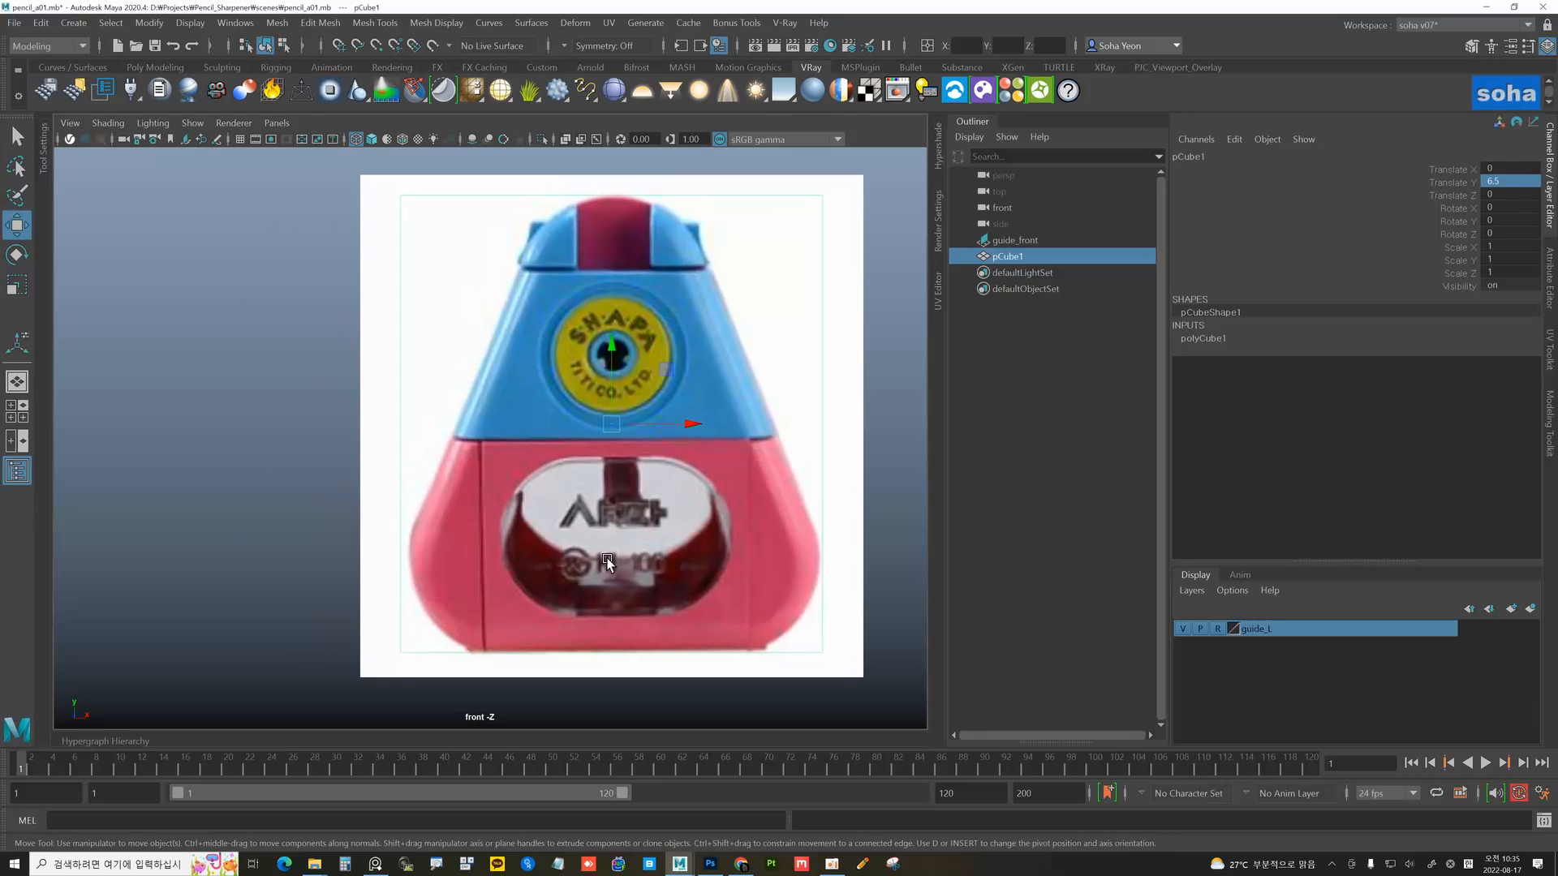
pyautogui.keyDown('alt'); pyautogui.moveTo(507, 563); pyautogui.dragTo(506, 489, button='middle'); pyautogui.keyUp('alt')
pyautogui.keyDown('alt'); pyautogui.moveTo(505, 488); pyautogui.dragTo(545, 471, button='right'); pyautogui.keyUp('alt')
pyautogui.hotkey('alt', 'shift', 'q')
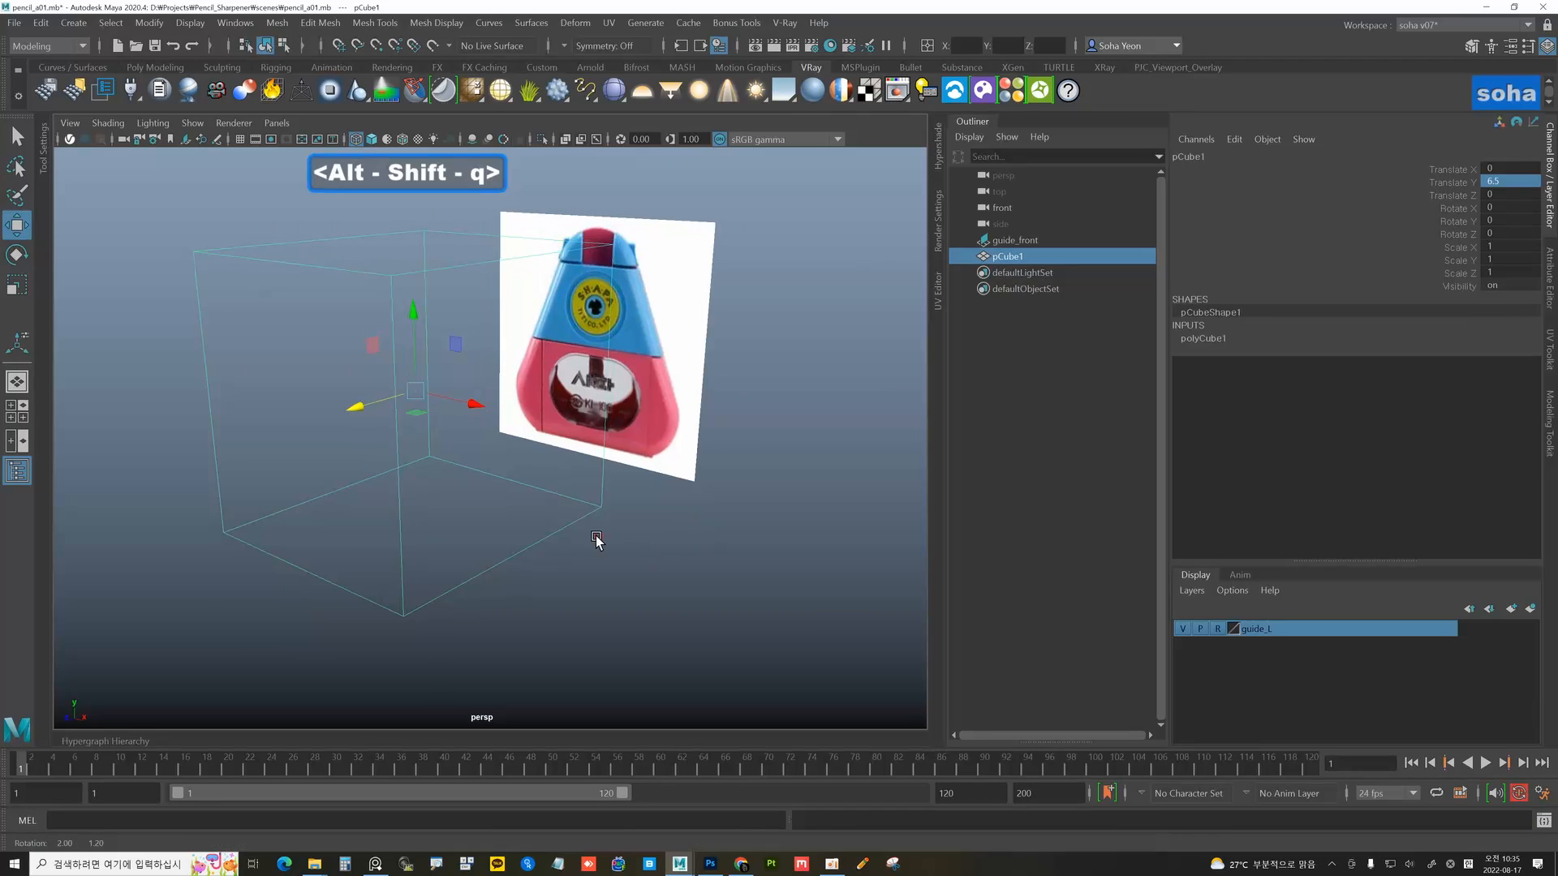
pyautogui.hotkey('alt', '2')
pyautogui.click(508, 552)
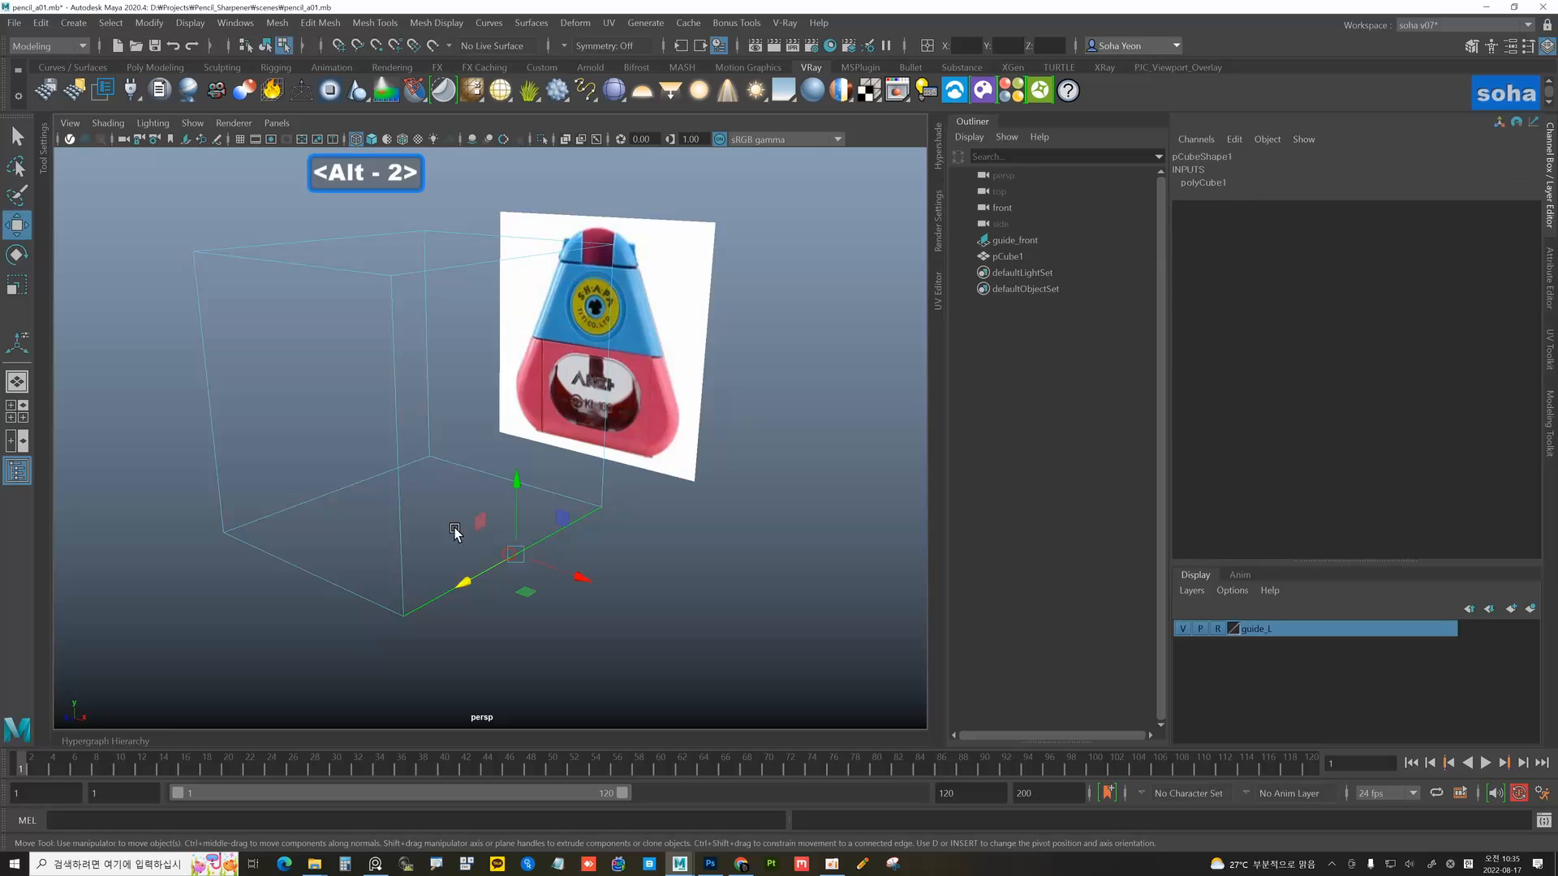
pyautogui.keyDown('alt'); pyautogui.moveTo(468, 520); pyautogui.dragTo(505, 484); pyautogui.keyUp('alt')
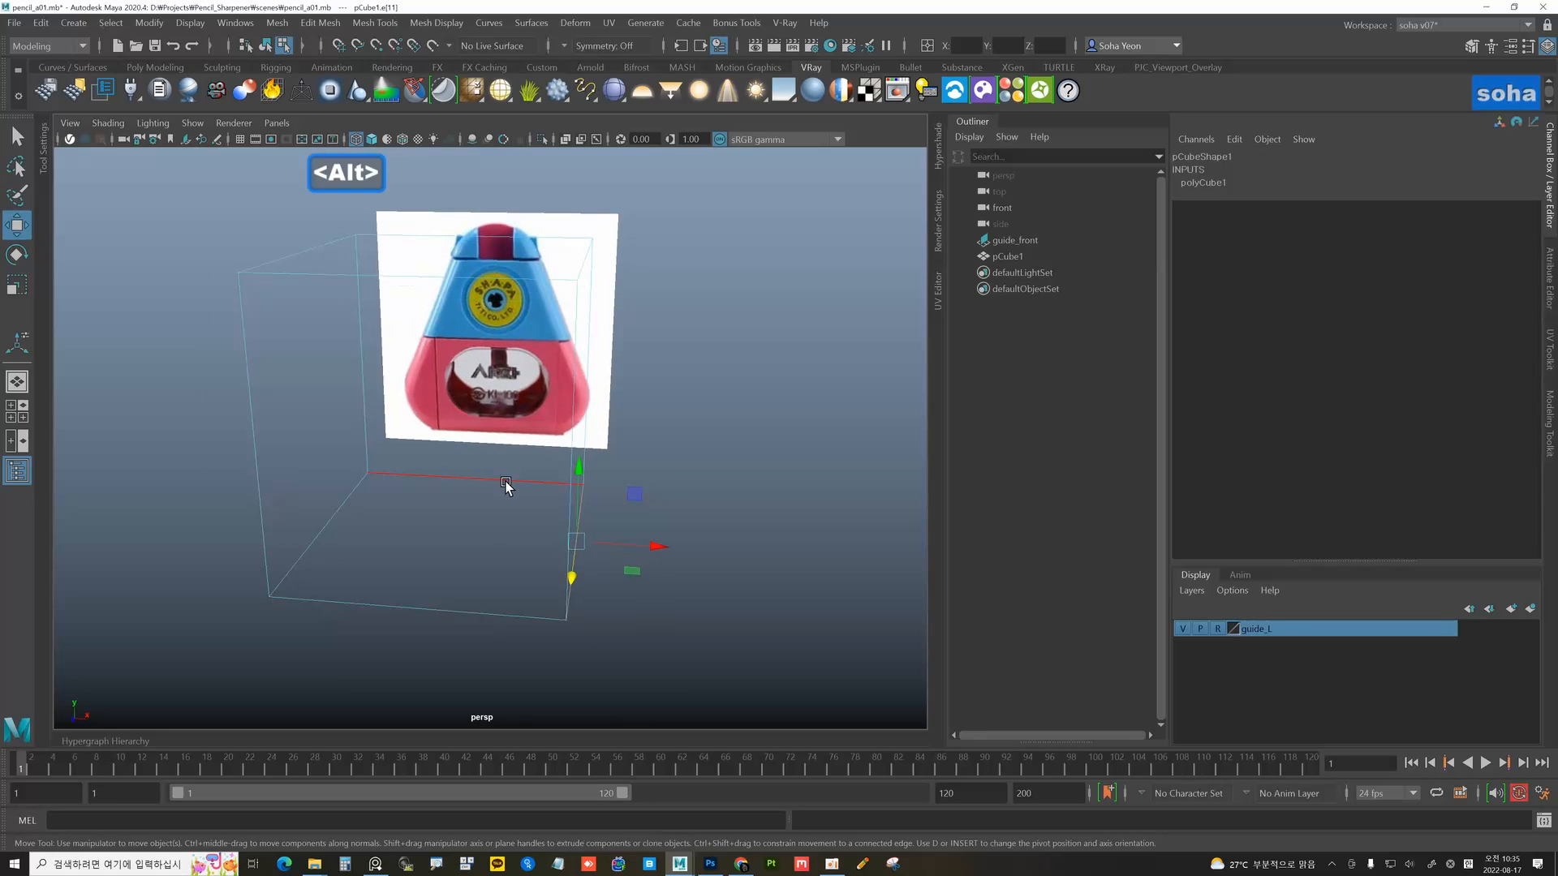
pyautogui.hotkey('alt', 's')
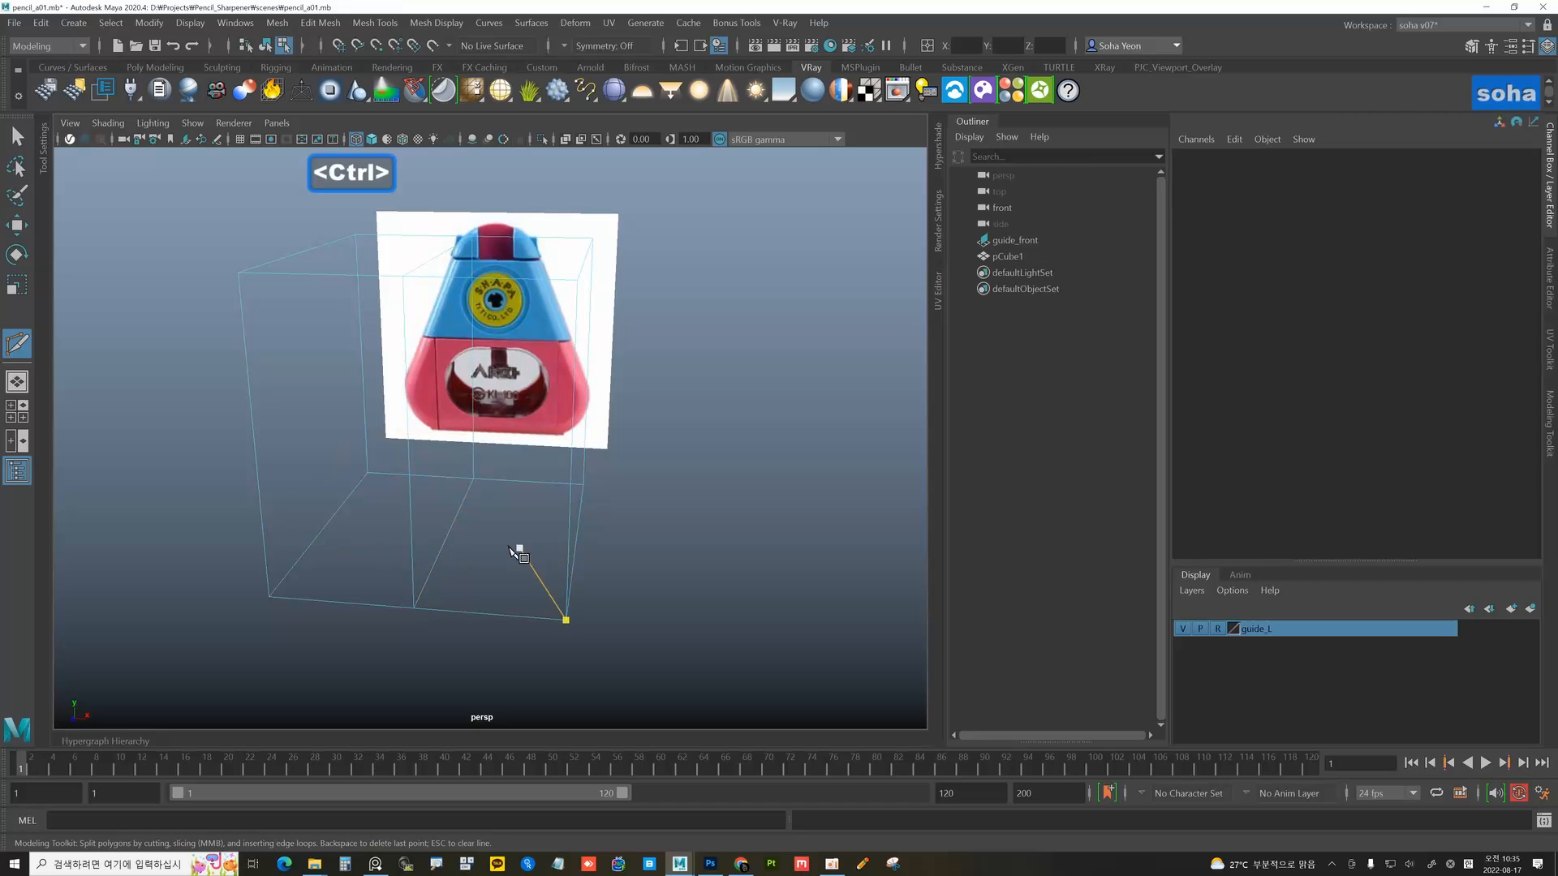
pyautogui.keyDown('alt'); pyautogui.moveTo(521, 549); pyautogui.dragTo(451, 593); pyautogui.keyUp('alt')
pyautogui.hotkey('alt', 'w')
# - Bevel the cube's two bottom side edges running from front to back
pyautogui.click(438, 524)
pyautogui.click(490, 584)
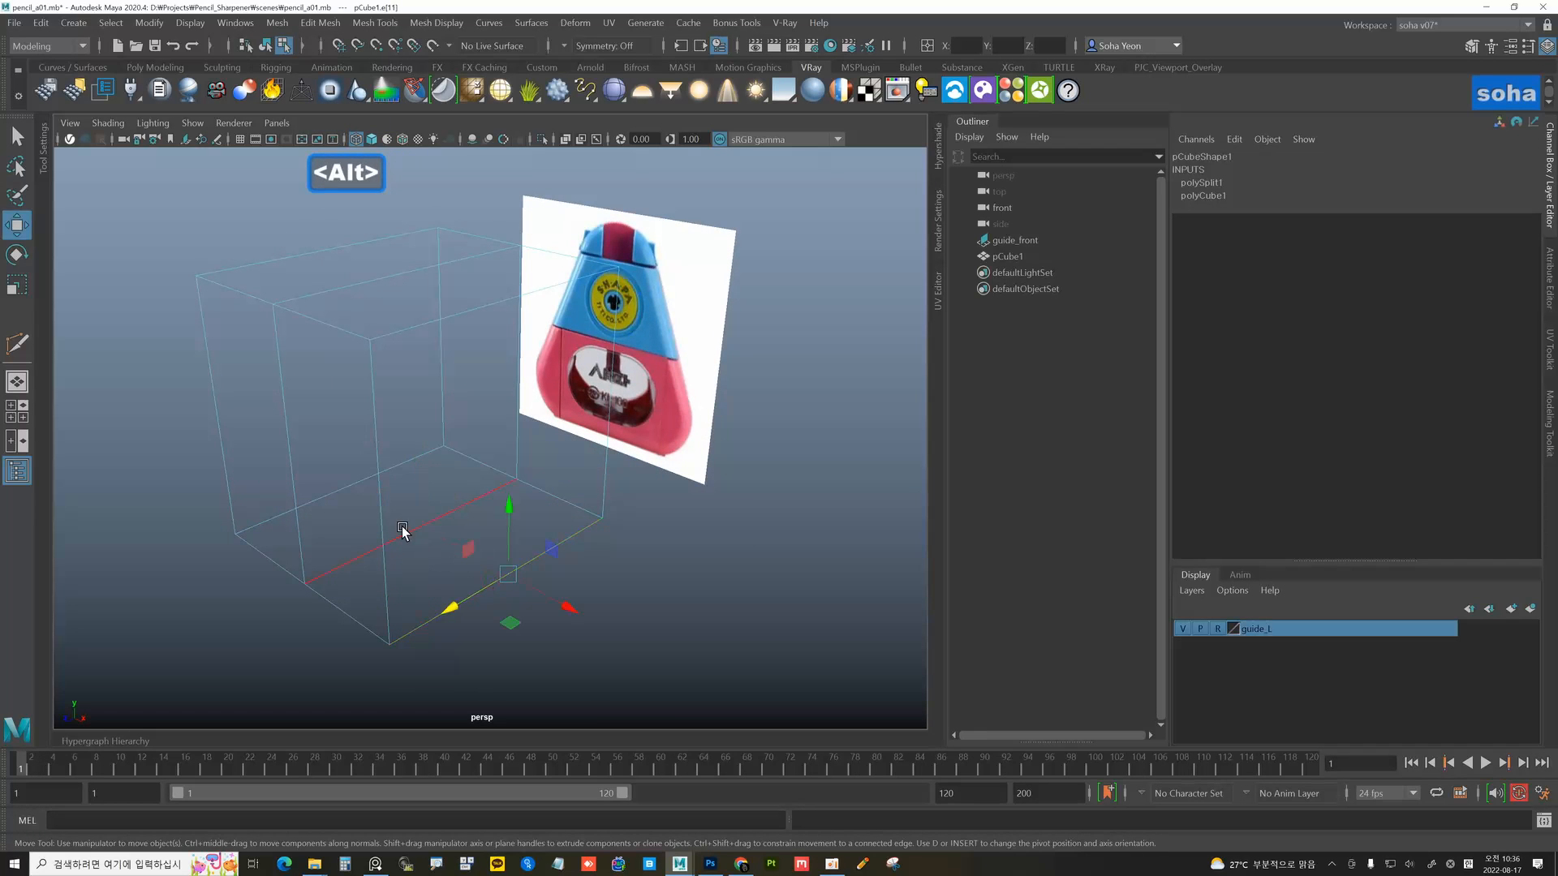
pyautogui.keyDown('shift'); pyautogui.click(350, 489); pyautogui.keyUp('shift')
pyautogui.keyDown('alt'); pyautogui.moveTo(422, 505); pyautogui.dragTo(500, 491); pyautogui.keyUp('alt')
pyautogui.hotkey('shift', 'b')
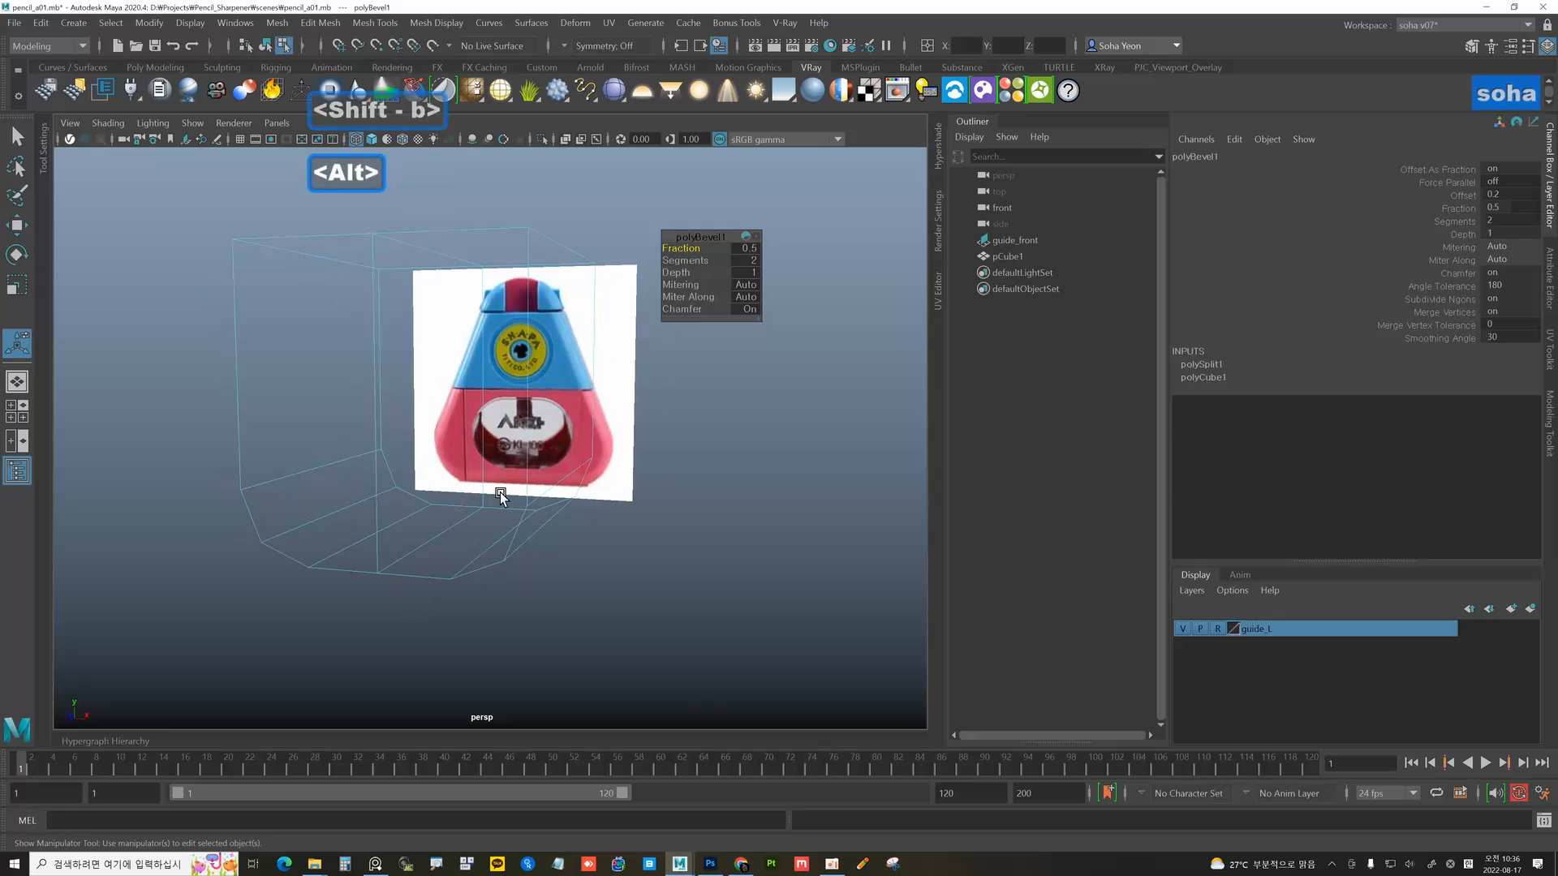
# - In the front view, set the bottom bevel's fraction to 0.42 and segments to 4 to follow the sharpener's rounded lower corners
pyautogui.hotkey('shift', '3')
pyautogui.moveTo(534, 507)
pyautogui.keyDown('alt'); pyautogui.mouseDown(button='middle')
pyautogui.moveTo(479, 509)
pyautogui.moveTo(541, 501)
pyautogui.mouseUp(button='middle'); pyautogui.keyUp('alt')
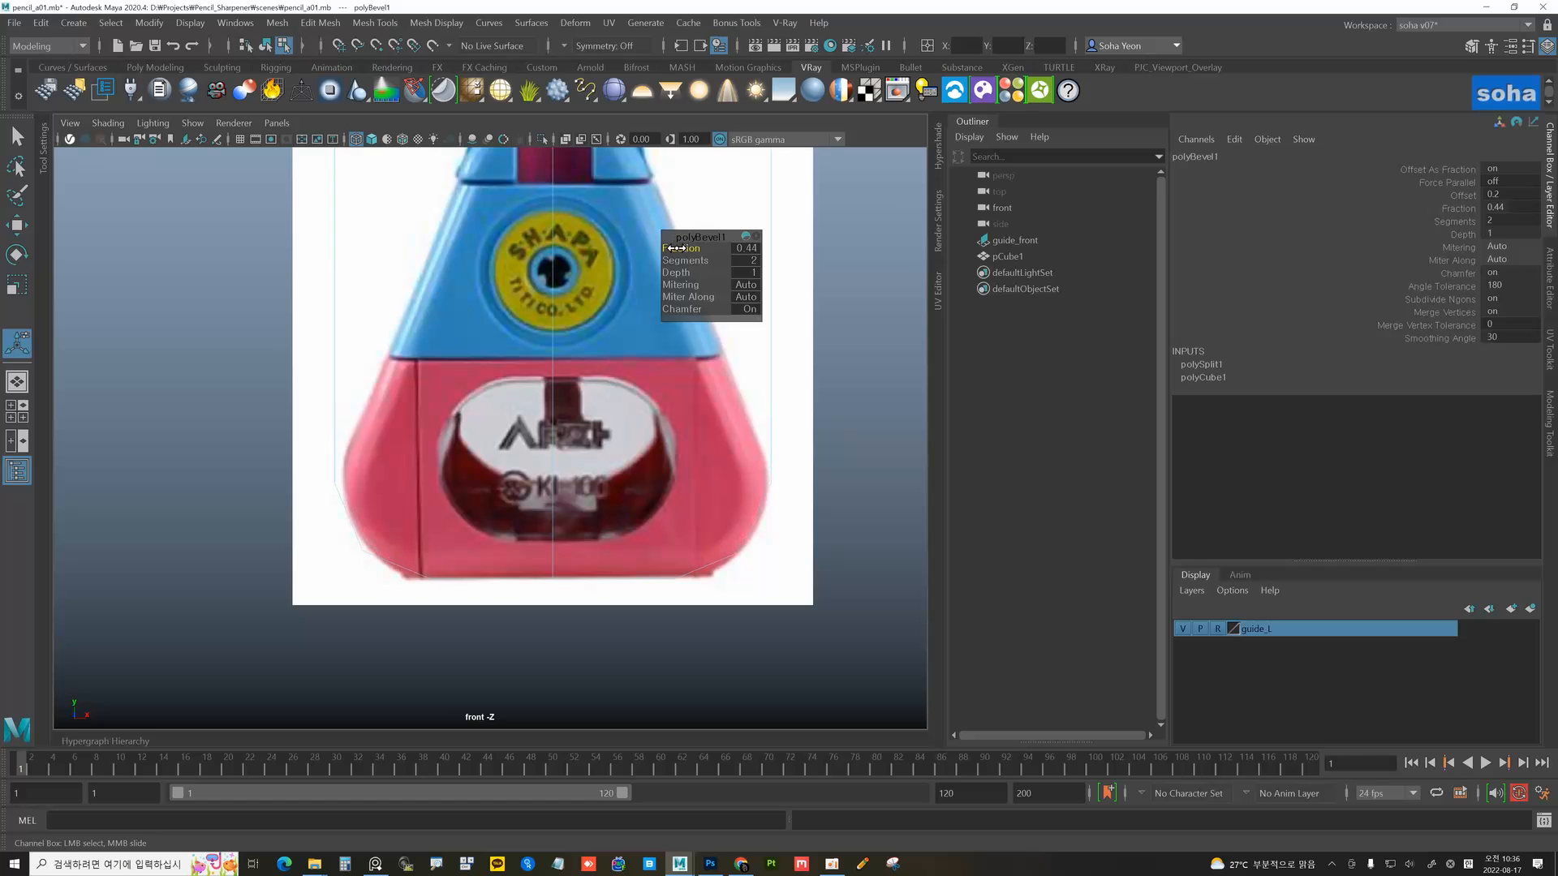
pyautogui.press('ctrl')
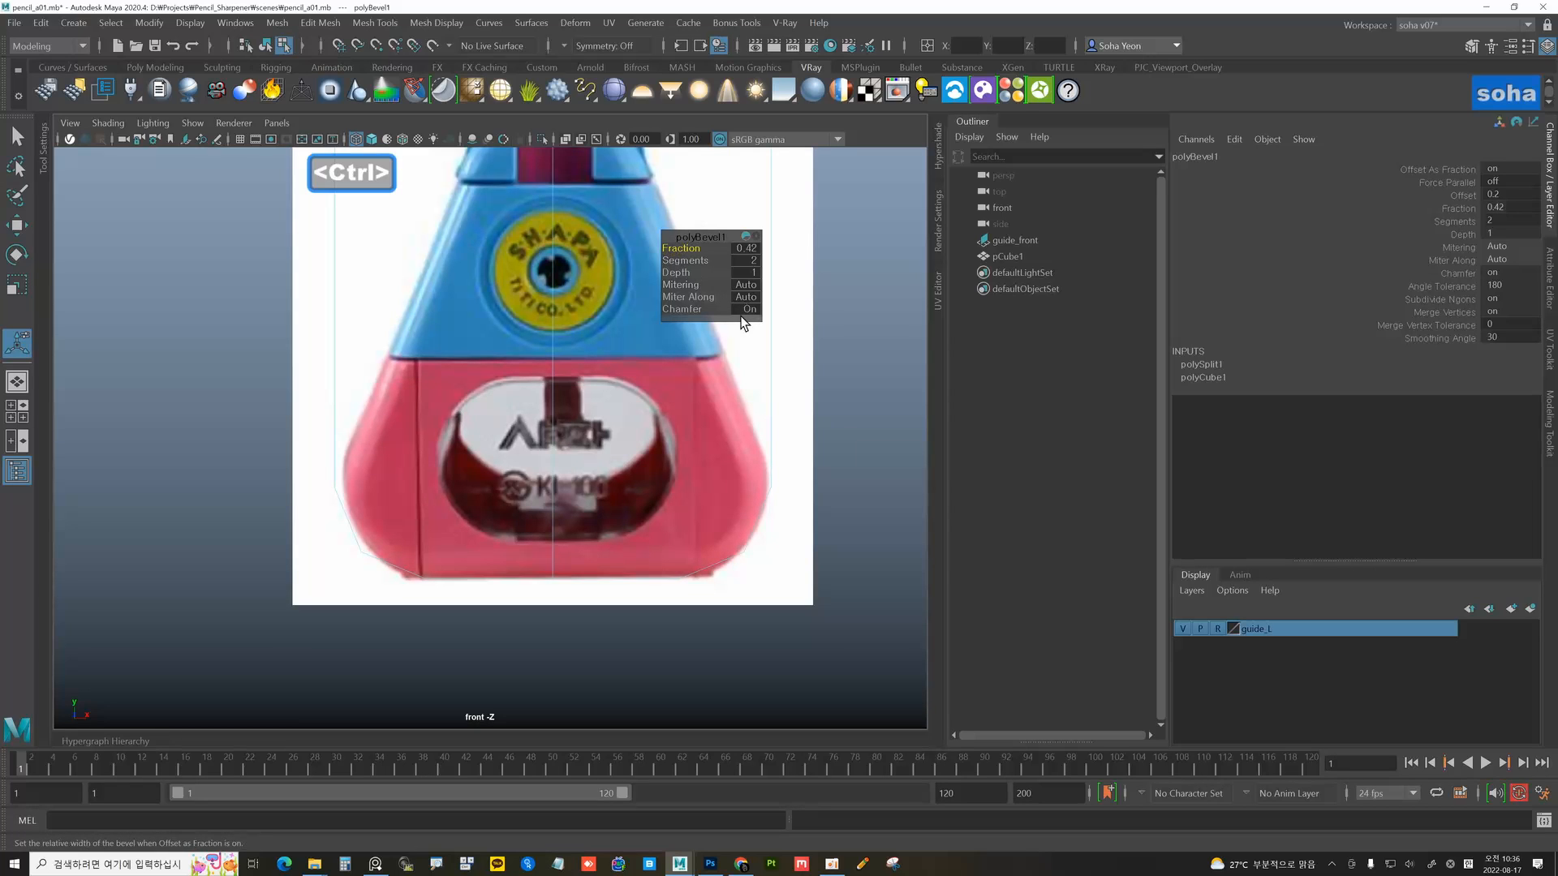
pyautogui.keyDown('alt'); pyautogui.moveTo(708, 344); pyautogui.dragTo(678, 397, button='middle'); pyautogui.keyUp('alt')
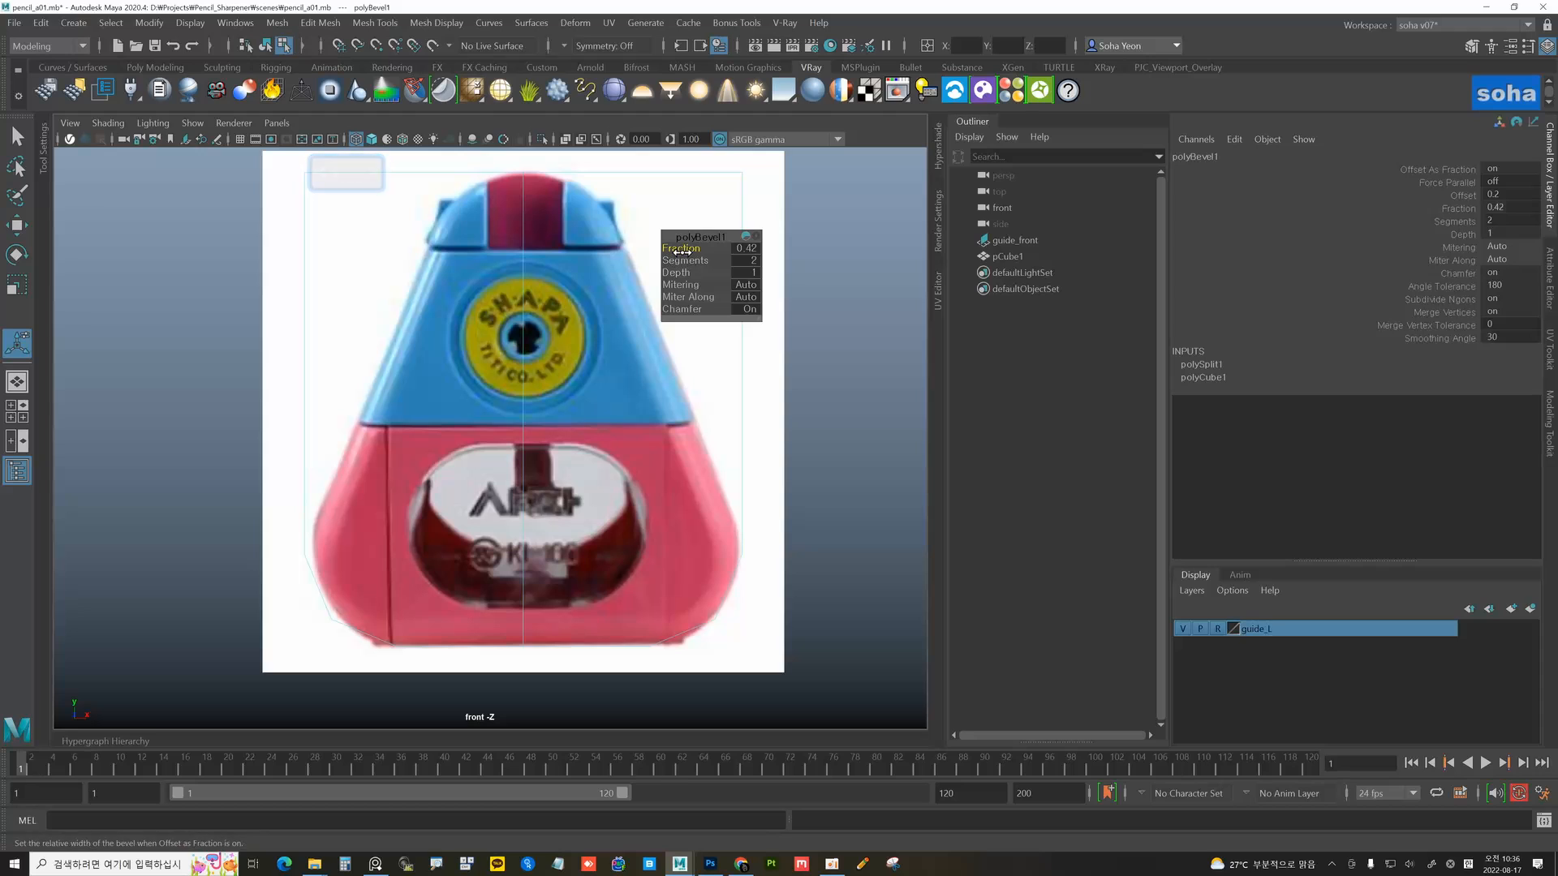
pyautogui.press('ctrl')
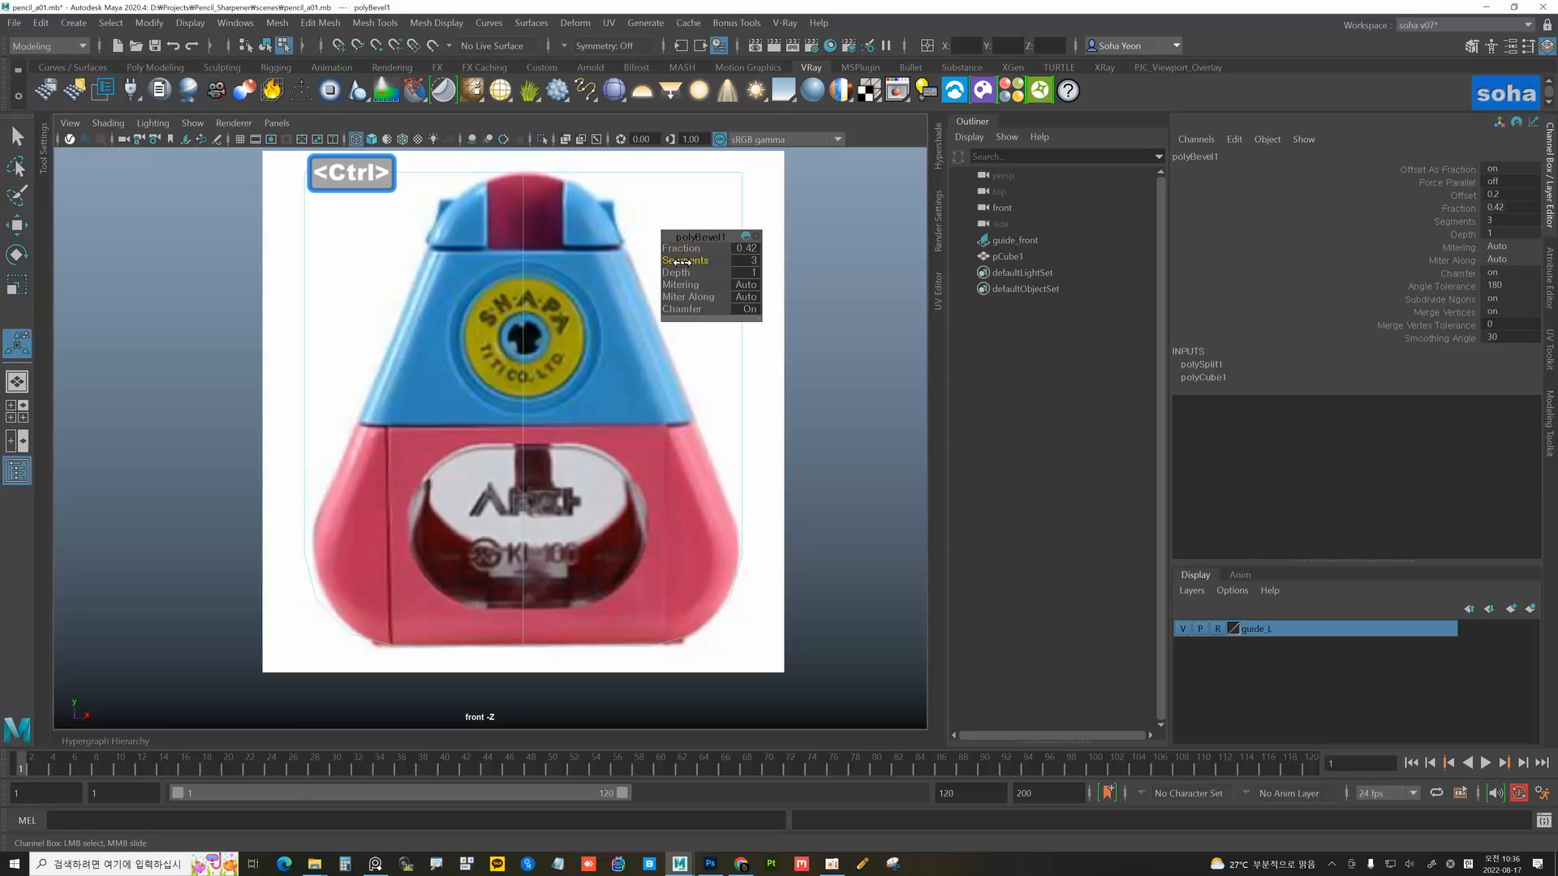
pyautogui.keyDown('ctrl'); pyautogui.moveTo(683, 262); pyautogui.dragTo(685, 262); pyautogui.keyUp('ctrl')
pyautogui.keyDown('alt'); pyautogui.moveTo(692, 510); pyautogui.dragTo(704, 465, button='middle'); pyautogui.keyUp('alt')
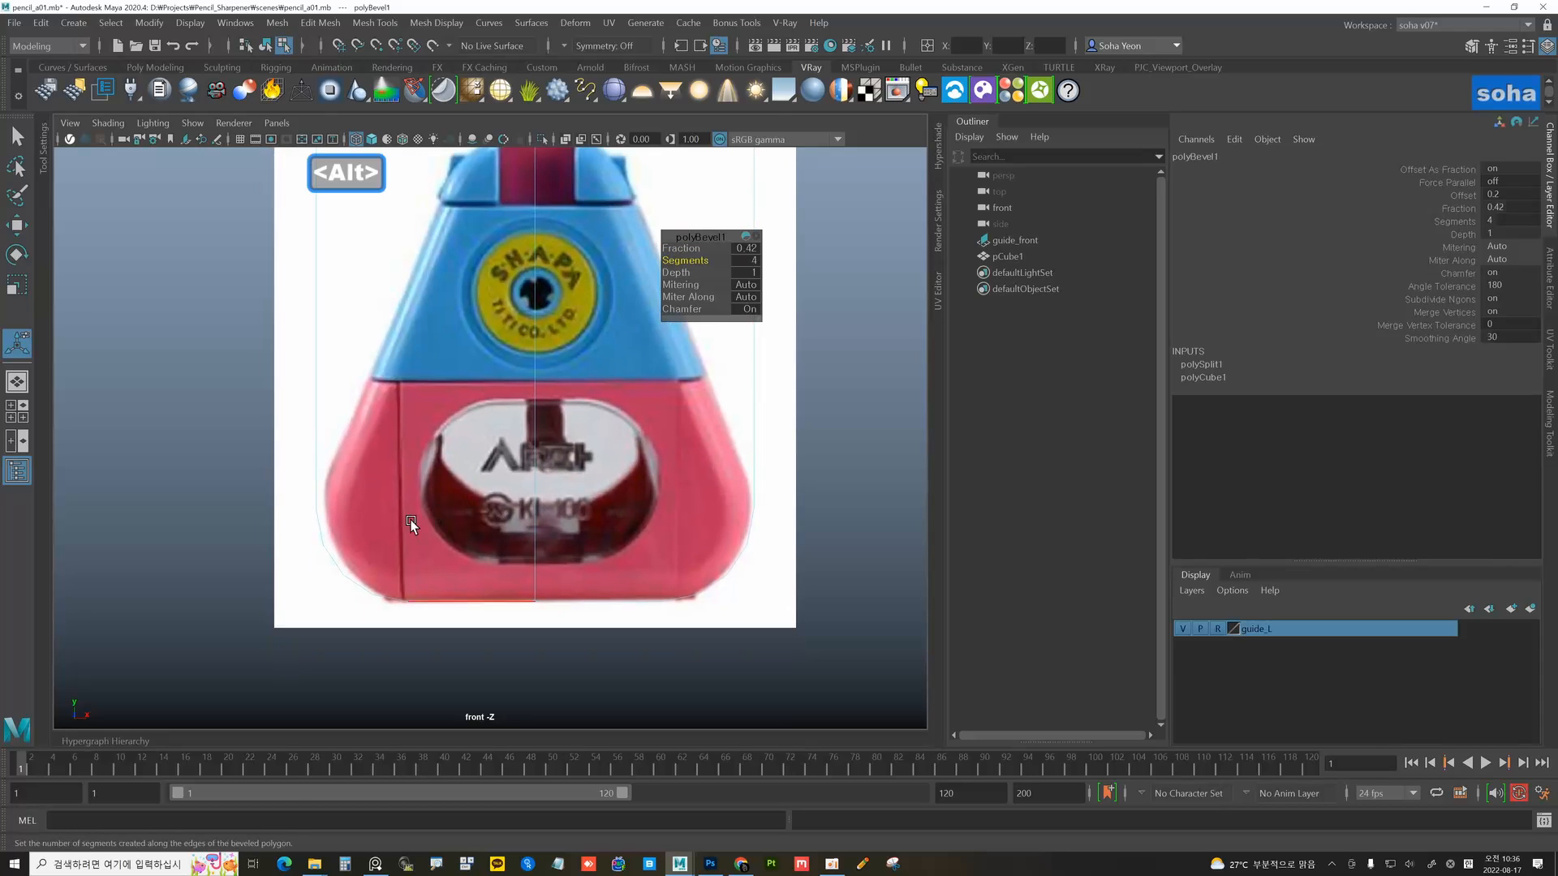
# - Scale the cube's top corner vertices inward along X to taper the sides along the sharpener's outline, then return to object mode
pyautogui.keyDown('alt'); pyautogui.moveTo(672, 371); pyautogui.dragTo(668, 498, button='middle'); pyautogui.keyUp('alt')
pyautogui.keyDown('alt'); pyautogui.moveTo(673, 498); pyautogui.dragTo(648, 472, button='right'); pyautogui.keyUp('alt')
pyautogui.keyDown('alt'); pyautogui.moveTo(564, 413); pyautogui.dragTo(500, 445, button='middle'); pyautogui.keyUp('alt')
pyautogui.hotkey('alt', '1')
pyautogui.moveTo(248, 289); pyautogui.dragTo(288, 325)
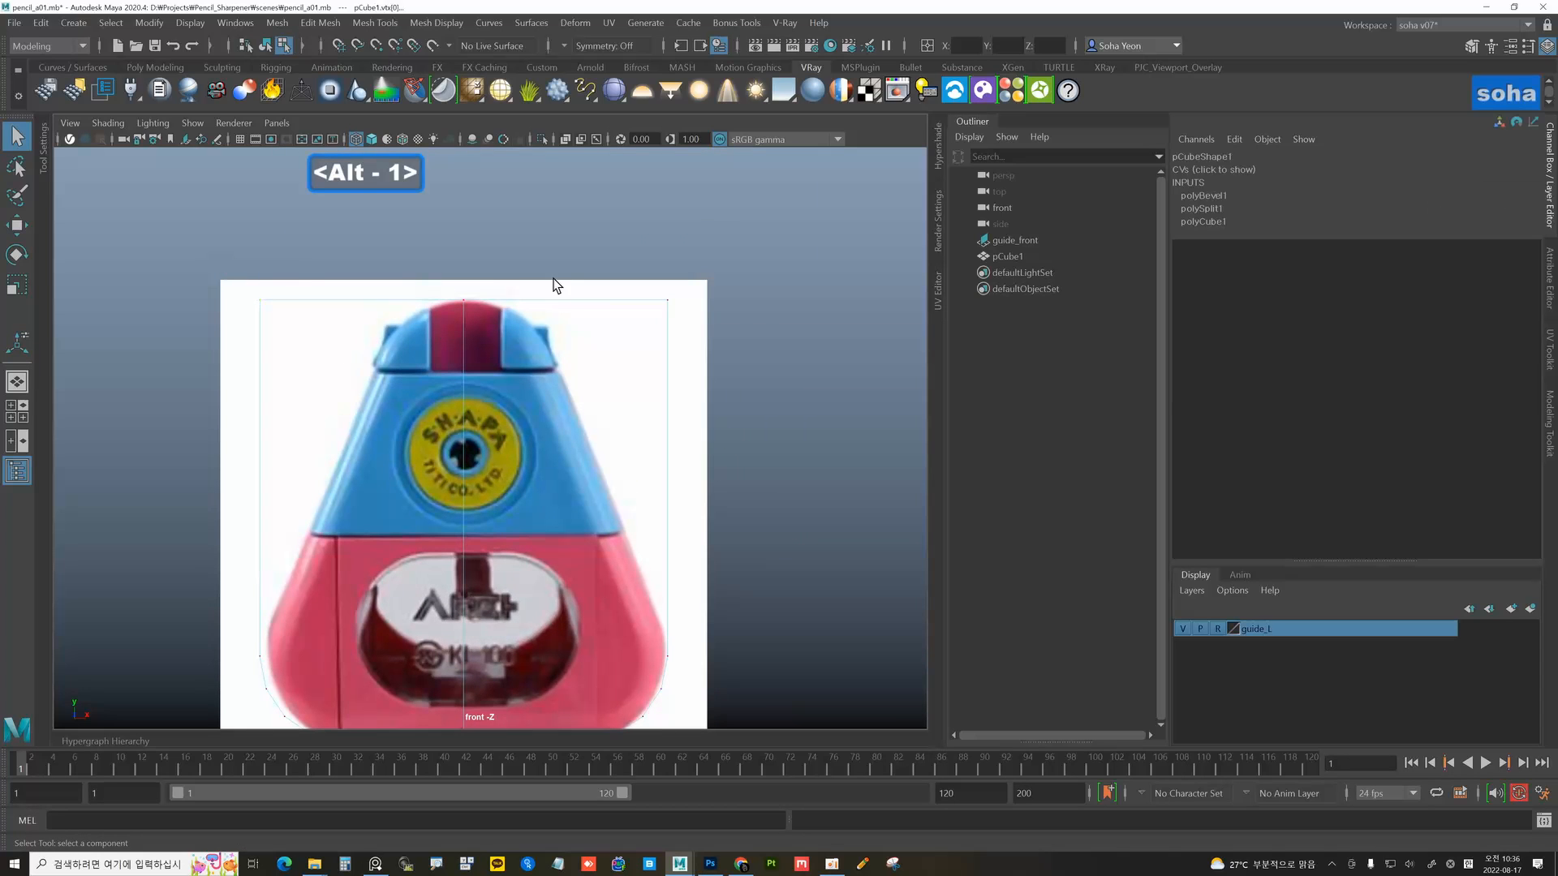
pyautogui.keyDown('shift'); pyautogui.moveTo(750, 357); pyautogui.dragTo(613, 280); pyautogui.keyUp('shift')
pyautogui.keyDown('alt'); pyautogui.moveTo(598, 343); pyautogui.dragTo(620, 319, button='middle'); pyautogui.keyUp('alt')
pyautogui.press('r')
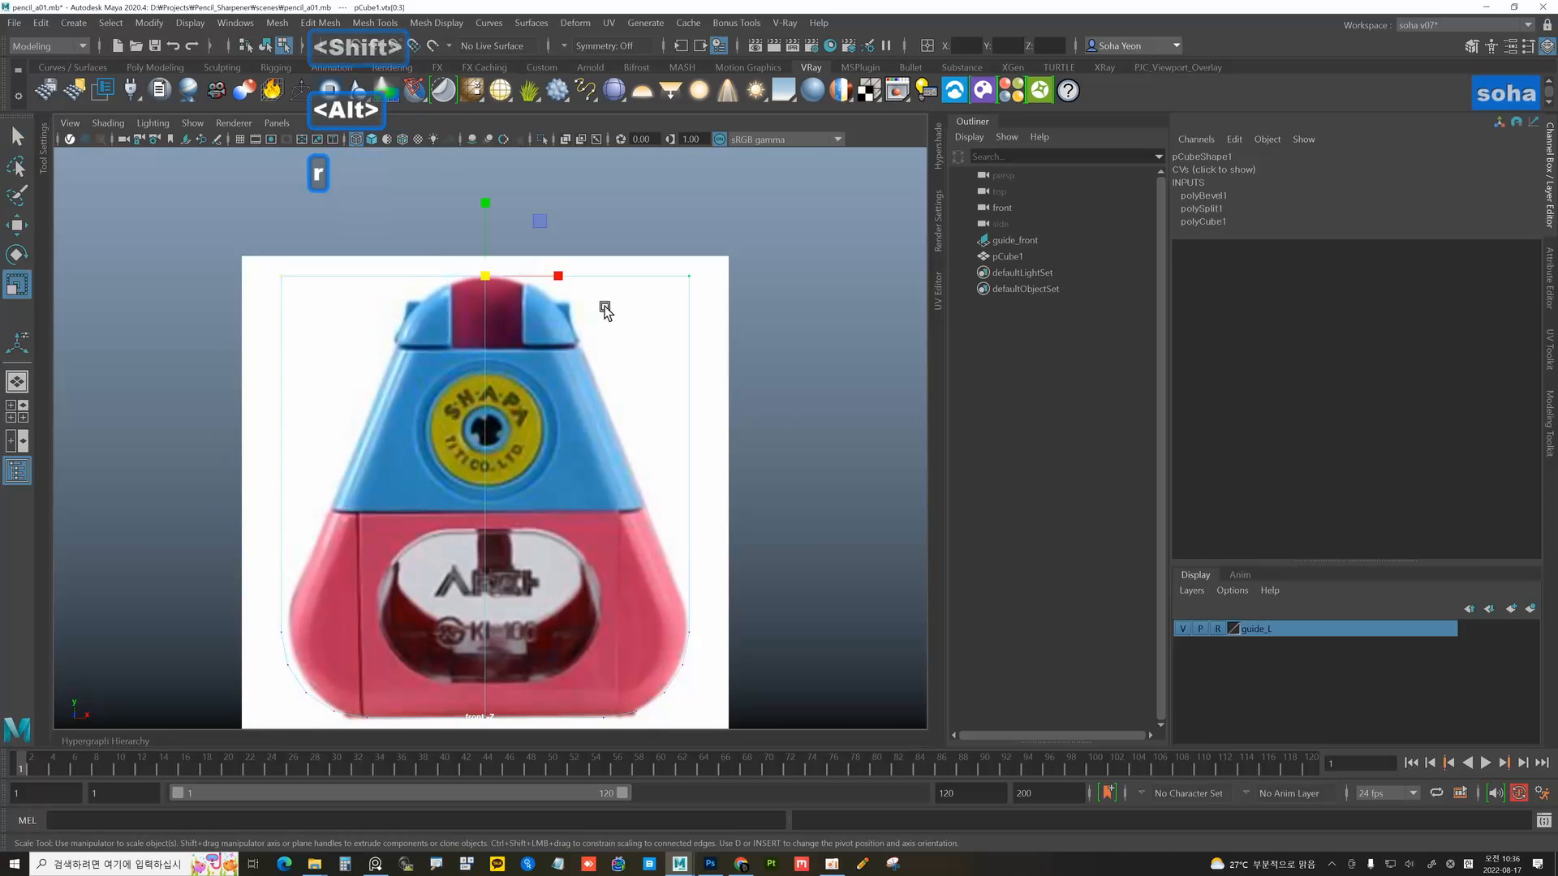
pyautogui.moveTo(560, 276); pyautogui.dragTo(495, 275)
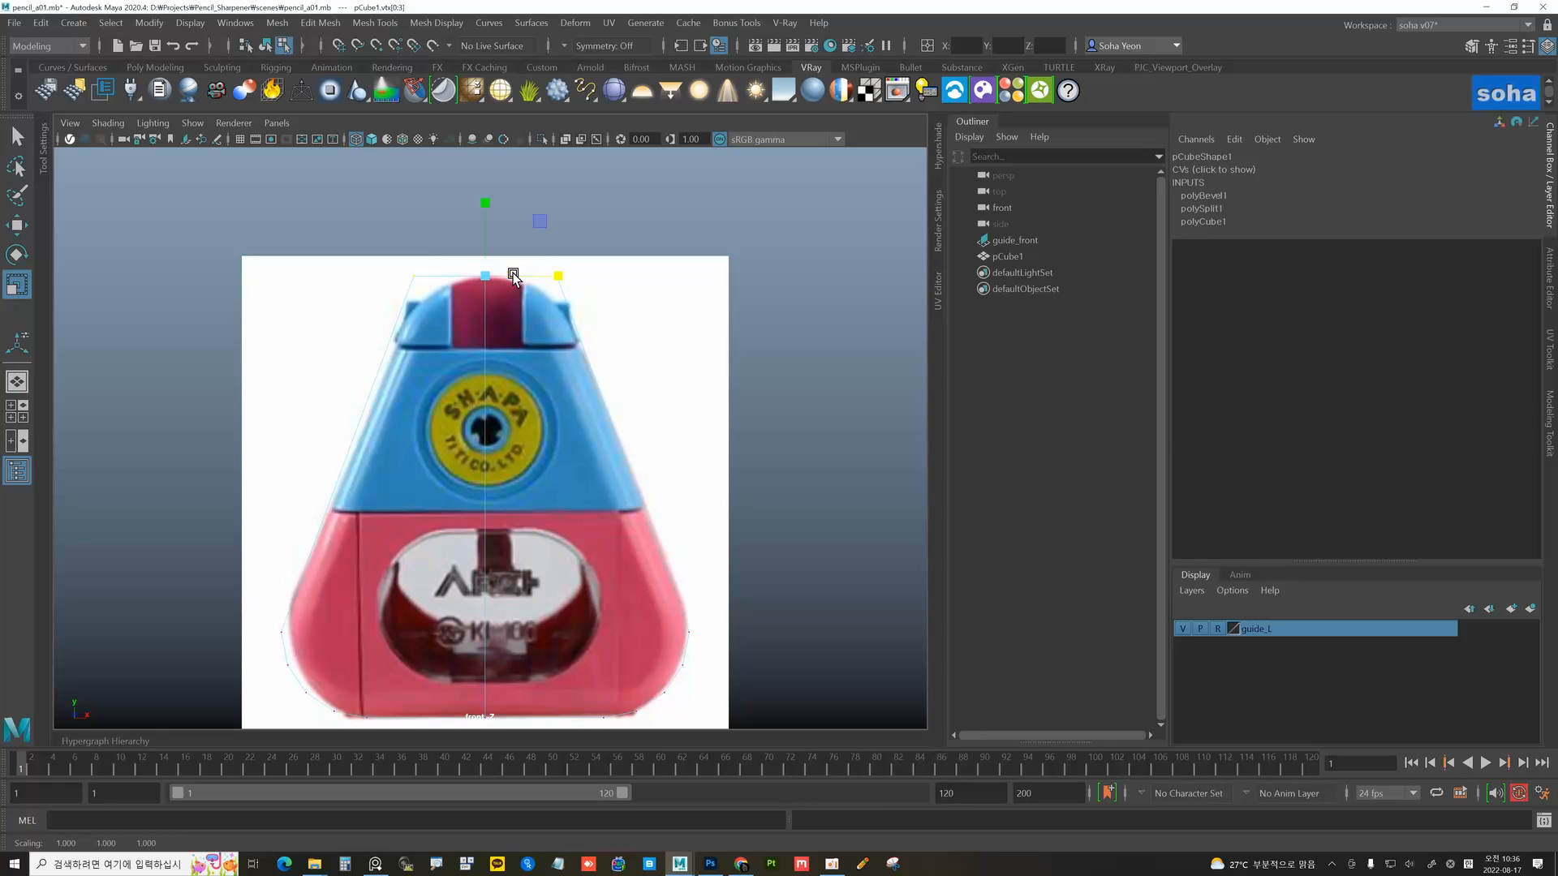
pyautogui.keyDown('alt'); pyautogui.moveTo(577, 295); pyautogui.dragTo(557, 279, button='middle'); pyautogui.keyUp('alt')
pyautogui.keyDown('alt'); pyautogui.moveTo(557, 279); pyautogui.dragTo(555, 281, button='right'); pyautogui.keyUp('alt')
pyautogui.hotkey('alt', '`')
pyautogui.keyDown('alt'); pyautogui.moveTo(643, 293); pyautogui.dragTo(623, 248, button='middle'); pyautogui.keyUp('alt')
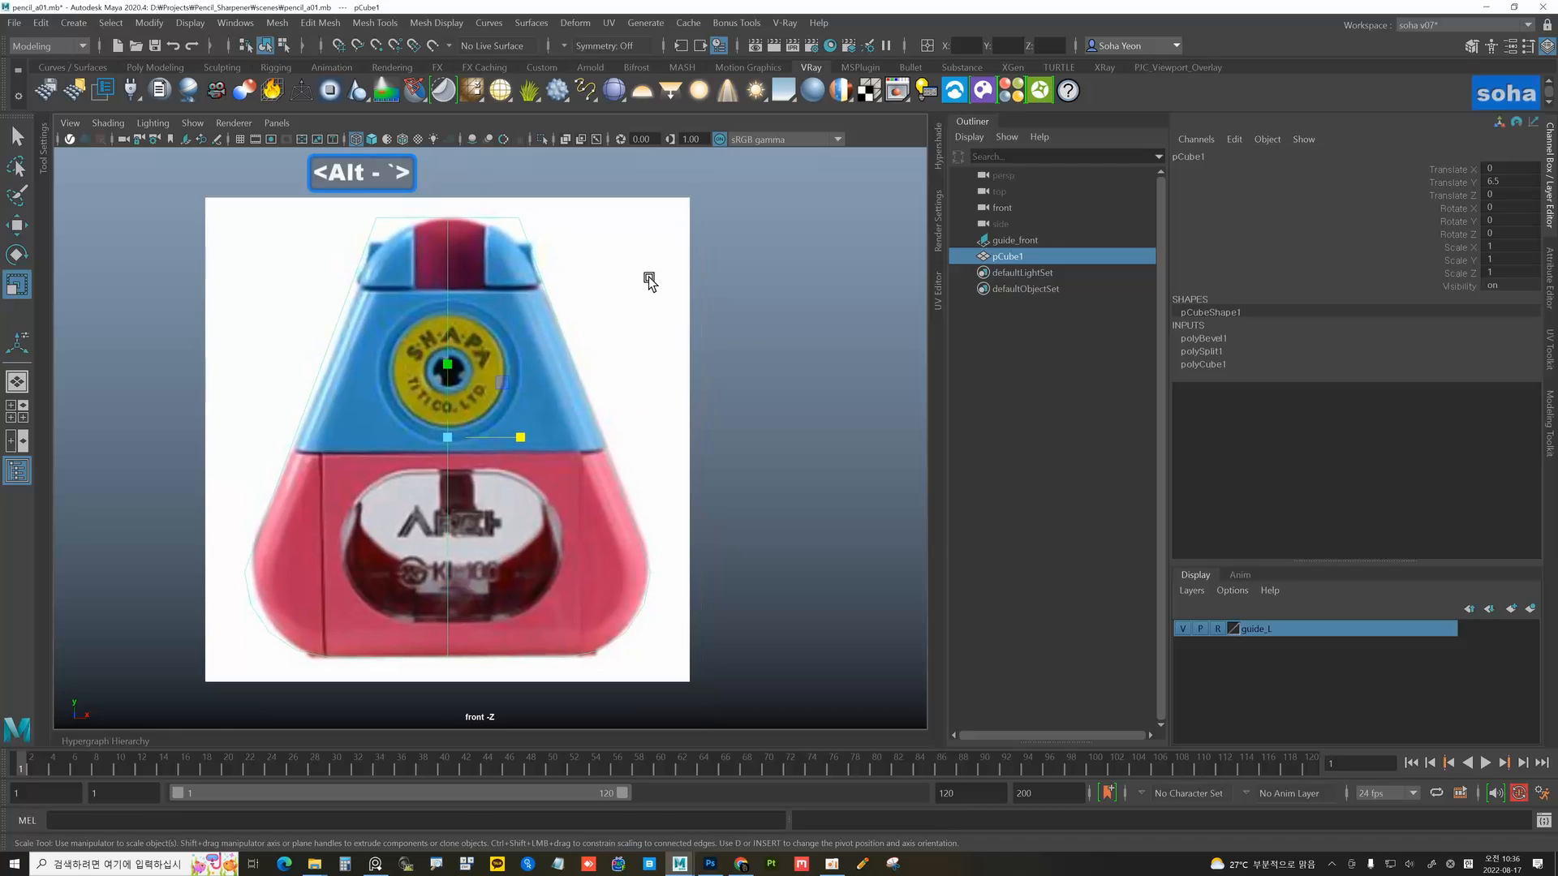
# - Darken the guide_front reference by lowering its image plane's Color Gain to a light grey
pyautogui.hotkey('ctrl', 'a')
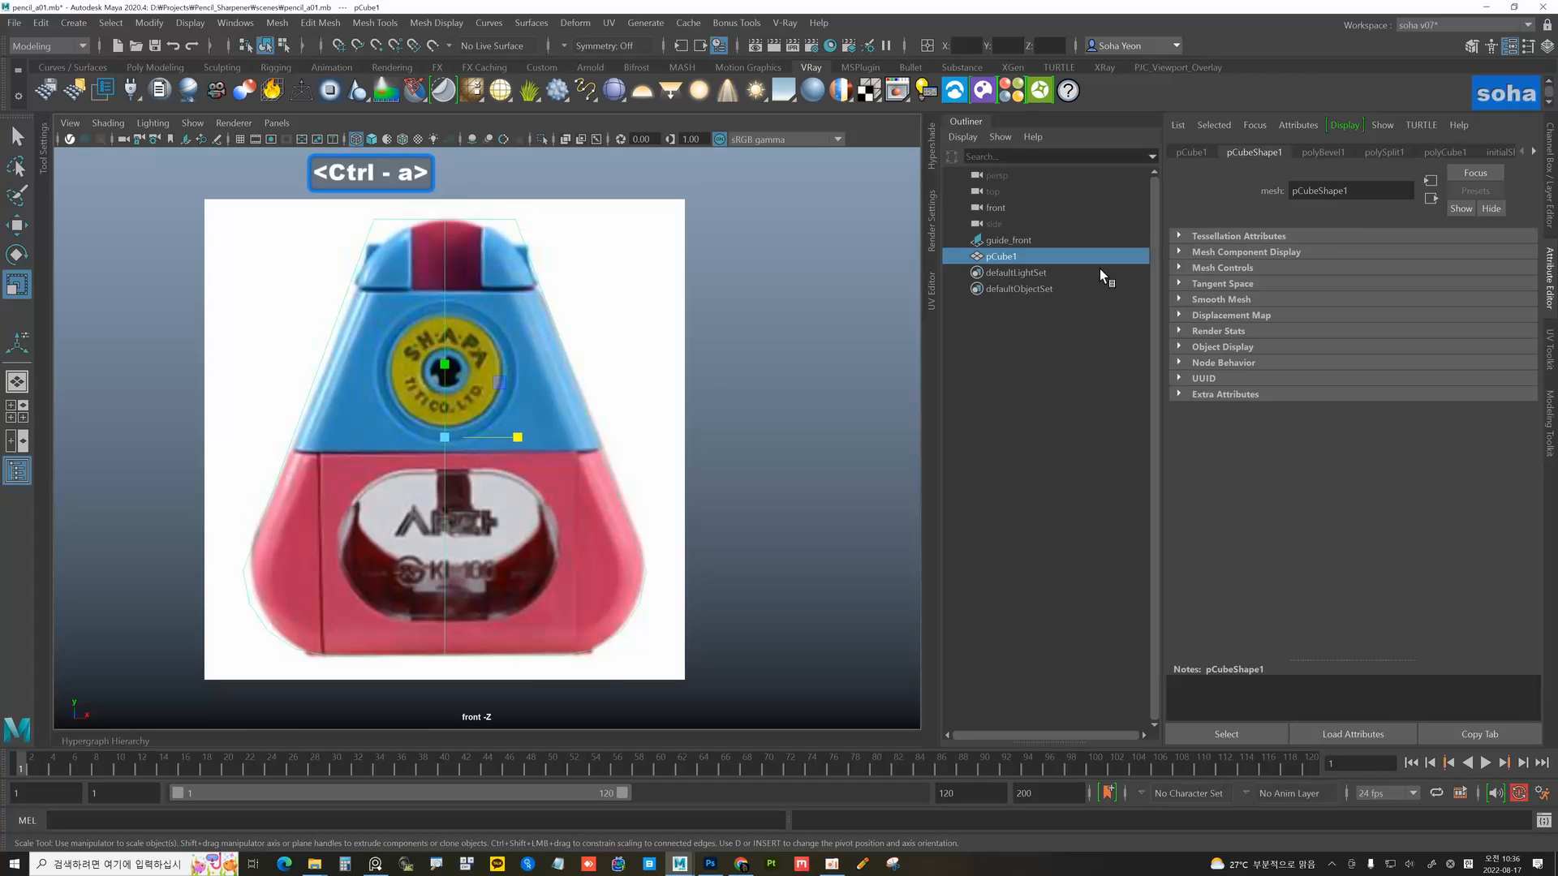
pyautogui.click(1021, 241)
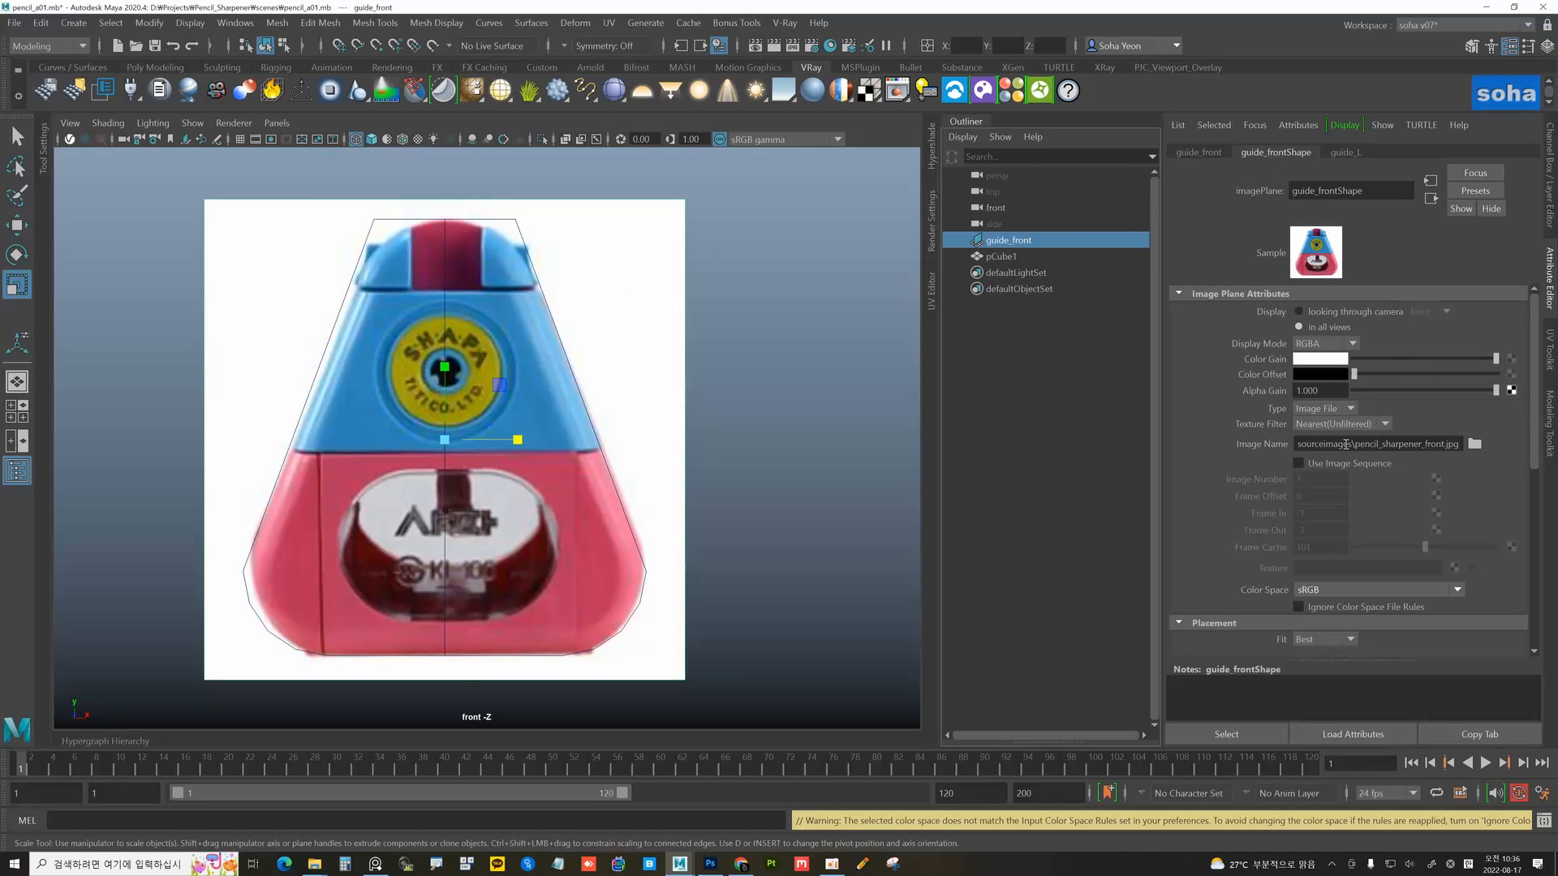
pyautogui.moveTo(1494, 358); pyautogui.dragTo(1453, 359)
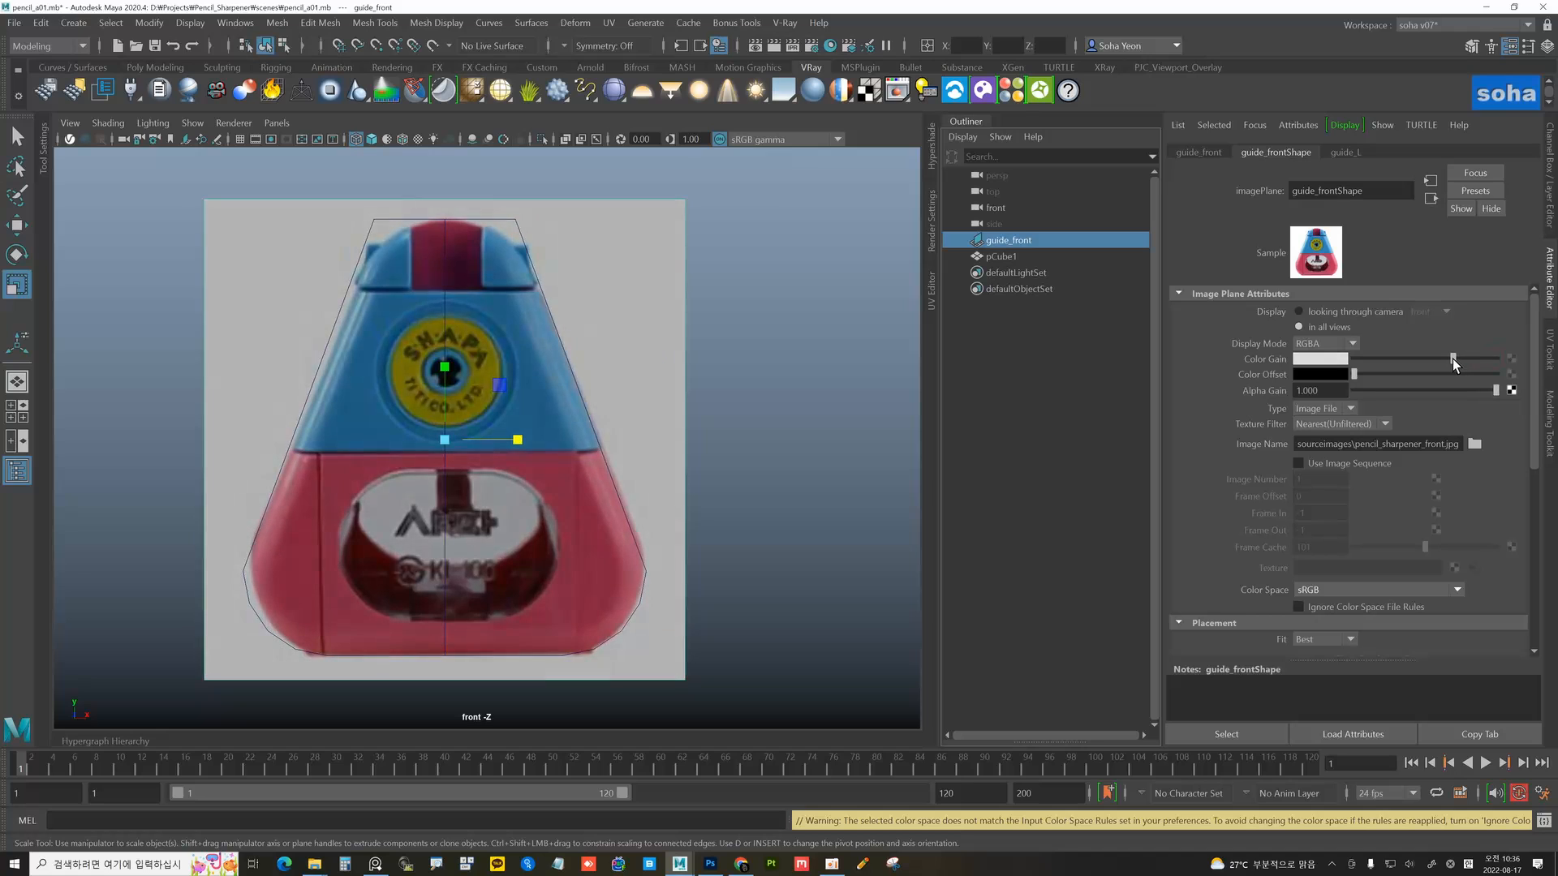
pyautogui.keyDown('alt'); pyautogui.moveTo(786, 352); pyautogui.dragTo(806, 324, button='middle'); pyautogui.keyUp('alt')
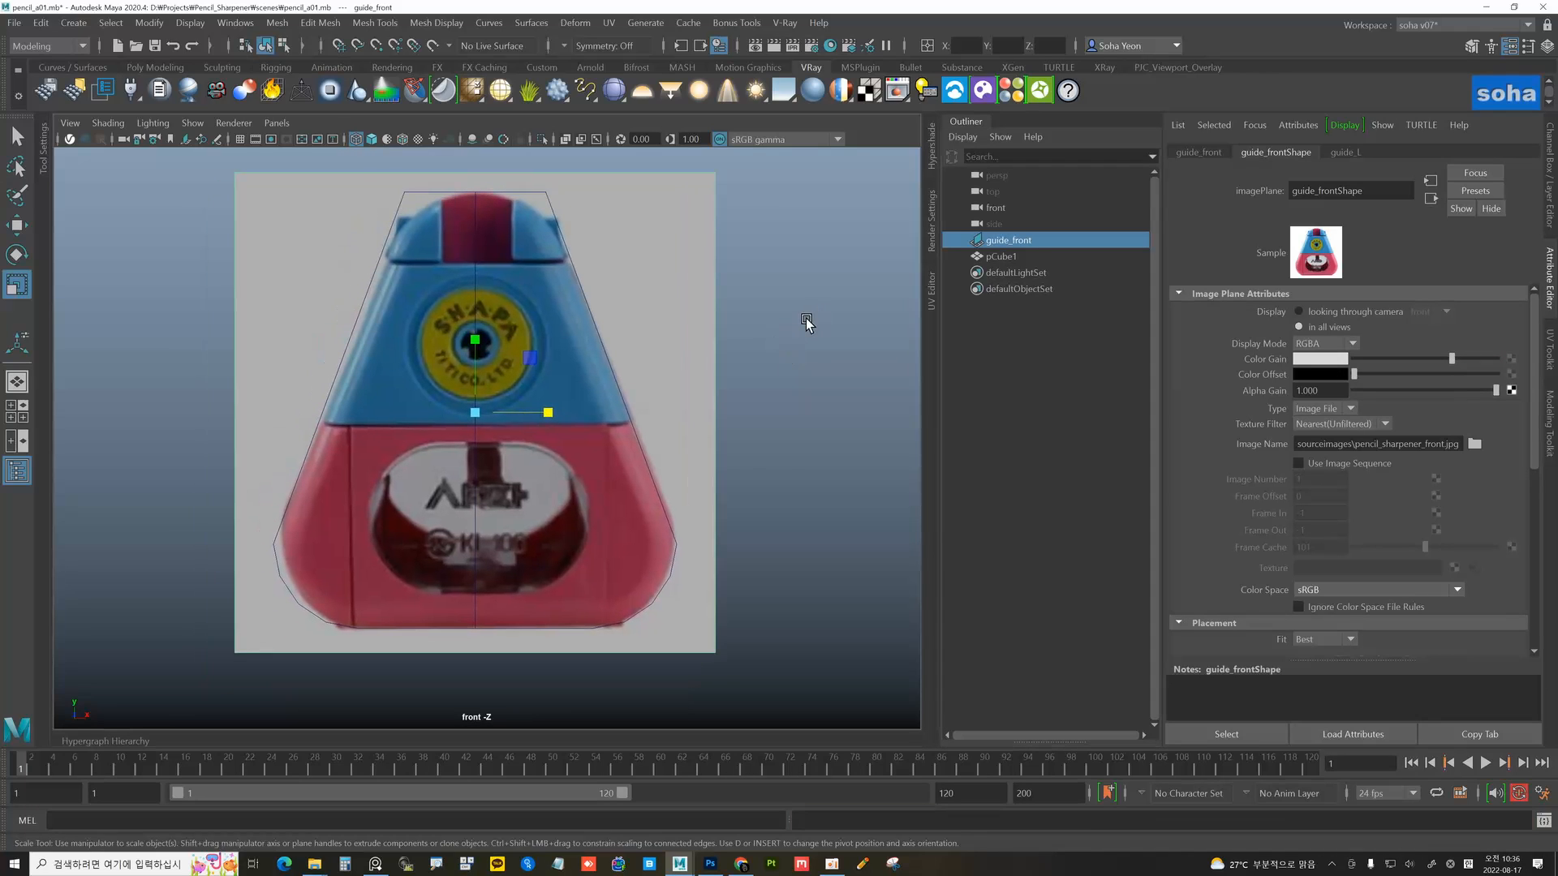
pyautogui.click(740, 309)
# - Select only the two top side edges of the tapered cube in the front view and bevel them
pyautogui.moveTo(521, 224); pyautogui.dragTo(640, 297)
pyautogui.keyDown('alt'); pyautogui.moveTo(608, 288); pyautogui.dragTo(599, 362, button='middle'); pyautogui.keyUp('alt')
pyautogui.keyDown('alt'); pyautogui.moveTo(602, 363); pyautogui.dragTo(734, 406, button='right'); pyautogui.keyUp('alt')
pyautogui.keyDown('alt'); pyautogui.moveTo(627, 339); pyautogui.dragTo(612, 386, button='middle'); pyautogui.keyUp('alt')
pyautogui.keyDown('alt'); pyautogui.moveTo(612, 386); pyautogui.dragTo(740, 389, button='right'); pyautogui.keyUp('alt')
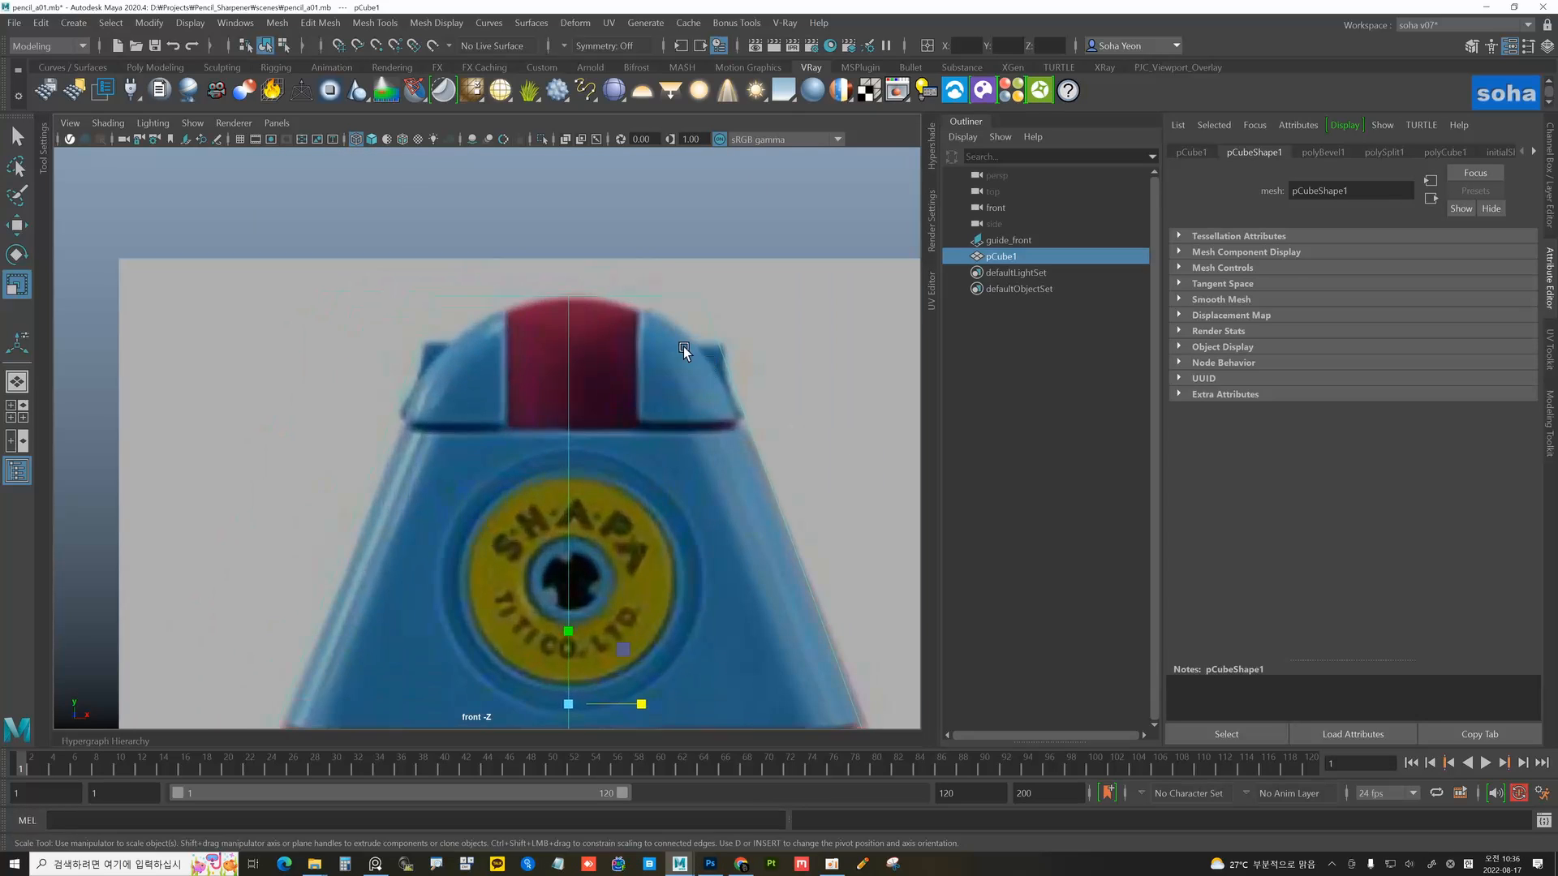
pyautogui.keyDown('alt'); pyautogui.moveTo(683, 347); pyautogui.dragTo(647, 364, button='middle'); pyautogui.keyUp('alt')
pyautogui.keyDown('alt'); pyautogui.moveTo(647, 365); pyautogui.dragTo(733, 393, button='right'); pyautogui.keyUp('alt')
pyautogui.keyDown('alt'); pyautogui.moveTo(668, 352); pyautogui.dragTo(655, 357, button='middle'); pyautogui.keyUp('alt')
pyautogui.keyDown('alt'); pyautogui.moveTo(655, 357); pyautogui.dragTo(688, 365, button='right'); pyautogui.keyUp('alt')
pyautogui.hotkey('alt', '2')
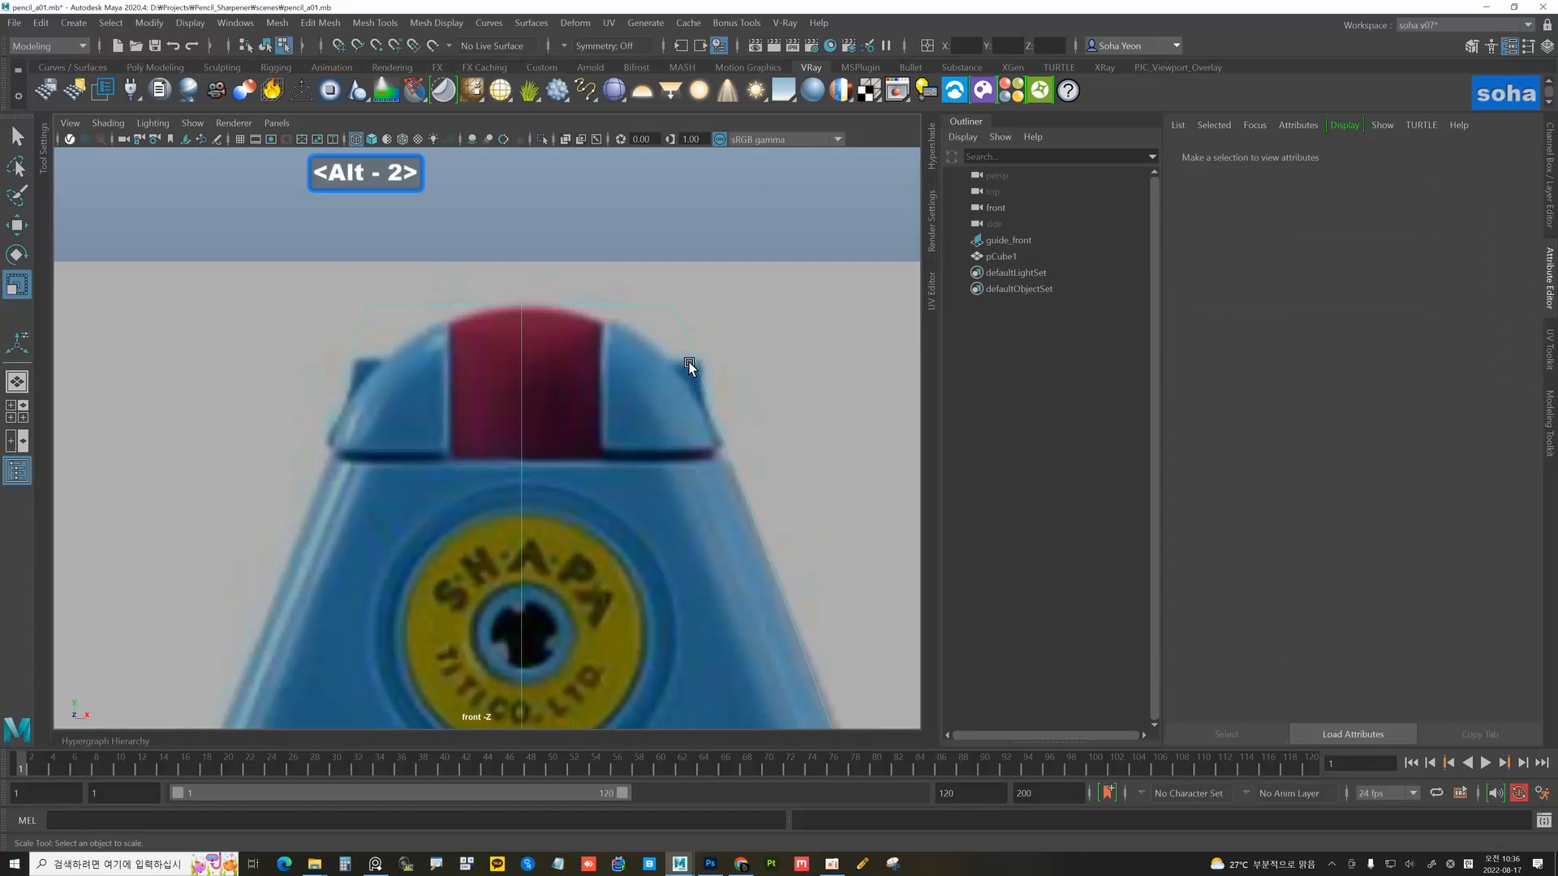
pyautogui.keyDown('alt'); pyautogui.moveTo(690, 355); pyautogui.dragTo(688, 332, button='middle'); pyautogui.keyUp('alt')
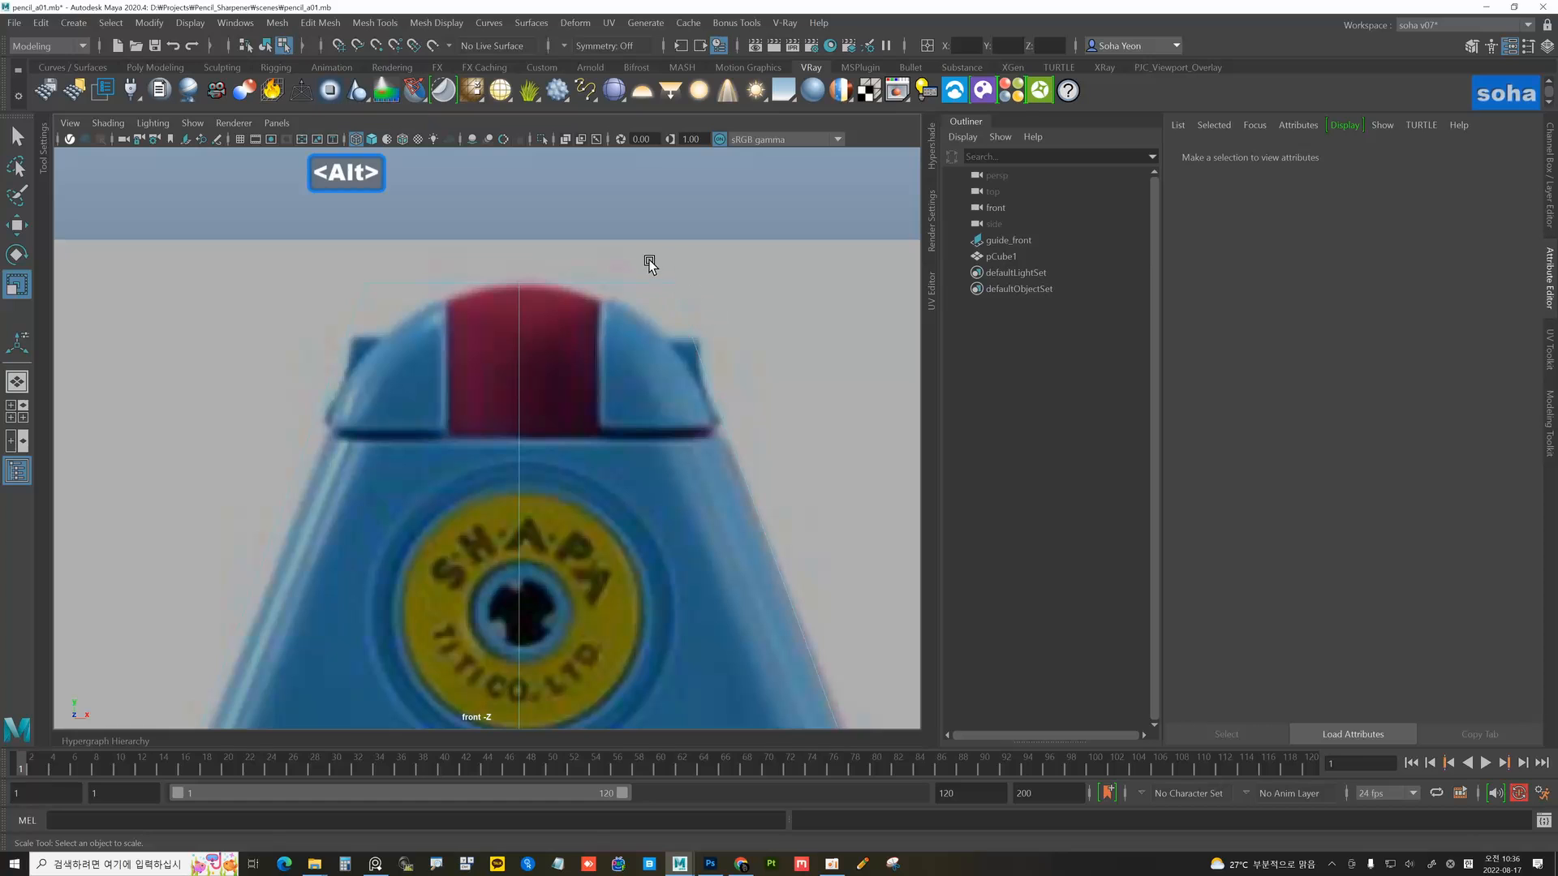
pyautogui.click(740, 333)
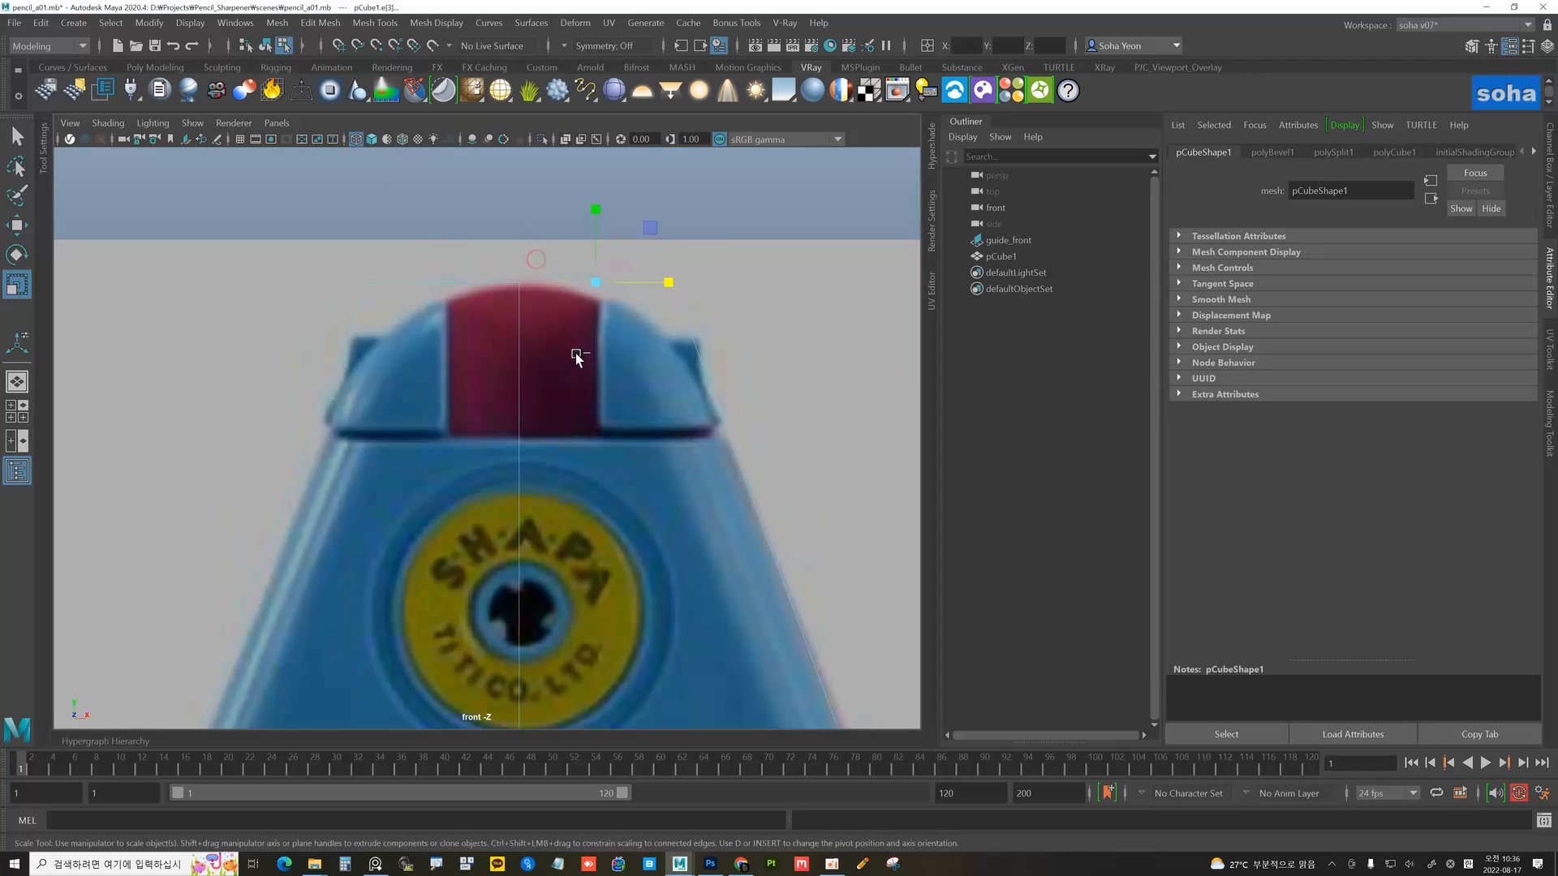
pyautogui.press('ctrl')
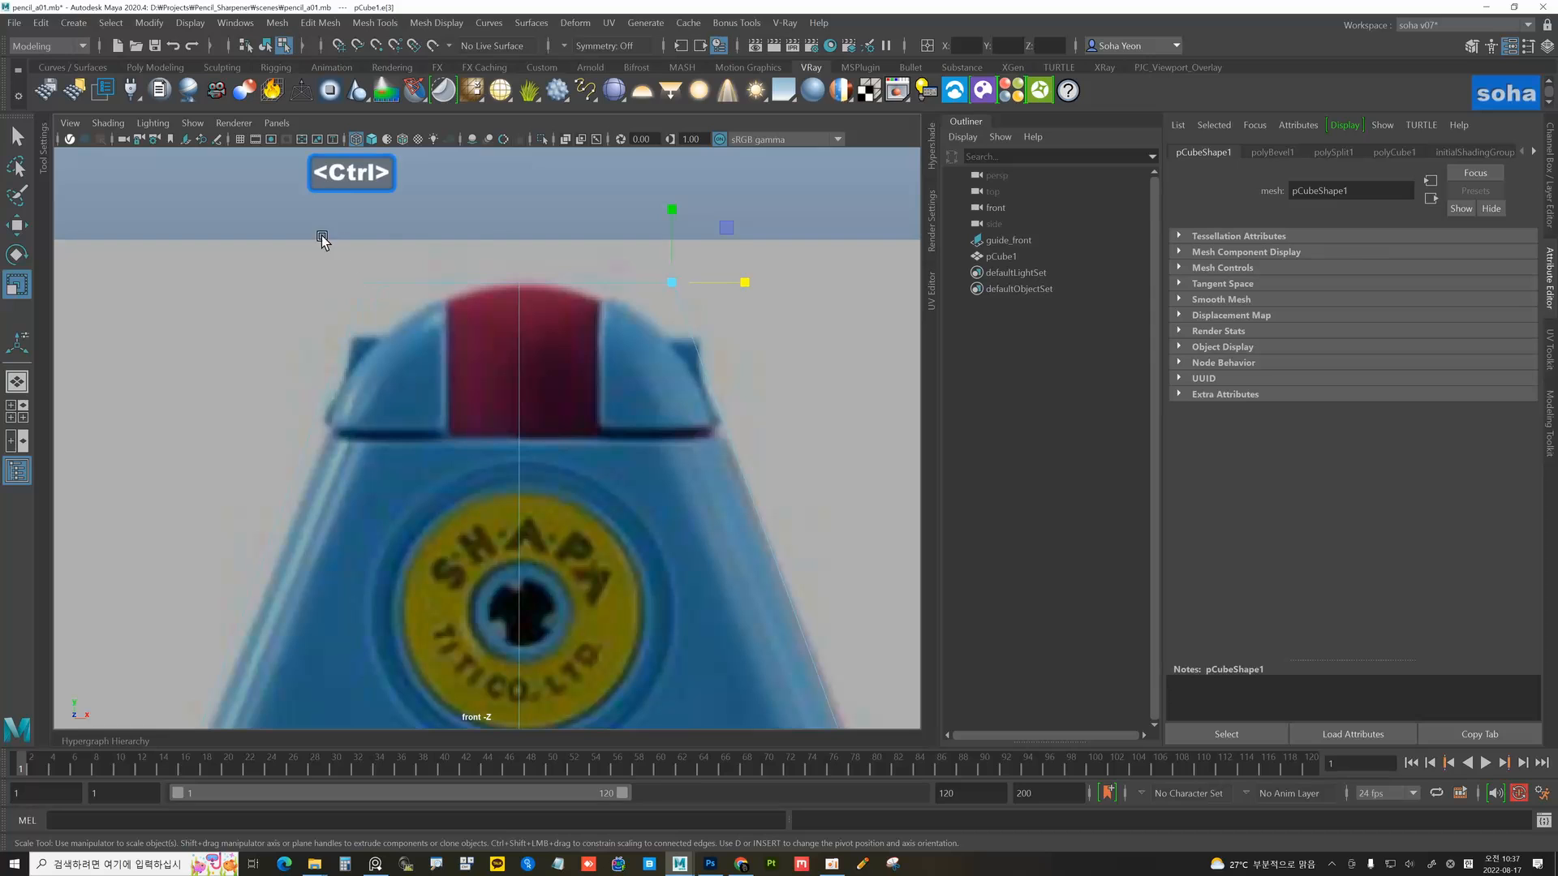
pyautogui.keyDown('shift'); pyautogui.moveTo(322, 236); pyautogui.dragTo(441, 351); pyautogui.keyUp('shift')
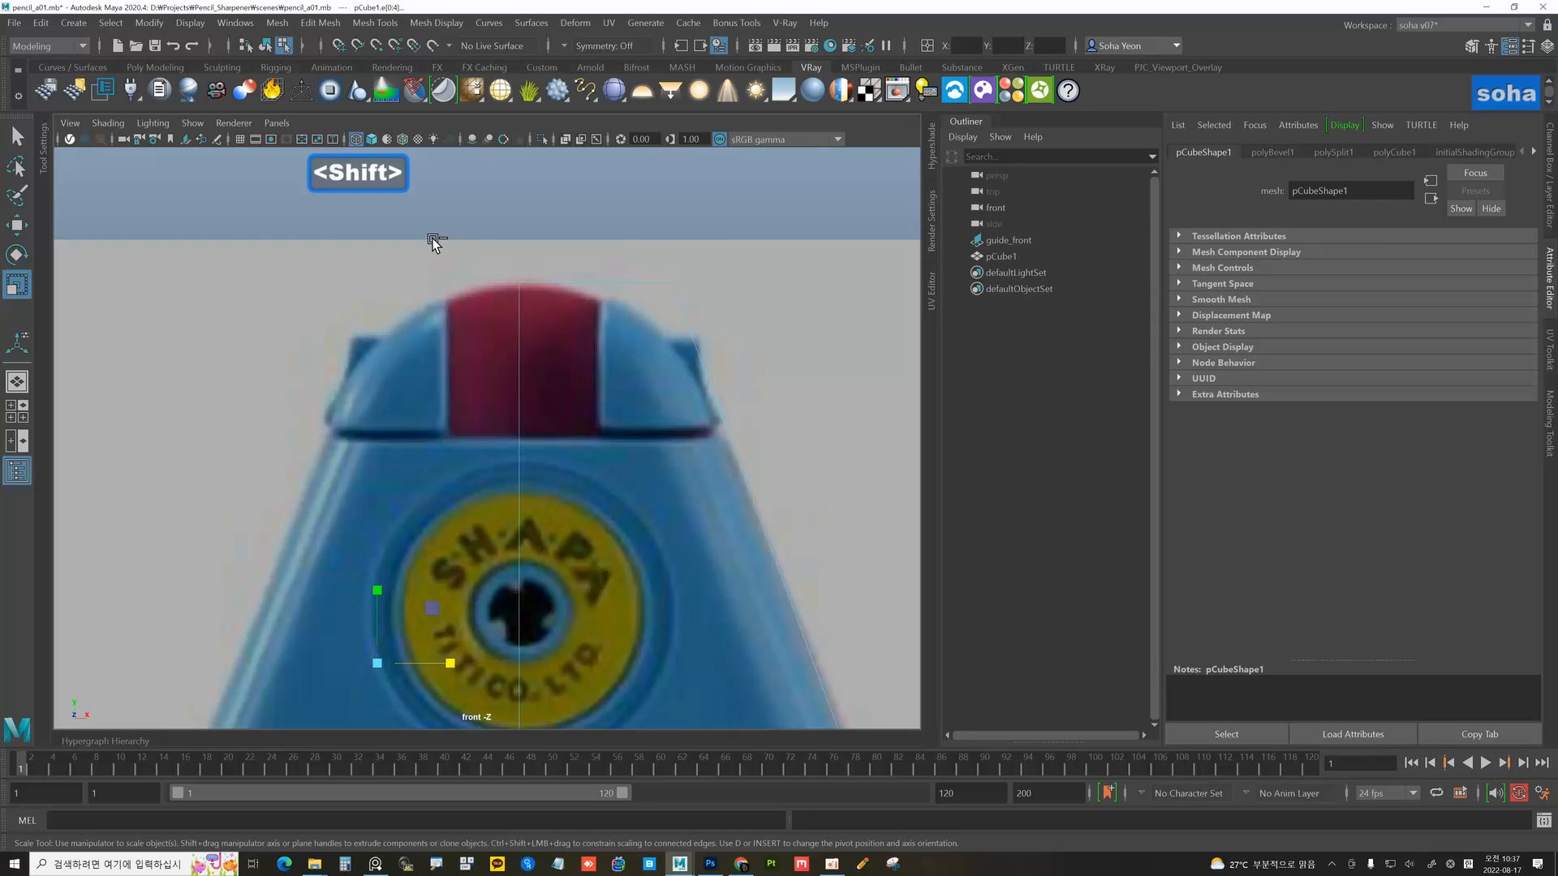
pyautogui.keyDown('ctrl'); pyautogui.moveTo(439, 269); pyautogui.dragTo(439, 273); pyautogui.keyUp('ctrl')
pyautogui.keyDown('ctrl'); pyautogui.moveTo(296, 320); pyautogui.dragTo(379, 387); pyautogui.keyUp('ctrl')
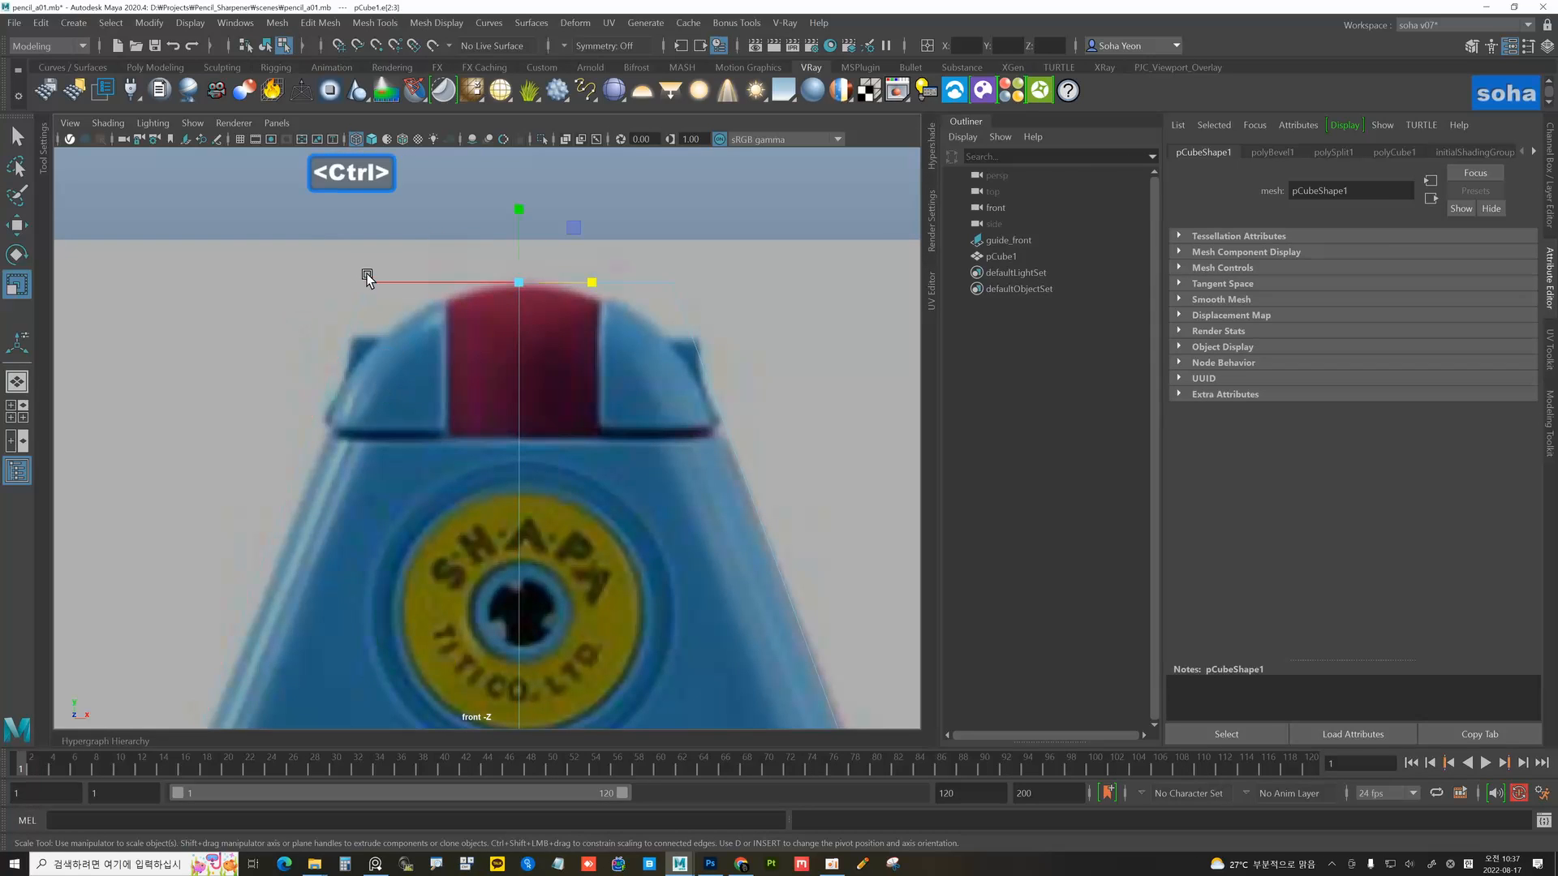
pyautogui.press('alt')
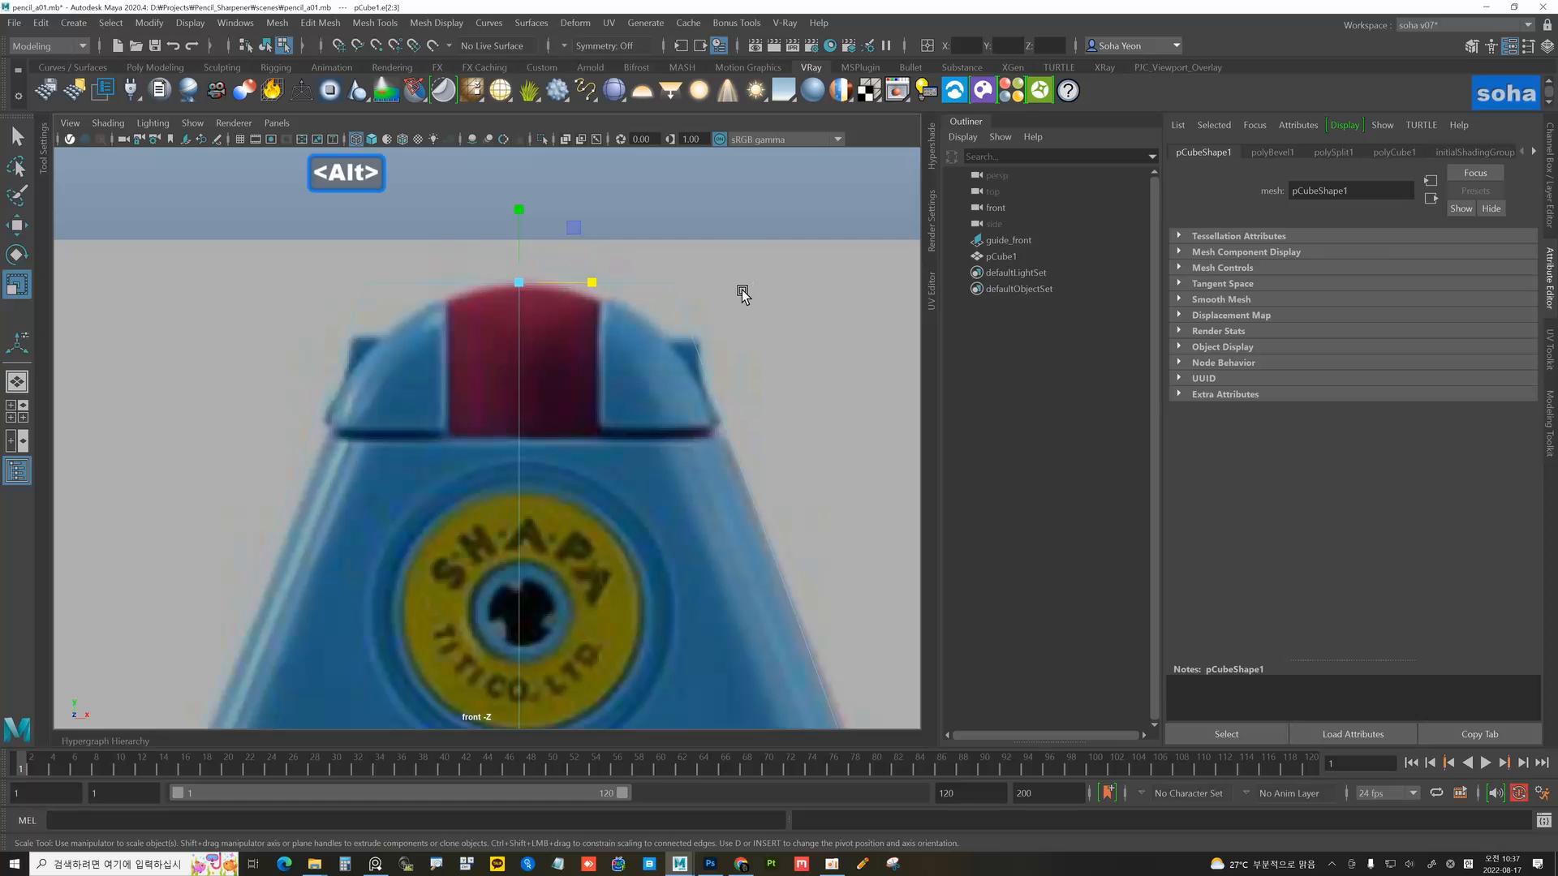
pyautogui.hotkey('shift', 'b')
# - Set the top bevel's fraction to 0.68 and segments to 4 to follow the sharpener's rounded cap
pyautogui.keyDown('alt'); pyautogui.moveTo(551, 298); pyautogui.dragTo(500, 305, button='middle'); pyautogui.keyUp('alt')
pyautogui.keyDown('alt'); pyautogui.moveTo(500, 305); pyautogui.dragTo(535, 315, button='right'); pyautogui.keyUp('alt')
pyautogui.keyDown('alt'); pyautogui.moveTo(569, 247); pyautogui.dragTo(512, 236, button='middle'); pyautogui.keyUp('alt')
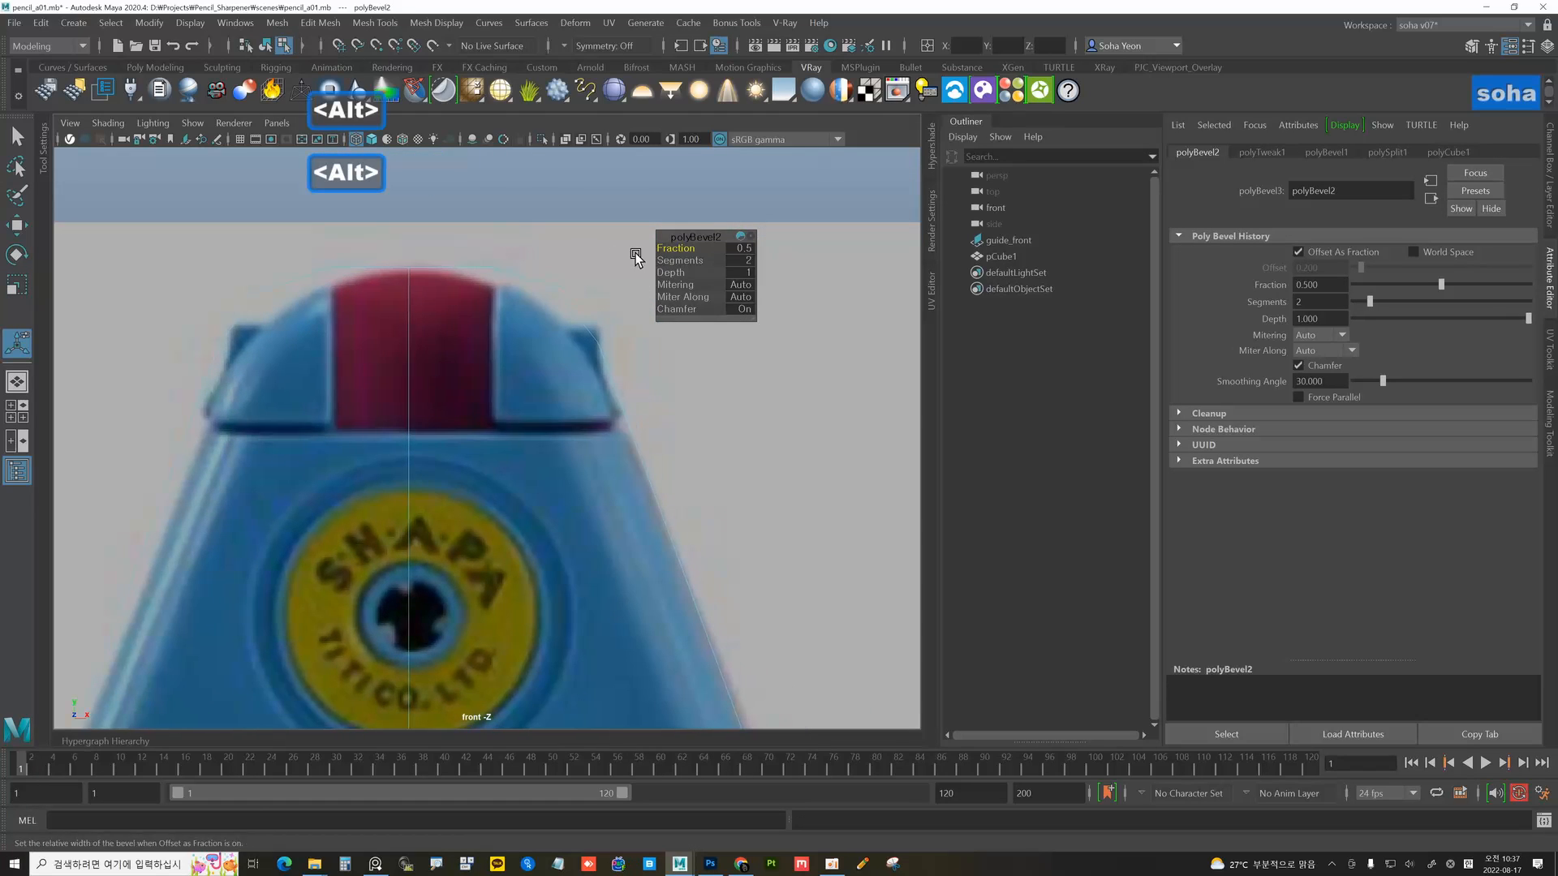
pyautogui.moveTo(673, 249); pyautogui.dragTo(677, 249)
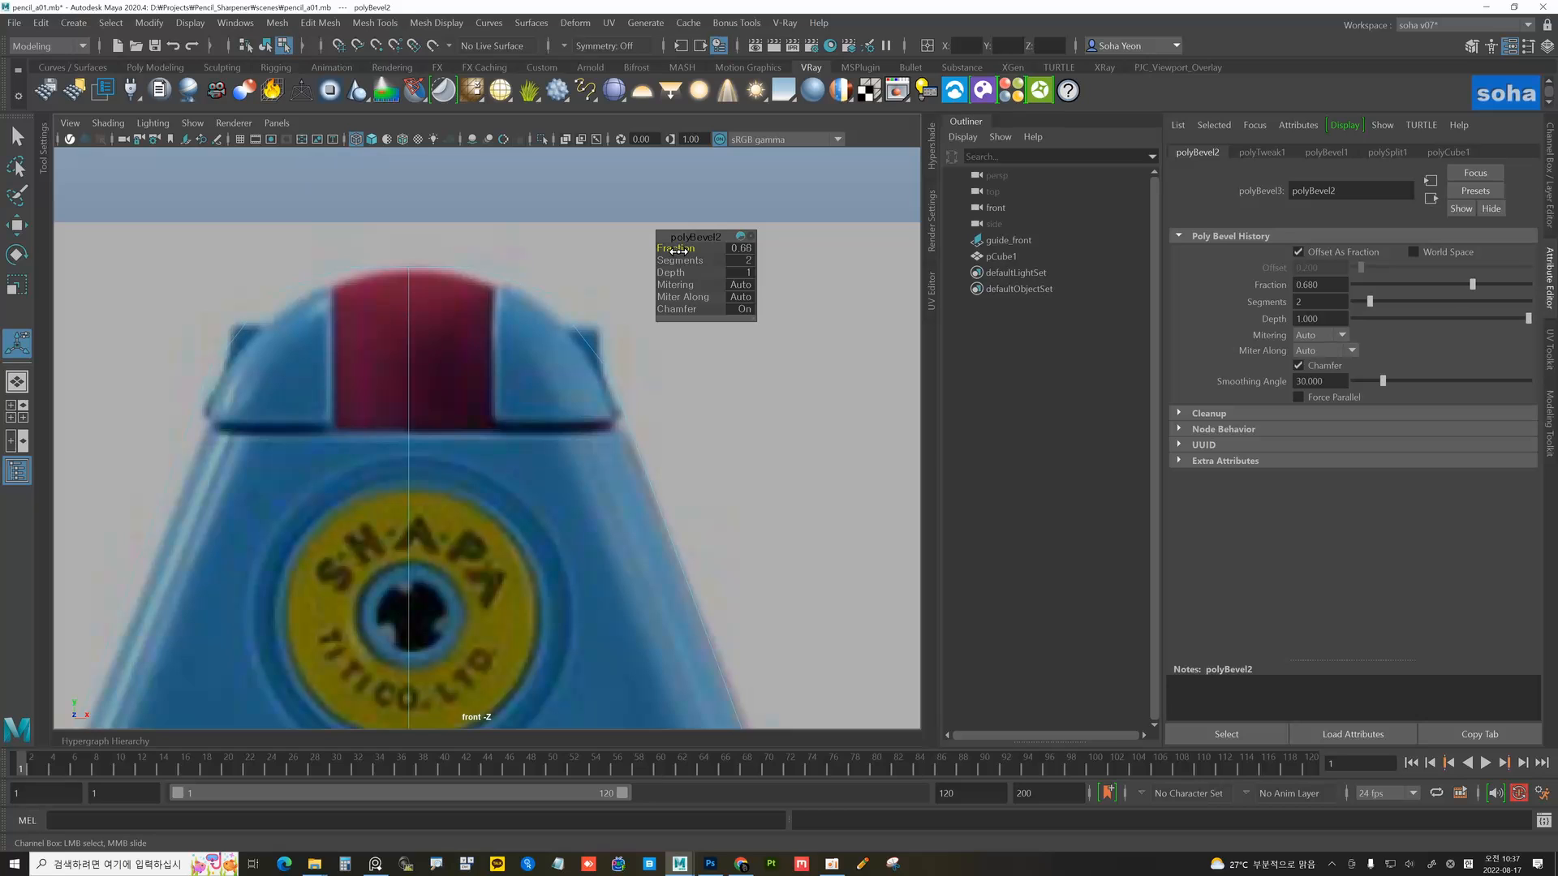
pyautogui.keyDown('alt'); pyautogui.moveTo(574, 376); pyautogui.dragTo(538, 407, button='right'); pyautogui.keyUp('alt')
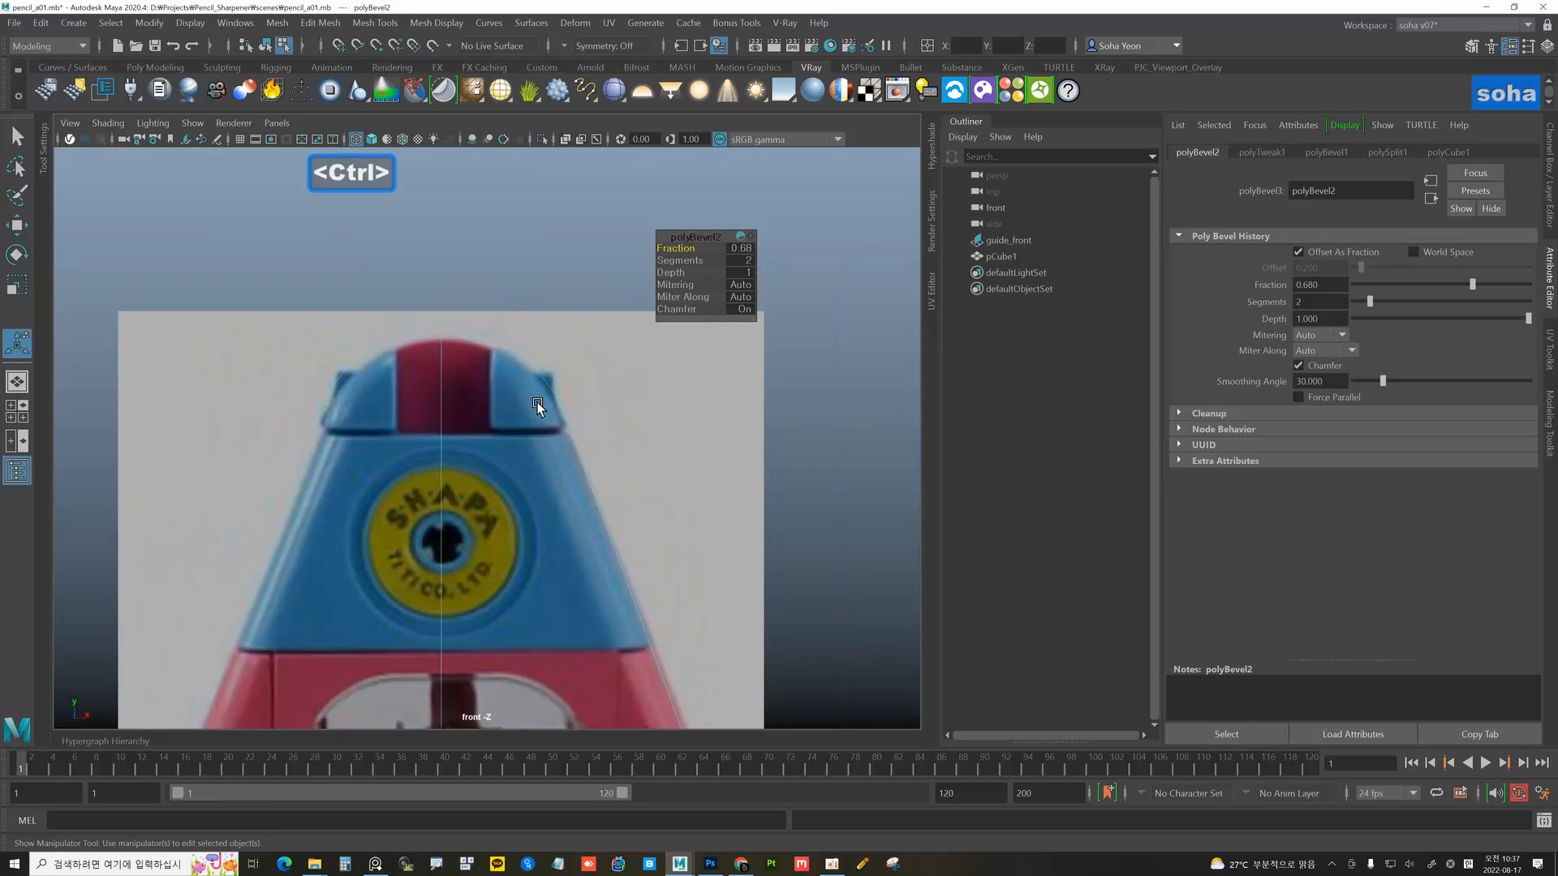
pyautogui.keyDown('alt'); pyautogui.moveTo(678, 437); pyautogui.dragTo(687, 298, button='right'); pyautogui.keyUp('alt')
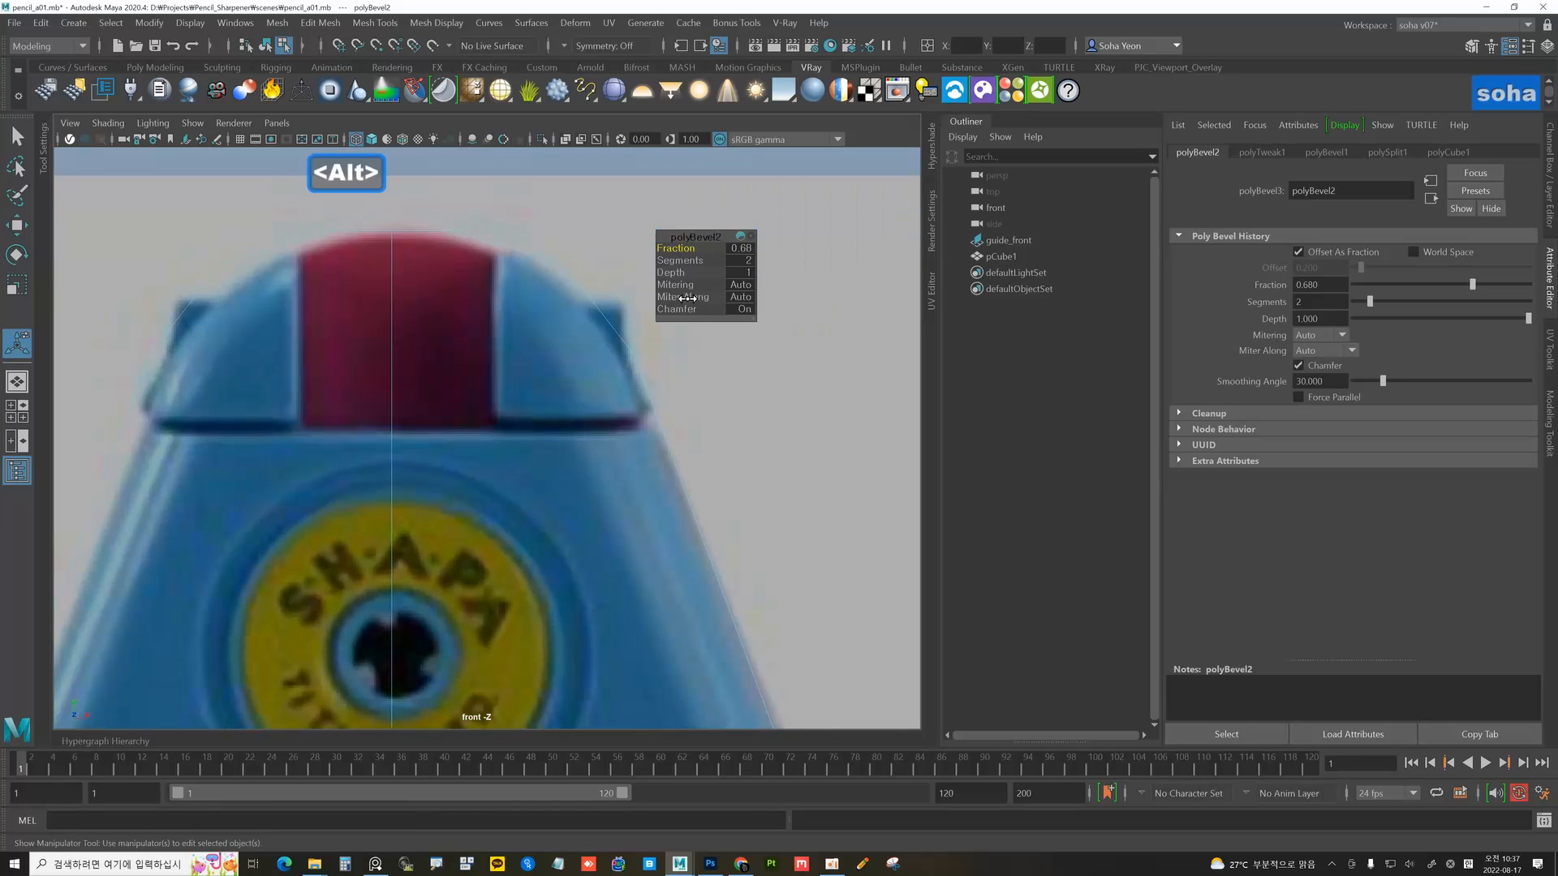
pyautogui.moveTo(686, 260); pyautogui.dragTo(689, 262)
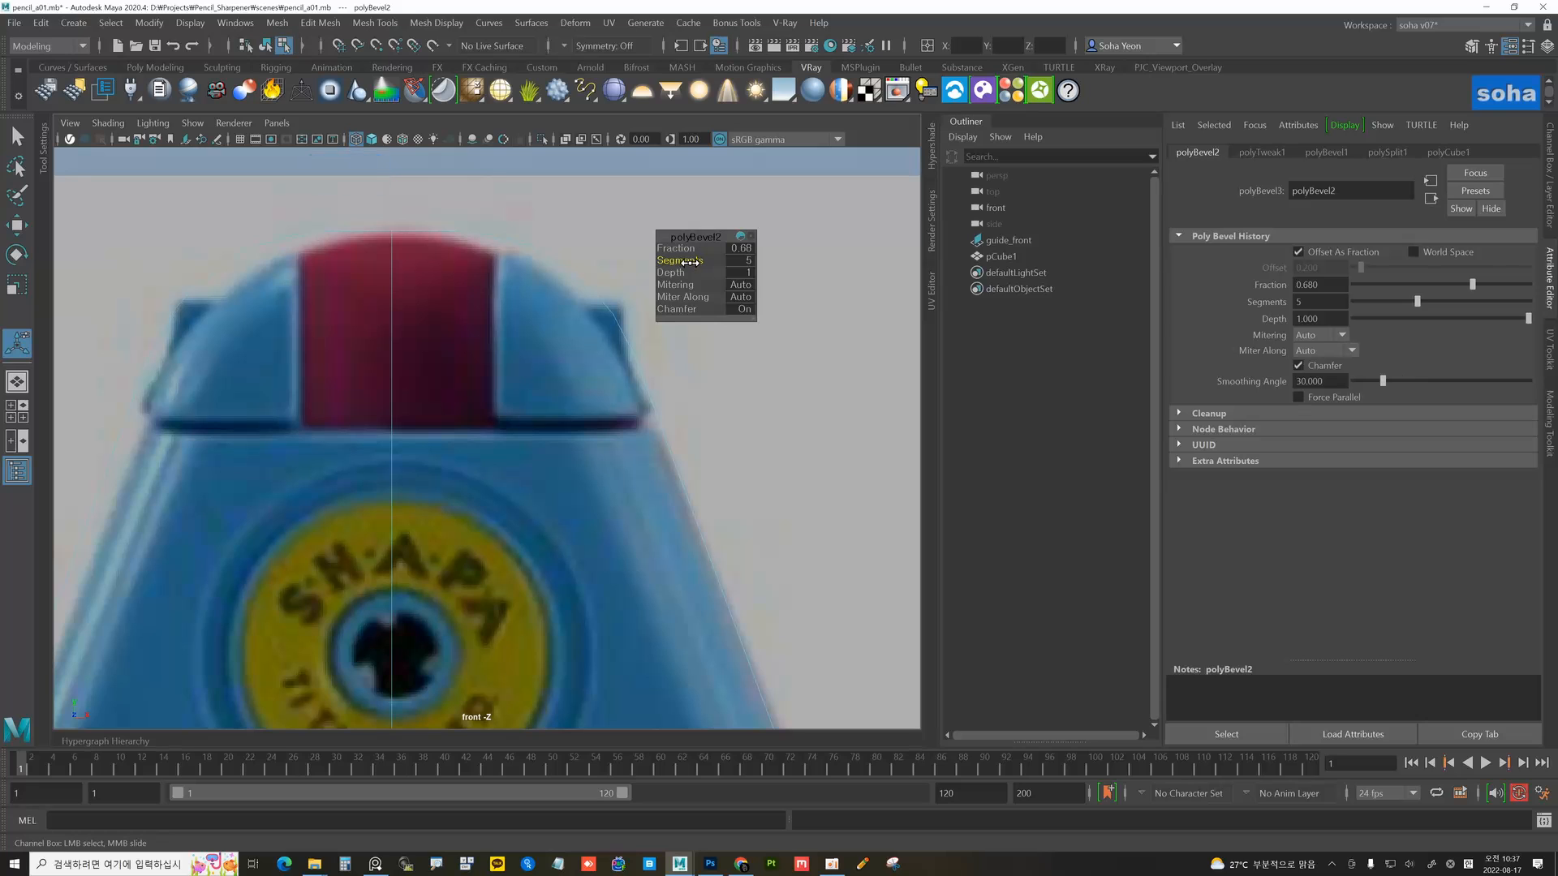
pyautogui.moveTo(640, 367)
pyautogui.keyDown('alt'); pyautogui.mouseDown(button='right')
pyautogui.moveTo(549, 424)
pyautogui.moveTo(488, 414)
pyautogui.mouseUp(button='right'); pyautogui.keyUp('alt')
pyautogui.keyDown('alt'); pyautogui.moveTo(489, 414); pyautogui.dragTo(487, 267, button='middle'); pyautogui.keyUp('alt')
pyautogui.keyDown('alt'); pyautogui.moveTo(487, 267); pyautogui.dragTo(570, 410, button='right'); pyautogui.keyUp('alt')
pyautogui.keyDown('alt'); pyautogui.moveTo(571, 411); pyautogui.dragTo(593, 319, button='middle'); pyautogui.keyUp('alt')
# - Slice the mesh horizontally with Multi-Cut across the upper part of the sharpener's oval window in the front view
pyautogui.keyDown('alt'); pyautogui.moveTo(592, 318); pyautogui.dragTo(647, 400, button='right'); pyautogui.keyUp('alt')
pyautogui.keyDown('alt'); pyautogui.moveTo(654, 386); pyautogui.dragTo(669, 452, button='middle'); pyautogui.keyUp('alt')
pyautogui.keyDown('alt'); pyautogui.moveTo(670, 452); pyautogui.dragTo(679, 456, button='right'); pyautogui.keyUp('alt')
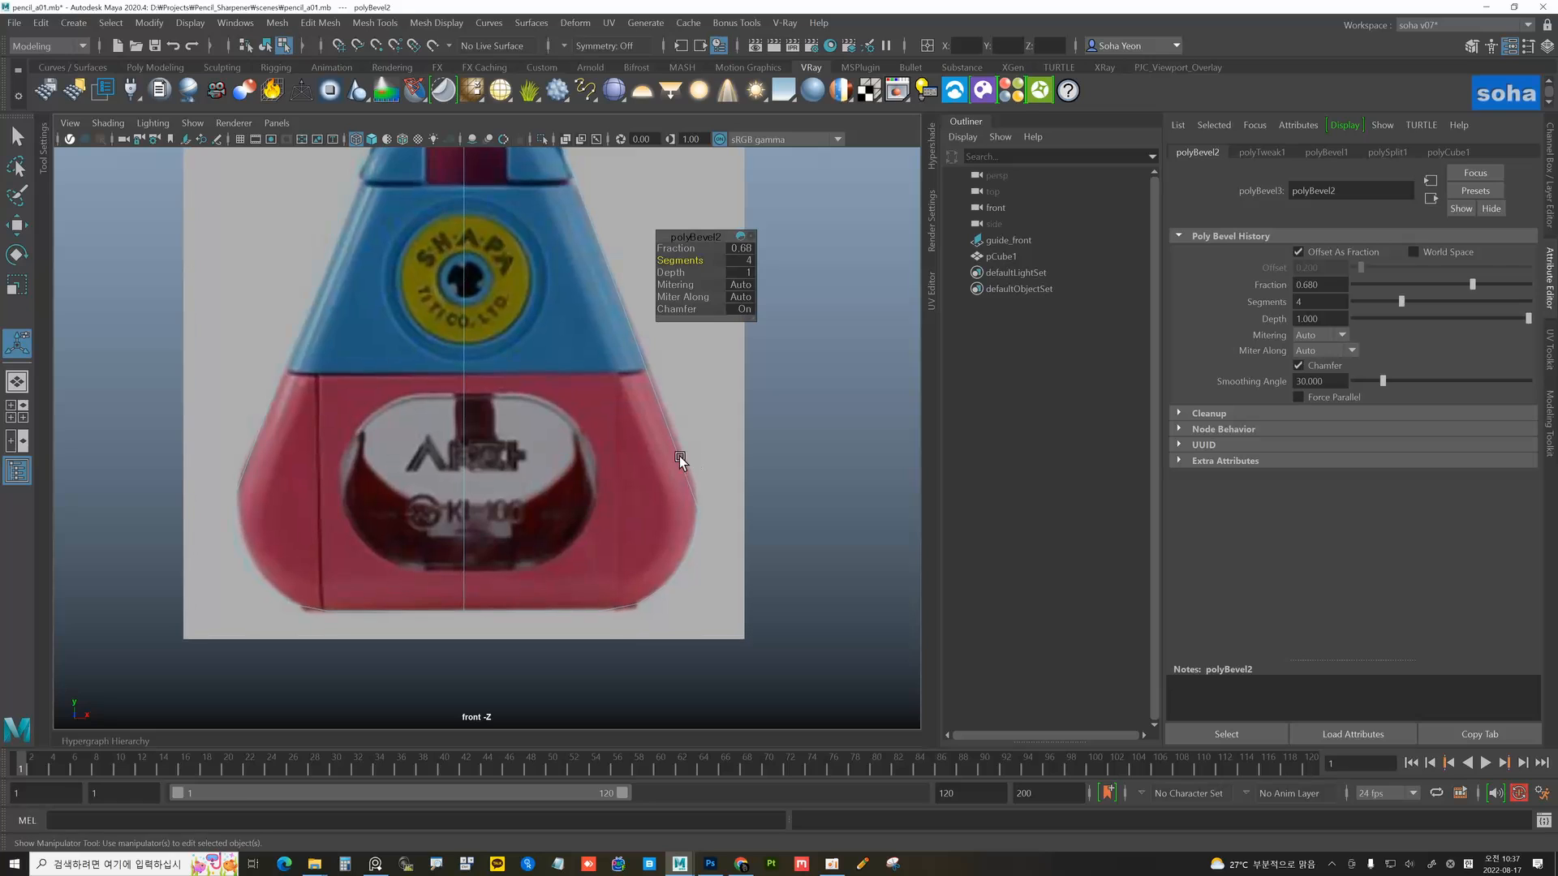
pyautogui.hotkey('alt', 's')
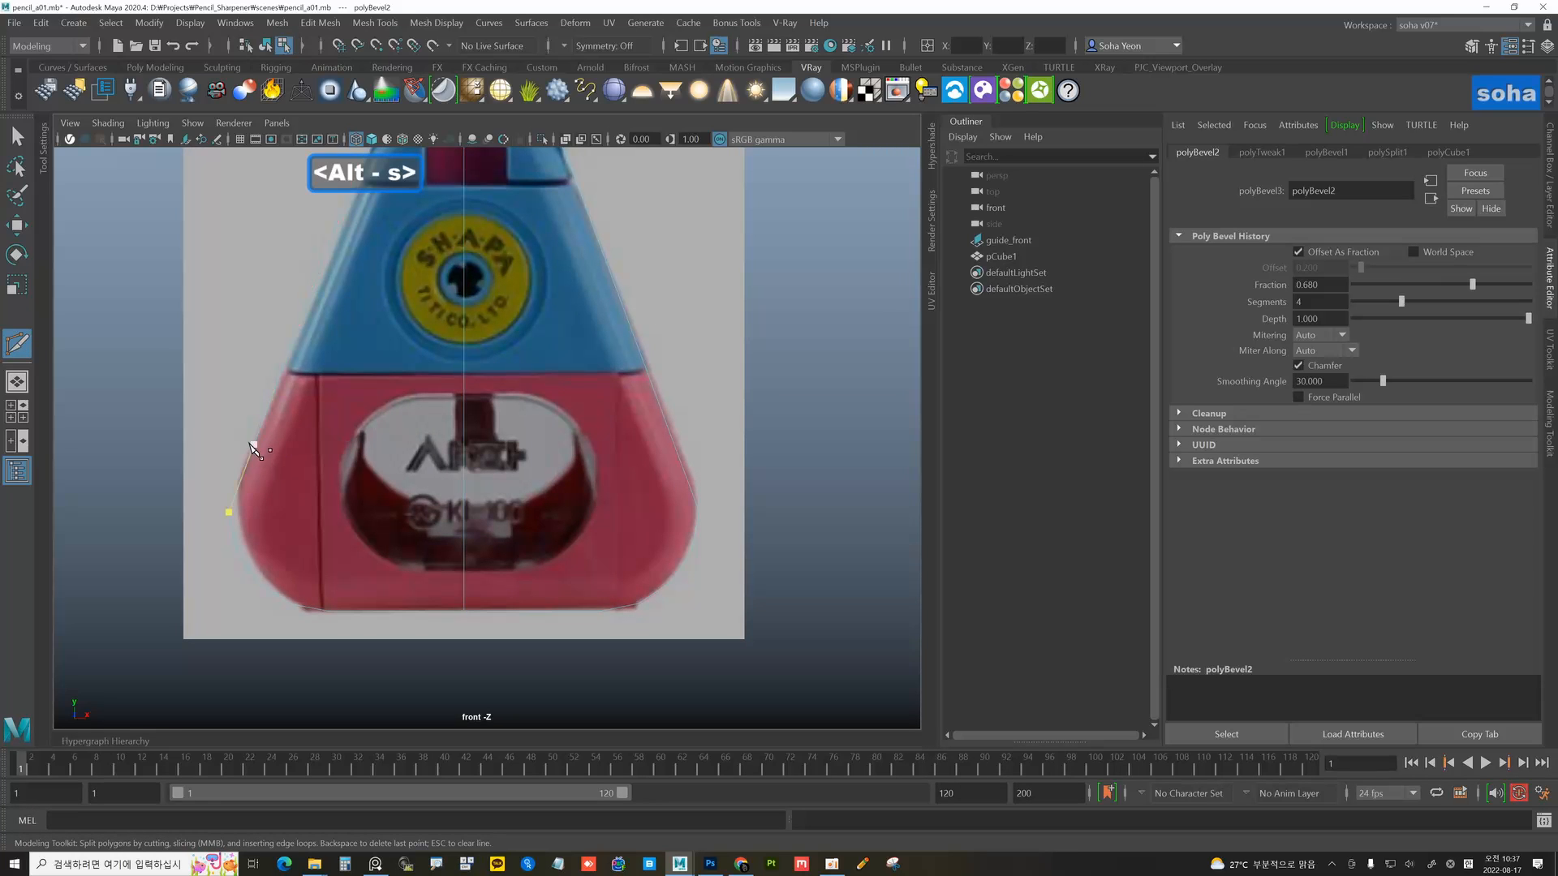
pyautogui.click(236, 447)
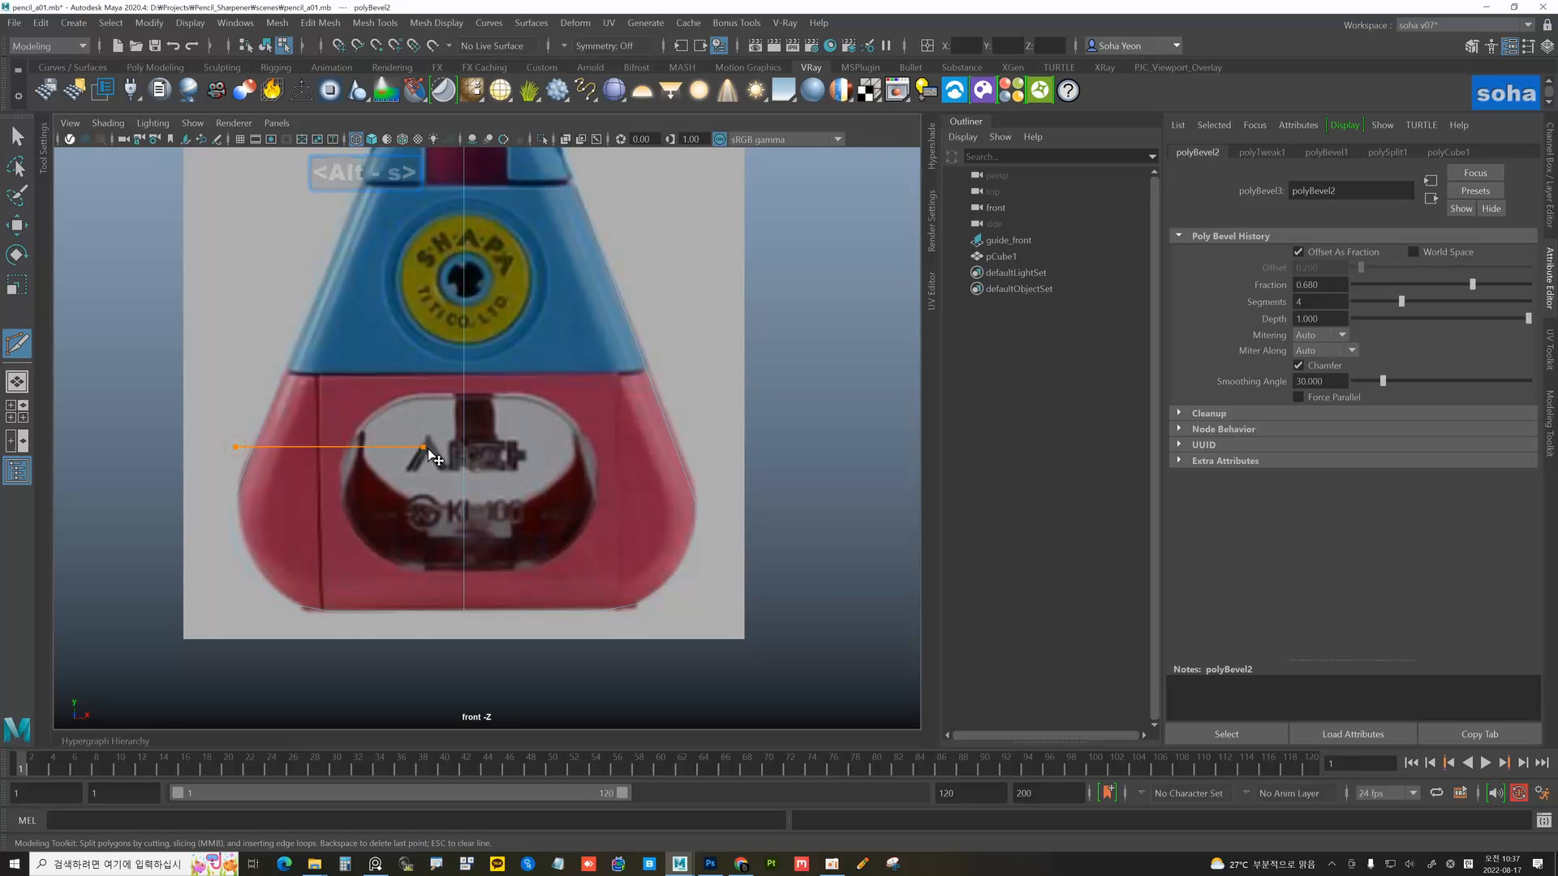
pyautogui.keyDown('shift'); pyautogui.click(756, 457); pyautogui.keyUp('shift')
pyautogui.press('w')
pyautogui.keyDown('alt'); pyautogui.moveTo(669, 433); pyautogui.dragTo(699, 442, button='right'); pyautogui.keyUp('alt')
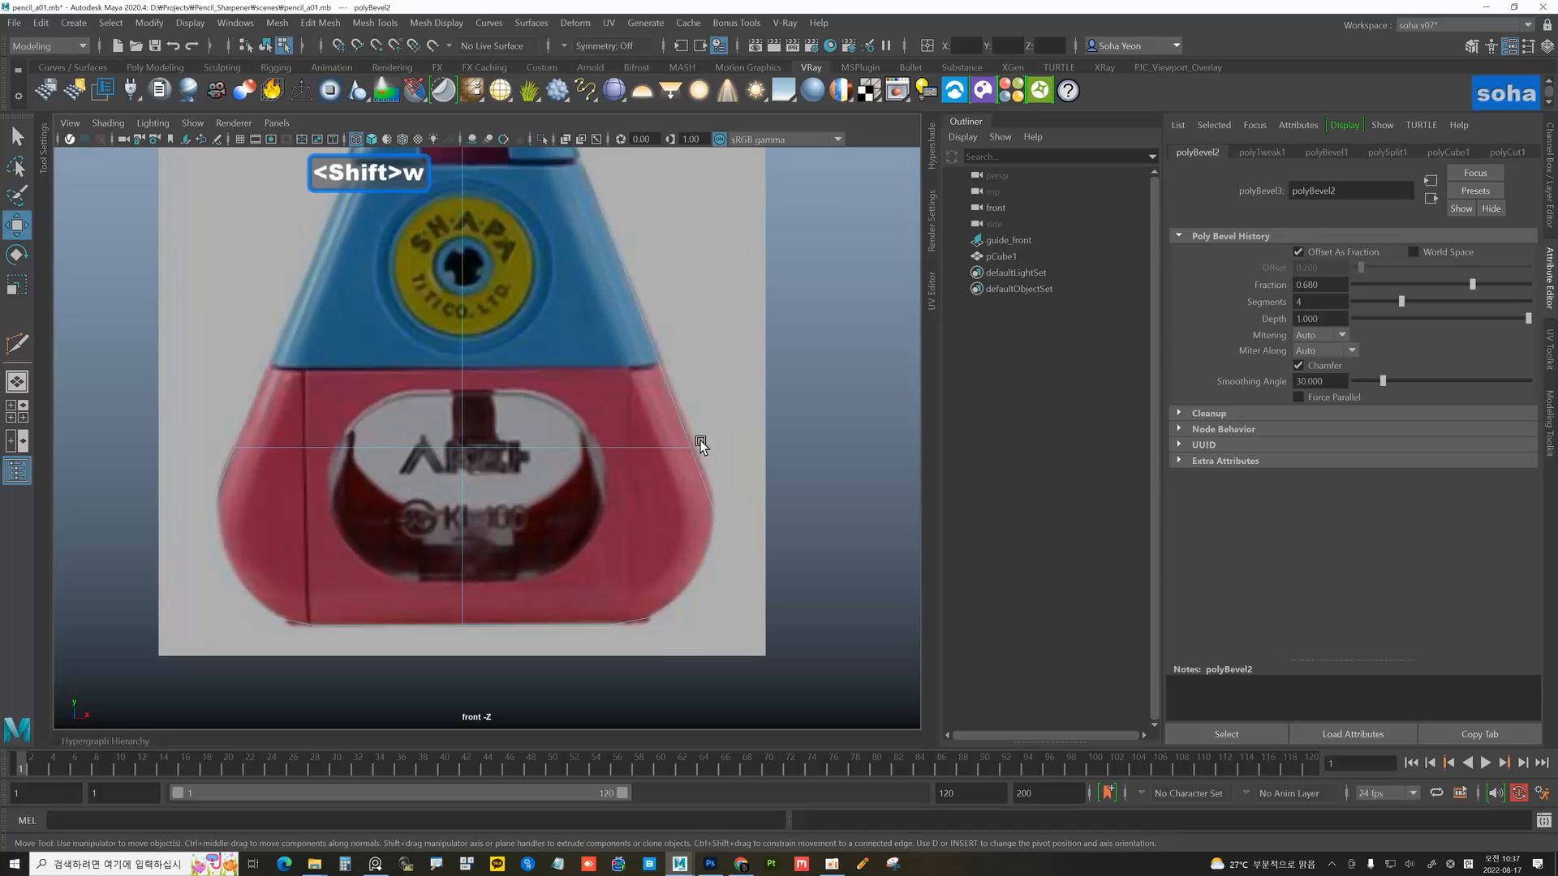
# - Select the outer vertices at both ends of the new horizontal cut and scale them slightly outward along X toward the pink body's outline
pyautogui.hotkey('alt', '1')
pyautogui.moveTo(656, 423); pyautogui.dragTo(715, 459)
pyautogui.keyDown('shift'); pyautogui.moveTo(198, 420); pyautogui.dragTo(341, 454); pyautogui.keyUp('shift')
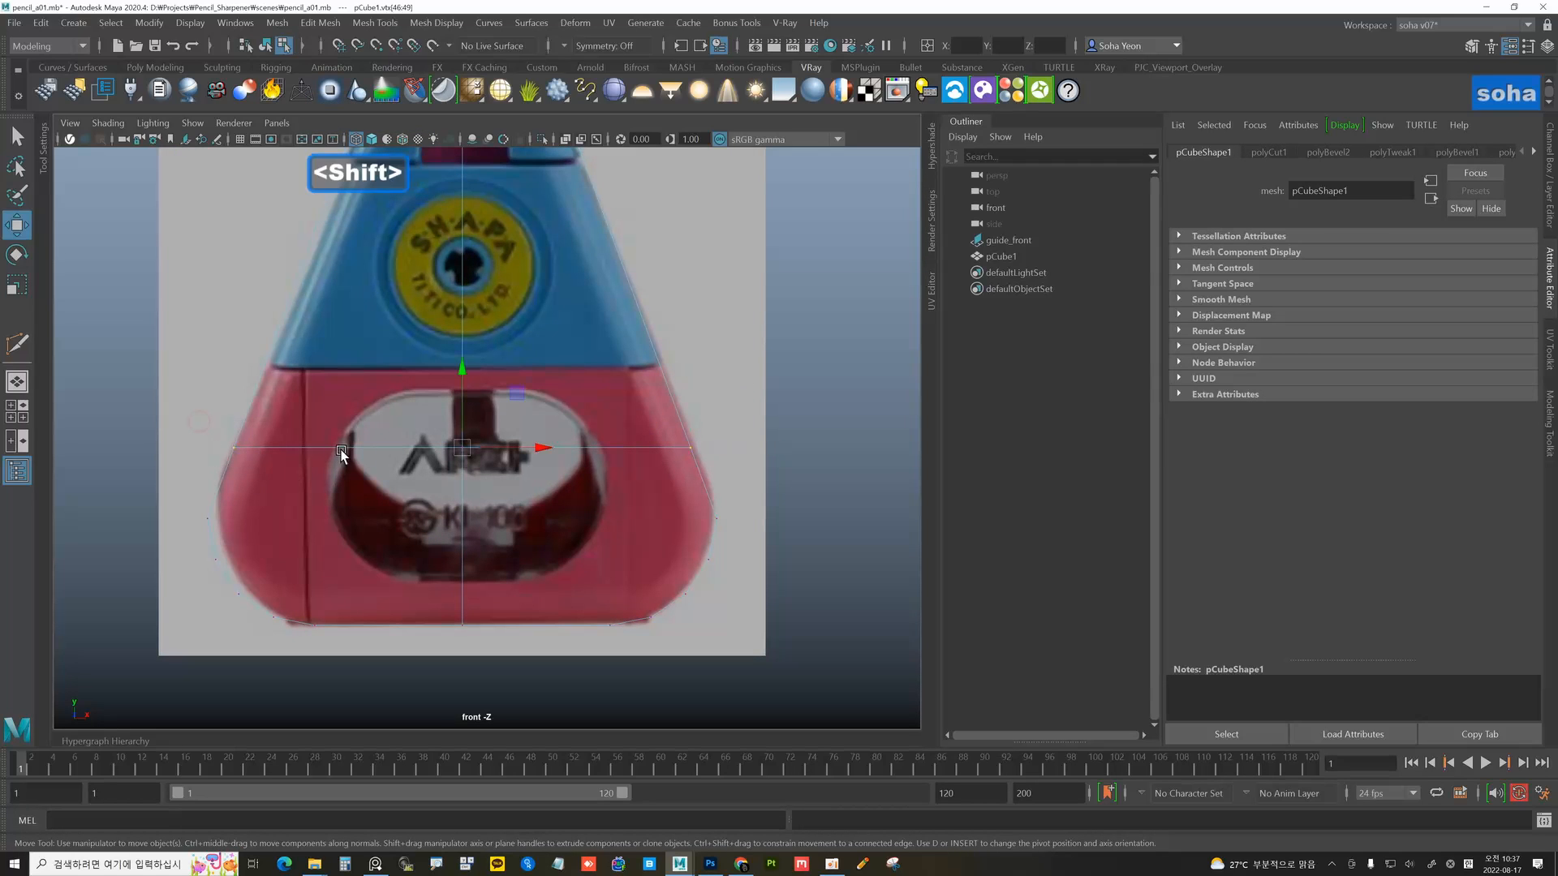
pyautogui.press('r')
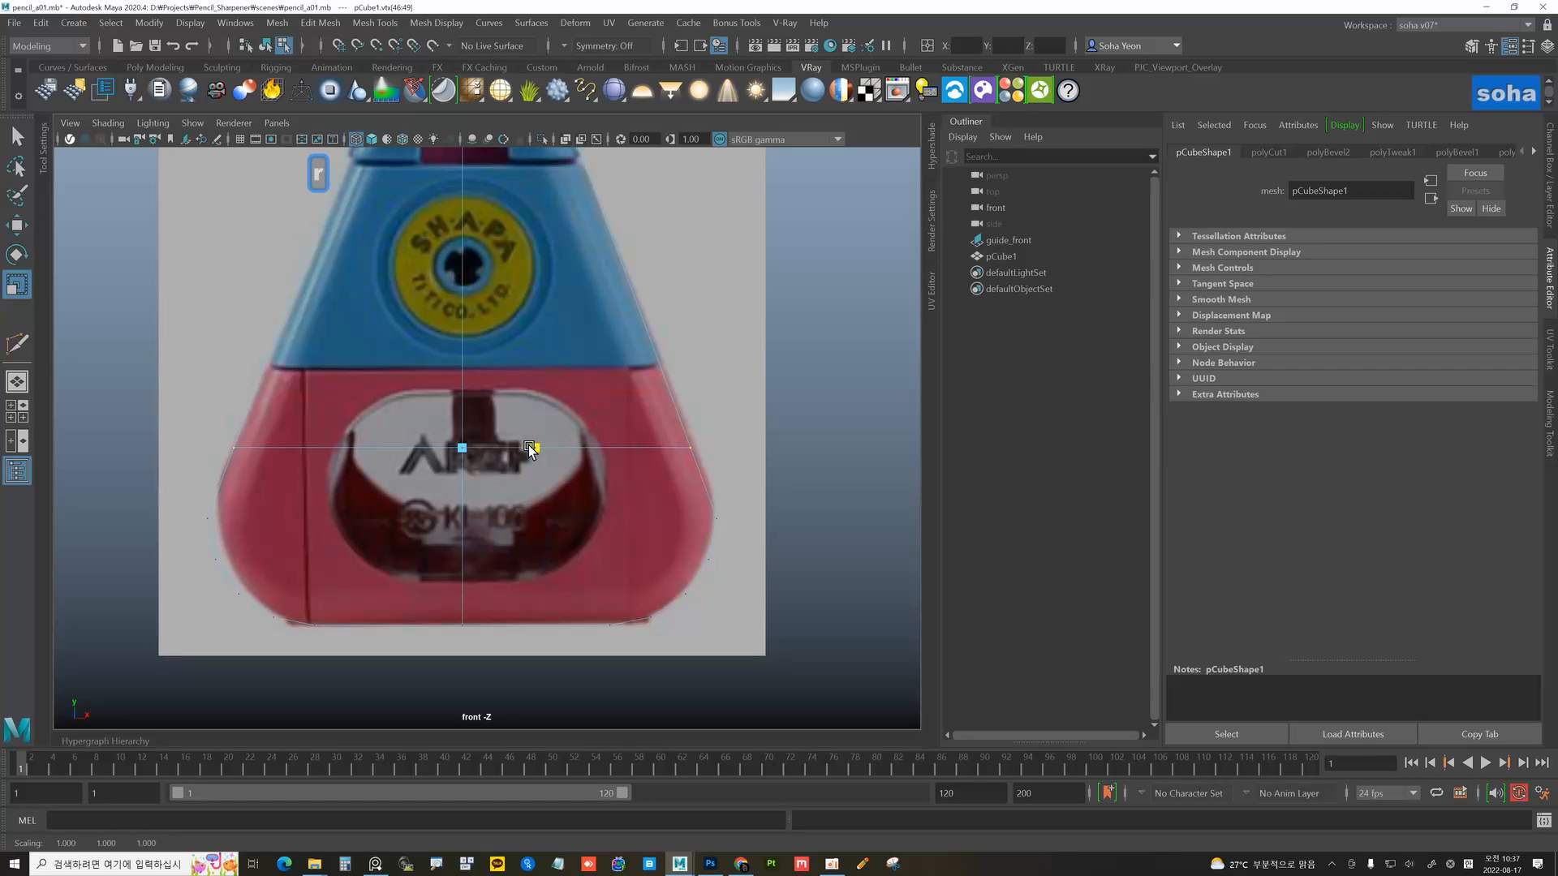
pyautogui.moveTo(528, 445); pyautogui.dragTo(531, 446)
pyautogui.keyDown('alt'); pyautogui.moveTo(578, 447); pyautogui.dragTo(622, 453, button='right'); pyautogui.keyUp('alt')
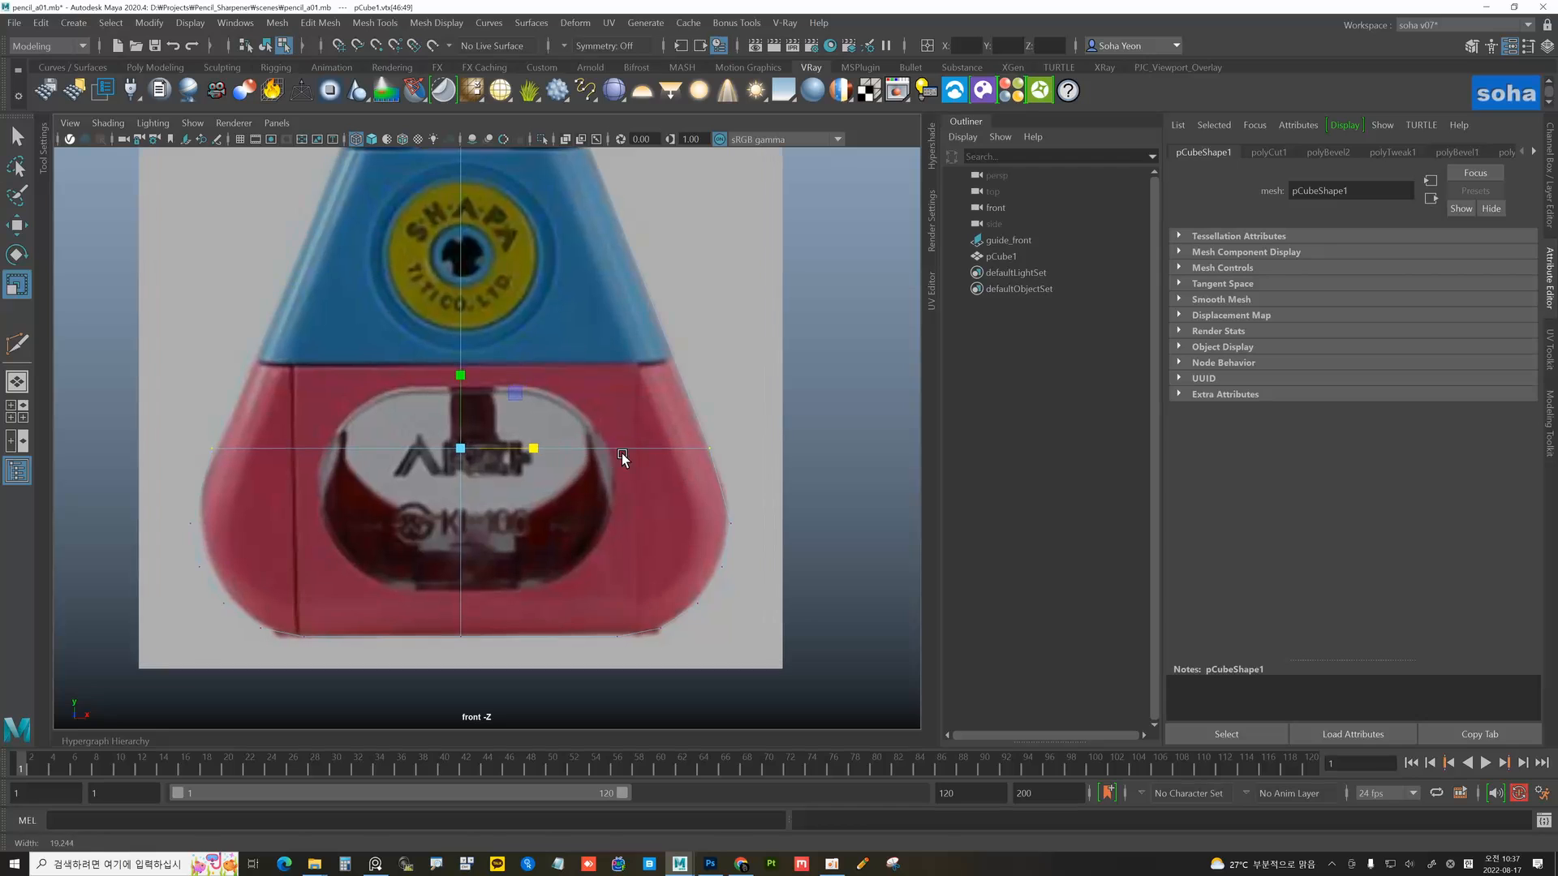
# - Slice the mesh with a second horizontal Multi-Cut just below the previous one, across the oval window in the front view
pyautogui.keyDown('alt'); pyautogui.moveTo(621, 453); pyautogui.dragTo(613, 396, button='middle'); pyautogui.keyUp('alt')
pyautogui.keyDown('alt'); pyautogui.moveTo(614, 396); pyautogui.dragTo(739, 430, button='right'); pyautogui.keyUp('alt')
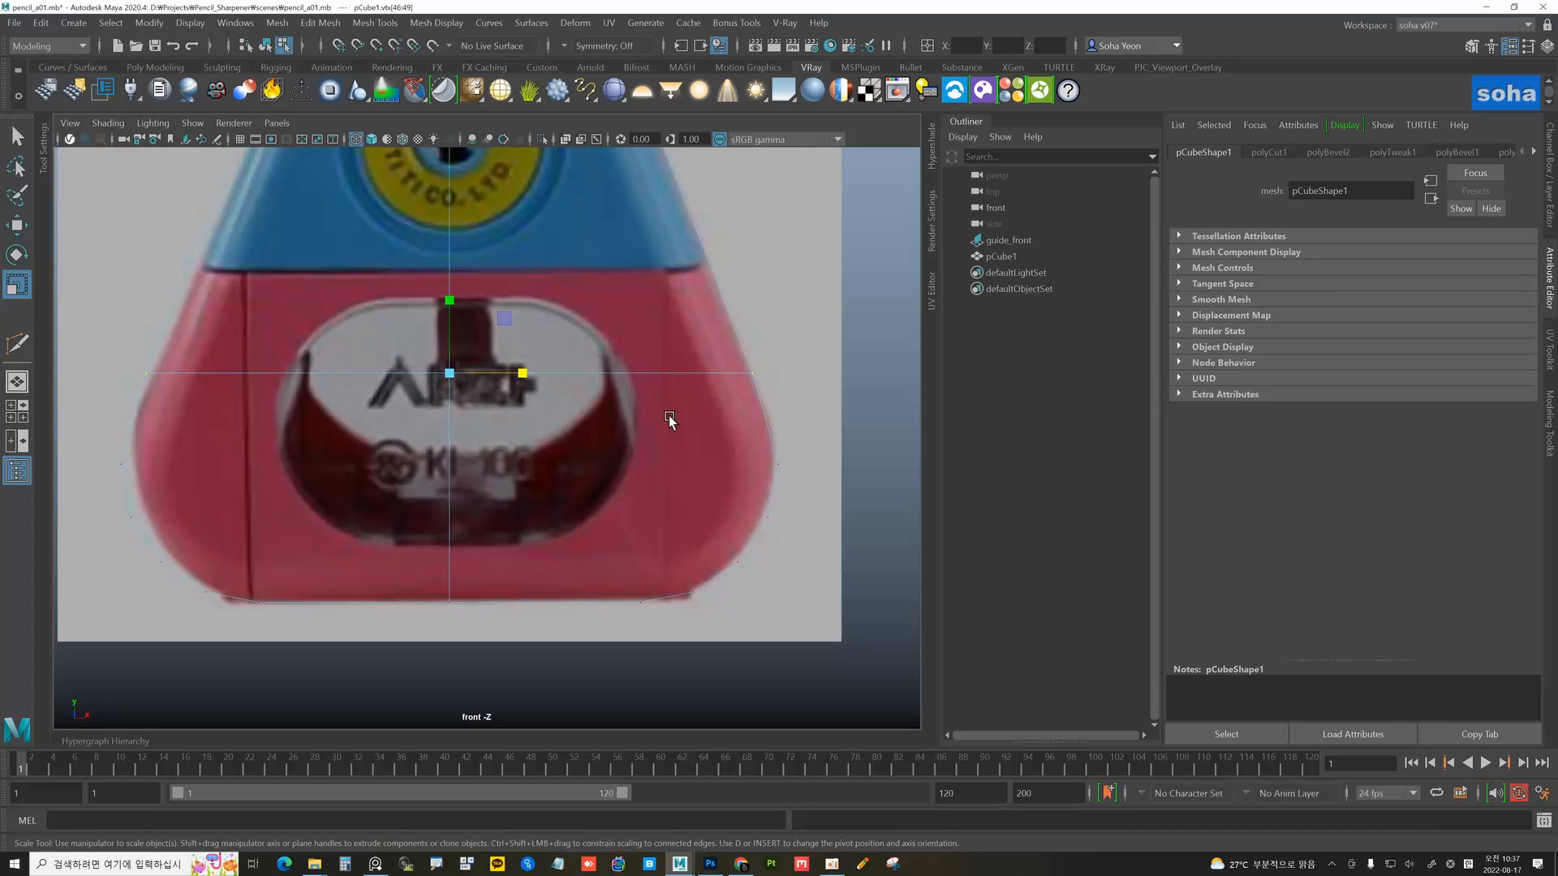
pyautogui.hotkey('alt', 's')
pyautogui.click(146, 374)
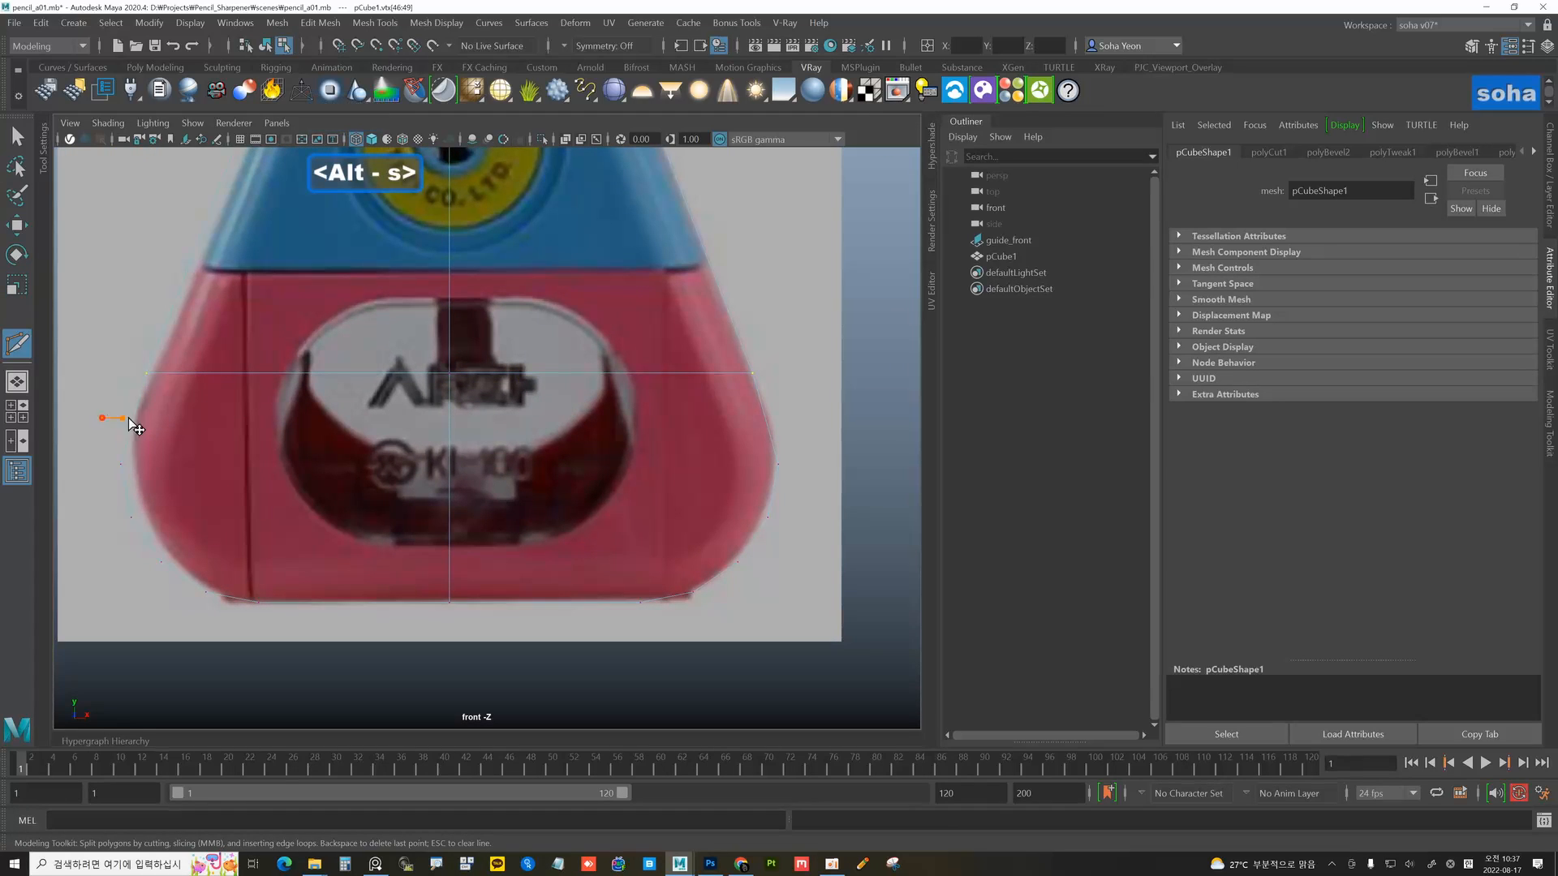
pyautogui.keyDown('shift'); pyautogui.moveTo(129, 417); pyautogui.dragTo(849, 449); pyautogui.keyUp('shift')
# - Select the outer vertices at both ends of the second cut and scale them by about 1.011 along X toward the pink outline
pyautogui.press('w')
pyautogui.hotkey('alt', '1')
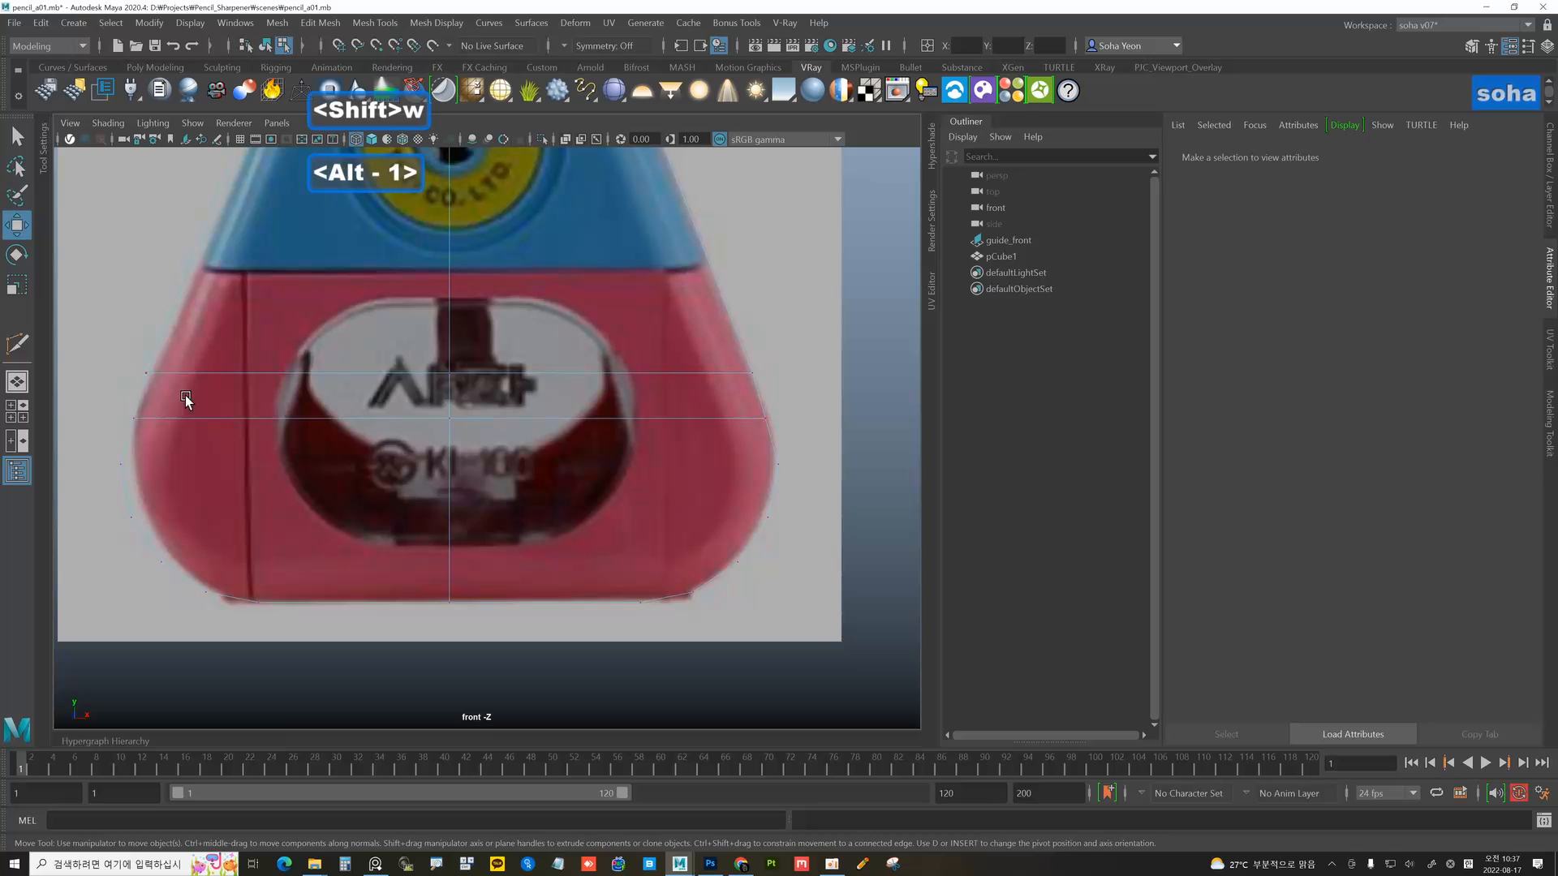
pyautogui.moveTo(144, 426); pyautogui.dragTo(153, 429)
pyautogui.keyDown('shift'); pyautogui.moveTo(814, 441); pyautogui.dragTo(742, 405); pyautogui.keyUp('shift')
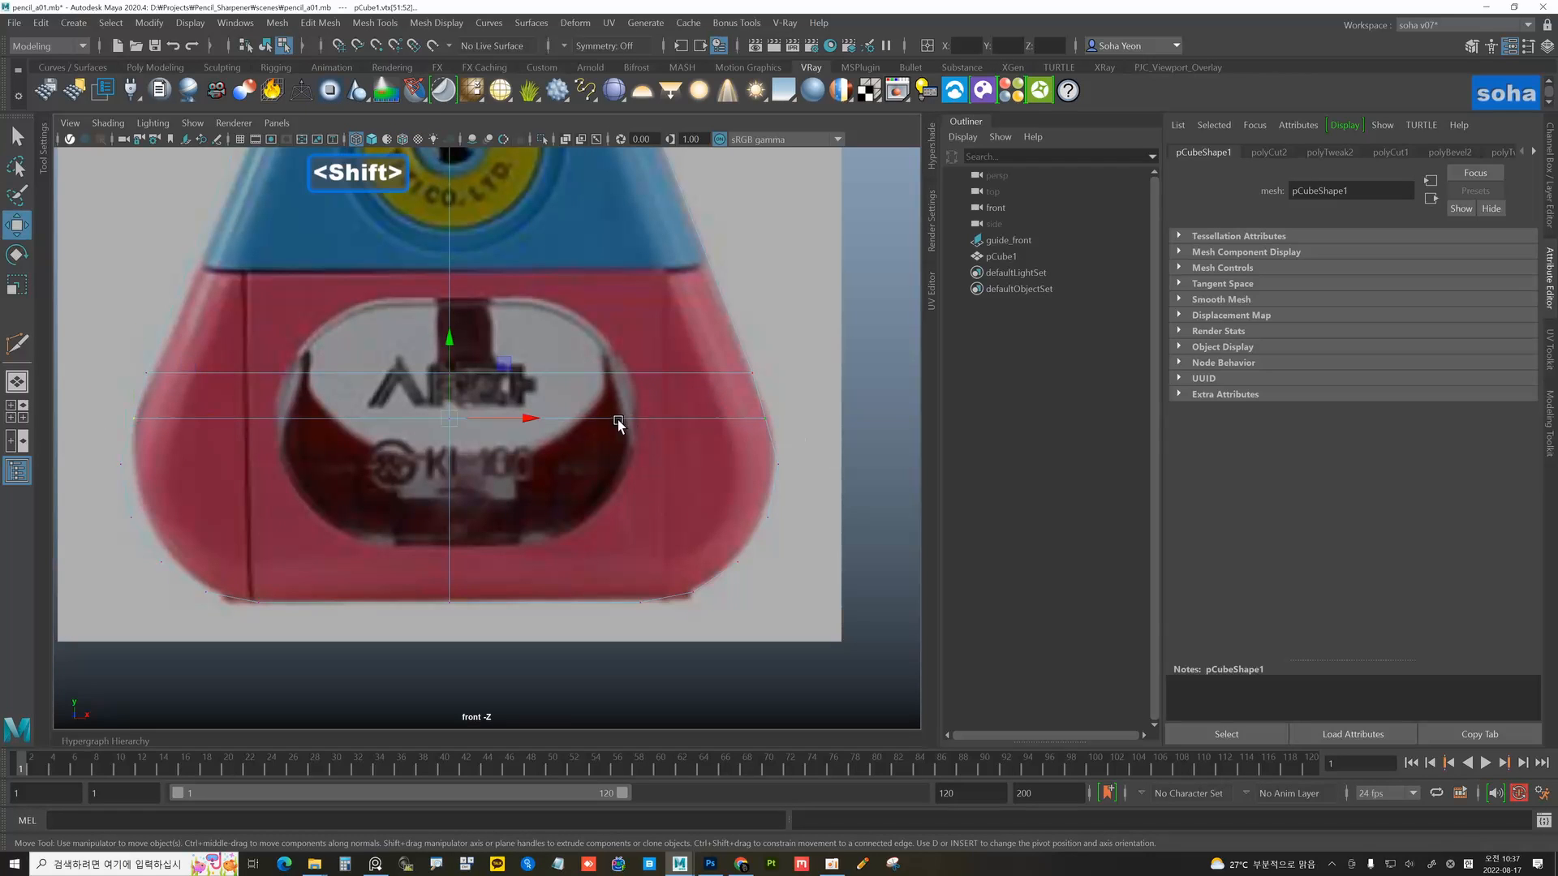
pyautogui.press('r')
pyautogui.moveTo(518, 418); pyautogui.dragTo(522, 418)
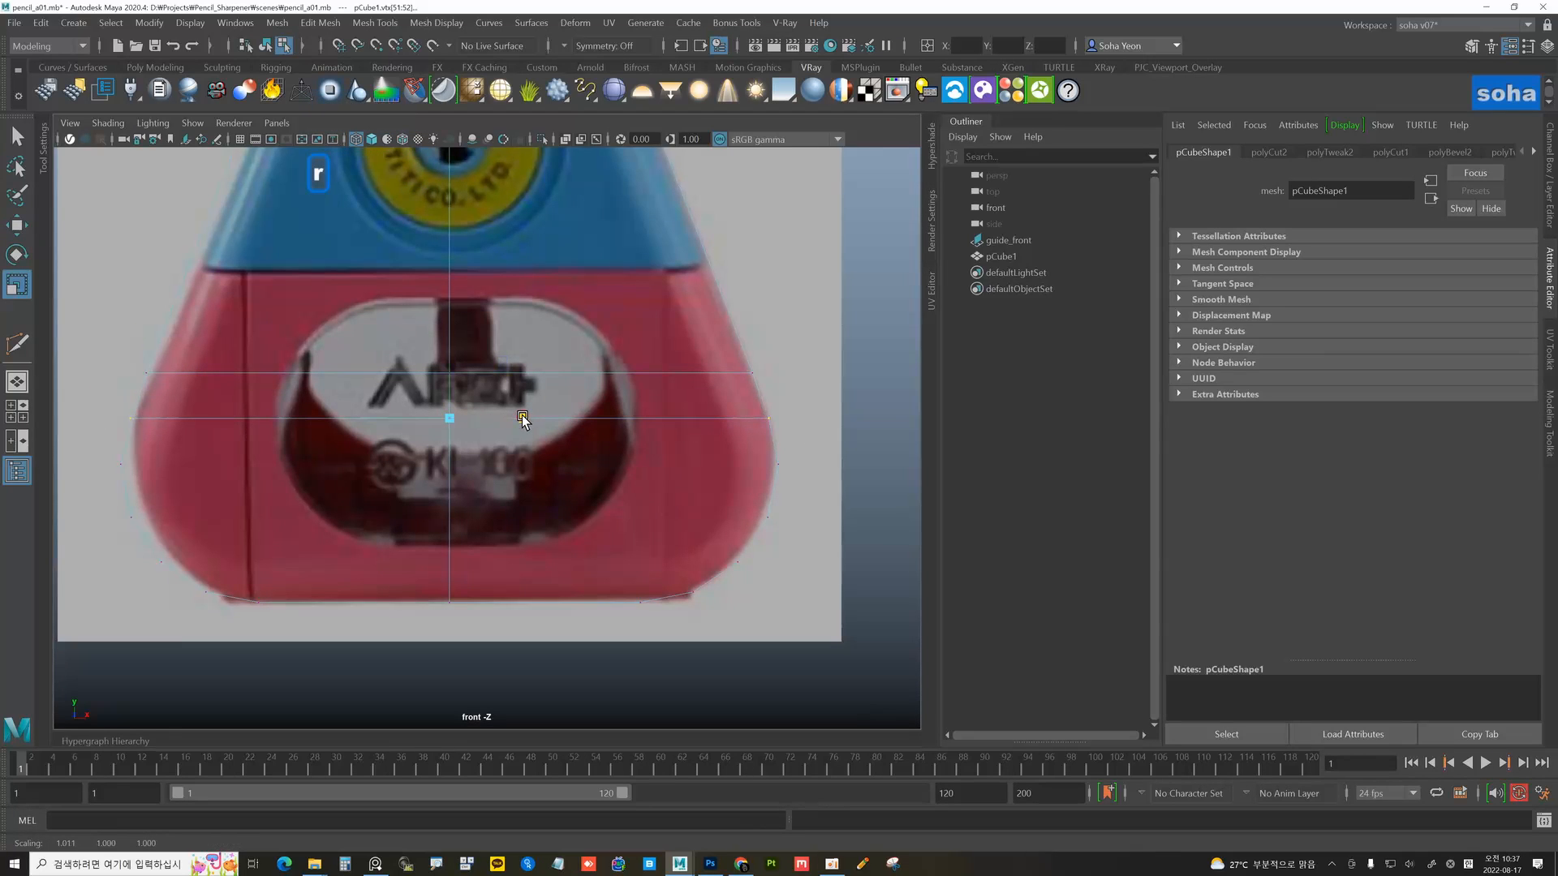
# - Return to object mode and display the sharpener body shaded in the perspective view
pyautogui.keyDown('alt'); pyautogui.moveTo(669, 415); pyautogui.dragTo(519, 320, button='right'); pyautogui.keyUp('alt')
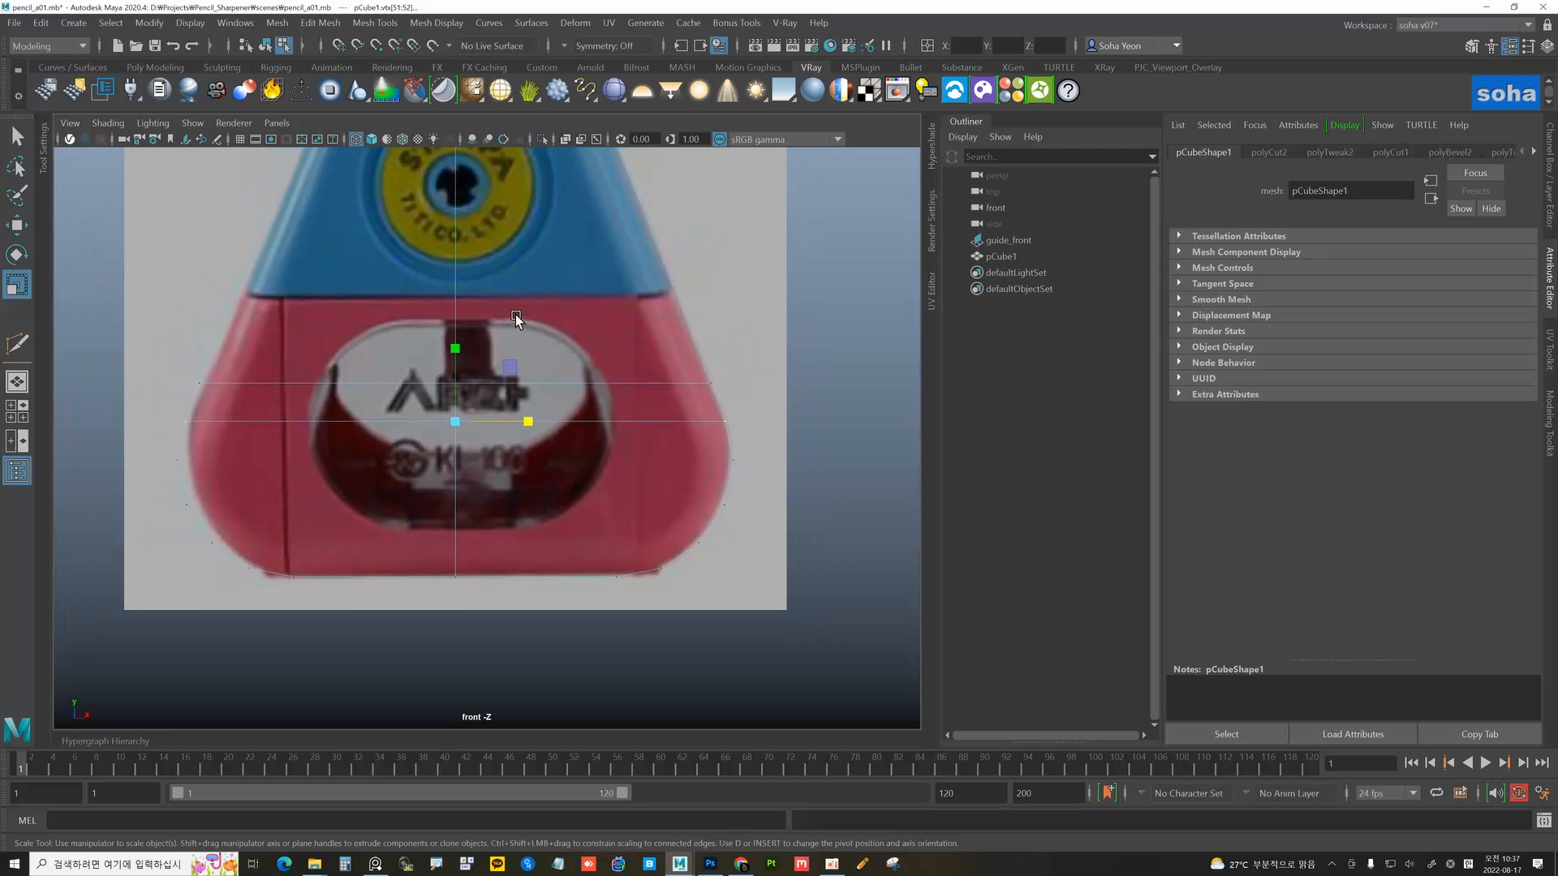
pyautogui.keyDown('alt'); pyautogui.moveTo(553, 259); pyautogui.dragTo(575, 420, button='middle'); pyautogui.keyUp('alt')
pyautogui.keyDown('alt'); pyautogui.moveTo(575, 420); pyautogui.dragTo(609, 430, button='right'); pyautogui.keyUp('alt')
pyautogui.hotkey('alt', '`')
pyautogui.keyDown('alt'); pyautogui.moveTo(558, 358); pyautogui.dragTo(654, 386, button='right'); pyautogui.keyUp('alt')
pyautogui.click(614, 382)
pyautogui.hotkey('alt', '`')
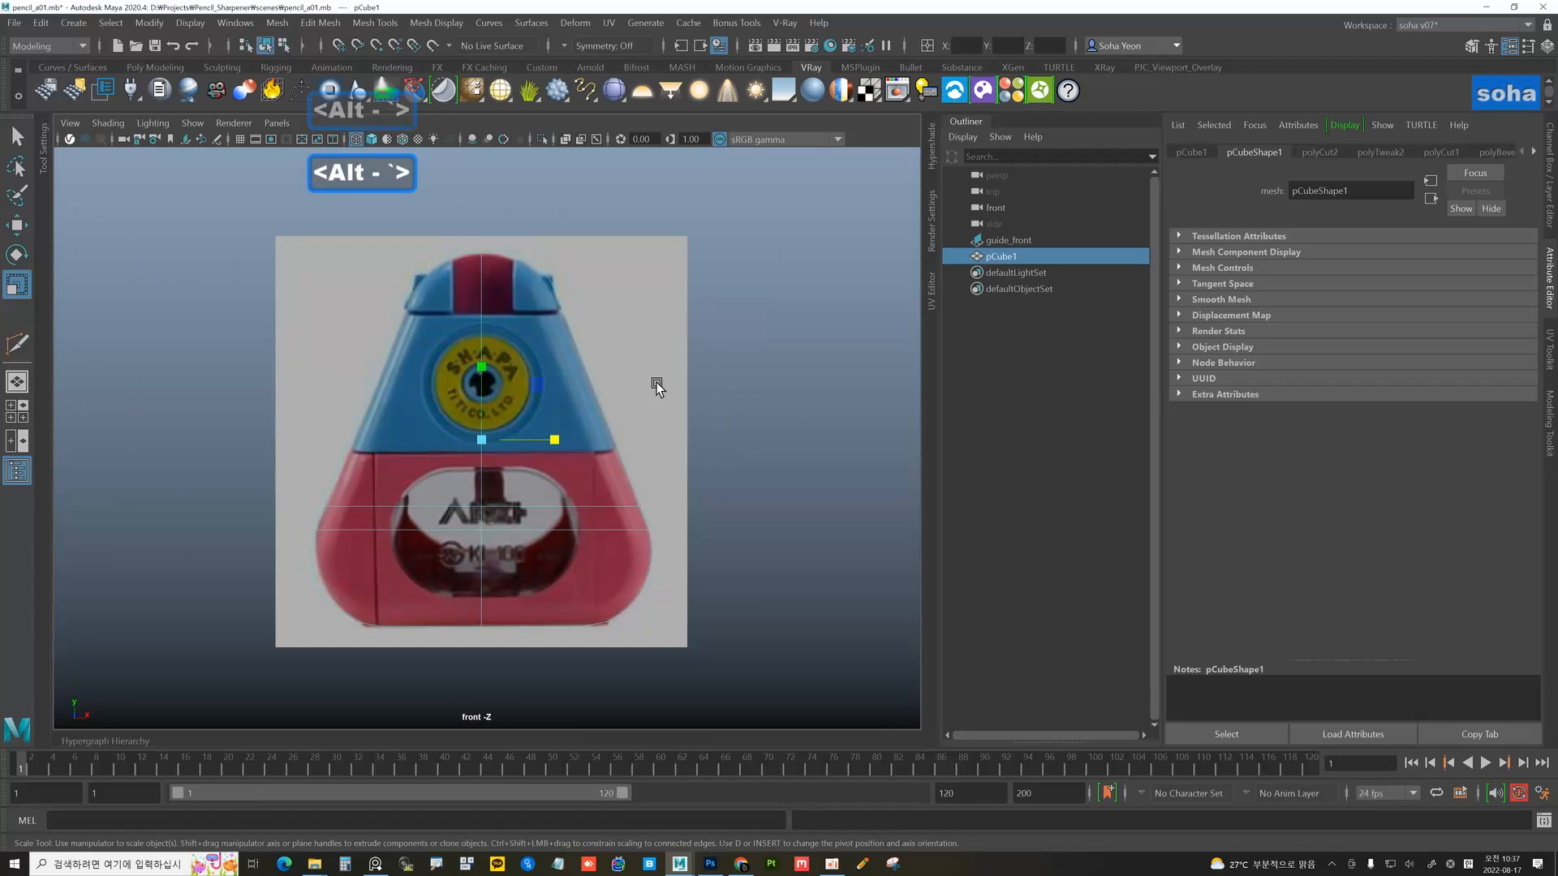
pyautogui.hotkey('alt', 'shift', 'q')
pyautogui.keyDown('alt'); pyautogui.moveTo(631, 392); pyautogui.dragTo(534, 393); pyautogui.keyUp('alt')
pyautogui.hotkey('alt', '`')
pyautogui.hotkey('alt', '`')
pyautogui.press('5')
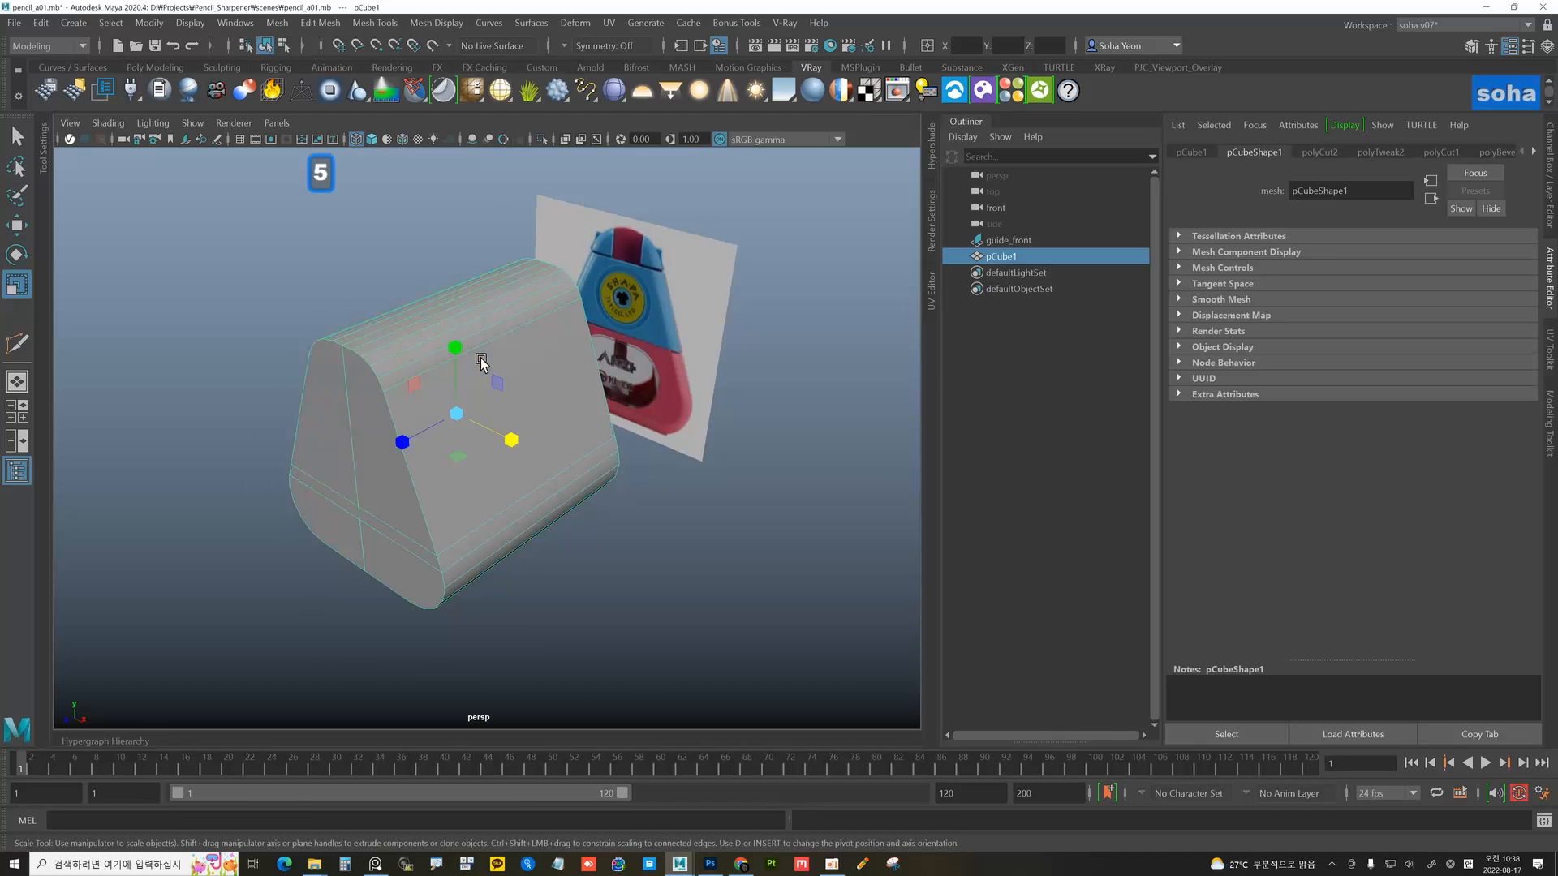
# - Bevel the rim edges around the front and back end faces of the sharpener body
pyautogui.click(690, 483)
pyautogui.keyDown('alt'); pyautogui.moveTo(562, 474); pyautogui.dragTo(467, 445); pyautogui.keyUp('alt')
pyautogui.click(510, 458)
pyautogui.keyDown('alt'); pyautogui.moveTo(337, 376); pyautogui.dragTo(417, 417); pyautogui.keyUp('alt')
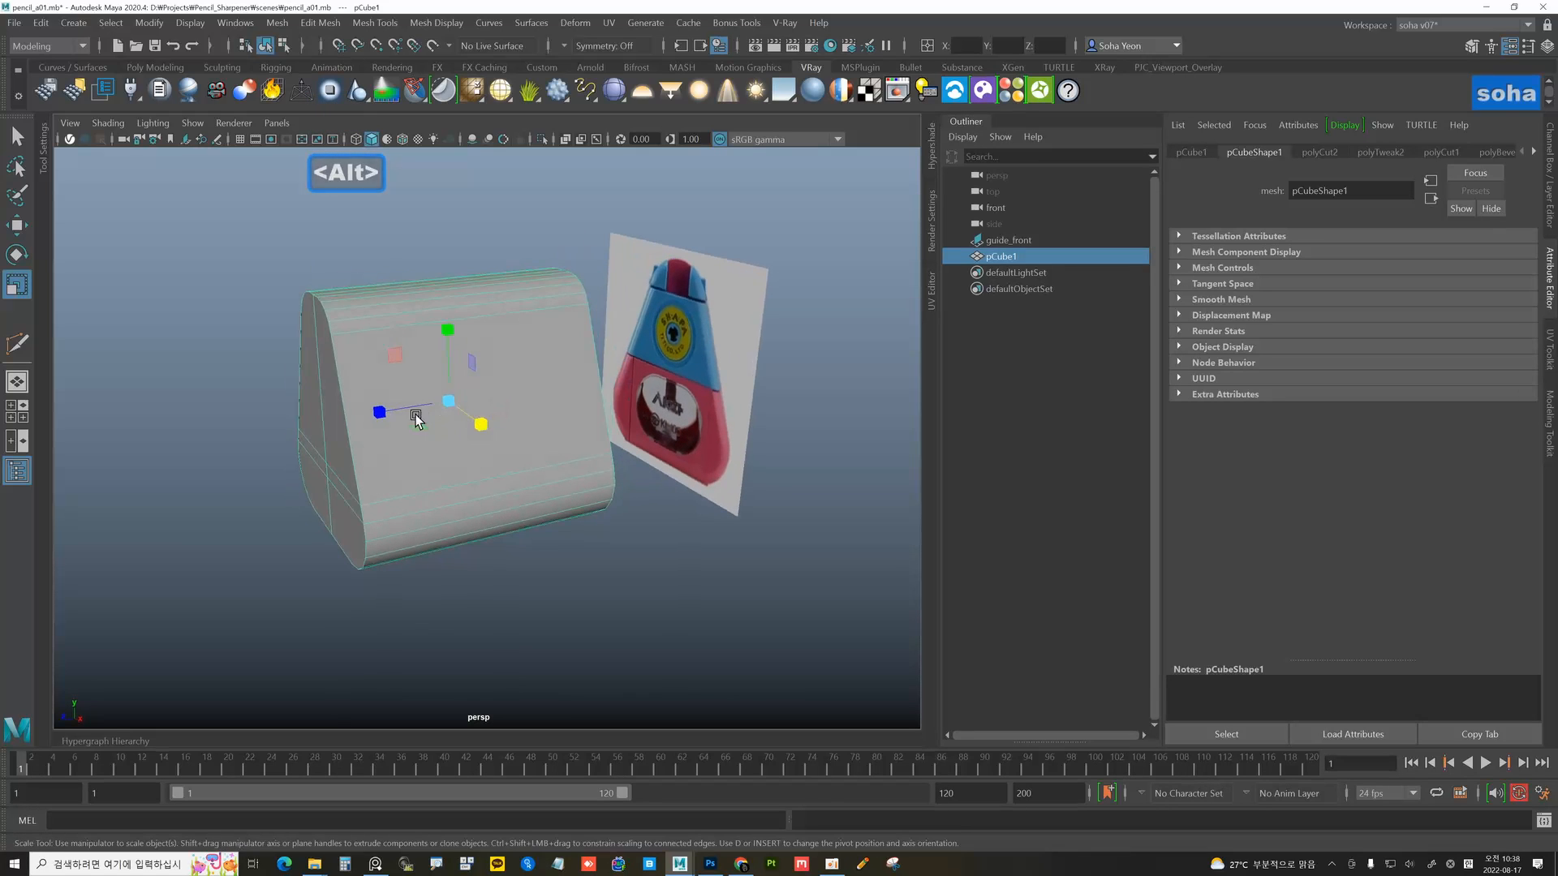
pyautogui.press('alt')
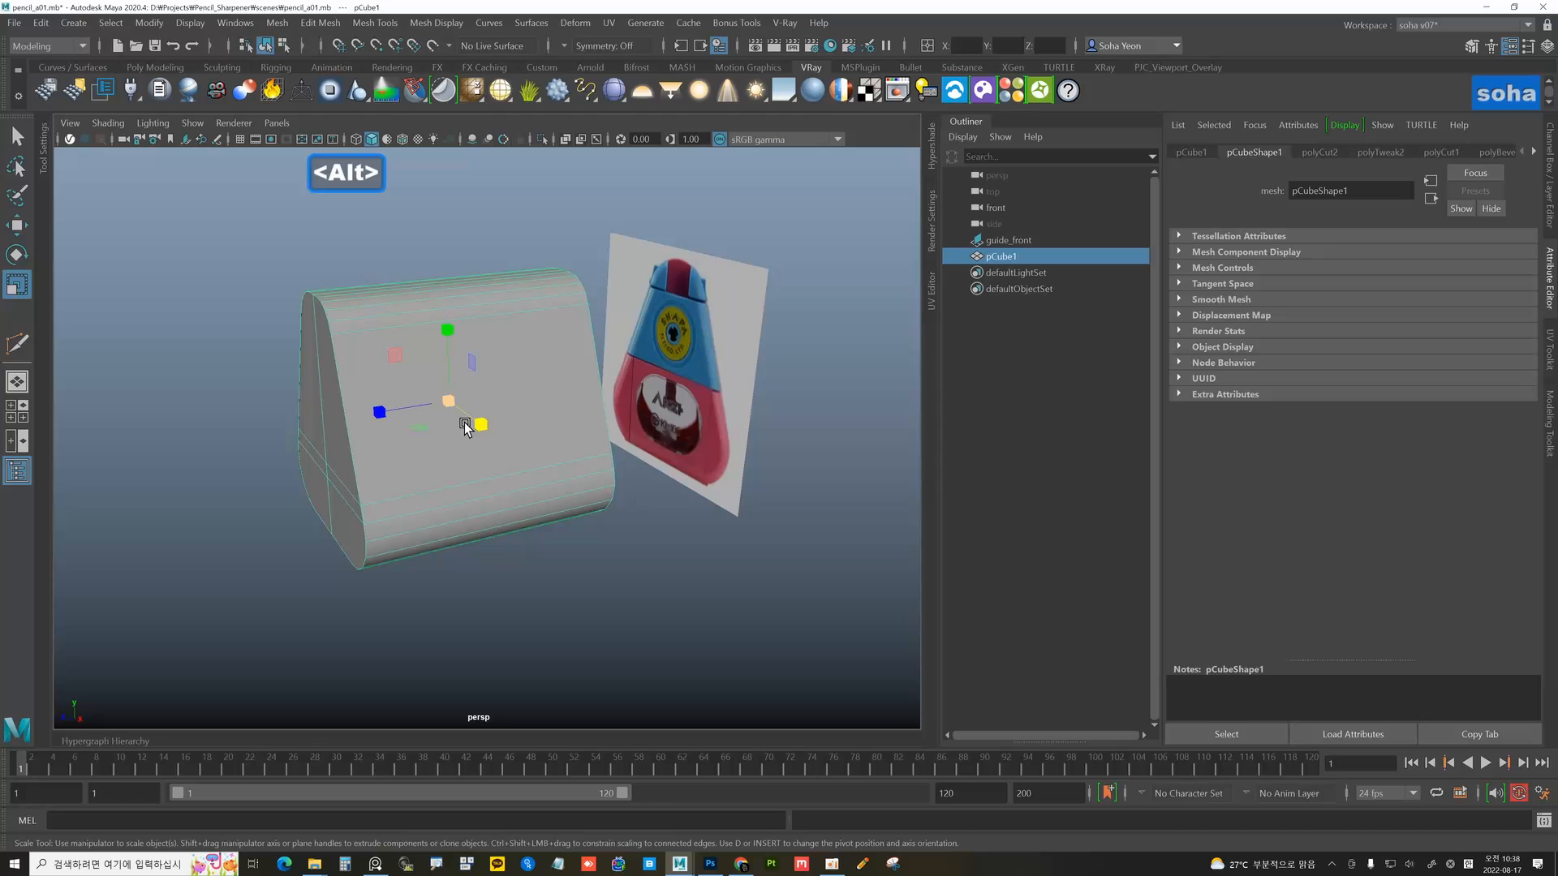
pyautogui.click(468, 426)
pyautogui.moveTo(470, 424)
pyautogui.keyDown('alt'); pyautogui.mouseDown()
pyautogui.moveTo(525, 431)
pyautogui.moveTo(557, 397)
pyautogui.moveTo(462, 434)
pyautogui.mouseUp(); pyautogui.keyUp('alt')
pyautogui.hotkey('shift', 'b')
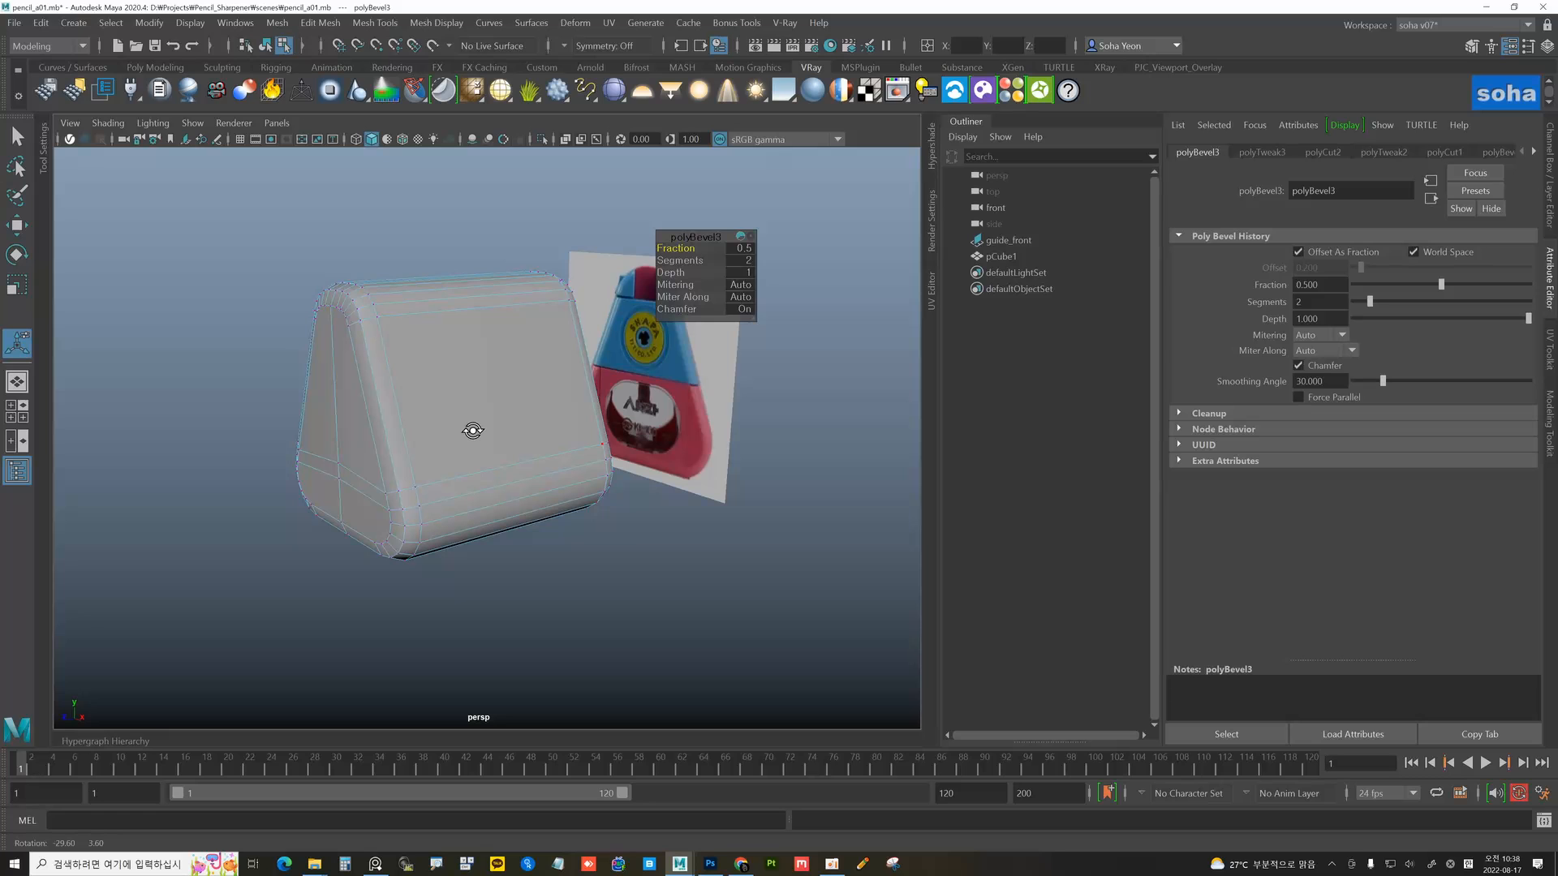
# - Set the end-face rim bevel's segments to 4 and return to object mode
pyautogui.keyDown('alt'); pyautogui.moveTo(473, 431); pyautogui.dragTo(490, 436); pyautogui.keyUp('alt')
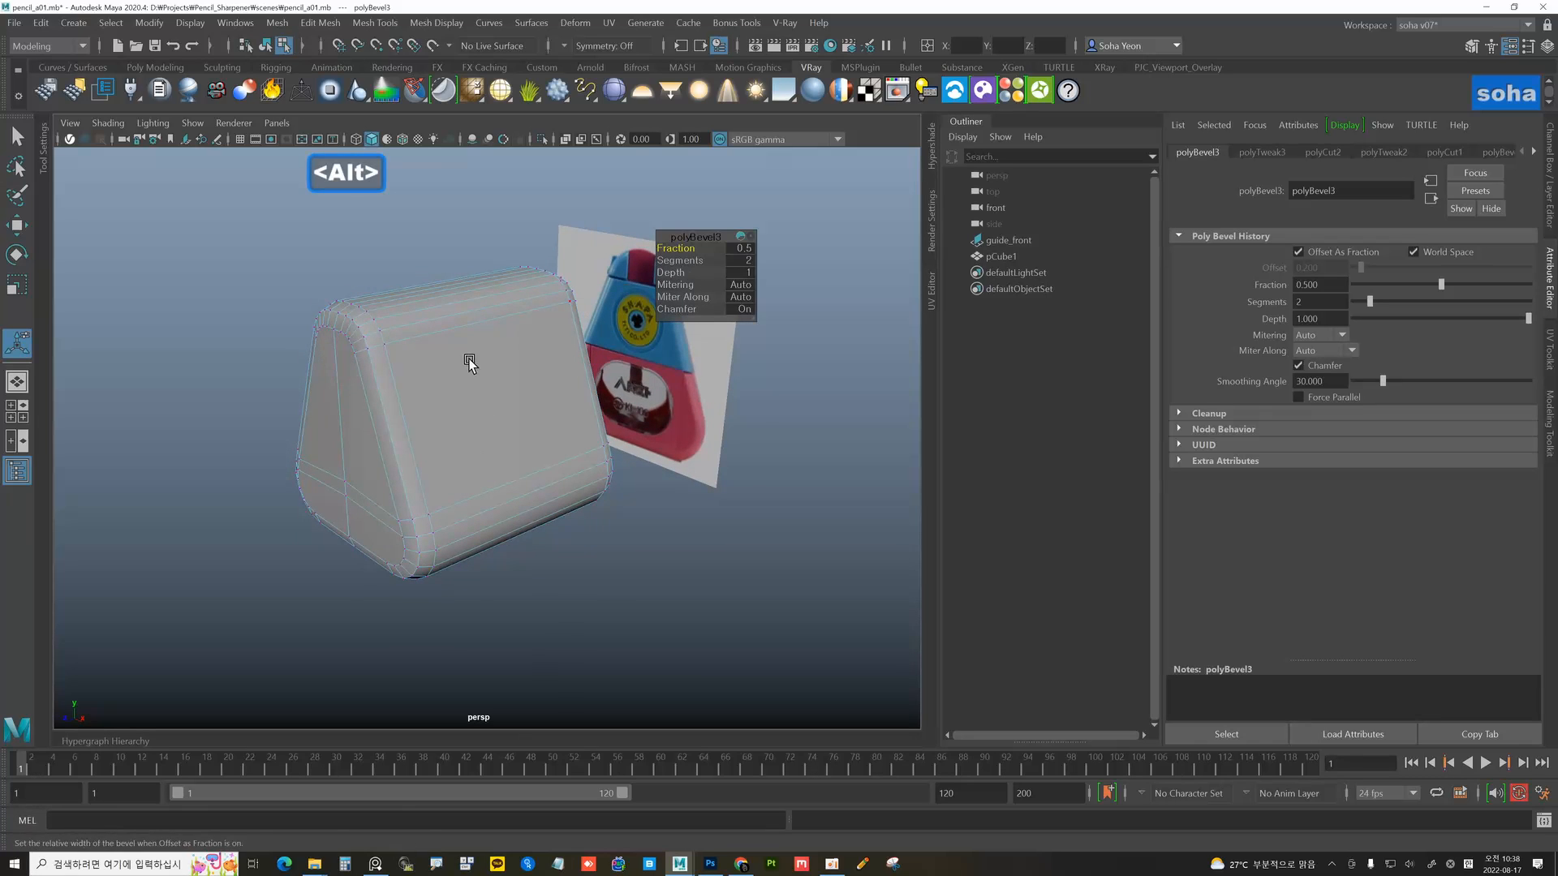
pyautogui.keyDown('alt'); pyautogui.moveTo(470, 363); pyautogui.dragTo(509, 366, button='middle'); pyautogui.keyUp('alt')
pyautogui.keyDown('alt'); pyautogui.moveTo(510, 365); pyautogui.dragTo(669, 388, button='right'); pyautogui.keyUp('alt')
pyautogui.keyDown('alt'); pyautogui.moveTo(489, 331); pyautogui.dragTo(503, 324, button='middle'); pyautogui.keyUp('alt')
pyautogui.keyDown('alt'); pyautogui.moveTo(503, 324); pyautogui.dragTo(650, 324, button='right'); pyautogui.keyUp('alt')
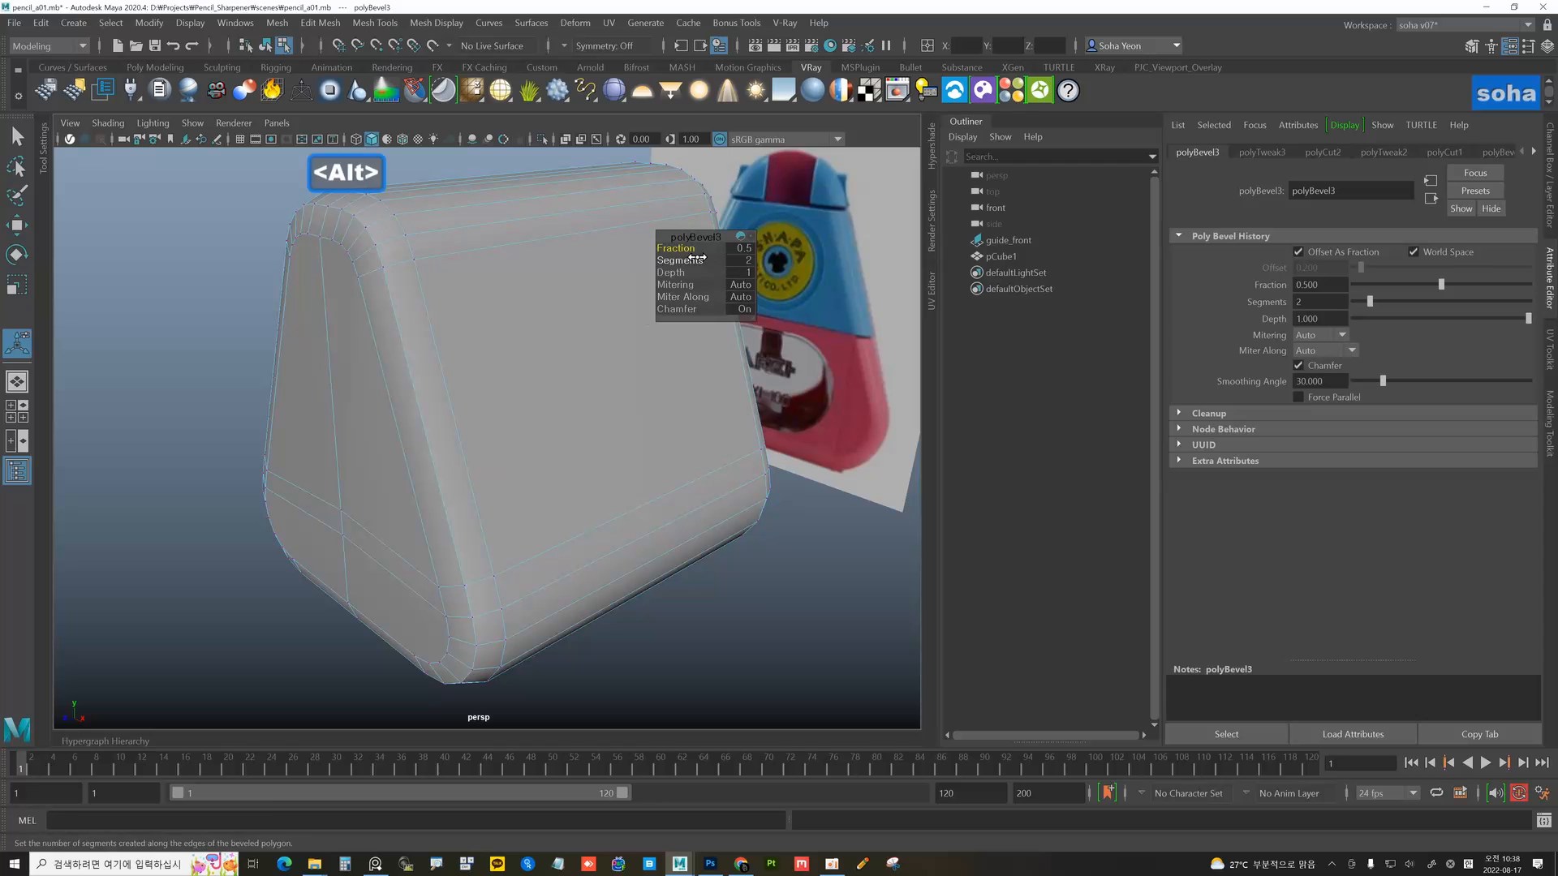
pyautogui.moveTo(690, 261); pyautogui.dragTo(696, 263)
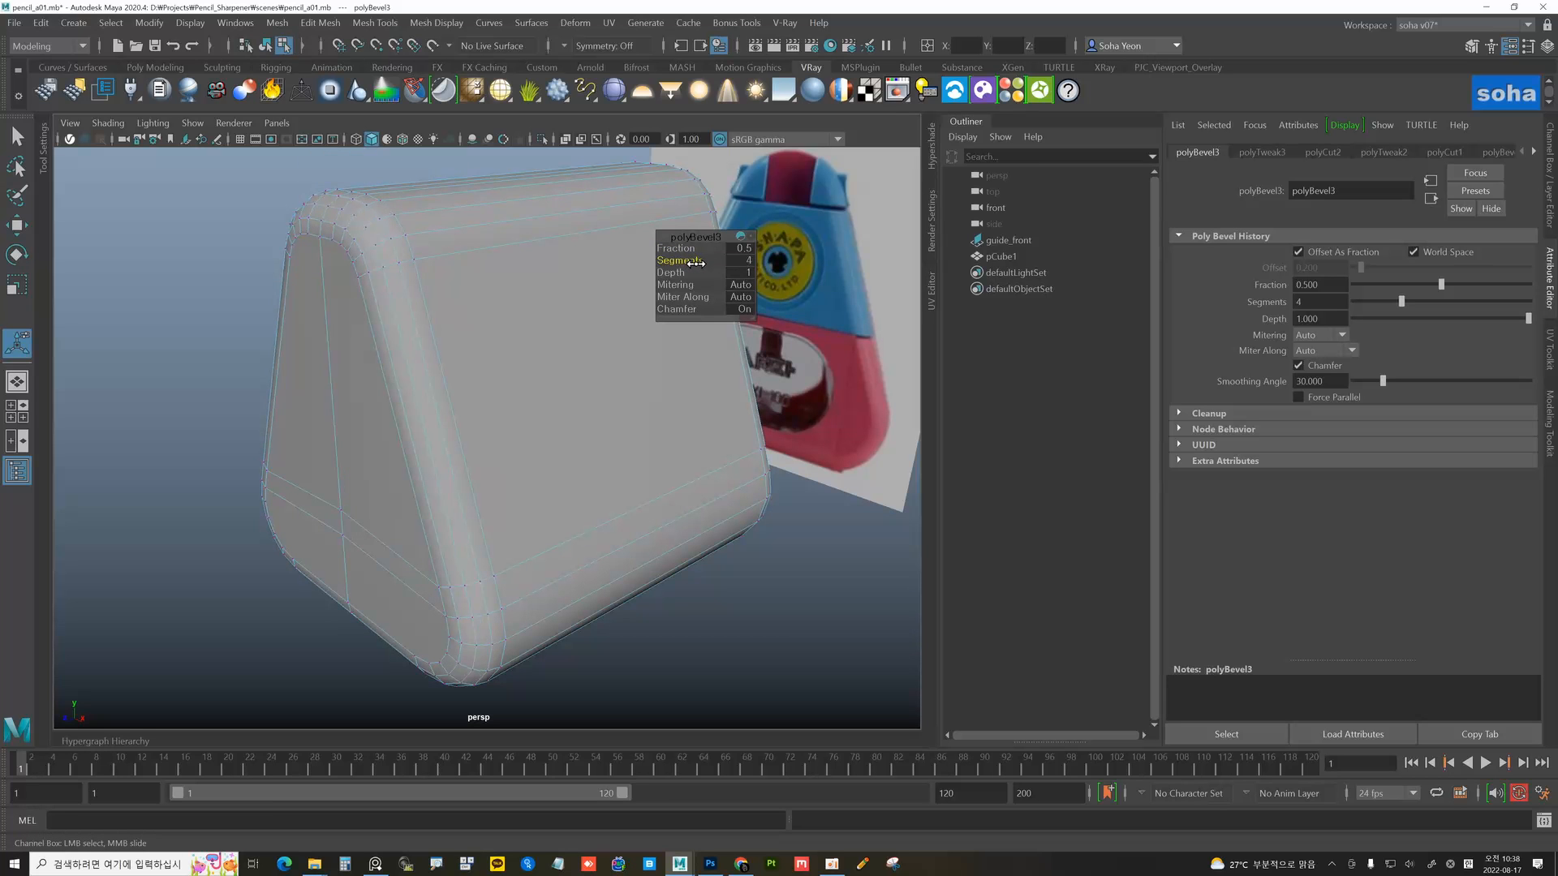
pyautogui.keyDown('alt'); pyautogui.moveTo(558, 358); pyautogui.dragTo(508, 357); pyautogui.keyUp('alt')
pyautogui.keyDown('alt'); pyautogui.moveTo(688, 251); pyautogui.dragTo(567, 397); pyautogui.keyUp('alt')
pyautogui.hotkey('alt', '`')
# - Examine the rounded rims and overall shape of the sharpener body from several angles in perspective
pyautogui.click(731, 505)
pyautogui.keyDown('alt'); pyautogui.moveTo(714, 499); pyautogui.dragTo(471, 492, button='right'); pyautogui.keyUp('alt')
pyautogui.keyDown('alt'); pyautogui.moveTo(467, 492); pyautogui.dragTo(643, 442); pyautogui.keyUp('alt')
pyautogui.click(588, 475)
pyautogui.keyDown('alt'); pyautogui.moveTo(643, 443); pyautogui.dragTo(623, 467, button='right'); pyautogui.keyUp('alt')
pyautogui.moveTo(555, 420)
pyautogui.keyDown('alt'); pyautogui.mouseDown()
pyautogui.moveTo(560, 464)
pyautogui.moveTo(603, 496)
pyautogui.moveTo(606, 463)
pyautogui.moveTo(545, 449)
pyautogui.moveTo(539, 431)
pyautogui.moveTo(573, 415)
pyautogui.moveTo(567, 435)
pyautogui.mouseUp(); pyautogui.keyUp('alt')
pyautogui.click(636, 521)
pyautogui.click(548, 466)
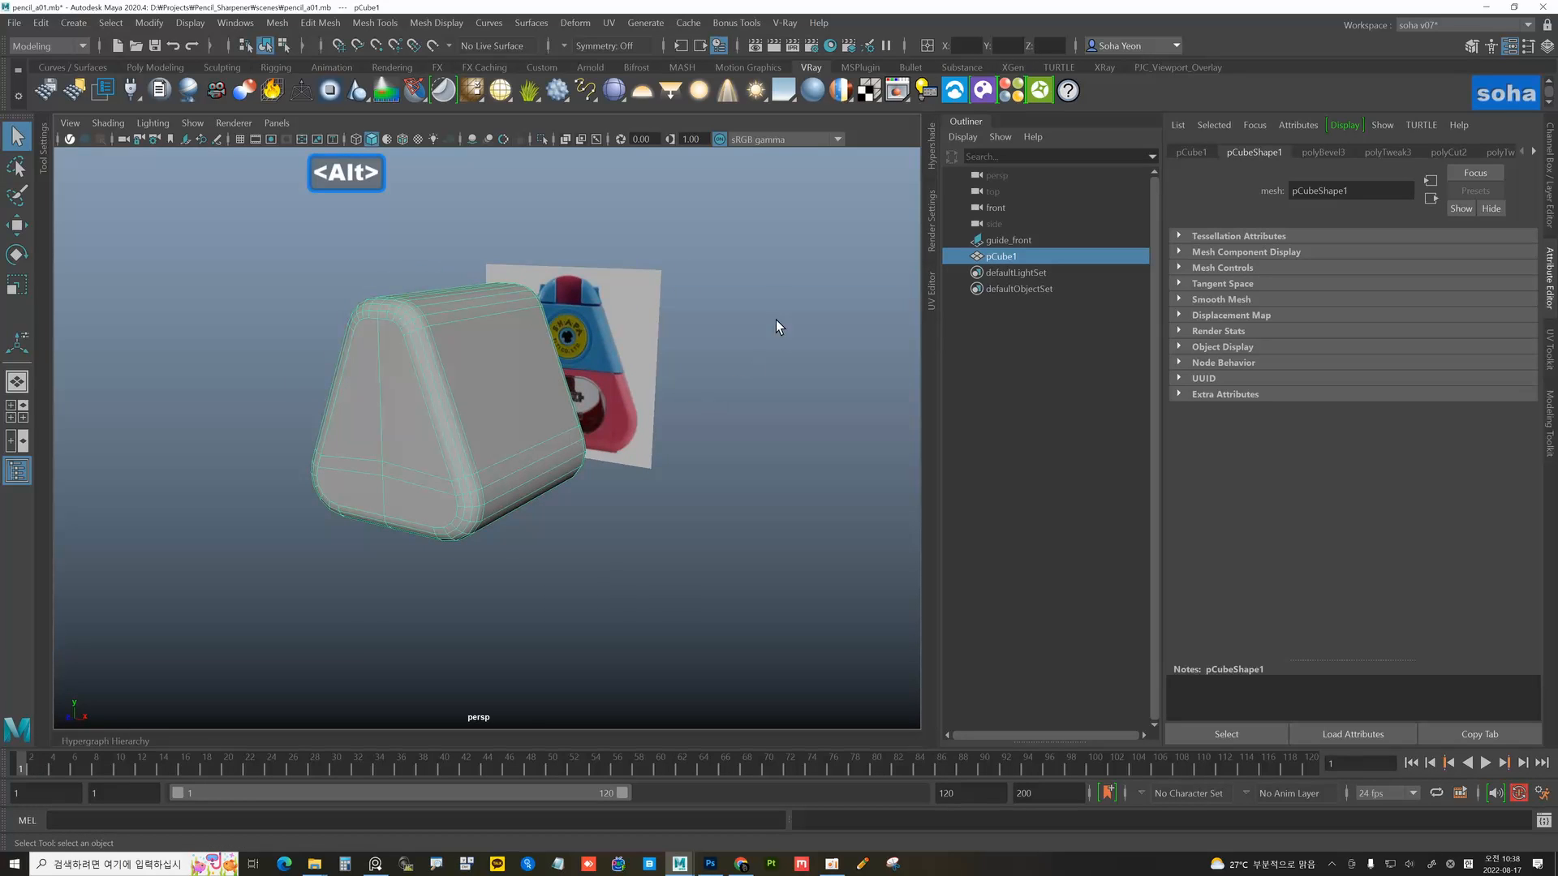
# - Save the scene as a new version named pencil_a02.mb in the project's scenes folder
pyautogui.click(15, 23)
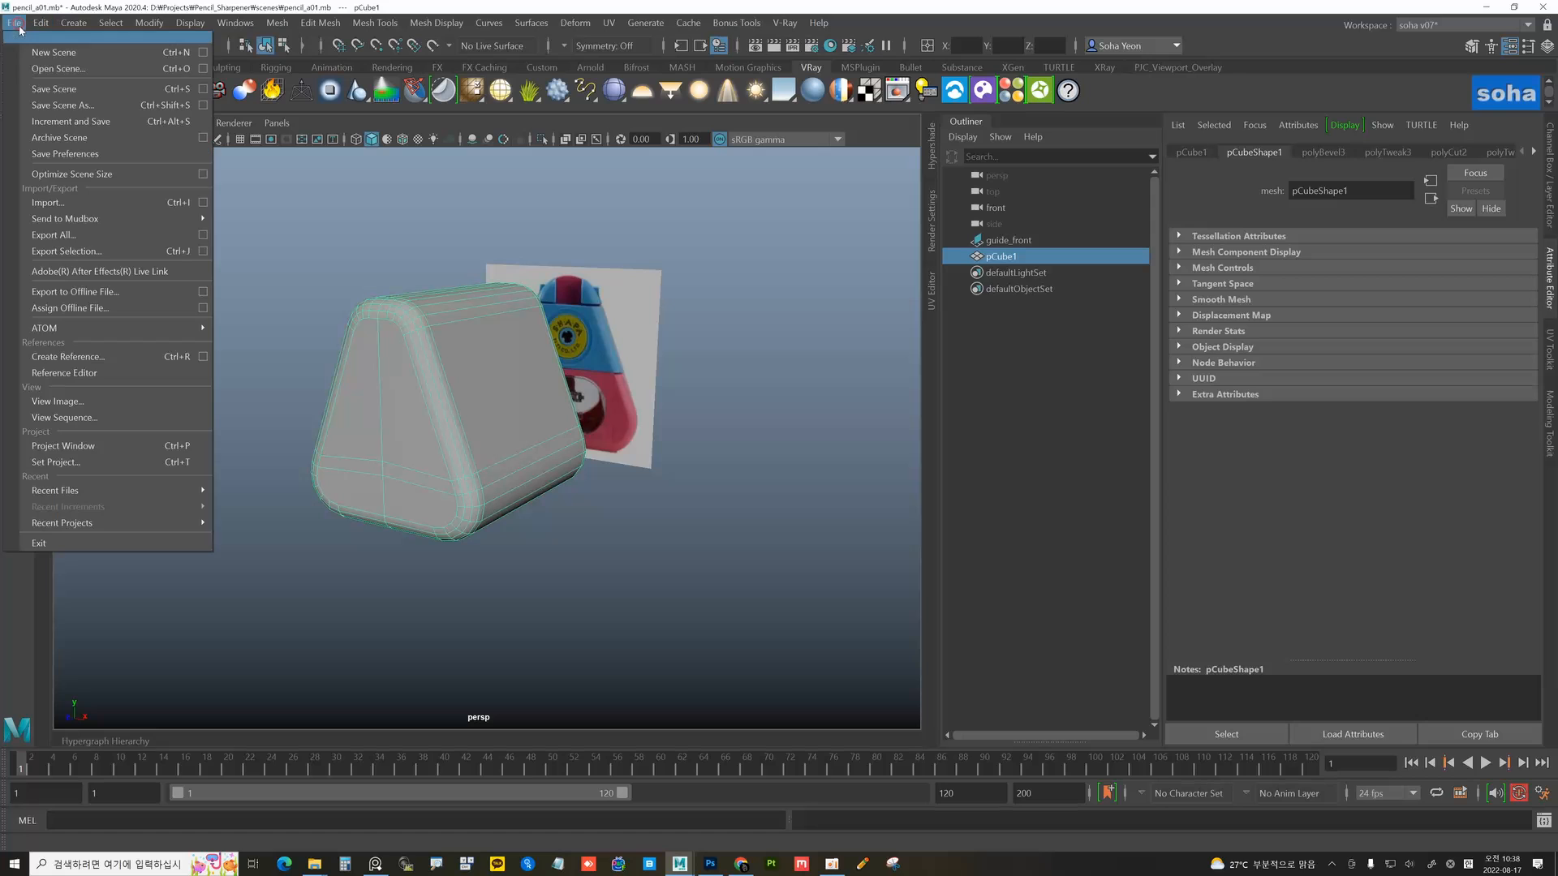
pyautogui.click(58, 105)
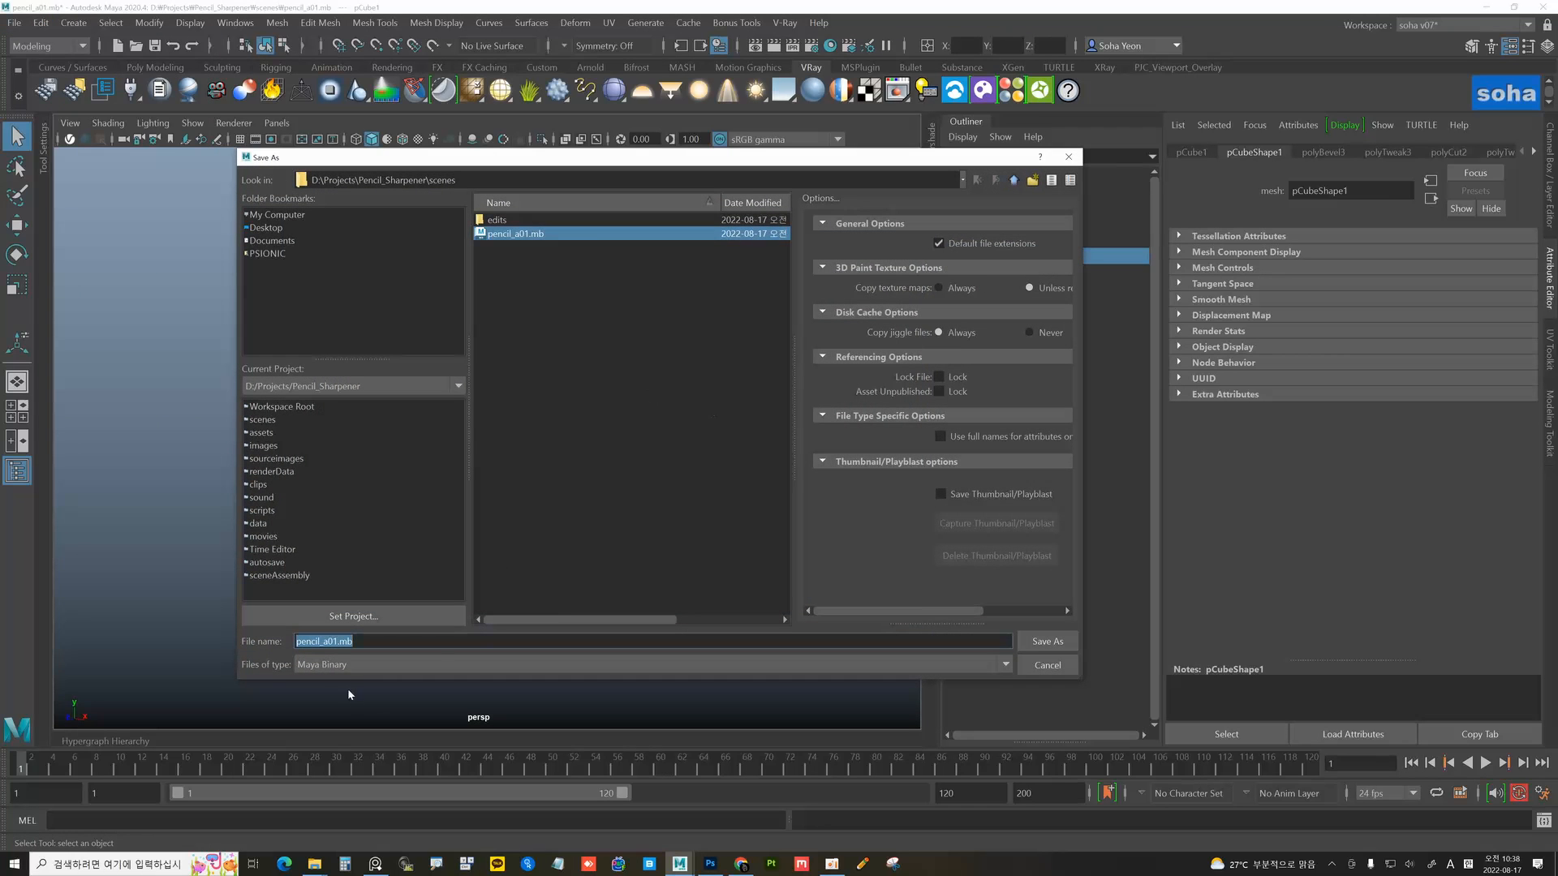
pyautogui.press('Delete')
pyautogui.write('2')
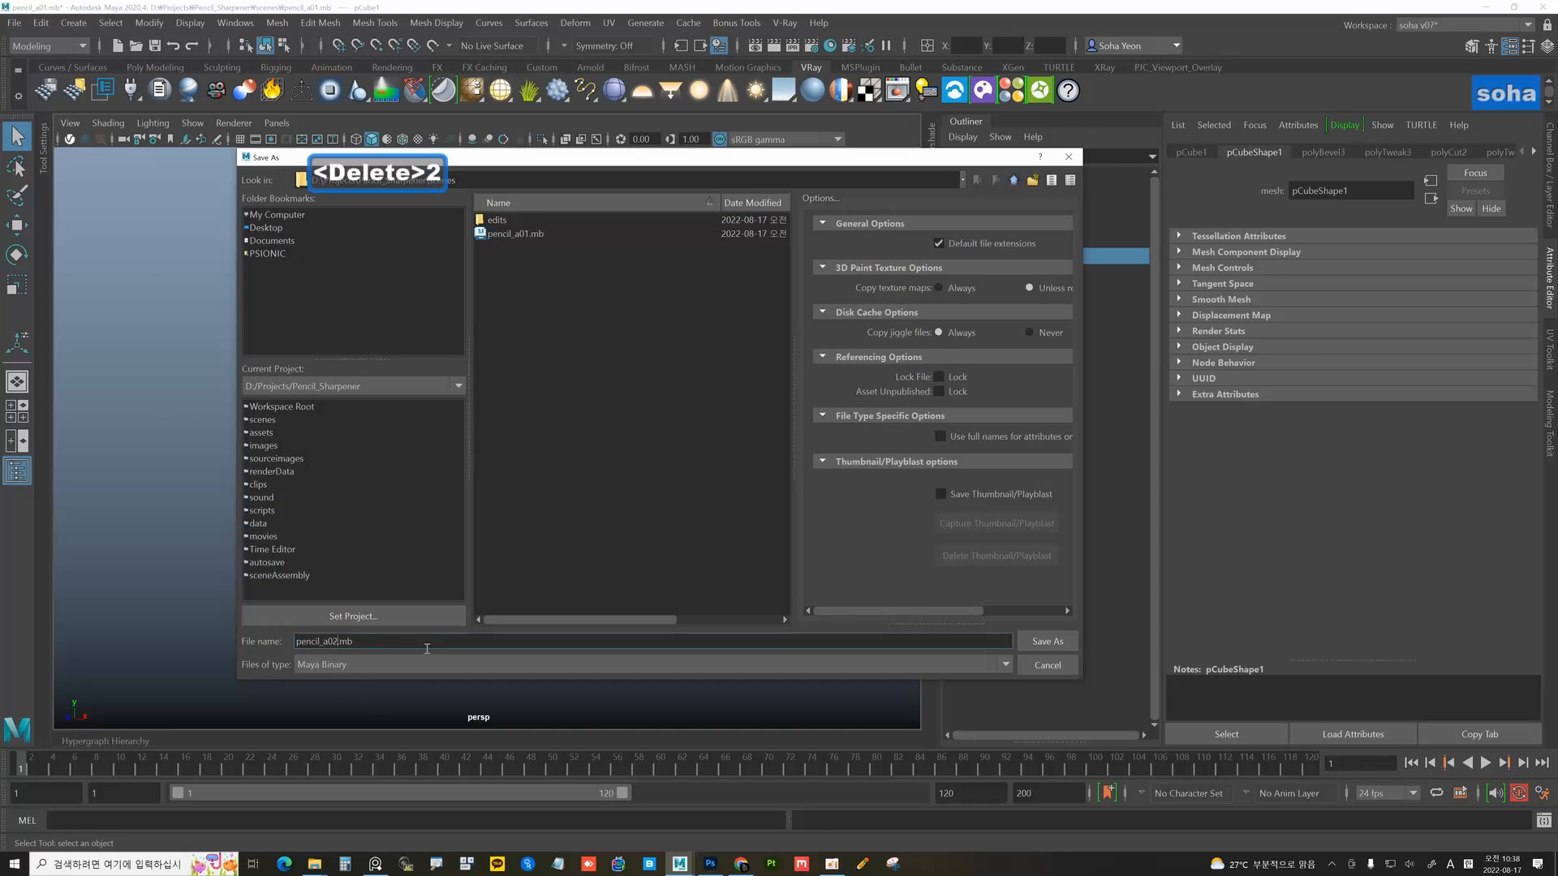
pyautogui.press('Return')
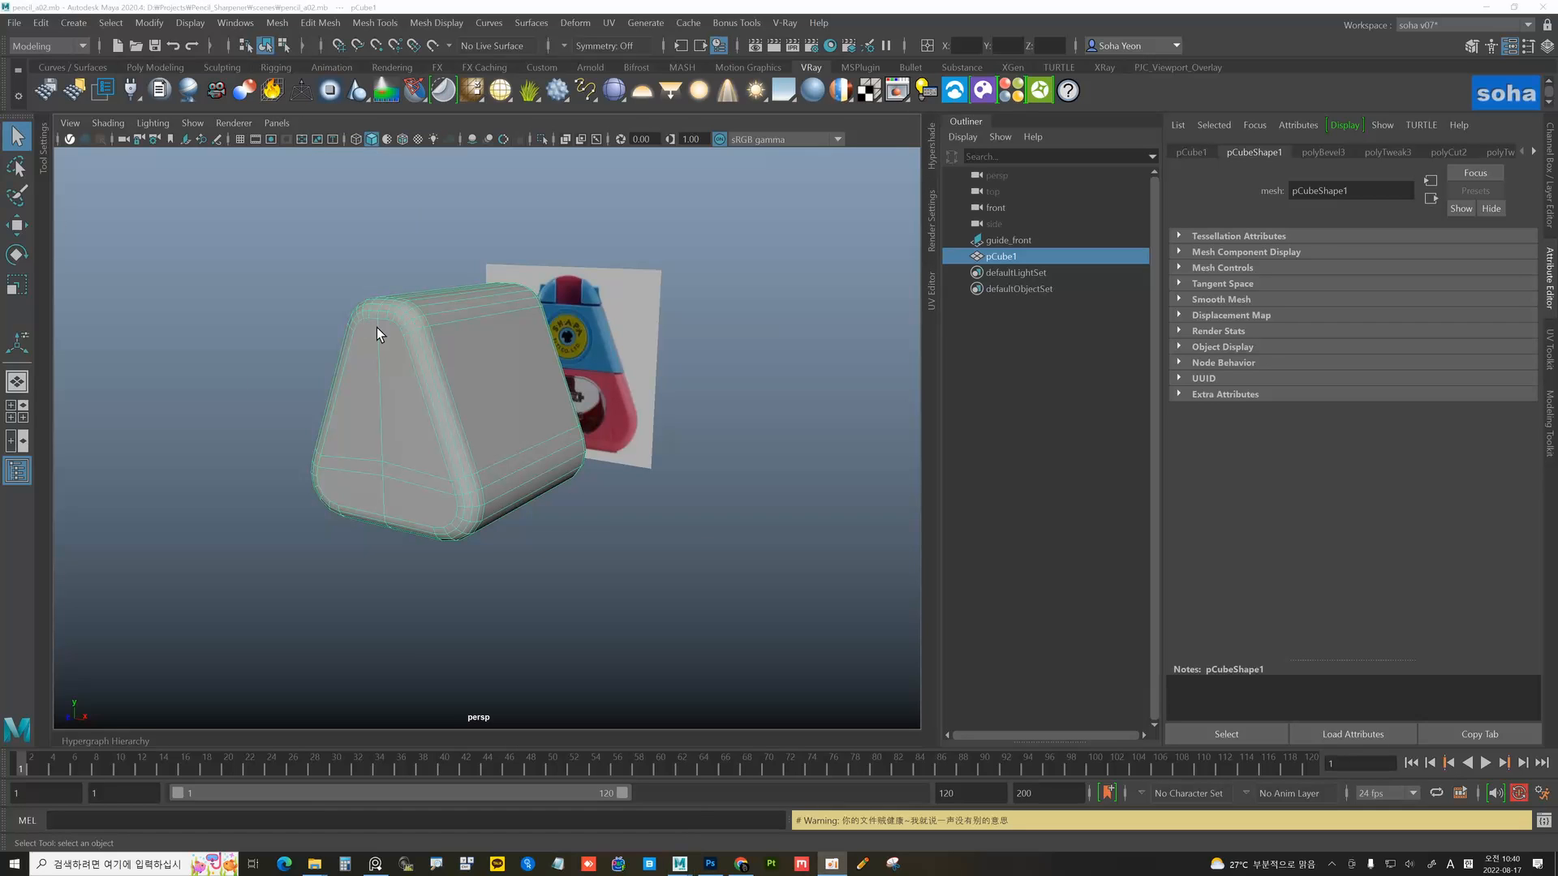
# - Insert one edge loop near each end of the body, just inside the beveled front and back rims
pyautogui.keyDown('alt'); pyautogui.moveTo(695, 470); pyautogui.dragTo(553, 475); pyautogui.keyUp('alt')
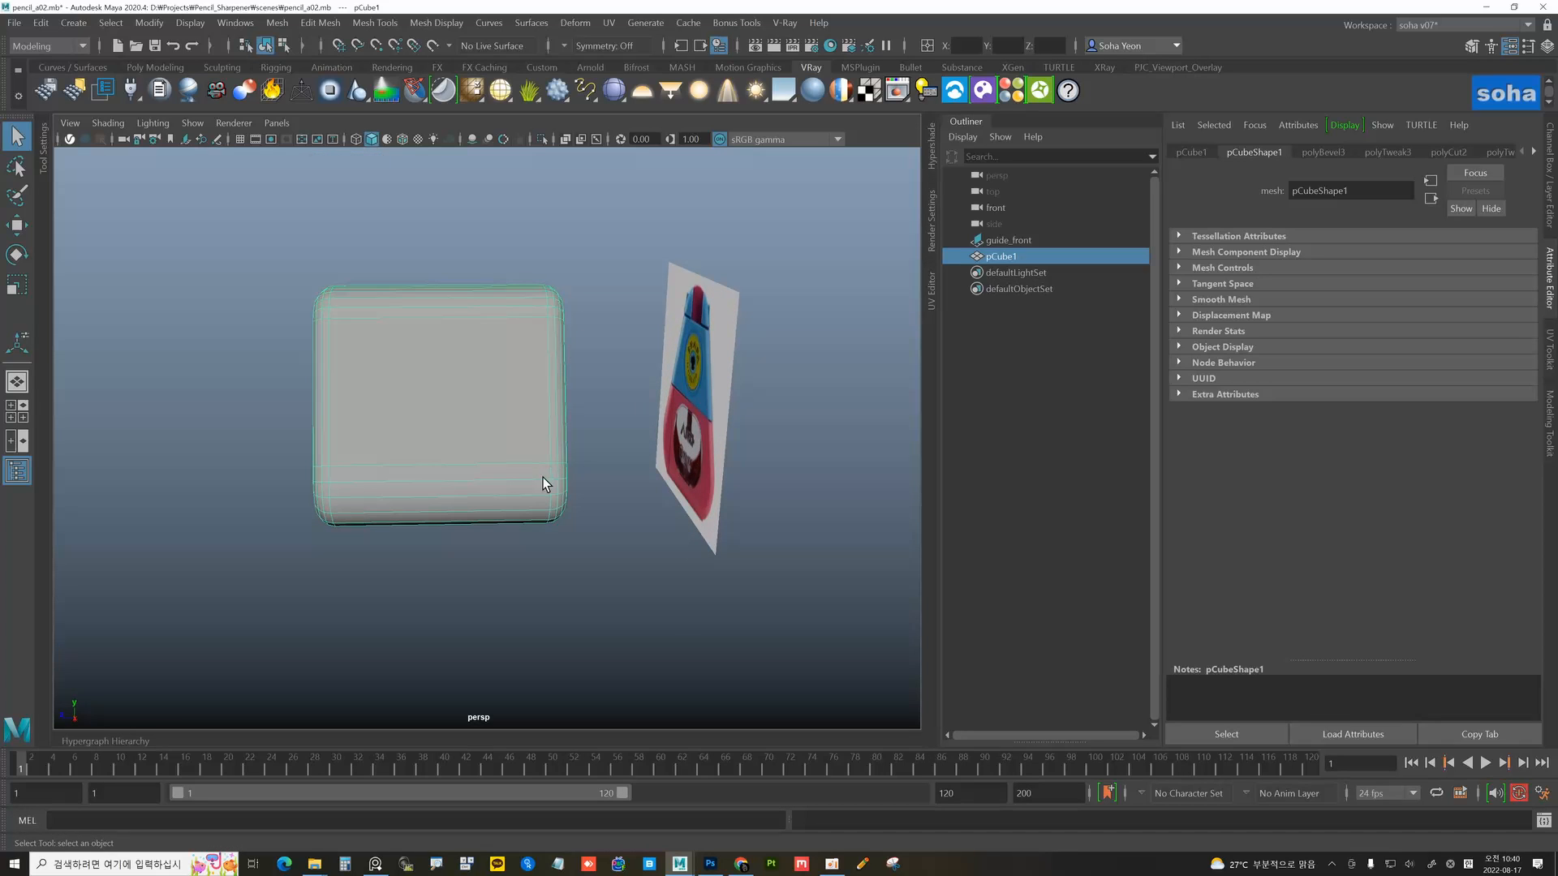
pyautogui.hotkey('alt', 'e')
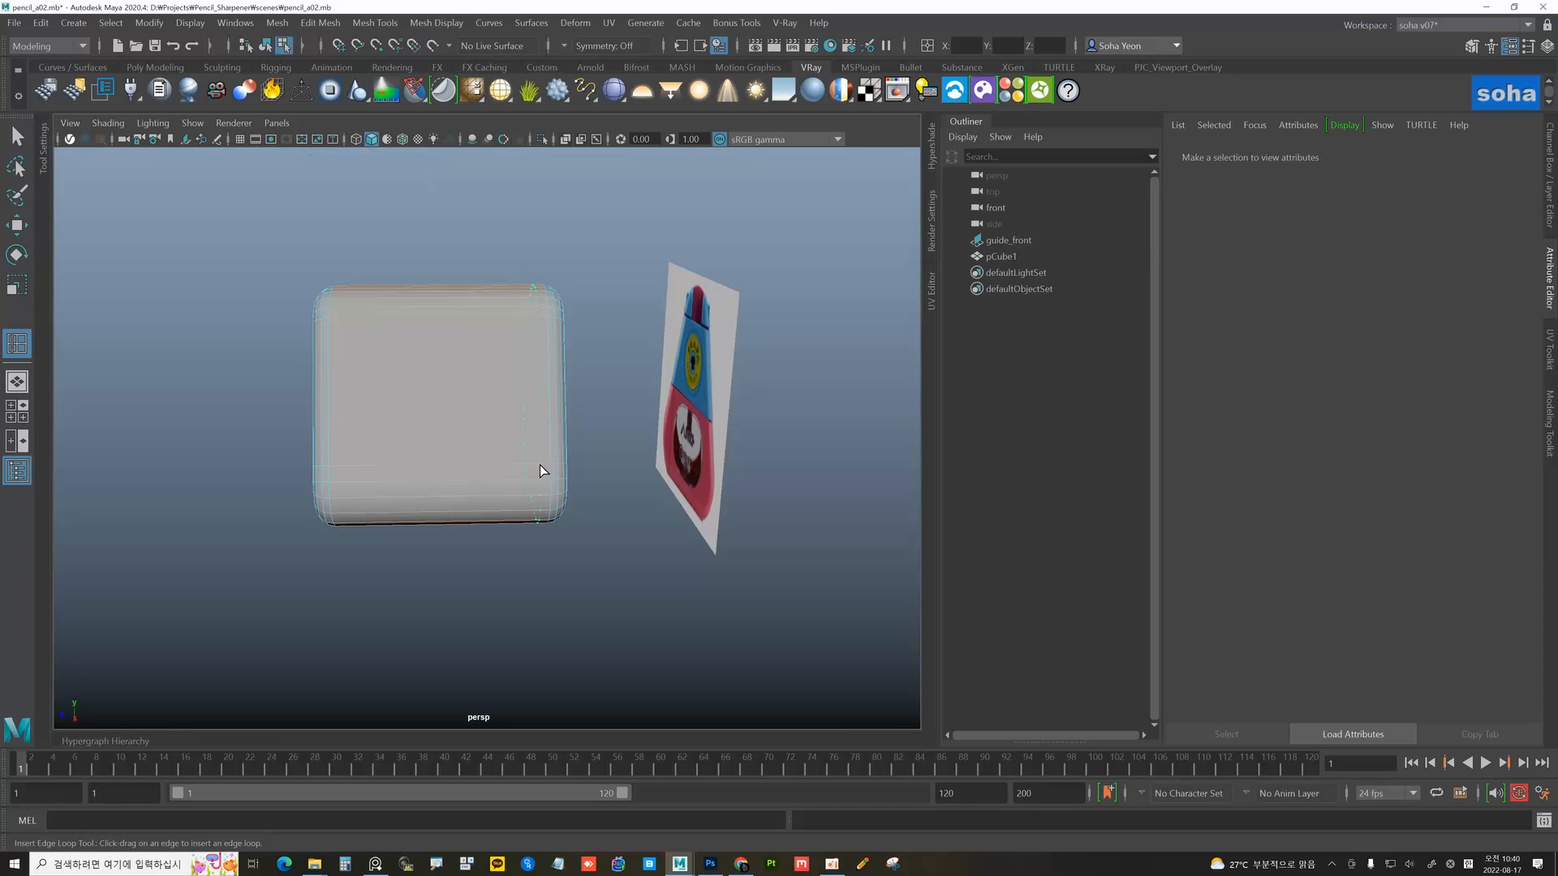
pyautogui.click(542, 468)
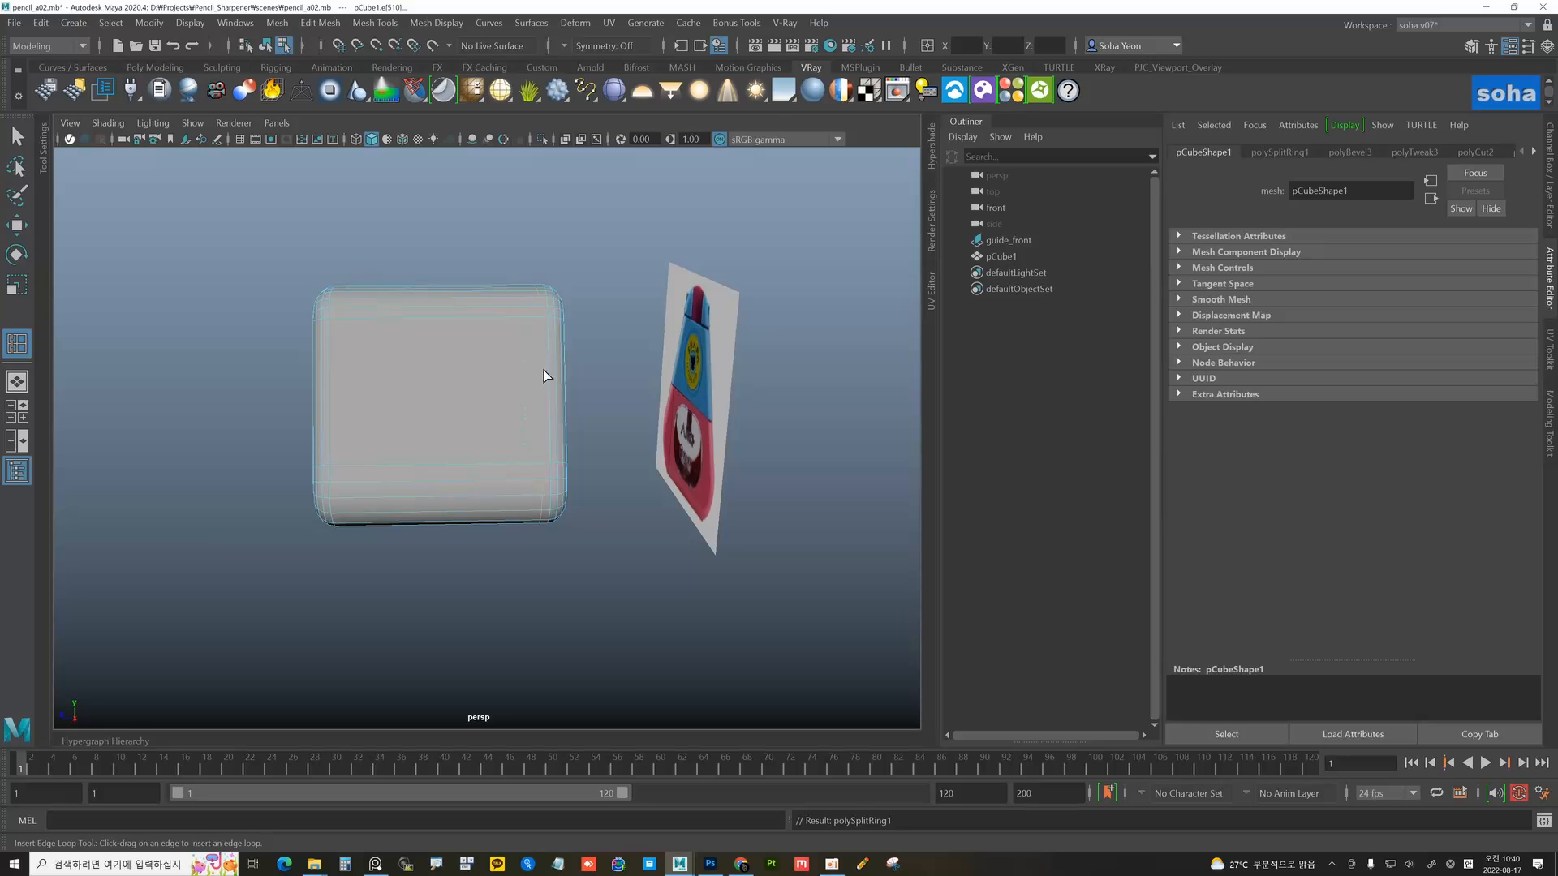
pyautogui.keyDown('alt'); pyautogui.moveTo(543, 370); pyautogui.dragTo(484, 421); pyautogui.keyUp('alt')
pyautogui.click(363, 326)
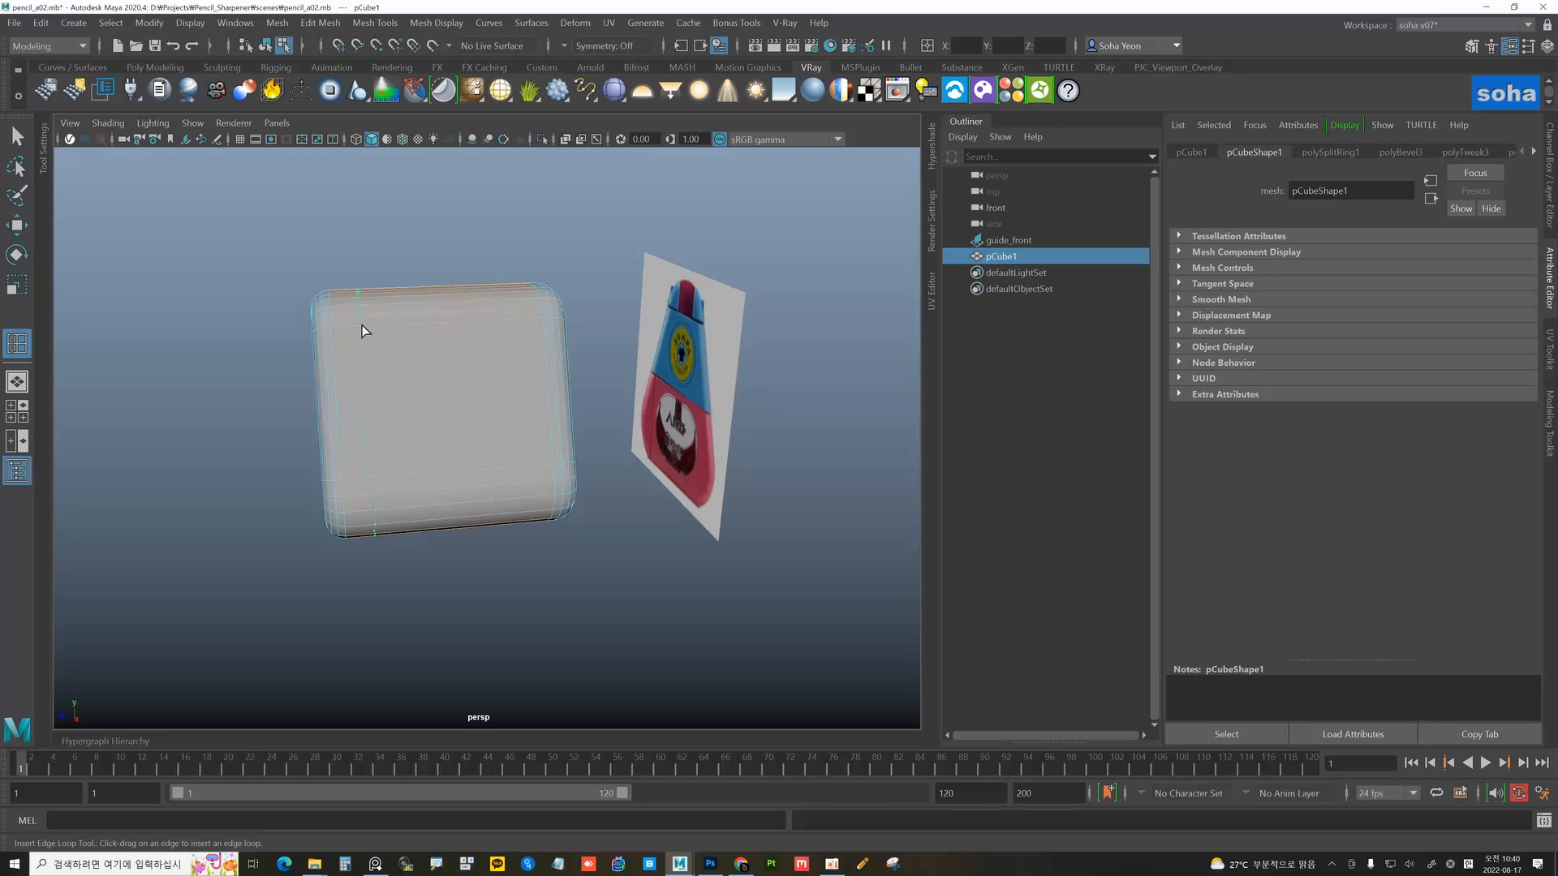
pyautogui.moveTo(362, 324); pyautogui.dragTo(362, 324)
pyautogui.moveTo(476, 404)
pyautogui.keyDown('alt'); pyautogui.mouseDown()
pyautogui.moveTo(452, 403)
pyautogui.moveTo(465, 413)
pyautogui.mouseUp(); pyautogui.keyUp('alt')
pyautogui.press('w')
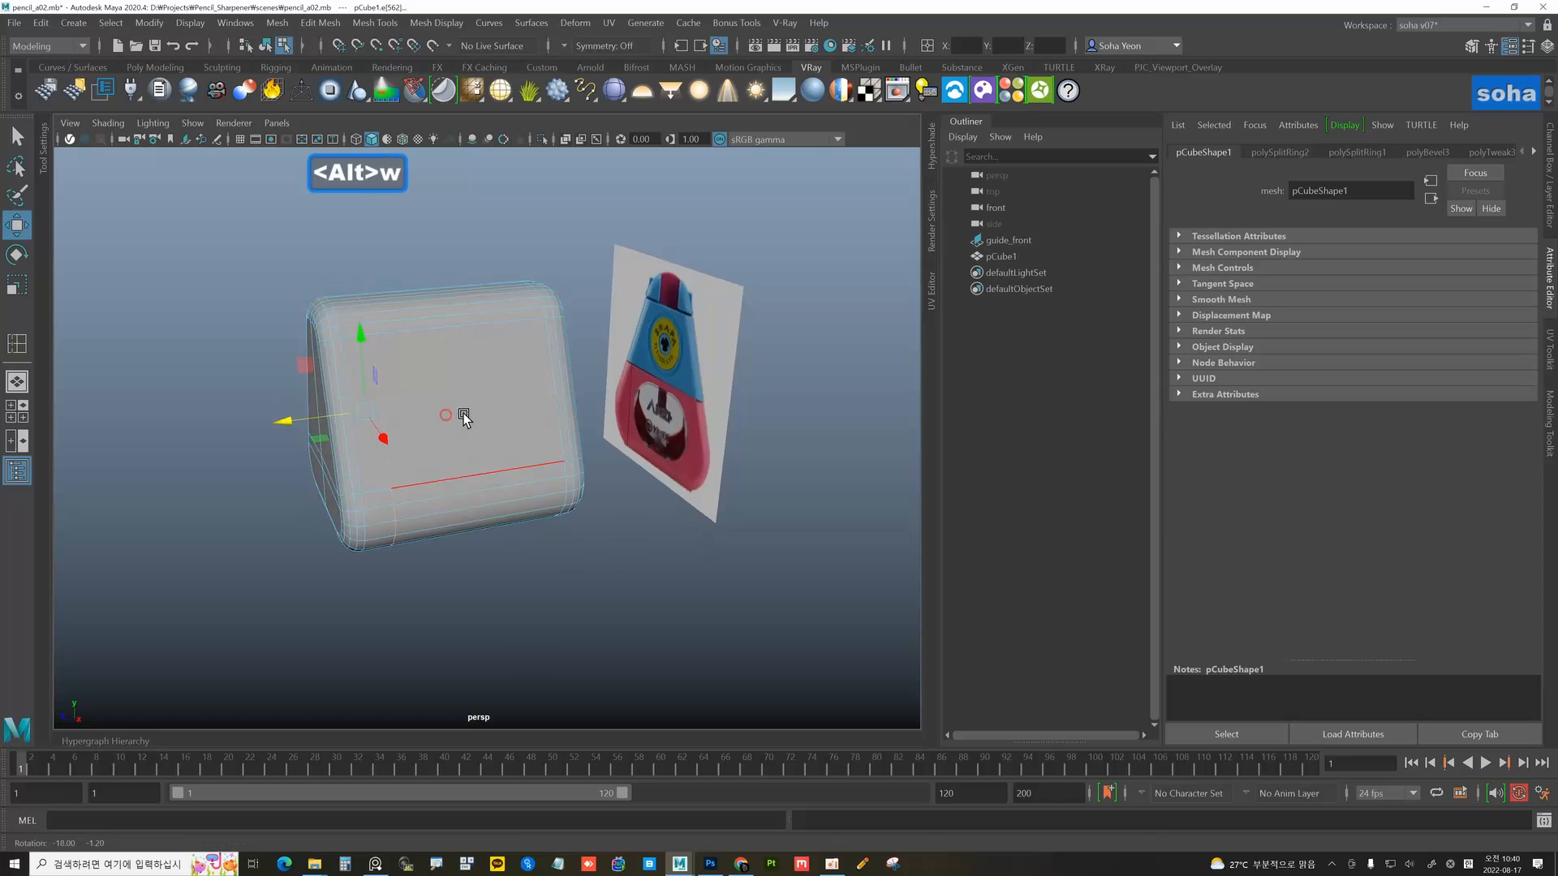
# - Switch the body to a darker shaded appearance so its edge lines stand out
pyautogui.press('alt')
pyautogui.click(388, 138)
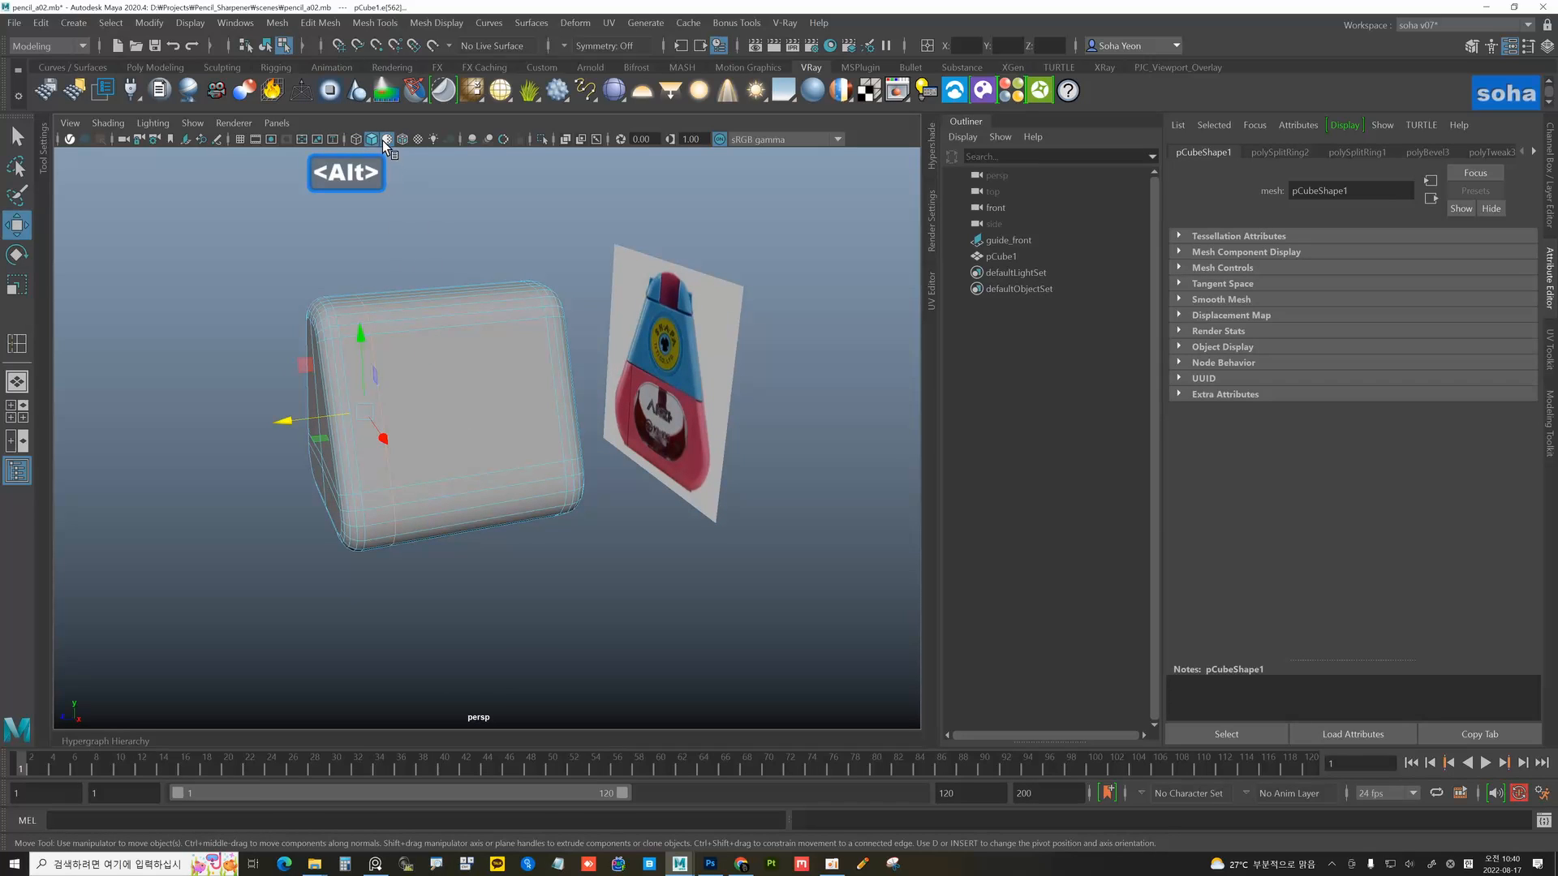
pyautogui.hotkey('alt', 'F1')
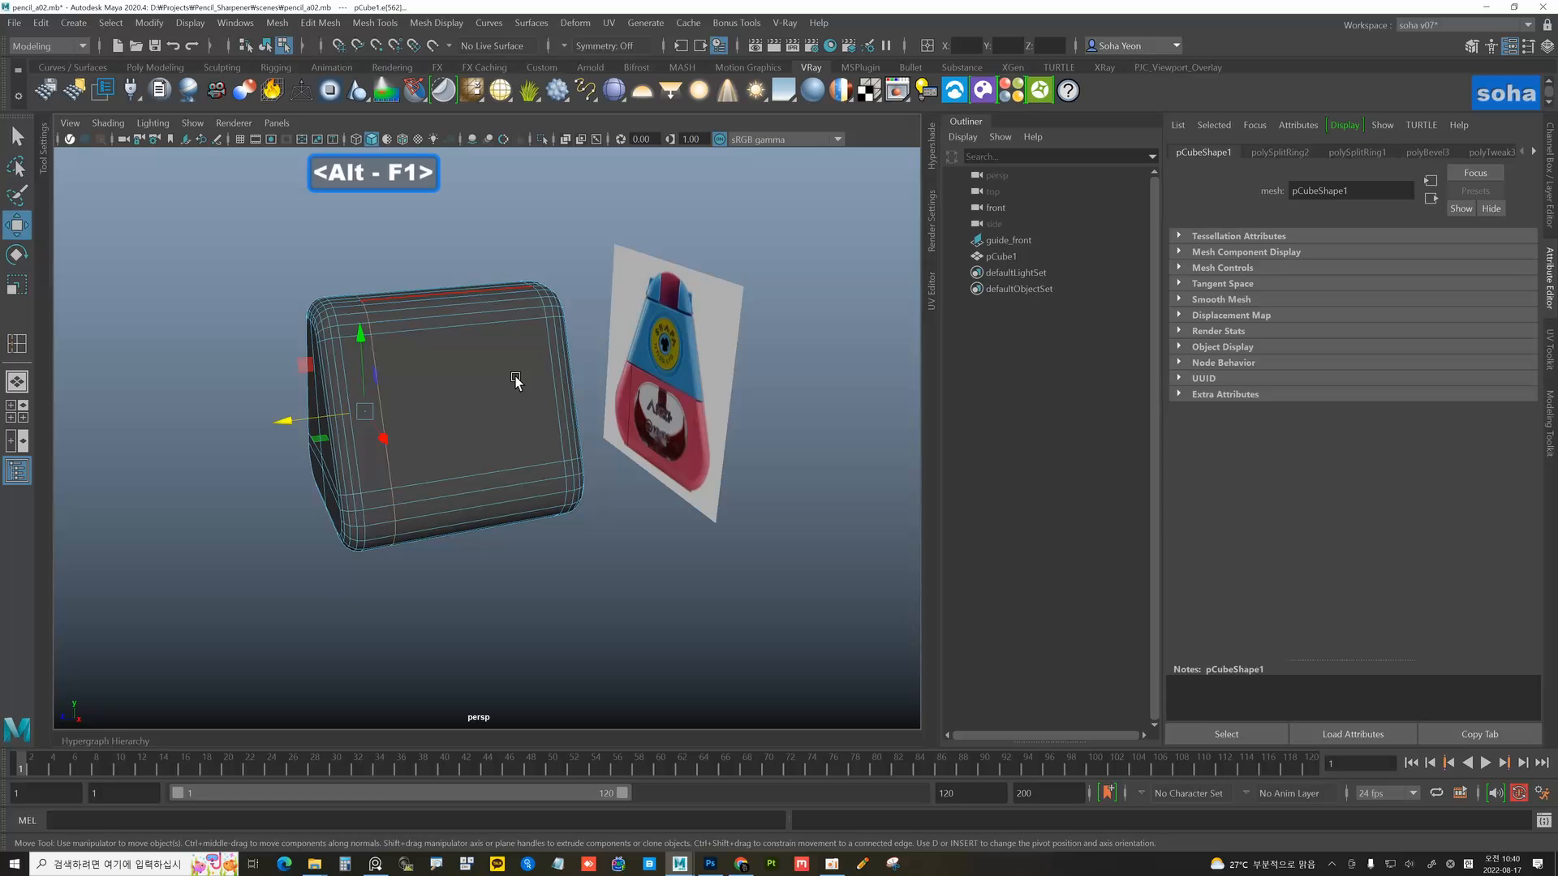
# - Insert a second edge loop right beside each of the two end loops, forming a narrow strip at both ends
pyautogui.keyDown('alt'); pyautogui.moveTo(517, 379); pyautogui.dragTo(508, 460); pyautogui.keyUp('alt')
pyautogui.scroll(5, 508, 430)
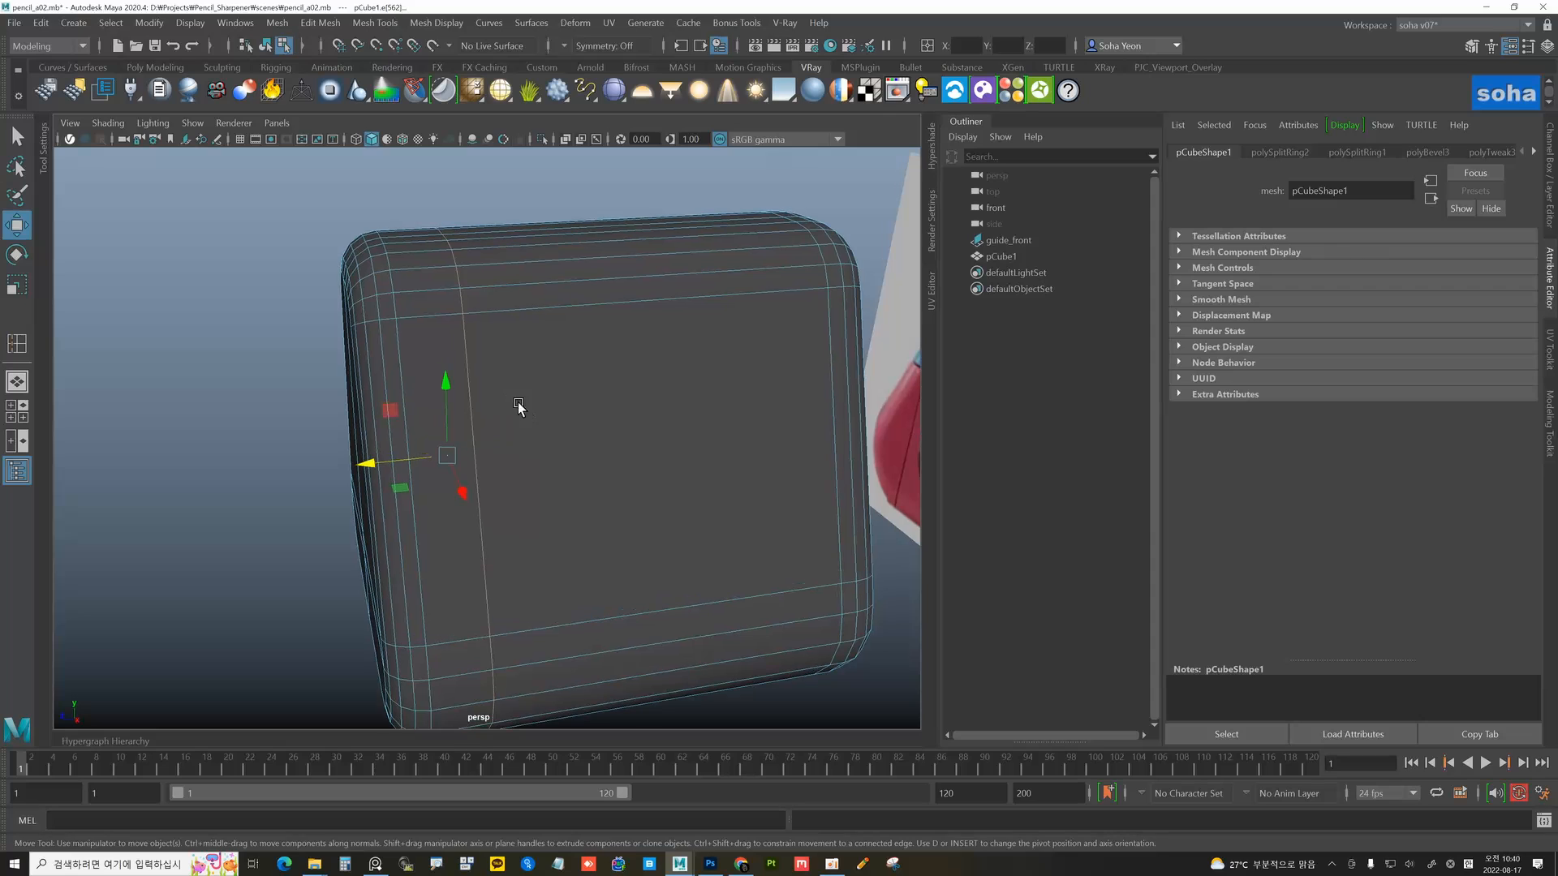
pyautogui.scroll(3, 484, 337)
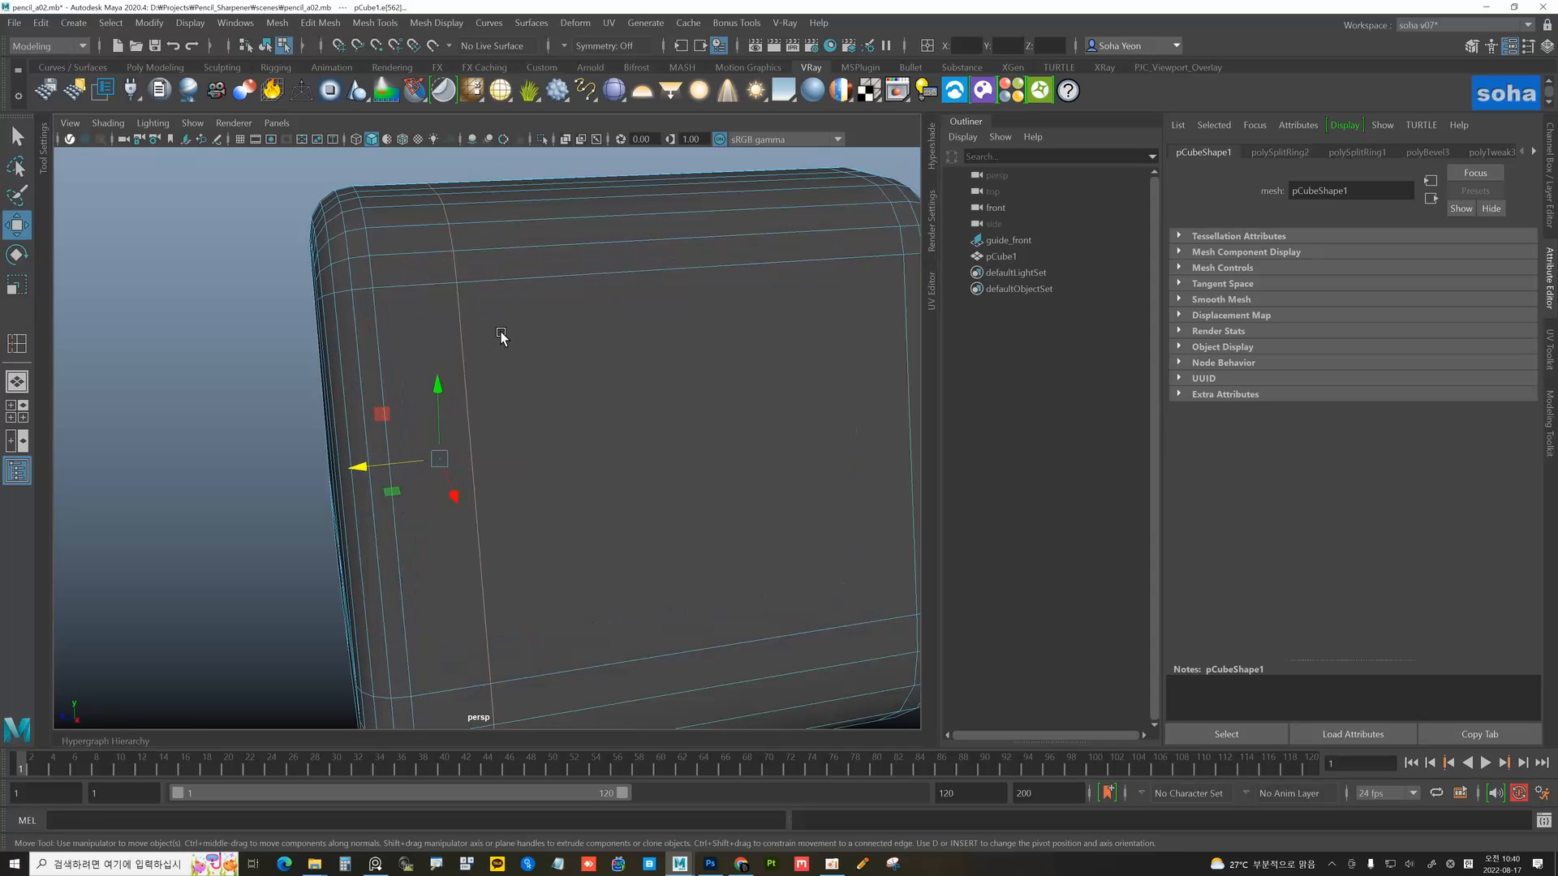
pyautogui.hotkey('alt', 'e')
pyautogui.moveTo(450, 283); pyautogui.dragTo(508, 297)
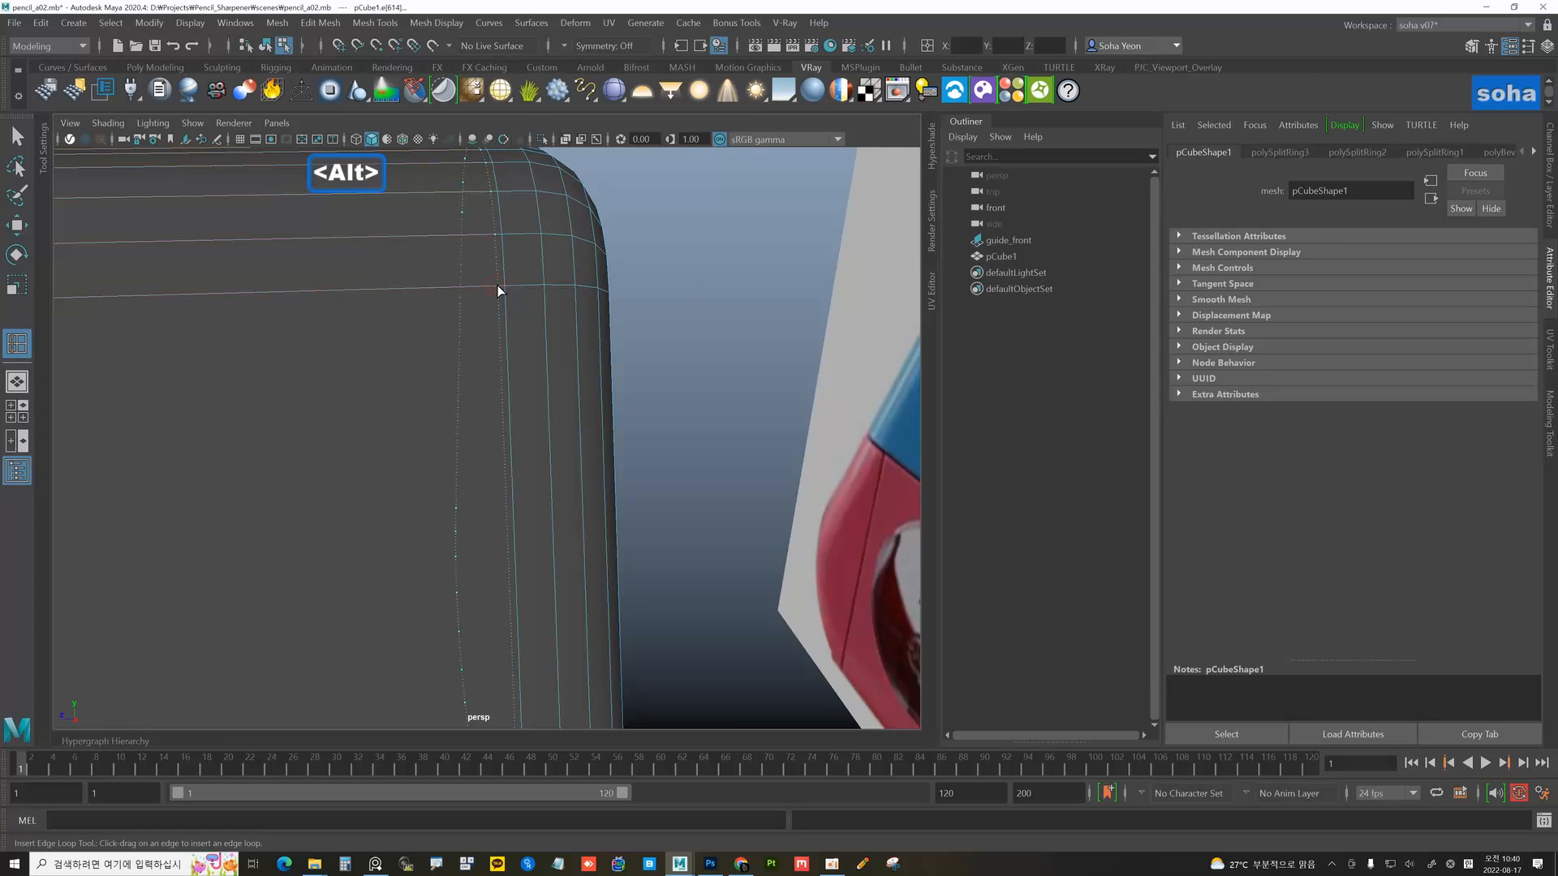
pyautogui.click(500, 287)
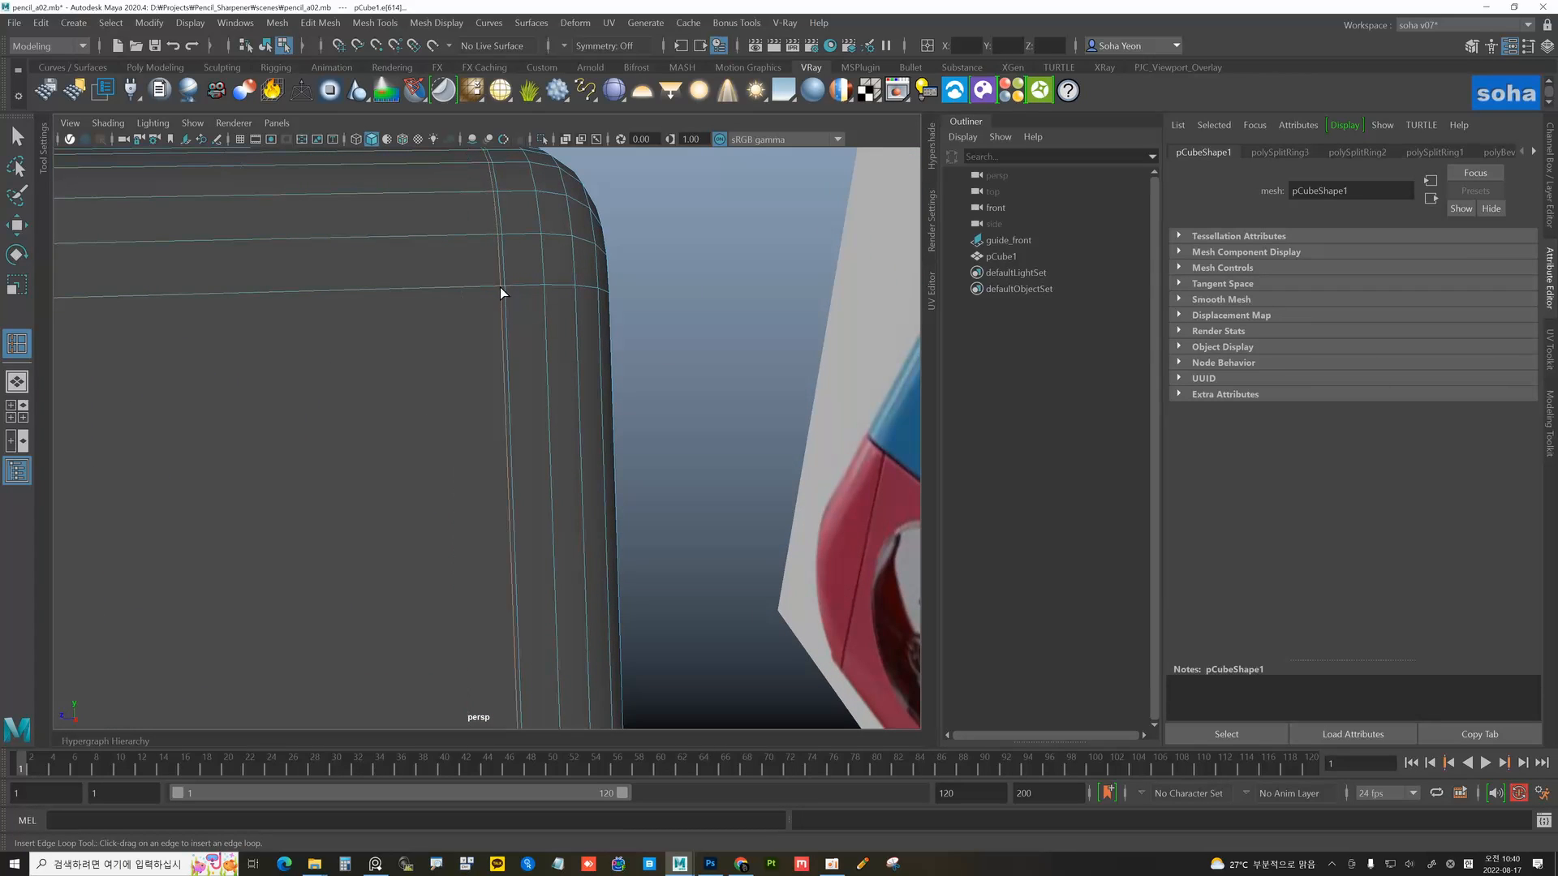
pyautogui.keyDown('alt'); pyautogui.moveTo(500, 286); pyautogui.dragTo(452, 349); pyautogui.keyUp('alt')
pyautogui.hotkey('alt', 'w')
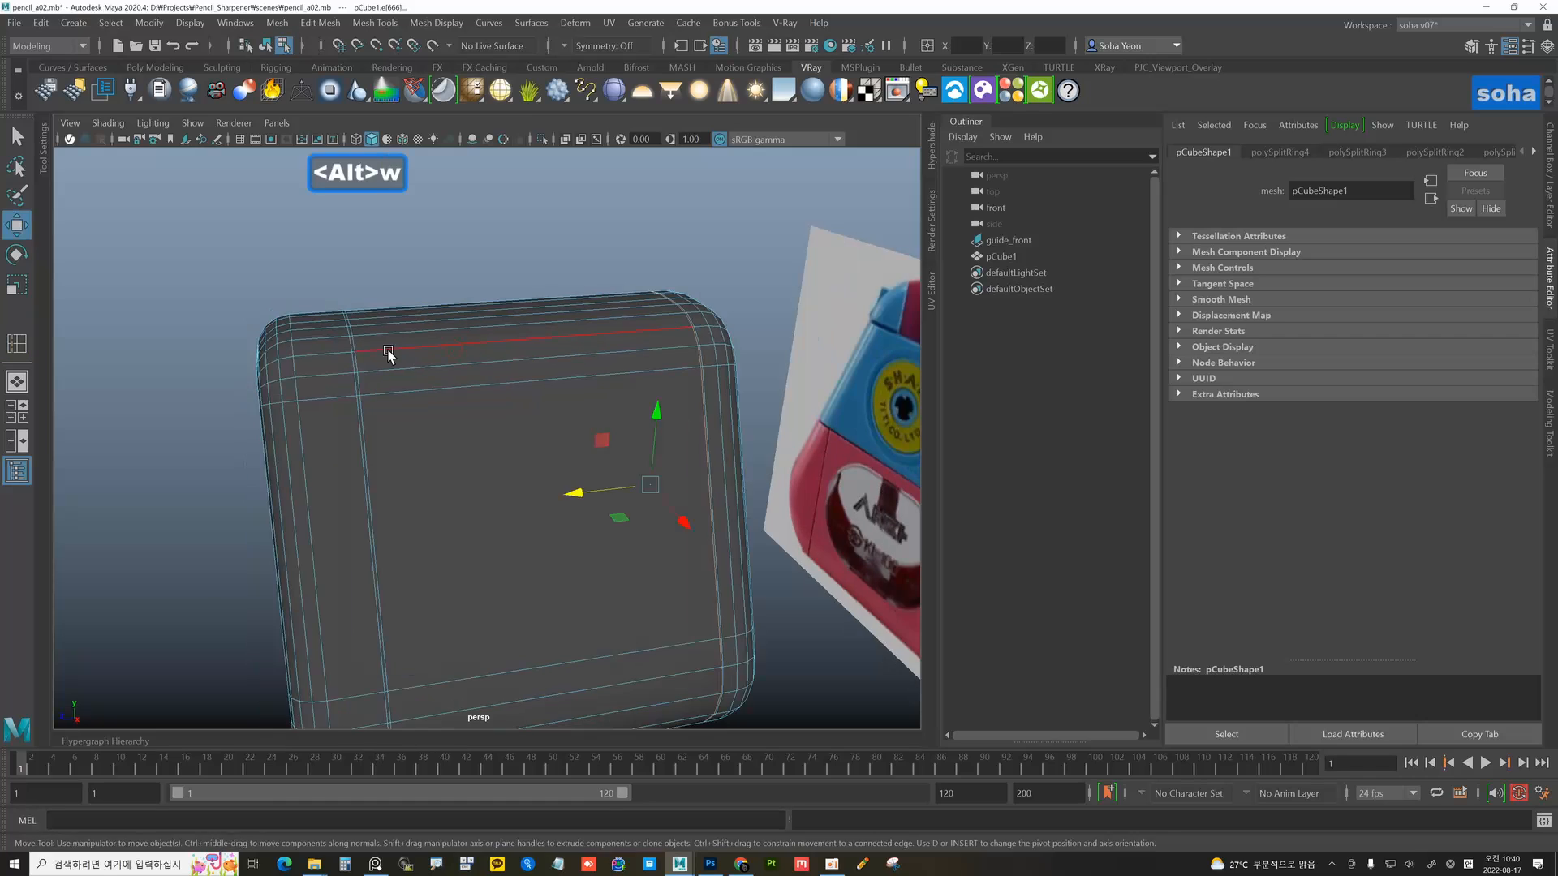
# - Select the narrow face strips between the paired edge loops near both ends of the body and delete them
pyautogui.keyDown('alt'); pyautogui.moveTo(389, 351); pyautogui.dragTo(511, 428, button='right'); pyautogui.keyUp('alt')
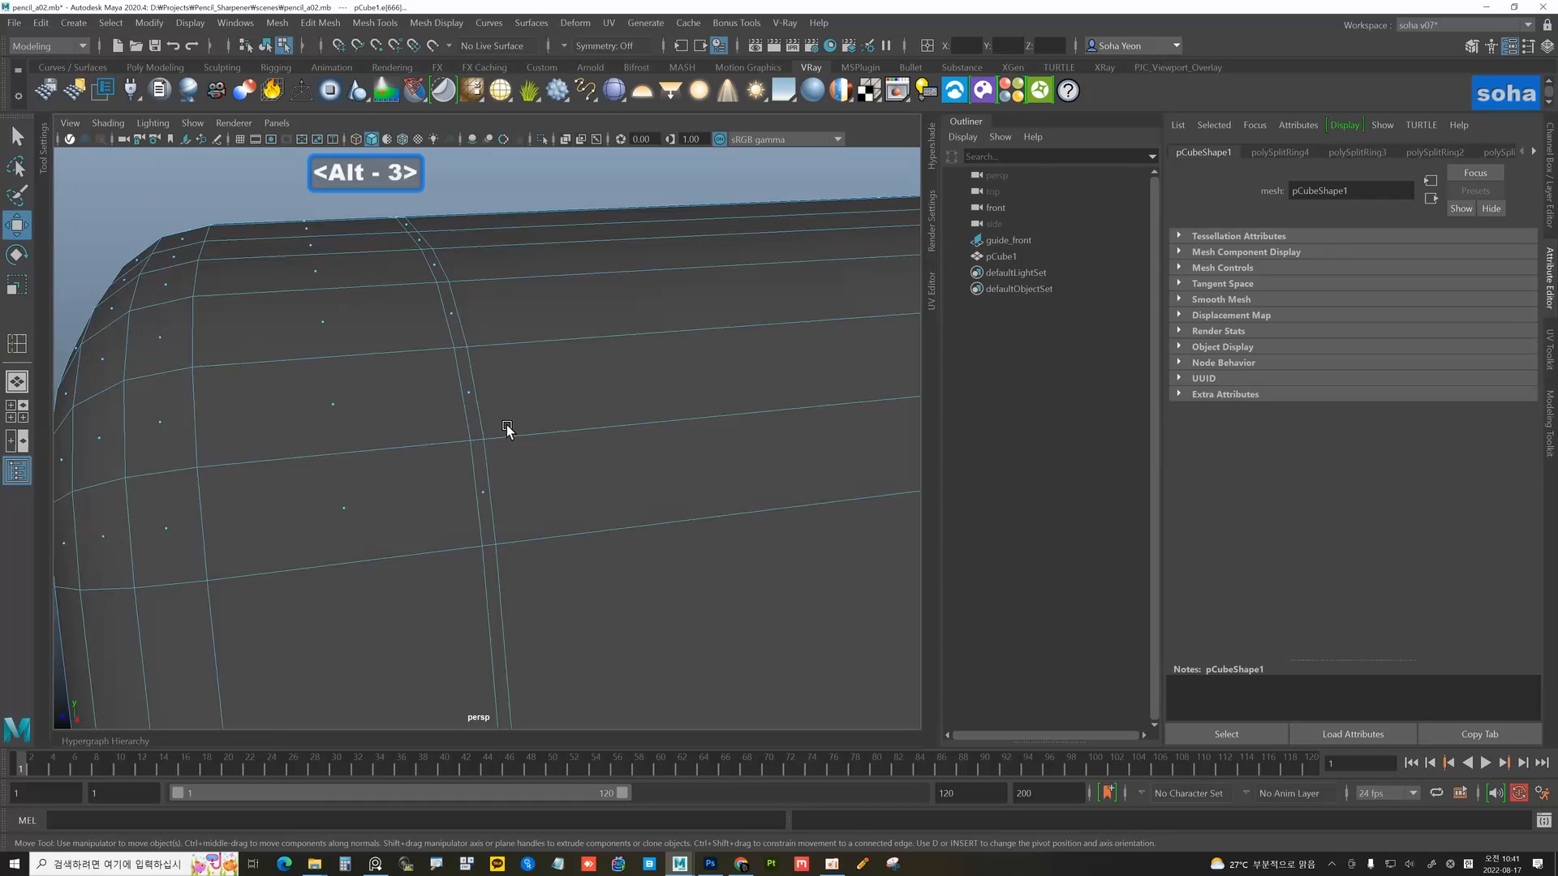
pyautogui.keyDown('shift'); pyautogui.doubleClick(471, 394); pyautogui.keyUp('shift')
pyautogui.keyDown('alt'); pyautogui.moveTo(486, 403); pyautogui.dragTo(504, 431, button='right'); pyautogui.keyUp('alt')
pyautogui.keyDown('alt'); pyautogui.moveTo(504, 430); pyautogui.dragTo(538, 372); pyautogui.keyUp('alt')
pyautogui.click(621, 429)
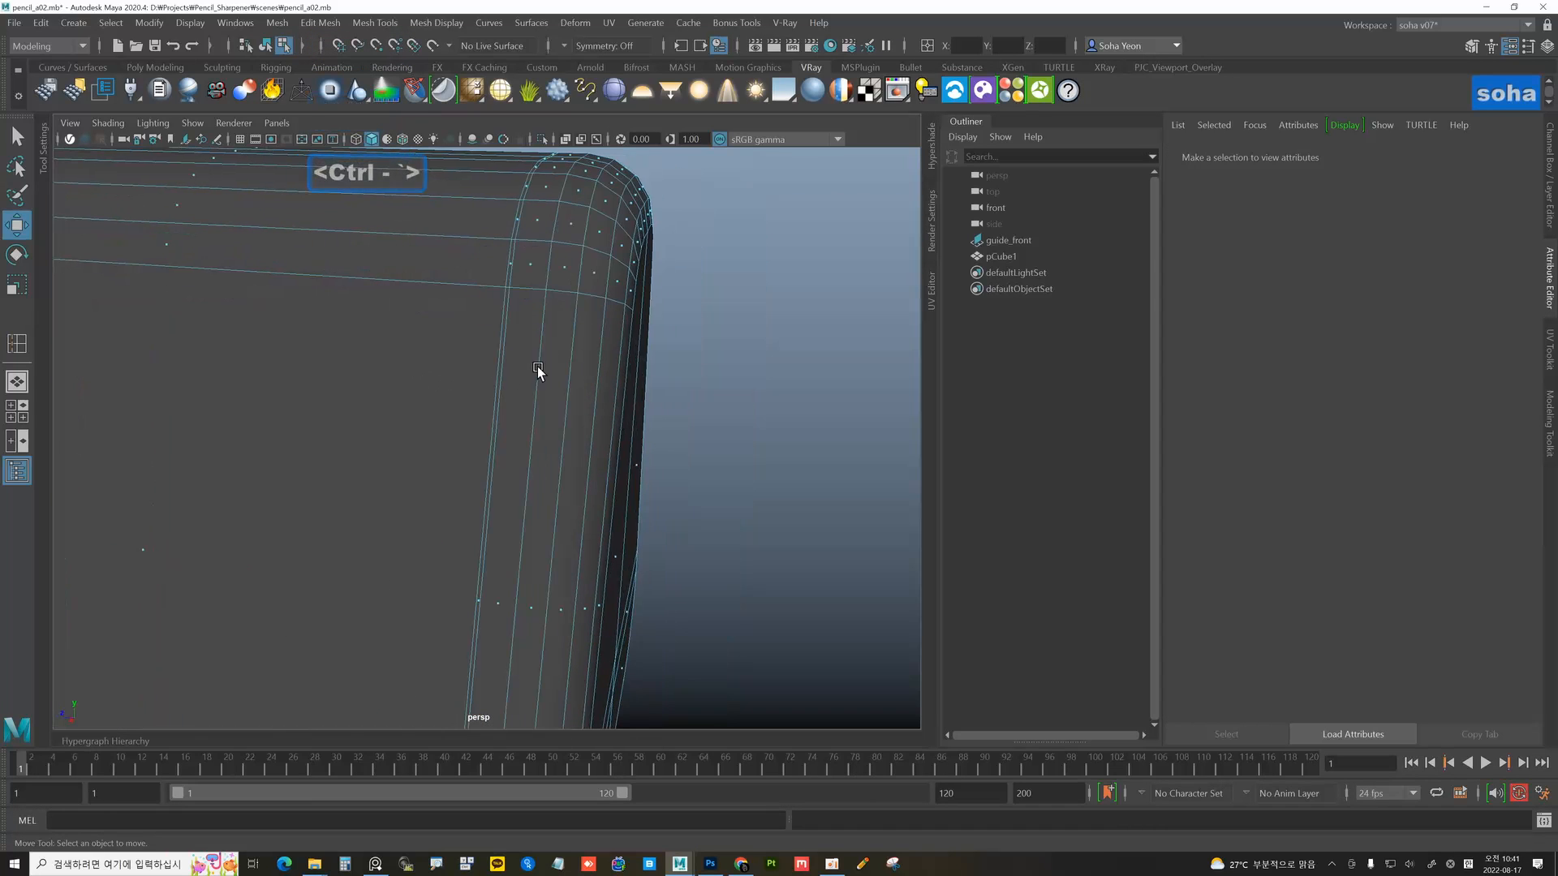
pyautogui.click(506, 263)
pyautogui.keyDown('alt'); pyautogui.moveTo(511, 268); pyautogui.dragTo(529, 393); pyautogui.keyUp('alt')
pyautogui.keyDown('alt'); pyautogui.moveTo(529, 393); pyautogui.dragTo(400, 402, button='right'); pyautogui.keyUp('alt')
pyautogui.keyDown('shift'); pyautogui.doubleClick(536, 385); pyautogui.keyUp('shift')
pyautogui.hotkey('ctrl', '`')
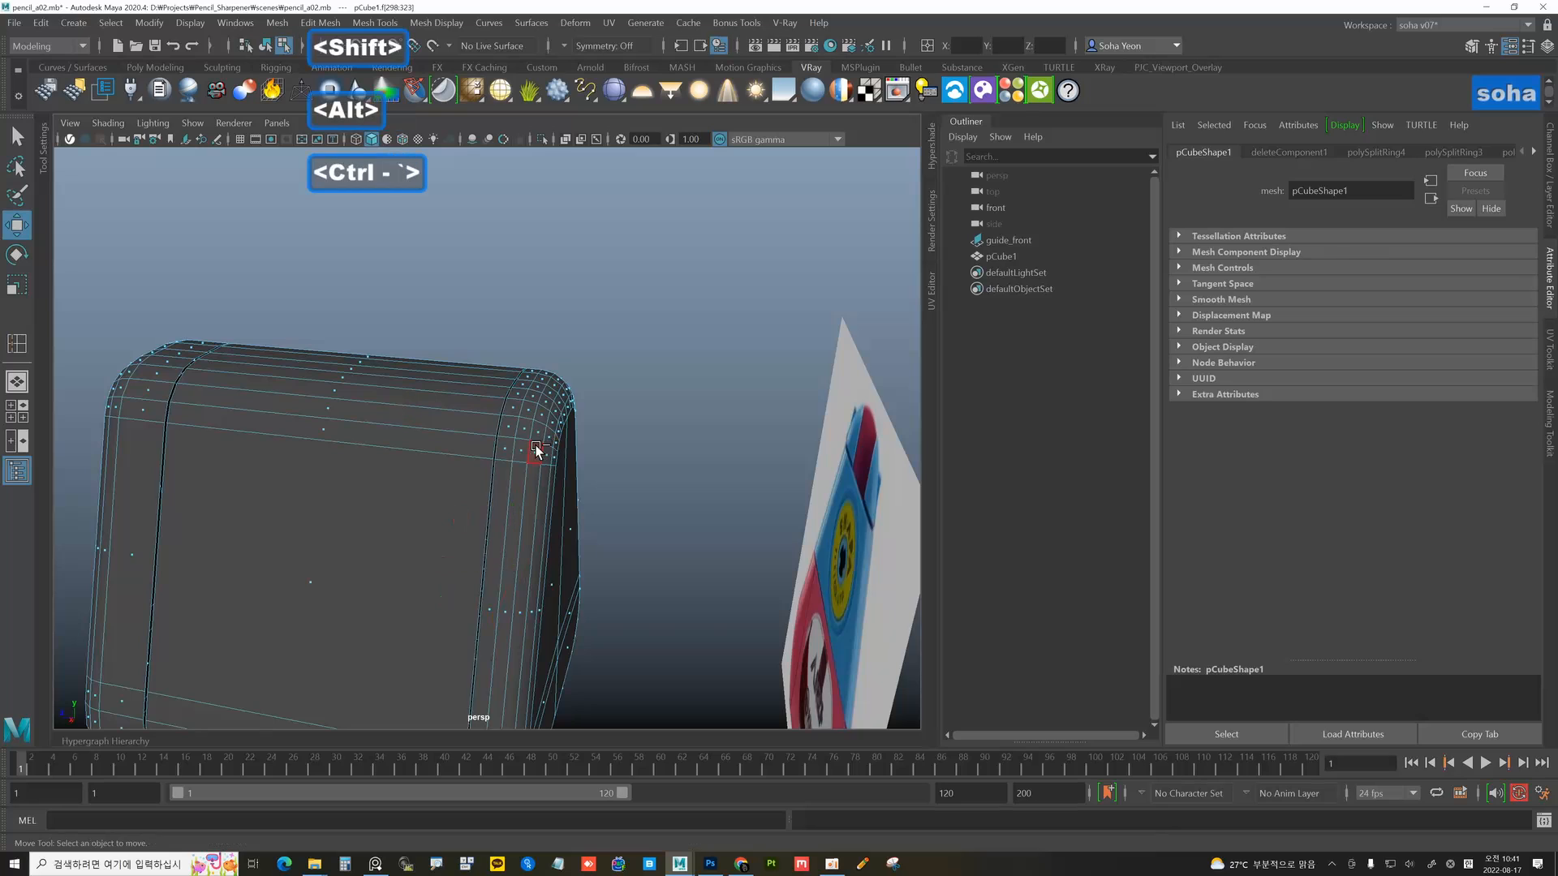
# - Select the vertices around the front gap in the top view and move them slightly toward the front of the body
pyautogui.keyDown('alt'); pyautogui.moveTo(418, 497); pyautogui.dragTo(547, 499); pyautogui.keyUp('alt')
pyautogui.keyDown('alt'); pyautogui.moveTo(548, 501); pyautogui.dragTo(521, 425, button='right'); pyautogui.keyUp('alt')
pyautogui.keyDown('alt'); pyautogui.moveTo(598, 430); pyautogui.dragTo(449, 419); pyautogui.keyUp('alt')
pyautogui.click(463, 483)
pyautogui.keyDown('alt'); pyautogui.moveTo(449, 418); pyautogui.dragTo(508, 382, button='middle'); pyautogui.keyUp('alt')
pyautogui.hotkey('shift', '2')
pyautogui.click(306, 495)
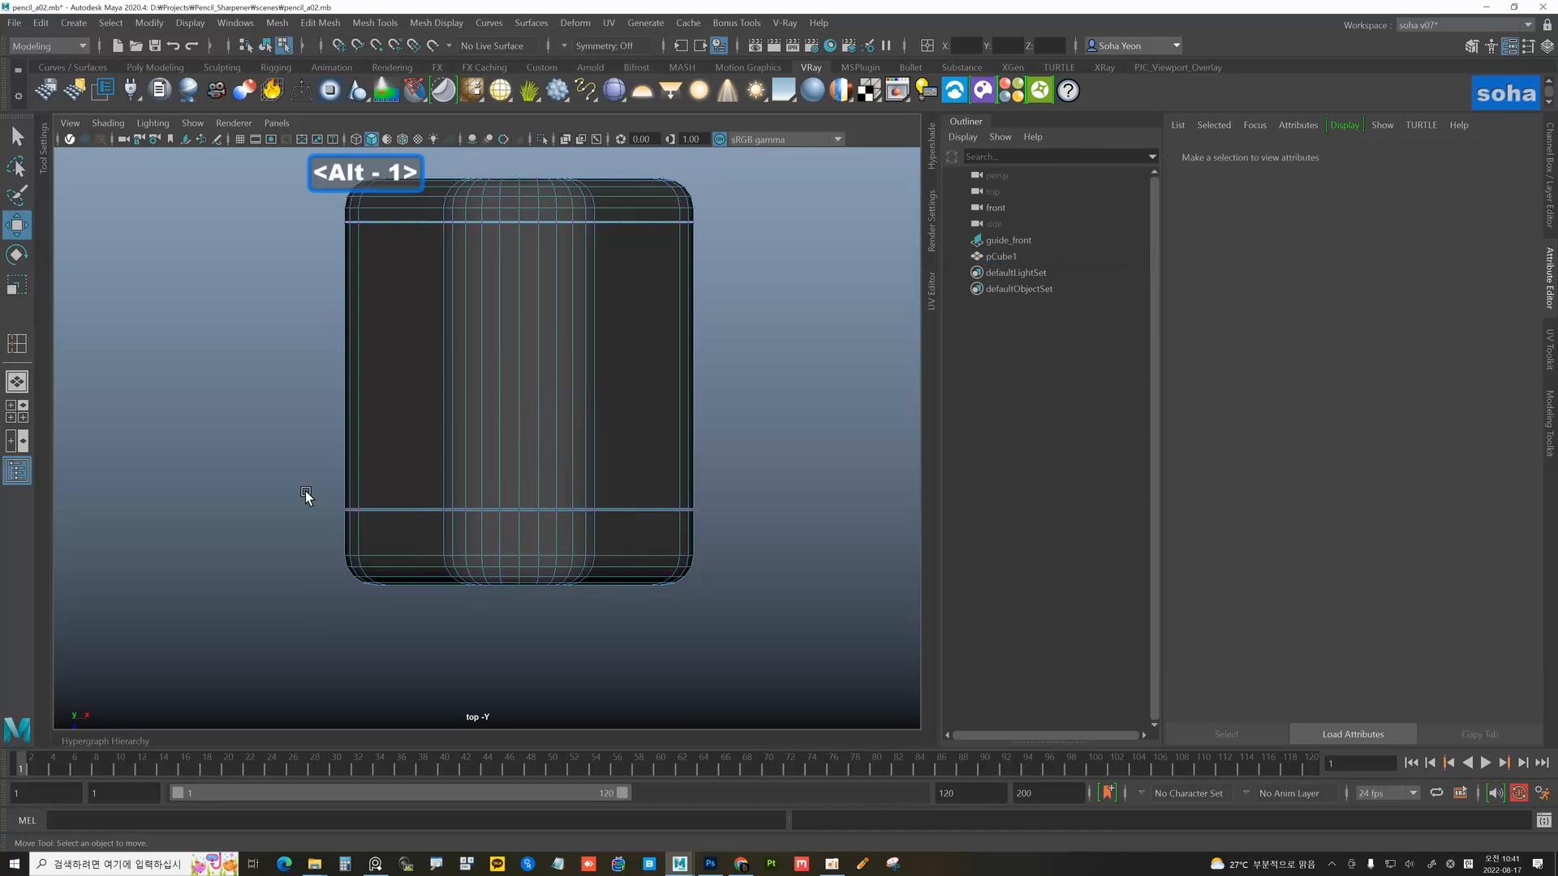
pyautogui.moveTo(698, 531); pyautogui.dragTo(698, 532)
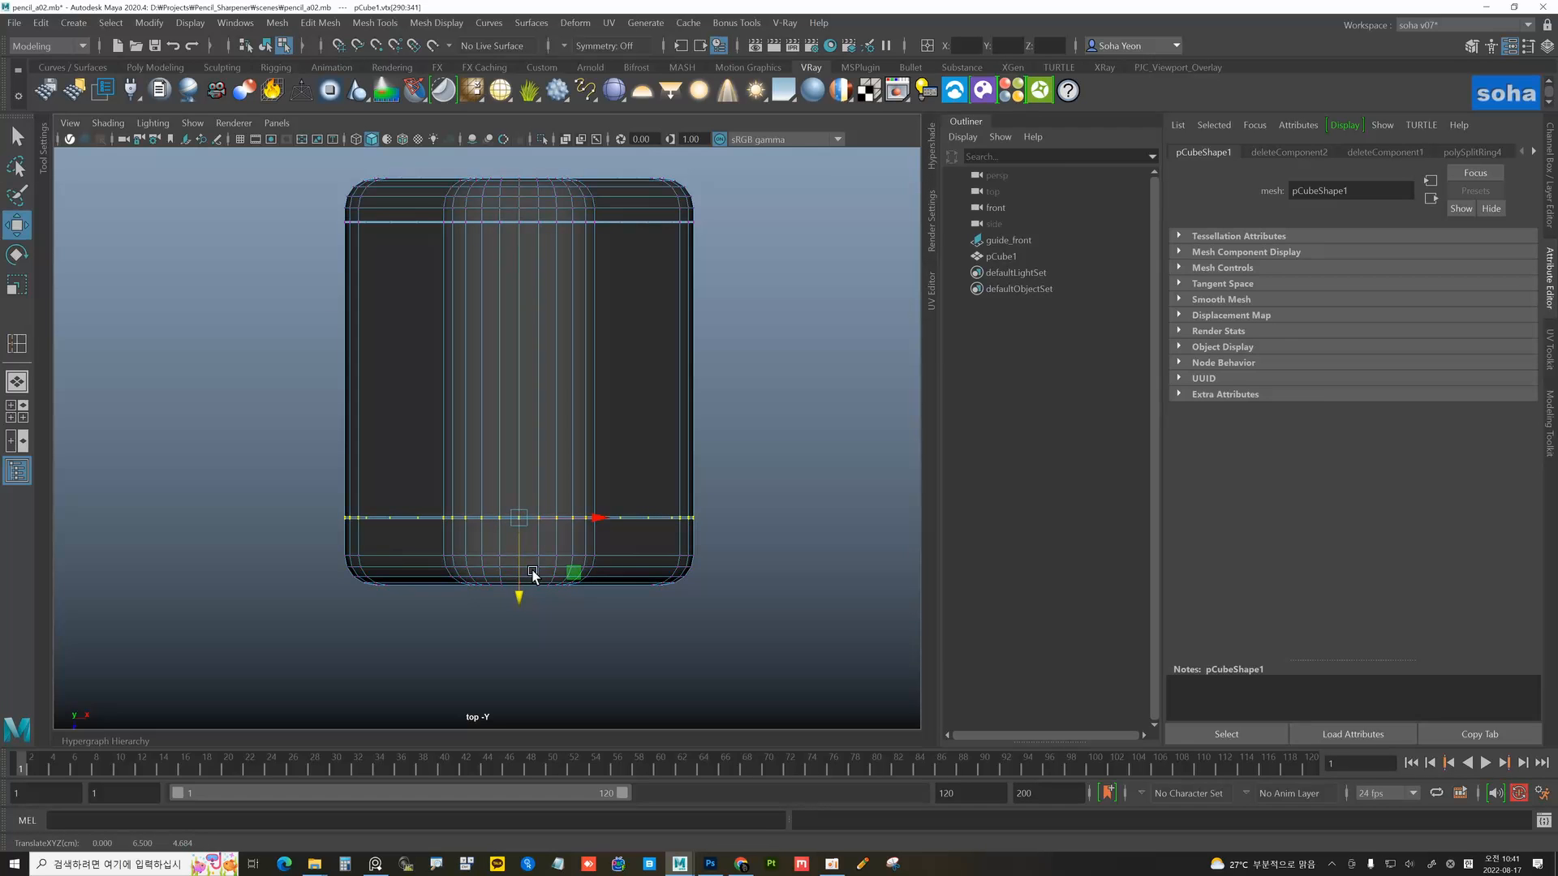
pyautogui.hotkey('alt', 'shift', 'q')
pyautogui.keyDown('alt'); pyautogui.moveTo(599, 509); pyautogui.dragTo(541, 500); pyautogui.keyUp('alt')
pyautogui.click(630, 635)
# - Separate the body mesh into individual objects at the gaps and select each section to check the split
pyautogui.hotkey('alt', '`')
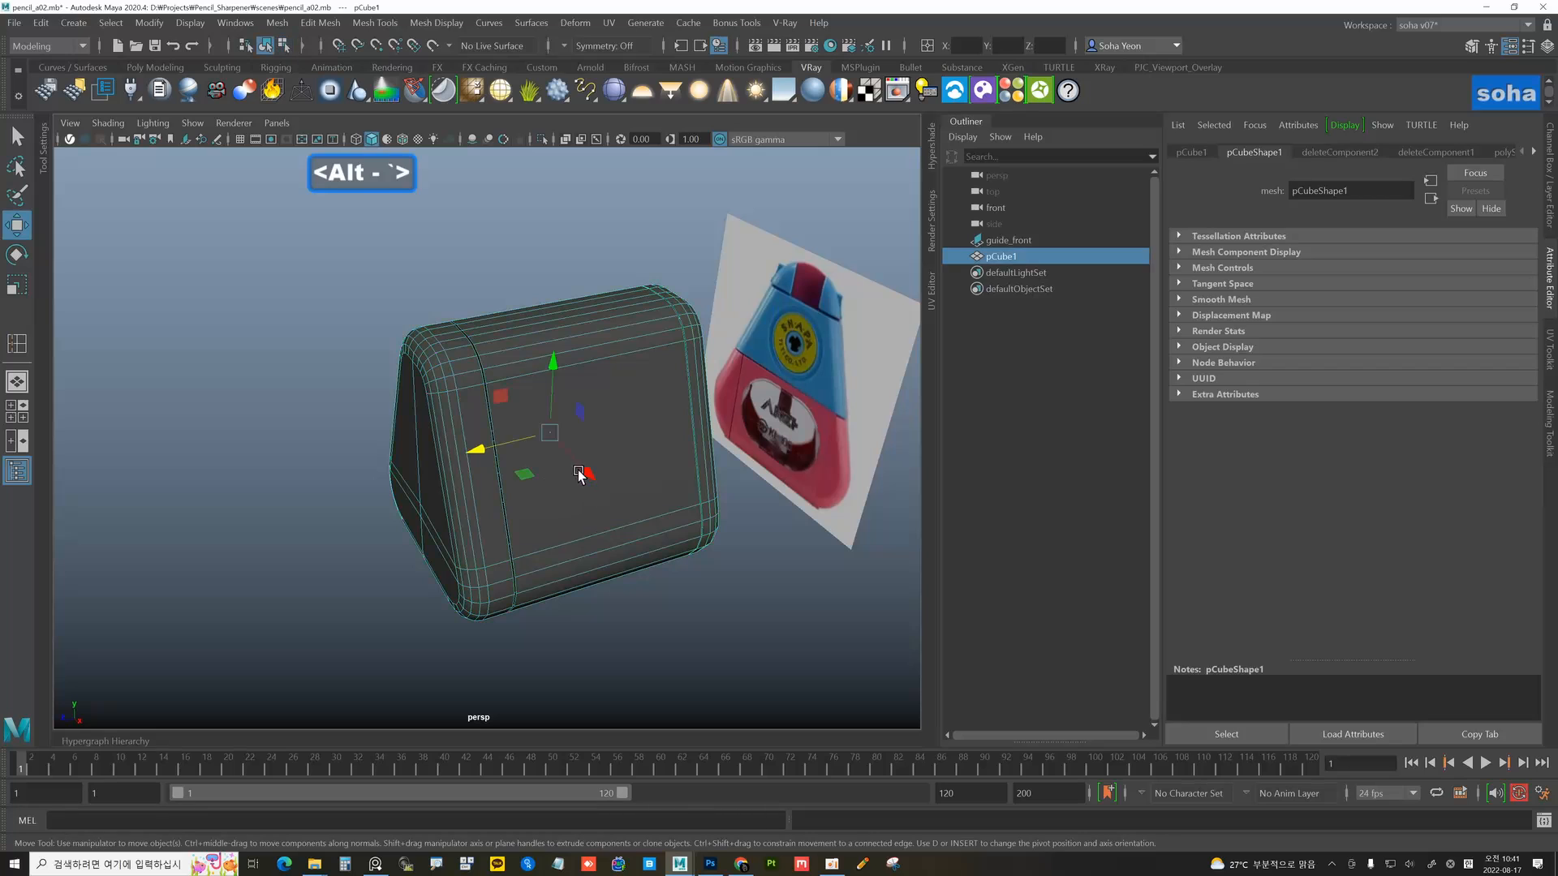
pyautogui.keyDown('alt'); pyautogui.moveTo(584, 451); pyautogui.dragTo(586, 449, button='middle'); pyautogui.keyUp('alt')
pyautogui.keyDown('alt'); pyautogui.moveTo(587, 455); pyautogui.dragTo(583, 408); pyautogui.keyUp('alt')
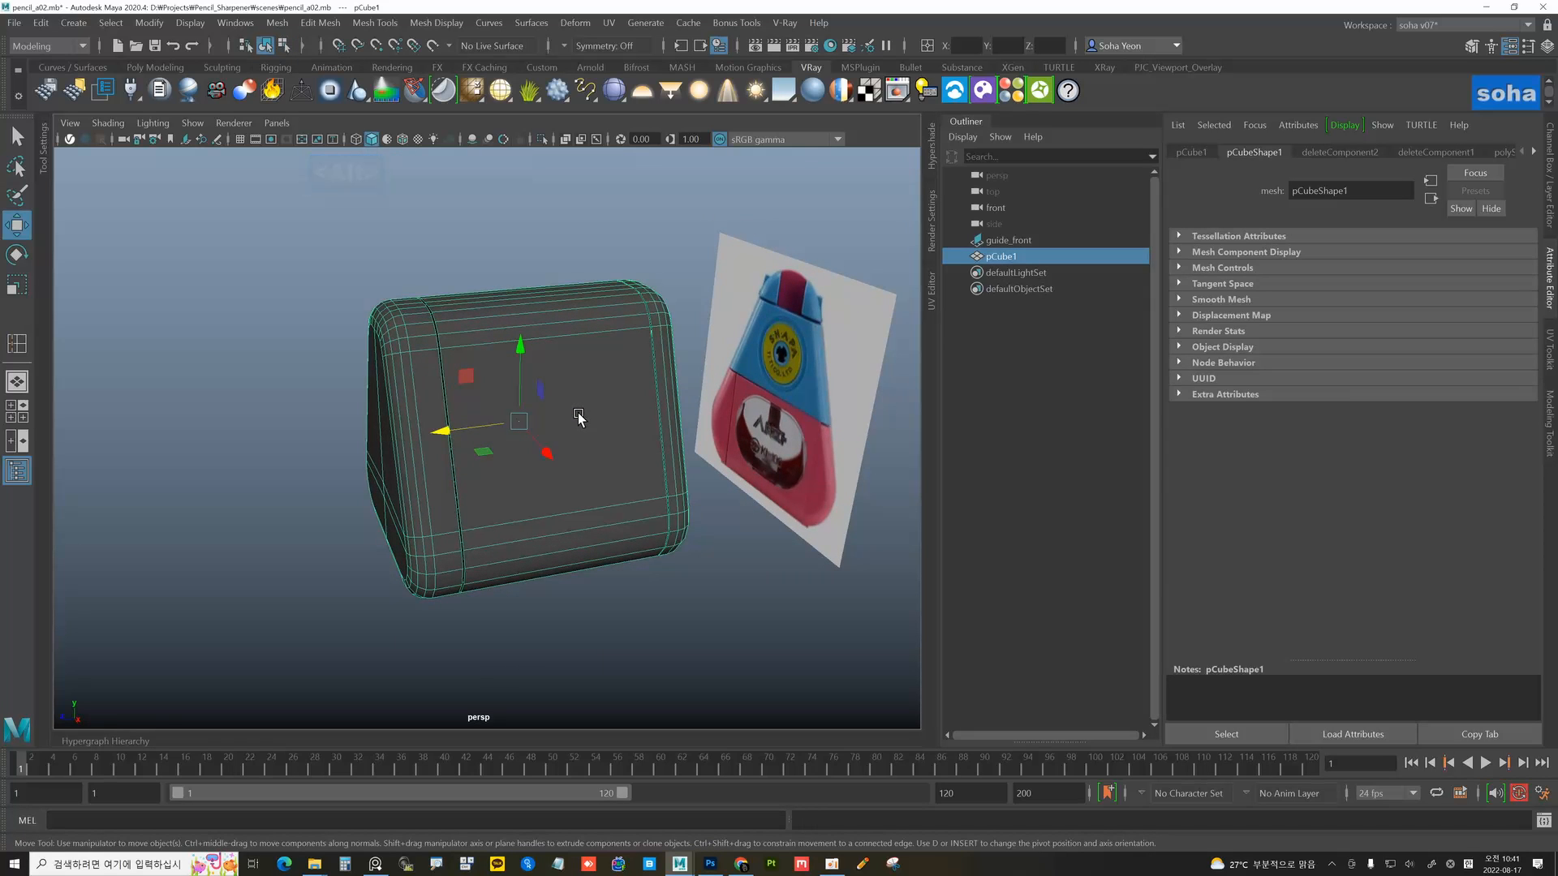
pyautogui.hotkey('shift', 'y')
pyautogui.click(437, 462)
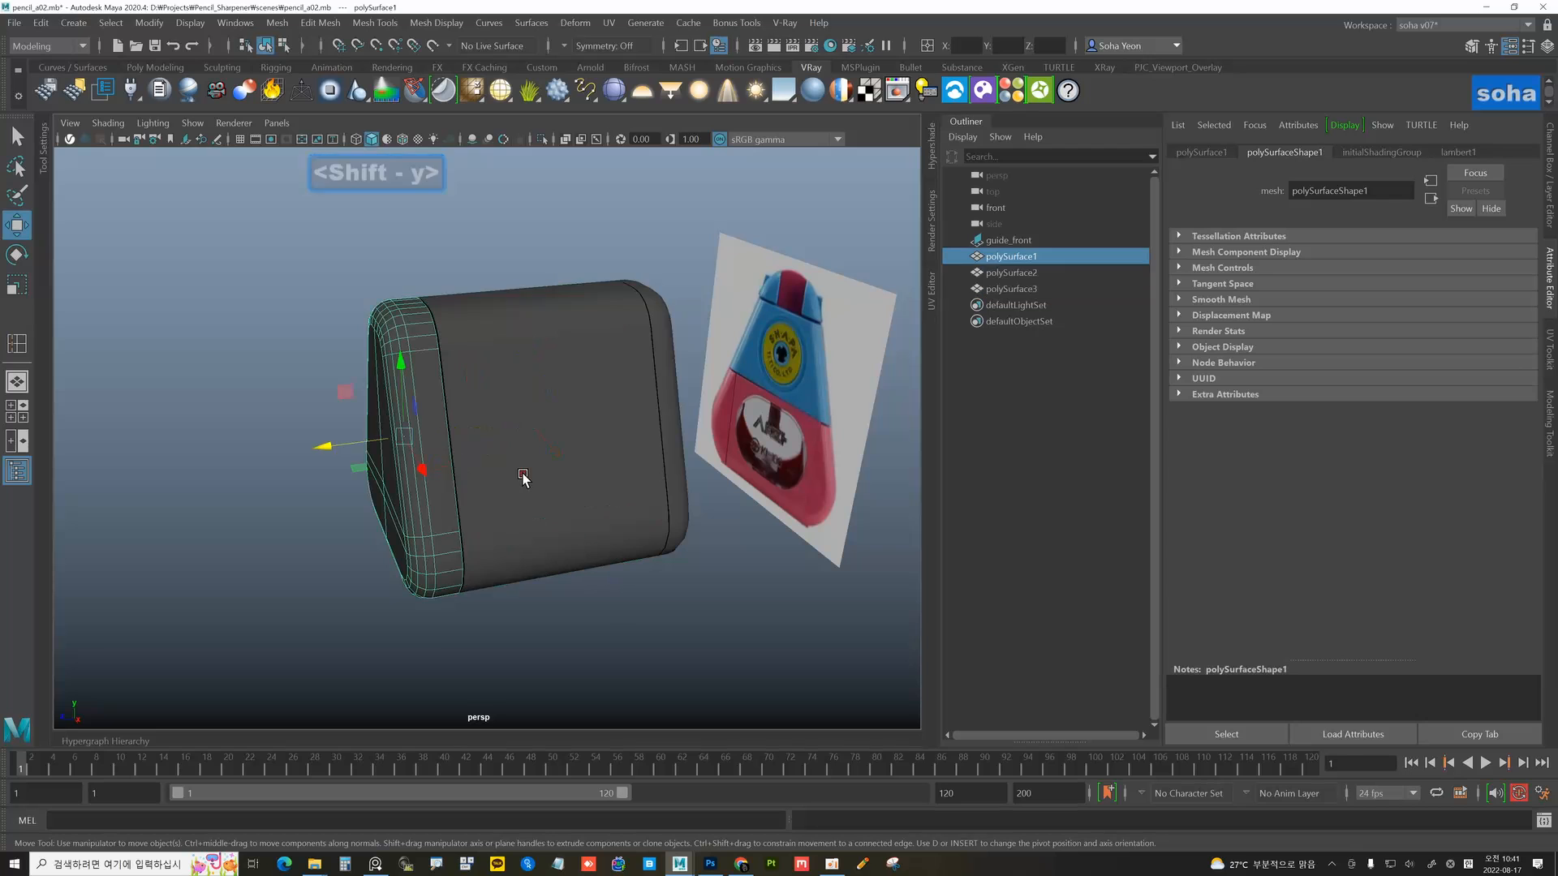
pyautogui.click(521, 473)
pyautogui.click(670, 398)
pyautogui.keyDown('alt'); pyautogui.moveTo(580, 436); pyautogui.dragTo(601, 550); pyautogui.keyUp('alt')
pyautogui.click(566, 510)
pyautogui.click(610, 617)
pyautogui.click(557, 494)
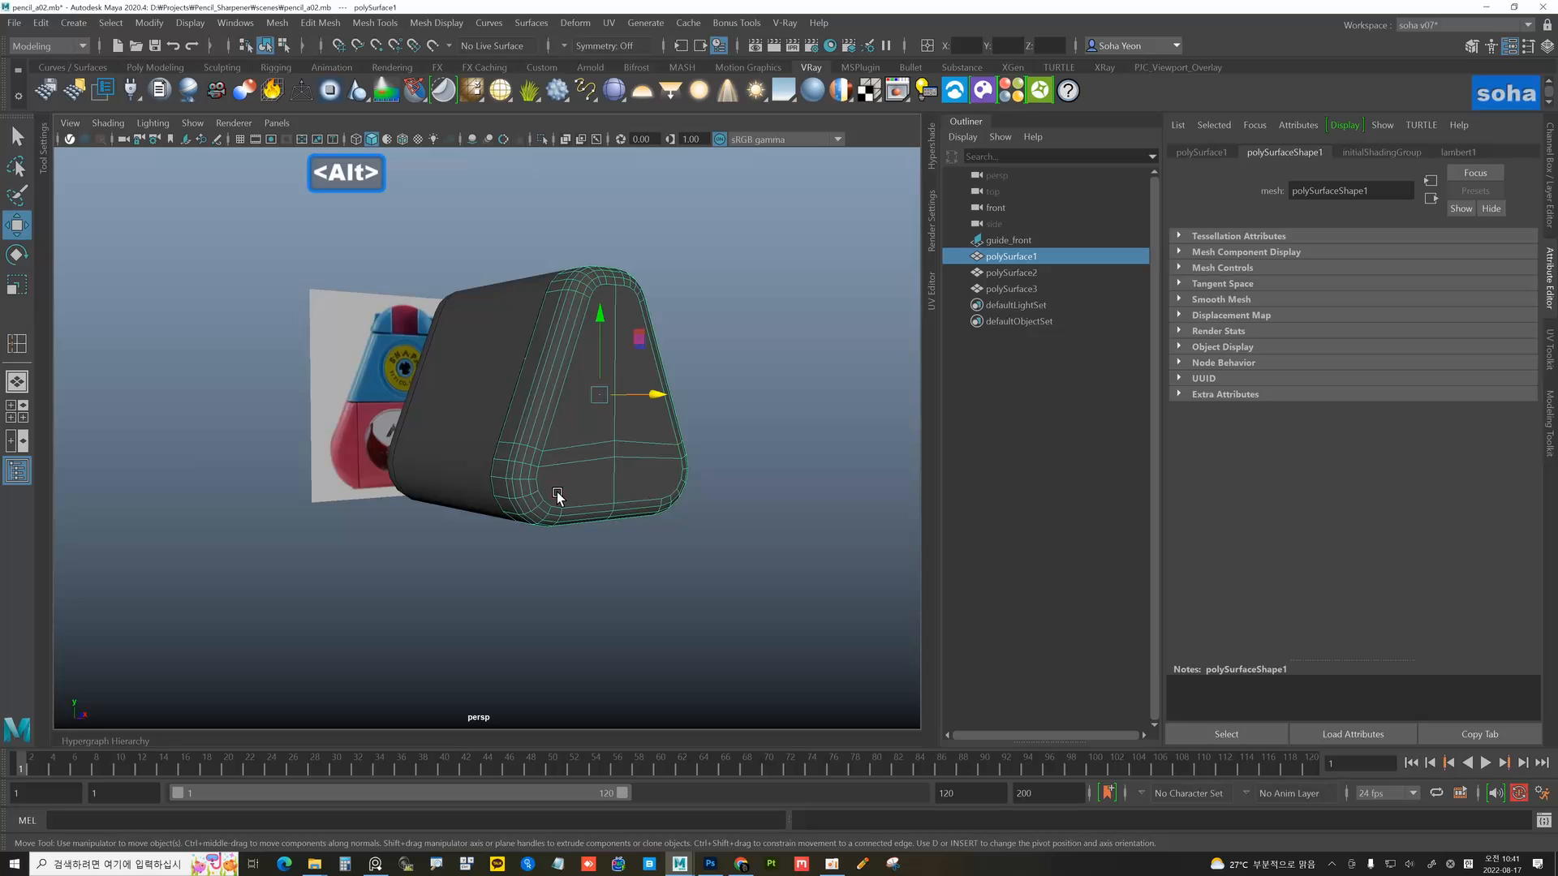
# - Hide the middle and back sections so only the front section remains, and select that section
pyautogui.keyDown('alt'); pyautogui.moveTo(558, 496); pyautogui.dragTo(598, 543); pyautogui.keyUp('alt')
pyautogui.keyDown('alt'); pyautogui.moveTo(587, 484); pyautogui.dragTo(535, 458, button='right'); pyautogui.keyUp('alt')
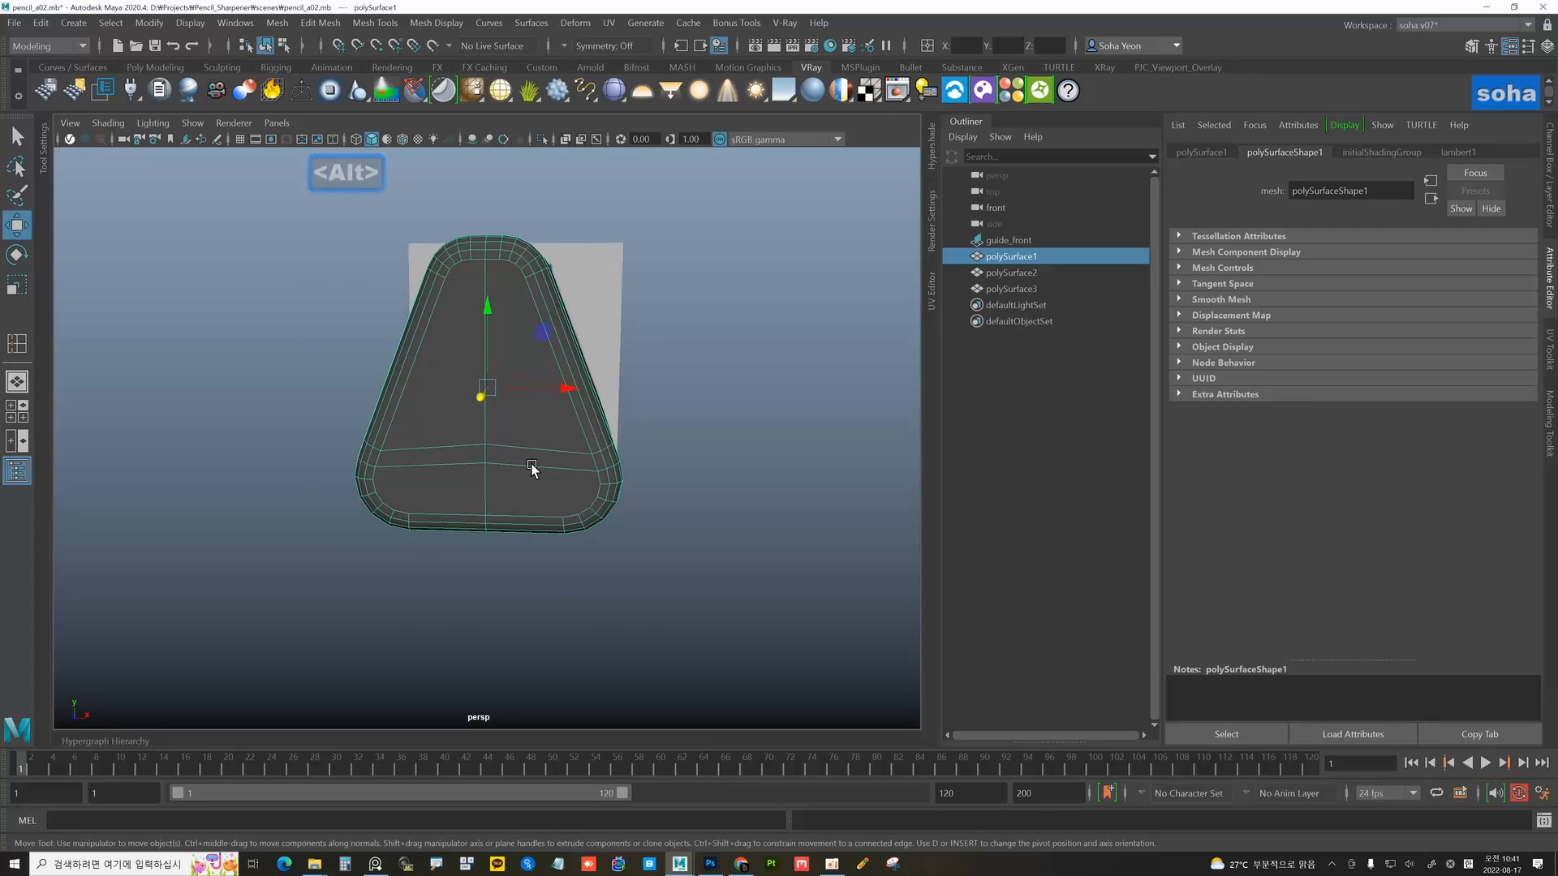
pyautogui.keyDown('alt'); pyautogui.moveTo(532, 466); pyautogui.dragTo(543, 462); pyautogui.keyUp('alt')
pyautogui.hotkey('shift', '3')
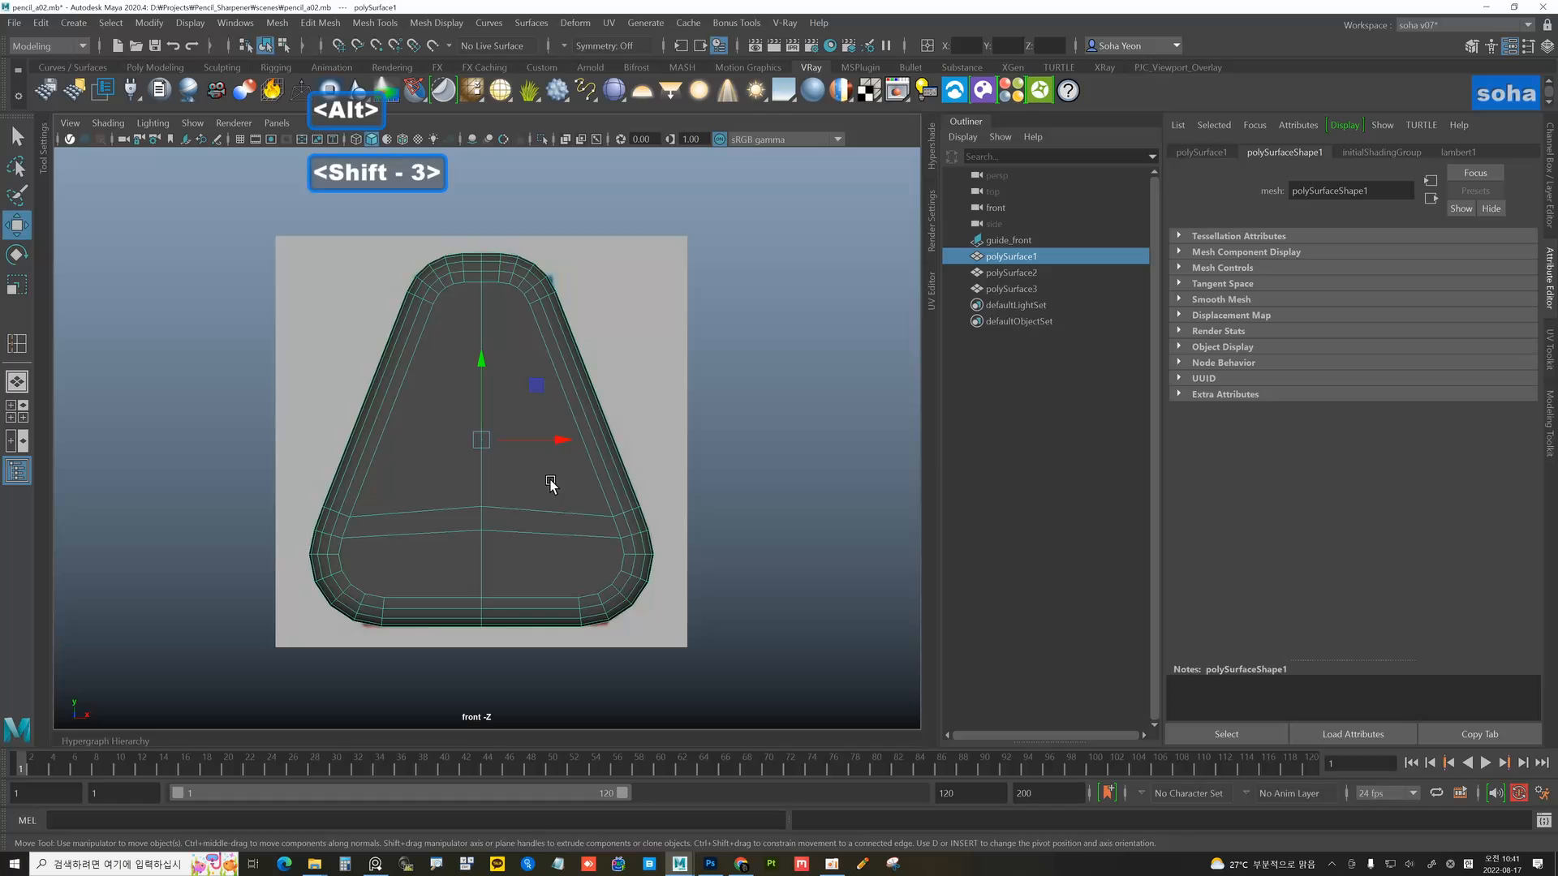
pyautogui.keyDown('alt'); pyautogui.moveTo(551, 484); pyautogui.dragTo(566, 466, button='middle'); pyautogui.keyUp('alt')
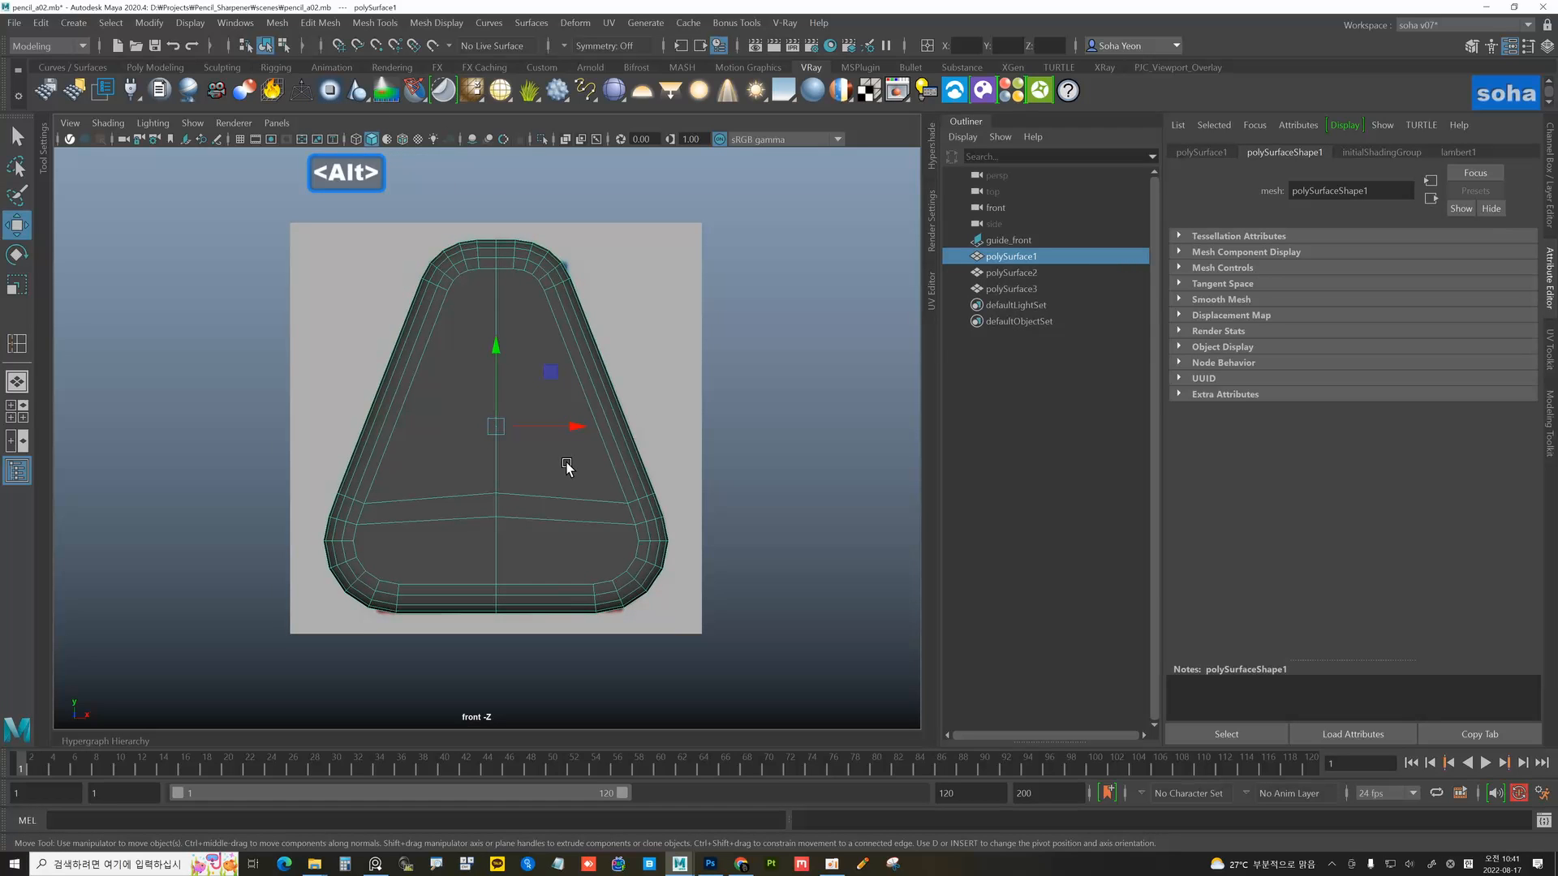
pyautogui.hotkey('shift', 'alt', 'a')
pyautogui.hotkey('shift', 'alt', 'a')
pyautogui.hotkey('shift', 'alt', 'q')
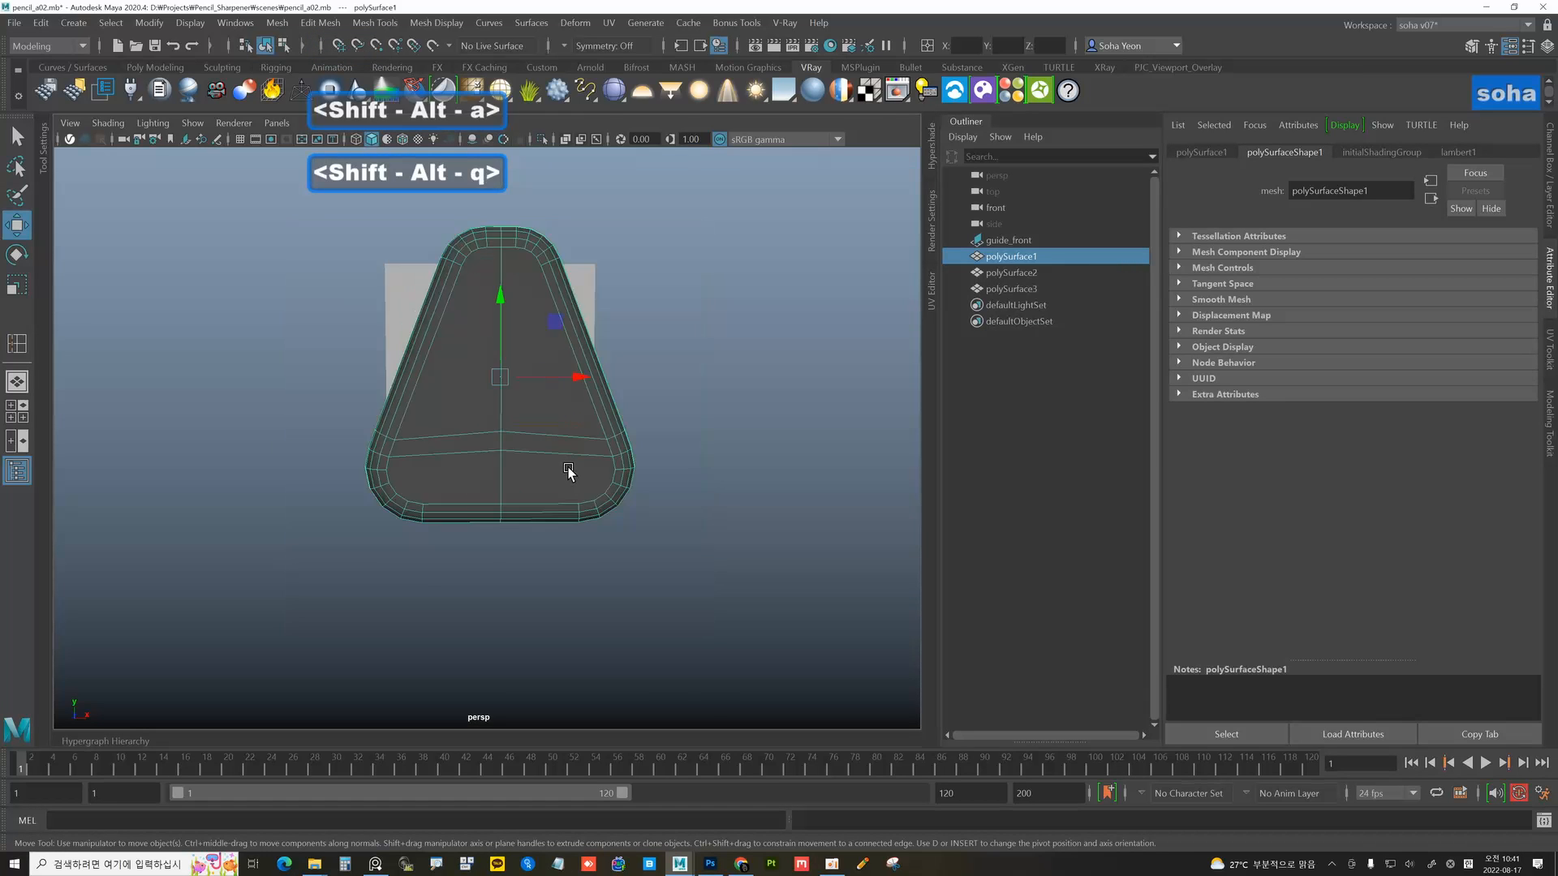
pyautogui.moveTo(532, 253); pyautogui.dragTo(643, 558)
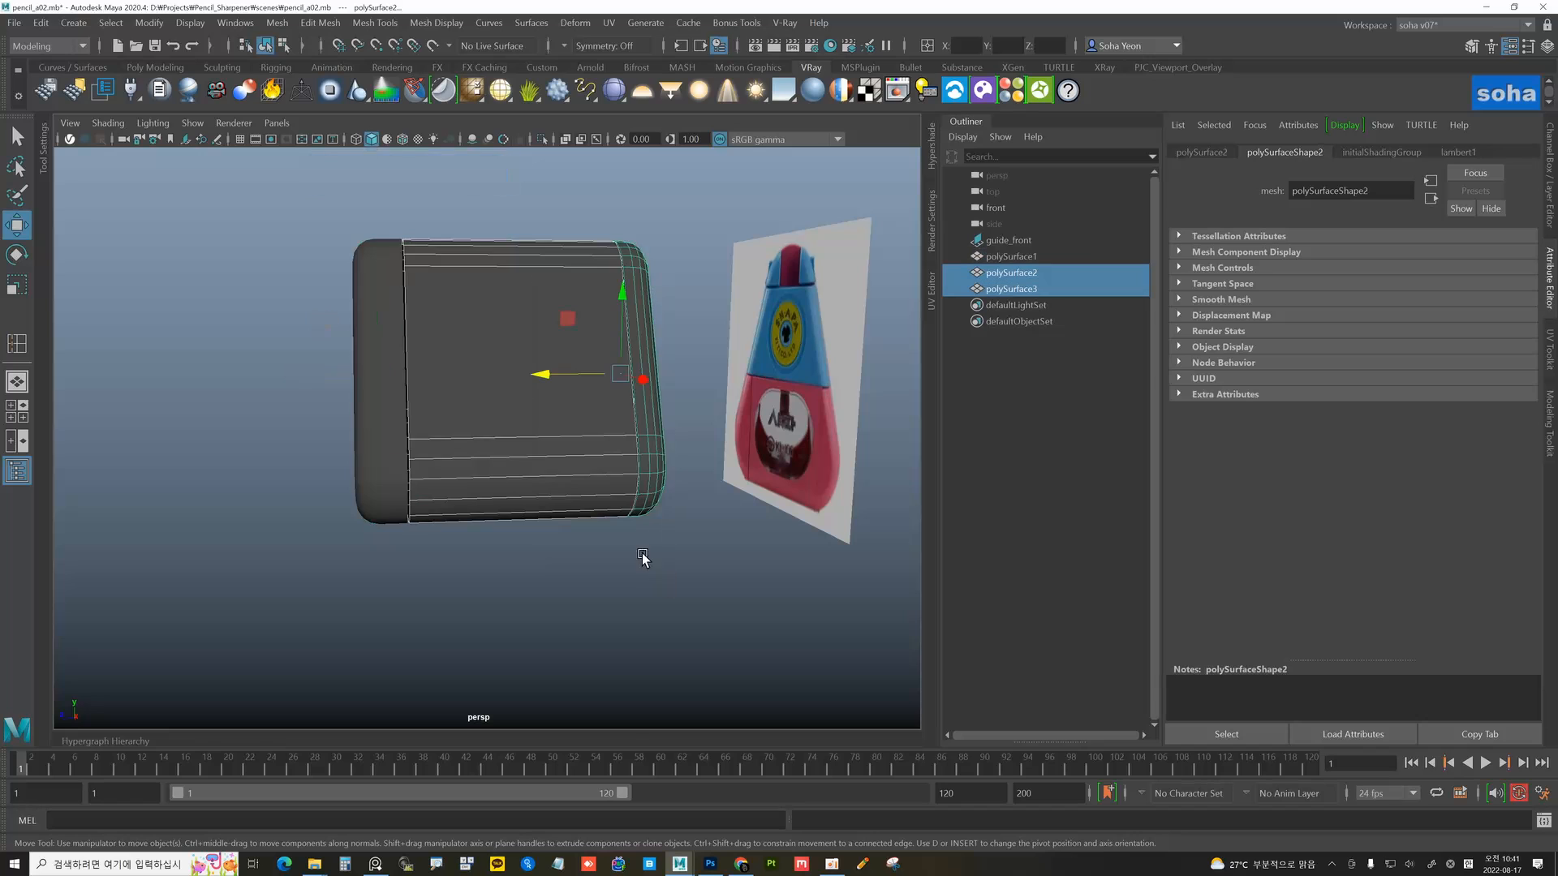
pyautogui.press('h')
pyautogui.keyDown('alt'); pyautogui.moveTo(560, 512); pyautogui.dragTo(549, 480); pyautogui.keyUp('alt')
pyautogui.click(487, 458)
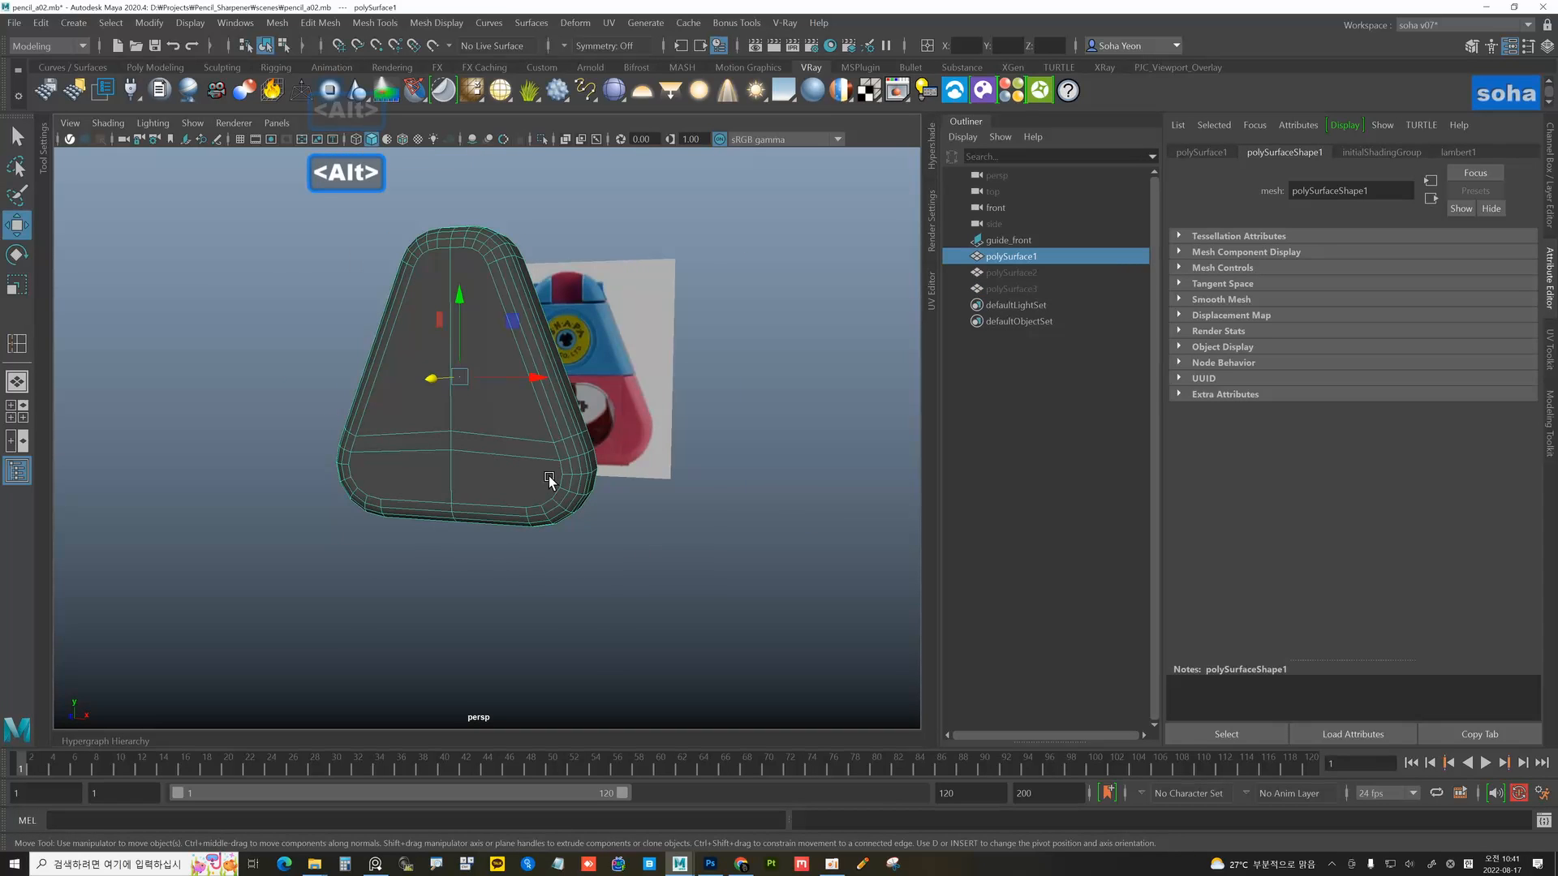
# - Display the front section as wireframe in the front view, framed over the reference image
pyautogui.hotkey('shift', '3')
pyautogui.keyDown('alt'); pyautogui.moveTo(564, 494); pyautogui.dragTo(588, 455, button='middle'); pyautogui.keyUp('alt')
pyautogui.keyDown('alt'); pyautogui.moveTo(588, 455); pyautogui.dragTo(631, 467, button='right'); pyautogui.keyUp('alt')
pyautogui.press('4')
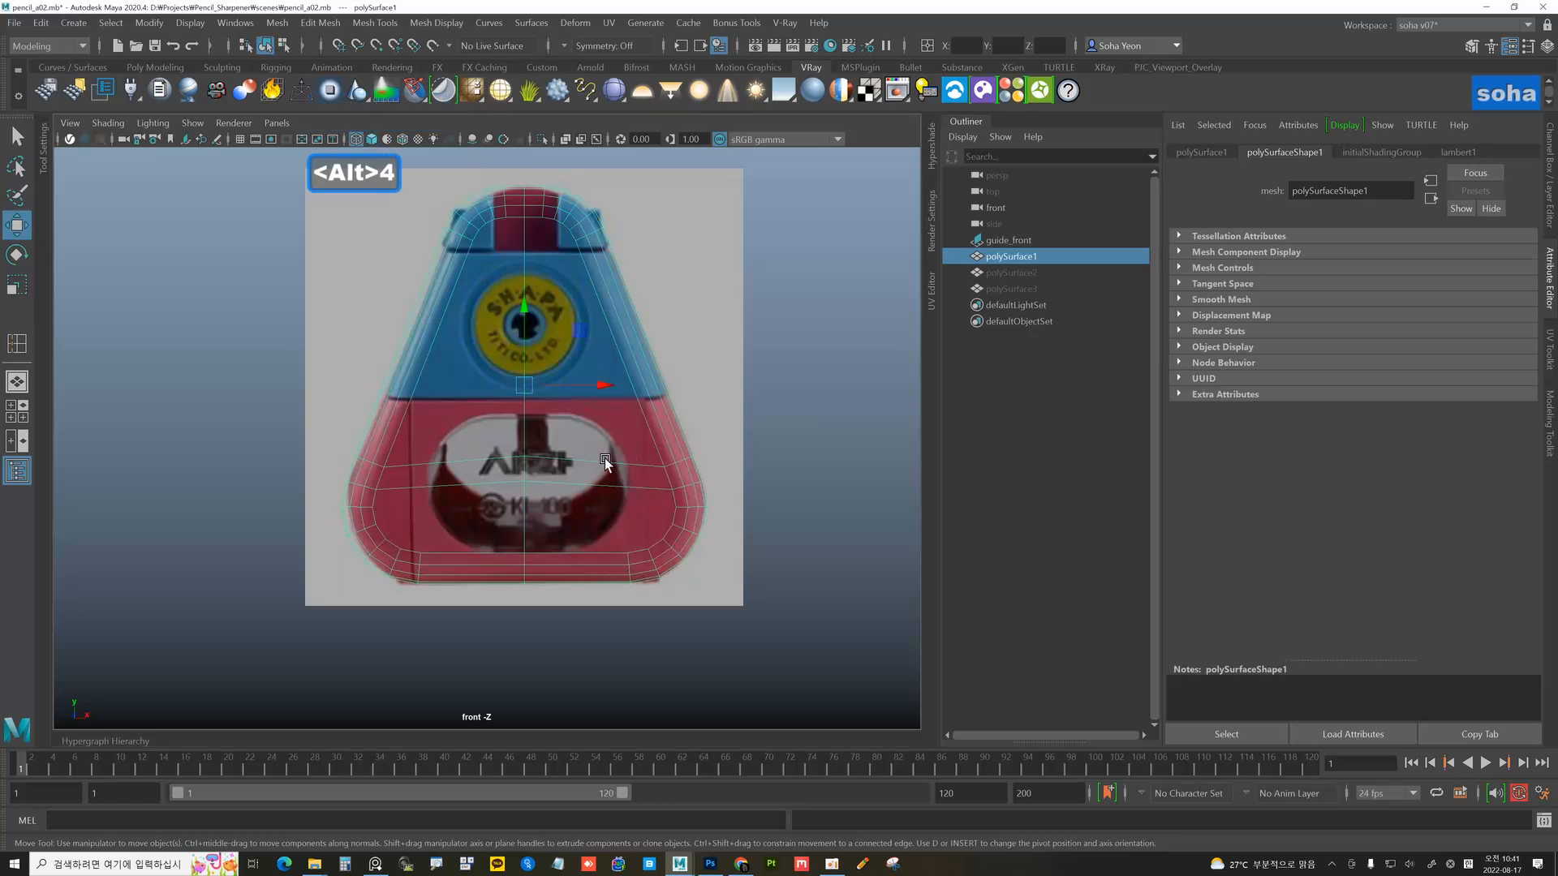
pyautogui.keyDown('alt'); pyautogui.moveTo(605, 458); pyautogui.dragTo(645, 443, button='middle'); pyautogui.keyUp('alt')
pyautogui.keyDown('alt'); pyautogui.moveTo(645, 443); pyautogui.dragTo(771, 464, button='right'); pyautogui.keyUp('alt')
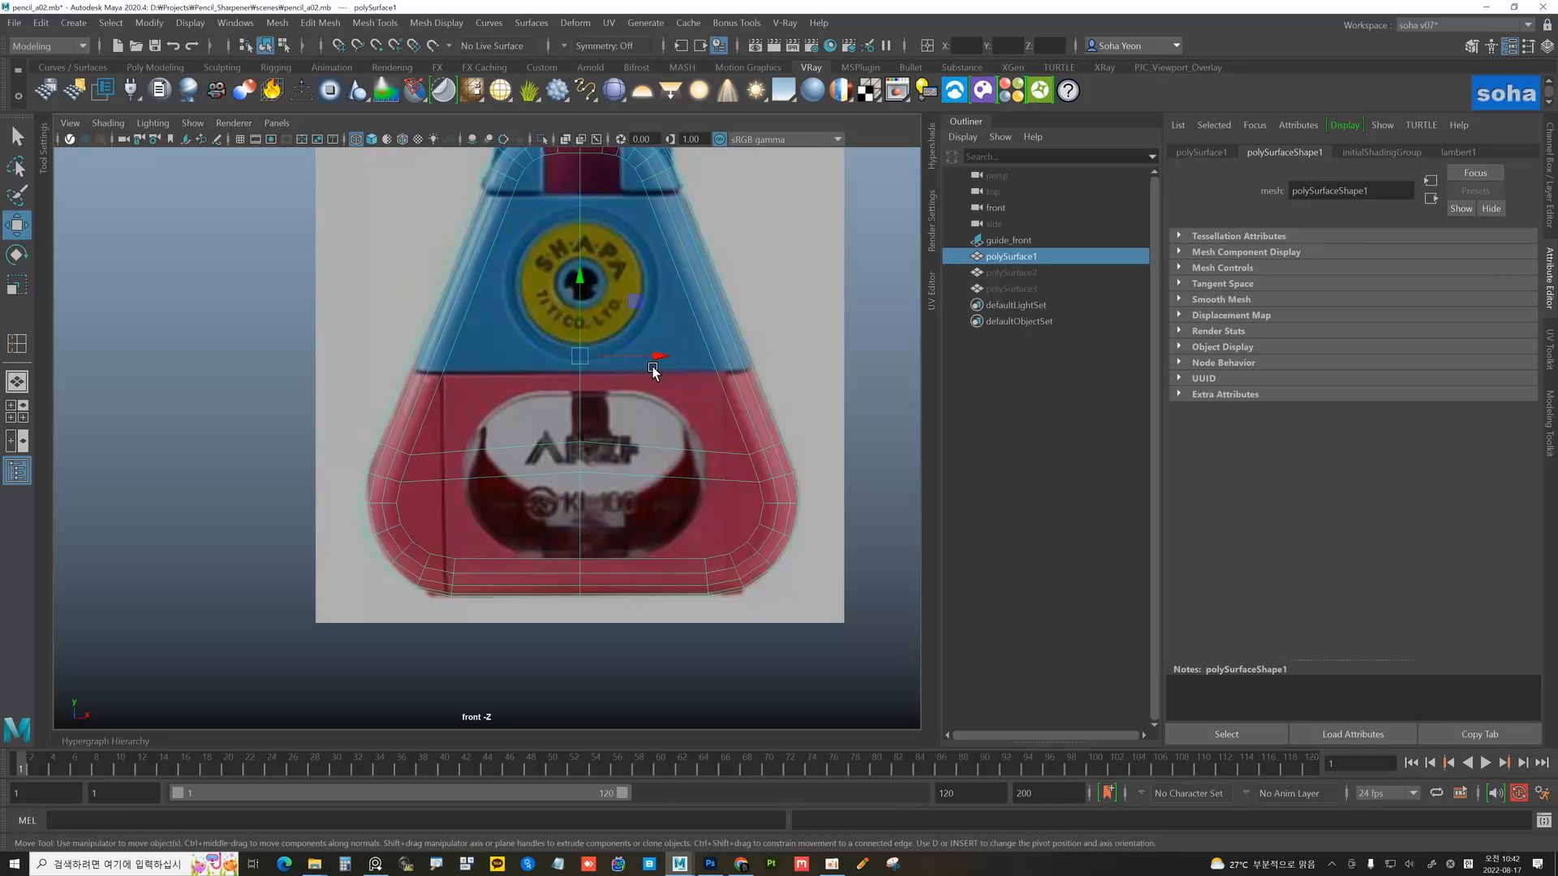
pyautogui.keyDown('alt'); pyautogui.moveTo(650, 371); pyautogui.dragTo(679, 406, button='right'); pyautogui.keyUp('alt')
# - Insert two closely spaced edge loops near the open back edge of the front section
pyautogui.hotkey('shift', '4')
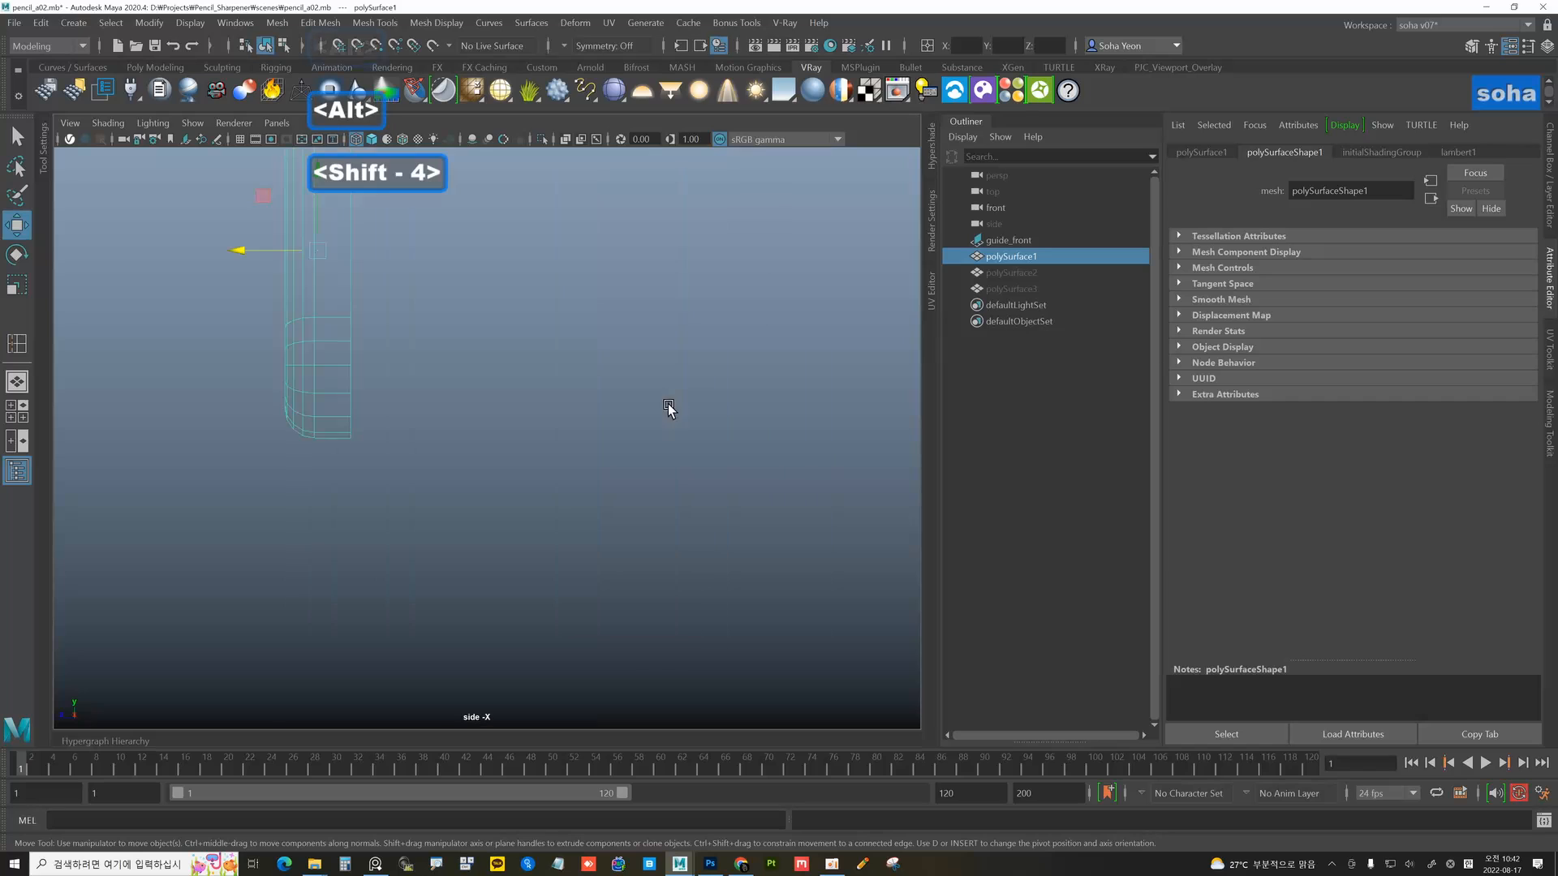
pyautogui.keyDown('alt'); pyautogui.moveTo(442, 369); pyautogui.dragTo(486, 456, button='middle'); pyautogui.keyUp('alt')
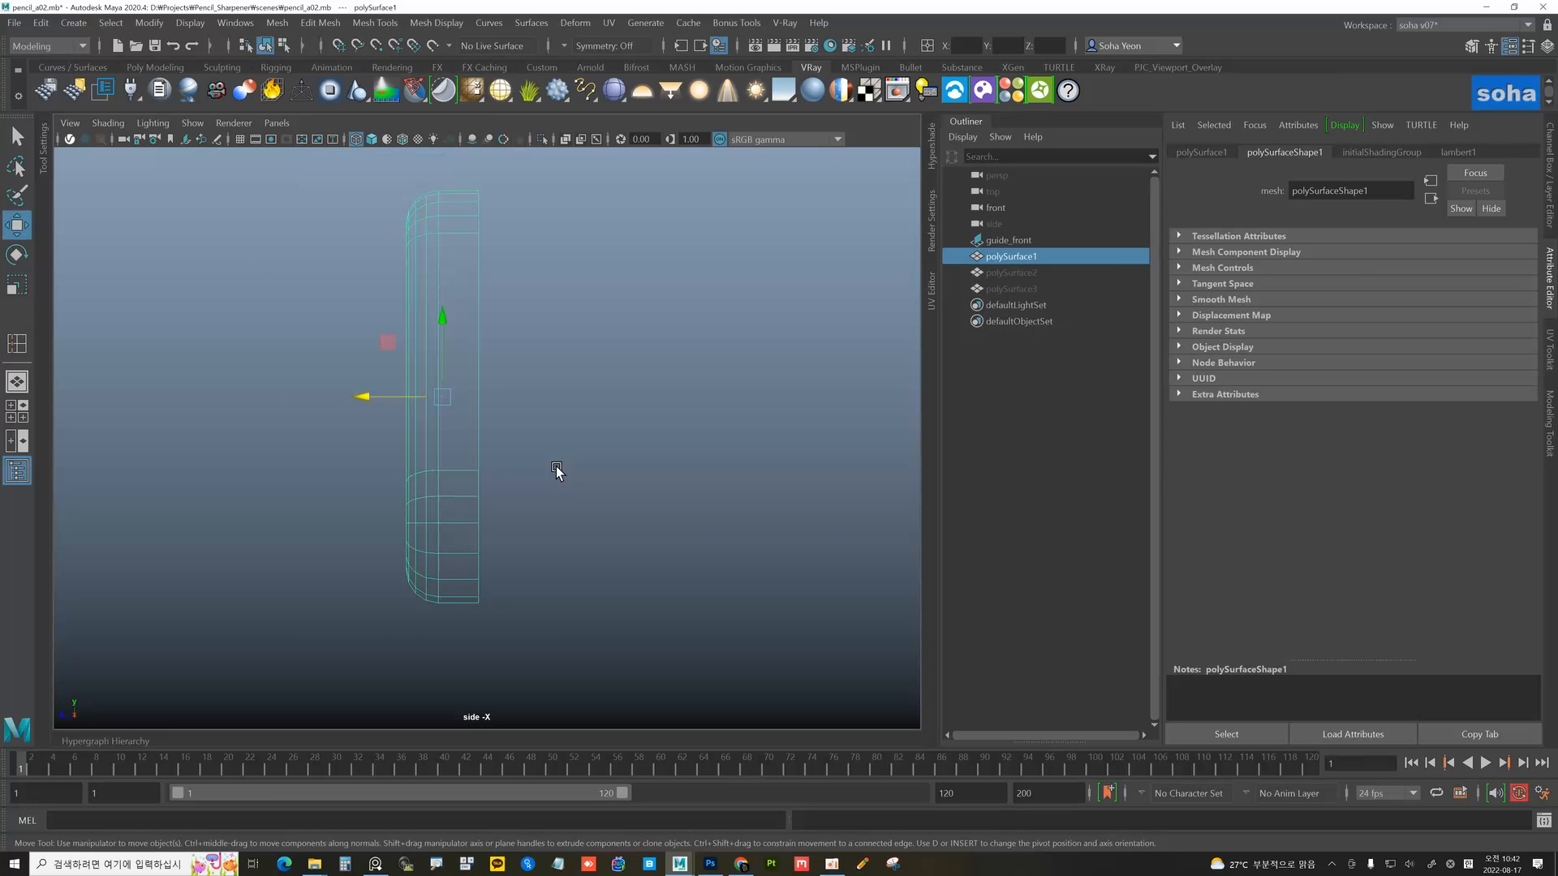
pyautogui.moveTo(463, 211)
pyautogui.keyDown('alt'); pyautogui.mouseDown(button='middle')
pyautogui.moveTo(543, 292)
pyautogui.moveTo(549, 273)
pyautogui.mouseUp(button='middle'); pyautogui.keyUp('alt')
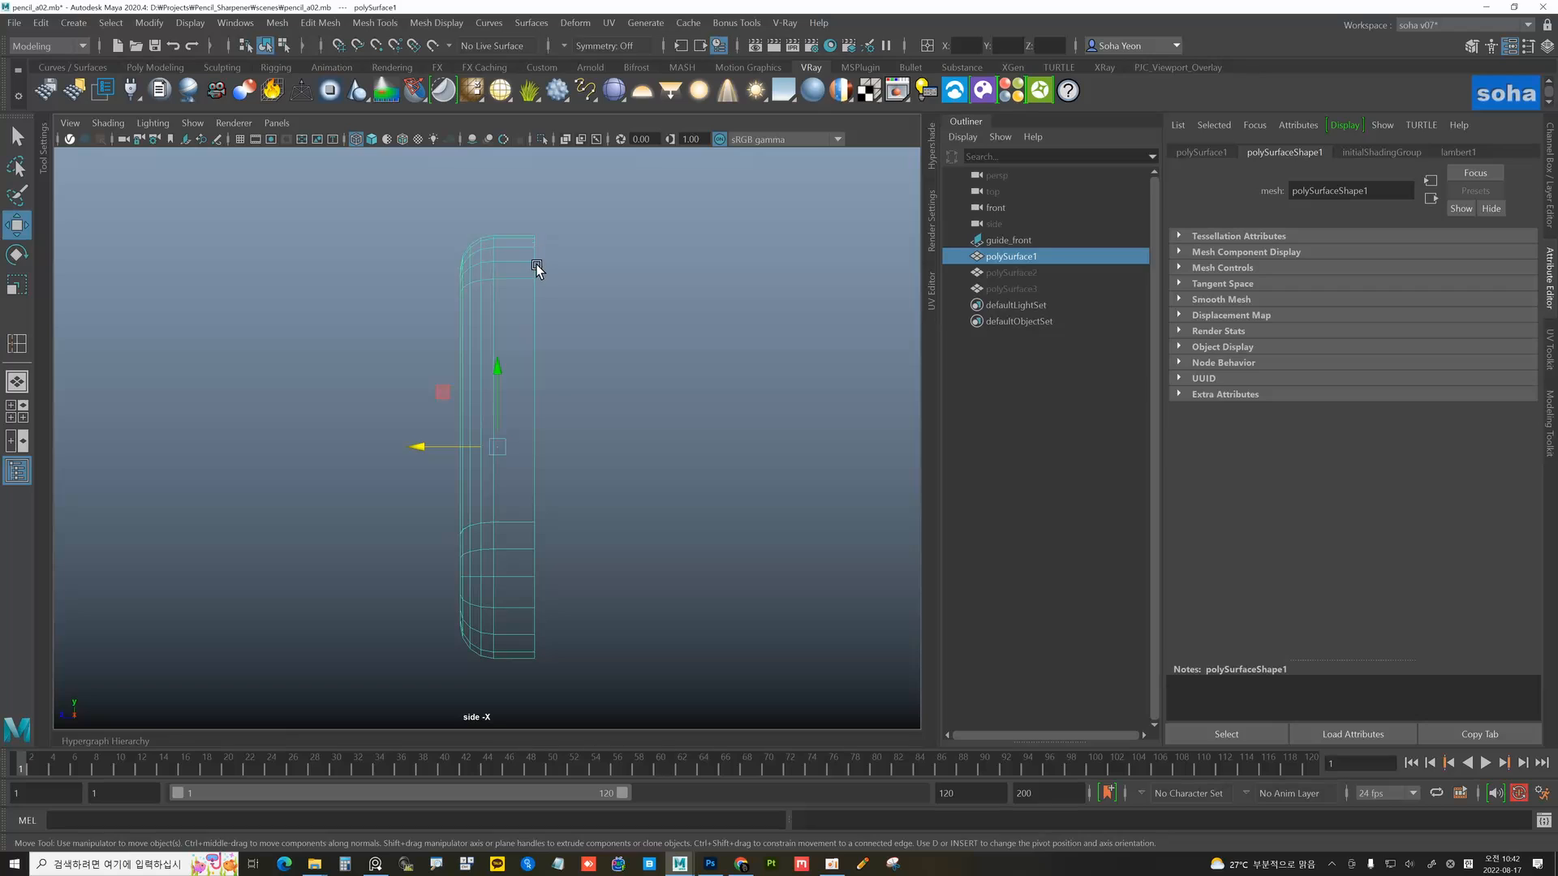
pyautogui.hotkey('alt', 'e')
pyautogui.moveTo(515, 279); pyautogui.dragTo(518, 279)
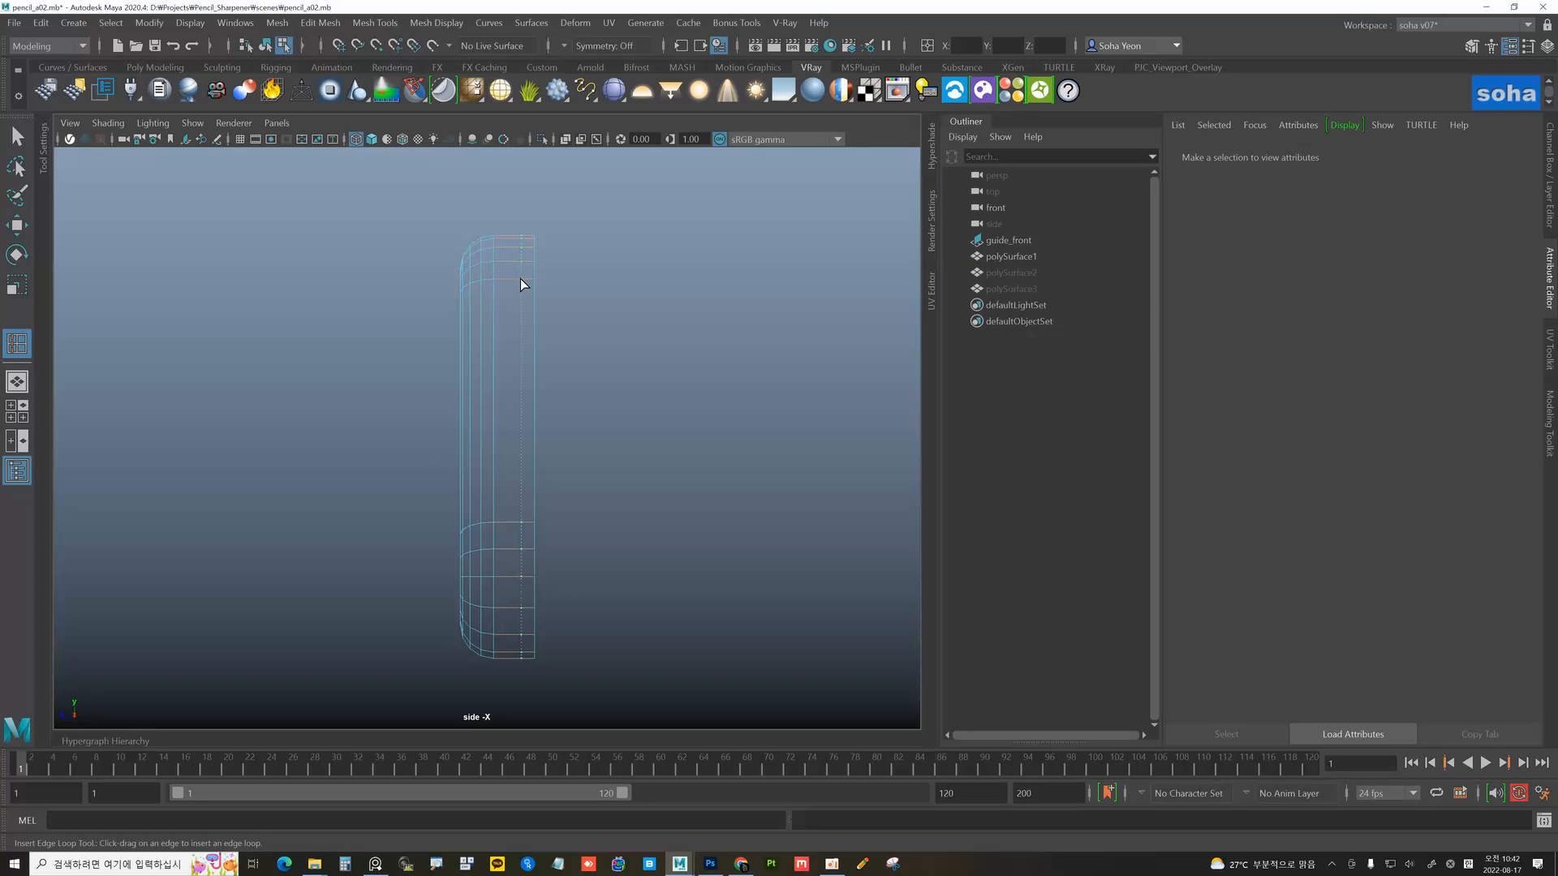
pyautogui.moveTo(523, 279); pyautogui.dragTo(521, 279)
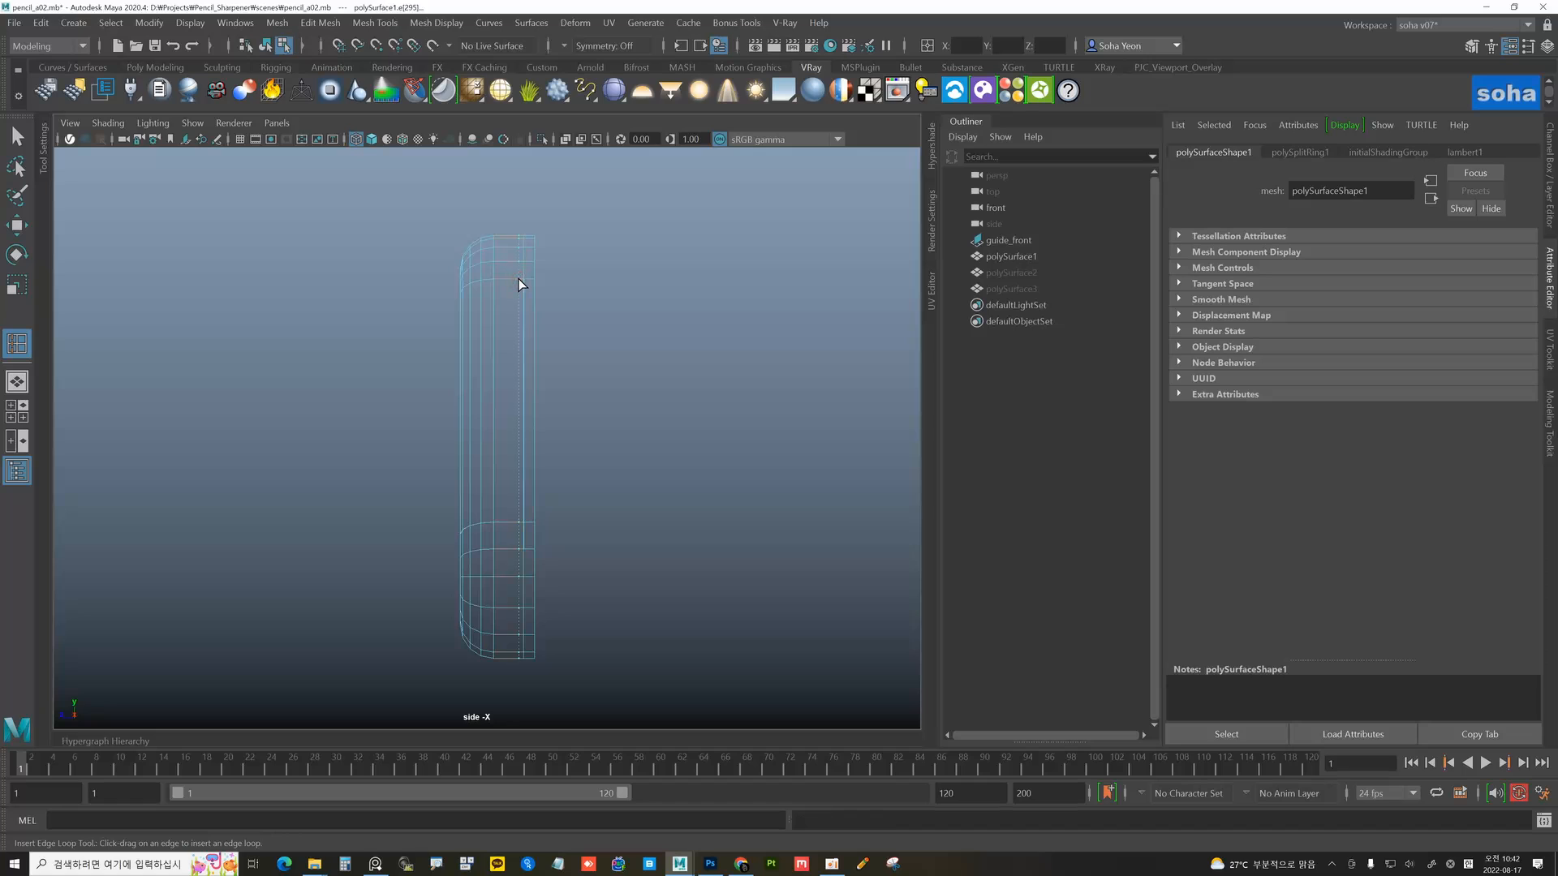
pyautogui.click(520, 279)
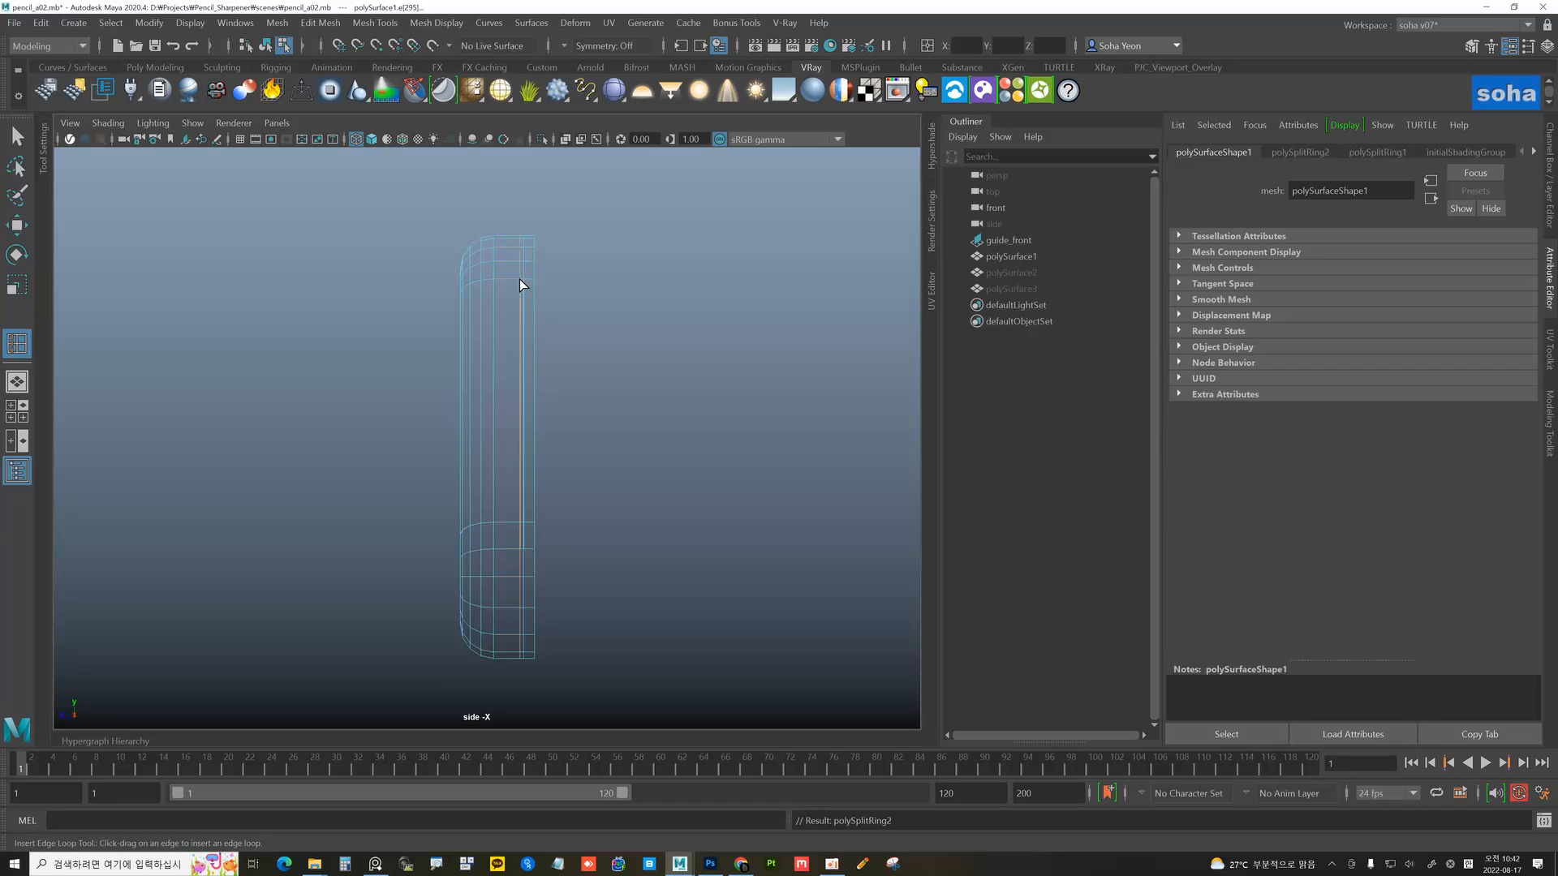
pyautogui.press('w')
pyautogui.hotkey('alt', '`')
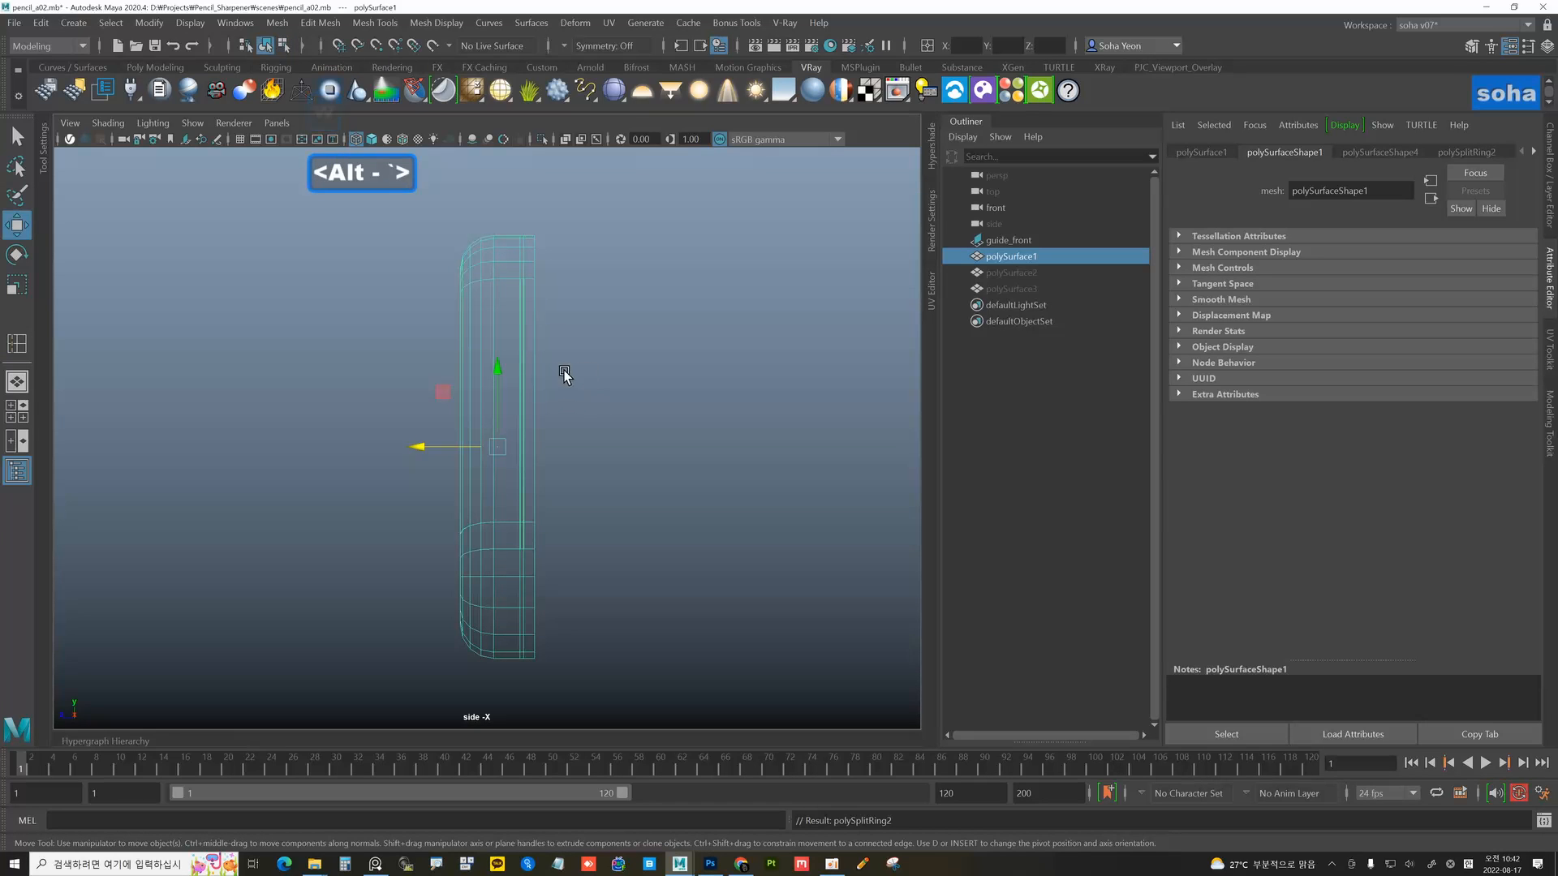
# - Slice two close horizontal cuts across the front section along the seam between the reference's blue and pink parts
pyautogui.press('alt')
pyautogui.hotkey('shift', '3')
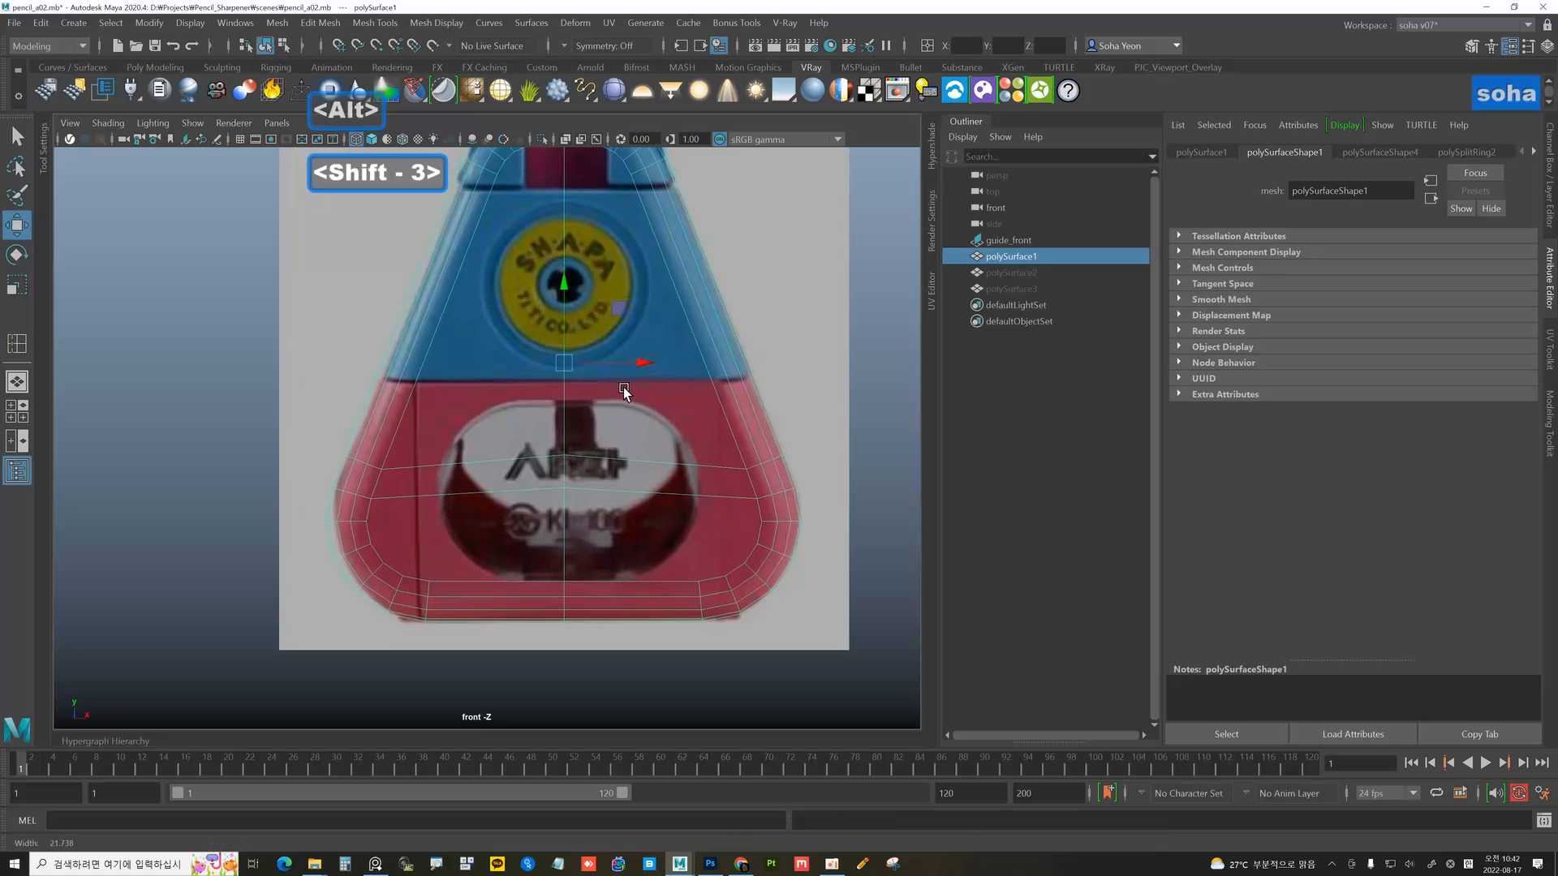
pyautogui.hotkey('alt', 's')
pyautogui.click(360, 383)
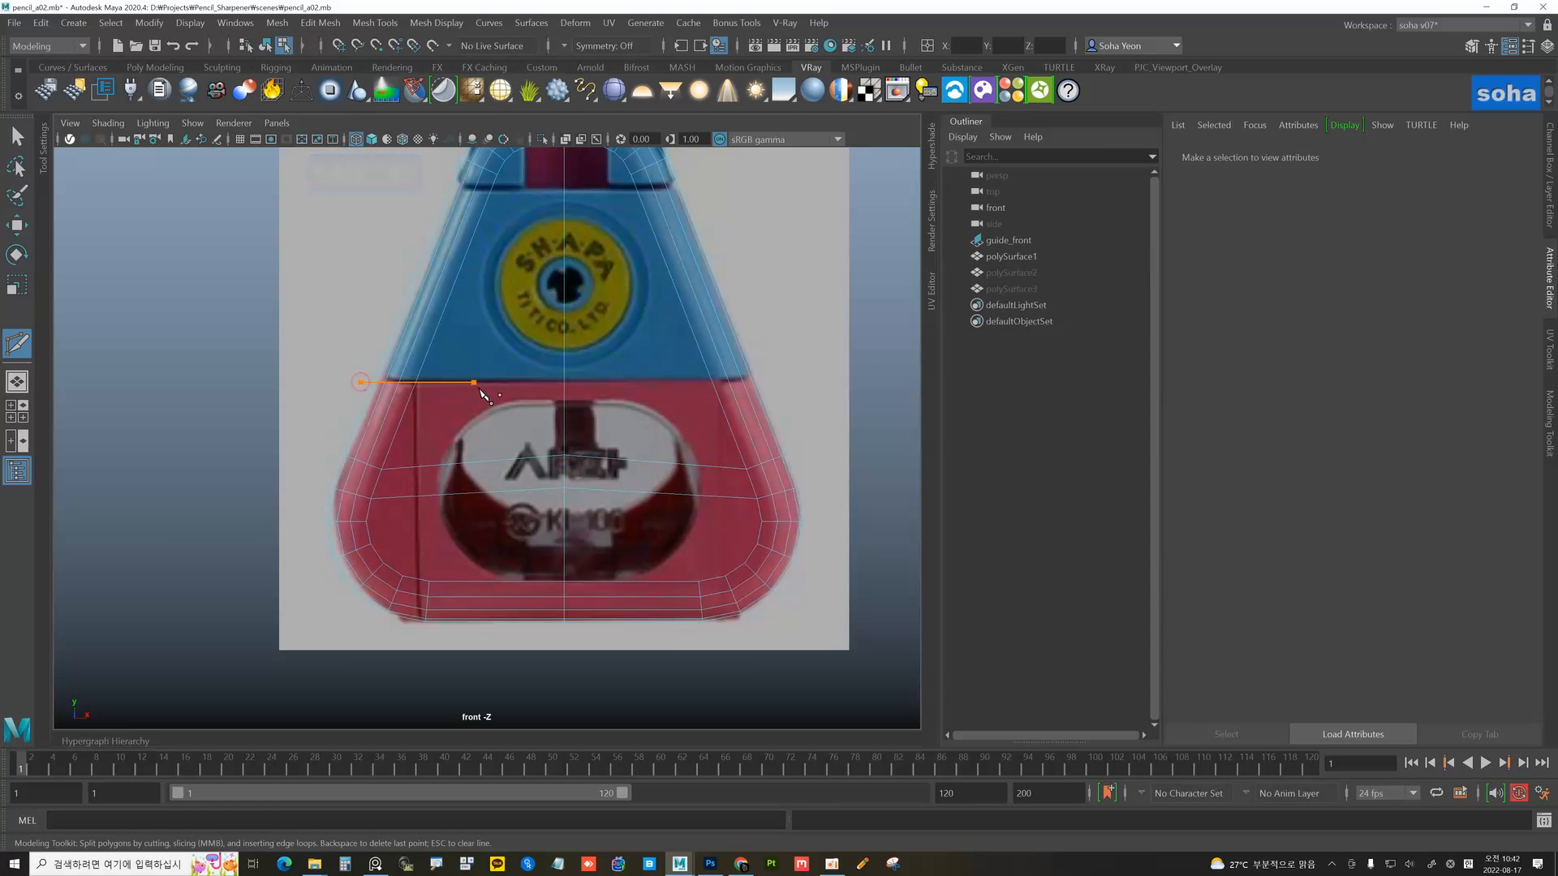
pyautogui.keyDown('shift'); pyautogui.click(823, 403); pyautogui.keyUp('shift')
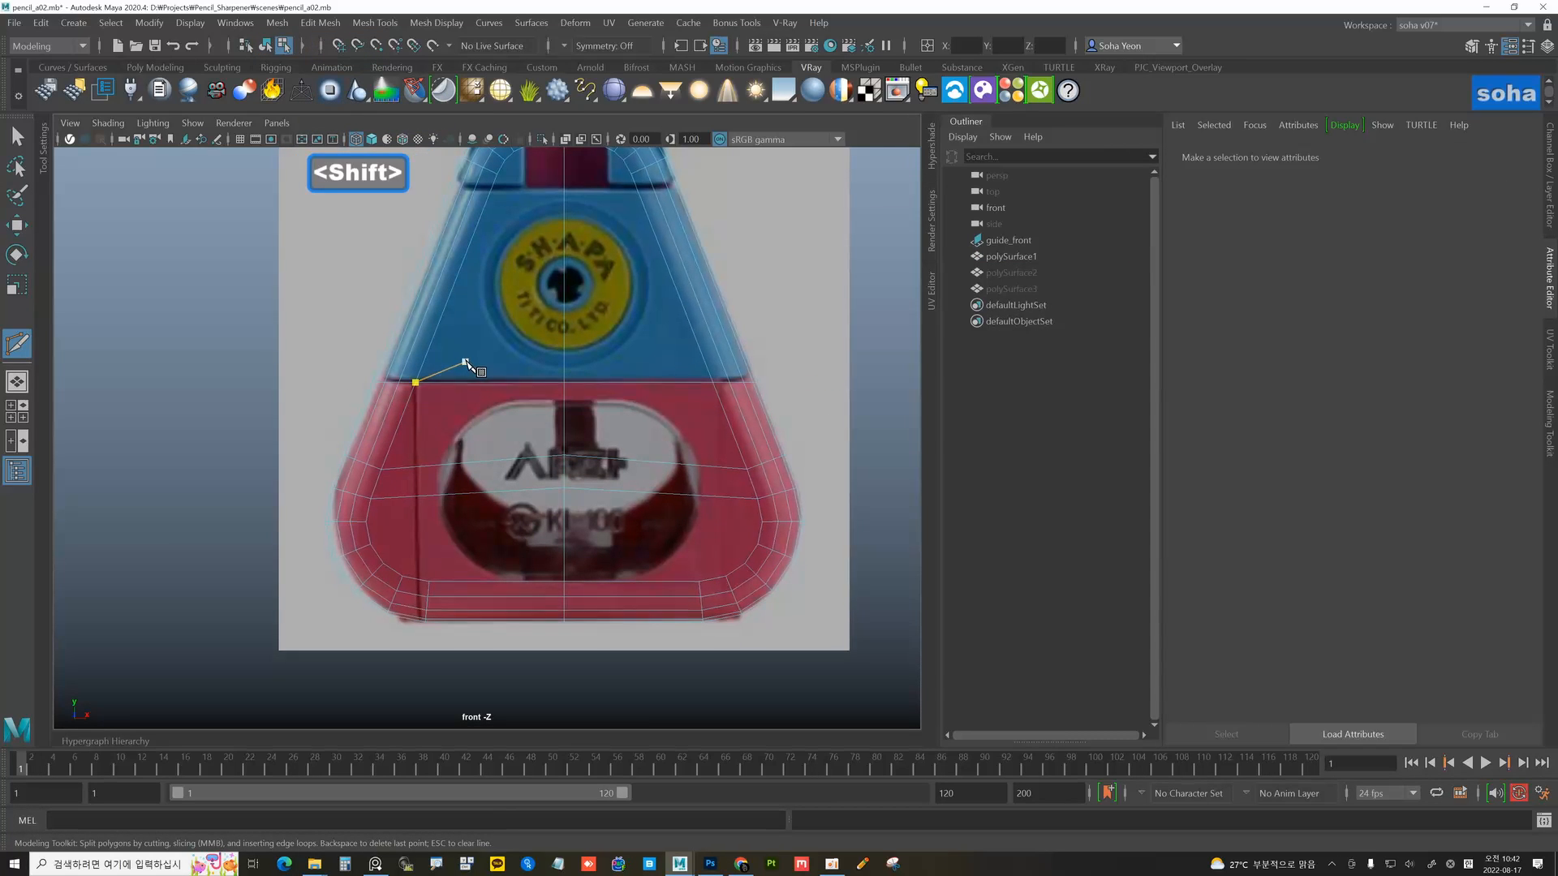
pyautogui.scroll(5, 546, 386)
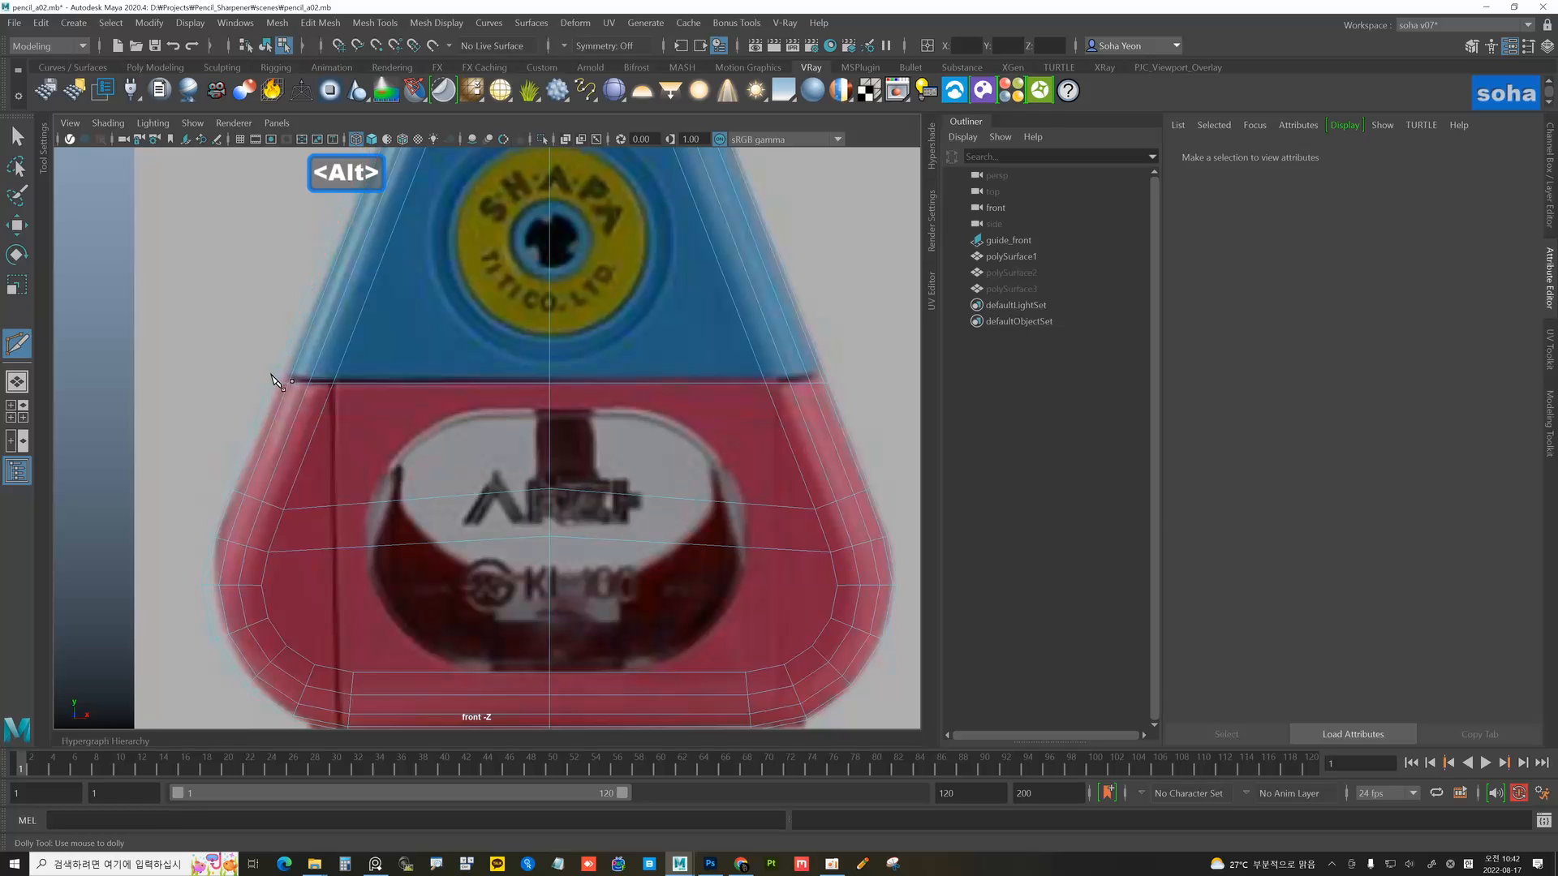
pyautogui.click(268, 378)
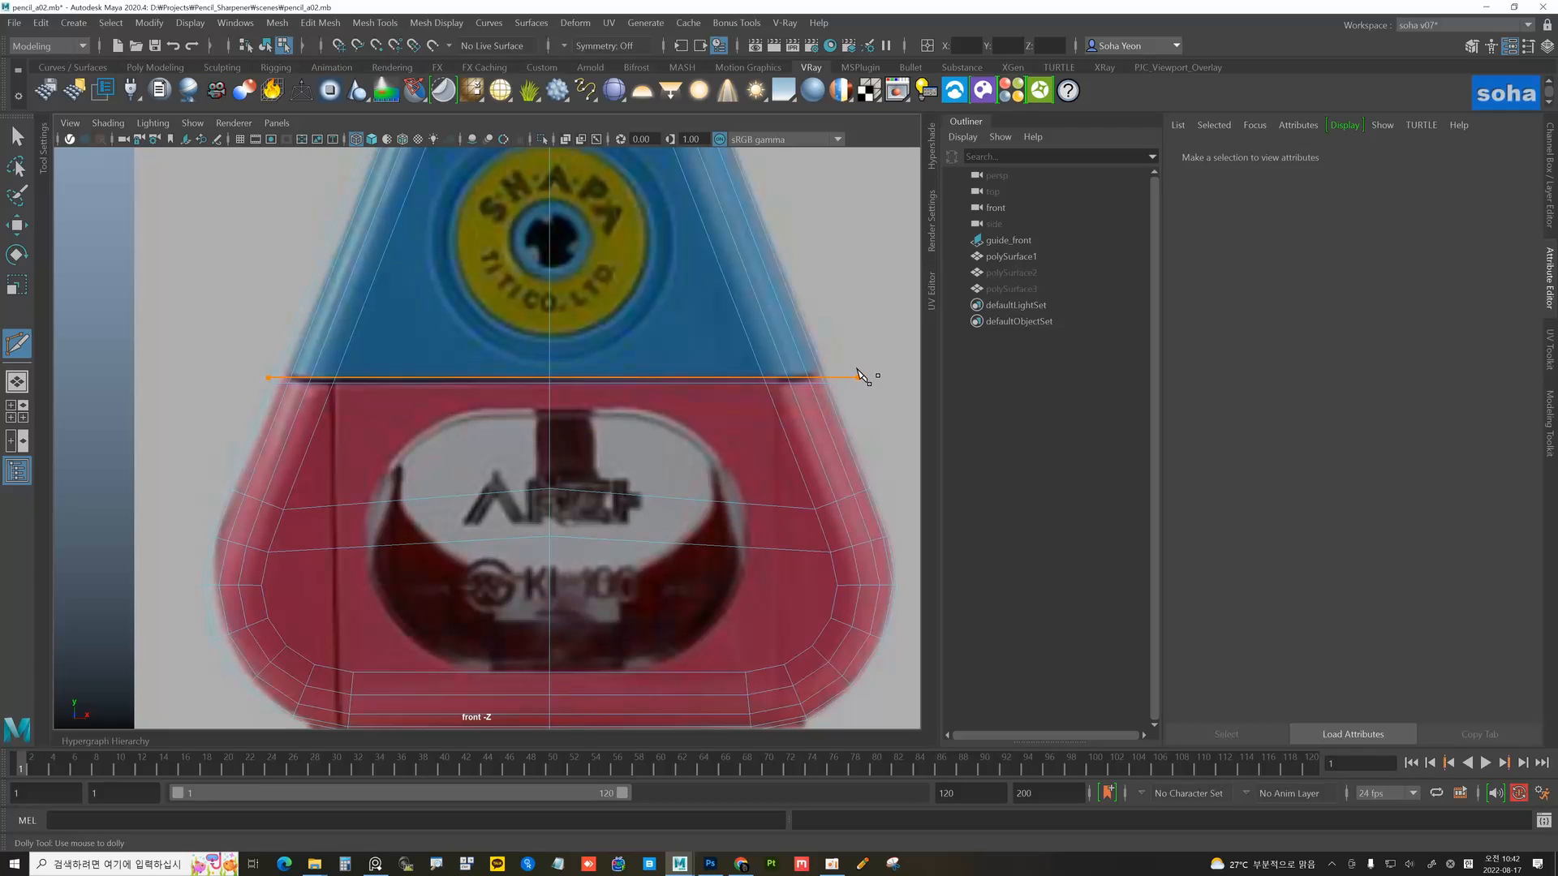
pyautogui.hotkey('shift', 'w')
pyautogui.hotkey('alt', 'shift', 'q')
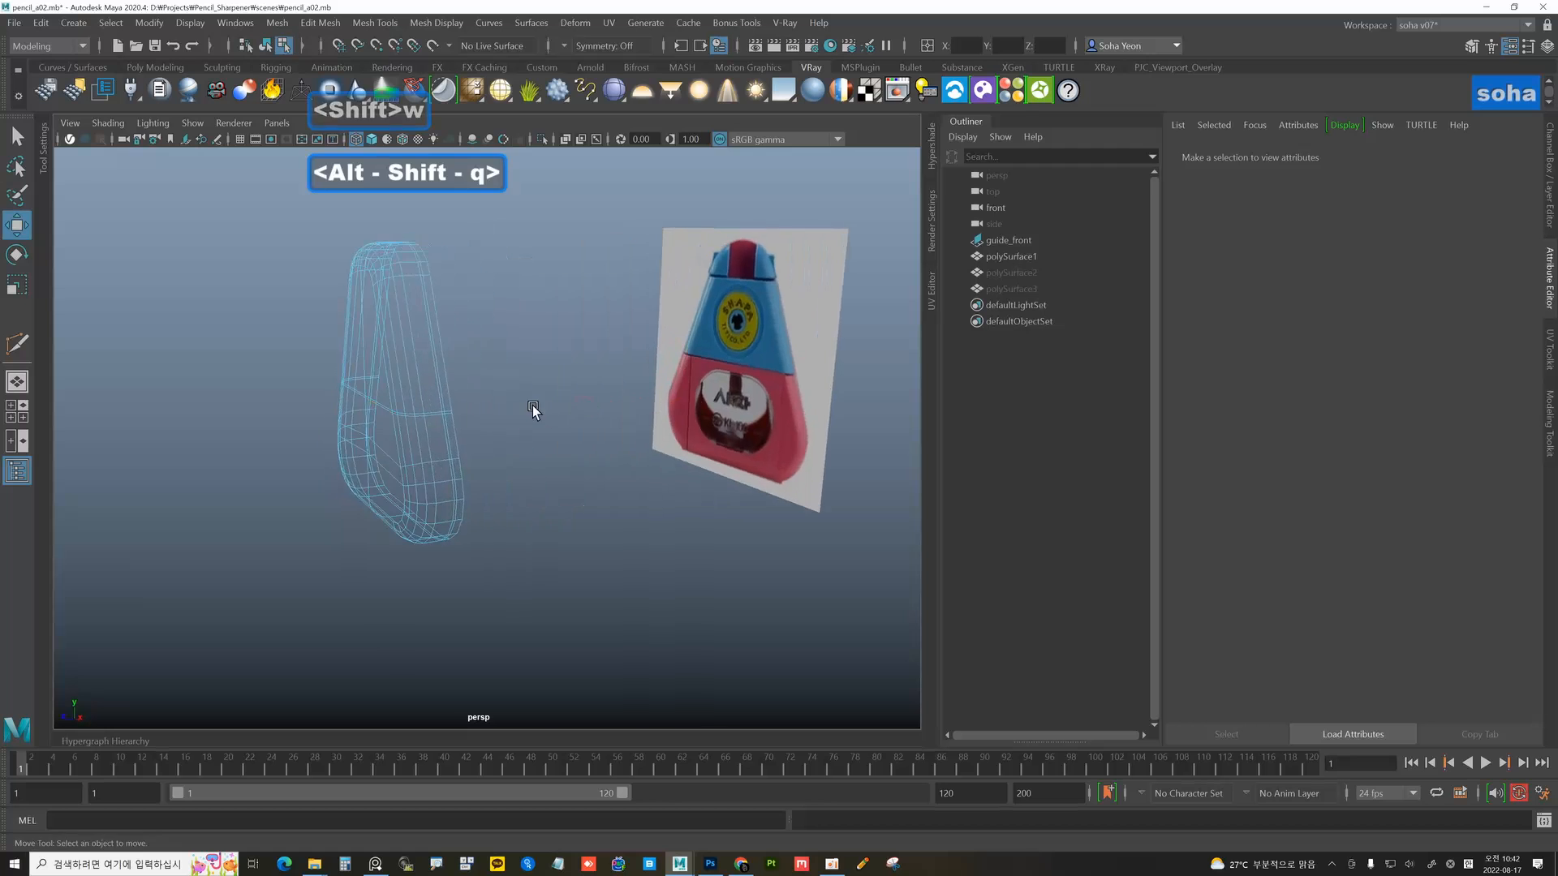
pyautogui.keyDown('alt'); pyautogui.moveTo(533, 406); pyautogui.dragTo(573, 392); pyautogui.keyUp('alt')
pyautogui.keyDown('alt'); pyautogui.moveTo(573, 392); pyautogui.dragTo(591, 418, button='right'); pyautogui.keyUp('alt')
pyautogui.hotkey('alt', '`')
pyautogui.keyDown('alt'); pyautogui.moveTo(542, 413); pyautogui.dragTo(601, 407); pyautogui.keyUp('alt')
# - Slice two close horizontal cuts across the front section along the seam below the reference's rounded cap
pyautogui.hotkey('shift', '3')
pyautogui.keyDown('alt'); pyautogui.moveTo(563, 300); pyautogui.dragTo(542, 442, button='middle'); pyautogui.keyUp('alt')
pyautogui.keyDown('alt'); pyautogui.moveTo(544, 283); pyautogui.dragTo(535, 428, button='middle'); pyautogui.keyUp('alt')
pyautogui.keyDown('alt'); pyautogui.moveTo(535, 428); pyautogui.dragTo(640, 434, button='right'); pyautogui.keyUp('alt')
pyautogui.hotkey('alt', 's')
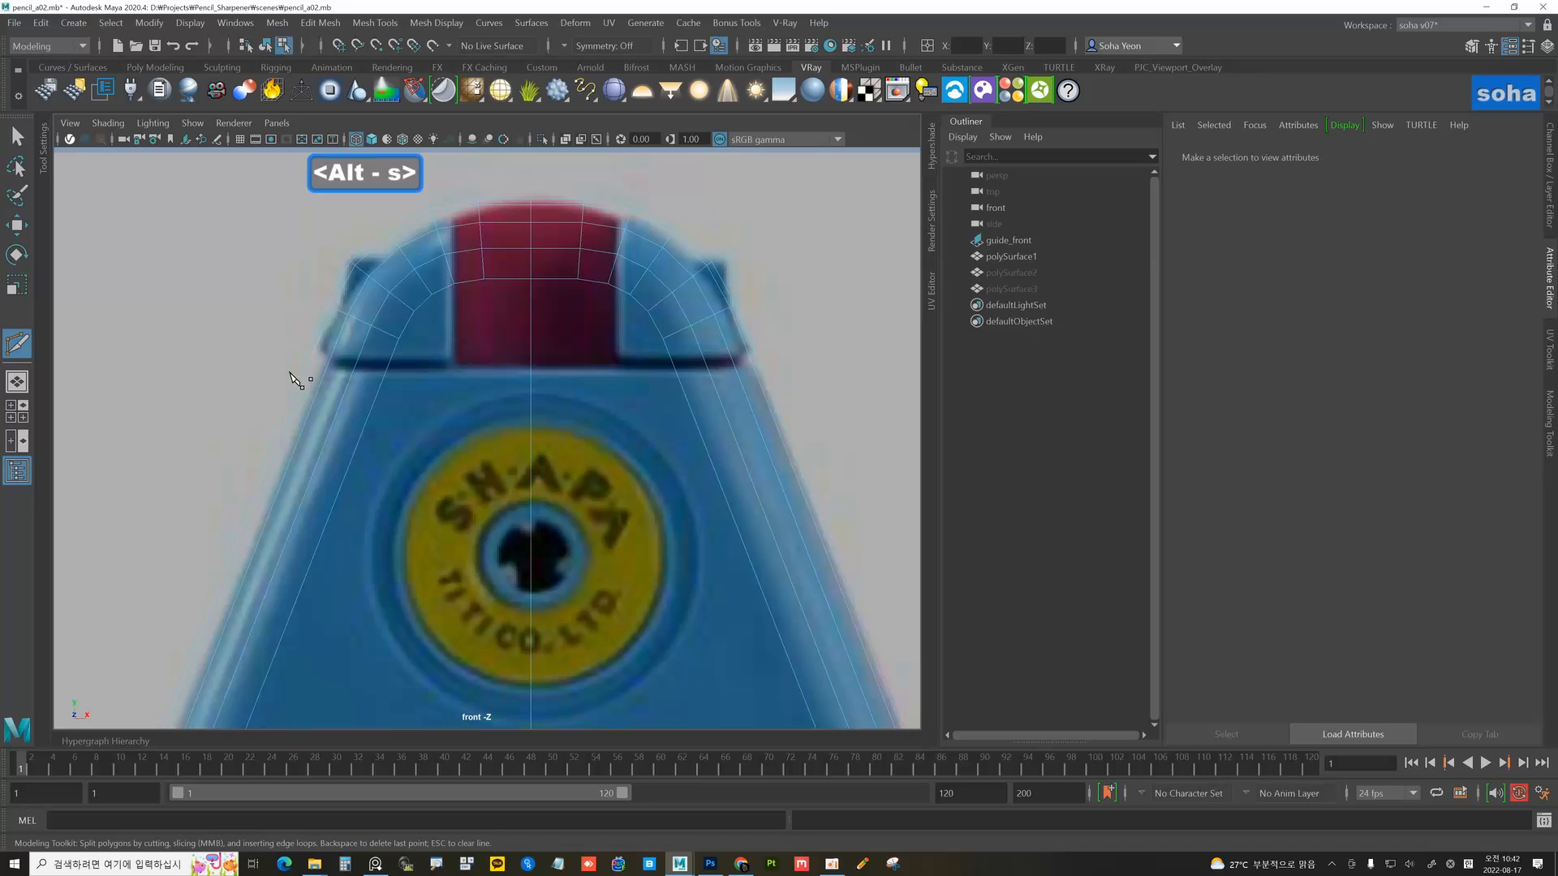
pyautogui.keyDown('shift'); pyautogui.moveTo(290, 374); pyautogui.dragTo(693, 384); pyautogui.keyUp('shift')
pyautogui.keyDown('shift'); pyautogui.moveTo(885, 398); pyautogui.dragTo(884, 397); pyautogui.keyUp('shift')
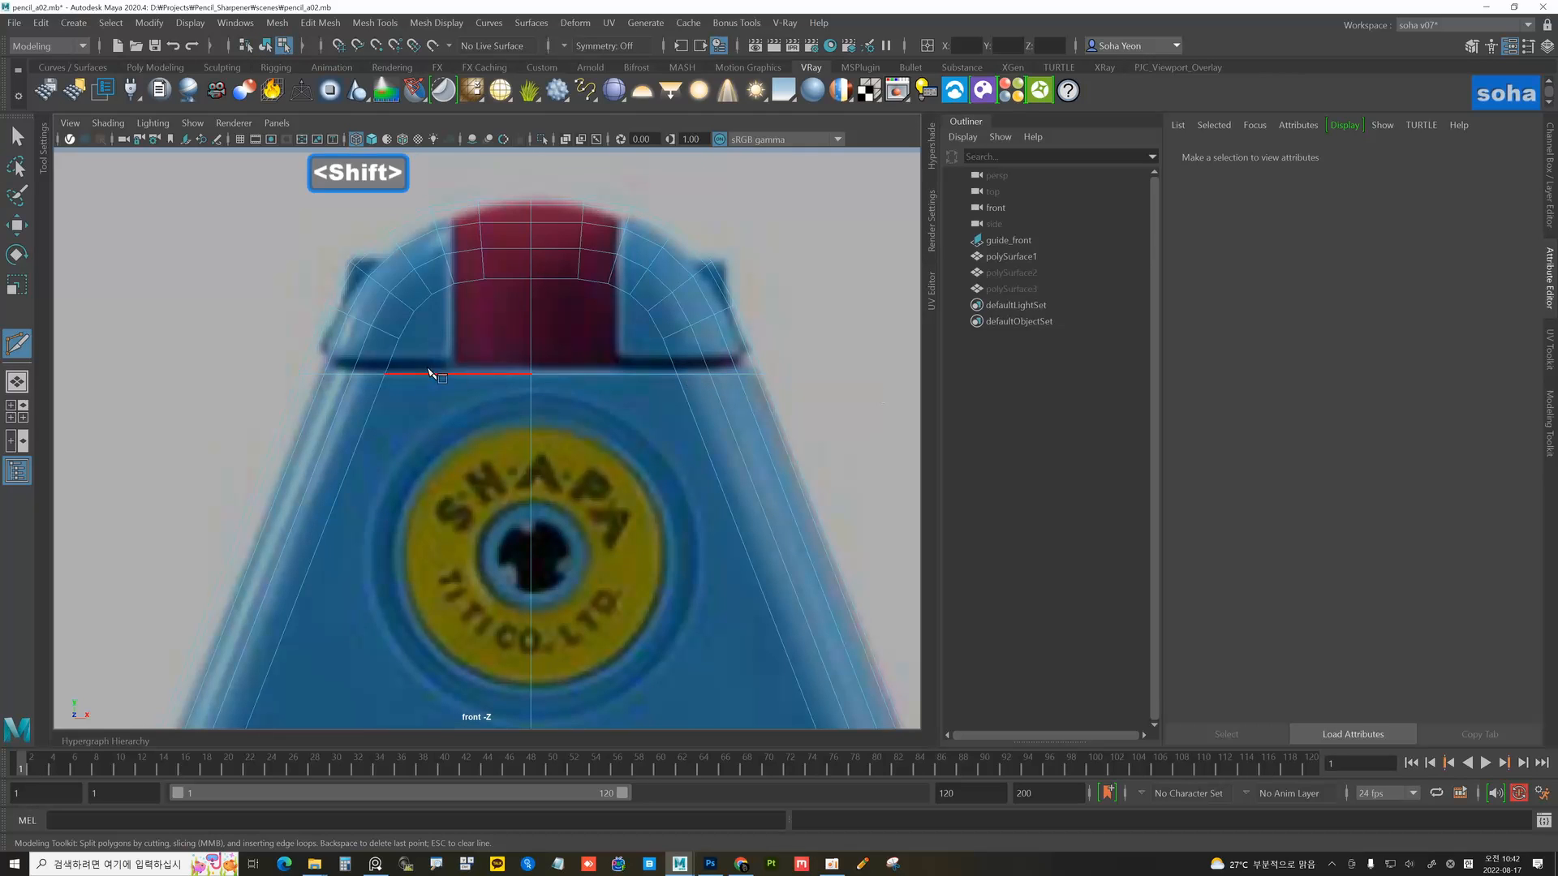
pyautogui.keyDown('shift'); pyautogui.moveTo(289, 365); pyautogui.dragTo(526, 372); pyautogui.keyUp('shift')
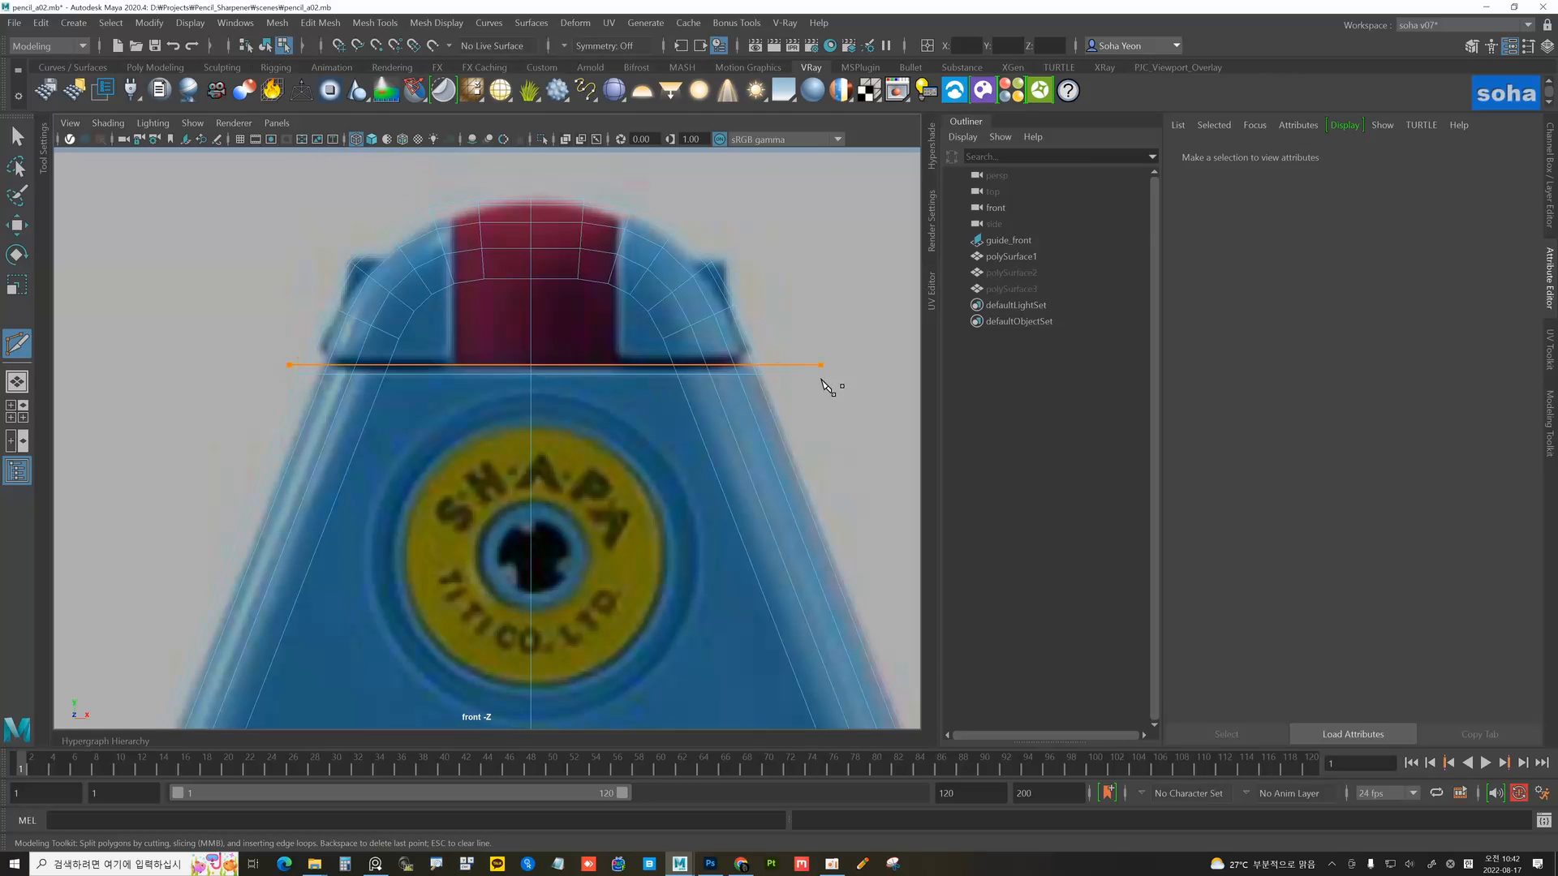
pyautogui.keyDown('shift'); pyautogui.moveTo(856, 388); pyautogui.dragTo(856, 388); pyautogui.keyUp('shift')
pyautogui.hotkey('shift', 'w')
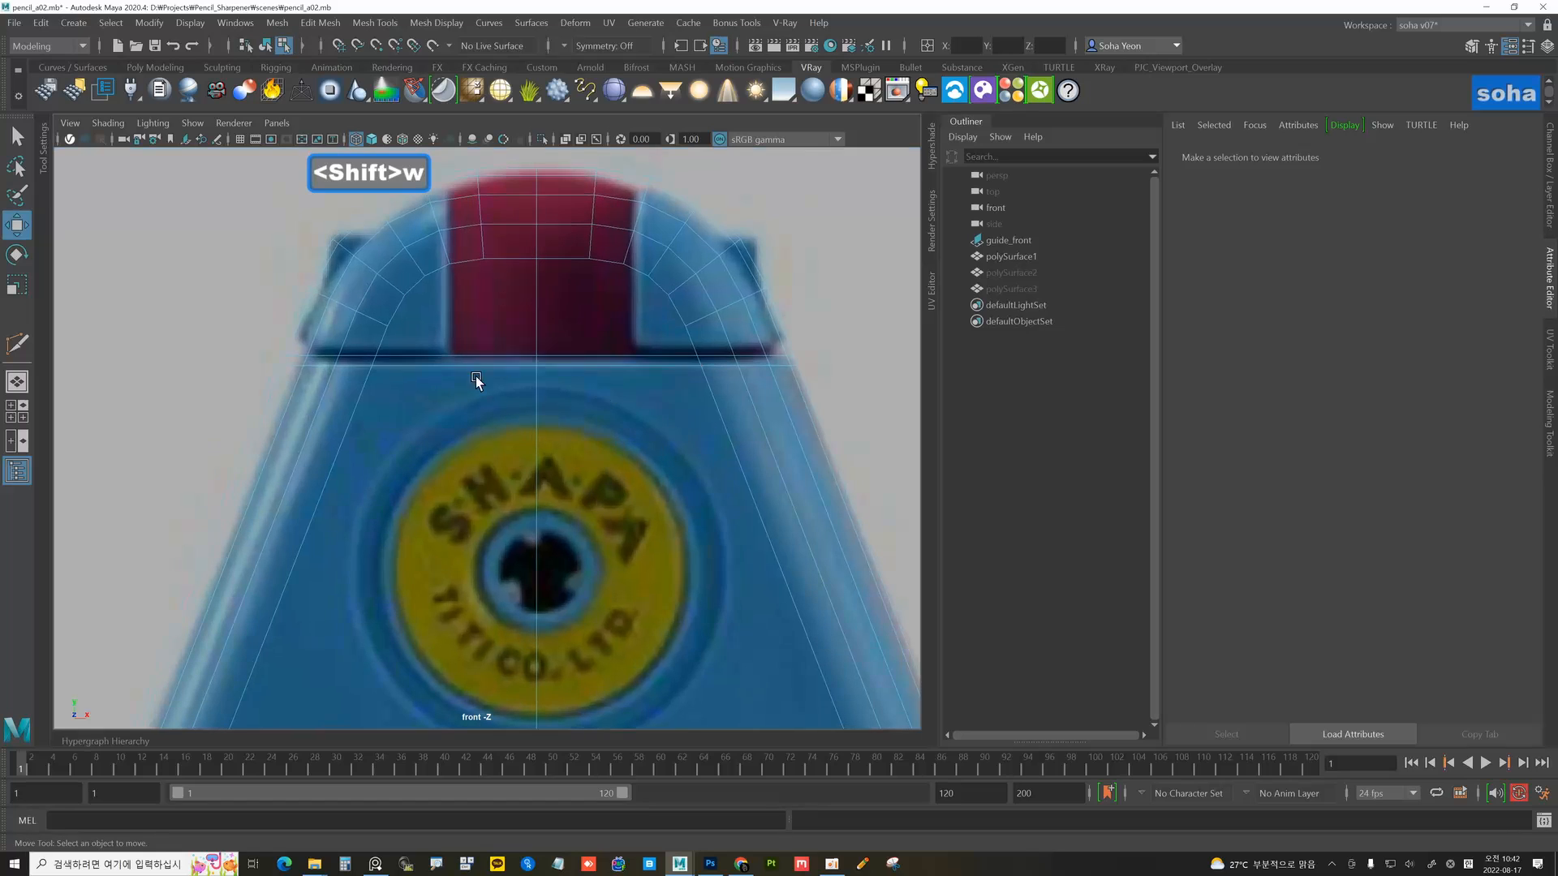
pyautogui.hotkey('alt', '1')
pyautogui.moveTo(583, 384); pyautogui.dragTo(864, 392)
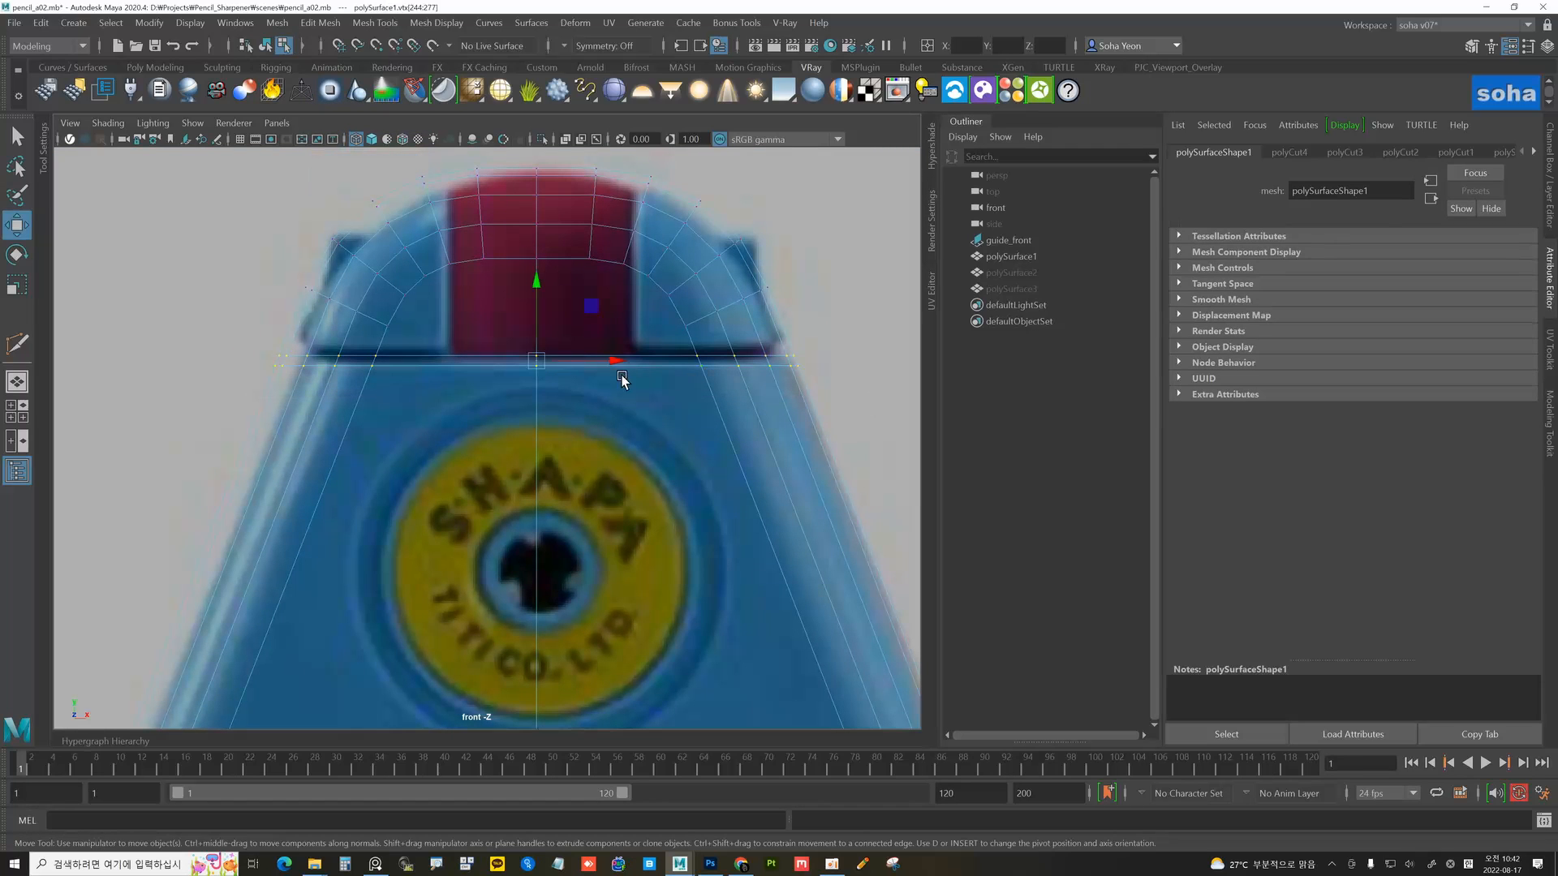
pyautogui.moveTo(541, 290); pyautogui.dragTo(542, 280)
pyautogui.hotkey('ctrl', 'z')
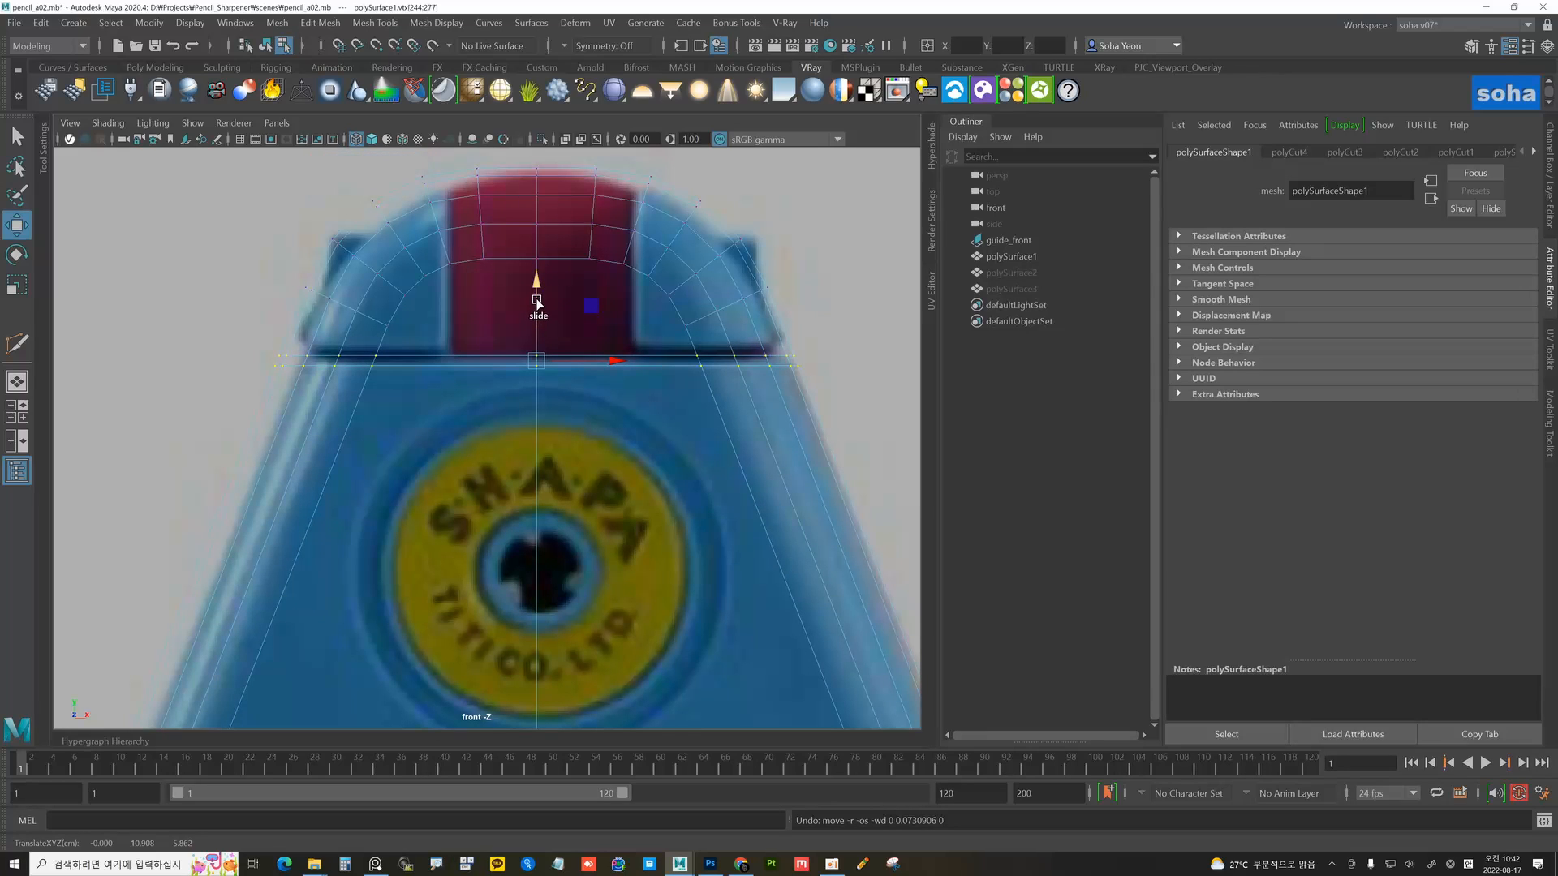
pyautogui.moveTo(538, 292); pyautogui.dragTo(538, 290)
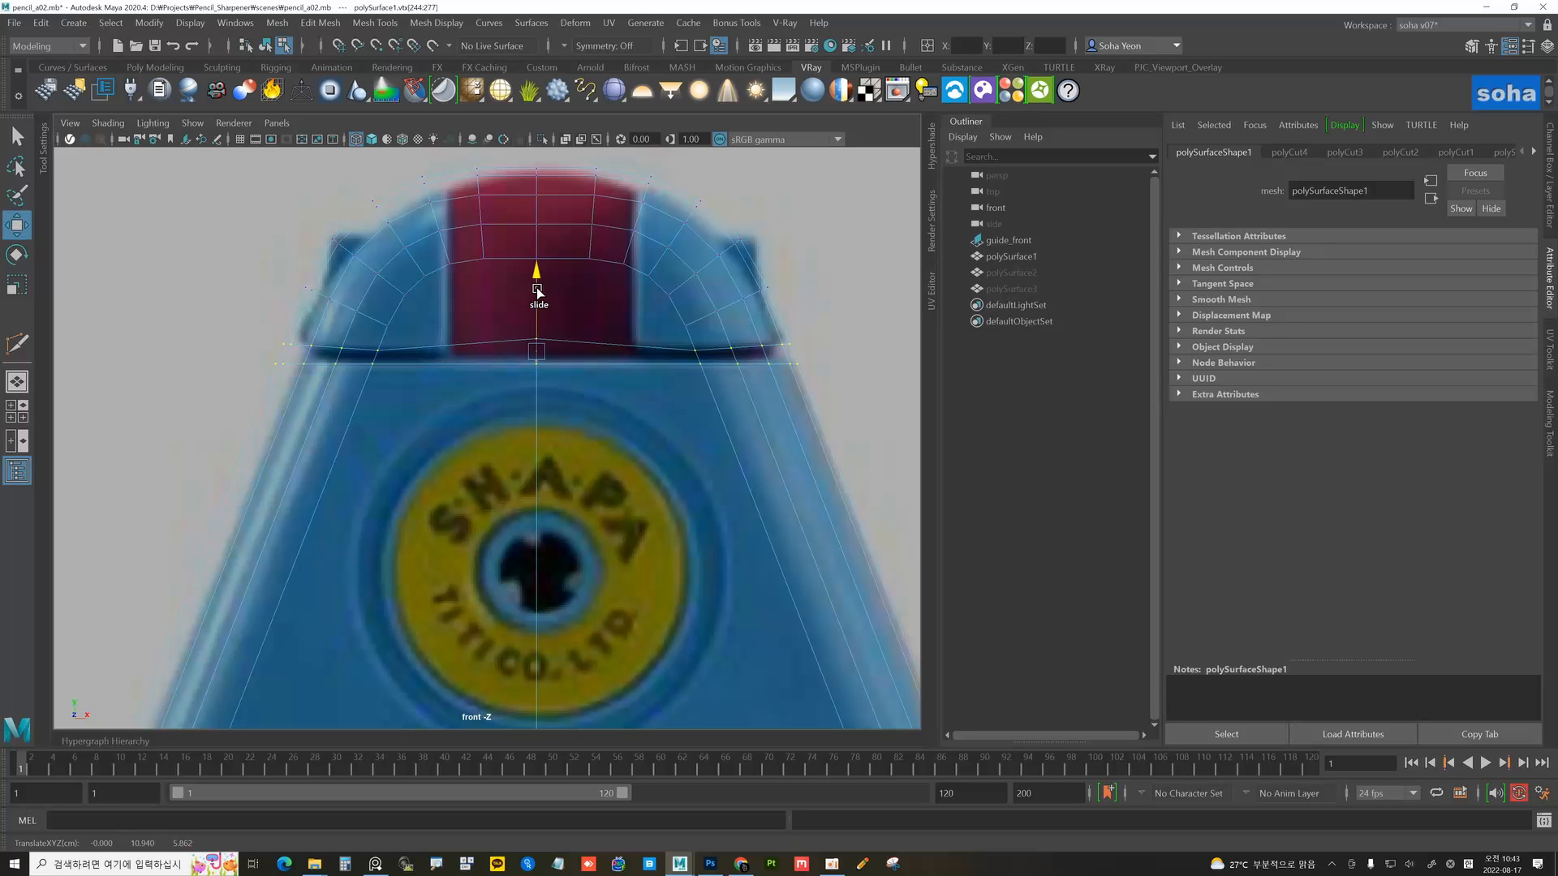
pyautogui.scroll(4, 539, 312)
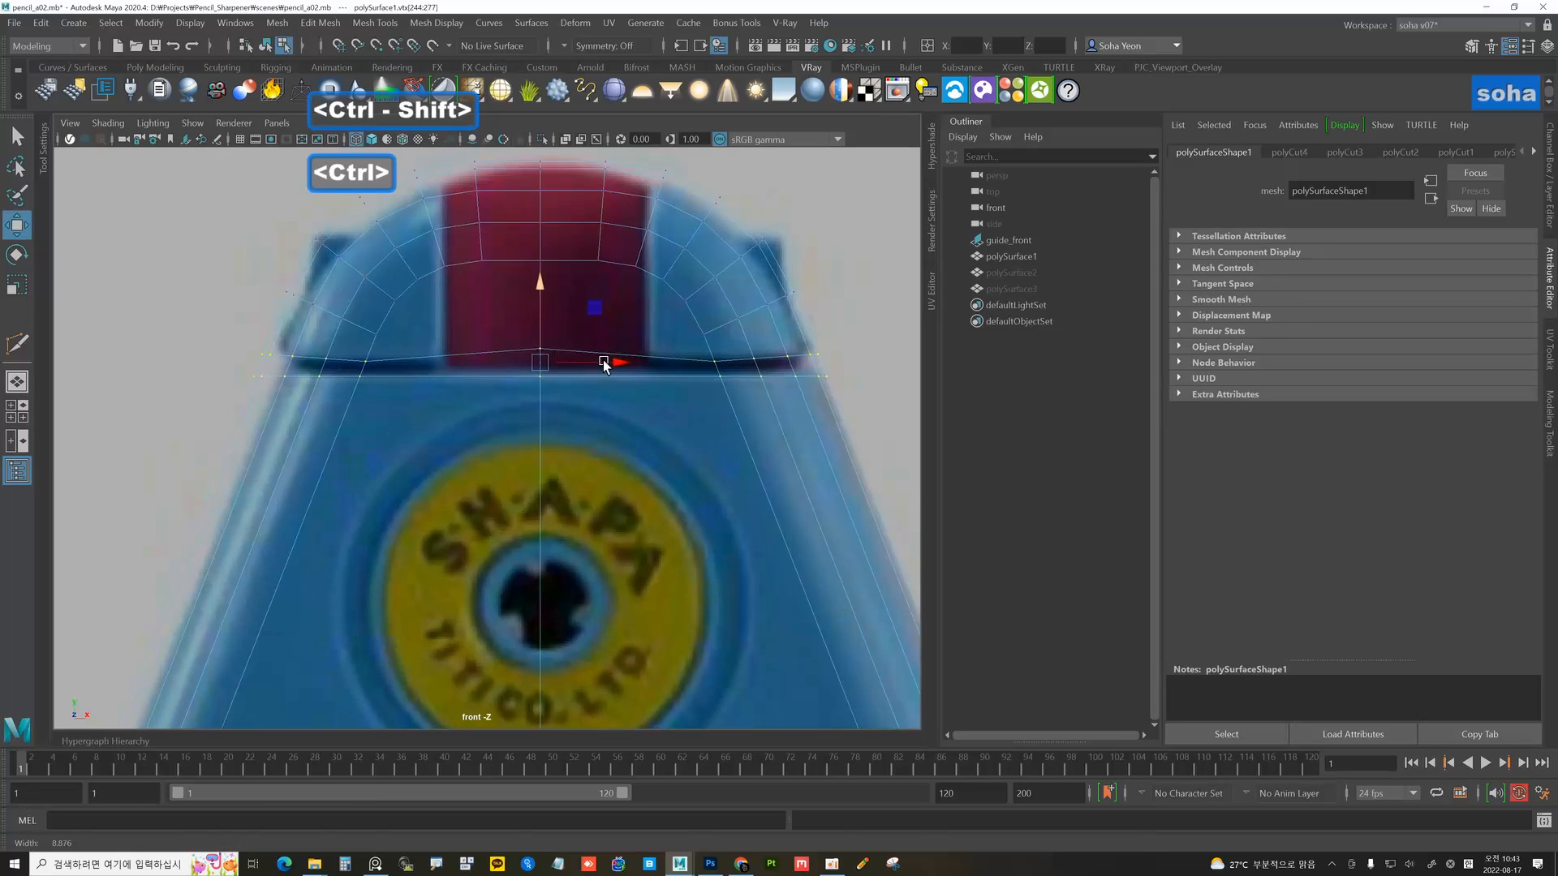
pyautogui.hotkey('ctrl', 'z')
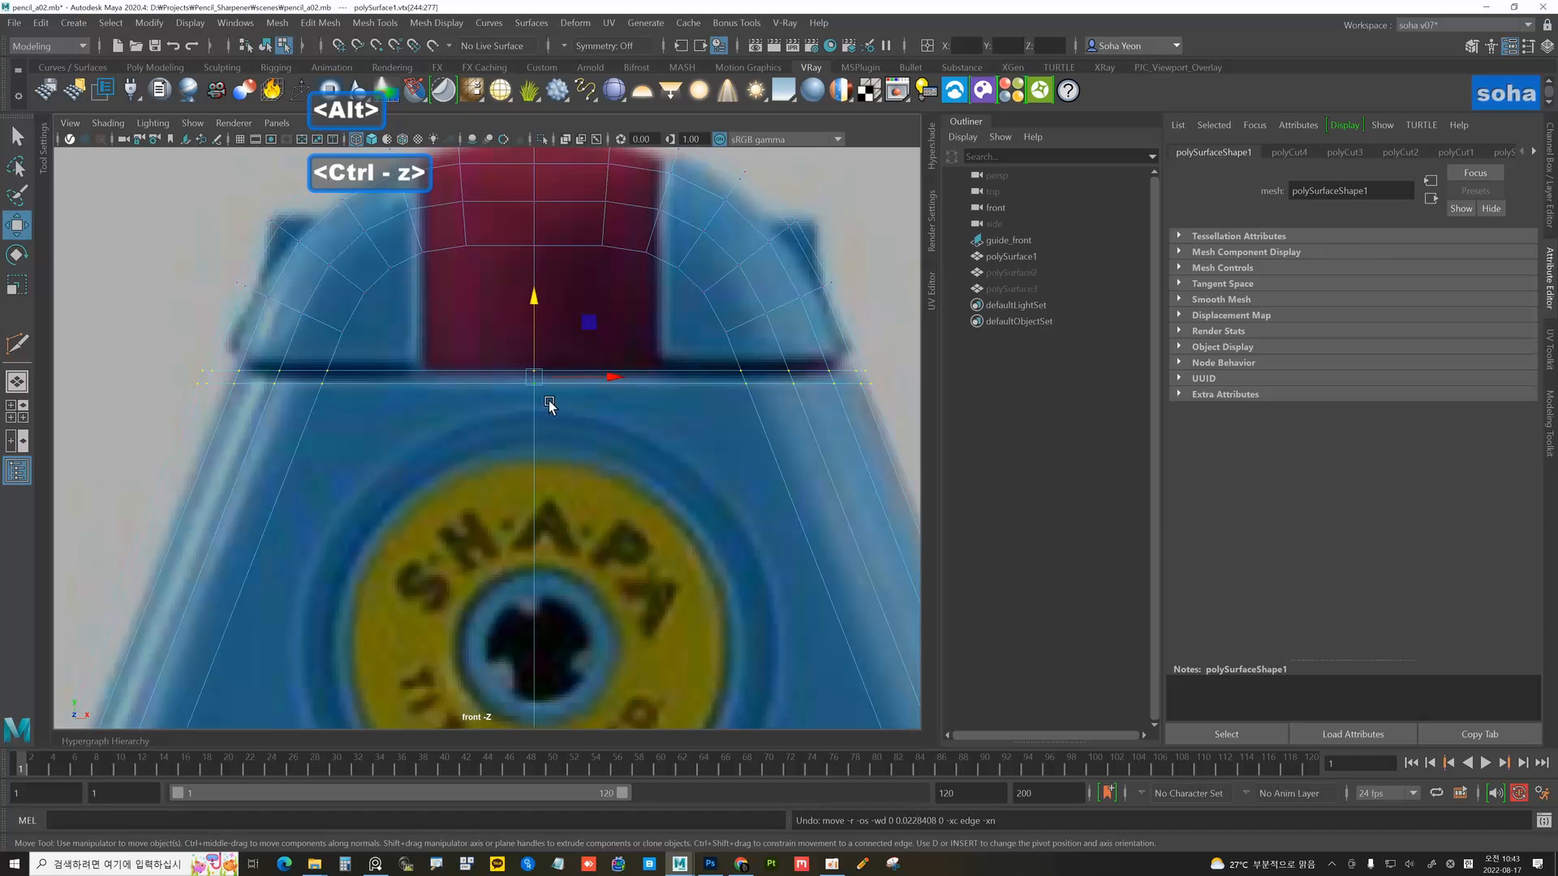
# - Slice two new horizontal cuts across the front section, matching the dark seam line below the reference's rounded cap
pyautogui.scroll(1, 549, 405)
pyautogui.hotkey('alt', 's')
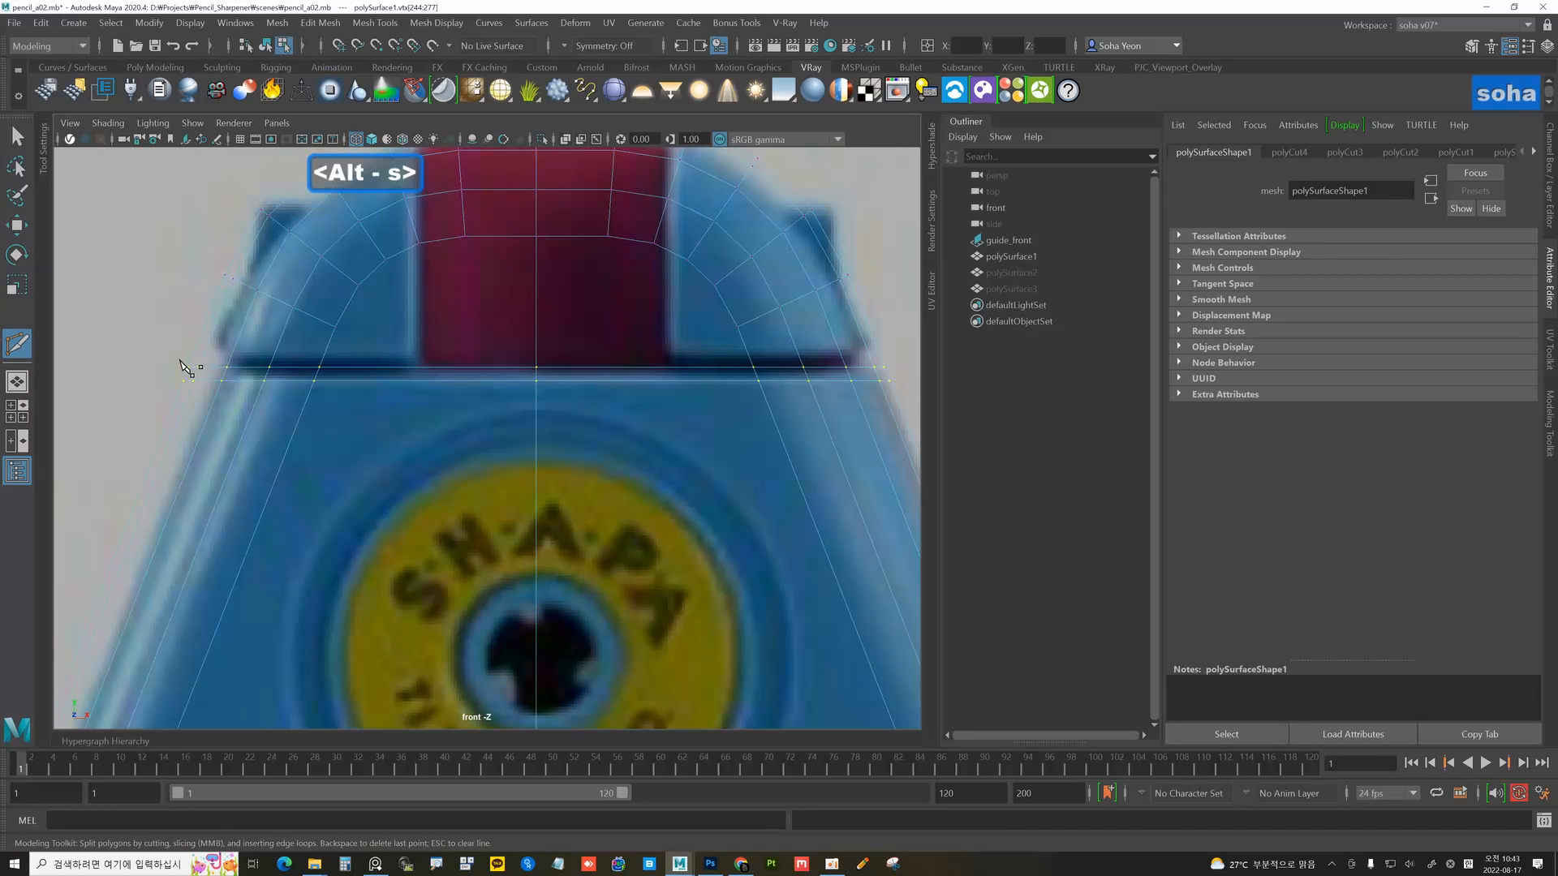
pyautogui.keyDown('shift'); pyautogui.moveTo(180, 361); pyautogui.dragTo(513, 372); pyautogui.keyUp('shift')
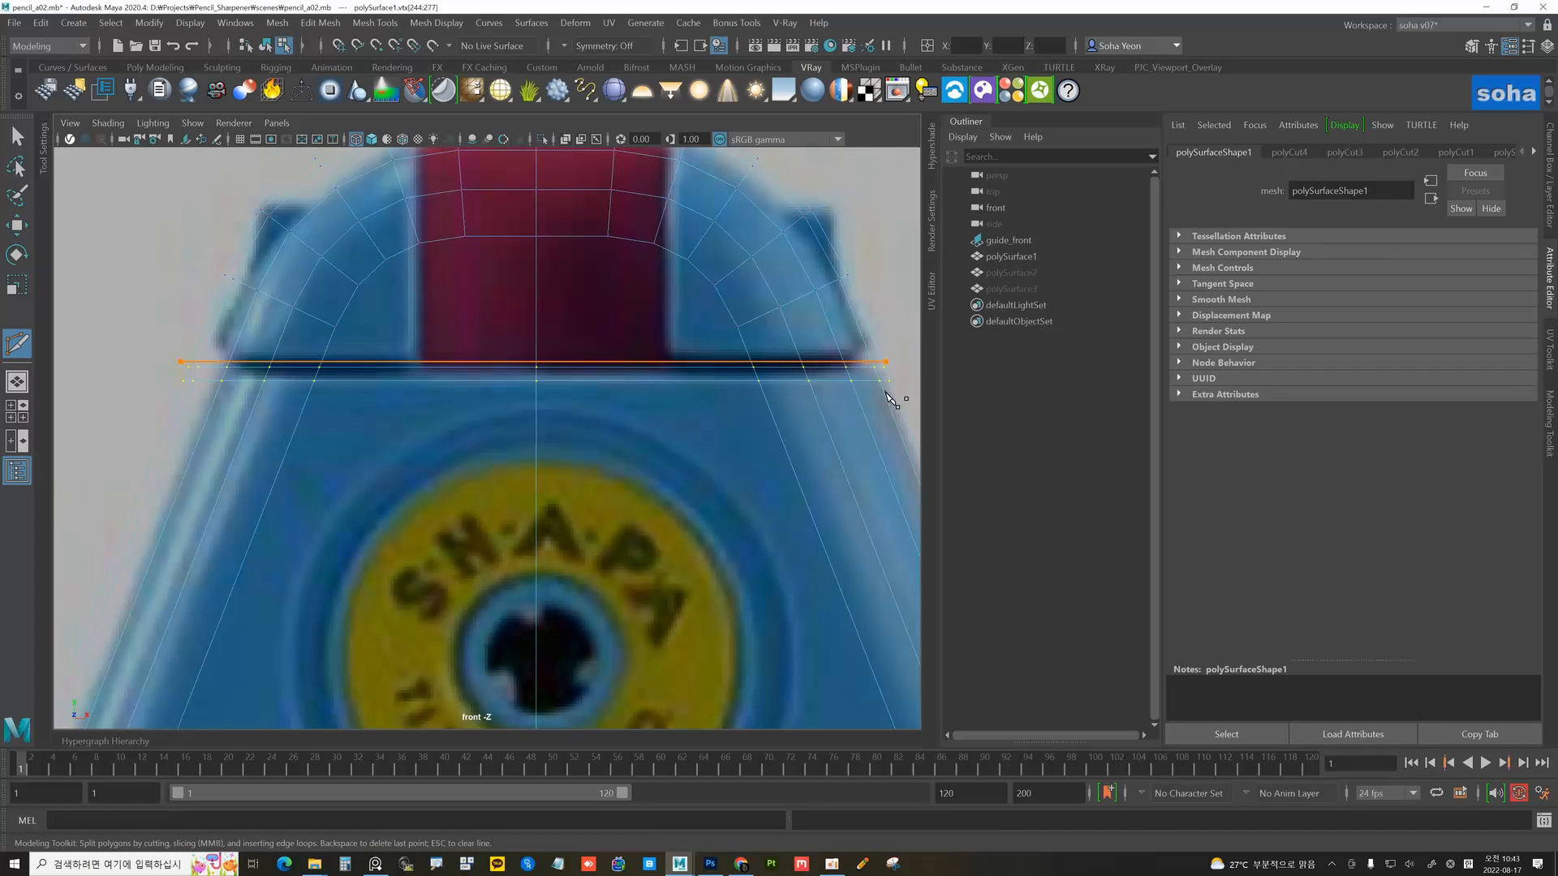
pyautogui.press('shift')
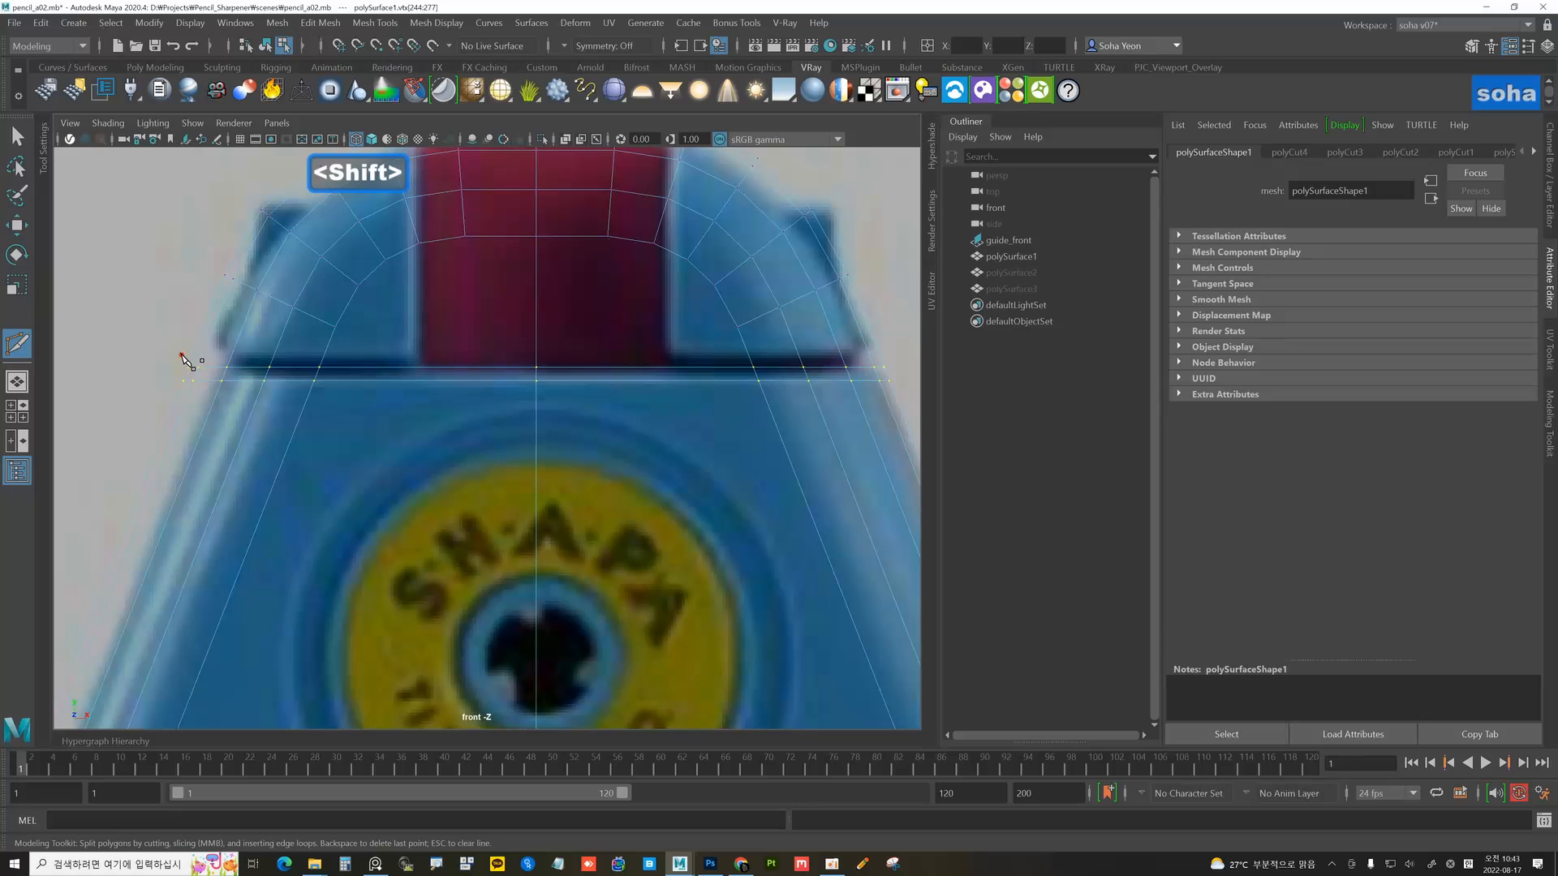
pyautogui.keyDown('shift'); pyautogui.moveTo(182, 357); pyautogui.dragTo(813, 396); pyautogui.keyUp('shift')
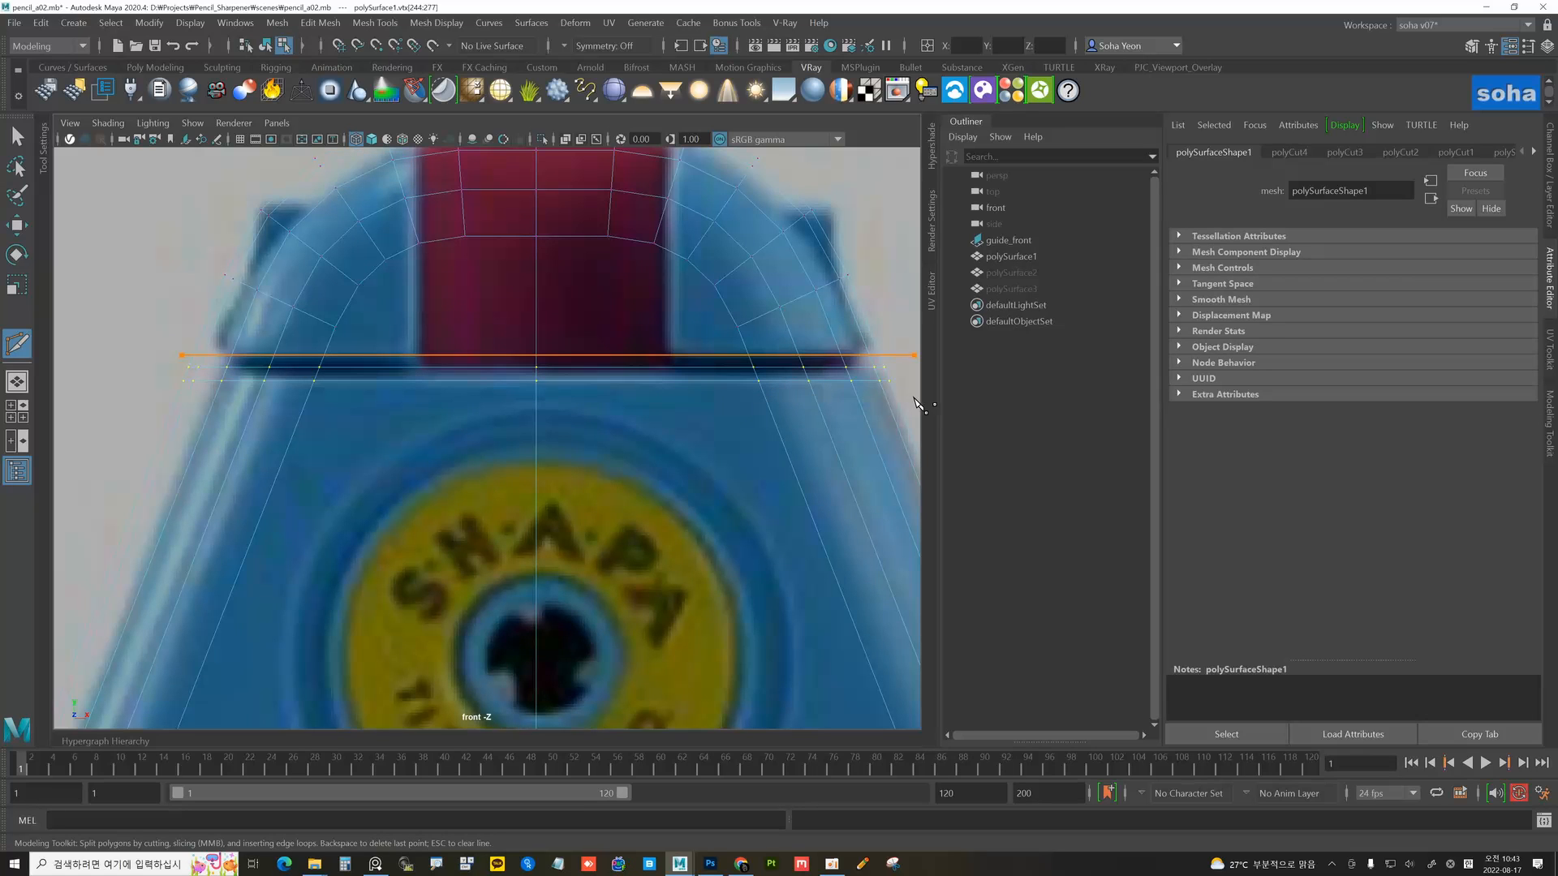
pyautogui.keyDown('shift'); pyautogui.moveTo(917, 403); pyautogui.dragTo(915, 403); pyautogui.keyUp('shift')
pyautogui.hotkey('alt', 'w')
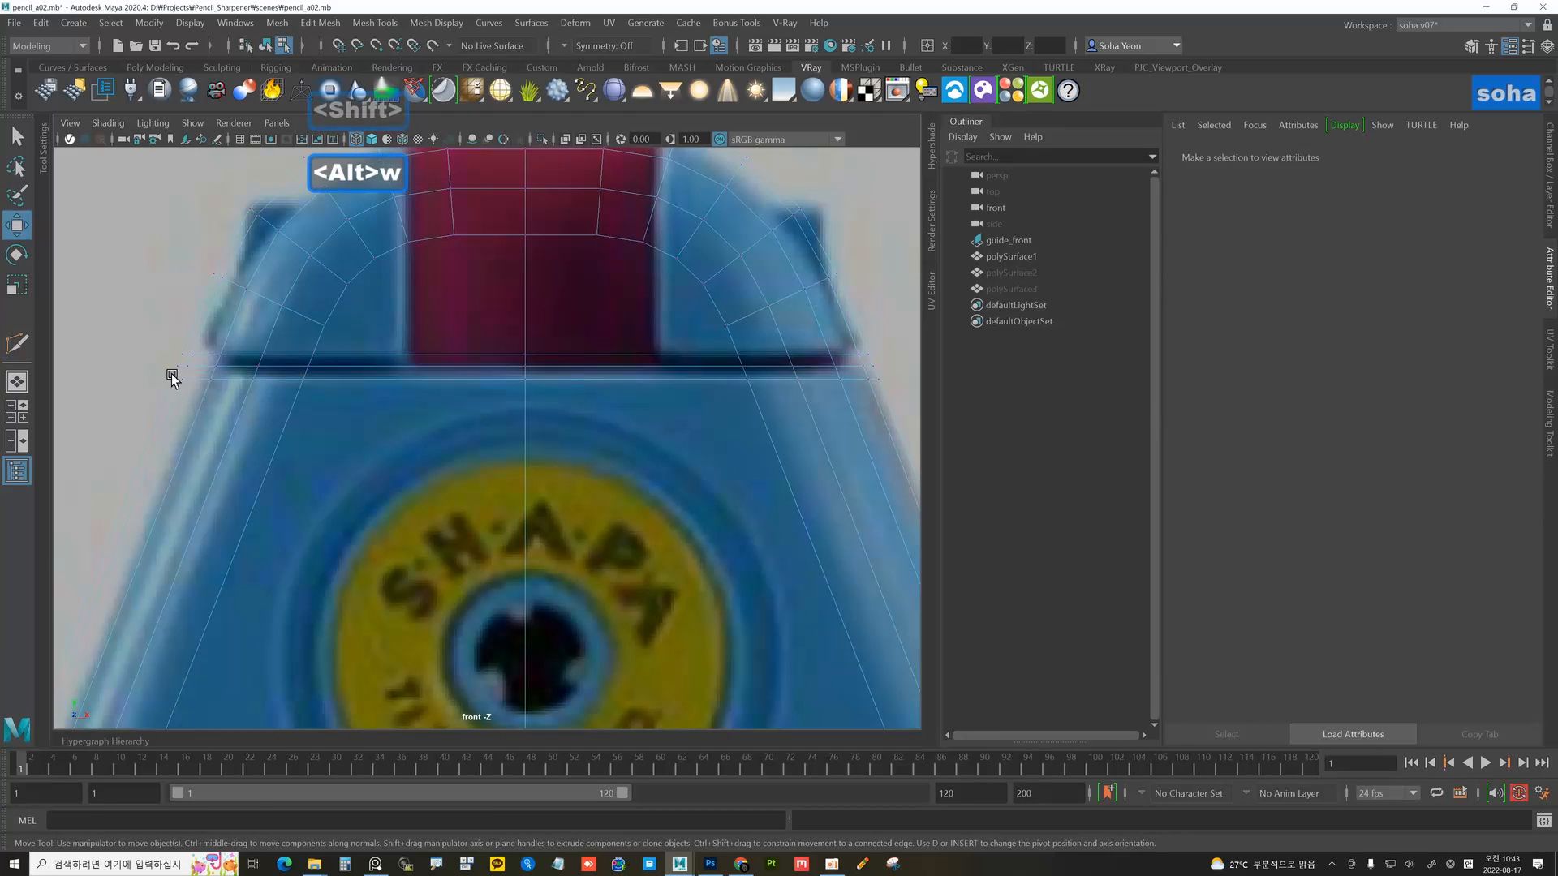
pyautogui.hotkey('alt', 's')
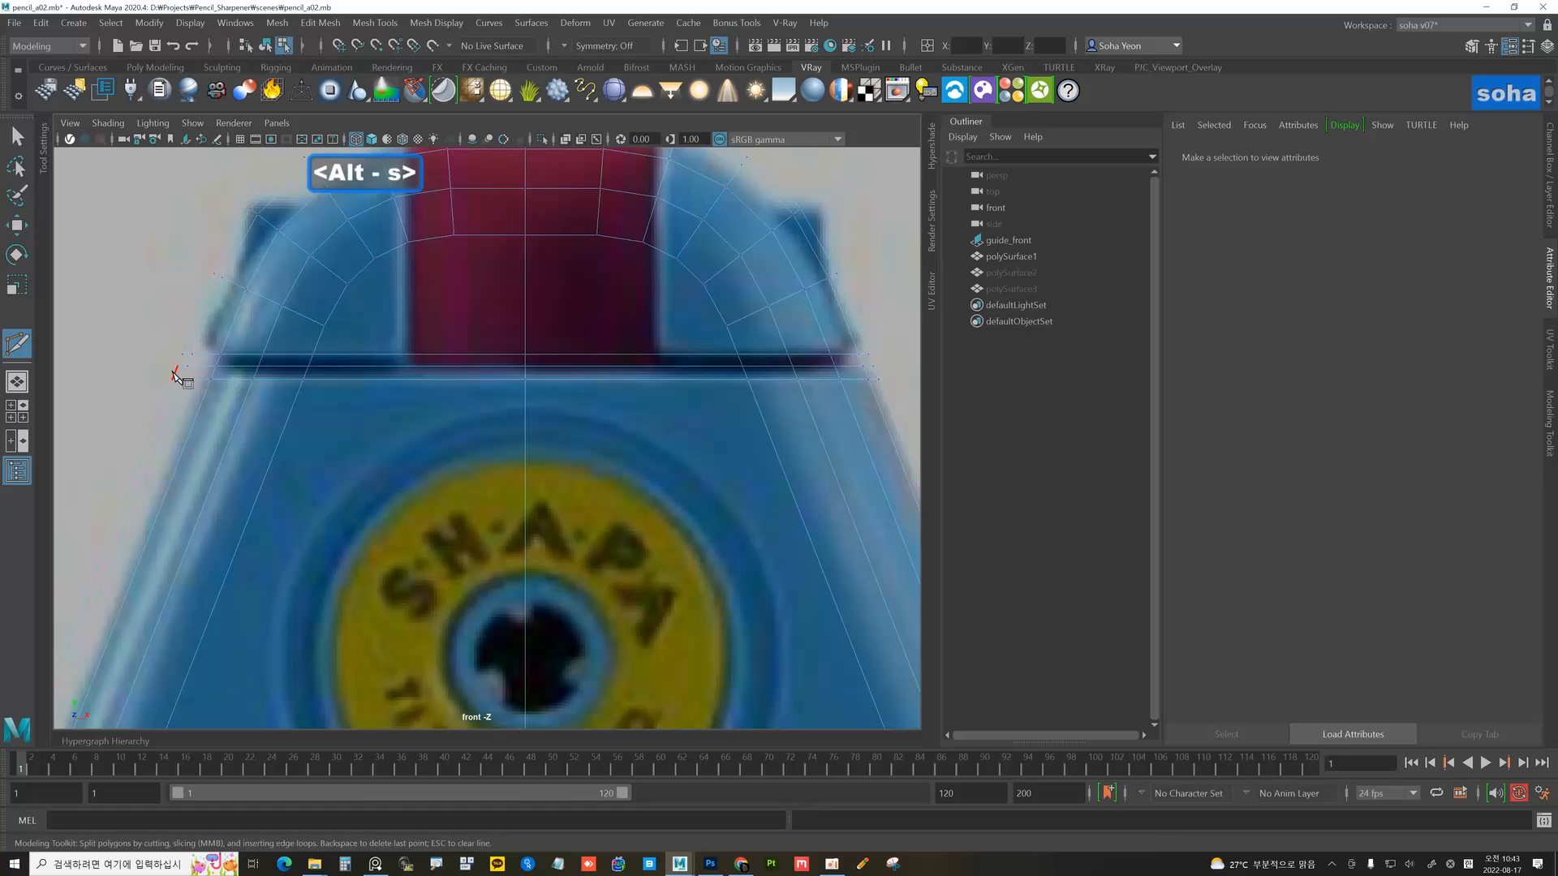
pyautogui.click(163, 374)
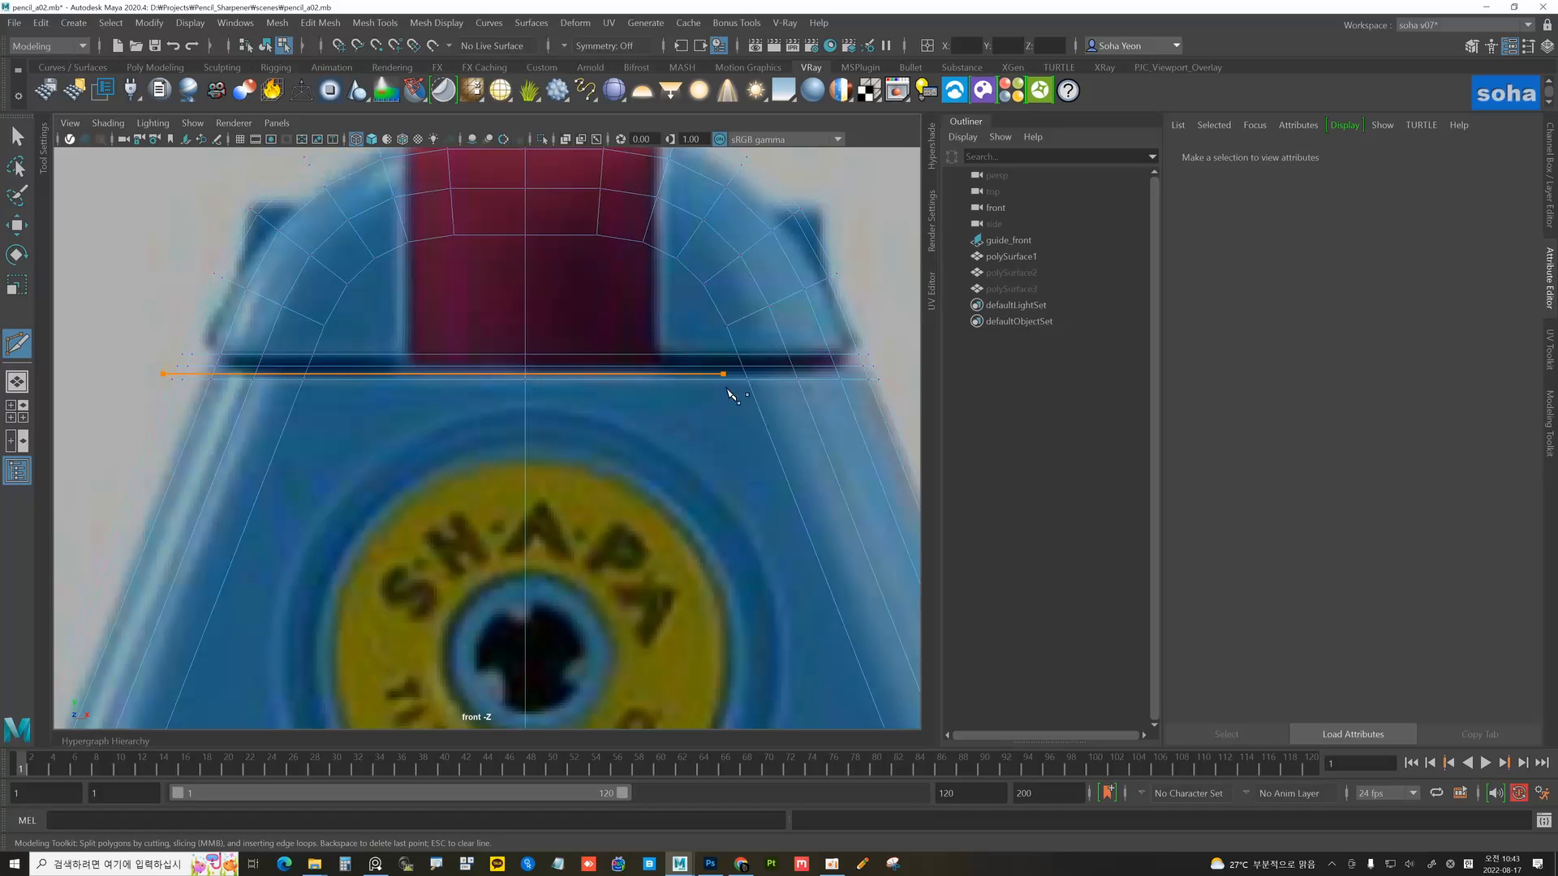
pyautogui.keyDown('shift'); pyautogui.click(921, 404); pyautogui.keyUp('shift')
# - Delete the two earlier edge loops at the cap seam, keeping only the newly sliced pair
pyautogui.press('w')
pyautogui.hotkey('alt', '2')
pyautogui.doubleClick(551, 379)
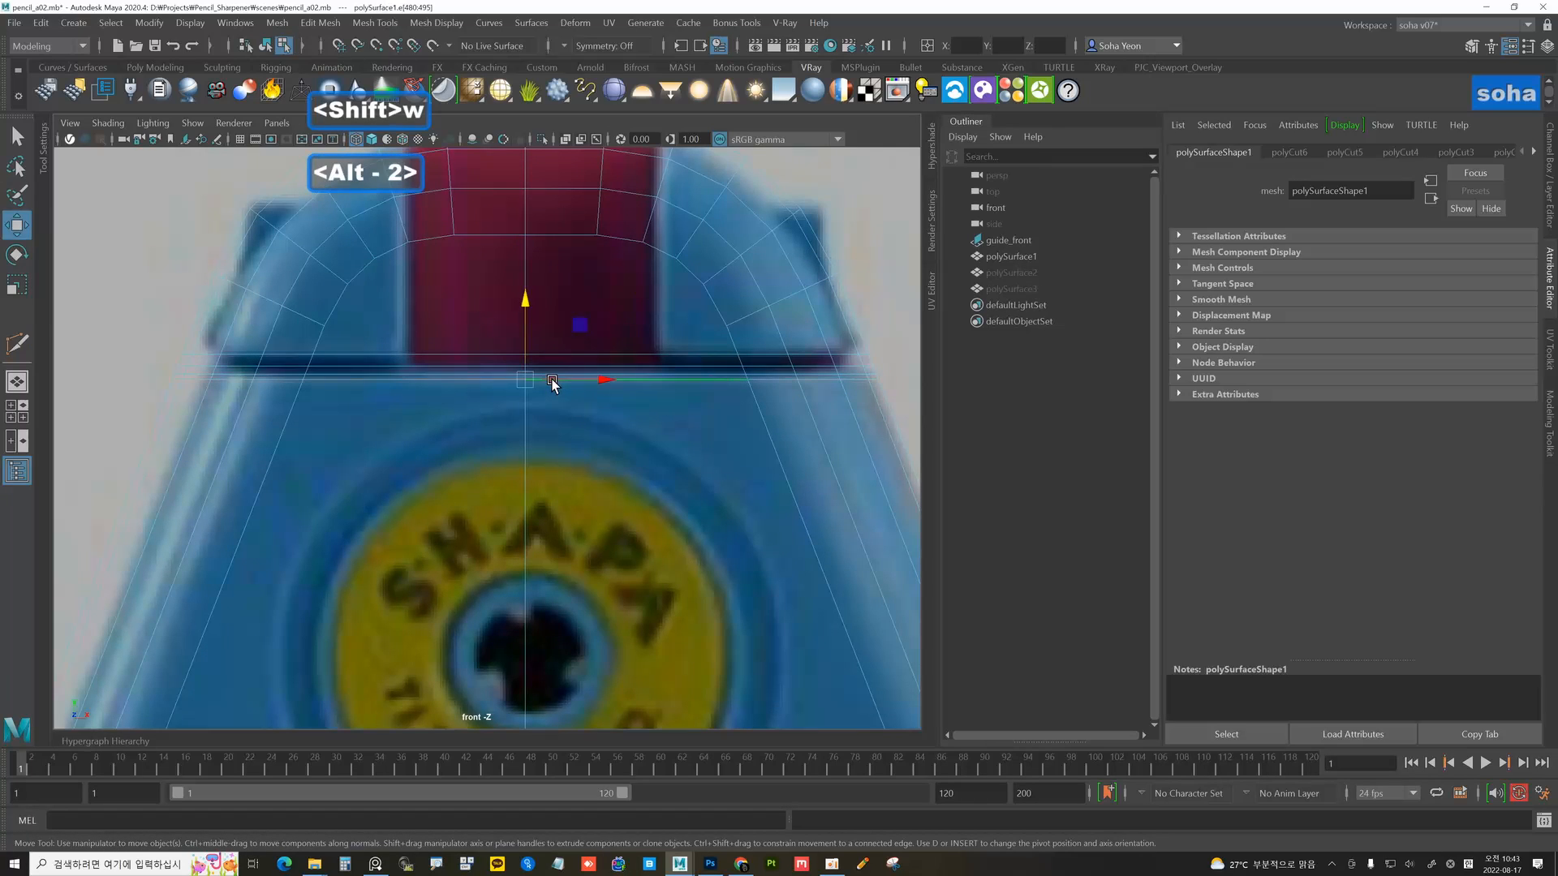
pyautogui.hotkey('alt', 'q')
pyautogui.doubleClick(431, 366)
pyautogui.hotkey('alt', 'q')
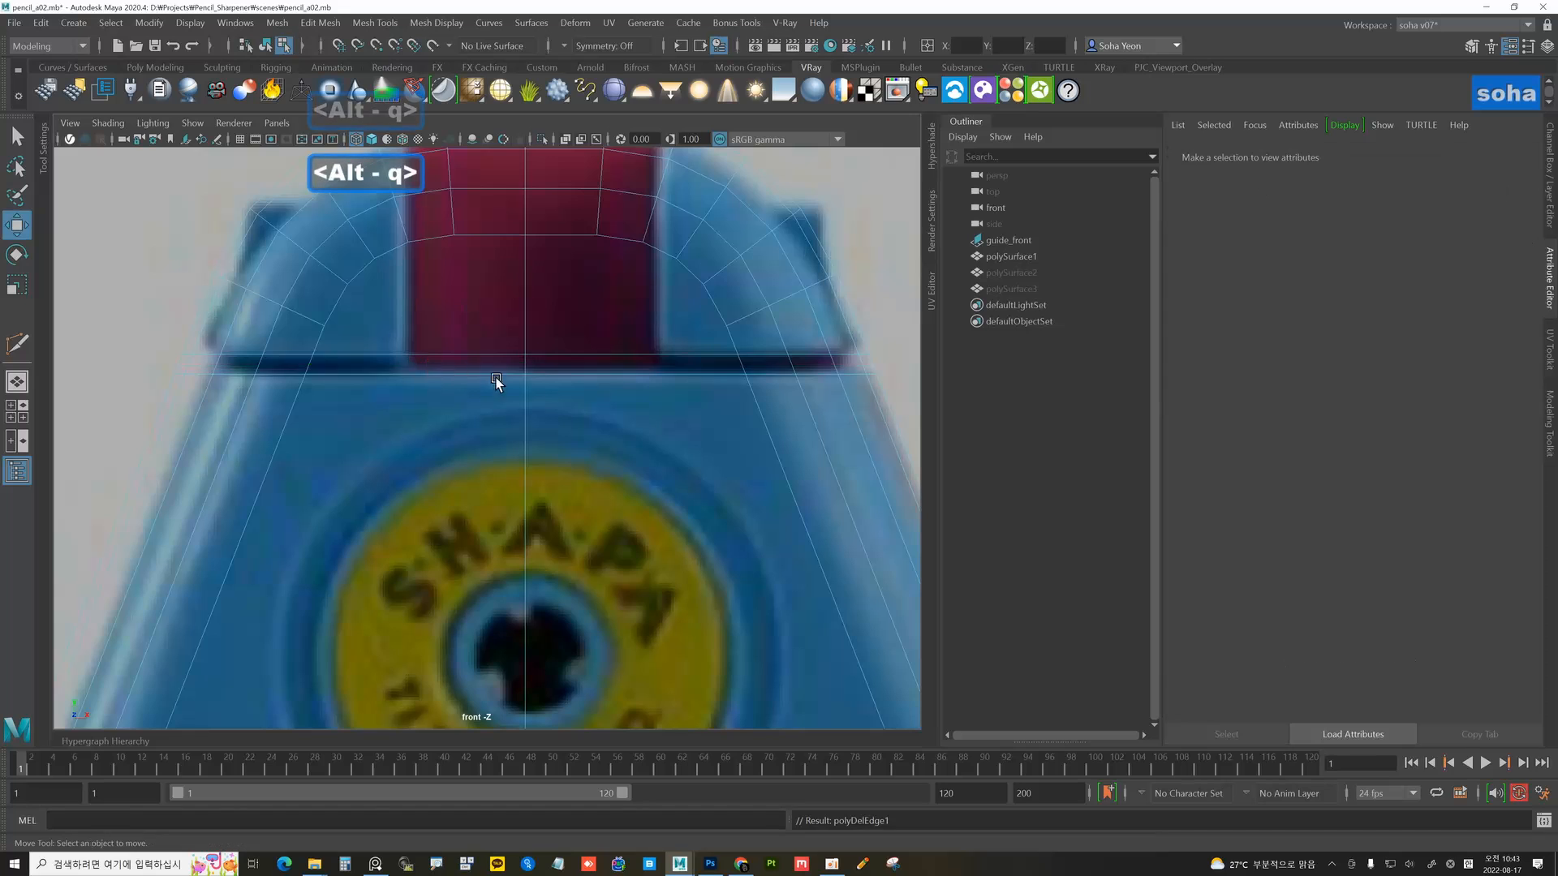
# - Examine the recut cap seam on the front section's wireframe in the front and perspective views
pyautogui.scroll(-3, 512, 386)
pyautogui.hotkey('alt', '`')
pyautogui.keyDown('alt'); pyautogui.moveTo(553, 393); pyautogui.dragTo(737, 431, button='right'); pyautogui.keyUp('alt')
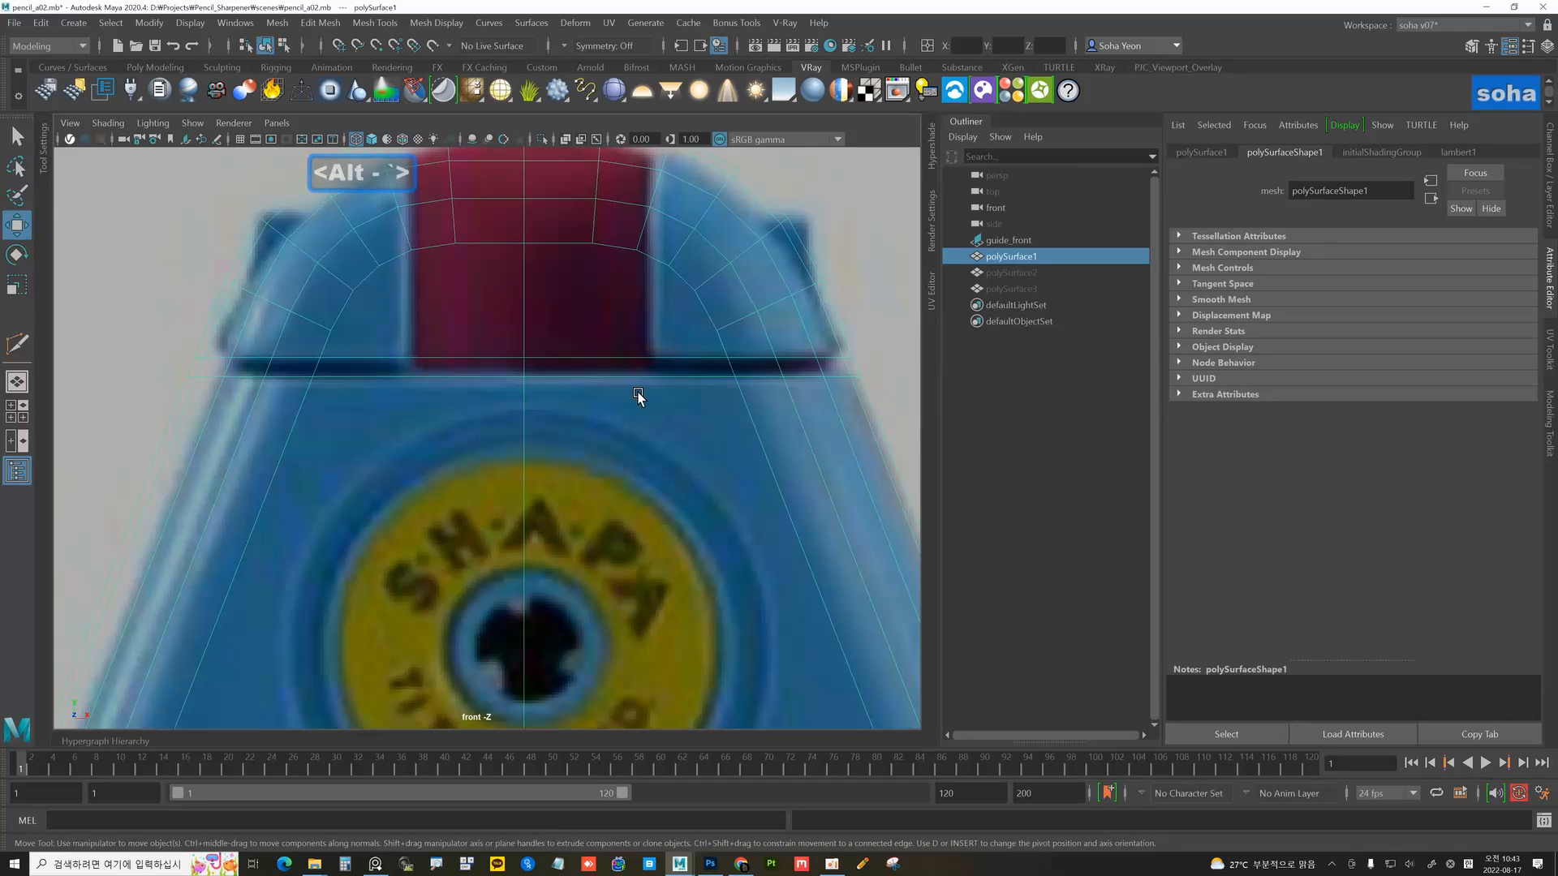
pyautogui.moveTo(637, 397)
pyautogui.keyDown('alt'); pyautogui.mouseDown(button='right')
pyautogui.moveTo(540, 384)
pyautogui.moveTo(614, 404)
pyautogui.mouseUp(button='right'); pyautogui.keyUp('alt')
pyautogui.keyDown('alt'); pyautogui.moveTo(497, 383); pyautogui.dragTo(558, 398, button='right'); pyautogui.keyUp('alt')
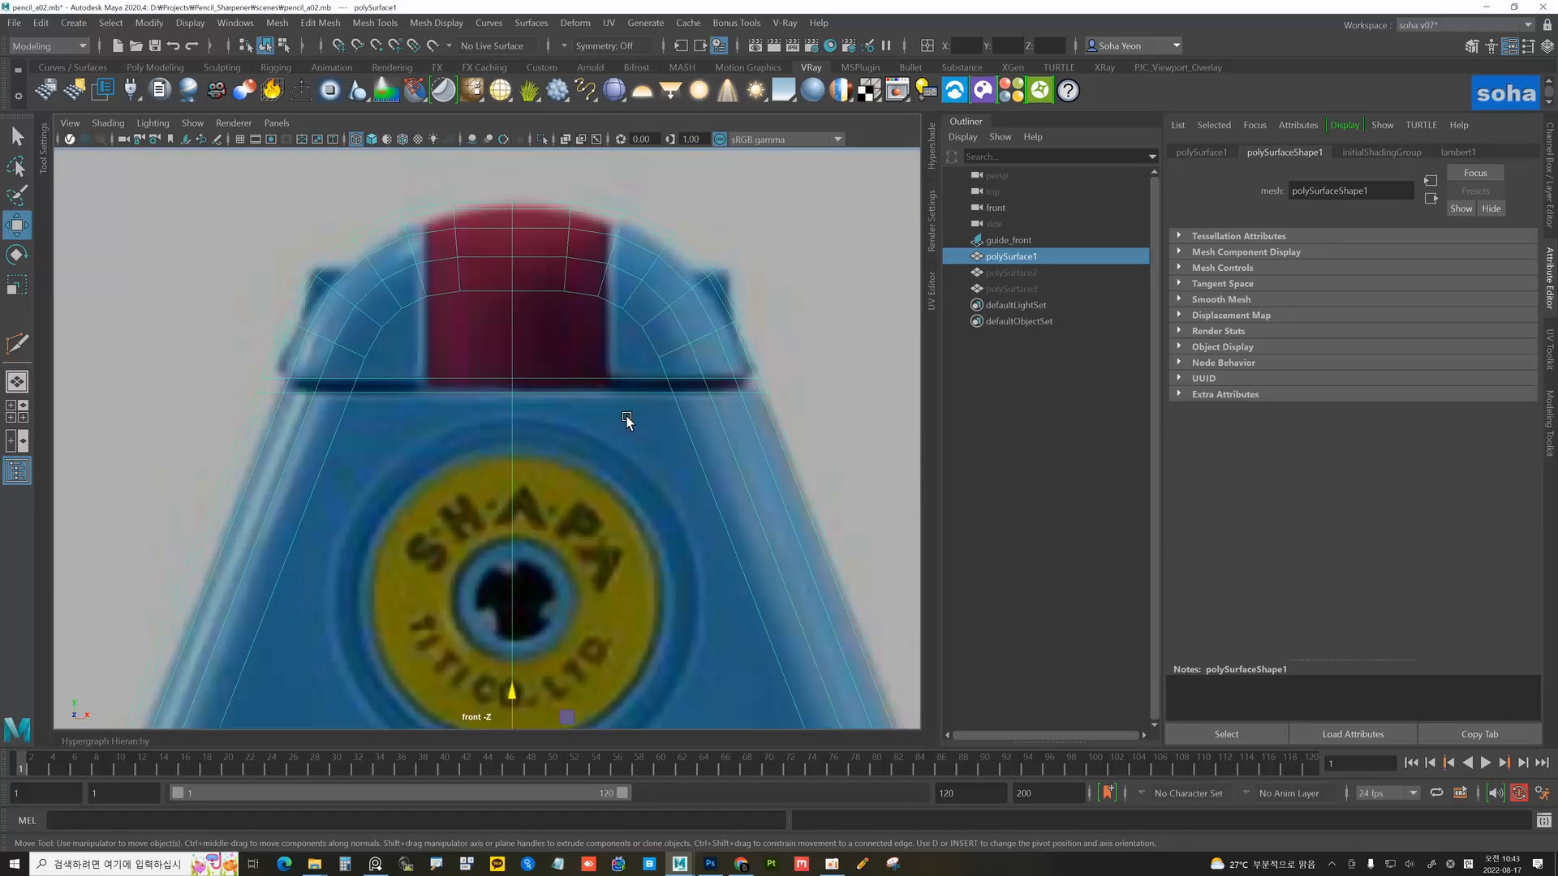
pyautogui.hotkey('alt', 'shift', 'q')
pyautogui.keyDown('alt'); pyautogui.moveTo(646, 427); pyautogui.dragTo(508, 421); pyautogui.keyUp('alt')
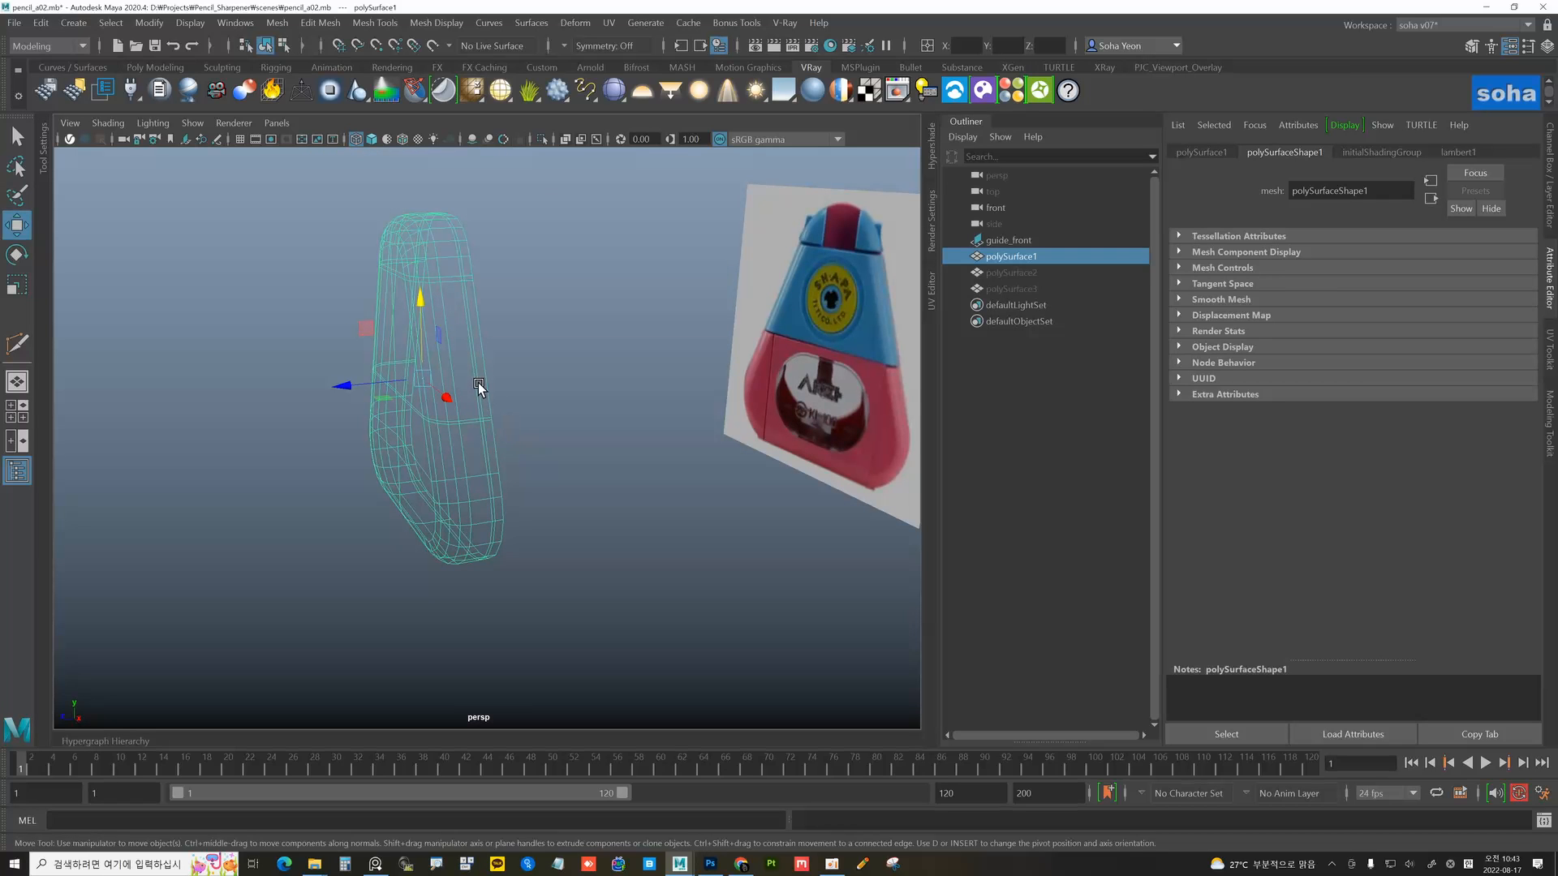
pyautogui.keyDown('alt'); pyautogui.moveTo(480, 386); pyautogui.dragTo(488, 361); pyautogui.keyUp('alt')
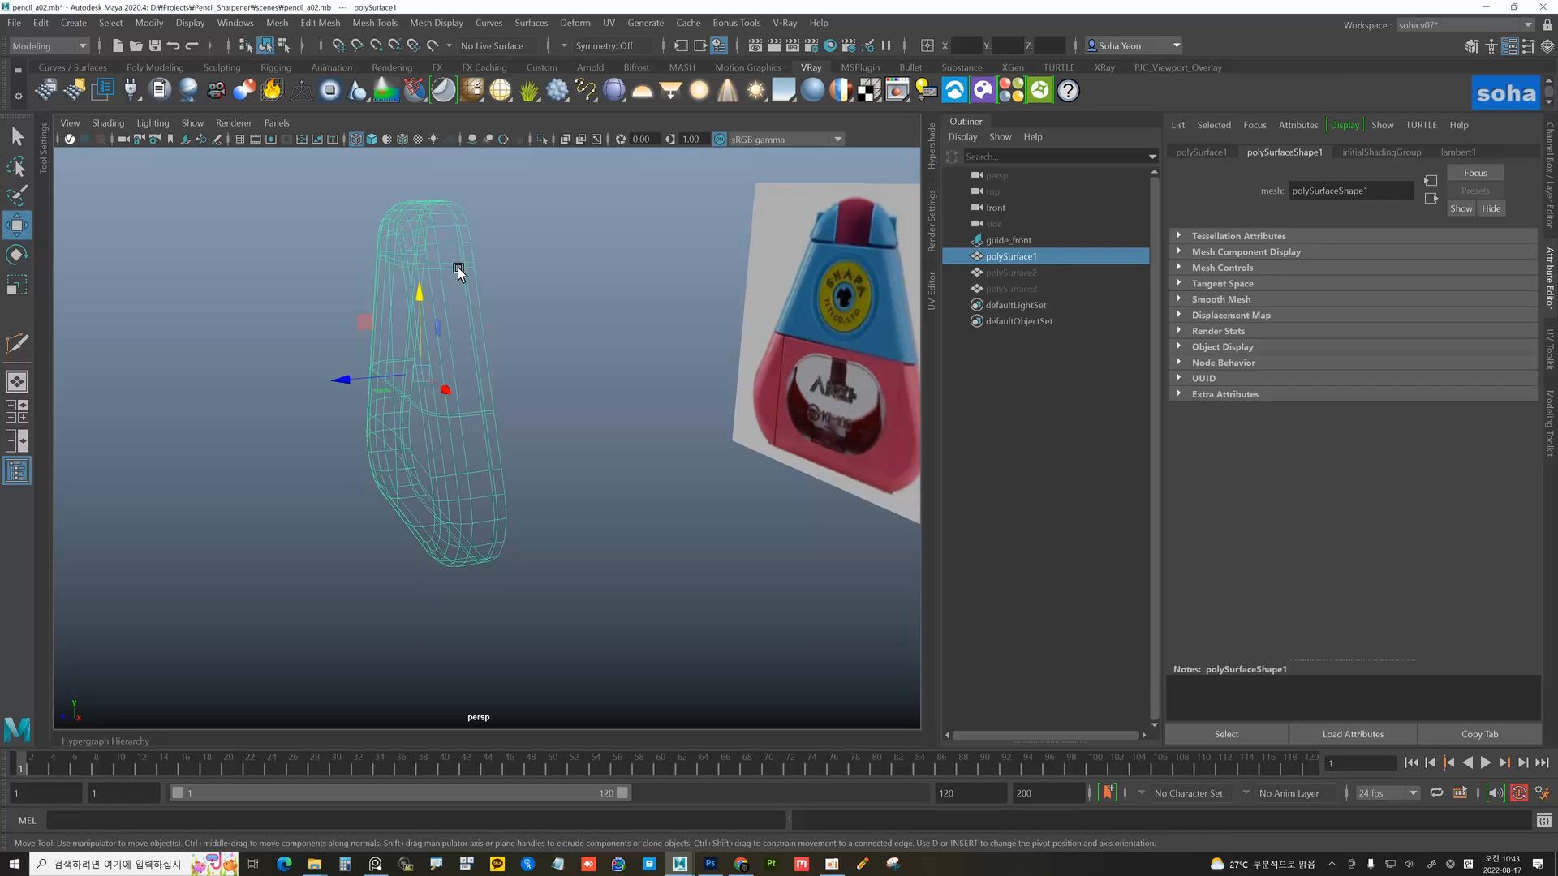
pyautogui.keyDown('alt'); pyautogui.moveTo(458, 272); pyautogui.dragTo(513, 312); pyautogui.keyUp('alt')
# - Slice a replacement cut just below the upper cap seam edge loop in the front view and delete that old loop
pyautogui.hotkey('shift', '3')
pyautogui.keyDown('alt'); pyautogui.moveTo(505, 311); pyautogui.dragTo(581, 403, button='right'); pyautogui.keyUp('alt')
pyautogui.hotkey('alt', 's')
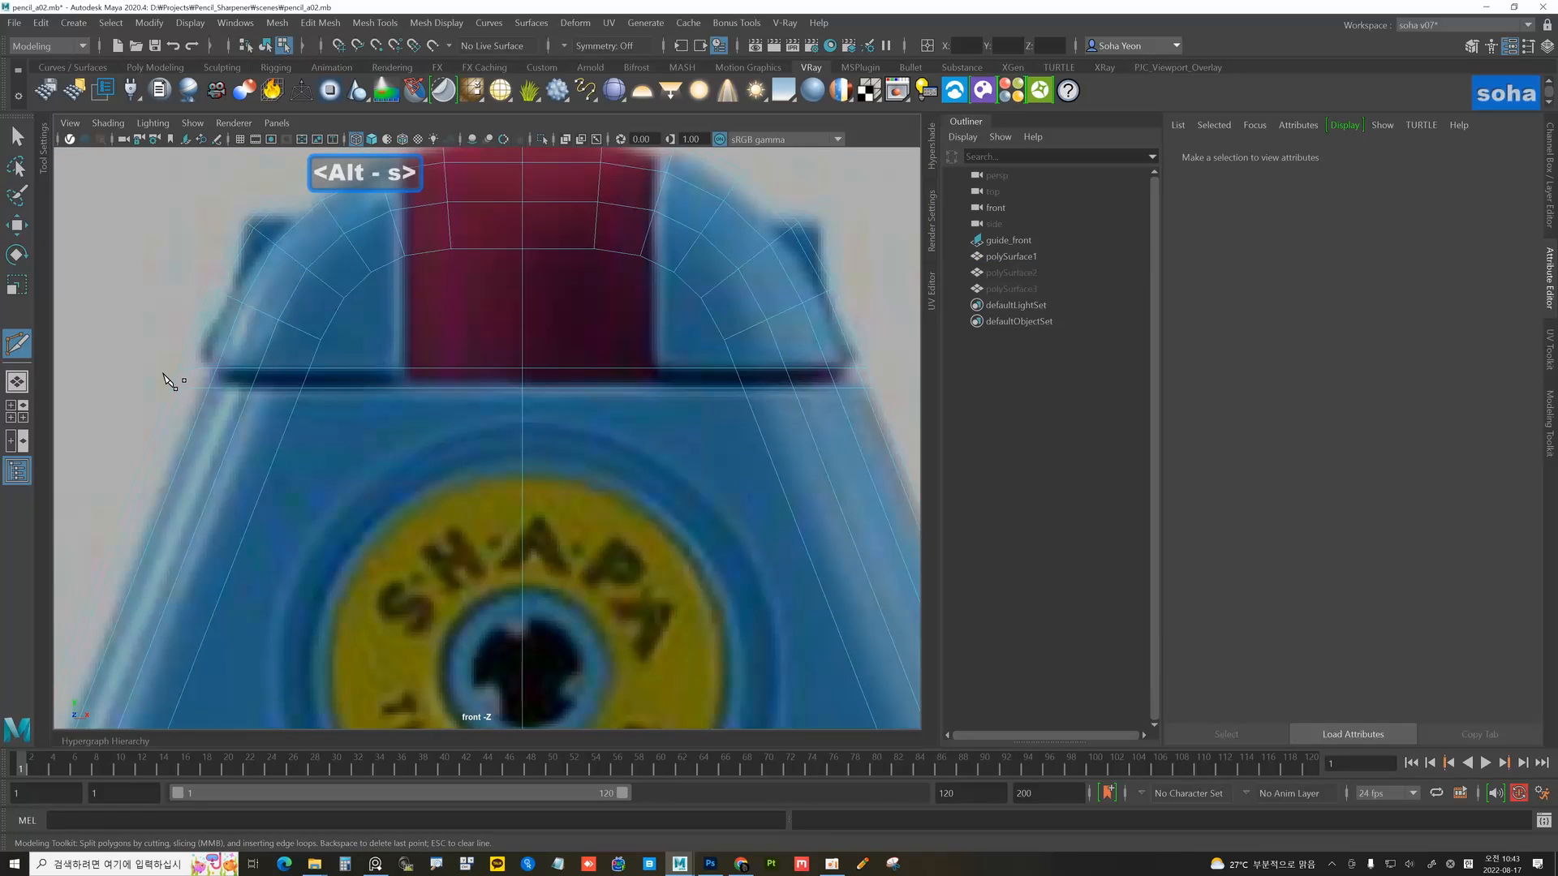
pyautogui.click(163, 375)
pyautogui.keyDown('shift'); pyautogui.click(909, 406); pyautogui.keyUp('shift')
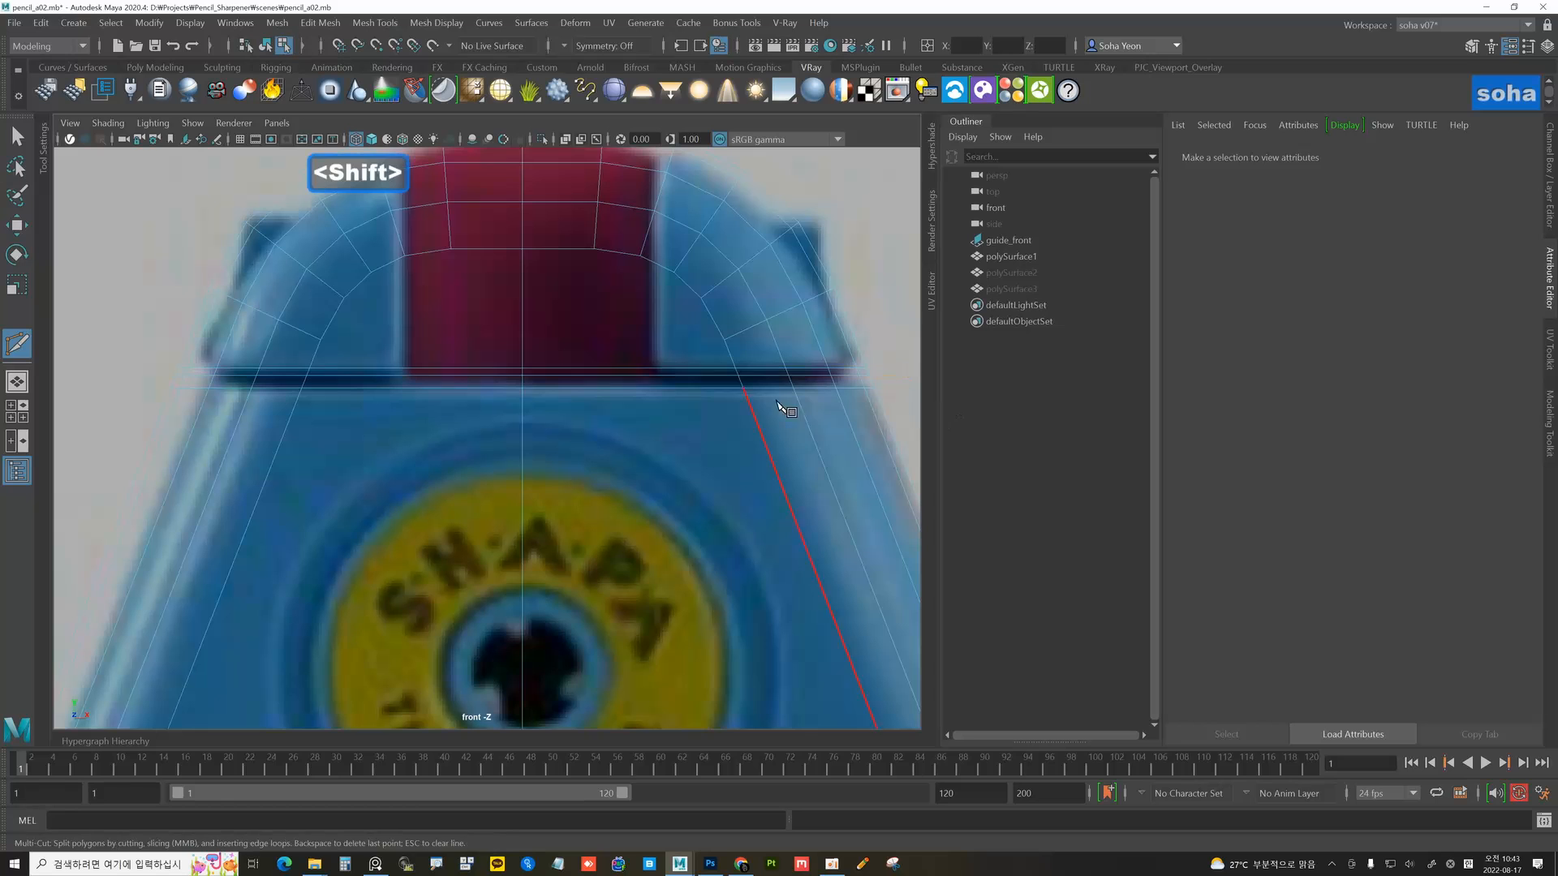
pyautogui.press('w')
pyautogui.hotkey('alt', '2')
pyautogui.doubleClick(425, 366)
pyautogui.hotkey('alt', 'q')
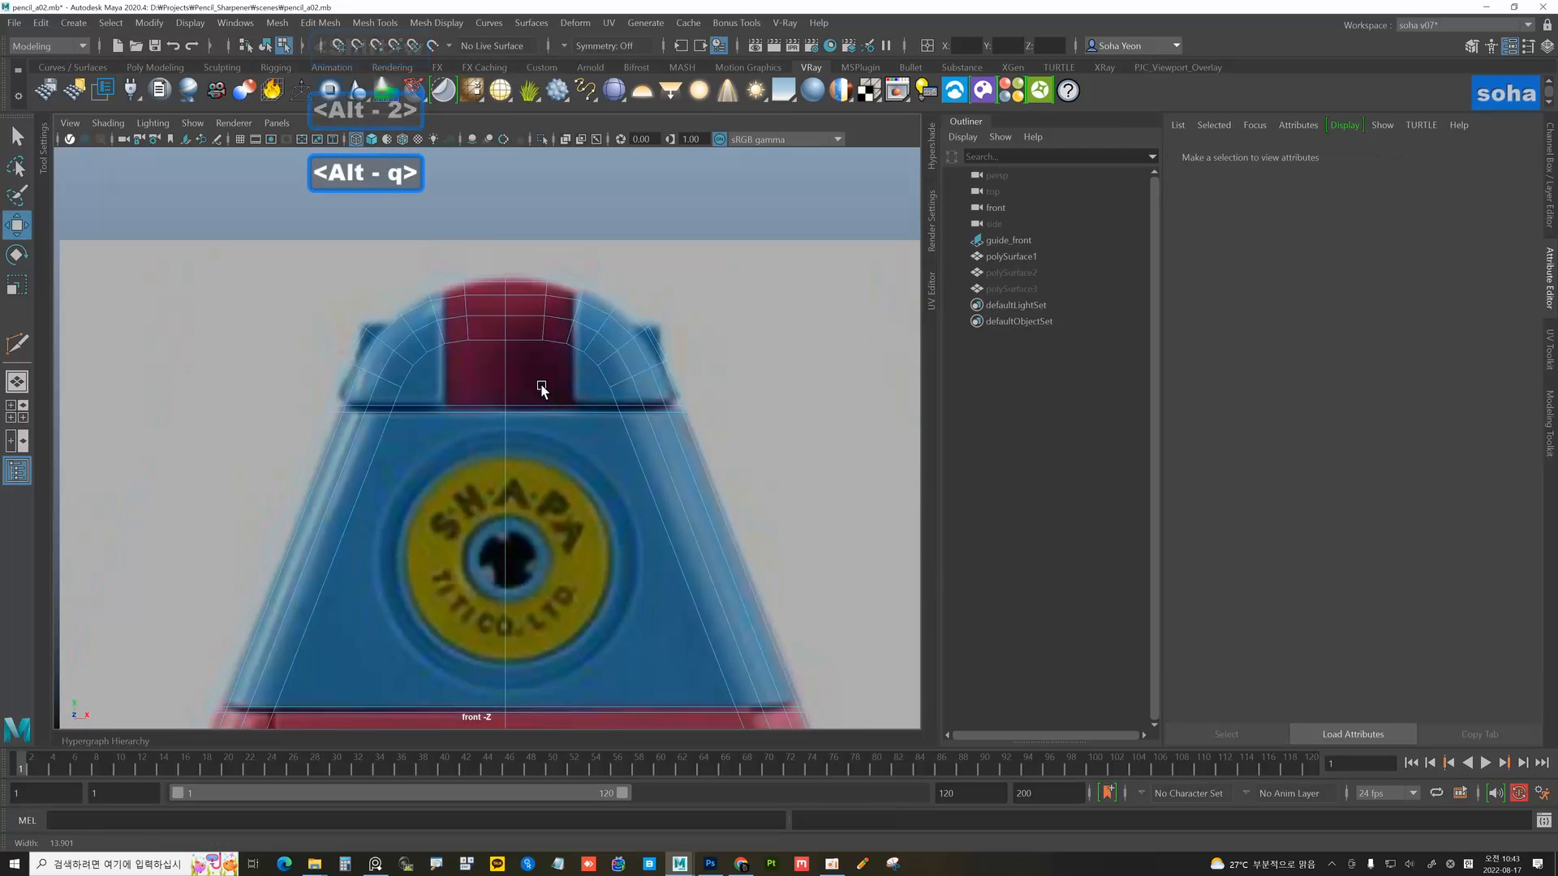
# - Start picking faces in the narrow band at the blue-pink seam in perspective, and save the scene
pyautogui.hotkey('alt', 'shift', 'q')
pyautogui.scroll(10, 495, 390)
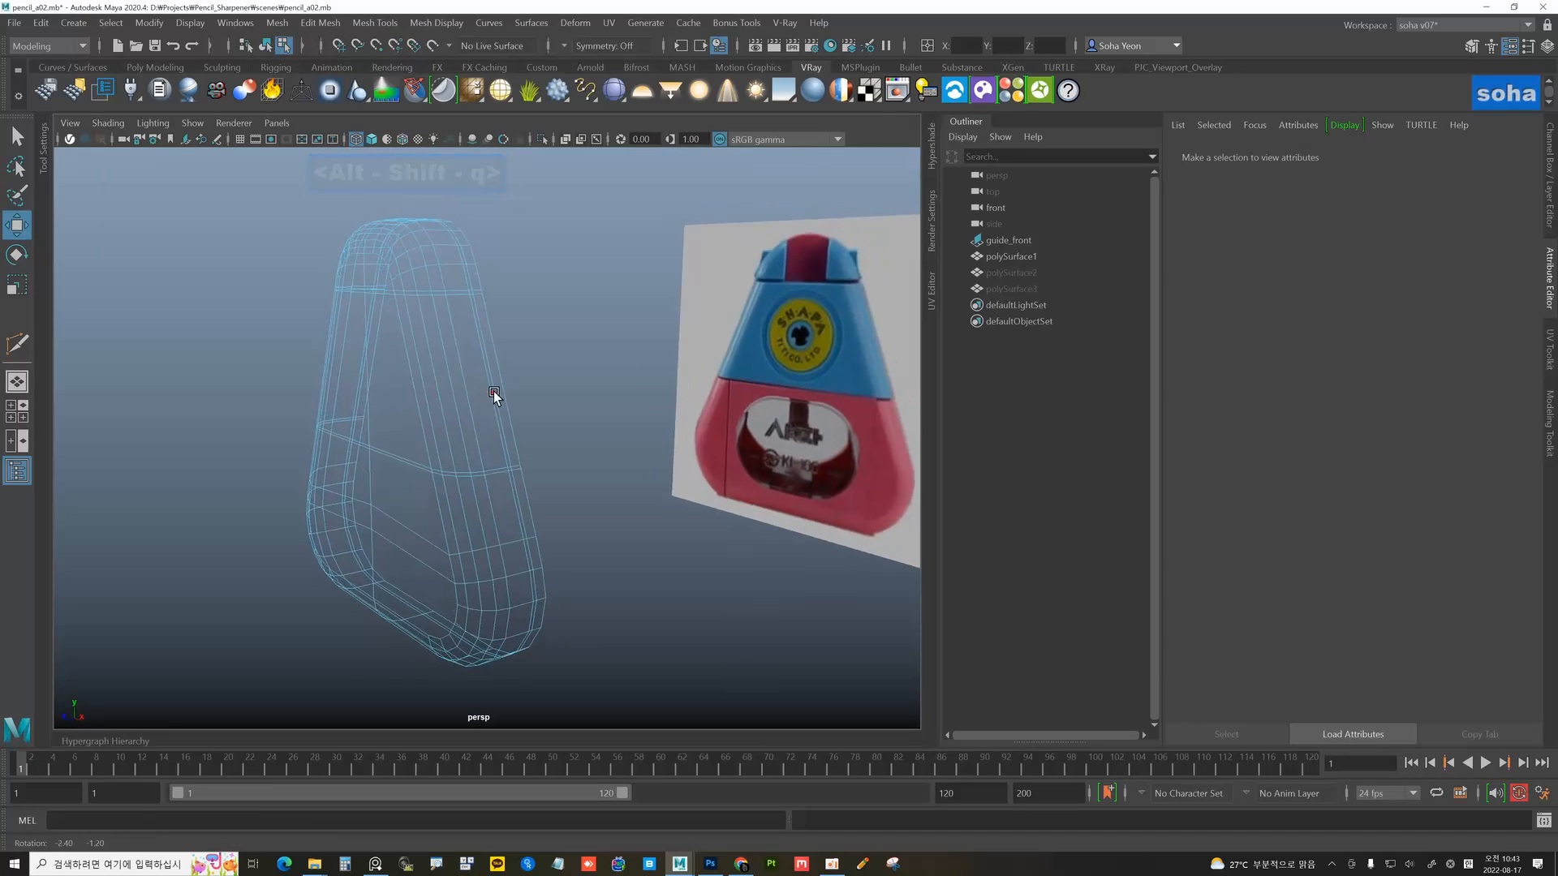
pyautogui.keyDown('alt'); pyautogui.moveTo(550, 427); pyautogui.dragTo(514, 377, button='middle'); pyautogui.keyUp('alt')
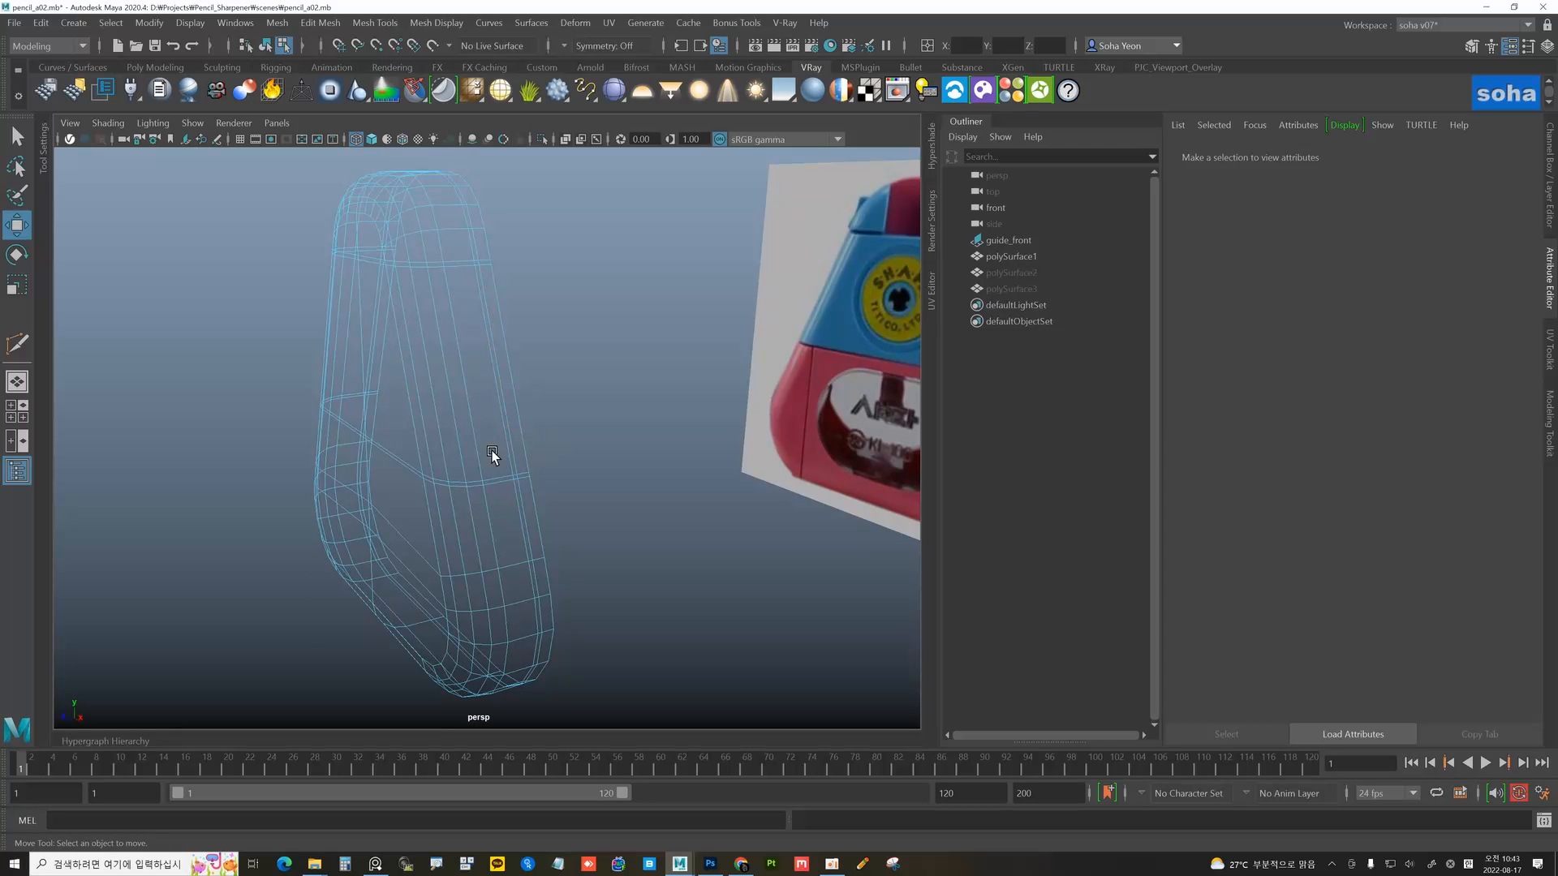
pyautogui.moveTo(491, 450)
pyautogui.keyDown('alt'); pyautogui.mouseDown()
pyautogui.moveTo(494, 402)
pyautogui.moveTo(522, 462)
pyautogui.moveTo(511, 473)
pyautogui.mouseUp(); pyautogui.keyUp('alt')
pyautogui.keyDown('alt'); pyautogui.moveTo(531, 469); pyautogui.dragTo(514, 480); pyautogui.keyUp('alt')
pyautogui.hotkey('alt', '3')
pyautogui.click(514, 481)
pyautogui.keyDown('alt'); pyautogui.moveTo(496, 372); pyautogui.dragTo(539, 613); pyautogui.keyUp('alt')
pyautogui.keyDown('shift'); pyautogui.click(498, 578); pyautogui.keyUp('shift')
pyautogui.click(521, 575)
pyautogui.hotkey('ctrl', 's')
# - Delete the narrow band of faces between the two cuts along the blue-pink seam, all the way around the front section
pyautogui.click(503, 564)
pyautogui.keyDown('shift'); pyautogui.doubleClick(601, 593); pyautogui.keyUp('shift')
pyautogui.click(484, 588)
pyautogui.keyDown('shift'); pyautogui.doubleClick(611, 582); pyautogui.keyUp('shift')
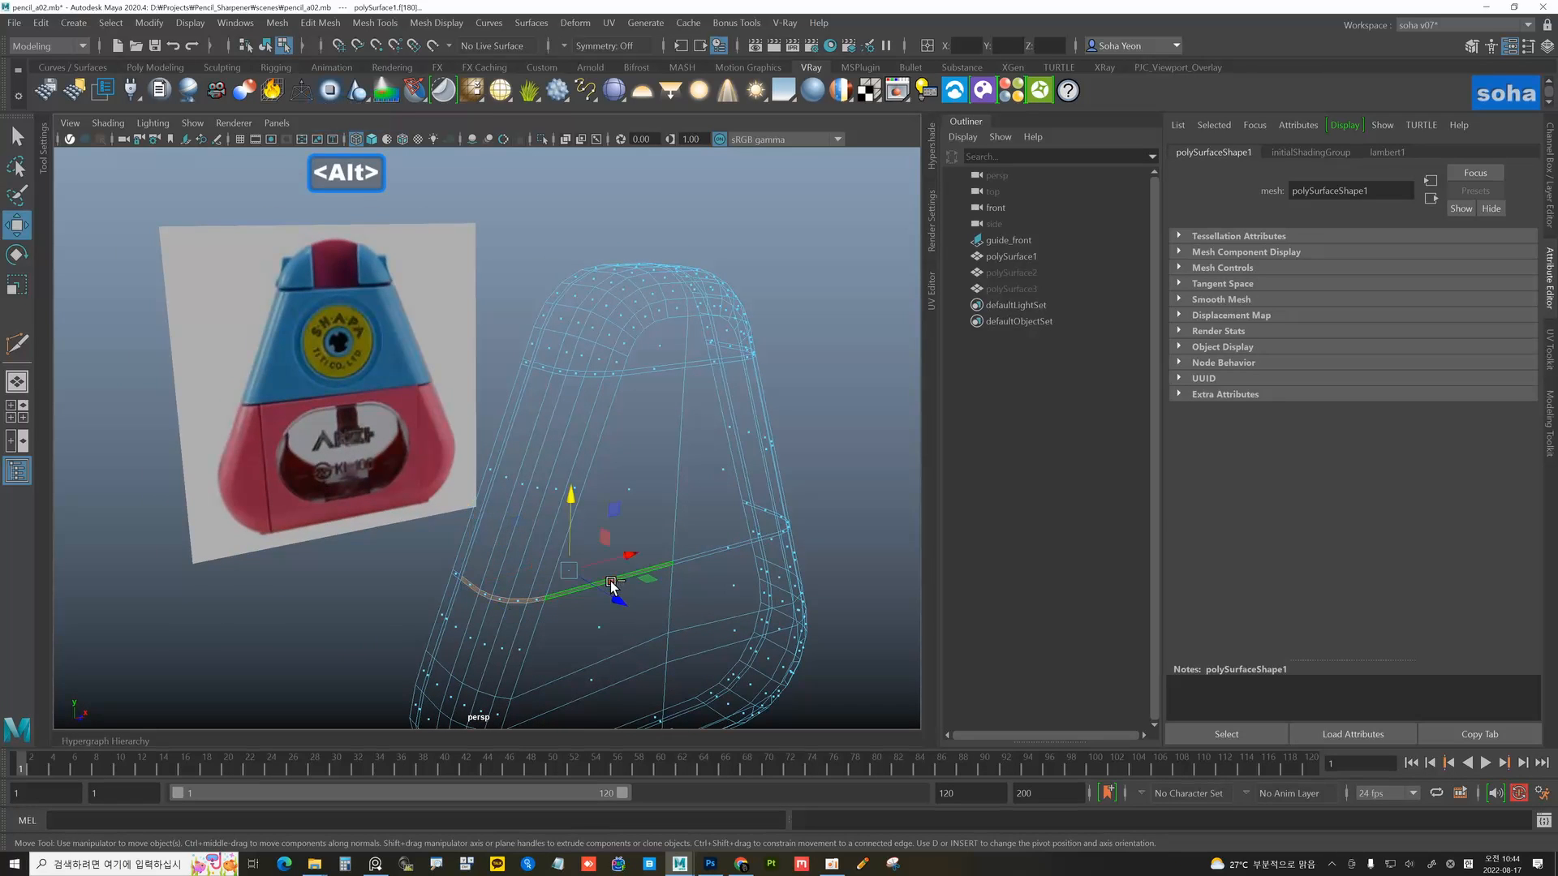
pyautogui.keyDown('alt'); pyautogui.moveTo(663, 590); pyautogui.dragTo(502, 602); pyautogui.keyUp('alt')
pyautogui.keyDown('shift'); pyautogui.doubleClick(563, 644); pyautogui.keyUp('shift')
pyautogui.hotkey('ctrl', '`')
pyautogui.hotkey('alt', '`')
# - Display the front section shaded and examine the gap along the blue-pink seam in the perspective and front views
pyautogui.keyDown('alt'); pyautogui.moveTo(591, 580); pyautogui.dragTo(504, 532); pyautogui.keyUp('alt')
pyautogui.press('5')
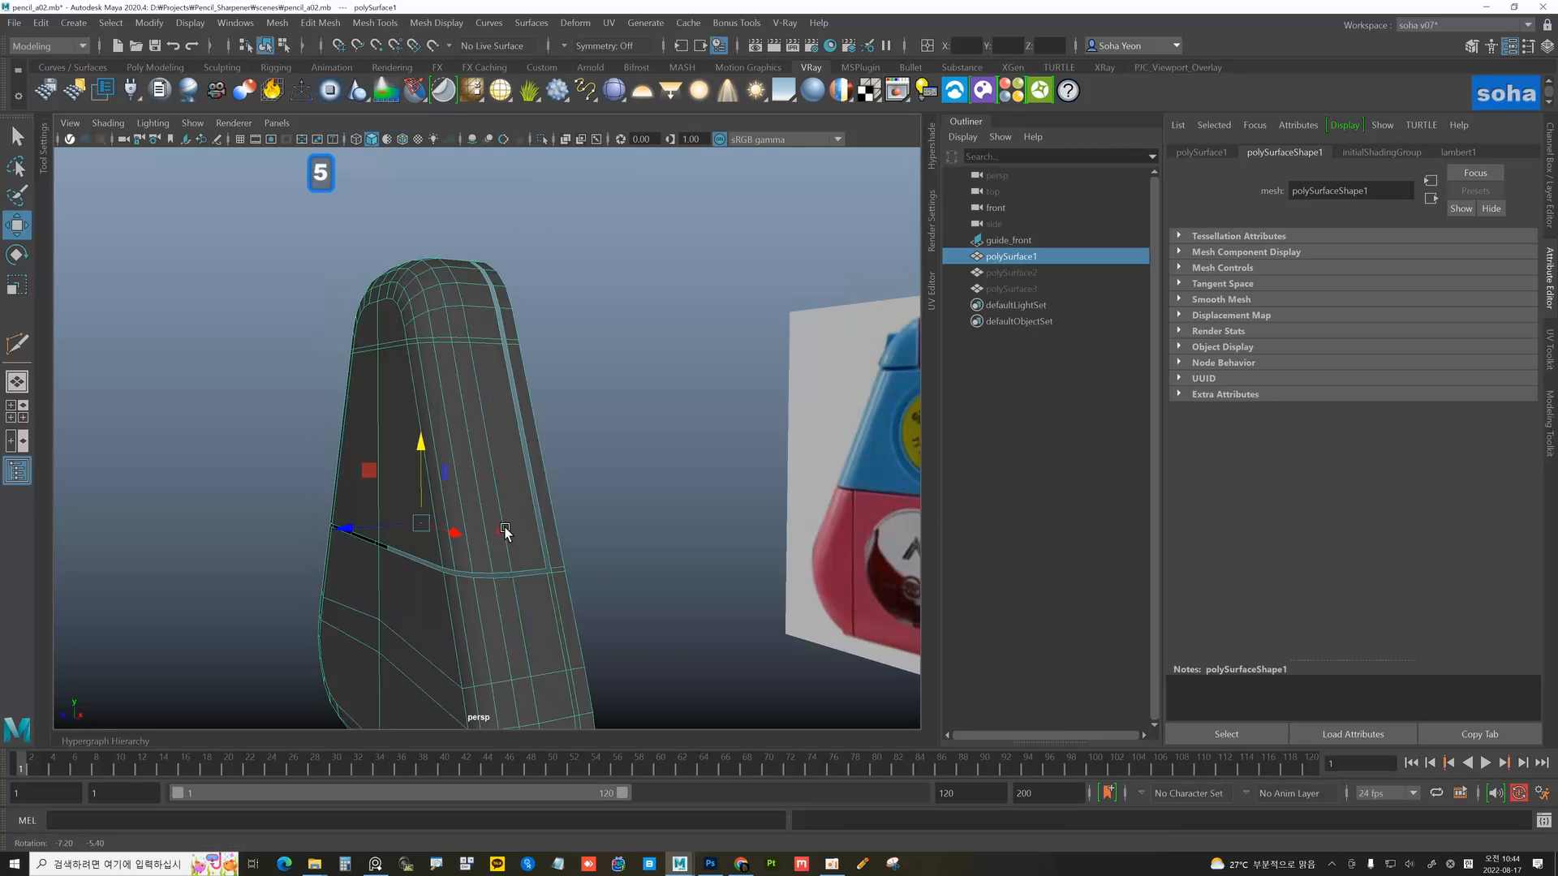
pyautogui.click(633, 503)
pyautogui.moveTo(633, 504)
pyautogui.keyDown('alt'); pyautogui.mouseDown()
pyautogui.moveTo(536, 496)
pyautogui.moveTo(650, 508)
pyautogui.moveTo(591, 487)
pyautogui.moveTo(524, 492)
pyautogui.mouseUp(); pyautogui.keyUp('alt')
pyautogui.click(590, 487)
pyautogui.keyDown('alt'); pyautogui.moveTo(595, 515); pyautogui.dragTo(542, 451, button='middle'); pyautogui.keyUp('alt')
pyautogui.moveTo(554, 467)
pyautogui.keyDown('alt'); pyautogui.mouseDown()
pyautogui.moveTo(477, 477)
pyautogui.moveTo(543, 491)
pyautogui.mouseUp(); pyautogui.keyUp('alt')
pyautogui.click(672, 493)
pyautogui.click(543, 494)
pyautogui.hotkey('shift', '3')
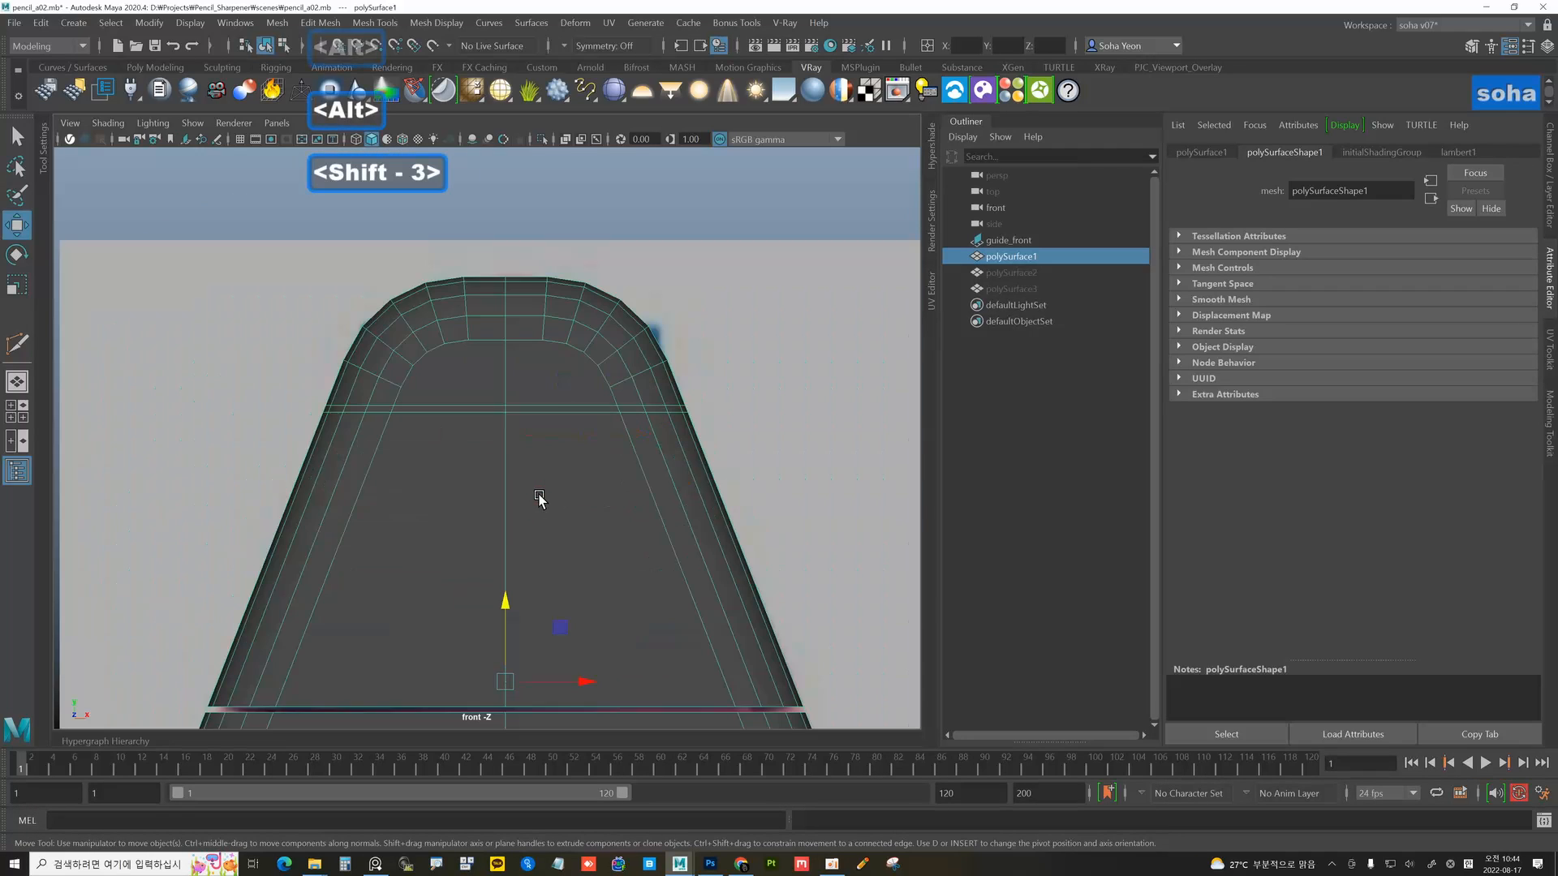
pyautogui.keyDown('alt'); pyautogui.moveTo(510, 469); pyautogui.dragTo(538, 241, button='middle'); pyautogui.keyUp('alt')
pyautogui.keyDown('alt'); pyautogui.moveTo(586, 455); pyautogui.dragTo(542, 530, button='middle'); pyautogui.keyUp('alt')
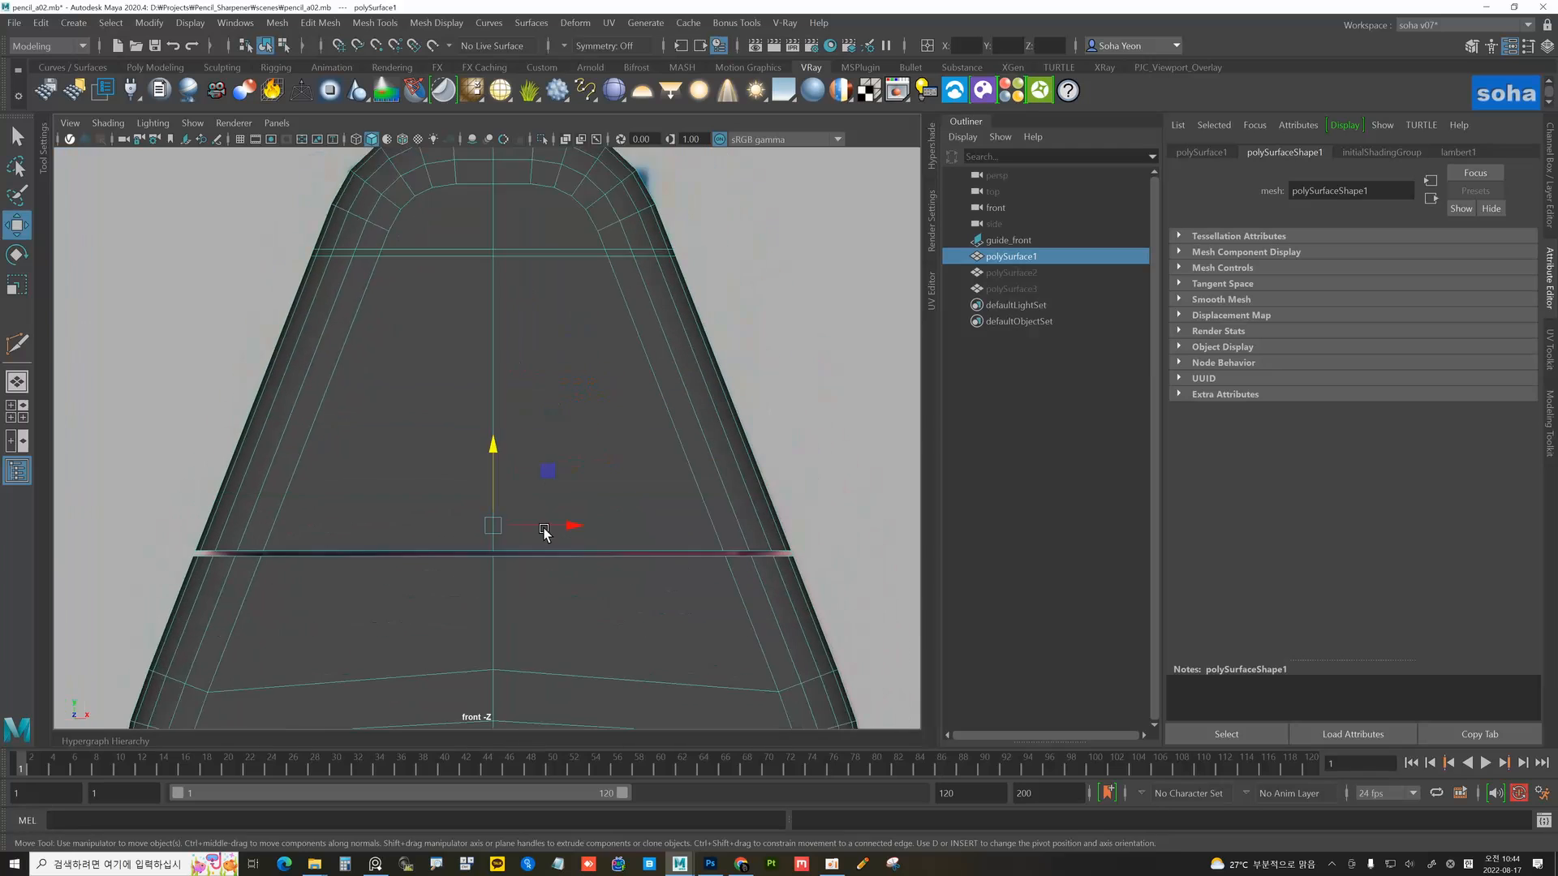
pyautogui.hotkey('alt', 'shift', 'q')
pyautogui.keyDown('alt'); pyautogui.moveTo(554, 428); pyautogui.dragTo(497, 417); pyautogui.keyUp('alt')
pyautogui.keyDown('alt'); pyautogui.moveTo(505, 396); pyautogui.dragTo(517, 433, button='middle'); pyautogui.keyUp('alt')
pyautogui.scroll(3, 522, 433)
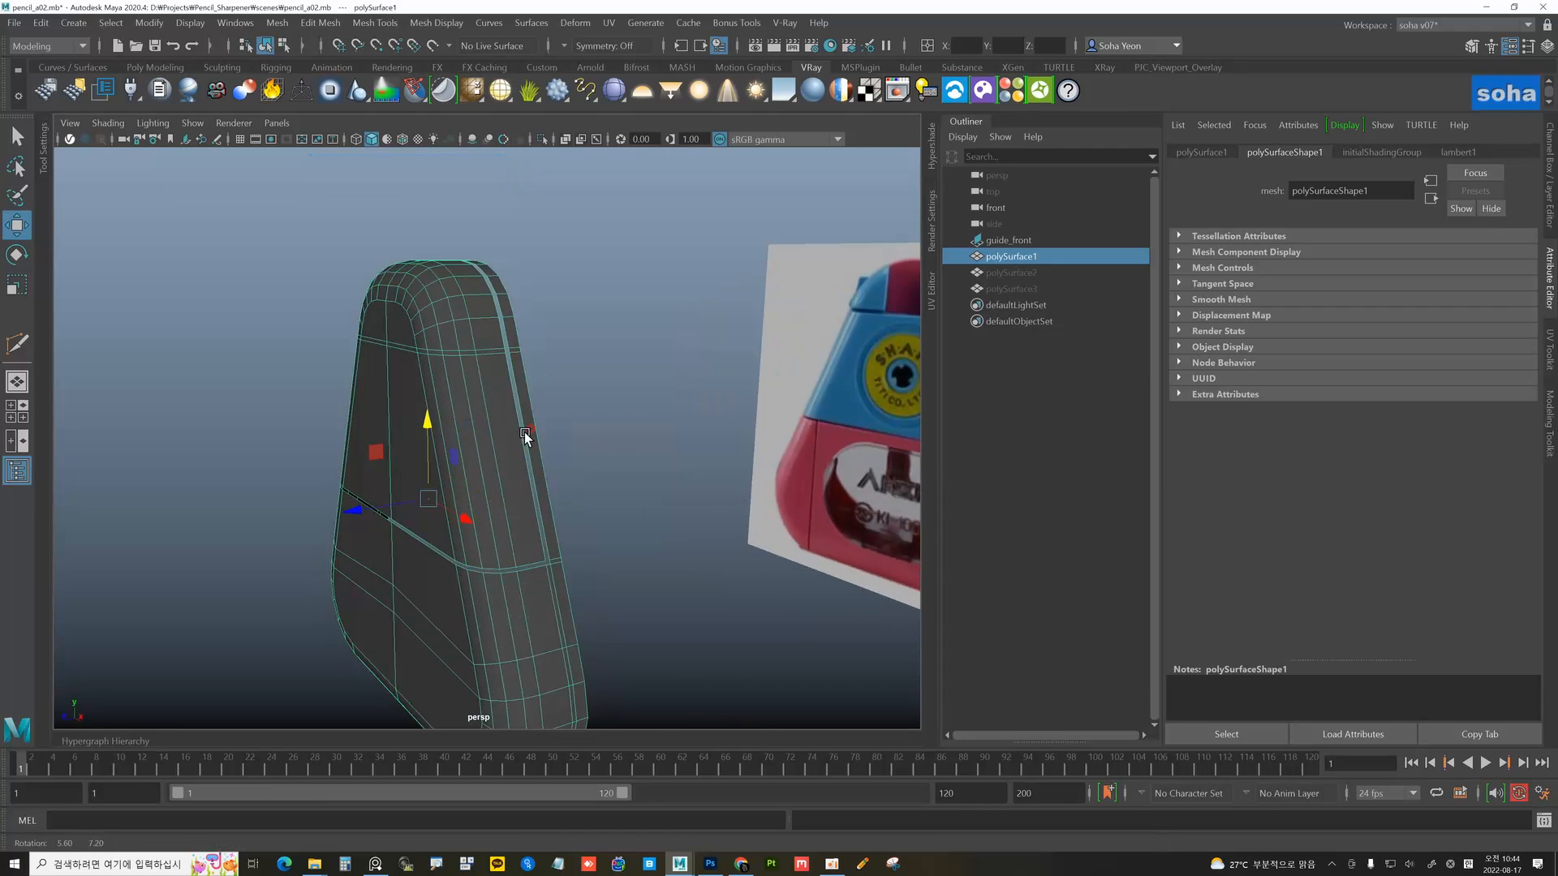
# - Delete the narrow band of faces between the two cuts along the cap seam, all the way around the front section
pyautogui.click(558, 391)
pyautogui.keyDown('alt'); pyautogui.moveTo(513, 369); pyautogui.dragTo(556, 450); pyautogui.keyUp('alt')
pyautogui.scroll(3, 560, 445)
pyautogui.click(492, 439)
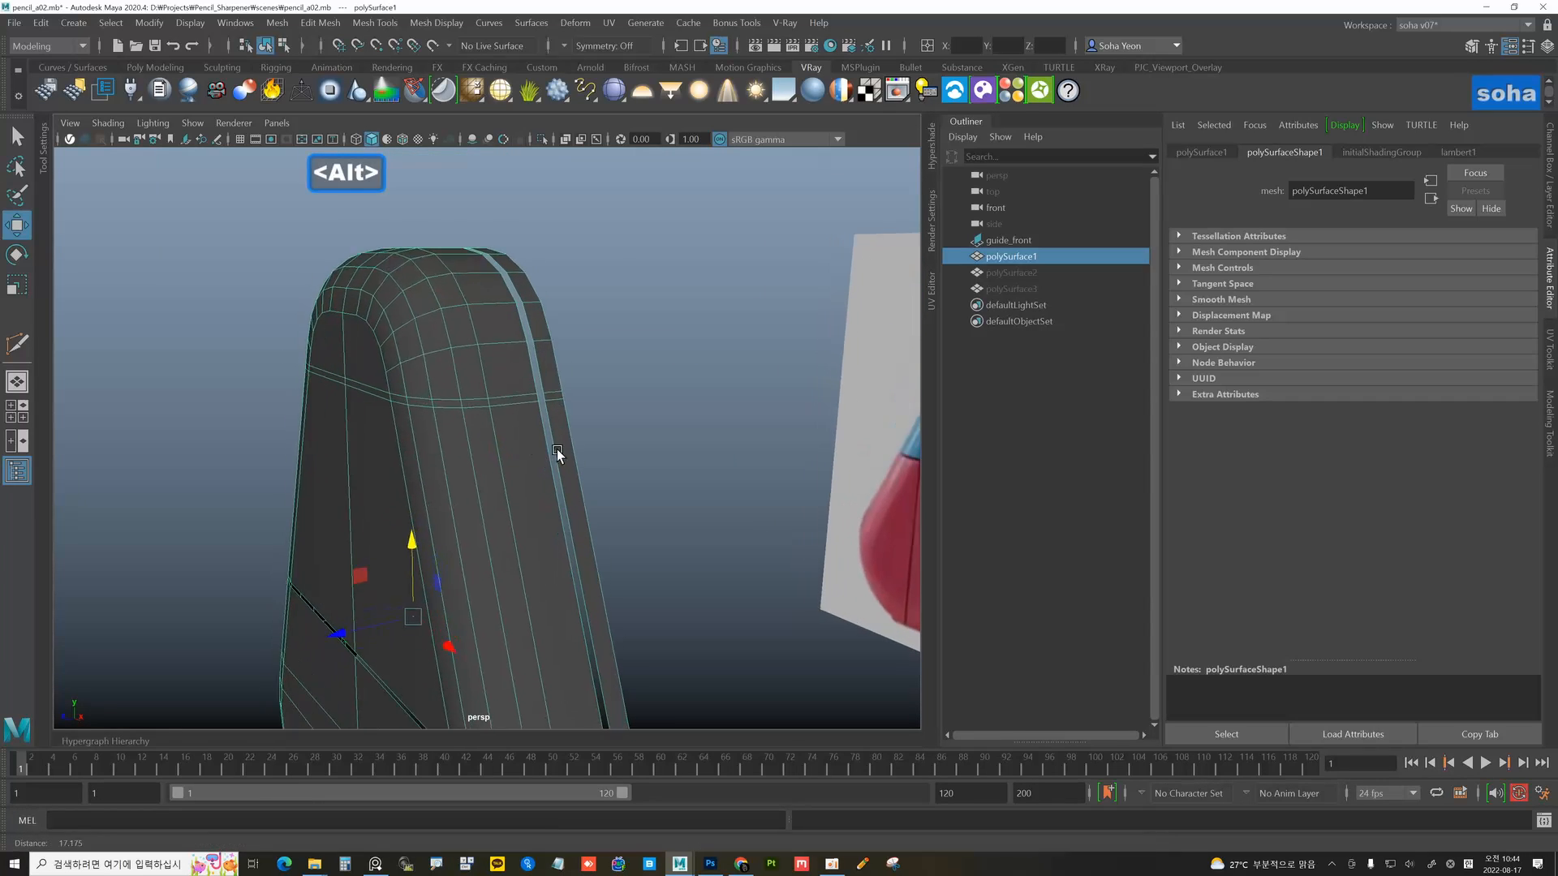
pyautogui.scroll(1, 553, 450)
pyautogui.hotkey('alt', '3')
pyautogui.click(517, 397)
pyautogui.moveTo(517, 399)
pyautogui.keyDown('alt'); pyautogui.mouseDown()
pyautogui.moveTo(511, 410)
pyautogui.moveTo(529, 380)
pyautogui.mouseUp(); pyautogui.keyUp('alt')
pyautogui.keyDown('shift'); pyautogui.click(529, 377); pyautogui.keyUp('shift')
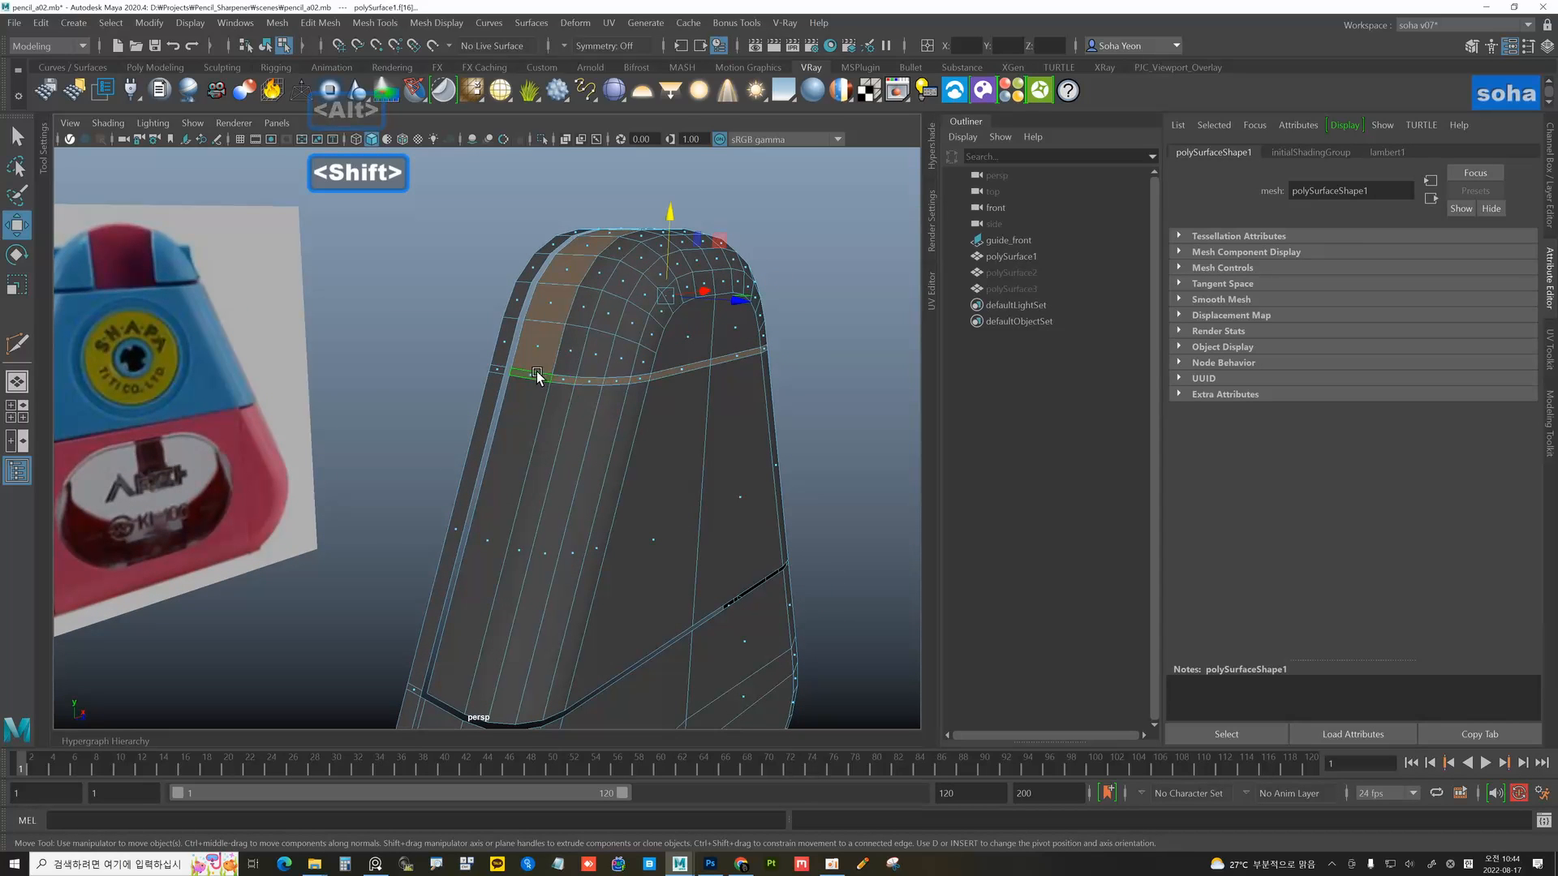
pyautogui.keyDown('shift'); pyautogui.click(675, 370); pyautogui.keyUp('shift')
pyautogui.keyDown('alt'); pyautogui.moveTo(679, 367); pyautogui.dragTo(435, 399); pyautogui.keyUp('alt')
pyautogui.keyDown('shift'); pyautogui.doubleClick(558, 425); pyautogui.keyUp('shift')
pyautogui.hotkey('ctrl', '`')
pyautogui.scroll(-4, 462, 431)
pyautogui.hotkey('alt', '`')
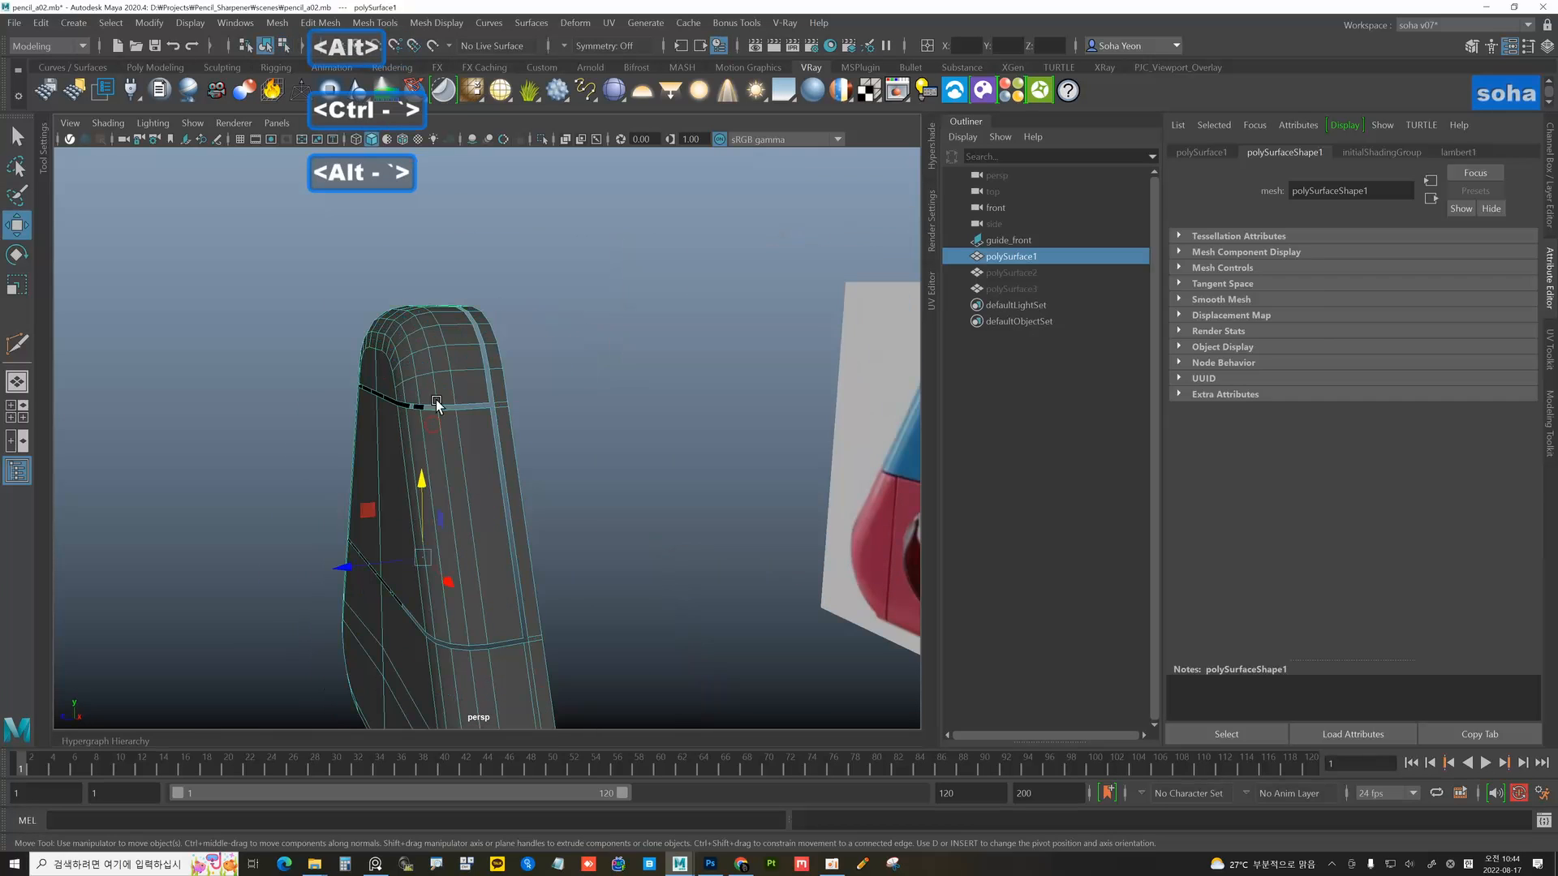
# - Examine the shaded front section's gaps at the cap seam and the blue-pink seam from several sides
pyautogui.click(545, 365)
pyautogui.keyDown('alt'); pyautogui.moveTo(619, 416); pyautogui.dragTo(490, 415); pyautogui.keyUp('alt')
pyautogui.click(488, 418)
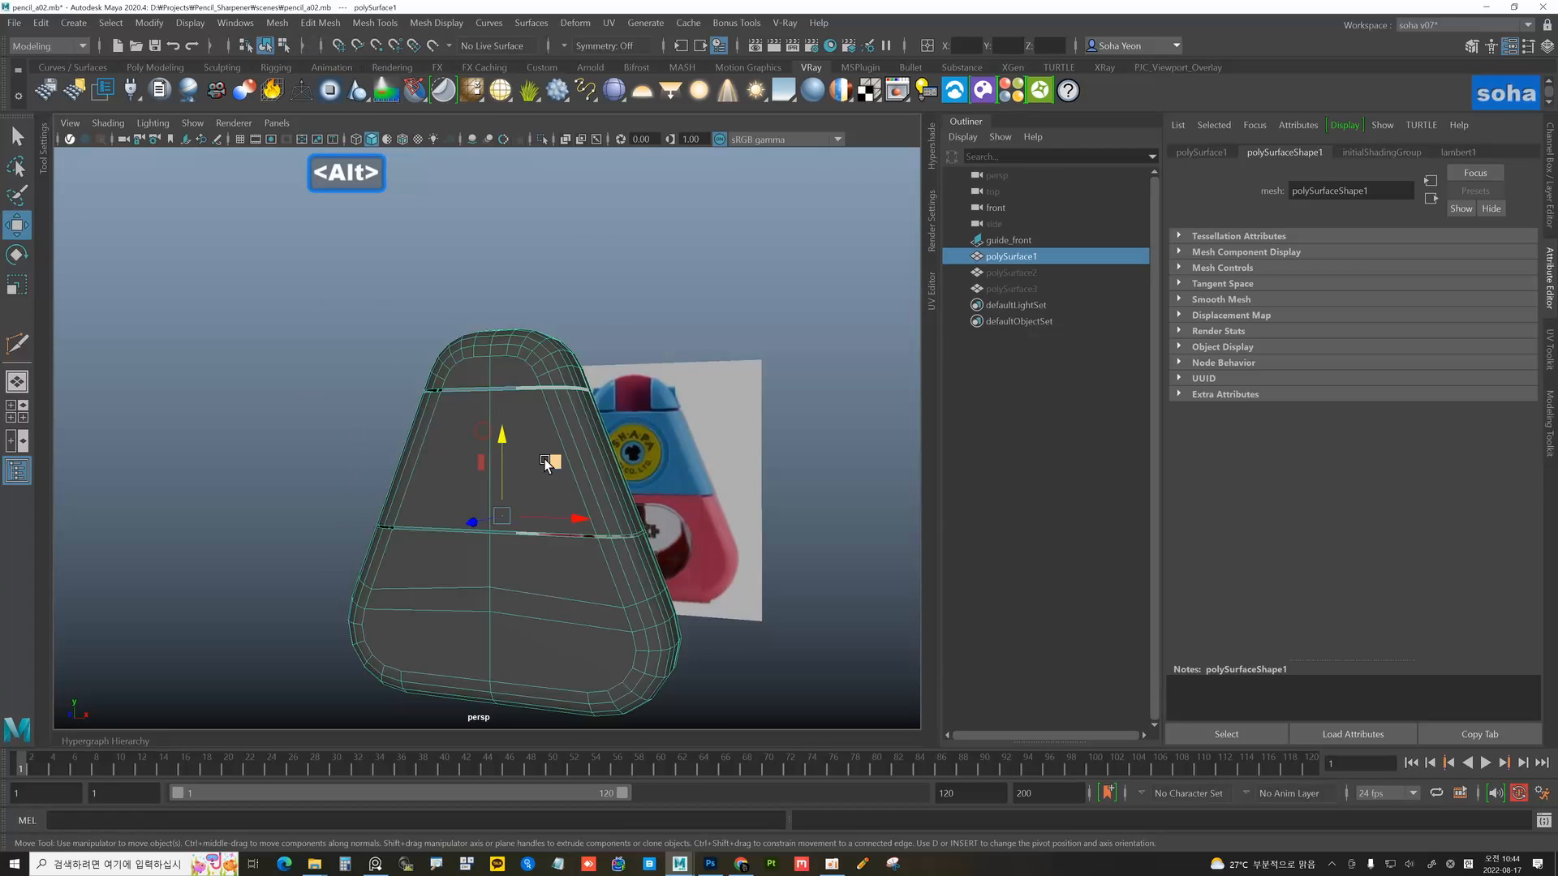
pyautogui.keyDown('alt'); pyautogui.moveTo(550, 460); pyautogui.dragTo(513, 467); pyautogui.keyUp('alt')
pyautogui.keyDown('alt'); pyautogui.moveTo(534, 480); pyautogui.dragTo(518, 448, button='middle'); pyautogui.keyUp('alt')
pyautogui.keyDown('alt'); pyautogui.moveTo(518, 447); pyautogui.dragTo(538, 426); pyautogui.keyUp('alt')
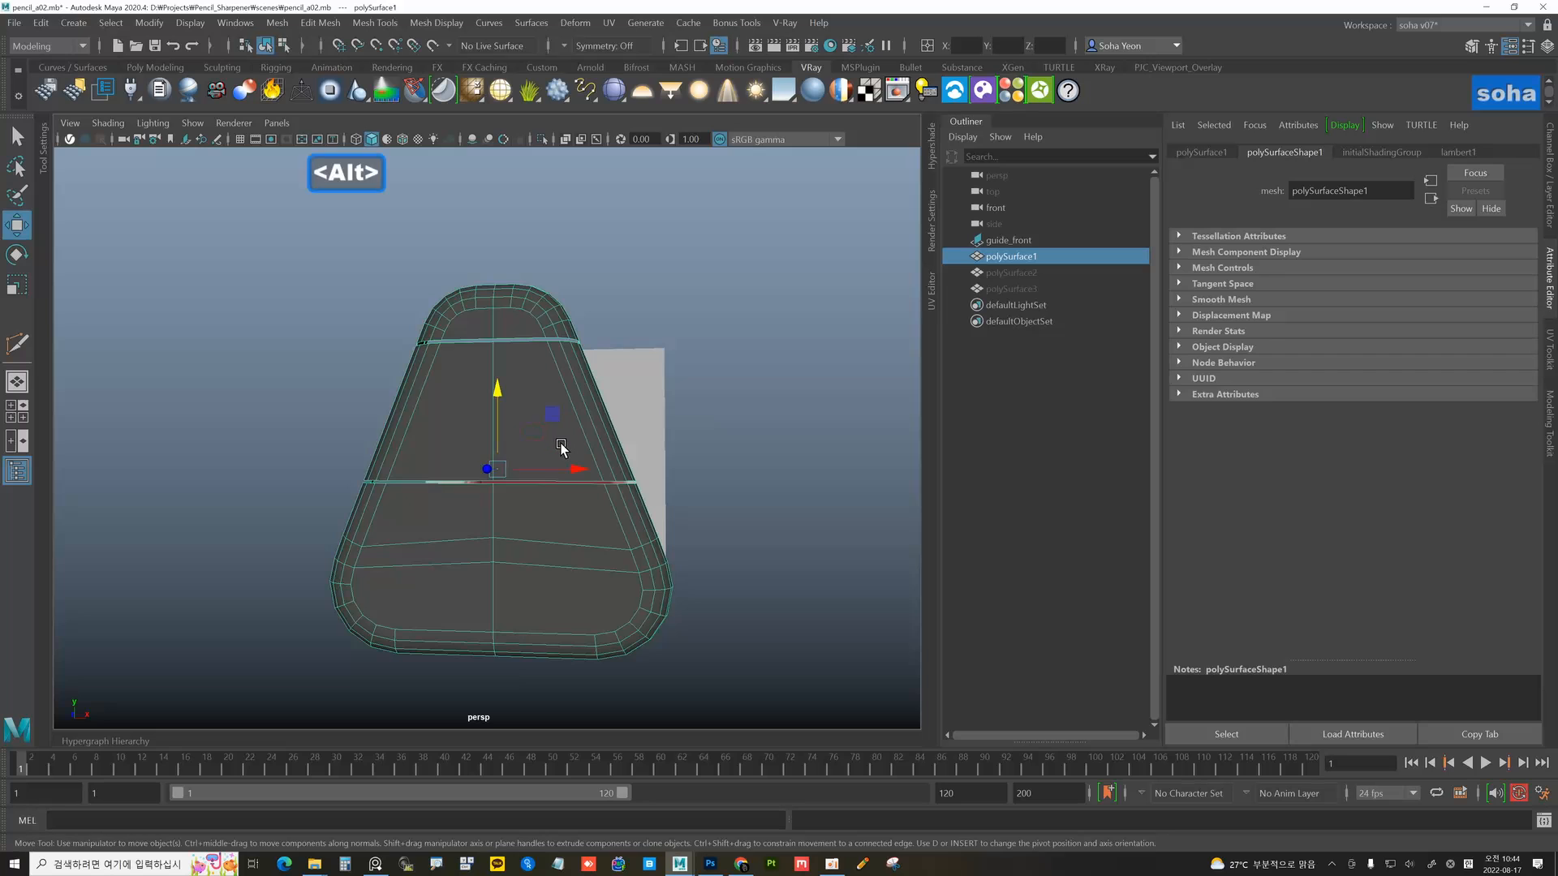
# - In the front wireframe view, snap the centre vertex of the pink part's upper horizontal edge line level with that line's outer vertices
pyautogui.hotkey('shift', '3')
pyautogui.keyDown('alt'); pyautogui.moveTo(611, 348); pyautogui.dragTo(601, 433, button='right'); pyautogui.keyUp('alt')
pyautogui.press('4')
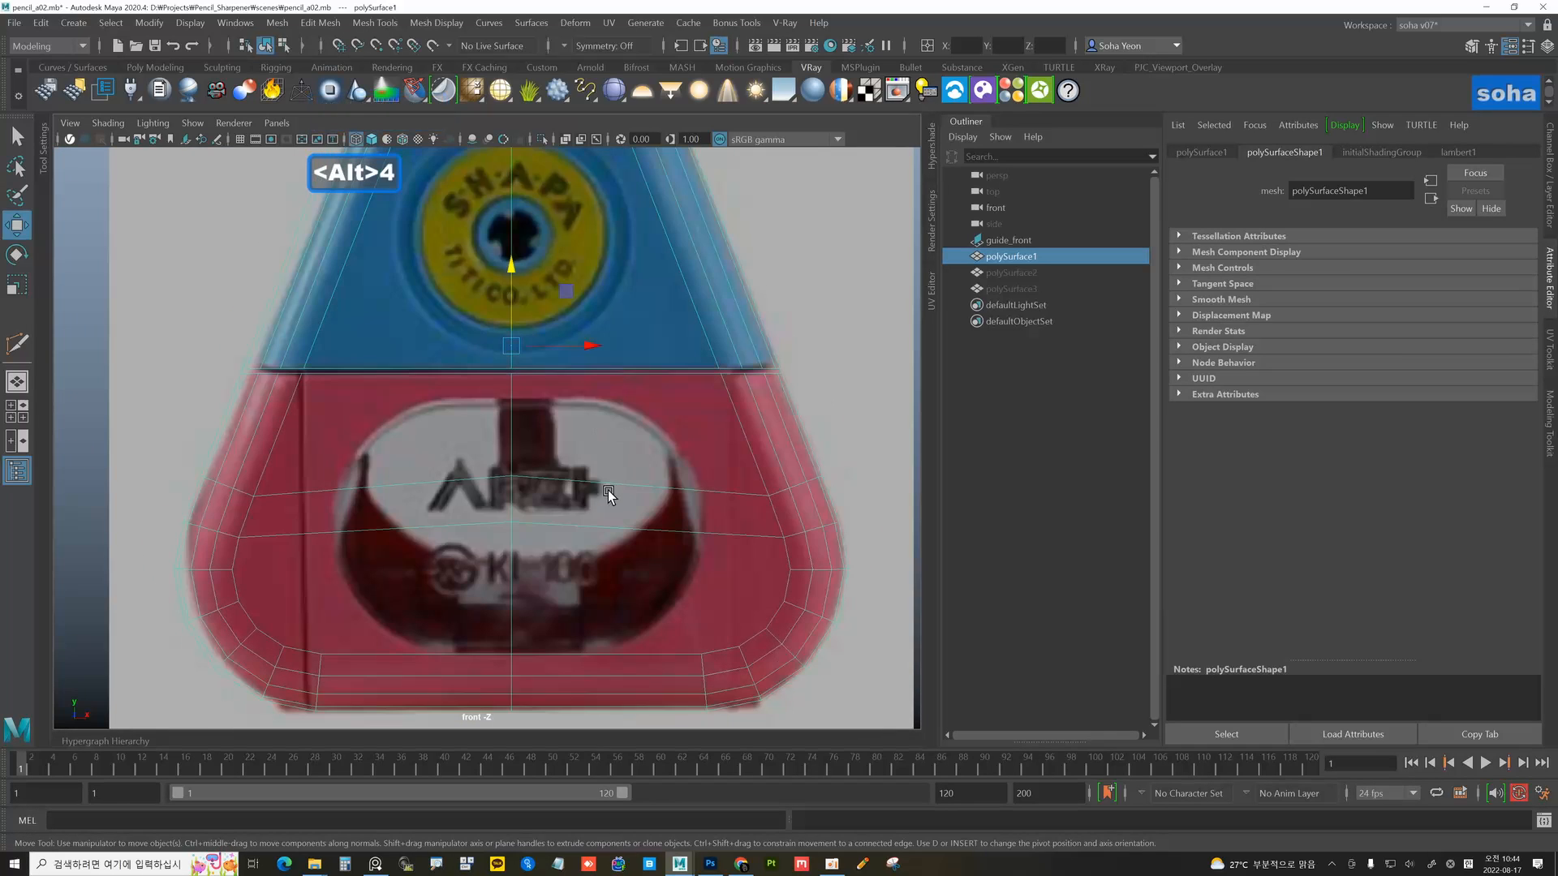
pyautogui.keyDown('alt'); pyautogui.moveTo(588, 493); pyautogui.dragTo(601, 430, button='middle'); pyautogui.keyUp('alt')
pyautogui.hotkey('alt', '1')
pyautogui.click(525, 411)
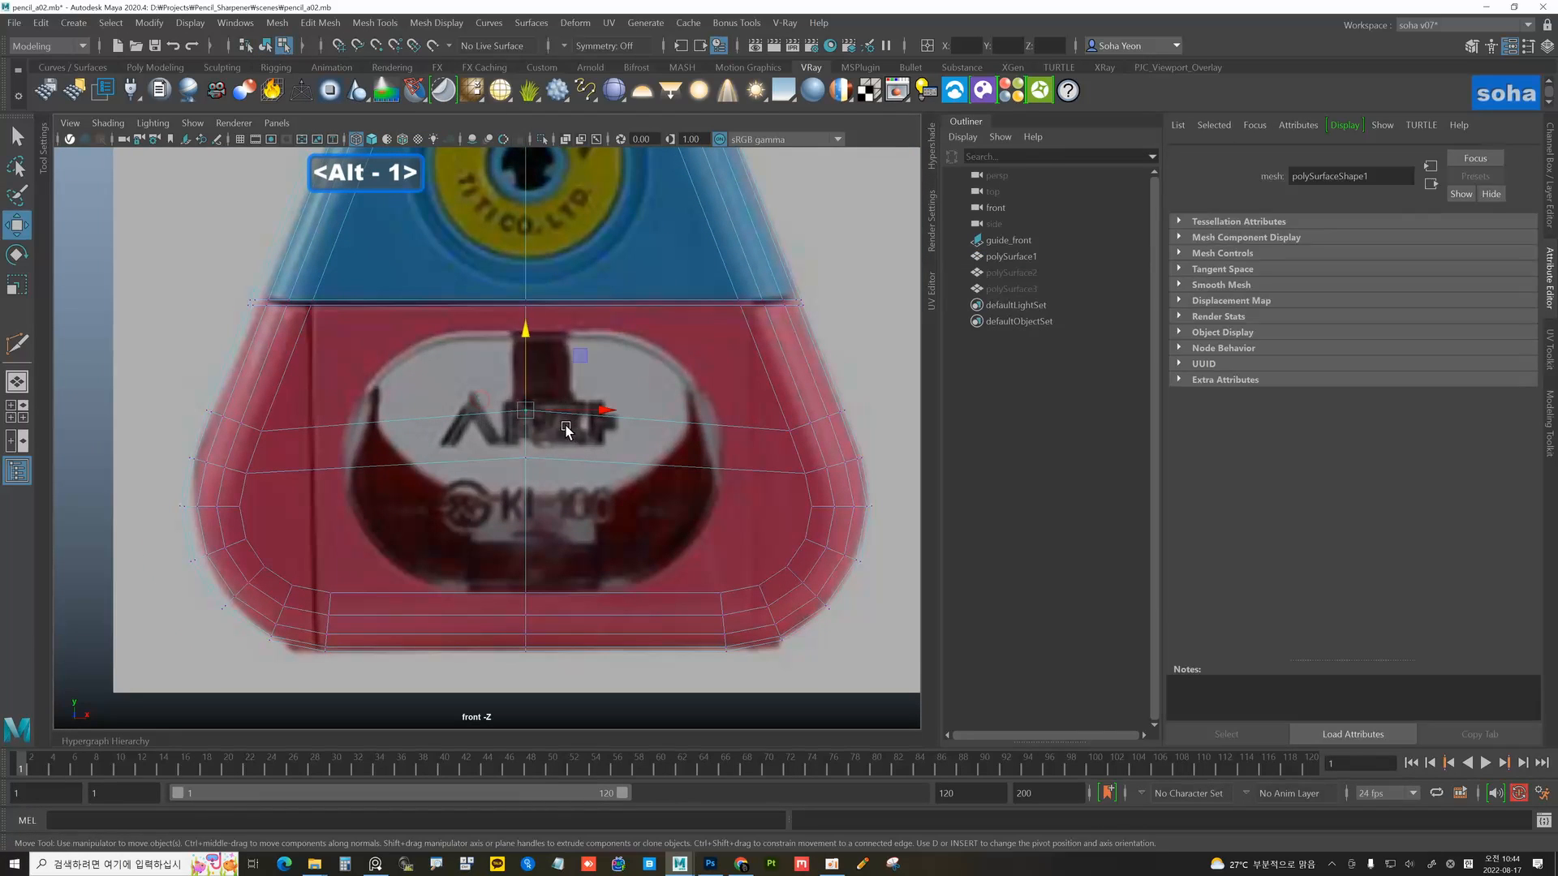
pyautogui.click(528, 339)
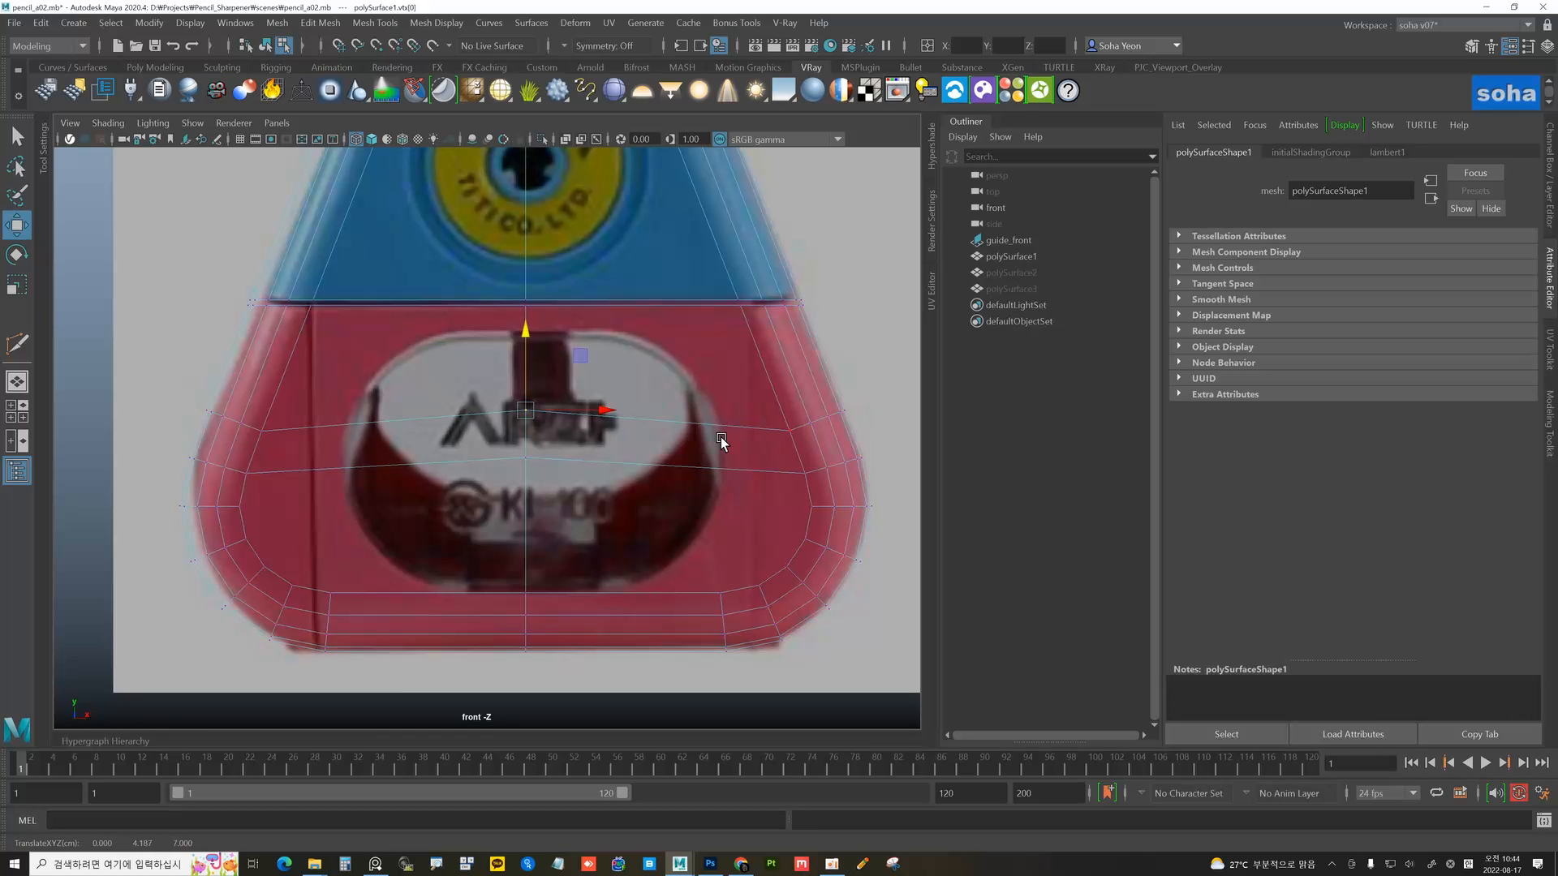
pyautogui.moveTo(776, 432); pyautogui.dragTo(784, 433, button='middle')
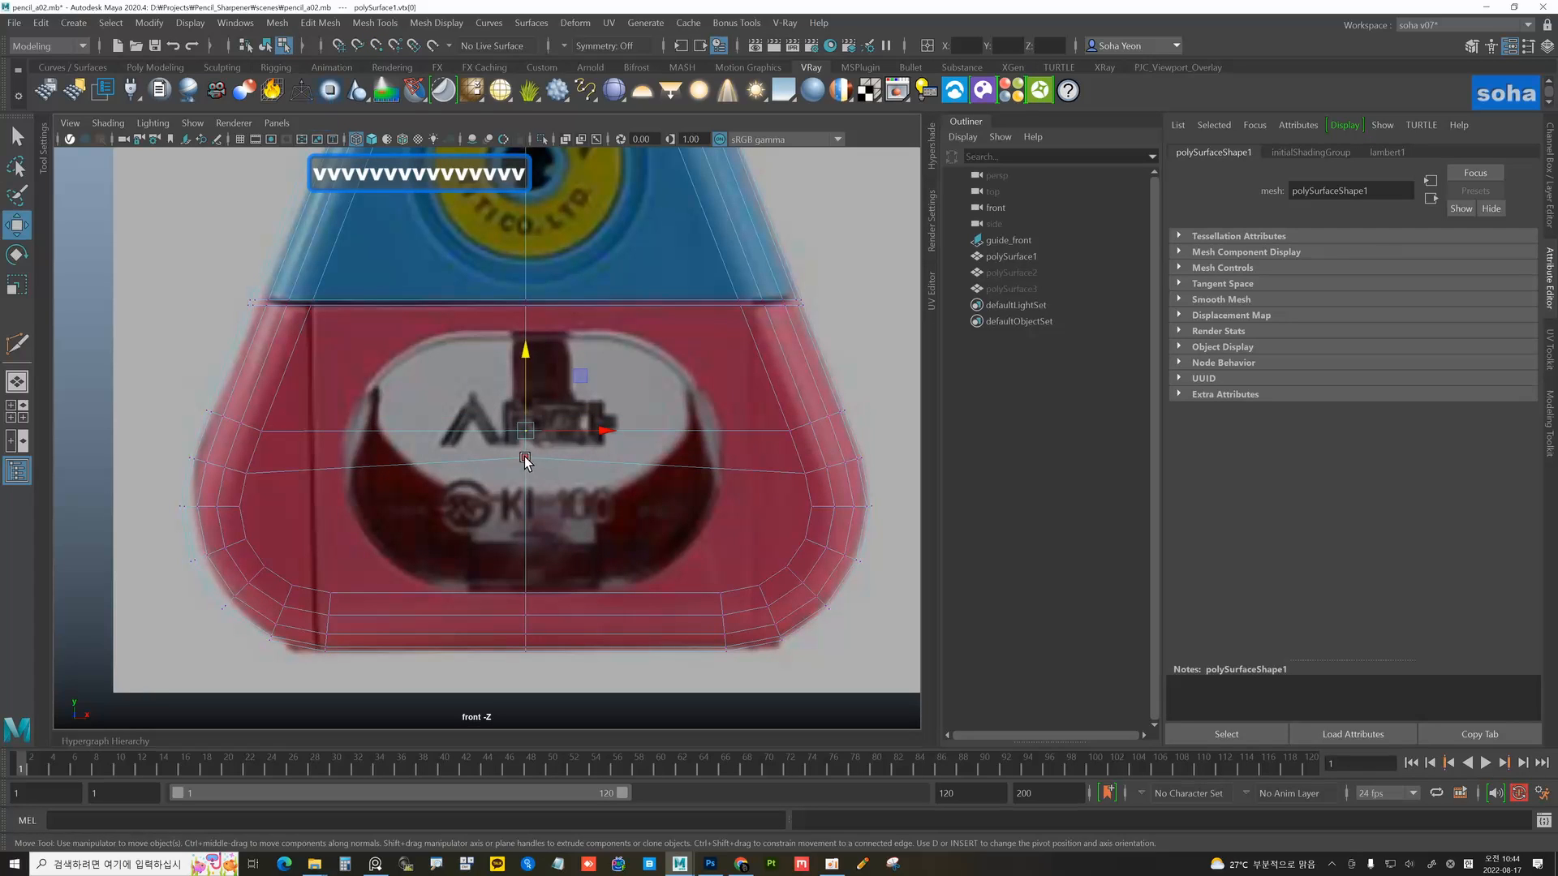
# - Snap the centre vertex of the pink part's next horizontal edge line down level with its outer vertices
pyautogui.click(524, 459)
pyautogui.press('v')
pyautogui.moveTo(761, 490); pyautogui.dragTo(803, 477, button='middle')
pyautogui.press('v')
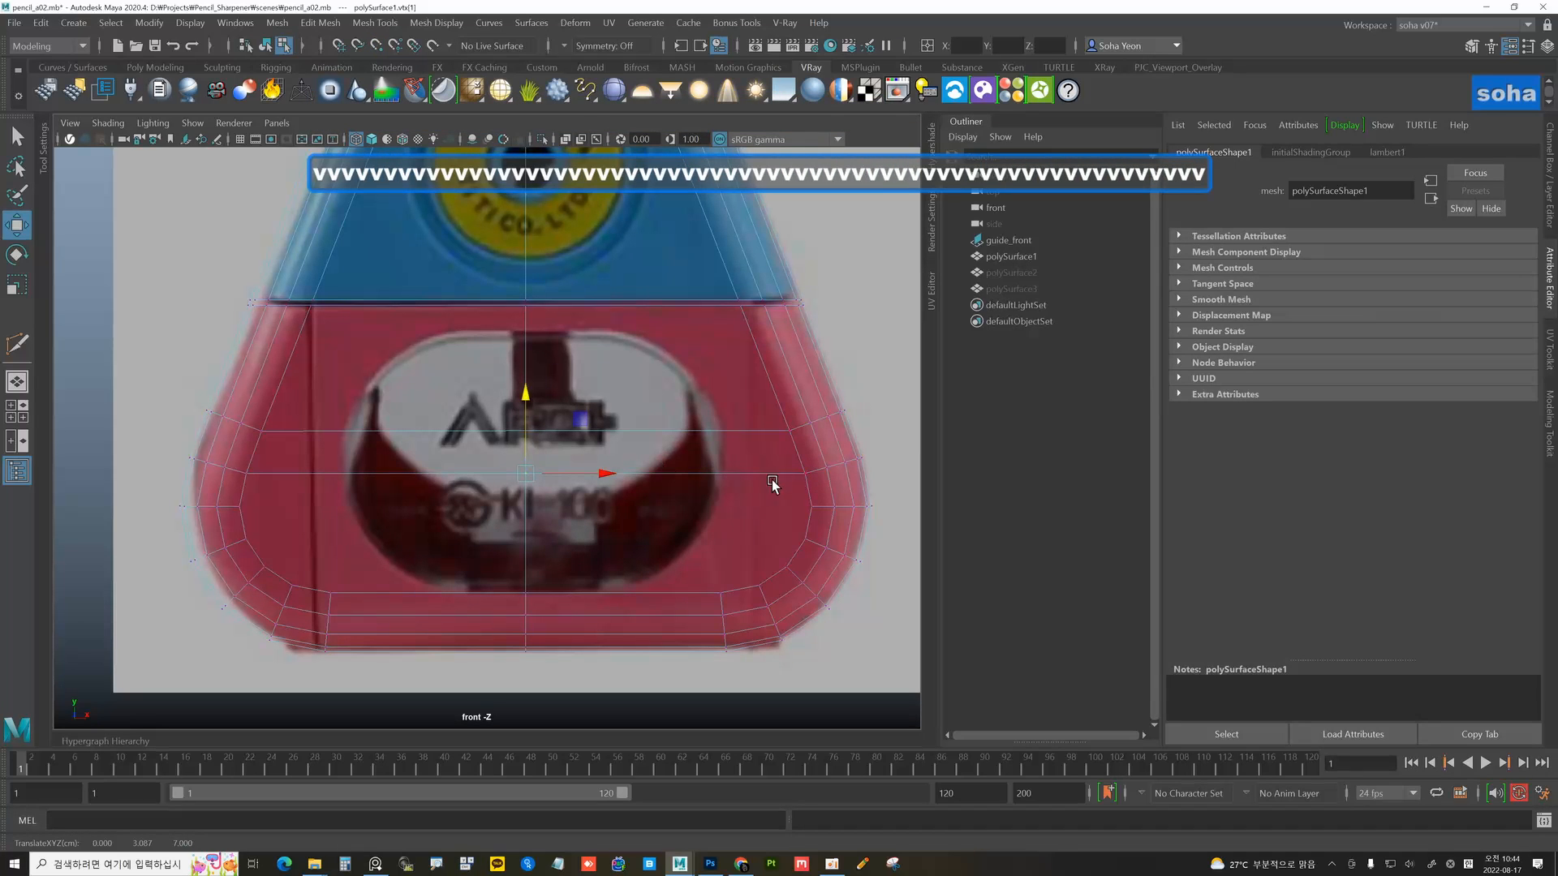
pyautogui.press('v')
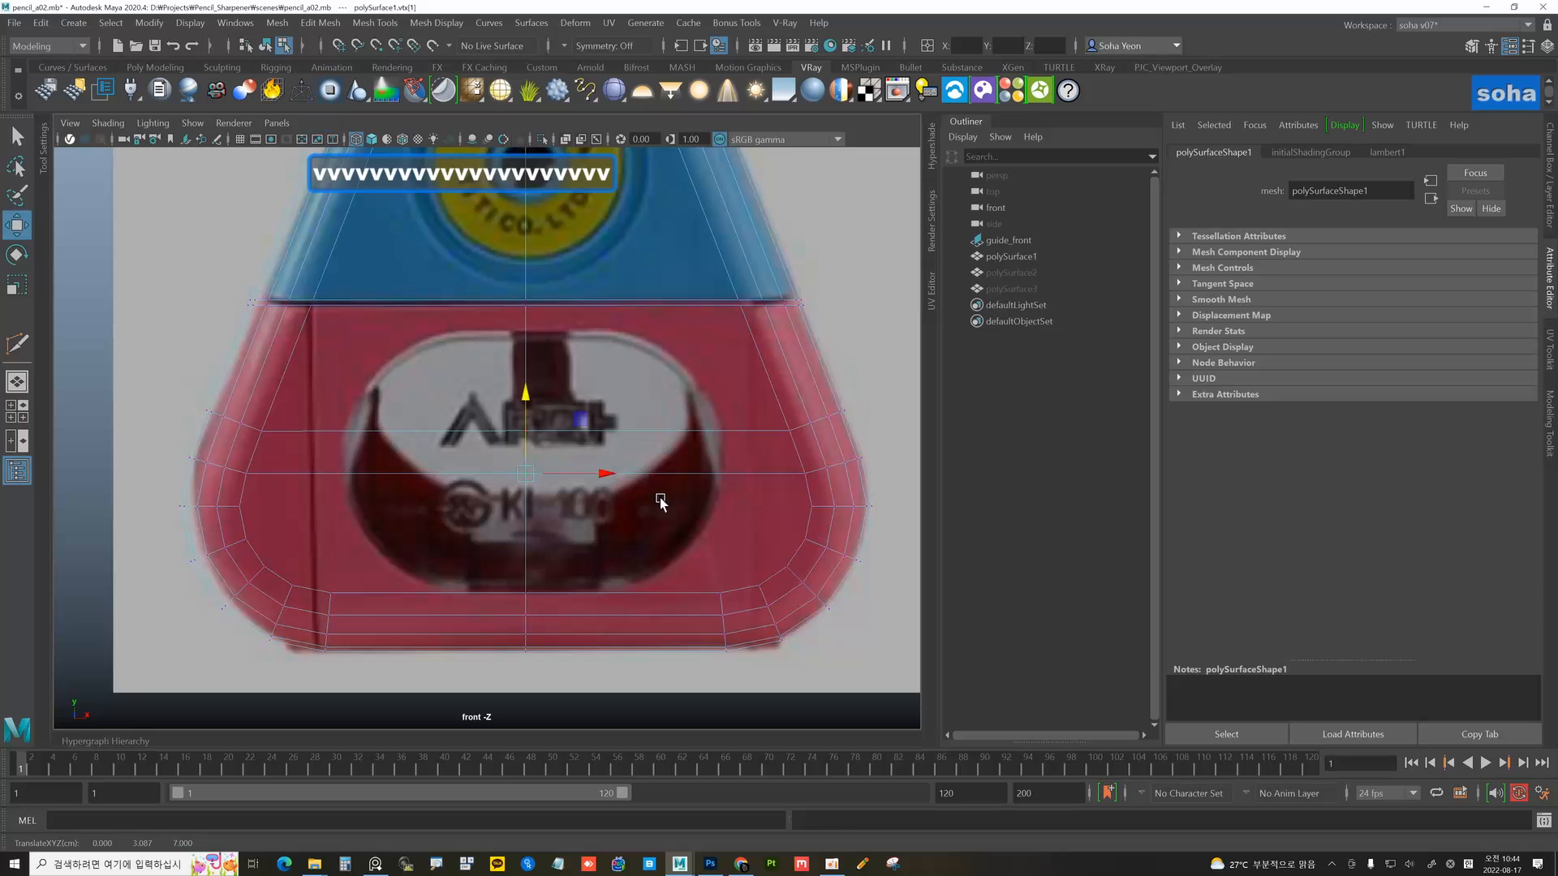
# - Make two closely spaced vertical cuts through the right side of the pink part, mirroring the reference's vertical seam
pyautogui.keyDown('alt'); pyautogui.moveTo(603, 501); pyautogui.dragTo(631, 434, button='middle'); pyautogui.keyUp('alt')
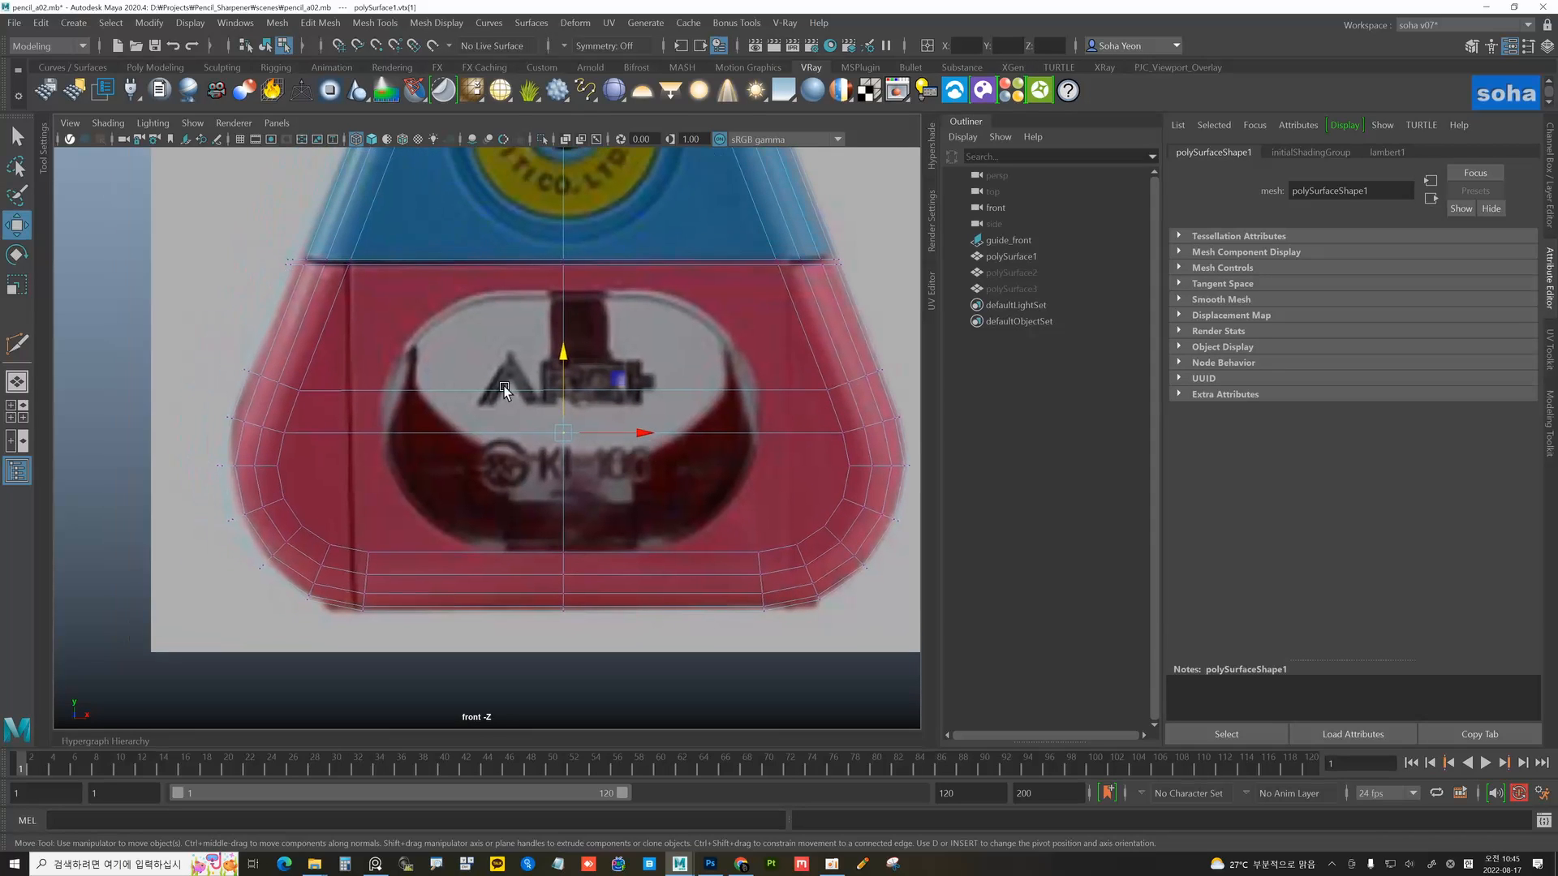
pyautogui.press('alt')
pyautogui.keyDown('alt'); pyautogui.moveTo(439, 434); pyautogui.dragTo(404, 431); pyautogui.keyUp('alt')
pyautogui.keyDown('alt'); pyautogui.moveTo(404, 431); pyautogui.dragTo(397, 431, button='middle'); pyautogui.keyUp('alt')
pyautogui.keyDown('alt'); pyautogui.moveTo(574, 419); pyautogui.dragTo(557, 422, button='middle'); pyautogui.keyUp('alt')
pyautogui.keyDown('alt'); pyautogui.moveTo(556, 422); pyautogui.dragTo(568, 422, button='right'); pyautogui.keyUp('alt')
pyautogui.hotkey('alt', '`')
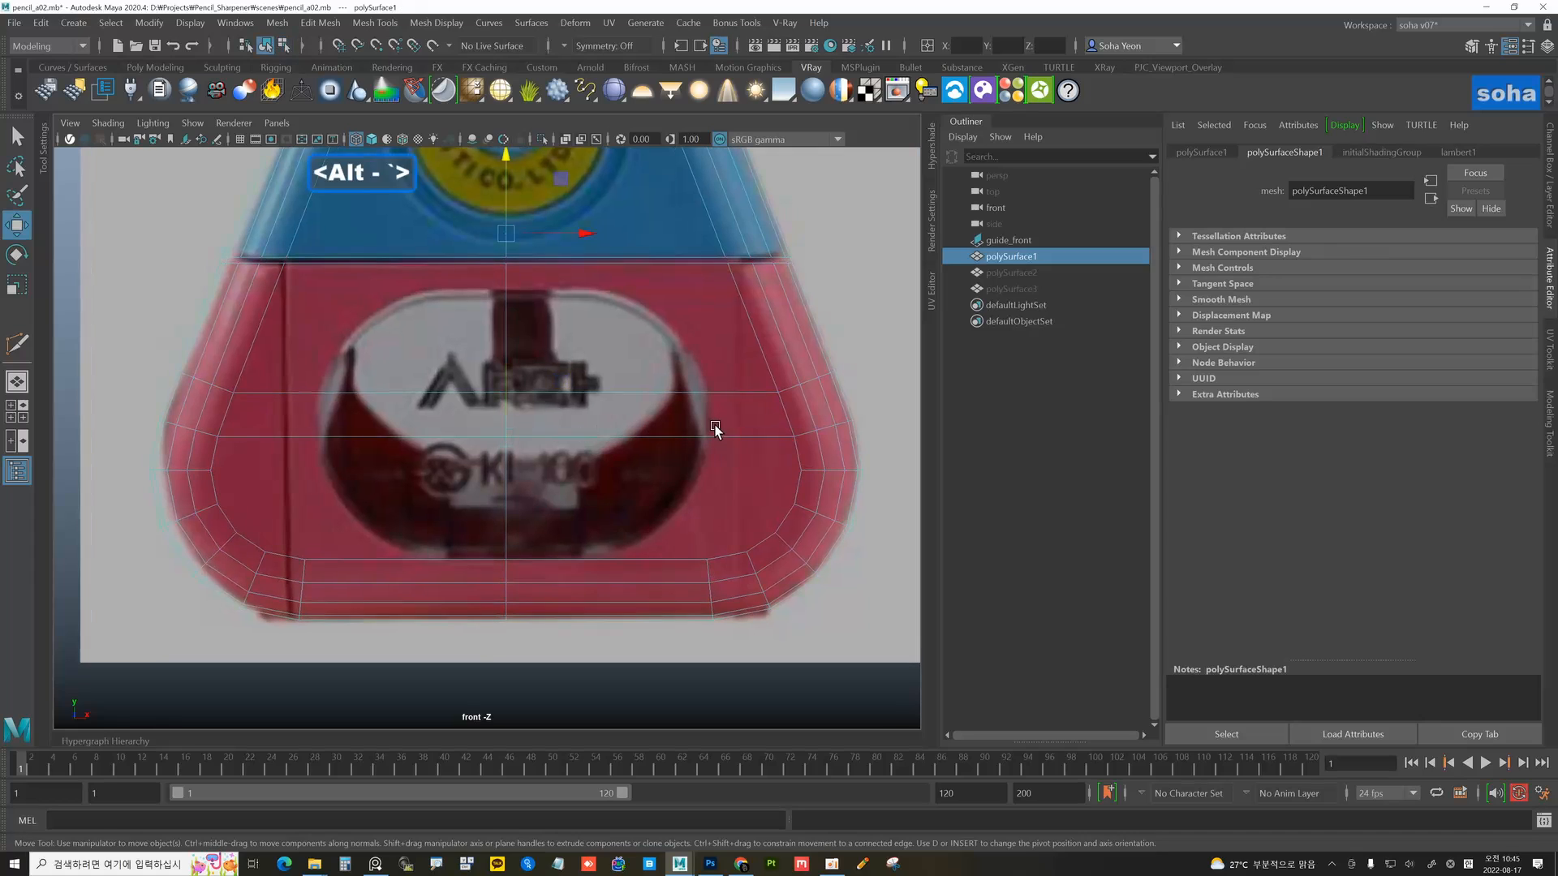
pyautogui.hotkey('alt', 's')
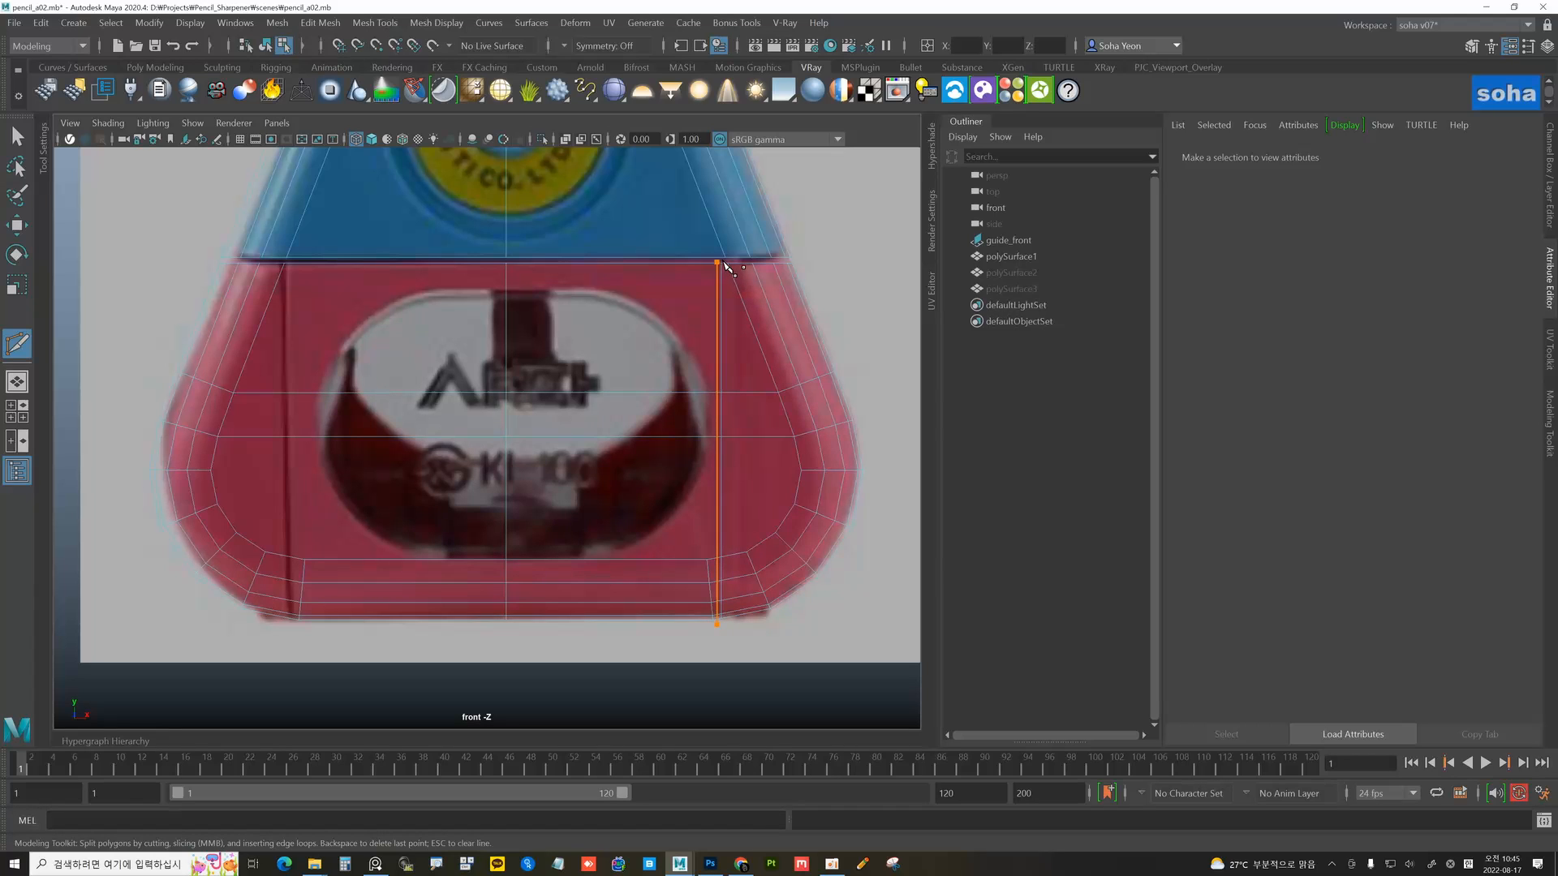
pyautogui.press('w')
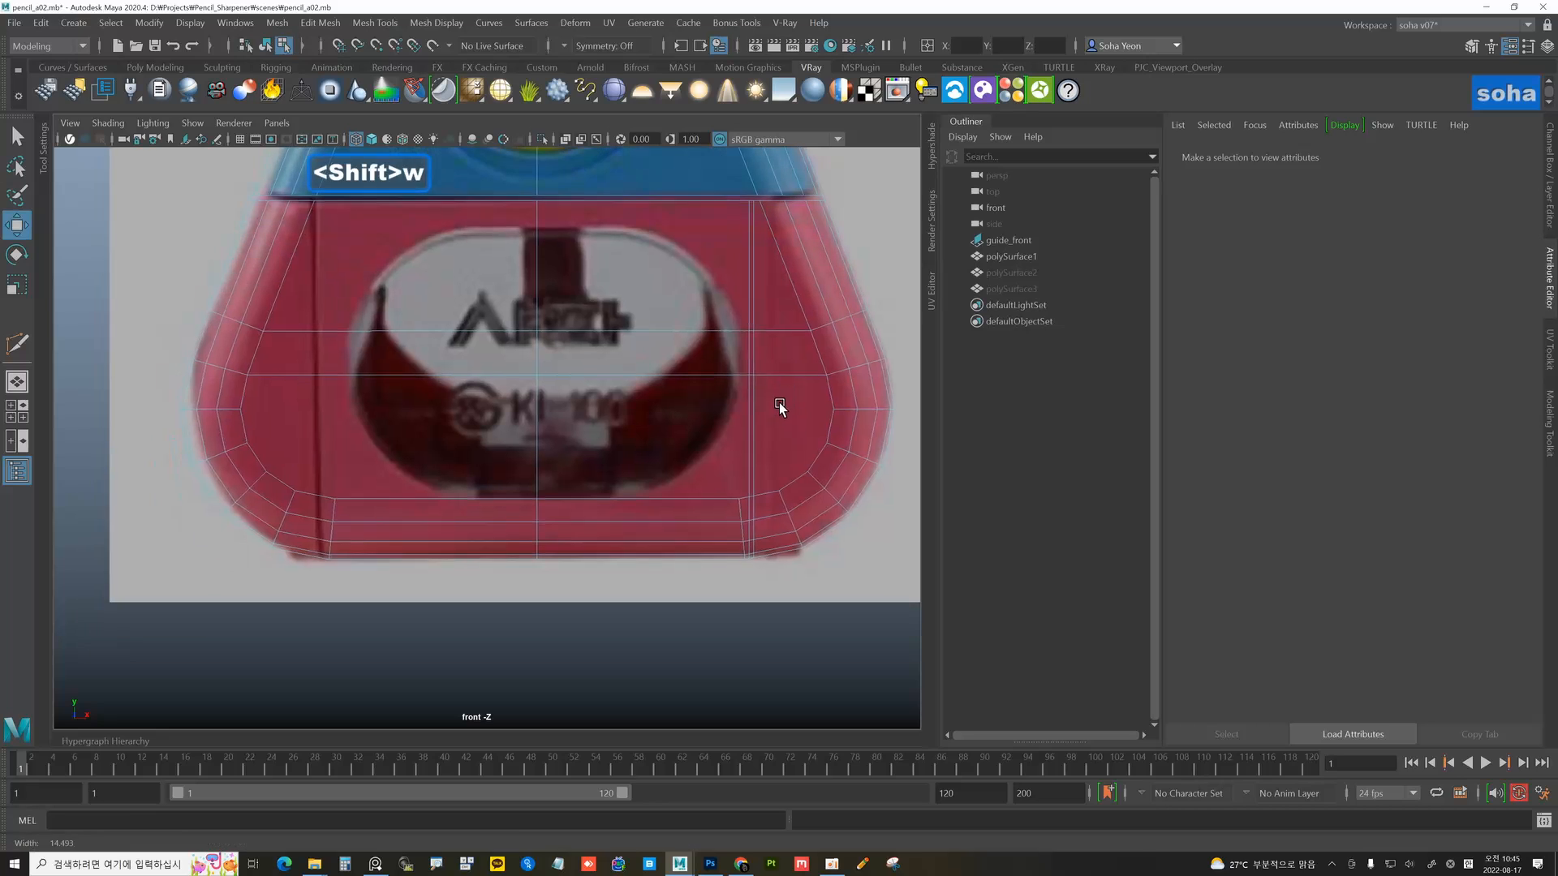
# - Delete all faces of the front section on the left side of its vertical centre line
pyautogui.scroll(-6, 690, 348)
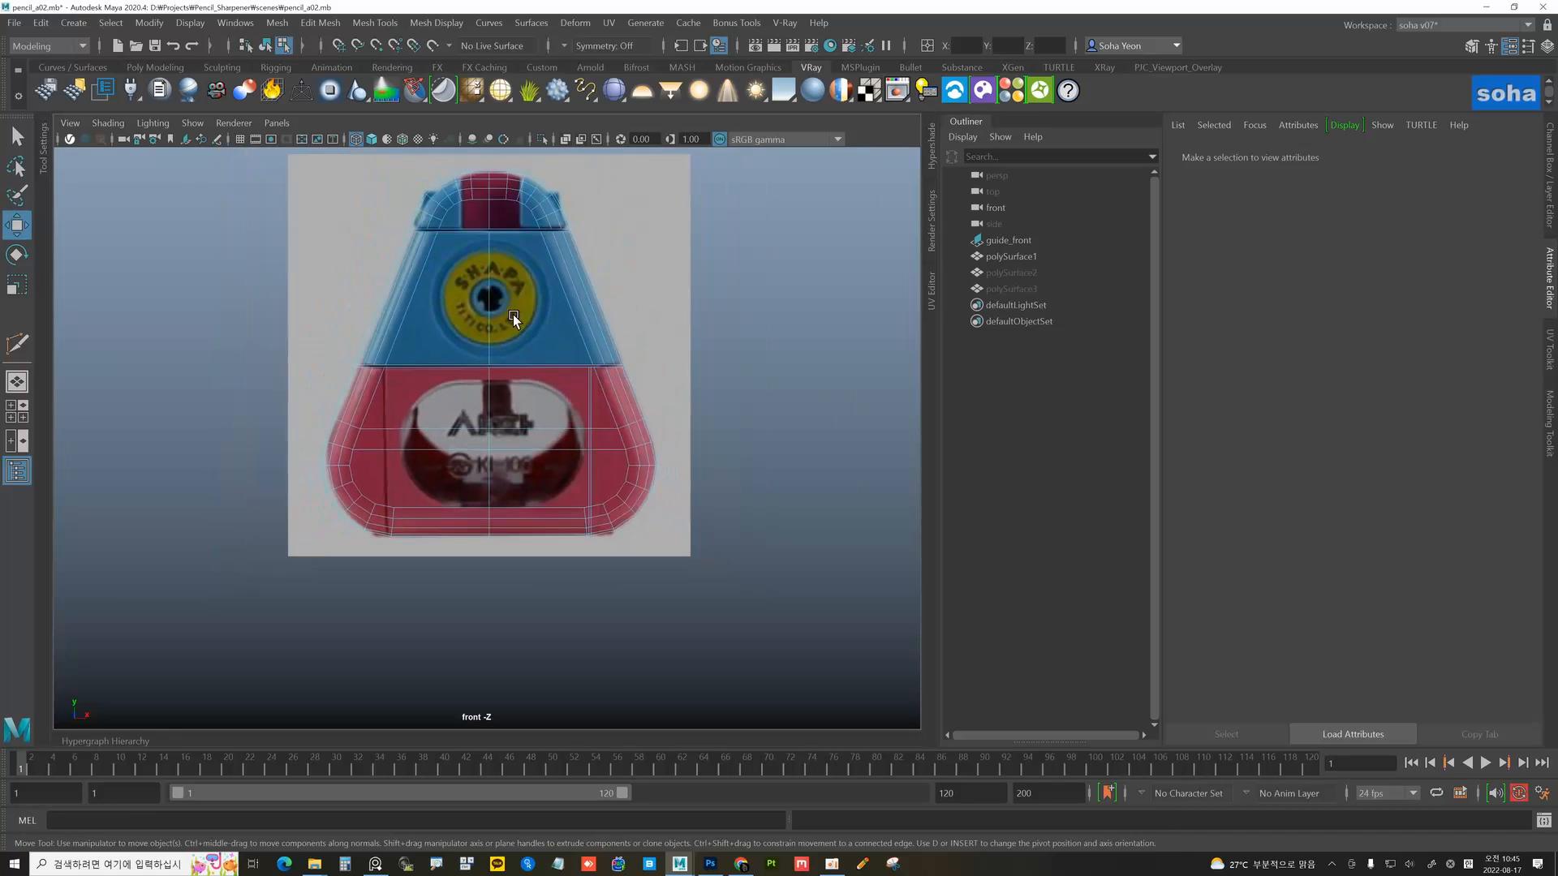
pyautogui.hotkey('alt', '3')
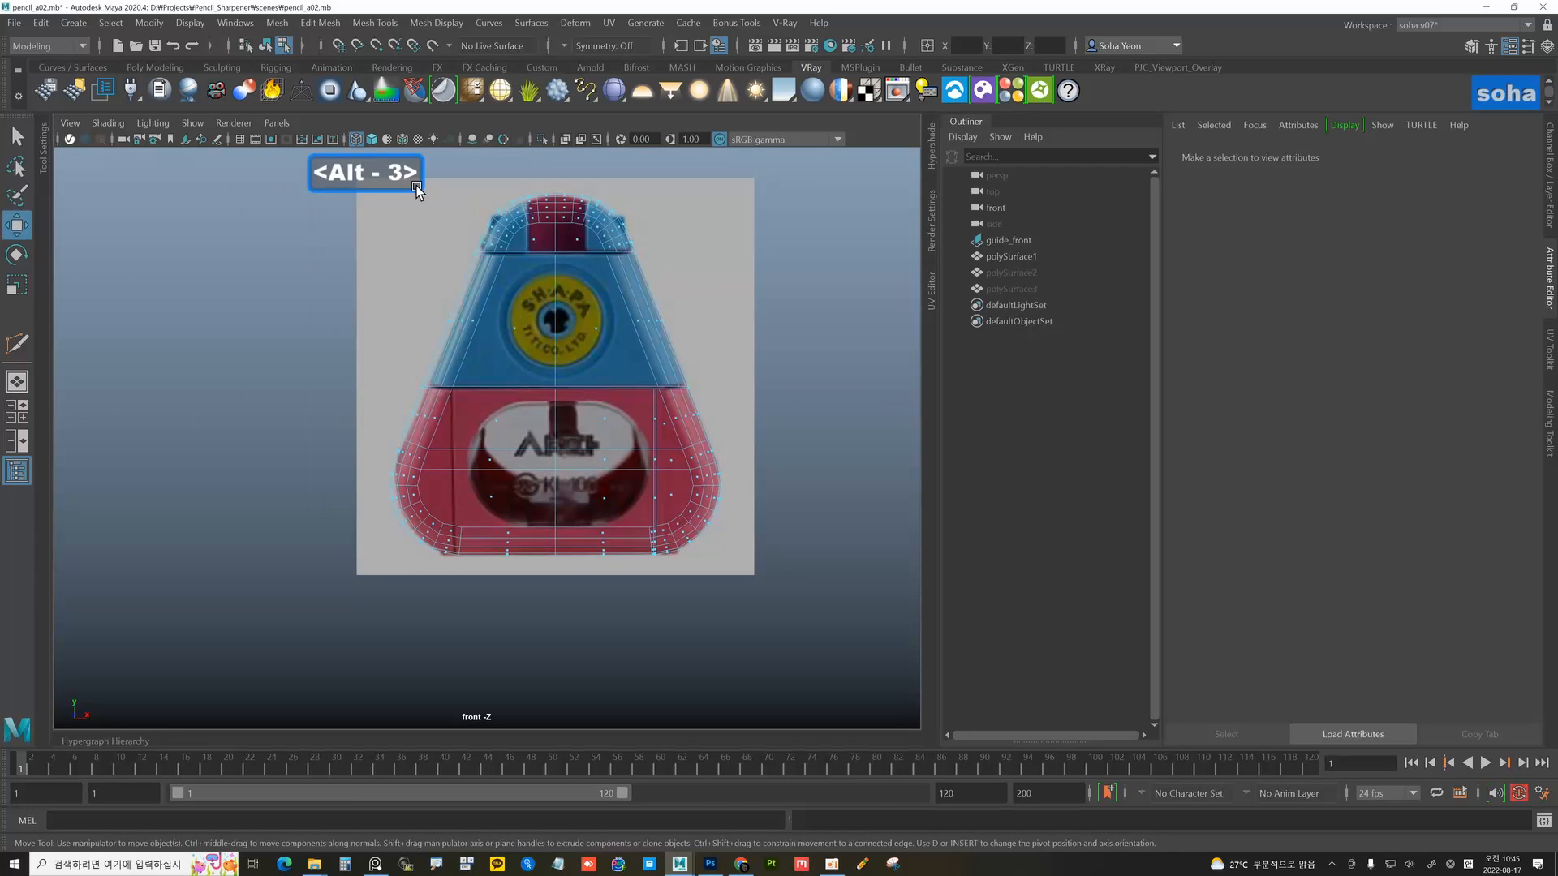
pyautogui.moveTo(335, 164); pyautogui.dragTo(555, 600)
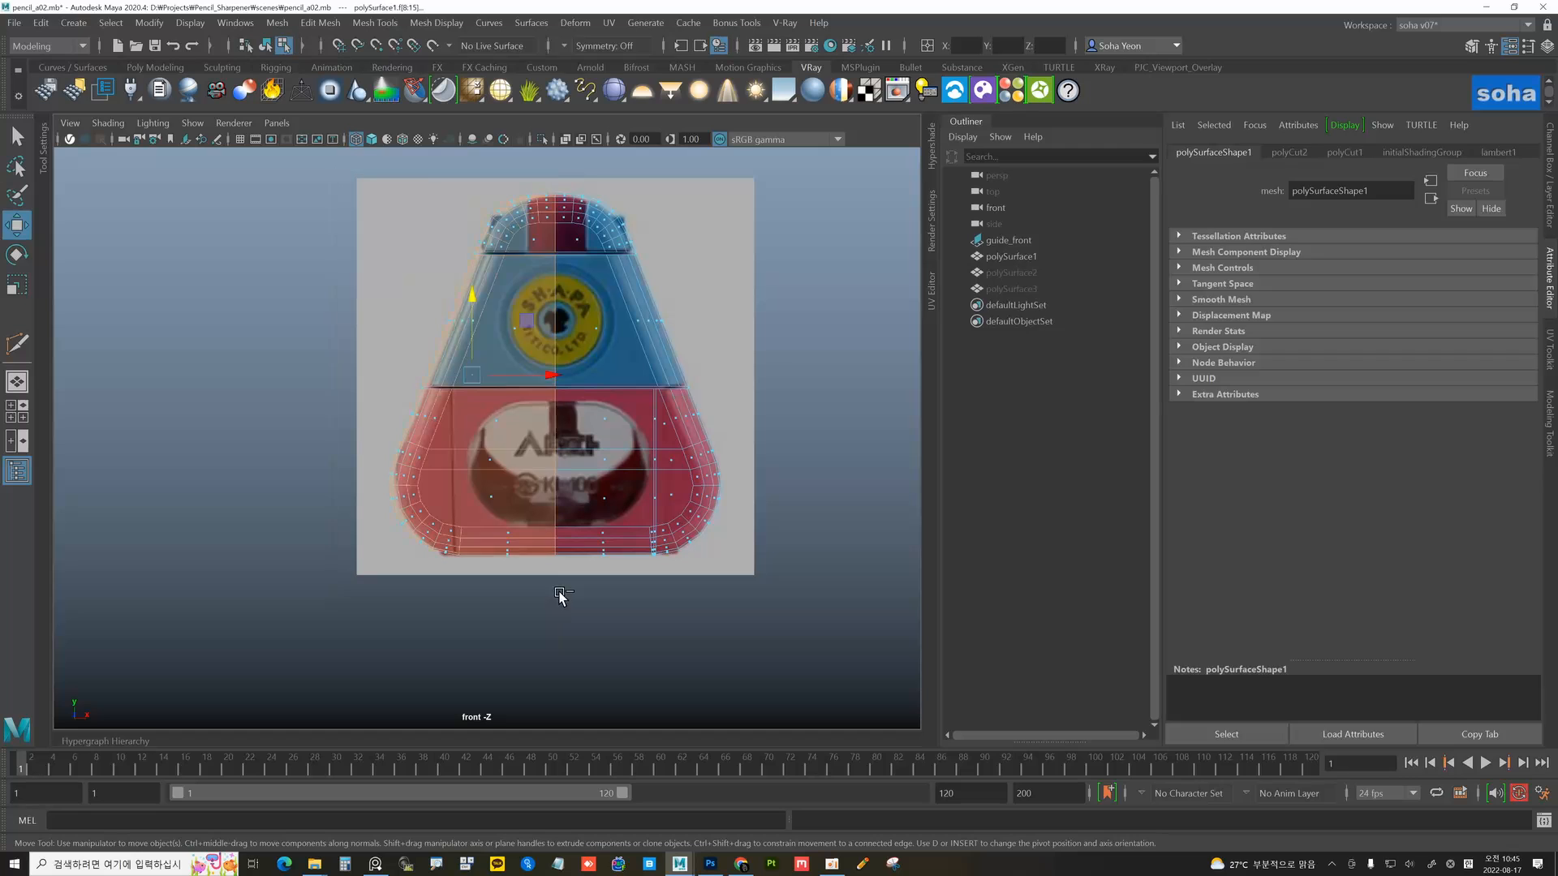
pyautogui.hotkey('ctrl', '`')
pyautogui.hotkey('alt', '`')
# - Delete the narrow band of faces between the two vertical cuts in the pink part
pyautogui.scroll(3, 585, 372)
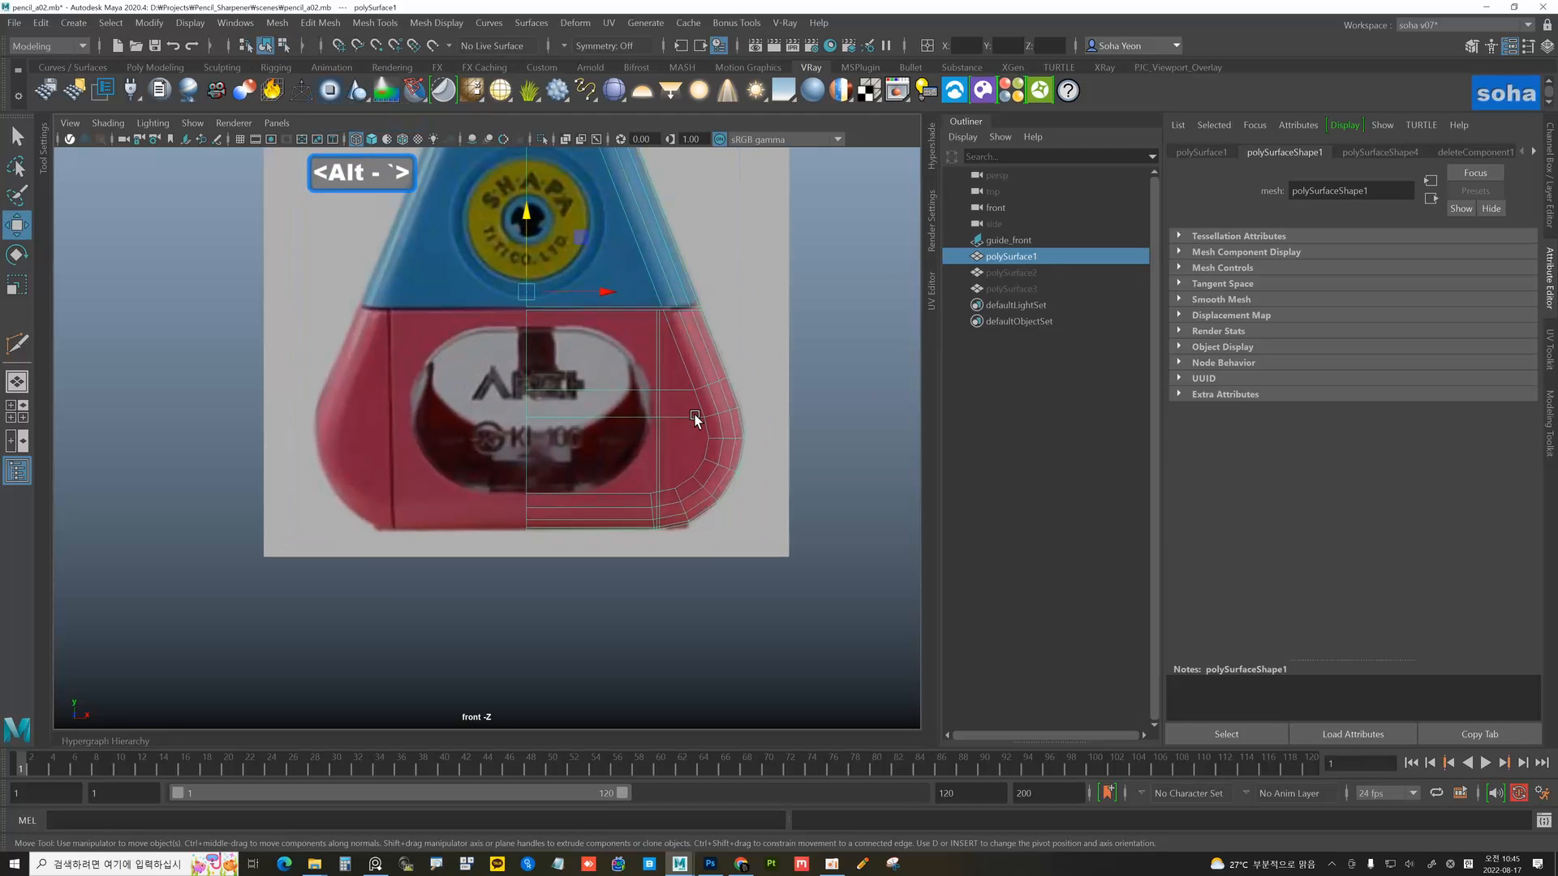
pyautogui.scroll(4, 676, 432)
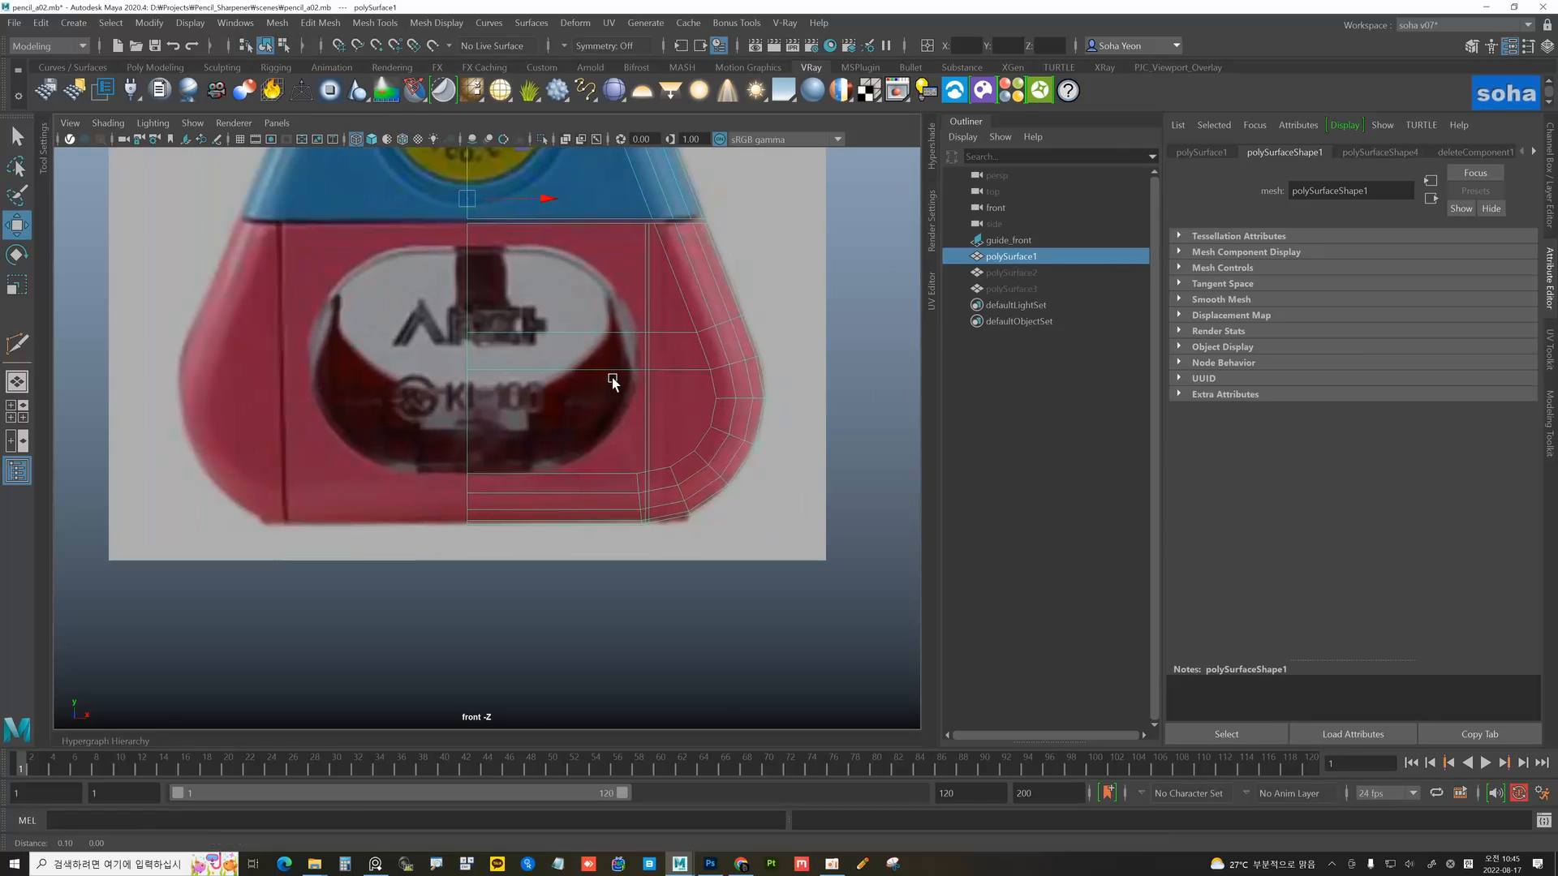
pyautogui.scroll(1, 677, 434)
pyautogui.keyDown('alt'); pyautogui.moveTo(681, 434); pyautogui.dragTo(748, 465, button='right'); pyautogui.keyUp('alt')
pyautogui.keyDown('alt'); pyautogui.moveTo(659, 447); pyautogui.dragTo(640, 376, button='middle'); pyautogui.keyUp('alt')
pyautogui.hotkey('alt', '3')
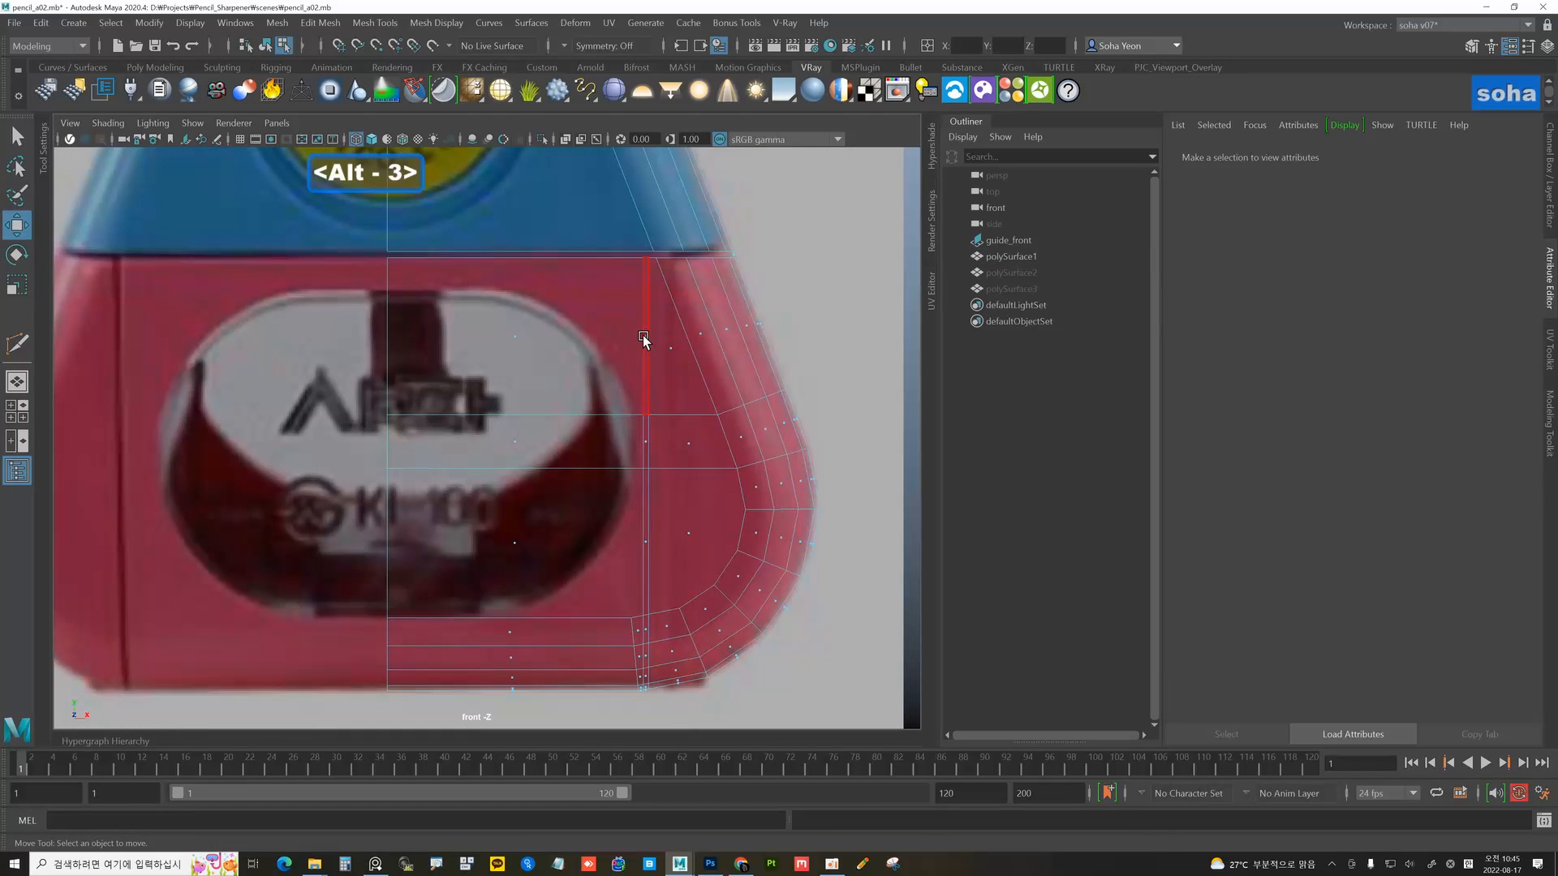
pyautogui.click(643, 339)
pyautogui.hotkey('ctrl', '`')
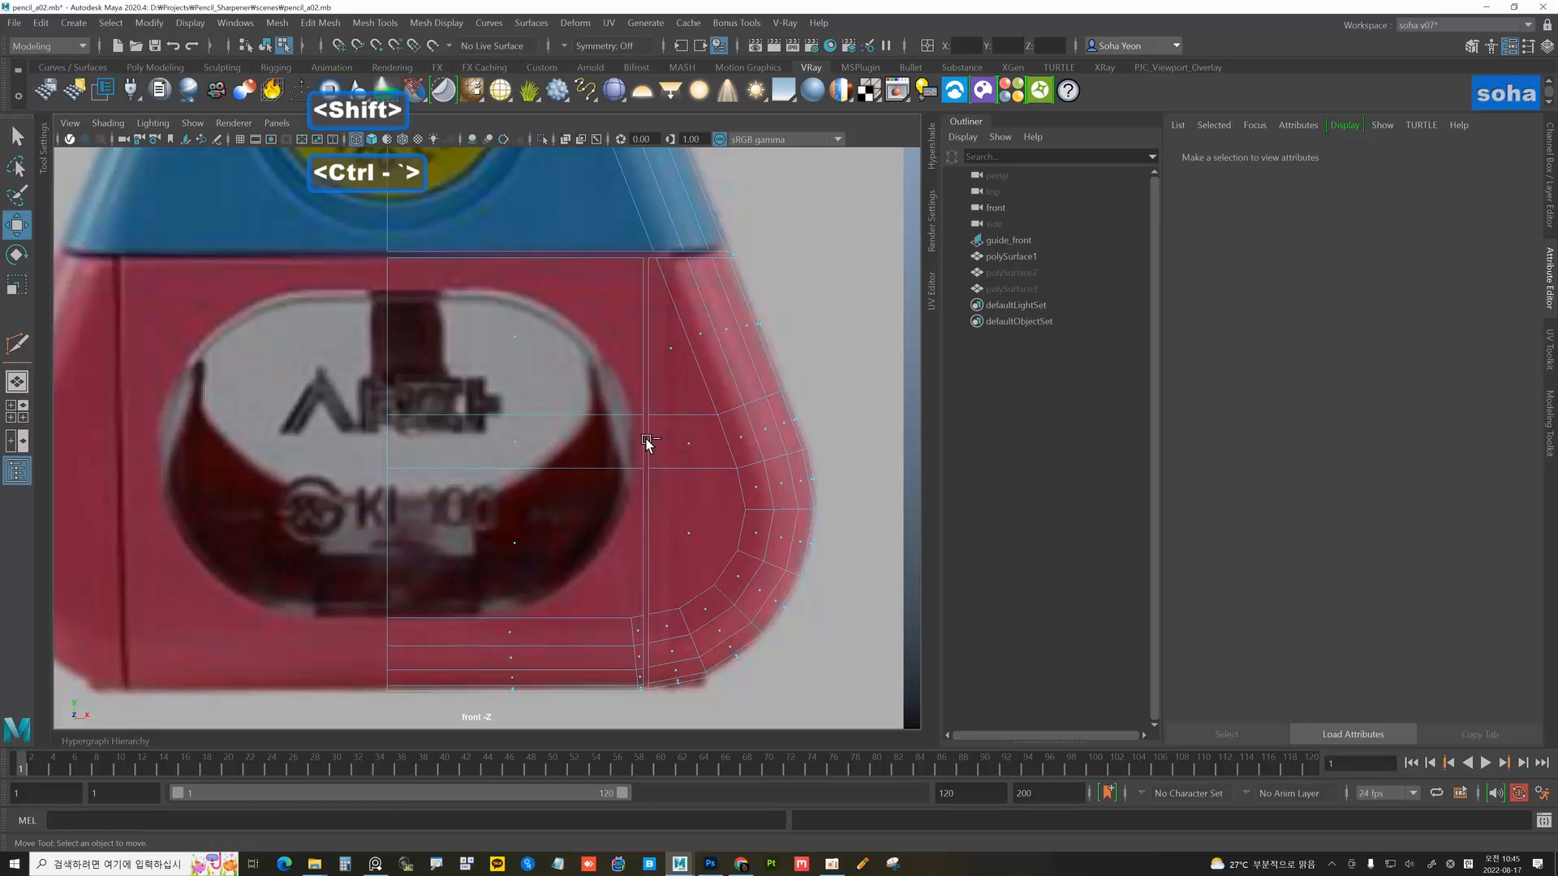
pyautogui.keyDown('alt'); pyautogui.moveTo(685, 499); pyautogui.dragTo(633, 470, button='right'); pyautogui.keyUp('alt')
pyautogui.hotkey('alt', '`')
# - Display the remaining half shaded in the perspective view and separate its disconnected shells into individual objects
pyautogui.hotkey('shift', 'alt', 'q')
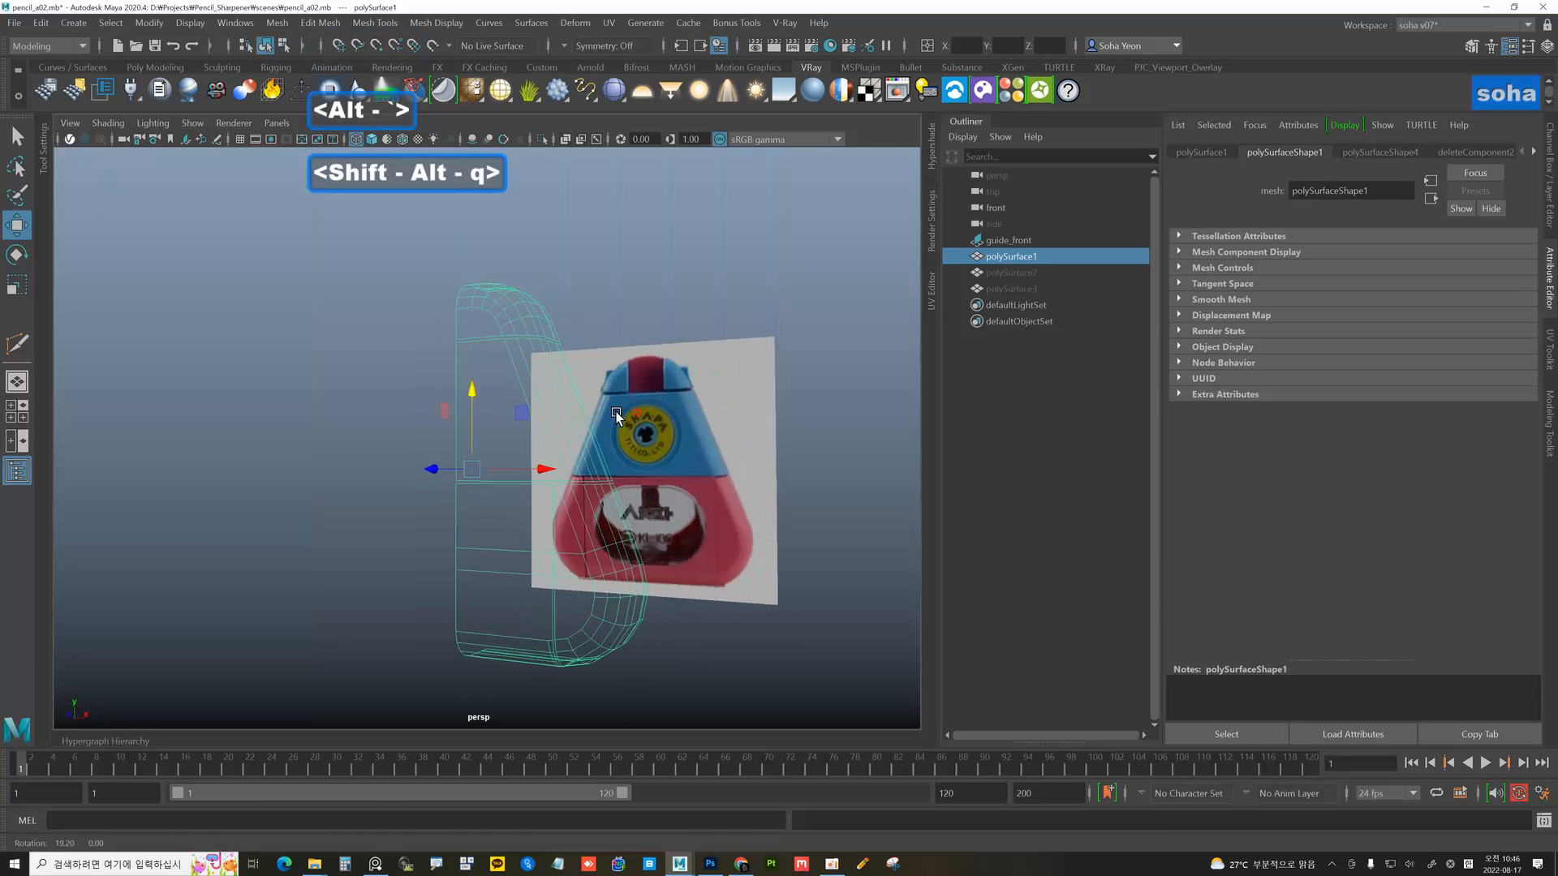
pyautogui.press('5')
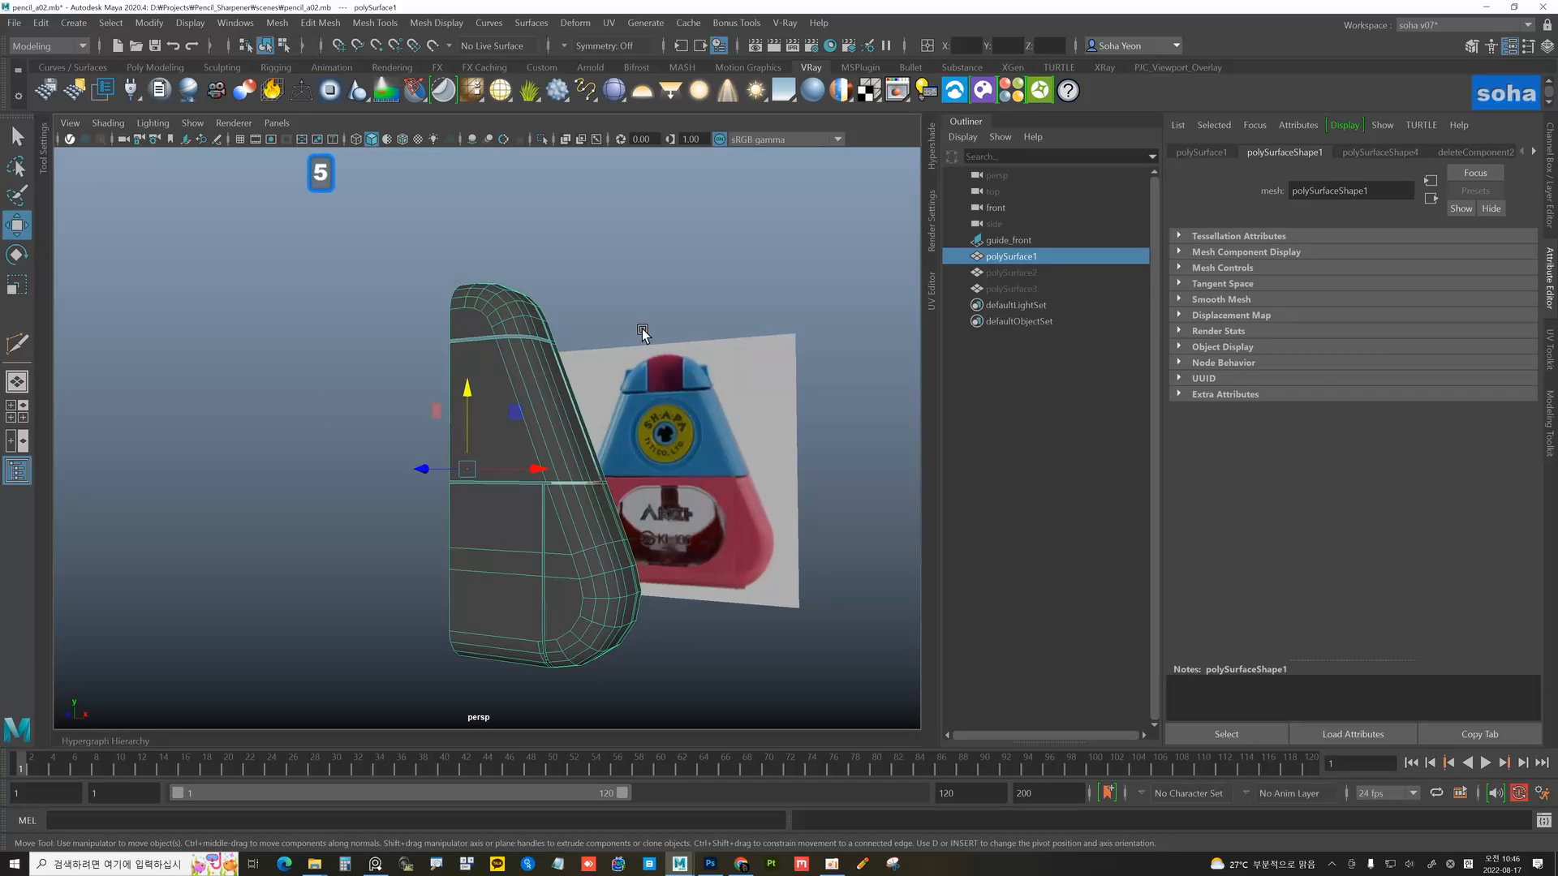
pyautogui.moveTo(641, 328)
pyautogui.keyDown('alt'); pyautogui.mouseDown()
pyautogui.moveTo(552, 513)
pyautogui.moveTo(604, 425)
pyautogui.moveTo(587, 411)
pyautogui.moveTo(609, 436)
pyautogui.mouseUp(); pyautogui.keyUp('alt')
pyautogui.keyDown('alt'); pyautogui.moveTo(608, 435); pyautogui.dragTo(609, 435, button='right'); pyautogui.keyUp('alt')
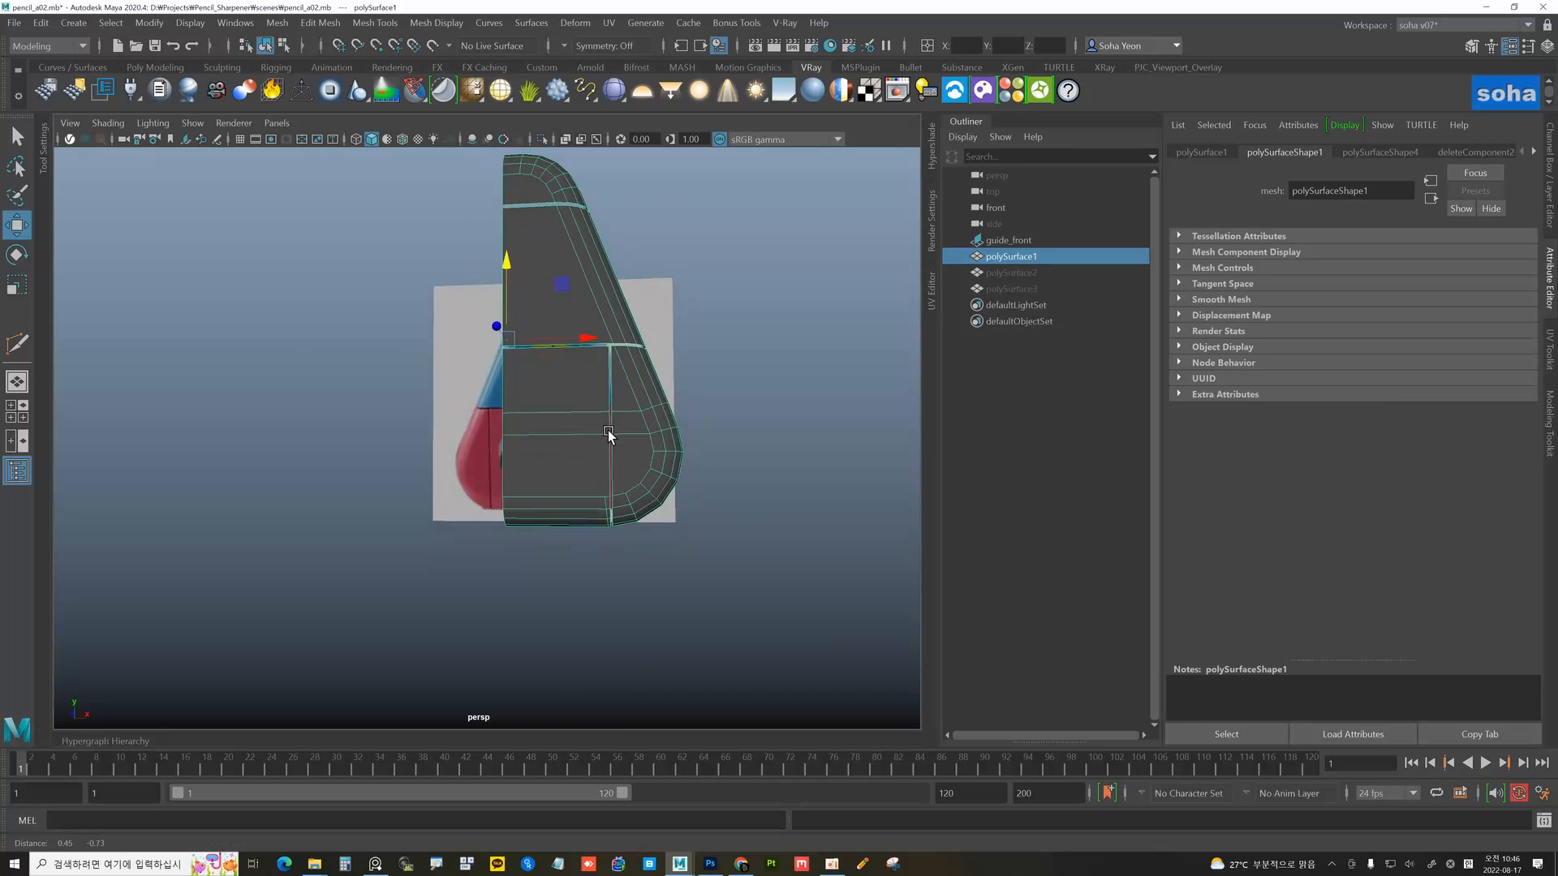
pyautogui.moveTo(609, 436)
pyautogui.keyDown('alt'); pyautogui.mouseDown()
pyautogui.moveTo(568, 422)
pyautogui.moveTo(539, 362)
pyautogui.mouseUp(); pyautogui.keyUp('alt')
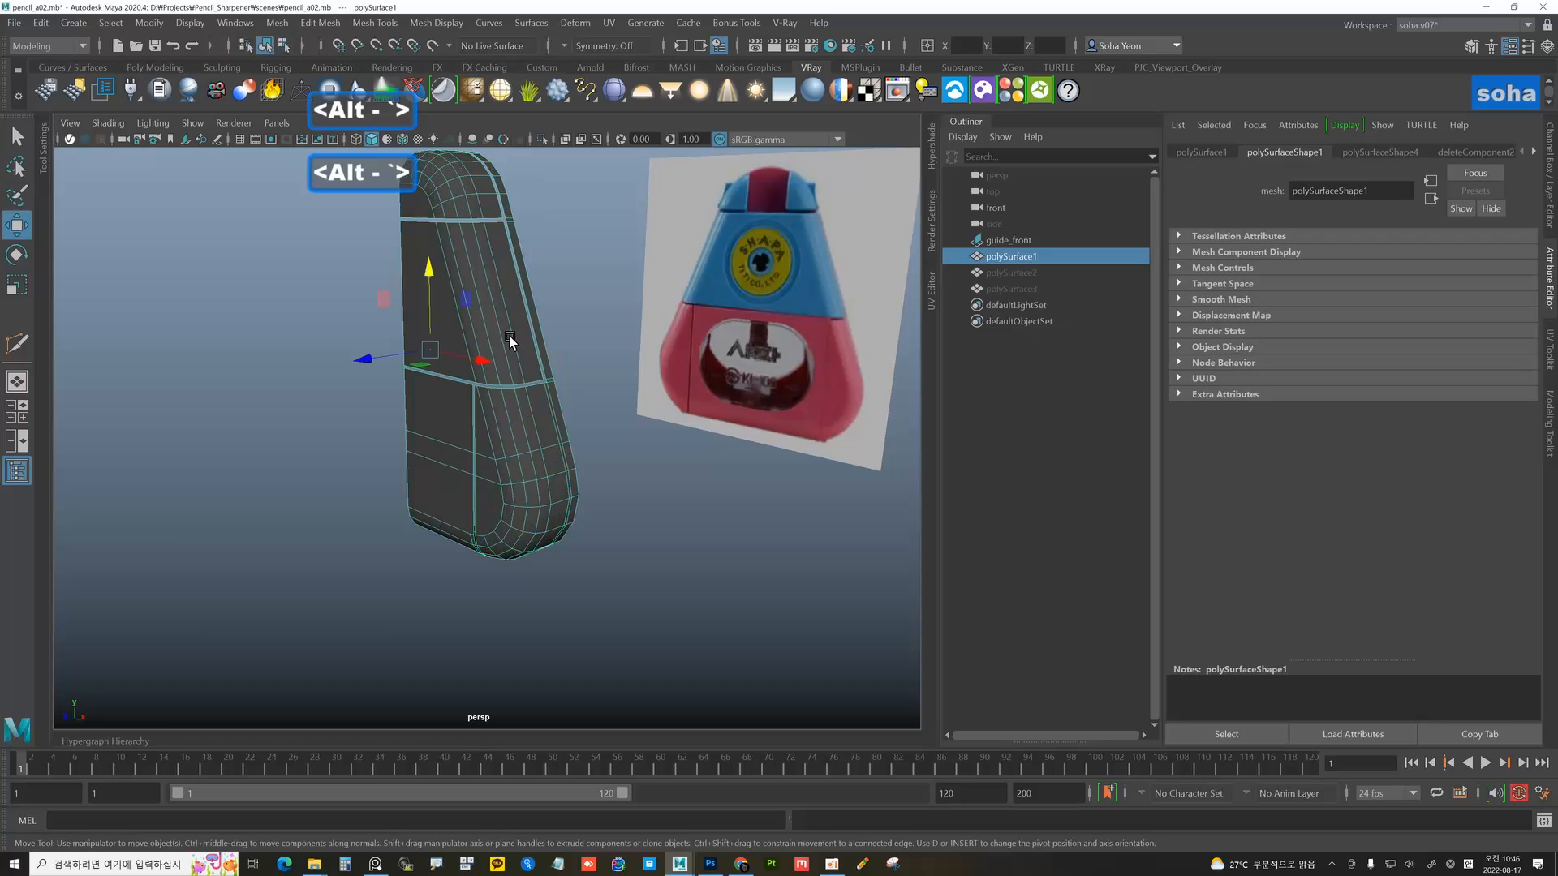
pyautogui.hotkey('shift', 'y')
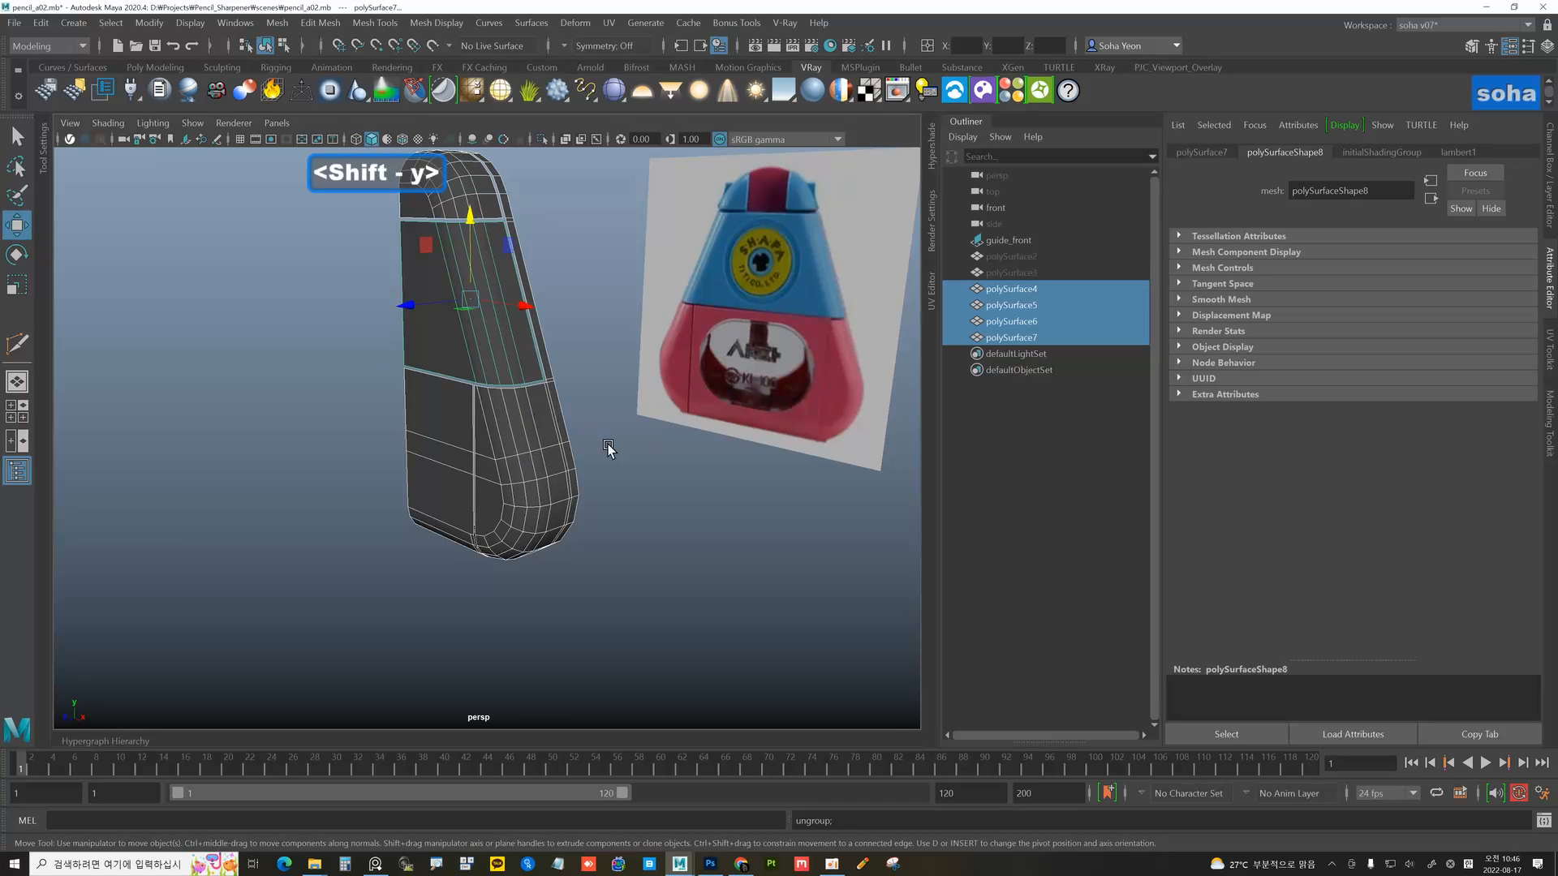
# - Examine the separated cap, blue and pink pieces by selecting each in turn from several angles
pyautogui.click(548, 462)
pyautogui.click(452, 469)
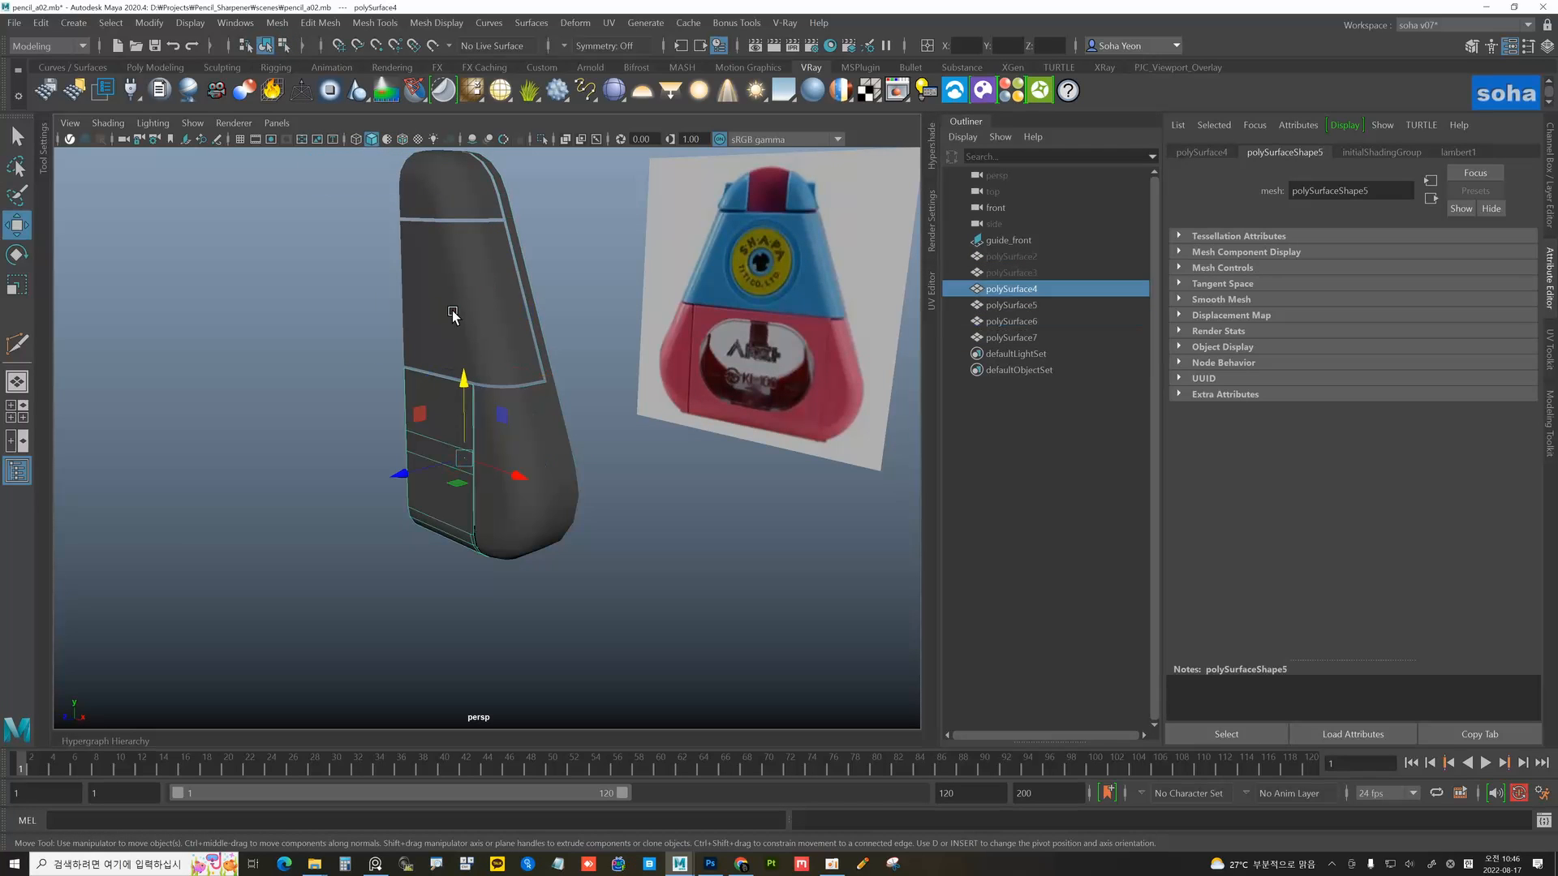
pyautogui.click(475, 263)
pyautogui.click(437, 188)
pyautogui.moveTo(532, 358)
pyautogui.keyDown('alt'); pyautogui.mouseDown()
pyautogui.moveTo(571, 363)
pyautogui.moveTo(496, 318)
pyautogui.moveTo(573, 450)
pyautogui.moveTo(589, 448)
pyautogui.moveTo(573, 485)
pyautogui.moveTo(546, 445)
pyautogui.moveTo(568, 429)
pyautogui.mouseUp(); pyautogui.keyUp('alt')
pyautogui.click(497, 318)
pyautogui.click(550, 468)
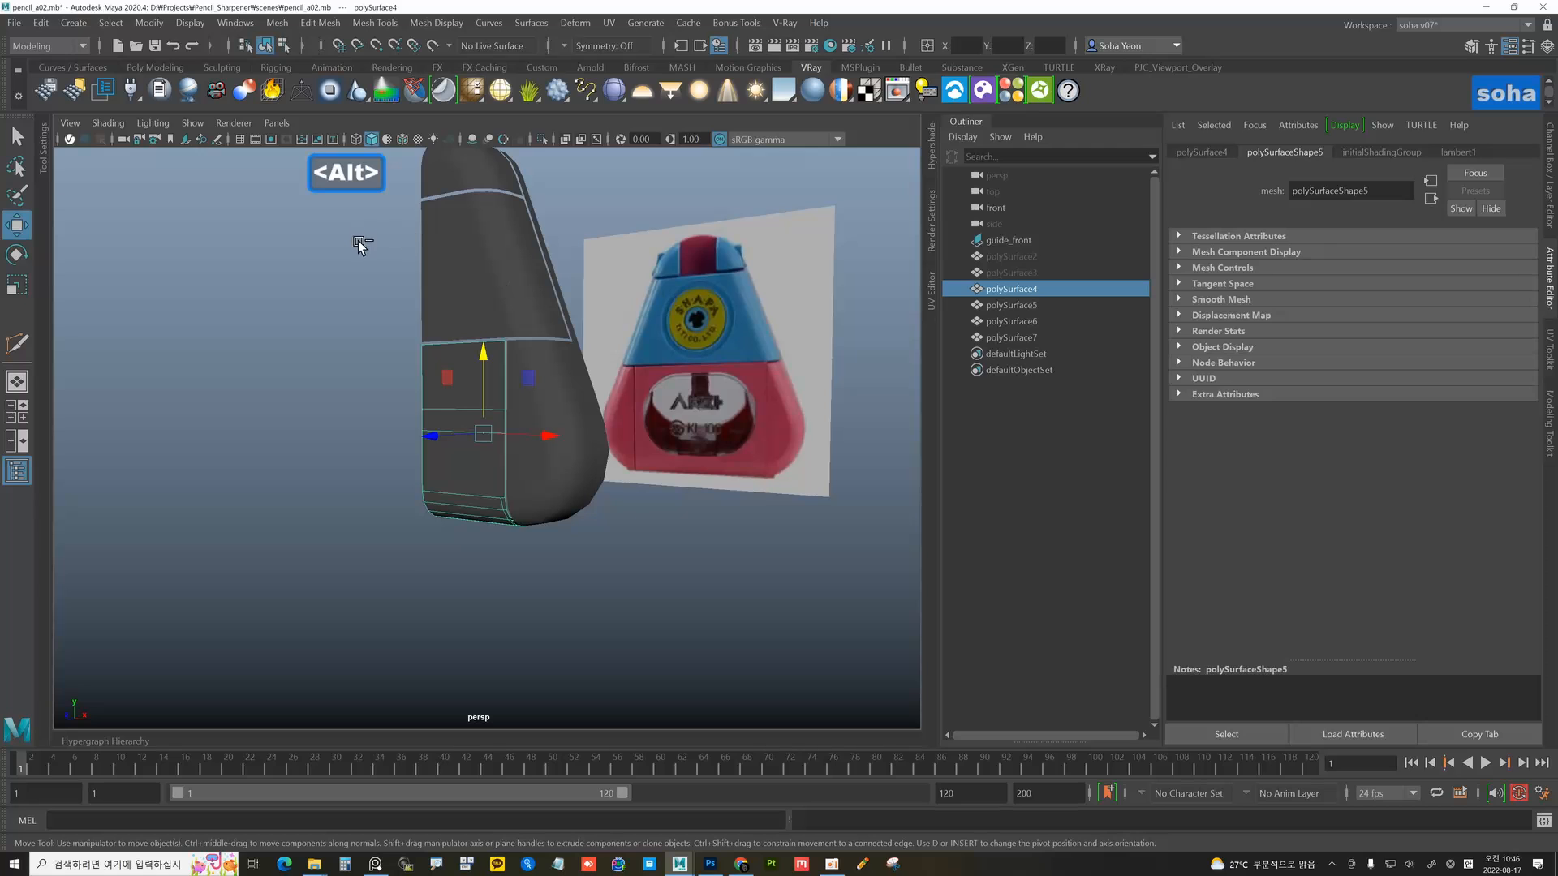
pyautogui.hotkey('ctrl', 'z')
pyautogui.hotkey('ctrl', 'z')
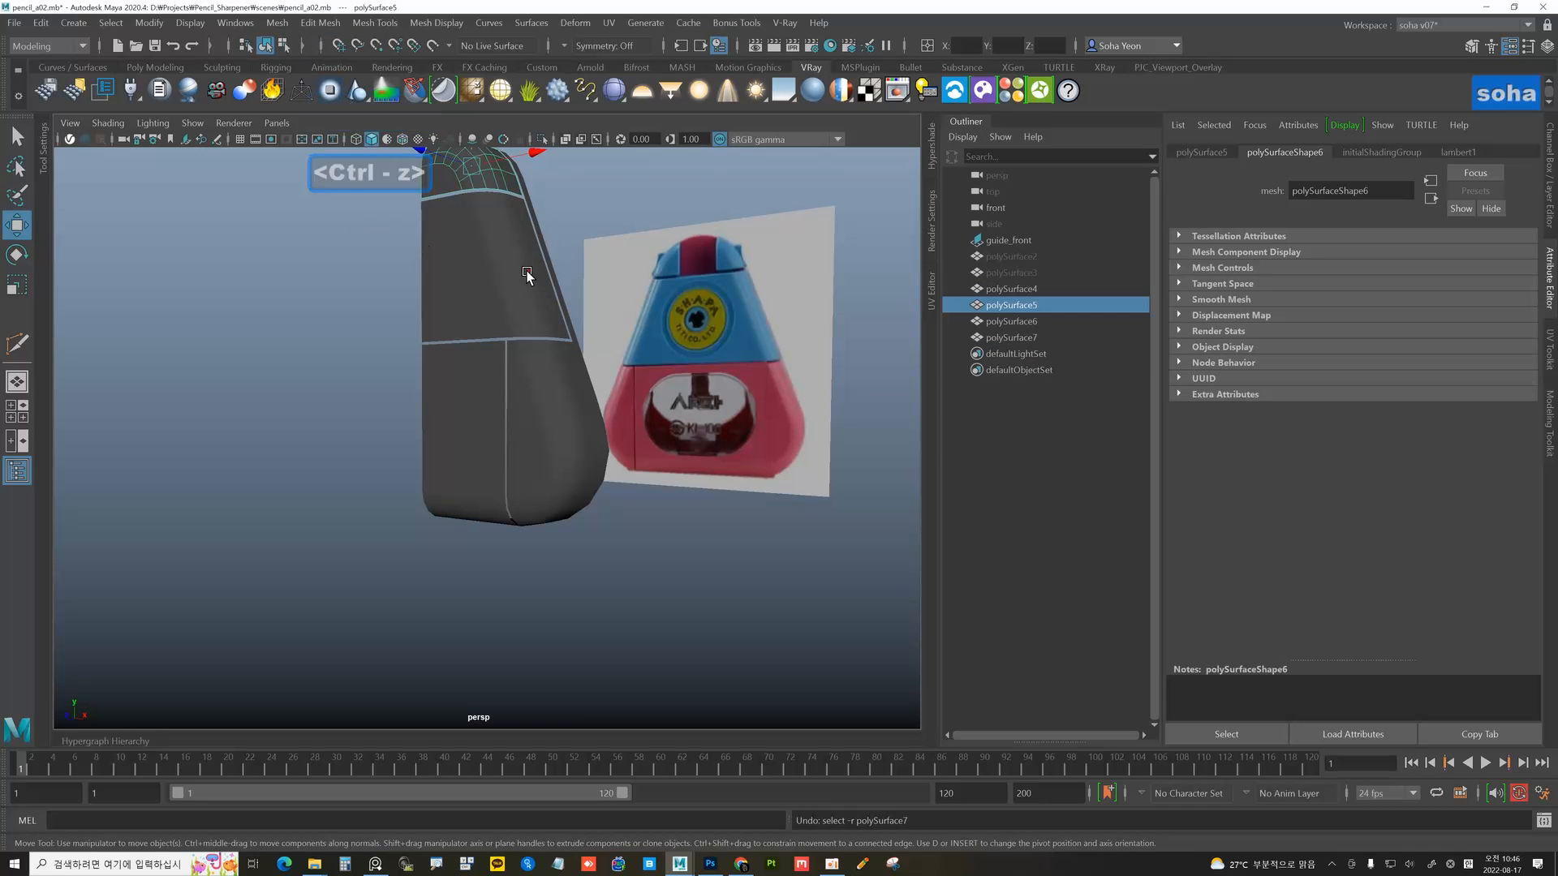
pyautogui.moveTo(527, 276)
pyautogui.keyDown('alt'); pyautogui.mouseDown()
pyautogui.moveTo(484, 358)
pyautogui.moveTo(487, 340)
pyautogui.moveTo(519, 349)
pyautogui.moveTo(588, 426)
pyautogui.moveTo(567, 476)
pyautogui.moveTo(506, 385)
pyautogui.moveTo(508, 363)
pyautogui.moveTo(544, 368)
pyautogui.mouseUp(); pyautogui.keyUp('alt')
pyautogui.click(600, 438)
pyautogui.click(507, 385)
pyautogui.click(544, 368)
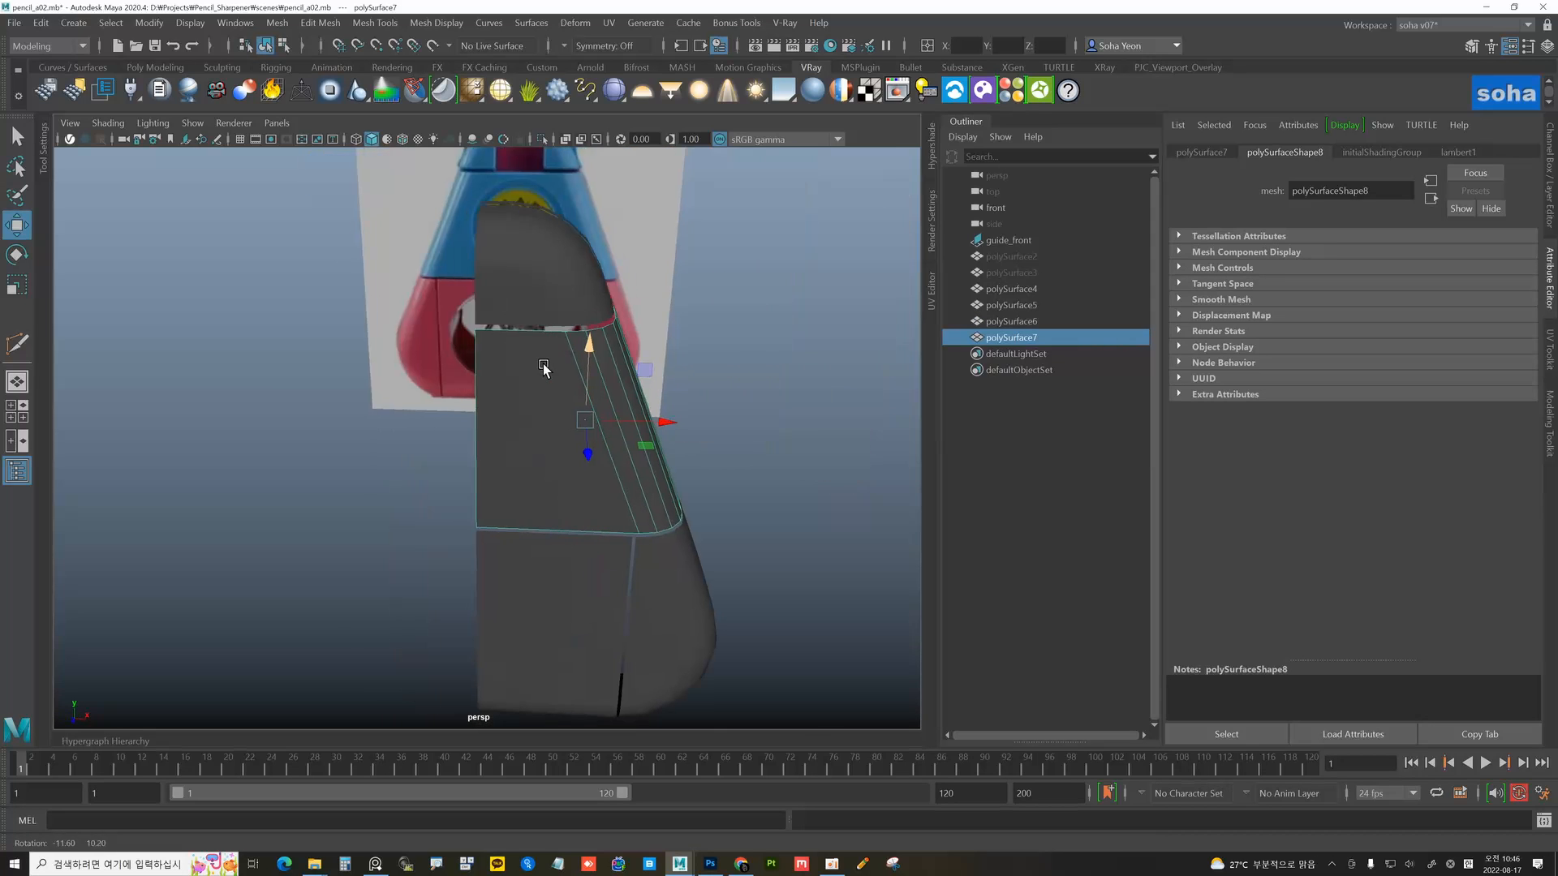
# - Show the cap in wireframe over the reference image in the front view
pyautogui.hotkey('shift', '3')
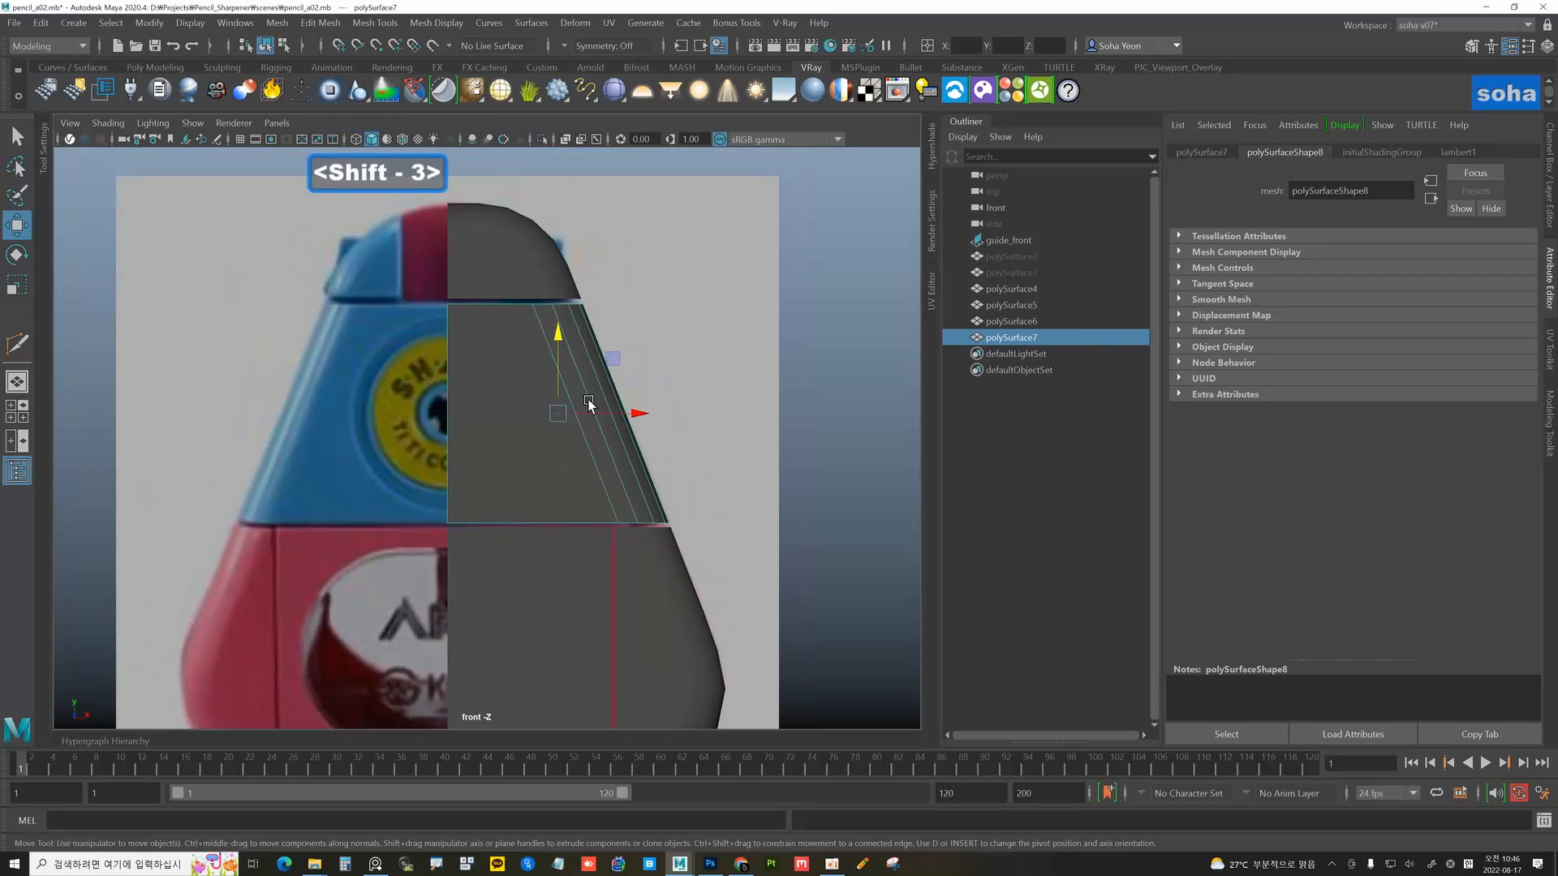
pyautogui.keyDown('alt'); pyautogui.moveTo(579, 357); pyautogui.dragTo(604, 427, button='middle'); pyautogui.keyUp('alt')
pyautogui.scroll(3, 605, 426)
pyautogui.press('4')
pyautogui.scroll(5, 584, 359)
pyautogui.keyDown('alt'); pyautogui.moveTo(583, 339); pyautogui.dragTo(589, 427, button='middle'); pyautogui.keyUp('alt')
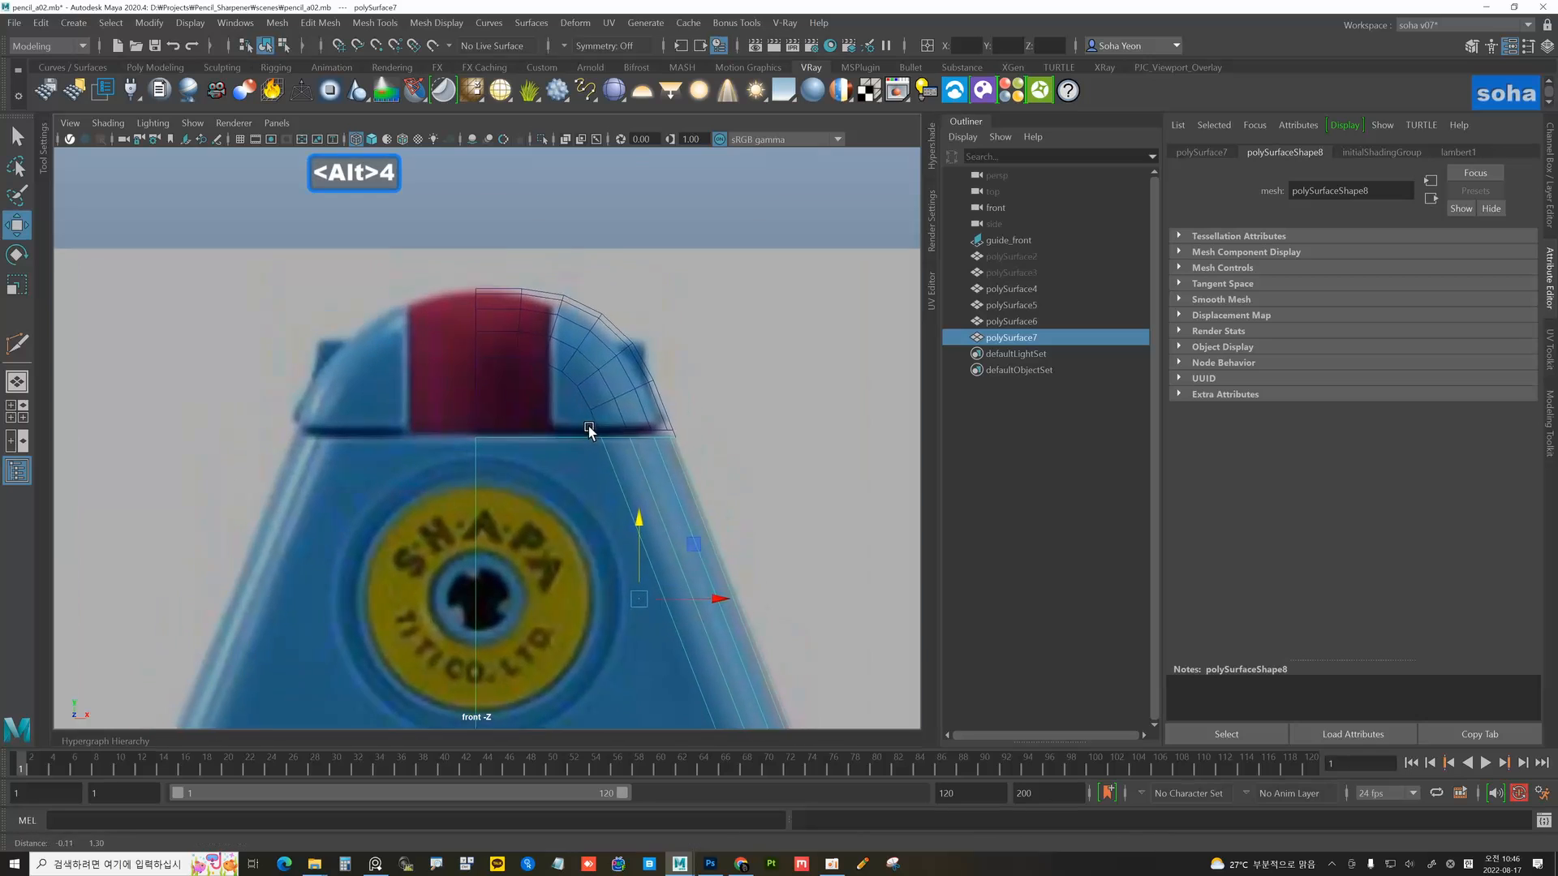
pyautogui.scroll(6, 587, 426)
pyautogui.hotkey('alt', 's')
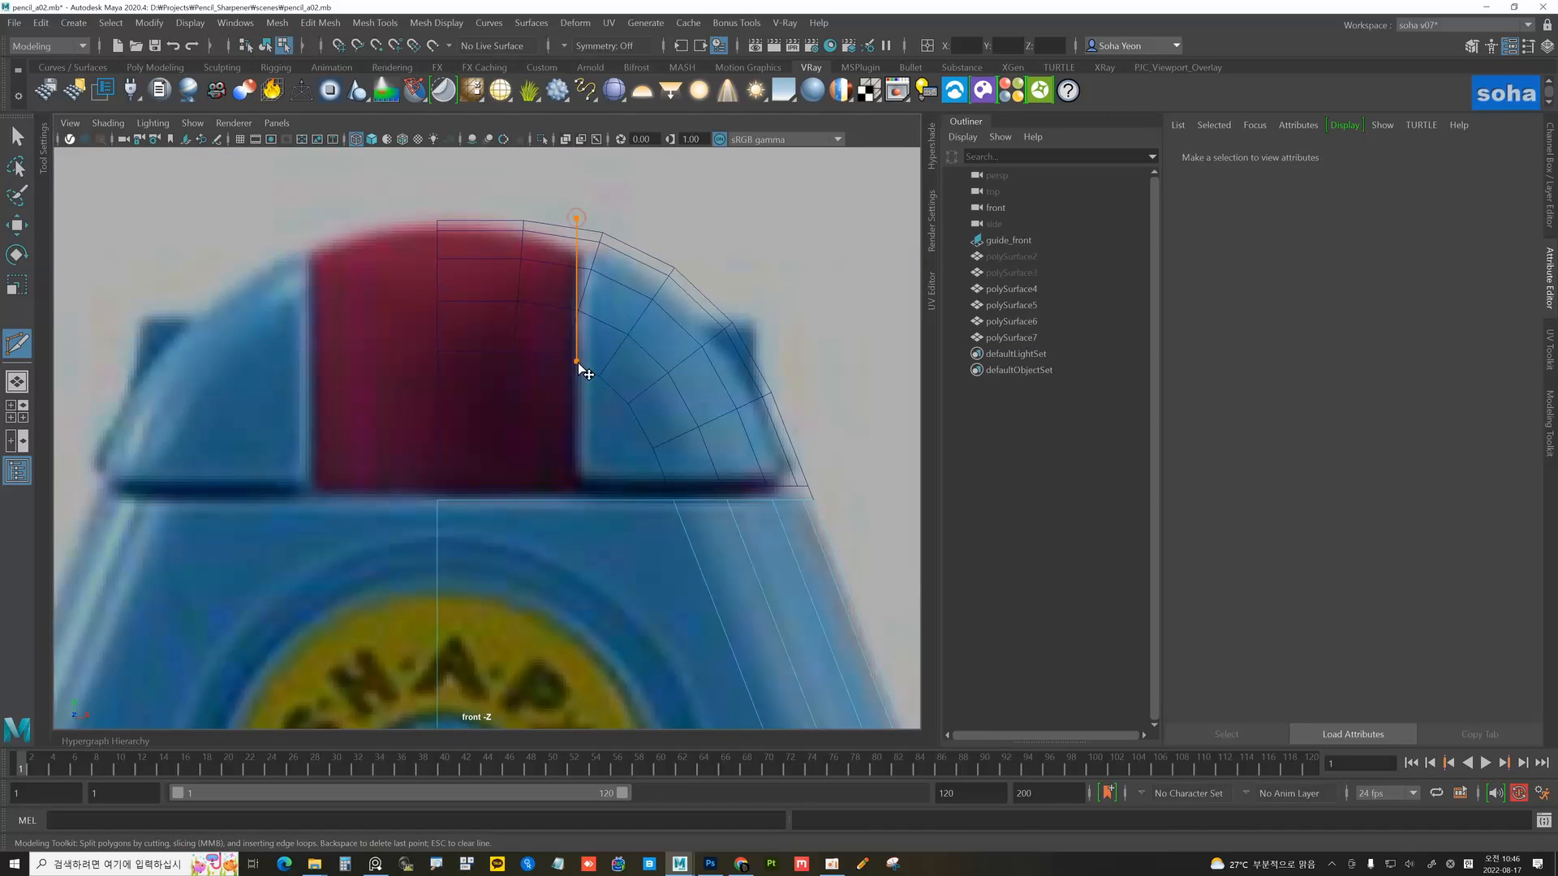
pyautogui.hotkey('shift', 'w')
pyautogui.hotkey('alt', '`')
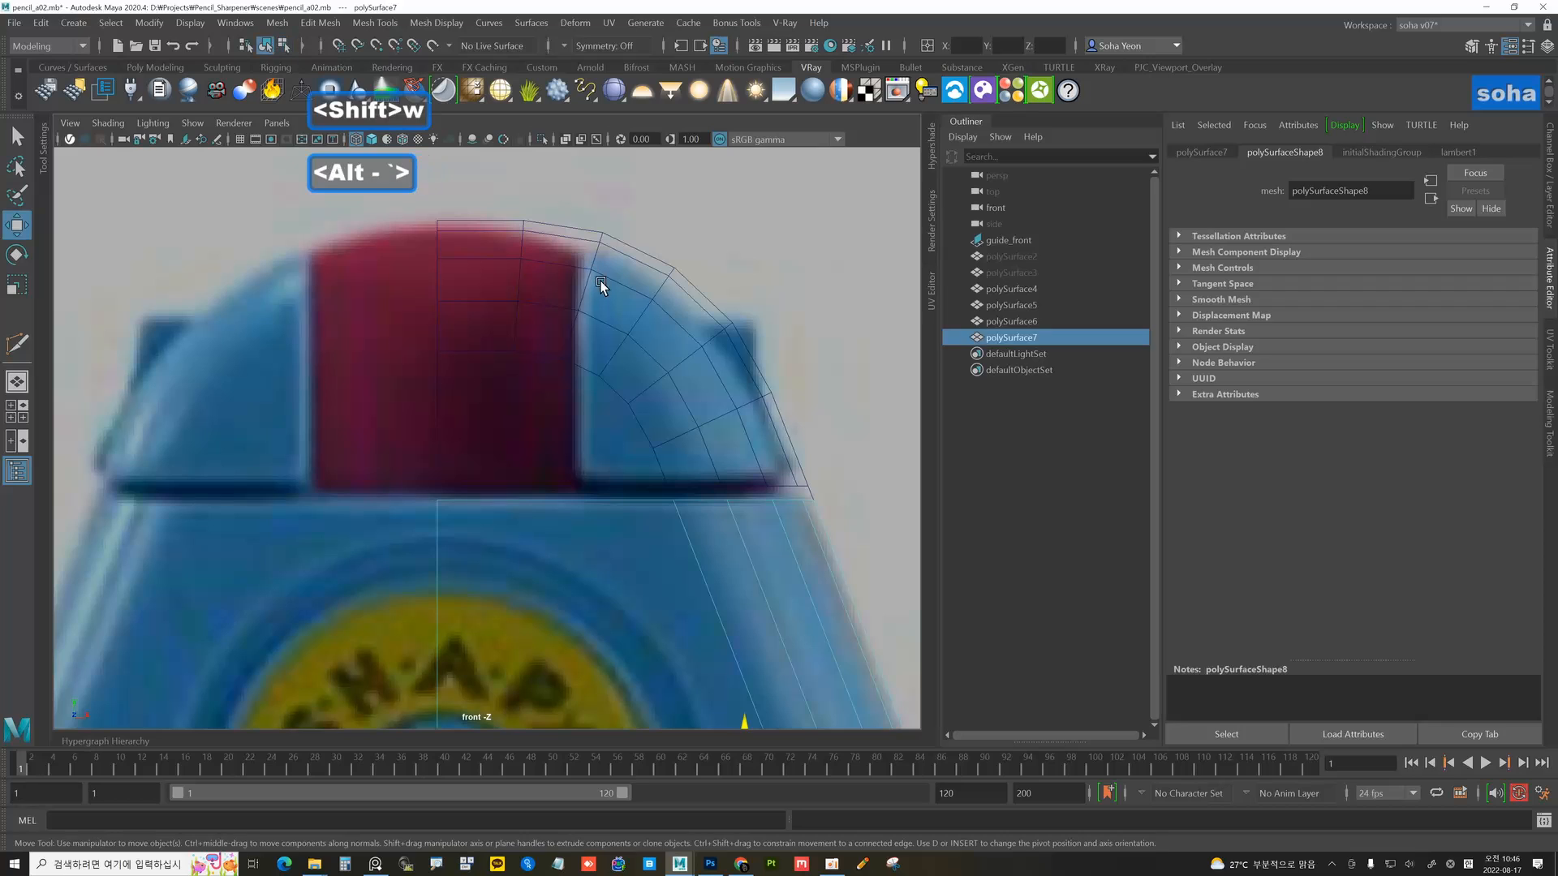
# - Cut the cap vertically along the reference's red-blue boundary and delete its faces between the centre line and the cut
pyautogui.hotkey('alt', 's')
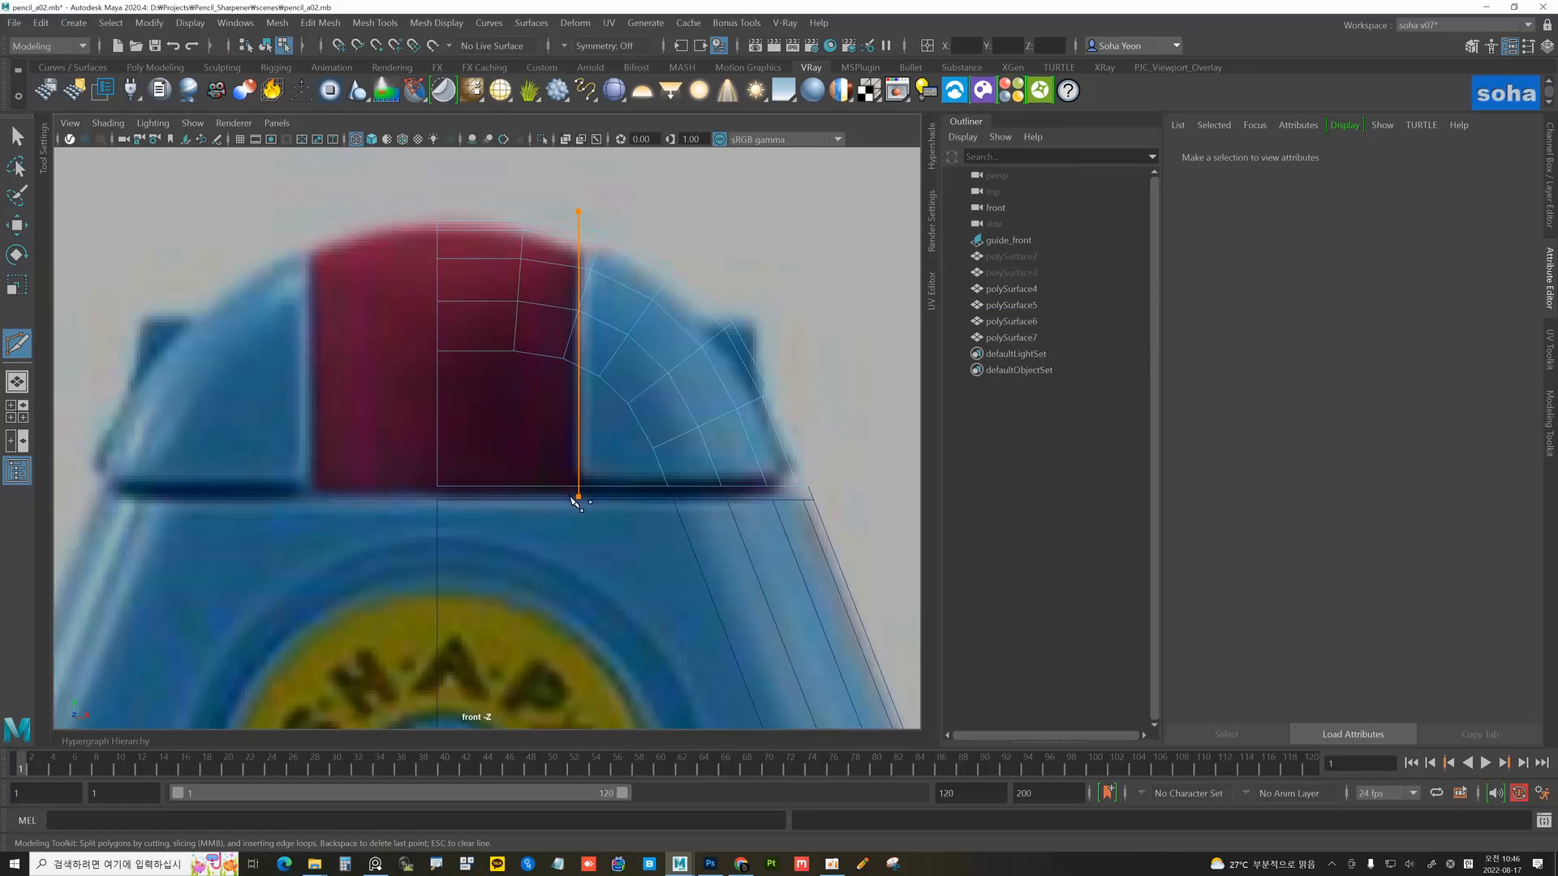
pyautogui.hotkey('shift', 'w')
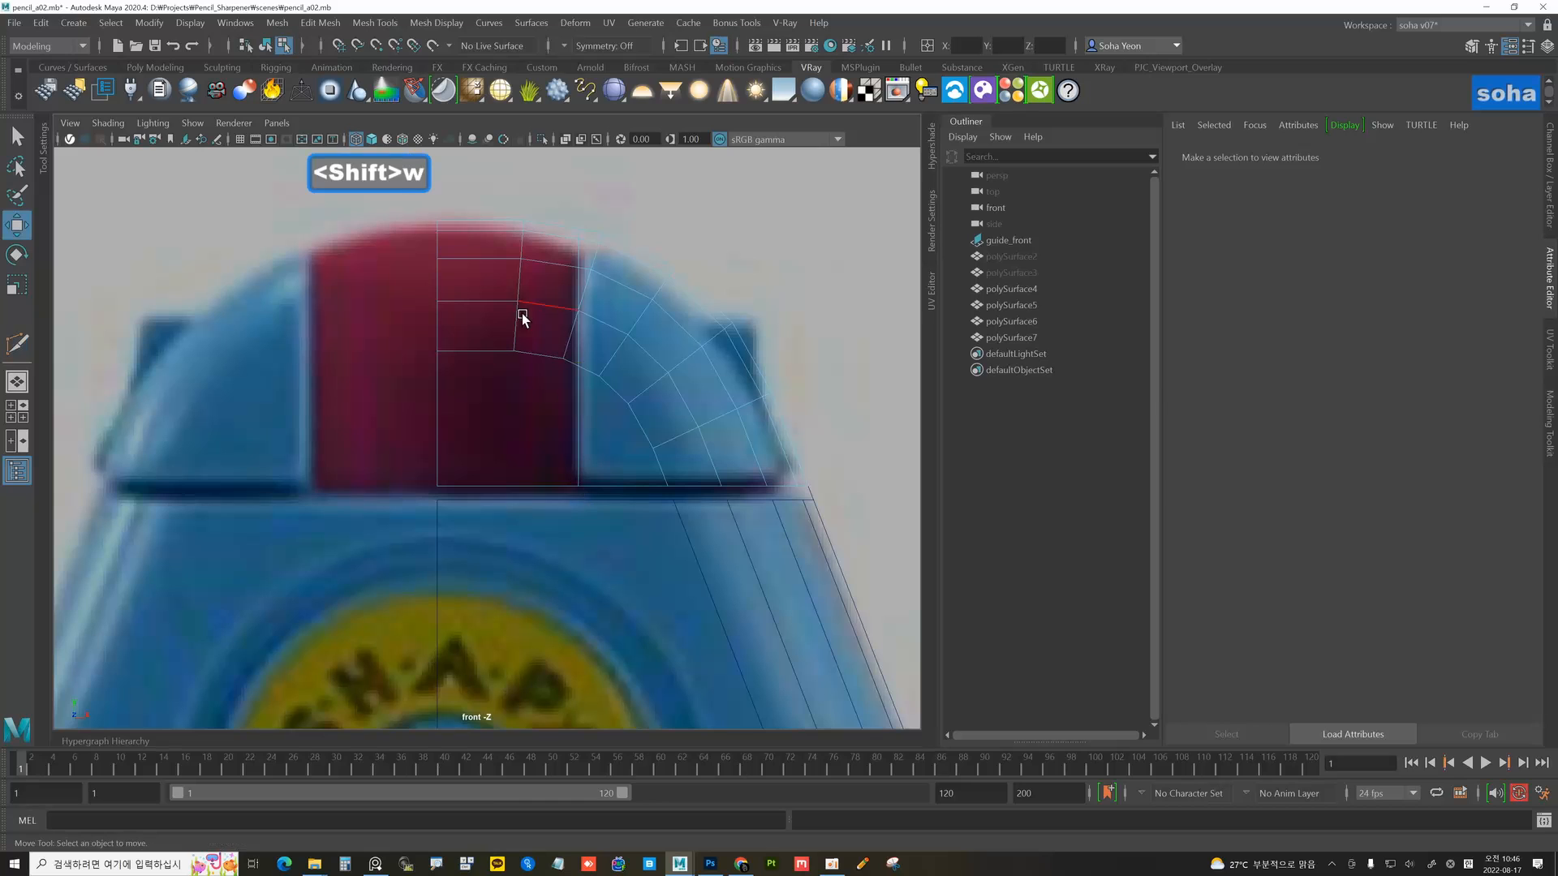
pyautogui.hotkey('alt', '3')
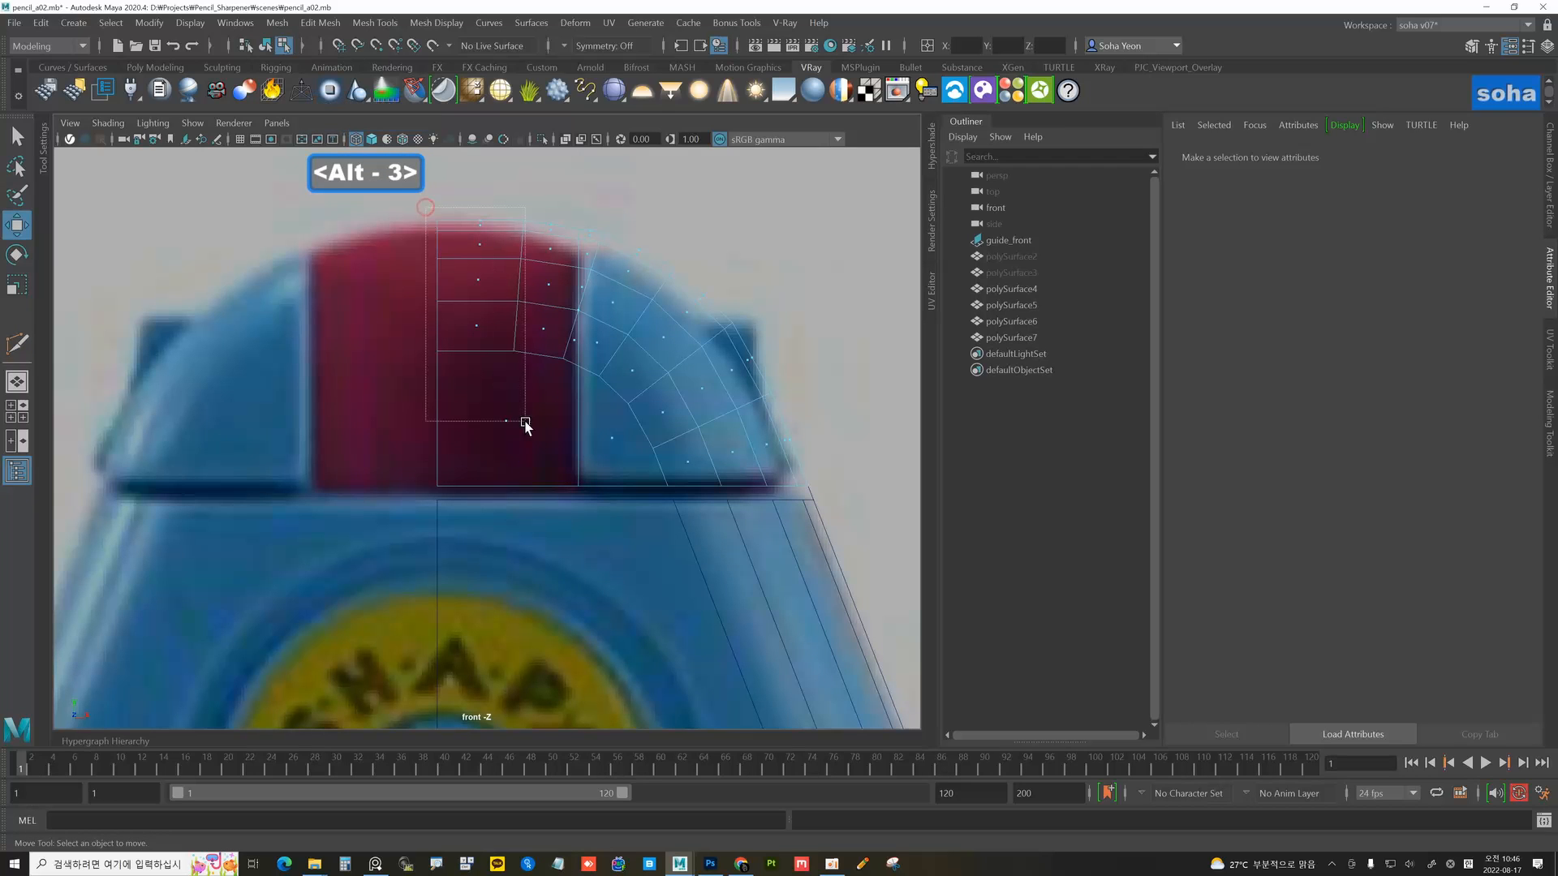
pyautogui.moveTo(525, 422); pyautogui.dragTo(576, 498)
pyautogui.hotkey('ctrl', '`')
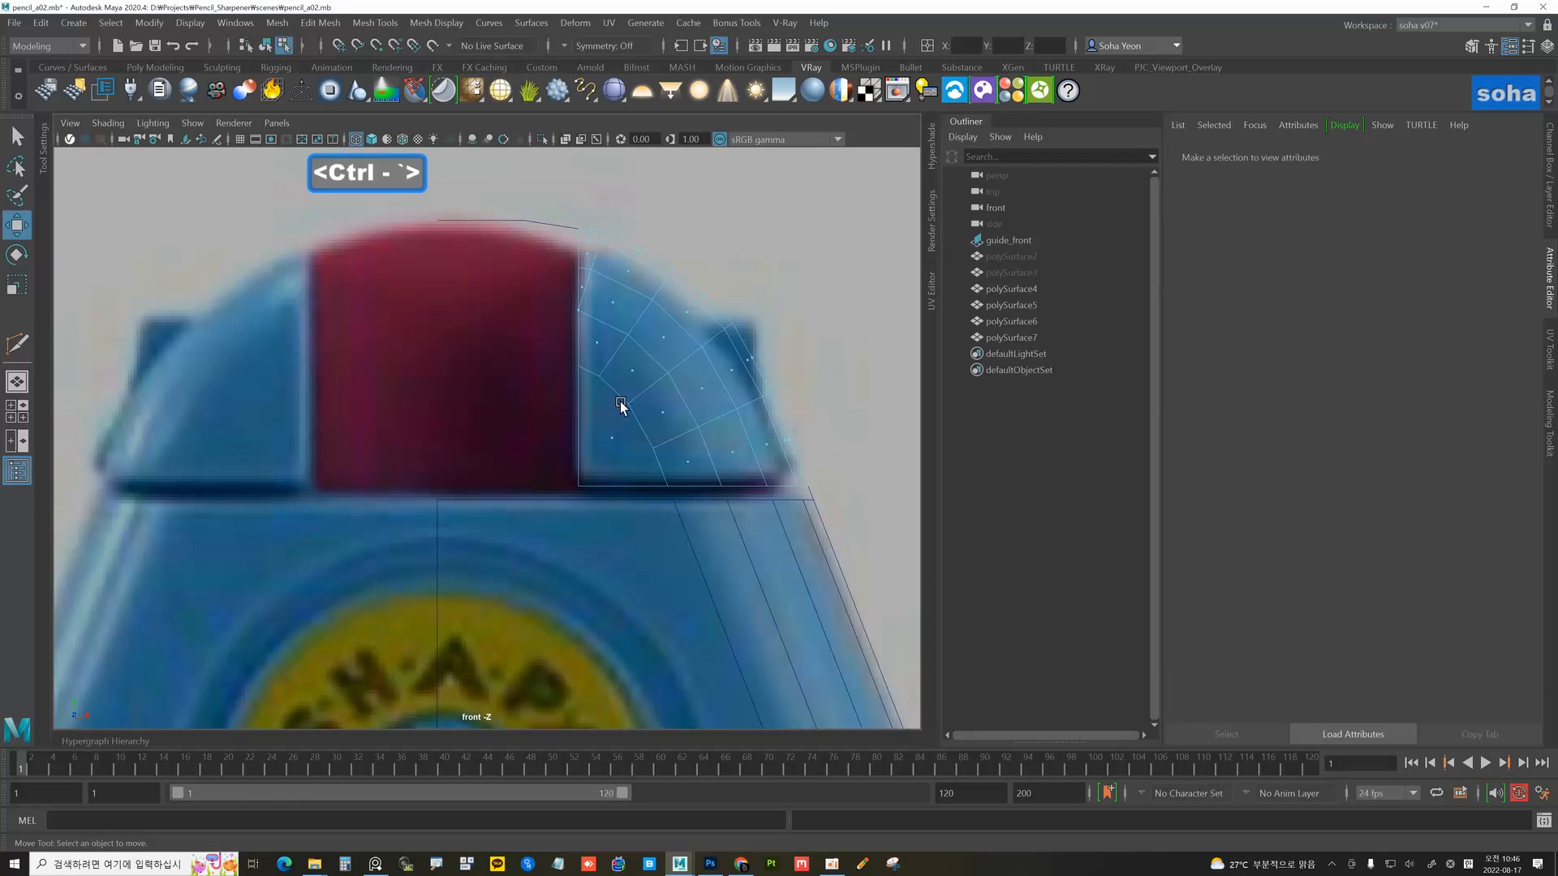
pyautogui.keyDown('alt'); pyautogui.moveTo(621, 406); pyautogui.dragTo(519, 410, button='right'); pyautogui.keyUp('alt')
pyautogui.hotkey('alt', '`')
pyautogui.keyDown('alt'); pyautogui.moveTo(581, 468); pyautogui.dragTo(581, 334, button='middle'); pyautogui.keyUp('alt')
pyautogui.keyDown('alt'); pyautogui.moveTo(581, 334); pyautogui.dragTo(657, 371, button='right'); pyautogui.keyUp('alt')
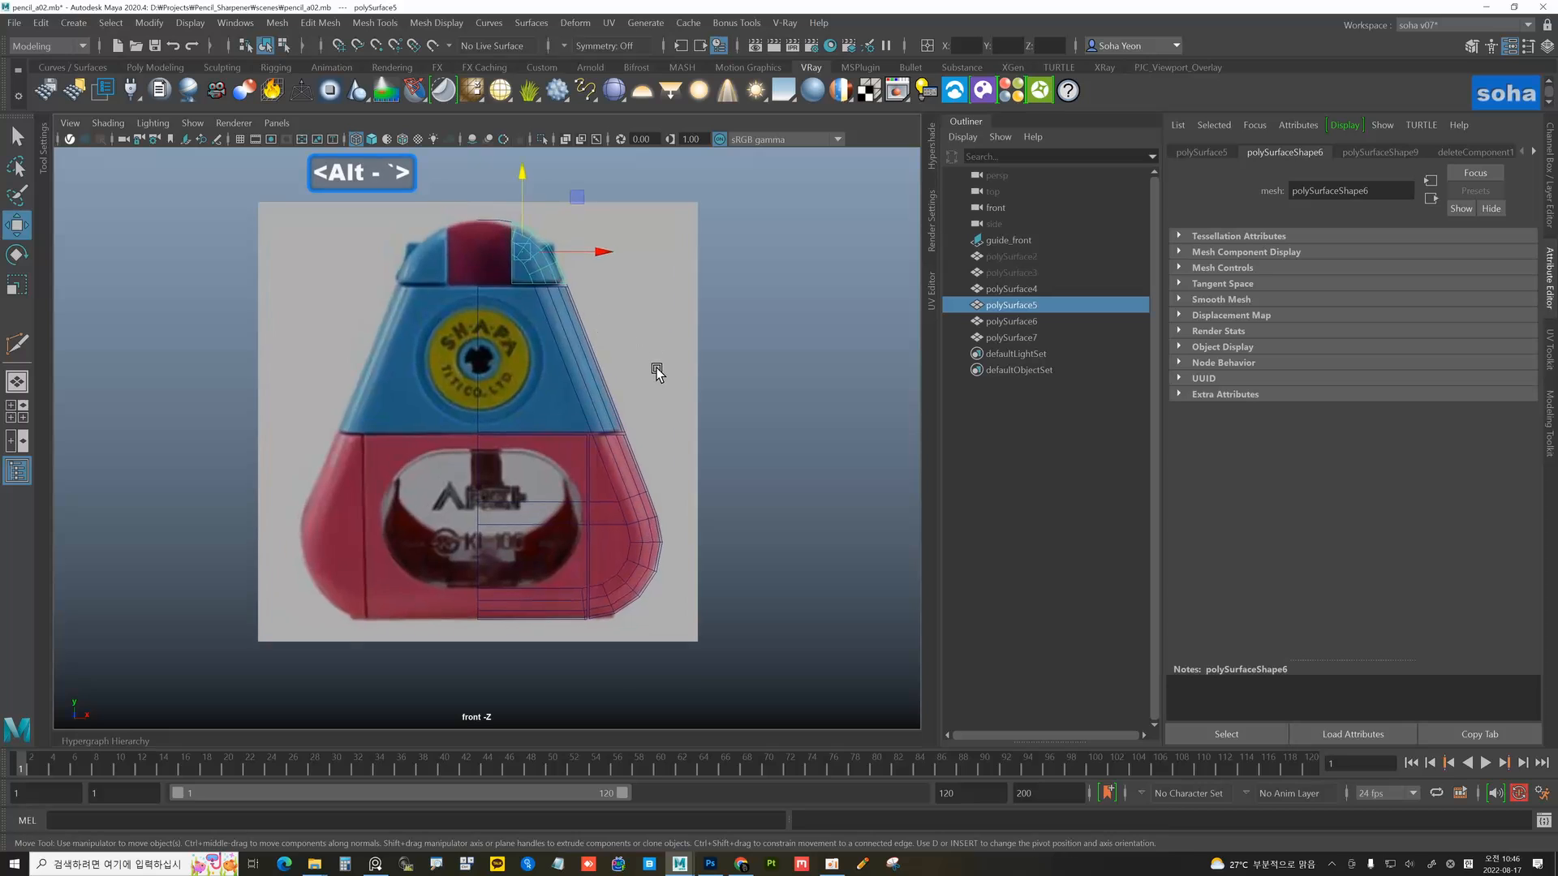
# - Show the separated sharpener parts shaded with wireframe overlay in the perspective view
pyautogui.hotkey('alt', 'shift', 'q')
pyautogui.keyDown('alt'); pyautogui.moveTo(657, 372); pyautogui.dragTo(559, 394); pyautogui.keyUp('alt')
pyautogui.press('5')
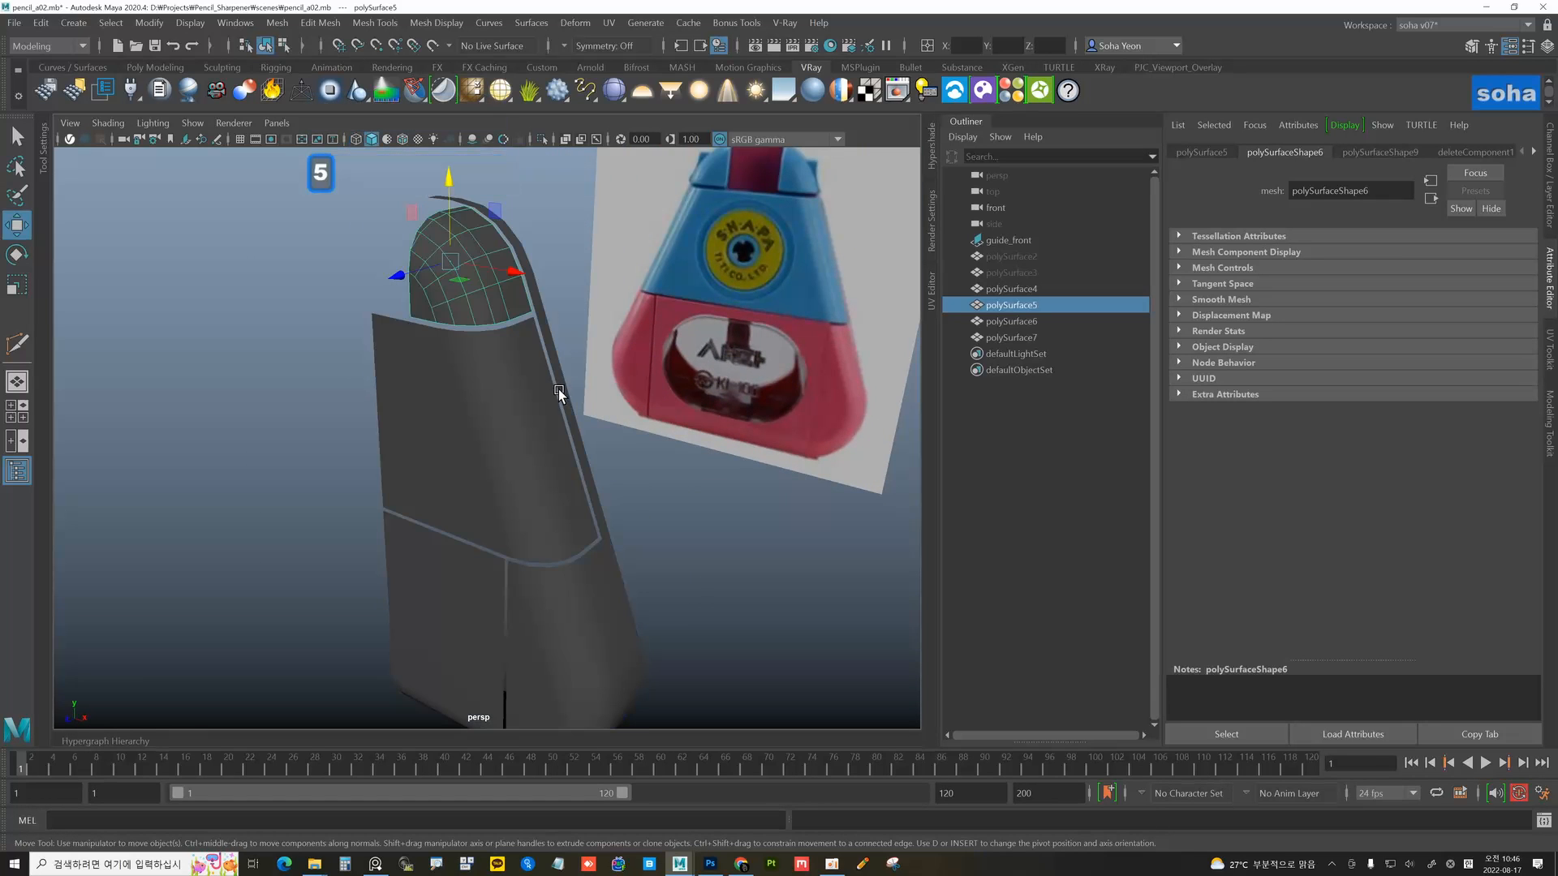
pyautogui.click(662, 509)
pyautogui.keyDown('alt'); pyautogui.moveTo(662, 510); pyautogui.dragTo(595, 508); pyautogui.keyUp('alt')
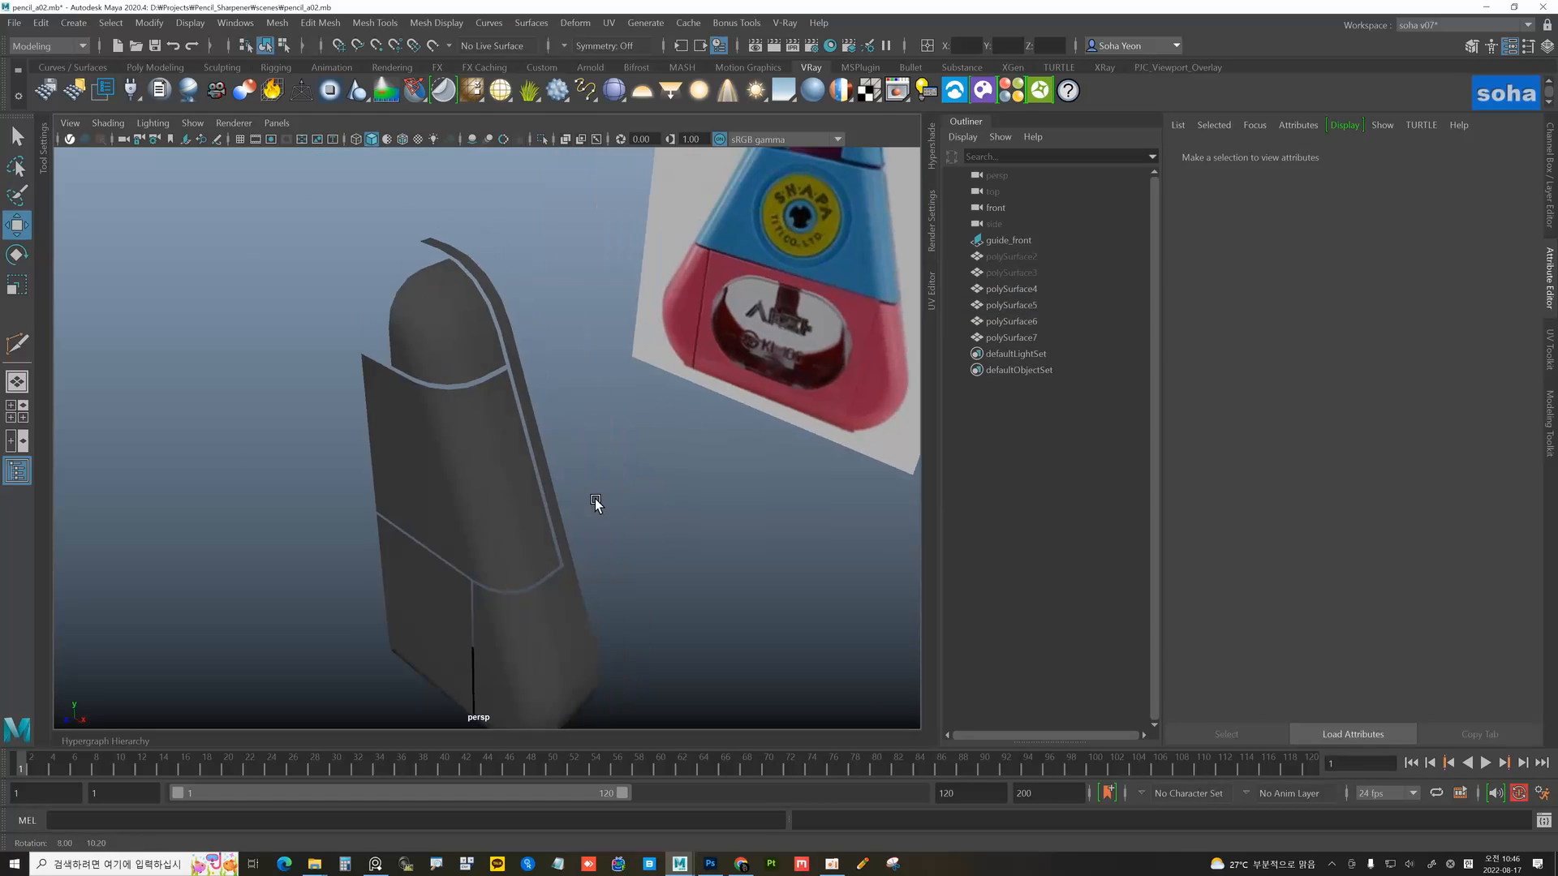
pyautogui.click(505, 487)
pyautogui.keyDown('alt'); pyautogui.moveTo(505, 487); pyautogui.dragTo(549, 506); pyautogui.keyUp('alt')
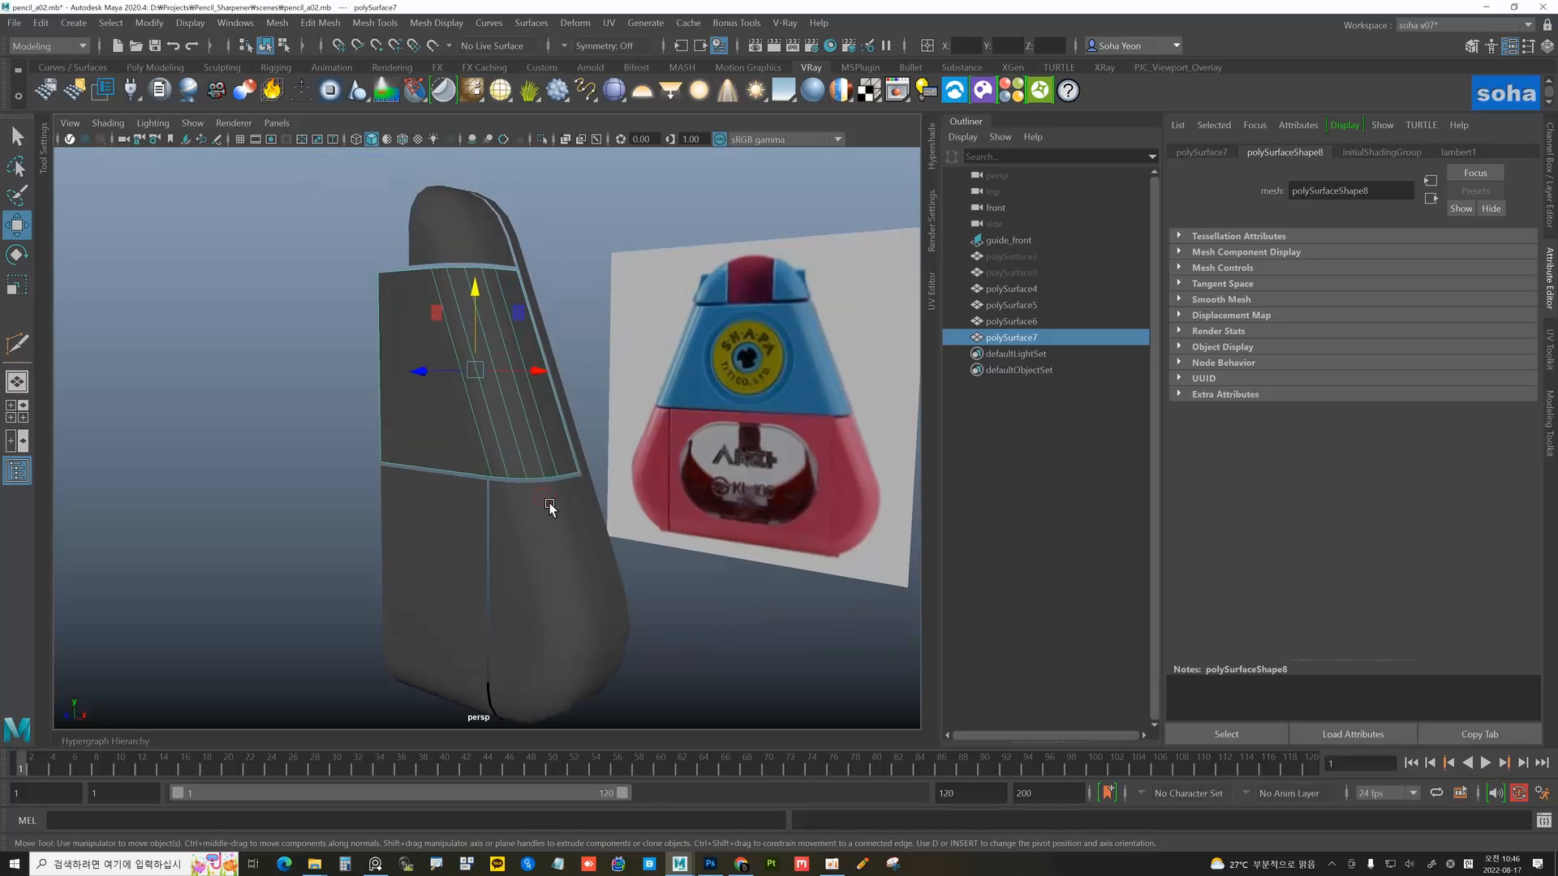
pyautogui.hotkey('alt', 'shift', 'w')
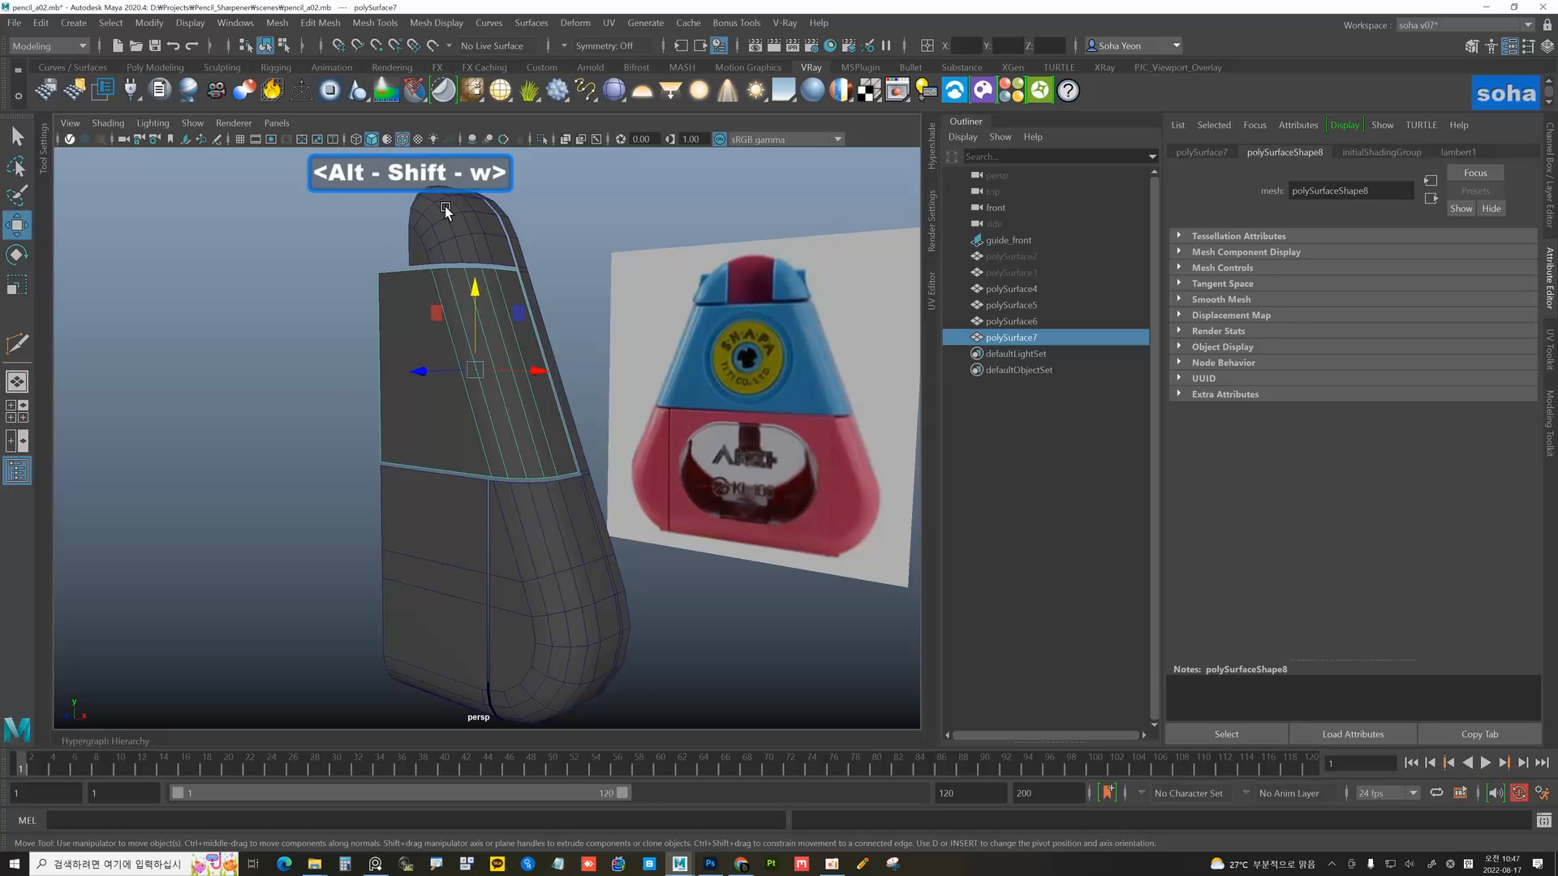
# - Examine the cap, blue and pink parts and the seams between them from several angles
pyautogui.moveTo(508, 345)
pyautogui.keyDown('alt'); pyautogui.mouseDown()
pyautogui.moveTo(504, 406)
pyautogui.moveTo(516, 338)
pyautogui.moveTo(491, 310)
pyautogui.moveTo(640, 461)
pyautogui.mouseUp(); pyautogui.keyUp('alt')
pyautogui.keyDown('alt'); pyautogui.moveTo(706, 636); pyautogui.dragTo(680, 662); pyautogui.keyUp('alt')
pyautogui.click(680, 662)
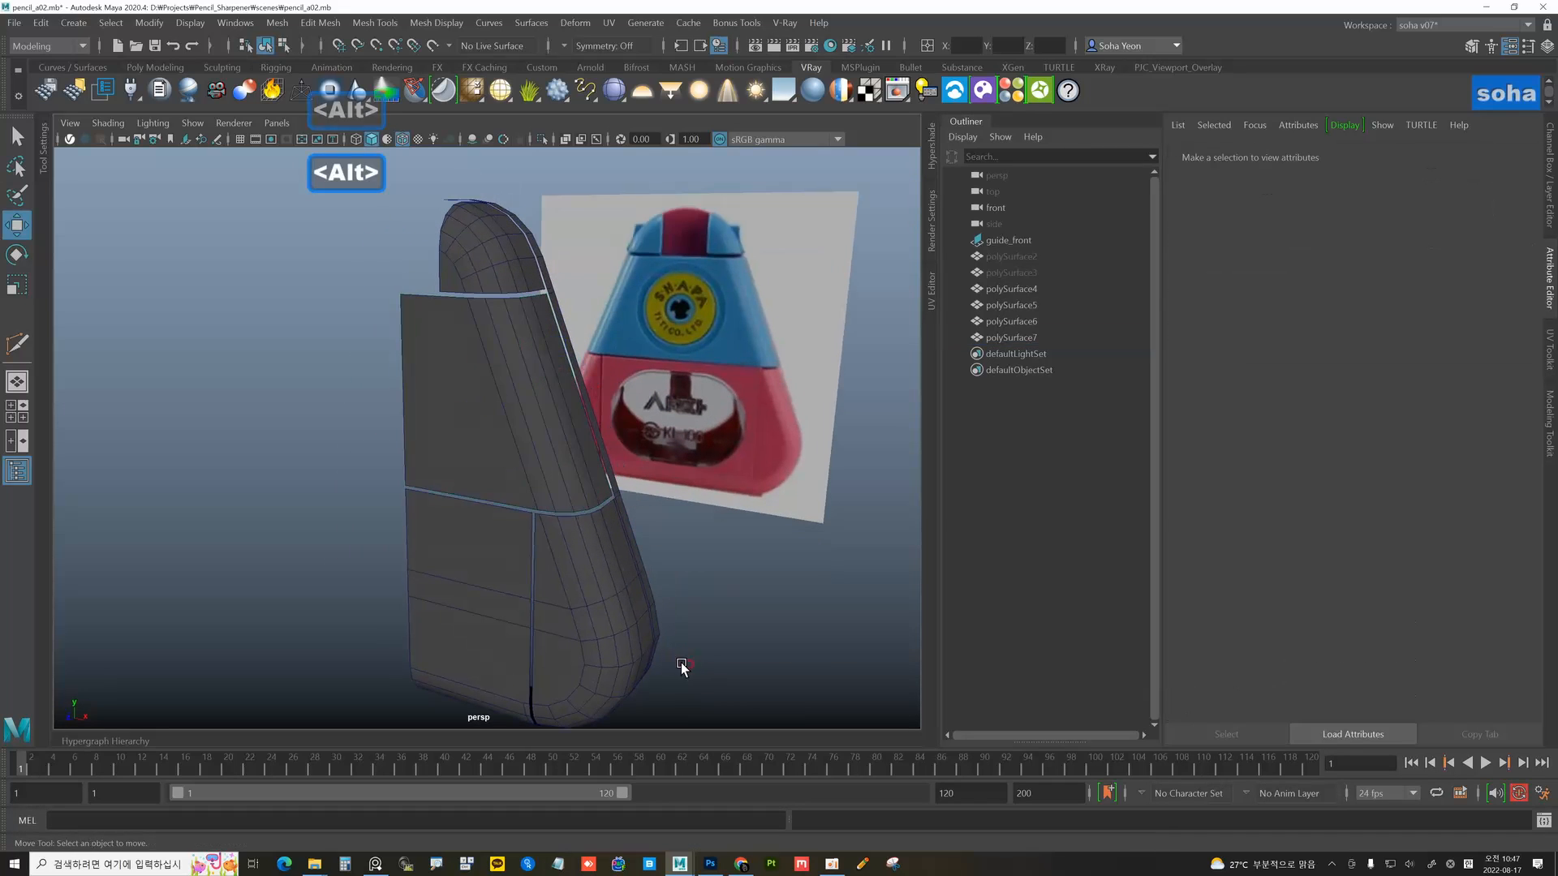
pyautogui.moveTo(563, 480)
pyautogui.keyDown('alt'); pyautogui.mouseDown()
pyautogui.moveTo(564, 556)
pyautogui.moveTo(616, 550)
pyautogui.moveTo(630, 577)
pyautogui.moveTo(571, 563)
pyautogui.moveTo(535, 480)
pyautogui.moveTo(572, 490)
pyautogui.mouseUp(); pyautogui.keyUp('alt')
pyautogui.click(538, 538)
pyautogui.moveTo(617, 460)
pyautogui.keyDown('alt'); pyautogui.mouseDown()
pyautogui.moveTo(597, 492)
pyautogui.moveTo(538, 518)
pyautogui.mouseUp(); pyautogui.keyUp('alt')
pyautogui.press('alt')
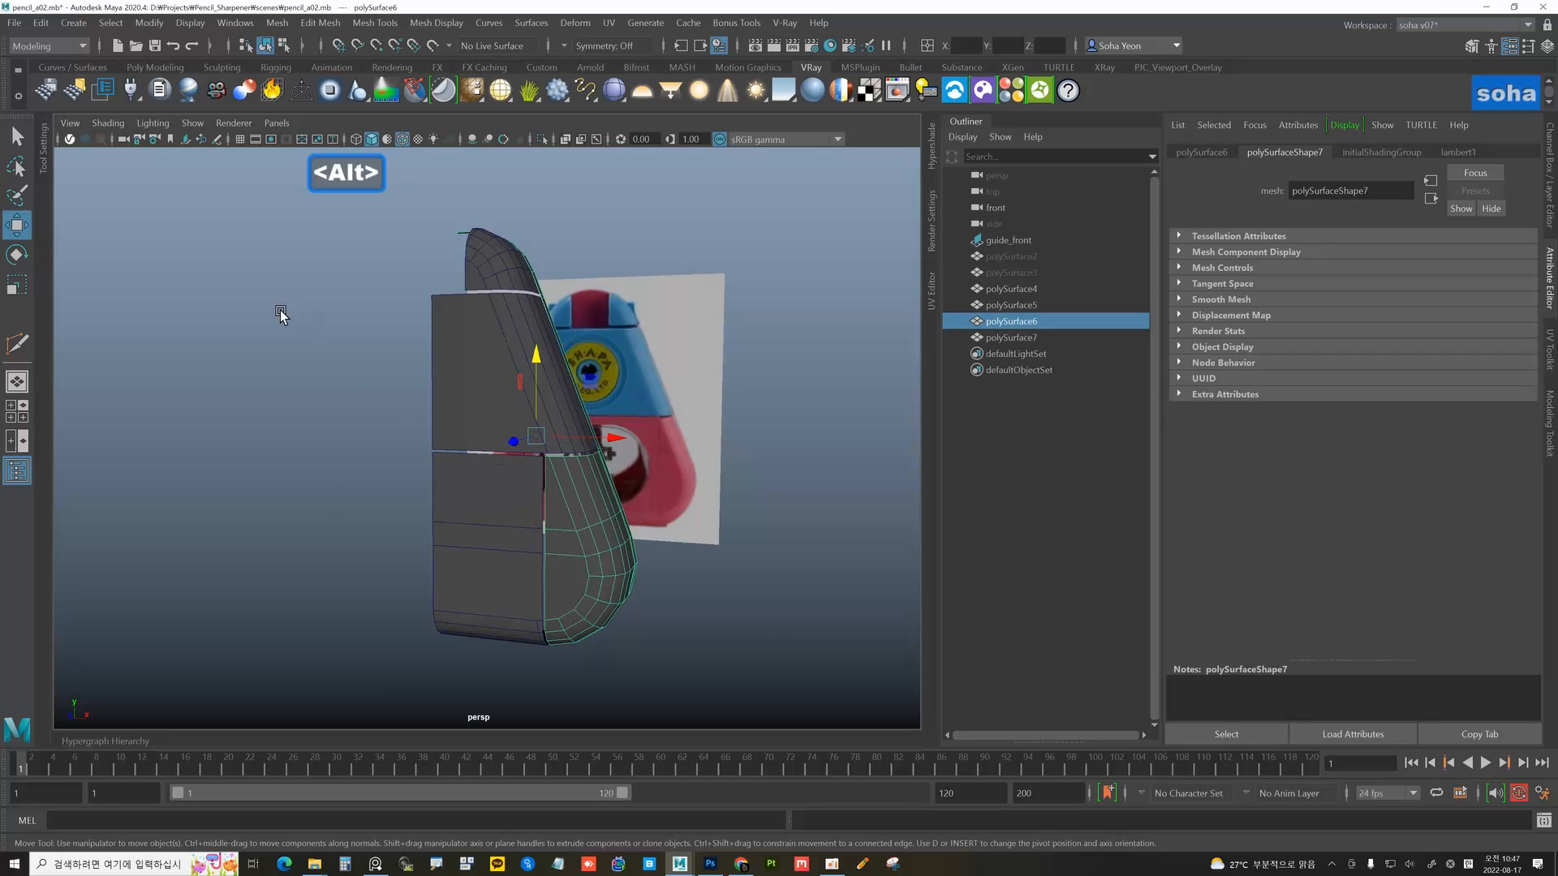
# - Save the scene under the new name pencil_a03.mb
pyautogui.click(16, 25)
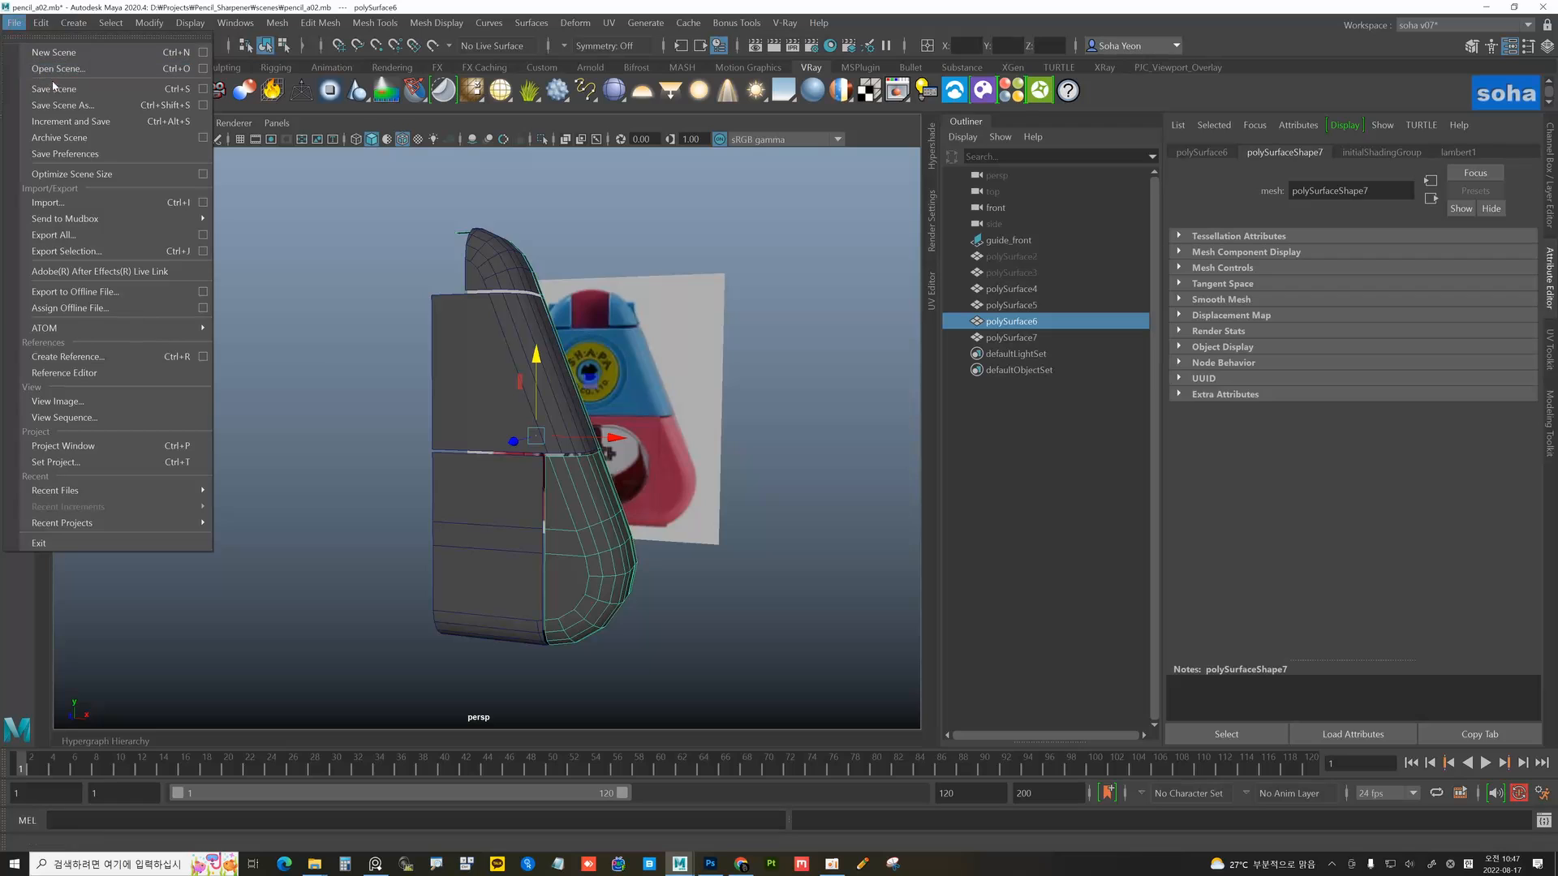
pyautogui.click(65, 104)
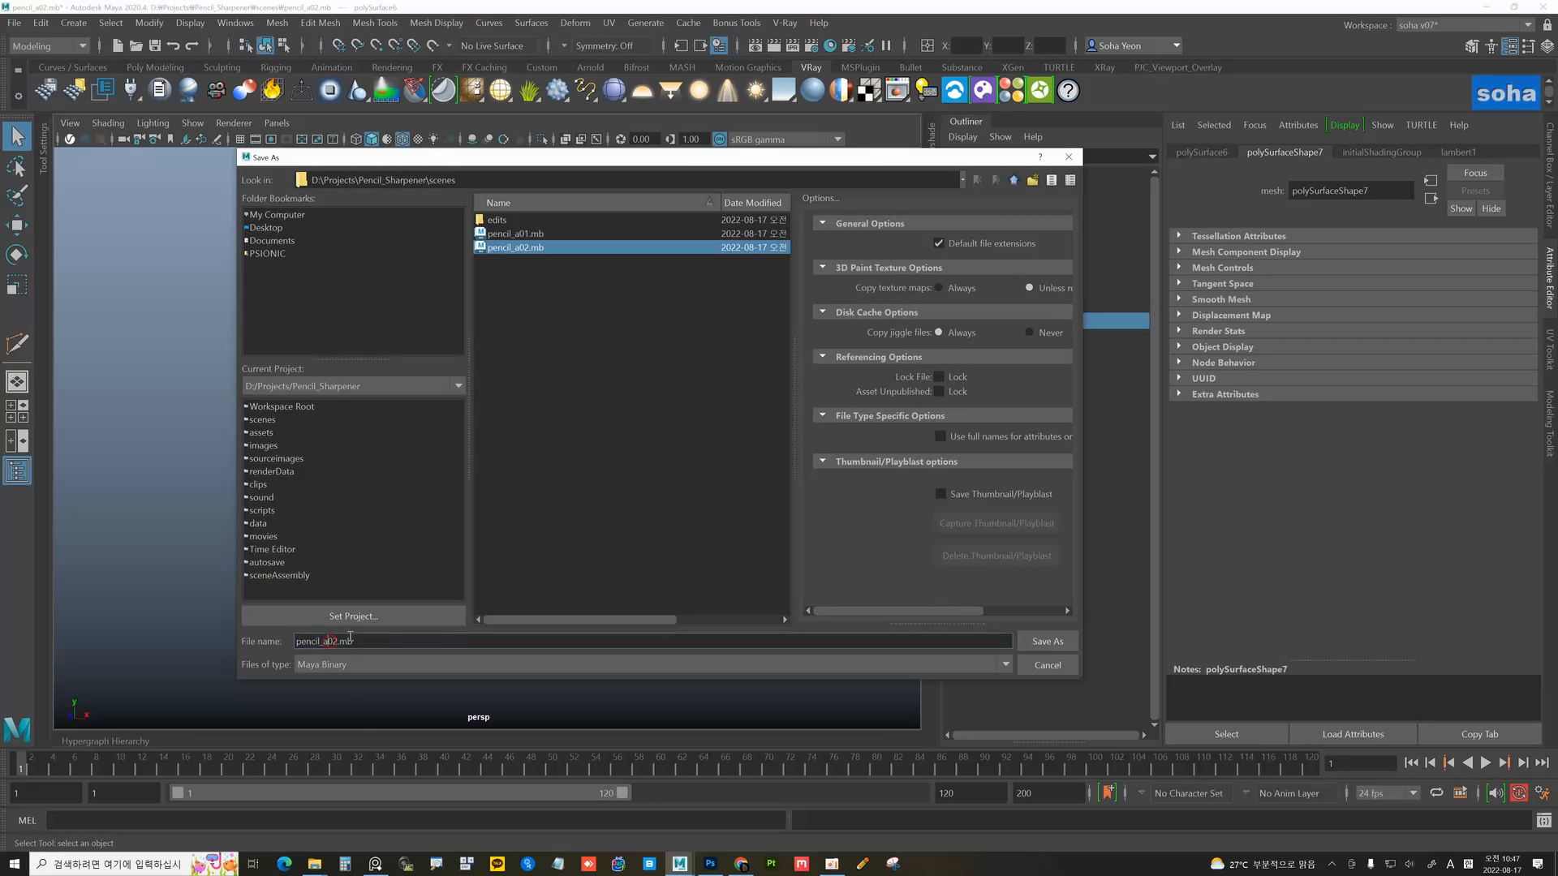
pyautogui.press('Delete')
pyautogui.write('3')
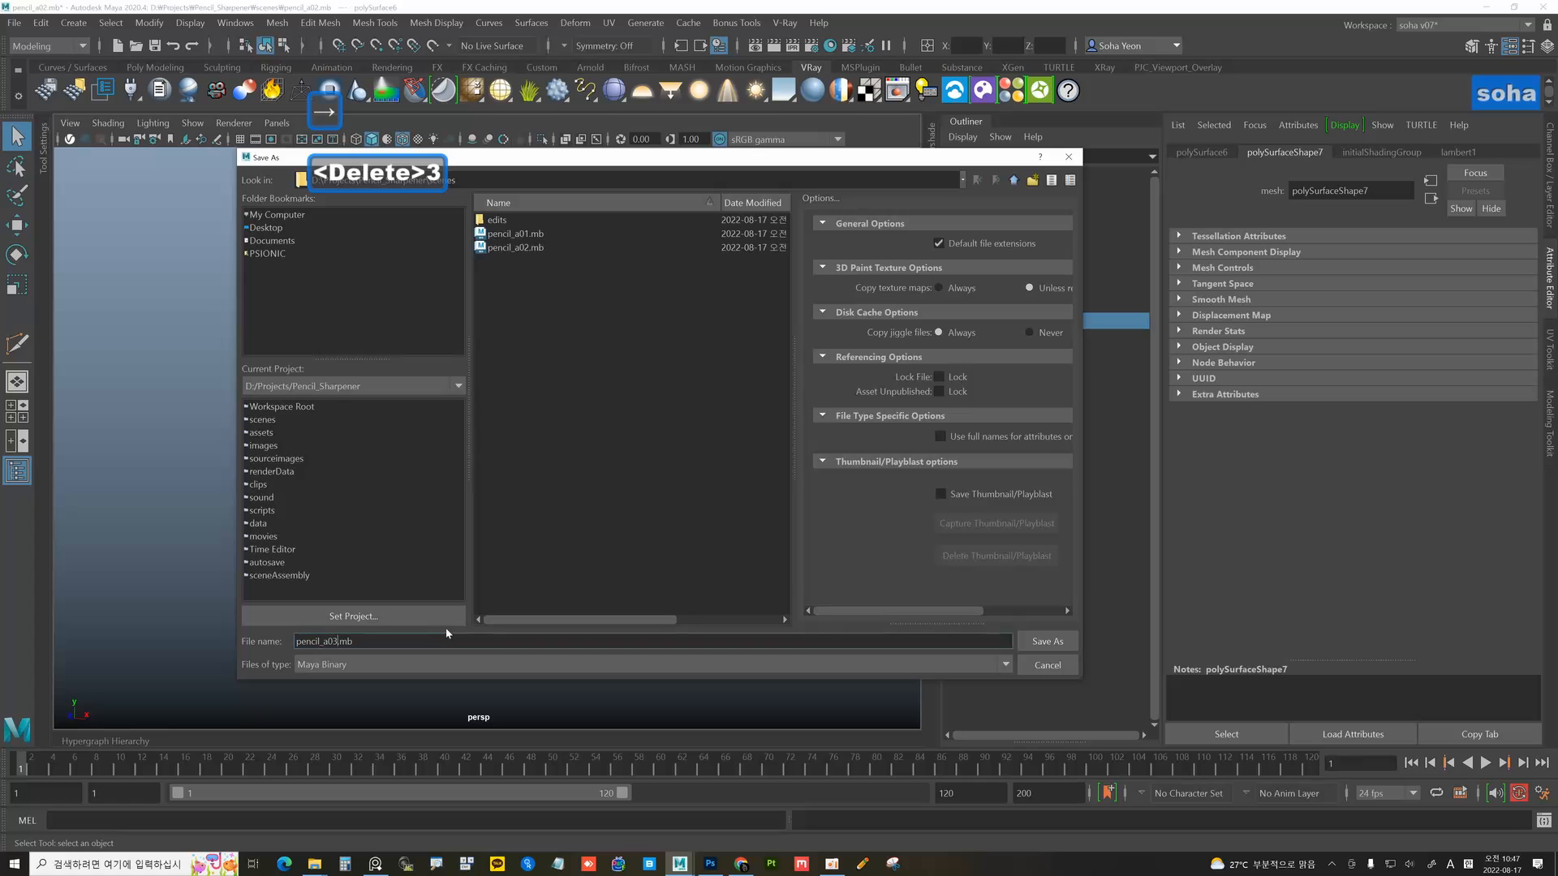
pyautogui.click(1029, 644)
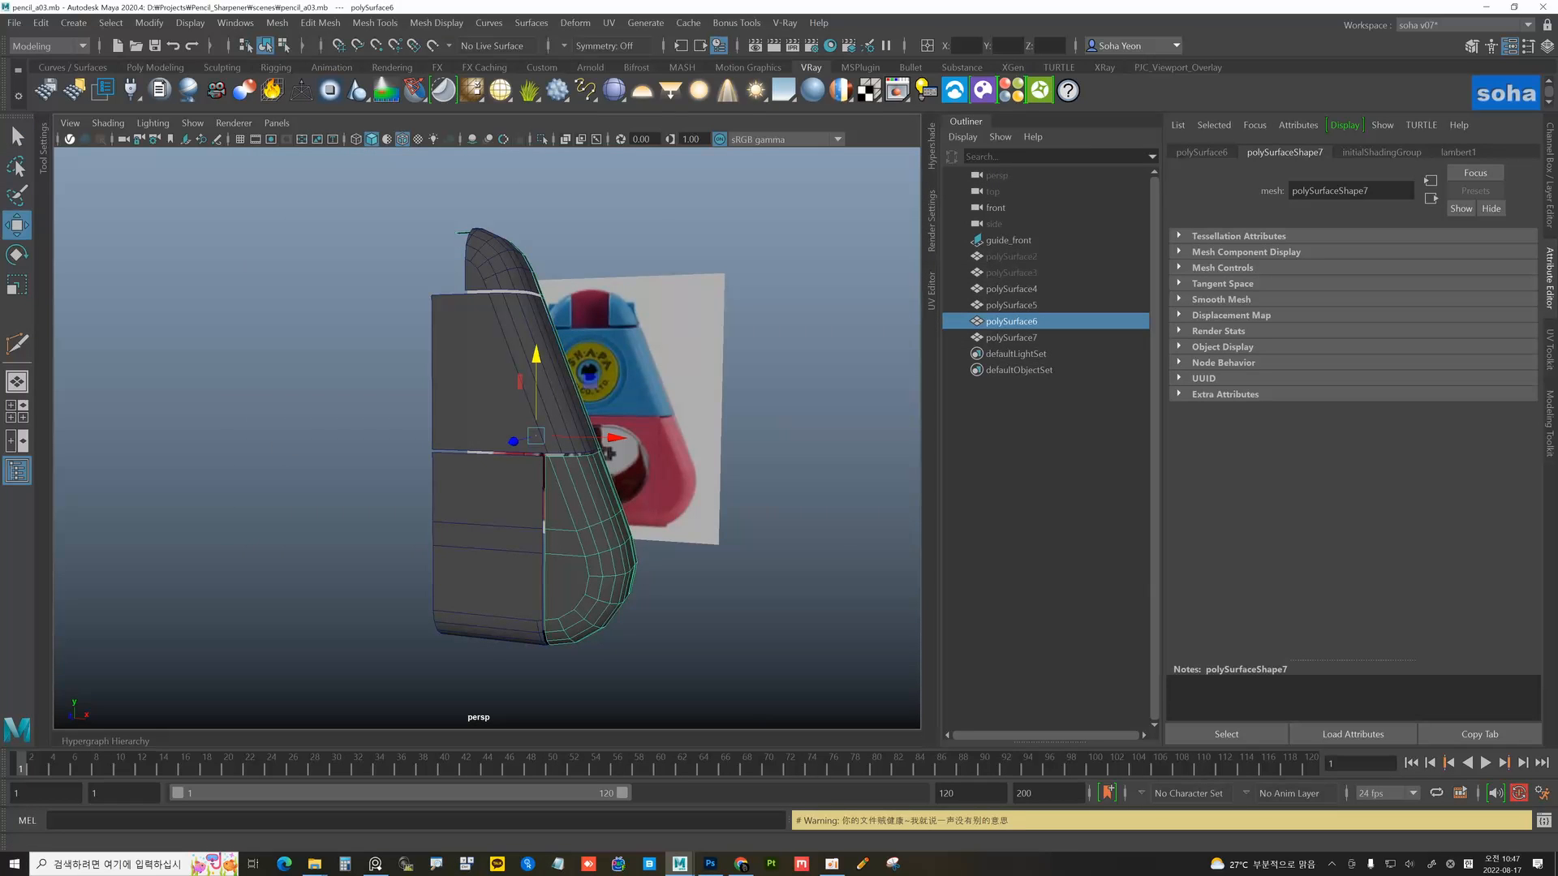
# - Extrude the short edge at the top of the cap straight down by about 1.6 units
pyautogui.moveTo(633, 448)
pyautogui.keyDown('alt'); pyautogui.mouseDown()
pyautogui.moveTo(618, 393)
pyautogui.moveTo(601, 390)
pyautogui.mouseUp(); pyautogui.keyUp('alt')
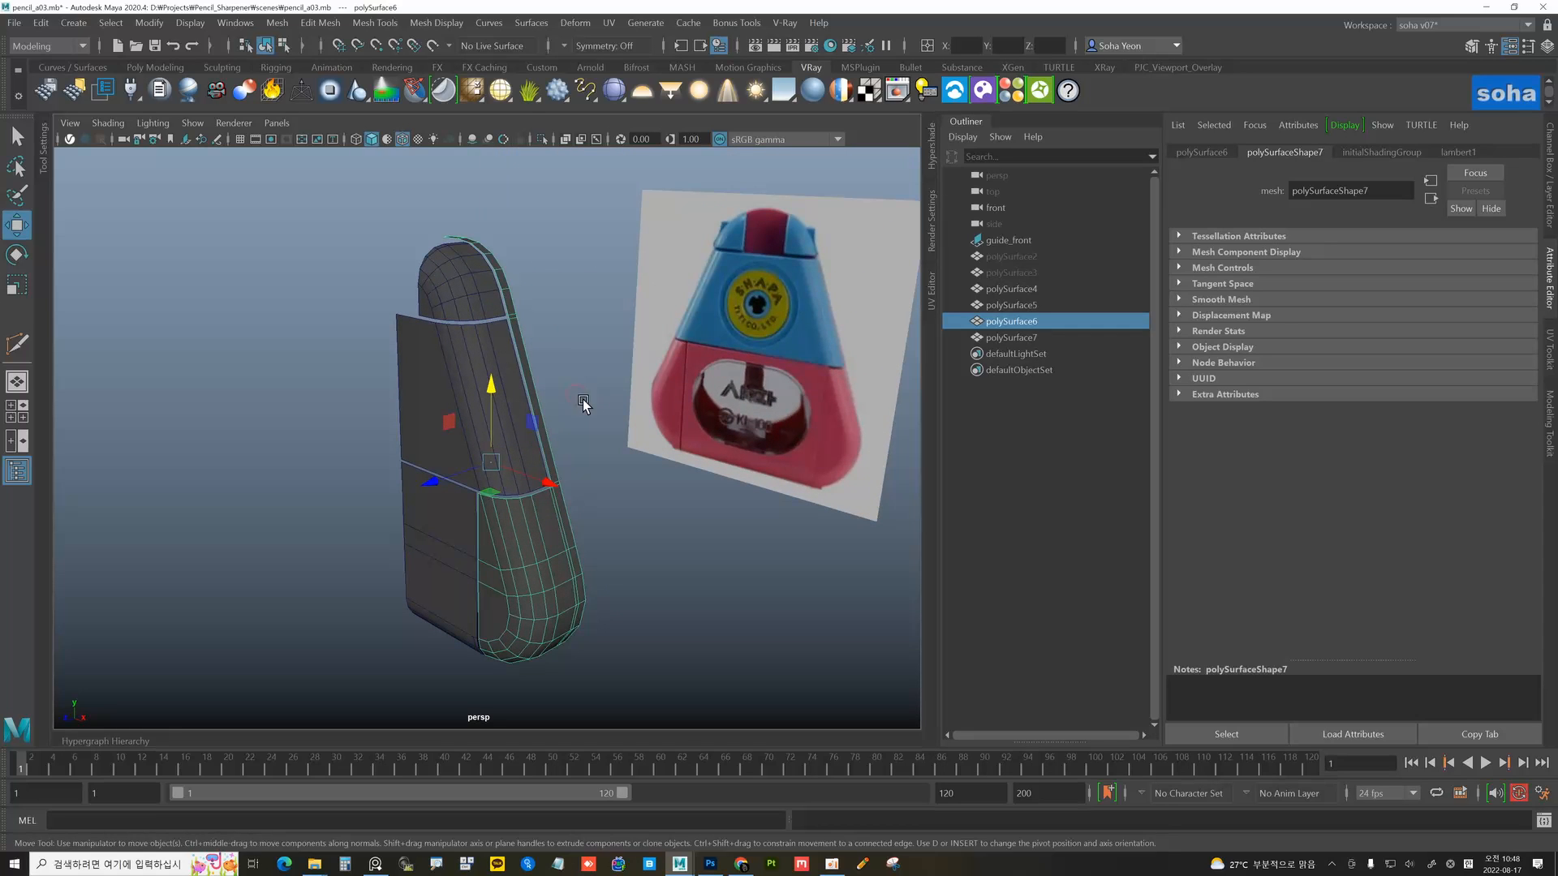
pyautogui.click(649, 509)
pyautogui.keyDown('alt'); pyautogui.moveTo(633, 522); pyautogui.dragTo(549, 403); pyautogui.keyUp('alt')
pyautogui.click(472, 306)
pyautogui.press('f')
pyautogui.click(399, 339)
pyautogui.click(377, 336)
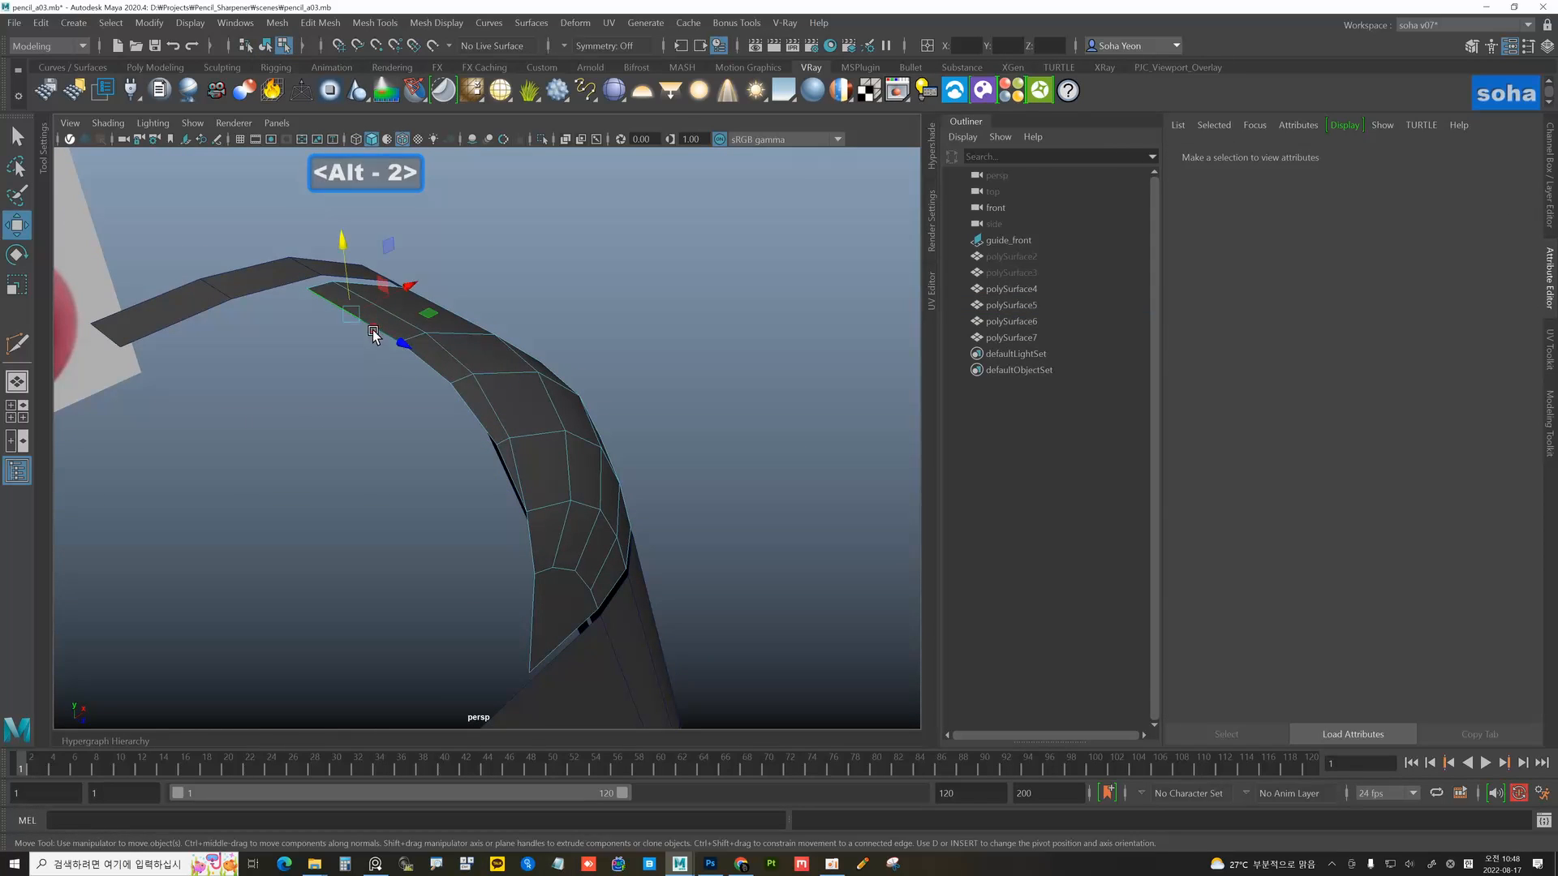
pyautogui.hotkey('ctrl', 'e')
pyautogui.moveTo(377, 336)
pyautogui.keyDown('alt'); pyautogui.mouseDown()
pyautogui.moveTo(449, 406)
pyautogui.moveTo(470, 398)
pyautogui.moveTo(422, 354)
pyautogui.moveTo(407, 229)
pyautogui.mouseUp(); pyautogui.keyUp('alt')
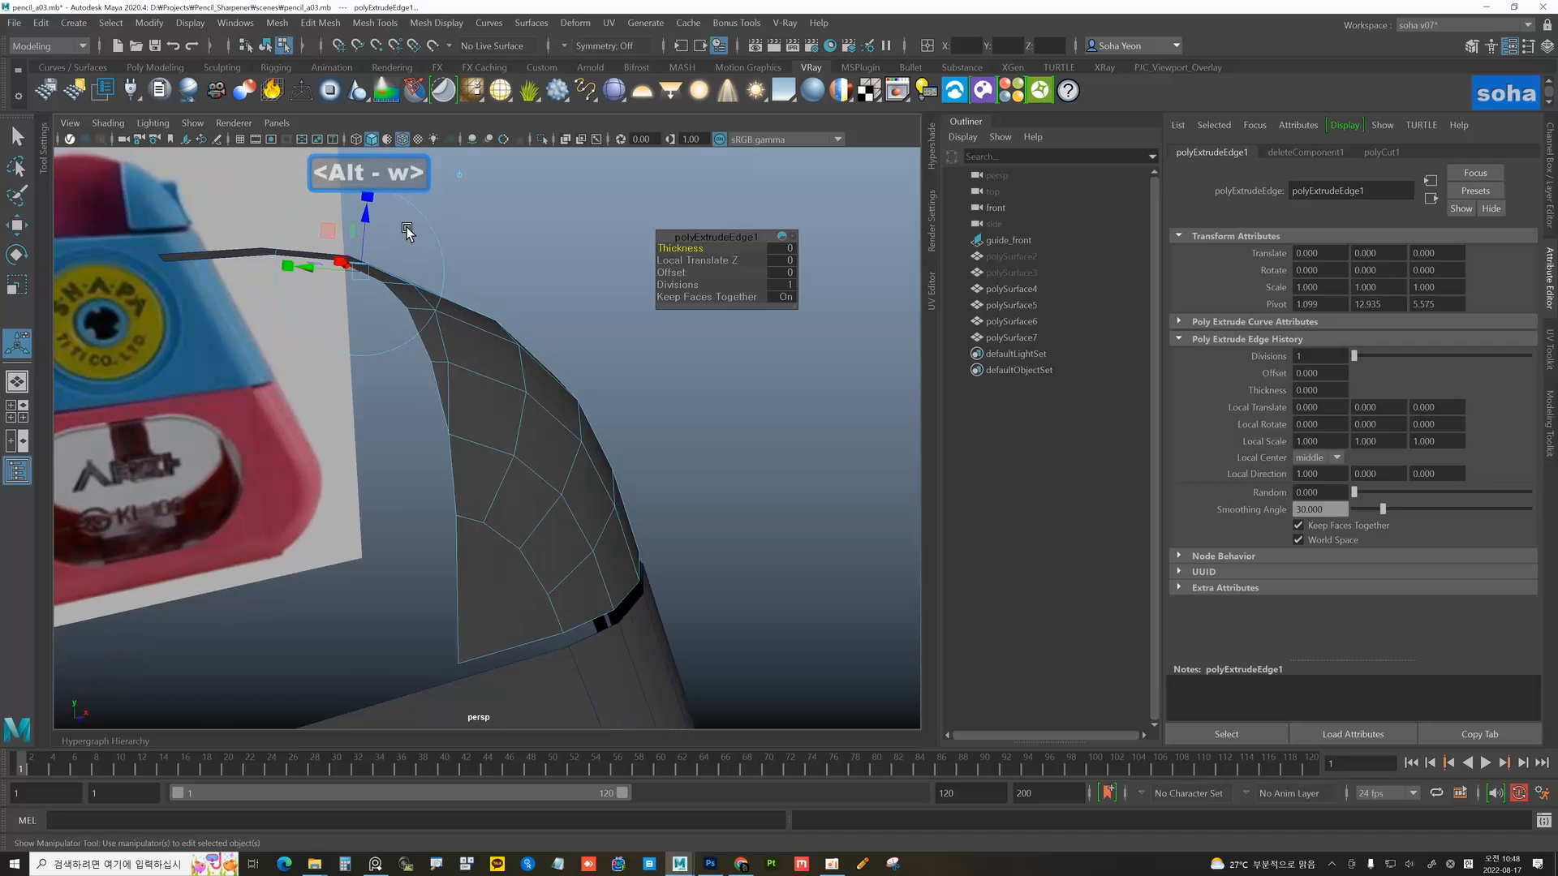
pyautogui.keyDown('alt'); pyautogui.moveTo(452, 178); pyautogui.dragTo(462, 212); pyautogui.keyUp('alt')
pyautogui.keyDown('alt'); pyautogui.moveTo(462, 212); pyautogui.dragTo(549, 240, button='middle'); pyautogui.keyUp('alt')
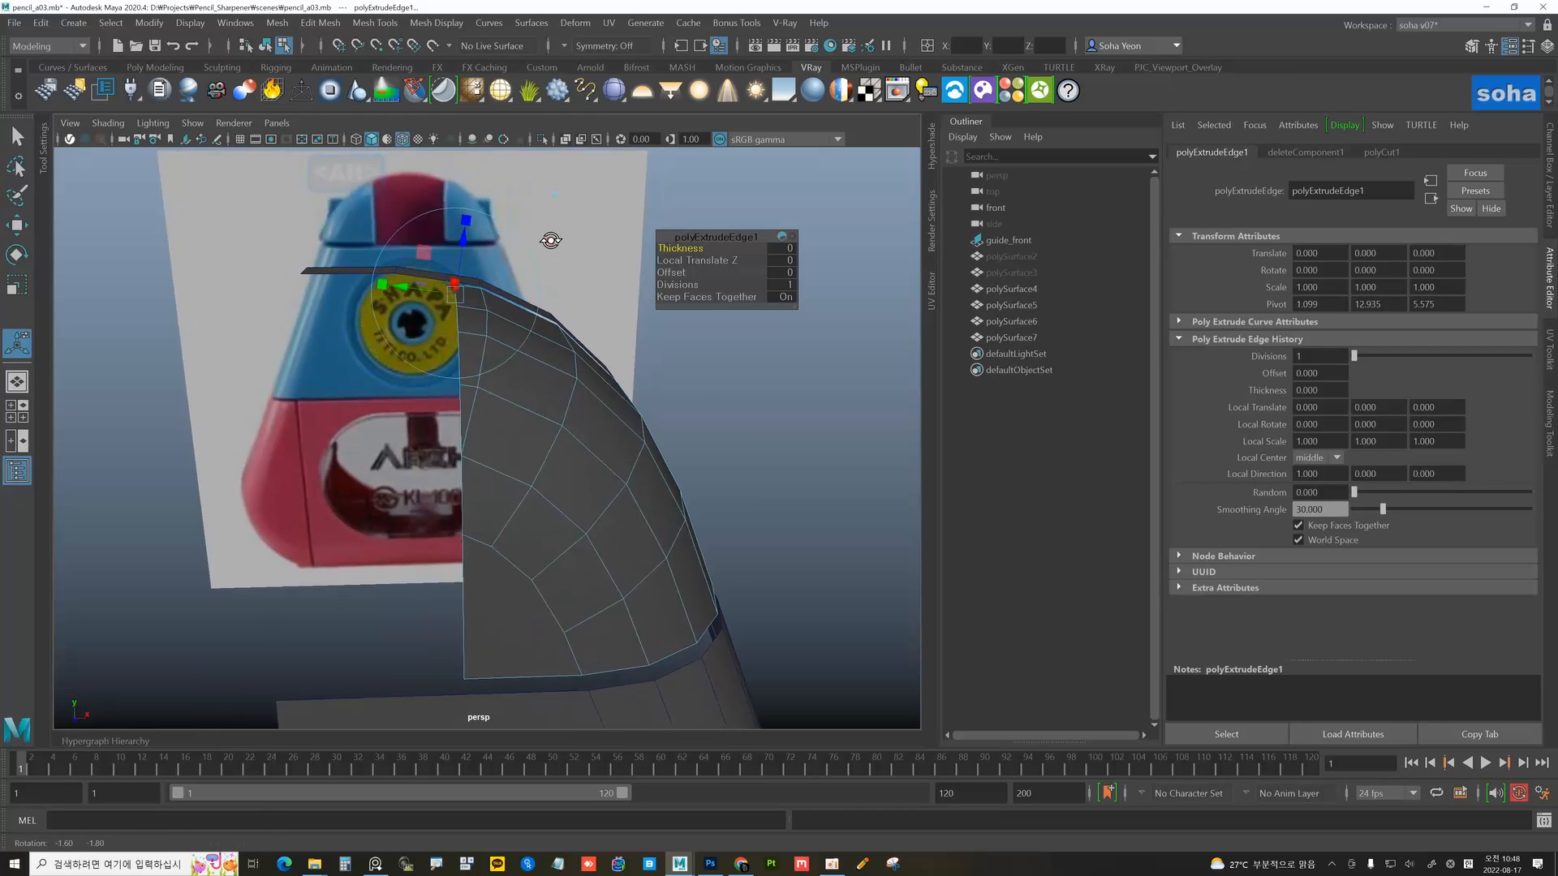
pyautogui.keyDown('alt'); pyautogui.moveTo(548, 203); pyautogui.dragTo(430, 468); pyautogui.keyUp('alt')
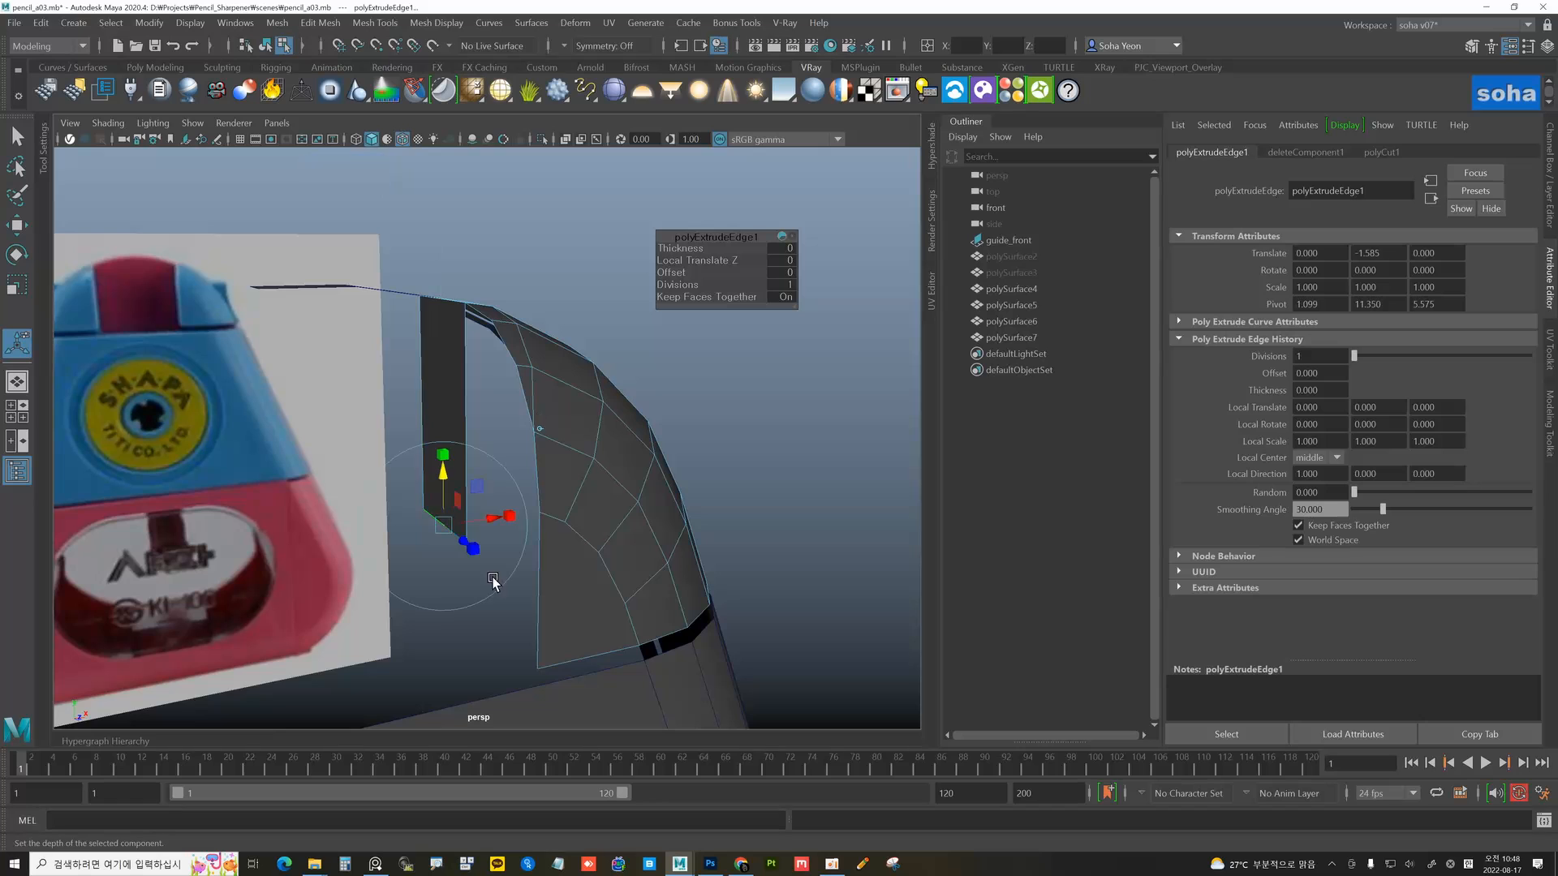
# - Snap the extruded strip's lower edge vertically to the height of the cap's bottom corner
pyautogui.keyDown('alt'); pyautogui.moveTo(535, 644); pyautogui.dragTo(558, 595); pyautogui.keyUp('alt')
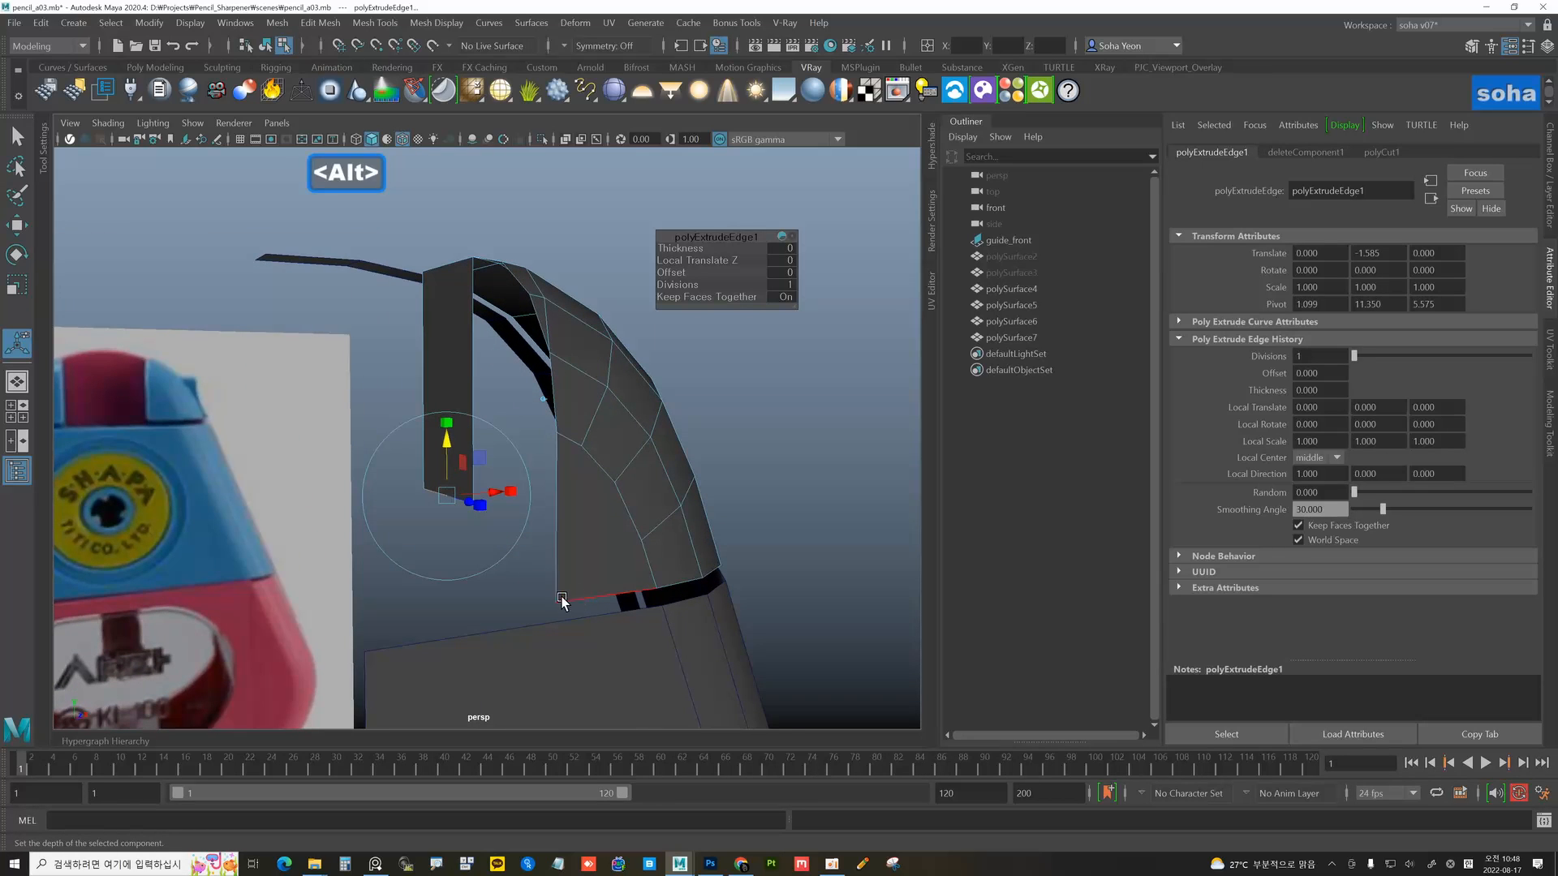
pyautogui.press('v')
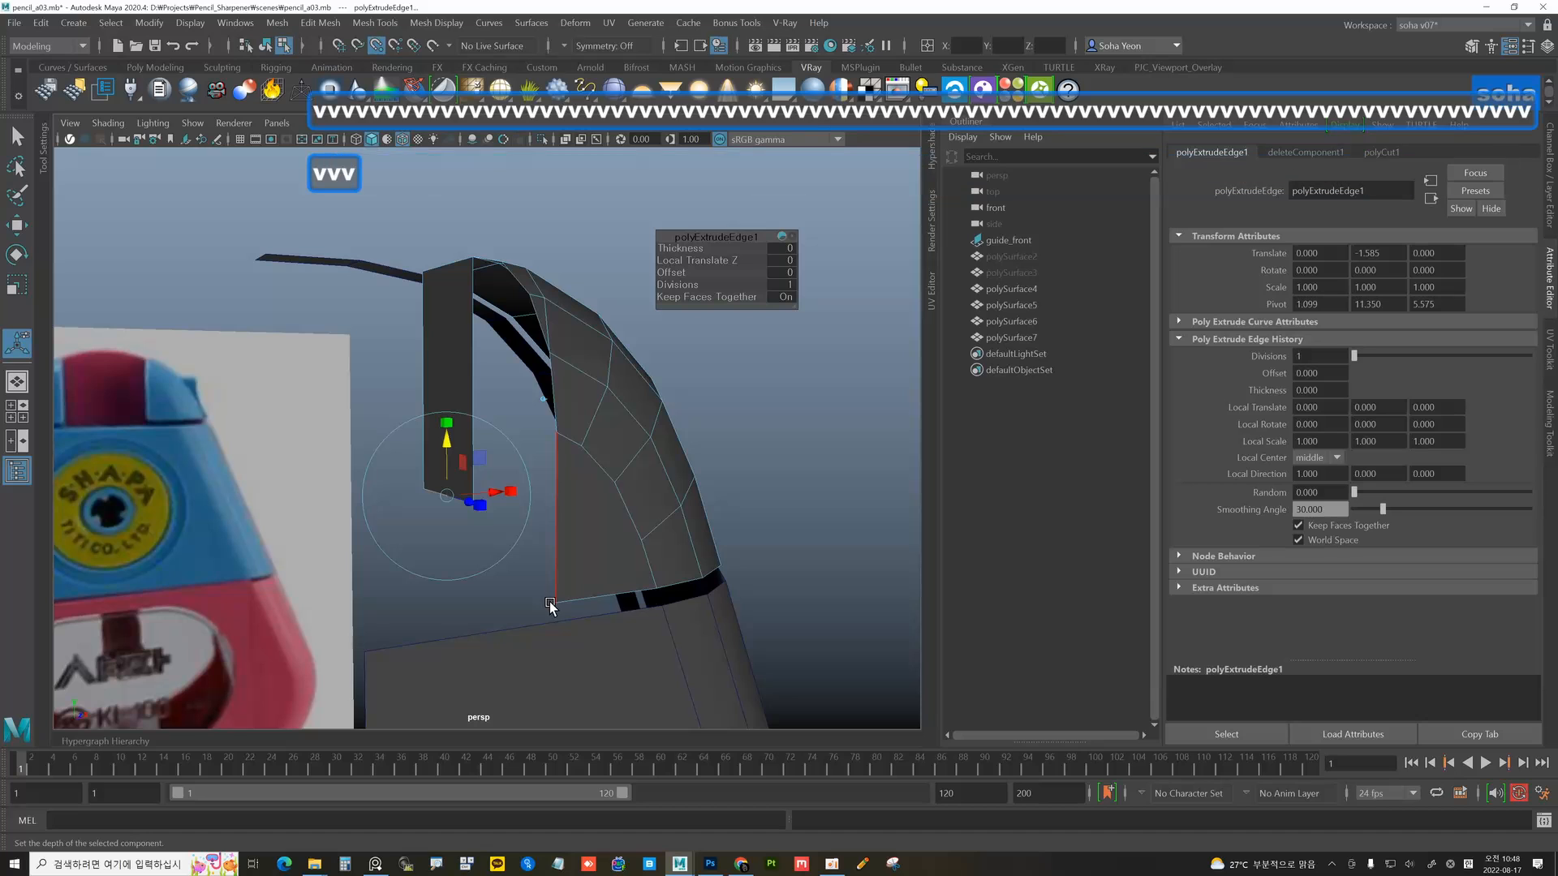
pyautogui.moveTo(550, 602); pyautogui.dragTo(563, 581, button='middle')
pyautogui.moveTo(514, 557)
pyautogui.keyDown('alt'); pyautogui.mouseDown()
pyautogui.moveTo(563, 567)
pyautogui.moveTo(531, 583)
pyautogui.moveTo(528, 563)
pyautogui.moveTo(573, 567)
pyautogui.moveTo(543, 563)
pyautogui.mouseUp(); pyautogui.keyUp('alt')
pyautogui.hotkey('alt', 'w')
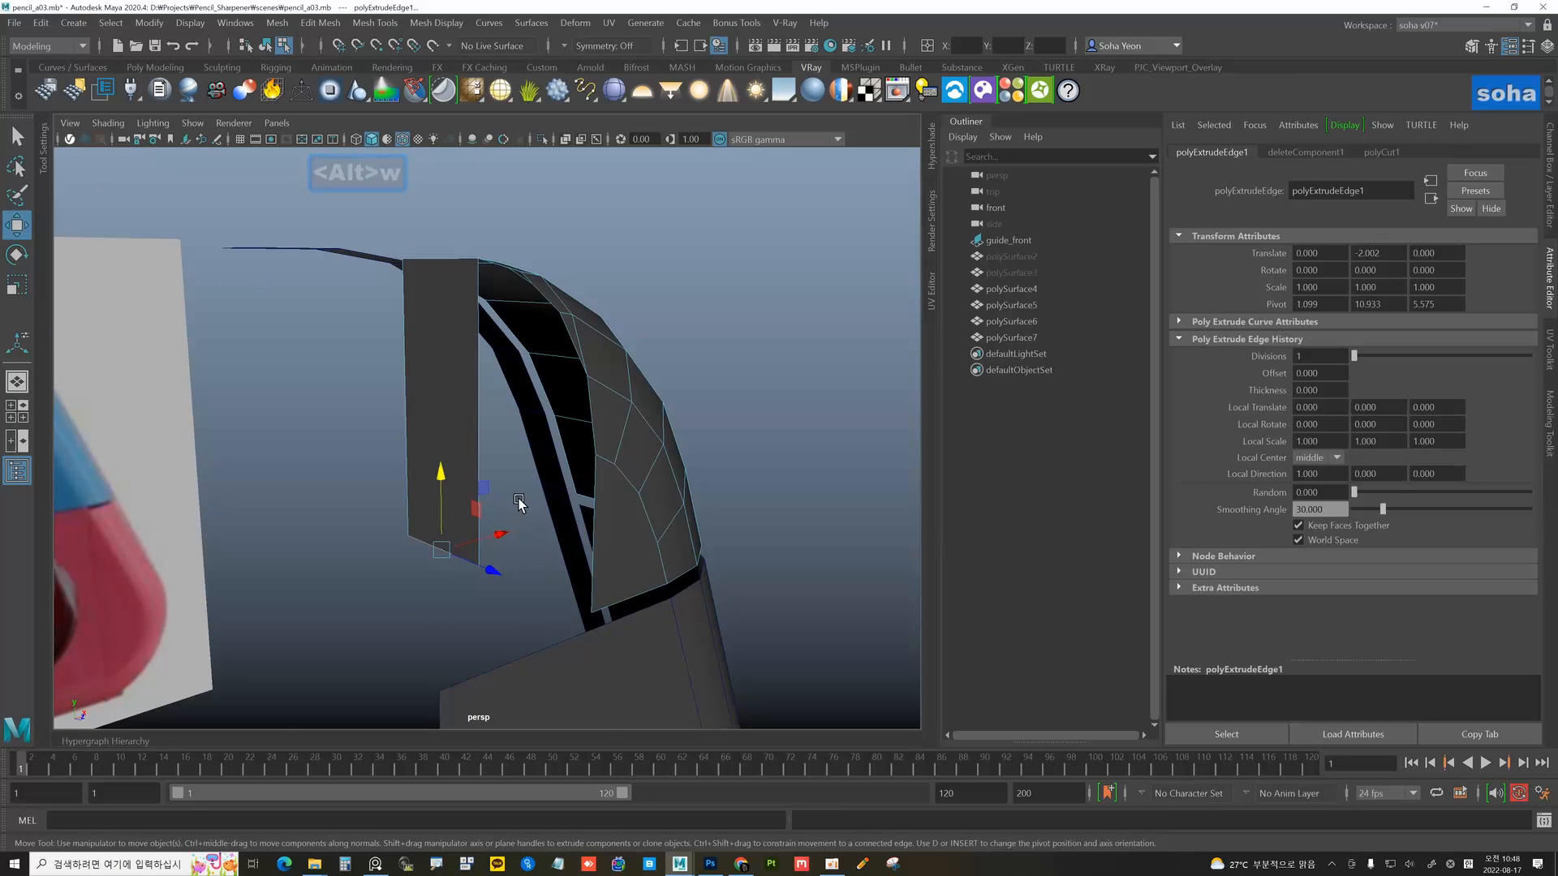
# - Insert an edge loop across the extruded strip and snap it vertically to the vertex on the cap's inner side border
pyautogui.keyDown('alt'); pyautogui.moveTo(521, 504); pyautogui.dragTo(501, 517); pyautogui.keyUp('alt')
pyautogui.hotkey('alt', 'e')
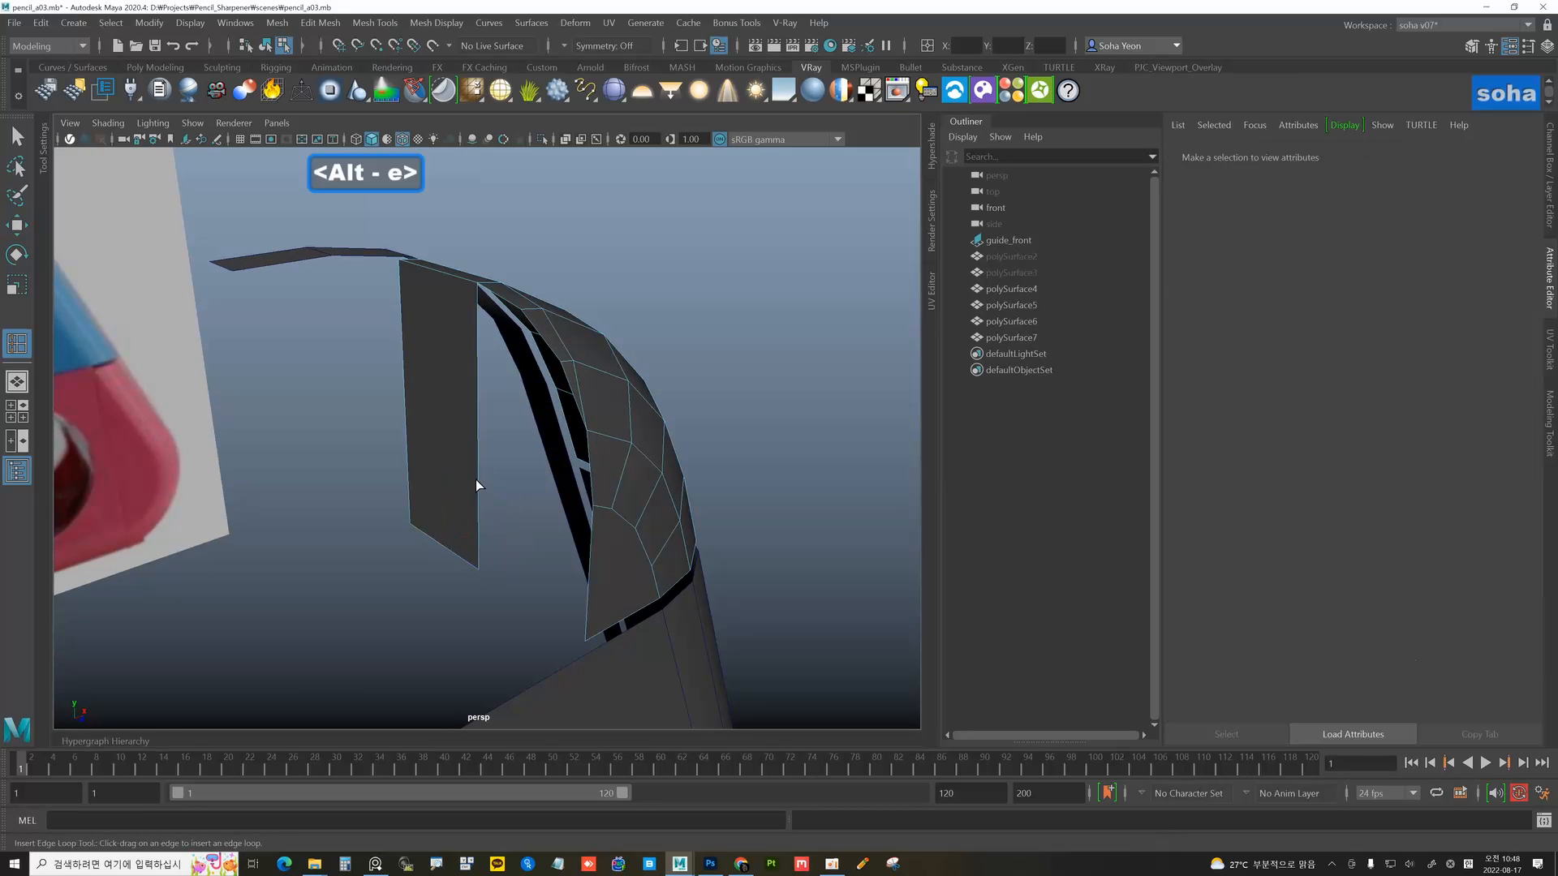
pyautogui.click(477, 482)
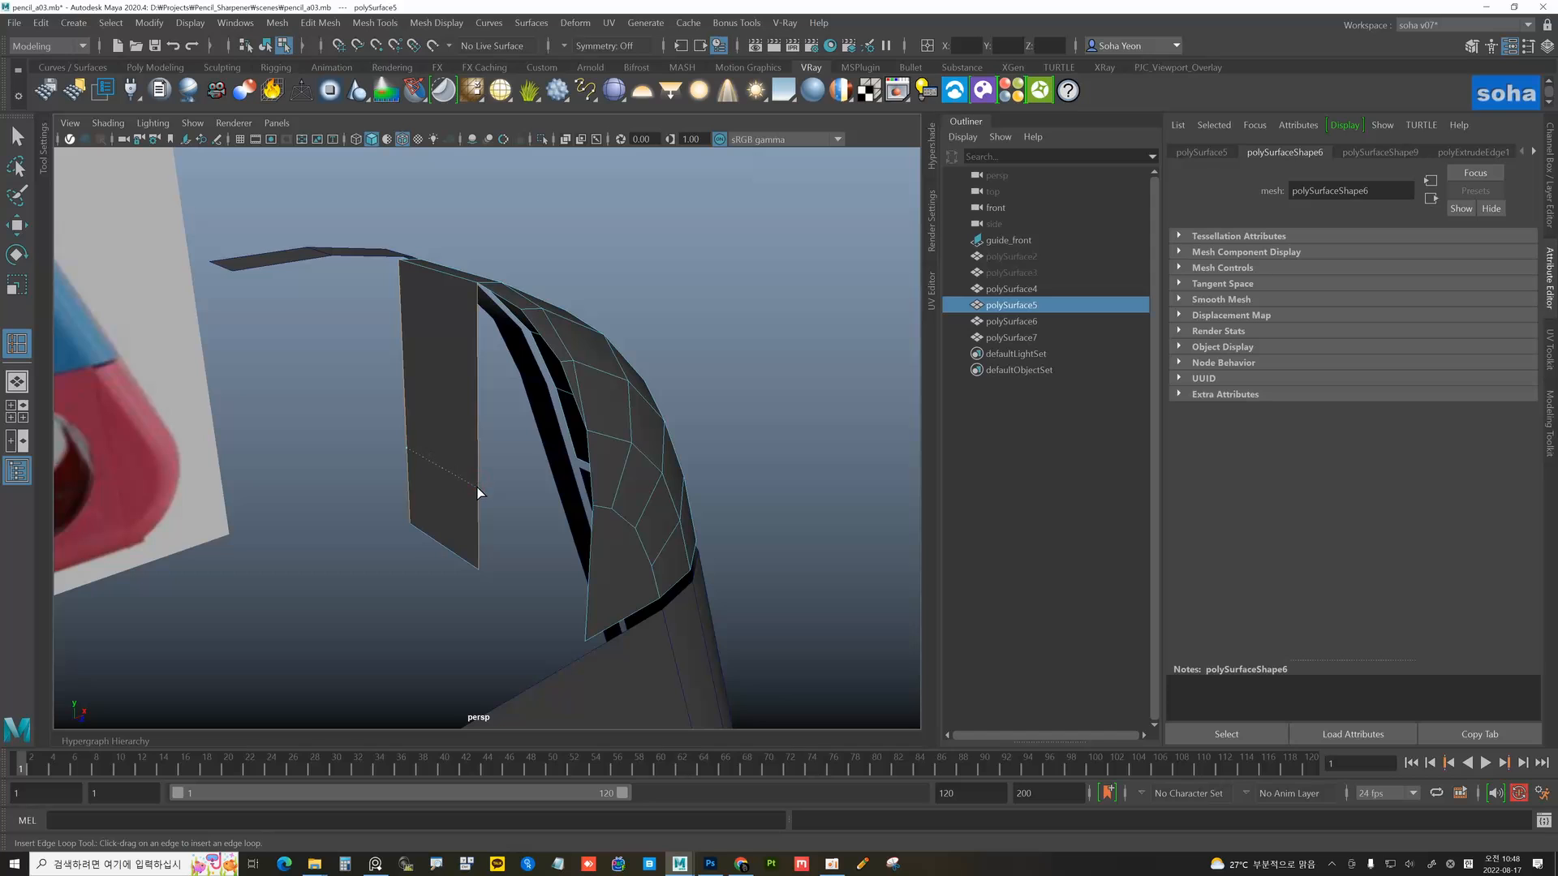
pyautogui.click(477, 493)
pyautogui.keyDown('alt'); pyautogui.moveTo(478, 493); pyautogui.dragTo(513, 478); pyautogui.keyUp('alt')
pyautogui.hotkey('alt', 'w')
pyautogui.keyDown('alt'); pyautogui.moveTo(442, 404); pyautogui.dragTo(503, 484); pyautogui.keyUp('alt')
pyautogui.press('v')
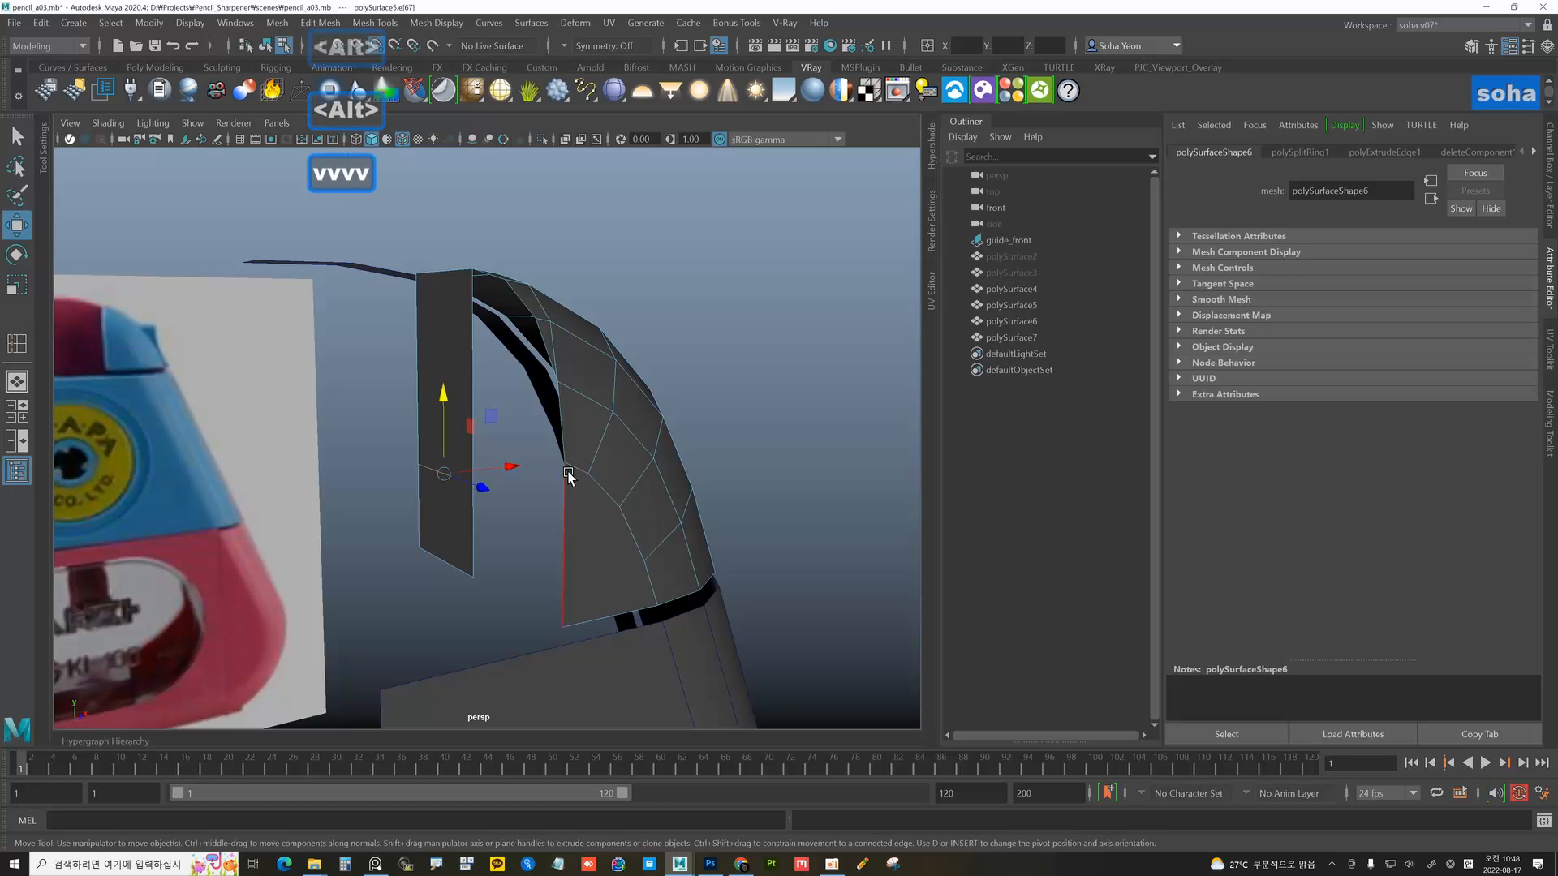
pyautogui.moveTo(567, 473); pyautogui.dragTo(565, 464, button='middle')
# - Bridge the strip's lower side edge with the lower edge of the cap's inner side
pyautogui.keyDown('alt'); pyautogui.moveTo(565, 464); pyautogui.dragTo(550, 539); pyautogui.keyUp('alt')
pyautogui.hotkey('alt', '2')
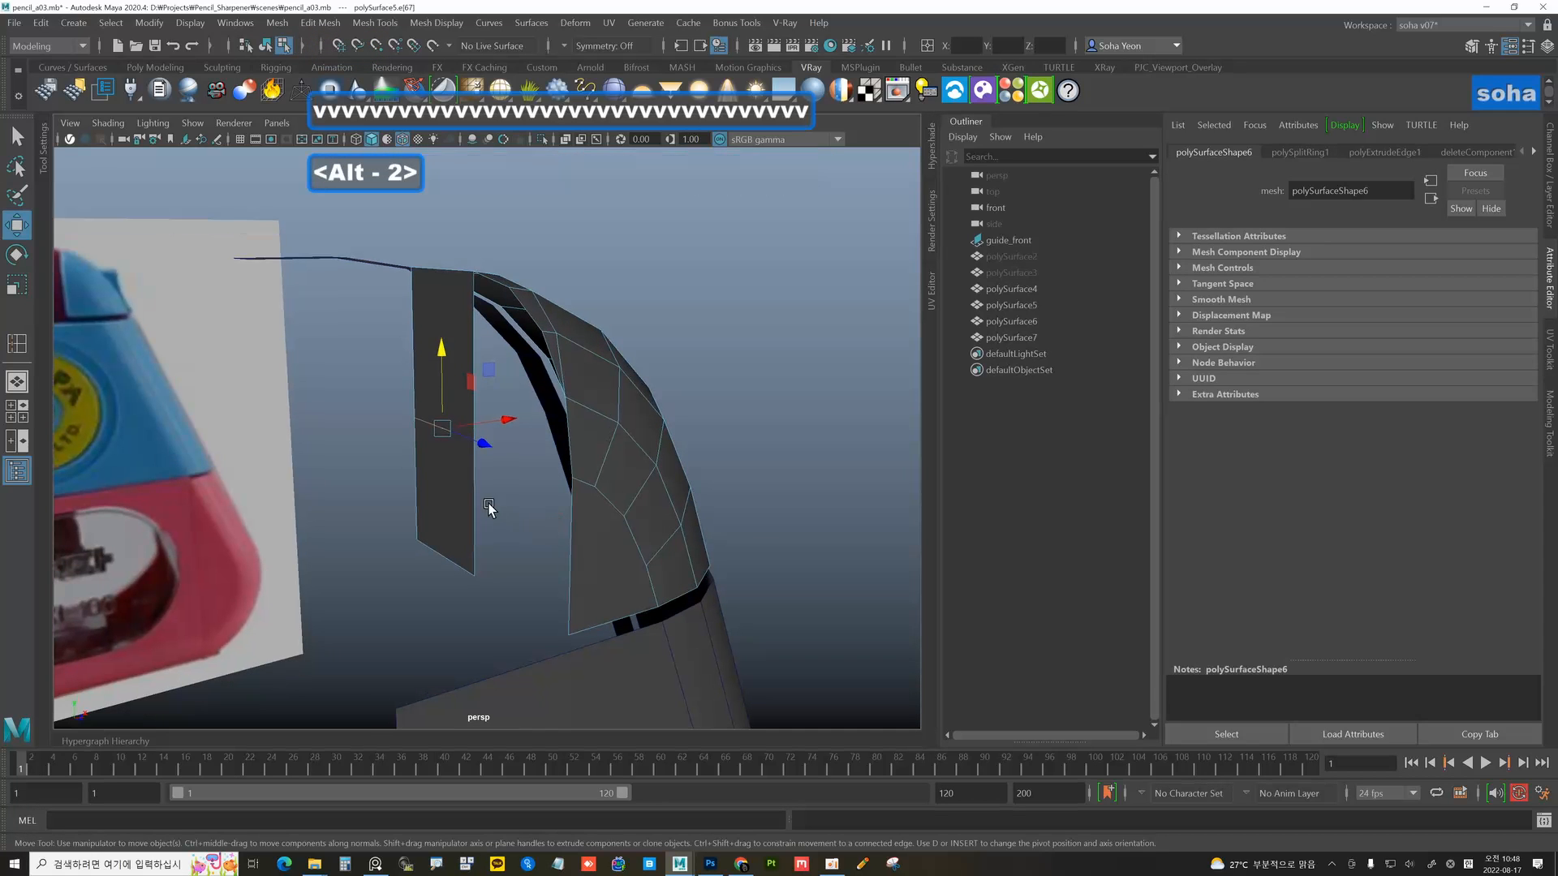
pyautogui.click(476, 498)
pyautogui.keyDown('shift'); pyautogui.click(572, 557); pyautogui.keyUp('shift')
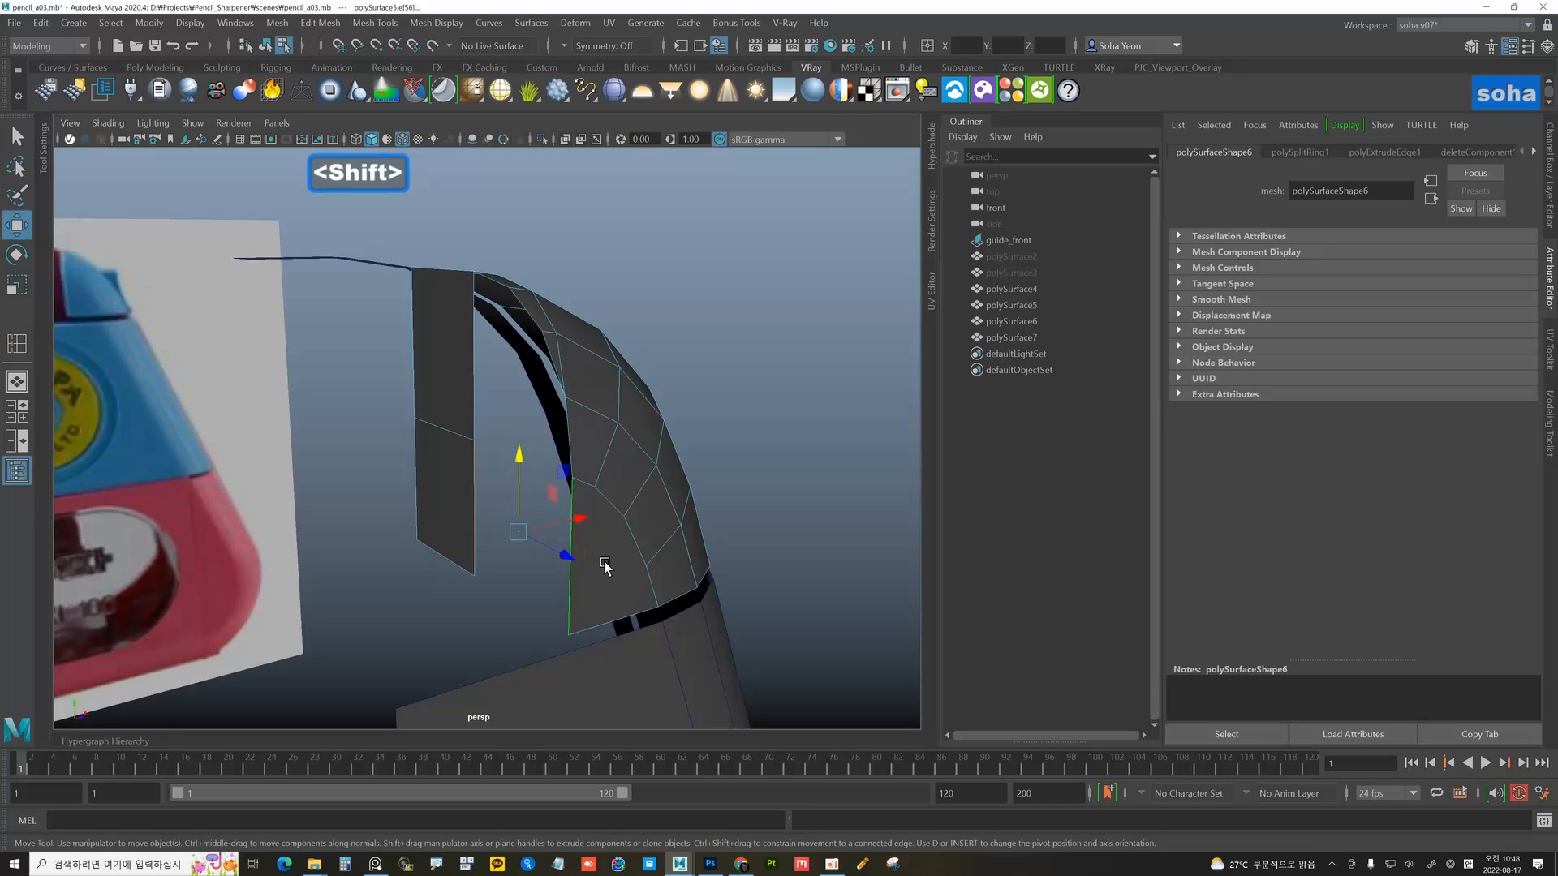
pyautogui.hotkey('alt', 'r')
pyautogui.moveTo(601, 564)
pyautogui.keyDown('alt'); pyautogui.mouseDown()
pyautogui.moveTo(569, 558)
pyautogui.moveTo(640, 536)
pyautogui.moveTo(611, 545)
pyautogui.mouseUp(); pyautogui.keyUp('alt')
pyautogui.hotkey('alt', '`')
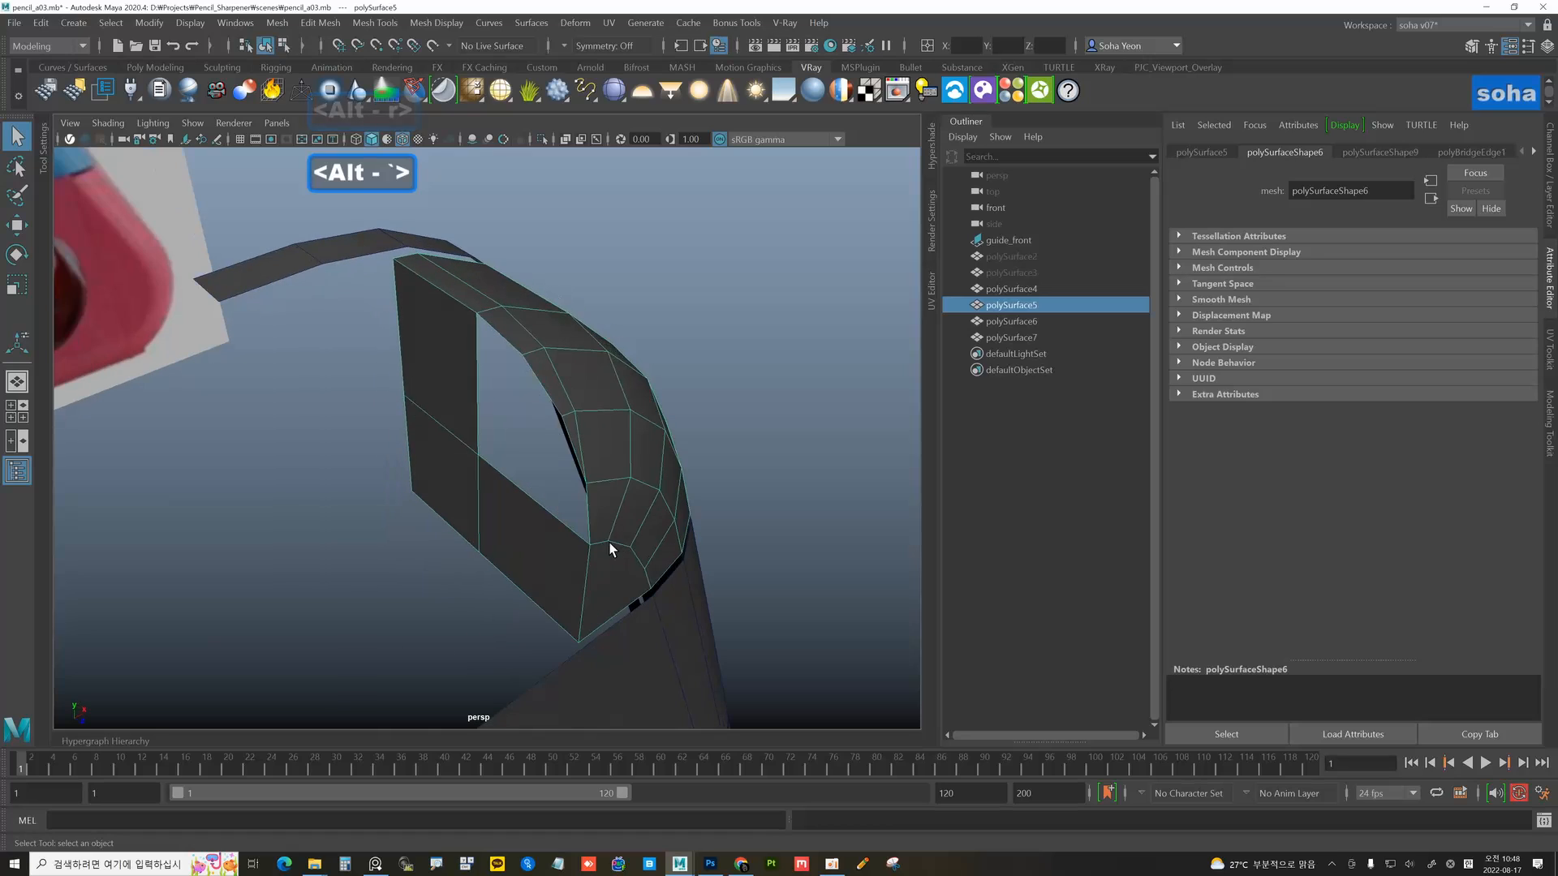
# - Fill the remaining hole in the cap's inner side wall
pyautogui.hotkey('alt', '2')
pyautogui.press('w')
pyautogui.click(508, 343)
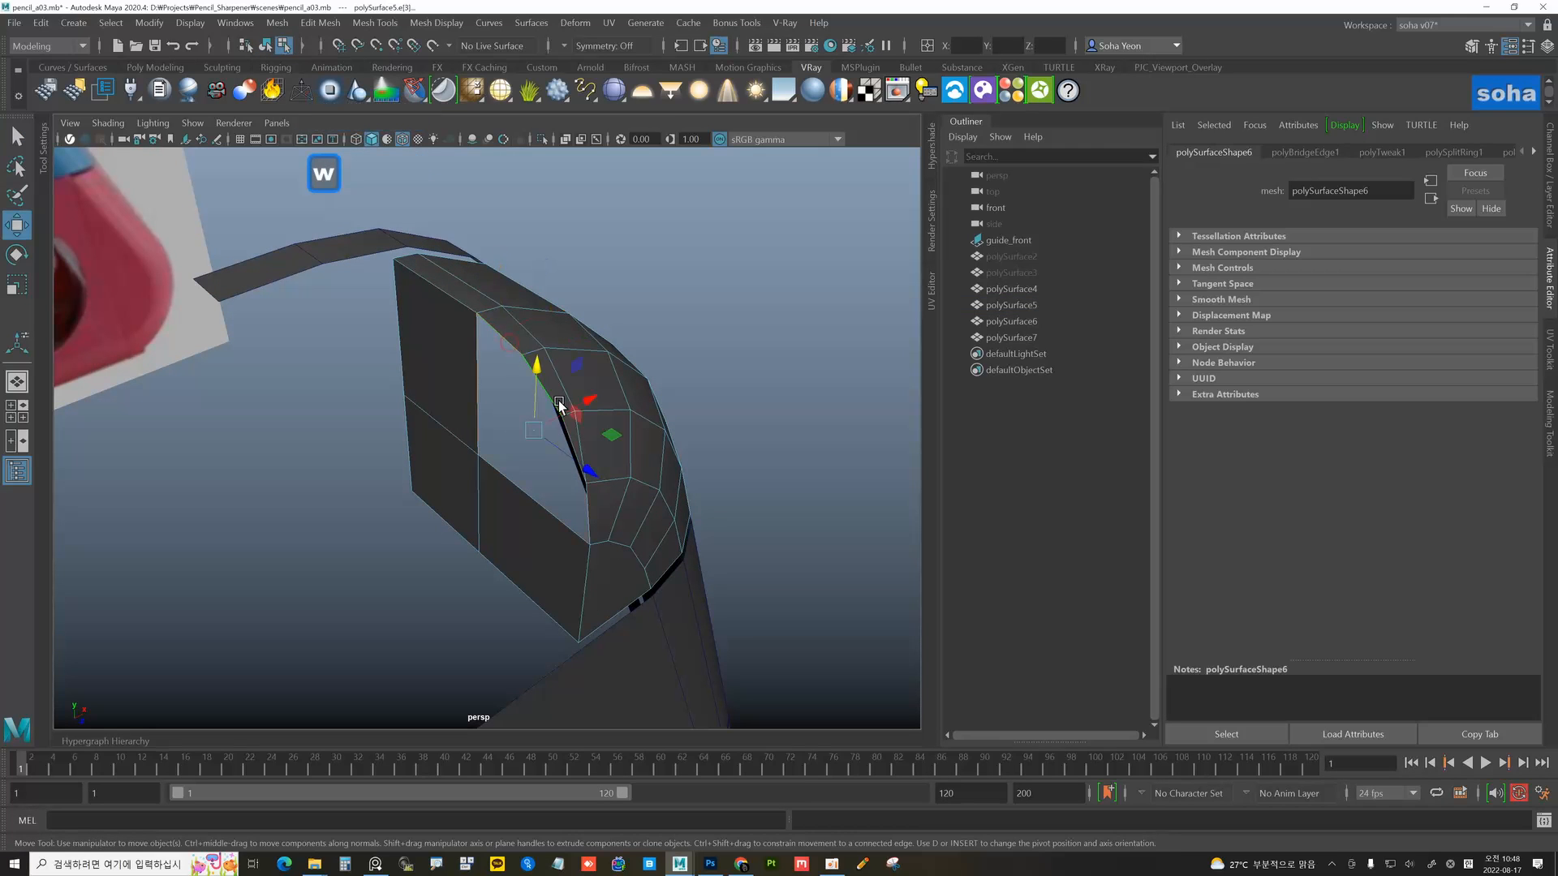
pyautogui.hotkey('ctrl', 'f')
pyautogui.keyDown('alt'); pyautogui.moveTo(564, 517); pyautogui.dragTo(546, 502); pyautogui.keyUp('alt')
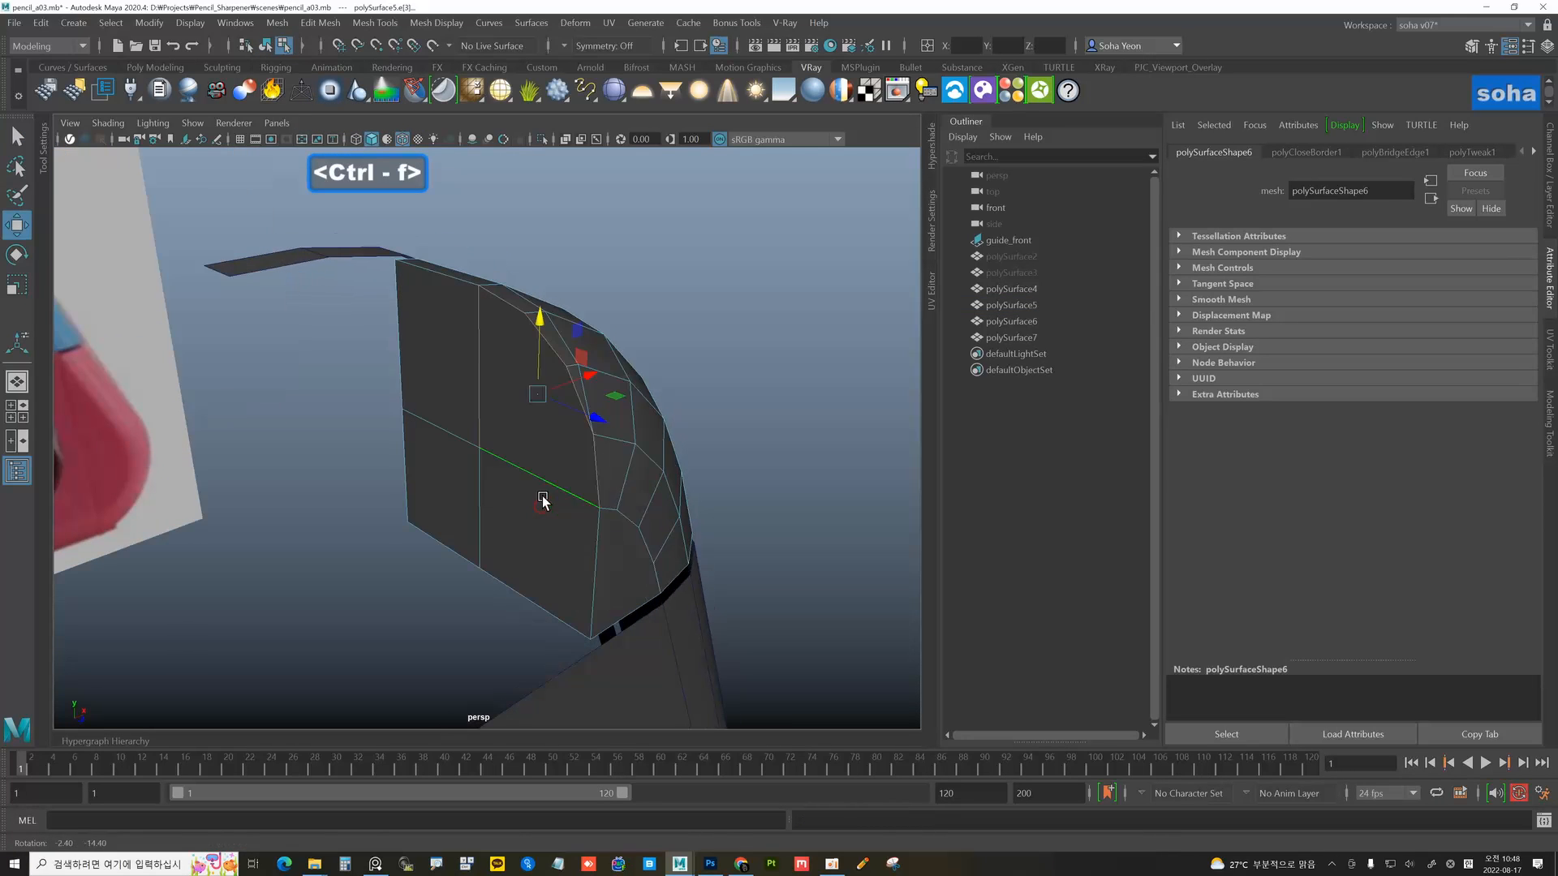
# - Select the cap and isolate it in the perspective view
pyautogui.hotkey('alt', '`')
pyautogui.click(756, 446)
pyautogui.keyDown('alt'); pyautogui.moveTo(735, 467); pyautogui.dragTo(633, 508); pyautogui.keyUp('alt')
pyautogui.click(539, 528)
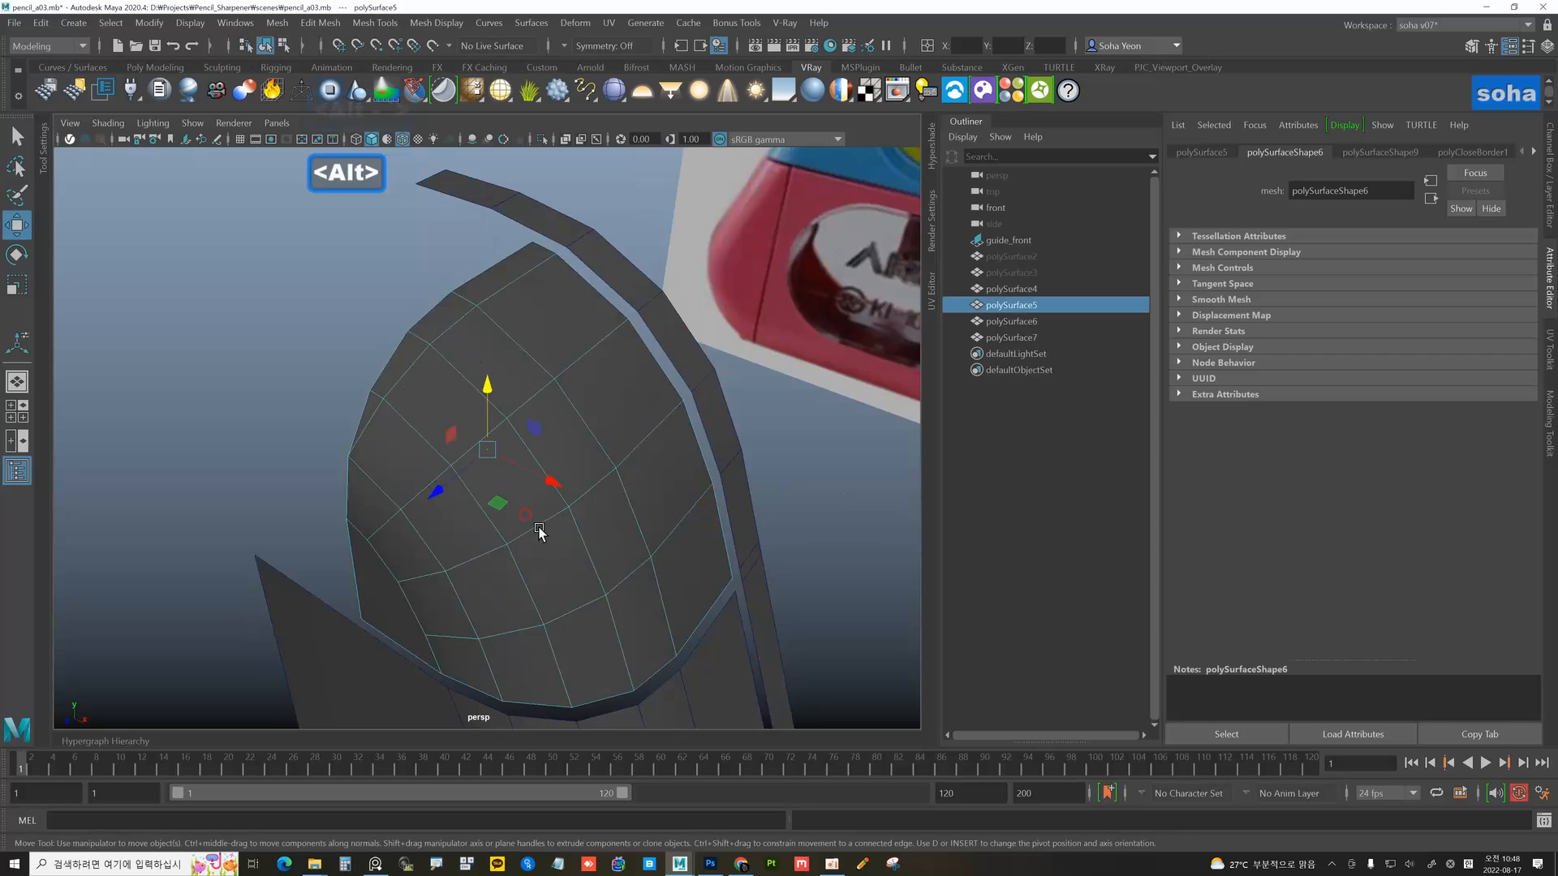
pyautogui.keyDown('alt'); pyautogui.moveTo(539, 528); pyautogui.dragTo(430, 516); pyautogui.keyUp('alt')
pyautogui.hotkey('alt', 'shift', 'a')
# - Bridge the lower outer edge of the cap's open back with the opposite lower edge of its inner side wall
pyautogui.hotkey('alt', '2')
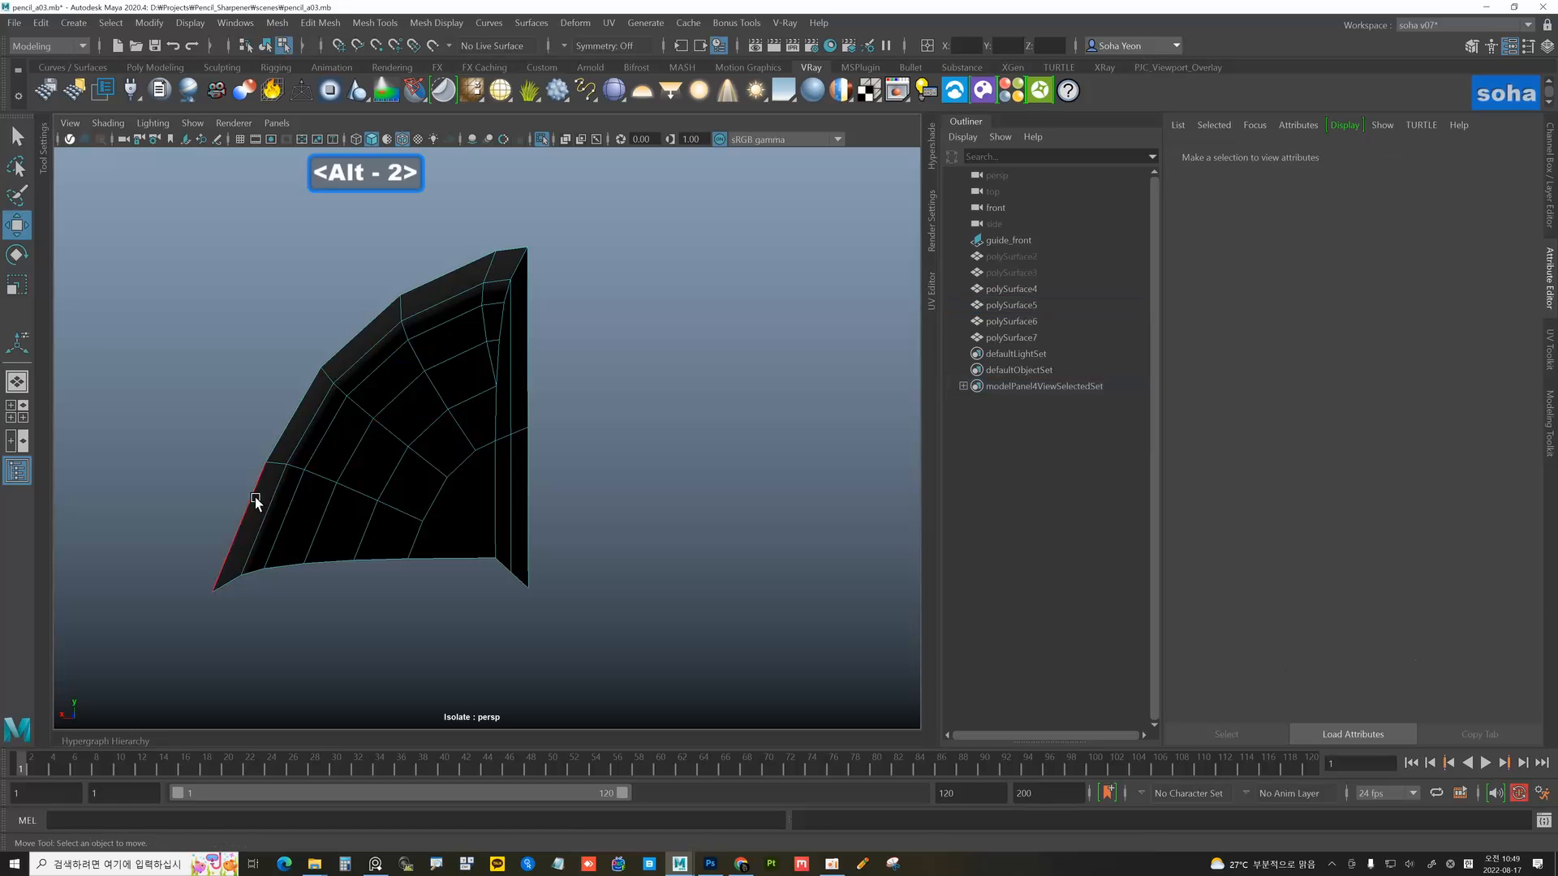
pyautogui.click(255, 497)
pyautogui.keyDown('shift'); pyautogui.click(517, 511); pyautogui.keyUp('shift')
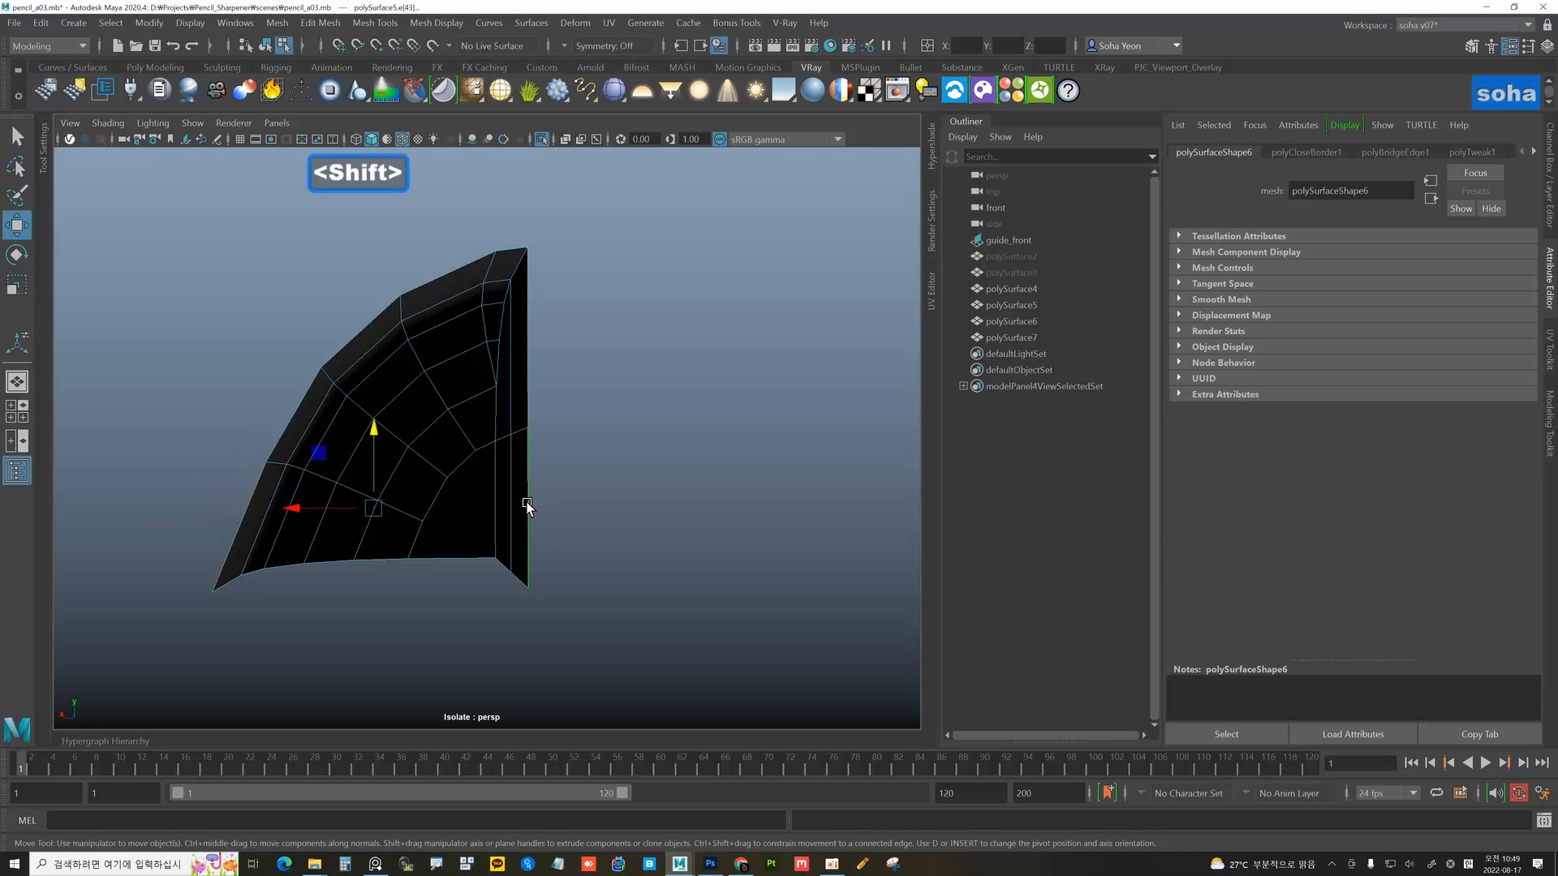
pyautogui.hotkey('alt', 'r')
pyautogui.moveTo(525, 512)
pyautogui.keyDown('alt'); pyautogui.mouseDown()
pyautogui.moveTo(543, 522)
pyautogui.moveTo(556, 504)
pyautogui.moveTo(486, 504)
pyautogui.moveTo(522, 487)
pyautogui.mouseUp(); pyautogui.keyUp('alt')
# - Fill the cap's bottom opening and the remaining upper opening at its back
pyautogui.doubleClick(479, 495)
pyautogui.hotkey('ctrl', 'f')
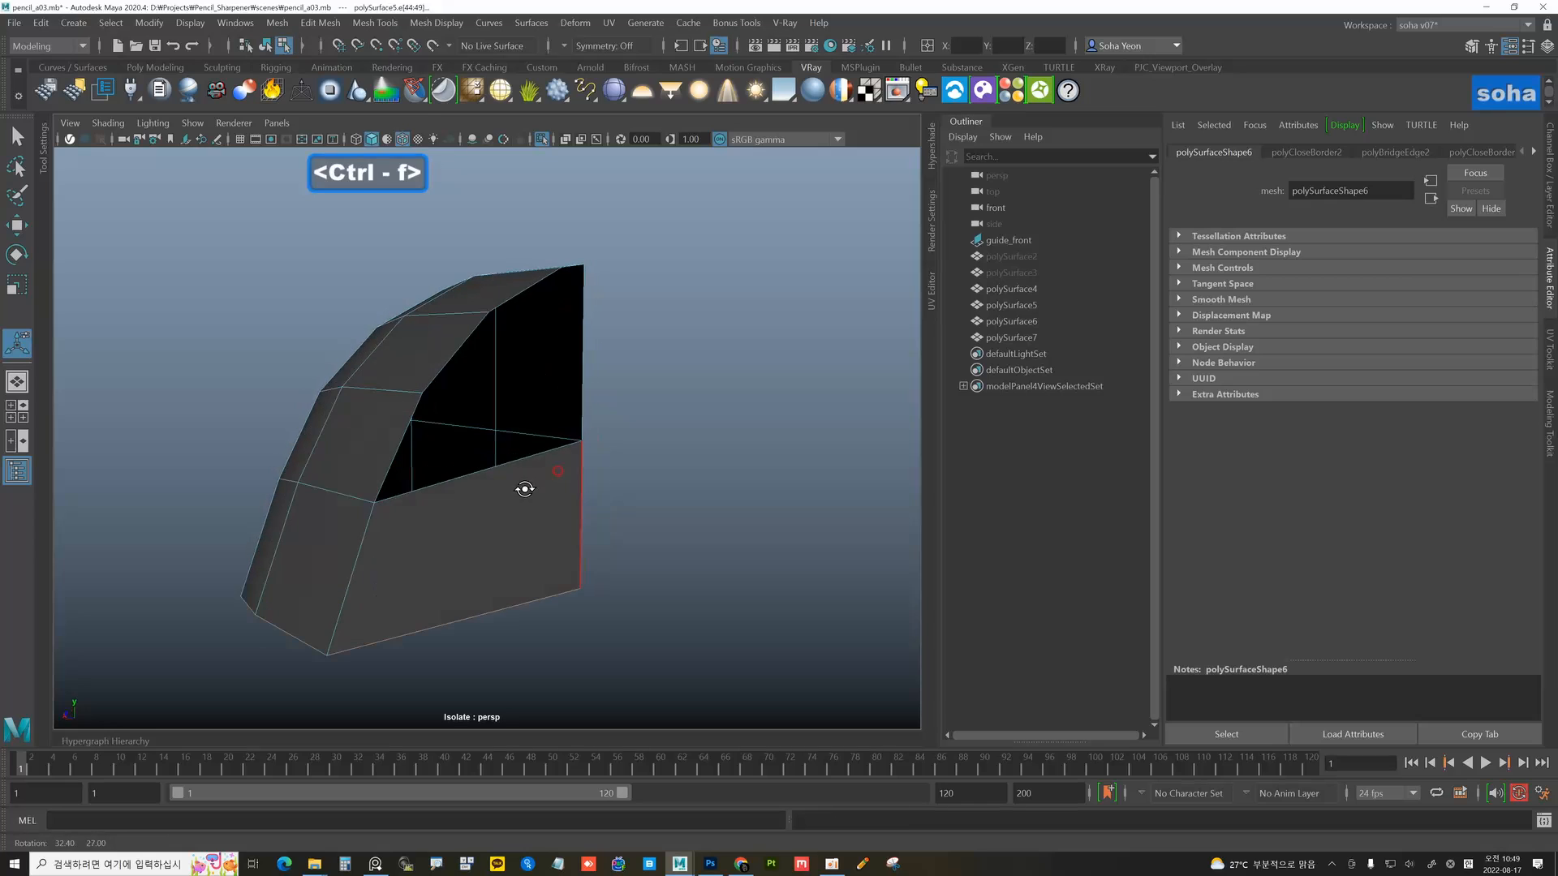
pyautogui.doubleClick(500, 464)
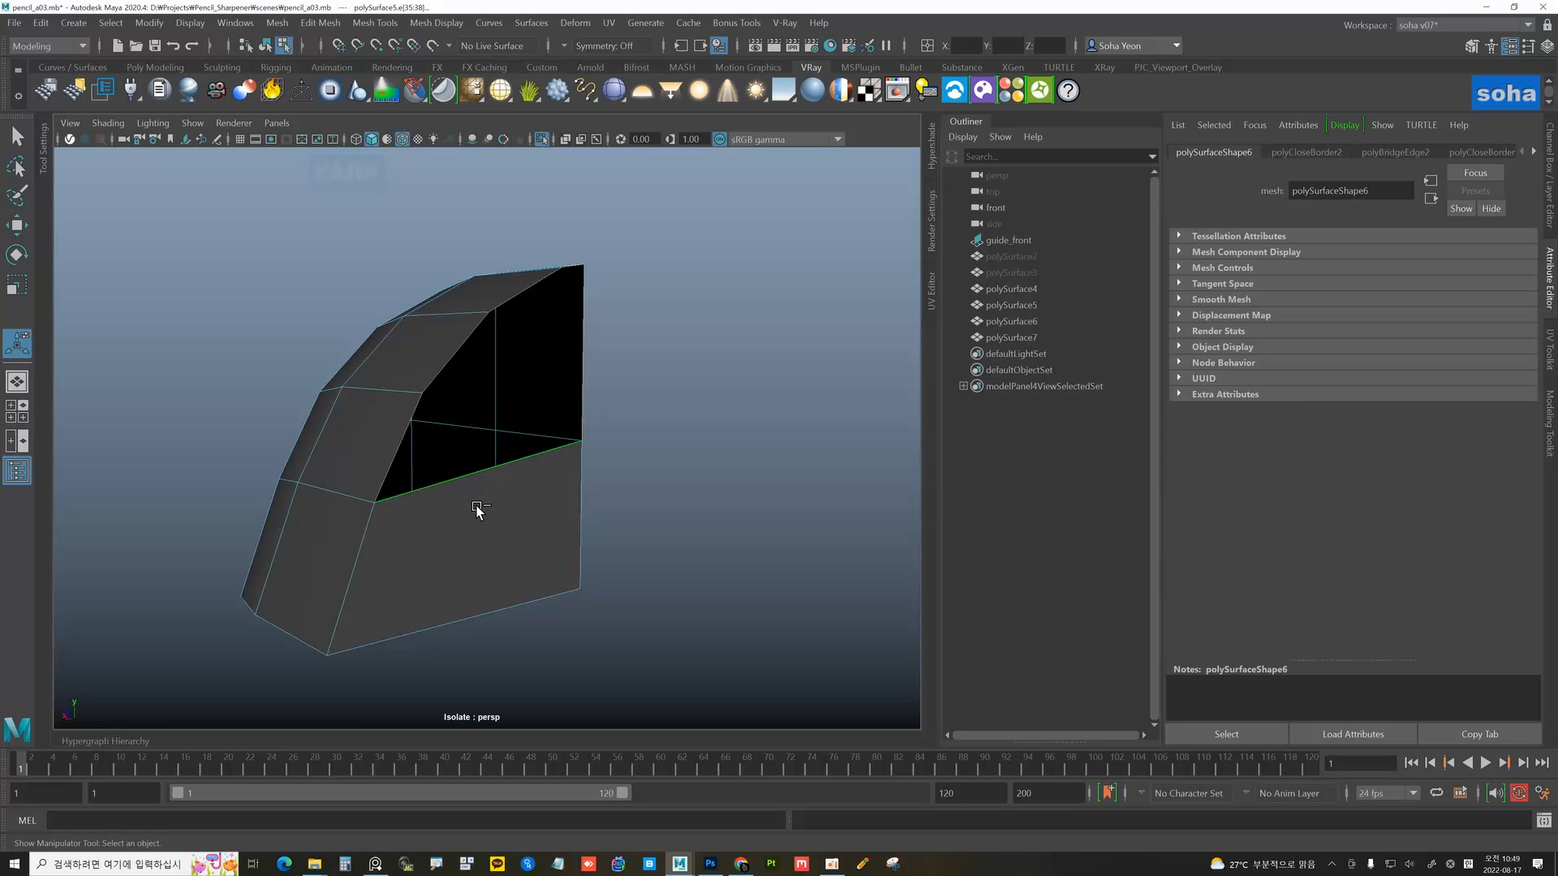
pyautogui.hotkey('ctrl', 'f')
pyautogui.keyDown('alt'); pyautogui.moveTo(535, 516); pyautogui.dragTo(500, 357); pyautogui.keyUp('alt')
pyautogui.hotkey('alt', '`')
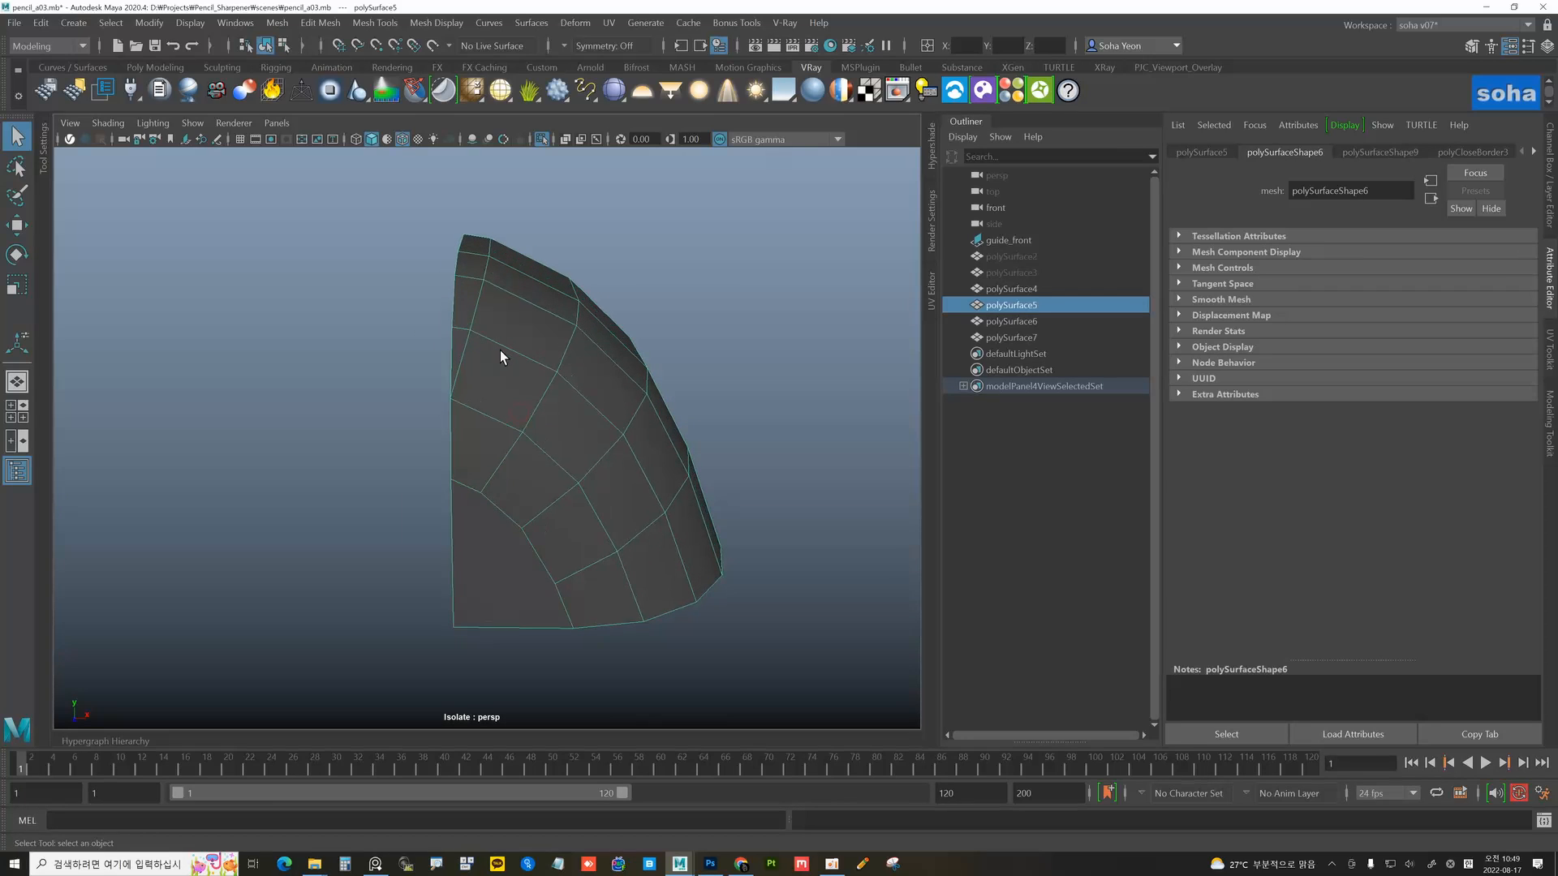
# - Cut an L-shaped edge line on the cap's front face, running down near the inner edge and across near the bottom to the outer edge
pyautogui.hotkey('alt', 's')
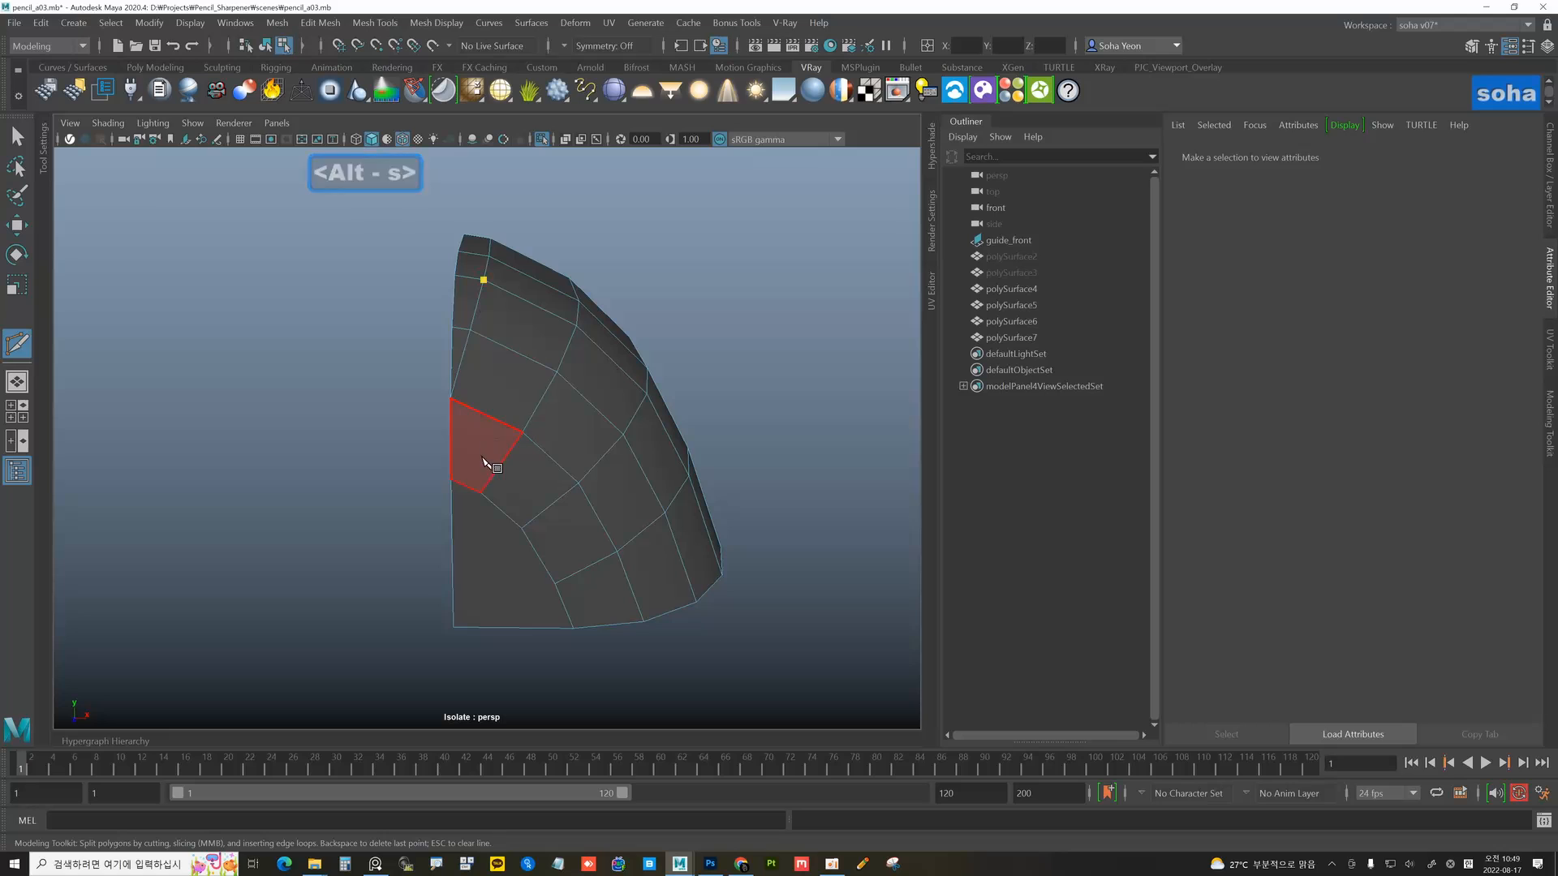
pyautogui.click(481, 577)
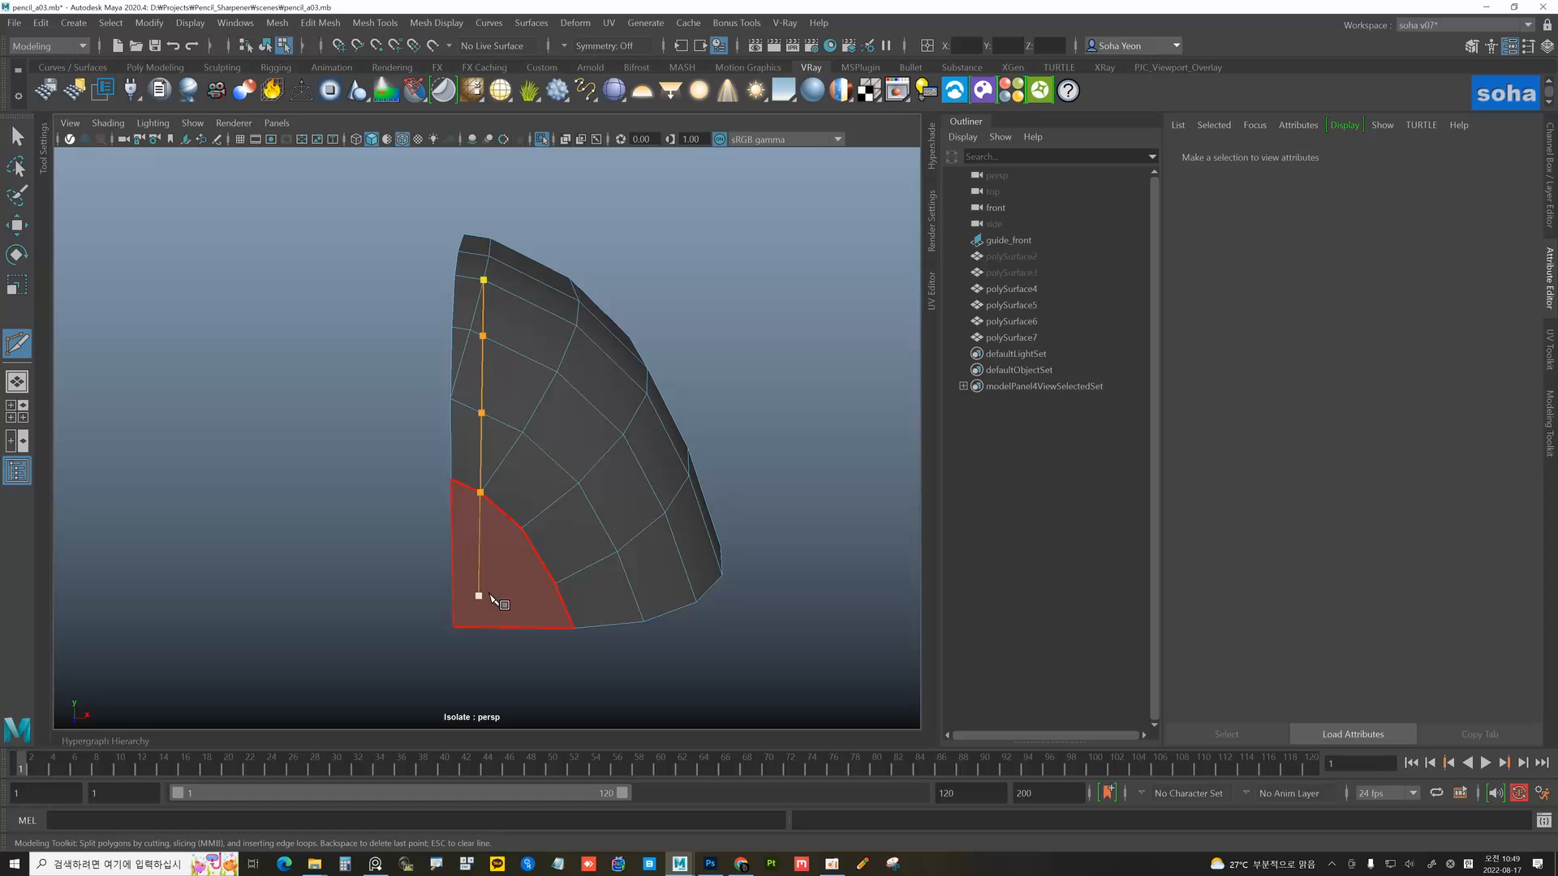
pyautogui.keyDown('alt'); pyautogui.moveTo(568, 607); pyautogui.dragTo(566, 586); pyautogui.keyUp('alt')
pyautogui.hotkey('shift', '3')
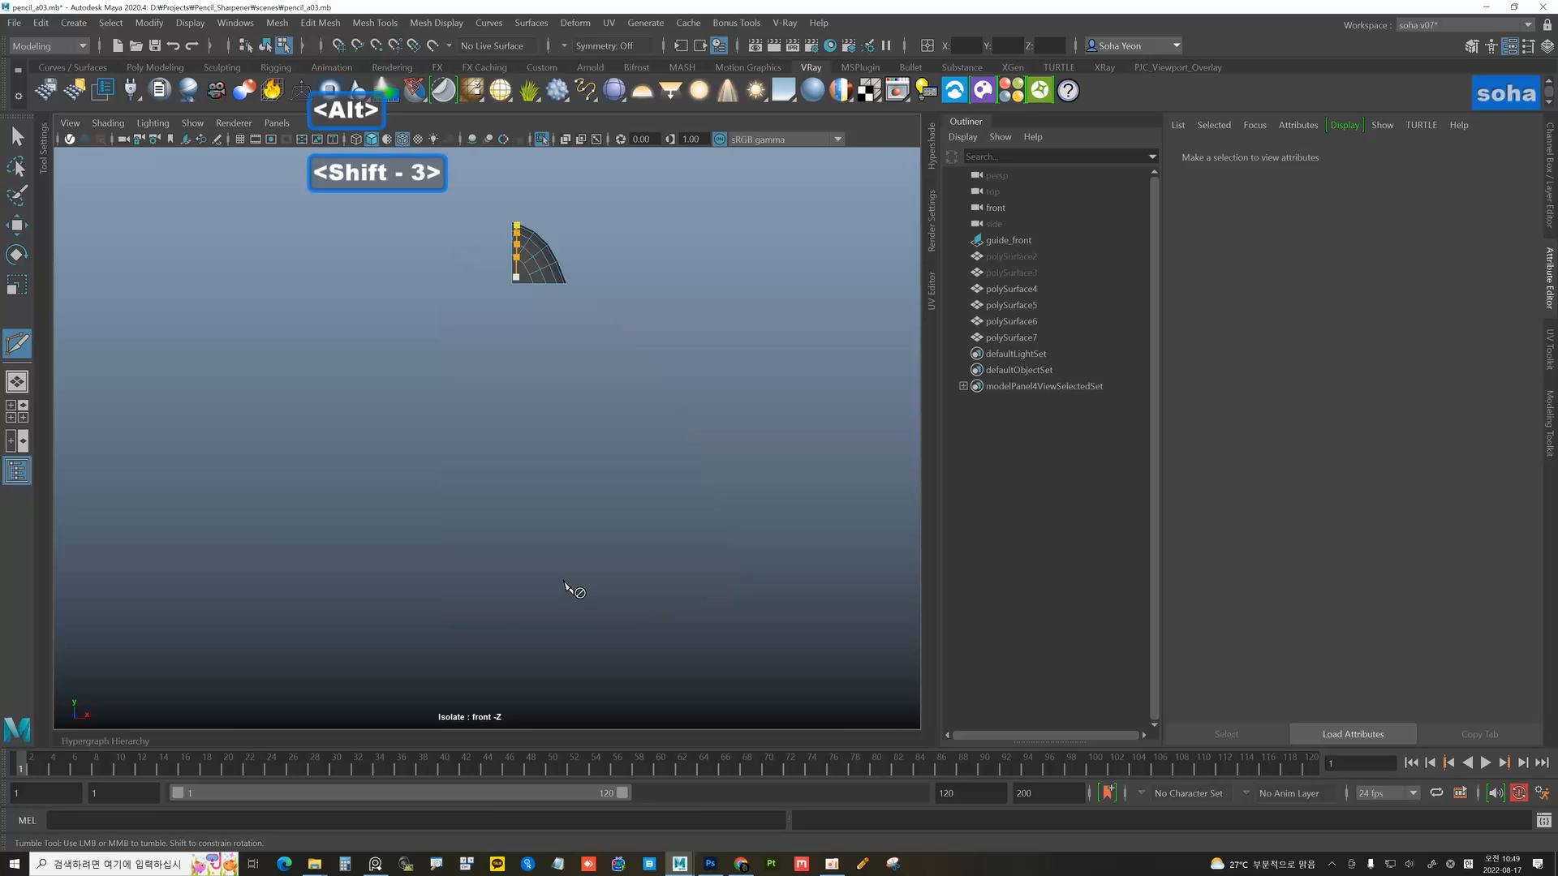
pyautogui.keyDown('alt'); pyautogui.moveTo(530, 399); pyautogui.dragTo(605, 381, button='right'); pyautogui.keyUp('alt')
pyautogui.keyDown('alt'); pyautogui.moveTo(542, 280); pyautogui.dragTo(509, 465, button='middle'); pyautogui.keyUp('alt')
pyautogui.keyDown('alt'); pyautogui.moveTo(509, 465); pyautogui.dragTo(730, 422, button='right'); pyautogui.keyUp('alt')
pyautogui.keyDown('alt'); pyautogui.moveTo(643, 362); pyautogui.dragTo(584, 521, button='middle'); pyautogui.keyUp('alt')
pyautogui.keyDown('alt'); pyautogui.moveTo(584, 521); pyautogui.dragTo(731, 491, button='right'); pyautogui.keyUp('alt')
pyautogui.keyDown('alt'); pyautogui.moveTo(549, 304); pyautogui.dragTo(556, 393, button='middle'); pyautogui.keyUp('alt')
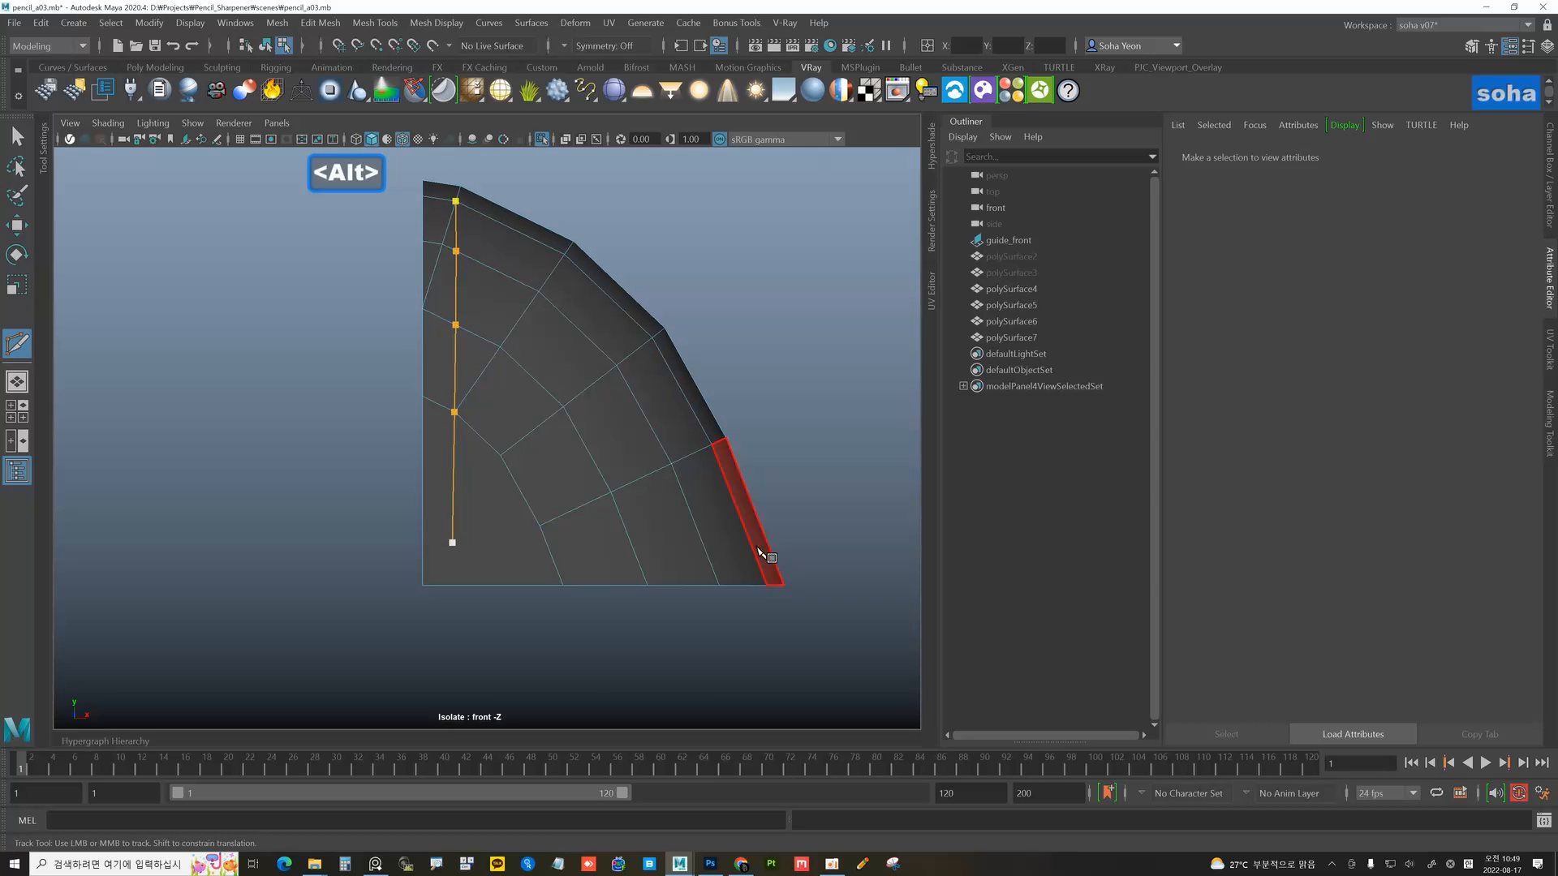
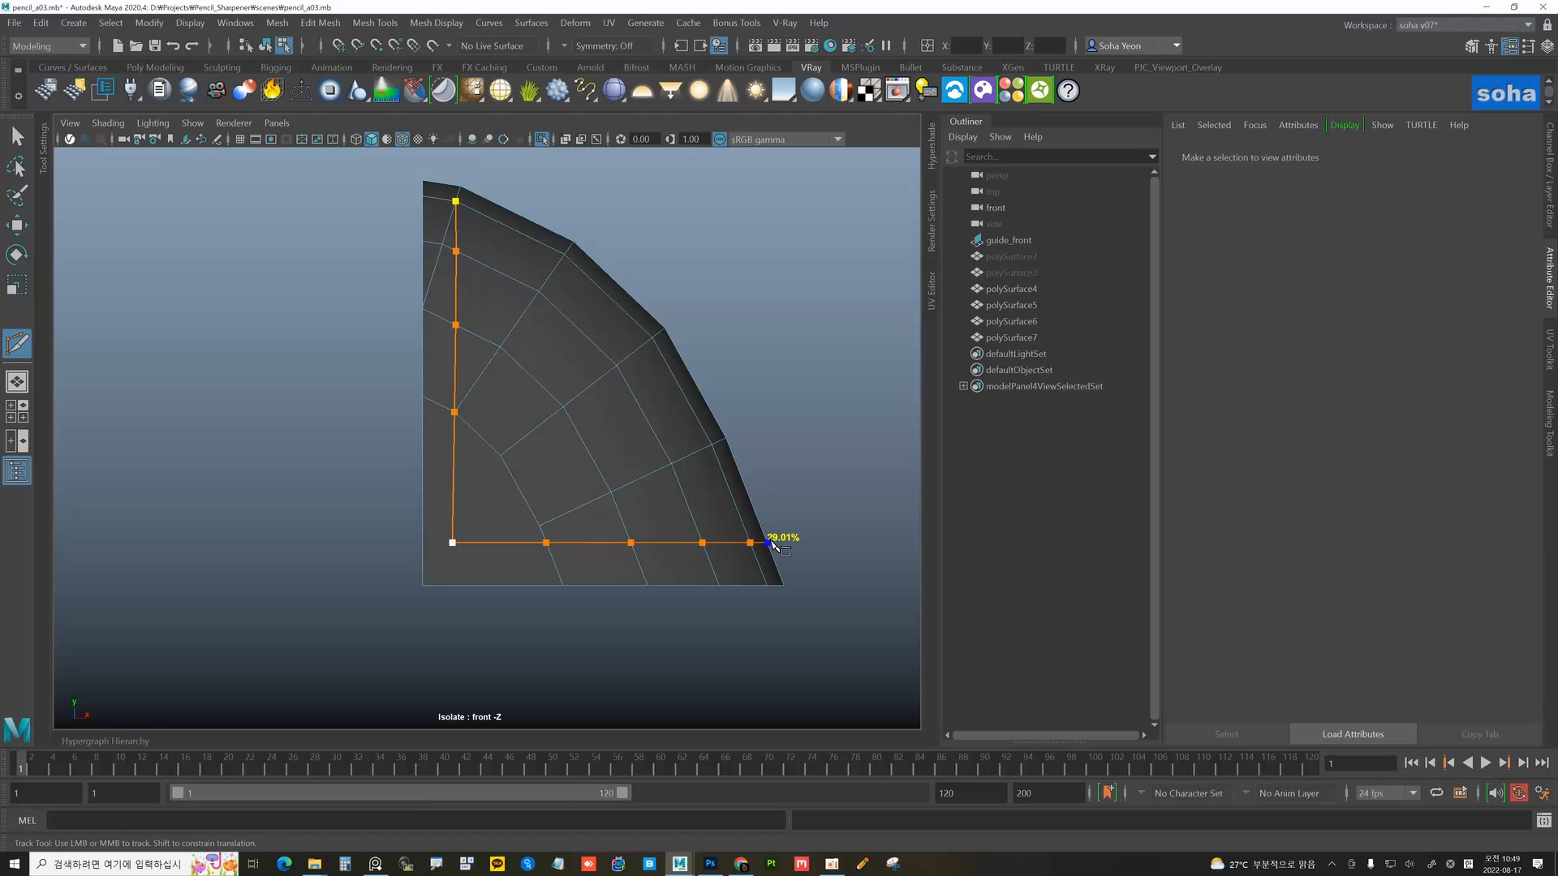
pyautogui.press('w')
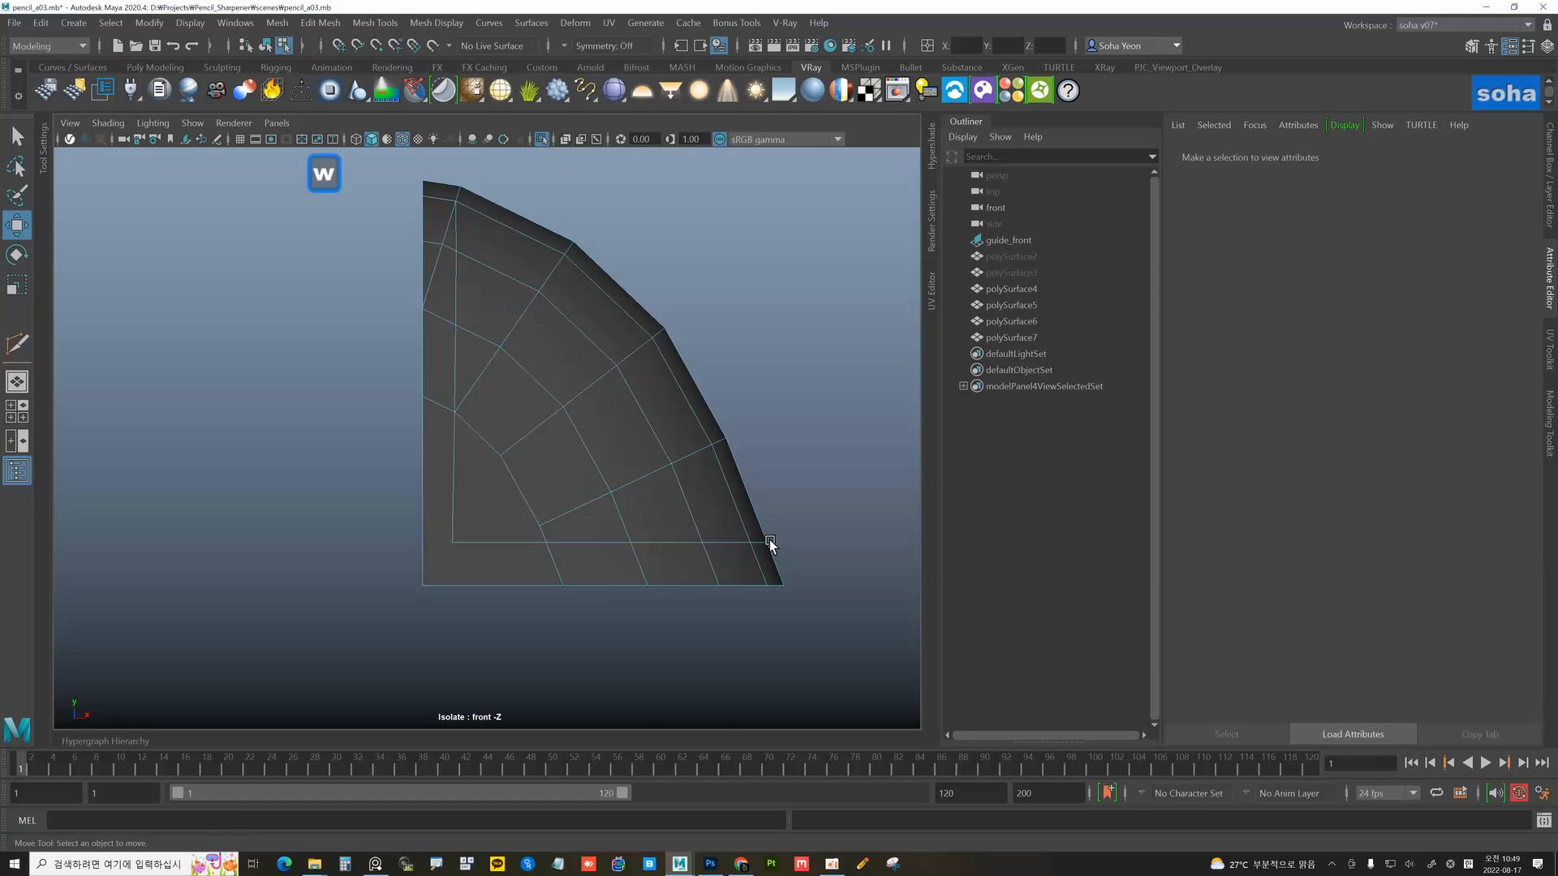
# - Cut a diagonal edge from the bend of the L-shaped cut to the front face's lower inner corner
pyautogui.hotkey('alt', 's')
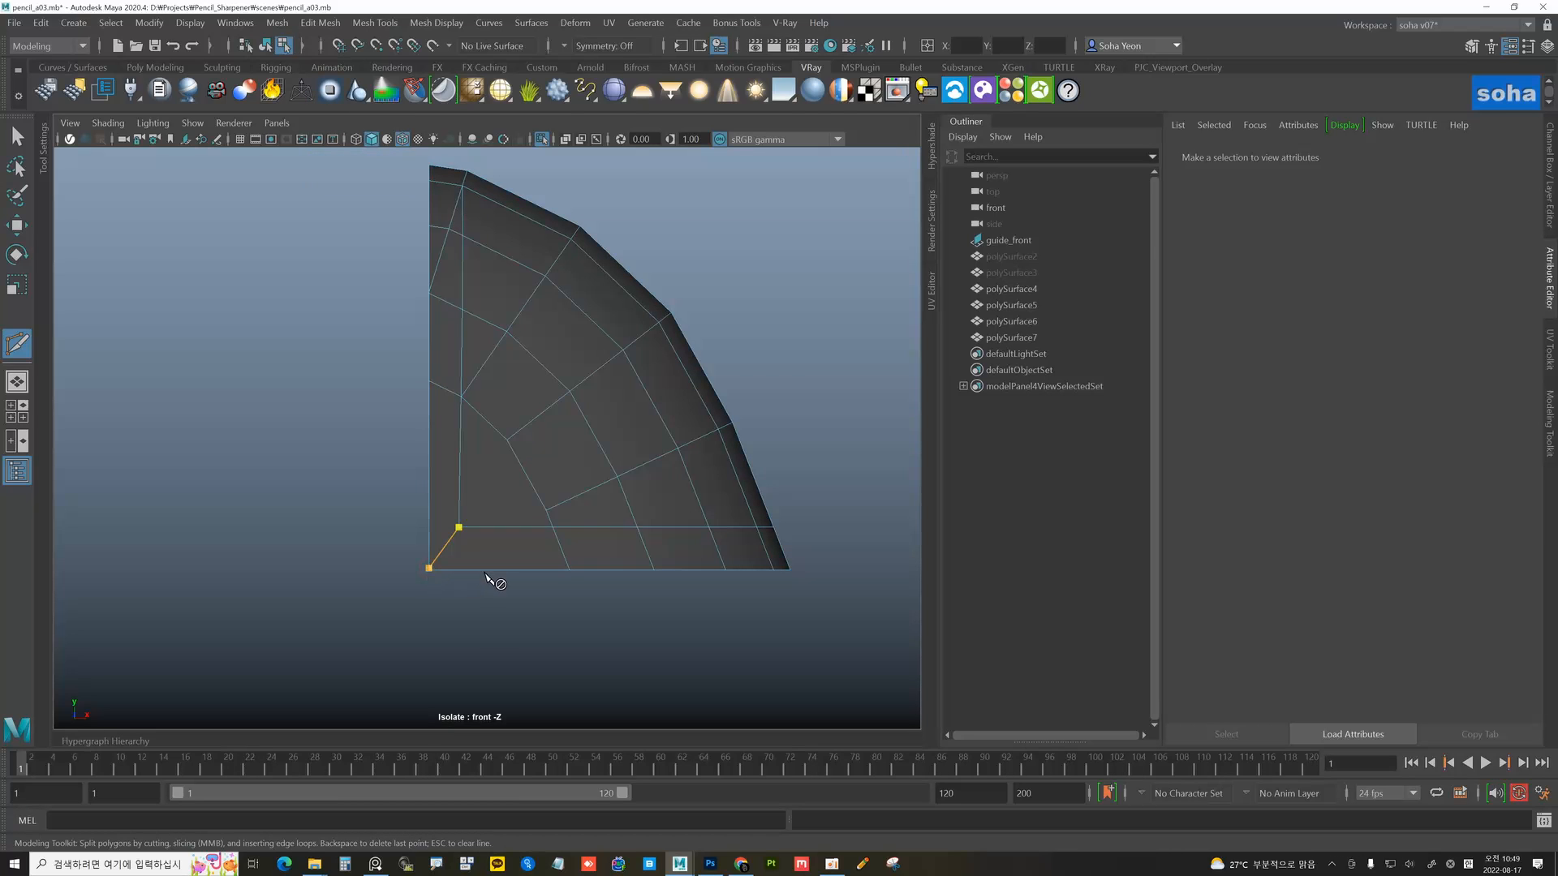
pyautogui.press('w')
pyautogui.hotkey('alt', 's')
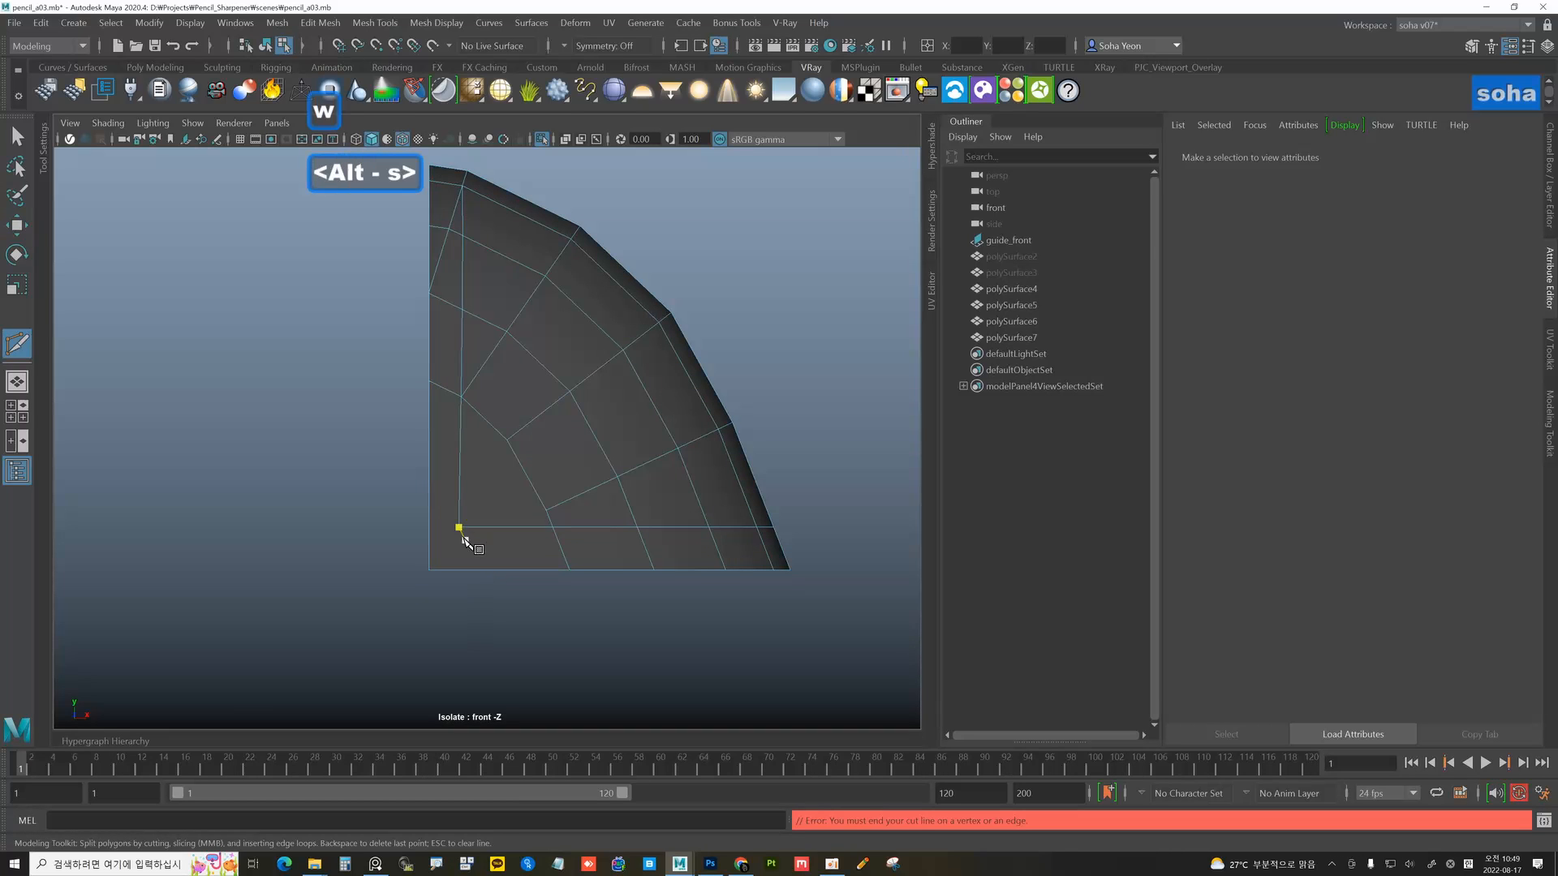
pyautogui.click(460, 529)
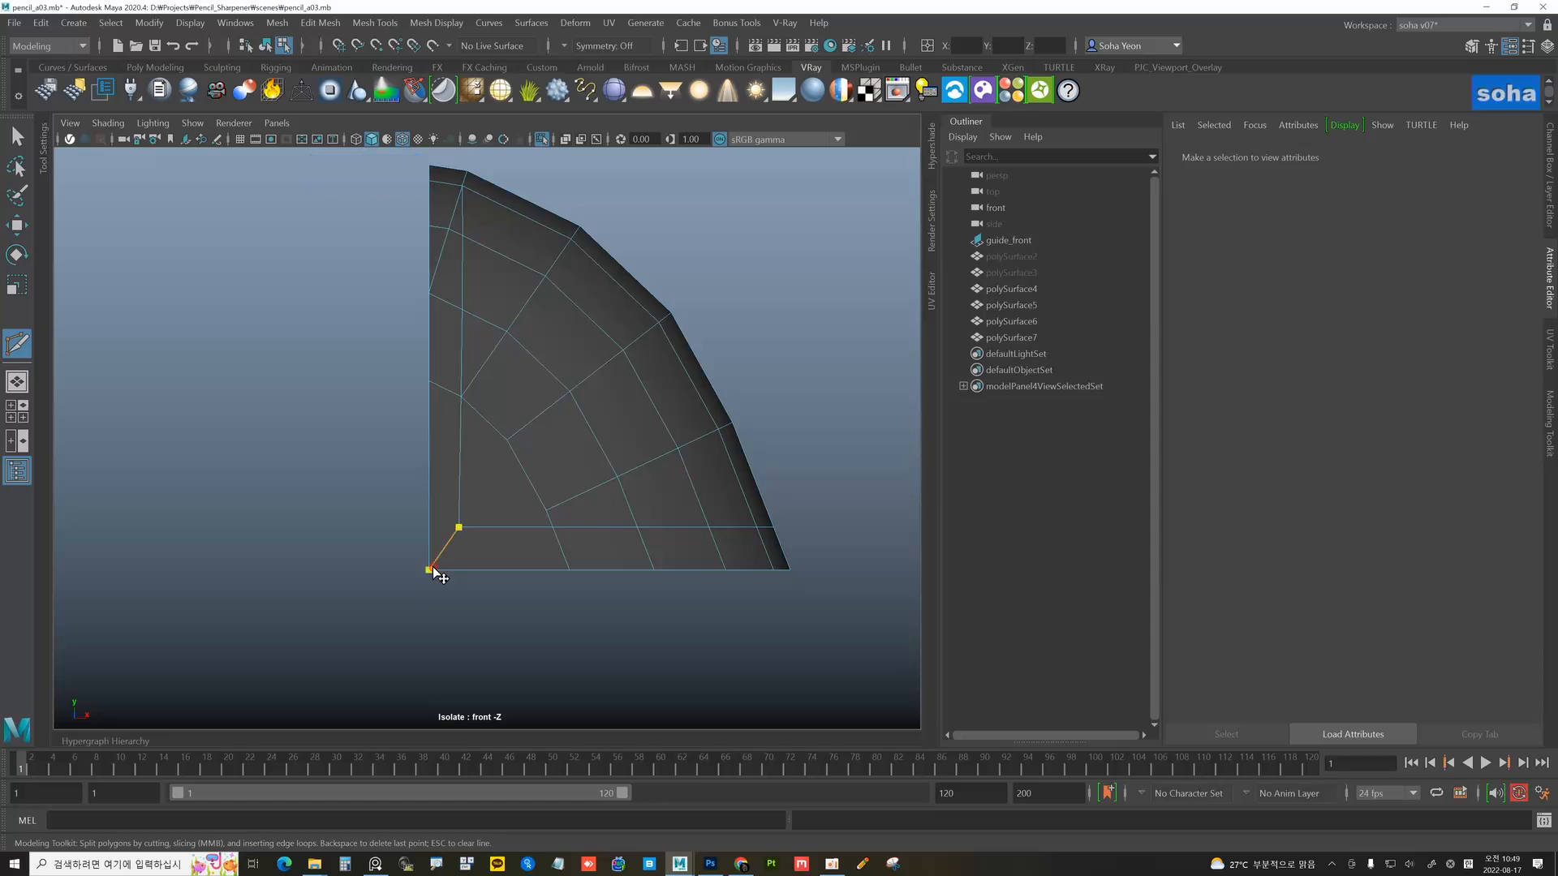
pyautogui.press('w')
# - Move the outer vertices of the horizontal cut outward along X to round the cap's lower profile
pyautogui.hotkey('alt', '1')
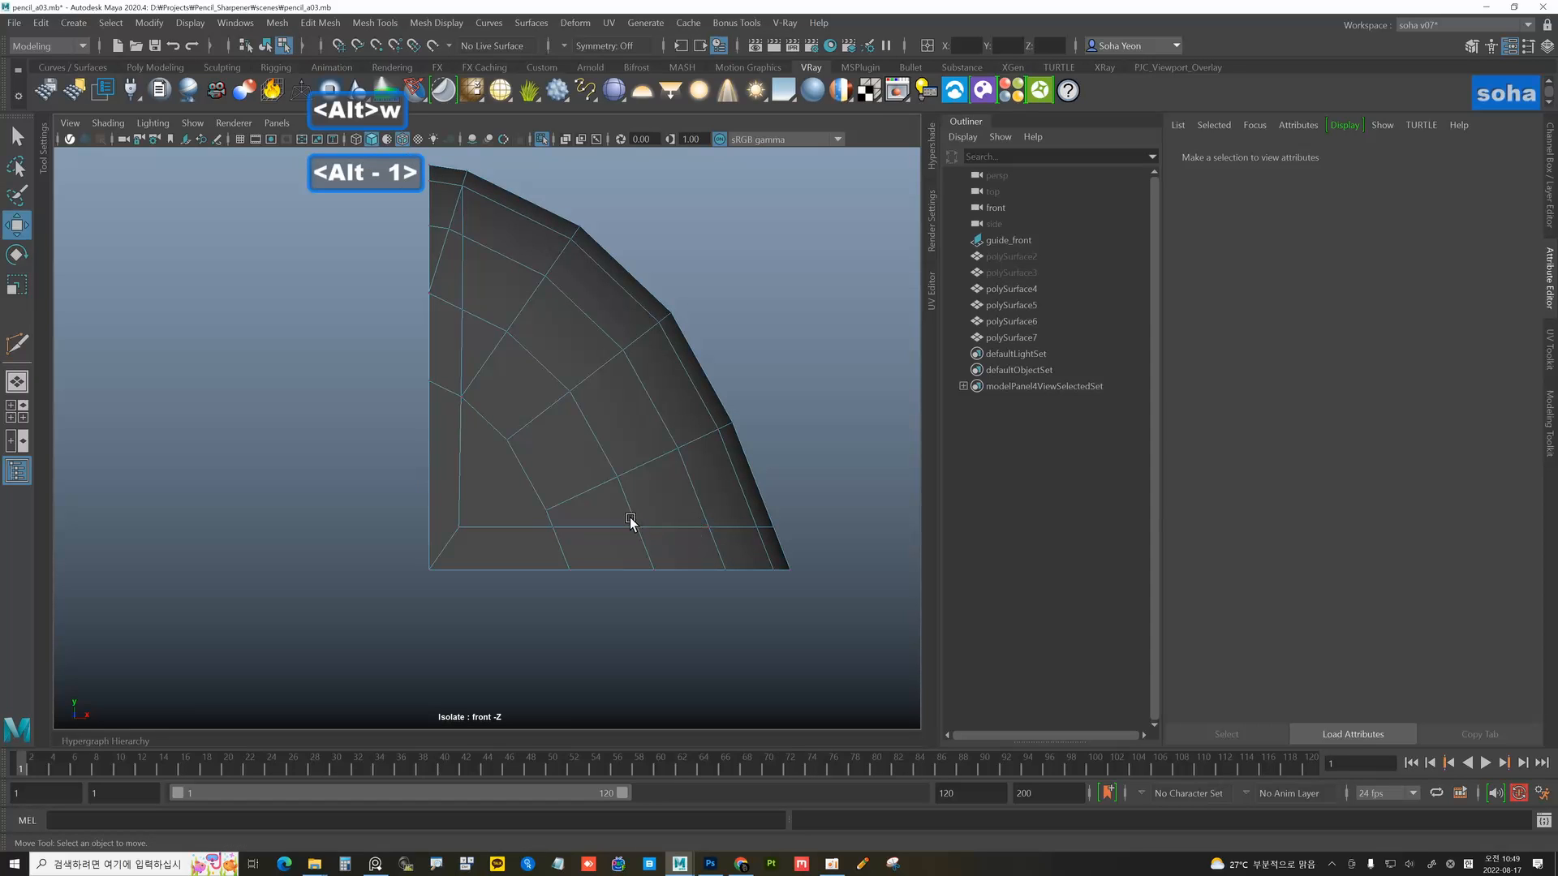
pyautogui.moveTo(717, 535); pyautogui.dragTo(795, 527)
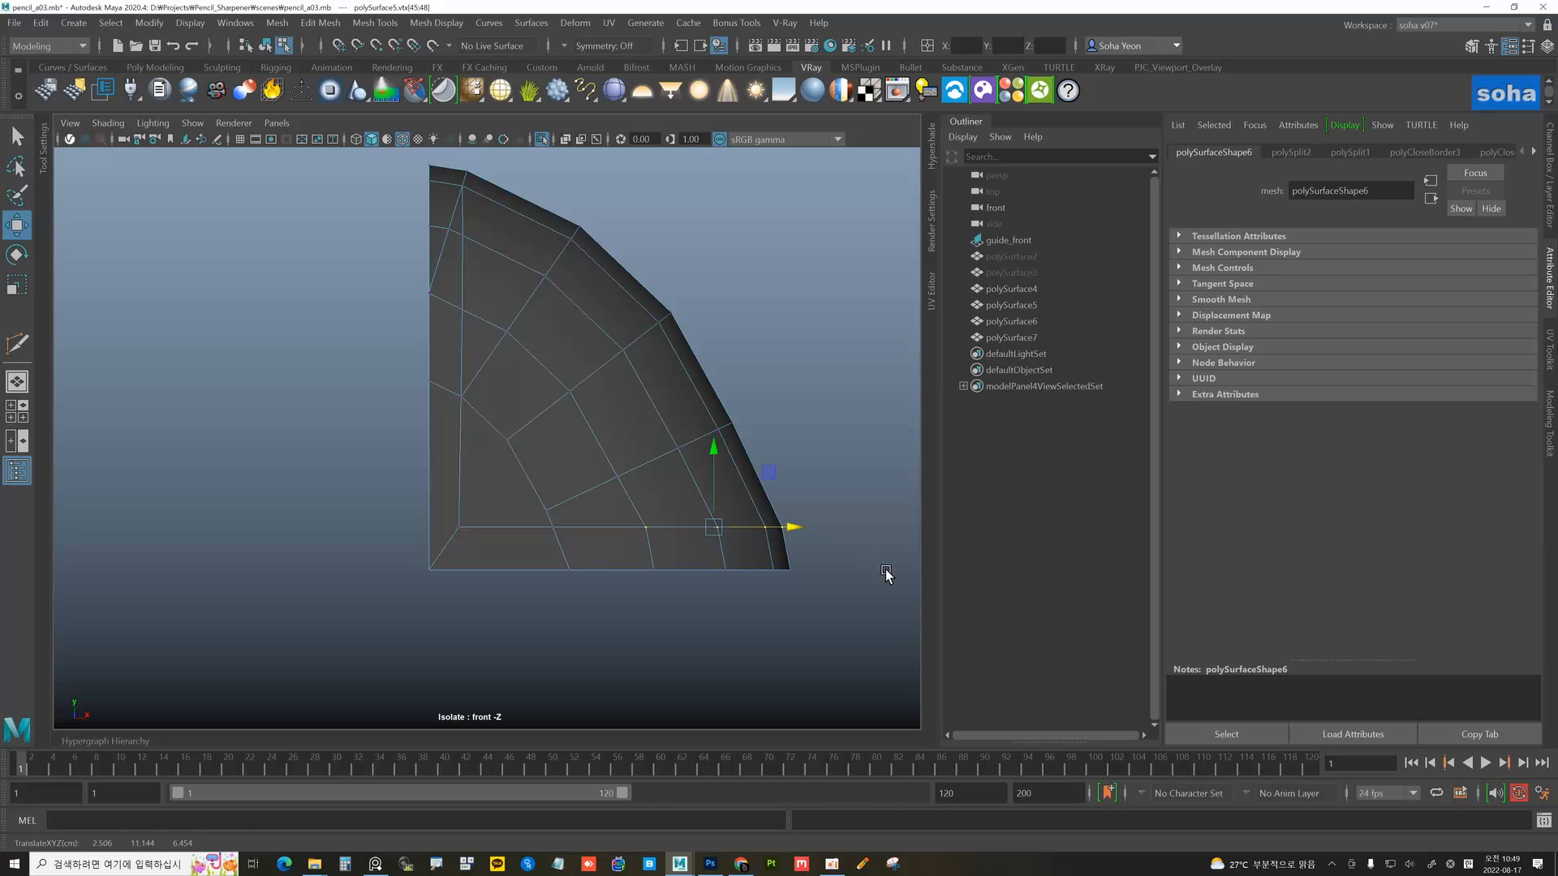
pyautogui.hotkey('alt', '`')
# - Delete the two short slanted edges beside the vertical cut near the top of the front face
pyautogui.keyDown('alt'); pyautogui.moveTo(573, 406); pyautogui.dragTo(619, 455, button='middle'); pyautogui.keyUp('alt')
pyautogui.hotkey('alt', '2')
pyautogui.click(495, 258)
pyautogui.hotkey('alt', 'q')
pyautogui.click(490, 312)
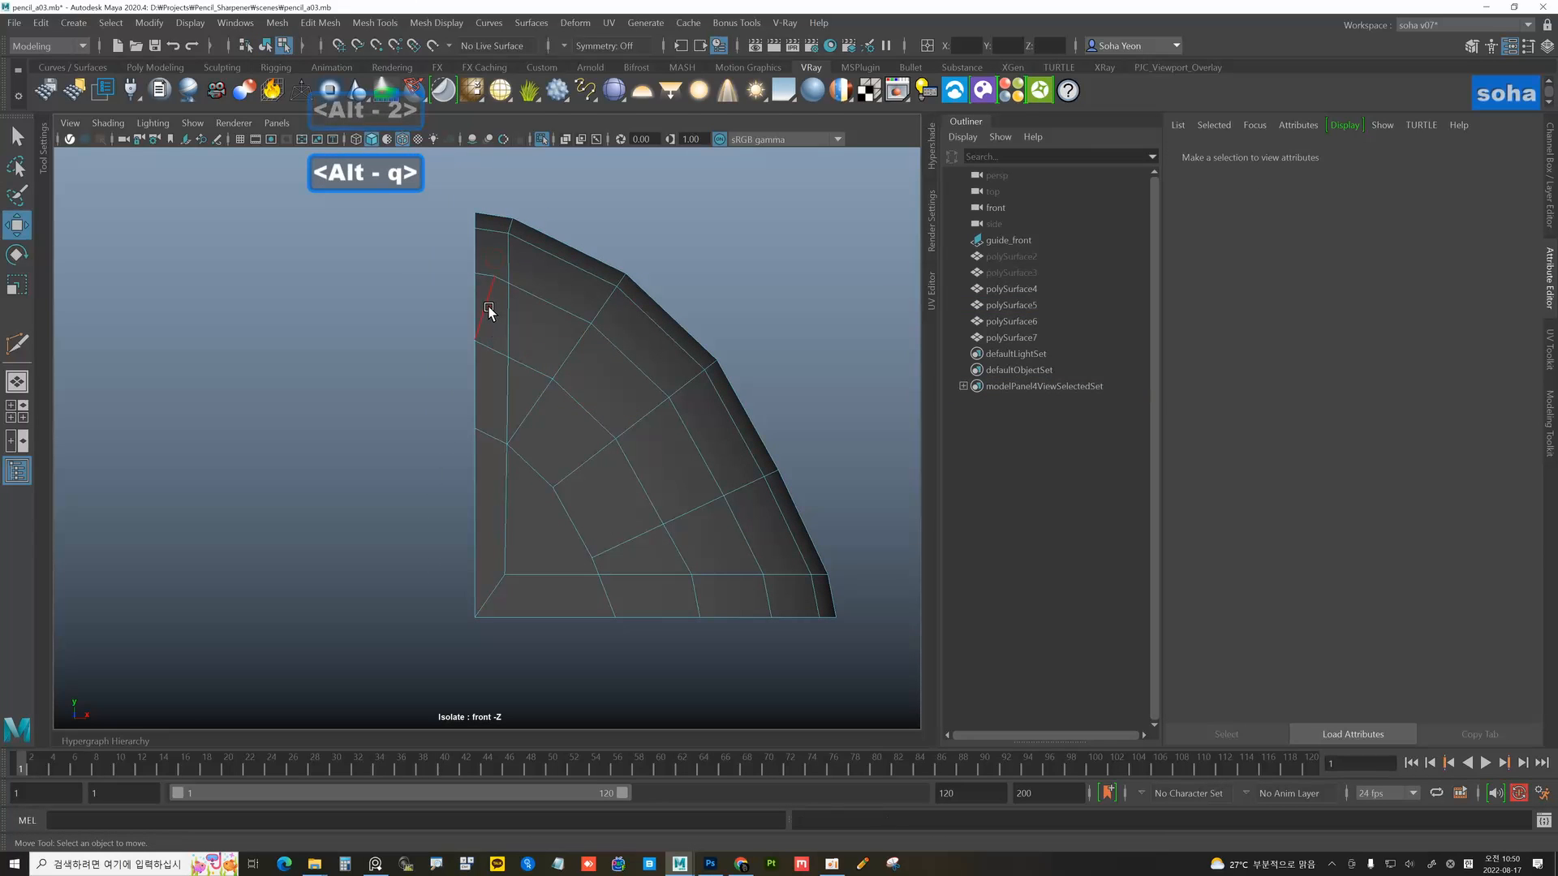
pyautogui.hotkey('alt', 'q')
# - Cut an edge from the middle vertex of the front face's grid diagonally to the bend of the L-shaped cut
pyautogui.keyDown('alt'); pyautogui.moveTo(610, 446); pyautogui.dragTo(611, 443, button='middle'); pyautogui.keyUp('alt')
pyautogui.keyDown('alt'); pyautogui.moveTo(646, 413); pyautogui.dragTo(681, 443, button='right'); pyautogui.keyUp('alt')
pyautogui.keyDown('alt'); pyautogui.moveTo(675, 456); pyautogui.dragTo(675, 408, button='middle'); pyautogui.keyUp('alt')
pyautogui.keyDown('alt'); pyautogui.moveTo(675, 408); pyautogui.dragTo(697, 416, button='right'); pyautogui.keyUp('alt')
pyautogui.keyDown('alt'); pyautogui.moveTo(699, 422); pyautogui.dragTo(692, 425, button='middle'); pyautogui.keyUp('alt')
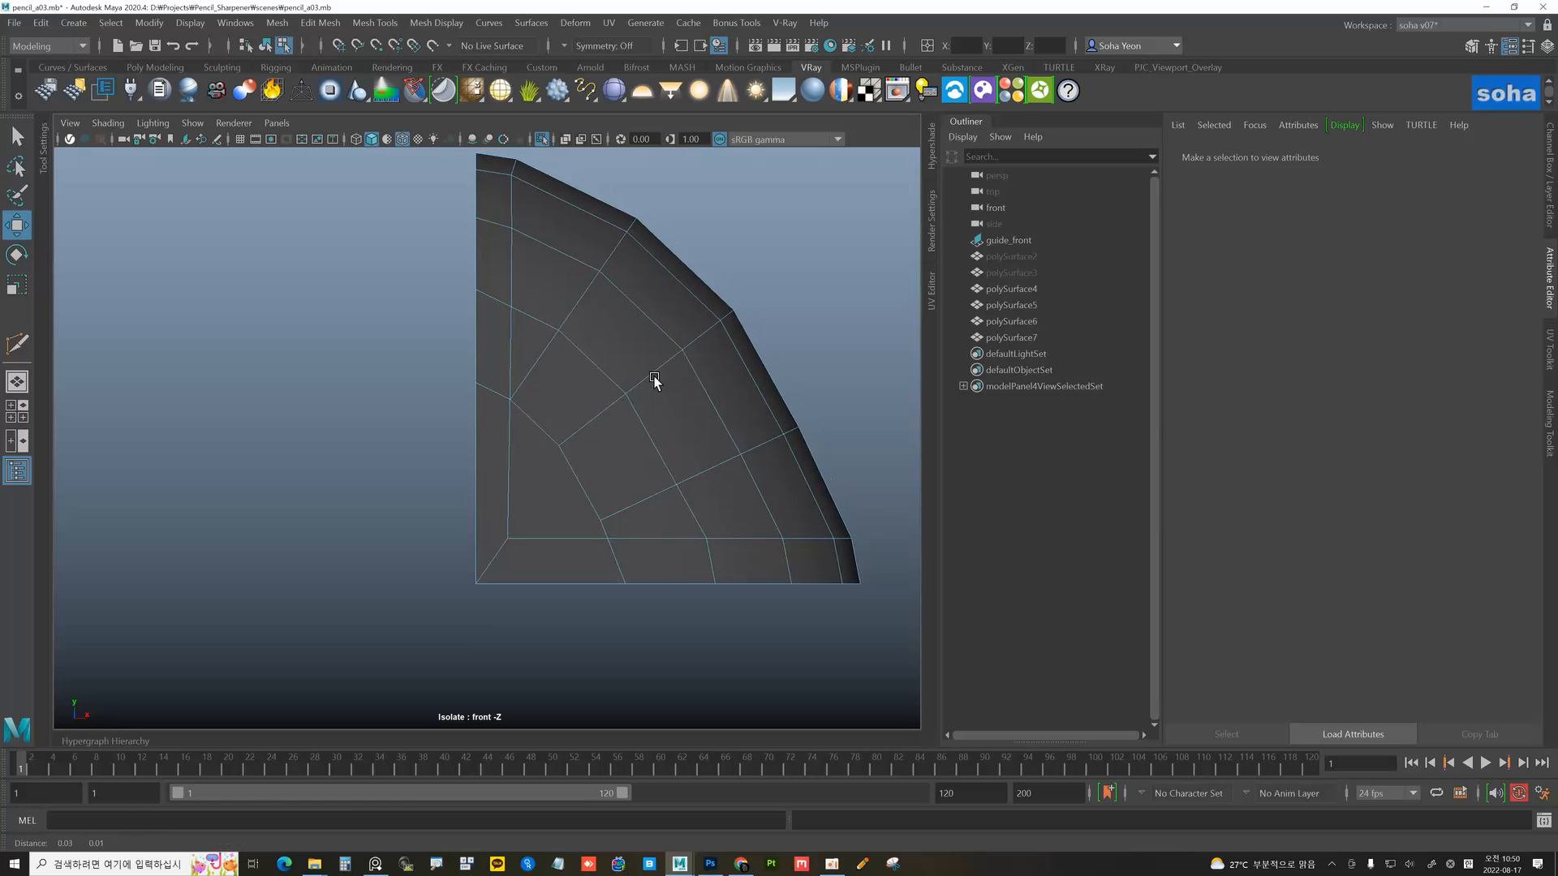
pyautogui.hotkey('alt', 's')
pyautogui.click(506, 538)
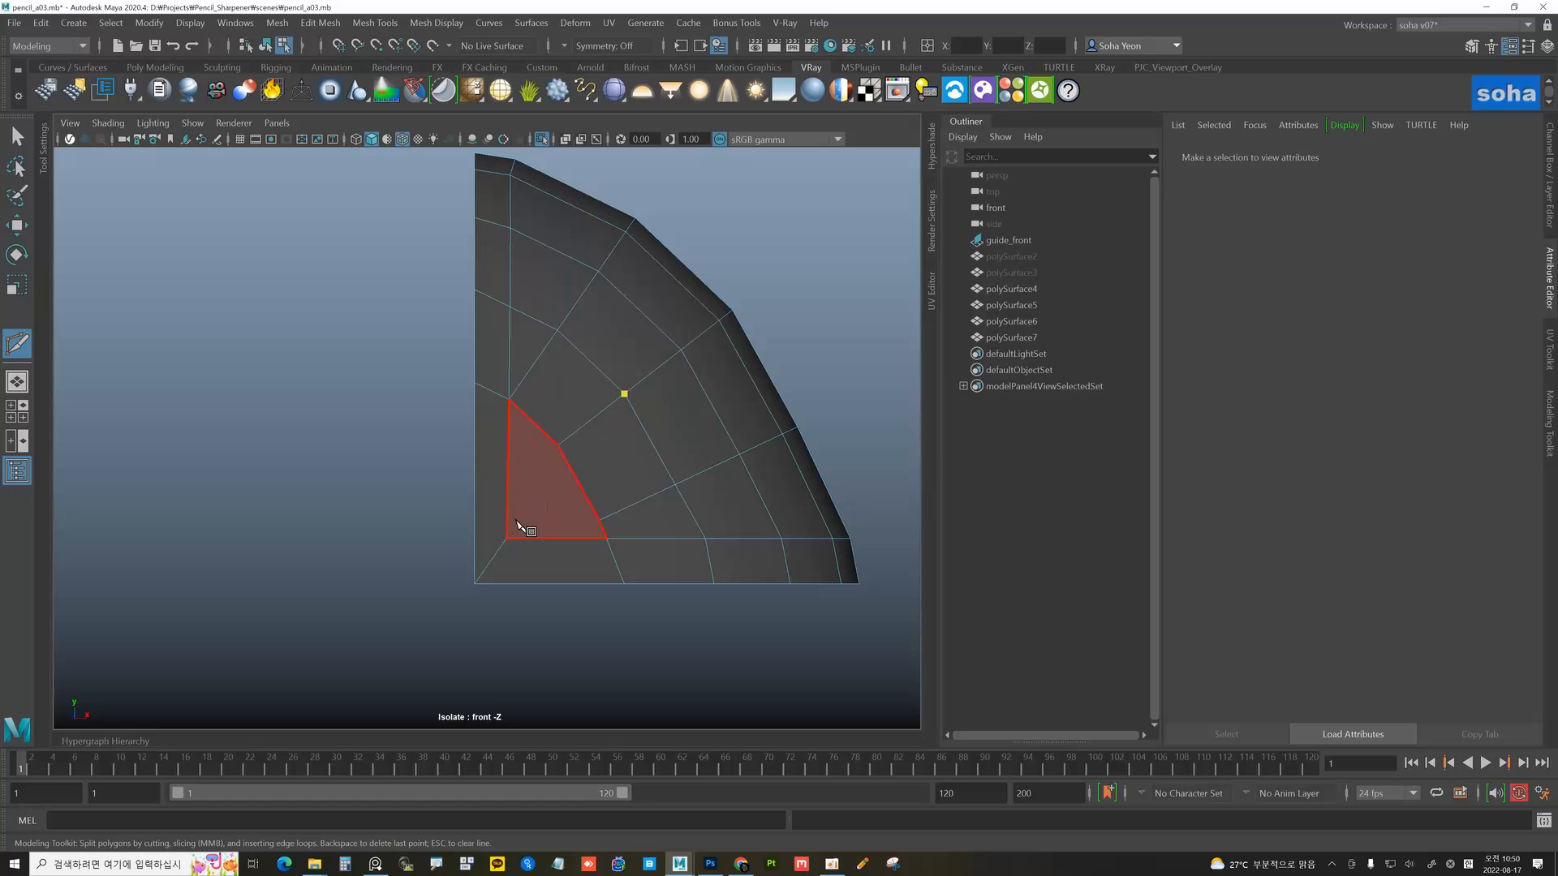
pyautogui.rightClick(581, 500)
pyautogui.press('w')
# - Delete the old edge running alongside the upper end of the new diagonal cut
pyautogui.hotkey('alt', '2')
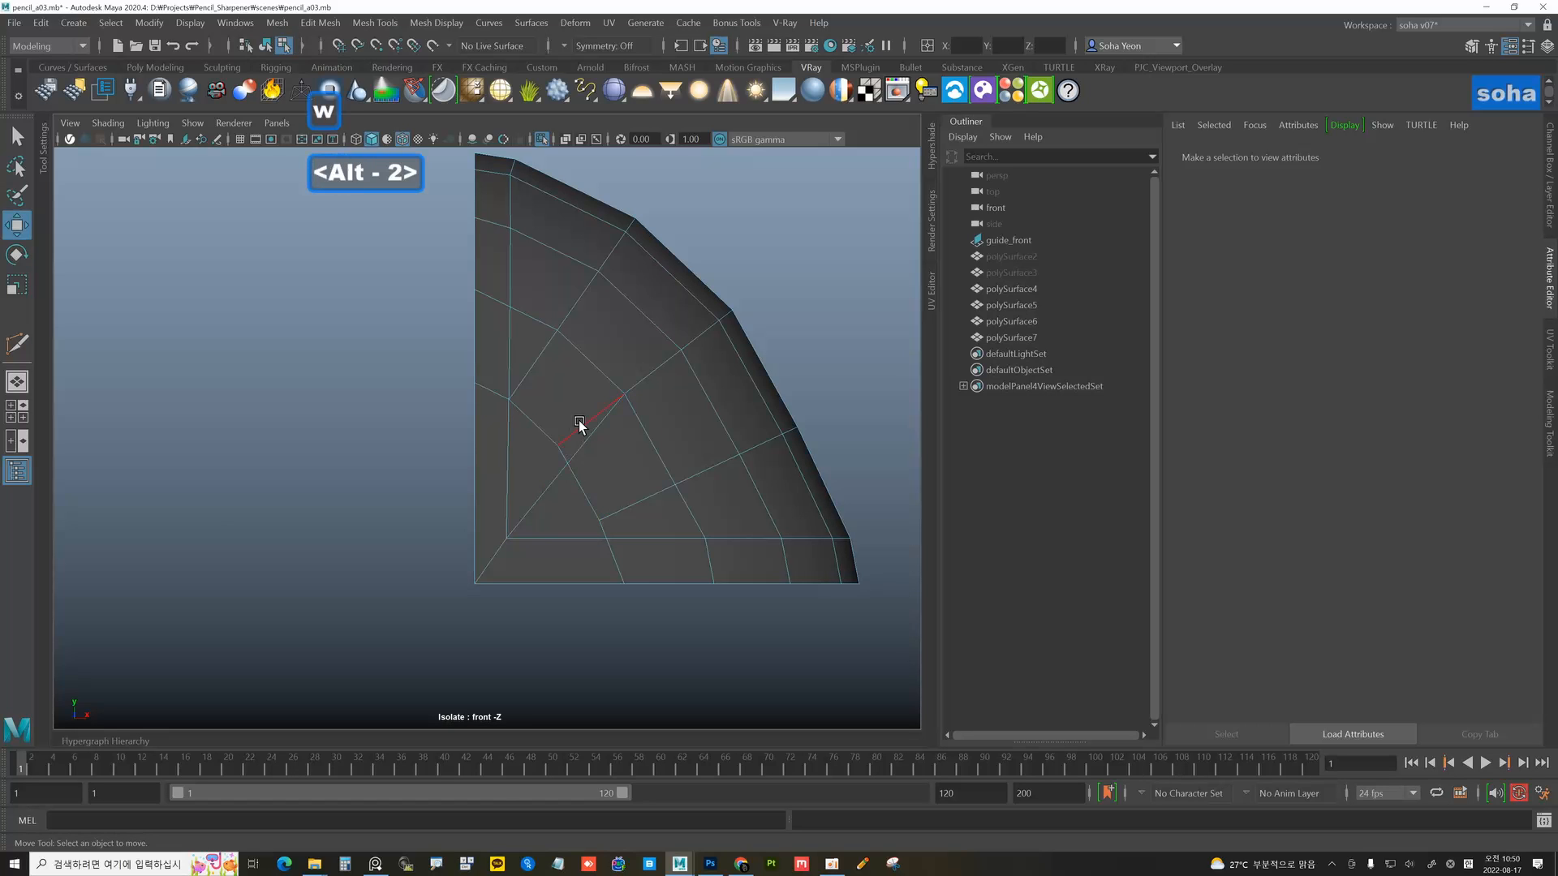
pyautogui.click(578, 423)
pyautogui.hotkey('alt', 'q')
# - Move the inner-ring vertex just above the horizontal cut up and outward to even out the surrounding faces
pyautogui.keyDown('alt'); pyautogui.moveTo(638, 444); pyautogui.dragTo(651, 443, button='middle'); pyautogui.keyUp('alt')
pyautogui.hotkey('alt', '1')
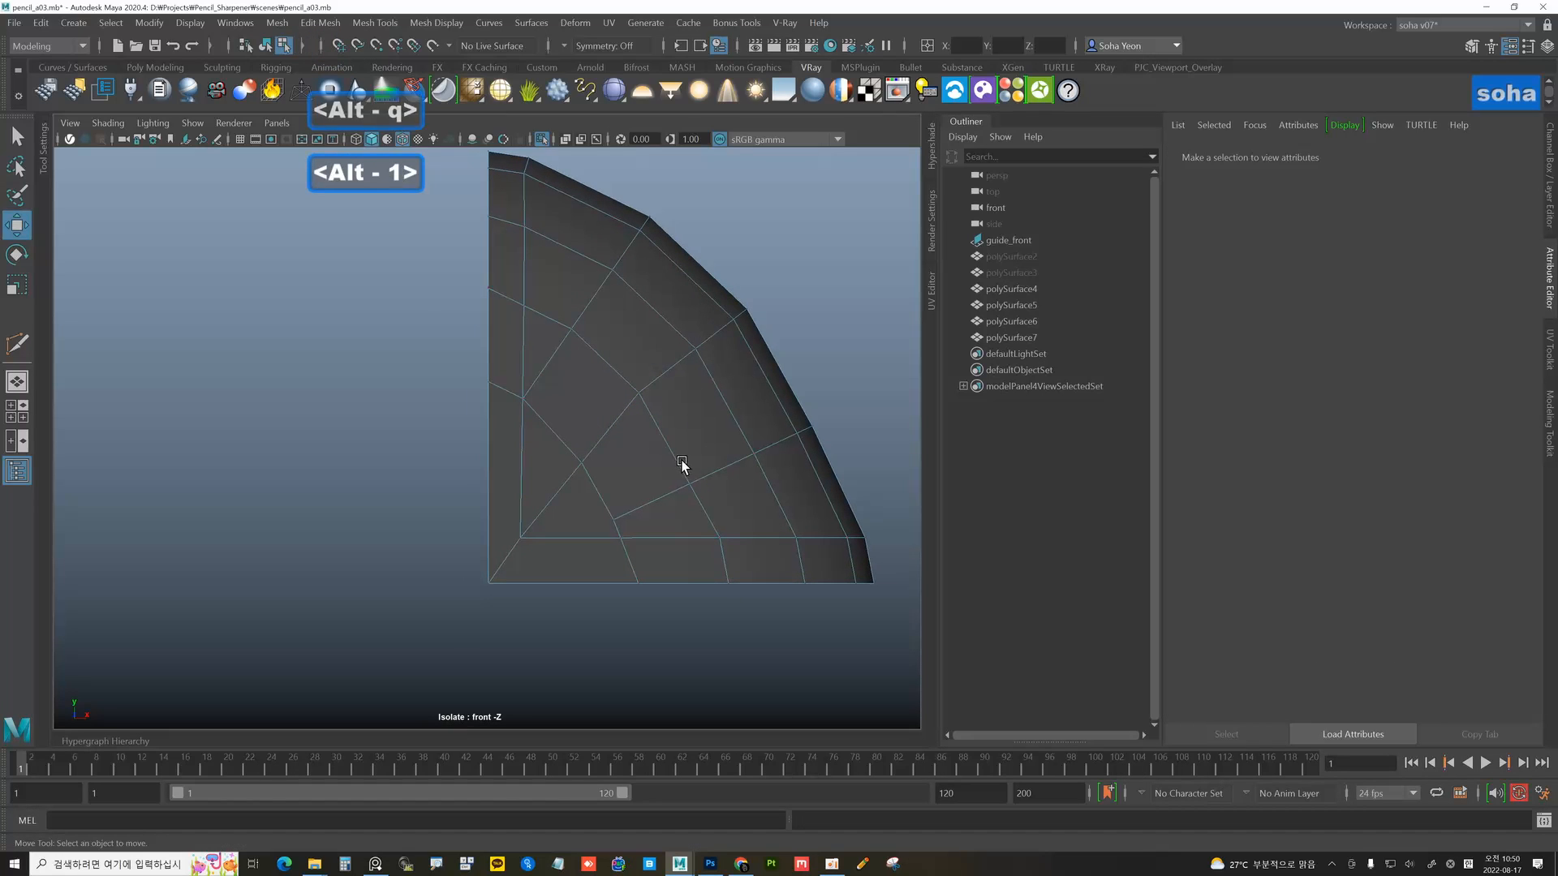
pyautogui.keyDown('alt'); pyautogui.moveTo(696, 491); pyautogui.dragTo(706, 501, button='right'); pyautogui.keyUp('alt')
pyautogui.hotkey('alt', '1')
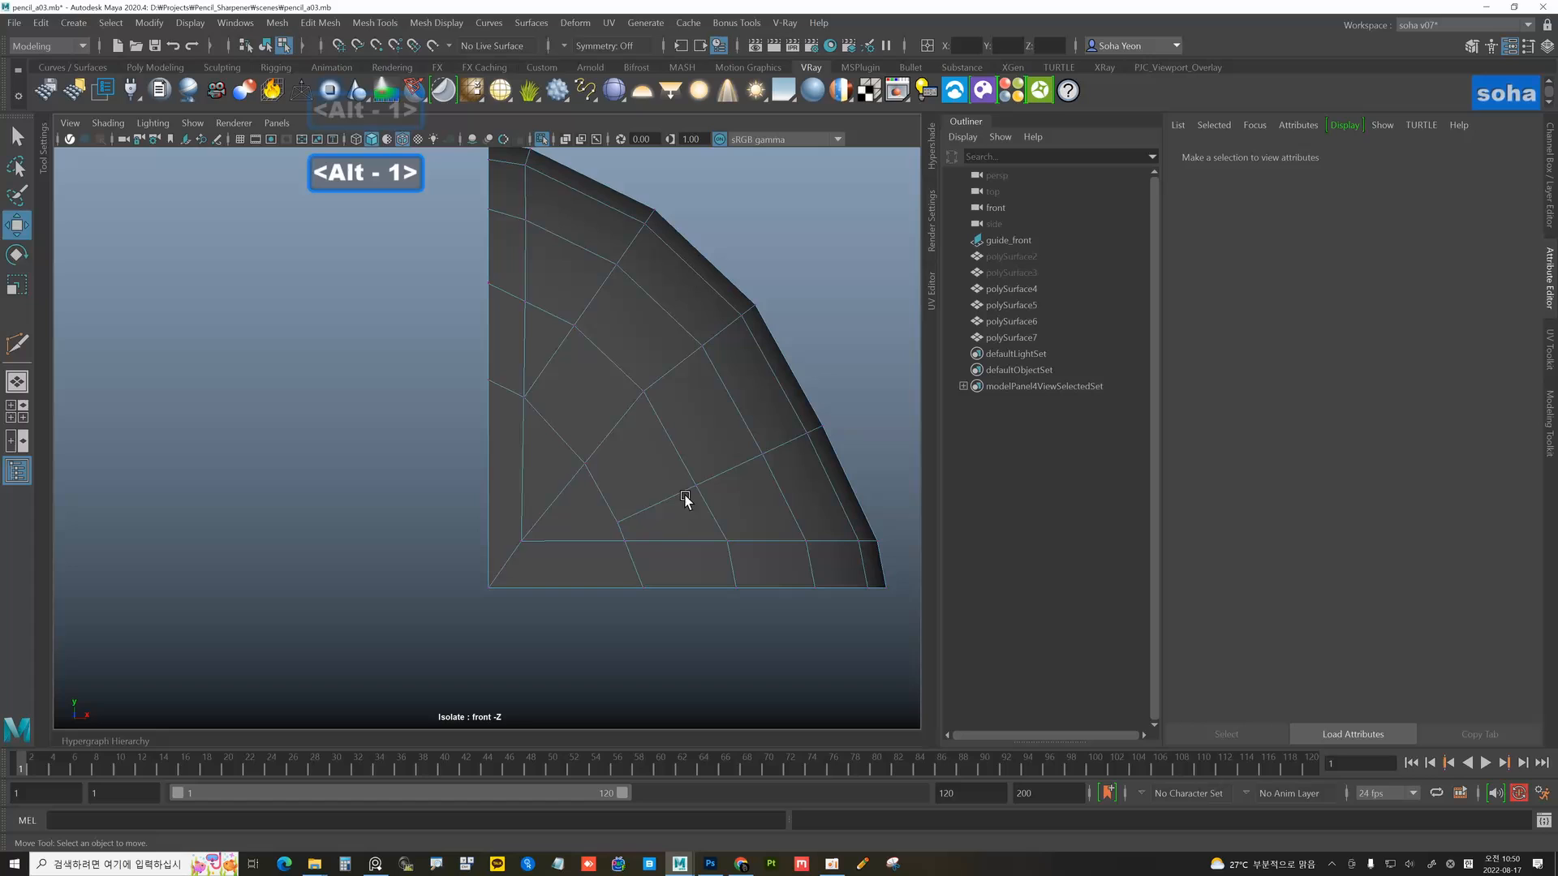
pyautogui.click(617, 521)
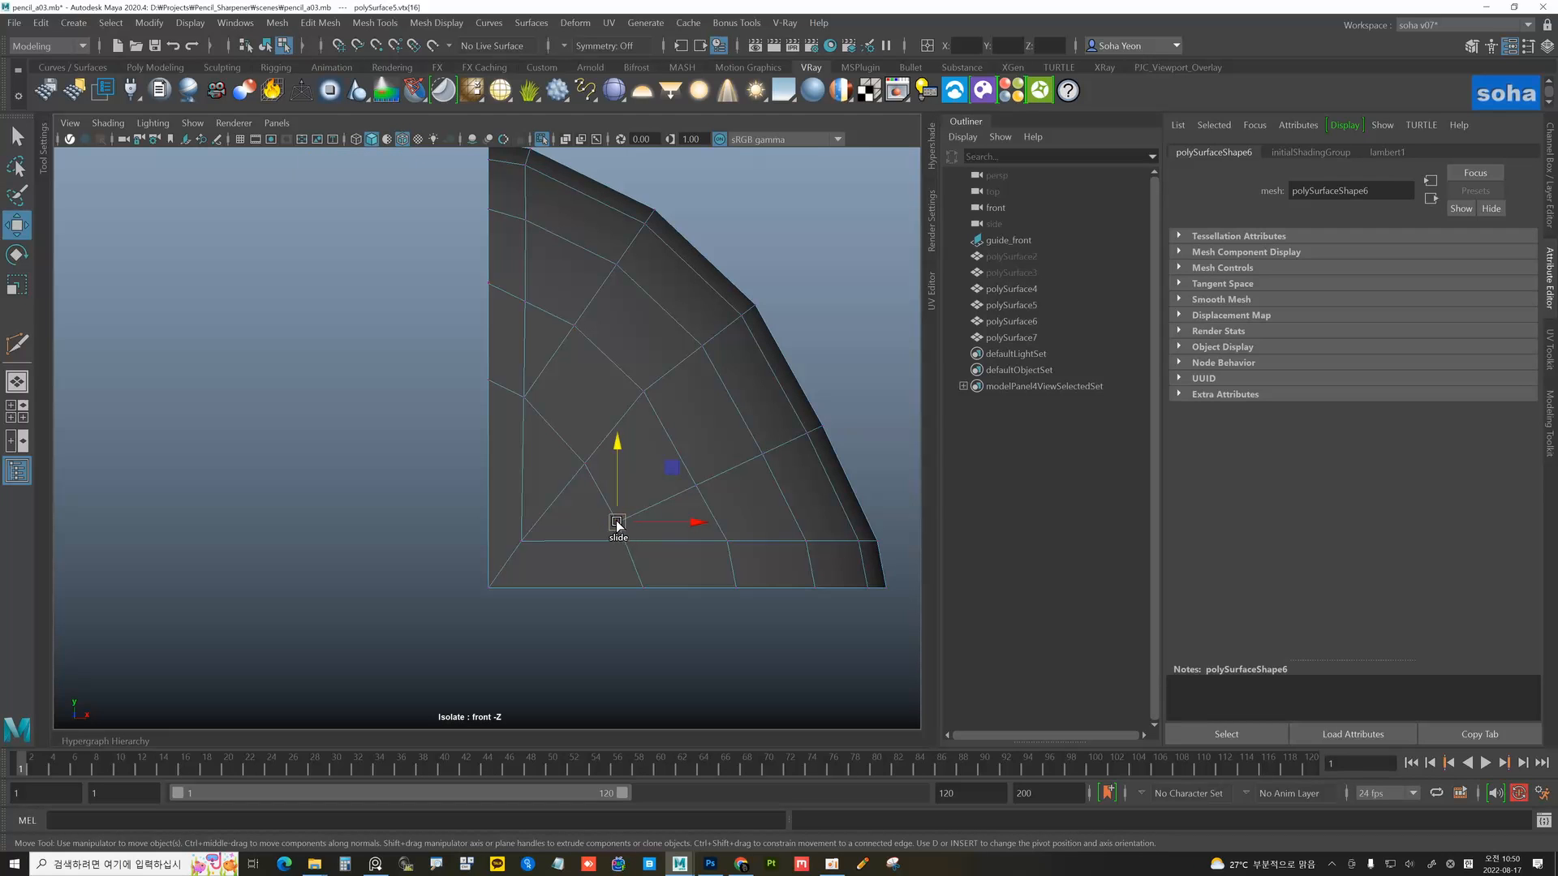
pyautogui.moveTo(617, 521); pyautogui.dragTo(629, 504)
pyautogui.keyDown('alt'); pyautogui.moveTo(595, 414); pyautogui.dragTo(628, 445, button='middle'); pyautogui.keyUp('alt')
pyautogui.keyDown('alt'); pyautogui.moveTo(631, 448); pyautogui.dragTo(689, 470, button='right'); pyautogui.keyUp('alt')
pyautogui.hotkey('alt', '`')
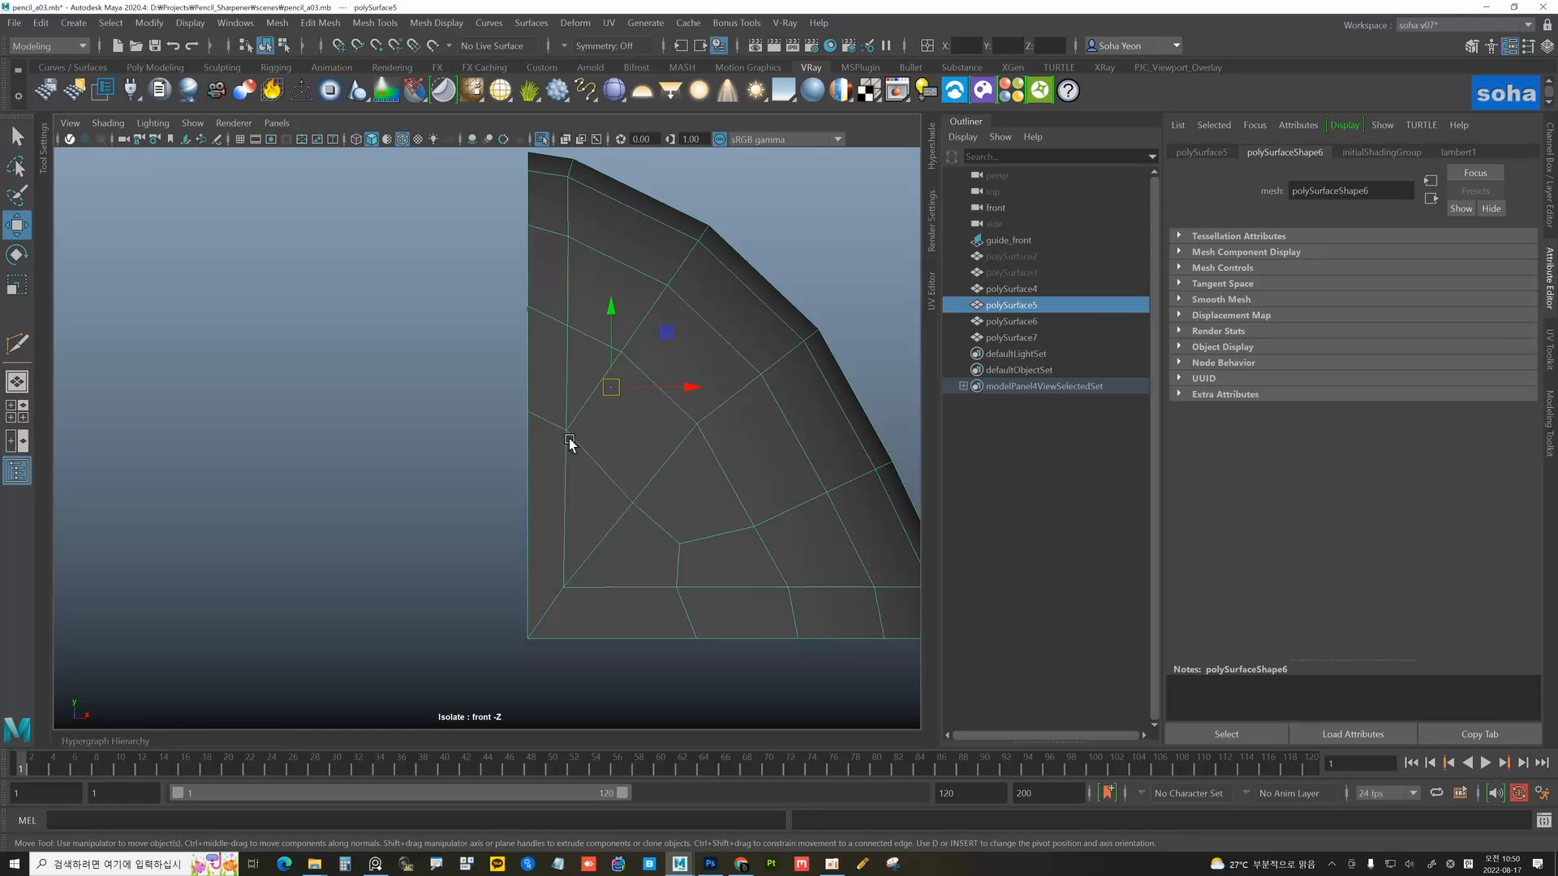
# - Cut edges through a new point beside the vertical cut, linking it to the ring vertices above, below and on the cut
pyautogui.hotkey('alt', 's')
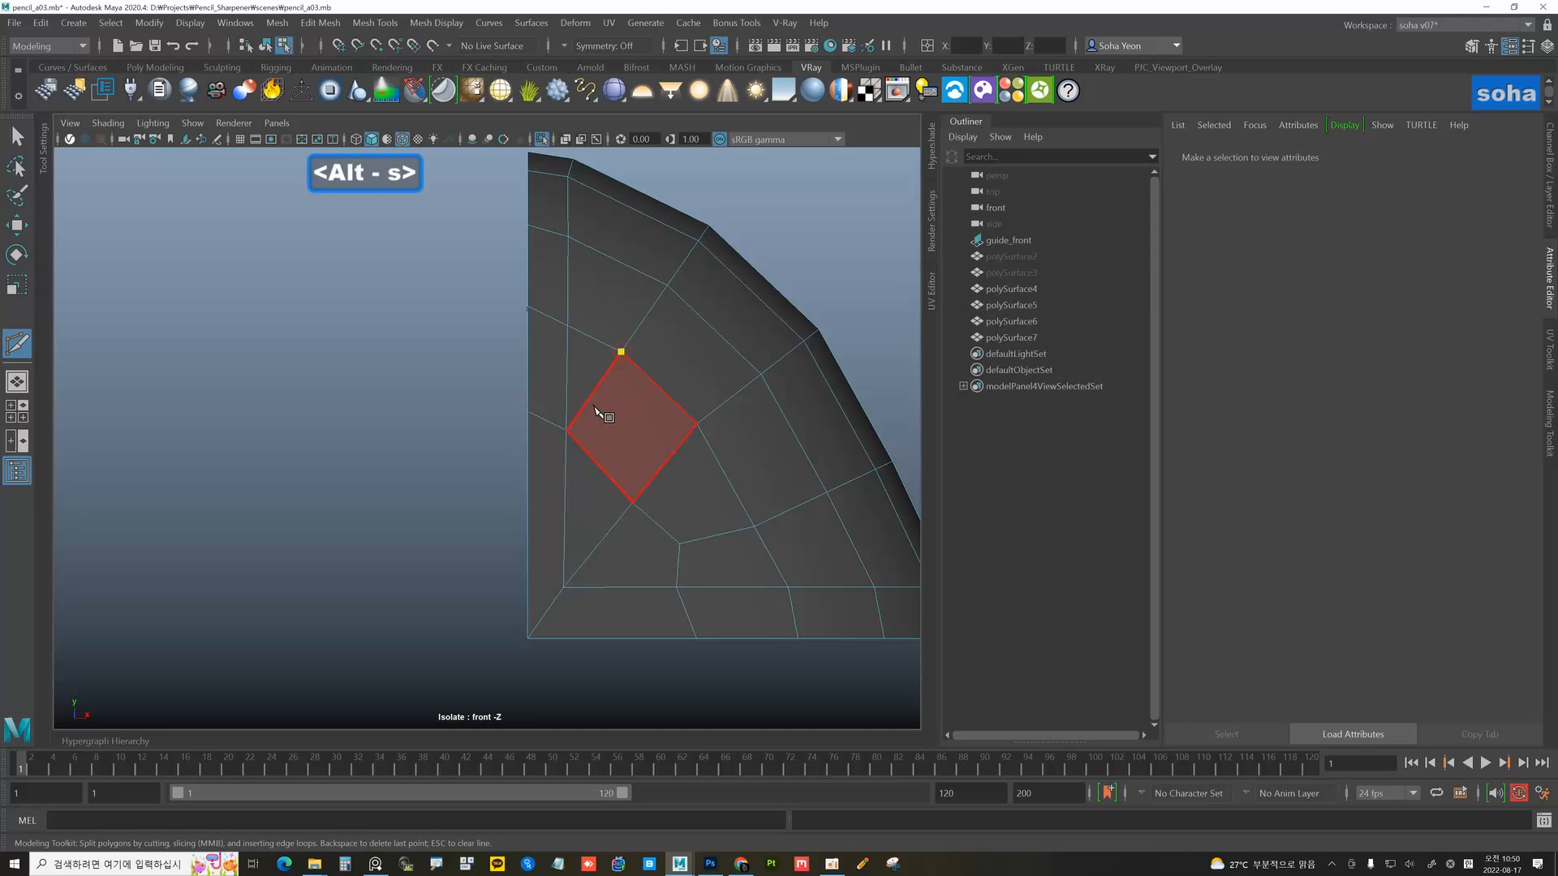
pyautogui.click(593, 425)
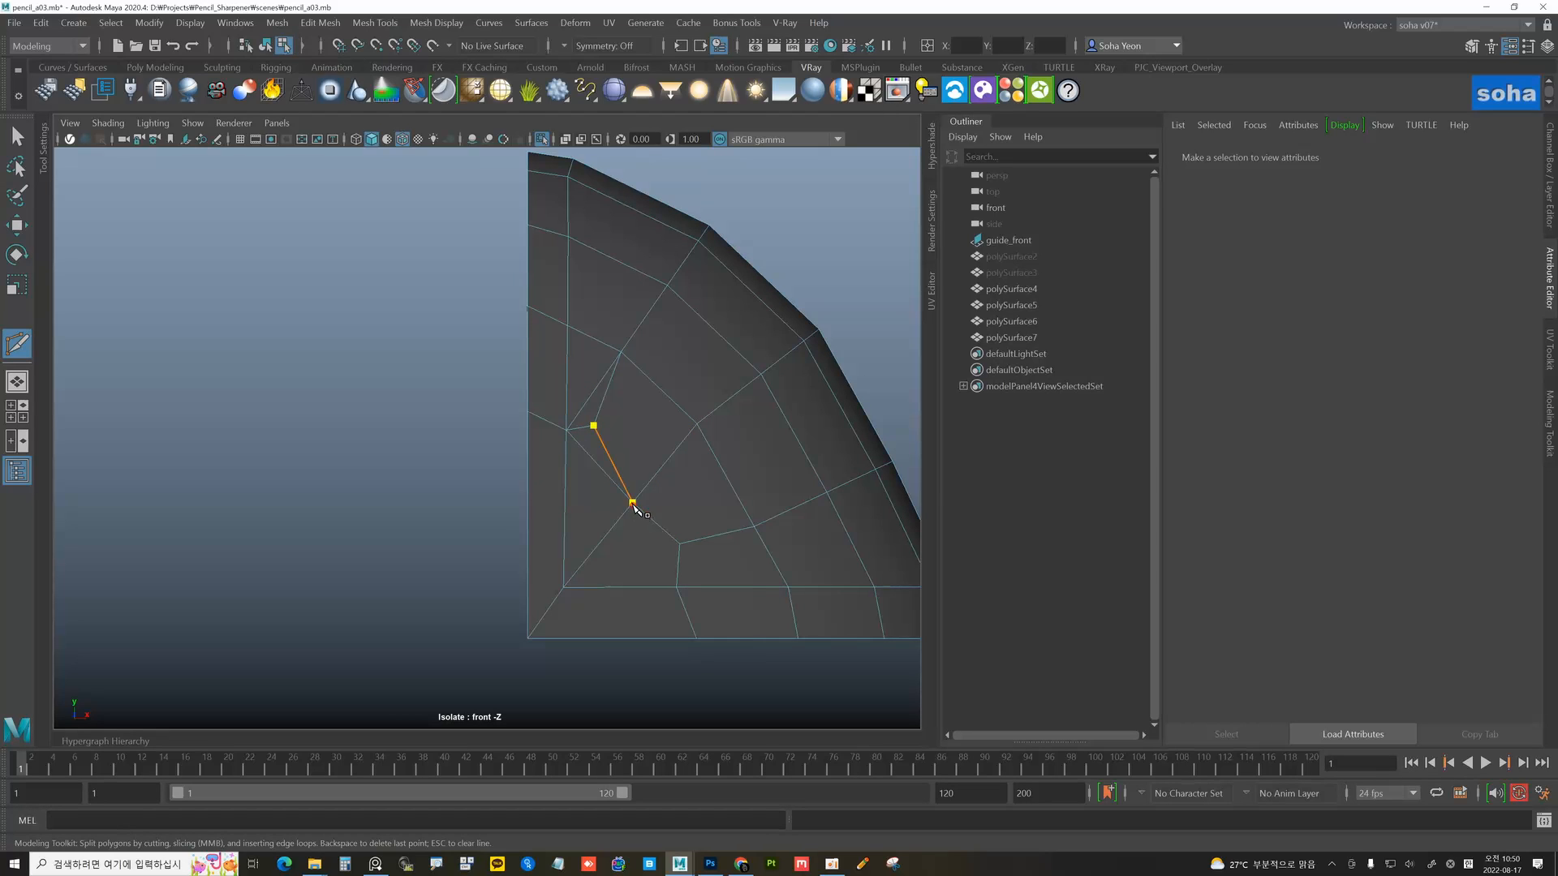
pyautogui.press('w')
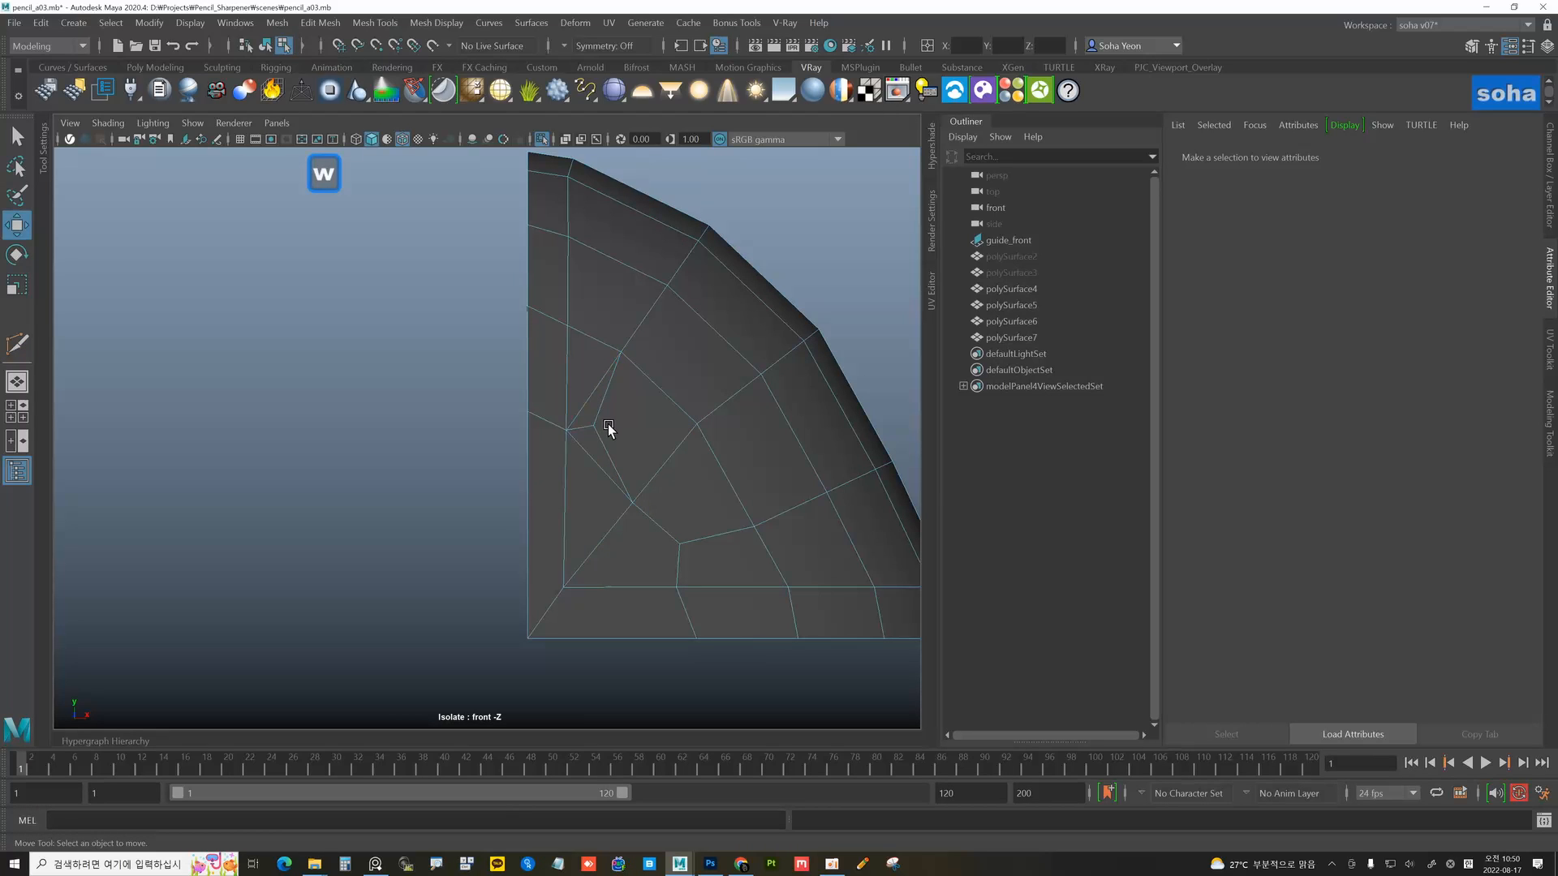
# - Delete the two old slanted edges meeting at the vertical cut beside the new point
pyautogui.hotkey('alt', '2')
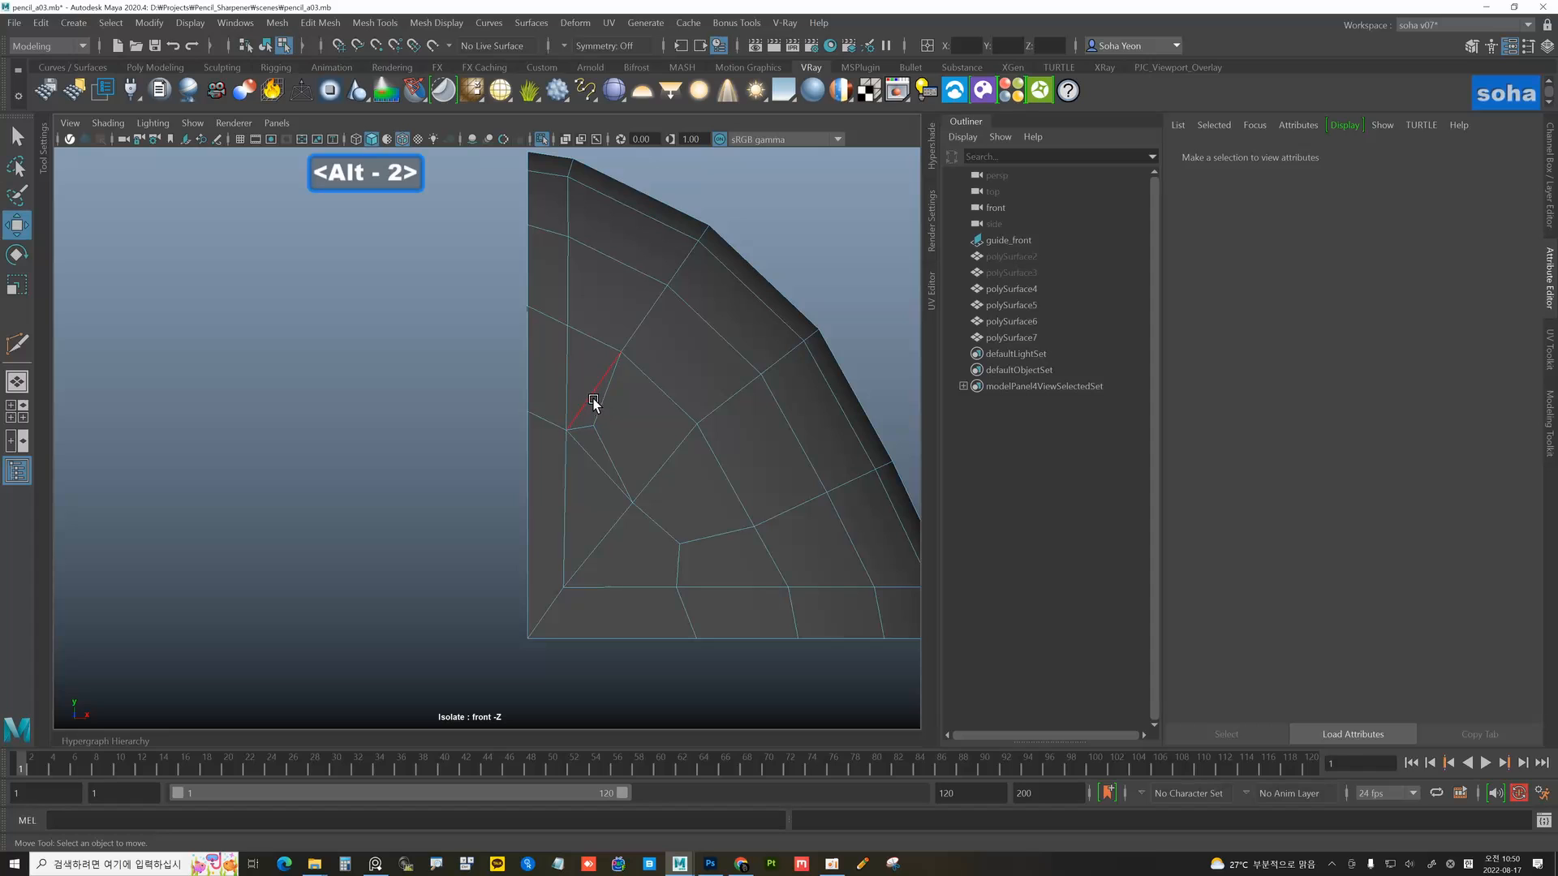
pyautogui.click(591, 395)
pyautogui.hotkey('alt', 'q')
pyautogui.click(589, 453)
pyautogui.hotkey('alt', 'q')
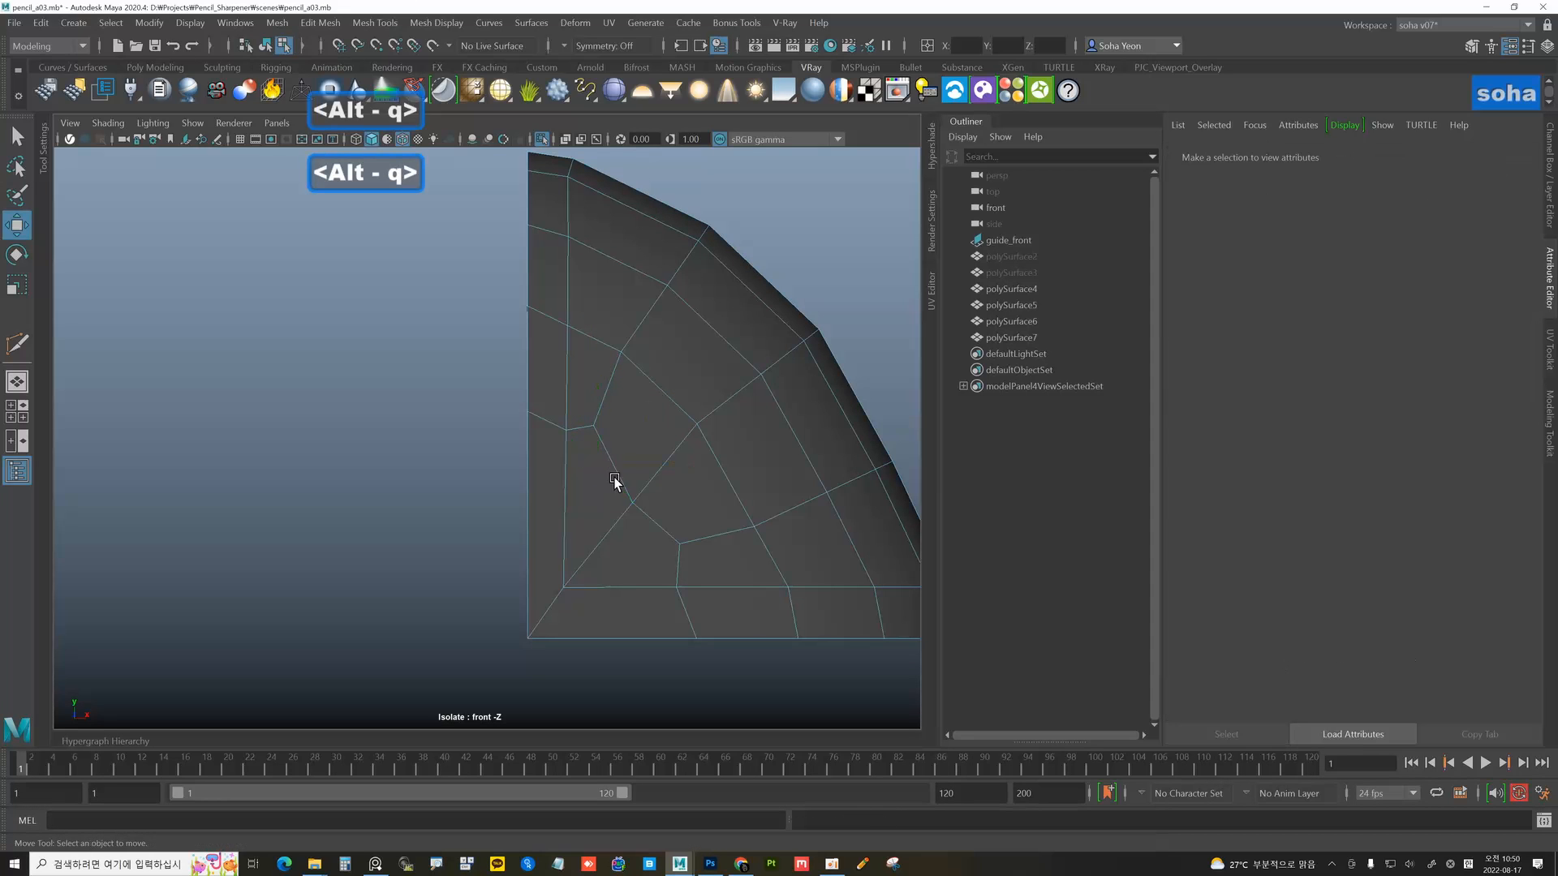
# - Reposition the new point beside the vertical cut and the grid vertex above it to even out the quads
pyautogui.keyDown('alt'); pyautogui.moveTo(623, 451); pyautogui.dragTo(629, 451, button='right'); pyautogui.keyUp('alt')
pyautogui.scroll(3, 633, 450)
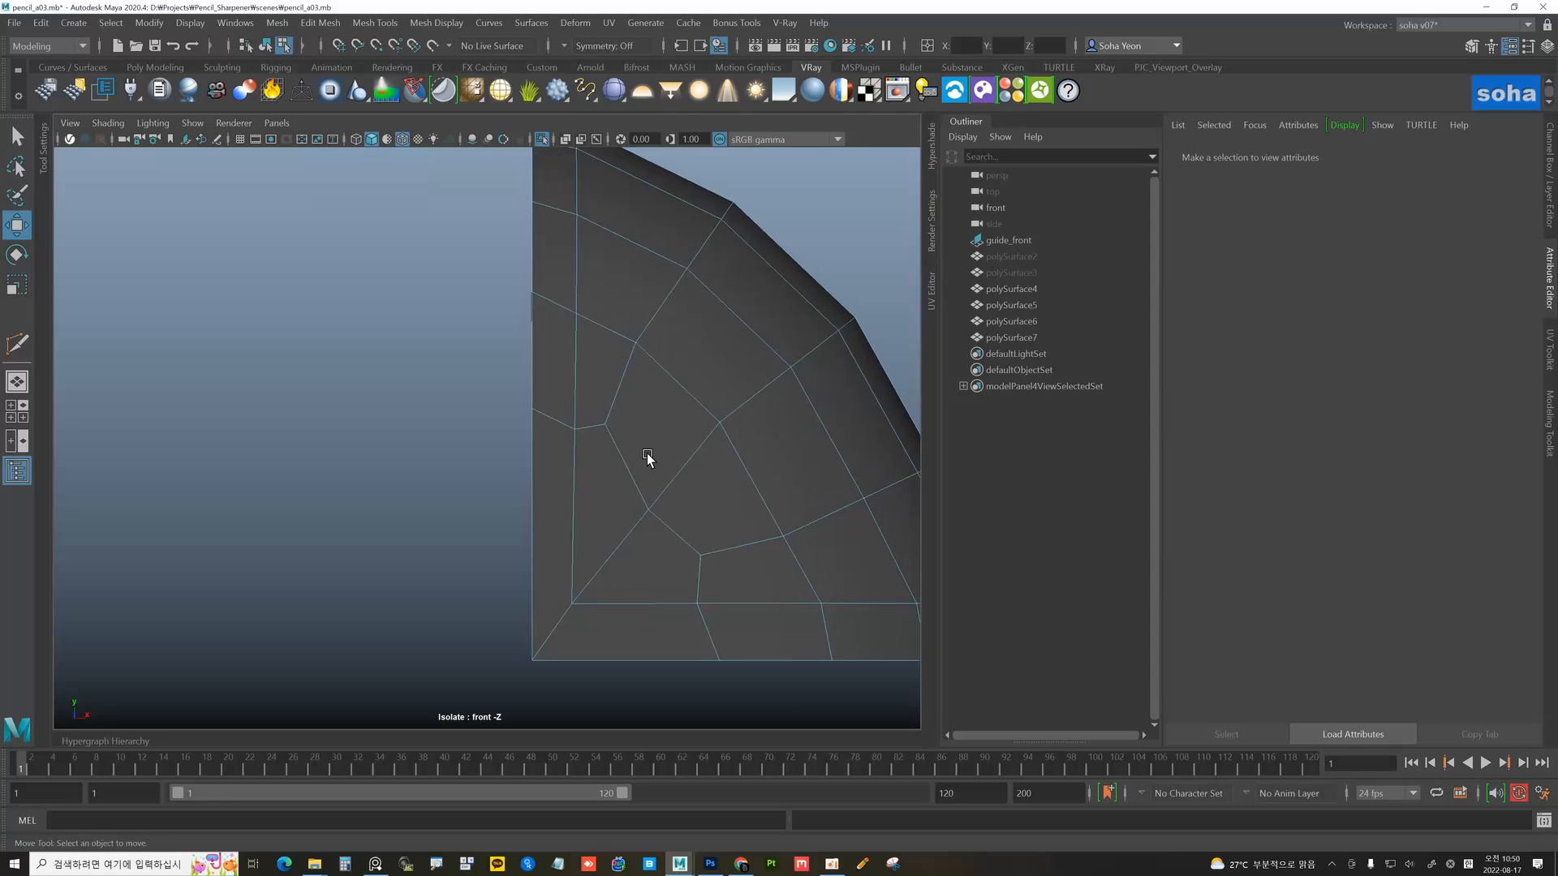
pyautogui.hotkey('alt', '1')
pyautogui.click(605, 425)
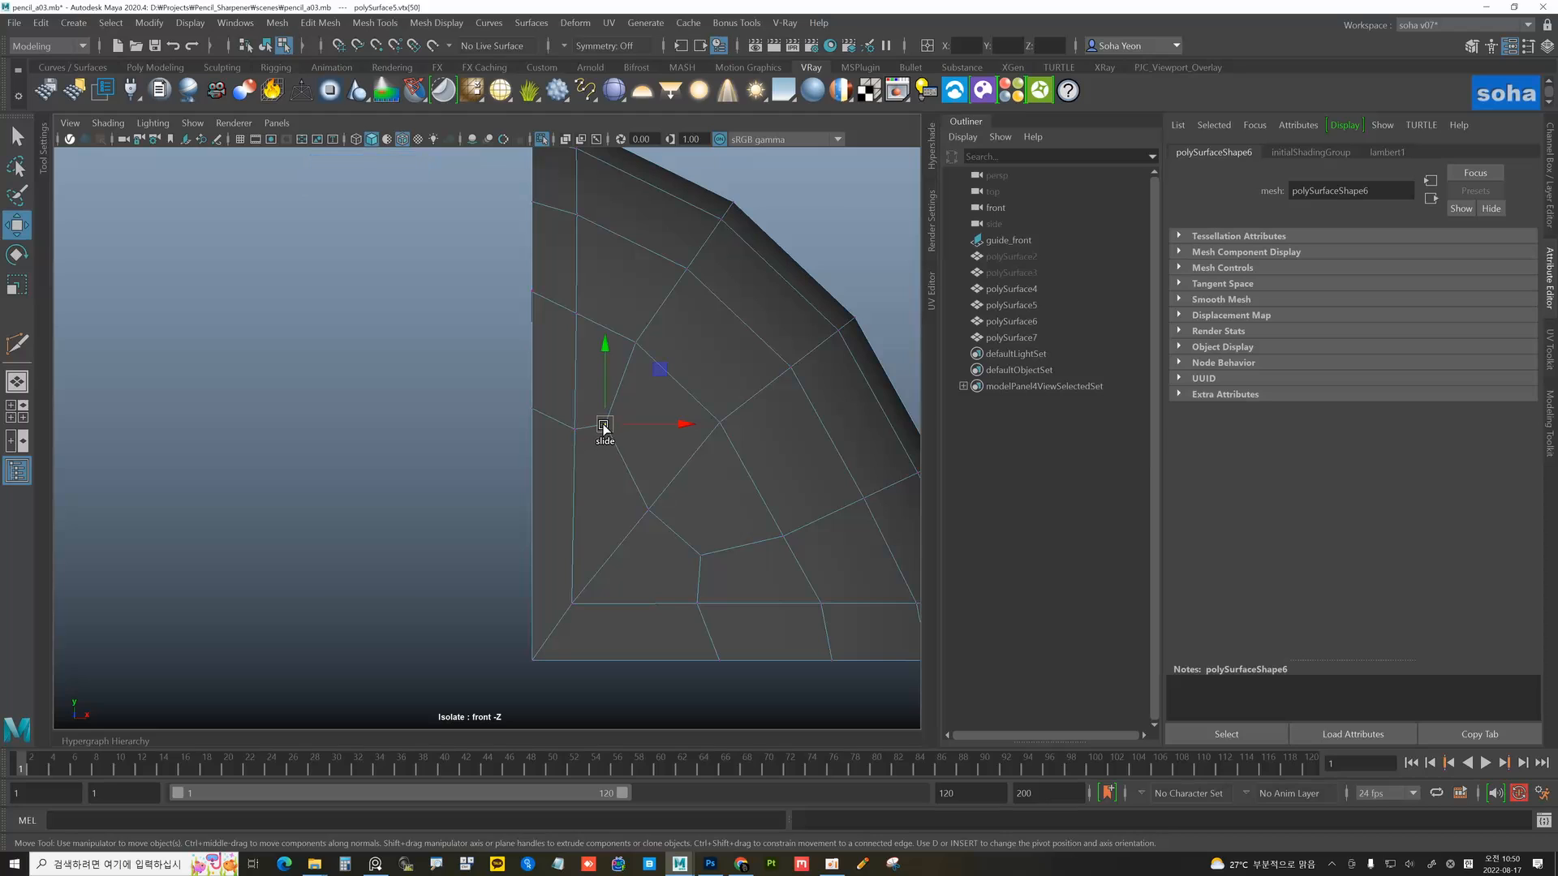
pyautogui.keyDown('ctrl'); pyautogui.keyDown('shift'); pyautogui.click(636, 343); pyautogui.keyUp('shift'); pyautogui.keyUp('ctrl')
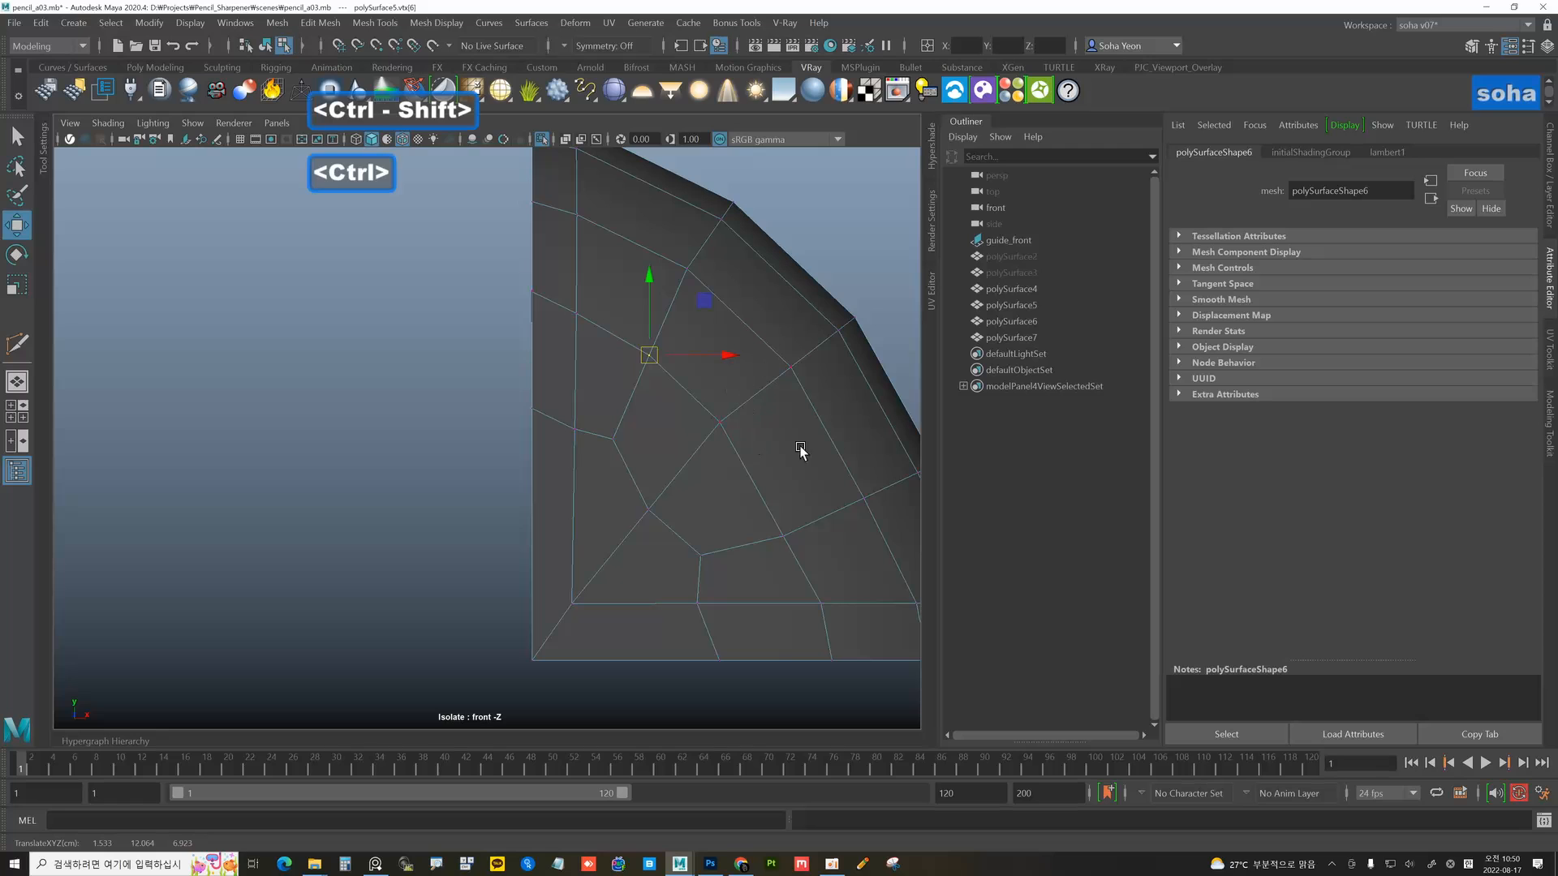
# - Lower the inner-edge vertices to level their edge, and shift the bottom-edge vertex inward beneath the vertex above it
pyautogui.keyDown('alt'); pyautogui.moveTo(713, 452); pyautogui.dragTo(709, 417, button='middle'); pyautogui.keyUp('alt')
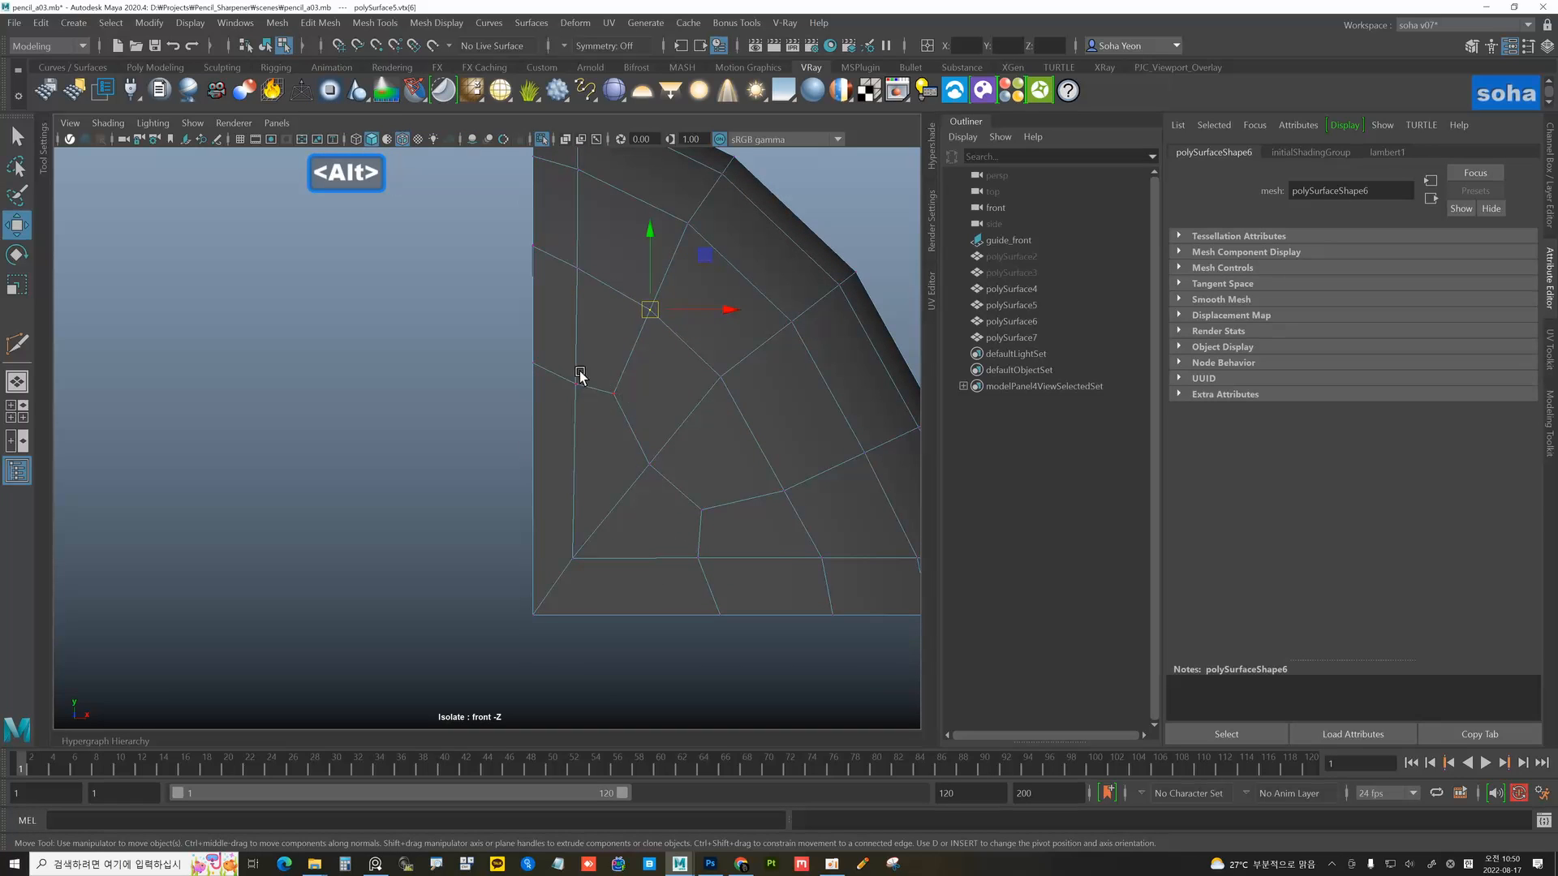
pyautogui.moveTo(535, 365); pyautogui.dragTo(534, 377)
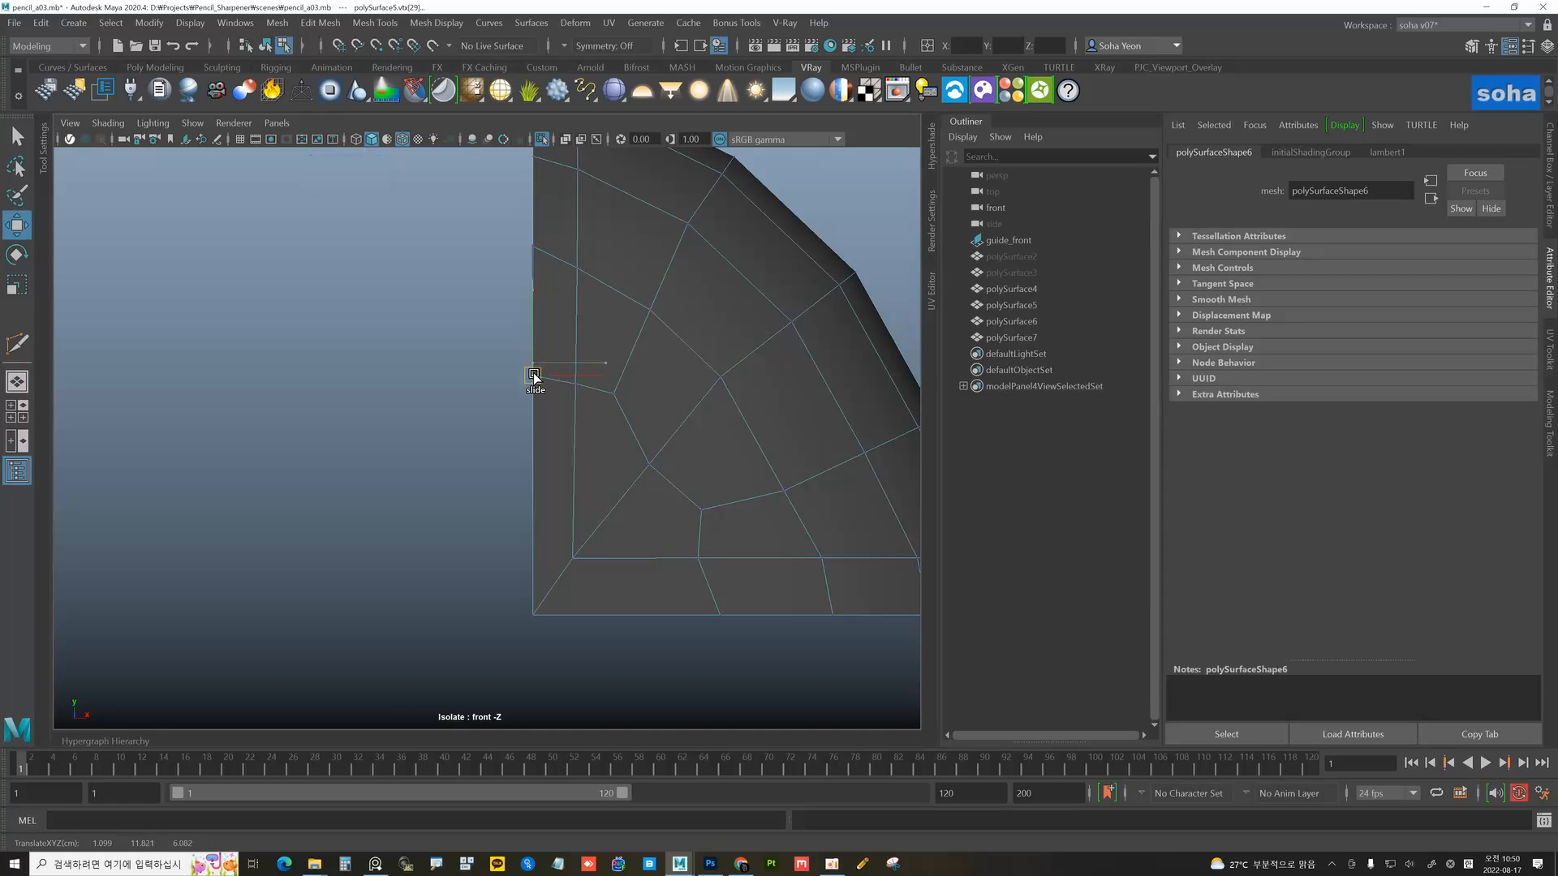
pyautogui.moveTo(705, 603)
pyautogui.mouseDown()
pyautogui.moveTo(733, 627)
pyautogui.moveTo(702, 615)
pyautogui.mouseUp()
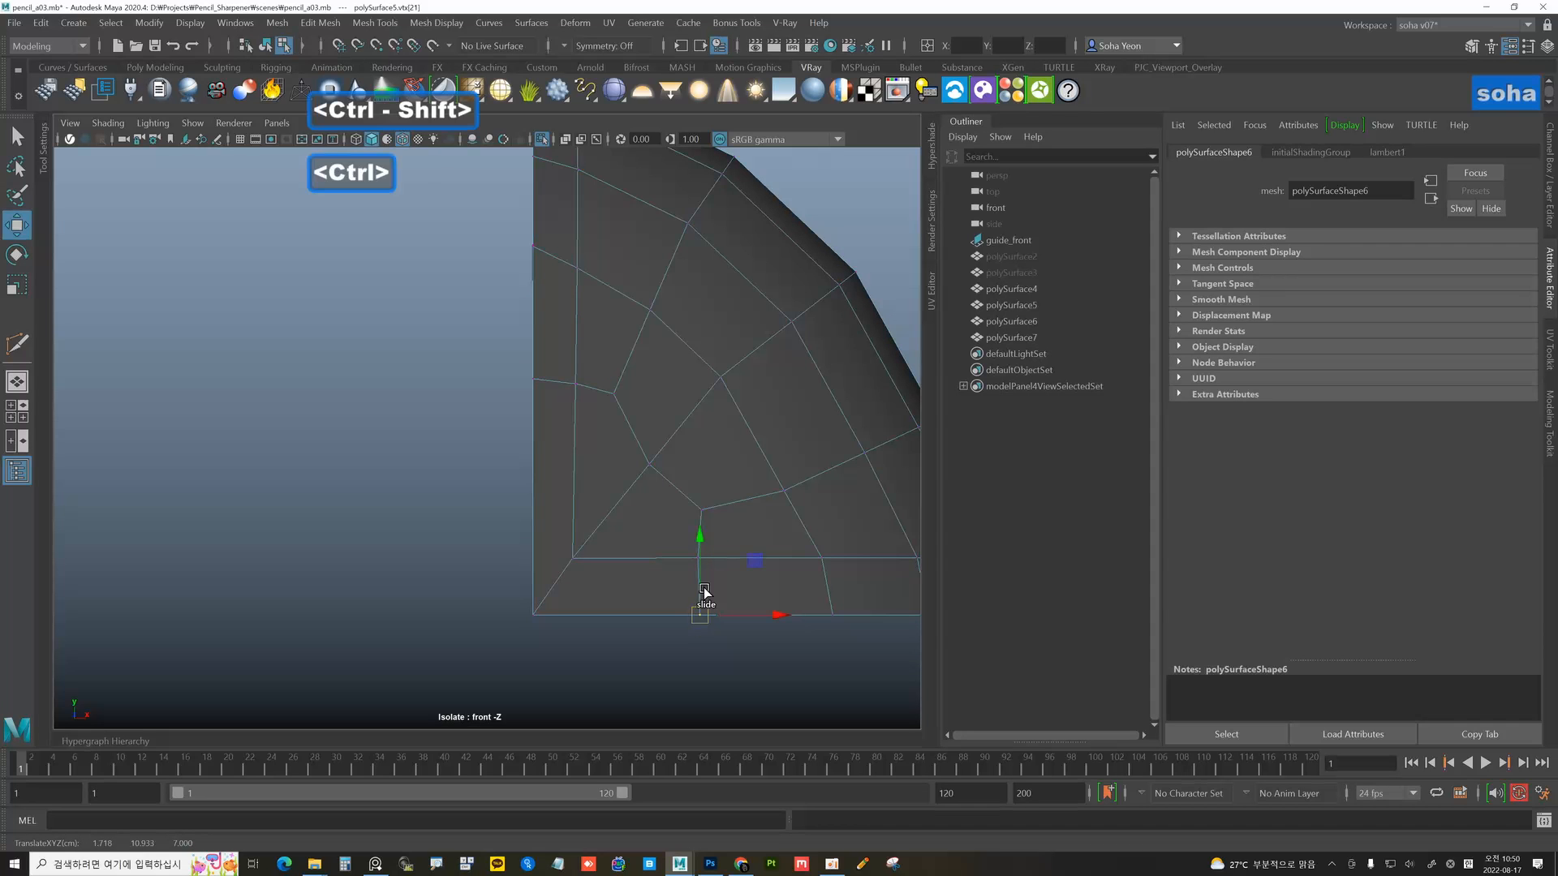
pyautogui.scroll(-4, 696, 504)
pyautogui.hotkey('alt', '`')
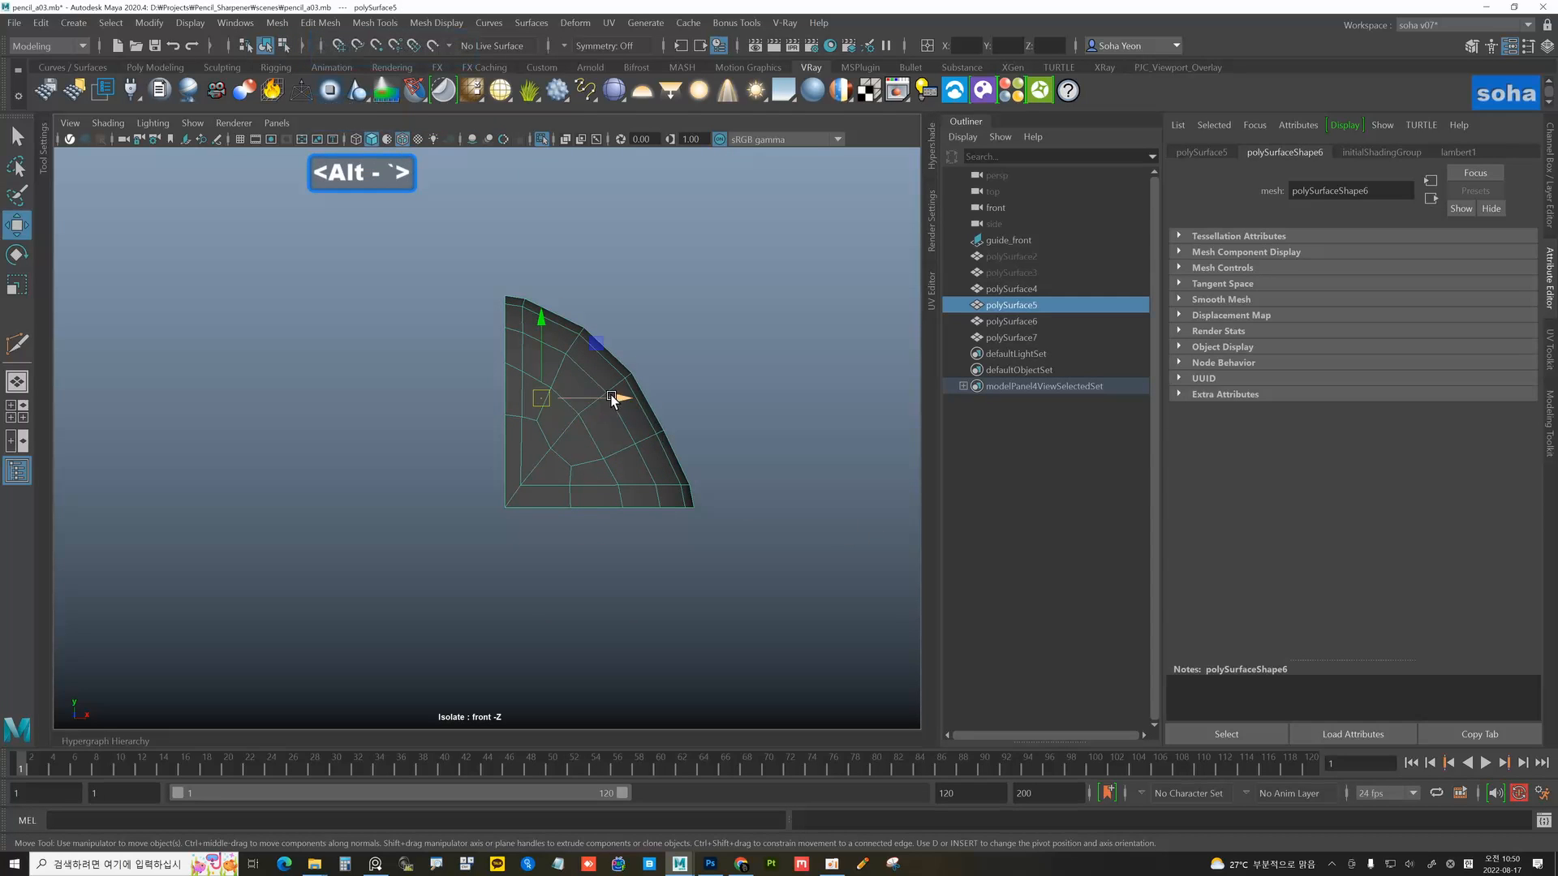
# - Cut an edge from the end of the front face's horizontal cut across the cap's outer side to its back edge
pyautogui.press('w')
pyautogui.hotkey('alt', 'shift', 'q')
pyautogui.keyDown('alt'); pyautogui.moveTo(654, 413); pyautogui.dragTo(358, 549); pyautogui.keyUp('alt')
pyautogui.hotkey('alt', 's')
pyautogui.click(460, 538)
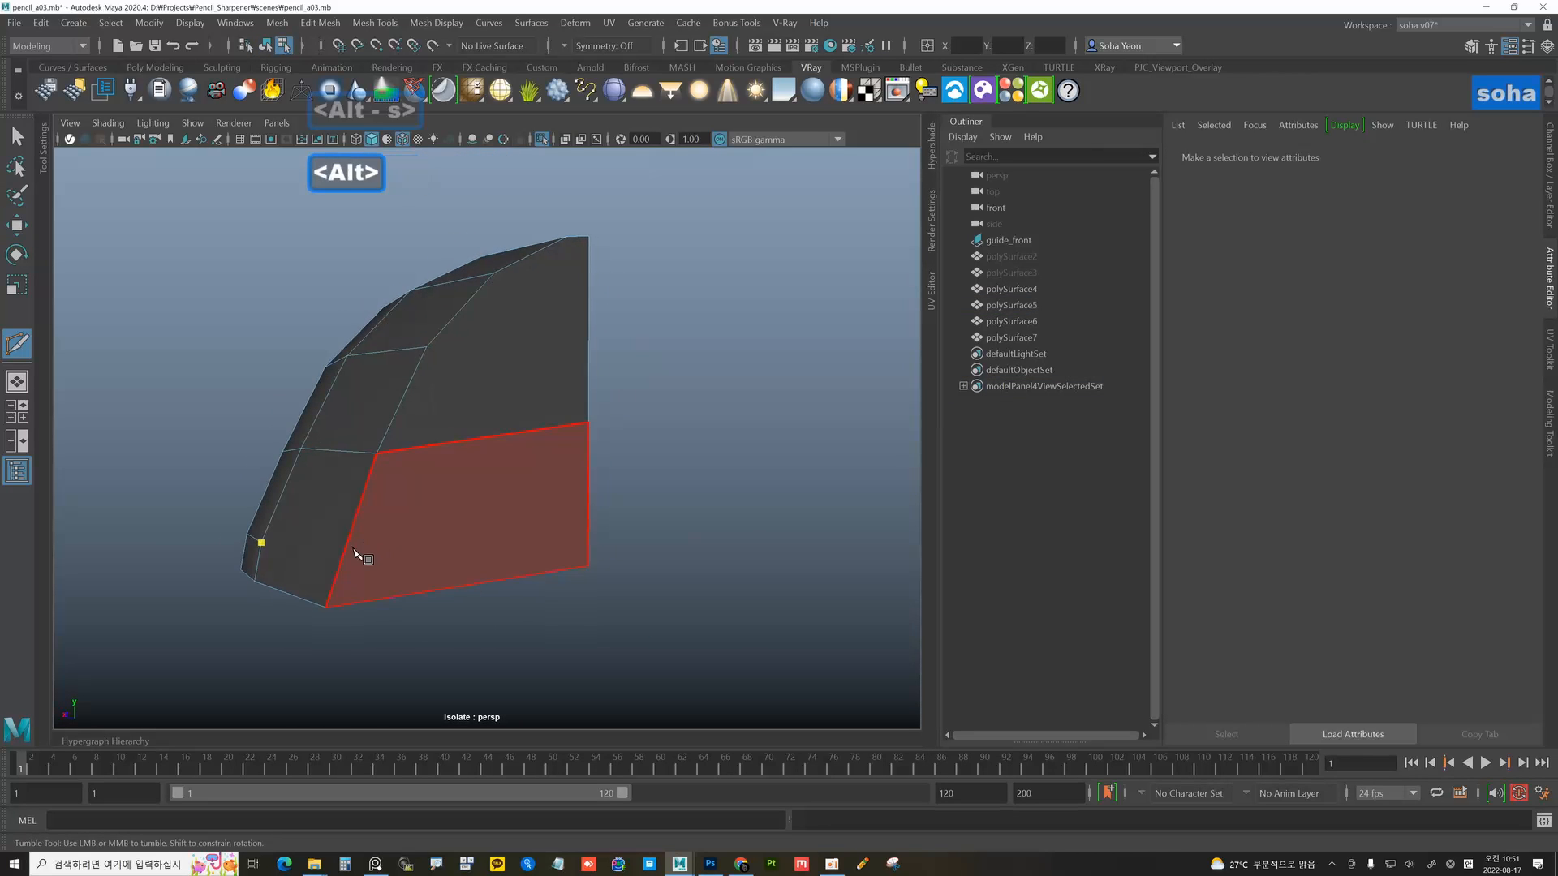
pyautogui.click(341, 557)
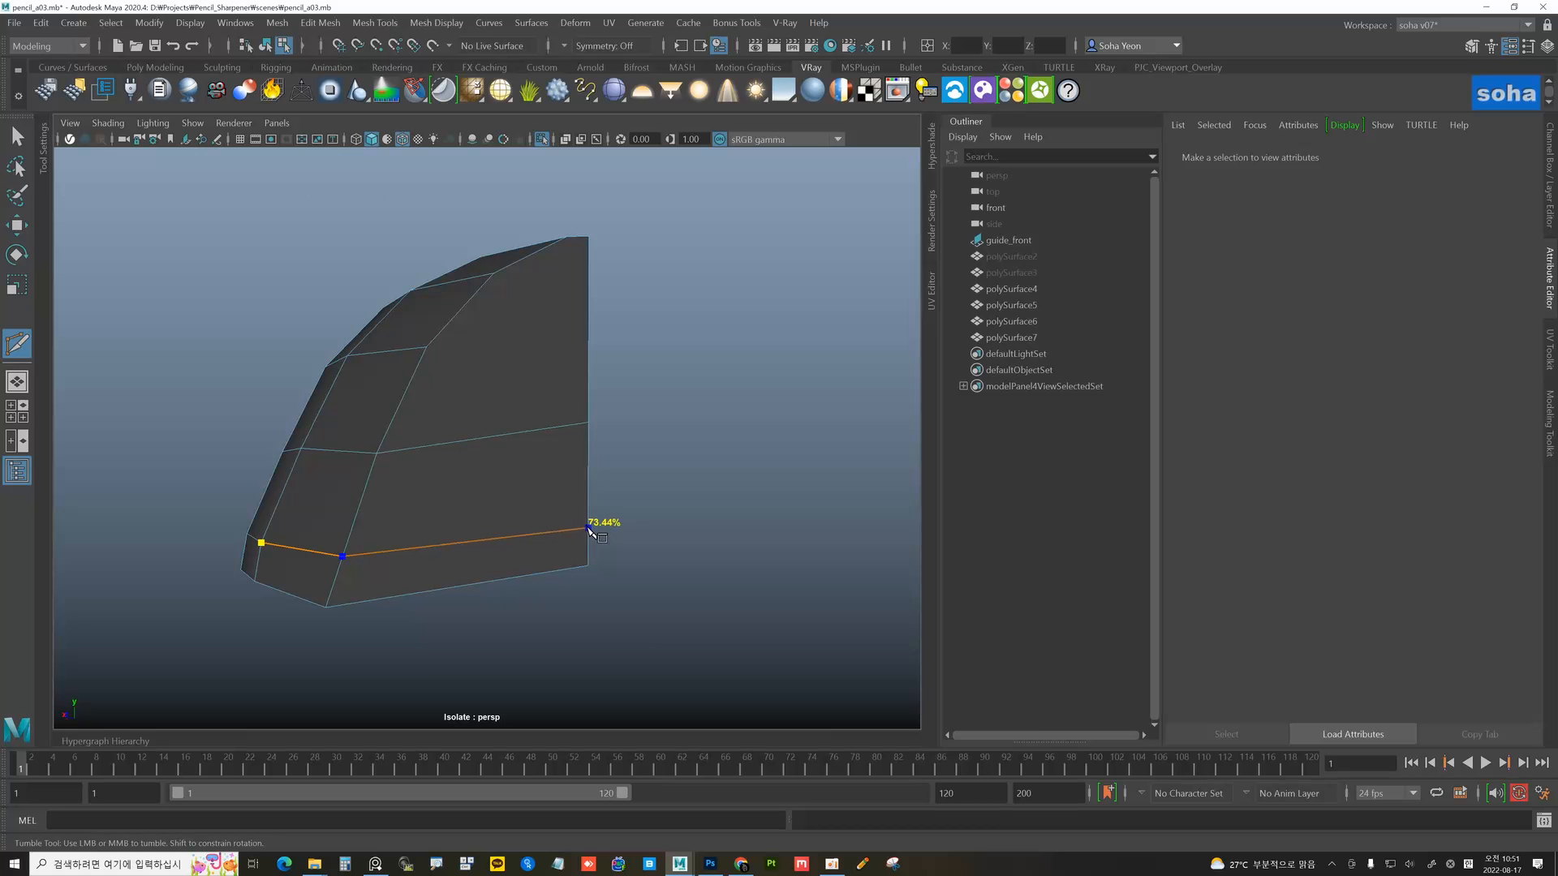
# - Cut a horizontal supporting edge across the cap's flat sides just above its bottom, linking it to the front face's lower cut
pyautogui.keyDown('alt'); pyautogui.moveTo(512, 528); pyautogui.dragTo(581, 555); pyautogui.keyUp('alt')
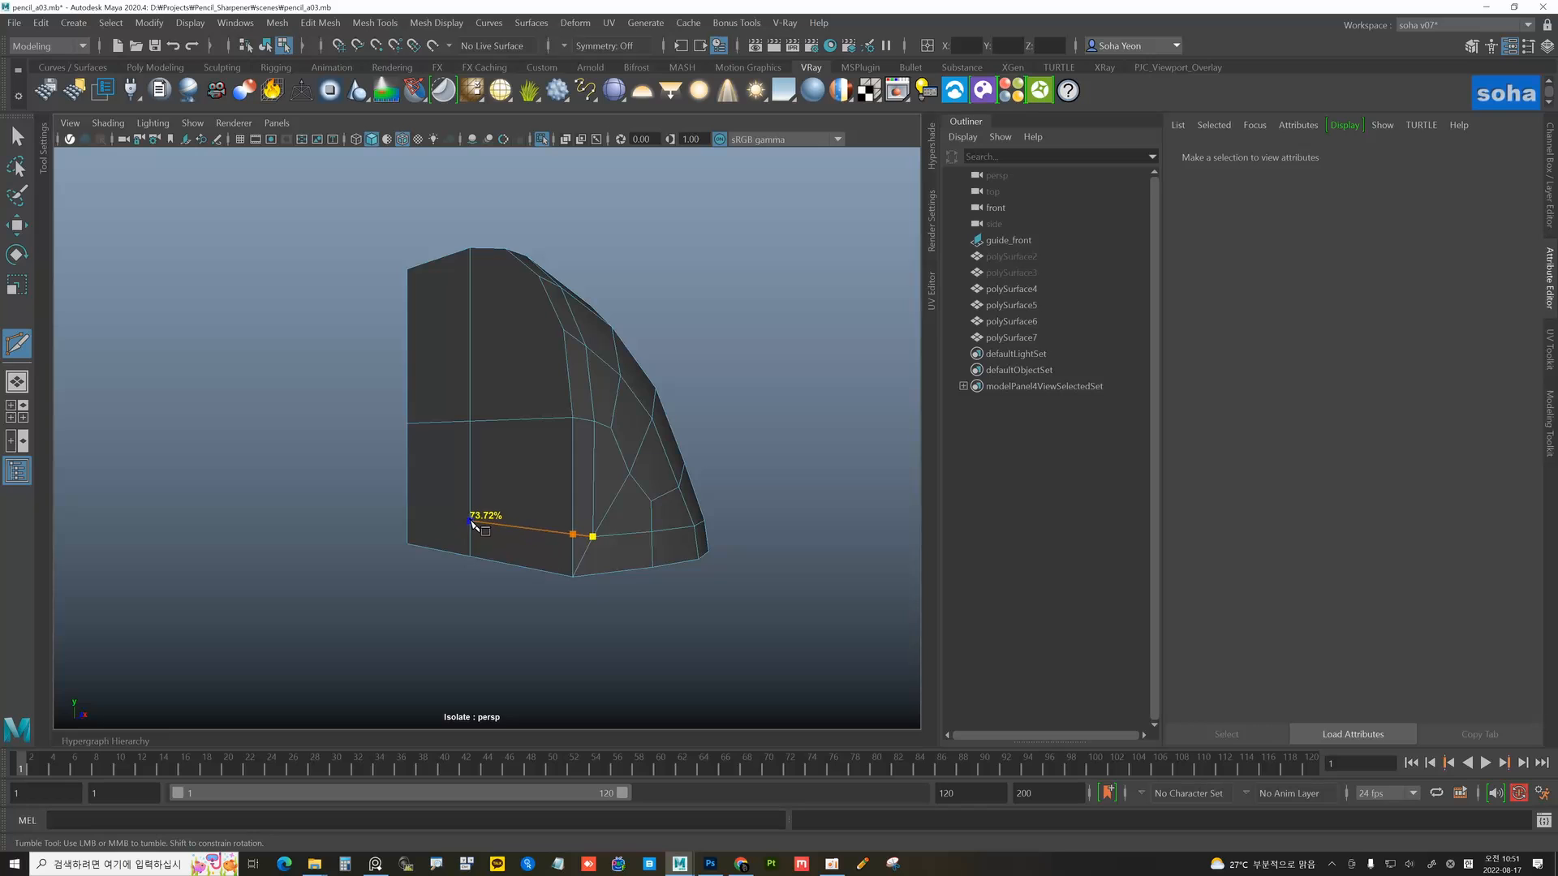
pyautogui.keyDown('alt'); pyautogui.moveTo(482, 531); pyautogui.dragTo(387, 499); pyautogui.keyUp('alt')
pyautogui.keyDown('alt'); pyautogui.moveTo(481, 493); pyautogui.dragTo(505, 482); pyautogui.keyUp('alt')
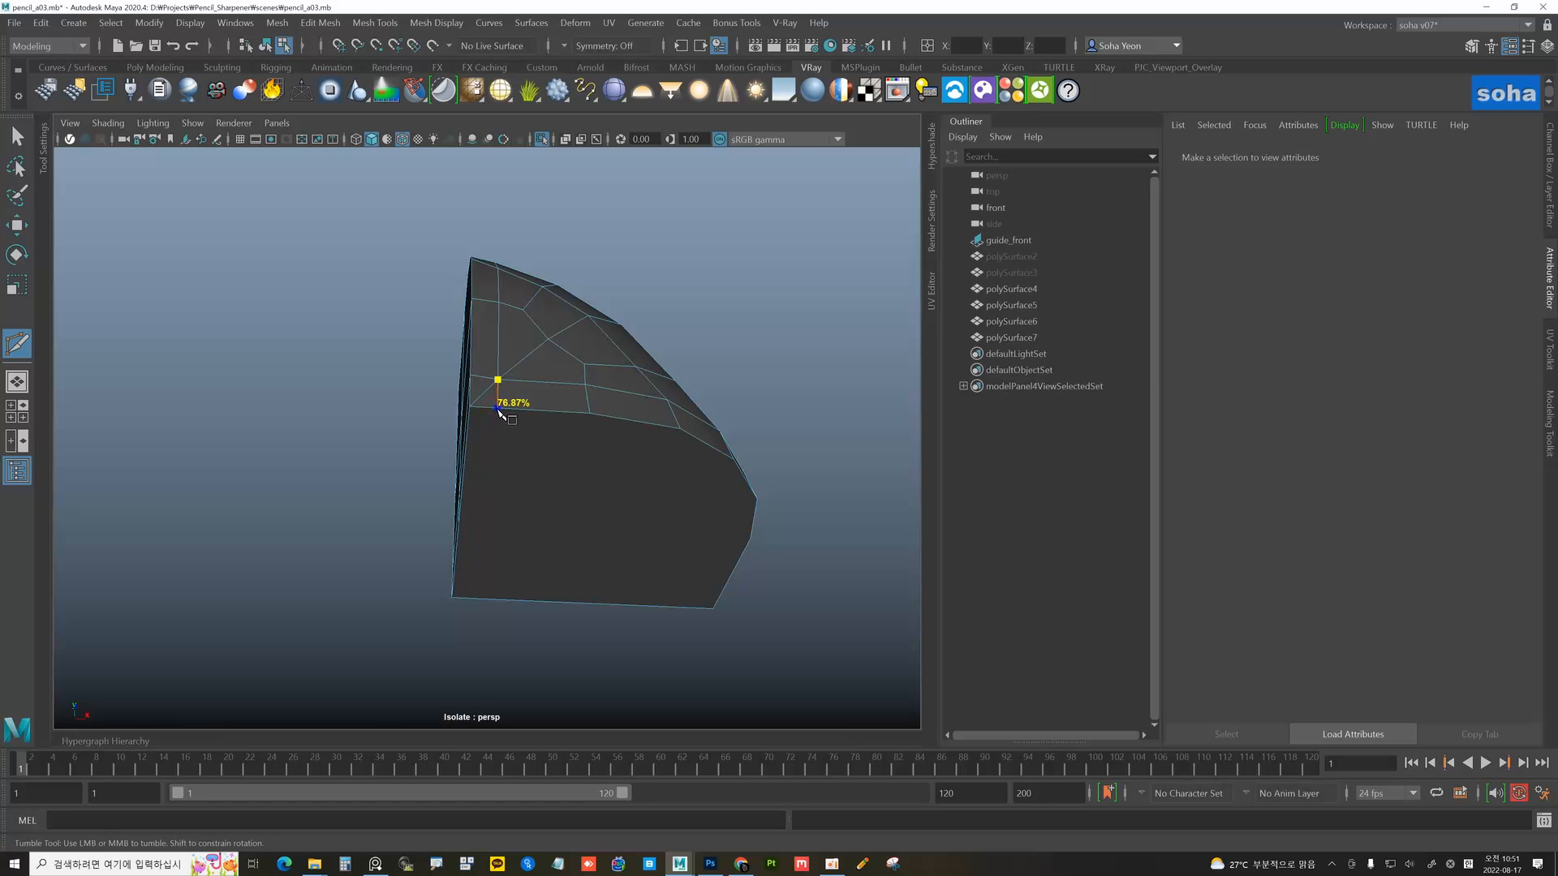
# - Extend the front face's vertical cut down to the bottom edge, across the bottom face and up the flat side behind it
pyautogui.keyDown('alt'); pyautogui.moveTo(499, 411); pyautogui.dragTo(619, 463); pyautogui.keyUp('alt')
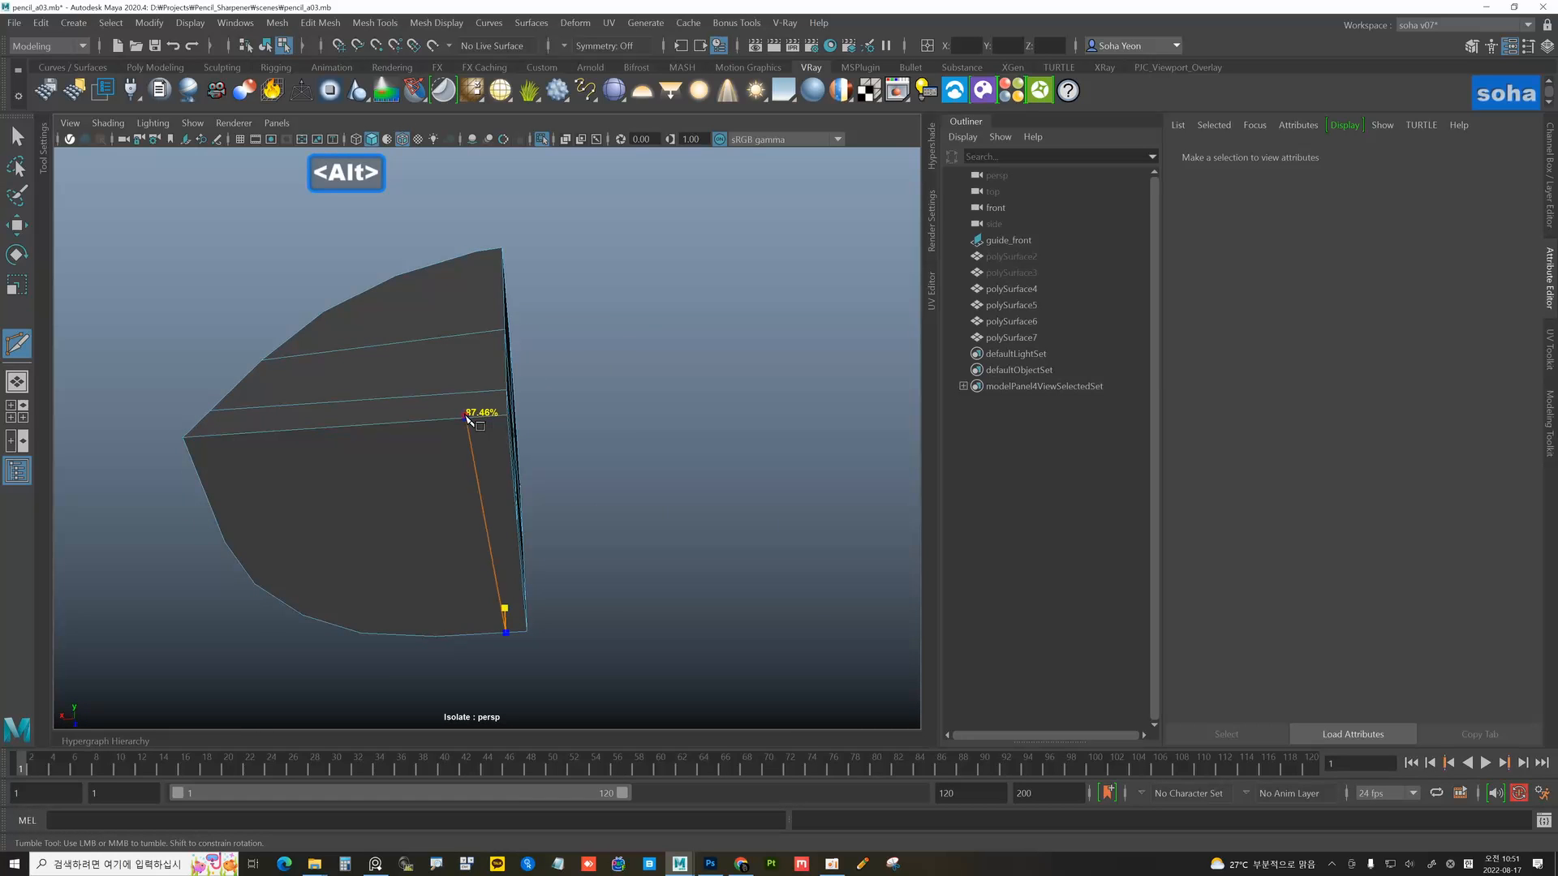
pyautogui.keyDown('alt'); pyautogui.moveTo(480, 420); pyautogui.dragTo(481, 475); pyautogui.keyUp('alt')
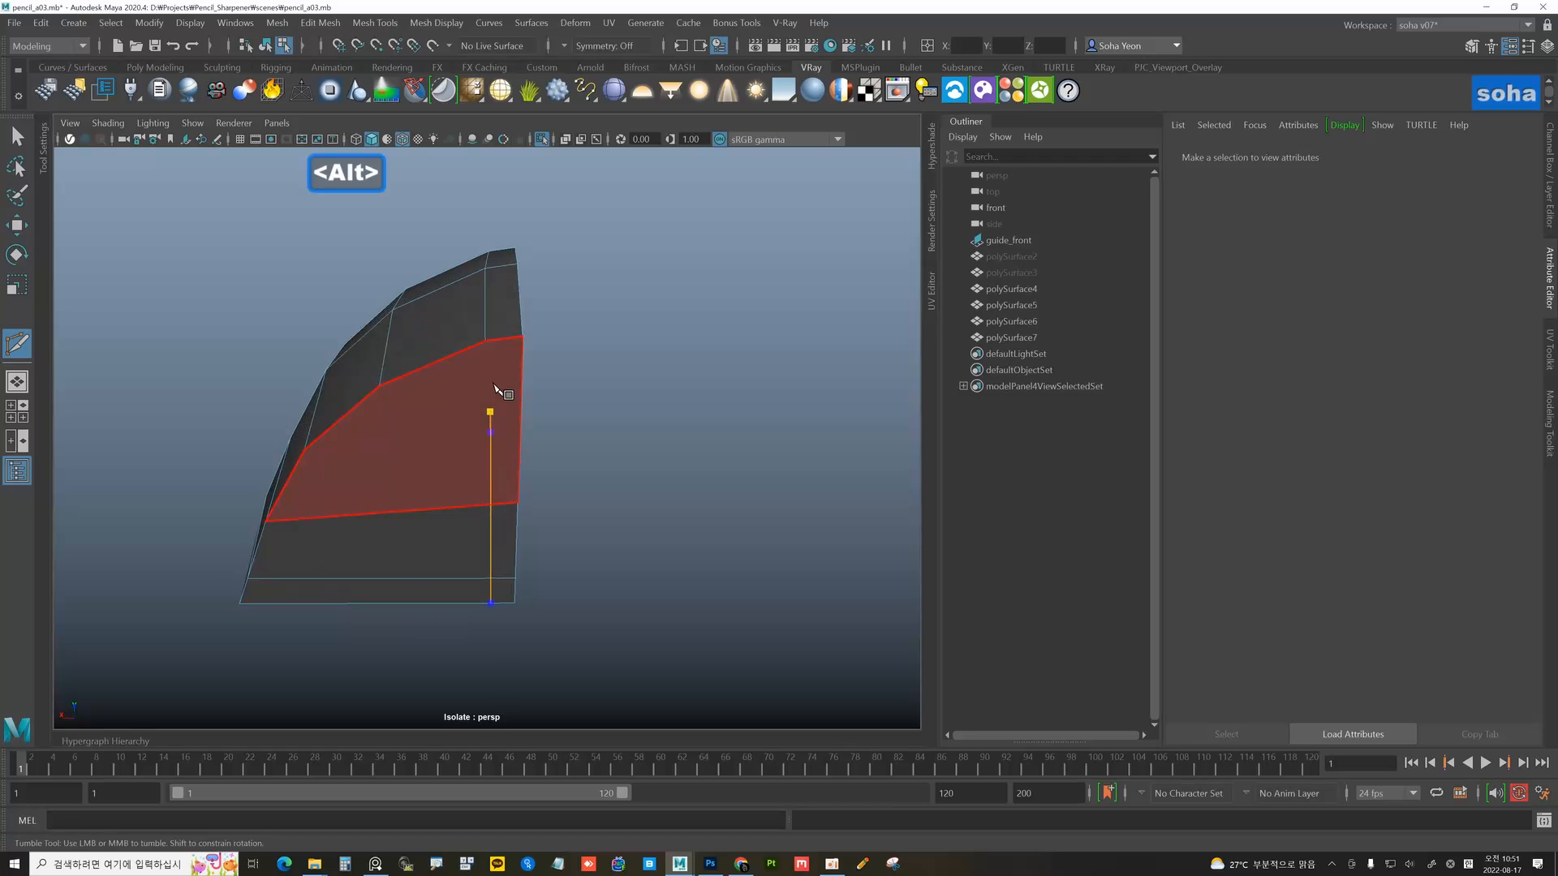
pyautogui.keyDown('alt'); pyautogui.moveTo(473, 397); pyautogui.dragTo(516, 427); pyautogui.keyUp('alt')
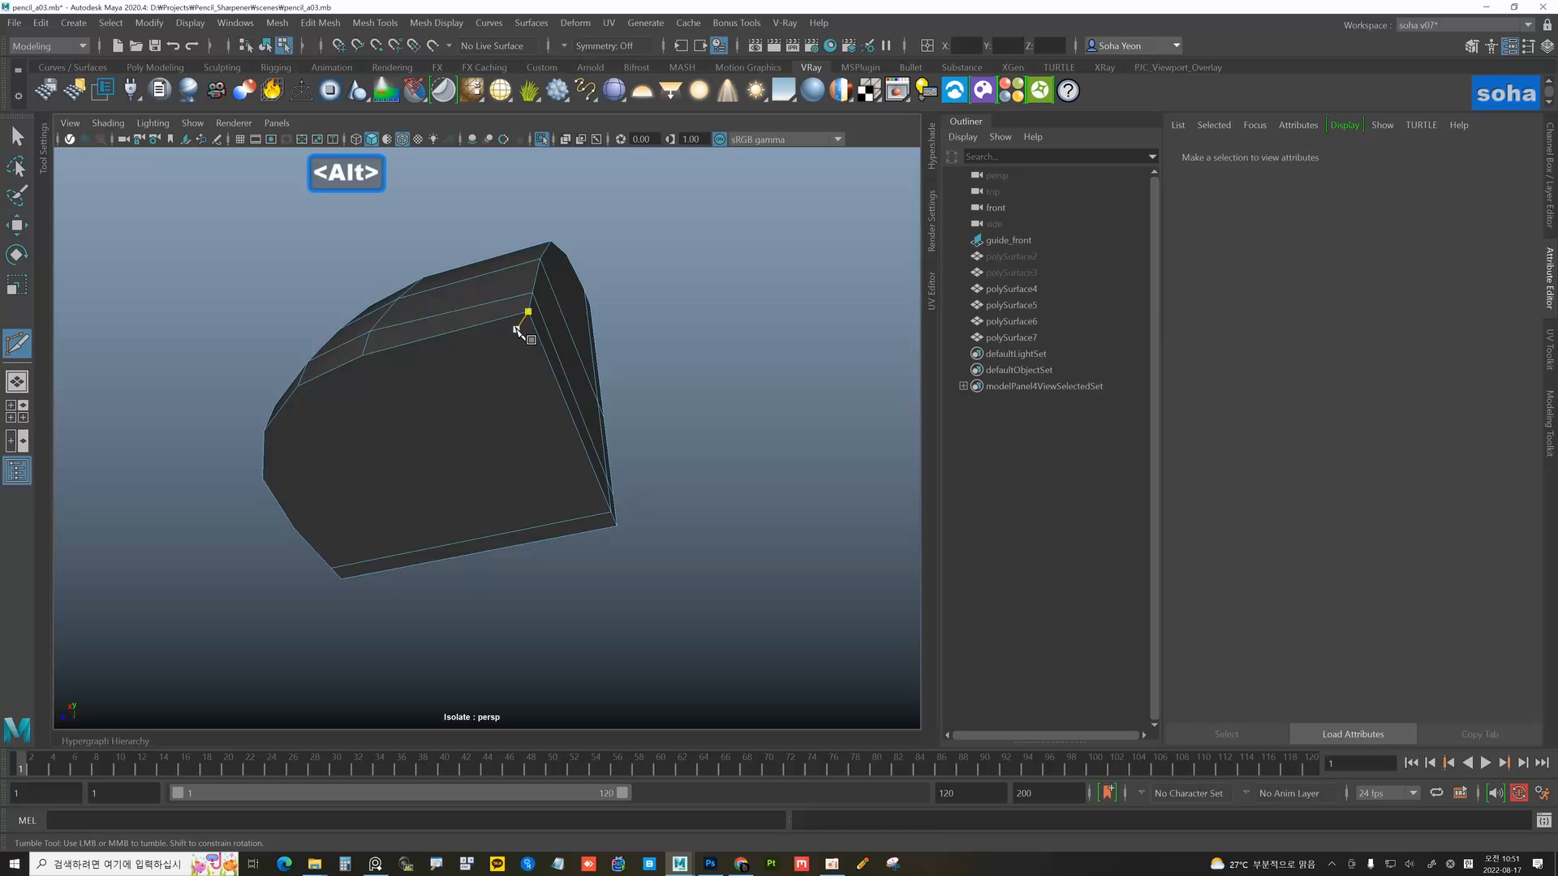
# - Complete the supporting cuts with an edge loop around the cap close to its straight corner edge
pyautogui.keyDown('alt'); pyautogui.moveTo(510, 352); pyautogui.dragTo(539, 373); pyautogui.keyUp('alt')
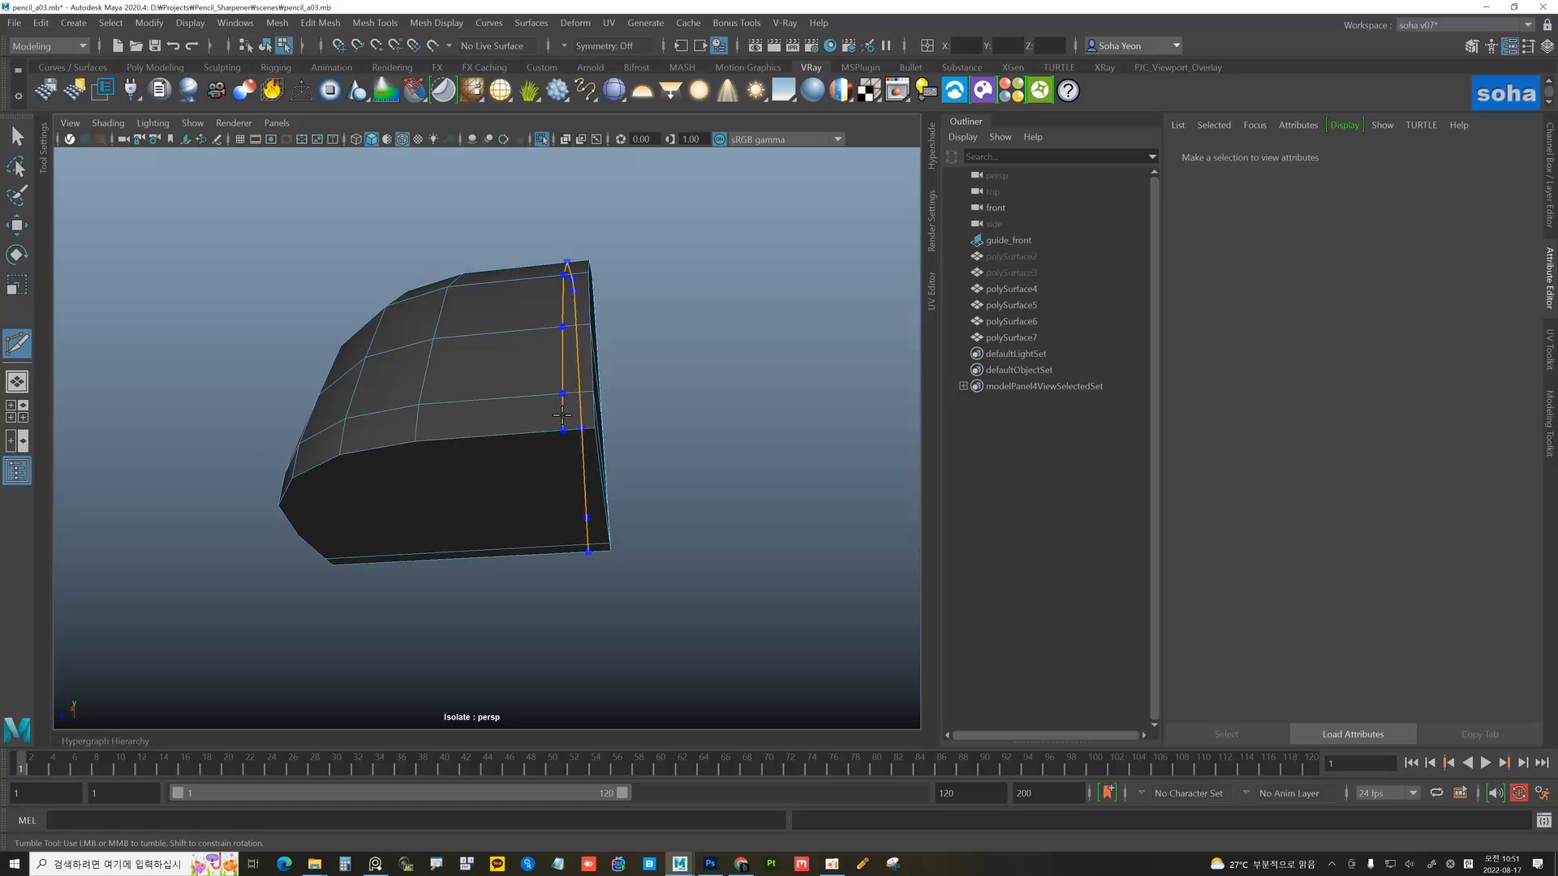
pyautogui.keyDown('alt'); pyautogui.moveTo(619, 435); pyautogui.dragTo(473, 414); pyautogui.keyUp('alt')
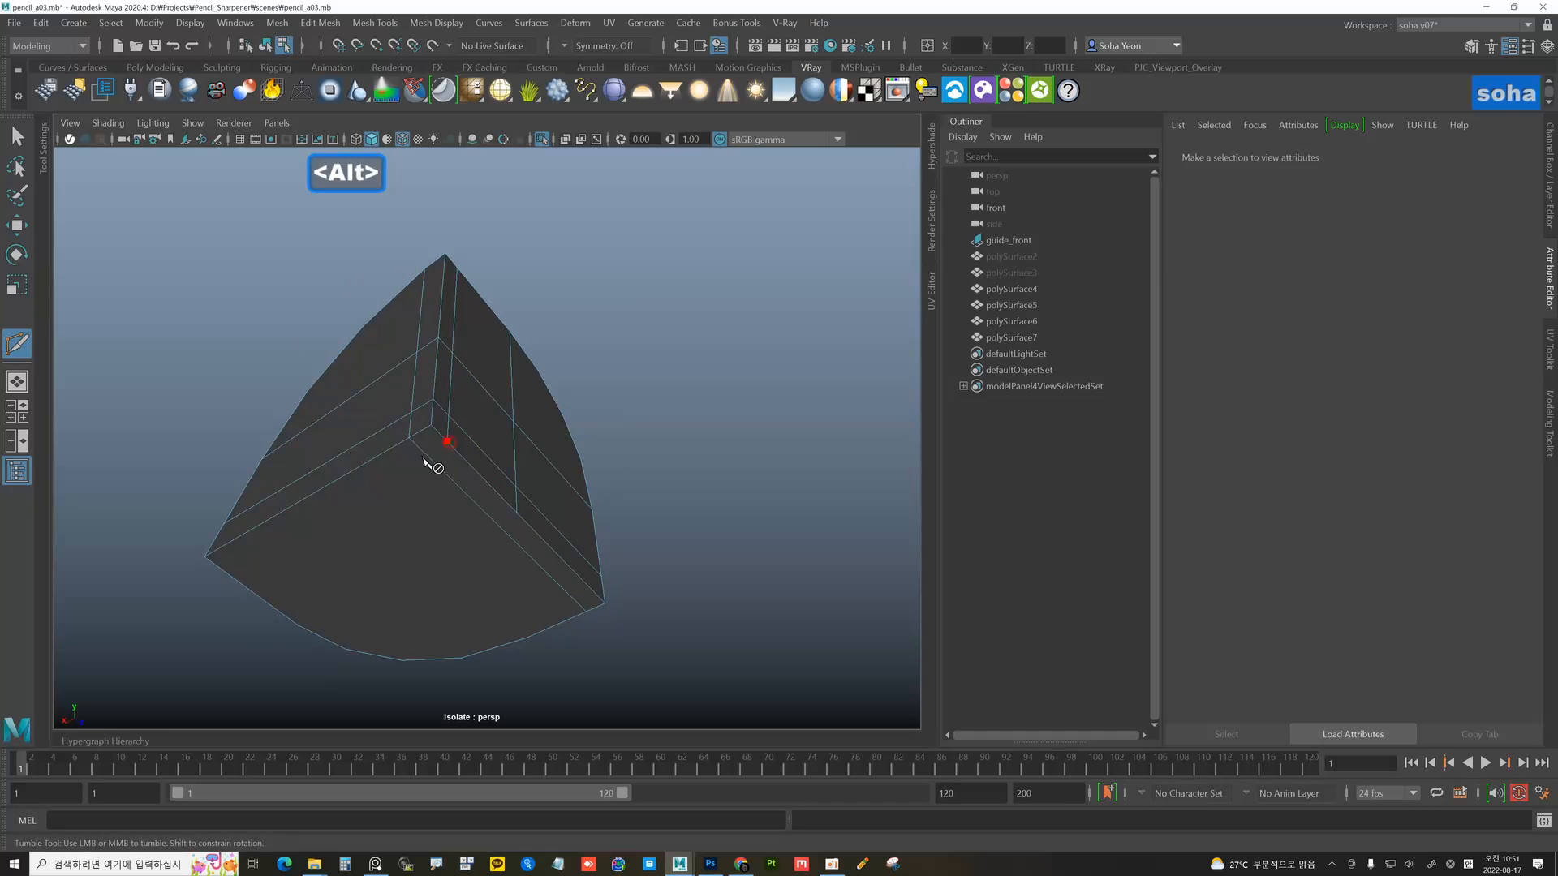
pyautogui.keyDown('alt'); pyautogui.moveTo(423, 460); pyautogui.dragTo(484, 463); pyautogui.keyUp('alt')
pyautogui.press('w')
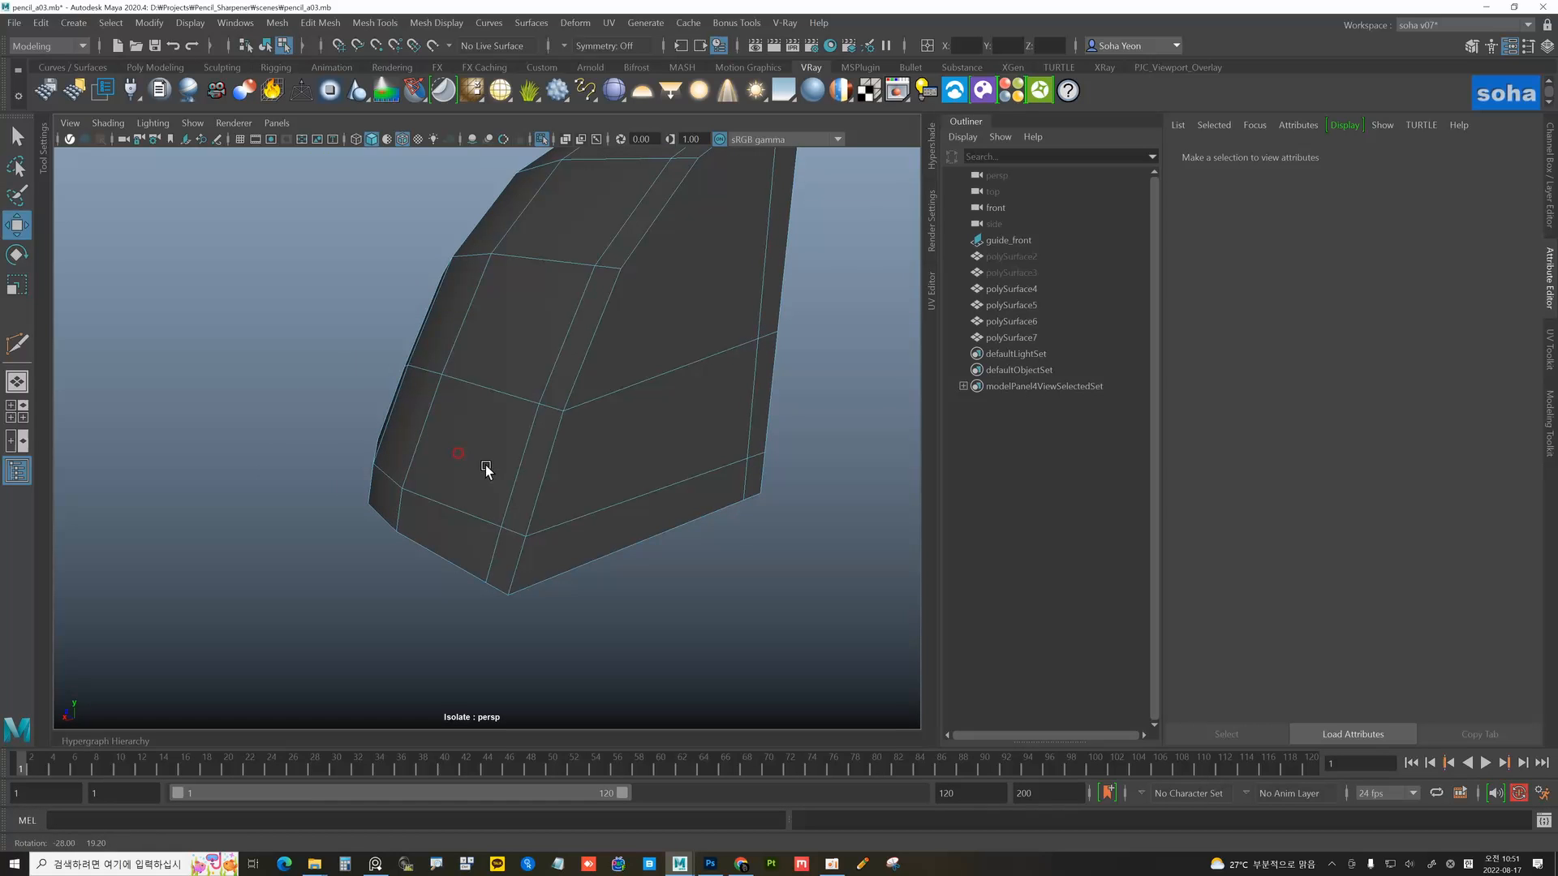
# - Move the edge at the cap's lower outer corner outward along X in the front wireframe view, in line with the slanted side
pyautogui.click(513, 534)
pyautogui.keyDown('alt'); pyautogui.moveTo(513, 536); pyautogui.dragTo(369, 482); pyautogui.keyUp('alt')
pyautogui.hotkey('shift', '3')
pyautogui.keyDown('alt'); pyautogui.moveTo(498, 485); pyautogui.dragTo(591, 507, button='right'); pyautogui.keyUp('alt')
pyautogui.keyDown('alt'); pyautogui.moveTo(591, 507); pyautogui.dragTo(446, 468, button='middle'); pyautogui.keyUp('alt')
pyautogui.keyDown('alt'); pyautogui.moveTo(446, 468); pyautogui.dragTo(713, 511, button='right'); pyautogui.keyUp('alt')
pyautogui.hotkey('alt', '3')
pyautogui.hotkey('alt', '1')
pyautogui.press('4')
pyautogui.keyDown('alt'); pyautogui.moveTo(633, 497); pyautogui.dragTo(546, 471, button='middle'); pyautogui.keyUp('alt')
pyautogui.keyDown('alt'); pyautogui.moveTo(546, 471); pyautogui.dragTo(776, 533, button='right'); pyautogui.keyUp('alt')
pyautogui.keyDown('alt'); pyautogui.moveTo(609, 473); pyautogui.dragTo(504, 446, button='middle'); pyautogui.keyUp('alt')
pyautogui.keyDown('alt'); pyautogui.moveTo(504, 446); pyautogui.dragTo(588, 438, button='right'); pyautogui.keyUp('alt')
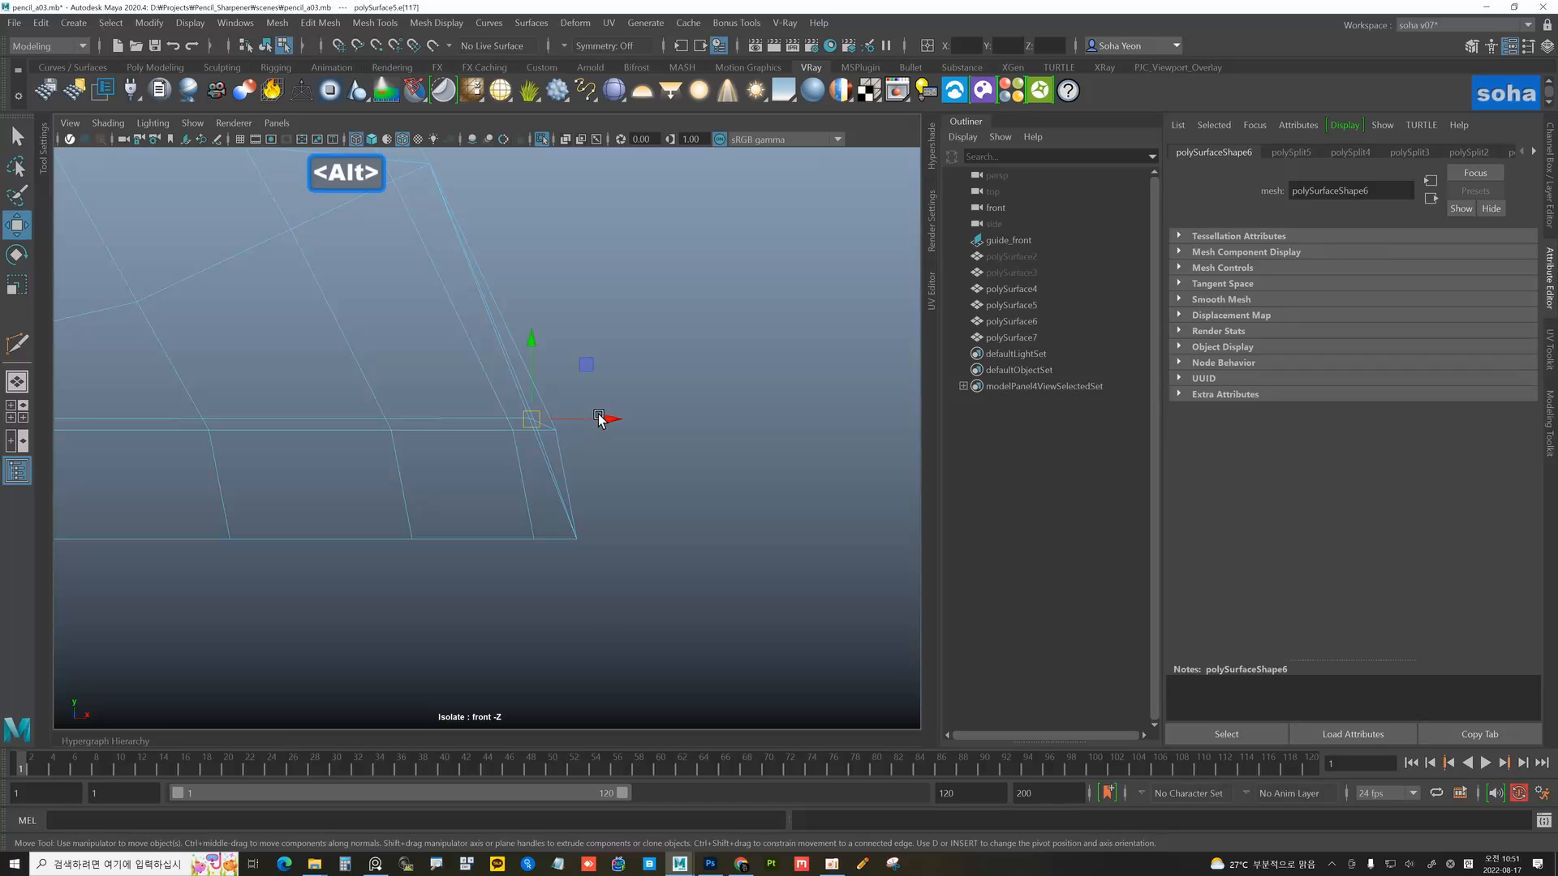
pyautogui.moveTo(599, 419); pyautogui.dragTo(603, 419)
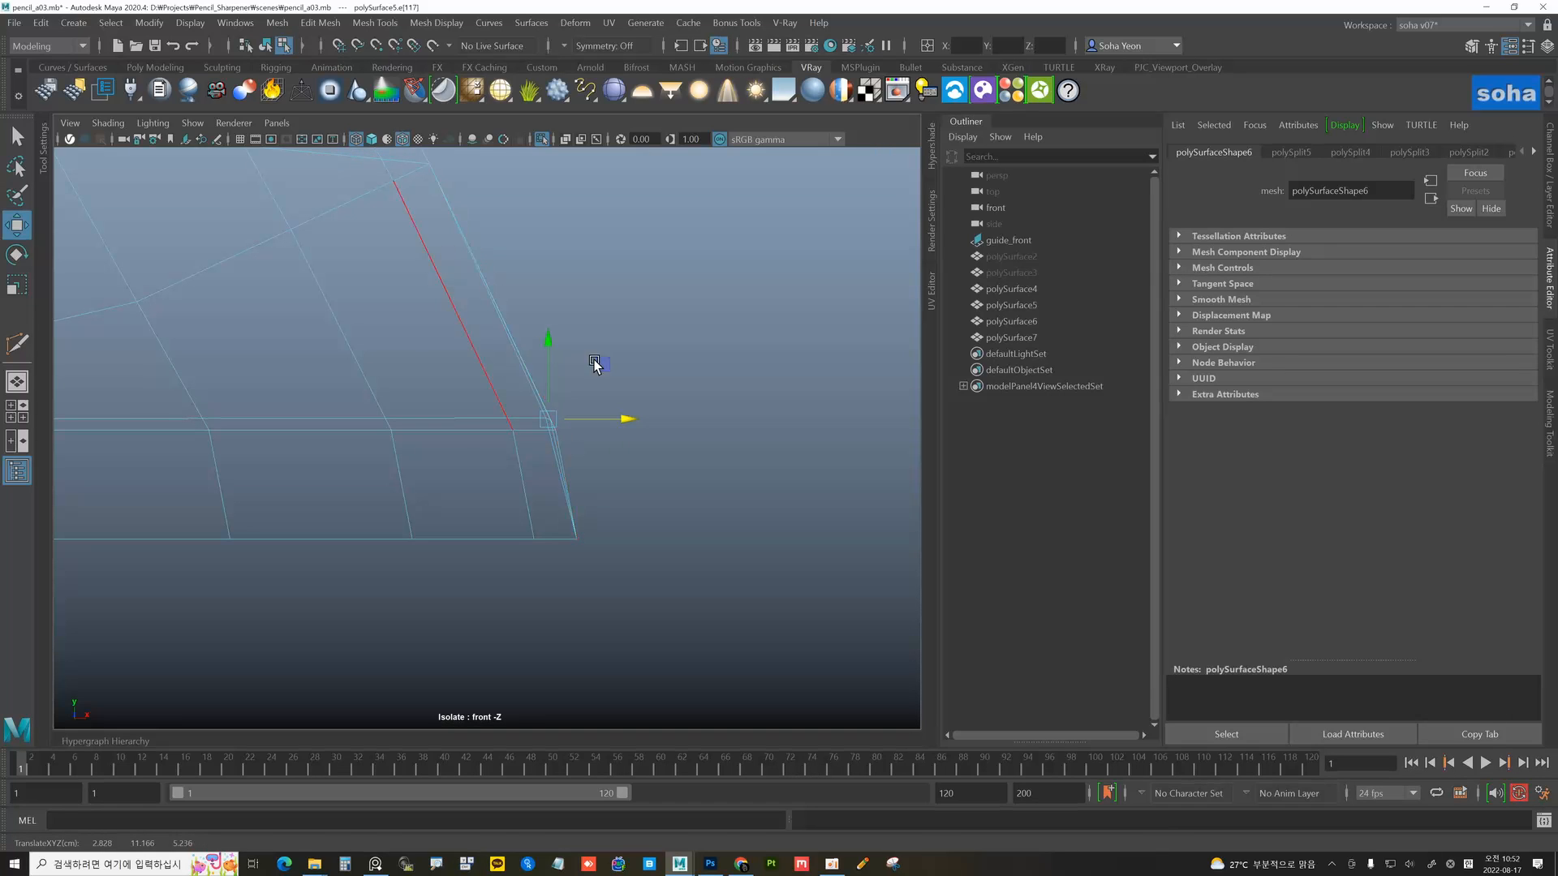
pyautogui.keyDown('alt'); pyautogui.moveTo(595, 365); pyautogui.dragTo(511, 358, button='right'); pyautogui.keyUp('alt')
# - Return to the shaded perspective view, select the cap and bring back the hidden pieces around it
pyautogui.hotkey('alt', 'shift', 'q')
pyautogui.moveTo(574, 397)
pyautogui.keyDown('alt'); pyautogui.mouseDown()
pyautogui.moveTo(536, 463)
pyautogui.moveTo(529, 434)
pyautogui.moveTo(469, 466)
pyautogui.moveTo(380, 460)
pyautogui.moveTo(435, 487)
pyautogui.moveTo(389, 480)
pyautogui.moveTo(476, 445)
pyautogui.moveTo(720, 484)
pyautogui.moveTo(512, 455)
pyautogui.moveTo(553, 455)
pyautogui.moveTo(619, 411)
pyautogui.moveTo(418, 400)
pyautogui.moveTo(480, 432)
pyautogui.moveTo(597, 435)
pyautogui.moveTo(626, 479)
pyautogui.moveTo(698, 485)
pyautogui.moveTo(761, 463)
pyautogui.mouseUp(); pyautogui.keyUp('alt')
pyautogui.press('5')
pyautogui.hotkey('alt', '`')
pyautogui.hotkey('alt', '2')
pyautogui.hotkey('alt', 'q')
pyautogui.hotkey('alt', '`')
pyautogui.keyDown('alt'); pyautogui.moveTo(703, 480); pyautogui.dragTo(667, 488, button='right'); pyautogui.keyUp('alt')
pyautogui.click(639, 494)
pyautogui.moveTo(545, 469)
pyautogui.keyDown('alt'); pyautogui.mouseDown()
pyautogui.moveTo(654, 452)
pyautogui.moveTo(674, 490)
pyautogui.moveTo(537, 487)
pyautogui.moveTo(598, 522)
pyautogui.moveTo(595, 418)
pyautogui.moveTo(652, 417)
pyautogui.mouseUp(); pyautogui.keyUp('alt')
pyautogui.click(554, 463)
pyautogui.hotkey('alt', 'shift', 'a')
# - Try to bevel the cap's edges
pyautogui.hotkey('ctrl', 'b')
pyautogui.click(690, 431)
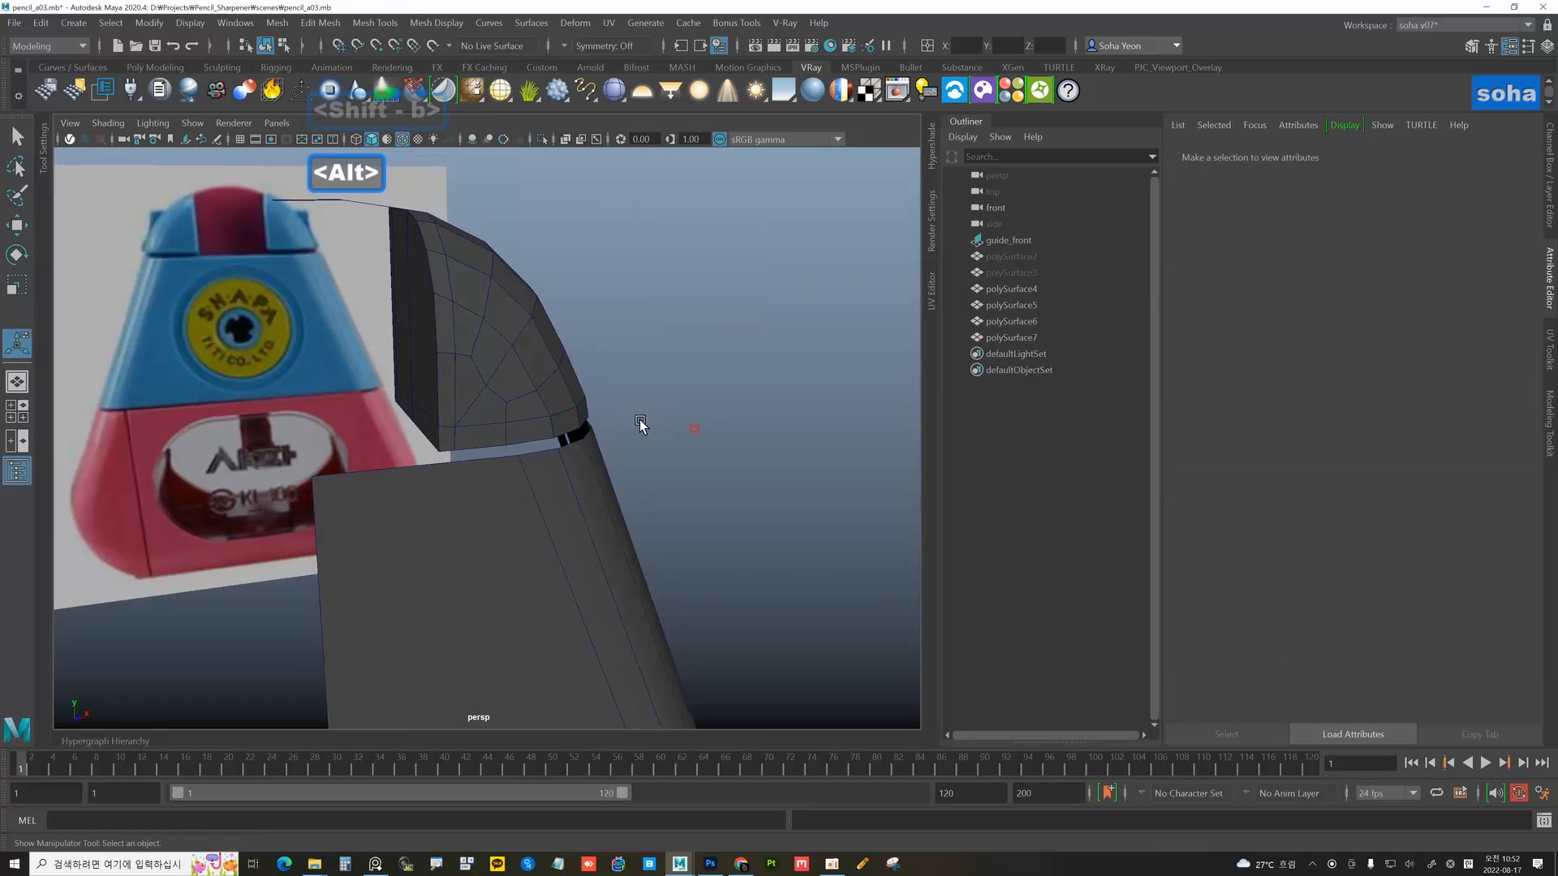
pyautogui.click(549, 406)
pyautogui.moveTo(549, 406)
pyautogui.keyDown('alt'); pyautogui.mouseDown()
pyautogui.moveTo(674, 399)
pyautogui.moveTo(515, 382)
pyautogui.moveTo(546, 400)
pyautogui.mouseUp(); pyautogui.keyUp('alt')
pyautogui.hotkey('ctrl', 'z')
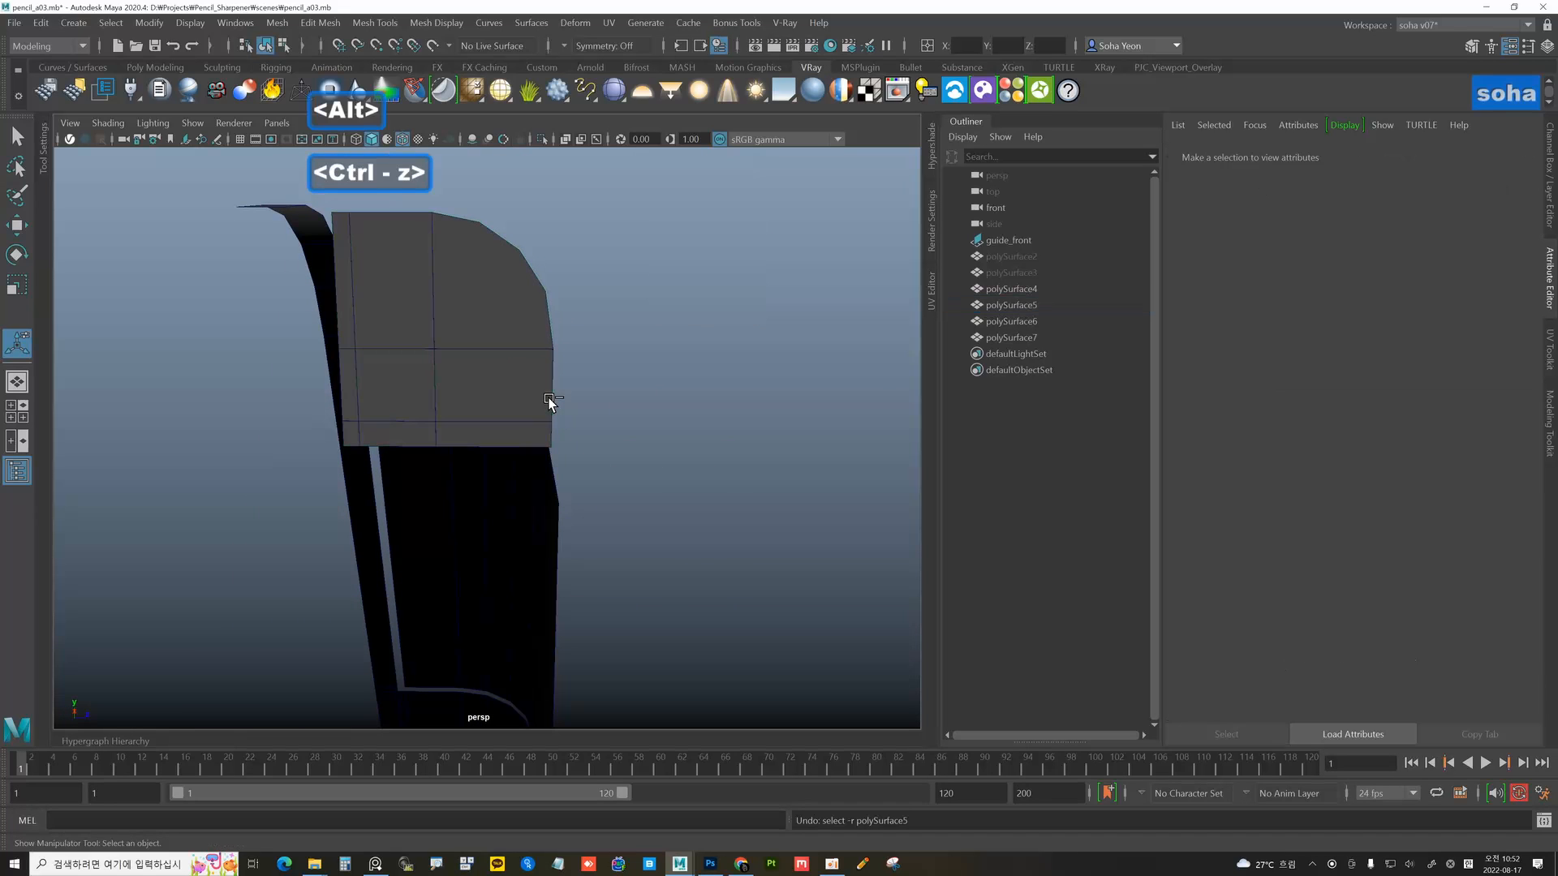
pyautogui.hotkey('ctrl', 'z')
pyautogui.hotkey('ctrl', 'z')
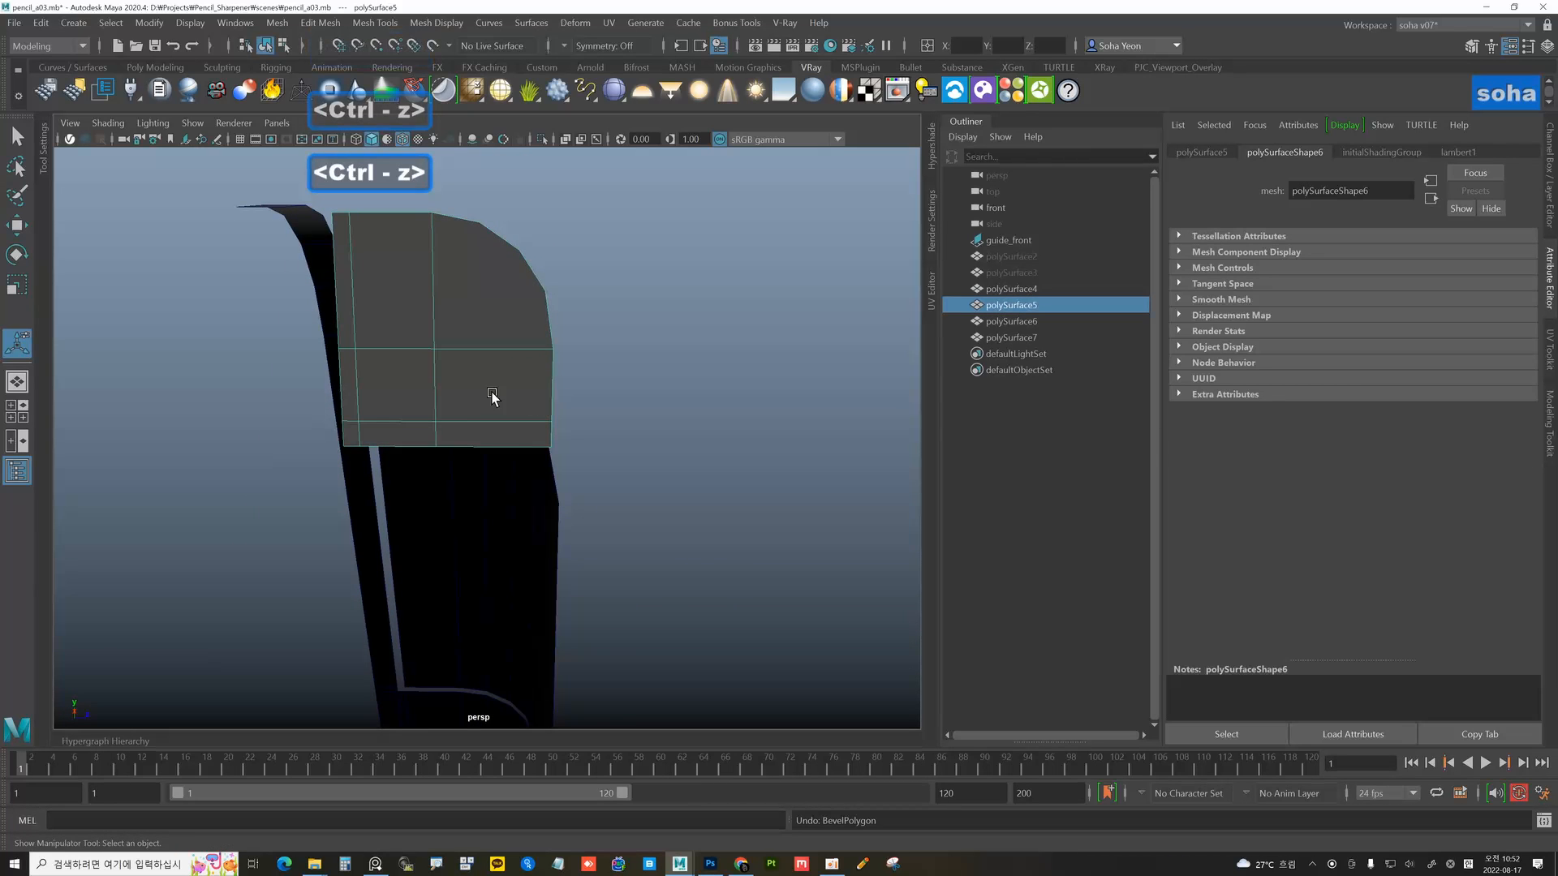
# - Select all of the cap's vertices and merge the overlapping ones
pyautogui.keyDown('alt'); pyautogui.moveTo(492, 393); pyautogui.dragTo(484, 387); pyautogui.keyUp('alt')
pyautogui.hotkey('alt', '1')
pyautogui.keyDown('alt'); pyautogui.moveTo(452, 296); pyautogui.dragTo(426, 304); pyautogui.keyUp('alt')
pyautogui.moveTo(311, 233); pyautogui.dragTo(643, 574)
pyautogui.hotkey('ctrl', 'q')
pyautogui.hotkey('alt', '`')
# - Bevel the cap's hard edges with a fraction of 0.44 and 2 segments
pyautogui.keyDown('alt'); pyautogui.moveTo(557, 487); pyautogui.dragTo(488, 417); pyautogui.keyUp('alt')
pyautogui.hotkey('shift', 'b')
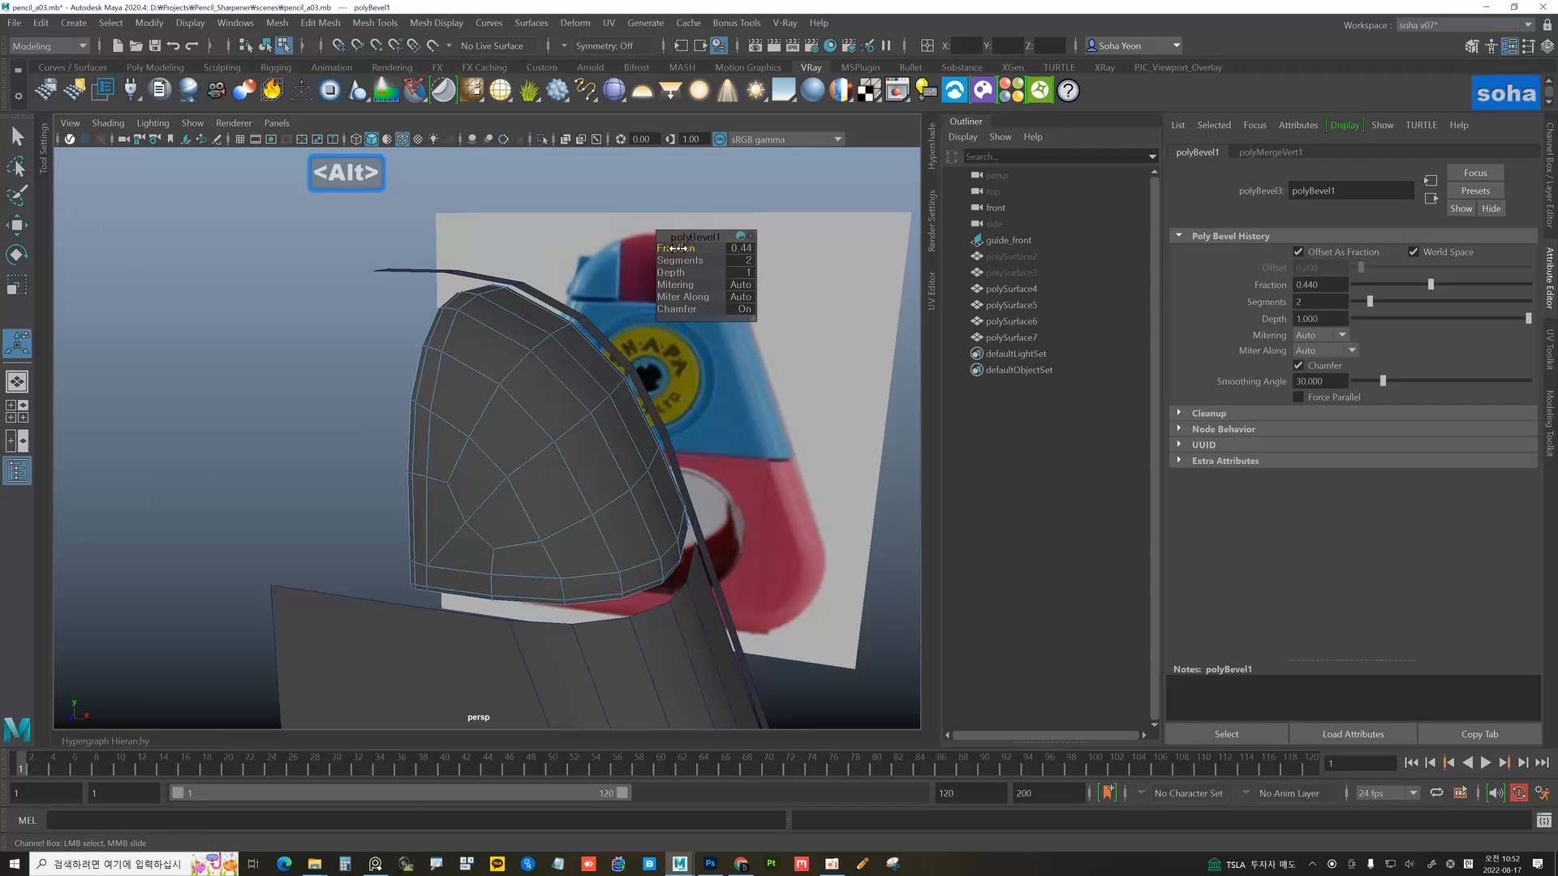
pyautogui.moveTo(487, 357)
pyautogui.keyDown('alt'); pyautogui.mouseDown()
pyautogui.moveTo(633, 377)
pyautogui.moveTo(565, 437)
pyautogui.moveTo(543, 426)
pyautogui.mouseUp(); pyautogui.keyUp('alt')
pyautogui.hotkey('alt', '`')
pyautogui.click(753, 382)
# - Preview the beveled cap in smooth mode, examine its flat side, and return to the unsmoothed display
pyautogui.click(570, 428)
pyautogui.hotkey('alt', 'shift', 'w')
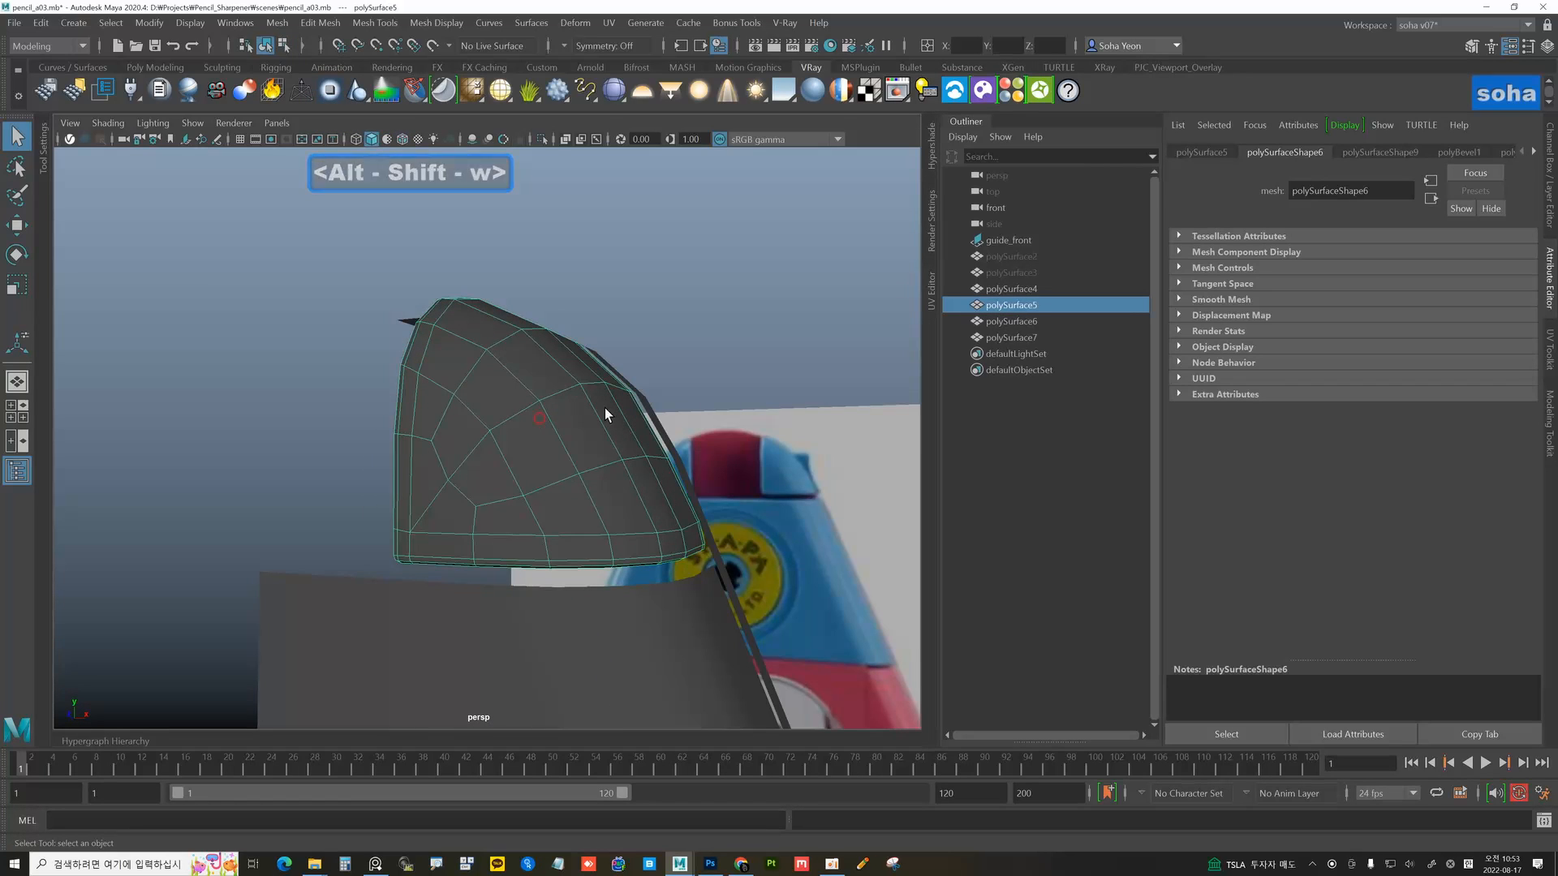
pyautogui.press('3')
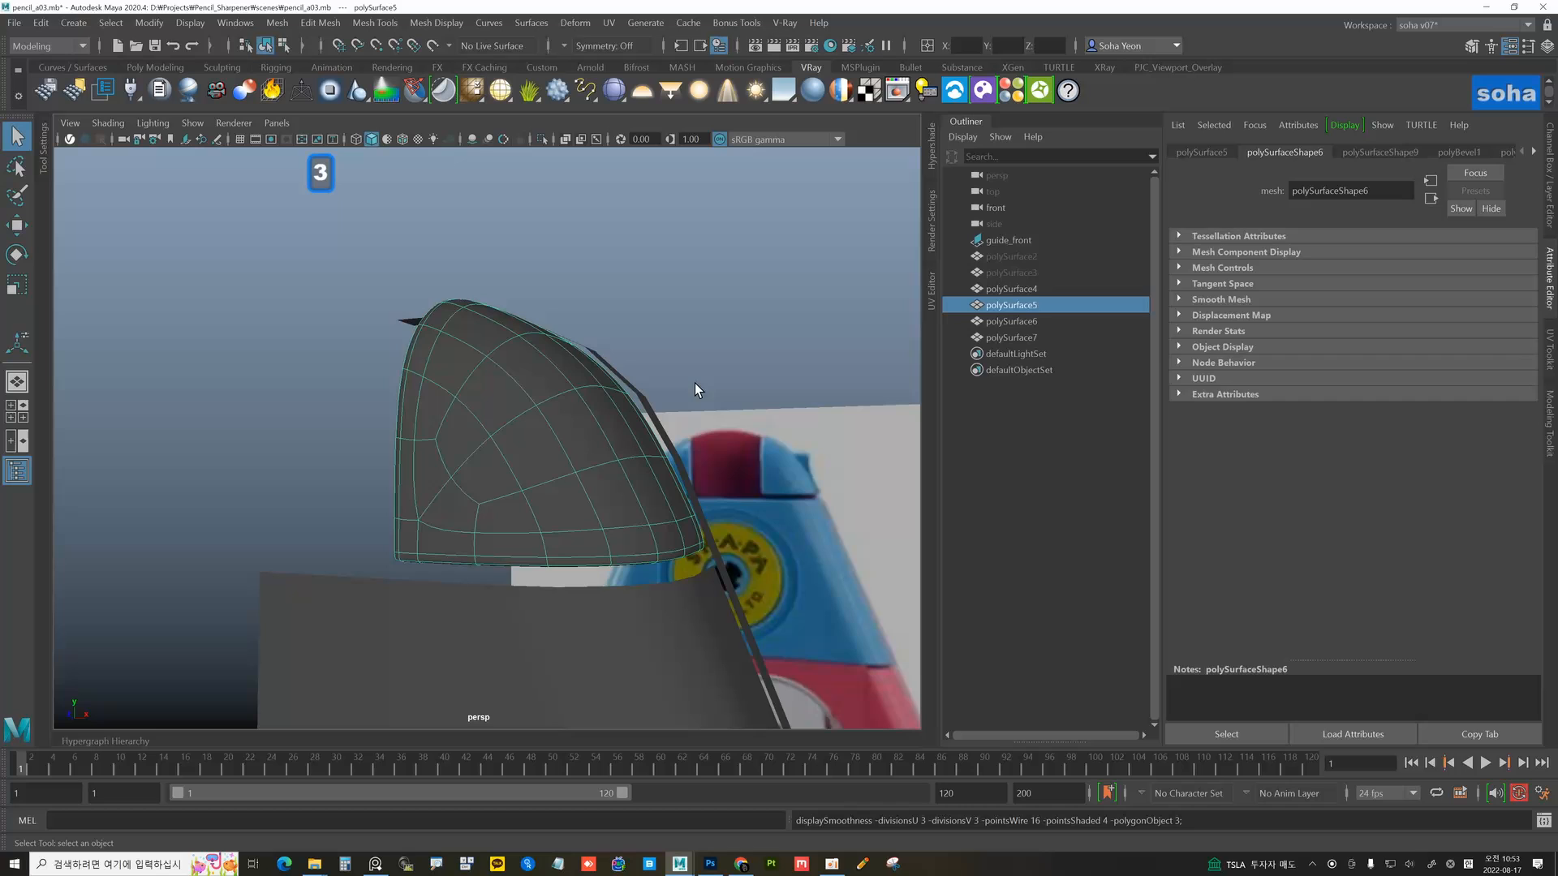
pyautogui.click(739, 294)
pyautogui.keyDown('alt'); pyautogui.moveTo(738, 293); pyautogui.dragTo(621, 455); pyautogui.keyUp('alt')
pyautogui.click(607, 440)
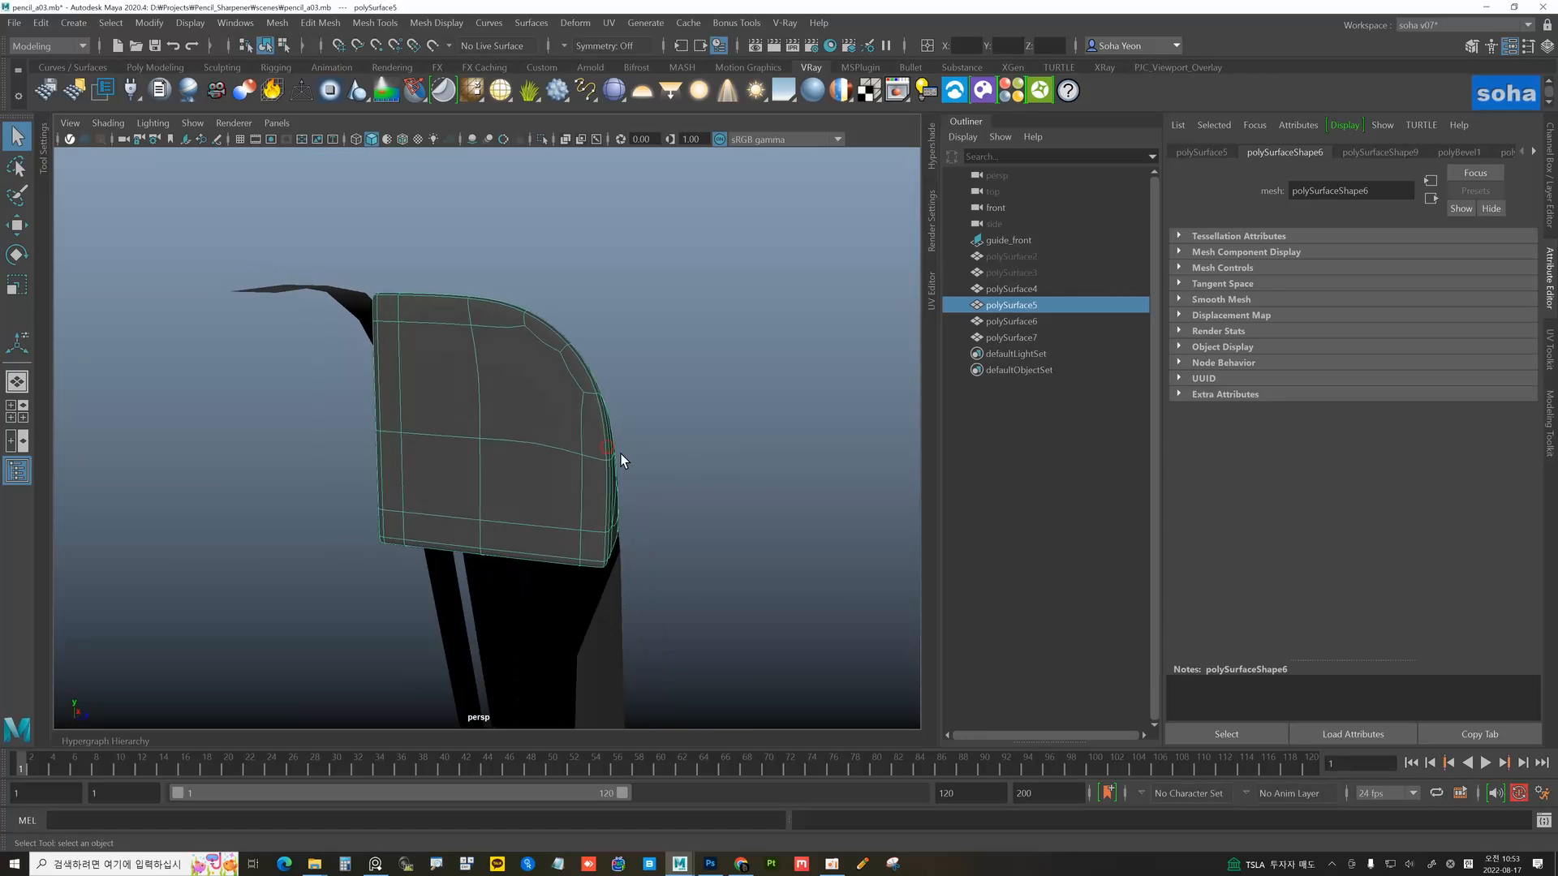
pyautogui.press('1')
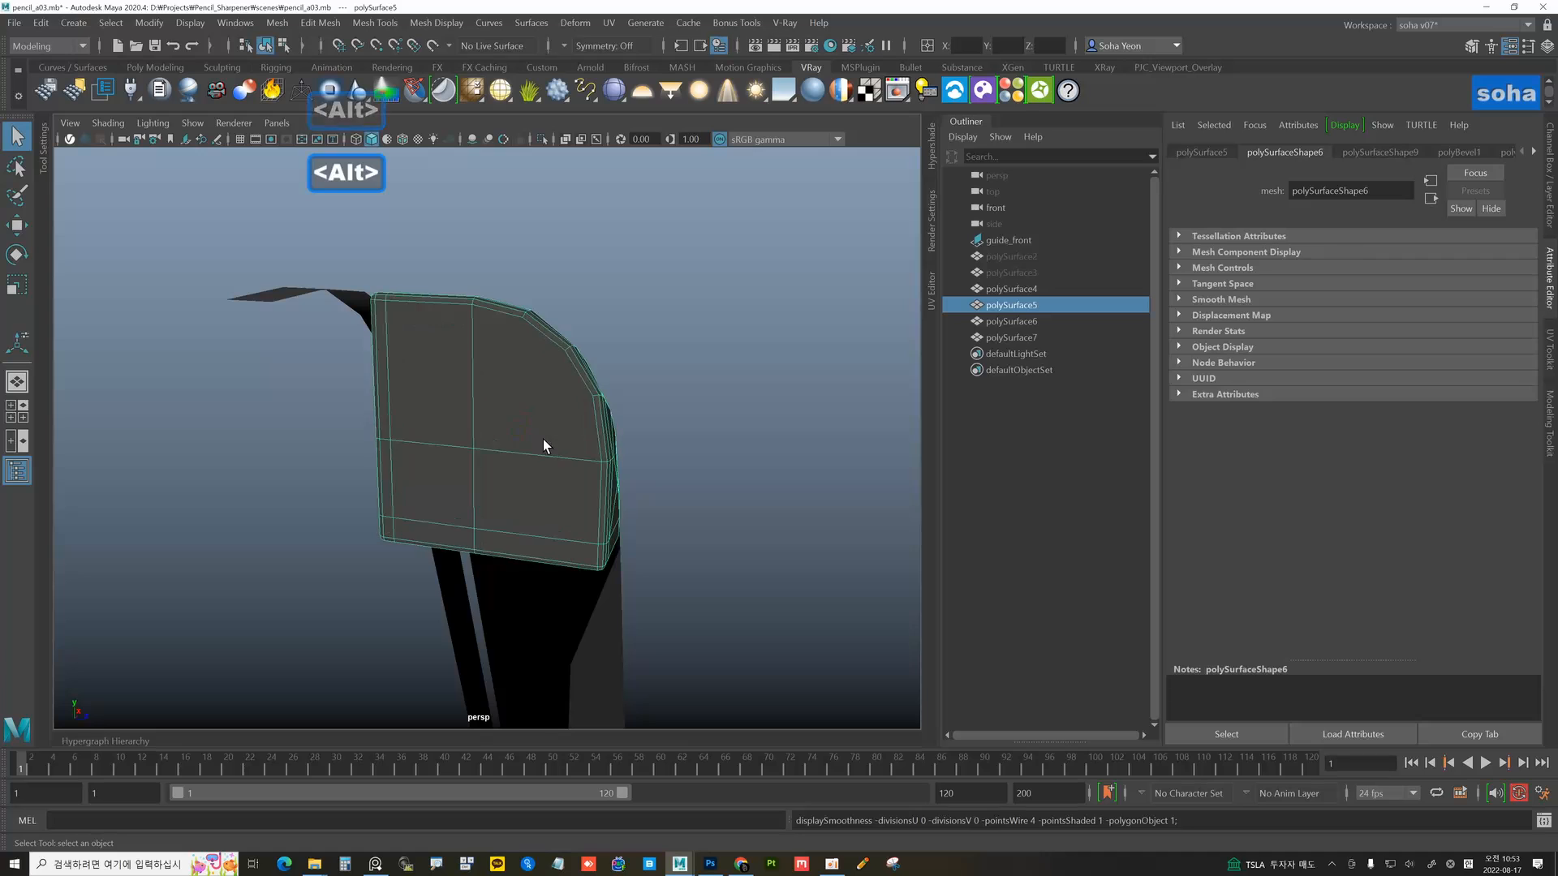
# - Cut a diagonal edge on the cap's flat side from the rounded corner's vertex to the crossing of the two inner edges
pyautogui.keyDown('alt'); pyautogui.moveTo(543, 439); pyautogui.dragTo(587, 362, button='right'); pyautogui.keyUp('alt')
pyautogui.hotkey('alt', 's')
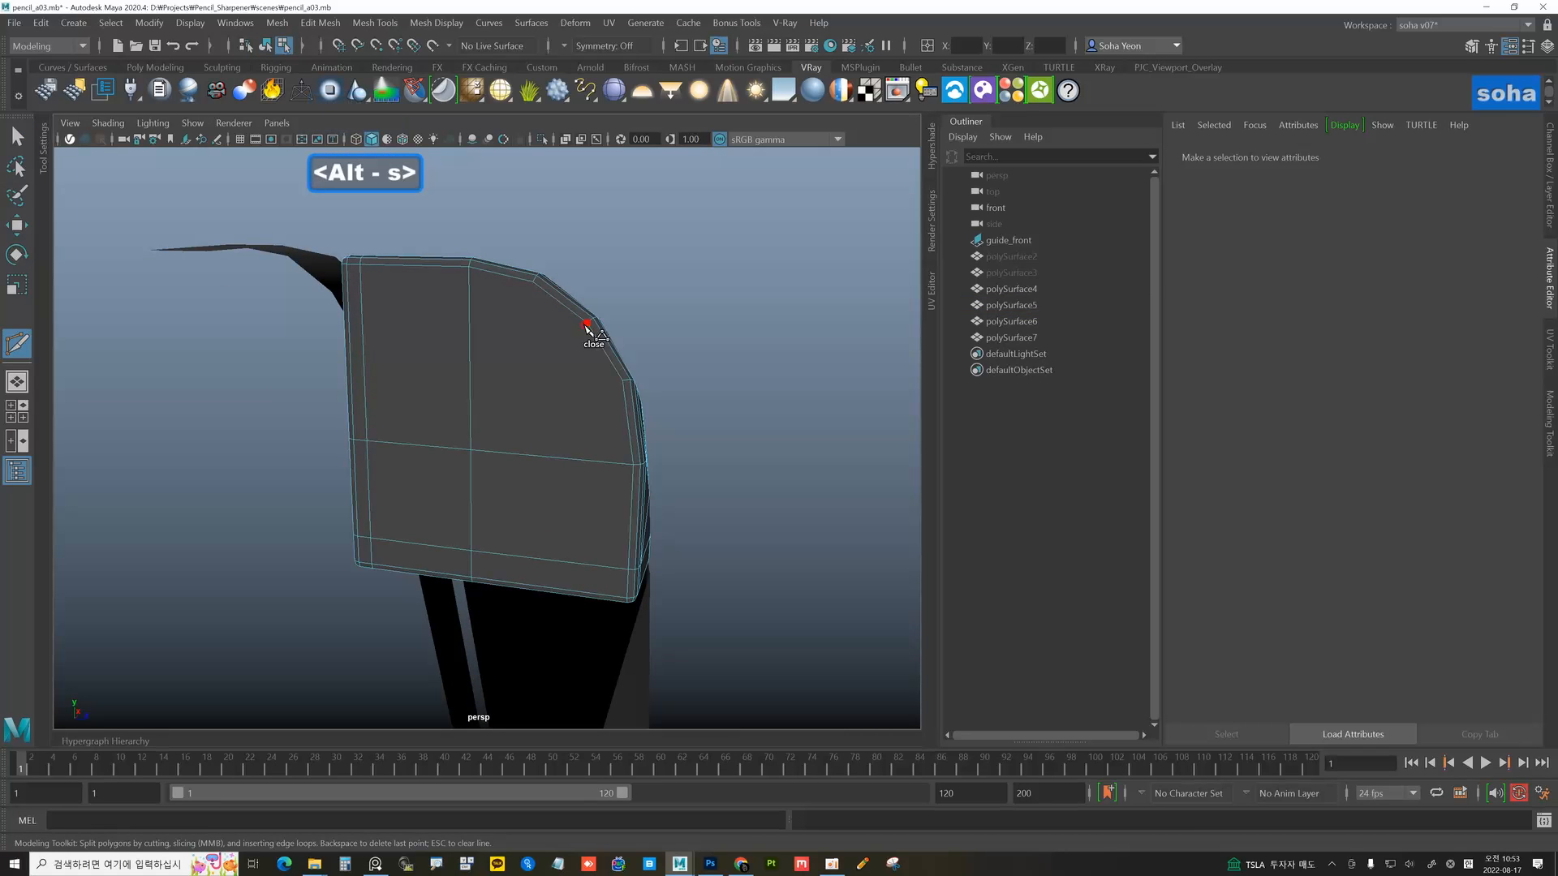
pyautogui.click(472, 450)
pyautogui.rightClick(547, 451)
pyautogui.keyDown('alt'); pyautogui.moveTo(571, 482); pyautogui.dragTo(501, 464); pyautogui.keyUp('alt')
pyautogui.press('w')
pyautogui.hotkey('alt', '`')
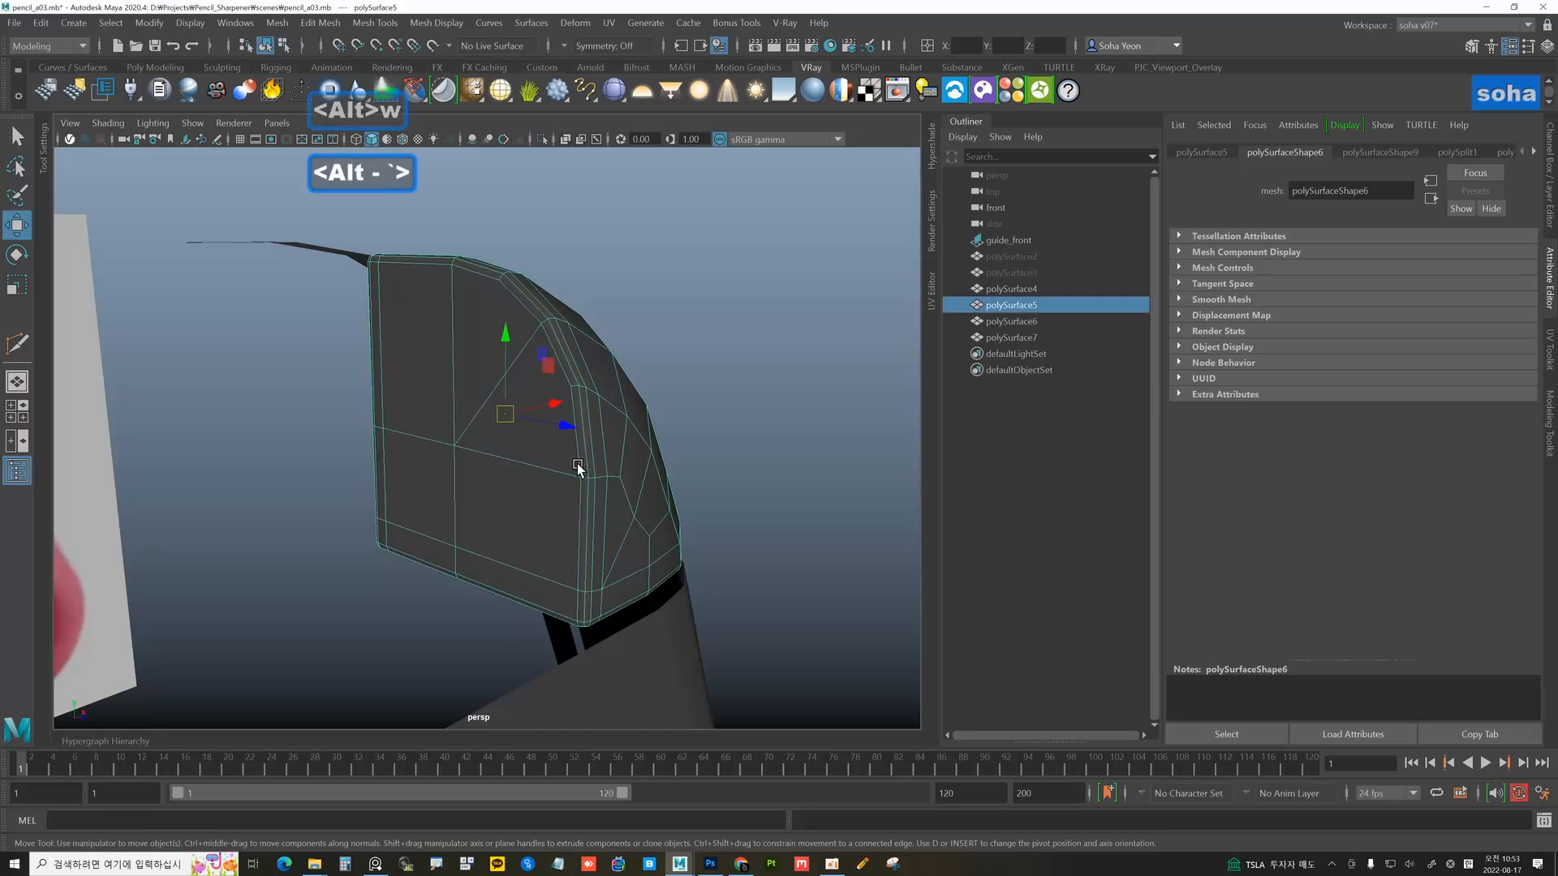
# - Isolate the cap and cut an edge across its bottom face from the rounded front to the opposite straight side
pyautogui.hotkey('alt', 'shift', 'a')
pyautogui.keyDown('alt'); pyautogui.moveTo(630, 490); pyautogui.dragTo(581, 441); pyautogui.keyUp('alt')
pyautogui.hotkey('alt', 's')
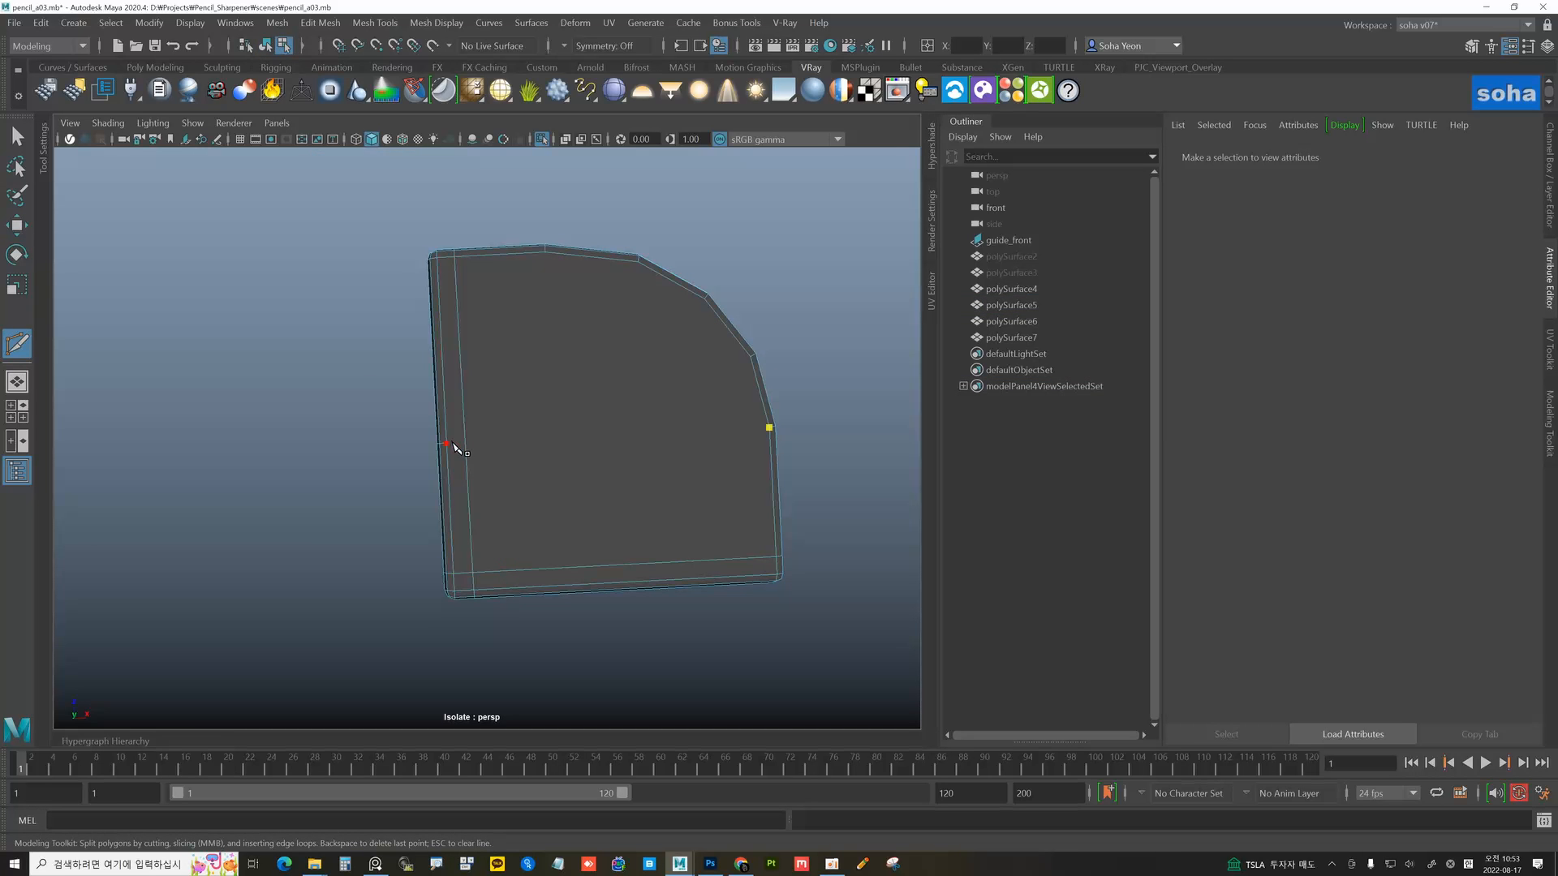
pyautogui.press('Return')
pyautogui.keyDown('alt'); pyautogui.moveTo(614, 455); pyautogui.dragTo(667, 501); pyautogui.keyUp('alt')
# - Cut an edge down the cap's other flat side and on across the bottom face to the rounded rim, crossing the existing cut
pyautogui.keyDown('alt'); pyautogui.moveTo(538, 459); pyautogui.dragTo(634, 461); pyautogui.keyUp('alt')
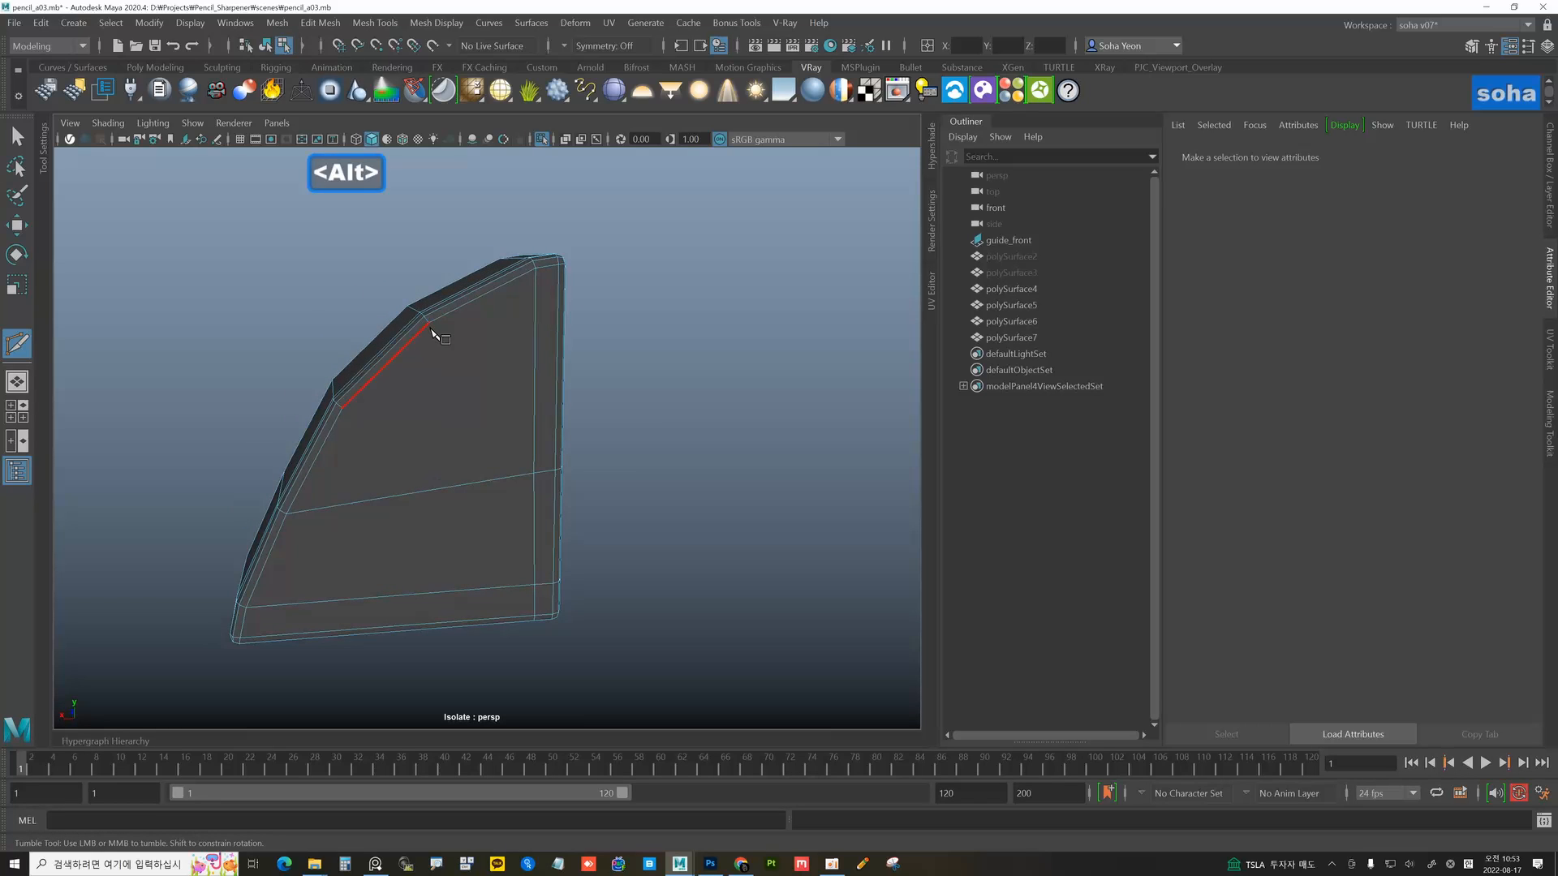
pyautogui.keyDown('alt'); pyautogui.moveTo(444, 473); pyautogui.dragTo(445, 425); pyautogui.keyUp('alt')
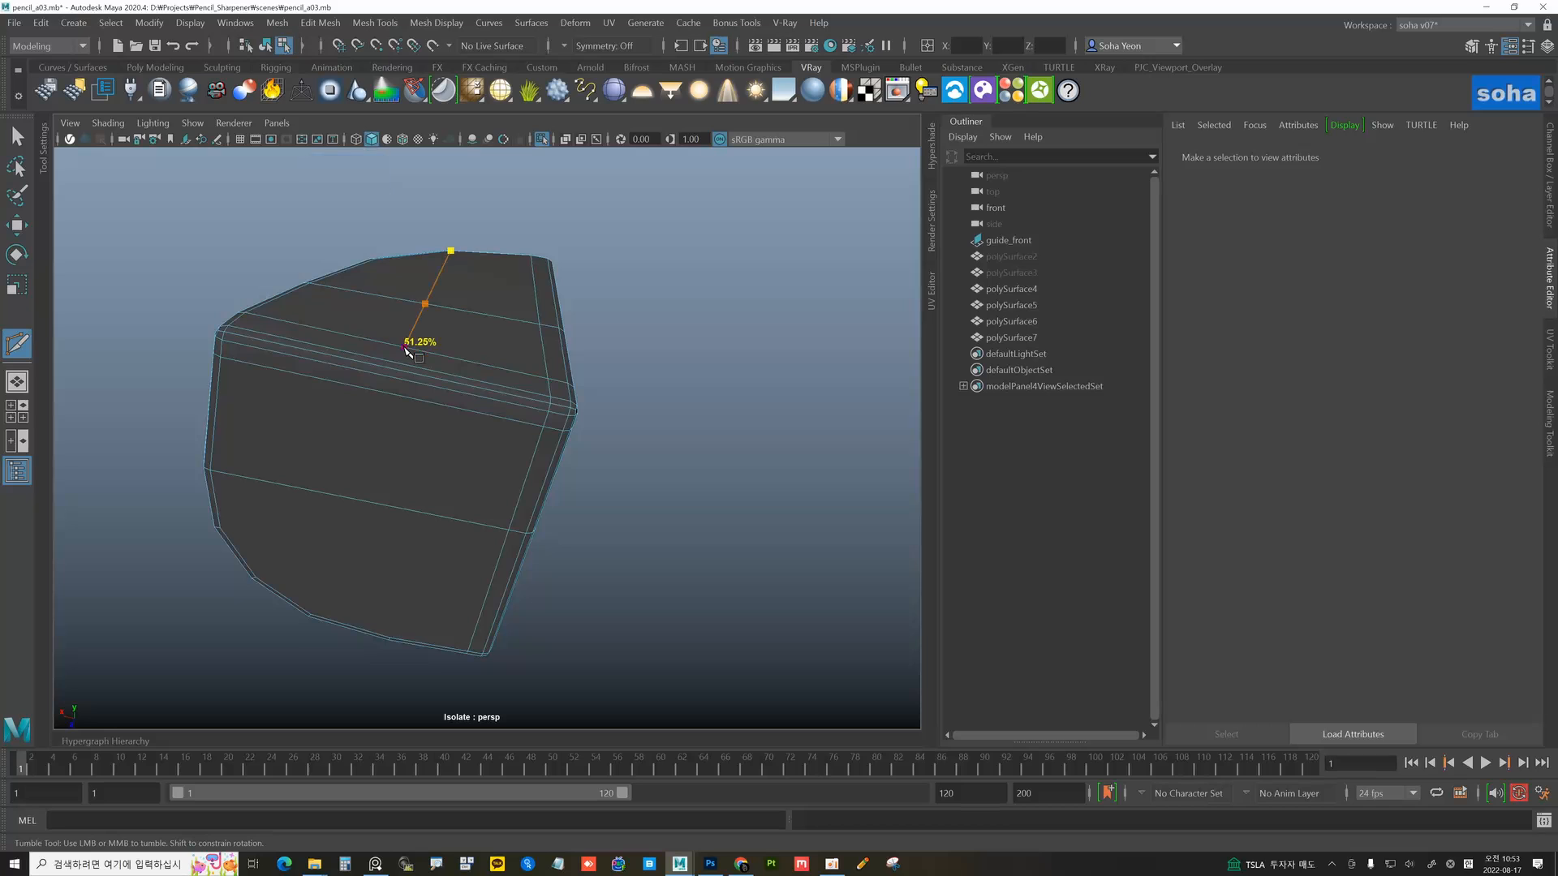
pyautogui.click(406, 347)
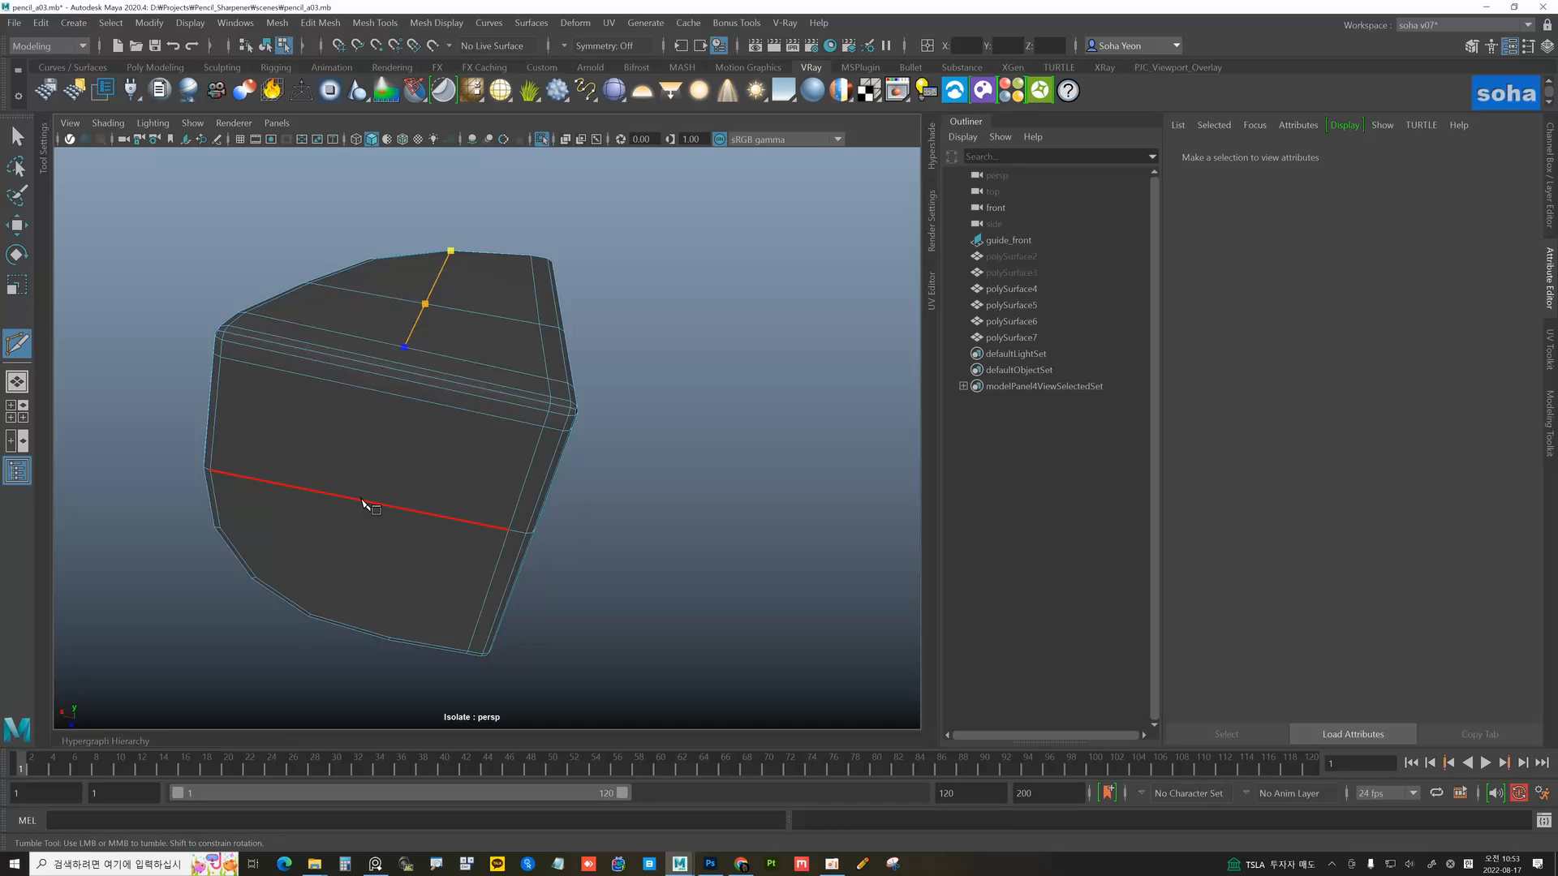
pyautogui.keyDown('alt'); pyautogui.moveTo(365, 494); pyautogui.dragTo(381, 477); pyautogui.keyUp('alt')
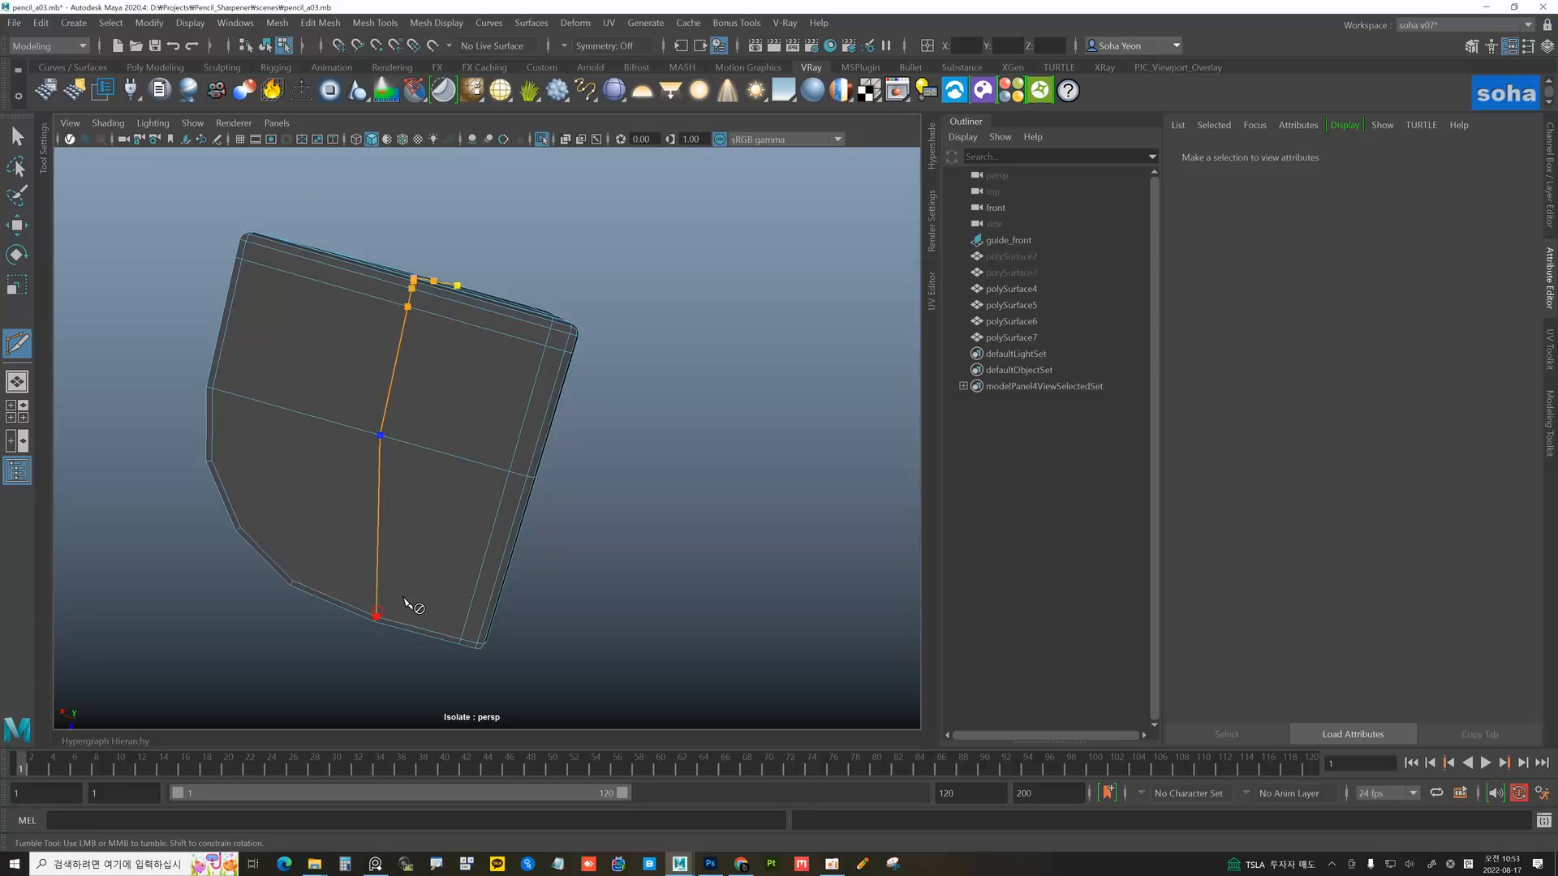
# - Cut an edge on the bottom face from the crossing of its two cuts to the middle vertex of the rounded rim
pyautogui.keyDown('alt'); pyautogui.moveTo(485, 532); pyautogui.dragTo(574, 519); pyautogui.keyUp('alt')
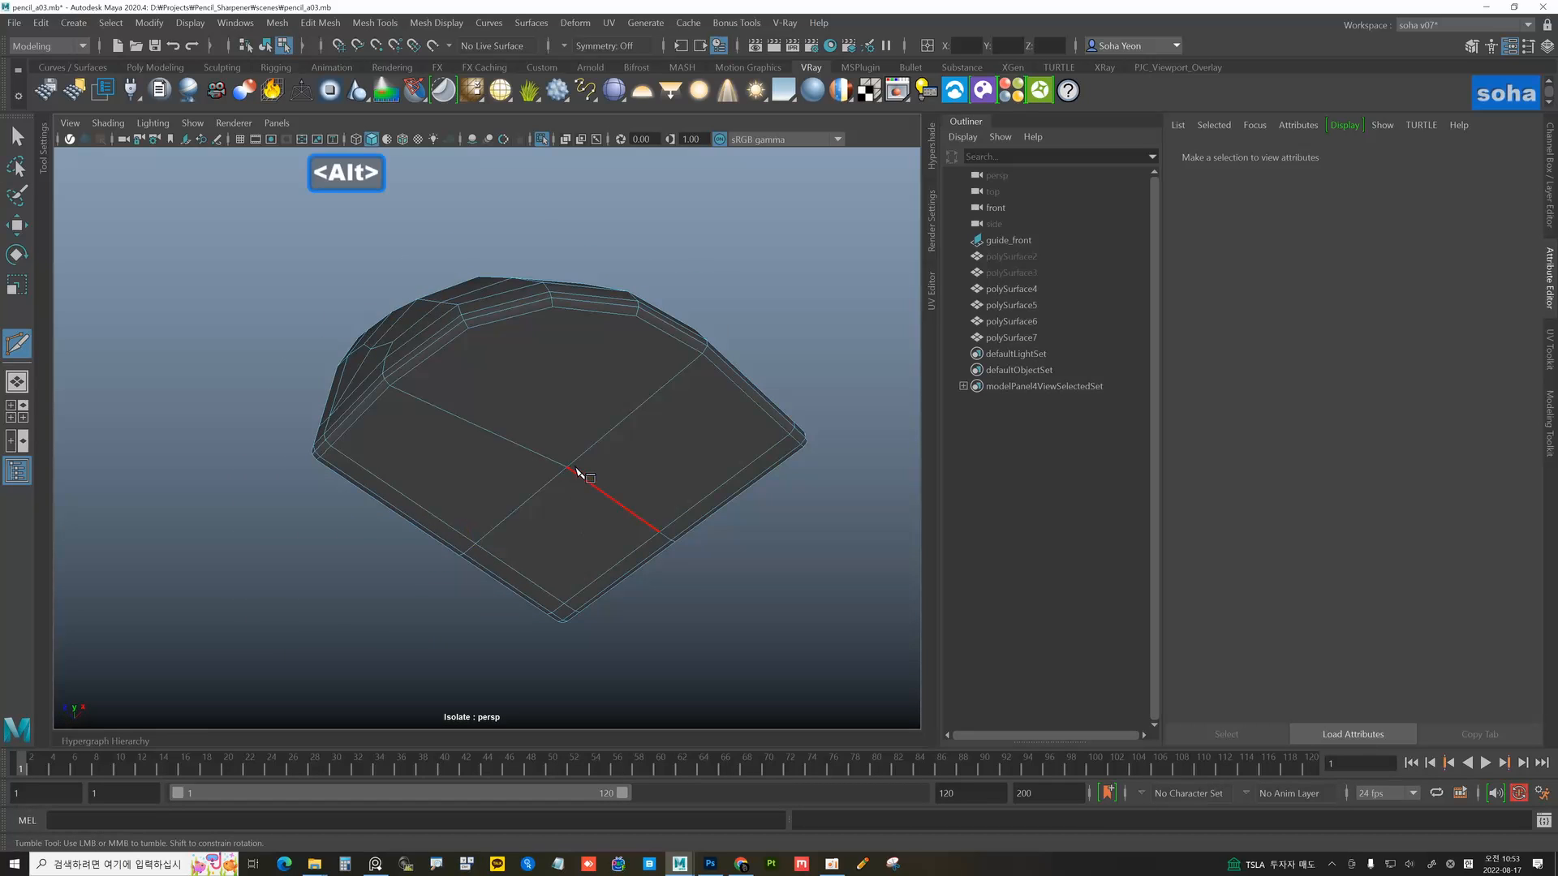
pyautogui.click(560, 307)
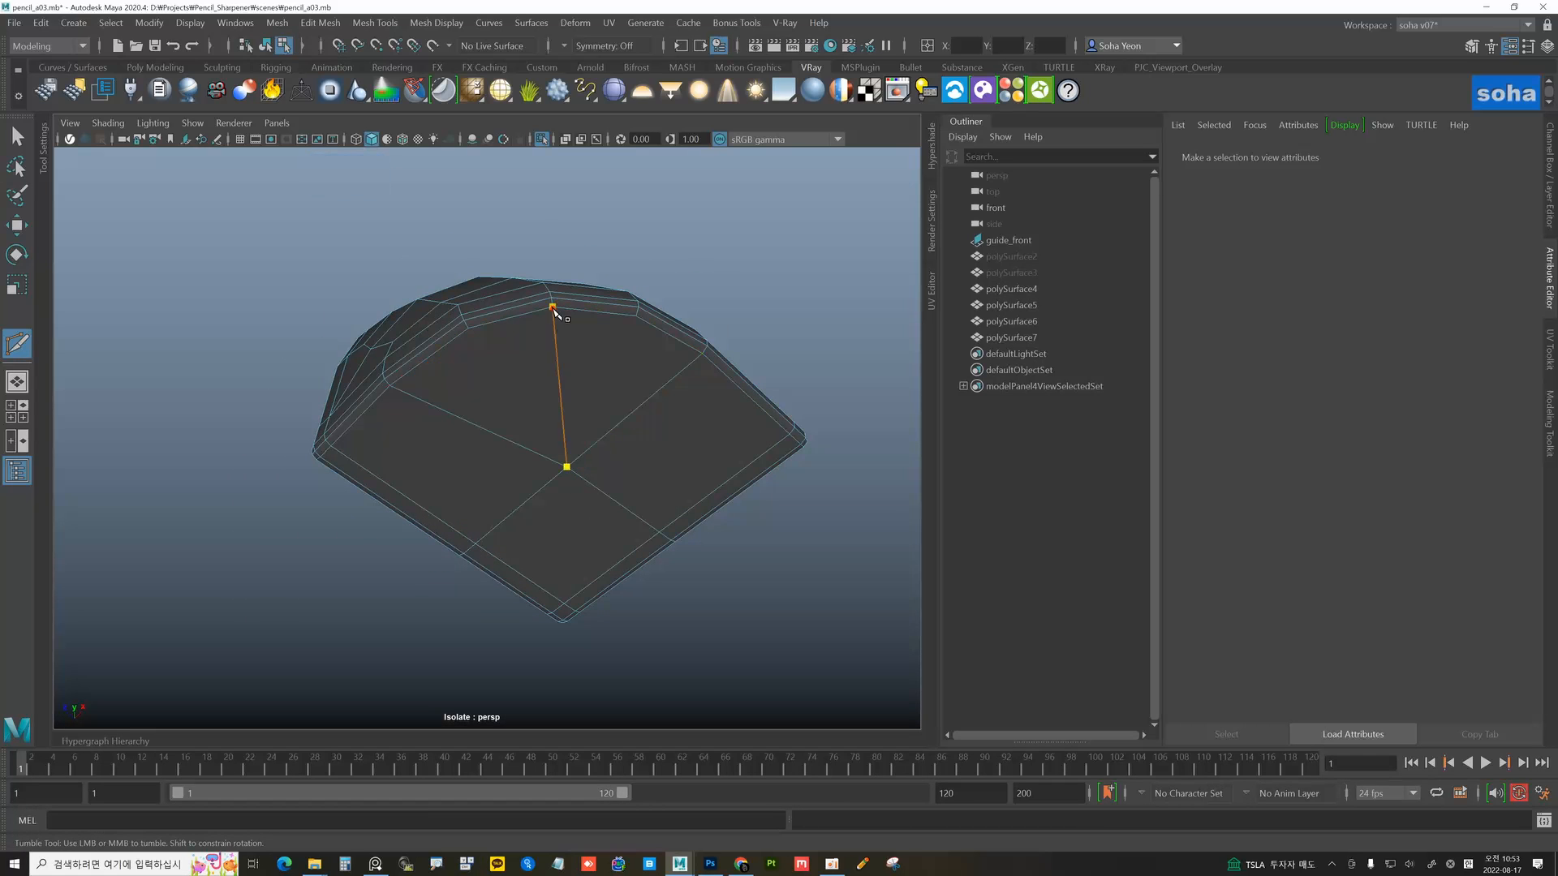
pyautogui.press('w')
pyautogui.moveTo(625, 400)
pyautogui.keyDown('alt'); pyautogui.mouseDown()
pyautogui.moveTo(701, 445)
pyautogui.moveTo(477, 486)
pyautogui.moveTo(479, 436)
pyautogui.moveTo(674, 467)
pyautogui.moveTo(671, 519)
pyautogui.moveTo(574, 421)
pyautogui.moveTo(640, 539)
pyautogui.moveTo(654, 392)
pyautogui.moveTo(581, 532)
pyautogui.moveTo(587, 410)
pyautogui.moveTo(592, 455)
pyautogui.moveTo(652, 479)
pyautogui.moveTo(490, 411)
pyautogui.mouseUp(); pyautogui.keyUp('alt')
# - Show all pieces again, then select and isolate the upper body piece beneath the cap
pyautogui.hotkey('alt', '`')
pyautogui.click(720, 498)
pyautogui.click(670, 514)
pyautogui.hotkey('alt', 'shift', 'a')
pyautogui.click(581, 532)
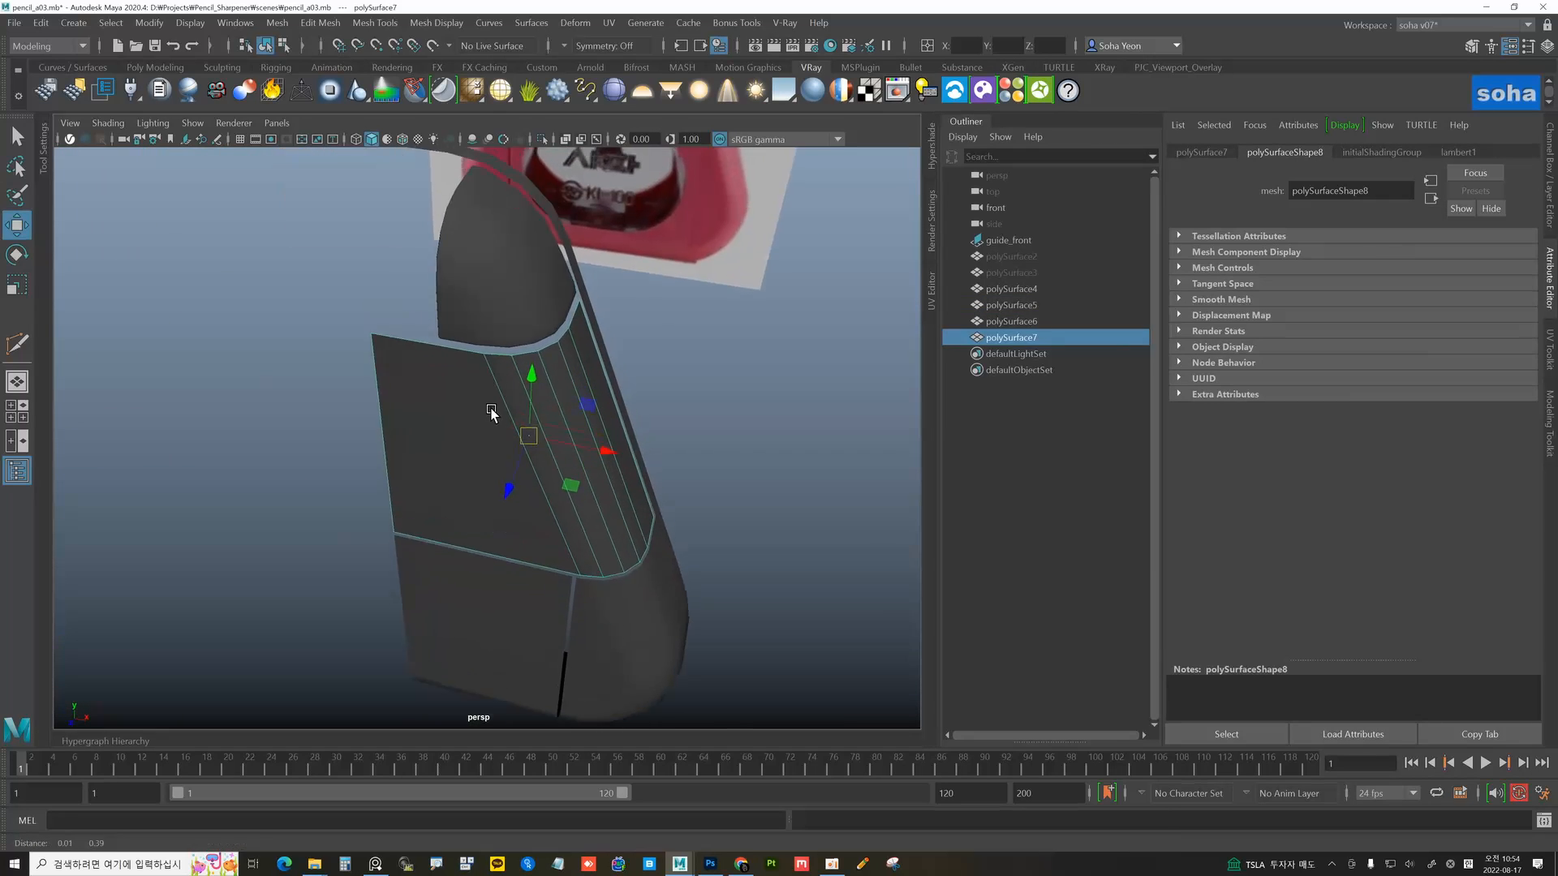
pyautogui.keyDown('alt'); pyautogui.moveTo(490, 410); pyautogui.dragTo(638, 470, button='right'); pyautogui.keyUp('alt')
pyautogui.hotkey('alt', 'shift', 'a')
pyautogui.keyDown('alt'); pyautogui.moveTo(480, 373); pyautogui.dragTo(518, 451, button='middle'); pyautogui.keyUp('alt')
pyautogui.moveTo(518, 451)
pyautogui.keyDown('alt'); pyautogui.mouseDown()
pyautogui.moveTo(569, 466)
pyautogui.moveTo(505, 469)
pyautogui.mouseUp(); pyautogui.keyUp('alt')
# - Extrude the upper body's rear top edge inward by -2.926 in world X, snapping it to the front panel's inner corner
pyautogui.hotkey('alt', '2')
pyautogui.keyDown('alt'); pyautogui.moveTo(575, 461); pyautogui.dragTo(578, 479, button='middle'); pyautogui.keyUp('alt')
pyautogui.keyDown('alt'); pyautogui.moveTo(578, 479); pyautogui.dragTo(631, 480, button='right'); pyautogui.keyUp('alt')
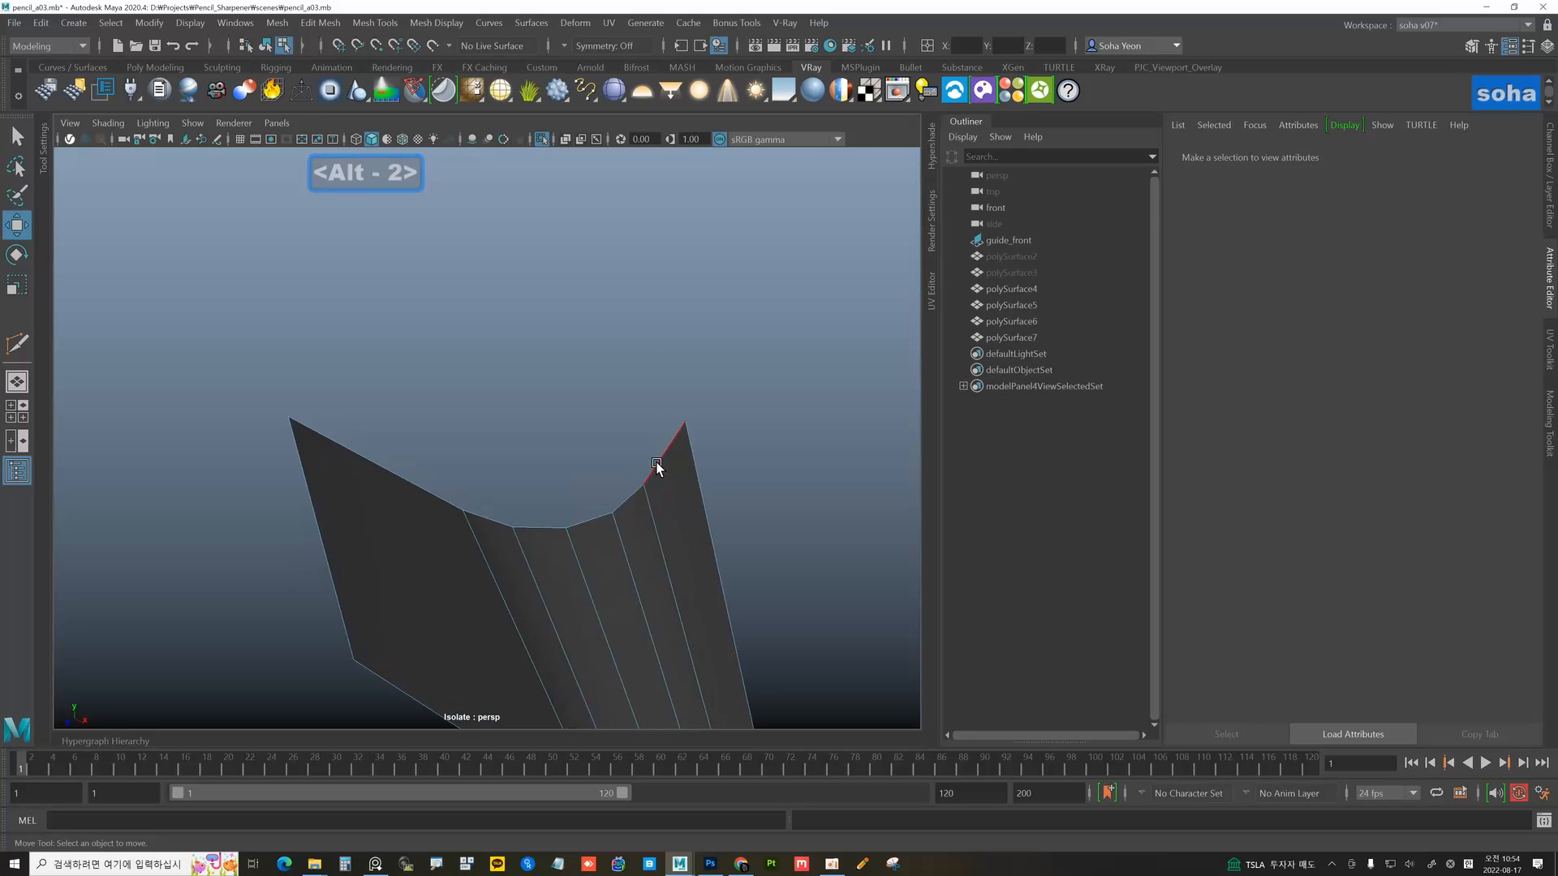
pyautogui.click(656, 466)
pyautogui.keyDown('alt'); pyautogui.moveTo(661, 479); pyautogui.dragTo(679, 490); pyautogui.keyUp('alt')
pyautogui.hotkey('alt', 'w')
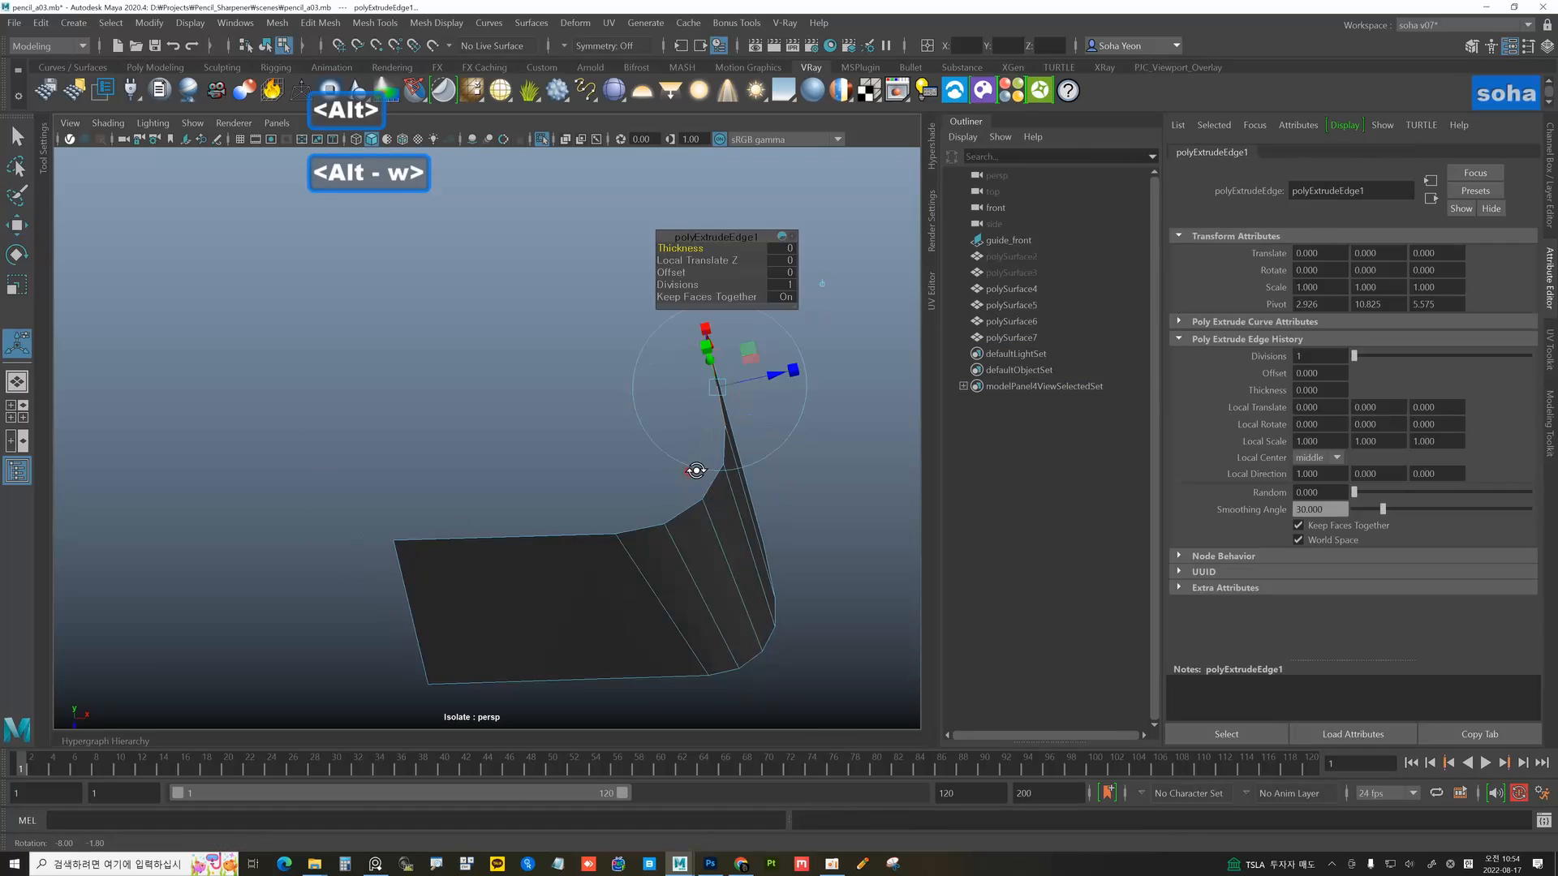
pyautogui.click(821, 282)
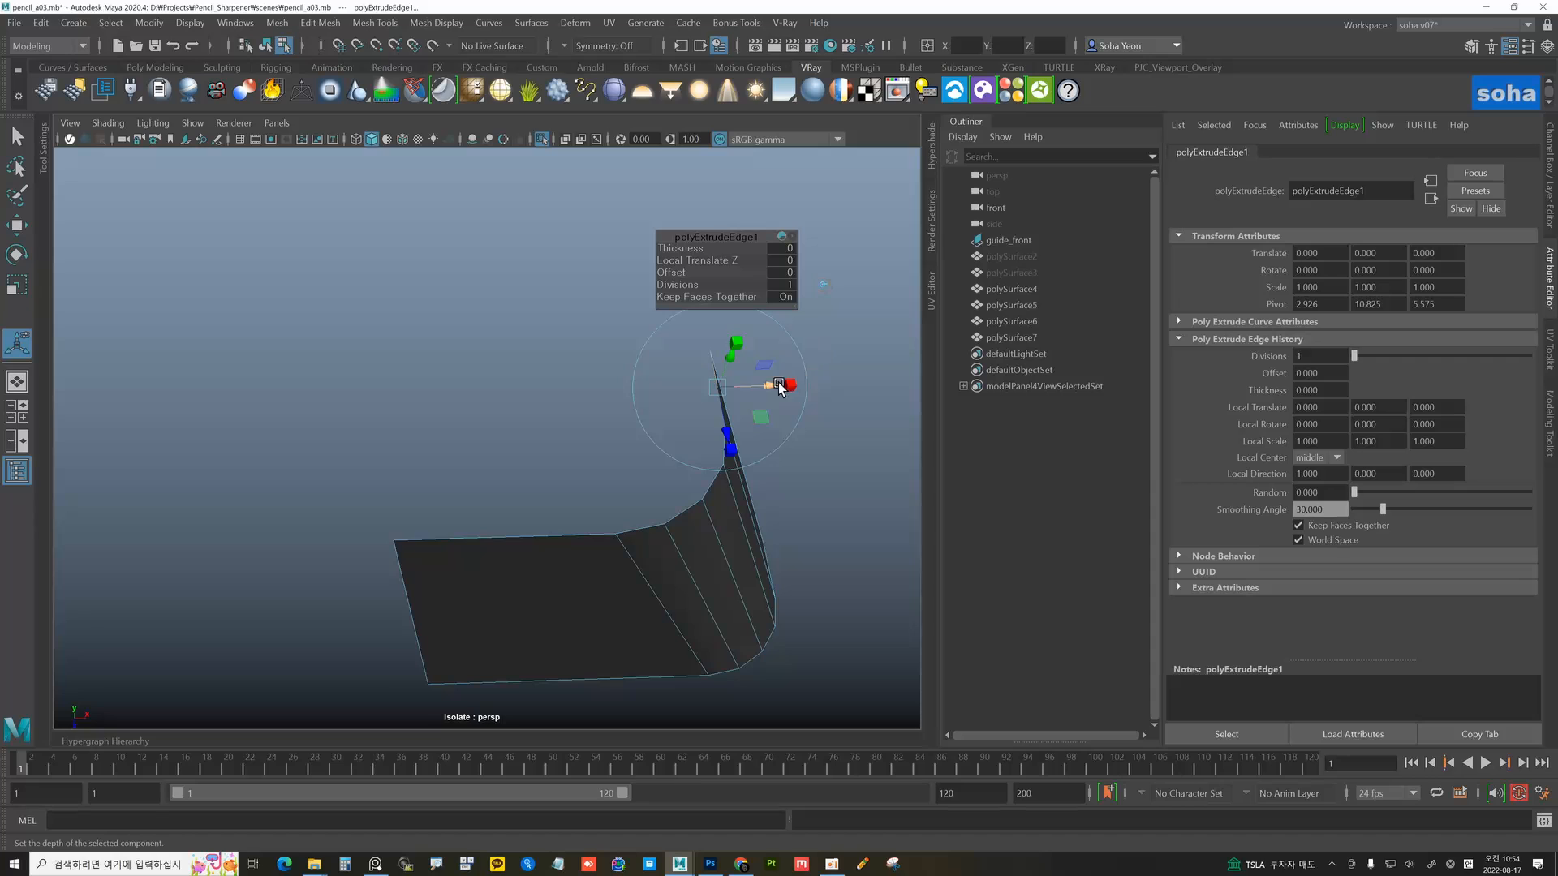
pyautogui.moveTo(791, 386); pyautogui.dragTo(673, 377)
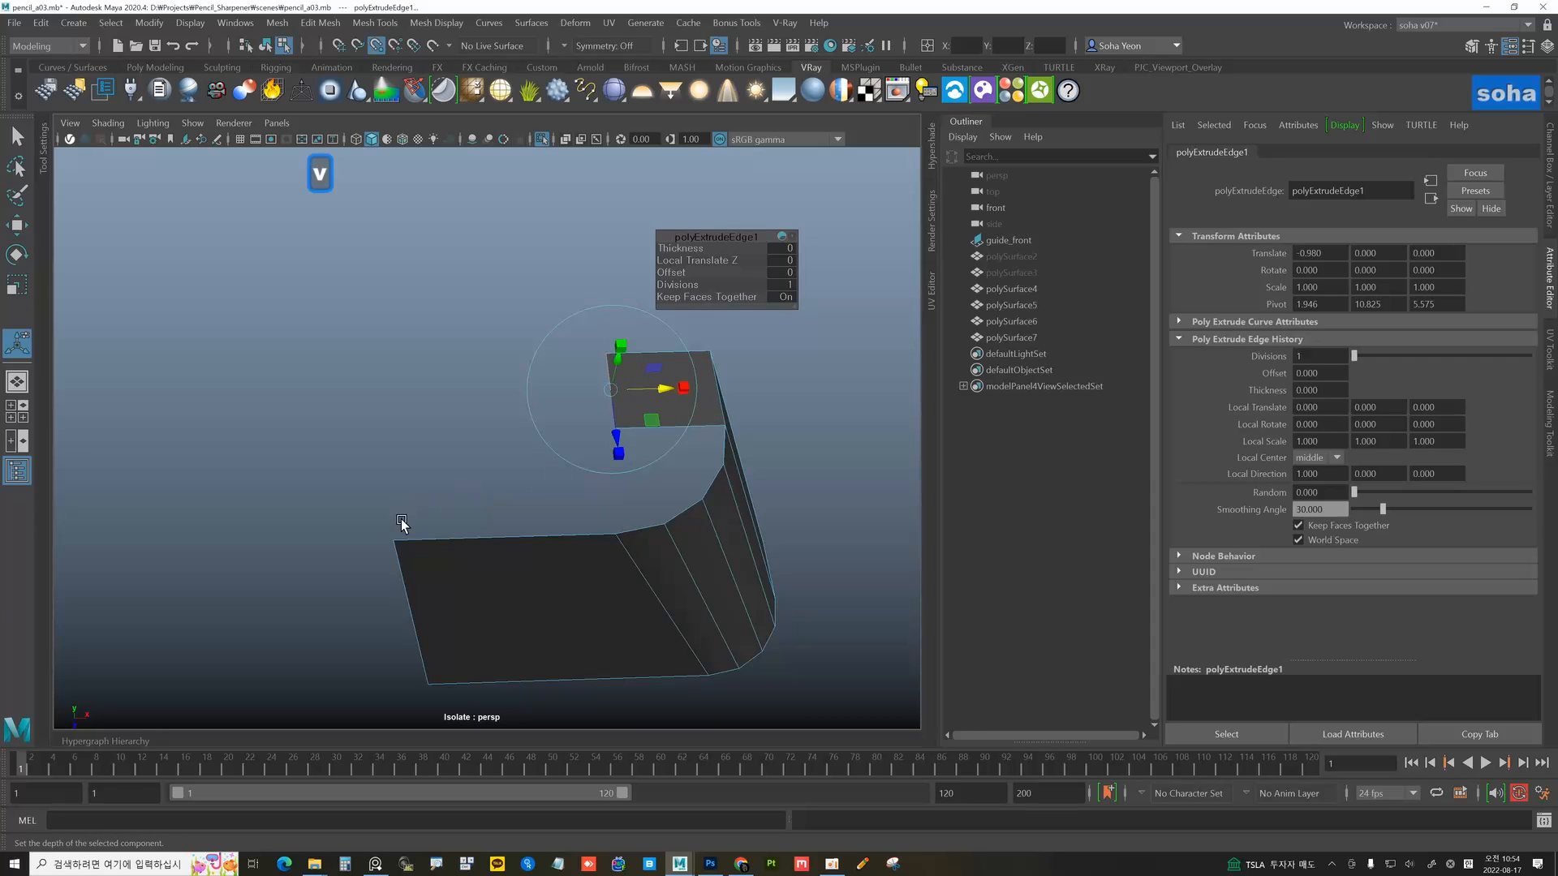
pyautogui.moveTo(401, 520); pyautogui.dragTo(399, 536, button='middle')
pyautogui.keyDown('alt'); pyautogui.moveTo(526, 532); pyautogui.dragTo(586, 433); pyautogui.keyUp('alt')
# - Insert a crosswise edge loop in the extruded strip, in line with where the body's rounded corner begins
pyautogui.hotkey('alt', 's')
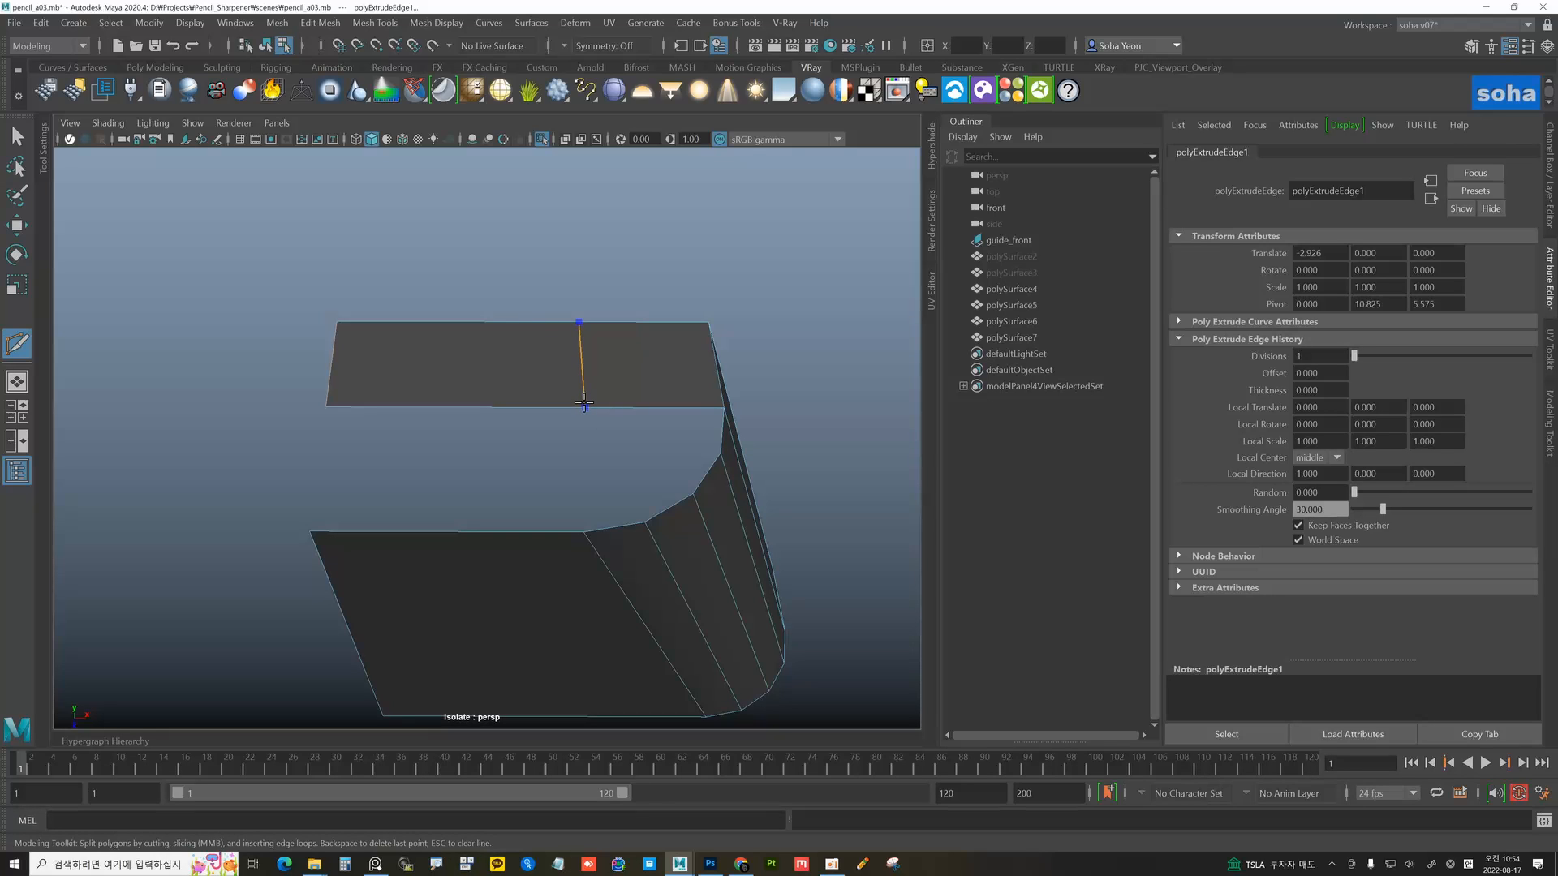
pyautogui.keyDown('ctrl'); pyautogui.click(584, 402); pyautogui.keyUp('ctrl')
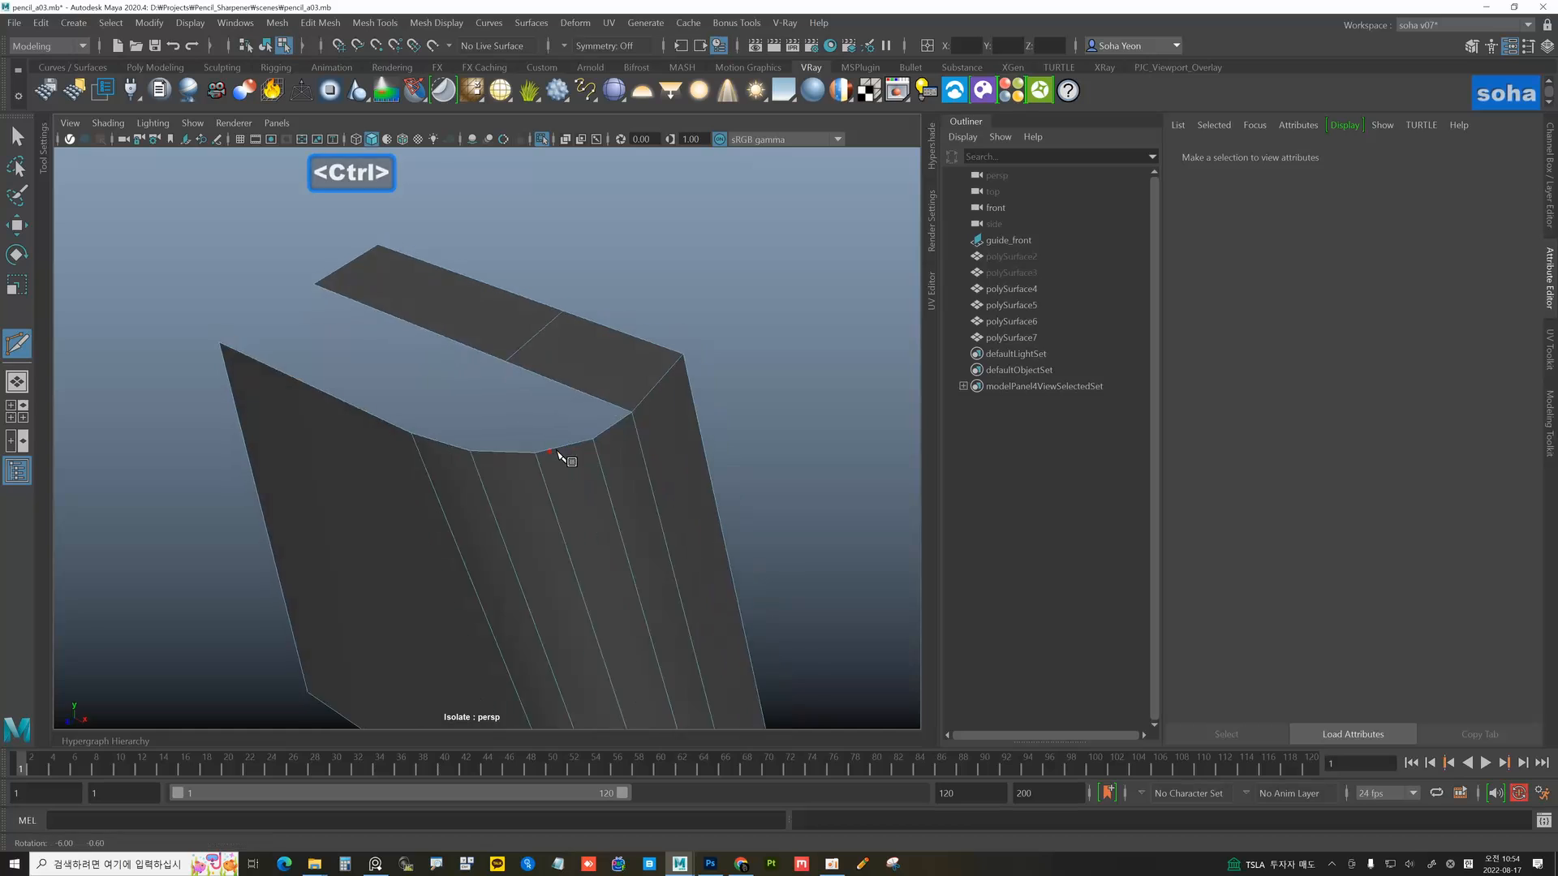
pyautogui.moveTo(567, 455)
pyautogui.keyDown('alt'); pyautogui.mouseDown()
pyautogui.moveTo(598, 462)
pyautogui.moveTo(475, 425)
pyautogui.mouseUp(); pyautogui.keyUp('alt')
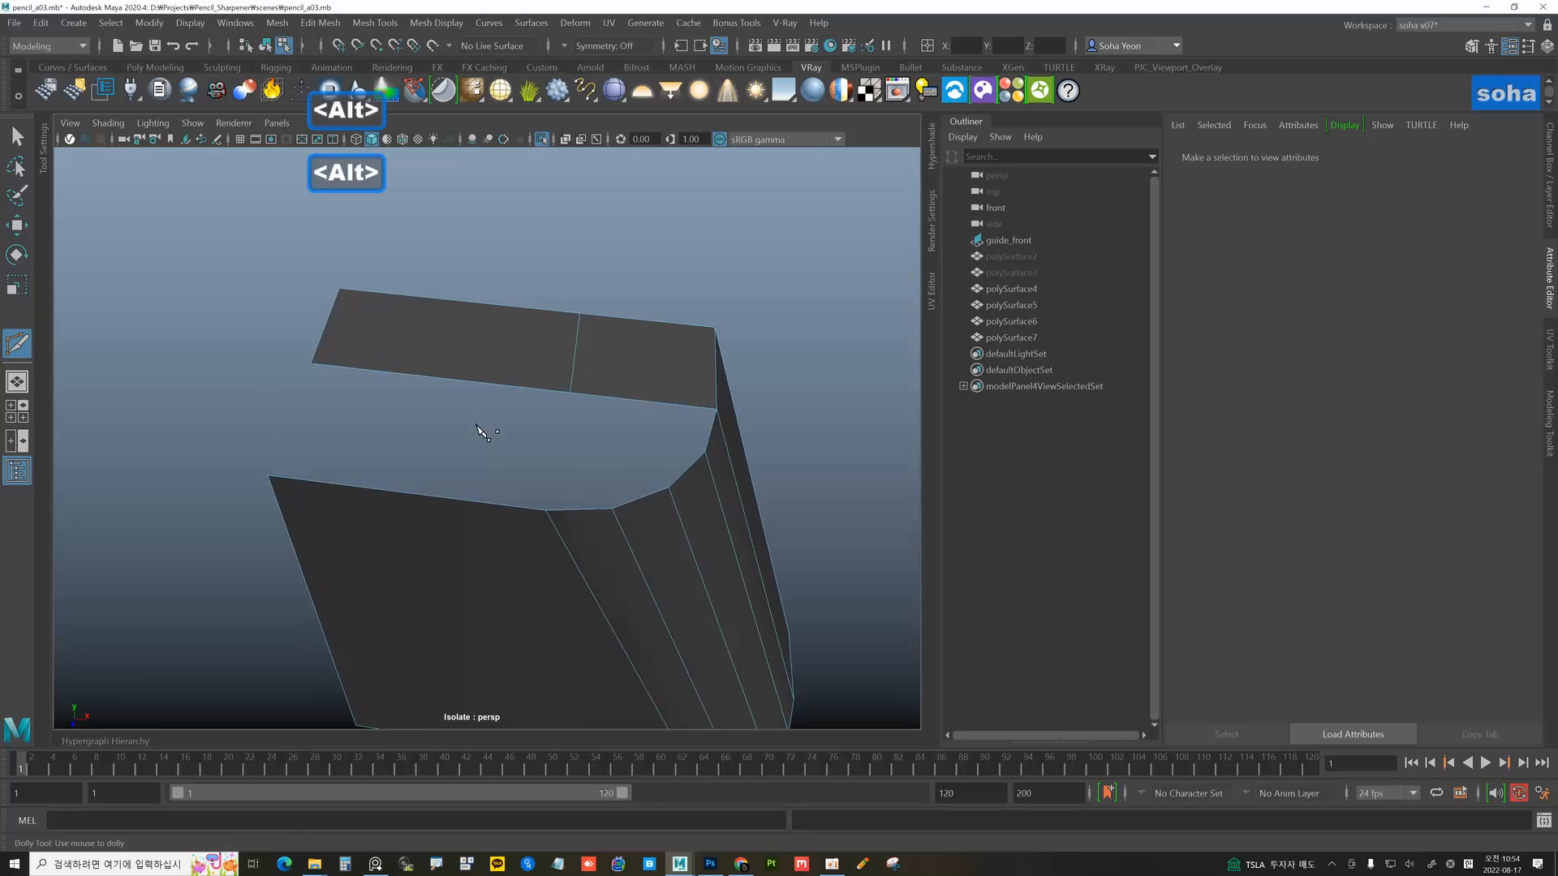
# - Bridge the rear top strip's inner edge to the front panel's top edge and fill the remaining hole at the rounded corner
pyautogui.press('w')
pyautogui.click(456, 381)
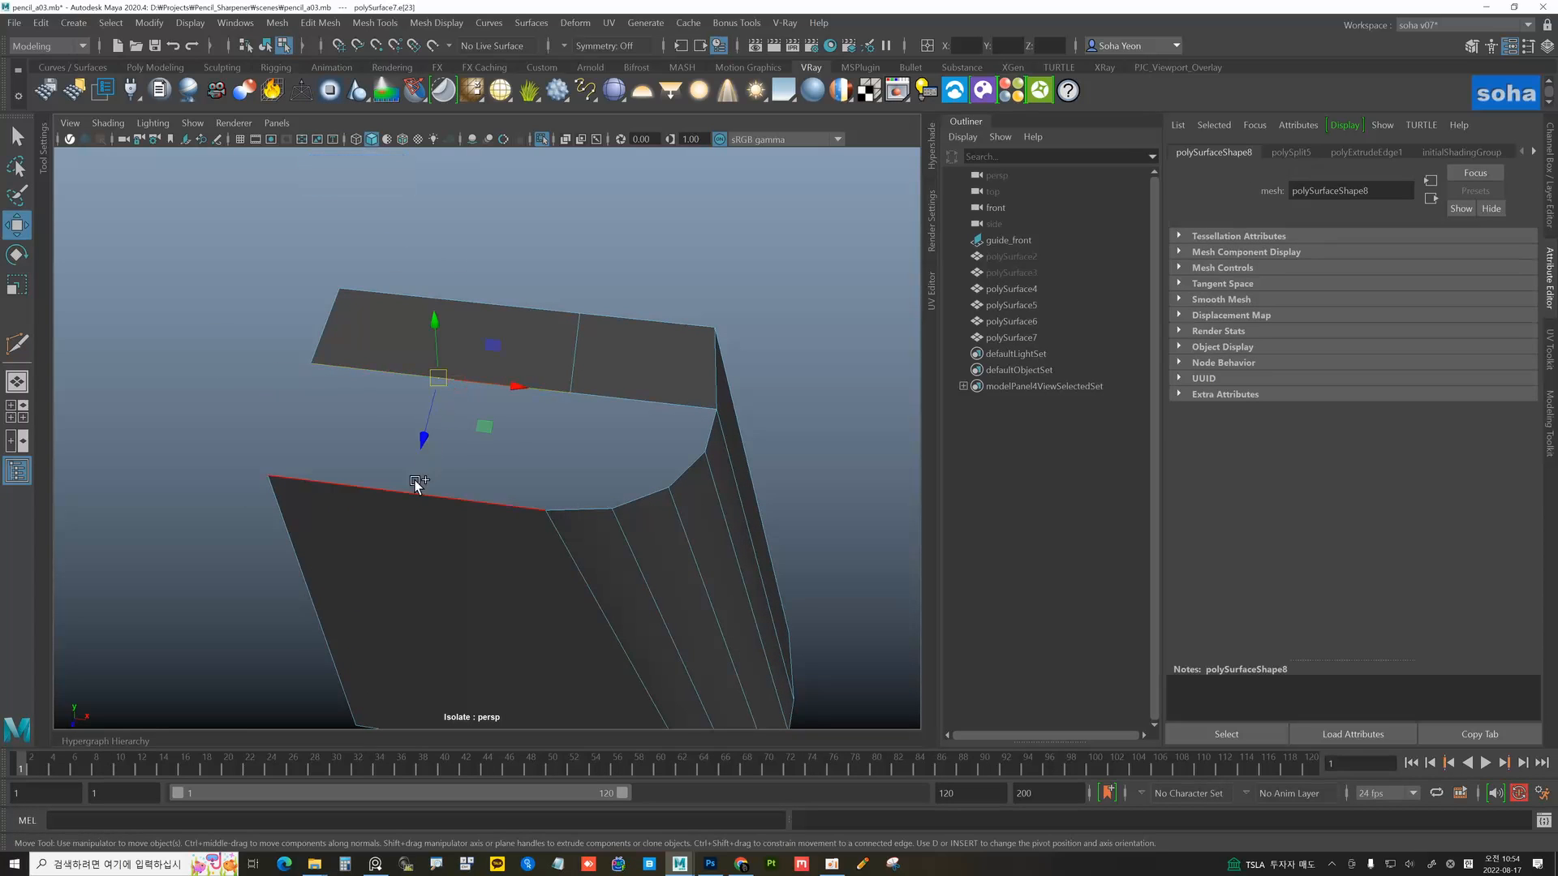
pyautogui.keyDown('shift'); pyautogui.click(416, 489); pyautogui.keyUp('shift')
pyautogui.keyDown('alt'); pyautogui.moveTo(433, 489); pyautogui.dragTo(532, 471); pyautogui.keyUp('alt')
pyautogui.hotkey('alt', 'r')
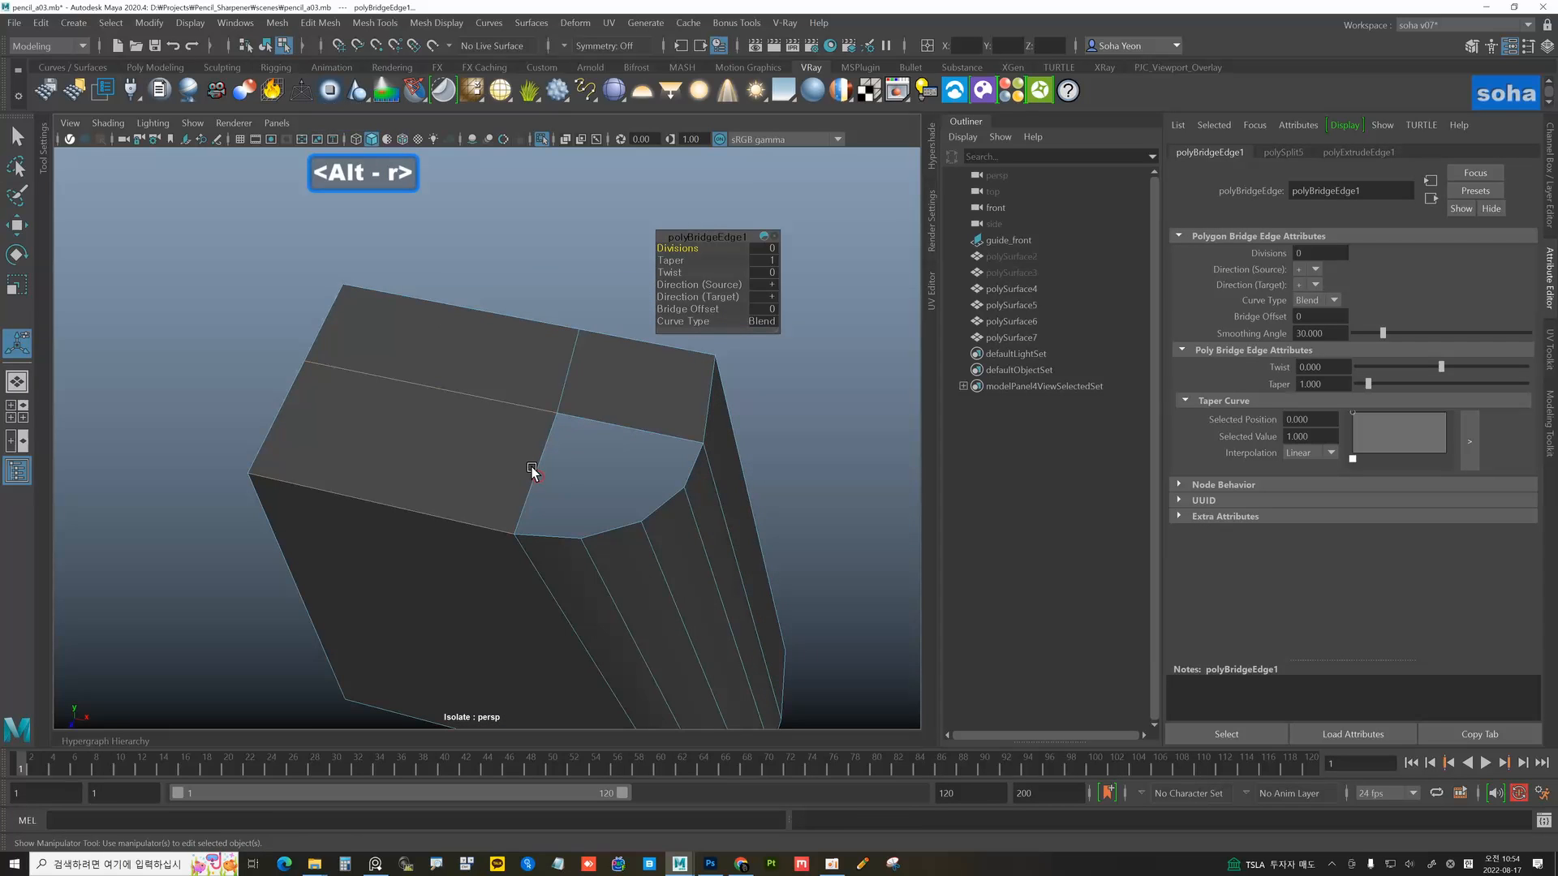
pyautogui.click(599, 421)
pyautogui.hotkey('ctrl', 'f')
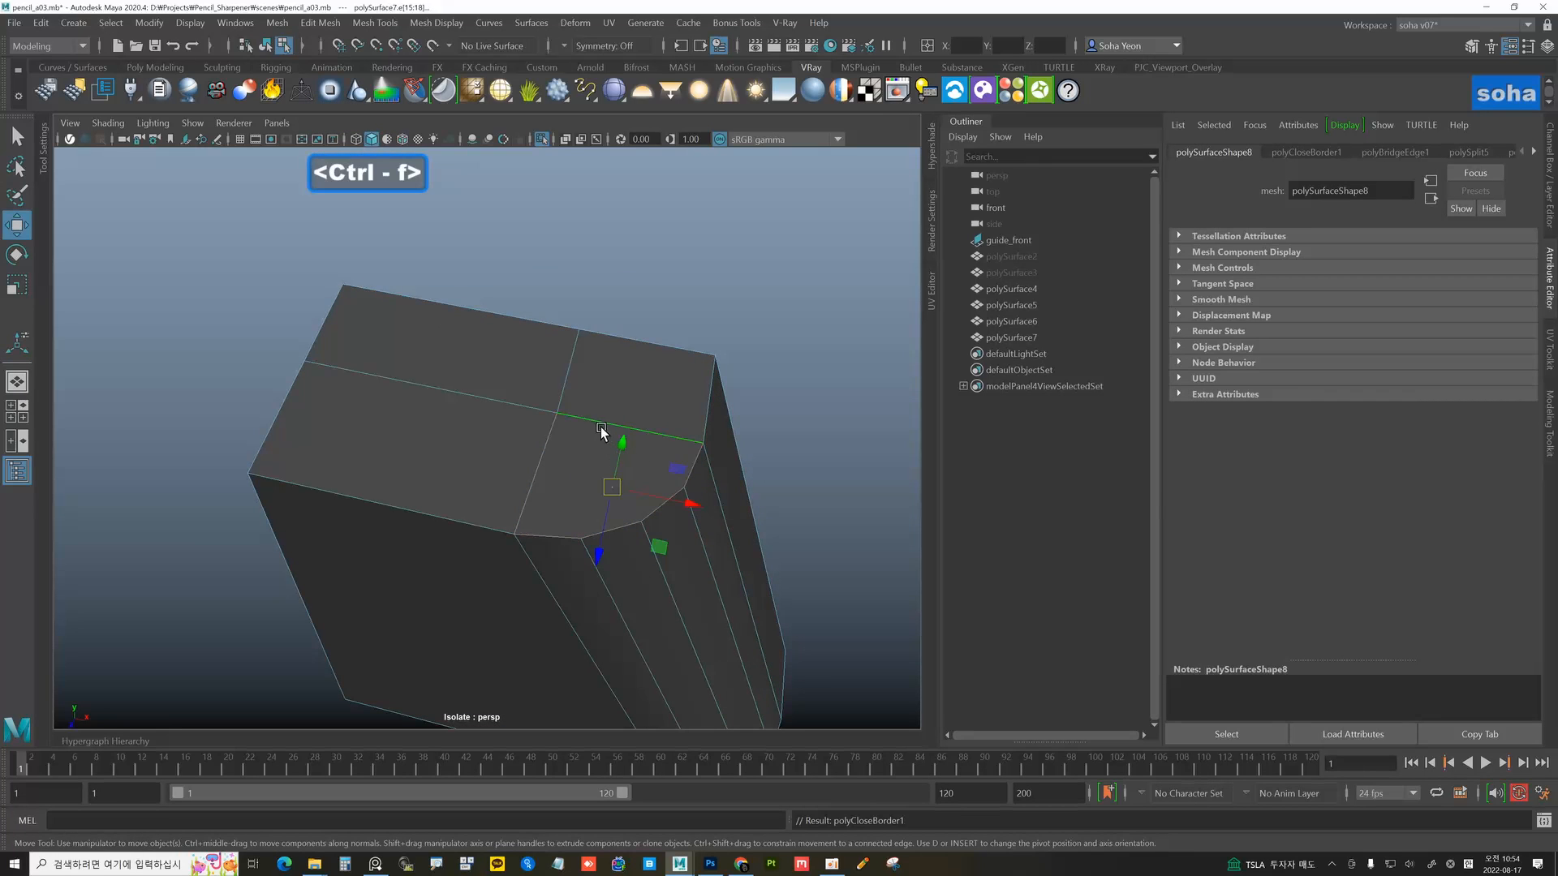
# - Extrude the upper body's rear bottom edge inward by -4.780 in world X, snapping it to the front panel's inner bottom corner
pyautogui.keyDown('alt'); pyautogui.moveTo(601, 431); pyautogui.dragTo(655, 501); pyautogui.keyUp('alt')
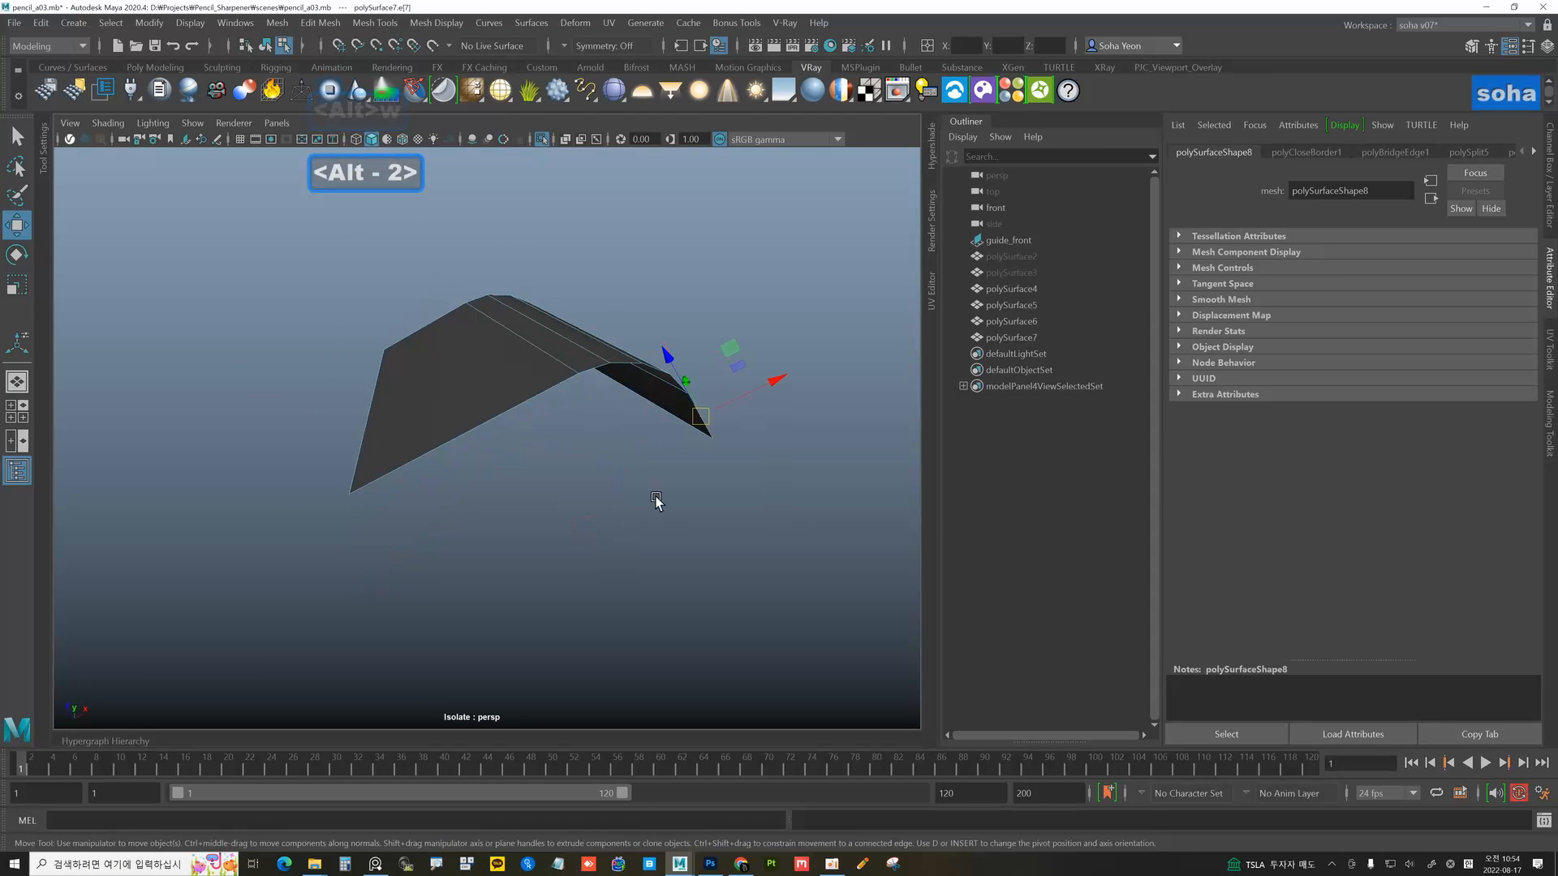
pyautogui.press('alt')
pyautogui.hotkey('alt', 'w')
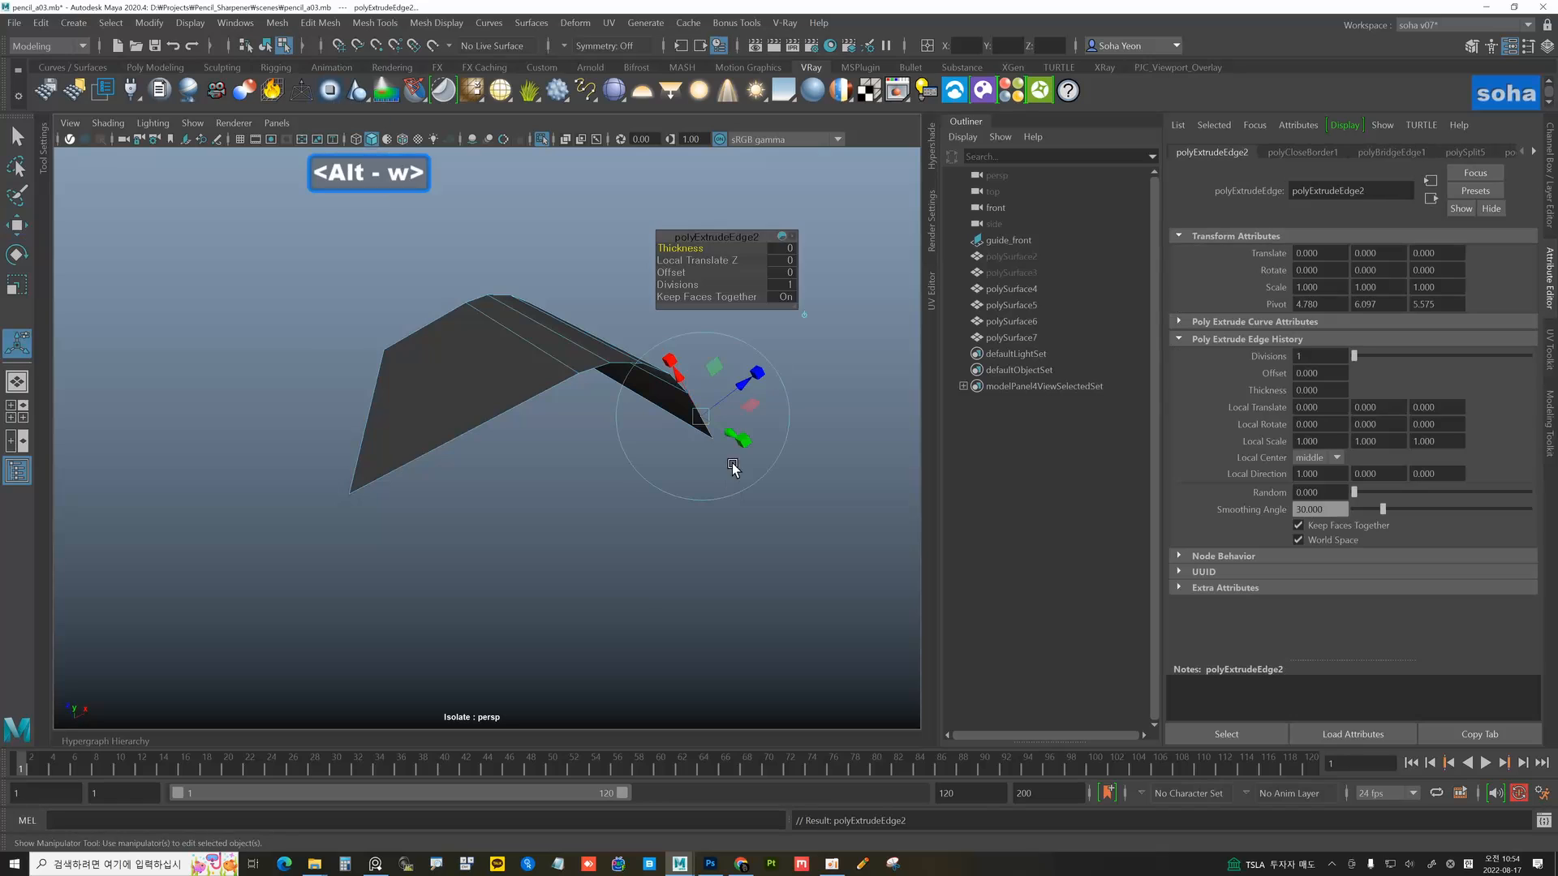
pyautogui.keyDown('alt'); pyautogui.moveTo(793, 324); pyautogui.dragTo(753, 439); pyautogui.keyUp('alt')
pyautogui.press('alt')
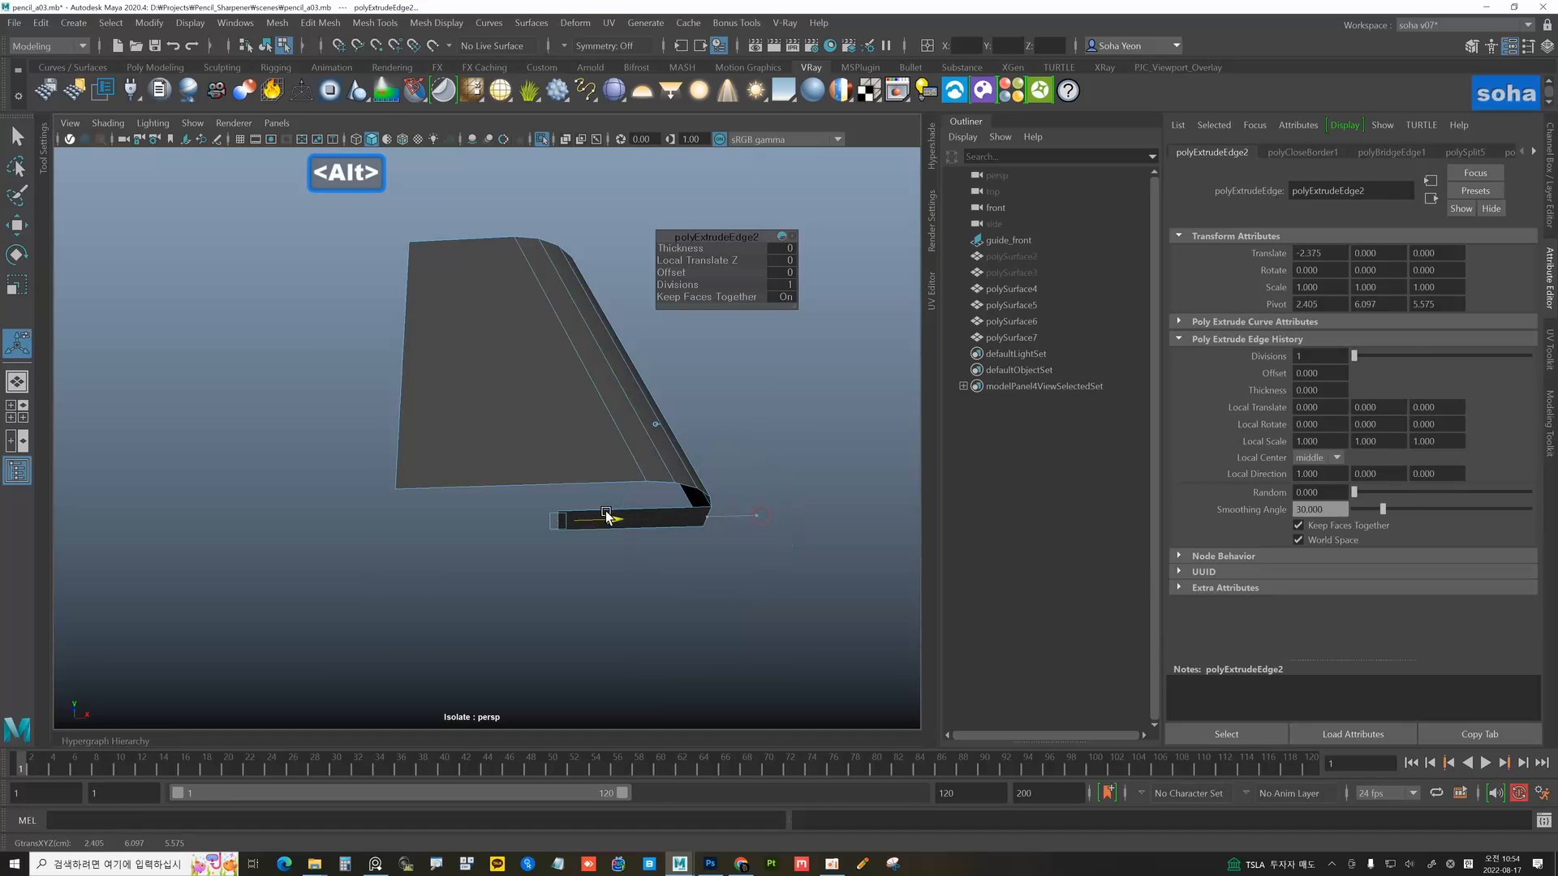
pyautogui.moveTo(550, 516); pyautogui.dragTo(545, 517)
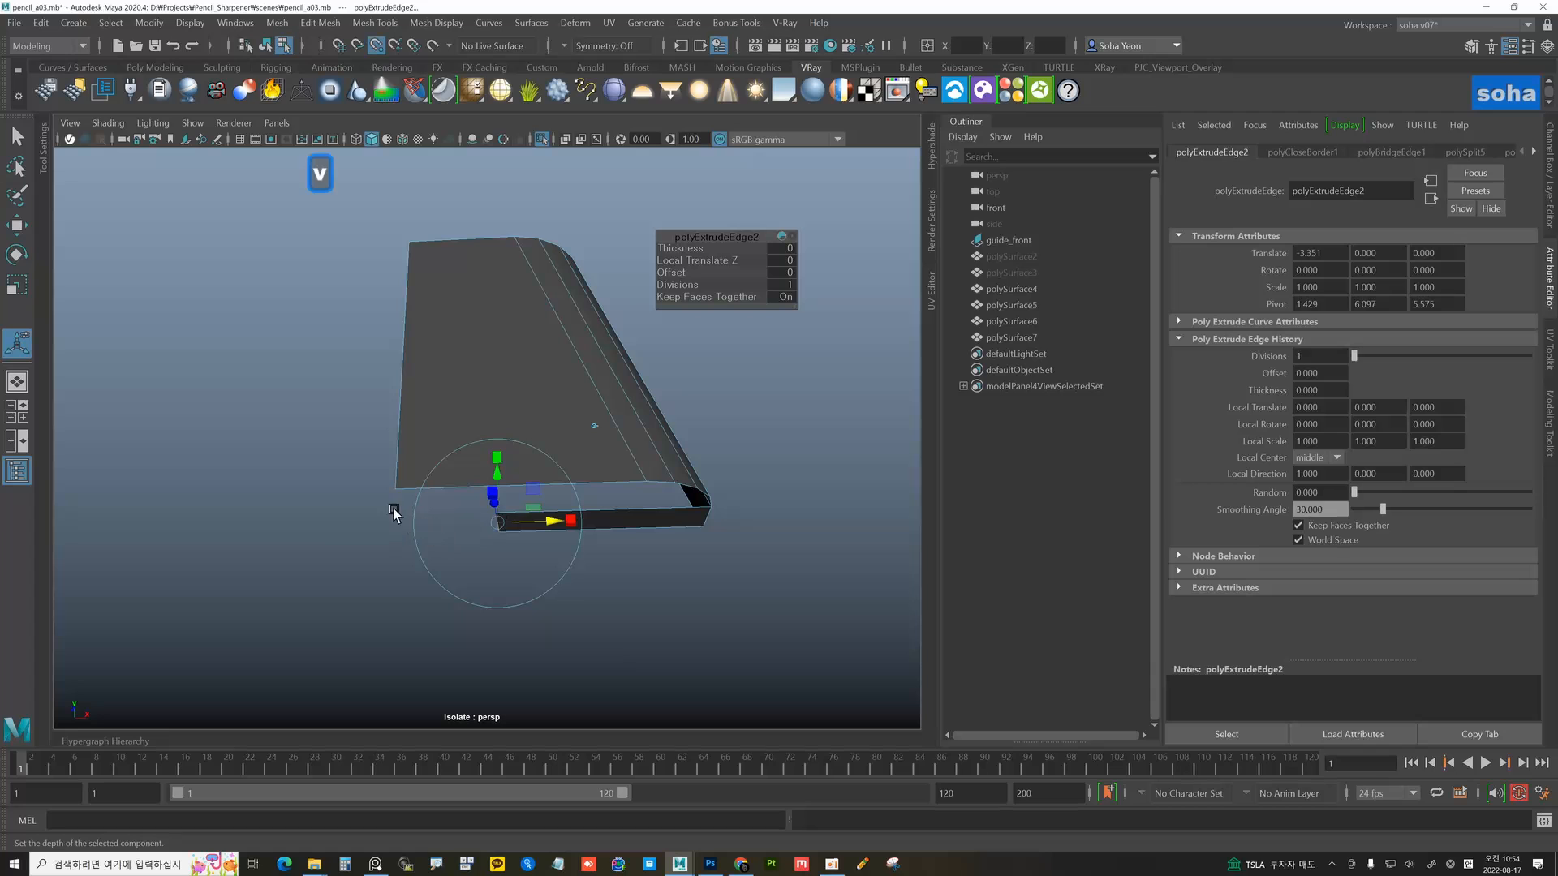
pyautogui.moveTo(394, 514); pyautogui.dragTo(400, 492, button='middle')
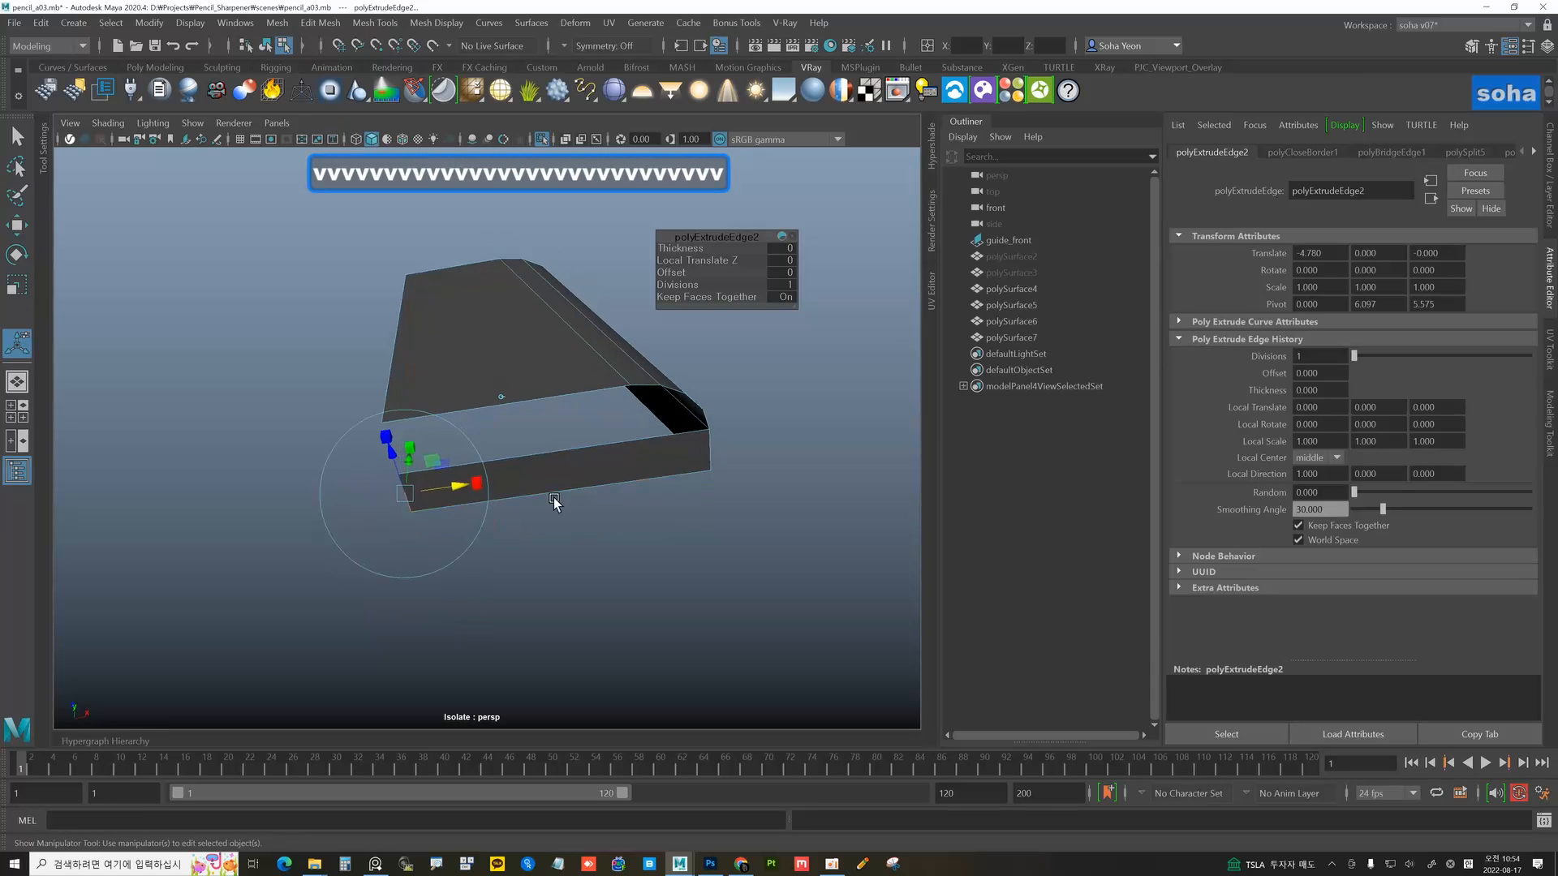
# - Insert a crosswise edge loop in the extruded bottom strip, in line with the start of the rounded corner
pyautogui.moveTo(554, 502)
pyautogui.keyDown('alt'); pyautogui.mouseDown()
pyautogui.moveTo(577, 536)
pyautogui.moveTo(552, 487)
pyautogui.moveTo(566, 509)
pyautogui.mouseUp(); pyautogui.keyUp('alt')
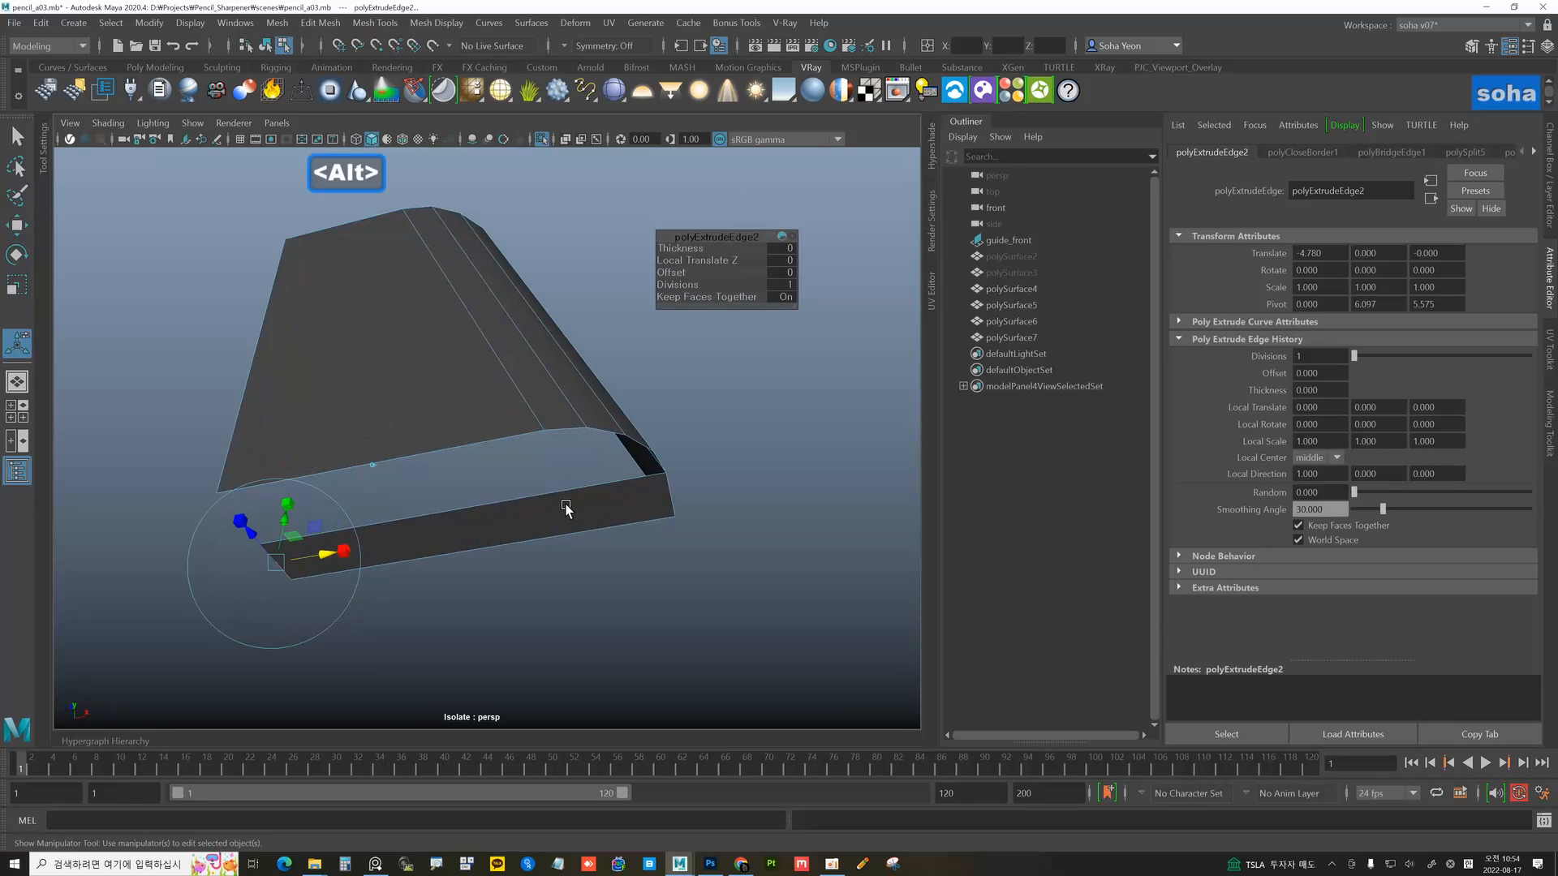
pyautogui.hotkey('alt', 's')
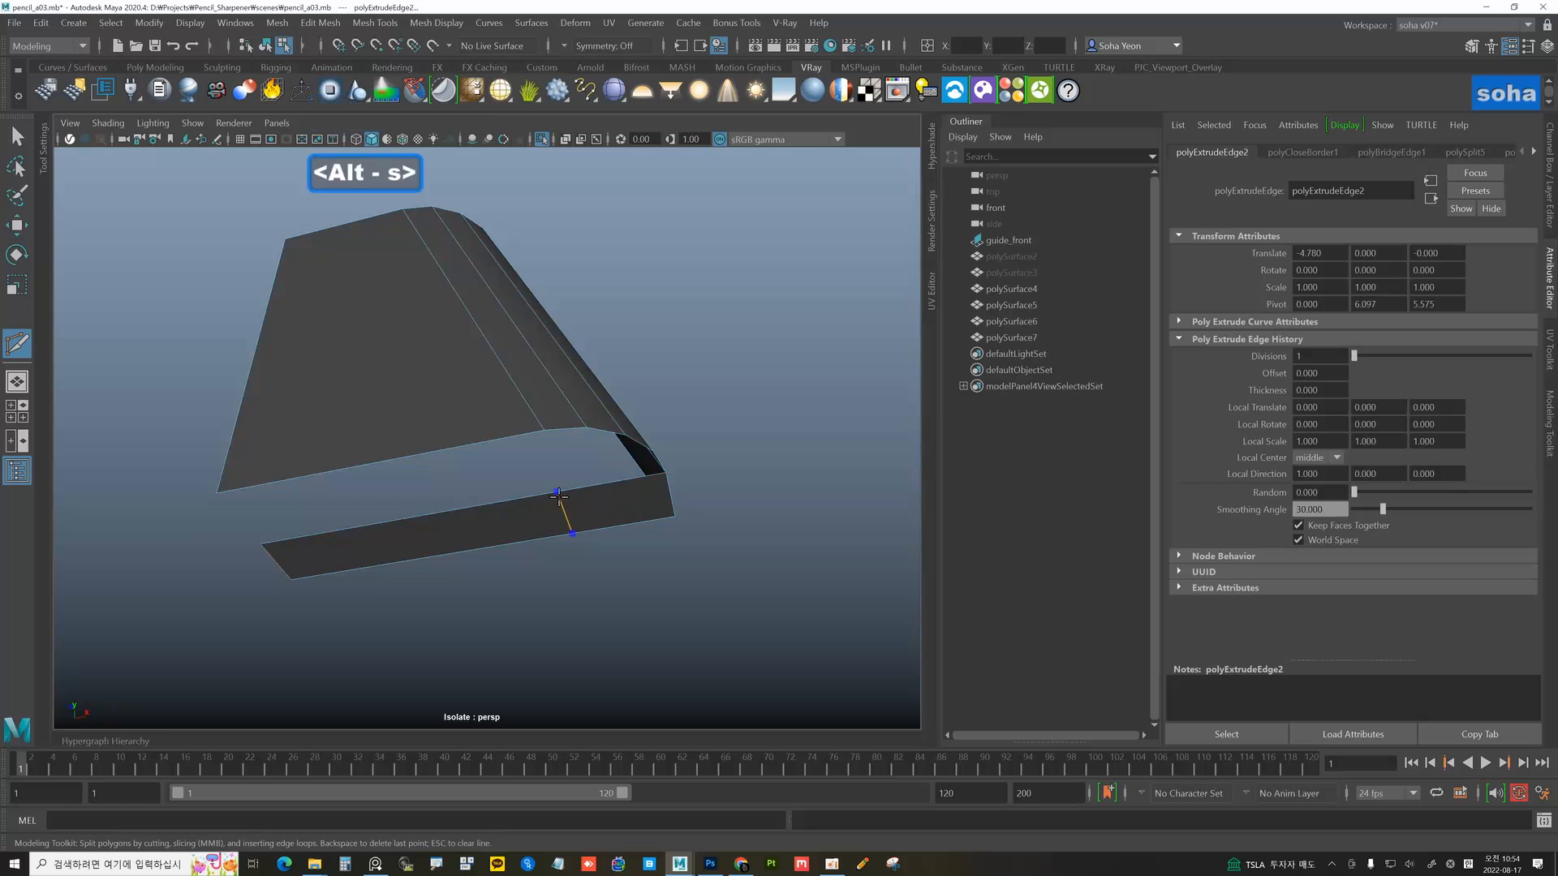
pyautogui.rightClick(559, 496)
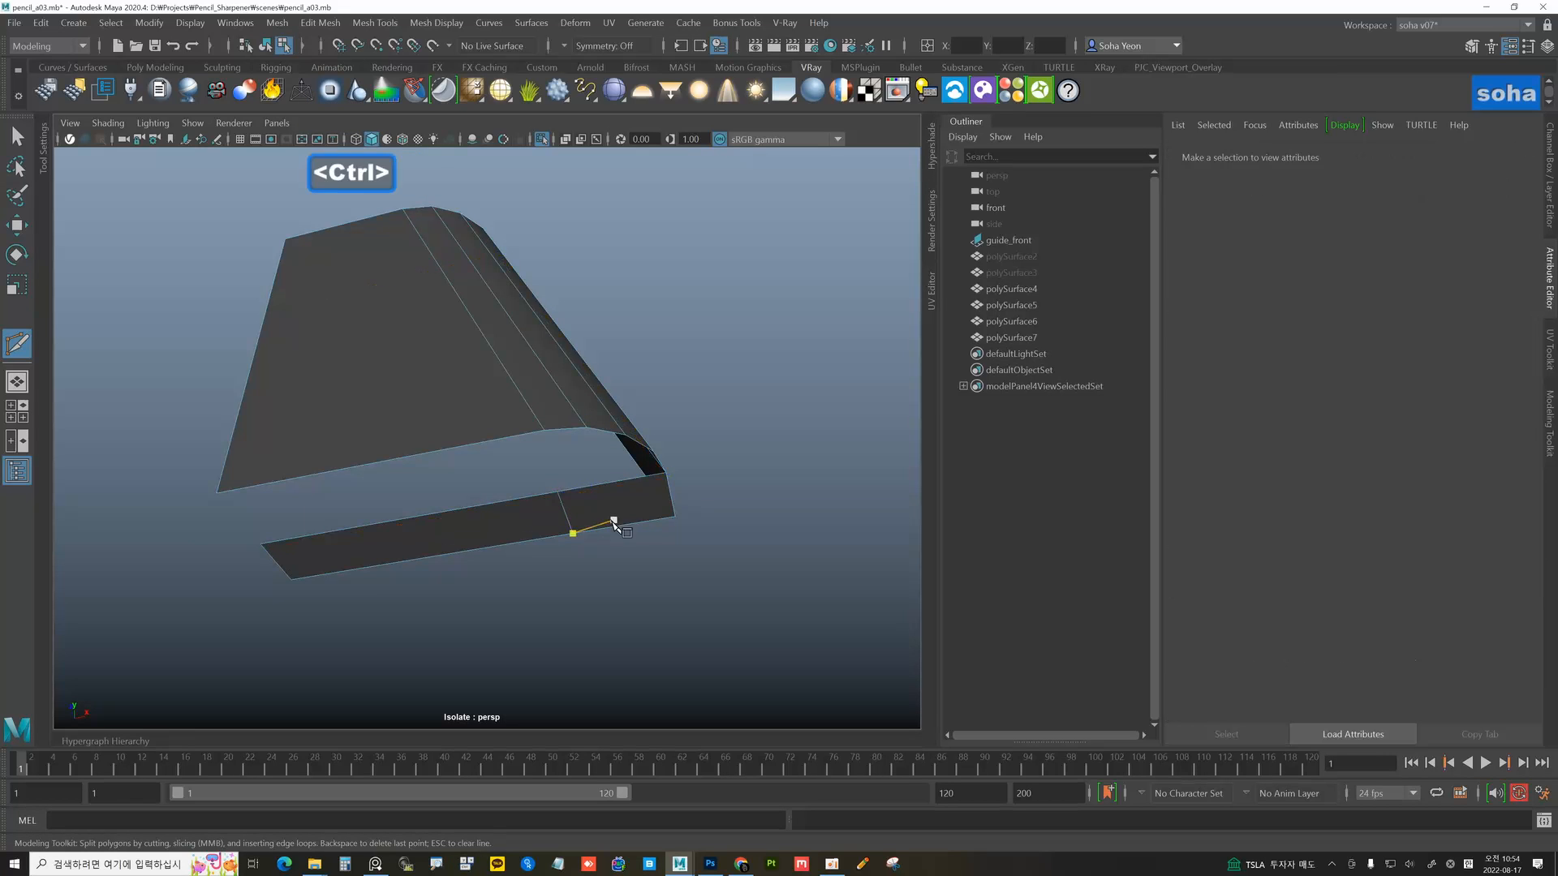
# - Bridge the bottom strip's long edge to the front panel's bottom edge and fill the remaining hole at the rounded corner
pyautogui.moveTo(608, 522)
pyautogui.keyDown('alt'); pyautogui.mouseDown()
pyautogui.moveTo(566, 515)
pyautogui.moveTo(577, 522)
pyautogui.mouseUp(); pyautogui.keyUp('alt')
pyautogui.press('w')
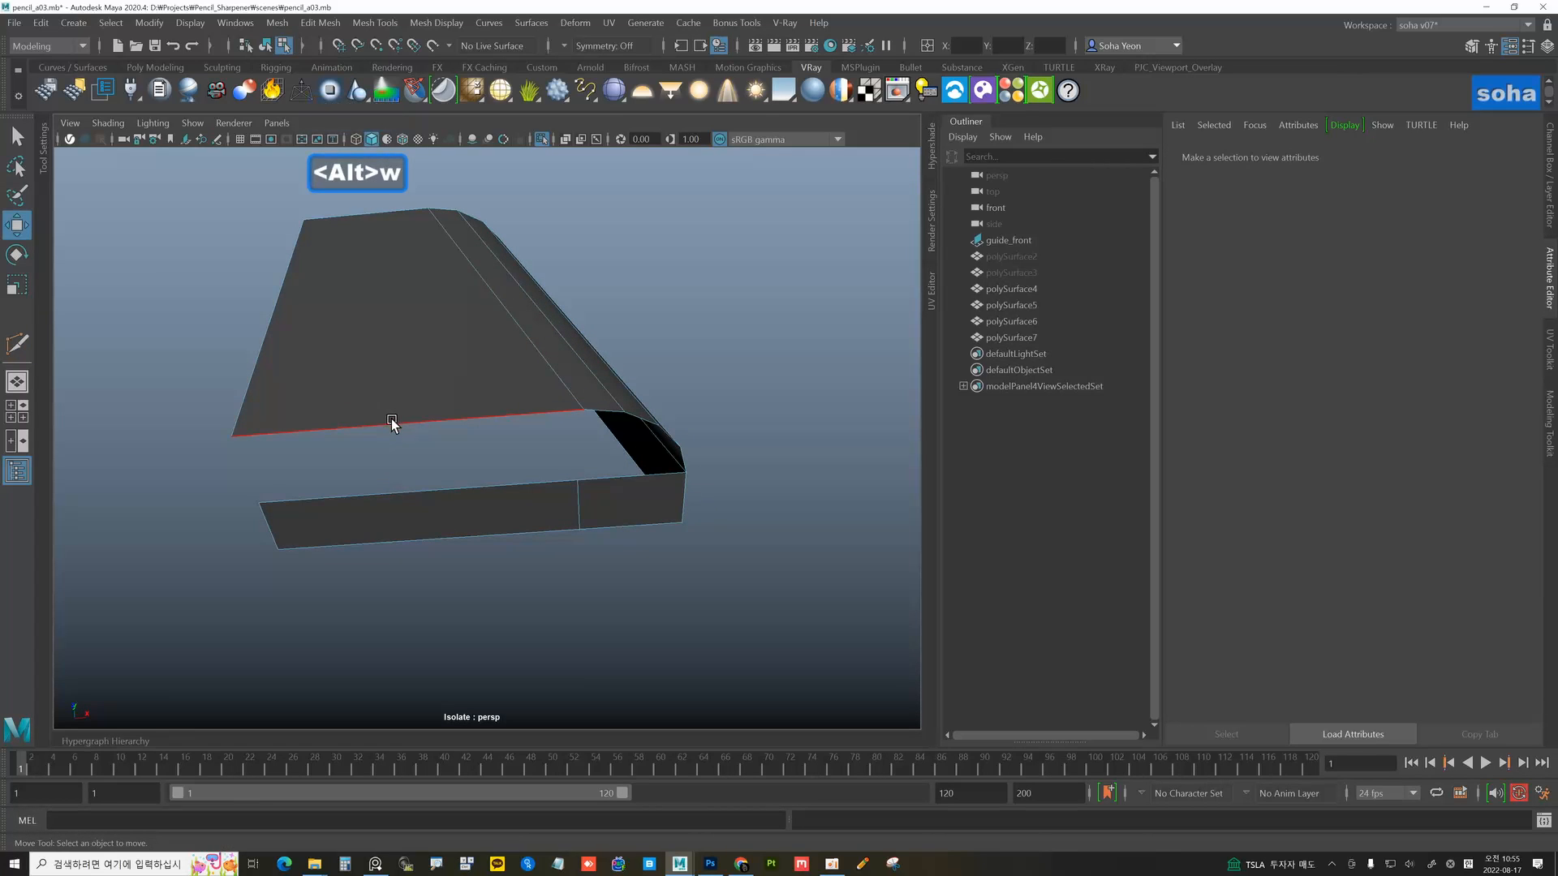
pyautogui.click(391, 419)
pyautogui.keyDown('shift'); pyautogui.click(398, 492); pyautogui.keyUp('shift')
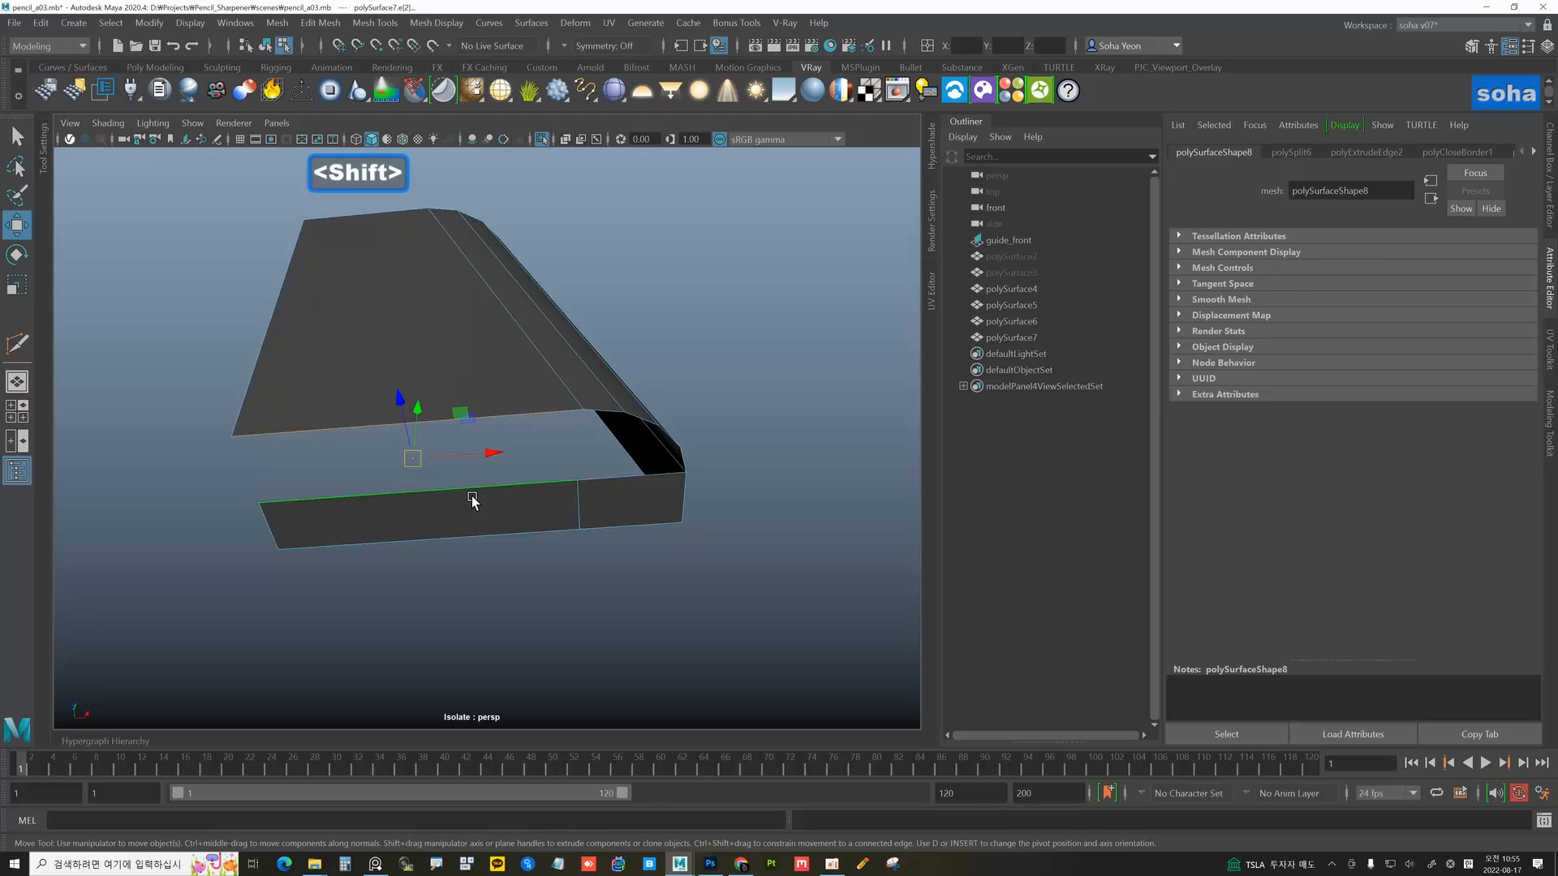
pyautogui.hotkey('alt', 'r')
pyautogui.keyDown('alt'); pyautogui.moveTo(473, 498); pyautogui.dragTo(498, 495); pyautogui.keyUp('alt')
pyautogui.hotkey('alt', '2')
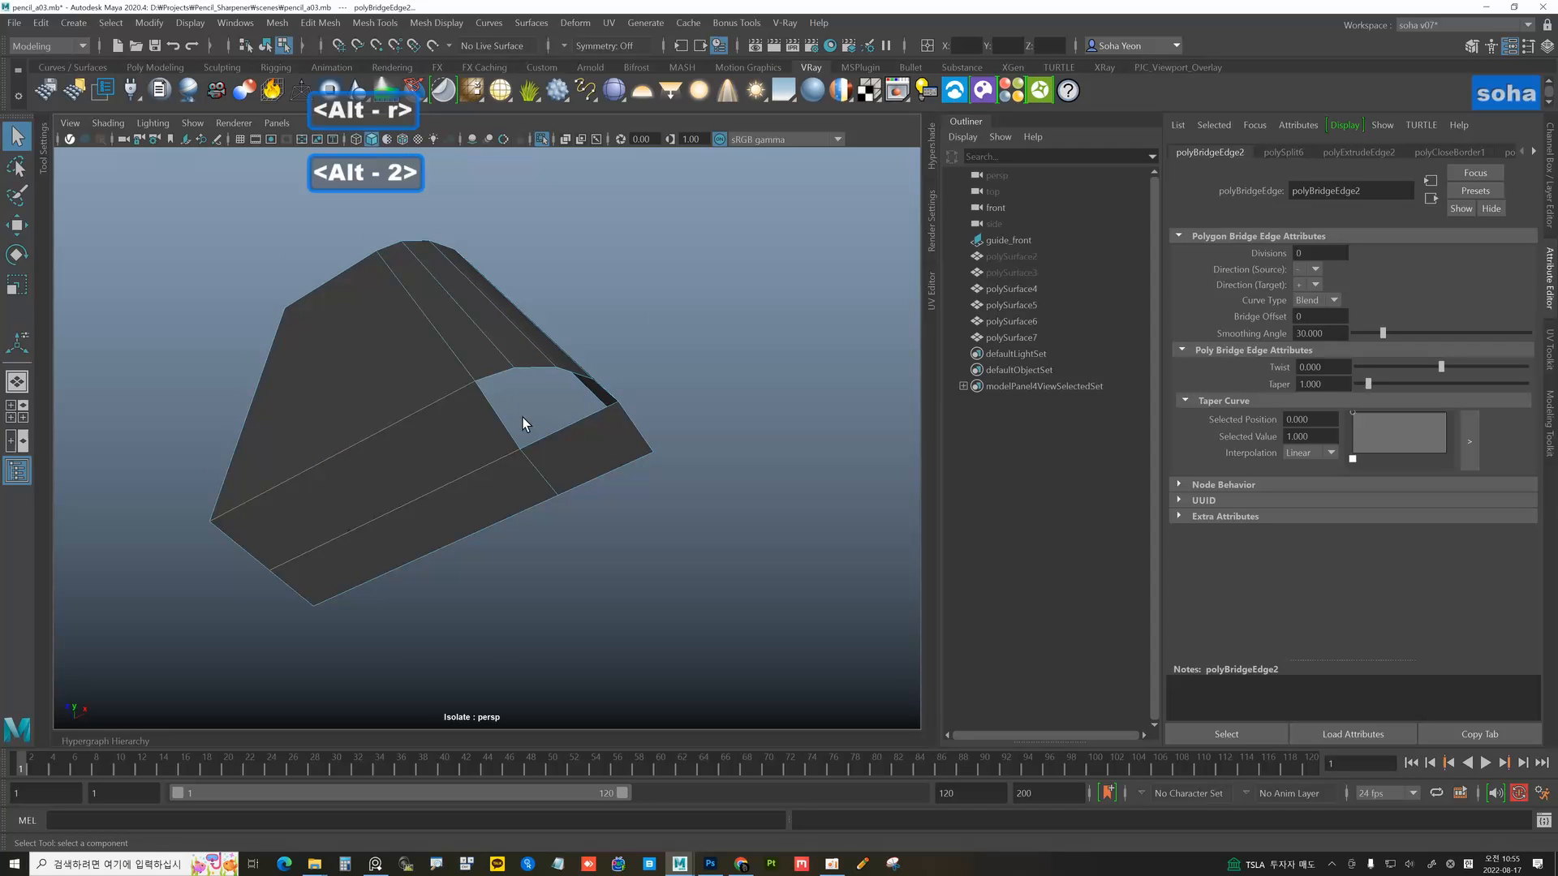
pyautogui.doubleClick(528, 375)
pyautogui.press('w')
pyautogui.hotkey('ctrl', 'f')
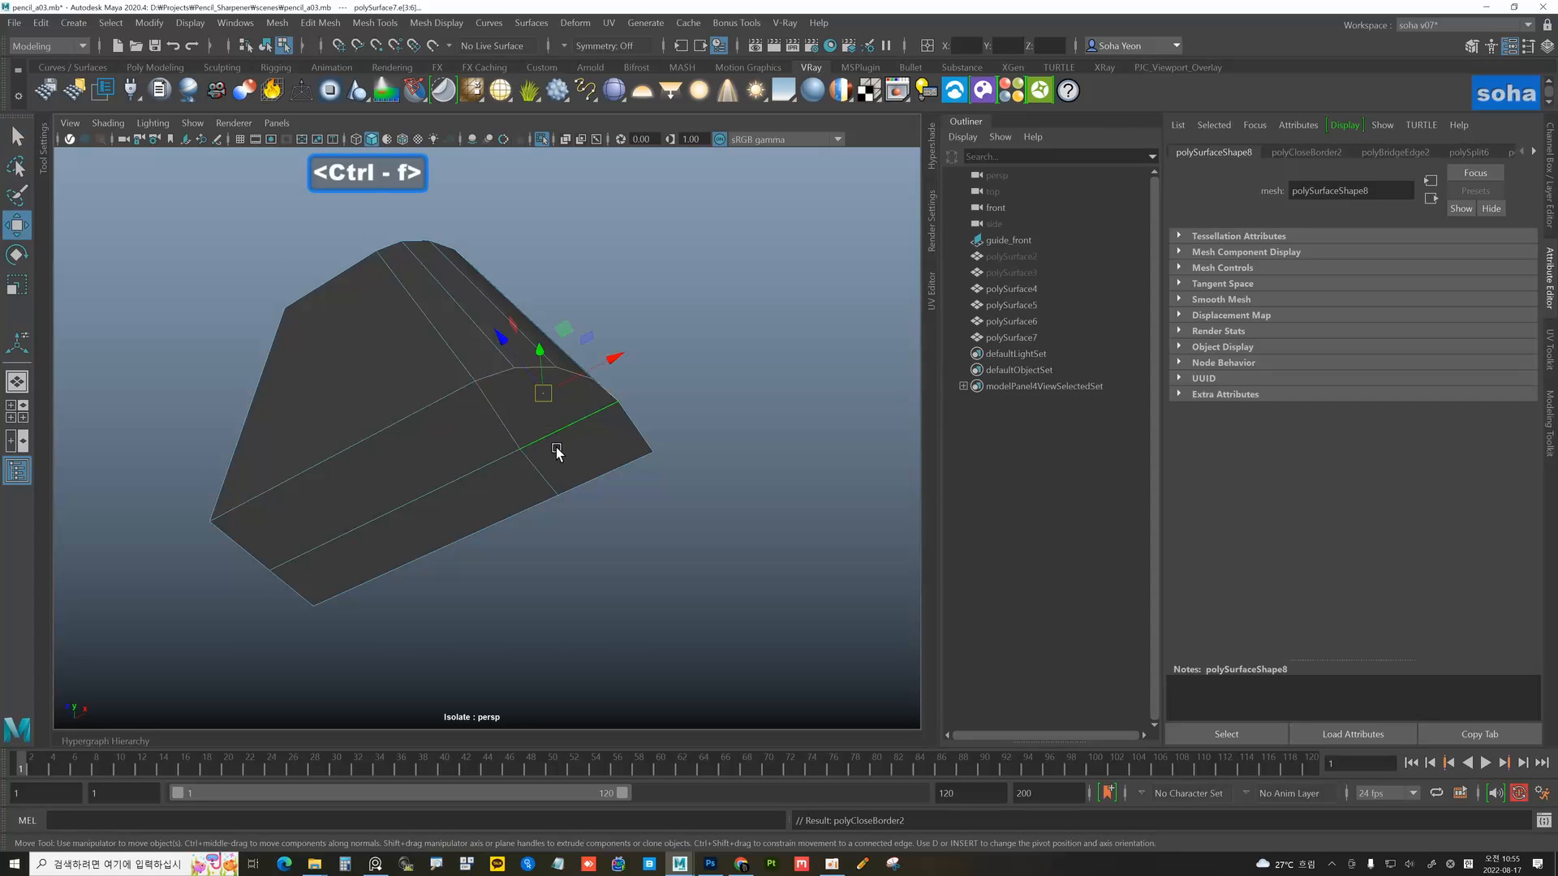
# - Bridge the open border edges of the top and bottom faces to close the upper body's rear and inner sides
pyautogui.keyDown('alt'); pyautogui.moveTo(554, 499); pyautogui.dragTo(613, 497); pyautogui.keyUp('alt')
pyautogui.hotkey('alt', '`')
pyautogui.hotkey('alt', '2')
pyautogui.click(623, 369)
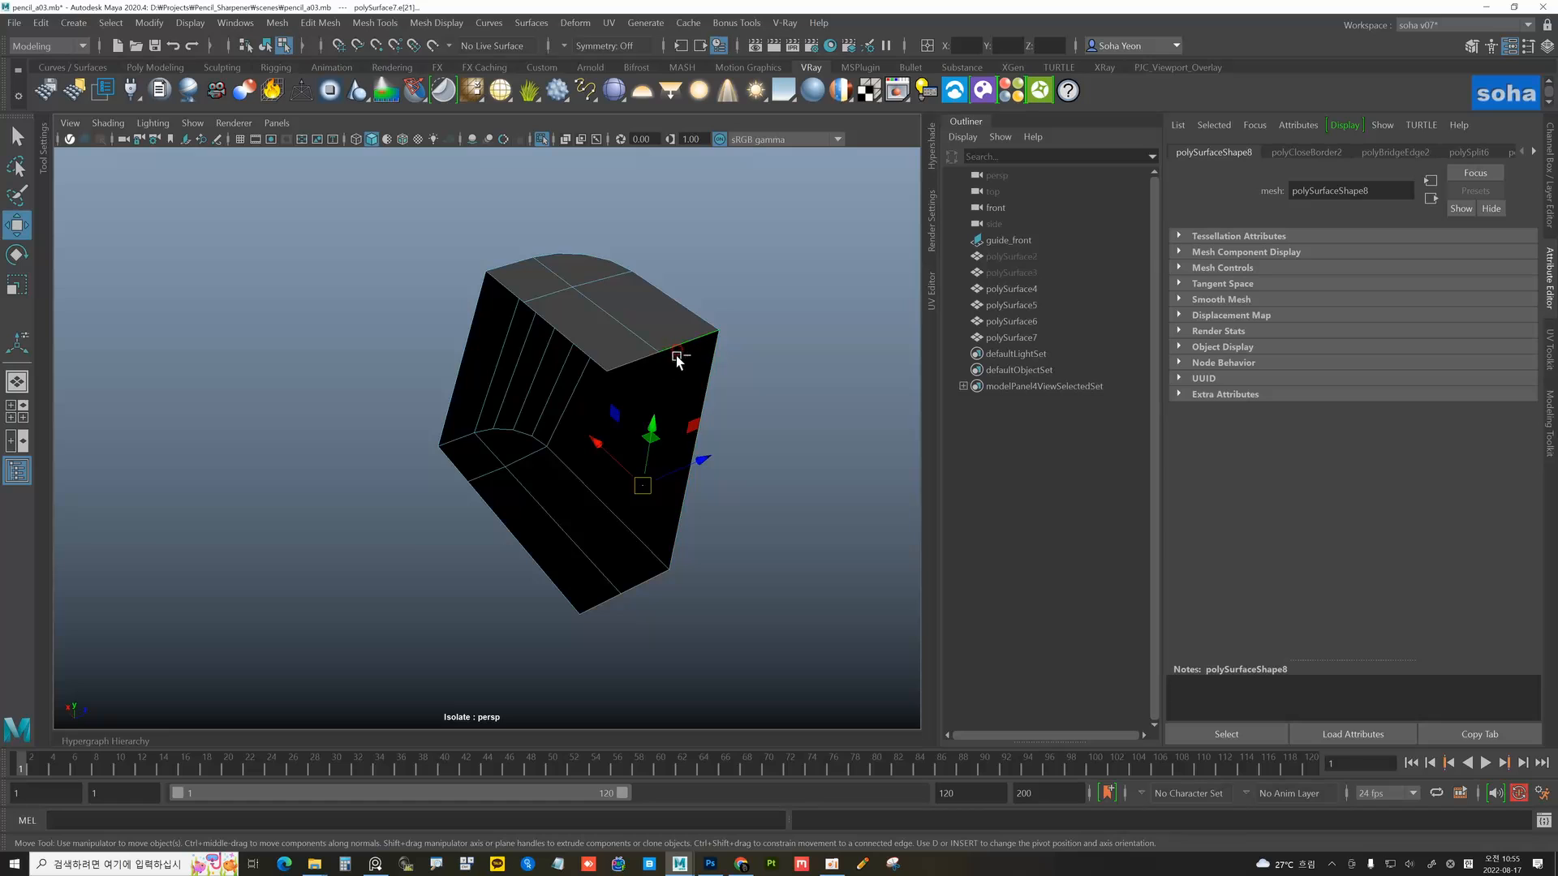
pyautogui.keyDown('alt'); pyautogui.keyDown('shift'); pyautogui.moveTo(677, 361); pyautogui.dragTo(601, 337); pyautogui.keyUp('shift'); pyautogui.keyUp('alt')
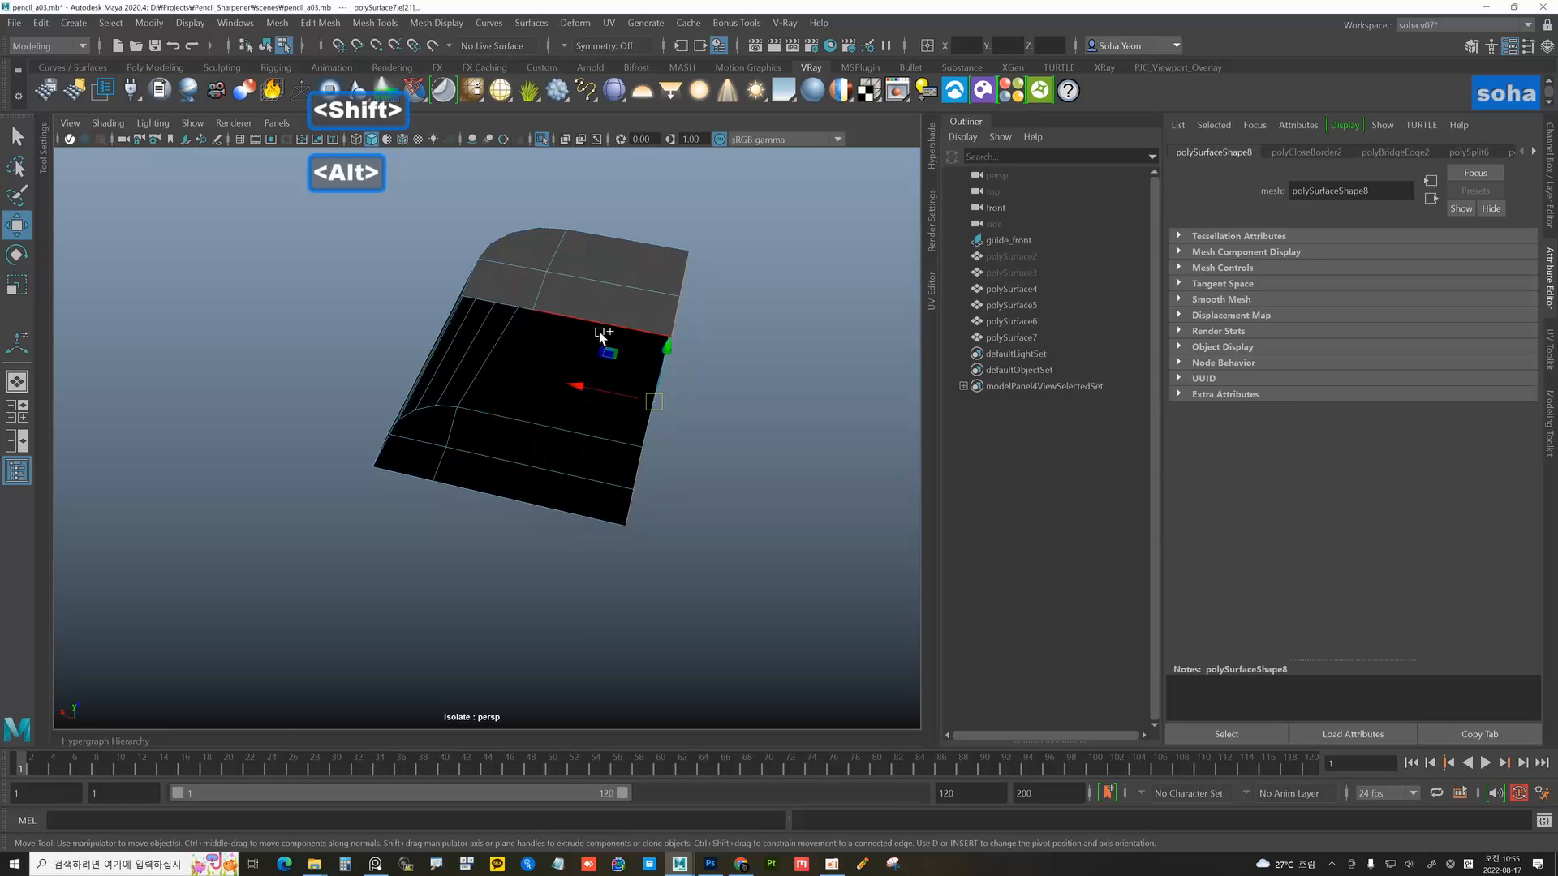
pyautogui.keyDown('shift'); pyautogui.click(502, 498); pyautogui.keyUp('shift')
pyautogui.keyDown('alt'); pyautogui.moveTo(430, 478); pyautogui.dragTo(522, 453); pyautogui.keyUp('alt')
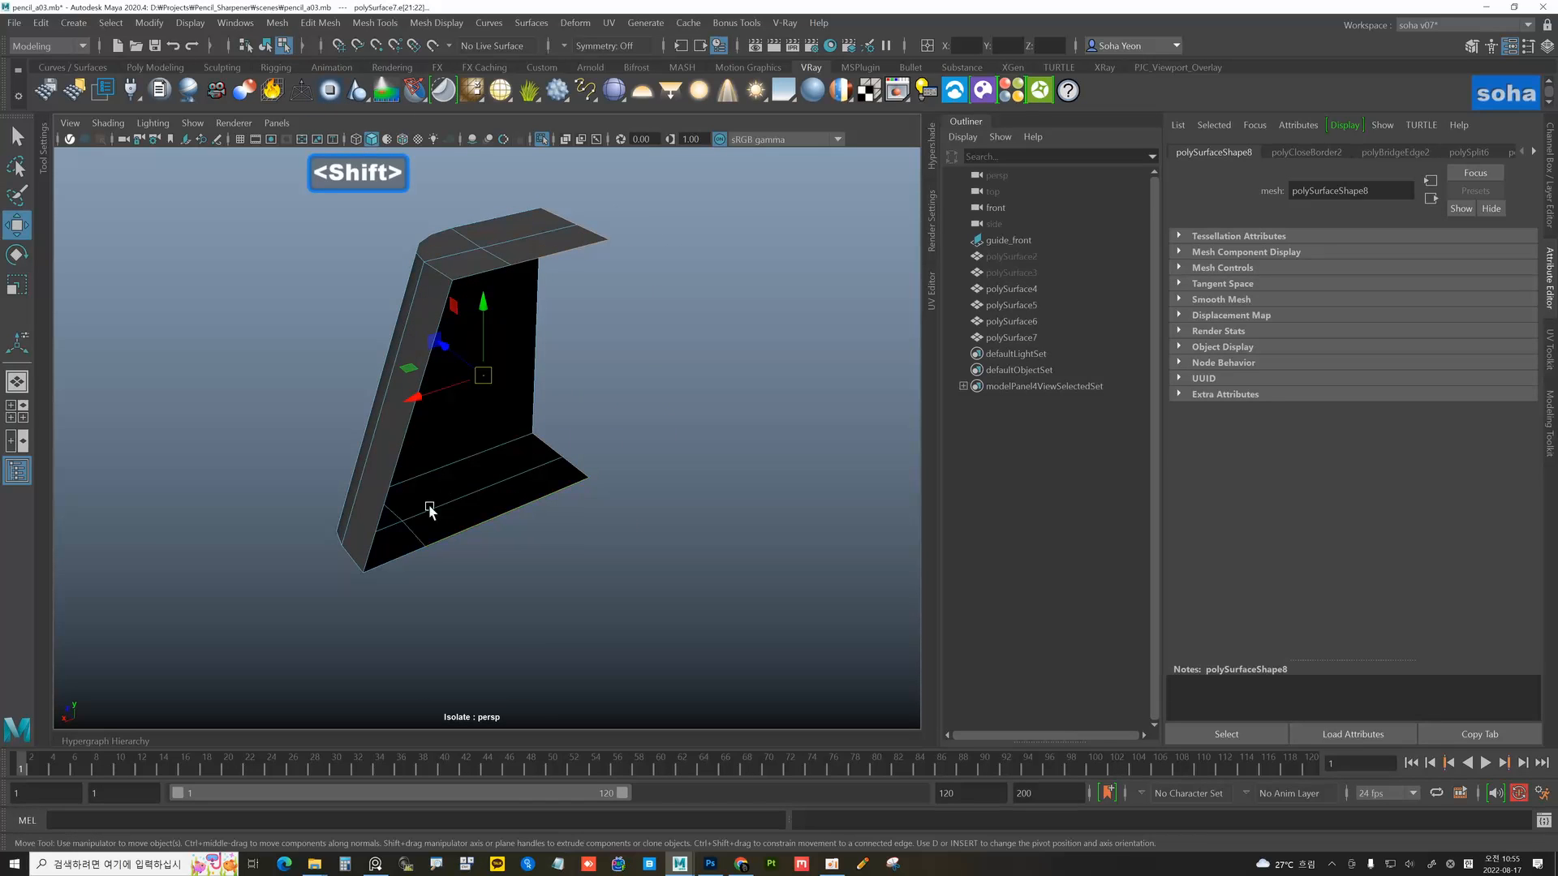
pyautogui.keyDown('shift'); pyautogui.click(481, 272); pyautogui.keyUp('shift')
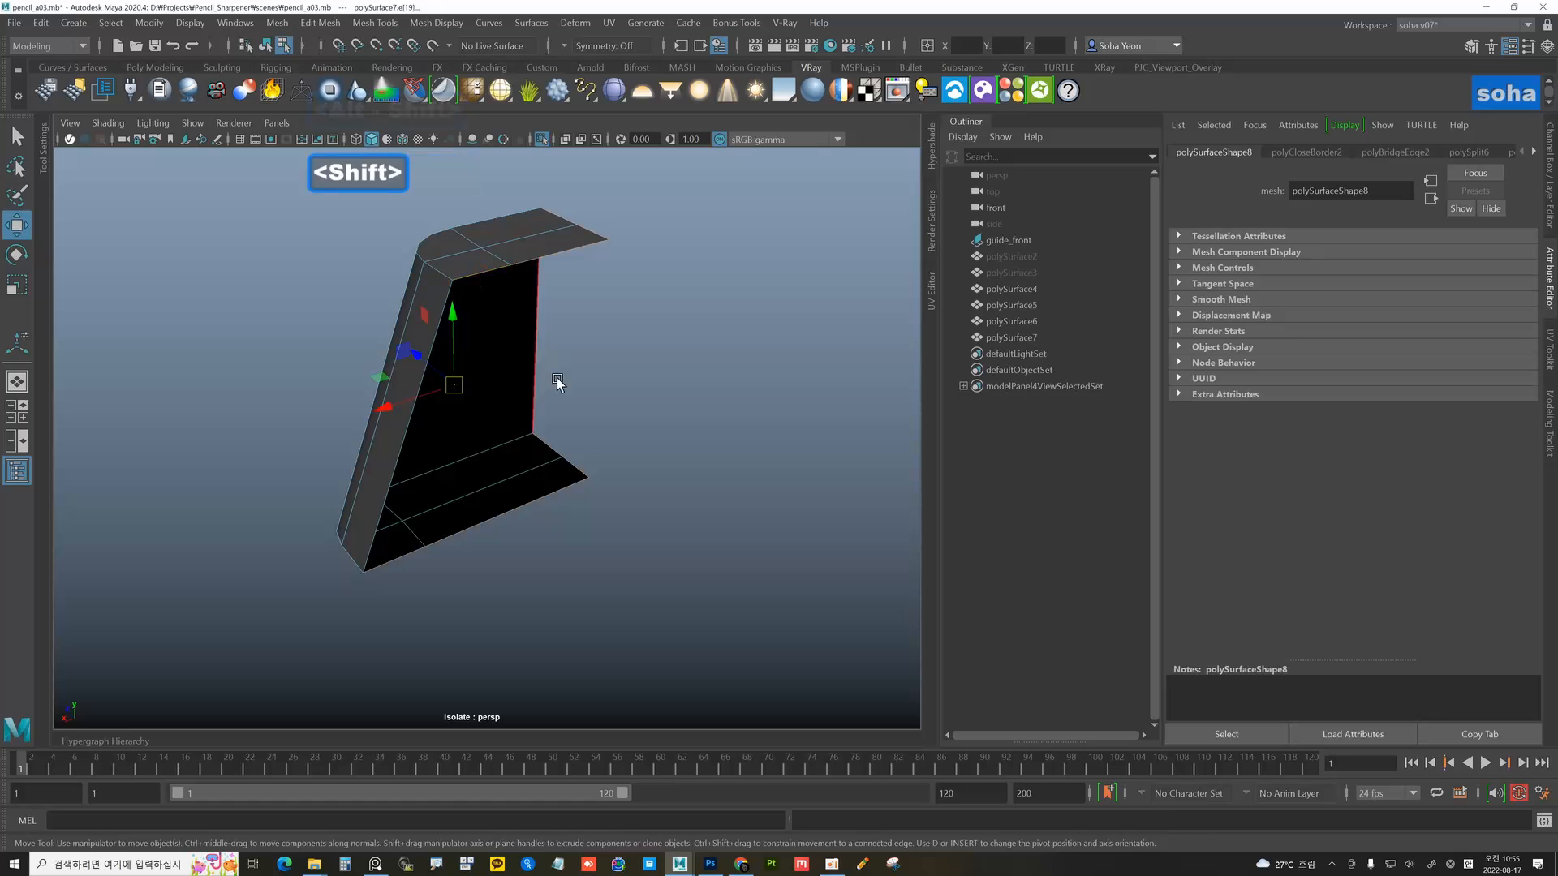
pyautogui.keyDown('alt'); pyautogui.moveTo(554, 375); pyautogui.dragTo(464, 357); pyautogui.keyUp('alt')
pyautogui.keyDown('alt'); pyautogui.moveTo(542, 408); pyautogui.dragTo(542, 377); pyautogui.keyUp('alt')
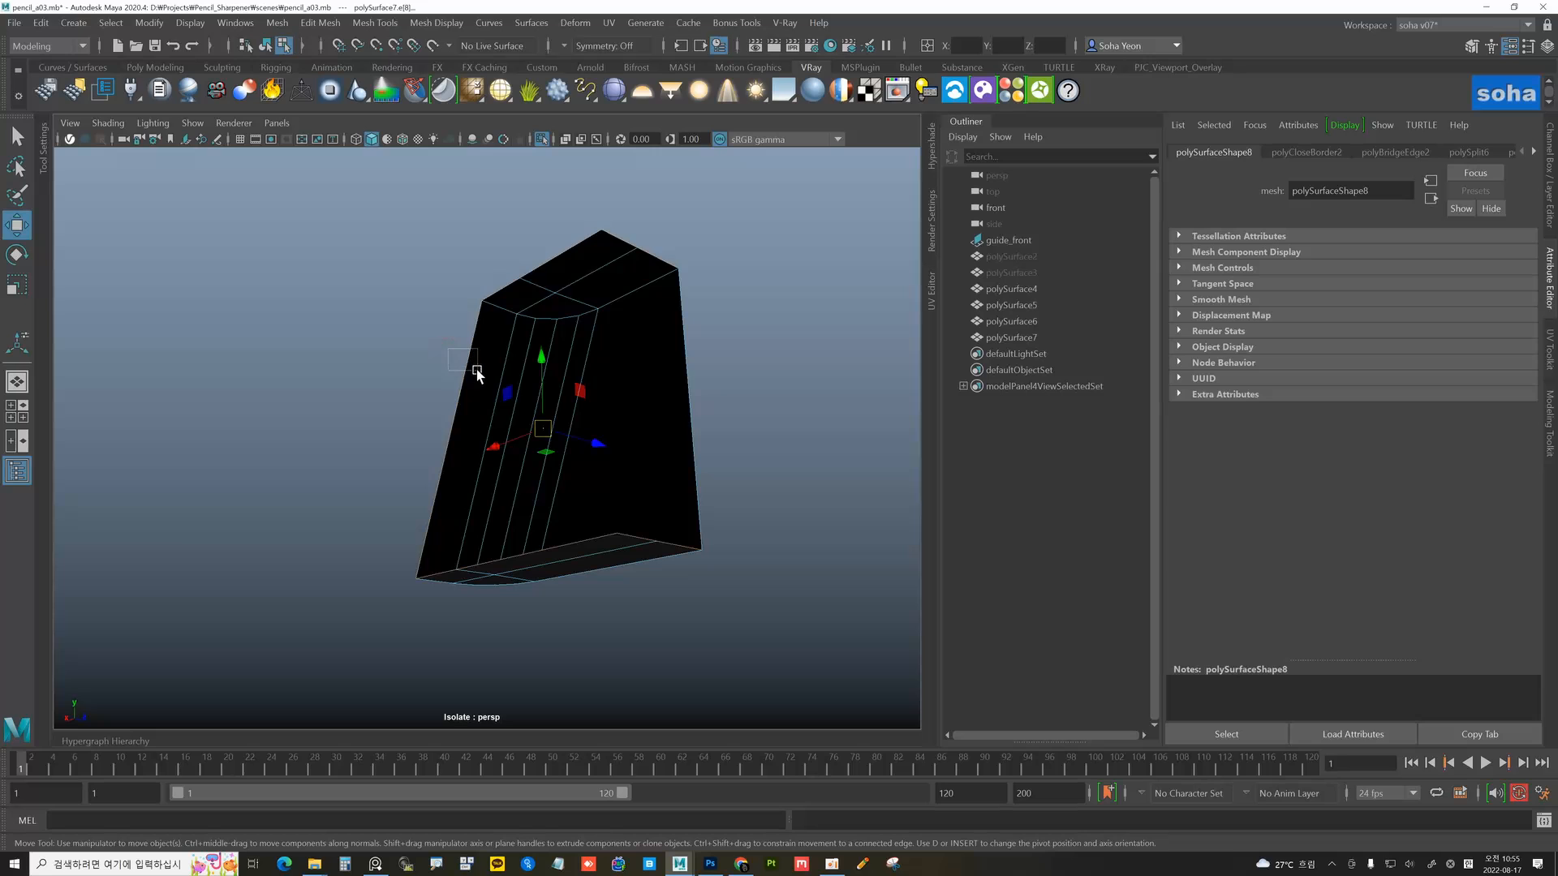
pyautogui.keyDown('shift'); pyautogui.moveTo(477, 371); pyautogui.dragTo(479, 374); pyautogui.keyUp('shift')
pyautogui.keyDown('alt'); pyautogui.moveTo(665, 431); pyautogui.dragTo(485, 509); pyautogui.keyUp('alt')
pyautogui.hotkey('alt', 'r')
# - Bevel the upper body's hard outer edges with 2 segments and show all pieces again
pyautogui.hotkey('alt', '`')
pyautogui.click(589, 503)
pyautogui.keyDown('alt'); pyautogui.moveTo(586, 506); pyautogui.dragTo(549, 463); pyautogui.keyUp('alt')
pyautogui.click(490, 479)
pyautogui.press('u')
pyautogui.hotkey('shift', 'b')
pyautogui.hotkey('alt', 'shift', 'a')
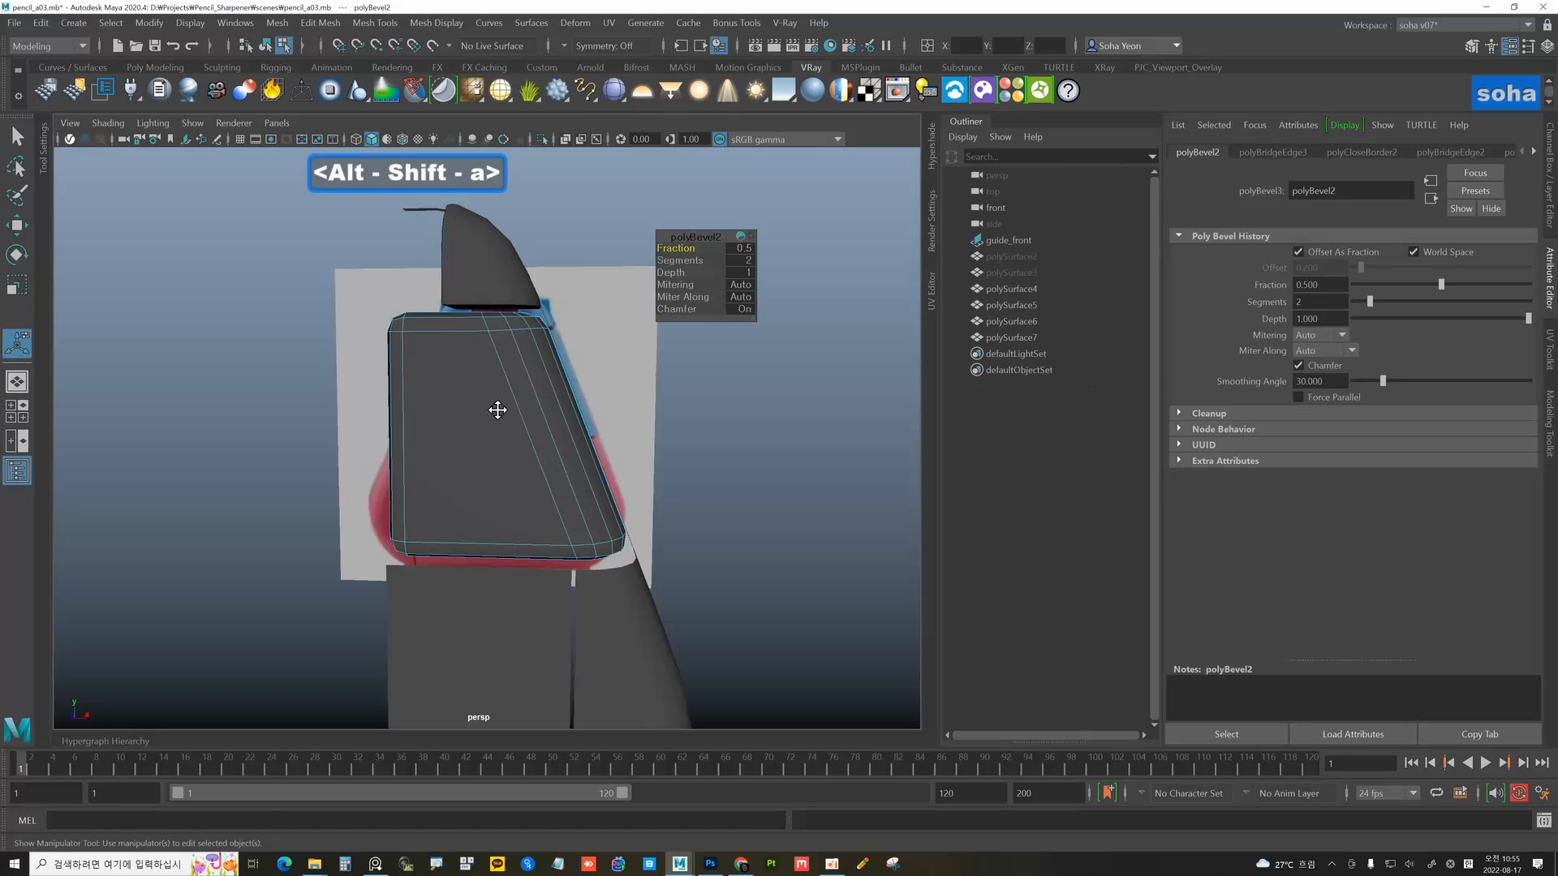
# - Turn on wireframe on shaded, set the upper body's bevel fraction to 0.12 and clear the selection
pyautogui.keyDown('alt'); pyautogui.moveTo(497, 411); pyautogui.dragTo(605, 430); pyautogui.keyUp('alt')
pyautogui.hotkey('alt', 'shift', 'w')
pyautogui.moveTo(686, 250); pyautogui.dragTo(667, 251, button='middle')
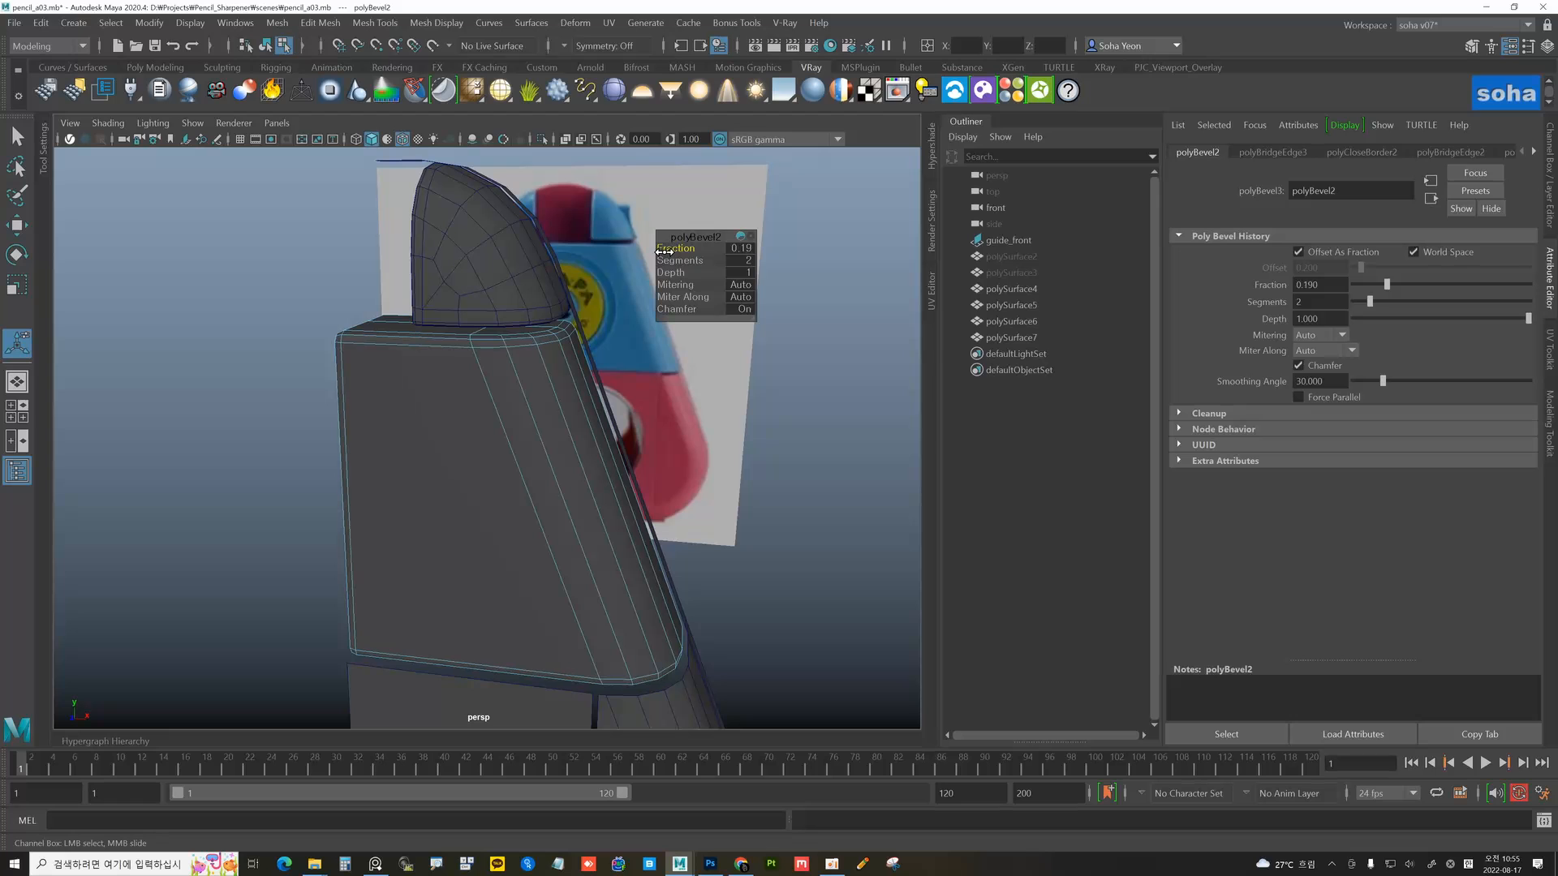
pyautogui.keyDown('ctrl'); pyautogui.moveTo(663, 252); pyautogui.dragTo(663, 253, button='middle'); pyautogui.keyUp('ctrl')
pyautogui.keyDown('alt'); pyautogui.moveTo(569, 445); pyautogui.dragTo(529, 391); pyautogui.keyUp('alt')
pyautogui.keyDown('alt'); pyautogui.moveTo(529, 391); pyautogui.dragTo(532, 458, button='middle'); pyautogui.keyUp('alt')
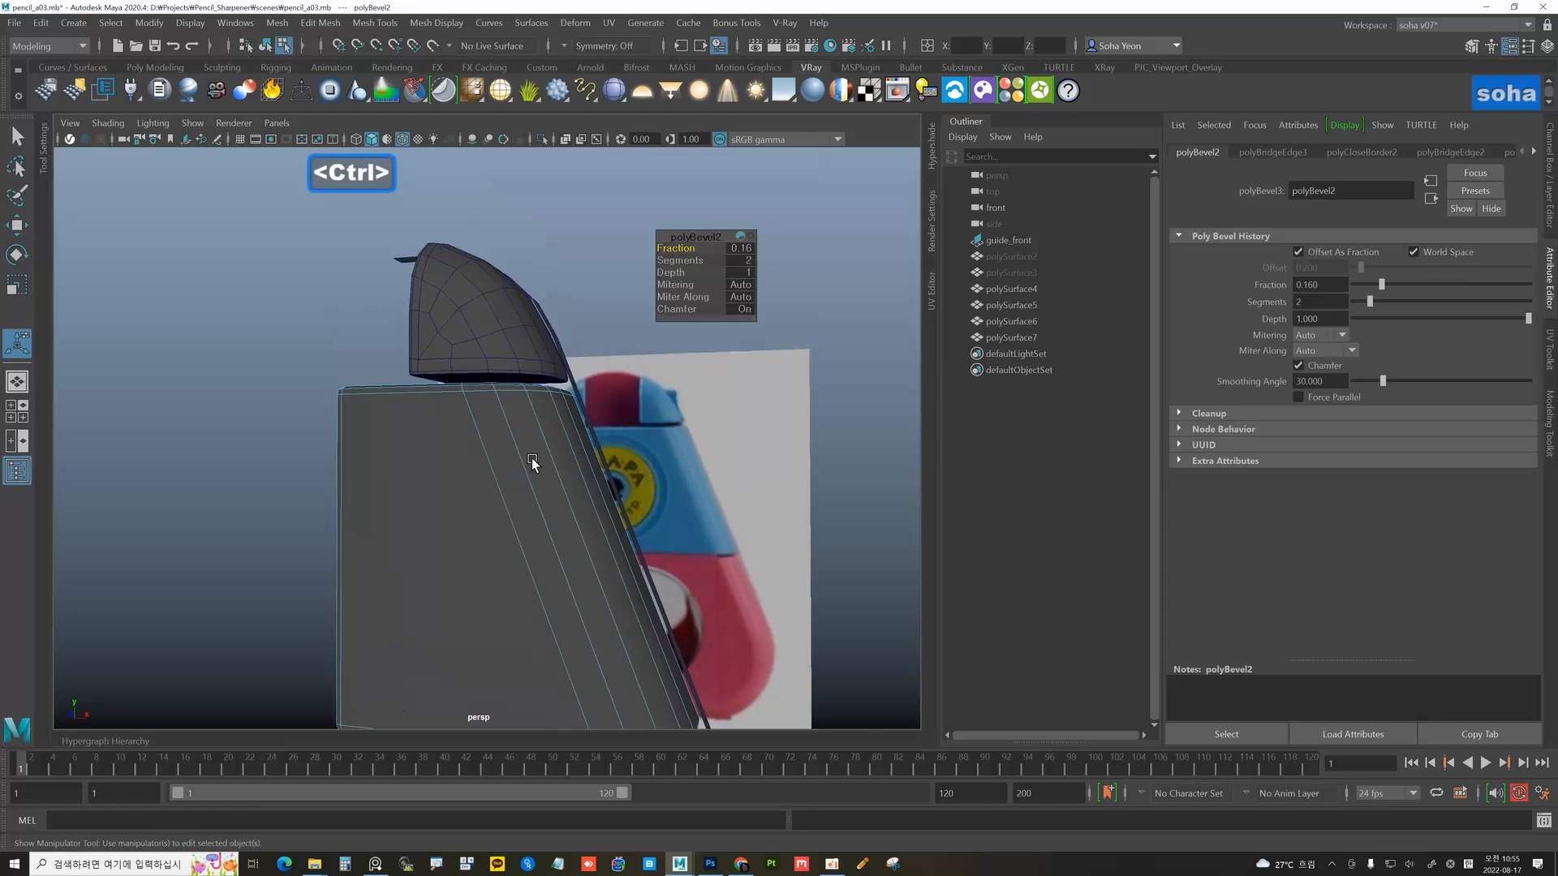
pyautogui.keyDown('alt'); pyautogui.moveTo(532, 458); pyautogui.dragTo(572, 423, button='right'); pyautogui.keyUp('alt')
pyautogui.moveTo(673, 248); pyautogui.dragTo(674, 246, button='middle')
pyautogui.keyDown('alt'); pyautogui.moveTo(568, 445); pyautogui.dragTo(462, 446, button='right'); pyautogui.keyUp('alt')
pyautogui.hotkey('alt', '`')
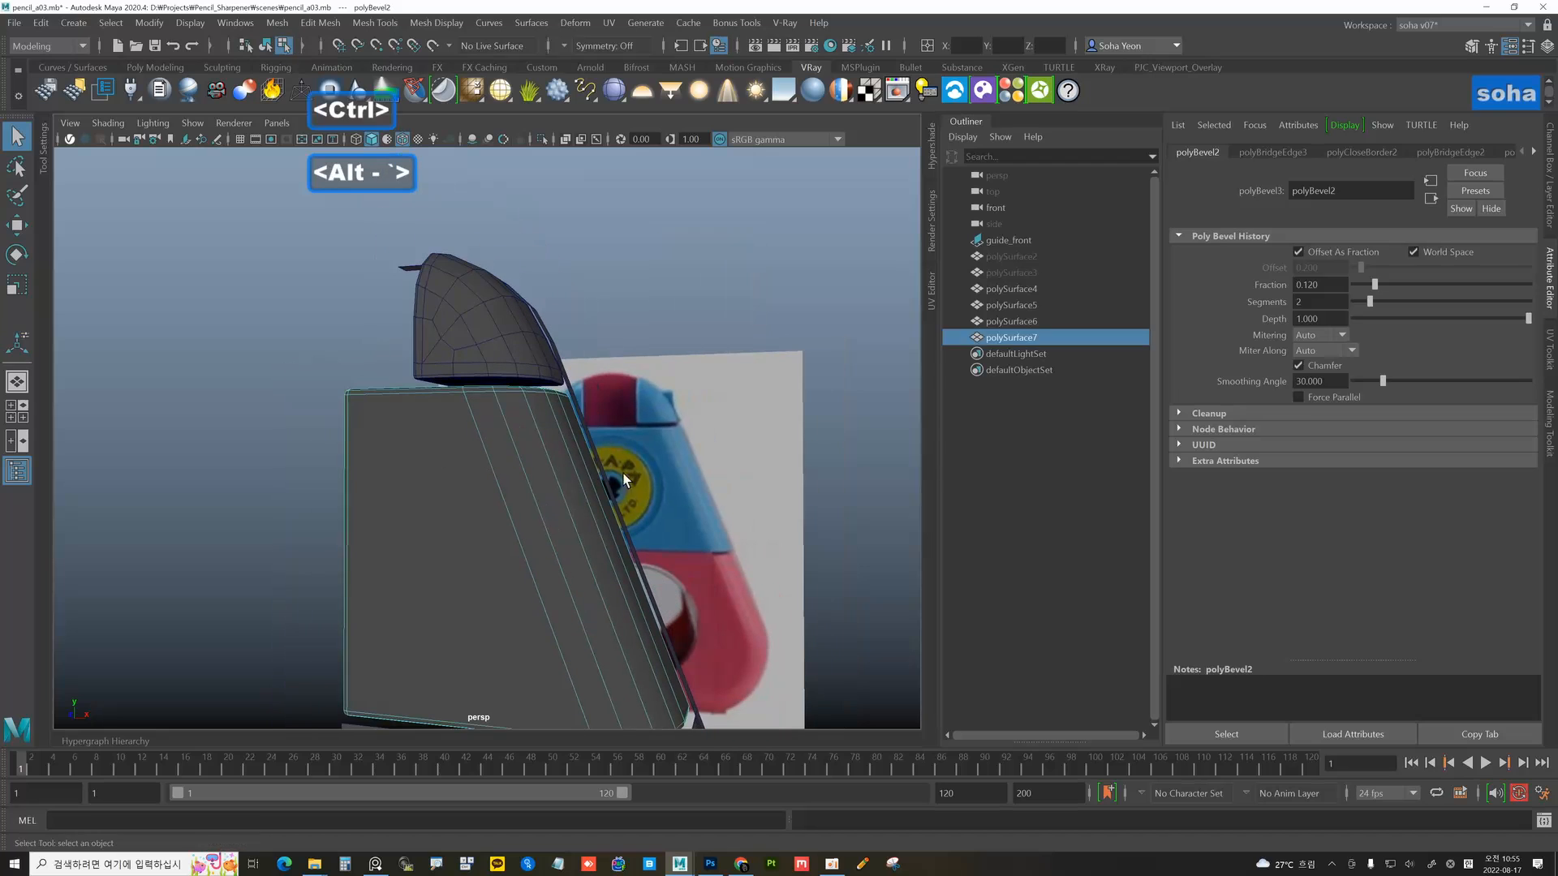
pyautogui.click(826, 419)
# - Select the beveled upper body and isolate it in the perspective view
pyautogui.keyDown('alt'); pyautogui.moveTo(698, 421); pyautogui.dragTo(576, 422, button='right'); pyautogui.keyUp('alt')
pyautogui.keyDown('alt'); pyautogui.moveTo(576, 422); pyautogui.dragTo(658, 505); pyautogui.keyUp('alt')
pyautogui.hotkey('alt', 'w')
pyautogui.click(518, 531)
pyautogui.keyDown('alt'); pyautogui.moveTo(572, 534); pyautogui.dragTo(505, 511); pyautogui.keyUp('alt')
pyautogui.hotkey('alt', 'shift', 'a')
# - Cut an edge on the upper body's bottom face from the crossing of its two cuts to the rounded rim's middle vertex
pyautogui.keyDown('alt'); pyautogui.moveTo(587, 542); pyautogui.dragTo(556, 445); pyautogui.keyUp('alt')
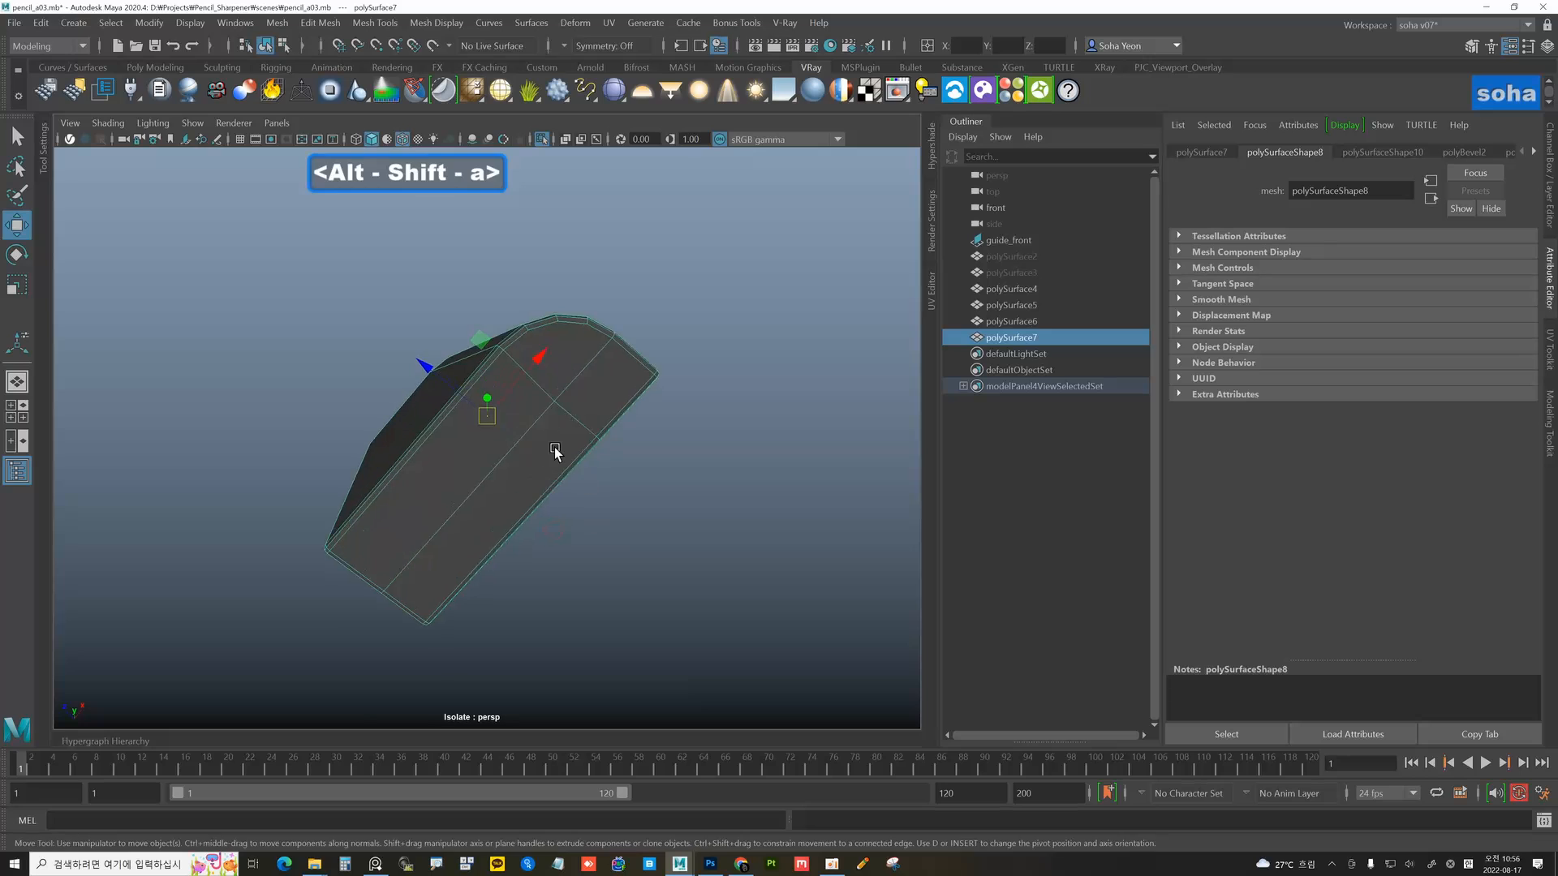
pyautogui.keyDown('alt'); pyautogui.moveTo(557, 445); pyautogui.dragTo(633, 546, button='right'); pyautogui.keyUp('alt')
pyautogui.hotkey('alt', 's')
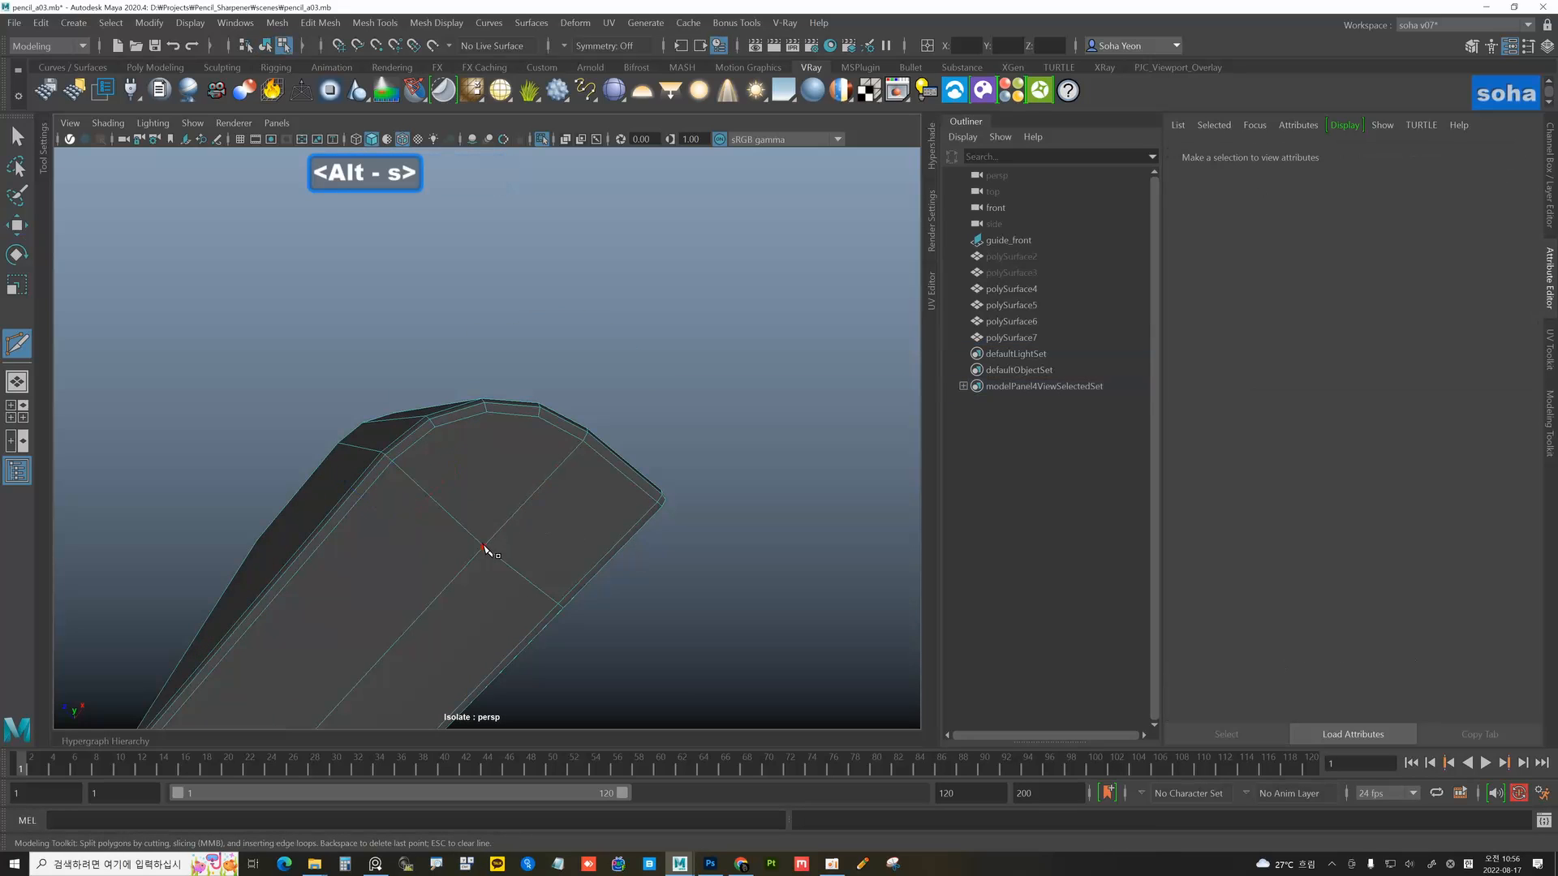
pyautogui.click(487, 413)
pyautogui.rightClick(553, 448)
# - Cut a matching edge on the upper body's top face from the crossing to the middle vertex of the rounded rim
pyautogui.keyDown('alt'); pyautogui.moveTo(589, 452); pyautogui.dragTo(479, 508); pyautogui.keyUp('alt')
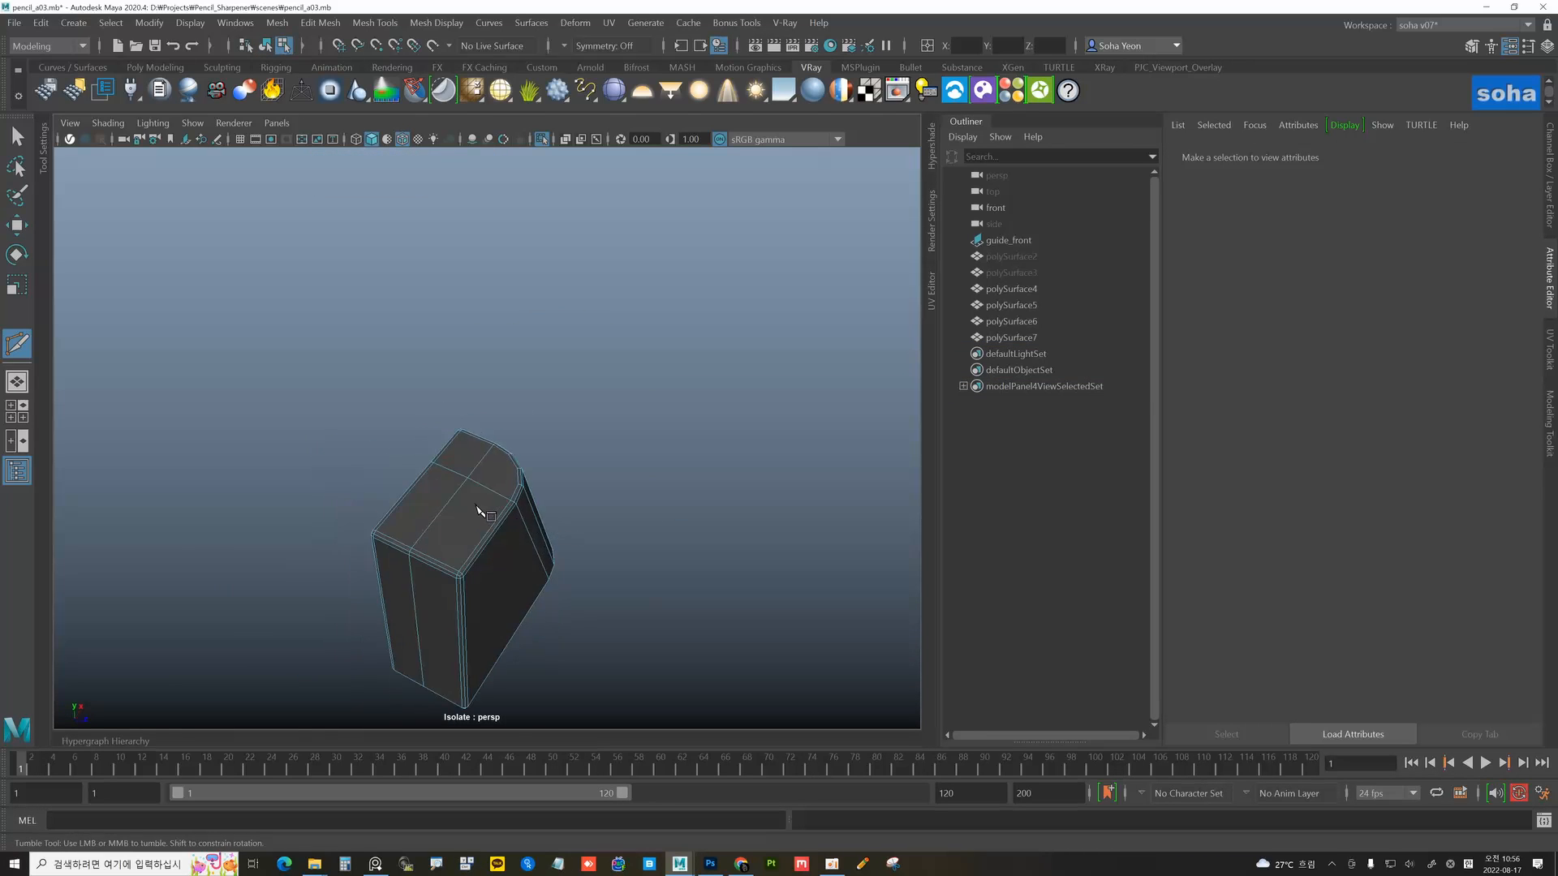
pyautogui.moveTo(480, 507)
pyautogui.keyDown('alt'); pyautogui.mouseDown(button='right')
pyautogui.moveTo(546, 495)
pyautogui.moveTo(459, 514)
pyautogui.mouseUp(button='right'); pyautogui.keyUp('alt')
pyautogui.click(459, 504)
pyautogui.keyDown('alt'); pyautogui.moveTo(459, 515); pyautogui.dragTo(462, 507); pyautogui.keyUp('alt')
pyautogui.press('w')
# - Show all pieces again and delete the upper body's inner side faces along the model's centre
pyautogui.keyDown('alt'); pyautogui.moveTo(463, 508); pyautogui.dragTo(433, 516, button='right'); pyautogui.keyUp('alt')
pyautogui.keyDown('alt'); pyautogui.moveTo(433, 516); pyautogui.dragTo(469, 434, button='middle'); pyautogui.keyUp('alt')
pyautogui.hotkey('alt', '`')
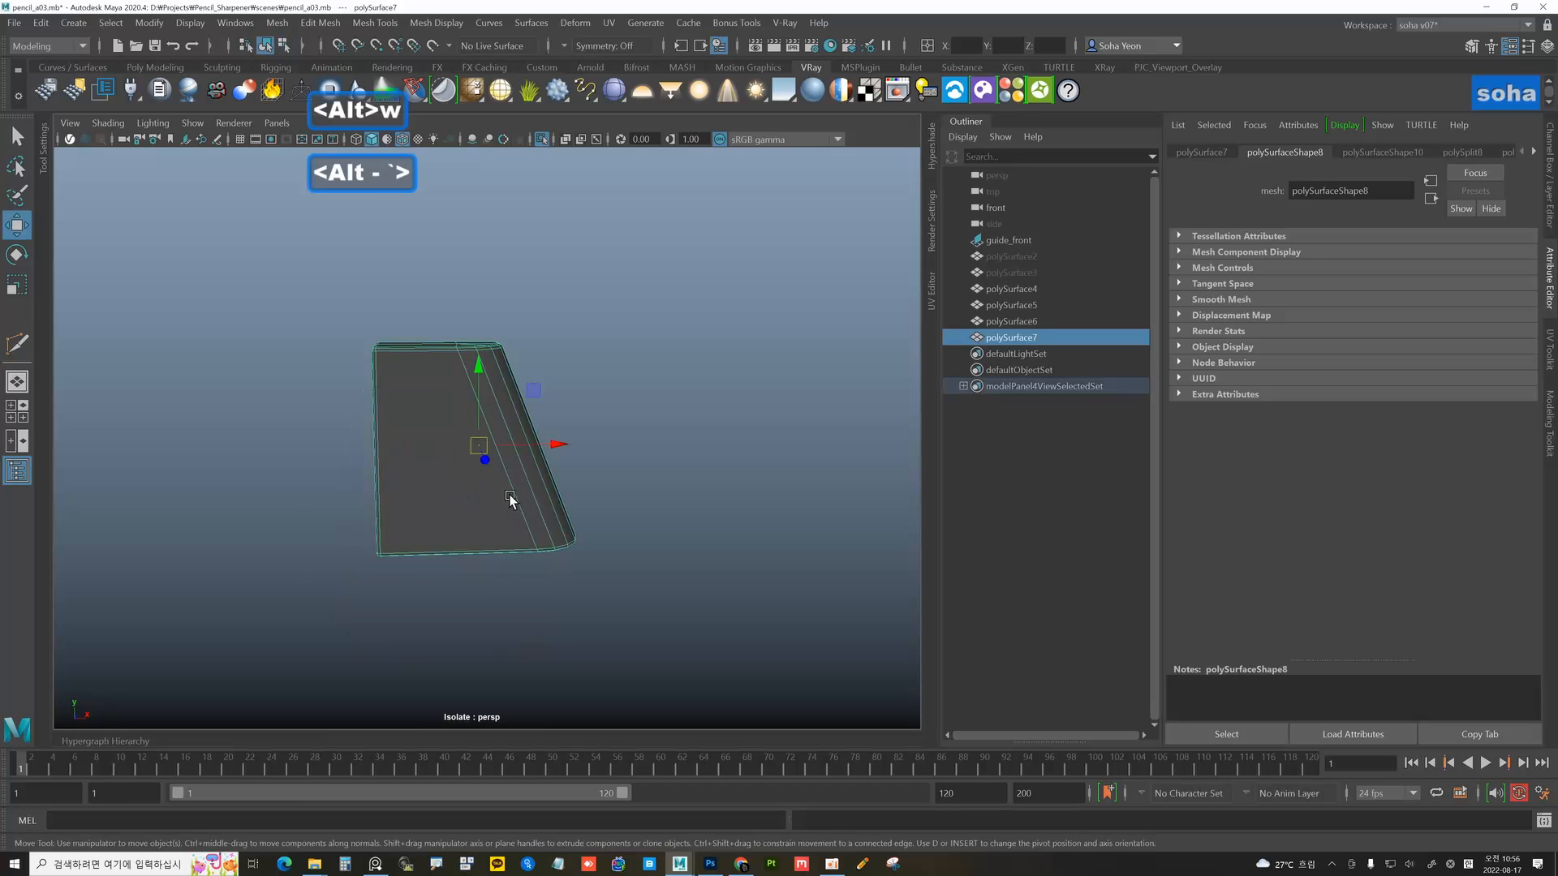
pyautogui.hotkey('alt', 'shift', 'a')
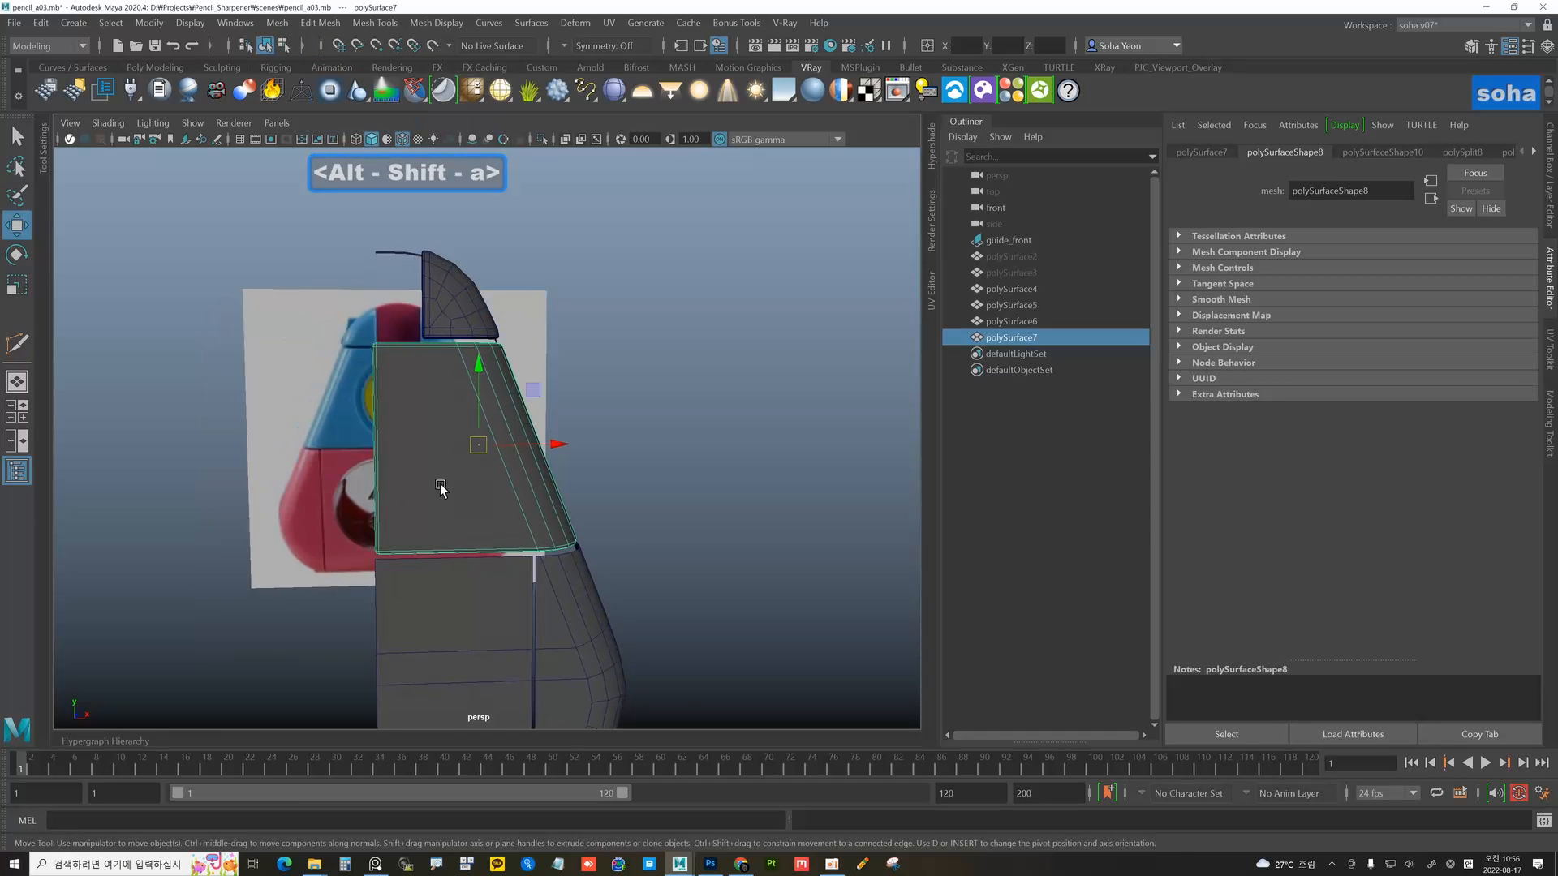
pyautogui.keyDown('alt'); pyautogui.moveTo(441, 487); pyautogui.dragTo(463, 480, button='middle'); pyautogui.keyUp('alt')
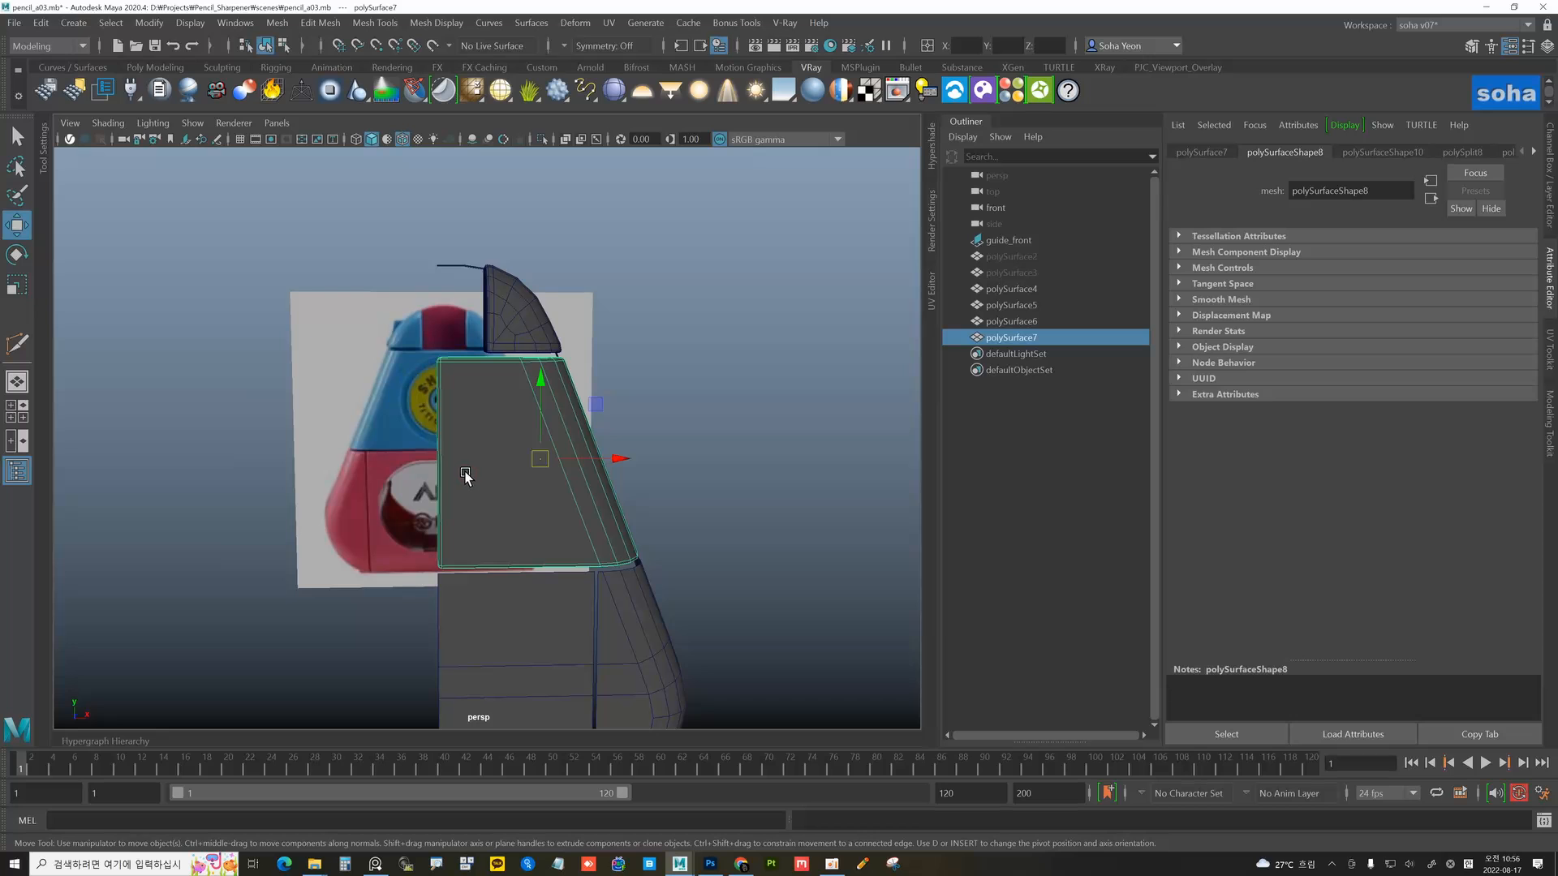
pyautogui.hotkey('alt', '3')
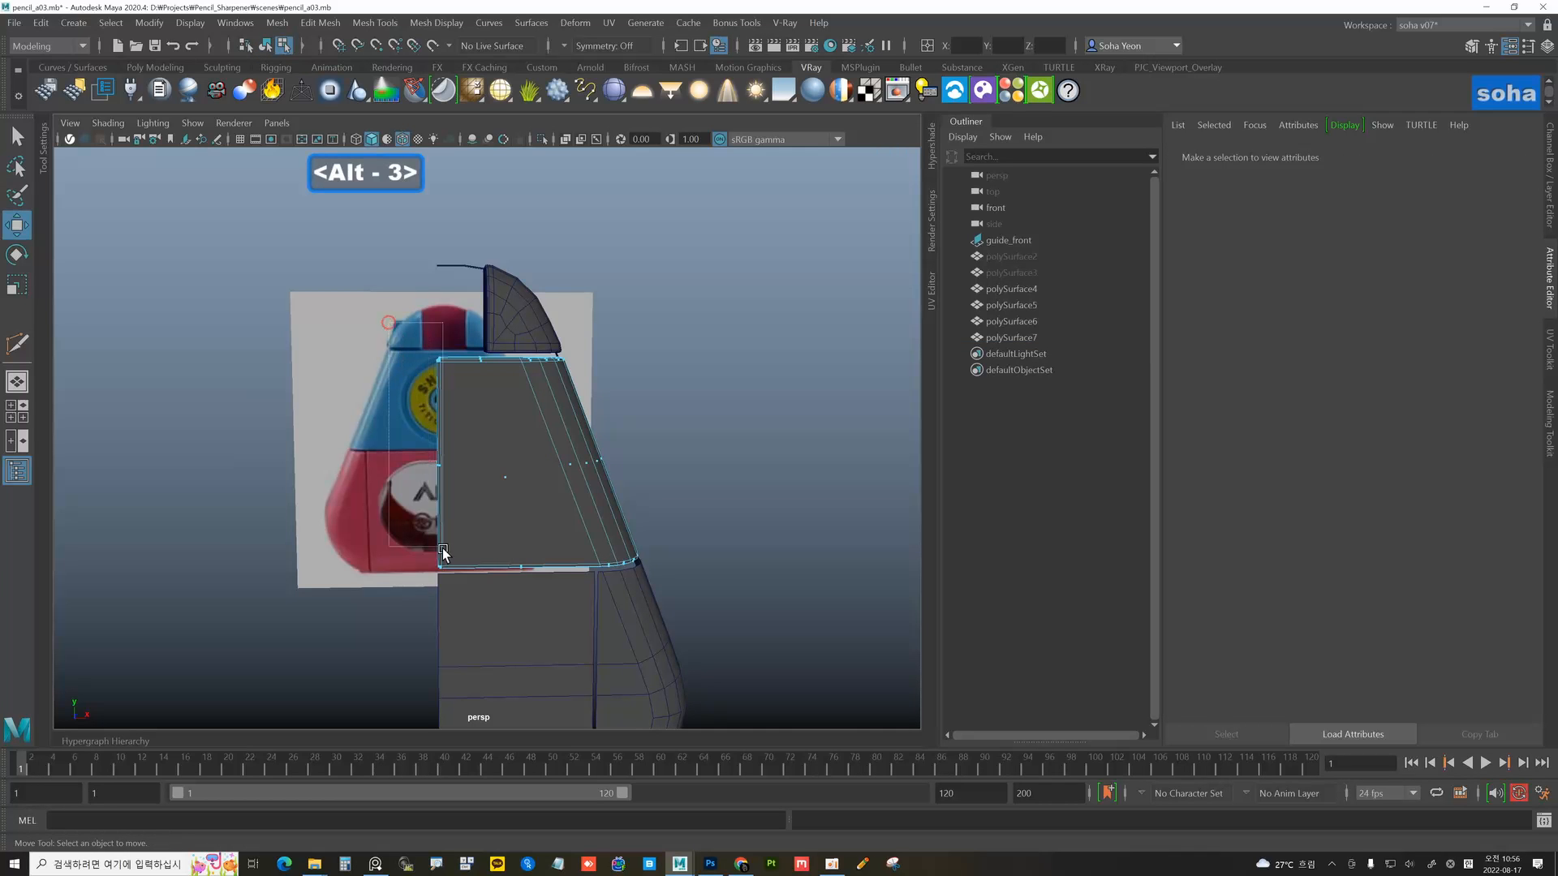
pyautogui.moveTo(455, 632); pyautogui.dragTo(496, 526)
# - Switch to the front view and turn on the grid
pyautogui.hotkey('shift', '3')
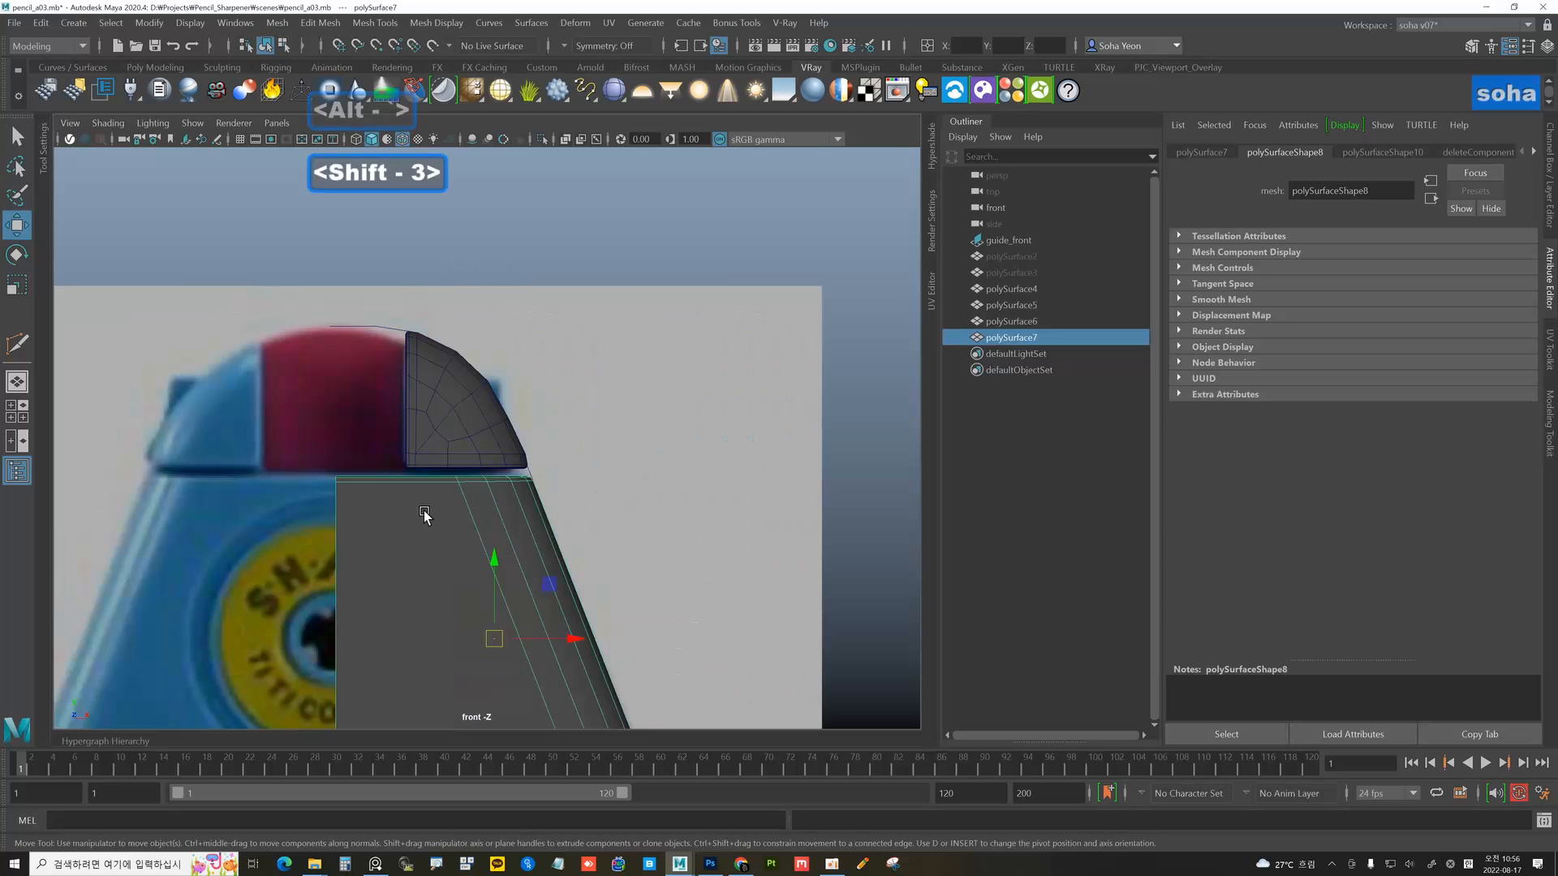
pyautogui.keyDown('alt'); pyautogui.moveTo(552, 412); pyautogui.dragTo(337, 223, button='right'); pyautogui.keyUp('alt')
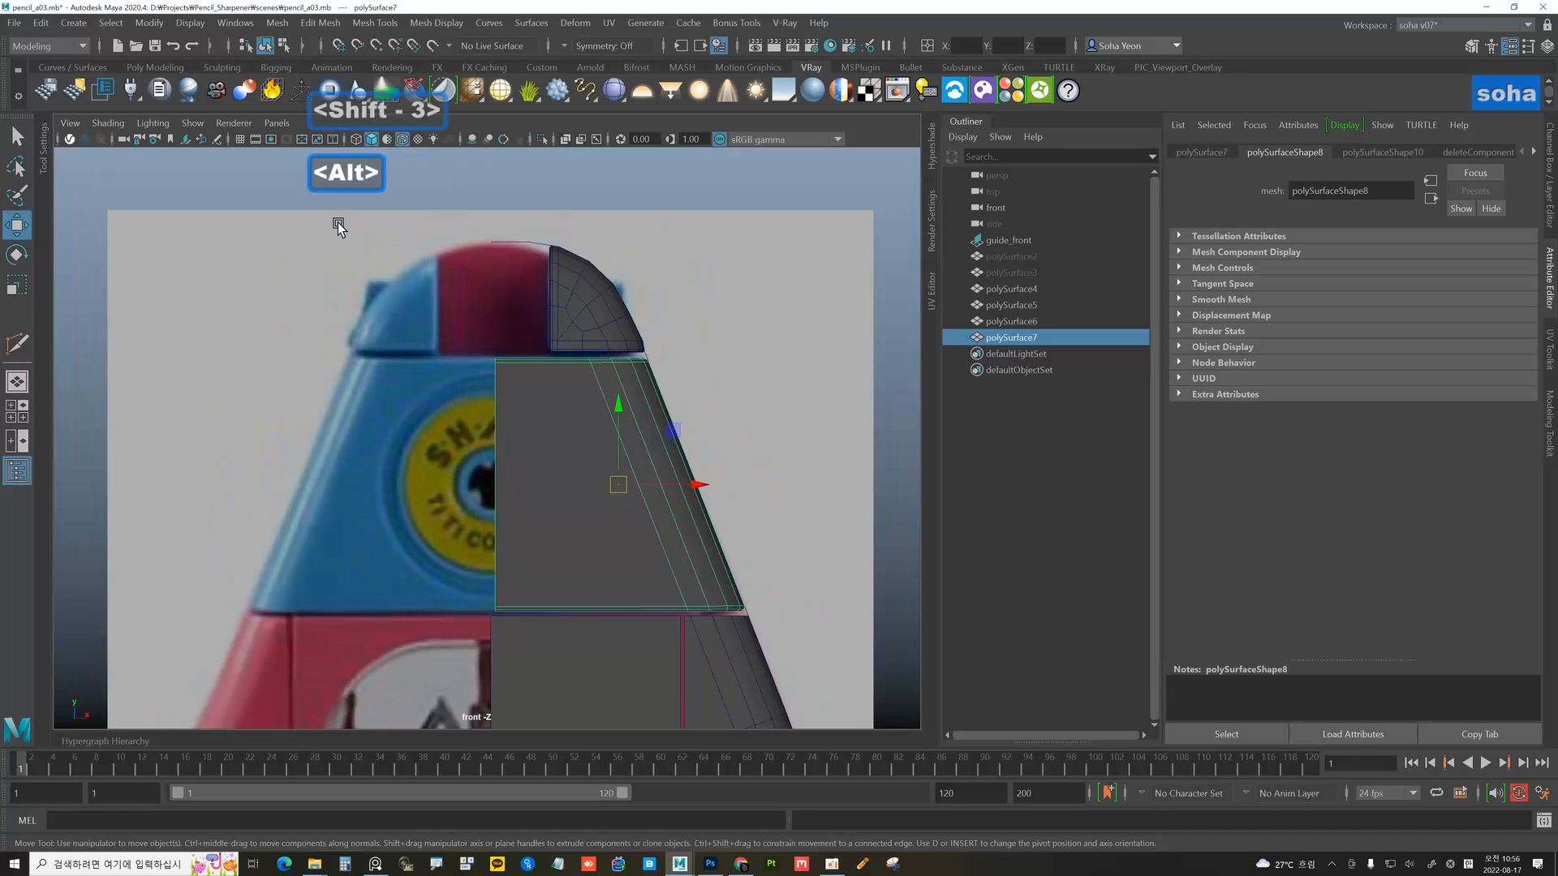
pyautogui.click(240, 137)
# - Snap the vertices along the upper body's inner edge horizontally onto the grid's centre line
pyautogui.keyDown('alt'); pyautogui.moveTo(425, 367); pyautogui.dragTo(434, 325, button='middle'); pyautogui.keyUp('alt')
pyautogui.keyDown('alt'); pyautogui.moveTo(435, 325); pyautogui.dragTo(464, 346, button='right'); pyautogui.keyUp('alt')
pyautogui.hotkey('alt', '1')
pyautogui.moveTo(465, 263); pyautogui.dragTo(481, 362)
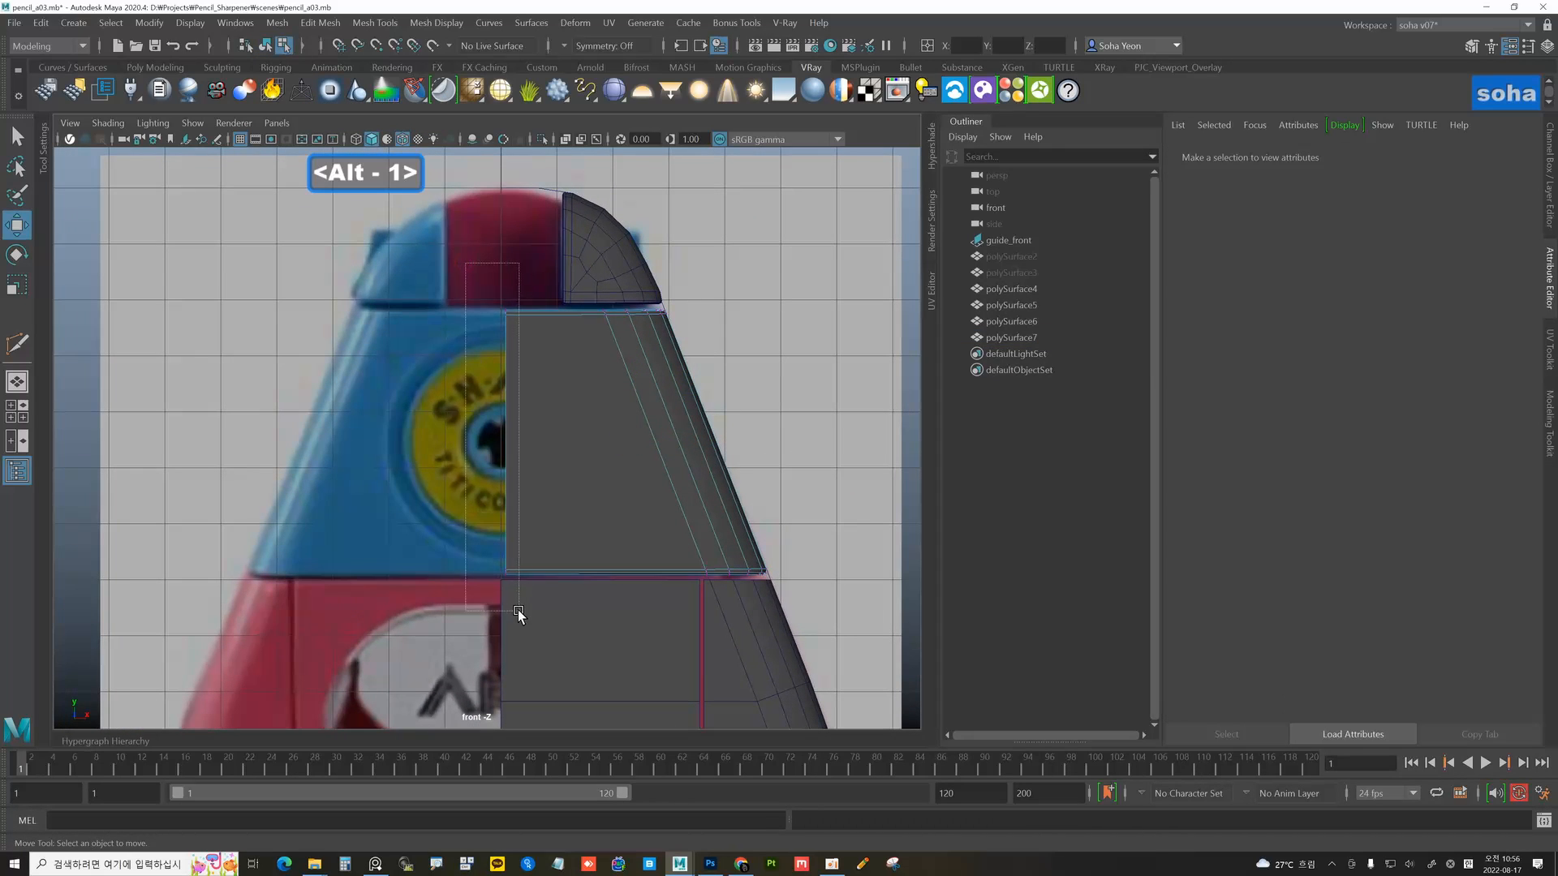
pyautogui.moveTo(517, 610); pyautogui.dragTo(519, 610)
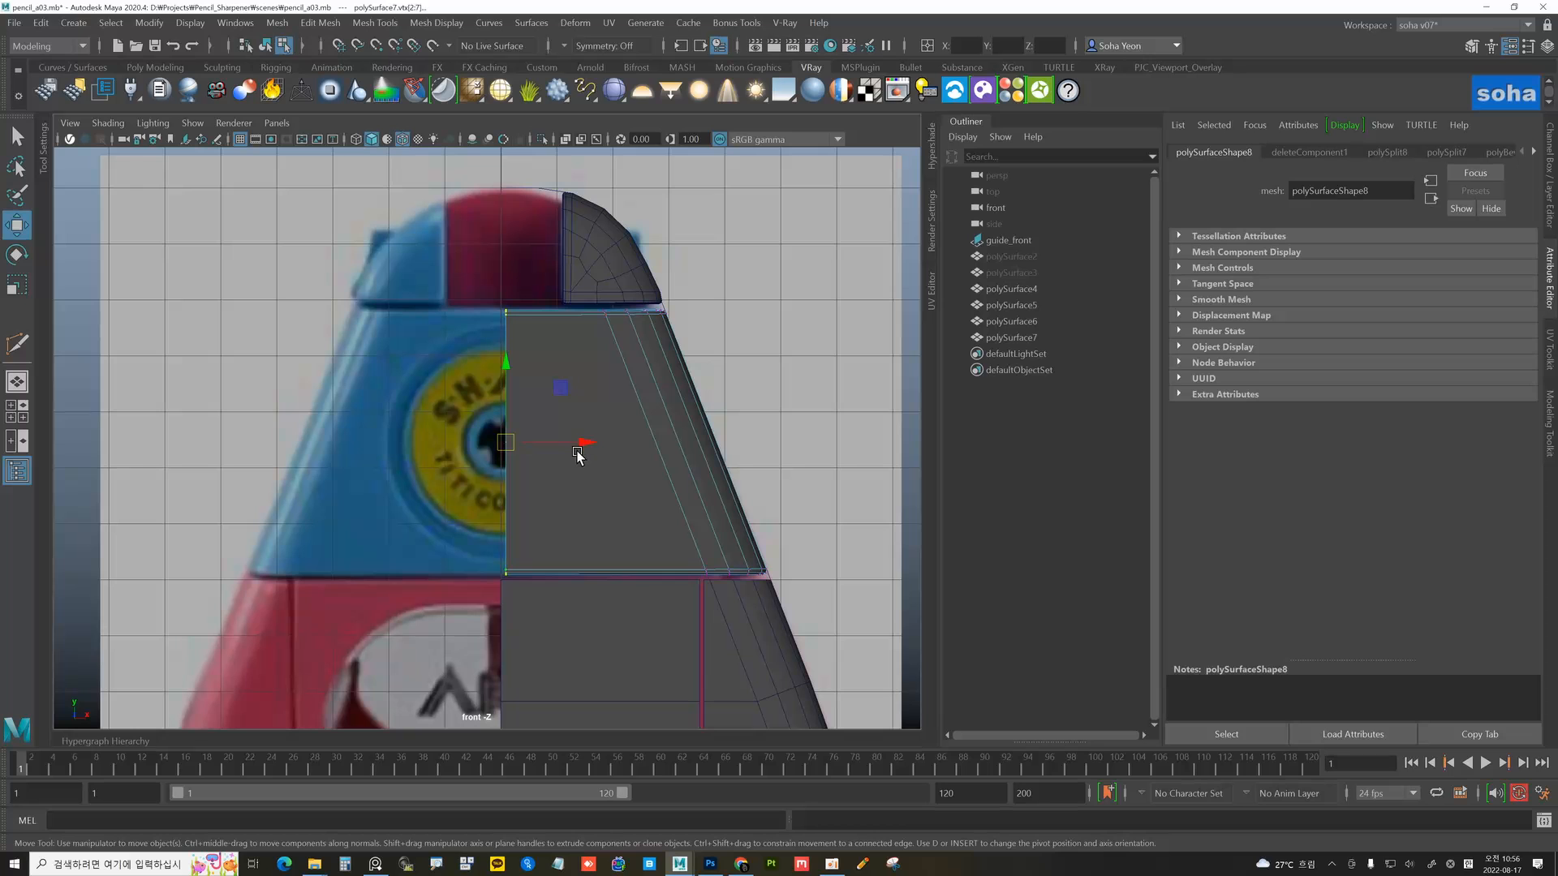
pyautogui.moveTo(571, 445); pyautogui.dragTo(519, 449)
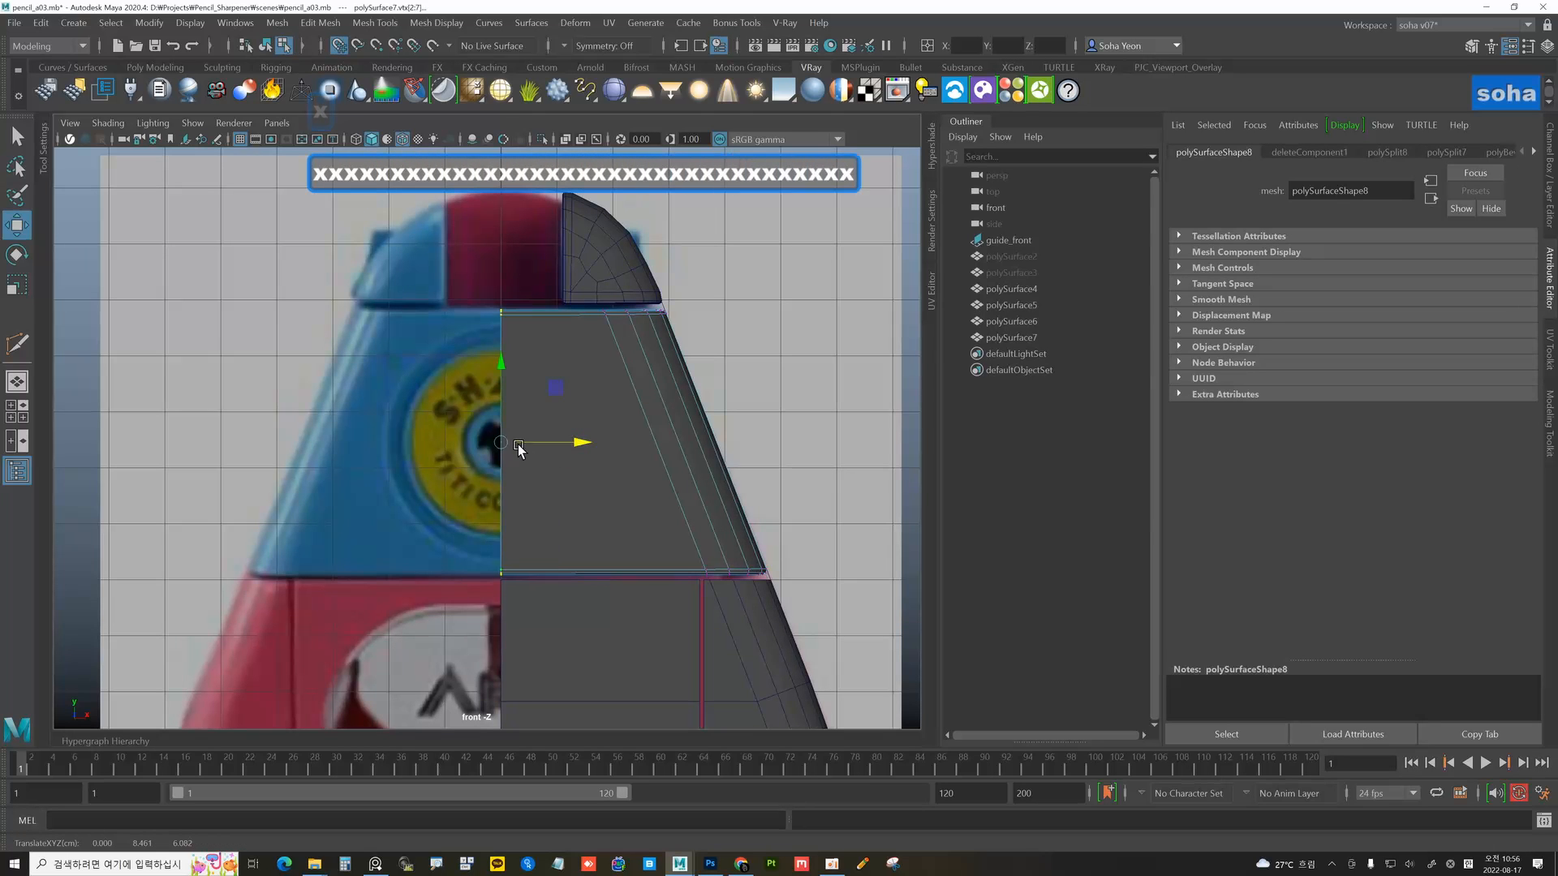
pyautogui.hotkey('alt', '`')
# - Select the lower body's central piece and show it in the front view as wireframe over the reference image
pyautogui.keyDown('alt'); pyautogui.moveTo(626, 570); pyautogui.dragTo(595, 428, button='middle'); pyautogui.keyUp('alt')
pyautogui.keyDown('alt'); pyautogui.moveTo(669, 503); pyautogui.dragTo(619, 480, button='right'); pyautogui.keyUp('alt')
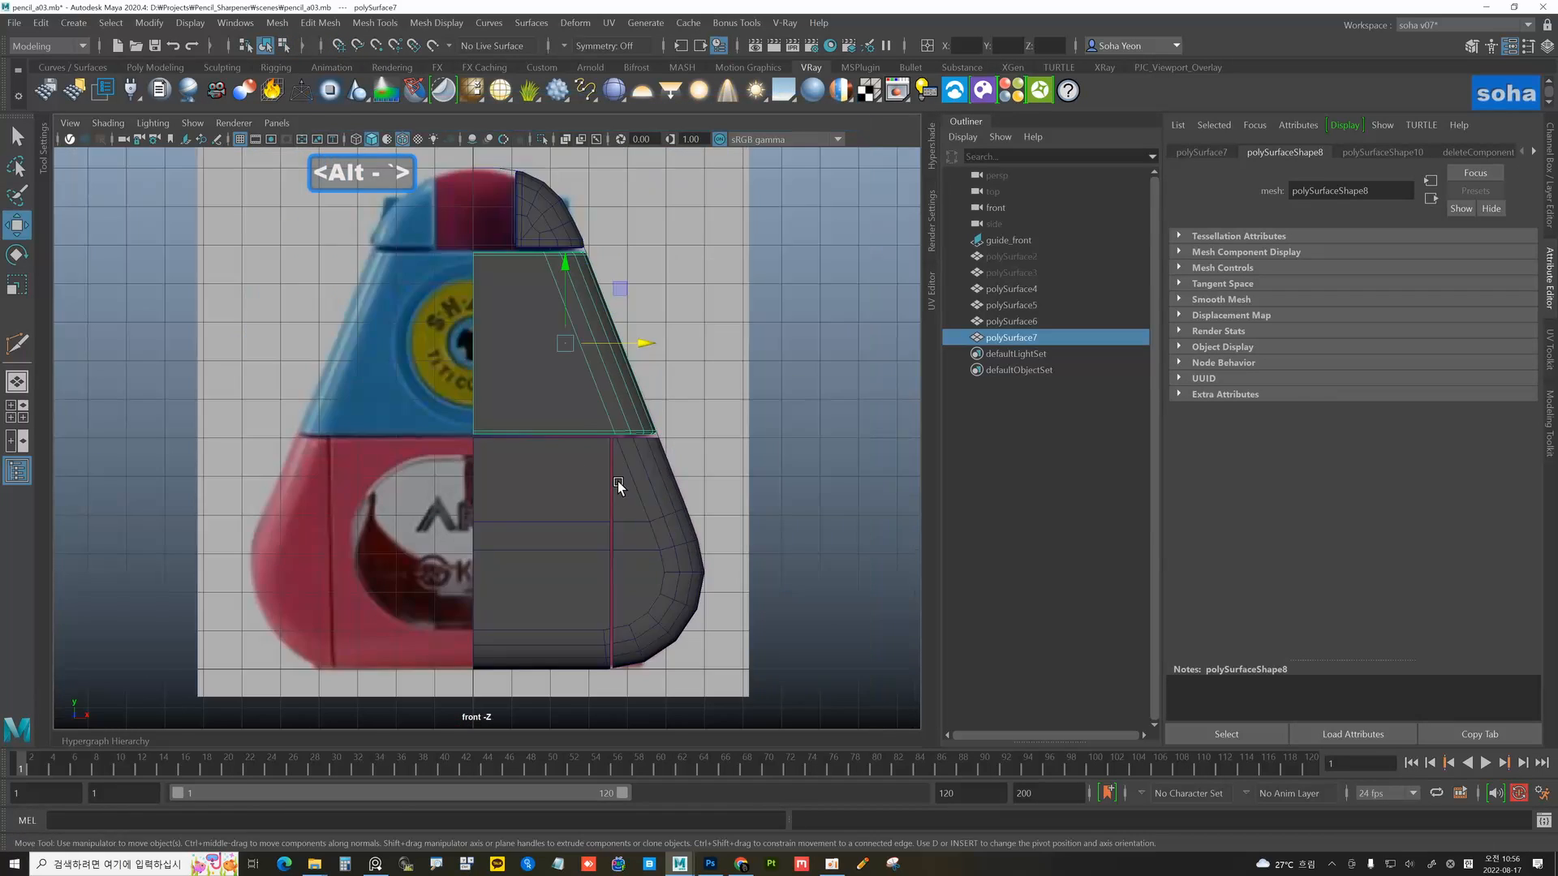
pyautogui.hotkey('alt', 'shift', 'q')
pyautogui.keyDown('alt'); pyautogui.moveTo(593, 463); pyautogui.dragTo(536, 484); pyautogui.keyUp('alt')
pyautogui.keyDown('alt'); pyautogui.moveTo(562, 603); pyautogui.dragTo(574, 460, button='middle'); pyautogui.keyUp('alt')
pyautogui.keyDown('alt'); pyautogui.moveTo(573, 459); pyautogui.dragTo(601, 428); pyautogui.keyUp('alt')
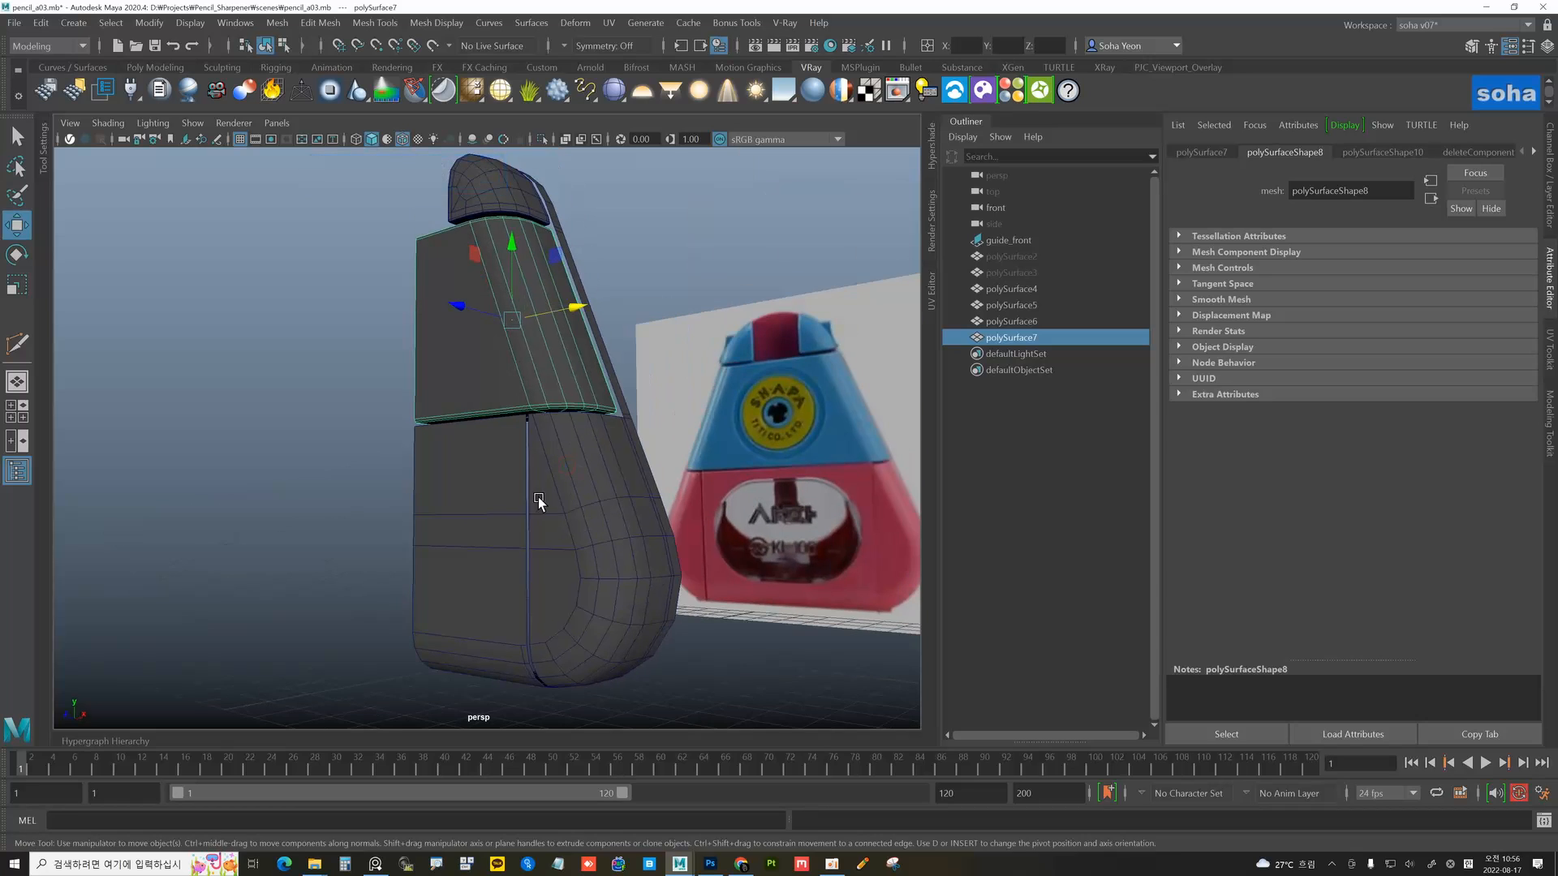
pyautogui.click(516, 527)
pyautogui.moveTo(582, 562)
pyautogui.keyDown('alt'); pyautogui.mouseDown()
pyautogui.moveTo(606, 531)
pyautogui.moveTo(618, 549)
pyautogui.moveTo(601, 563)
pyautogui.mouseUp(); pyautogui.keyUp('alt')
pyautogui.hotkey('shift', '3')
pyautogui.keyDown('alt'); pyautogui.moveTo(556, 562); pyautogui.dragTo(521, 456, button='middle'); pyautogui.keyUp('alt')
pyautogui.keyDown('alt'); pyautogui.moveTo(521, 455); pyautogui.dragTo(647, 529, button='right'); pyautogui.keyUp('alt')
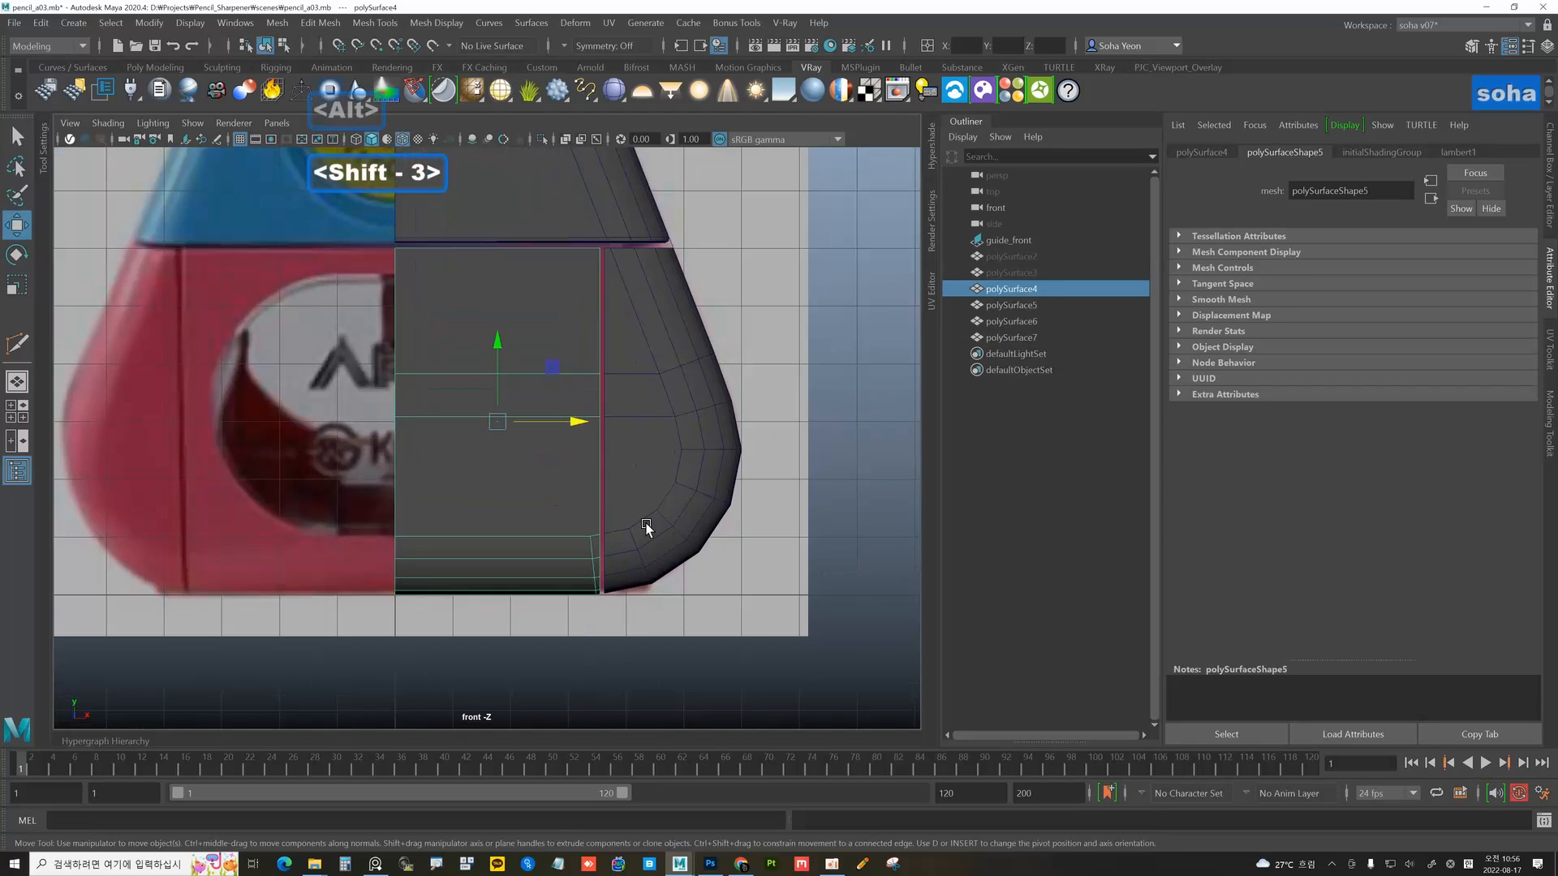
pyautogui.keyDown('alt'); pyautogui.moveTo(645, 528); pyautogui.dragTo(624, 460, button='middle'); pyautogui.keyUp('alt')
pyautogui.keyDown('alt'); pyautogui.moveTo(586, 453); pyautogui.dragTo(691, 498, button='right'); pyautogui.keyUp('alt')
pyautogui.press('4')
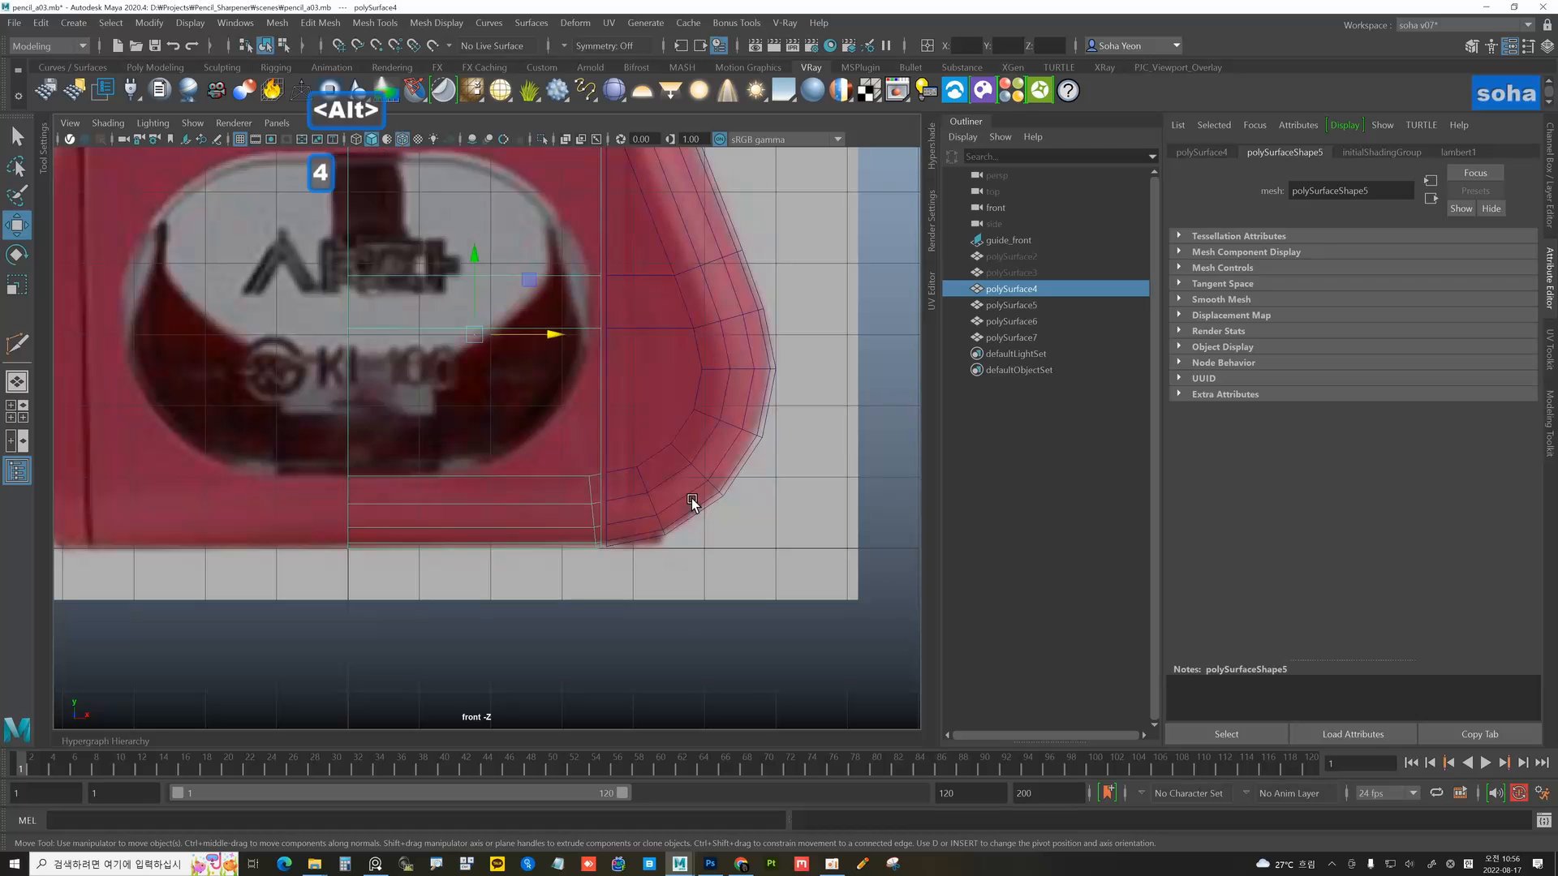
# - Delete the edge loop running just inside the outer side of the lower body's central piece
pyautogui.keyDown('alt'); pyautogui.moveTo(581, 513); pyautogui.dragTo(602, 513, button='right'); pyautogui.keyUp('alt')
pyautogui.hotkey('alt', '2')
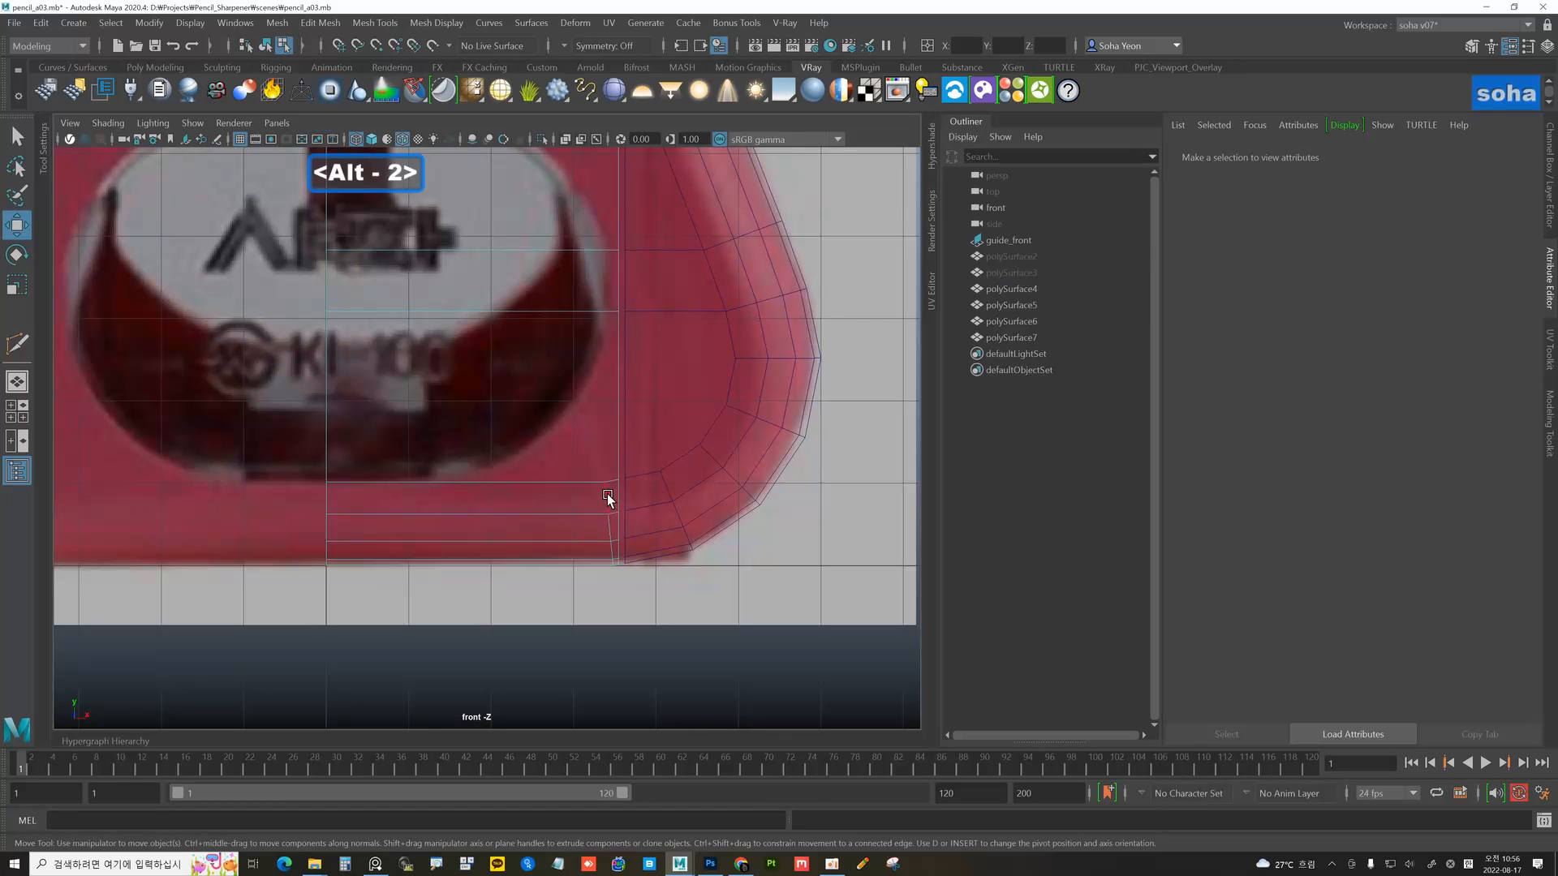
pyautogui.doubleClick(608, 500)
pyautogui.hotkey('alt', 'q')
pyautogui.keyDown('alt'); pyautogui.moveTo(537, 481); pyautogui.dragTo(540, 481, button='middle'); pyautogui.keyUp('alt')
pyautogui.keyDown('alt'); pyautogui.moveTo(541, 483); pyautogui.dragTo(561, 480, button='right'); pyautogui.keyUp('alt')
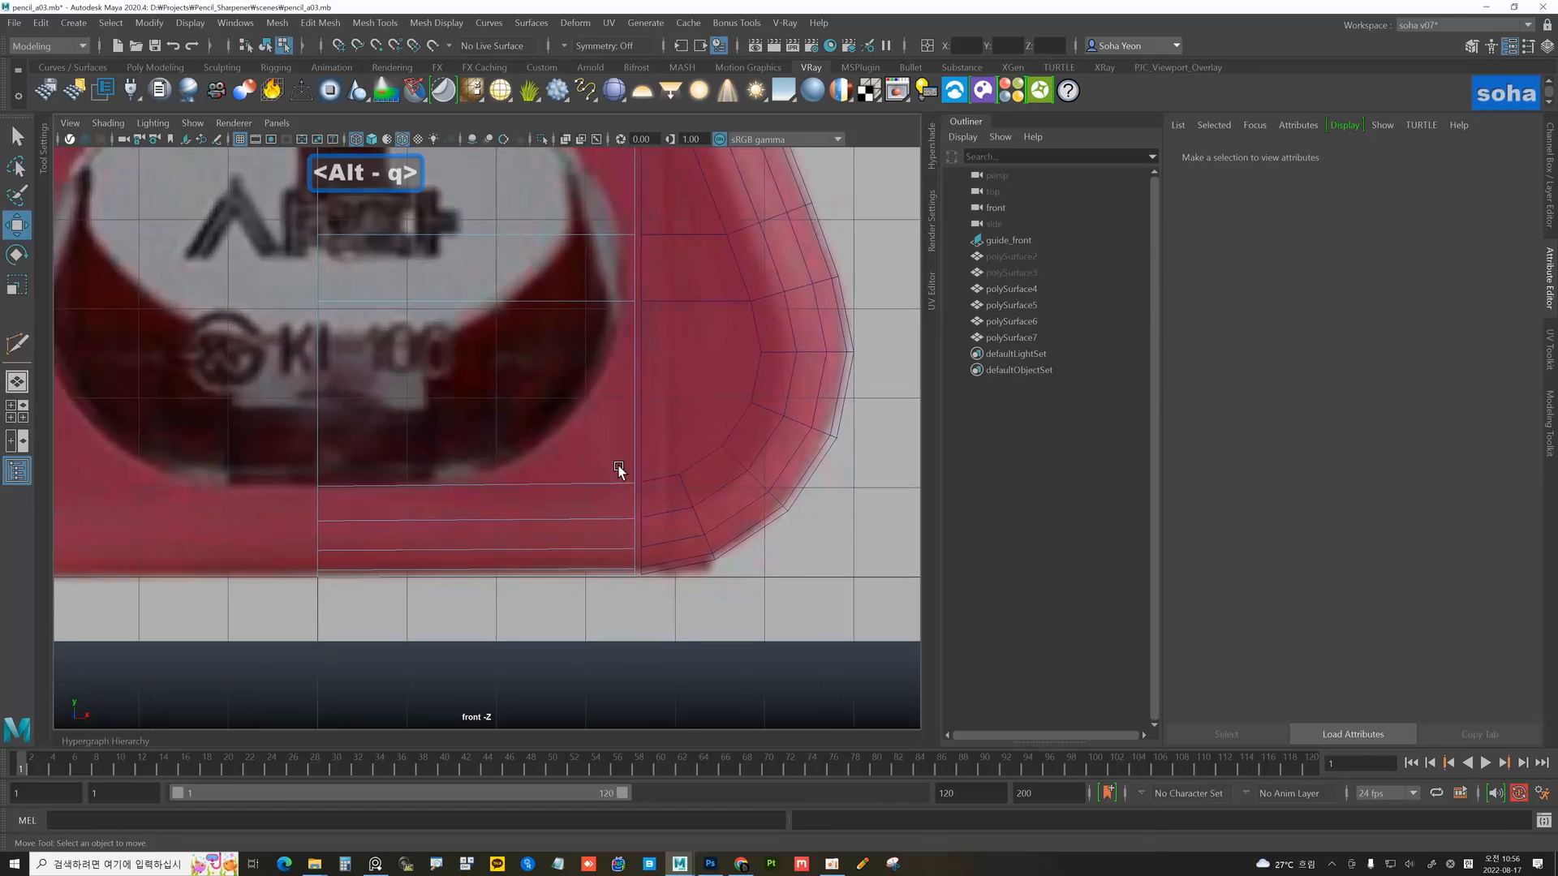
# - Return to object mode and examine the lower body's central piece against the reference image in the perspective view
pyautogui.hotkey('alt', '`')
pyautogui.keyDown('alt'); pyautogui.moveTo(607, 365); pyautogui.dragTo(605, 499, button='middle'); pyautogui.keyUp('alt')
pyautogui.keyDown('alt'); pyautogui.moveTo(605, 499); pyautogui.dragTo(560, 448, button='right'); pyautogui.keyUp('alt')
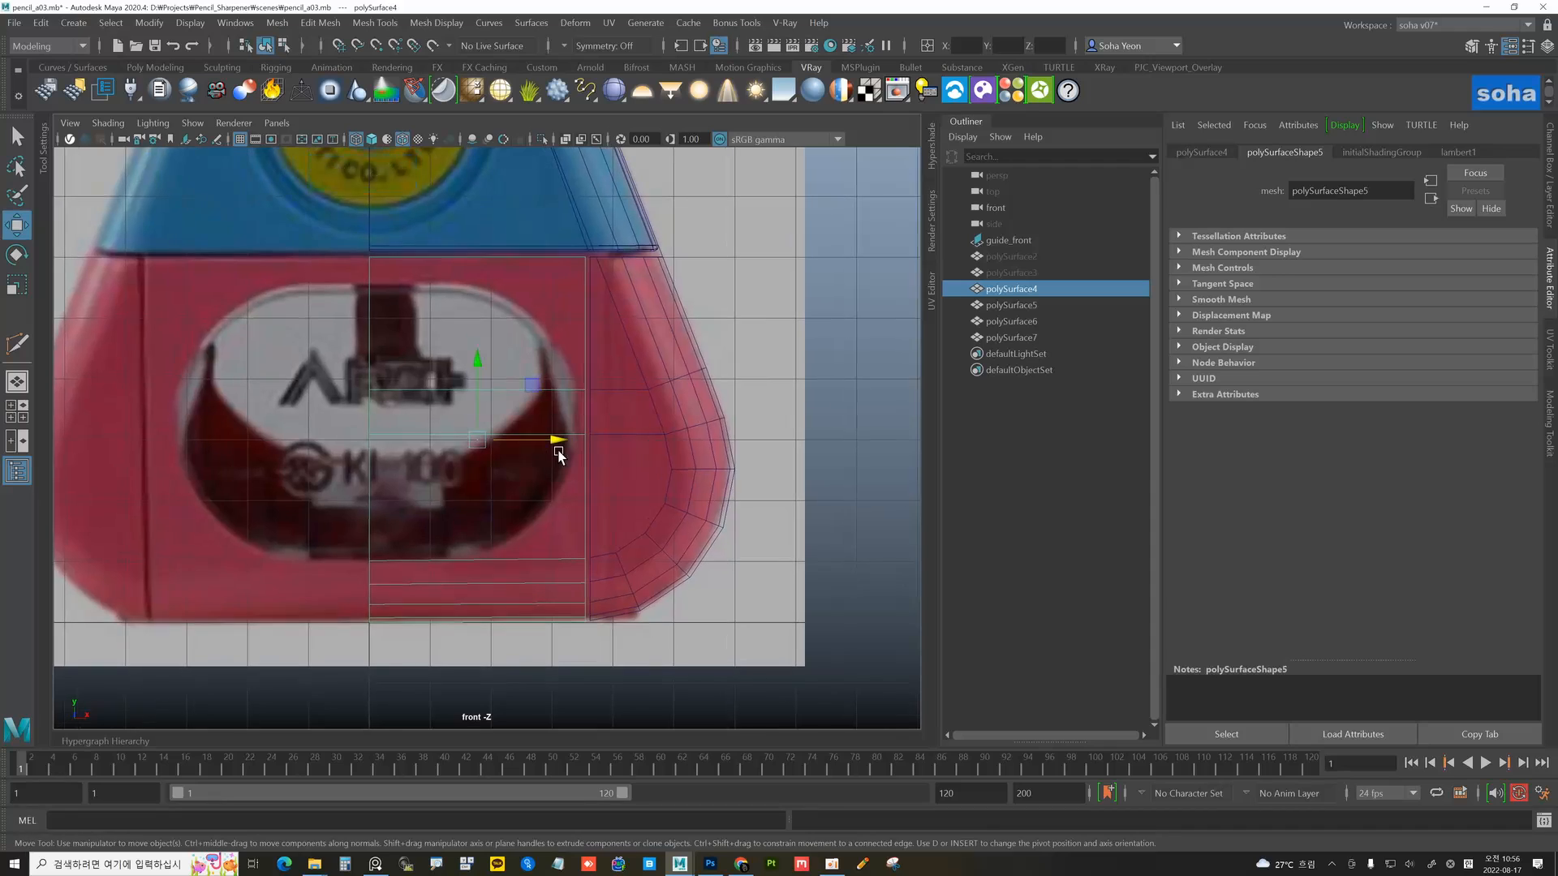
pyautogui.hotkey('alt', 'shift', 'q')
pyautogui.keyDown('alt'); pyautogui.moveTo(560, 448); pyautogui.dragTo(457, 460); pyautogui.keyUp('alt')
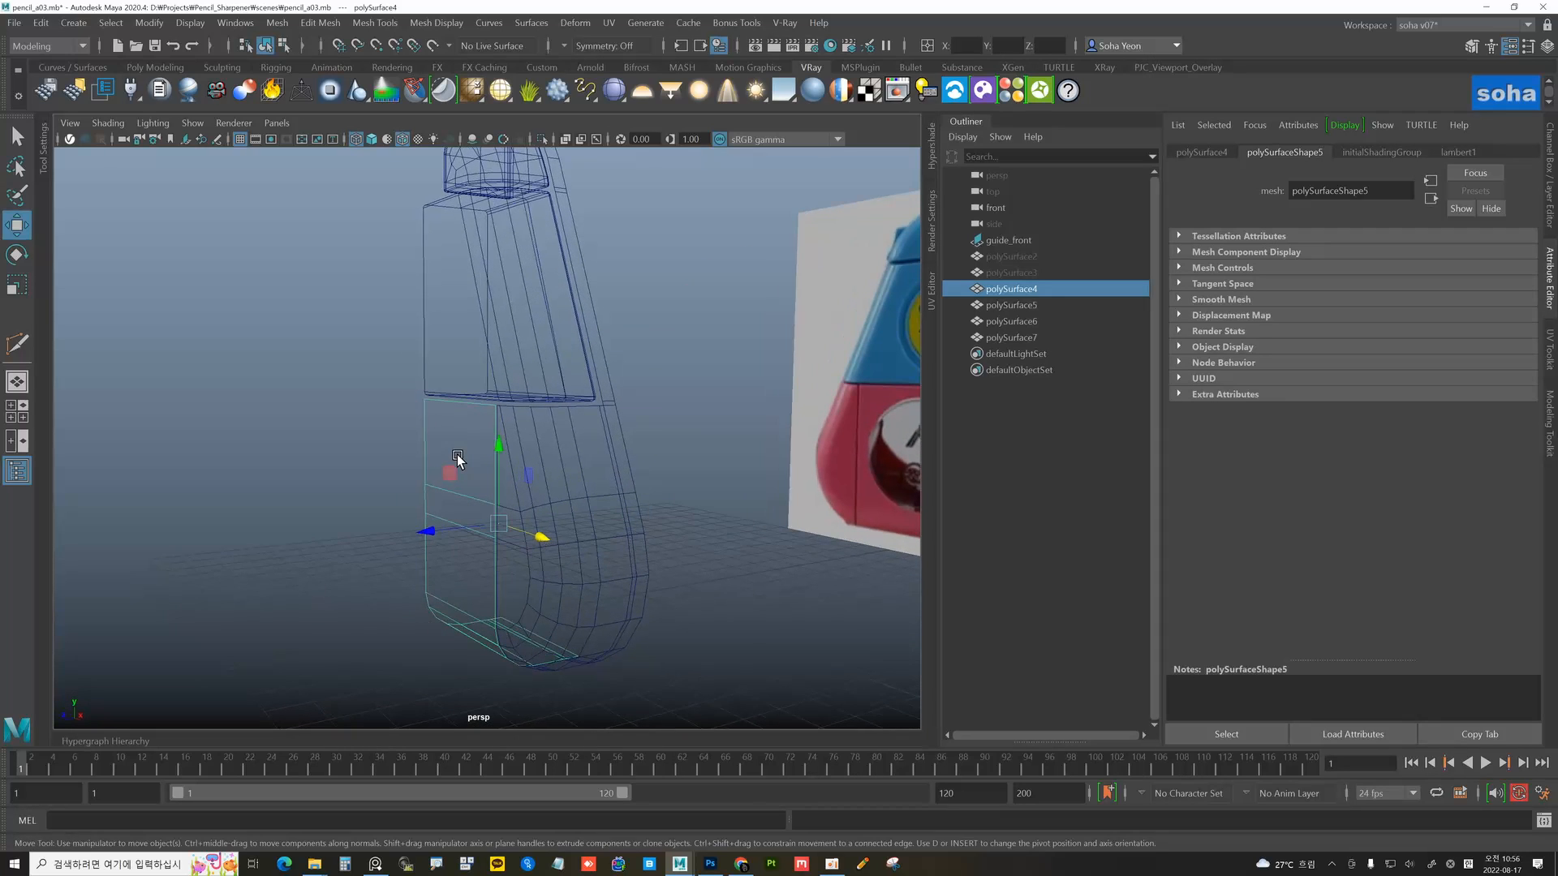
pyautogui.moveTo(530, 516)
pyautogui.keyDown('alt'); pyautogui.mouseDown()
pyautogui.moveTo(552, 510)
pyautogui.moveTo(520, 510)
pyautogui.mouseUp(); pyautogui.keyUp('alt')
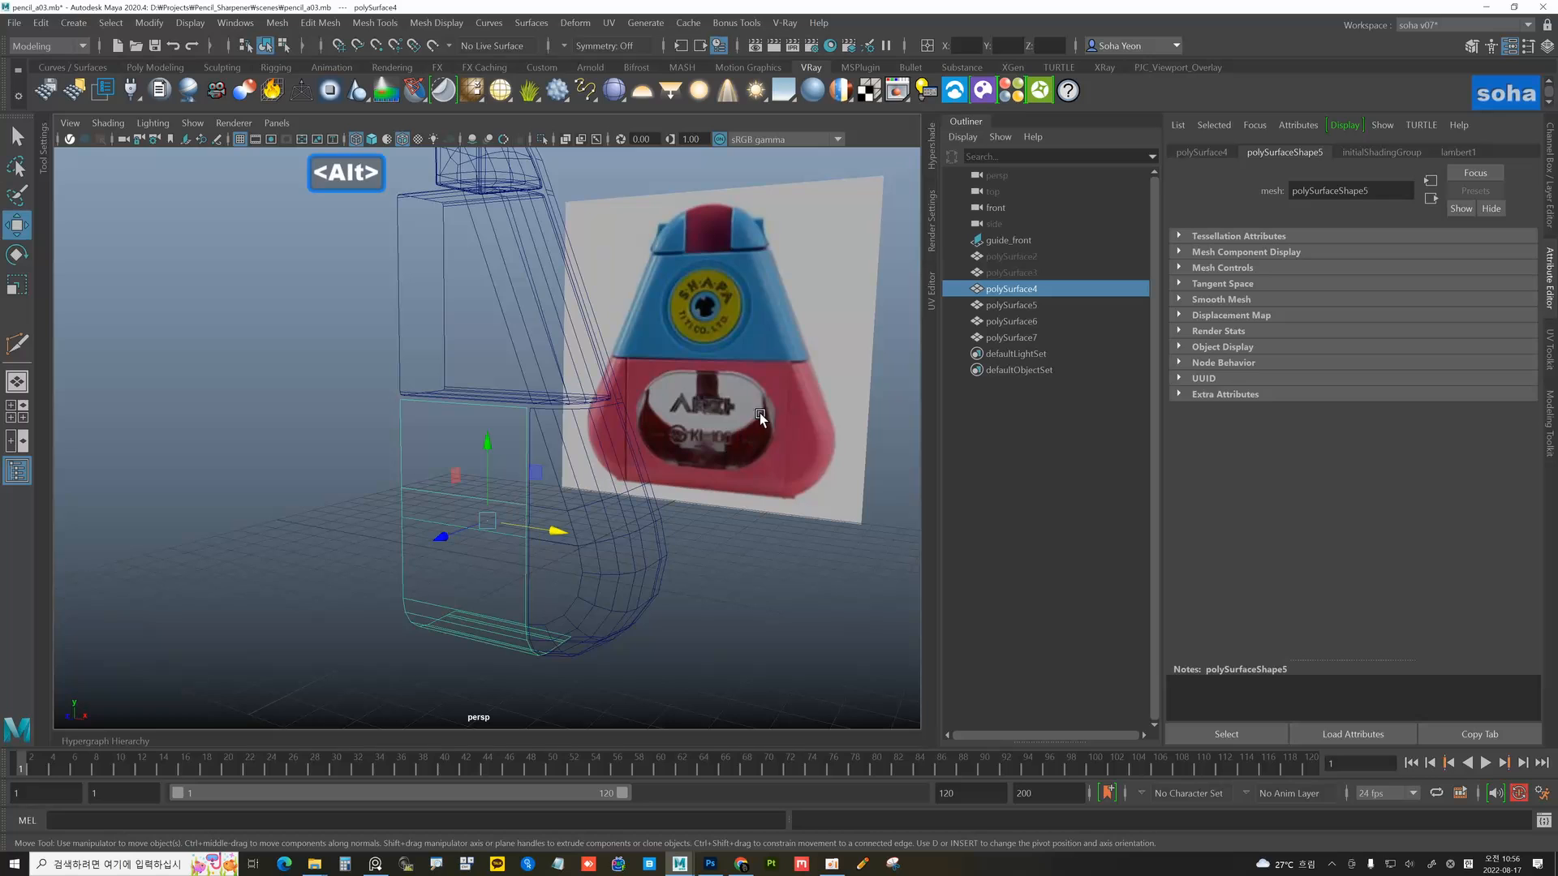
pyautogui.keyDown('alt'); pyautogui.moveTo(760, 412); pyautogui.dragTo(542, 490); pyautogui.keyUp('alt')
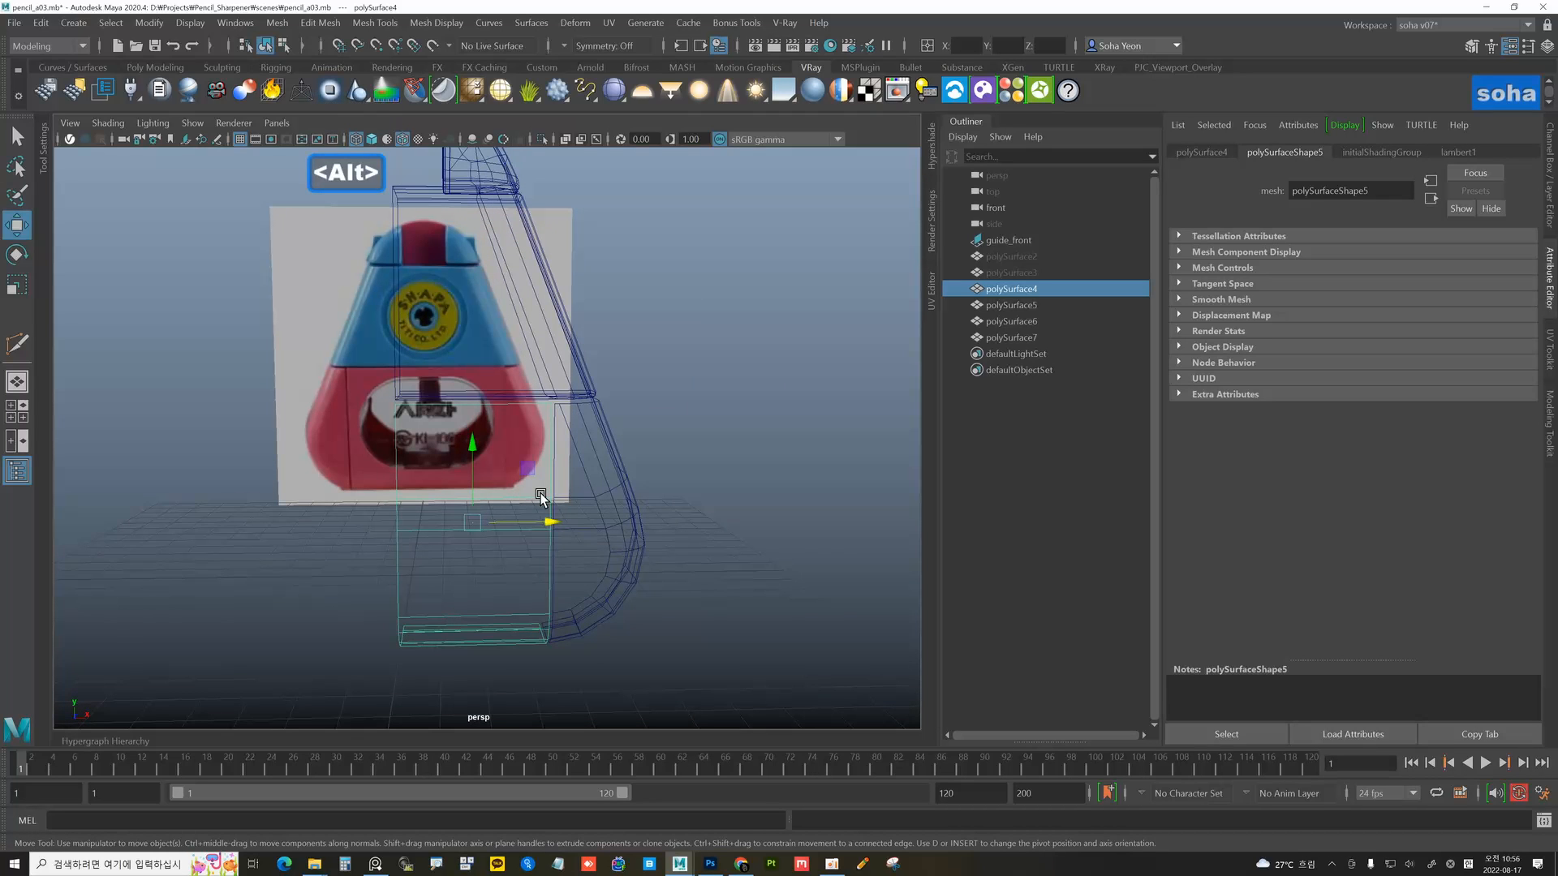
# - In the front view, insert a horizontal edge loop along the window's upper rim and a vertical one where its corner curve begins
pyautogui.hotkey('shift', '3')
pyautogui.keyDown('alt'); pyautogui.moveTo(530, 502); pyautogui.dragTo(547, 500, button='middle'); pyautogui.keyUp('alt')
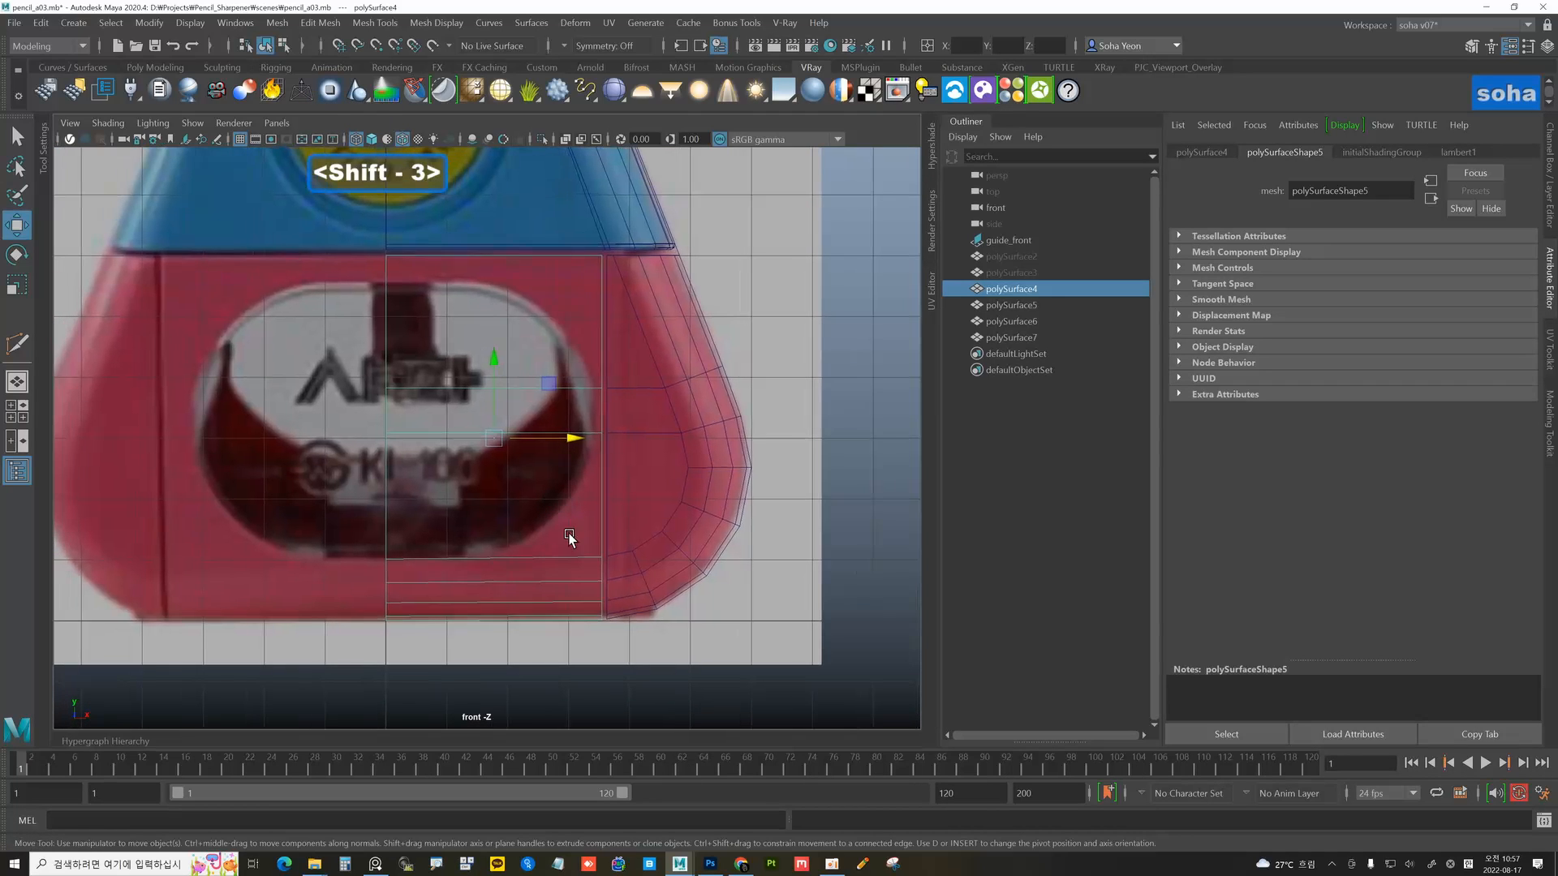
pyautogui.keyDown('alt'); pyautogui.moveTo(390, 288); pyautogui.dragTo(572, 355, button='right'); pyautogui.keyUp('alt')
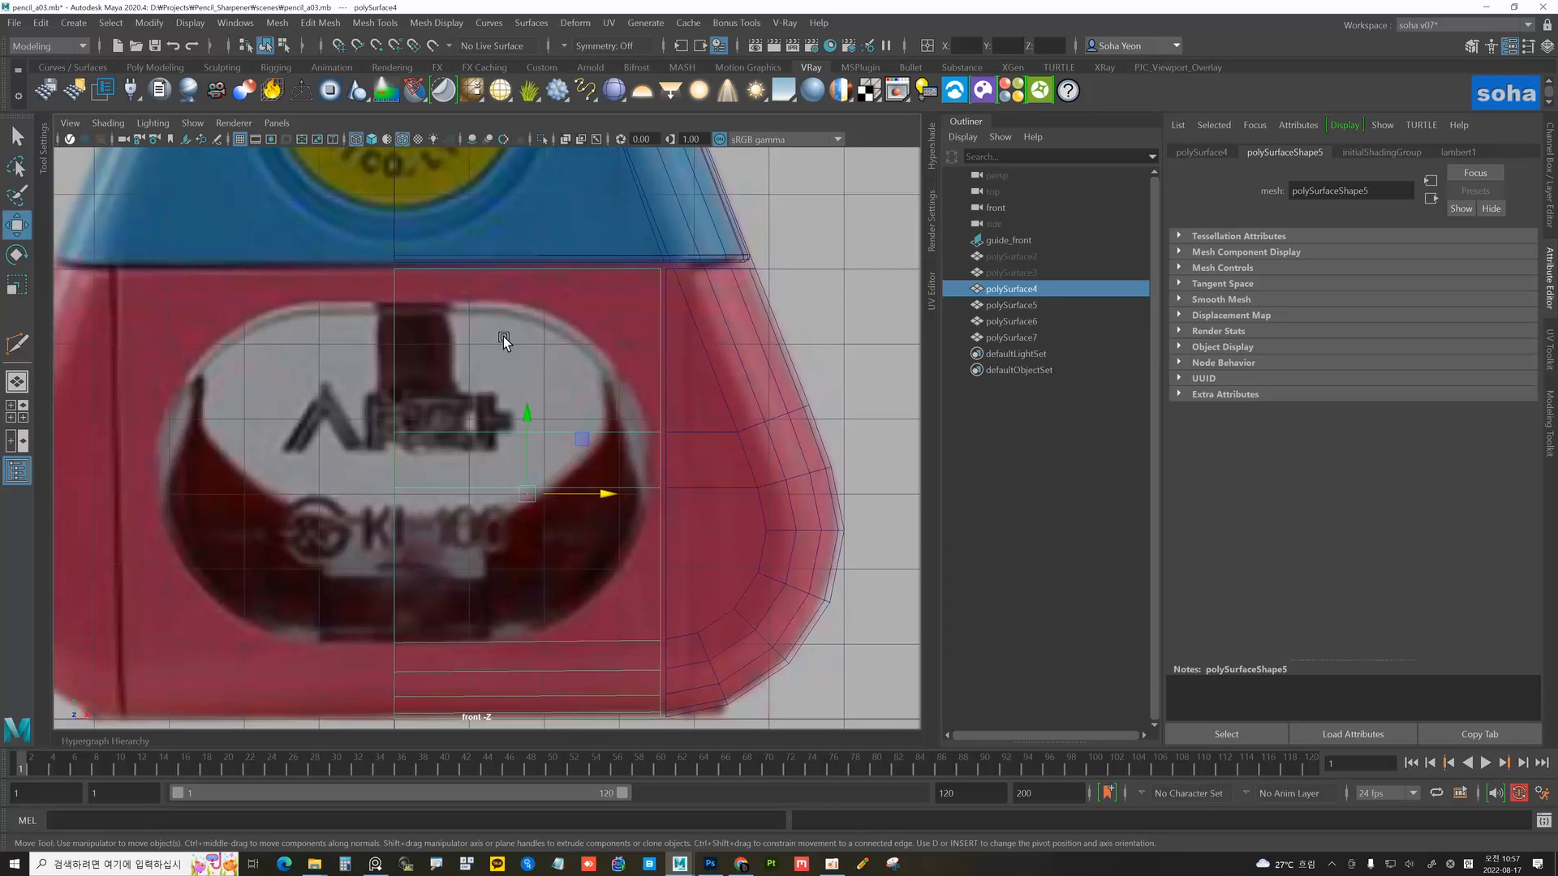
pyautogui.hotkey('alt', 'e')
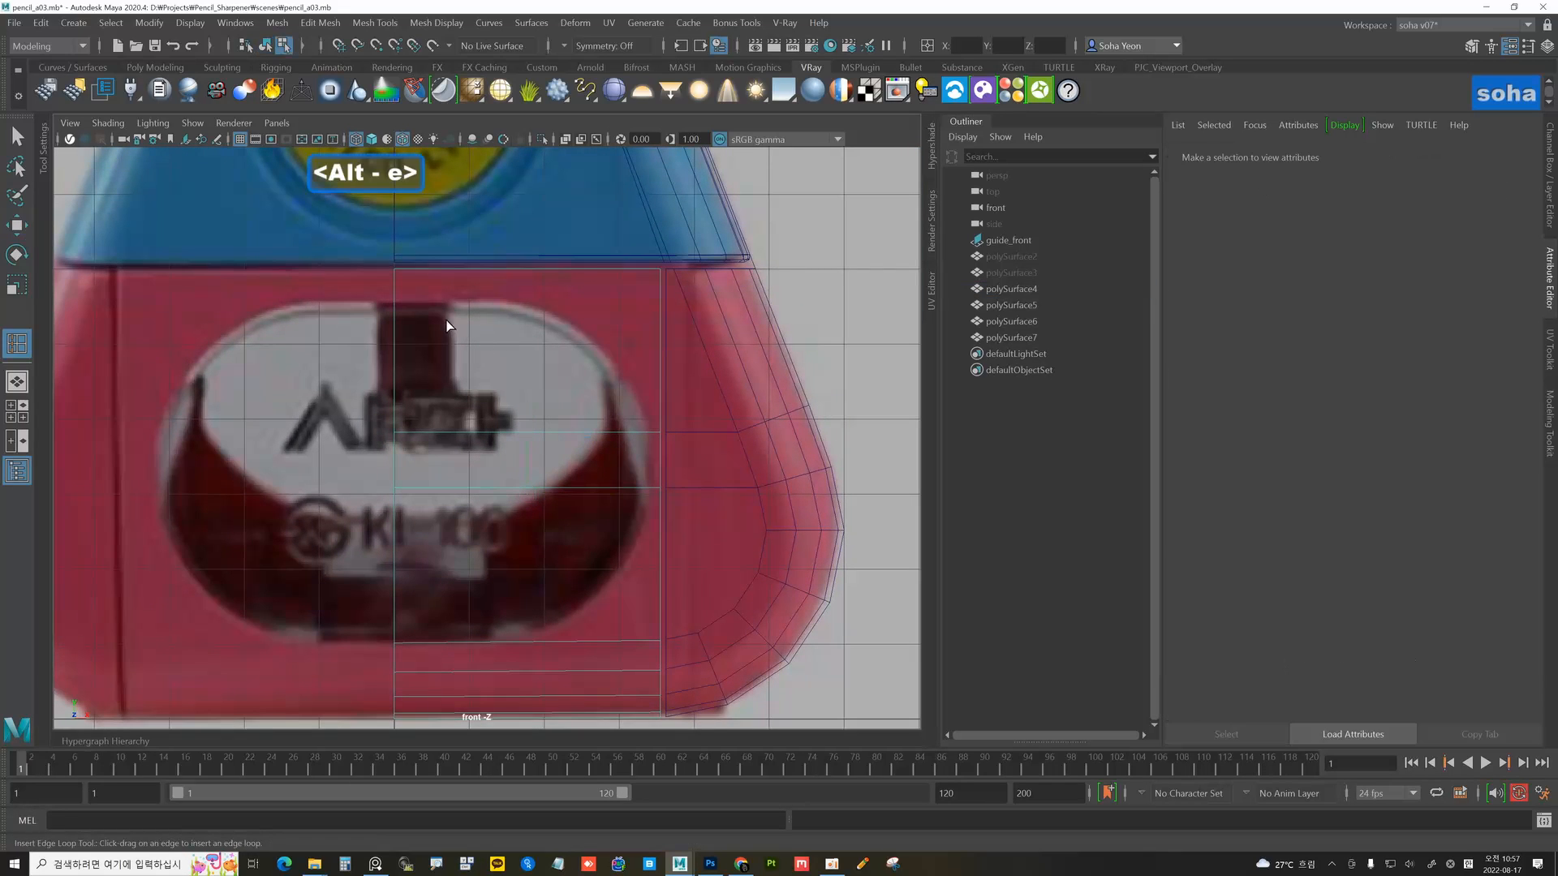
pyautogui.click(397, 302)
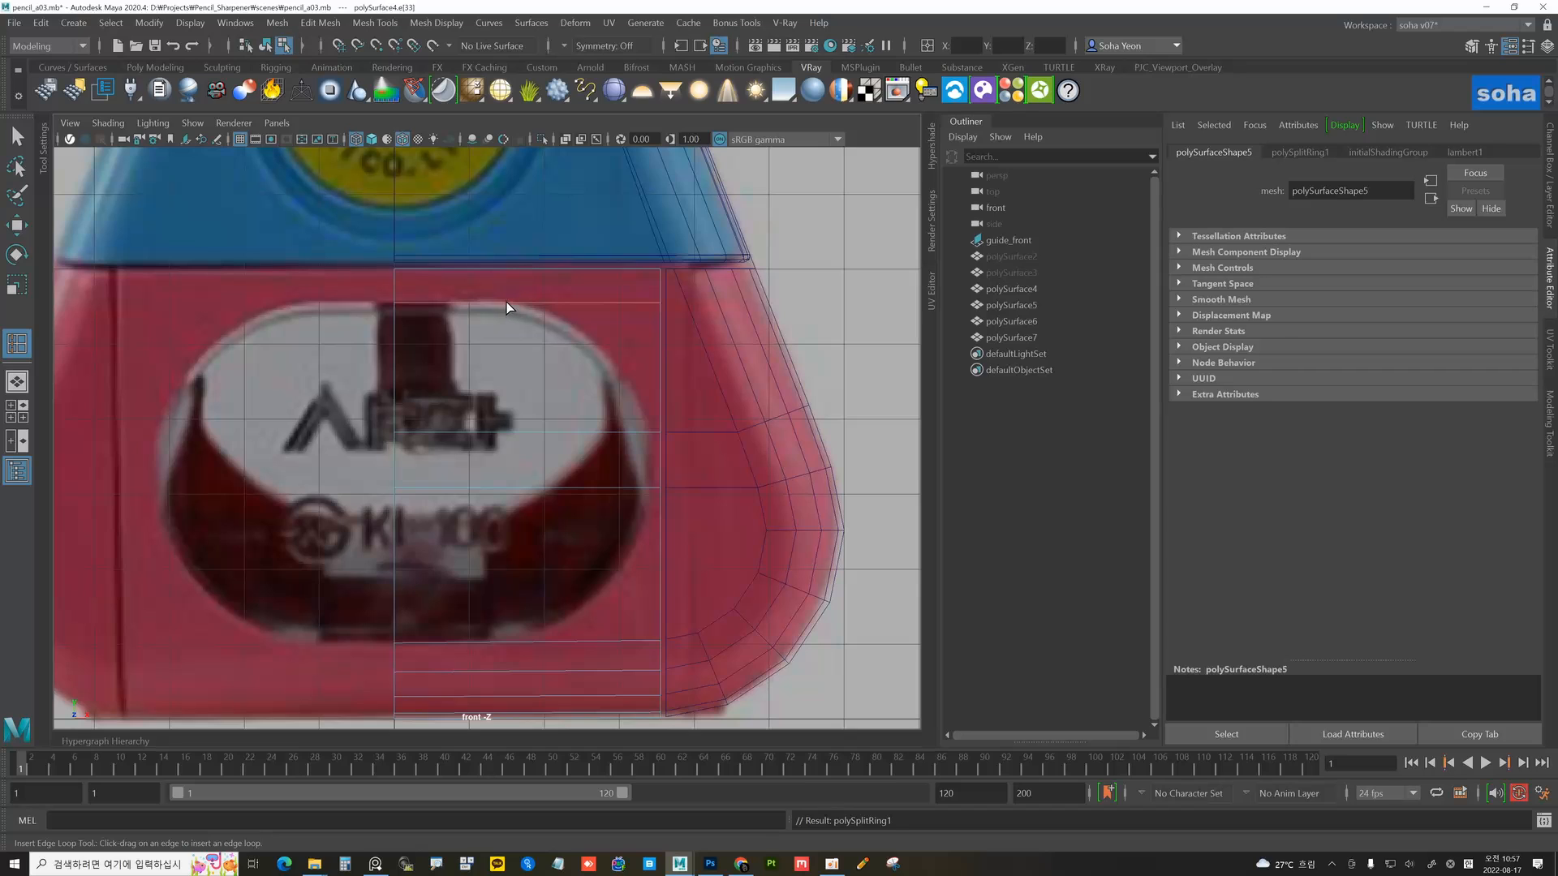
pyautogui.moveTo(506, 300); pyautogui.dragTo(510, 300)
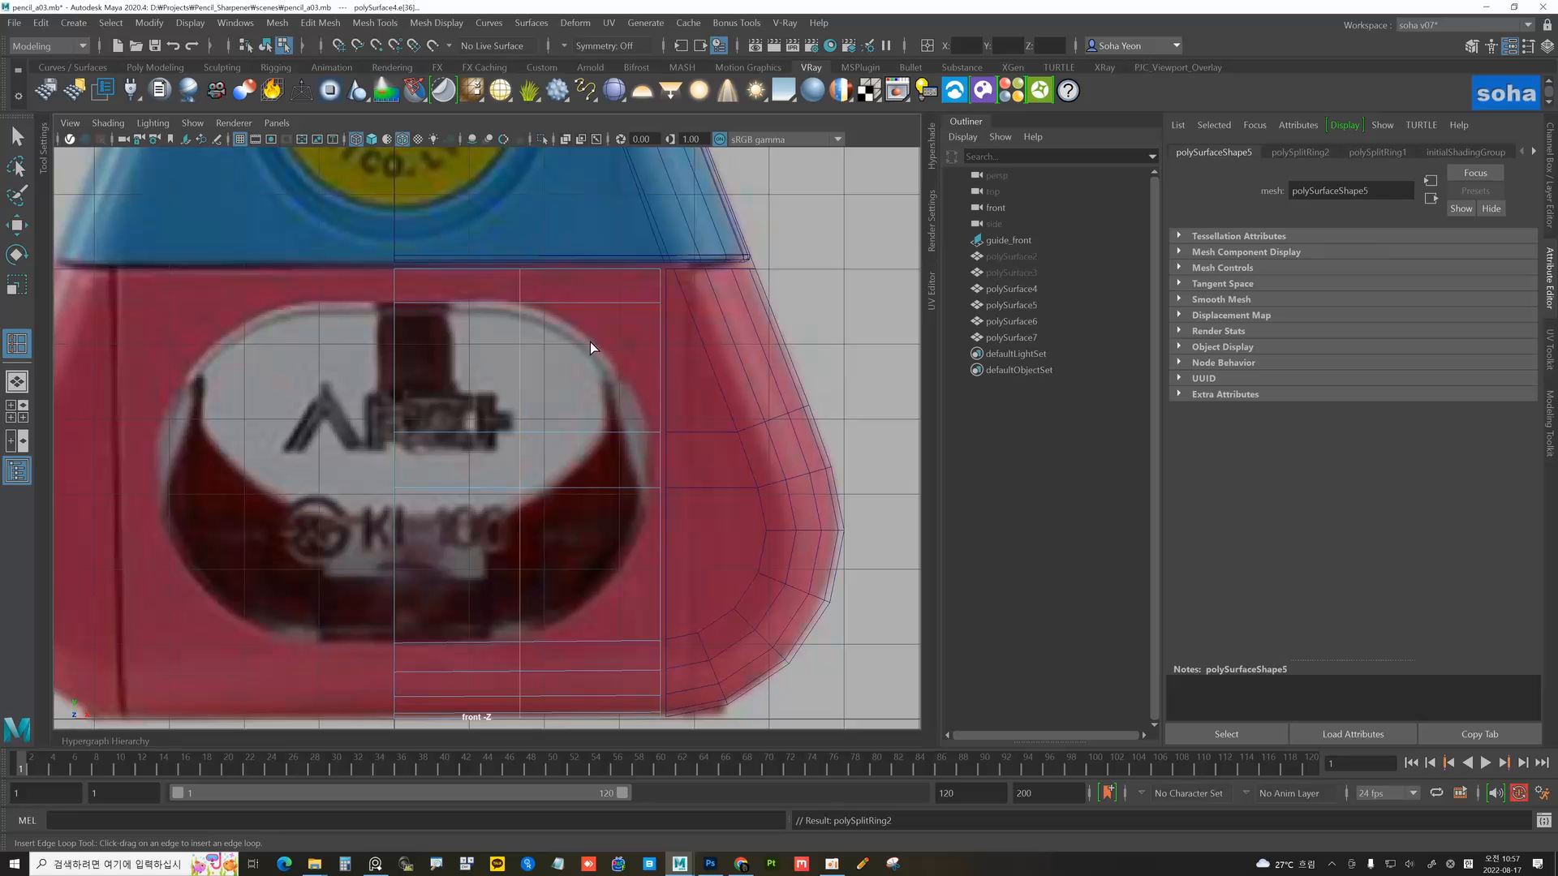
# - Insert another vertical edge loop through the window's corner curves and horizontal loops across its upper and lower corners
pyautogui.keyDown('alt'); pyautogui.moveTo(634, 327); pyautogui.dragTo(676, 340, button='right'); pyautogui.keyUp('alt')
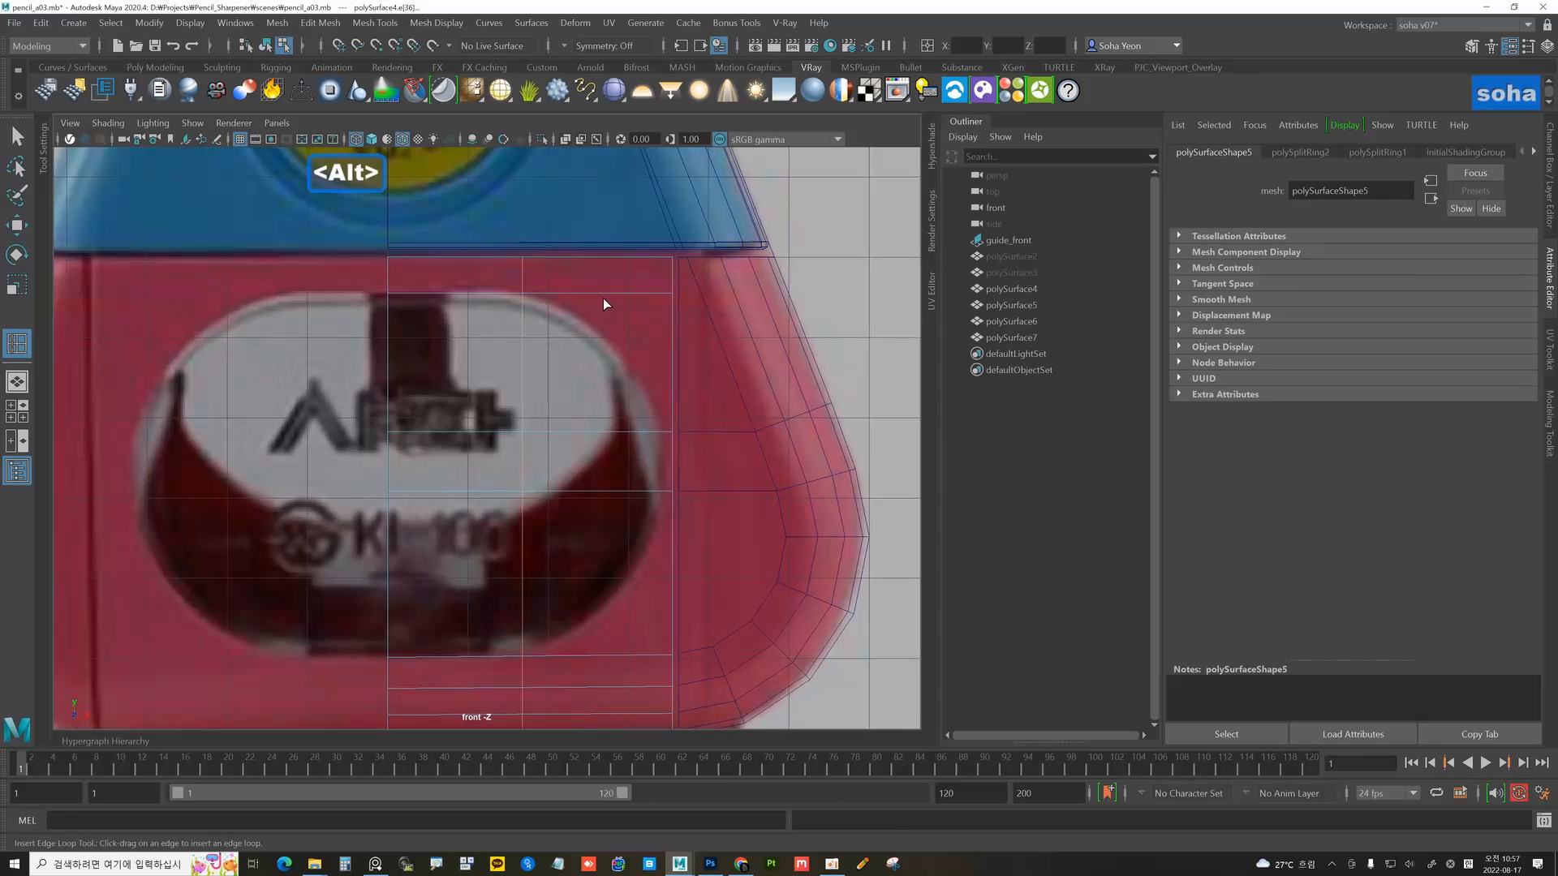
pyautogui.moveTo(599, 291); pyautogui.dragTo(599, 291)
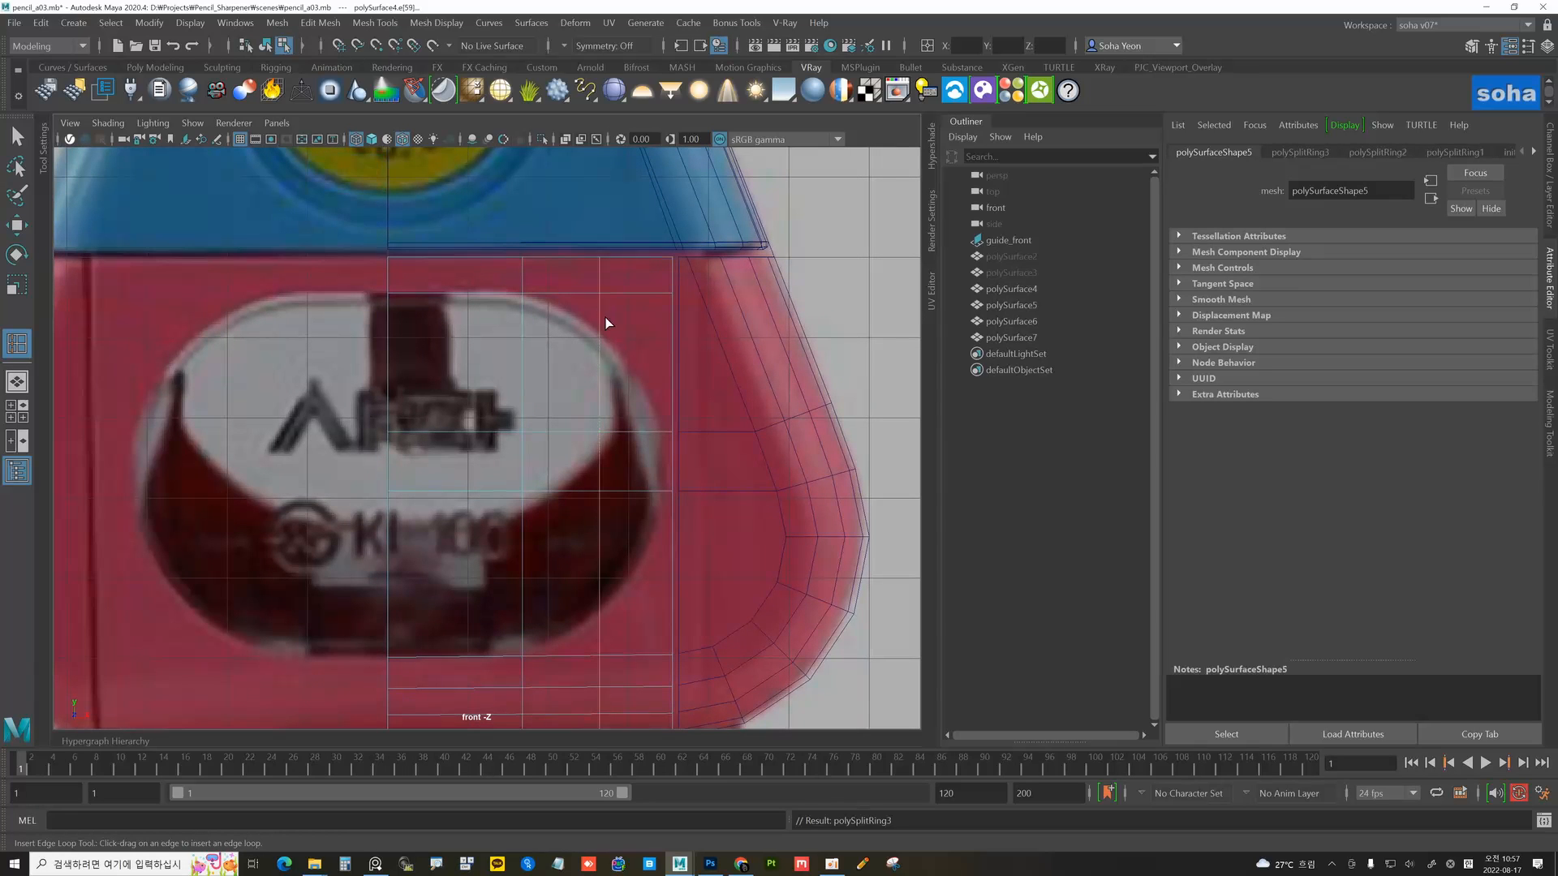
pyautogui.moveTo(599, 352); pyautogui.dragTo(598, 362)
pyautogui.keyDown('alt'); pyautogui.moveTo(609, 584); pyautogui.dragTo(605, 507, button='middle'); pyautogui.keyUp('alt')
pyautogui.moveTo(607, 509); pyautogui.dragTo(609, 516)
pyautogui.press('w')
pyautogui.hotkey('alt', '`')
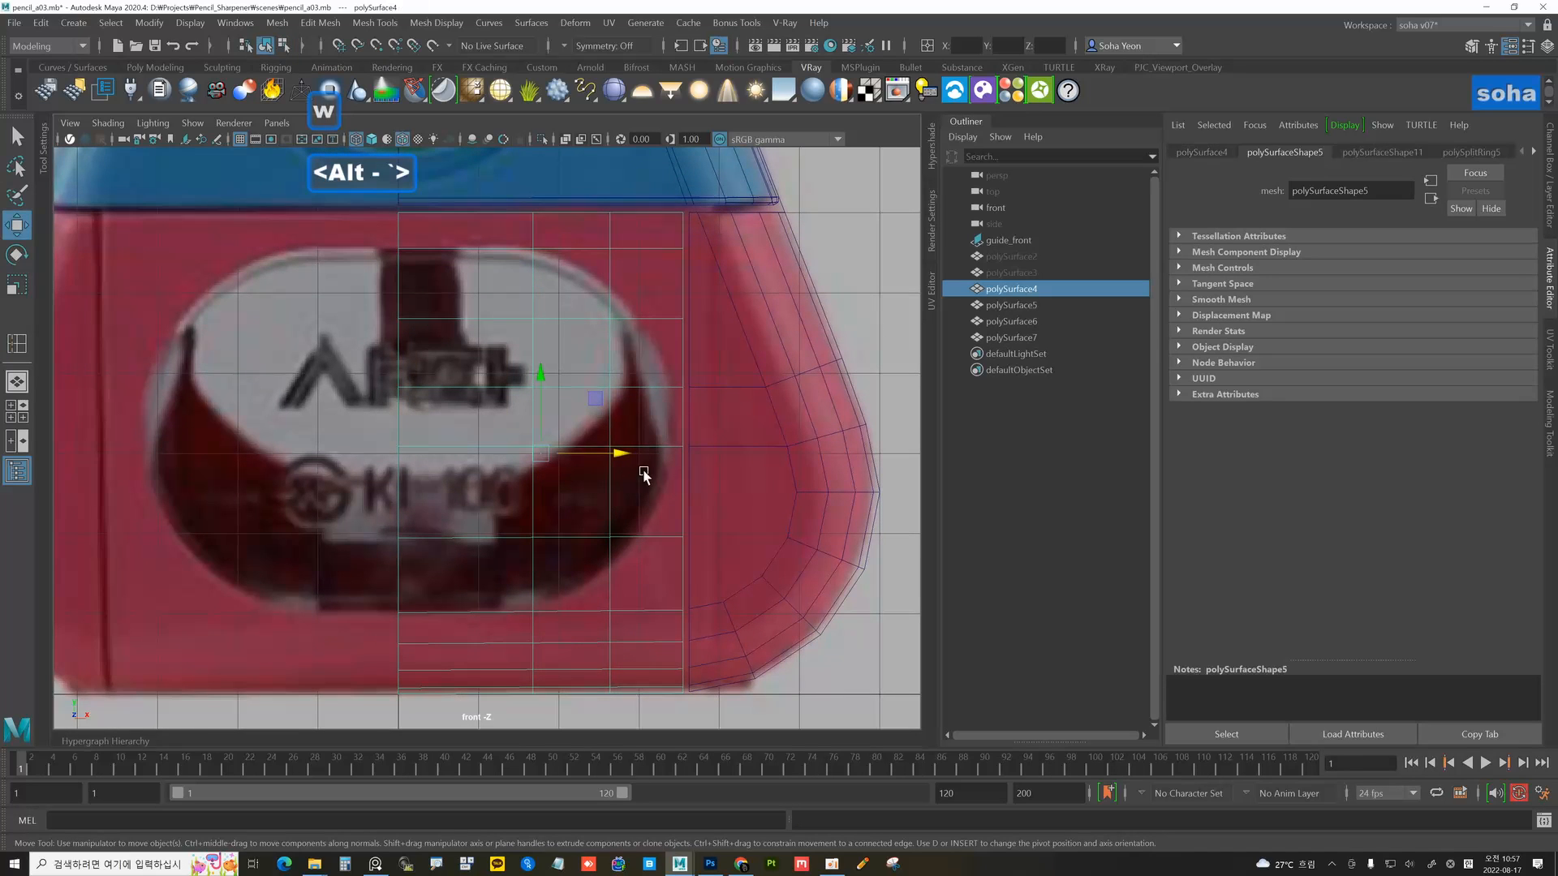
# - Resume component editing on the lower body's central piece around the window opening
pyautogui.keyDown('alt'); pyautogui.moveTo(643, 471); pyautogui.dragTo(692, 485, button='right'); pyautogui.keyUp('alt')
pyautogui.keyDown('alt'); pyautogui.moveTo(609, 447); pyautogui.dragTo(616, 431, button='middle'); pyautogui.keyUp('alt')
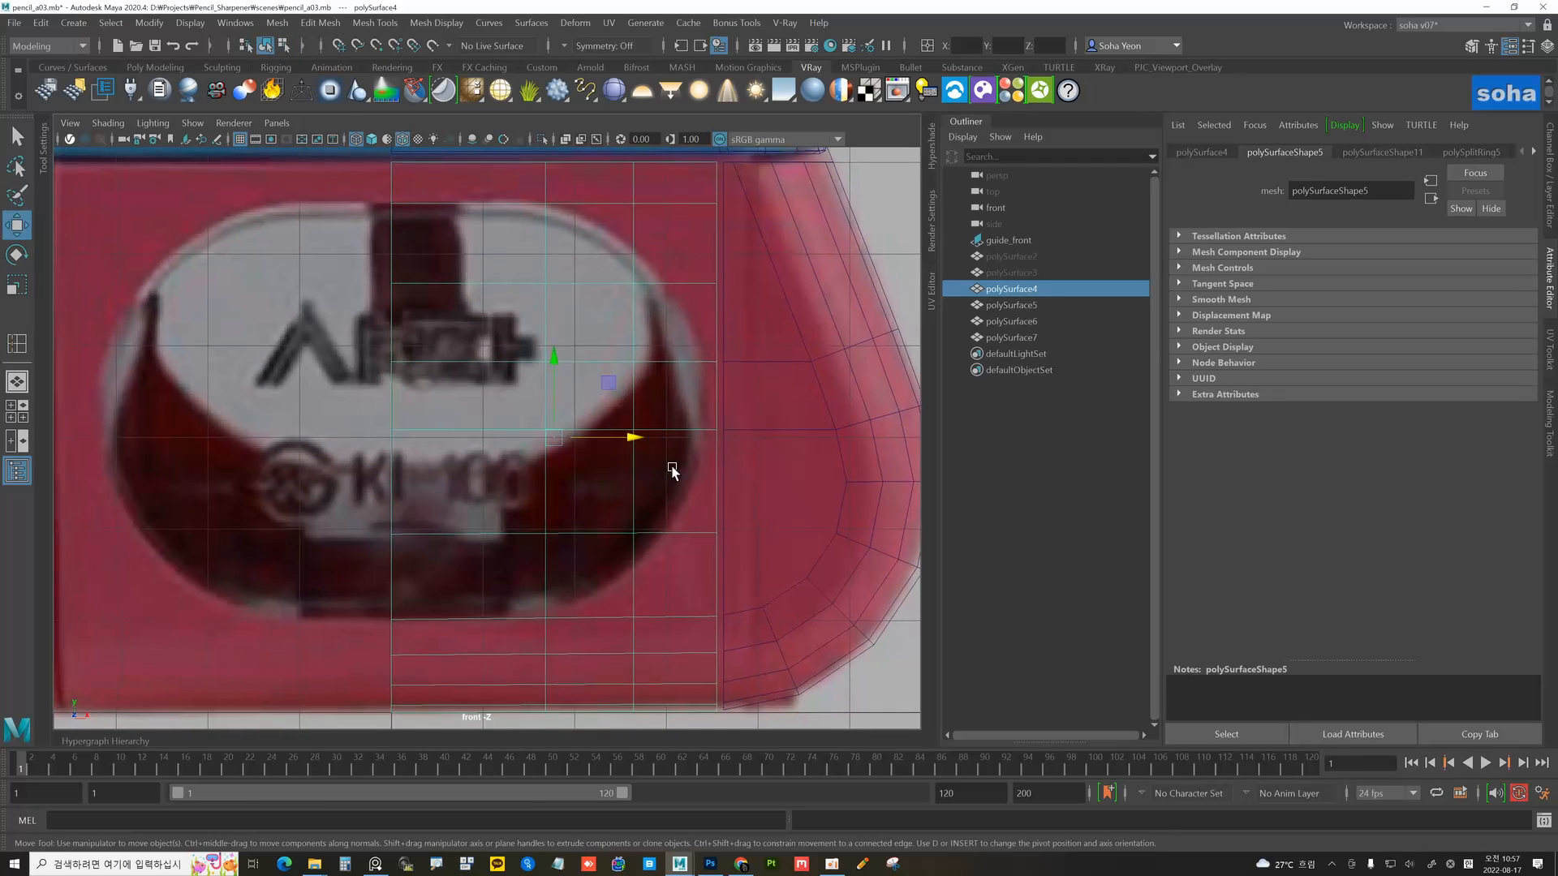
pyautogui.hotkey('alt', '`')
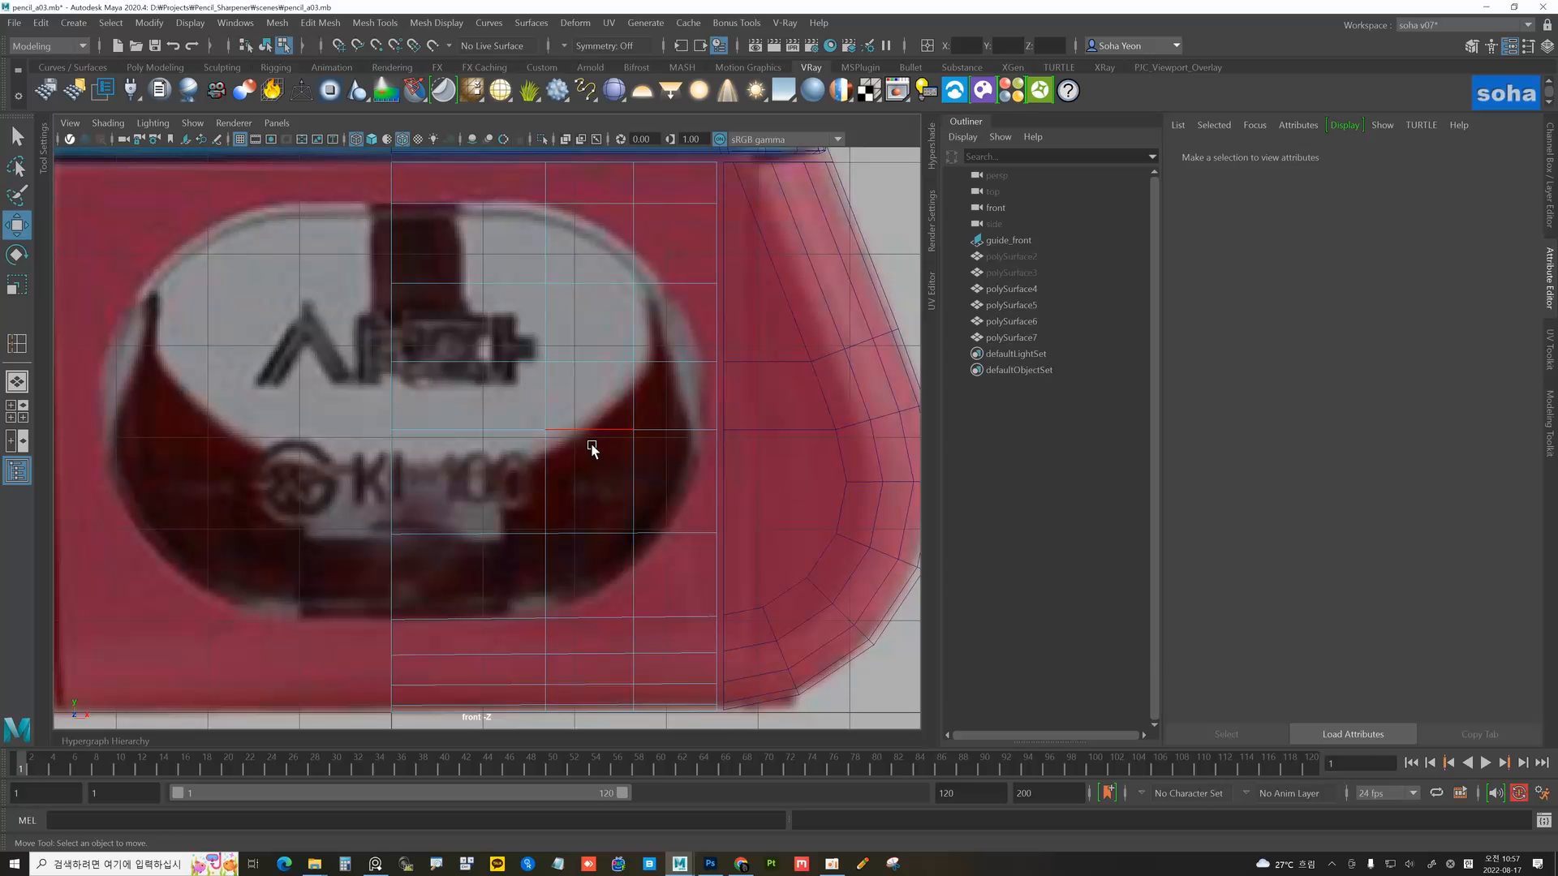
pyautogui.keyDown('alt'); pyautogui.moveTo(586, 454); pyautogui.dragTo(574, 486, button='middle'); pyautogui.keyUp('alt')
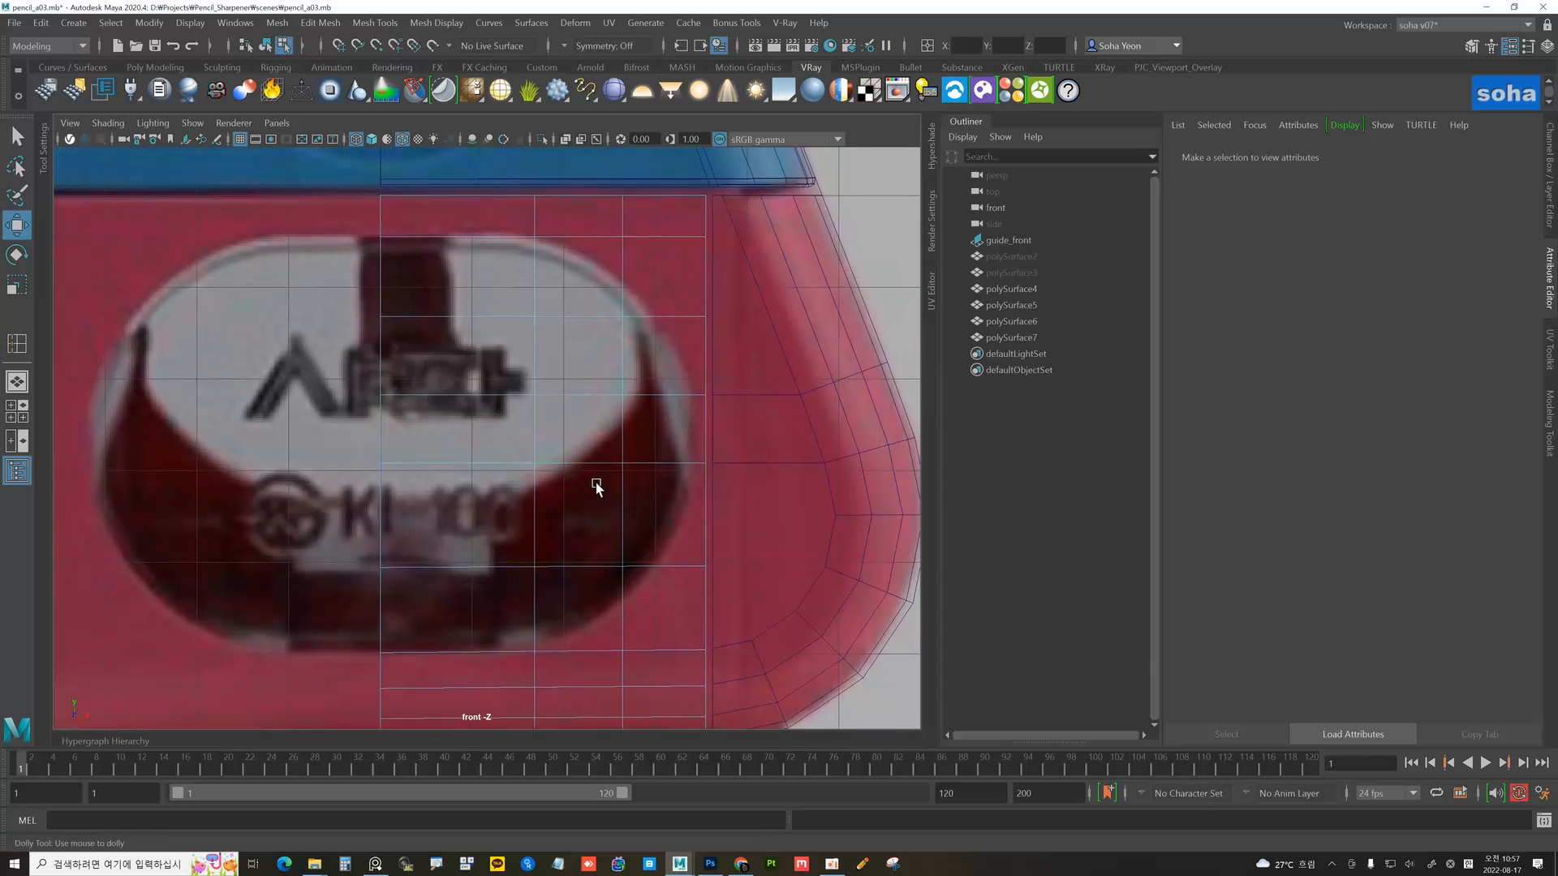
# - Create a polygon cylinder and move it up to Y 3.269, centred on the reference's oval window
pyautogui.moveTo(599, 487)
pyautogui.keyDown('alt'); pyautogui.mouseDown(button='right')
pyautogui.moveTo(553, 484)
pyautogui.moveTo(602, 495)
pyautogui.mouseUp(button='right'); pyautogui.keyUp('alt')
pyautogui.hotkey('alt', '`')
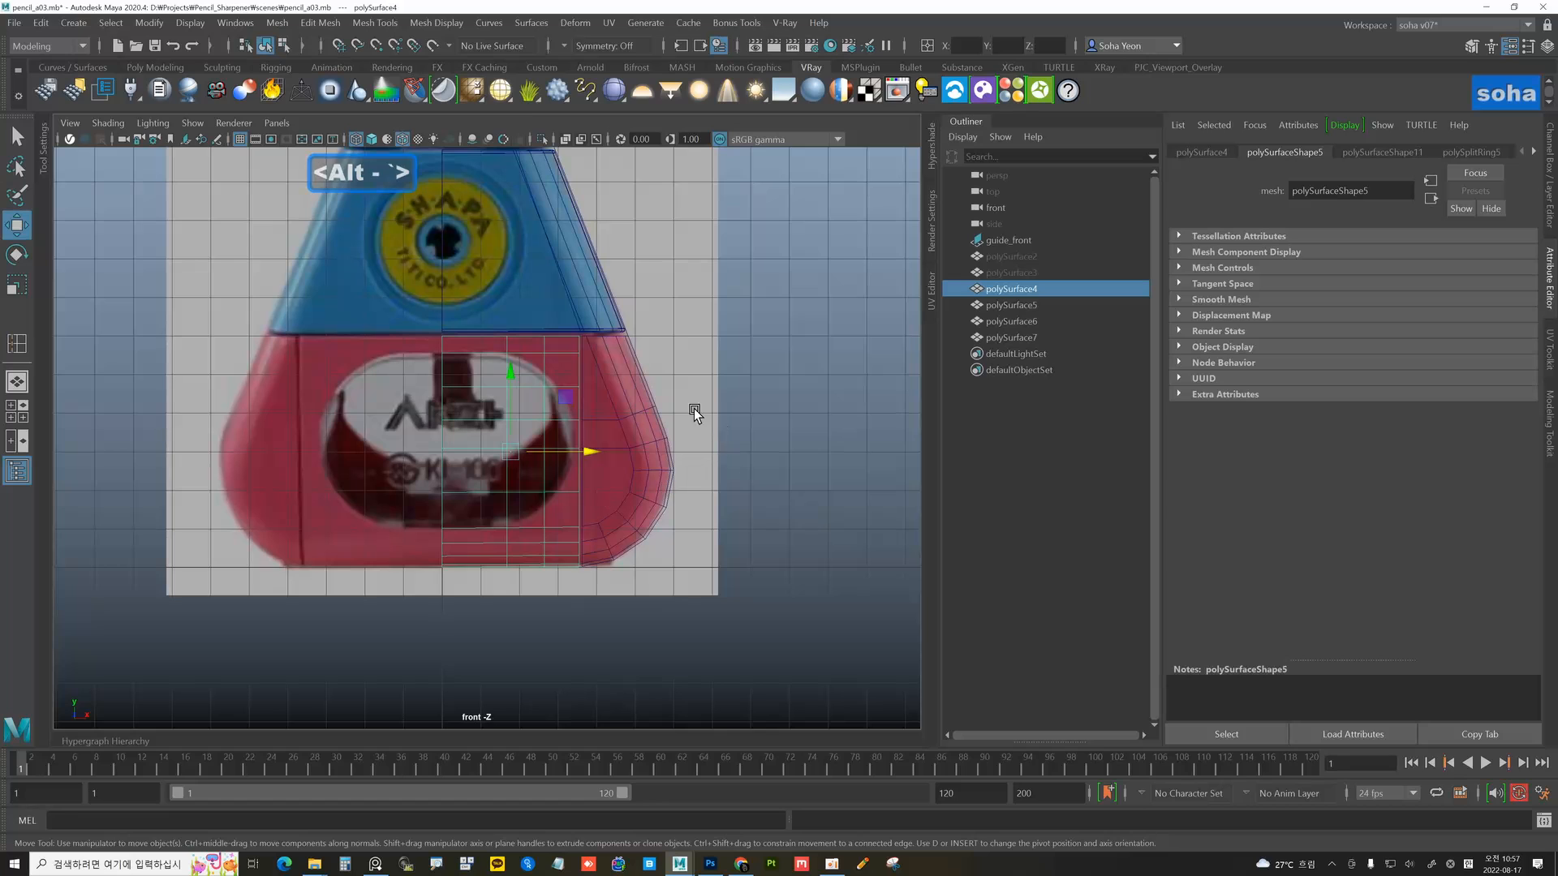
pyautogui.keyDown('alt'); pyautogui.moveTo(694, 407); pyautogui.dragTo(704, 369, button='right'); pyautogui.keyUp('alt')
pyautogui.click(702, 357)
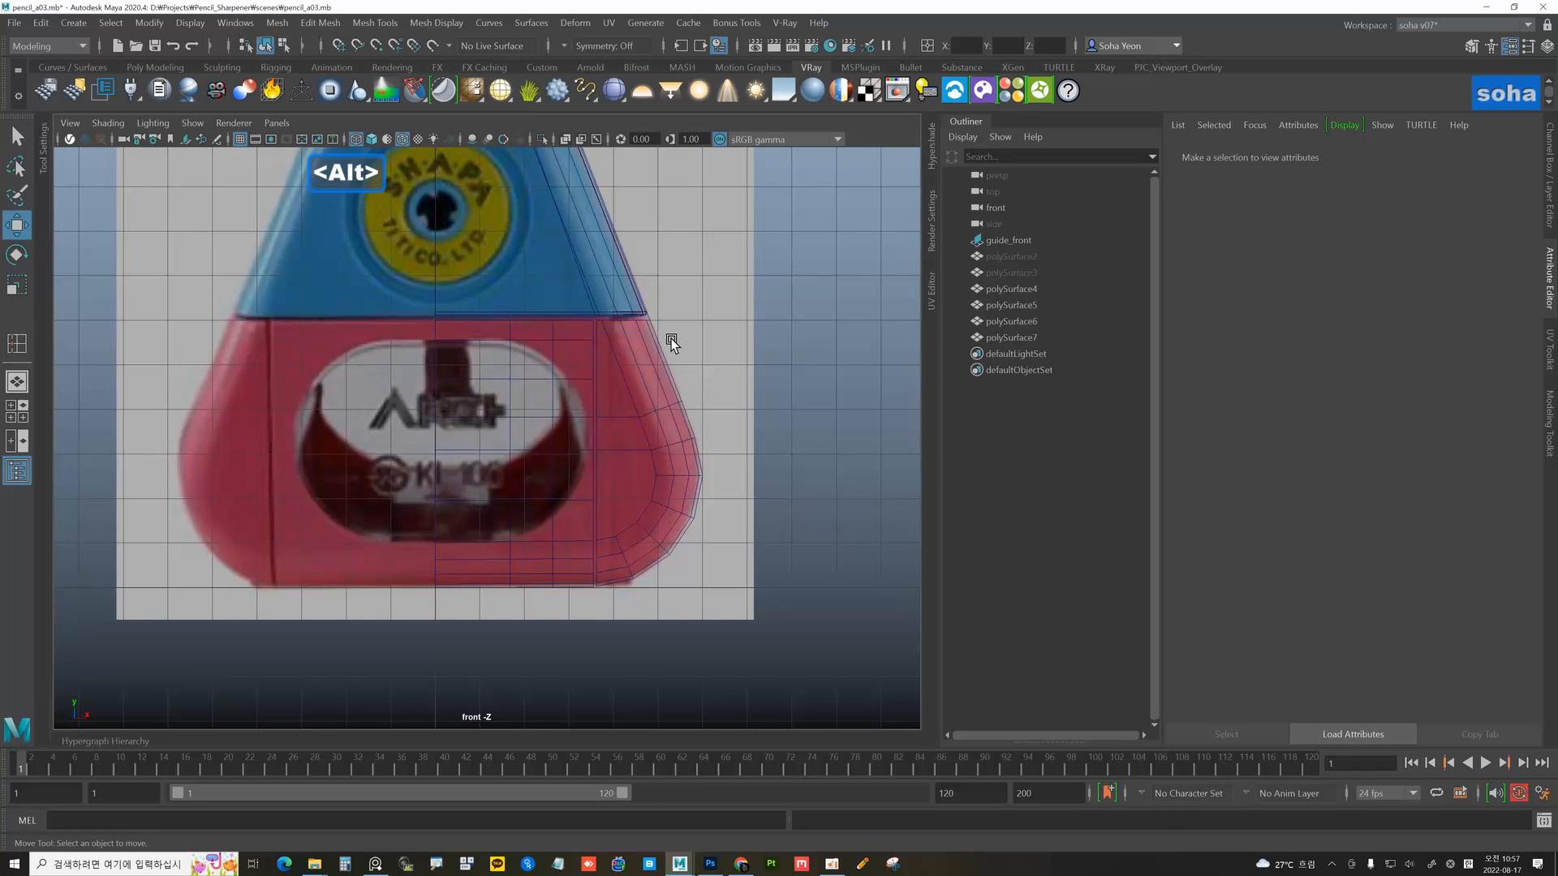
pyautogui.keyDown('shift'); pyautogui.rightClick(684, 339); pyautogui.keyUp('shift')
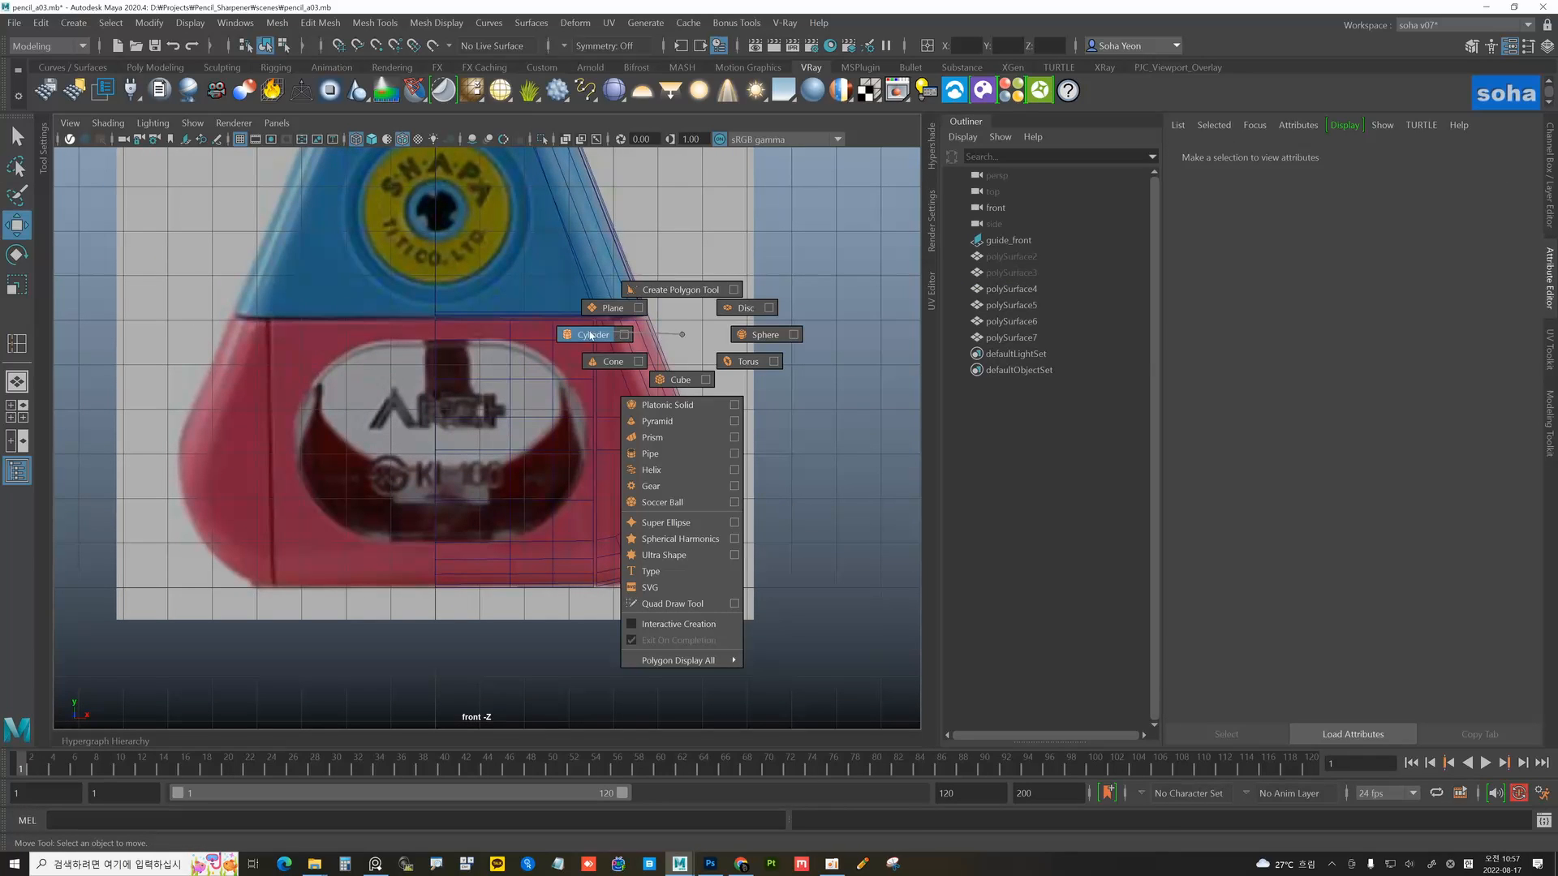
pyautogui.keyDown('shift'); pyautogui.moveTo(591, 335); pyautogui.dragTo(586, 336, button='right'); pyautogui.keyUp('shift')
pyautogui.moveTo(439, 505); pyautogui.dragTo(452, 360)
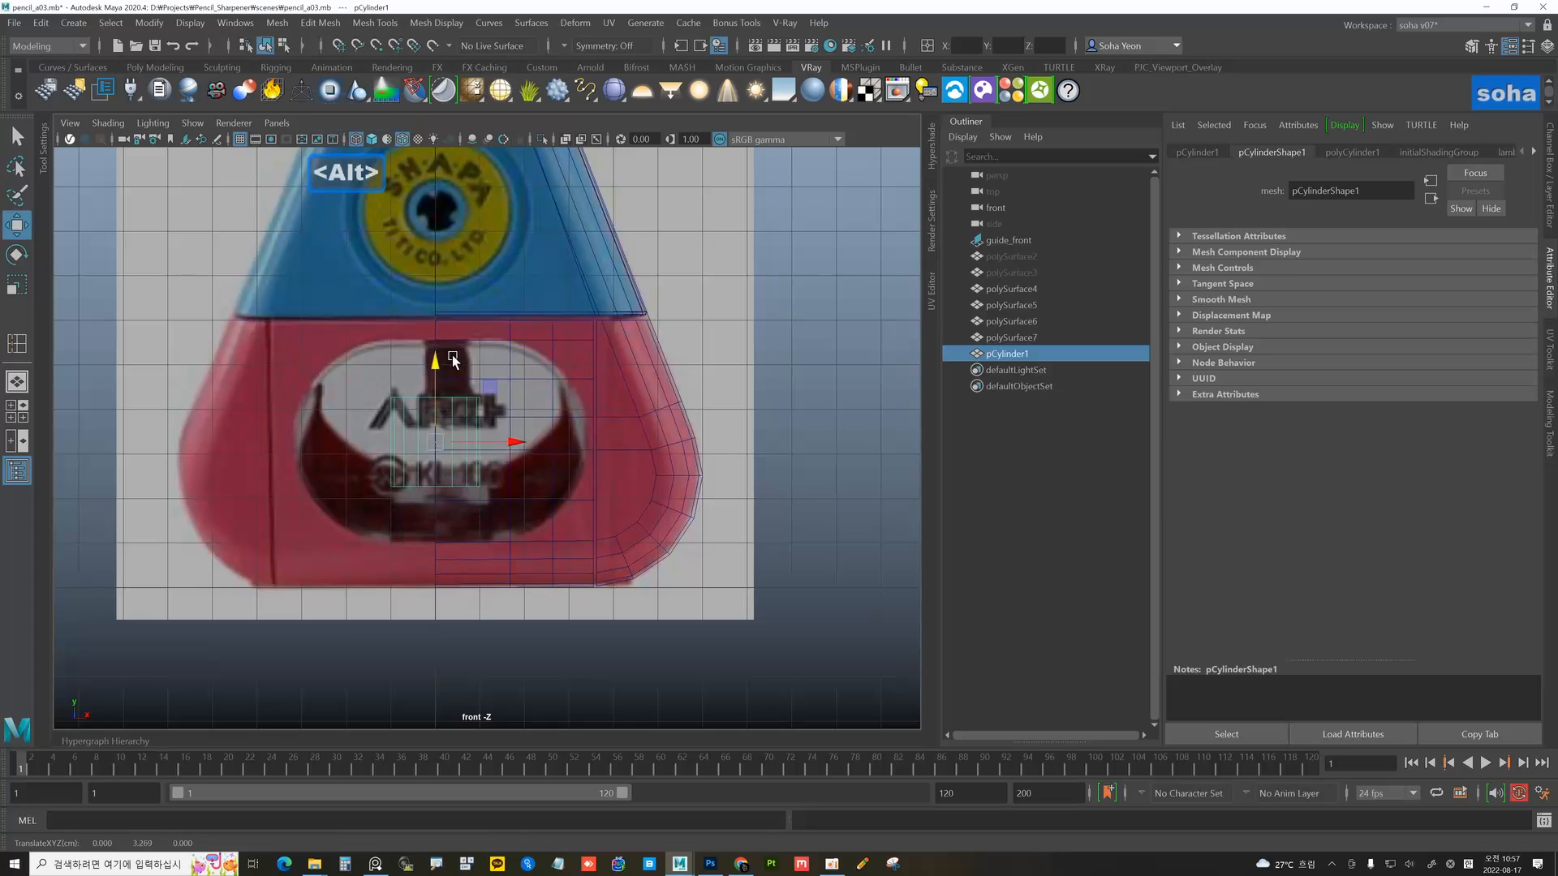
# - Rotate the cylinder so its cap faces the front view, and set its radius to 2.25 with 16 axis subdivisions
pyautogui.press('e')
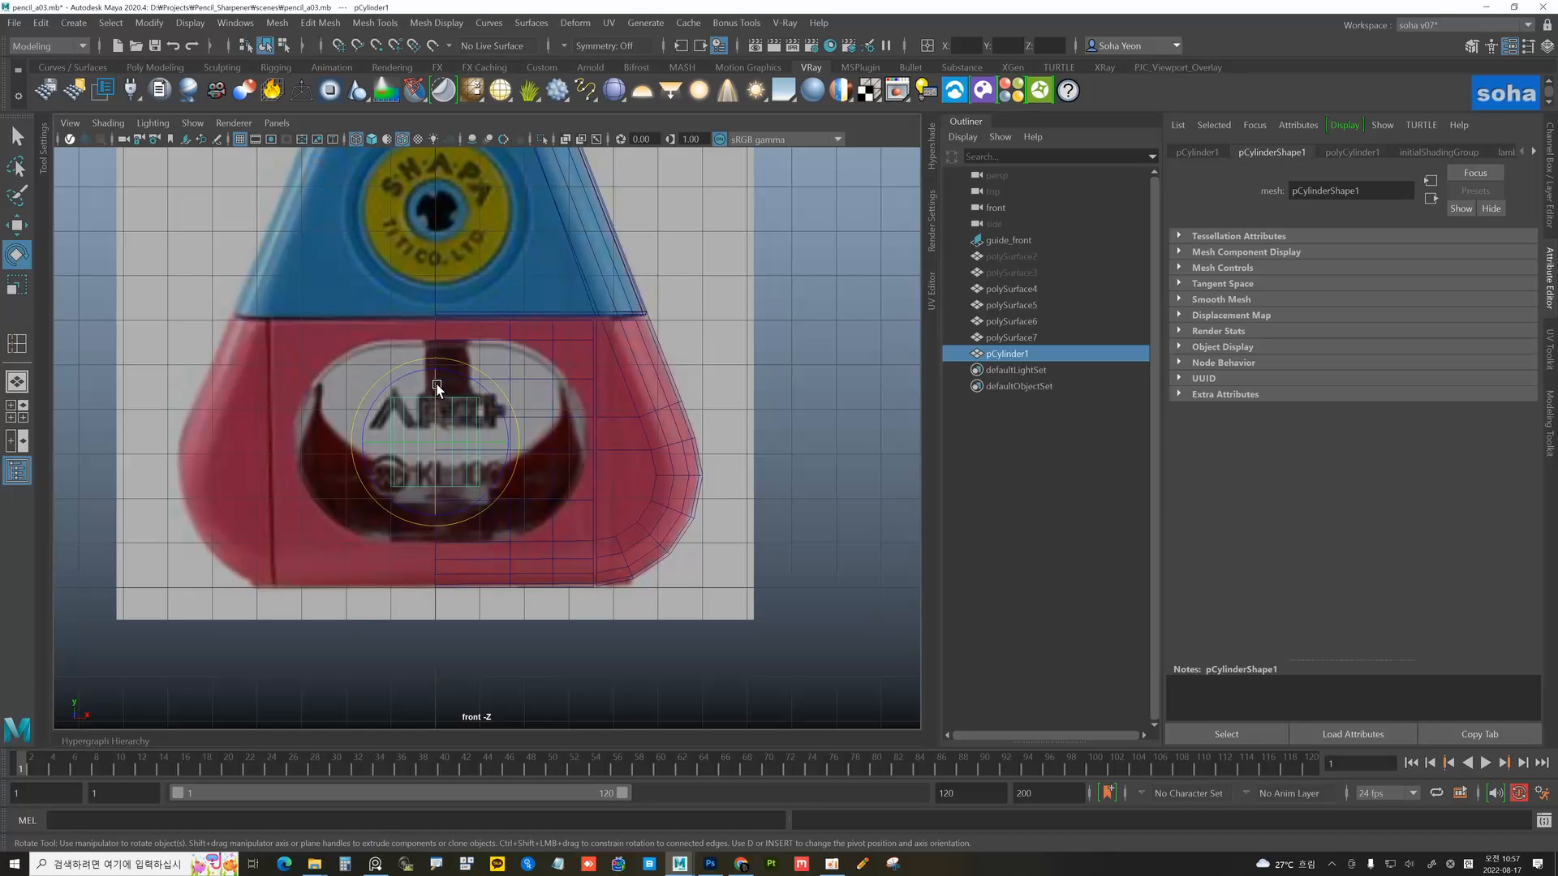
pyautogui.press('j')
pyautogui.moveTo(437, 387); pyautogui.dragTo(436, 426)
pyautogui.keyDown('alt'); pyautogui.moveTo(475, 454); pyautogui.dragTo(497, 440, button='right'); pyautogui.keyUp('alt')
pyautogui.press('t')
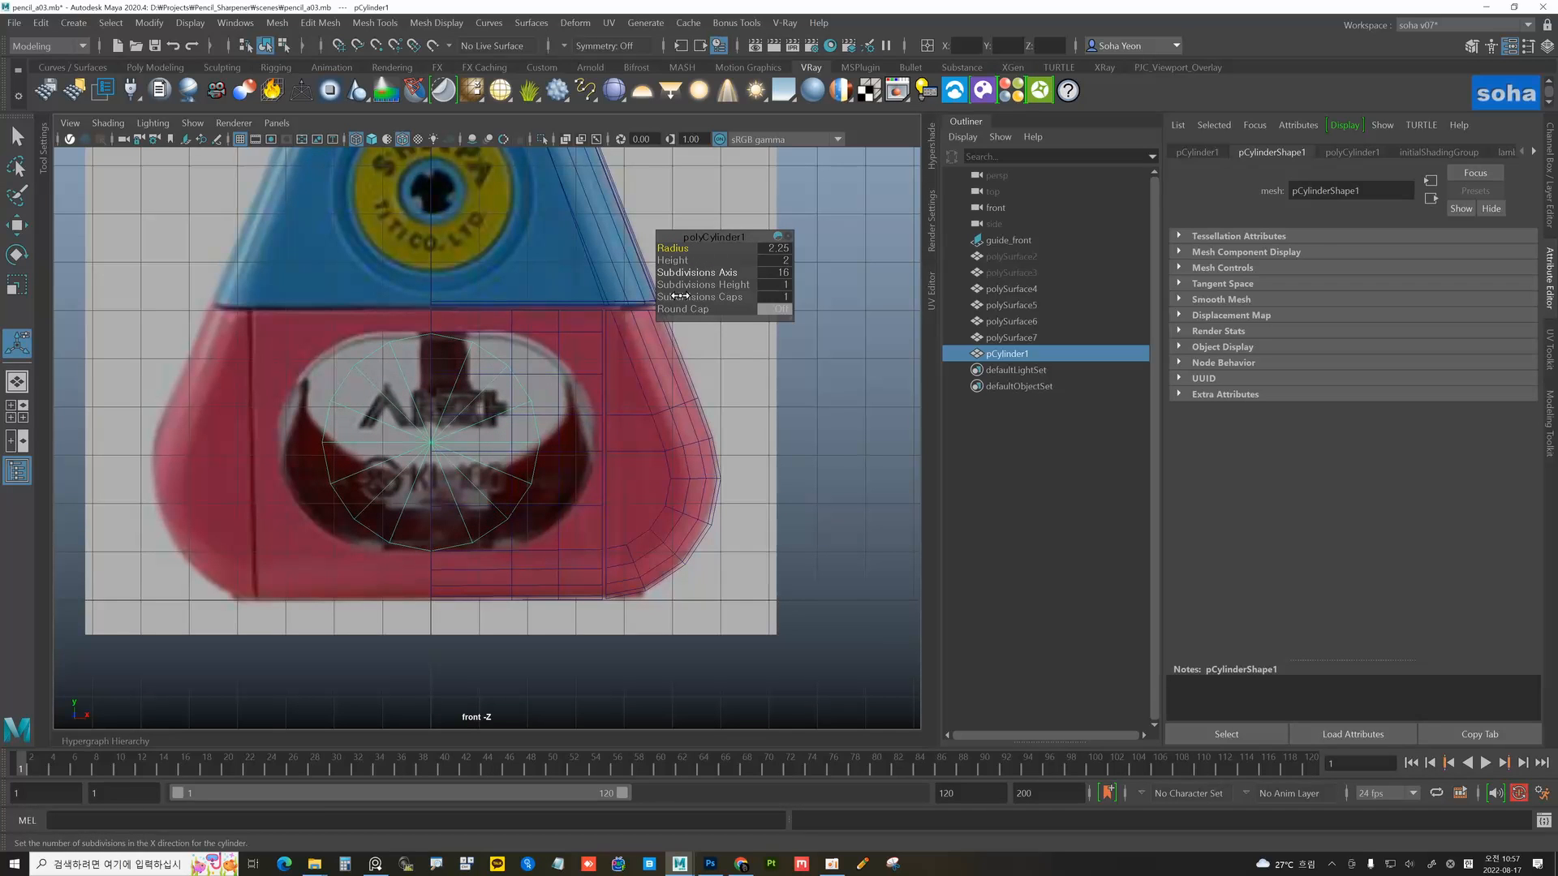
# - Extrude the faces of the cylinder's +X half and shift them 1.205 along X to match the oval window's end
pyautogui.keyDown('alt'); pyautogui.moveTo(557, 378); pyautogui.dragTo(588, 381, button='middle'); pyautogui.keyUp('alt')
pyautogui.keyDown('alt'); pyautogui.moveTo(591, 384); pyautogui.dragTo(616, 423, button='right'); pyautogui.keyUp('alt')
pyautogui.keyDown('alt'); pyautogui.moveTo(603, 422); pyautogui.dragTo(620, 428, button='middle'); pyautogui.keyUp('alt')
pyautogui.keyDown('alt'); pyautogui.moveTo(535, 397); pyautogui.dragTo(543, 386, button='middle'); pyautogui.keyUp('alt')
pyautogui.hotkey('alt', '3')
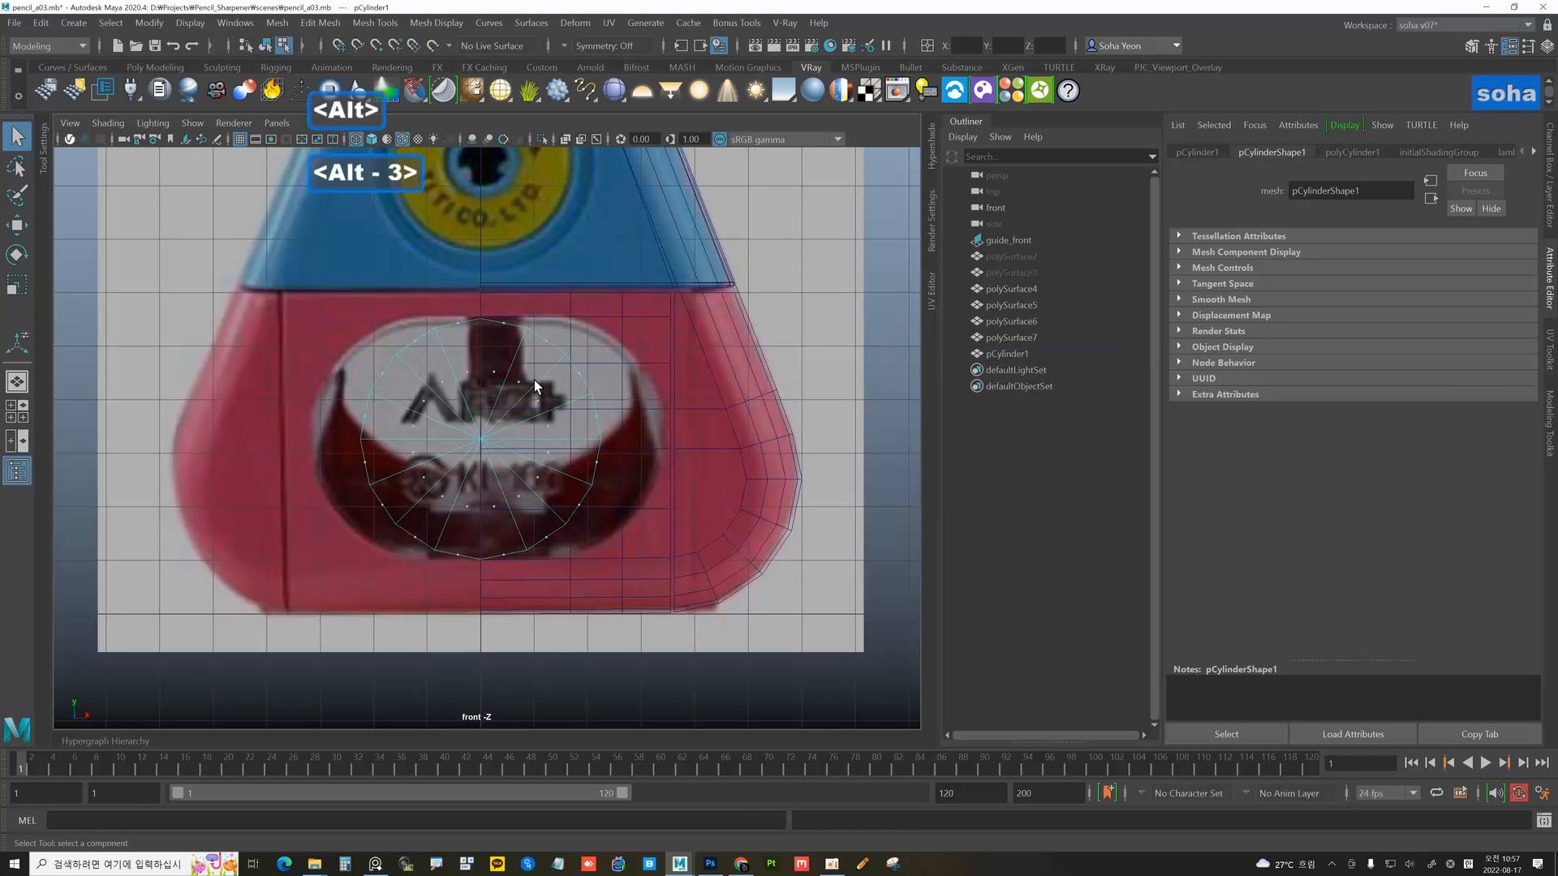
pyautogui.moveTo(480, 301); pyautogui.dragTo(646, 641)
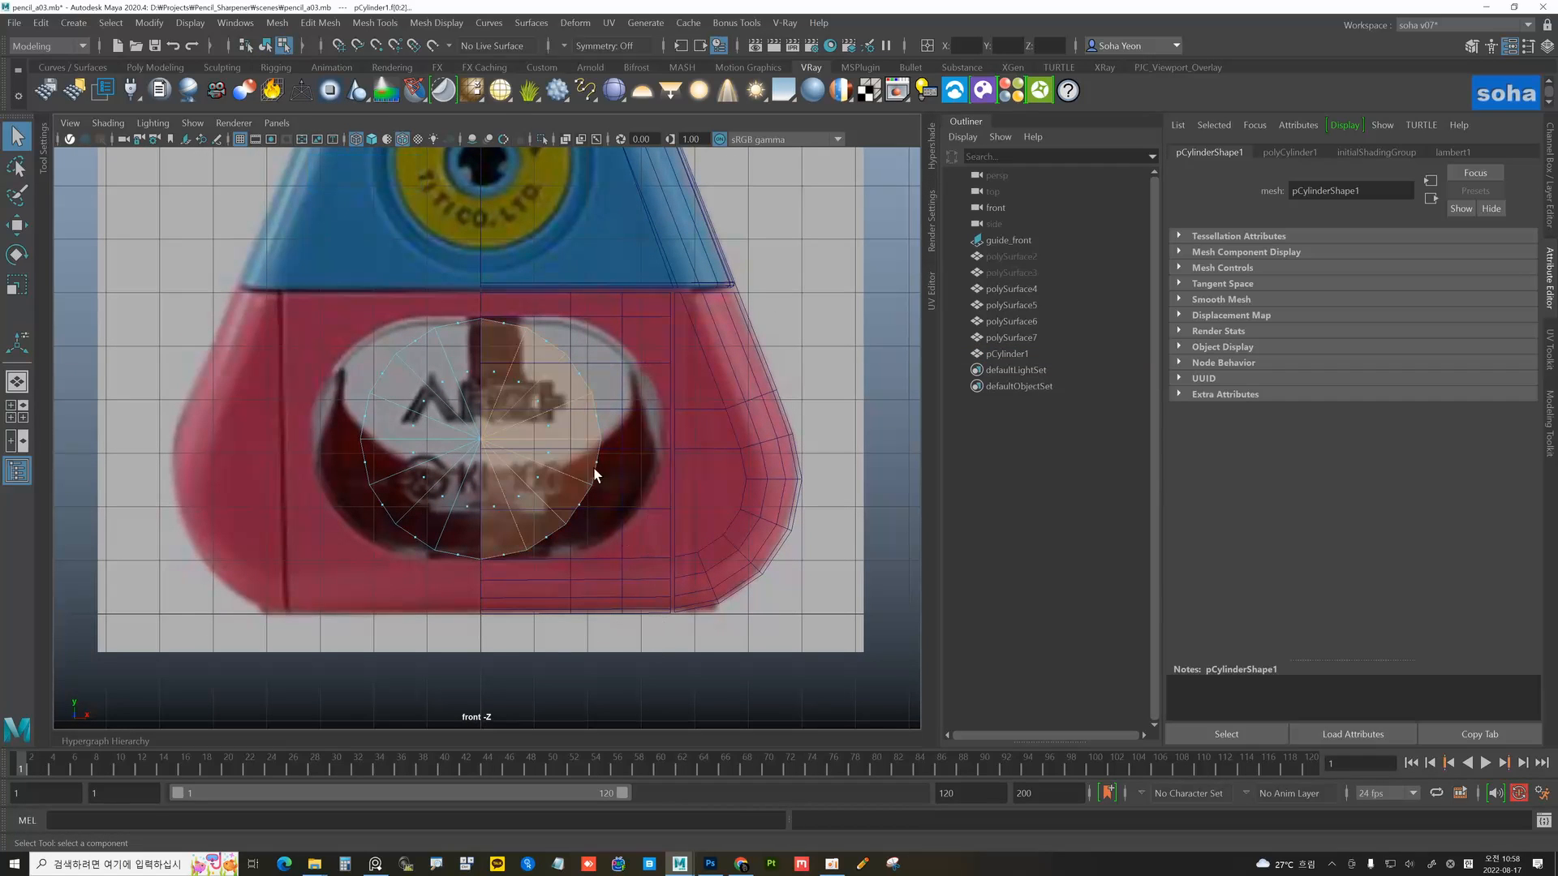
pyautogui.hotkey('alt', 'w')
pyautogui.keyDown('alt'); pyautogui.moveTo(633, 330); pyautogui.dragTo(556, 355, button='middle'); pyautogui.keyUp('alt')
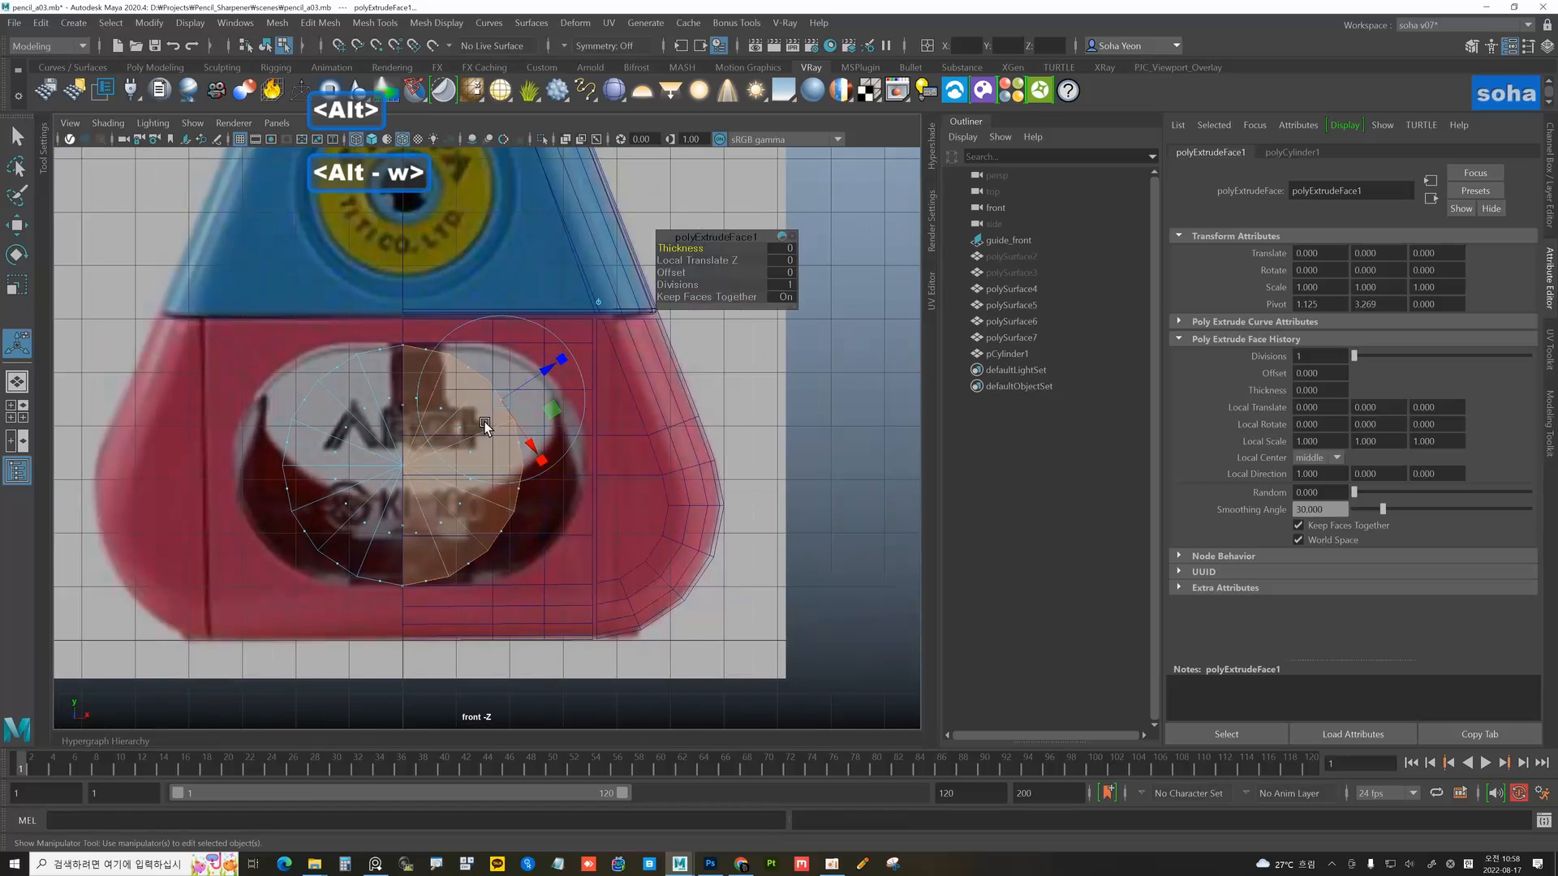
pyautogui.moveTo(516, 457); pyautogui.dragTo(578, 463)
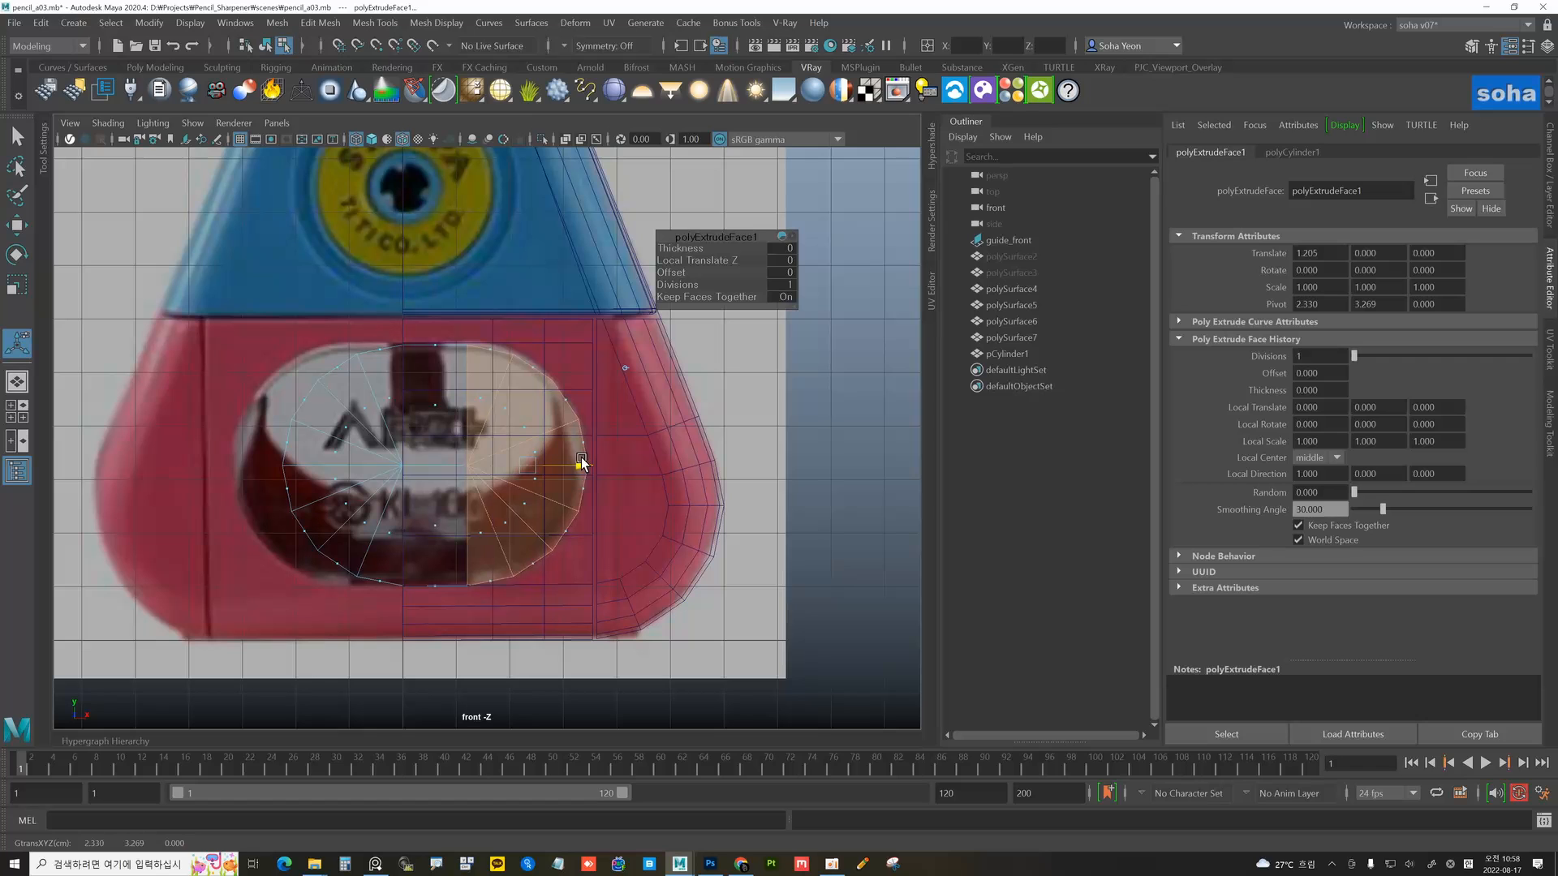
# - Delete the faces of the cylinder's -X half, keeping only the half on the +X side of the centre line
pyautogui.keyDown('alt'); pyautogui.moveTo(570, 464); pyautogui.dragTo(574, 447, button='middle'); pyautogui.keyUp('alt')
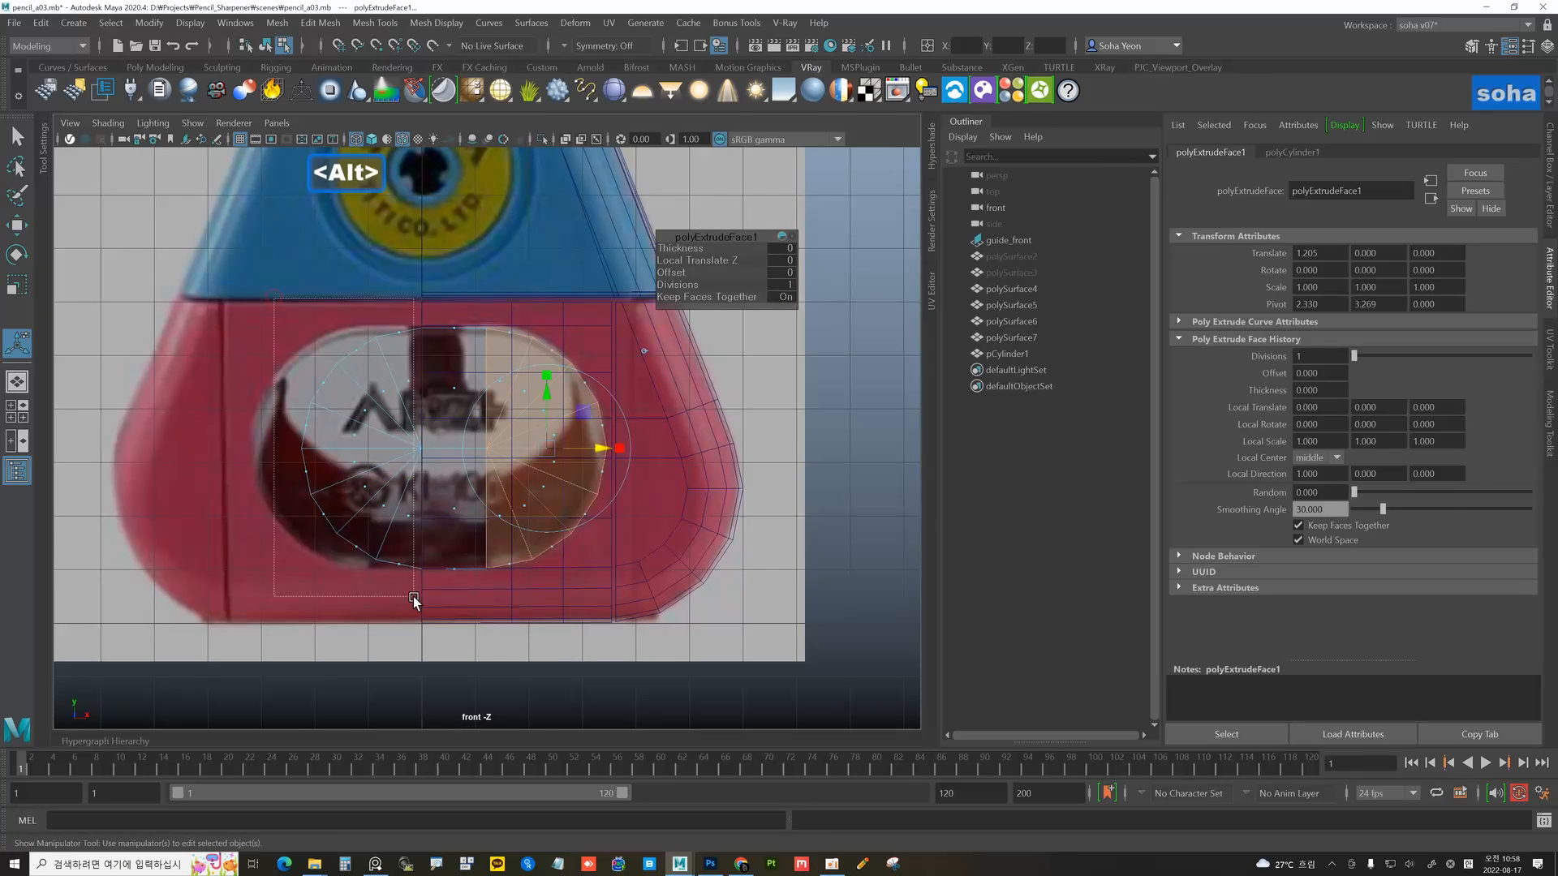
pyautogui.moveTo(423, 623); pyautogui.dragTo(419, 620)
pyautogui.hotkey('ctrl', '`')
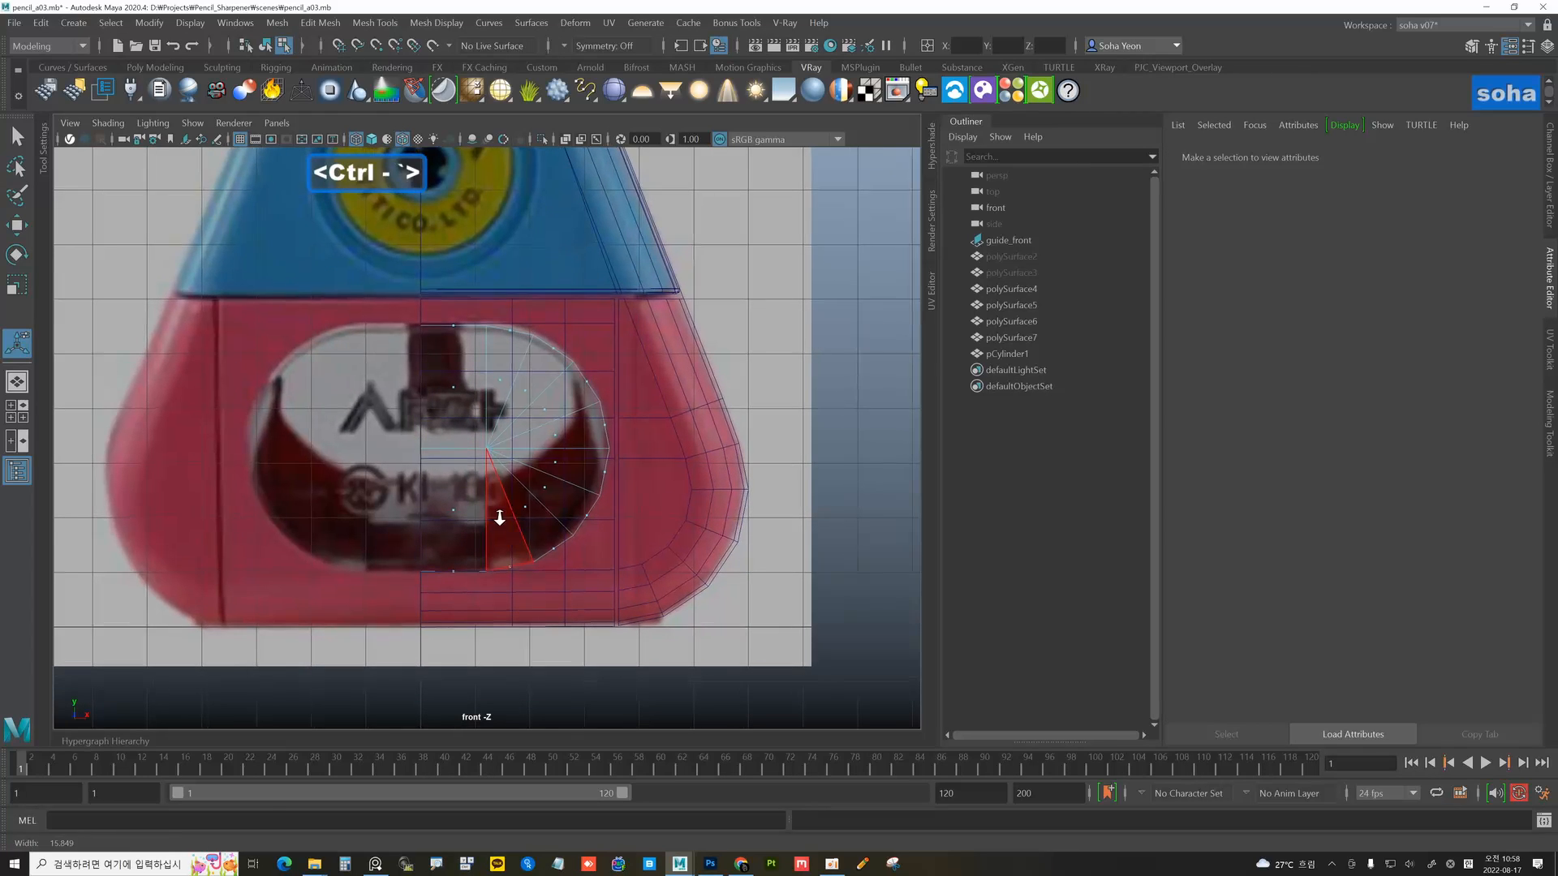
pyautogui.hotkey('alt', '`')
# - Move the half cylinder forward in the perspective view so it passes through the front panel, and show the model shaded
pyautogui.hotkey('alt', 'shift', 'q')
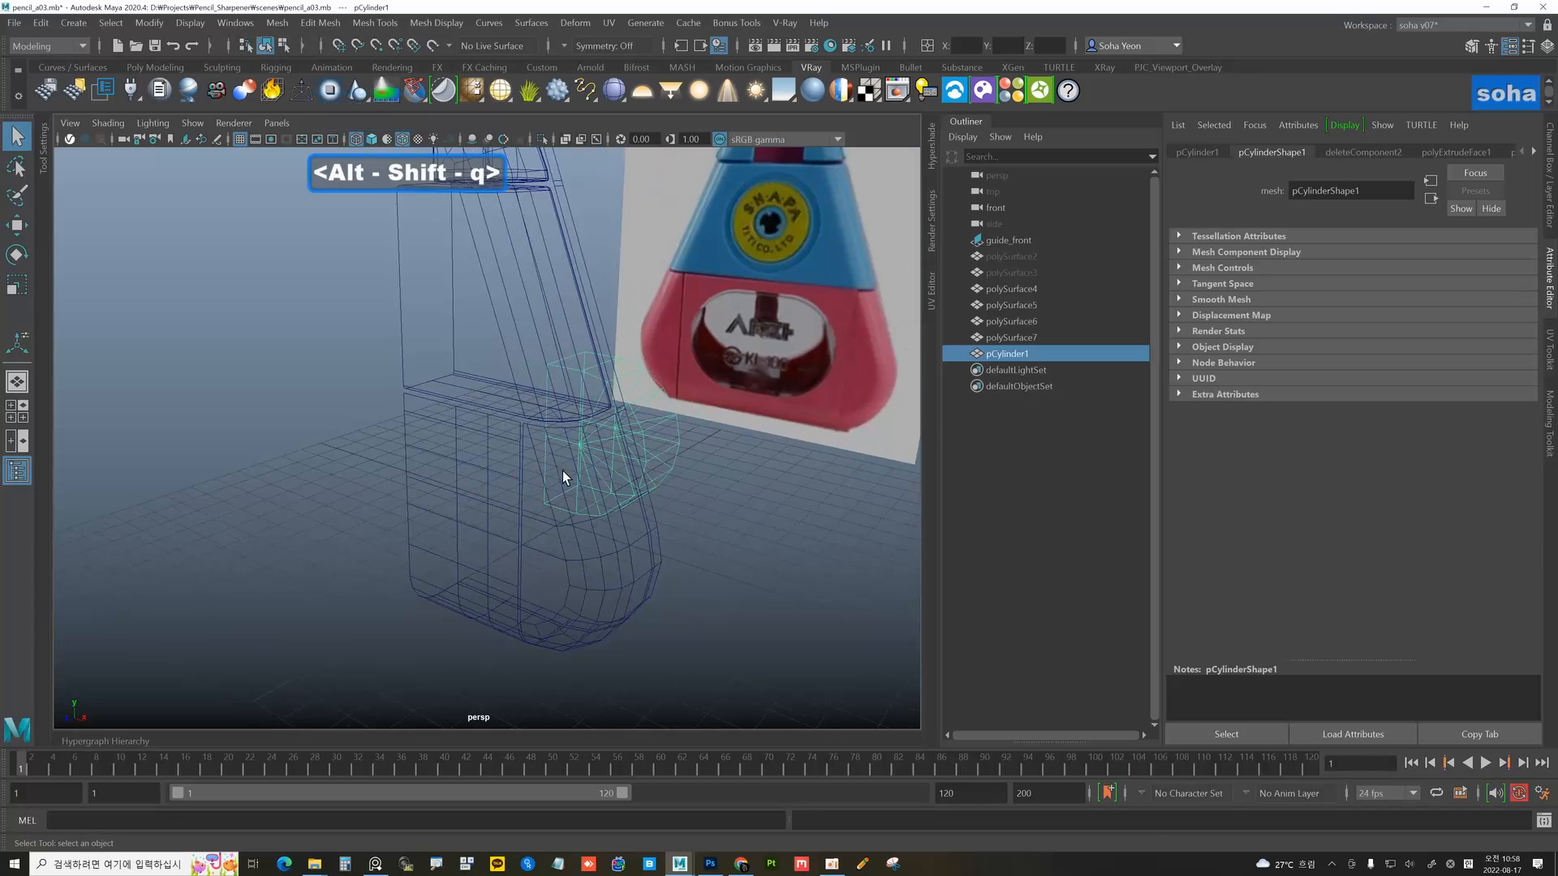
pyautogui.press('w')
pyautogui.moveTo(577, 448)
pyautogui.mouseDown()
pyautogui.moveTo(369, 487)
pyautogui.moveTo(342, 469)
pyautogui.moveTo(393, 441)
pyautogui.moveTo(469, 446)
pyautogui.moveTo(454, 463)
pyautogui.moveTo(522, 477)
pyautogui.moveTo(489, 477)
pyautogui.moveTo(633, 462)
pyautogui.moveTo(452, 435)
pyautogui.moveTo(441, 409)
pyautogui.moveTo(468, 403)
pyautogui.moveTo(512, 425)
pyautogui.moveTo(500, 437)
pyautogui.moveTo(491, 415)
pyautogui.moveTo(448, 437)
pyautogui.moveTo(408, 475)
pyautogui.moveTo(483, 472)
pyautogui.moveTo(447, 454)
pyautogui.moveTo(443, 467)
pyautogui.moveTo(488, 419)
pyautogui.moveTo(528, 458)
pyautogui.moveTo(510, 485)
pyautogui.moveTo(552, 458)
pyautogui.moveTo(567, 463)
pyautogui.moveTo(528, 480)
pyautogui.moveTo(580, 491)
pyautogui.mouseUp()
pyautogui.press('5')
# - Mirror the lower front panel across the world X axis, combined with the original and merging border vertices
pyautogui.click(468, 417)
pyautogui.hotkey('ctrl', 'e')
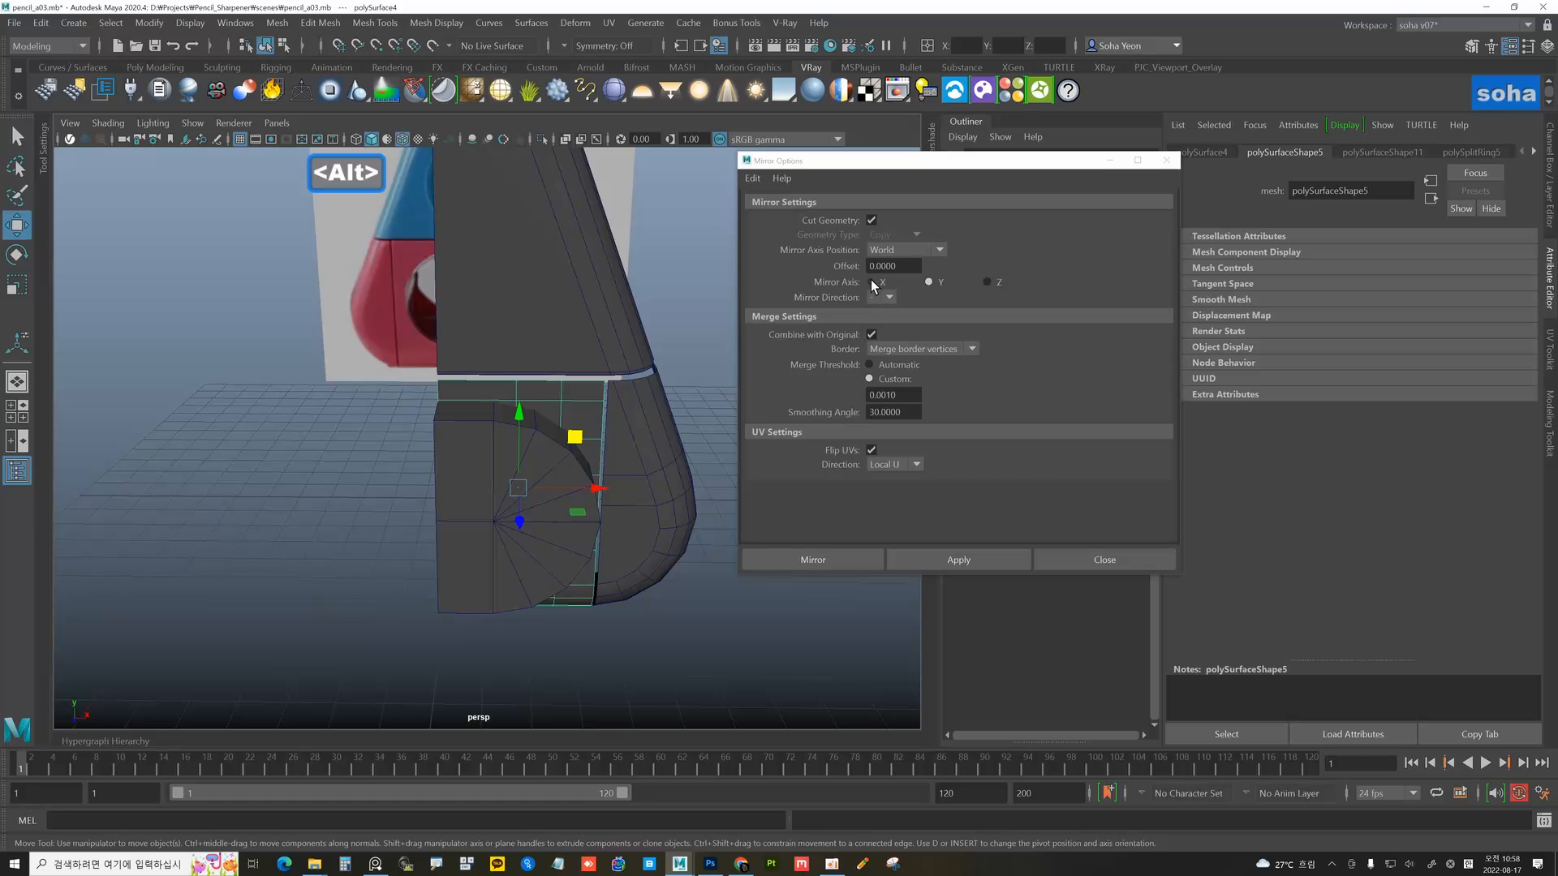
pyautogui.click(870, 282)
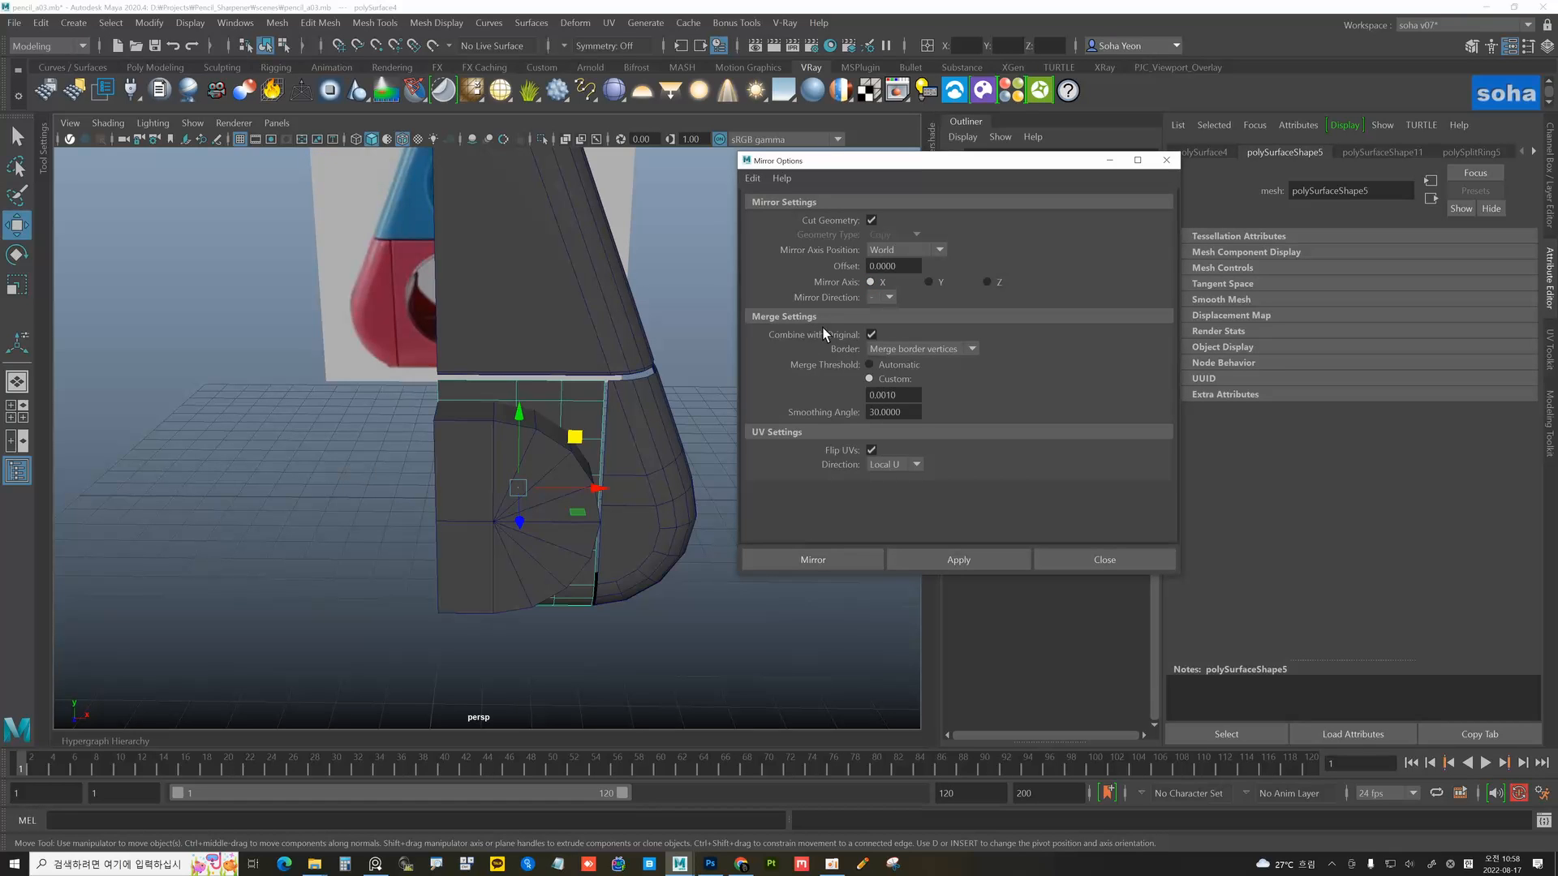
pyautogui.click(946, 563)
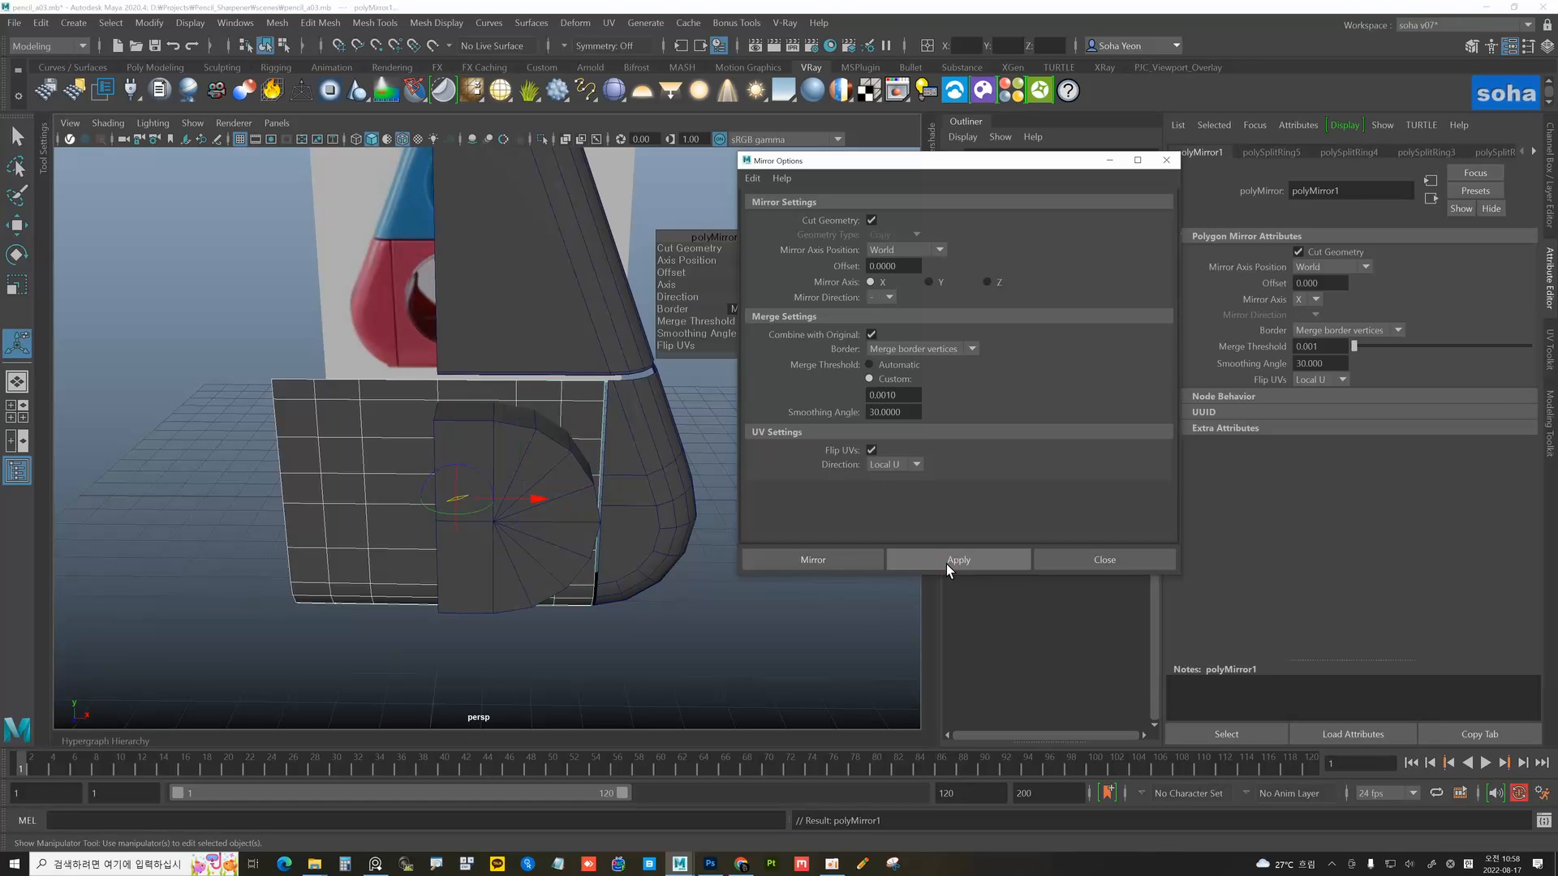
# - Mirror the half cylinder across the world X axis to complete the elongated slot shape
pyautogui.keyDown('alt'); pyautogui.moveTo(560, 487); pyautogui.dragTo(595, 486); pyautogui.keyUp('alt')
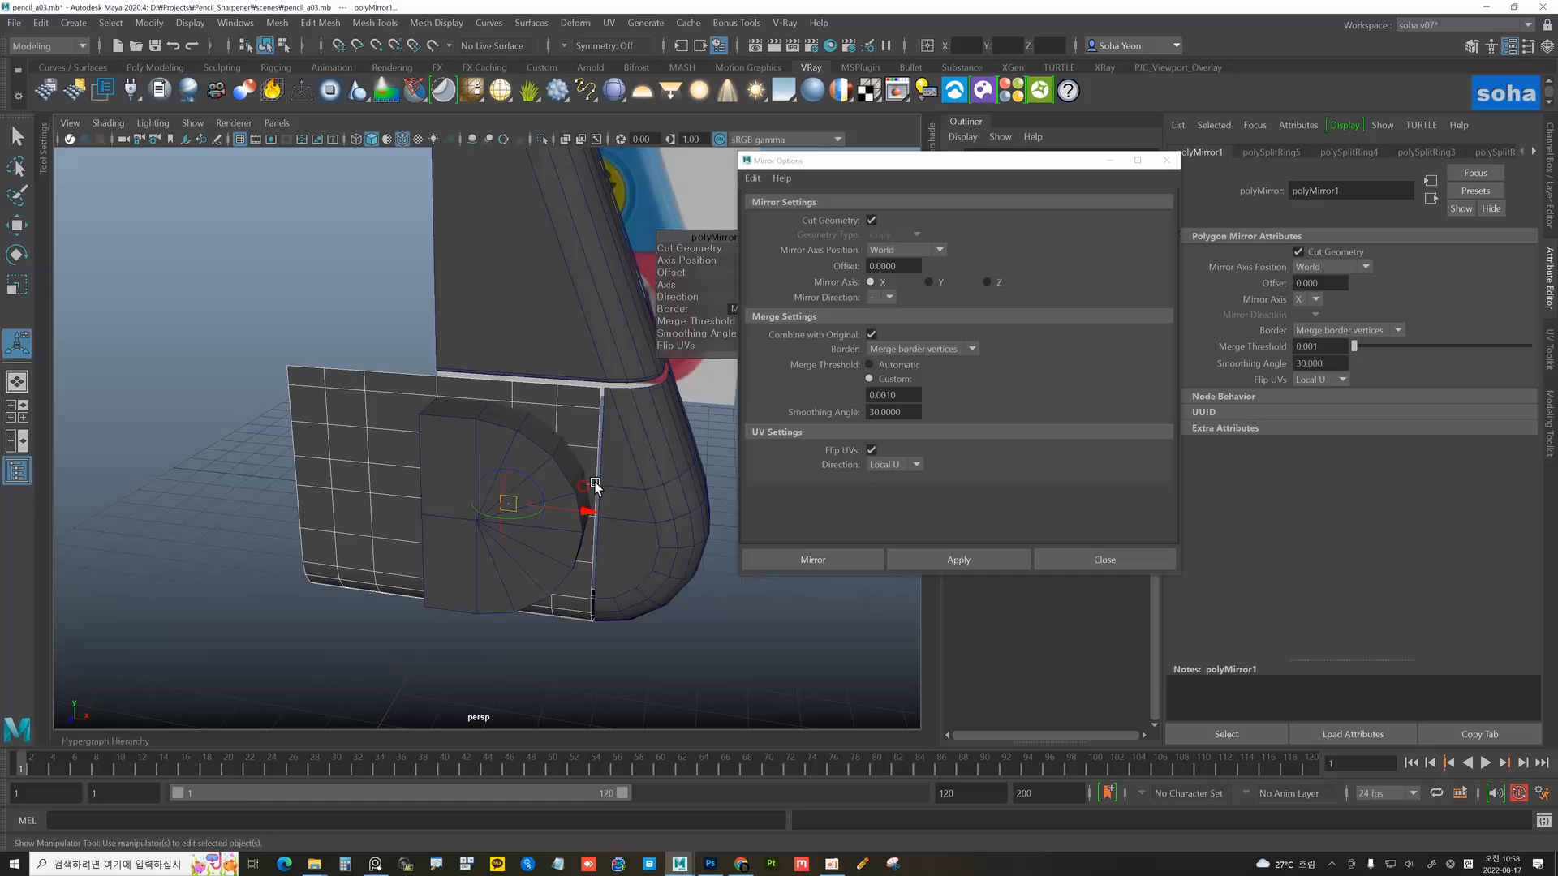
pyautogui.click(467, 447)
pyautogui.keyDown('alt'); pyautogui.moveTo(524, 438); pyautogui.dragTo(452, 452); pyautogui.keyUp('alt')
pyautogui.click(958, 562)
# - Extrude the mirrored lower front panel with a local Z translation of -0.058 to give it thickness
pyautogui.click(539, 442)
pyautogui.click(501, 400)
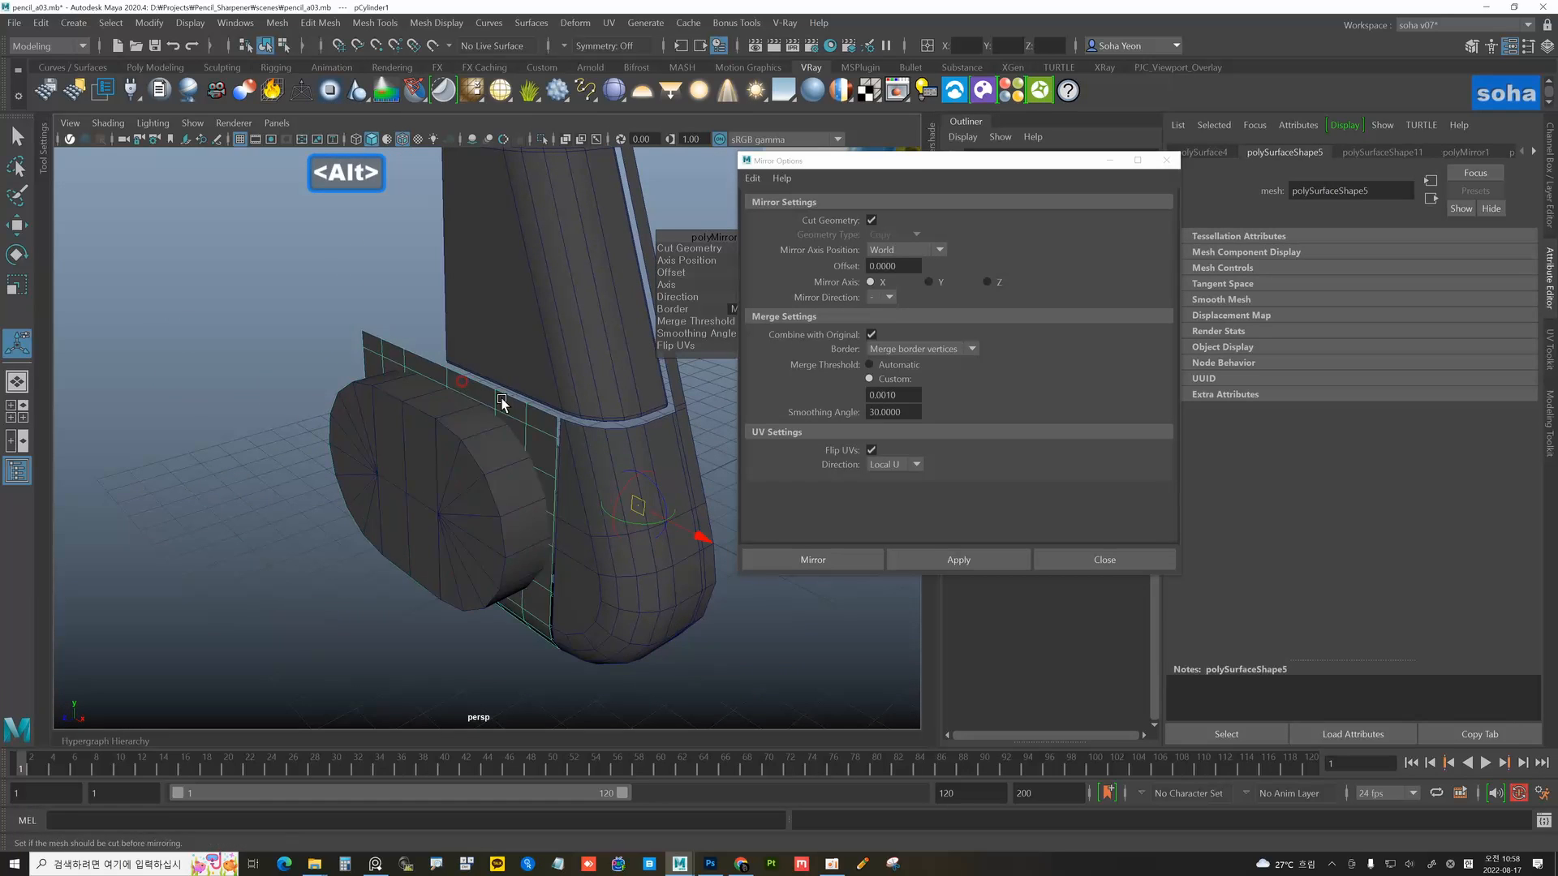
pyautogui.keyDown('alt'); pyautogui.moveTo(502, 400); pyautogui.dragTo(584, 431); pyautogui.keyUp('alt')
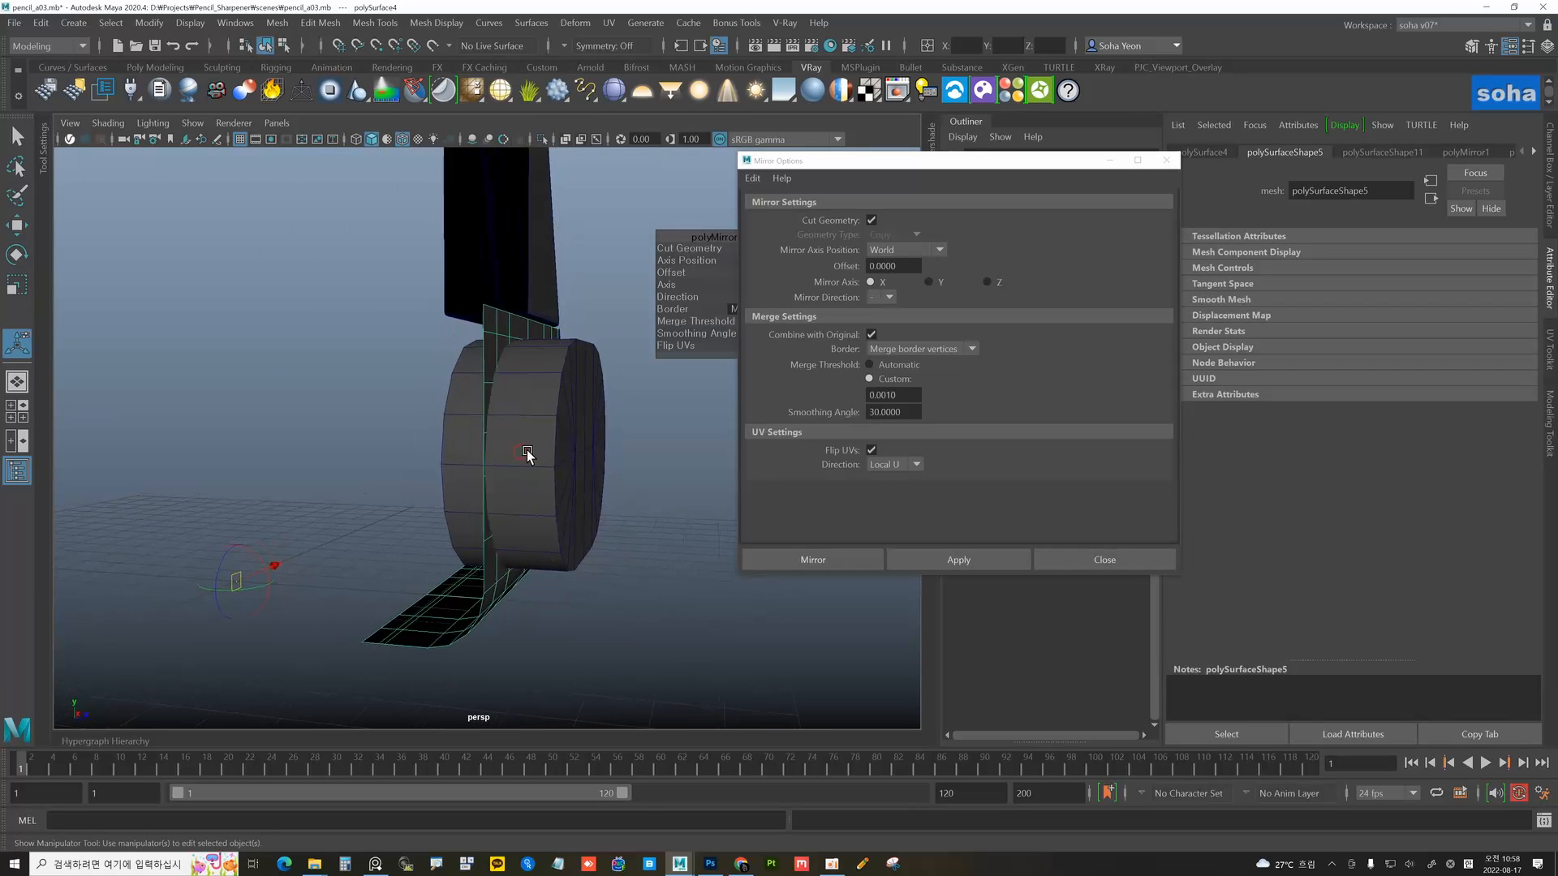
pyautogui.hotkey('alt', 'w')
pyautogui.keyDown('alt'); pyautogui.moveTo(533, 506); pyautogui.dragTo(530, 512); pyautogui.keyUp('alt')
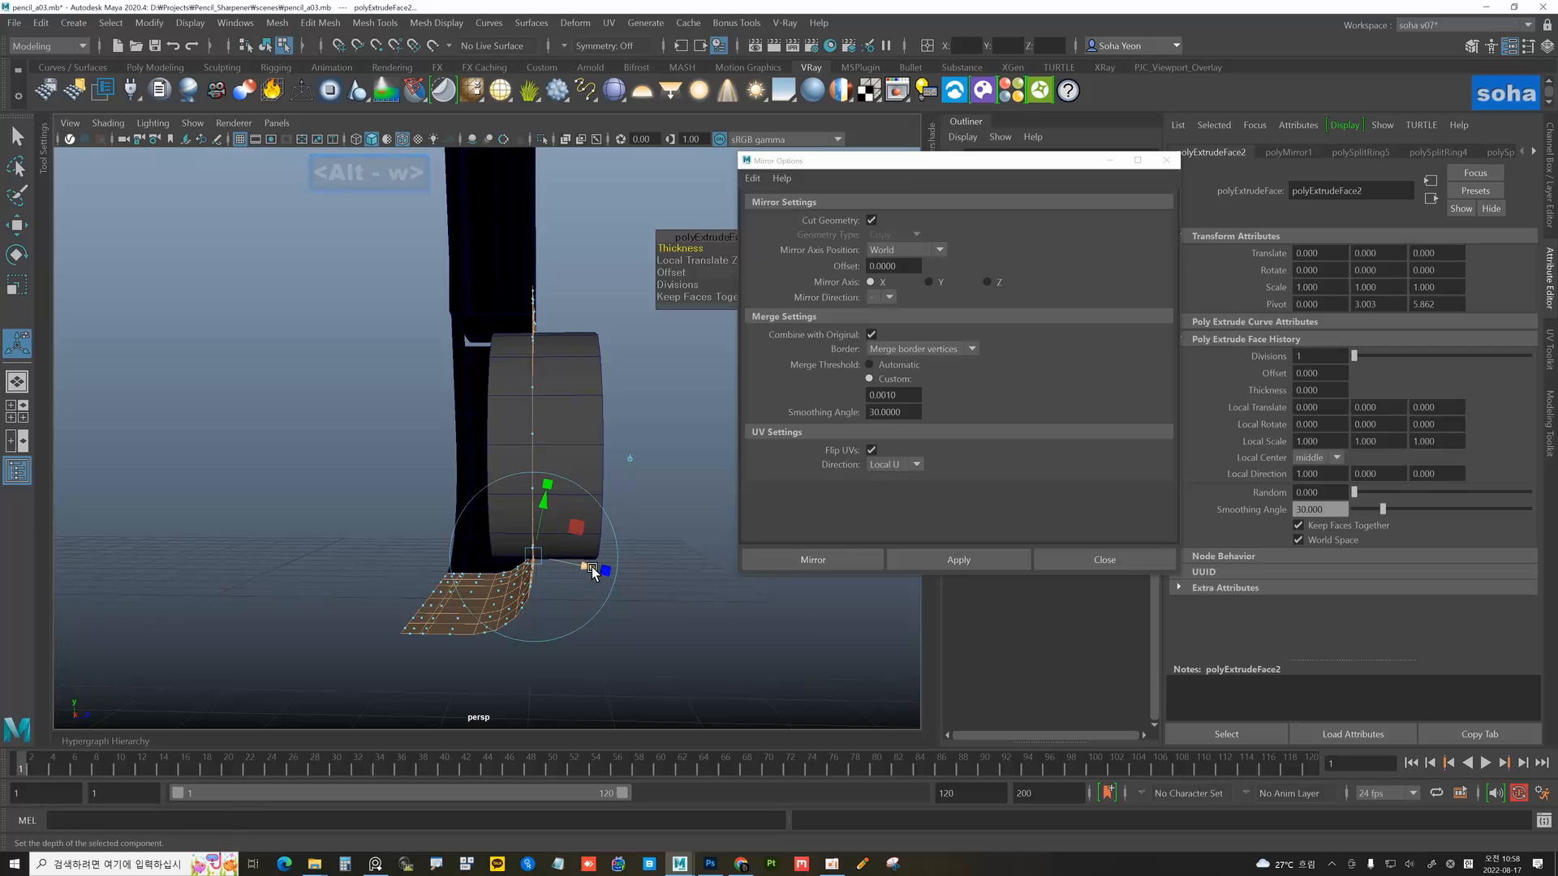
pyautogui.moveTo(605, 576); pyautogui.dragTo(589, 571)
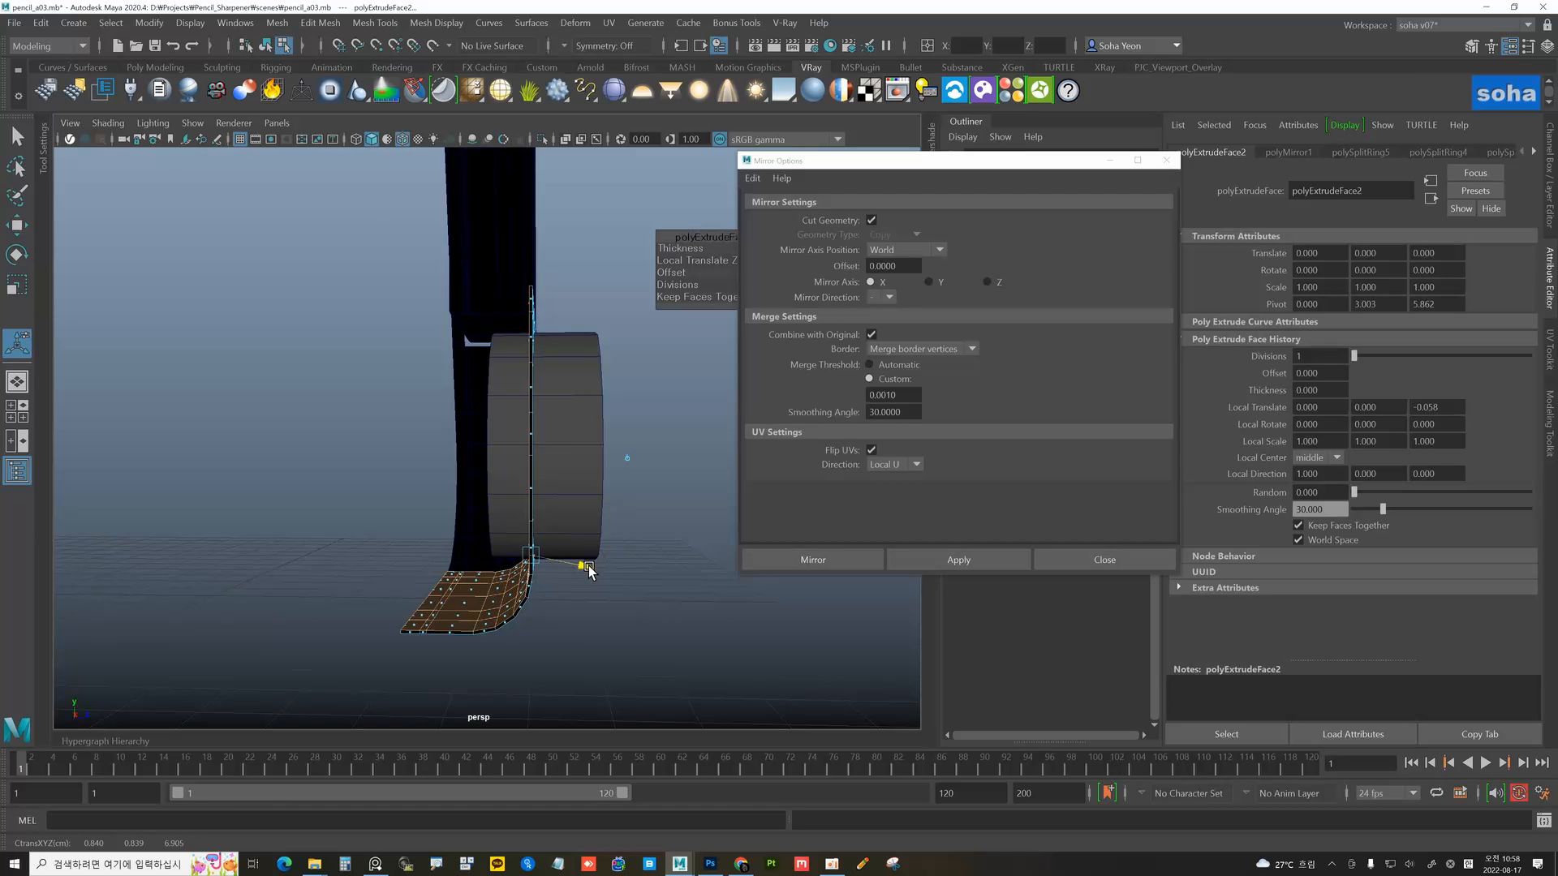
# - Reverse the normals of the thickened lower front panel
pyautogui.keyDown('alt'); pyautogui.moveTo(560, 520); pyautogui.dragTo(529, 488); pyautogui.keyUp('alt')
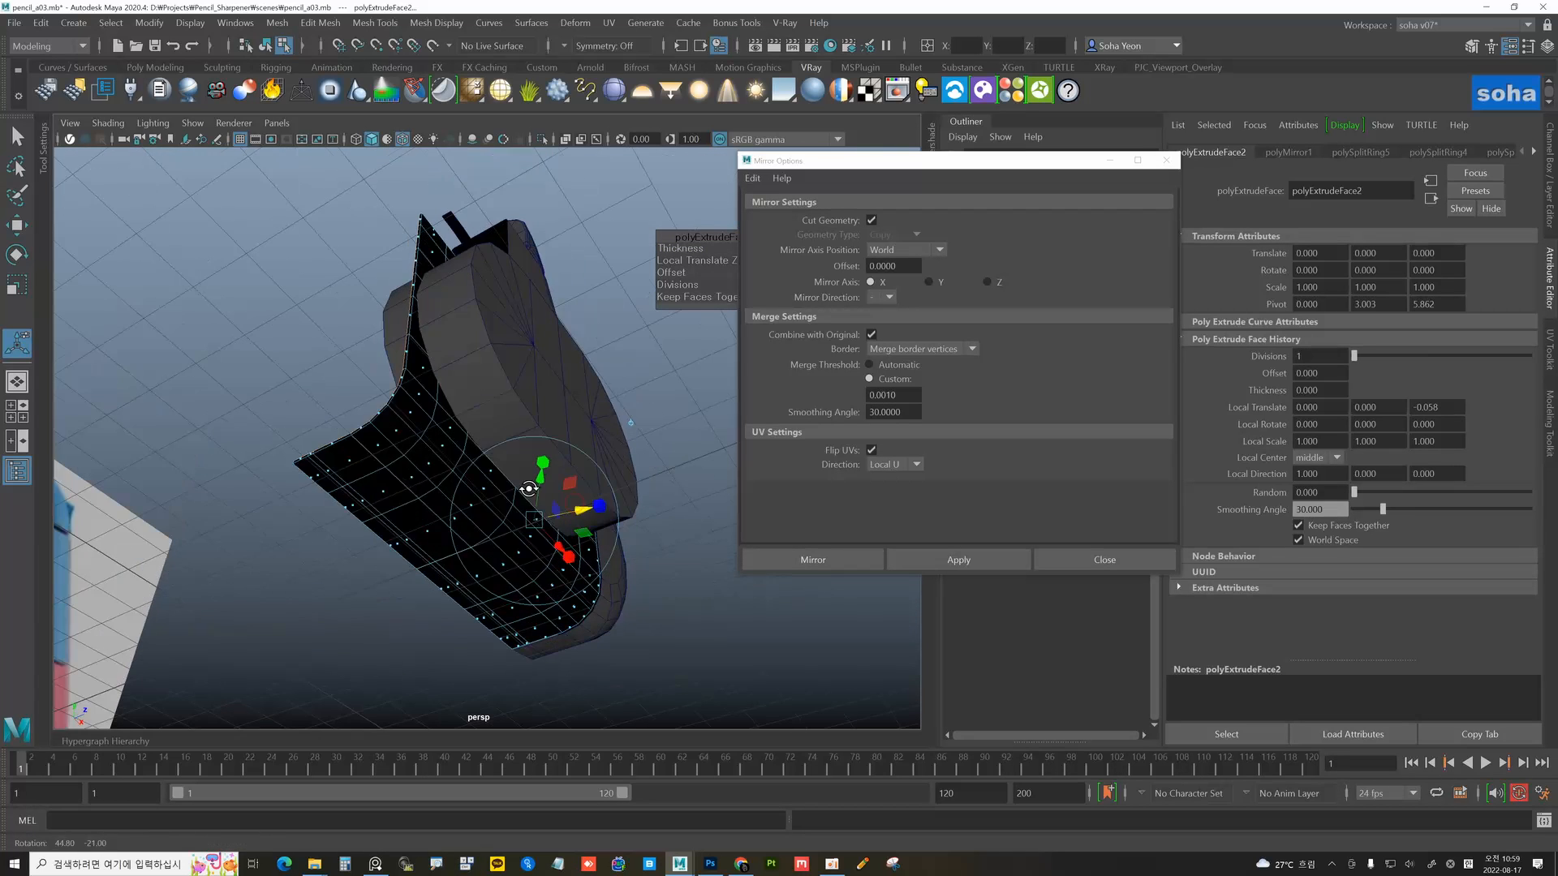
pyautogui.moveTo(436, 469)
pyautogui.keyDown('alt'); pyautogui.mouseDown()
pyautogui.moveTo(452, 455)
pyautogui.moveTo(456, 470)
pyautogui.mouseUp(); pyautogui.keyUp('alt')
pyautogui.hotkey('alt', '`')
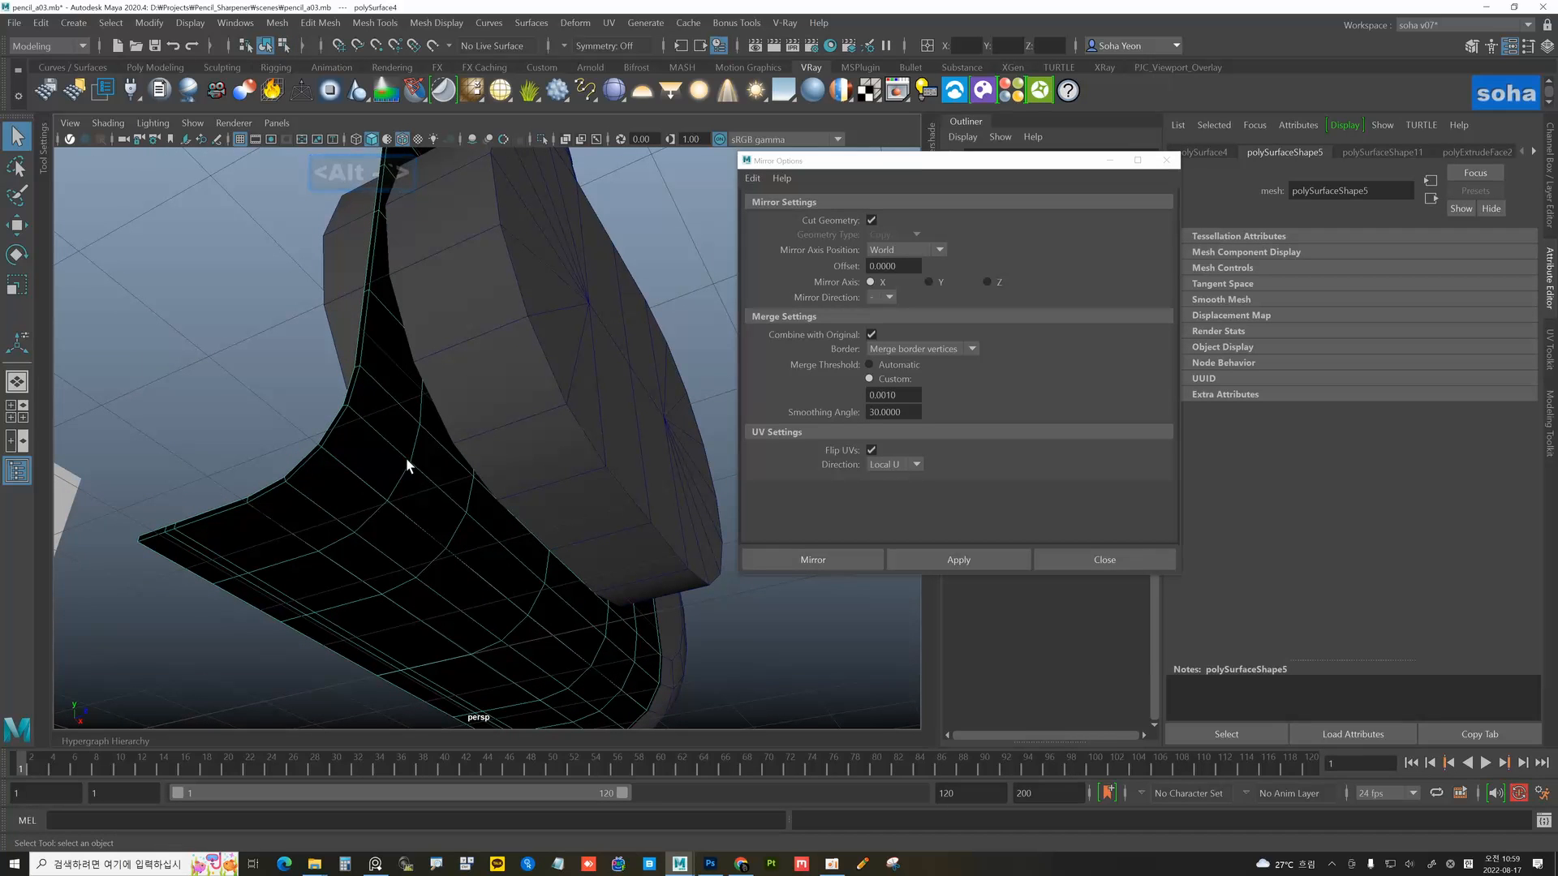
pyautogui.hotkey('shift', 'n')
pyautogui.click(253, 427)
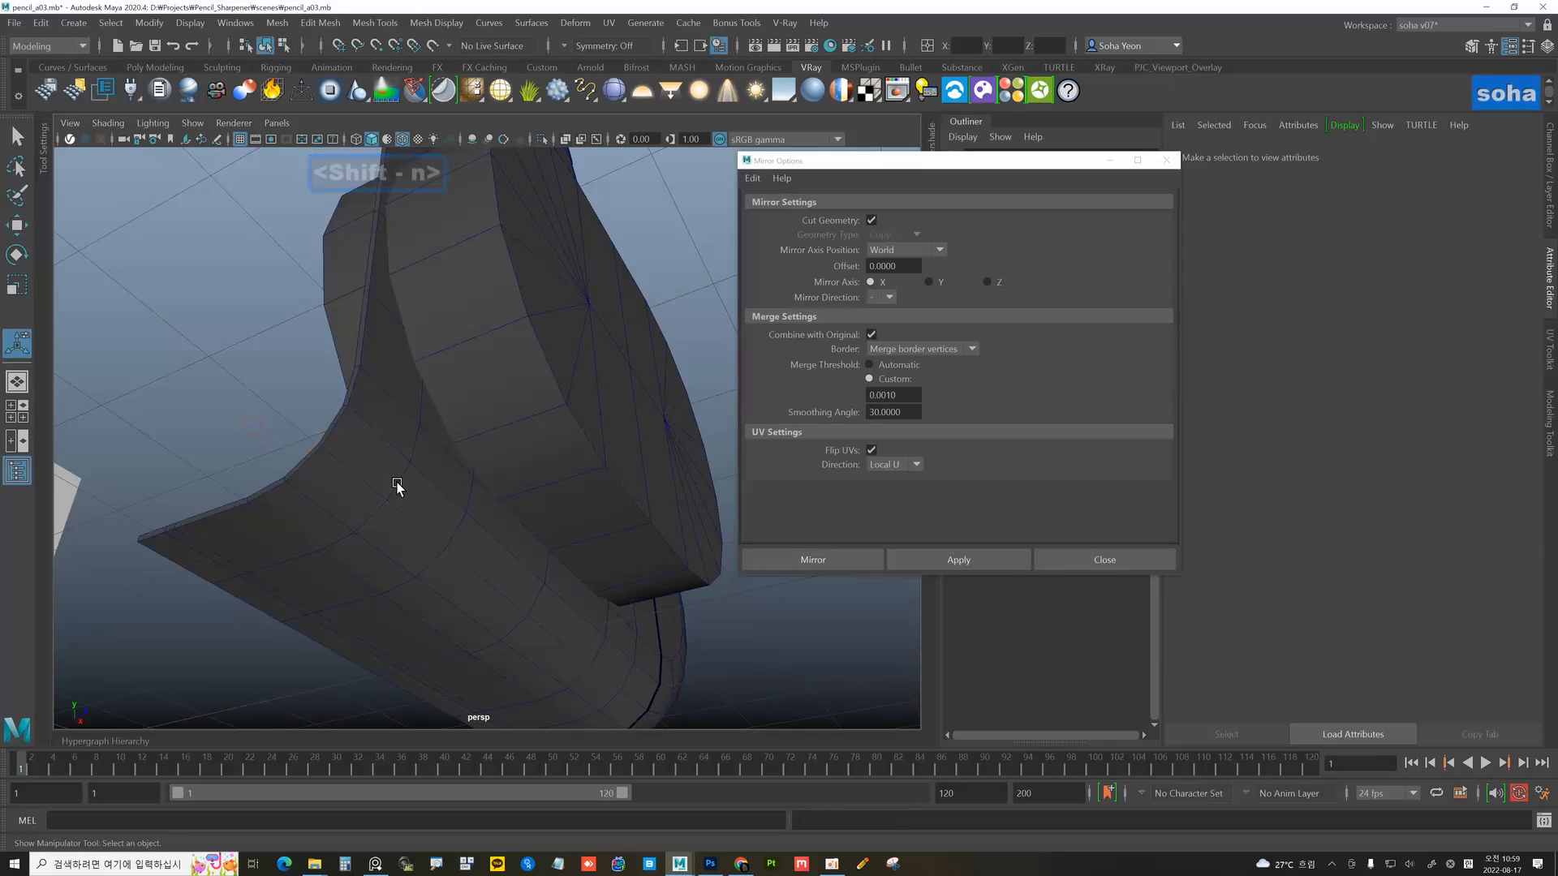
# - Compare the elongated cylinder's outline with the reference's oval window in the front wireframe view
pyautogui.keyDown('alt'); pyautogui.moveTo(397, 487); pyautogui.dragTo(404, 532); pyautogui.keyUp('alt')
pyautogui.click(405, 533)
pyautogui.keyDown('alt'); pyautogui.moveTo(542, 522); pyautogui.dragTo(509, 456); pyautogui.keyUp('alt')
pyautogui.click(509, 456)
pyautogui.hotkey('shift', '3')
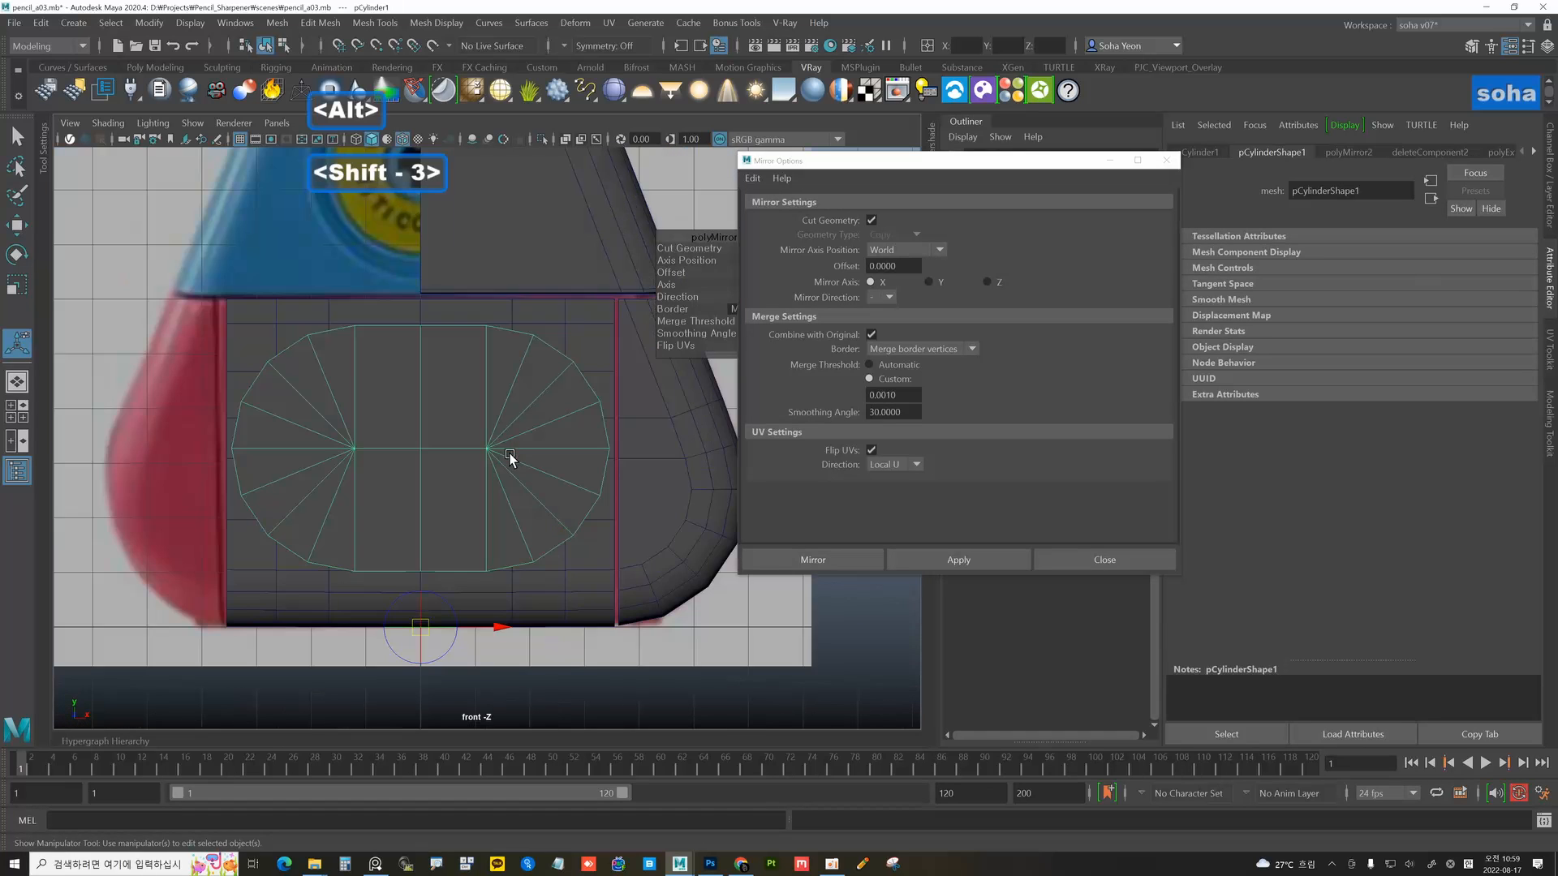
pyautogui.hotkey('alt', '4')
pyautogui.scroll(3, 537, 455)
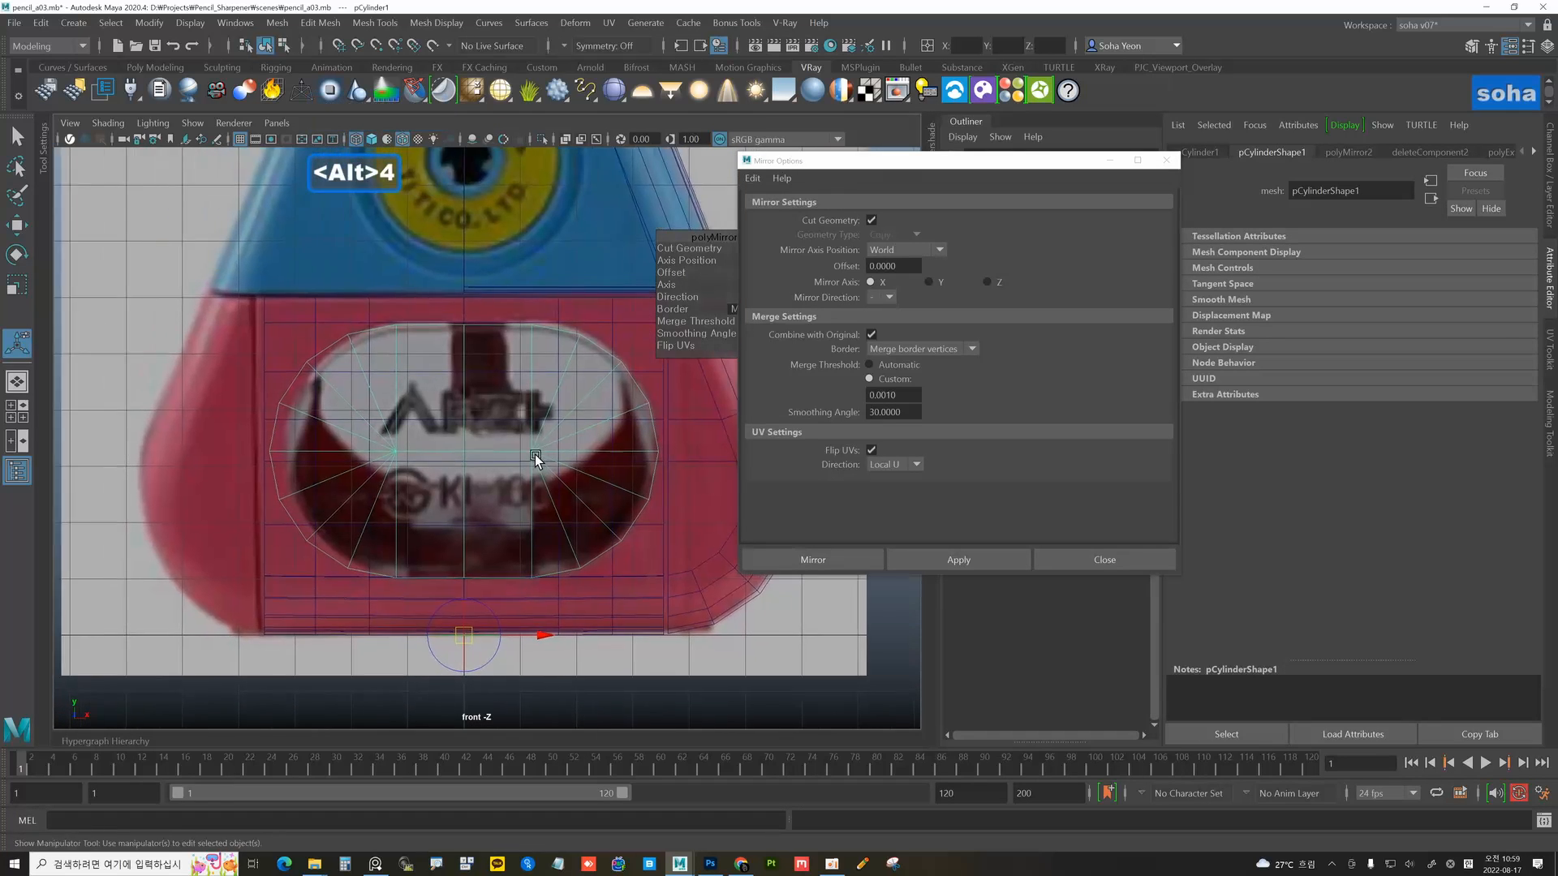
pyautogui.keyDown('alt'); pyautogui.moveTo(560, 449); pyautogui.dragTo(515, 449, button='middle'); pyautogui.keyUp('alt')
pyautogui.keyDown('alt'); pyautogui.moveTo(514, 449); pyautogui.dragTo(591, 447, button='right'); pyautogui.keyUp('alt')
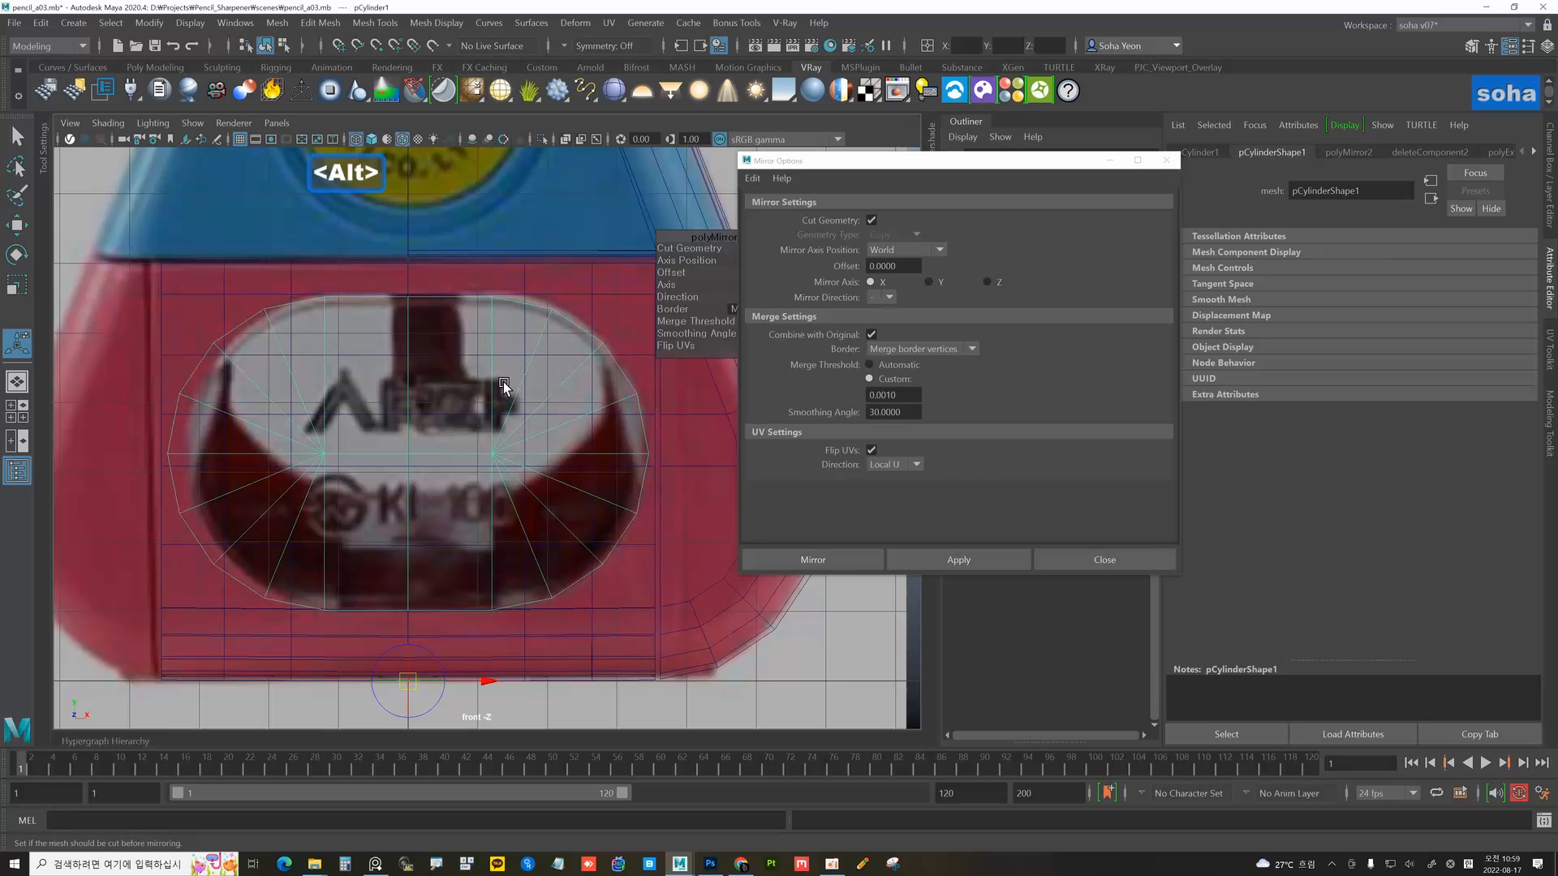
pyautogui.keyDown('alt'); pyautogui.moveTo(534, 378); pyautogui.dragTo(564, 376, button='middle'); pyautogui.keyUp('alt')
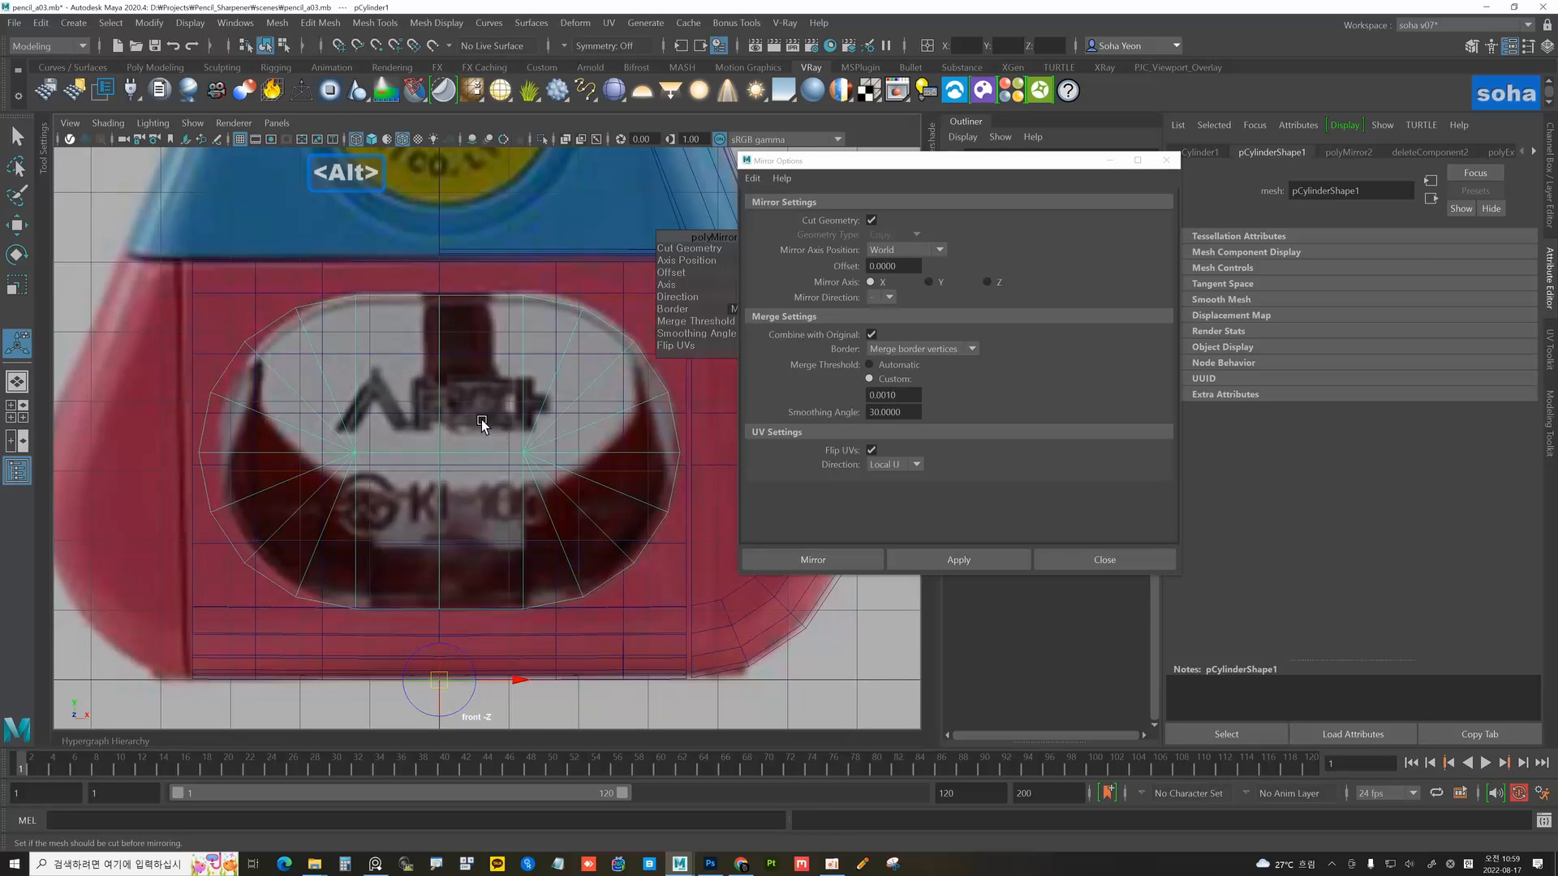
pyautogui.keyDown('alt'); pyautogui.moveTo(482, 422); pyautogui.dragTo(424, 385, button='middle'); pyautogui.keyUp('alt')
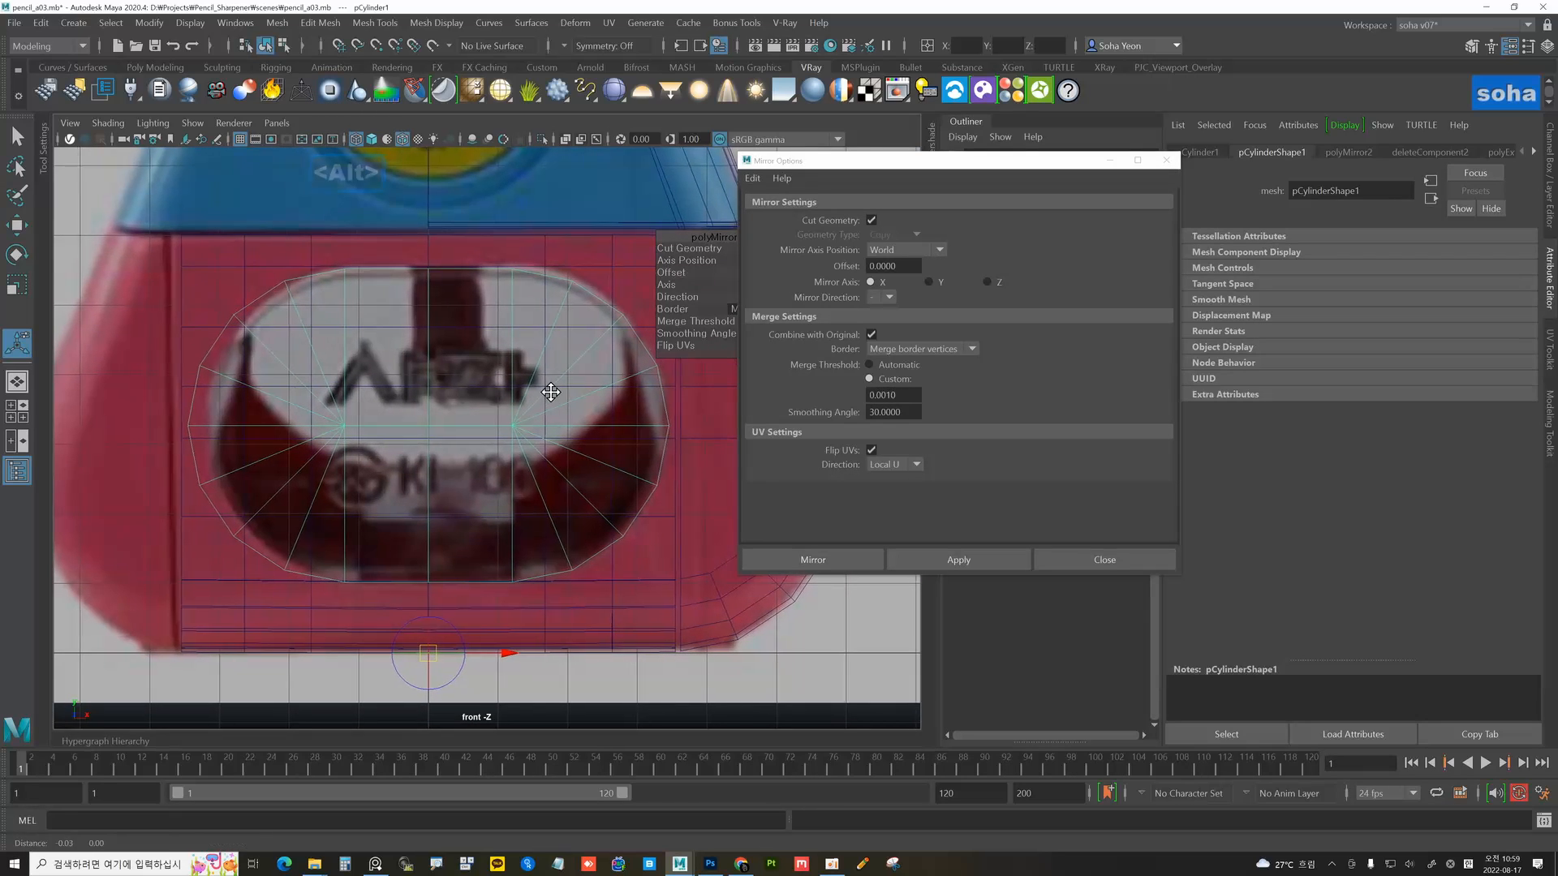
pyautogui.keyDown('alt'); pyautogui.moveTo(612, 338); pyautogui.dragTo(585, 357, button='middle'); pyautogui.keyUp('alt')
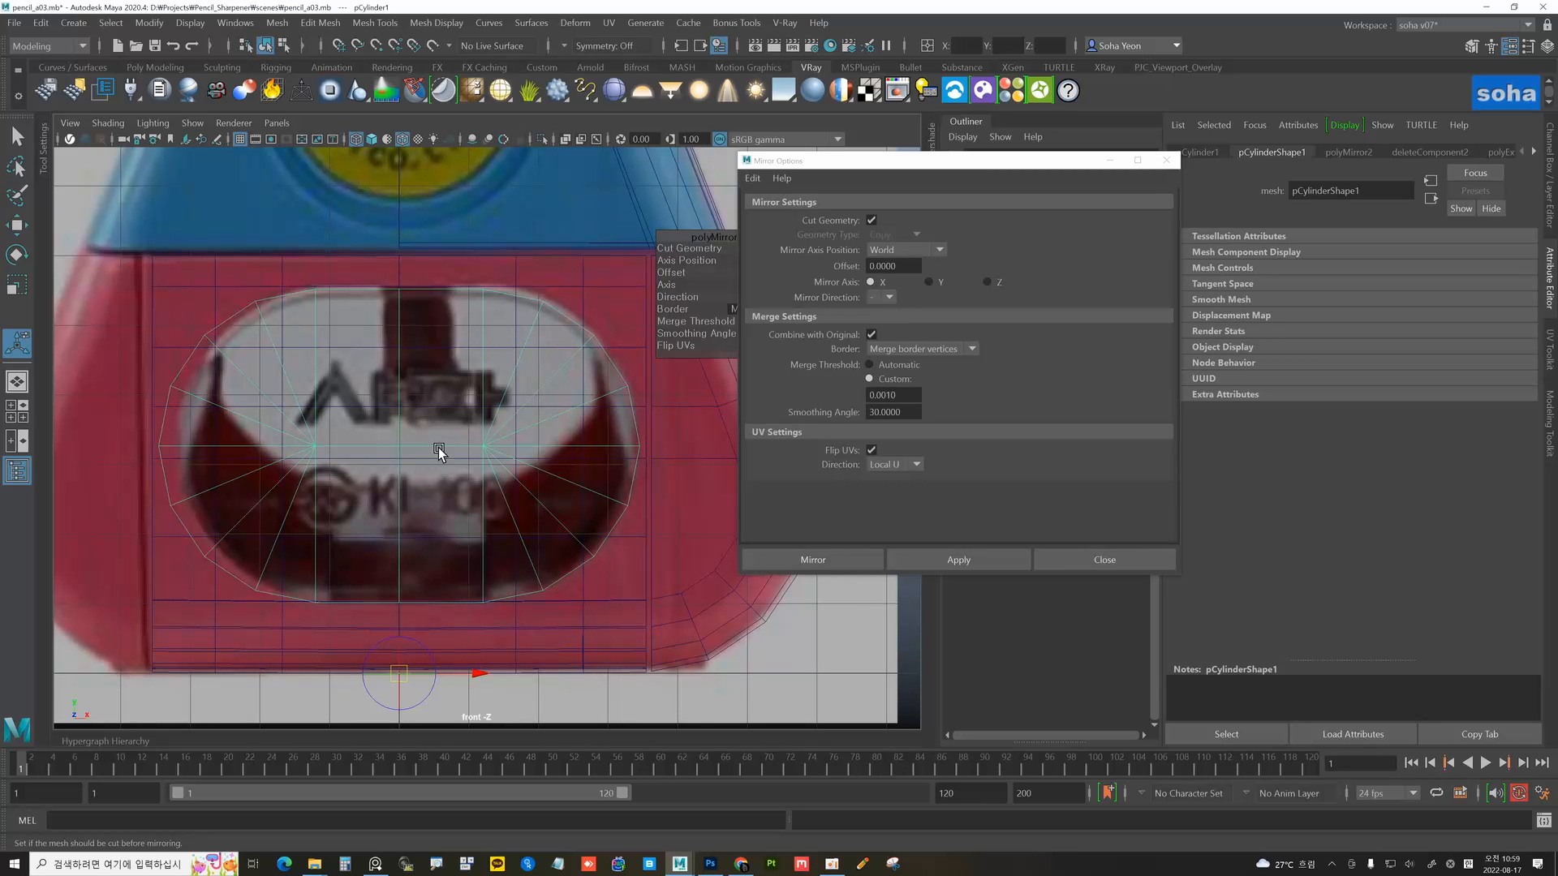
pyautogui.keyDown('alt'); pyautogui.moveTo(420, 431); pyautogui.dragTo(456, 433, button='middle'); pyautogui.keyUp('alt')
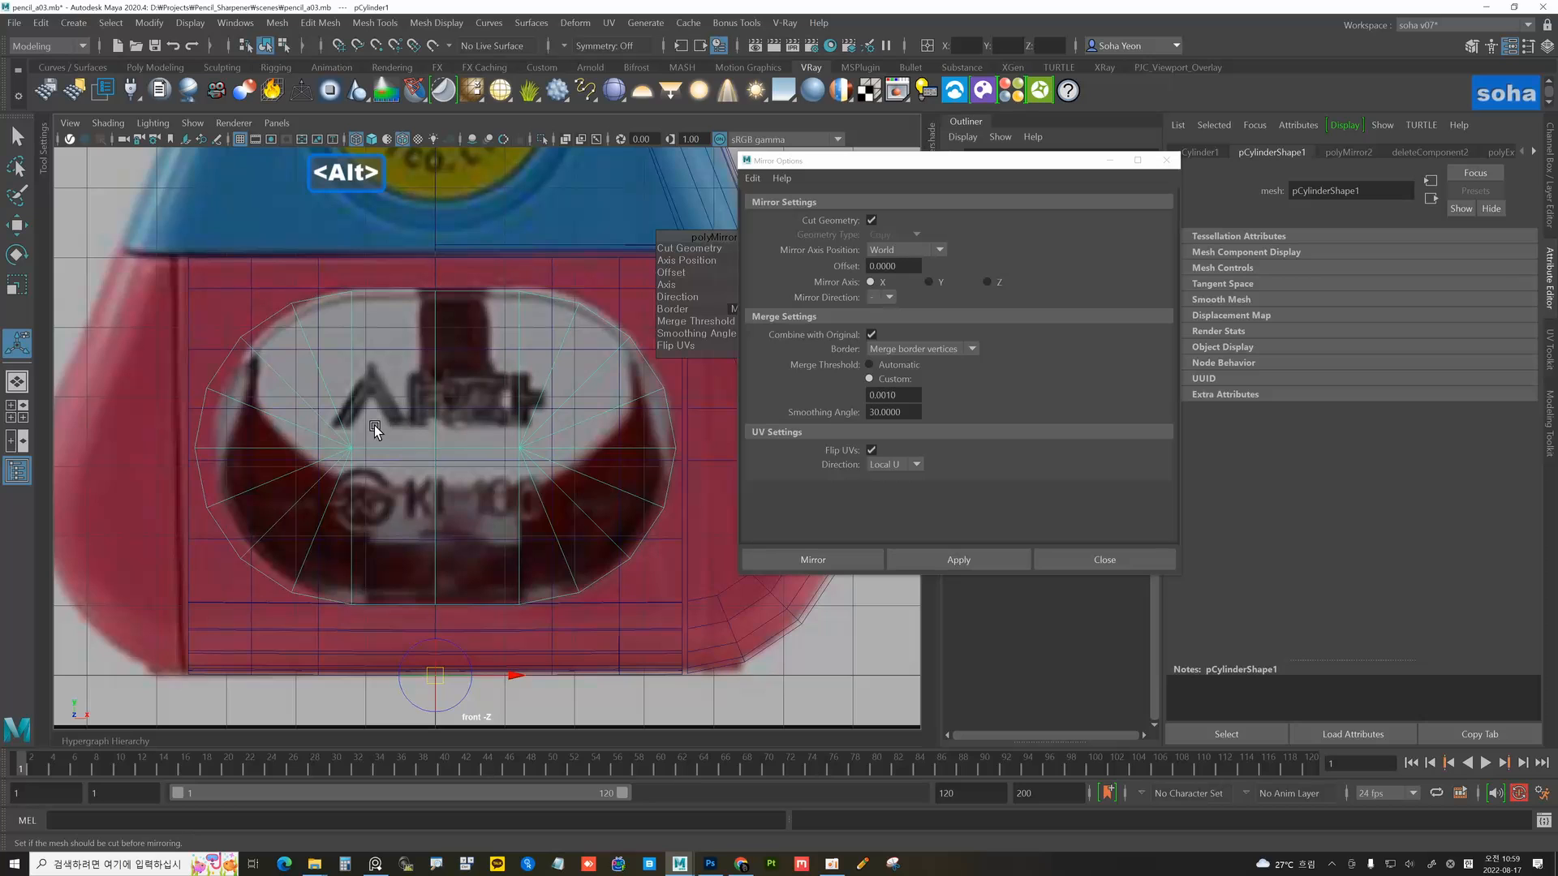
# - Delete the front and back cap faces of the elongated cylinder, keeping only its outer side wall
pyautogui.hotkey('alt', '2')
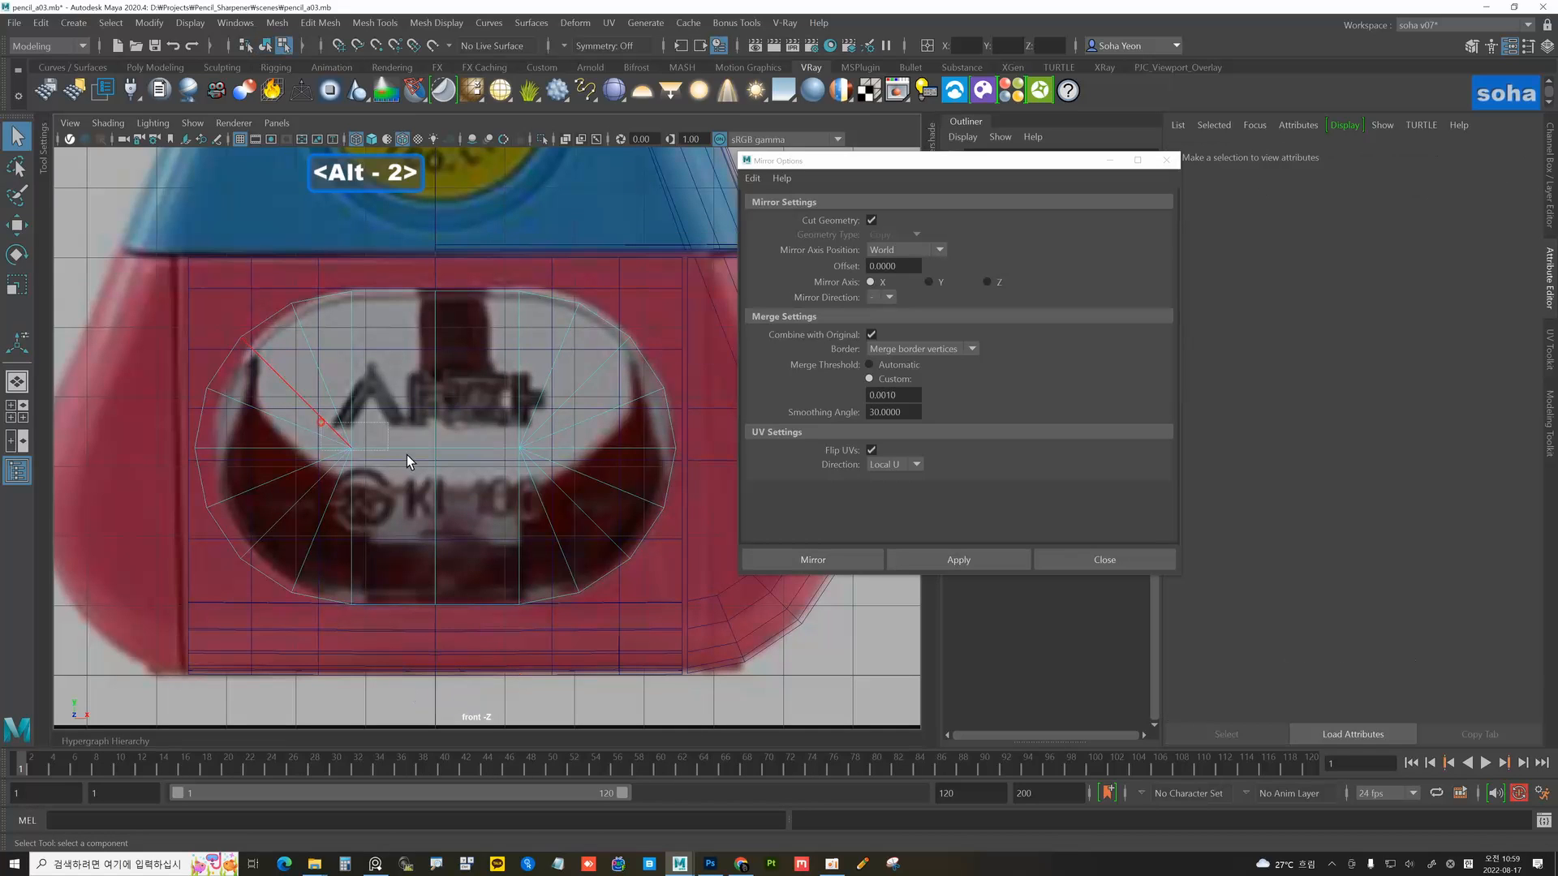
pyautogui.click(517, 470)
pyautogui.hotkey('alt', '1')
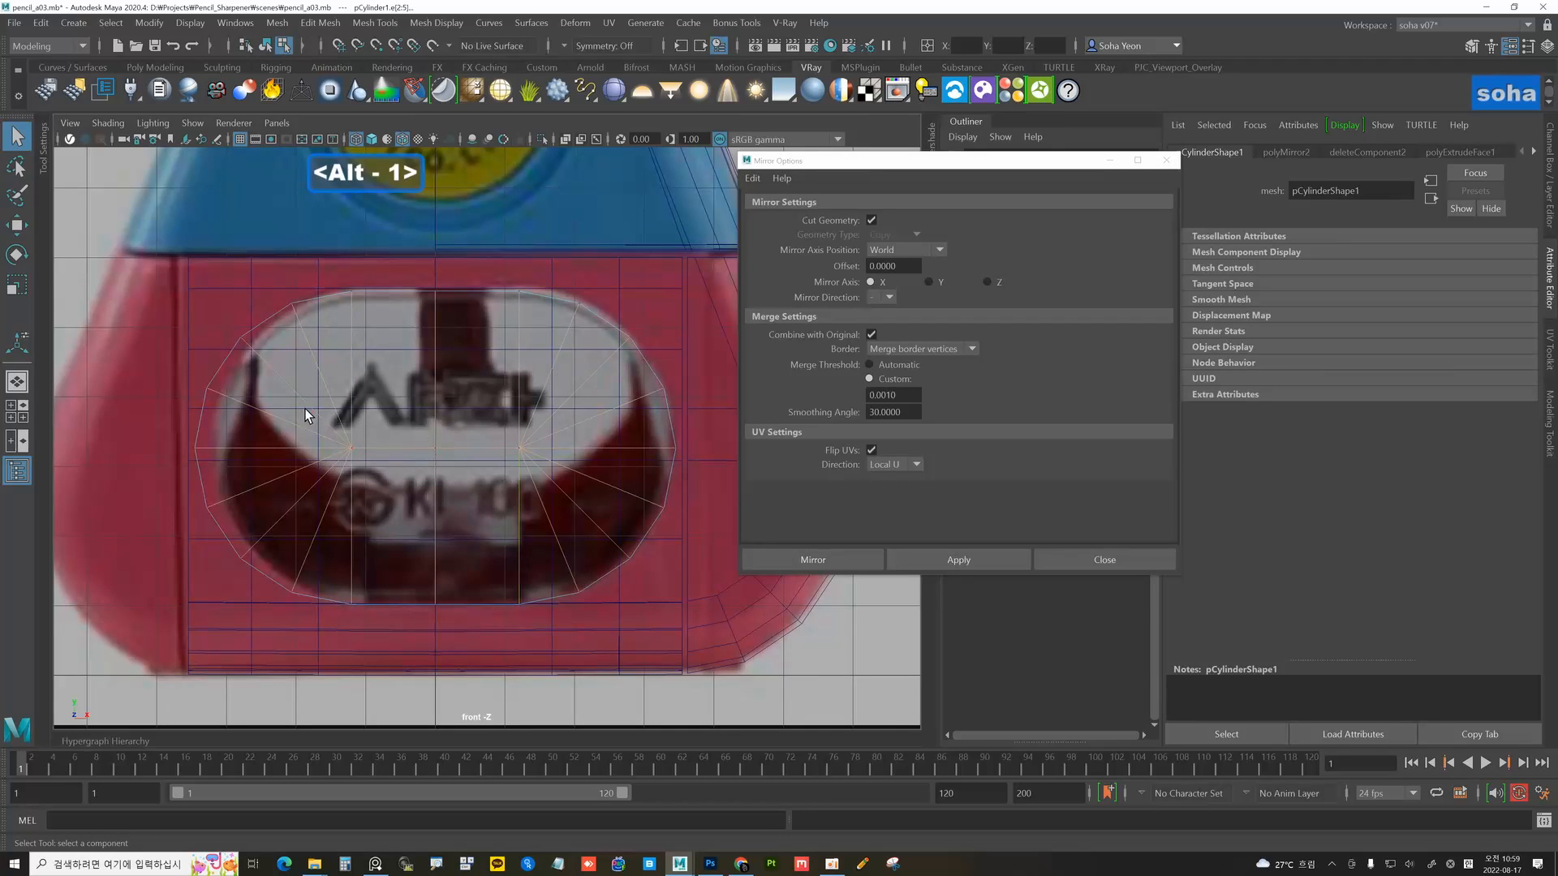
pyautogui.moveTo(312, 413); pyautogui.dragTo(571, 484)
pyautogui.hotkey('ctrl', '3')
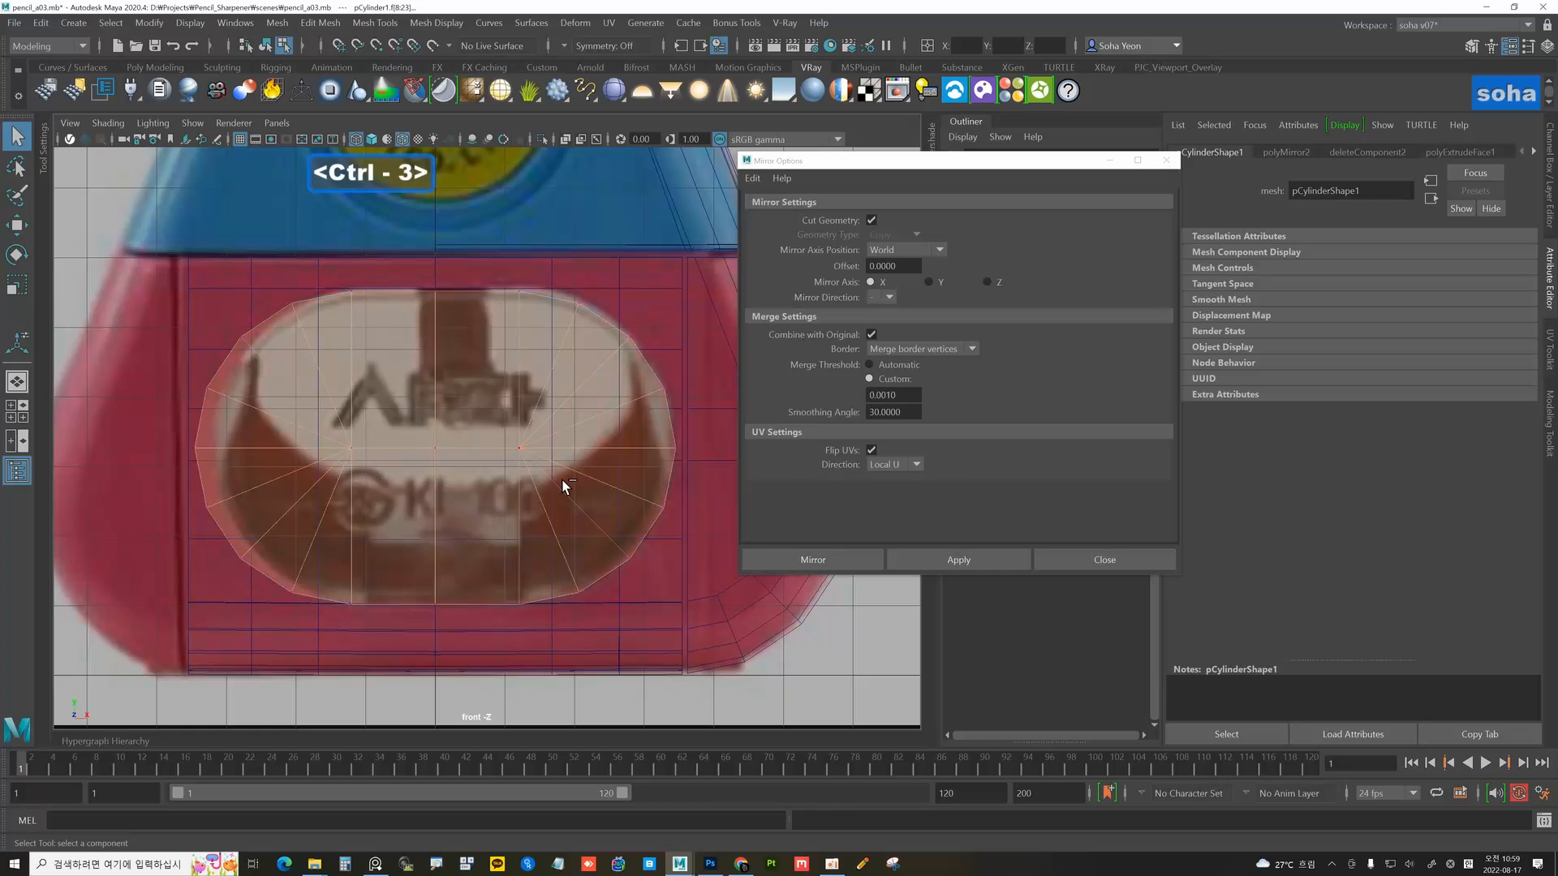
pyautogui.hotkey('ctrl', '`')
pyautogui.hotkey('alt', '`')
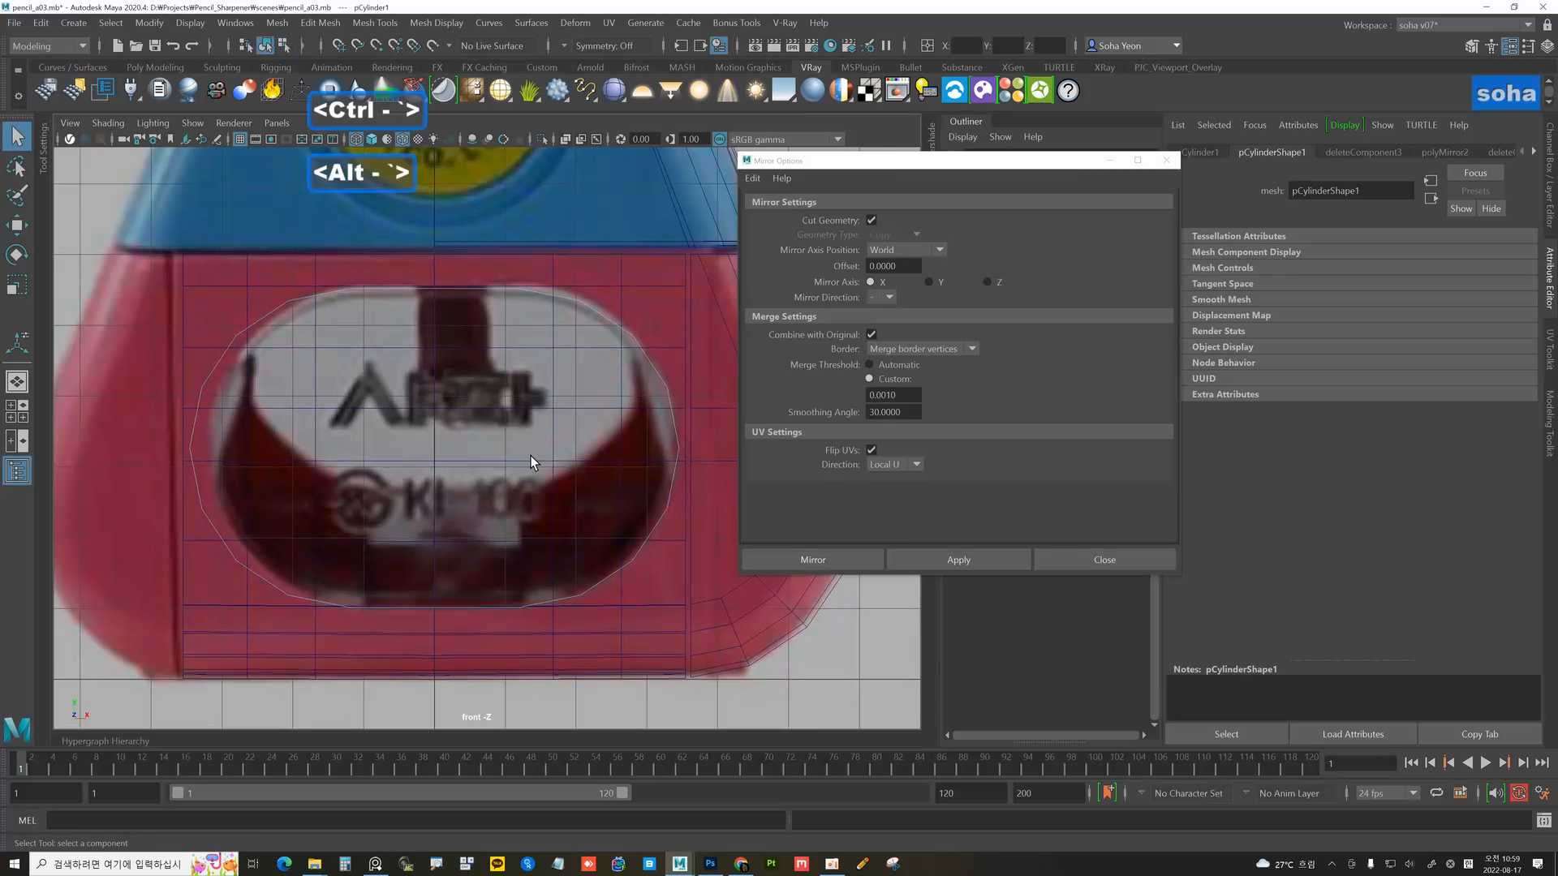
# - Extrude the oval side wall's faces with a local Z translation of -0.042 to turn it into a thin ring
pyautogui.hotkey('alt', 'shift', 'q')
pyautogui.keyDown('alt'); pyautogui.moveTo(533, 456); pyautogui.dragTo(490, 477); pyautogui.keyUp('alt')
pyautogui.hotkey('alt', 'w')
pyautogui.keyDown('alt'); pyautogui.moveTo(490, 476); pyautogui.dragTo(542, 463, button='right'); pyautogui.keyUp('alt')
pyautogui.moveTo(640, 399); pyautogui.dragTo(637, 404)
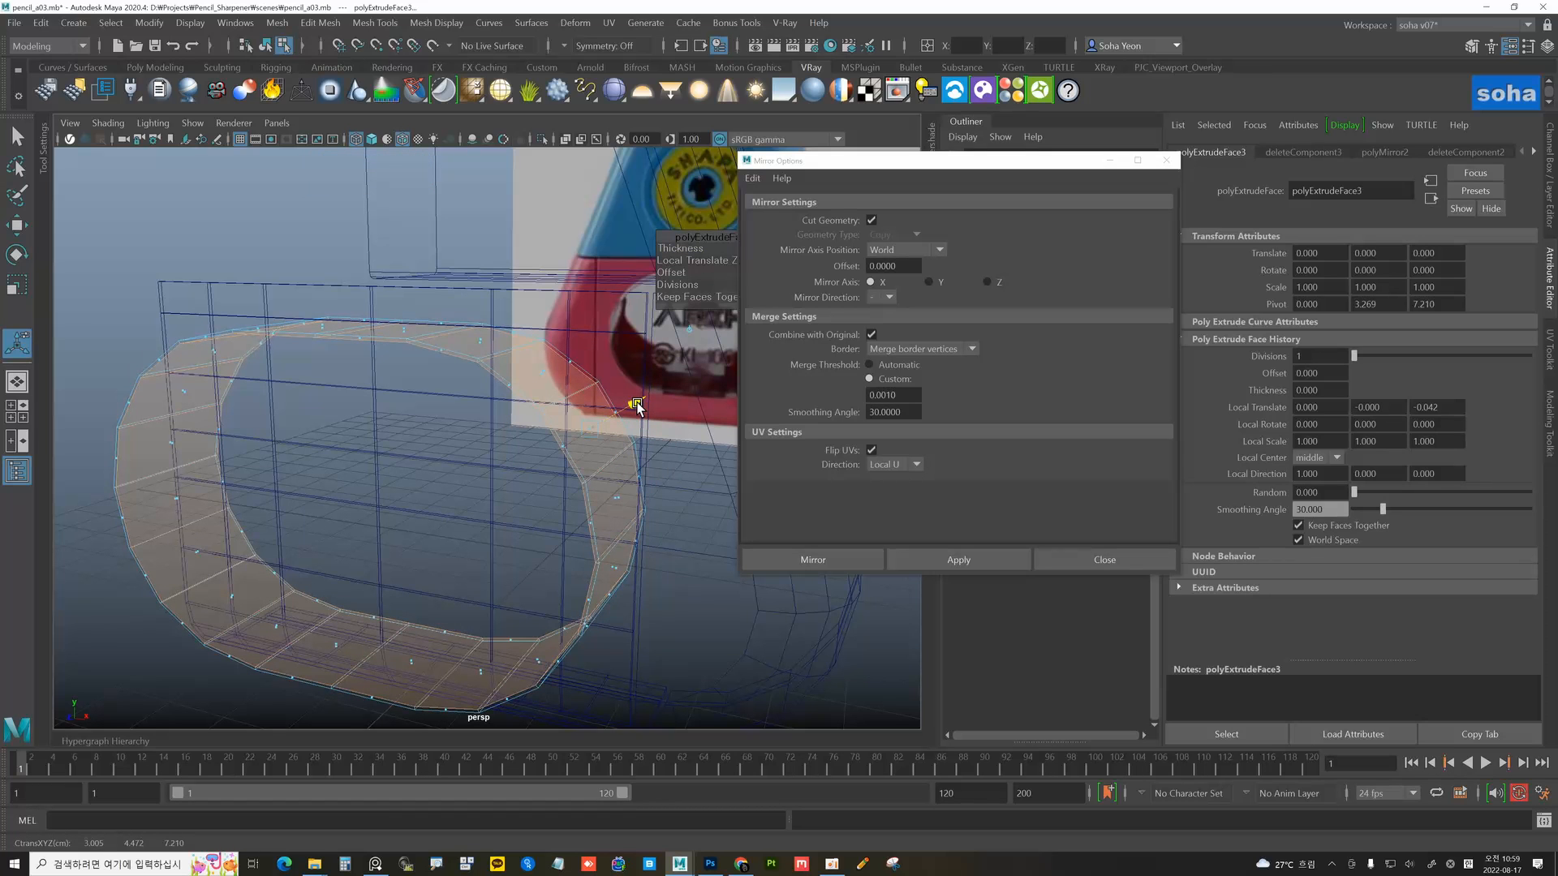
# - Reverse the normals of the thickened oval ring in the shaded perspective view
pyautogui.moveTo(614, 471)
pyautogui.keyDown('alt'); pyautogui.mouseDown()
pyautogui.moveTo(543, 431)
pyautogui.moveTo(480, 452)
pyautogui.moveTo(538, 388)
pyautogui.mouseUp(); pyautogui.keyUp('alt')
pyautogui.hotkey('alt', '`')
pyautogui.press('5')
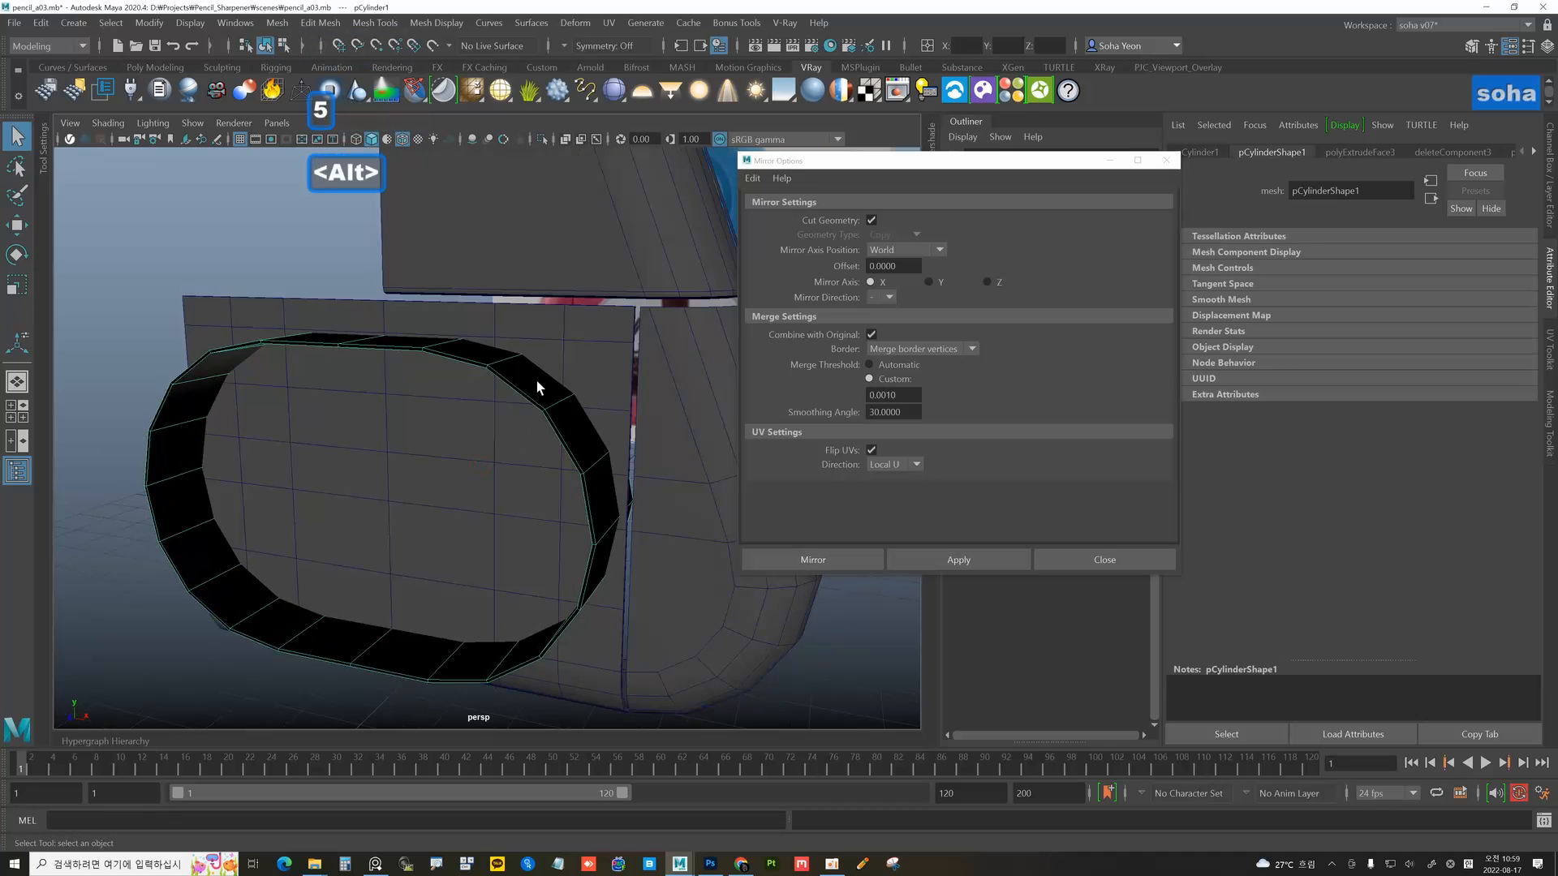
pyautogui.hotkey('shift', 'n')
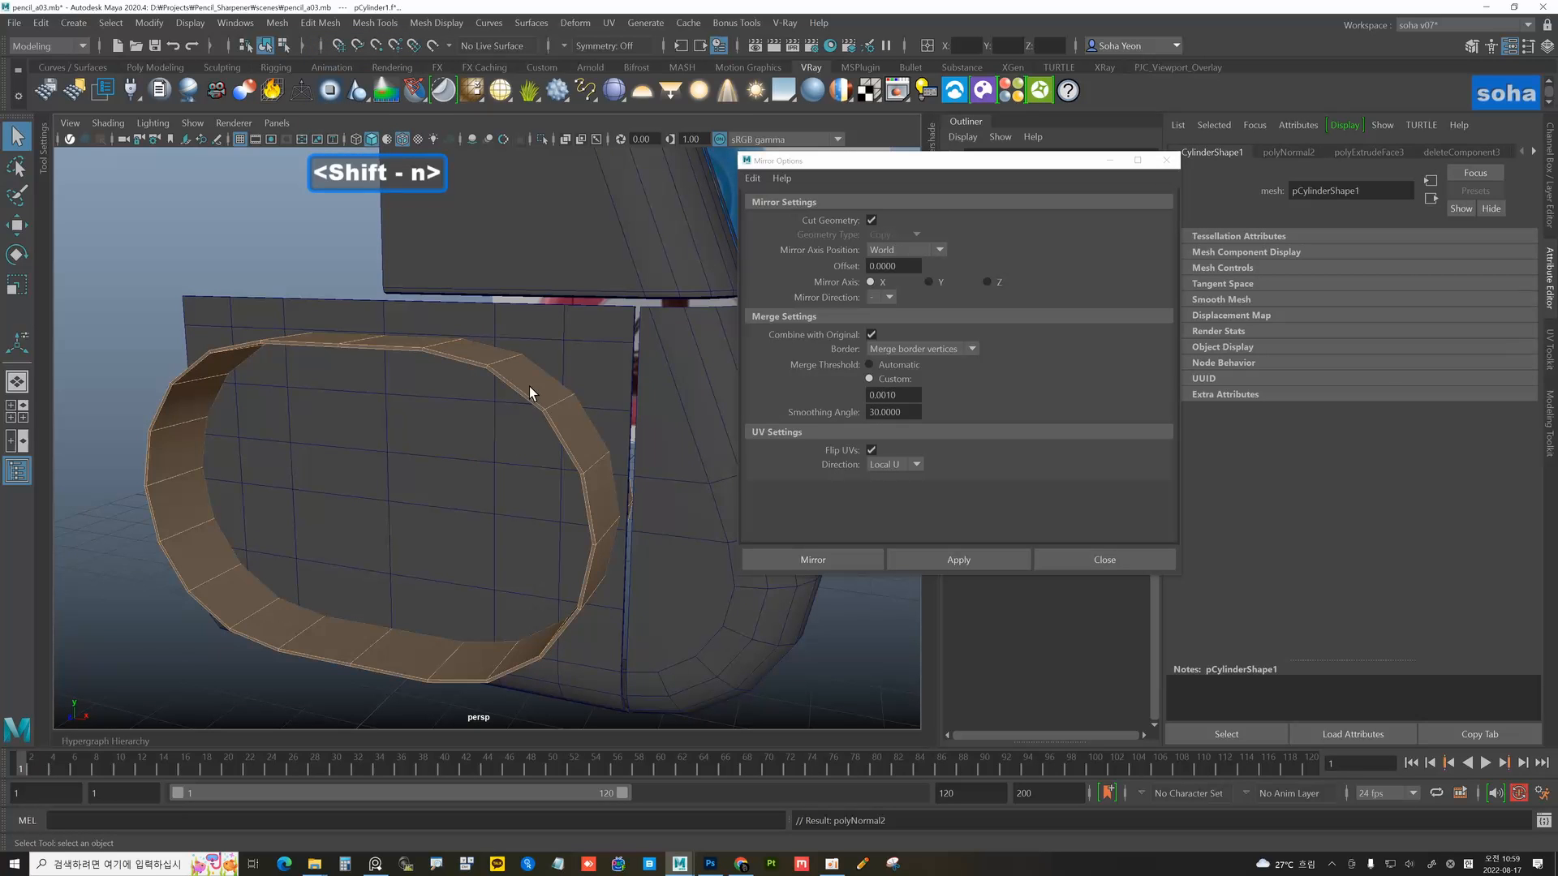
# - Insert extra vertical edge loops in the lower front panel behind the oval ring
pyautogui.click(454, 479)
pyautogui.keyDown('alt'); pyautogui.moveTo(504, 476); pyautogui.dragTo(553, 415); pyautogui.keyUp('alt')
pyautogui.keyDown('shift'); pyautogui.click(523, 397); pyautogui.keyUp('shift')
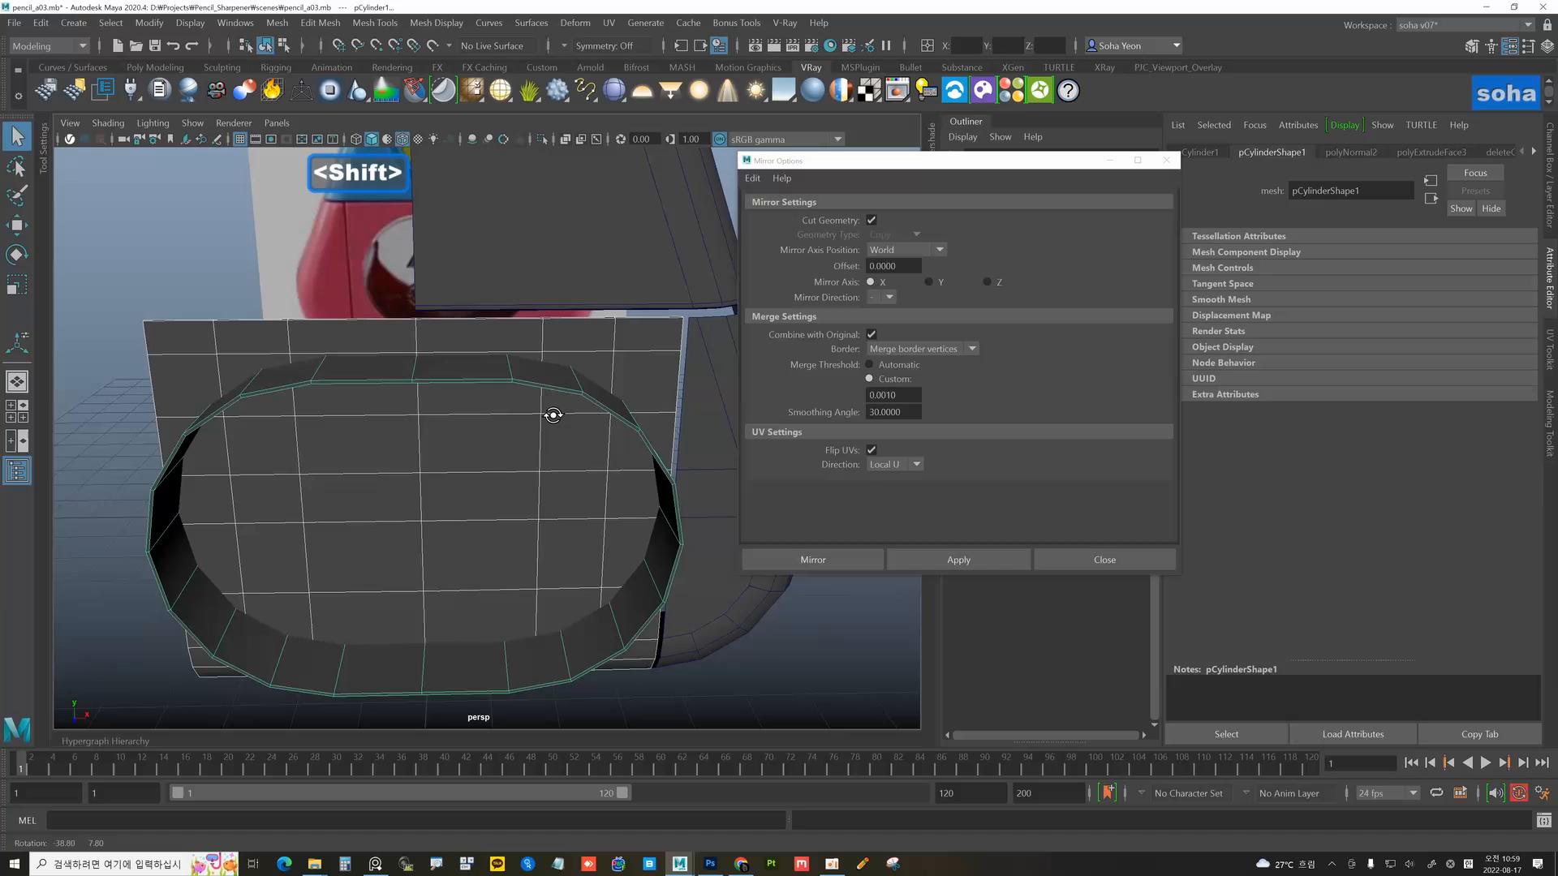
pyautogui.keyDown('alt'); pyautogui.moveTo(485, 352); pyautogui.dragTo(487, 337); pyautogui.keyUp('alt')
pyautogui.click(486, 336)
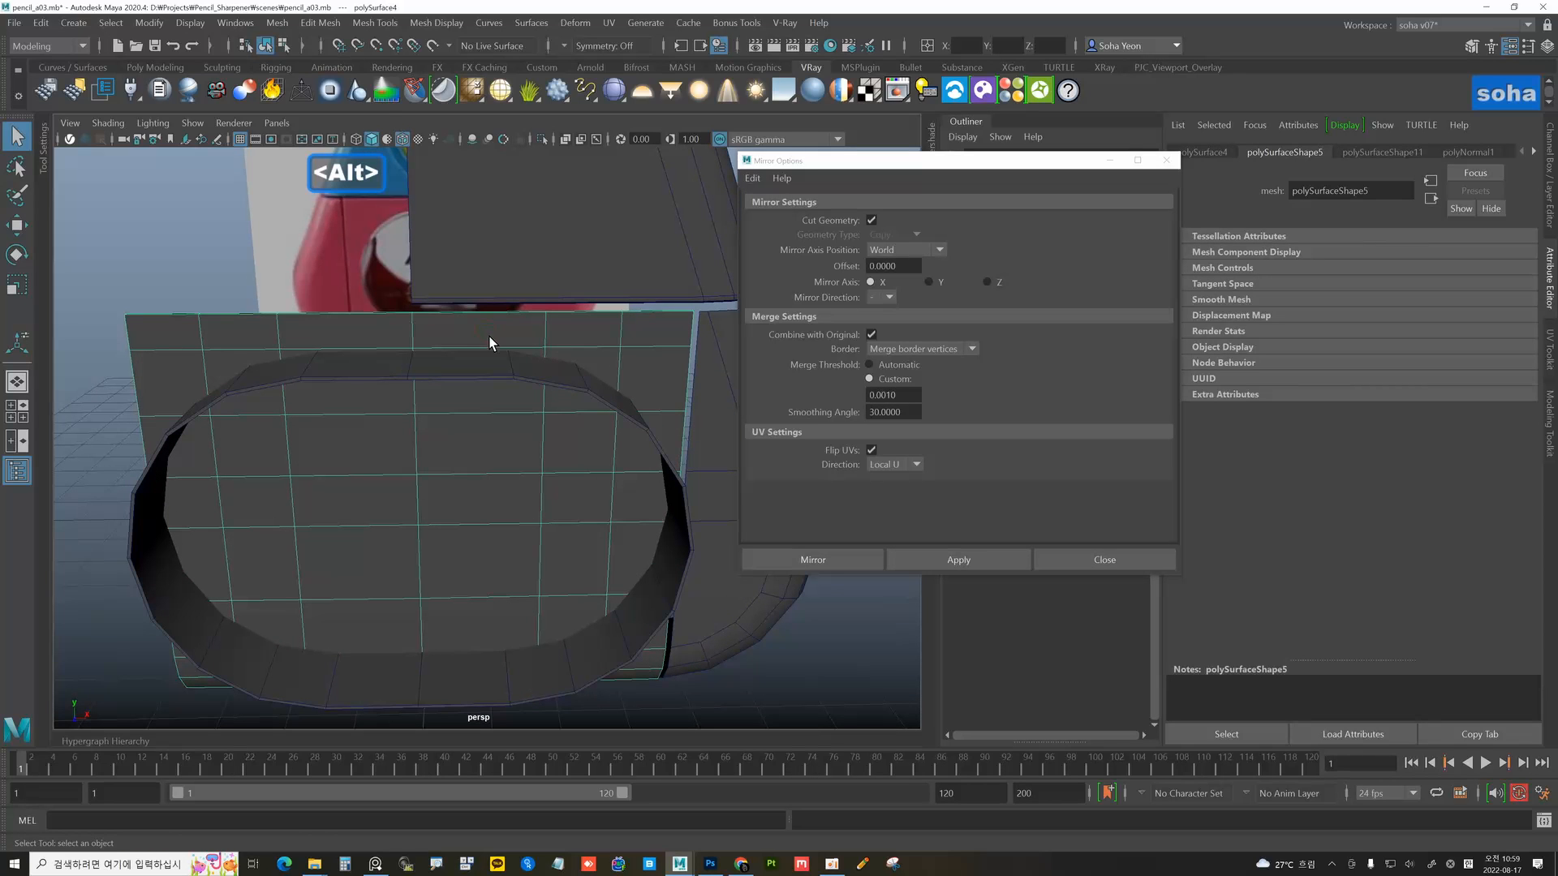
pyautogui.hotkey('alt', 's')
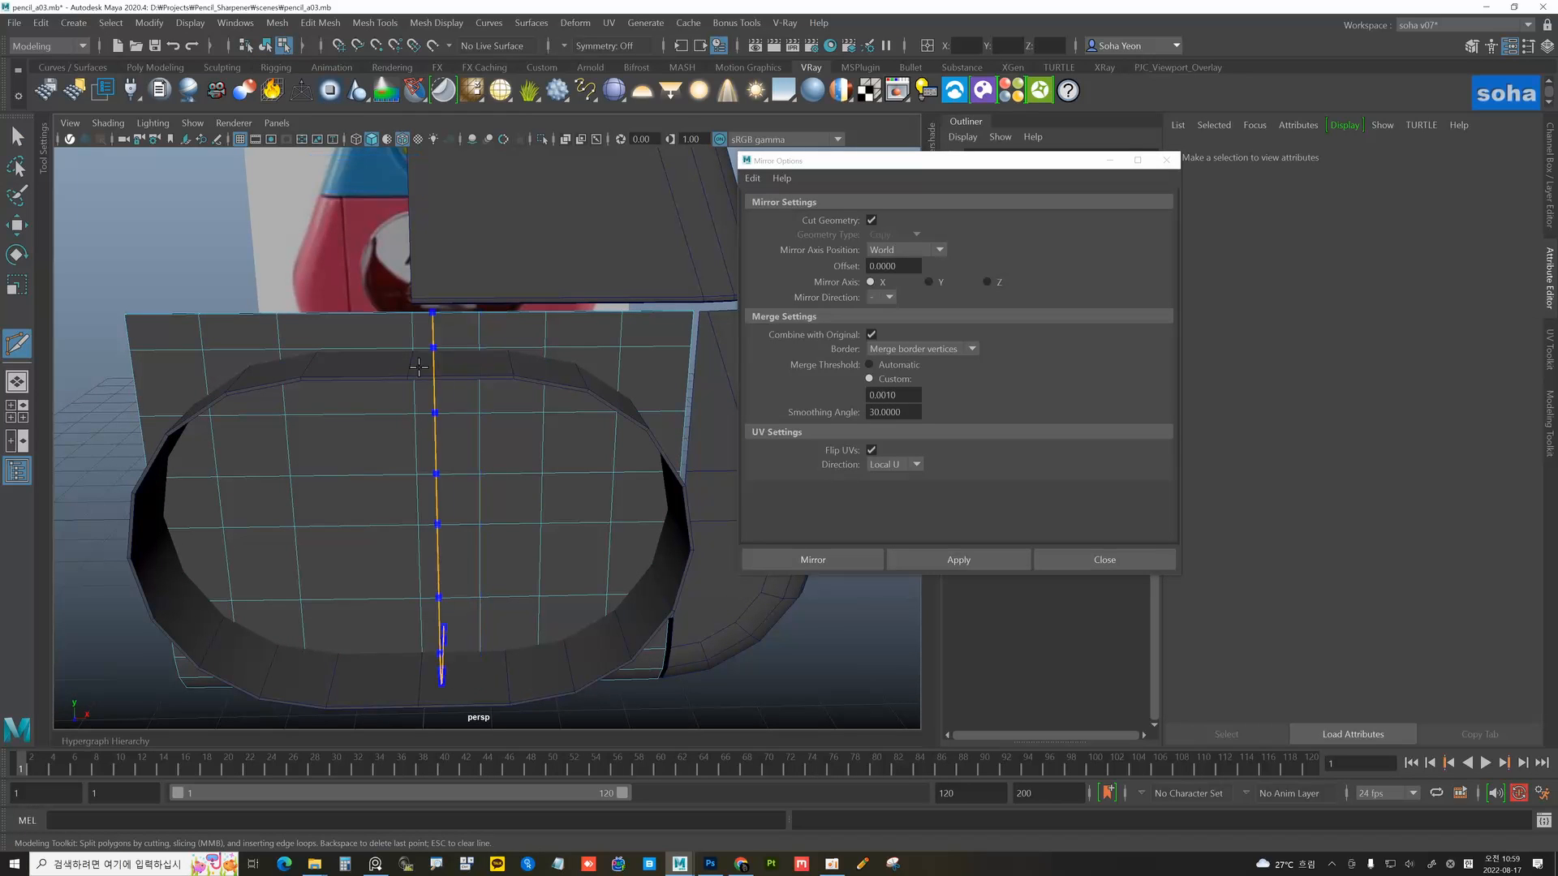
pyautogui.keyDown('alt'); pyautogui.moveTo(479, 412); pyautogui.dragTo(491, 361); pyautogui.keyUp('alt')
pyautogui.press('w')
pyautogui.hotkey('alt', '`')
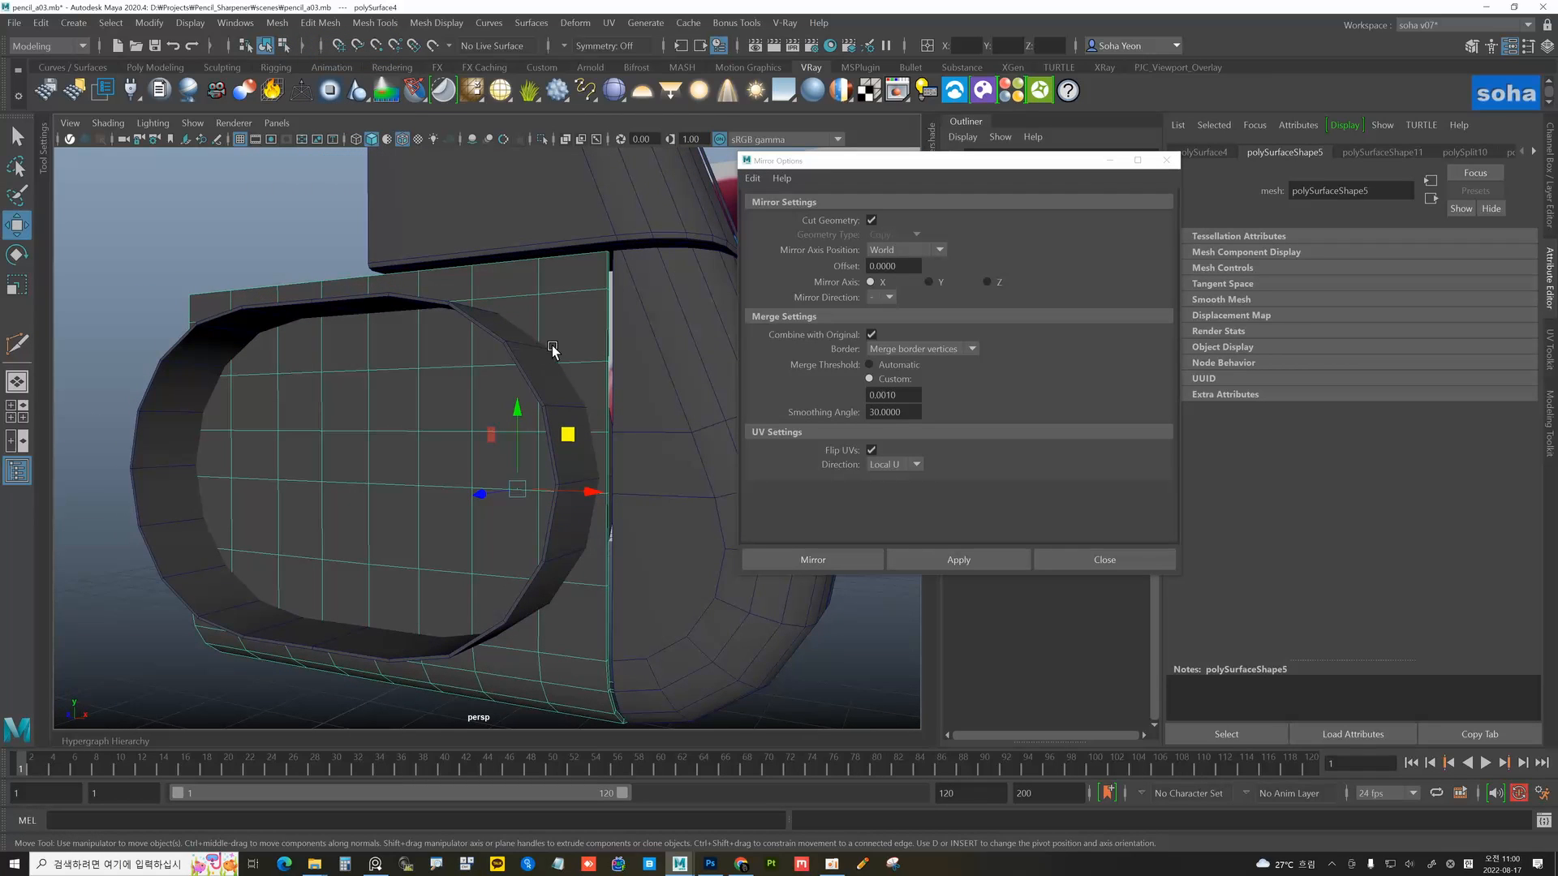
# - Subtract the oval ring from the lower front panel with a Boolean difference to cut an oval groove
pyautogui.keyDown('shift'); pyautogui.click(498, 325); pyautogui.keyUp('shift')
pyautogui.keyDown('alt'); pyautogui.moveTo(537, 365); pyautogui.dragTo(540, 384); pyautogui.keyUp('alt')
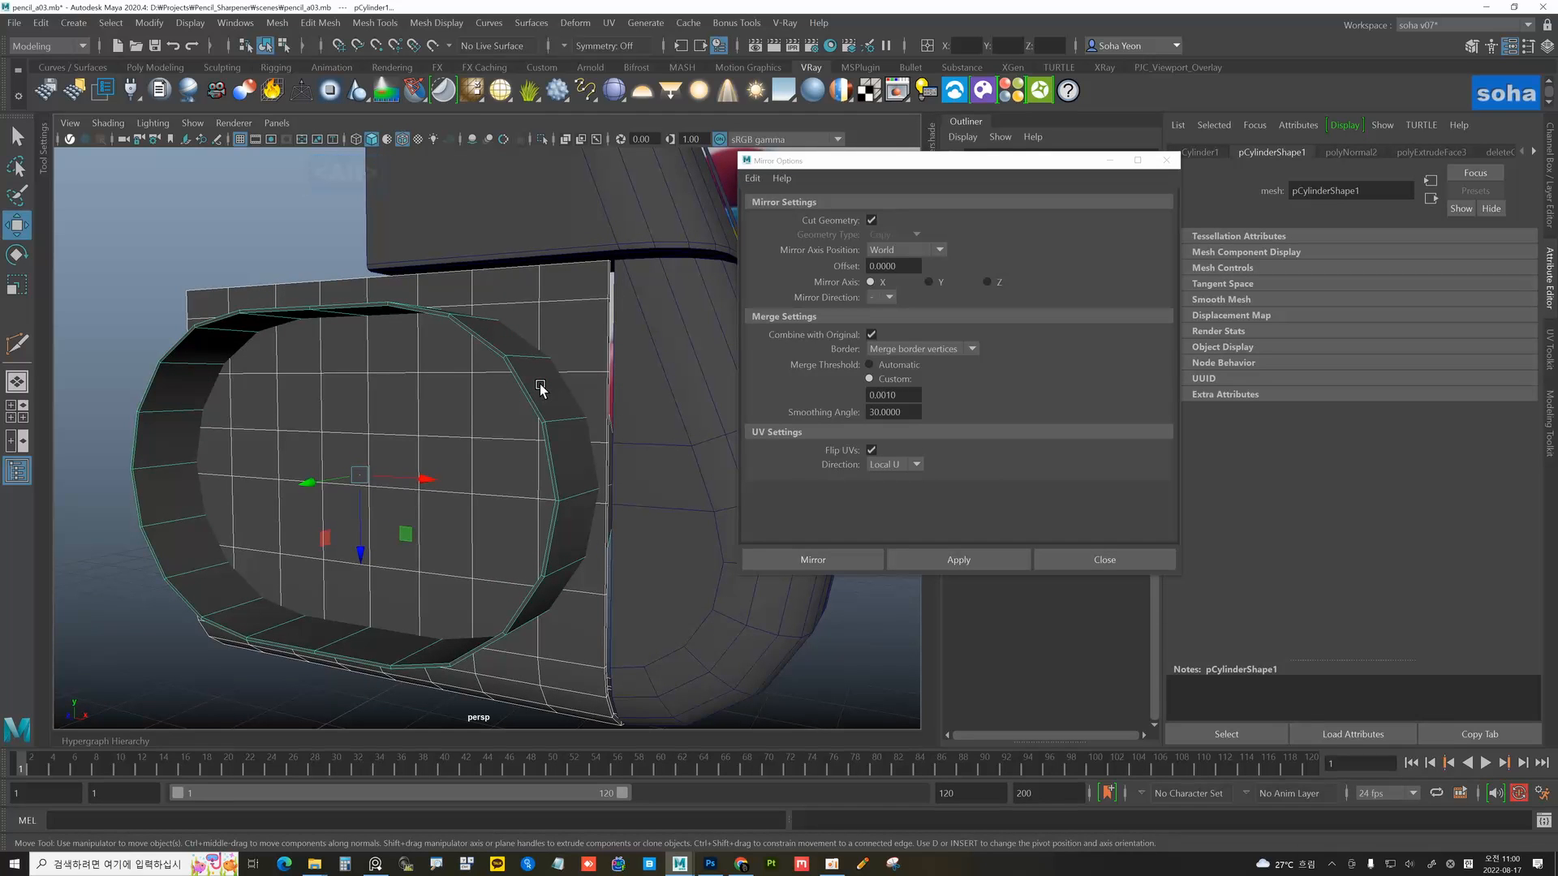
pyautogui.hotkey('alt', 'o')
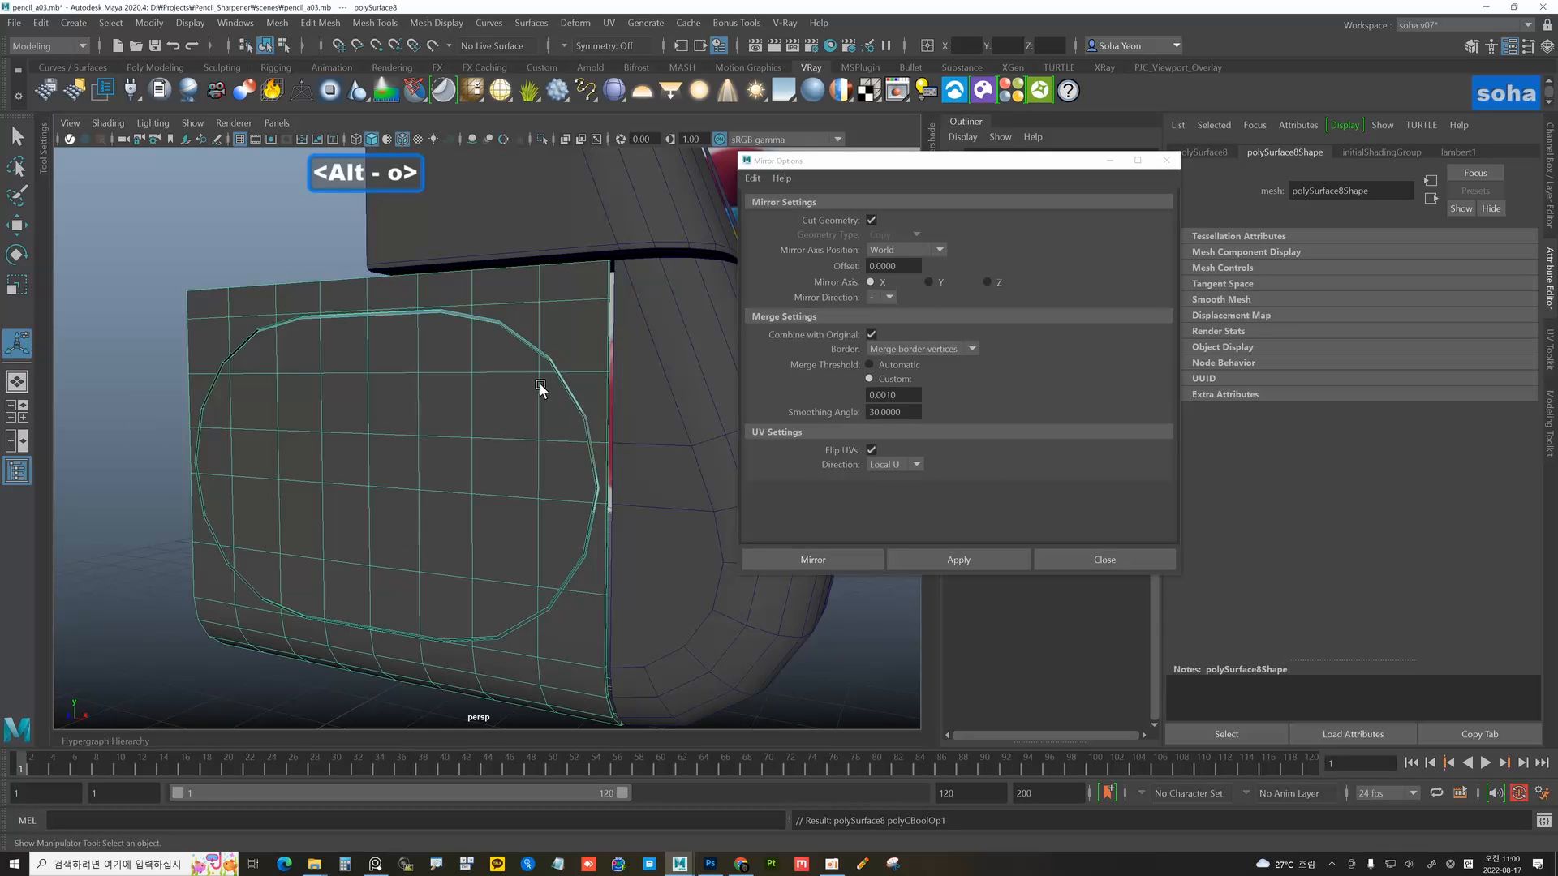
# - Delete the faces on one side of the grooved panel's vertical centre line, keeping the half beside the body's corner
pyautogui.keyDown('alt'); pyautogui.moveTo(465, 426); pyautogui.dragTo(465, 453); pyautogui.keyUp('alt')
pyautogui.click(288, 288)
pyautogui.keyDown('alt'); pyautogui.moveTo(339, 429); pyautogui.dragTo(612, 598); pyautogui.keyUp('alt')
pyautogui.click(381, 436)
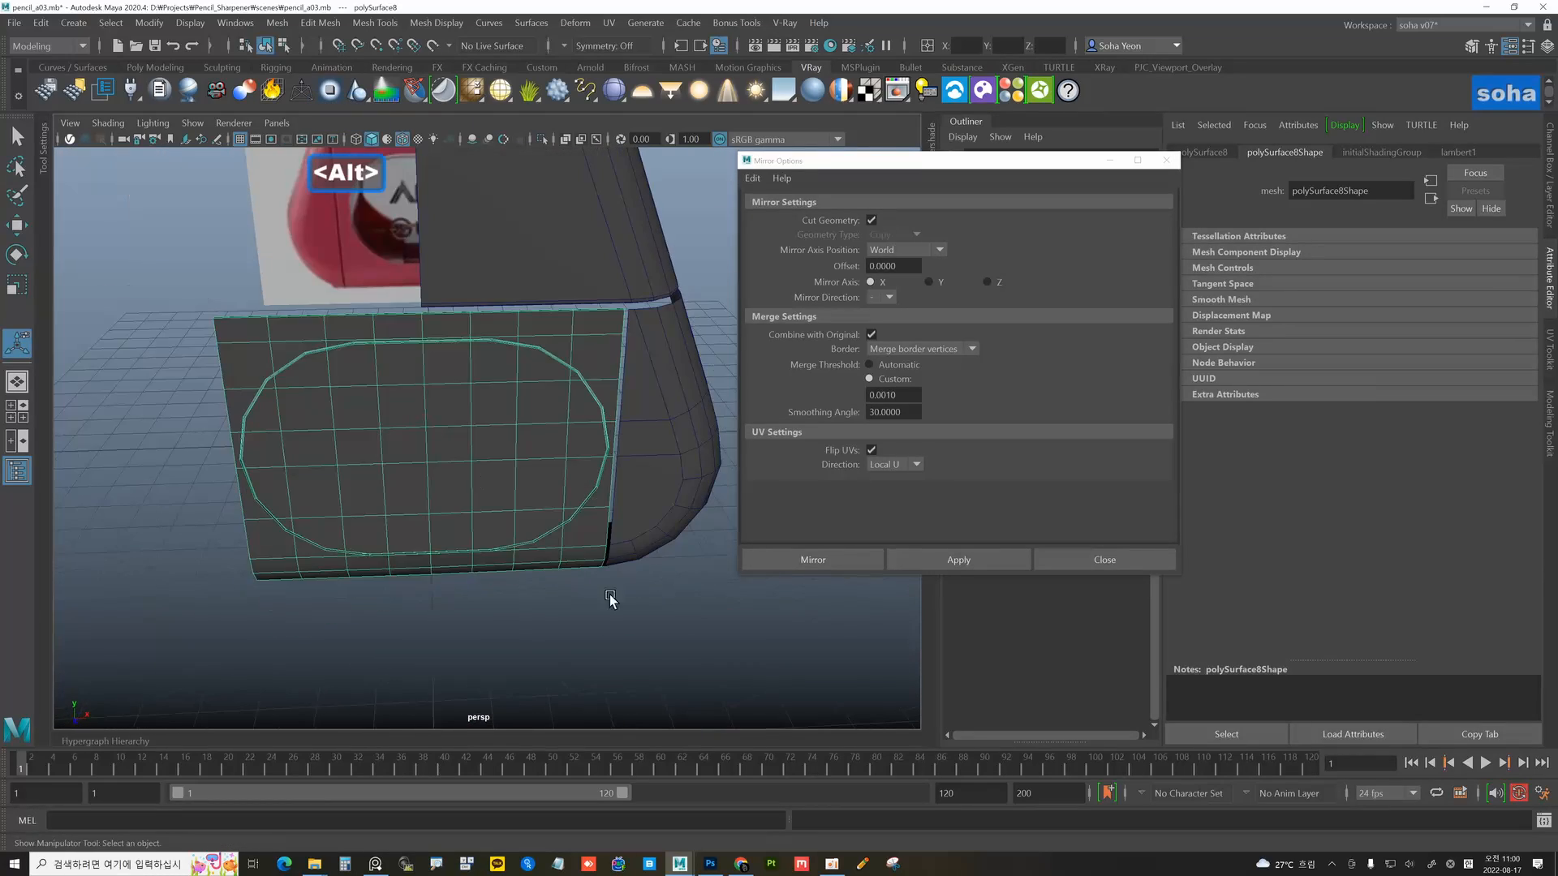
pyautogui.click(622, 620)
pyautogui.keyDown('alt'); pyautogui.moveTo(538, 552); pyautogui.dragTo(485, 413); pyautogui.keyUp('alt')
pyautogui.click(448, 417)
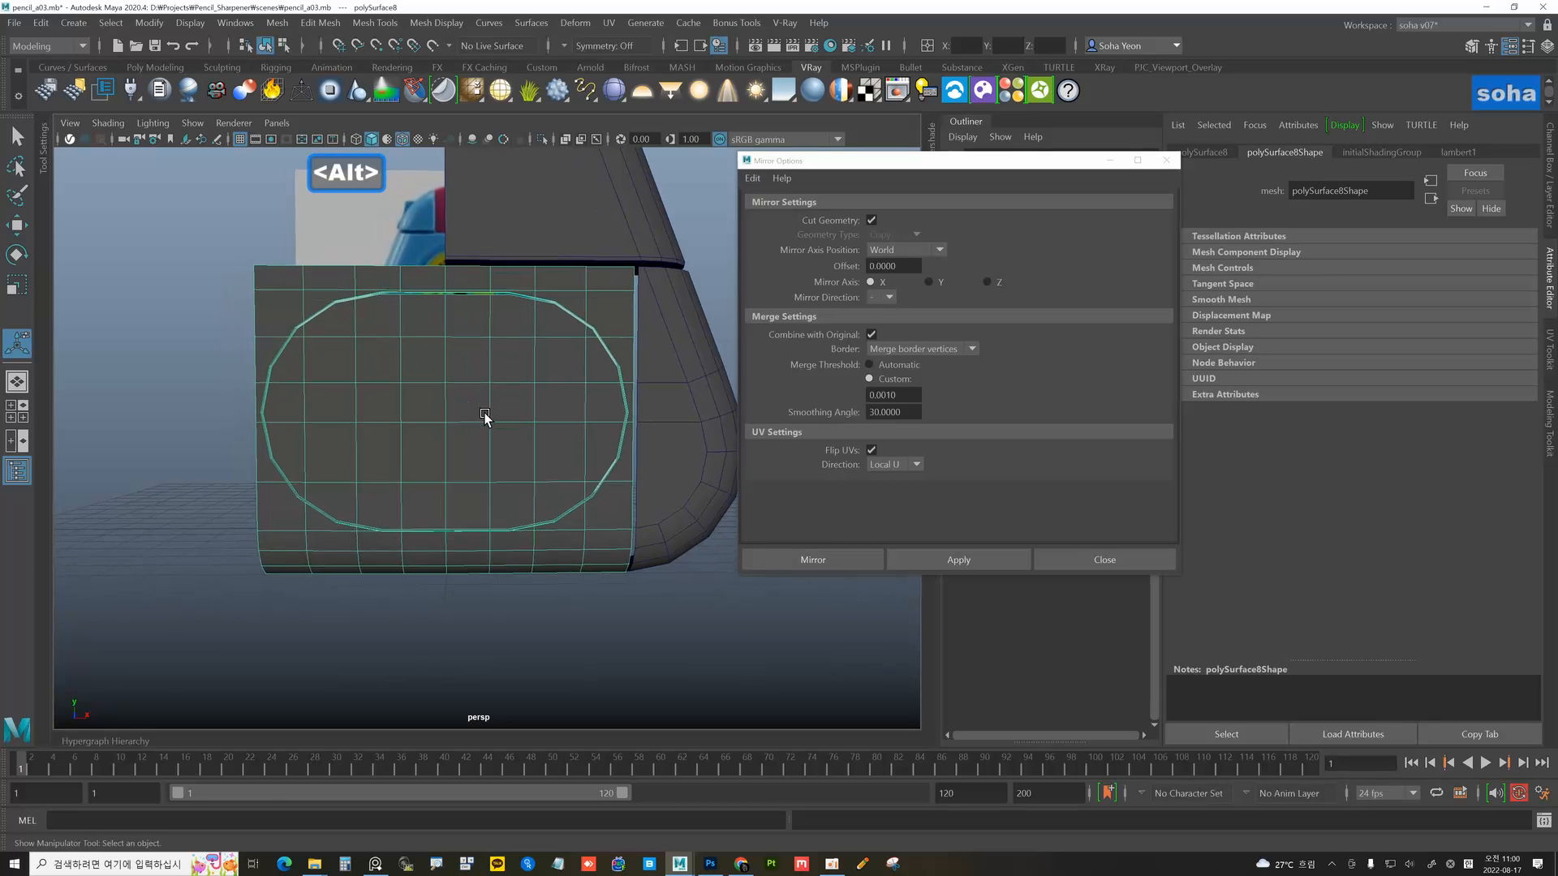
pyautogui.hotkey('alt', '3')
pyautogui.moveTo(440, 612); pyautogui.dragTo(445, 618)
pyautogui.hotkey('ctrl', '`')
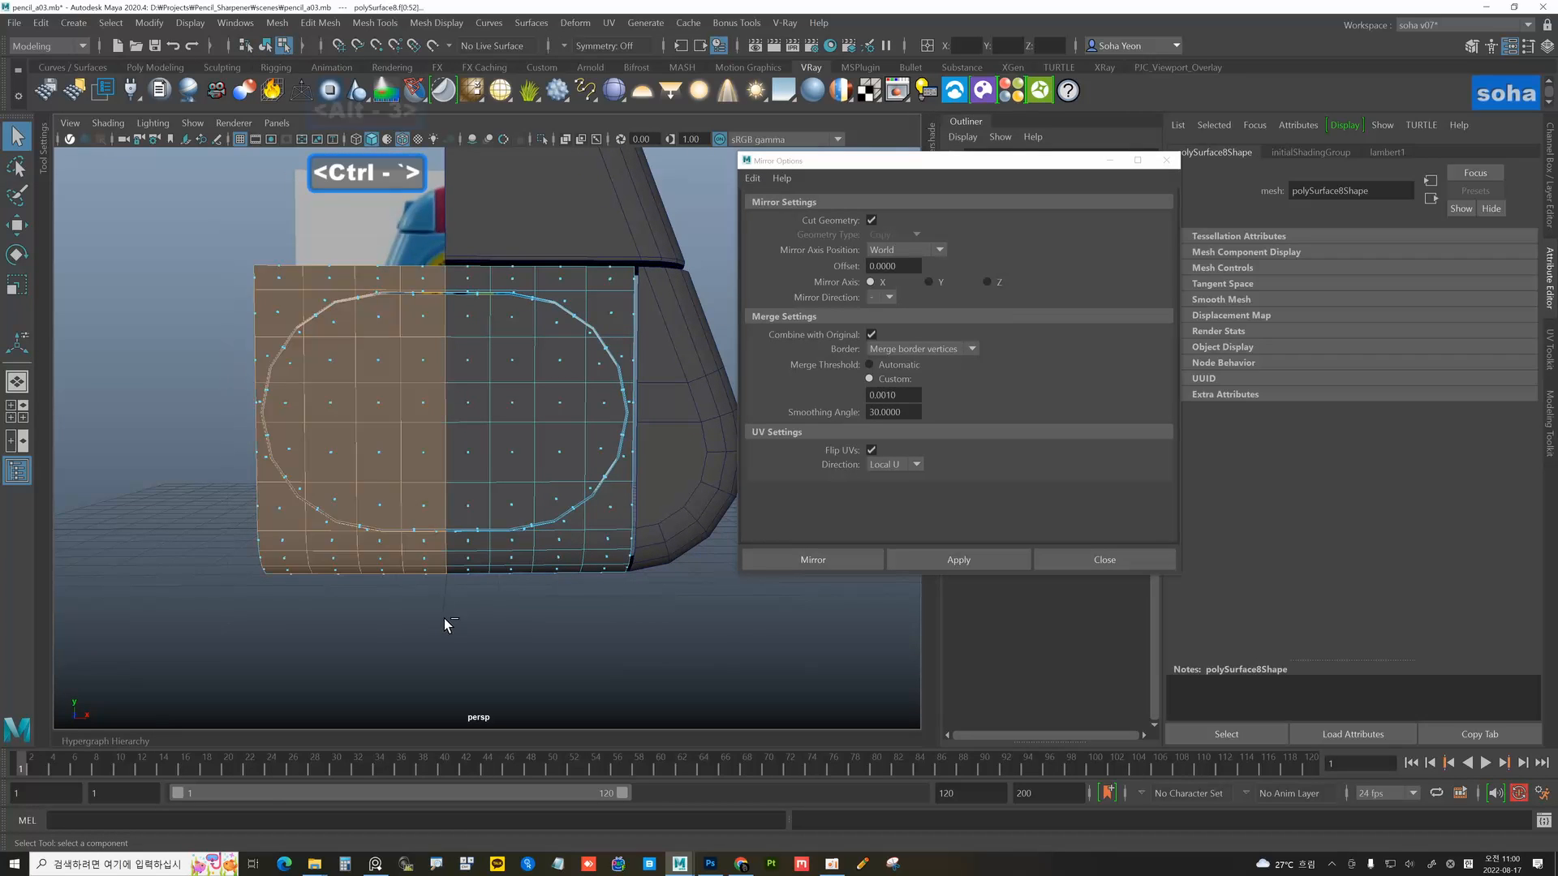
# - Return the half panel to object mode and close the Mirror Options window
pyautogui.keyDown('alt'); pyautogui.moveTo(555, 516); pyautogui.dragTo(504, 577); pyautogui.keyUp('alt')
pyautogui.hotkey('alt', '`')
pyautogui.click(348, 529)
pyautogui.keyDown('alt'); pyautogui.moveTo(348, 528); pyautogui.dragTo(479, 459); pyautogui.keyUp('alt')
pyautogui.click(537, 474)
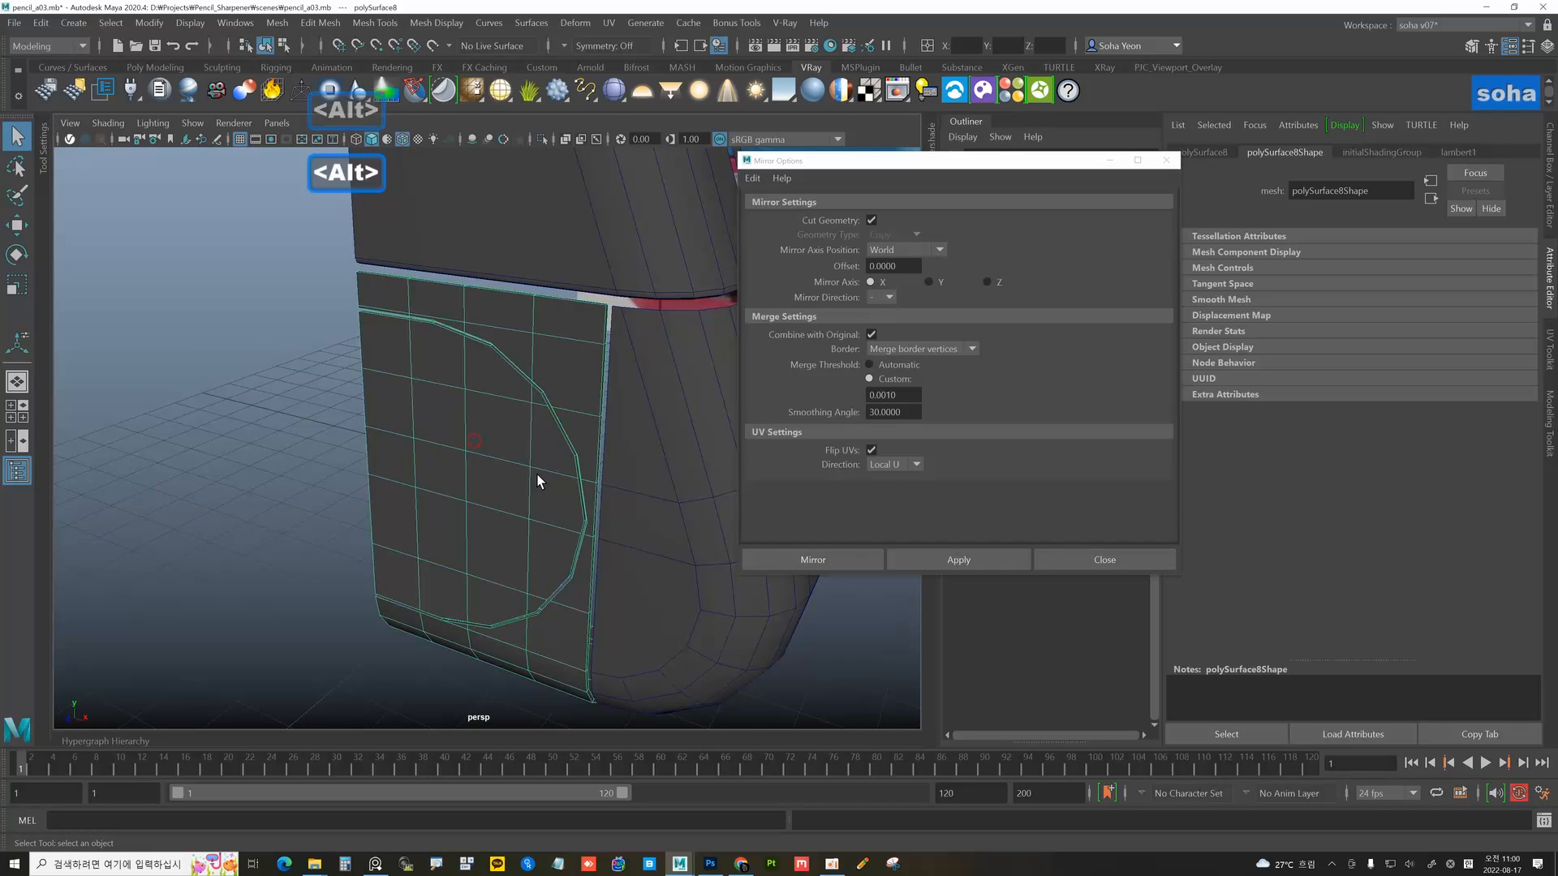
pyautogui.click(1104, 559)
# - Delete the thin thickness faces running around the outer border of the half panel
pyautogui.keyDown('alt'); pyautogui.moveTo(629, 434); pyautogui.dragTo(559, 414); pyautogui.keyUp('alt')
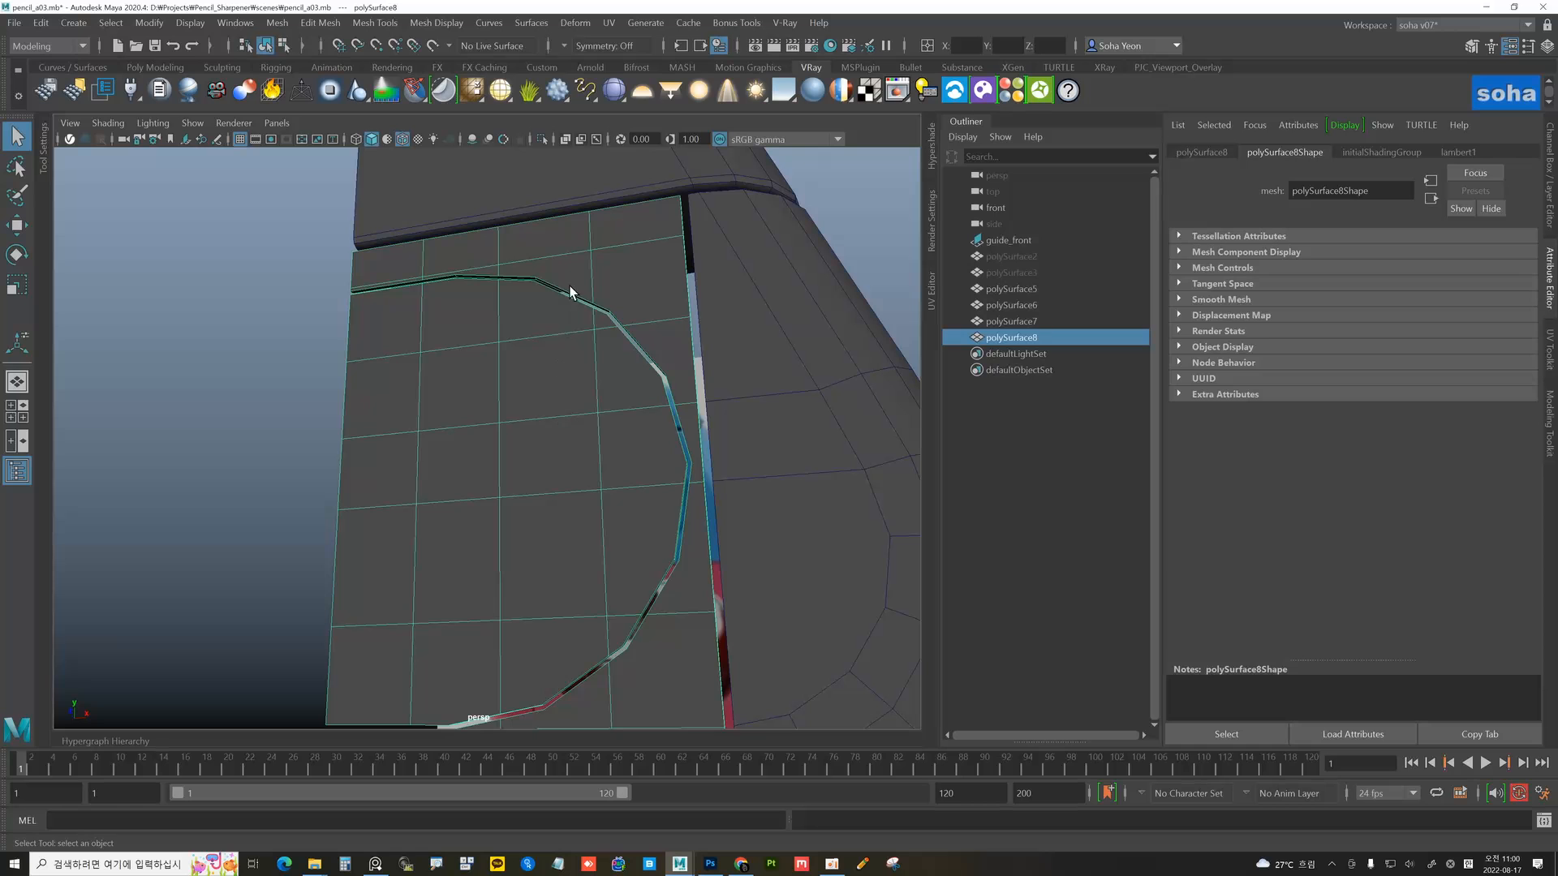
pyautogui.keyDown('alt'); pyautogui.moveTo(570, 293); pyautogui.dragTo(524, 416); pyautogui.keyUp('alt')
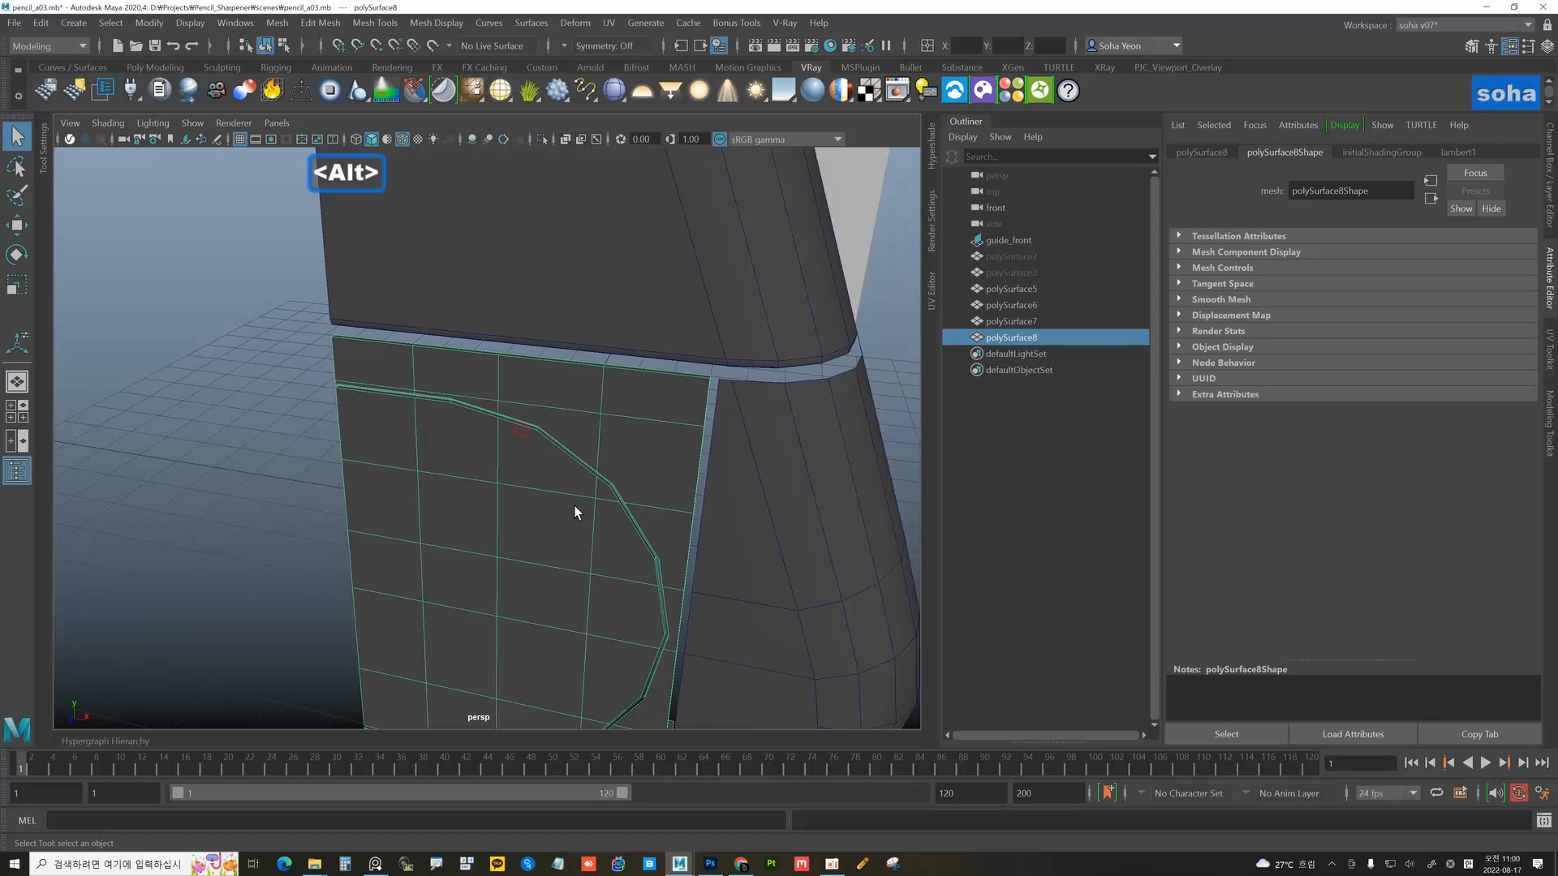
pyautogui.moveTo(574, 512)
pyautogui.keyDown('alt'); pyautogui.mouseDown()
pyautogui.moveTo(618, 422)
pyautogui.moveTo(365, 452)
pyautogui.moveTo(464, 450)
pyautogui.moveTo(574, 489)
pyautogui.moveTo(415, 487)
pyautogui.moveTo(504, 469)
pyautogui.moveTo(539, 438)
pyautogui.moveTo(564, 369)
pyautogui.moveTo(559, 435)
pyautogui.moveTo(522, 421)
pyautogui.moveTo(523, 377)
pyautogui.moveTo(528, 424)
pyautogui.moveTo(561, 384)
pyautogui.moveTo(543, 368)
pyautogui.moveTo(563, 351)
pyautogui.moveTo(541, 328)
pyautogui.moveTo(515, 333)
pyautogui.moveTo(497, 365)
pyautogui.moveTo(537, 362)
pyautogui.mouseUp(); pyautogui.keyUp('alt')
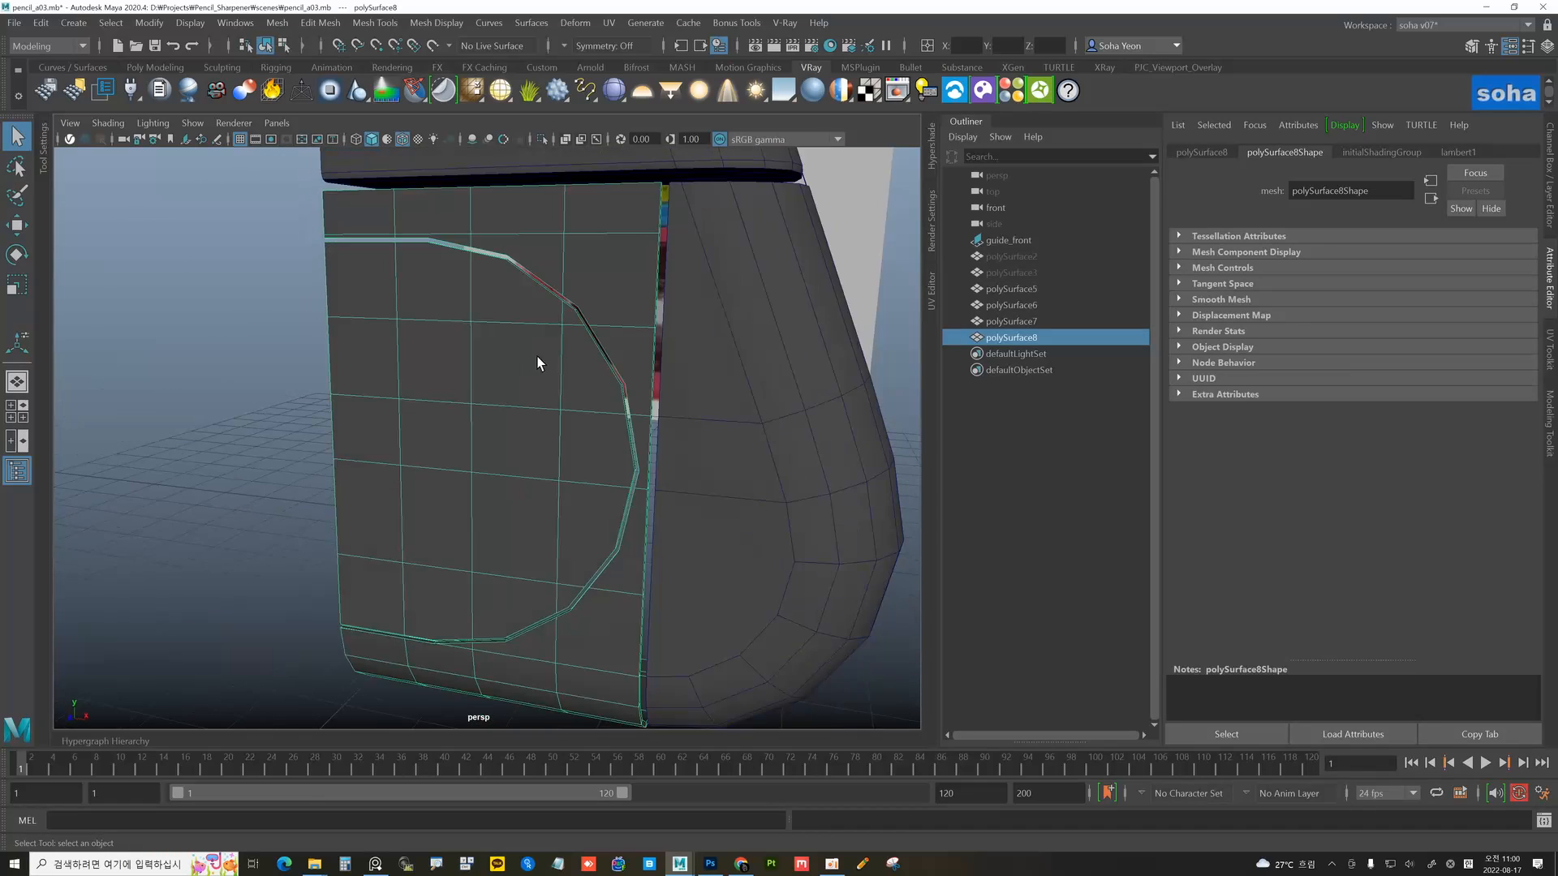
pyautogui.moveTo(610, 258)
pyautogui.keyDown('alt'); pyautogui.mouseDown()
pyautogui.moveTo(612, 229)
pyautogui.moveTo(486, 338)
pyautogui.mouseUp(); pyautogui.keyUp('alt')
pyautogui.keyDown('alt'); pyautogui.moveTo(485, 337); pyautogui.dragTo(480, 394, button='middle'); pyautogui.keyUp('alt')
pyautogui.keyDown('alt'); pyautogui.moveTo(481, 394); pyautogui.dragTo(592, 431, button='right'); pyautogui.keyUp('alt')
pyautogui.keyDown('alt'); pyautogui.moveTo(591, 431); pyautogui.dragTo(543, 425); pyautogui.keyUp('alt')
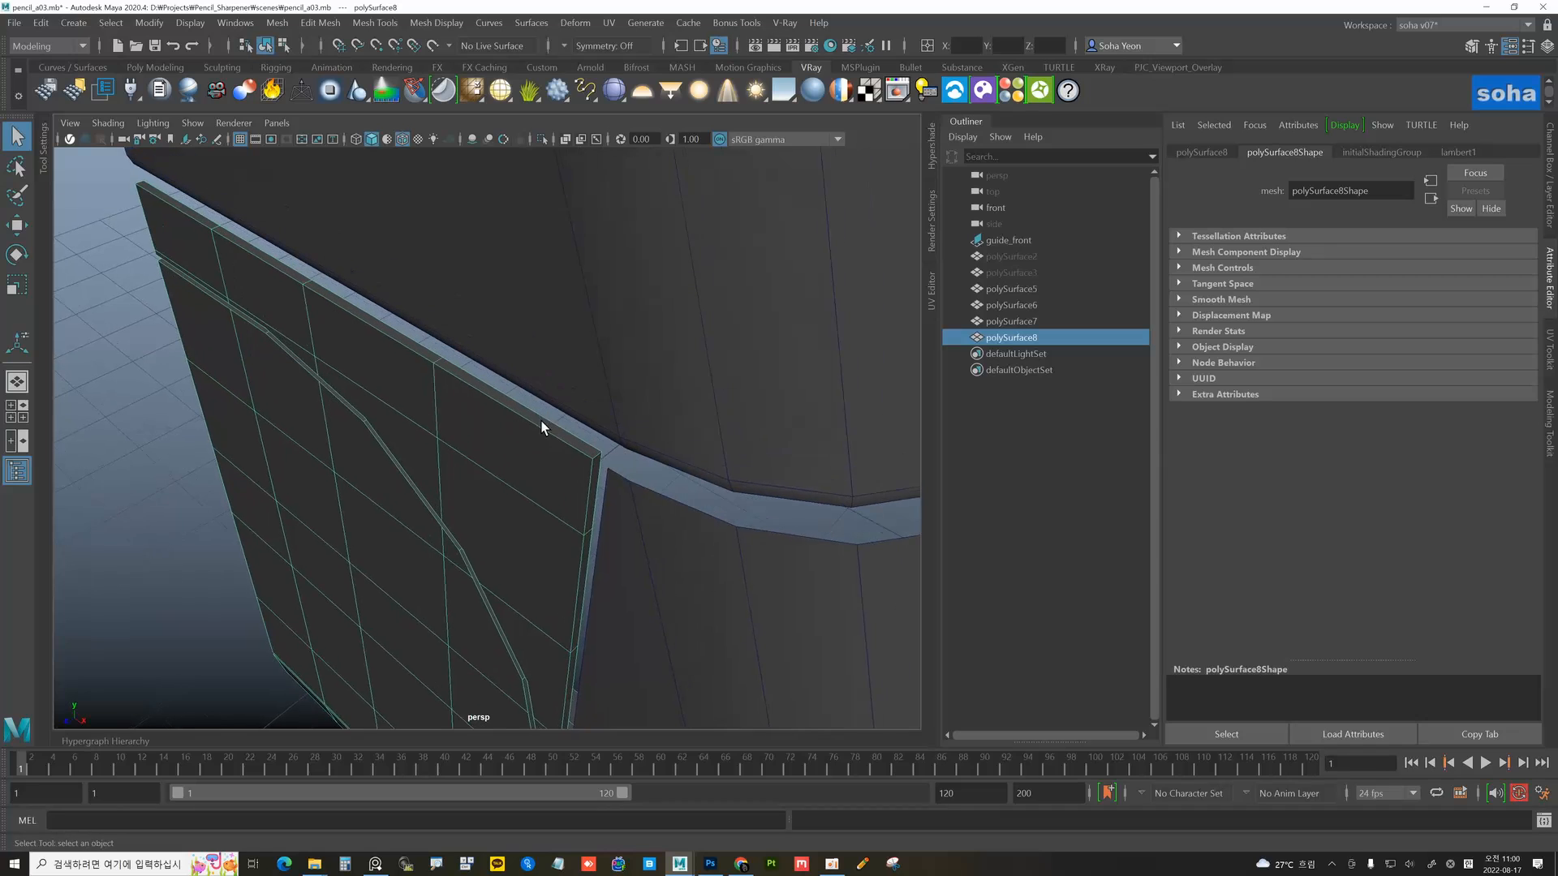
pyautogui.keyDown('alt'); pyautogui.moveTo(542, 425); pyautogui.dragTo(557, 430, button='right'); pyautogui.keyUp('alt')
pyautogui.hotkey('alt', '3')
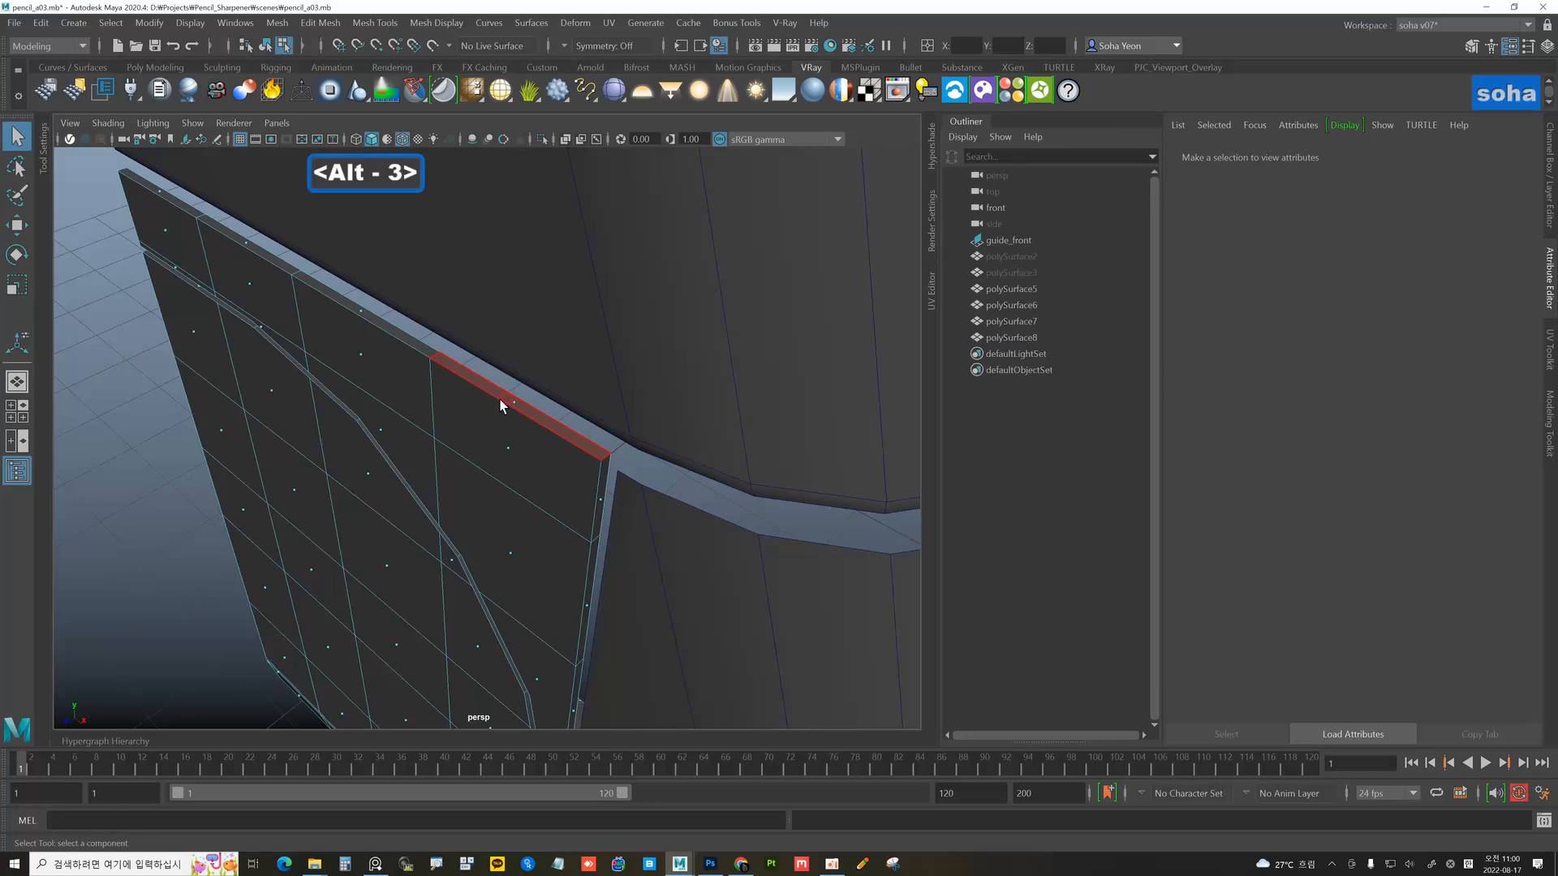
pyautogui.click(501, 405)
pyautogui.keyDown('shift'); pyautogui.doubleClick(359, 309); pyautogui.keyUp('shift')
pyautogui.hotkey('ctrl', '`')
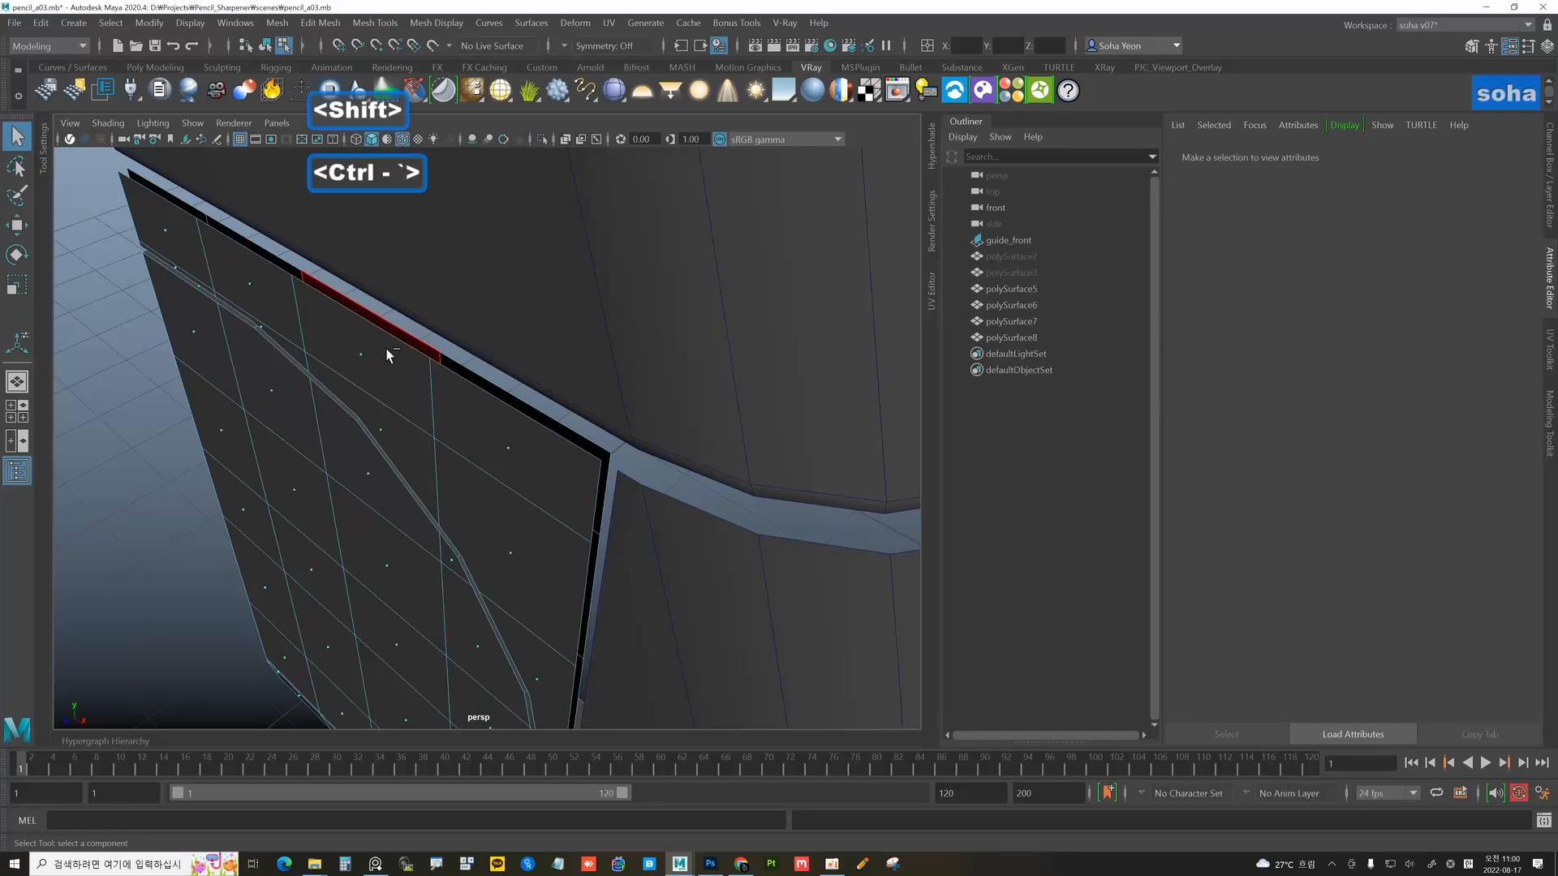
pyautogui.keyDown('alt'); pyautogui.moveTo(387, 347); pyautogui.dragTo(470, 445); pyautogui.keyUp('alt')
pyautogui.keyDown('alt'); pyautogui.moveTo(470, 446); pyautogui.dragTo(448, 378, button='right'); pyautogui.keyUp('alt')
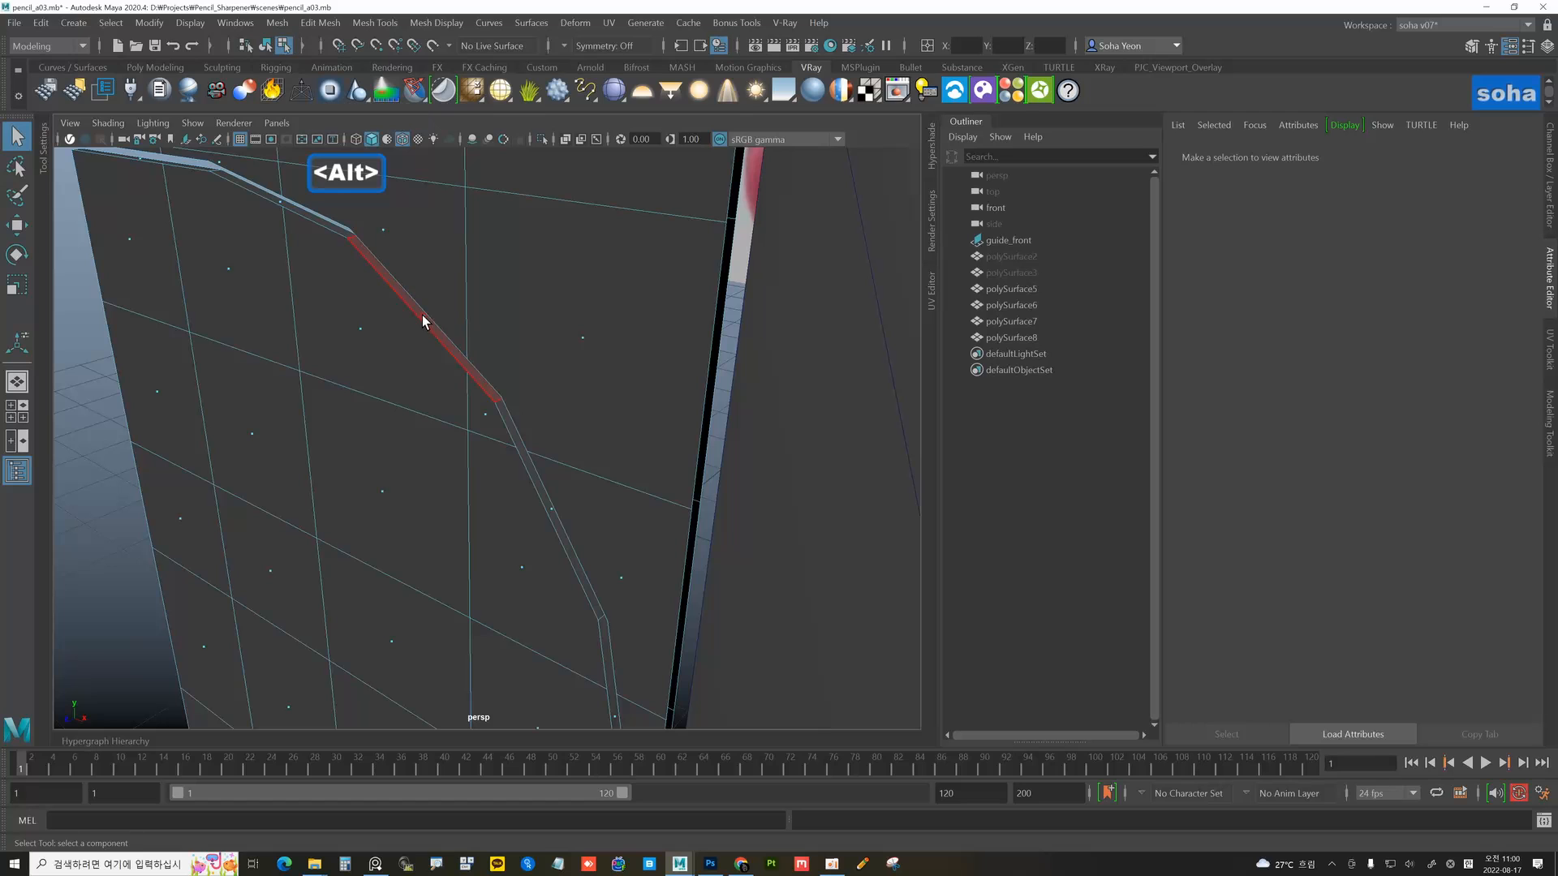
pyautogui.click(422, 320)
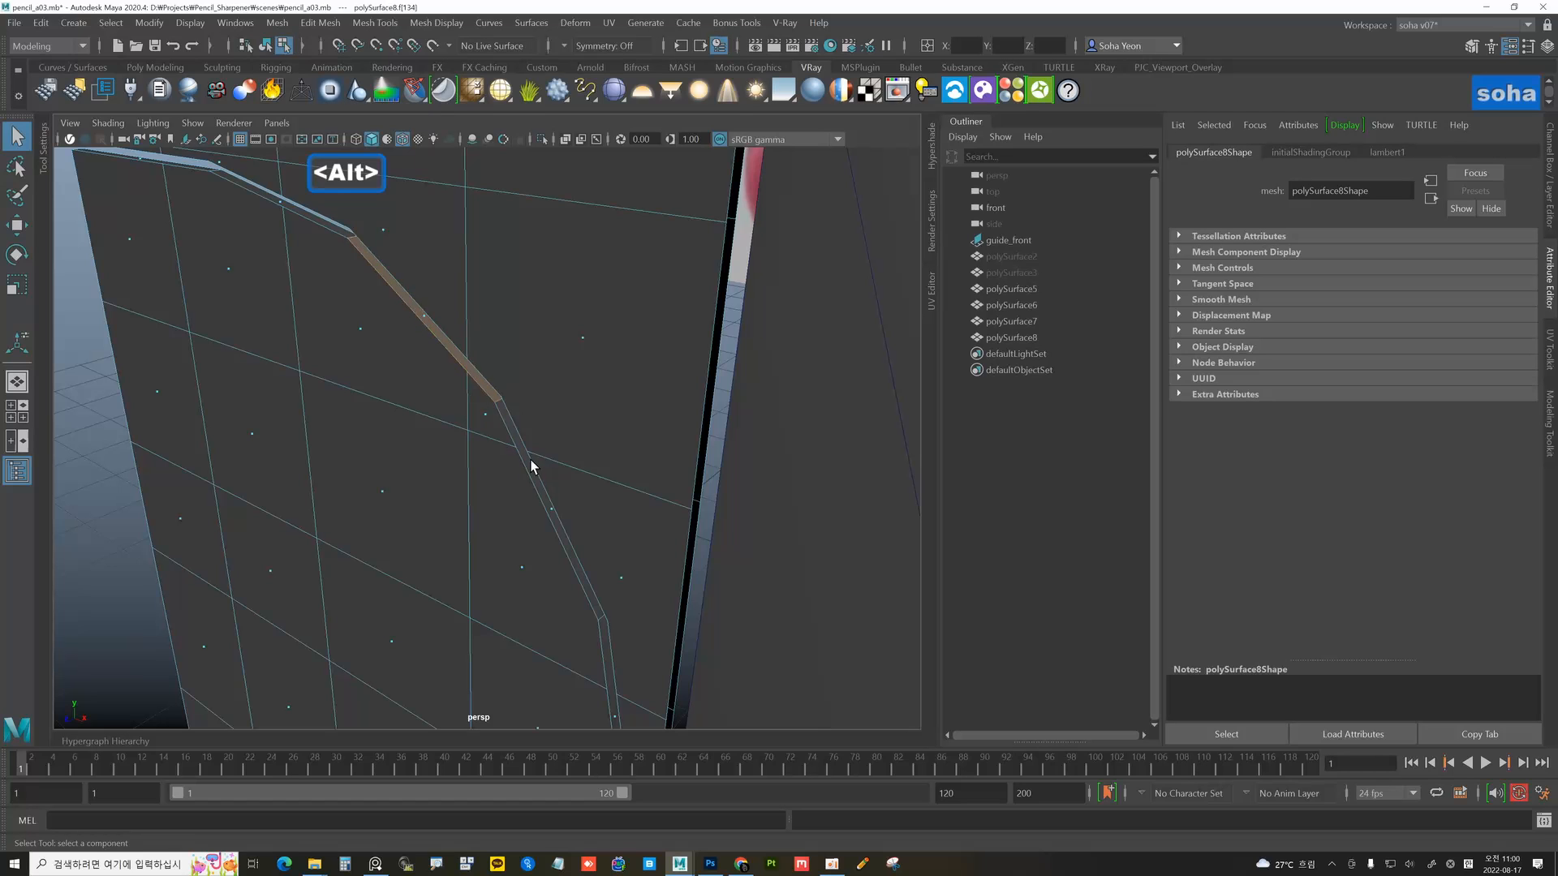
pyautogui.keyDown('shift'); pyautogui.doubleClick(550, 509); pyautogui.keyUp('shift')
pyautogui.keyDown('alt'); pyautogui.moveTo(550, 513); pyautogui.dragTo(468, 450); pyautogui.keyUp('alt')
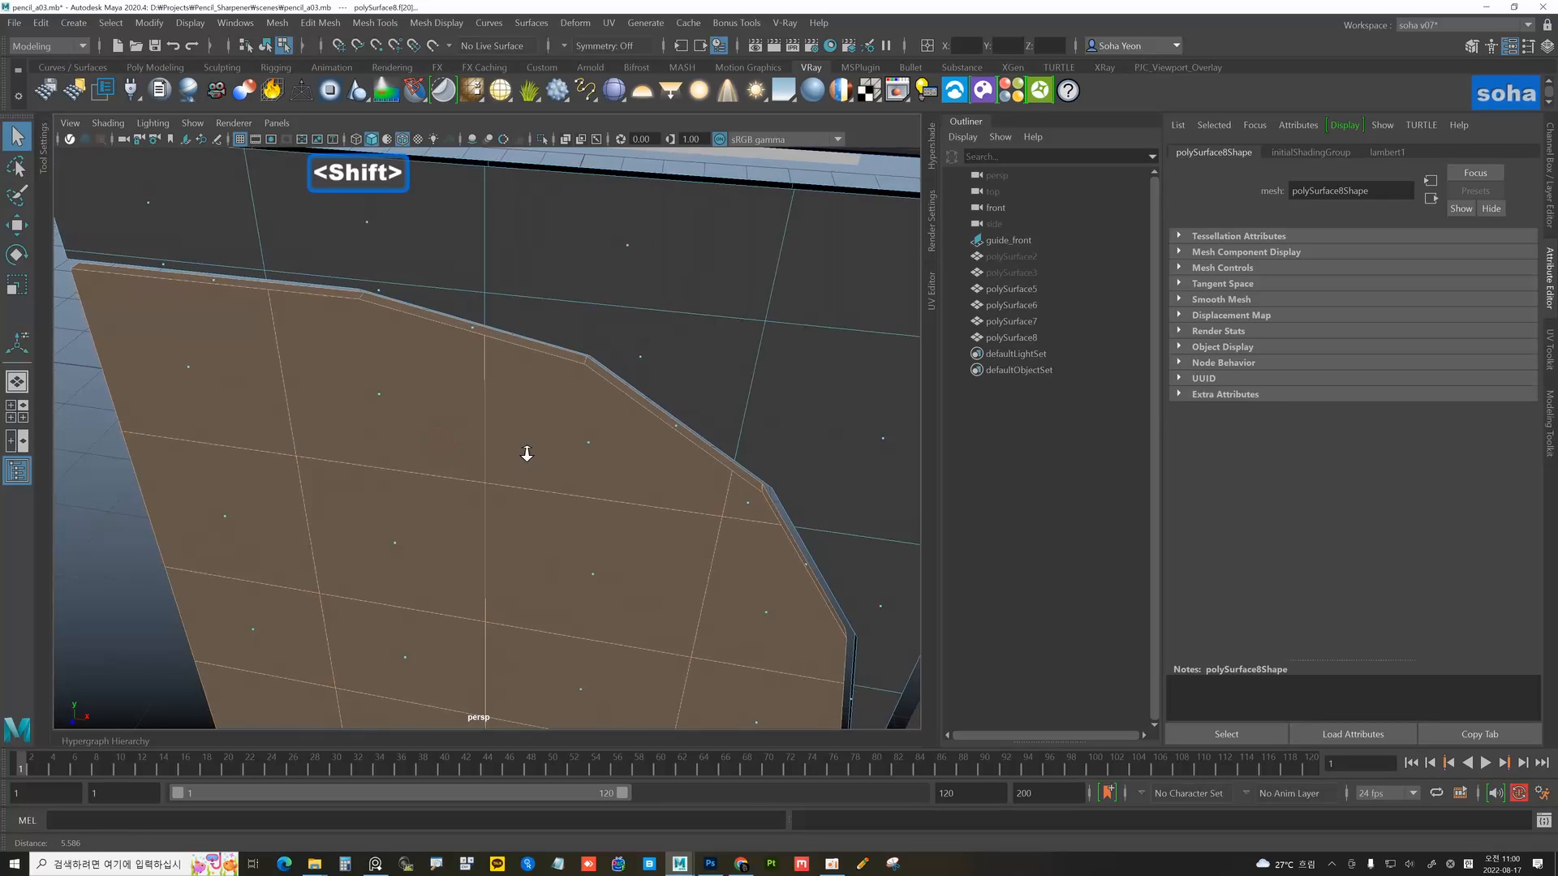
pyautogui.keyDown('alt'); pyautogui.moveTo(525, 451); pyautogui.dragTo(520, 460, button='right'); pyautogui.keyUp('alt')
# - Separate the half panel mesh into an outer frame piece and an inner oval piece
pyautogui.hotkey('alt', '`')
pyautogui.keyDown('alt'); pyautogui.moveTo(520, 459); pyautogui.dragTo(567, 398); pyautogui.keyUp('alt')
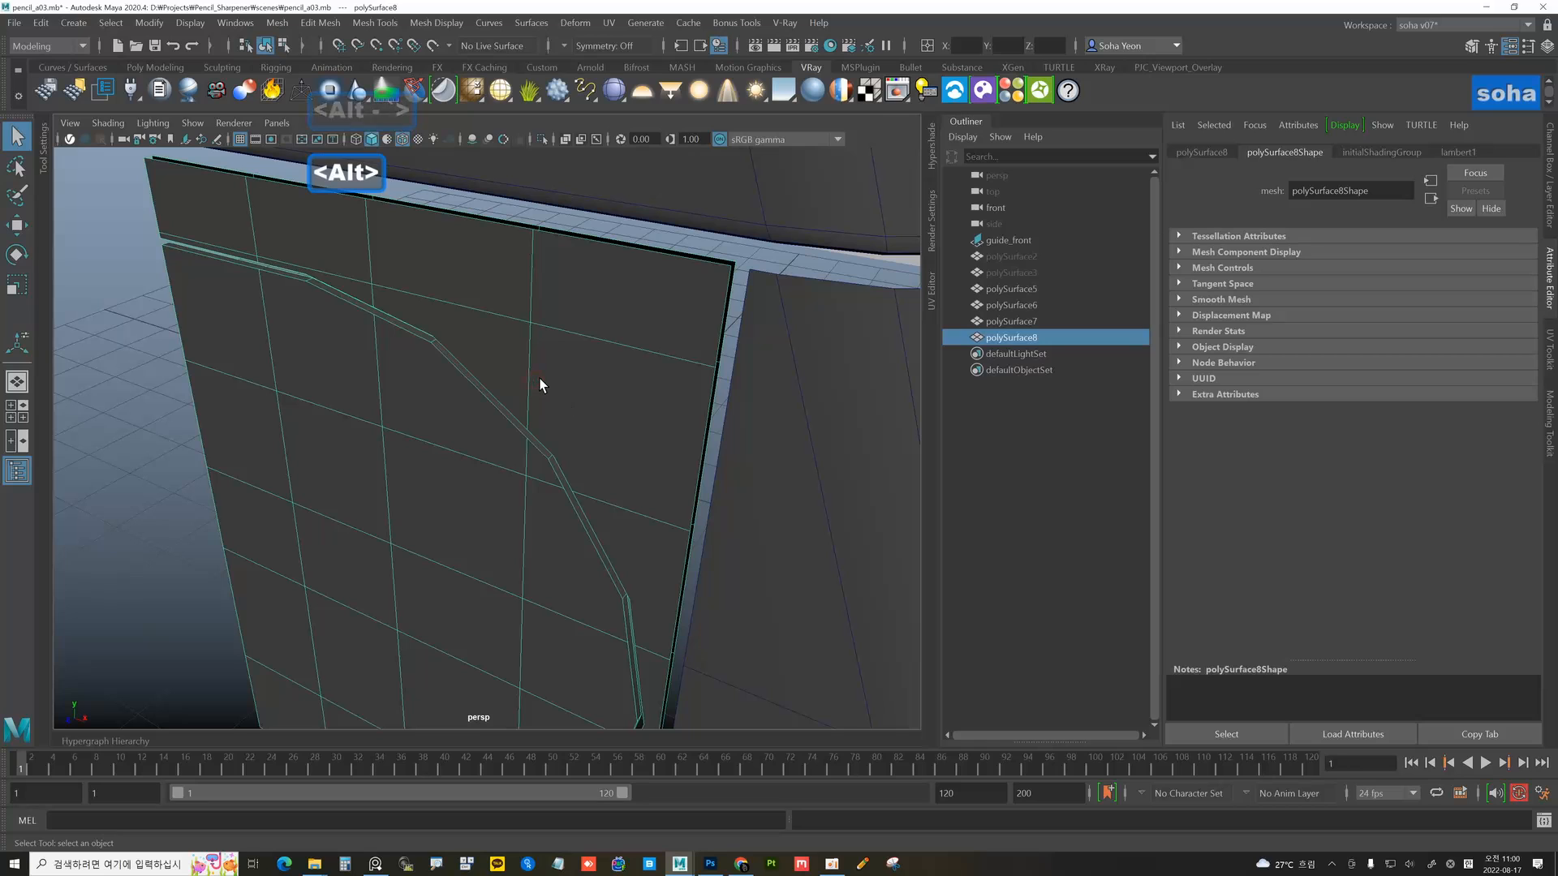
pyautogui.hotkey('shift', 'y')
pyautogui.click(552, 346)
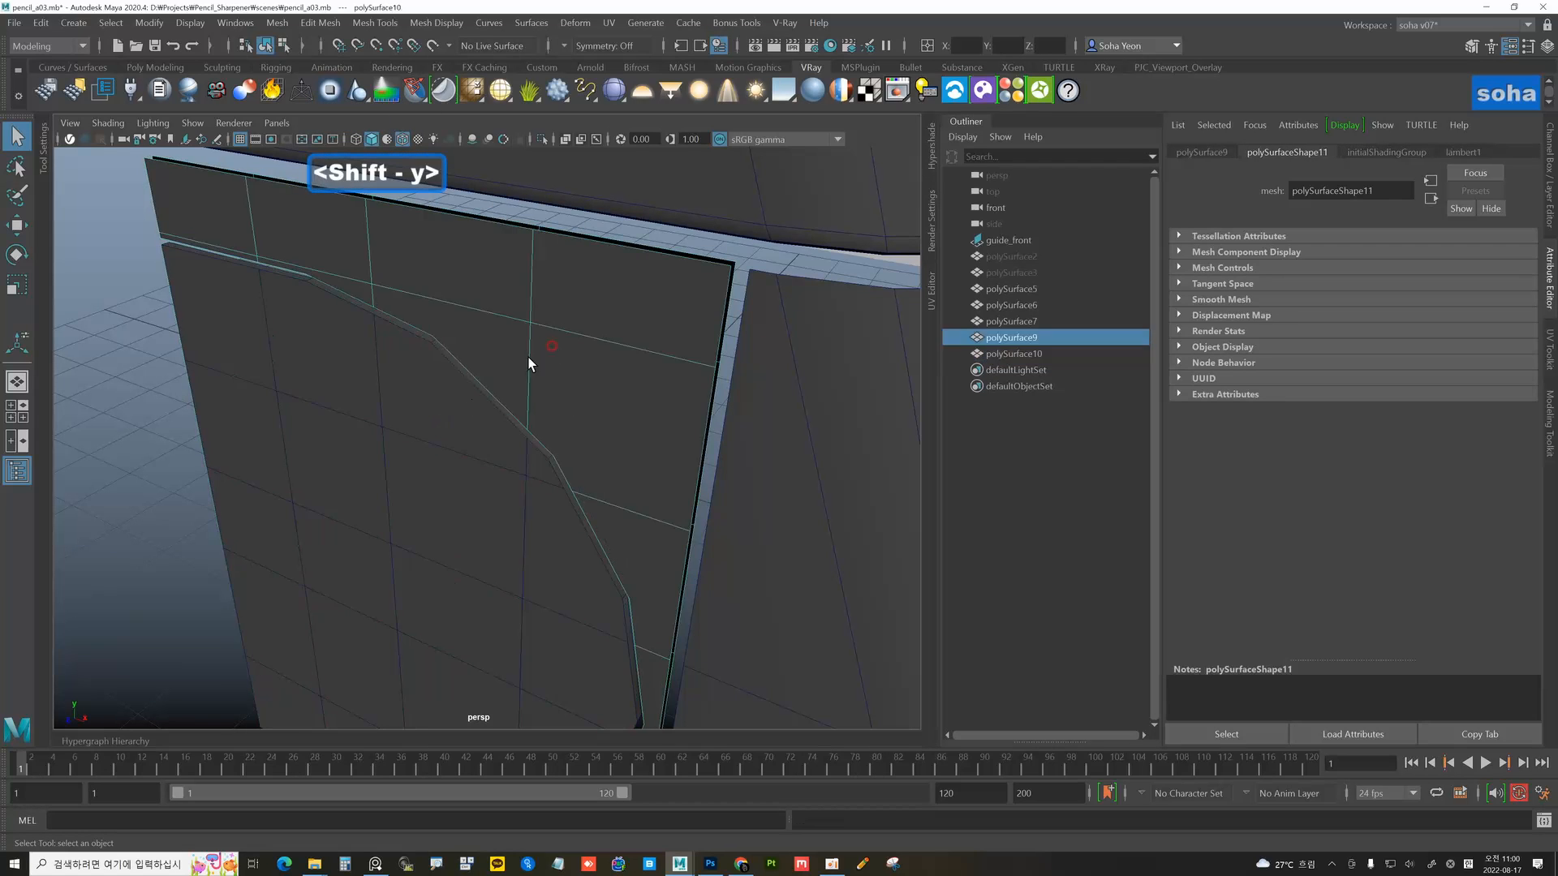
pyautogui.click(445, 413)
# - Isolate the inner half-oval piece and delete its back-side faces in the top view
pyautogui.hotkey('alt', 'shift')
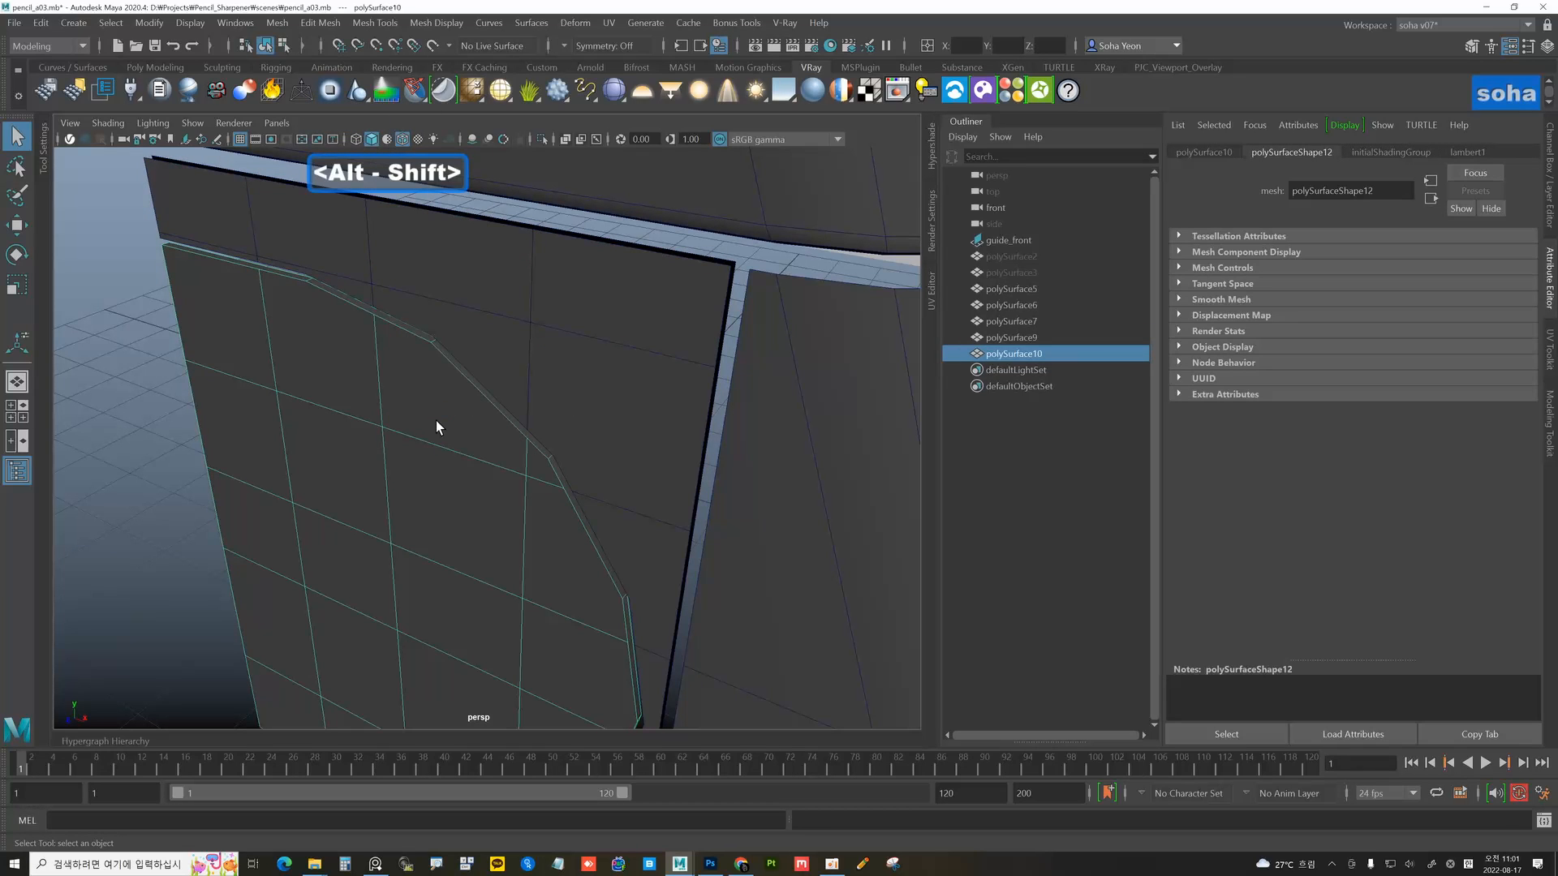
pyautogui.hotkey('shift', 'alt', 'a')
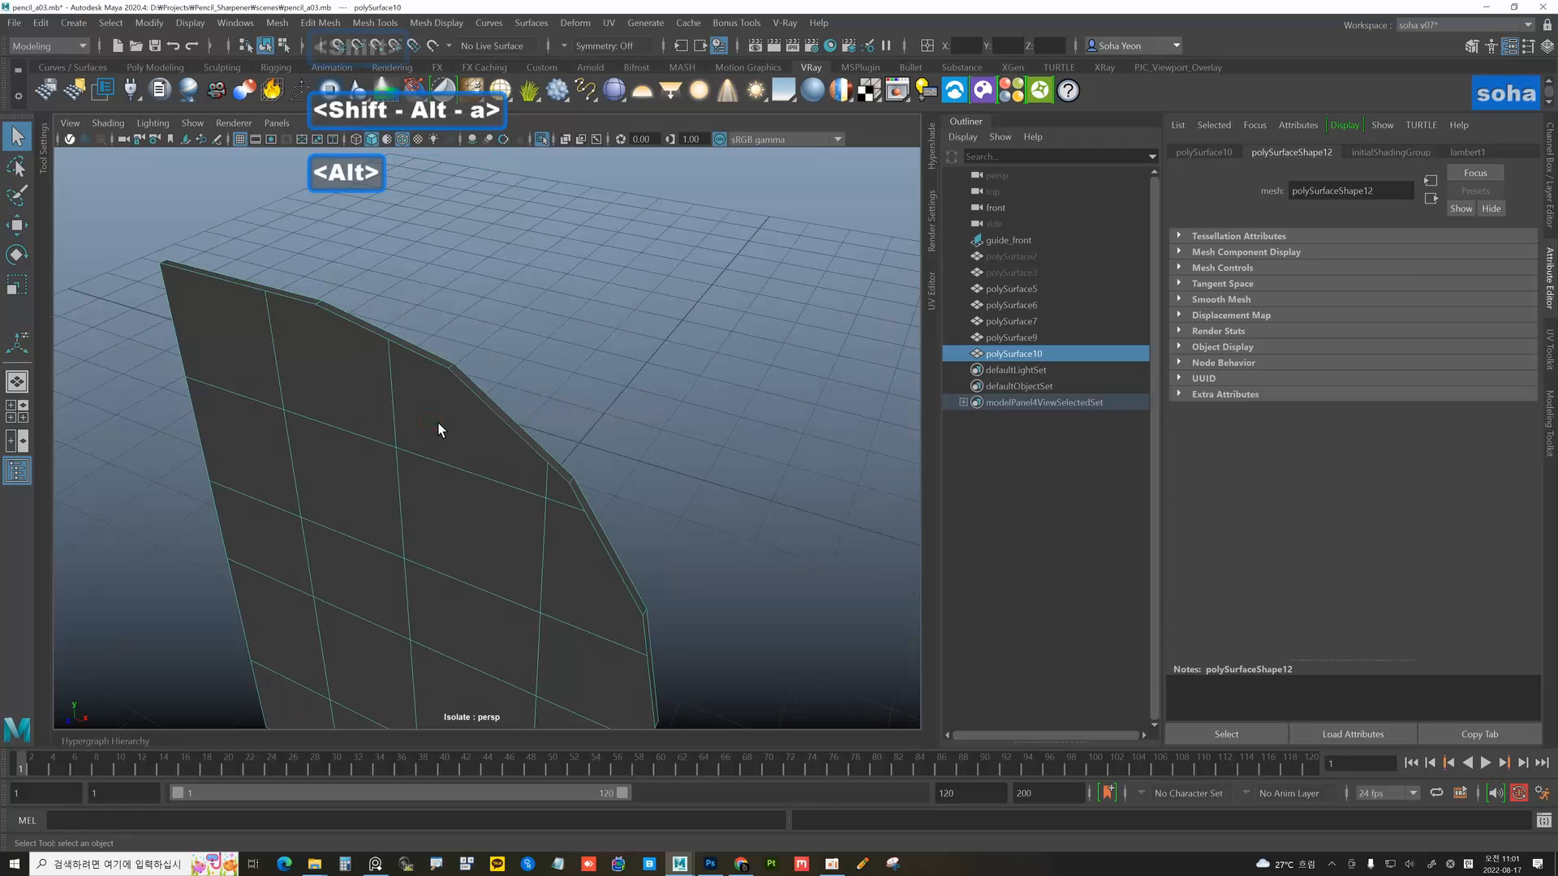
pyautogui.keyDown('alt'); pyautogui.moveTo(438, 422); pyautogui.dragTo(427, 424); pyautogui.keyUp('alt')
pyautogui.hotkey('shift', '2')
pyautogui.keyDown('alt'); pyautogui.moveTo(506, 427); pyautogui.dragTo(488, 326, button='middle'); pyautogui.keyUp('alt')
pyautogui.keyDown('alt'); pyautogui.moveTo(488, 326); pyautogui.dragTo(772, 499, button='right'); pyautogui.keyUp('alt')
pyautogui.keyDown('alt'); pyautogui.moveTo(602, 487); pyautogui.dragTo(480, 401, button='middle'); pyautogui.keyUp('alt')
pyautogui.scroll(2, 579, 474)
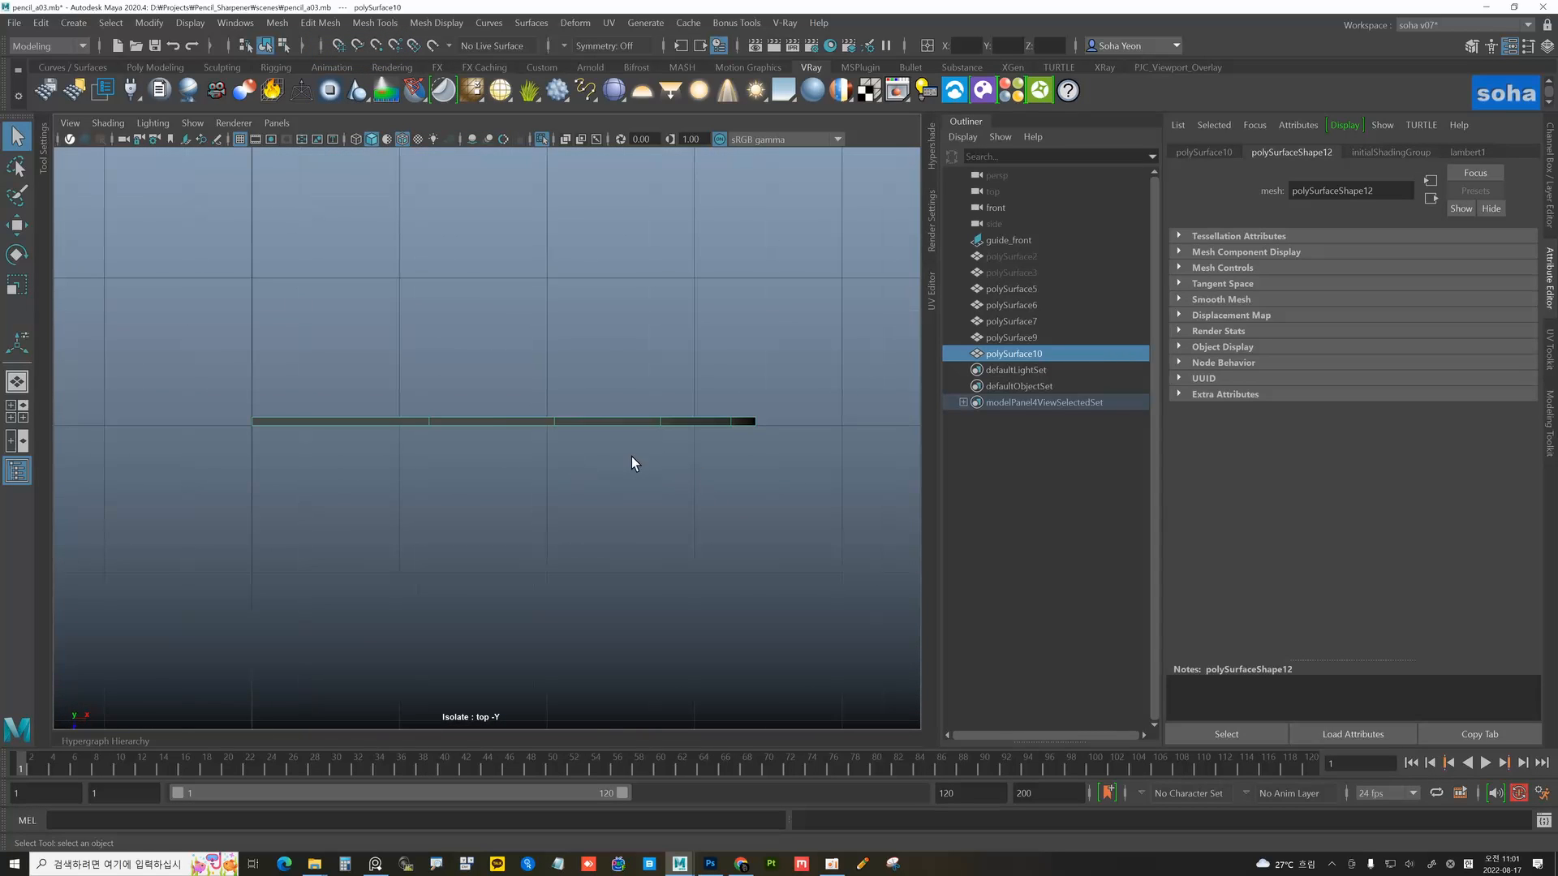
pyautogui.hotkey('alt', '3')
pyautogui.moveTo(207, 327); pyautogui.dragTo(493, 378)
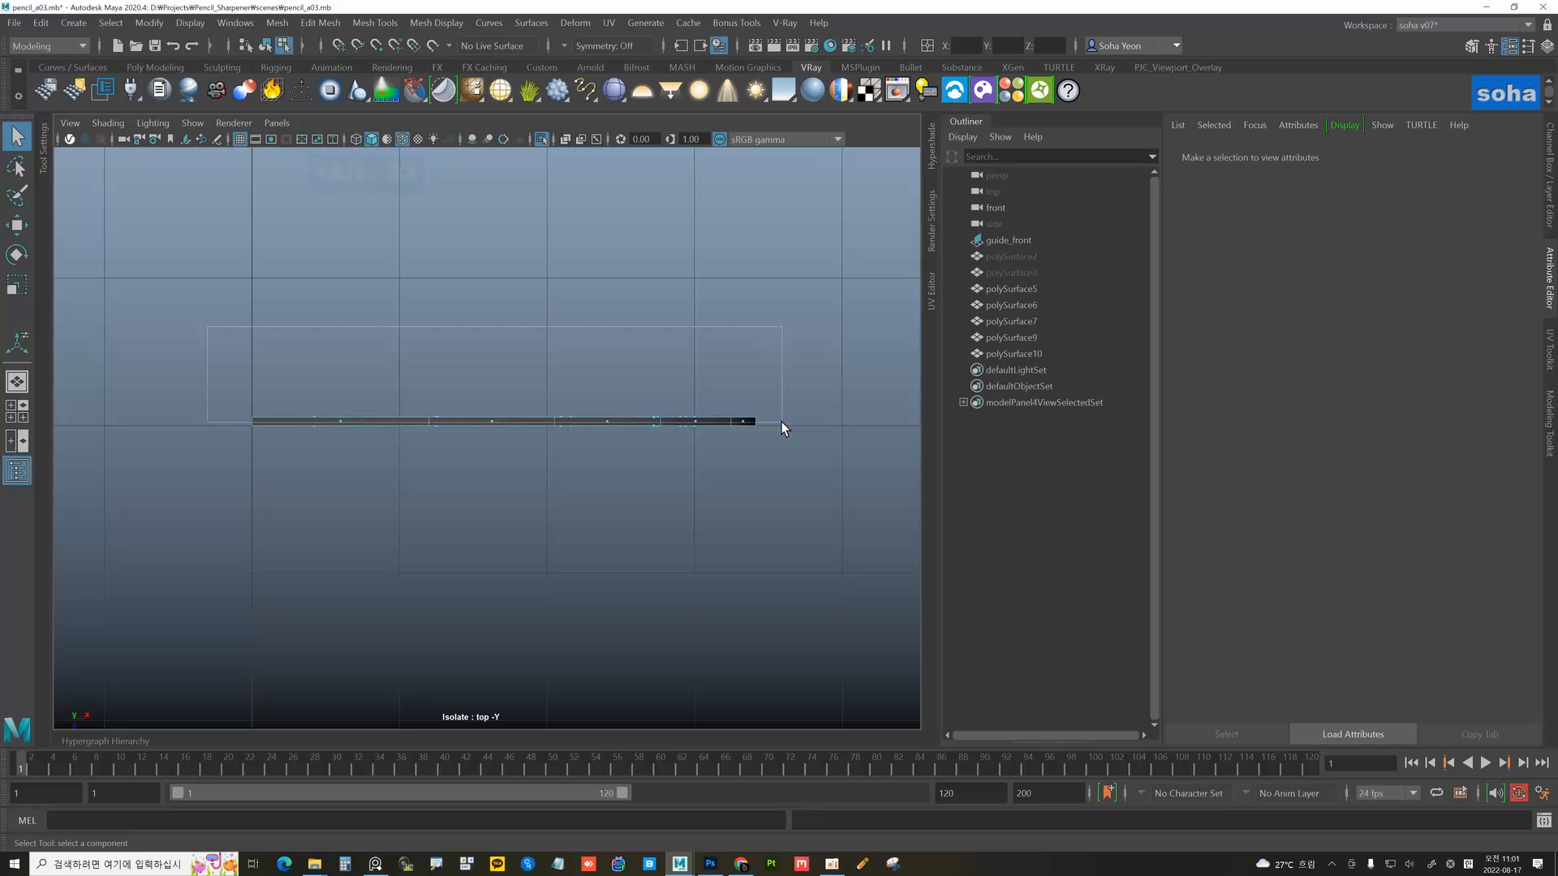
pyautogui.moveTo(781, 427); pyautogui.dragTo(583, 449)
pyautogui.hotkey('ctrl', '`')
pyautogui.hotkey('alt', 'shift', 'q')
pyautogui.click(583, 450)
pyautogui.hotkey('shift', 'a')
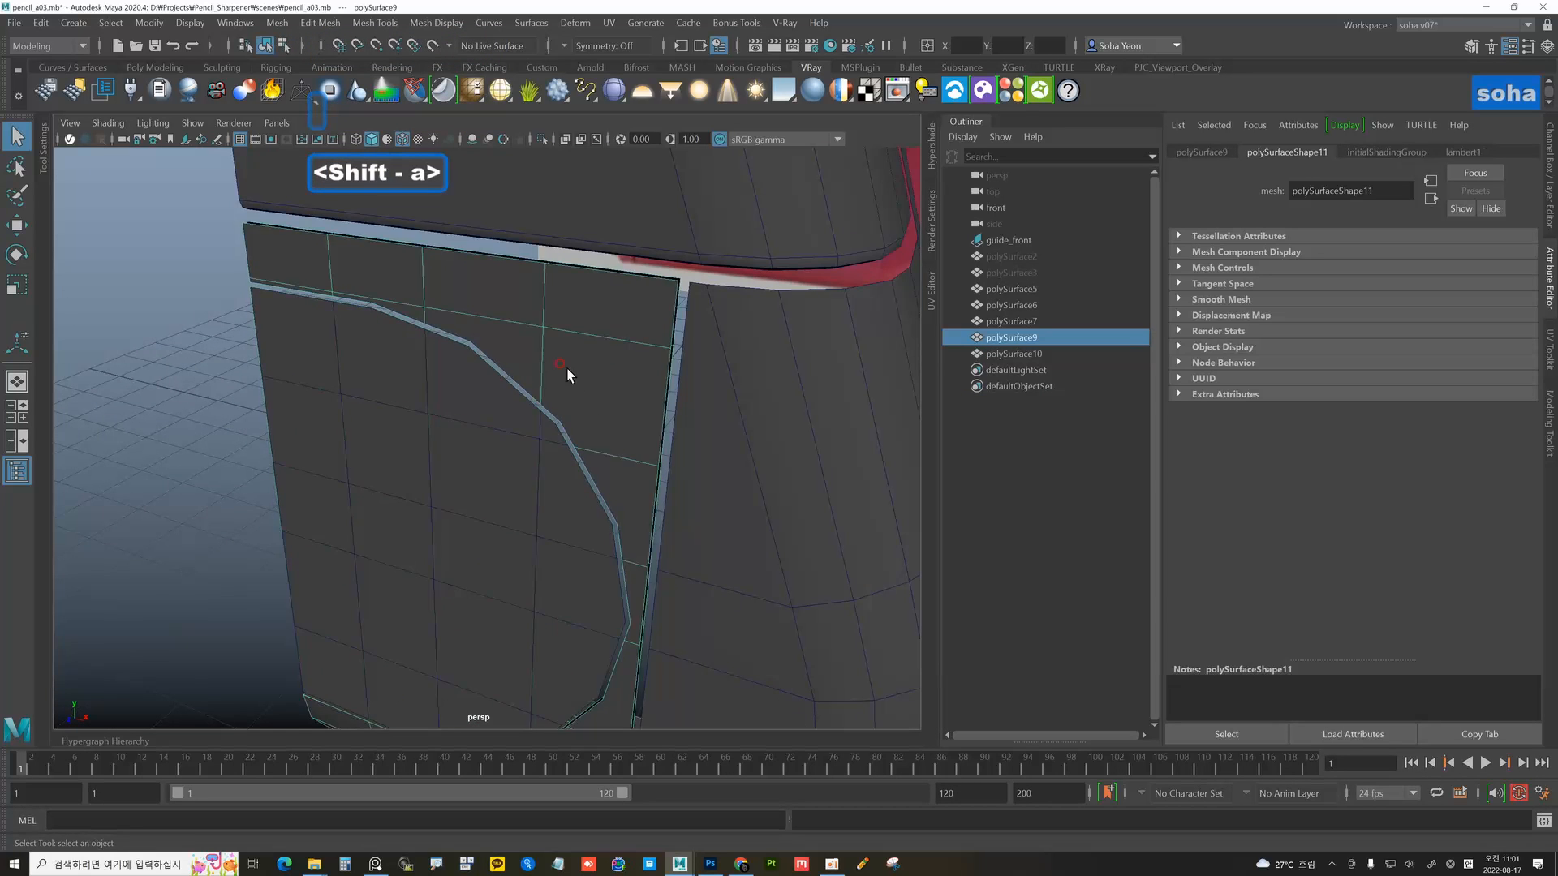
# - Isolate the outer half-frame piece and activate edge selection on it
pyautogui.moveTo(567, 369)
pyautogui.keyDown('alt'); pyautogui.mouseDown()
pyautogui.moveTo(563, 389)
pyautogui.moveTo(581, 337)
pyautogui.moveTo(550, 318)
pyautogui.moveTo(474, 331)
pyautogui.mouseUp(); pyautogui.keyUp('alt')
pyautogui.keyDown('alt'); pyautogui.moveTo(402, 426); pyautogui.dragTo(360, 428); pyautogui.keyUp('alt')
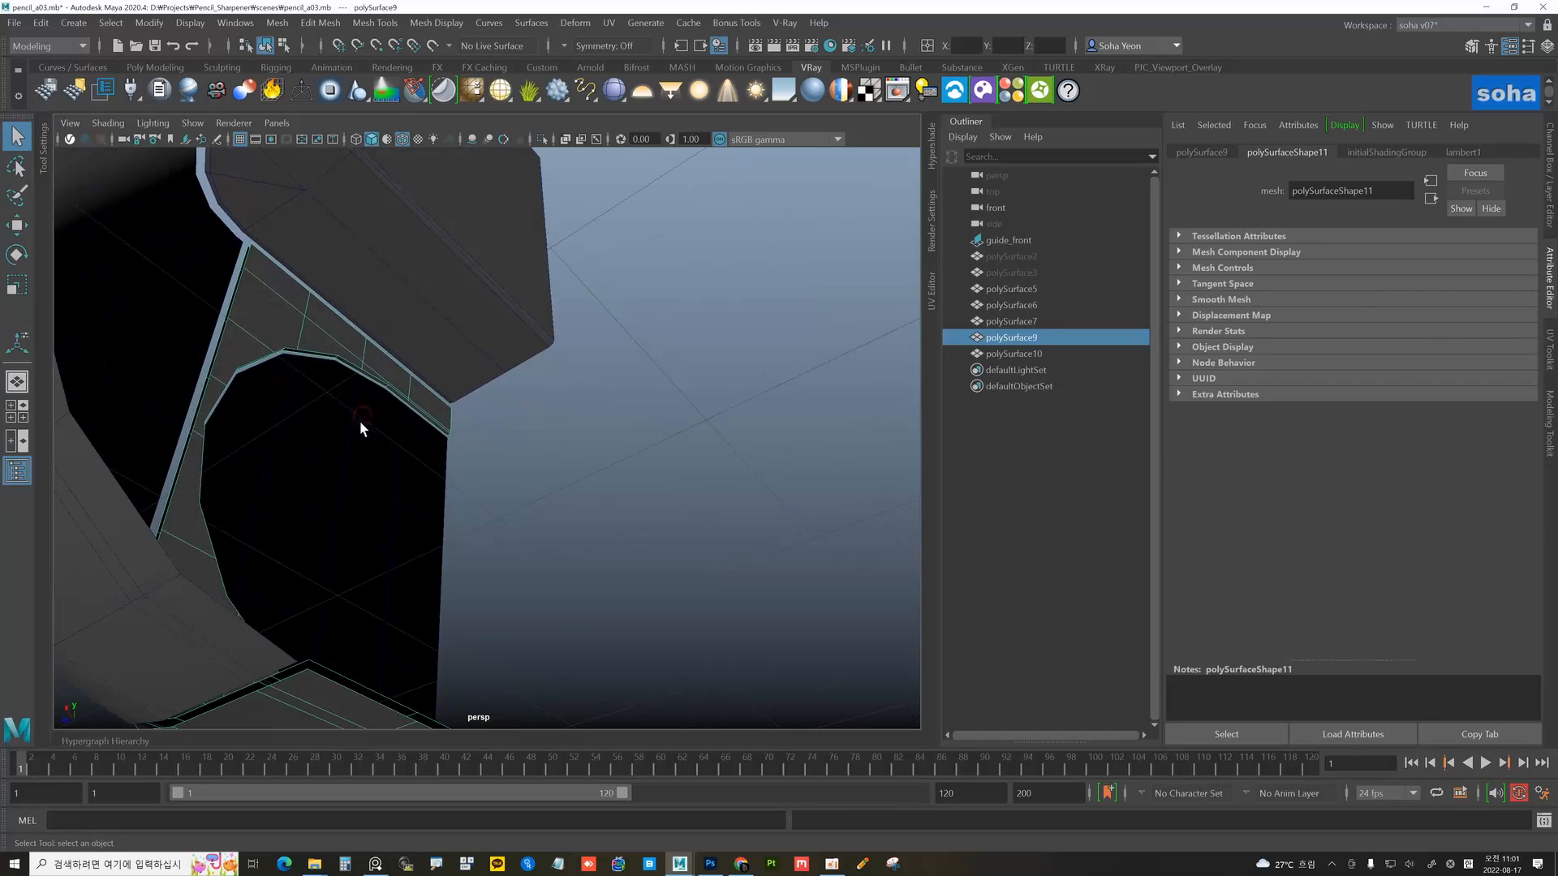
pyautogui.moveTo(306, 333)
pyautogui.keyDown('alt'); pyautogui.mouseDown()
pyautogui.moveTo(344, 347)
pyautogui.moveTo(365, 324)
pyautogui.moveTo(494, 352)
pyautogui.moveTo(550, 373)
pyautogui.moveTo(511, 397)
pyautogui.moveTo(595, 405)
pyautogui.moveTo(630, 367)
pyautogui.moveTo(590, 395)
pyautogui.moveTo(645, 427)
pyautogui.moveTo(642, 400)
pyautogui.moveTo(494, 422)
pyautogui.moveTo(508, 455)
pyautogui.moveTo(352, 487)
pyautogui.mouseUp(); pyautogui.keyUp('alt')
pyautogui.hotkey('alt', 'shift', 'a')
pyautogui.hotkey('alt', '2')
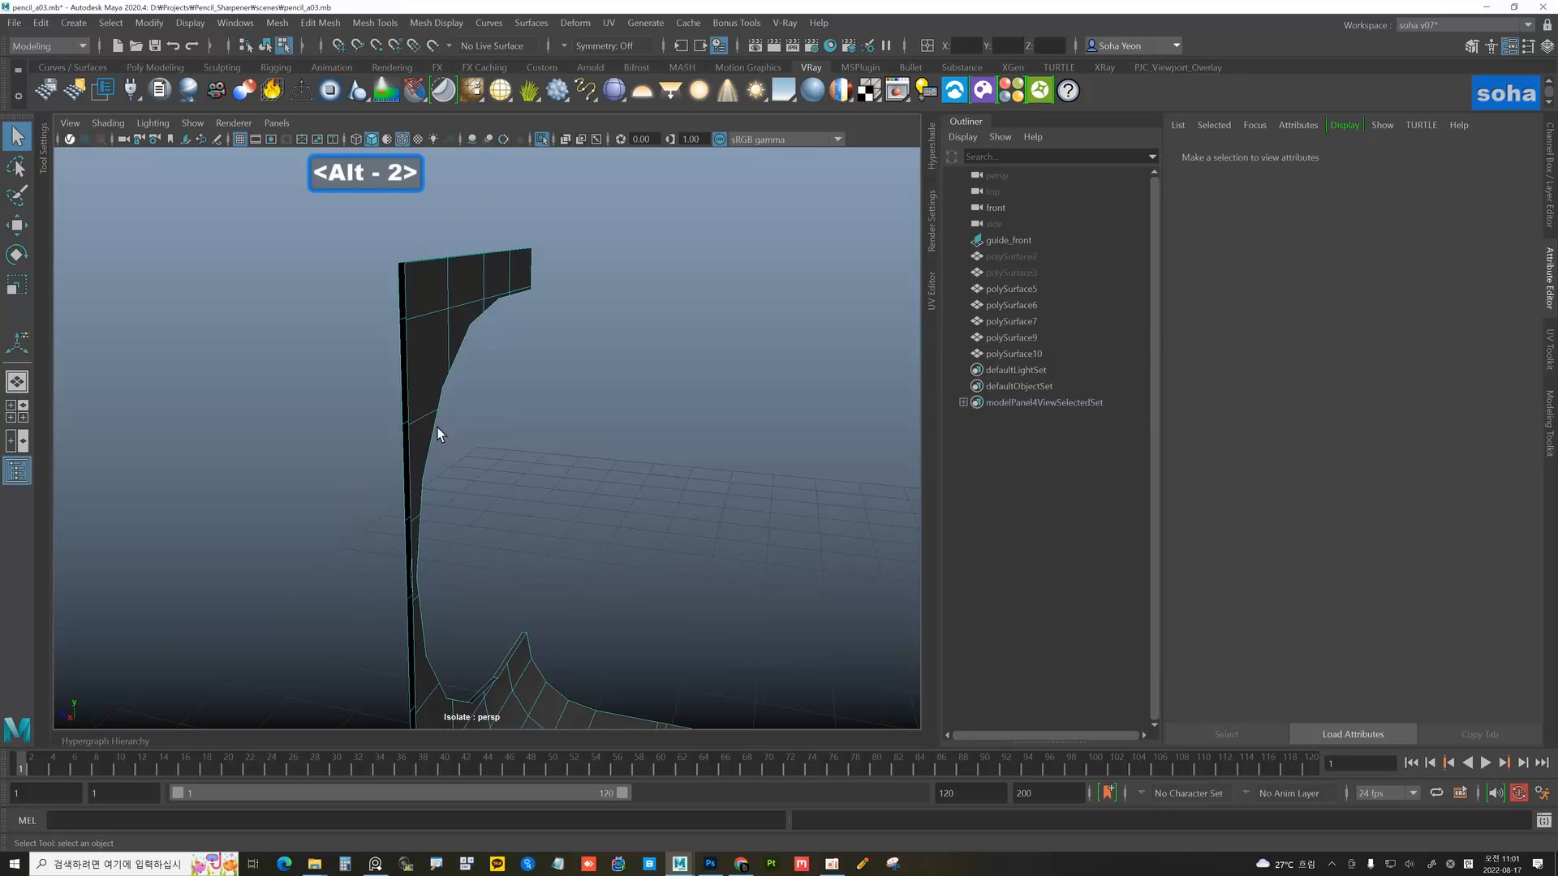
# - Delete the thin thickness faces lining the oval opening of the isolated outer half-frame piece
pyautogui.moveTo(420, 354)
pyautogui.keyDown('alt'); pyautogui.mouseDown()
pyautogui.moveTo(441, 337)
pyautogui.moveTo(425, 295)
pyautogui.moveTo(452, 330)
pyautogui.mouseUp(); pyautogui.keyUp('alt')
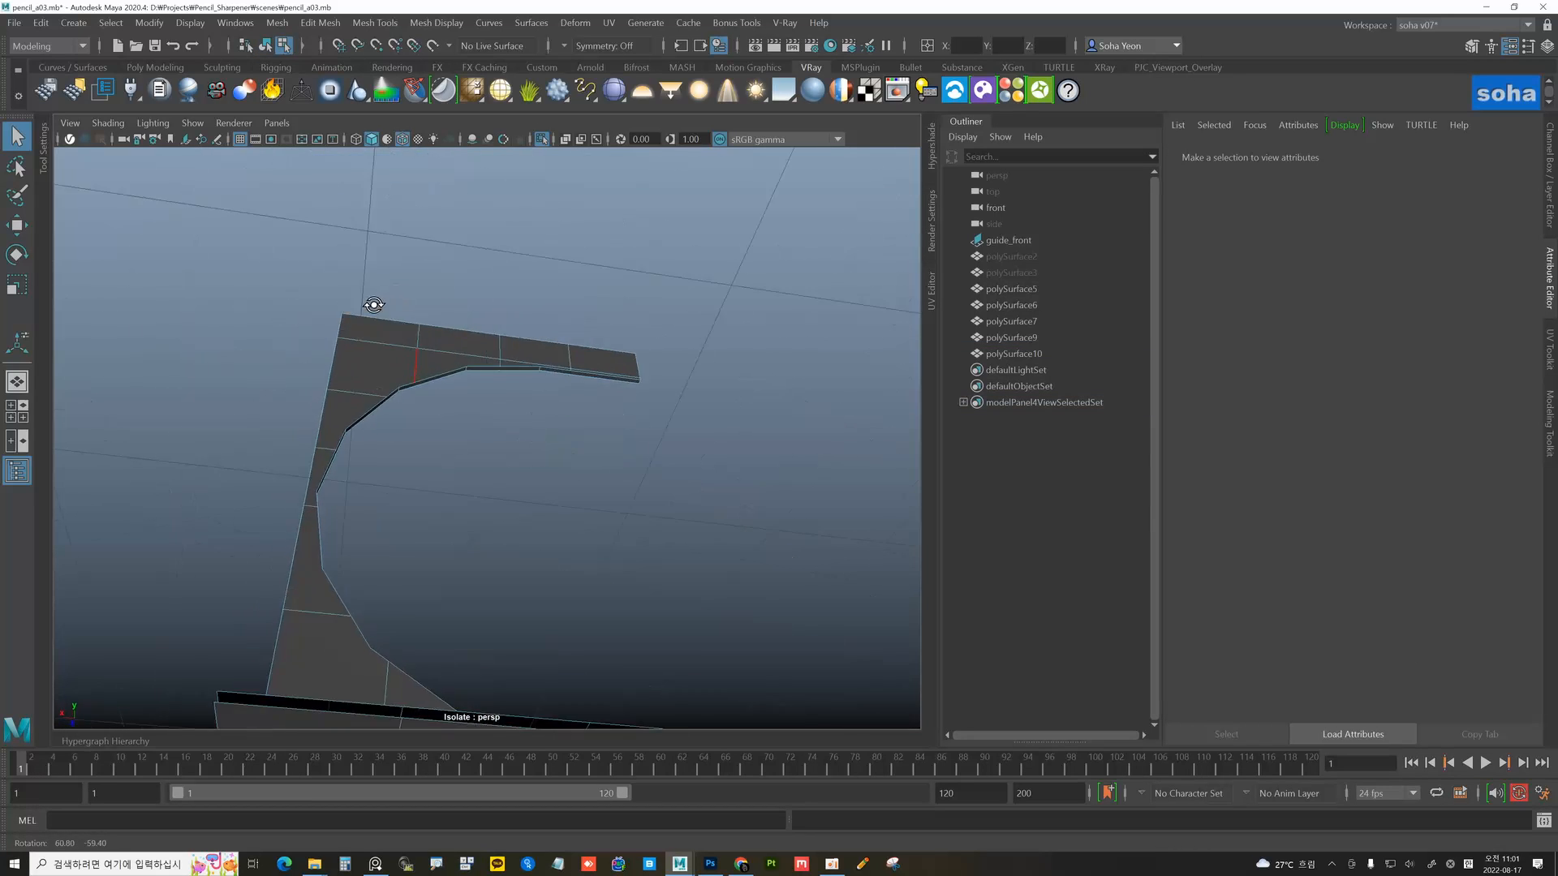
pyautogui.keyDown('alt'); pyautogui.moveTo(452, 331); pyautogui.dragTo(454, 382, button='right'); pyautogui.keyUp('alt')
pyautogui.moveTo(454, 382)
pyautogui.keyDown('alt'); pyautogui.mouseDown()
pyautogui.moveTo(445, 413)
pyautogui.moveTo(382, 403)
pyautogui.moveTo(421, 412)
pyautogui.mouseUp(); pyautogui.keyUp('alt')
pyautogui.hotkey('shift', '2')
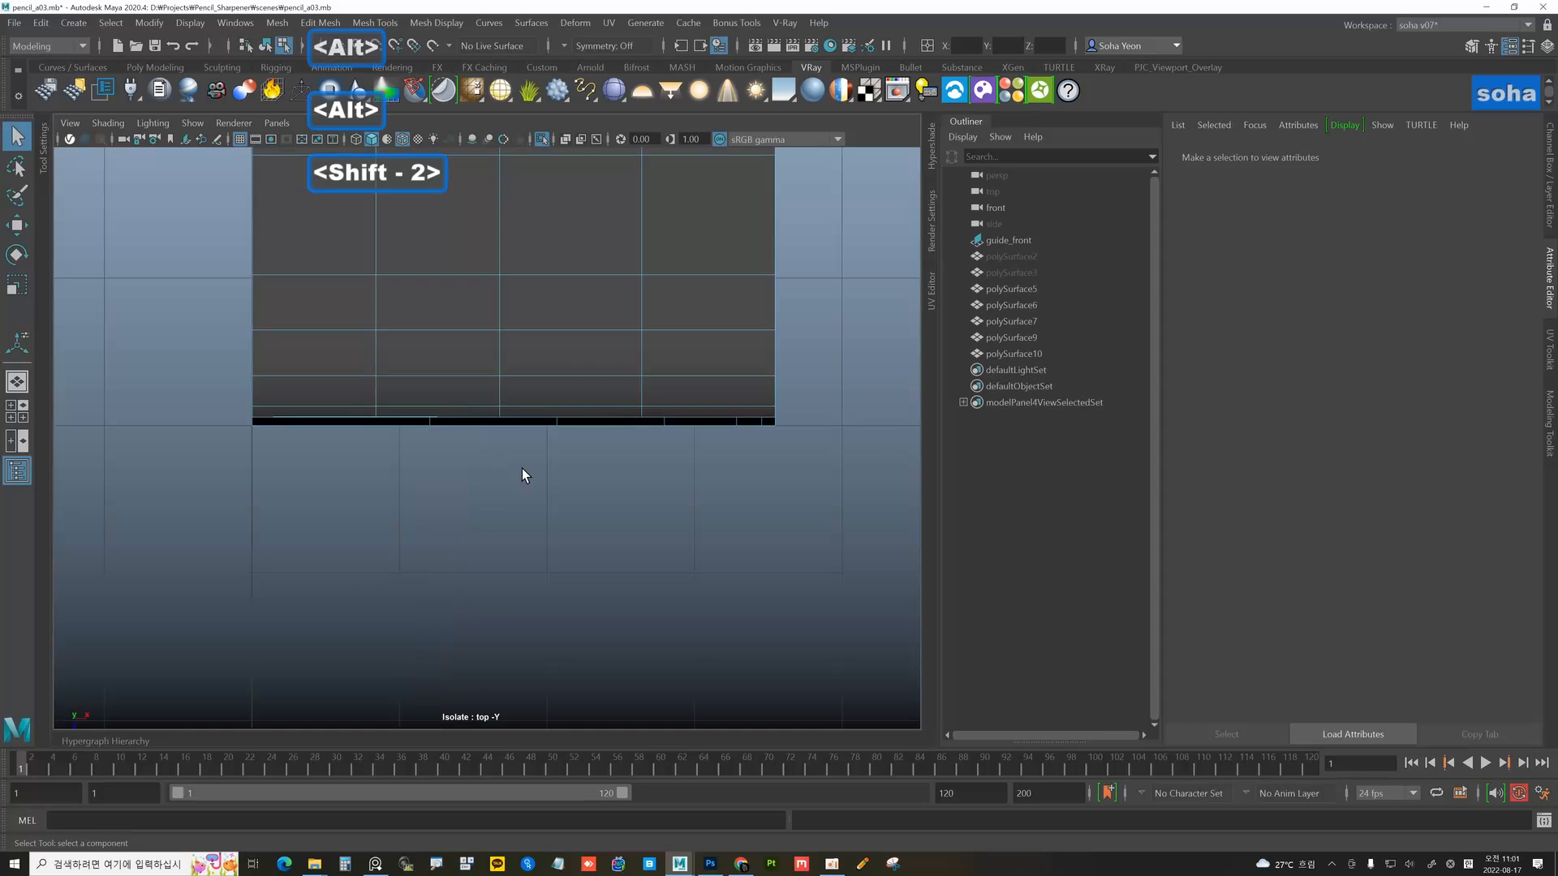
pyautogui.keyDown('alt'); pyautogui.moveTo(532, 382); pyautogui.dragTo(582, 388, button='middle'); pyautogui.keyUp('alt')
pyautogui.hotkey('alt', 'shift', 'q')
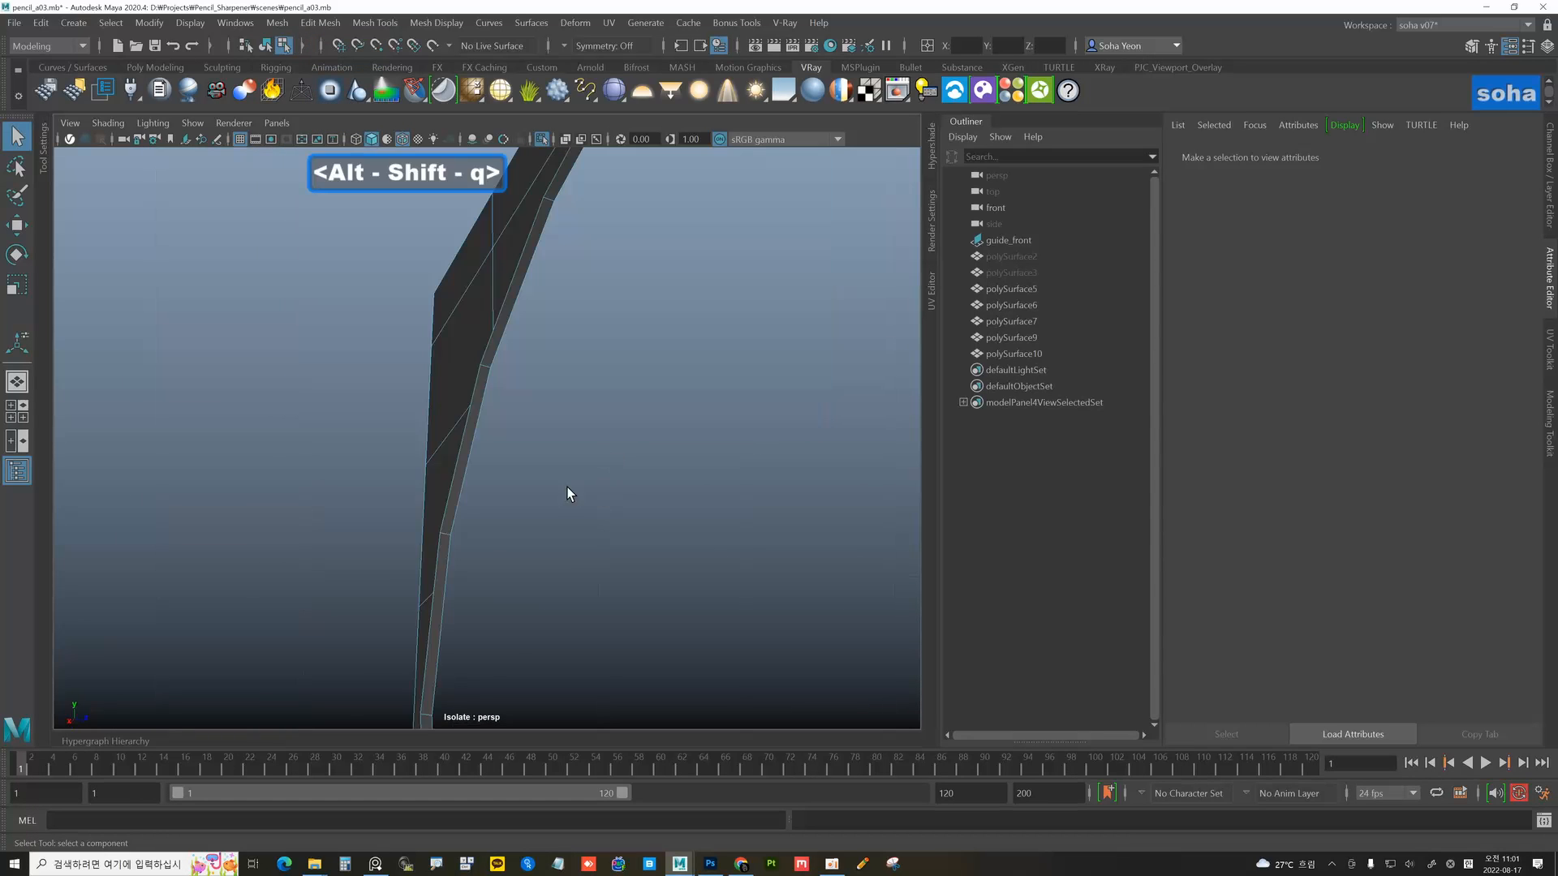
pyautogui.moveTo(567, 490)
pyautogui.keyDown('alt'); pyautogui.mouseDown()
pyautogui.moveTo(557, 455)
pyautogui.moveTo(577, 490)
pyautogui.moveTo(549, 463)
pyautogui.moveTo(595, 470)
pyautogui.moveTo(560, 480)
pyautogui.moveTo(521, 430)
pyautogui.mouseUp(); pyautogui.keyUp('alt')
pyautogui.keyDown('alt'); pyautogui.moveTo(535, 363); pyautogui.dragTo(498, 490, button='middle'); pyautogui.keyUp('alt')
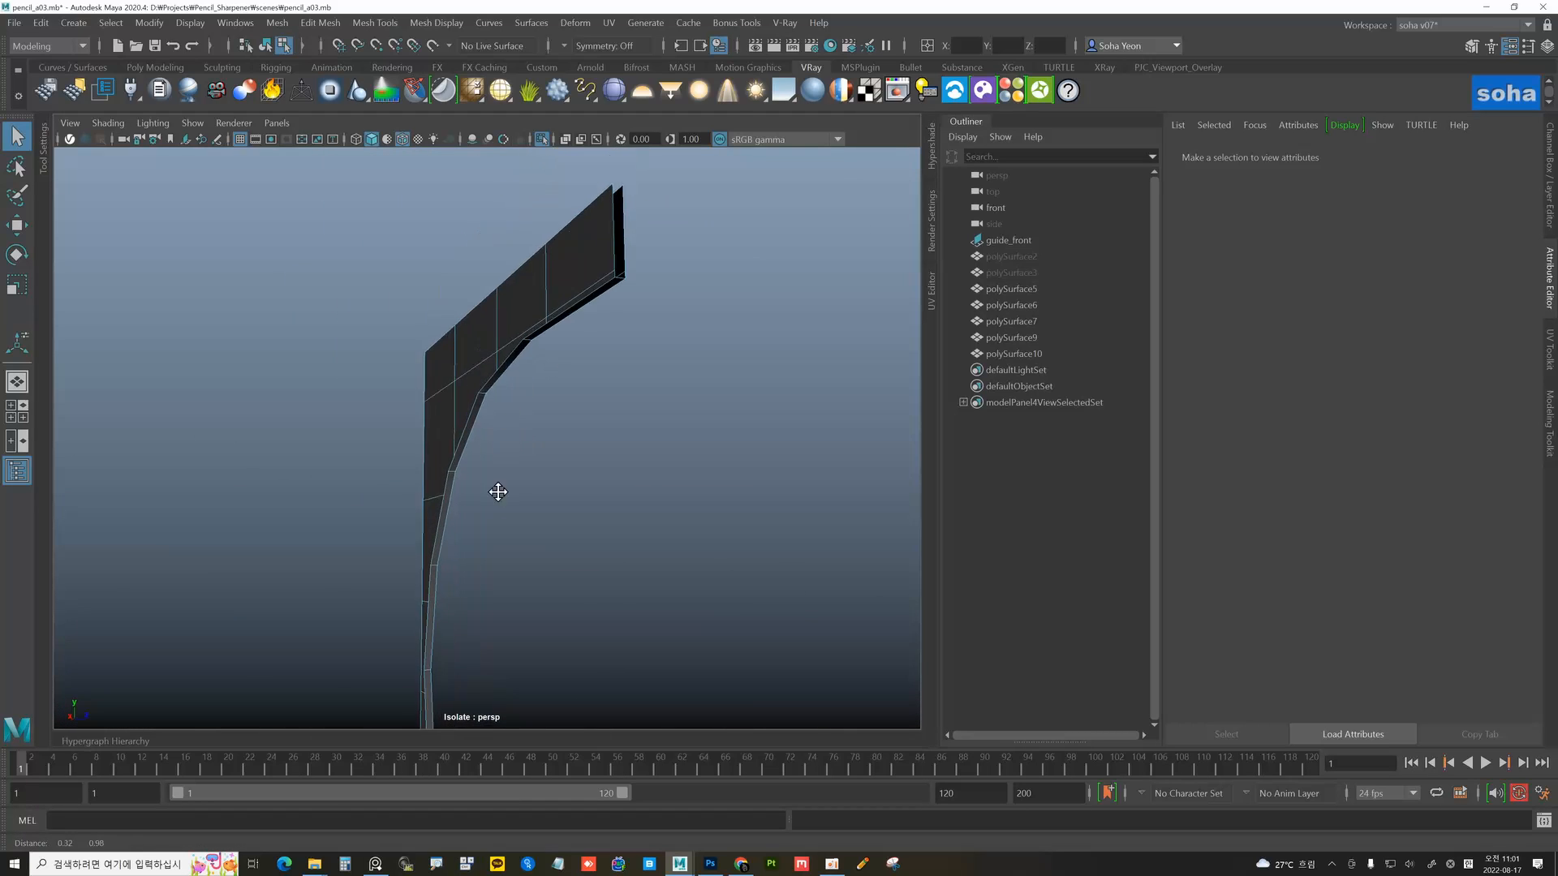
pyautogui.keyDown('alt'); pyautogui.moveTo(497, 490); pyautogui.dragTo(484, 508); pyautogui.keyUp('alt')
pyautogui.keyDown('alt'); pyautogui.moveTo(500, 421); pyautogui.dragTo(488, 452, button='middle'); pyautogui.keyUp('alt')
pyautogui.keyDown('alt'); pyautogui.moveTo(511, 479); pyautogui.dragTo(547, 373, button='right'); pyautogui.keyUp('alt')
pyautogui.hotkey('alt', '3')
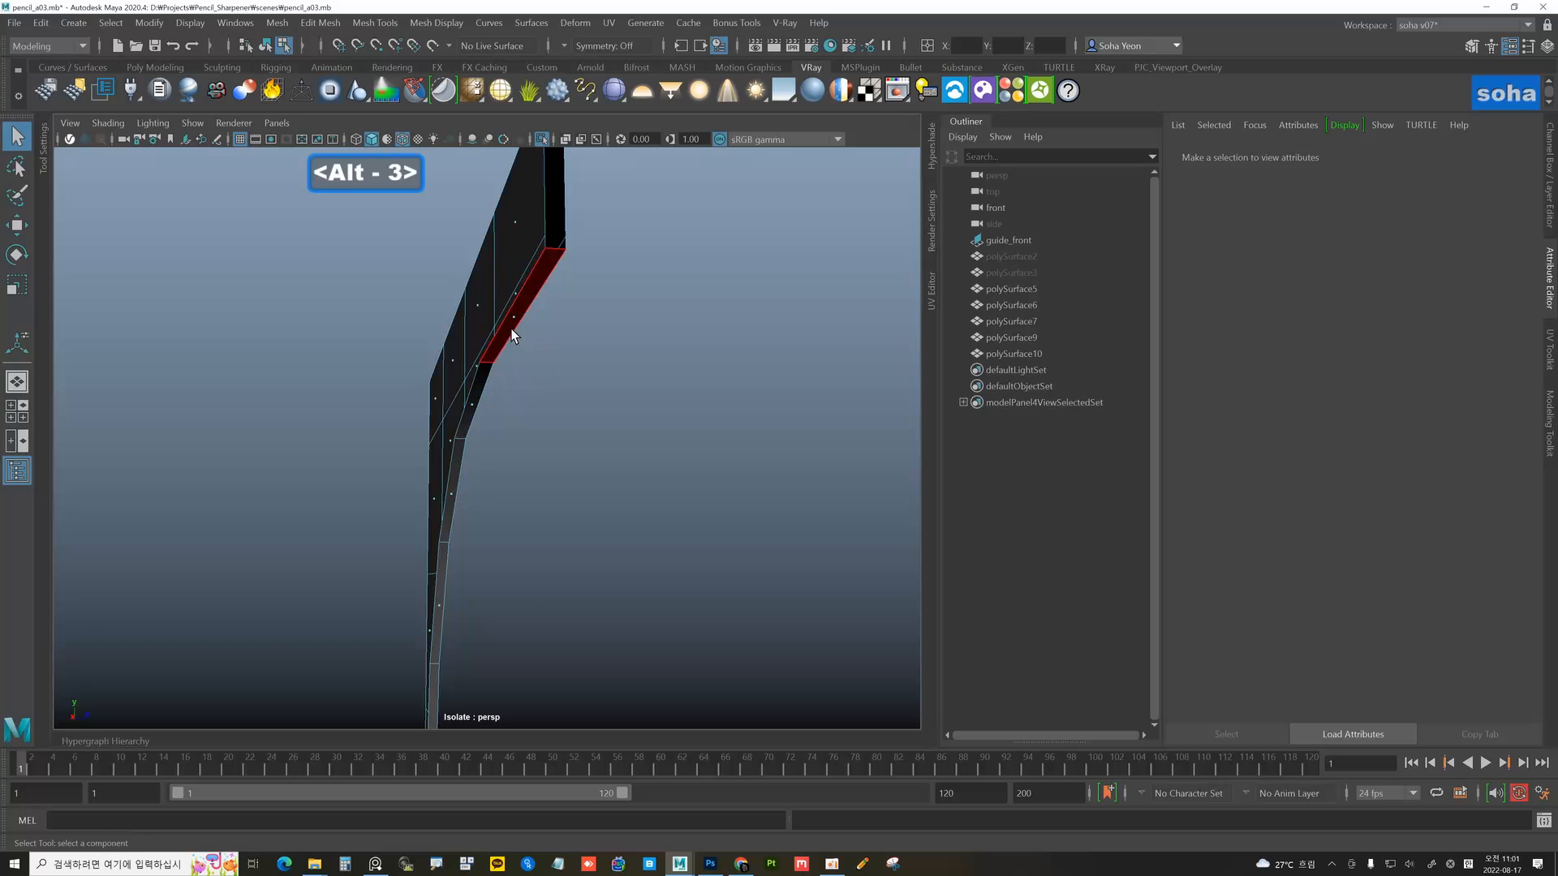
pyautogui.click(511, 321)
pyautogui.keyDown('shift'); pyautogui.click(470, 403); pyautogui.keyUp('shift')
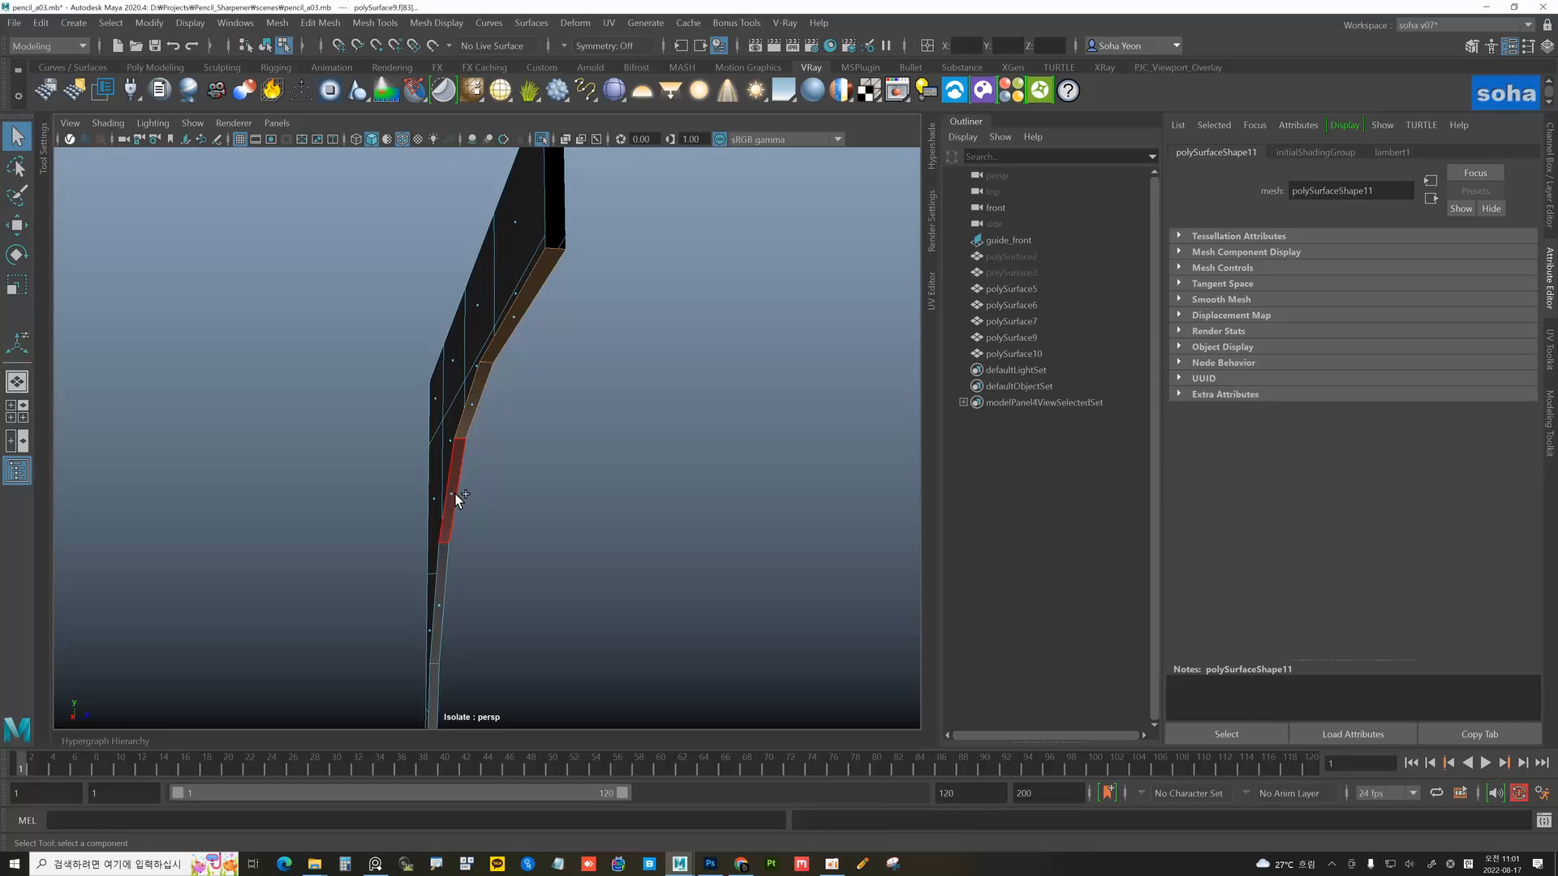
pyautogui.keyDown('alt'); pyautogui.keyDown('shift'); pyautogui.moveTo(481, 576); pyautogui.dragTo(508, 432); pyautogui.keyUp('shift'); pyautogui.keyUp('alt')
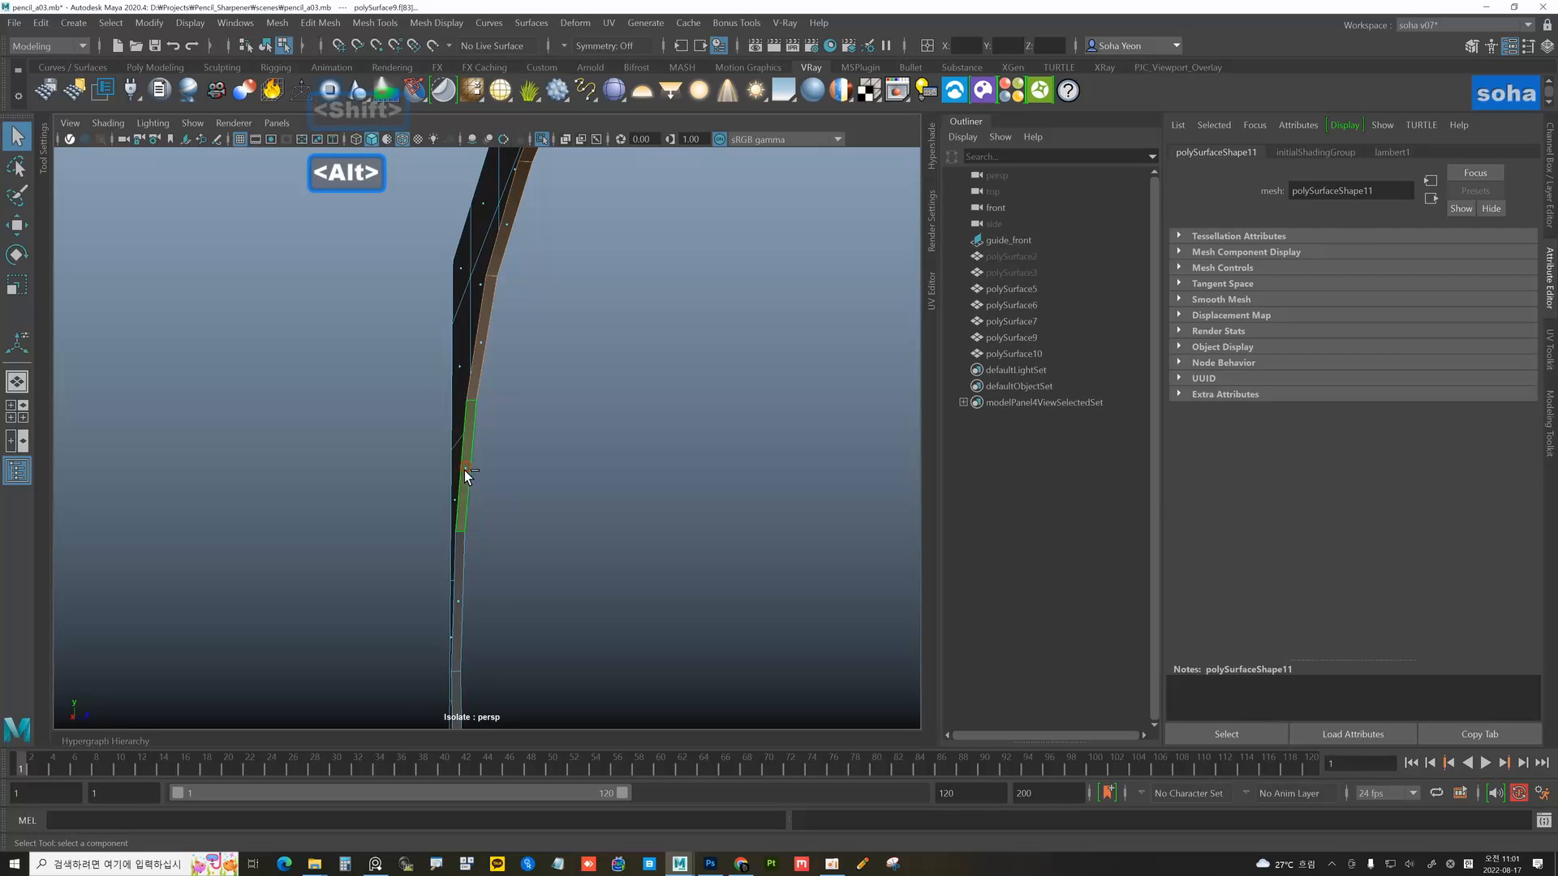
pyautogui.keyDown('alt'); pyautogui.moveTo(486, 581); pyautogui.dragTo(495, 456, button='middle'); pyautogui.keyUp('alt')
pyautogui.keyDown('shift'); pyautogui.click(469, 474); pyautogui.keyUp('shift')
pyautogui.keyDown('alt'); pyautogui.moveTo(527, 597); pyautogui.dragTo(542, 397, button='middle'); pyautogui.keyUp('alt')
pyautogui.keyDown('shift'); pyautogui.click(483, 421); pyautogui.keyUp('shift')
pyautogui.scroll(-5, 562, 567)
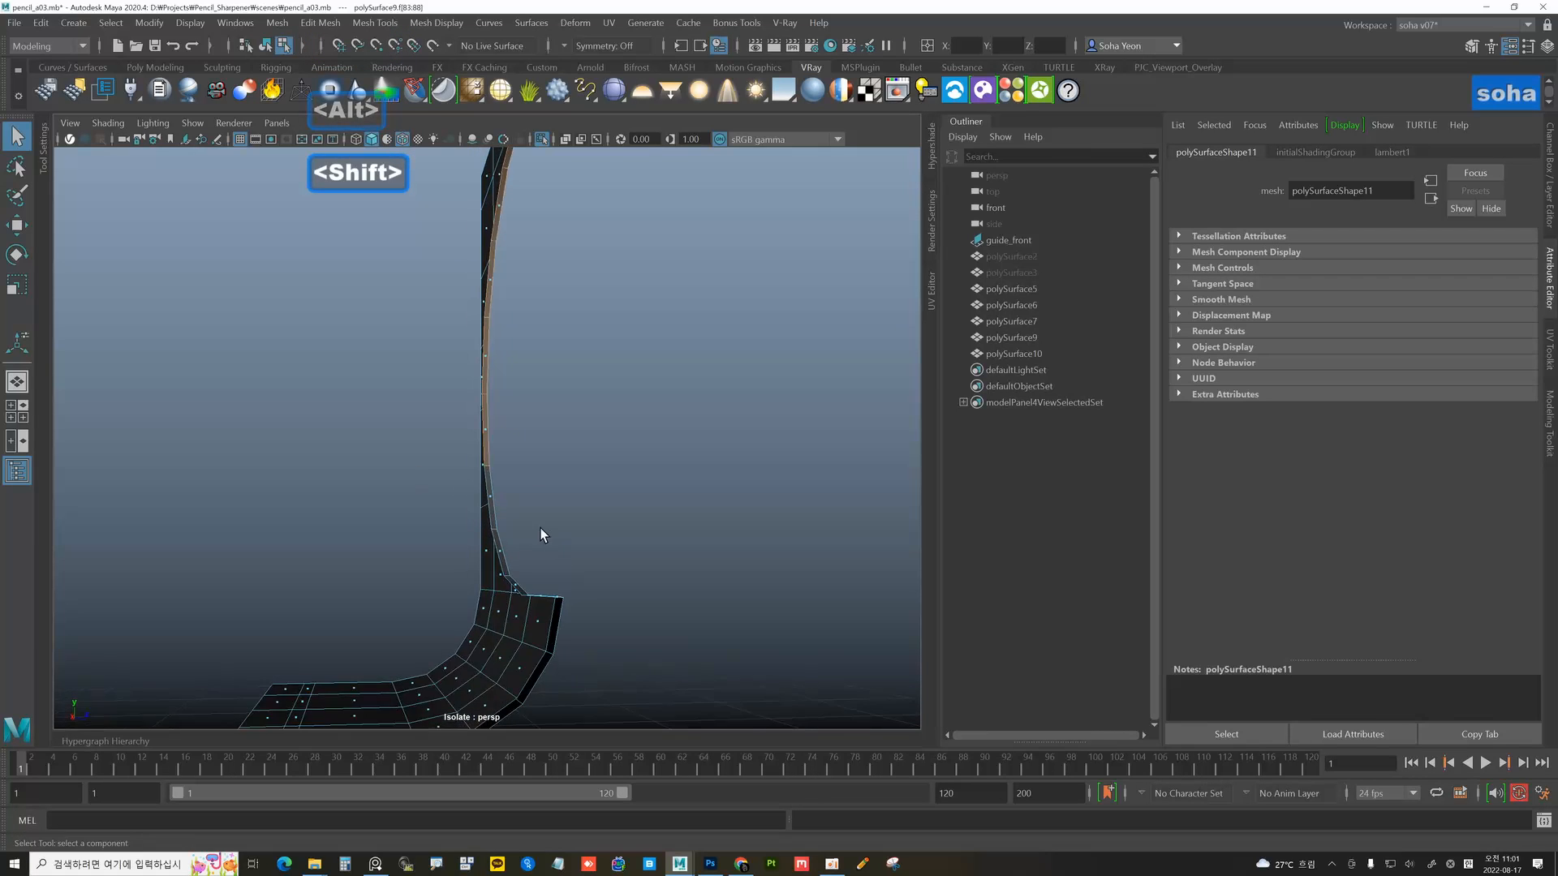
pyautogui.keyDown('alt'); pyautogui.moveTo(542, 536); pyautogui.dragTo(494, 513); pyautogui.keyUp('alt')
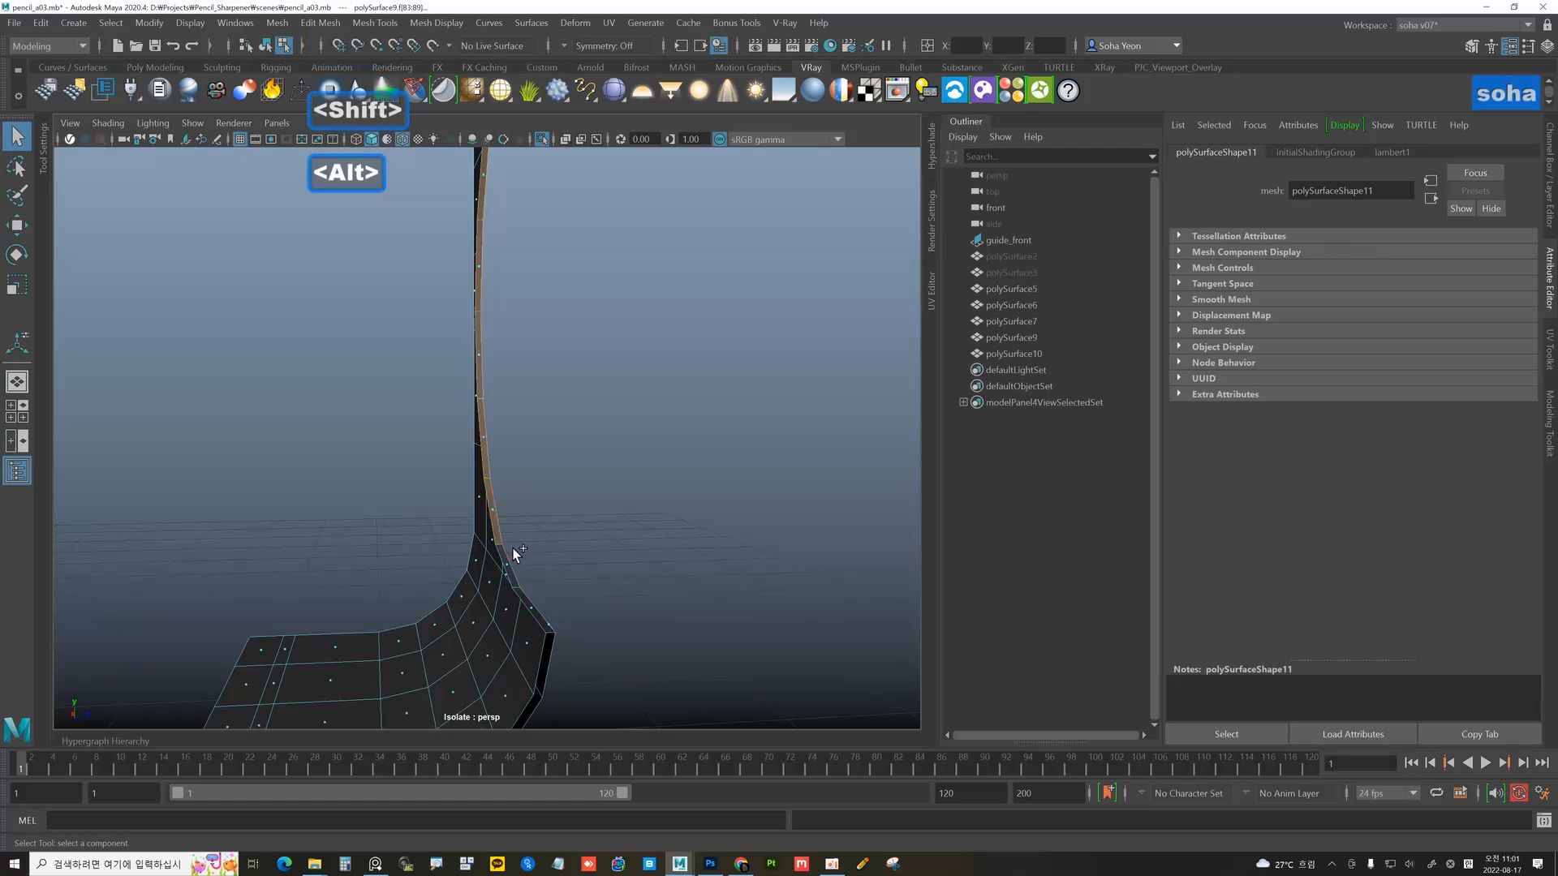
pyautogui.keyDown('alt'); pyautogui.keyDown('shift'); pyautogui.moveTo(532, 613); pyautogui.dragTo(640, 612); pyautogui.keyUp('shift'); pyautogui.keyUp('alt')
pyautogui.hotkey('ctrl', '`')
pyautogui.keyDown('alt'); pyautogui.moveTo(536, 586); pyautogui.dragTo(601, 529); pyautogui.keyUp('alt')
pyautogui.click(466, 487)
pyautogui.hotkey('ctrl', '`')
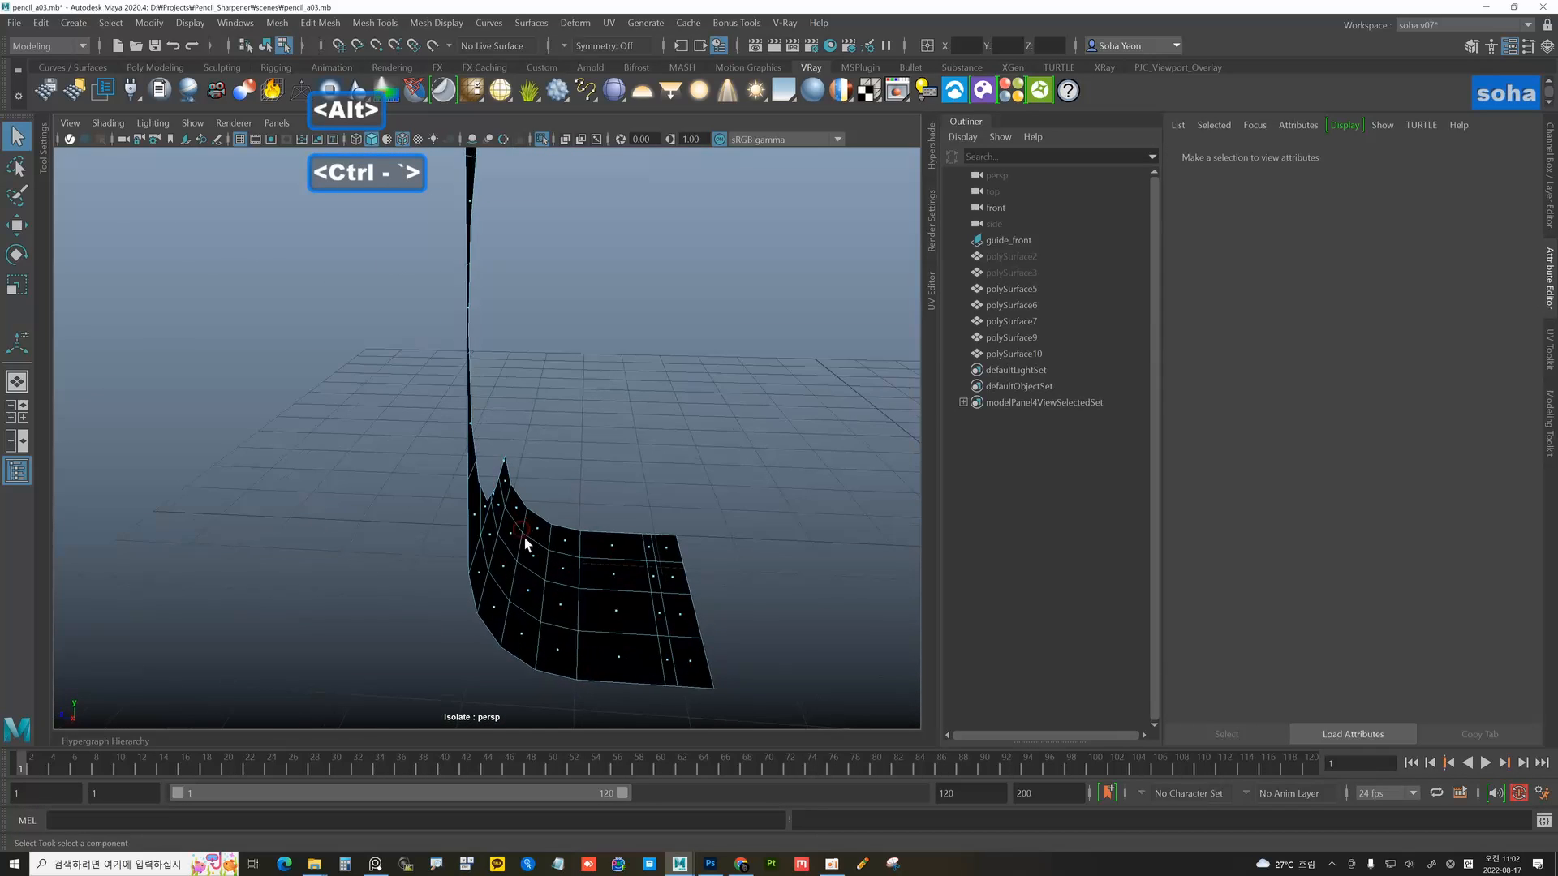
# - Exit isolation and examine the gap between the outer half-frame and the inner half-oval piece within the whole model
pyautogui.hotkey('alt', '`')
pyautogui.hotkey('alt', 'shift', 'a')
pyautogui.click(482, 465)
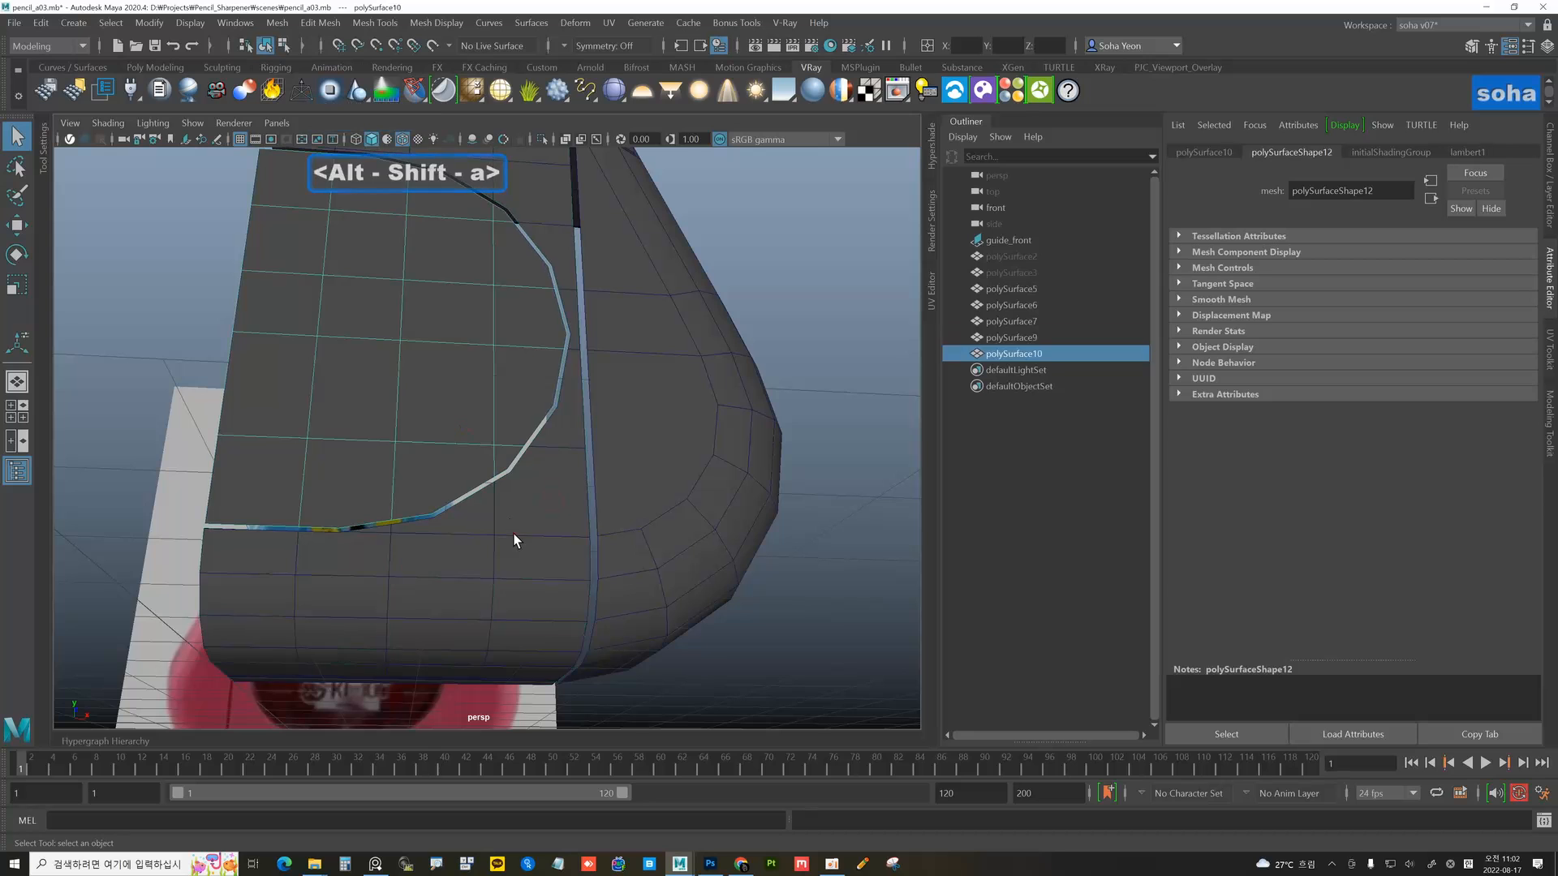
pyautogui.click(526, 553)
pyautogui.keyDown('alt'); pyautogui.moveTo(536, 565); pyautogui.dragTo(472, 492); pyautogui.keyUp('alt')
pyautogui.click(470, 488)
pyautogui.click(511, 539)
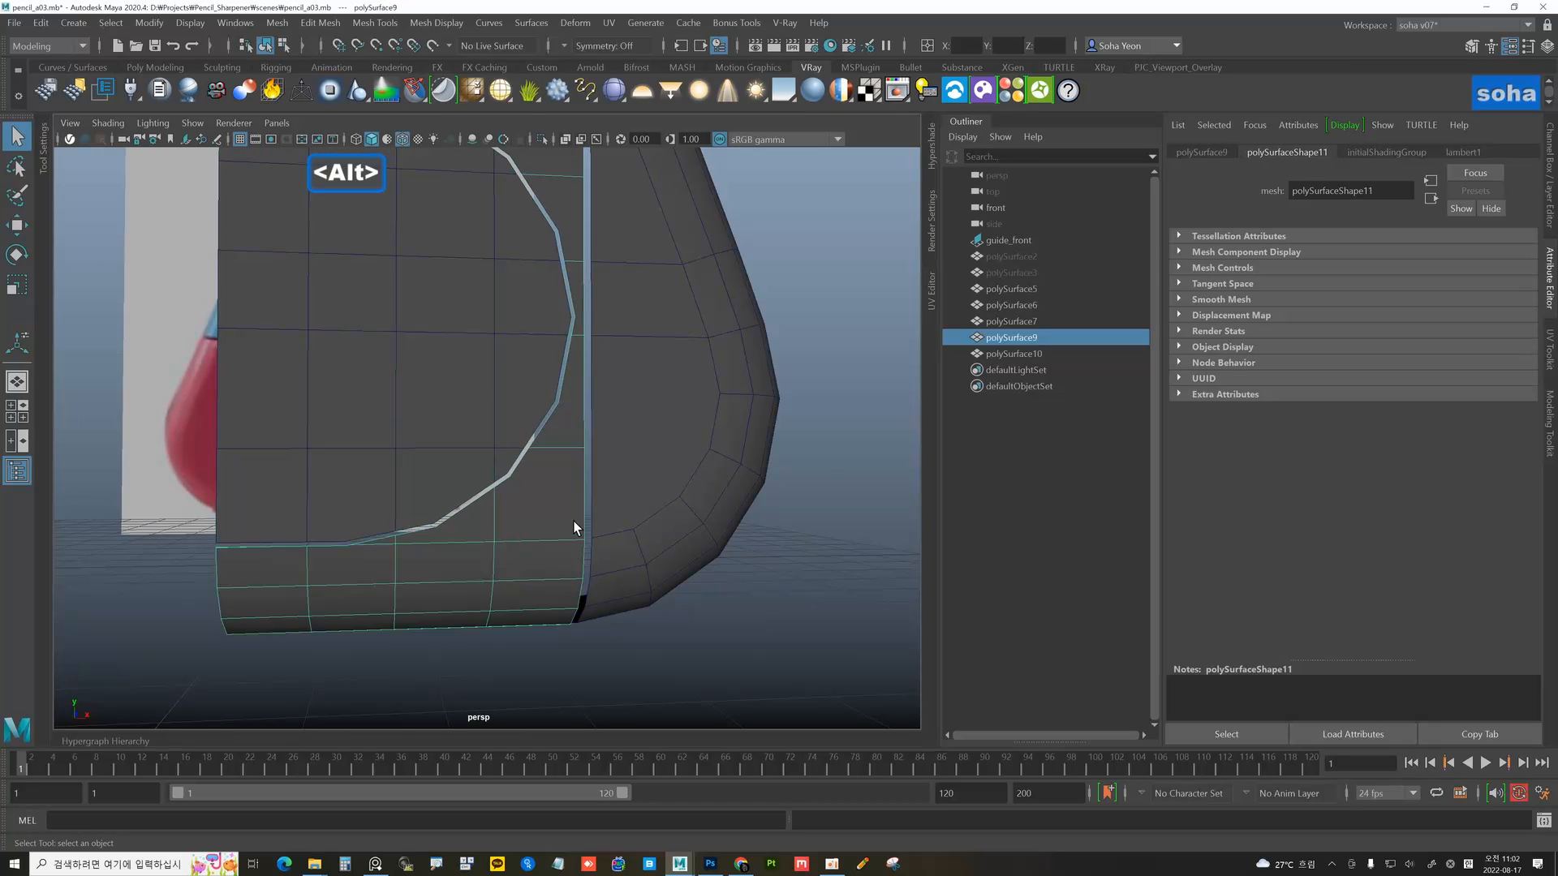
pyautogui.keyDown('alt'); pyautogui.moveTo(574, 522); pyautogui.dragTo(593, 366); pyautogui.keyUp('alt')
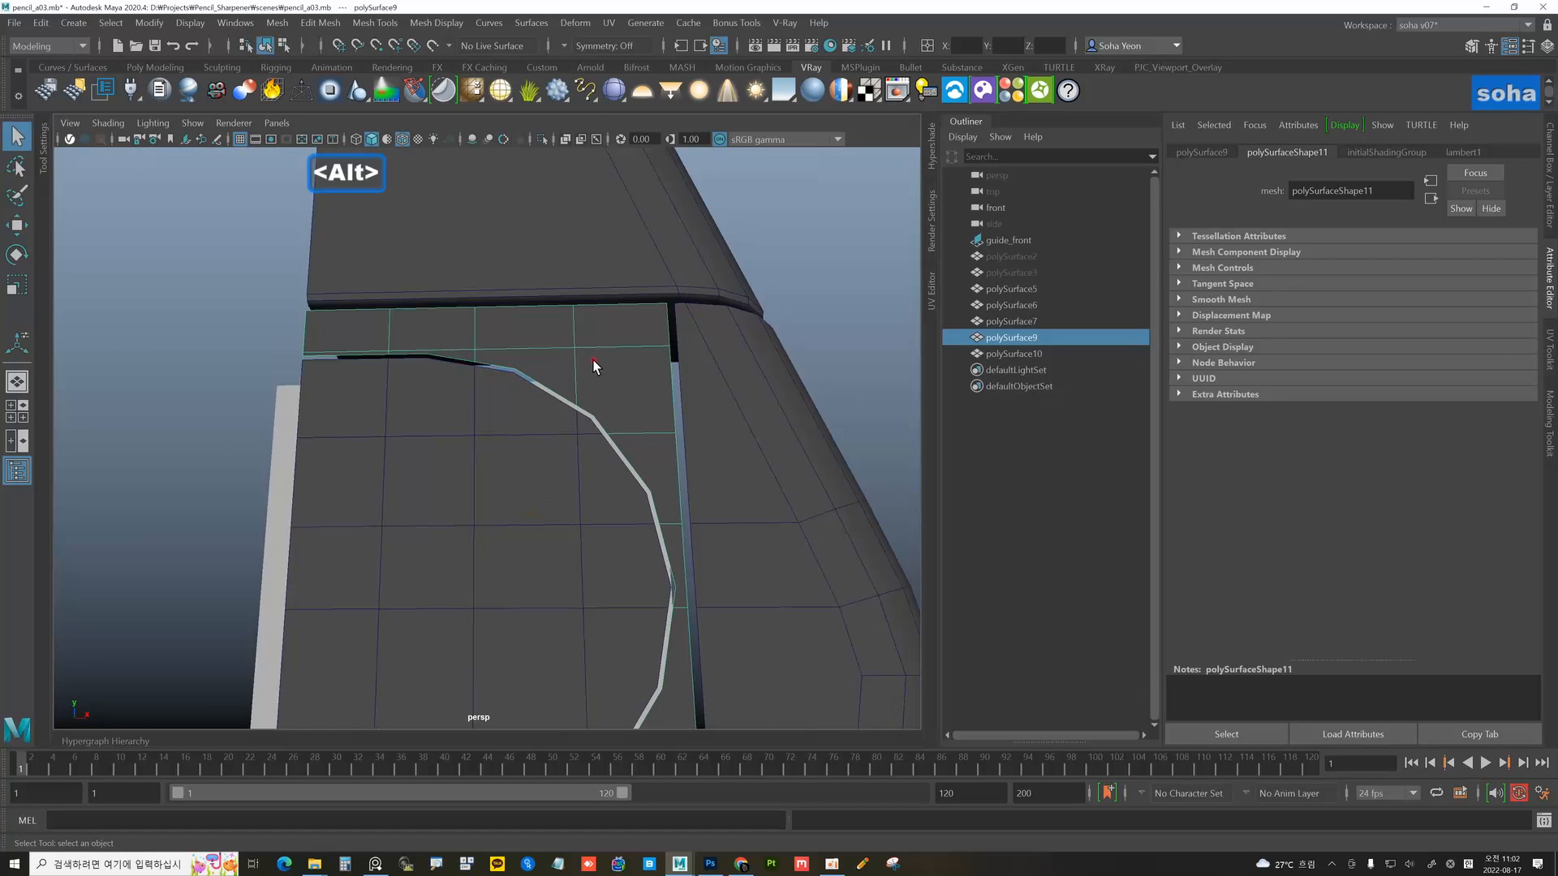
pyautogui.keyDown('alt'); pyautogui.moveTo(575, 453); pyautogui.dragTo(518, 414); pyautogui.keyUp('alt')
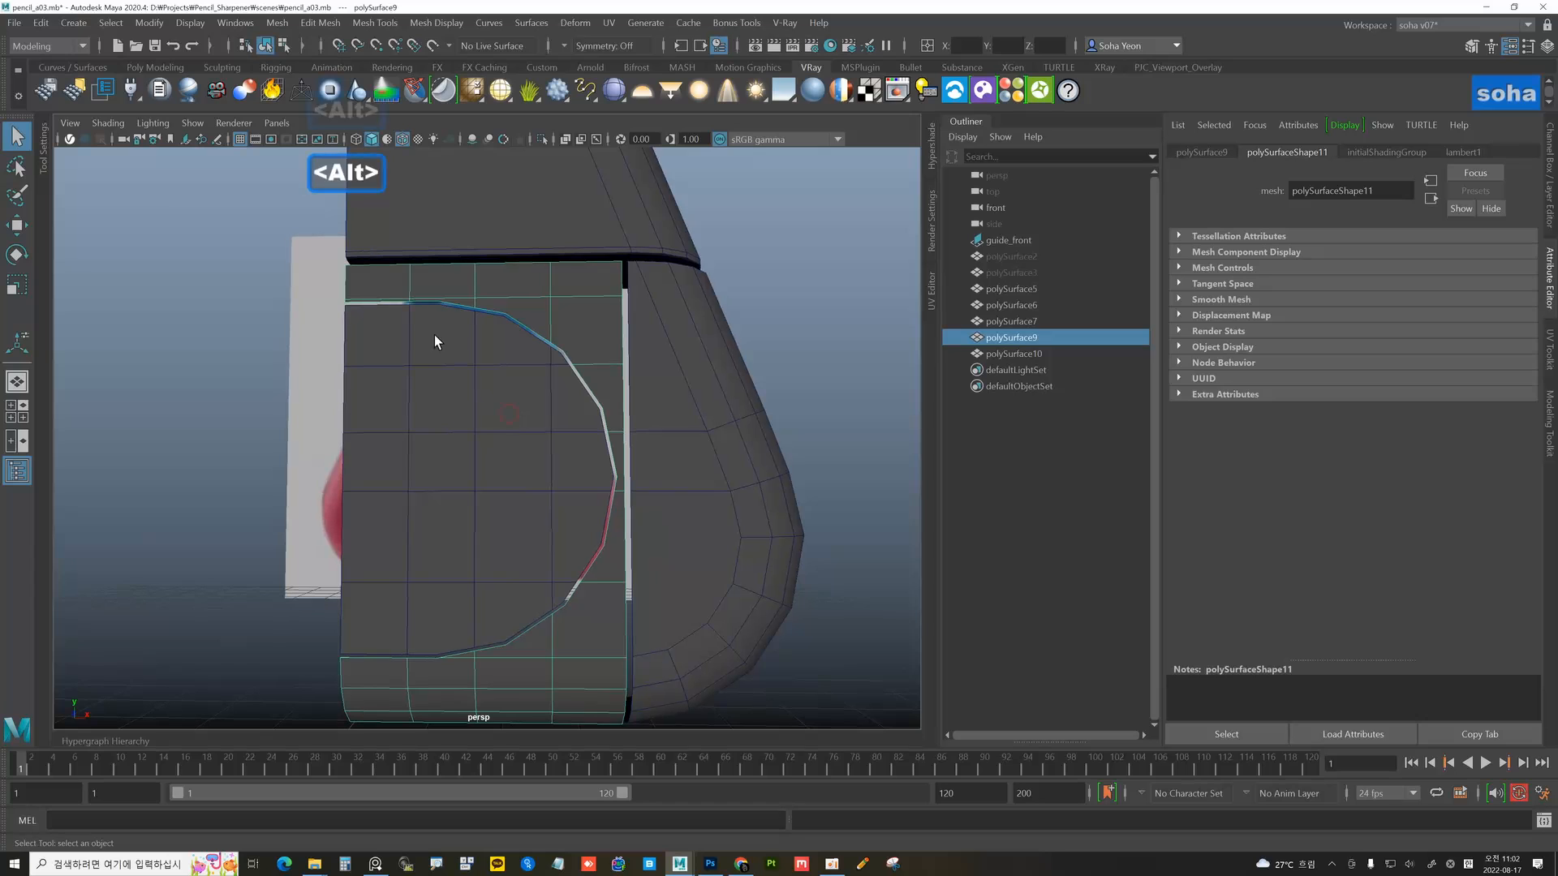
# - Save the scene under the new file name pencil_a04.mb
pyautogui.click(14, 25)
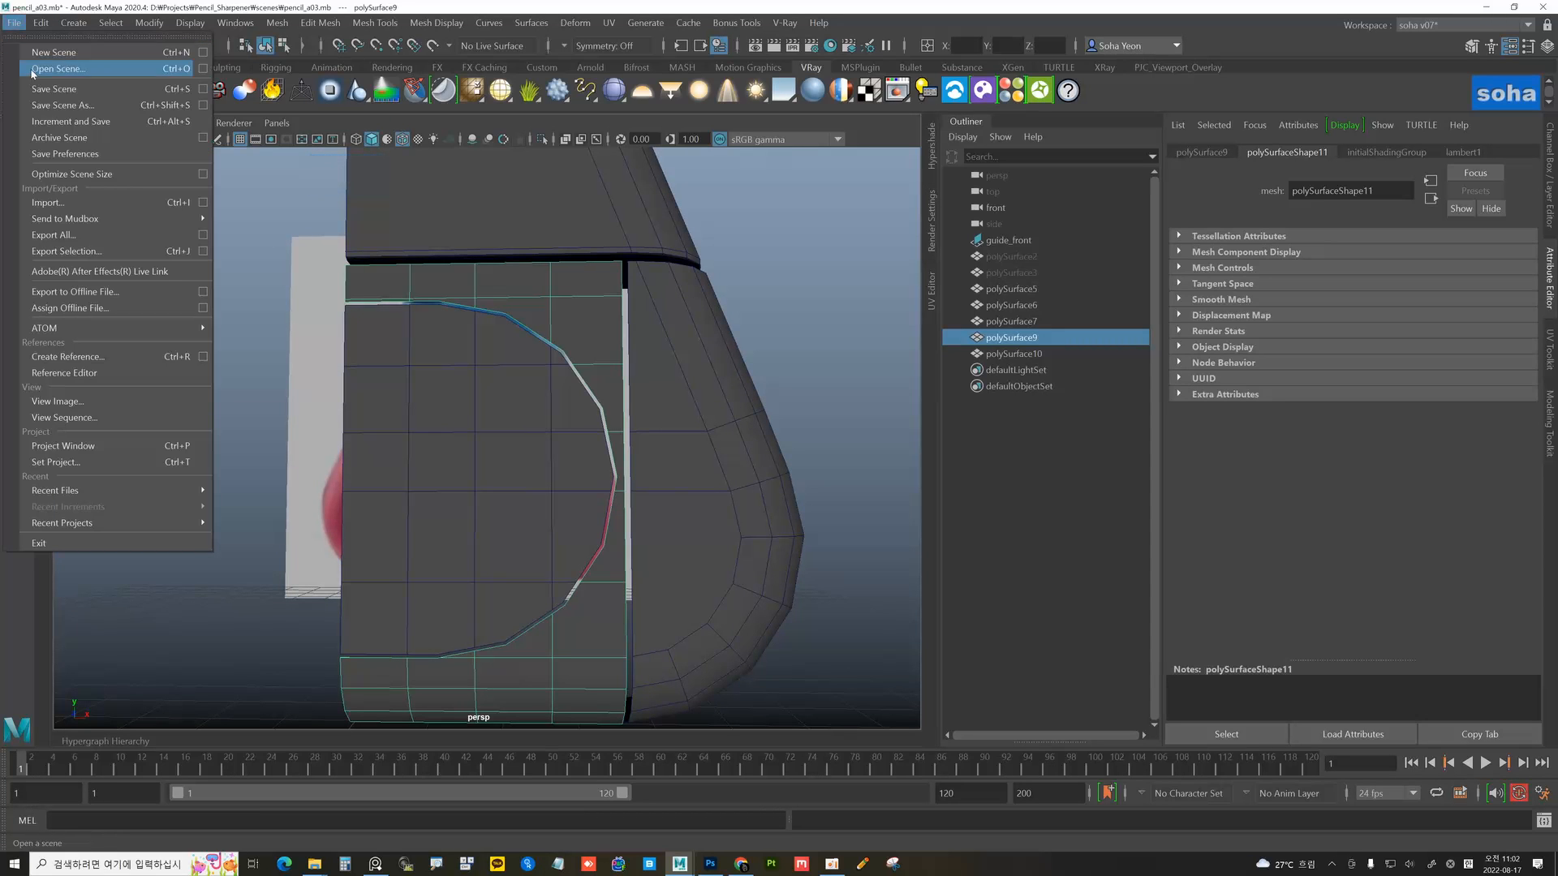
pyautogui.click(52, 105)
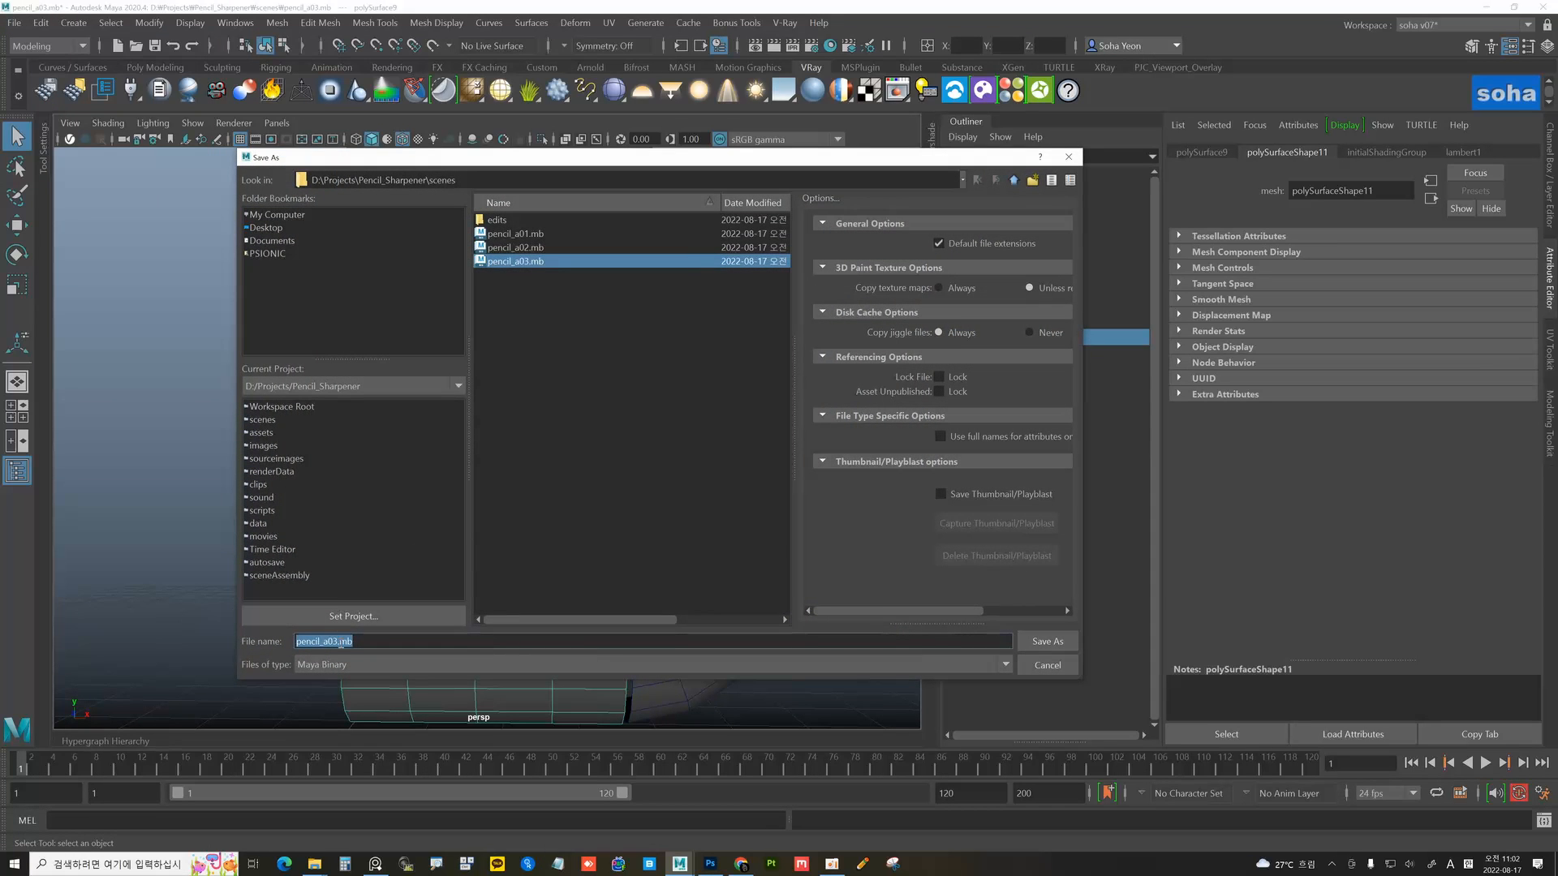
pyautogui.press('Delete')
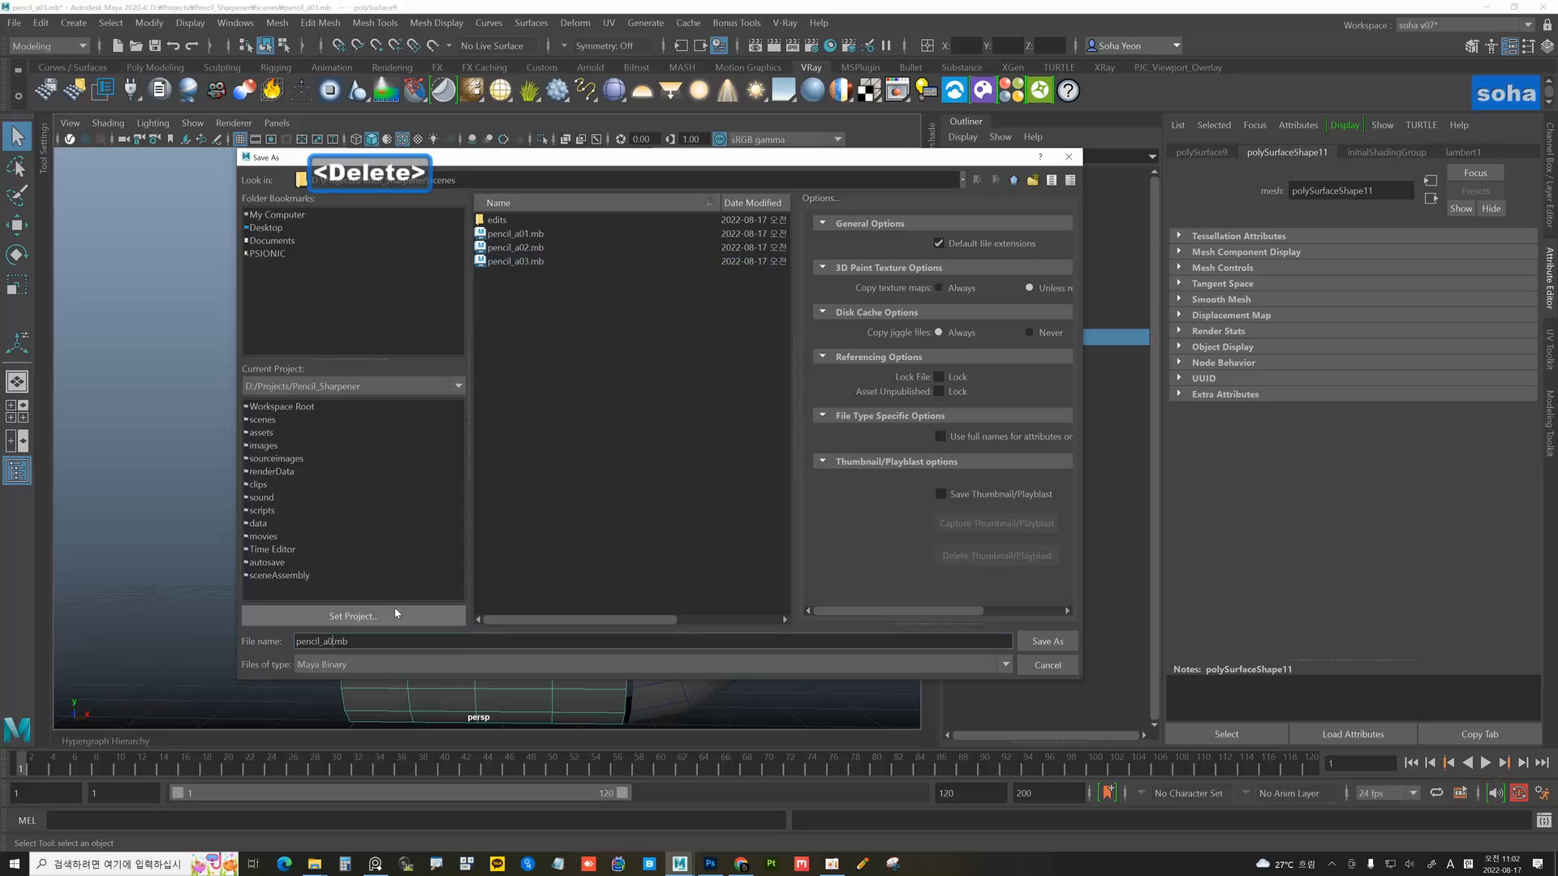
pyautogui.press('Return')
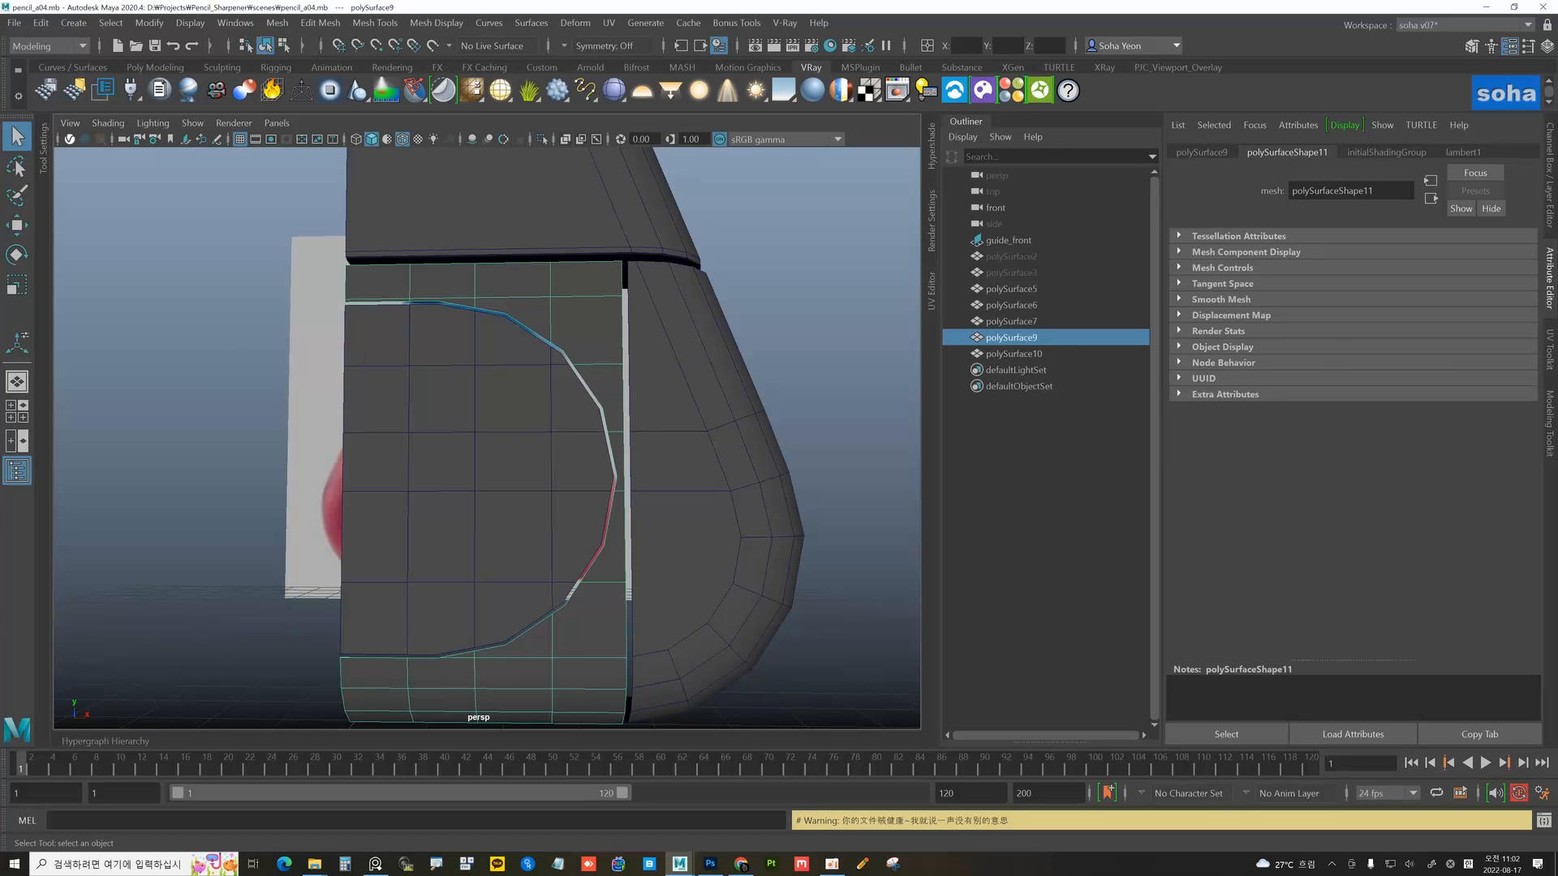
# - Isolate the outer half-frame and use Multi-Cut to connect the upper oval vertices diagonally to vertices on the frame's upper border and corner
pyautogui.moveTo(573, 347)
pyautogui.keyDown('alt'); pyautogui.mouseDown()
pyautogui.moveTo(540, 347)
pyautogui.moveTo(598, 334)
pyautogui.mouseUp(); pyautogui.keyUp('alt')
pyautogui.hotkey('alt', 'shift', 'a')
pyautogui.keyDown('alt'); pyautogui.moveTo(503, 292); pyautogui.dragTo(540, 382); pyautogui.keyUp('alt')
pyautogui.scroll(5, 514, 358)
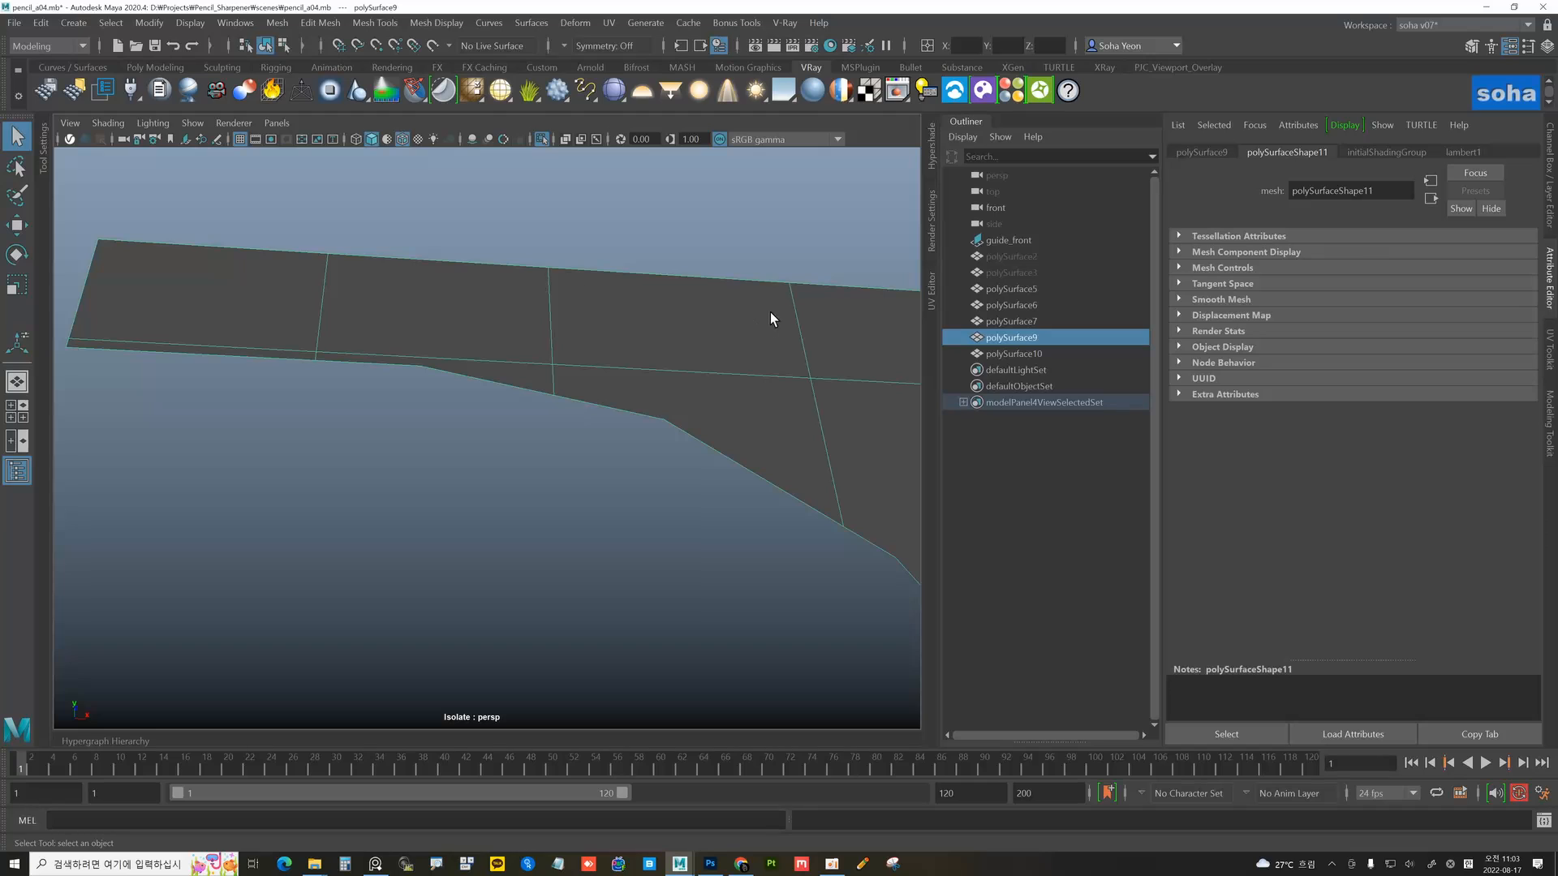
pyautogui.hotkey('alt', 's')
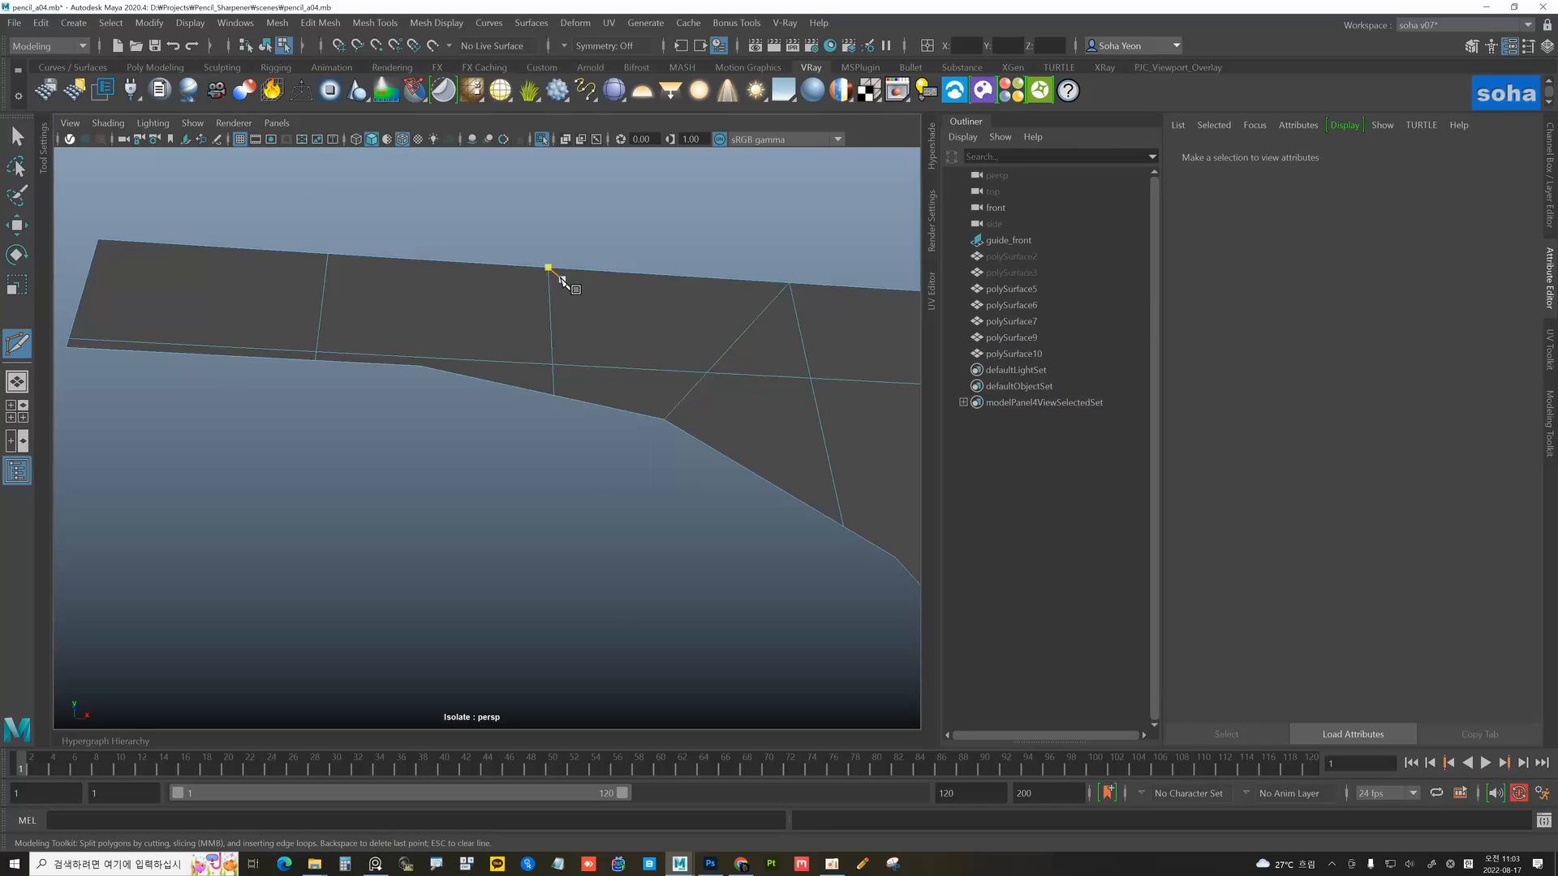
pyautogui.rightClick(542, 392)
pyautogui.keyDown('alt'); pyautogui.moveTo(667, 417); pyautogui.dragTo(640, 422, button='right'); pyautogui.keyUp('alt')
pyautogui.keyDown('alt'); pyautogui.moveTo(638, 424); pyautogui.dragTo(403, 325, button='middle'); pyautogui.keyUp('alt')
pyautogui.moveTo(562, 394)
pyautogui.keyDown('alt'); pyautogui.mouseDown()
pyautogui.moveTo(547, 391)
pyautogui.moveTo(565, 378)
pyautogui.mouseUp(); pyautogui.keyUp('alt')
pyautogui.click(756, 292)
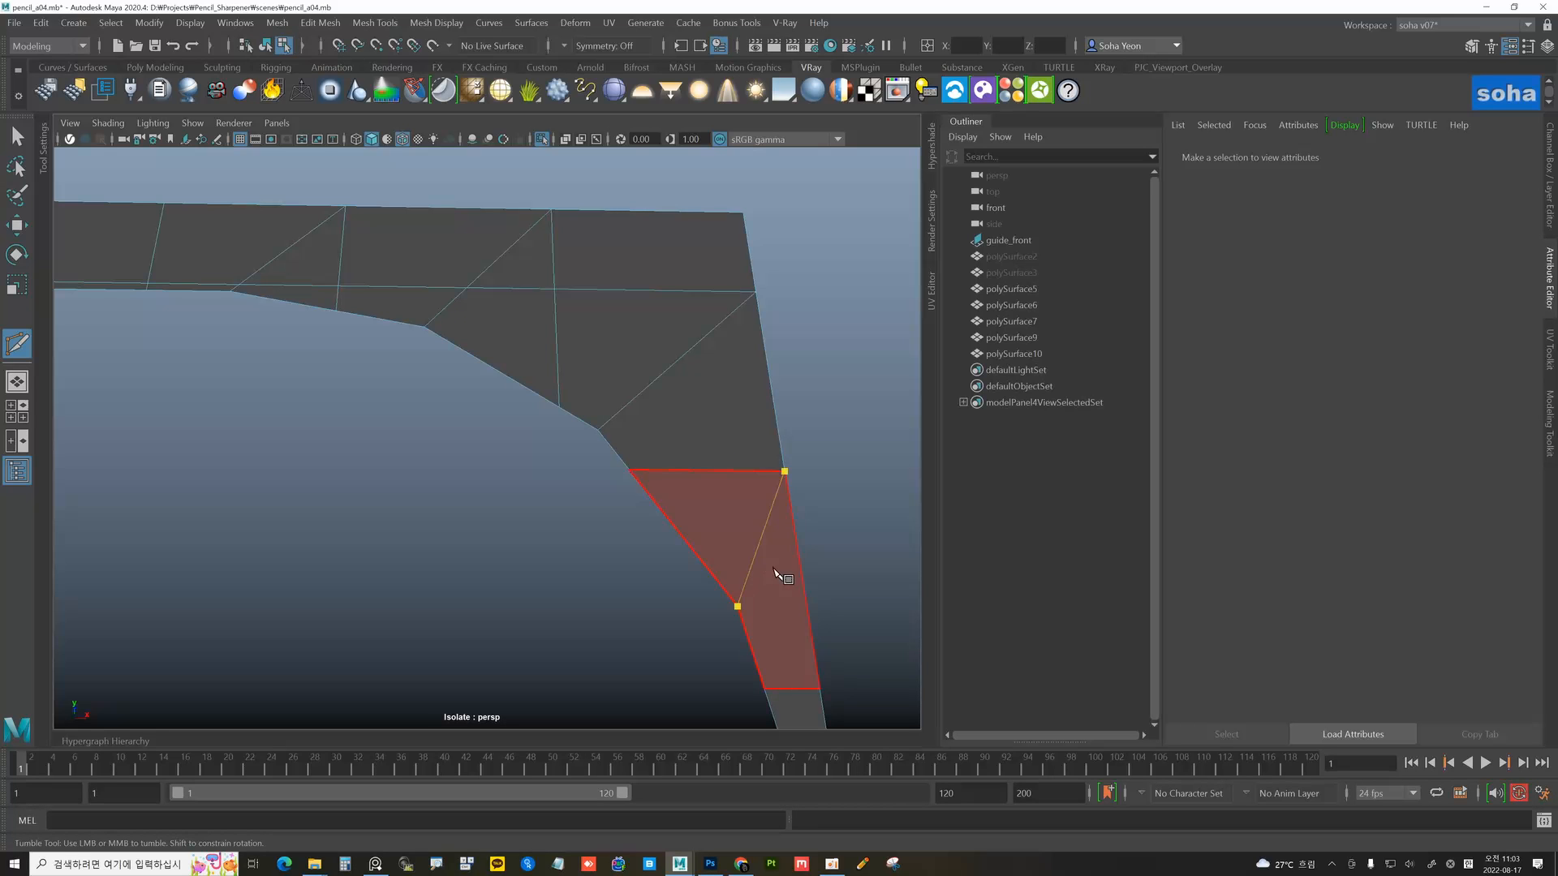
# - Cut edges across the frame's narrow side strip from the oval vertices to its straight outer border
pyautogui.keyDown('alt'); pyautogui.moveTo(776, 574); pyautogui.dragTo(650, 557, button='right'); pyautogui.keyUp('alt')
pyautogui.keyDown('alt'); pyautogui.moveTo(692, 555); pyautogui.dragTo(680, 409, button='middle'); pyautogui.keyUp('alt')
pyautogui.keyDown('alt'); pyautogui.moveTo(700, 471); pyautogui.dragTo(747, 496, button='right'); pyautogui.keyUp('alt')
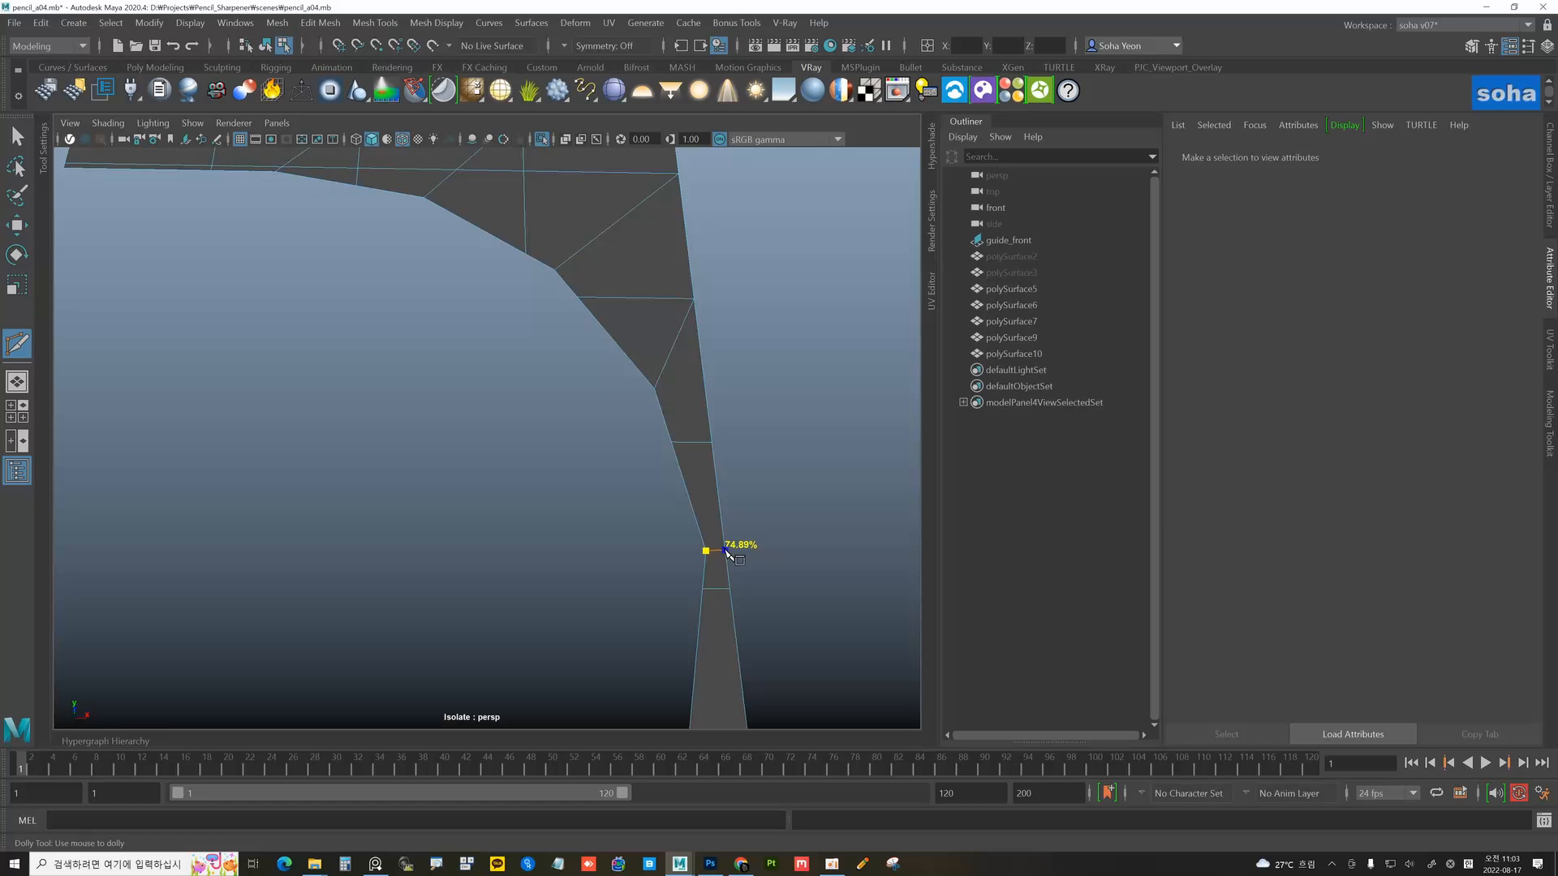
pyautogui.keyDown('alt'); pyautogui.moveTo(780, 548); pyautogui.dragTo(682, 556, button='right'); pyautogui.keyUp('alt')
pyautogui.keyDown('alt'); pyautogui.moveTo(682, 557); pyautogui.dragTo(672, 390, button='middle'); pyautogui.keyUp('alt')
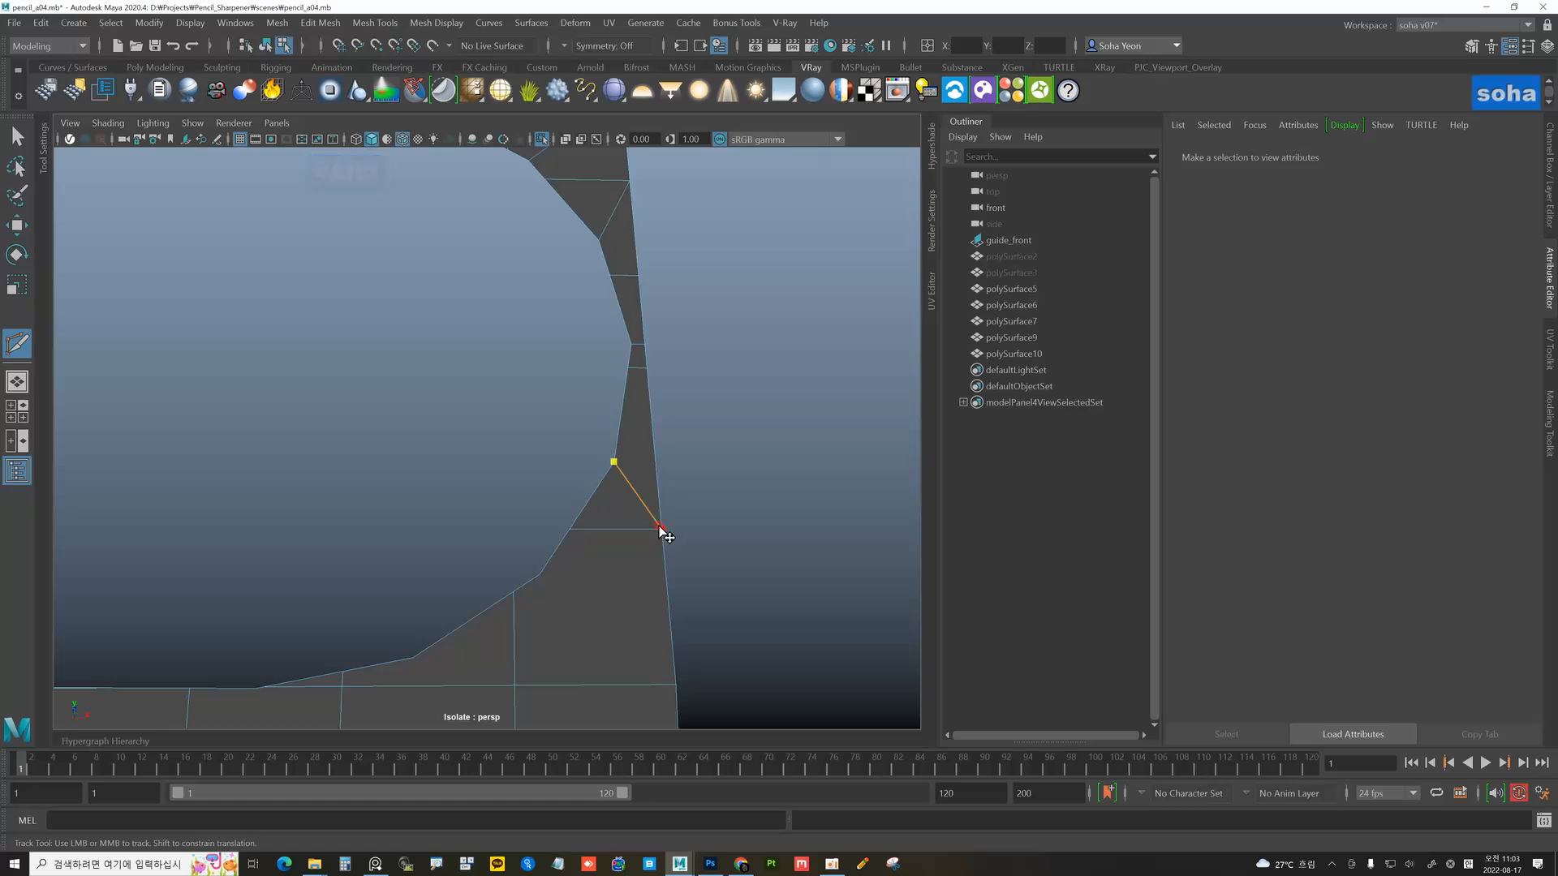
# - Cut diagonal edges from the lower oval vertices to the neighbouring grid vertices in the frame's lower section
pyautogui.keyDown('alt'); pyautogui.moveTo(558, 534); pyautogui.dragTo(598, 424, button='middle'); pyautogui.keyUp('alt')
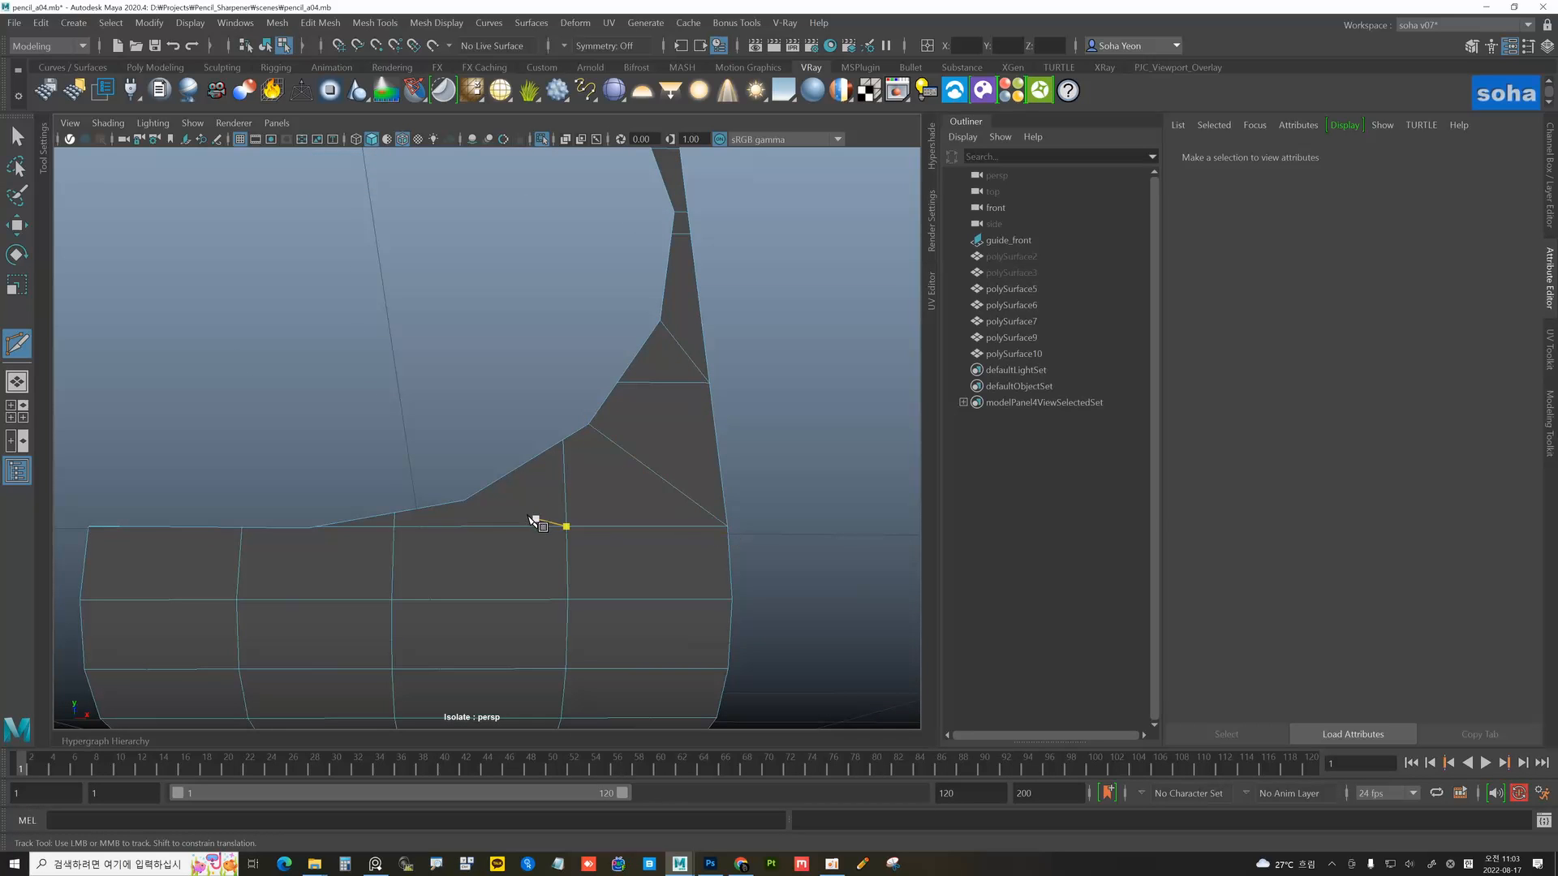
pyautogui.keyDown('alt'); pyautogui.moveTo(447, 524); pyautogui.dragTo(508, 501); pyautogui.keyUp('alt')
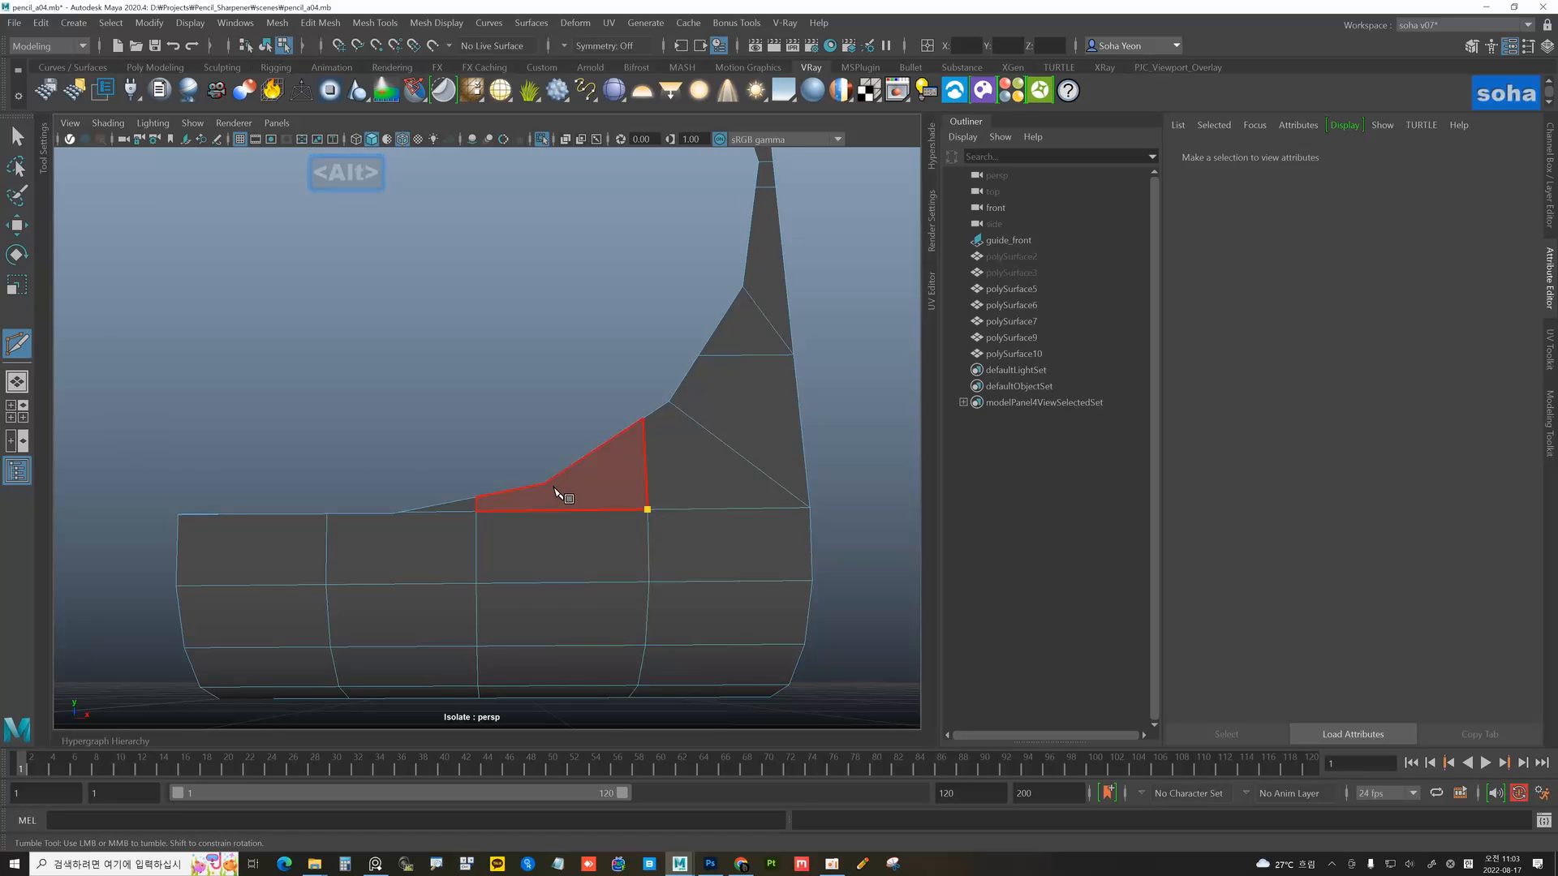
pyautogui.keyDown('alt'); pyautogui.moveTo(549, 509); pyautogui.dragTo(674, 477, button='middle'); pyautogui.keyUp('alt')
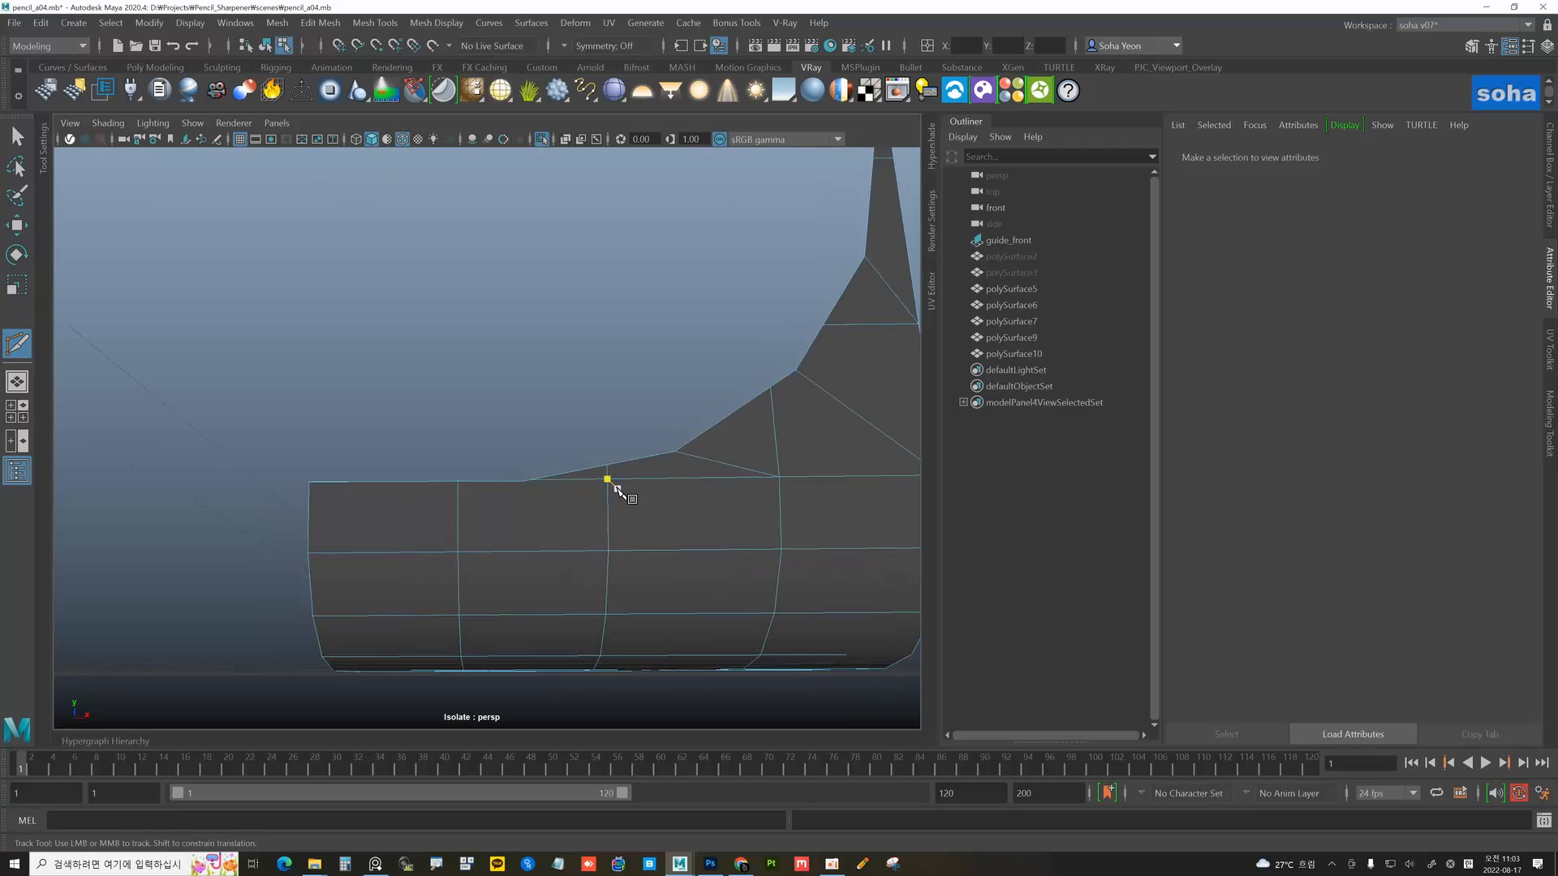
pyautogui.keyDown('alt'); pyautogui.moveTo(612, 484); pyautogui.dragTo(682, 508, button='right'); pyautogui.keyUp('alt')
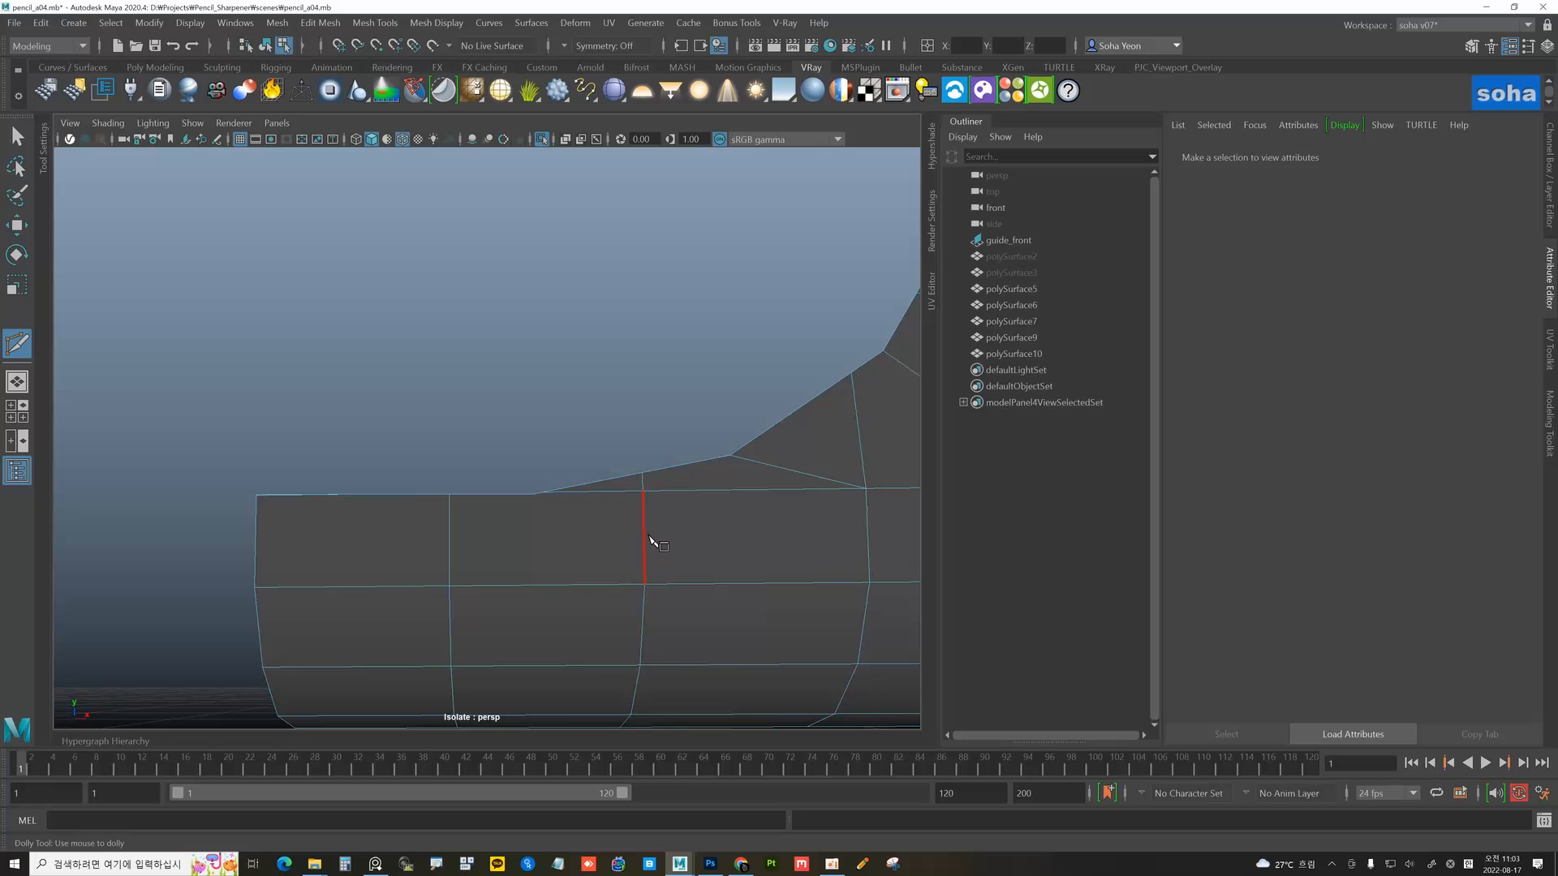
pyautogui.keyDown('alt'); pyautogui.moveTo(650, 536); pyautogui.dragTo(630, 511, button='middle'); pyautogui.keyUp('alt')
pyautogui.click(631, 558)
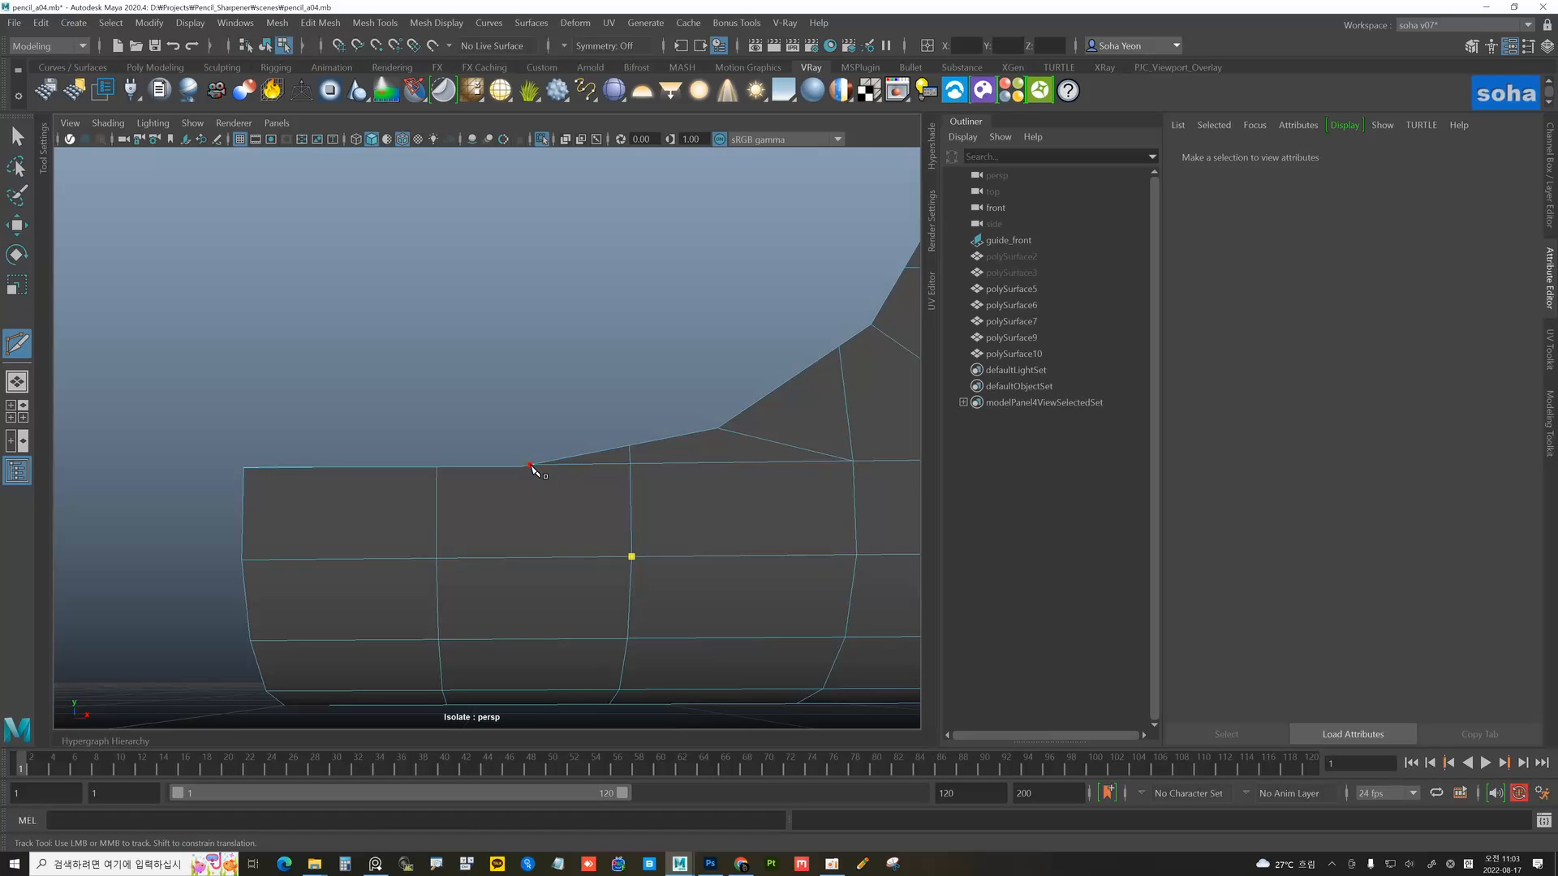
pyautogui.click(532, 466)
# - Delete the short horizontal edge beside the first lower diagonal cut and the vertical edge between the lower-corner diagonal cuts
pyautogui.press('w')
pyautogui.keyDown('alt'); pyautogui.moveTo(689, 511); pyautogui.dragTo(648, 513, button='right'); pyautogui.keyUp('alt')
pyautogui.hotkey('alt', '2')
pyautogui.hotkey('alt', 'q')
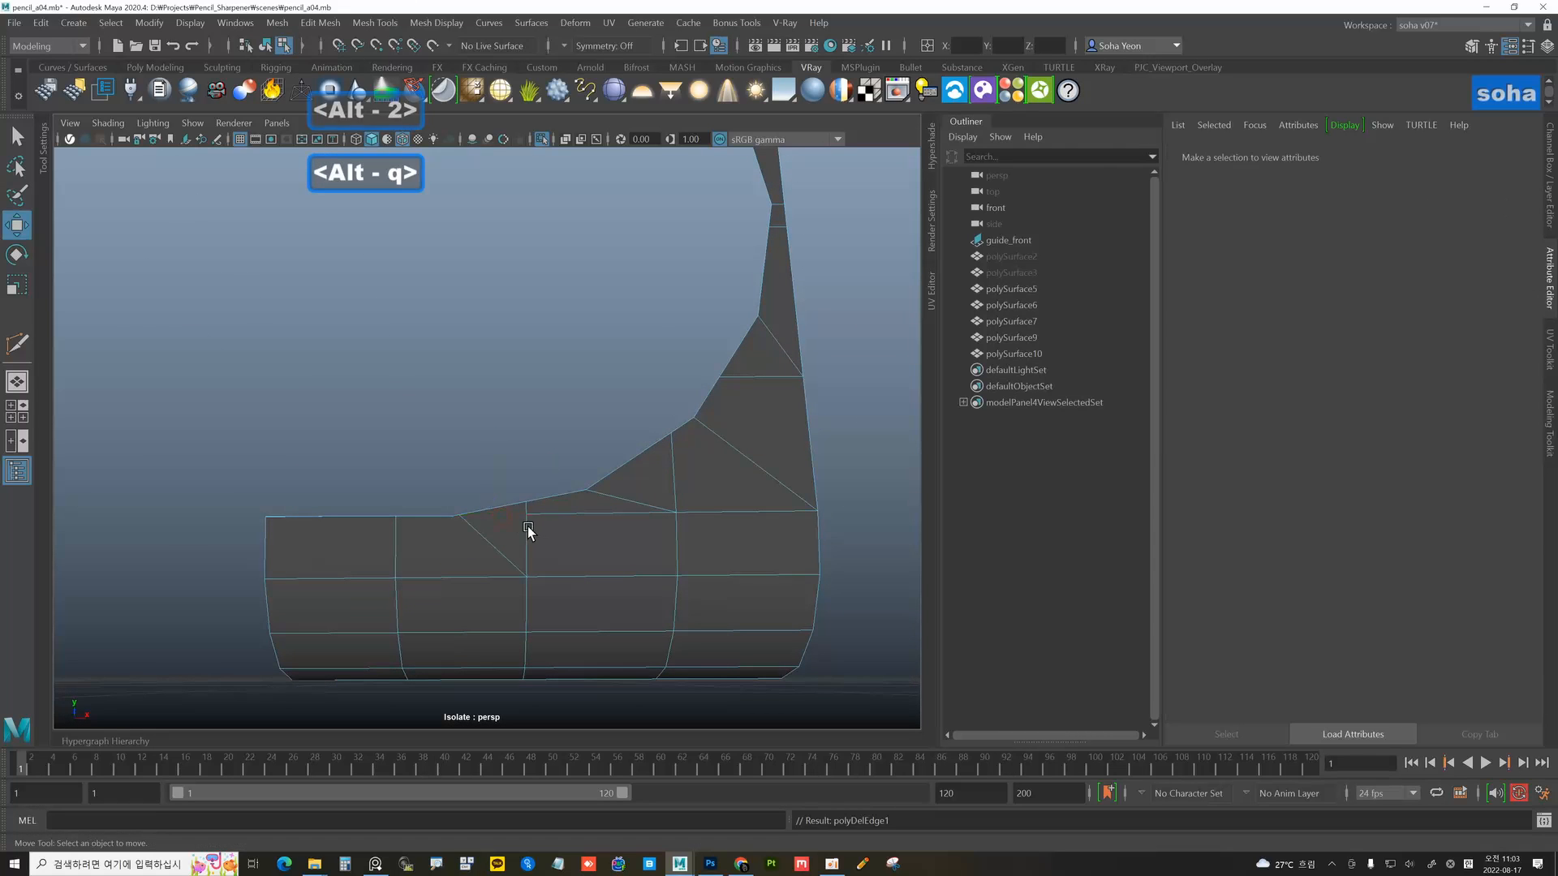
pyautogui.hotkey('alt', '1')
pyautogui.hotkey('ctrl', '`')
pyautogui.hotkey('alt', '2')
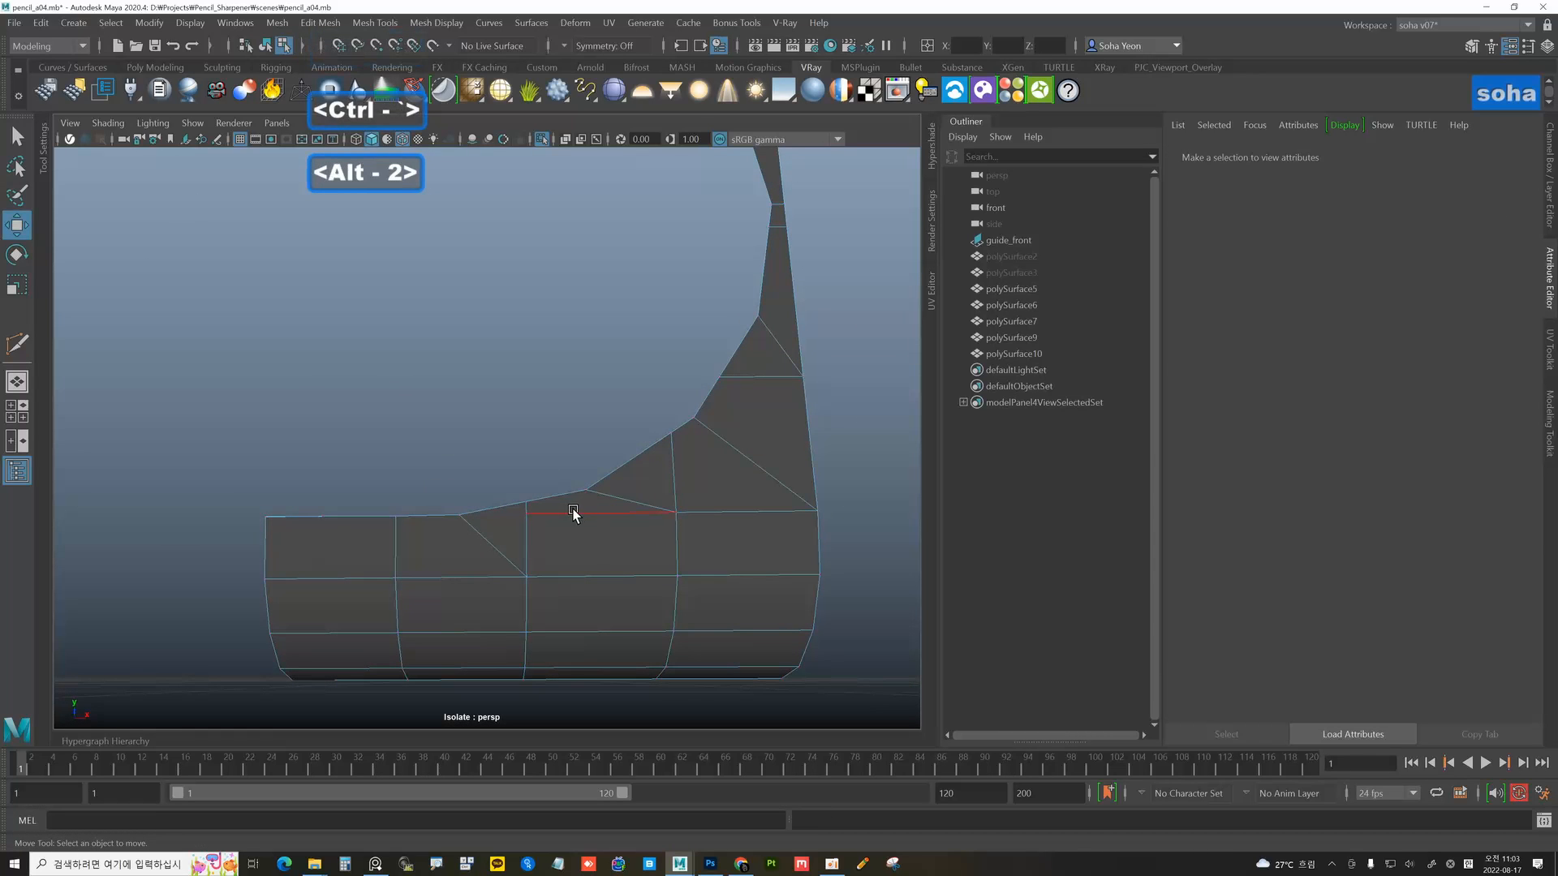
pyautogui.click(573, 514)
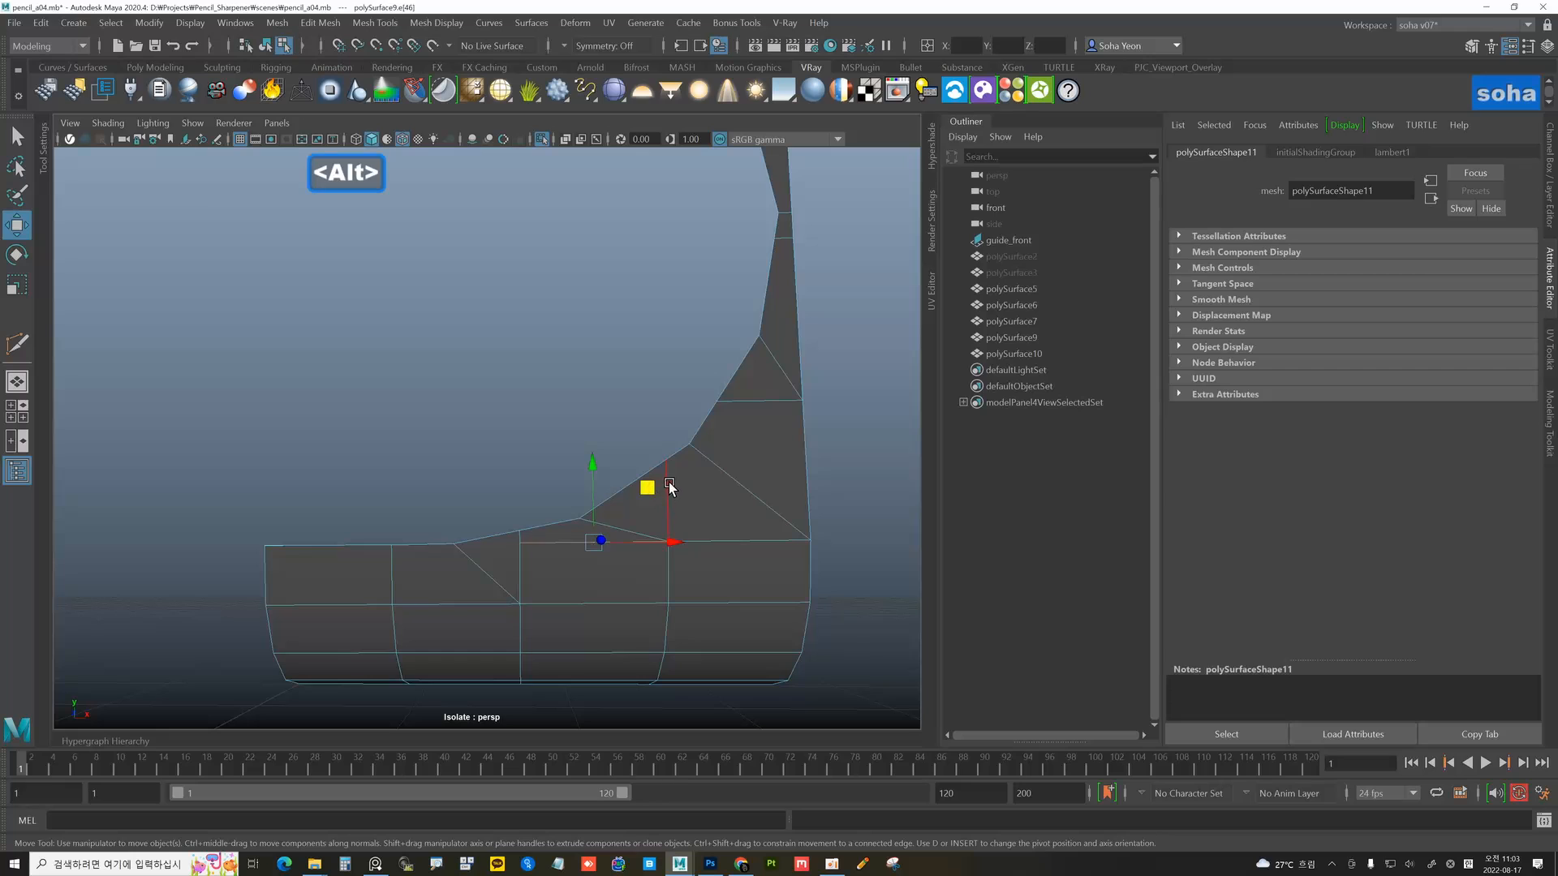
pyautogui.hotkey('alt', 'q')
# - Cut a diagonal across the quad below the lower oval curve, and delete the redundant horizontal and vertical edges above it
pyautogui.hotkey('alt', 's')
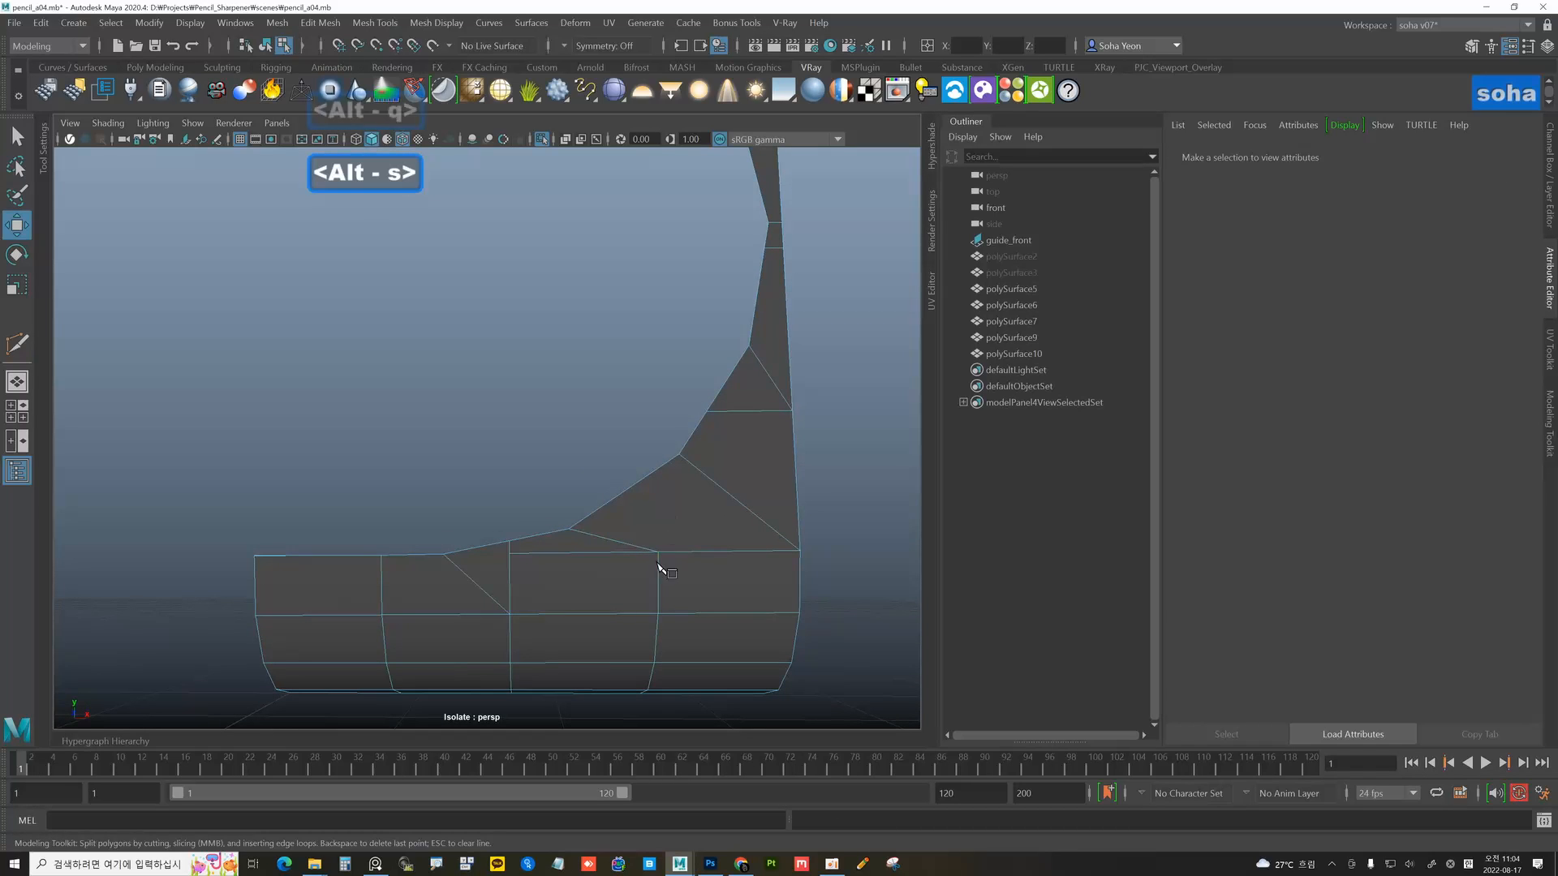
pyautogui.click(657, 552)
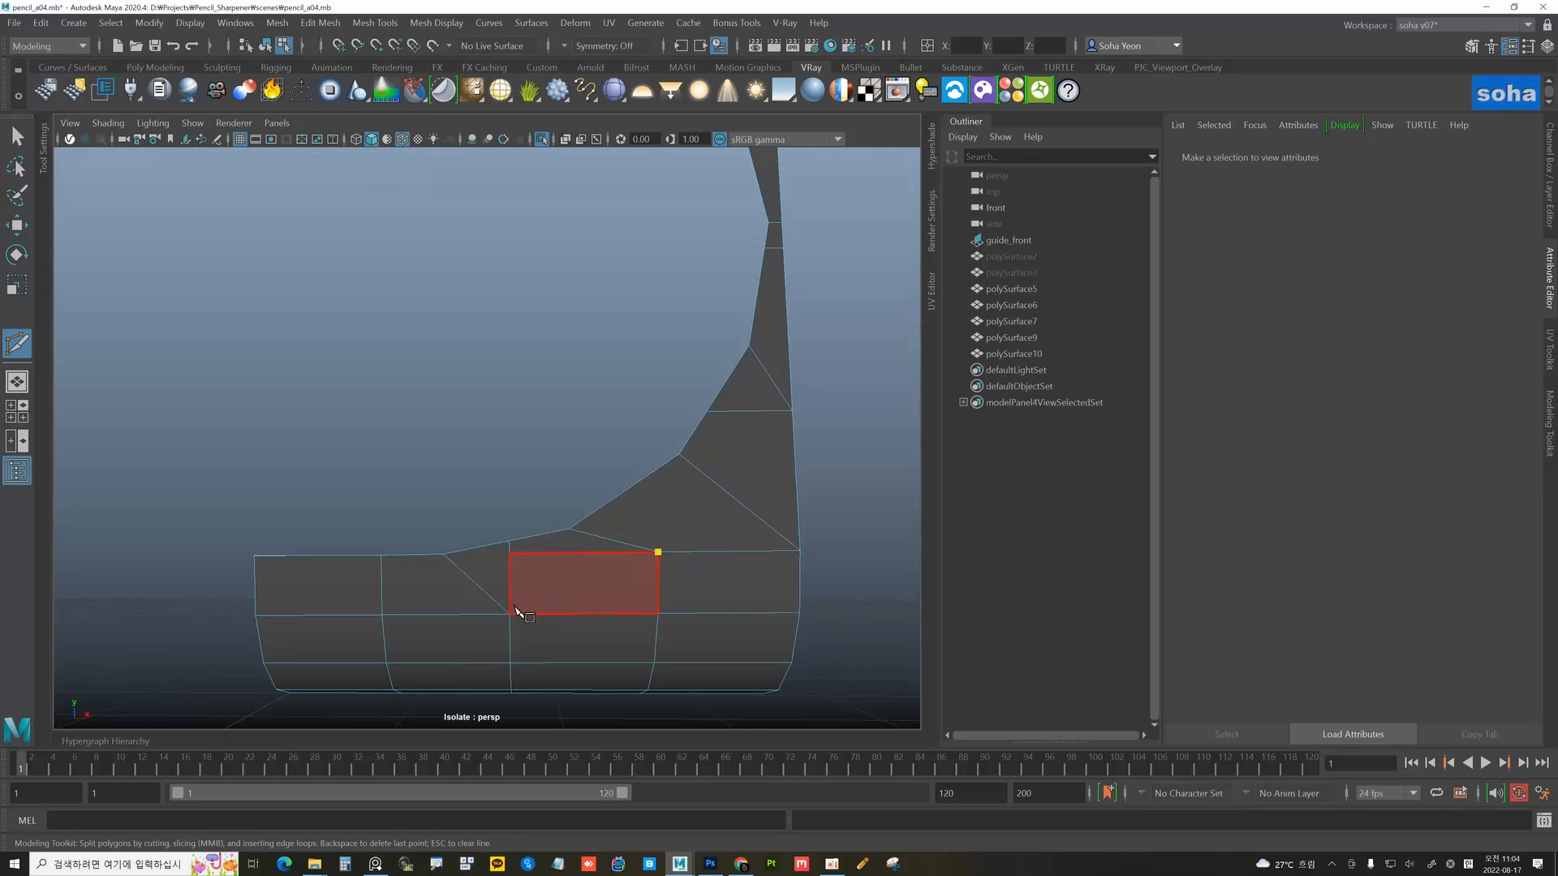
pyautogui.press('w')
pyautogui.hotkey('alt', '2')
pyautogui.click(546, 553)
pyautogui.hotkey('alt', 'q')
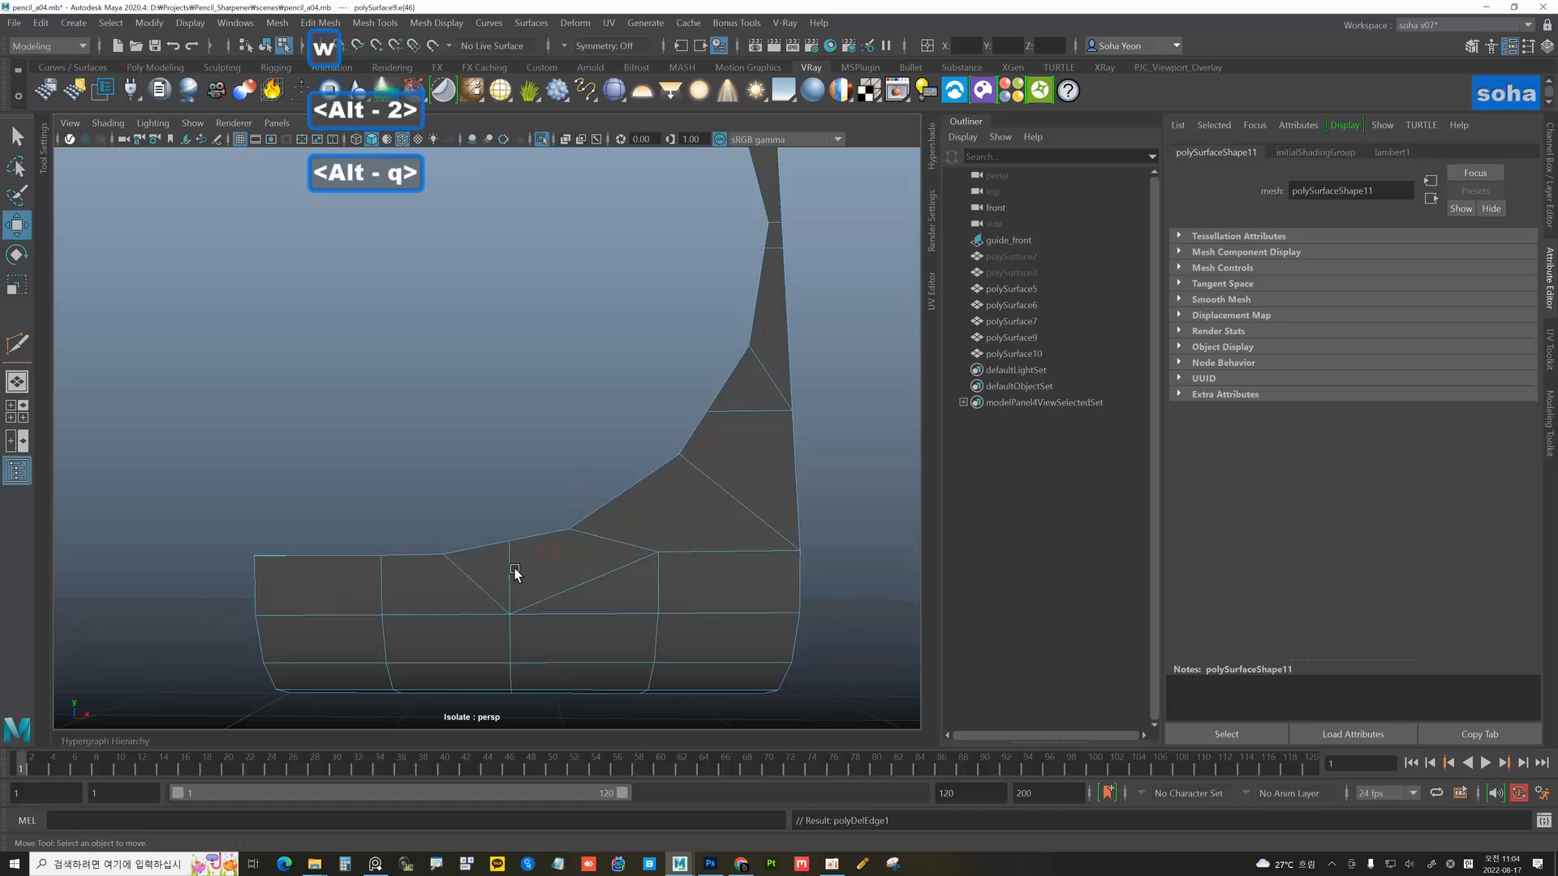
pyautogui.click(507, 558)
pyautogui.hotkey('alt', 'q')
pyautogui.keyDown('alt'); pyautogui.moveTo(570, 570); pyautogui.dragTo(672, 526); pyautogui.keyUp('alt')
pyautogui.hotkey('ctrl', 'z')
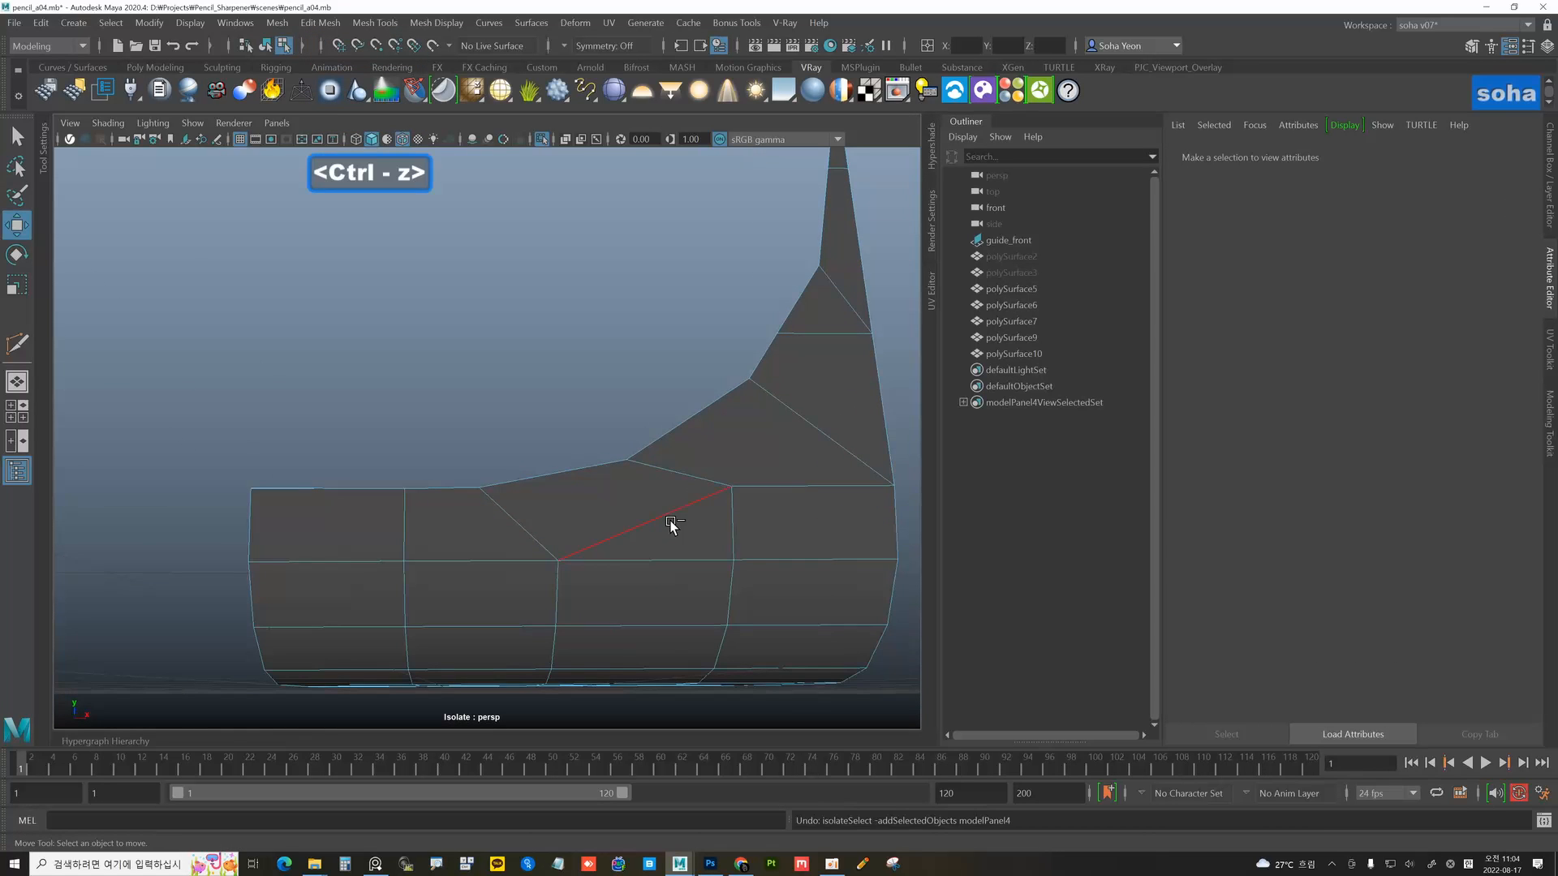
# - Undo the vertical edge's deletion, and replace the diagonal below the lower oval curve with a cut from its upper grid vertex to that edge
pyautogui.hotkey('ctrl', 'z')
pyautogui.hotkey('alt', 's')
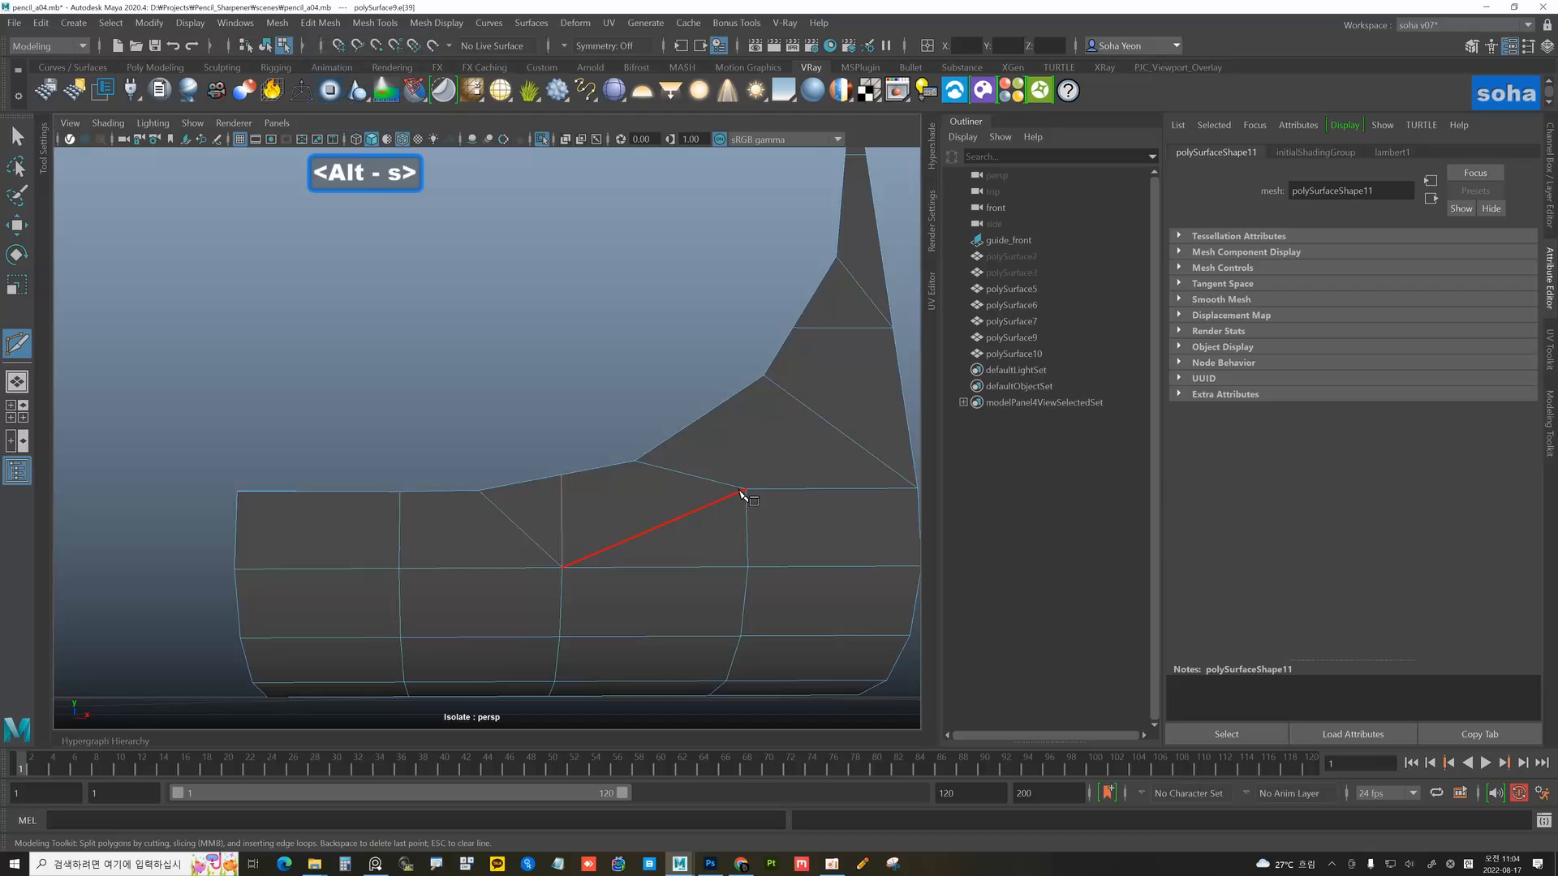
pyautogui.click(746, 490)
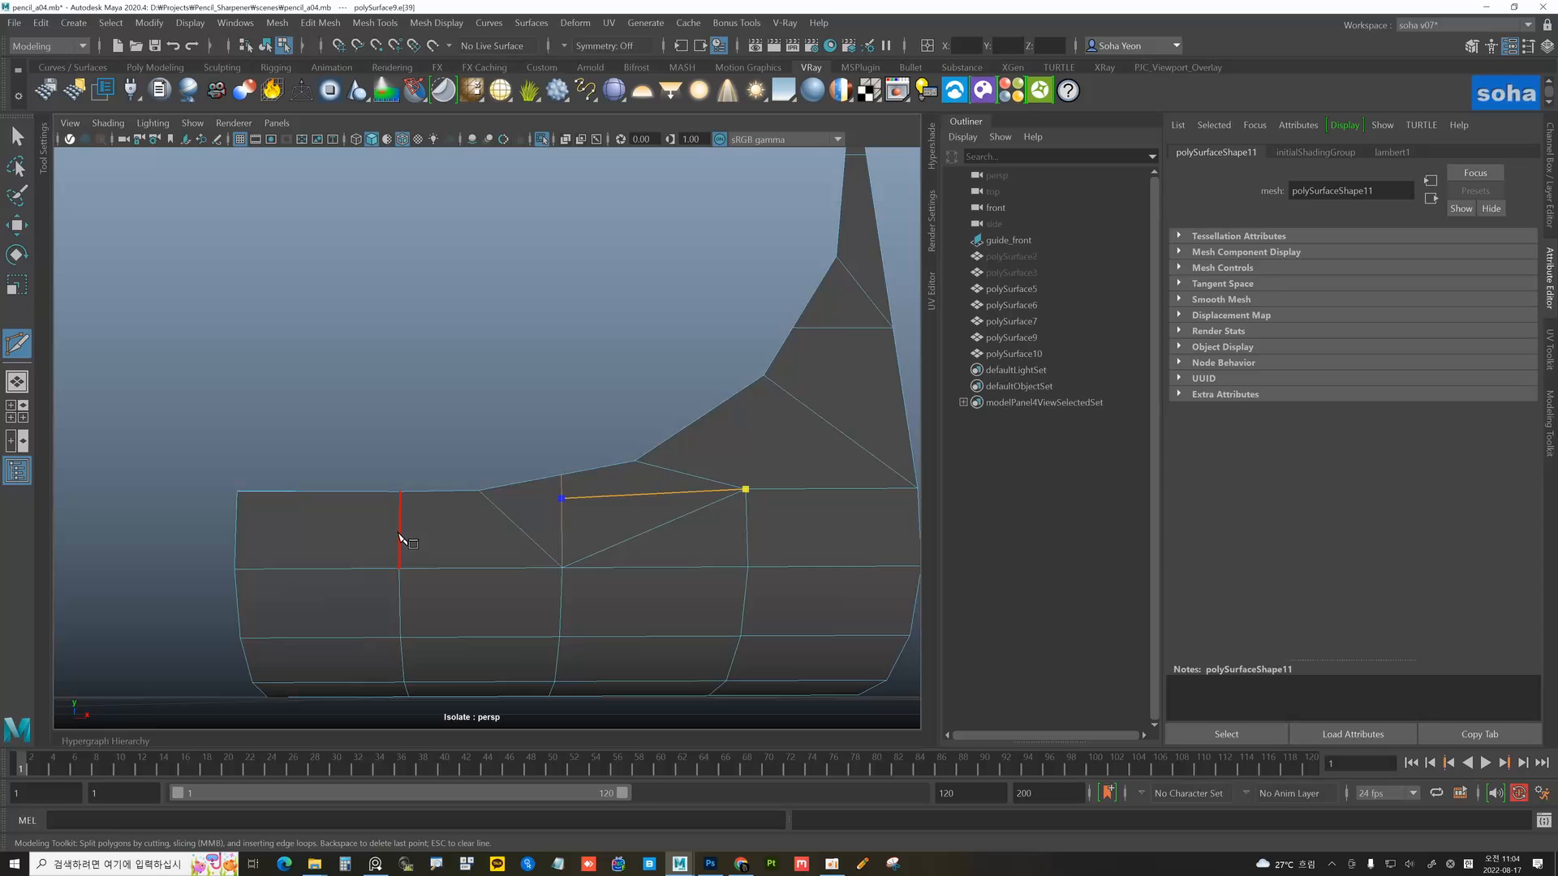
pyautogui.press('w')
pyautogui.hotkey('alt', '2')
pyautogui.click(647, 532)
pyautogui.hotkey('alt', 'q')
# - Extend the cut across the neighbouring short diagonal to the lower grid vertex, and delete the lower segment of that diagonal
pyautogui.keyDown('alt'); pyautogui.moveTo(685, 477); pyautogui.dragTo(774, 477, button='middle'); pyautogui.keyUp('alt')
pyautogui.keyDown('alt'); pyautogui.moveTo(652, 490); pyautogui.dragTo(669, 509, button='right'); pyautogui.keyUp('alt')
pyautogui.keyDown('alt'); pyautogui.moveTo(598, 543); pyautogui.dragTo(672, 556, button='right'); pyautogui.keyUp('alt')
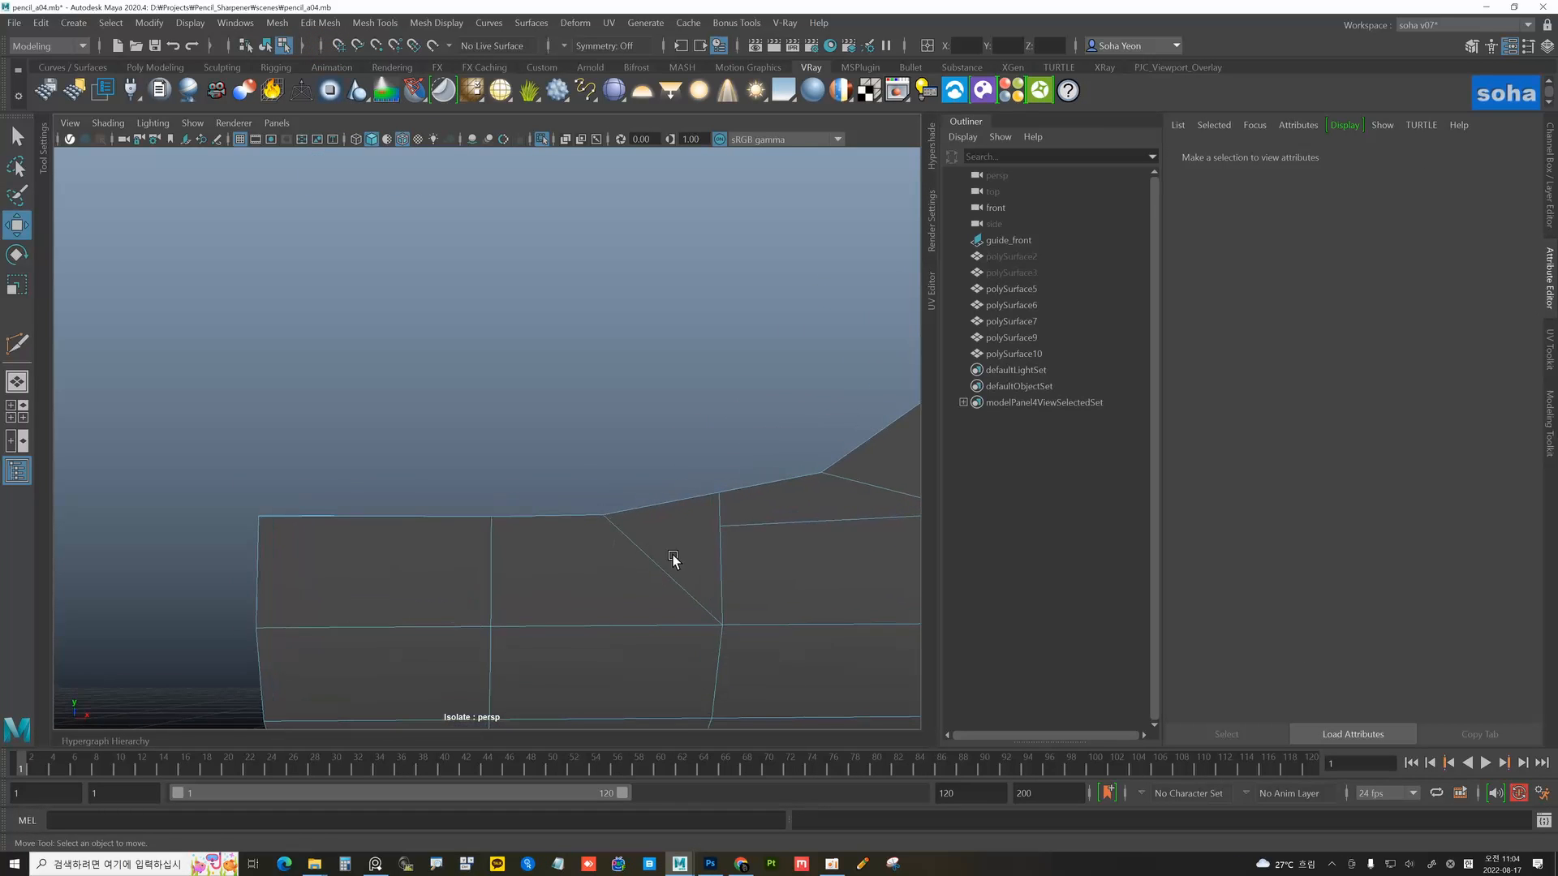
pyautogui.hotkey('alt', 's')
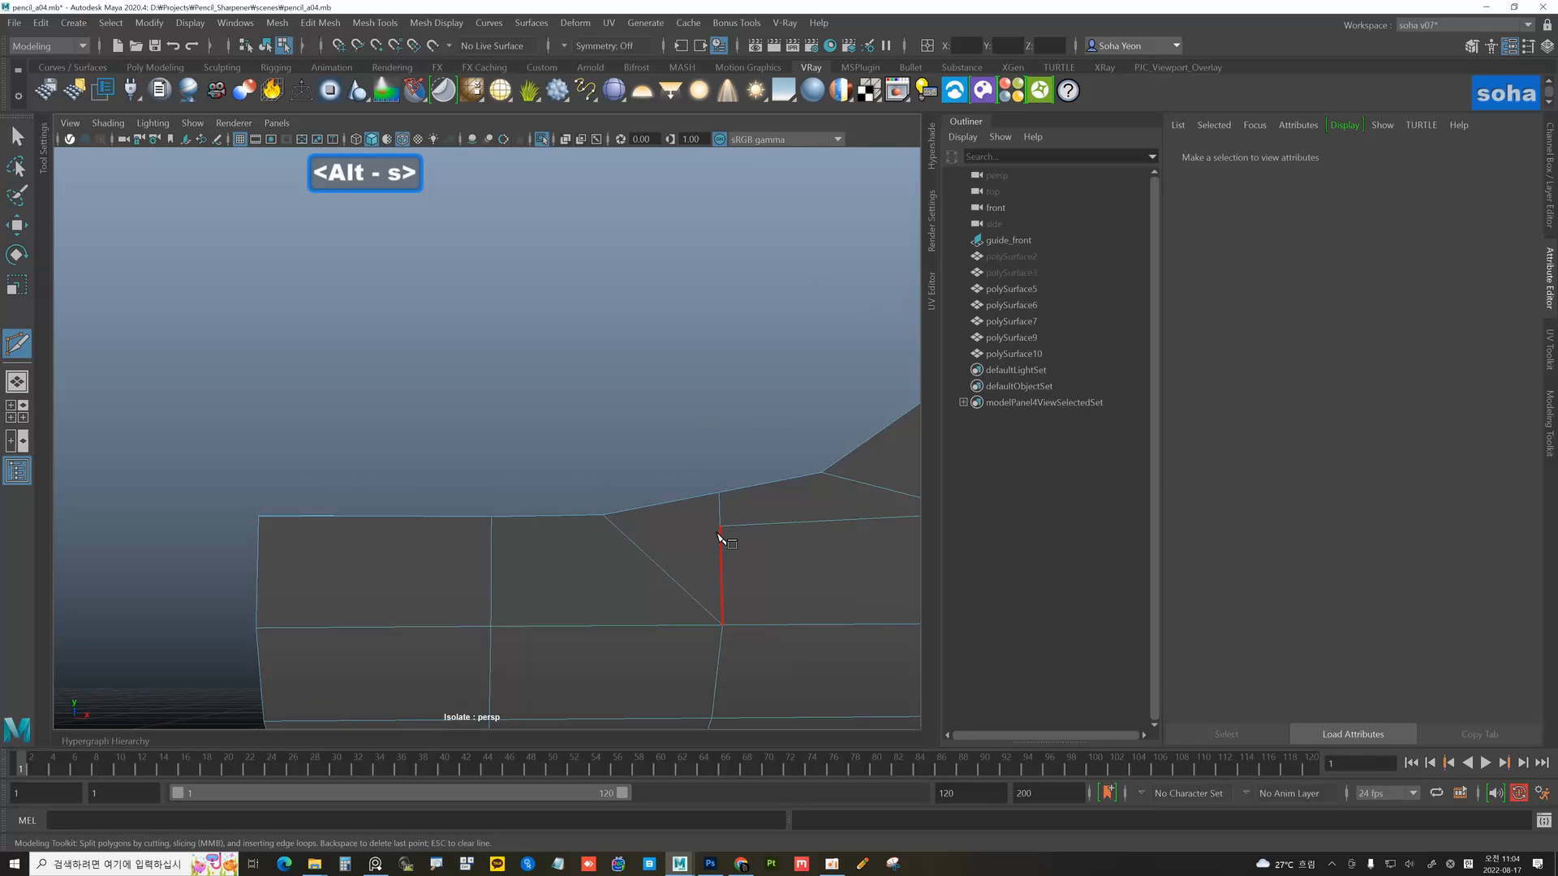
pyautogui.click(623, 533)
pyautogui.press('w')
pyautogui.hotkey('alt', '2')
pyautogui.hotkey('alt', 'q')
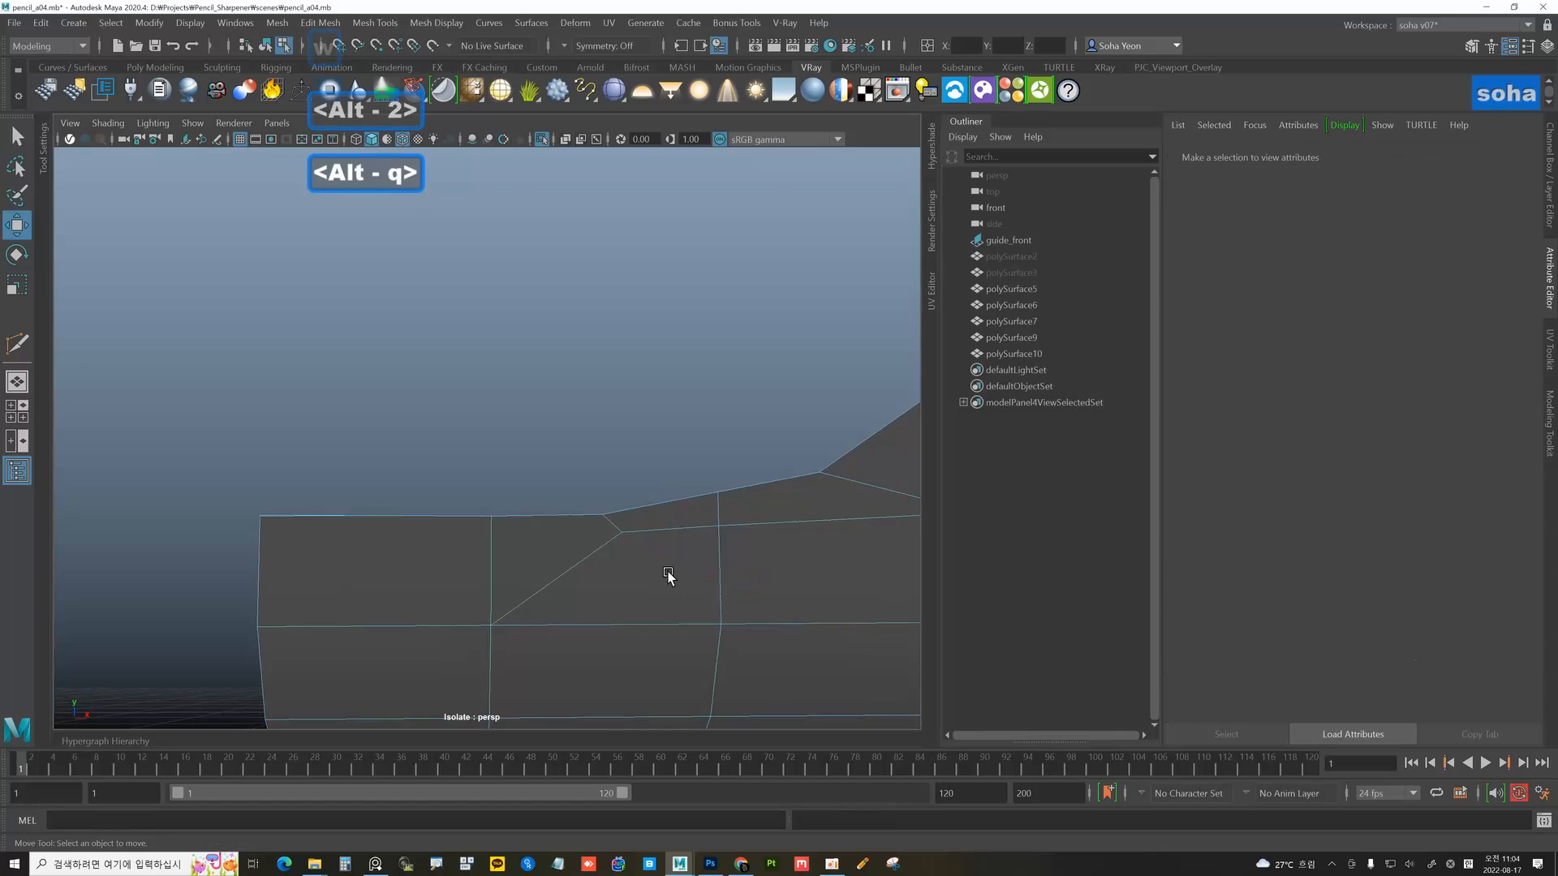
# - Slide the two new vertices beneath the lower oval curve downward, away from the oval border
pyautogui.keyDown('alt'); pyautogui.moveTo(668, 576); pyautogui.dragTo(556, 540, button='middle'); pyautogui.keyUp('alt')
pyautogui.hotkey('alt', '1')
pyautogui.click(496, 502)
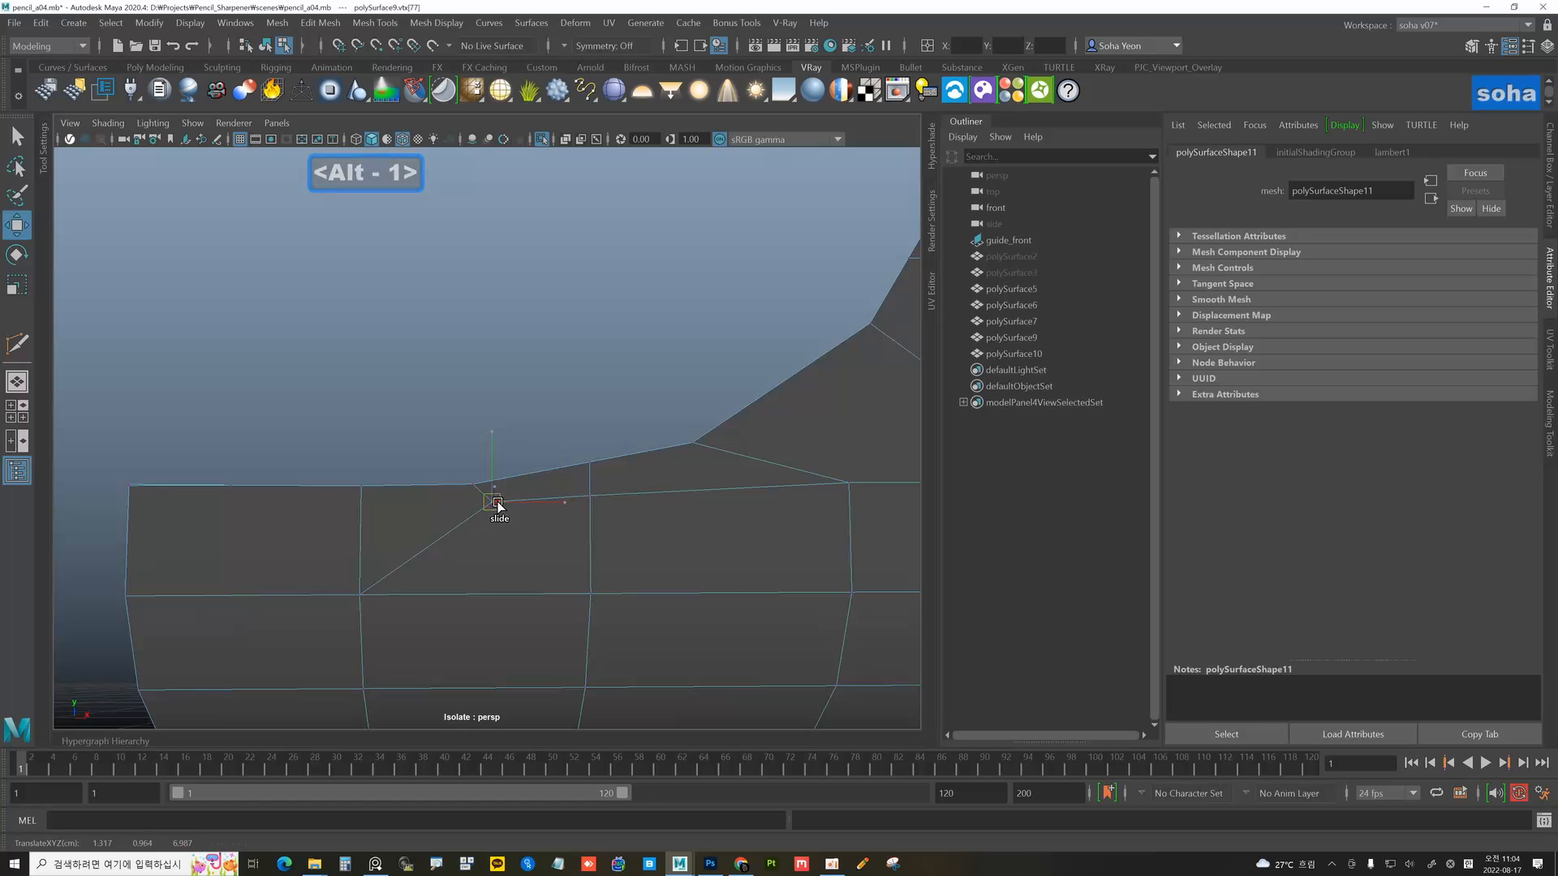
pyautogui.moveTo(497, 504)
pyautogui.mouseDown()
pyautogui.moveTo(519, 506)
pyautogui.moveTo(493, 520)
pyautogui.mouseUp()
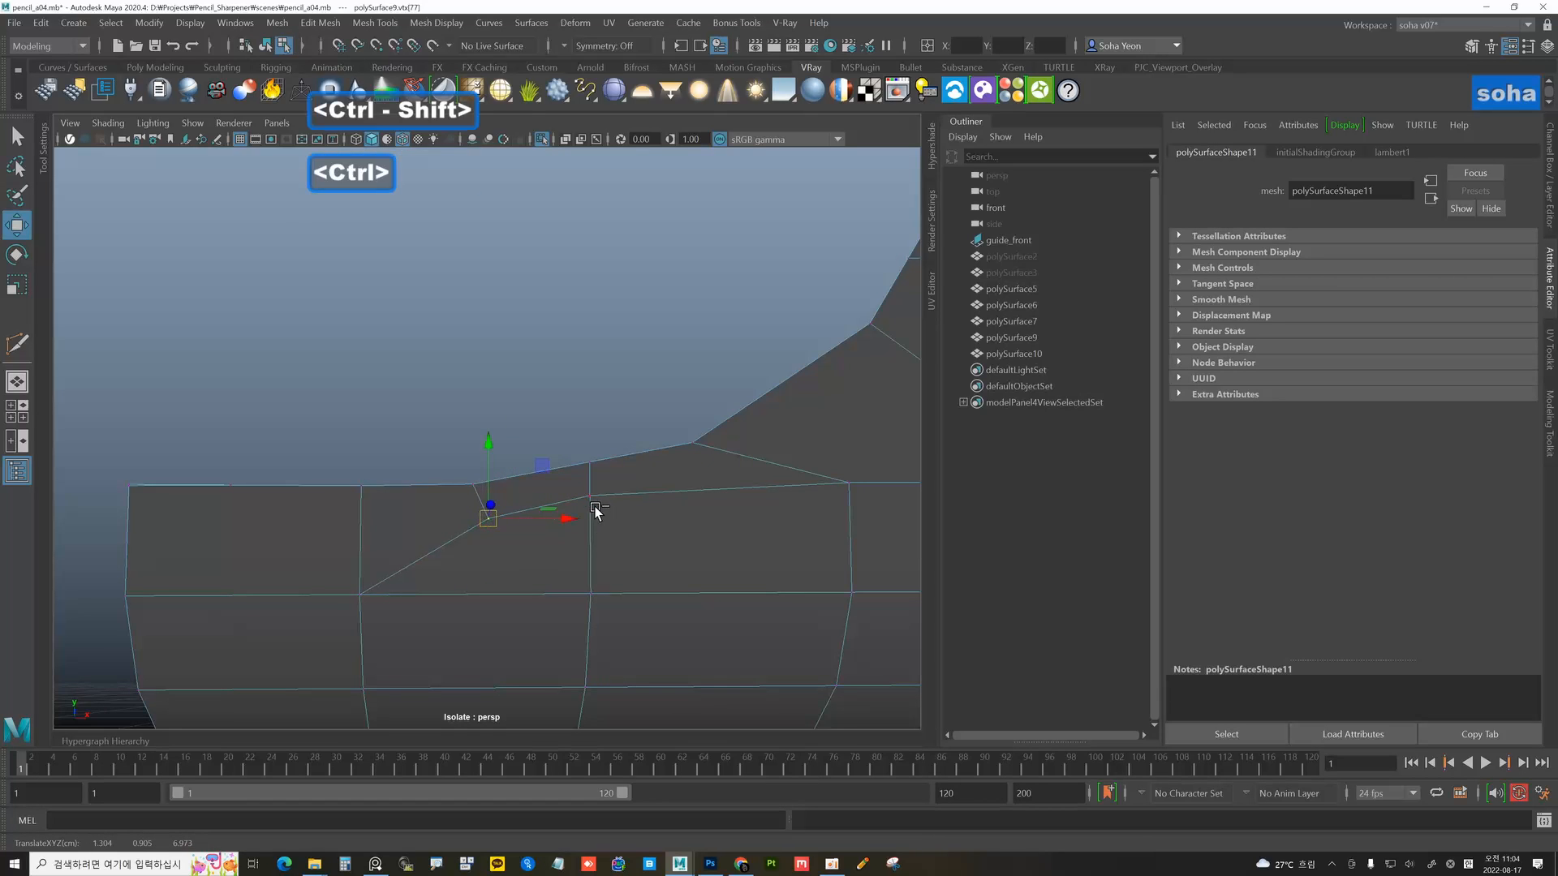
pyautogui.click(591, 499)
pyautogui.keyDown('ctrl'); pyautogui.keyDown('shift'); pyautogui.moveTo(590, 496); pyautogui.dragTo(589, 514); pyautogui.keyUp('shift'); pyautogui.keyUp('ctrl')
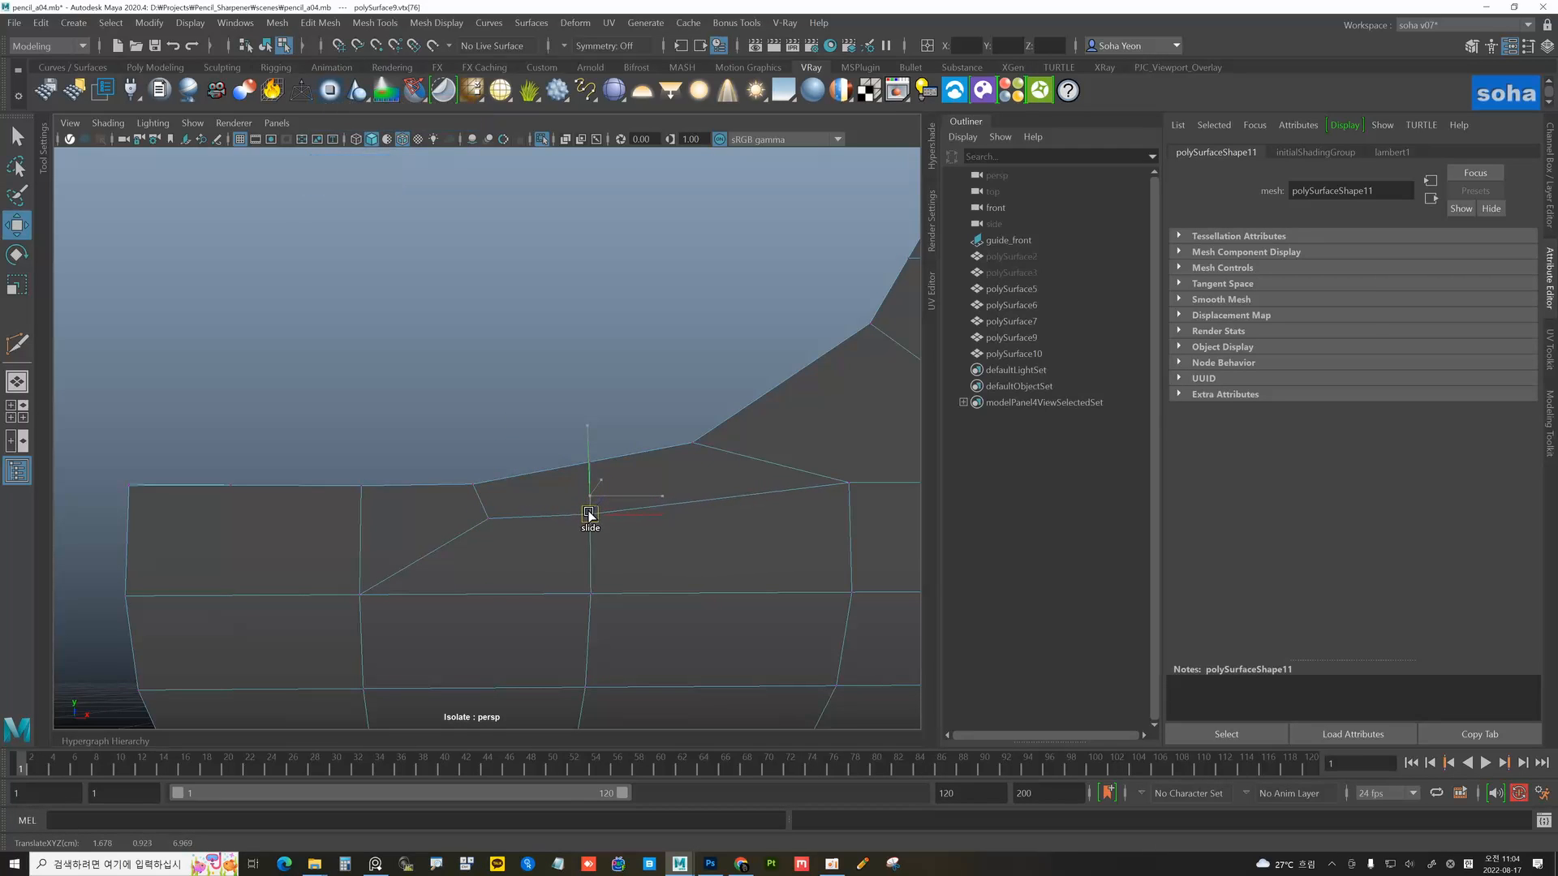
pyautogui.hotkey('alt', '`')
# - Slide two vertices of the lower oval border along the curve to even out their spacing
pyautogui.keyDown('alt'); pyautogui.moveTo(708, 544); pyautogui.dragTo(302, 517); pyautogui.keyUp('alt')
pyautogui.keyDown('alt'); pyautogui.moveTo(302, 517); pyautogui.dragTo(446, 536, button='middle'); pyautogui.keyUp('alt')
pyautogui.keyDown('alt'); pyautogui.moveTo(446, 535); pyautogui.dragTo(546, 563, button='right'); pyautogui.keyUp('alt')
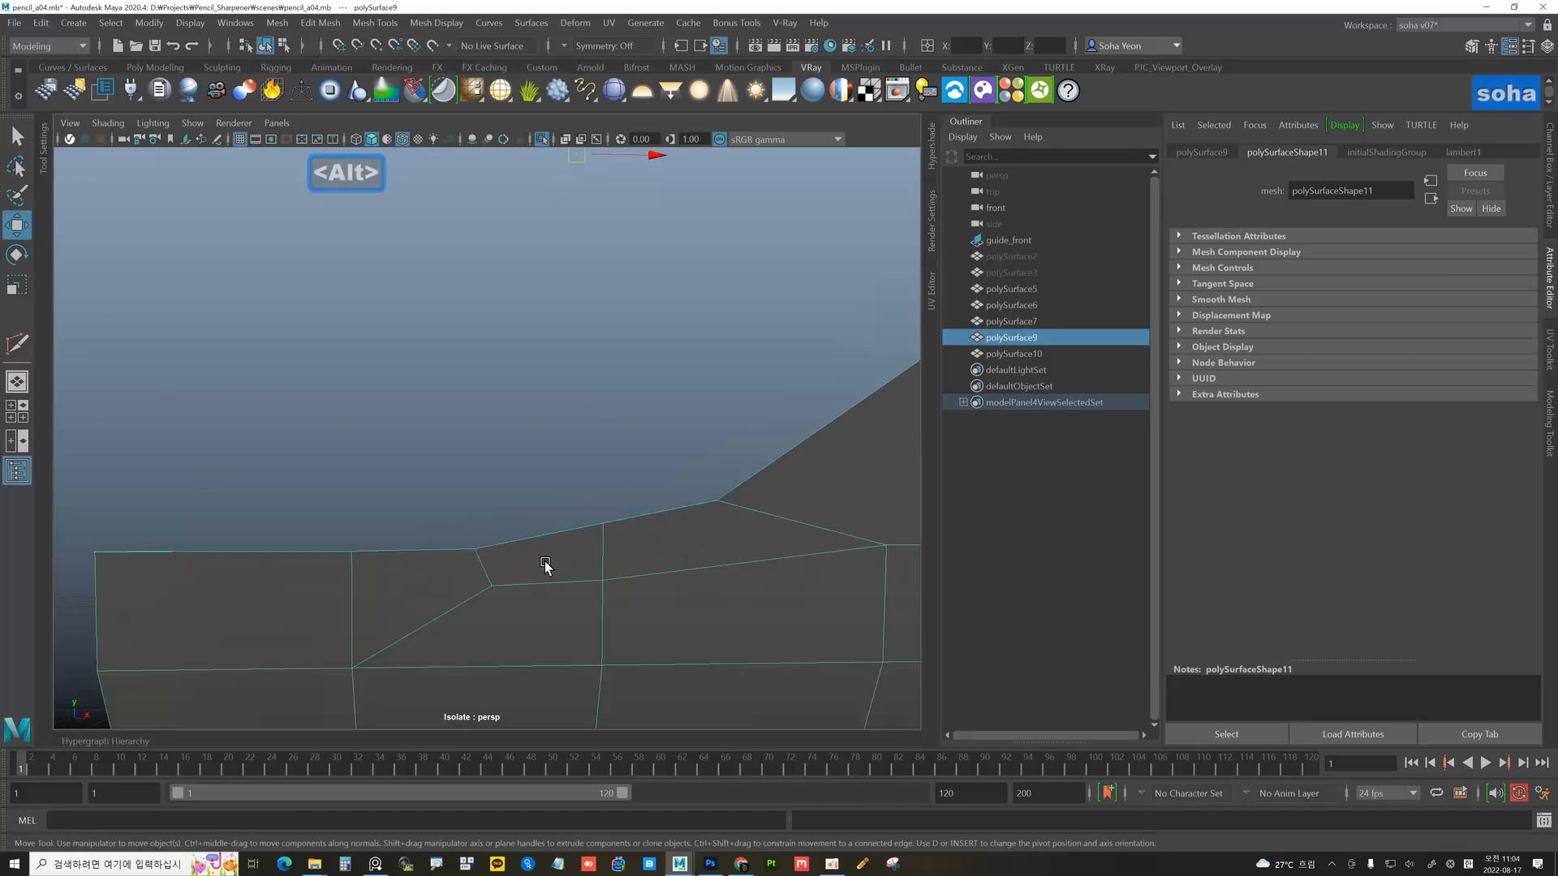
pyautogui.keyDown('alt'); pyautogui.moveTo(547, 563); pyautogui.dragTo(540, 519, button='middle'); pyautogui.keyUp('alt')
pyautogui.keyDown('alt'); pyautogui.moveTo(539, 518); pyautogui.dragTo(538, 542, button='right'); pyautogui.keyUp('alt')
pyautogui.moveTo(660, 486)
pyautogui.keyDown('alt'); pyautogui.mouseDown(button='right')
pyautogui.moveTo(662, 512)
pyautogui.moveTo(646, 495)
pyautogui.mouseUp(button='right'); pyautogui.keyUp('alt')
pyautogui.keyDown('alt'); pyautogui.moveTo(646, 495); pyautogui.dragTo(581, 479, button='middle'); pyautogui.keyUp('alt')
pyautogui.keyDown('alt'); pyautogui.moveTo(581, 479); pyautogui.dragTo(586, 480, button='right'); pyautogui.keyUp('alt')
pyautogui.hotkey('alt', '1')
pyautogui.click(533, 488)
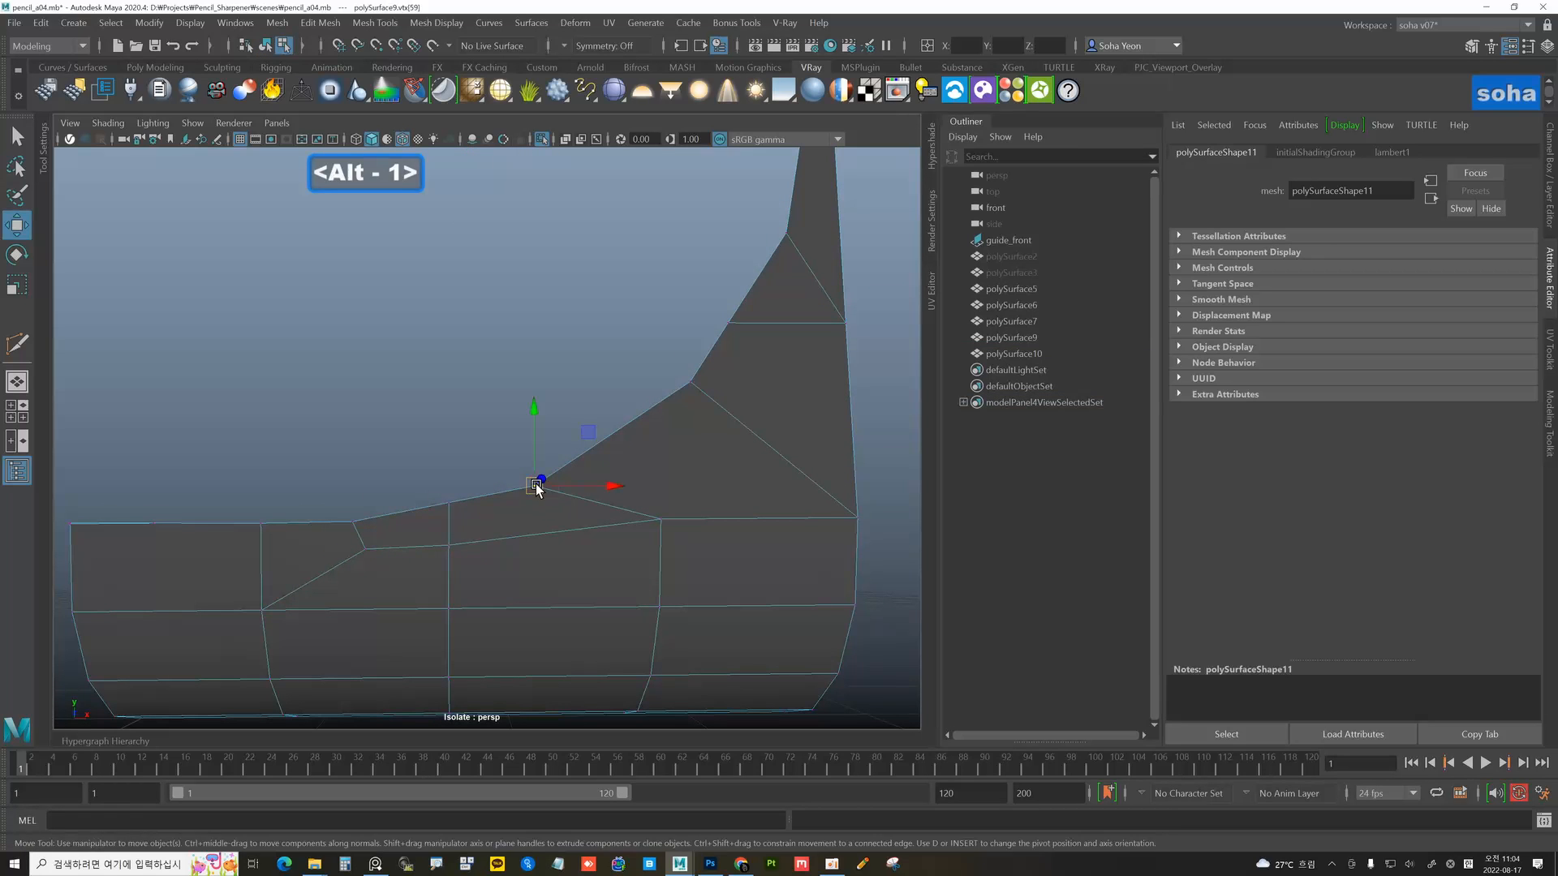
pyautogui.keyDown('ctrl'); pyautogui.keyDown('shift'); pyautogui.moveTo(576, 465); pyautogui.dragTo(577, 464); pyautogui.keyUp('shift'); pyautogui.keyUp('ctrl')
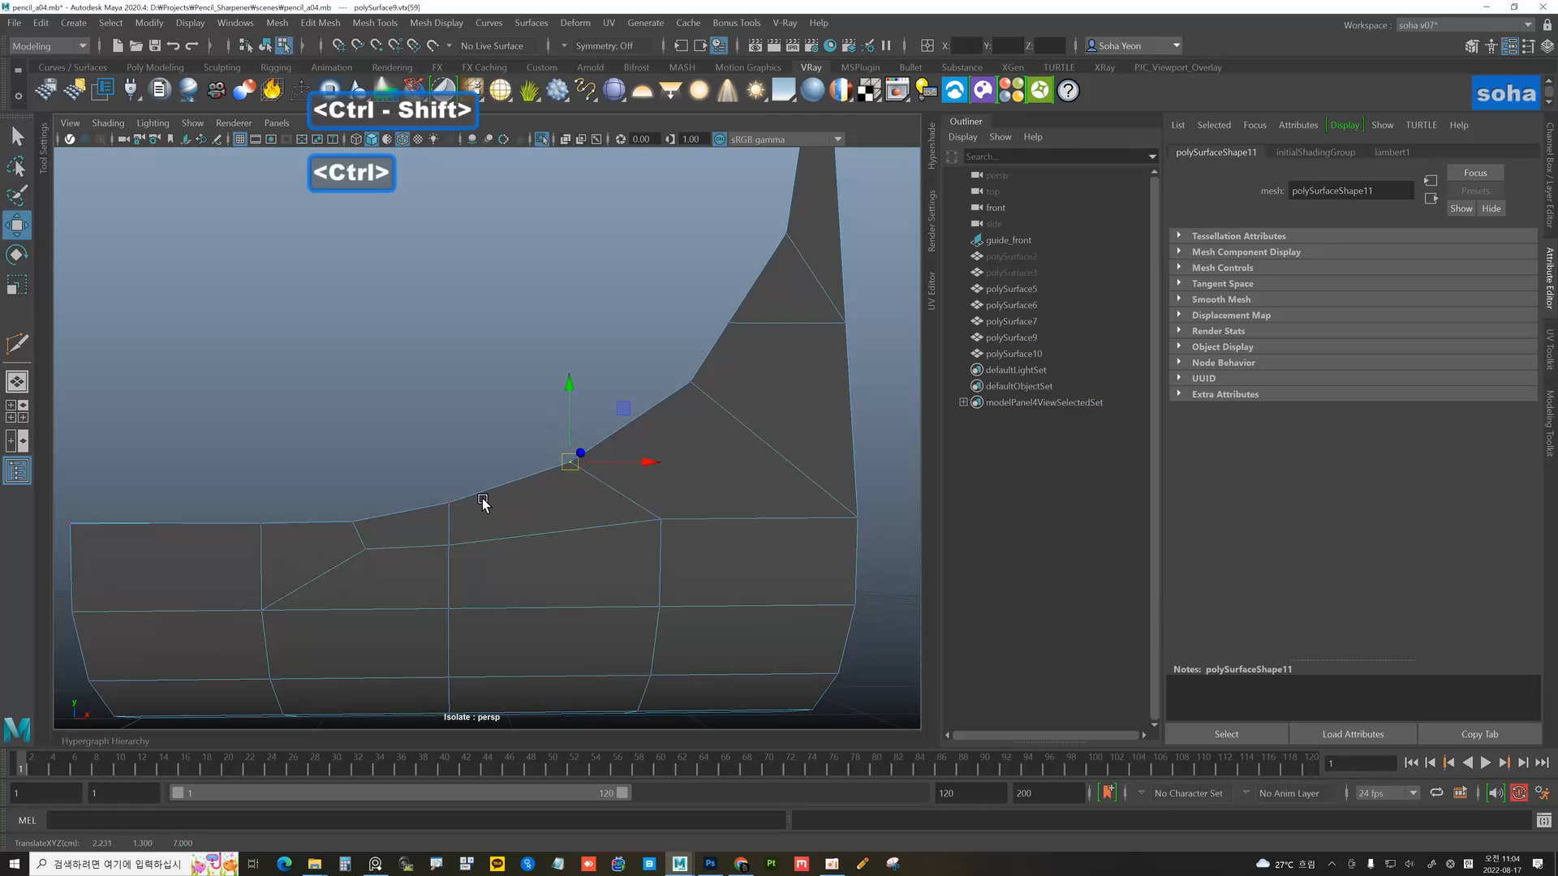
pyautogui.click(448, 503)
pyautogui.keyDown('ctrl'); pyautogui.keyDown('shift'); pyautogui.moveTo(448, 503); pyautogui.dragTo(427, 546); pyautogui.keyUp('shift'); pyautogui.keyUp('ctrl')
# - Slide the inner vertex below the shifted oval border vertex sideways along its edge to align the two
pyautogui.click(451, 546)
pyautogui.hotkey('ctrl', 'z')
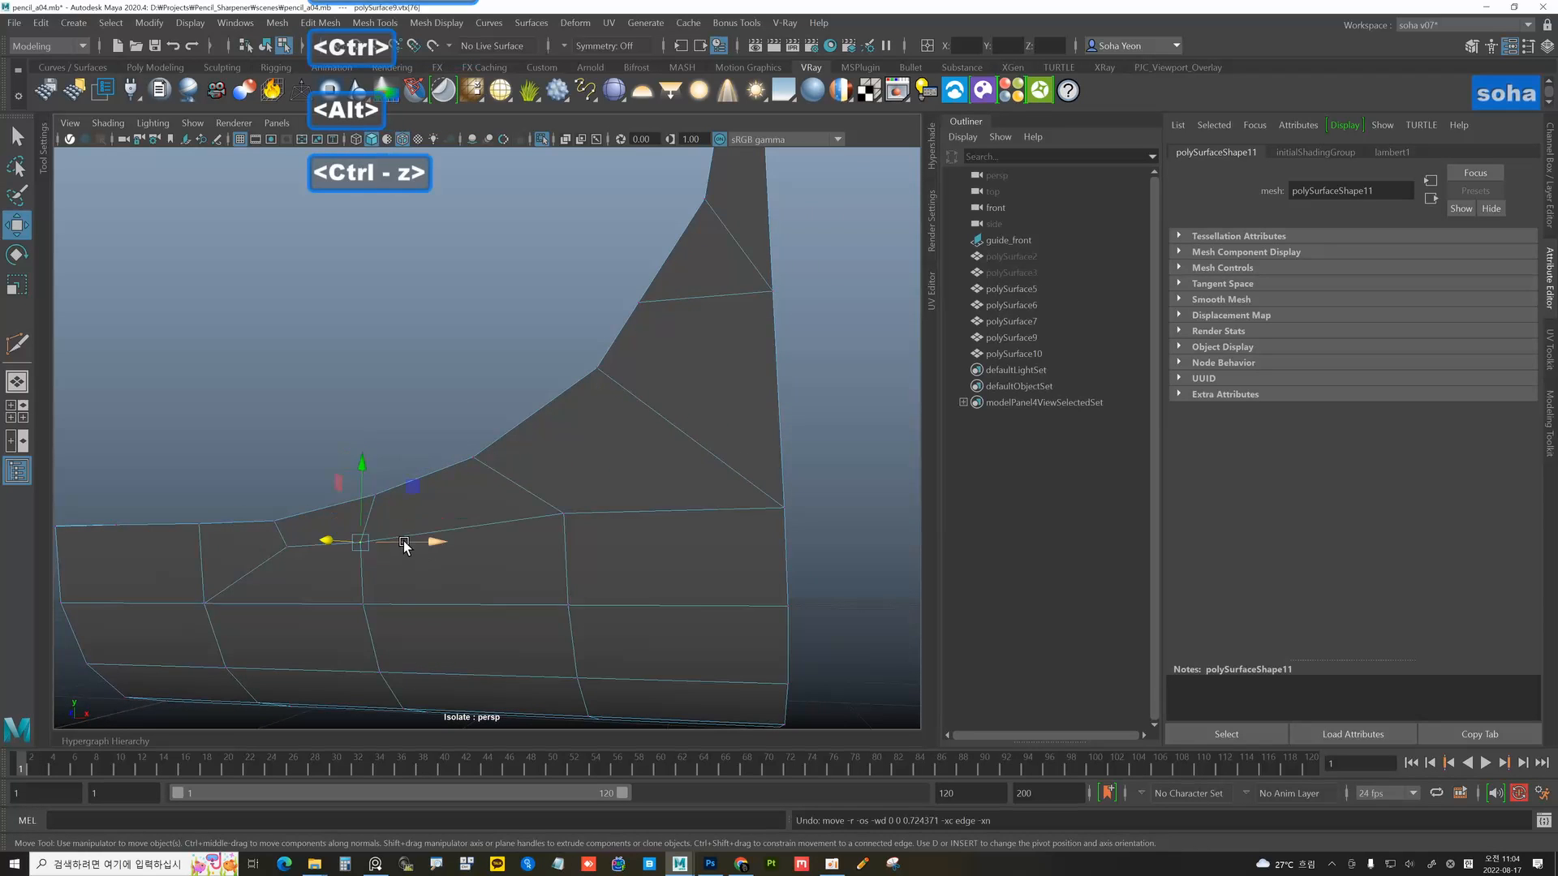
pyautogui.keyDown('alt'); pyautogui.moveTo(404, 546); pyautogui.dragTo(474, 528, button='middle'); pyautogui.keyUp('alt')
pyautogui.keyDown('alt'); pyautogui.moveTo(474, 528); pyautogui.dragTo(517, 546, button='right'); pyautogui.keyUp('alt')
pyautogui.keyDown('ctrl'); pyautogui.keyDown('shift'); pyautogui.moveTo(418, 542); pyautogui.dragTo(432, 544); pyautogui.keyUp('shift'); pyautogui.keyUp('ctrl')
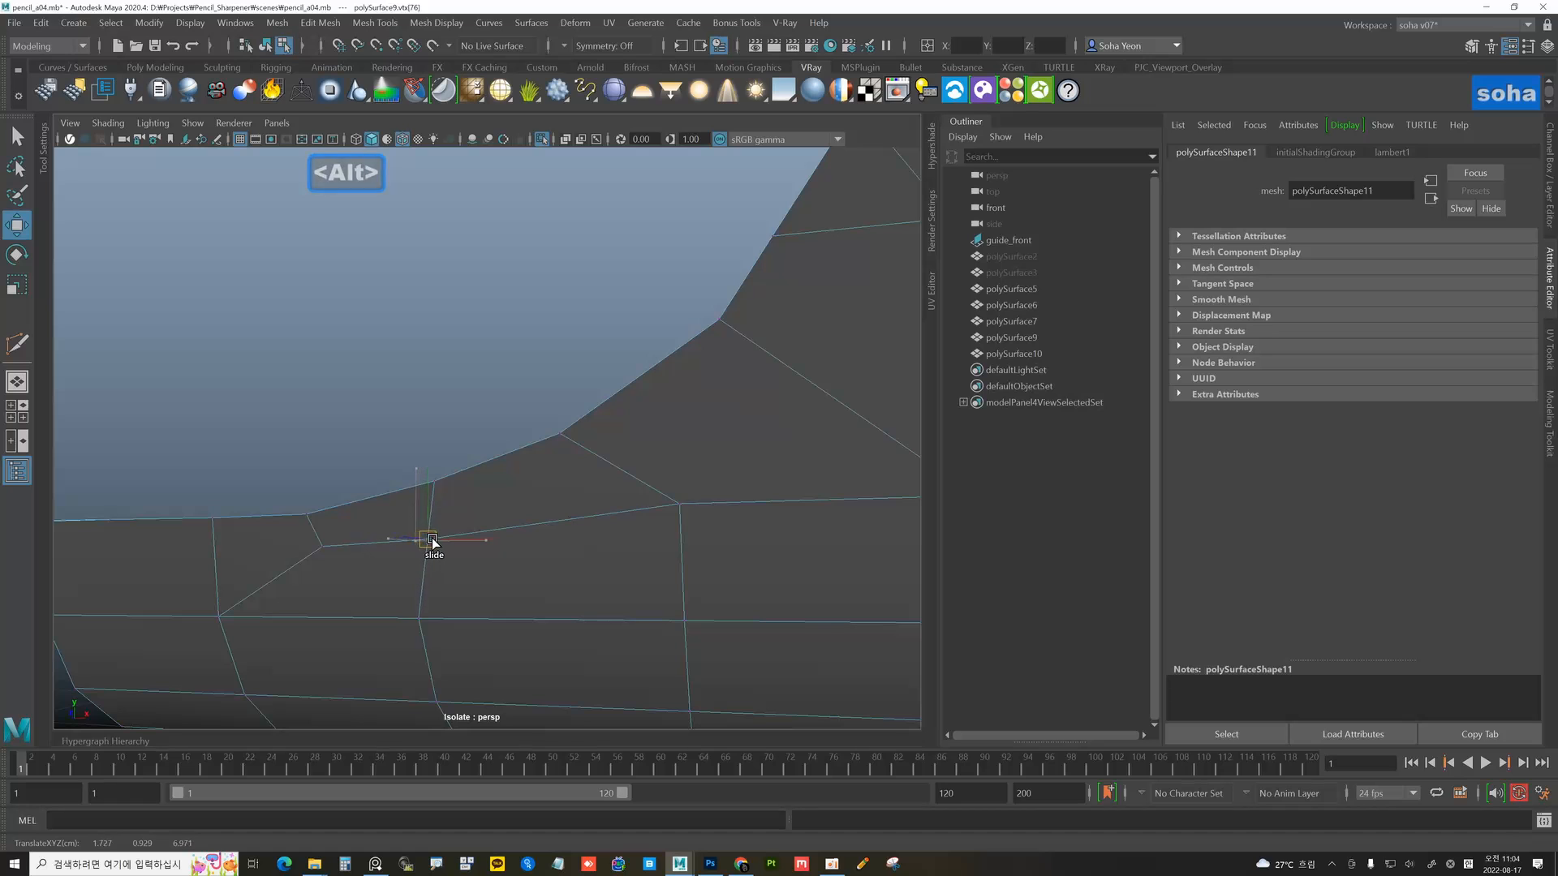
pyautogui.keyDown('alt'); pyautogui.moveTo(584, 548); pyautogui.dragTo(532, 546, button='right'); pyautogui.keyUp('alt')
pyautogui.keyDown('alt'); pyautogui.moveTo(532, 546); pyautogui.dragTo(571, 519); pyautogui.keyUp('alt')
pyautogui.hotkey('alt', '`')
pyautogui.click(581, 428)
# - Delete the redundant horizontal edge in the frame's lower corner and the two surplus short edges across its narrow side strip
pyautogui.keyDown('alt'); pyautogui.moveTo(609, 432); pyautogui.dragTo(658, 438); pyautogui.keyUp('alt')
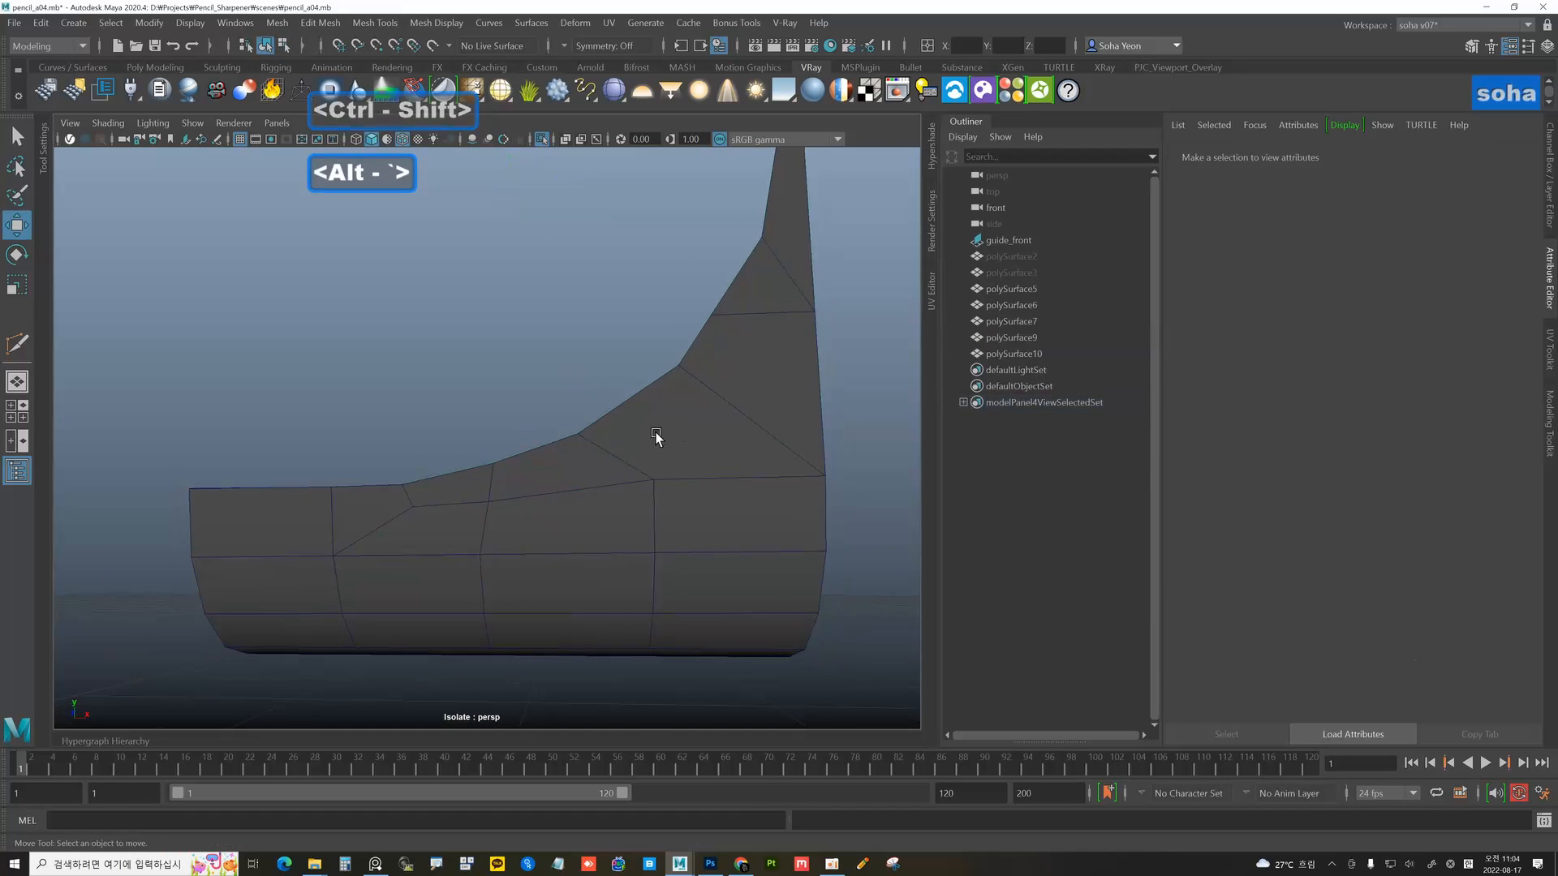
pyautogui.keyDown('alt'); pyautogui.moveTo(657, 438); pyautogui.dragTo(607, 486, button='right'); pyautogui.keyUp('alt')
pyautogui.click(607, 490)
pyautogui.keyDown('alt'); pyautogui.moveTo(659, 436); pyautogui.dragTo(594, 525, button='middle'); pyautogui.keyUp('alt')
pyautogui.keyDown('alt'); pyautogui.moveTo(592, 519); pyautogui.dragTo(695, 433, button='right'); pyautogui.keyUp('alt')
pyautogui.keyDown('alt'); pyautogui.moveTo(695, 433); pyautogui.dragTo(636, 525, button='middle'); pyautogui.keyUp('alt')
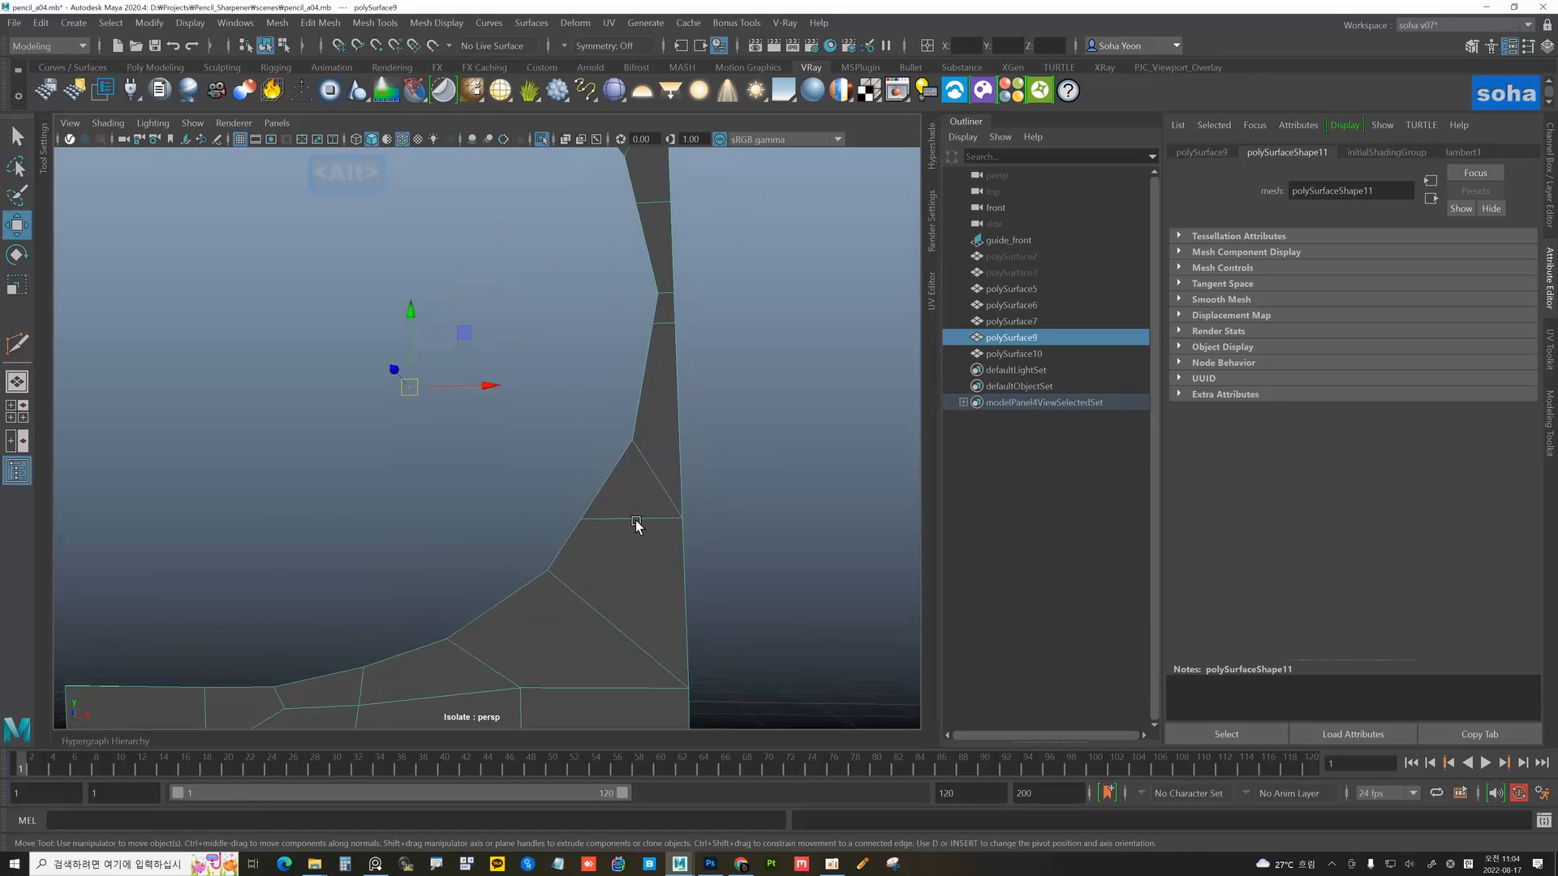
pyautogui.keyDown('alt'); pyautogui.moveTo(636, 525); pyautogui.dragTo(642, 536); pyautogui.keyUp('alt')
pyautogui.hotkey('alt', '2')
pyautogui.click(632, 526)
pyautogui.hotkey('alt', 'q')
pyautogui.keyDown('alt'); pyautogui.moveTo(635, 413); pyautogui.dragTo(620, 606, button='middle'); pyautogui.keyUp('alt')
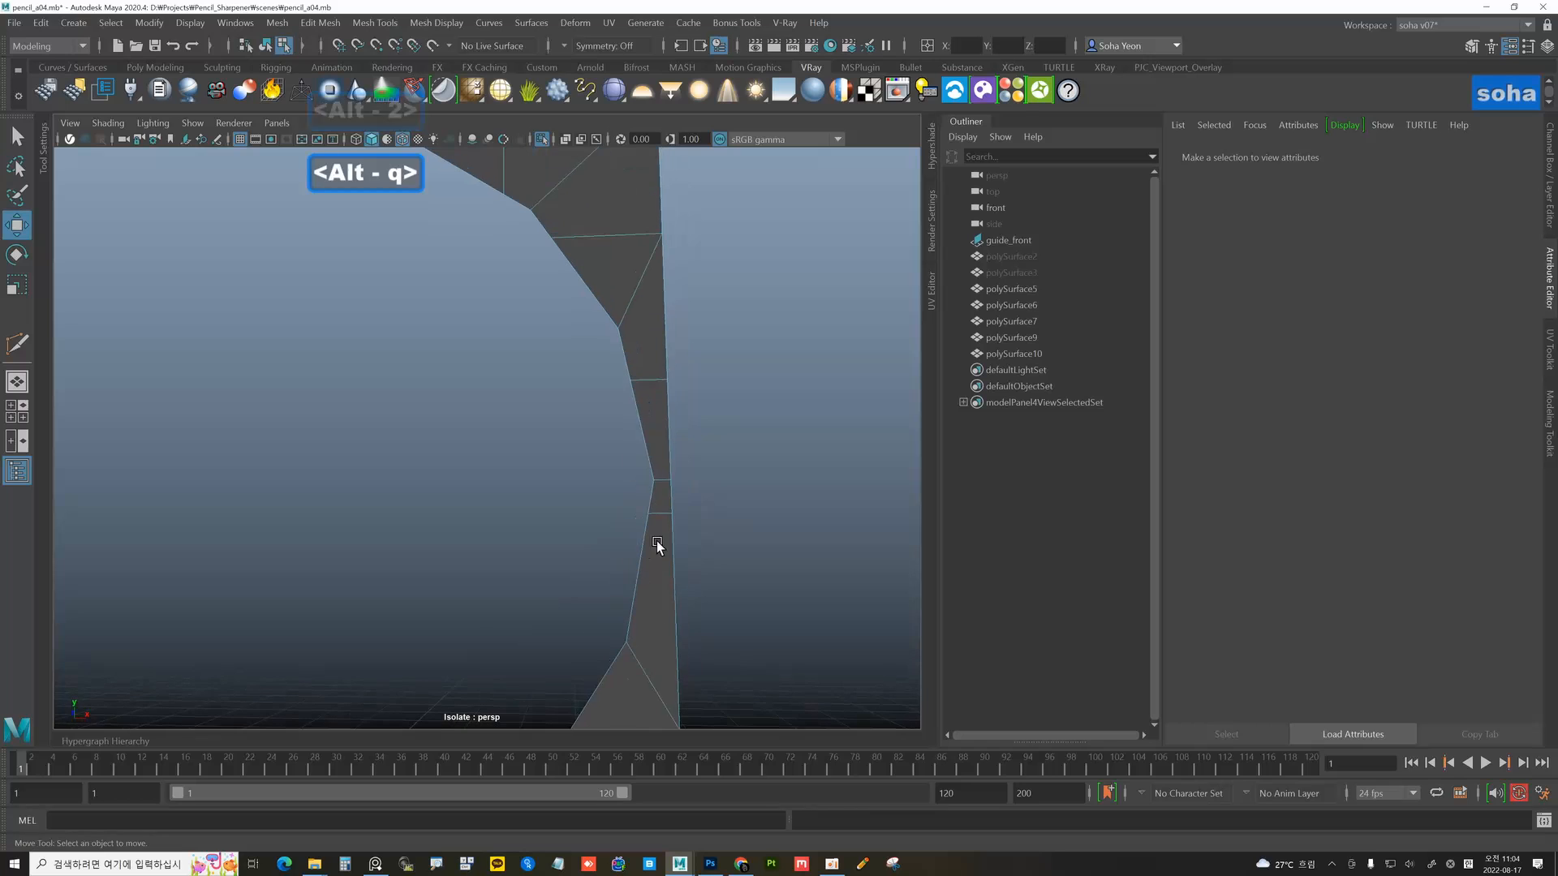
pyautogui.click(660, 512)
pyautogui.hotkey('alt', 'q')
pyautogui.keyDown('alt'); pyautogui.moveTo(643, 397); pyautogui.dragTo(647, 485, button='middle'); pyautogui.keyUp('alt')
pyautogui.click(651, 460)
pyautogui.hotkey('alt', 'q')
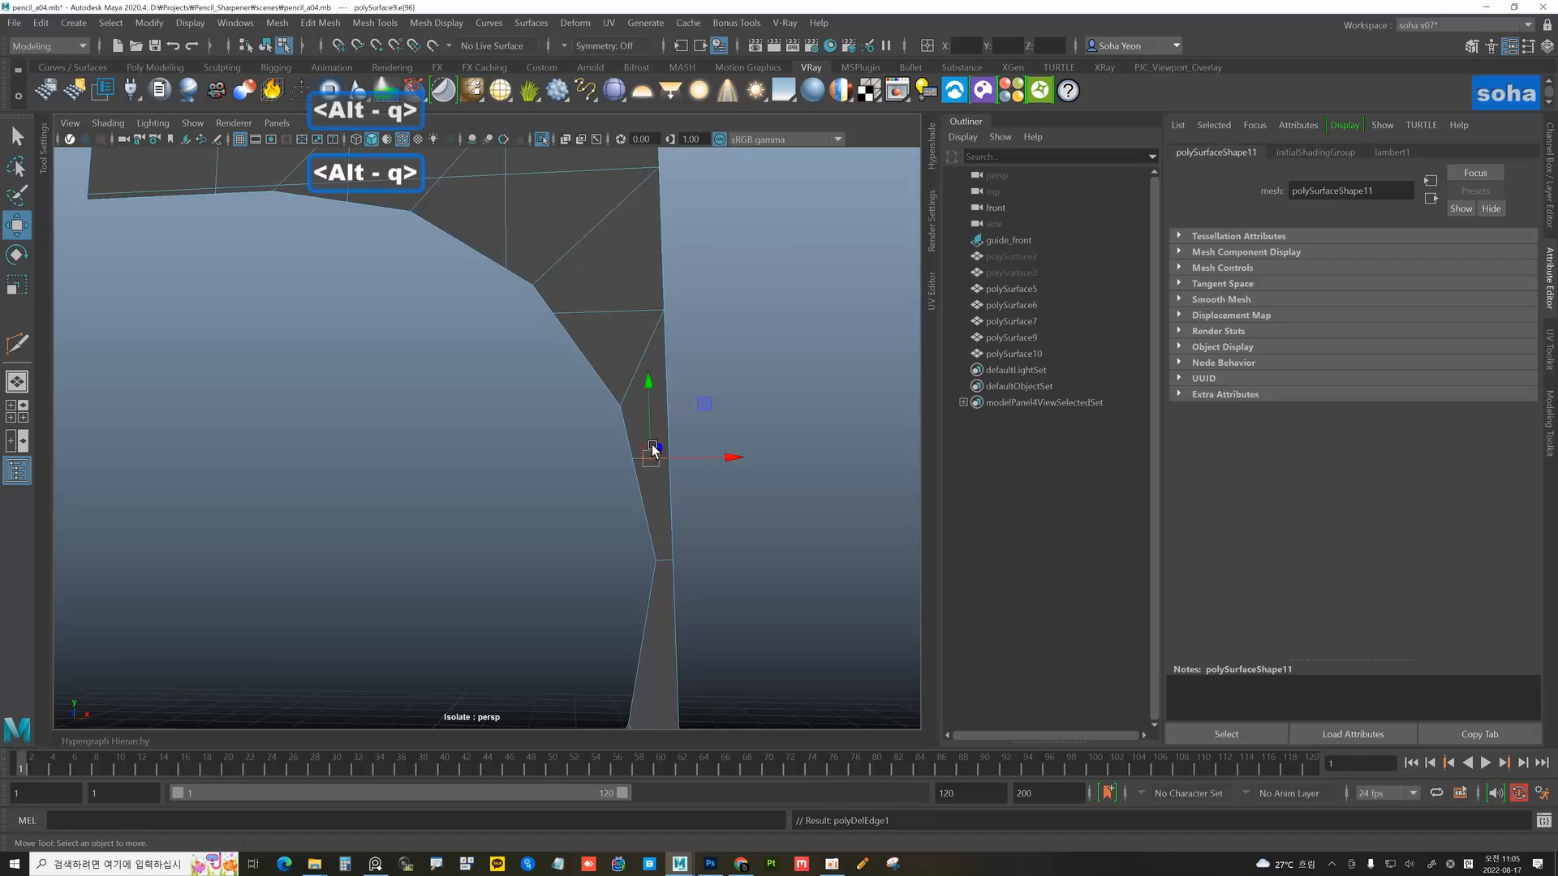
# - Delete the redundant short horizontal edge and the vertical edge beside the diagonal cuts in the frame's upper corner
pyautogui.keyDown('alt'); pyautogui.moveTo(628, 368); pyautogui.dragTo(620, 459, button='middle'); pyautogui.keyUp('alt')
pyautogui.click(602, 392)
pyautogui.hotkey('alt', 'q')
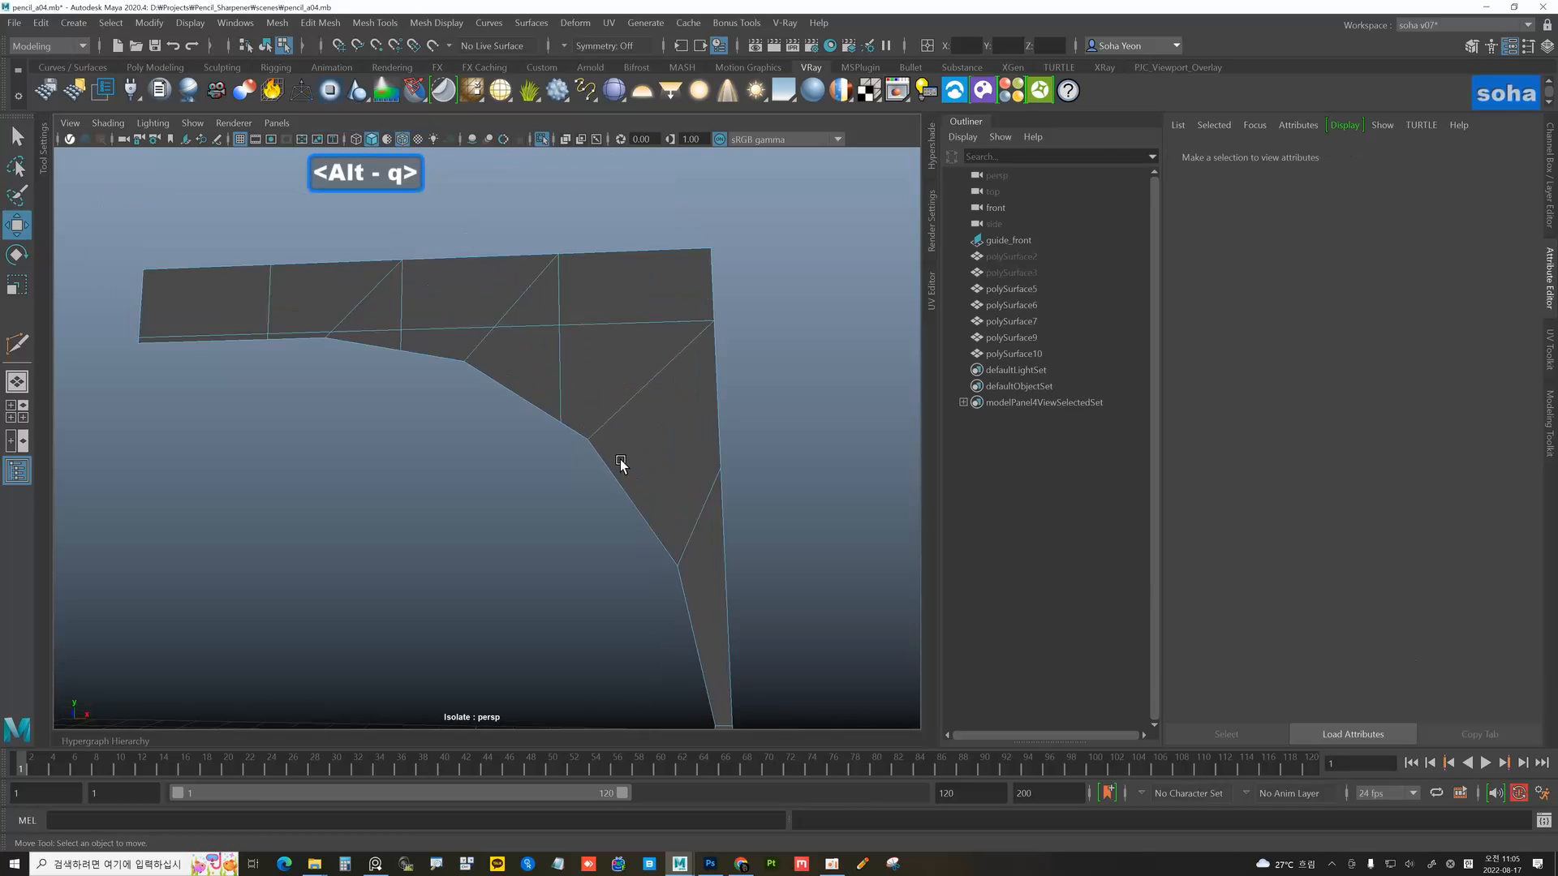
pyautogui.hotkey('alt', 'q')
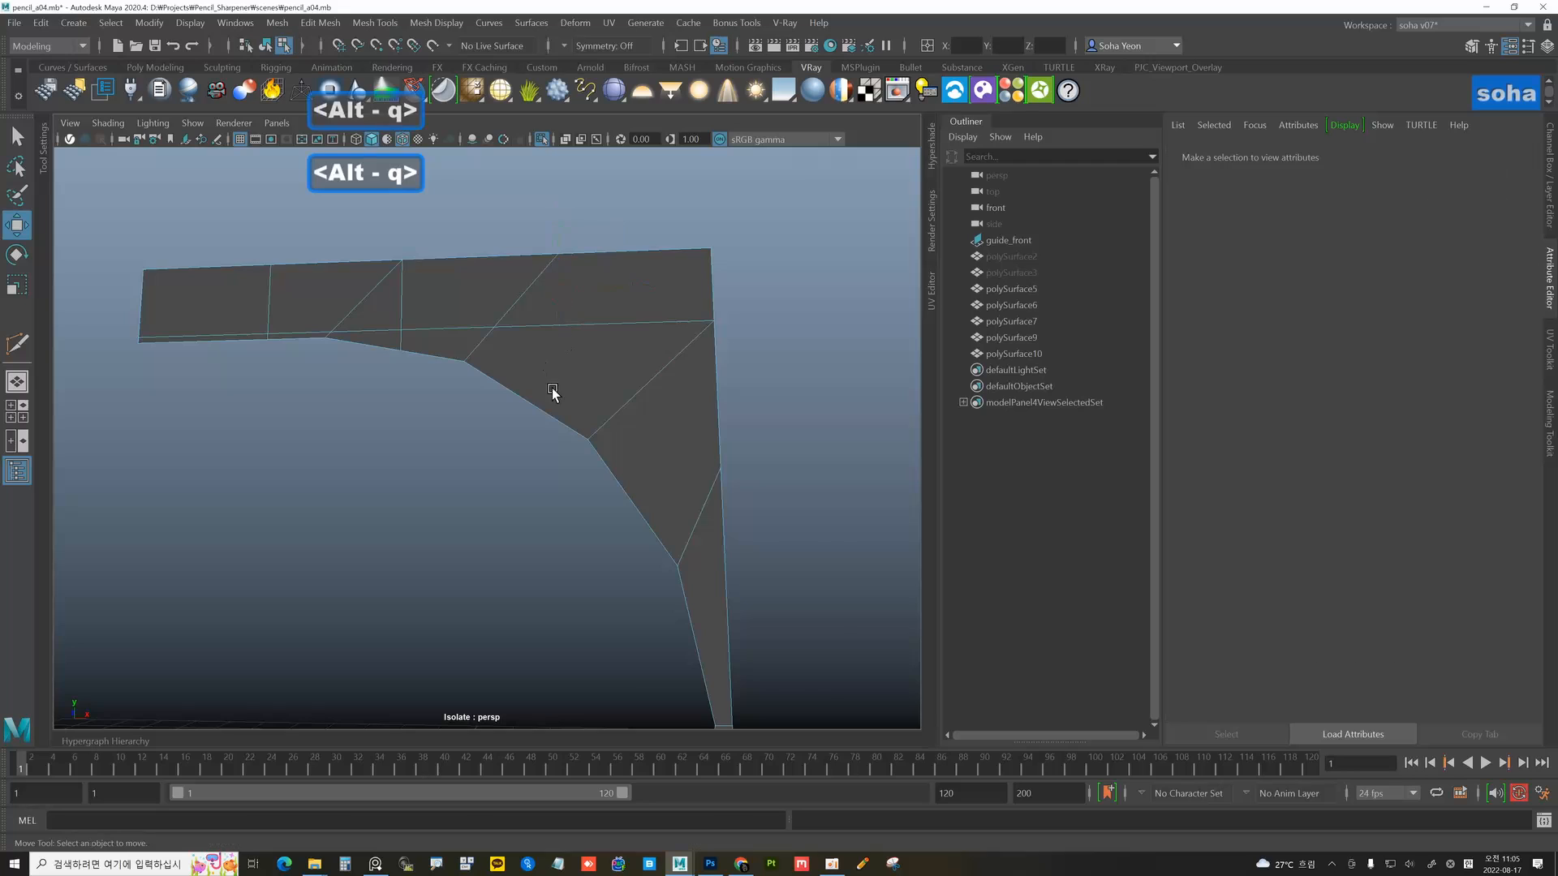
# - Delete the long horizontal edge loop through the frame's upper section and the vertical edge beside the first diagonal cut
pyautogui.keyDown('alt'); pyautogui.moveTo(553, 393); pyautogui.dragTo(644, 452, button='middle'); pyautogui.keyUp('alt')
pyautogui.scroll(2, 682, 451)
pyautogui.keyDown('alt'); pyautogui.moveTo(698, 456); pyautogui.dragTo(655, 479); pyautogui.keyUp('alt')
pyautogui.click(688, 430)
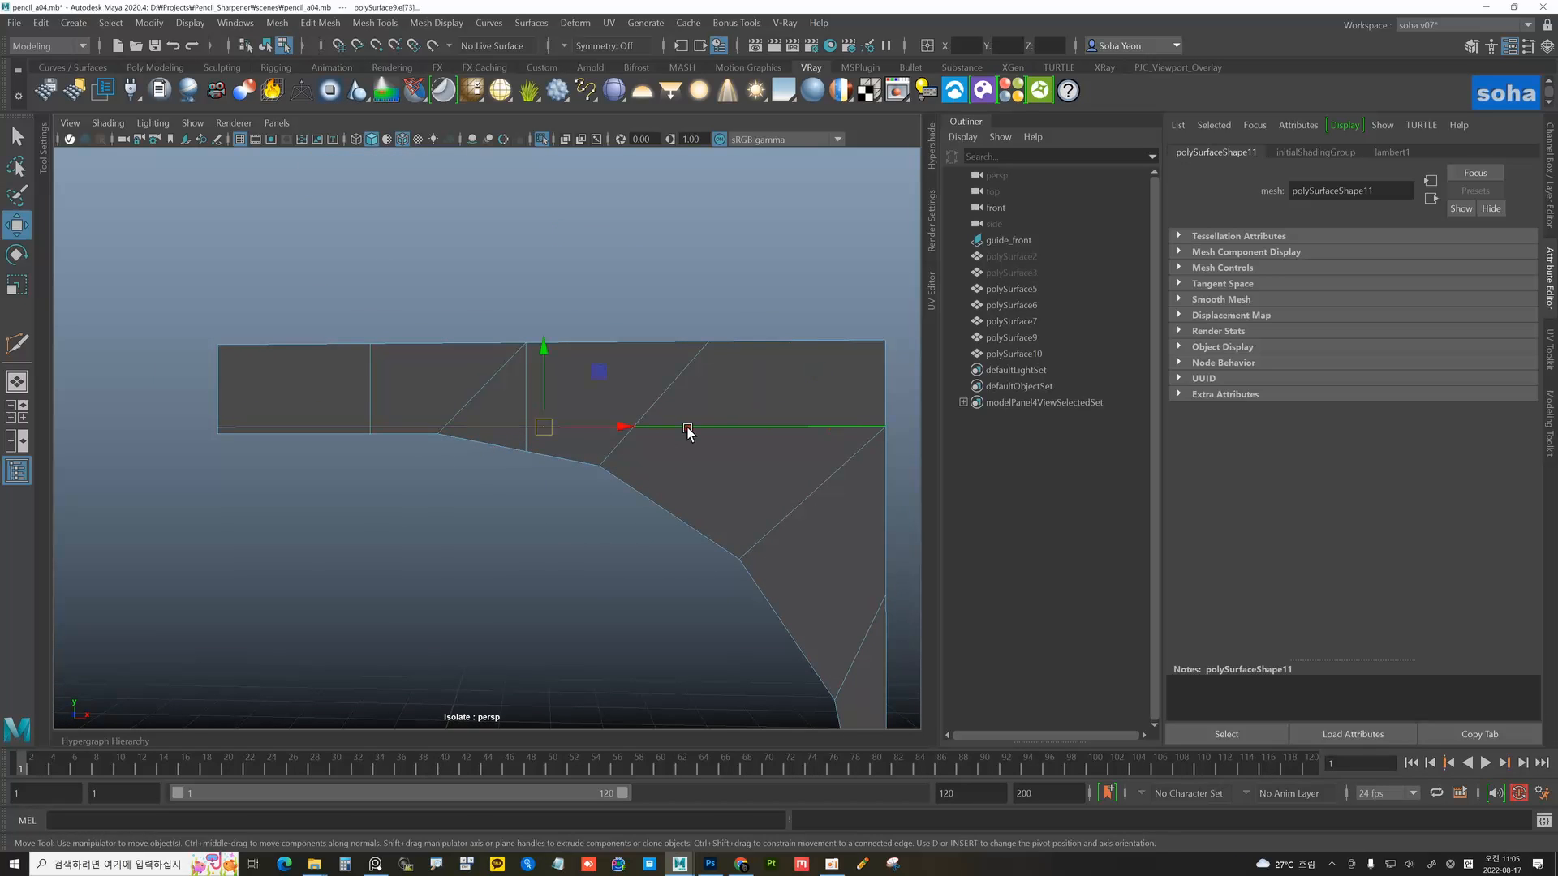
pyautogui.hotkey('alt', 'q')
pyautogui.scroll(-2, 763, 515)
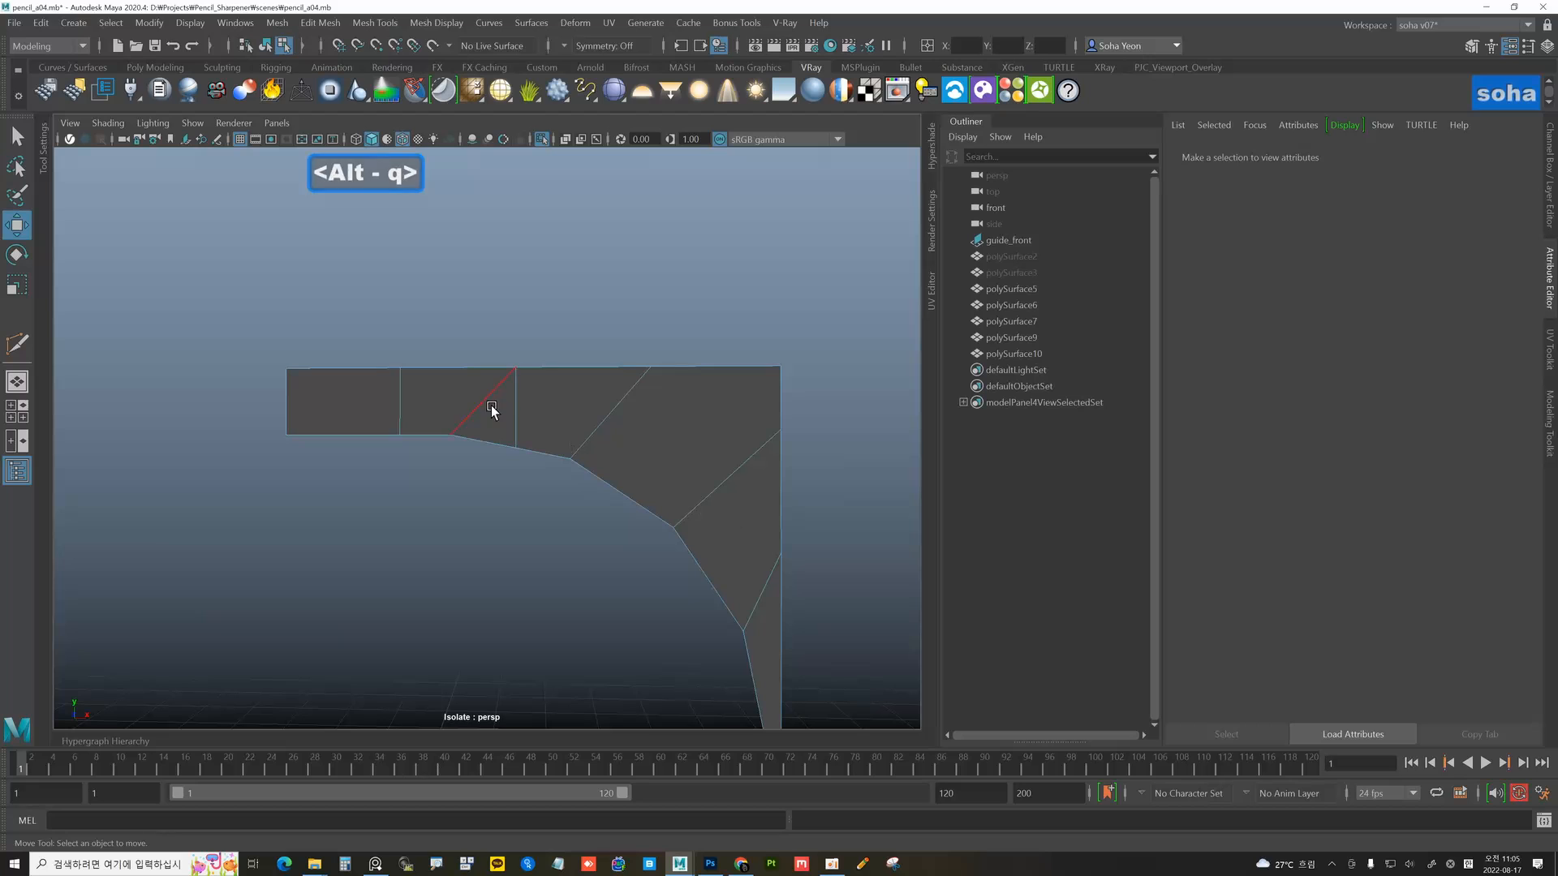
pyautogui.click(514, 421)
pyautogui.hotkey('alt', 'q')
pyautogui.scroll(-3, 649, 511)
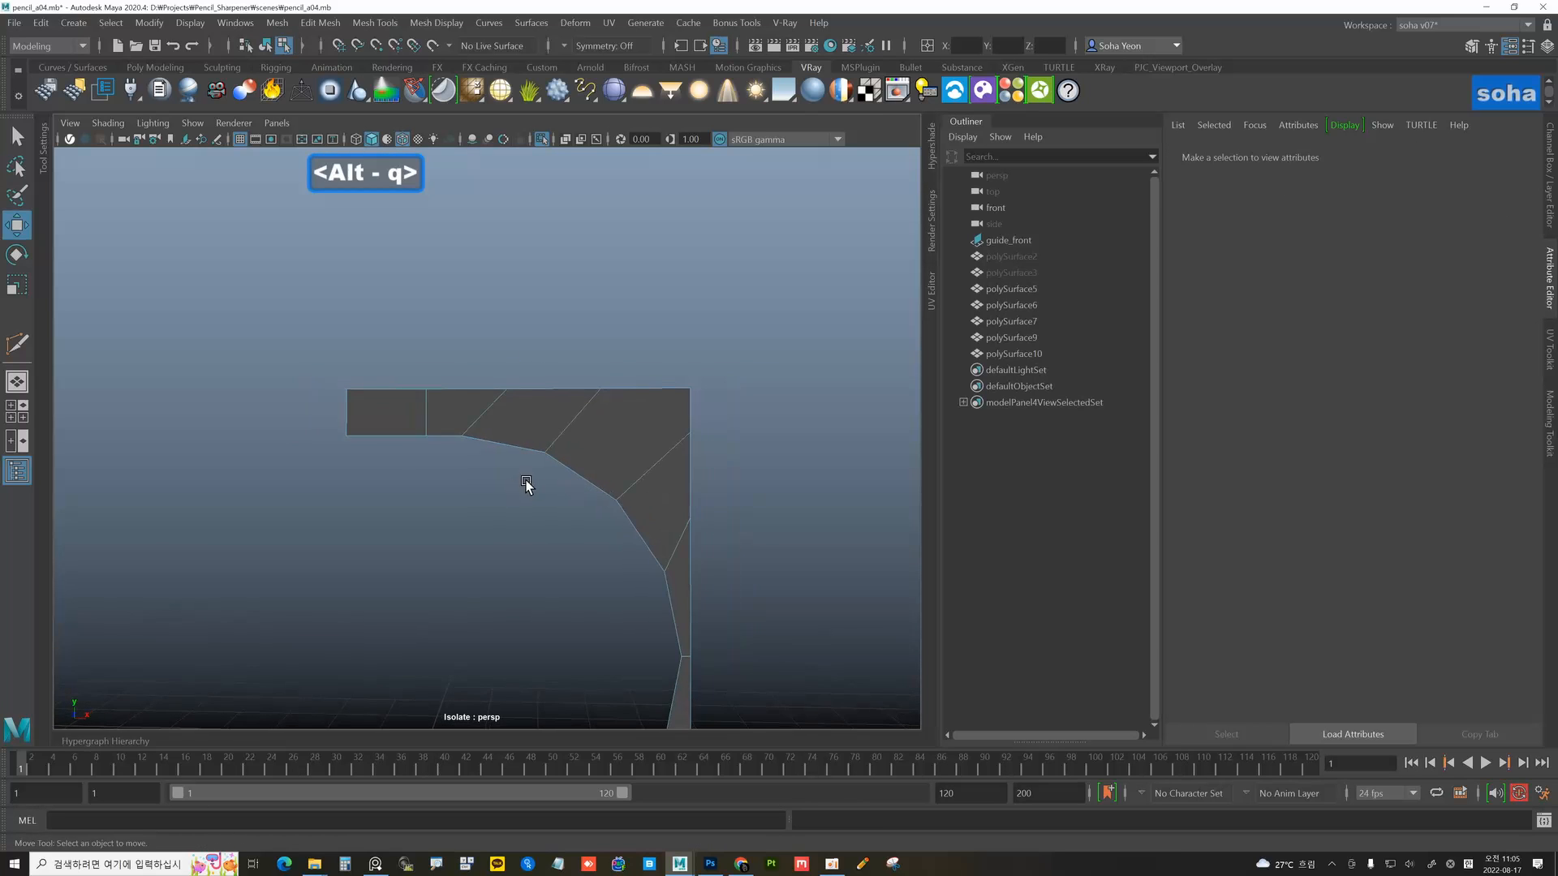
# - Slide the first two vertices of the upper oval border along the curve to round it more evenly
pyautogui.scroll(4, 587, 463)
pyautogui.hotkey('alt', '1')
pyautogui.click(536, 410)
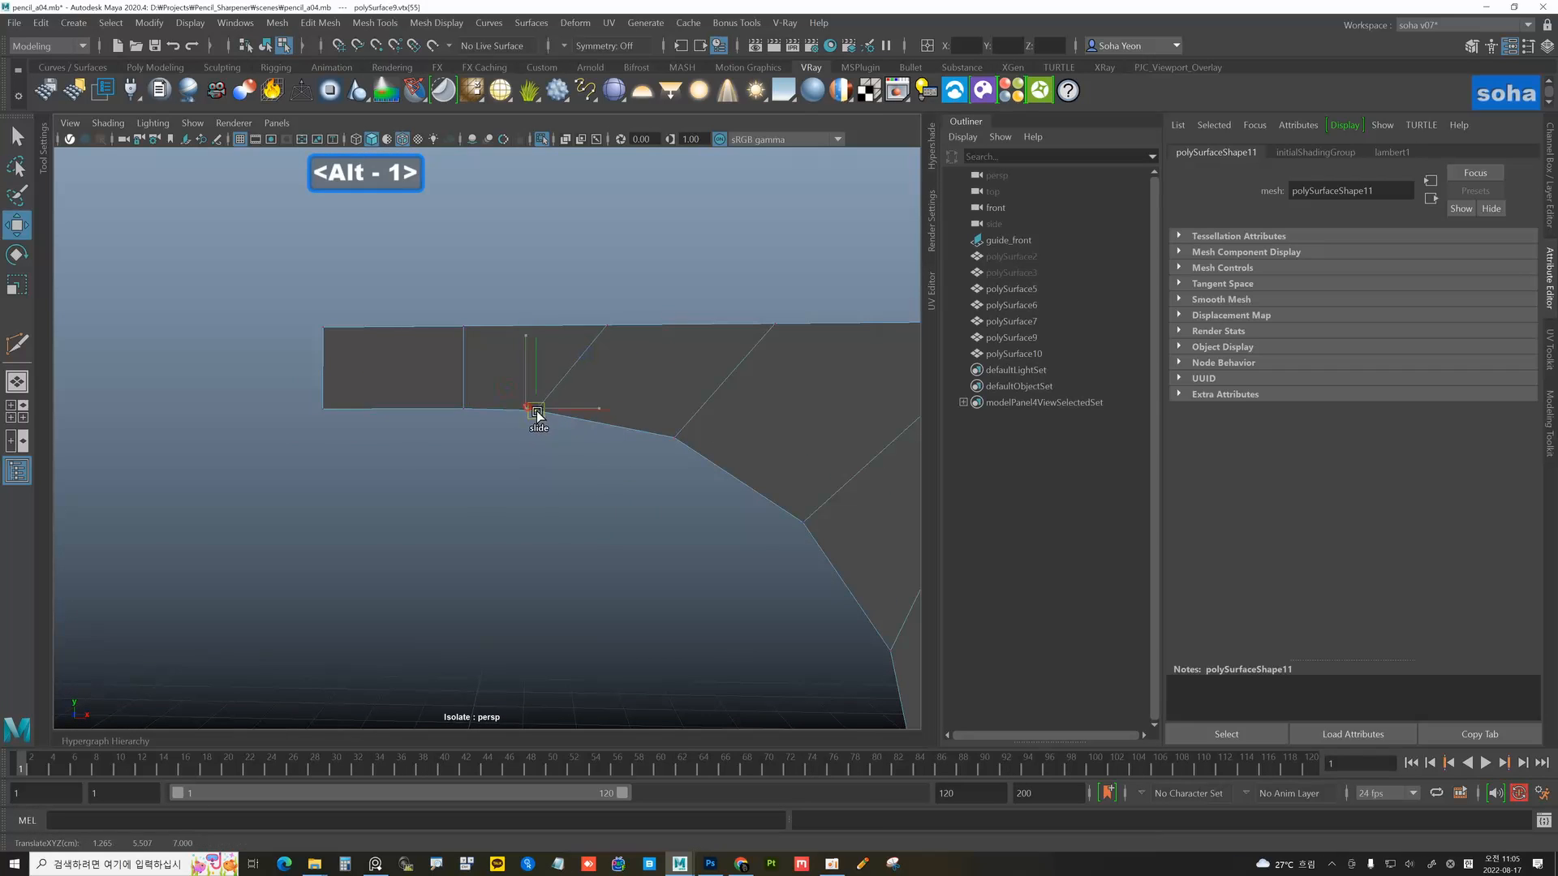
pyautogui.keyDown('ctrl'); pyautogui.keyDown('shift'); pyautogui.moveTo(537, 413); pyautogui.dragTo(557, 425); pyautogui.keyUp('shift'); pyautogui.keyUp('ctrl')
pyautogui.click(687, 457)
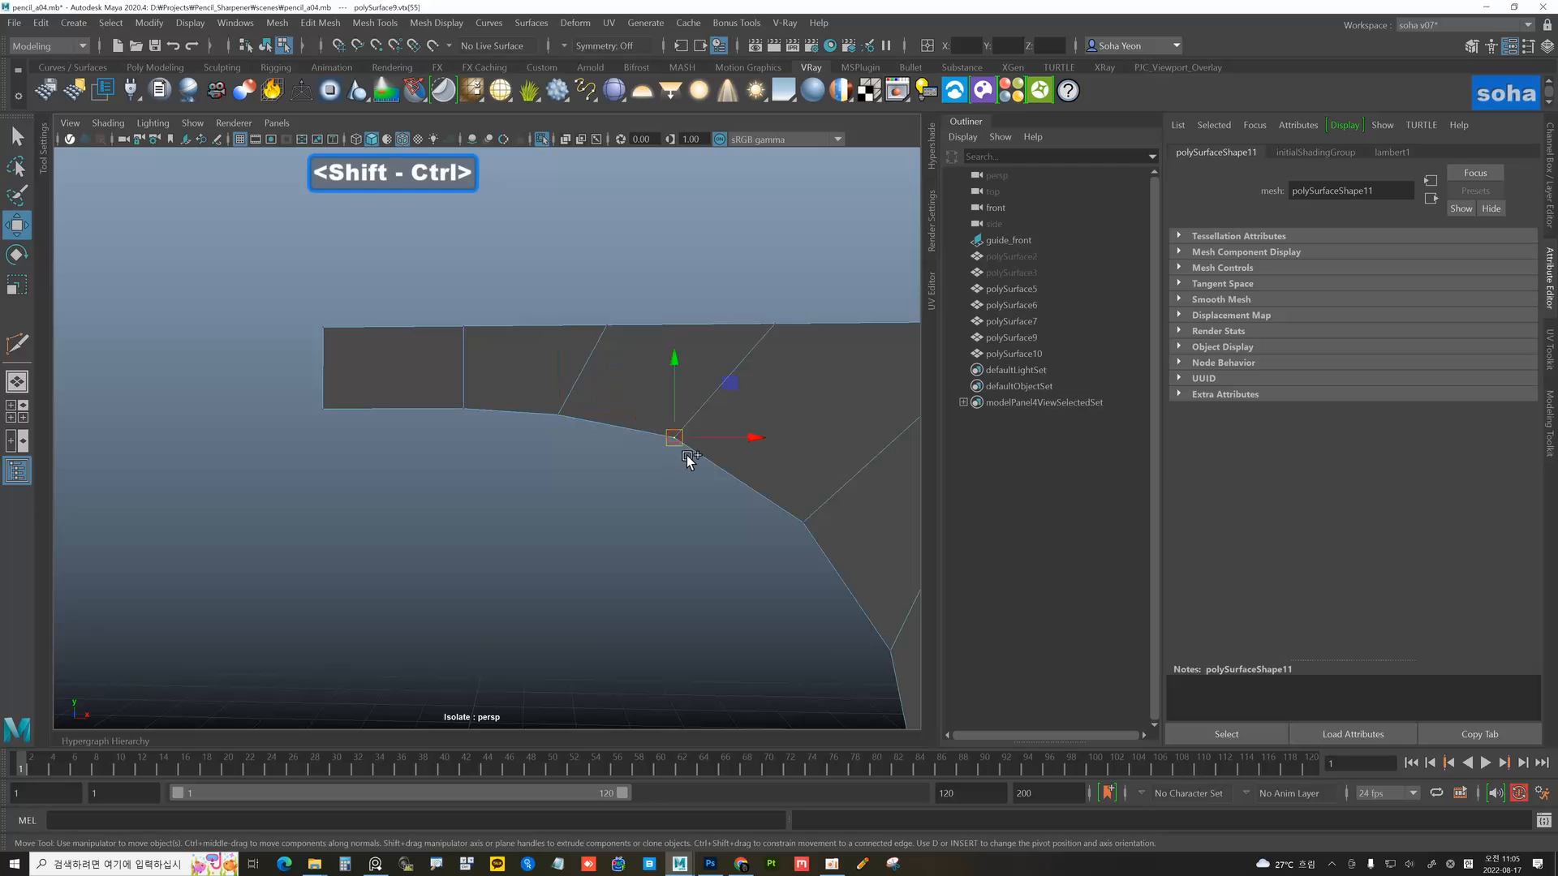
pyautogui.scroll(-2, 609, 524)
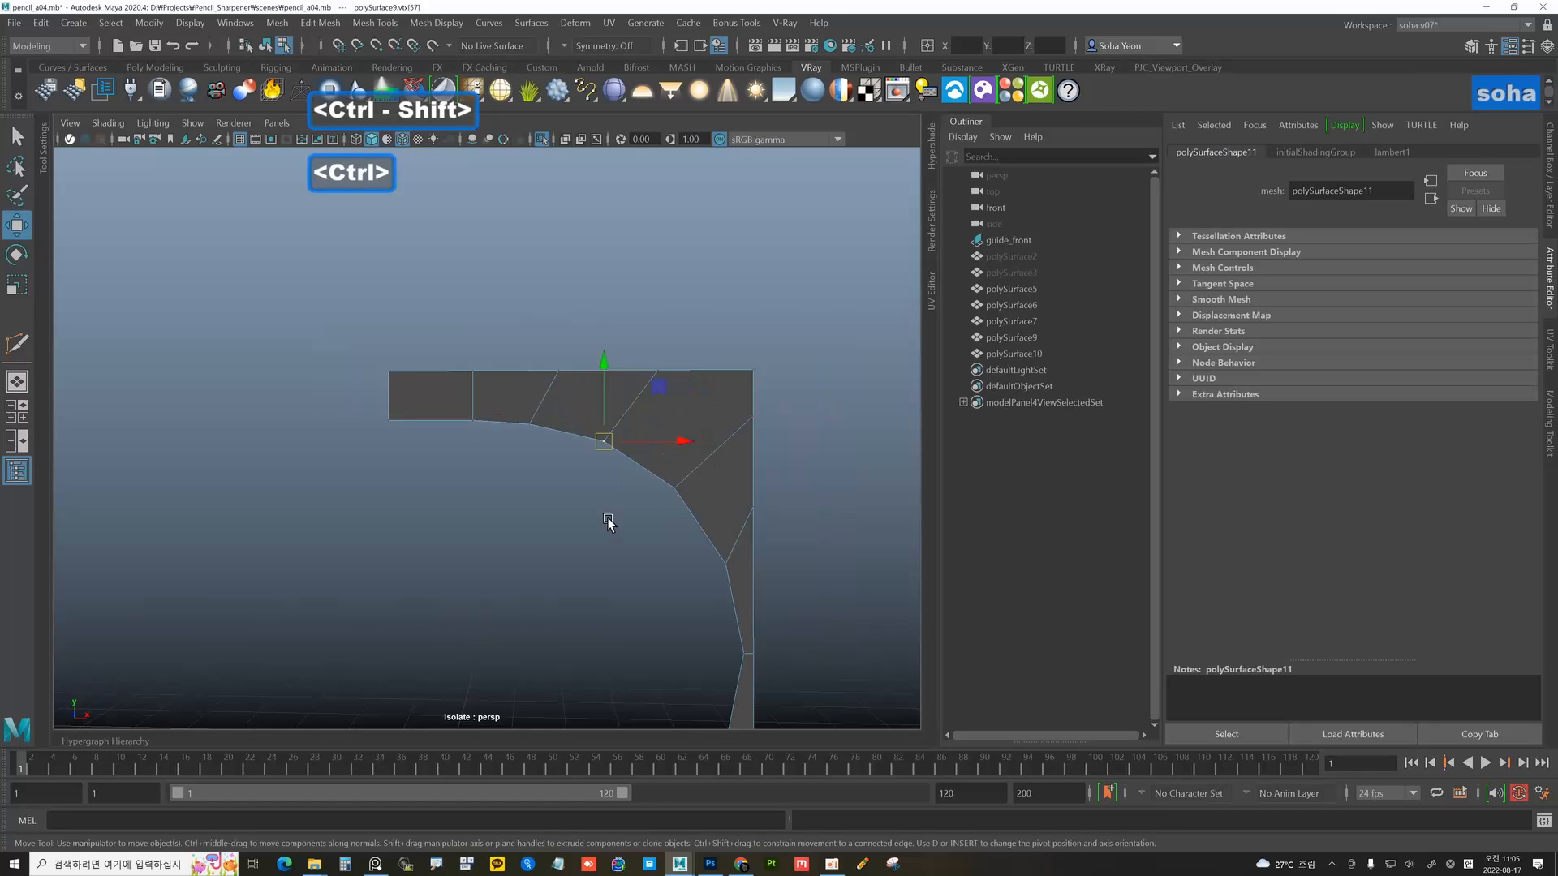
pyautogui.scroll(-2, 609, 523)
pyautogui.hotkey('alt', '`')
# - Show the whole model again and mirror the frame across the world X axis, combining with the original and merging border vertices
pyautogui.keyDown('alt'); pyautogui.moveTo(639, 554); pyautogui.dragTo(625, 438, button='middle'); pyautogui.keyUp('alt')
pyautogui.hotkey('alt', '`')
pyautogui.keyDown('alt'); pyautogui.moveTo(619, 448); pyautogui.dragTo(587, 462); pyautogui.keyUp('alt')
pyautogui.hotkey('alt', '`')
pyautogui.hotkey('alt', 'shift', 'a')
pyautogui.hotkey('ctrl', 'e')
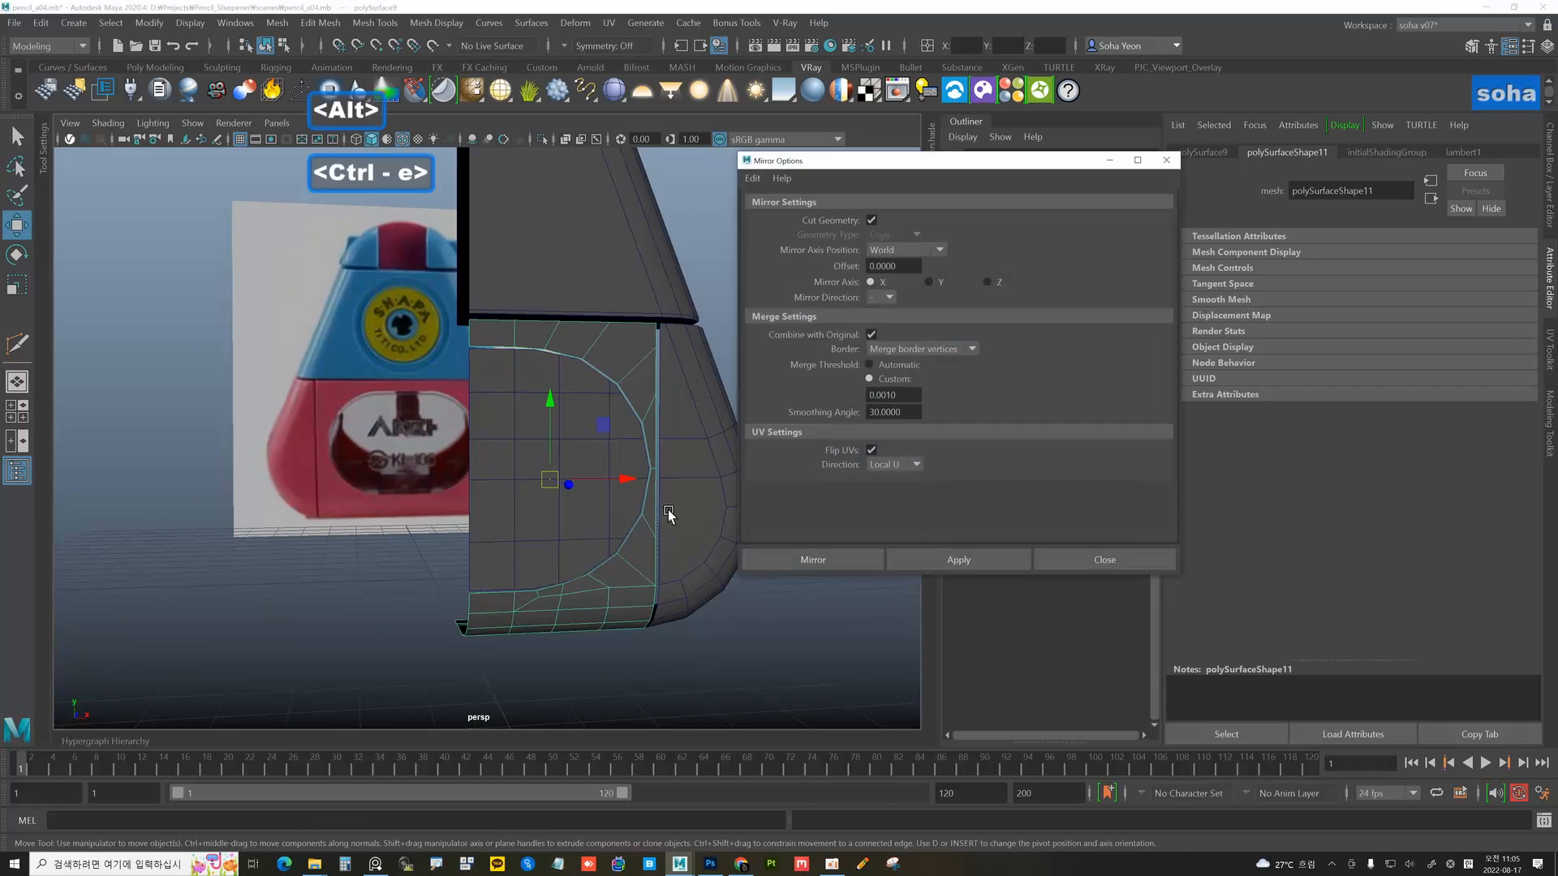
pyautogui.keyDown('alt'); pyautogui.moveTo(669, 516); pyautogui.dragTo(562, 482); pyautogui.keyUp('alt')
pyautogui.click(763, 558)
pyautogui.keyDown('alt'); pyautogui.moveTo(759, 552); pyautogui.dragTo(542, 516); pyautogui.keyUp('alt')
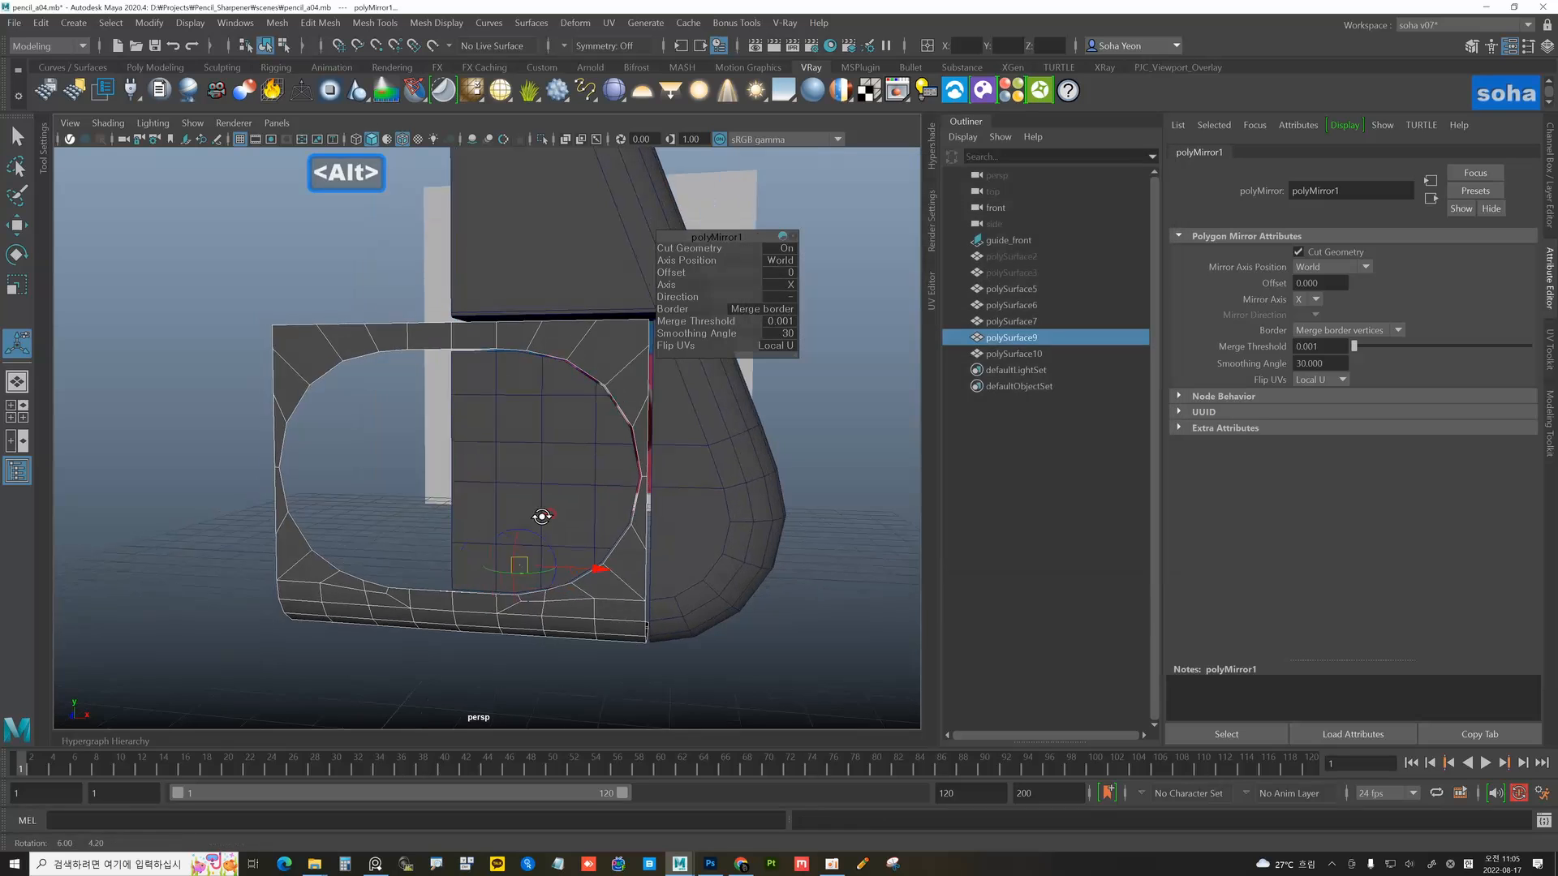
# - Isolate the inner half-oval piece in the viewport
pyautogui.click(521, 447)
pyautogui.keyDown('alt'); pyautogui.moveTo(521, 447); pyautogui.dragTo(598, 497); pyautogui.keyUp('alt')
pyautogui.hotkey('alt', 'shift', 'a')
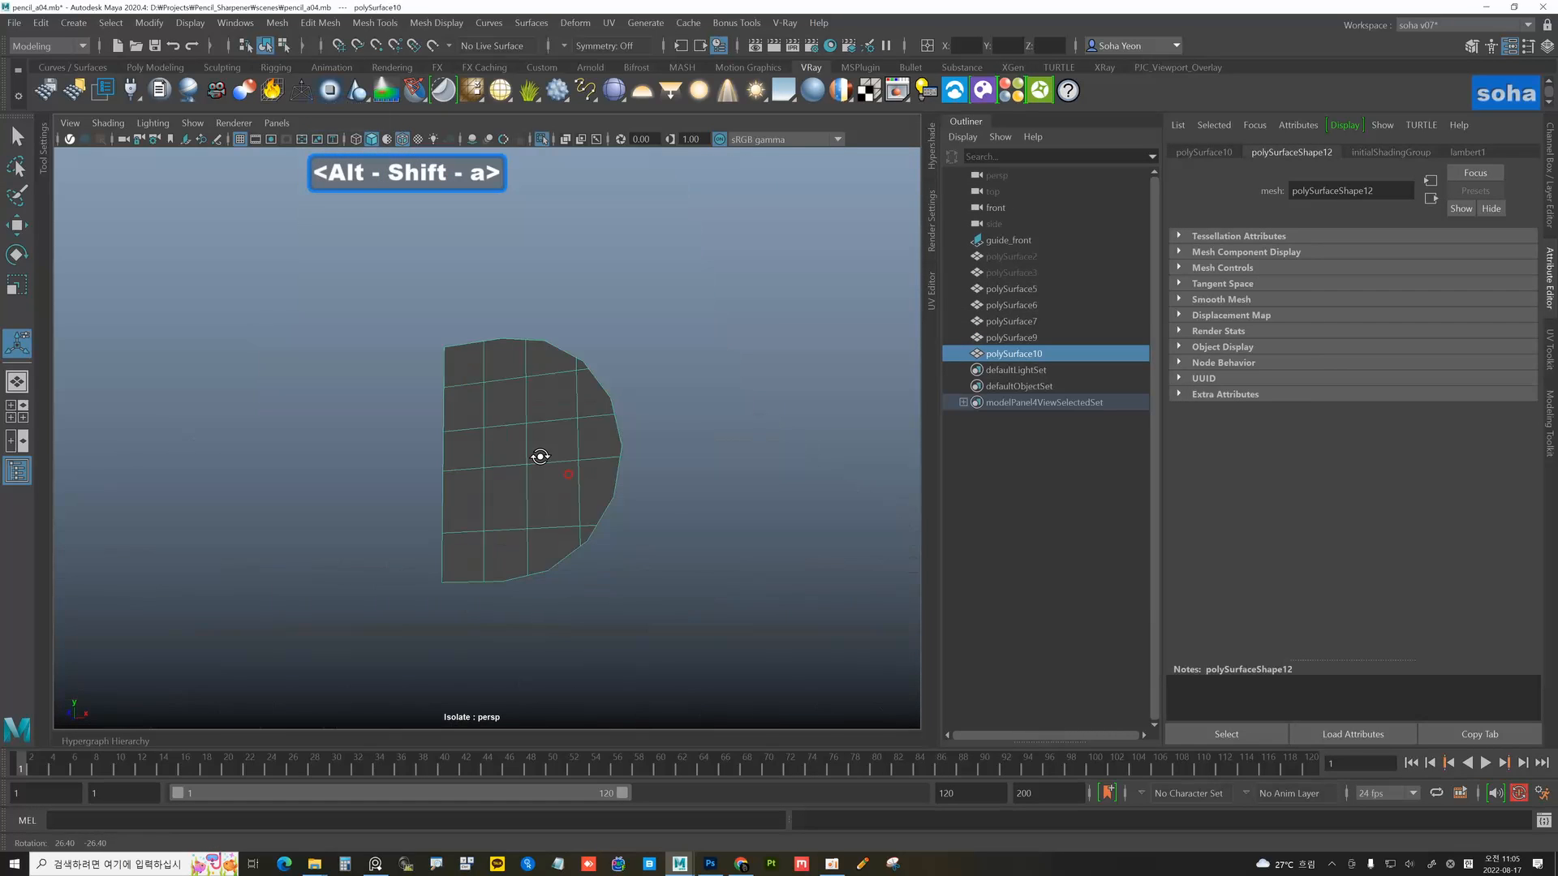
pyautogui.keyDown('alt'); pyautogui.moveTo(539, 456); pyautogui.dragTo(573, 379); pyautogui.keyUp('alt')
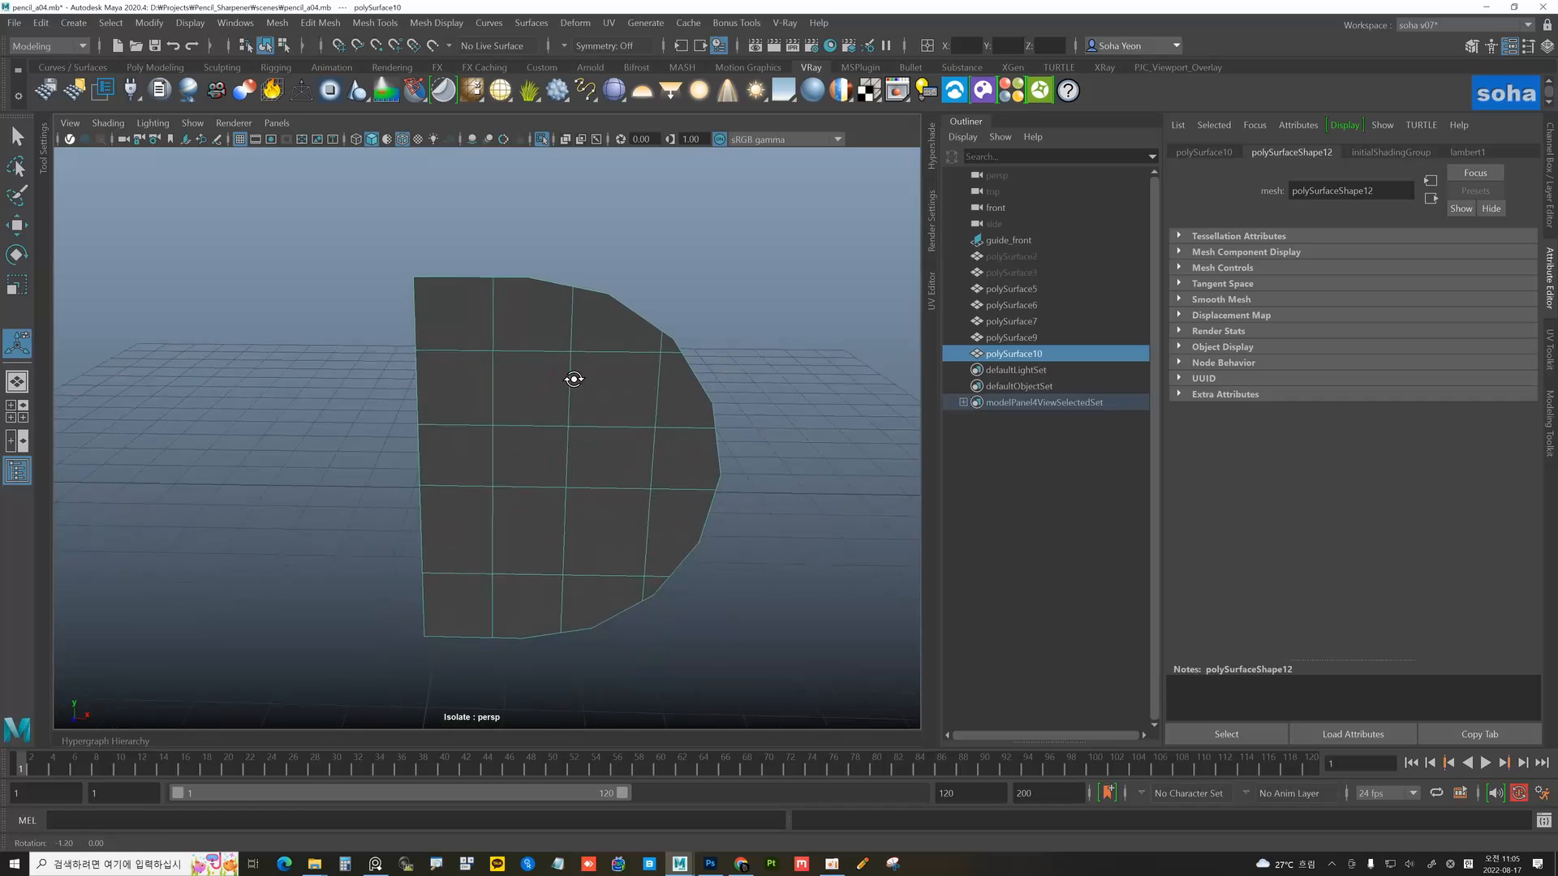
# - Cut two vertical edge lines across the half-oval piece, joining its upper border vertices to the matching lower ones
pyautogui.hotkey('alt', 's')
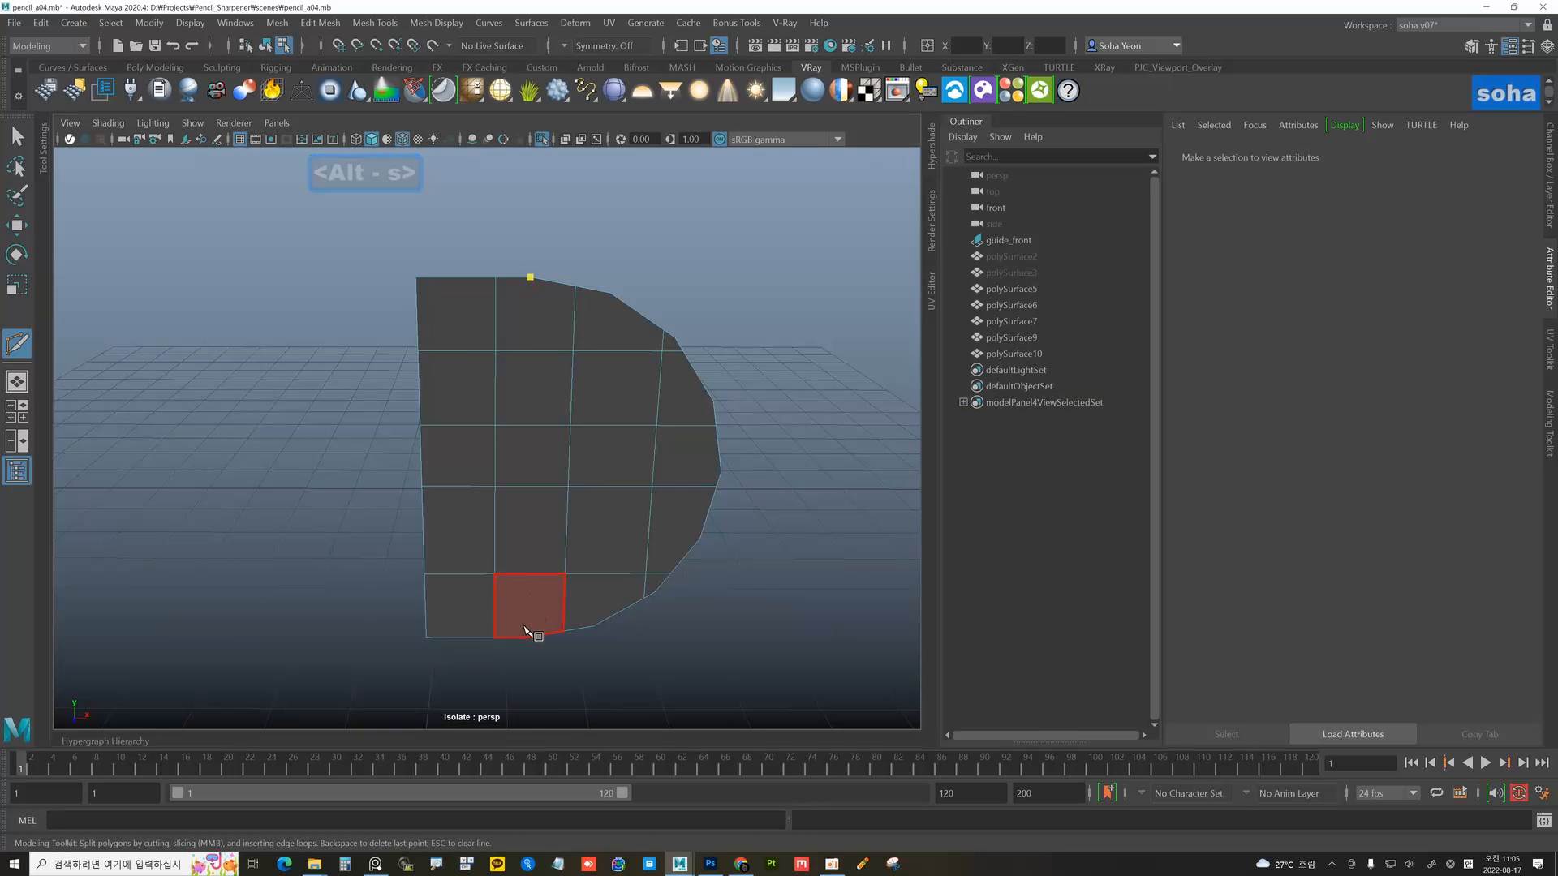
pyautogui.press('Return')
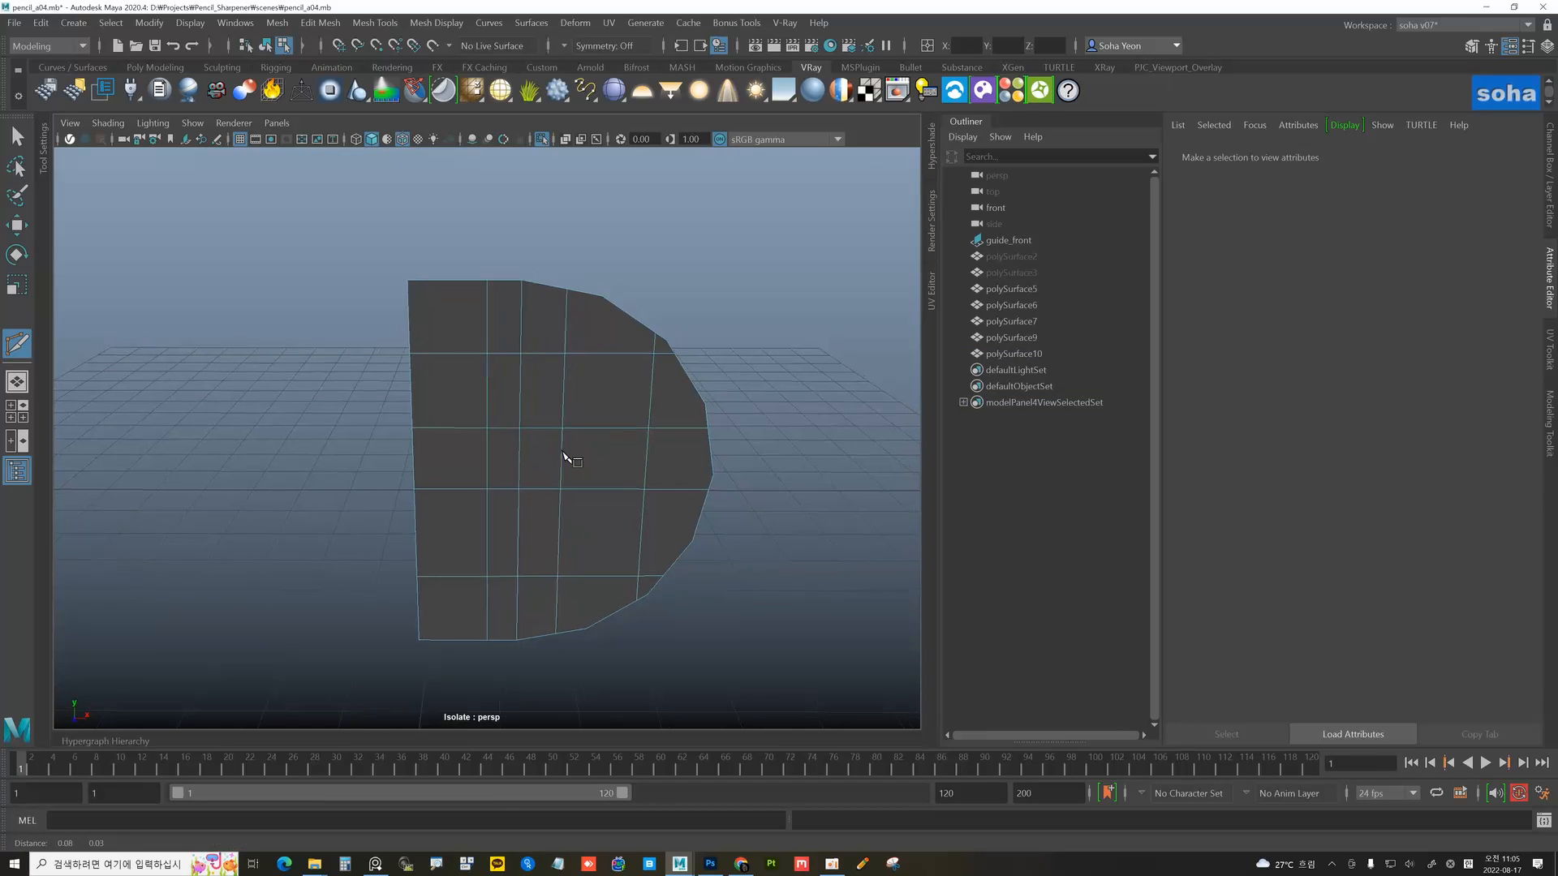
pyautogui.click(611, 294)
pyautogui.keyDown('alt'); pyautogui.moveTo(606, 316); pyautogui.dragTo(571, 326, button='middle'); pyautogui.keyUp('alt')
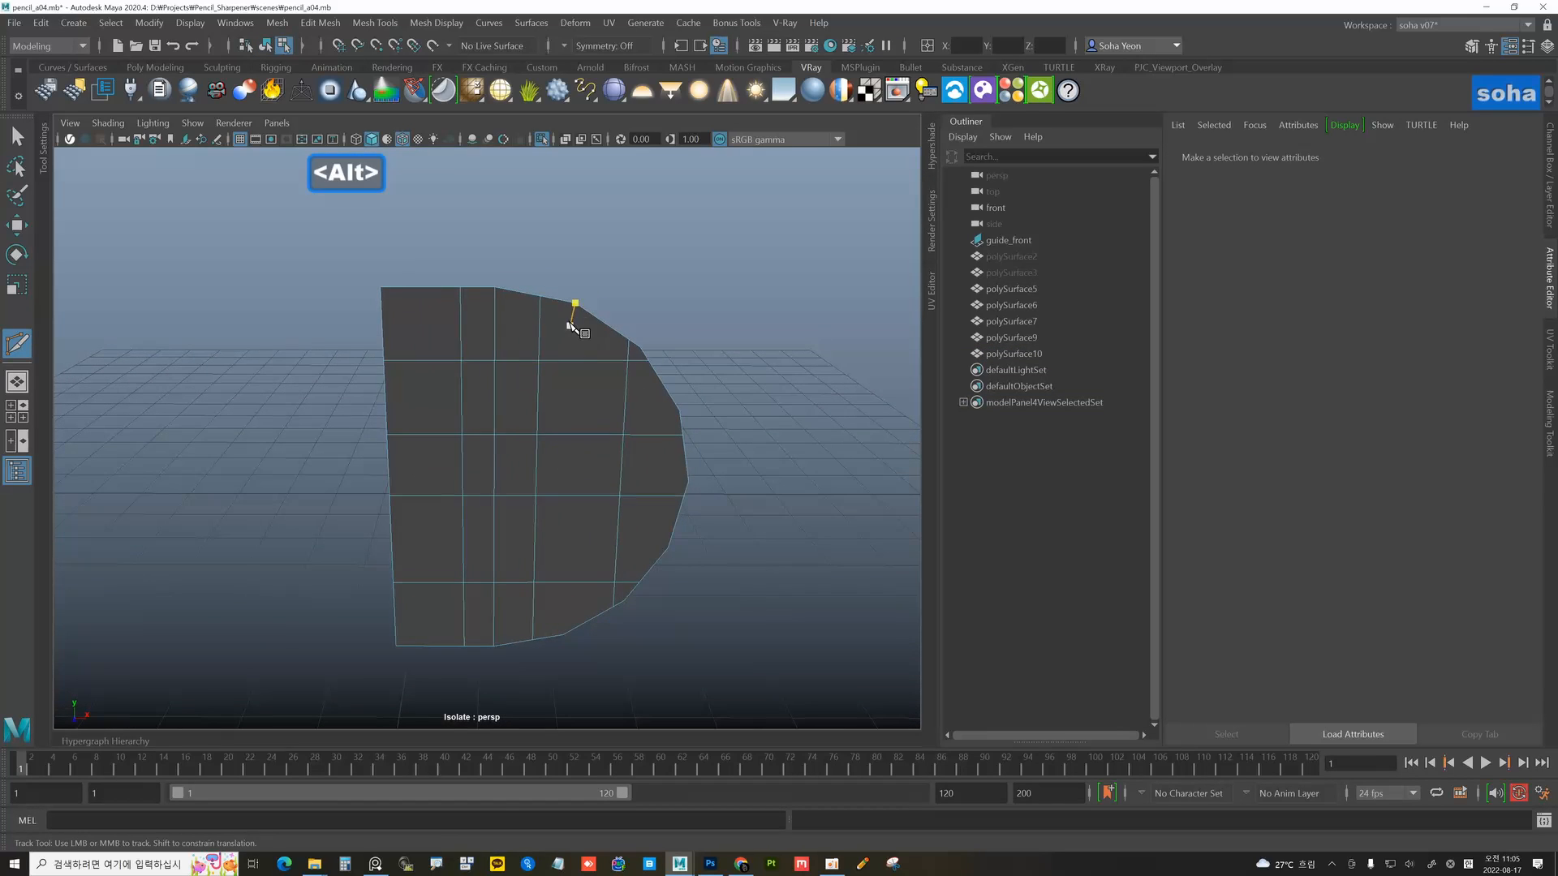
pyautogui.click(573, 609)
pyautogui.keyDown('alt'); pyautogui.moveTo(577, 538); pyautogui.dragTo(659, 561); pyautogui.keyUp('alt')
# - Cut three horizontal edge lines from the half-oval's curved-side vertices to its straight centre border
pyautogui.press('w')
pyautogui.press('y')
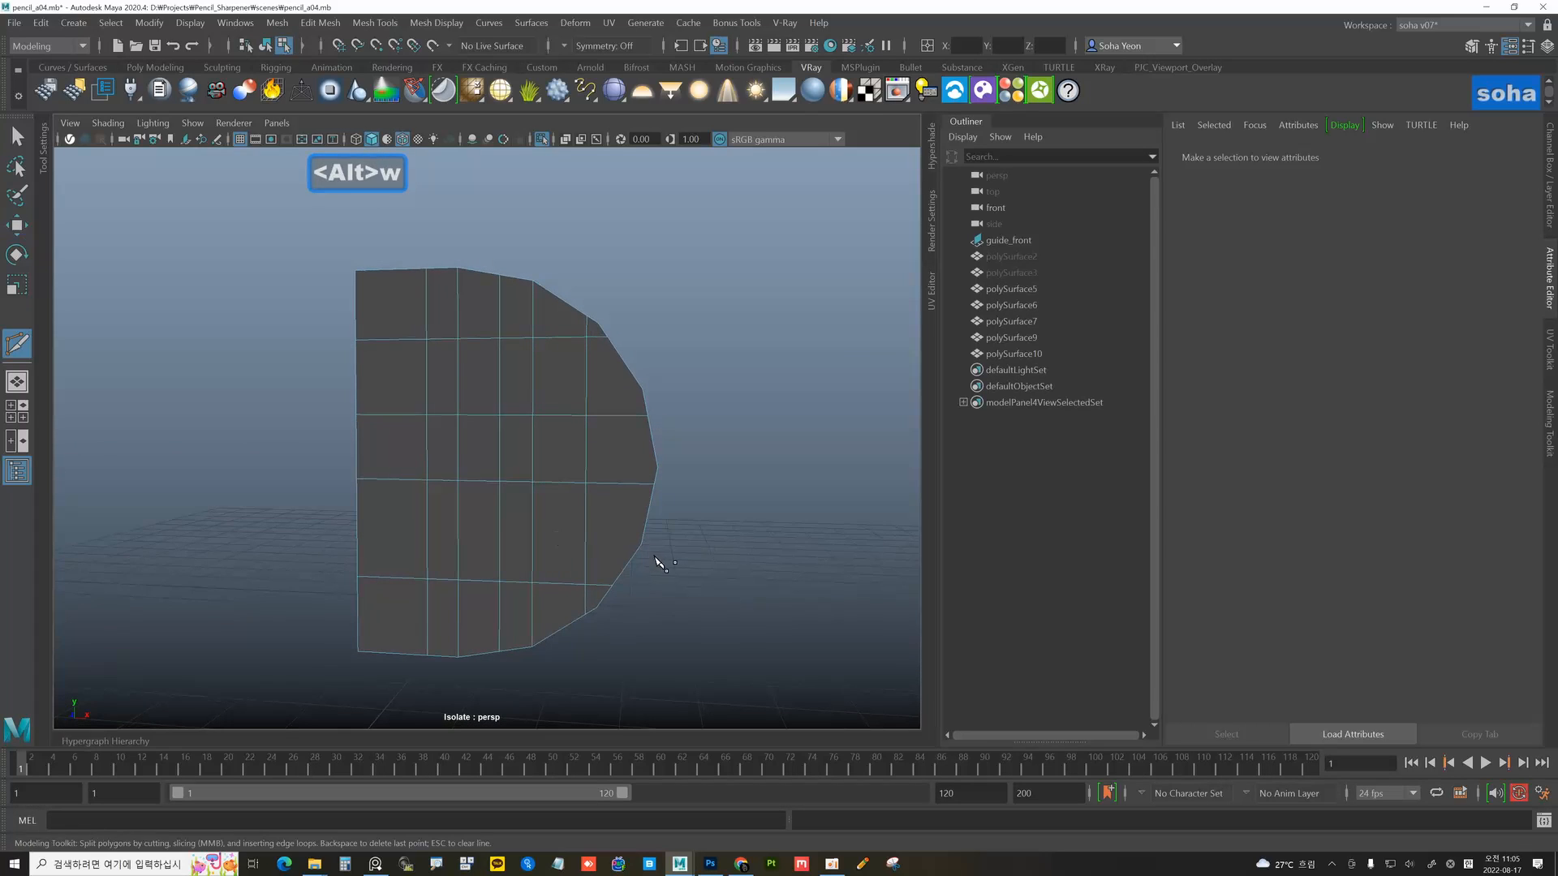
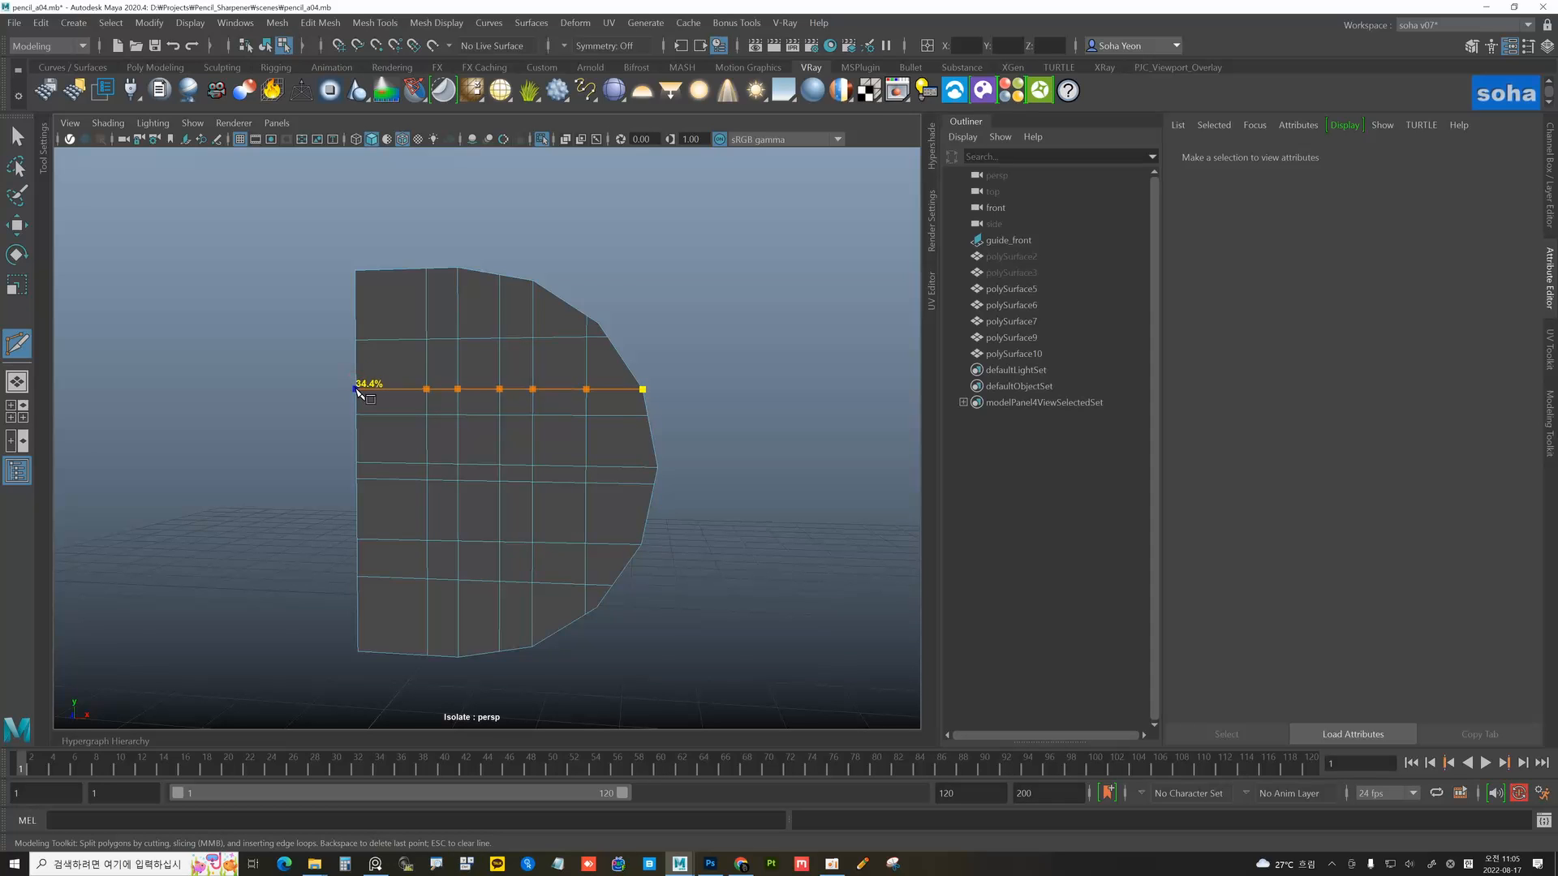
pyautogui.press('w')
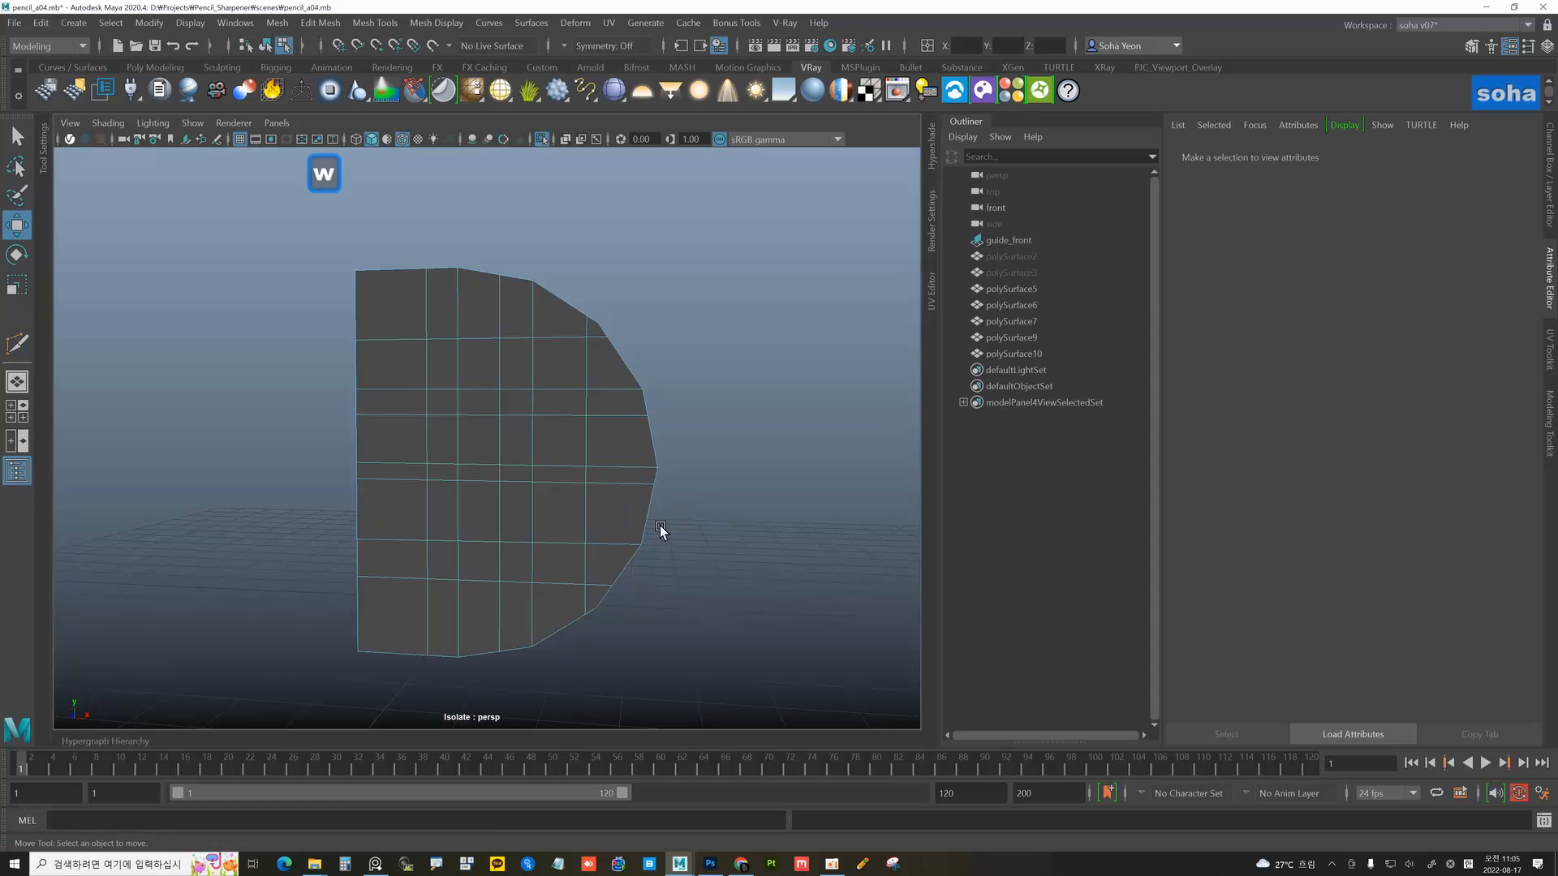
# - Delete the surplus horizontal edge line just below the half-oval's middle line and two surplus vertical edge lines
pyautogui.hotkey('alt', '2')
pyautogui.click(617, 482)
pyautogui.hotkey('alt', 'q')
pyautogui.keyDown('alt'); pyautogui.moveTo(551, 578); pyautogui.dragTo(569, 572); pyautogui.keyUp('alt')
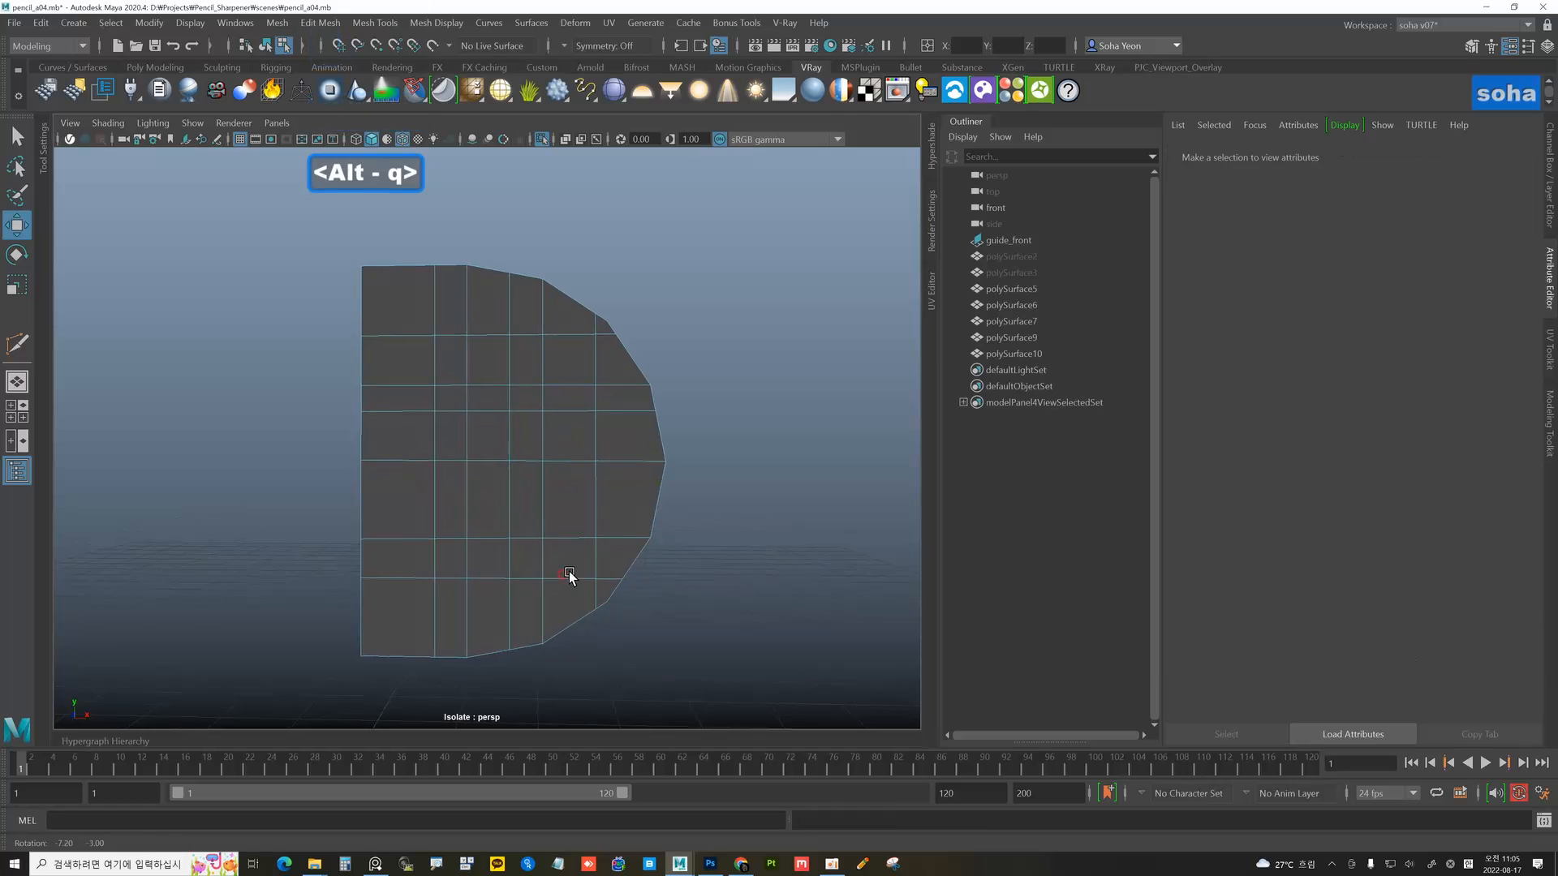
pyautogui.doubleClick(506, 608)
pyautogui.hotkey('alt', 'q')
pyautogui.doubleClick(433, 600)
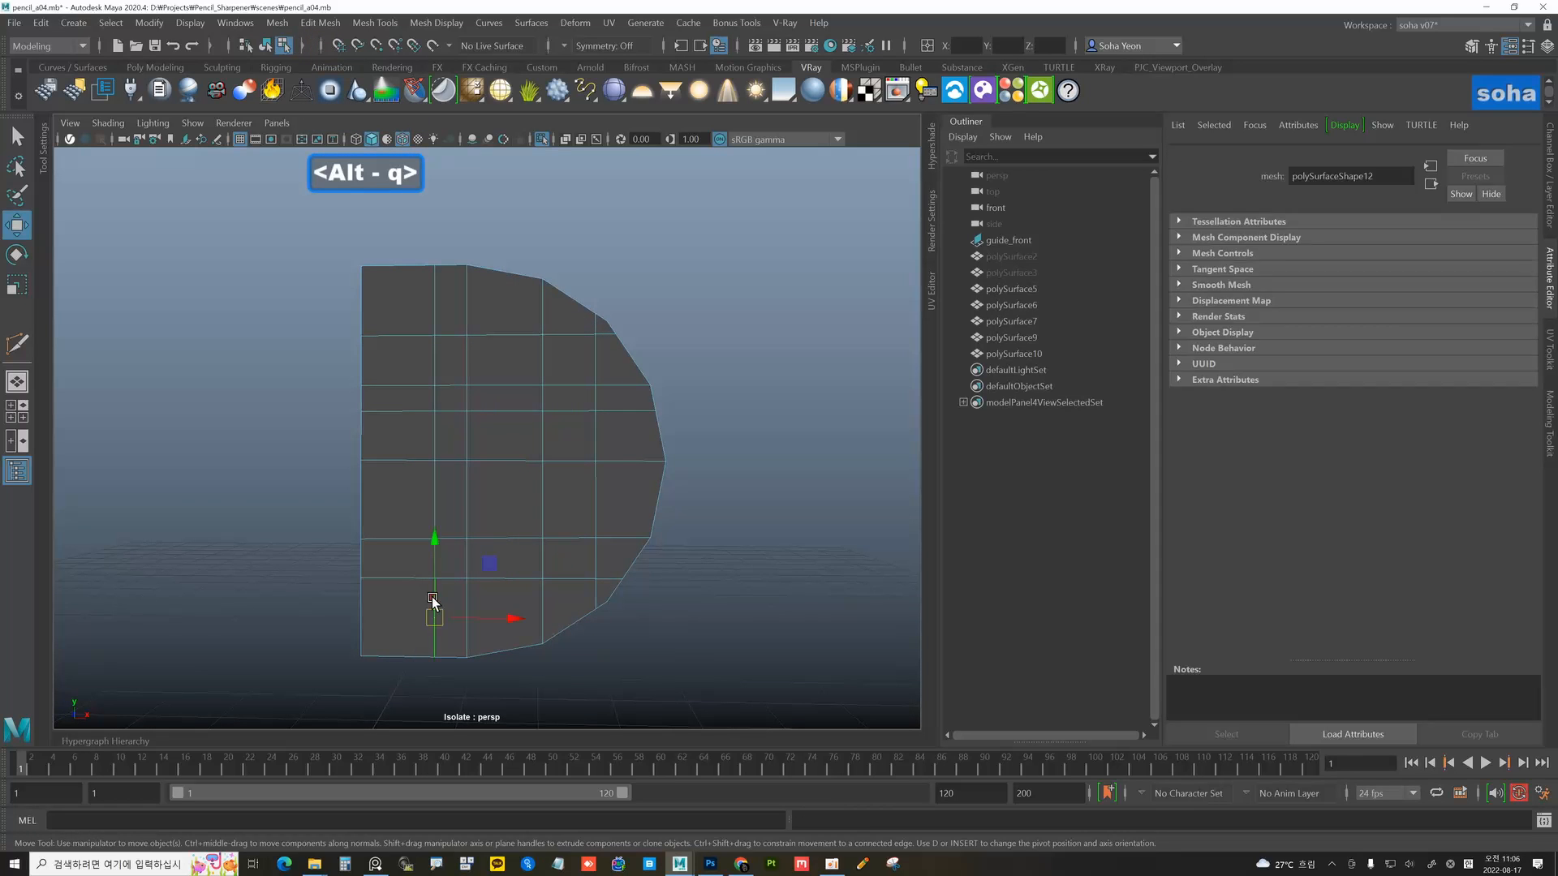
pyautogui.hotkey('alt', 'q')
# - Delete the half-oval's lowest horizontal edge line and the surplus one just above its middle line
pyautogui.keyDown('alt'); pyautogui.moveTo(488, 595); pyautogui.dragTo(519, 590); pyautogui.keyUp('alt')
pyautogui.doubleClick(509, 577)
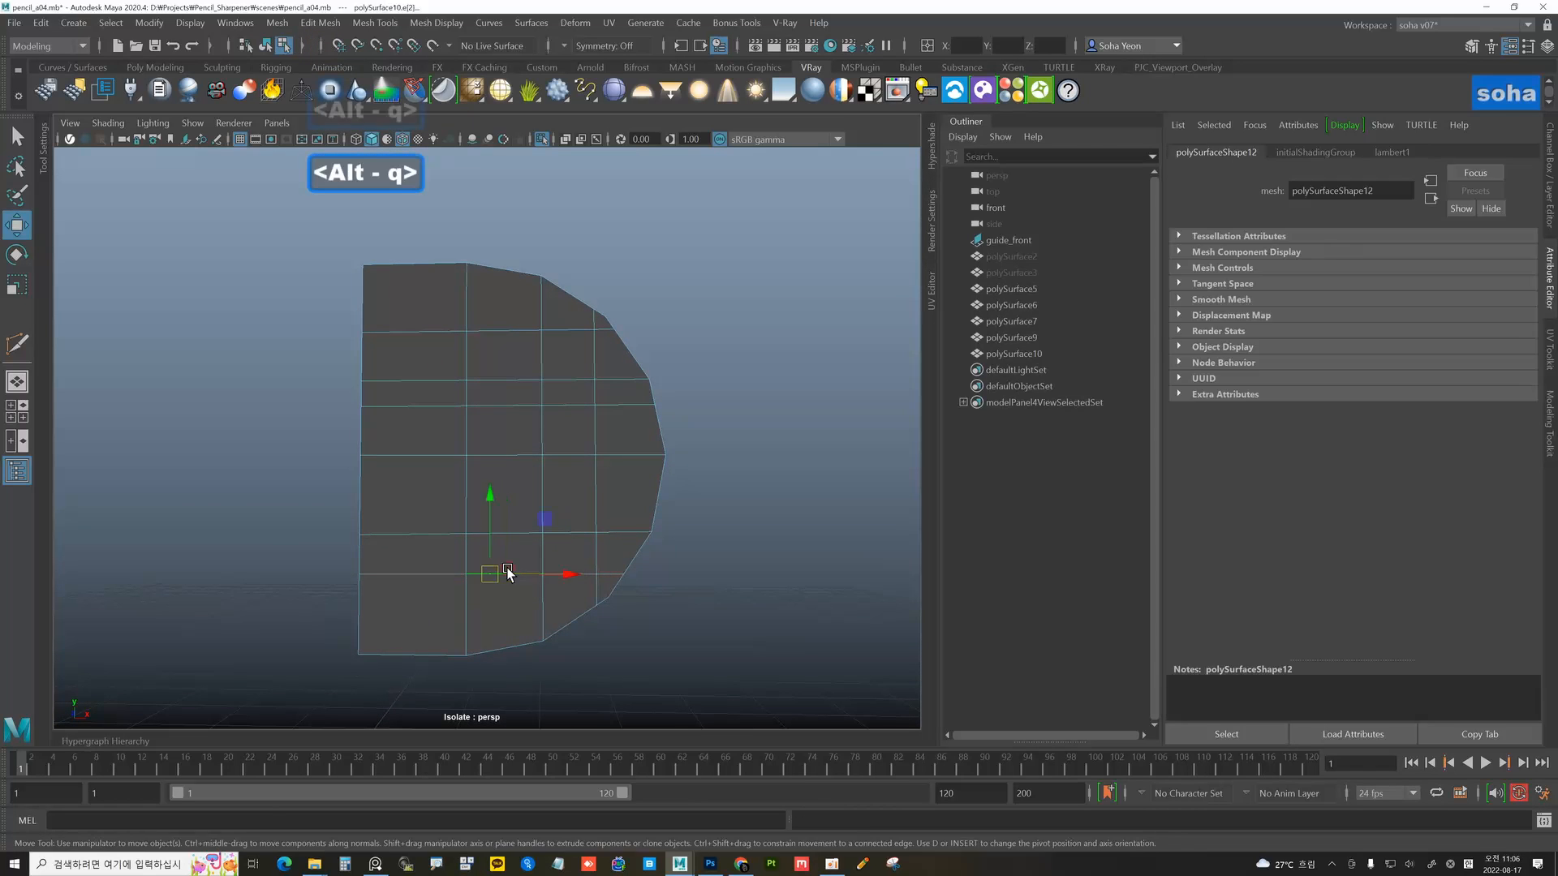
pyautogui.hotkey('alt', 'q')
pyautogui.keyDown('alt'); pyautogui.moveTo(578, 434); pyautogui.dragTo(583, 511, button='middle'); pyautogui.keyUp('alt')
pyautogui.scroll(1, 572, 486)
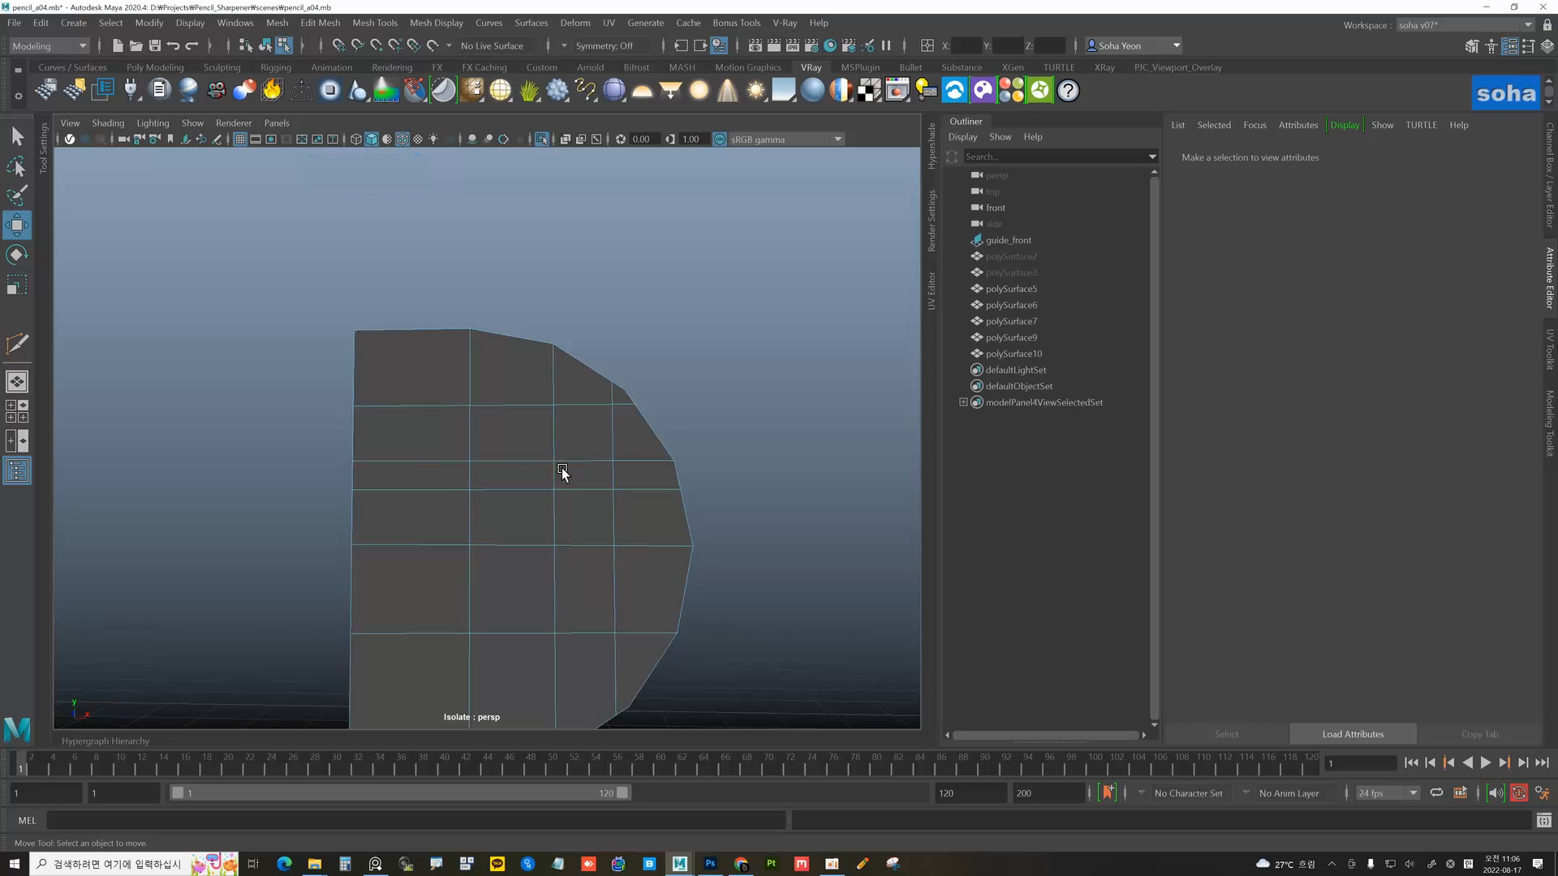
pyautogui.keyDown('alt'); pyautogui.moveTo(476, 413); pyautogui.dragTo(510, 396); pyautogui.keyUp('alt')
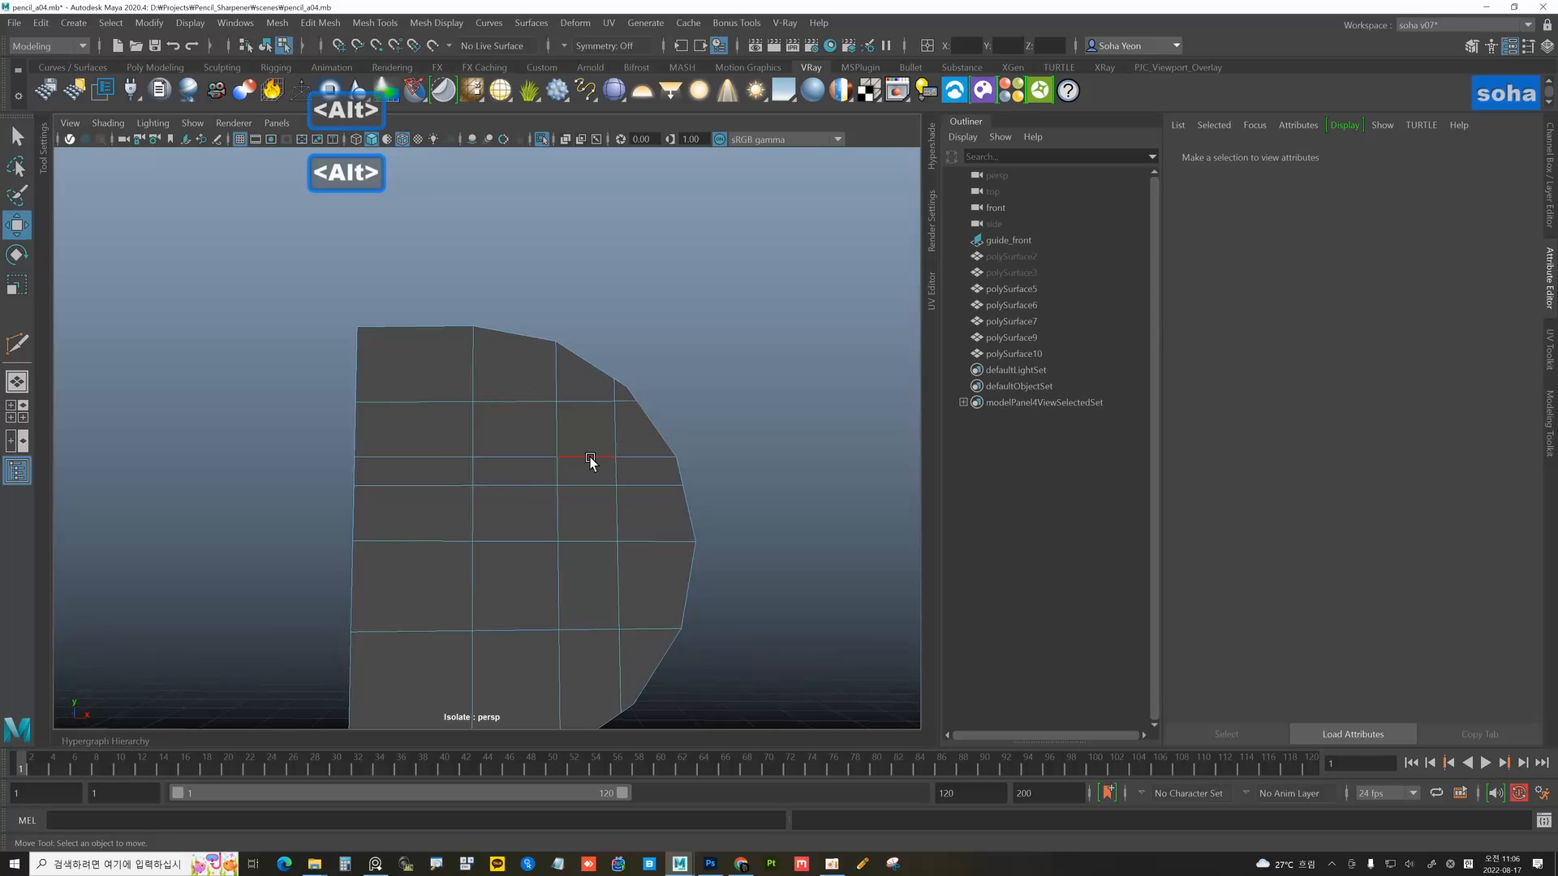
pyautogui.doubleClick(506, 489)
pyautogui.keyDown('alt'); pyautogui.moveTo(515, 484); pyautogui.dragTo(584, 529); pyautogui.keyUp('alt')
pyautogui.hotkey('alt', 'q')
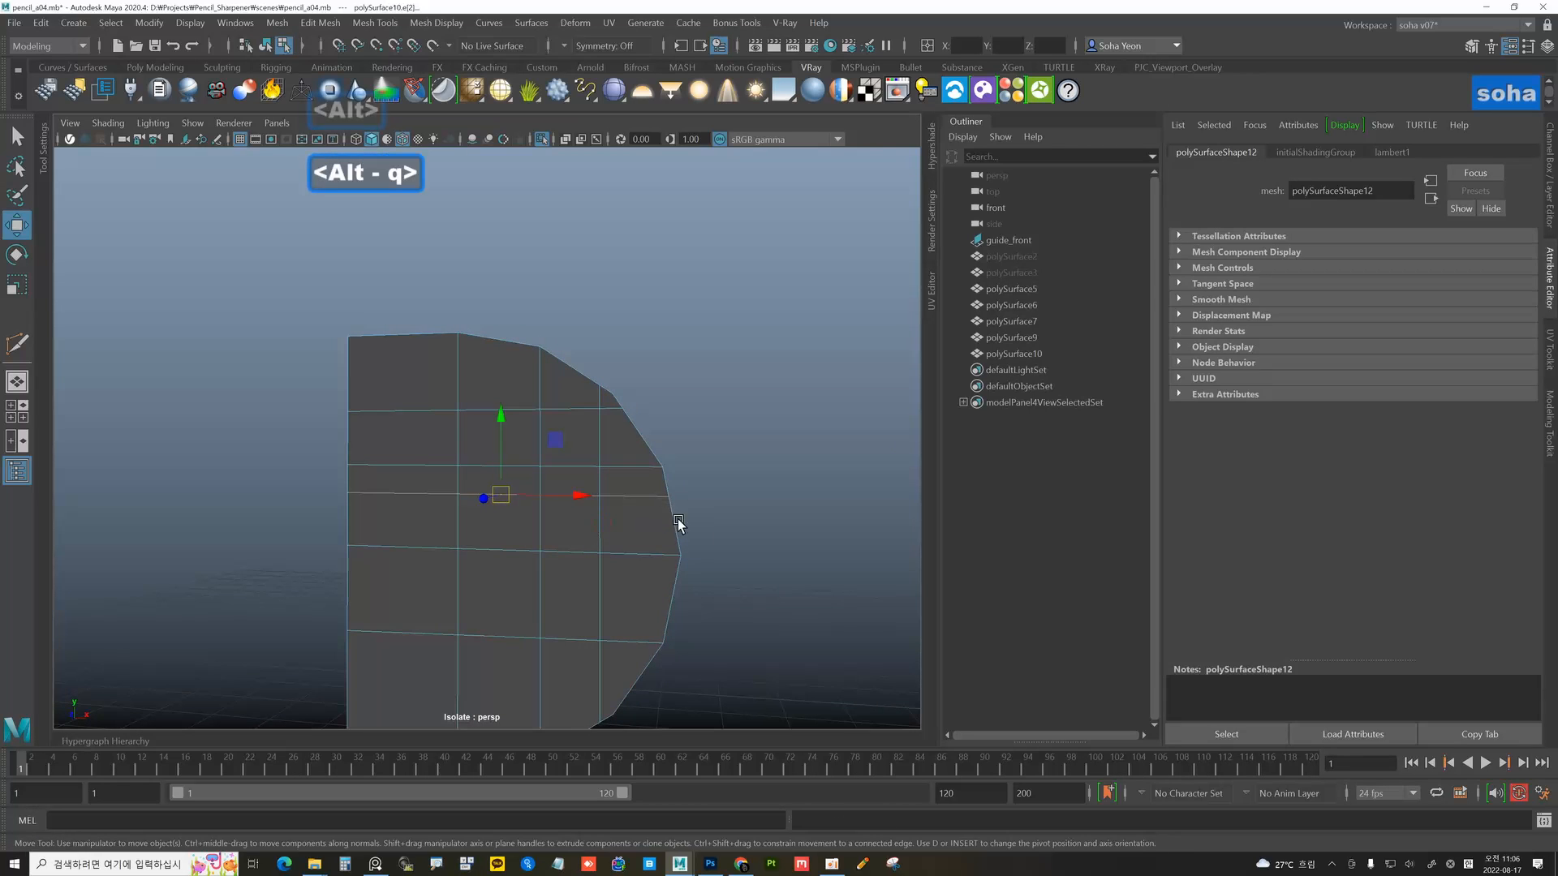
# - Delete the vertical edge line nearest the half-oval's curved side
pyautogui.keyDown('alt'); pyautogui.moveTo(679, 522); pyautogui.dragTo(641, 546); pyautogui.keyUp('alt')
pyautogui.keyDown('alt'); pyautogui.moveTo(606, 441); pyautogui.dragTo(630, 490, button='middle'); pyautogui.keyUp('alt')
pyautogui.keyDown('alt'); pyautogui.moveTo(630, 490); pyautogui.dragTo(734, 520, button='right'); pyautogui.keyUp('alt')
pyautogui.keyDown('alt'); pyautogui.moveTo(709, 494); pyautogui.dragTo(762, 333, button='middle'); pyautogui.keyUp('alt')
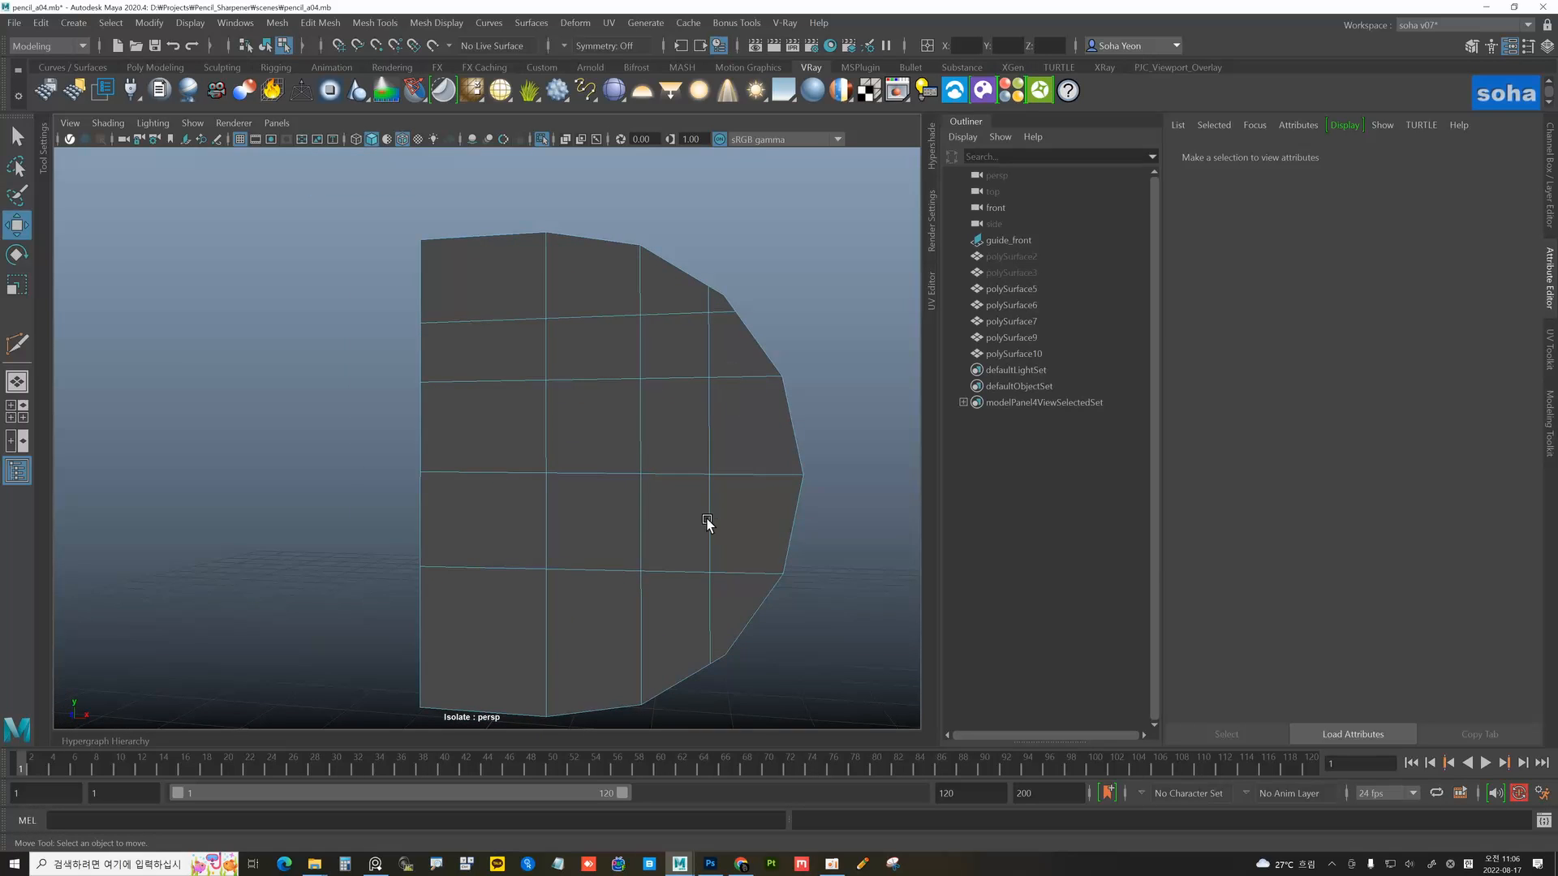
pyautogui.keyDown('alt'); pyautogui.moveTo(708, 521); pyautogui.dragTo(706, 435, button='middle'); pyautogui.keyUp('alt')
pyautogui.keyDown('alt'); pyautogui.moveTo(706, 434); pyautogui.dragTo(753, 469, button='right'); pyautogui.keyUp('alt')
pyautogui.keyDown('alt'); pyautogui.moveTo(748, 431); pyautogui.dragTo(740, 624, button='middle'); pyautogui.keyUp('alt')
pyautogui.keyDown('alt'); pyautogui.moveTo(730, 535); pyautogui.dragTo(729, 535, button='right'); pyautogui.keyUp('alt')
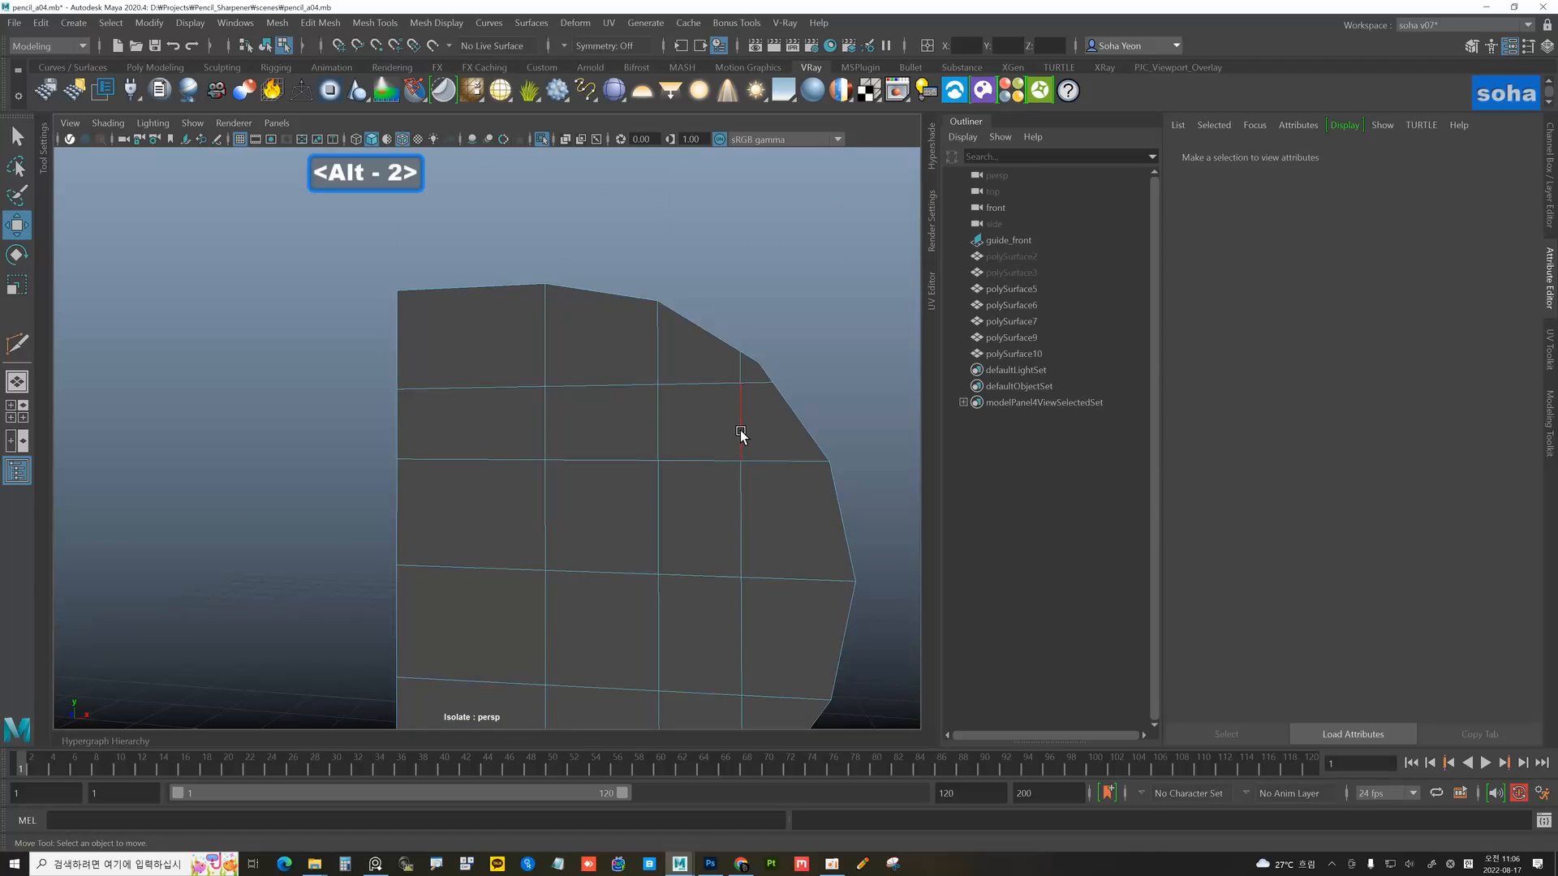
pyautogui.click(740, 572)
pyautogui.keyDown('alt'); pyautogui.moveTo(741, 572); pyautogui.dragTo(727, 400, button='middle'); pyautogui.keyUp('alt')
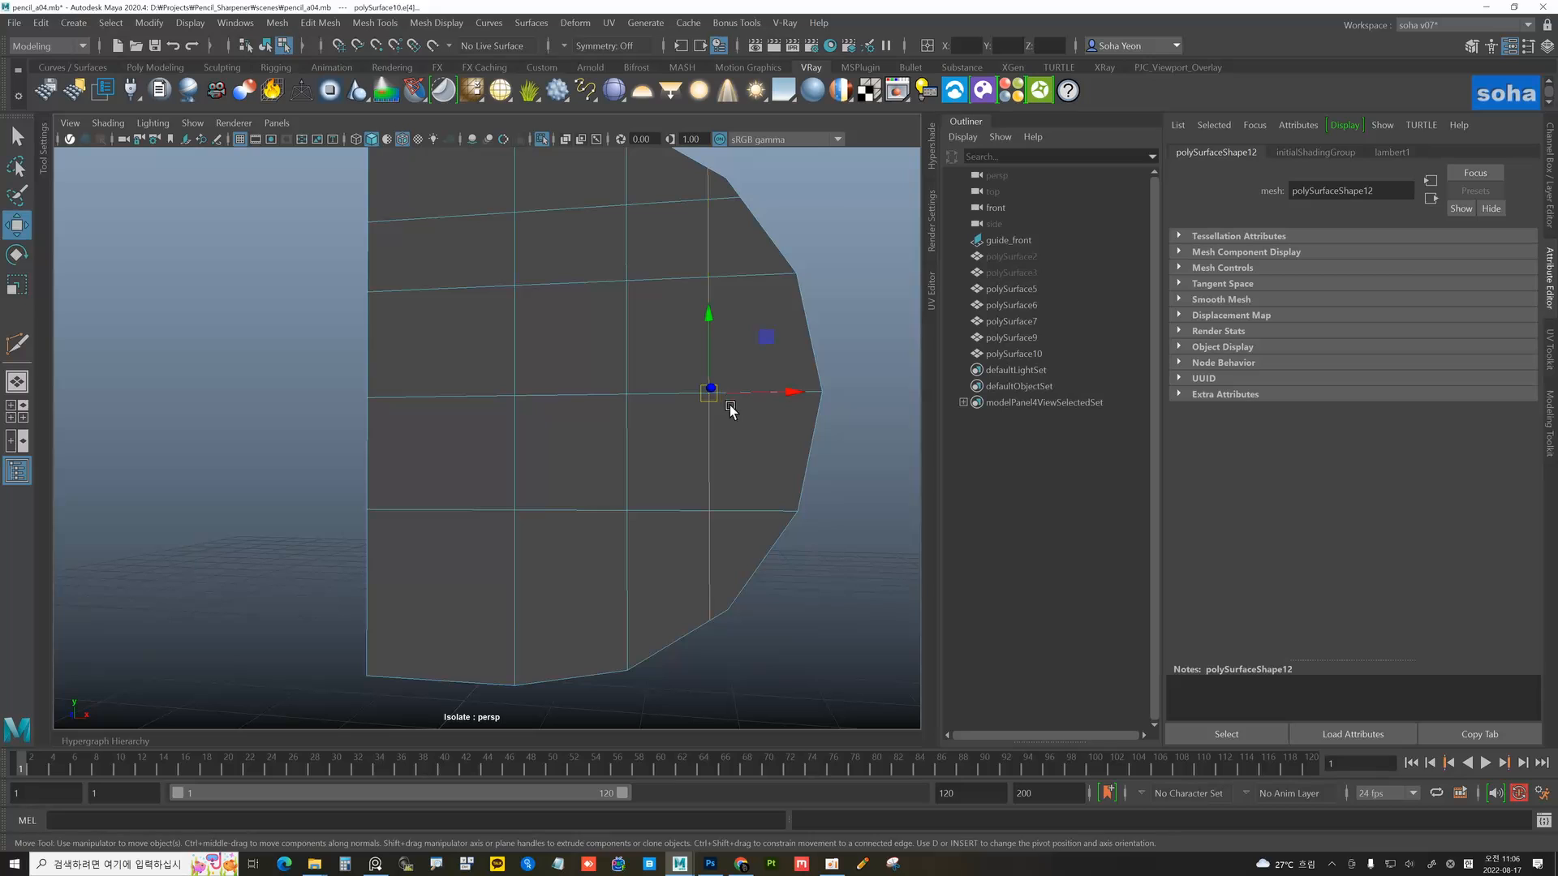
pyautogui.hotkey('alt', 'q')
# - Delete the uppermost horizontal edge line of the half-oval piece
pyautogui.hotkey('alt', 's')
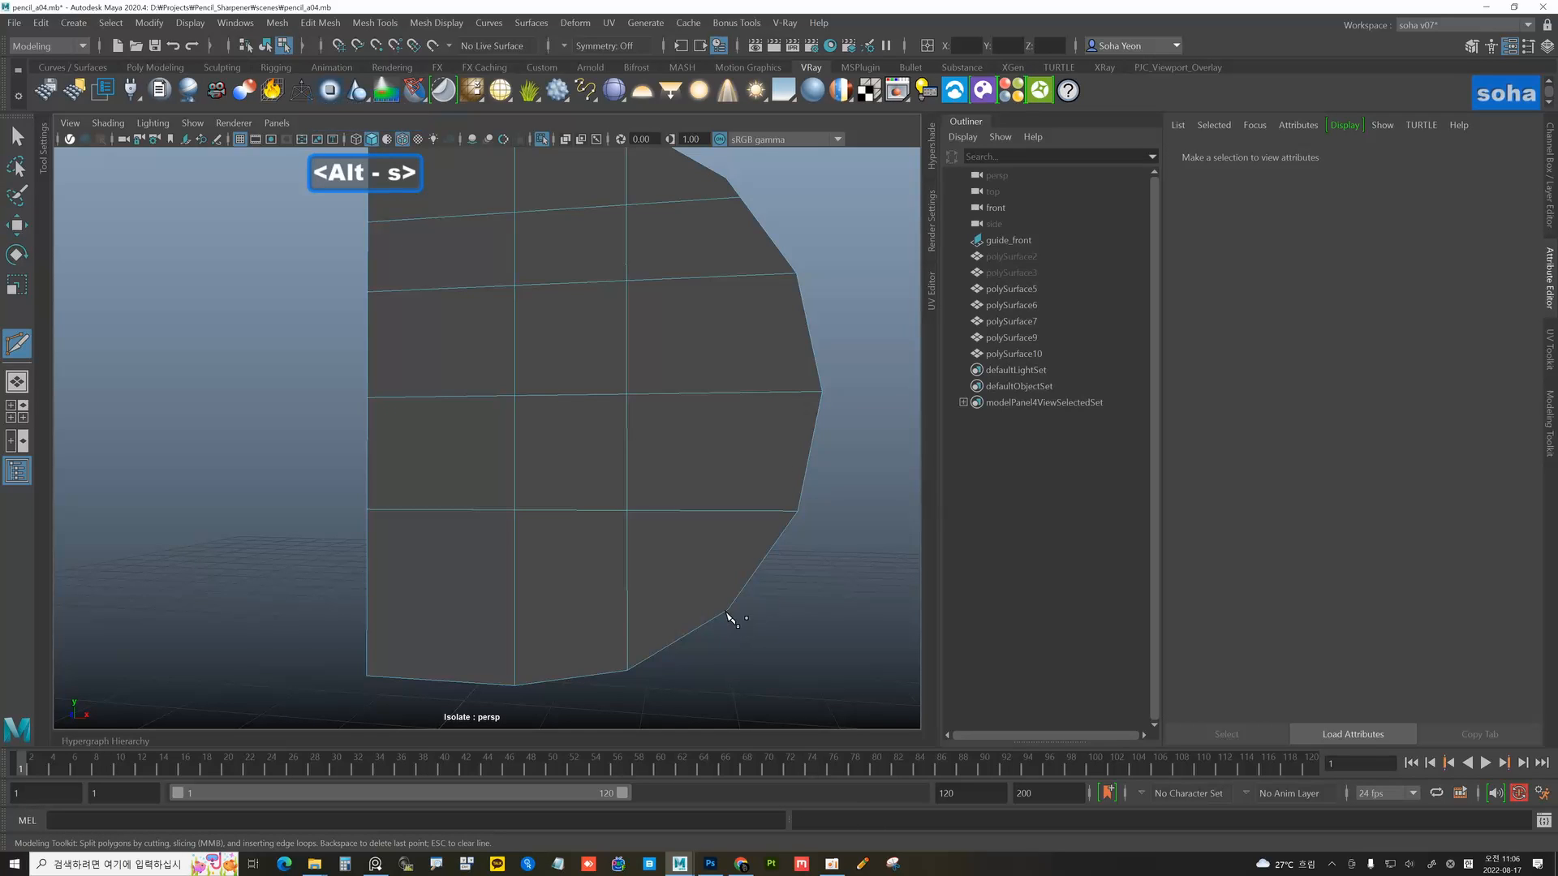
pyautogui.press('w')
pyautogui.keyDown('alt'); pyautogui.moveTo(698, 382); pyautogui.dragTo(709, 402, button='middle'); pyautogui.keyUp('alt')
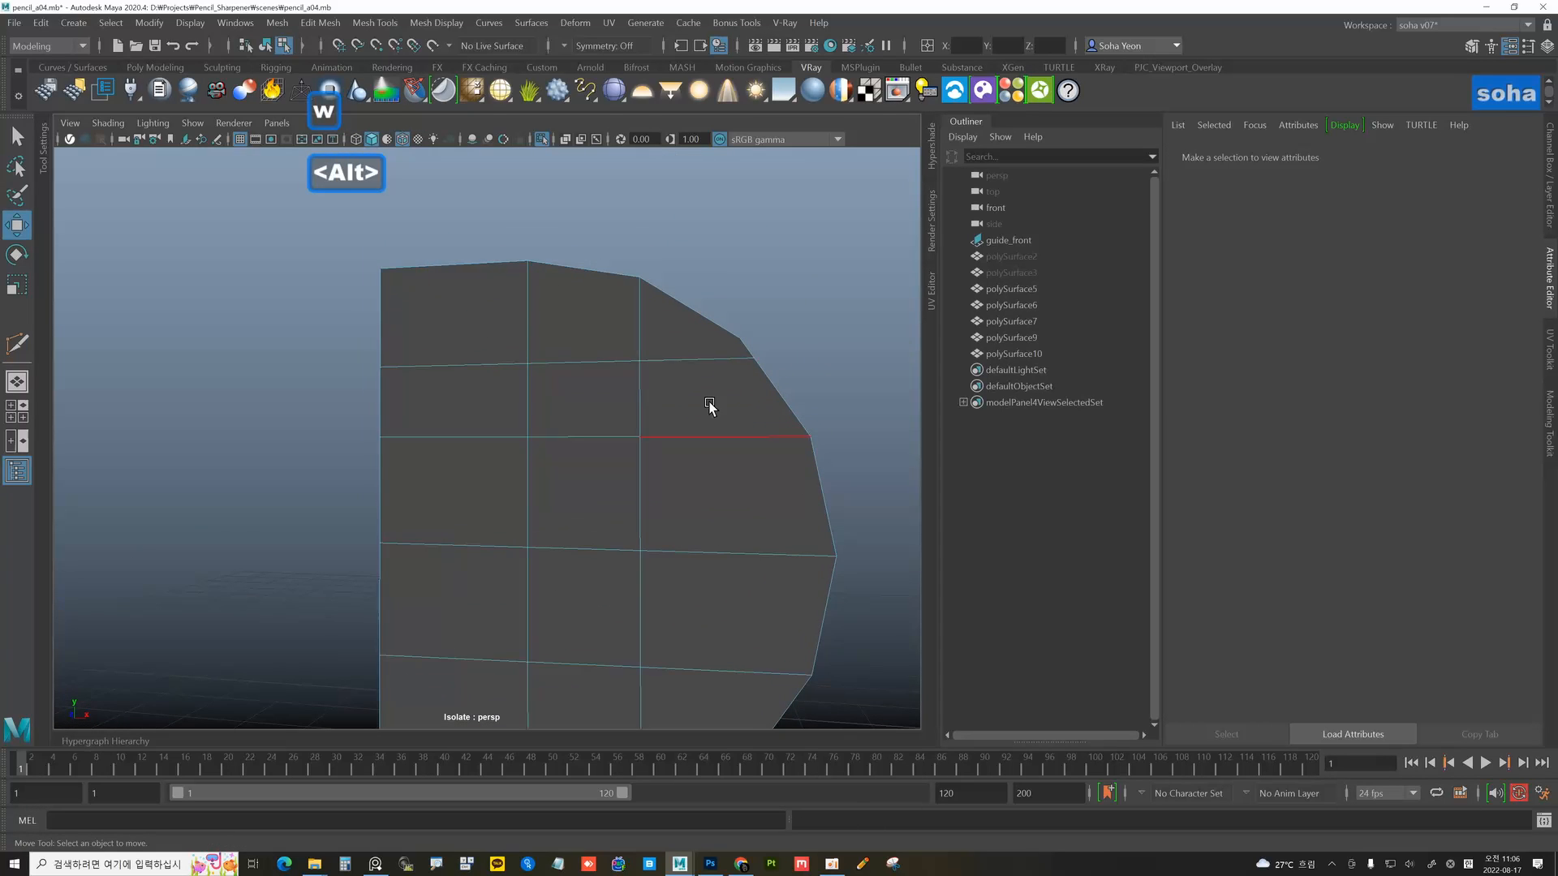
pyautogui.doubleClick(665, 358)
pyautogui.hotkey('alt', 'q')
pyautogui.keyDown('alt'); pyautogui.moveTo(810, 451); pyautogui.dragTo(645, 474, button='right'); pyautogui.keyUp('alt')
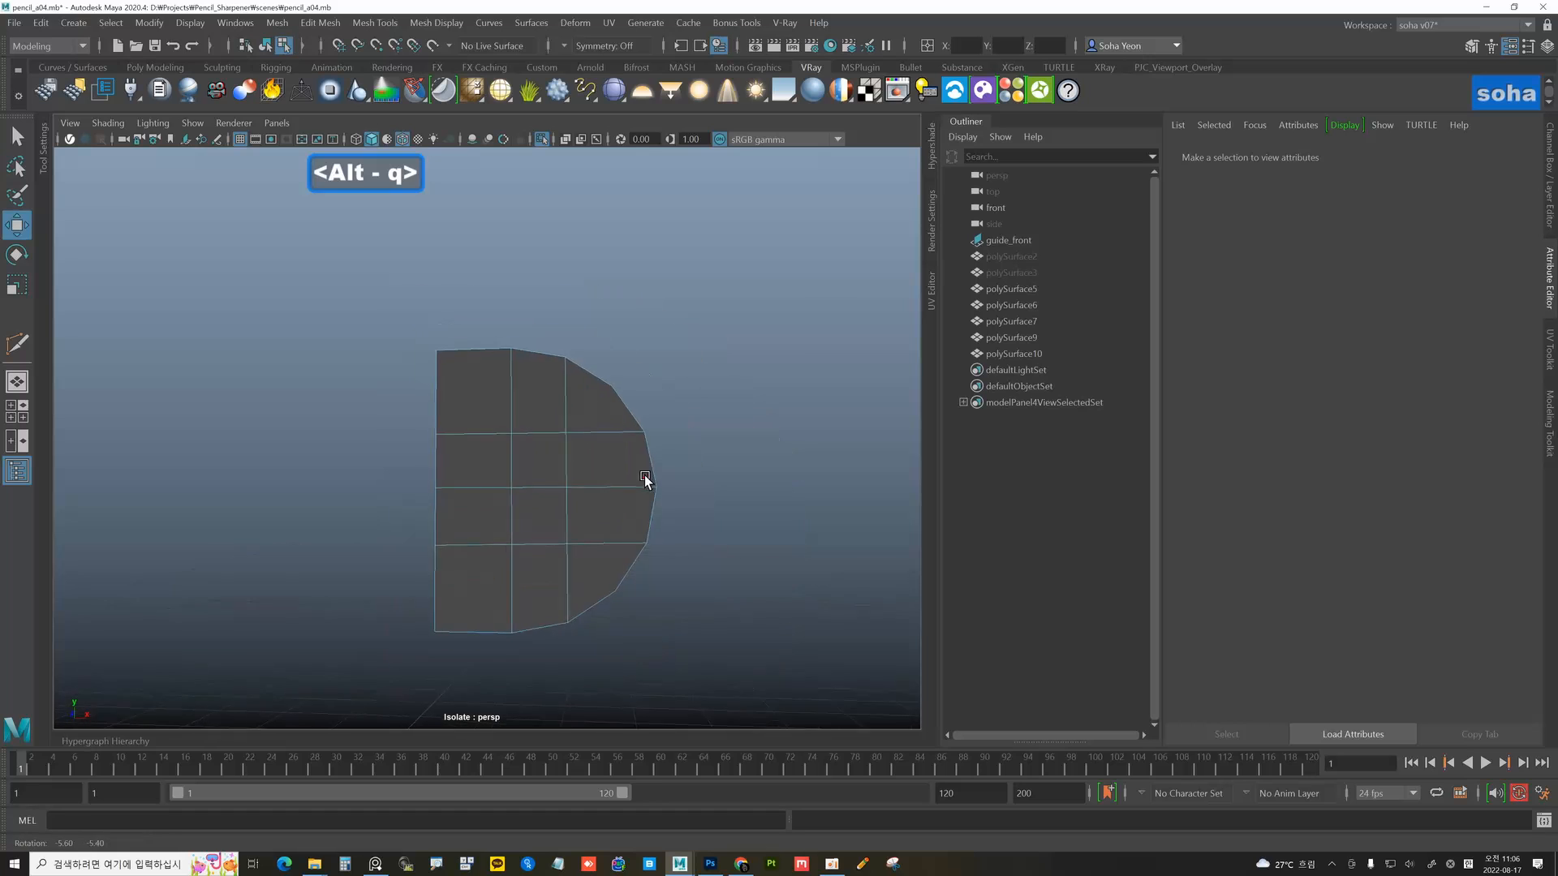
# - Scale the half-oval's interior and centre-border vertices vertically to spread the three horizontal edge lines farther apart
pyautogui.keyDown('alt'); pyautogui.moveTo(644, 474); pyautogui.dragTo(649, 506); pyautogui.keyUp('alt')
pyautogui.hotkey('alt', '`')
pyautogui.scroll(1, 649, 505)
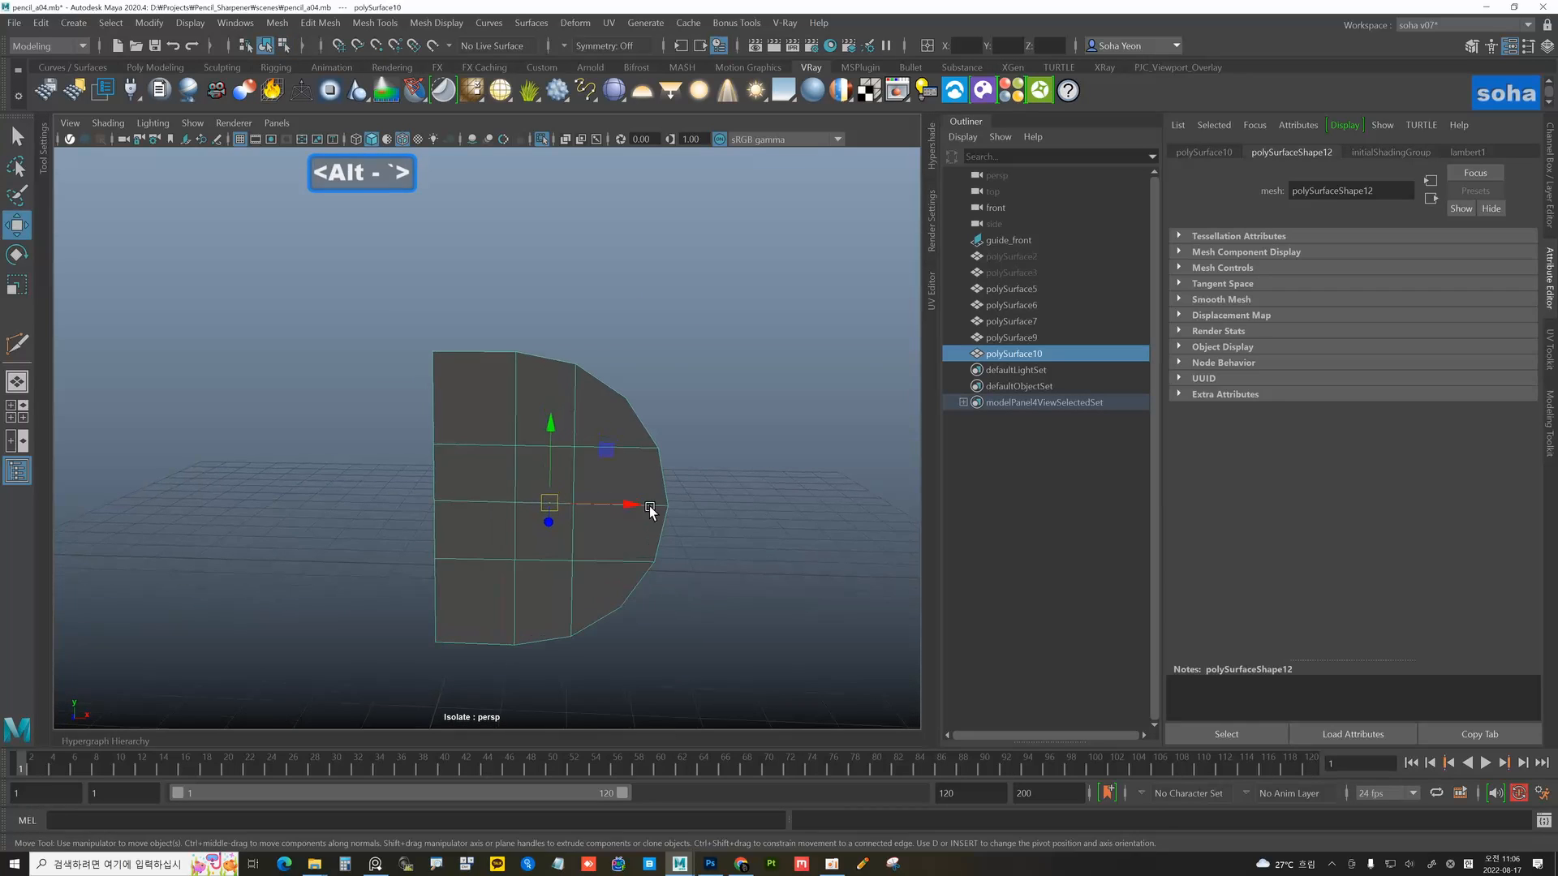
pyautogui.hotkey('alt', '1')
pyautogui.moveTo(583, 603); pyautogui.dragTo(583, 602)
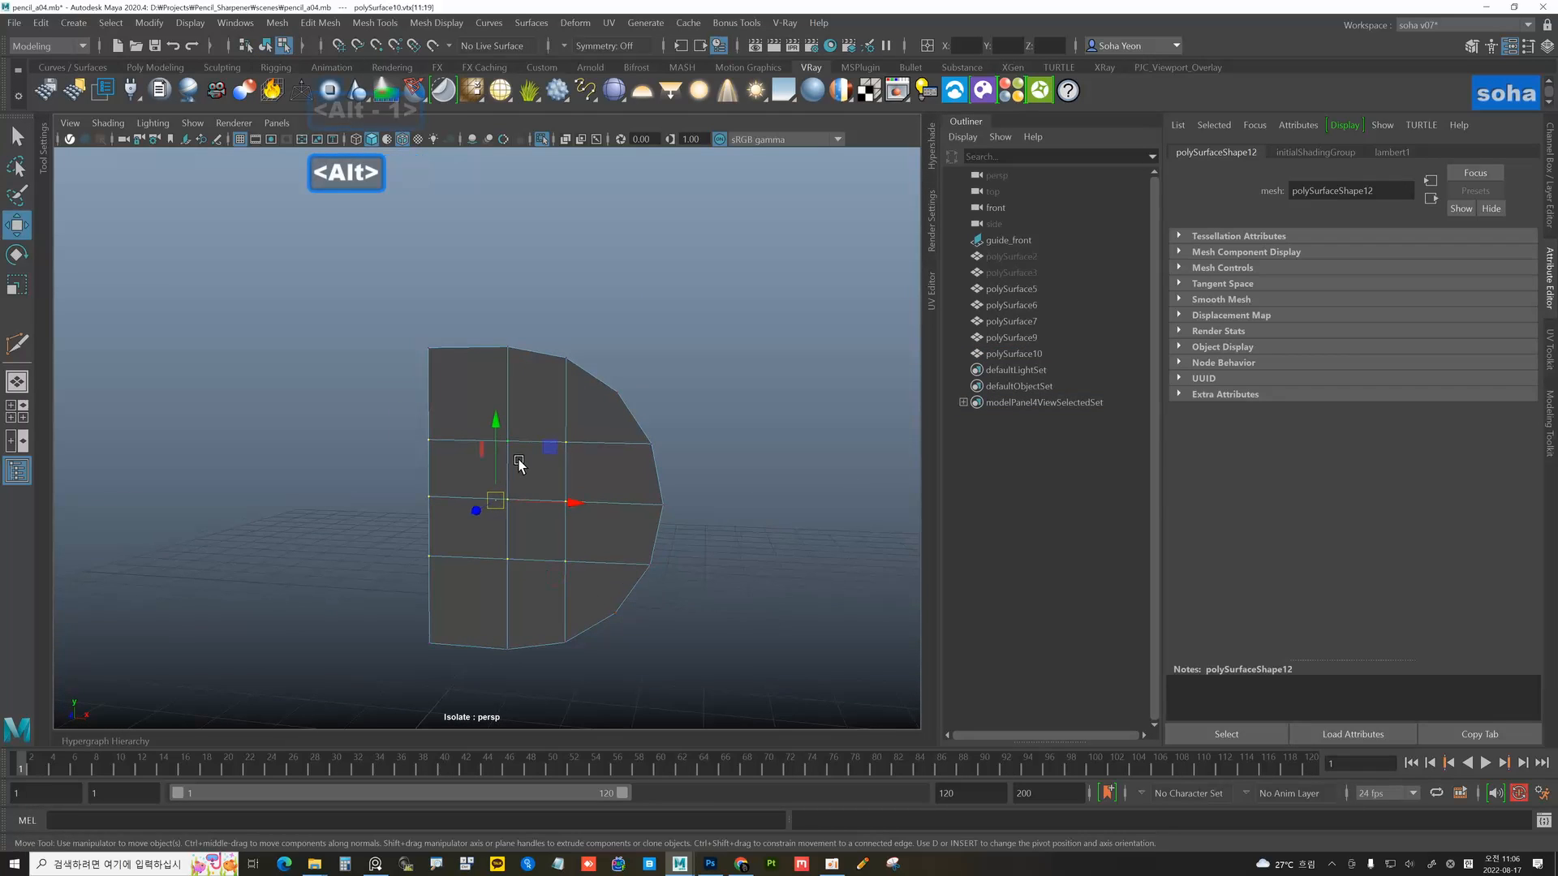
pyautogui.press('r')
pyautogui.moveTo(494, 430); pyautogui.dragTo(495, 411)
# - Move the interior vertices of the vertical line nearest the curve outward along X to even out the faces
pyautogui.hotkey('alt', '`')
pyautogui.keyDown('alt'); pyautogui.moveTo(705, 480); pyautogui.dragTo(677, 476); pyautogui.keyUp('alt')
pyautogui.hotkey('alt', '1')
pyautogui.moveTo(552, 401); pyautogui.dragTo(568, 485)
pyautogui.moveTo(583, 586); pyautogui.dragTo(583, 585)
pyautogui.press('w')
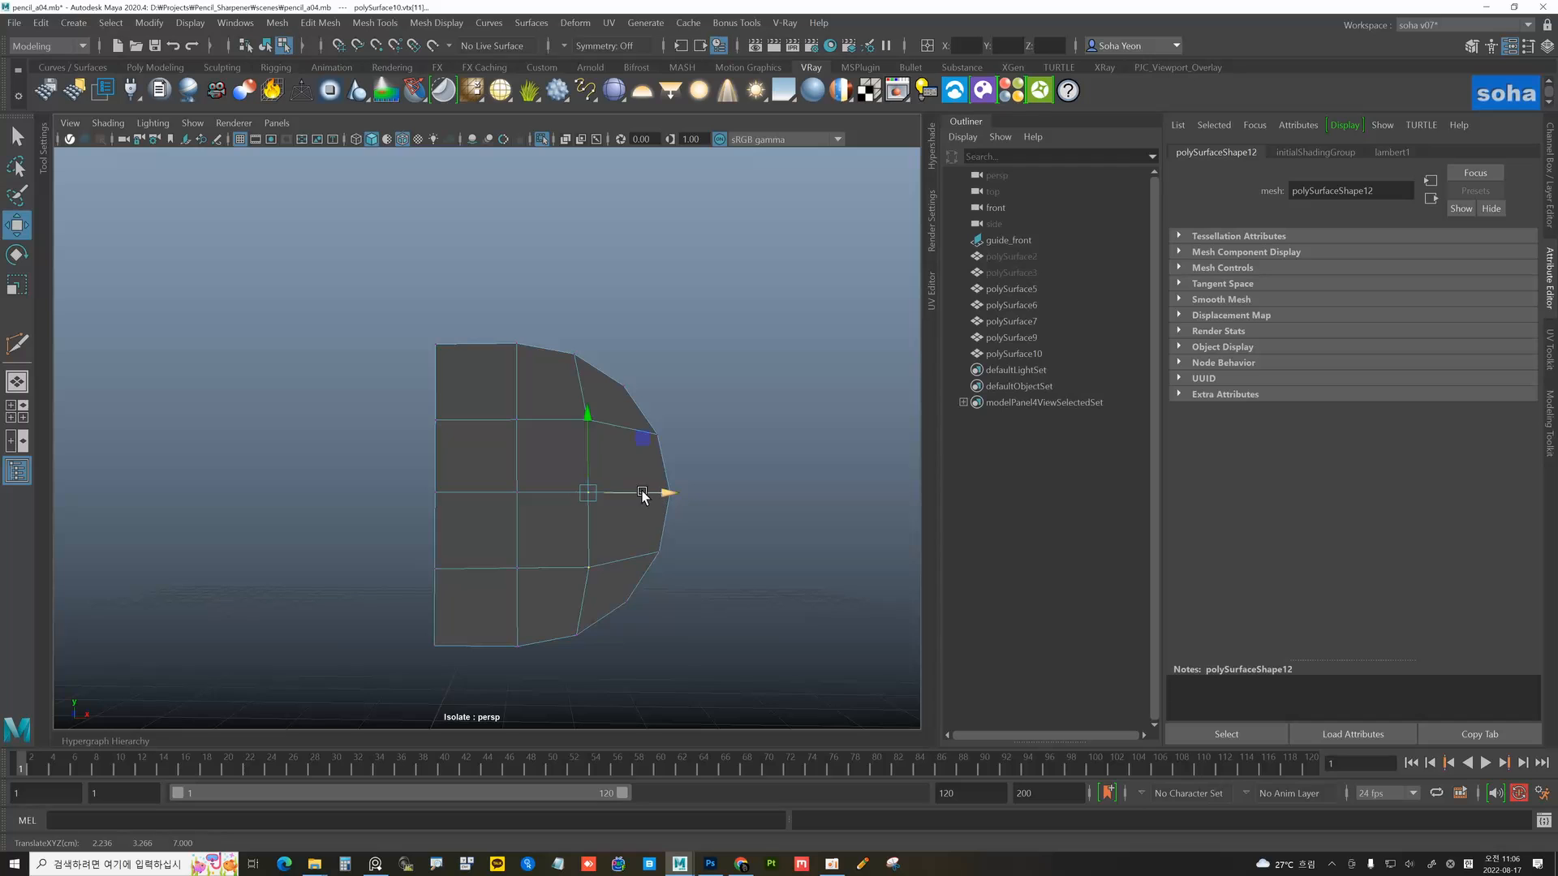
pyautogui.hotkey('alt', '`')
# - Show the whole model again and mirror the half-oval piece across the world X axis, merging border vertices
pyautogui.keyDown('alt'); pyautogui.moveTo(699, 518); pyautogui.dragTo(583, 513, button='right'); pyautogui.keyUp('alt')
pyautogui.click(670, 532)
pyautogui.keyDown('alt'); pyautogui.moveTo(682, 535); pyautogui.dragTo(582, 510); pyautogui.keyUp('alt')
pyautogui.click(561, 520)
pyautogui.hotkey('alt', 'shift', 'a')
pyautogui.keyDown('alt'); pyautogui.moveTo(573, 494); pyautogui.dragTo(613, 484, button='middle'); pyautogui.keyUp('alt')
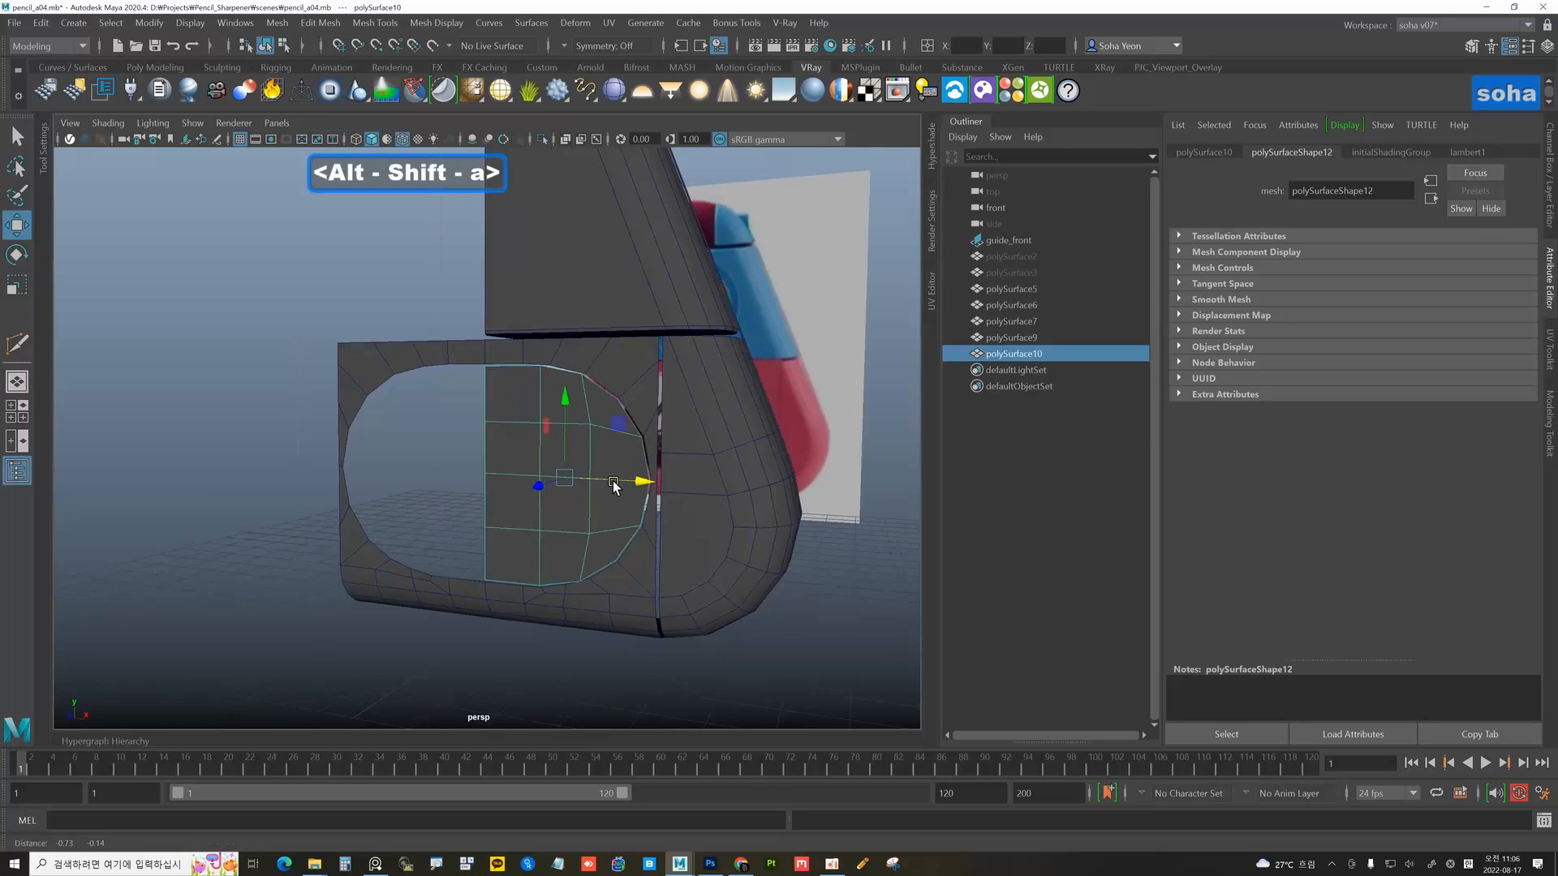
pyautogui.keyDown('alt'); pyautogui.moveTo(613, 484); pyautogui.dragTo(598, 499); pyautogui.keyUp('alt')
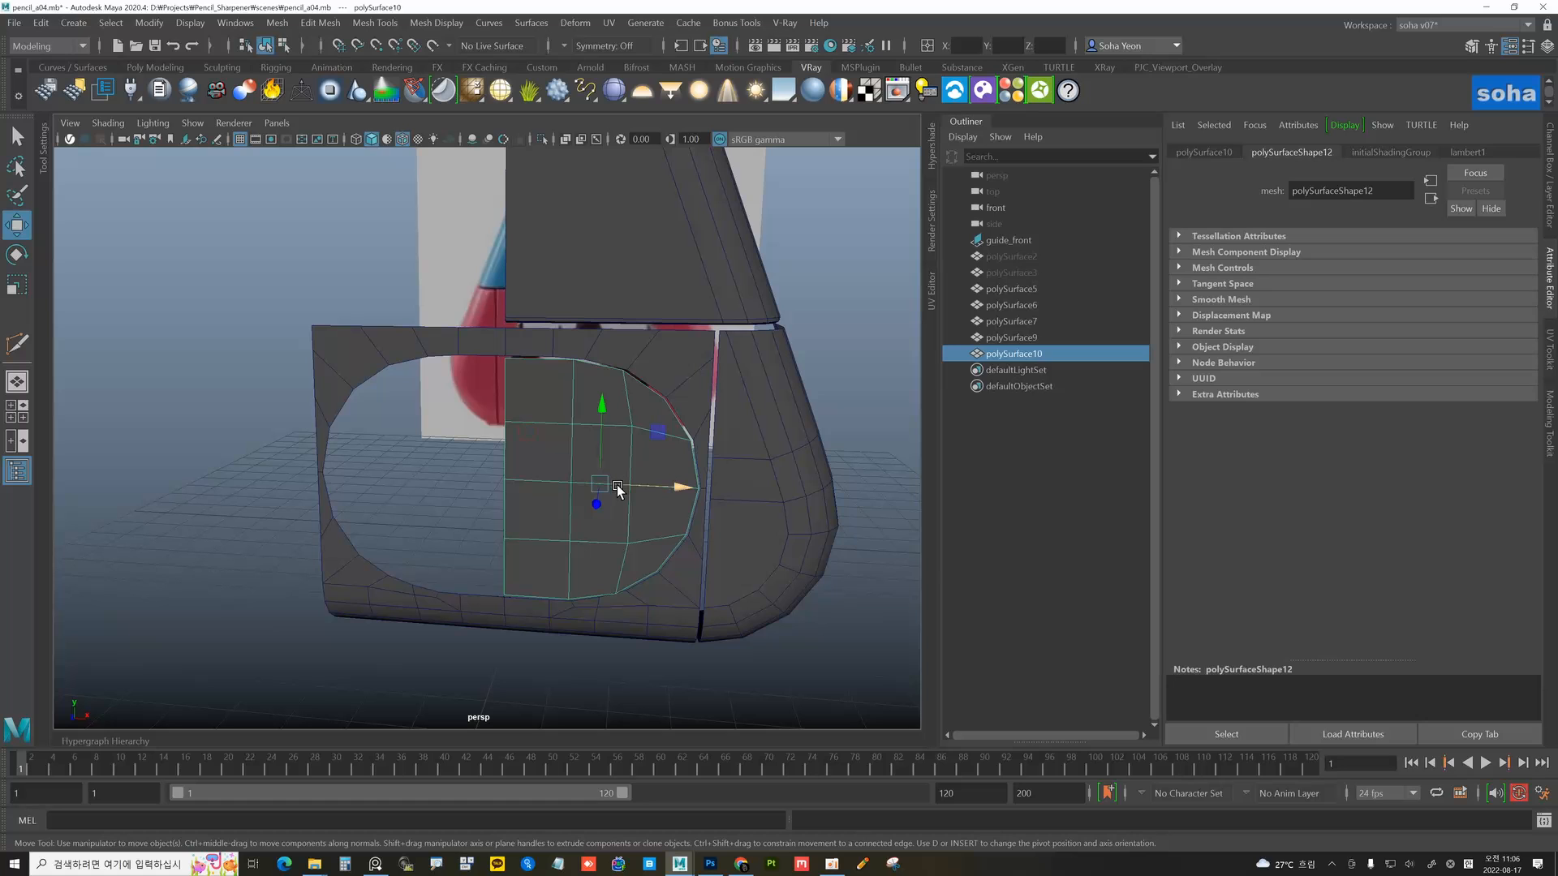
pyautogui.hotkey('ctrl', 'e')
pyautogui.click(771, 553)
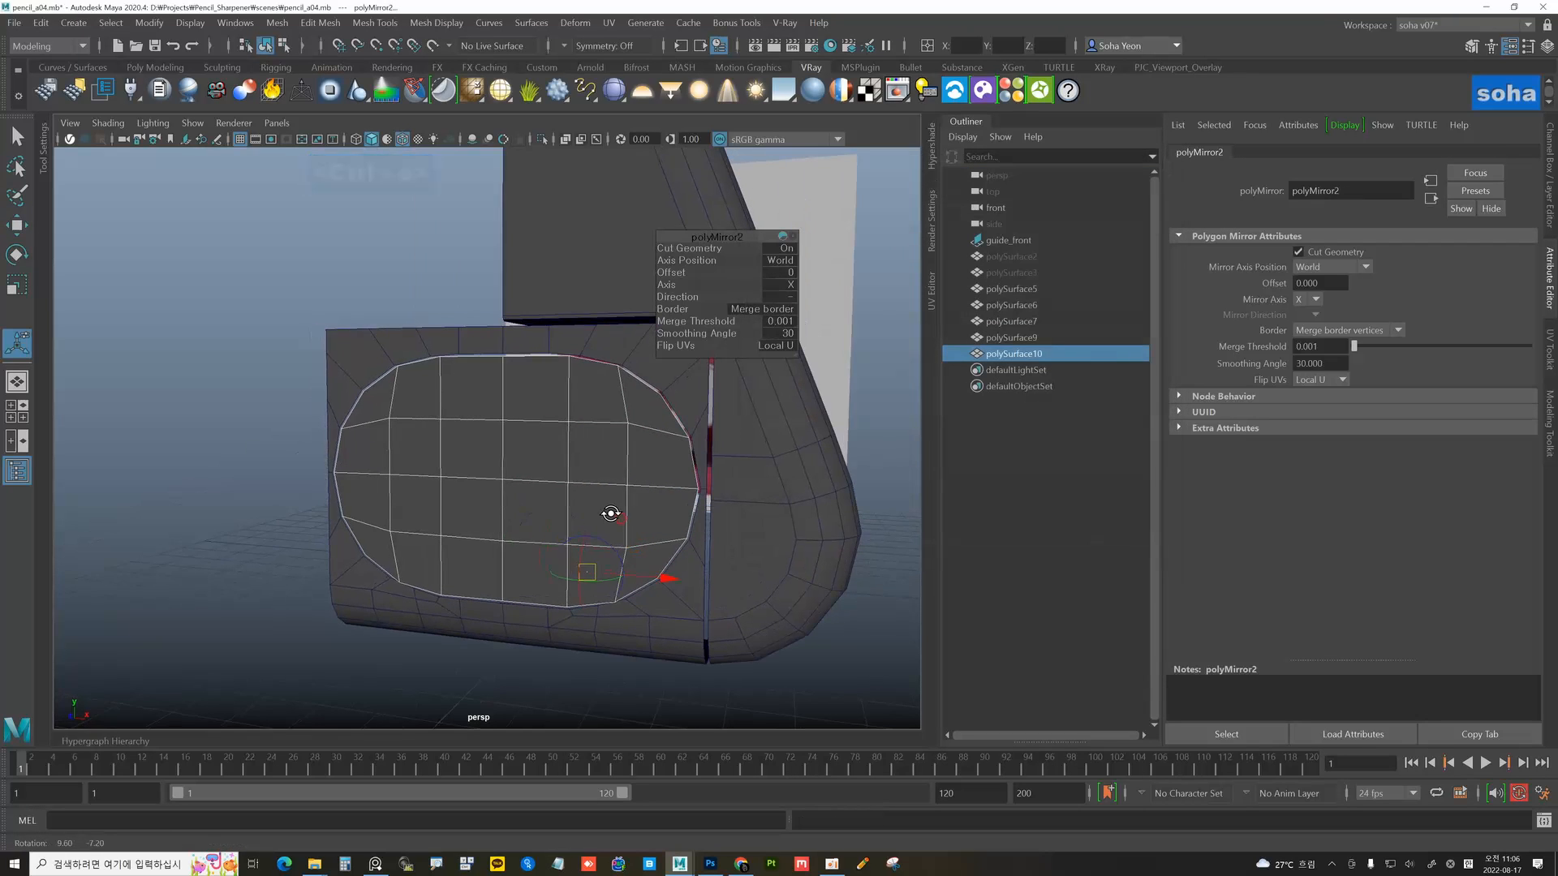
pyautogui.keyDown('alt'); pyautogui.moveTo(611, 513); pyautogui.dragTo(625, 520); pyautogui.keyUp('alt')
pyautogui.click(844, 404)
# - Isolate the rounded lower side piece that carries the long curved strip
pyautogui.keyDown('alt'); pyautogui.moveTo(727, 441); pyautogui.dragTo(650, 421); pyautogui.keyUp('alt')
pyautogui.click(669, 348)
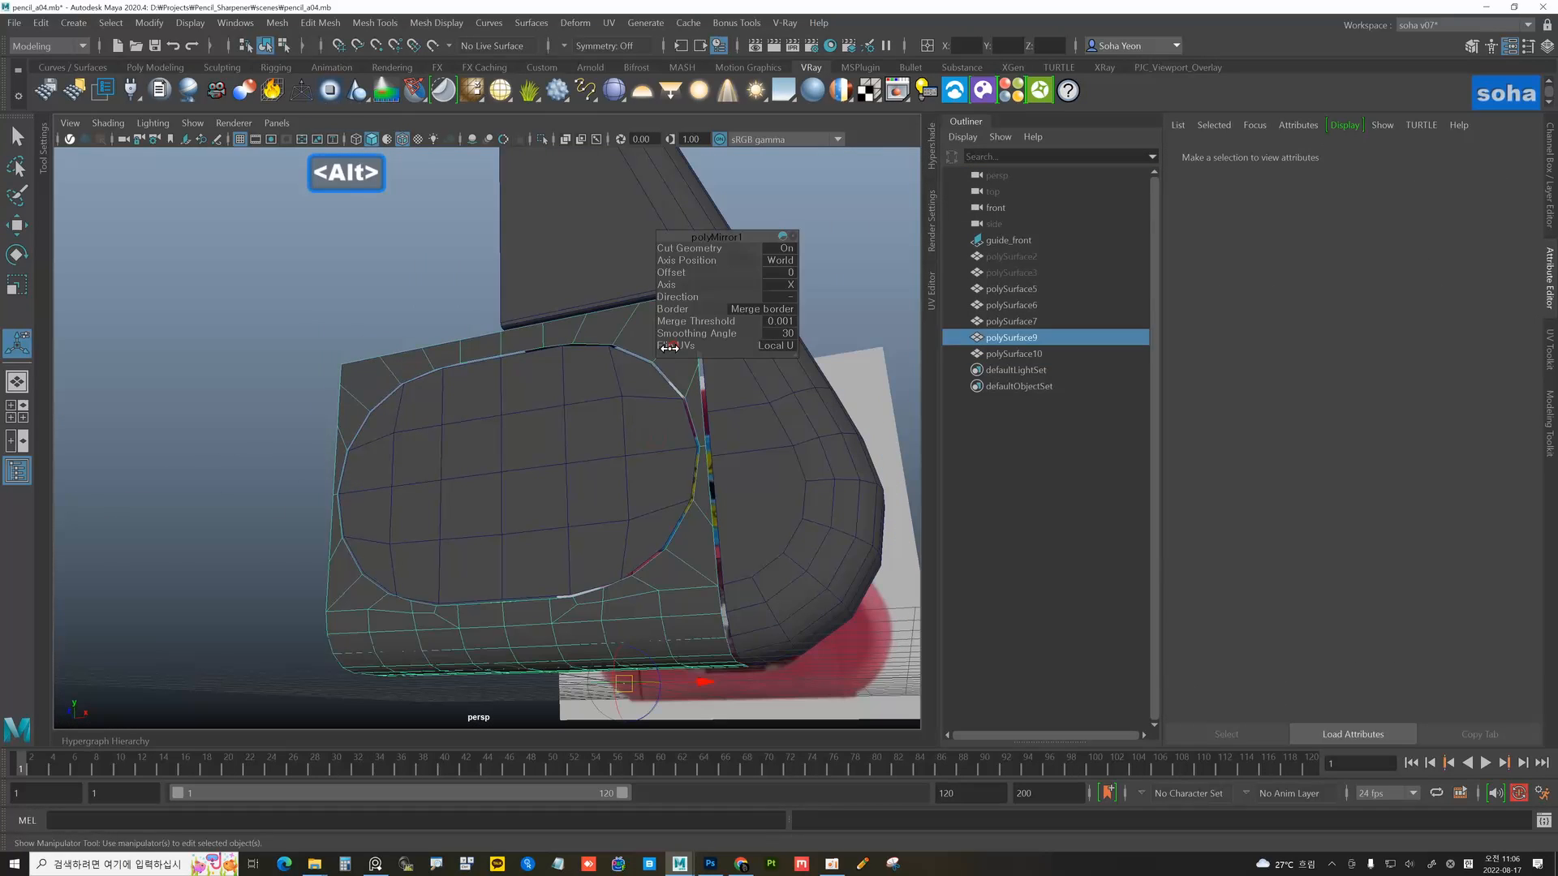
pyautogui.click(627, 522)
pyautogui.click(776, 568)
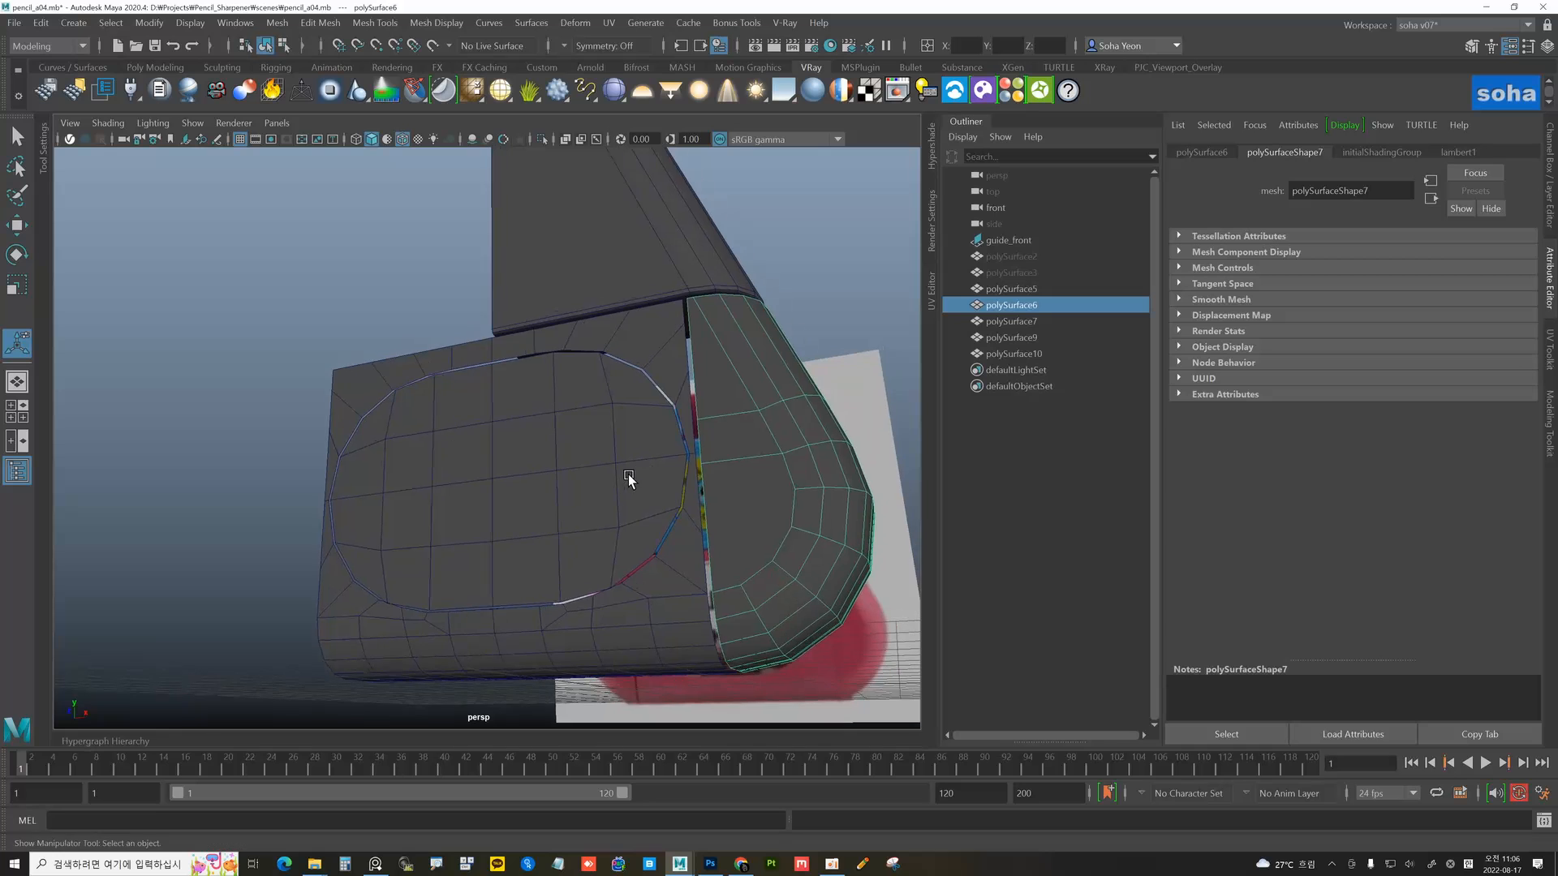
pyautogui.keyDown('alt'); pyautogui.moveTo(628, 476); pyautogui.dragTo(597, 520); pyautogui.keyUp('alt')
pyautogui.click(575, 485)
pyautogui.keyDown('alt'); pyautogui.moveTo(614, 443); pyautogui.dragTo(640, 389); pyautogui.keyUp('alt')
pyautogui.click(688, 491)
pyautogui.keyDown('alt'); pyautogui.moveTo(640, 389); pyautogui.dragTo(633, 487, button='middle'); pyautogui.keyUp('alt')
pyautogui.keyDown('alt'); pyautogui.moveTo(633, 486); pyautogui.dragTo(632, 491, button='right'); pyautogui.keyUp('alt')
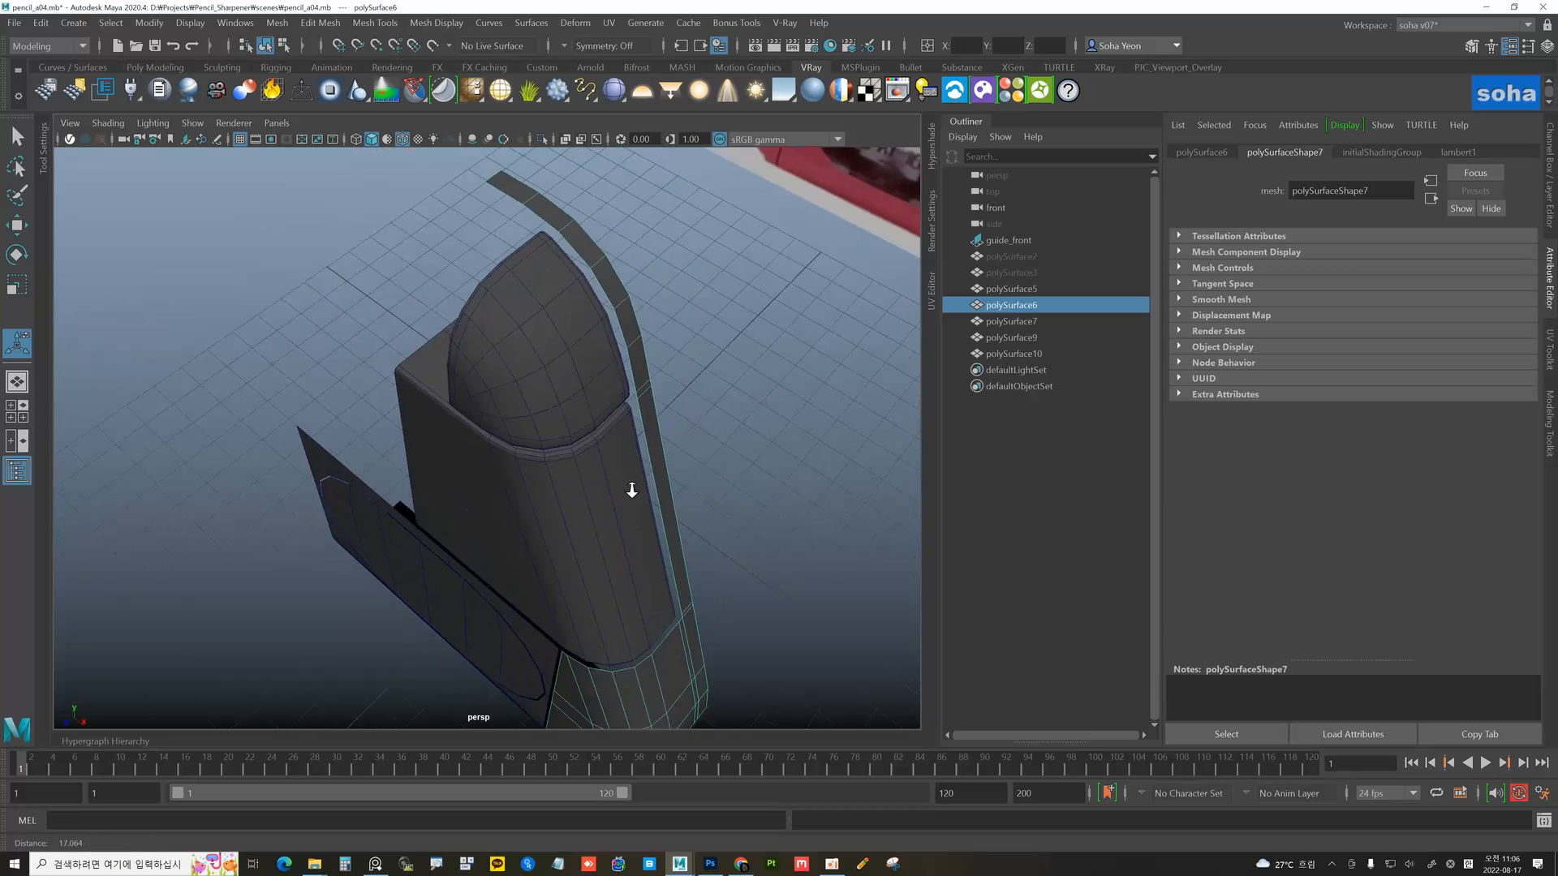
pyautogui.moveTo(632, 491)
pyautogui.keyDown('alt'); pyautogui.mouseDown()
pyautogui.moveTo(659, 478)
pyautogui.moveTo(642, 481)
pyautogui.moveTo(659, 516)
pyautogui.moveTo(633, 521)
pyautogui.moveTo(629, 480)
pyautogui.mouseUp(); pyautogui.keyUp('alt')
pyautogui.hotkey('alt', 'shift', 'a')
pyautogui.keyDown('alt'); pyautogui.moveTo(630, 479); pyautogui.dragTo(633, 525, button='right'); pyautogui.keyUp('alt')
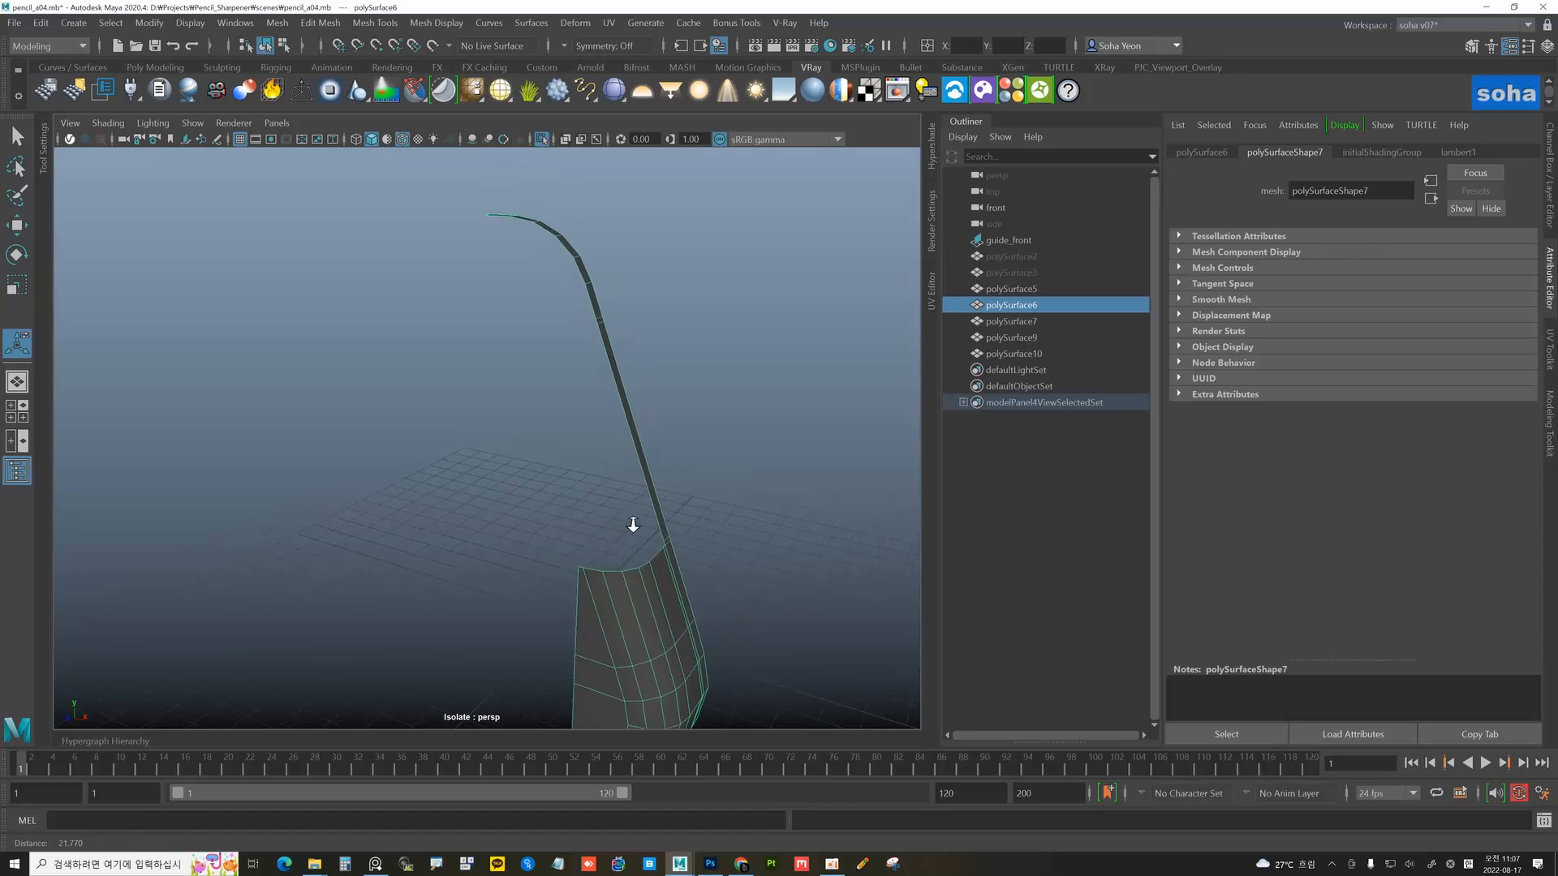
# - Extrude the long straight edge of the strip inward along world X into a wide face
pyautogui.hotkey('alt', '2')
pyautogui.click(623, 442)
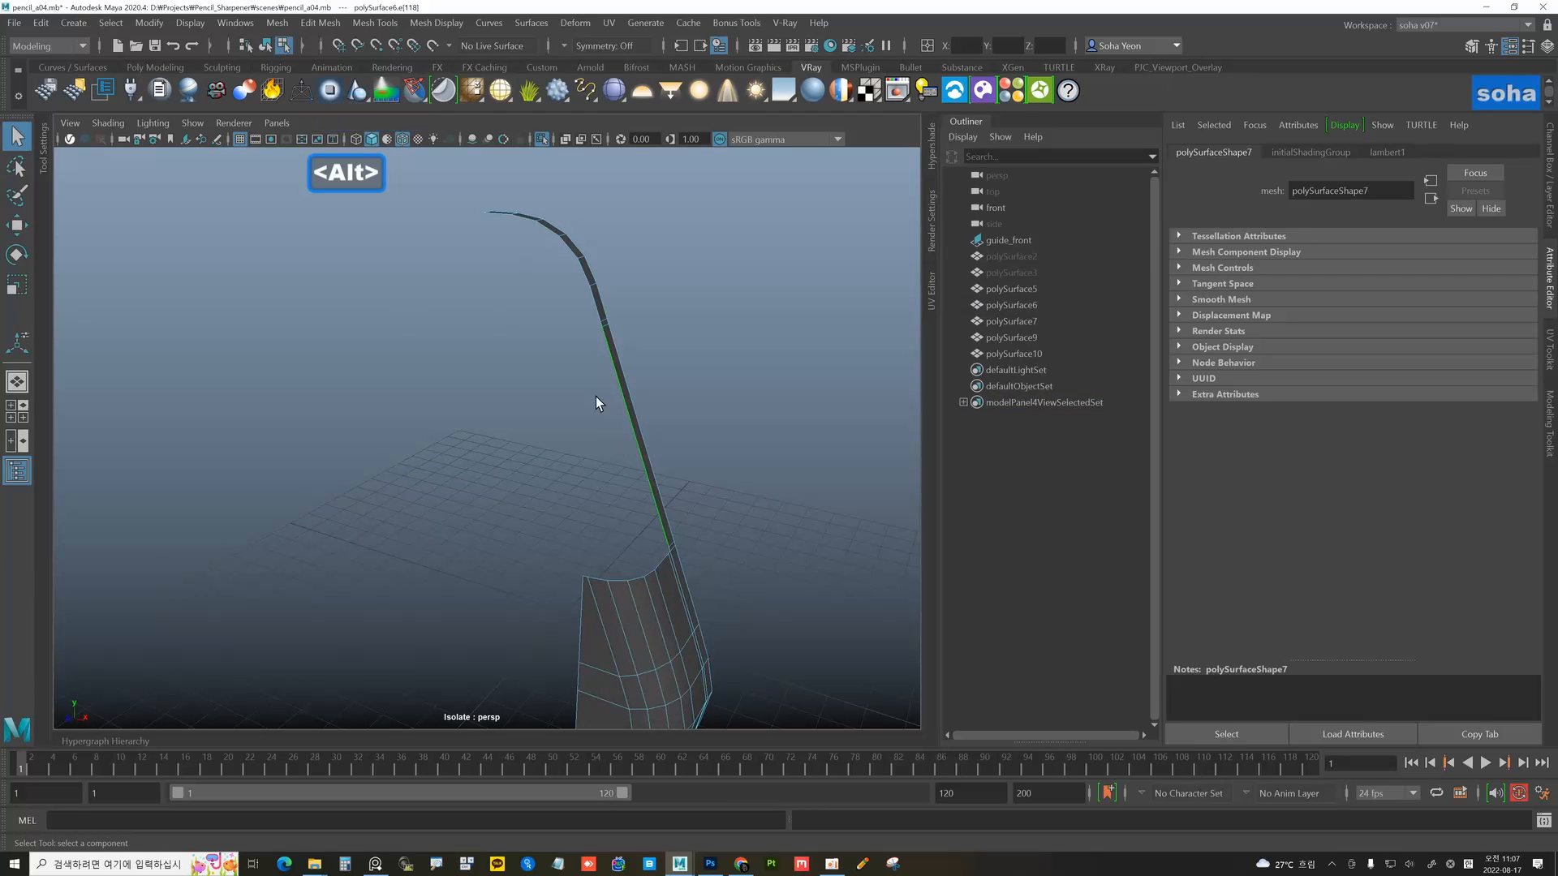
pyautogui.keyDown('alt'); pyautogui.moveTo(596, 396); pyautogui.dragTo(701, 441); pyautogui.keyUp('alt')
pyautogui.press('w')
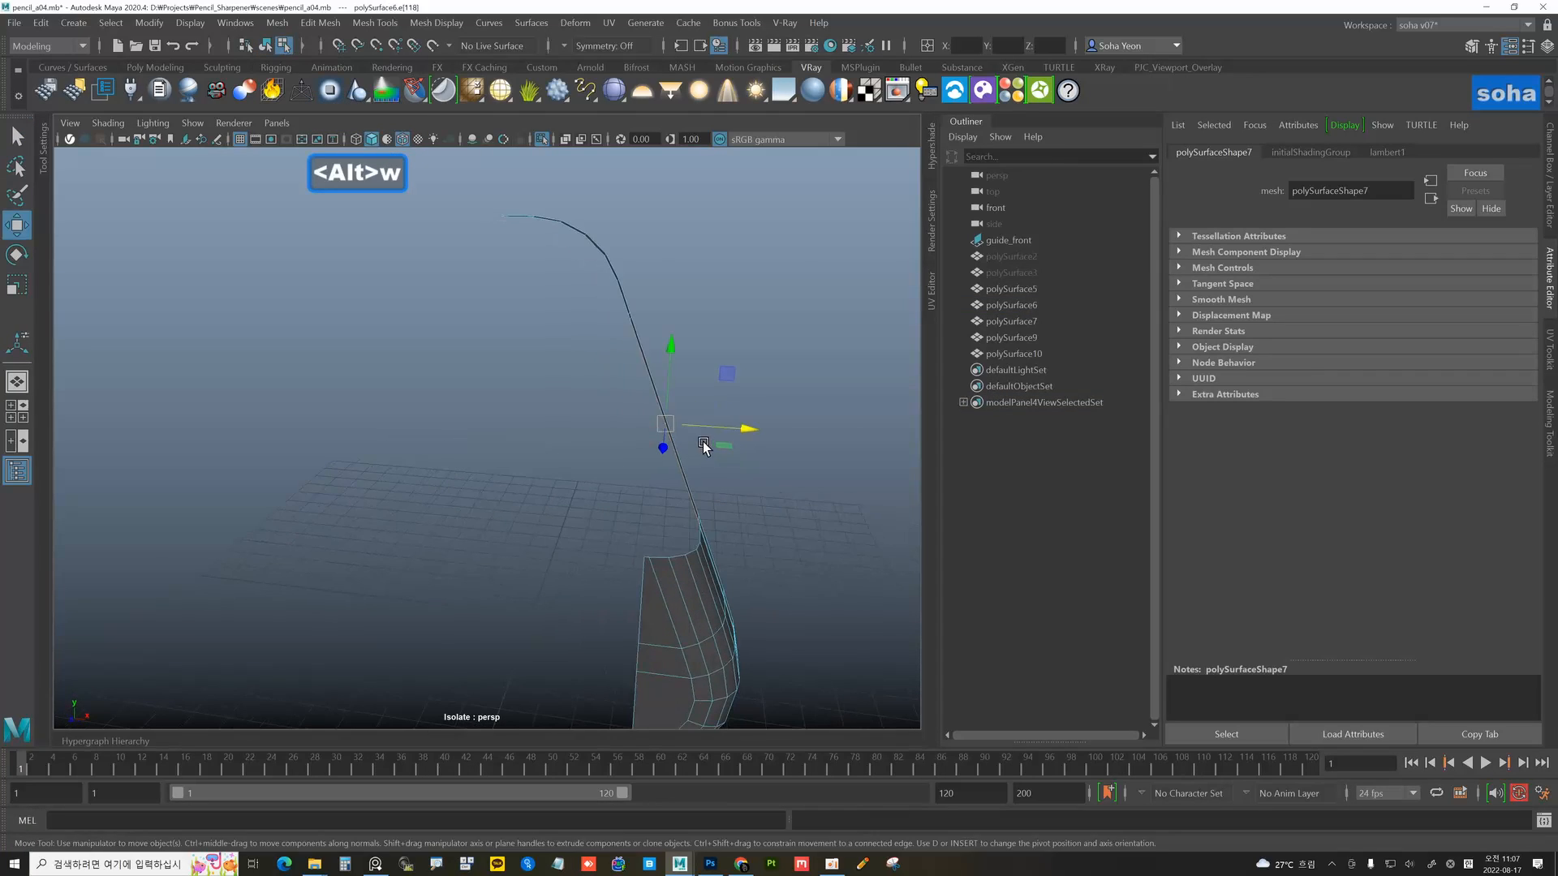
pyautogui.hotkey('ctrl', 'e')
pyautogui.click(768, 325)
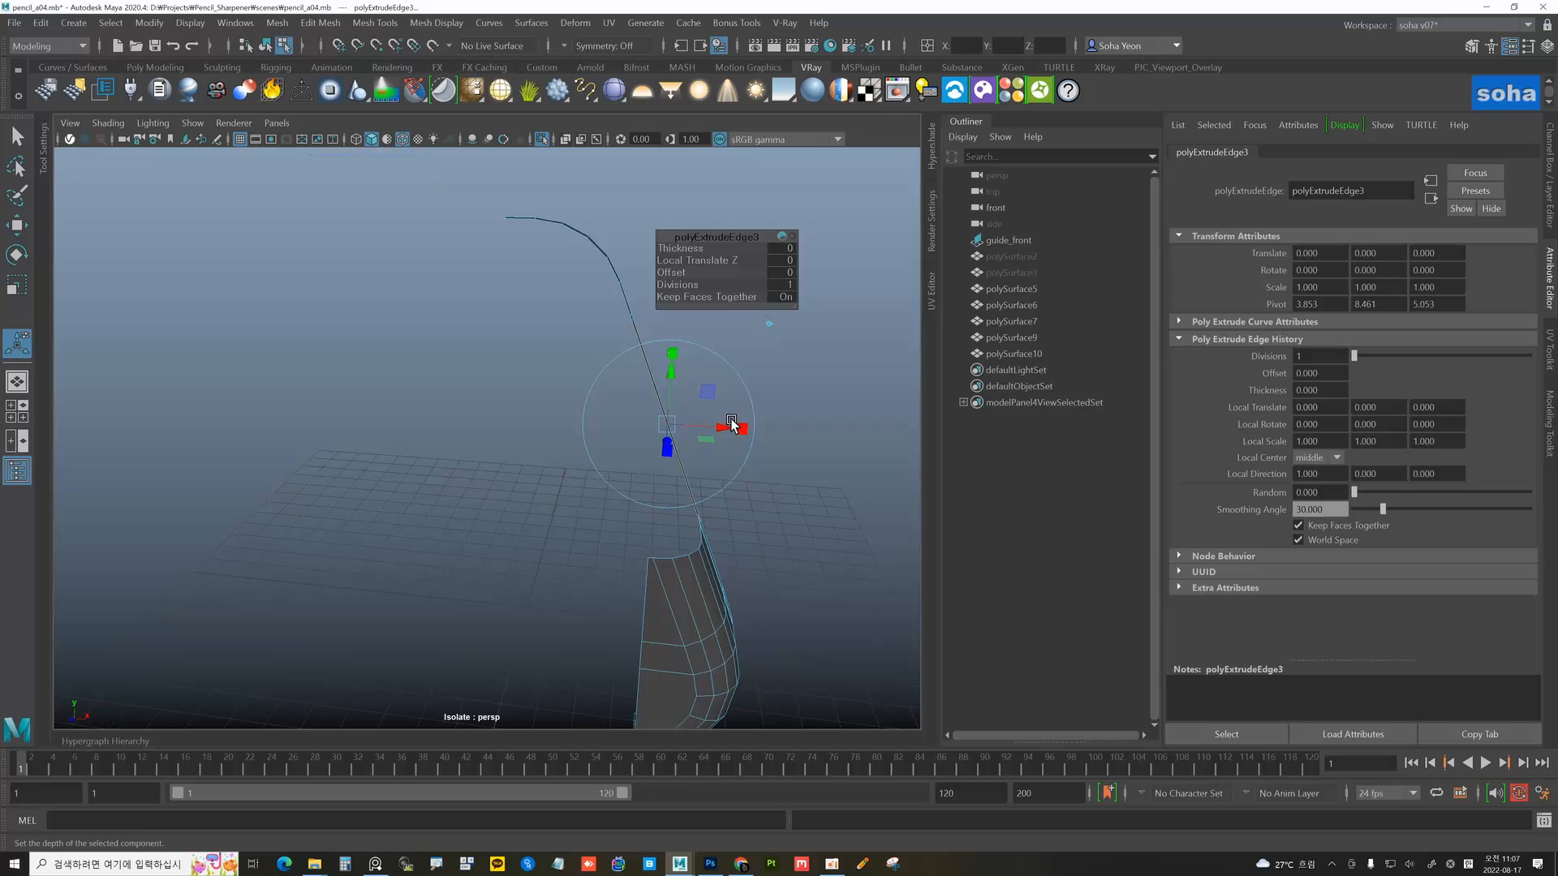
pyautogui.press('z')
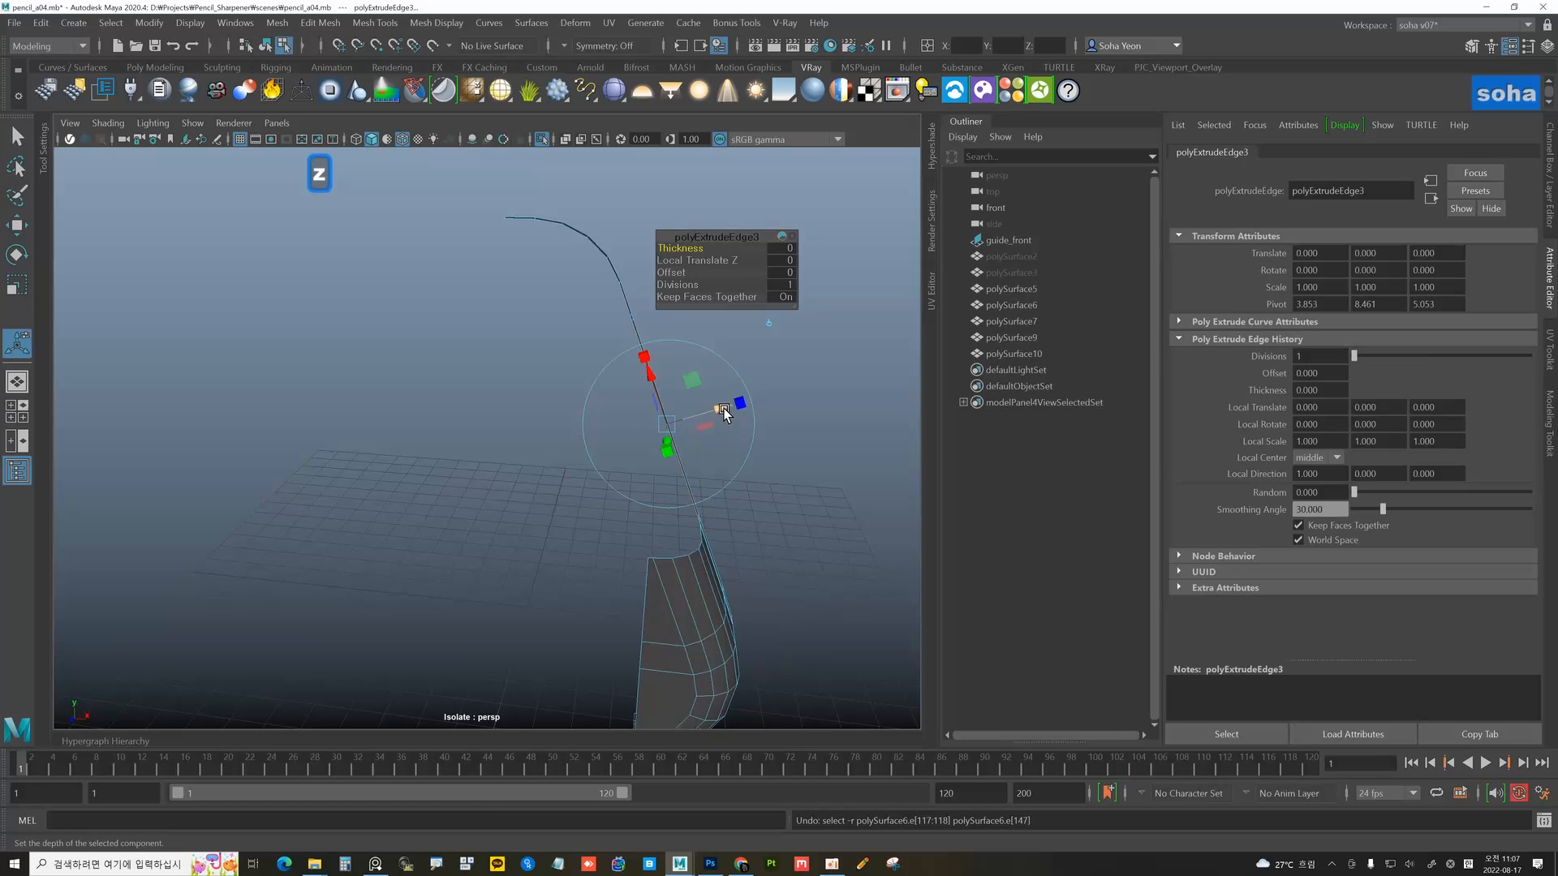
pyautogui.click(767, 323)
pyautogui.moveTo(714, 422); pyautogui.dragTo(581, 410)
pyautogui.keyDown('alt'); pyautogui.moveTo(570, 398); pyautogui.dragTo(602, 423, button='middle'); pyautogui.keyUp('alt')
# - Move the extruded face's two free vertices along X to line up with the strip's upper end vertex
pyautogui.hotkey('alt', '1')
pyautogui.moveTo(505, 310); pyautogui.dragTo(558, 367)
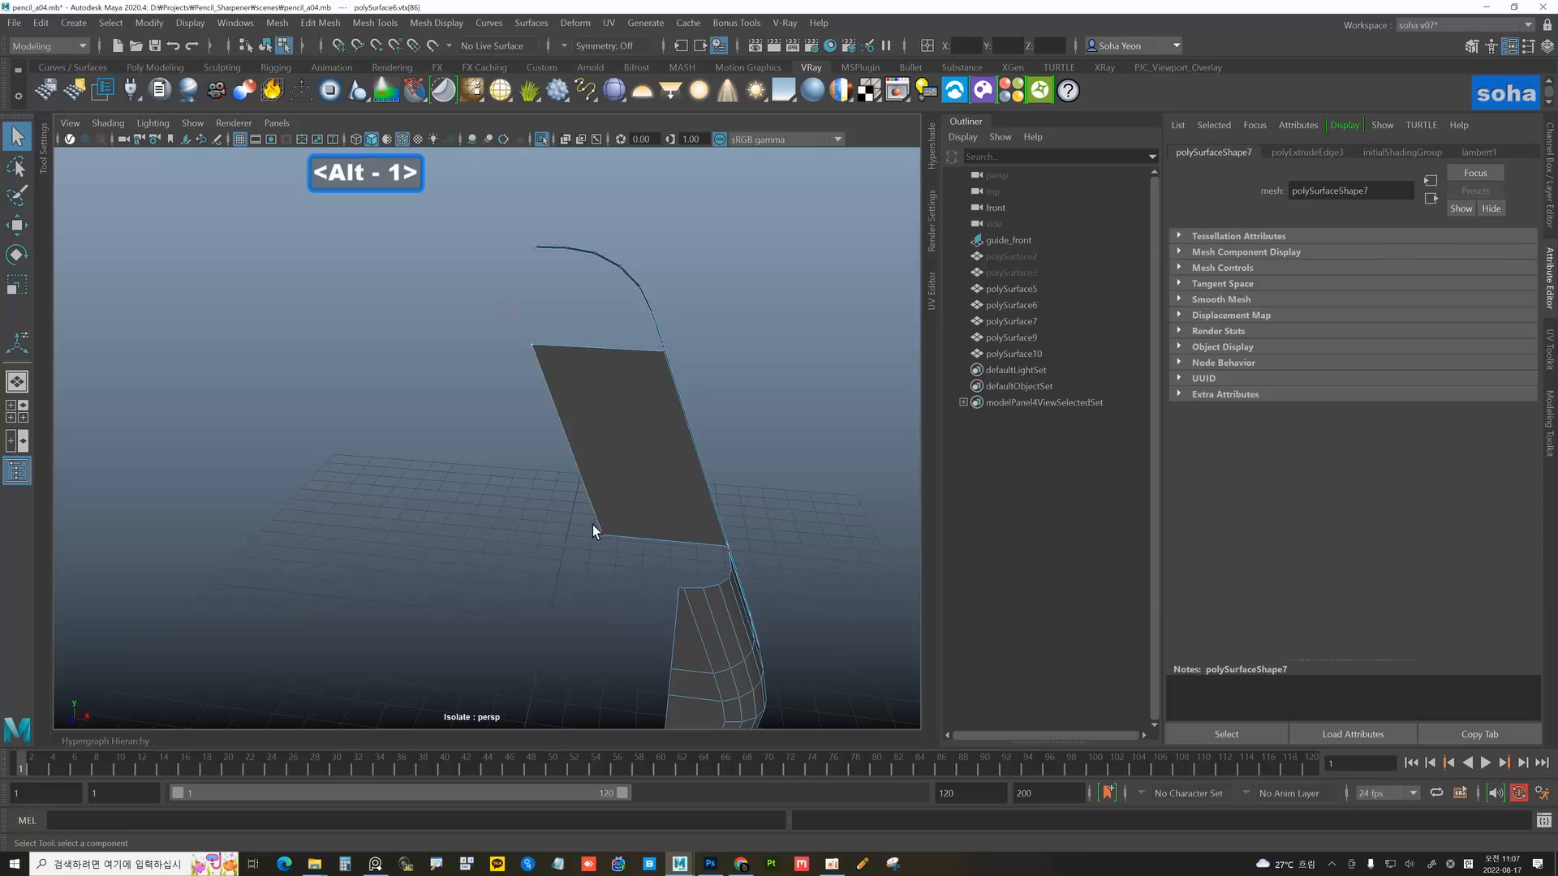
pyautogui.keyDown('shift'); pyautogui.moveTo(618, 560); pyautogui.dragTo(590, 521); pyautogui.keyUp('shift')
pyautogui.press('w')
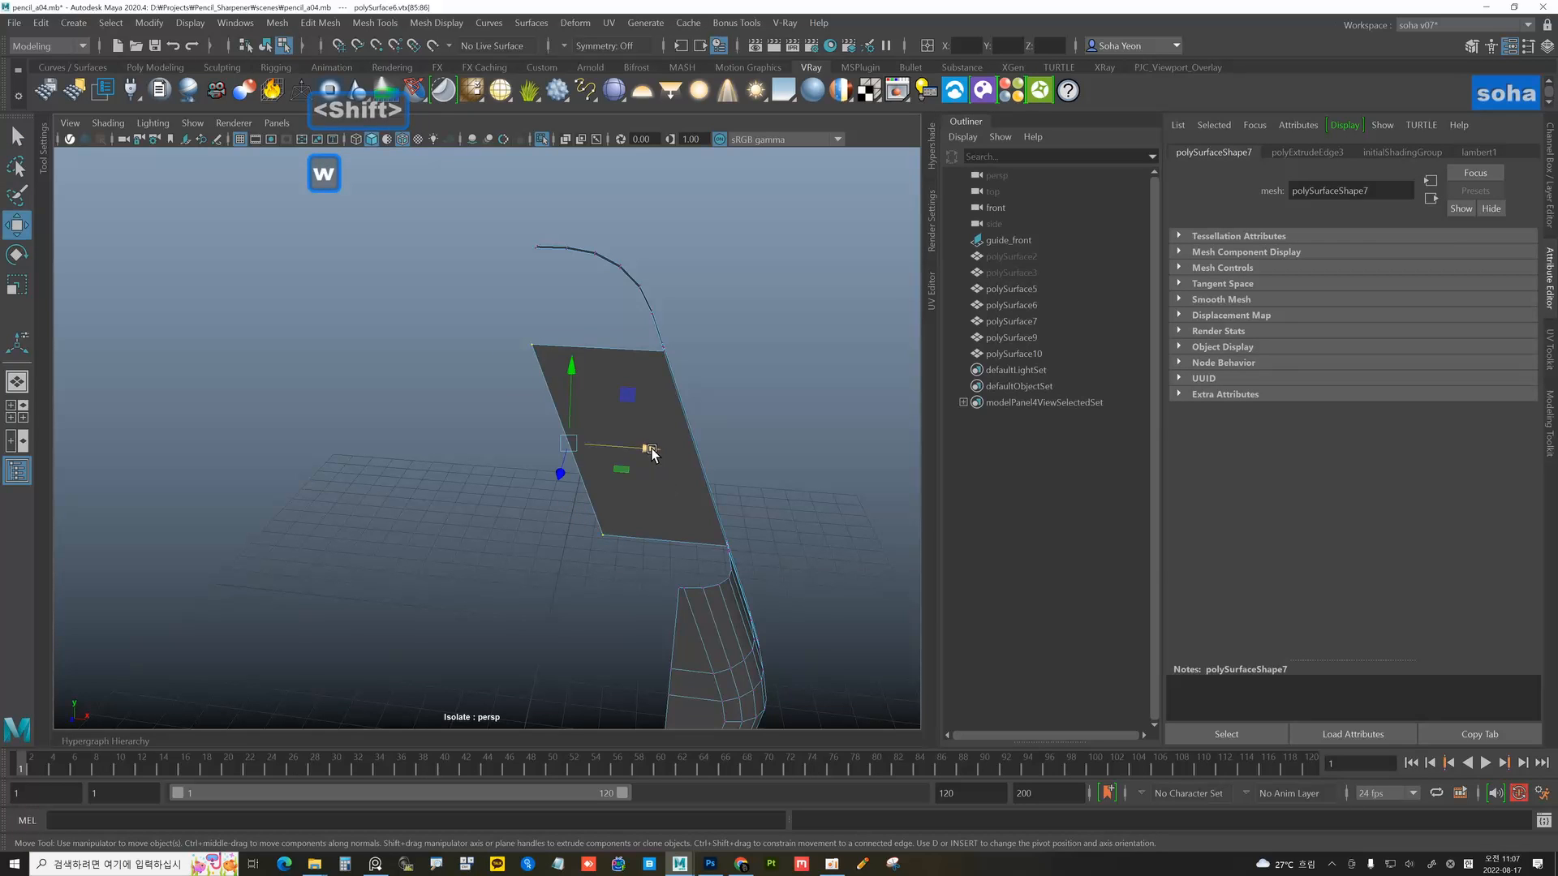
pyautogui.click(652, 450)
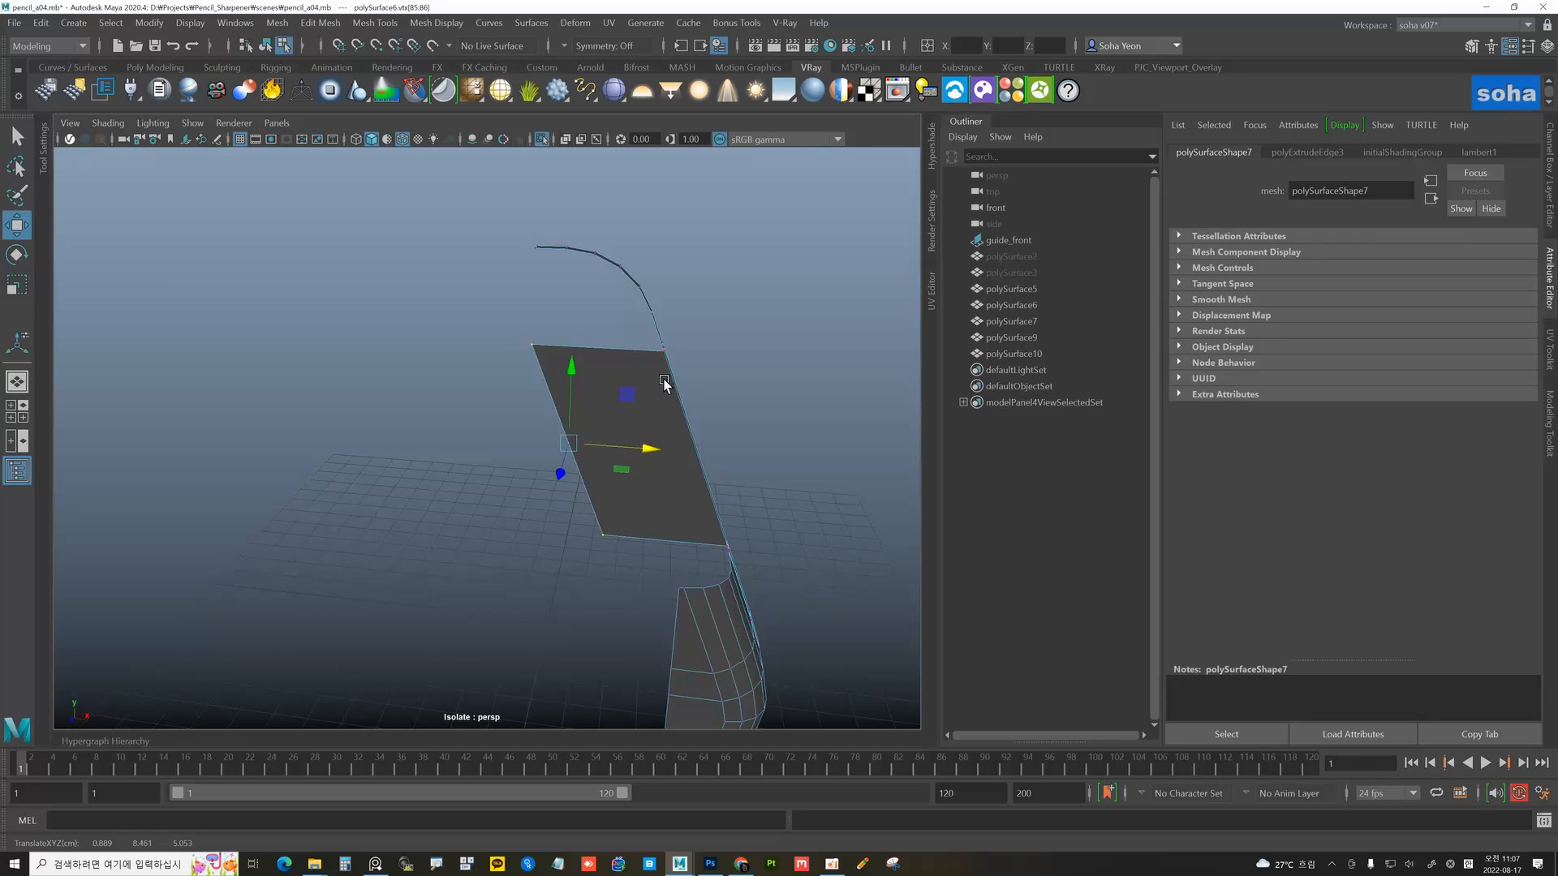
pyautogui.moveTo(544, 268); pyautogui.dragTo(538, 254, button='middle')
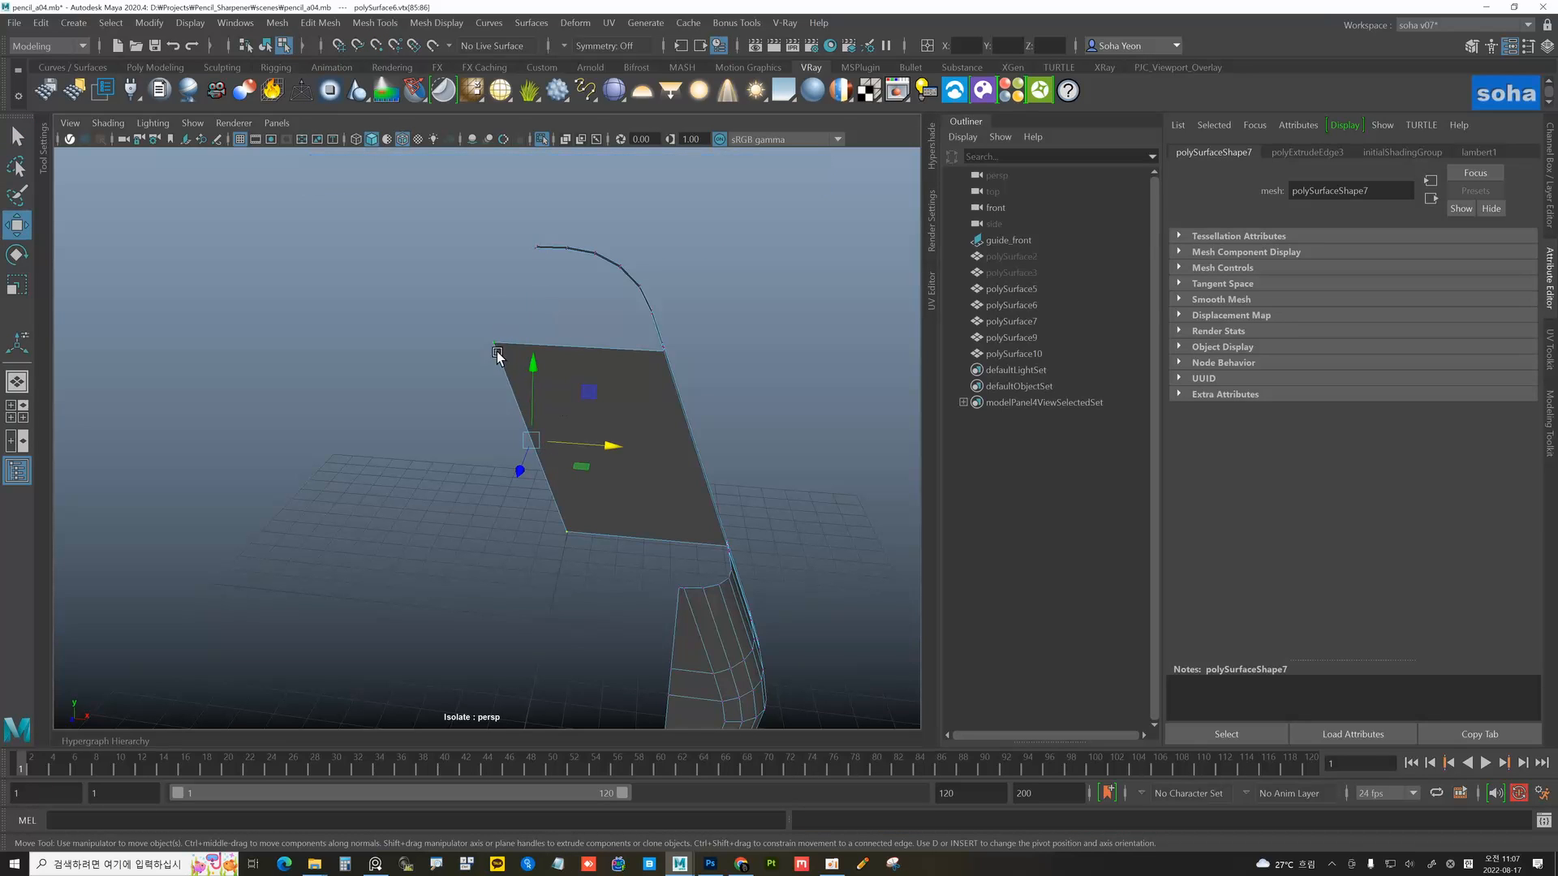
# - Set the Move tool's axis orientation to World
pyautogui.click(535, 442)
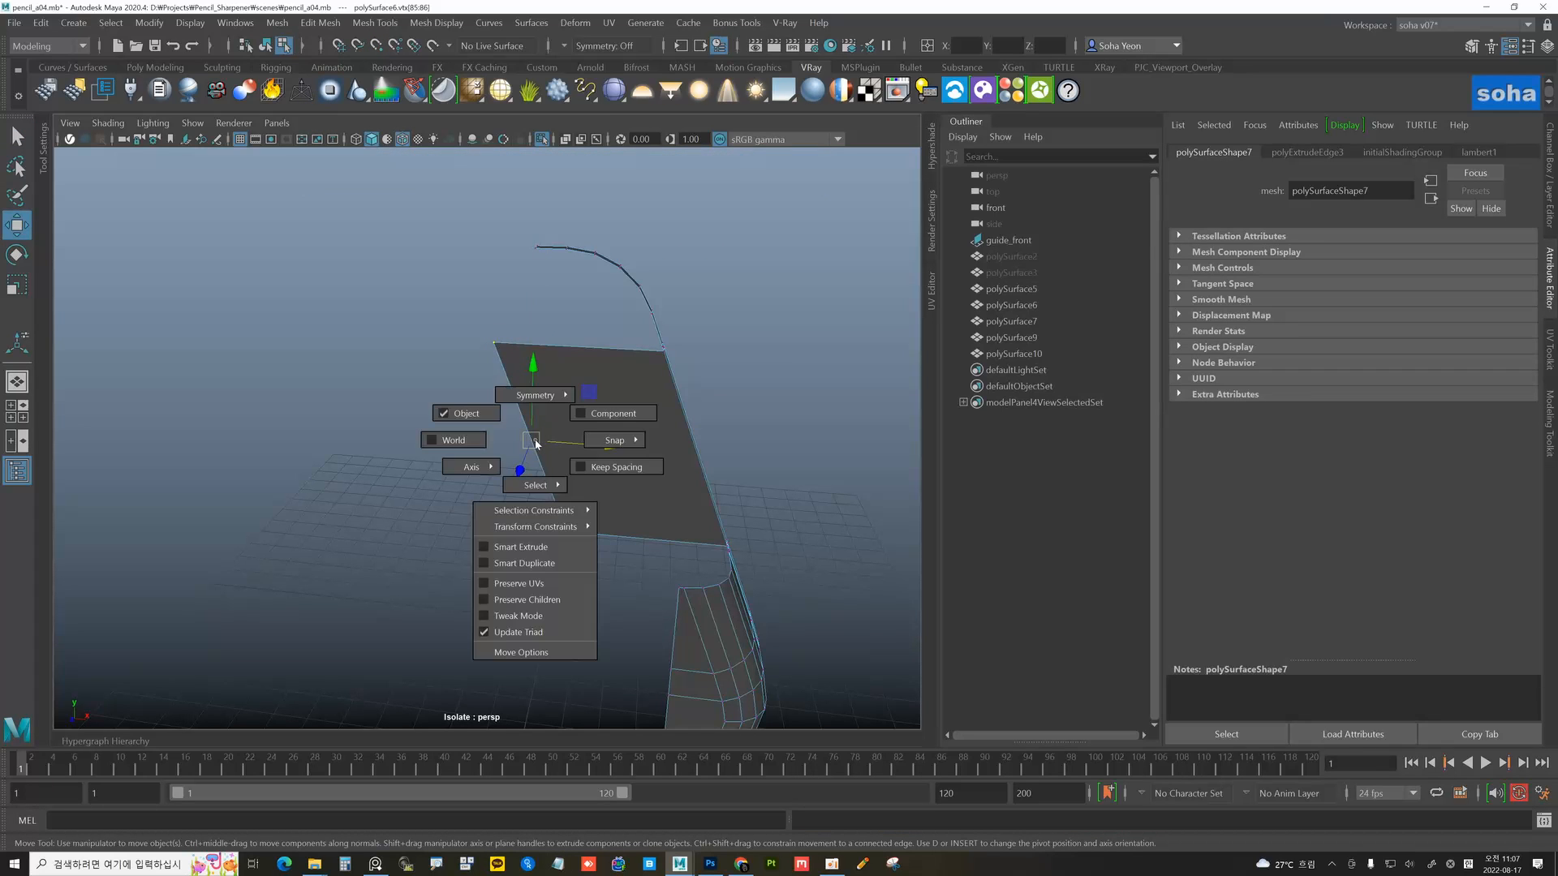
pyautogui.click(465, 447)
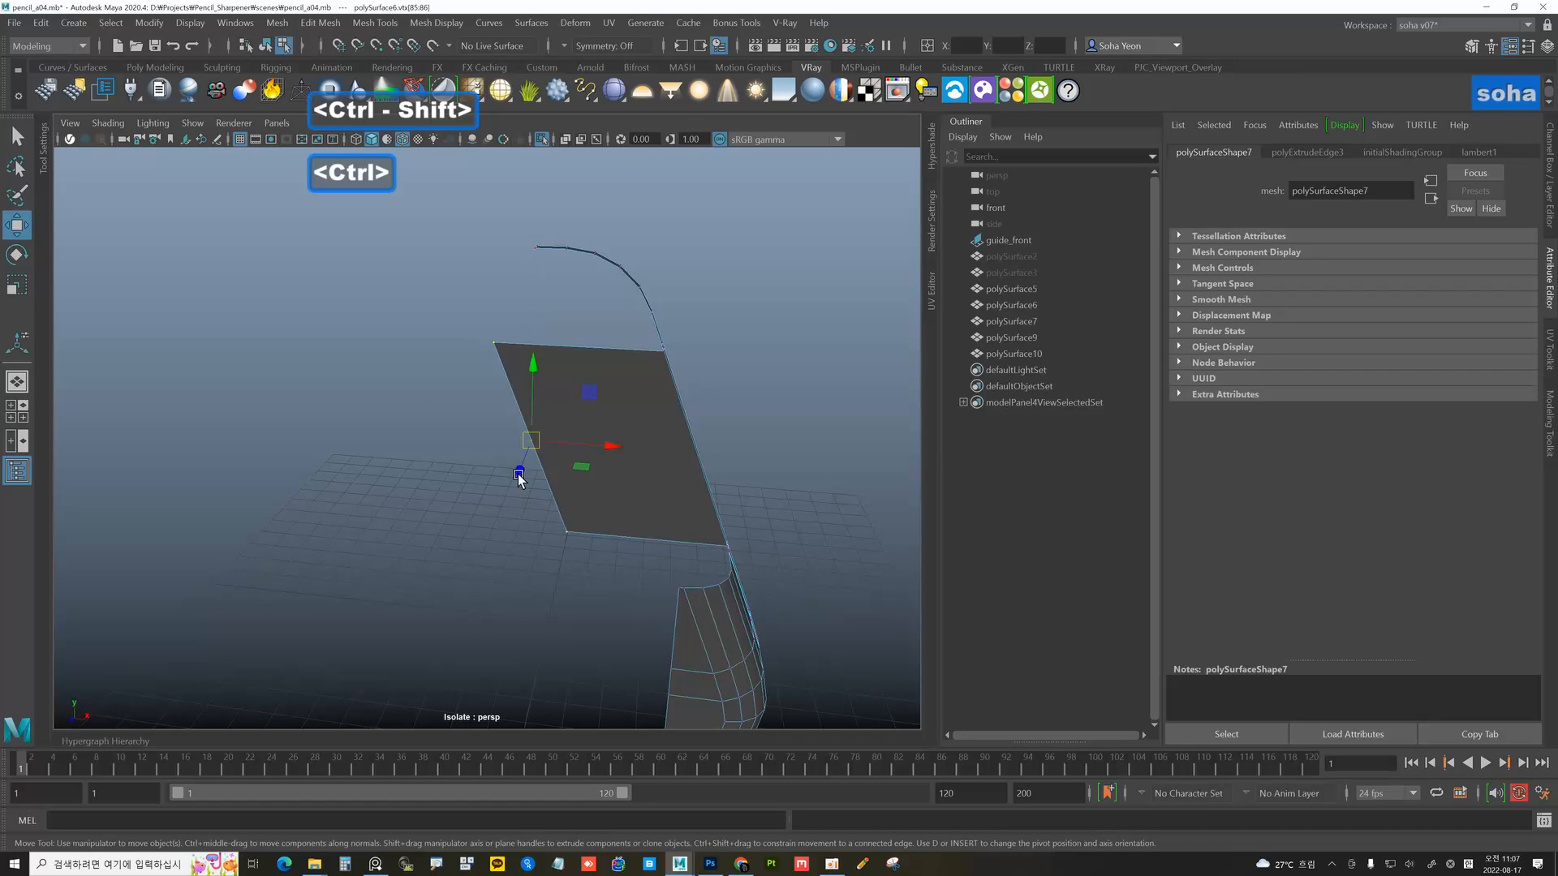
pyautogui.moveTo(543, 445)
pyautogui.keyDown('alt'); pyautogui.mouseDown()
pyautogui.moveTo(539, 422)
pyautogui.moveTo(541, 439)
pyautogui.mouseUp(); pyautogui.keyUp('alt')
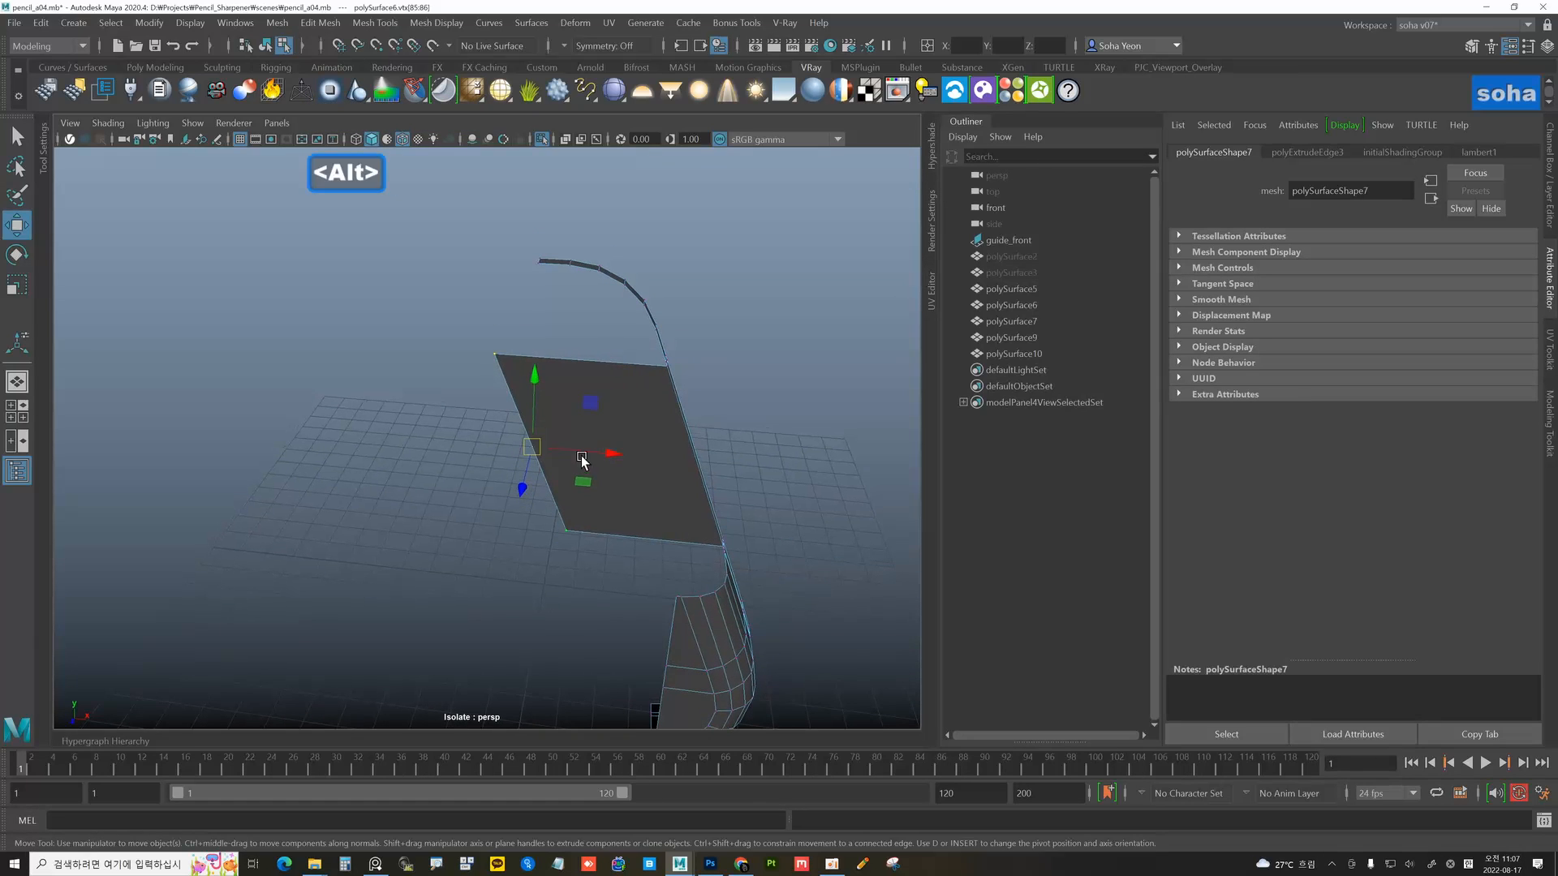
pyautogui.click(536, 449)
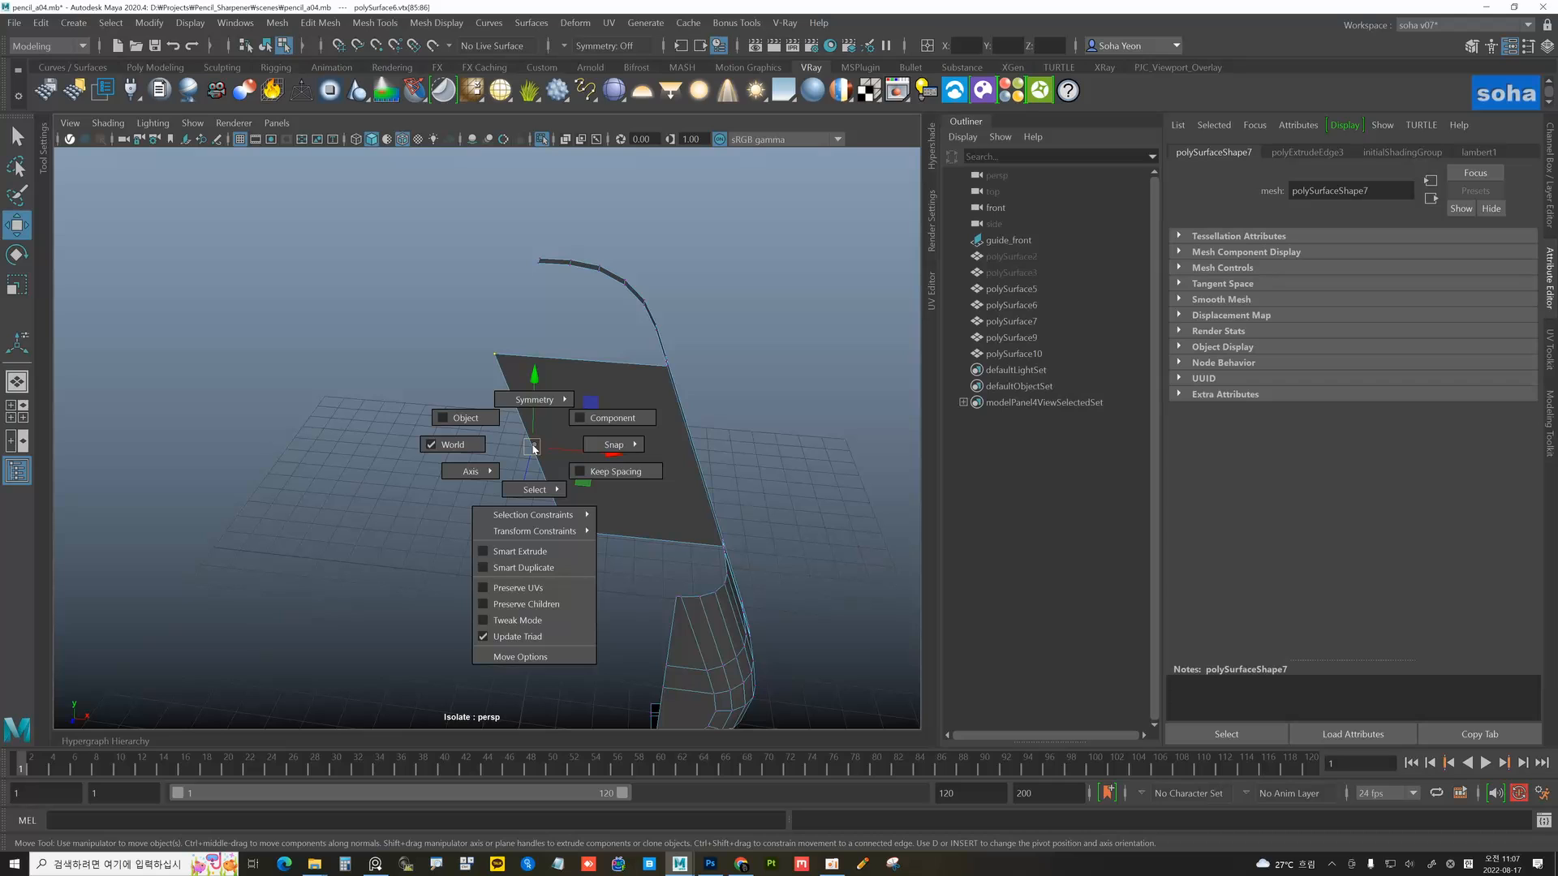
pyautogui.hotkey('ctrl', 'shift')
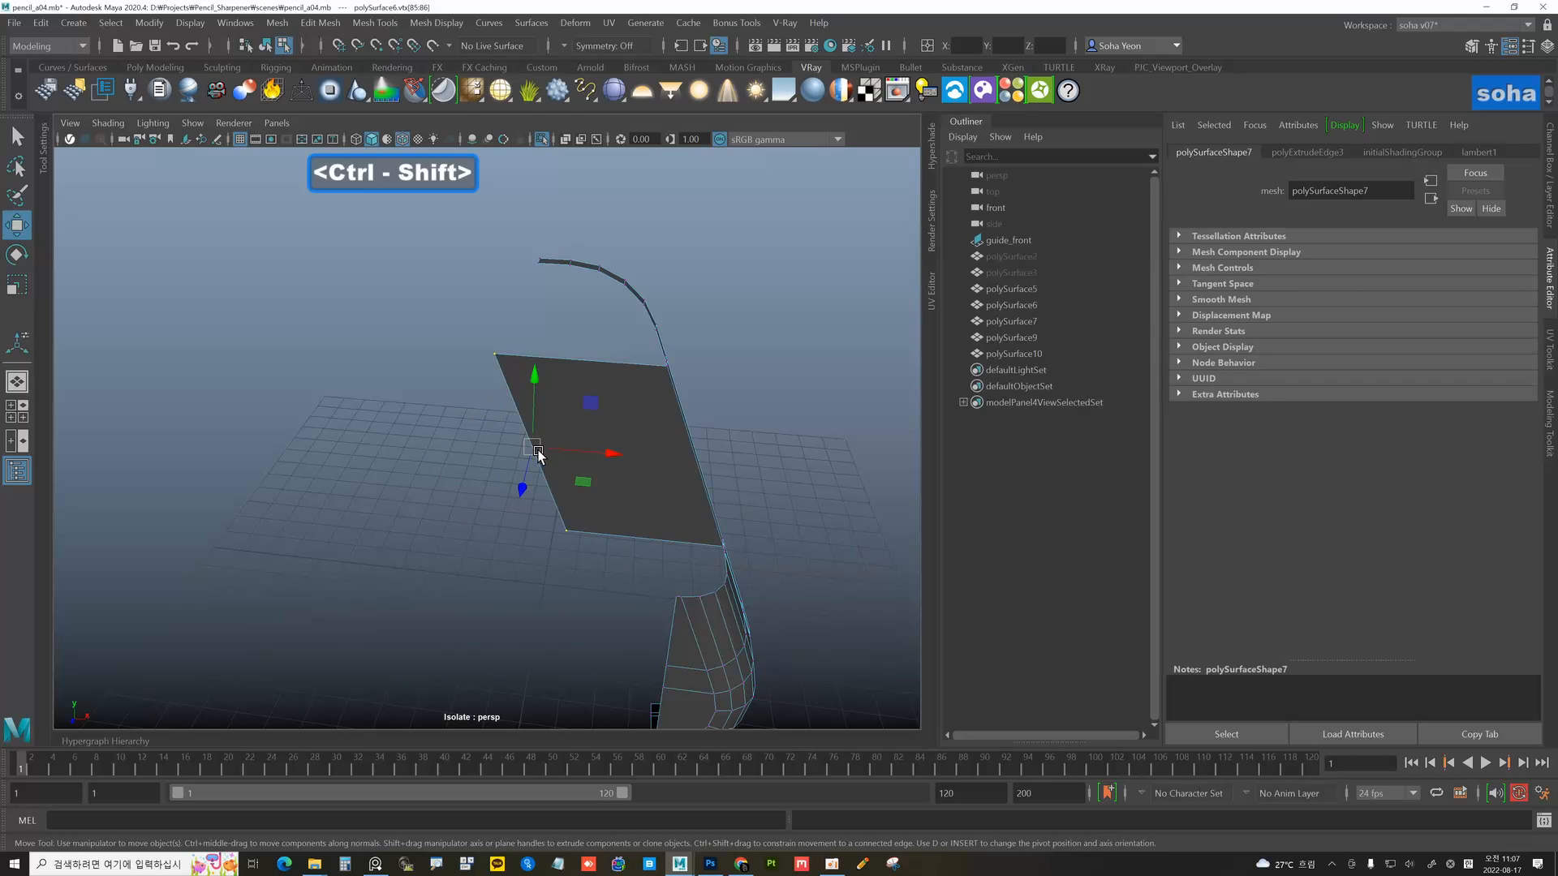
# - Snap the wide face's two free vertices along X to the strip's upper end vertex
pyautogui.keyDown('ctrl'); pyautogui.keyDown('shift'); pyautogui.click(609, 452); pyautogui.keyUp('shift'); pyautogui.keyUp('ctrl')
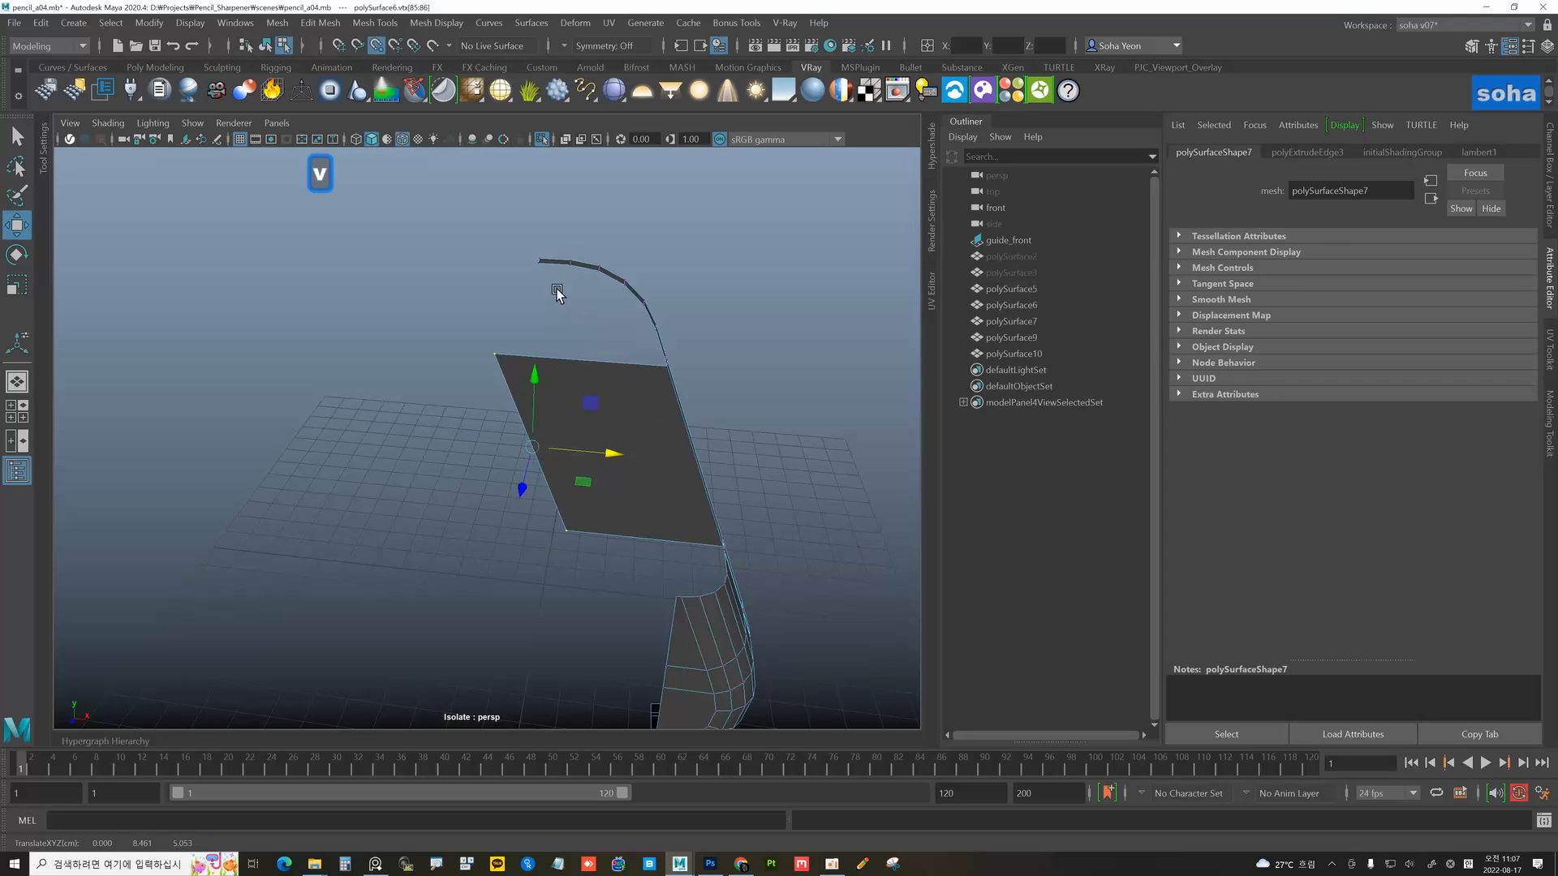
pyautogui.moveTo(545, 274); pyautogui.dragTo(539, 264, button='middle')
pyautogui.keyDown('alt'); pyautogui.moveTo(607, 512); pyautogui.dragTo(610, 451); pyautogui.keyUp('alt')
pyautogui.hotkey('alt', '`')
pyautogui.keyDown('alt'); pyautogui.moveTo(639, 494); pyautogui.dragTo(629, 397, button='middle'); pyautogui.keyUp('alt')
pyautogui.keyDown('alt'); pyautogui.moveTo(630, 397); pyautogui.dragTo(632, 494); pyautogui.keyUp('alt')
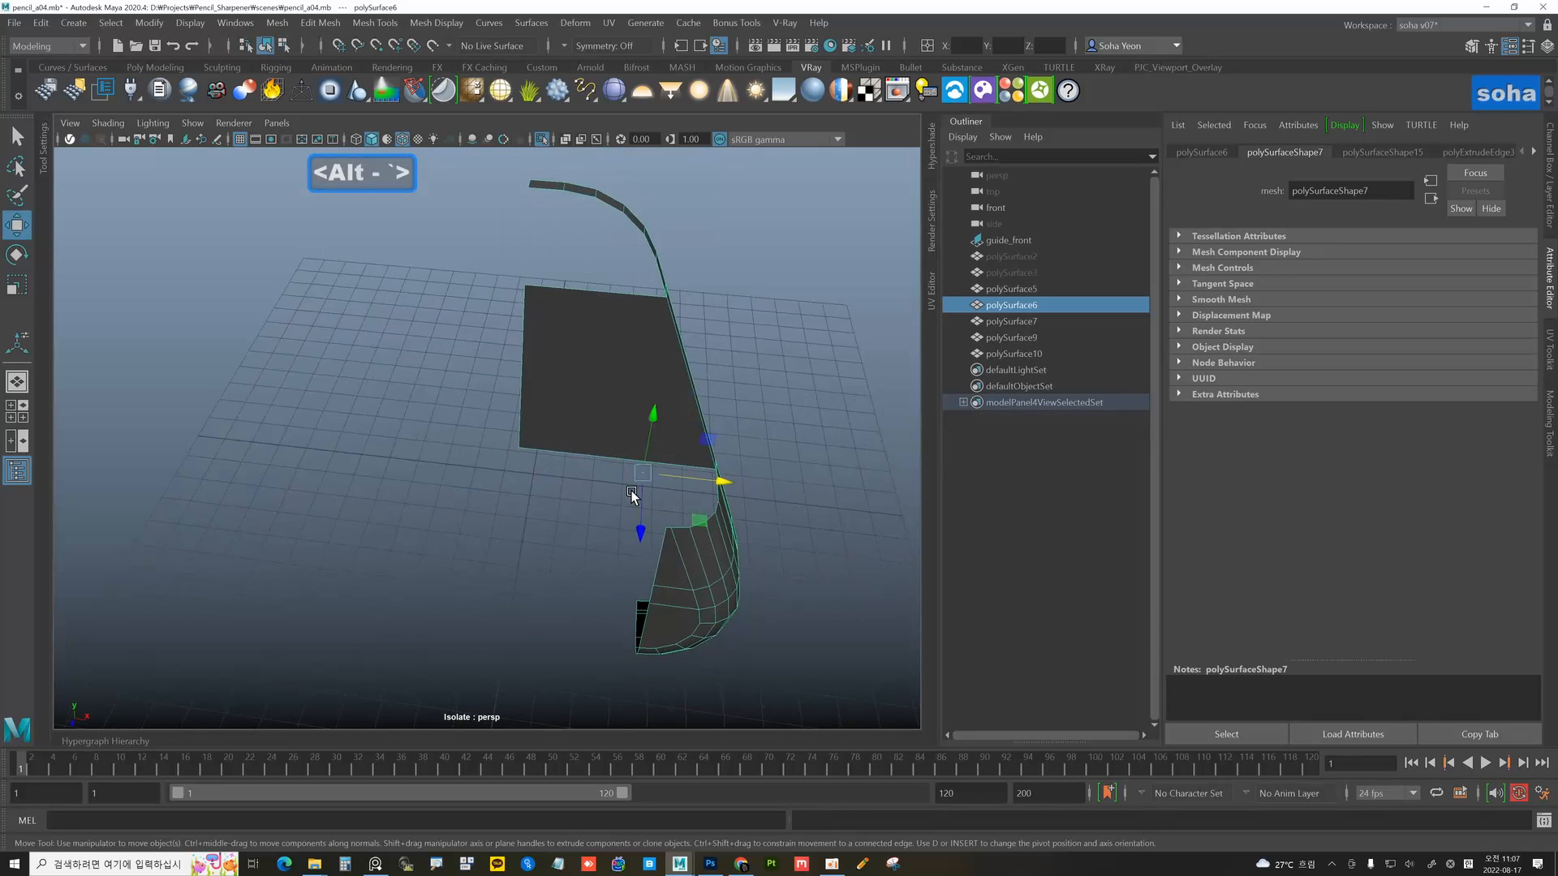
pyautogui.keyDown('alt'); pyautogui.moveTo(632, 493); pyautogui.dragTo(601, 442, button='middle'); pyautogui.keyUp('alt')
pyautogui.keyDown('alt'); pyautogui.moveTo(602, 441); pyautogui.dragTo(683, 454); pyautogui.keyUp('alt')
# - Extrude the rounded piece's straight open side edges by -1.947 in local Z, snapped to the wide face's lower corner
pyautogui.hotkey('alt', '2')
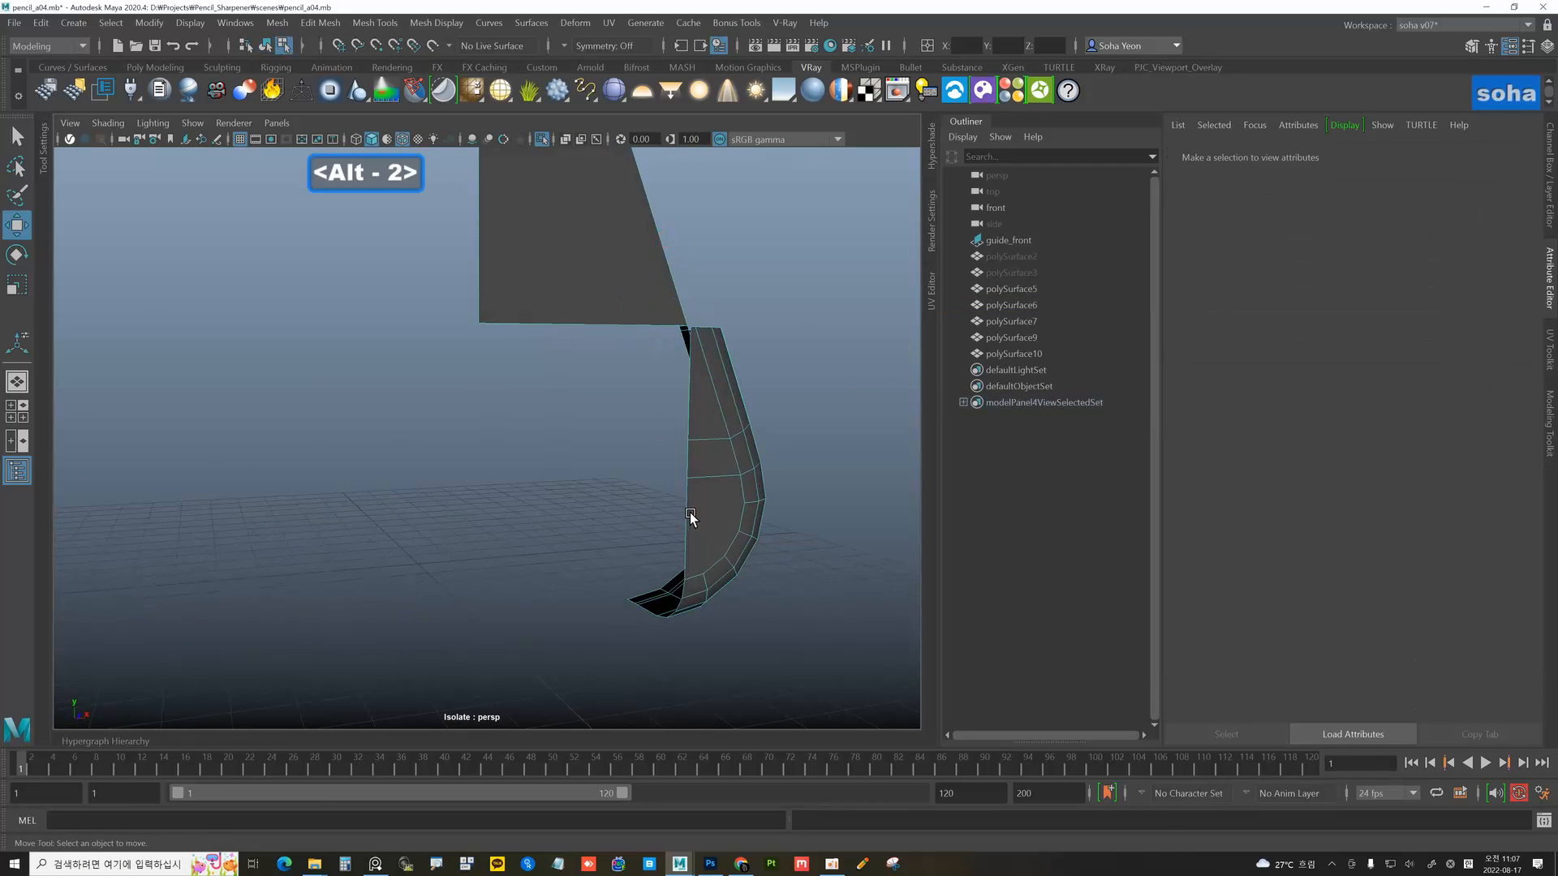
pyautogui.click(690, 514)
pyautogui.keyDown('shift'); pyautogui.doubleClick(690, 397); pyautogui.keyUp('shift')
pyautogui.keyDown('alt'); pyautogui.moveTo(664, 389); pyautogui.dragTo(639, 491); pyautogui.keyUp('alt')
pyautogui.hotkey('alt', 'w')
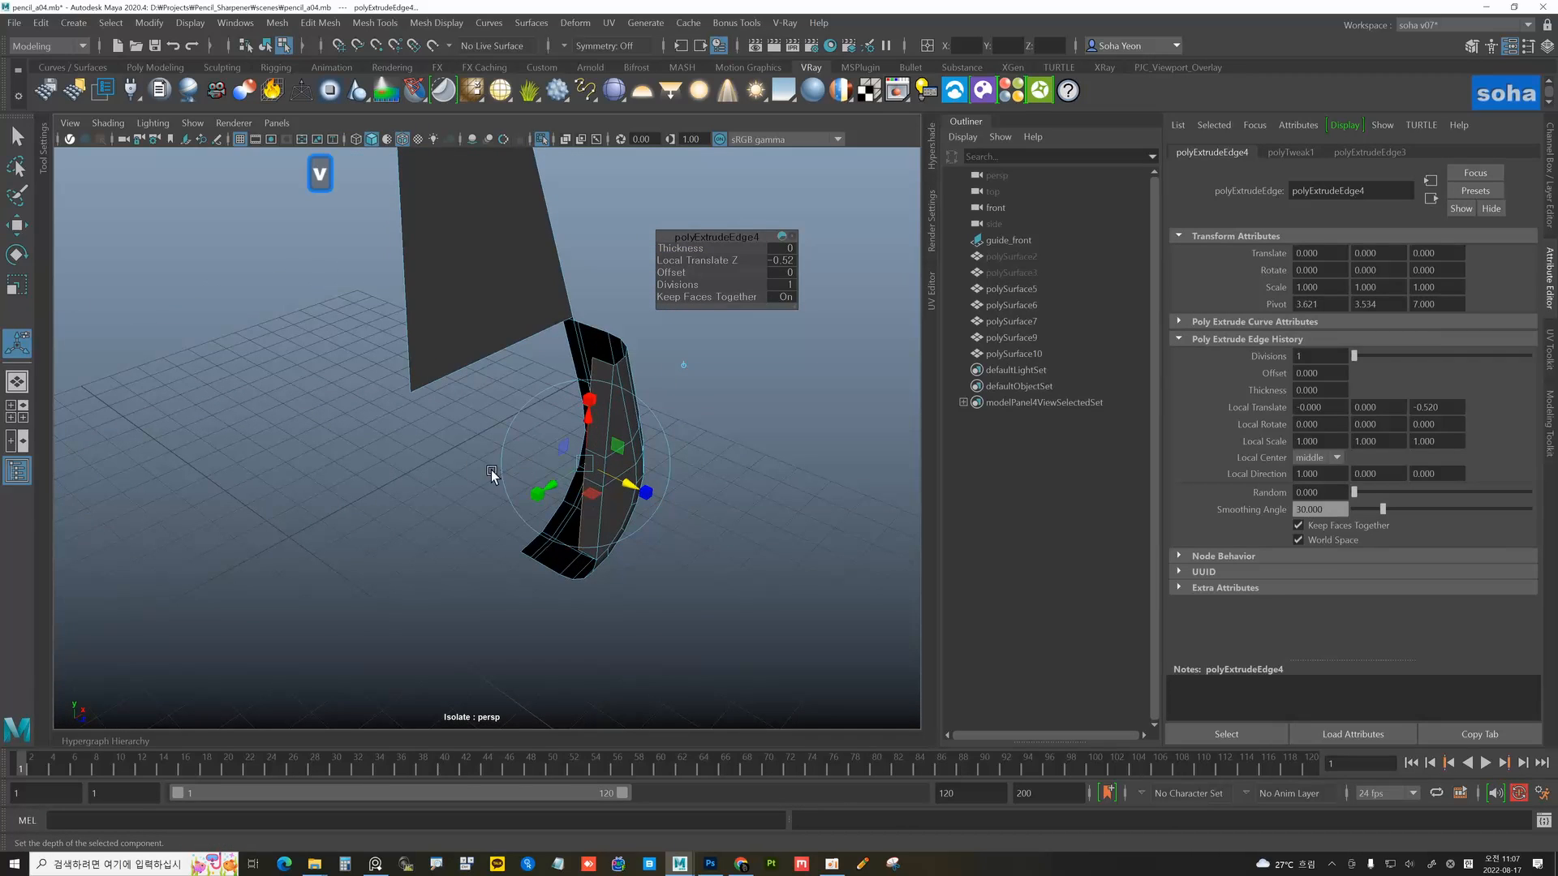
pyautogui.moveTo(420, 404); pyautogui.dragTo(416, 394, button='middle')
pyautogui.keyDown('alt'); pyautogui.moveTo(670, 427); pyautogui.dragTo(566, 491); pyautogui.keyUp('alt')
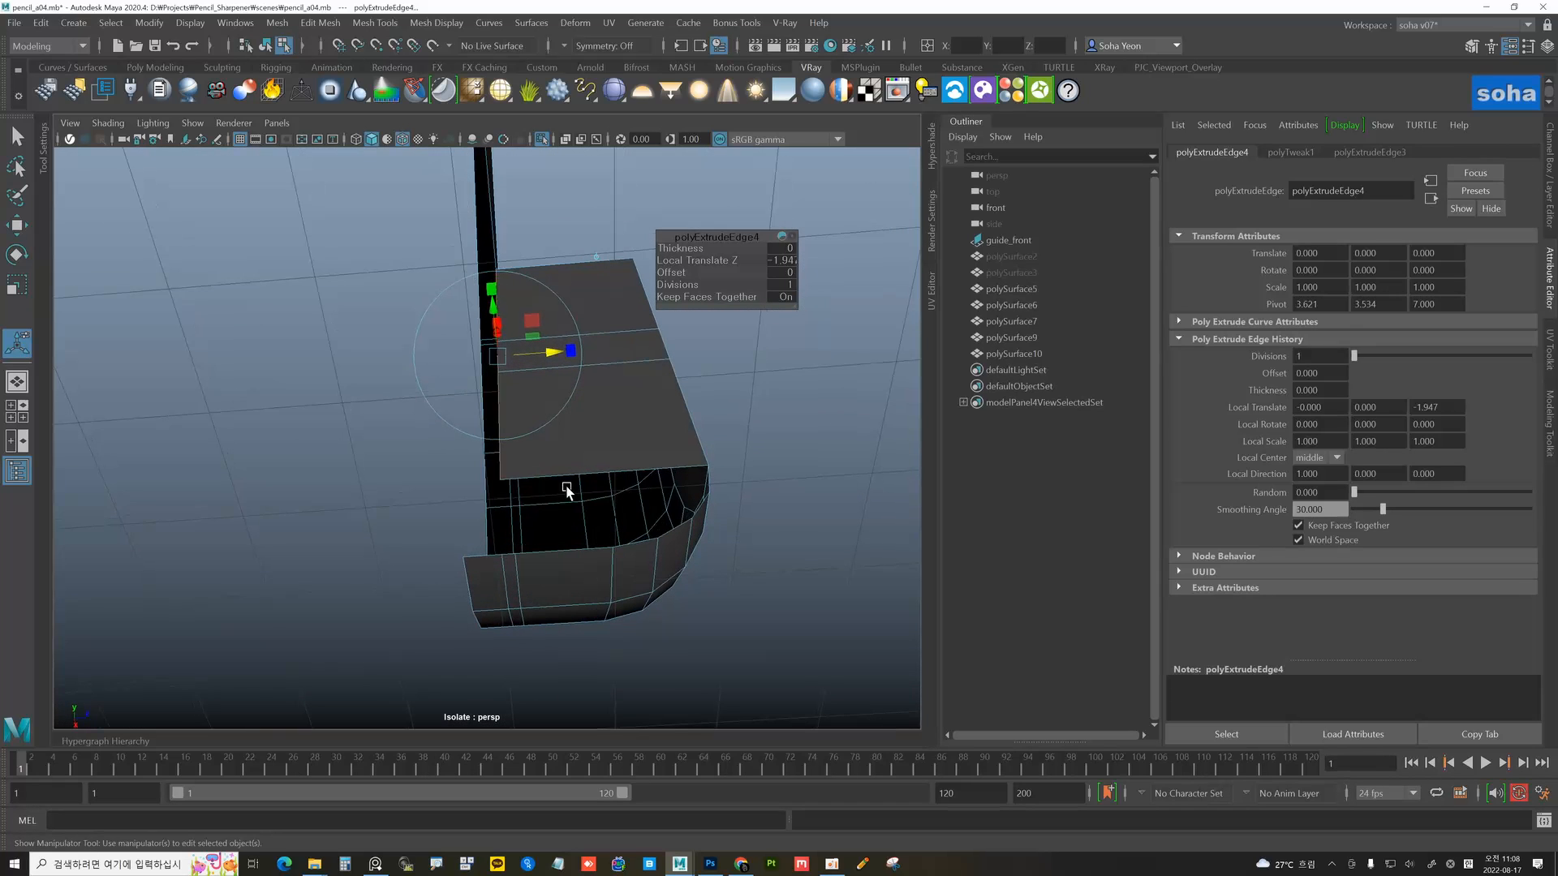
# - Insert two lengthwise edge loops in the newly extruded wall, one close to its outer edge and one near its middle
pyautogui.hotkey('alt', 'e')
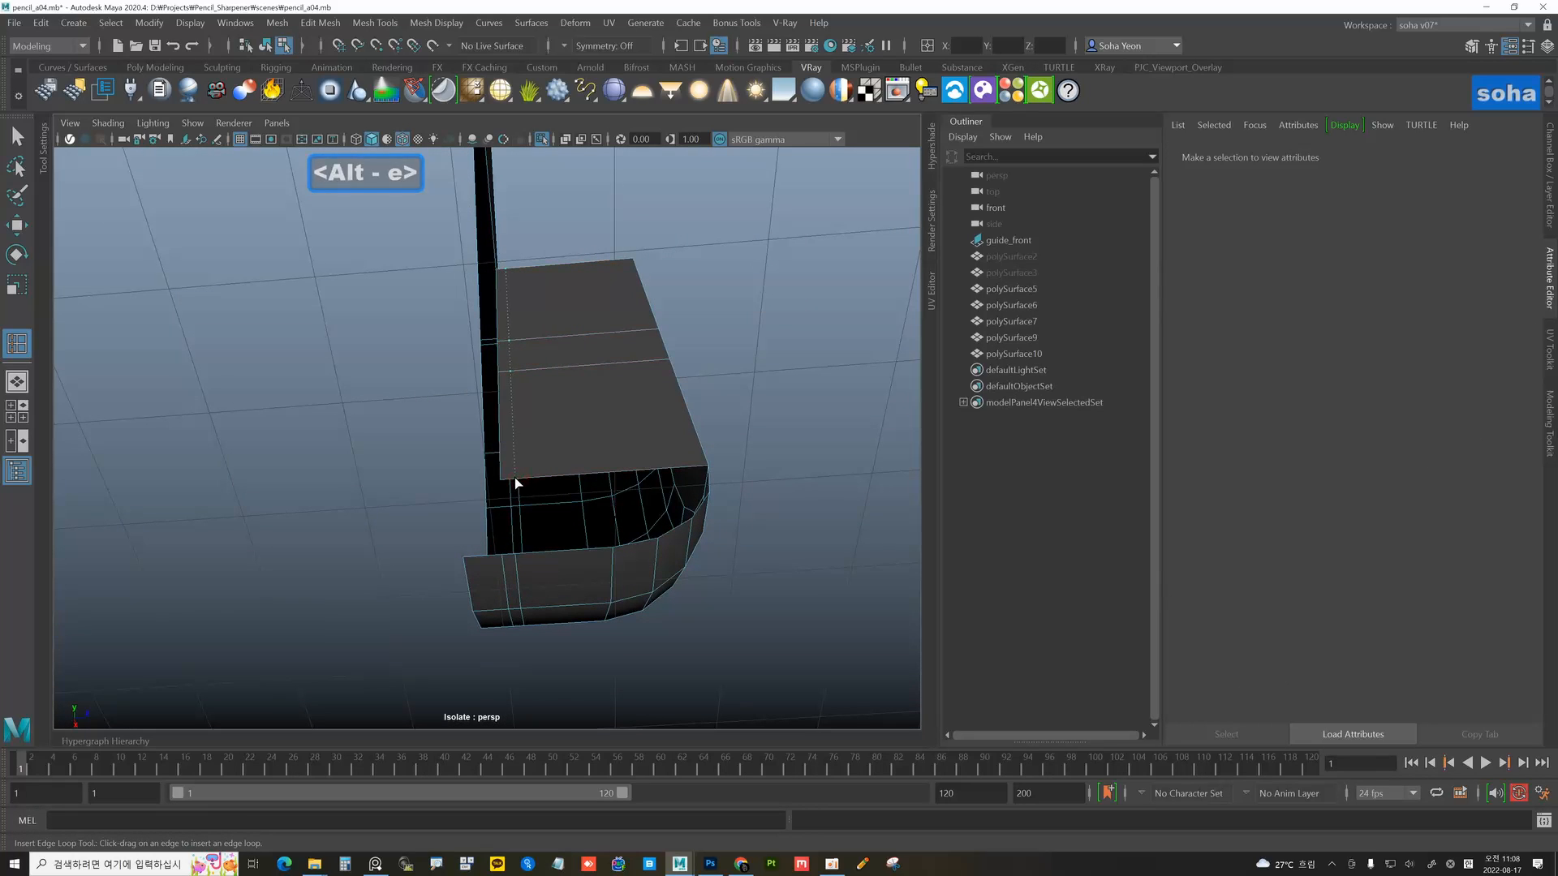
pyautogui.click(512, 480)
pyautogui.keyDown('alt'); pyautogui.moveTo(579, 486); pyautogui.dragTo(591, 450); pyautogui.keyUp('alt')
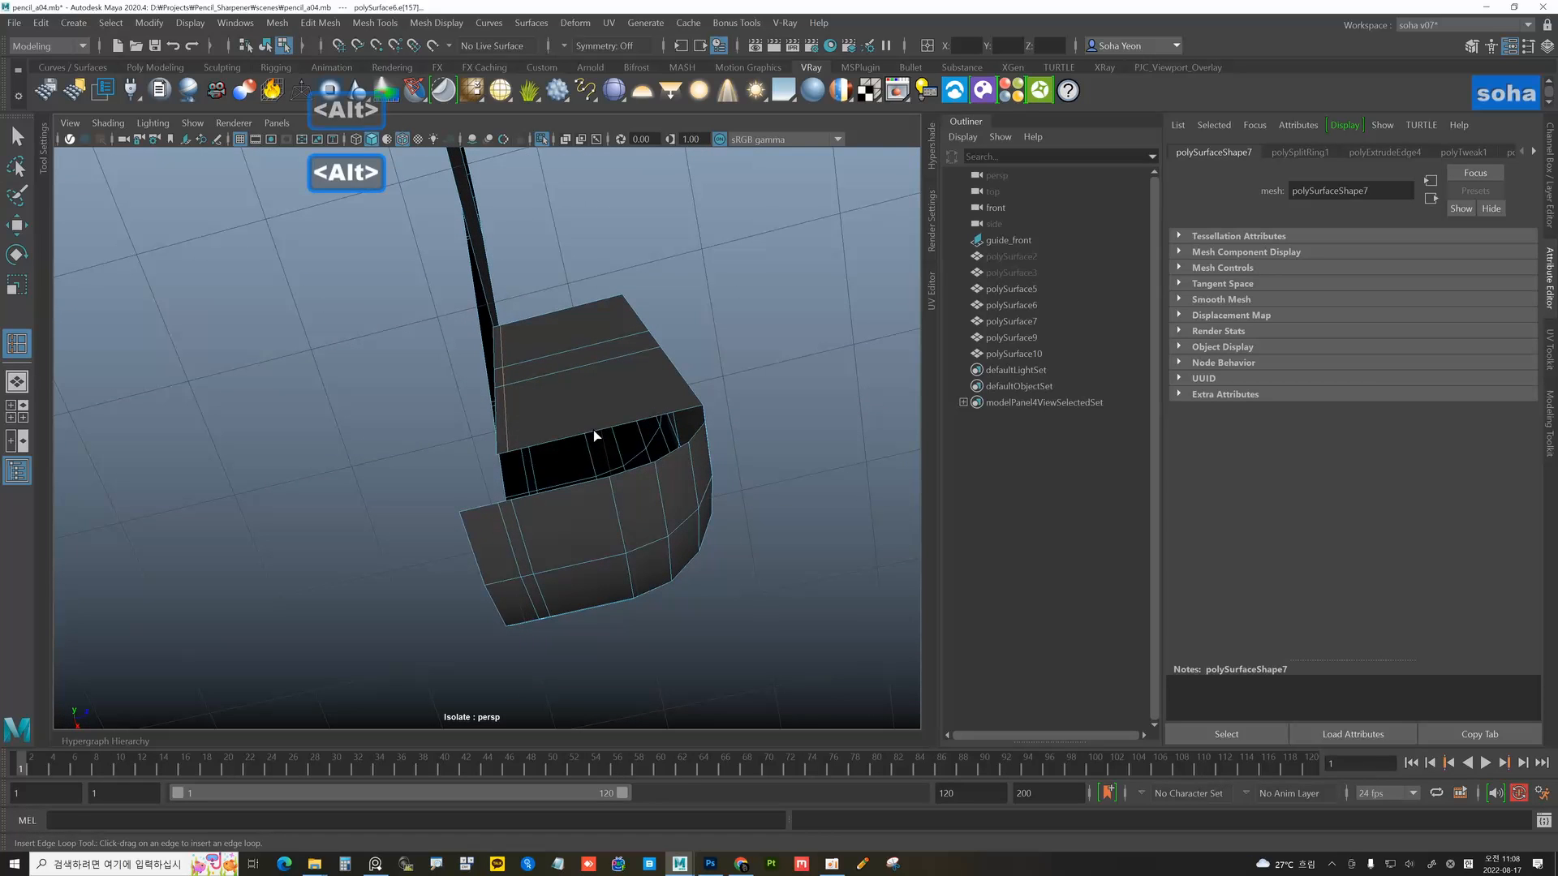
pyautogui.click(597, 431)
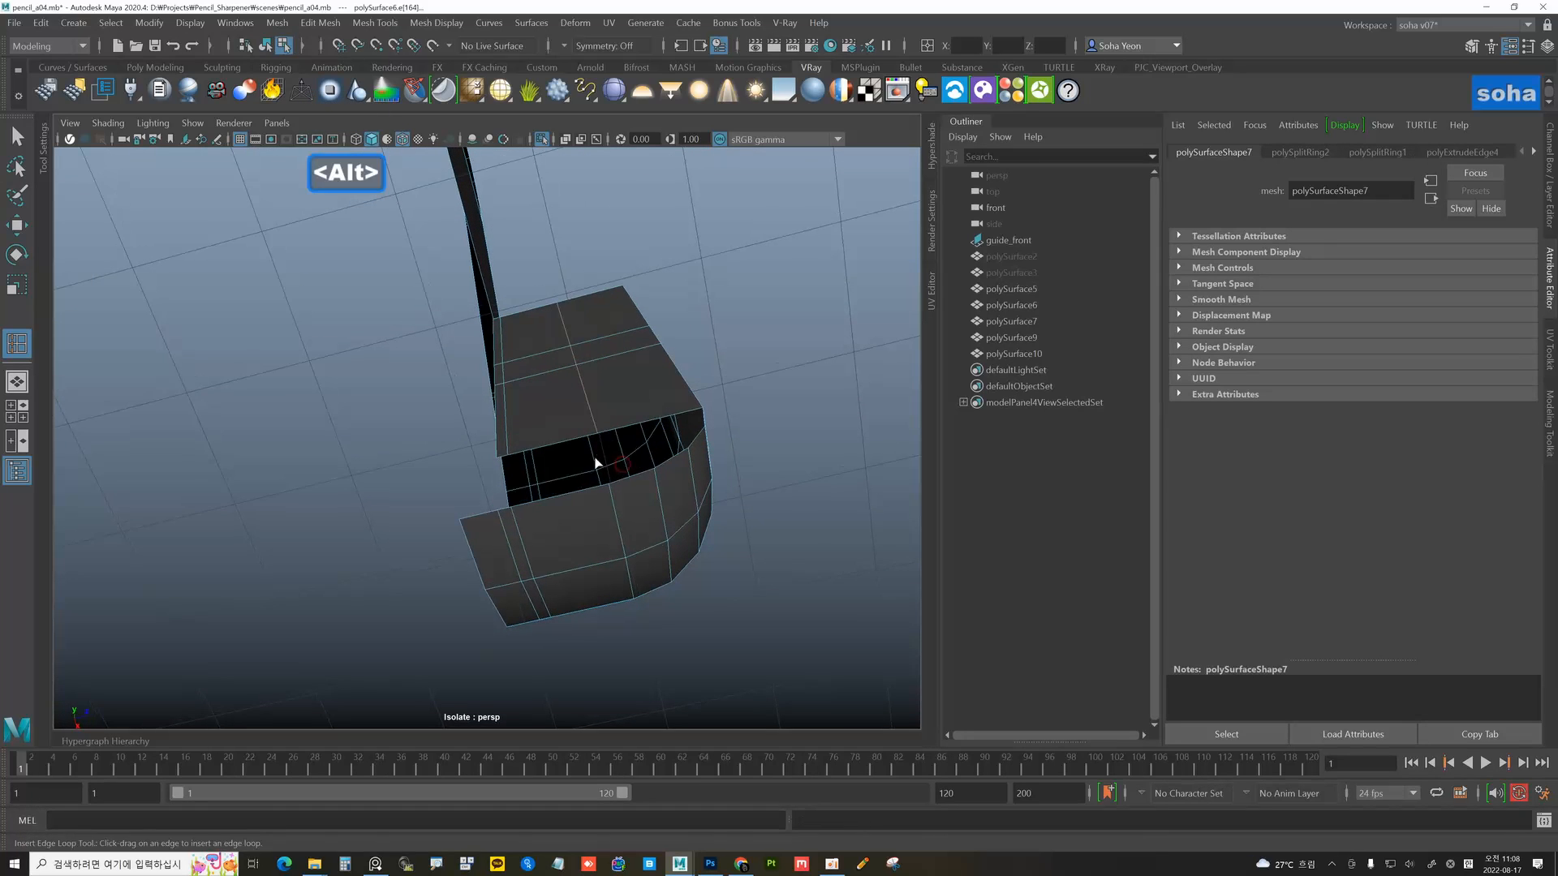
# - Bridge the extruded wall to the rounded shell at the lower opening and fill the remaining hole
pyautogui.press('w')
pyautogui.keyDown('shift'); pyautogui.click(505, 456); pyautogui.keyUp('shift')
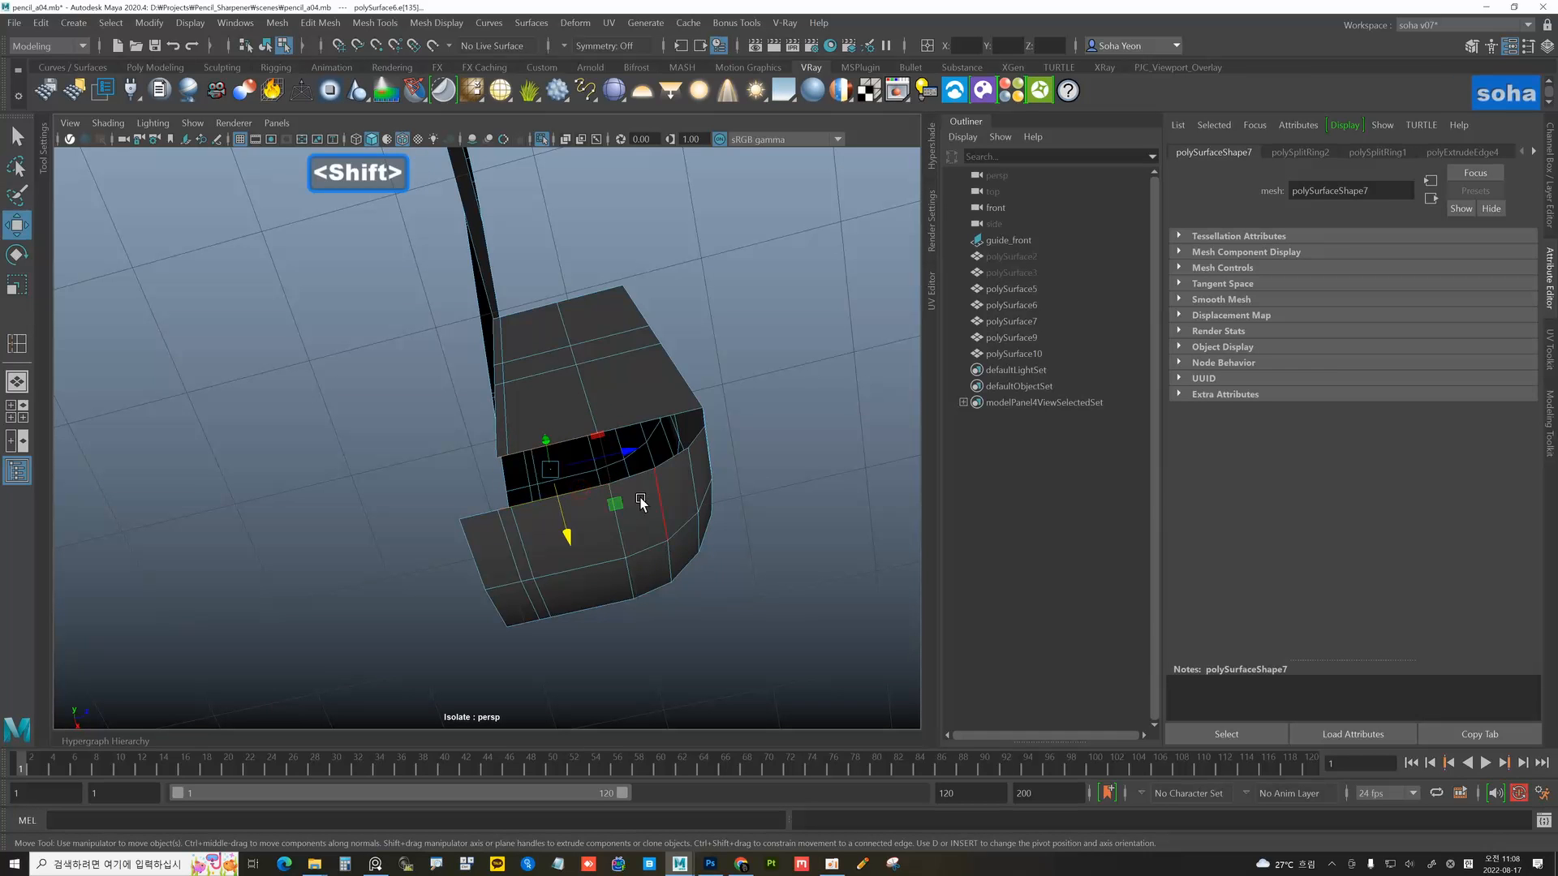
pyautogui.keyDown('shift'); pyautogui.moveTo(661, 503); pyautogui.dragTo(625, 490, button='right'); pyautogui.keyUp('shift')
pyautogui.moveTo(626, 490)
pyautogui.keyDown('alt'); pyautogui.mouseDown()
pyautogui.moveTo(577, 515)
pyautogui.moveTo(490, 477)
pyautogui.moveTo(476, 515)
pyautogui.moveTo(546, 498)
pyautogui.moveTo(522, 464)
pyautogui.moveTo(570, 474)
pyautogui.moveTo(587, 458)
pyautogui.moveTo(562, 450)
pyautogui.moveTo(601, 500)
pyautogui.moveTo(588, 271)
pyautogui.moveTo(546, 452)
pyautogui.moveTo(522, 470)
pyautogui.moveTo(547, 474)
pyautogui.moveTo(487, 456)
pyautogui.moveTo(510, 463)
pyautogui.mouseUp(); pyautogui.keyUp('alt')
pyautogui.hotkey('alt', '2')
pyautogui.doubleClick(571, 440)
pyautogui.hotkey('ctrl', 'f')
pyautogui.press('w')
pyautogui.hotkey('alt', '`')
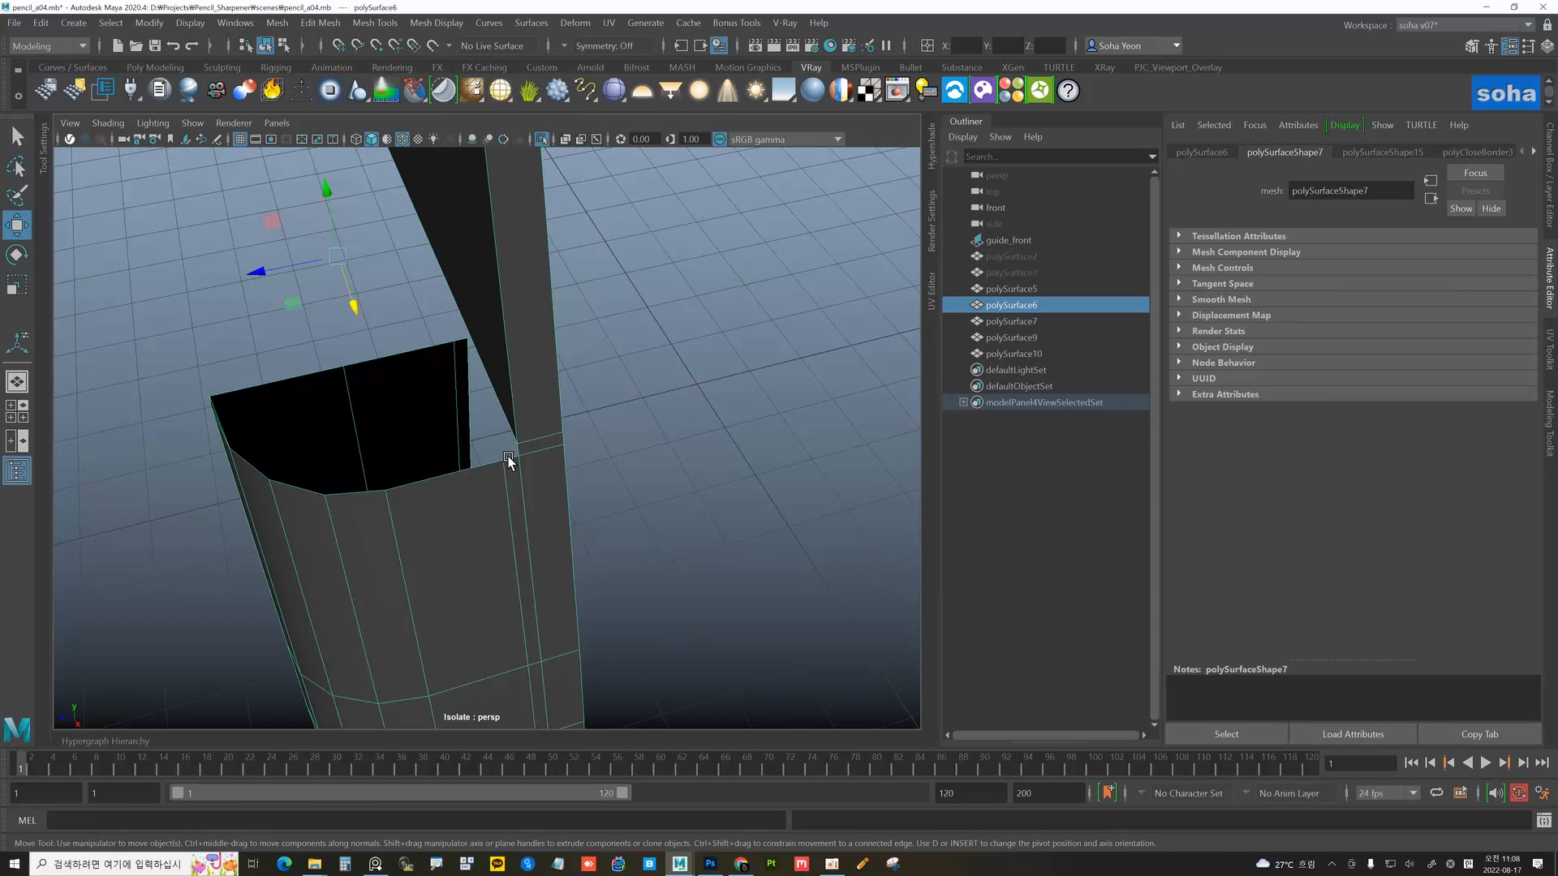
# - Bridge the matching edges at the rounded piece's upper opening and fill the remaining hole to cap it
pyautogui.hotkey('alt', '2')
pyautogui.click(510, 456)
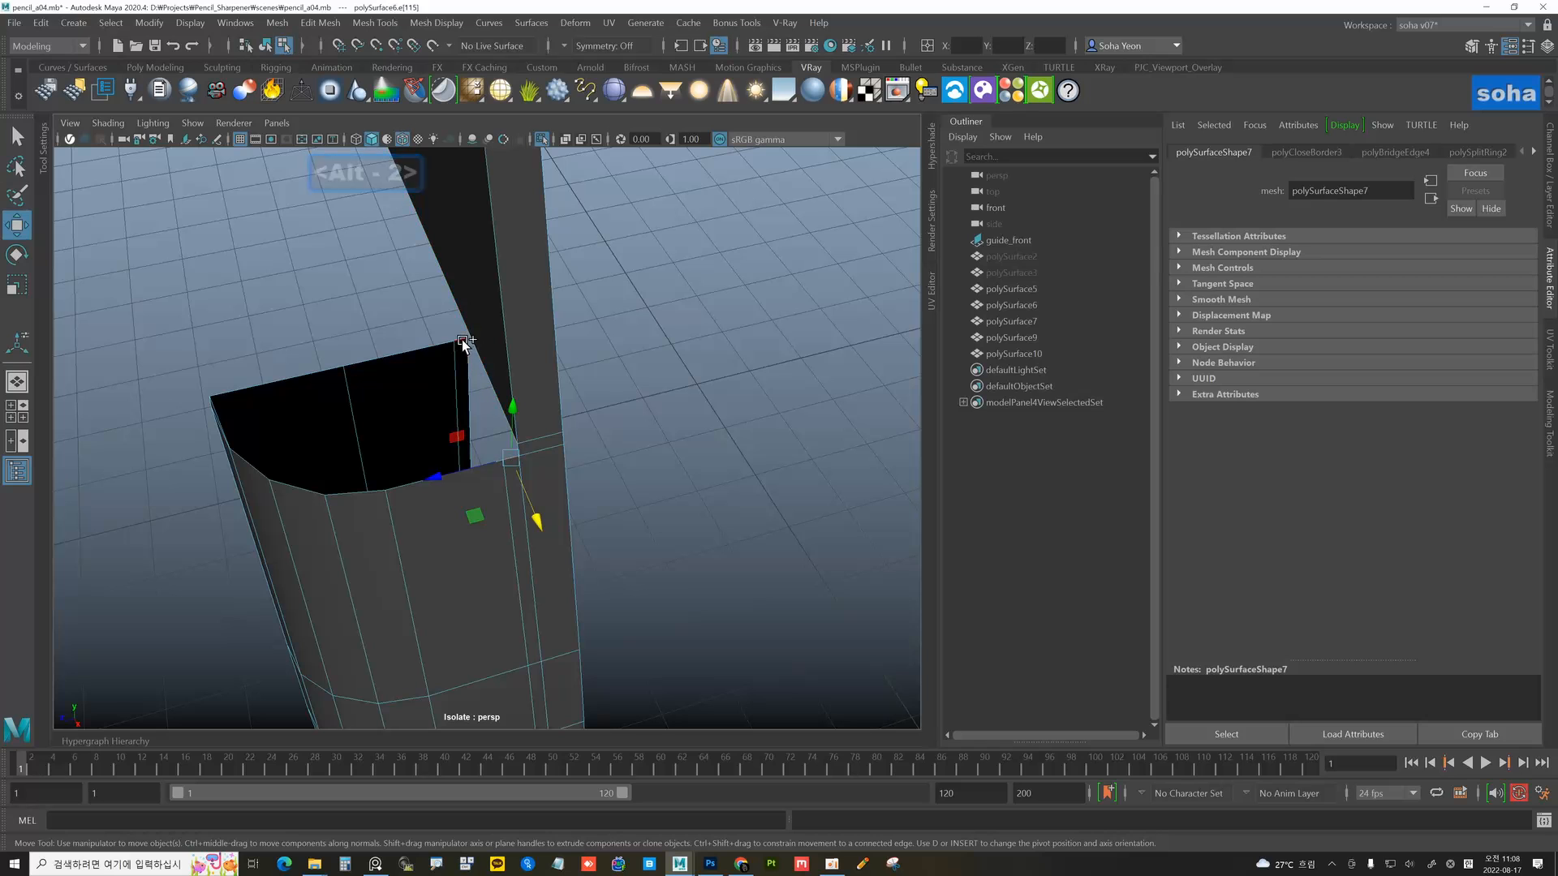
pyautogui.keyDown('shift'); pyautogui.click(461, 340); pyautogui.keyUp('shift')
pyautogui.keyDown('shift'); pyautogui.click(404, 356); pyautogui.keyUp('shift')
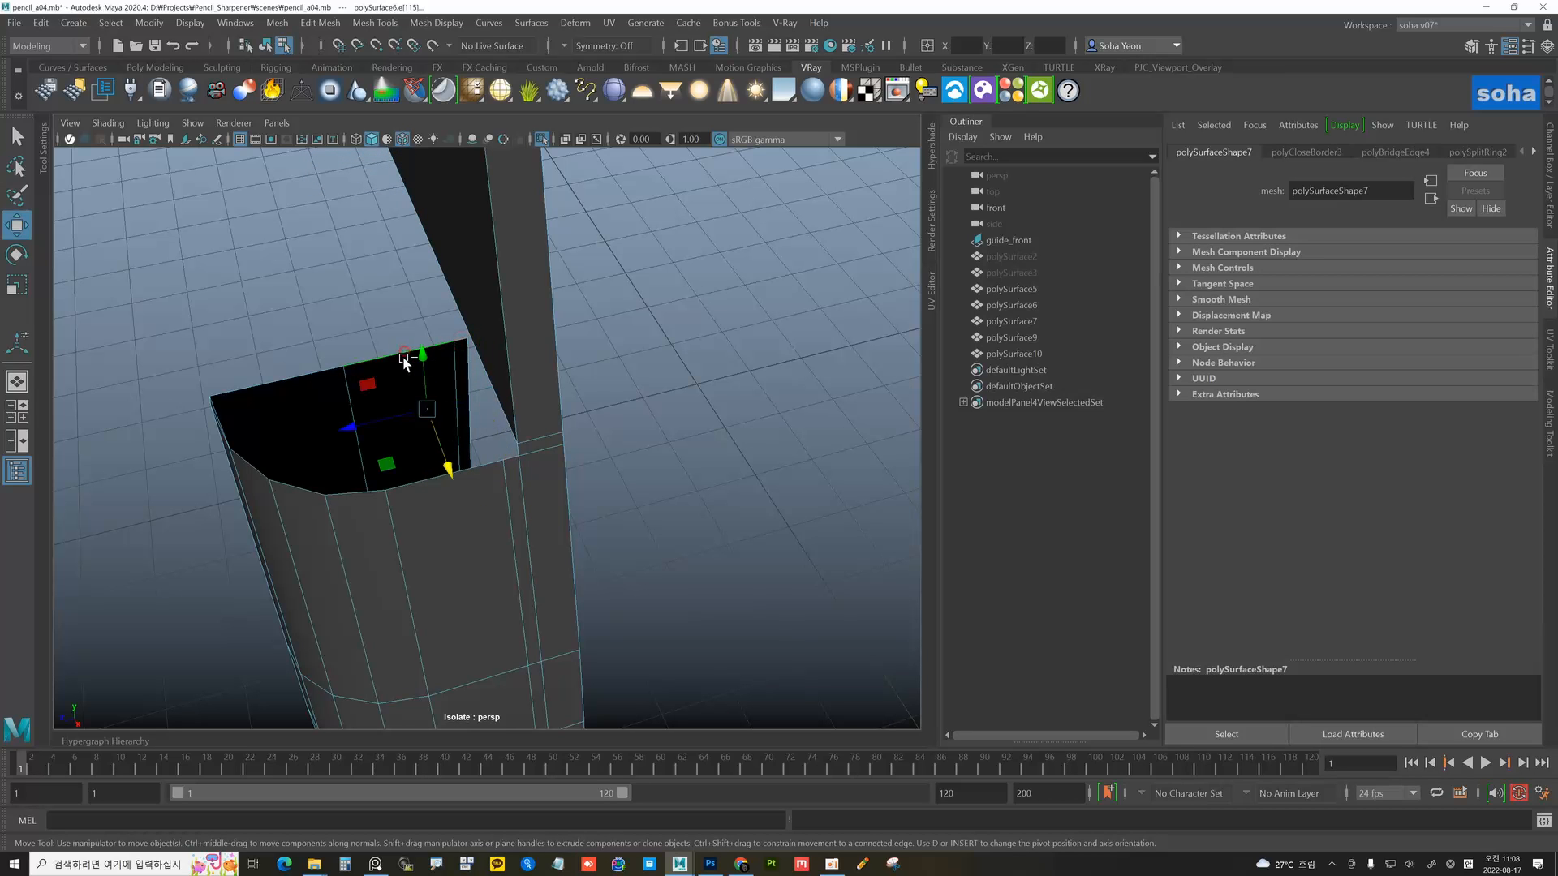
pyautogui.keyDown('shift'); pyautogui.click(463, 474); pyautogui.keyUp('shift')
pyautogui.hotkey('alt', 'r')
pyautogui.moveTo(598, 487)
pyautogui.keyDown('alt'); pyautogui.mouseDown()
pyautogui.moveTo(547, 447)
pyautogui.moveTo(568, 446)
pyautogui.moveTo(503, 461)
pyautogui.moveTo(612, 461)
pyautogui.mouseUp(); pyautogui.keyUp('alt')
pyautogui.hotkey('alt', '2')
pyautogui.hotkey('ctrl', 'f')
pyautogui.hotkey('alt', '`')
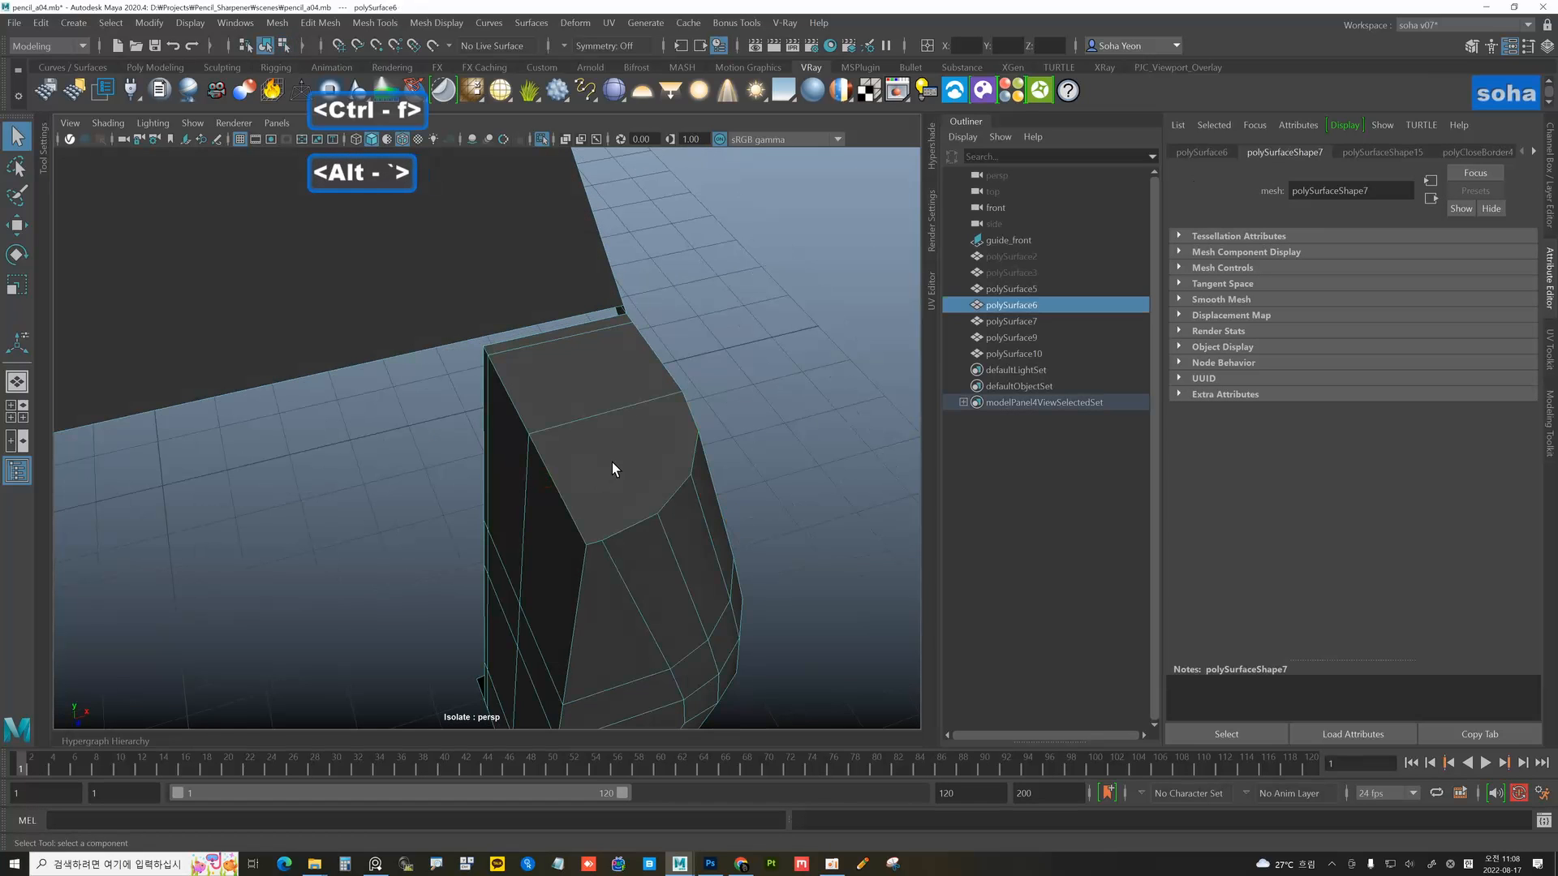
# - Insert a lengthwise edge loop in the wide face with Equal distance from edge, lined up with the lower piece's inner wall
pyautogui.keyDown('alt'); pyautogui.moveTo(613, 462); pyautogui.dragTo(558, 417, button='right'); pyautogui.keyUp('alt')
pyautogui.keyDown('alt'); pyautogui.moveTo(558, 417); pyautogui.dragTo(549, 476, button='middle'); pyautogui.keyUp('alt')
pyautogui.keyDown('alt'); pyautogui.moveTo(549, 477); pyautogui.dragTo(528, 417); pyautogui.keyUp('alt')
pyautogui.keyDown('alt'); pyautogui.moveTo(527, 417); pyautogui.dragTo(624, 551, button='middle'); pyautogui.keyUp('alt')
pyautogui.keyDown('alt'); pyautogui.moveTo(623, 552); pyautogui.dragTo(577, 503, button='right'); pyautogui.keyUp('alt')
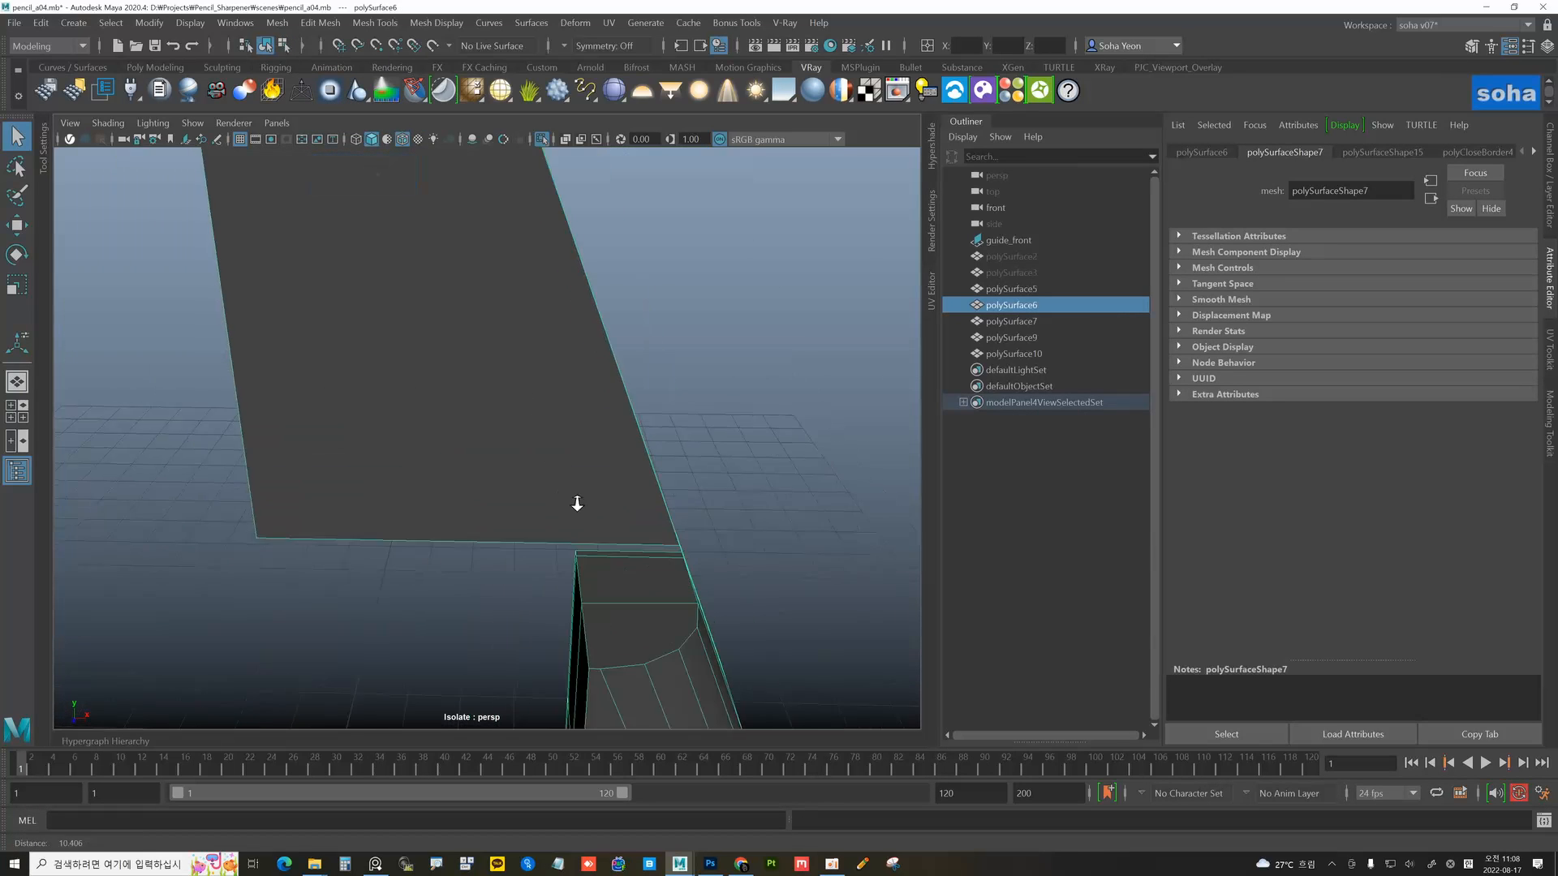
pyautogui.keyDown('alt'); pyautogui.moveTo(577, 503); pyautogui.dragTo(487, 435); pyautogui.keyUp('alt')
pyautogui.keyDown('alt'); pyautogui.moveTo(486, 435); pyautogui.dragTo(432, 390, button='right'); pyautogui.keyUp('alt')
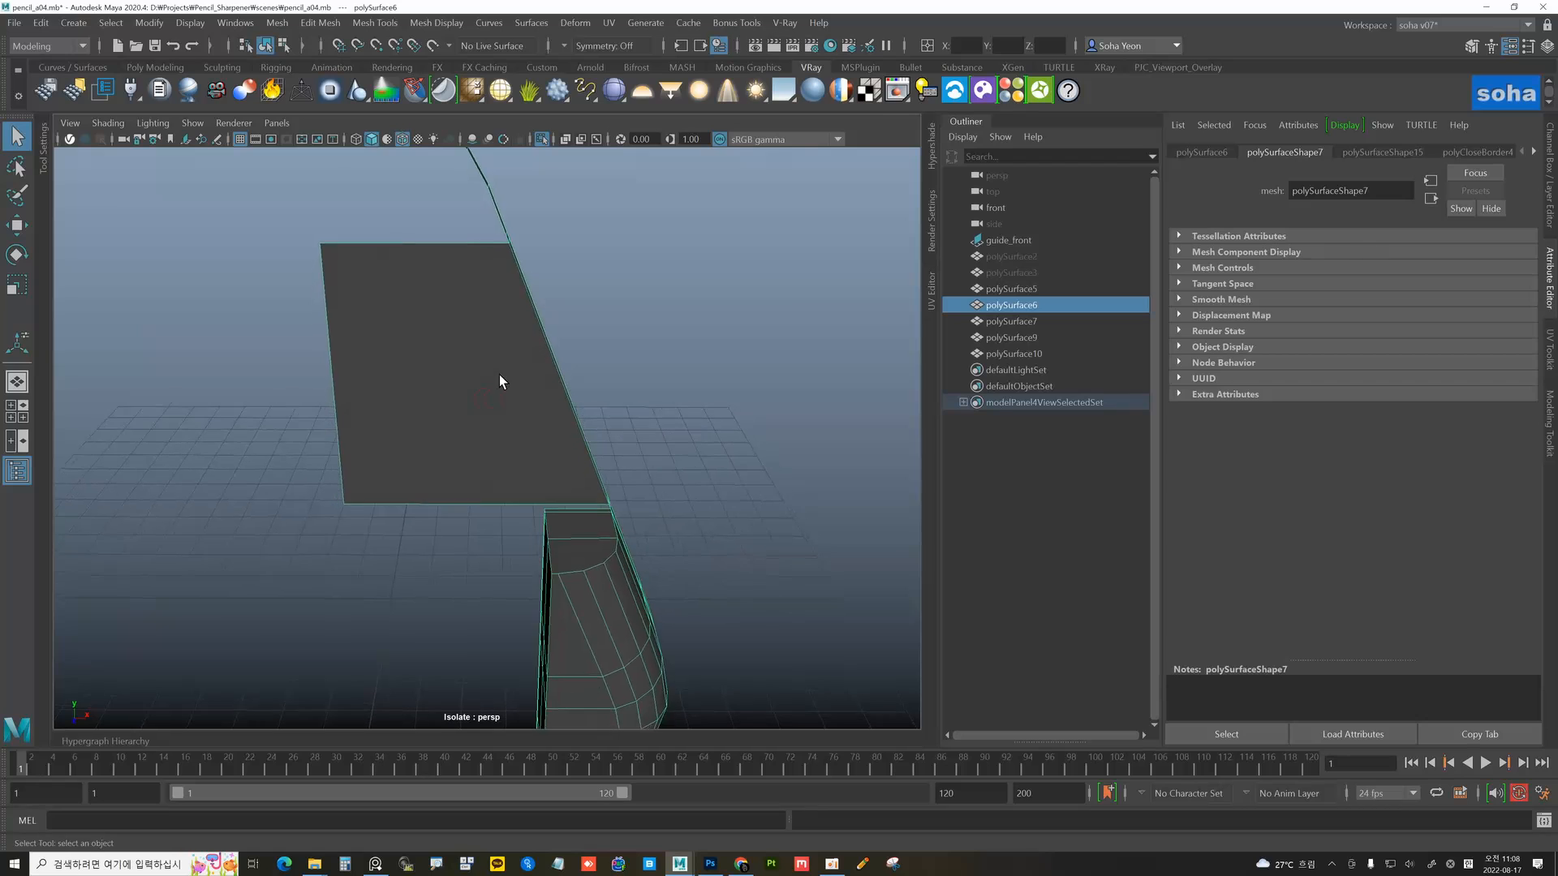
pyautogui.keyDown('alt'); pyautogui.moveTo(499, 373); pyautogui.dragTo(499, 403); pyautogui.keyUp('alt')
pyautogui.hotkey('alt', 'e')
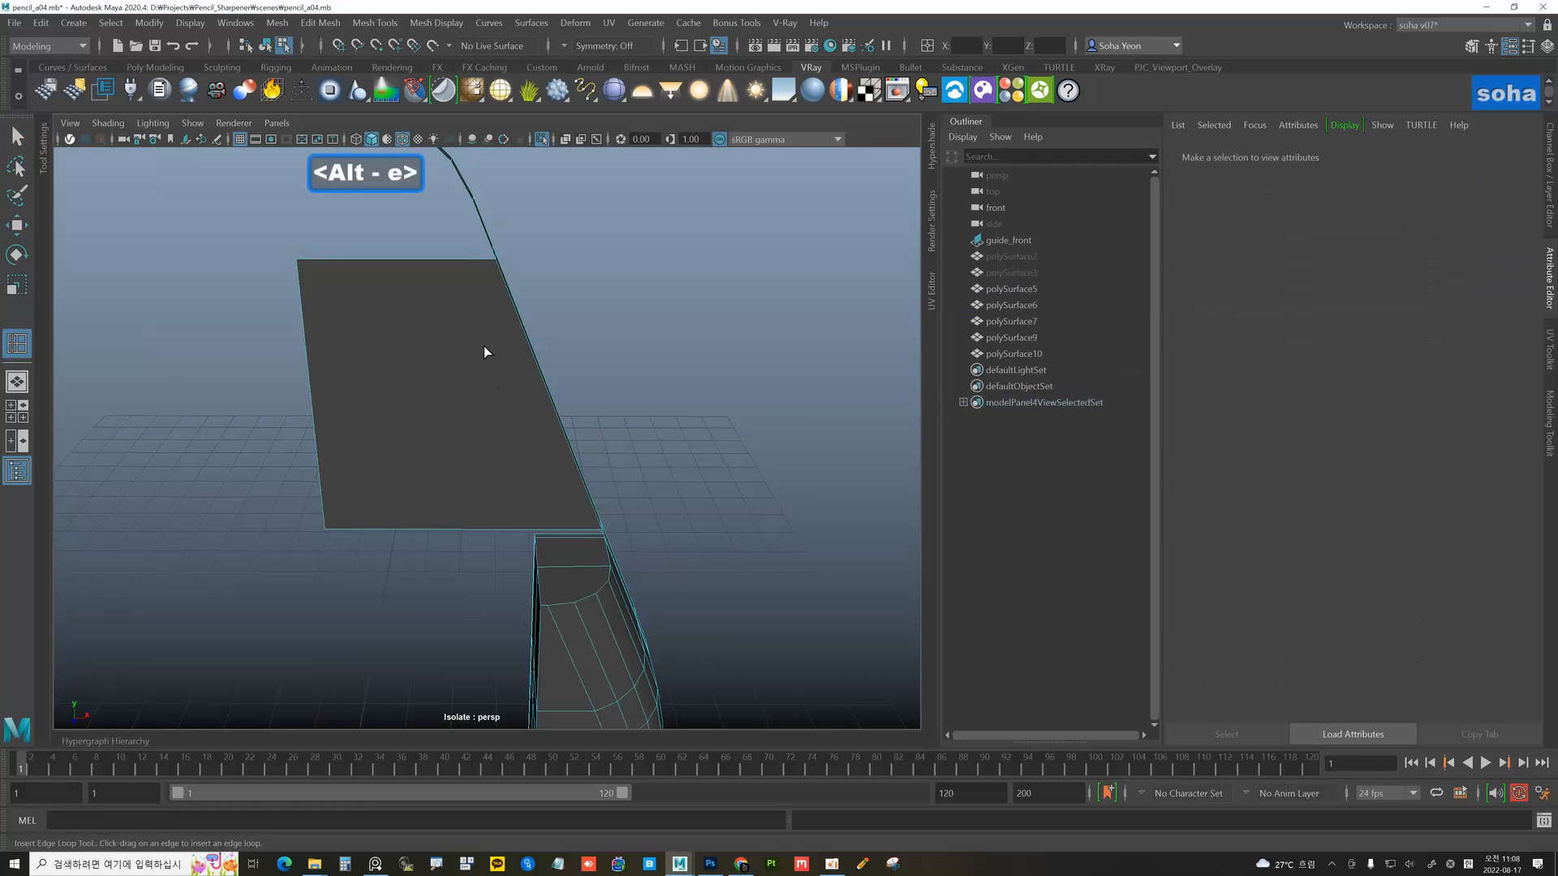
pyautogui.click(19, 342)
pyautogui.click(181, 236)
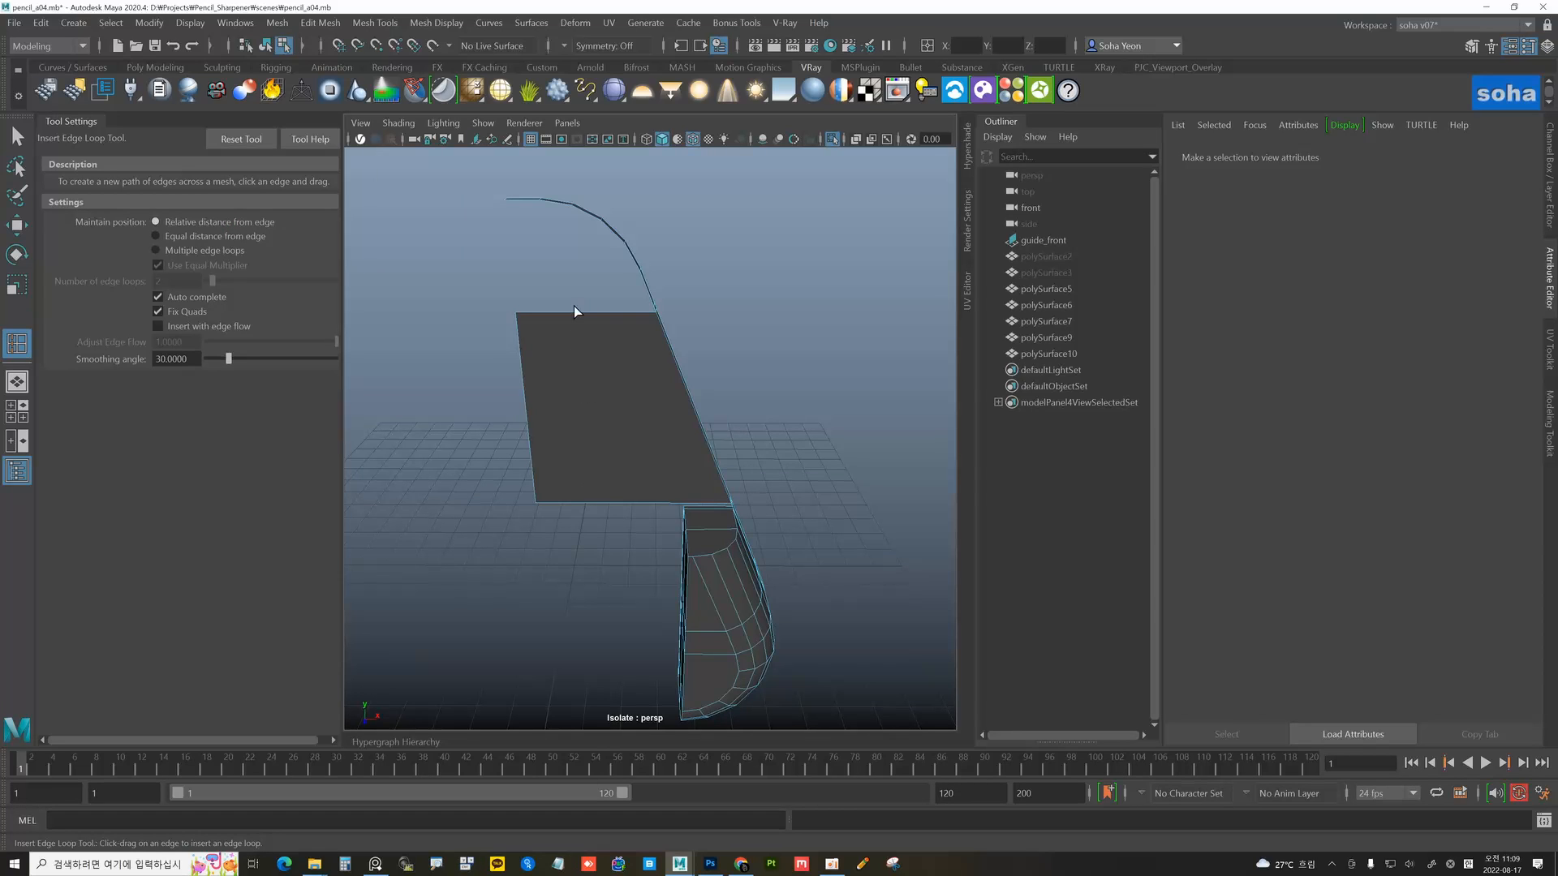
pyautogui.click(211, 236)
pyautogui.scroll(3, 689, 444)
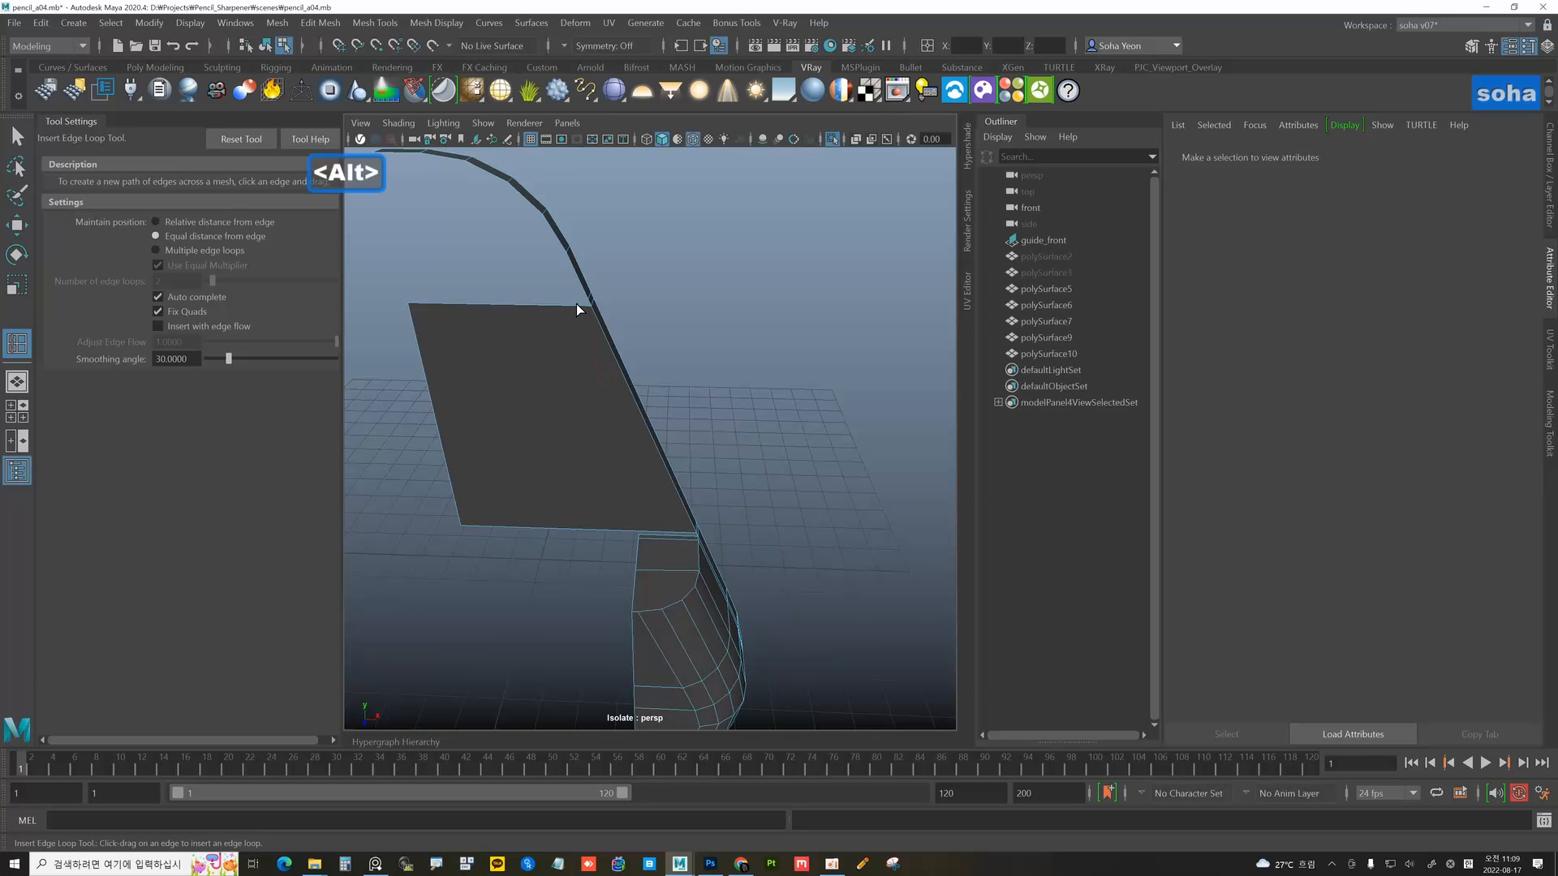
pyautogui.moveTo(577, 308); pyautogui.dragTo(519, 305)
pyautogui.keyDown('alt'); pyautogui.moveTo(587, 377); pyautogui.dragTo(500, 354); pyautogui.keyUp('alt')
# - Restore the Insert Edge Loop tool to Relative distance from edge and hide its settings
pyautogui.click(201, 221)
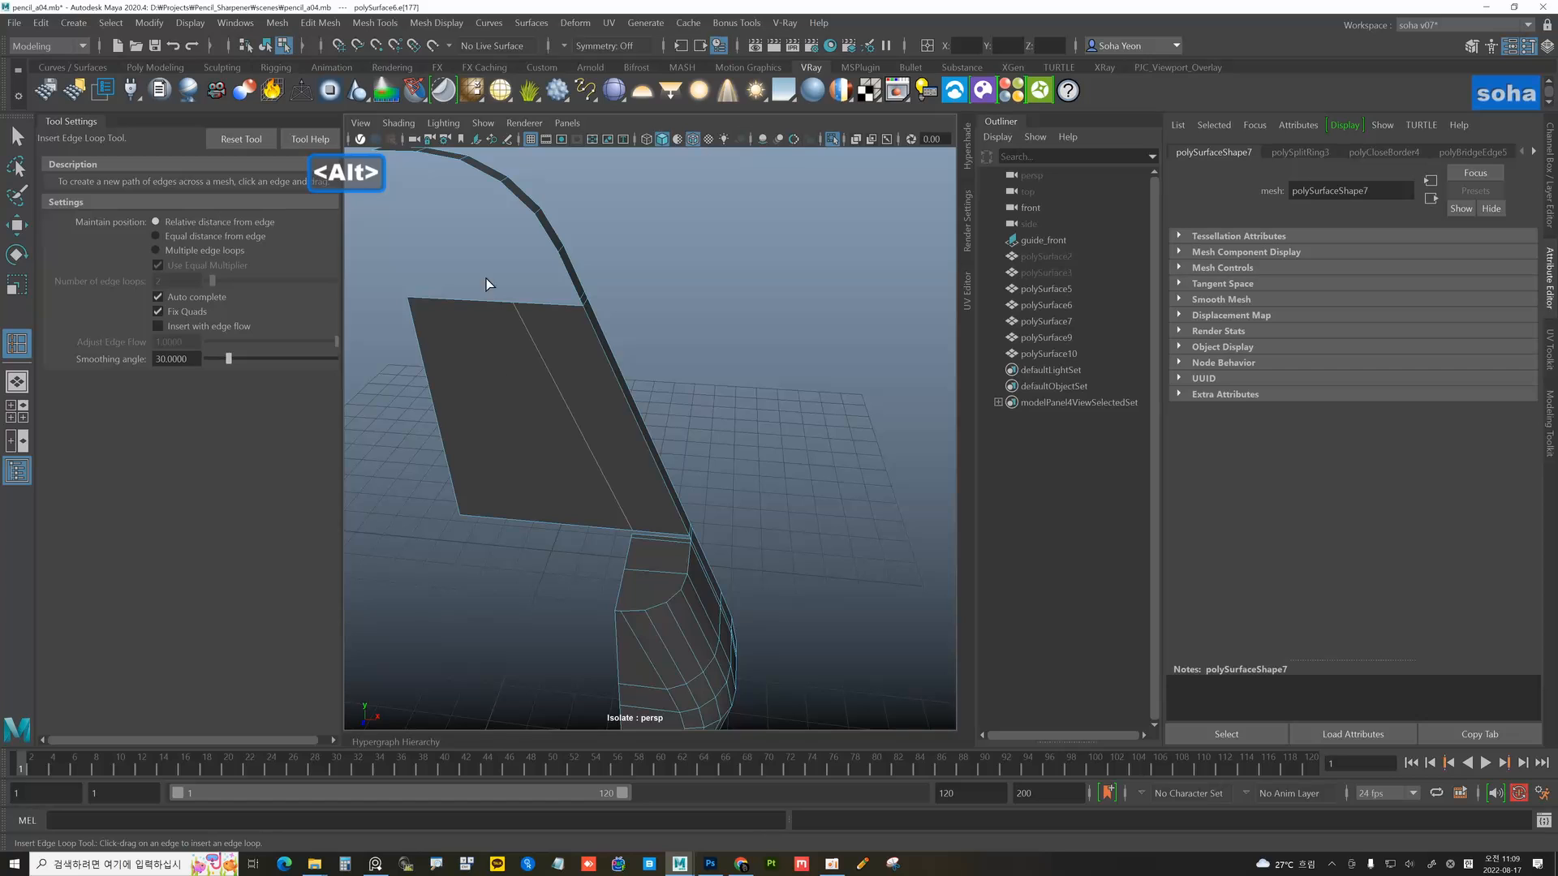
pyautogui.keyDown('alt'); pyautogui.moveTo(485, 284); pyautogui.dragTo(411, 318); pyautogui.keyUp('alt')
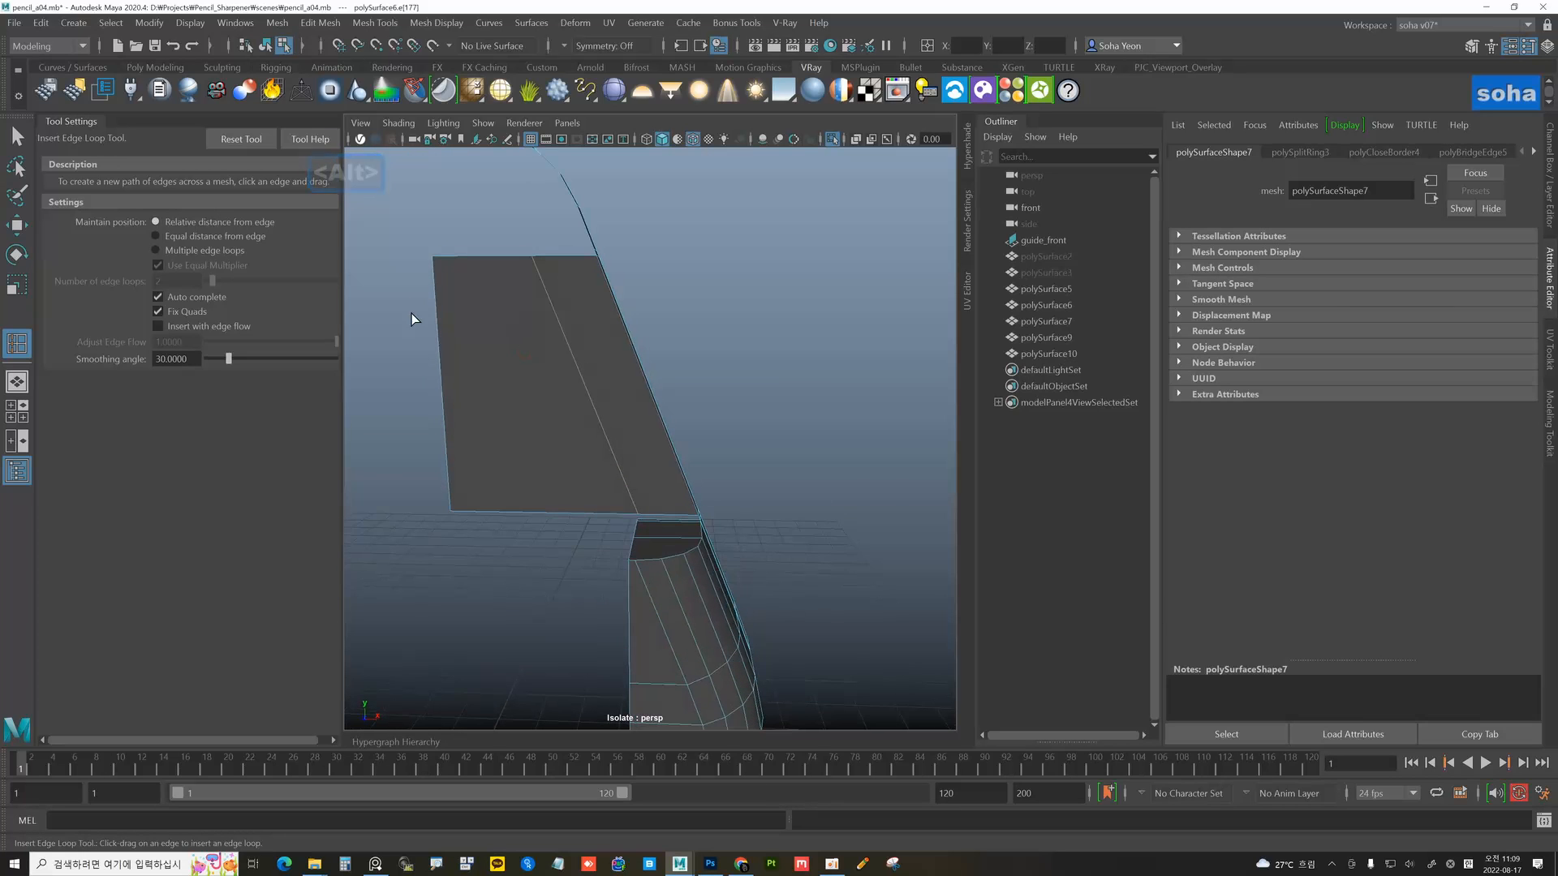
pyautogui.click(85, 122)
pyautogui.press('w')
# - Bridge the narrow gap between the wide face's outer lower edge and the top edge of the capped rounded piece
pyautogui.keyDown('alt'); pyautogui.moveTo(398, 309); pyautogui.dragTo(392, 345); pyautogui.keyUp('alt')
pyautogui.hotkey('alt', '`')
pyautogui.keyDown('alt'); pyautogui.moveTo(487, 379); pyautogui.dragTo(591, 428); pyautogui.keyUp('alt')
pyautogui.keyDown('alt'); pyautogui.moveTo(591, 427); pyautogui.dragTo(559, 317, button='middle'); pyautogui.keyUp('alt')
pyautogui.keyDown('alt'); pyautogui.moveTo(568, 325); pyautogui.dragTo(695, 397, button='right'); pyautogui.keyUp('alt')
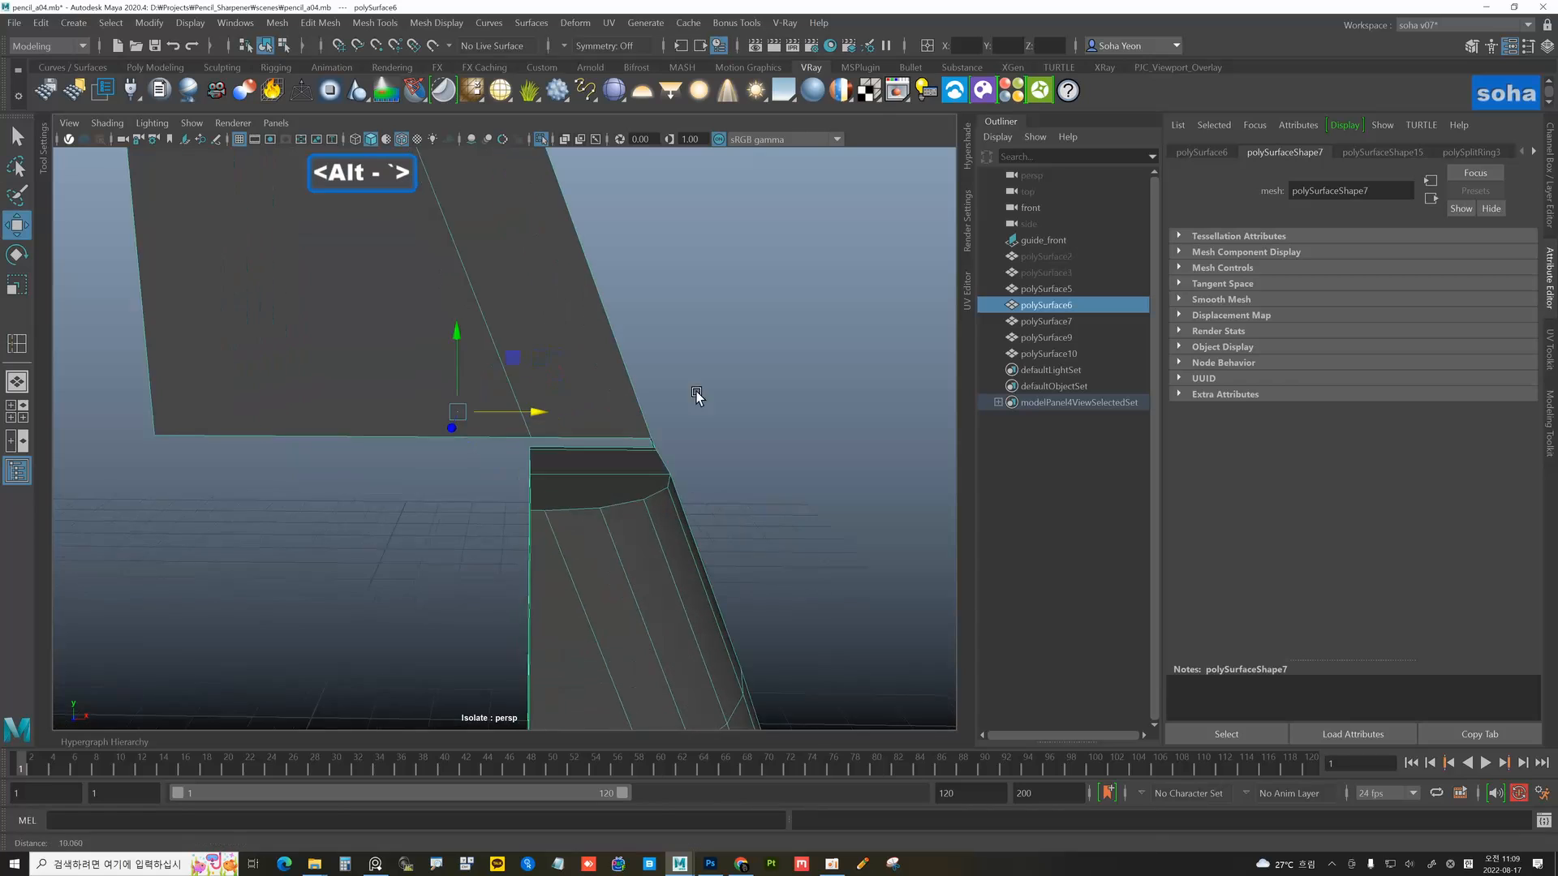
pyautogui.keyDown('alt'); pyautogui.moveTo(647, 402); pyautogui.dragTo(616, 430); pyautogui.keyUp('alt')
pyautogui.hotkey('alt', '2')
pyautogui.click(620, 446)
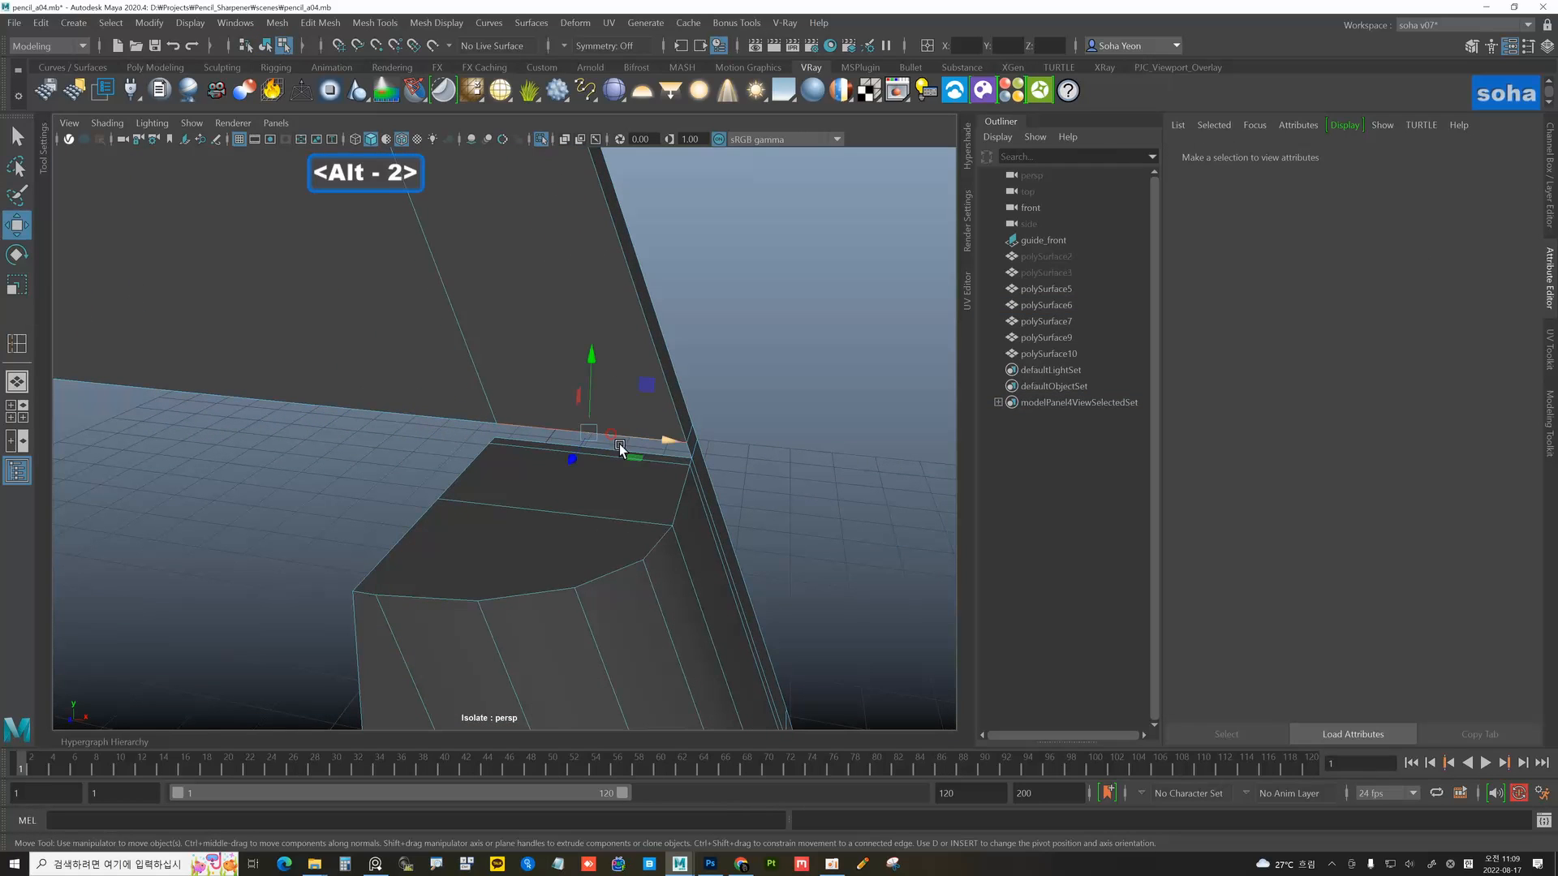
pyautogui.keyDown('shift'); pyautogui.click(654, 455); pyautogui.keyUp('shift')
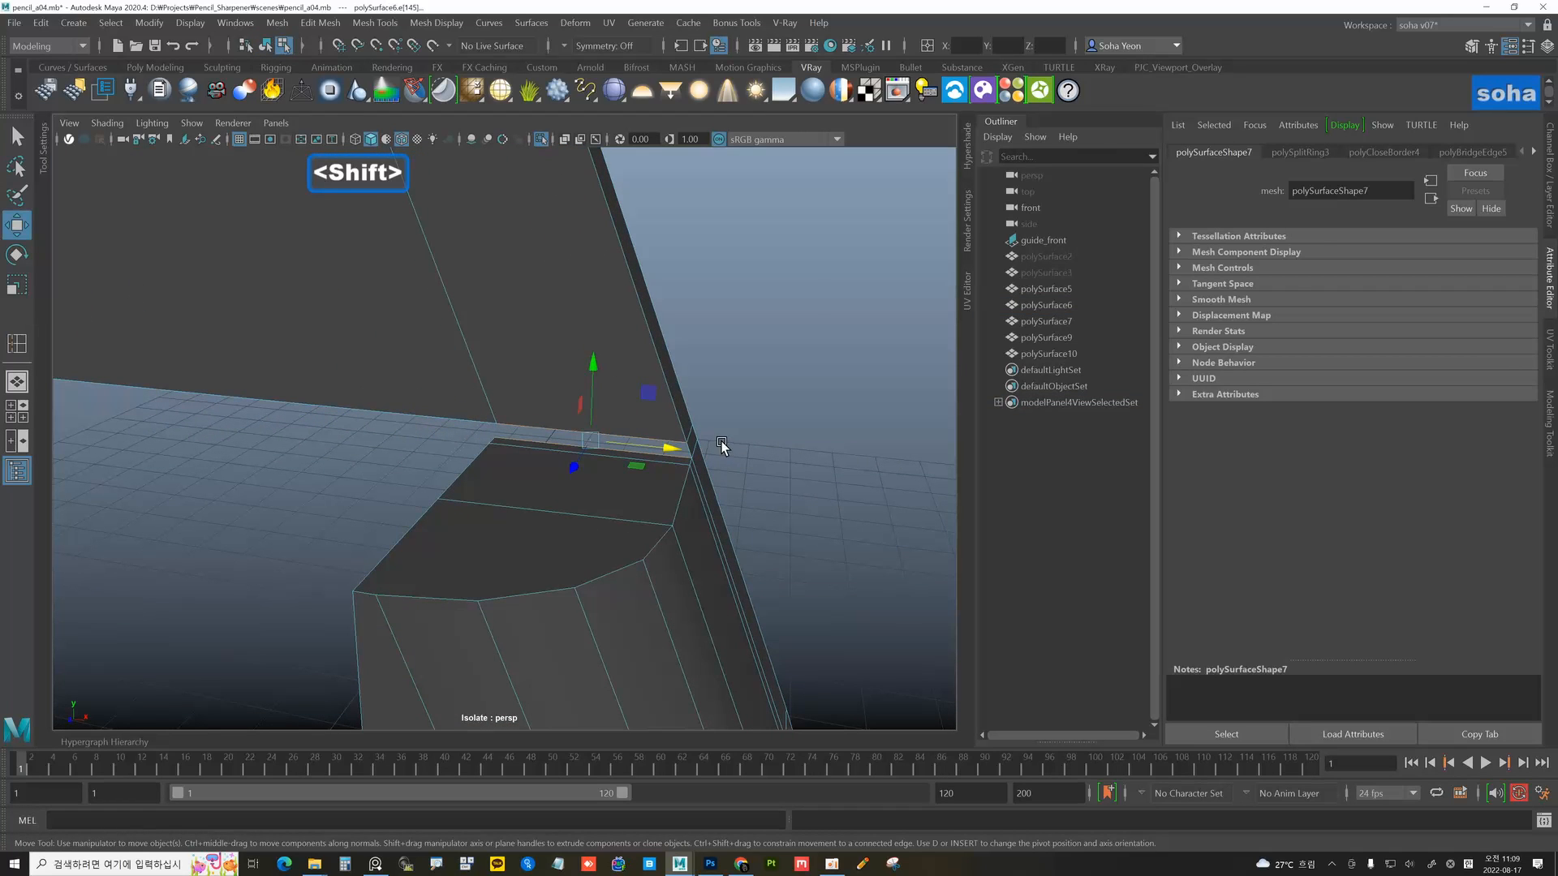
pyautogui.hotkey('alt', 'r')
pyautogui.keyDown('alt'); pyautogui.moveTo(721, 445); pyautogui.dragTo(528, 410, button='right'); pyautogui.keyUp('alt')
pyautogui.keyDown('alt'); pyautogui.moveTo(528, 411); pyautogui.dragTo(644, 397); pyautogui.keyUp('alt')
pyautogui.click(811, 421)
pyautogui.keyDown('alt'); pyautogui.moveTo(811, 421); pyautogui.dragTo(505, 384, button='right'); pyautogui.keyUp('alt')
pyautogui.moveTo(504, 384)
pyautogui.keyDown('alt'); pyautogui.mouseDown()
pyautogui.moveTo(527, 386)
pyautogui.moveTo(479, 388)
pyautogui.mouseUp(); pyautogui.keyUp('alt')
pyautogui.hotkey('alt', '`')
pyautogui.click(694, 390)
# - Extrude the rounded piece's long inner vertical edges -3.621 along X, snapped to the wide face's free side
pyautogui.keyDown('alt'); pyautogui.moveTo(649, 397); pyautogui.dragTo(624, 402); pyautogui.keyUp('alt')
pyautogui.keyDown('alt'); pyautogui.moveTo(578, 430); pyautogui.dragTo(671, 413, button='middle'); pyautogui.keyUp('alt')
pyautogui.keyDown('alt'); pyautogui.moveTo(573, 450); pyautogui.dragTo(634, 365); pyautogui.keyUp('alt')
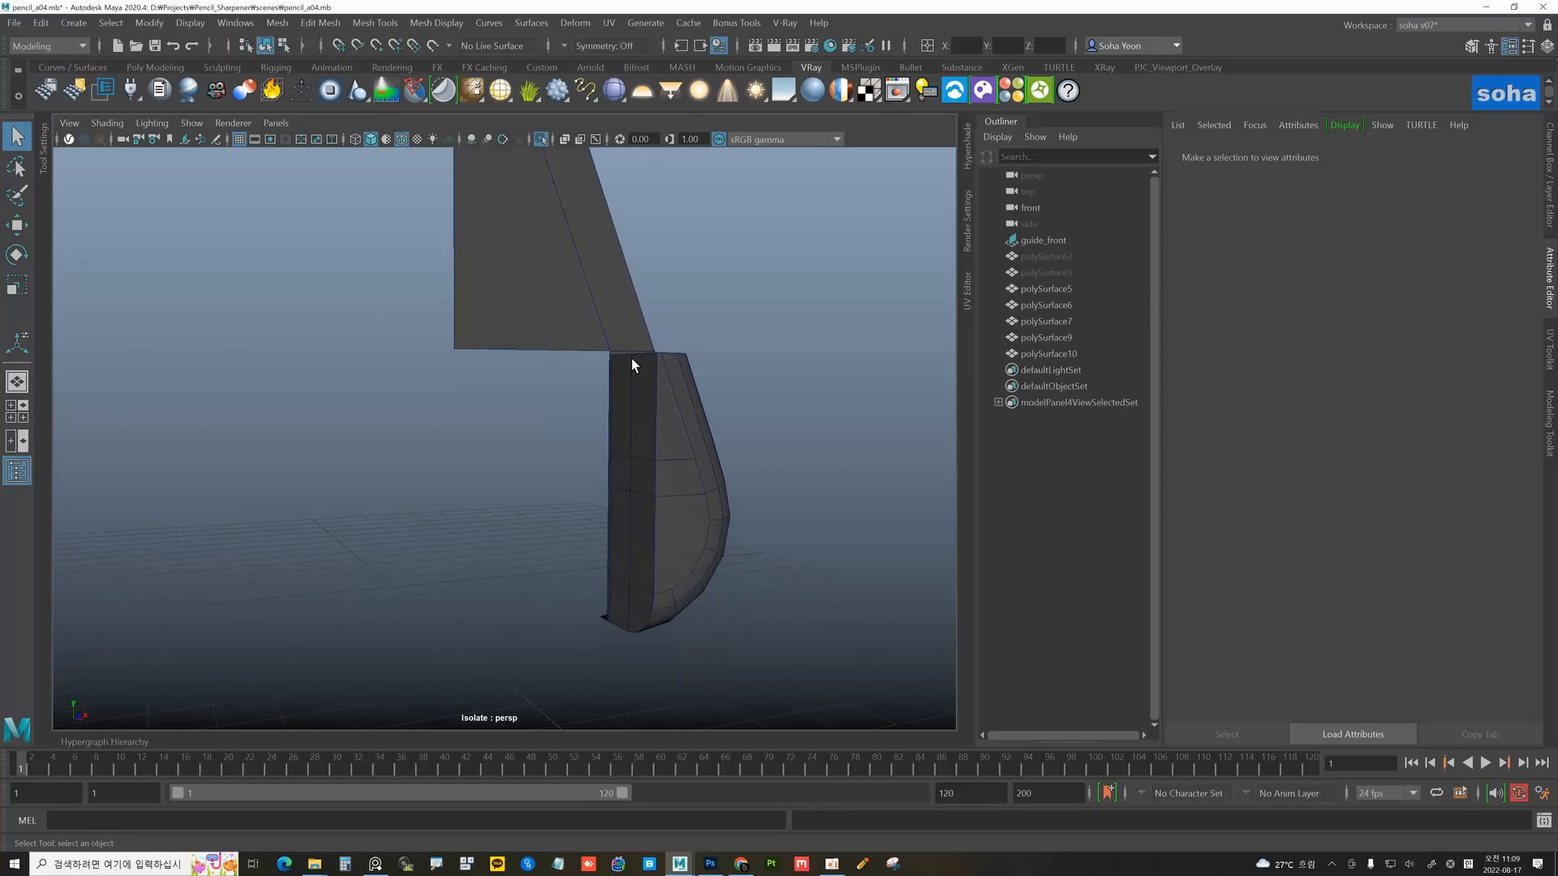
pyautogui.keyDown('alt'); pyautogui.moveTo(631, 358); pyautogui.dragTo(643, 411, button='right'); pyautogui.keyUp('alt')
pyautogui.hotkey('alt', '2')
pyautogui.hotkey('alt', '2')
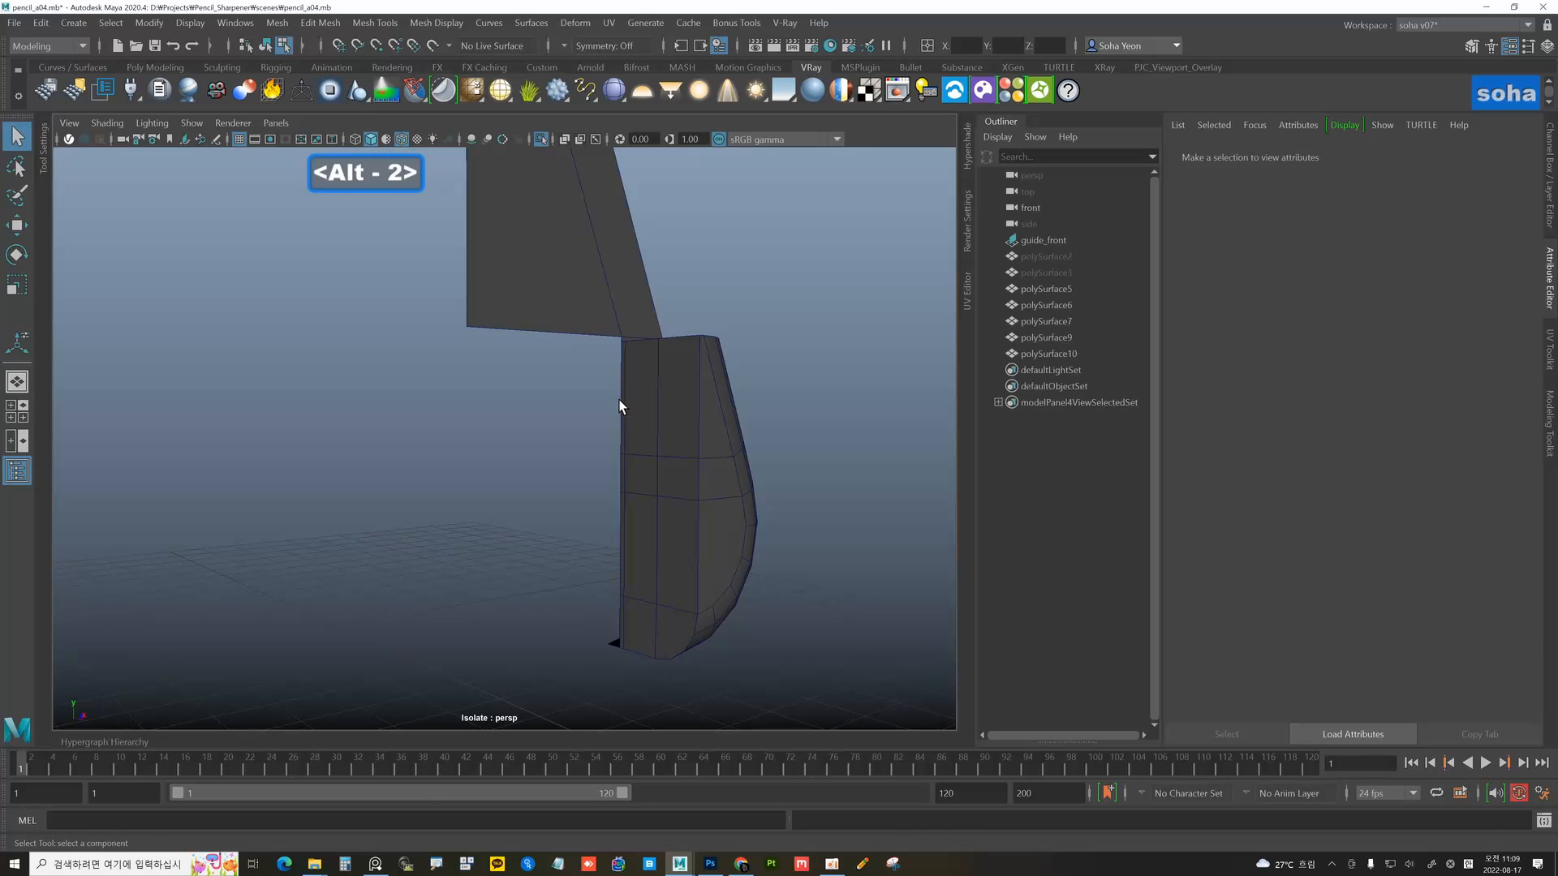
pyautogui.click(625, 392)
pyautogui.click(623, 395)
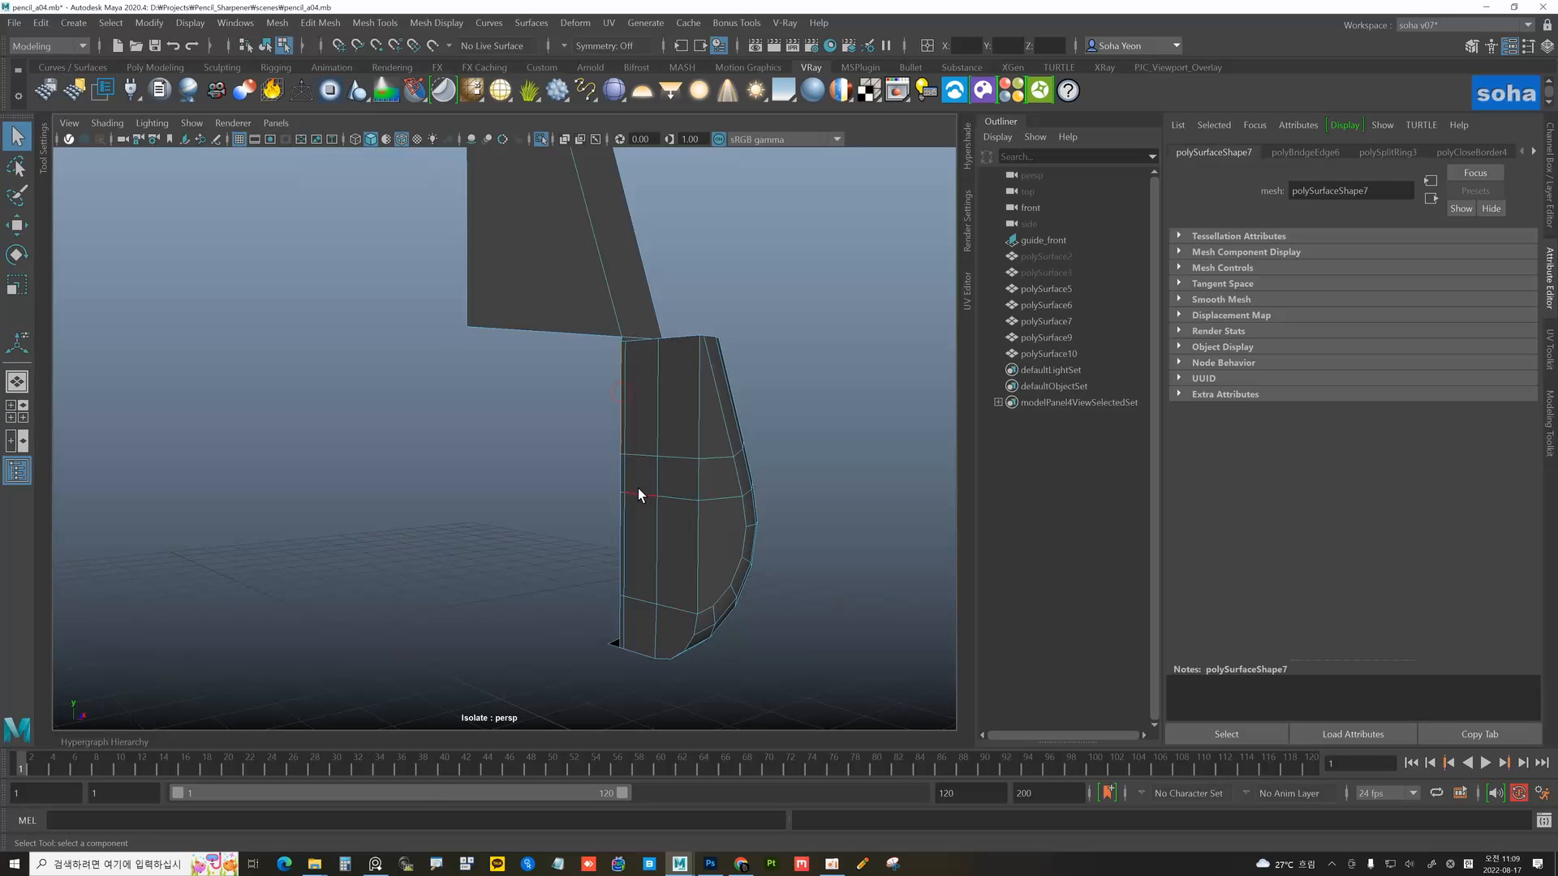
pyautogui.keyDown('alt'); pyautogui.moveTo(642, 586); pyautogui.dragTo(692, 498); pyautogui.keyUp('alt')
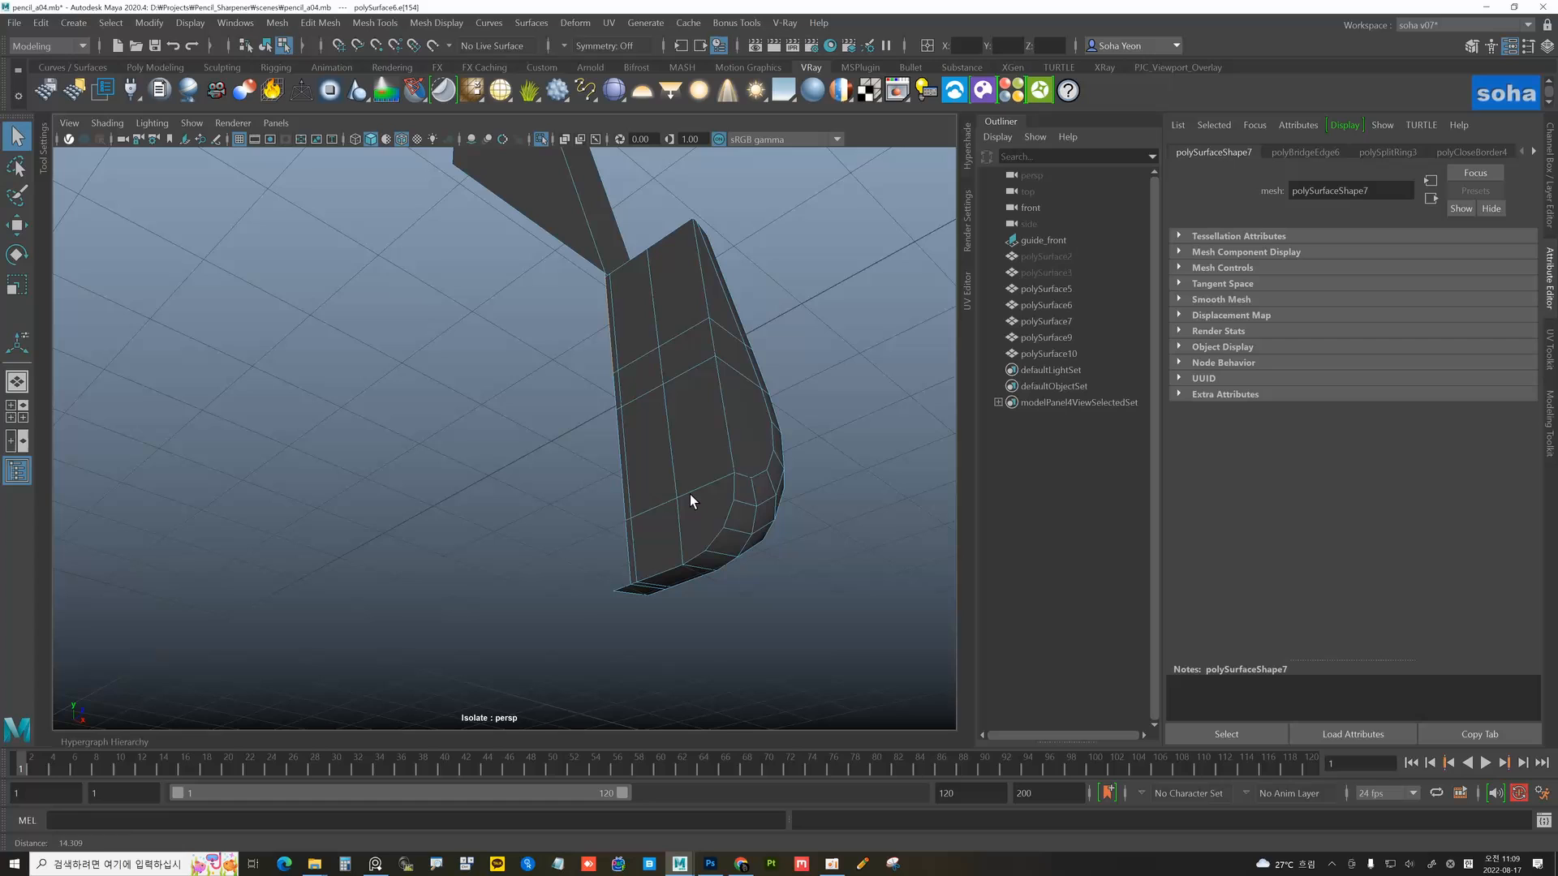
pyautogui.keyDown('shift'); pyautogui.click(621, 583); pyautogui.keyUp('shift')
pyautogui.keyDown('alt'); pyautogui.moveTo(621, 583); pyautogui.dragTo(584, 529); pyautogui.keyUp('alt')
pyautogui.hotkey('alt', 'w')
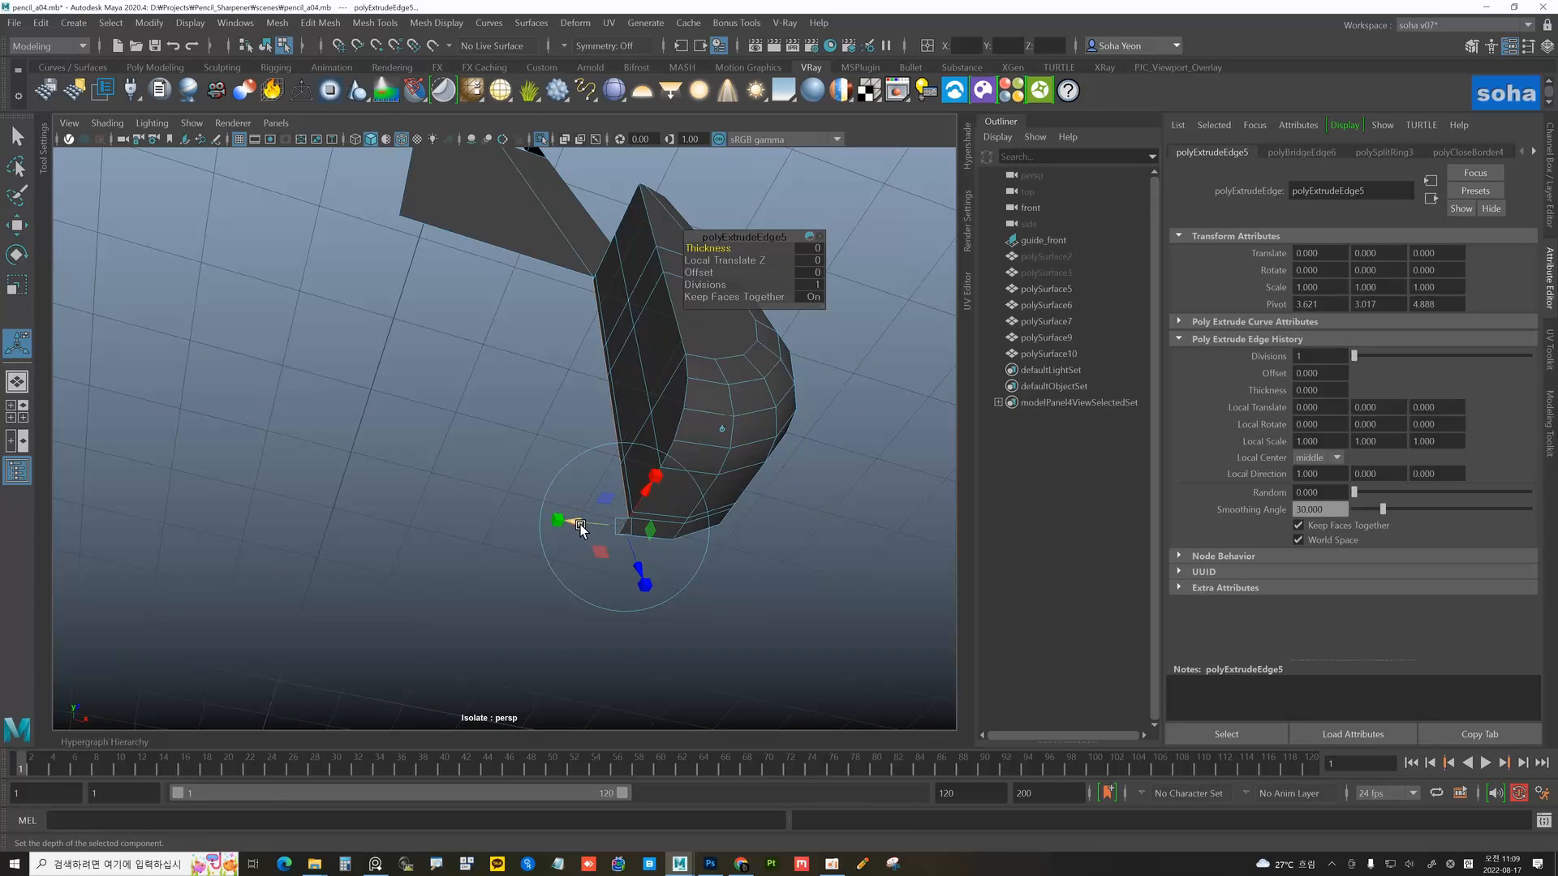
pyautogui.keyDown('alt'); pyautogui.moveTo(724, 426); pyautogui.dragTo(479, 382); pyautogui.keyUp('alt')
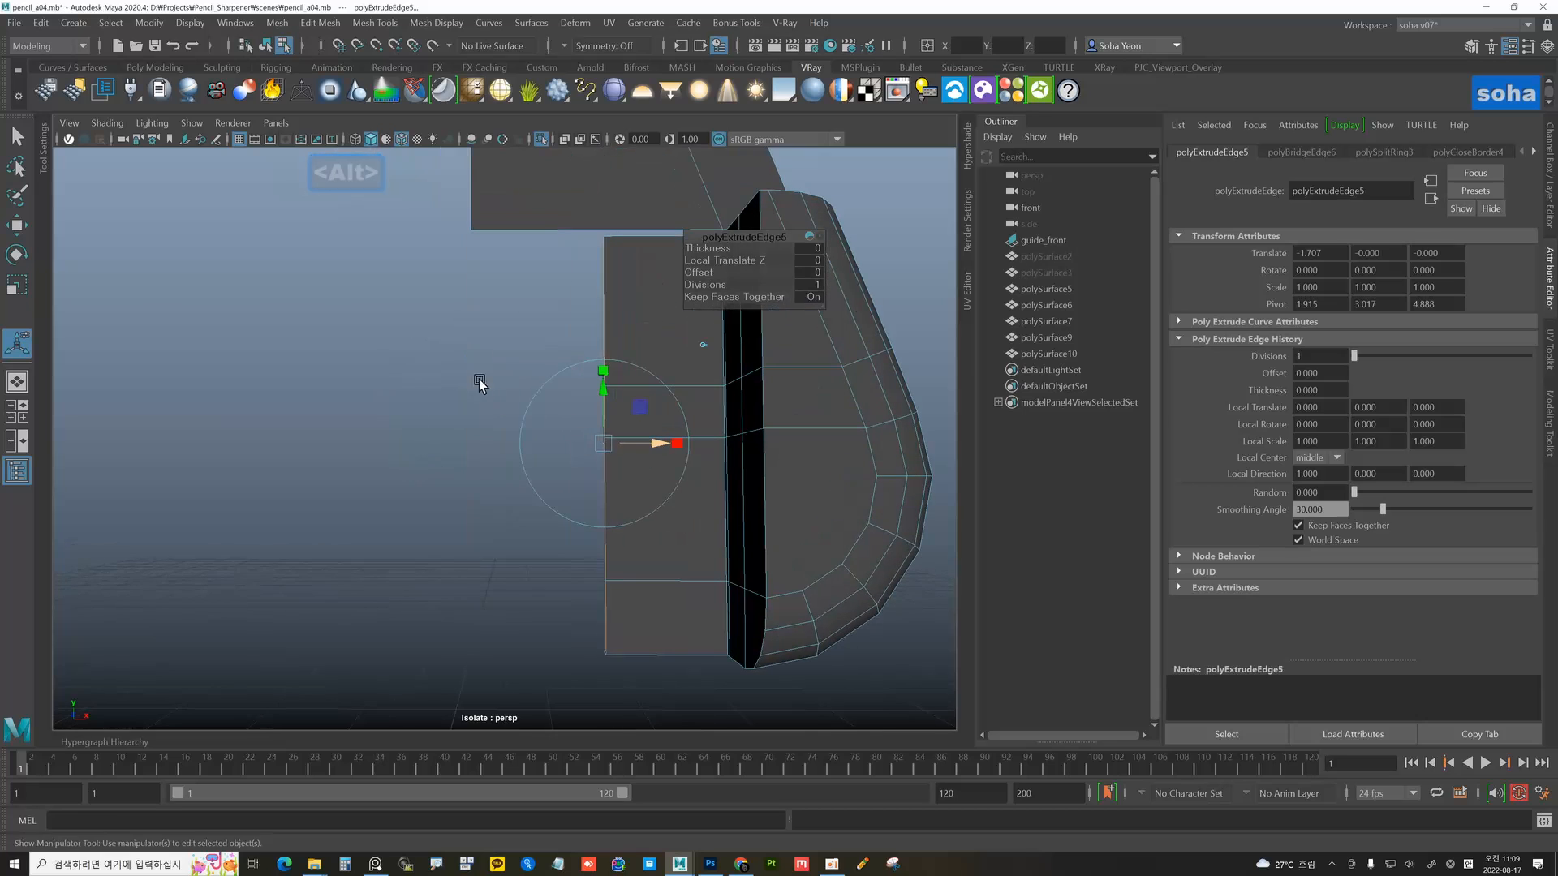
pyautogui.press('v')
pyautogui.moveTo(484, 246); pyautogui.dragTo(475, 237, button='middle')
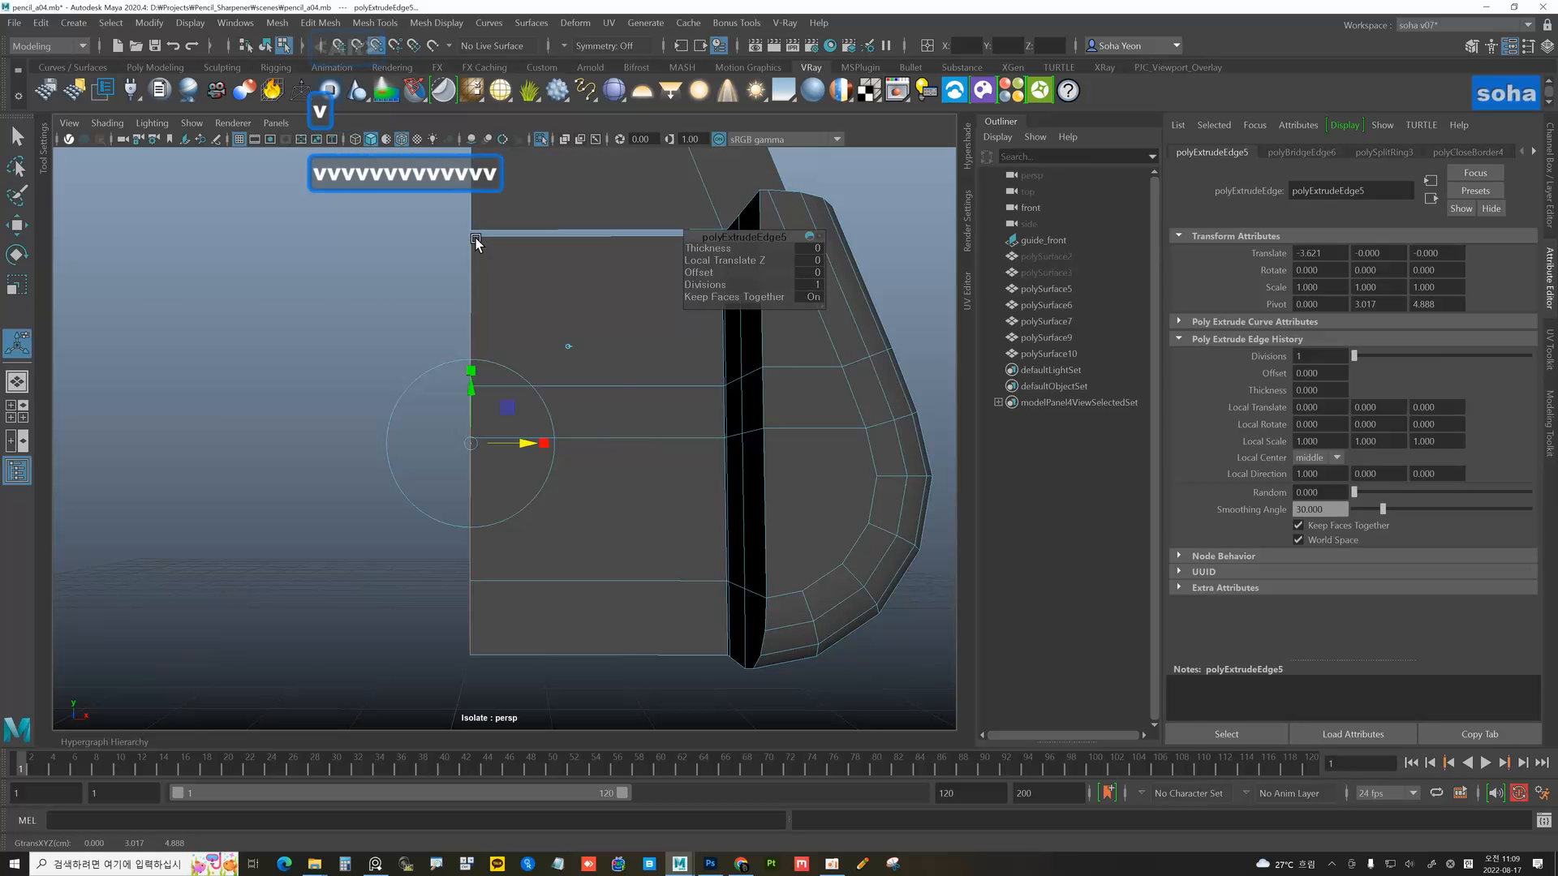
# - Bridge the narrow gap between the new inner face's top edge and the wide face's lower edge
pyautogui.keyDown('alt'); pyautogui.moveTo(627, 481); pyautogui.dragTo(611, 384); pyautogui.keyUp('alt')
pyautogui.hotkey('alt', '2')
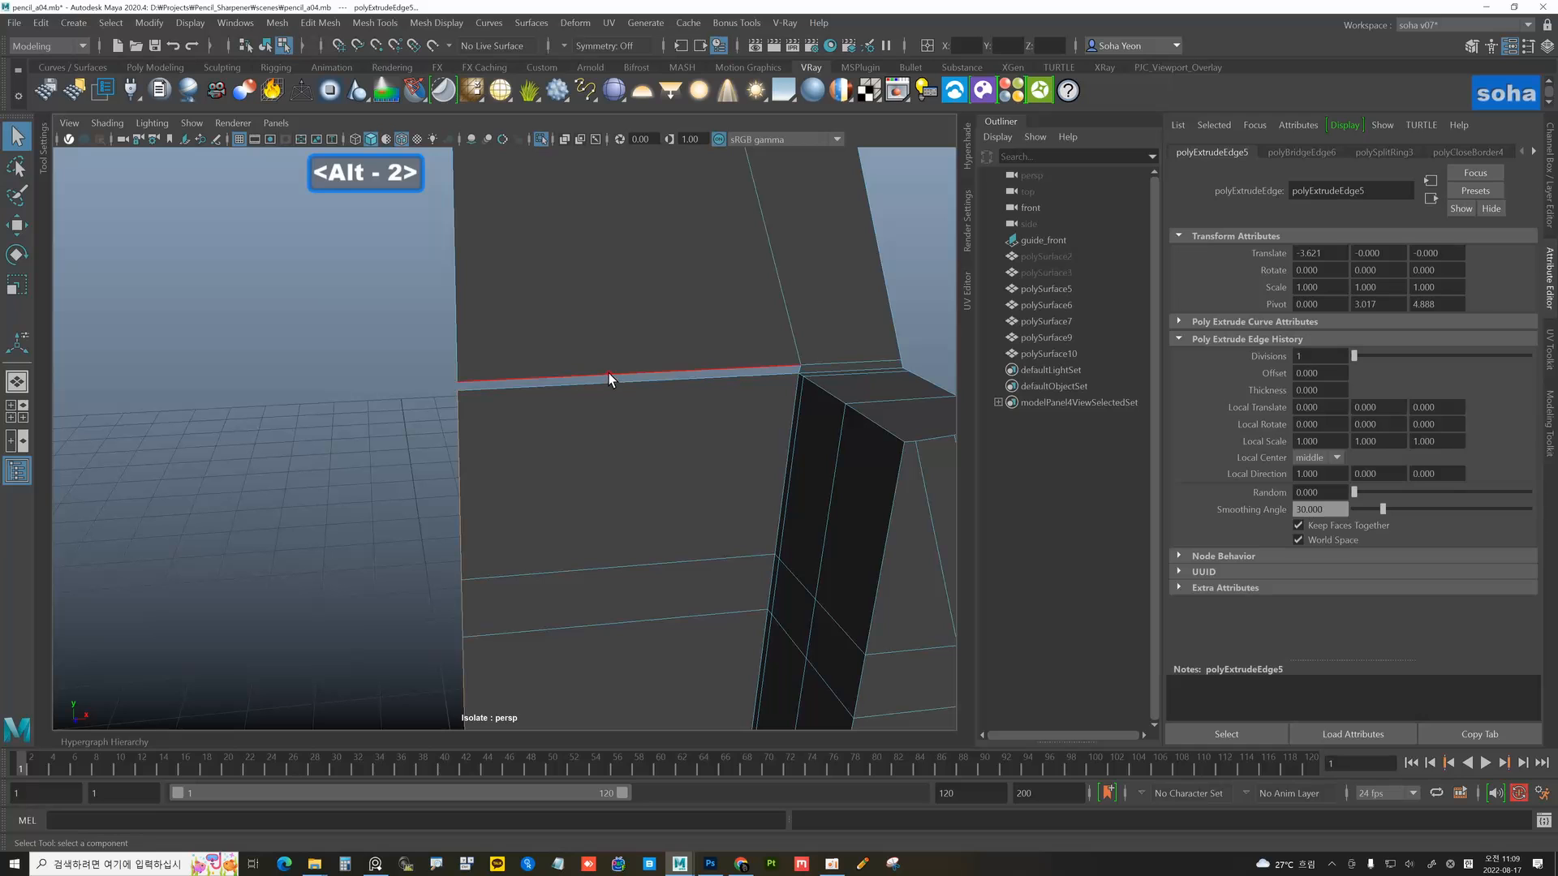
pyautogui.keyDown('shift'); pyautogui.click(608, 382); pyautogui.keyUp('shift')
pyautogui.hotkey('alt', 'r')
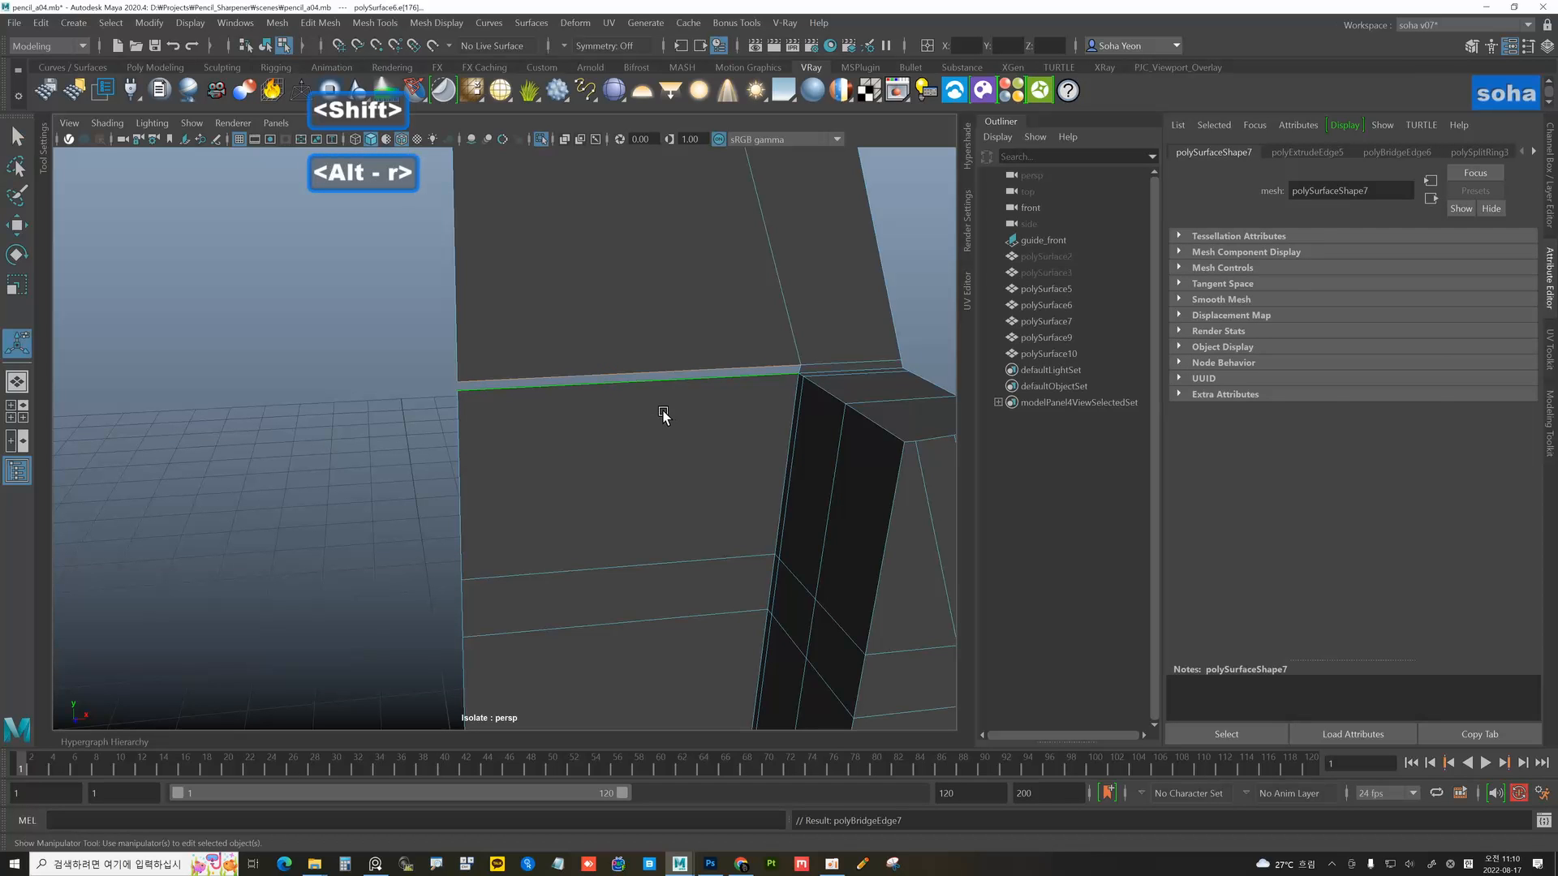
pyautogui.keyDown('alt'); pyautogui.moveTo(664, 415); pyautogui.dragTo(581, 406, button='right'); pyautogui.keyUp('alt')
pyautogui.hotkey('alt', '`')
pyautogui.click(860, 419)
# - Bridge the curved strip's innermost lower edge to the inner top edge of the wide front face
pyautogui.keyDown('alt'); pyautogui.moveTo(812, 422); pyautogui.dragTo(686, 411, button='right'); pyautogui.keyUp('alt')
pyautogui.moveTo(683, 409)
pyautogui.keyDown('alt'); pyautogui.mouseDown()
pyautogui.moveTo(671, 349)
pyautogui.moveTo(577, 407)
pyautogui.moveTo(619, 424)
pyautogui.moveTo(610, 390)
pyautogui.mouseUp(); pyautogui.keyUp('alt')
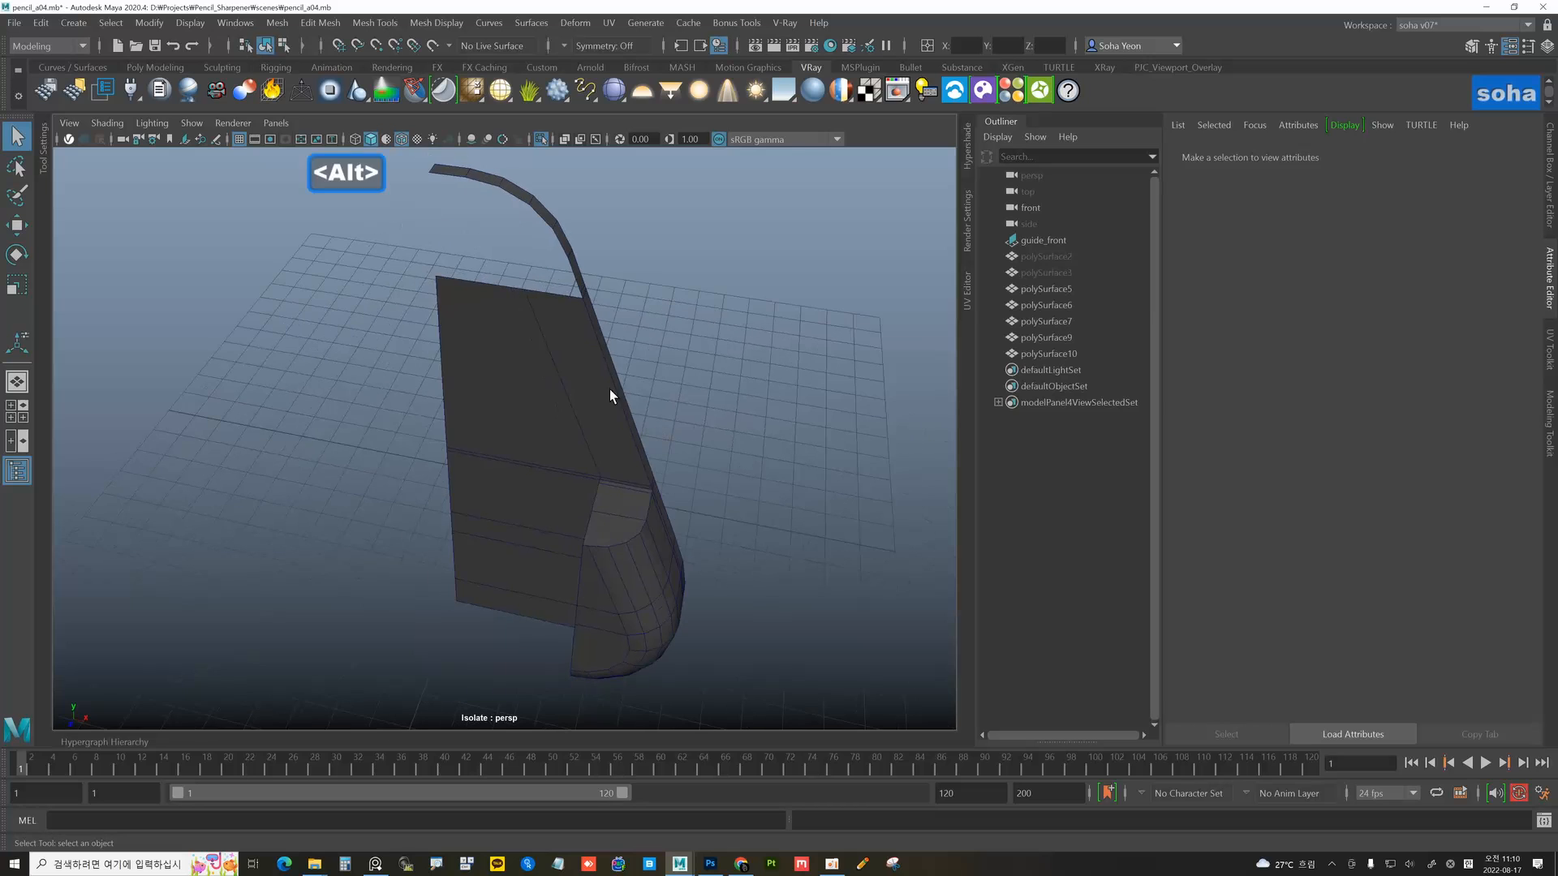
pyautogui.click(611, 390)
pyautogui.moveTo(610, 390)
pyautogui.keyDown('alt'); pyautogui.mouseDown(button='right')
pyautogui.moveTo(702, 435)
pyautogui.moveTo(633, 401)
pyautogui.mouseUp(button='right'); pyautogui.keyUp('alt')
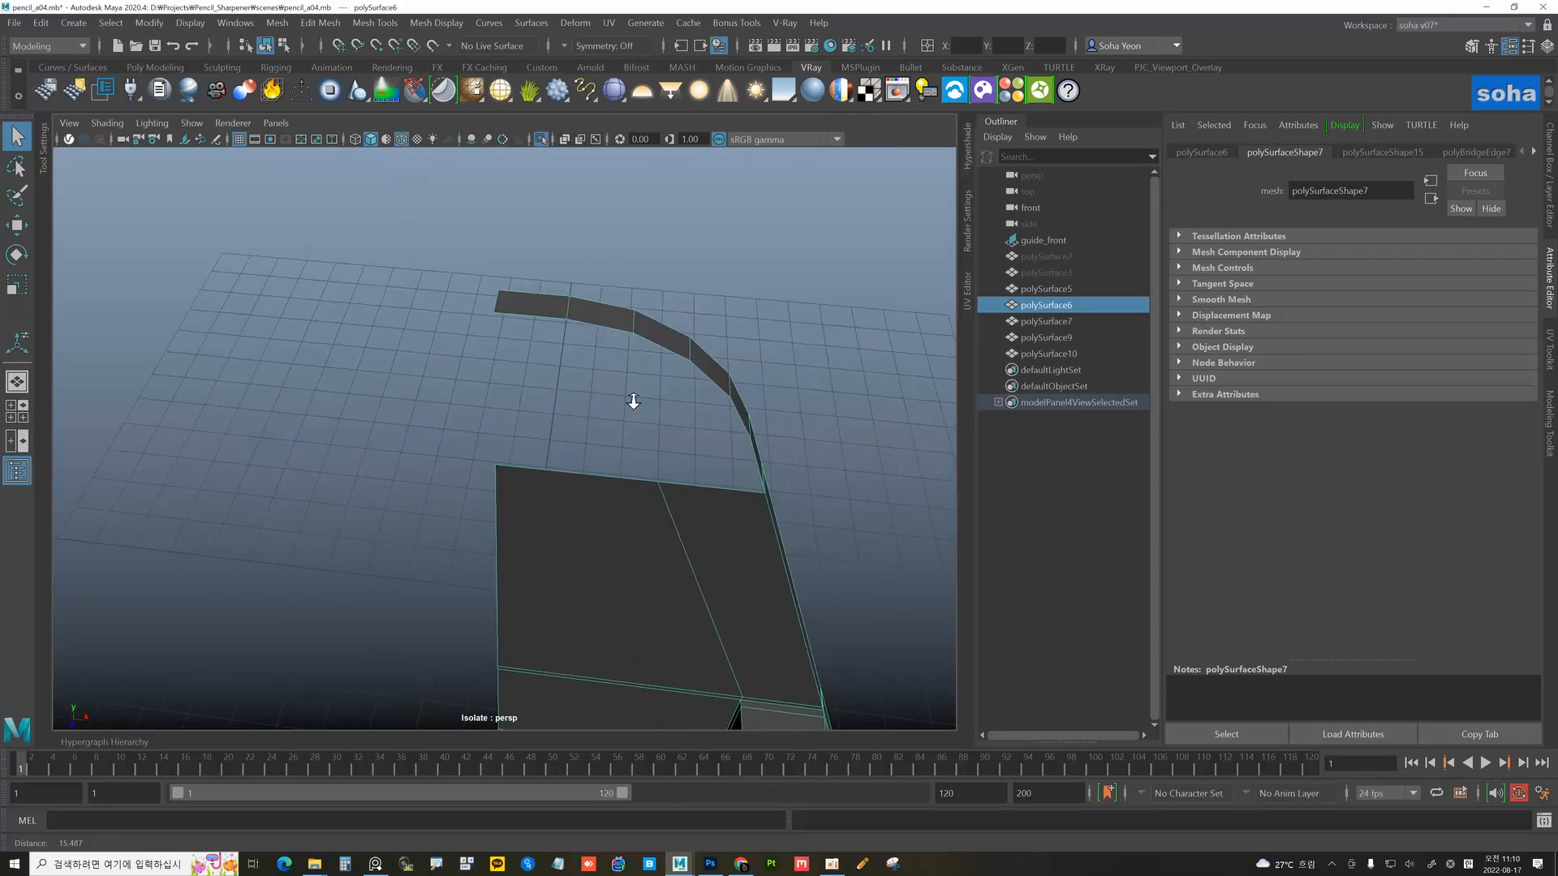
pyautogui.keyDown('alt'); pyautogui.moveTo(562, 348); pyautogui.dragTo(586, 345); pyautogui.keyUp('alt')
pyautogui.hotkey('alt', '2')
pyautogui.click(568, 311)
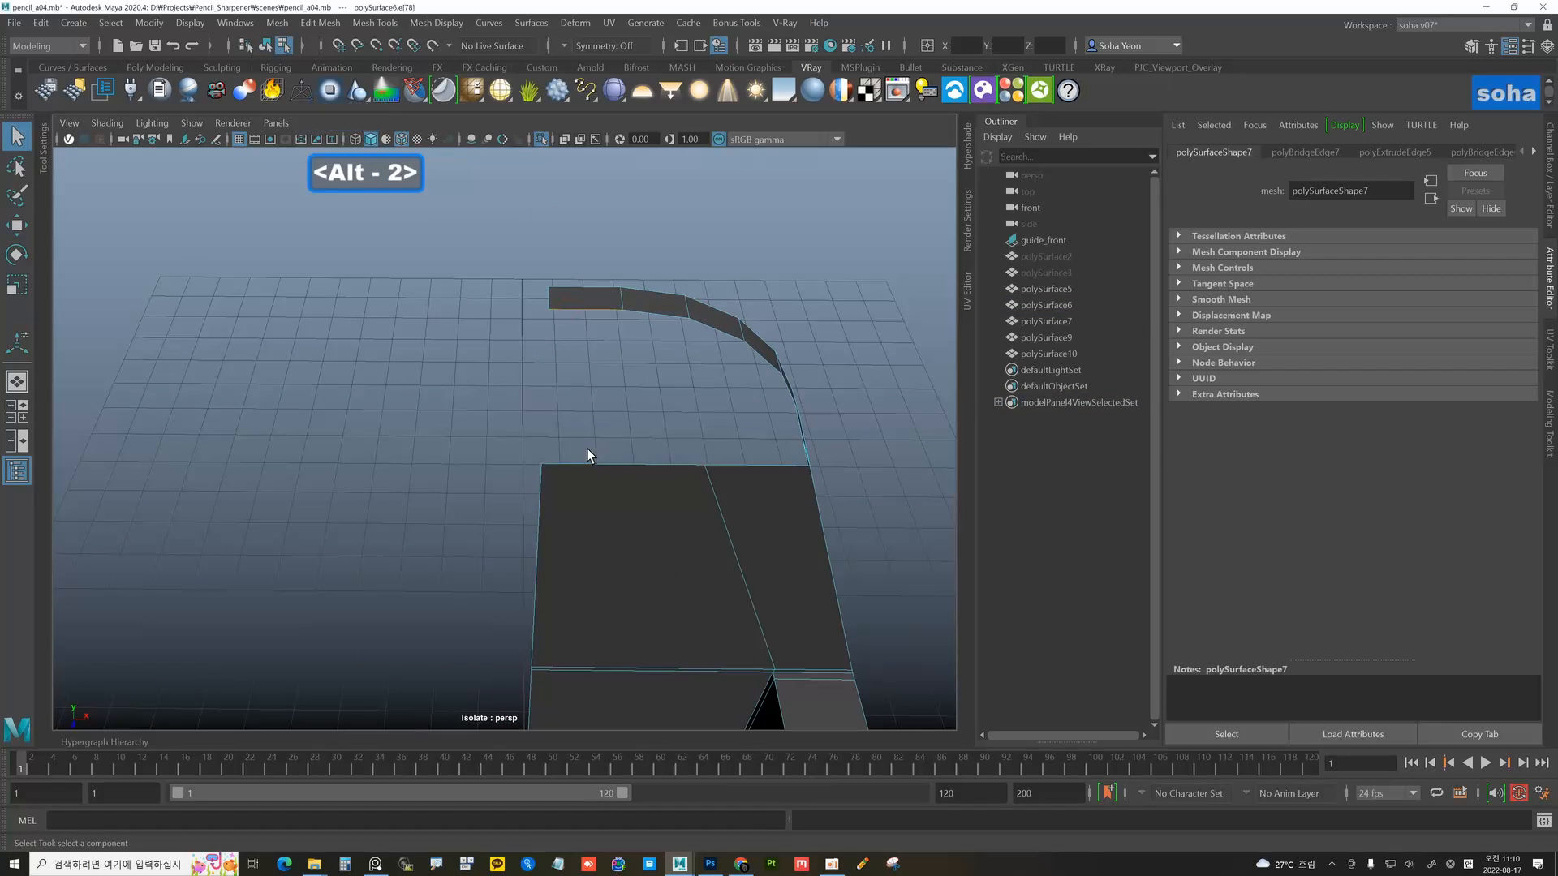
pyautogui.keyDown('shift'); pyautogui.click(646, 456); pyautogui.keyUp('shift')
pyautogui.hotkey('alt', 'r')
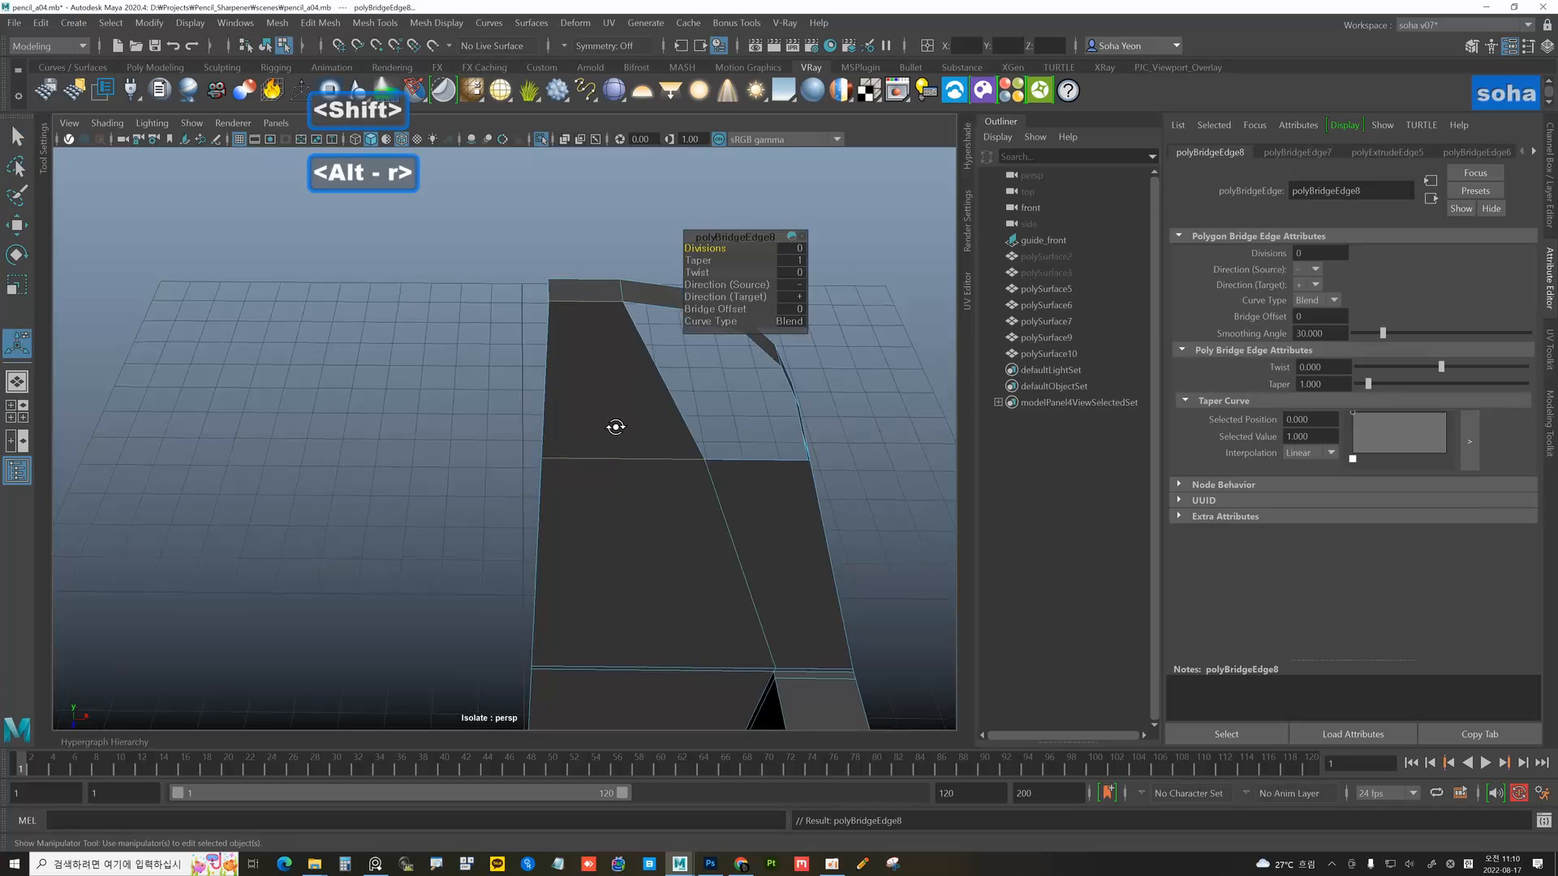
# - Fill the remaining open border between the bridged face and the curved strip with a single face
pyautogui.keyDown('alt'); pyautogui.moveTo(616, 424); pyautogui.dragTo(591, 417); pyautogui.keyUp('alt')
pyautogui.hotkey('alt', '2')
pyautogui.click(554, 379)
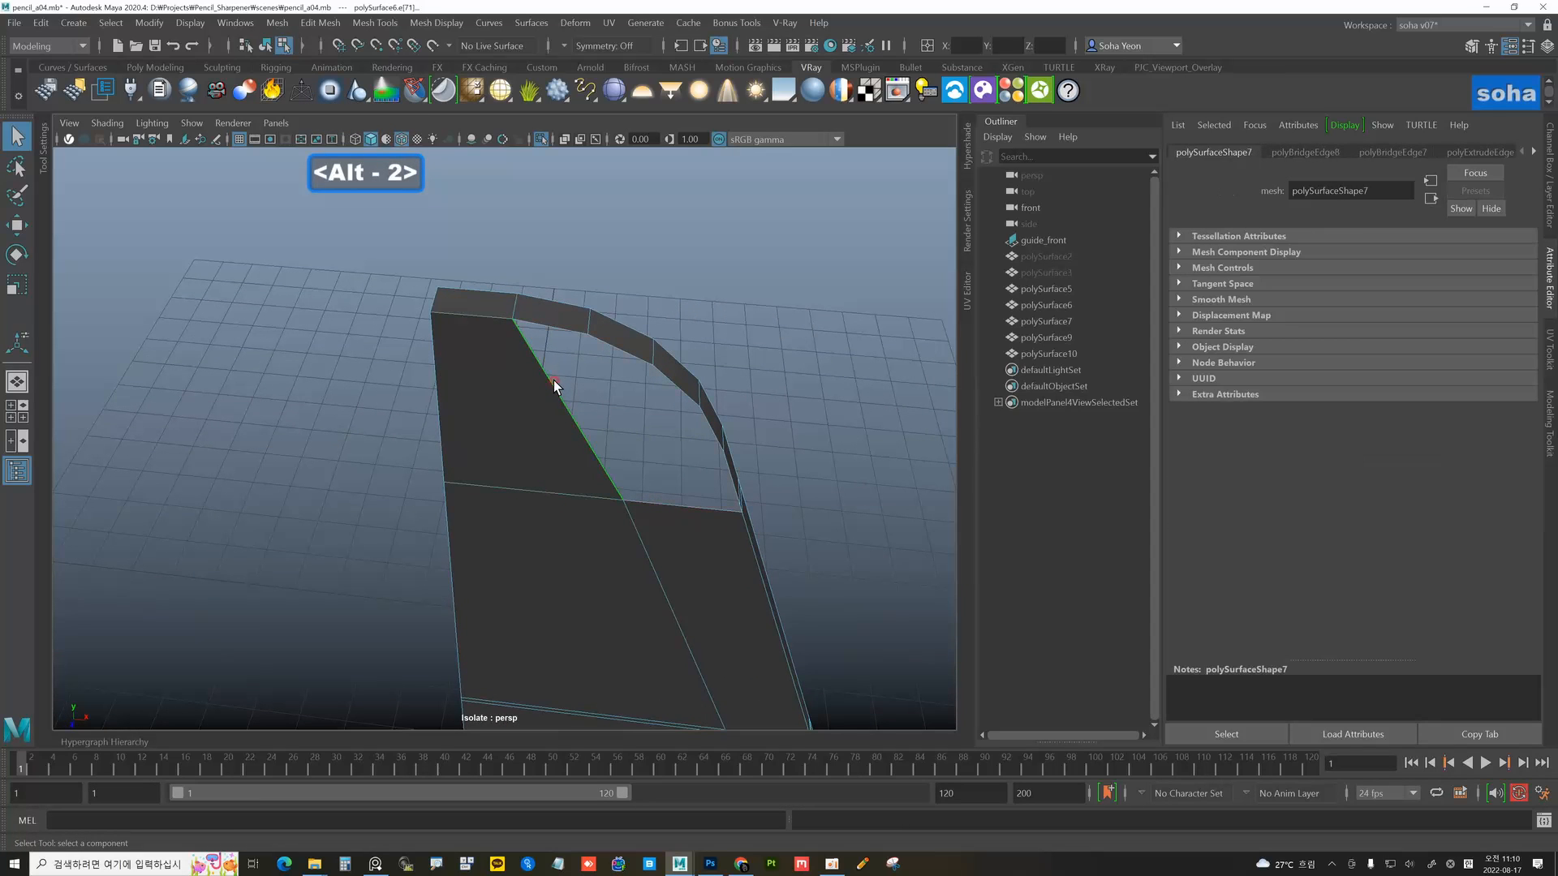
pyautogui.hotkey('ctrl', 'f')
pyautogui.keyDown('alt'); pyautogui.moveTo(563, 388); pyautogui.dragTo(515, 413, button='right'); pyautogui.keyUp('alt')
pyautogui.keyDown('alt'); pyautogui.moveTo(515, 413); pyautogui.dragTo(529, 393); pyautogui.keyUp('alt')
pyautogui.hotkey('alt', '`')
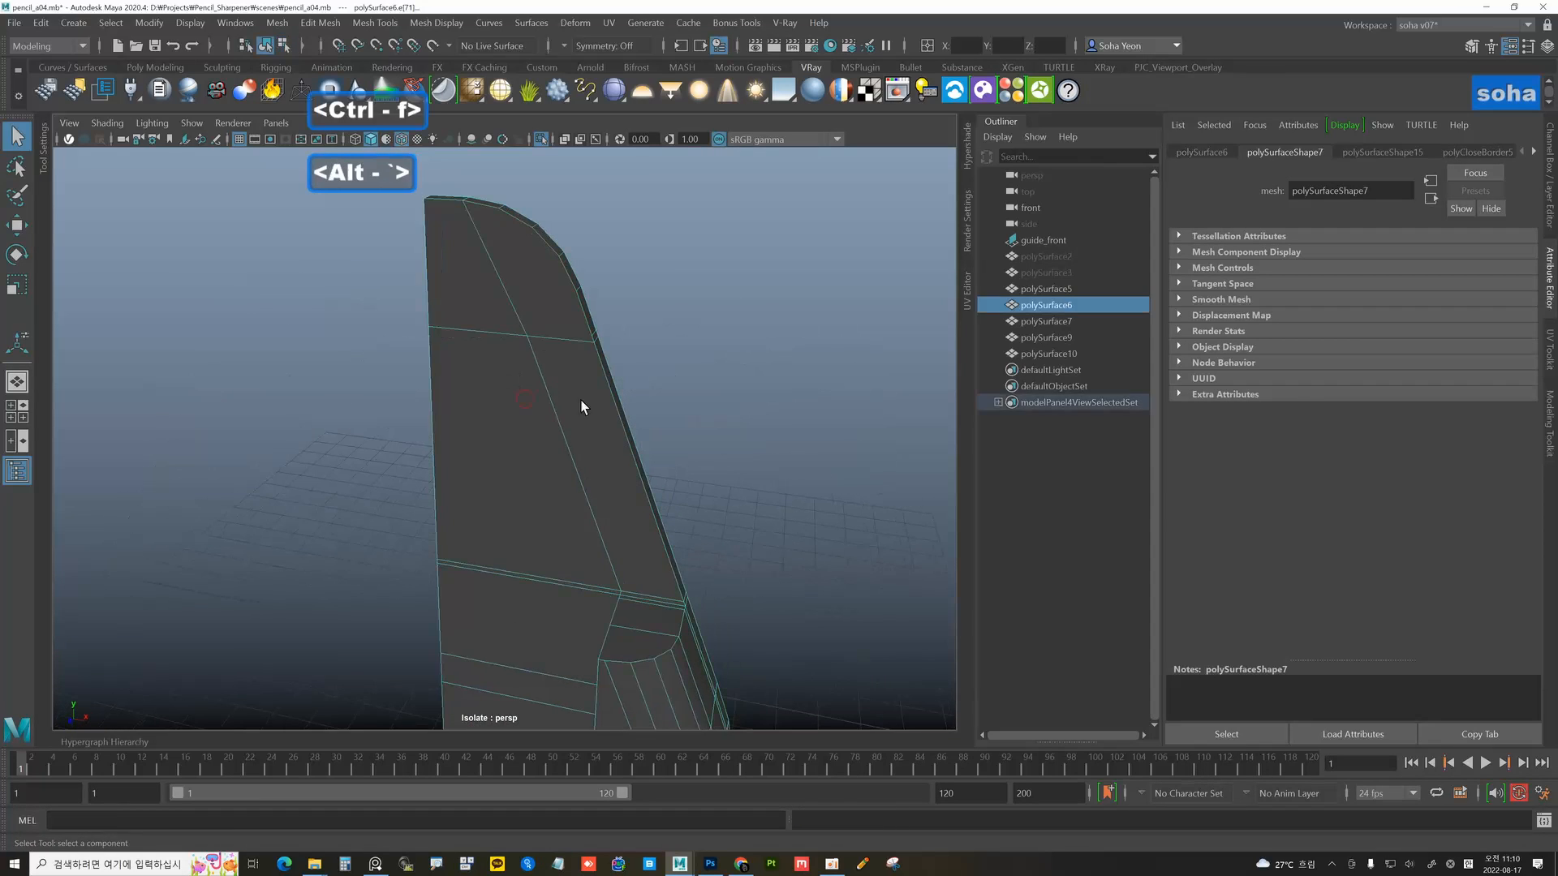
# - Examine the filled curved top of the front part from several angles to plan its edge flow
pyautogui.click(714, 417)
pyautogui.keyDown('alt'); pyautogui.moveTo(757, 427); pyautogui.dragTo(574, 393, button='right'); pyautogui.keyUp('alt')
pyautogui.keyDown('alt'); pyautogui.moveTo(574, 394); pyautogui.dragTo(561, 452); pyautogui.keyUp('alt')
pyautogui.click(566, 447)
pyautogui.keyDown('alt'); pyautogui.moveTo(562, 452); pyautogui.dragTo(614, 439, button='right'); pyautogui.keyUp('alt')
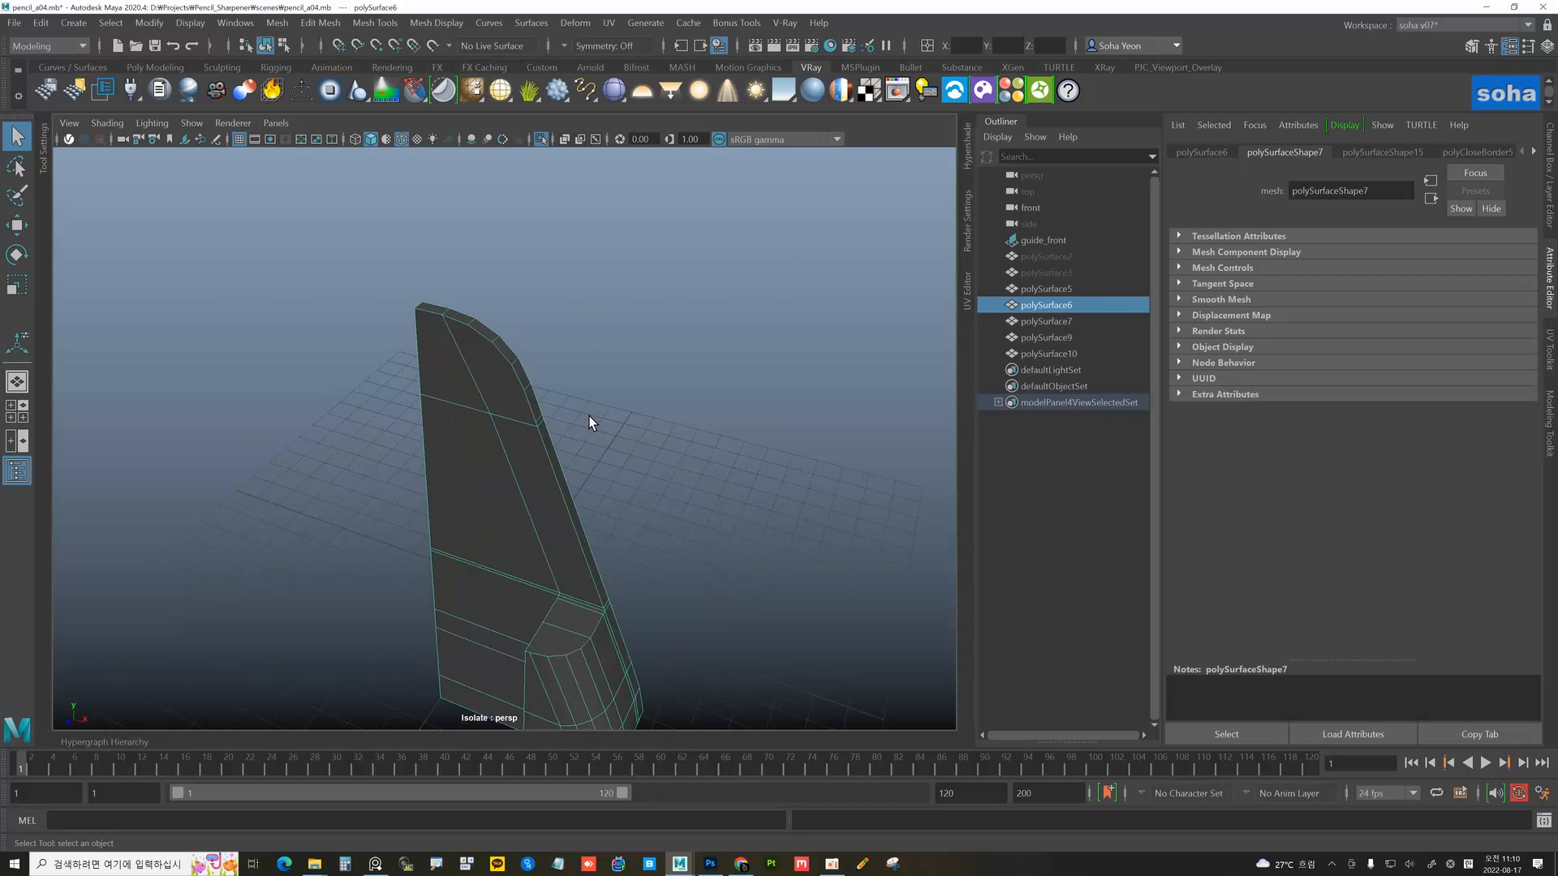
pyautogui.keyDown('alt'); pyautogui.moveTo(589, 418); pyautogui.dragTo(630, 456); pyautogui.keyUp('alt')
pyautogui.keyDown('alt'); pyautogui.moveTo(631, 457); pyautogui.dragTo(775, 471, button='right'); pyautogui.keyUp('alt')
pyautogui.keyDown('alt'); pyautogui.moveTo(600, 439); pyautogui.dragTo(595, 413); pyautogui.keyUp('alt')
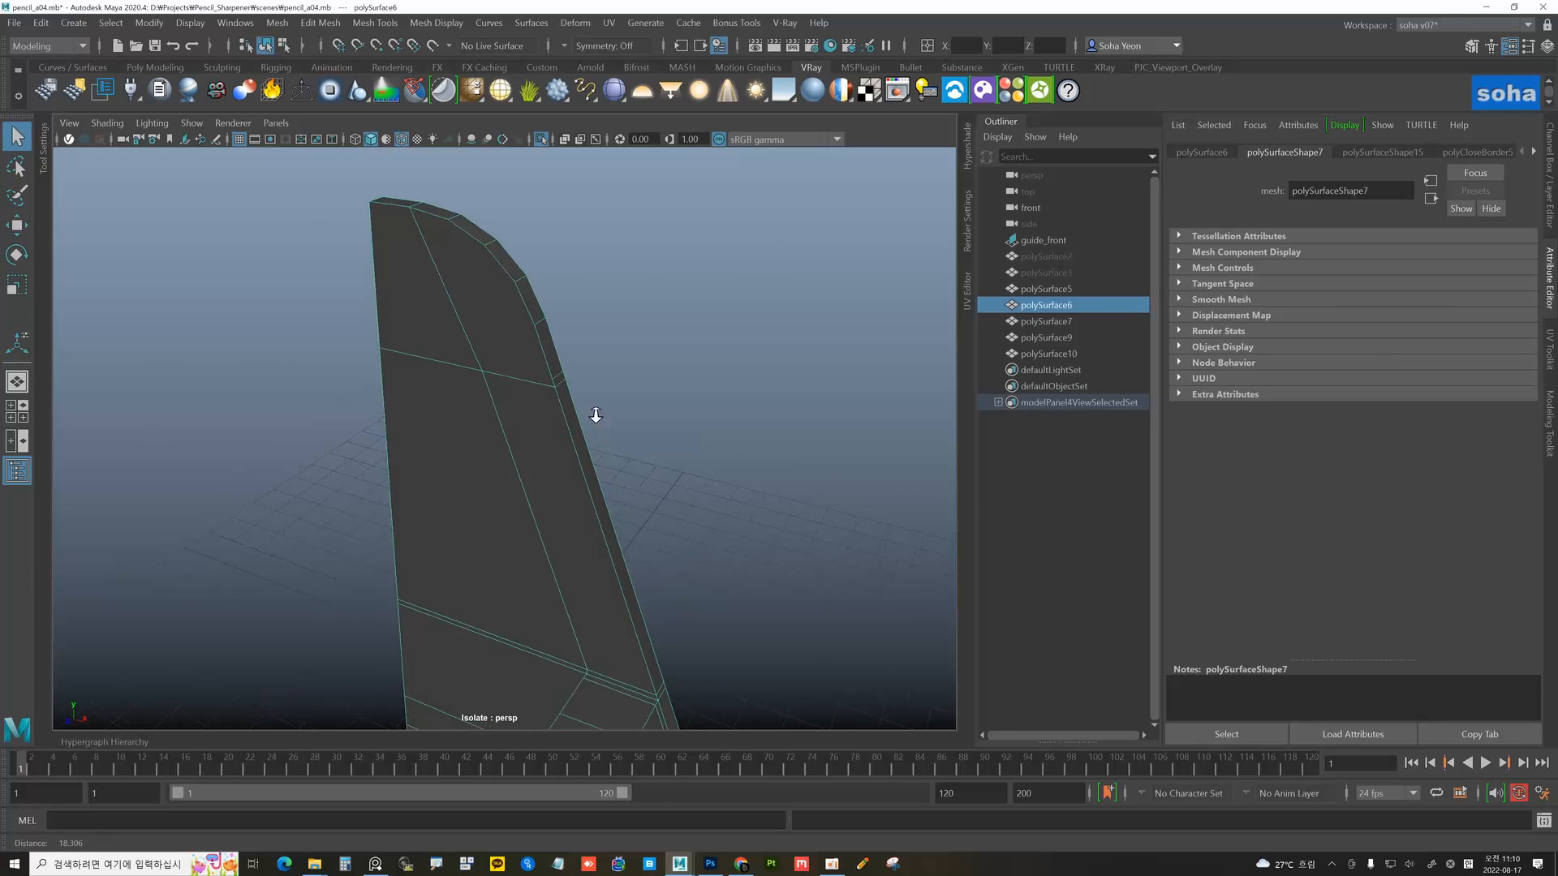
pyautogui.hotkey('alt', '2')
pyautogui.moveTo(595, 414)
pyautogui.keyDown('alt'); pyautogui.mouseDown(button='right')
pyautogui.moveTo(649, 413)
pyautogui.moveTo(600, 400)
pyautogui.mouseUp(button='right'); pyautogui.keyUp('alt')
pyautogui.click(577, 349)
pyautogui.hotkey('alt', 'q')
pyautogui.click(709, 401)
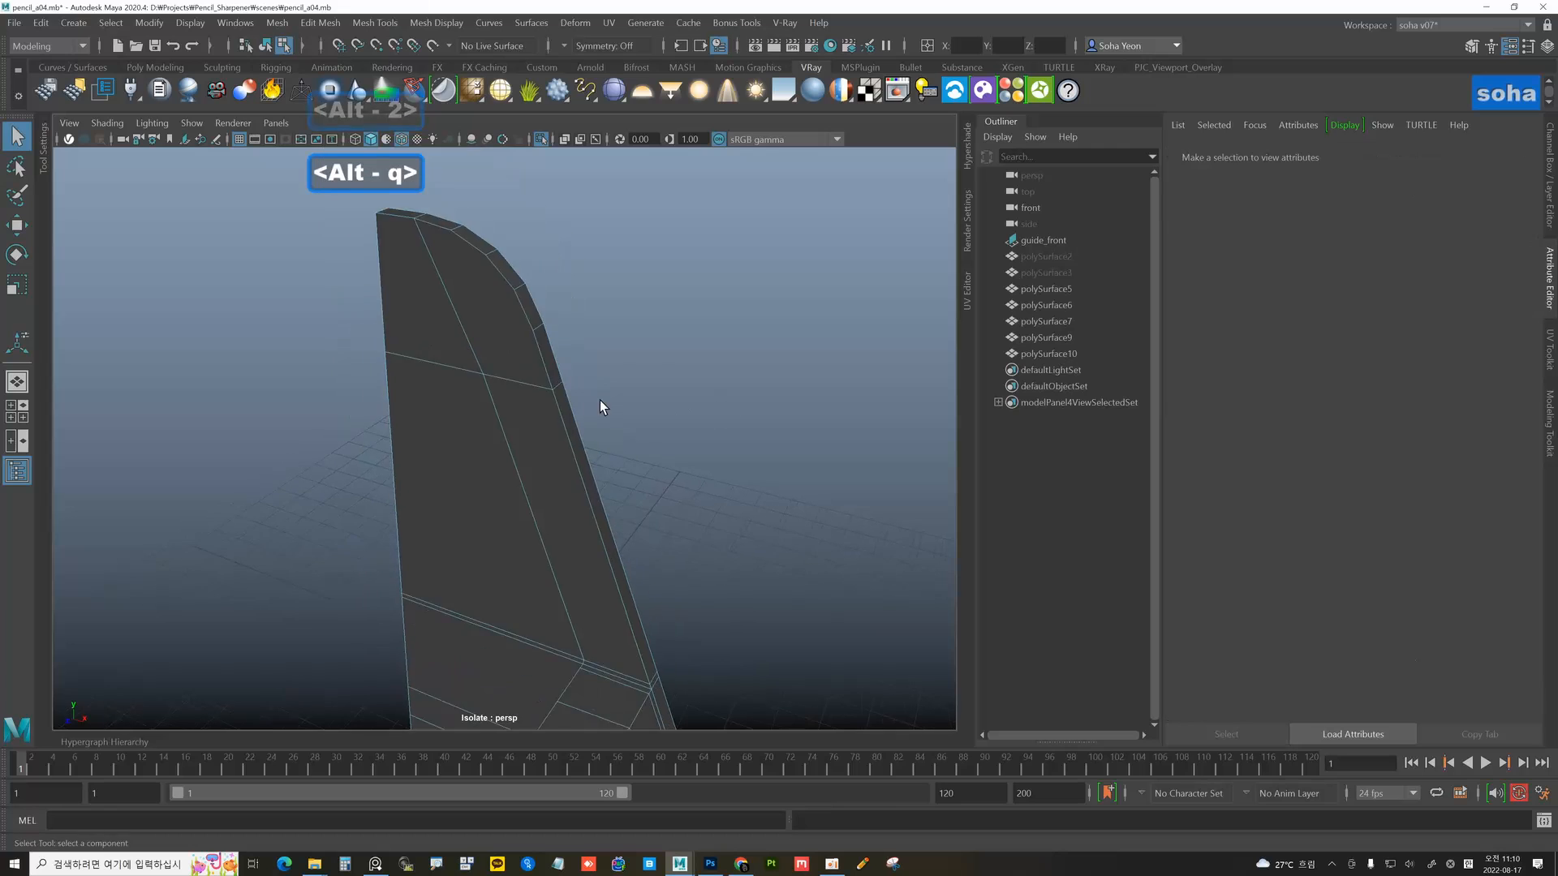
pyautogui.keyDown('alt'); pyautogui.moveTo(600, 401); pyautogui.dragTo(599, 358); pyautogui.keyUp('alt')
pyautogui.keyDown('alt'); pyautogui.moveTo(599, 359); pyautogui.dragTo(603, 465, button='middle'); pyautogui.keyUp('alt')
pyautogui.keyDown('alt'); pyautogui.moveTo(604, 466); pyautogui.dragTo(639, 463, button='right'); pyautogui.keyUp('alt')
pyautogui.keyDown('alt'); pyautogui.moveTo(577, 442); pyautogui.dragTo(544, 477, button='middle'); pyautogui.keyUp('alt')
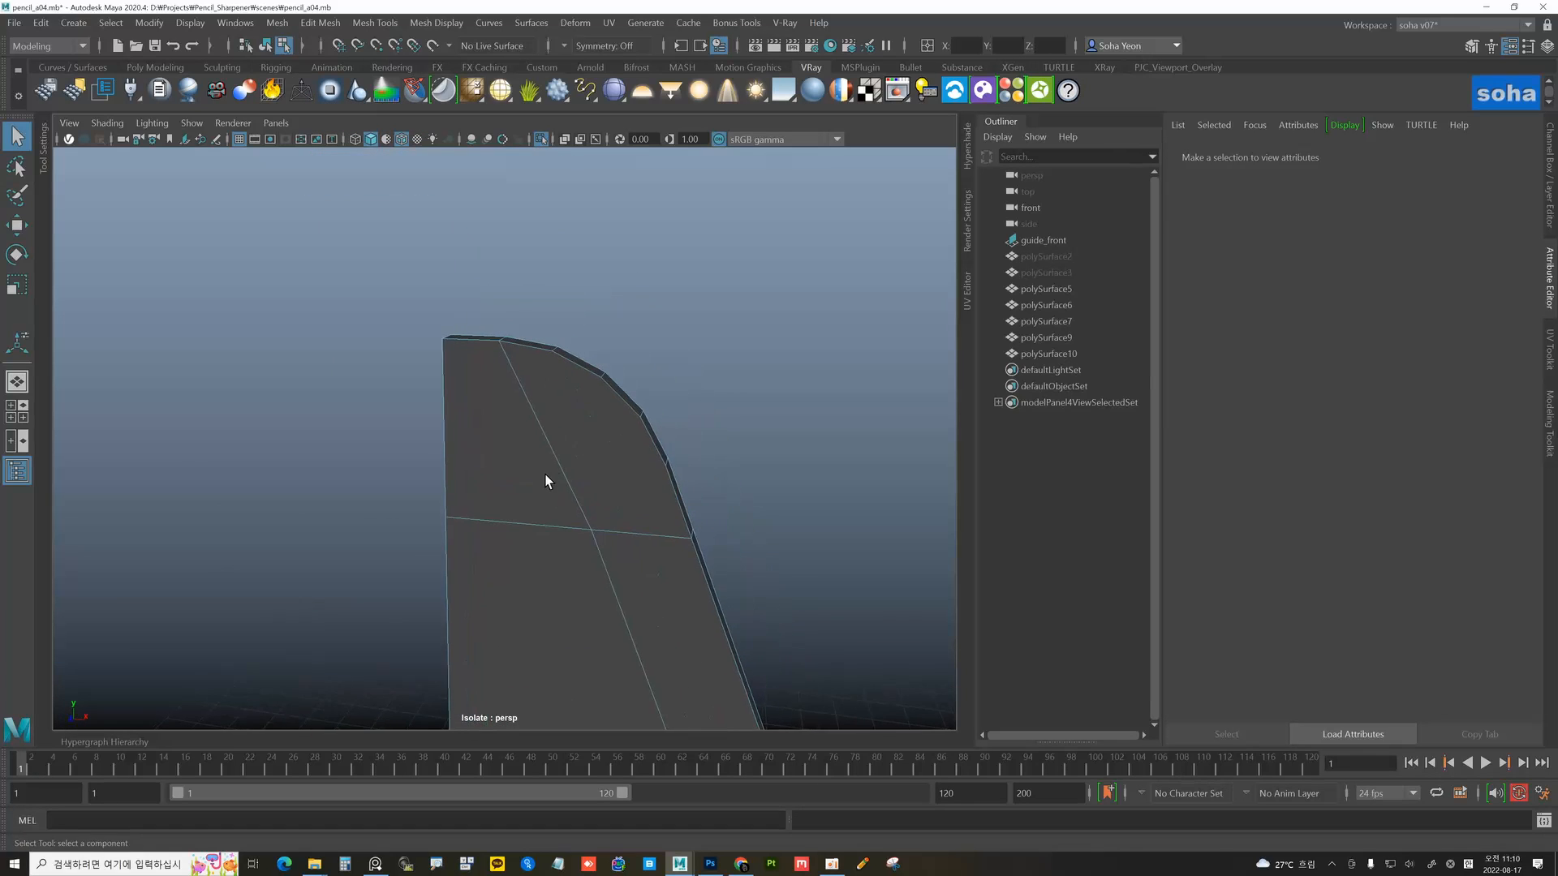
pyautogui.keyDown('alt'); pyautogui.moveTo(545, 477); pyautogui.dragTo(577, 466, button='right'); pyautogui.keyUp('alt')
pyautogui.keyDown('alt'); pyautogui.moveTo(577, 466); pyautogui.dragTo(536, 466); pyautogui.keyUp('alt')
pyautogui.keyDown('alt'); pyautogui.moveTo(534, 460); pyautogui.dragTo(542, 473, button='middle'); pyautogui.keyUp('alt')
pyautogui.keyDown('alt'); pyautogui.moveTo(542, 472); pyautogui.dragTo(558, 479); pyautogui.keyUp('alt')
pyautogui.keyDown('alt'); pyautogui.moveTo(552, 482); pyautogui.dragTo(542, 280, button='middle'); pyautogui.keyUp('alt')
pyautogui.keyDown('alt'); pyautogui.moveTo(633, 487); pyautogui.dragTo(542, 495, button='right'); pyautogui.keyUp('alt')
pyautogui.keyDown('alt'); pyautogui.moveTo(558, 496); pyautogui.dragTo(552, 335, button='middle'); pyautogui.keyUp('alt')
pyautogui.moveTo(593, 473)
pyautogui.keyDown('alt'); pyautogui.mouseDown()
pyautogui.moveTo(619, 463)
pyautogui.moveTo(608, 438)
pyautogui.moveTo(601, 489)
pyautogui.mouseUp(); pyautogui.keyUp('alt')
pyautogui.keyDown('alt'); pyautogui.moveTo(537, 367); pyautogui.dragTo(558, 465, button='middle'); pyautogui.keyUp('alt')
pyautogui.keyDown('alt'); pyautogui.moveTo(560, 462); pyautogui.dragTo(662, 485, button='right'); pyautogui.keyUp('alt')
pyautogui.keyDown('alt'); pyautogui.moveTo(558, 413); pyautogui.dragTo(578, 475, button='middle'); pyautogui.keyUp('alt')
pyautogui.keyDown('alt'); pyautogui.moveTo(579, 477); pyautogui.dragTo(631, 483, button='right'); pyautogui.keyUp('alt')
pyautogui.keyDown('alt'); pyautogui.moveTo(618, 485); pyautogui.dragTo(560, 444); pyautogui.keyUp('alt')
pyautogui.keyDown('alt'); pyautogui.moveTo(526, 414); pyautogui.dragTo(530, 474, button='middle'); pyautogui.keyUp('alt')
pyautogui.keyDown('alt'); pyautogui.moveTo(533, 477); pyautogui.dragTo(555, 483, button='right'); pyautogui.keyUp('alt')
pyautogui.keyDown('alt'); pyautogui.moveTo(555, 484); pyautogui.dragTo(543, 449); pyautogui.keyUp('alt')
pyautogui.keyDown('alt'); pyautogui.moveTo(505, 385); pyautogui.dragTo(511, 434, button='middle'); pyautogui.keyUp('alt')
# - Cut a horizontal edge across the upper inner face and move its outer vertex inward to X about 0.664, beneath the strip's first division
pyautogui.hotkey('alt', 's')
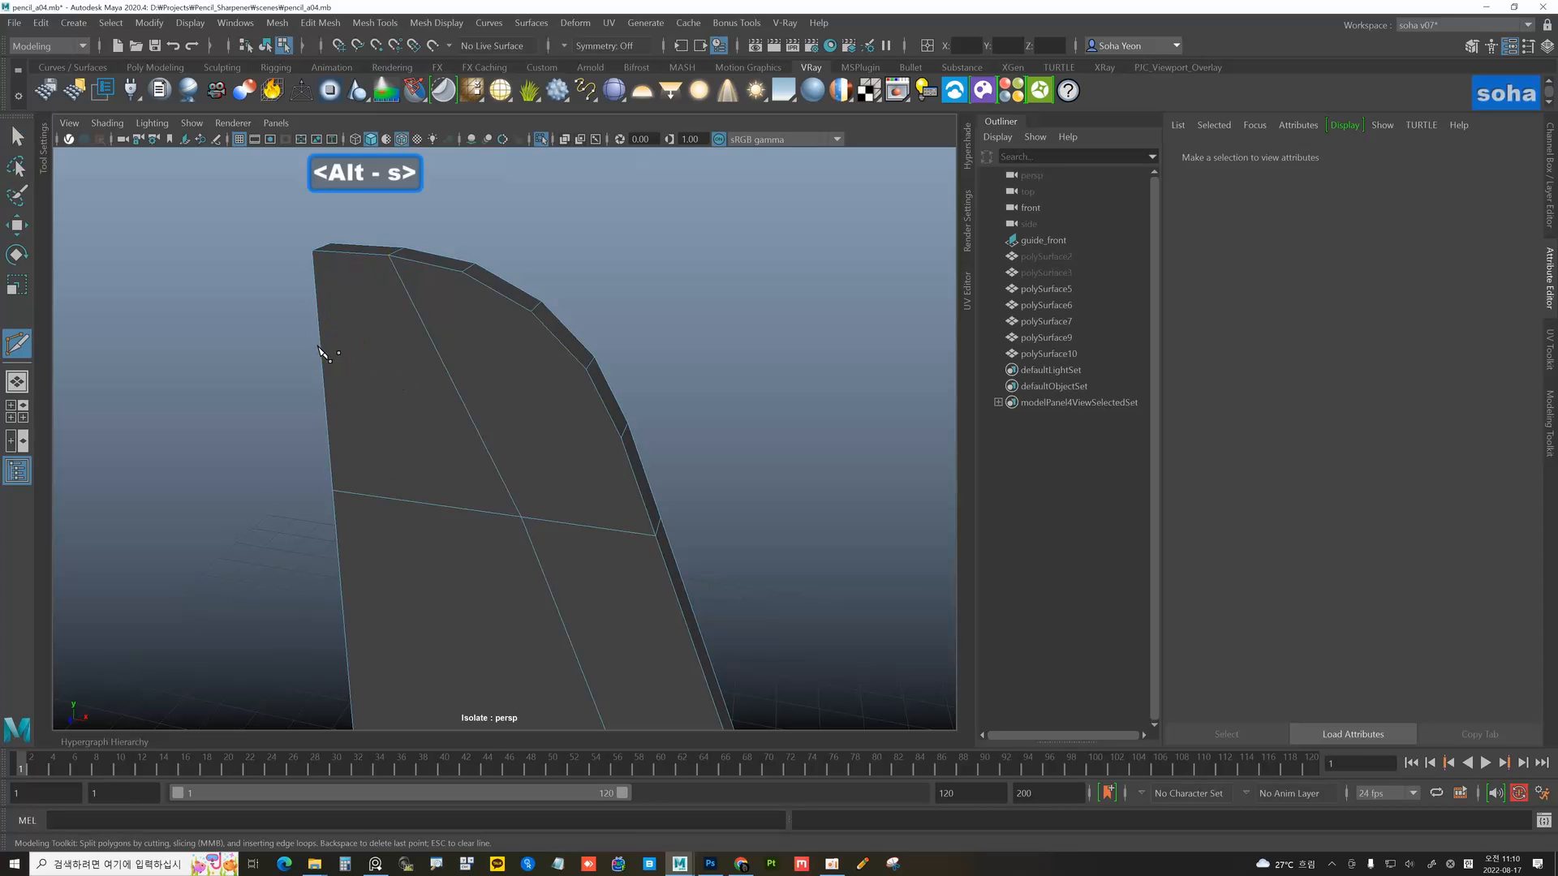
pyautogui.click(320, 339)
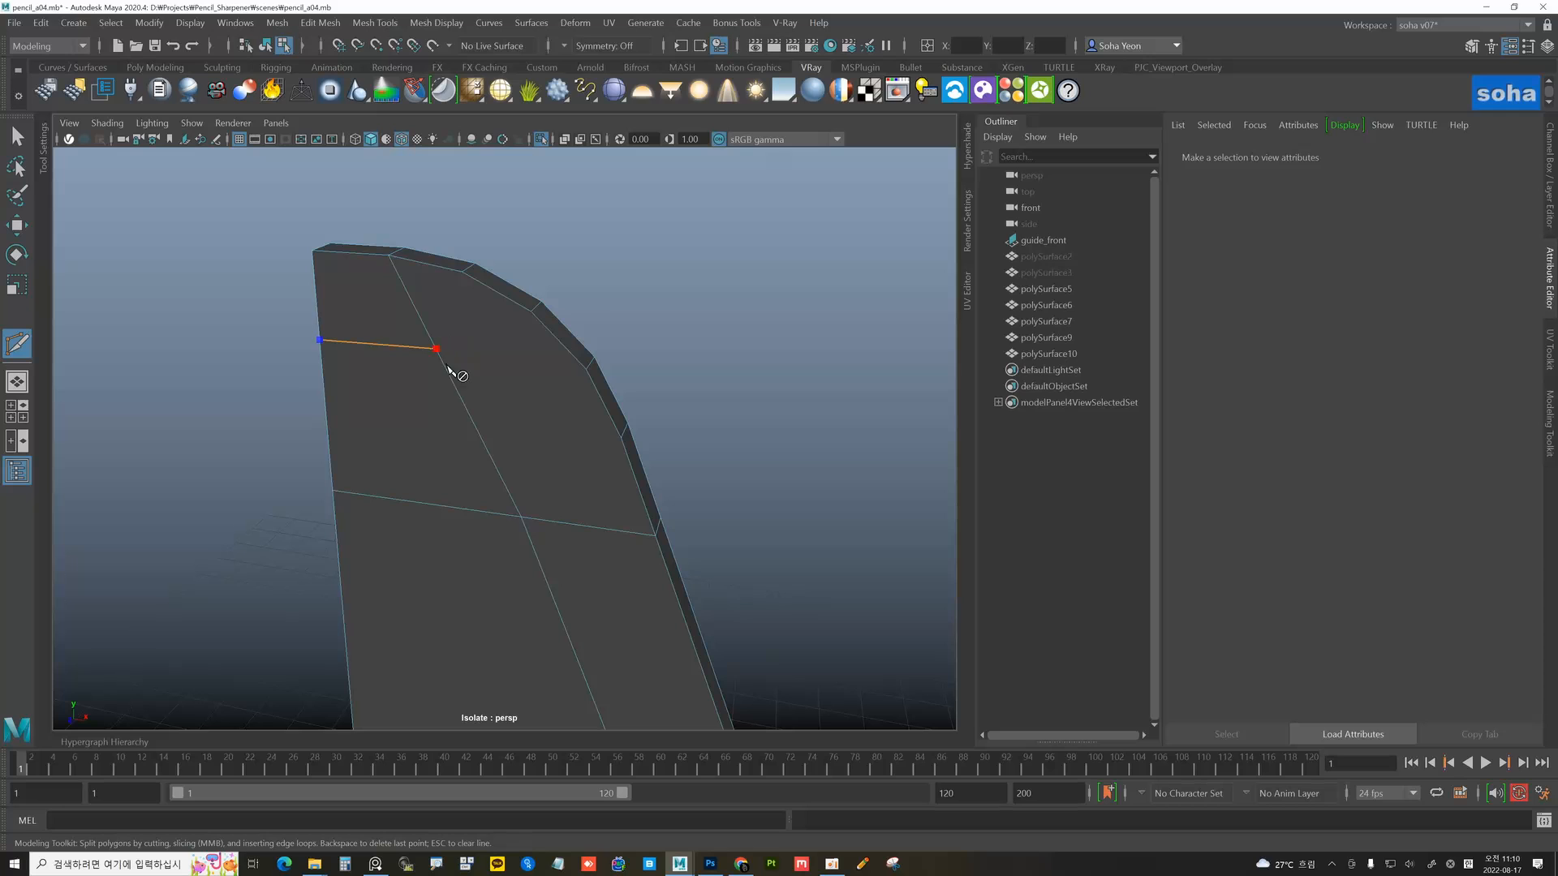
pyautogui.click(448, 367)
pyautogui.hotkey('alt', '1')
pyautogui.press('w')
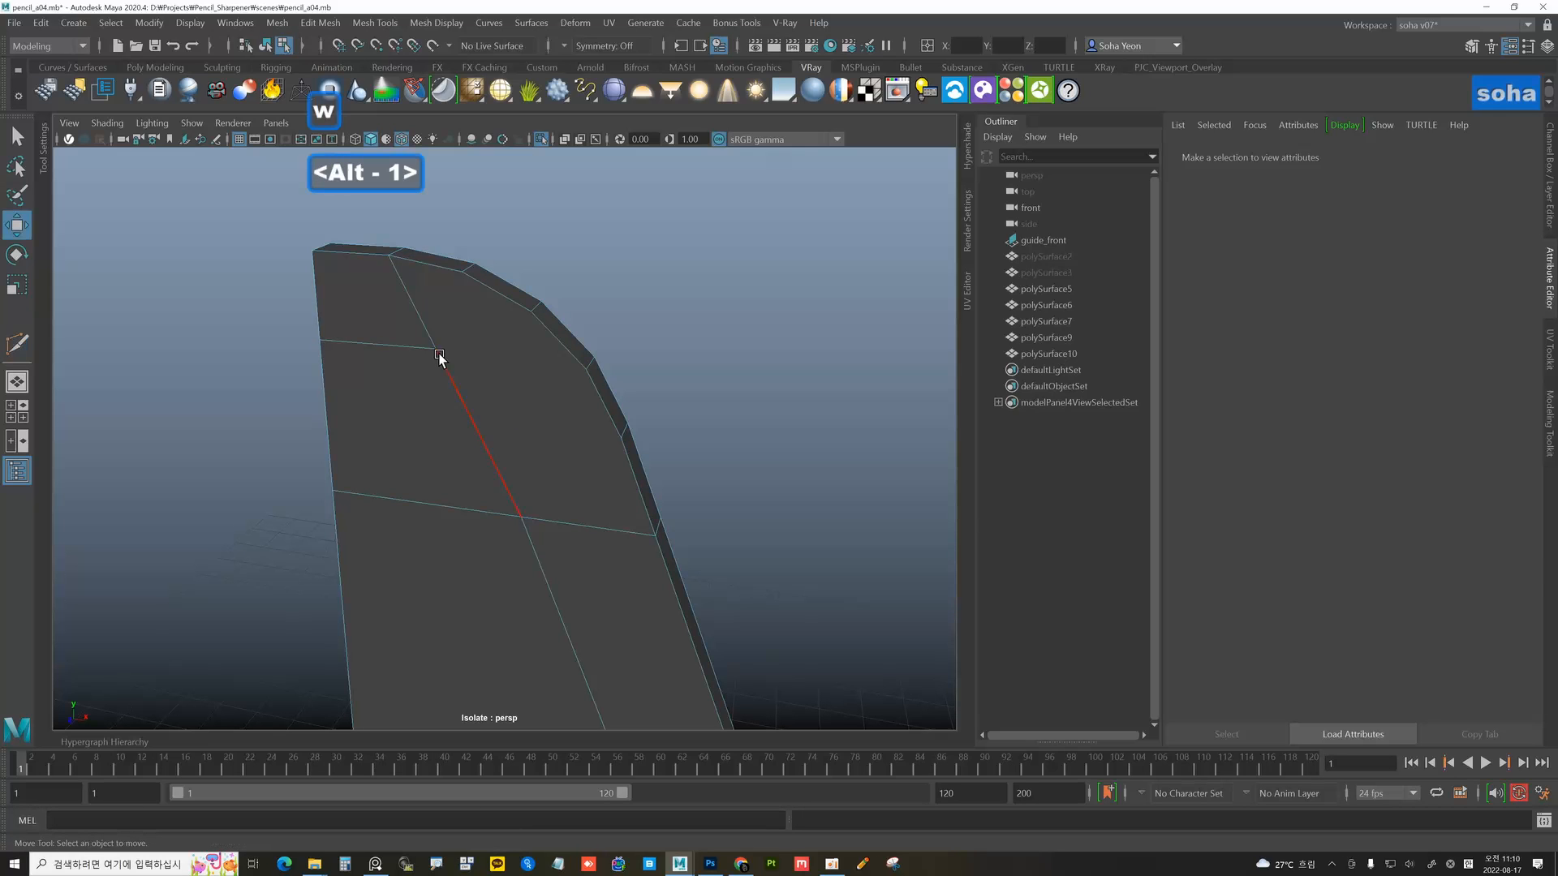
pyautogui.click(438, 355)
pyautogui.moveTo(504, 357); pyautogui.dragTo(472, 357)
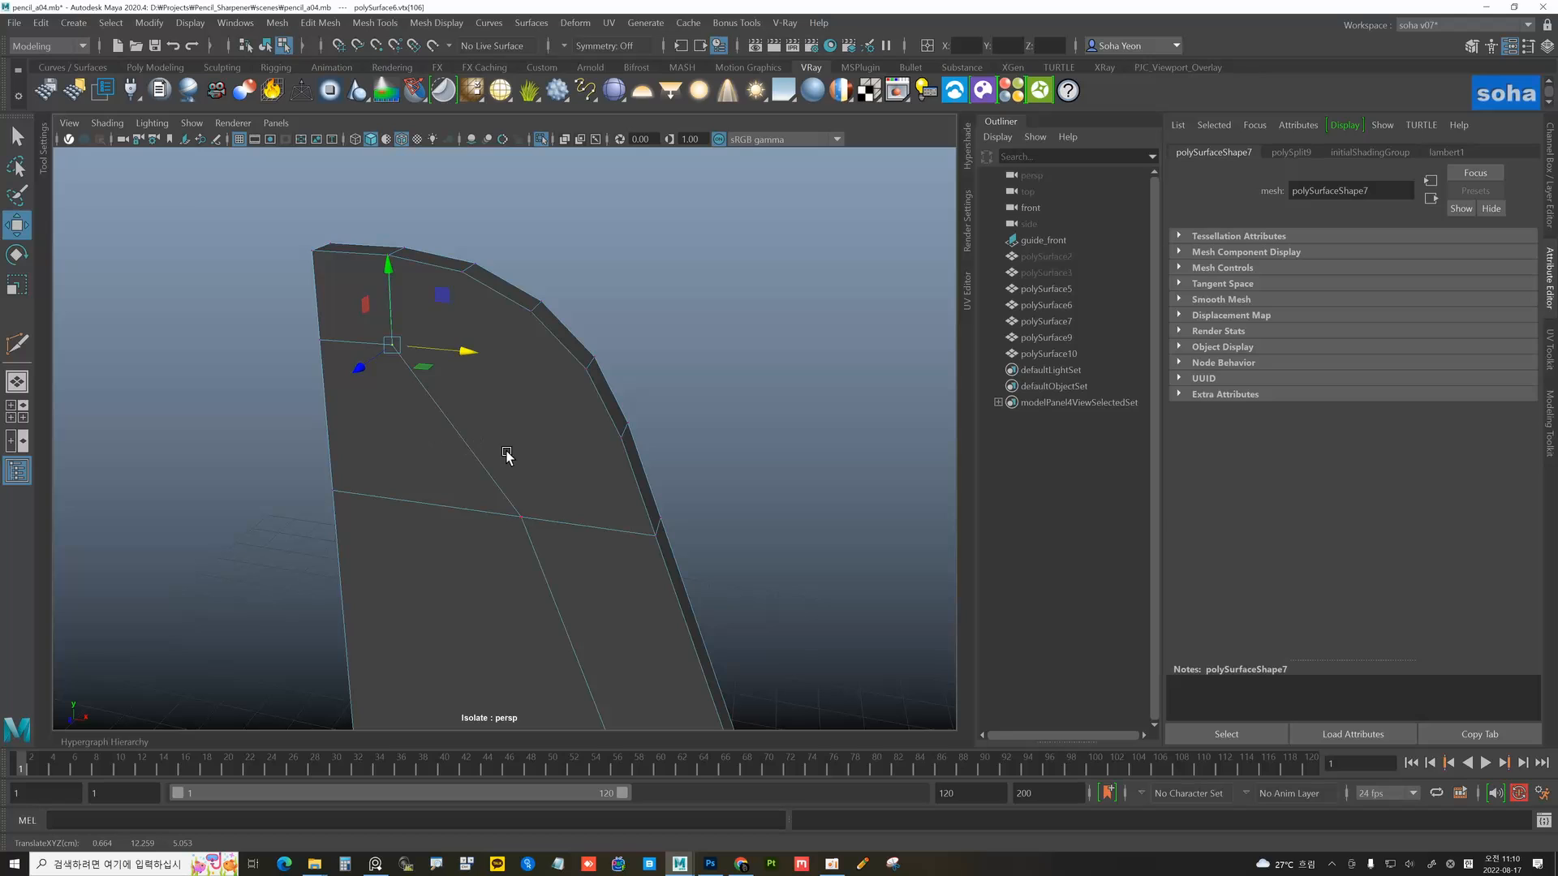
# - Cut an edge from the strip's second-lowest division vertex across to the free side and move its crossing vertex outward along X
pyautogui.hotkey('alt', 's')
pyautogui.click(619, 438)
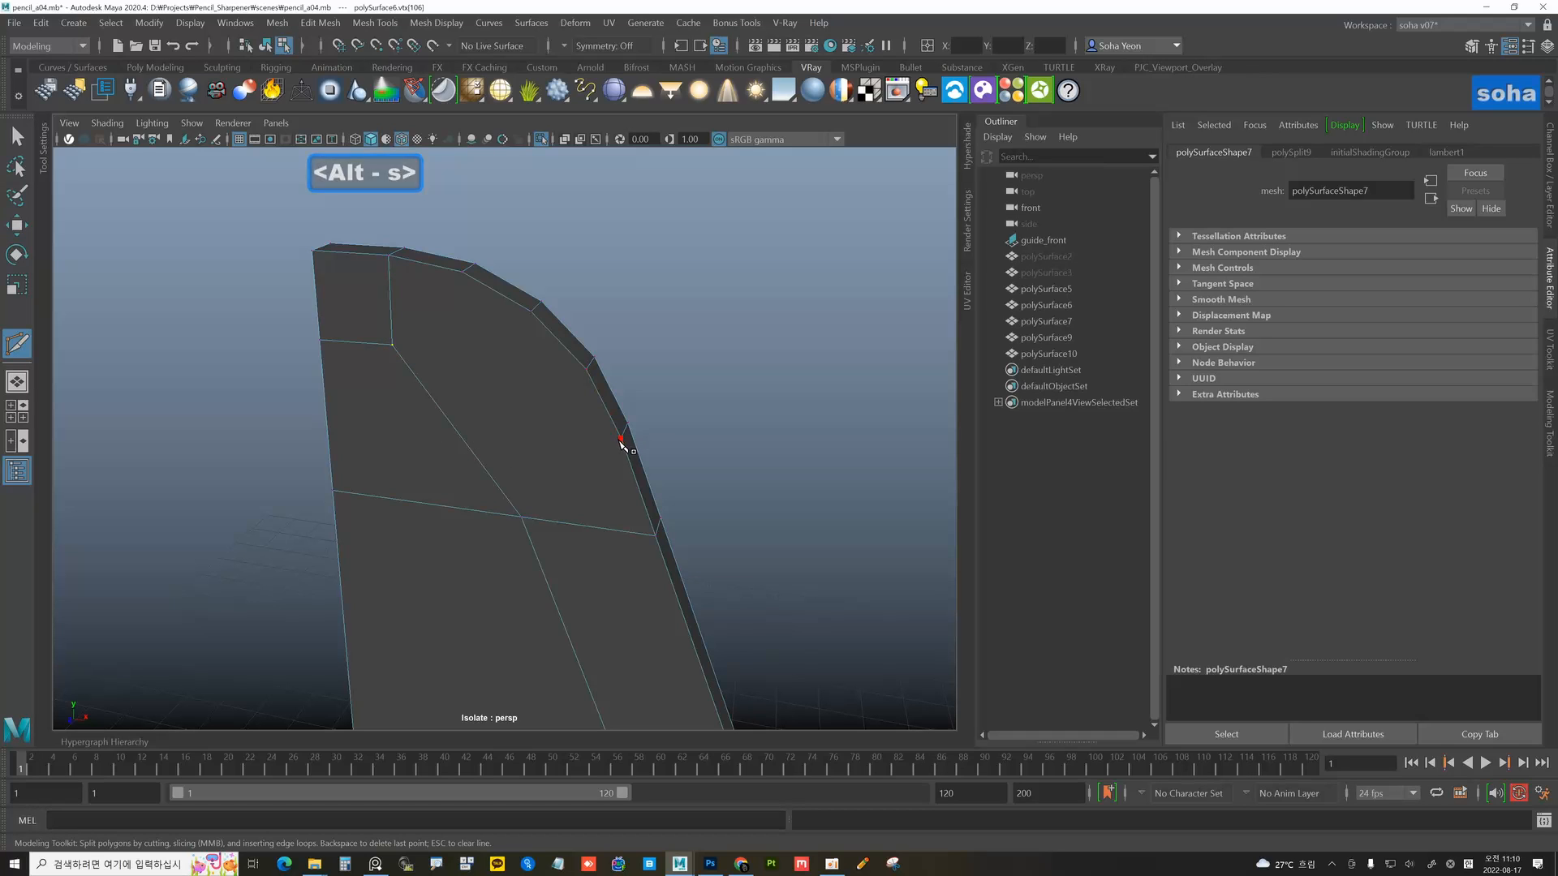
pyautogui.click(327, 421)
pyautogui.press('w')
pyautogui.scroll(1, 454, 437)
pyautogui.hotkey('alt', '1')
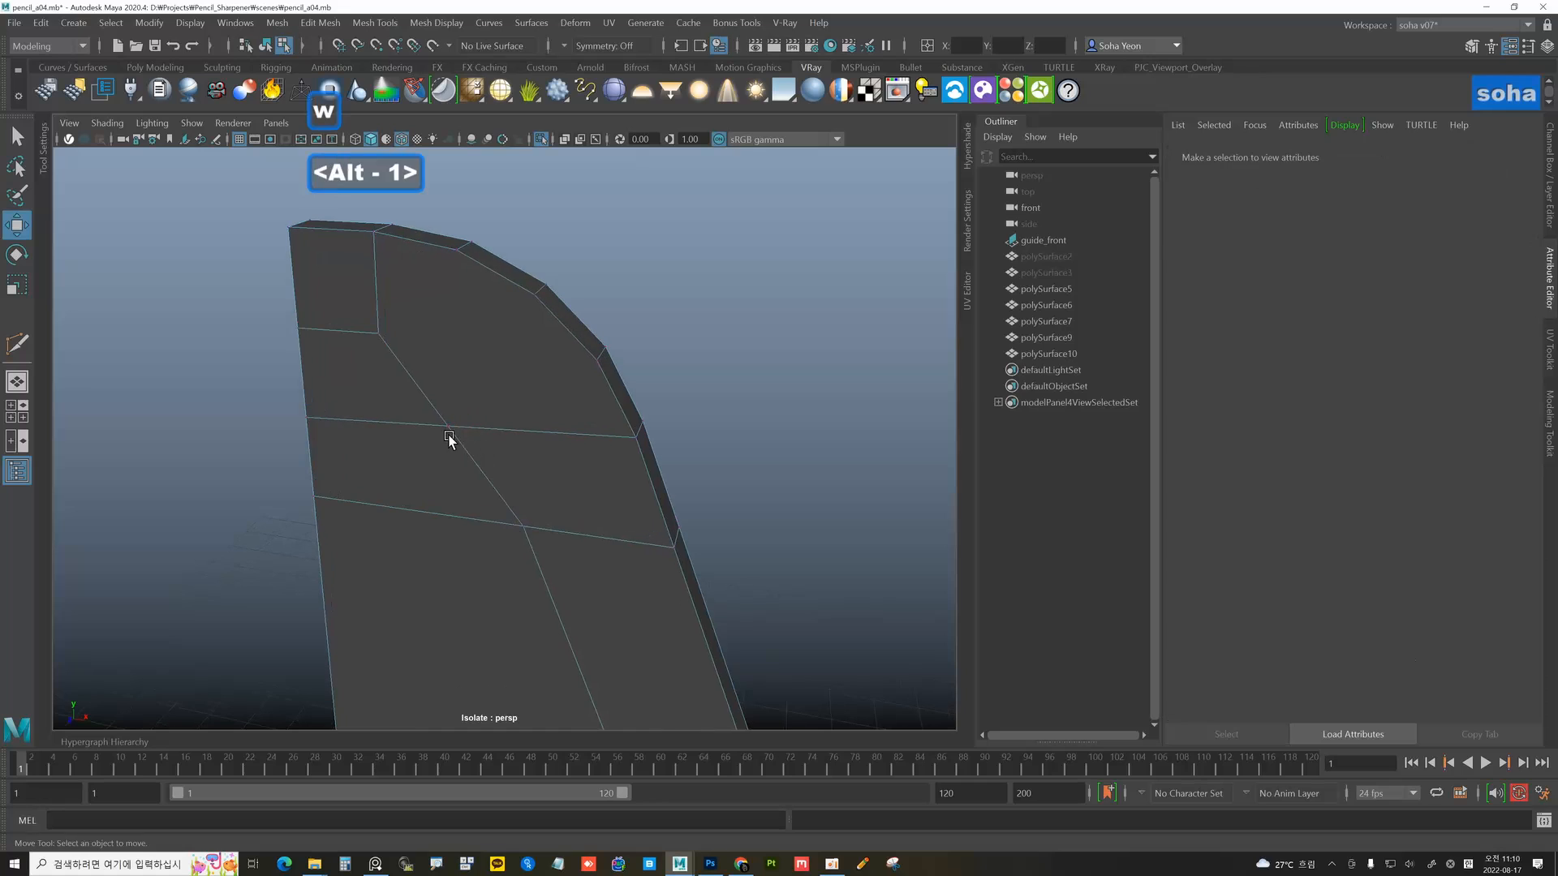
pyautogui.click(449, 426)
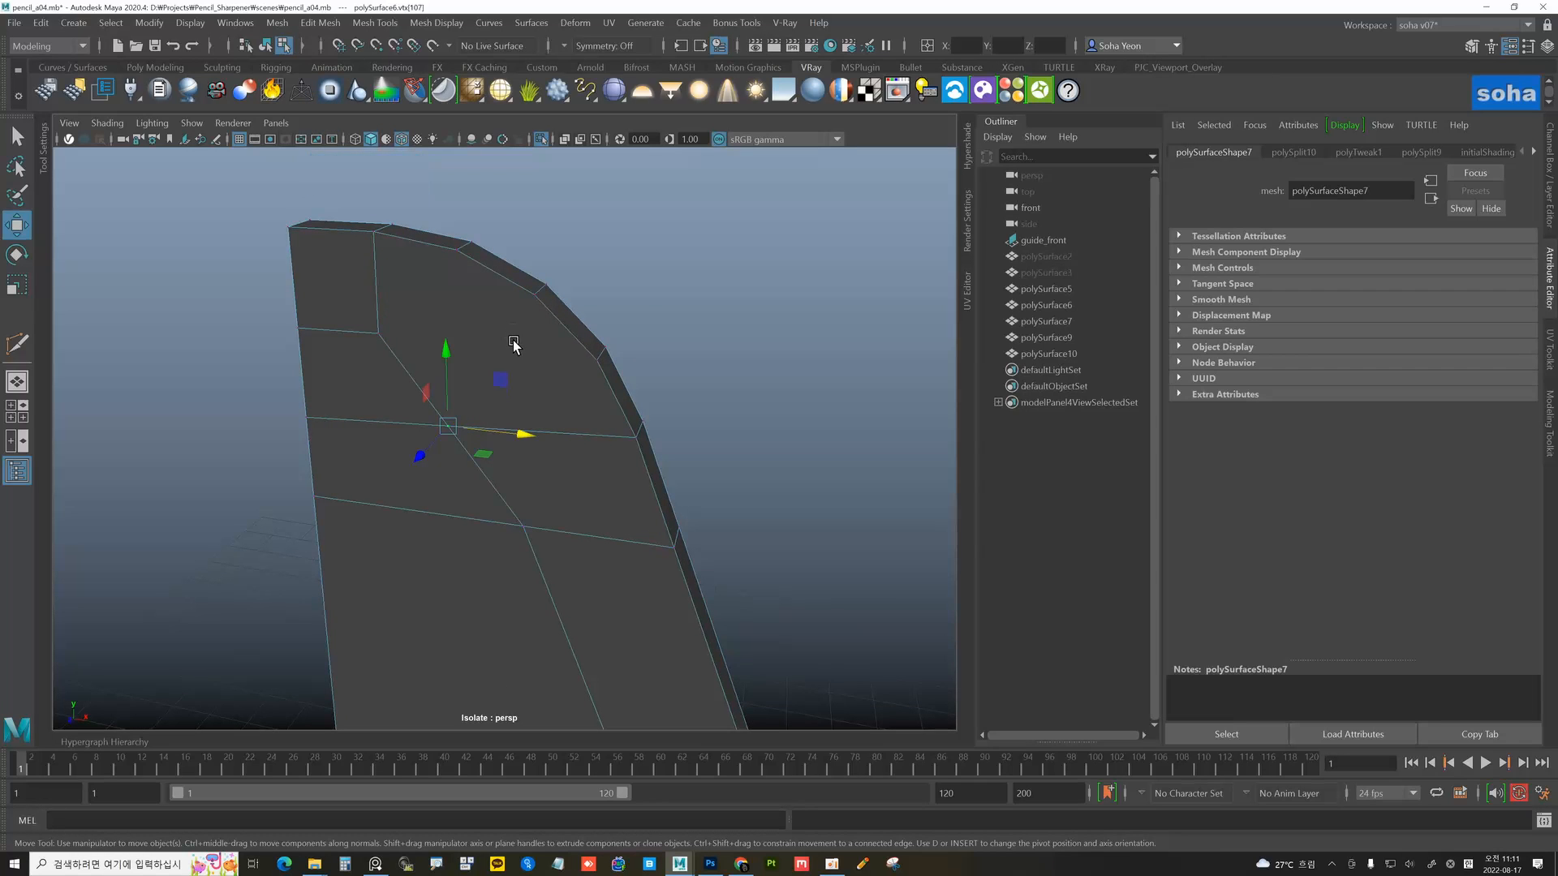
pyautogui.hotkey('alt', '1')
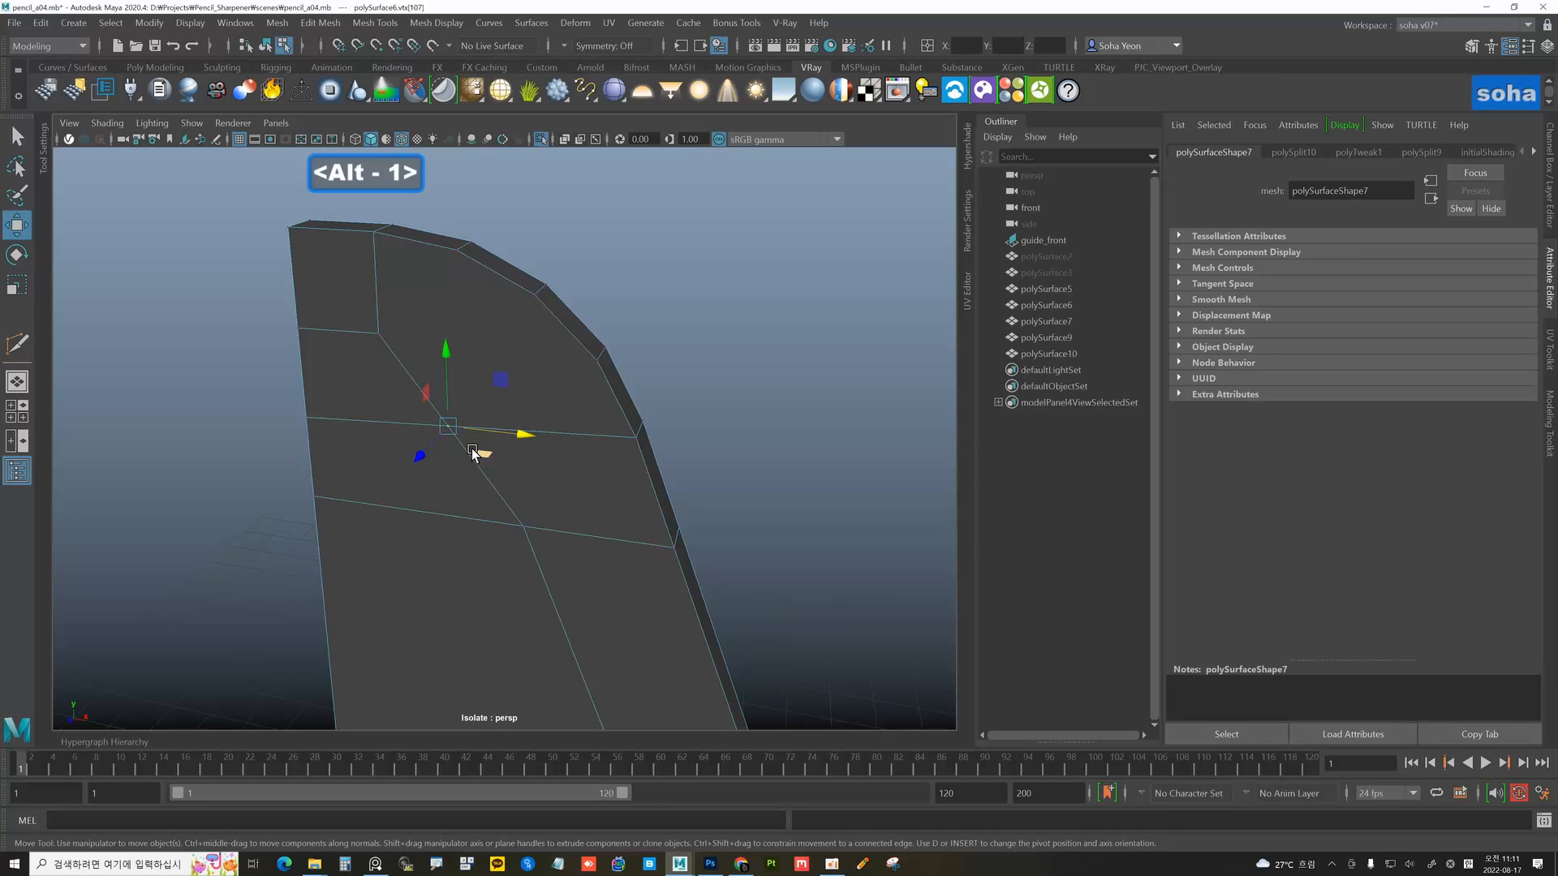
pyautogui.moveTo(521, 438)
pyautogui.mouseDown()
pyautogui.moveTo(548, 442)
pyautogui.moveTo(522, 419)
pyautogui.moveTo(517, 432)
pyautogui.mouseUp()
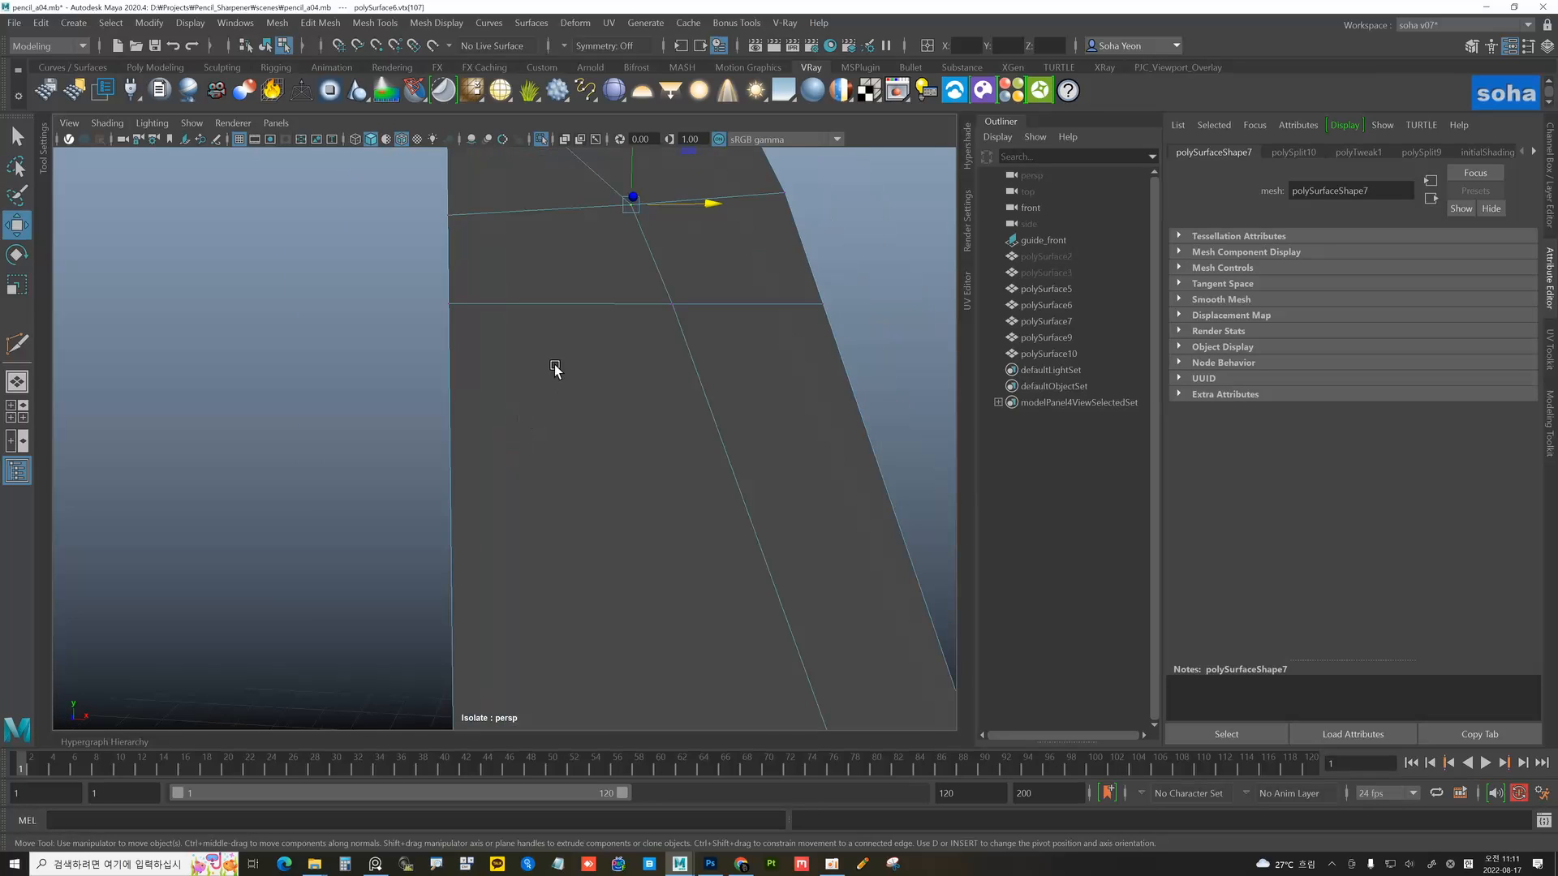
pyautogui.keyDown('alt'); pyautogui.moveTo(553, 364); pyautogui.dragTo(553, 474, button='middle'); pyautogui.keyUp('alt')
pyautogui.moveTo(550, 460)
pyautogui.keyDown('alt'); pyautogui.mouseDown(button='right')
pyautogui.moveTo(511, 490)
pyautogui.moveTo(514, 463)
pyautogui.moveTo(558, 481)
pyautogui.mouseUp(button='right'); pyautogui.keyUp('alt')
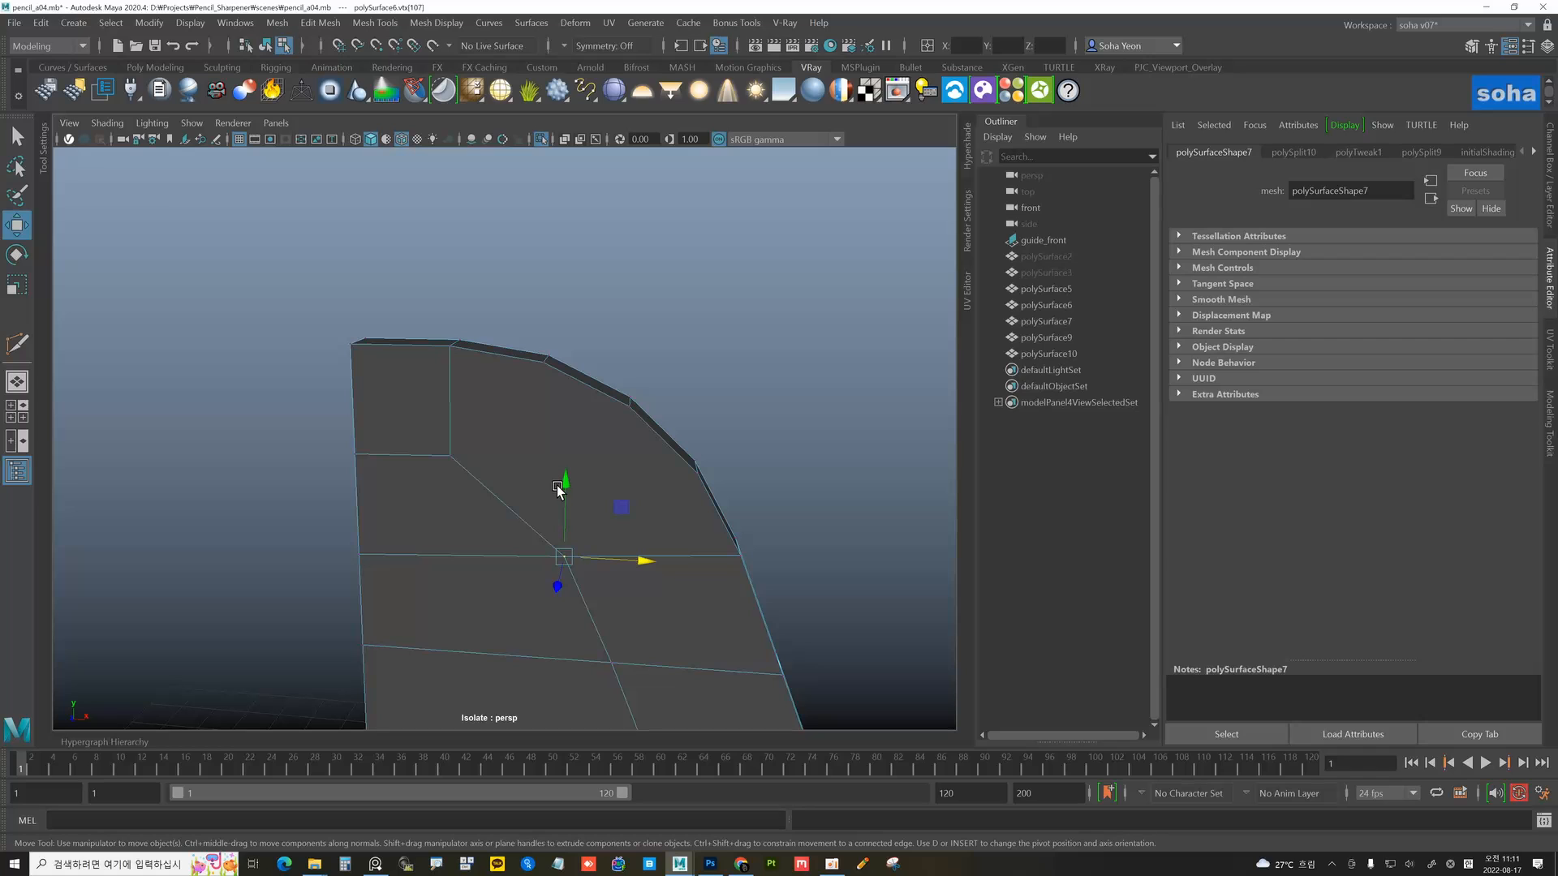
pyautogui.keyDown('alt'); pyautogui.moveTo(557, 490); pyautogui.dragTo(557, 463, button='middle'); pyautogui.keyUp('alt')
# - Cut edges from two strip vertices to one shared point on the diagonal edge and move that vertex outward toward the curved corner
pyautogui.hotkey('alt', 's')
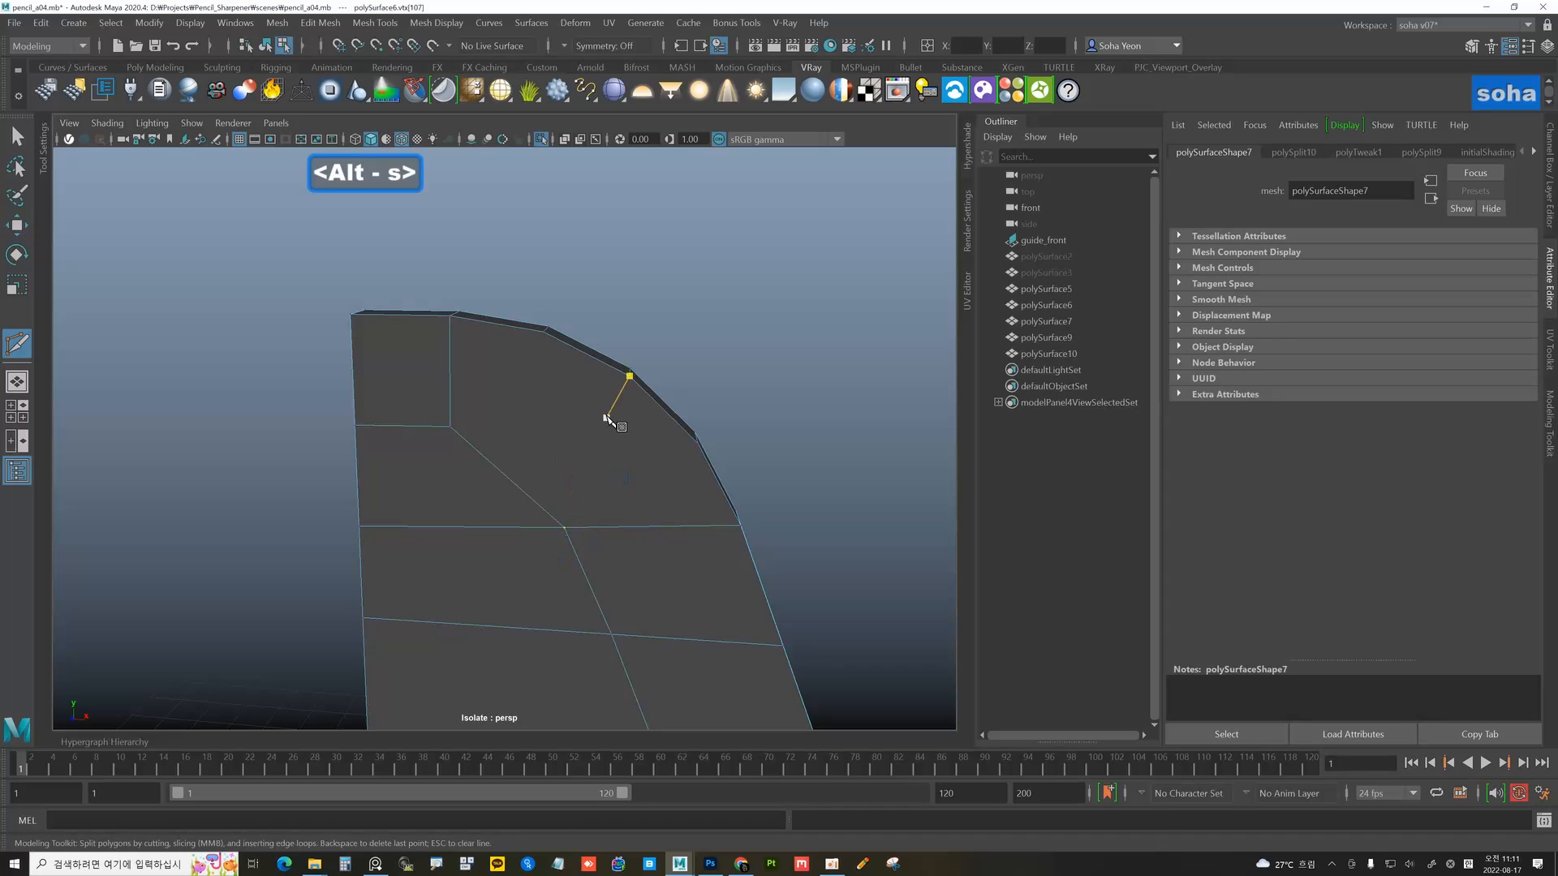
pyautogui.click(544, 334)
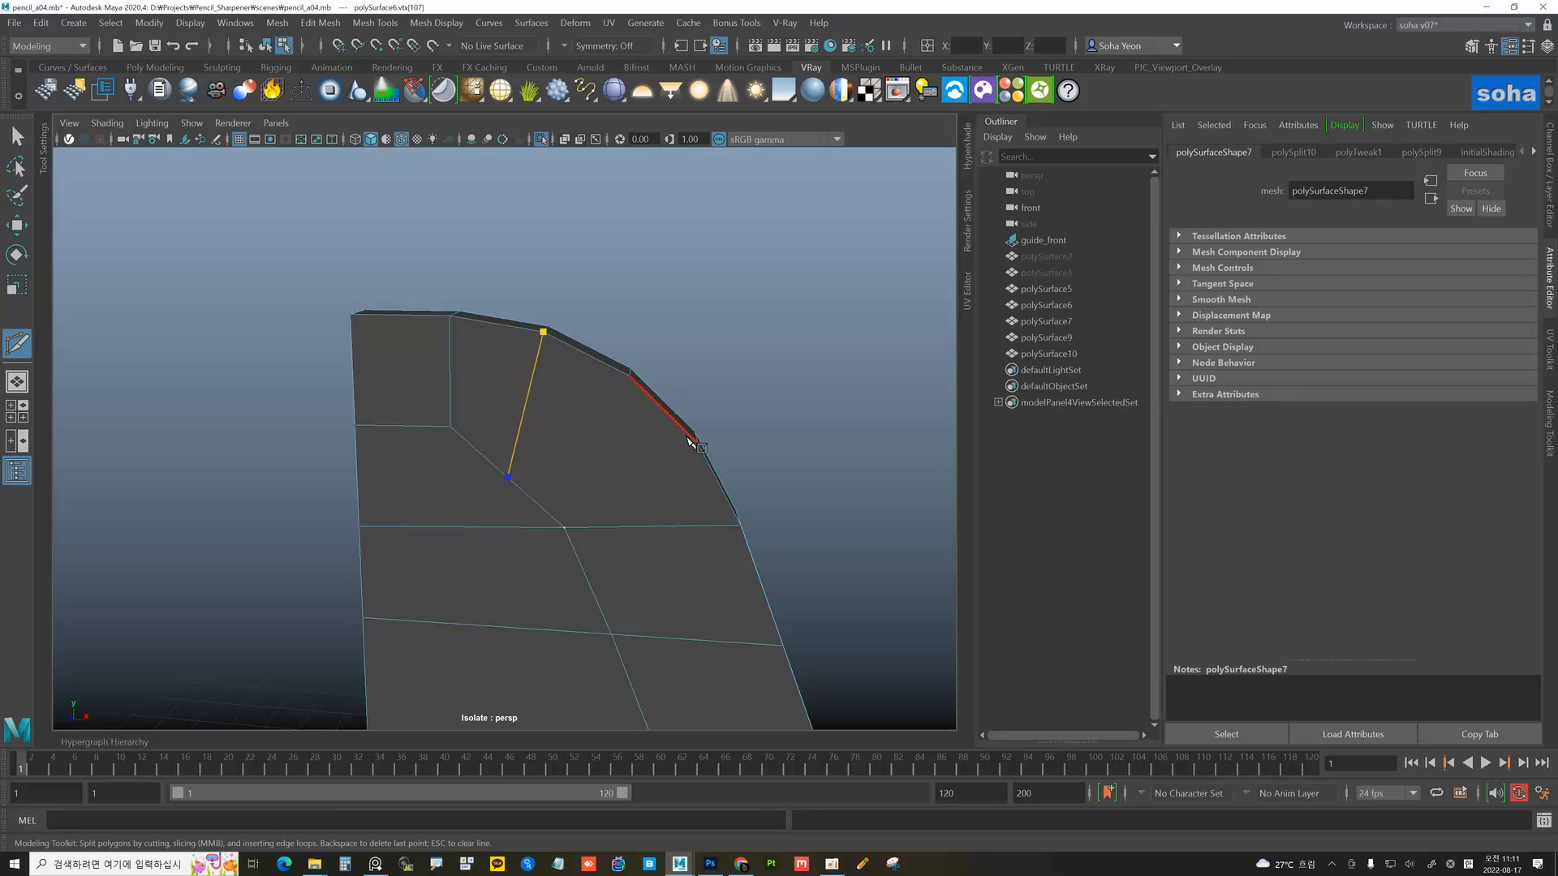
pyautogui.rightClick(548, 466)
pyautogui.press('w')
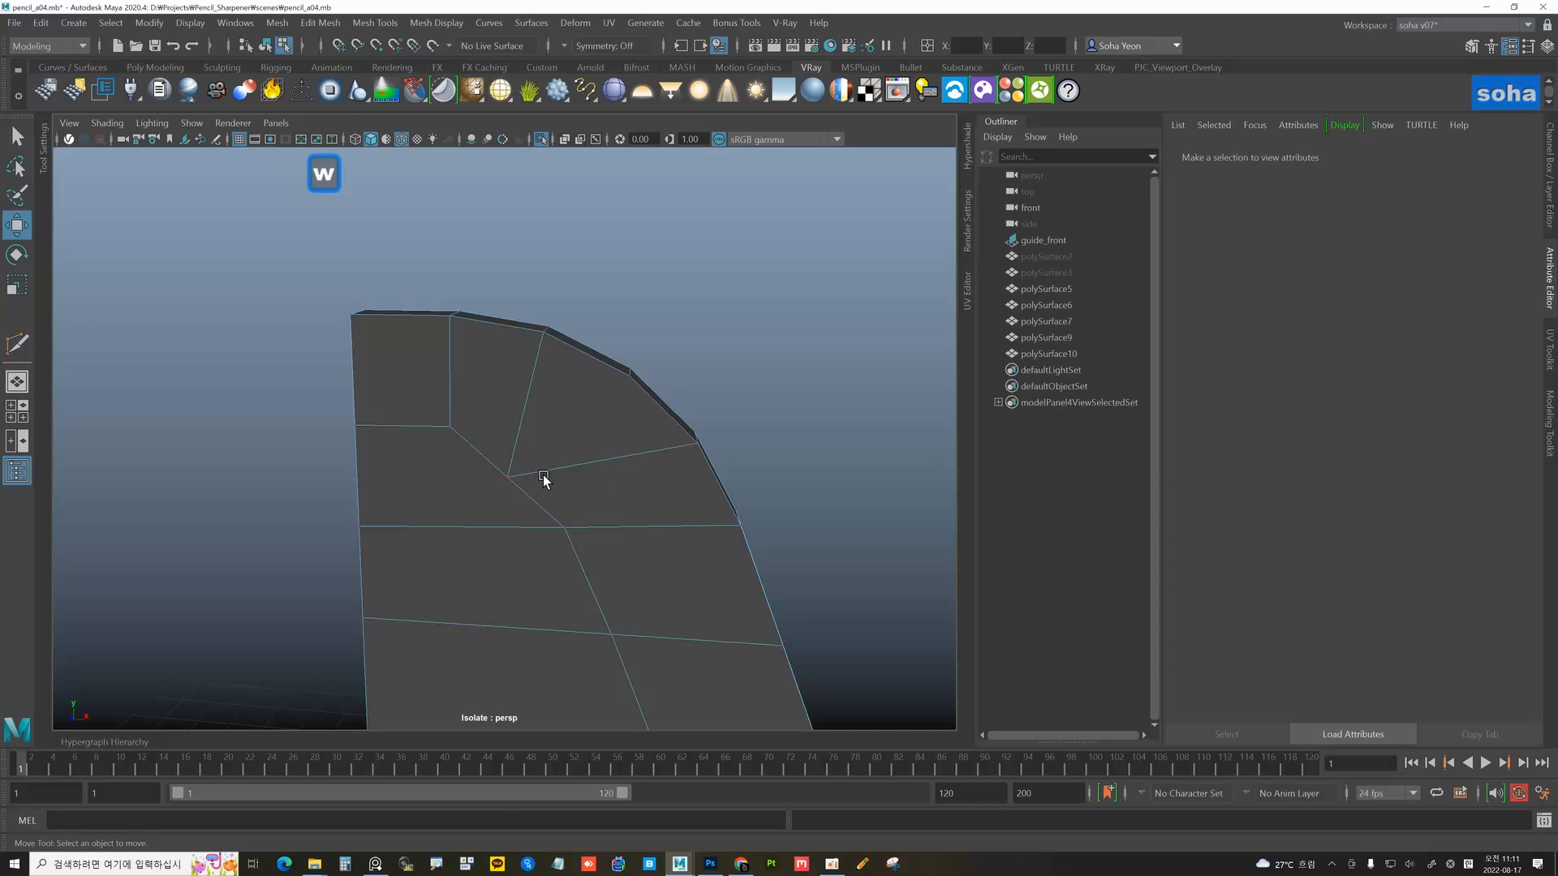
pyautogui.hotkey('alt', '1')
pyautogui.click(508, 478)
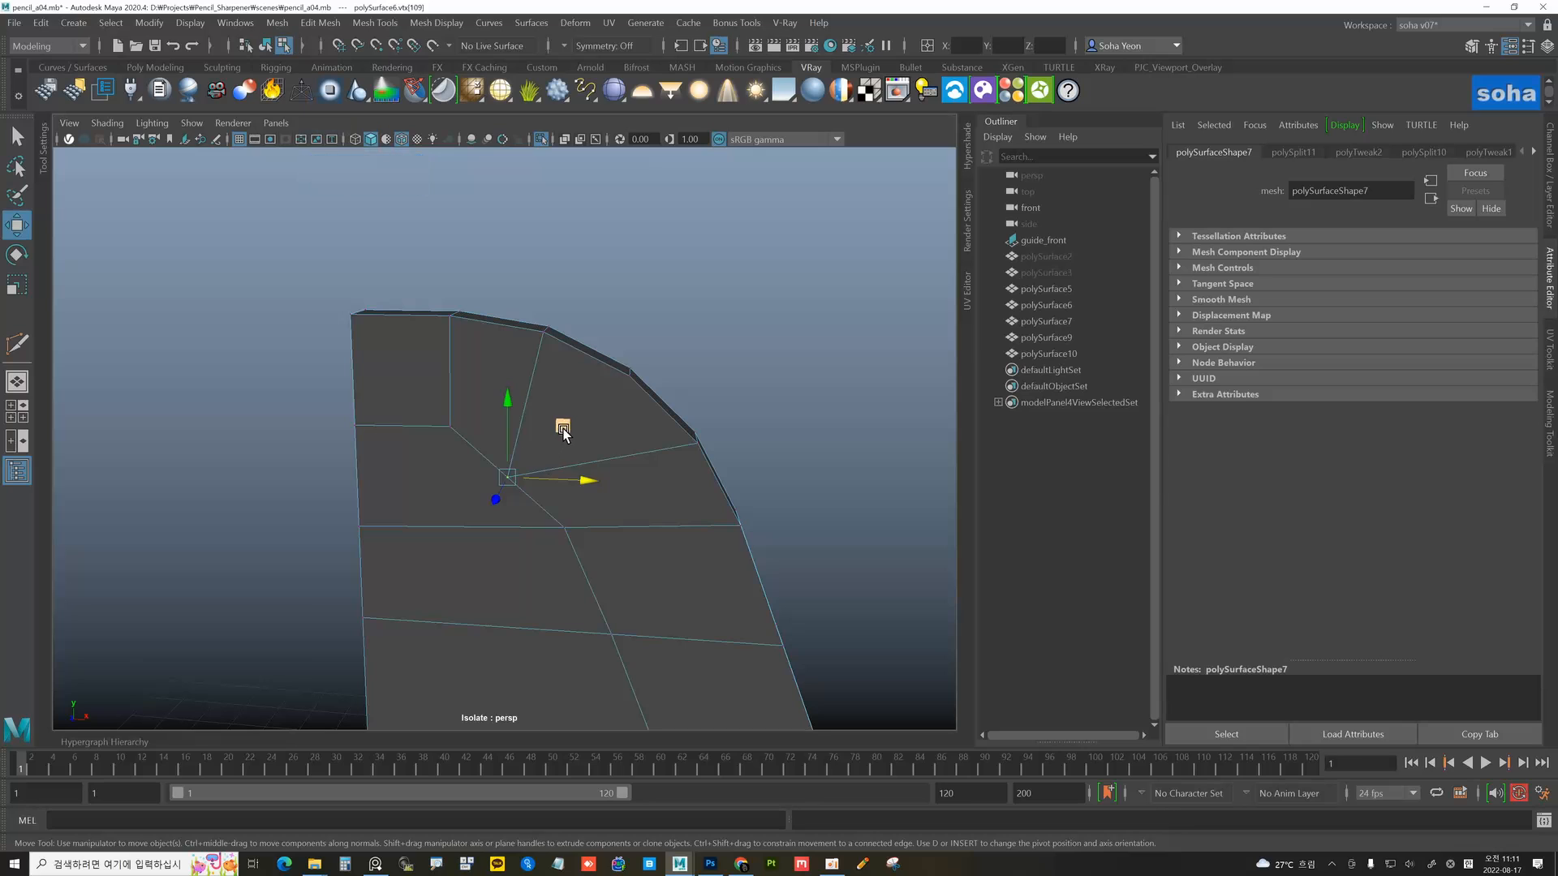
pyautogui.moveTo(563, 425); pyautogui.dragTo(608, 430)
pyautogui.hotkey('alt', '`')
# - Insert a centred lengthwise edge loop through the inner column of the flat front, from the lower edge up to the curved top
pyautogui.keyDown('alt'); pyautogui.moveTo(551, 442); pyautogui.dragTo(605, 438, button='middle'); pyautogui.keyUp('alt')
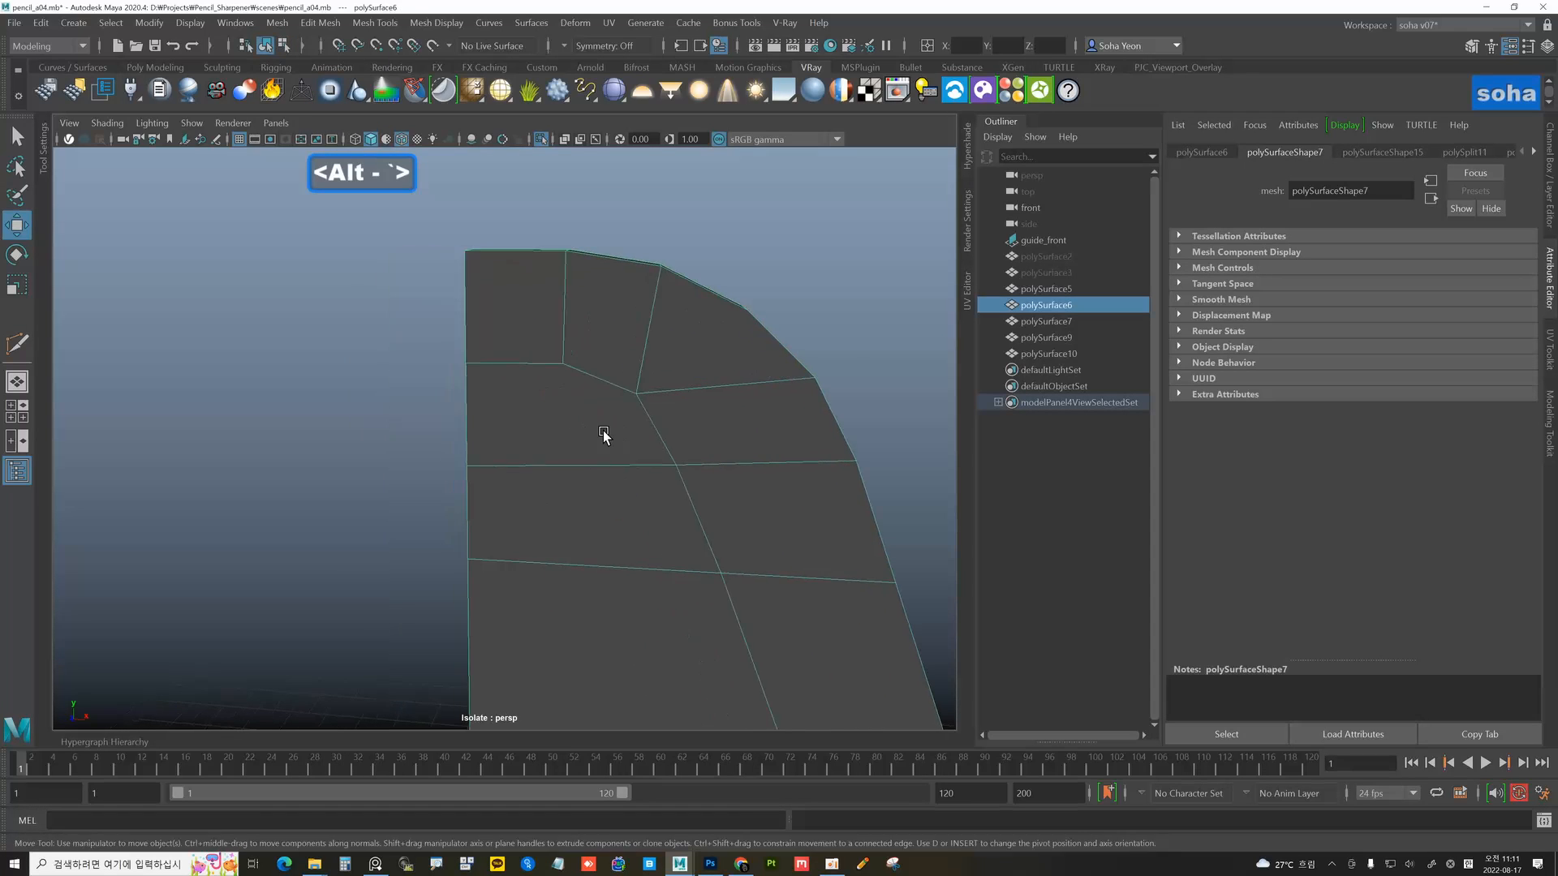
pyautogui.keyDown('alt'); pyautogui.moveTo(605, 438); pyautogui.dragTo(493, 428, button='right'); pyautogui.keyUp('alt')
pyautogui.keyDown('alt'); pyautogui.moveTo(492, 430); pyautogui.dragTo(609, 303, button='middle'); pyautogui.keyUp('alt')
pyautogui.keyDown('alt'); pyautogui.moveTo(636, 470); pyautogui.dragTo(584, 417, button='right'); pyautogui.keyUp('alt')
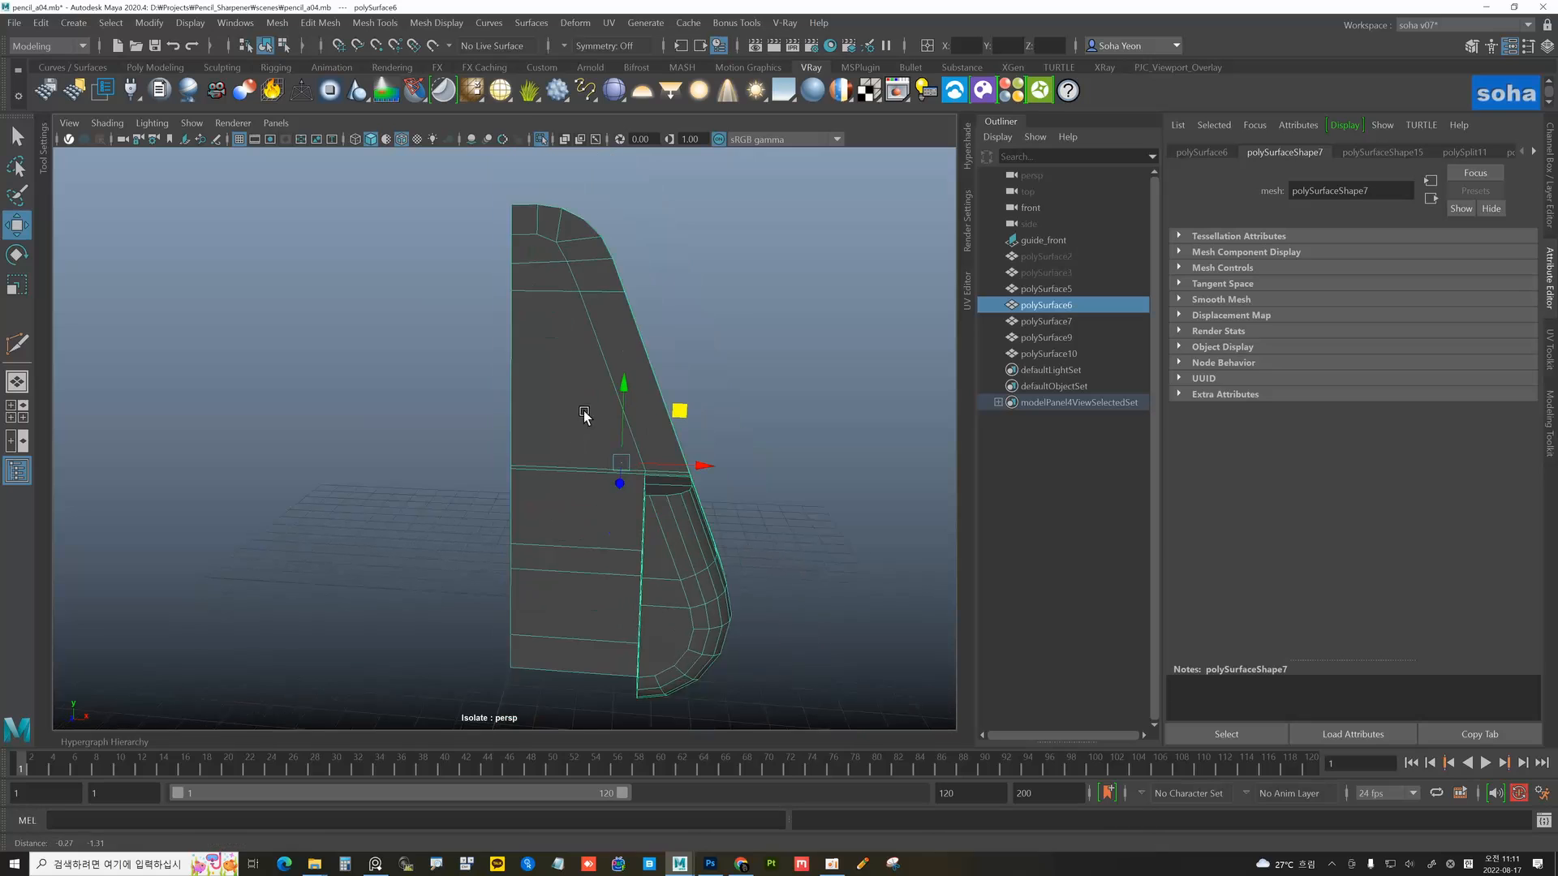
pyautogui.keyDown('alt'); pyautogui.moveTo(584, 417); pyautogui.dragTo(572, 493); pyautogui.keyUp('alt')
pyautogui.press('w')
pyautogui.keyDown('alt'); pyautogui.moveTo(577, 480); pyautogui.dragTo(590, 471, button='right'); pyautogui.keyUp('alt')
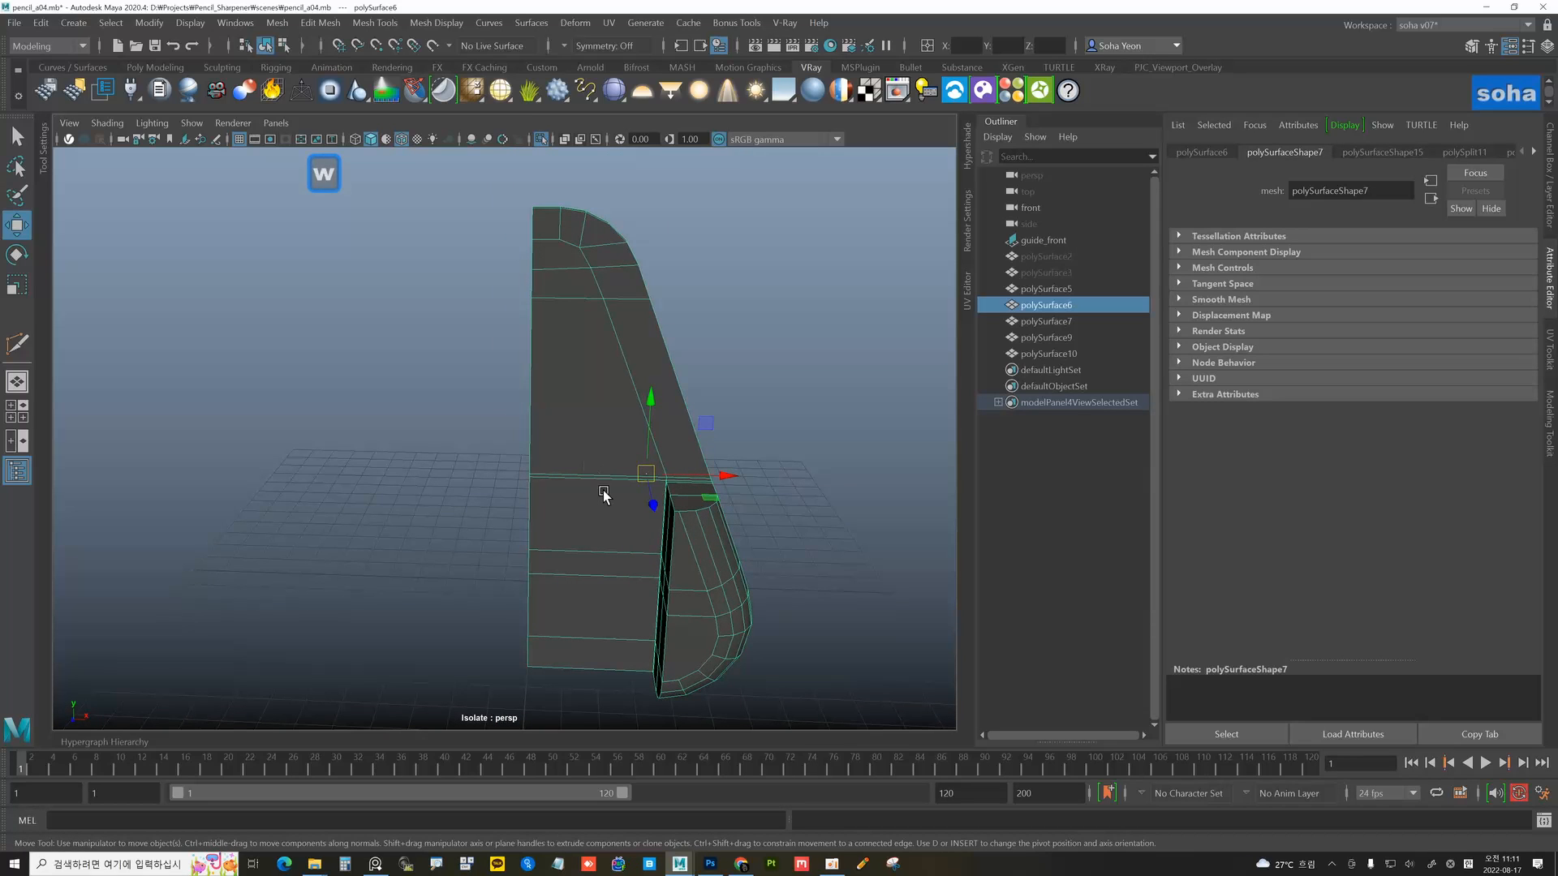
pyautogui.hotkey('alt', 's')
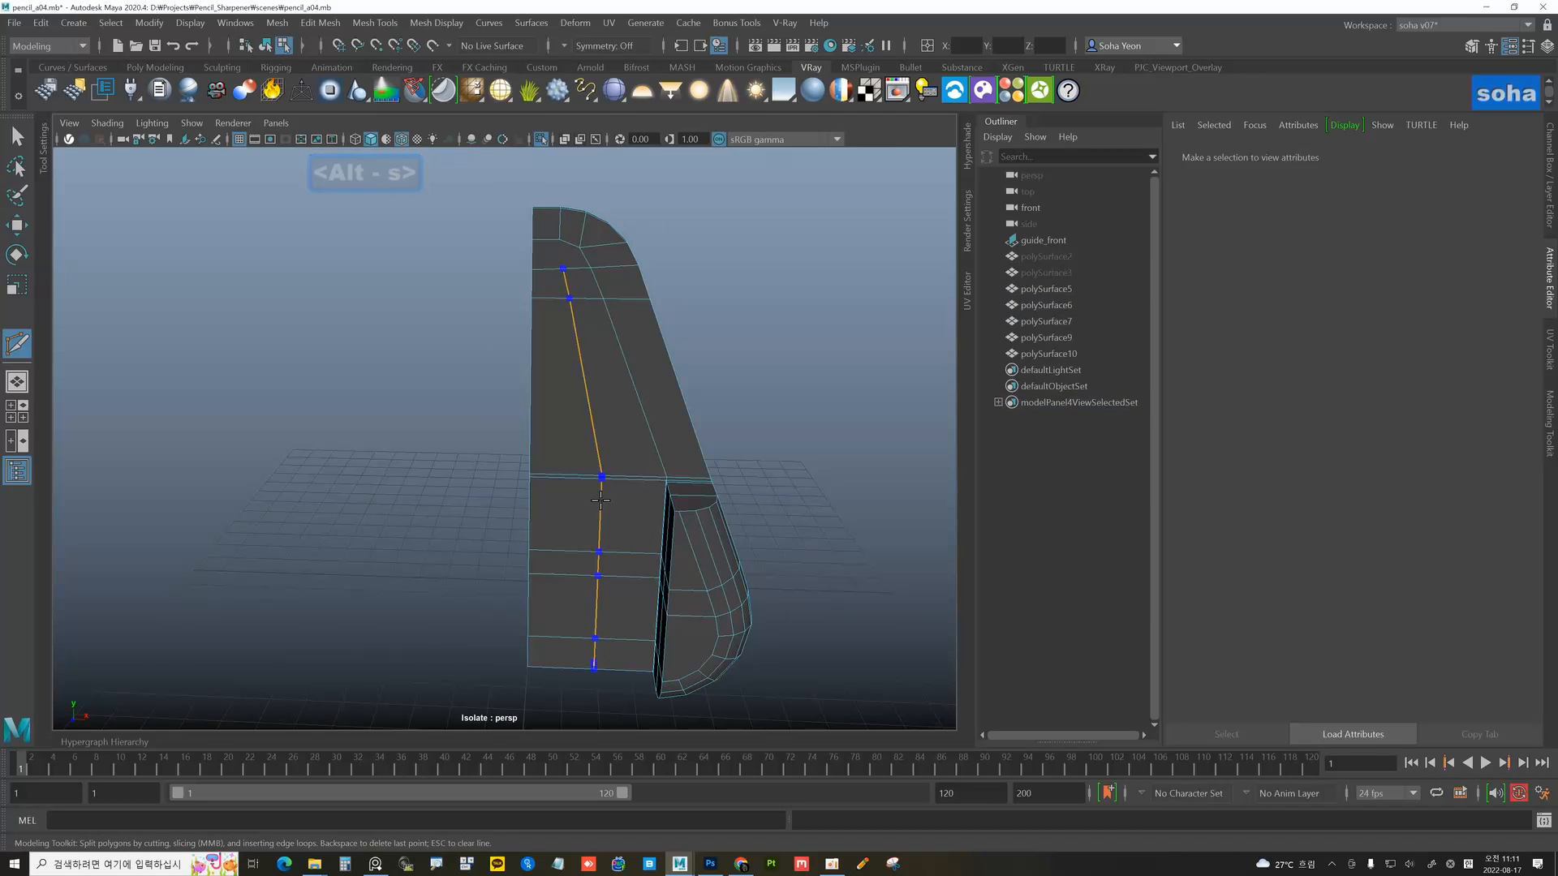
pyautogui.keyDown('ctrl'); pyautogui.middleClick(601, 501); pyautogui.keyUp('ctrl')
# - Cut an edge connecting the upper end of the lengthwise loop to the inner corner vertex of the curved top
pyautogui.keyDown('alt'); pyautogui.moveTo(589, 357); pyautogui.dragTo(588, 525, button='middle'); pyautogui.keyUp('alt')
pyautogui.keyDown('alt'); pyautogui.moveTo(587, 525); pyautogui.dragTo(649, 487, button='right'); pyautogui.keyUp('alt')
pyautogui.click(627, 494)
pyautogui.click(765, 490)
pyautogui.keyDown('alt'); pyautogui.moveTo(784, 497); pyautogui.dragTo(636, 517, button='middle'); pyautogui.keyUp('alt')
pyautogui.click(617, 511)
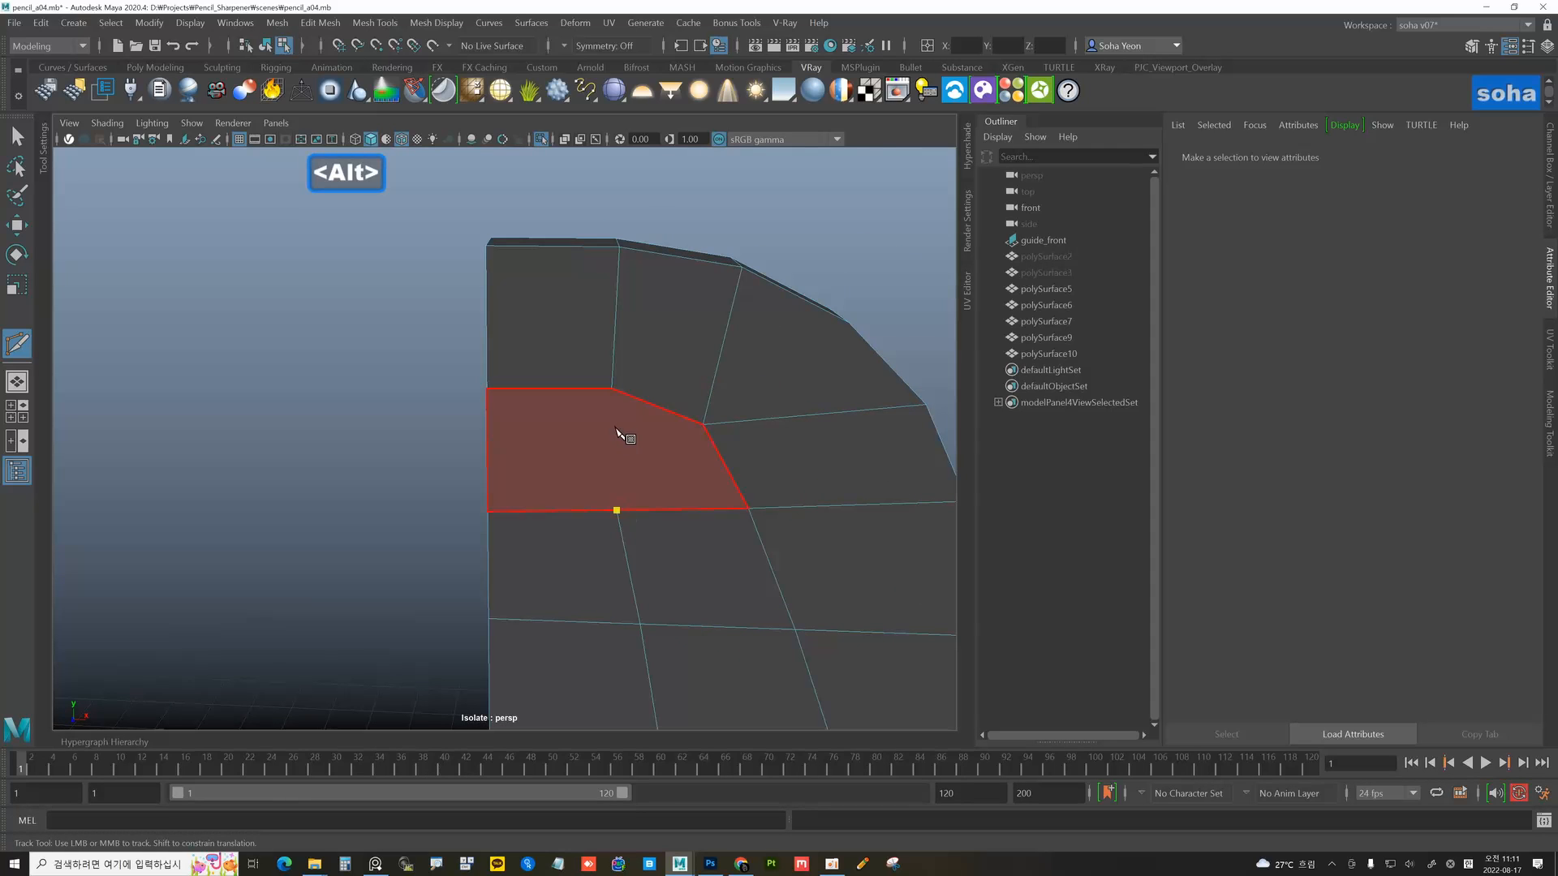
pyautogui.press('w')
pyautogui.keyDown('alt'); pyautogui.moveTo(672, 457); pyautogui.dragTo(706, 499, button='right'); pyautogui.keyUp('alt')
pyautogui.hotkey('alt', '`')
# - Even out the curved top's inner grid by moving its three inner vertices, placing the lower outer one at X about 1.532
pyautogui.keyDown('alt'); pyautogui.moveTo(706, 499); pyautogui.dragTo(629, 442, button='middle'); pyautogui.keyUp('alt')
pyautogui.hotkey('alt', '1')
pyautogui.click(474, 410)
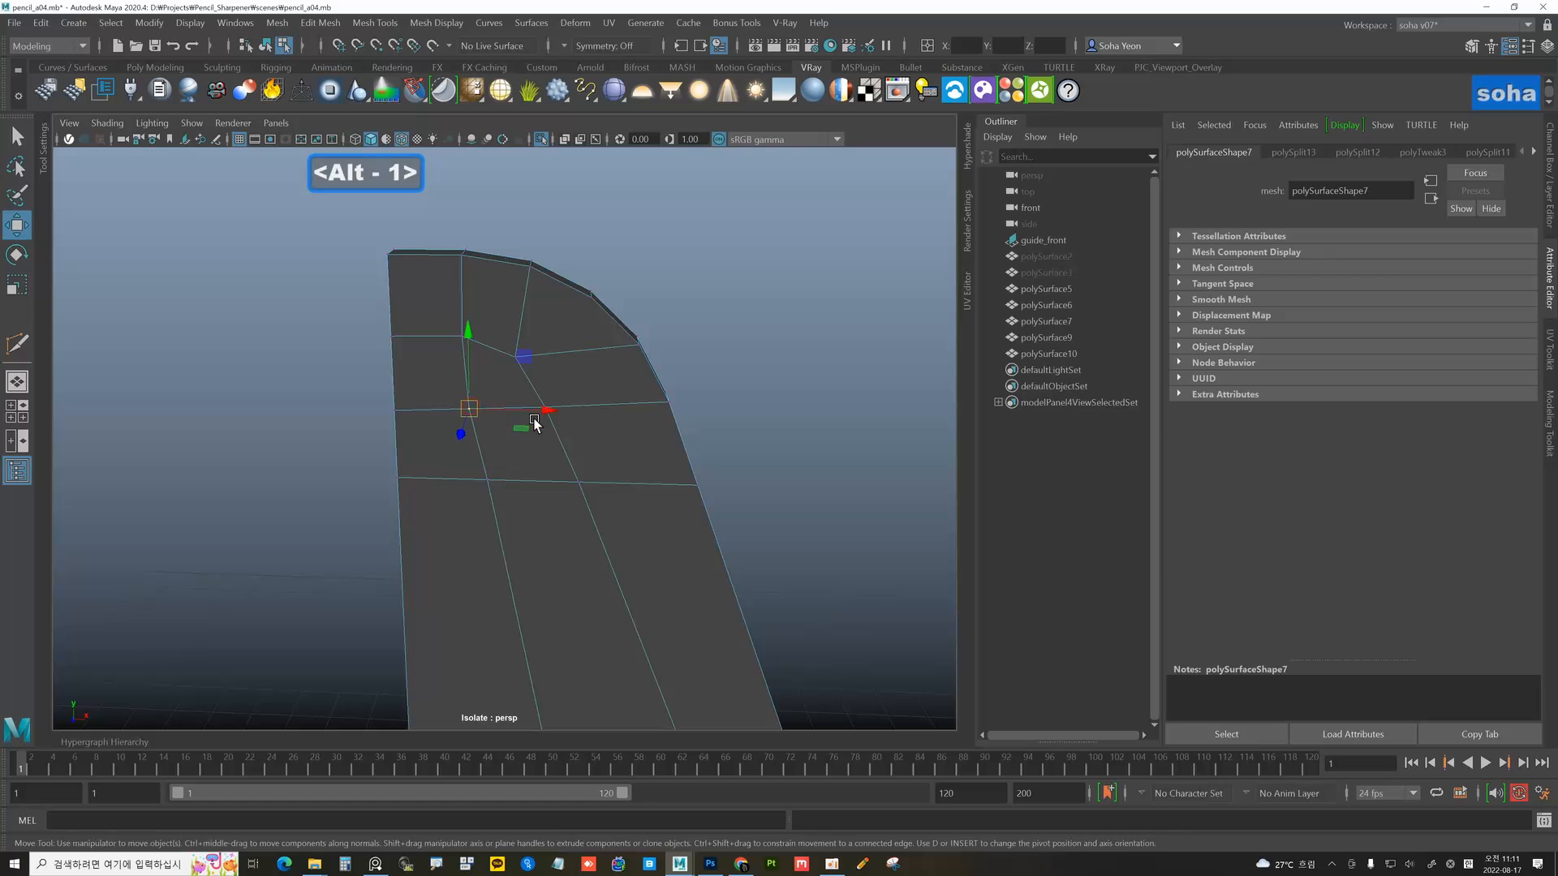
pyautogui.moveTo(534, 410); pyautogui.dragTo(542, 414)
pyautogui.click(516, 357)
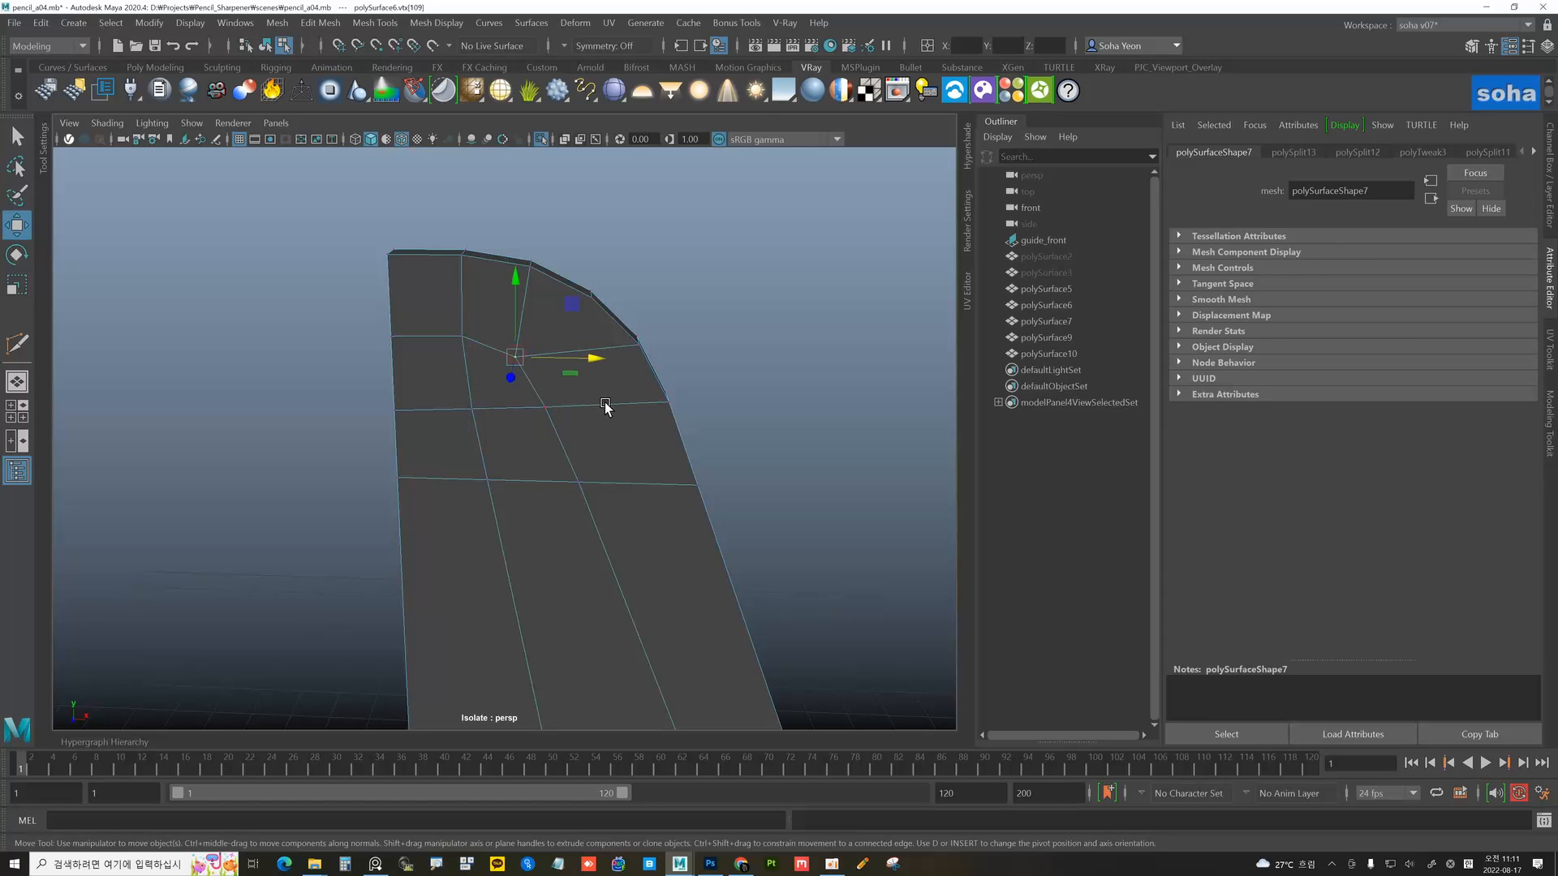
pyautogui.keyDown('alt'); pyautogui.moveTo(591, 358); pyautogui.dragTo(580, 366, button='middle'); pyautogui.keyUp('alt')
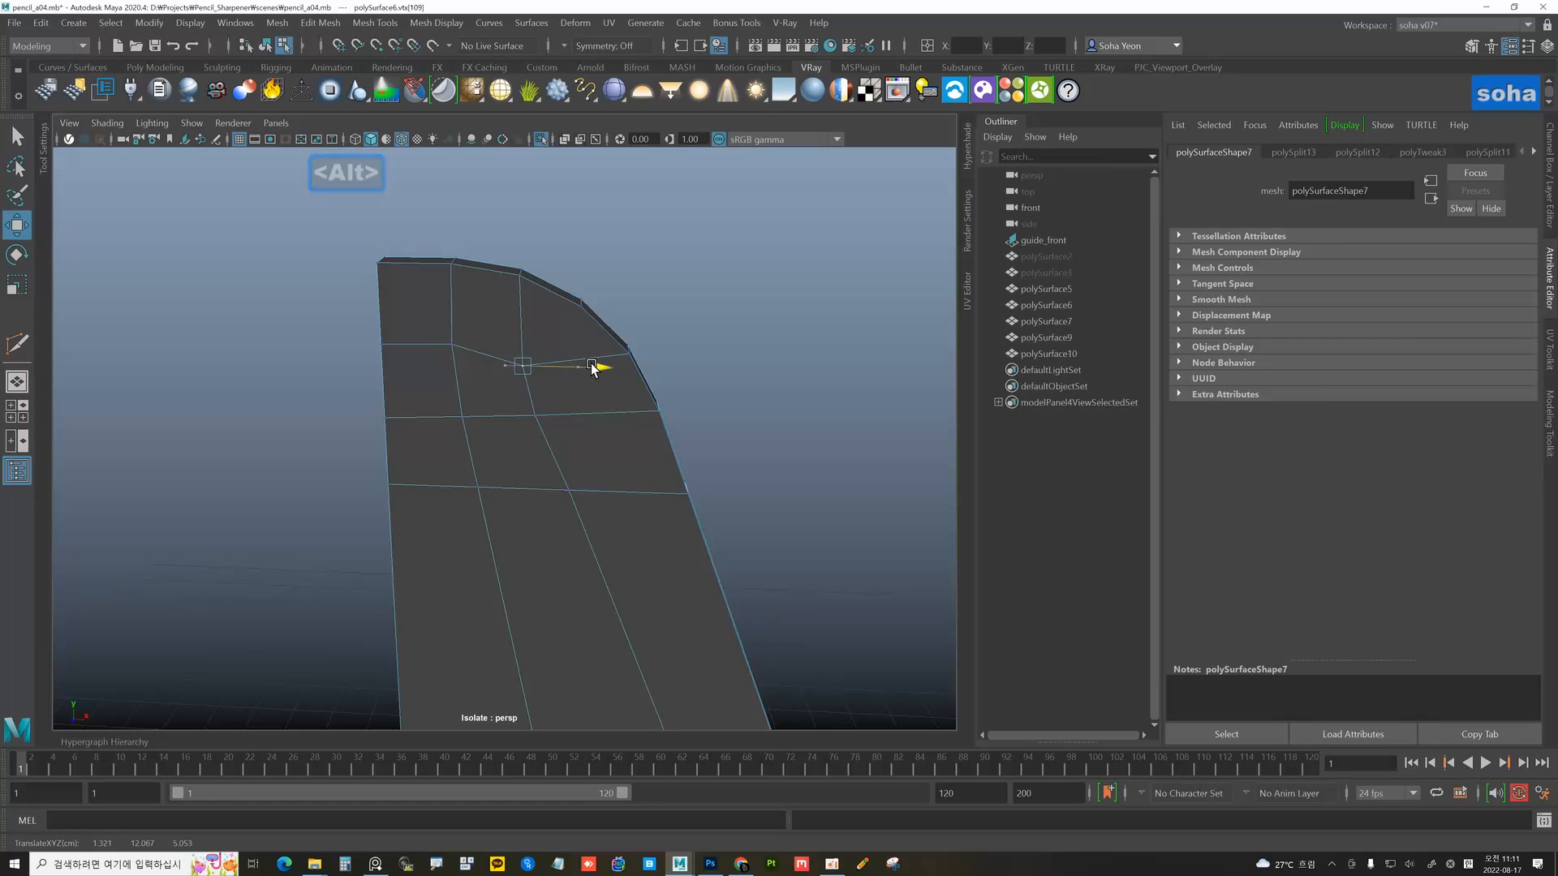
pyautogui.moveTo(525, 302); pyautogui.dragTo(524, 294)
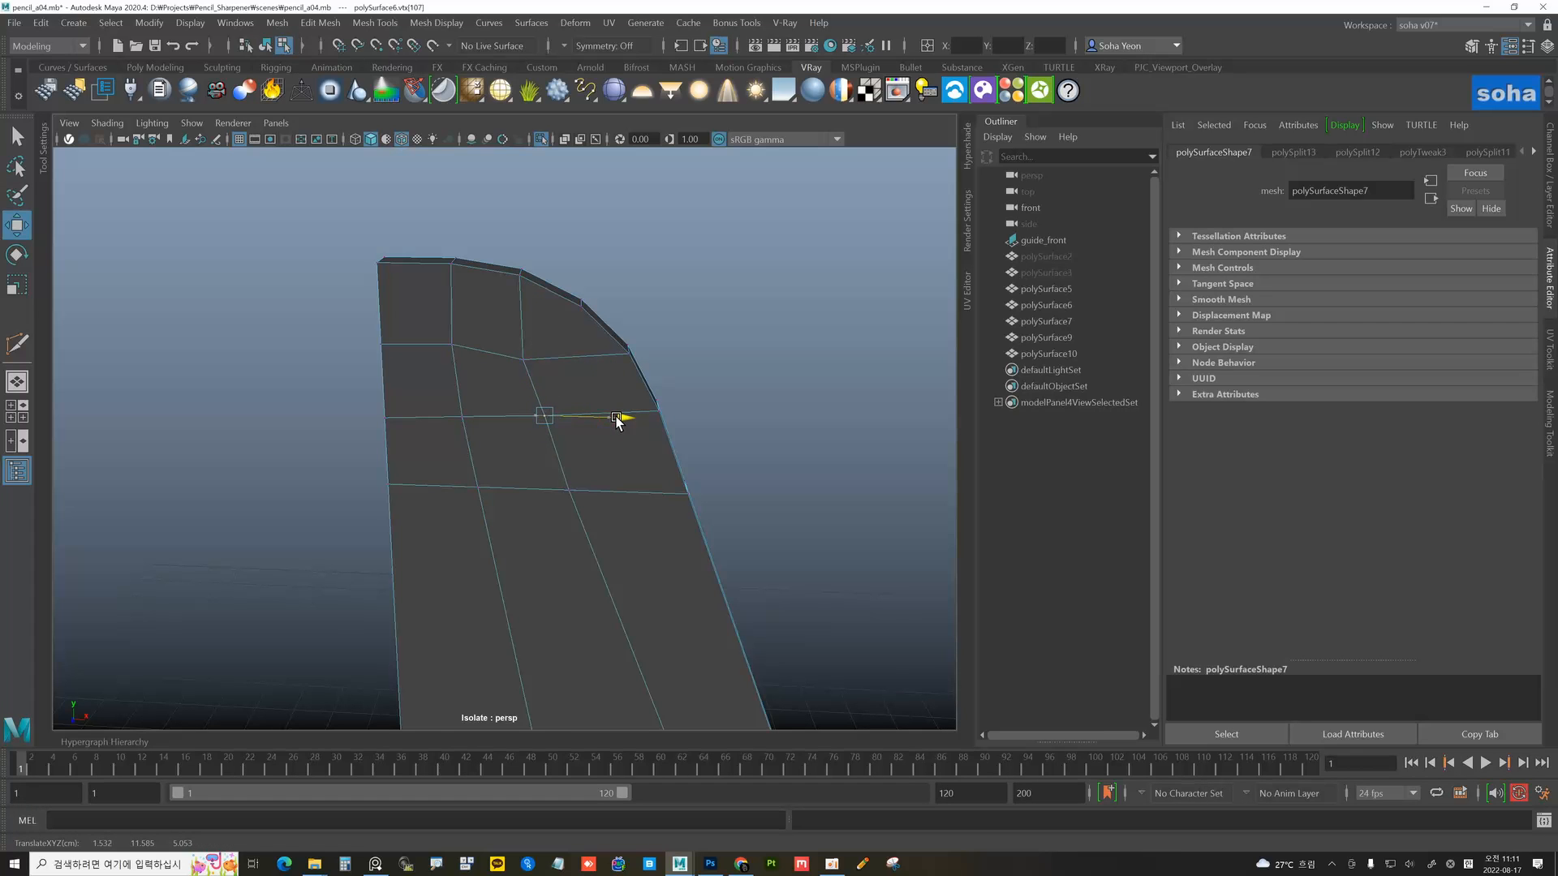
pyautogui.keyDown('alt'); pyautogui.moveTo(643, 430); pyautogui.dragTo(571, 439, button='right'); pyautogui.keyUp('alt')
pyautogui.hotkey('alt', '`')
# - Connect the long face ring below the curved top with two evenly spaced horizontal edge loops at slide 0.5
pyautogui.keyDown('alt'); pyautogui.moveTo(702, 498); pyautogui.dragTo(617, 497, button='right'); pyautogui.keyUp('alt')
pyautogui.keyDown('alt'); pyautogui.moveTo(599, 490); pyautogui.dragTo(586, 381, button='middle'); pyautogui.keyUp('alt')
pyautogui.moveTo(581, 398)
pyautogui.keyDown('alt'); pyautogui.mouseDown()
pyautogui.moveTo(542, 385)
pyautogui.moveTo(563, 393)
pyautogui.mouseUp(); pyautogui.keyUp('alt')
pyautogui.hotkey('alt', '`')
pyautogui.moveTo(549, 387)
pyautogui.keyDown('alt'); pyautogui.mouseDown(button='right')
pyautogui.moveTo(573, 372)
pyautogui.moveTo(586, 407)
pyautogui.moveTo(549, 410)
pyautogui.mouseUp(button='right'); pyautogui.keyUp('alt')
pyautogui.keyDown('alt'); pyautogui.moveTo(549, 410); pyautogui.dragTo(499, 439); pyautogui.keyUp('alt')
pyautogui.hotkey('alt', '`')
pyautogui.hotkey('alt', '3')
pyautogui.doubleClick(624, 459)
pyautogui.hotkey('alt', 't')
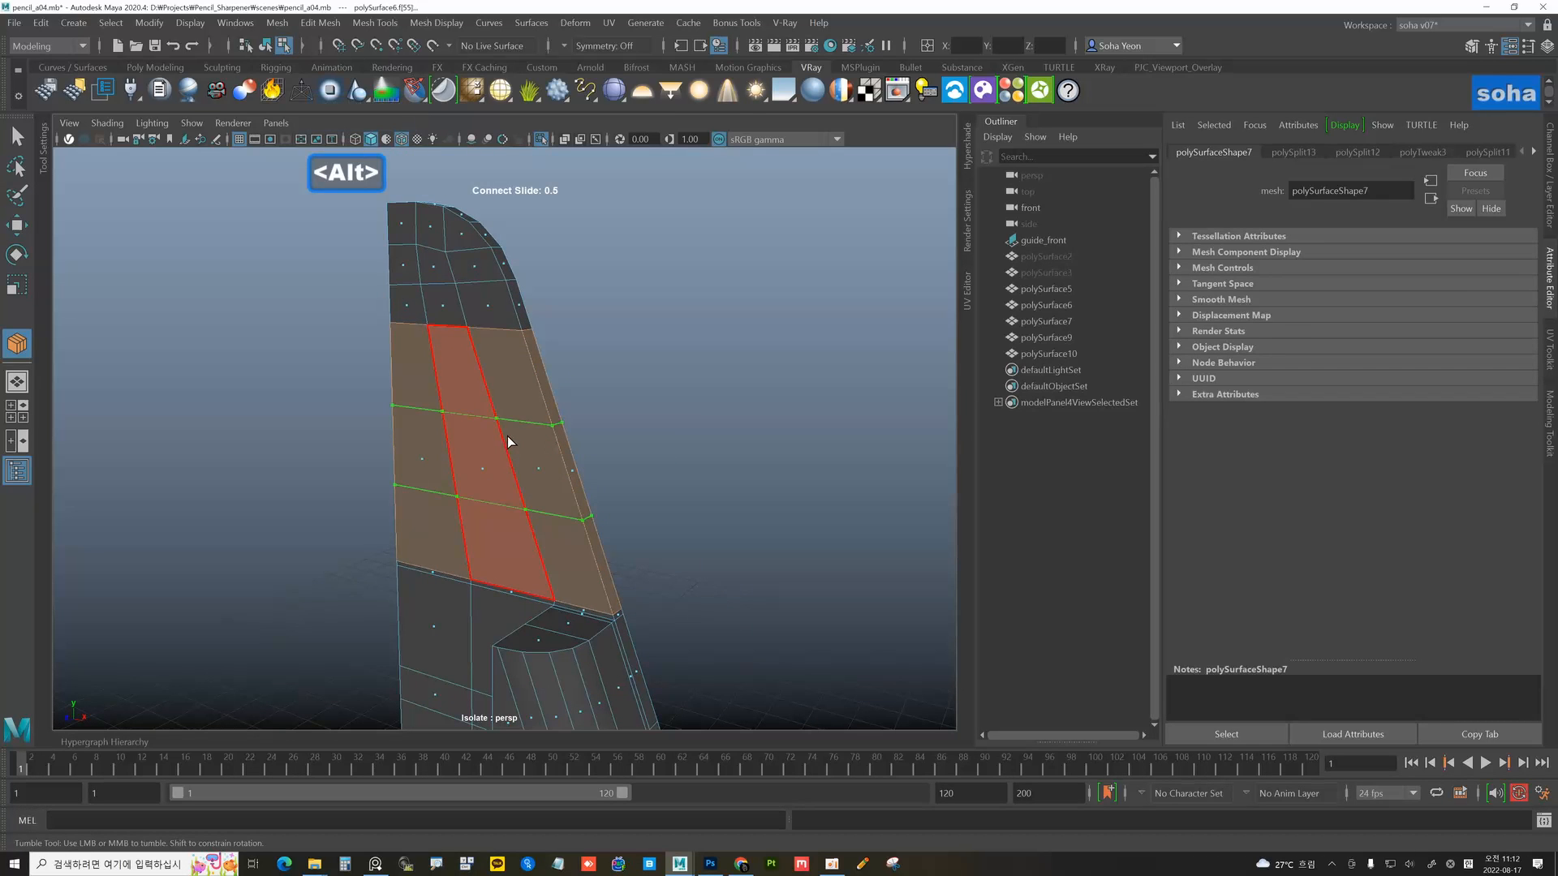
pyautogui.press('w')
pyautogui.press('F8')
pyautogui.keyDown('alt'); pyautogui.moveTo(592, 459); pyautogui.dragTo(719, 500); pyautogui.keyUp('alt')
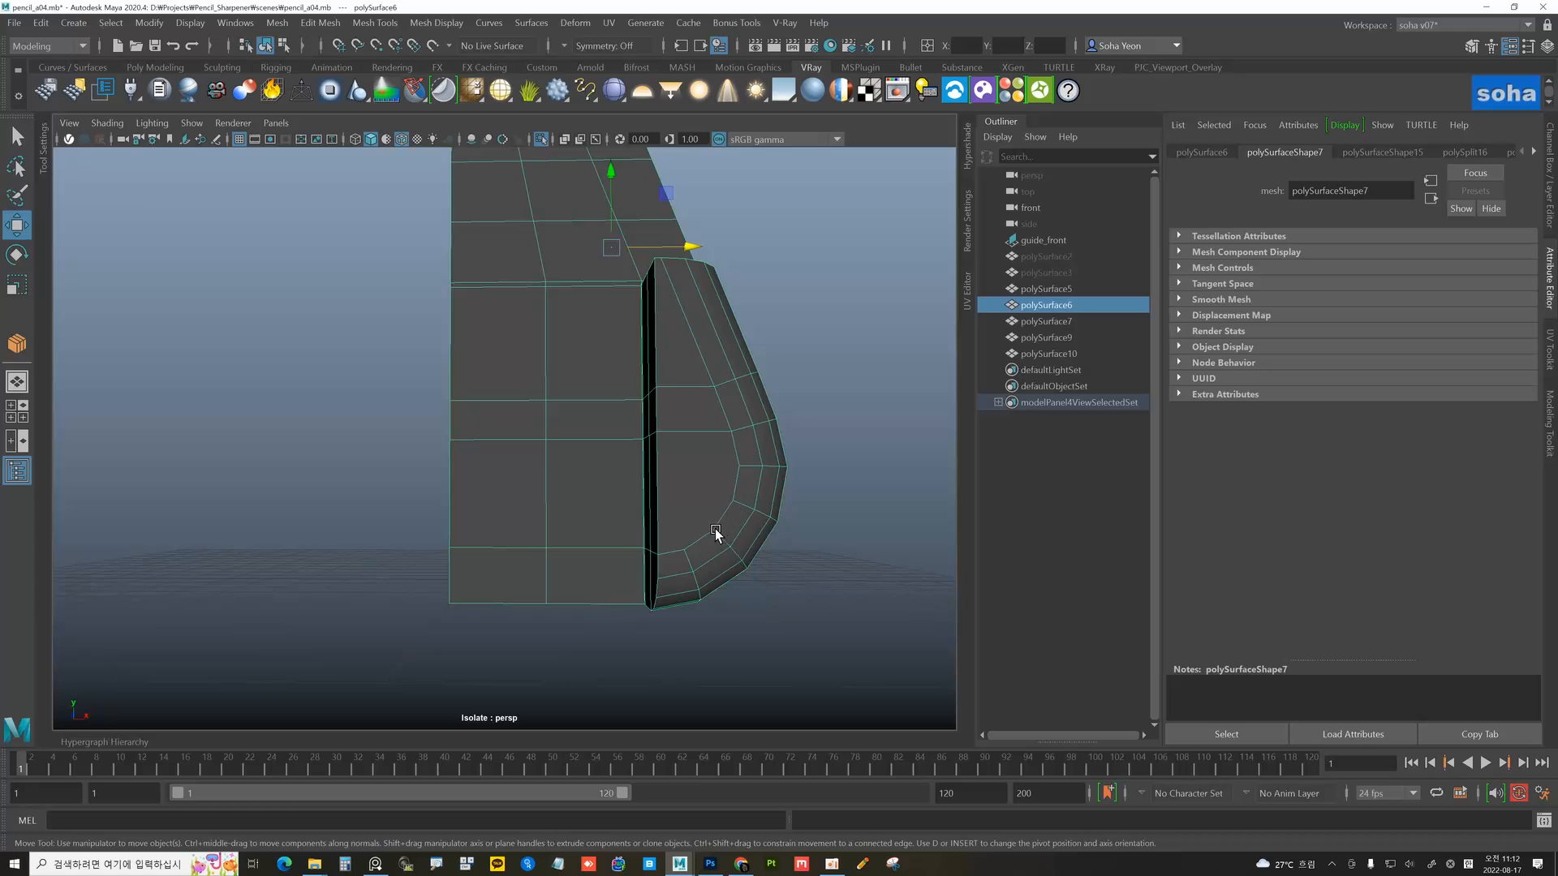
# - Insert a horizontal edge loop through the tall face row directly above the lowest row of the flat front
pyautogui.keyDown('alt'); pyautogui.moveTo(706, 485); pyautogui.dragTo(639, 479); pyautogui.keyUp('alt')
pyautogui.hotkey('alt', 'e')
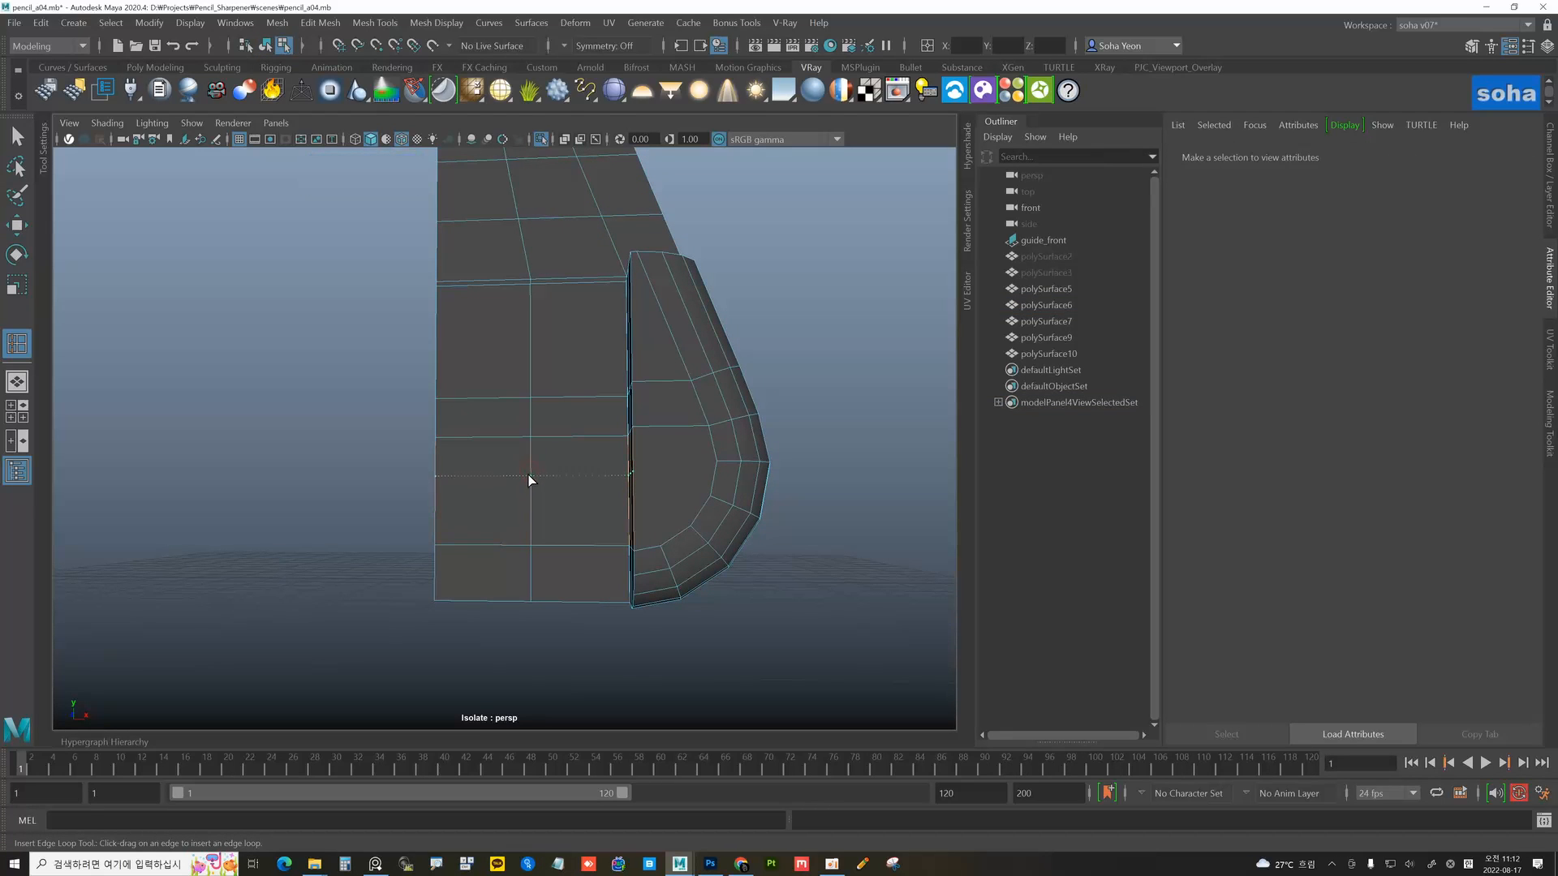
pyautogui.moveTo(528, 475); pyautogui.dragTo(525, 485)
pyautogui.keyDown('alt'); pyautogui.moveTo(526, 487); pyautogui.dragTo(771, 474); pyautogui.keyUp('alt')
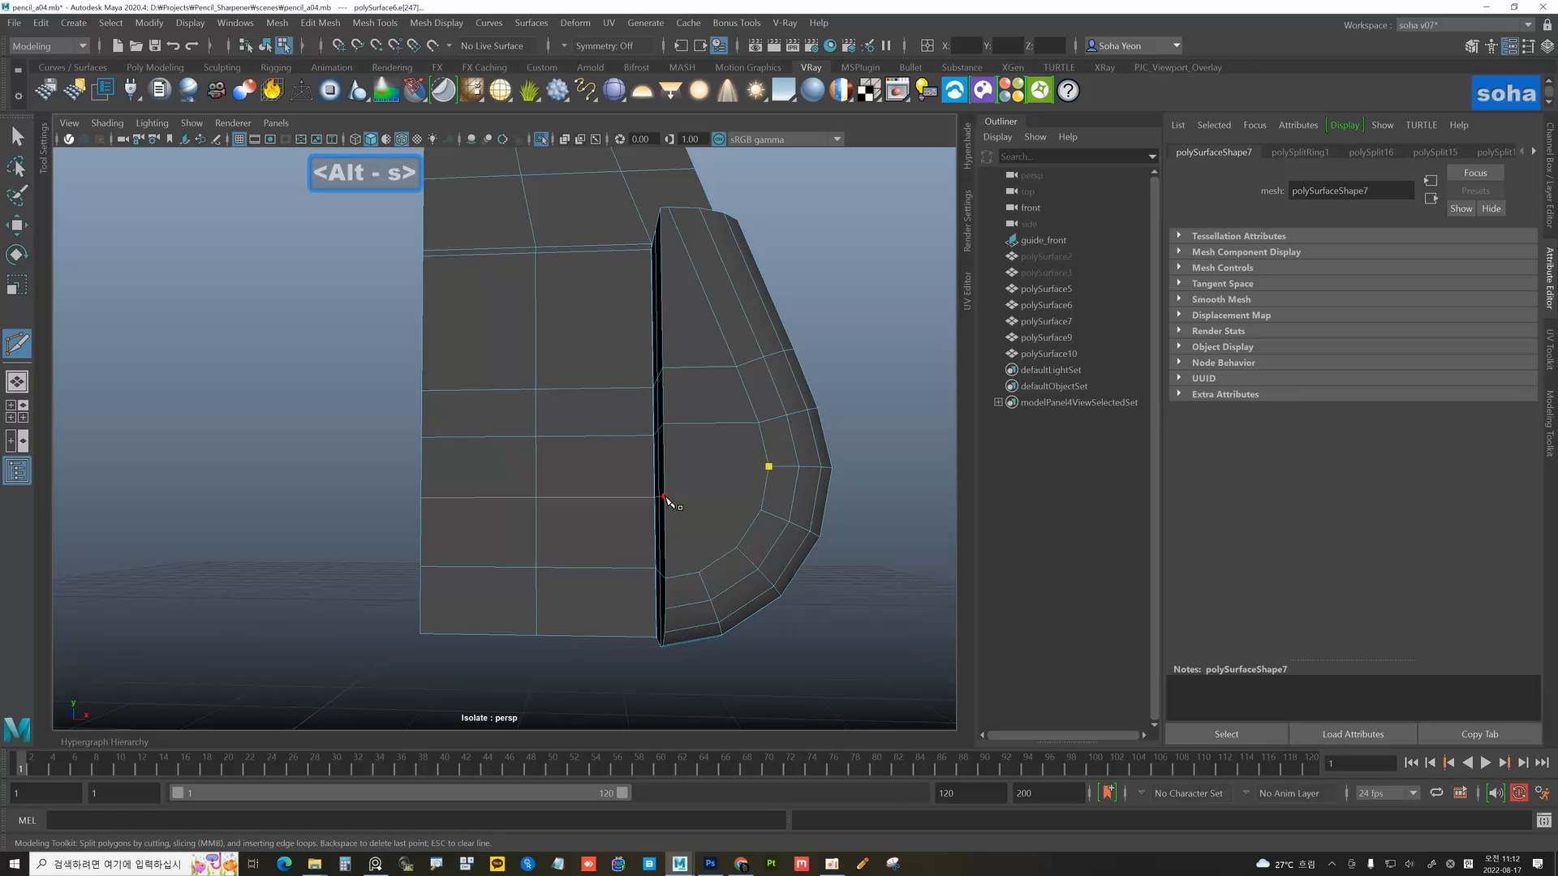
# - Cut edges from two inner-ring vertices of the rounded side piece to the end vertex of the new loop and save the scene
pyautogui.click(738, 549)
pyautogui.press('w')
pyautogui.hotkey('alt', '`')
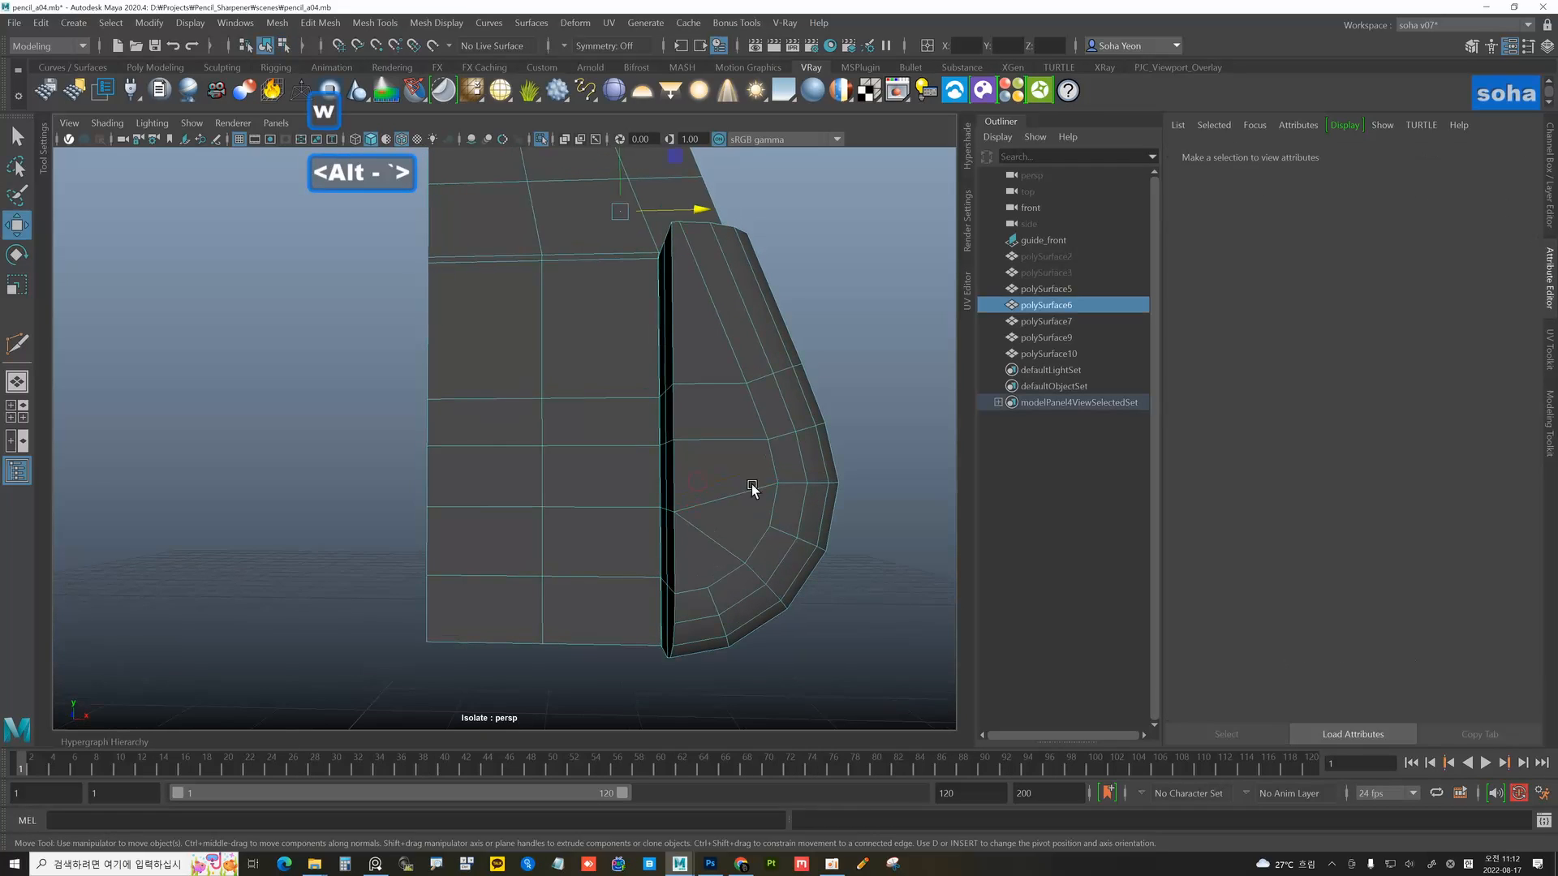
pyautogui.click(762, 519)
pyautogui.keyDown('alt'); pyautogui.moveTo(698, 445); pyautogui.dragTo(691, 491); pyautogui.keyUp('alt')
pyautogui.hotkey('ctrl', 's')
# - Cut a horizontal edge row below the double edges of the front and move the edge row beneath it upward to even the spacing
pyautogui.hotkey('alt', 's')
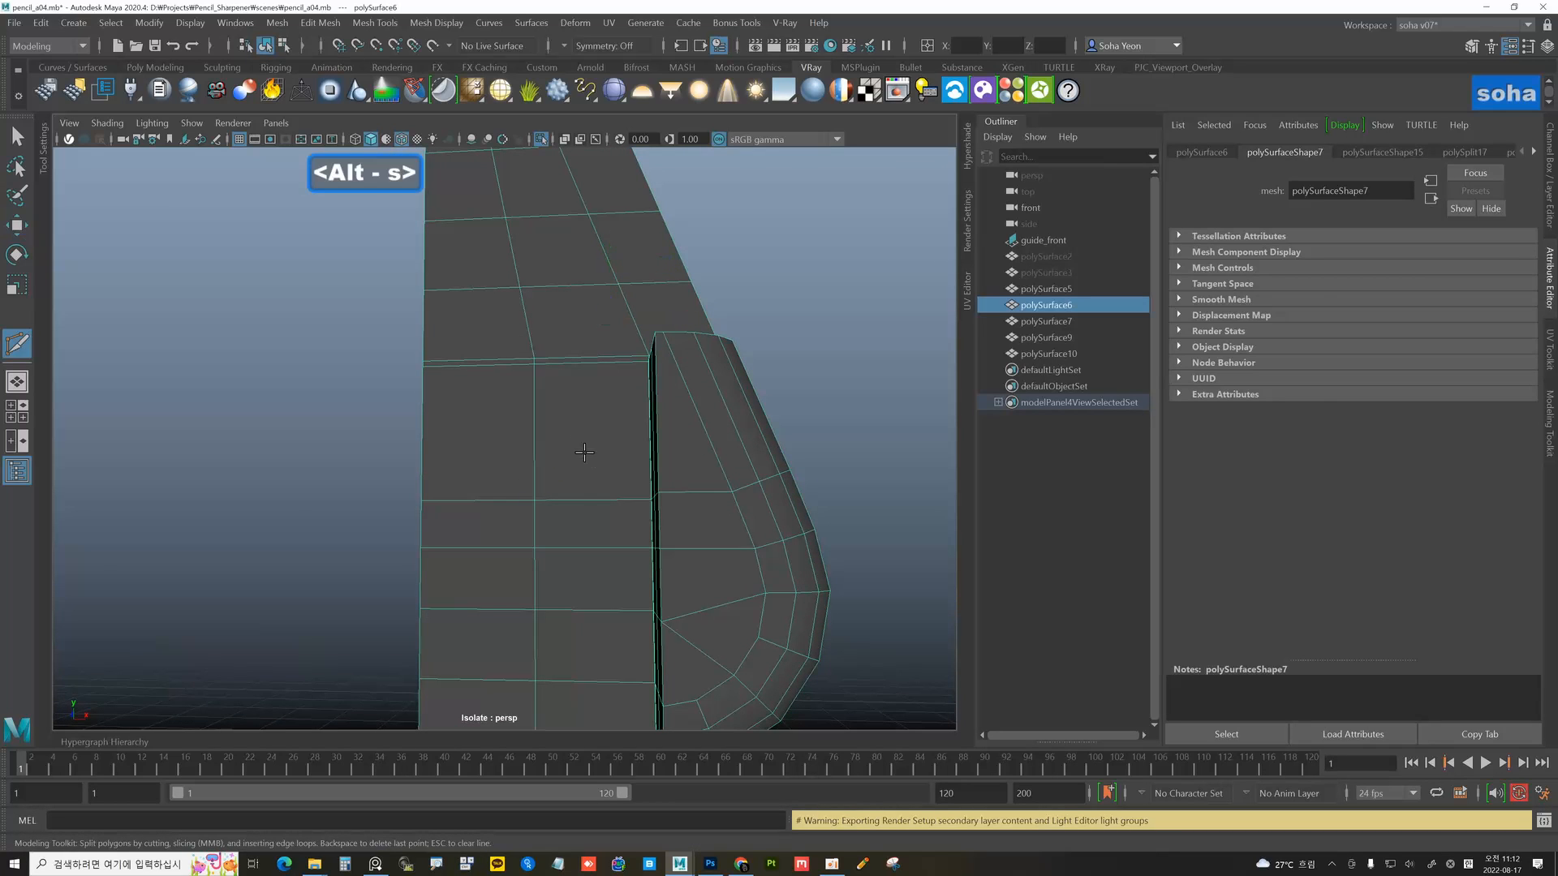
pyautogui.keyDown('alt'); pyautogui.moveTo(726, 504); pyautogui.dragTo(677, 507); pyautogui.keyUp('alt')
pyautogui.press('w')
pyautogui.hotkey('alt', '`')
pyautogui.hotkey('alt', '2')
pyautogui.click(523, 485)
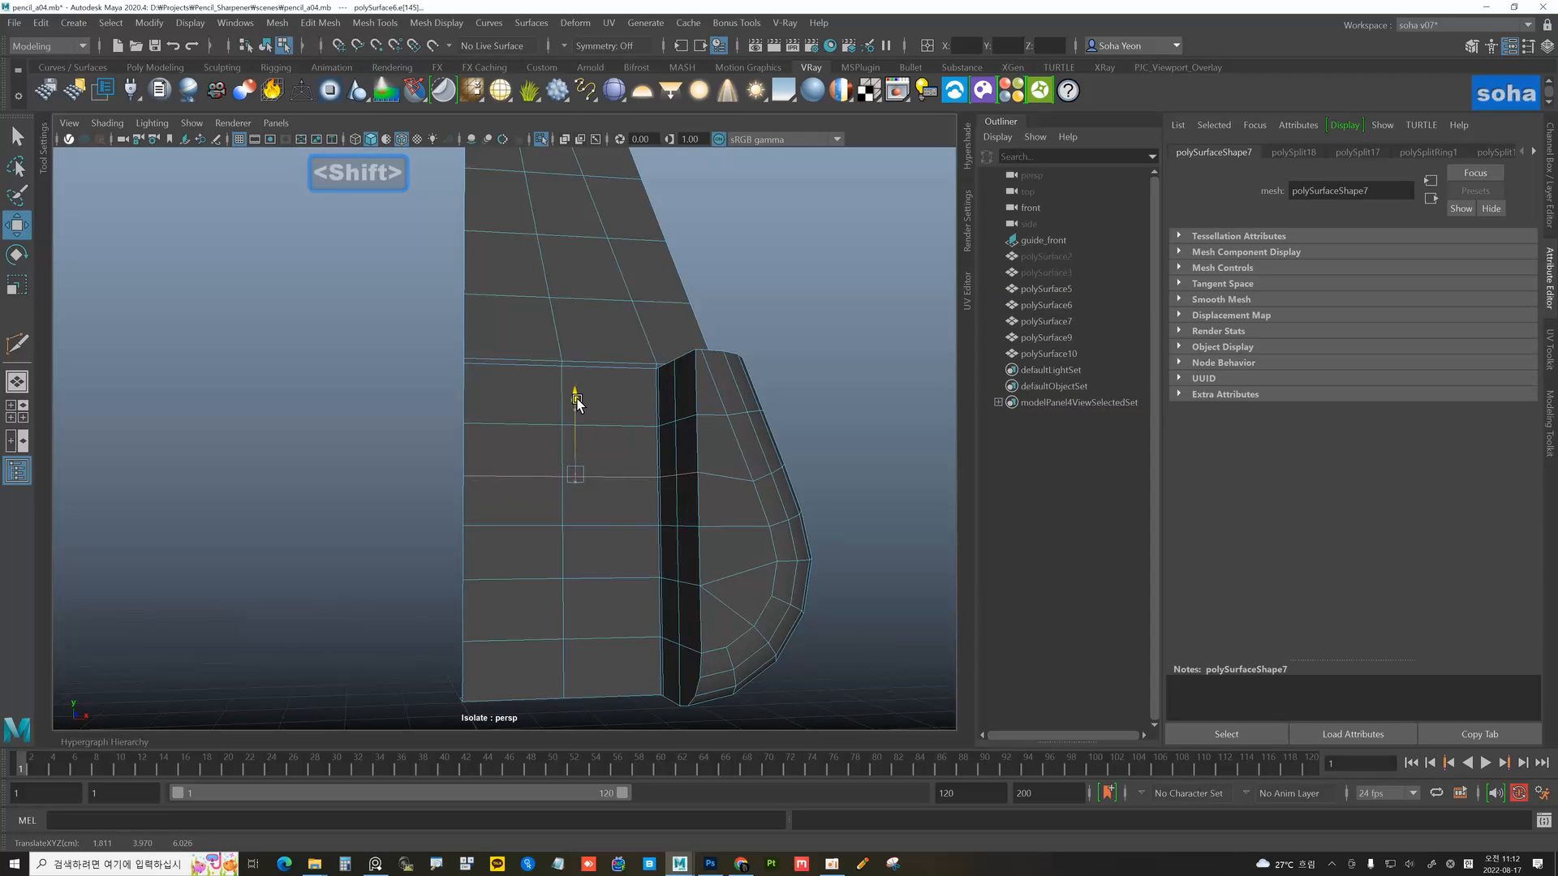
pyautogui.keyDown('alt'); pyautogui.moveTo(585, 433); pyautogui.dragTo(674, 474); pyautogui.keyUp('alt')
pyautogui.hotkey('alt', '`')
pyautogui.click(674, 475)
# - Mirror the half back body across the world X axis, merging border vertices with a 0.001 threshold
pyautogui.keyDown('alt'); pyautogui.moveTo(581, 480); pyautogui.dragTo(782, 532, button='right'); pyautogui.keyUp('alt')
pyautogui.keyDown('alt'); pyautogui.moveTo(782, 532); pyautogui.dragTo(499, 477); pyautogui.keyUp('alt')
pyautogui.click(659, 512)
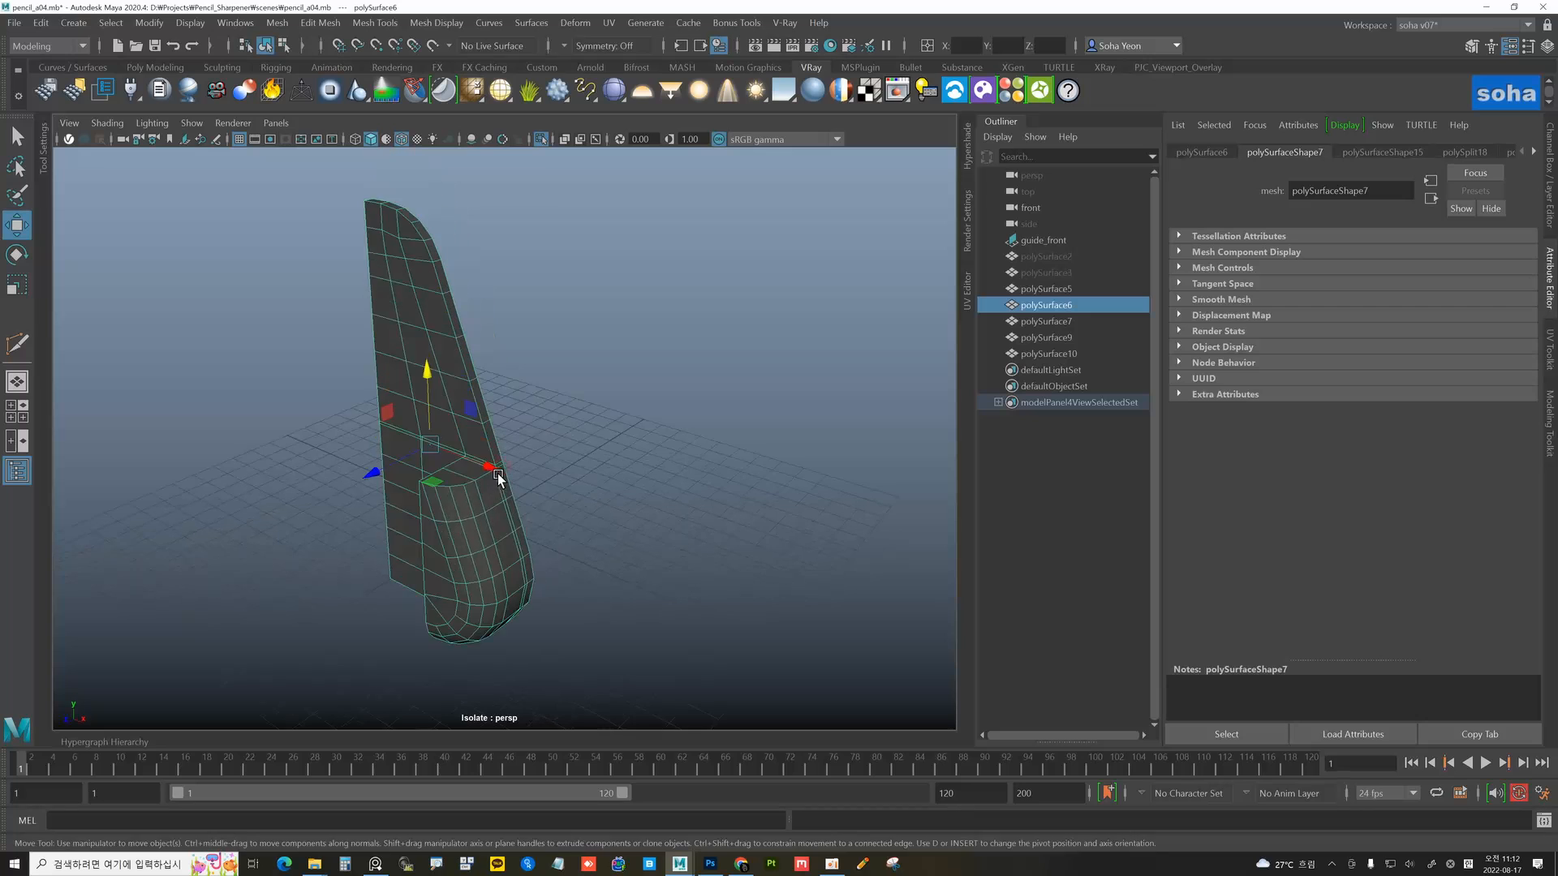
pyautogui.keyDown('alt'); pyautogui.moveTo(499, 477); pyautogui.dragTo(574, 508, button='middle'); pyautogui.keyUp('alt')
pyautogui.hotkey('alt', '`')
pyautogui.keyDown('alt'); pyautogui.moveTo(500, 476); pyautogui.dragTo(591, 499); pyautogui.keyUp('alt')
pyautogui.hotkey('alt', '`')
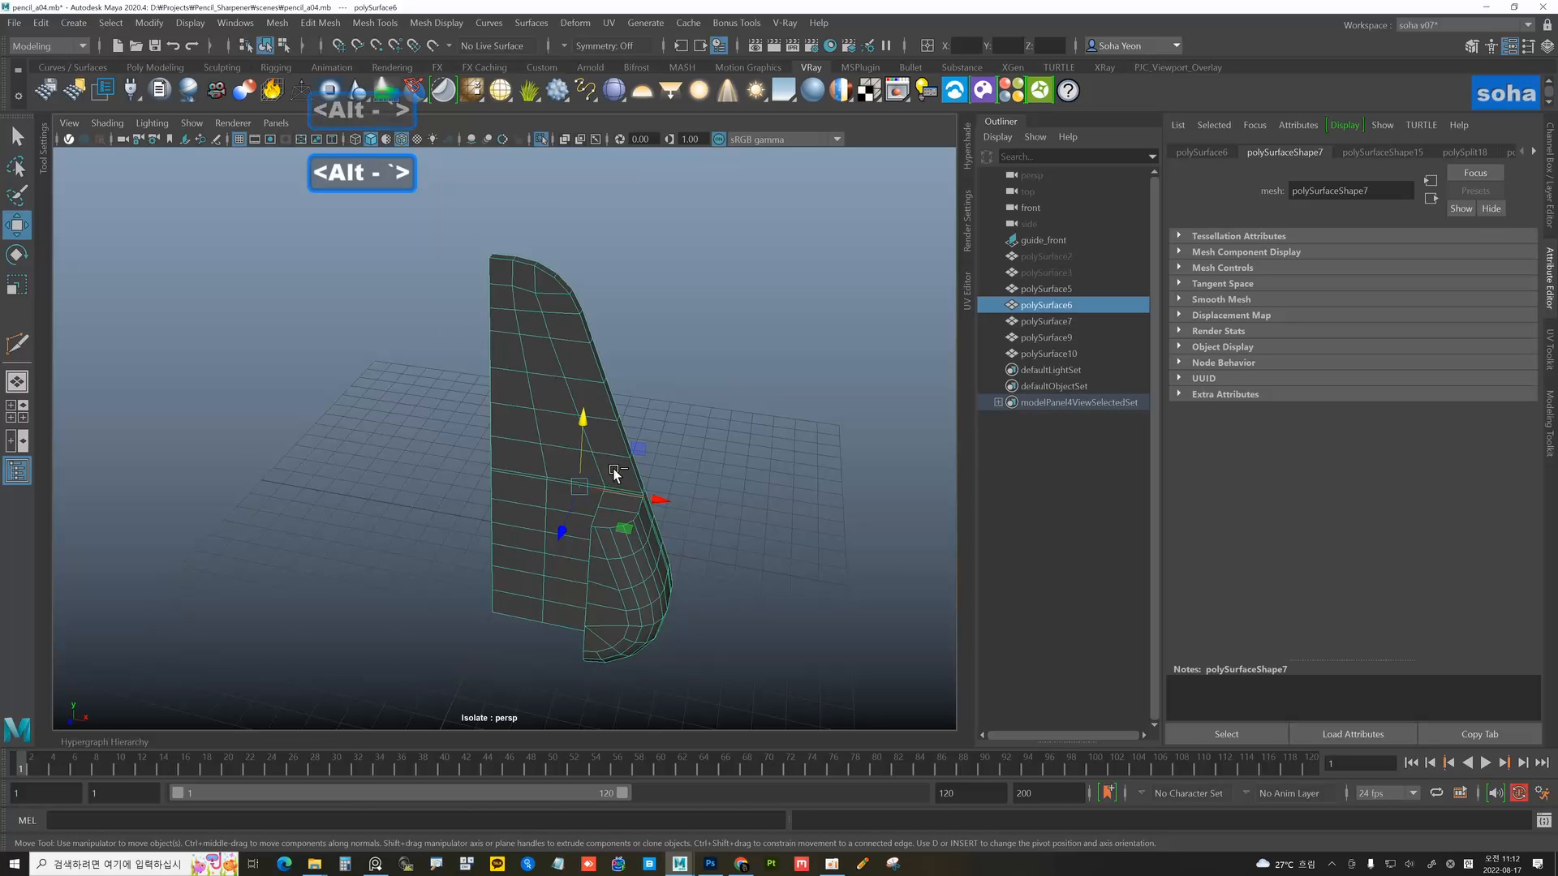
pyautogui.hotkey('ctrl', 'e')
pyautogui.click(823, 557)
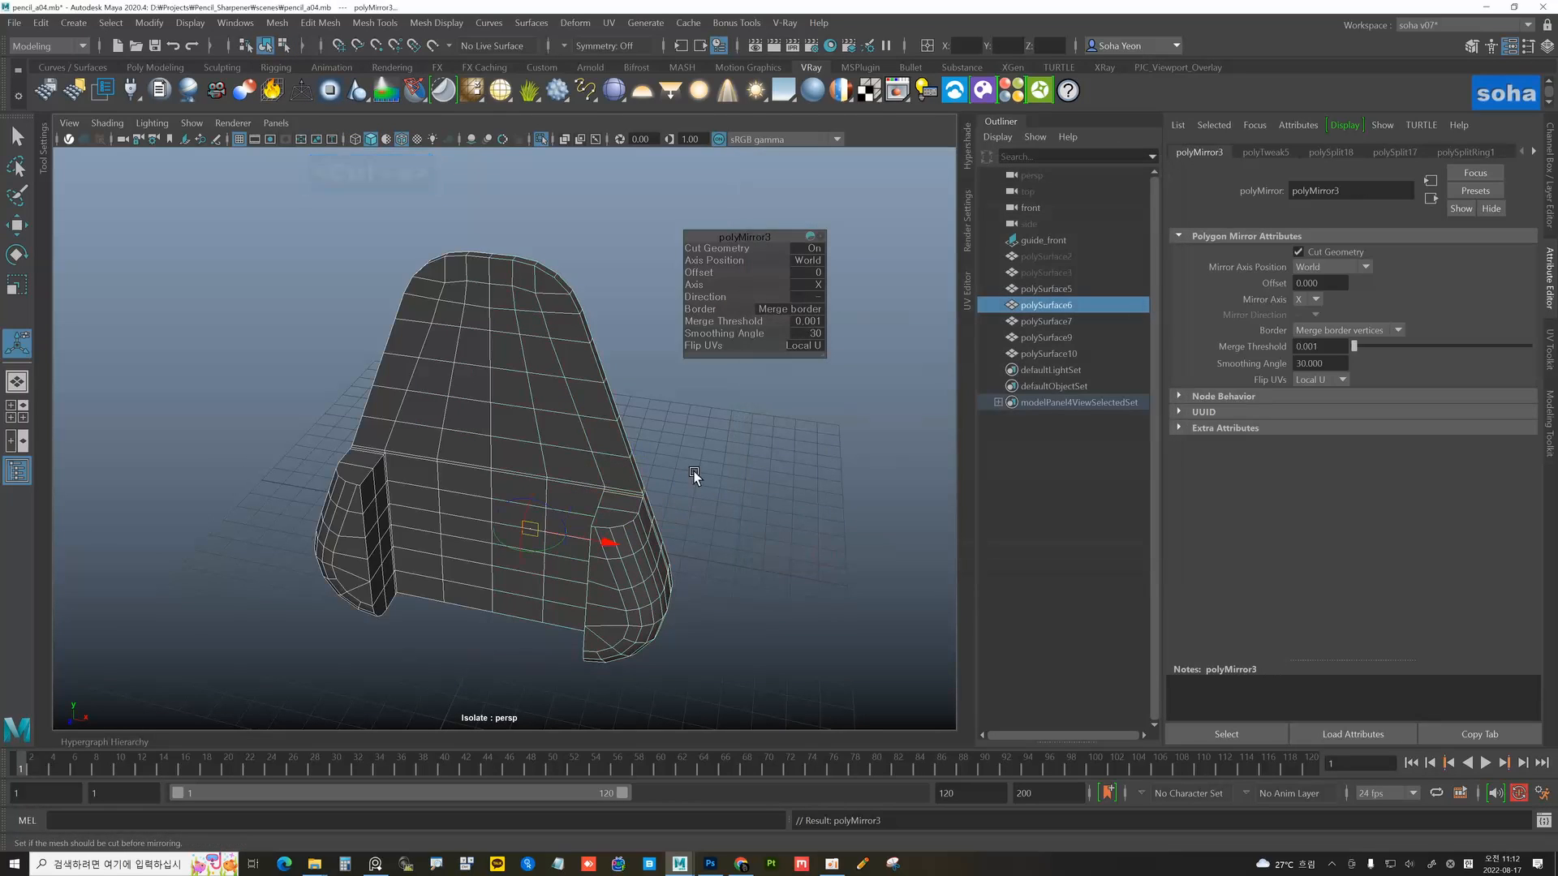
pyautogui.click(721, 508)
# - Bring all parts back into view and turn off the wireframe overlay on the shaded model
pyautogui.keyDown('alt'); pyautogui.moveTo(722, 508); pyautogui.dragTo(563, 515); pyautogui.keyUp('alt')
pyautogui.click(595, 469)
pyautogui.hotkey('alt', 'shift', 'a')
pyautogui.click(734, 551)
pyautogui.keyDown('alt'); pyautogui.moveTo(734, 551); pyautogui.dragTo(696, 578); pyautogui.keyUp('alt')
pyautogui.click(584, 567)
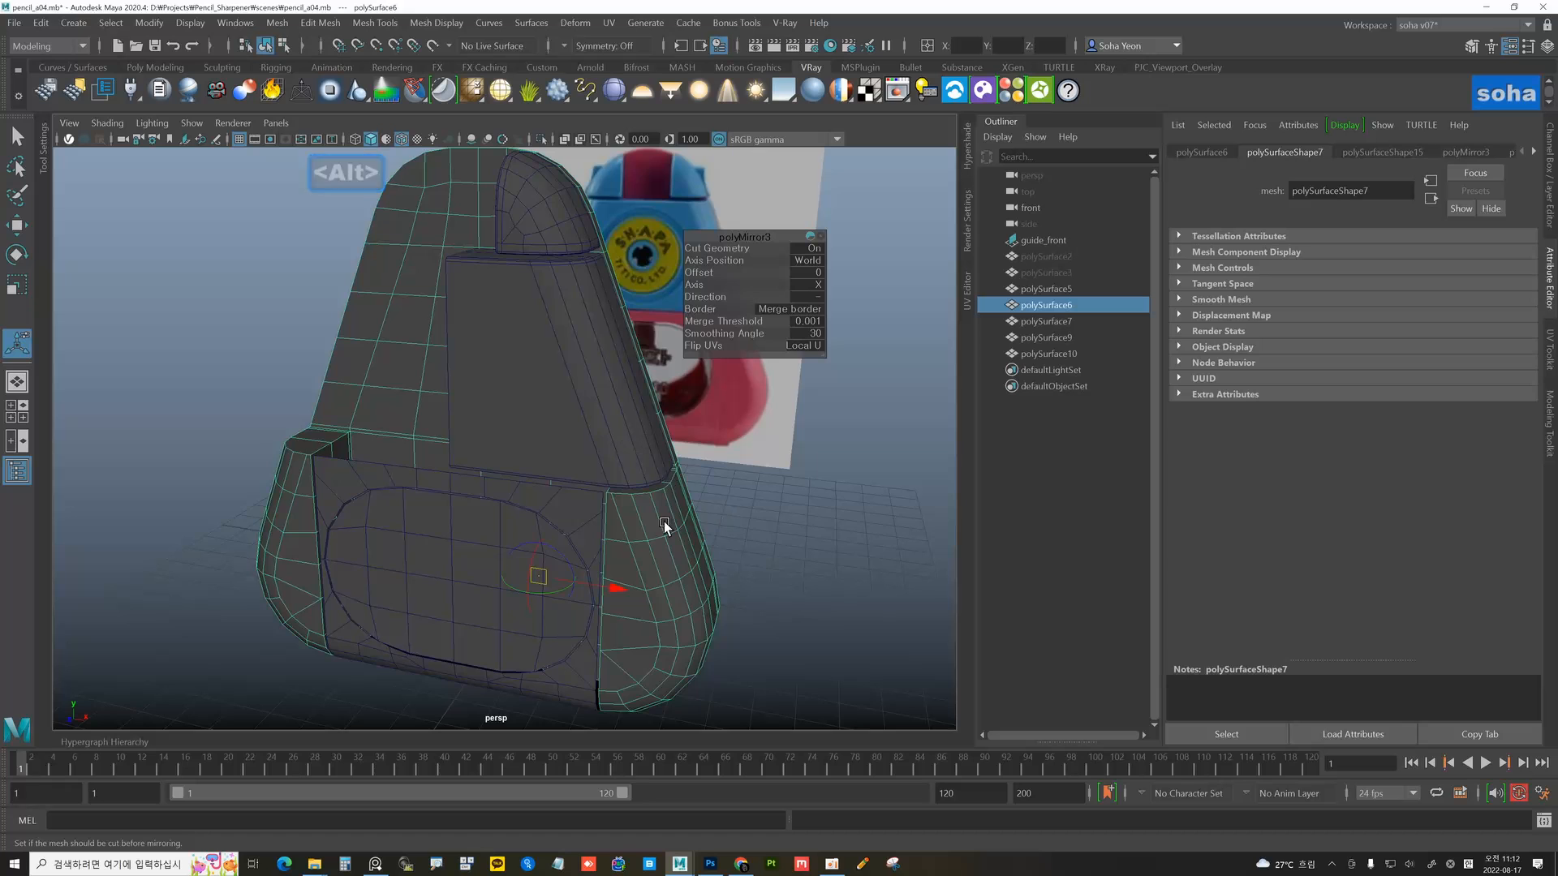
pyautogui.keyDown('alt'); pyautogui.moveTo(664, 521); pyautogui.dragTo(545, 510); pyautogui.keyUp('alt')
pyautogui.click(553, 522)
pyautogui.hotkey('alt', 'shift', 'w')
pyautogui.moveTo(539, 435)
pyautogui.keyDown('alt'); pyautogui.mouseDown()
pyautogui.moveTo(568, 539)
pyautogui.moveTo(616, 572)
pyautogui.moveTo(626, 608)
pyautogui.mouseUp(); pyautogui.keyUp('alt')
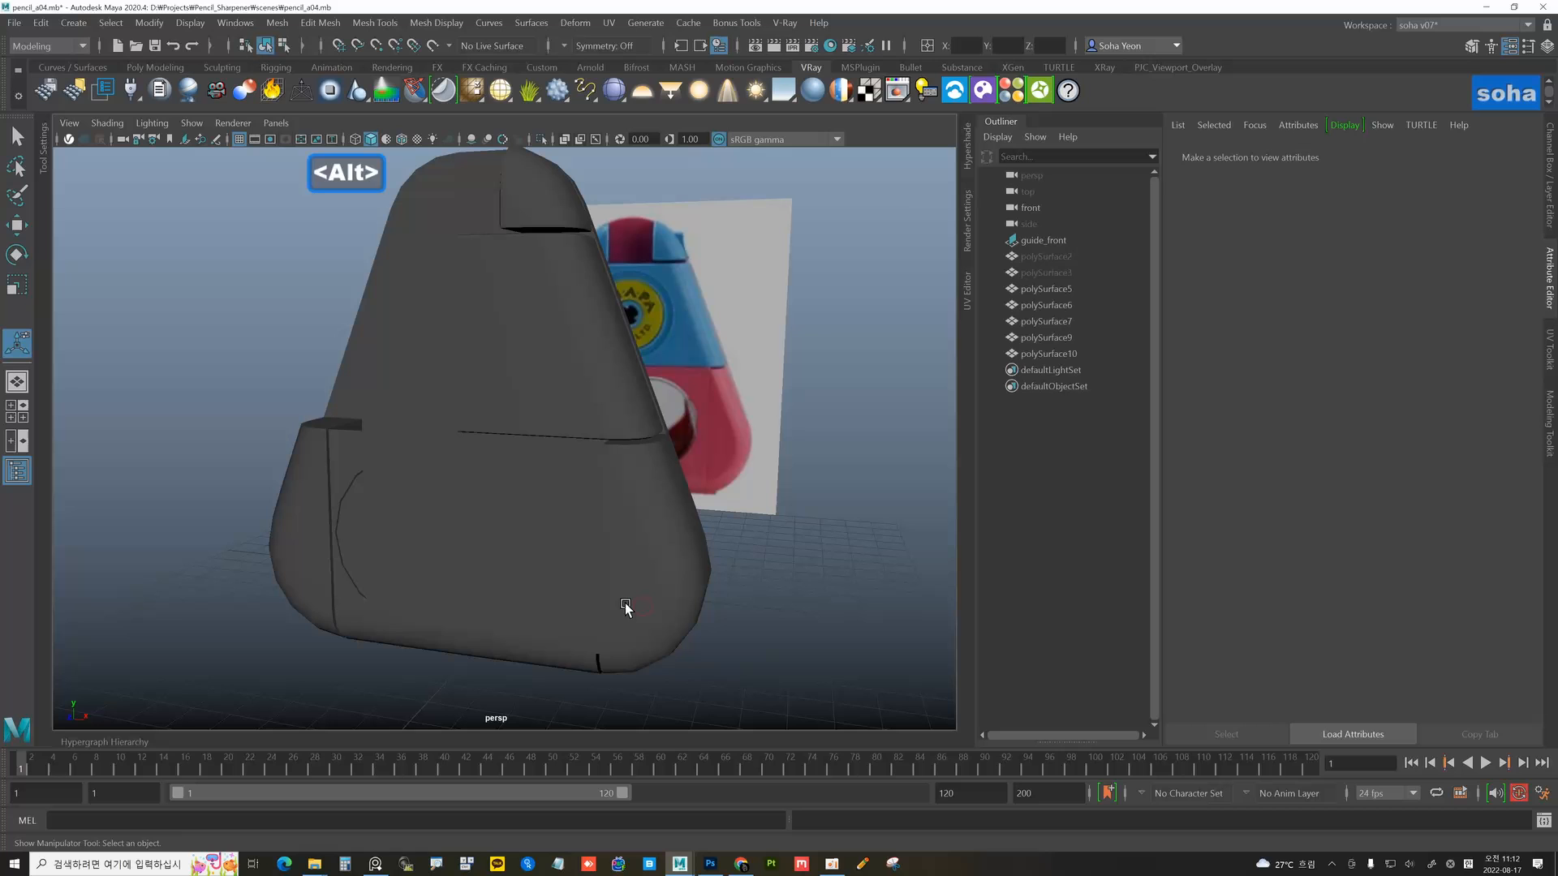
# - Isolate the lower front panel with the rounded opening and extrude its faces with a local Z translation of -0.099
pyautogui.click(571, 632)
pyautogui.keyDown('alt'); pyautogui.moveTo(521, 584); pyautogui.dragTo(392, 472); pyautogui.keyUp('alt')
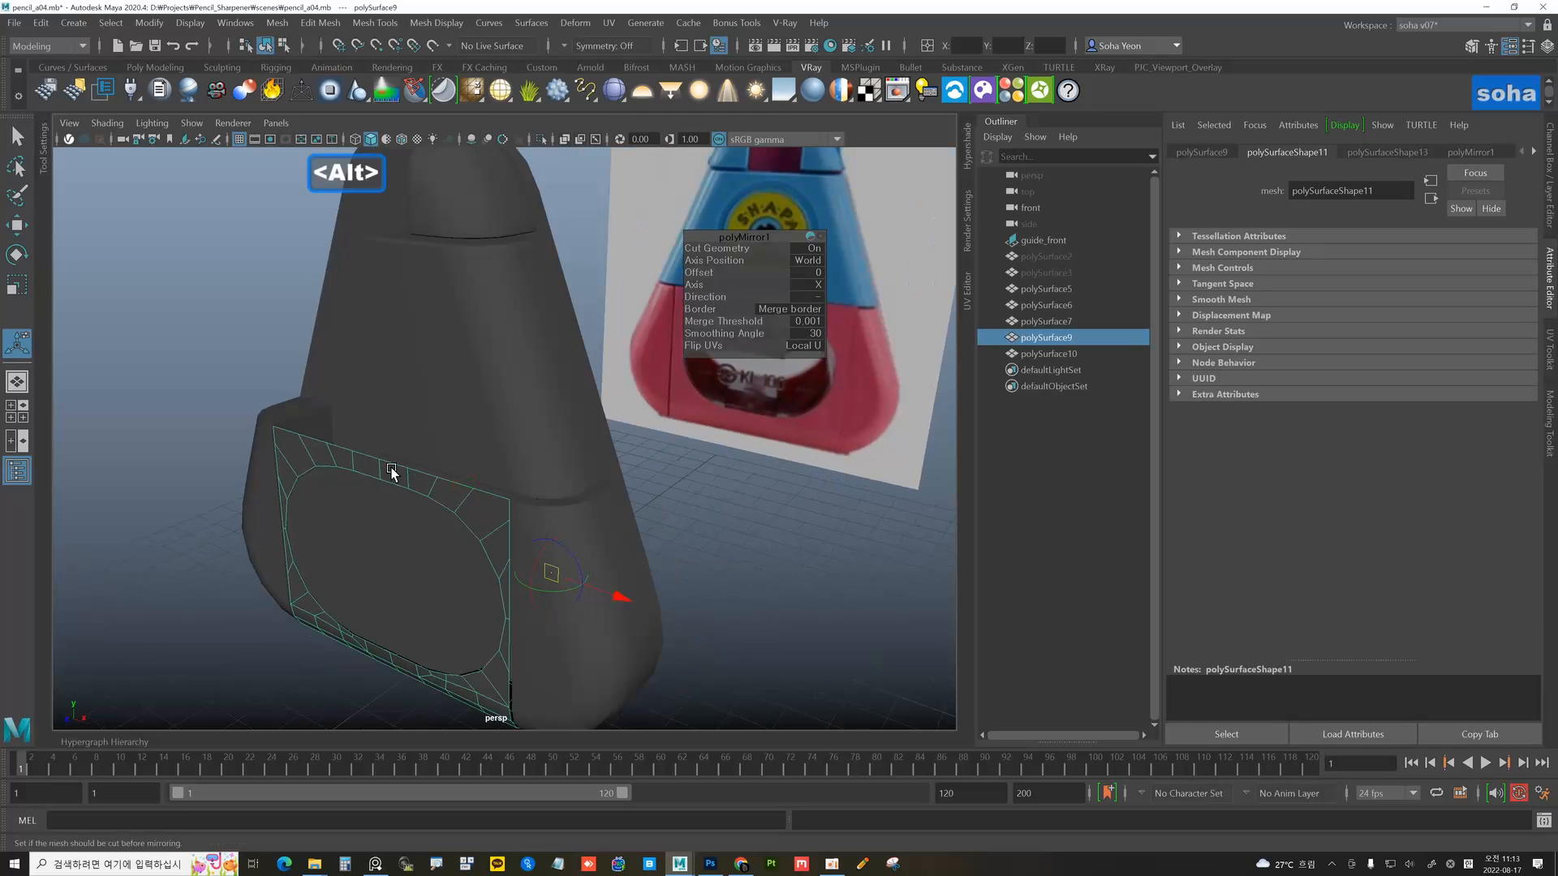
pyautogui.hotkey('alt', 'shift', 'a')
pyautogui.keyDown('alt'); pyautogui.moveTo(567, 511); pyautogui.dragTo(486, 584); pyautogui.keyUp('alt')
pyautogui.press('w')
pyautogui.hotkey('alt', 'w')
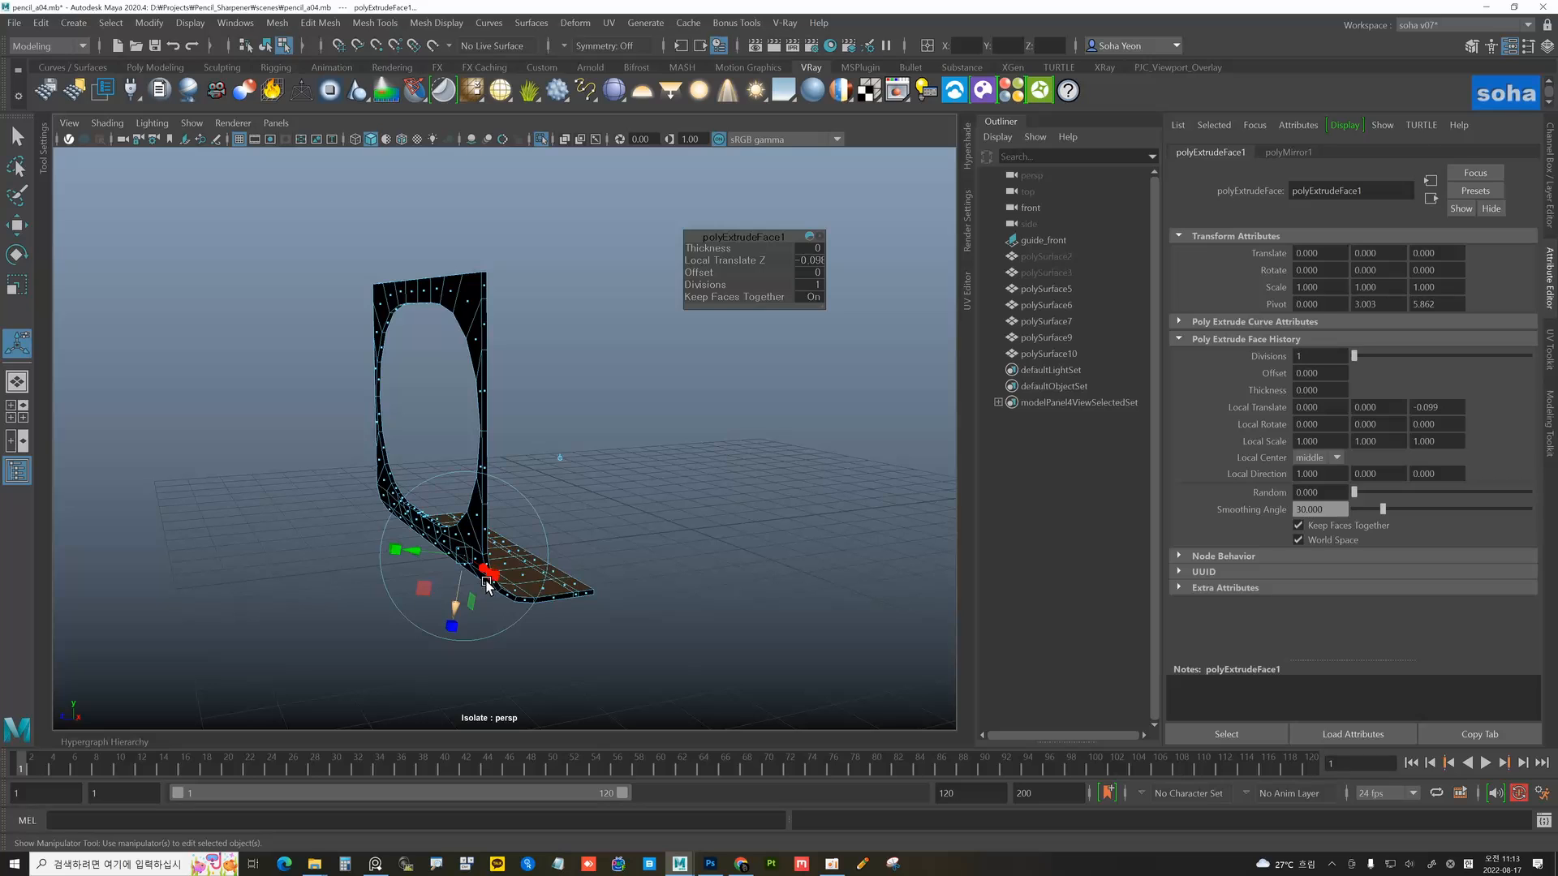
pyautogui.hotkey('alt', '`')
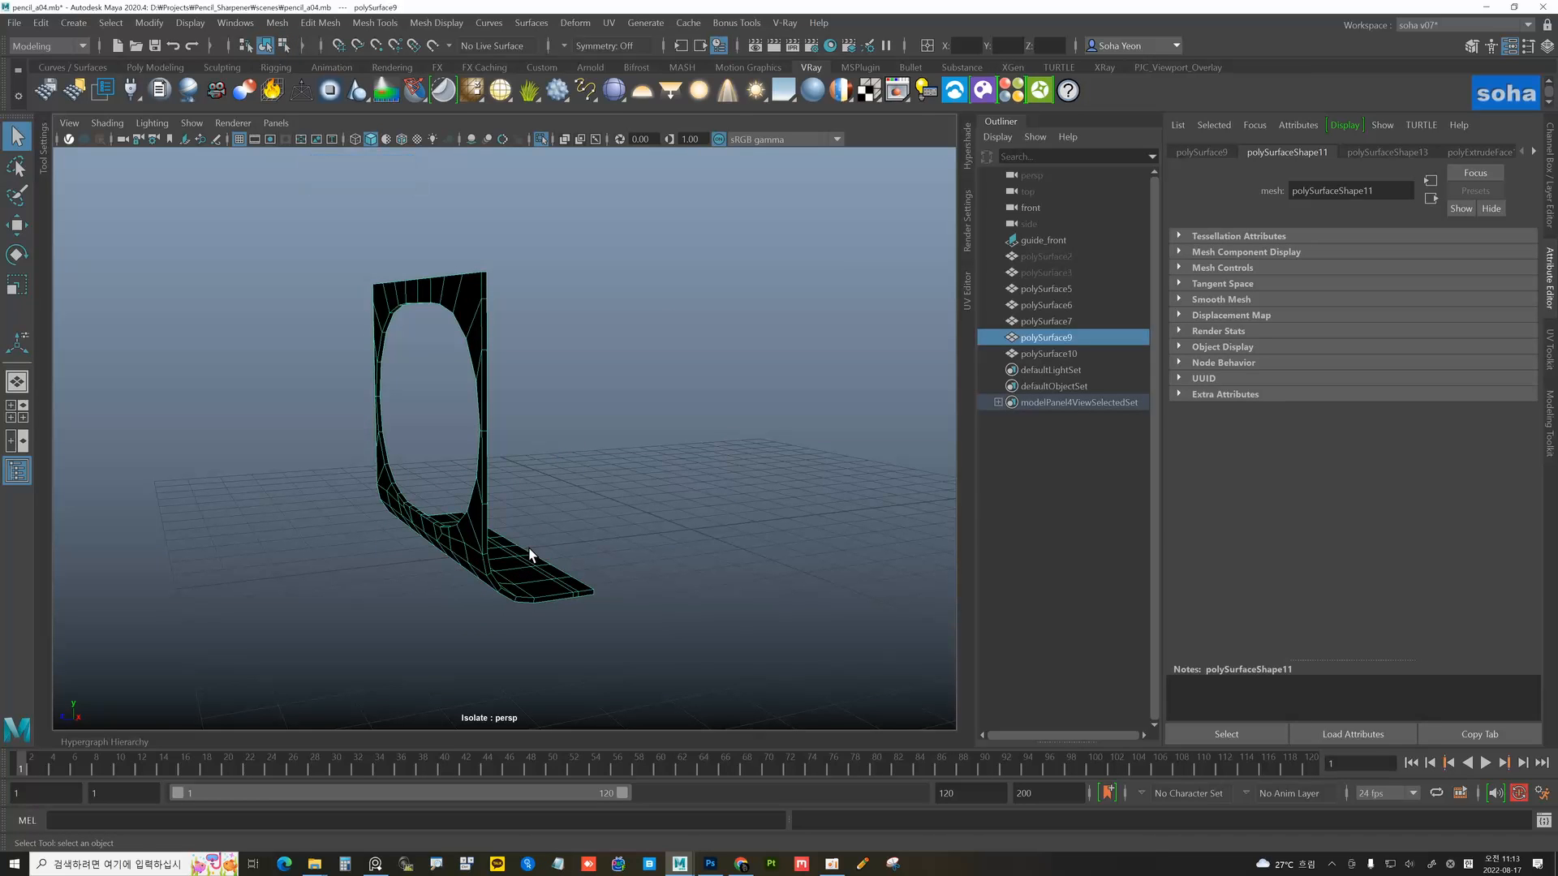
# - Reverse the face normals of the extruded lower front panel
pyautogui.hotkey('shift', 'n')
pyautogui.keyDown('alt'); pyautogui.moveTo(508, 560); pyautogui.dragTo(605, 535); pyautogui.keyUp('alt')
pyautogui.click(781, 474)
pyautogui.keyDown('alt'); pyautogui.moveTo(692, 473); pyautogui.dragTo(674, 488); pyautogui.keyUp('alt')
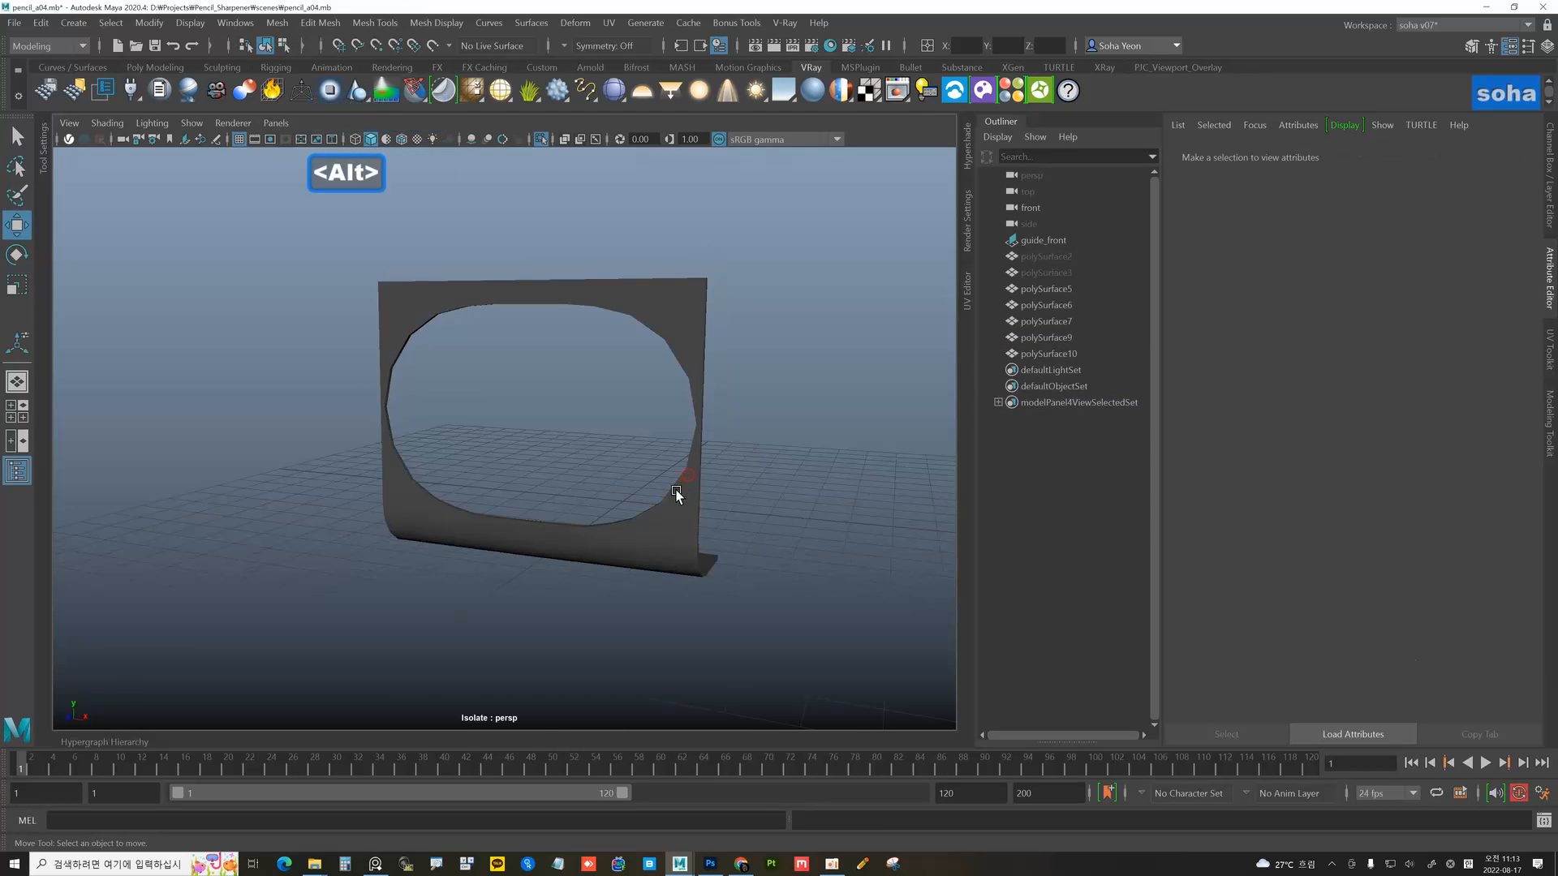
pyautogui.click(647, 545)
pyautogui.keyDown('alt'); pyautogui.moveTo(647, 545); pyautogui.dragTo(638, 550); pyautogui.keyUp('alt')
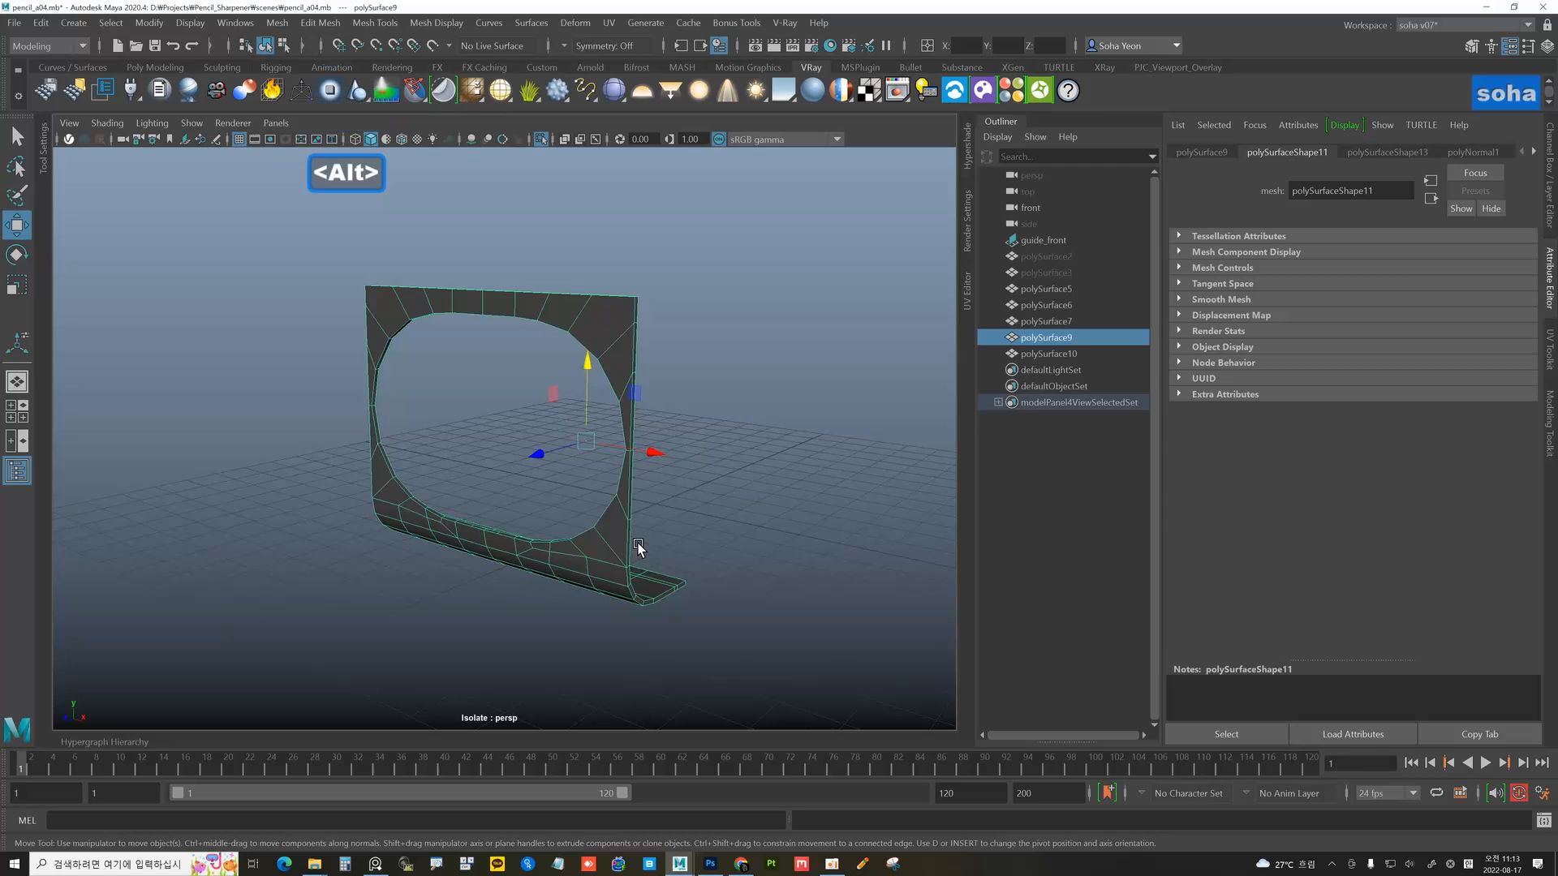
# - Try to bevel the front panel's border edges with fraction 0.5 and 2 segments
pyautogui.press('u')
pyautogui.keyDown('alt'); pyautogui.moveTo(572, 522); pyautogui.dragTo(503, 521); pyautogui.keyUp('alt')
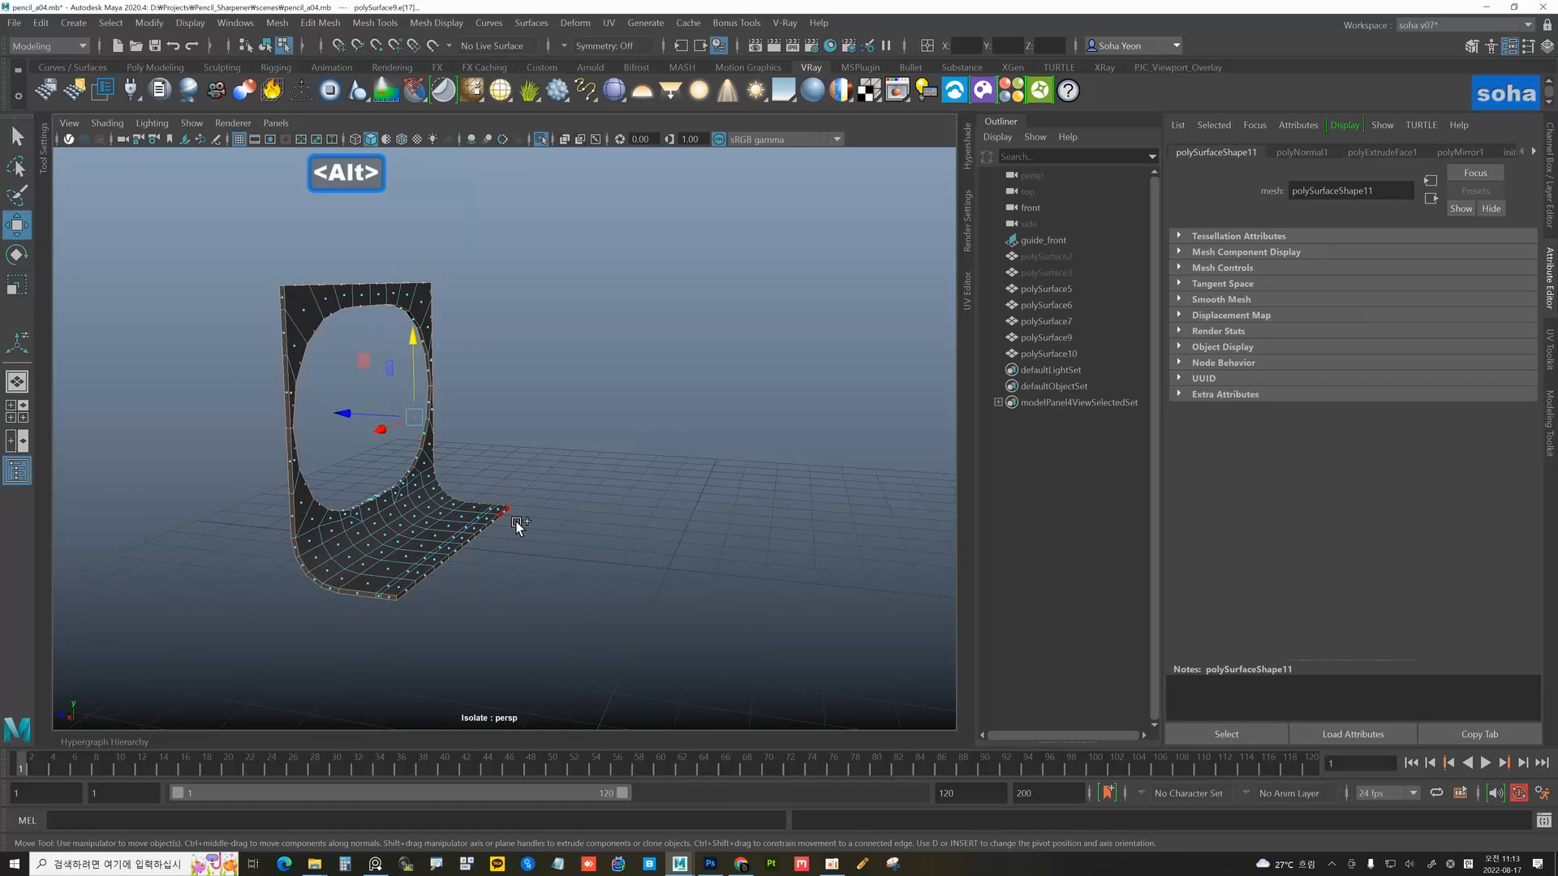
pyautogui.hotkey('shift', 'b')
pyautogui.keyDown('alt'); pyautogui.moveTo(461, 513); pyautogui.dragTo(590, 517); pyautogui.keyUp('alt')
pyautogui.hotkey('ctrl', 'z')
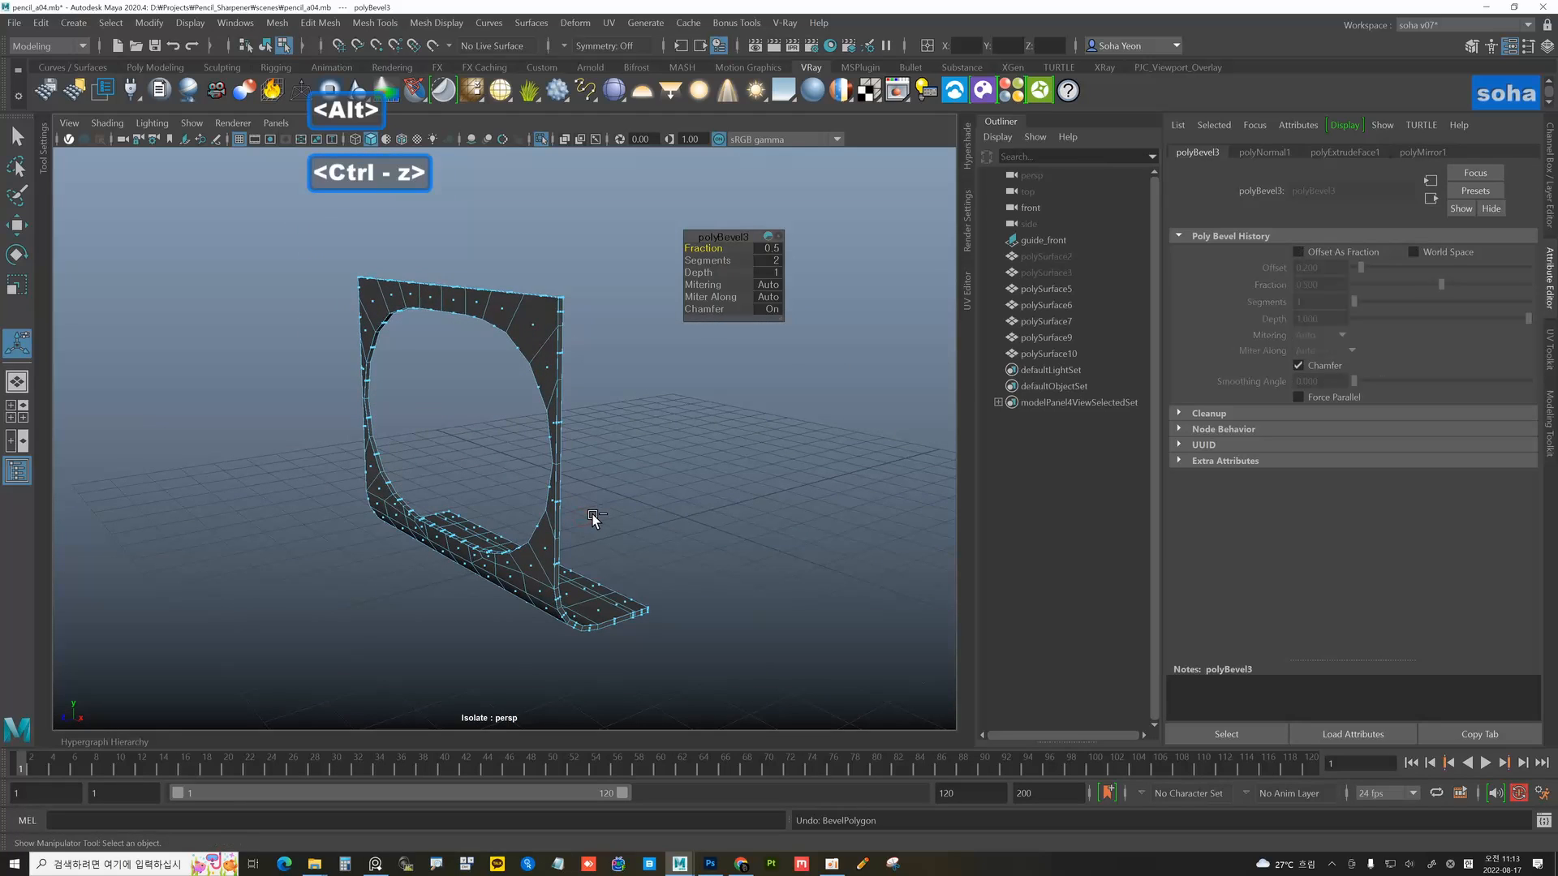
# - Merge all vertices of the front panel with a distance threshold of 0.01
pyautogui.press('w')
pyautogui.hotkey('alt', '1')
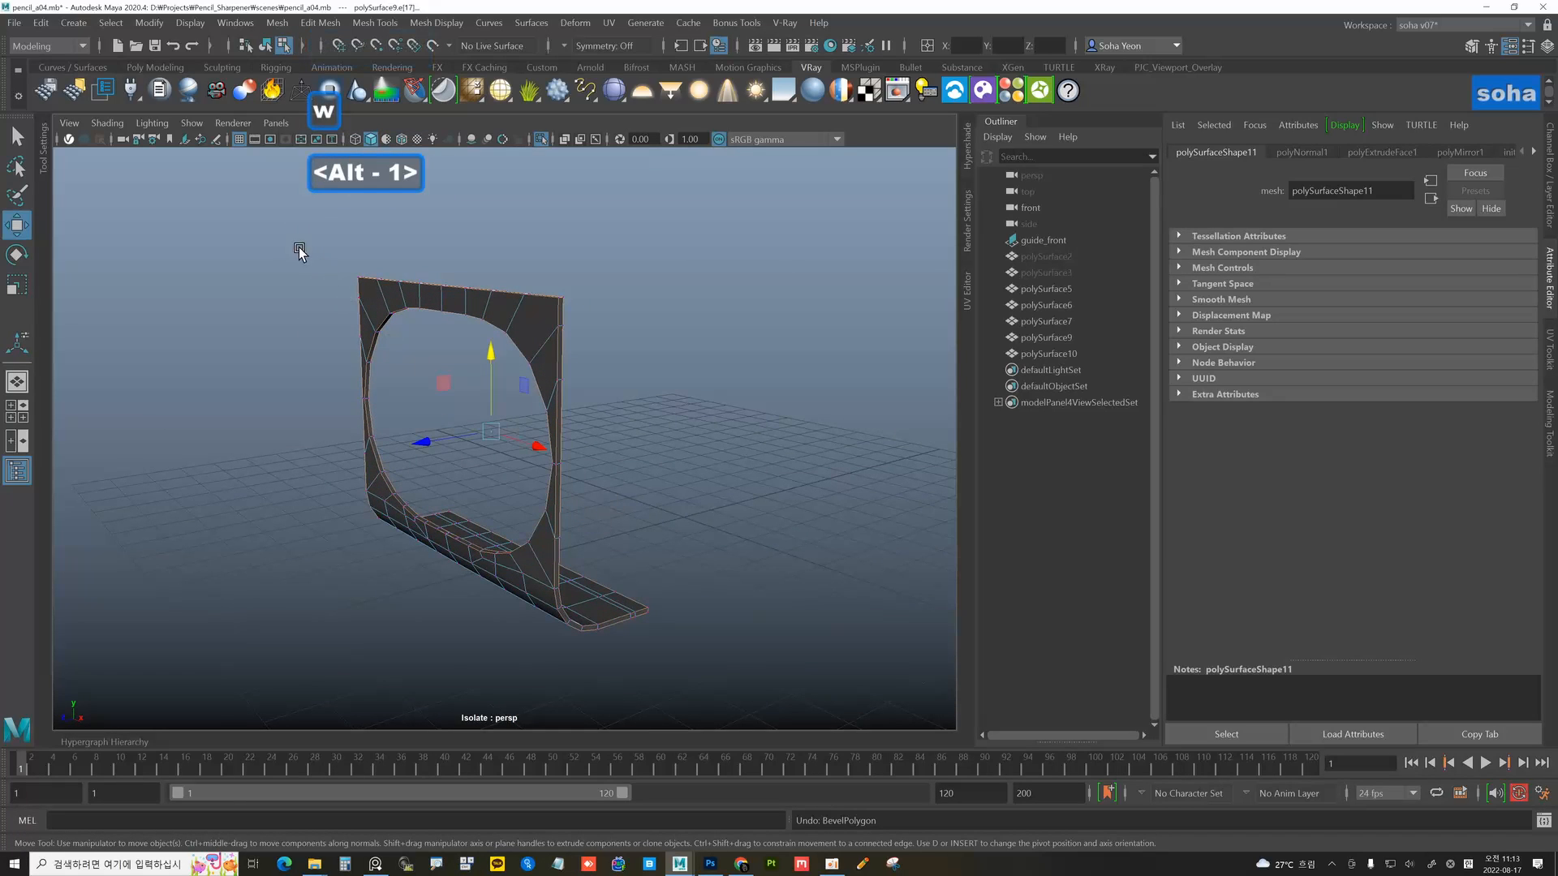
pyautogui.hotkey('ctrl', 'q')
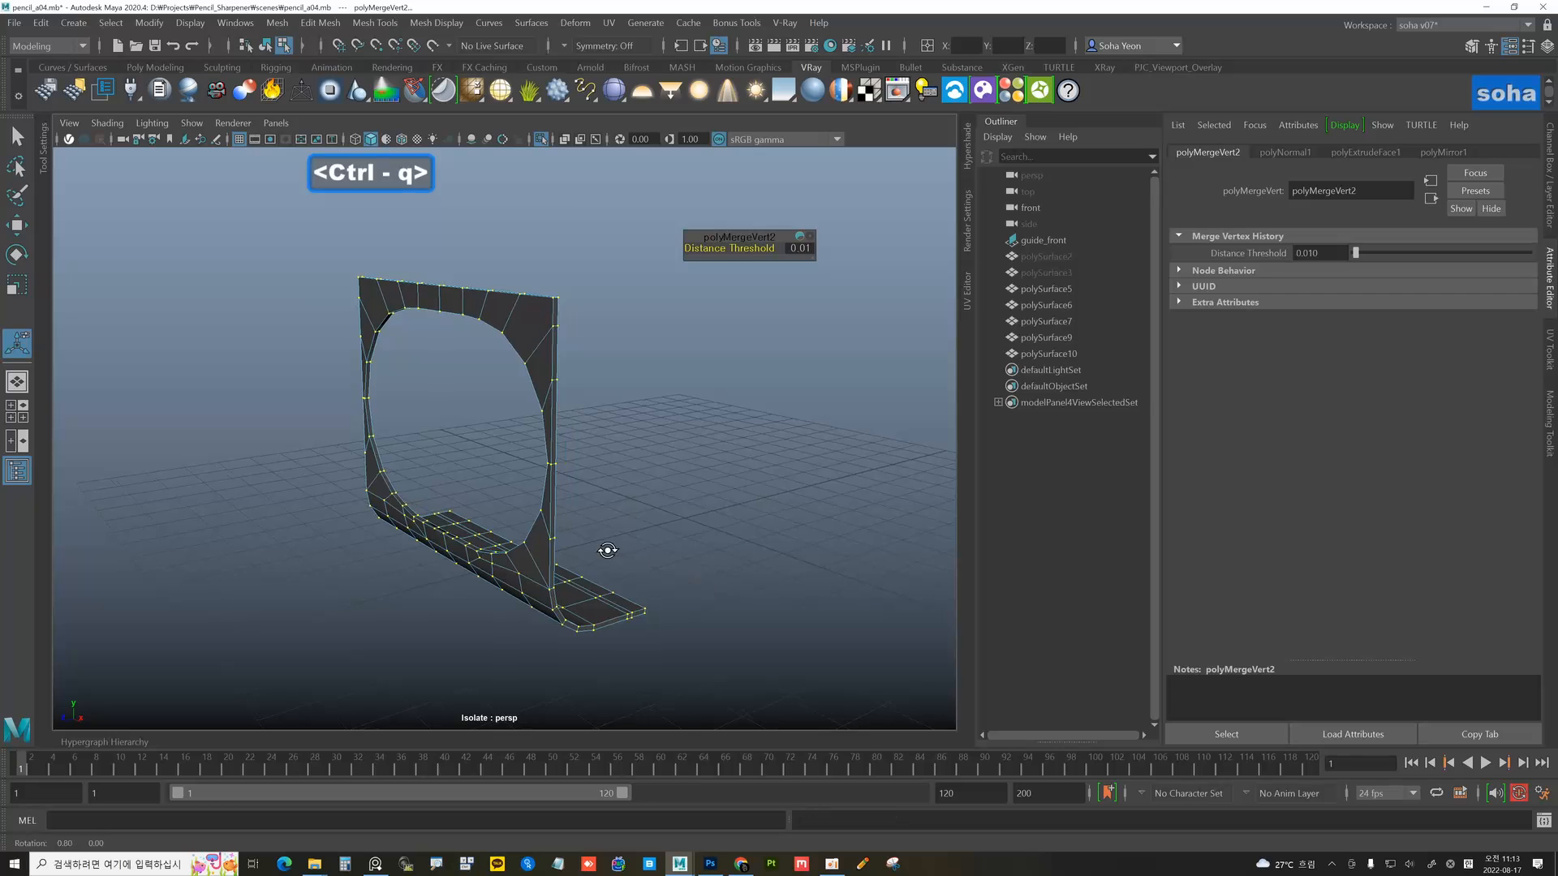
pyautogui.hotkey('alt', '`')
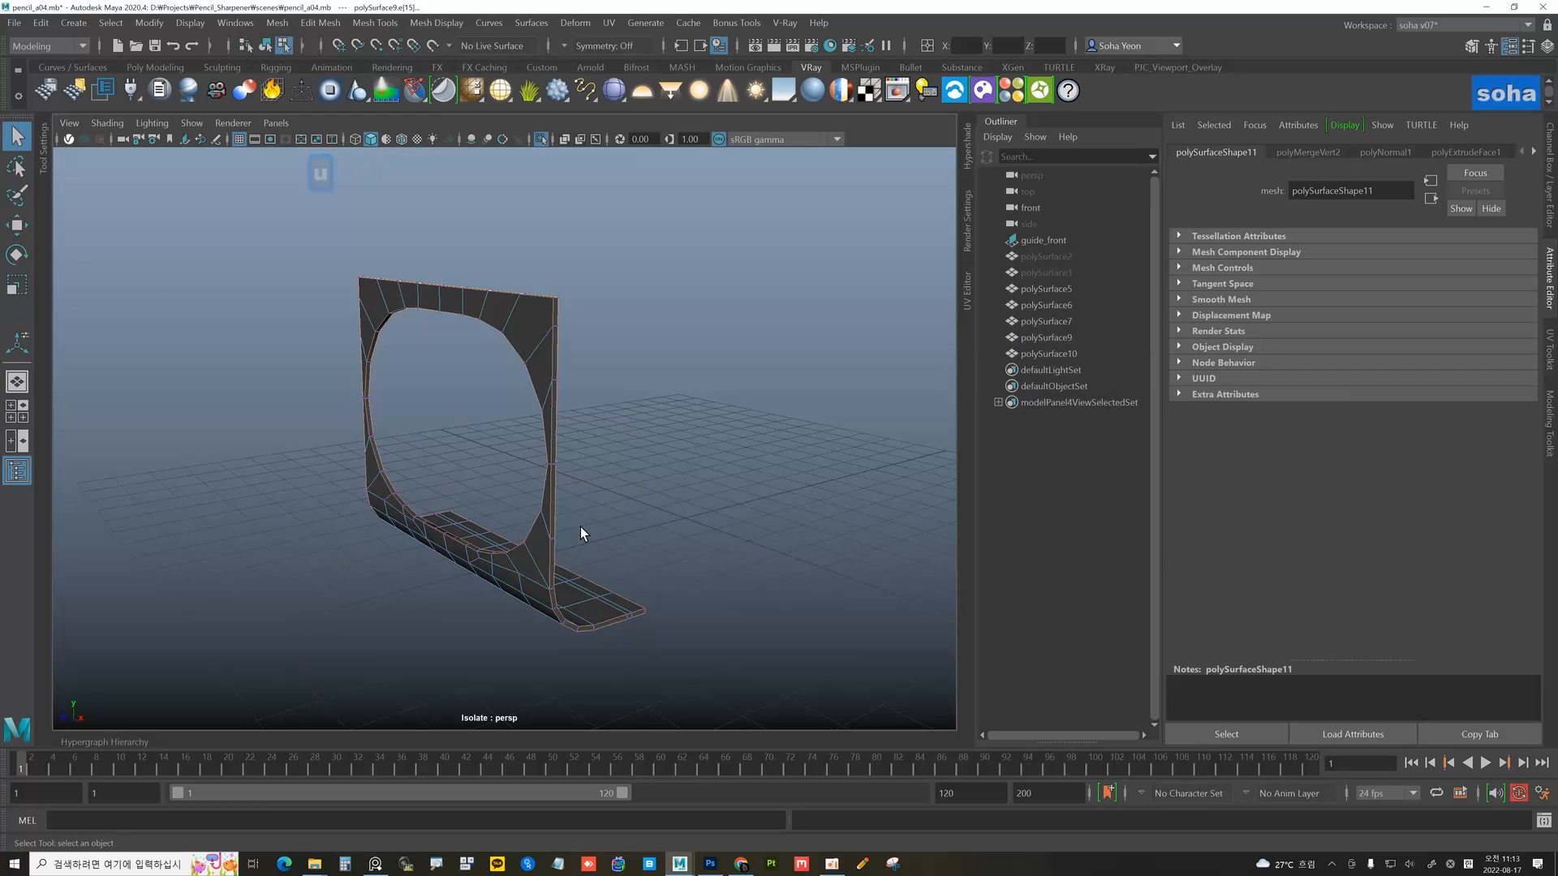
# - Bevel the outer and opening border edges of the front panel with fraction 0.5 and 2 segments
pyautogui.hotkey('shift', 'b')
pyautogui.keyDown('alt'); pyautogui.moveTo(592, 528); pyautogui.dragTo(624, 542); pyautogui.keyUp('alt')
pyautogui.keyDown('alt'); pyautogui.moveTo(624, 543); pyautogui.dragTo(689, 562, button='right'); pyautogui.keyUp('alt')
pyautogui.keyDown('alt'); pyautogui.moveTo(681, 551); pyautogui.dragTo(619, 452, button='middle'); pyautogui.keyUp('alt')
pyautogui.keyDown('alt'); pyautogui.moveTo(619, 452); pyautogui.dragTo(675, 497, button='right'); pyautogui.keyUp('alt')
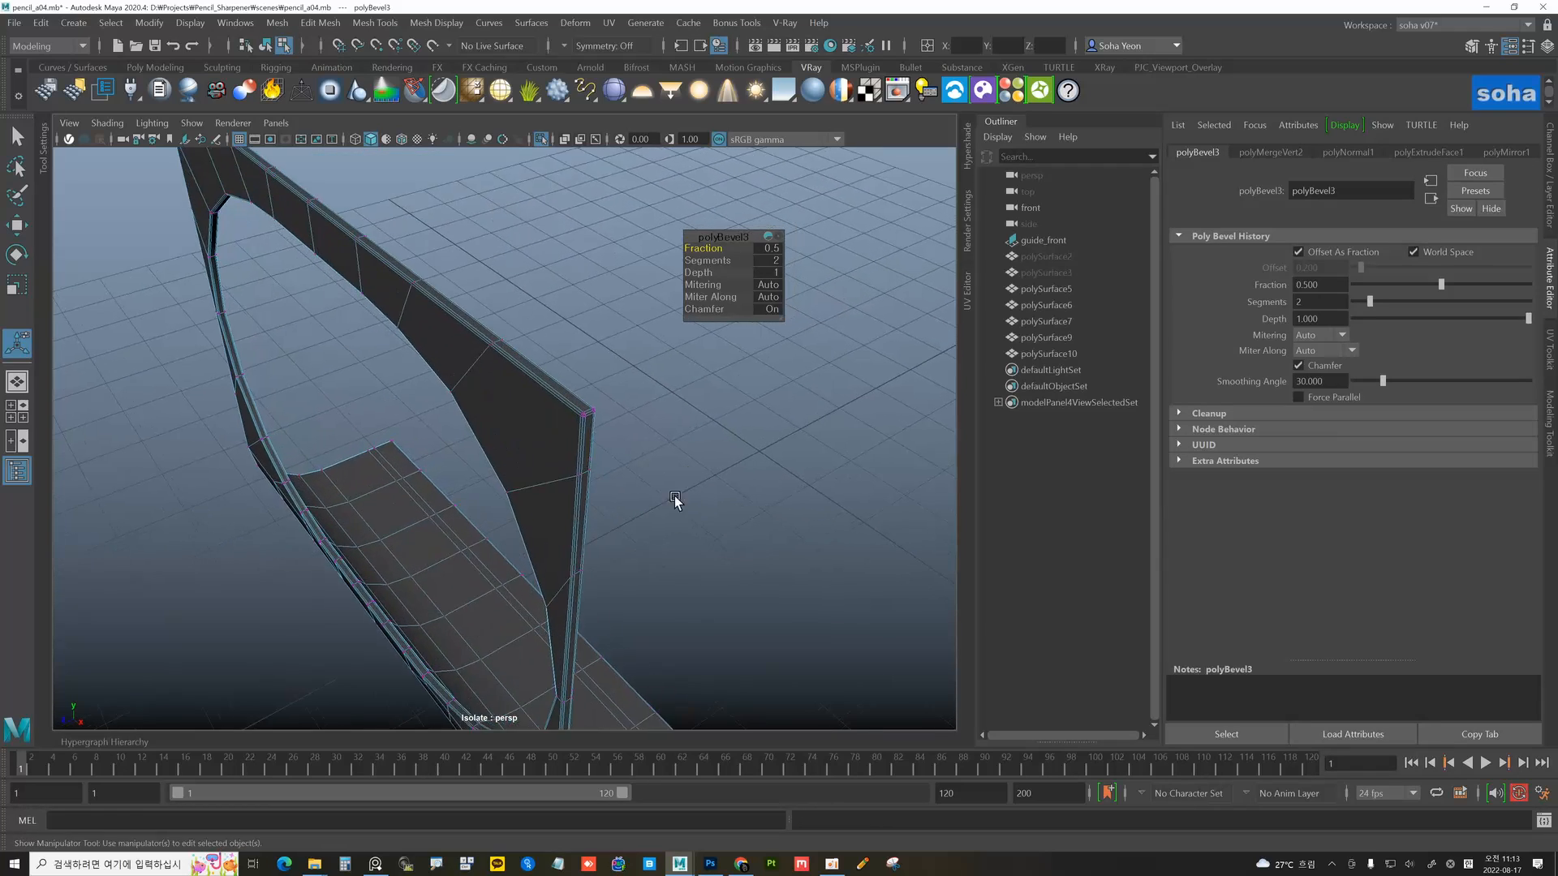
pyautogui.keyDown('alt'); pyautogui.moveTo(620, 511); pyautogui.dragTo(692, 485); pyautogui.keyUp('alt')
pyautogui.keyDown('alt'); pyautogui.moveTo(693, 486); pyautogui.dragTo(587, 538, button='middle'); pyautogui.keyUp('alt')
pyautogui.keyDown('alt'); pyautogui.moveTo(614, 463); pyautogui.dragTo(553, 592, button='middle'); pyautogui.keyUp('alt')
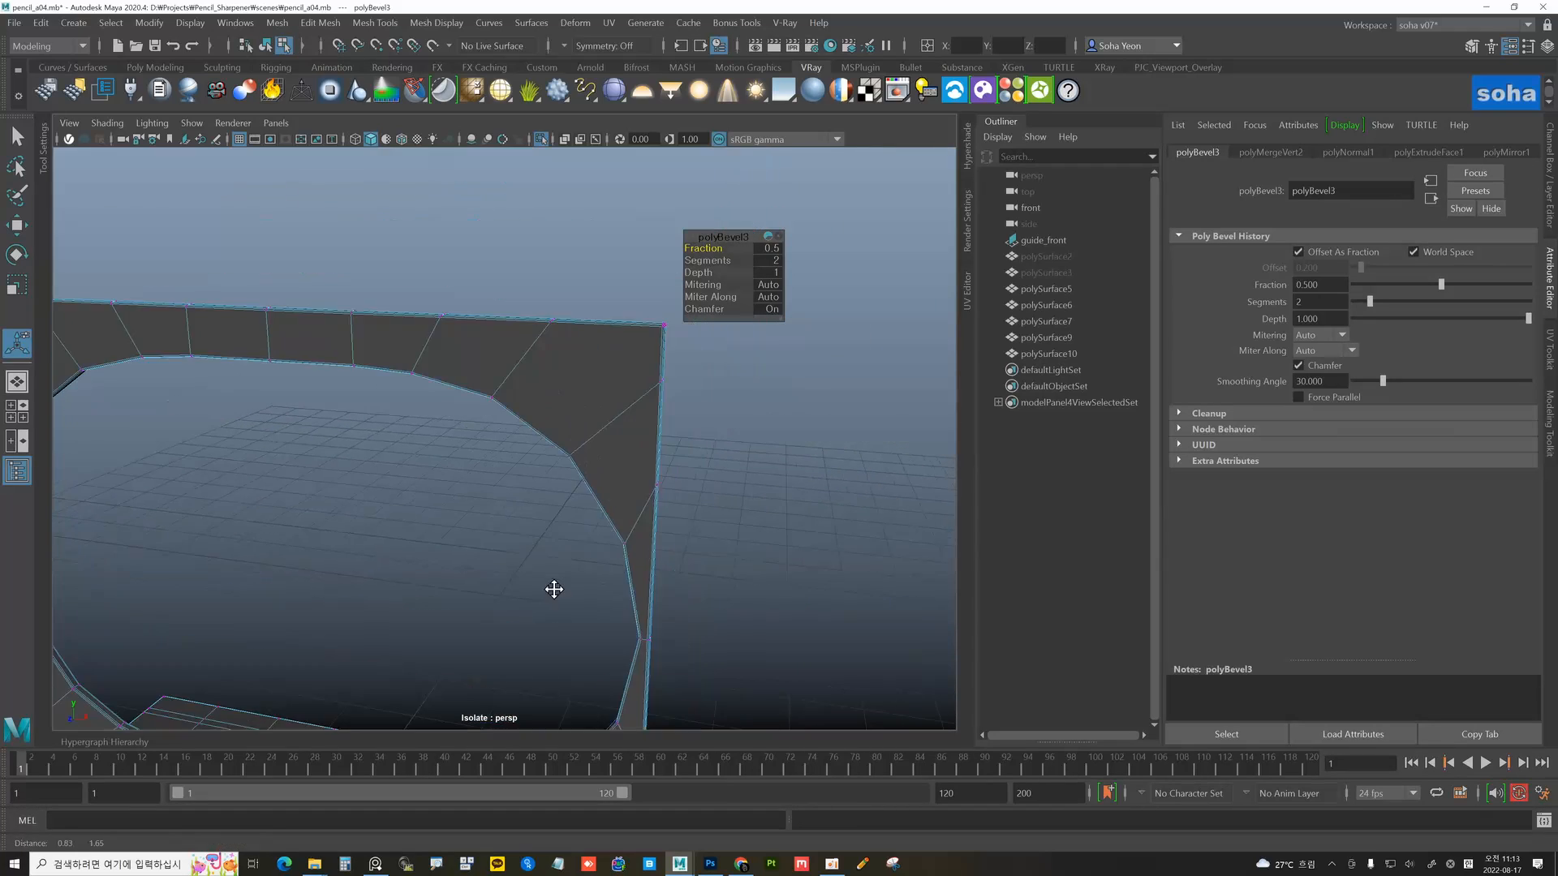
pyautogui.keyDown('alt'); pyautogui.moveTo(661, 422); pyautogui.dragTo(710, 397, button='right'); pyautogui.keyUp('alt')
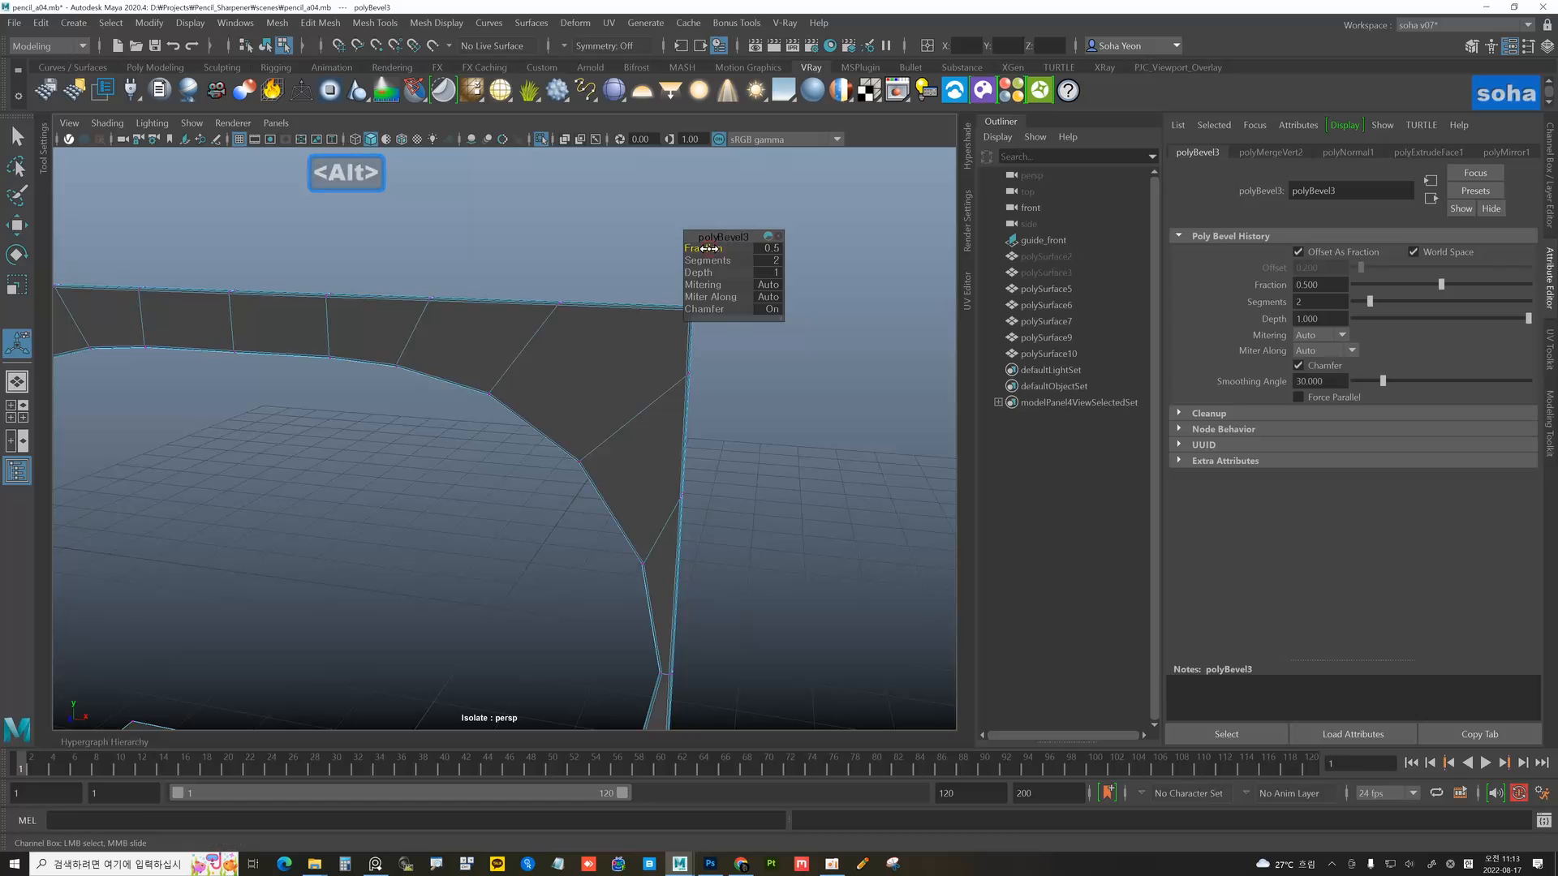
# - Examine the bevelled front panel in smooth preview and return it to the unsmoothed display
pyautogui.keyDown('alt'); pyautogui.moveTo(746, 473); pyautogui.dragTo(640, 489, button='right'); pyautogui.keyUp('alt')
pyautogui.hotkey('alt', '`')
pyautogui.press('3')
pyautogui.click(678, 508)
pyautogui.keyDown('alt'); pyautogui.moveTo(641, 508); pyautogui.dragTo(667, 477); pyautogui.keyUp('alt')
pyautogui.click(597, 519)
pyautogui.keyDown('alt'); pyautogui.moveTo(607, 547); pyautogui.dragTo(707, 486, button='right'); pyautogui.keyUp('alt')
pyautogui.press('1')
pyautogui.keyDown('alt'); pyautogui.moveTo(574, 509); pyautogui.dragTo(588, 528); pyautogui.keyUp('alt')
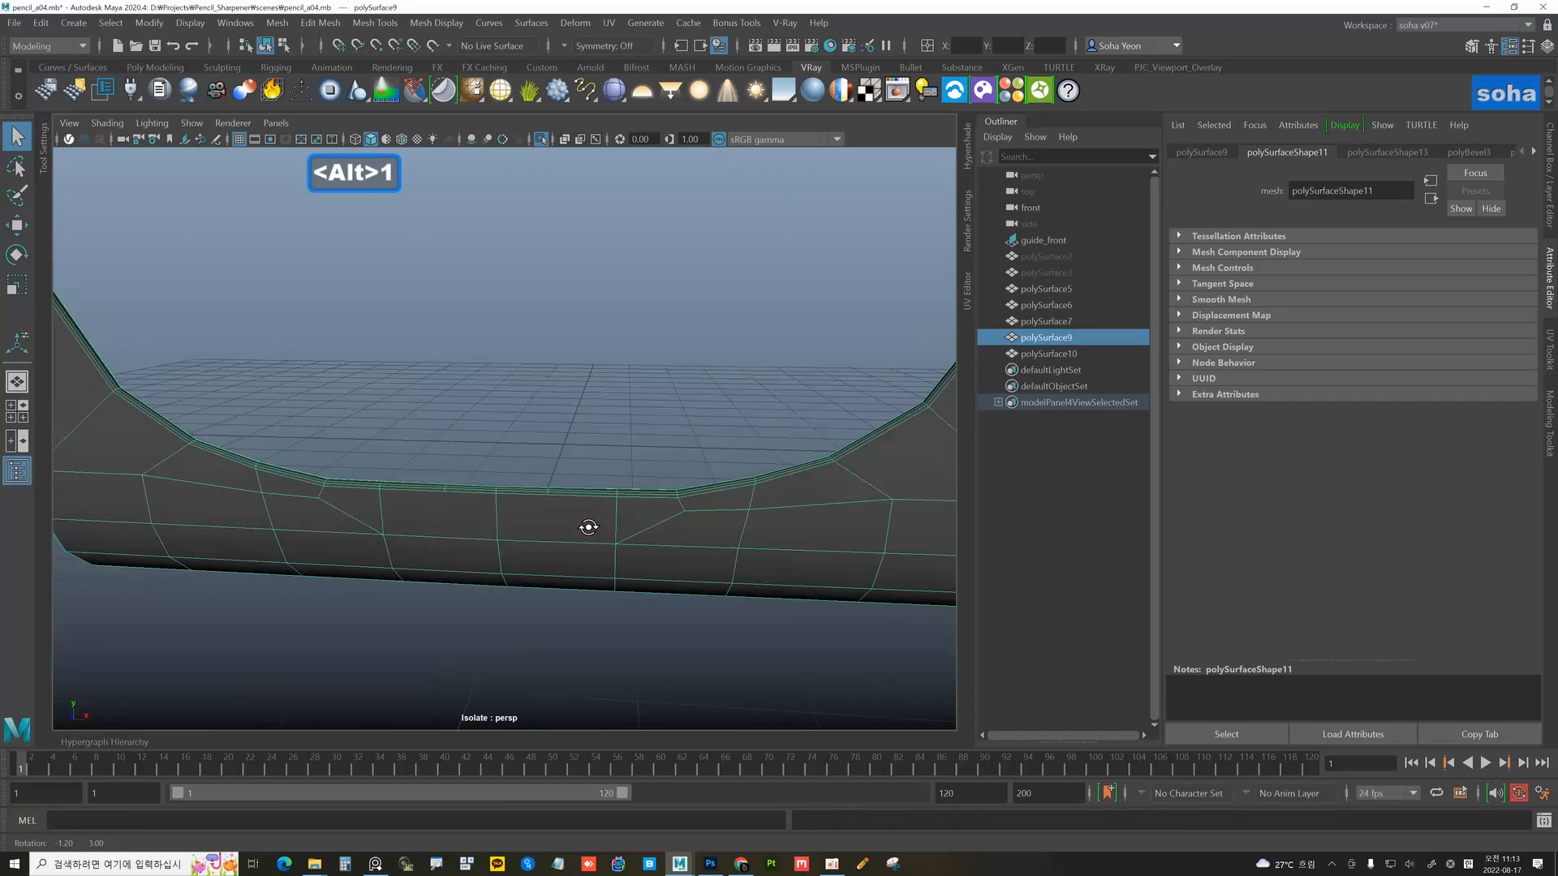
# - Delete the two stray short edges crossing the bevel strip along the lower rim of the opening
pyautogui.keyDown('alt'); pyautogui.moveTo(587, 529); pyautogui.dragTo(592, 474, button='middle'); pyautogui.keyUp('alt')
pyautogui.keyDown('alt'); pyautogui.moveTo(568, 478); pyautogui.dragTo(595, 490, button='right'); pyautogui.keyUp('alt')
pyautogui.keyDown('alt'); pyautogui.moveTo(595, 489); pyautogui.dragTo(595, 526); pyautogui.keyUp('alt')
pyautogui.keyDown('alt'); pyautogui.moveTo(596, 526); pyautogui.dragTo(595, 463, button='middle'); pyautogui.keyUp('alt')
pyautogui.keyDown('alt'); pyautogui.moveTo(595, 462); pyautogui.dragTo(658, 526, button='right'); pyautogui.keyUp('alt')
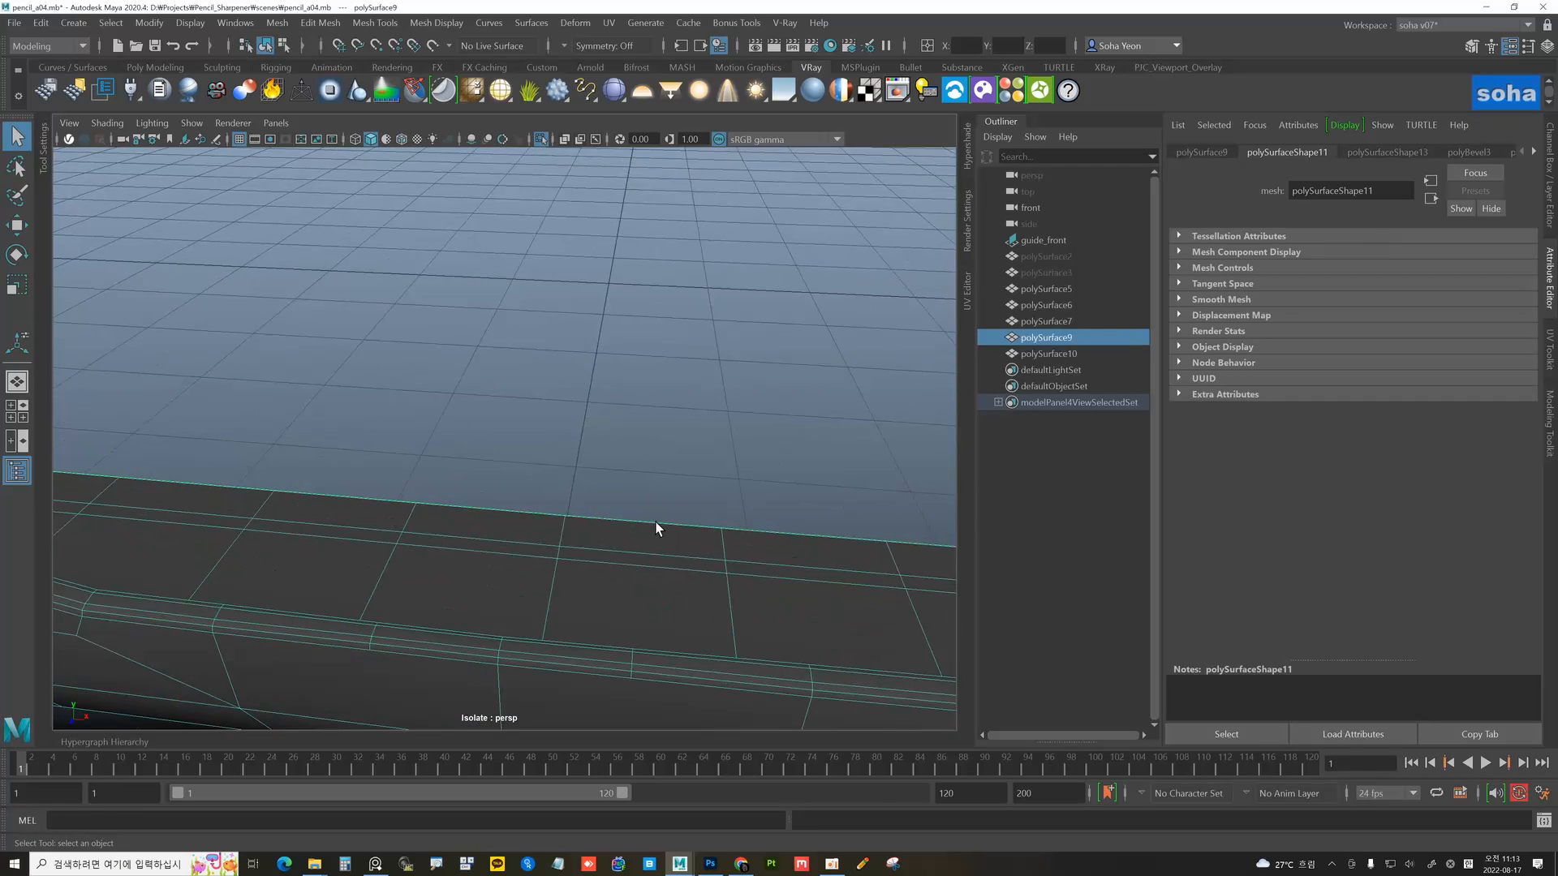
pyautogui.keyDown('alt'); pyautogui.moveTo(657, 526); pyautogui.dragTo(660, 466); pyautogui.keyUp('alt')
pyautogui.hotkey('alt', '2')
pyautogui.click(689, 514)
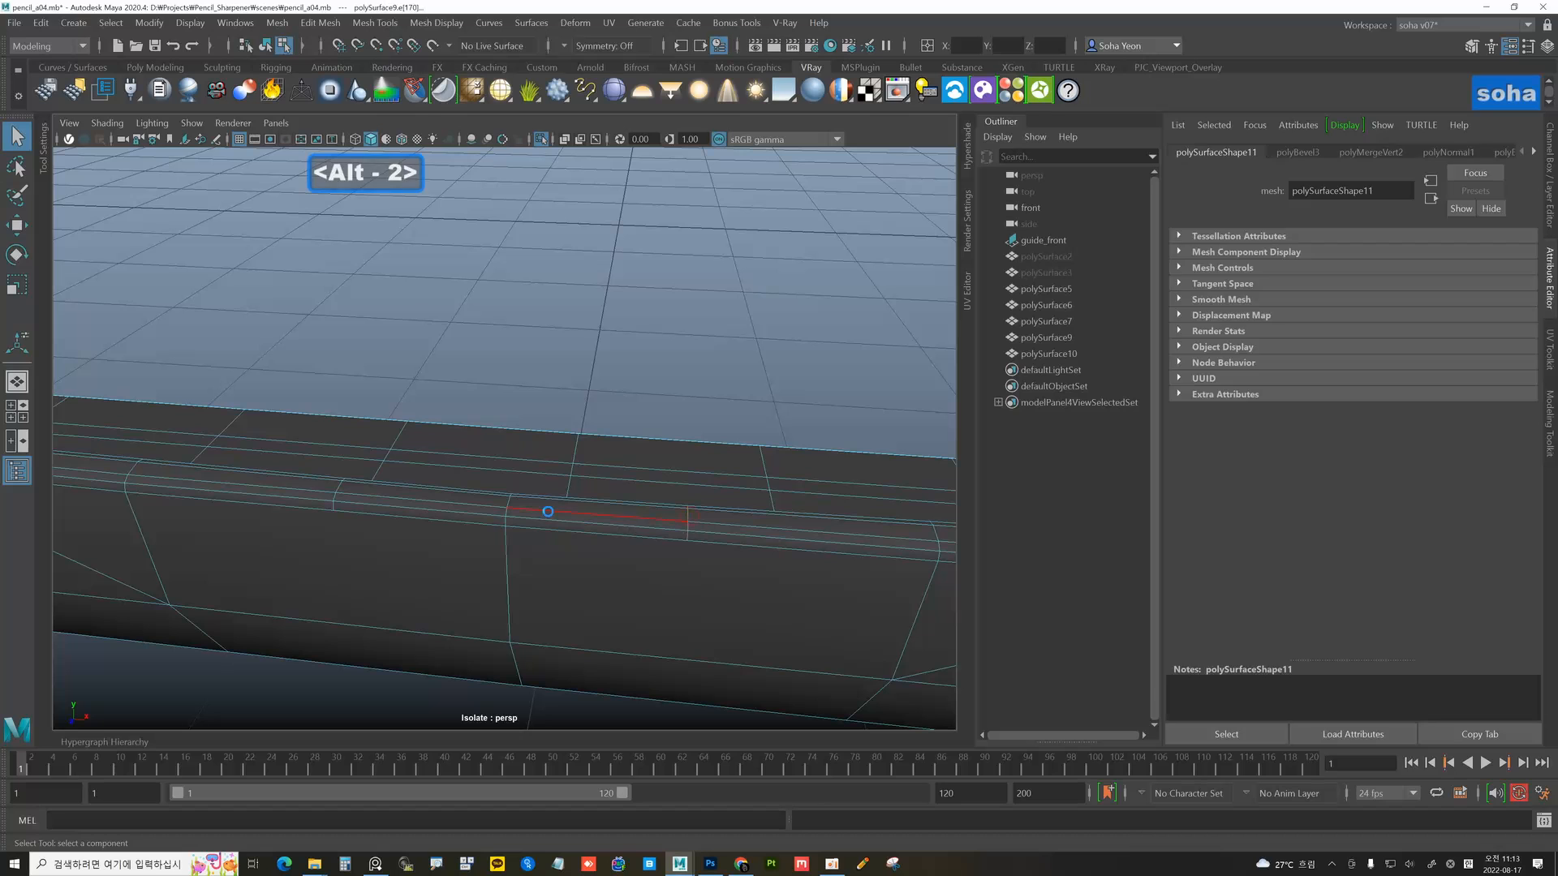
pyautogui.hotkey('alt', 'q')
pyautogui.click(337, 485)
pyautogui.hotkey('alt', 'q')
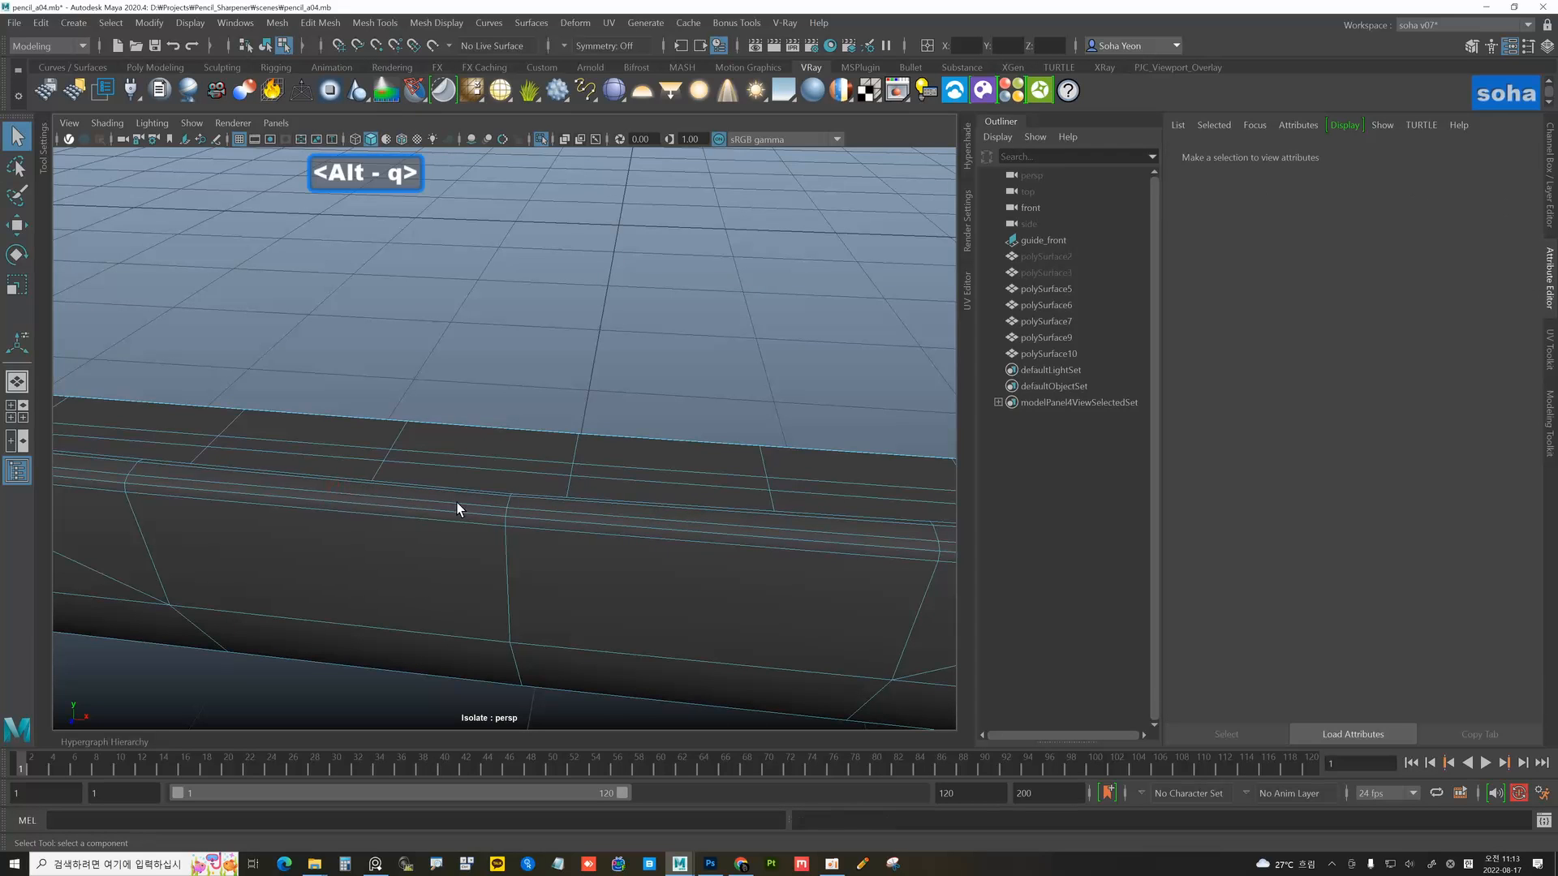
pyautogui.keyDown('alt'); pyautogui.moveTo(456, 508); pyautogui.dragTo(368, 487, button='right'); pyautogui.keyUp('alt')
pyautogui.hotkey('alt', '`')
# - Delete the front panel's construction history and check its shape in smooth preview before returning to the unsmoothed display
pyautogui.keyDown('alt'); pyautogui.moveTo(621, 496); pyautogui.dragTo(608, 481, button='right'); pyautogui.keyUp('alt')
pyautogui.keyDown('alt'); pyautogui.moveTo(608, 481); pyautogui.dragTo(651, 485); pyautogui.keyUp('alt')
pyautogui.hotkey('alt', '`')
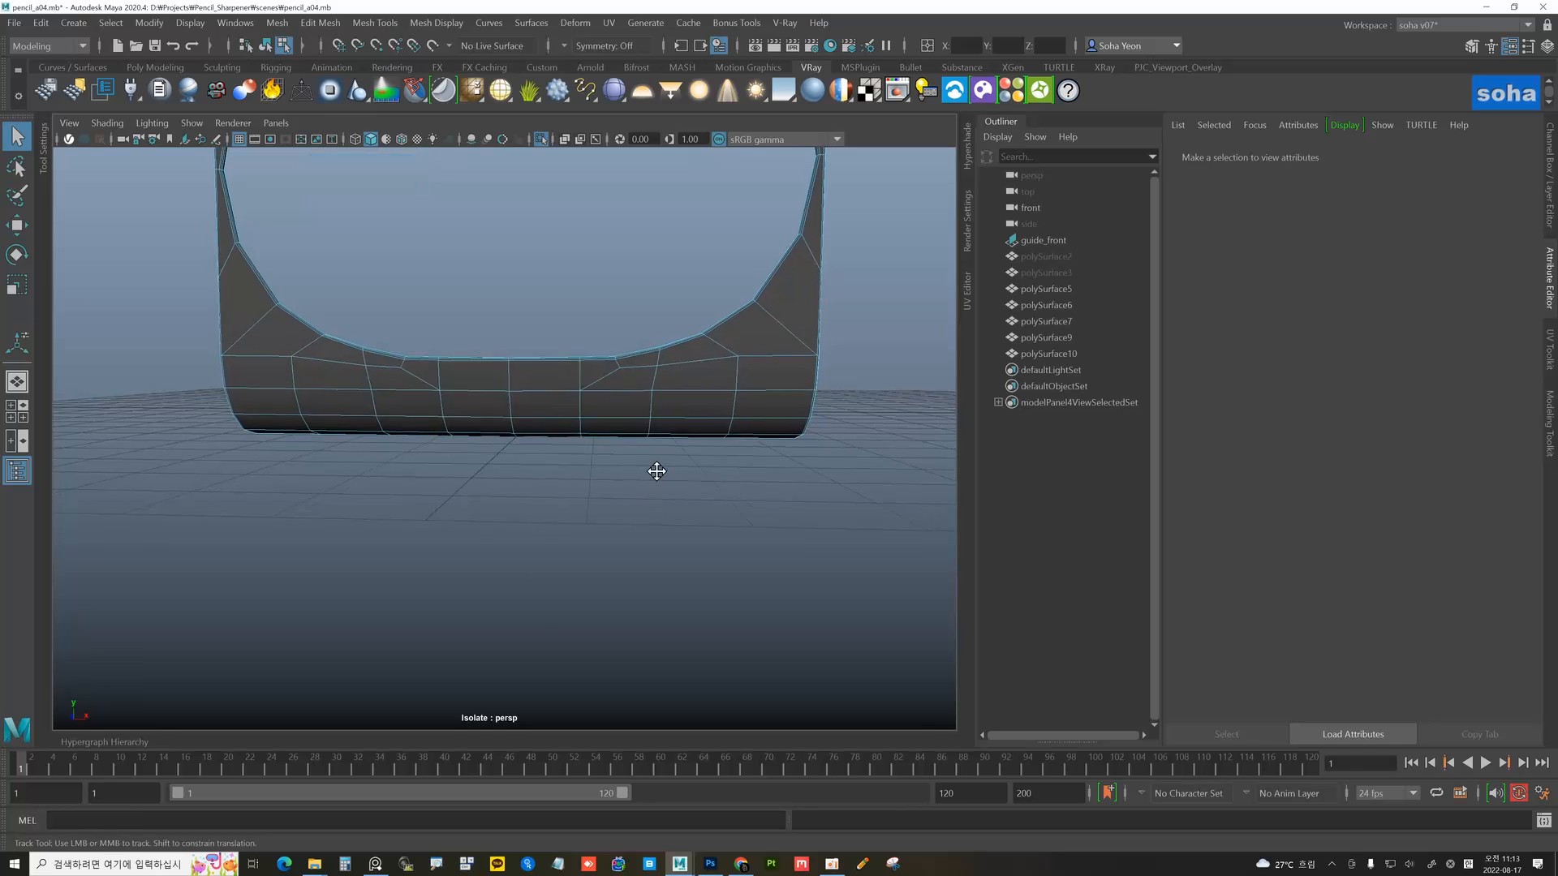
pyautogui.keyDown('alt'); pyautogui.moveTo(654, 470); pyautogui.dragTo(628, 501, button='middle'); pyautogui.keyUp('alt')
pyautogui.moveTo(628, 502)
pyautogui.keyDown('alt'); pyautogui.mouseDown()
pyautogui.moveTo(600, 475)
pyautogui.moveTo(611, 504)
pyautogui.moveTo(587, 503)
pyautogui.moveTo(605, 509)
pyautogui.mouseUp(); pyautogui.keyUp('alt')
pyautogui.hotkey('alt', '`')
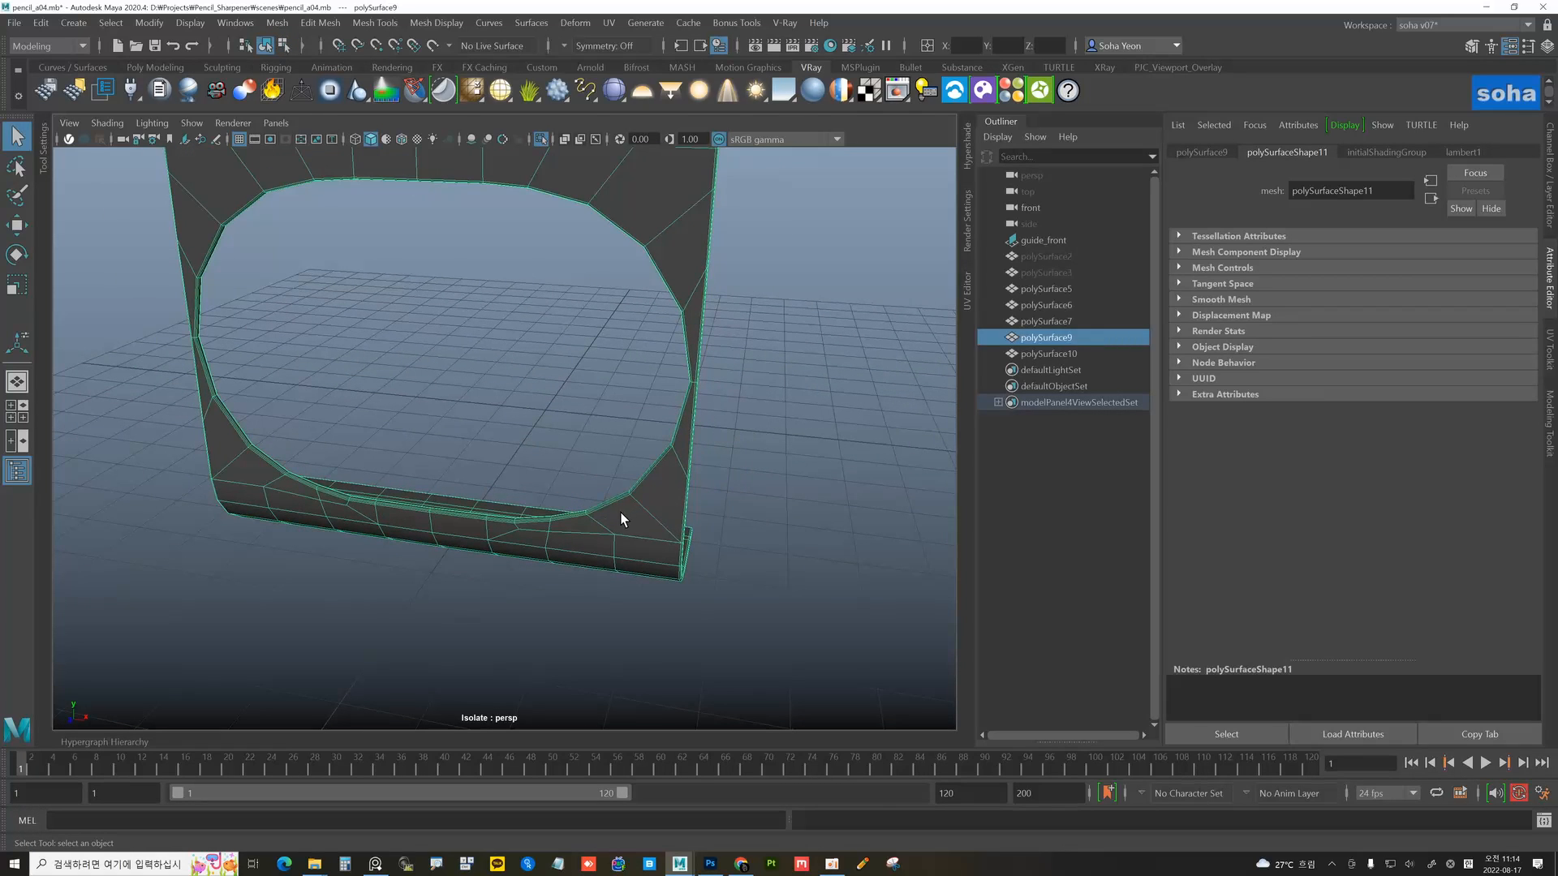
pyautogui.press('3')
pyautogui.click(736, 538)
pyautogui.keyDown('alt'); pyautogui.moveTo(772, 539); pyautogui.dragTo(607, 518); pyautogui.keyUp('alt')
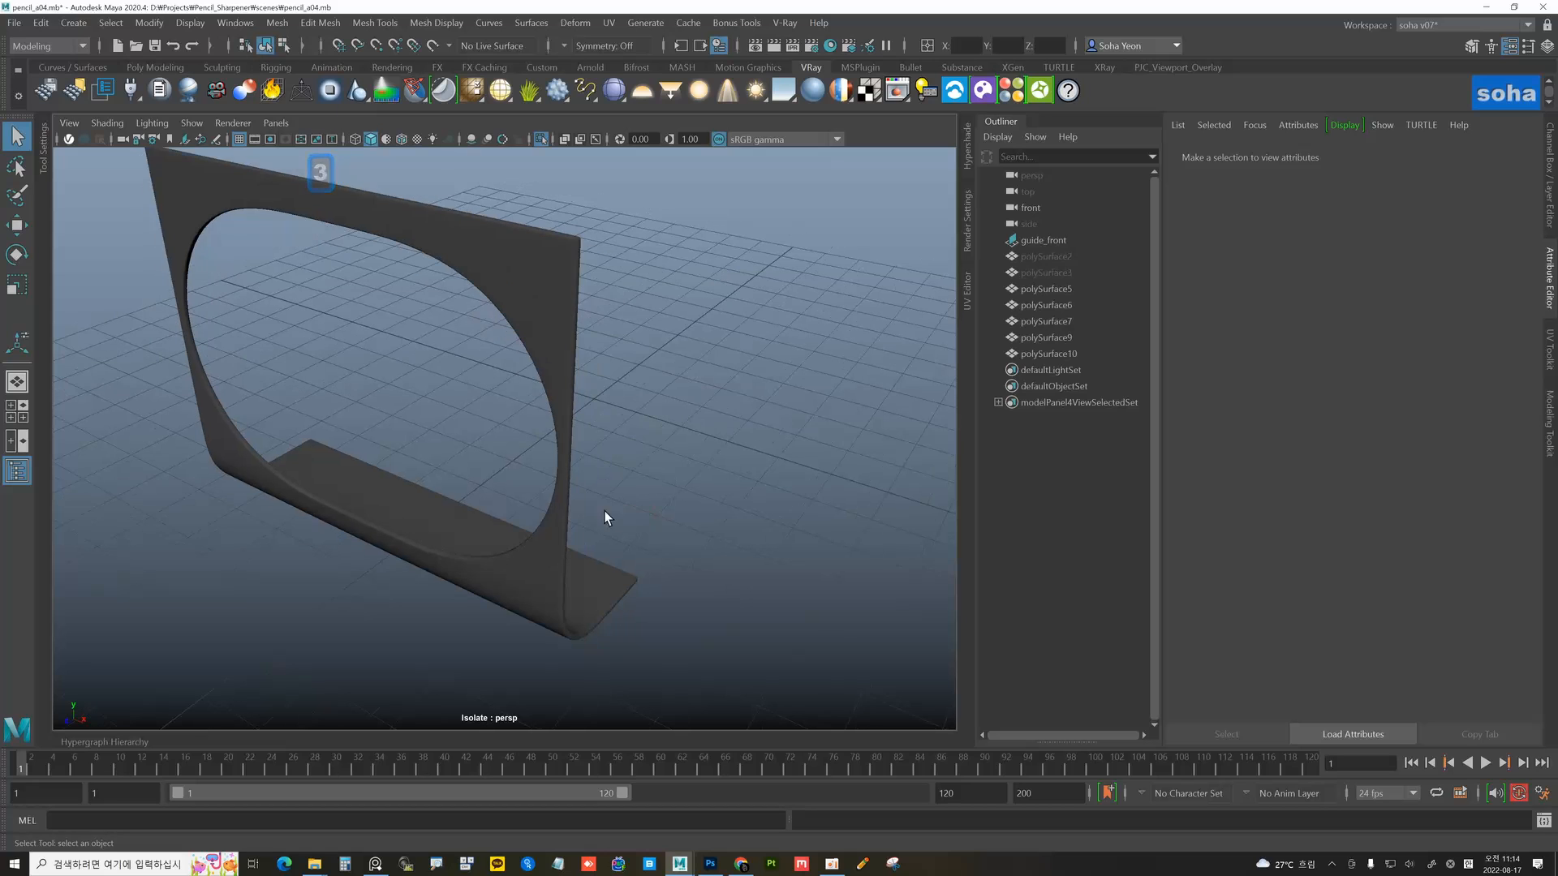
pyautogui.click(550, 348)
pyautogui.press('1')
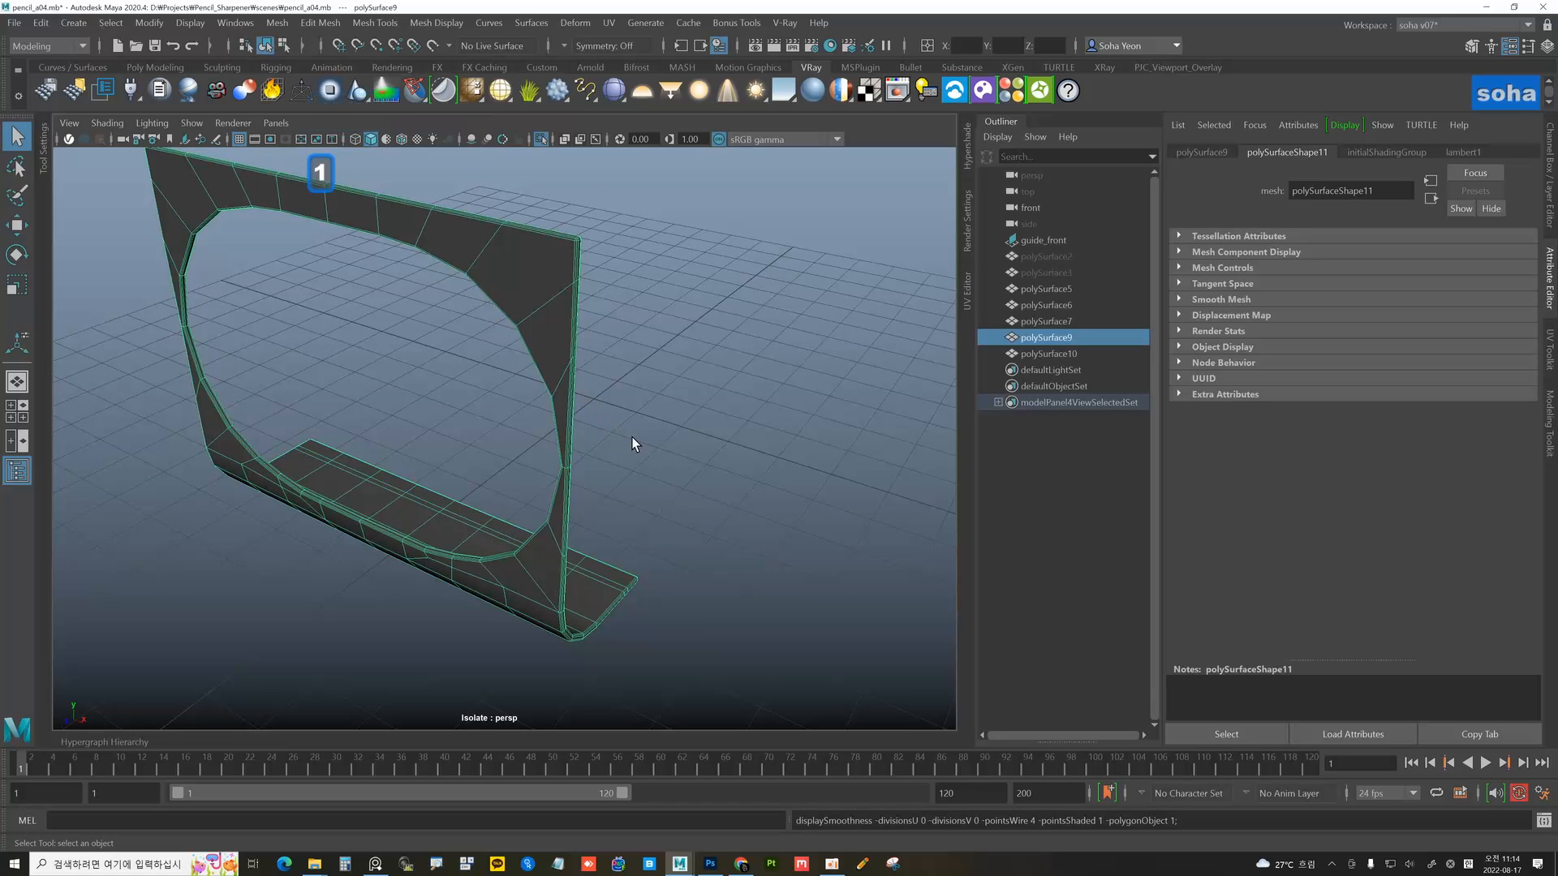
# - Show all parts and mirror the half upper cover across the world X axis, merging border vertices with a 0.001 threshold
pyautogui.hotkey('alt', 'shift', 'a')
pyautogui.keyDown('alt'); pyautogui.moveTo(631, 437); pyautogui.dragTo(558, 447, button='right'); pyautogui.keyUp('alt')
pyautogui.keyDown('alt'); pyautogui.moveTo(558, 447); pyautogui.dragTo(581, 472); pyautogui.keyUp('alt')
pyautogui.click(724, 504)
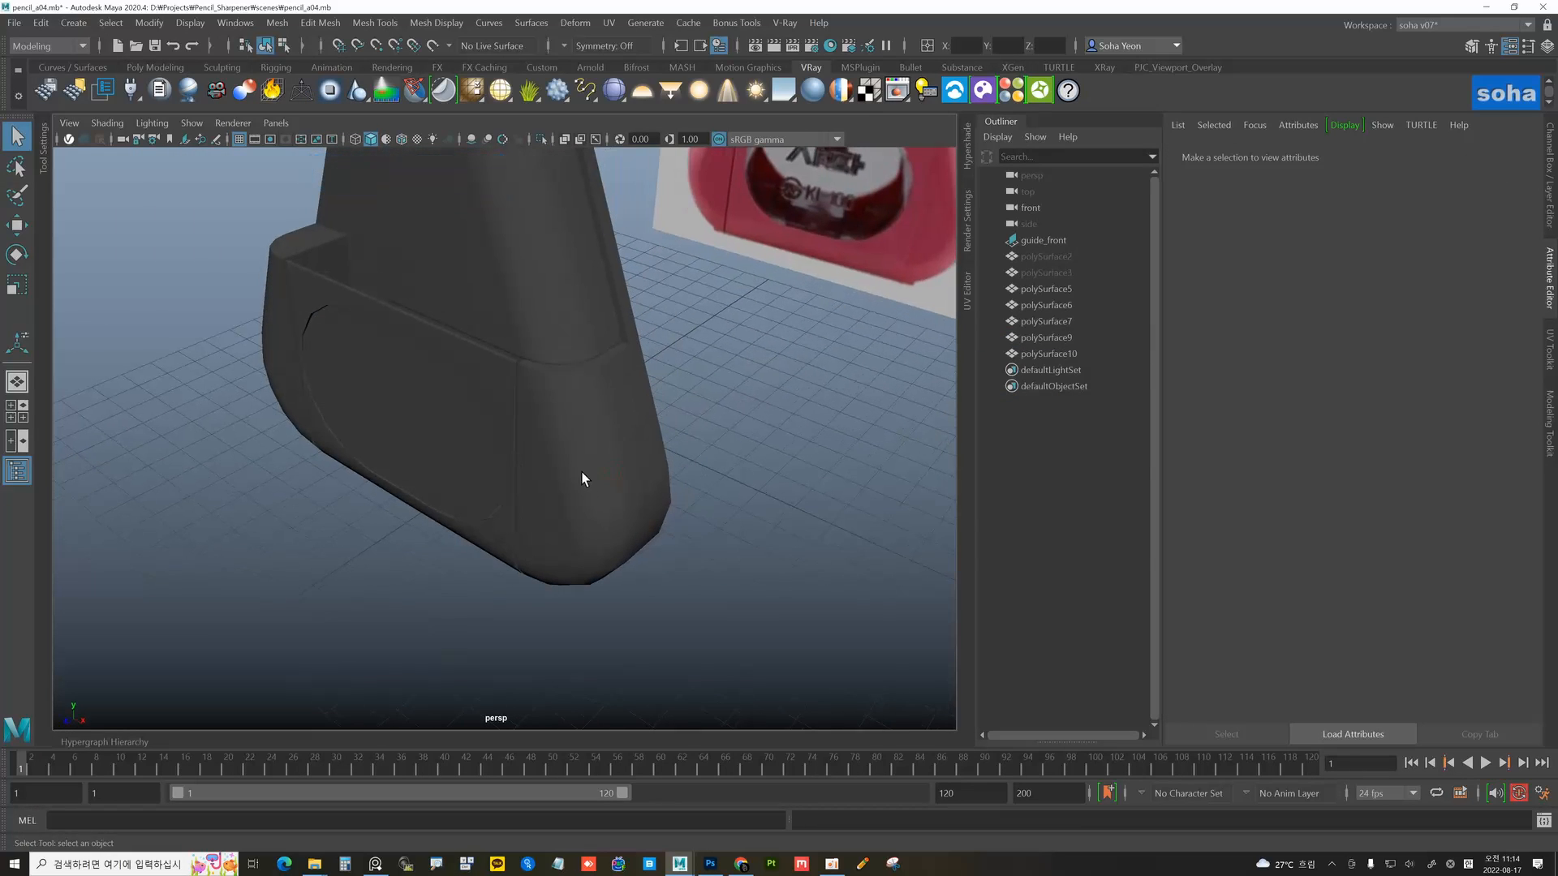
pyautogui.click(508, 376)
pyautogui.keyDown('alt'); pyautogui.moveTo(529, 401); pyautogui.dragTo(621, 443); pyautogui.keyUp('alt')
pyautogui.click(621, 402)
pyautogui.hotkey('ctrl', 'e')
pyautogui.click(804, 558)
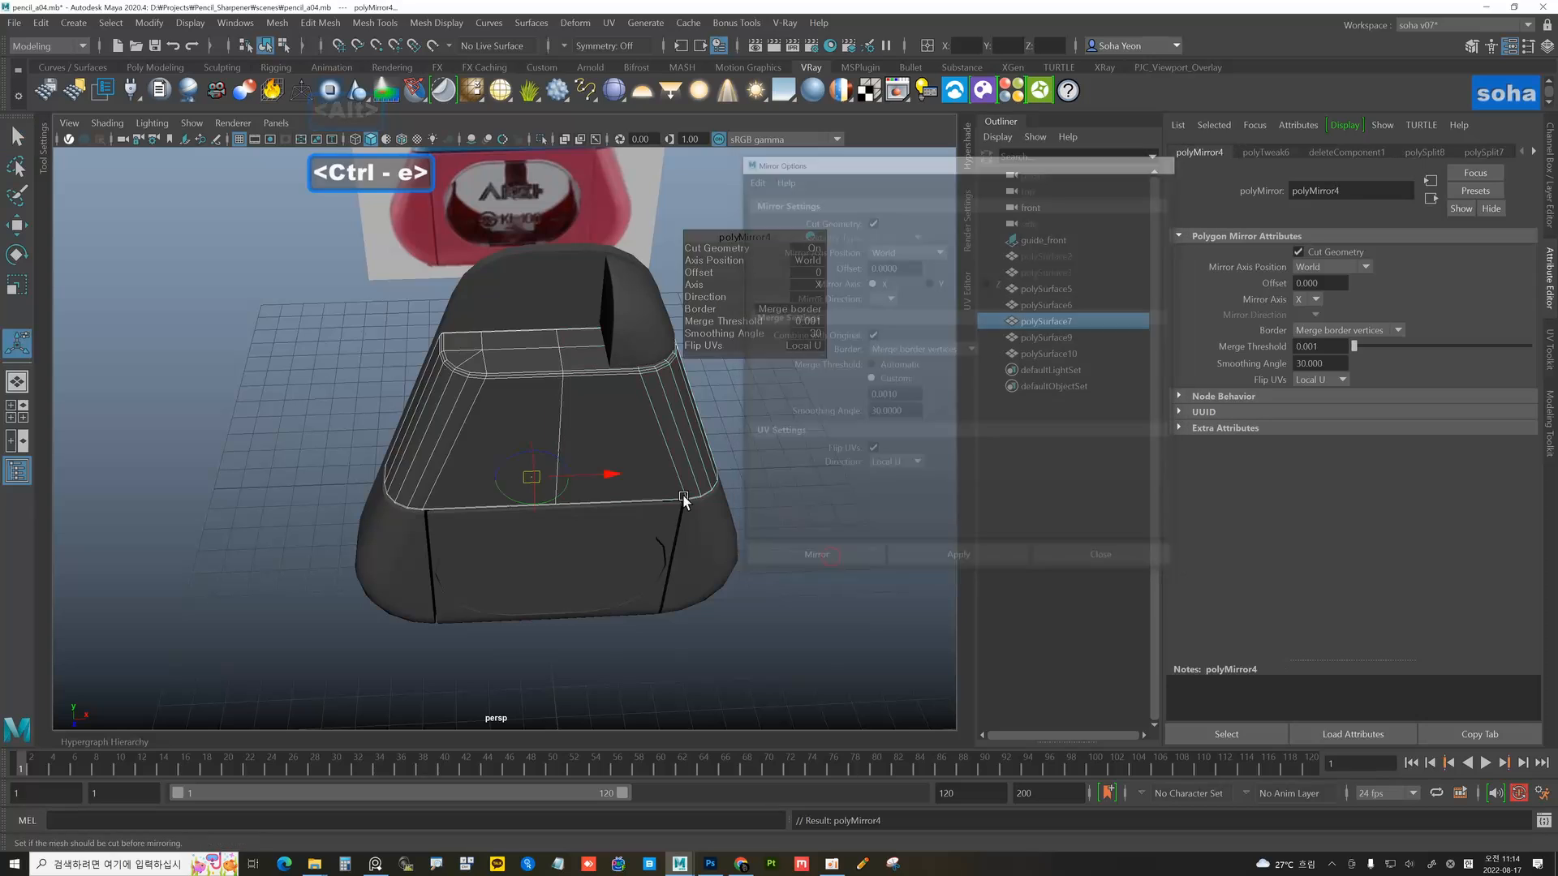
# - Mirror the top cap piece to the other side of the sharpener
pyautogui.click(644, 398)
pyautogui.keyDown('alt'); pyautogui.moveTo(644, 397); pyautogui.dragTo(574, 435); pyautogui.keyUp('alt')
pyautogui.hotkey('ctrl', 'e')
pyautogui.click(829, 559)
# - Isolate the oval front panel and extrude all its faces by about -0.104 along local Z to give it thickness
pyautogui.keyDown('alt'); pyautogui.moveTo(462, 529); pyautogui.dragTo(461, 510); pyautogui.keyUp('alt')
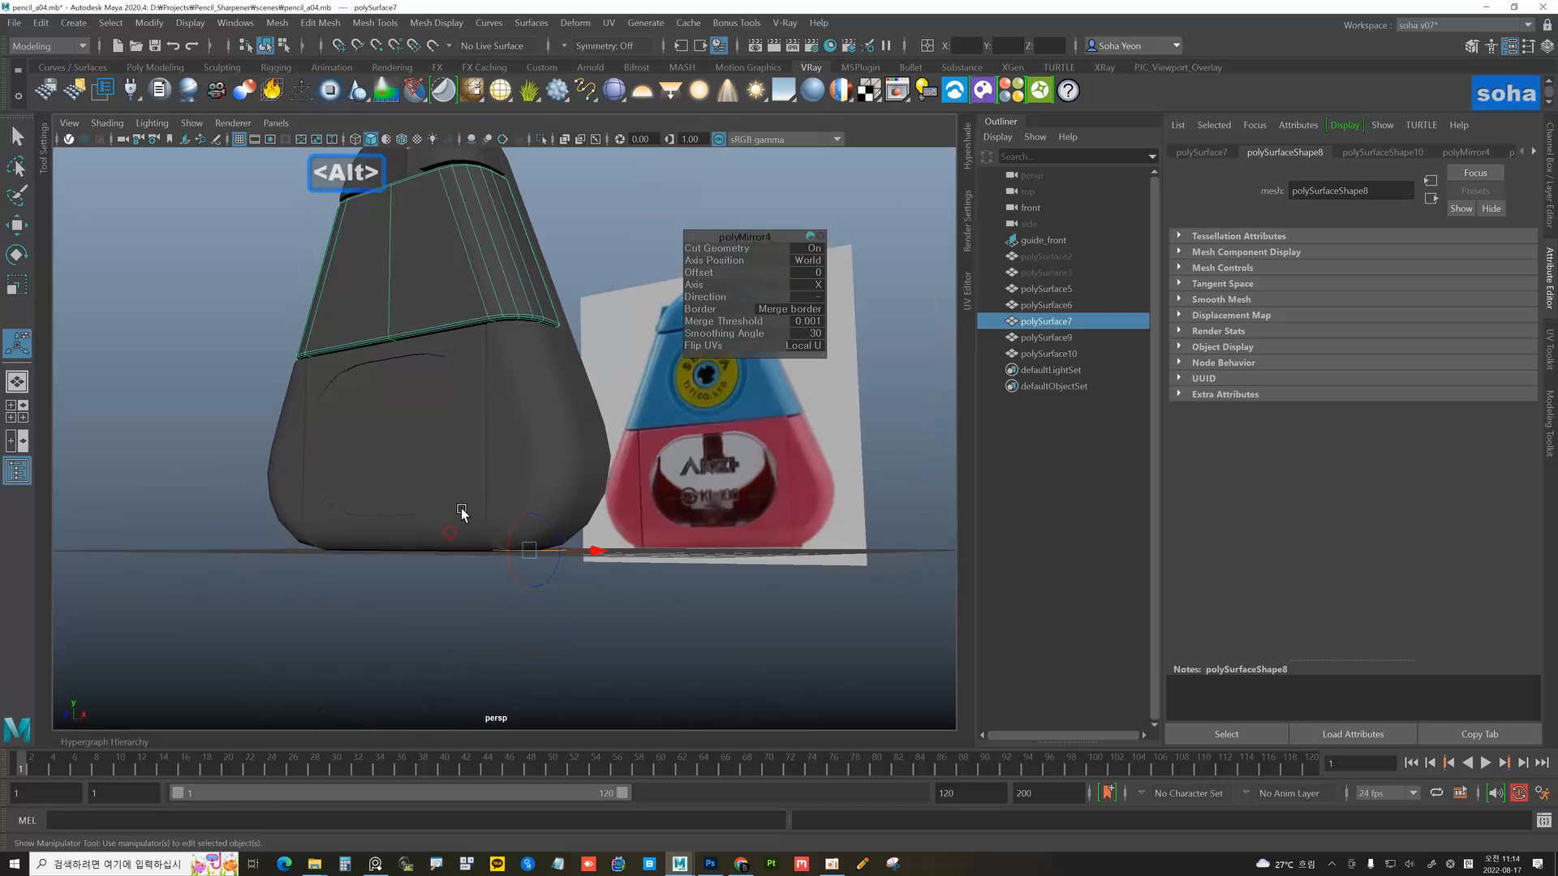
pyautogui.keyDown('alt'); pyautogui.moveTo(461, 509); pyautogui.dragTo(465, 464, button='right'); pyautogui.keyUp('alt')
pyautogui.click(465, 464)
pyautogui.keyDown('alt'); pyautogui.moveTo(484, 396); pyautogui.dragTo(536, 410); pyautogui.keyUp('alt')
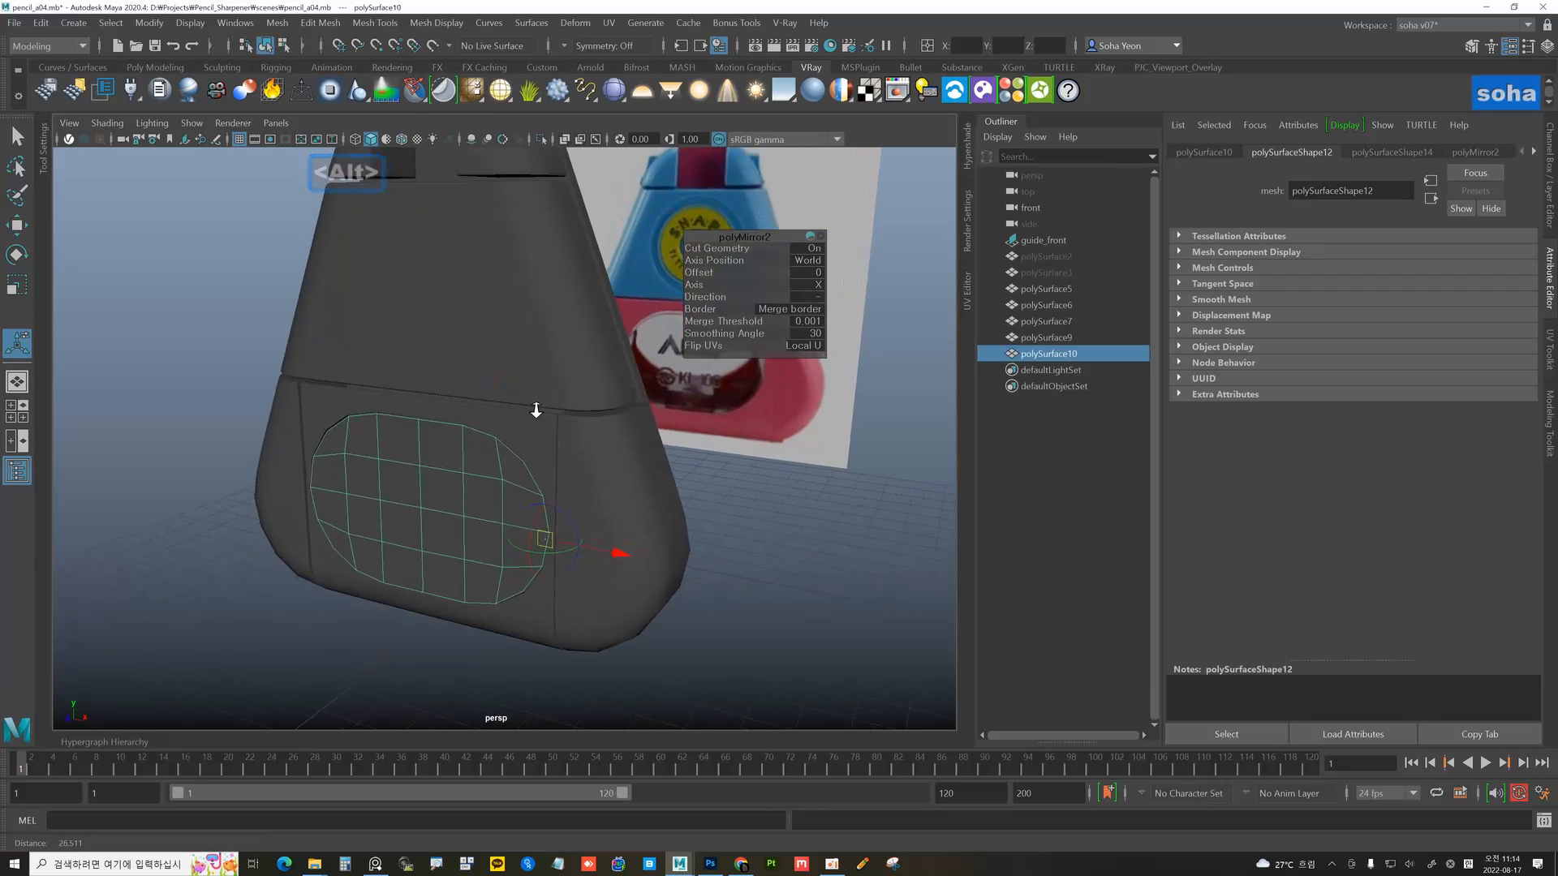
pyautogui.scroll(3, 523, 417)
pyautogui.keyDown('alt'); pyautogui.moveTo(455, 455); pyautogui.dragTo(509, 422, button='middle'); pyautogui.keyUp('alt')
pyautogui.keyDown('alt'); pyautogui.moveTo(470, 438); pyautogui.dragTo(424, 510); pyautogui.keyUp('alt')
pyautogui.hotkey('alt', 'shift', 'a')
pyautogui.press('w')
pyautogui.hotkey('alt', 'w')
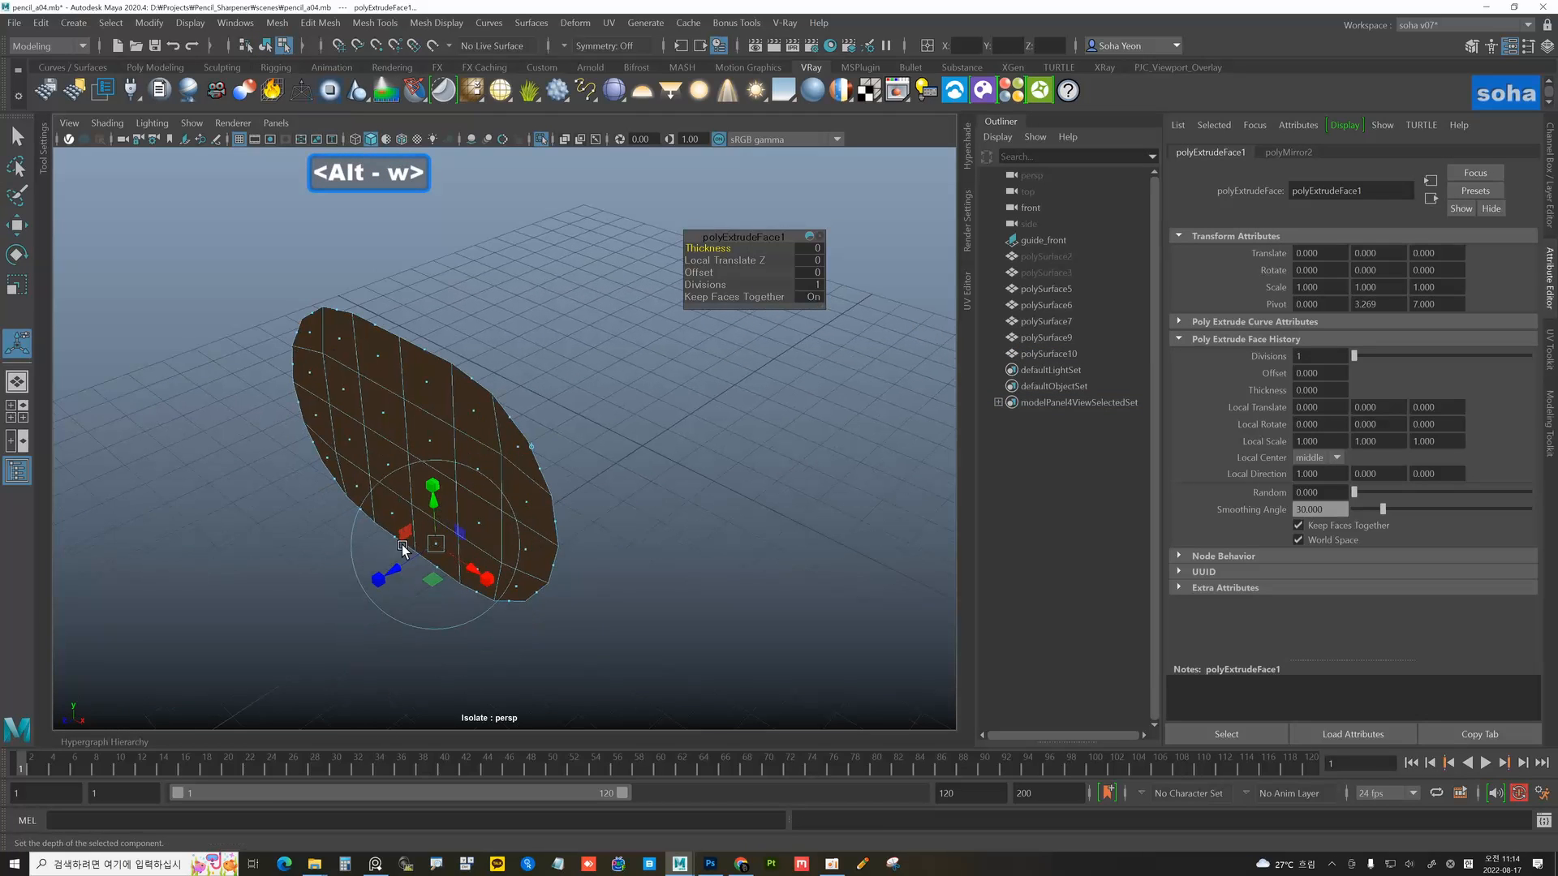
pyautogui.moveTo(397, 571); pyautogui.dragTo(403, 572)
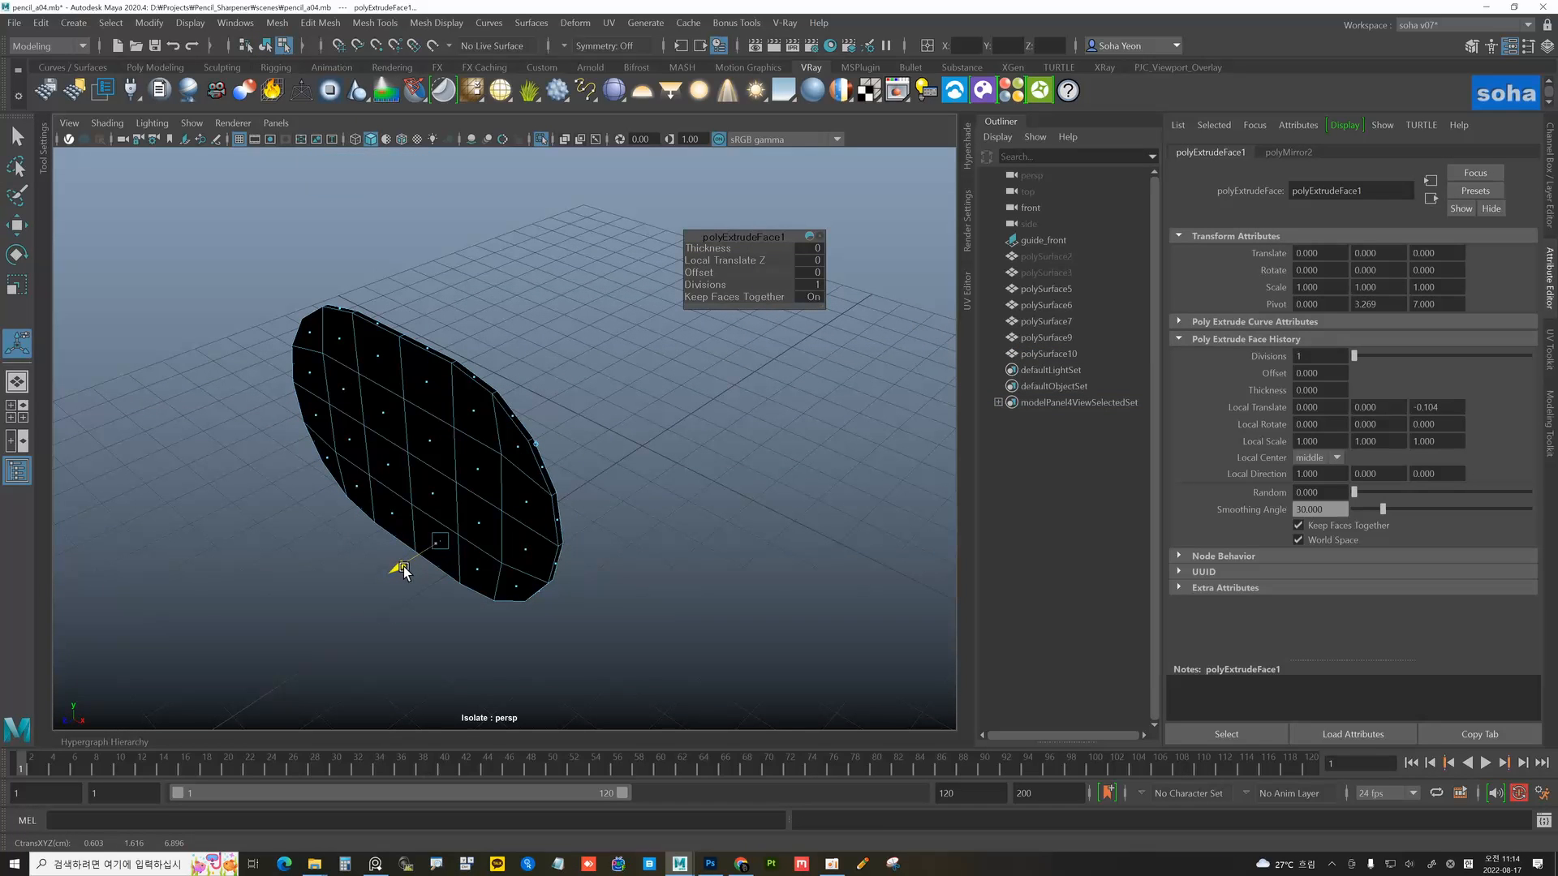
# - Reverse the face normals of the extruded oval panel
pyautogui.hotkey('alt', '`')
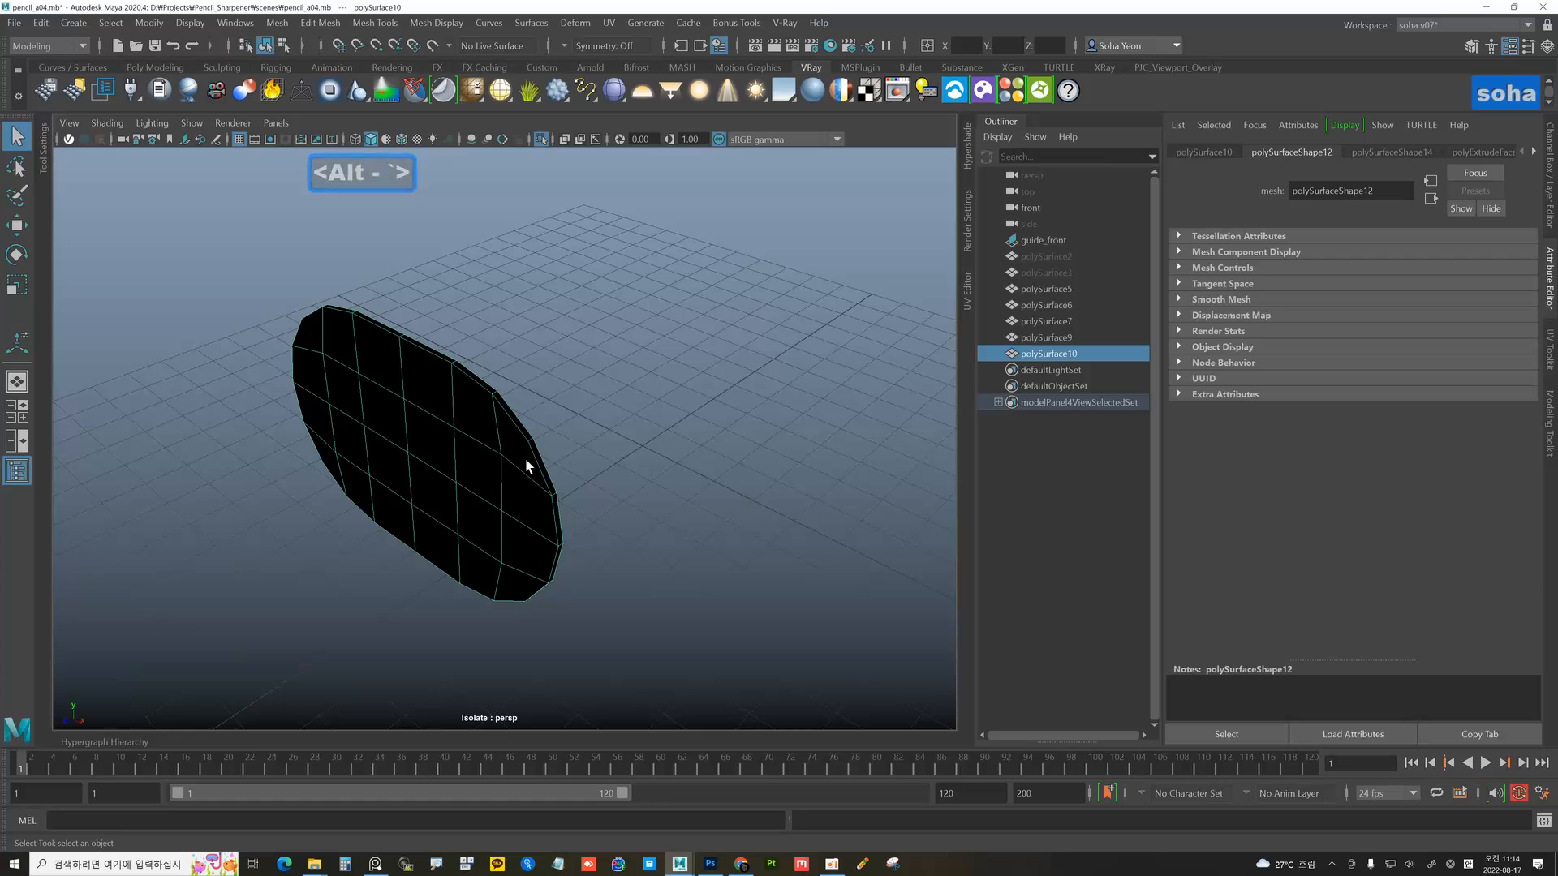
pyautogui.hotkey('shift', 'n')
pyautogui.keyDown('alt'); pyautogui.moveTo(617, 470); pyautogui.dragTo(638, 456); pyautogui.keyUp('alt')
pyautogui.click(637, 456)
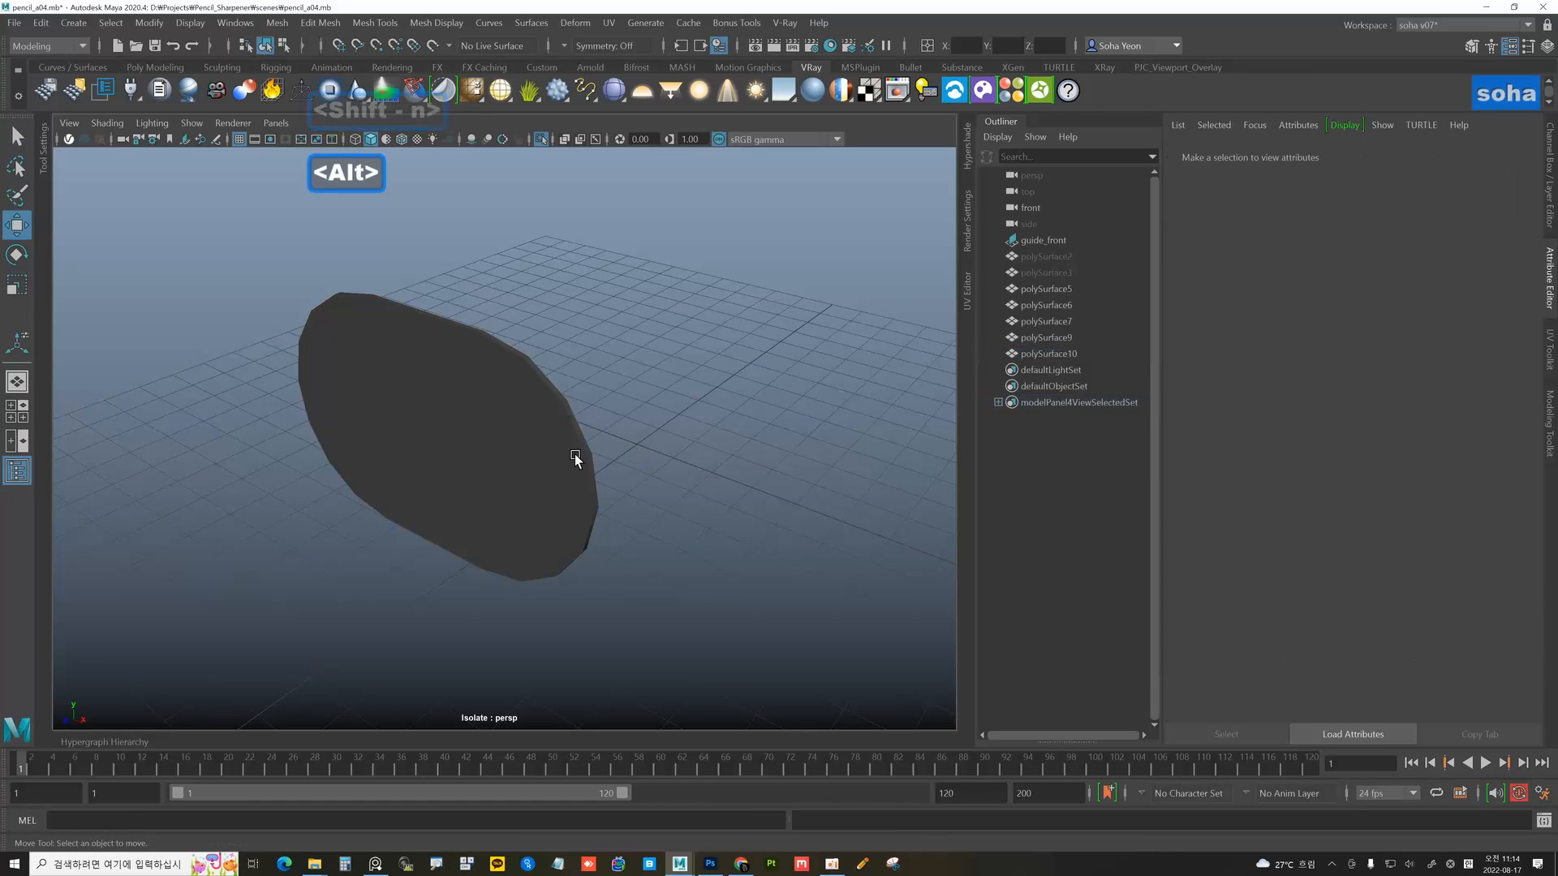
# - Bevel the hard rim edges of the oval panel and bring all sharpener parts back into view
pyautogui.click(520, 443)
pyautogui.press('u')
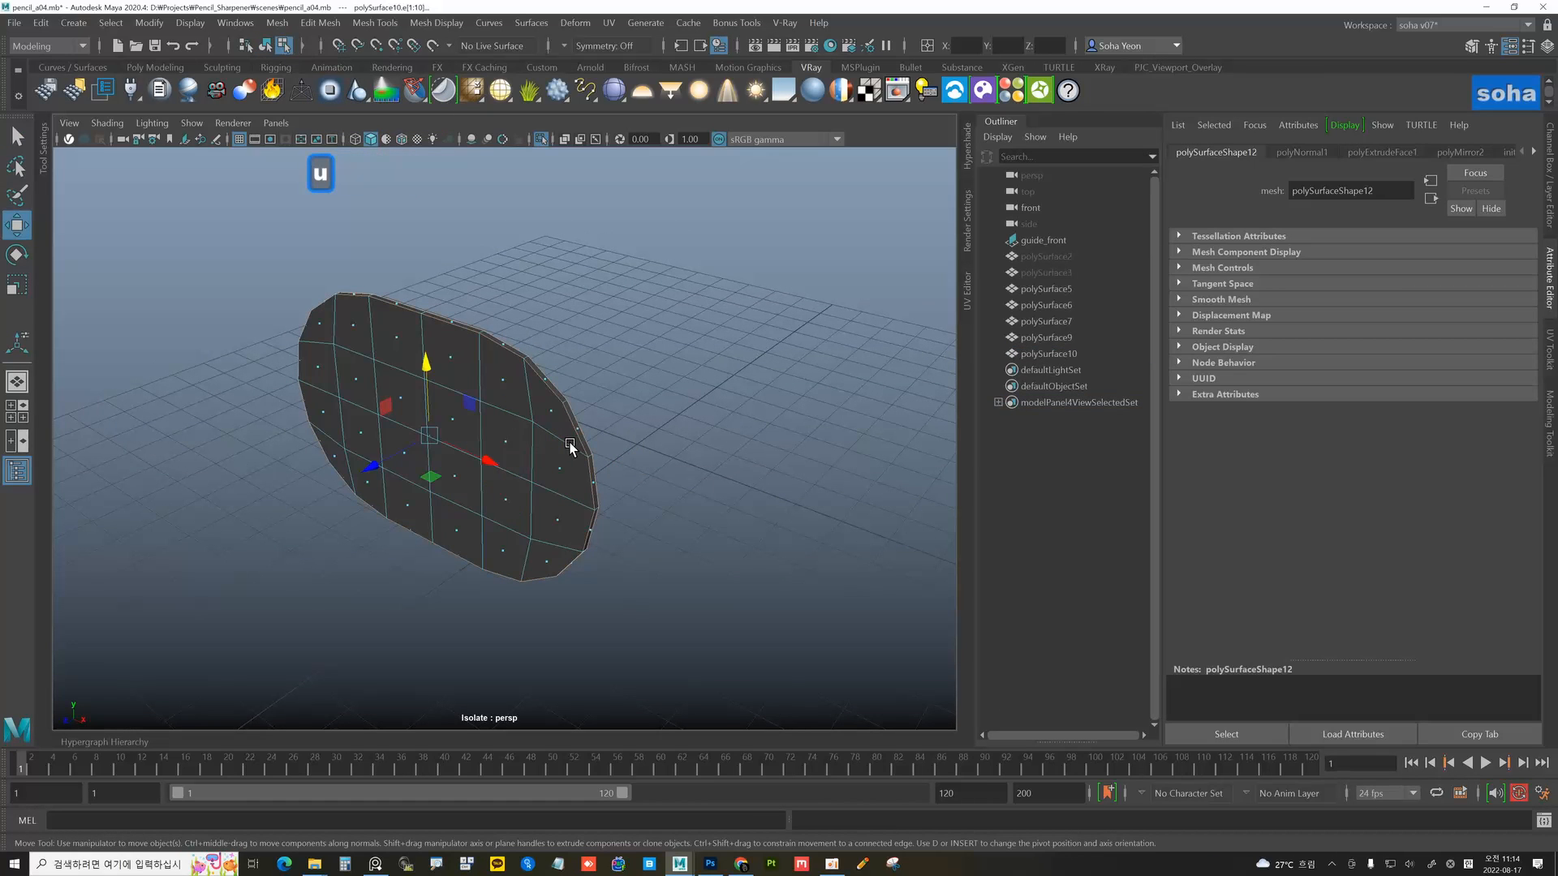
pyautogui.hotkey('shift', 'b')
pyautogui.keyDown('alt'); pyautogui.moveTo(528, 454); pyautogui.dragTo(421, 425); pyautogui.keyUp('alt')
pyautogui.keyDown('alt'); pyautogui.moveTo(421, 424); pyautogui.dragTo(519, 473, button='middle'); pyautogui.keyUp('alt')
pyautogui.keyDown('alt'); pyautogui.moveTo(519, 473); pyautogui.dragTo(706, 525); pyautogui.keyUp('alt')
pyautogui.click(521, 484)
pyautogui.hotkey('alt', 'w')
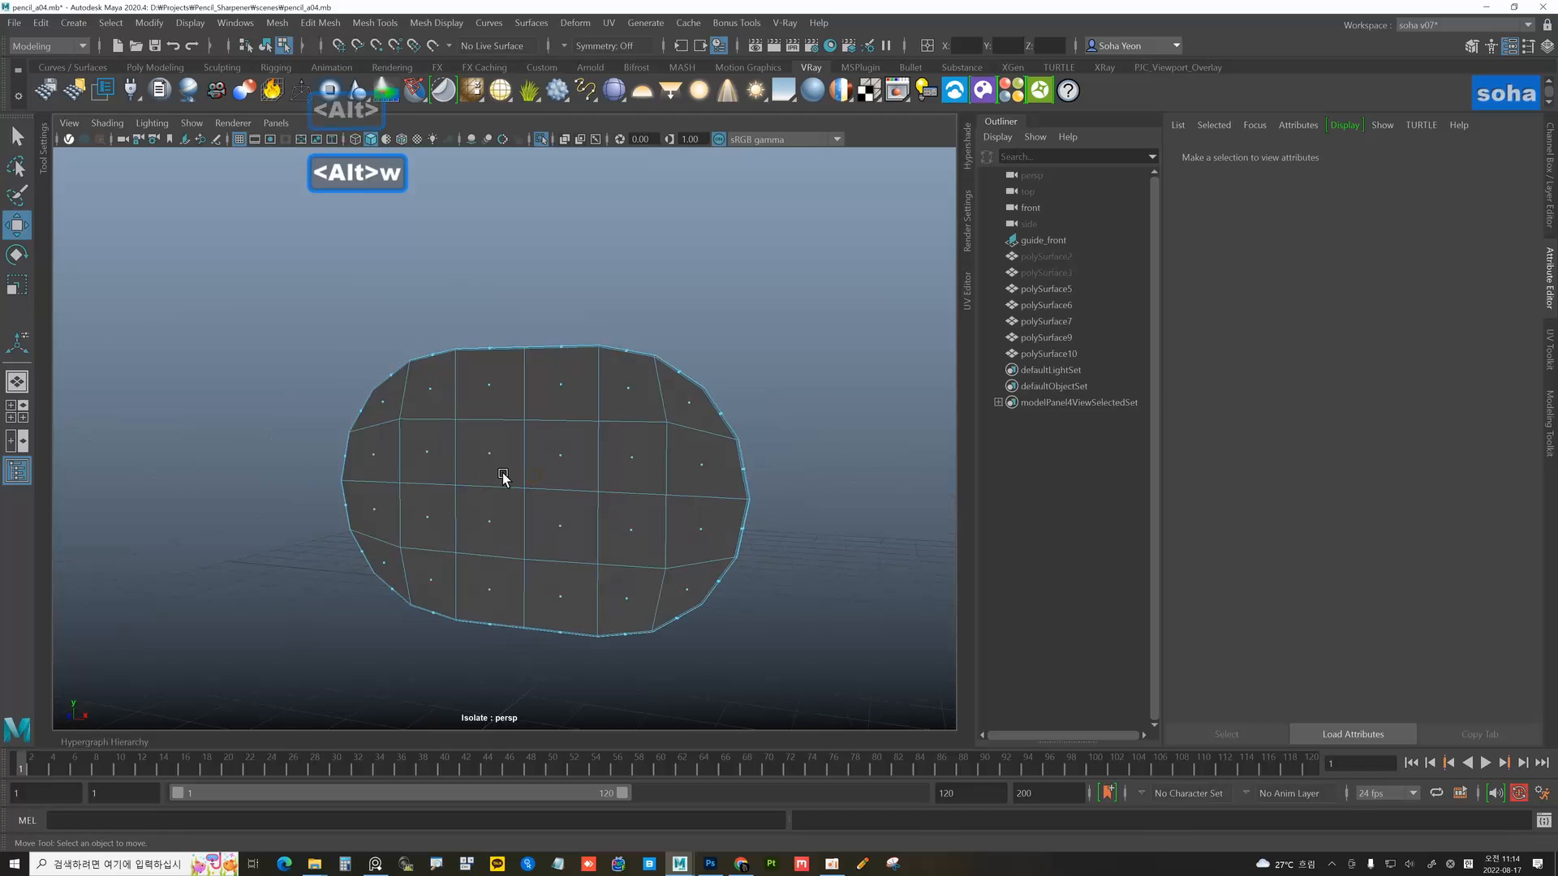
pyautogui.hotkey('alt', '`')
pyautogui.hotkey('alt', 'shift', 'a')
pyautogui.keyDown('alt'); pyautogui.moveTo(692, 523); pyautogui.dragTo(697, 472); pyautogui.keyUp('alt')
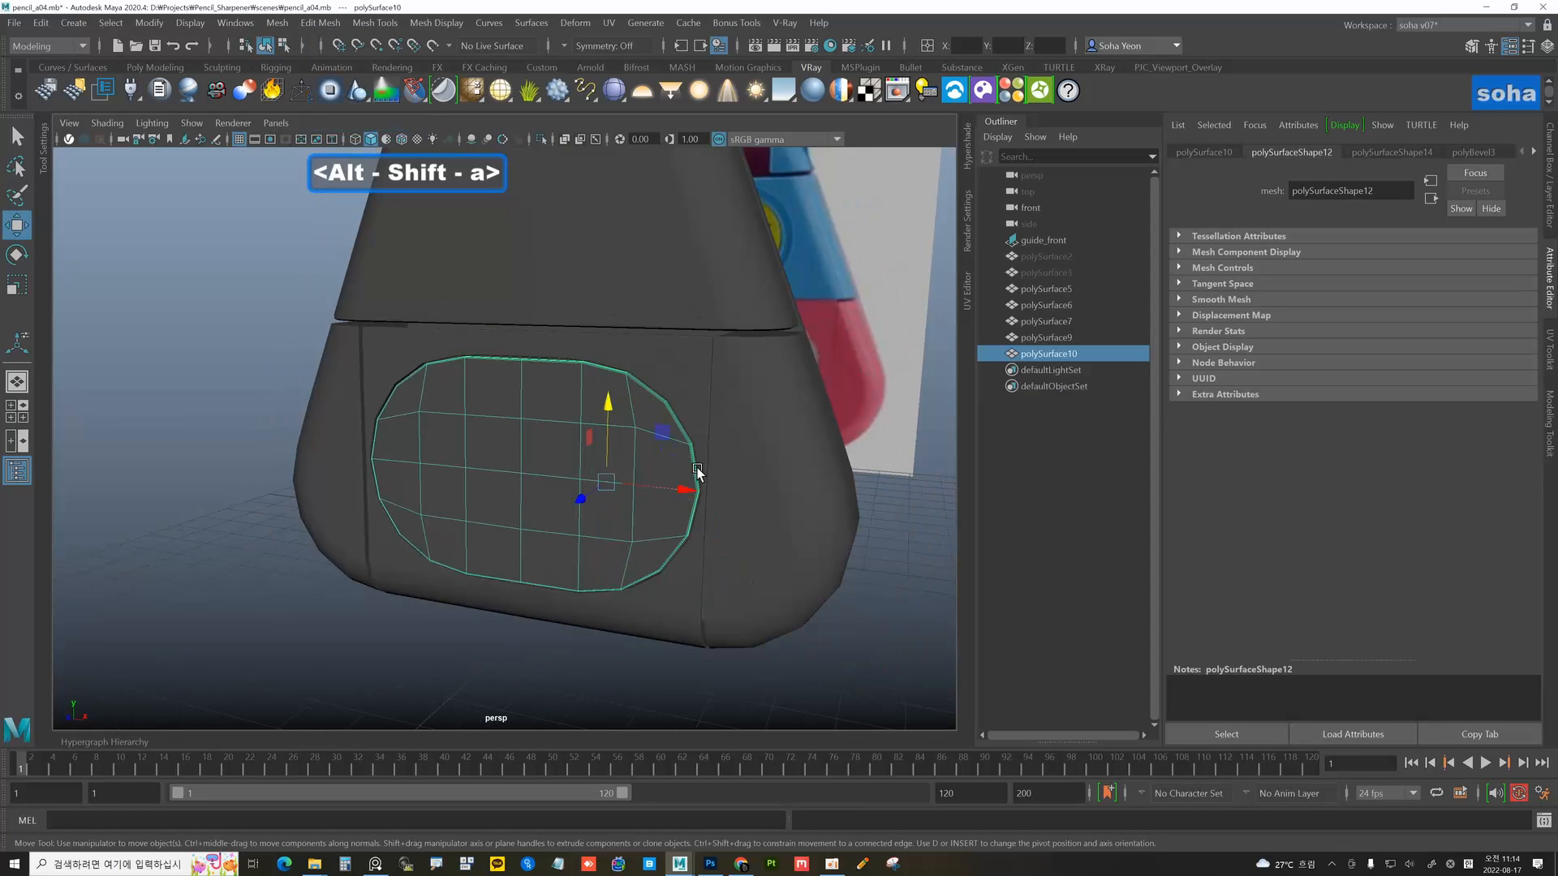
# - Isolate the main body and bevel its hard outline and recess edges with a fraction of 0.5 and 2 segments
pyautogui.keyDown('alt'); pyautogui.moveTo(723, 342); pyautogui.dragTo(648, 364); pyautogui.keyUp('alt')
pyautogui.keyDown('alt'); pyautogui.moveTo(649, 364); pyautogui.dragTo(539, 345, button='right'); pyautogui.keyUp('alt')
pyautogui.keyDown('alt'); pyautogui.moveTo(540, 345); pyautogui.dragTo(712, 486); pyautogui.keyUp('alt')
pyautogui.click(685, 481)
pyautogui.hotkey('alt', 'shift', 'a')
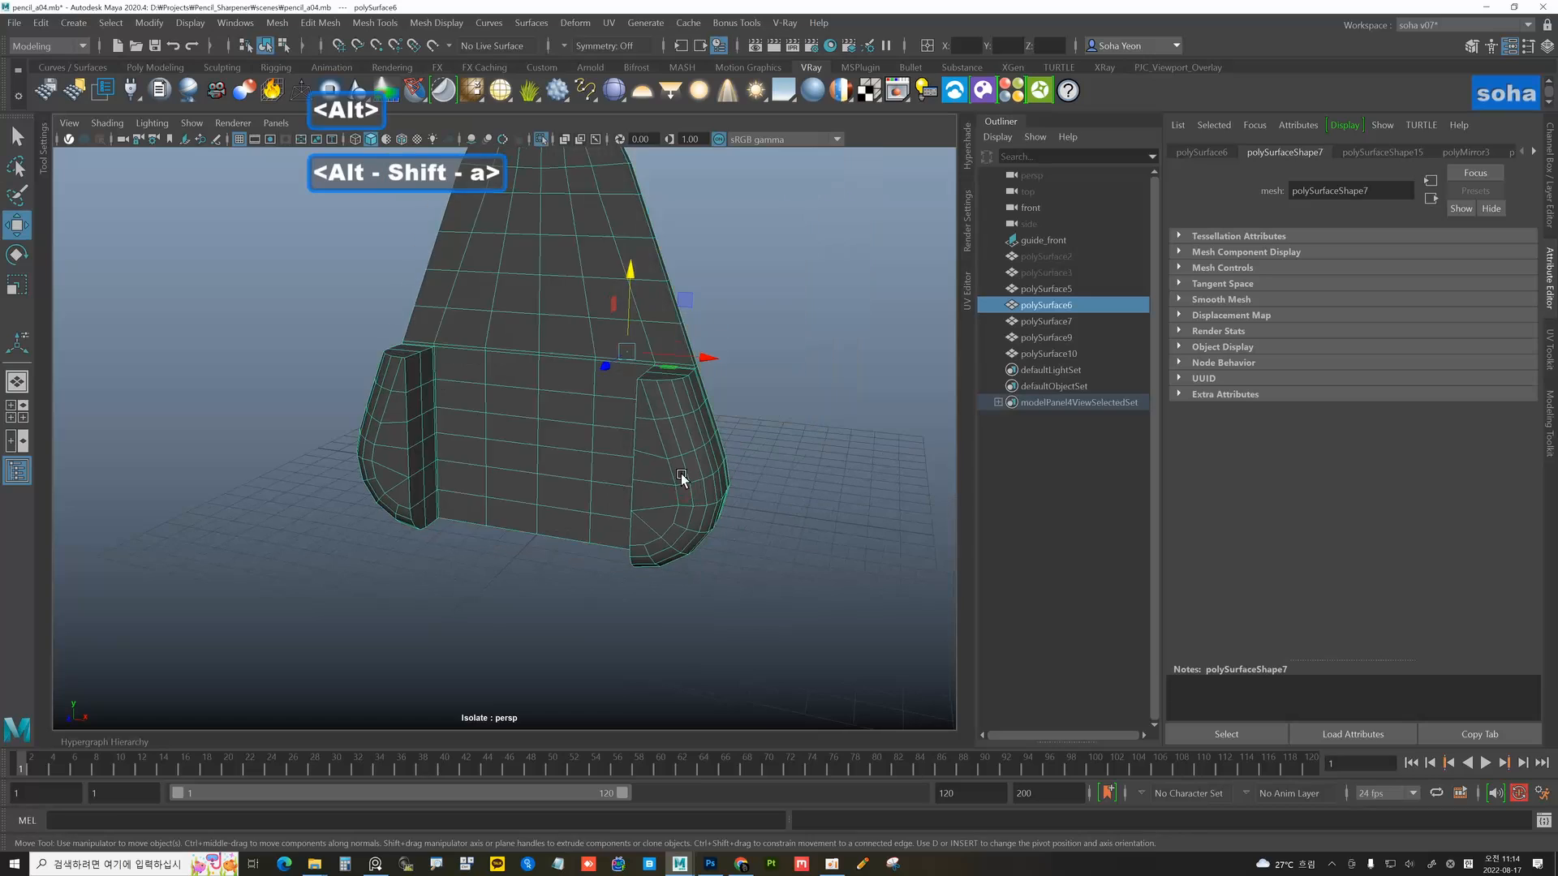
pyautogui.keyDown('alt'); pyautogui.moveTo(623, 410); pyautogui.dragTo(620, 531, button='middle'); pyautogui.keyUp('alt')
pyautogui.keyDown('alt'); pyautogui.moveTo(621, 532); pyautogui.dragTo(593, 477); pyautogui.keyUp('alt')
pyautogui.press('F11')
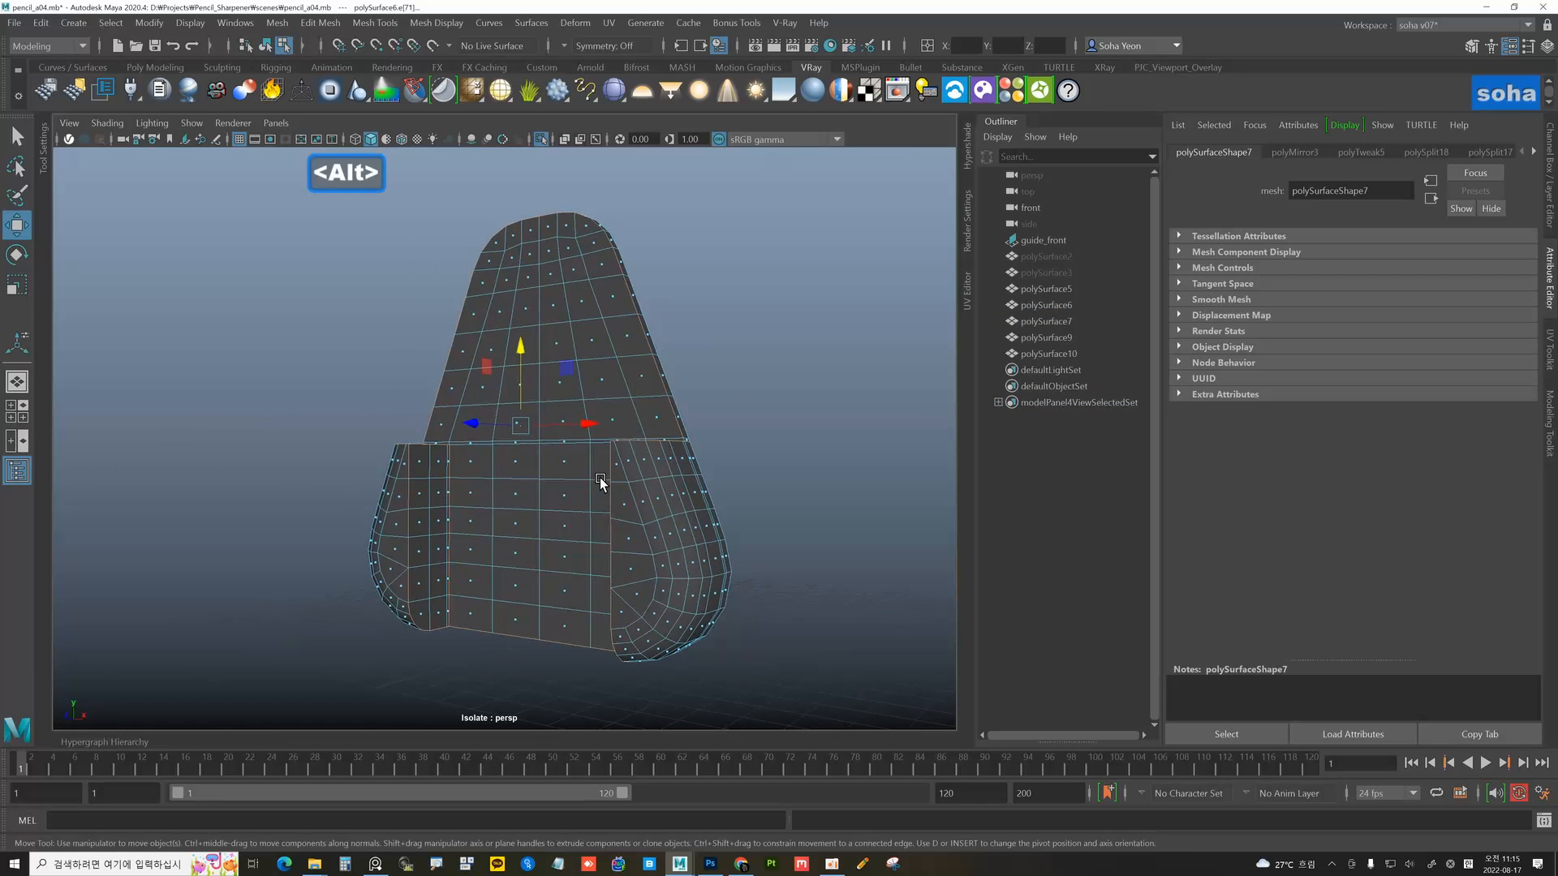
pyautogui.hotkey('shift', 'b')
# - Delete the redundant horizontal edge loop running across the body just above the bevelled ledge line
pyautogui.scroll(10, 624, 485)
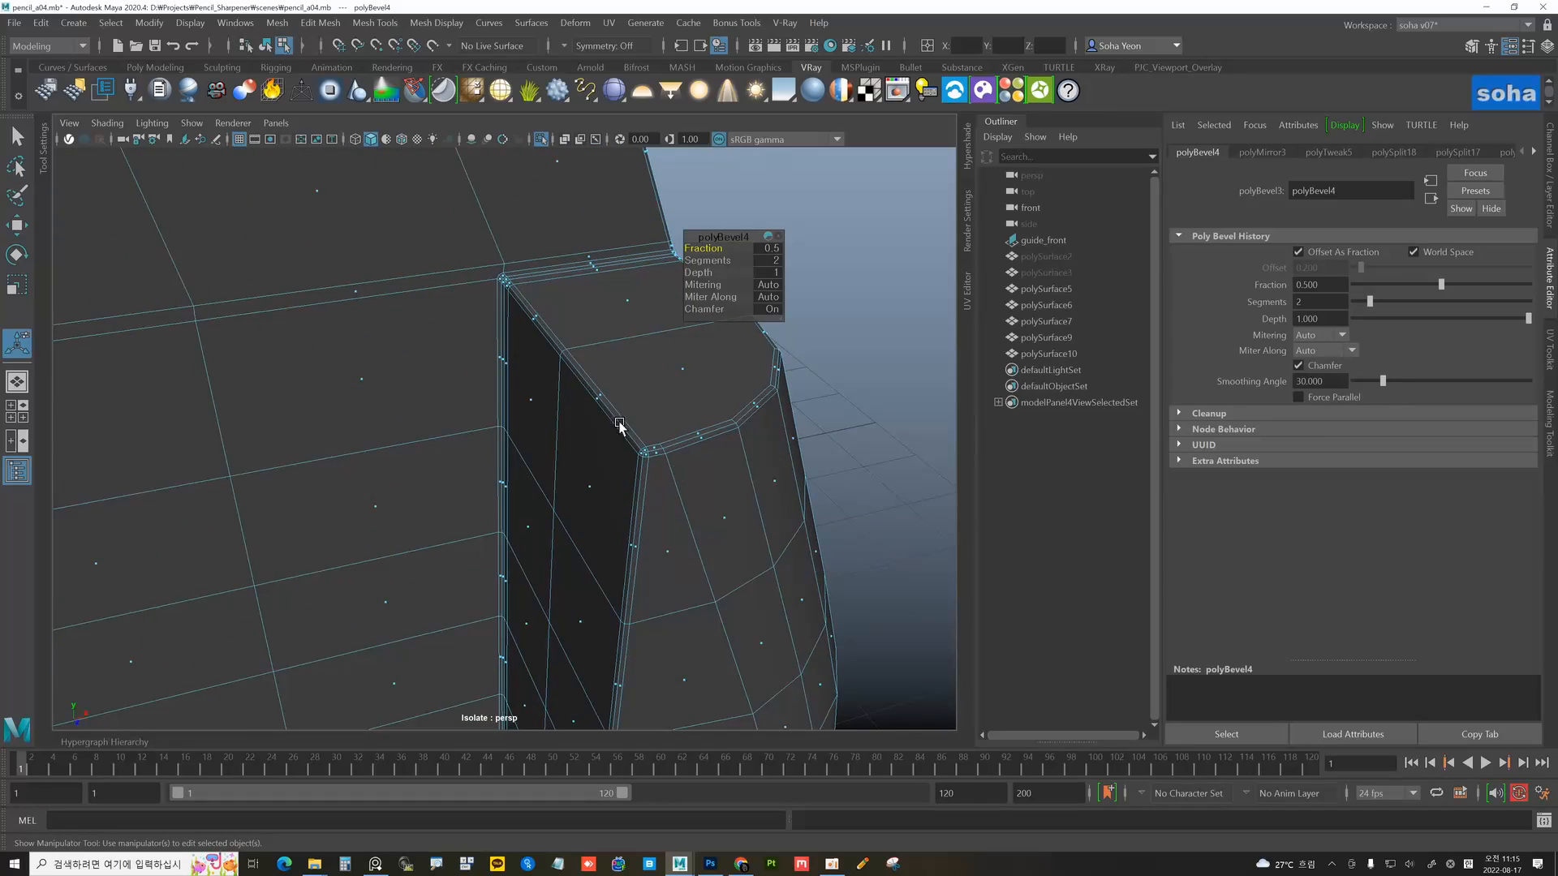
pyautogui.moveTo(620, 424)
pyautogui.keyDown('alt'); pyautogui.mouseDown()
pyautogui.moveTo(608, 528)
pyautogui.moveTo(668, 508)
pyautogui.moveTo(644, 431)
pyautogui.mouseUp(); pyautogui.keyUp('alt')
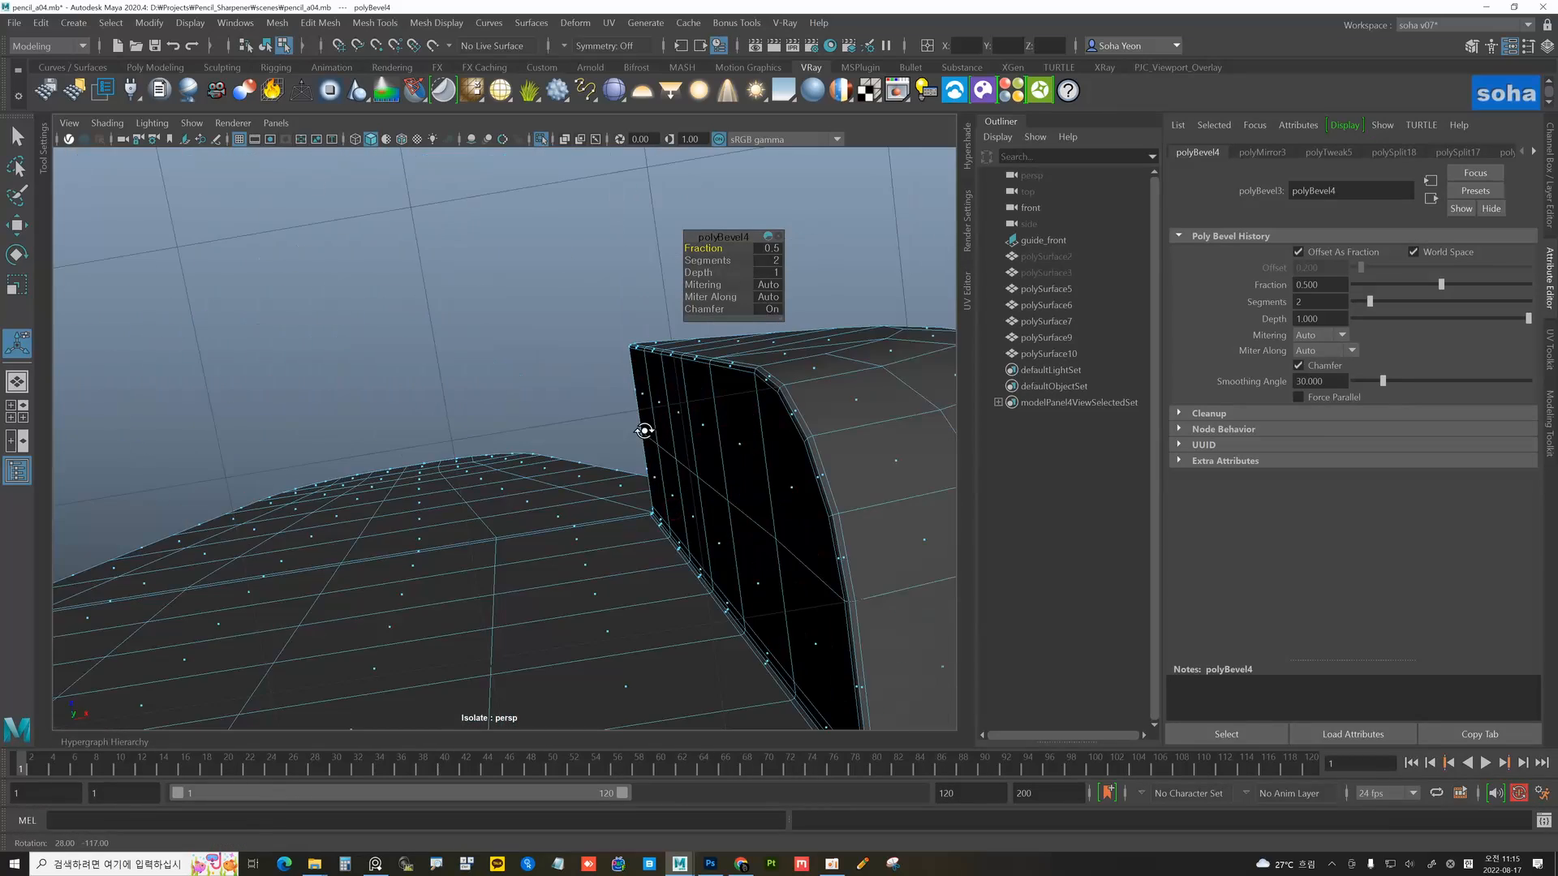
pyautogui.keyDown('alt'); pyautogui.moveTo(737, 507); pyautogui.dragTo(649, 296); pyautogui.keyUp('alt')
pyautogui.keyDown('alt'); pyautogui.moveTo(684, 379); pyautogui.dragTo(626, 445); pyautogui.keyUp('alt')
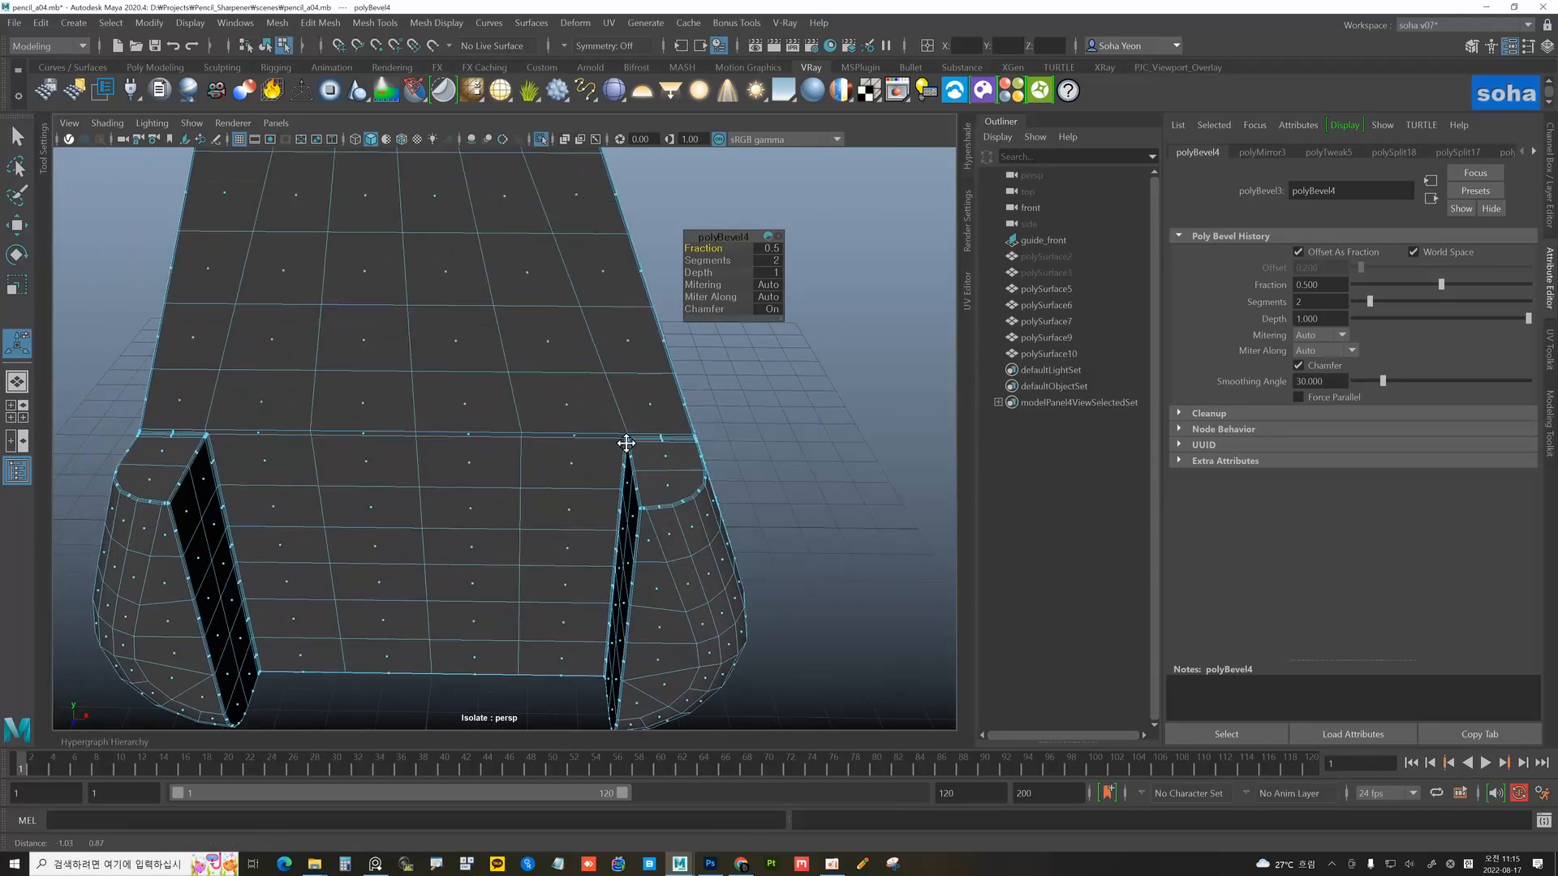
pyautogui.keyDown('alt'); pyautogui.moveTo(626, 446); pyautogui.dragTo(771, 499, button='right'); pyautogui.keyUp('alt')
pyautogui.keyDown('alt'); pyautogui.moveTo(771, 499); pyautogui.dragTo(538, 465); pyautogui.keyUp('alt')
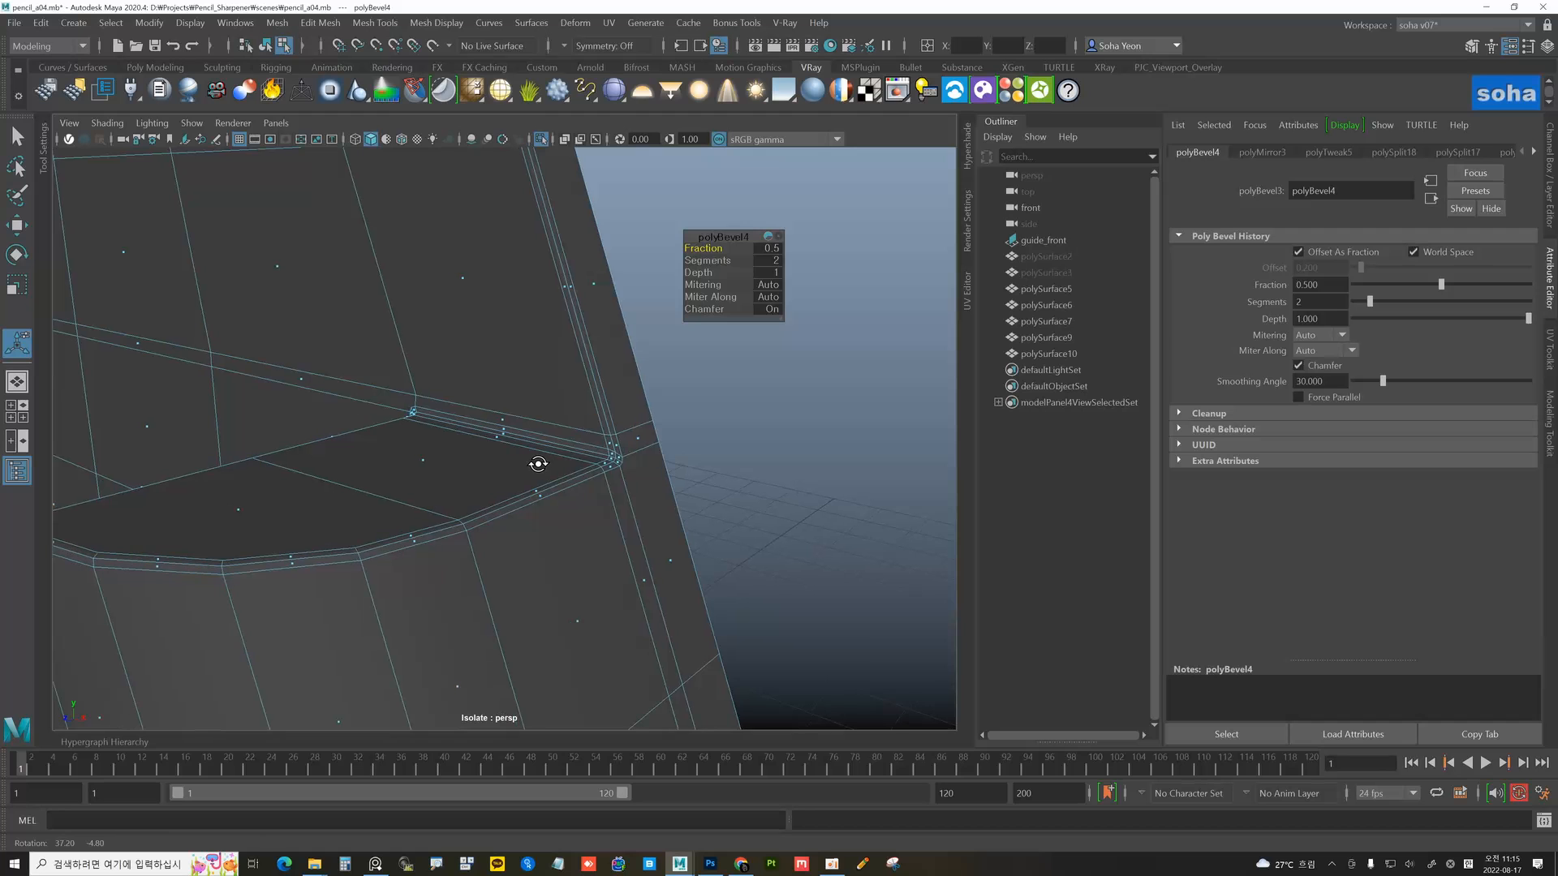
pyautogui.keyDown('alt'); pyautogui.moveTo(541, 461); pyautogui.dragTo(618, 469, button='middle'); pyautogui.keyUp('alt')
pyautogui.hotkey('alt', '2')
pyautogui.click(582, 440)
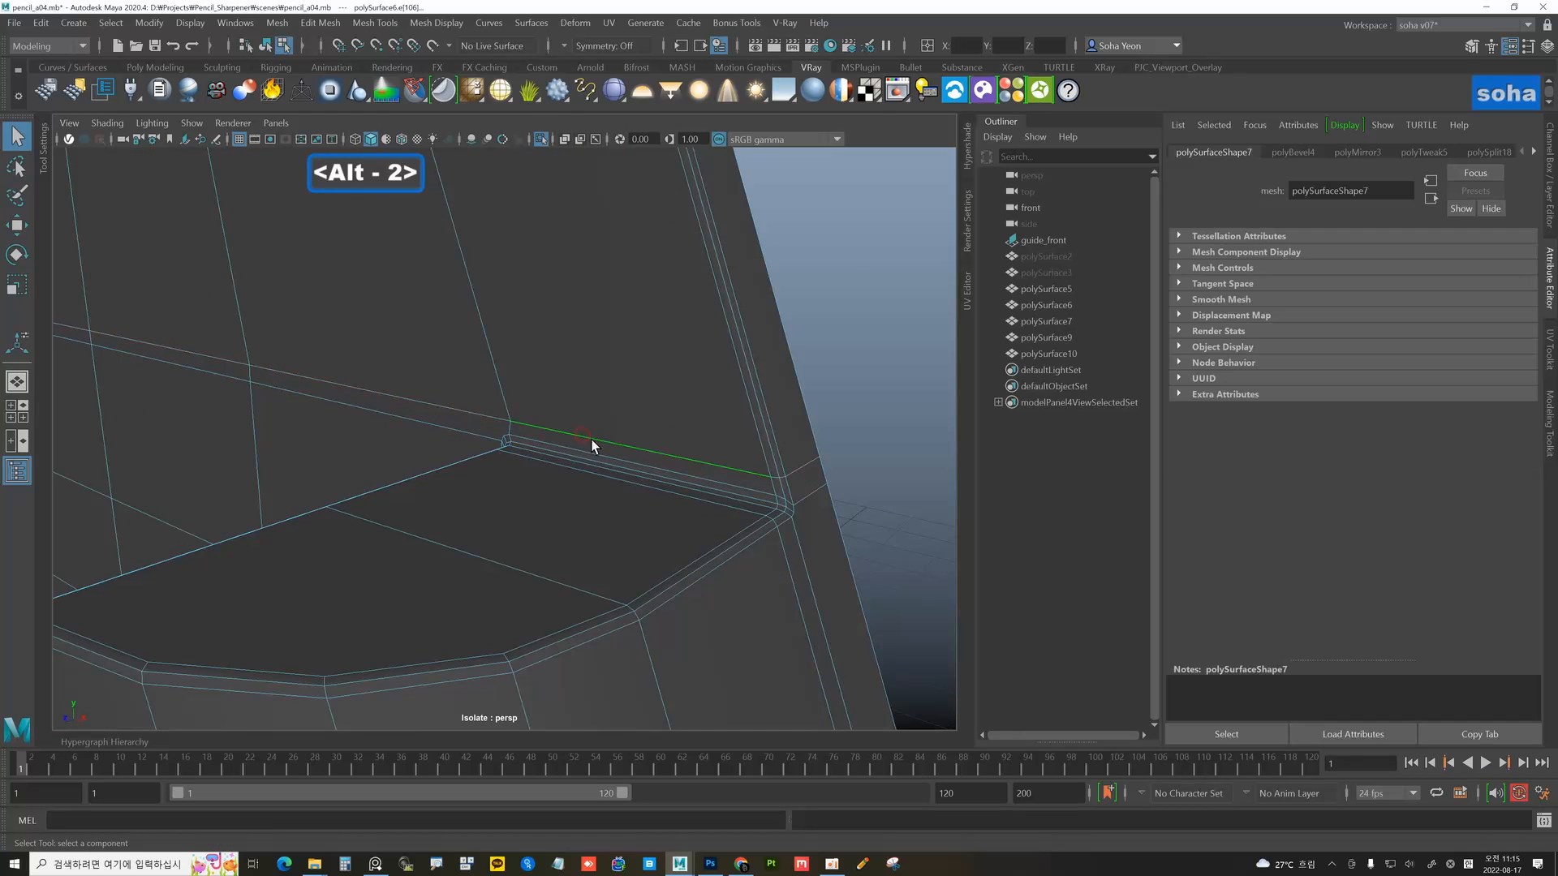
pyautogui.moveTo(591, 442)
pyautogui.keyDown('alt'); pyautogui.mouseDown()
pyautogui.moveTo(358, 414)
pyautogui.moveTo(612, 441)
pyautogui.mouseUp(); pyautogui.keyUp('alt')
pyautogui.hotkey('alt', 'q')
# - Cut a diagonal edge from the recess's bevelled upper corner to the grid vertex diagonally above it on the back wall
pyautogui.keyDown('alt'); pyautogui.moveTo(611, 441); pyautogui.dragTo(529, 459, button='middle'); pyautogui.keyUp('alt')
pyautogui.keyDown('alt'); pyautogui.moveTo(529, 459); pyautogui.dragTo(697, 486, button='right'); pyautogui.keyUp('alt')
pyautogui.keyDown('alt'); pyautogui.moveTo(696, 485); pyautogui.dragTo(566, 510, button='middle'); pyautogui.keyUp('alt')
pyautogui.keyDown('alt'); pyautogui.moveTo(566, 509); pyautogui.dragTo(826, 548, button='right'); pyautogui.keyUp('alt')
pyautogui.hotkey('alt', 's')
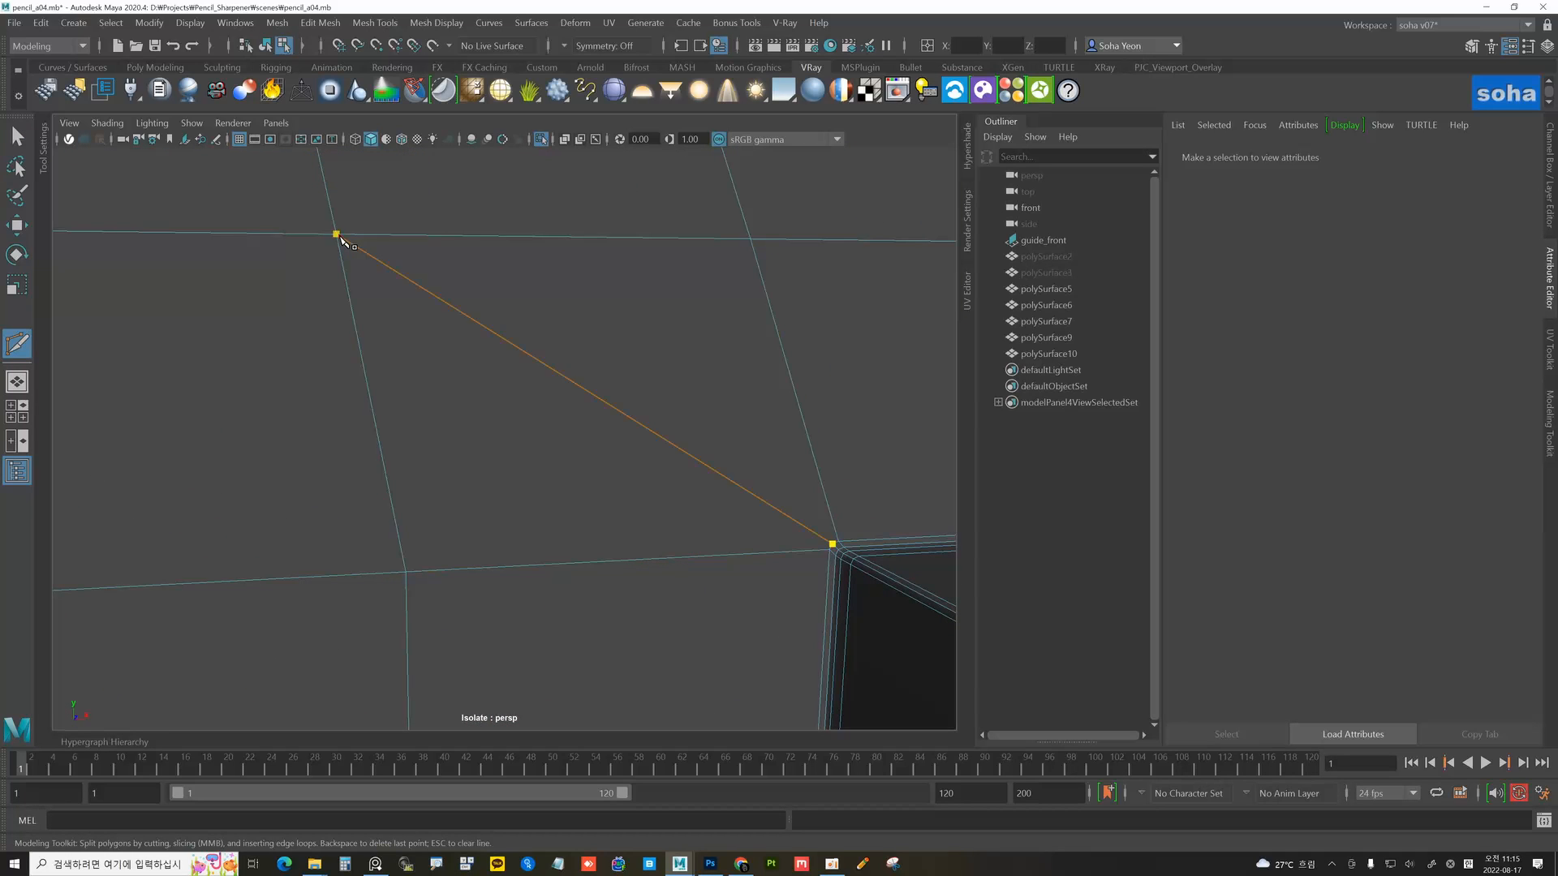
pyautogui.click(552, 365)
# - Cut a diagonal edge joining the nearby vertex on the body's bottom border to the recess's bevelled lower corner
pyautogui.keyDown('alt'); pyautogui.moveTo(552, 365); pyautogui.dragTo(852, 425); pyautogui.keyUp('alt')
pyautogui.keyDown('alt'); pyautogui.moveTo(851, 425); pyautogui.dragTo(384, 487, button='middle'); pyautogui.keyUp('alt')
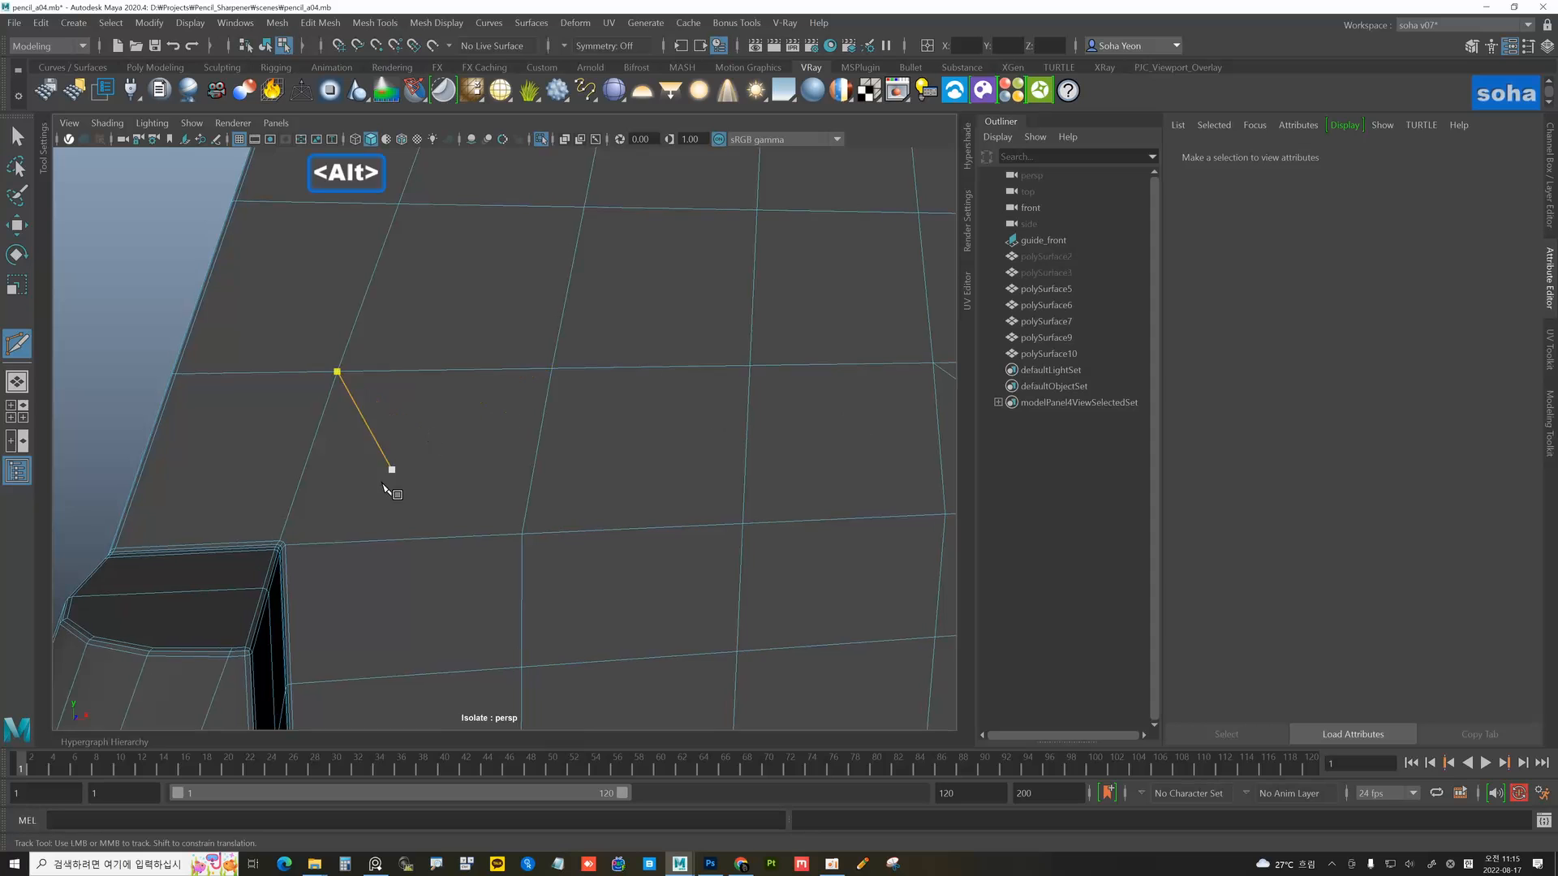
pyautogui.keyDown('alt'); pyautogui.moveTo(417, 469); pyautogui.dragTo(560, 410); pyautogui.keyUp('alt')
pyautogui.keyDown('alt'); pyautogui.moveTo(560, 410); pyautogui.dragTo(838, 516, button='right'); pyautogui.keyUp('alt')
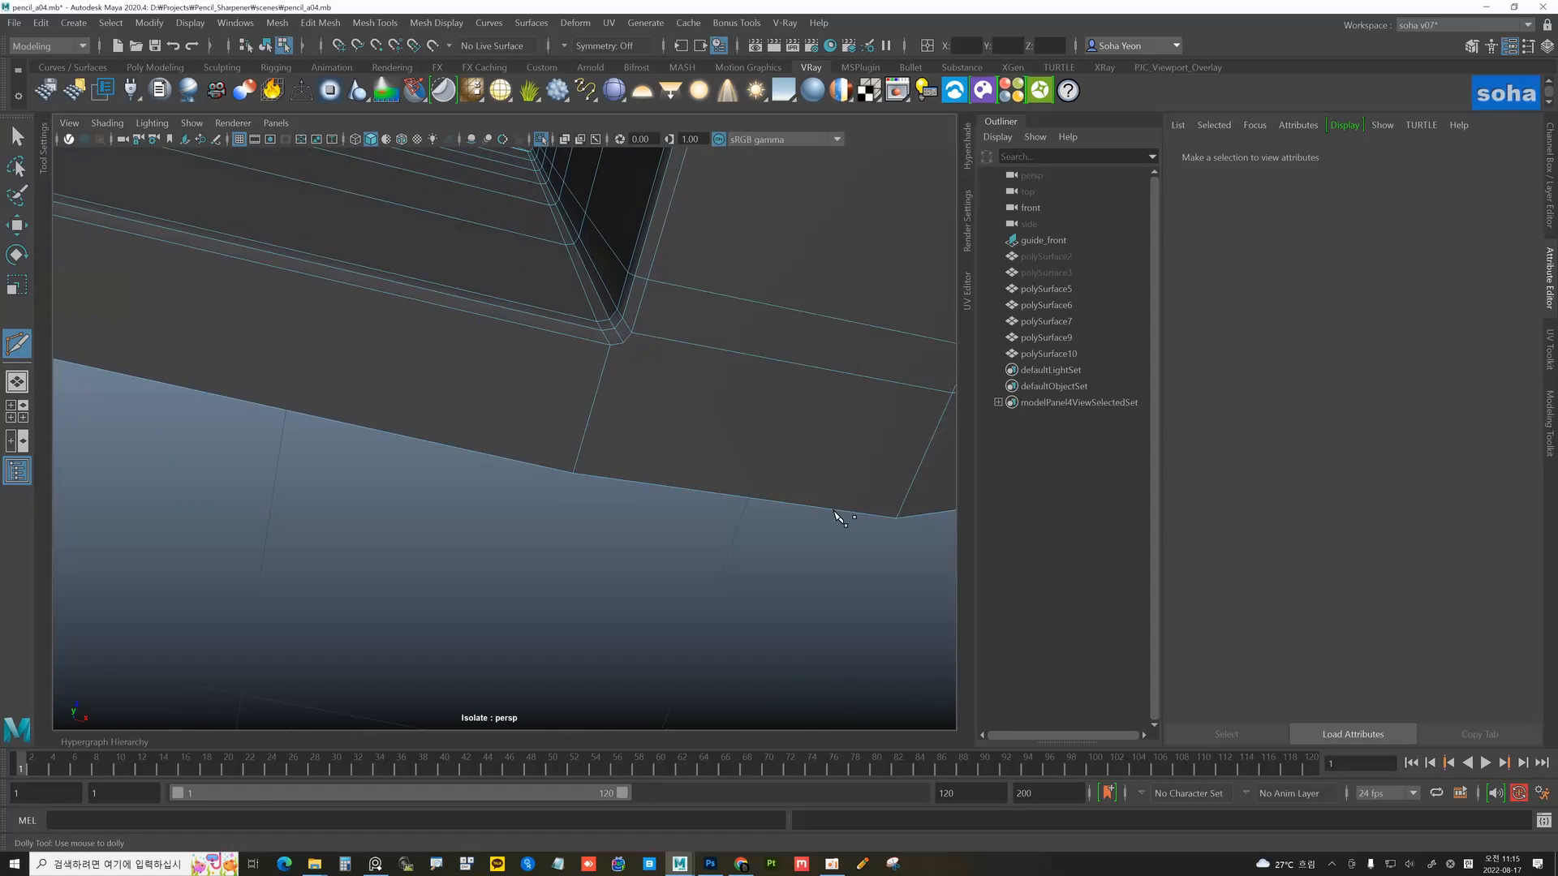
pyautogui.click(897, 519)
pyautogui.click(624, 342)
pyautogui.press('w')
# - Cut a diagonal edge across the side lobe's top ledge from the curved rim vertex to the midpoint vertex on its inner edge
pyautogui.keyDown('alt'); pyautogui.moveTo(707, 416); pyautogui.dragTo(348, 327, button='right'); pyautogui.keyUp('alt')
pyautogui.keyDown('alt'); pyautogui.moveTo(348, 327); pyautogui.dragTo(609, 511); pyautogui.keyUp('alt')
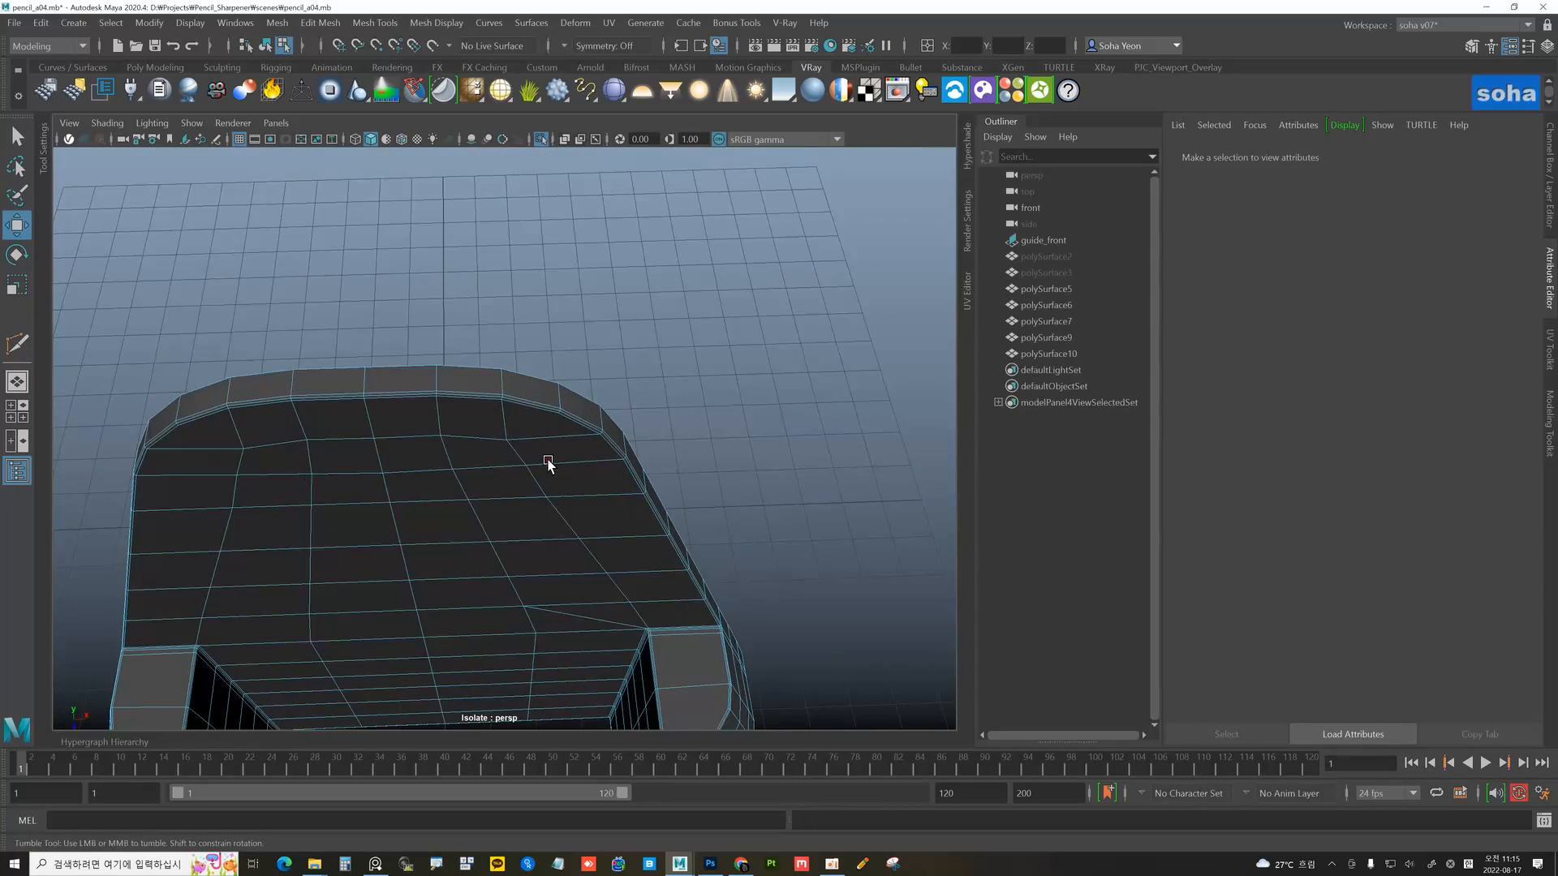
pyautogui.keyDown('alt'); pyautogui.moveTo(548, 462); pyautogui.dragTo(571, 390); pyautogui.keyUp('alt')
pyautogui.keyDown('alt'); pyautogui.moveTo(571, 389); pyautogui.dragTo(560, 301, button='middle'); pyautogui.keyUp('alt')
pyautogui.keyDown('alt'); pyautogui.moveTo(560, 300); pyautogui.dragTo(744, 424, button='right'); pyautogui.keyUp('alt')
pyautogui.keyDown('alt'); pyautogui.moveTo(745, 424); pyautogui.dragTo(664, 429); pyautogui.keyUp('alt')
pyautogui.keyDown('alt'); pyautogui.moveTo(665, 429); pyautogui.dragTo(644, 410, button='middle'); pyautogui.keyUp('alt')
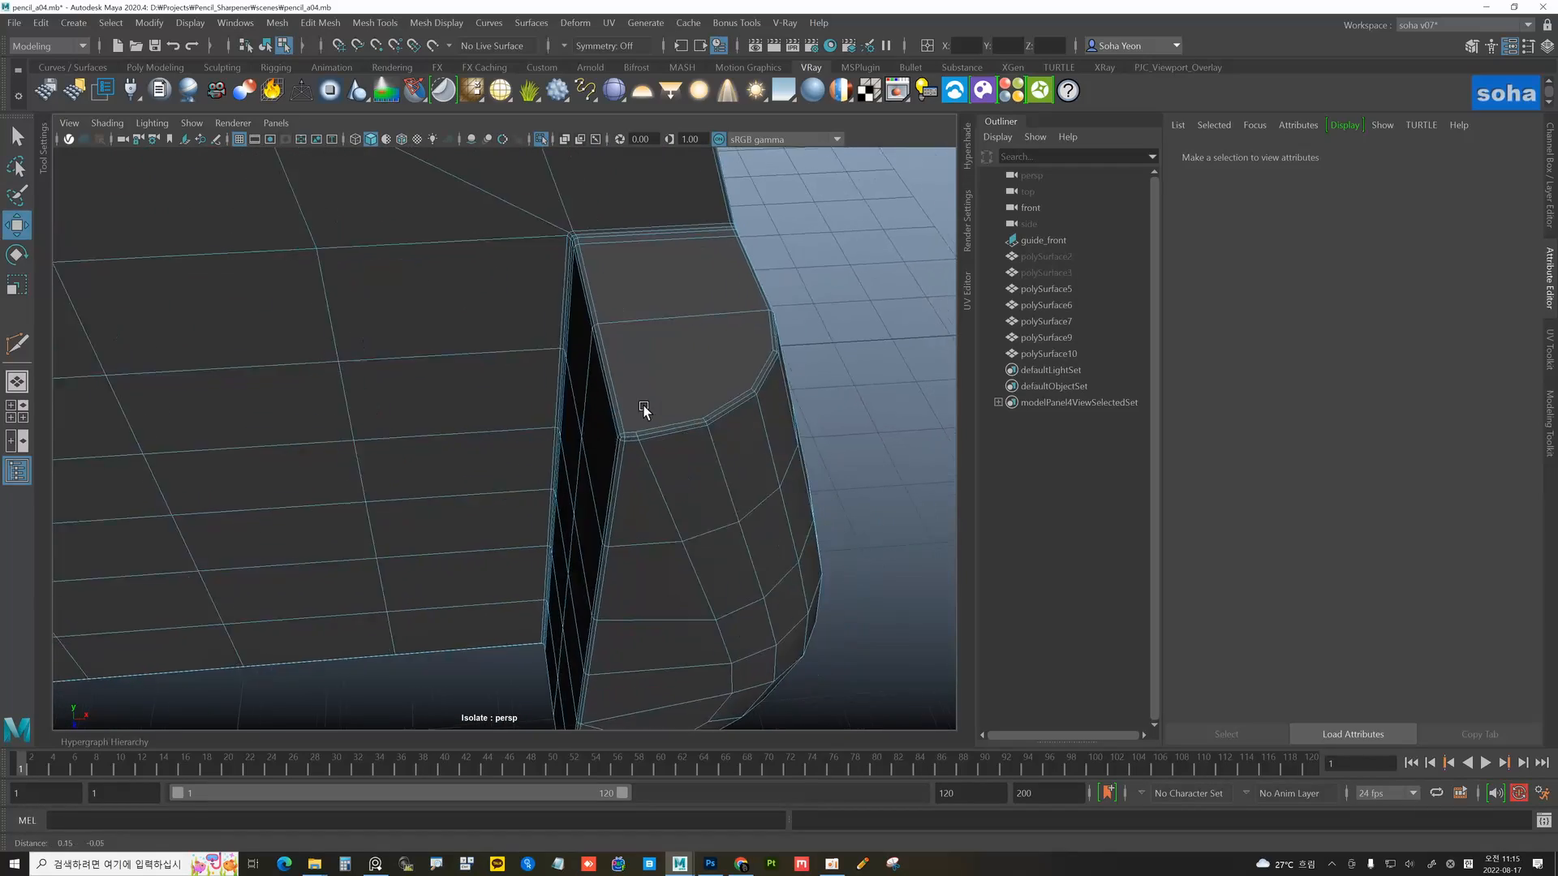
pyautogui.keyDown('alt'); pyautogui.moveTo(644, 410); pyautogui.dragTo(604, 458); pyautogui.keyUp('alt')
pyautogui.keyDown('alt'); pyautogui.moveTo(603, 459); pyautogui.dragTo(536, 417, button='right'); pyautogui.keyUp('alt')
pyautogui.keyDown('alt'); pyautogui.moveTo(536, 417); pyautogui.dragTo(557, 427); pyautogui.keyUp('alt')
pyautogui.keyDown('alt'); pyautogui.moveTo(556, 428); pyautogui.dragTo(723, 490, button='right'); pyautogui.keyUp('alt')
pyautogui.keyDown('alt'); pyautogui.moveTo(723, 490); pyautogui.dragTo(646, 481); pyautogui.keyUp('alt')
pyautogui.keyDown('alt'); pyautogui.moveTo(647, 481); pyautogui.dragTo(691, 523, button='right'); pyautogui.keyUp('alt')
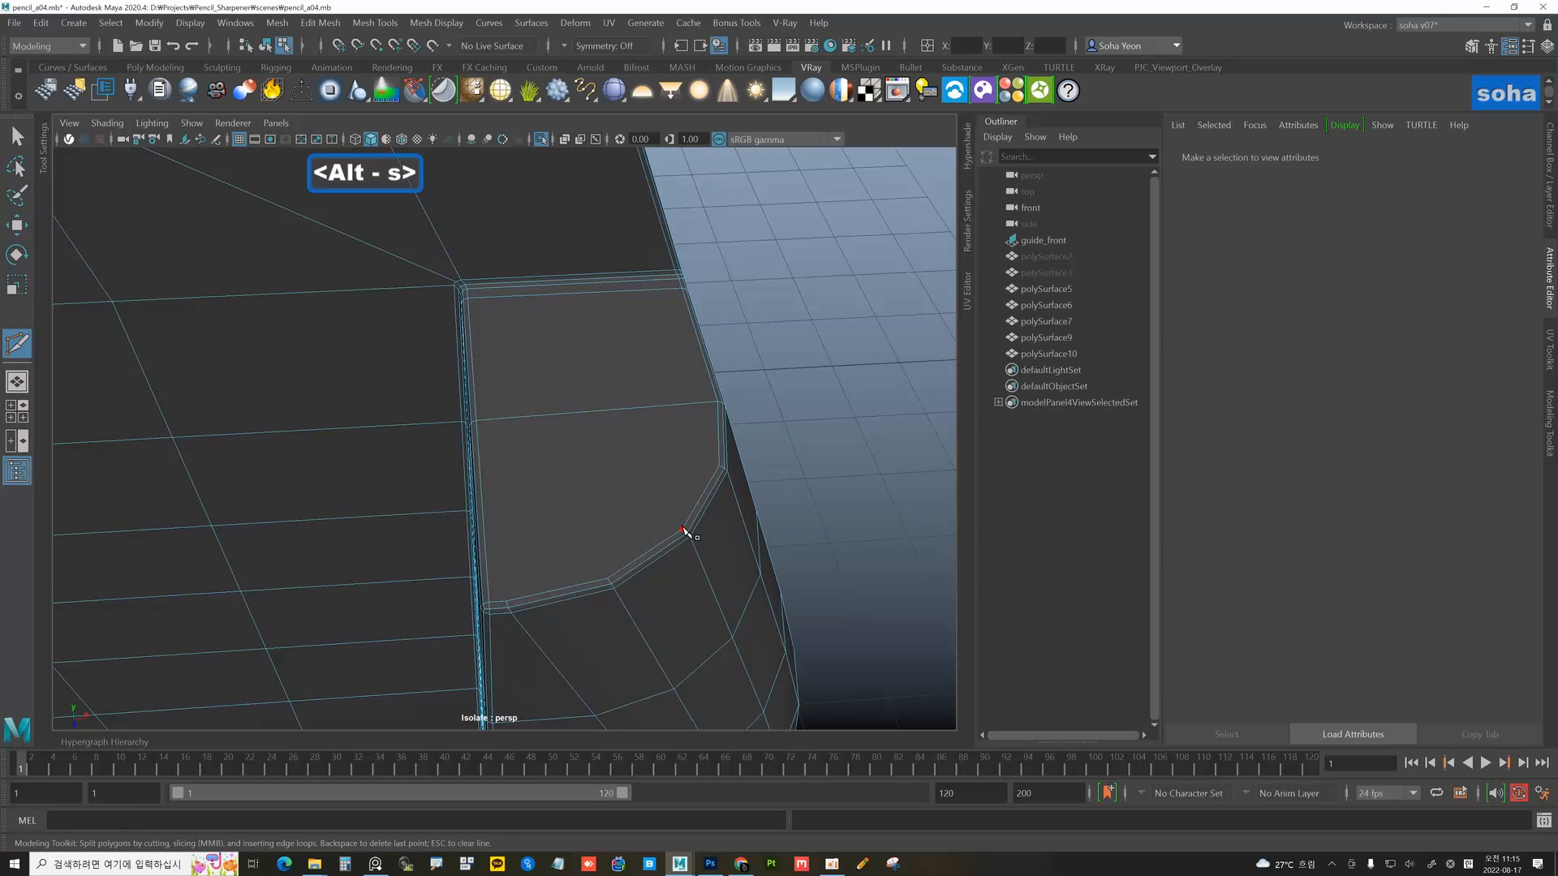
pyautogui.click(683, 529)
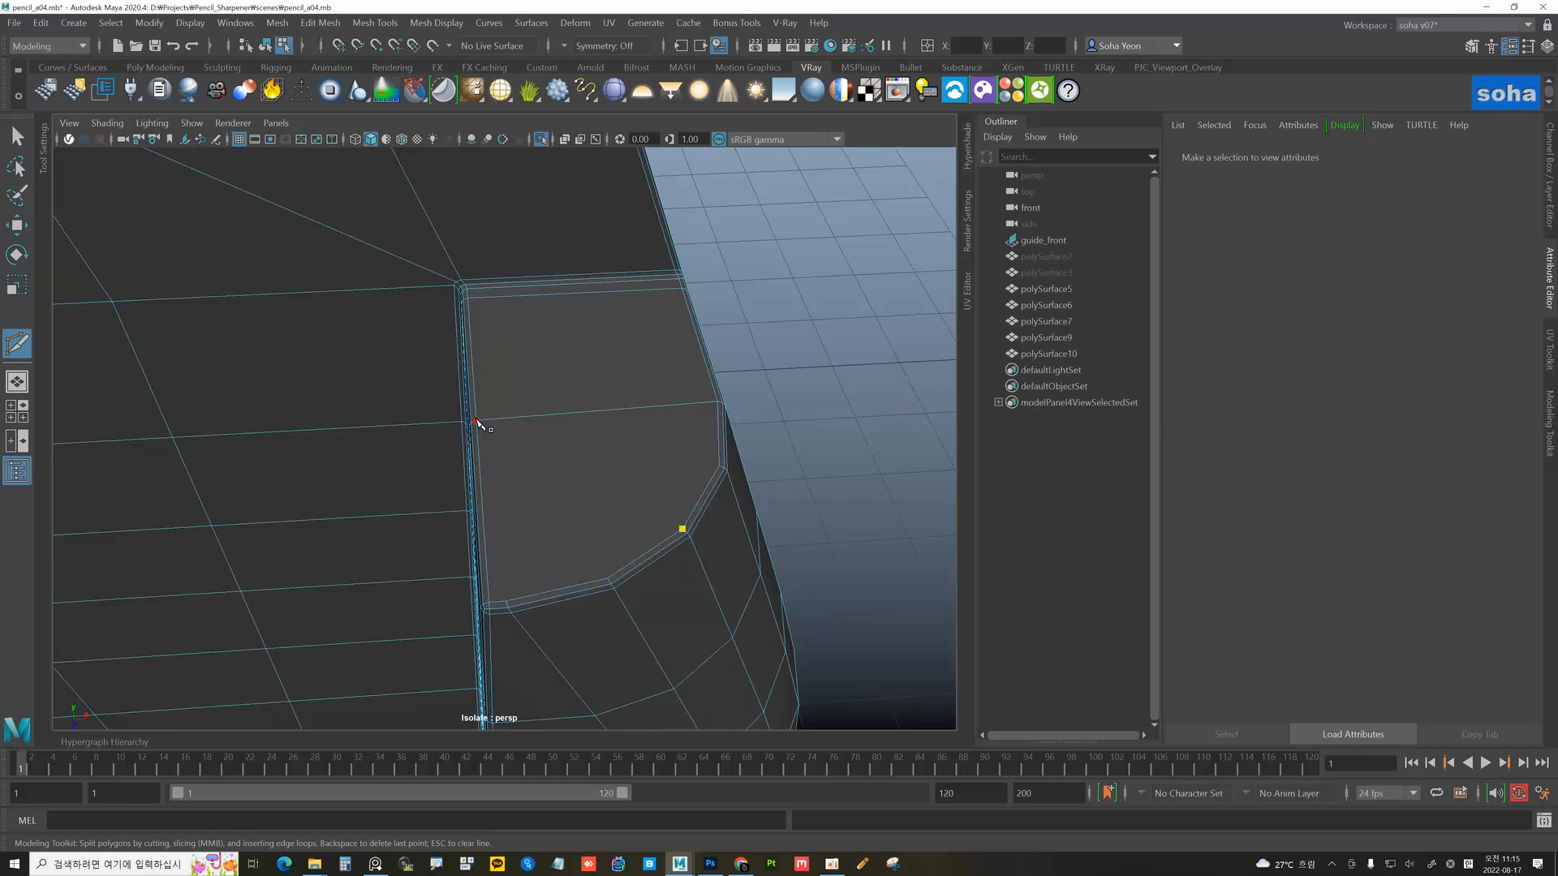
pyautogui.click(476, 421)
pyautogui.press('w')
# - Examine the edge flow around the side lobe, its top ledge and the adjoining back wall from several angles
pyautogui.keyDown('alt'); pyautogui.moveTo(601, 468); pyautogui.dragTo(565, 476, button='right'); pyautogui.keyUp('alt')
pyautogui.keyDown('alt'); pyautogui.moveTo(565, 476); pyautogui.dragTo(547, 427); pyautogui.keyUp('alt')
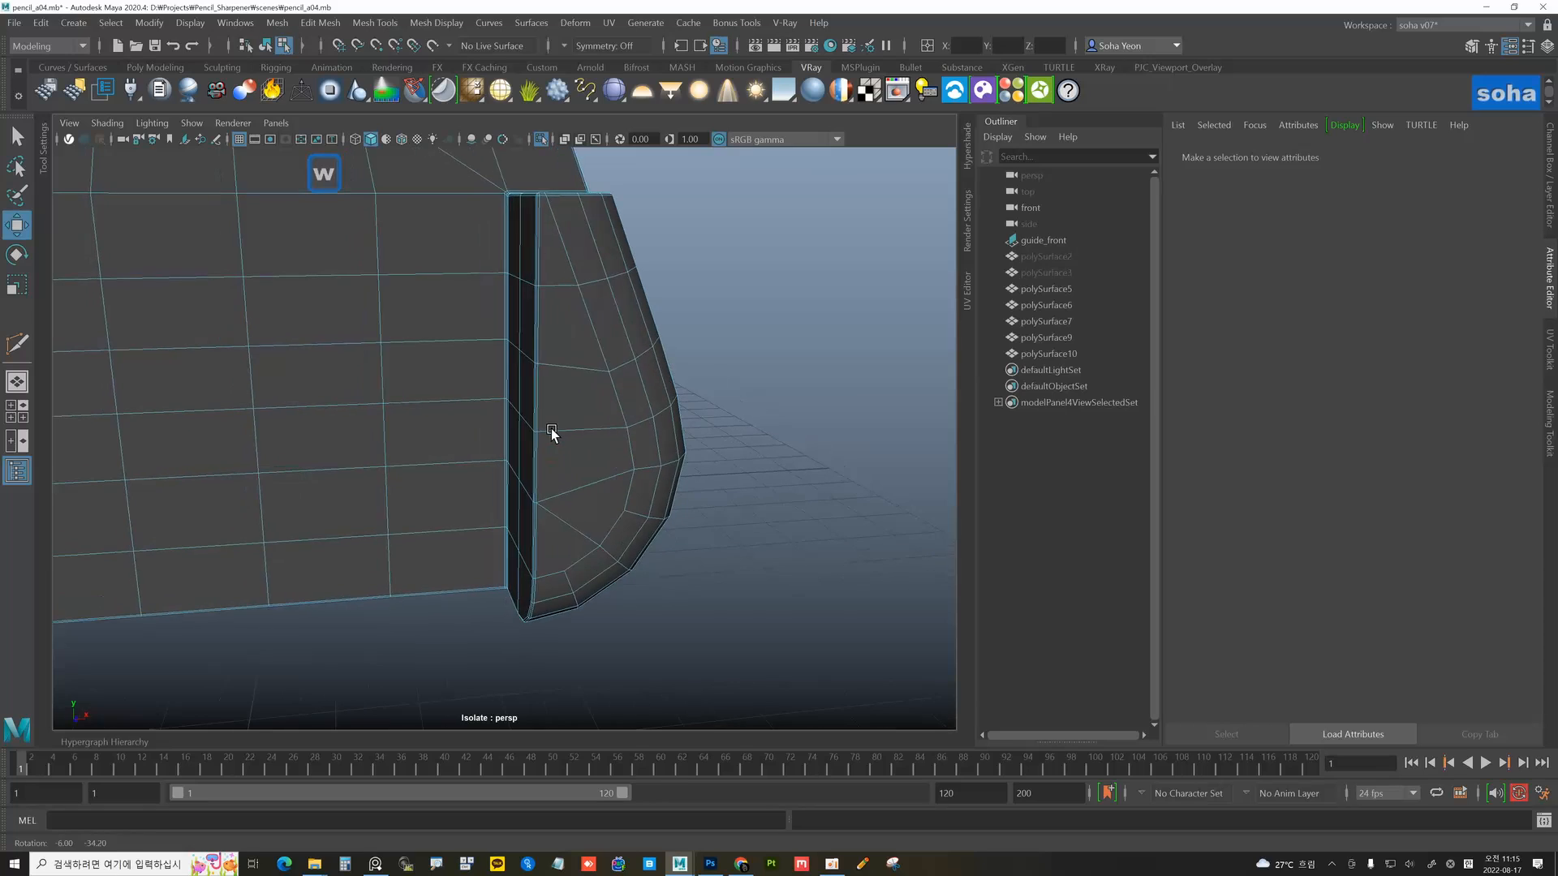
pyautogui.keyDown('alt'); pyautogui.moveTo(527, 376); pyautogui.dragTo(529, 453, button='middle'); pyautogui.keyUp('alt')
pyautogui.keyDown('alt'); pyautogui.moveTo(530, 452); pyautogui.dragTo(639, 494, button='right'); pyautogui.keyUp('alt')
pyautogui.keyDown('alt'); pyautogui.moveTo(632, 422); pyautogui.dragTo(610, 503); pyautogui.keyUp('alt')
pyautogui.keyDown('alt'); pyautogui.moveTo(610, 503); pyautogui.dragTo(659, 514, button='right'); pyautogui.keyUp('alt')
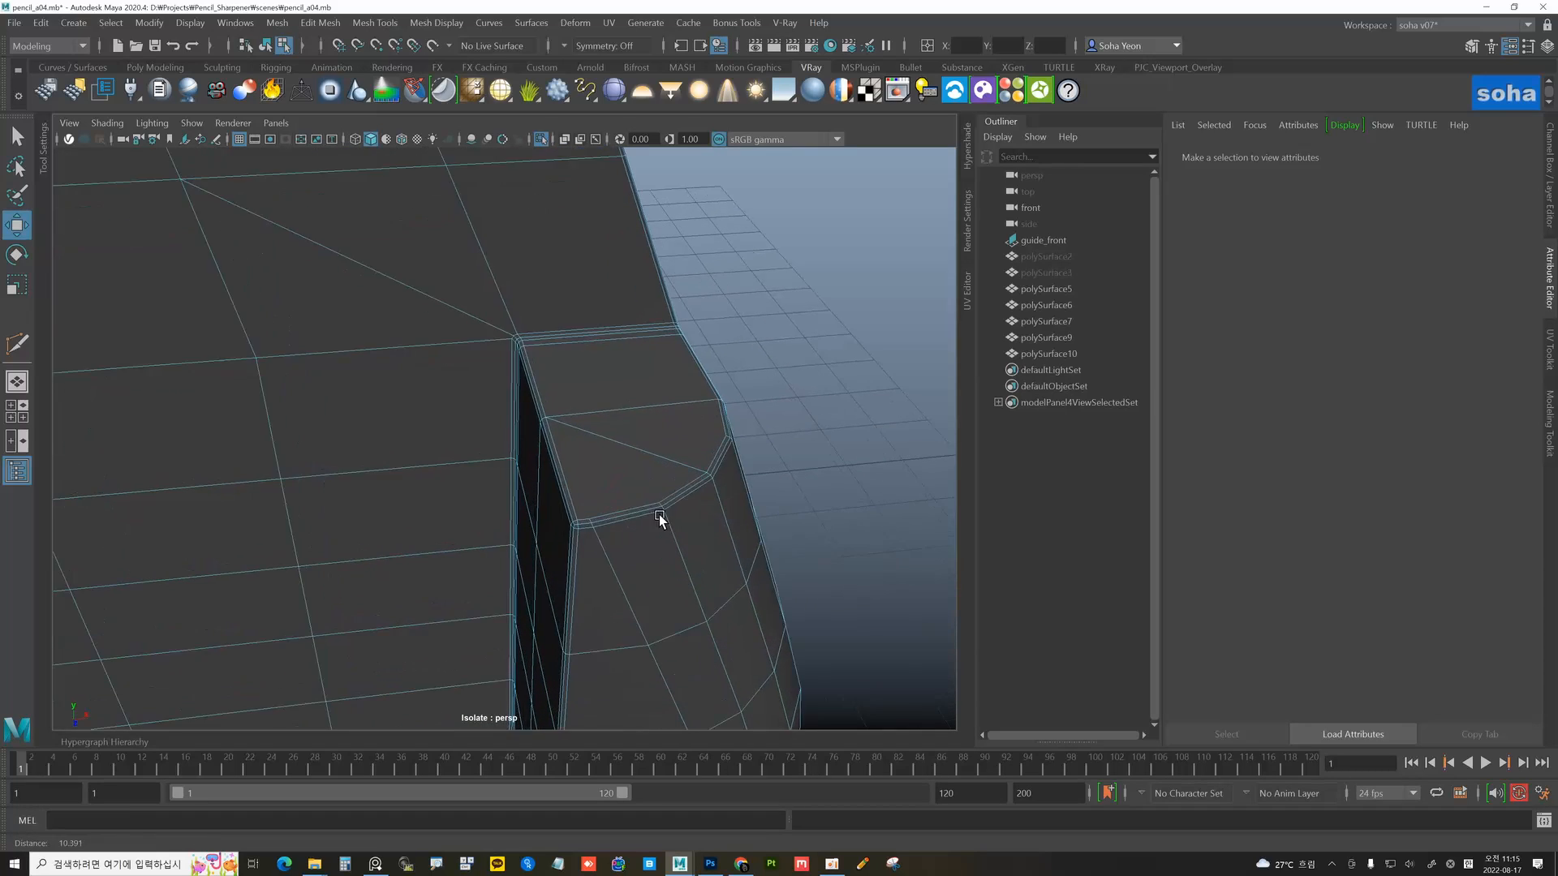
pyautogui.keyDown('alt'); pyautogui.moveTo(659, 520); pyautogui.dragTo(504, 483); pyautogui.keyUp('alt')
pyautogui.keyDown('alt'); pyautogui.moveTo(504, 483); pyautogui.dragTo(567, 467, button='middle'); pyautogui.keyUp('alt')
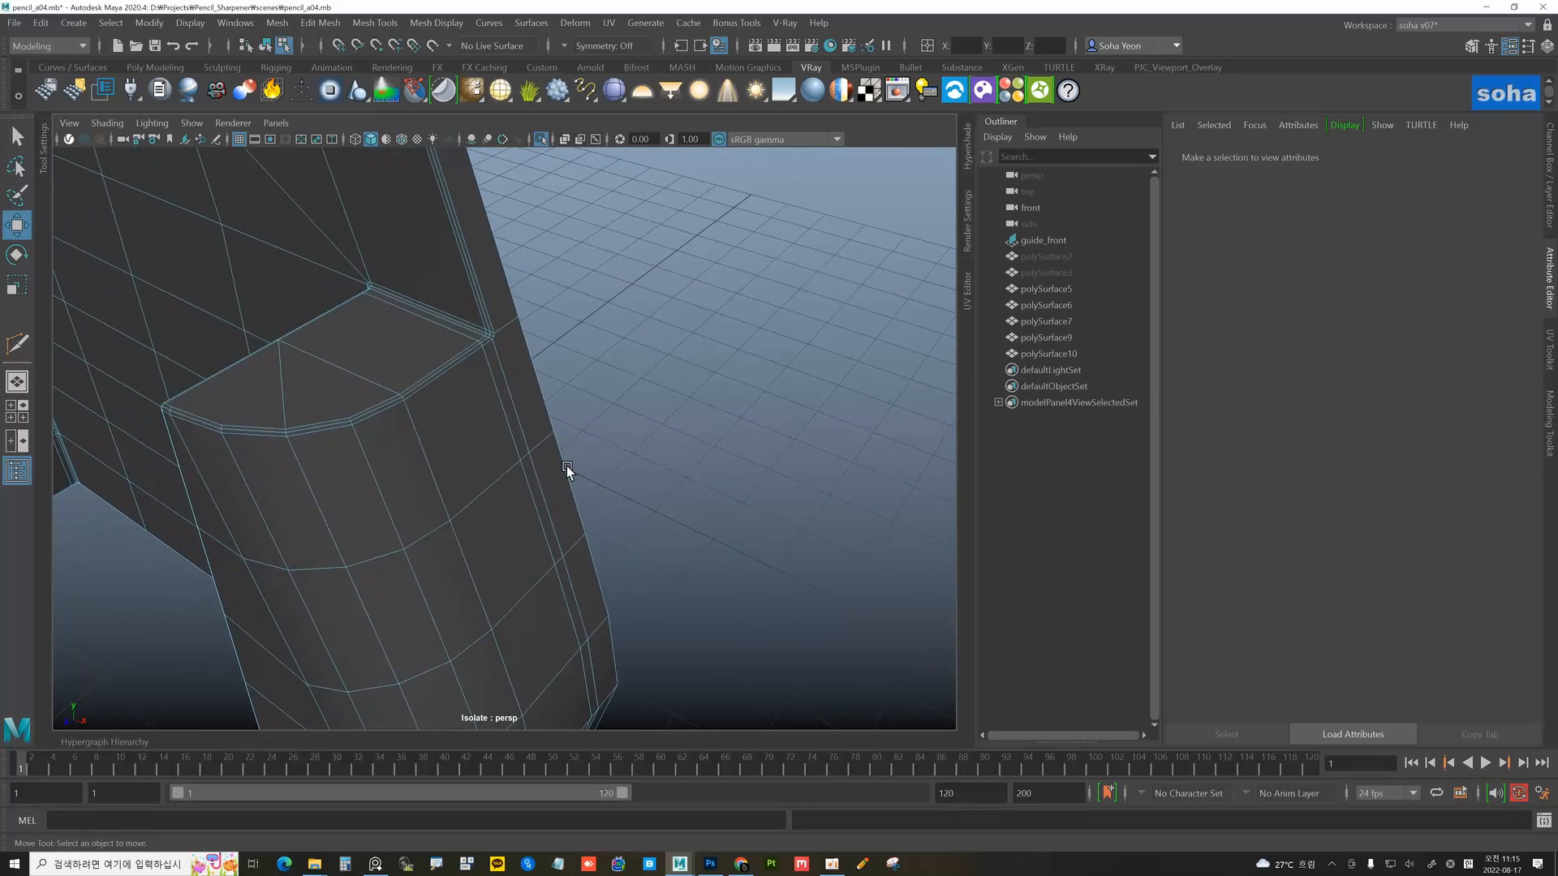
pyautogui.keyDown('alt'); pyautogui.moveTo(555, 462); pyautogui.dragTo(611, 466); pyautogui.keyUp('alt')
pyautogui.keyDown('alt'); pyautogui.moveTo(753, 480); pyautogui.dragTo(636, 415); pyautogui.keyUp('alt')
pyautogui.keyDown('alt'); pyautogui.moveTo(636, 415); pyautogui.dragTo(533, 391, button='right'); pyautogui.keyUp('alt')
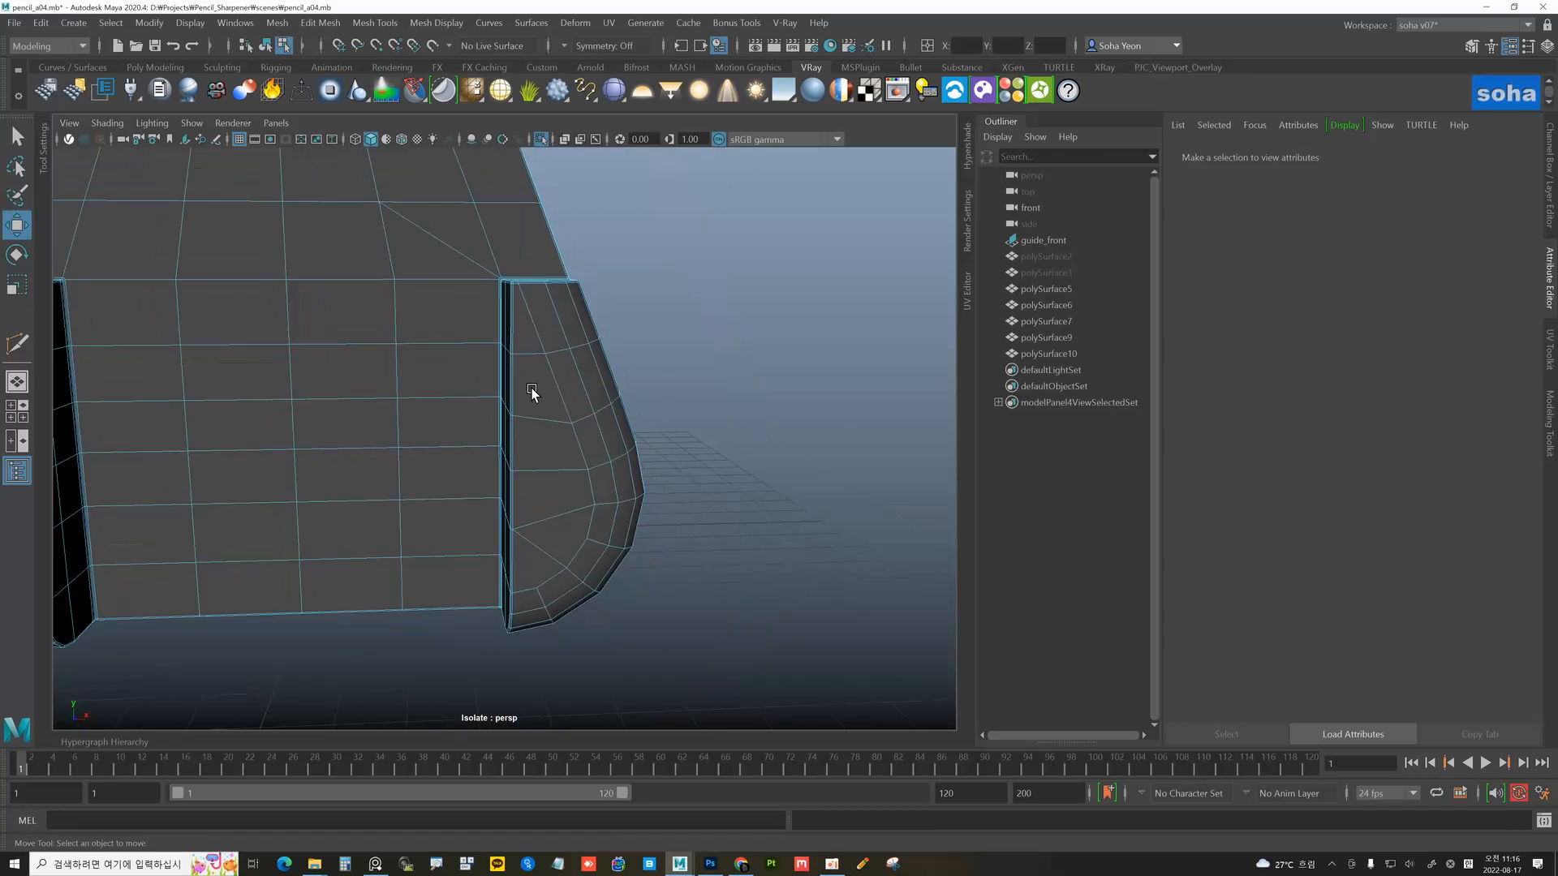
pyautogui.keyDown('alt'); pyautogui.moveTo(532, 391); pyautogui.dragTo(580, 371, button='middle'); pyautogui.keyUp('alt')
pyautogui.keyDown('alt'); pyautogui.moveTo(609, 401); pyautogui.dragTo(670, 485); pyautogui.keyUp('alt')
pyautogui.scroll(10, 669, 486)
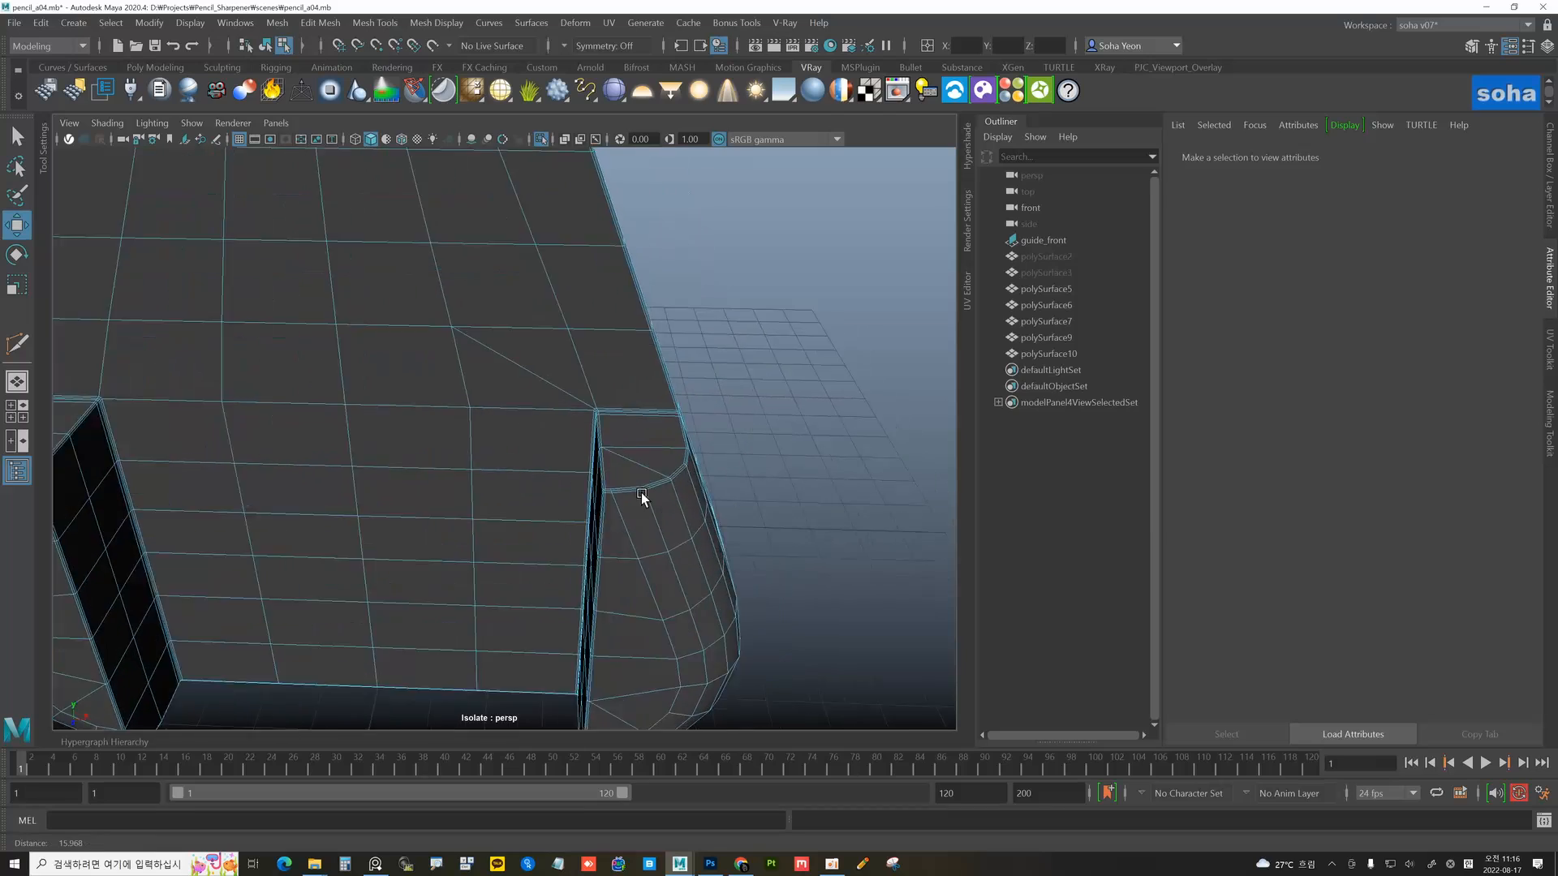
pyautogui.scroll(-15, 716, 498)
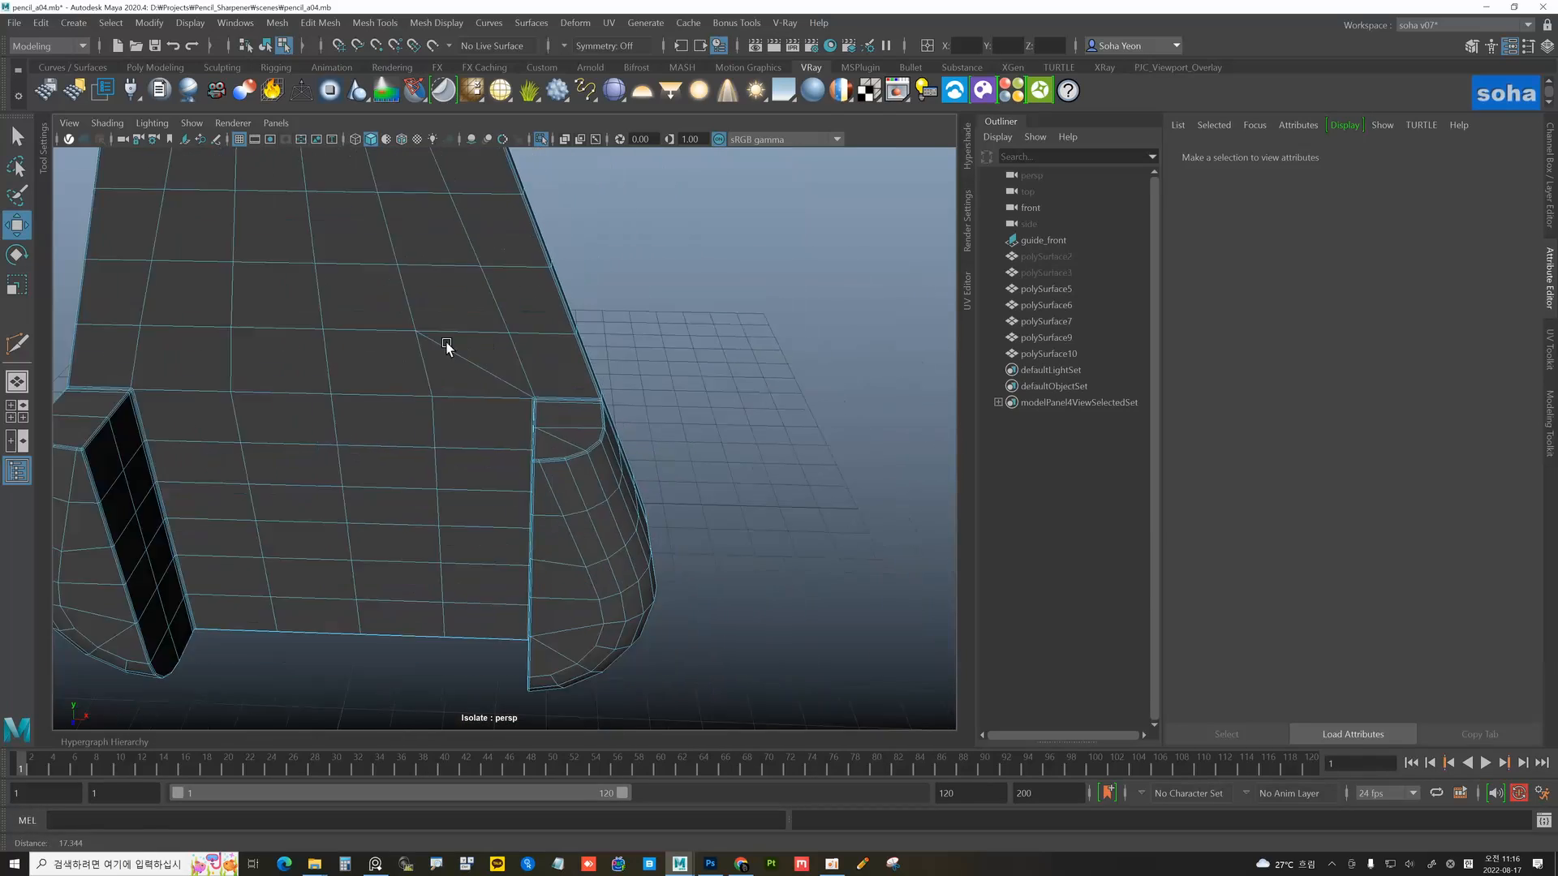
# - Cut an edge line along the inner side of the lobe's top ledge, from the front rim vertex to the rear bevelled corner
pyautogui.keyDown('alt'); pyautogui.moveTo(463, 411); pyautogui.dragTo(690, 527, button='right'); pyautogui.keyUp('alt')
pyautogui.keyDown('alt'); pyautogui.moveTo(691, 527); pyautogui.dragTo(624, 405, button='middle'); pyautogui.keyUp('alt')
pyautogui.keyDown('alt'); pyautogui.moveTo(625, 405); pyautogui.dragTo(665, 493, button='right'); pyautogui.keyUp('alt')
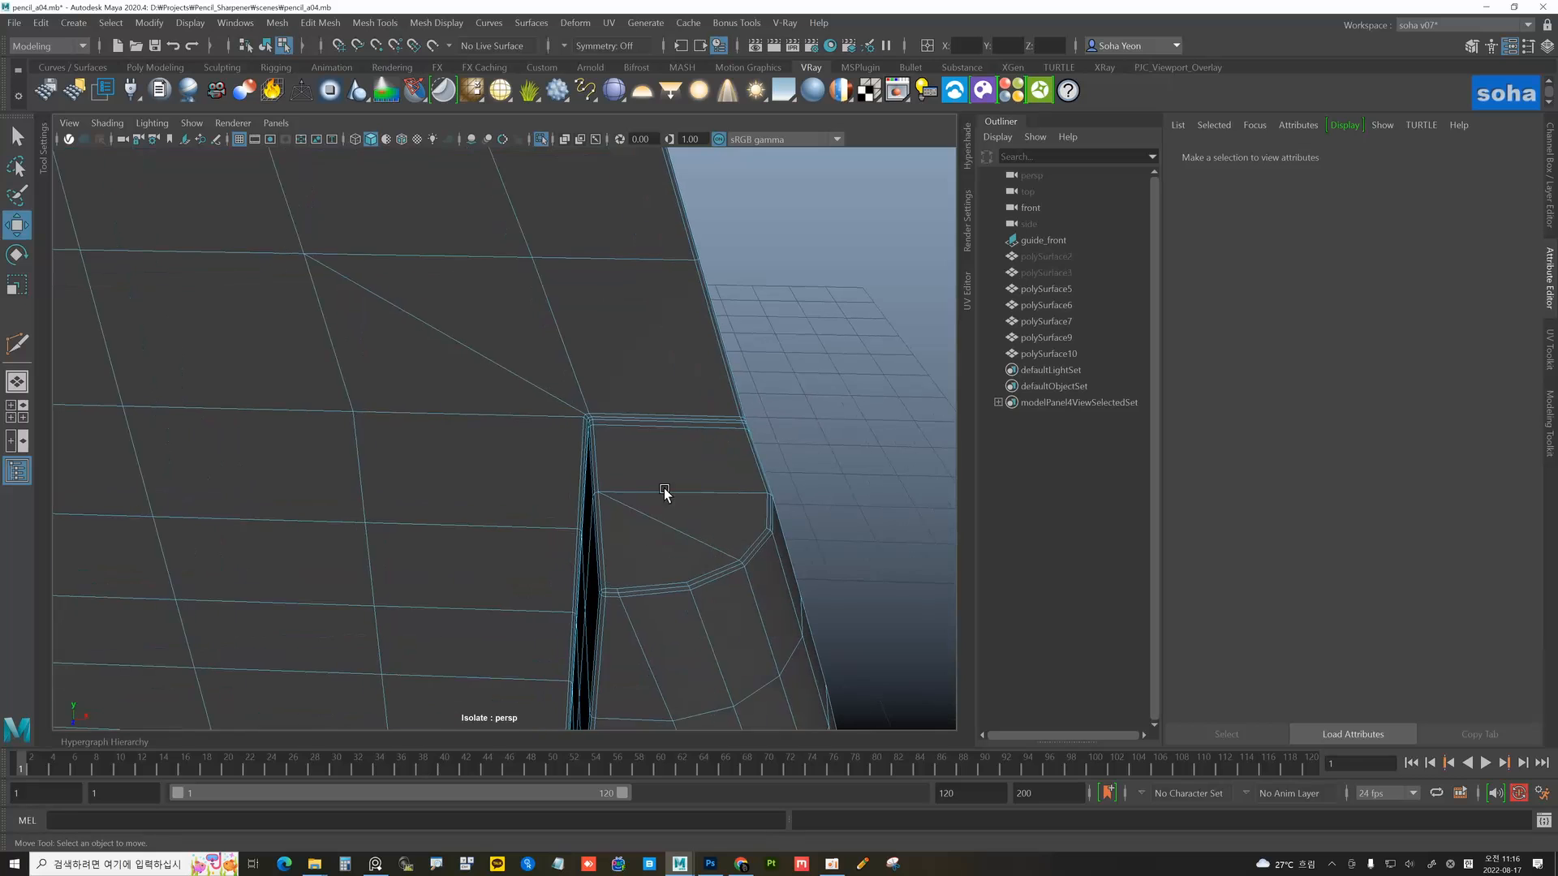
pyautogui.keyDown('alt'); pyautogui.moveTo(539, 474); pyautogui.dragTo(507, 406, button='middle'); pyautogui.keyUp('alt')
pyautogui.keyDown('alt'); pyautogui.moveTo(507, 406); pyautogui.dragTo(654, 496, button='right'); pyautogui.keyUp('alt')
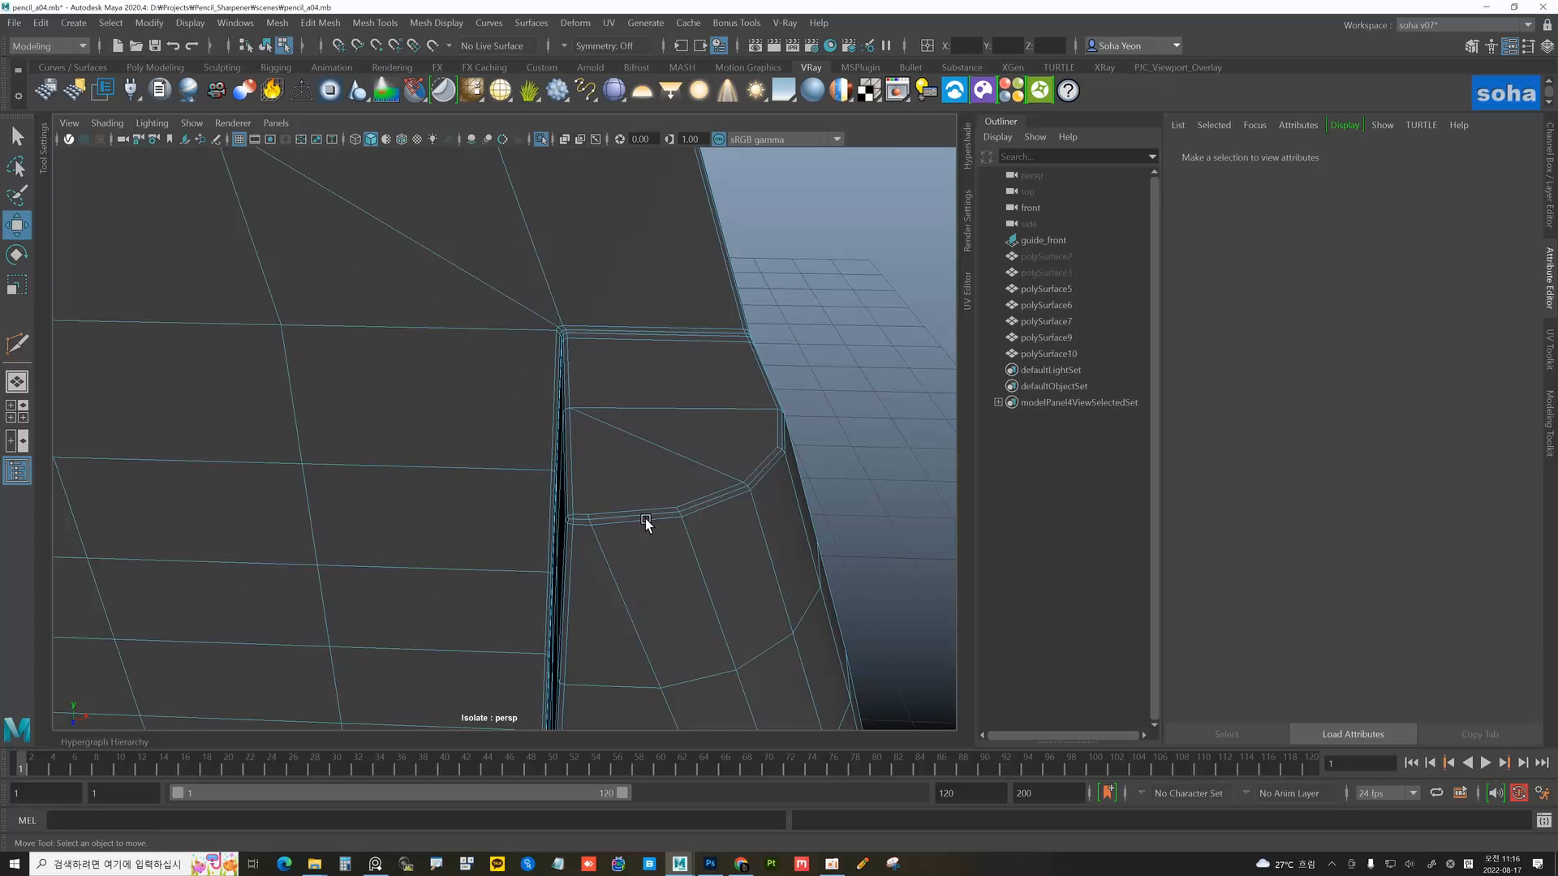
pyautogui.moveTo(646, 521)
pyautogui.keyDown('alt'); pyautogui.mouseDown(button='middle')
pyautogui.moveTo(644, 487)
pyautogui.moveTo(660, 480)
pyautogui.moveTo(652, 501)
pyautogui.mouseUp(button='middle'); pyautogui.keyUp('alt')
pyautogui.hotkey('alt', 's')
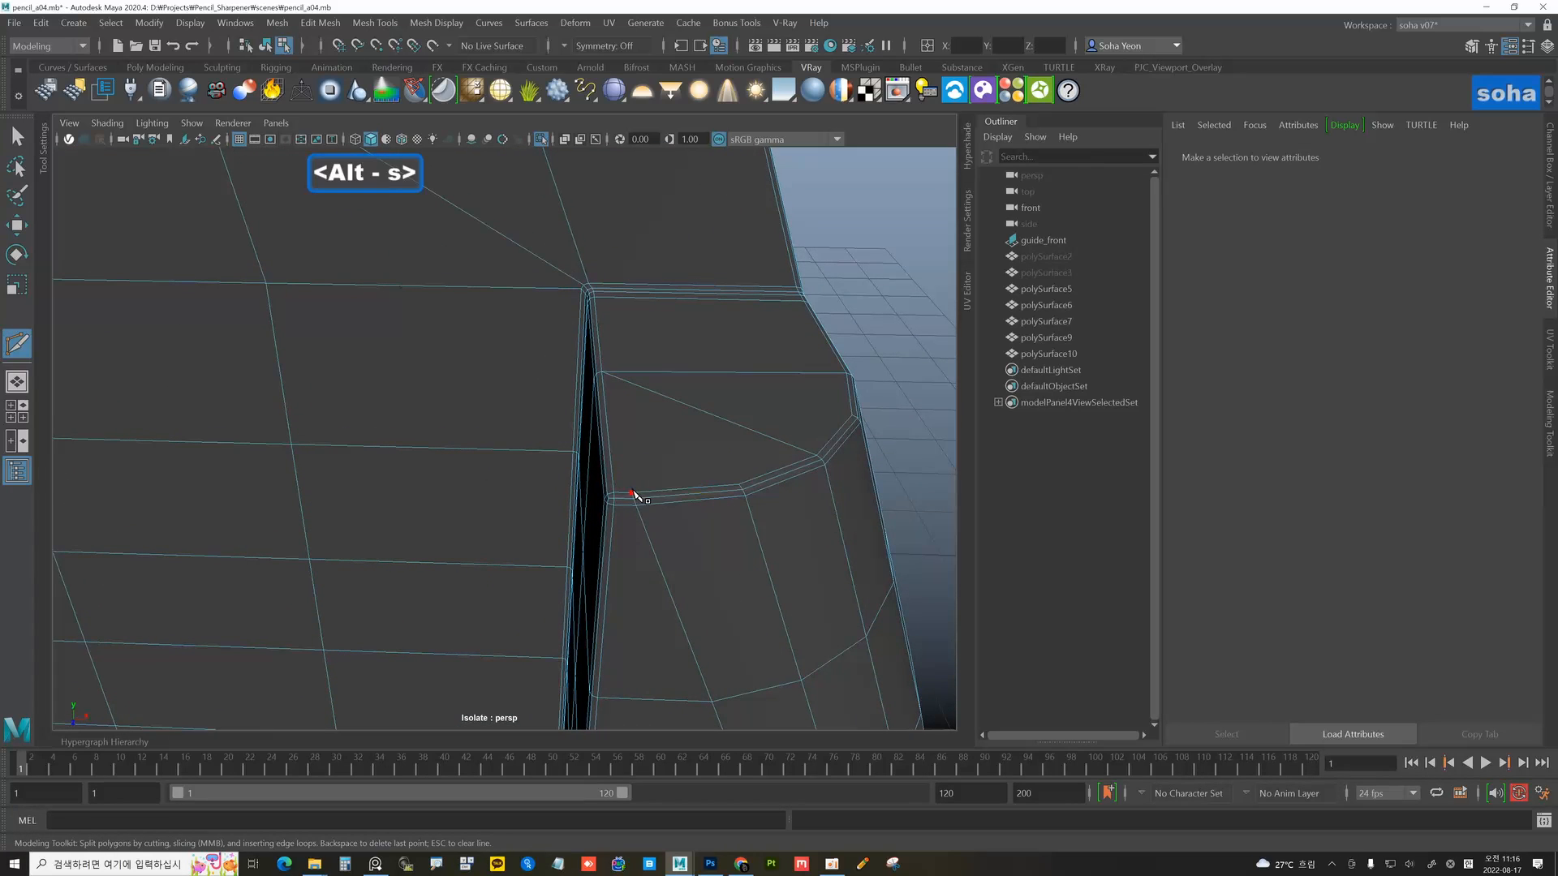
pyautogui.click(634, 489)
pyautogui.keyDown('alt'); pyautogui.moveTo(641, 487); pyautogui.dragTo(577, 421, button='right'); pyautogui.keyUp('alt')
pyautogui.keyDown('alt'); pyautogui.moveTo(577, 421); pyautogui.dragTo(610, 466); pyautogui.keyUp('alt')
pyautogui.keyDown('alt'); pyautogui.moveTo(630, 552); pyautogui.dragTo(641, 440, button='middle'); pyautogui.keyUp('alt')
pyautogui.keyDown('alt'); pyautogui.moveTo(641, 440); pyautogui.dragTo(518, 421); pyautogui.keyUp('alt')
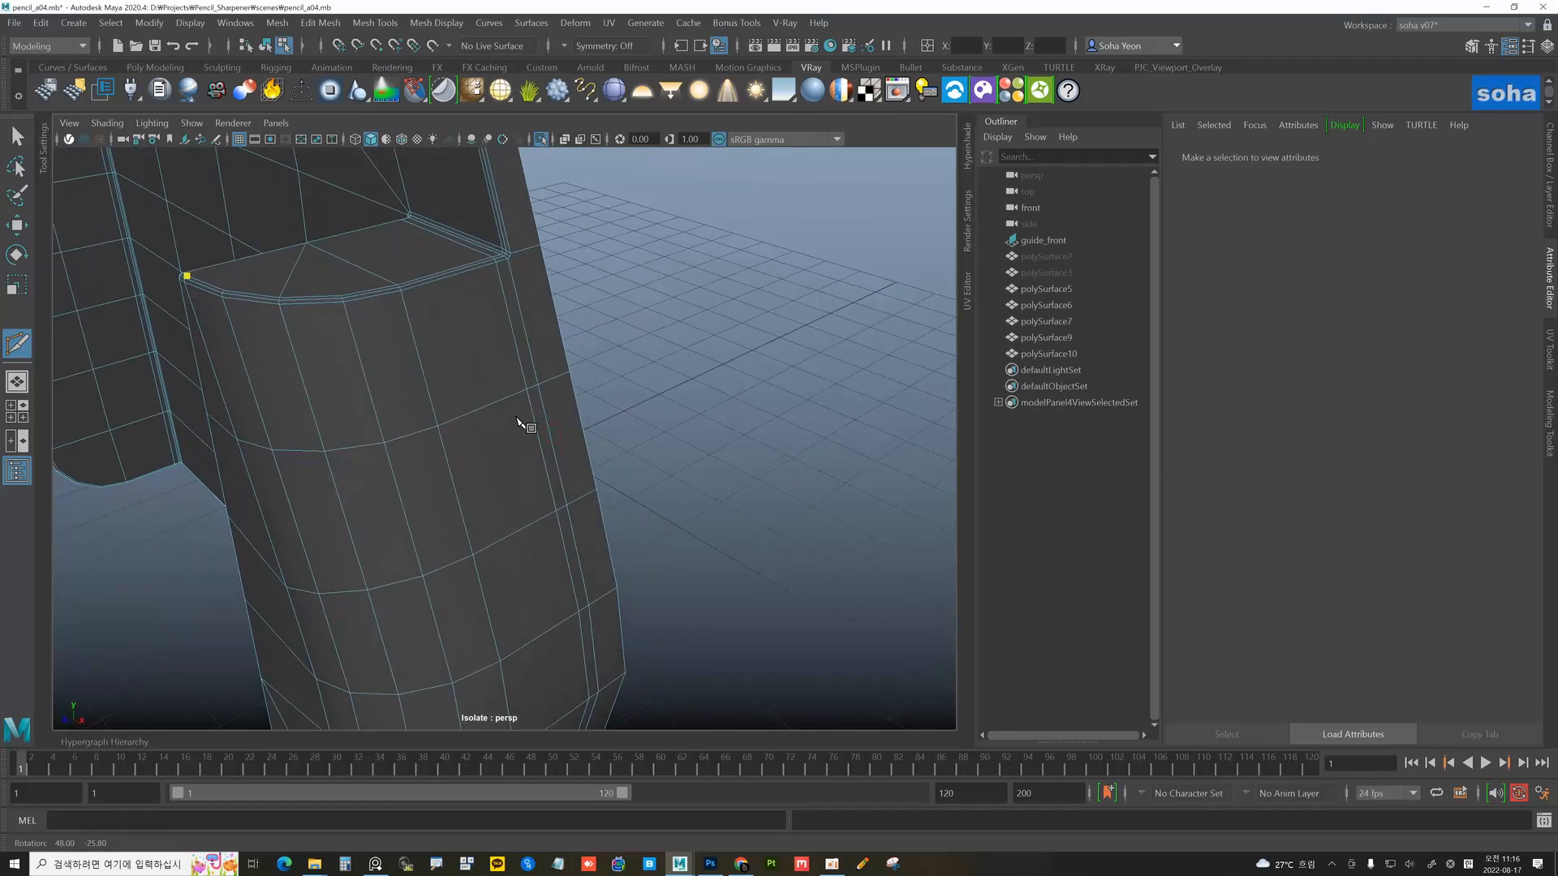
pyautogui.keyDown('alt'); pyautogui.moveTo(487, 380); pyautogui.dragTo(543, 407, button='middle'); pyautogui.keyUp('alt')
pyautogui.keyDown('alt'); pyautogui.moveTo(542, 366); pyautogui.dragTo(606, 436); pyautogui.keyUp('alt')
pyautogui.keyDown('alt'); pyautogui.moveTo(609, 437); pyautogui.dragTo(692, 436, button='right'); pyautogui.keyUp('alt')
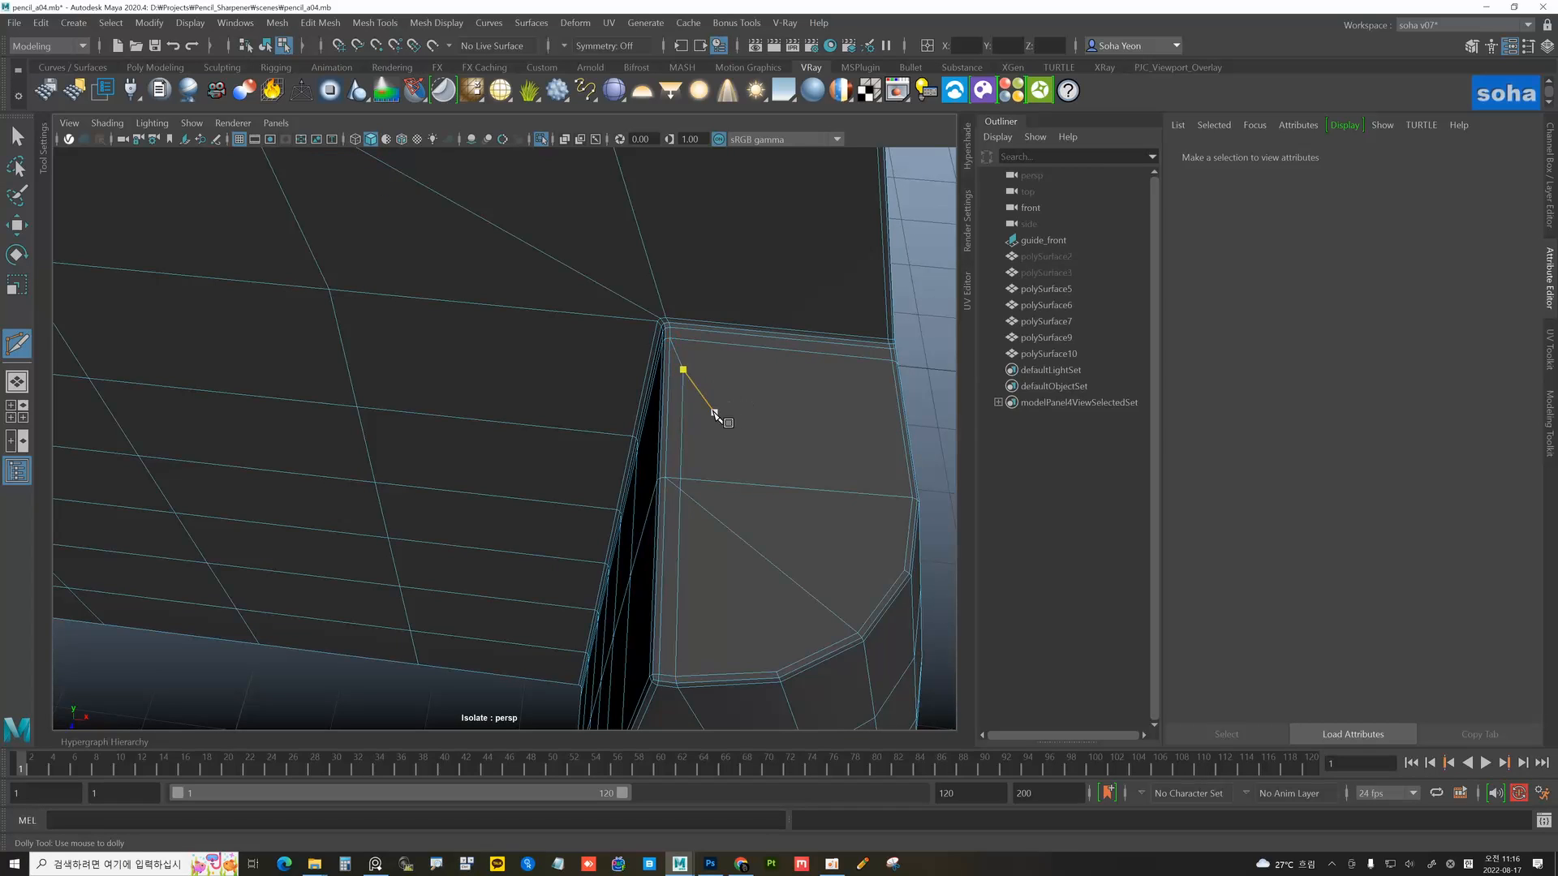
pyautogui.click(675, 485)
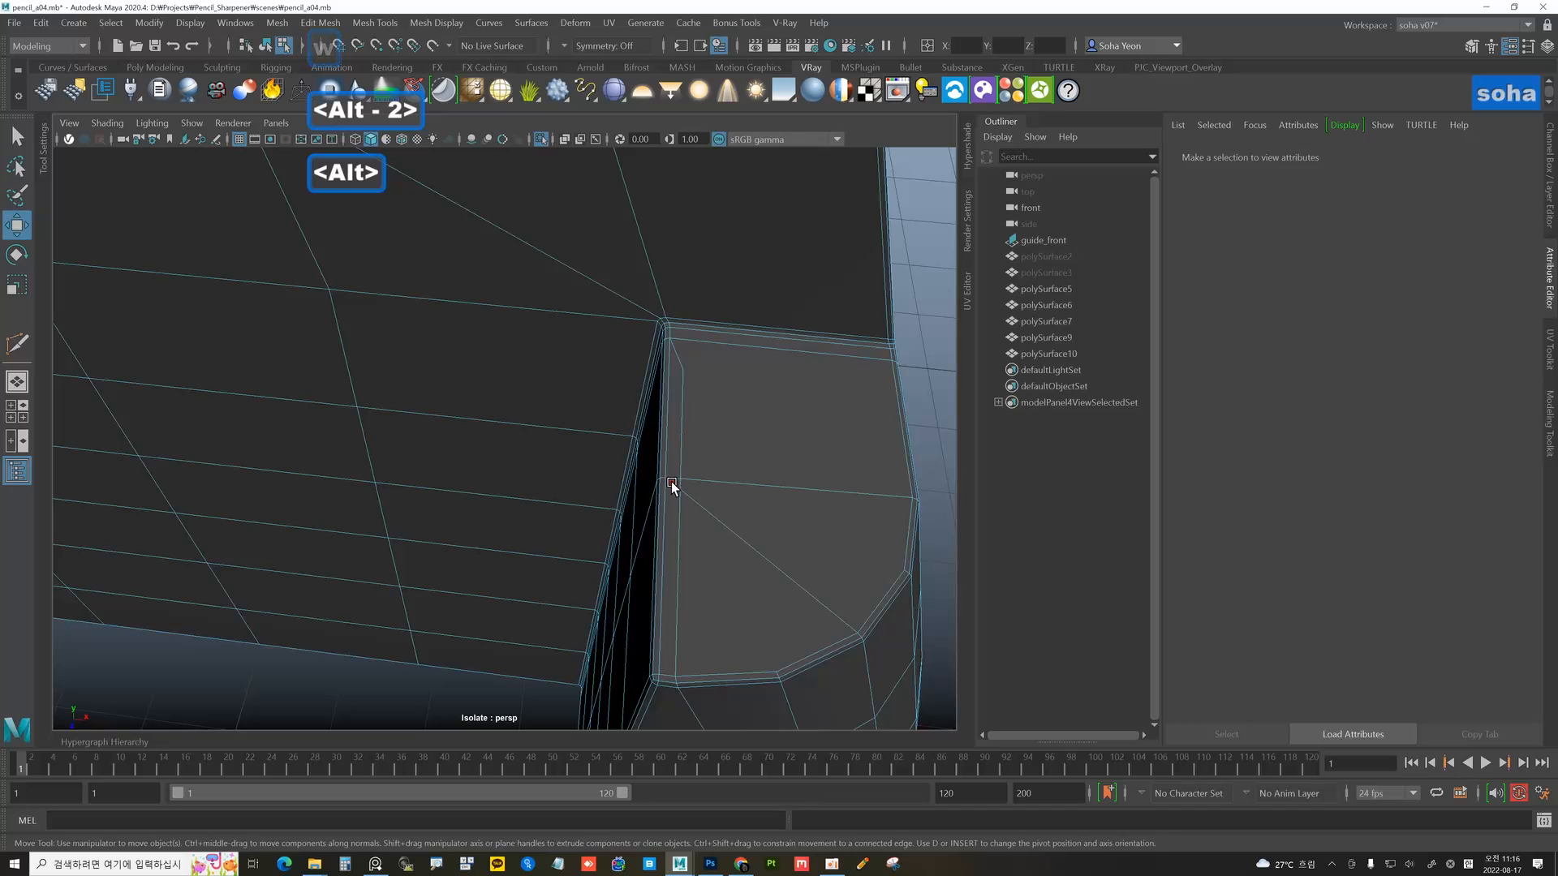
# - Delete the diagonal edge on the lobe's top ledge and recut it from the curved rim vertex to the inner line's midpoint vertex
pyautogui.hotkey('alt', 'q')
pyautogui.hotkey('alt', 'q')
pyautogui.moveTo(751, 529)
pyautogui.keyDown('alt'); pyautogui.mouseDown()
pyautogui.moveTo(723, 494)
pyautogui.moveTo(744, 518)
pyautogui.mouseUp(); pyautogui.keyUp('alt')
pyautogui.hotkey('alt', 's')
pyautogui.click(797, 582)
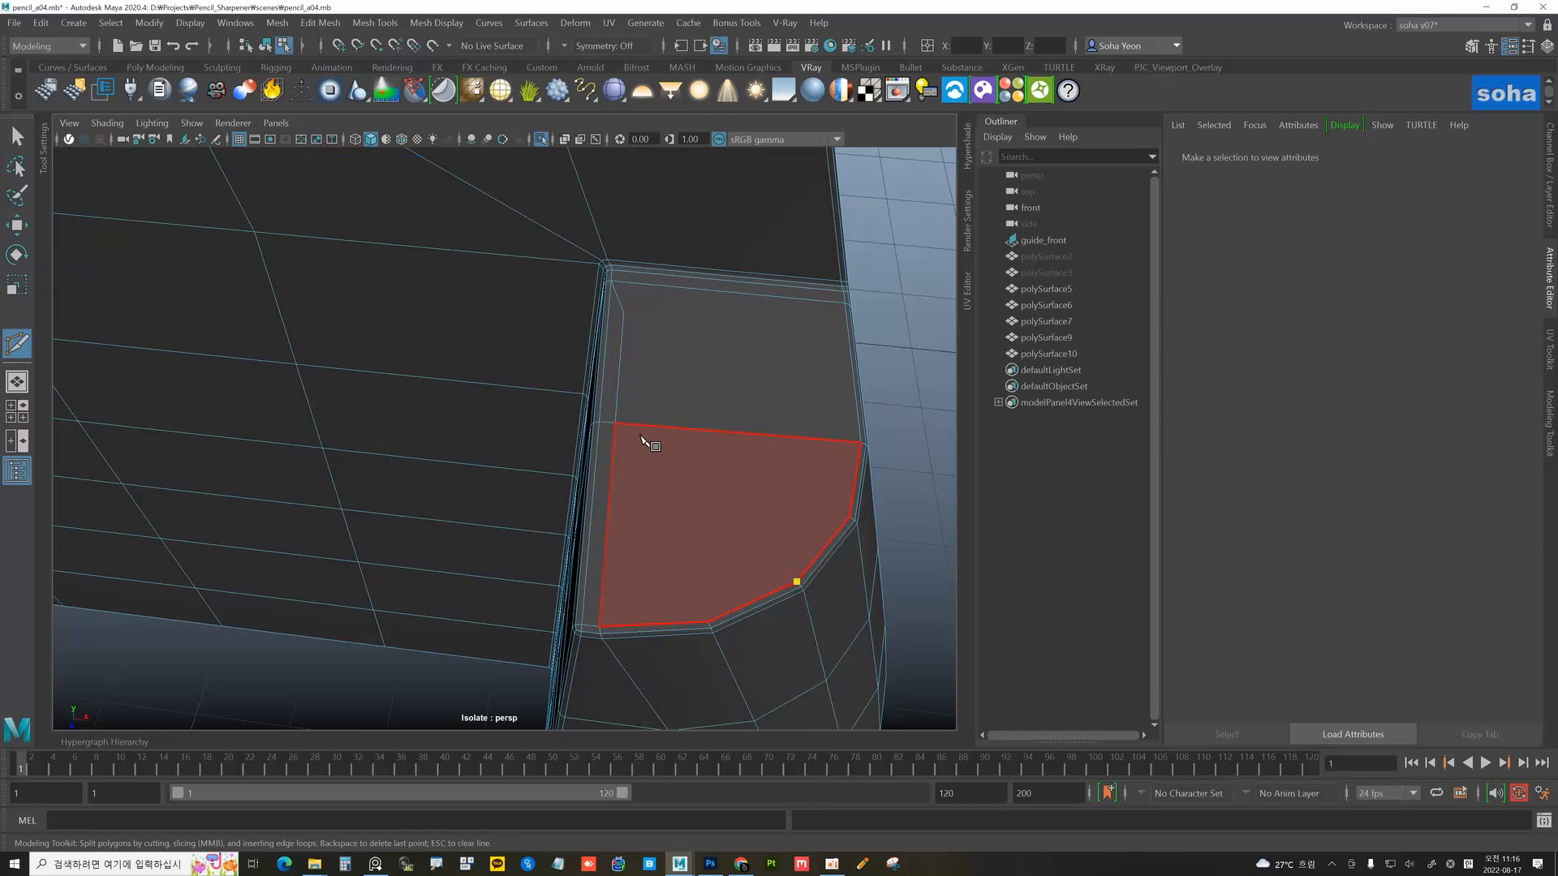
pyautogui.press('w')
pyautogui.keyDown('alt'); pyautogui.moveTo(737, 473); pyautogui.dragTo(660, 460); pyautogui.keyUp('alt')
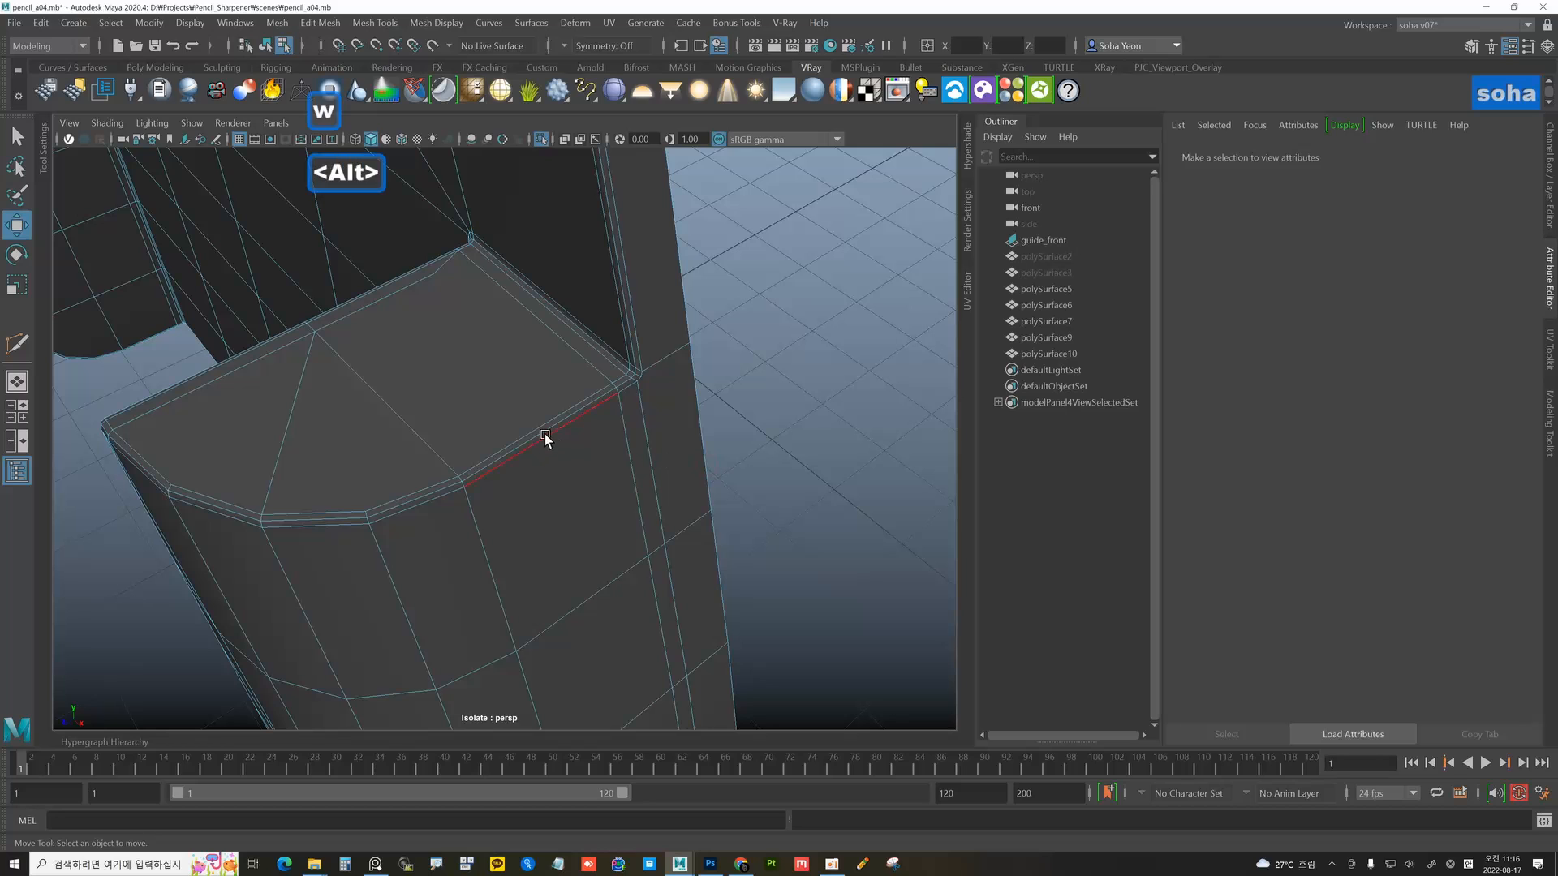
# - Try to insert an edge loop across the rear half of the lobe's top ledge and down its outer side
pyautogui.hotkey('alt', 'e')
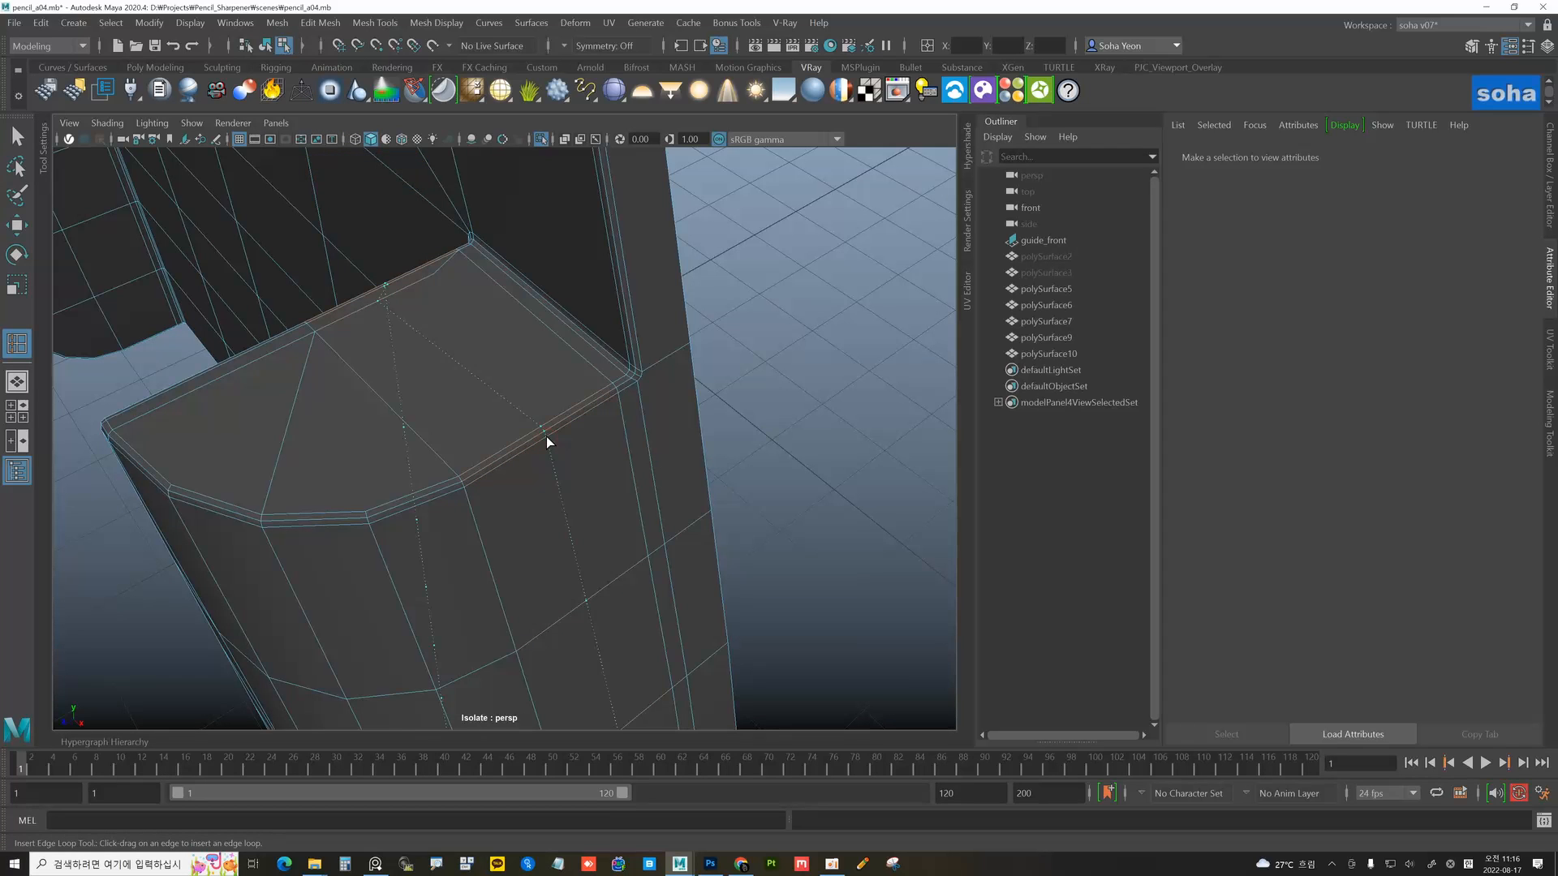
pyautogui.click(547, 442)
pyautogui.moveTo(573, 445)
pyautogui.keyDown('alt'); pyautogui.mouseDown()
pyautogui.moveTo(490, 428)
pyautogui.moveTo(504, 348)
pyautogui.moveTo(579, 353)
pyautogui.moveTo(585, 417)
pyautogui.moveTo(598, 406)
pyautogui.moveTo(649, 449)
pyautogui.mouseUp(); pyautogui.keyUp('alt')
pyautogui.hotkey('ctrl', 'z')
pyautogui.hotkey('ctrl', 'z')
pyautogui.press('w')
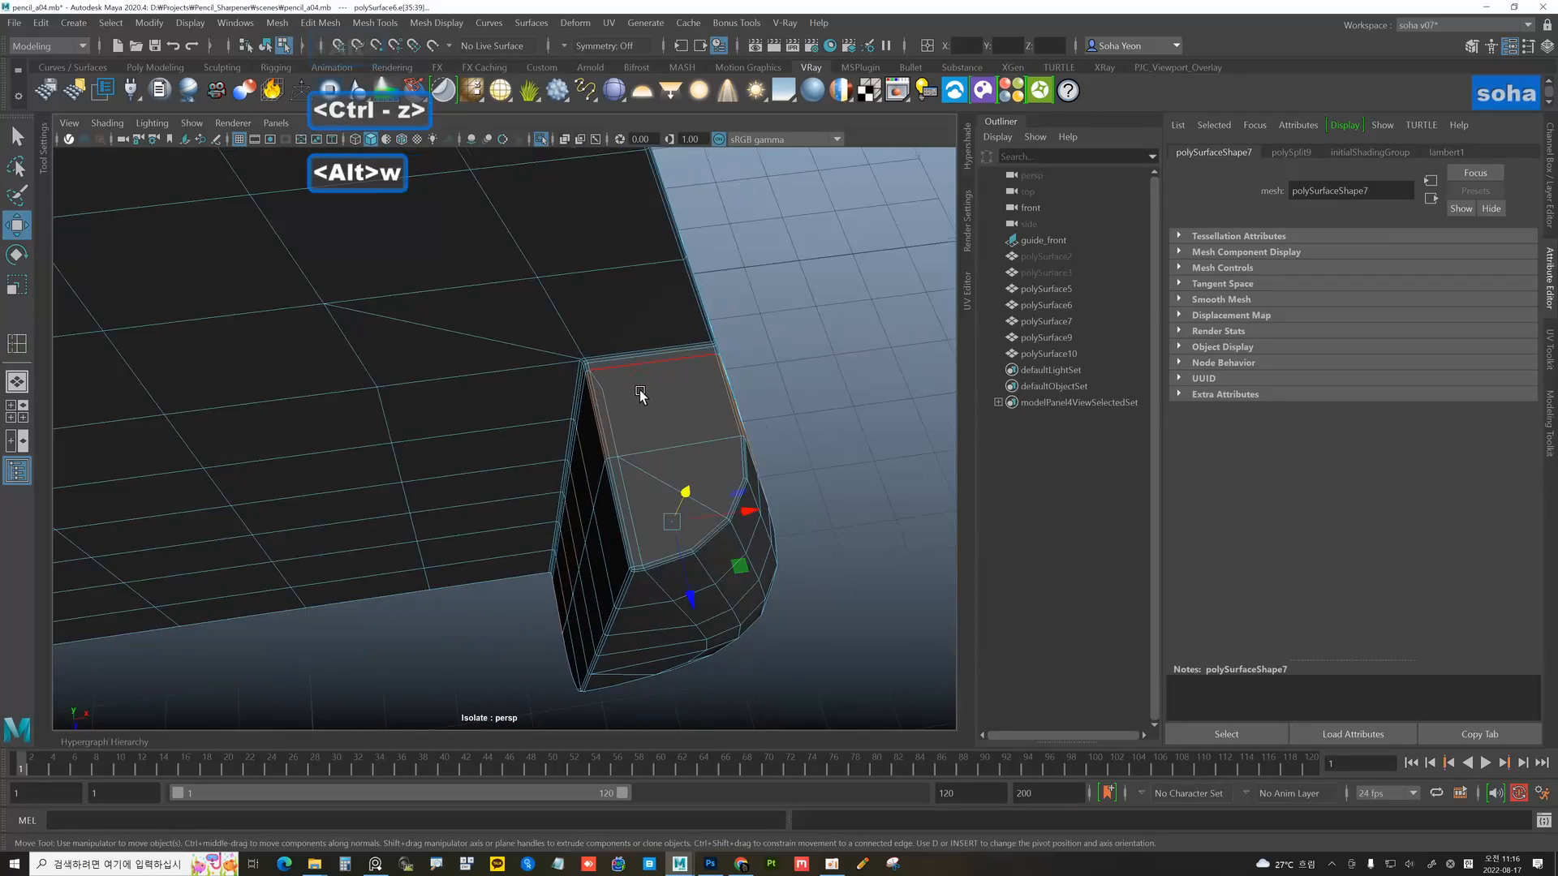
# - Delete both edge segments of the line running along the inner side of the lobe's top ledge
pyautogui.hotkey('alt', '`')
pyautogui.moveTo(668, 393)
pyautogui.keyDown('alt'); pyautogui.mouseDown()
pyautogui.moveTo(699, 376)
pyautogui.moveTo(661, 381)
pyautogui.mouseUp(); pyautogui.keyUp('alt')
pyautogui.keyDown('alt'); pyautogui.moveTo(662, 381); pyautogui.dragTo(667, 438, button='middle'); pyautogui.keyUp('alt')
pyautogui.keyDown('alt'); pyautogui.moveTo(667, 438); pyautogui.dragTo(706, 439, button='right'); pyautogui.keyUp('alt')
pyautogui.keyDown('alt'); pyautogui.moveTo(682, 412); pyautogui.dragTo(686, 443); pyautogui.keyUp('alt')
pyautogui.keyDown('alt'); pyautogui.moveTo(685, 443); pyautogui.dragTo(709, 441, button='right'); pyautogui.keyUp('alt')
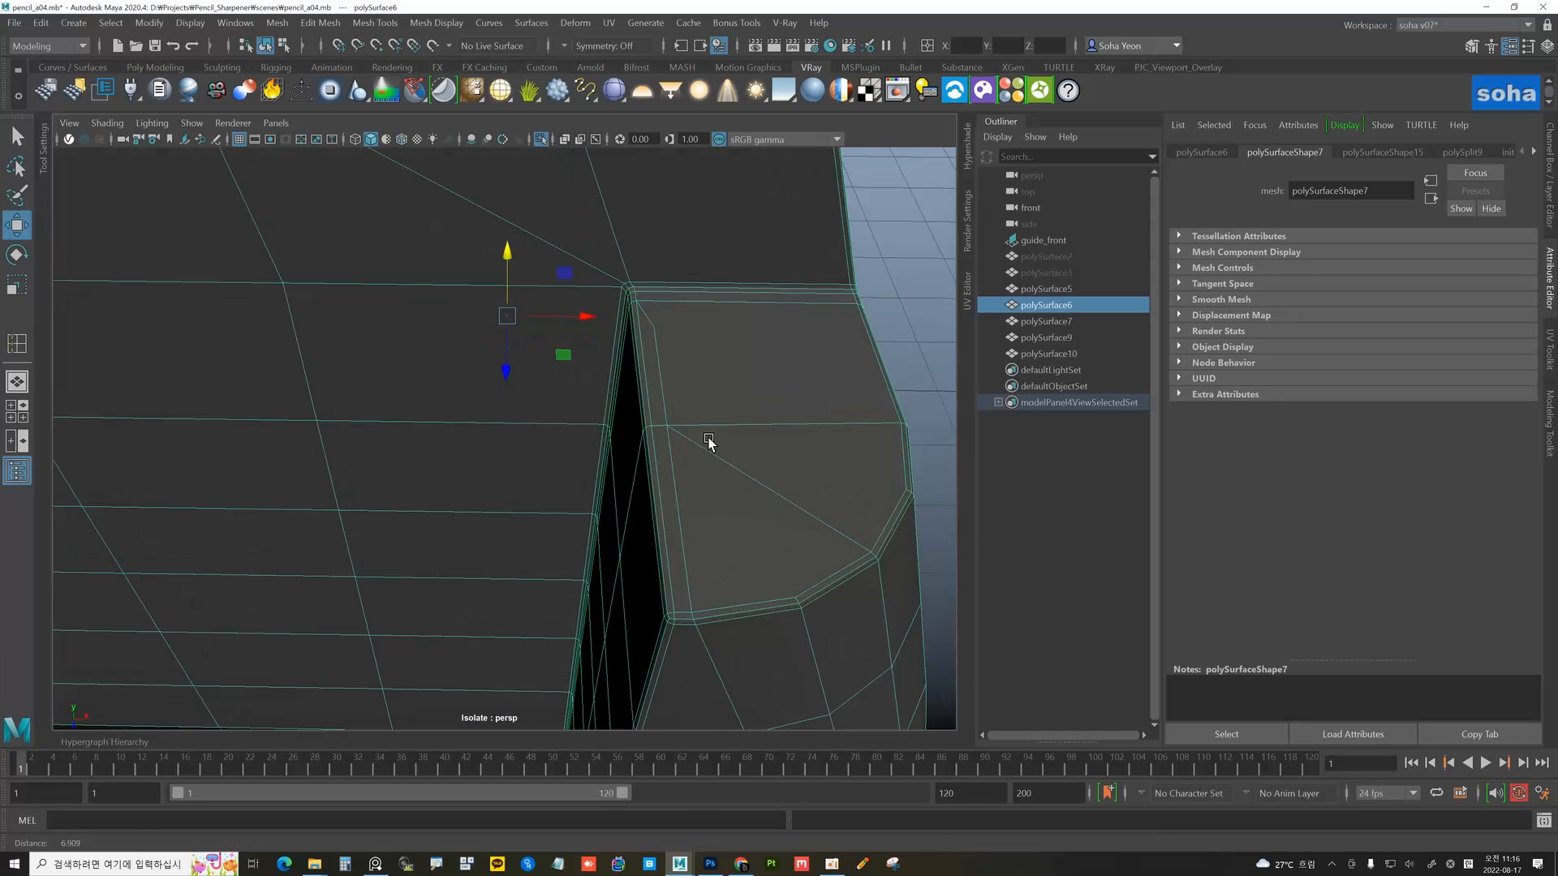
pyautogui.hotkey('alt', '2')
pyautogui.click(655, 368)
pyautogui.hotkey('alt', 'q')
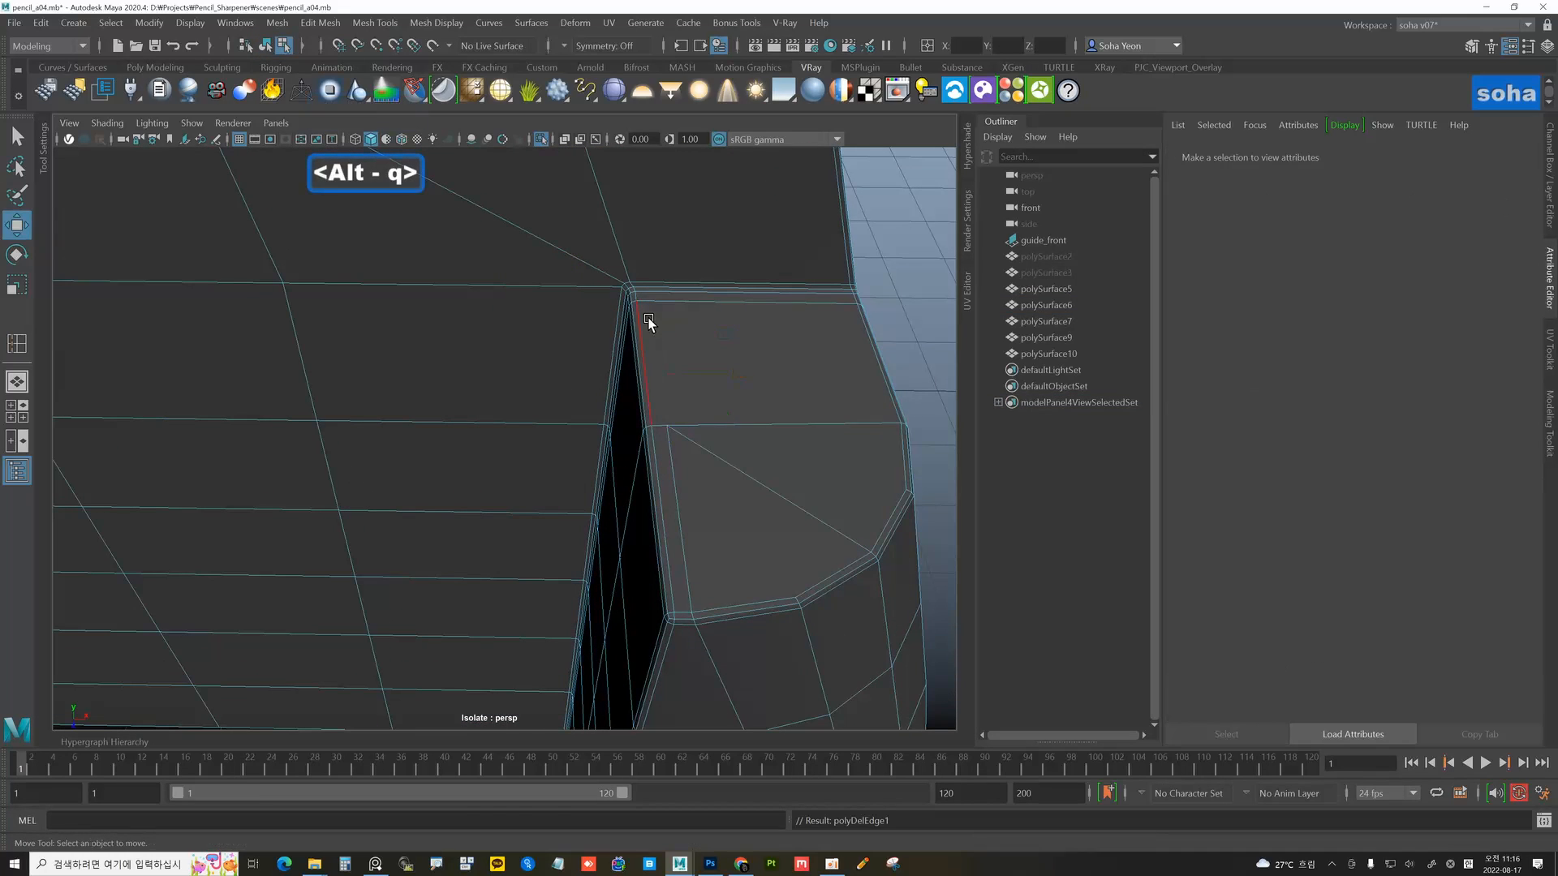
pyautogui.click(703, 501)
pyautogui.hotkey('alt', 'q')
pyautogui.keyDown('alt'); pyautogui.moveTo(744, 521); pyautogui.dragTo(740, 427, button='middle'); pyautogui.keyUp('alt')
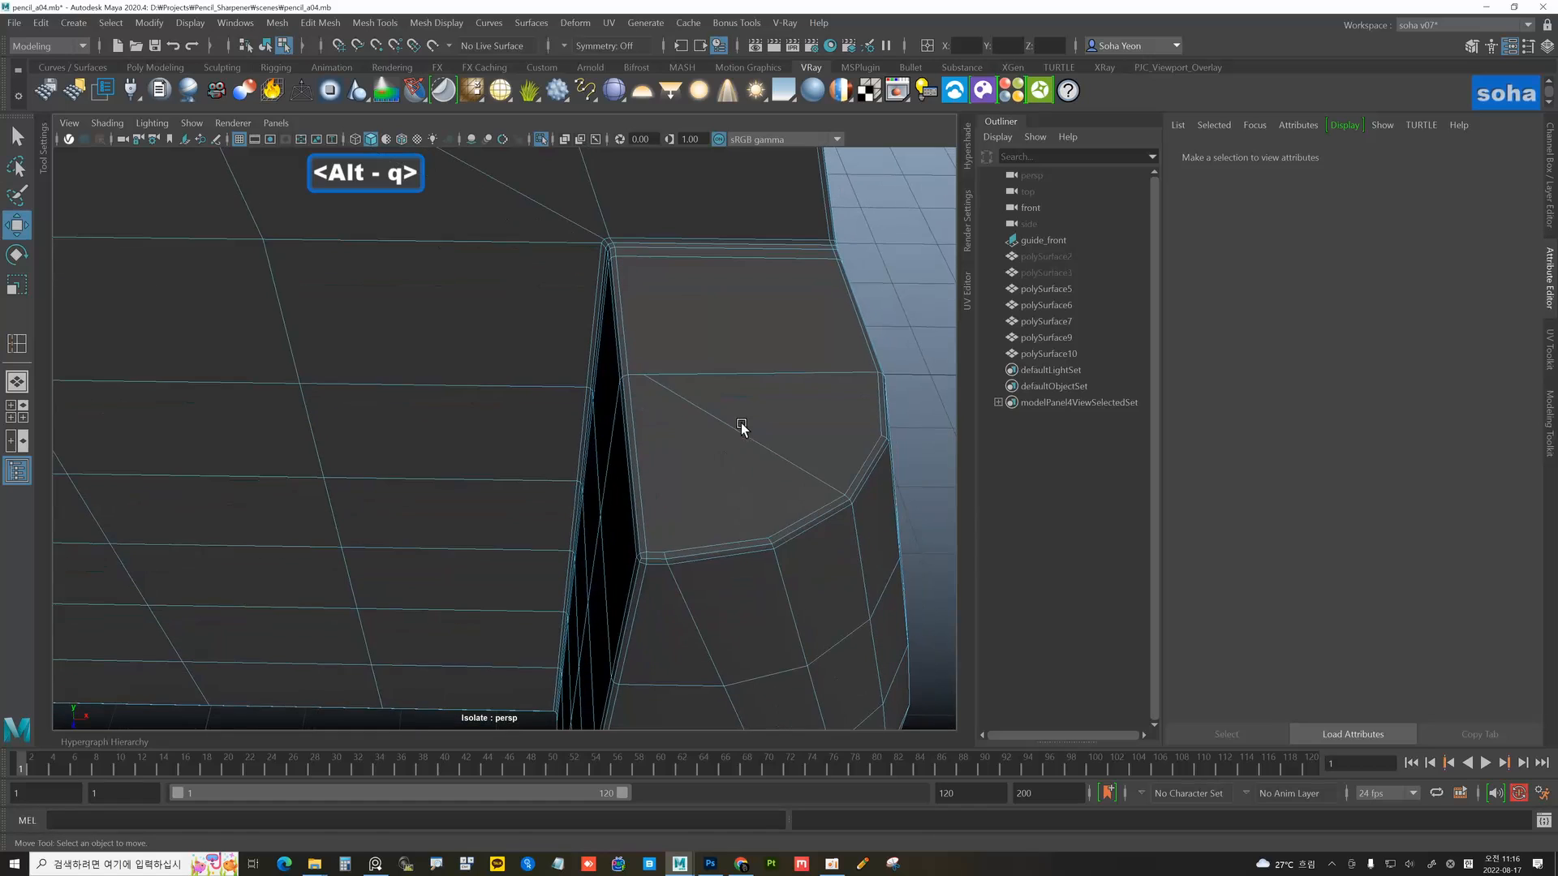
# - Replace the ledge's diagonal edge with a cut from the curved rim vertex to the bevel vertex midway along the inner side
pyautogui.click(727, 428)
pyautogui.hotkey('alt', 'q')
pyautogui.hotkey('alt', 's')
pyautogui.click(845, 496)
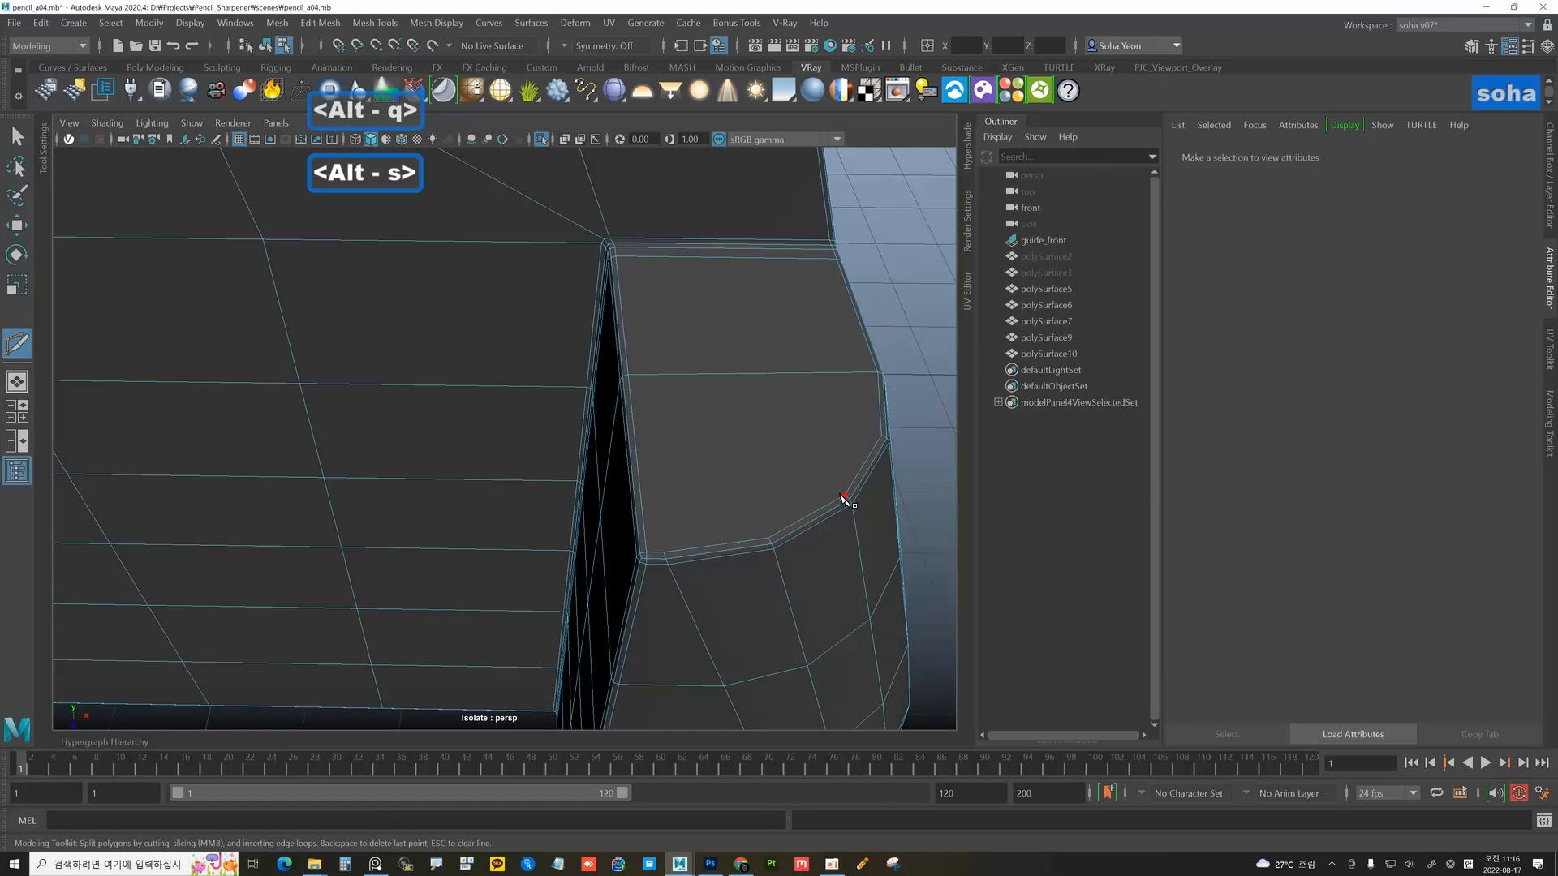
pyautogui.click(632, 379)
pyautogui.press('w')
# - Cut an edge from the lobe's front-face vertex to its upper inner bevel corner and delete the old edge beside it
pyautogui.keyDown('alt'); pyautogui.moveTo(633, 379); pyautogui.dragTo(721, 507); pyautogui.keyUp('alt')
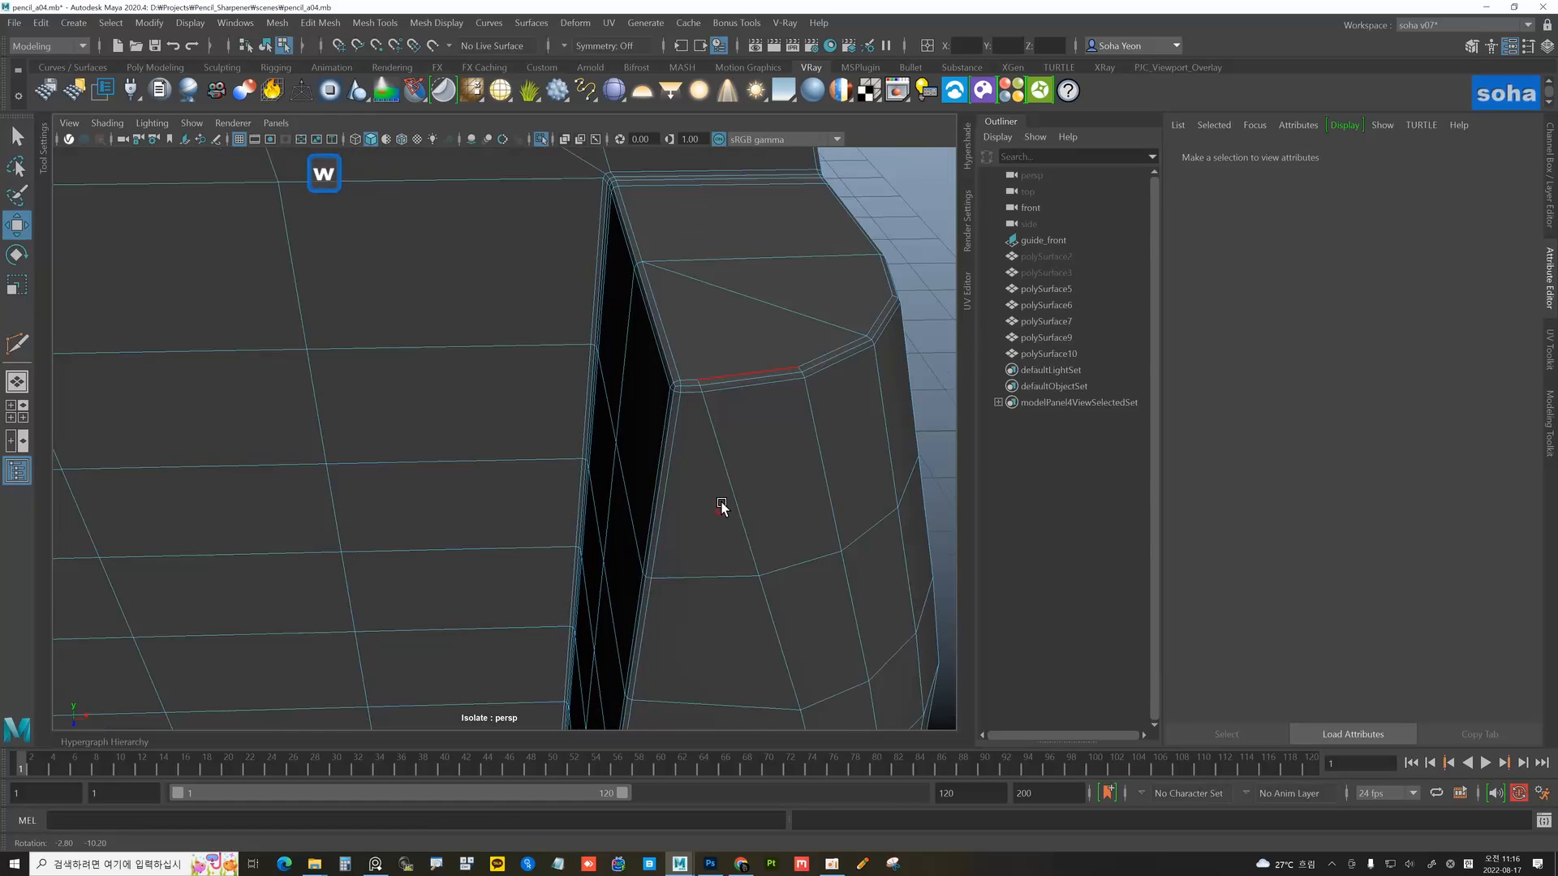
pyautogui.hotkey('alt', 's')
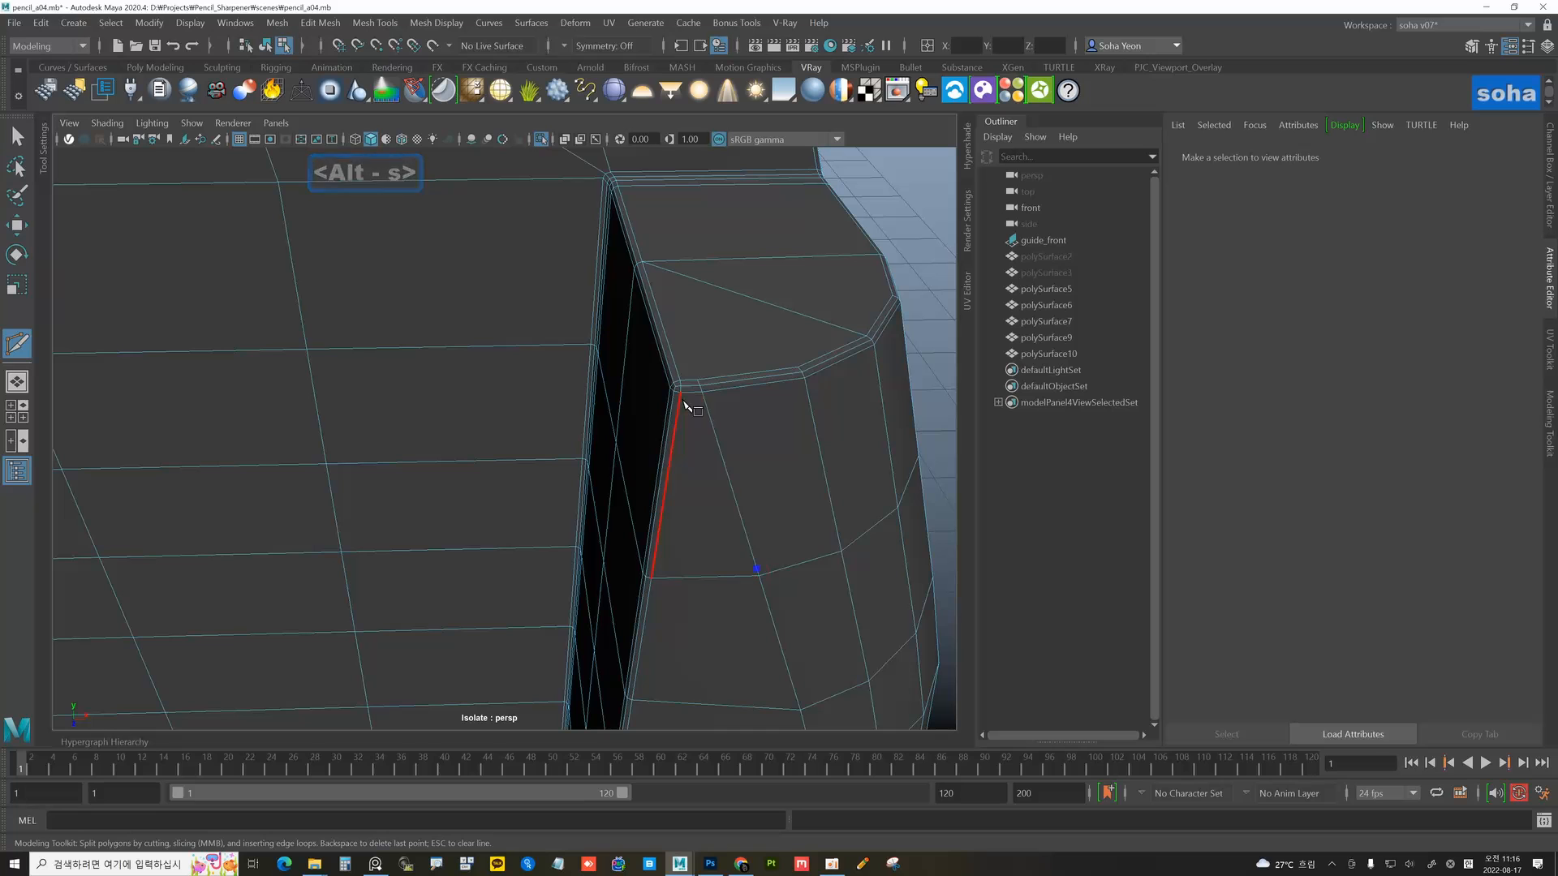
pyautogui.click(720, 446)
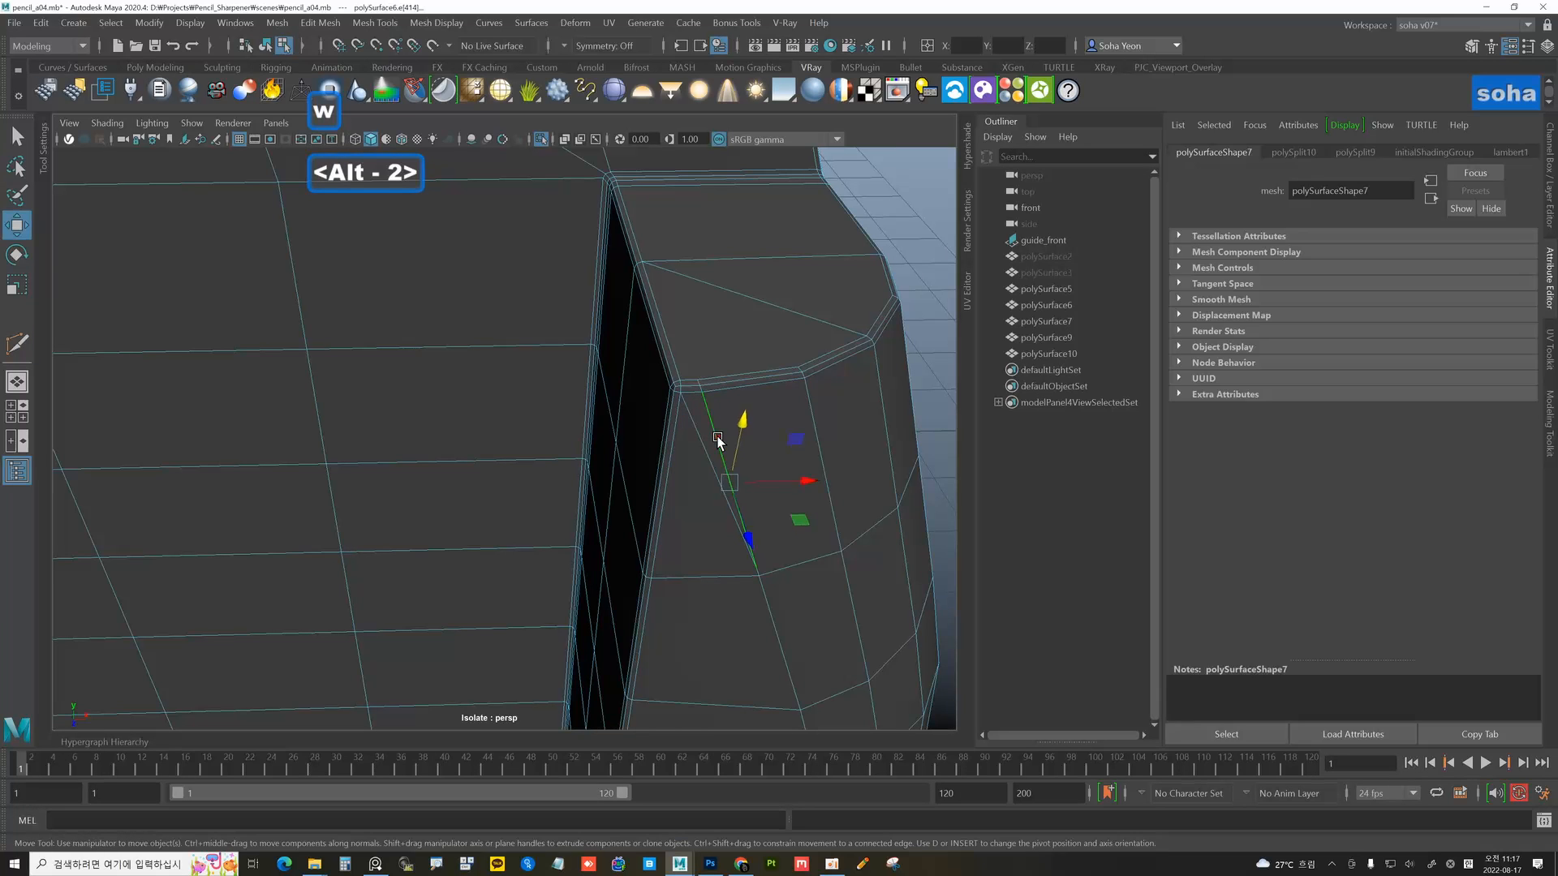
pyautogui.hotkey('alt', 'q')
pyautogui.moveTo(800, 497)
pyautogui.keyDown('alt'); pyautogui.mouseDown()
pyautogui.moveTo(738, 470)
pyautogui.moveTo(796, 446)
pyautogui.moveTo(702, 358)
pyautogui.mouseUp(); pyautogui.keyUp('alt')
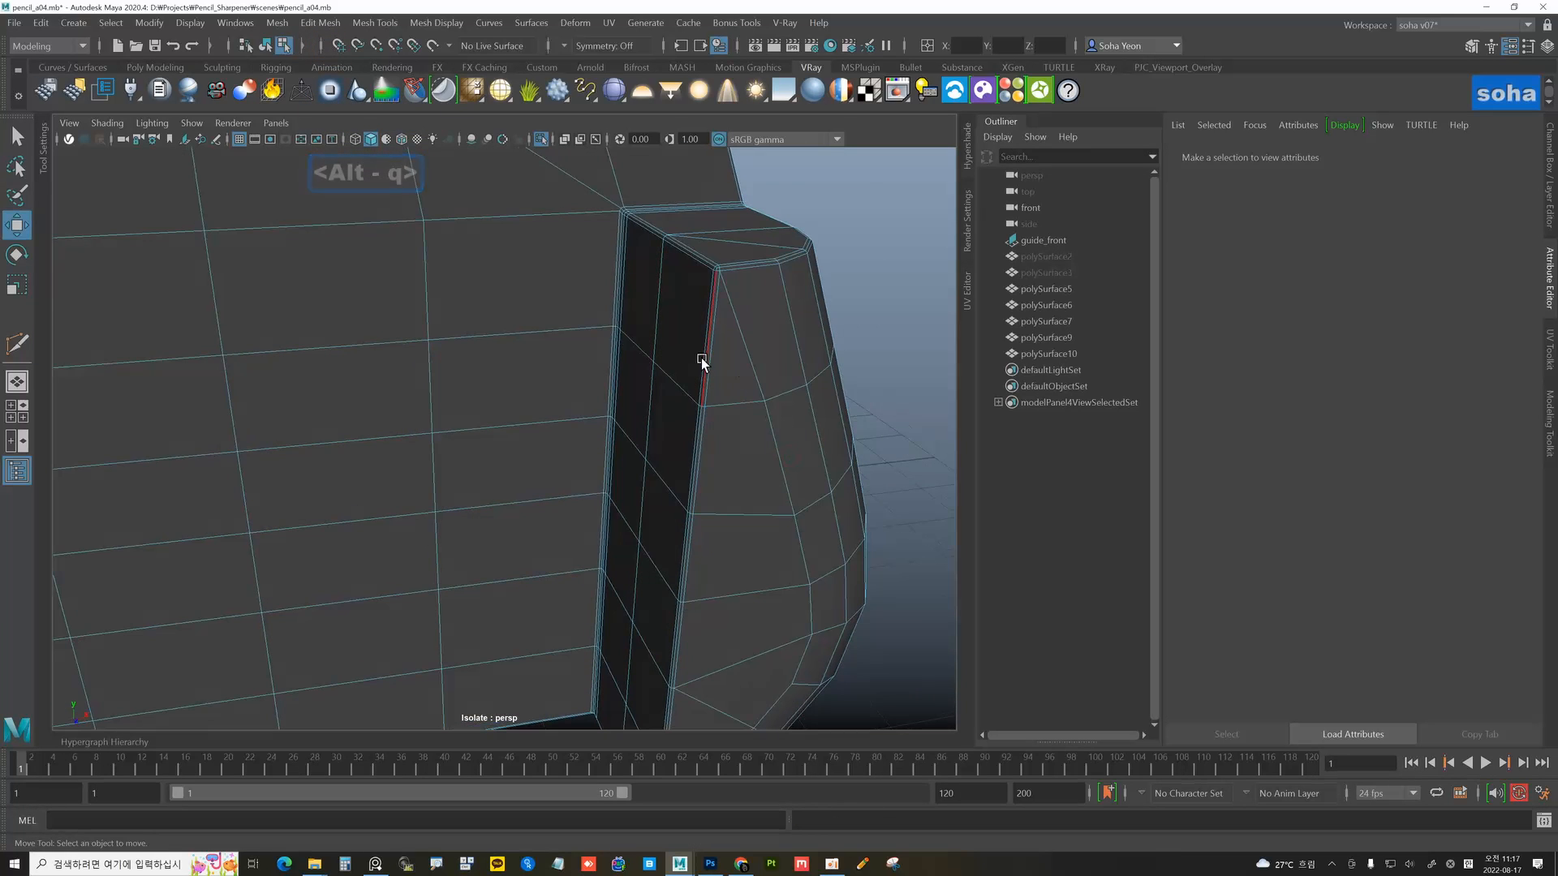
# - Insert an edge loop across the back panel and the lobe's inner wall, midway down their uppermost row of faces
pyautogui.moveTo(298, 295)
pyautogui.keyDown('alt'); pyautogui.mouseDown()
pyautogui.moveTo(452, 302)
pyautogui.moveTo(508, 383)
pyautogui.moveTo(643, 432)
pyautogui.mouseUp(); pyautogui.keyUp('alt')
pyautogui.moveTo(644, 432)
pyautogui.keyDown('alt'); pyautogui.mouseDown(button='right')
pyautogui.moveTo(702, 449)
pyautogui.moveTo(661, 437)
pyautogui.mouseUp(button='right'); pyautogui.keyUp('alt')
pyautogui.moveTo(661, 438)
pyautogui.keyDown('alt'); pyautogui.mouseDown()
pyautogui.moveTo(630, 452)
pyautogui.moveTo(616, 306)
pyautogui.moveTo(595, 297)
pyautogui.moveTo(610, 370)
pyautogui.moveTo(626, 374)
pyautogui.moveTo(612, 435)
pyautogui.moveTo(525, 355)
pyautogui.moveTo(546, 424)
pyautogui.moveTo(659, 410)
pyautogui.moveTo(720, 468)
pyautogui.mouseUp(); pyautogui.keyUp('alt')
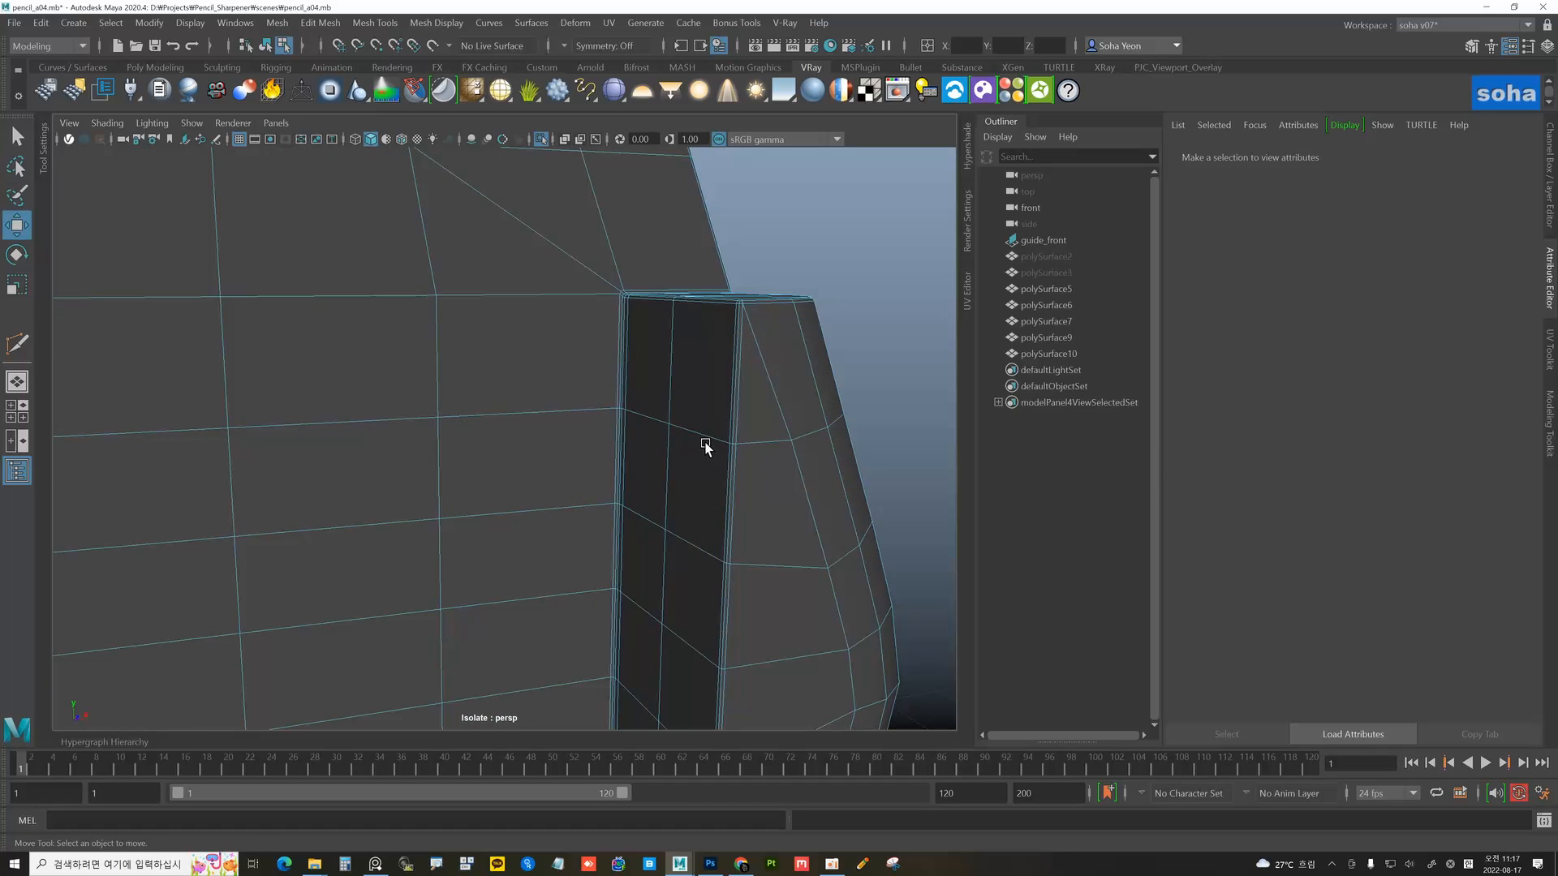
pyautogui.click(625, 360)
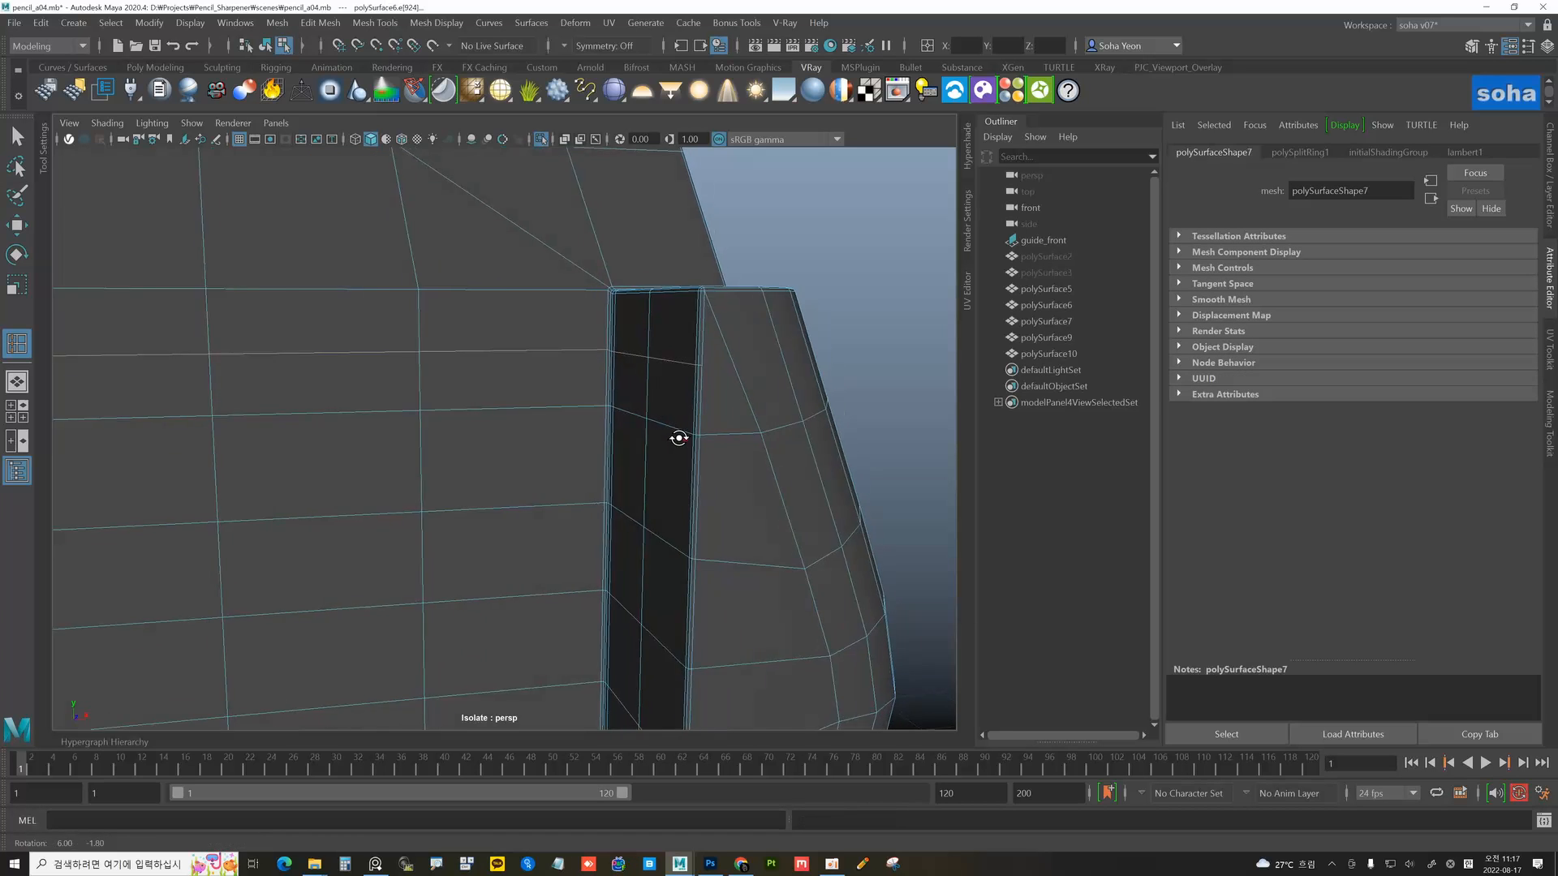
pyautogui.hotkey('alt', 'w')
# - Mirror the body across the world X axis, combined with the original, merging border vertices with a 0.001 threshold
pyautogui.keyDown('alt'); pyautogui.moveTo(681, 435); pyautogui.dragTo(529, 393); pyautogui.keyUp('alt')
pyautogui.hotkey('alt', '`')
pyautogui.keyDown('alt'); pyautogui.moveTo(529, 392); pyautogui.dragTo(426, 399, button='right'); pyautogui.keyUp('alt')
pyautogui.hotkey('alt', '`')
pyautogui.keyDown('alt'); pyautogui.moveTo(584, 438); pyautogui.dragTo(719, 484, button='right'); pyautogui.keyUp('alt')
pyautogui.keyDown('alt'); pyautogui.moveTo(719, 485); pyautogui.dragTo(662, 436); pyautogui.keyUp('alt')
pyautogui.keyDown('alt'); pyautogui.moveTo(662, 438); pyautogui.dragTo(647, 382, button='right'); pyautogui.keyUp('alt')
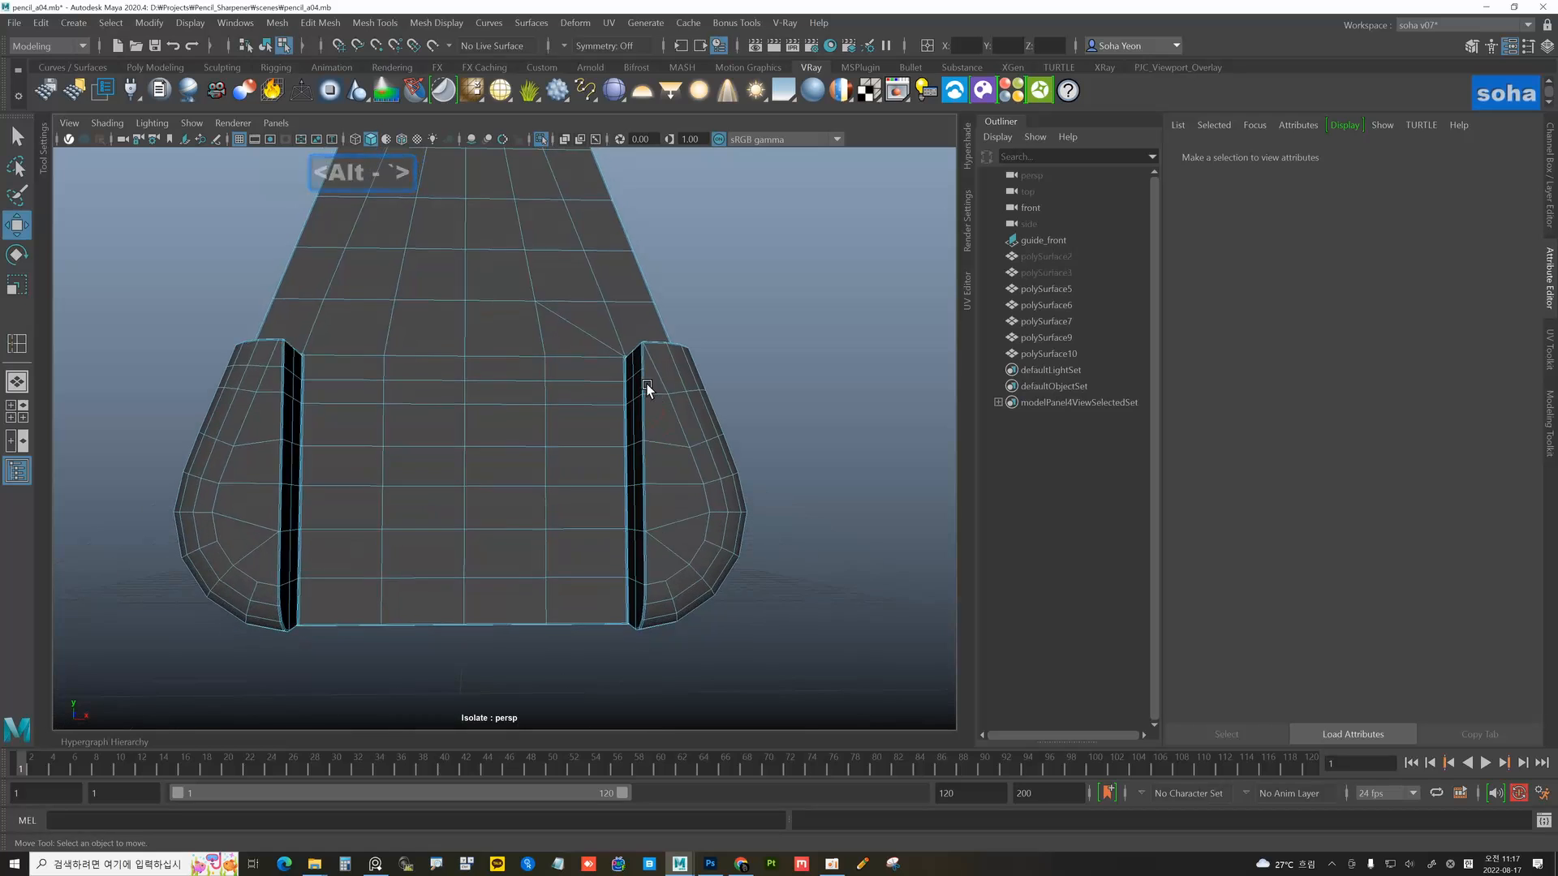
pyautogui.keyDown('alt'); pyautogui.moveTo(646, 382); pyautogui.dragTo(557, 360); pyautogui.keyUp('alt')
pyautogui.hotkey('alt', '`')
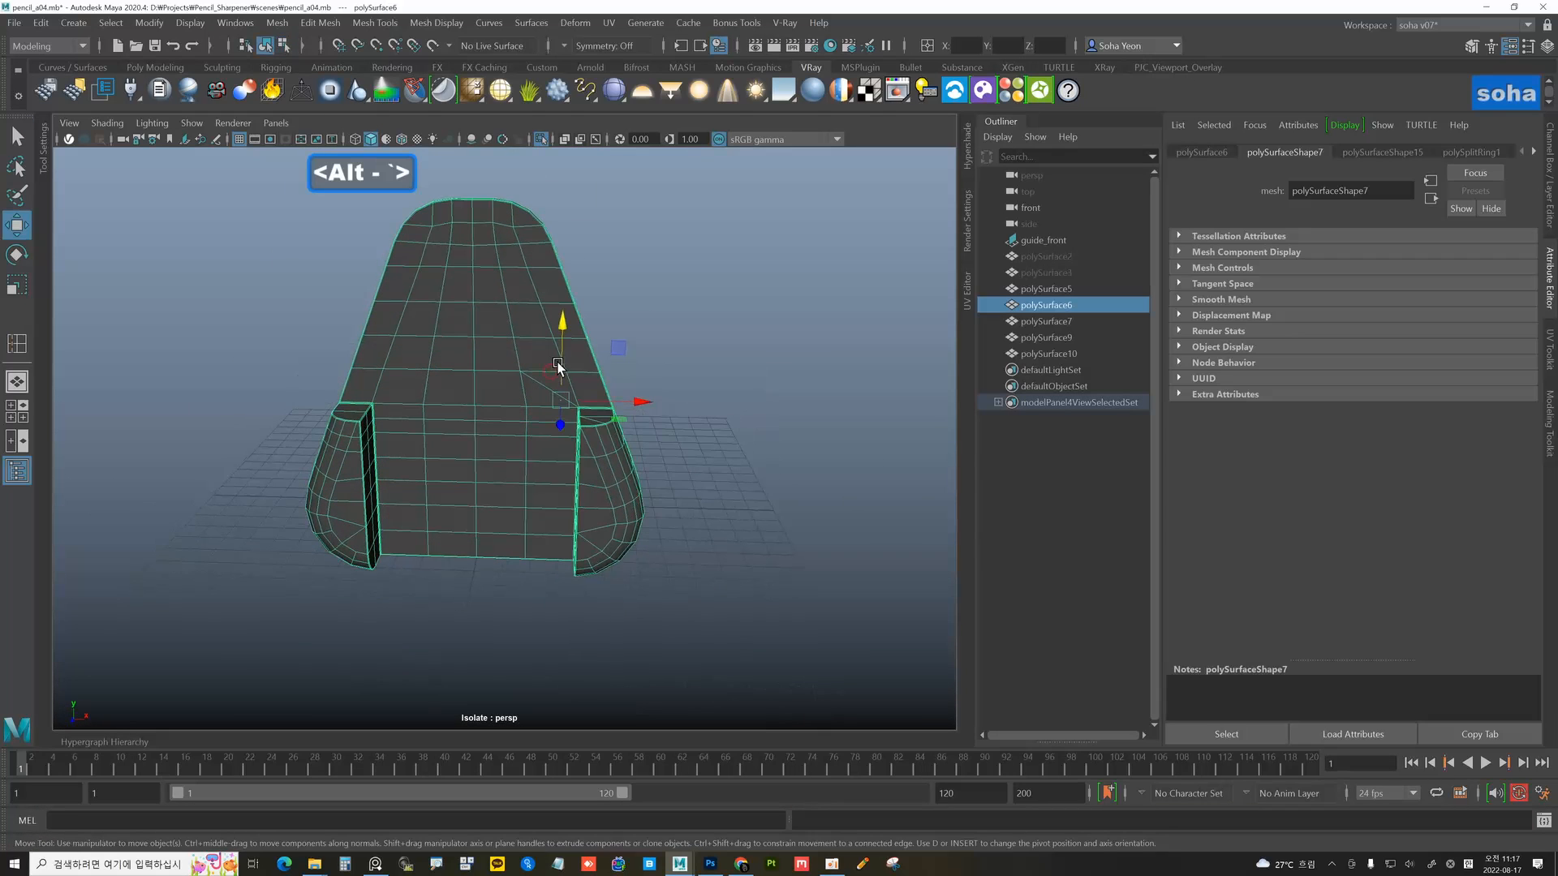
pyautogui.hotkey('ctrl', 'e')
pyautogui.click(791, 556)
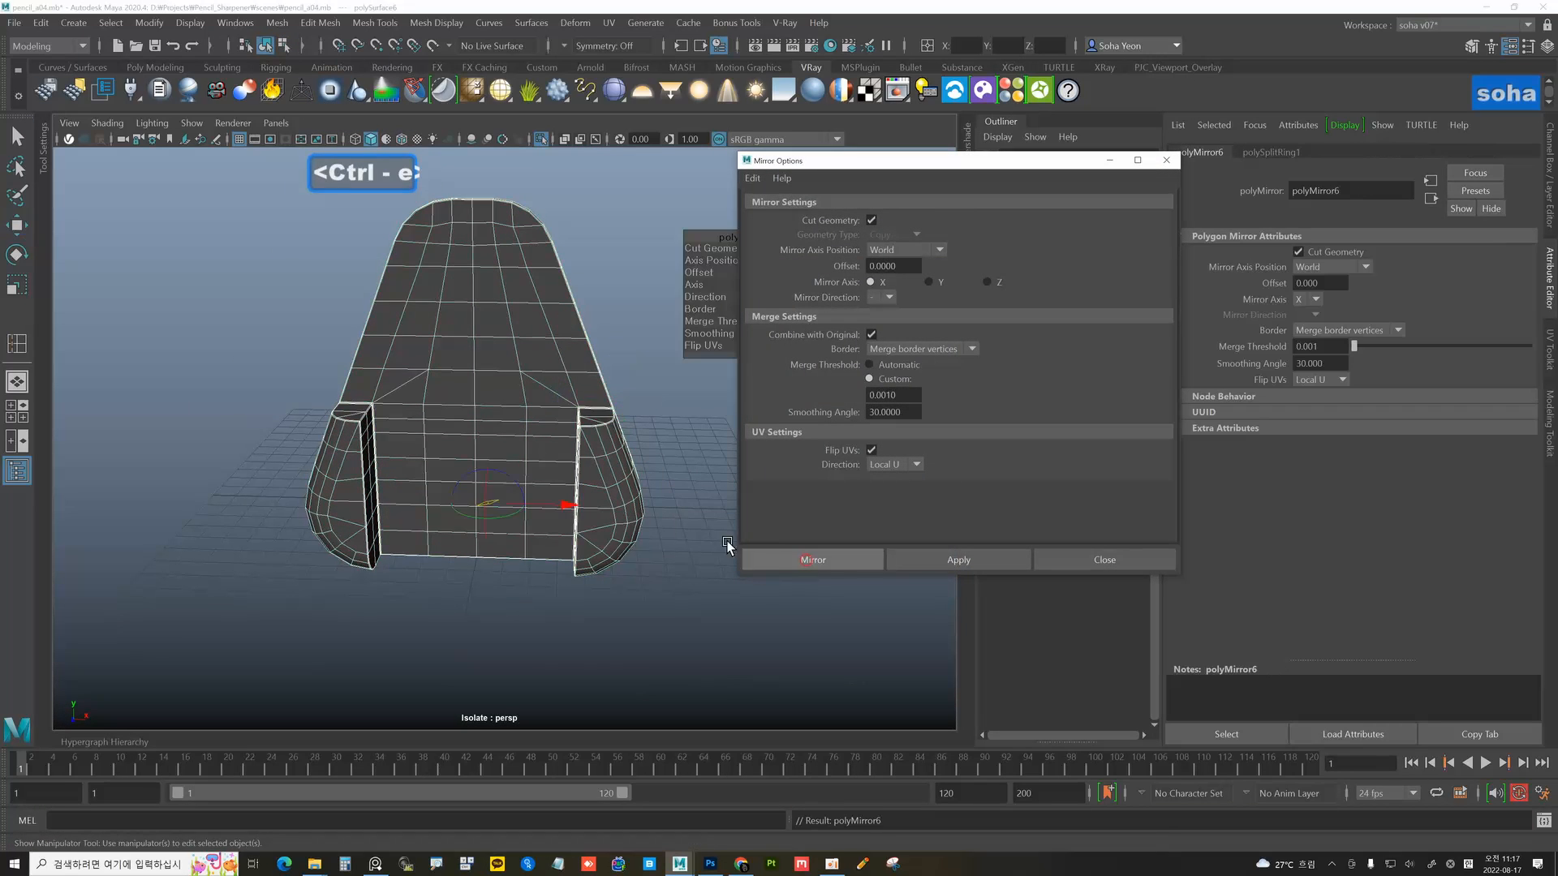
# - Examine the mirrored edge flow on the side lobes and the back panel between them
pyautogui.keyDown('alt'); pyautogui.moveTo(532, 466); pyautogui.dragTo(584, 469); pyautogui.keyUp('alt')
pyautogui.press('w')
pyautogui.keyDown('alt'); pyautogui.moveTo(584, 469); pyautogui.dragTo(665, 489, button='right'); pyautogui.keyUp('alt')
pyautogui.hotkey('alt', '`')
pyautogui.keyDown('alt'); pyautogui.moveTo(588, 472); pyautogui.dragTo(580, 481); pyautogui.keyUp('alt')
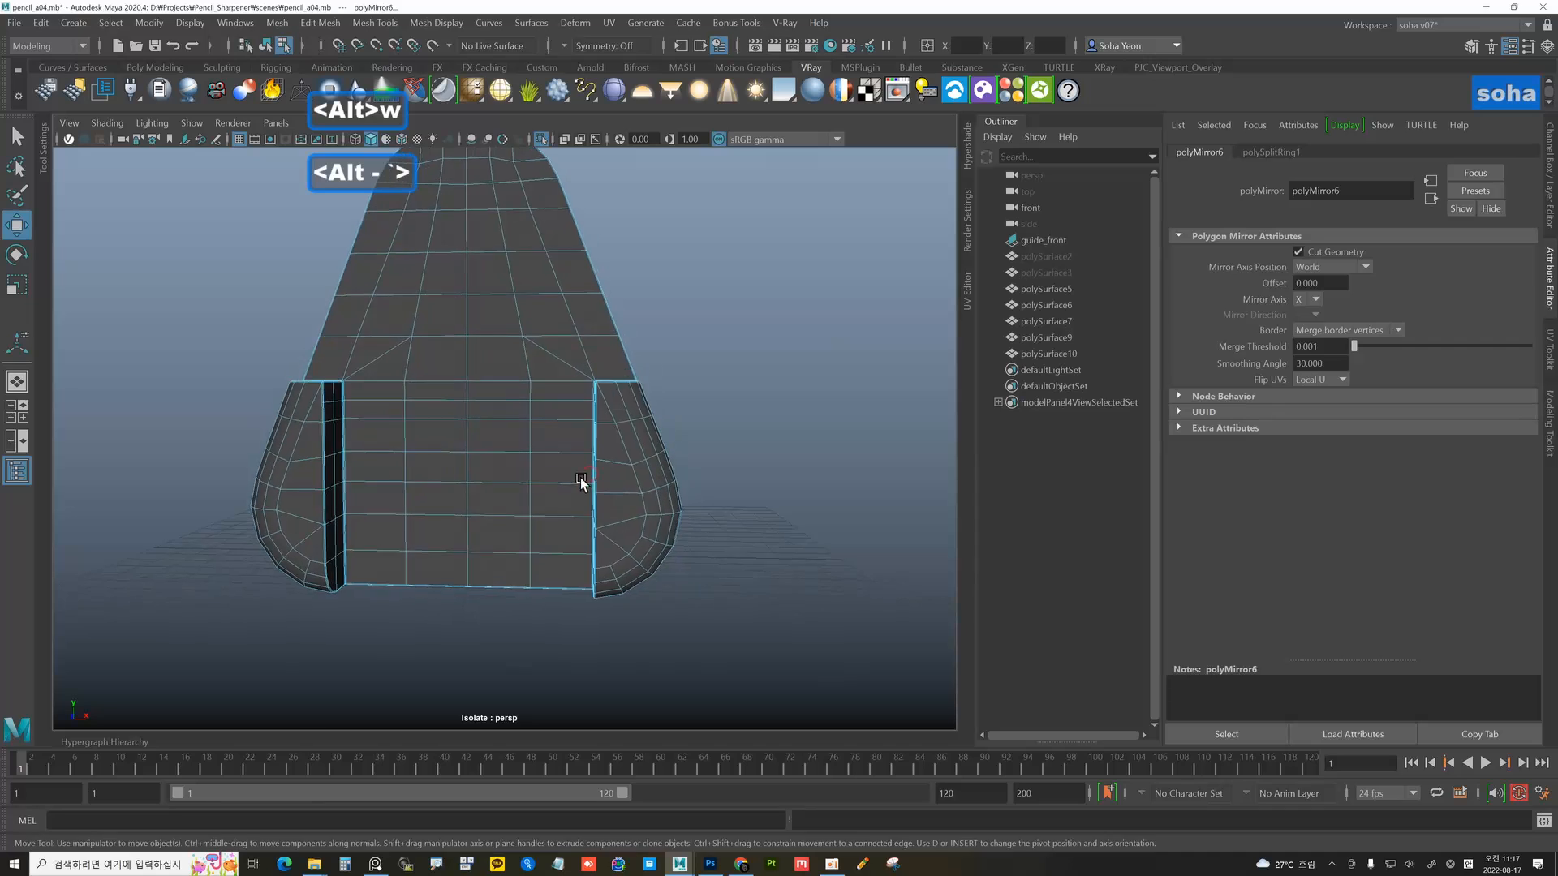
pyautogui.keyDown('alt'); pyautogui.moveTo(580, 480); pyautogui.dragTo(692, 487, button='right'); pyautogui.keyUp('alt')
pyautogui.keyDown('alt'); pyautogui.moveTo(586, 456); pyautogui.dragTo(595, 452); pyautogui.keyUp('alt')
pyautogui.keyDown('alt'); pyautogui.moveTo(595, 452); pyautogui.dragTo(680, 453, button='right'); pyautogui.keyUp('alt')
pyautogui.keyDown('alt'); pyautogui.moveTo(615, 446); pyautogui.dragTo(615, 441); pyautogui.keyUp('alt')
pyautogui.keyDown('alt'); pyautogui.moveTo(615, 440); pyautogui.dragTo(393, 403, button='middle'); pyautogui.keyUp('alt')
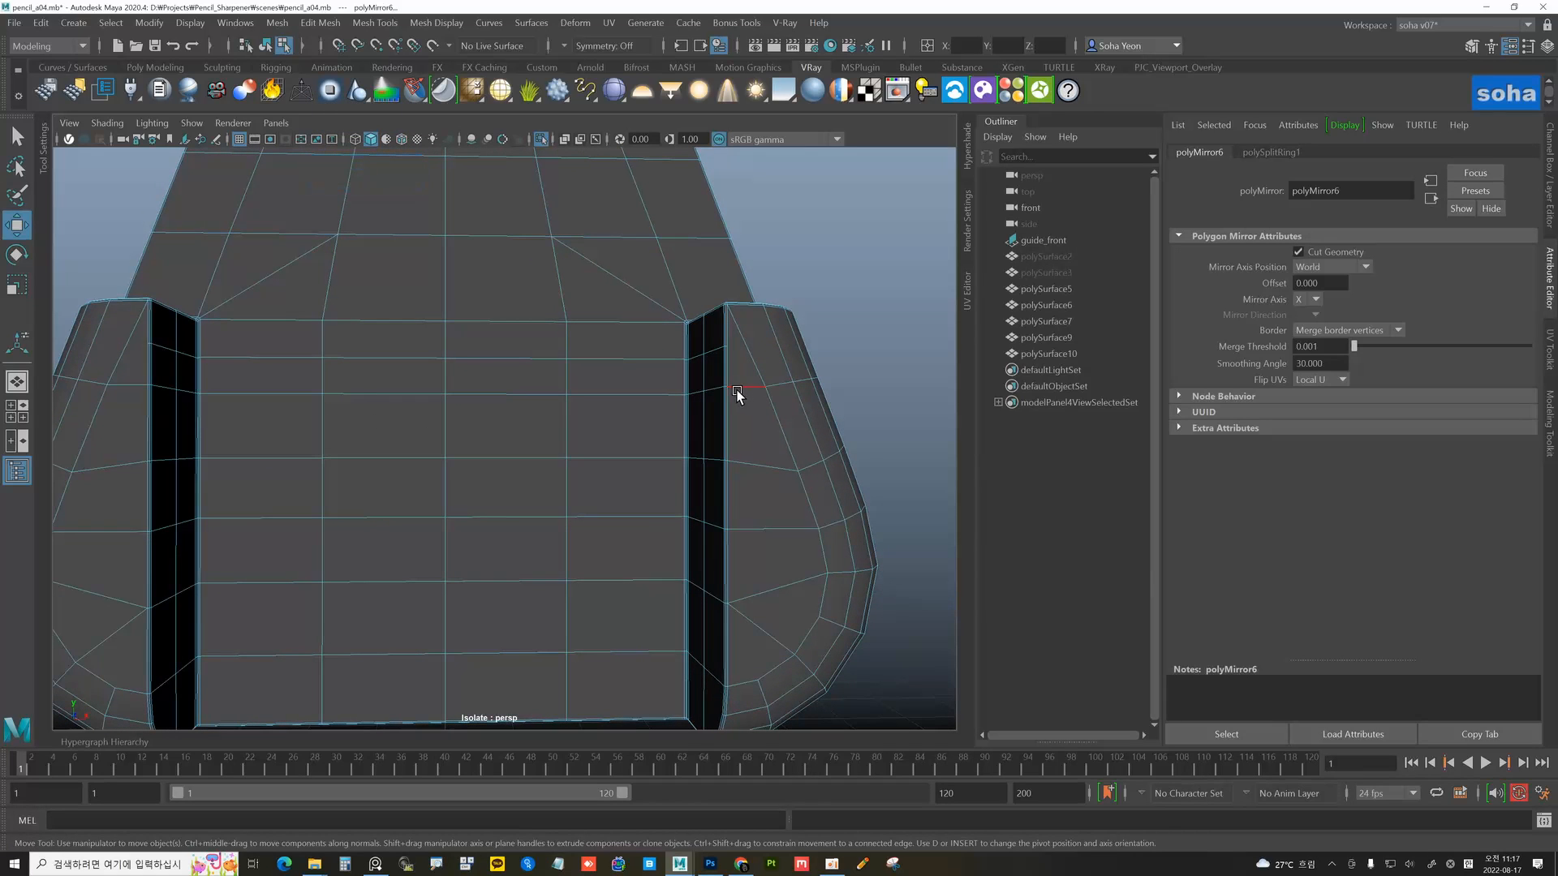
pyautogui.keyDown('alt'); pyautogui.moveTo(731, 422); pyautogui.dragTo(771, 392, button='right'); pyautogui.keyUp('alt')
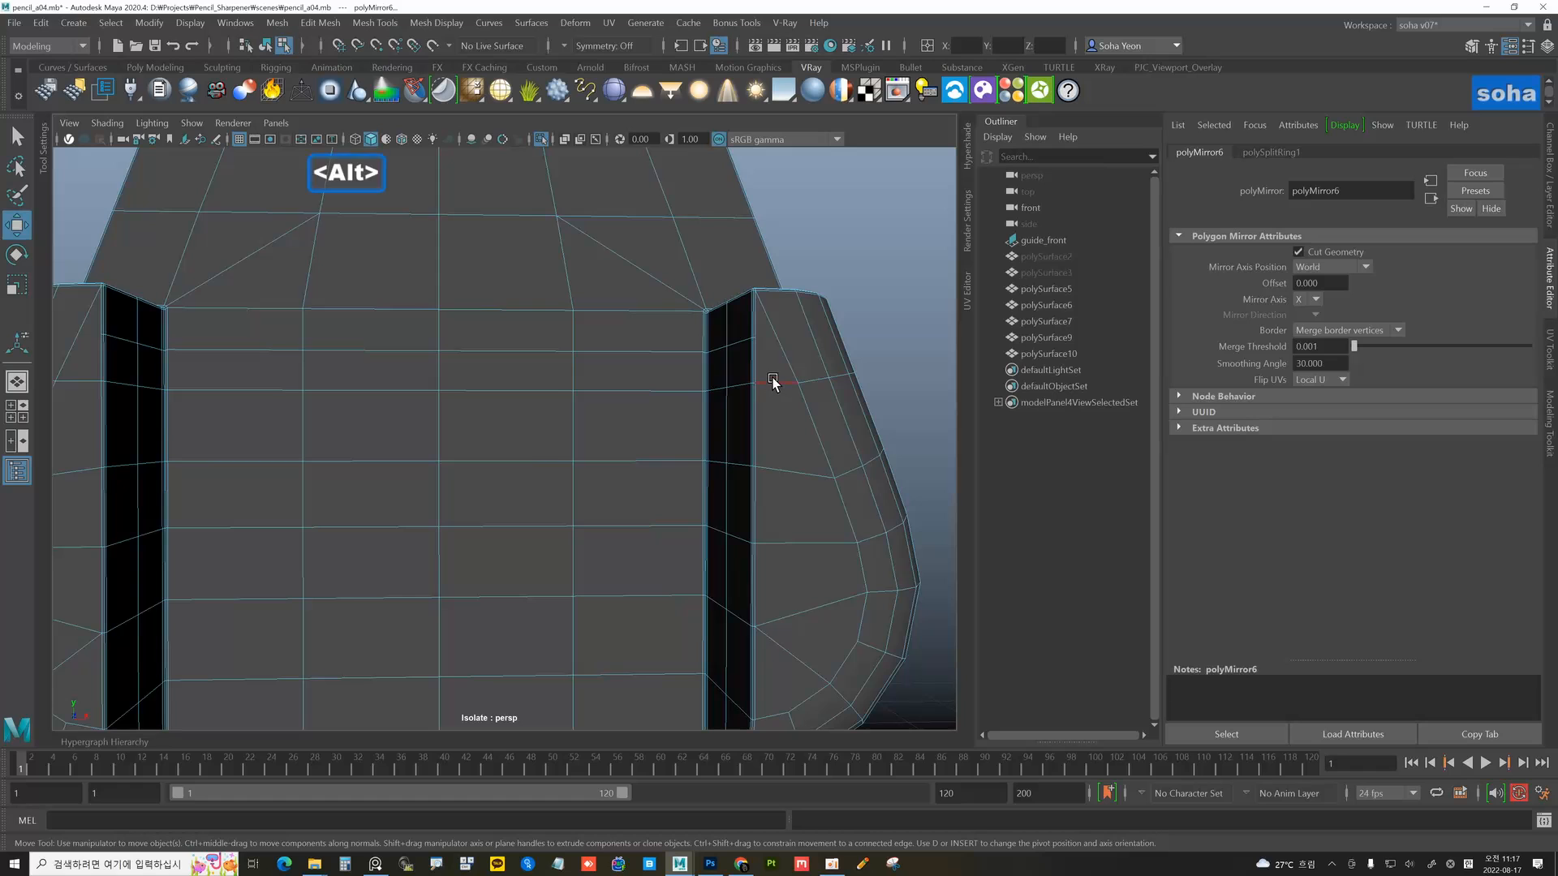
# - Move the second edge row below the back panel's upper corners down, along with the row above it, to even their spacing
pyautogui.click(773, 385)
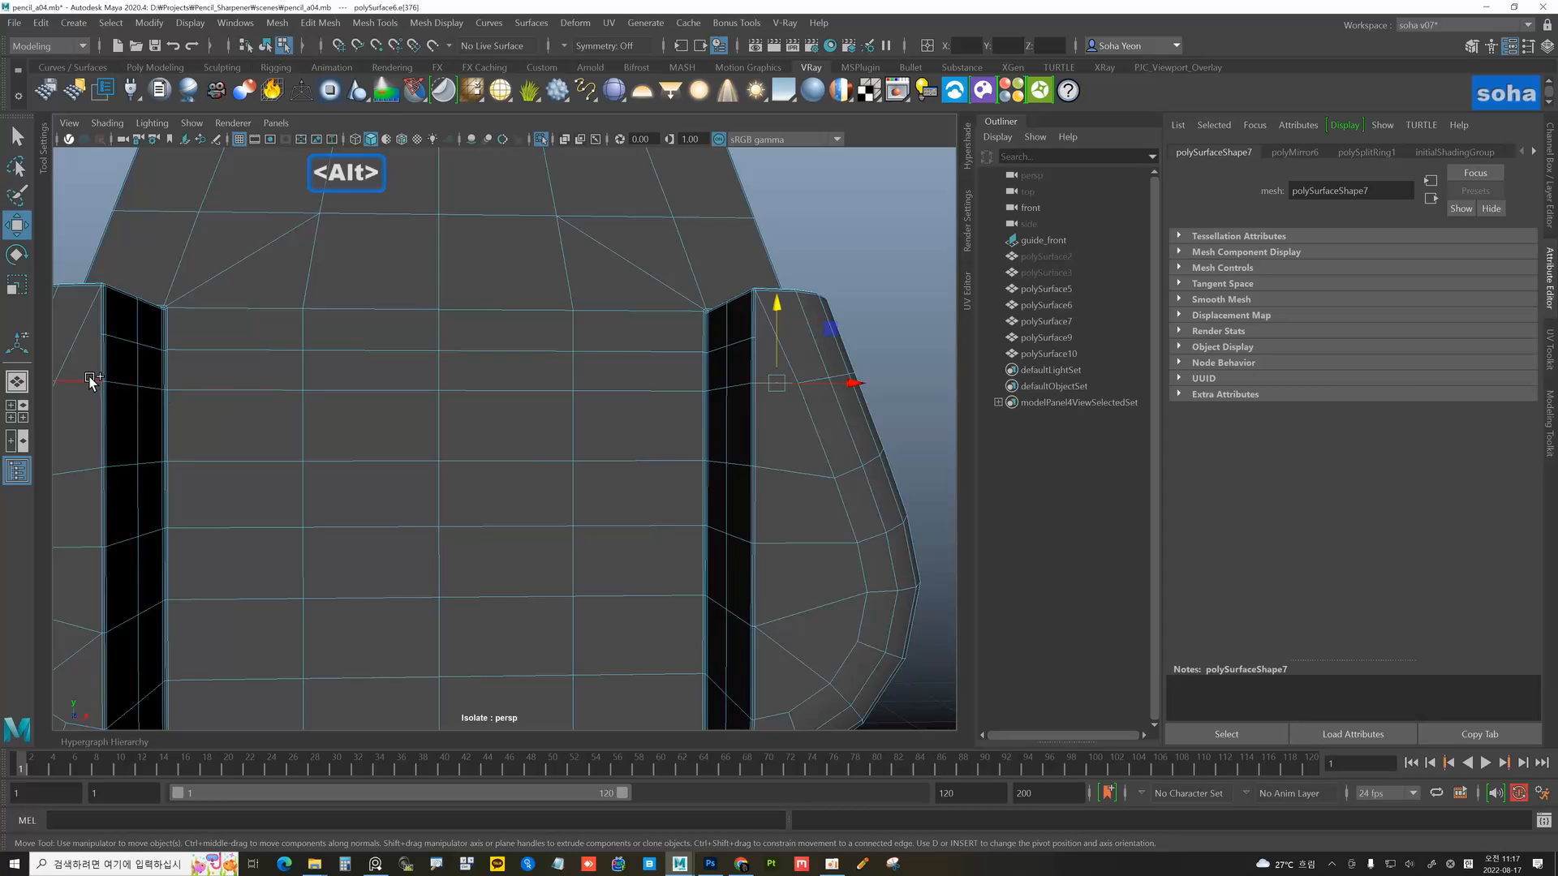
pyautogui.keyDown('ctrl'); pyautogui.click(778, 379); pyautogui.keyUp('ctrl')
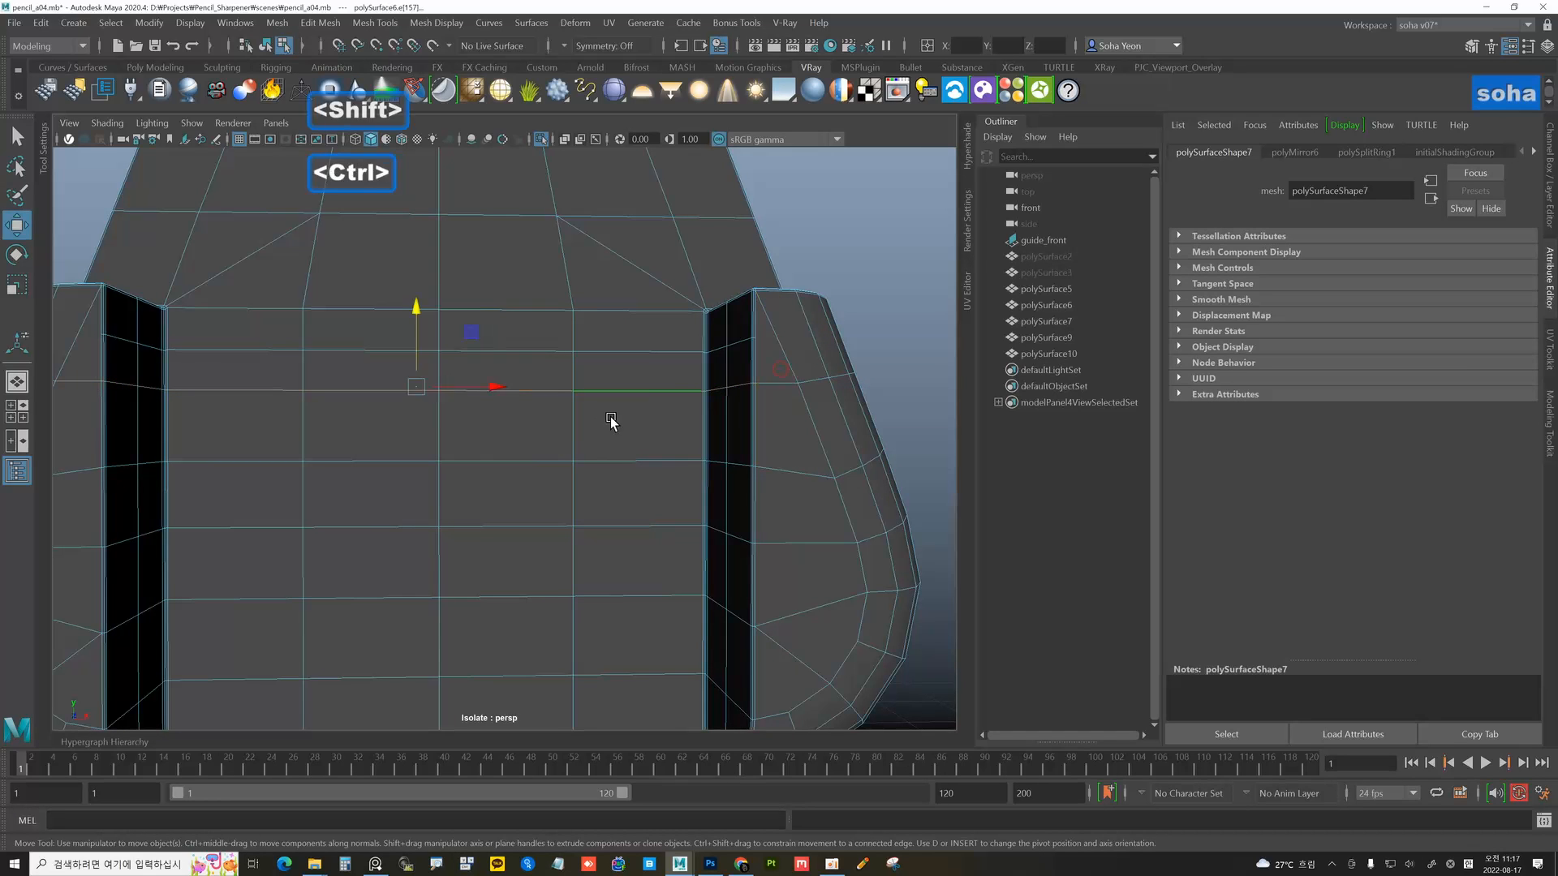
pyautogui.keyDown('alt'); pyautogui.moveTo(428, 417); pyautogui.dragTo(557, 416, button='middle'); pyautogui.keyUp('alt')
pyautogui.keyDown('ctrl'); pyautogui.click(248, 390); pyautogui.keyUp('ctrl')
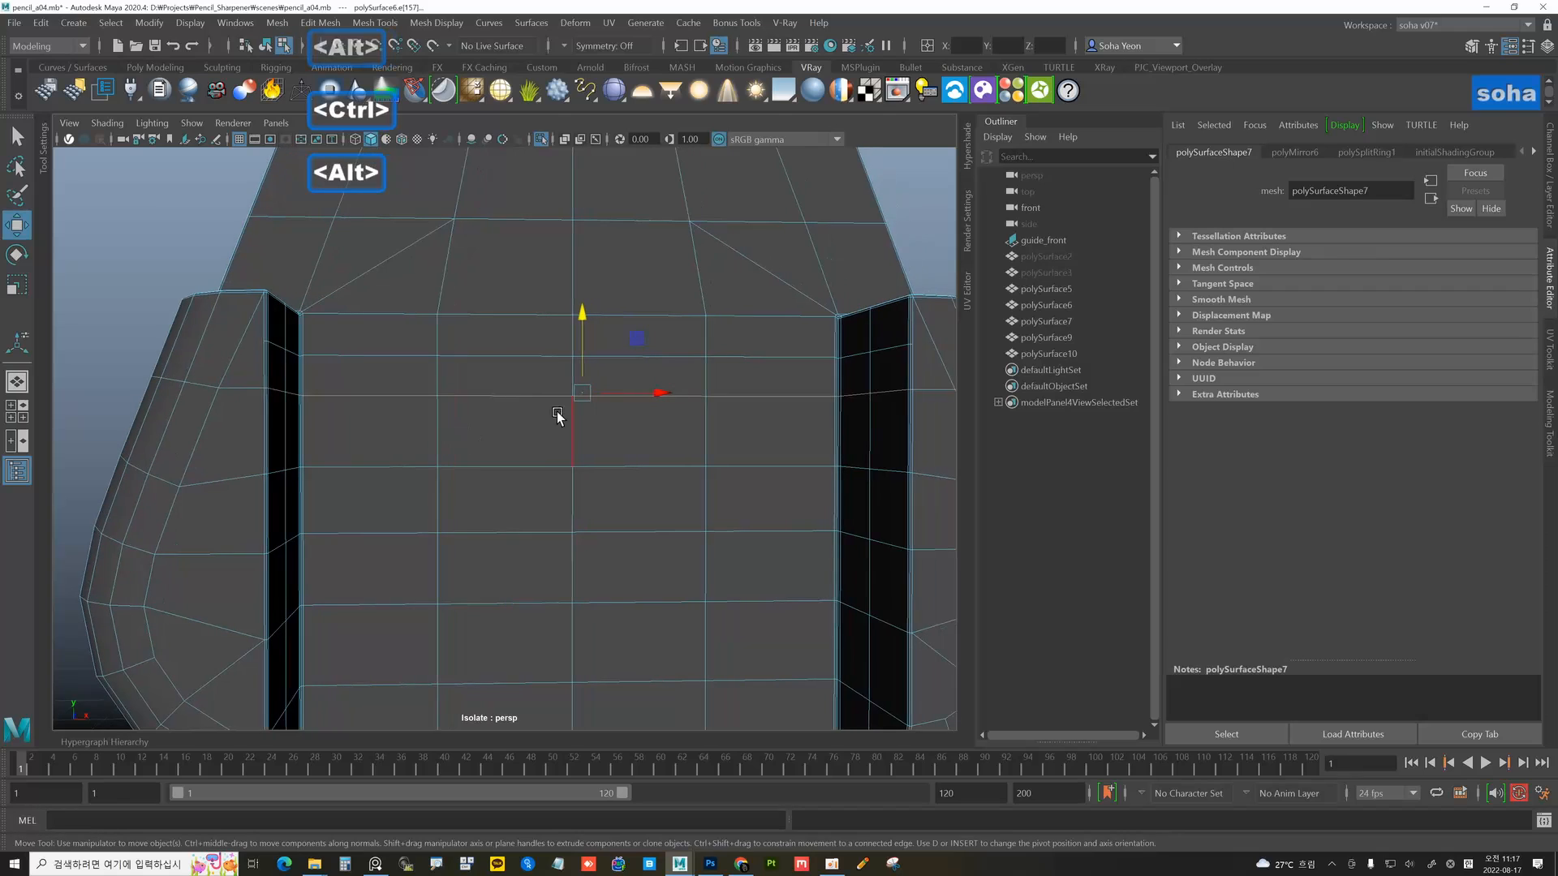
pyautogui.moveTo(583, 323); pyautogui.dragTo(582, 327)
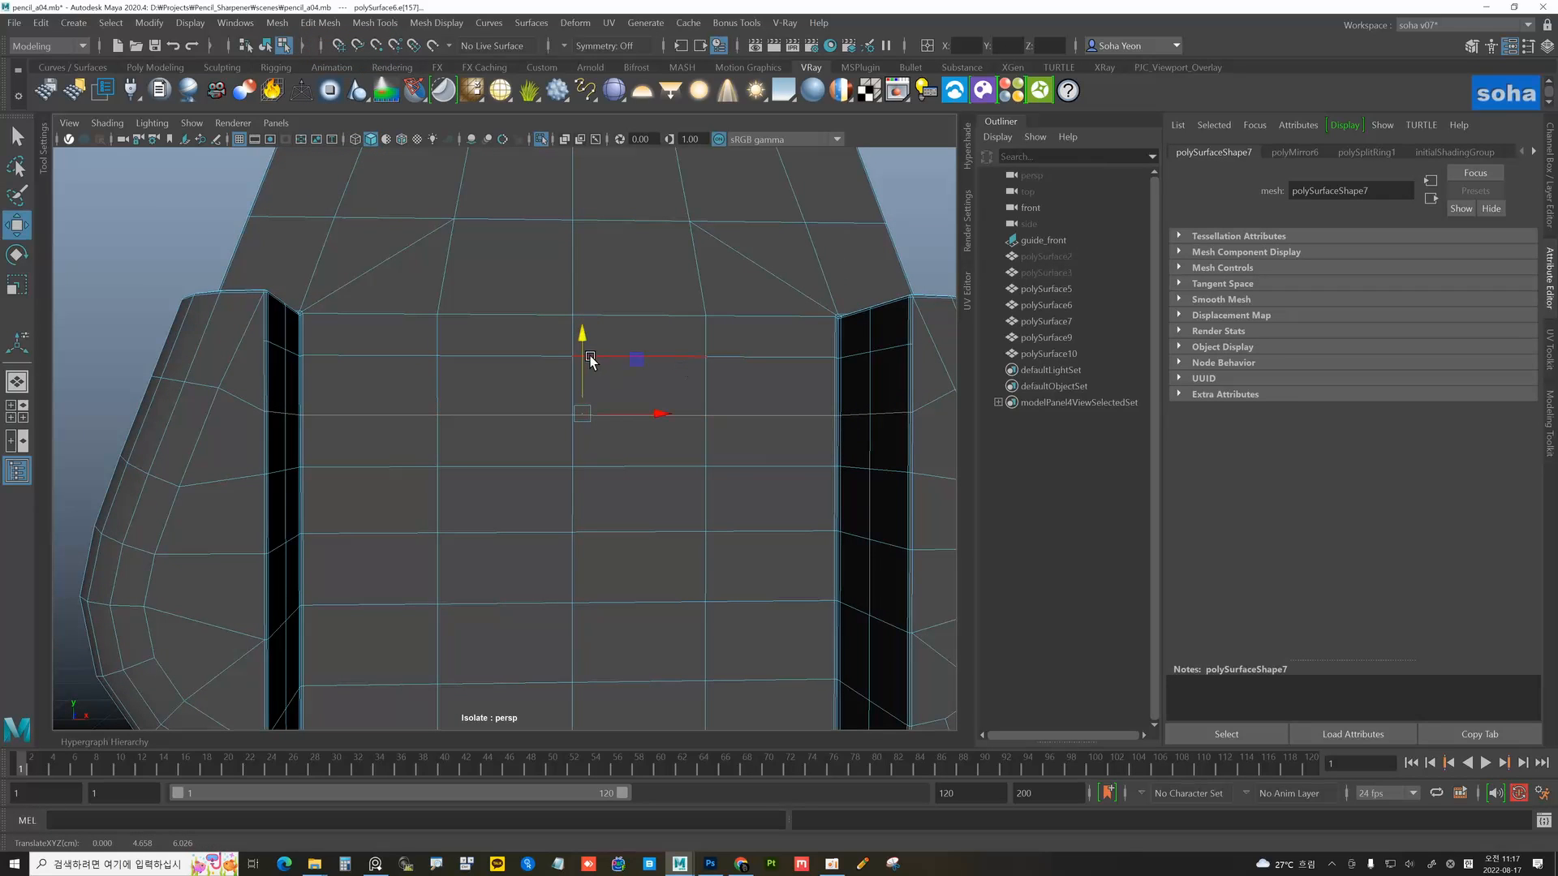
pyautogui.click(517, 356)
pyautogui.moveTo(583, 277); pyautogui.dragTo(748, 428)
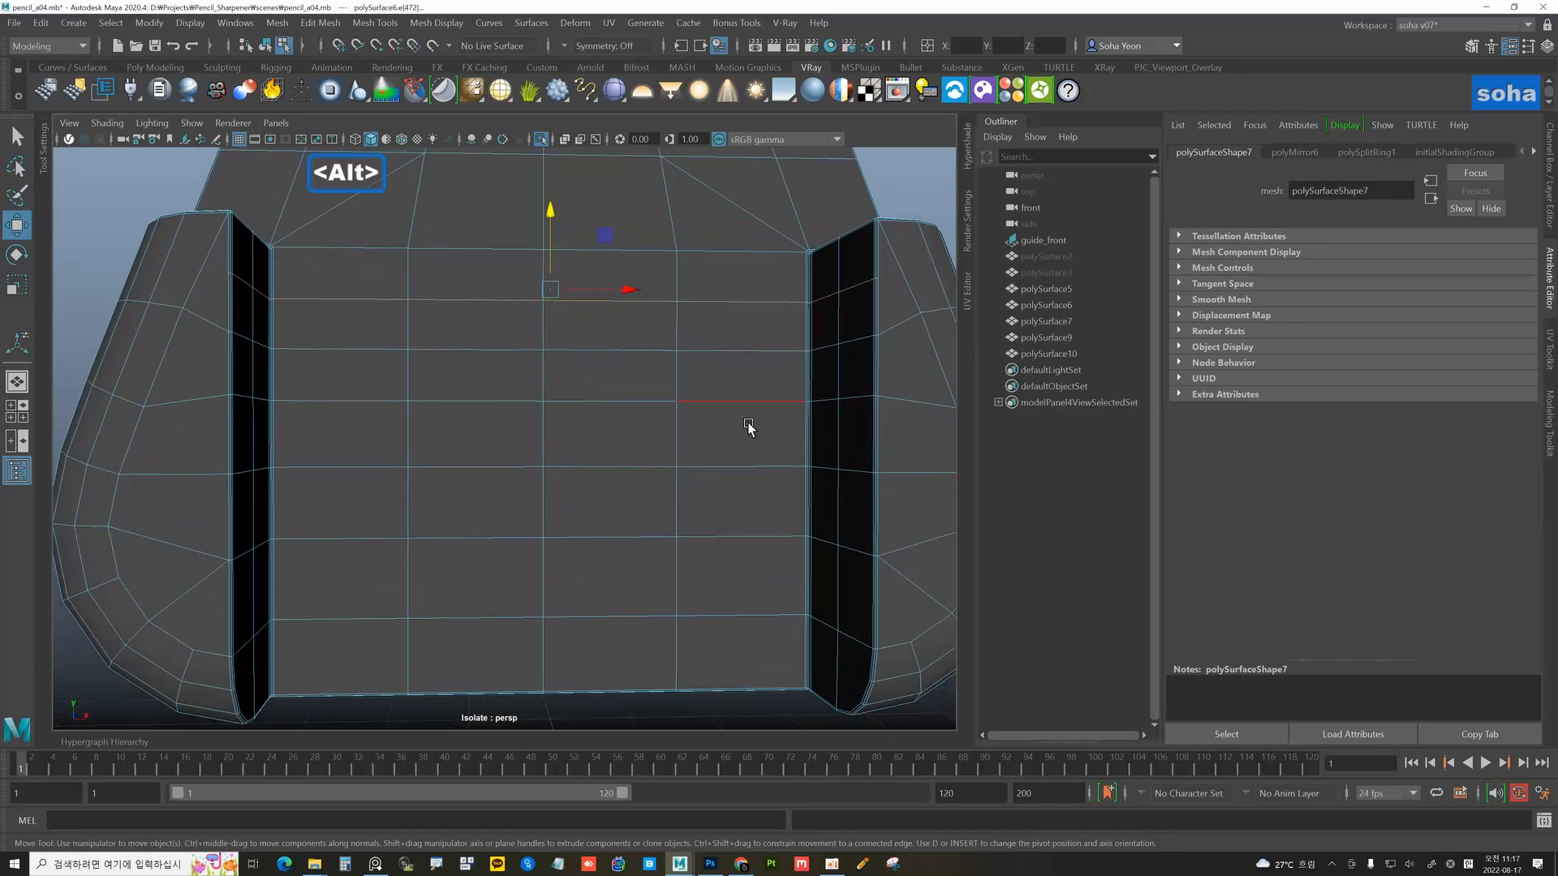
# - Move the third edge row across the back panel slightly down to balance the row spacing
pyautogui.keyDown('alt'); pyautogui.moveTo(800, 385); pyautogui.dragTo(650, 375, button='right'); pyautogui.keyUp('alt')
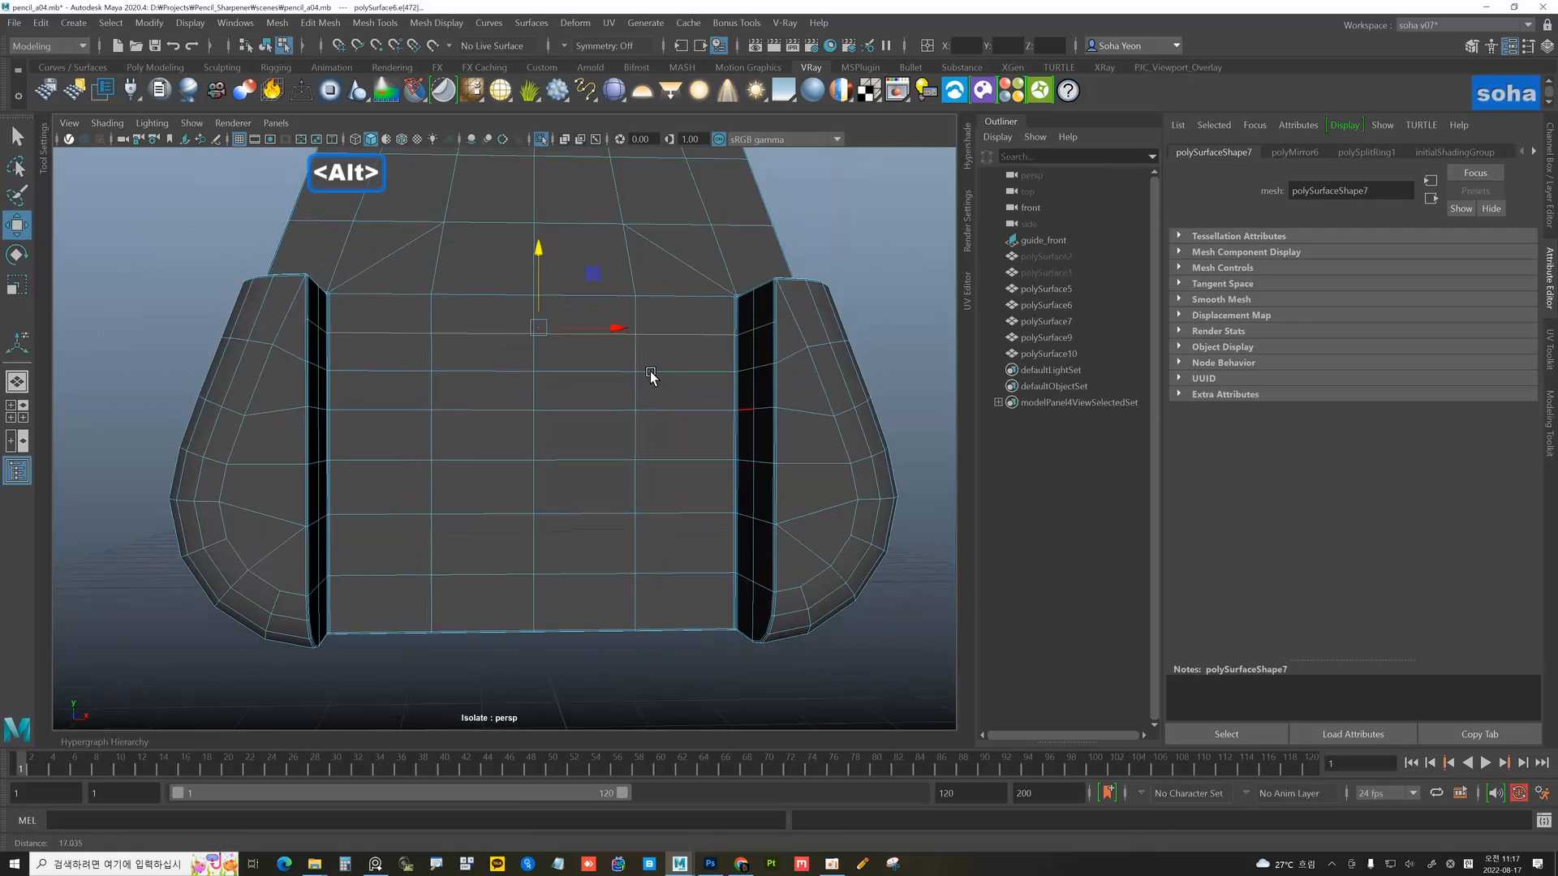
pyautogui.click(799, 414)
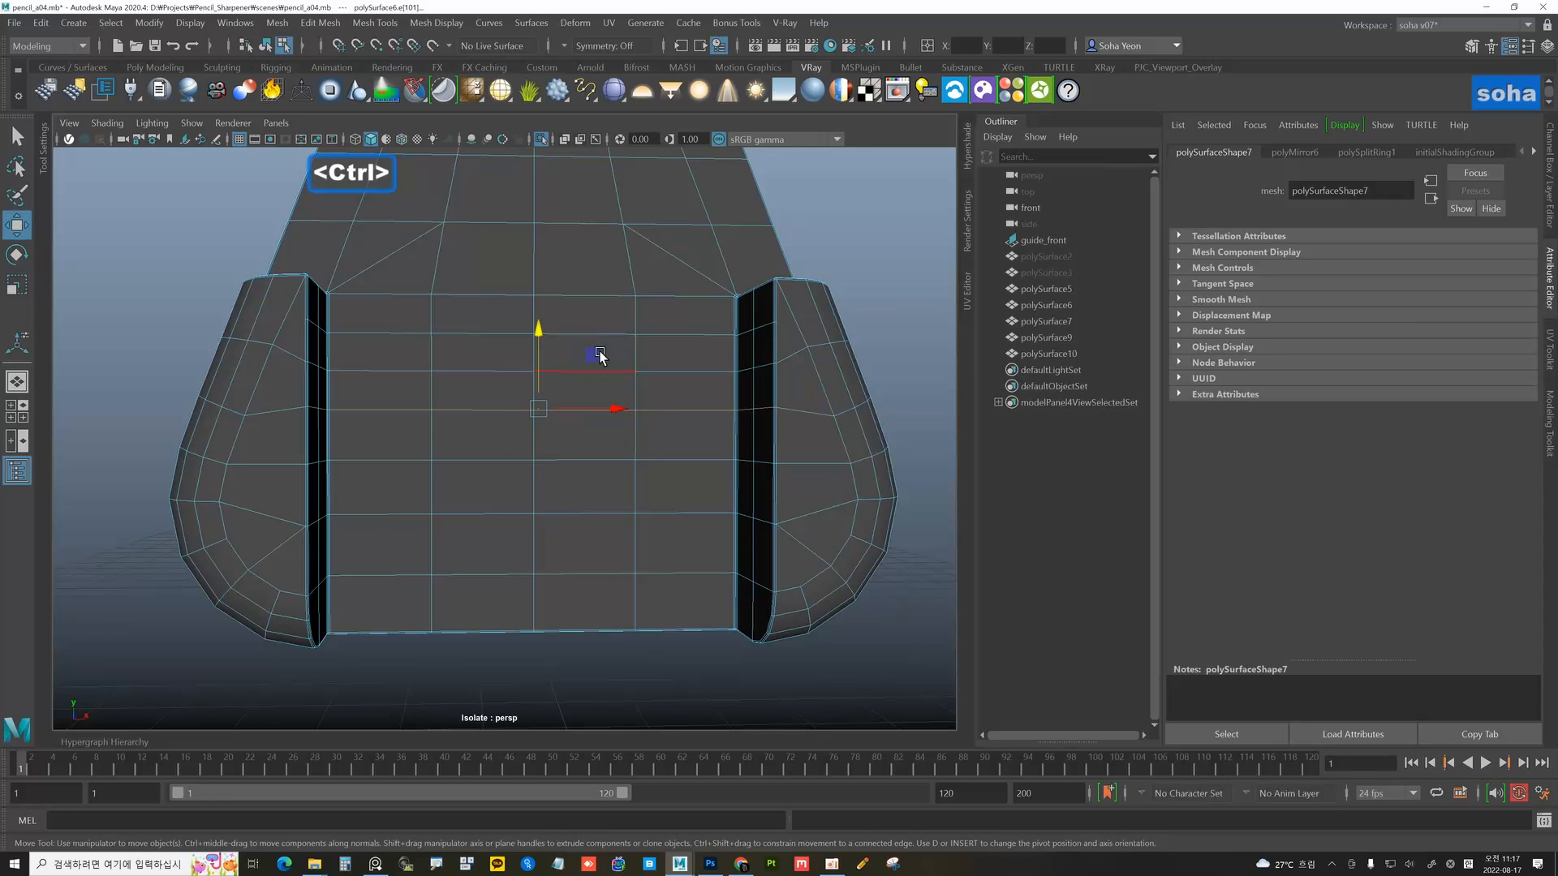
pyautogui.keyDown('ctrl'); pyautogui.moveTo(541, 339); pyautogui.dragTo(543, 342); pyautogui.keyUp('ctrl')
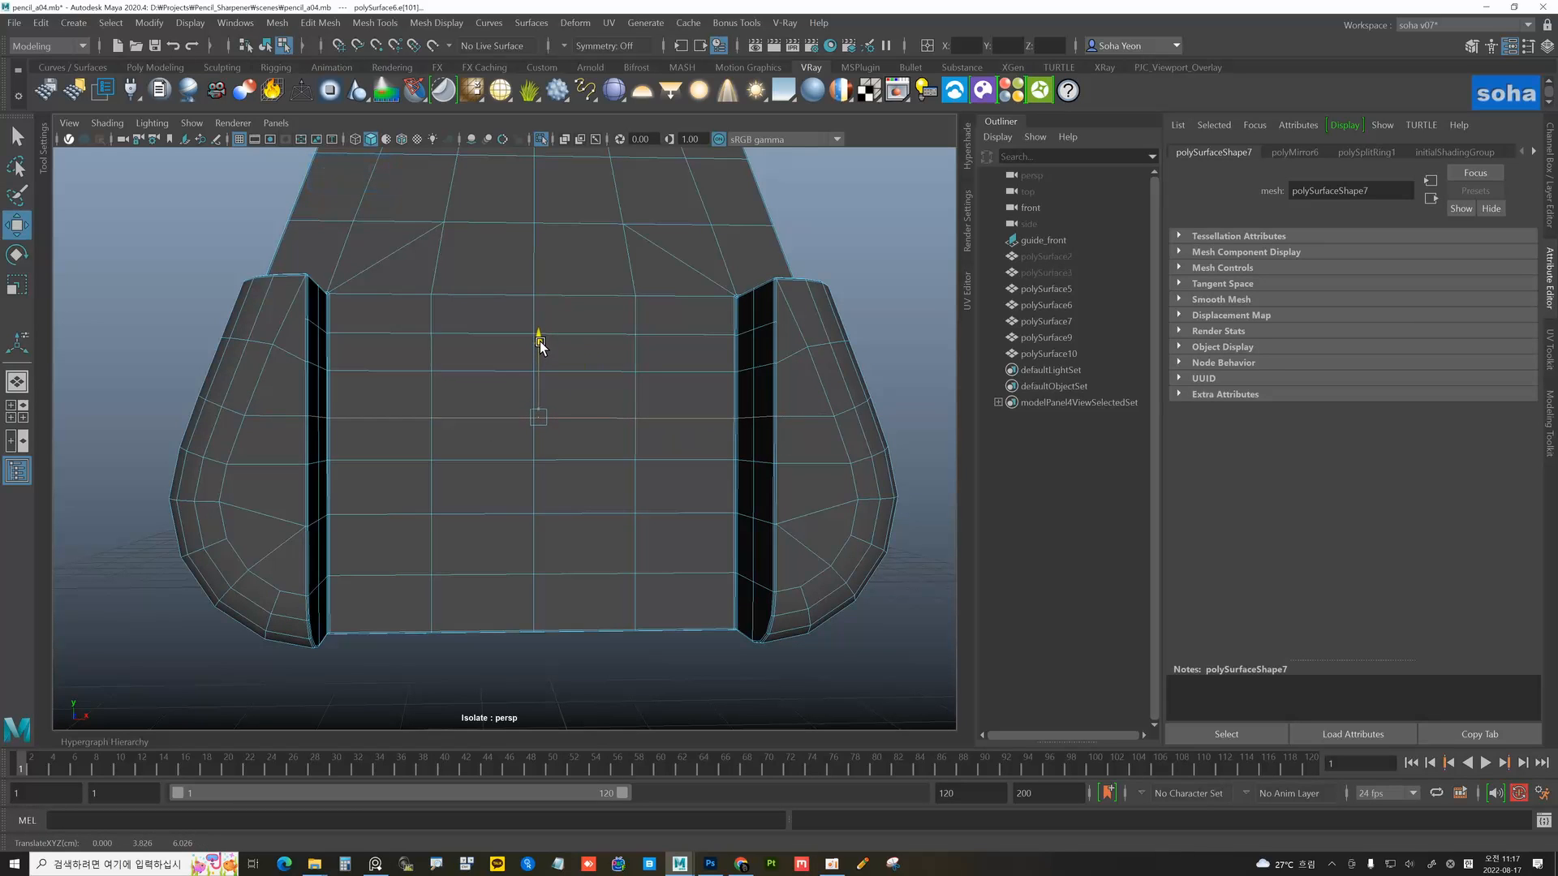
pyautogui.hotkey('alt', '`')
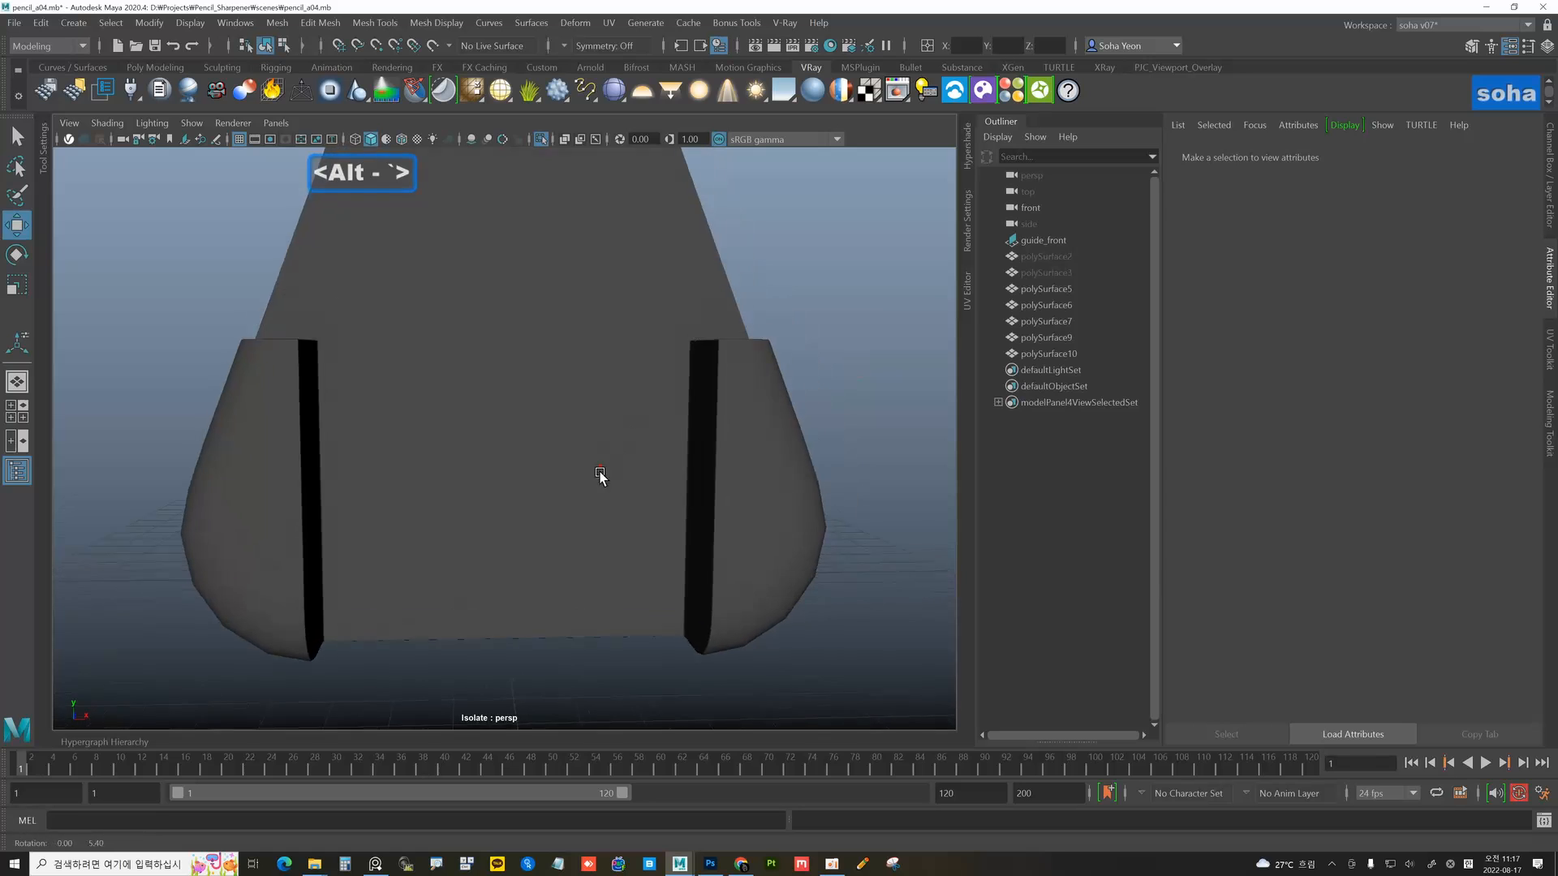
pyautogui.click(689, 488)
pyautogui.keyDown('alt'); pyautogui.moveTo(601, 474); pyautogui.dragTo(653, 447); pyautogui.keyUp('alt')
pyautogui.press('w')
pyautogui.hotkey('alt', '`')
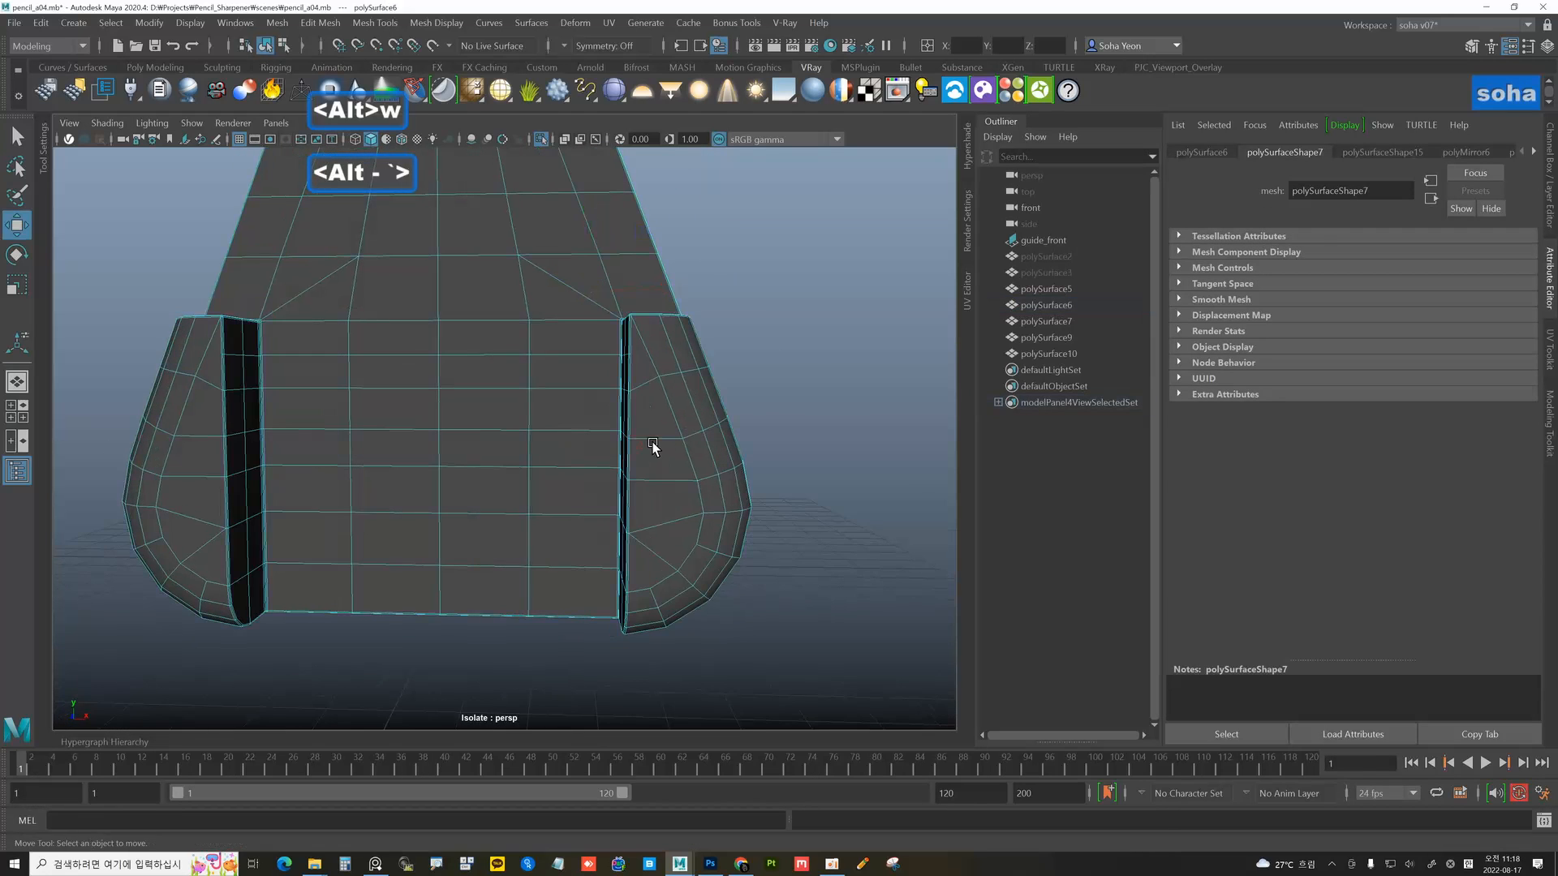
# - Cut a new edge line down the lobe's front face, from the upper vertex on its inner edge through the middle of each row
pyautogui.scroll(8, 626, 349)
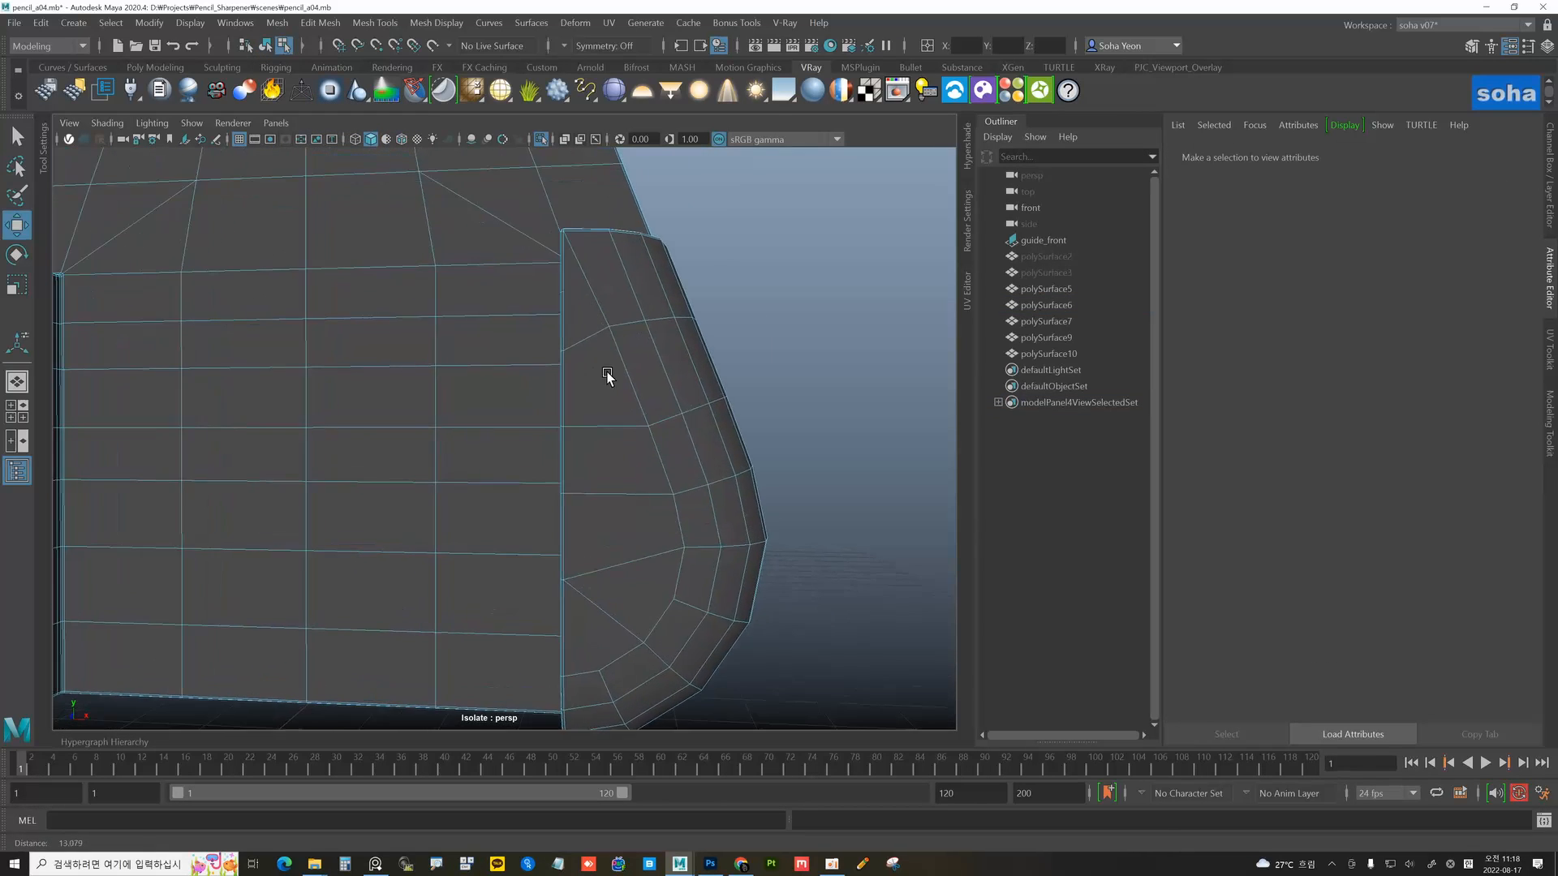
pyautogui.keyDown('alt'); pyautogui.moveTo(607, 375); pyautogui.dragTo(684, 369); pyautogui.keyUp('alt')
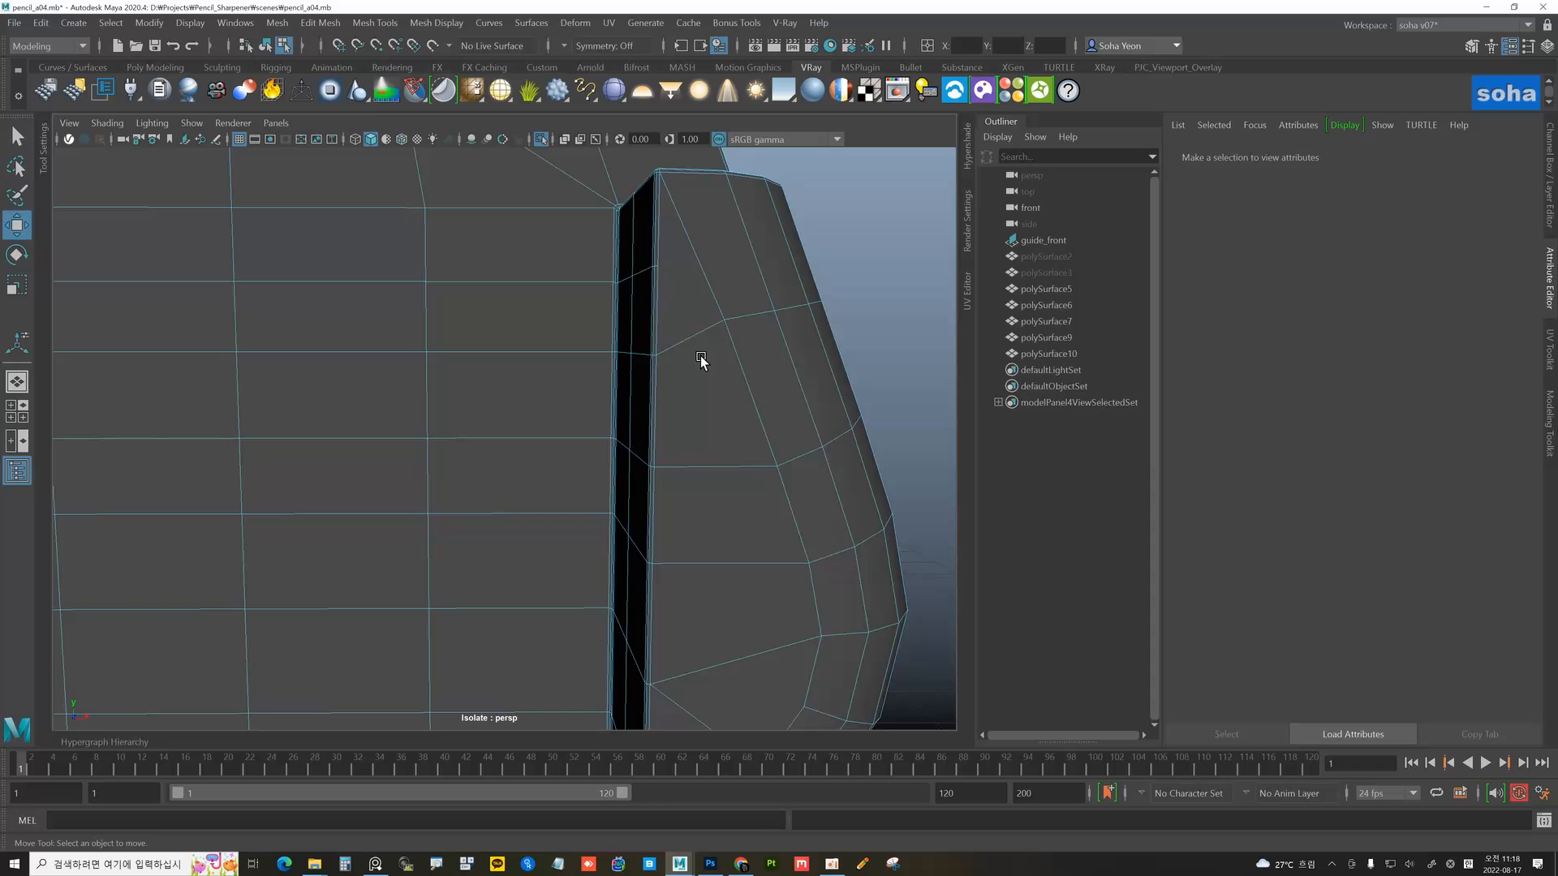
pyautogui.keyDown('alt'); pyautogui.moveTo(701, 357); pyautogui.dragTo(661, 338, button='middle'); pyautogui.keyUp('alt')
pyautogui.hotkey('alt', 's')
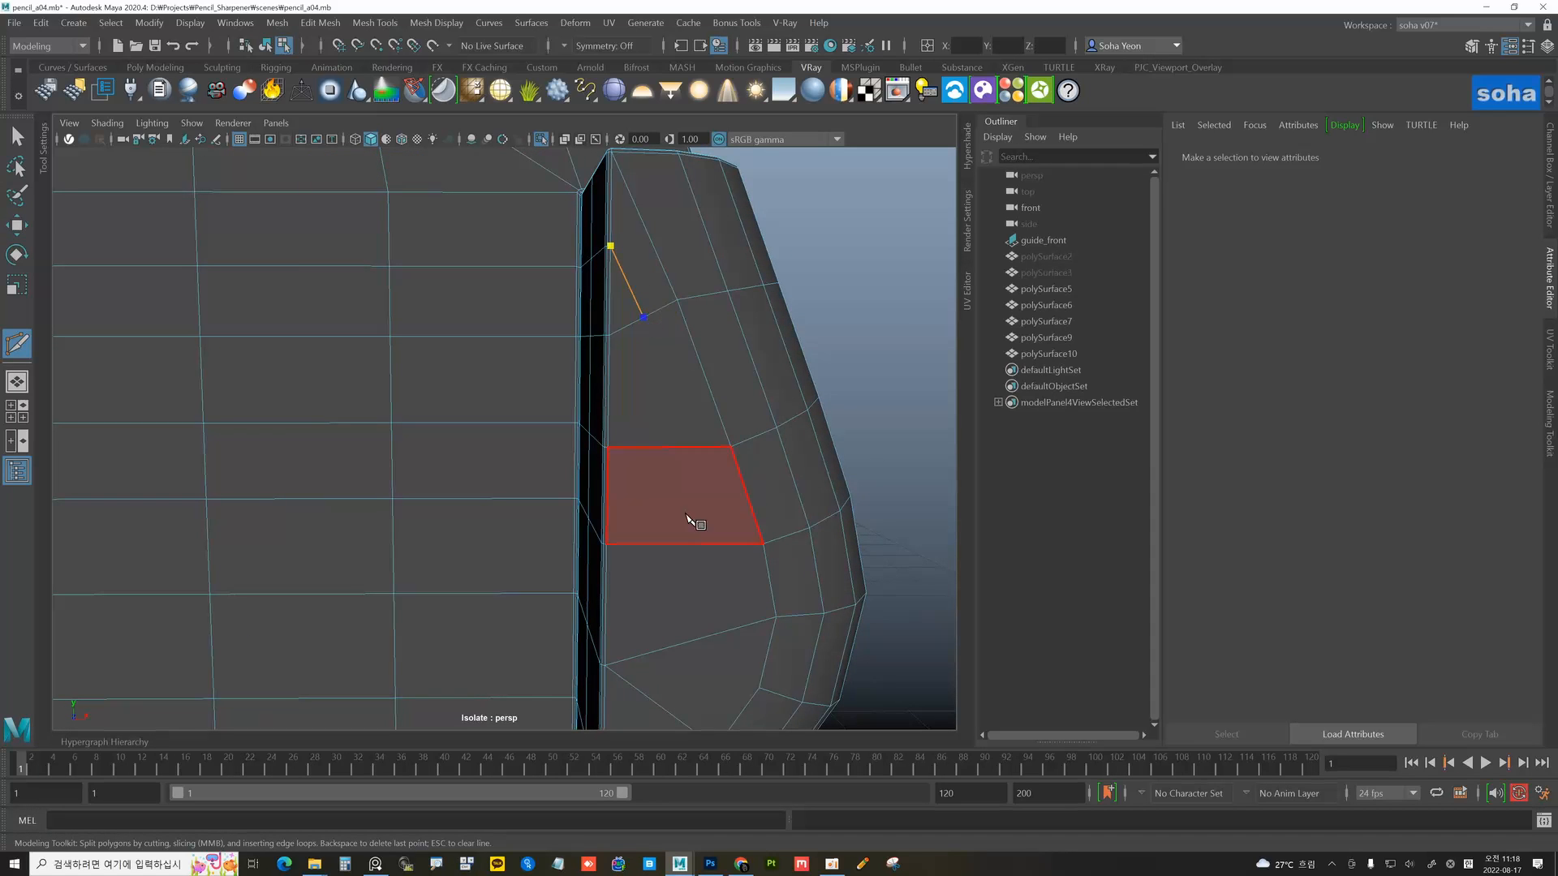
pyautogui.keyDown('alt'); pyautogui.moveTo(686, 518); pyautogui.dragTo(655, 408, button='middle'); pyautogui.keyUp('alt')
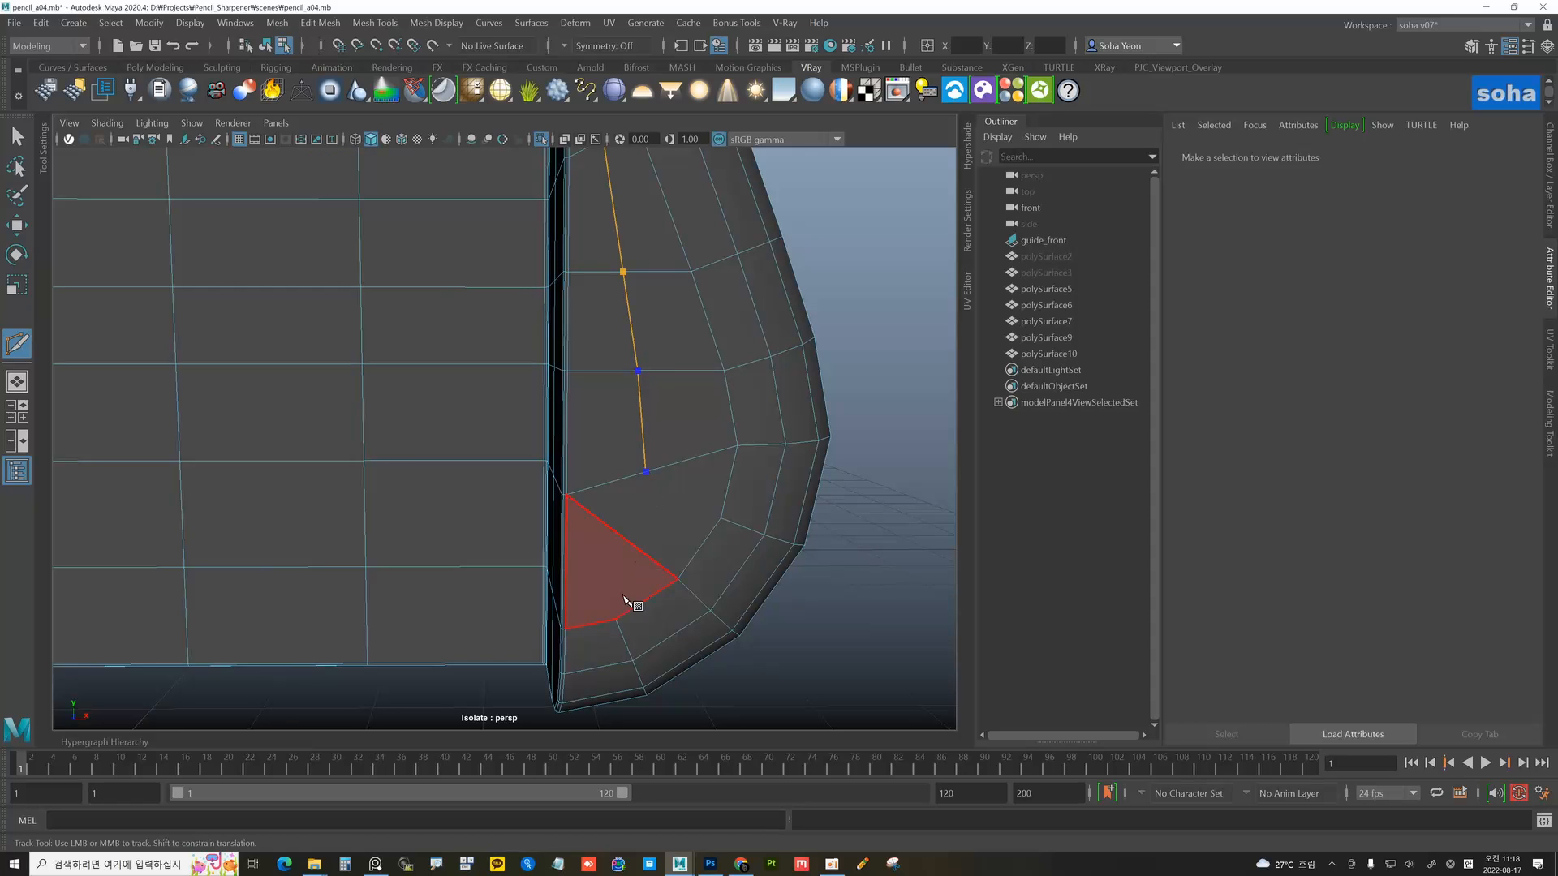
pyautogui.keyDown('alt'); pyautogui.moveTo(604, 388); pyautogui.dragTo(620, 463, button='middle'); pyautogui.keyUp('alt')
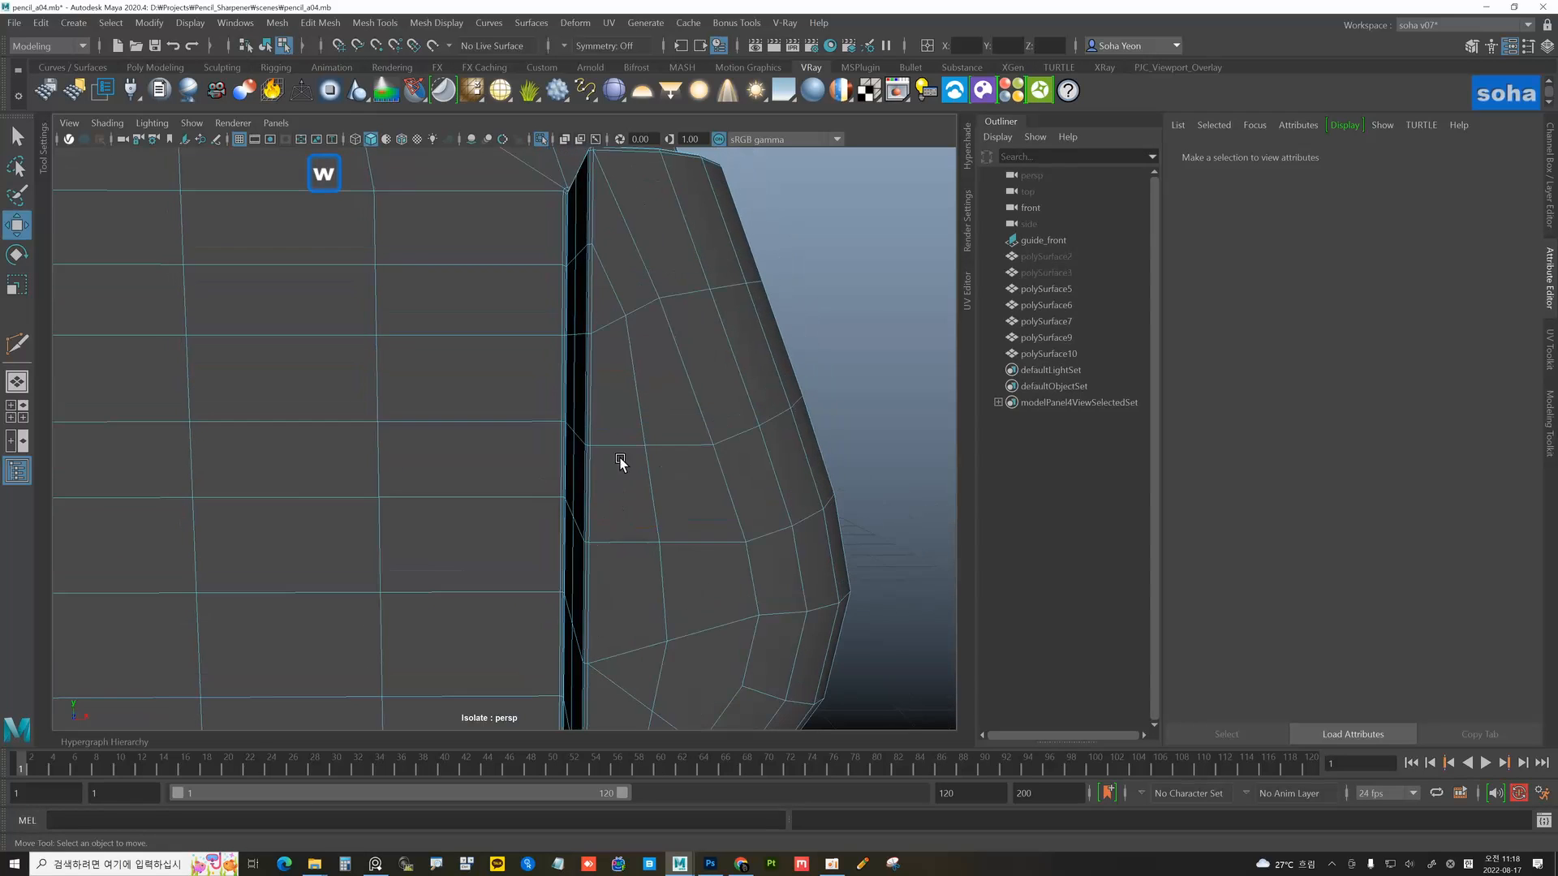
# - Delete the old edge near the new line's upper end and the two diagonal edge segments in the lobe's lower front face
pyautogui.keyDown('alt'); pyautogui.moveTo(611, 385); pyautogui.dragTo(622, 344, button='right'); pyautogui.keyUp('alt')
pyautogui.click(616, 314)
pyautogui.hotkey('alt', 'q')
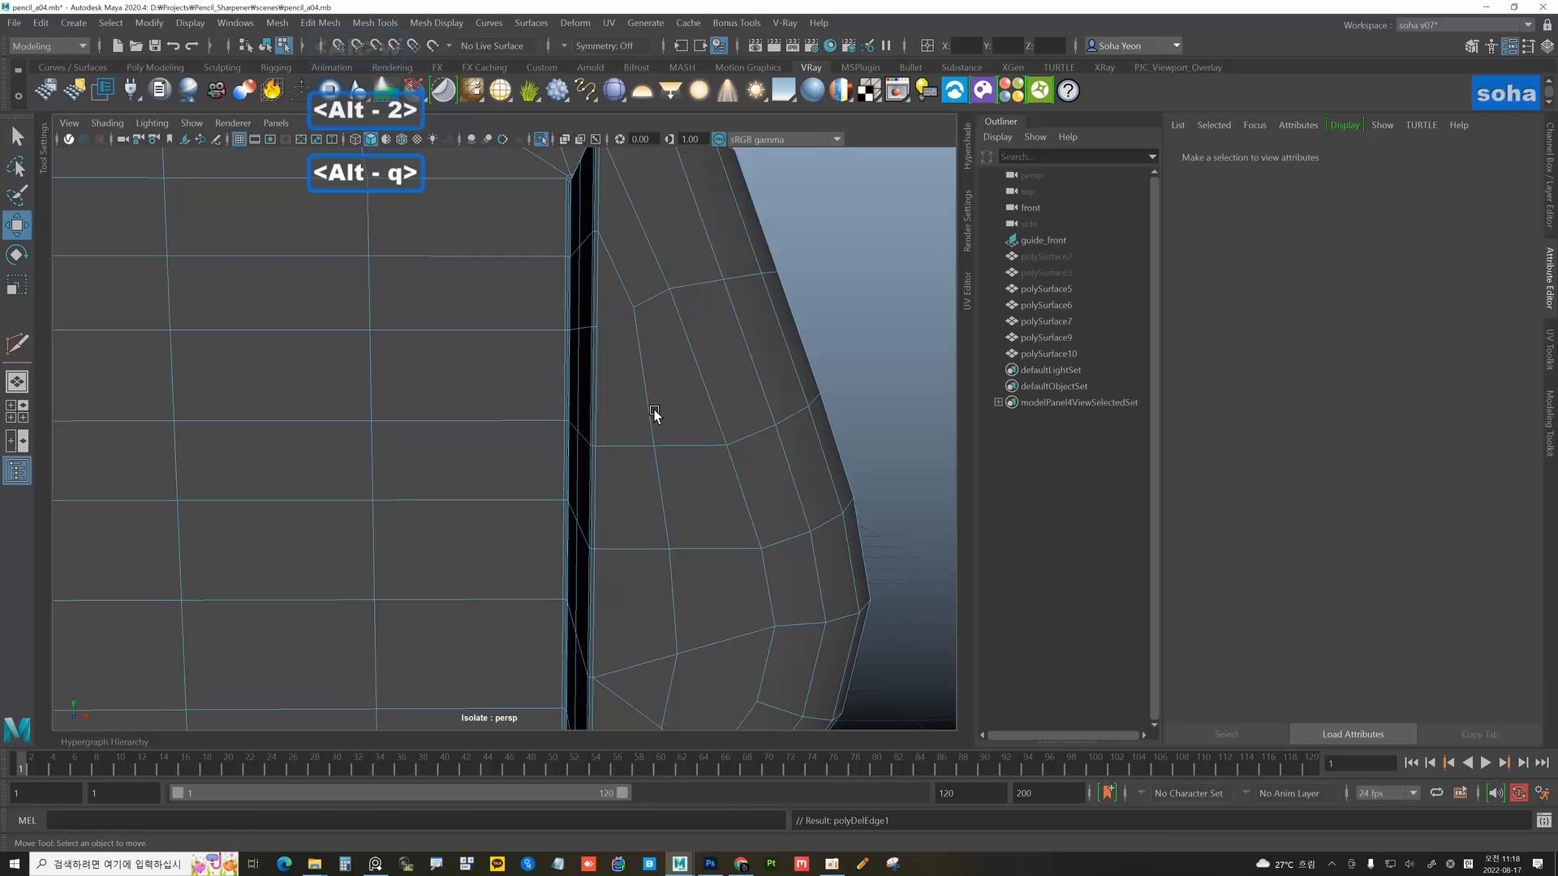
pyautogui.keyDown('alt'); pyautogui.moveTo(660, 427); pyautogui.dragTo(630, 378, button='middle'); pyautogui.keyUp('alt')
pyautogui.keyDown('alt'); pyautogui.moveTo(630, 377); pyautogui.dragTo(631, 382); pyautogui.keyUp('alt')
pyautogui.keyDown('alt'); pyautogui.moveTo(663, 434); pyautogui.dragTo(649, 370, button='middle'); pyautogui.keyUp('alt')
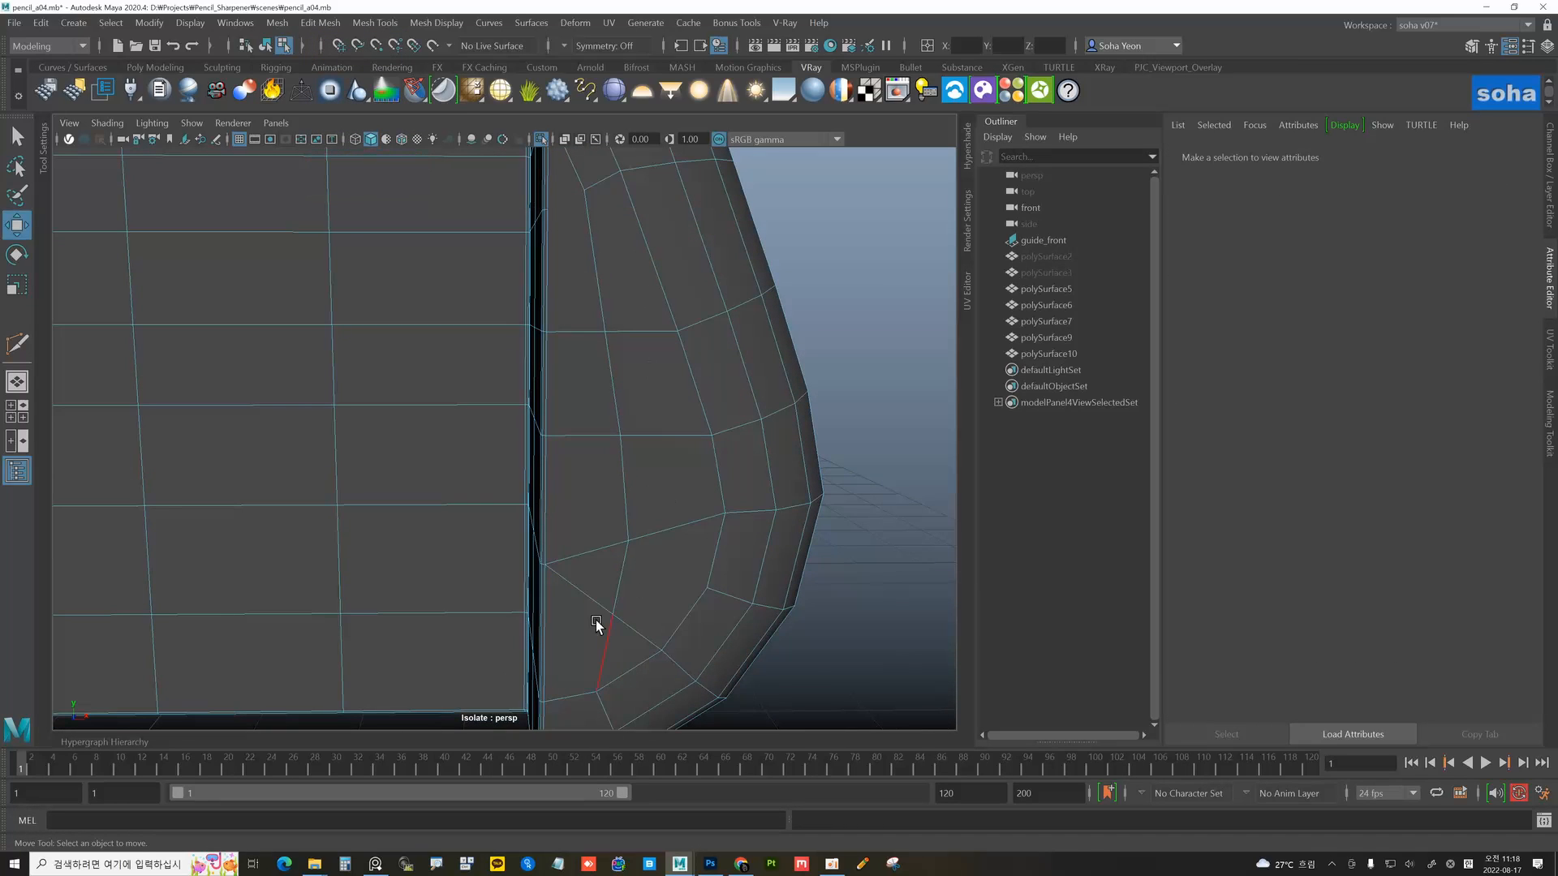
pyautogui.click(576, 587)
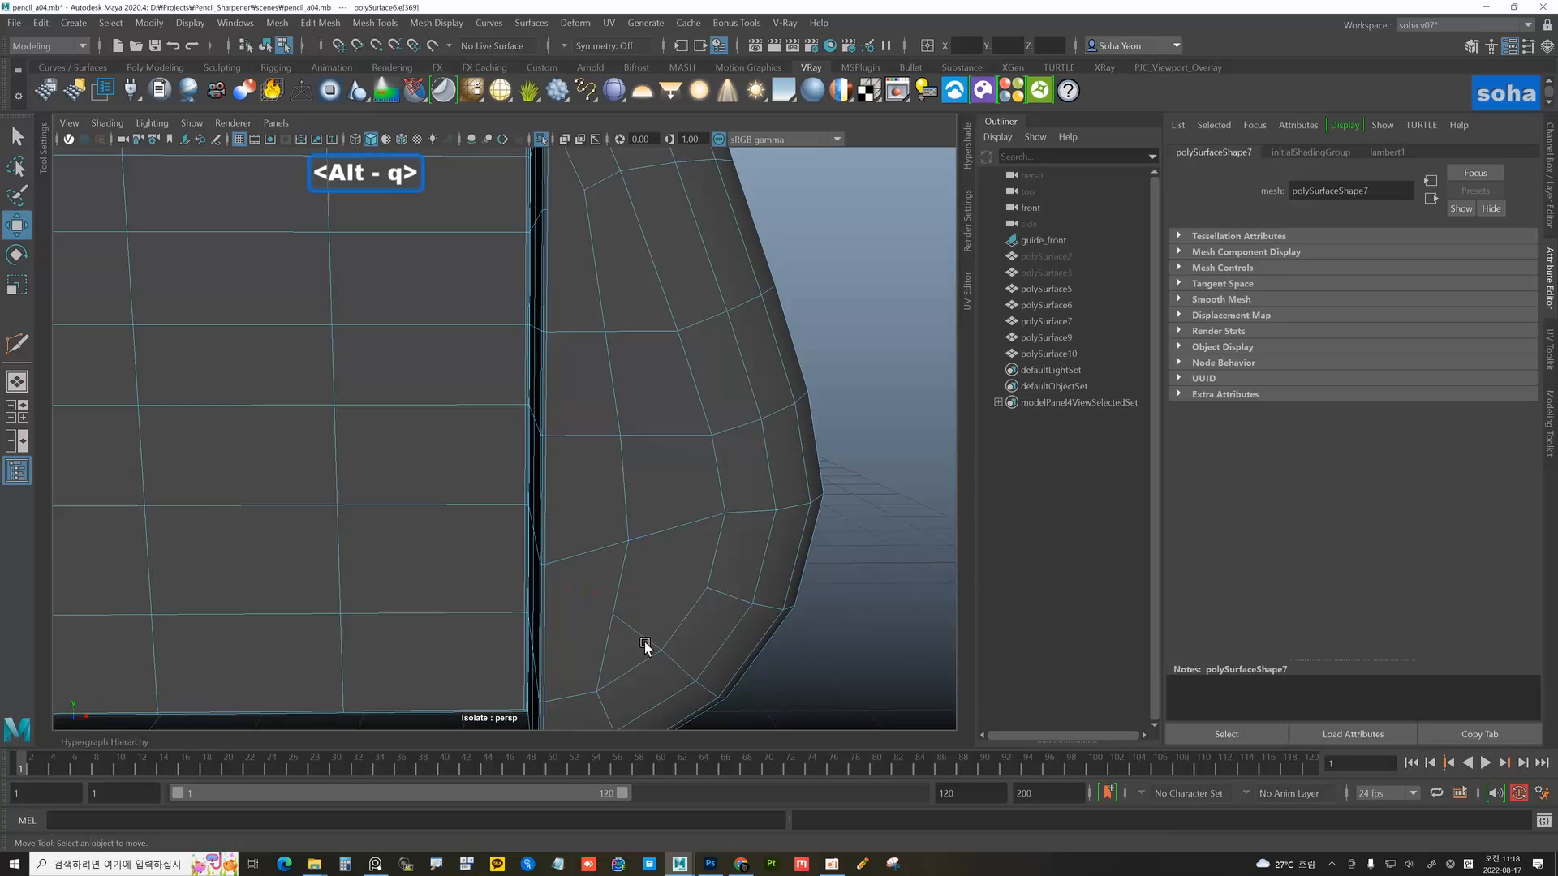
pyautogui.hotkey('alt', 'q')
pyautogui.click(631, 627)
pyautogui.hotkey('alt', 'q')
# - Cut an edge from the lobe's curved inner loop to the middle vertex of the fourth row, and shift that vertex slightly inward
pyautogui.hotkey('alt', 's')
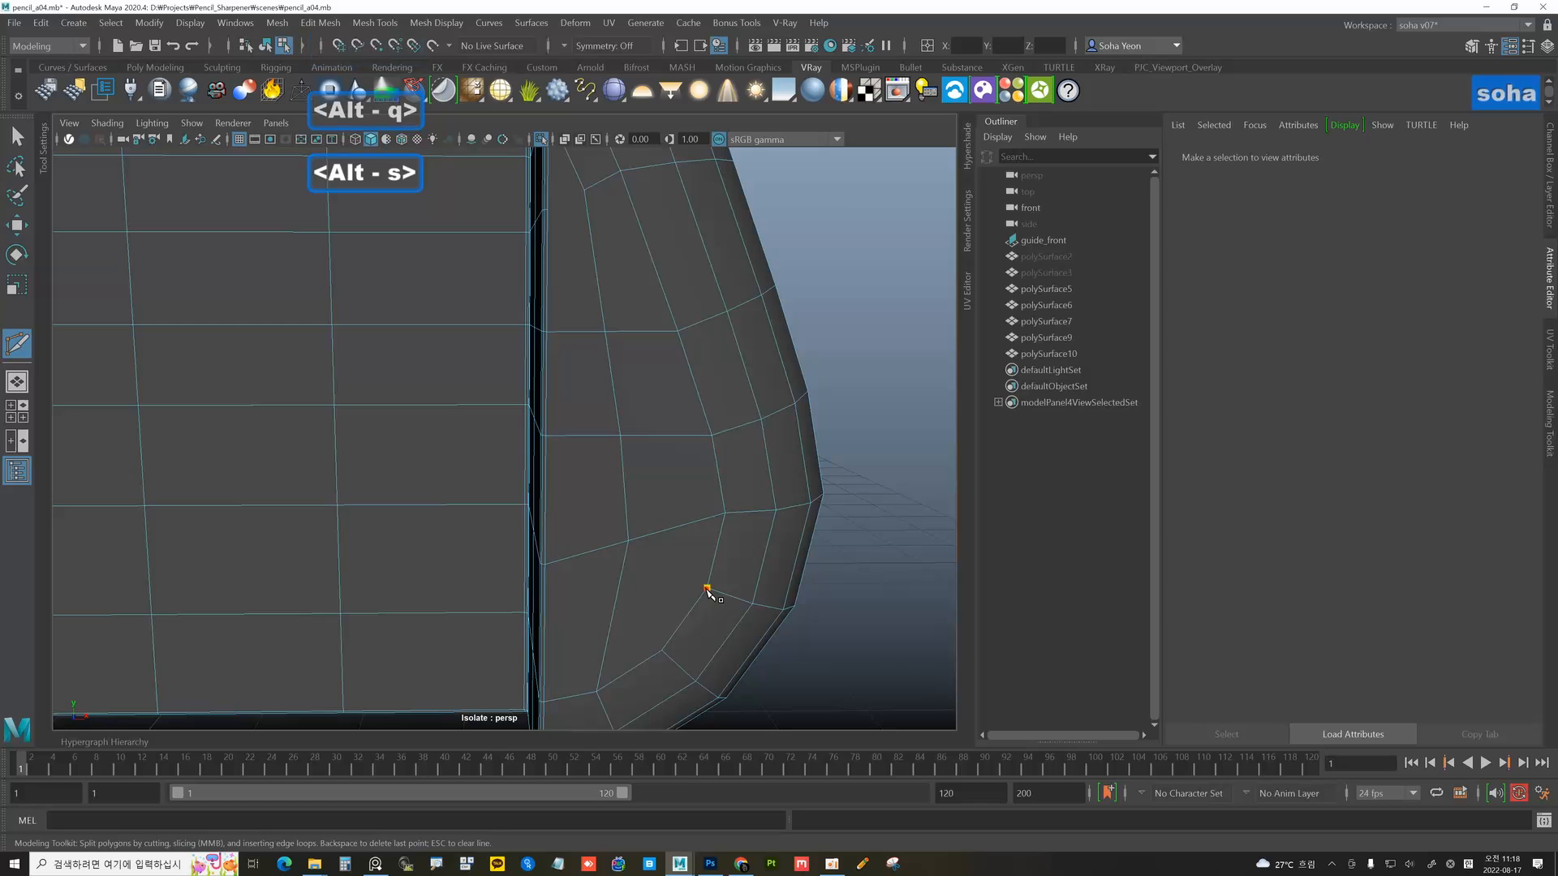
pyautogui.click(633, 542)
pyautogui.moveTo(633, 542)
pyautogui.mouseDown()
pyautogui.moveTo(605, 553)
pyautogui.moveTo(621, 548)
pyautogui.mouseUp()
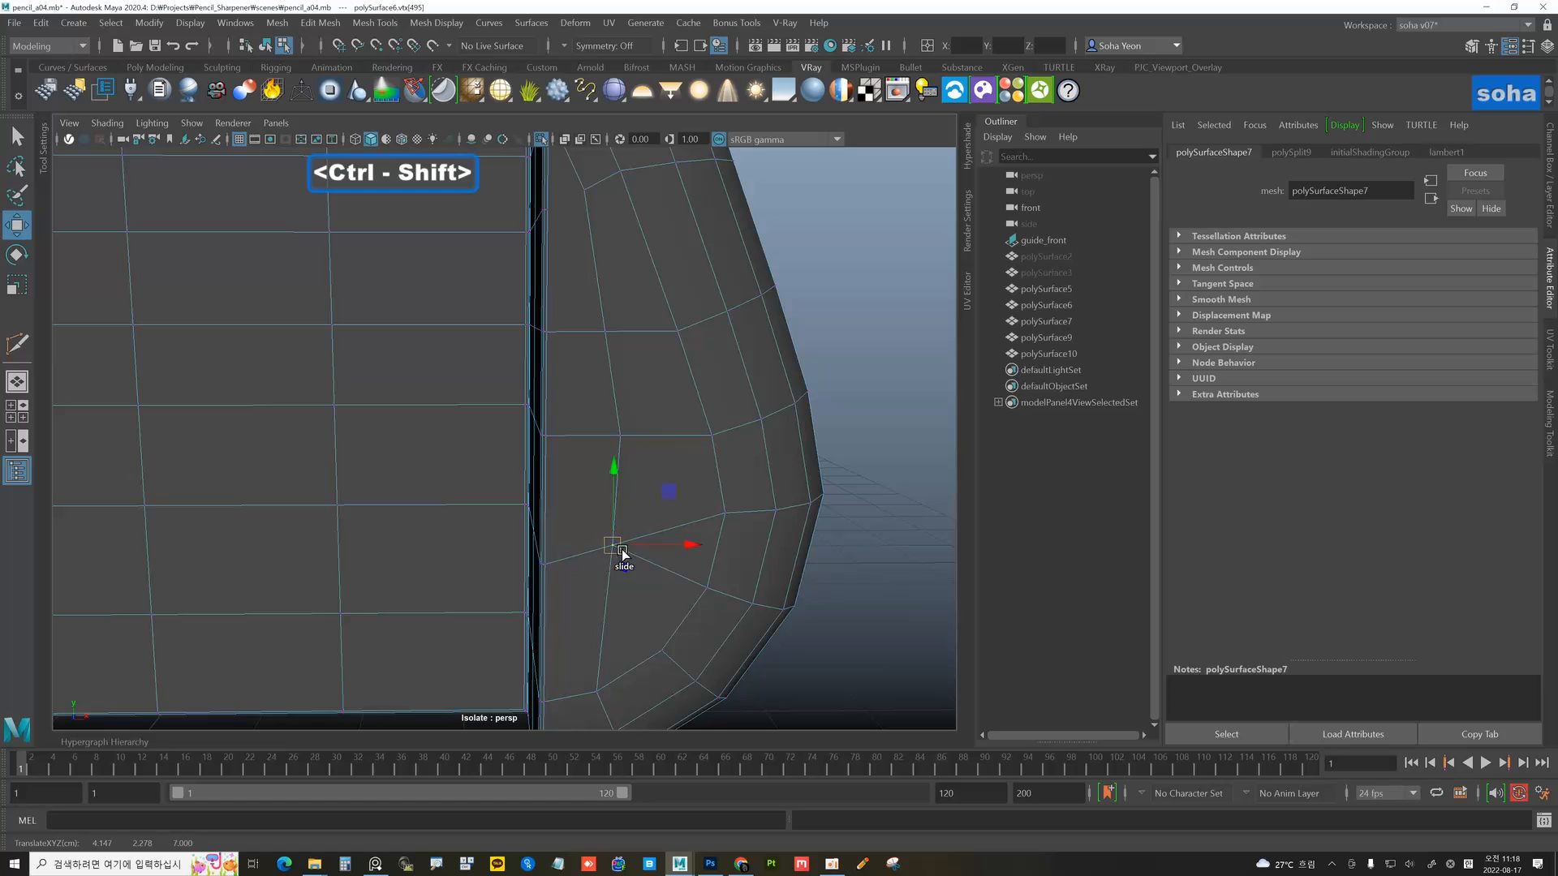
pyautogui.scroll(5, 646, 479)
pyautogui.keyDown('alt'); pyautogui.moveTo(683, 439); pyautogui.dragTo(662, 450, button='middle'); pyautogui.keyUp('alt')
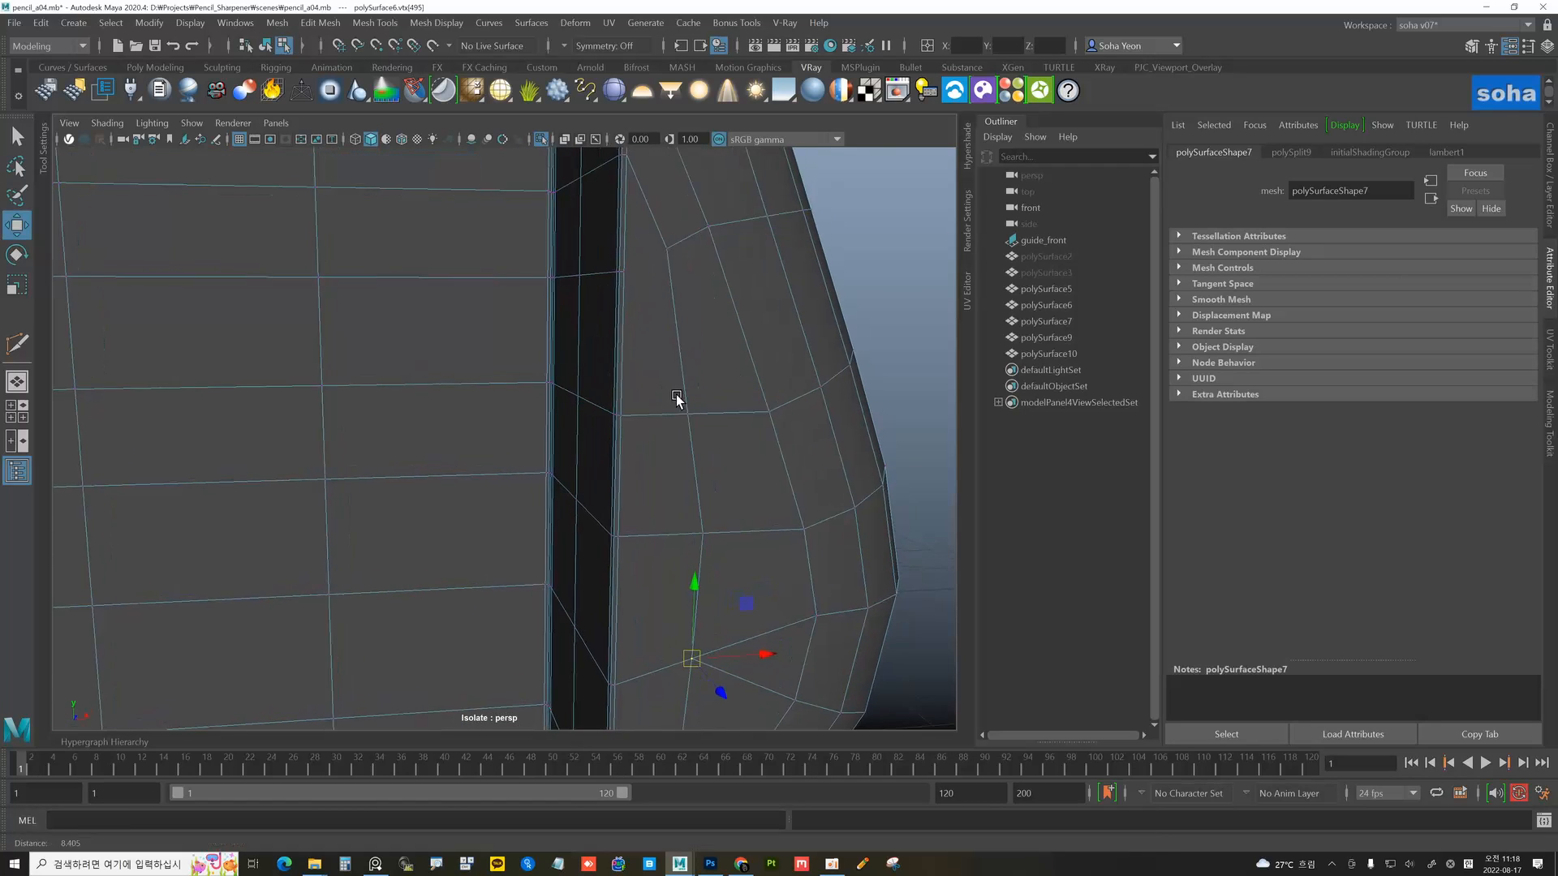
# - Cut a second edge line from the lobe's inner edge down across the rows to the lower slanted edge, and raise its end vertex slightly
pyautogui.hotkey('alt', 's')
pyautogui.click(624, 270)
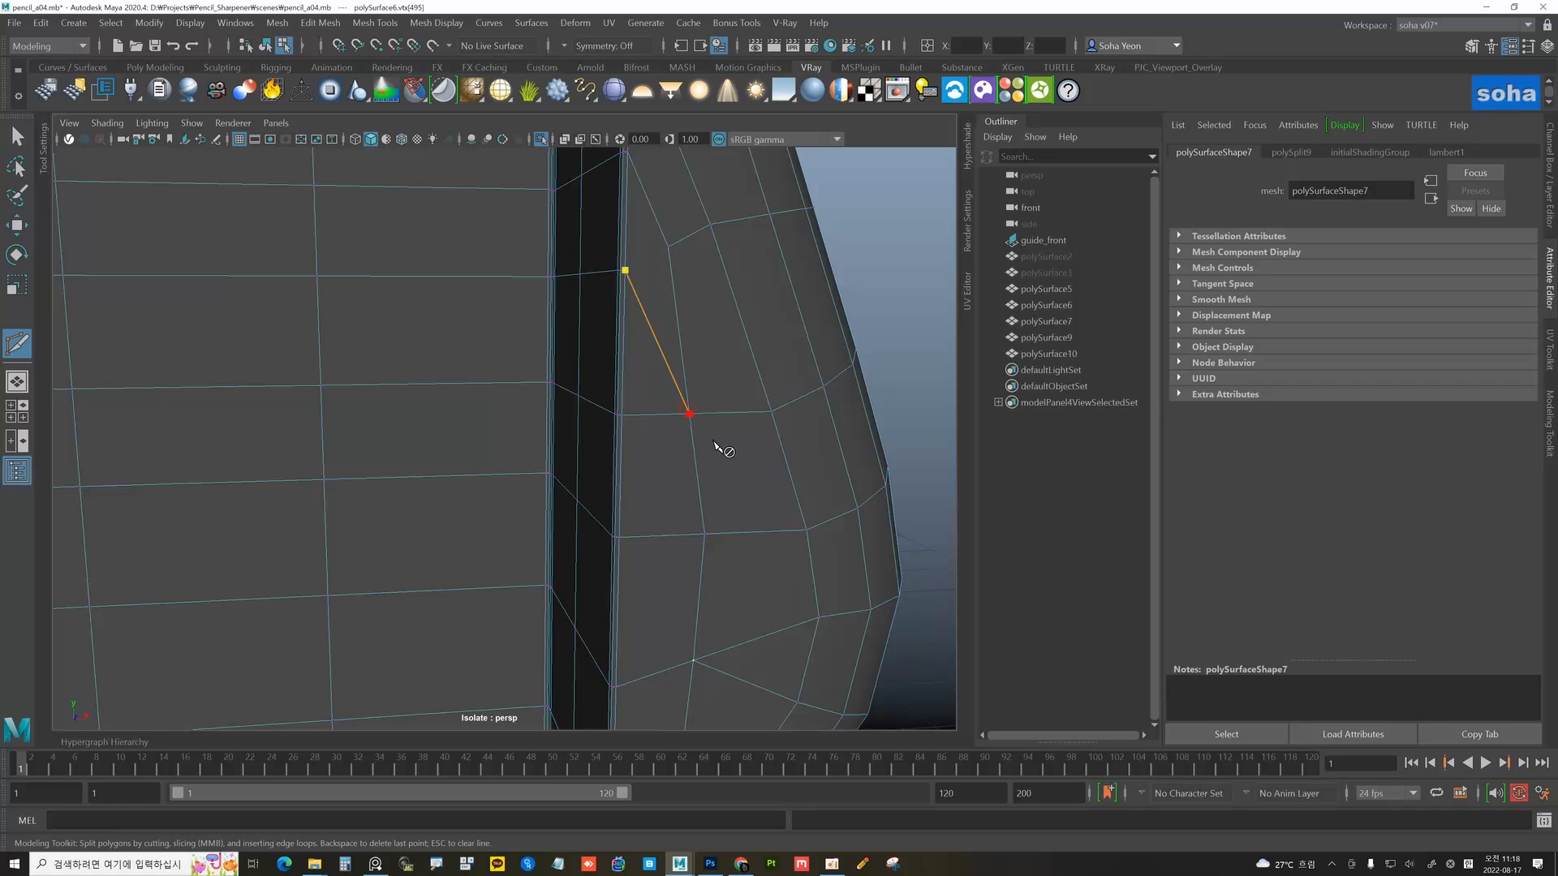
pyautogui.keyDown('alt'); pyautogui.moveTo(710, 418); pyautogui.dragTo(731, 432, button='middle'); pyautogui.keyUp('alt')
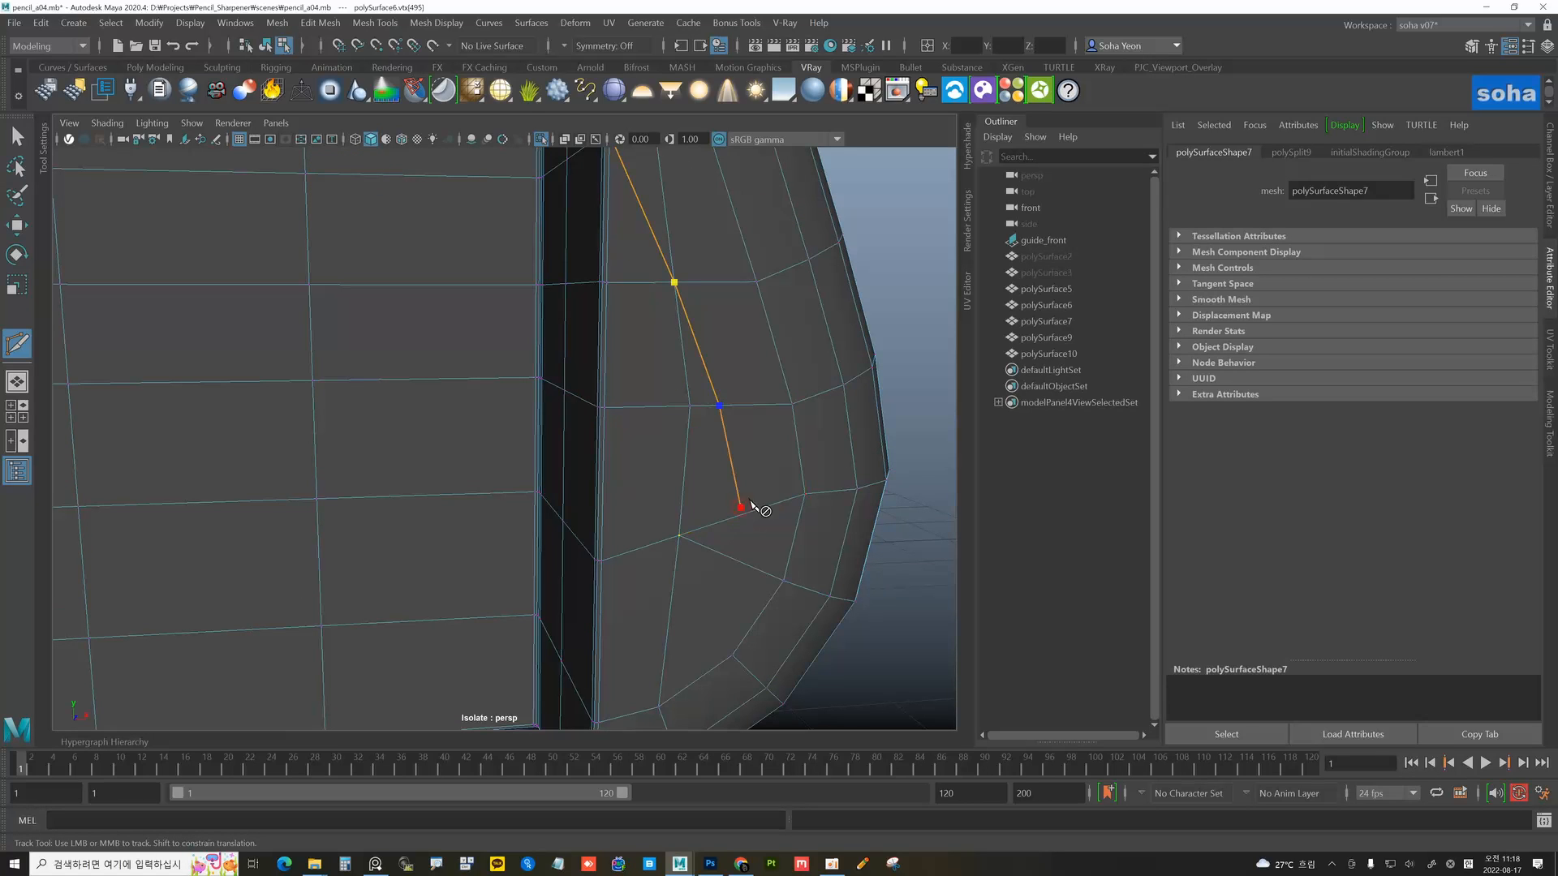
pyautogui.press('BackSpace')
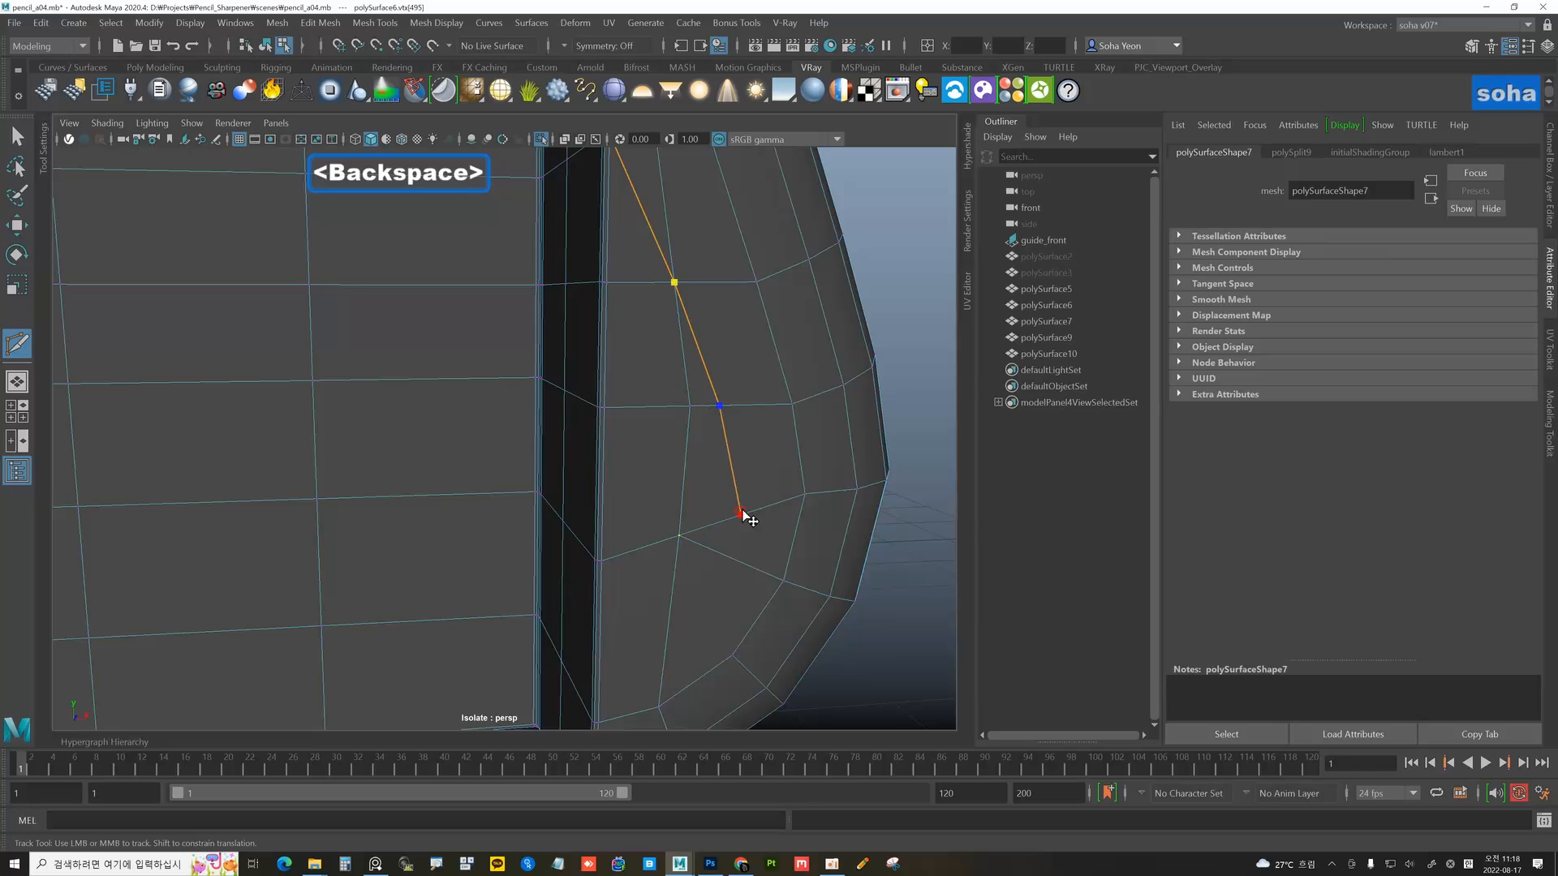
pyautogui.press('w')
pyautogui.hotkey('alt', '1')
pyautogui.click(743, 503)
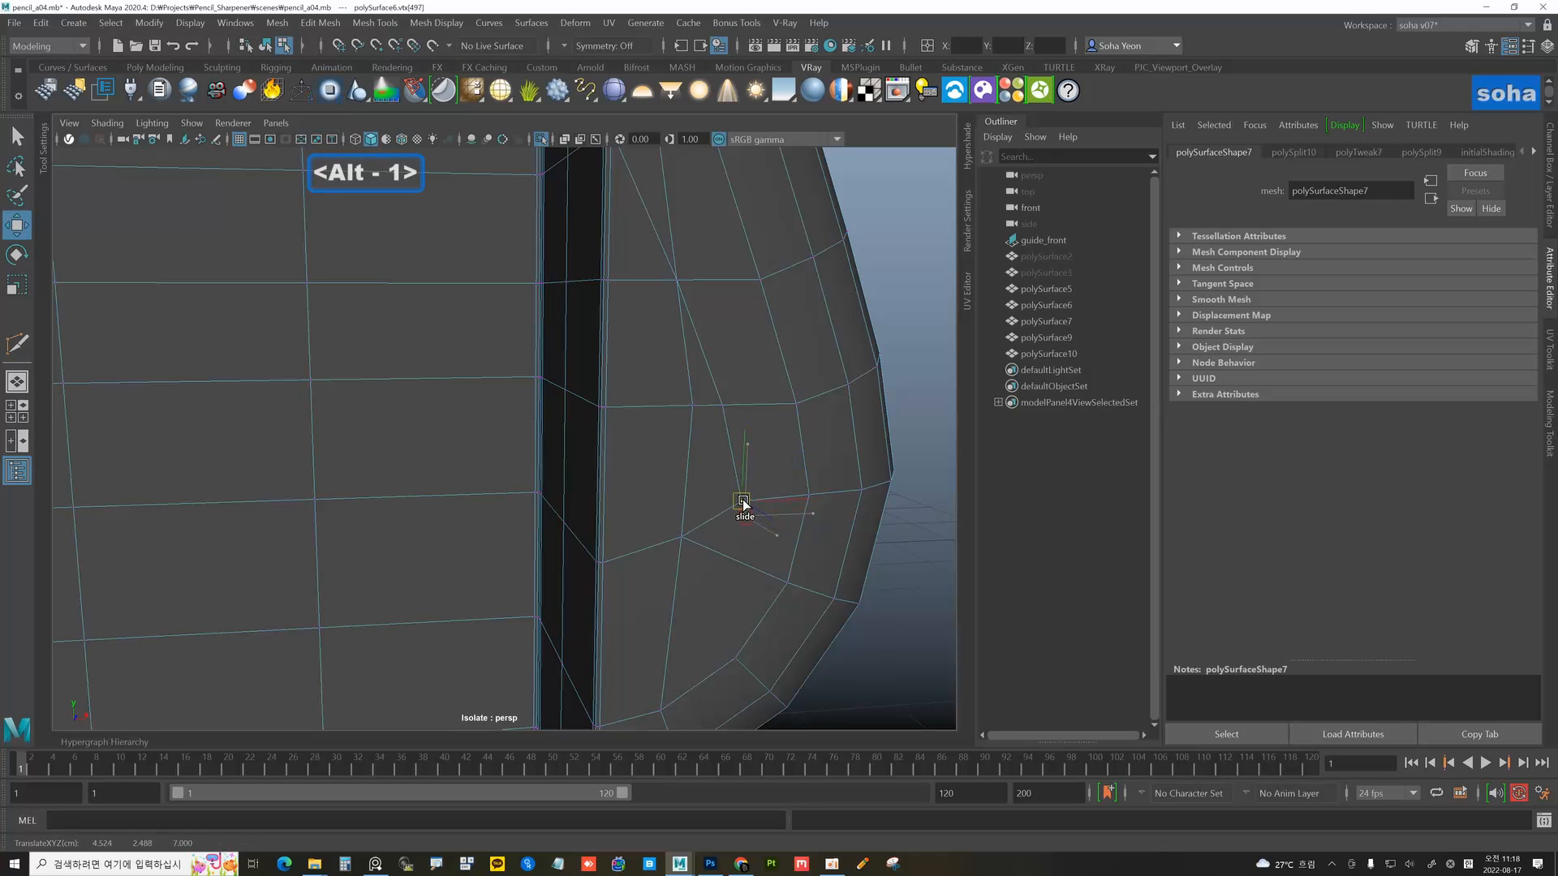
pyautogui.scroll(-4, 695, 400)
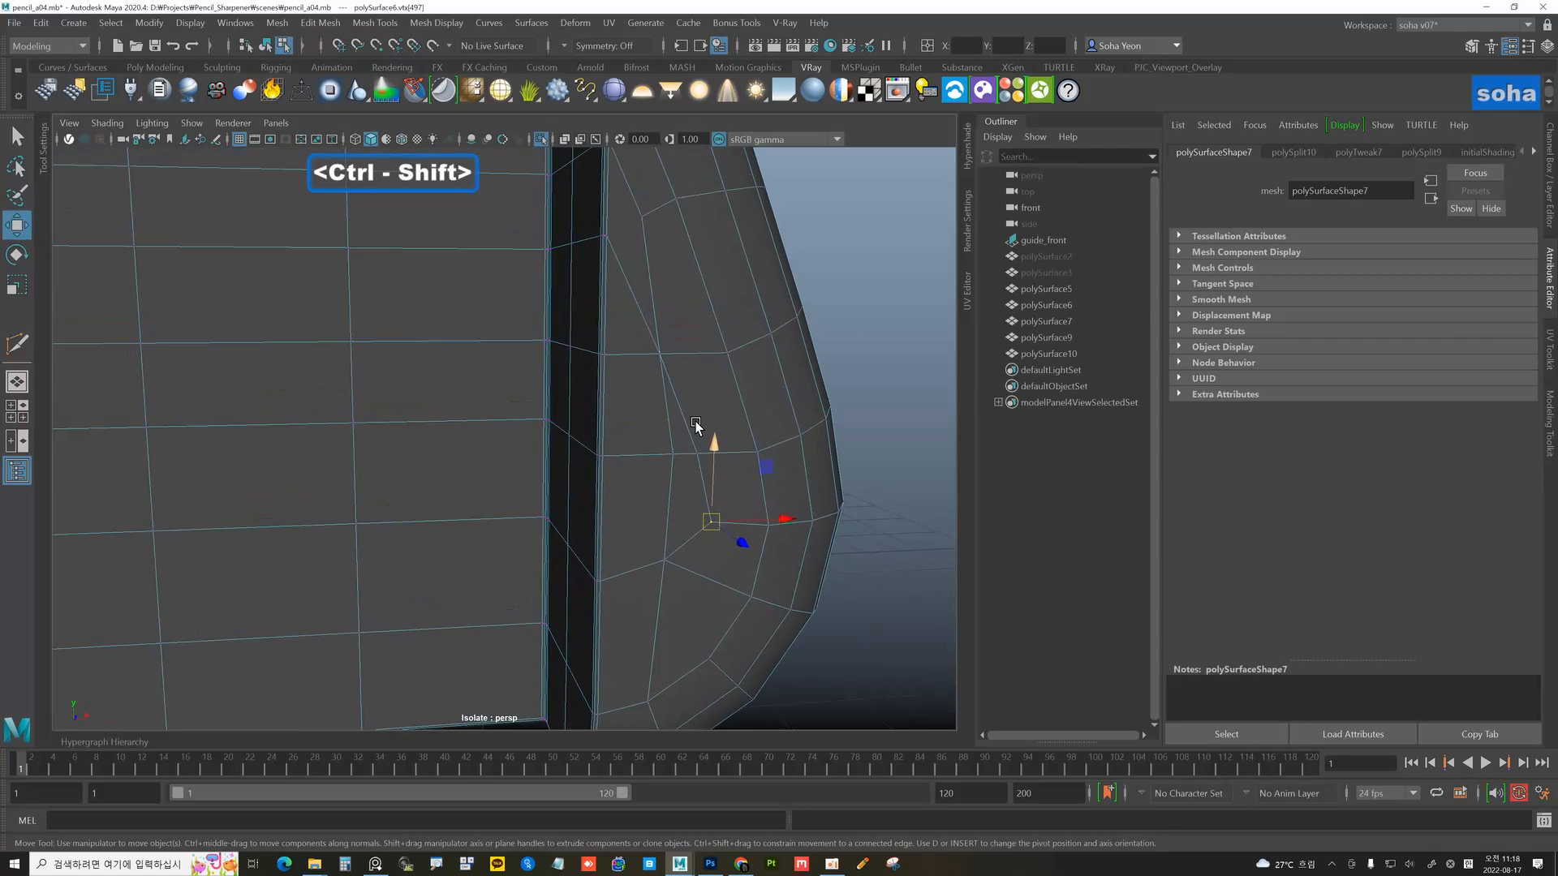
# - Cut an edge line from the lobe's central vertex up through the two rows above, on the inner side of the existing line
pyautogui.hotkey('alt', '`')
pyautogui.keyDown('alt'); pyautogui.moveTo(701, 406); pyautogui.dragTo(683, 397, button='middle'); pyautogui.keyUp('alt')
pyautogui.keyDown('alt'); pyautogui.moveTo(684, 398); pyautogui.dragTo(722, 424, button='right'); pyautogui.keyUp('alt')
pyautogui.keyDown('alt'); pyautogui.moveTo(723, 424); pyautogui.dragTo(699, 380, button='middle'); pyautogui.keyUp('alt')
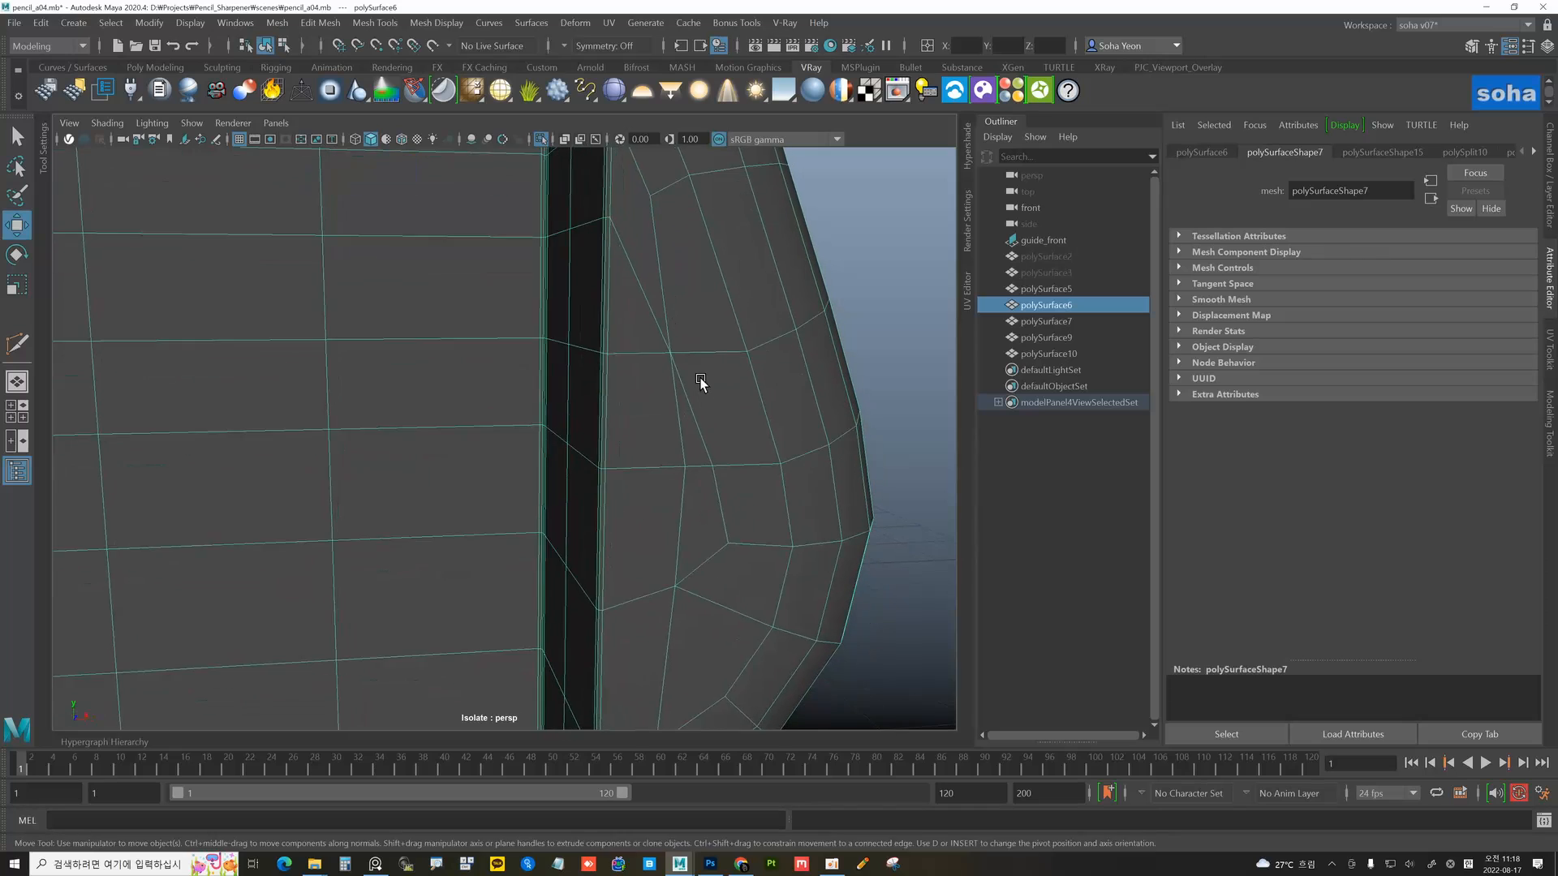
pyautogui.keyDown('alt'); pyautogui.moveTo(698, 380); pyautogui.dragTo(725, 420, button='right'); pyautogui.keyUp('alt')
pyautogui.keyDown('alt'); pyautogui.moveTo(726, 424); pyautogui.dragTo(740, 421, button='middle'); pyautogui.keyUp('alt')
pyautogui.hotkey('alt', 's')
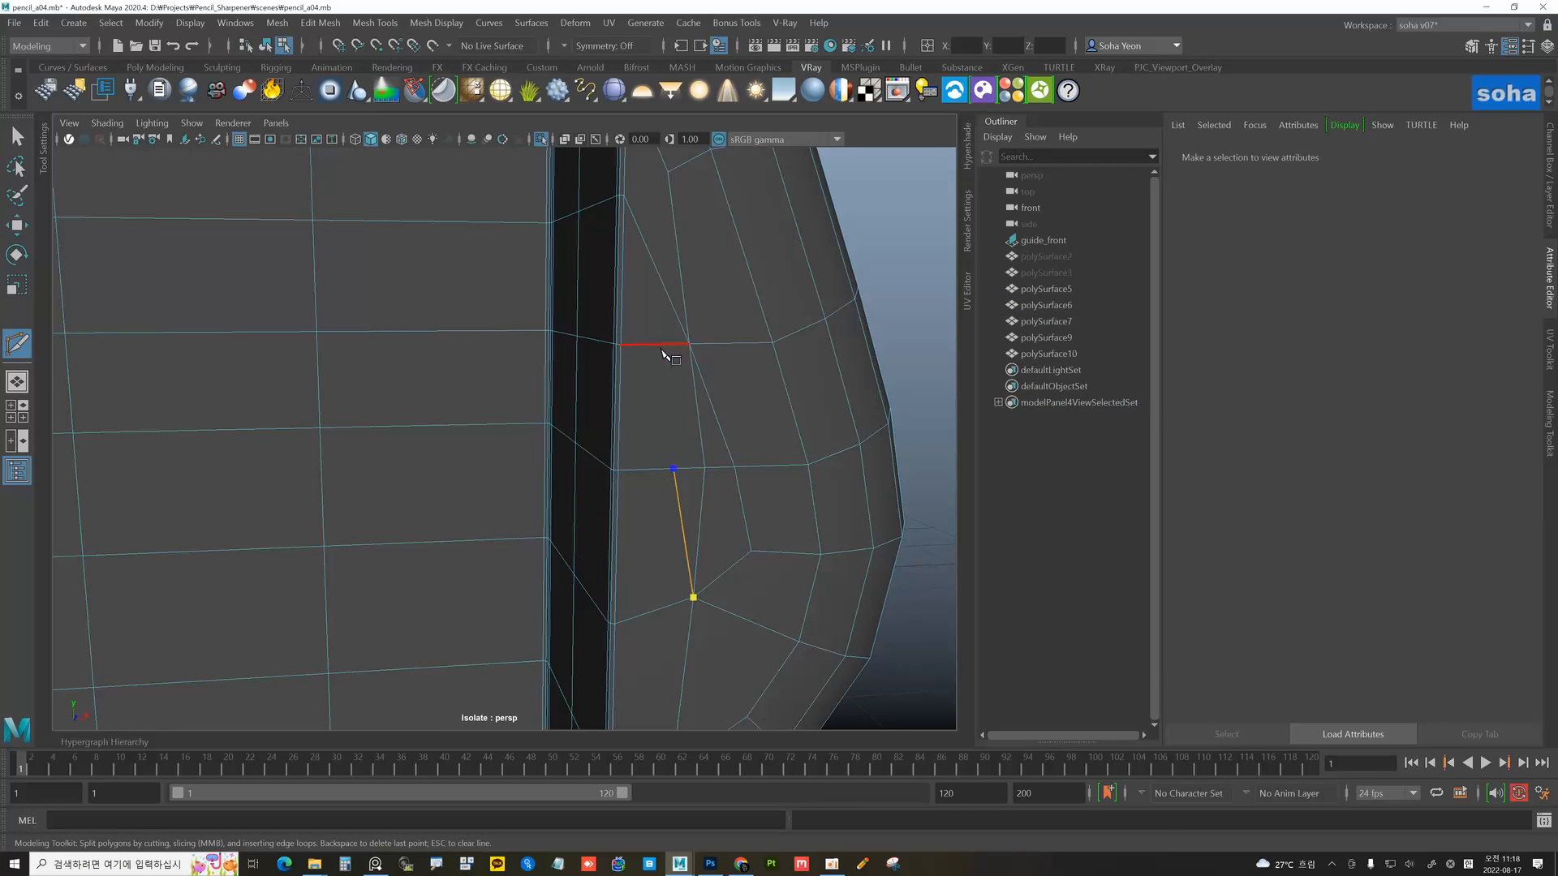
pyautogui.hotkey('alt', '2')
pyautogui.press('w')
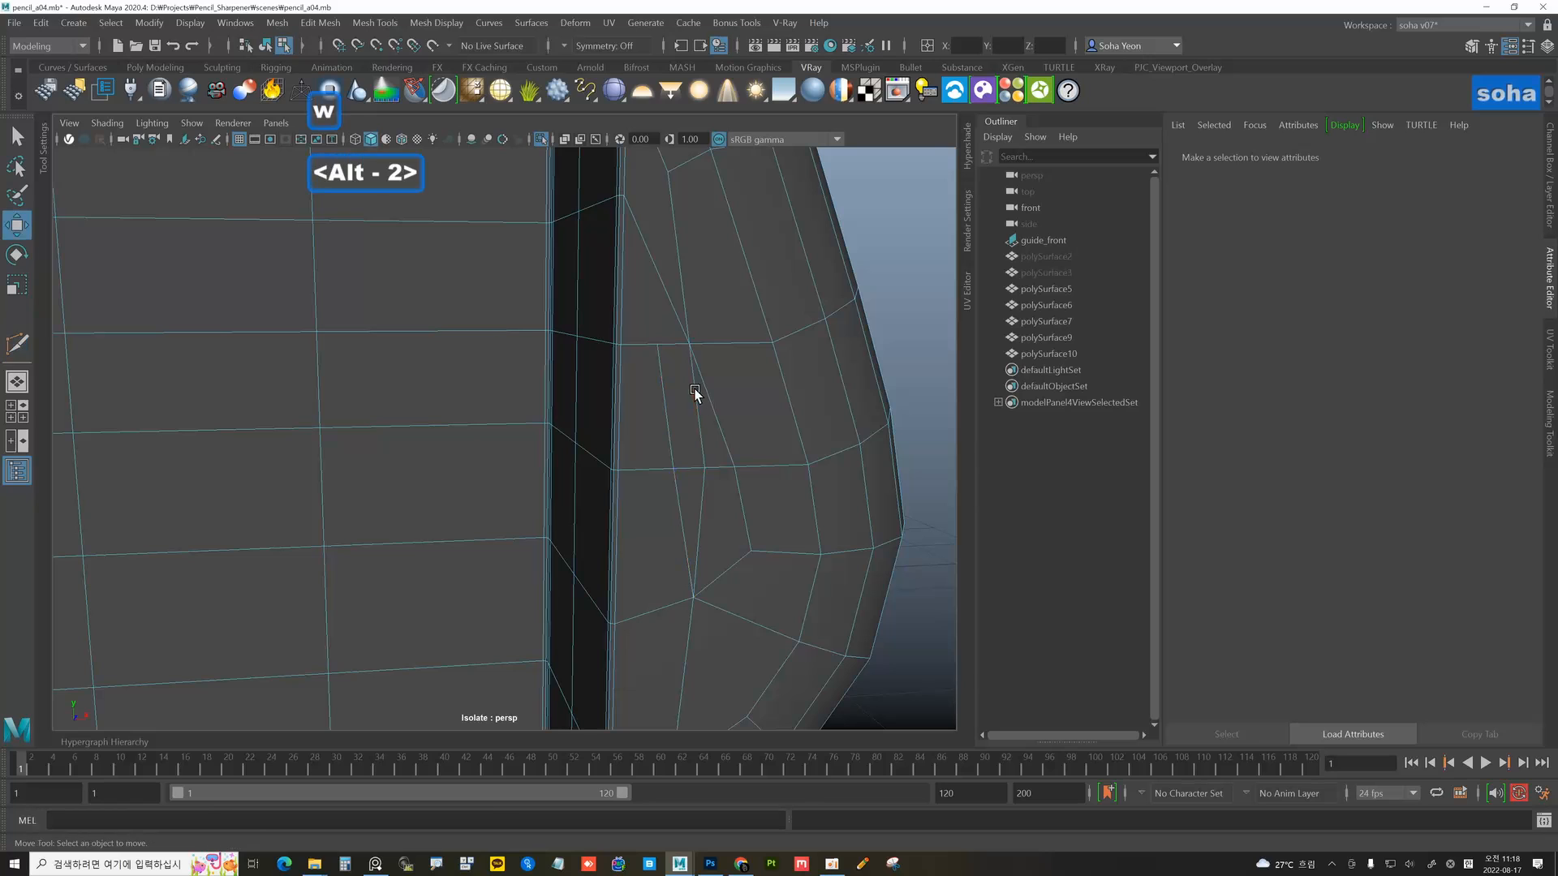
# - Delete the two old edge segments between the new lines, and slide the vertex above them outward along its row
pyautogui.click(695, 407)
pyautogui.hotkey('alt', 'q')
pyautogui.click(703, 501)
pyautogui.hotkey('alt', 'q')
pyautogui.keyDown('alt'); pyautogui.moveTo(725, 448); pyautogui.dragTo(723, 508, button='middle'); pyautogui.keyUp('alt')
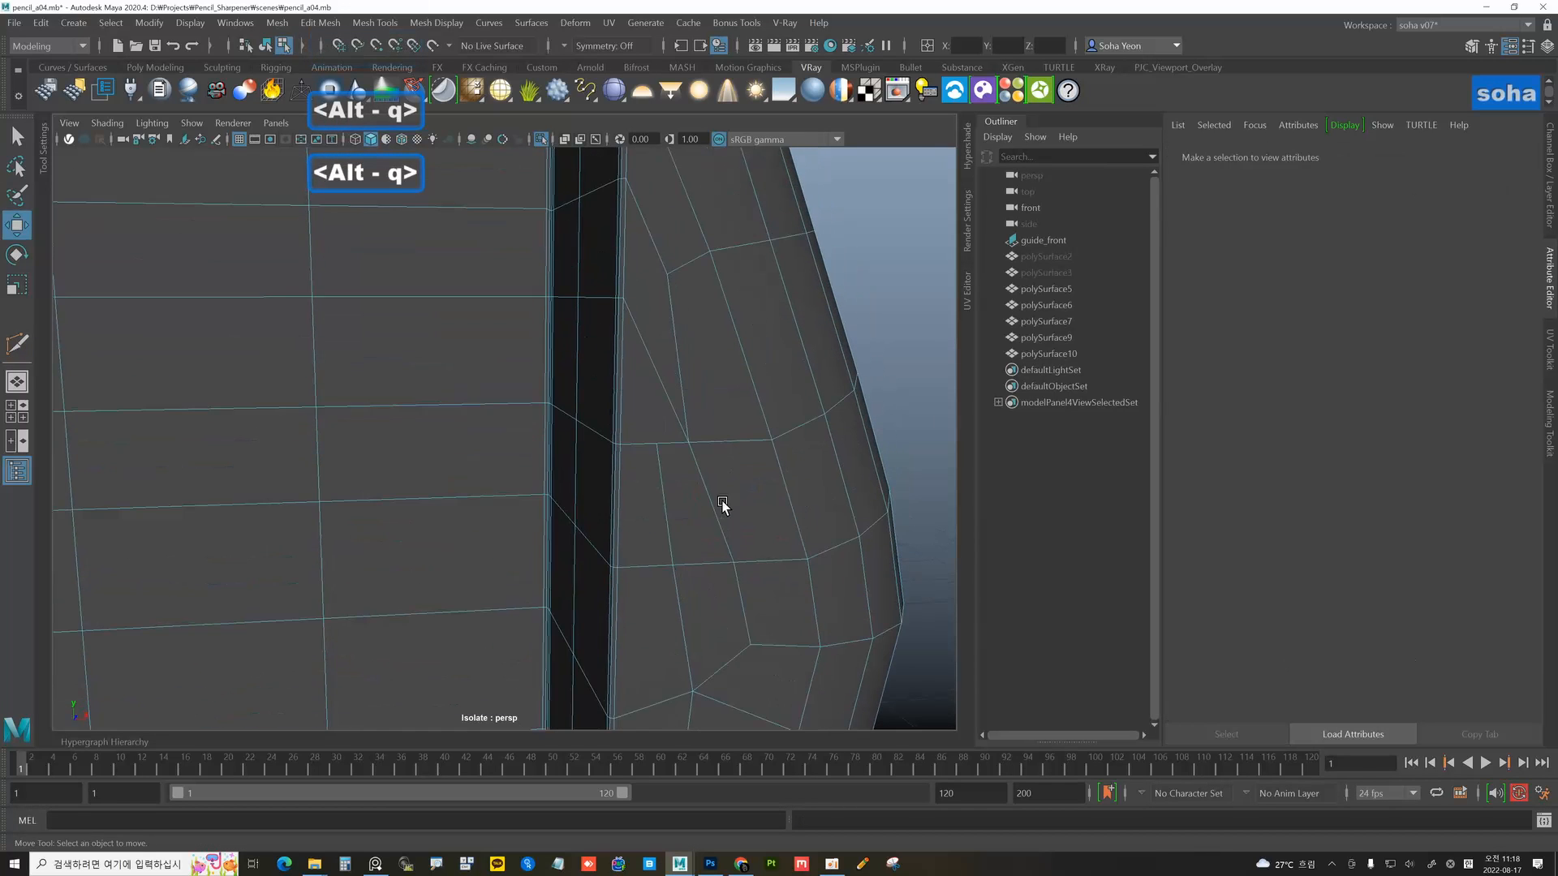
pyautogui.hotkey('alt', '1')
pyautogui.click(693, 443)
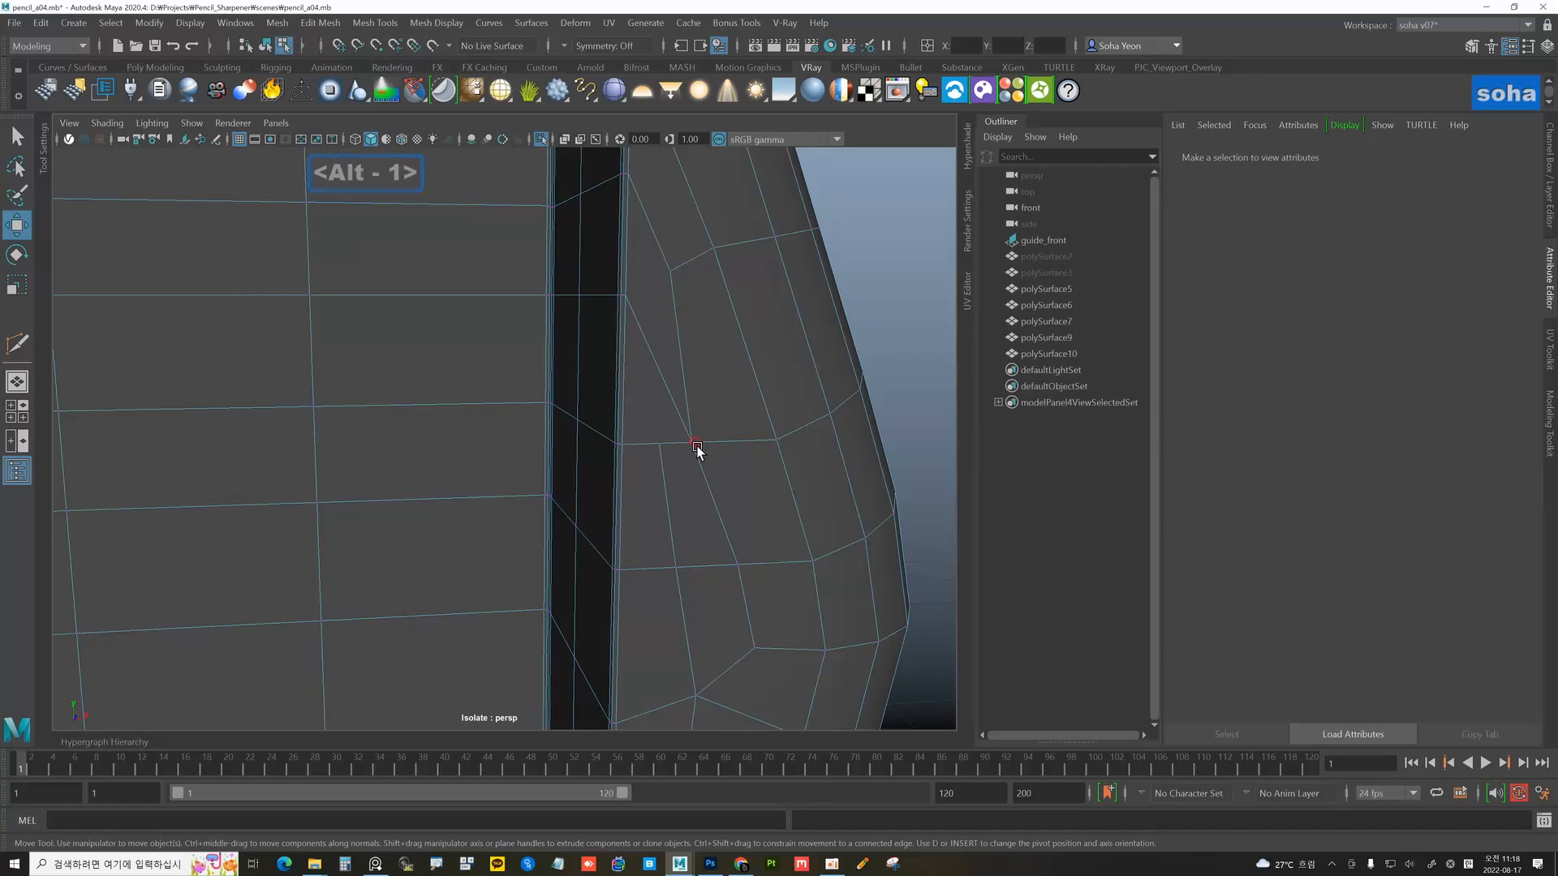
# - Connect the upper bend vertex to the middle of the diagonal edge, and delete the part of the diagonal below the new point
pyautogui.hotkey('alt', 's')
pyautogui.click(712, 441)
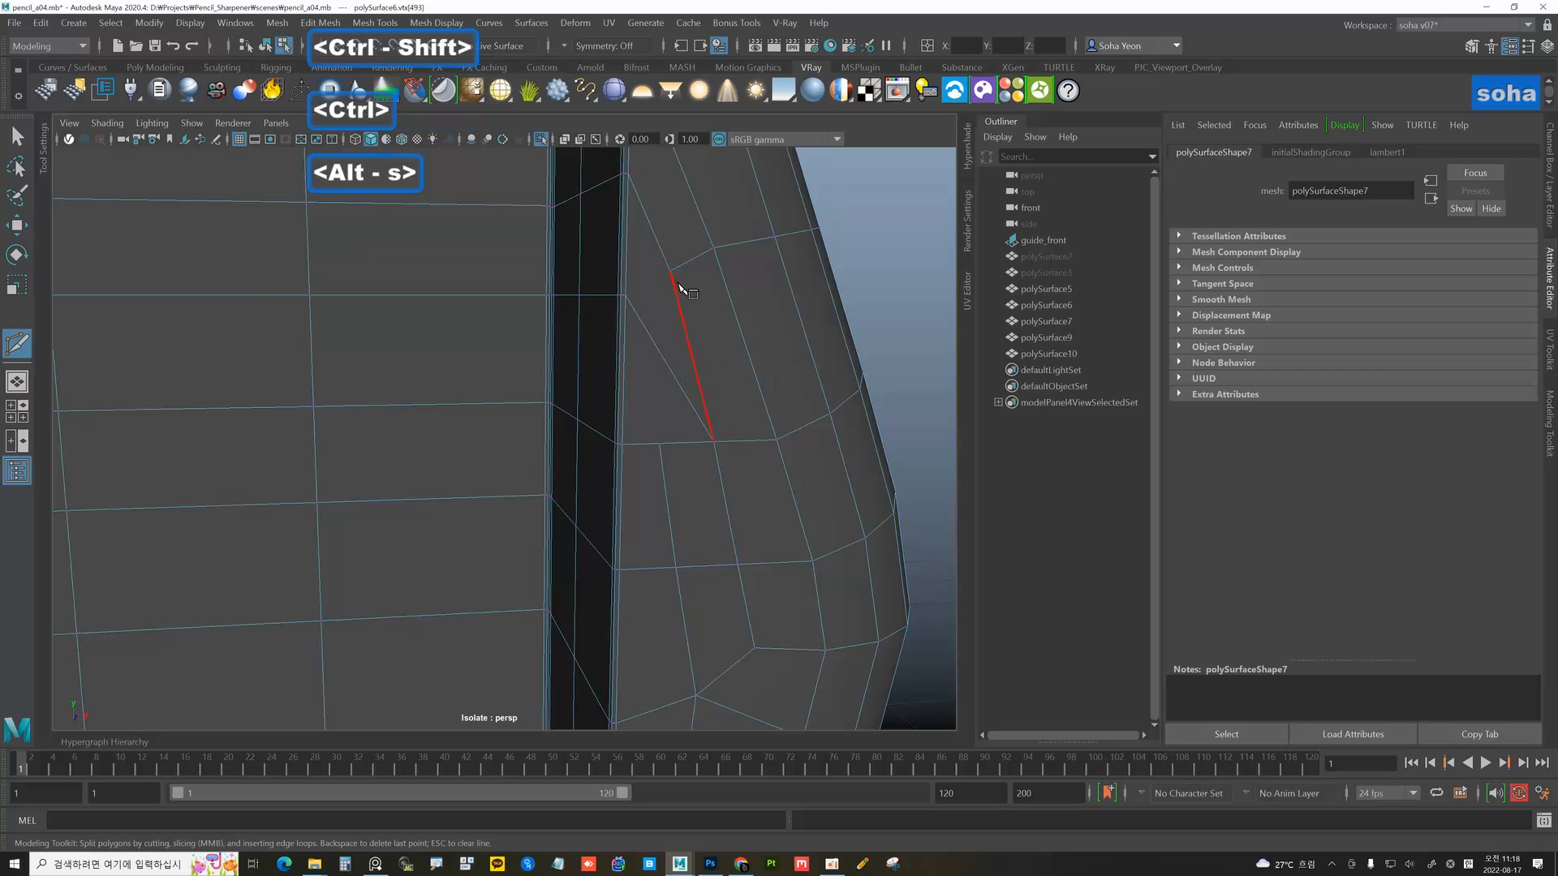
pyautogui.click(670, 272)
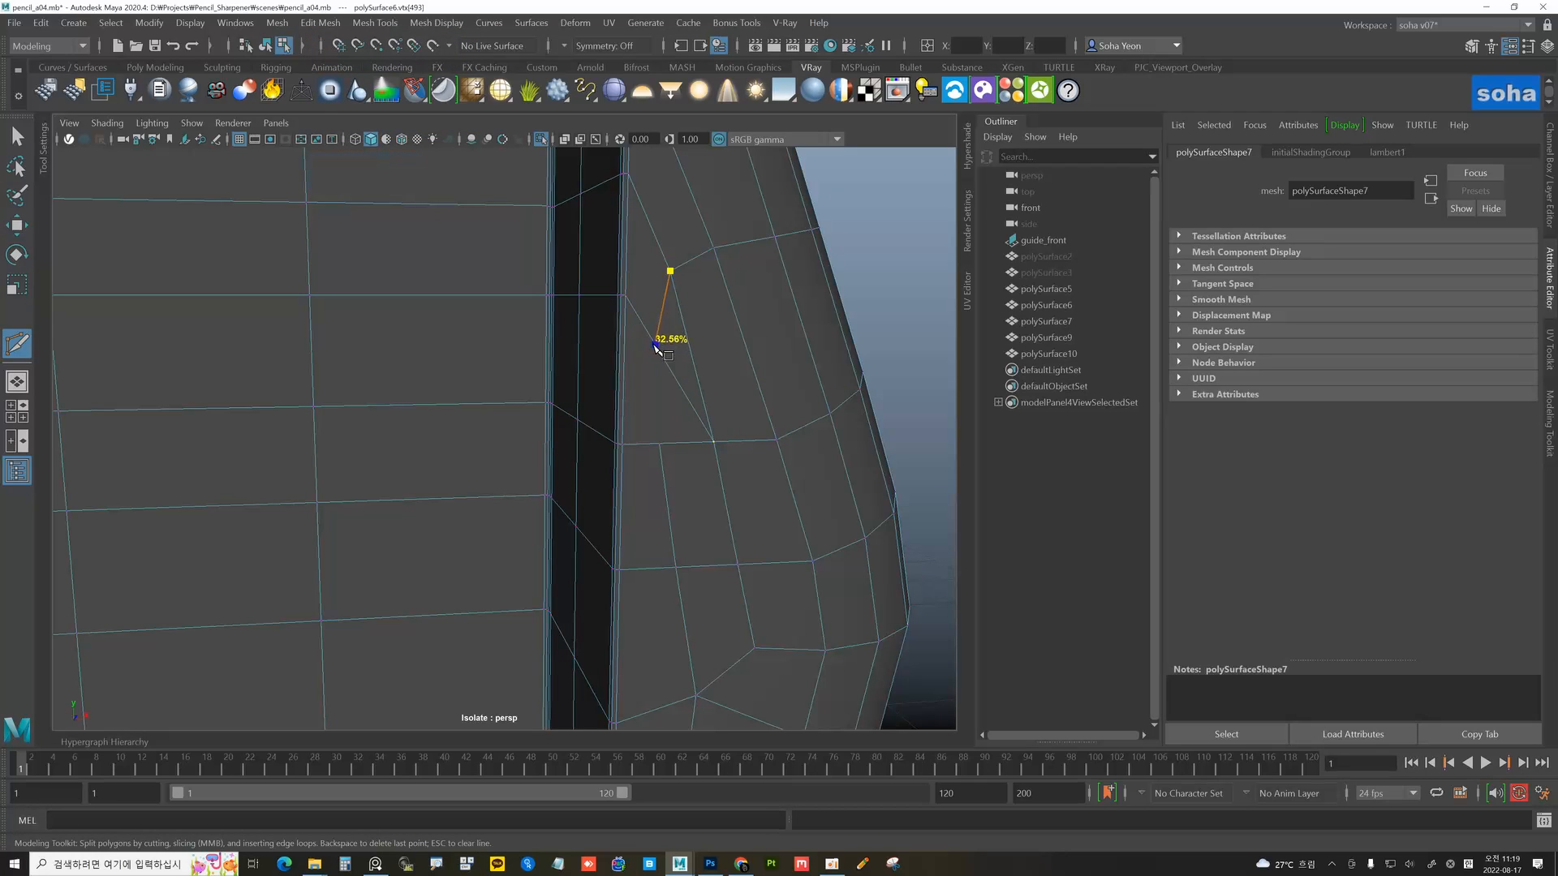
pyautogui.press('w')
pyautogui.hotkey('alt', '2')
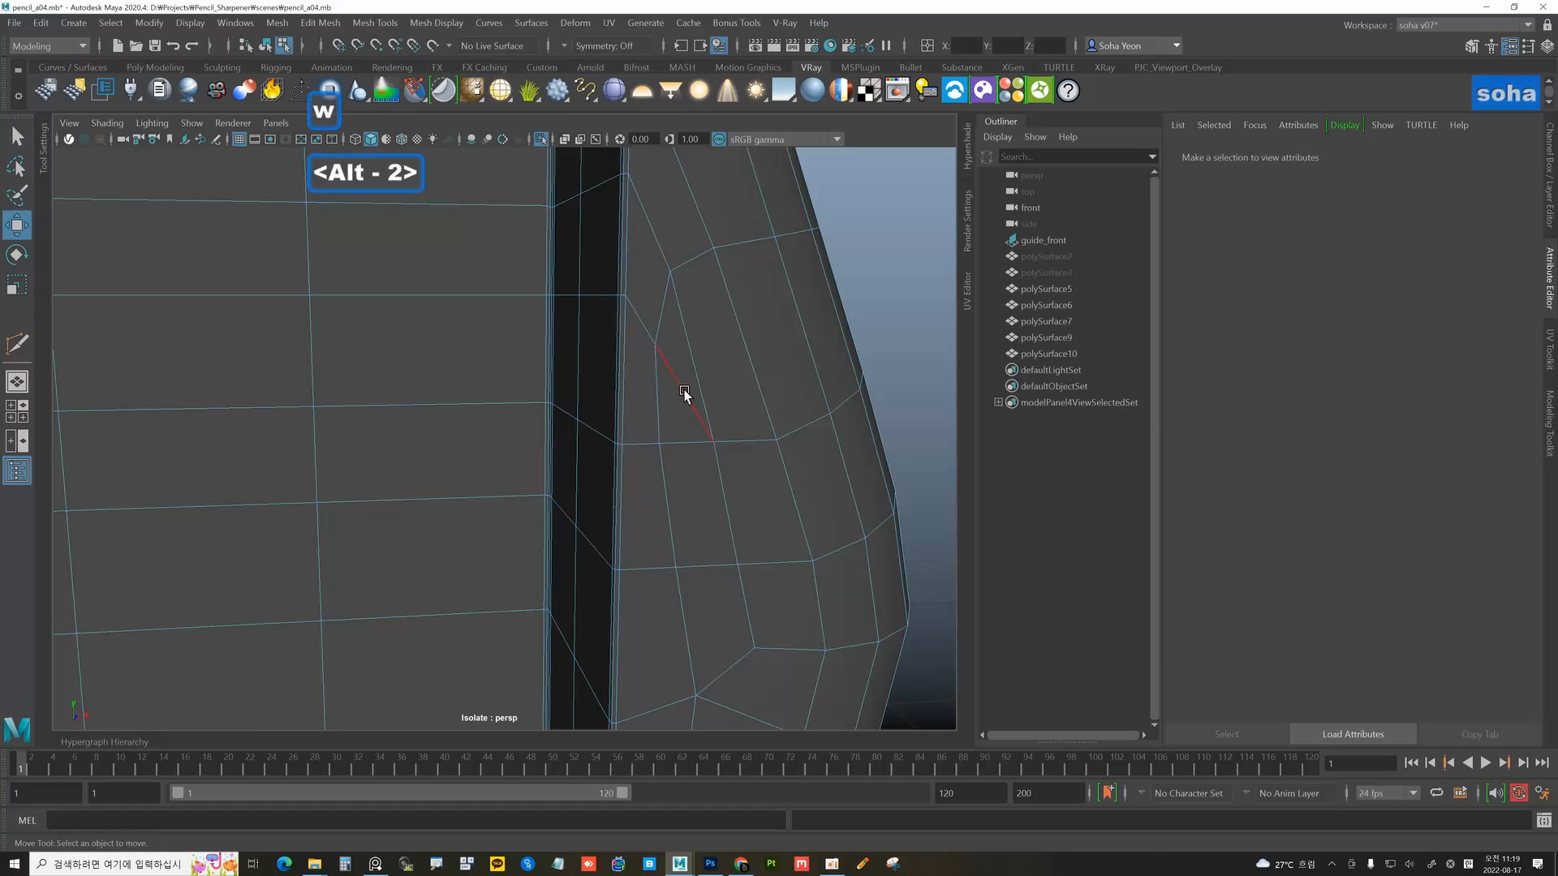
pyautogui.hotkey('alt', 'q')
# - Move the bend vertex in the upper part of the lobe's front face slightly down
pyautogui.keyDown('alt'); pyautogui.moveTo(755, 438); pyautogui.dragTo(672, 436); pyautogui.keyUp('alt')
pyautogui.hotkey('alt', '`')
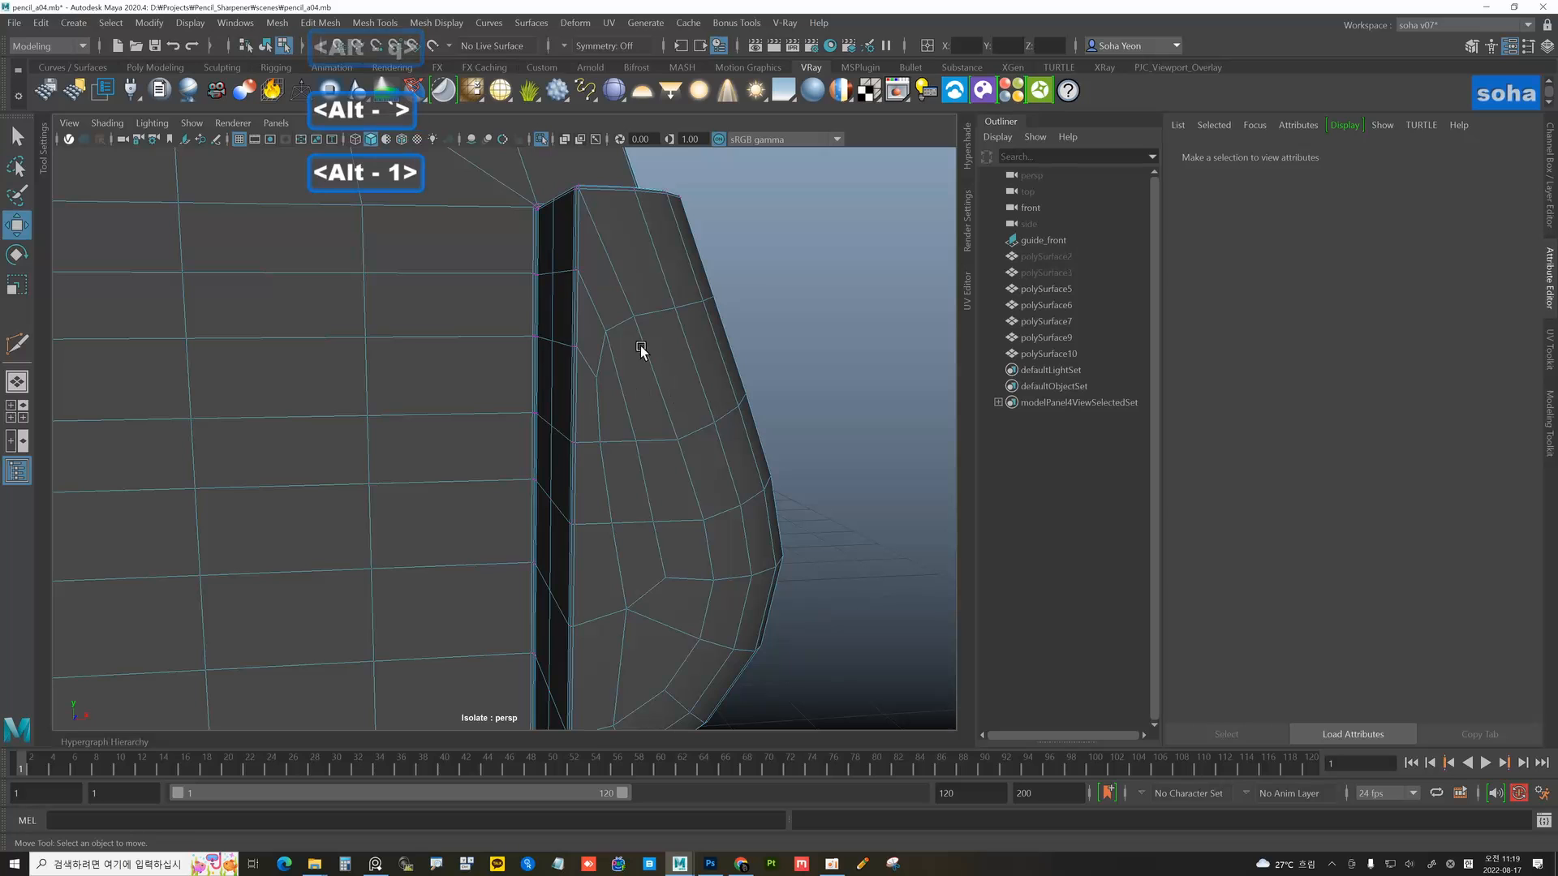
pyautogui.click(608, 328)
pyautogui.keyDown('ctrl'); pyautogui.keyDown('shift'); pyautogui.moveTo(606, 330); pyautogui.dragTo(609, 343); pyautogui.keyUp('shift'); pyautogui.keyUp('ctrl')
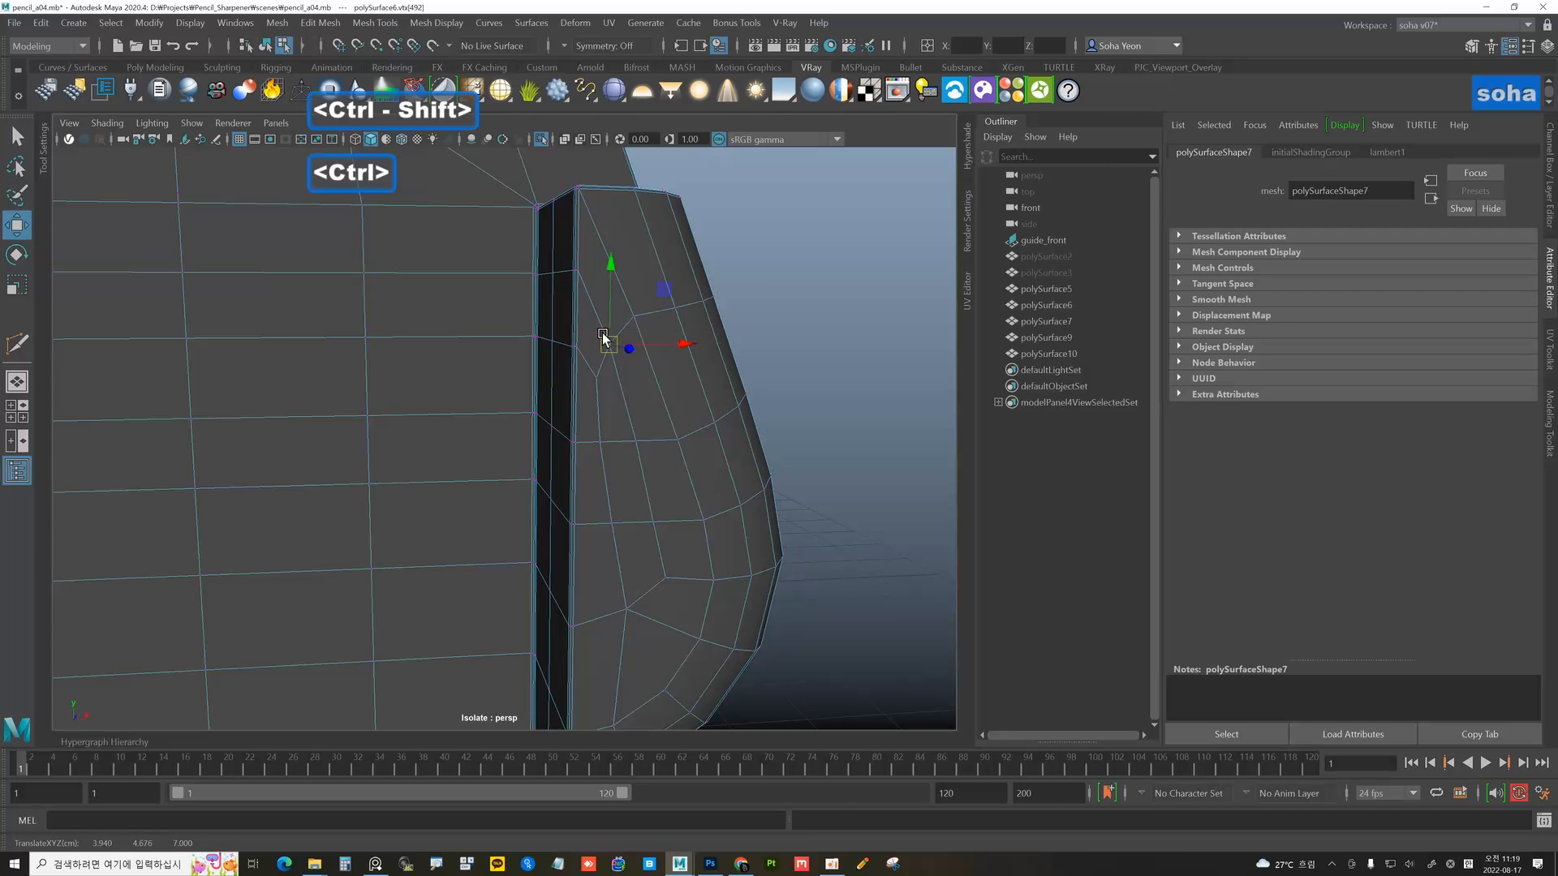
# - Move the central vertex where the lobe's lower edges meet slightly inward and down
pyautogui.keyDown('alt'); pyautogui.moveTo(638, 576); pyautogui.dragTo(636, 477, button='middle'); pyautogui.keyUp('alt')
pyautogui.keyDown('alt'); pyautogui.moveTo(636, 477); pyautogui.dragTo(694, 493, button='right'); pyautogui.keyUp('alt')
pyautogui.keyDown('alt'); pyautogui.moveTo(695, 492); pyautogui.dragTo(659, 488); pyautogui.keyUp('alt')
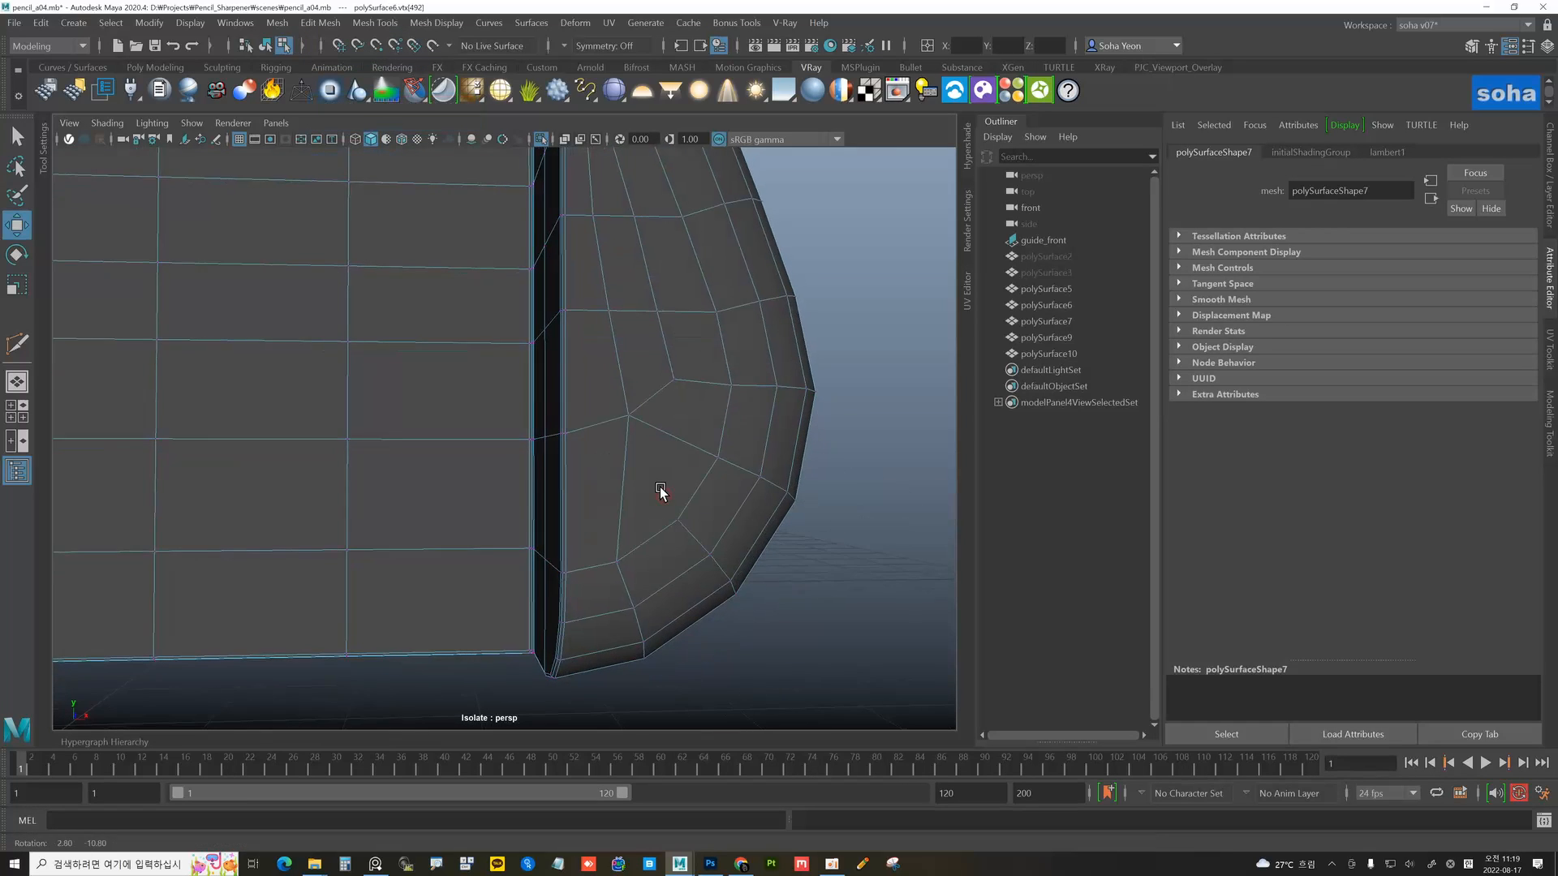
pyautogui.scroll(4, 646, 472)
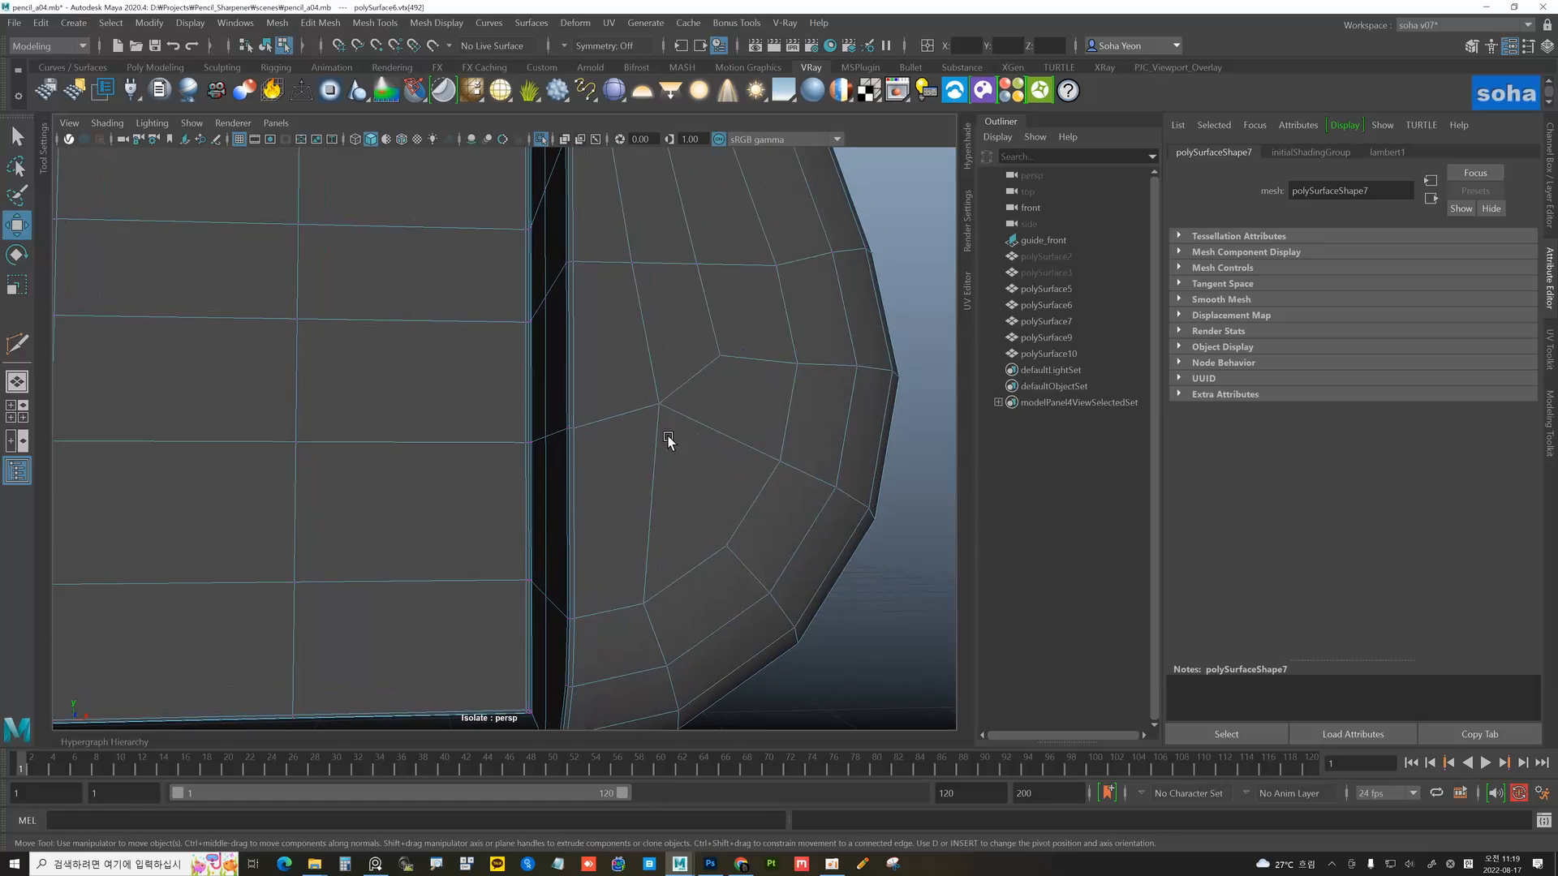
pyautogui.keyDown('ctrl'); pyautogui.keyDown('shift'); pyautogui.moveTo(662, 407); pyautogui.dragTo(642, 420); pyautogui.keyUp('shift'); pyautogui.keyUp('ctrl')
# - Replace the edge from the central vertex to the outer loop with a vertical edge between the neighbouring upper vertex and the lower loop
pyautogui.keyDown('alt'); pyautogui.moveTo(719, 494); pyautogui.dragTo(688, 481); pyautogui.keyUp('alt')
pyautogui.hotkey('alt', '`')
pyautogui.press('alt')
pyautogui.hotkey('alt', '2')
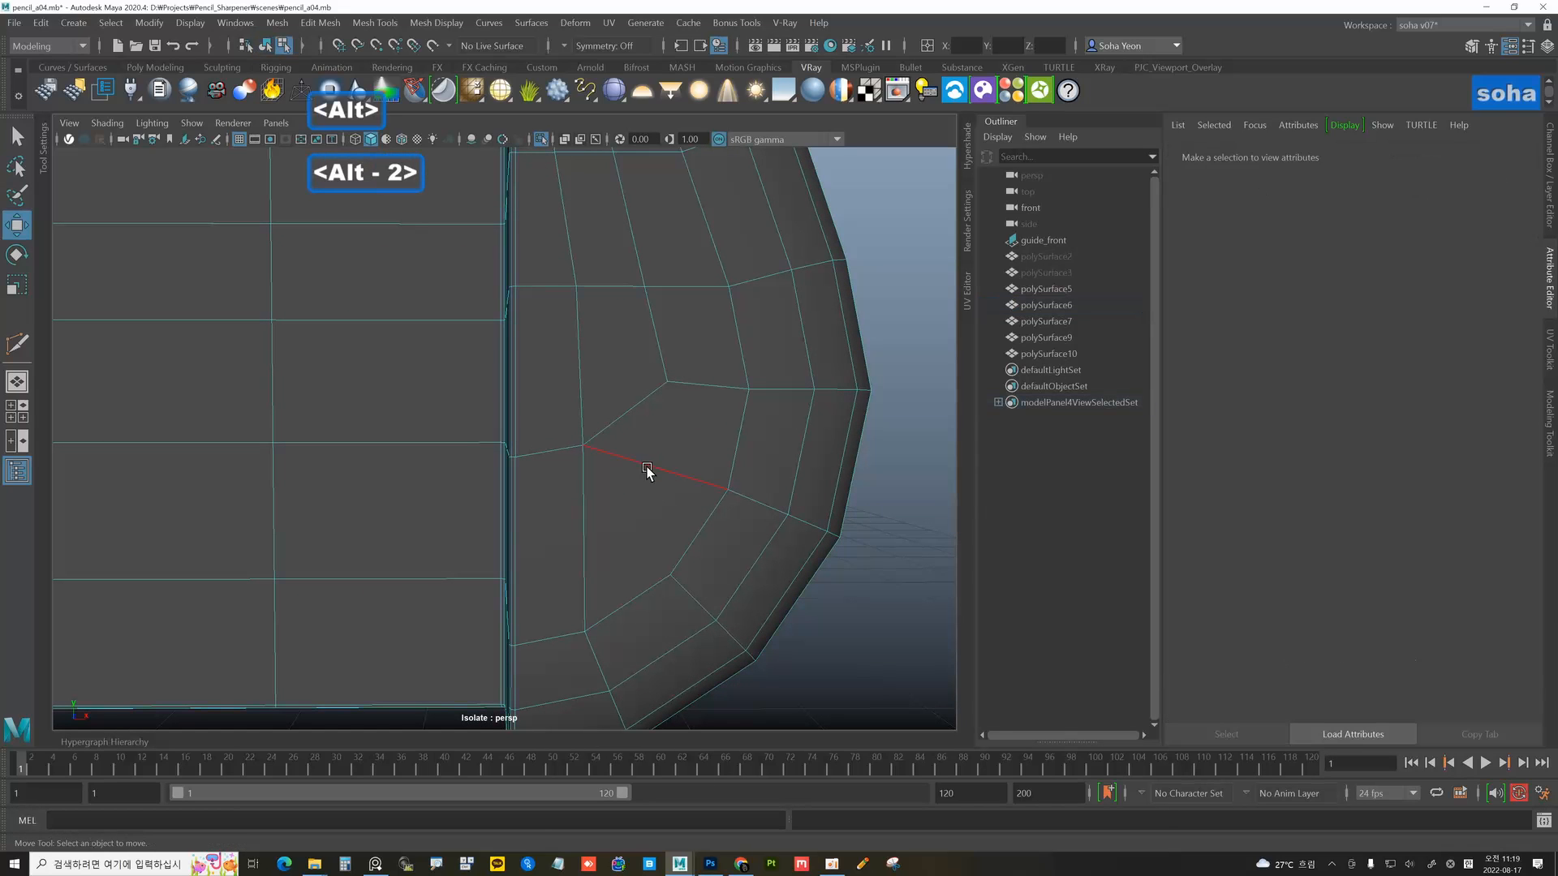
pyautogui.click(652, 468)
pyautogui.hotkey('alt', 'q')
pyautogui.hotkey('alt', 's')
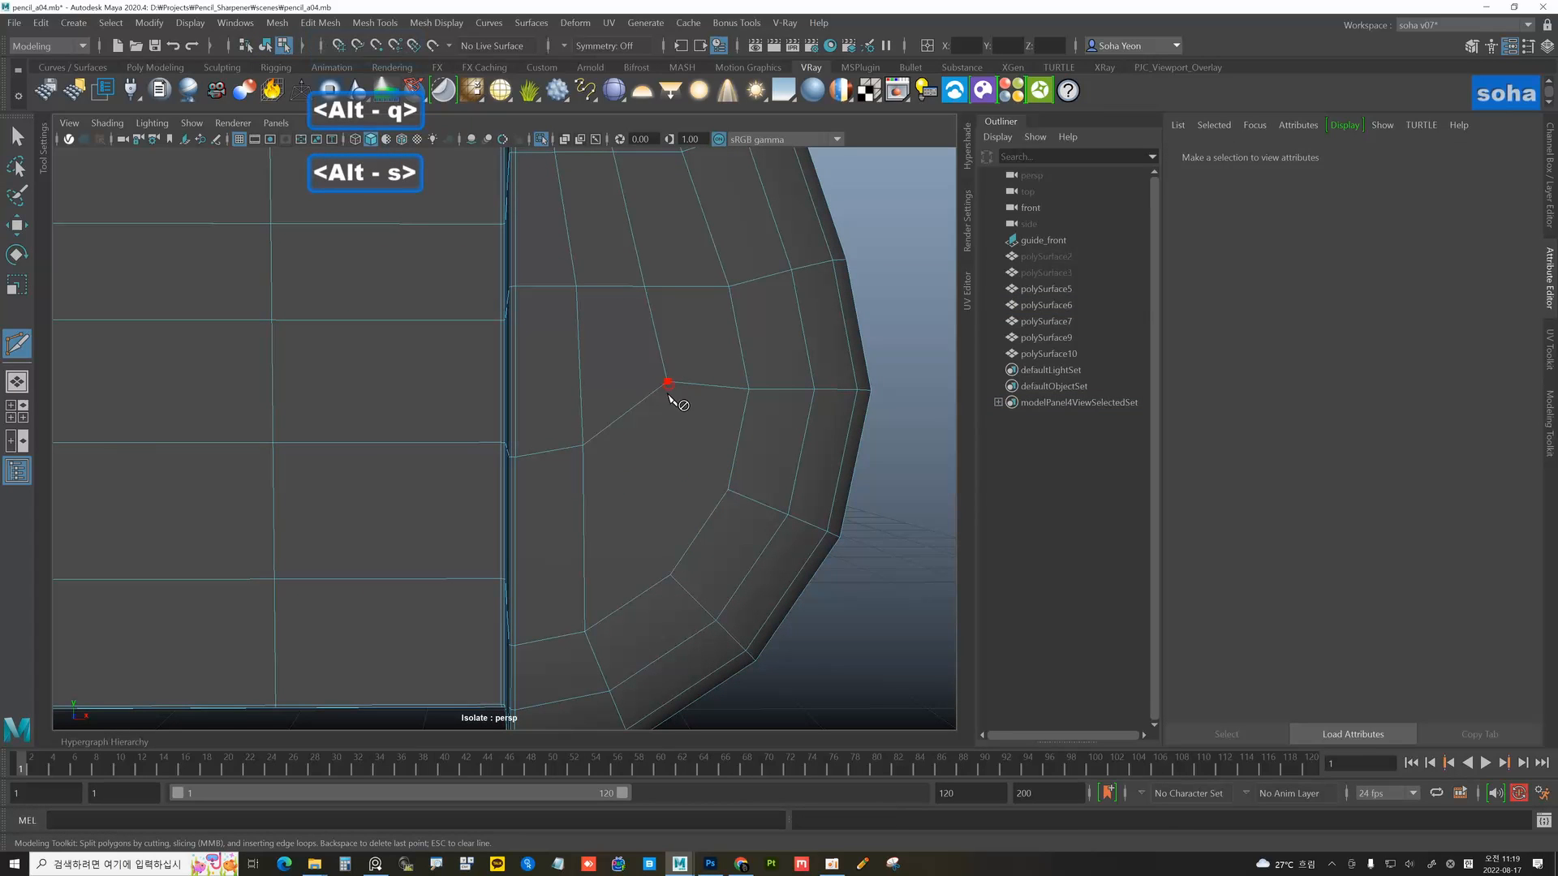
pyautogui.click(668, 392)
pyautogui.click(678, 564)
pyautogui.press('w')
# - Move the vertex at the upper end of the new vertical edge down to even out the surrounding quads
pyautogui.keyDown('alt'); pyautogui.moveTo(675, 465); pyautogui.dragTo(712, 466); pyautogui.keyUp('alt')
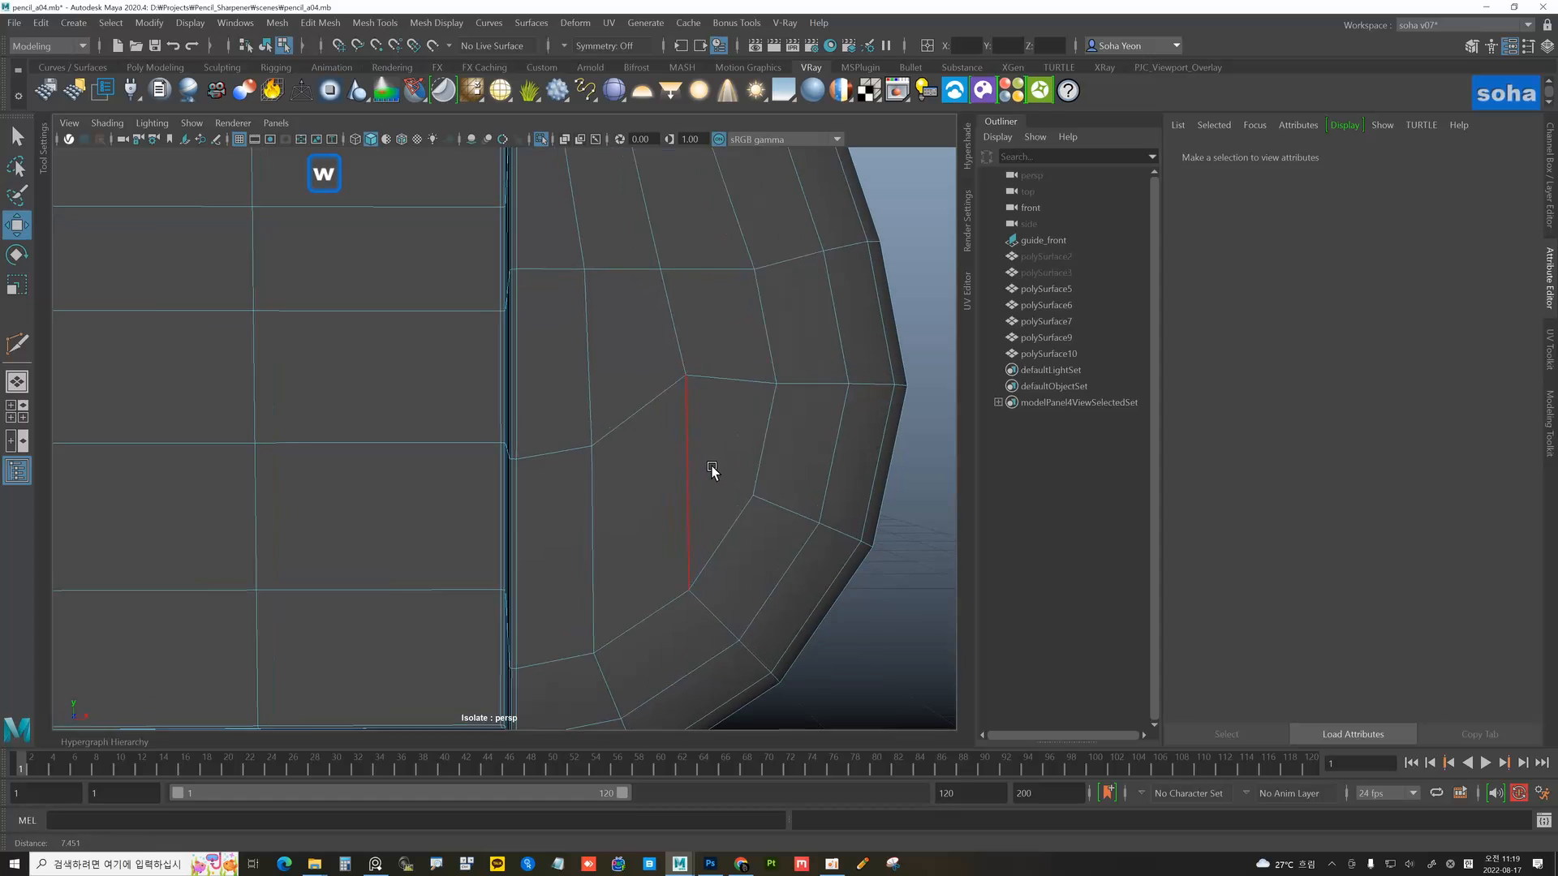
pyautogui.hotkey('alt', '1')
pyautogui.click(688, 375)
pyautogui.keyDown('ctrl'); pyautogui.keyDown('shift'); pyautogui.moveTo(691, 377); pyautogui.dragTo(690, 415); pyautogui.keyUp('shift'); pyautogui.keyUp('ctrl')
# - Examine the reworked edge flow of the lobe in relation to the whole main body
pyautogui.keyDown('alt'); pyautogui.moveTo(812, 426); pyautogui.dragTo(586, 475); pyautogui.keyUp('alt')
pyautogui.hotkey('alt', '1')
pyautogui.keyDown('alt'); pyautogui.moveTo(681, 519); pyautogui.dragTo(622, 515, button='right'); pyautogui.keyUp('alt')
pyautogui.keyDown('alt'); pyautogui.moveTo(623, 514); pyautogui.dragTo(692, 494); pyautogui.keyUp('alt')
pyautogui.hotkey('alt', '`')
pyautogui.click(801, 525)
pyautogui.keyDown('alt'); pyautogui.moveTo(780, 527); pyautogui.dragTo(654, 512); pyautogui.keyUp('alt')
pyautogui.click(654, 512)
pyautogui.keyDown('alt'); pyautogui.moveTo(654, 511); pyautogui.dragTo(599, 499, button='right'); pyautogui.keyUp('alt')
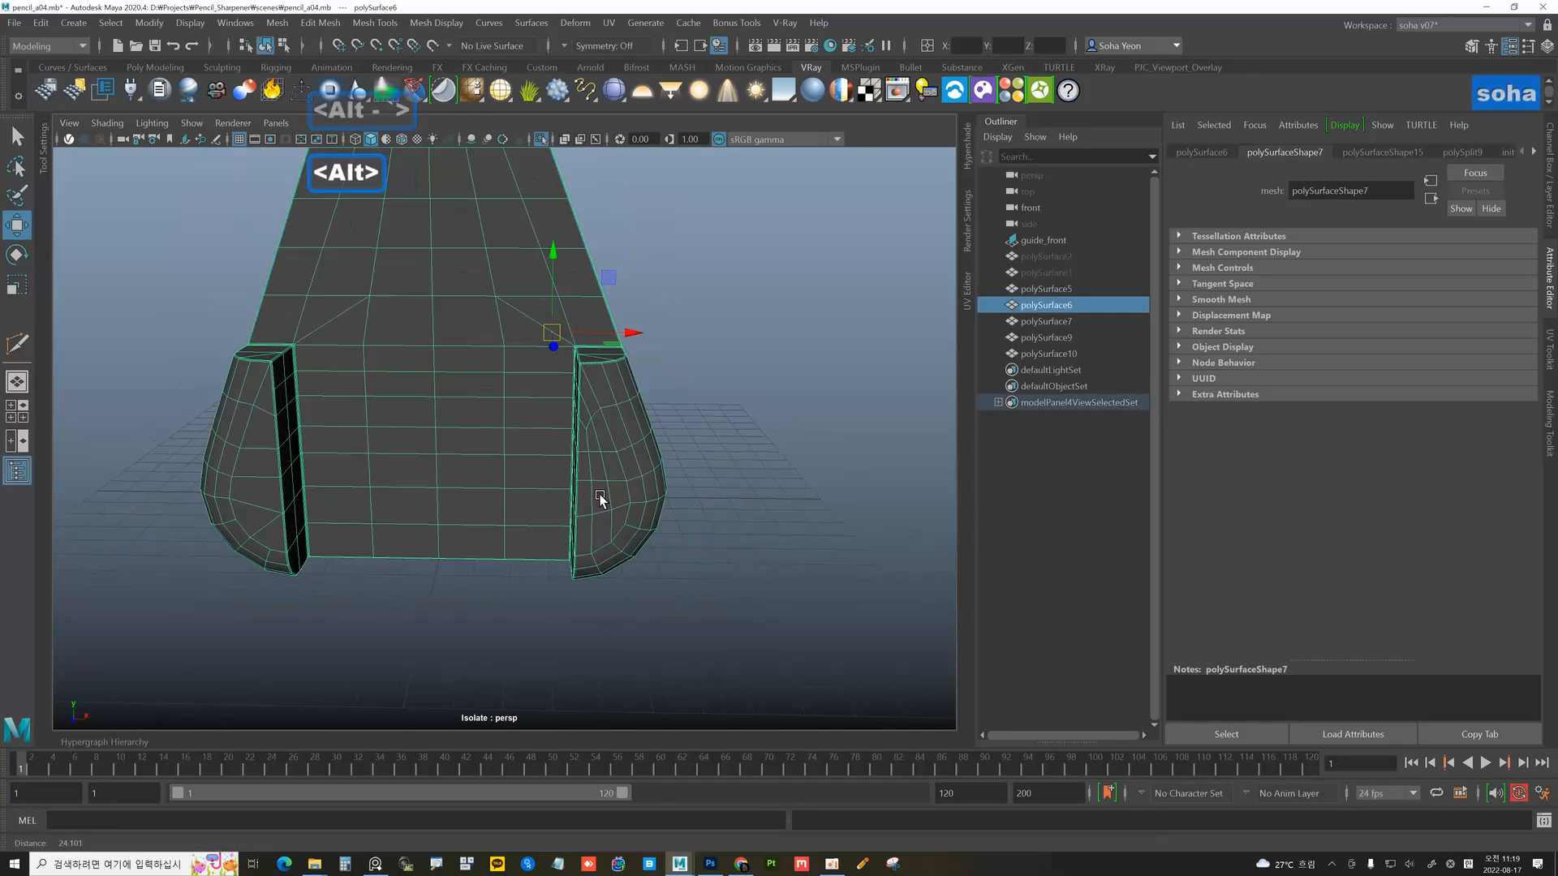
pyautogui.keyDown('alt'); pyautogui.moveTo(599, 499); pyautogui.dragTo(645, 520); pyautogui.keyUp('alt')
pyautogui.keyDown('alt'); pyautogui.moveTo(644, 520); pyautogui.dragTo(572, 490, button='right'); pyautogui.keyUp('alt')
pyautogui.keyDown('alt'); pyautogui.moveTo(663, 495); pyautogui.dragTo(665, 499); pyautogui.keyUp('alt')
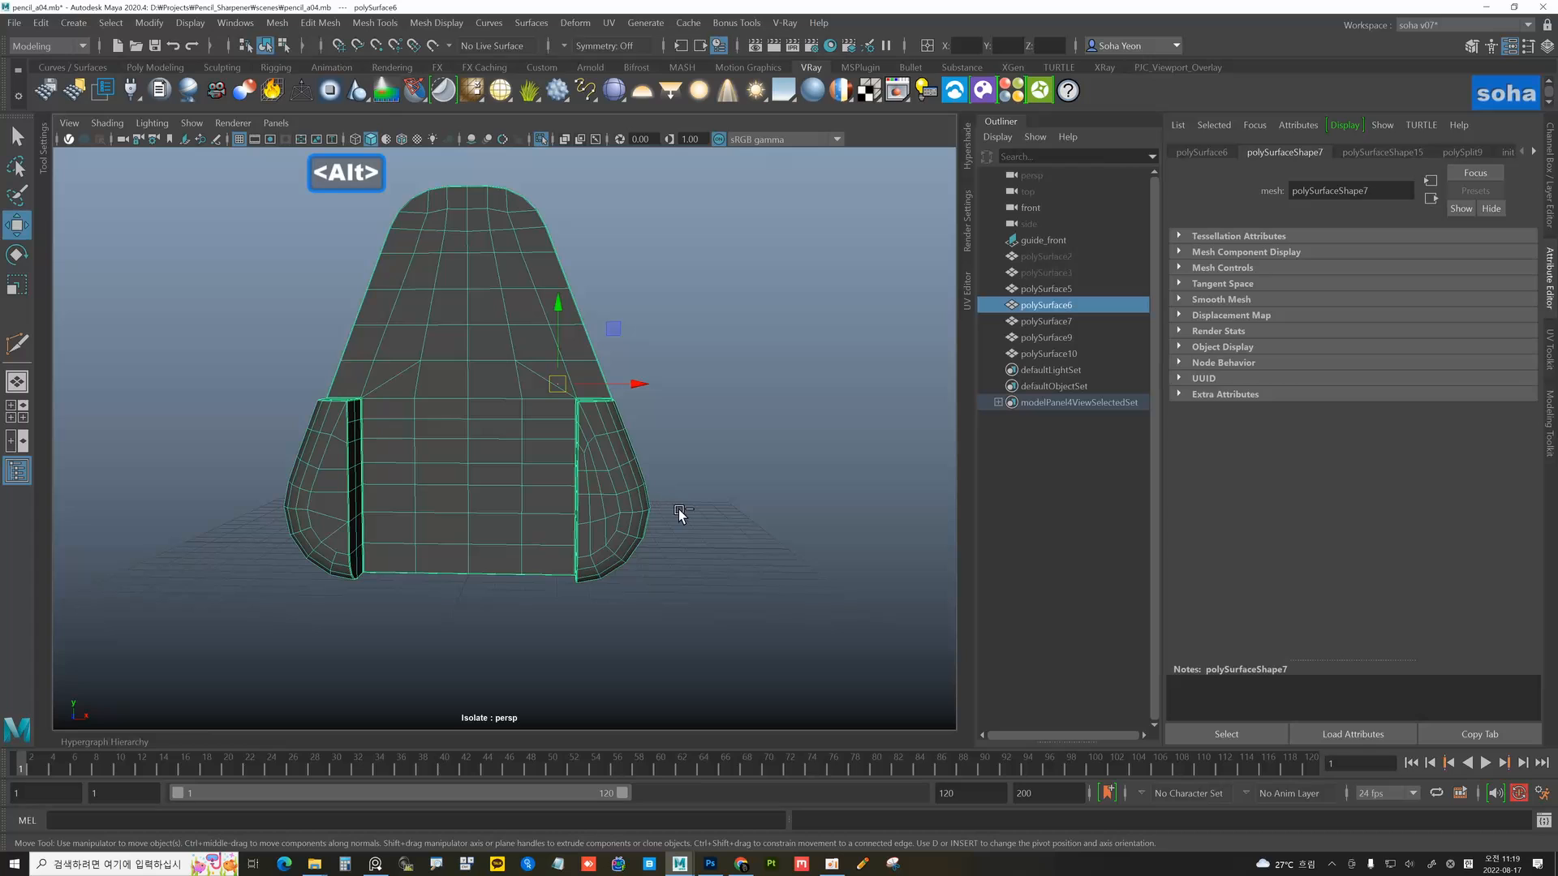
# - Shift the two vertical edge segments right of the centre line below the body's rounded top slightly outward
pyautogui.keyDown('alt'); pyautogui.moveTo(541, 319); pyautogui.dragTo(557, 445, button='middle'); pyautogui.keyUp('alt')
pyautogui.keyDown('alt'); pyautogui.moveTo(556, 446); pyautogui.dragTo(667, 430, button='right'); pyautogui.keyUp('alt')
pyautogui.keyDown('alt'); pyautogui.moveTo(599, 351); pyautogui.dragTo(647, 528, button='middle'); pyautogui.keyUp('alt')
pyautogui.keyDown('alt'); pyautogui.moveTo(647, 527); pyautogui.dragTo(748, 508, button='right'); pyautogui.keyUp('alt')
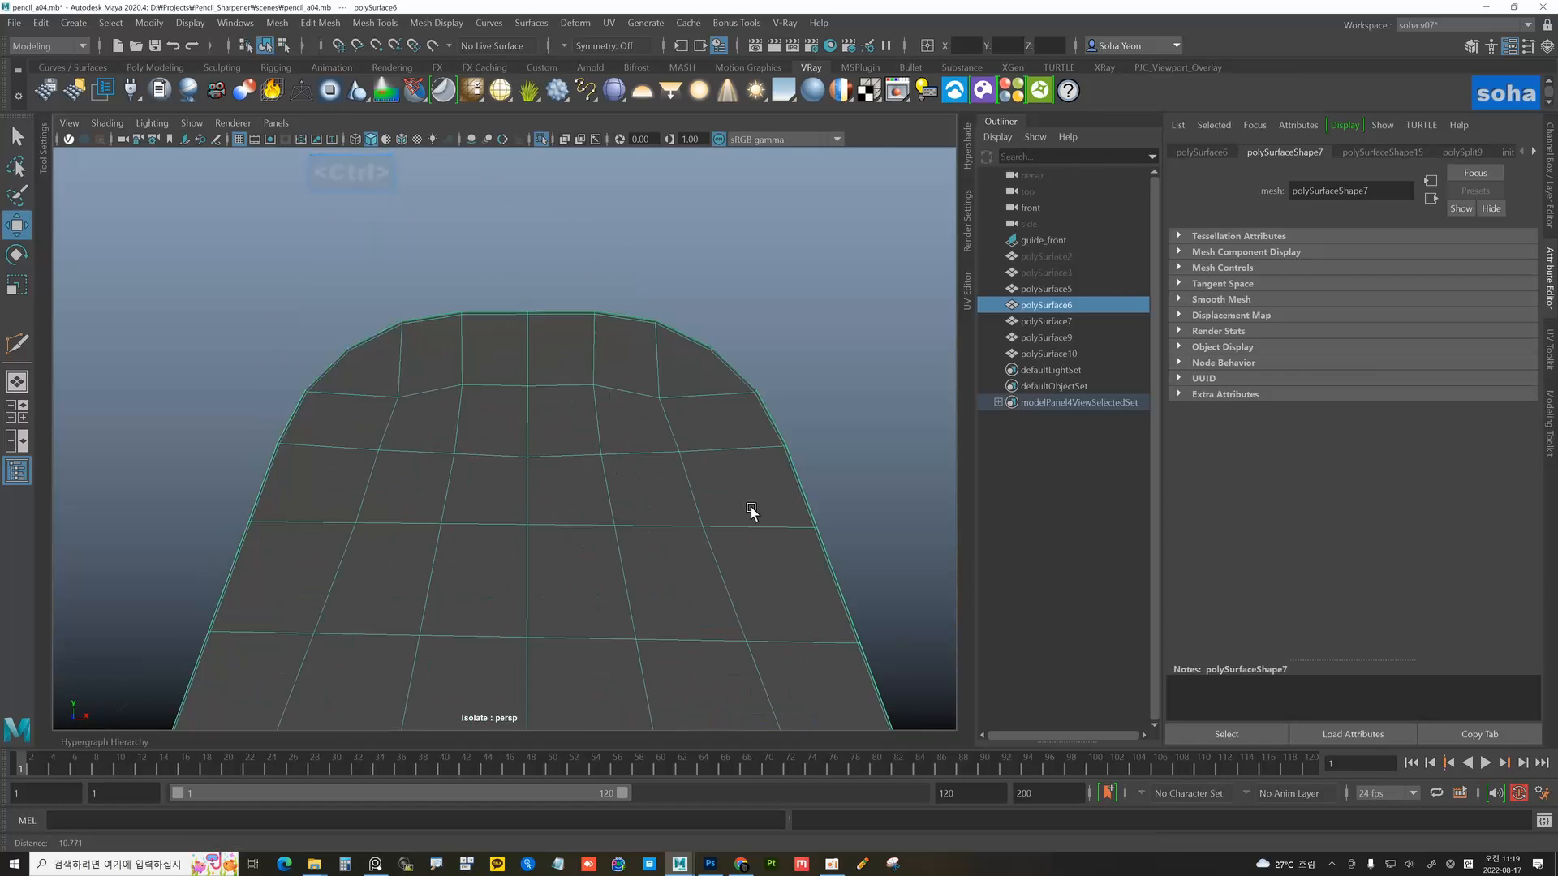
pyautogui.hotkey('alt', '2')
pyautogui.click(678, 427)
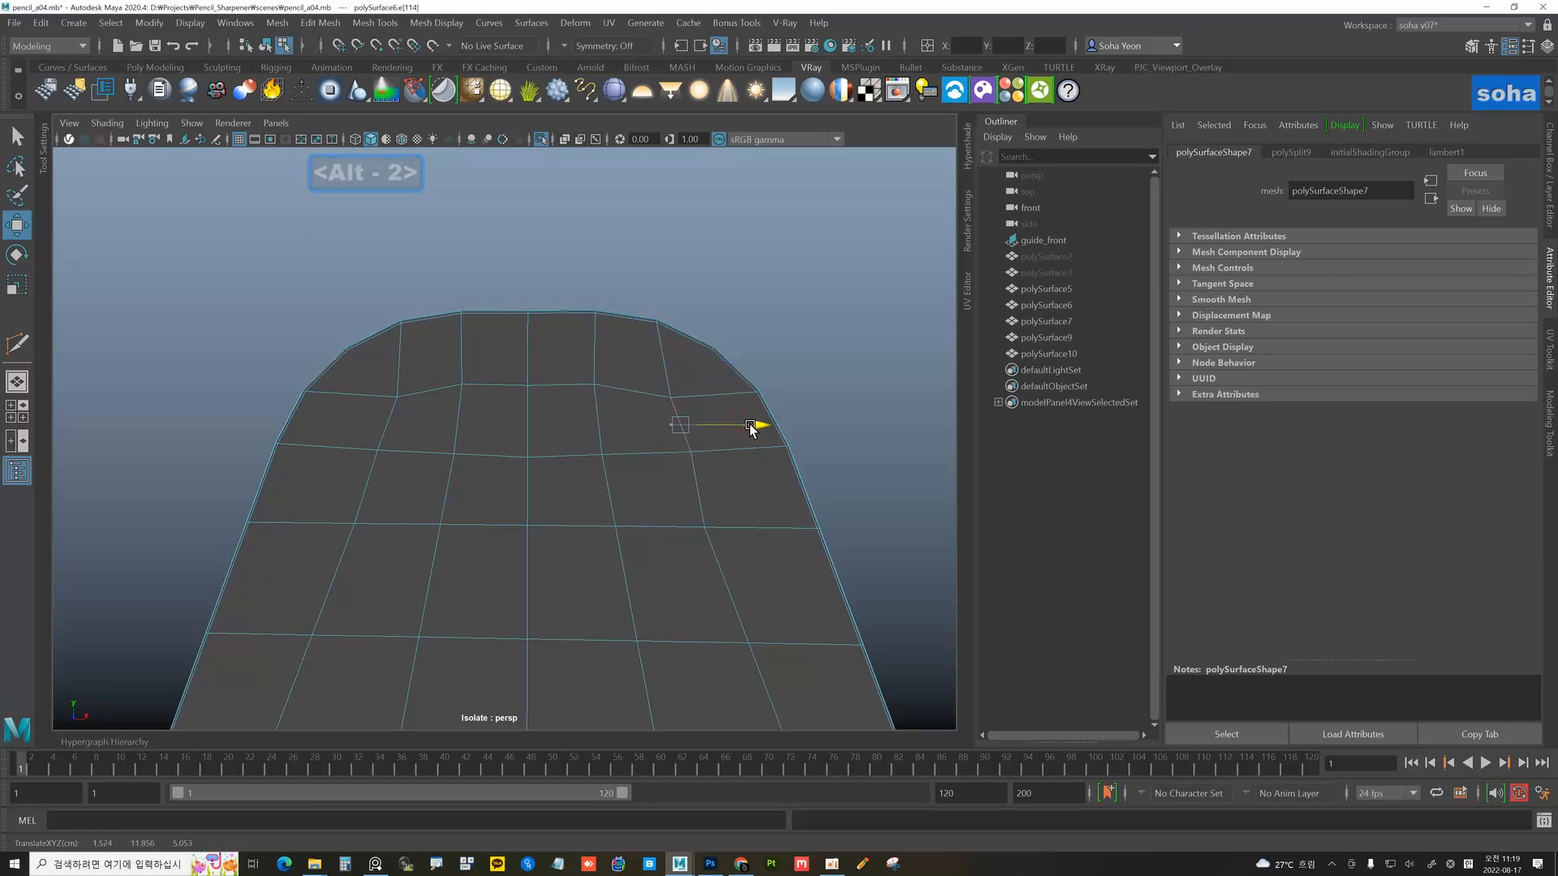
pyautogui.moveTo(751, 430); pyautogui.dragTo(676, 421)
pyautogui.click(601, 423)
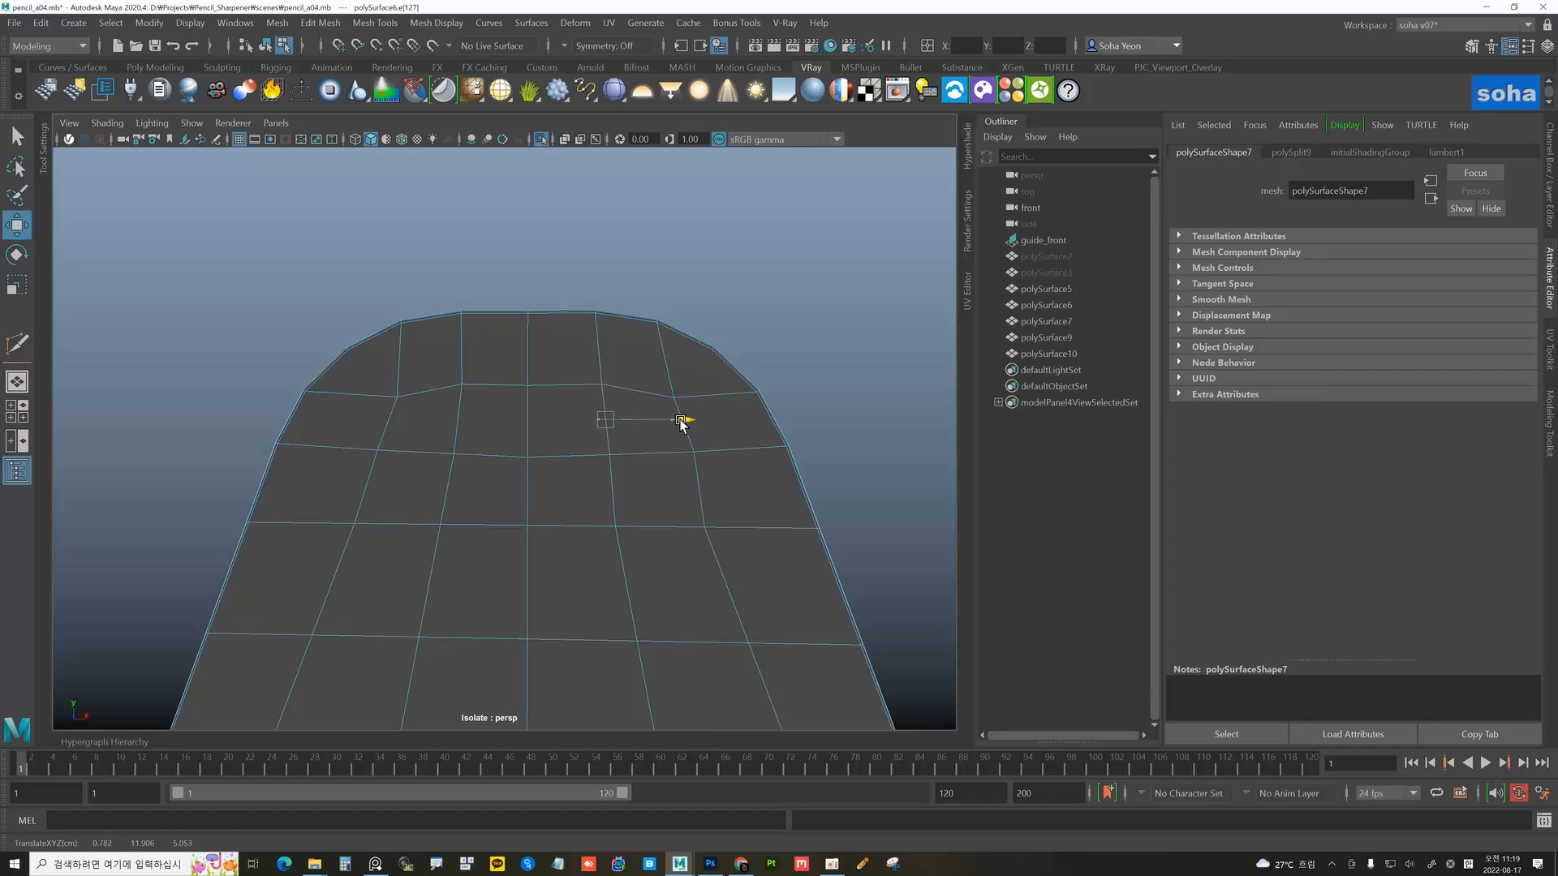
# - Cut two straight edge lines down the upper body right of the centre line, beside the existing columns, to the row above the lobes
pyautogui.keyDown('alt'); pyautogui.moveTo(736, 497); pyautogui.dragTo(724, 385, button='middle'); pyautogui.keyUp('alt')
pyautogui.keyDown('alt'); pyautogui.moveTo(724, 385); pyautogui.dragTo(581, 400, button='right'); pyautogui.keyUp('alt')
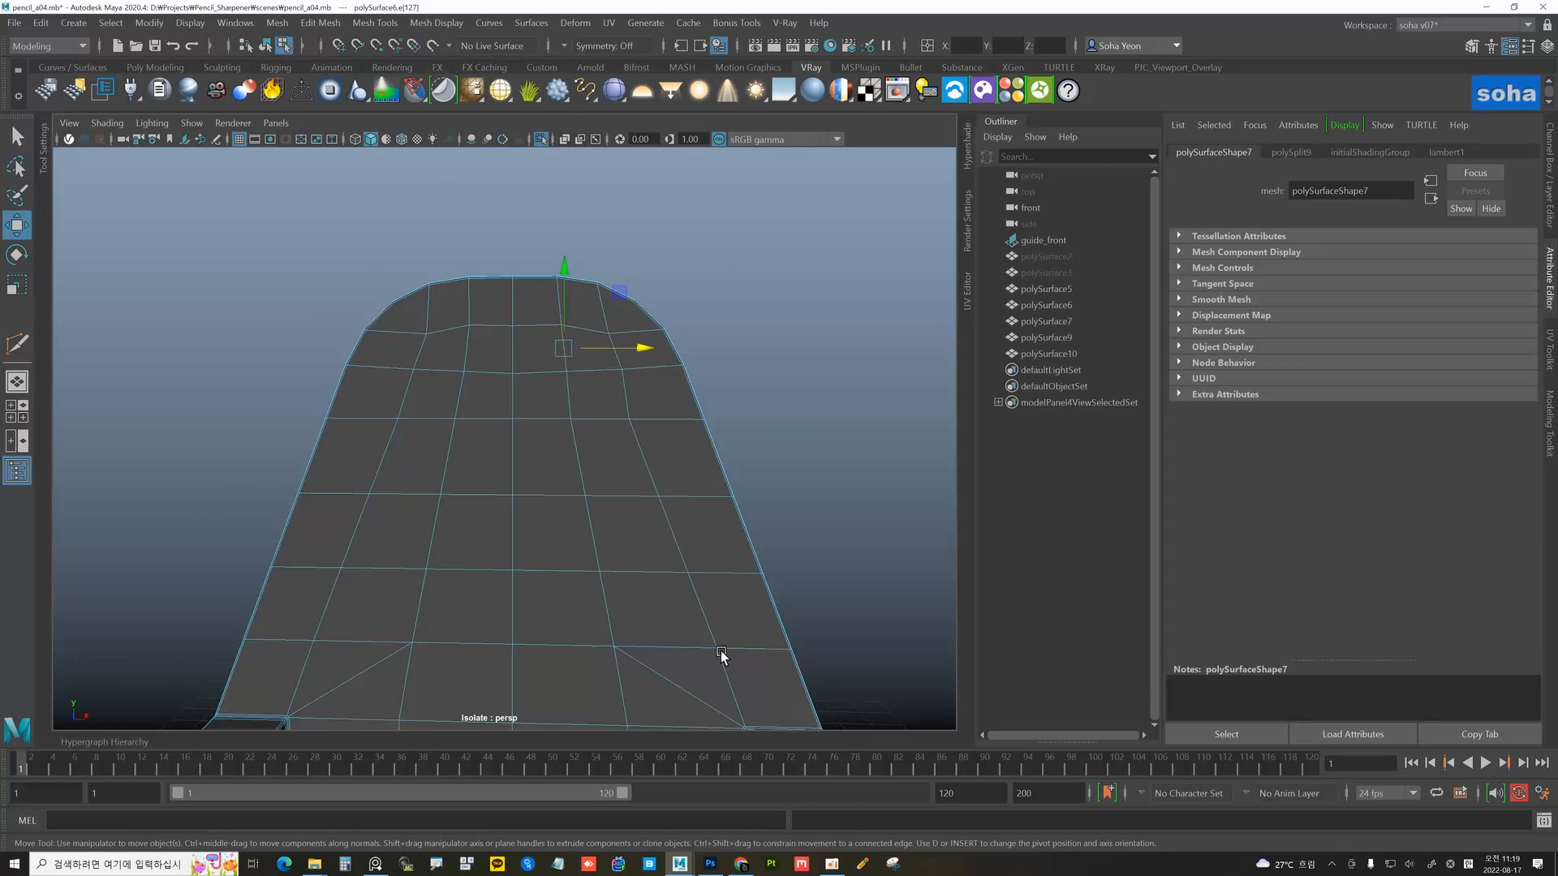
pyautogui.hotkey('alt', 's')
pyautogui.keyDown('alt'); pyautogui.moveTo(750, 612); pyautogui.dragTo(754, 592, button='middle'); pyautogui.keyUp('alt')
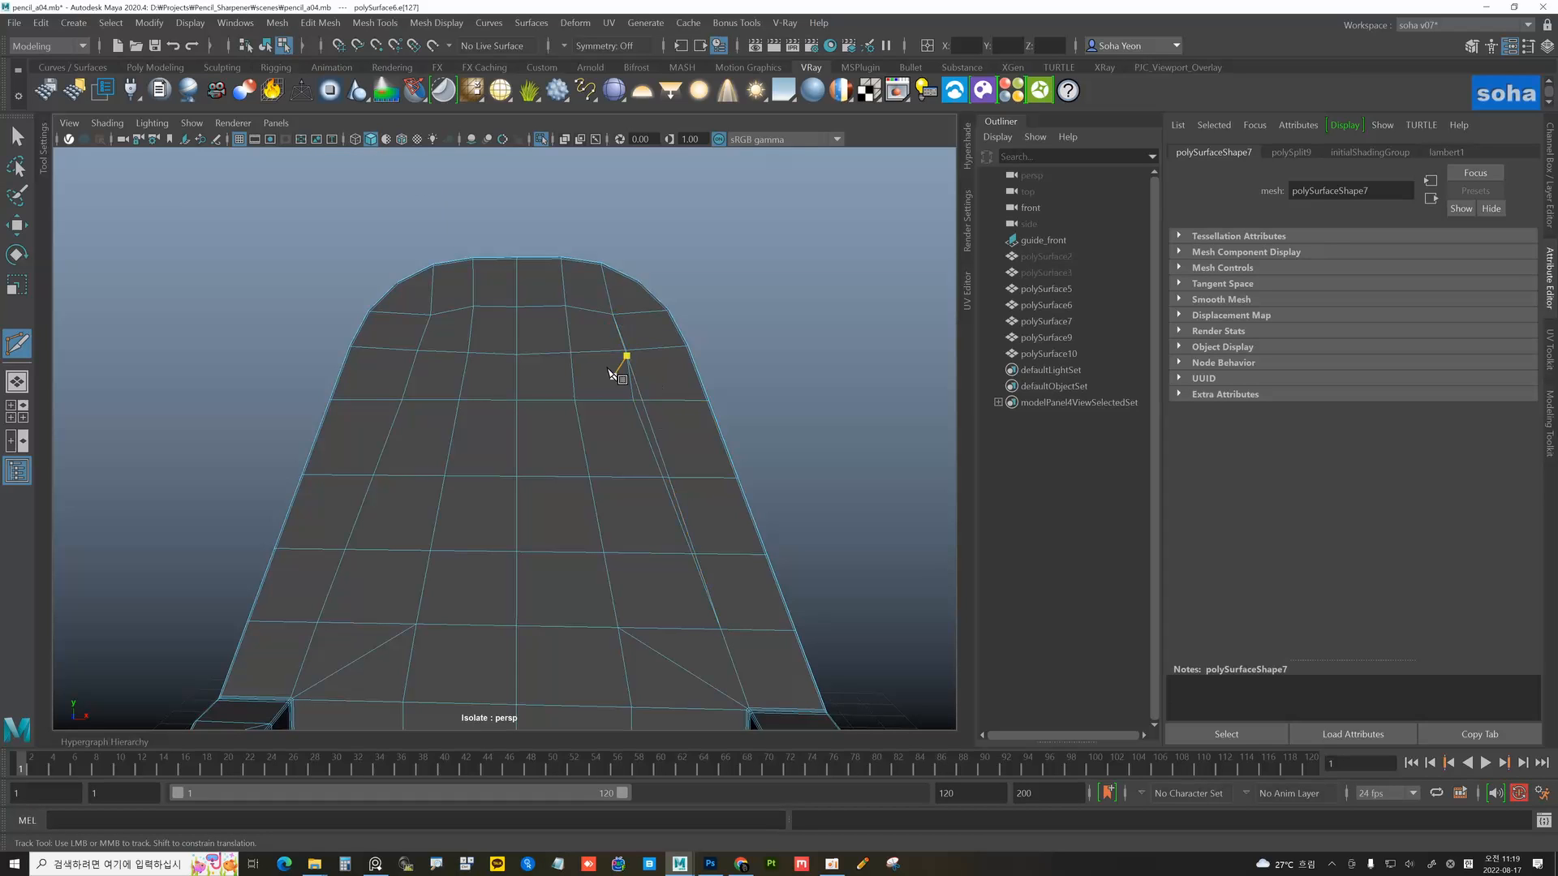
pyautogui.rightClick(610, 373)
pyautogui.click(566, 307)
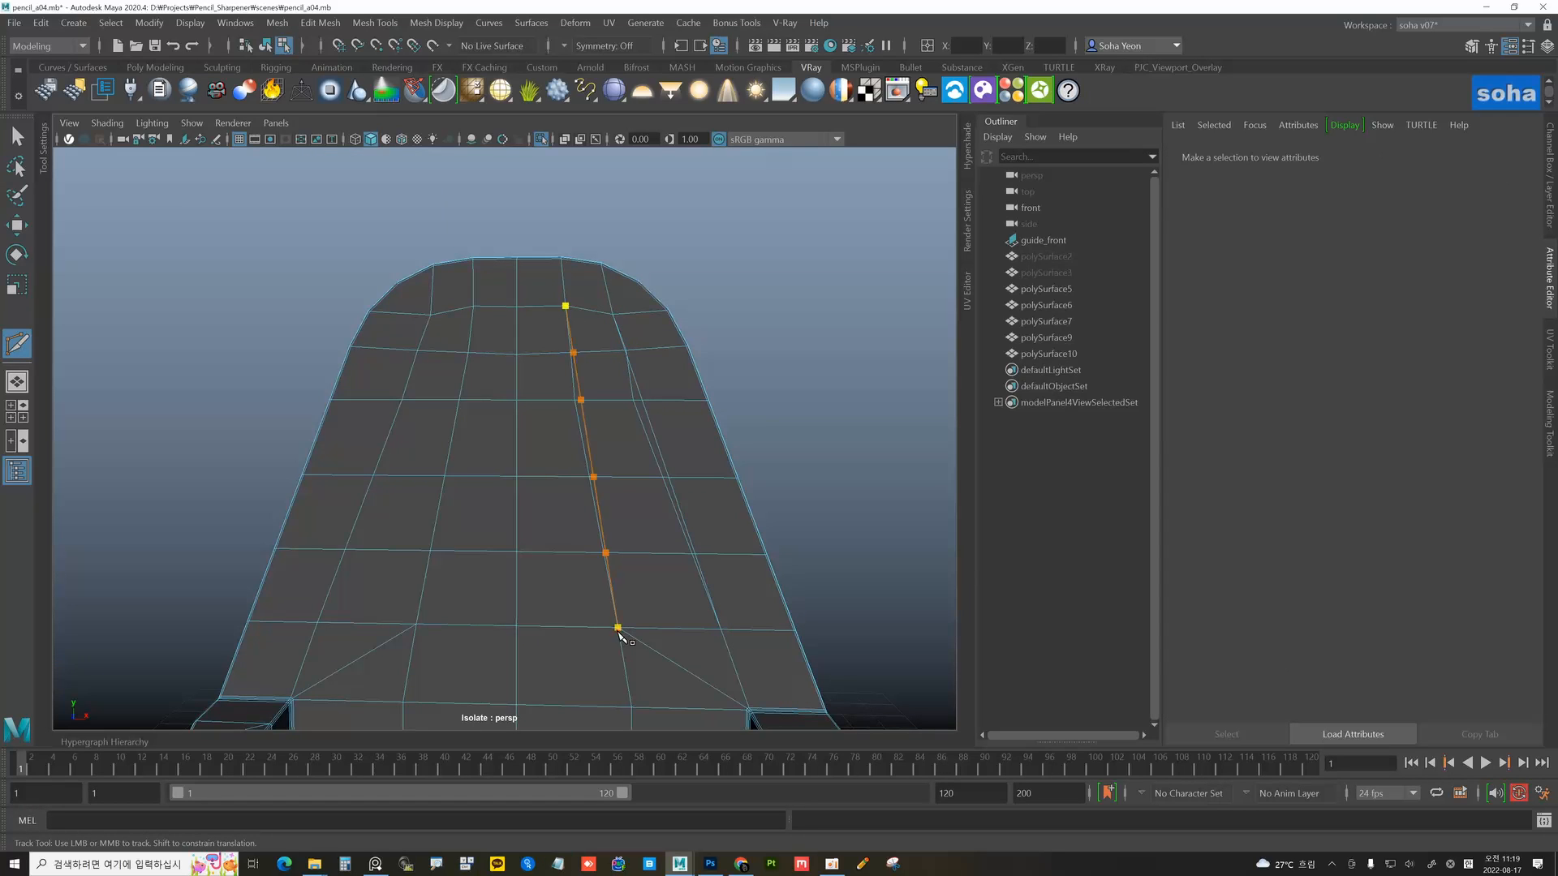
pyautogui.click(618, 628)
# - Delete the old edge columns beside the two newly cut lines on the upper body, right of the centre line
pyautogui.press('w')
pyautogui.hotkey('alt', '2')
pyautogui.click(641, 418)
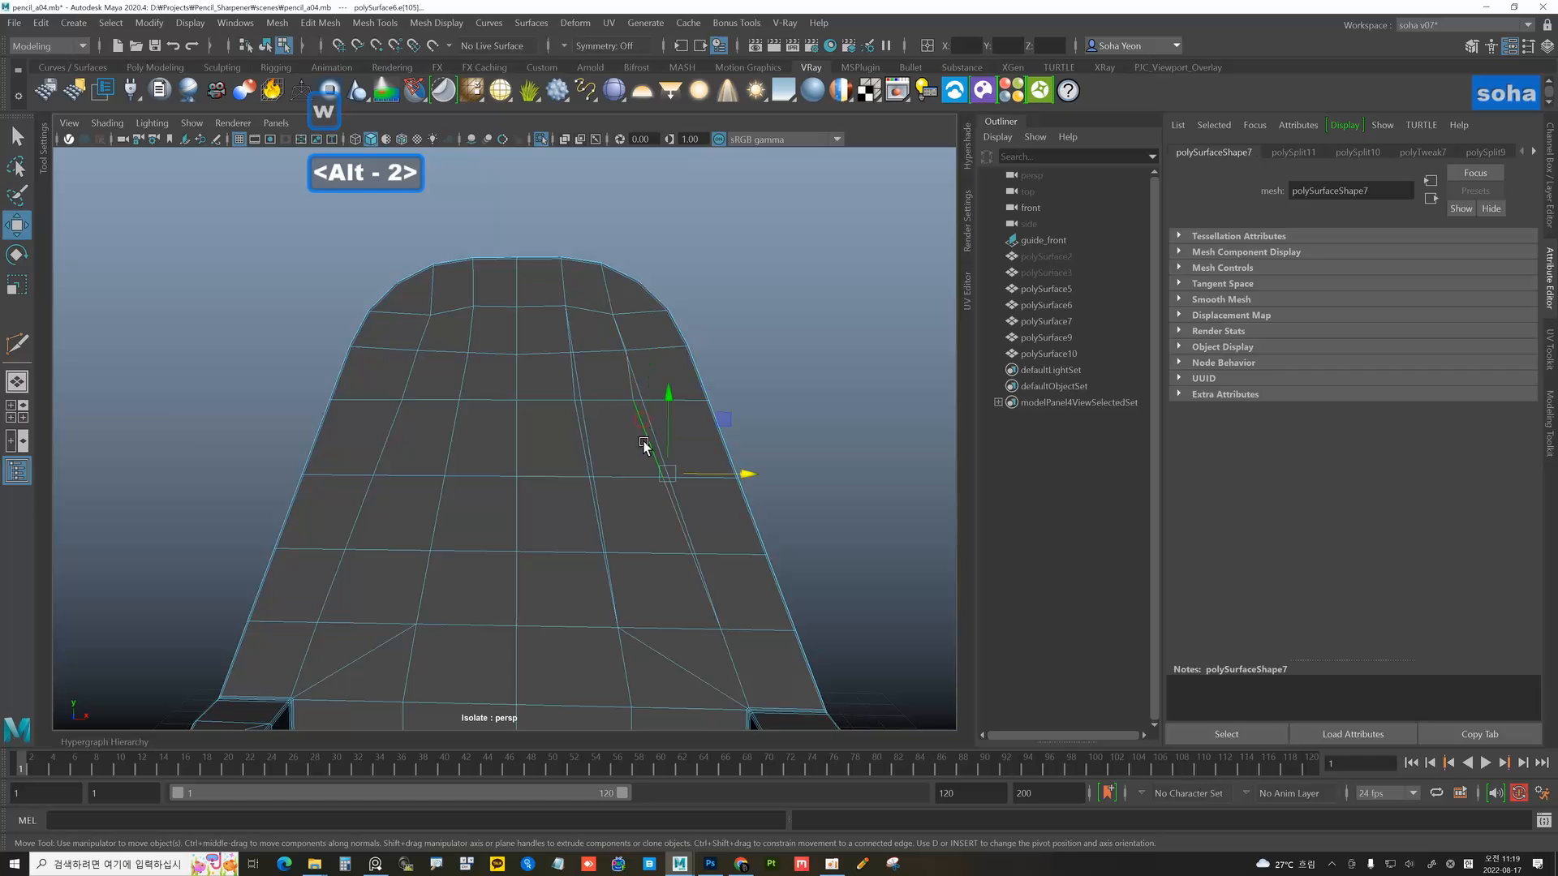
pyautogui.hotkey('alt', 'q')
pyautogui.click(581, 422)
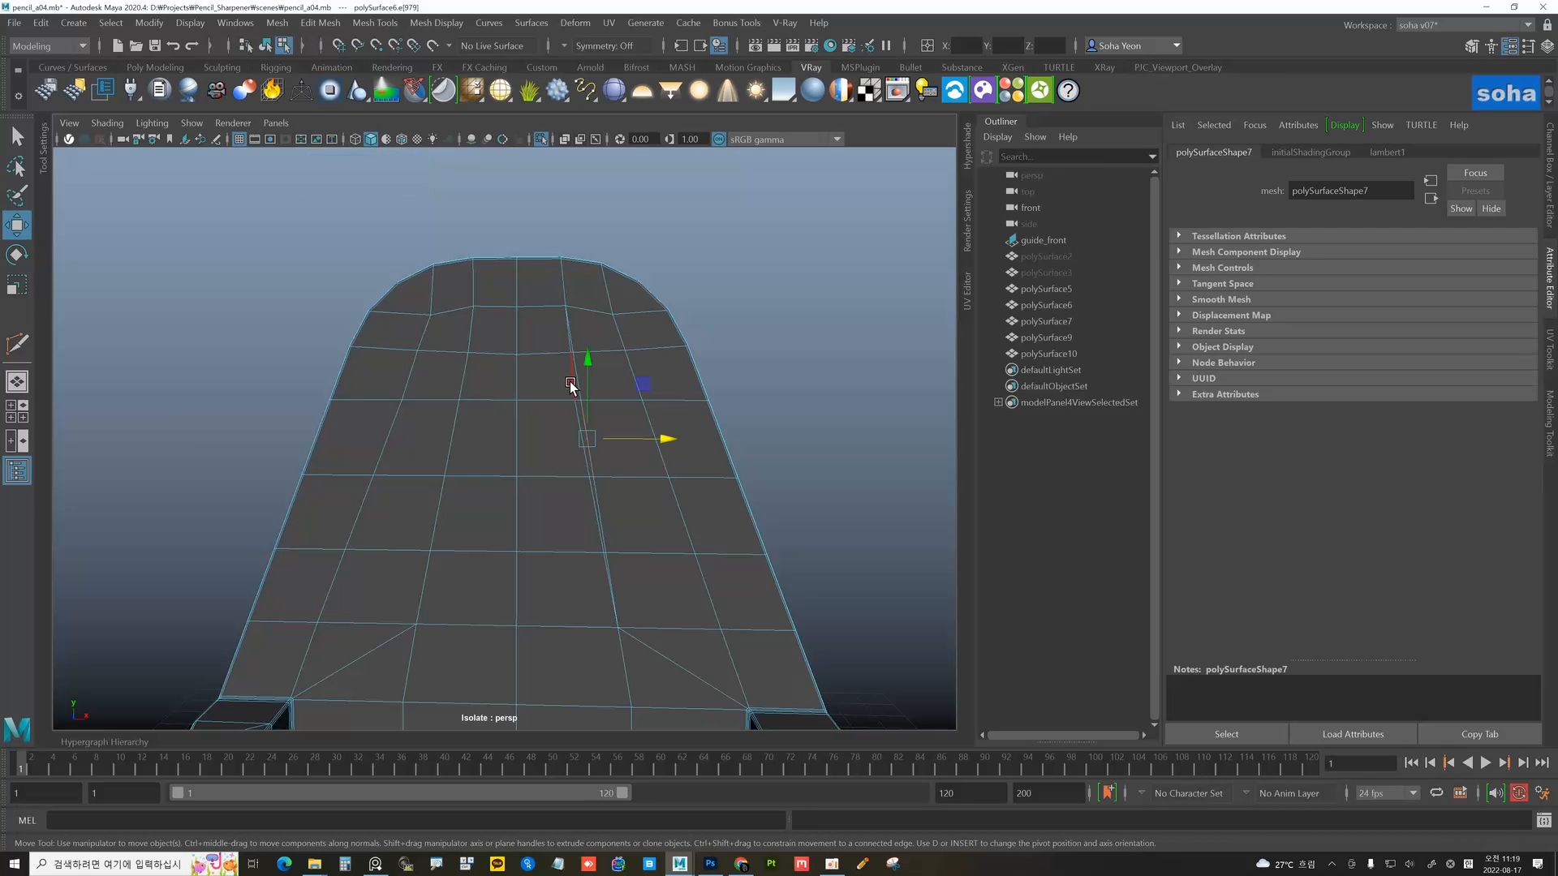
pyautogui.hotkey('alt', 'q')
# - Slide the outer column's vertex in the first row below the rounded top, right of the centre line, slightly upward
pyautogui.keyDown('alt'); pyautogui.moveTo(664, 400); pyautogui.dragTo(650, 450, button='middle'); pyautogui.keyUp('alt')
pyautogui.scroll(5, 650, 450)
pyautogui.hotkey('alt', '1')
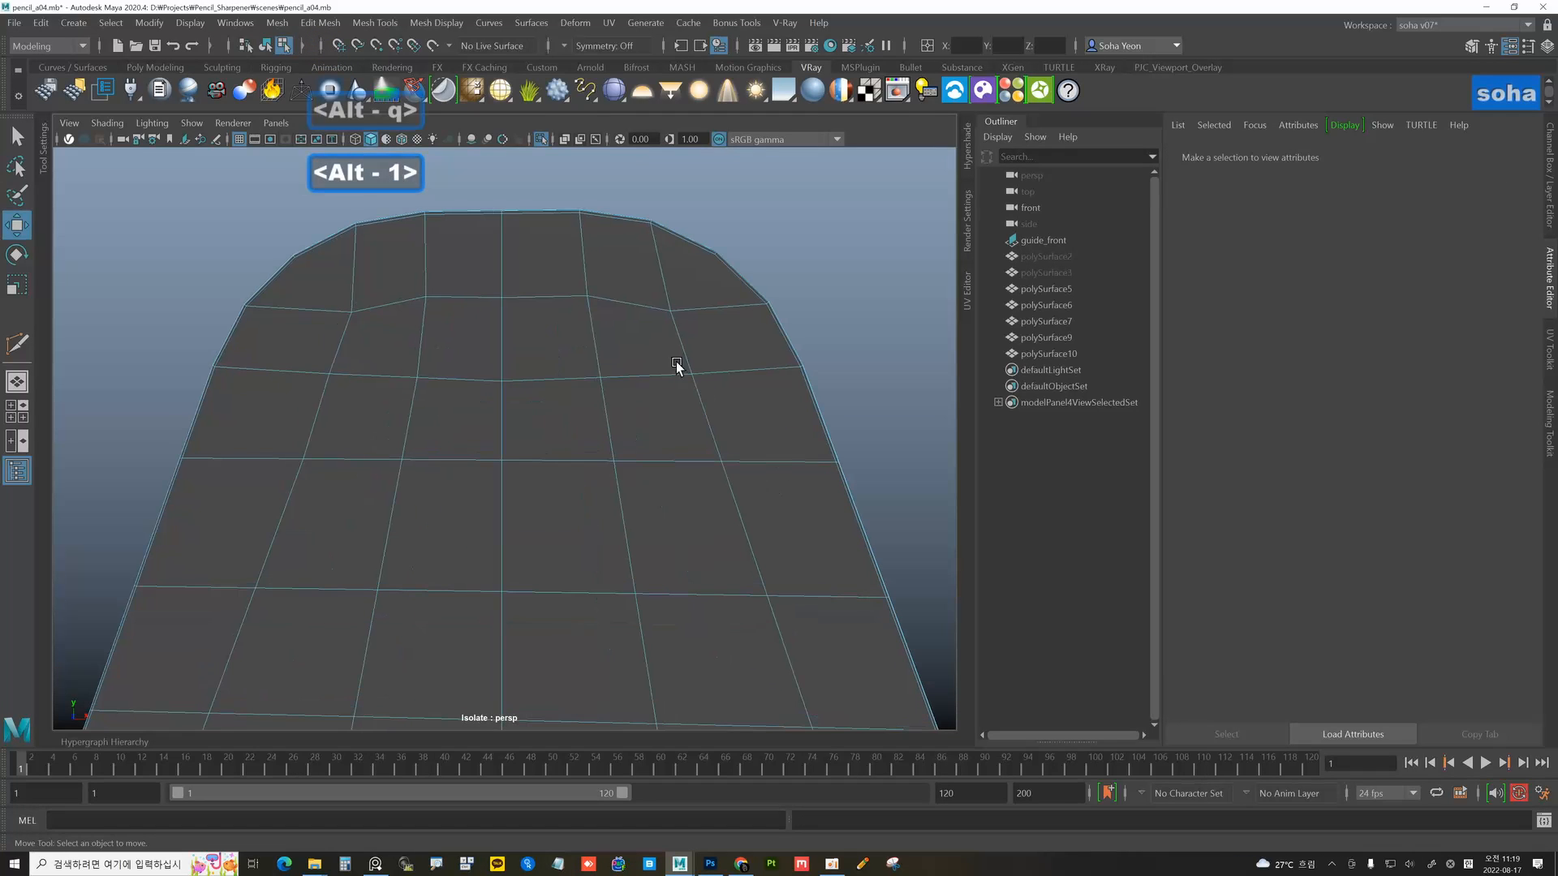
pyautogui.click(668, 311)
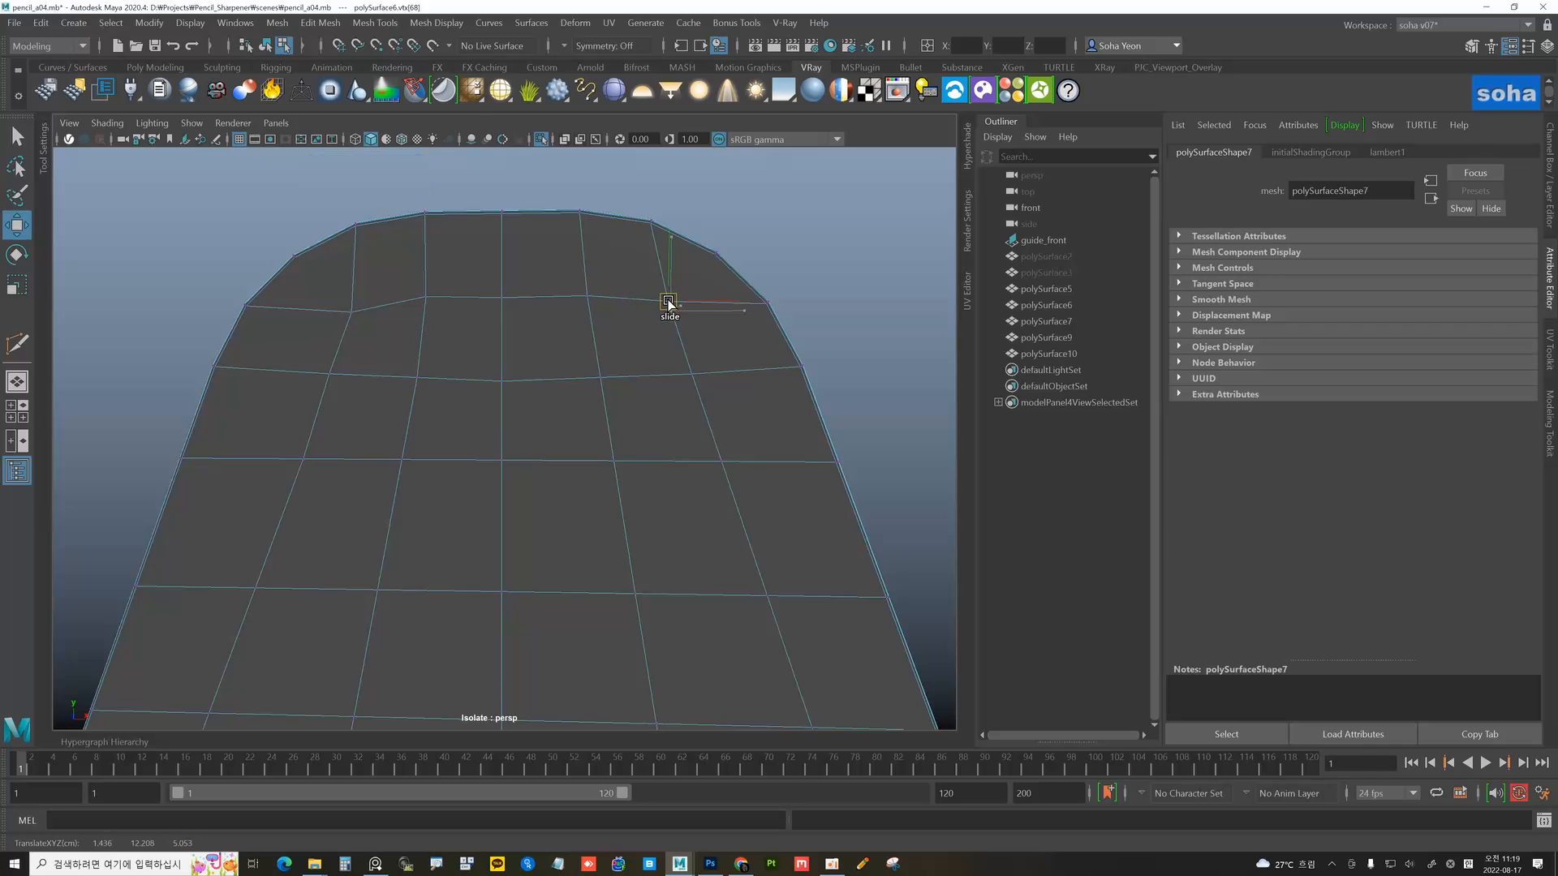
pyautogui.hotkey('ctrl', 'shift')
pyautogui.scroll(-8, 699, 397)
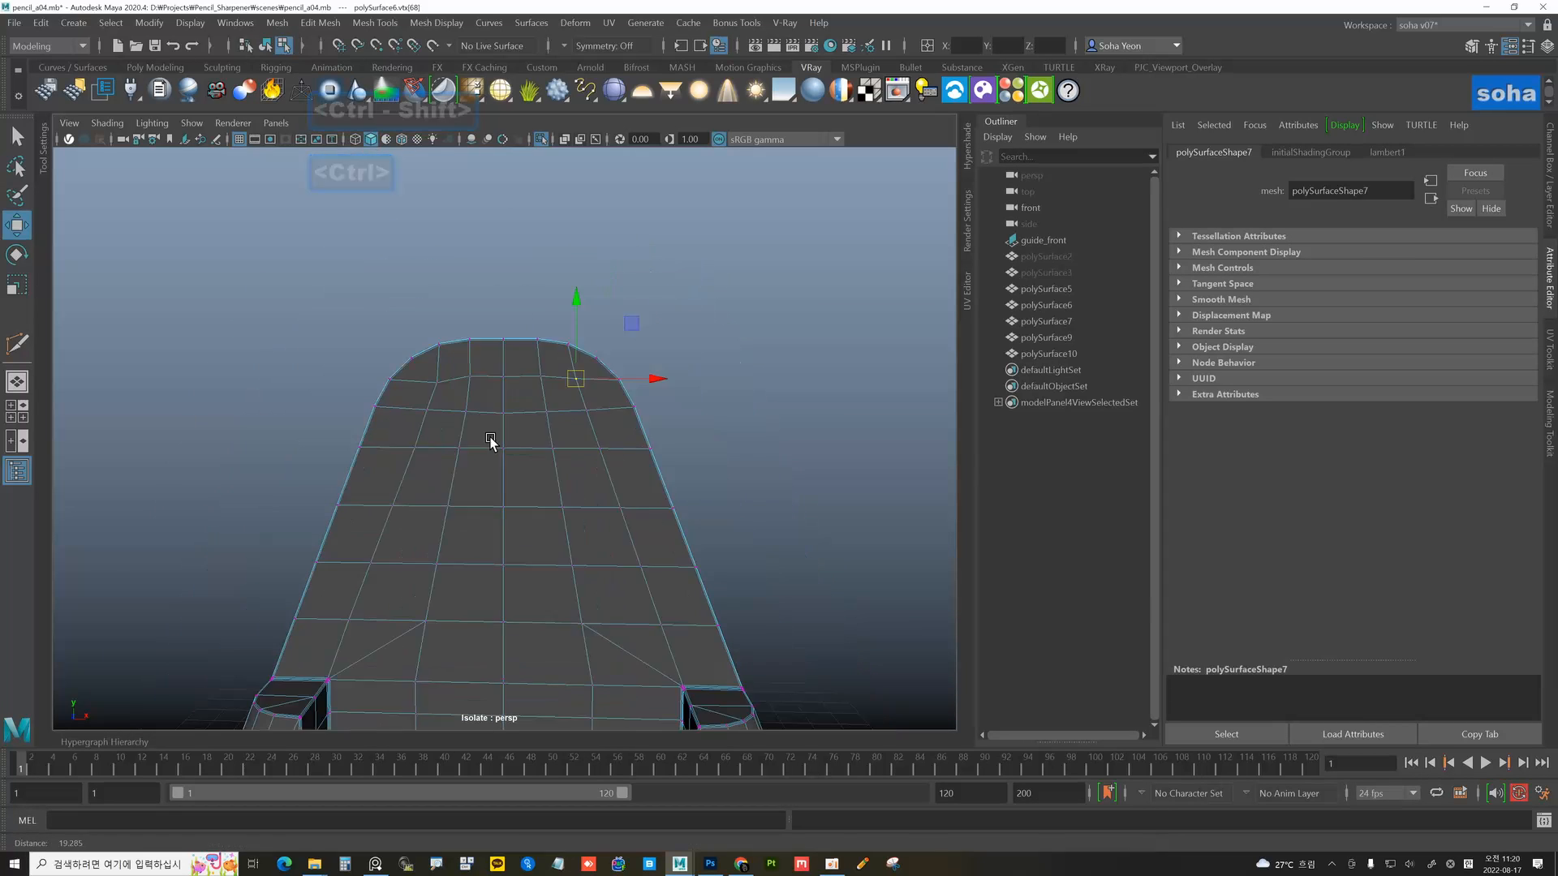
# - Mirror the main body across the world X axis with cut geometry, merging border vertices at a 0.001 threshold
pyautogui.hotkey('alt', '`')
pyautogui.scroll(-4, 640, 432)
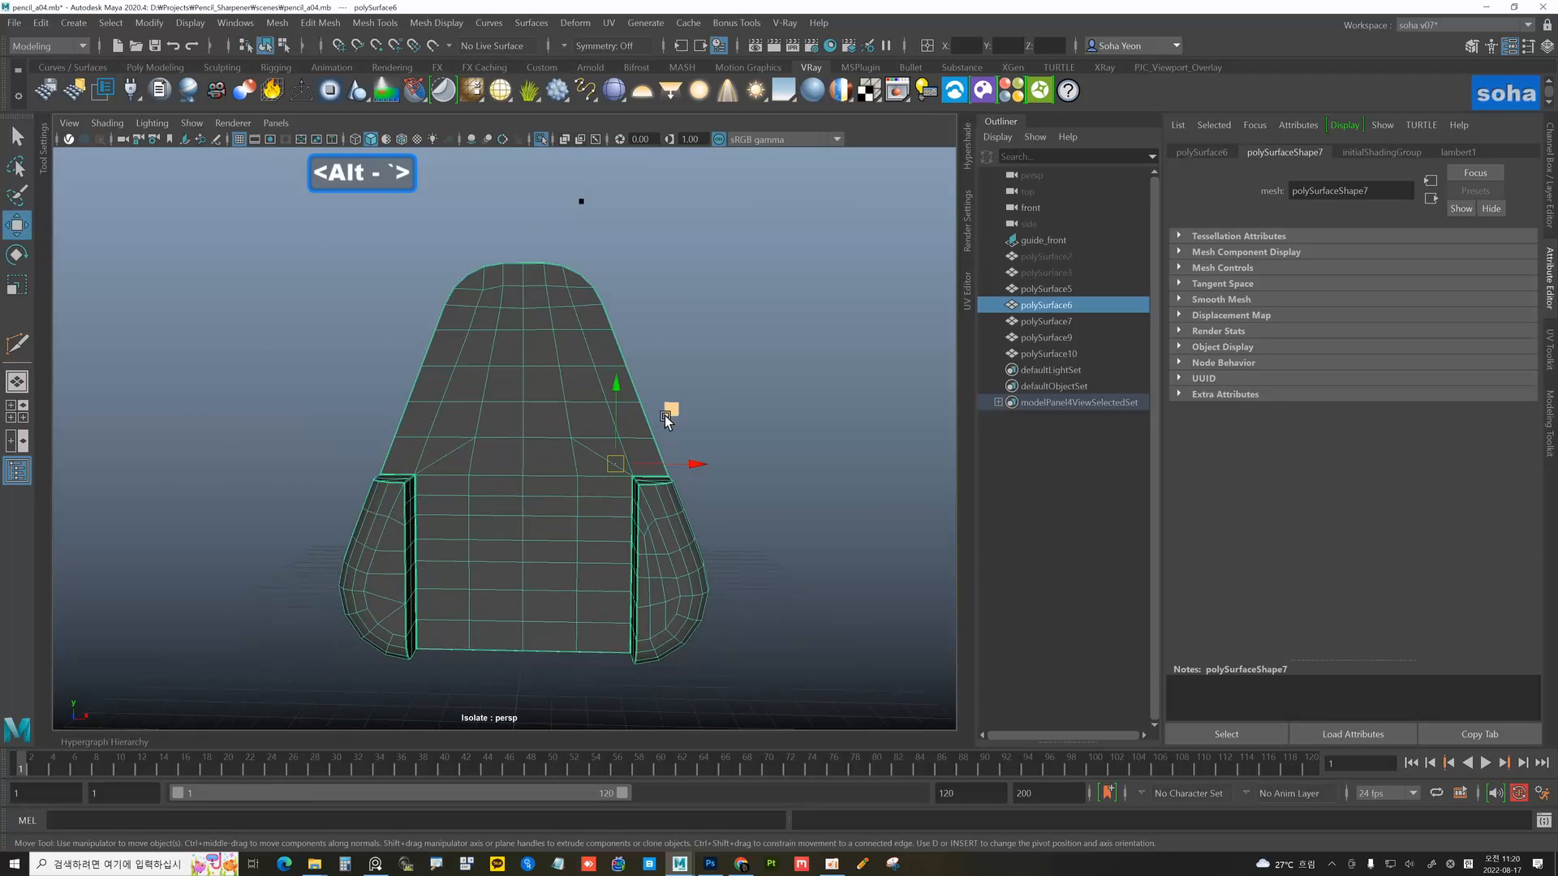
pyautogui.hotkey('ctrl', 'e')
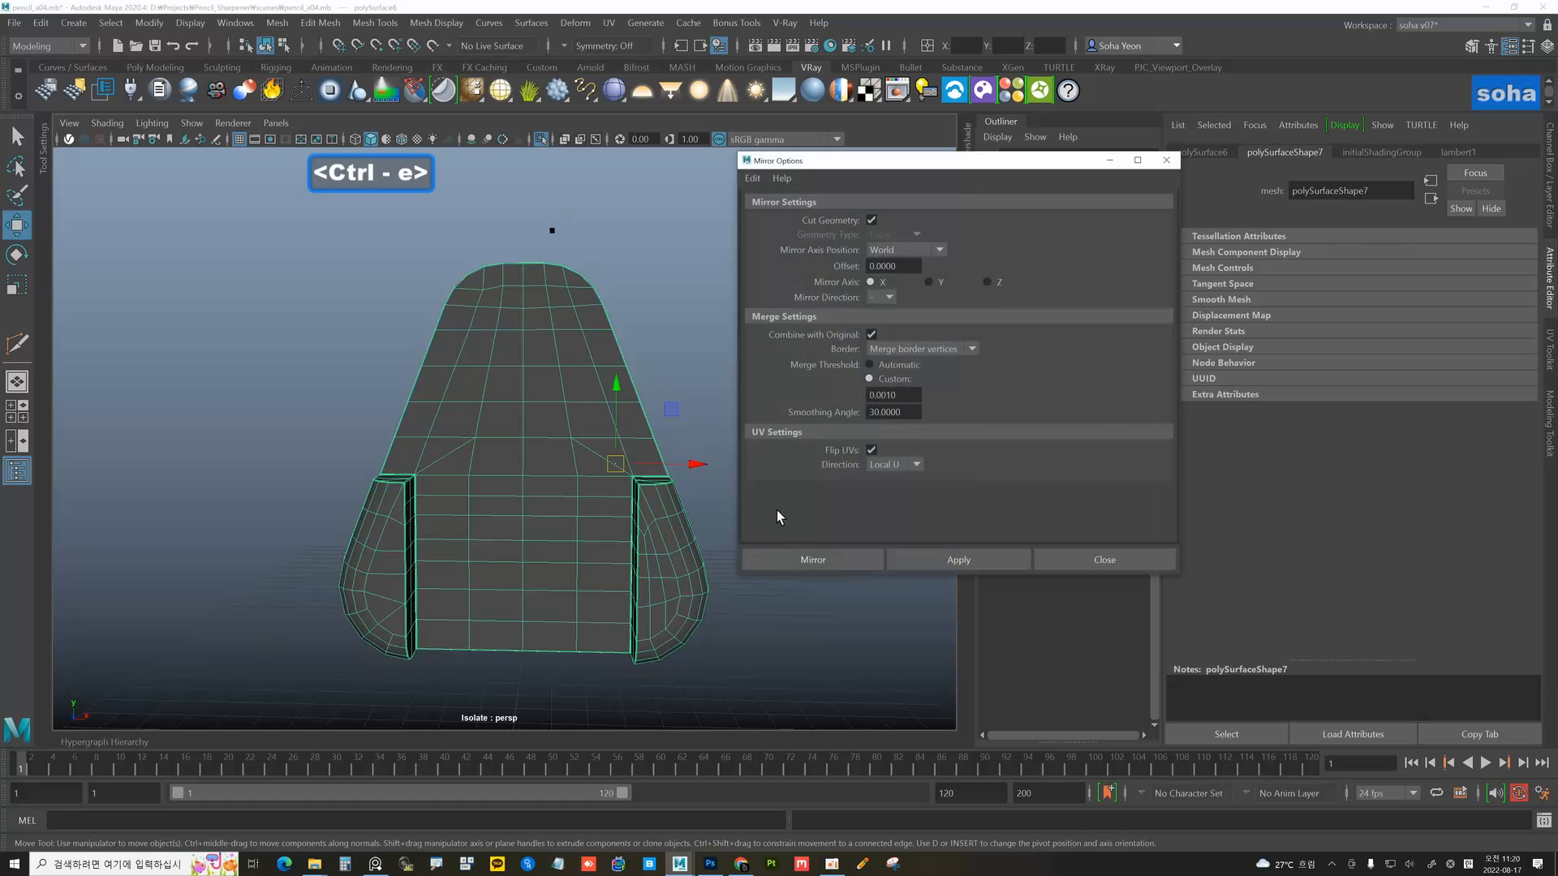
pyautogui.click(812, 560)
pyautogui.moveTo(727, 535)
pyautogui.keyDown('alt'); pyautogui.mouseDown()
pyautogui.moveTo(594, 525)
pyautogui.moveTo(552, 493)
pyautogui.moveTo(487, 390)
pyautogui.moveTo(514, 455)
pyautogui.moveTo(619, 486)
pyautogui.moveTo(604, 509)
pyautogui.moveTo(582, 504)
pyautogui.moveTo(654, 557)
pyautogui.mouseUp(); pyautogui.keyUp('alt')
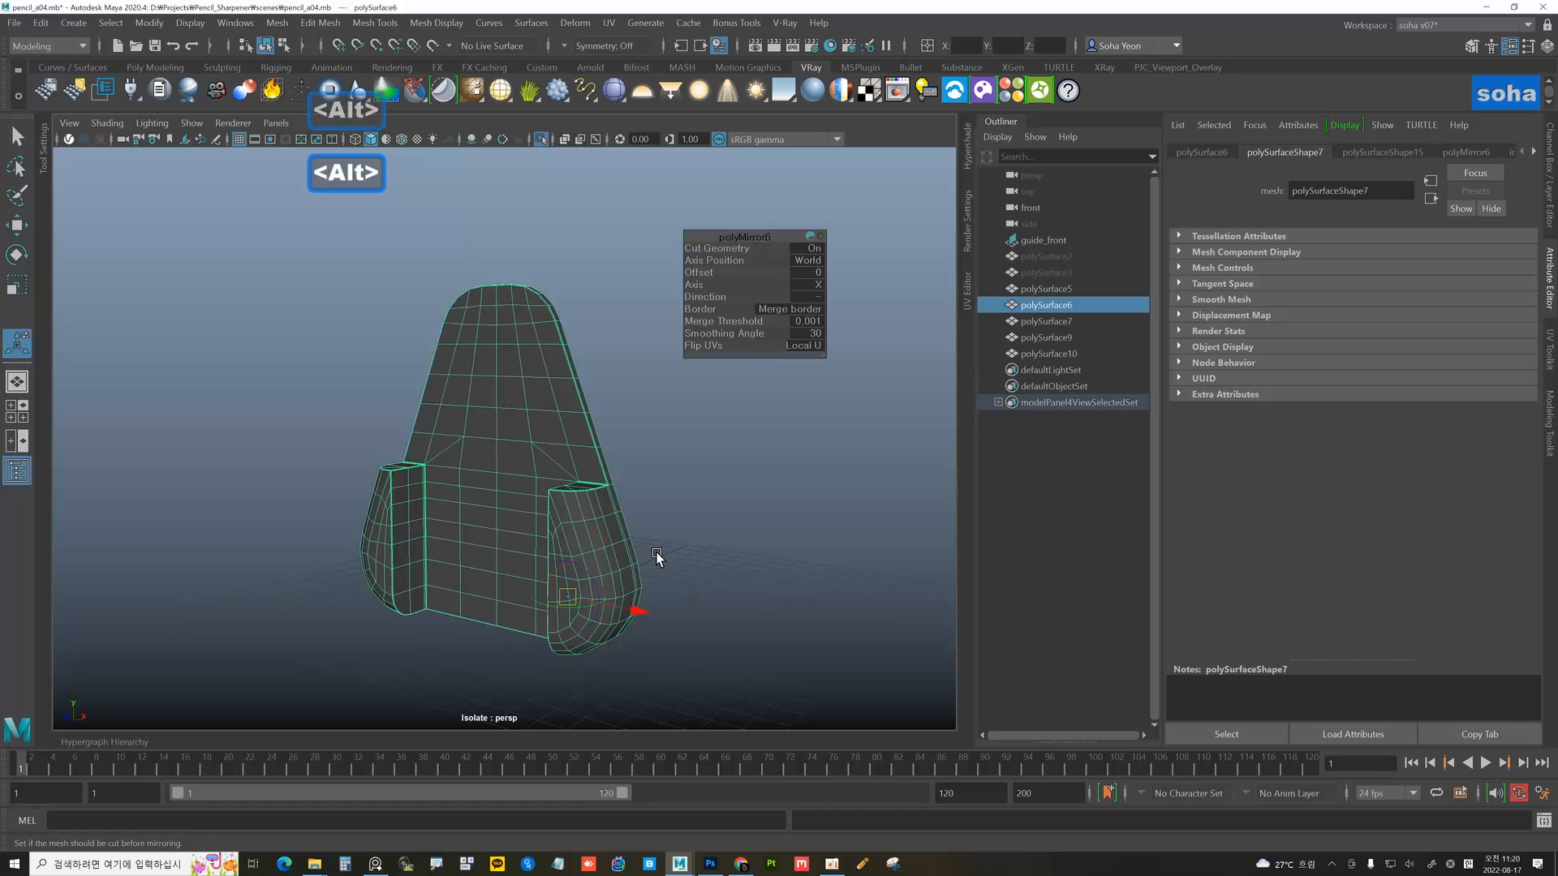
# - Show all parts again to inspect how they fit together, and isolate the curved side shell polySurface9
pyautogui.hotkey('alt', 'shift', 'a')
pyautogui.moveTo(818, 584)
pyautogui.keyDown('alt'); pyautogui.mouseDown()
pyautogui.moveTo(737, 479)
pyautogui.moveTo(738, 459)
pyautogui.moveTo(753, 461)
pyautogui.mouseUp(); pyautogui.keyUp('alt')
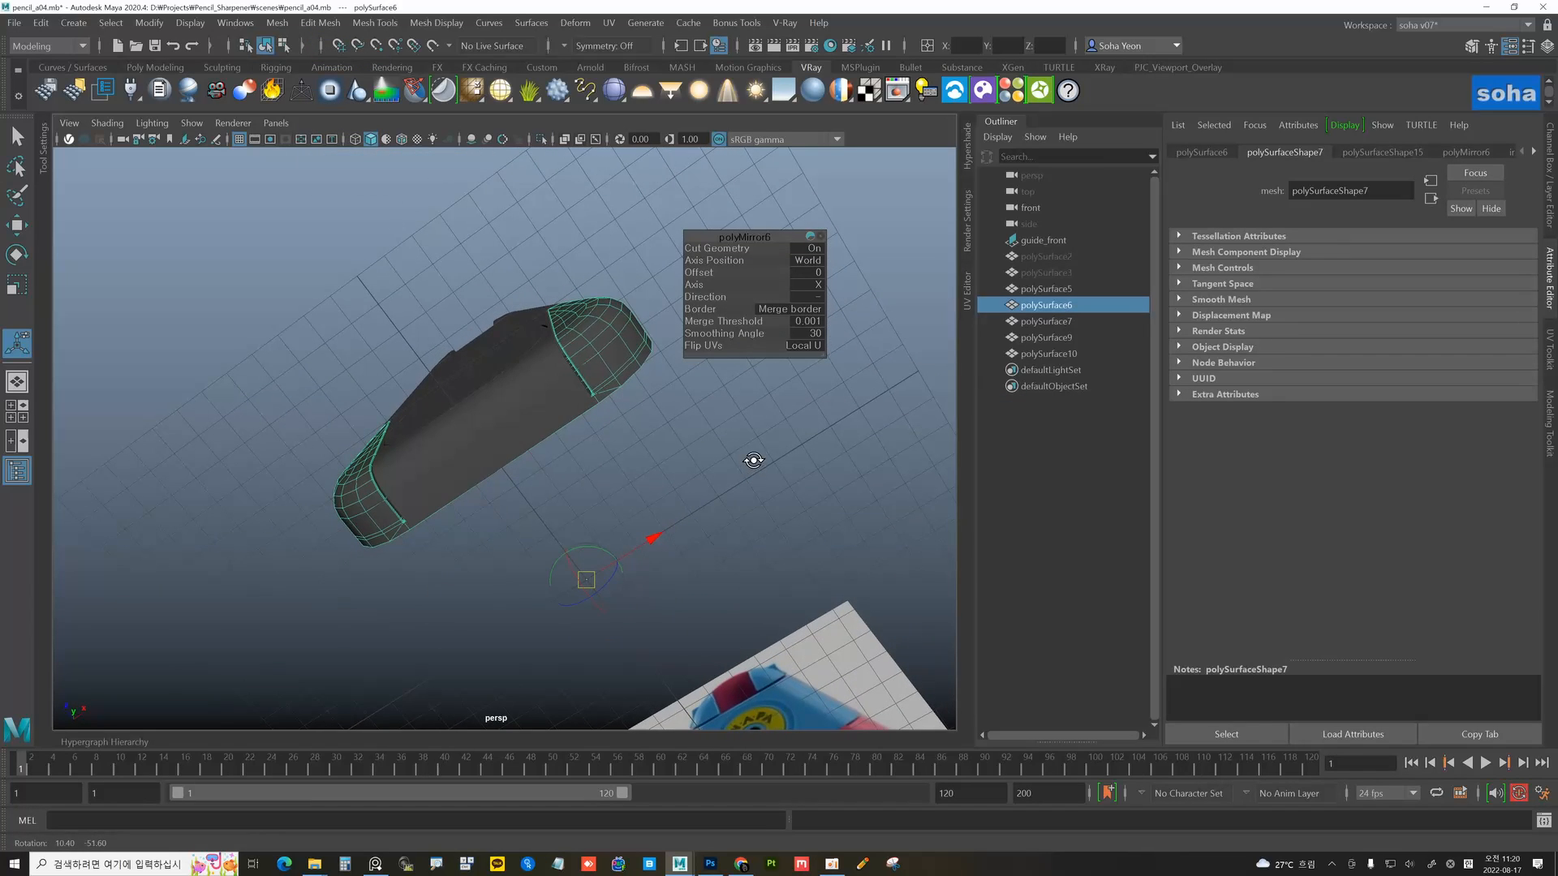
pyautogui.click(703, 451)
pyautogui.moveTo(546, 453)
pyautogui.keyDown('alt'); pyautogui.mouseDown()
pyautogui.moveTo(483, 469)
pyautogui.moveTo(696, 463)
pyautogui.moveTo(602, 459)
pyautogui.moveTo(771, 375)
pyautogui.moveTo(787, 393)
pyautogui.moveTo(662, 423)
pyautogui.moveTo(678, 434)
pyautogui.moveTo(552, 411)
pyautogui.moveTo(633, 372)
pyautogui.moveTo(552, 303)
pyautogui.moveTo(559, 282)
pyautogui.mouseUp(); pyautogui.keyUp('alt')
pyautogui.click(430, 497)
pyautogui.scroll(5, 557, 463)
pyautogui.click(813, 373)
pyautogui.click(577, 430)
pyautogui.hotkey('alt', 'shift', 'a')
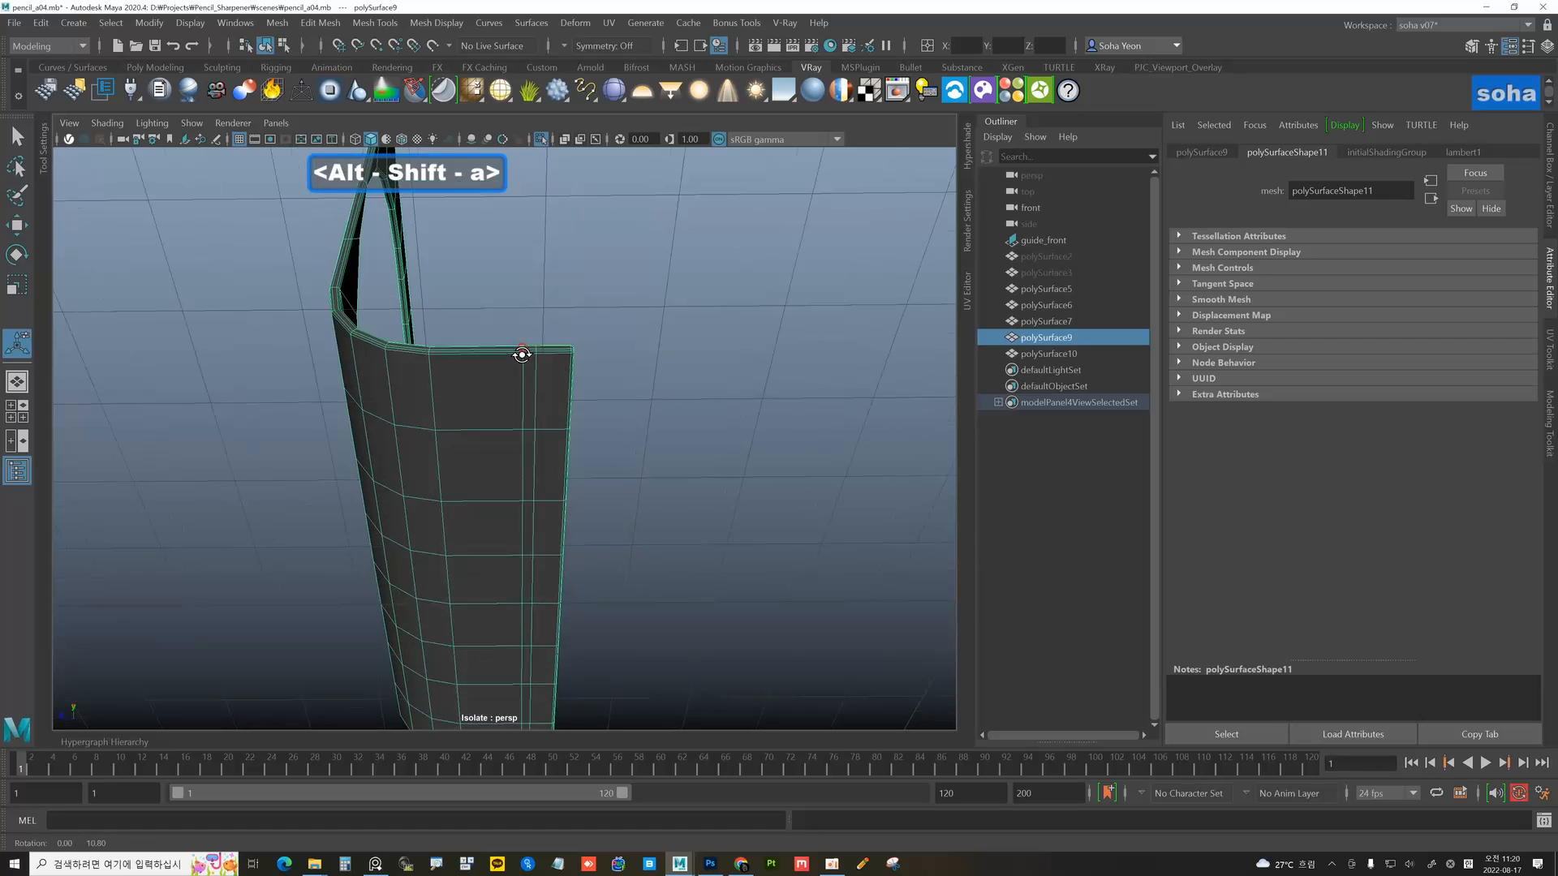
# - Shift the vertex columns near the side shell's open end along its depth in the side view
pyautogui.hotkey('shift', '4')
pyautogui.keyDown('alt'); pyautogui.moveTo(539, 513); pyautogui.dragTo(527, 305, button='middle'); pyautogui.keyUp('alt')
pyautogui.keyDown('alt'); pyautogui.moveTo(572, 394); pyautogui.dragTo(874, 574, button='right'); pyautogui.keyUp('alt')
pyautogui.keyDown('alt'); pyautogui.moveTo(695, 510); pyautogui.dragTo(784, 562, button='right'); pyautogui.keyUp('alt')
pyautogui.keyDown('alt'); pyautogui.moveTo(656, 530); pyautogui.dragTo(601, 444, button='middle'); pyautogui.keyUp('alt')
pyautogui.keyDown('alt'); pyautogui.moveTo(601, 444); pyautogui.dragTo(780, 530, button='right'); pyautogui.keyUp('alt')
pyautogui.keyDown('alt'); pyautogui.moveTo(659, 464); pyautogui.dragTo(595, 469, button='middle'); pyautogui.keyUp('alt')
pyautogui.keyDown('alt'); pyautogui.moveTo(601, 470); pyautogui.dragTo(719, 509, button='right'); pyautogui.keyUp('alt')
pyautogui.moveTo(629, 463)
pyautogui.keyDown('alt'); pyautogui.mouseDown(button='right')
pyautogui.moveTo(658, 513)
pyautogui.moveTo(707, 490)
pyautogui.mouseUp(button='right'); pyautogui.keyUp('alt')
pyautogui.hotkey('alt', '1')
pyautogui.moveTo(559, 425)
pyautogui.mouseDown()
pyautogui.moveTo(691, 522)
pyautogui.moveTo(613, 488)
pyautogui.moveTo(508, 479)
pyautogui.mouseUp()
pyautogui.press('w')
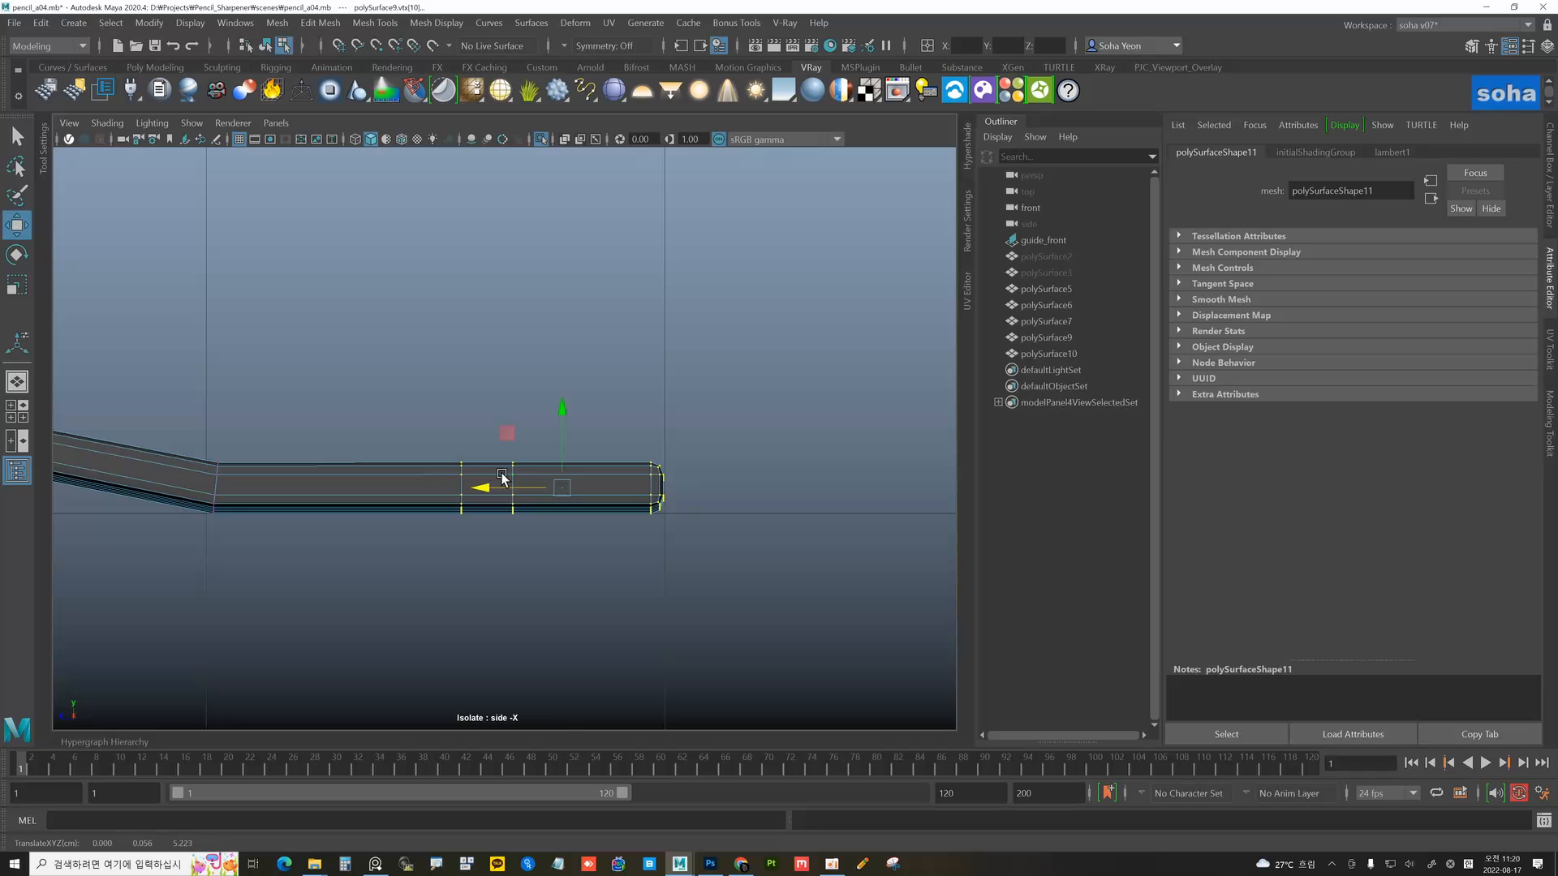
# - Pull the side shell's open-end vertices inward in the side view, using the wireframe of the neighbouring parts as reference
pyautogui.hotkey('alt', '`')
pyautogui.hotkey('alt', 'shift', 'a')
pyautogui.hotkey('alt', 'shift')
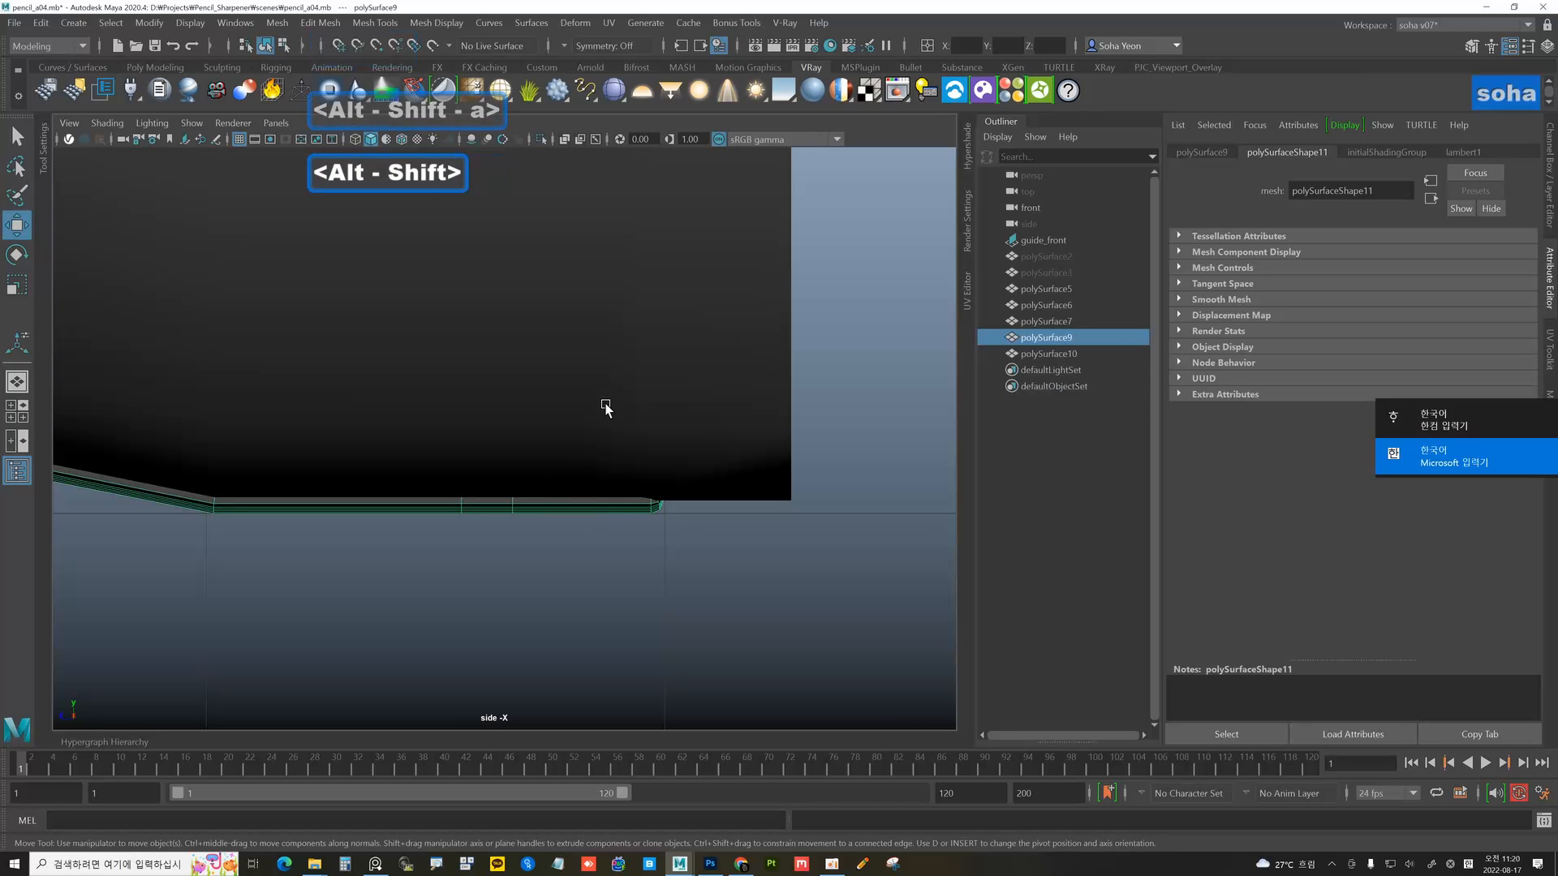
pyautogui.hotkey('alt', '4')
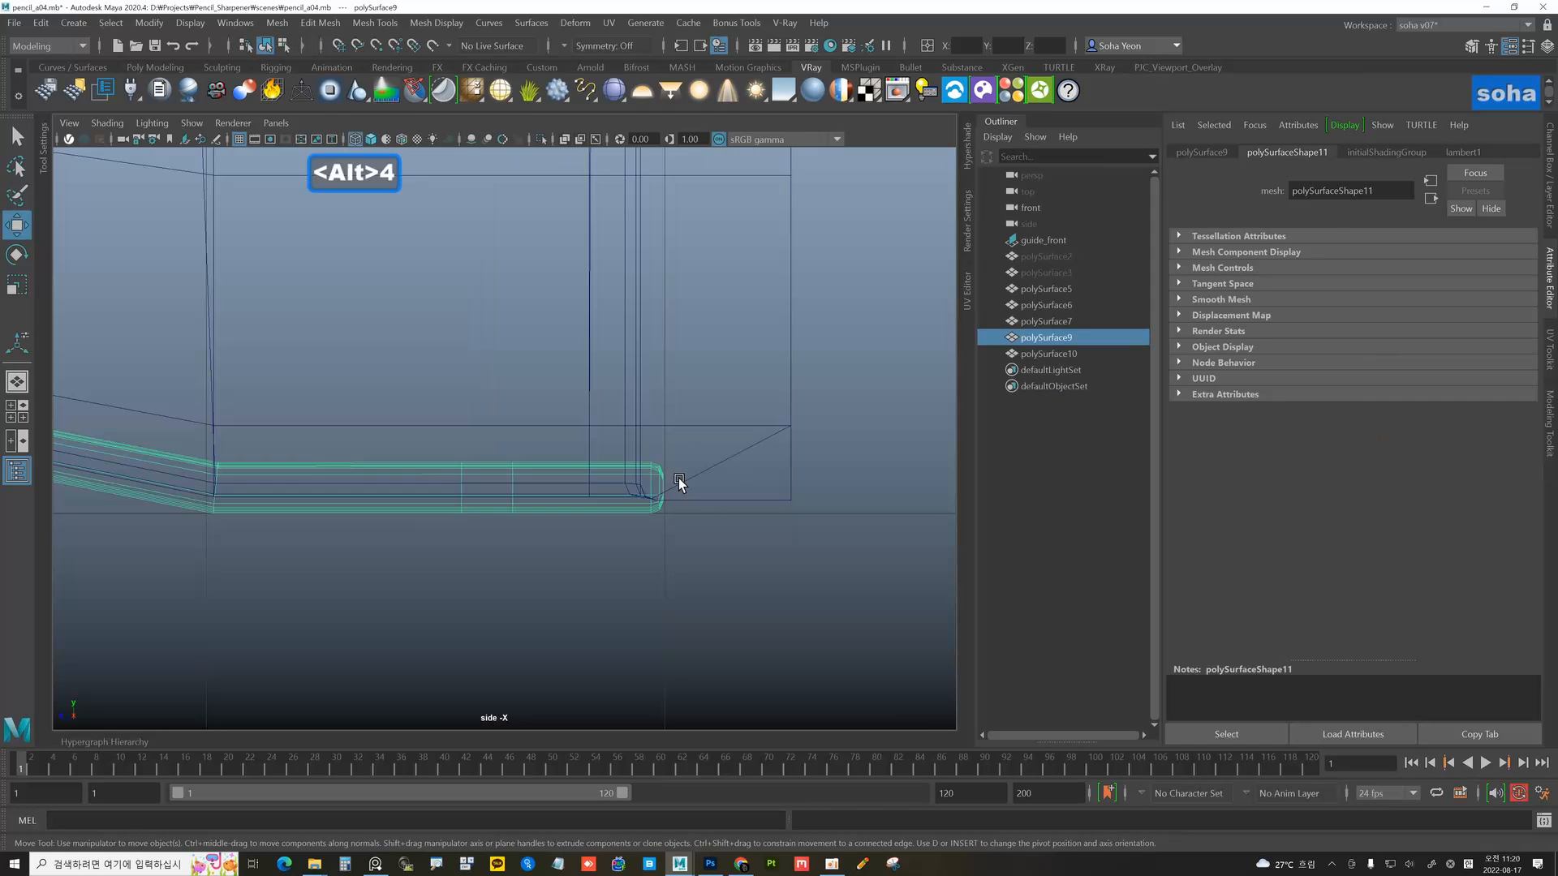
pyautogui.keyDown('alt'); pyautogui.moveTo(679, 479); pyautogui.dragTo(722, 523, button='right'); pyautogui.keyUp('alt')
pyautogui.hotkey('alt', '1')
pyautogui.moveTo(610, 437); pyautogui.dragTo(761, 611)
pyautogui.press('w')
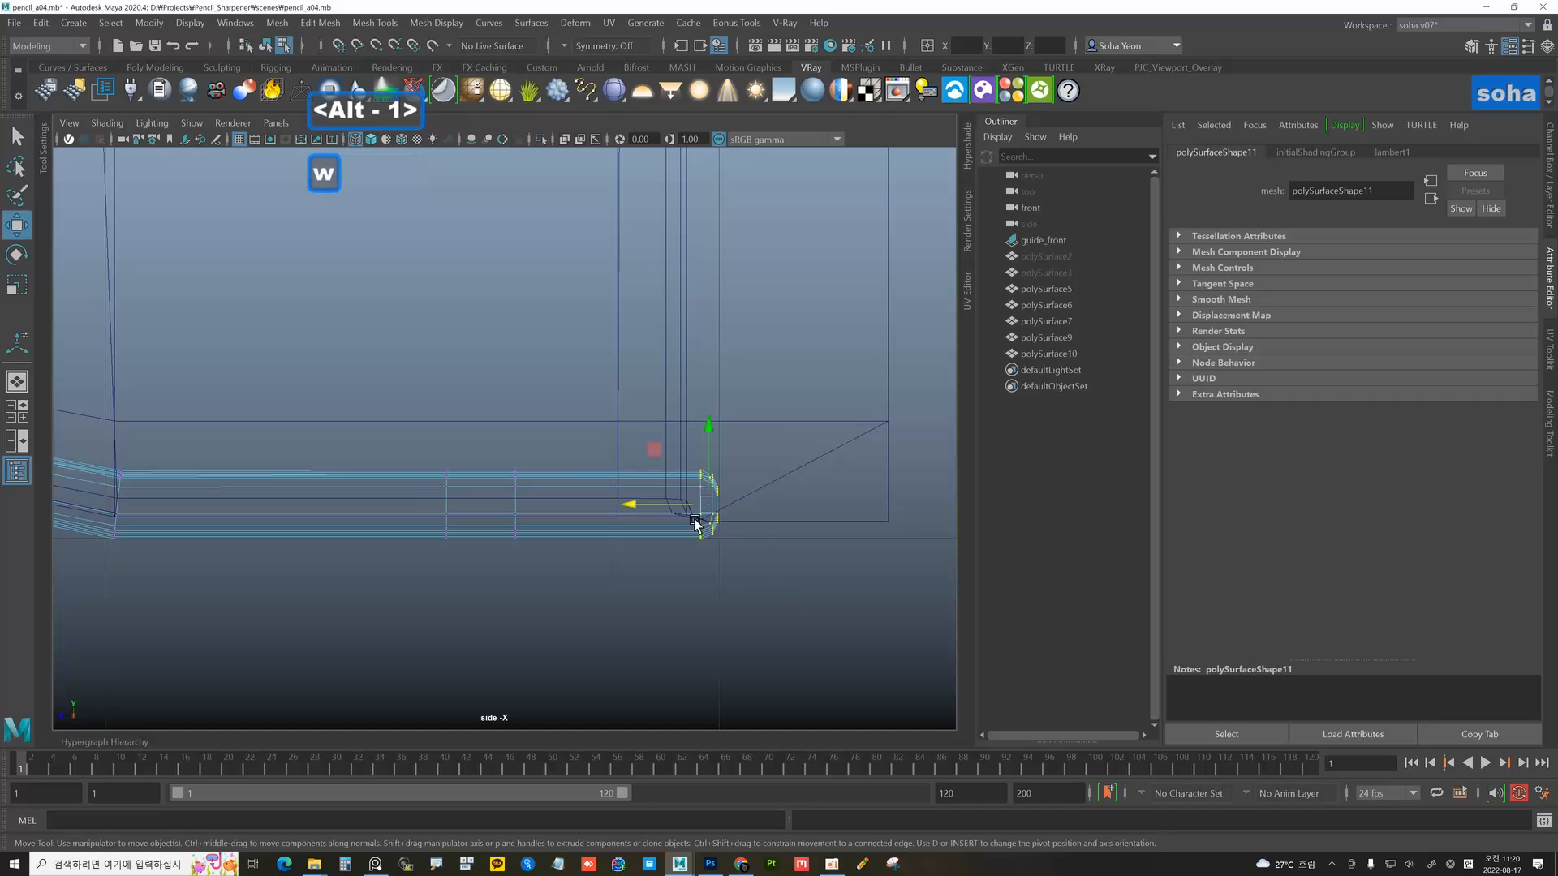
pyautogui.moveTo(647, 505); pyautogui.dragTo(609, 507)
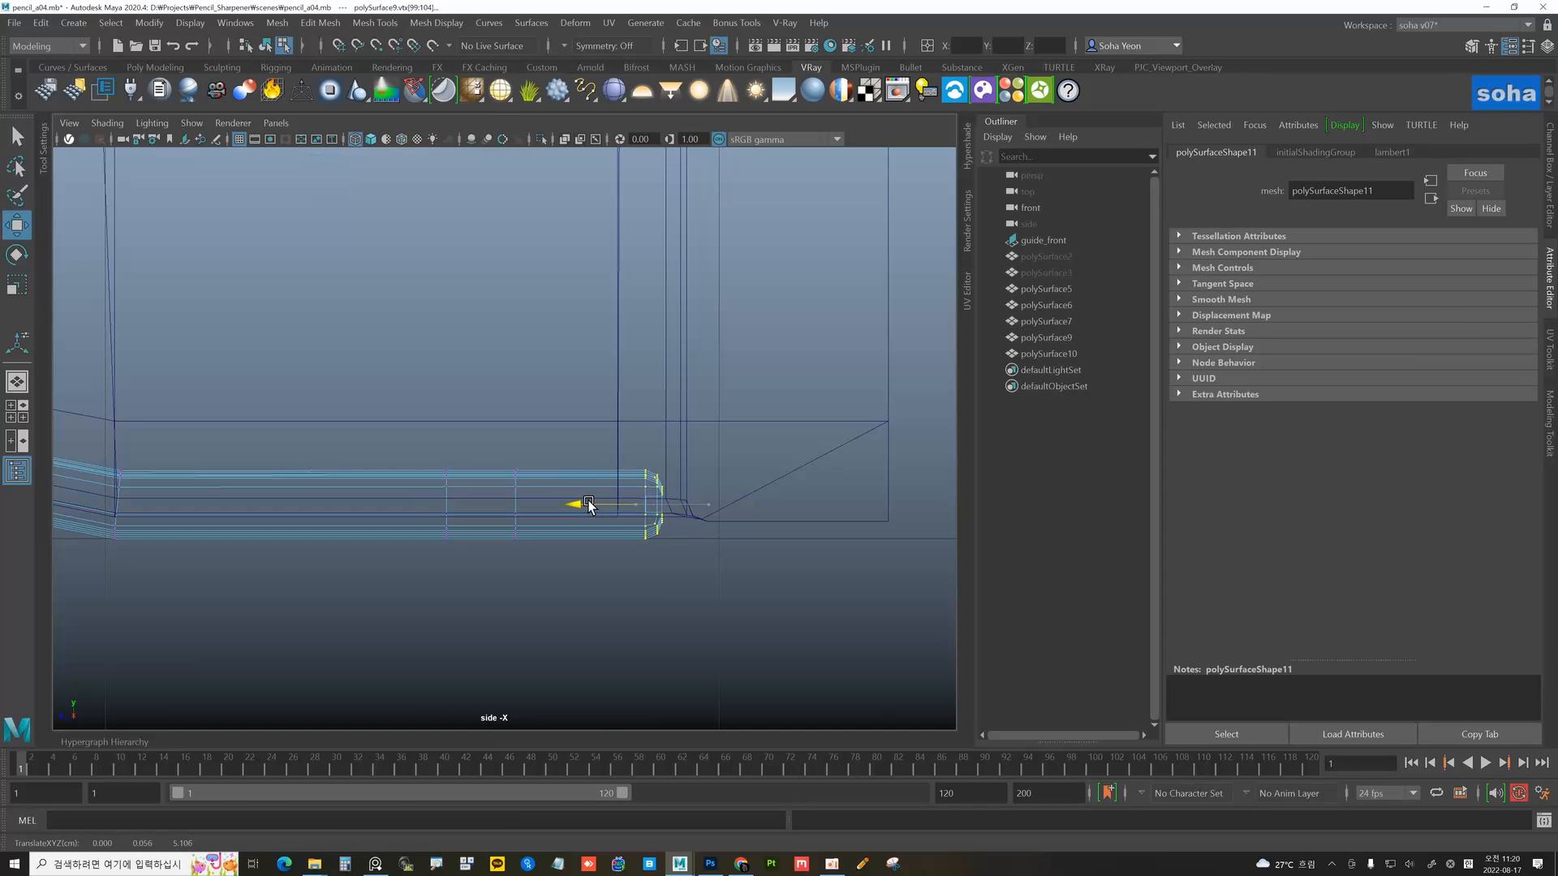
pyautogui.keyDown('alt'); pyautogui.moveTo(545, 456); pyautogui.dragTo(606, 459, button='middle'); pyautogui.keyUp('alt')
pyautogui.hotkey('alt', '`')
pyautogui.hotkey('alt', 'shift', 'q')
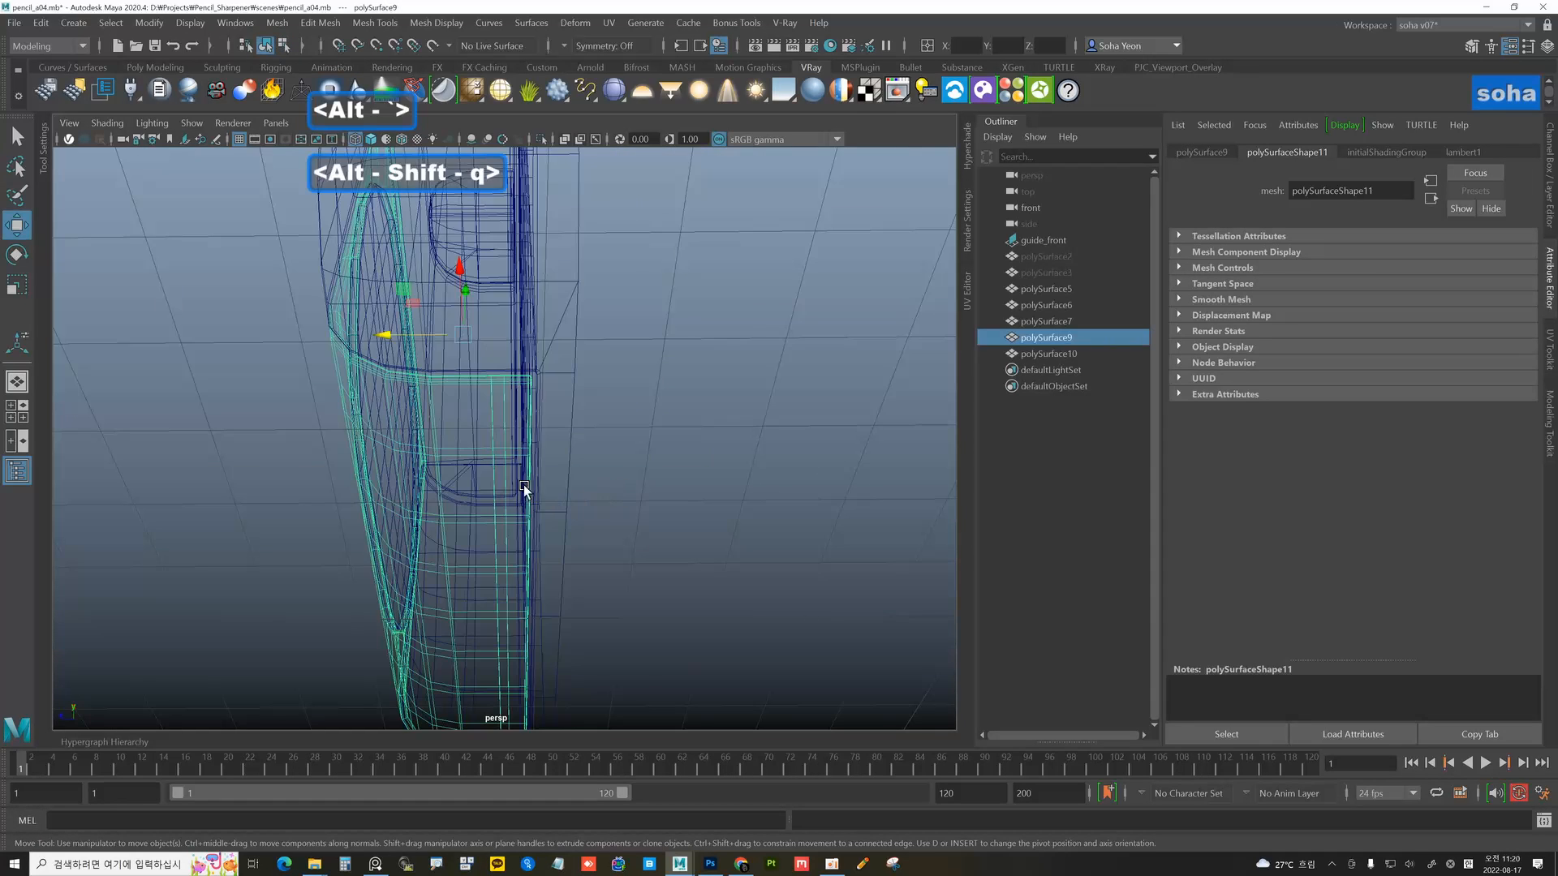
# - Delete the extra vertical edge loop beside the side shell's open end
pyautogui.keyDown('alt'); pyautogui.moveTo(524, 486); pyautogui.dragTo(549, 439); pyautogui.keyUp('alt')
pyautogui.press('5')
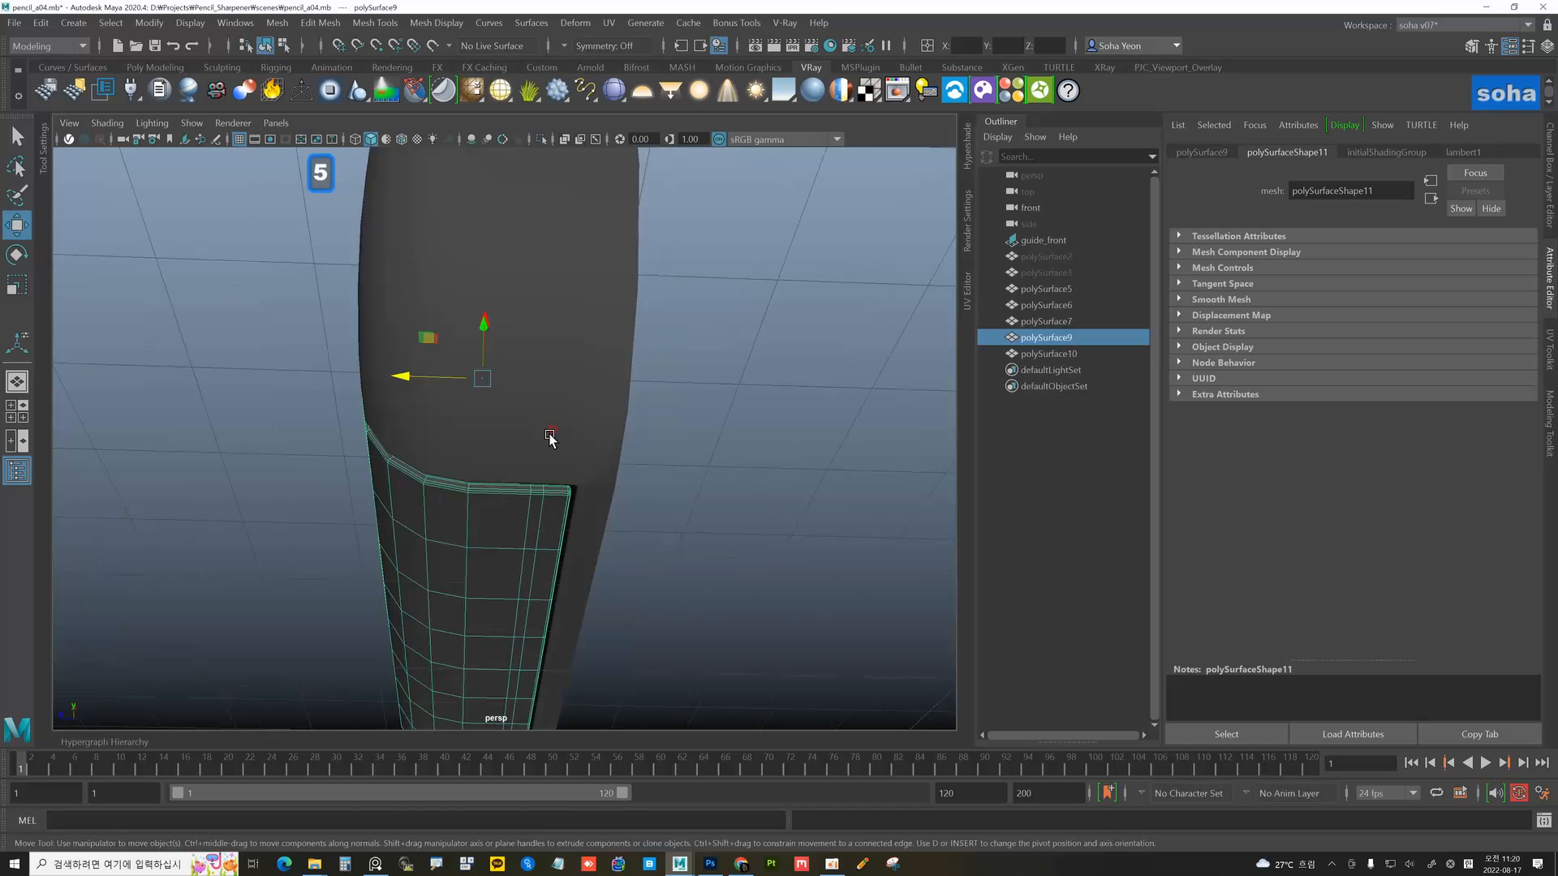
pyautogui.keyDown('alt'); pyautogui.moveTo(549, 439); pyautogui.dragTo(545, 521, button='right'); pyautogui.keyUp('alt')
pyautogui.hotkey('alt', '2')
pyautogui.doubleClick(551, 539)
pyautogui.hotkey('alt', 'q')
# - Move the remaining vertical edge loop near the side shell's open end along the depth to even out the column spacing
pyautogui.keyDown('alt'); pyautogui.moveTo(550, 548); pyautogui.dragTo(552, 462, button='middle'); pyautogui.keyUp('alt')
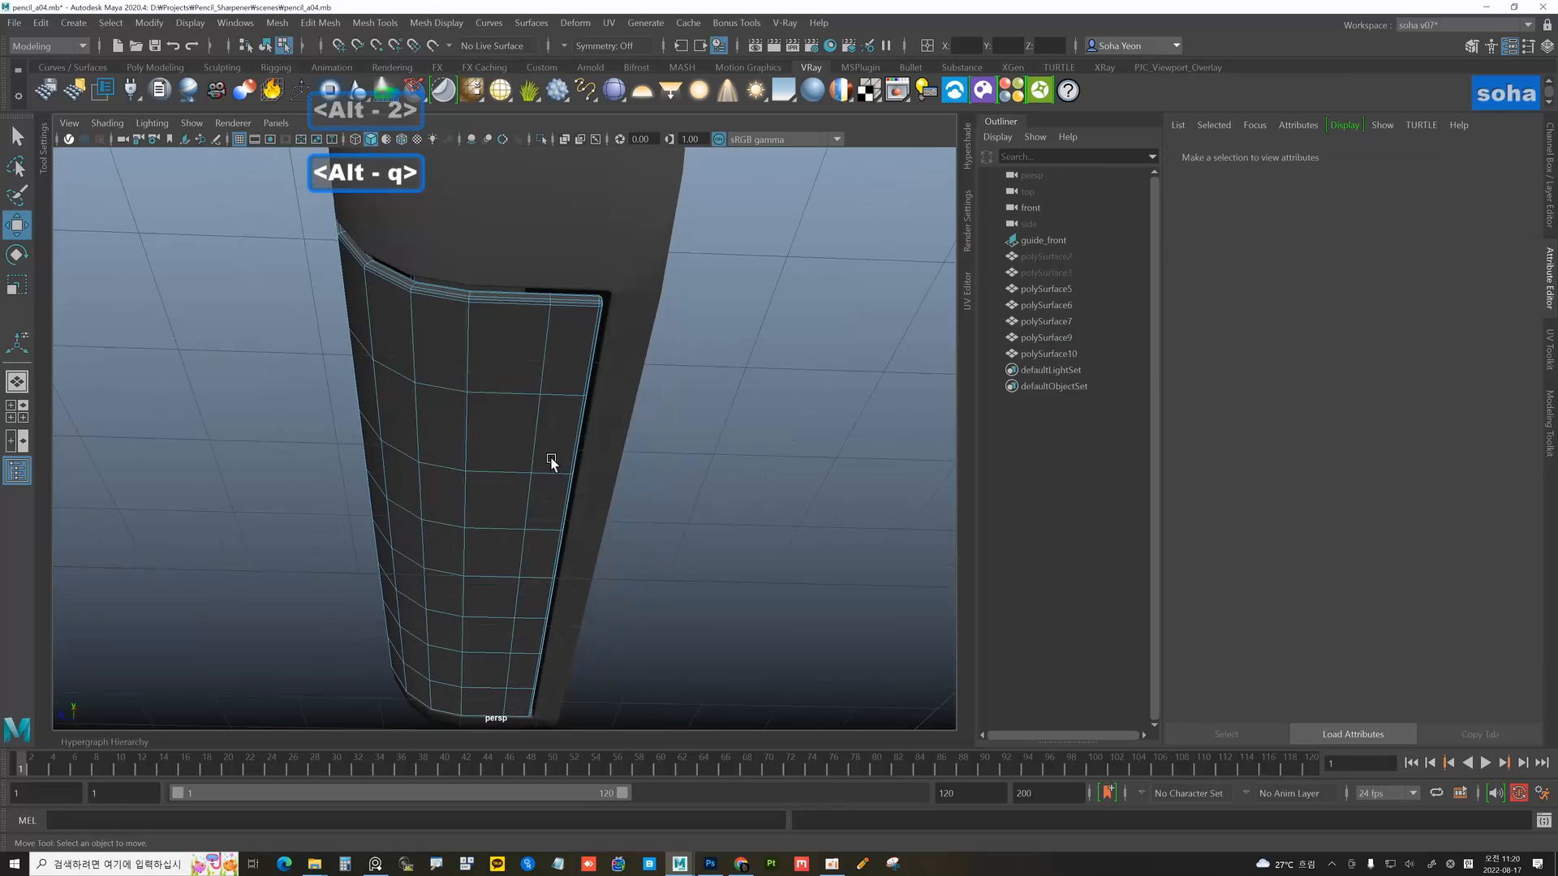
pyautogui.click(542, 378)
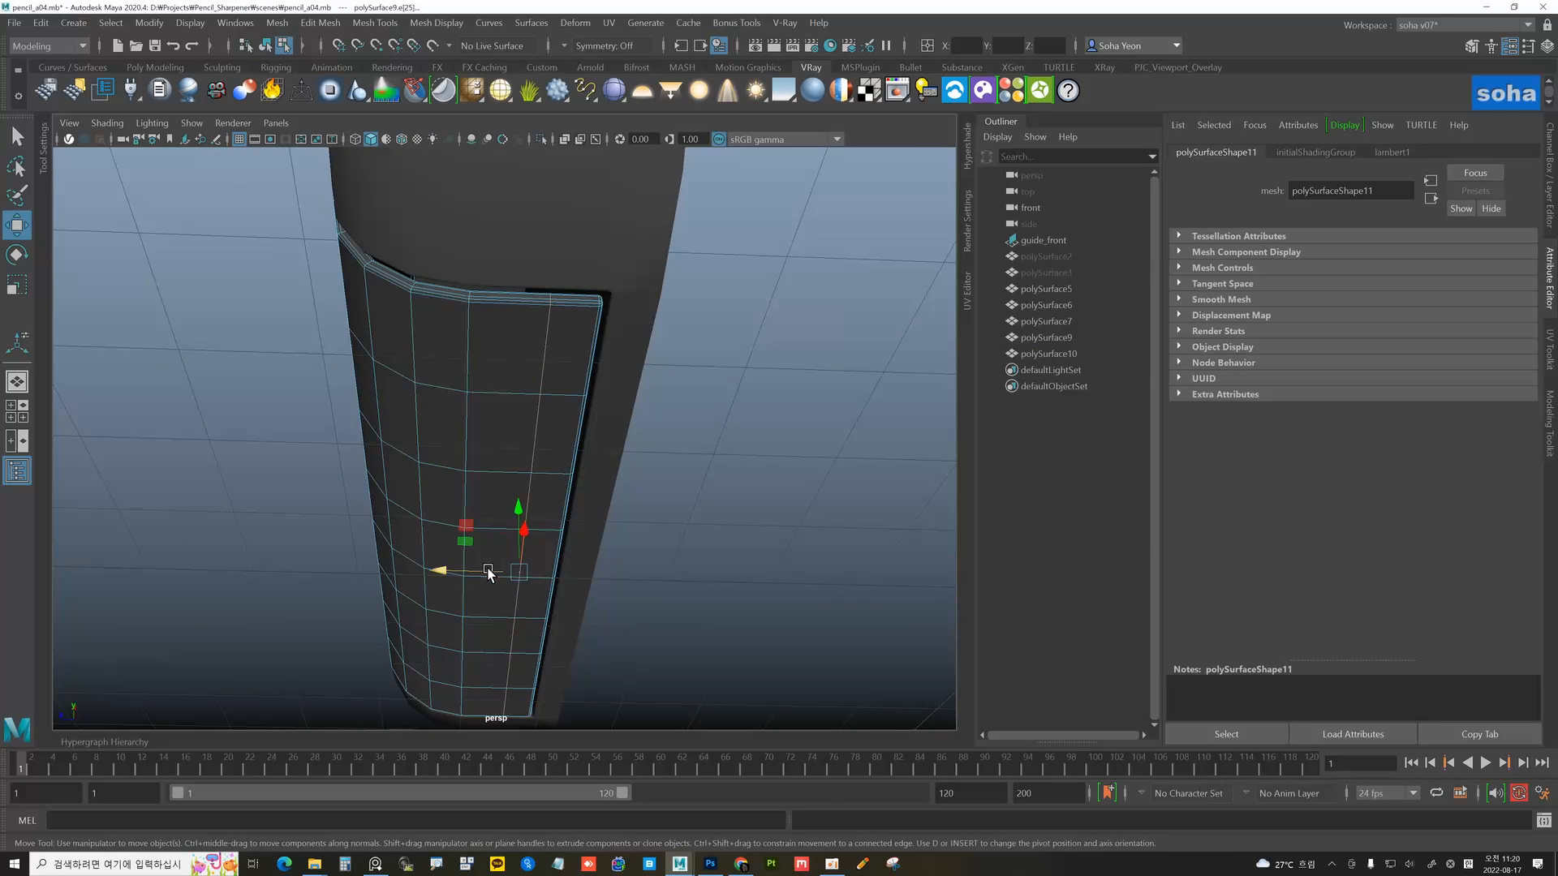
pyautogui.moveTo(488, 573); pyautogui.dragTo(617, 454)
pyautogui.hotkey('alt', '`')
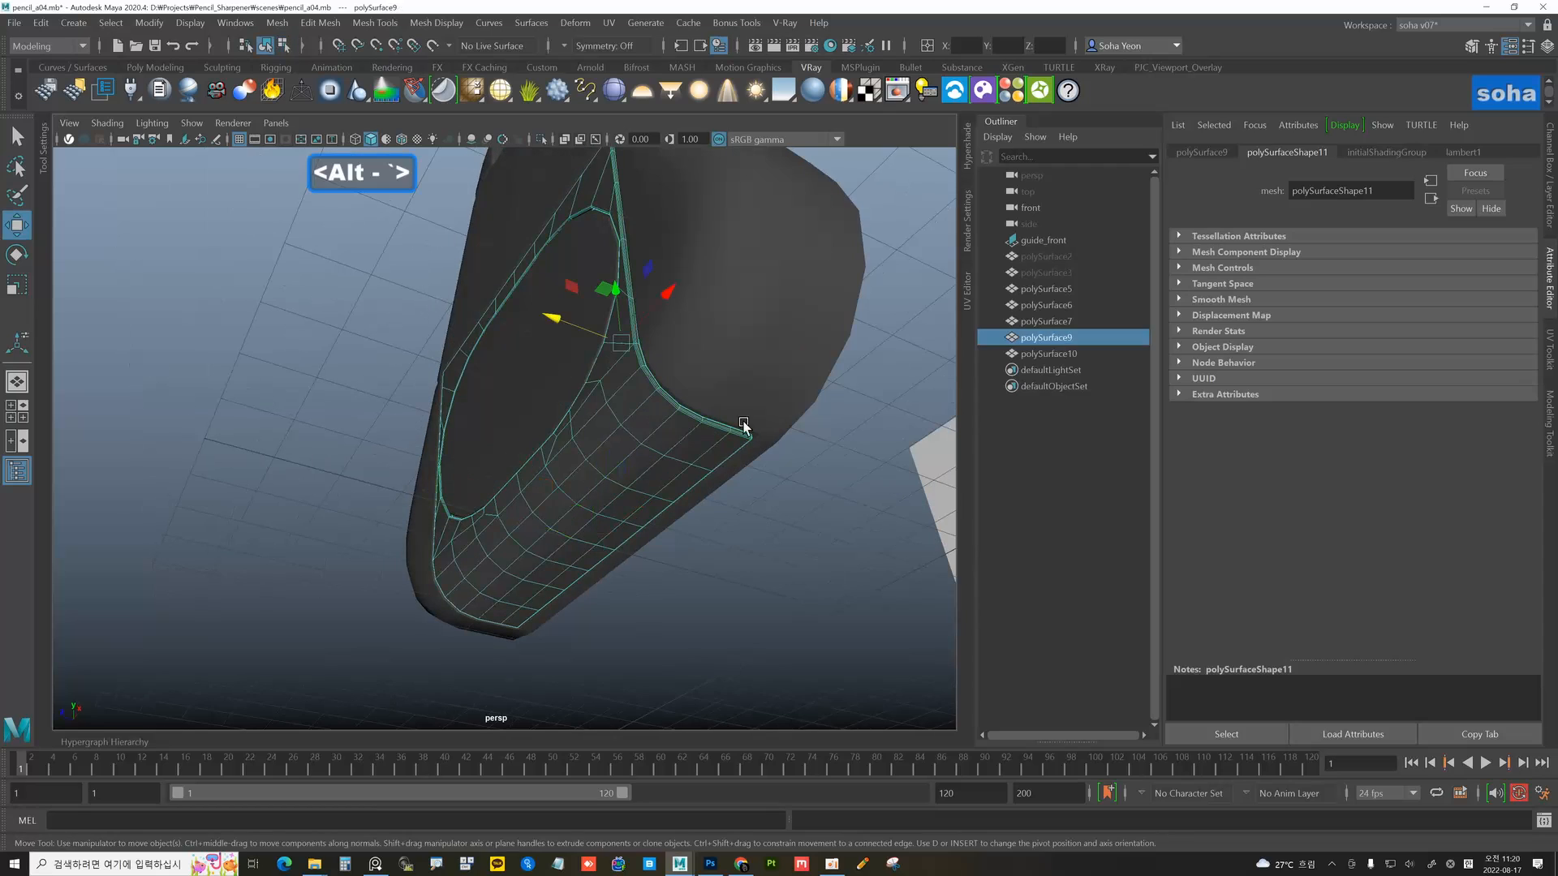
# - Examine the sharpener body parts from several angles beside the front reference image
pyautogui.click(842, 394)
pyautogui.keyDown('alt'); pyautogui.moveTo(827, 417); pyautogui.dragTo(631, 529); pyautogui.keyUp('alt')
pyautogui.click(774, 419)
pyautogui.click(713, 569)
pyautogui.keyDown('alt'); pyautogui.moveTo(713, 570); pyautogui.dragTo(550, 514); pyautogui.keyUp('alt')
pyautogui.moveTo(628, 584); pyautogui.dragTo(527, 451)
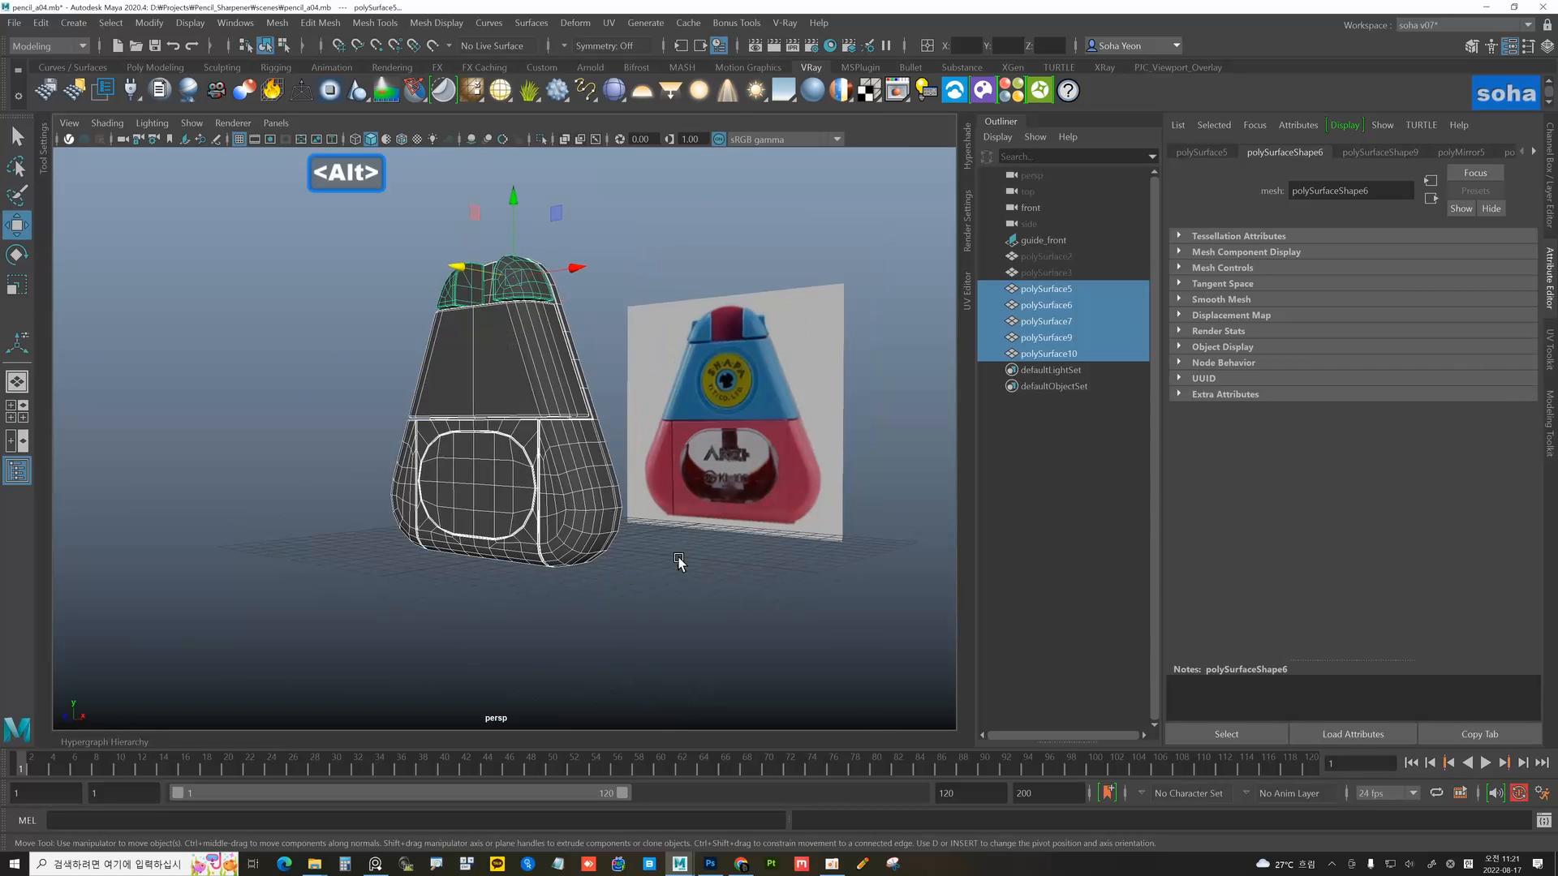
pyautogui.click(653, 581)
pyautogui.keyDown('alt'); pyautogui.moveTo(624, 553); pyautogui.dragTo(597, 561); pyautogui.keyUp('alt')
pyautogui.keyDown('alt'); pyautogui.moveTo(597, 561); pyautogui.dragTo(602, 559, button='right'); pyautogui.keyUp('alt')
pyautogui.keyDown('alt'); pyautogui.moveTo(602, 558); pyautogui.dragTo(364, 300); pyautogui.keyUp('alt')
# - Save the scene as a new version named pencil_a05.mb
pyautogui.click(16, 23)
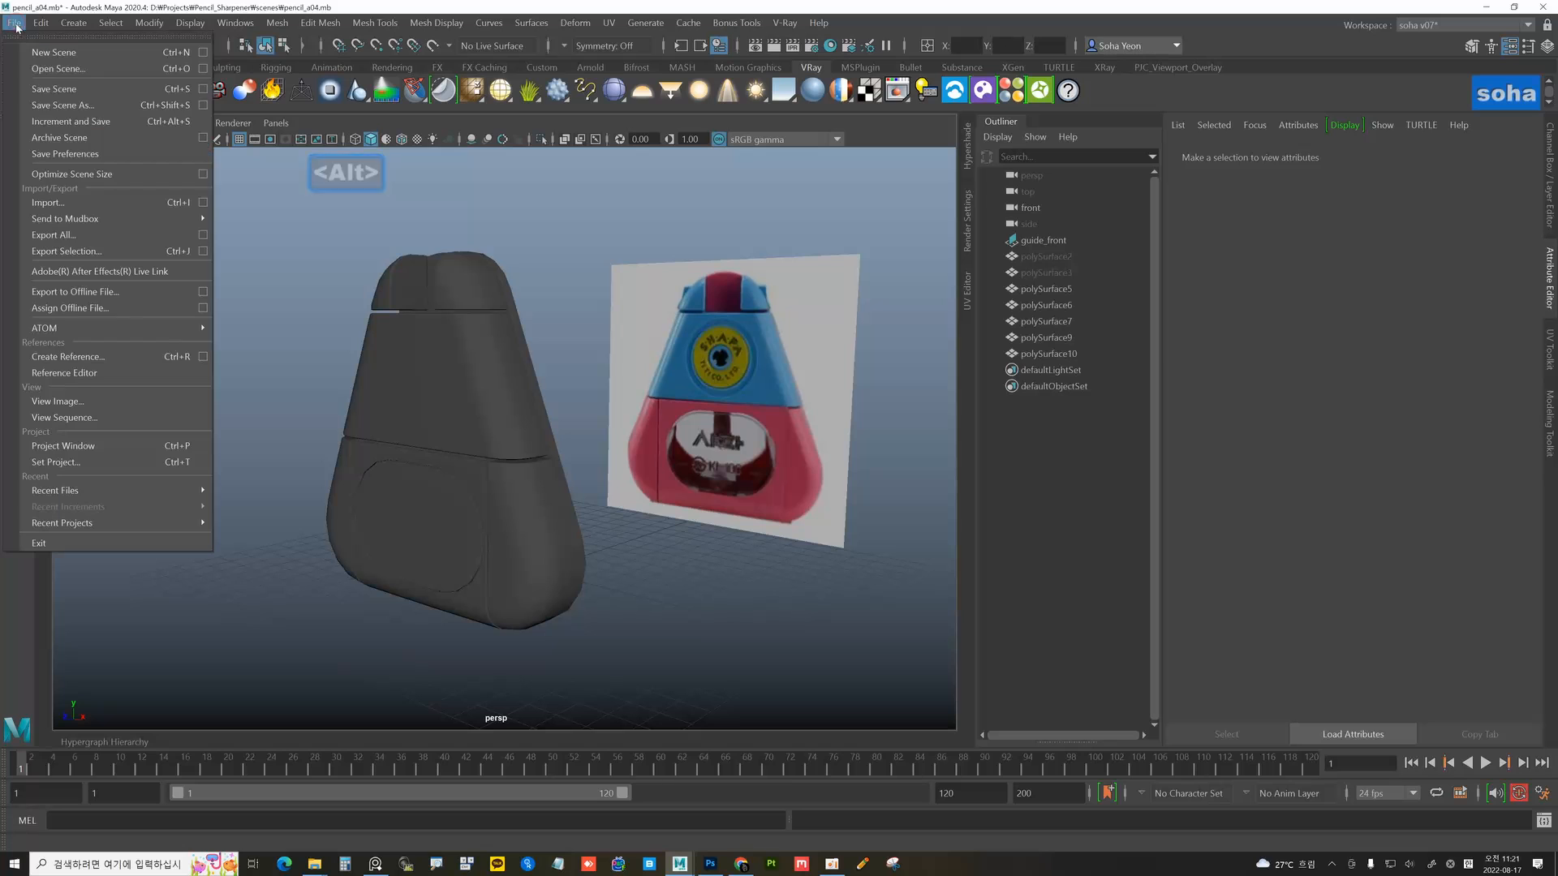
pyautogui.click(68, 105)
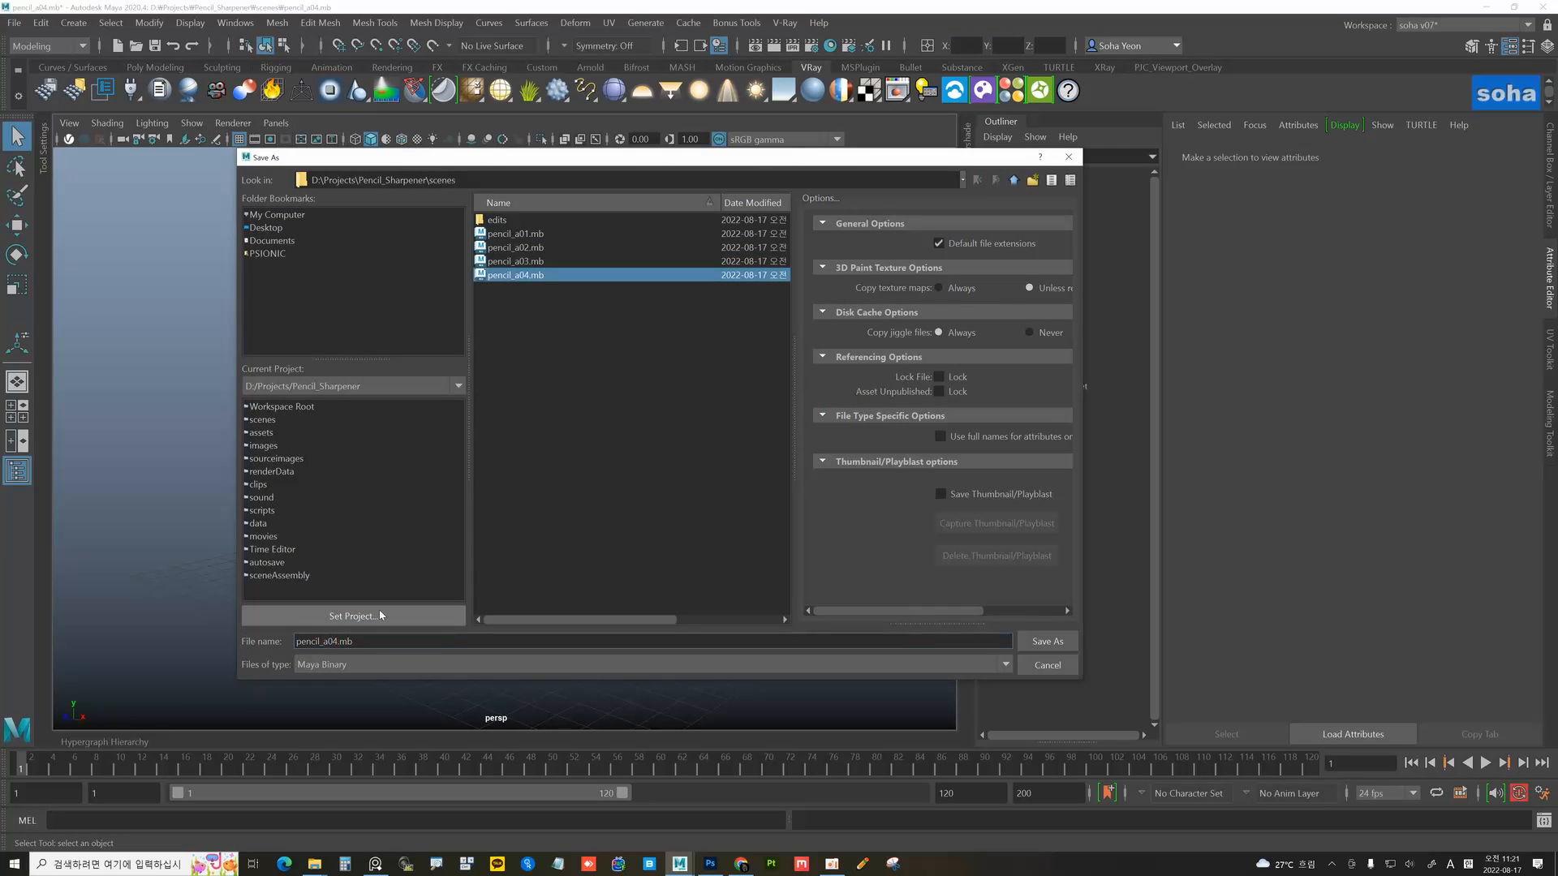
pyautogui.press('Delete')
pyautogui.write('5')
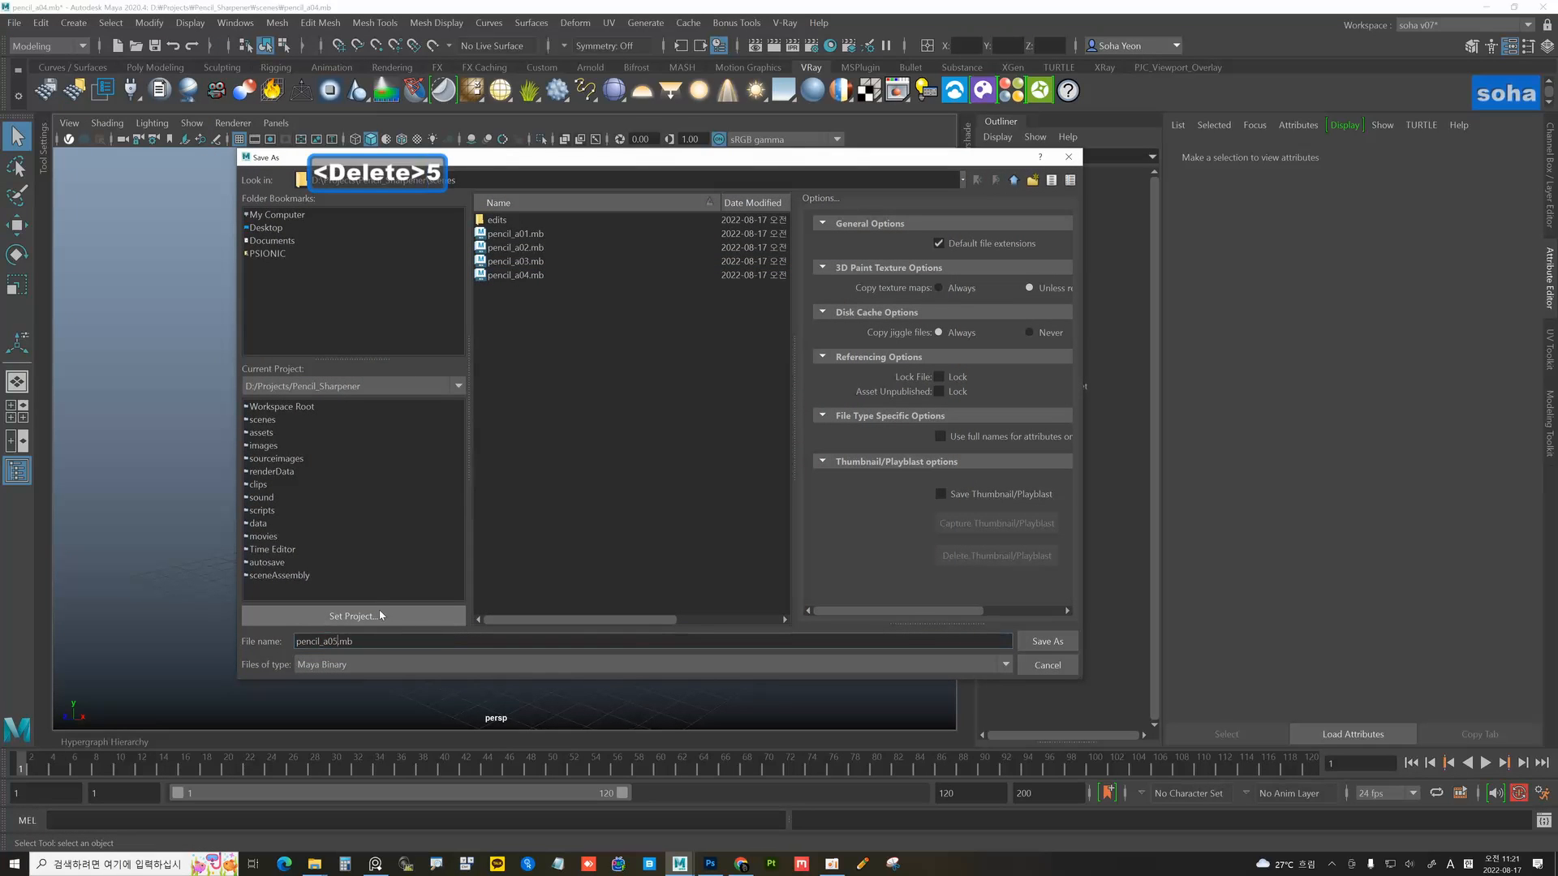
pyautogui.click(1043, 641)
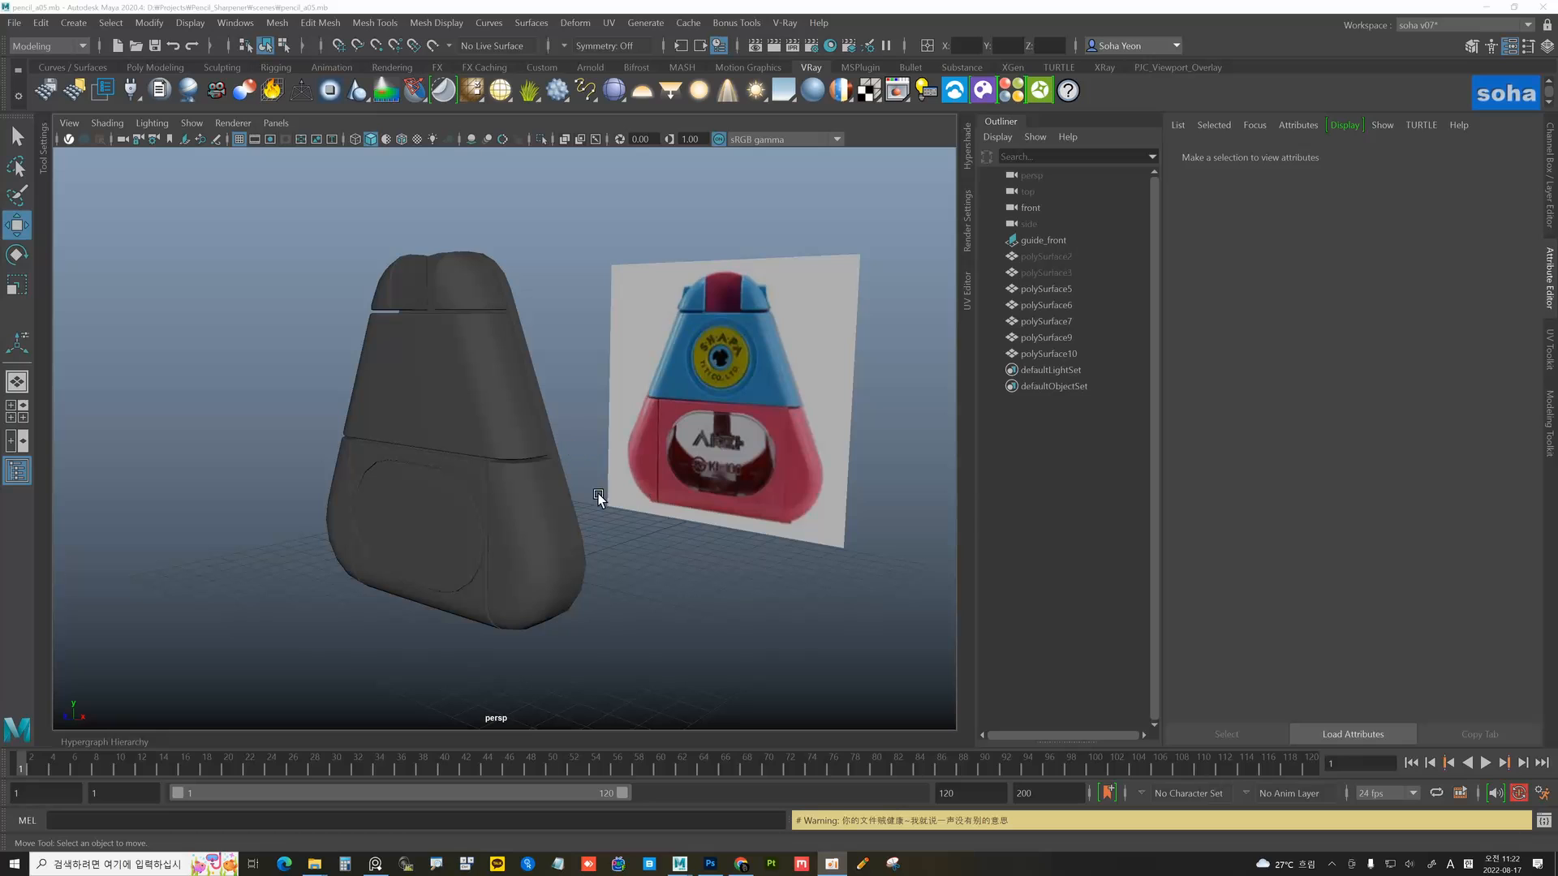
# - Unhide the main body surfaces polySurface2 and polySurface3 behind the front shell parts
pyautogui.moveTo(598, 512)
pyautogui.keyDown('alt'); pyautogui.mouseDown()
pyautogui.moveTo(684, 567)
pyautogui.moveTo(550, 538)
pyautogui.moveTo(500, 505)
pyautogui.moveTo(591, 515)
pyautogui.mouseUp(); pyautogui.keyUp('alt')
pyautogui.hotkey('alt', 'shift', 'a')
pyautogui.hotkey('alt', 'shift', 'a')
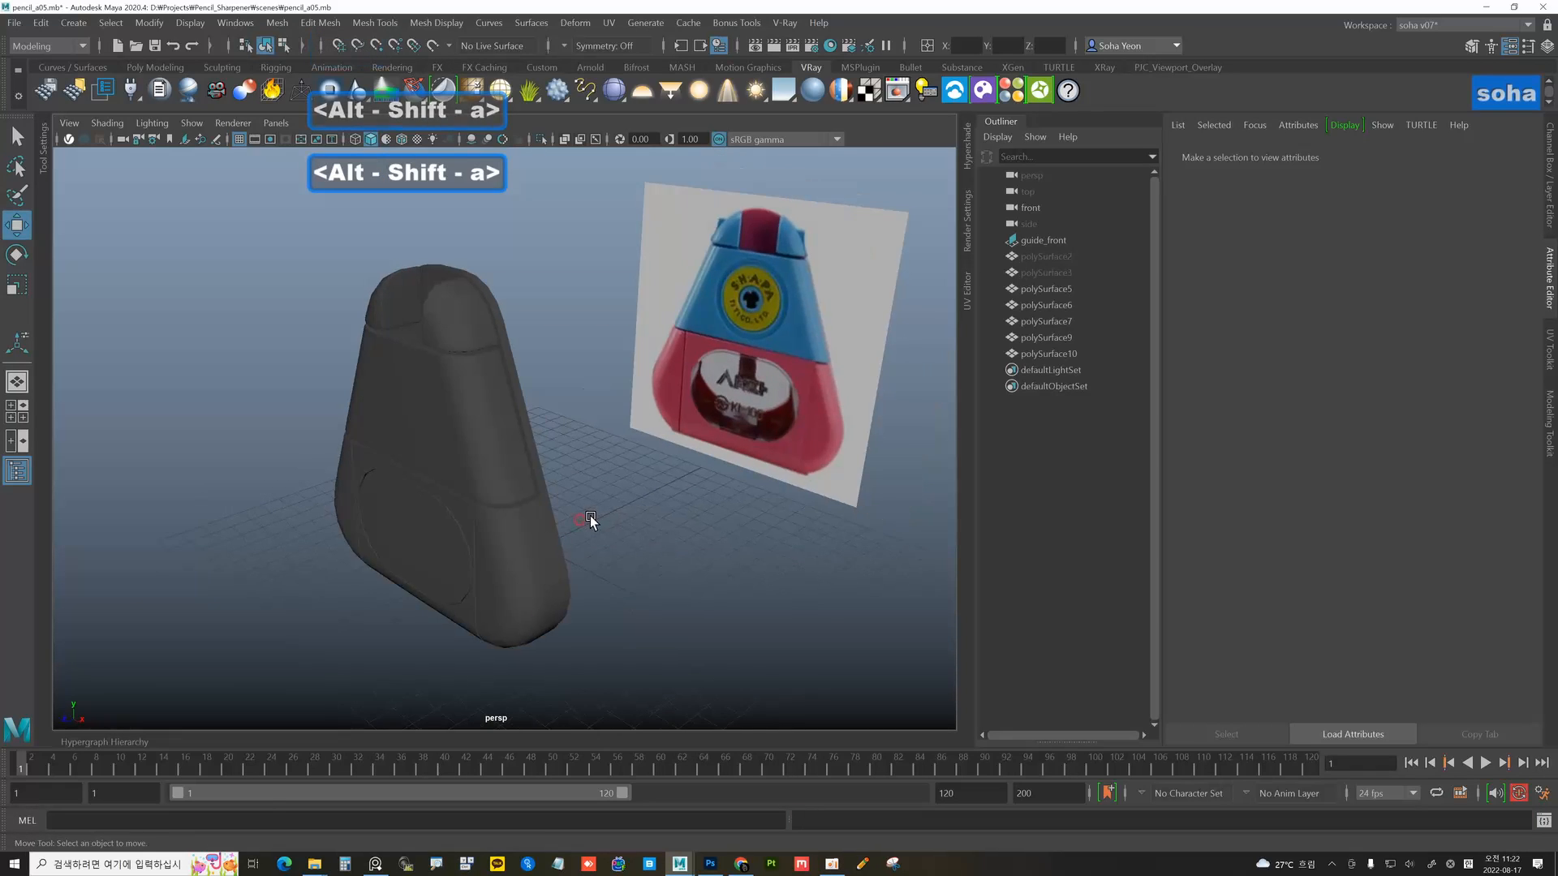
pyautogui.keyDown('alt'); pyautogui.moveTo(591, 514); pyautogui.dragTo(573, 513, button='right'); pyautogui.keyUp('alt')
pyautogui.hotkey('alt', 'shift', 'r')
pyautogui.click(613, 506)
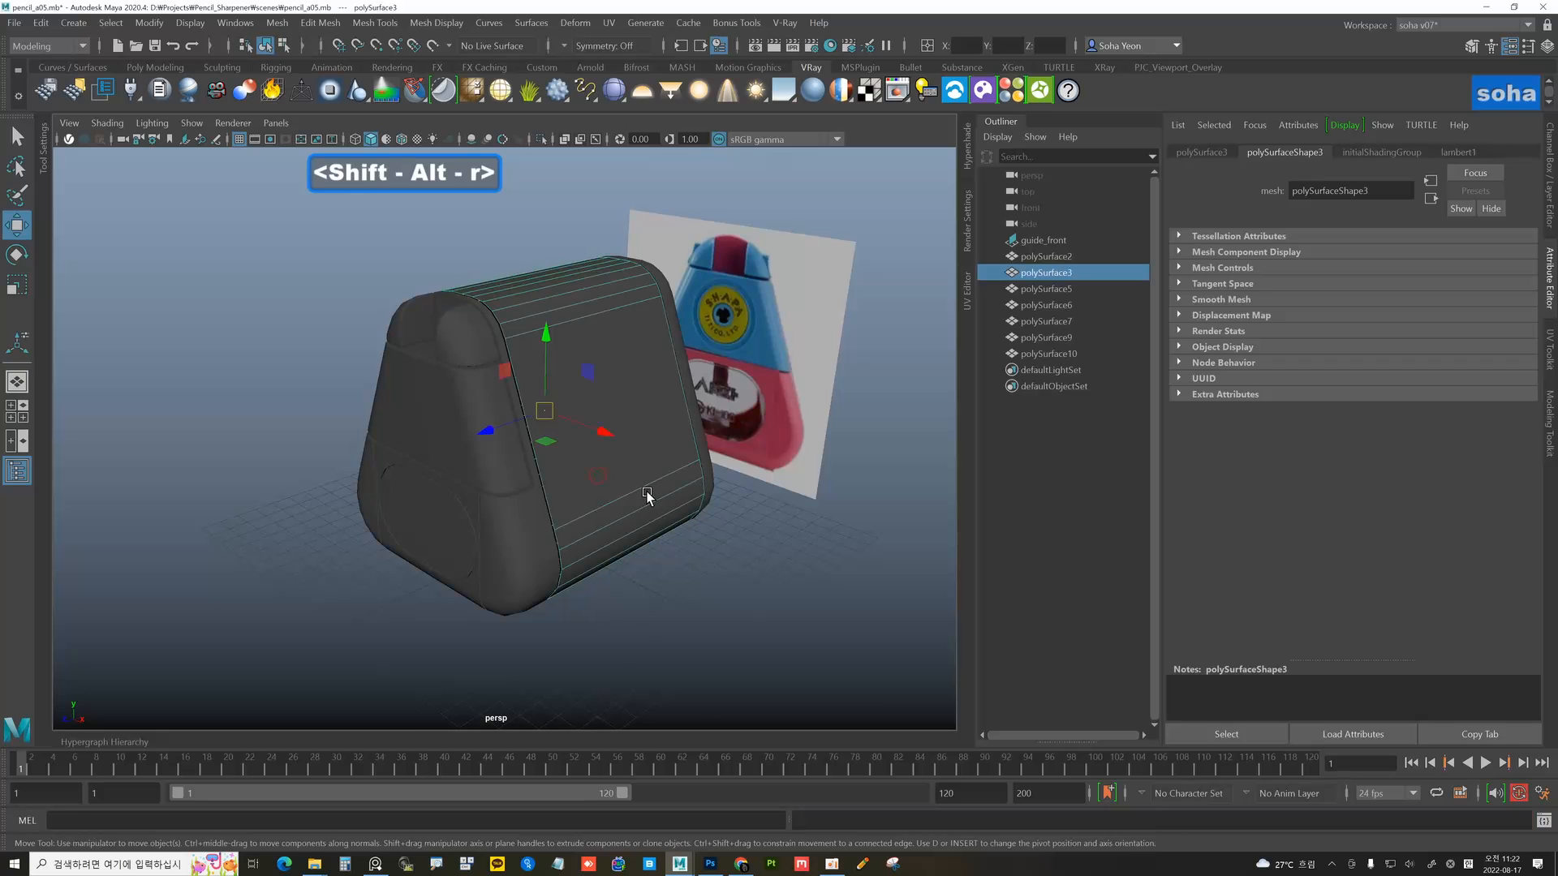
pyautogui.keyDown('alt'); pyautogui.moveTo(690, 470); pyautogui.dragTo(576, 510); pyautogui.keyUp('alt')
pyautogui.click(552, 659)
# - Turn on the wireframe overlay for the shaded model and select the upper front panel
pyautogui.moveTo(523, 613)
pyautogui.keyDown('alt'); pyautogui.mouseDown()
pyautogui.moveTo(592, 599)
pyautogui.moveTo(575, 580)
pyautogui.moveTo(626, 569)
pyautogui.moveTo(643, 599)
pyautogui.moveTo(667, 539)
pyautogui.moveTo(635, 539)
pyautogui.moveTo(766, 567)
pyautogui.moveTo(612, 546)
pyautogui.moveTo(640, 557)
pyautogui.moveTo(520, 421)
pyautogui.moveTo(475, 441)
pyautogui.moveTo(532, 441)
pyautogui.mouseUp(); pyautogui.keyUp('alt')
pyautogui.click(490, 575)
pyautogui.hotkey('alt', 'shift', 'w')
pyautogui.click(705, 594)
pyautogui.click(520, 420)
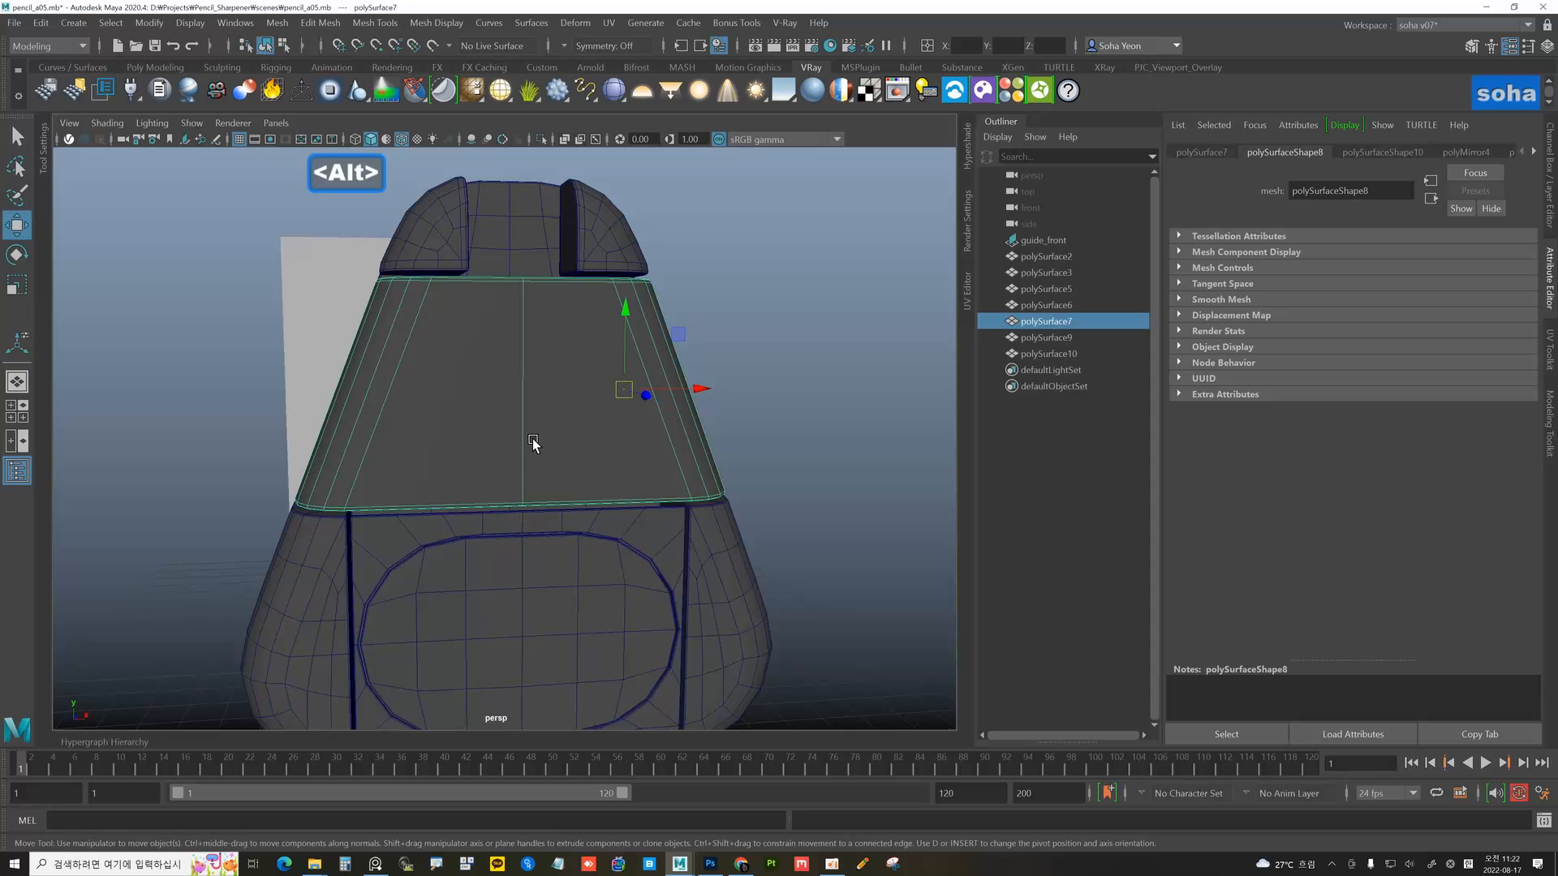
# - Show the model in the front view as wireframe over the reference image, with nothing selected
pyautogui.hotkey('shift', '3')
pyautogui.scroll(-5, 537, 441)
pyautogui.scroll(5, 612, 479)
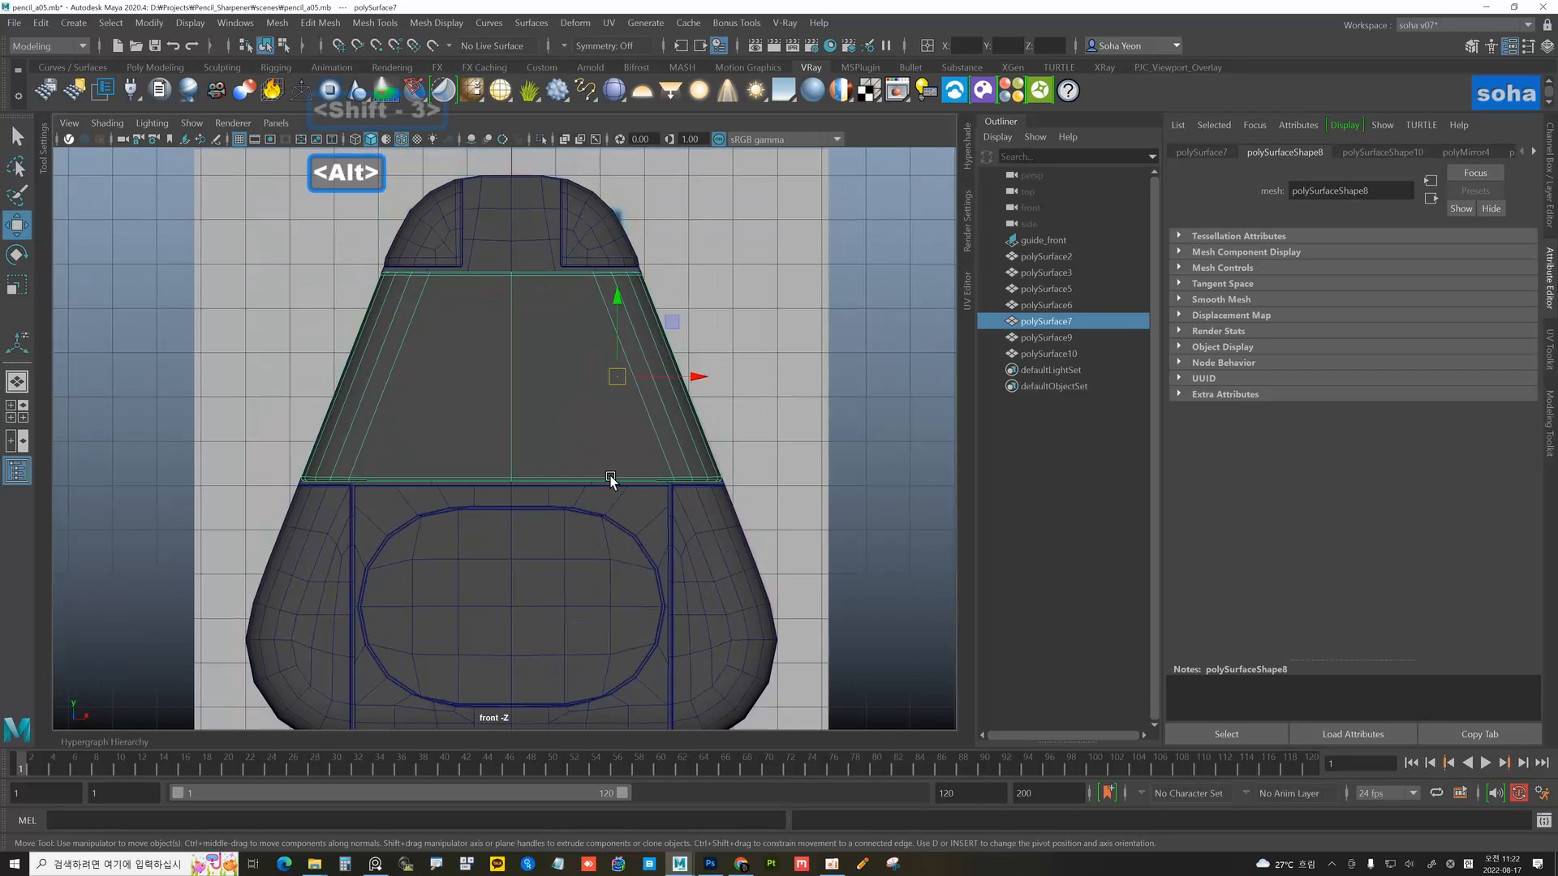
pyautogui.press('4')
pyautogui.keyDown('alt'); pyautogui.moveTo(689, 503); pyautogui.dragTo(741, 320, button='right'); pyautogui.keyUp('alt')
pyautogui.click(764, 303)
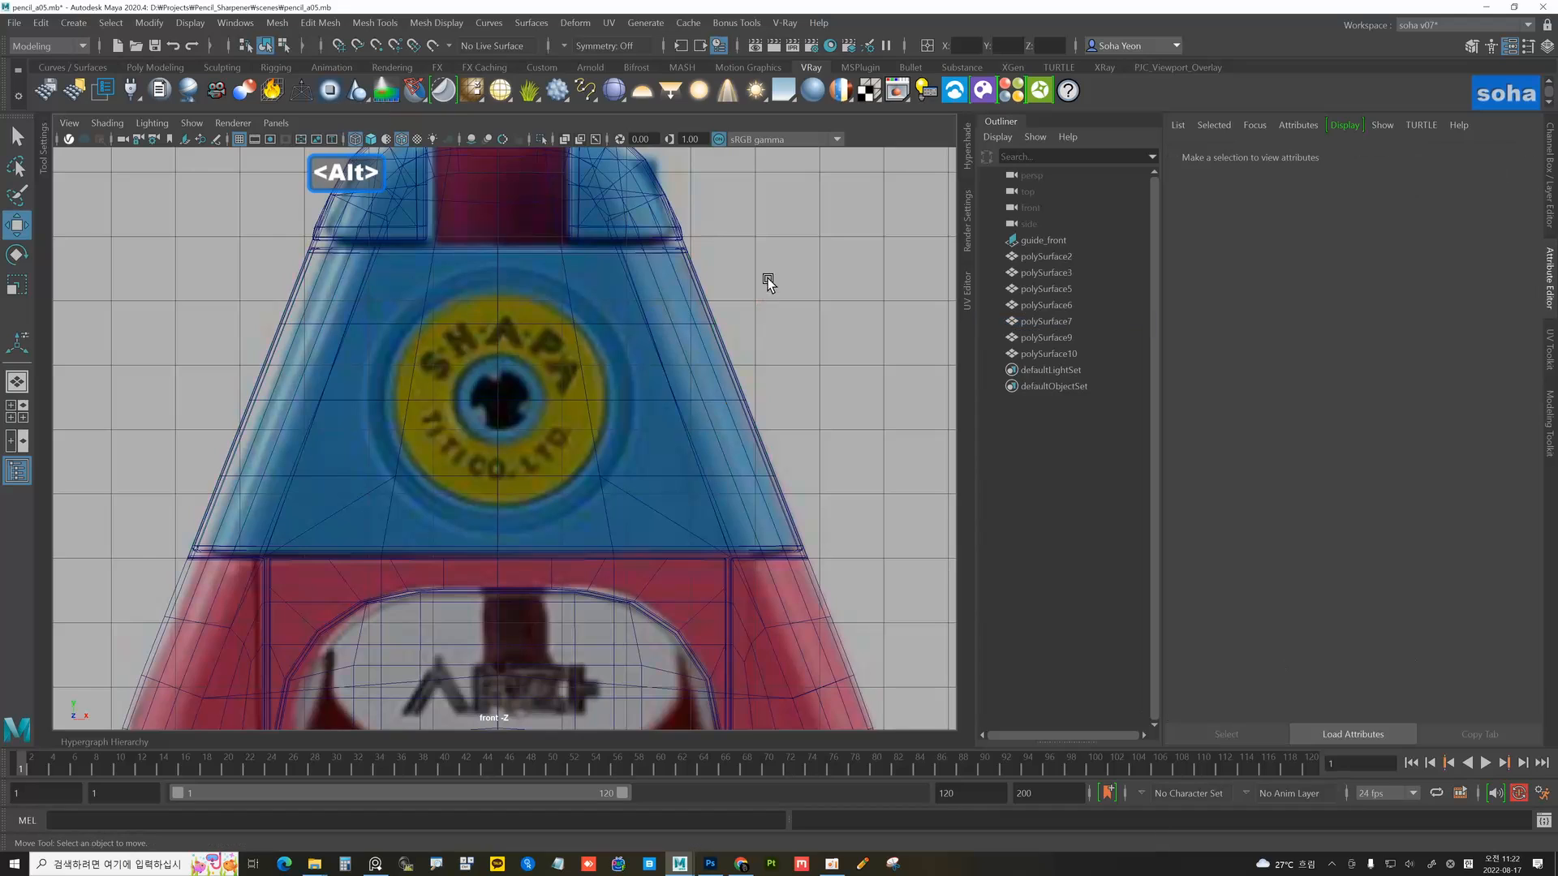
# - Create a polygon cylinder and raise it about 8.8 units in Y onto the round logo
pyautogui.keyDown('shift'); pyautogui.rightClick(753, 229); pyautogui.keyUp('shift')
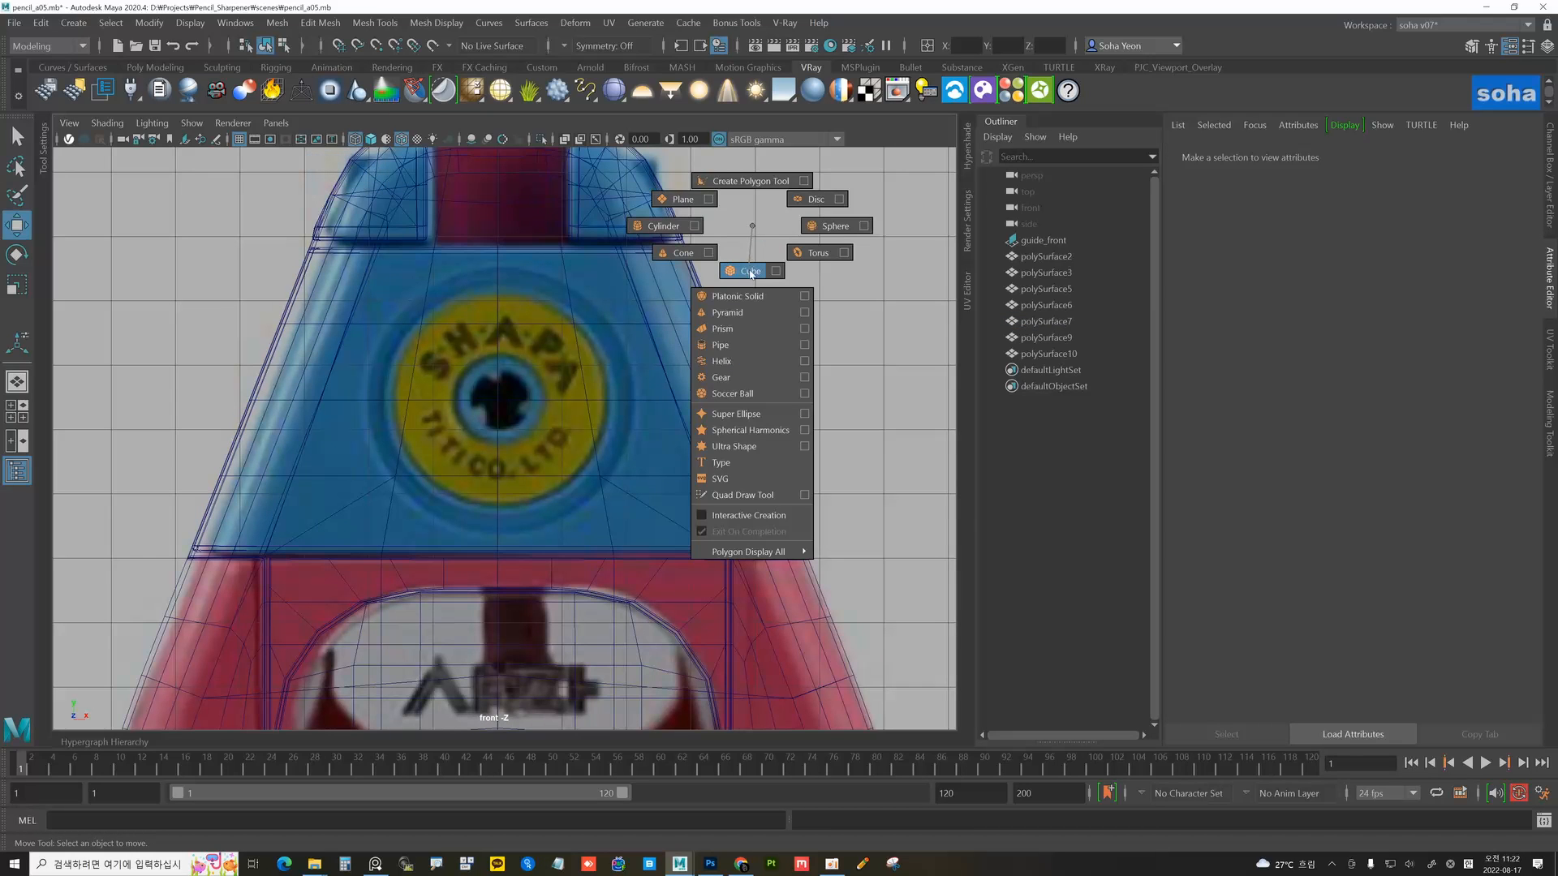
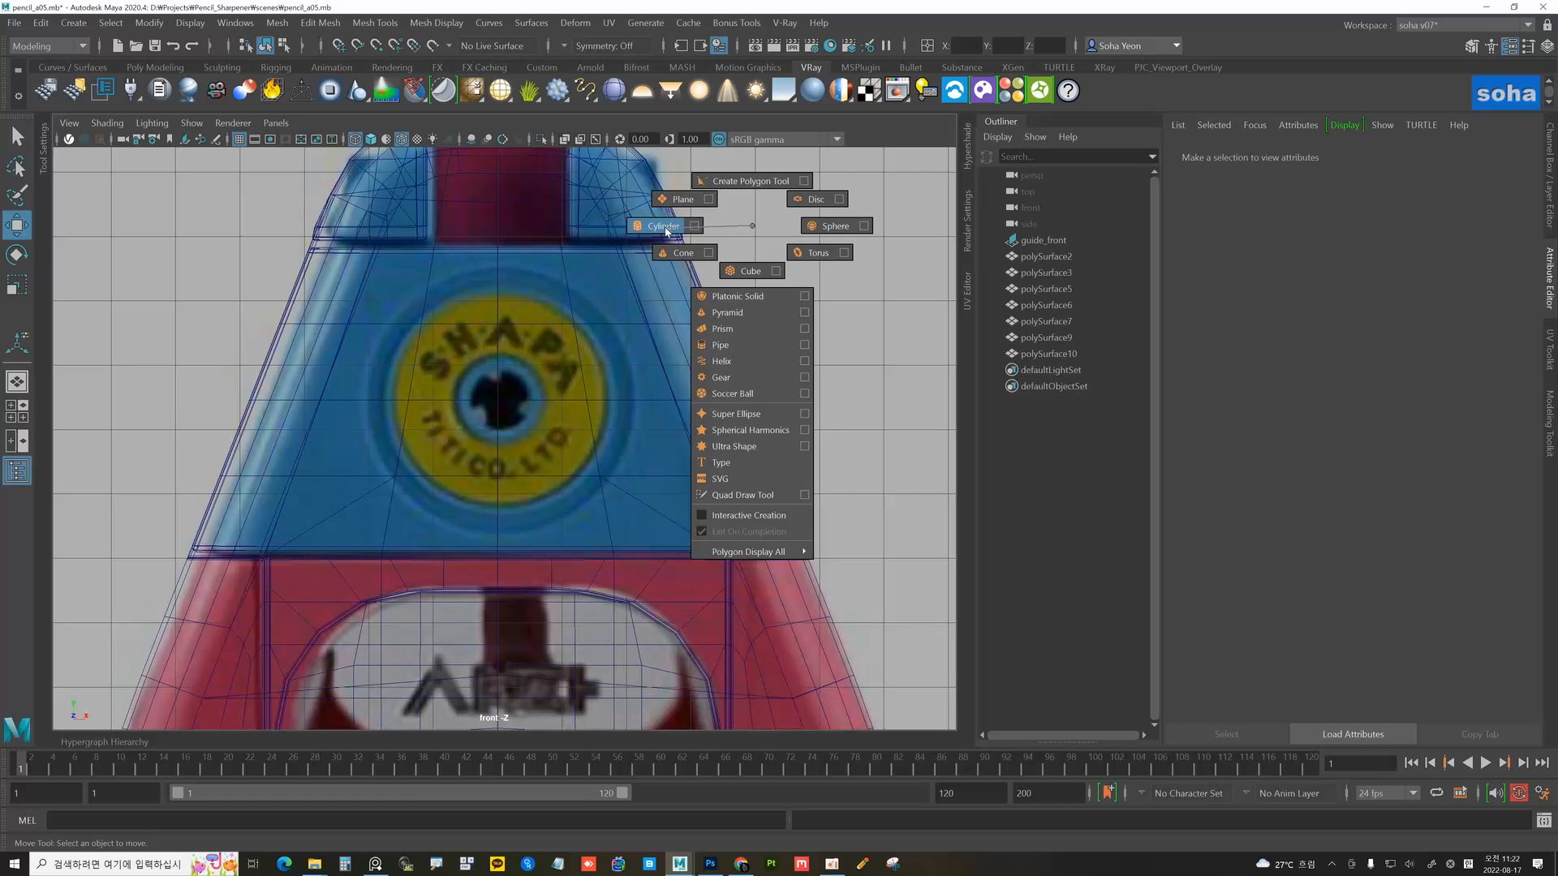
pyautogui.click(661, 225)
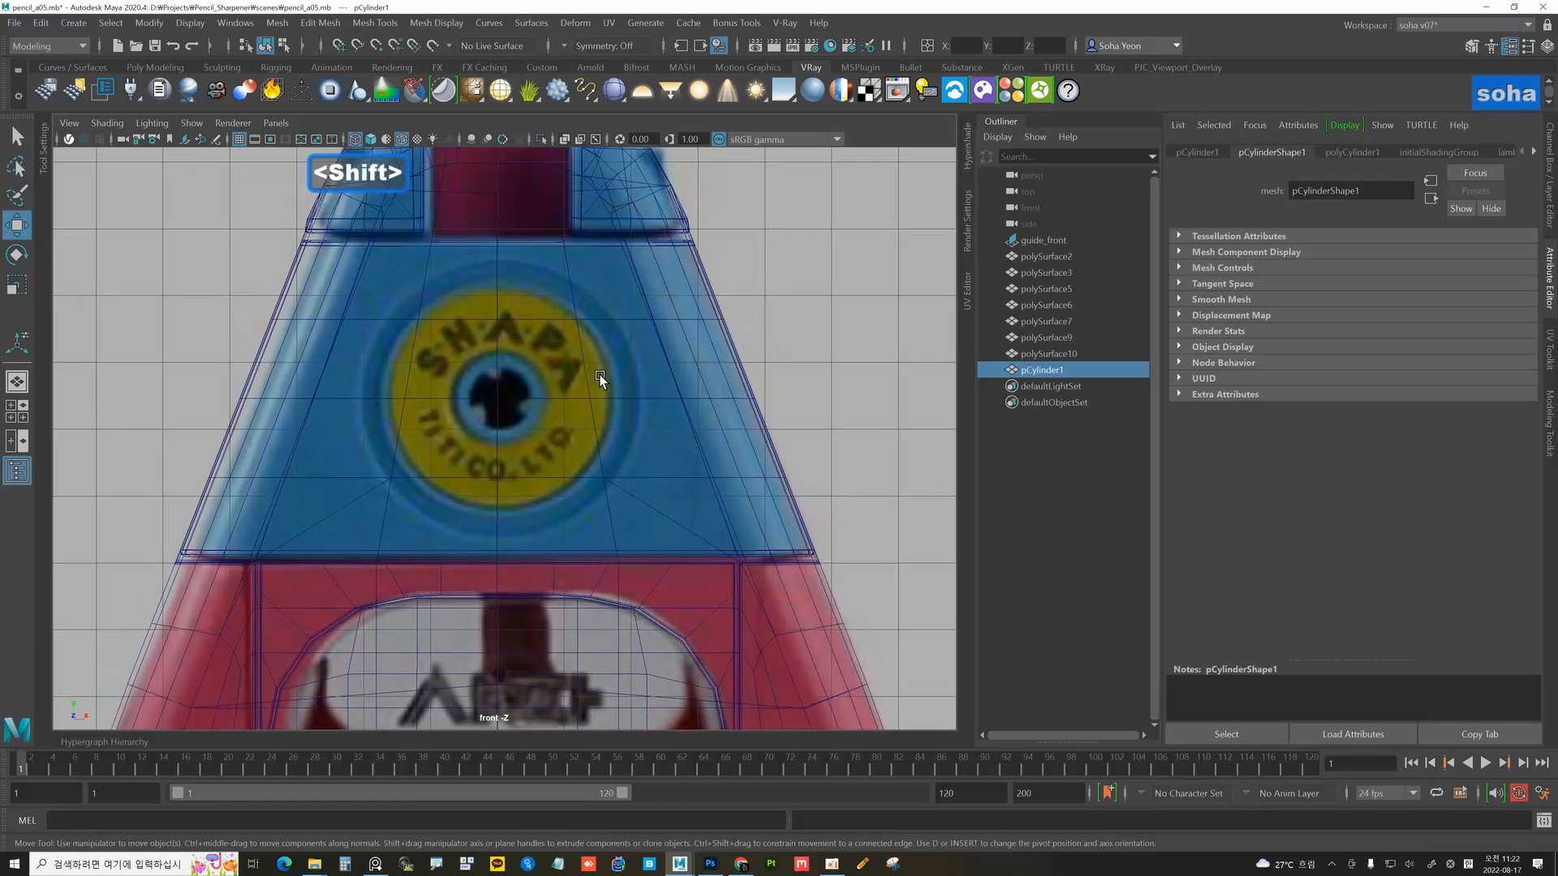
pyautogui.scroll(-5, 526, 459)
pyautogui.scroll(-1, 525, 455)
pyautogui.moveTo(505, 493); pyautogui.dragTo(503, 349)
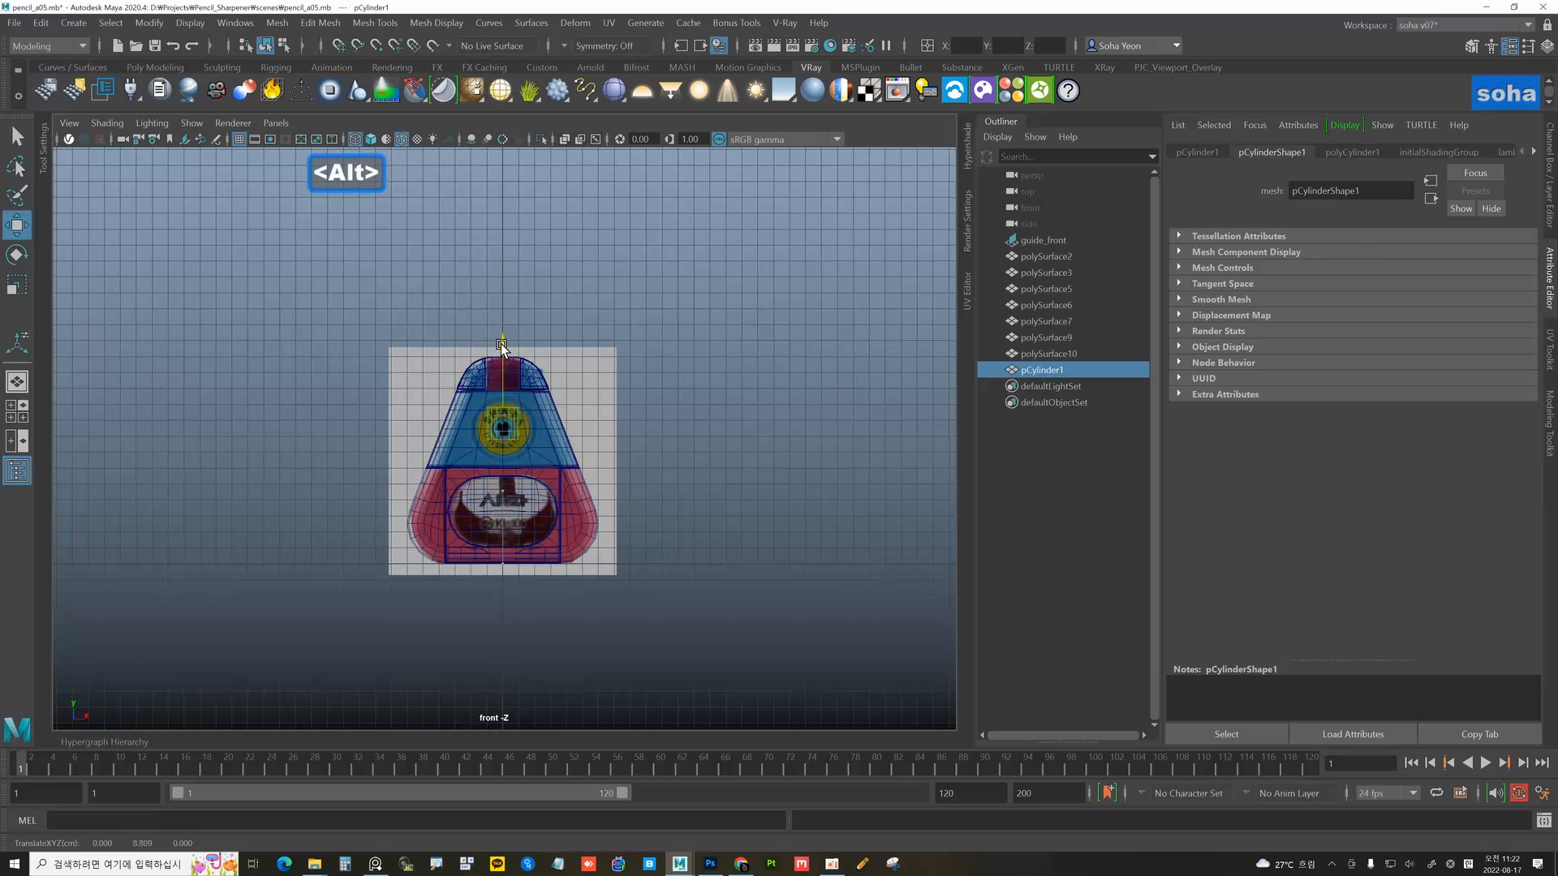
pyautogui.scroll(3, 712, 430)
pyautogui.scroll(6, 712, 430)
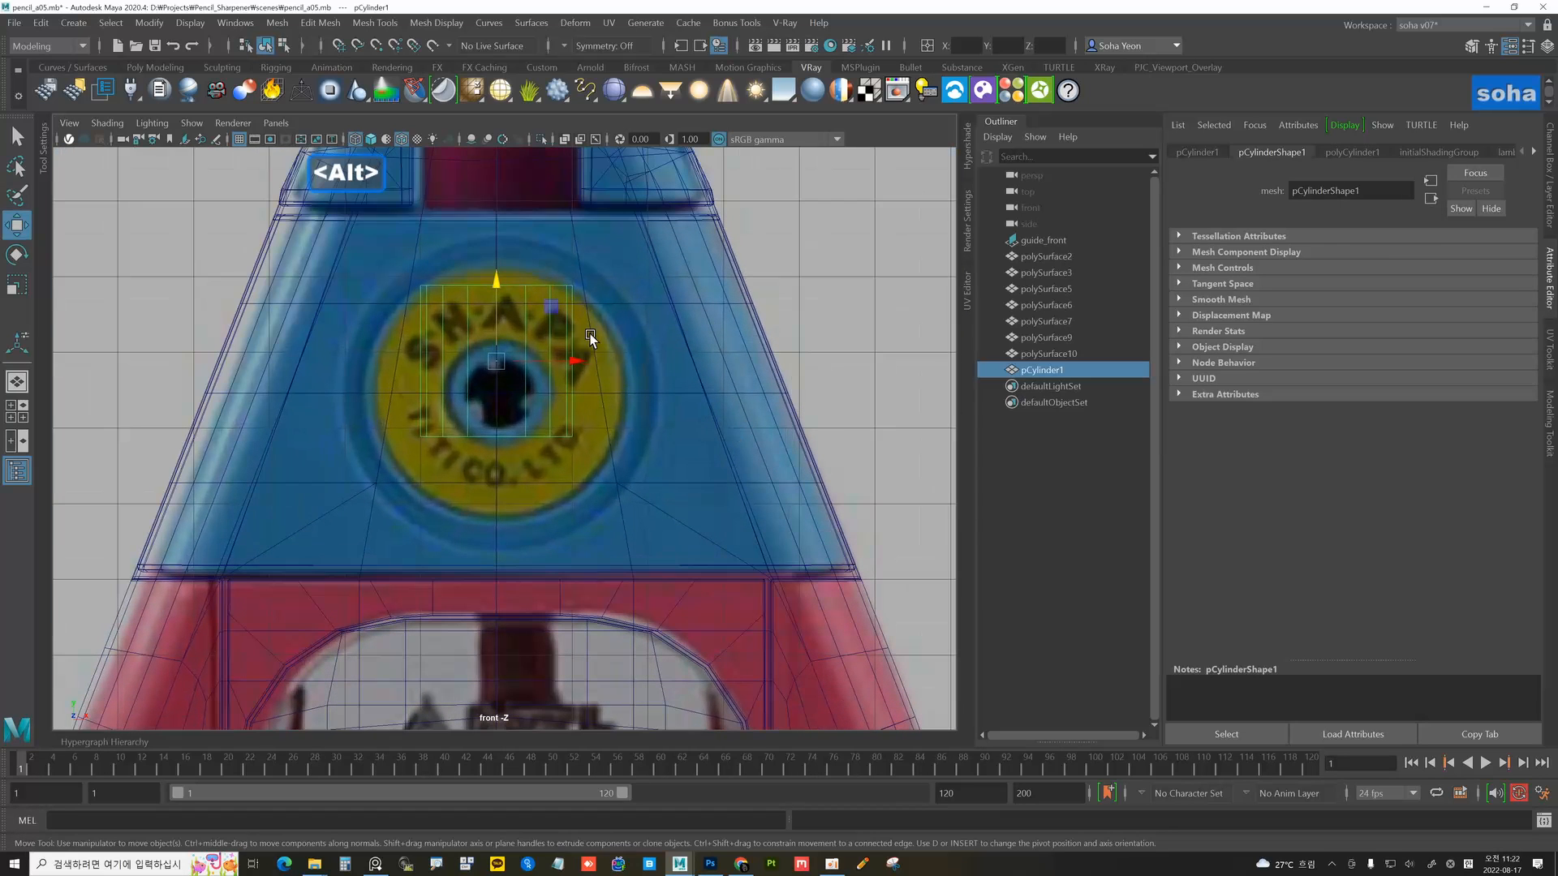
# - Rotate the cylinder to 270 degrees in X and centre it on the logo at about 8.456 in Y
pyautogui.press('e')
pyautogui.press('j')
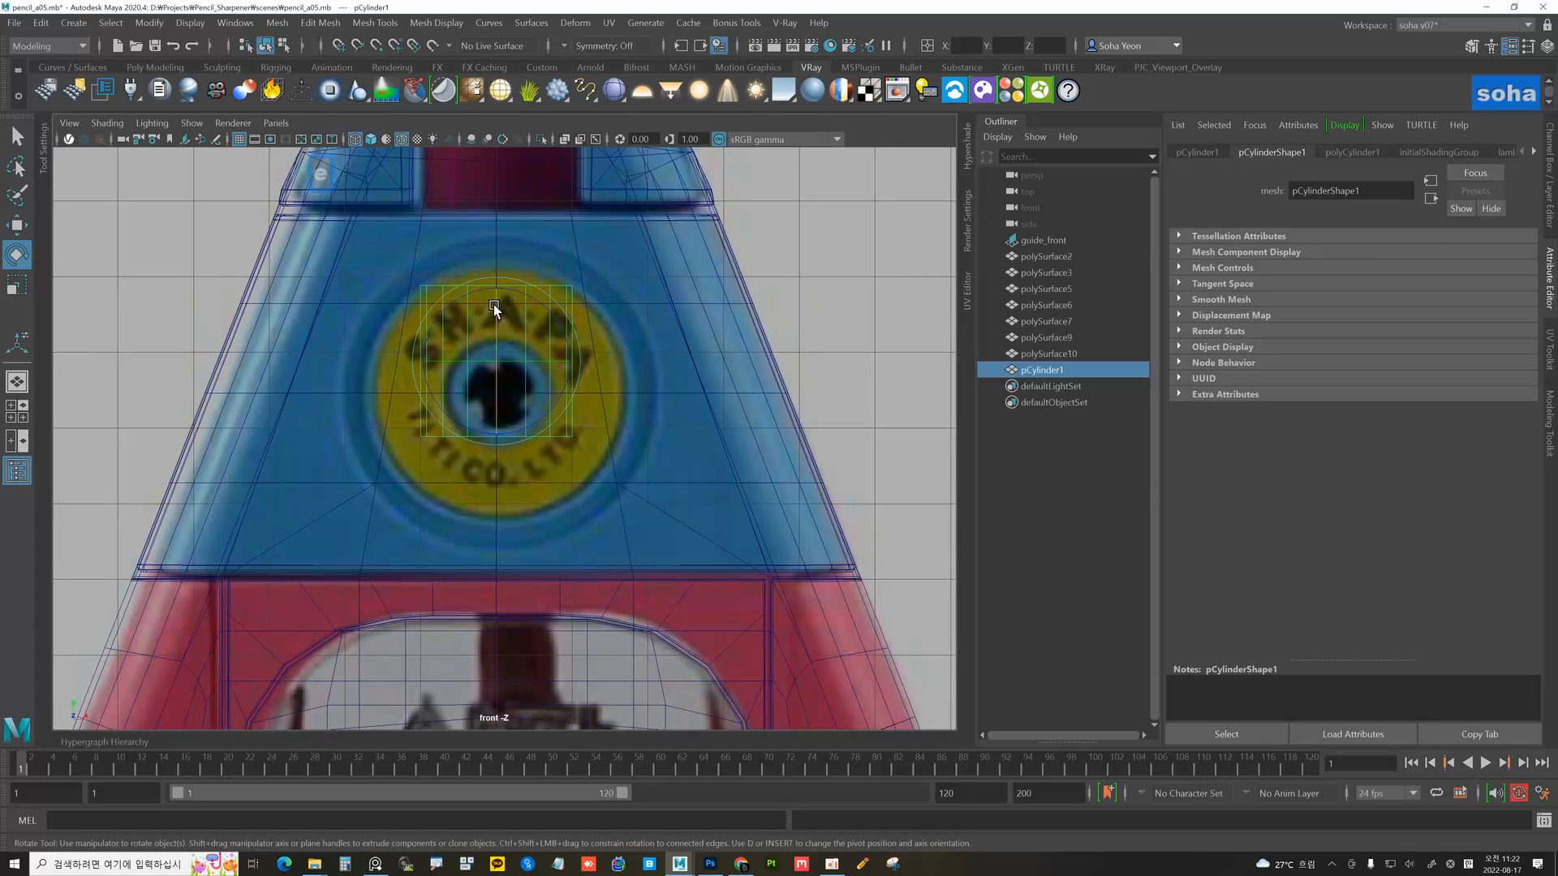
pyautogui.moveTo(493, 305); pyautogui.dragTo(535, 381)
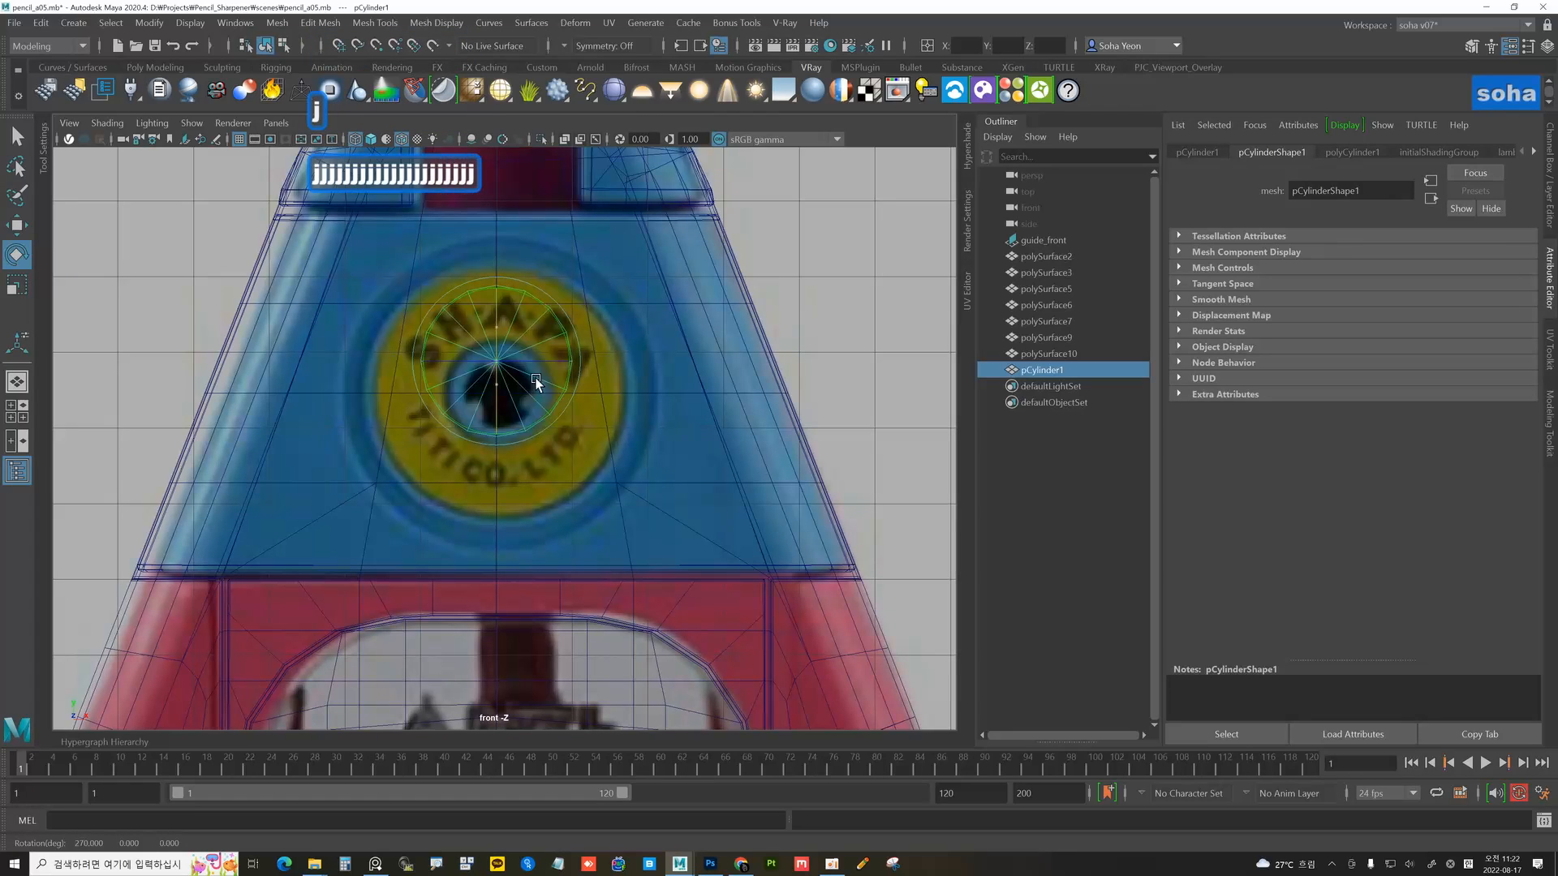
pyautogui.keyDown('alt'); pyautogui.moveTo(518, 365); pyautogui.dragTo(542, 317, button='right'); pyautogui.keyUp('alt')
pyautogui.press('w')
pyautogui.moveTo(489, 271); pyautogui.dragTo(483, 312)
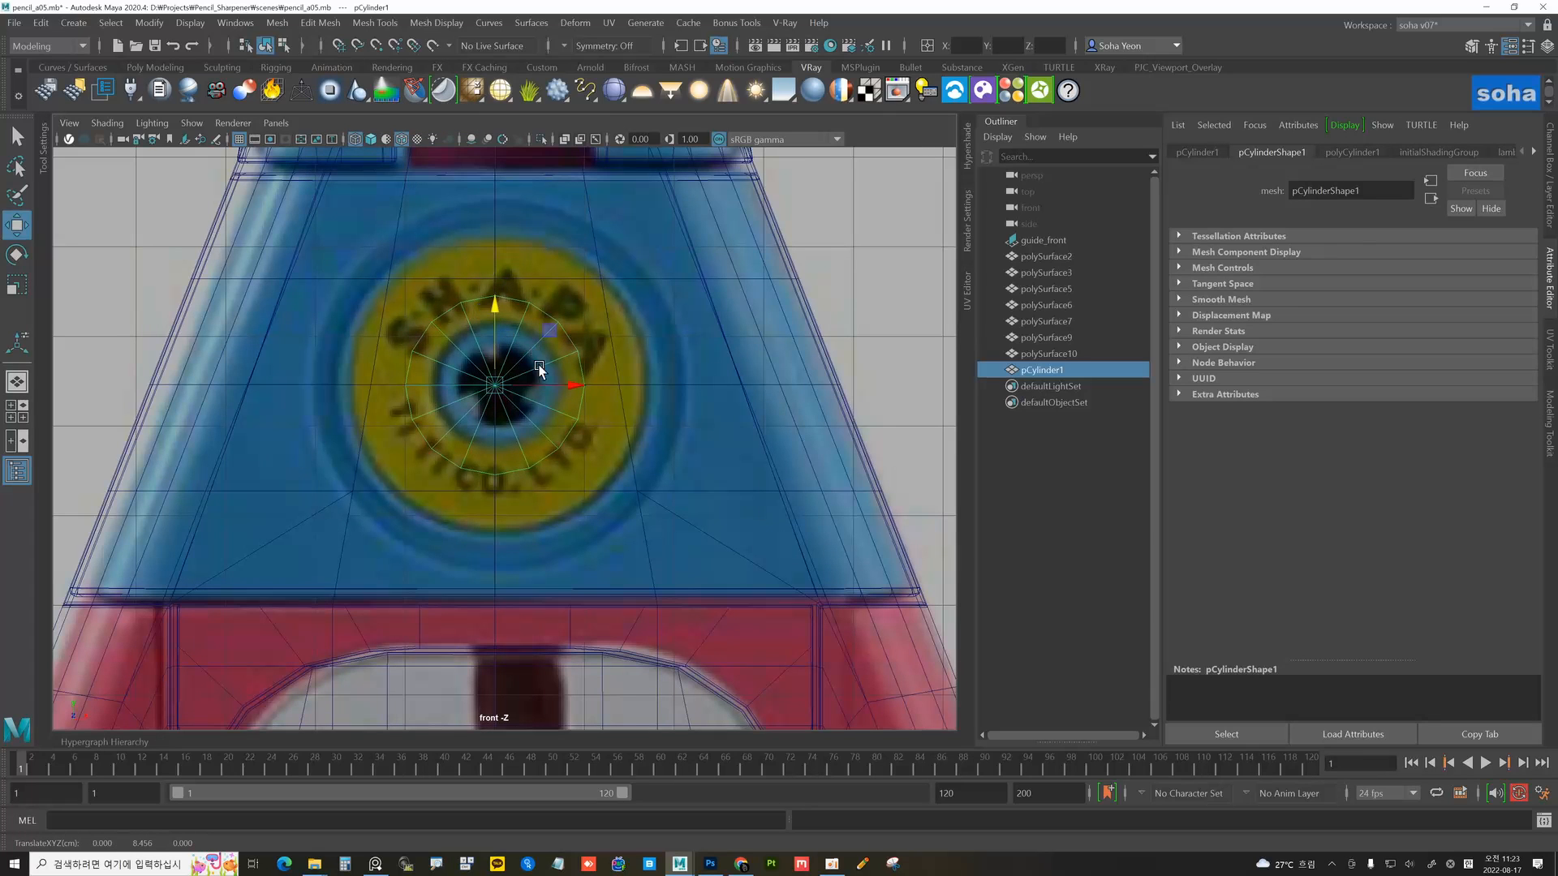
# - Set the cylinder's radius to 2.08 so its outline matches the outer ring around the logo
pyautogui.press('t')
pyautogui.moveTo(699, 247); pyautogui.dragTo(743, 260)
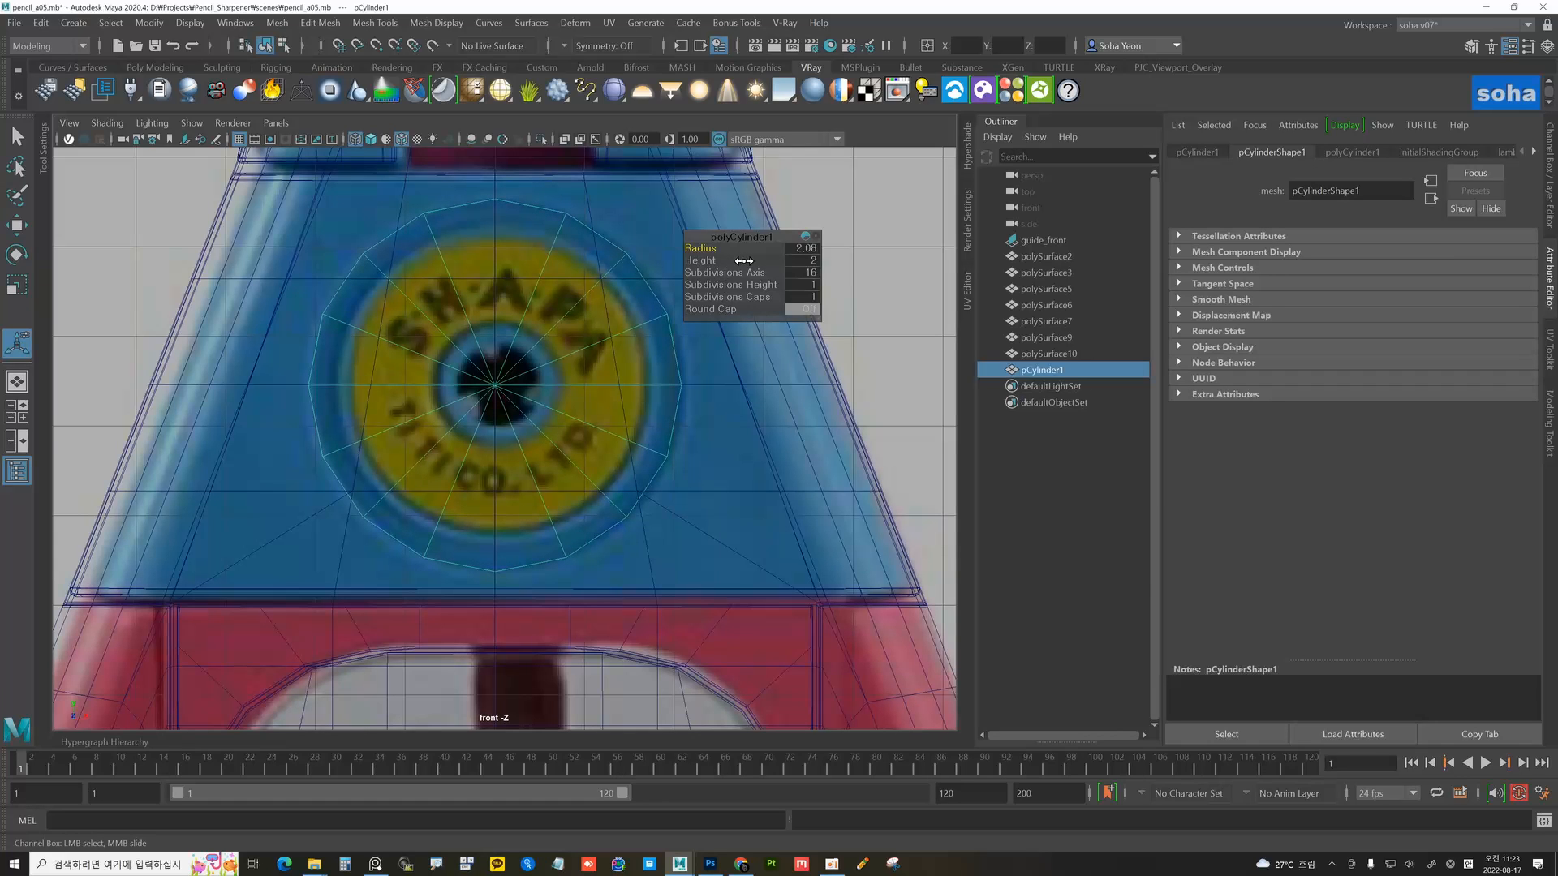
pyautogui.press('ctrl')
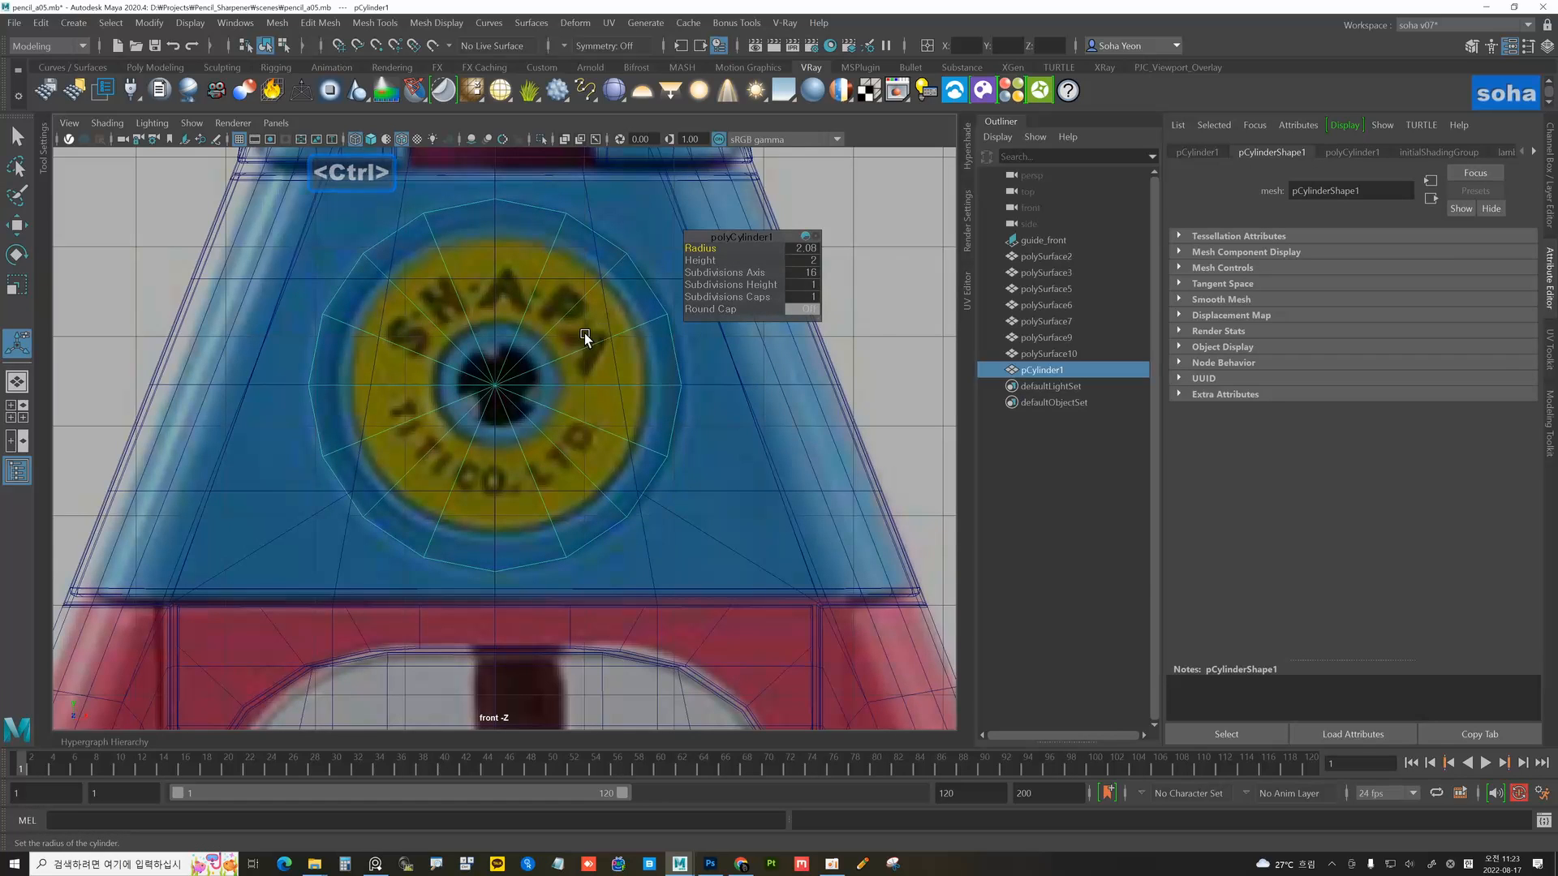
pyautogui.scroll(-3, 585, 337)
pyautogui.keyDown('alt'); pyautogui.moveTo(556, 386); pyautogui.dragTo(616, 423, button='right'); pyautogui.keyUp('alt')
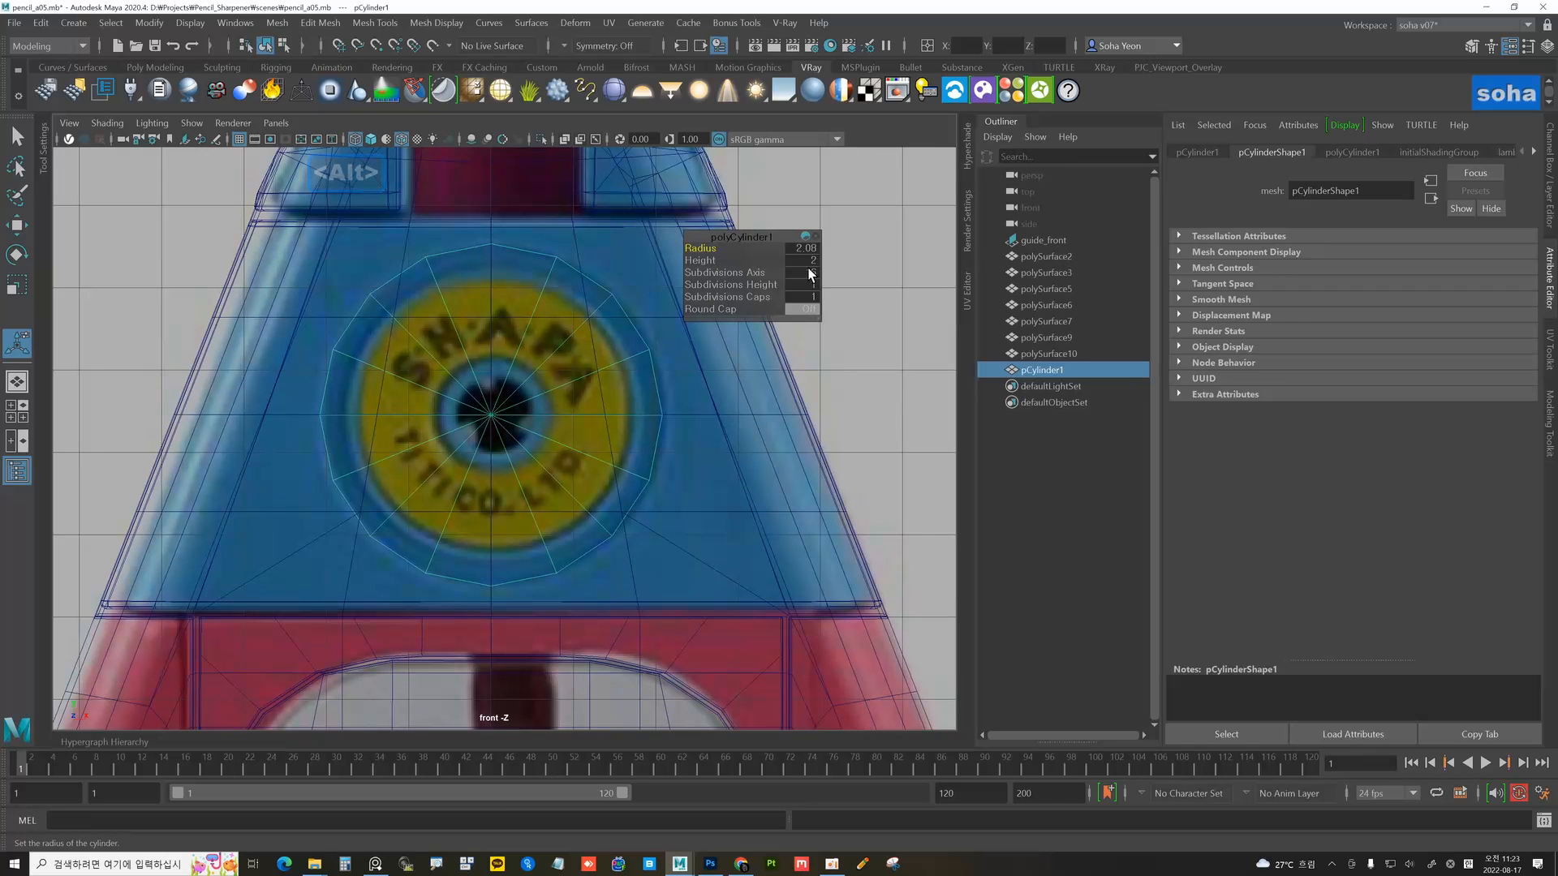
pyautogui.press('alt')
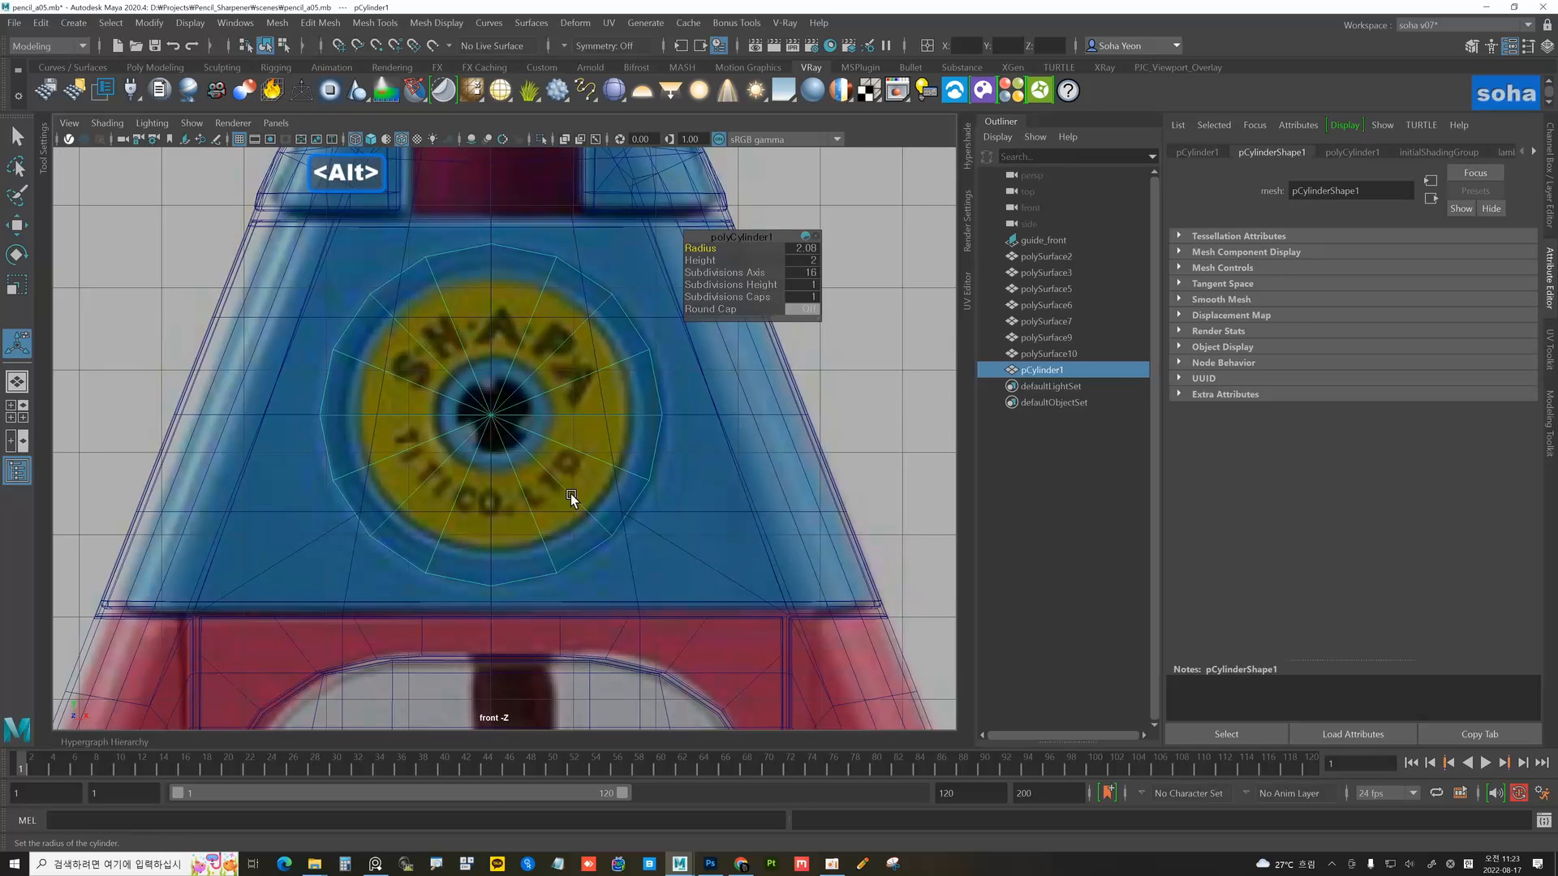
pyautogui.press('alt')
pyautogui.keyDown('alt'); pyautogui.moveTo(607, 398); pyautogui.dragTo(625, 375, button='right'); pyautogui.keyUp('alt')
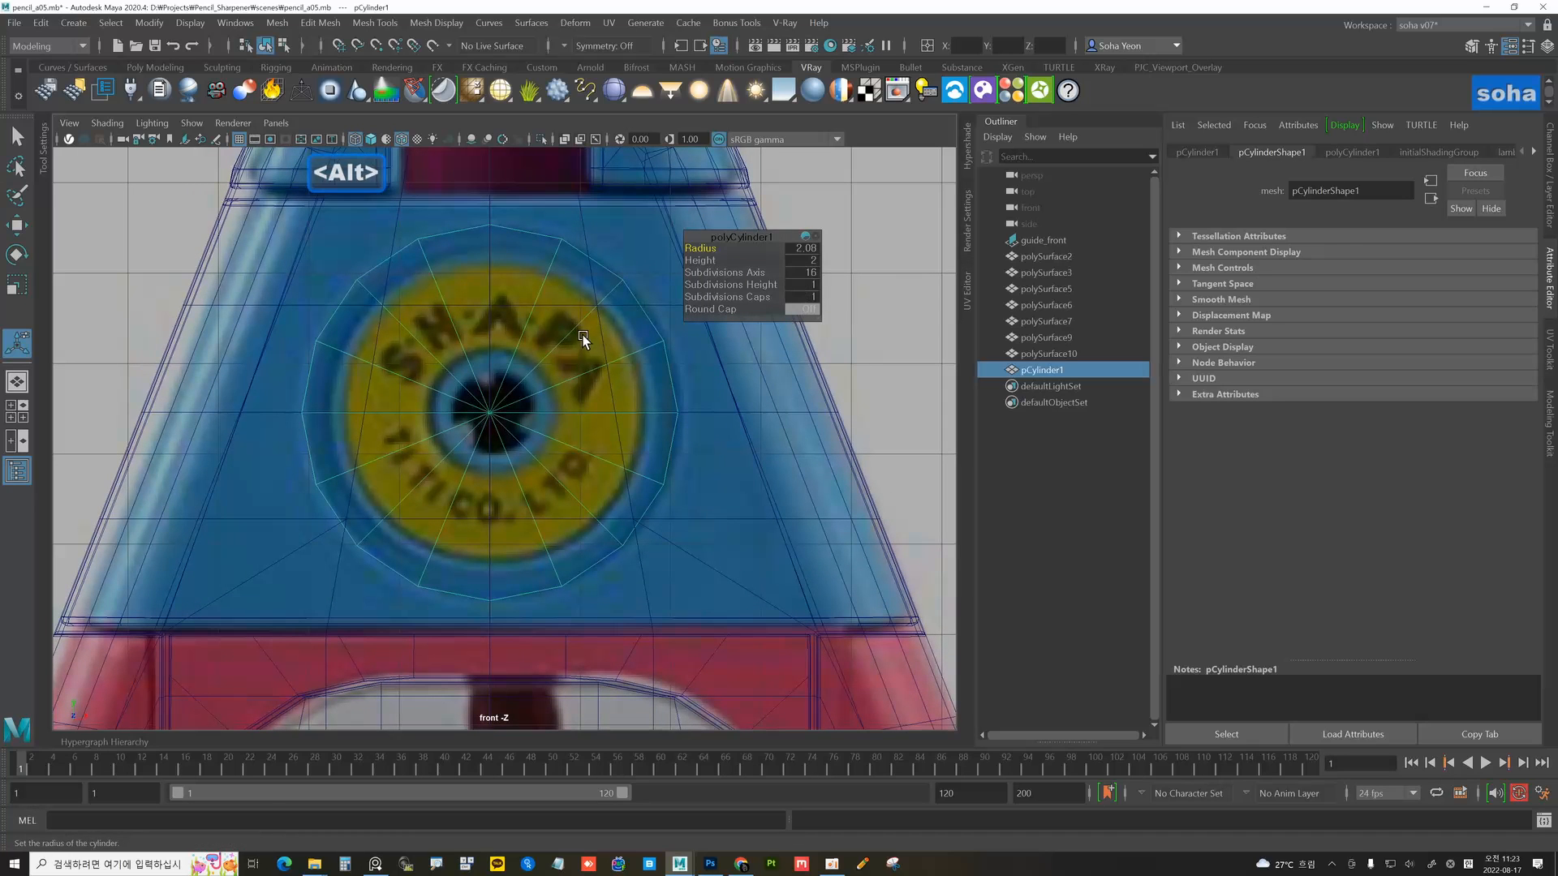
pyautogui.keyDown('alt'); pyautogui.moveTo(583, 335); pyautogui.dragTo(573, 371, button='middle'); pyautogui.keyUp('alt')
pyautogui.keyDown('alt'); pyautogui.moveTo(572, 371); pyautogui.dragTo(603, 338, button='right'); pyautogui.keyUp('alt')
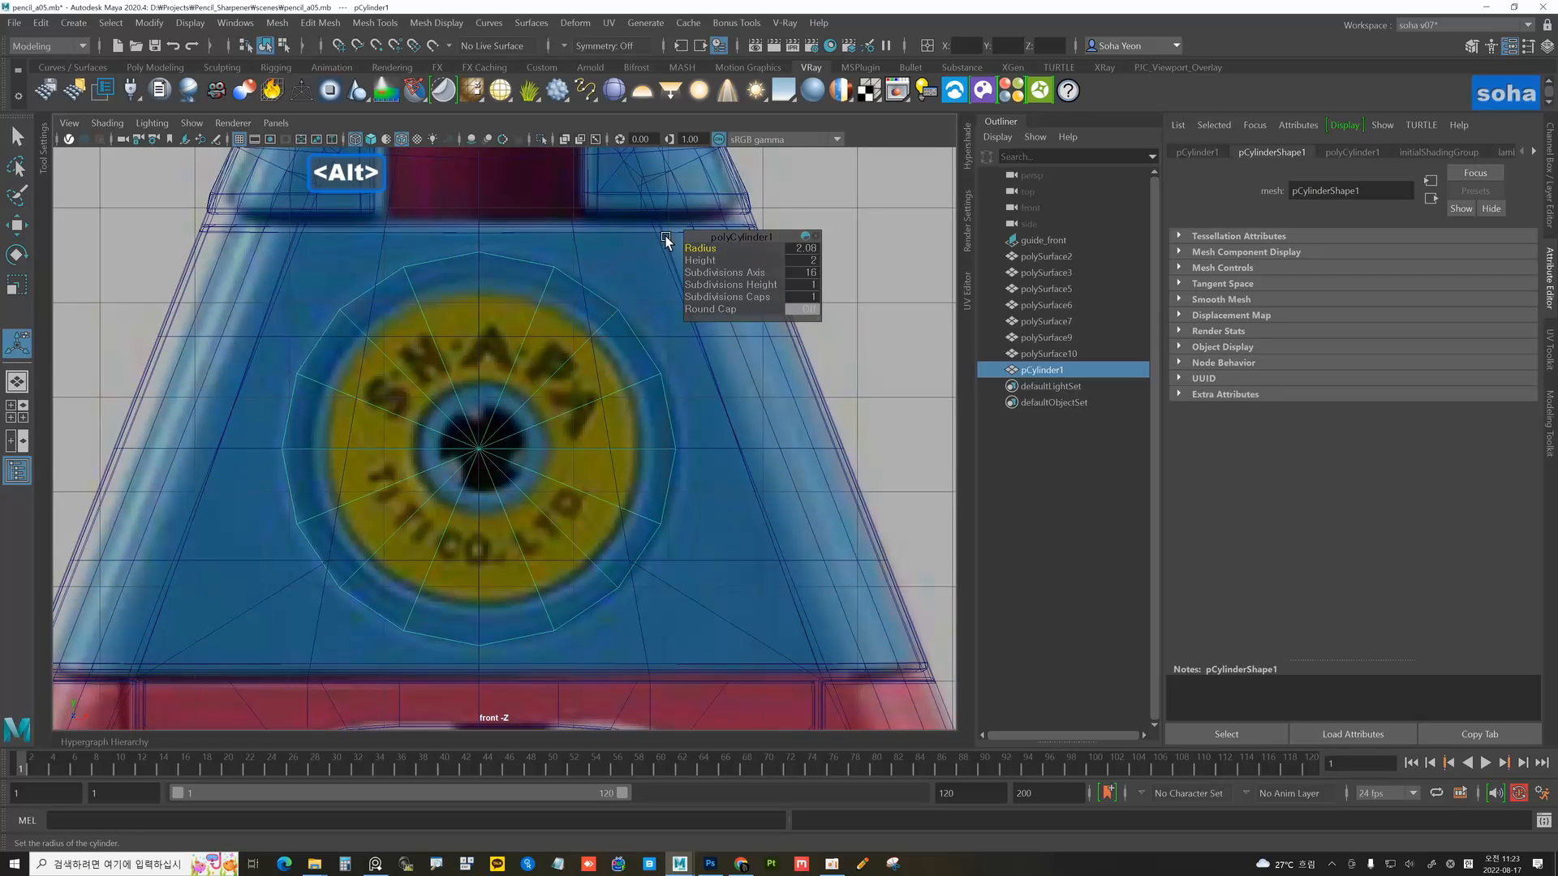
pyautogui.keyDown('alt'); pyautogui.moveTo(645, 408); pyautogui.dragTo(543, 407, button='middle'); pyautogui.keyUp('alt')
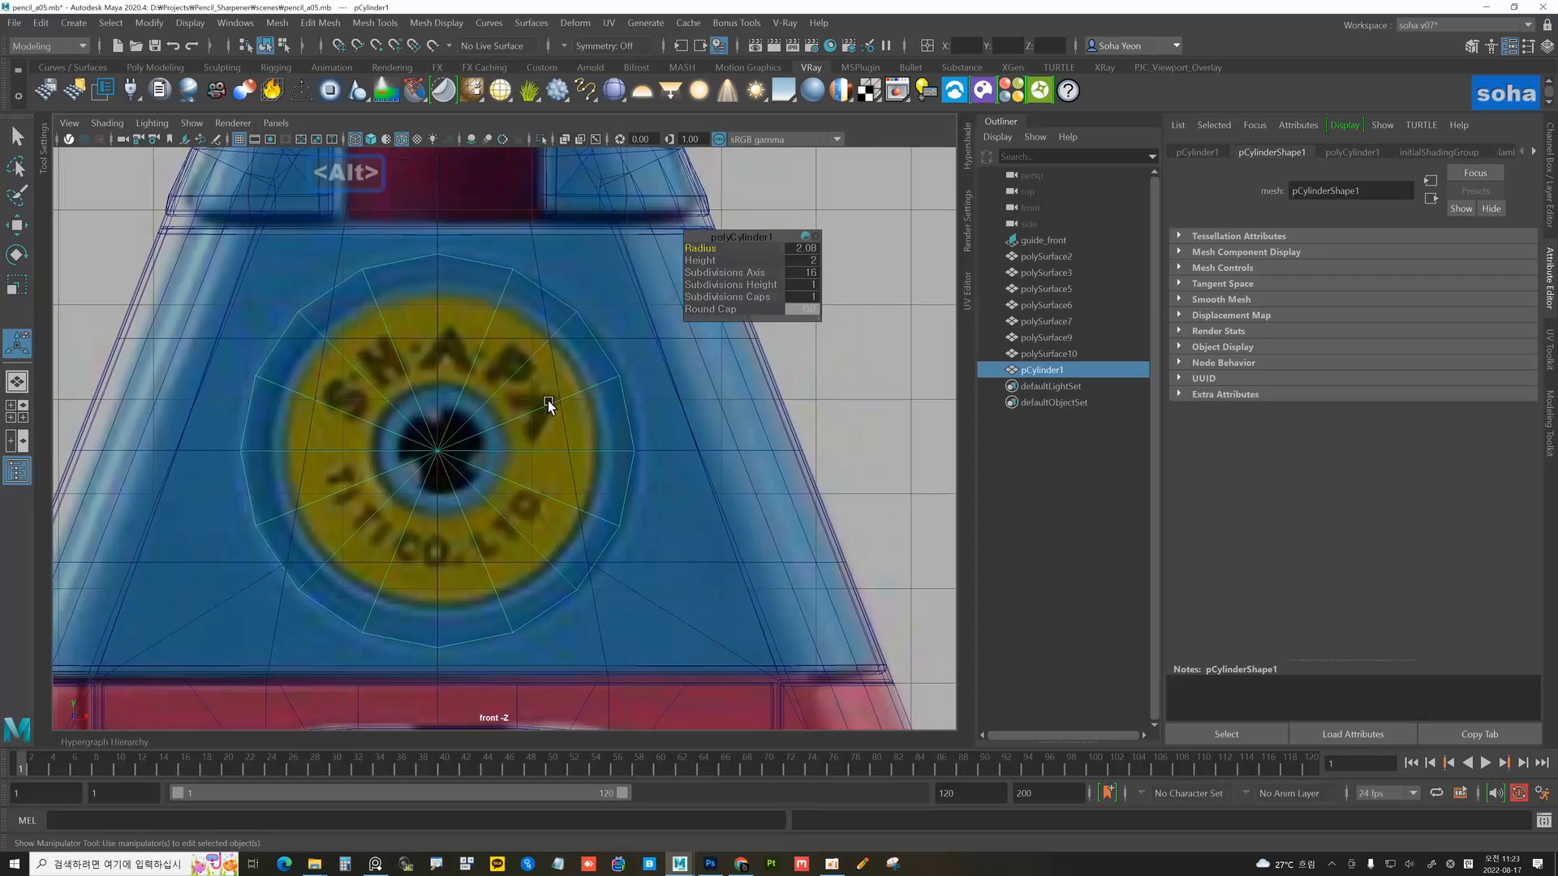
# - Add three evenly spaced horizontal edge loops across the upper front panel, polySurface7, using Connect with 3 segments
pyautogui.click(685, 411)
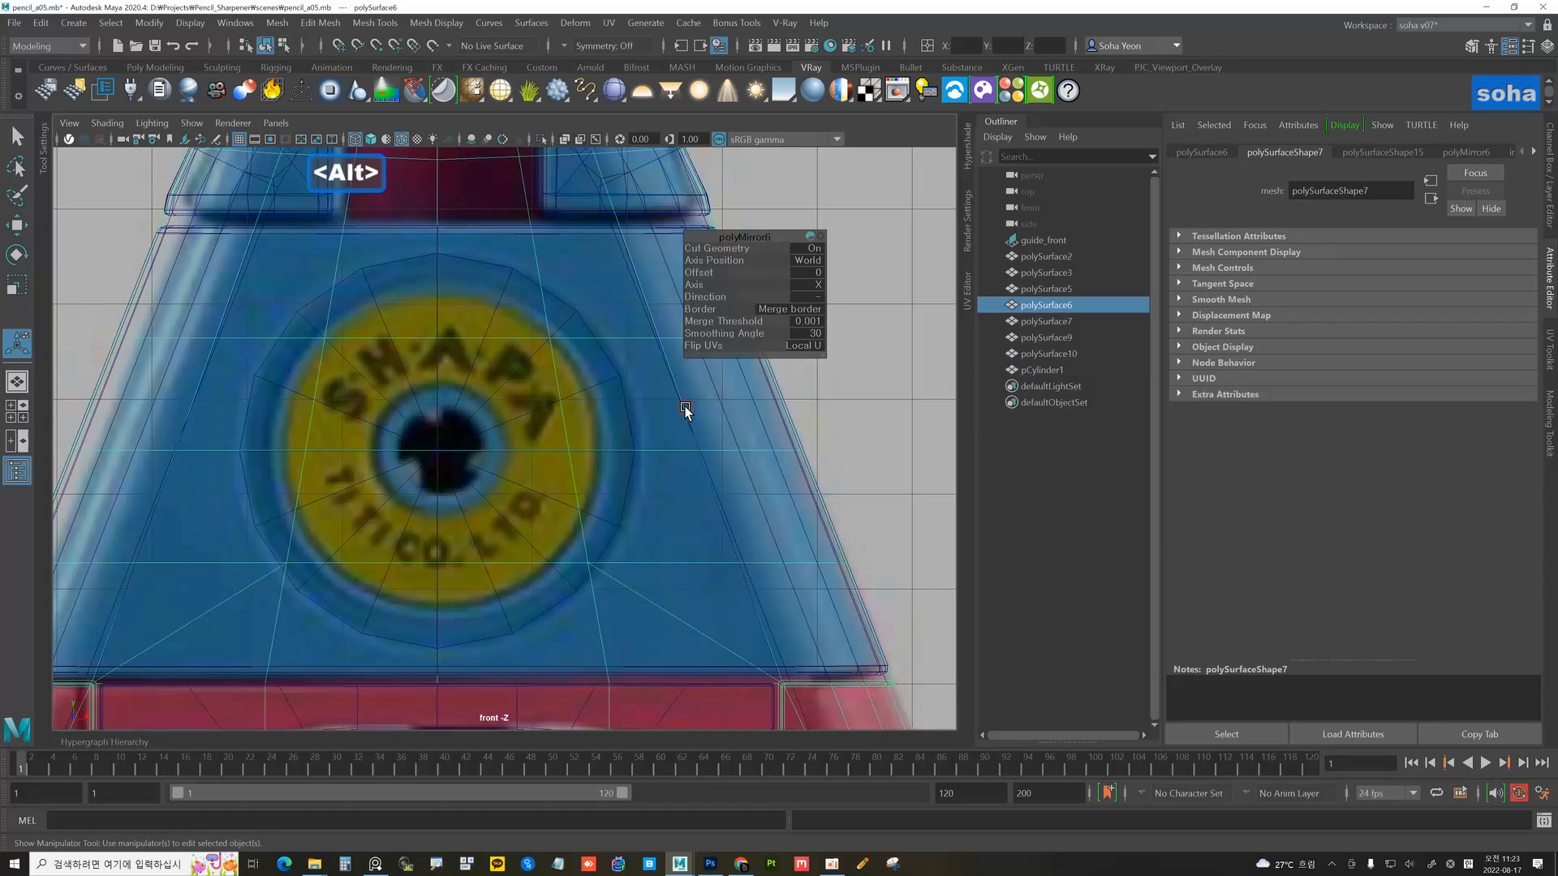
pyautogui.click(206, 232)
pyautogui.keyDown('alt'); pyautogui.moveTo(334, 279); pyautogui.dragTo(403, 327, button='right'); pyautogui.keyUp('alt')
pyautogui.keyDown('alt'); pyautogui.moveTo(486, 386); pyautogui.dragTo(506, 392, button='middle'); pyautogui.keyUp('alt')
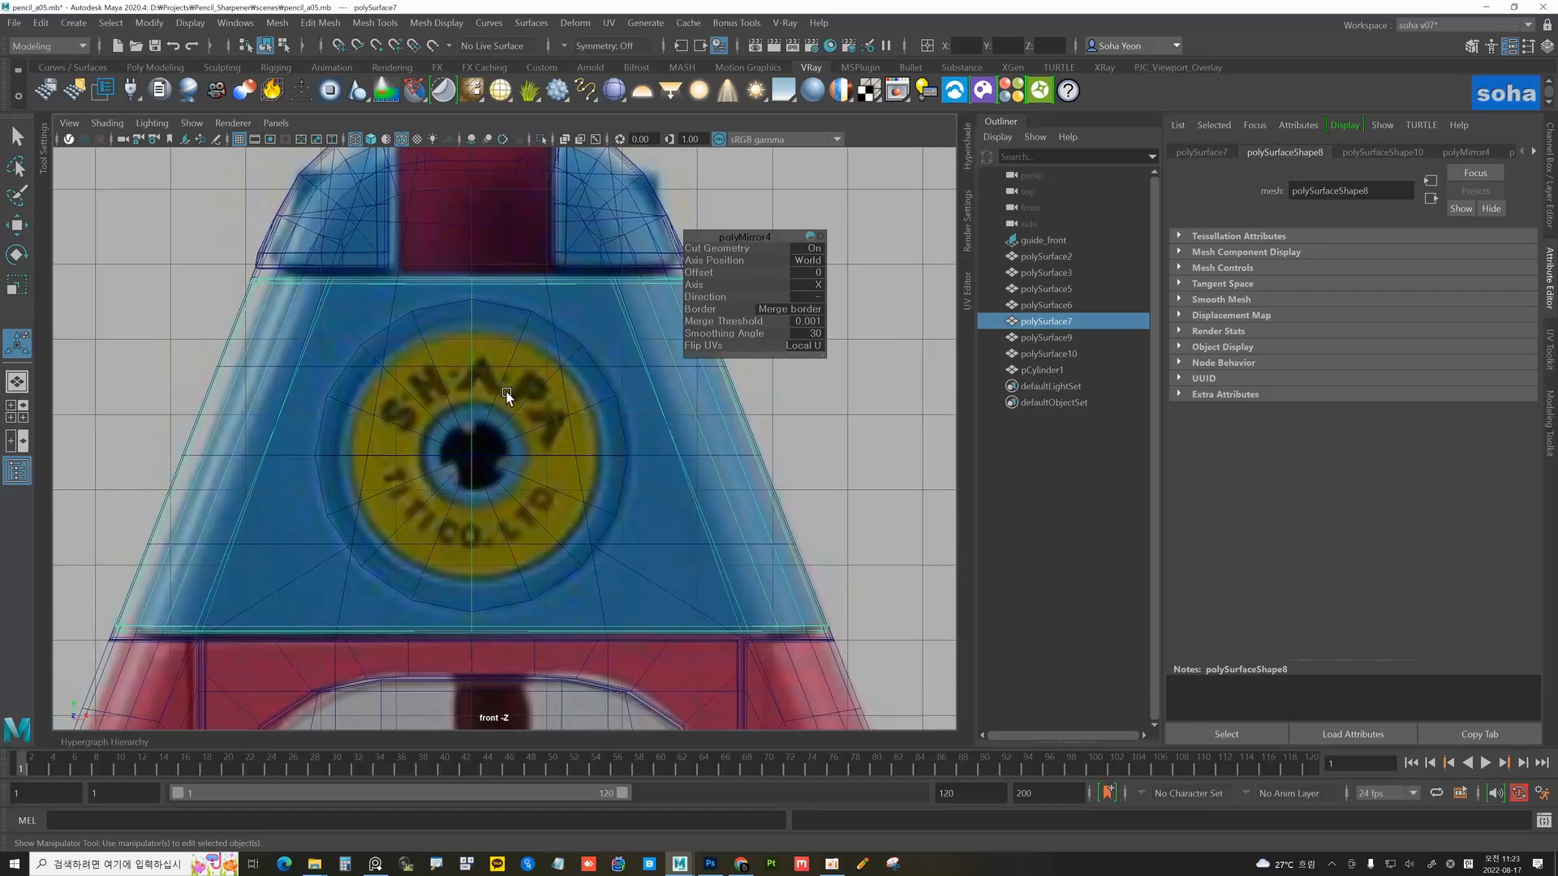
pyautogui.keyDown('alt'); pyautogui.moveTo(650, 463); pyautogui.dragTo(611, 464, button='right'); pyautogui.keyUp('alt')
pyautogui.keyDown('alt'); pyautogui.moveTo(610, 464); pyautogui.dragTo(639, 447, button='middle'); pyautogui.keyUp('alt')
pyautogui.scroll(-3, 533, 422)
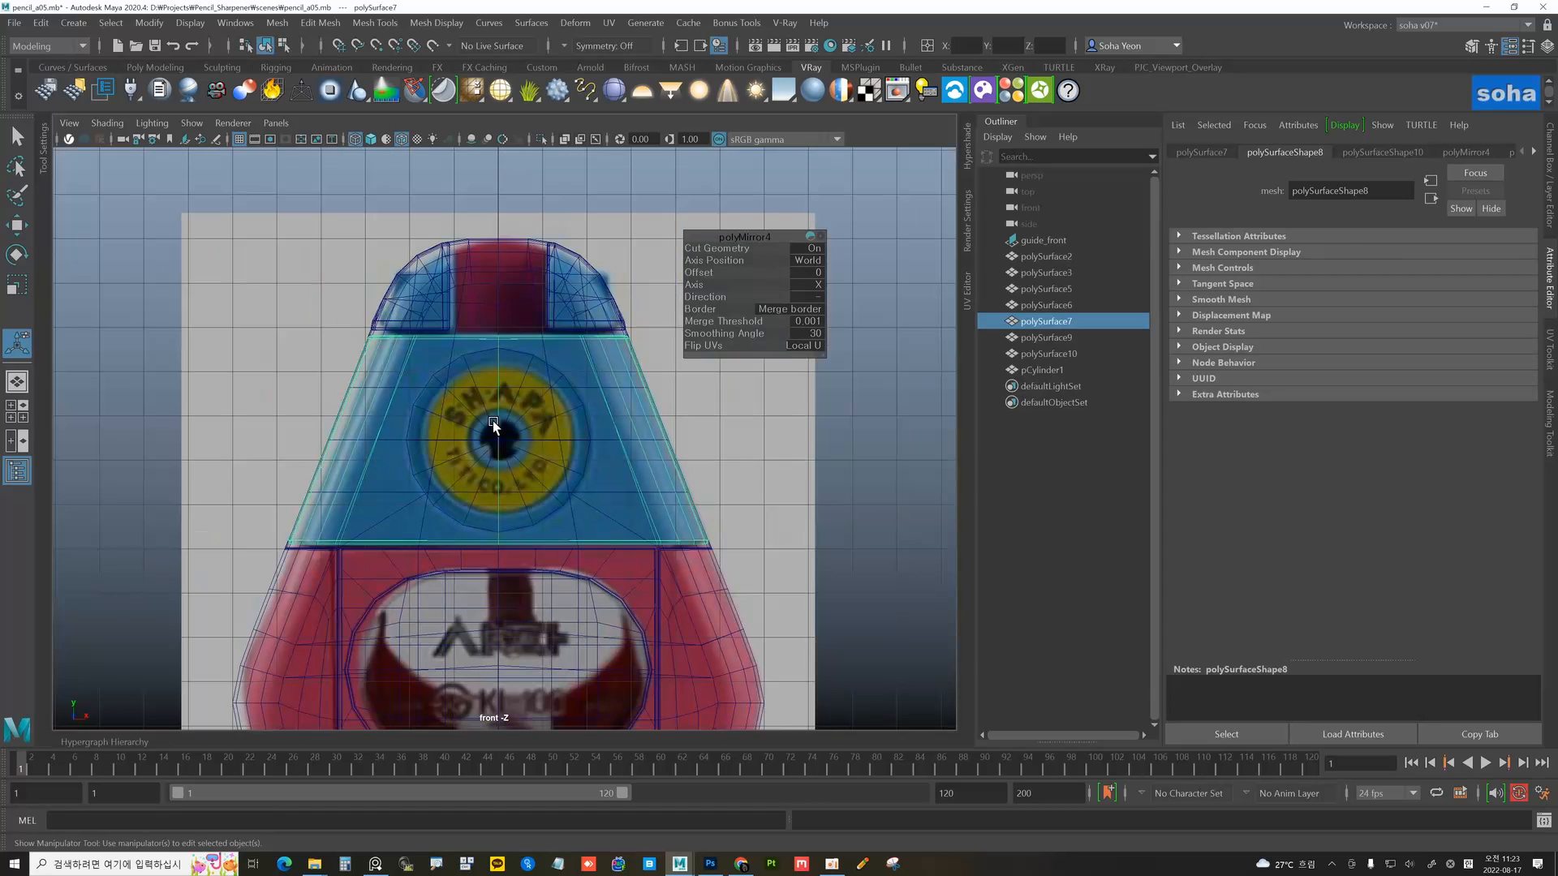
pyautogui.hotkey('alt', '3')
pyautogui.moveTo(475, 470); pyautogui.dragTo(486, 469)
pyautogui.moveTo(590, 456)
pyautogui.keyDown('alt'); pyautogui.mouseDown(button='right')
pyautogui.moveTo(626, 446)
pyautogui.moveTo(567, 440)
pyautogui.moveTo(601, 446)
pyautogui.mouseUp(button='right'); pyautogui.keyUp('alt')
pyautogui.hotkey('alt', 't')
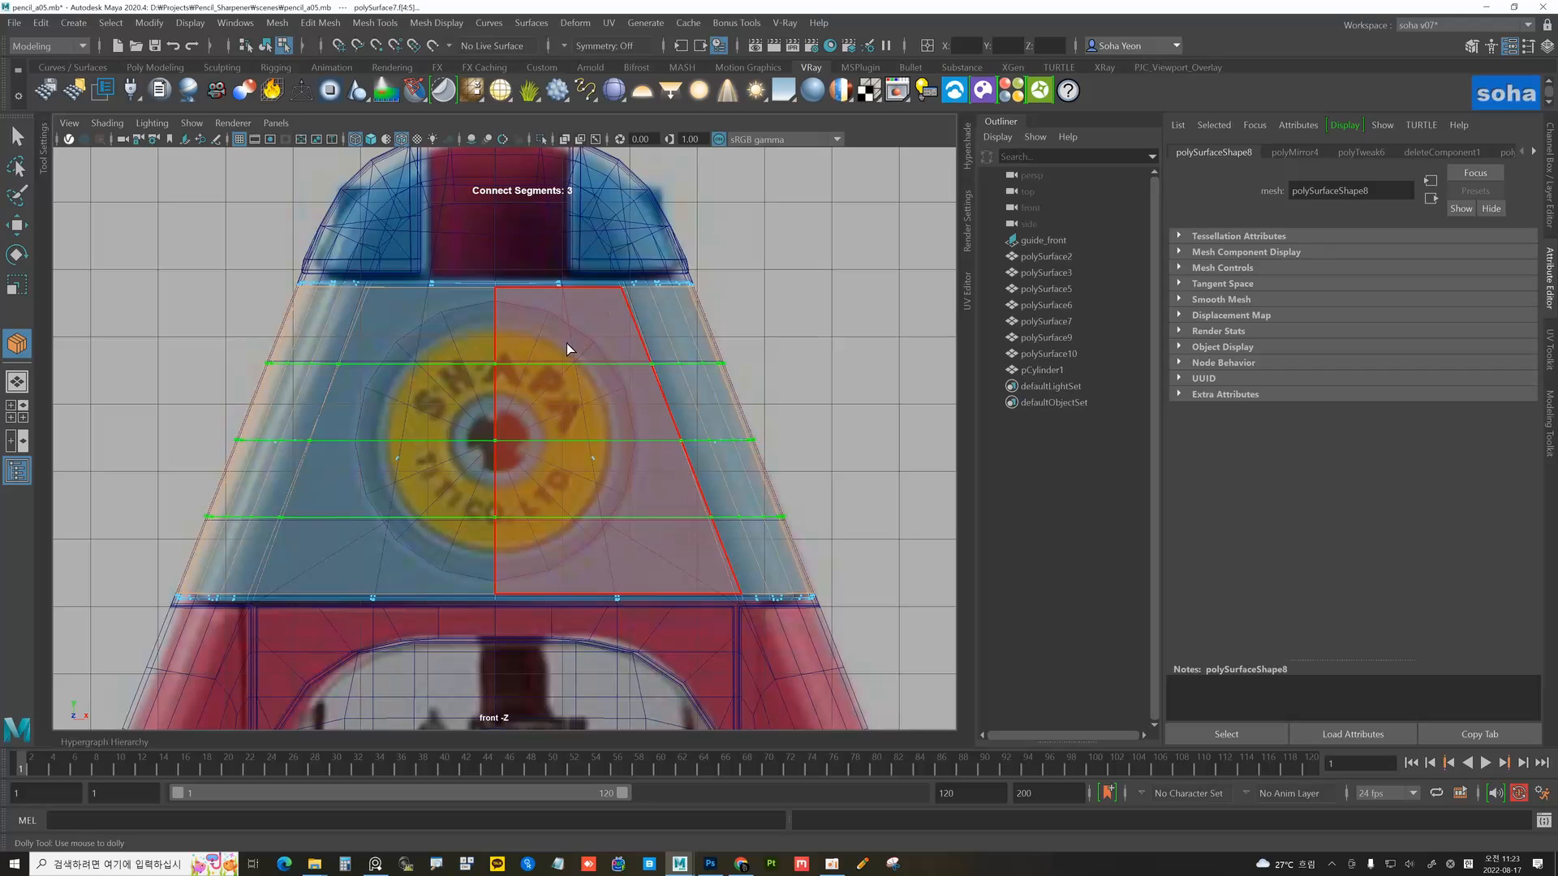
pyautogui.press('w')
pyautogui.keyDown('alt'); pyautogui.moveTo(602, 436); pyautogui.dragTo(637, 442, button='right'); pyautogui.keyUp('alt')
pyautogui.hotkey('alt', '`')
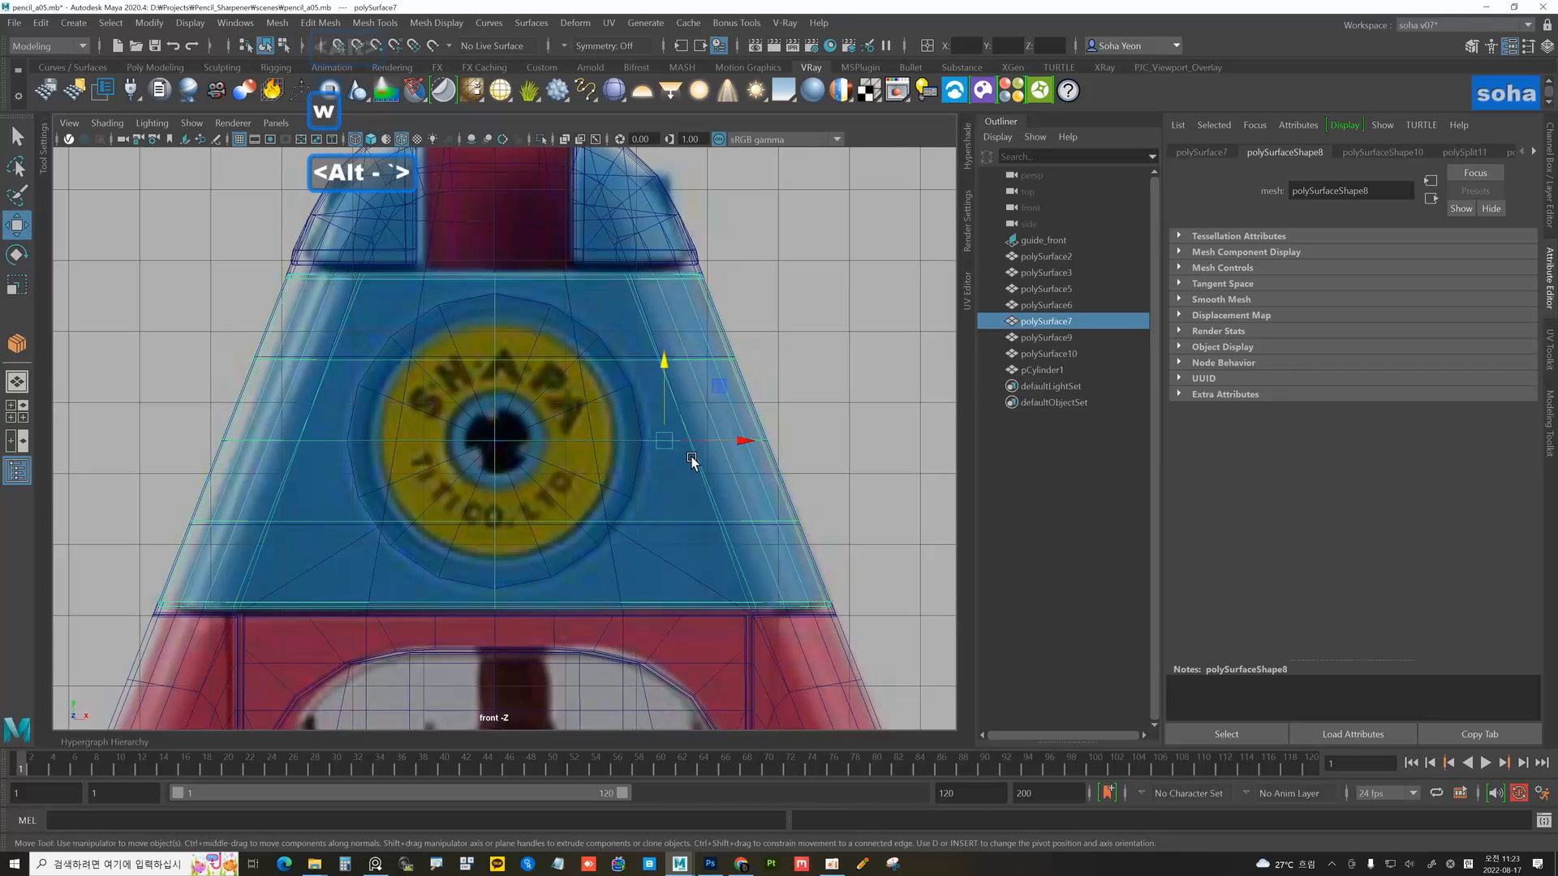
# - Move the cylinder along Z in the perspective view until it partly penetrates the upper panel's front face
pyautogui.hotkey('alt', 'shift', 'q')
pyautogui.keyDown('alt'); pyautogui.moveTo(602, 425); pyautogui.dragTo(322, 424); pyautogui.keyUp('alt')
pyautogui.press('5')
pyautogui.hotkey('alt', '4')
pyautogui.click(596, 362)
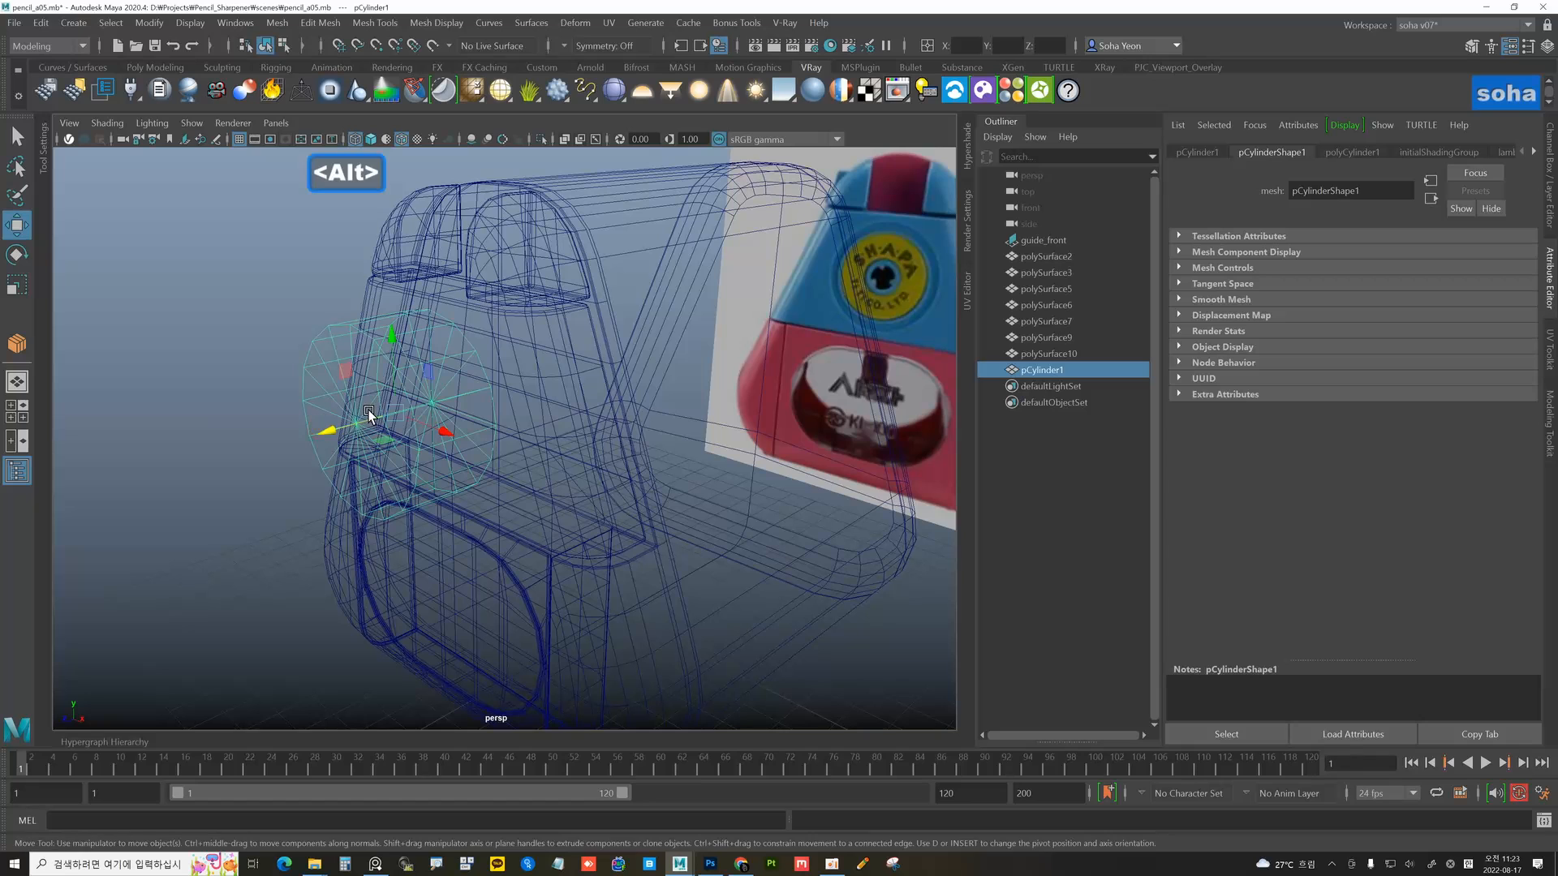
pyautogui.press('5')
pyautogui.keyDown('alt'); pyautogui.moveTo(439, 425); pyautogui.dragTo(425, 431); pyautogui.keyUp('alt')
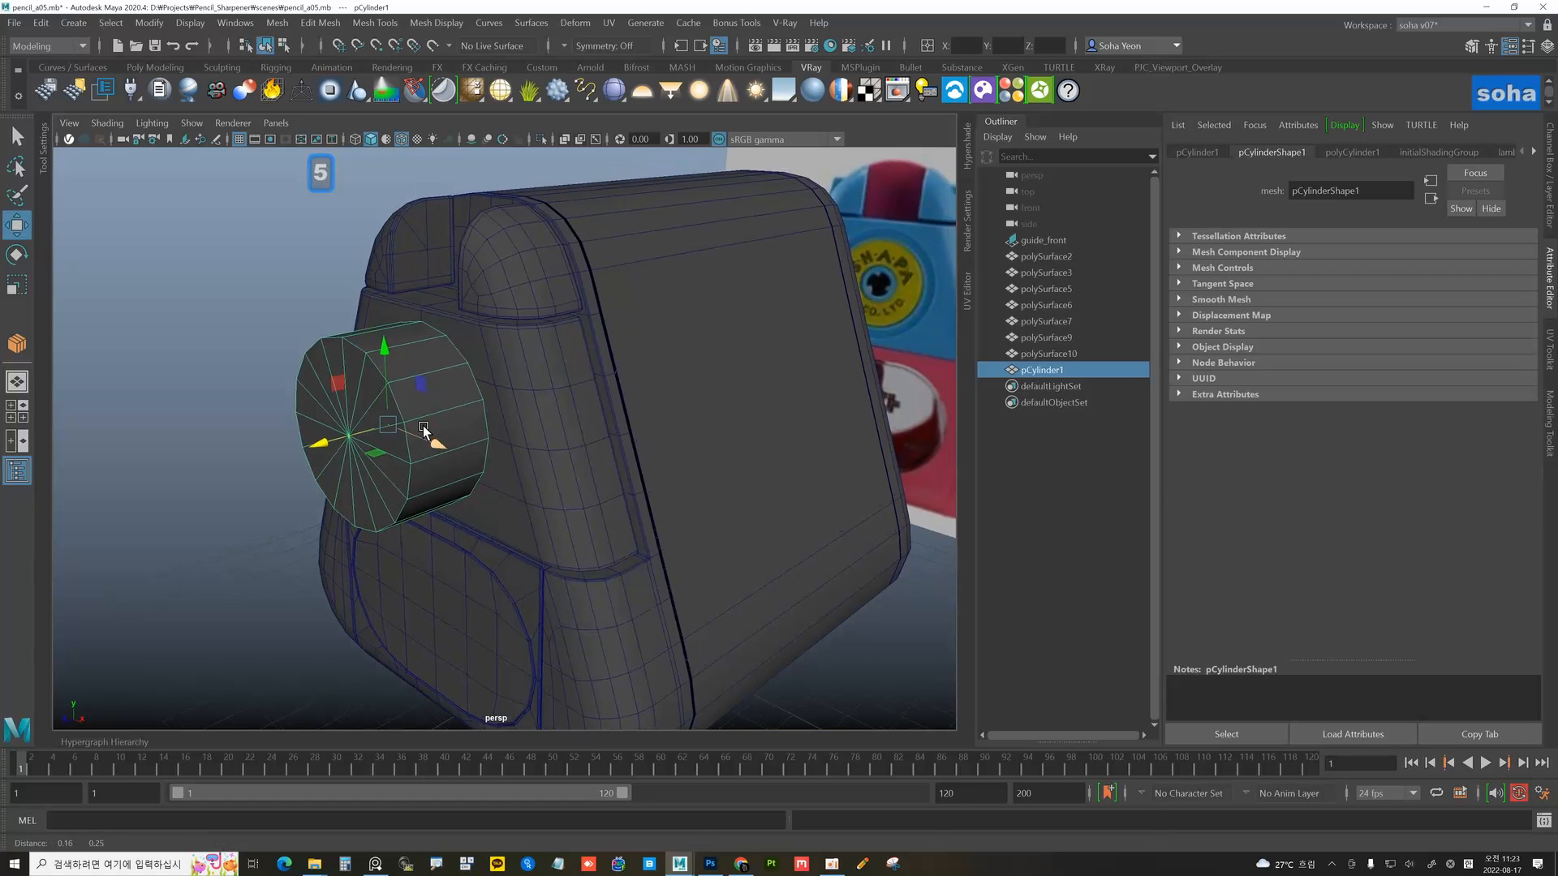
pyautogui.keyDown('alt'); pyautogui.moveTo(425, 431); pyautogui.dragTo(417, 391, button='right'); pyautogui.keyUp('alt')
pyautogui.click(455, 323)
pyautogui.click(389, 380)
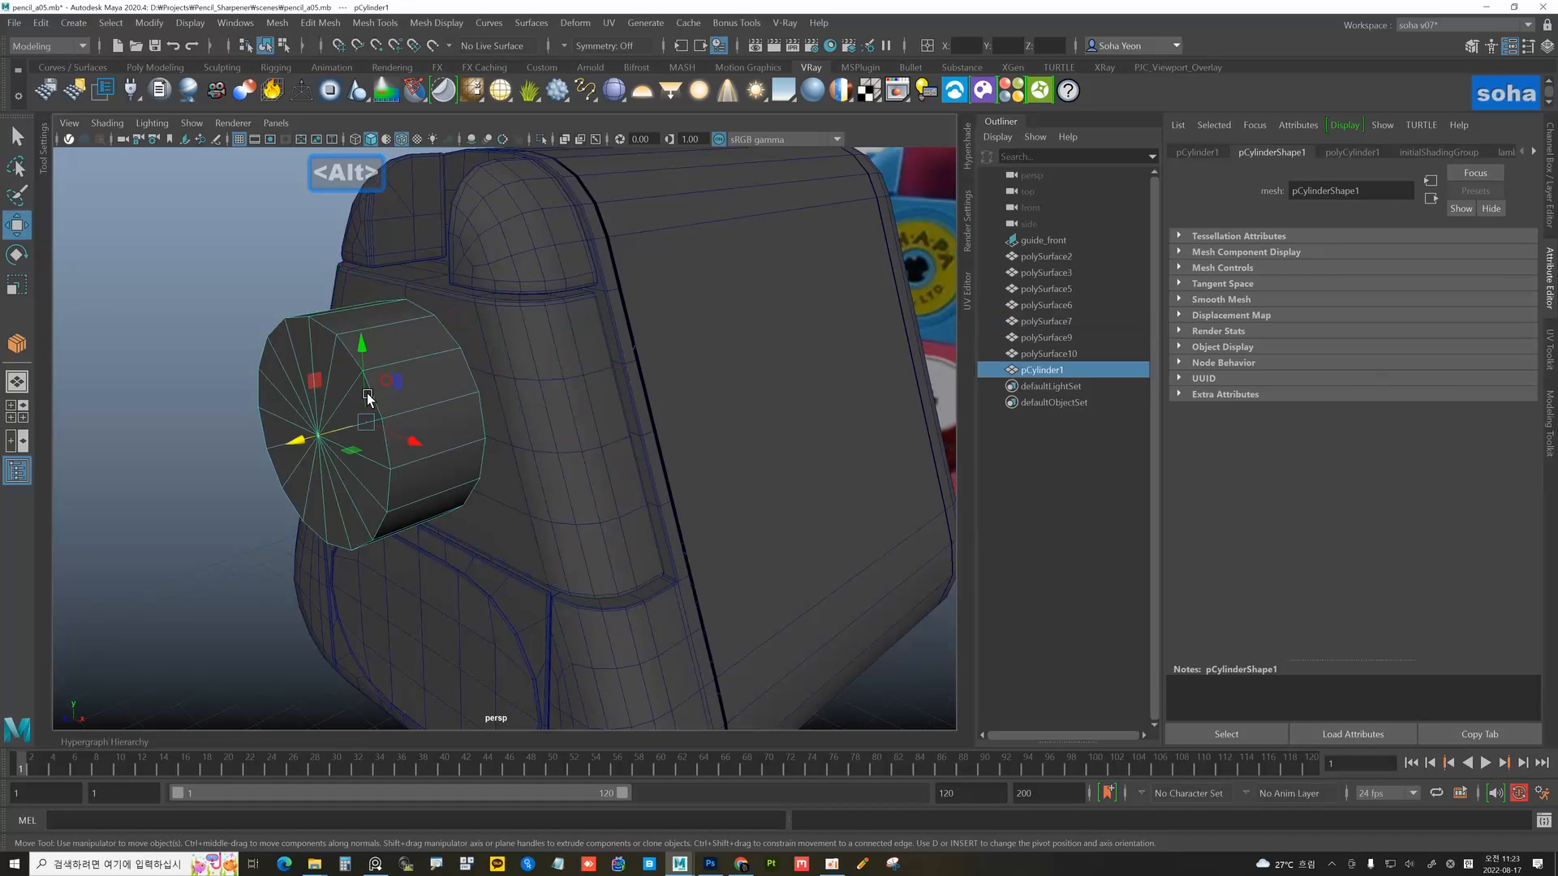
pyautogui.keyDown('alt'); pyautogui.moveTo(305, 436); pyautogui.dragTo(506, 383); pyautogui.keyUp('alt')
# - Subtract the cylinder from the upper front panel with a boolean difference to cut a round recess
pyautogui.click(546, 351)
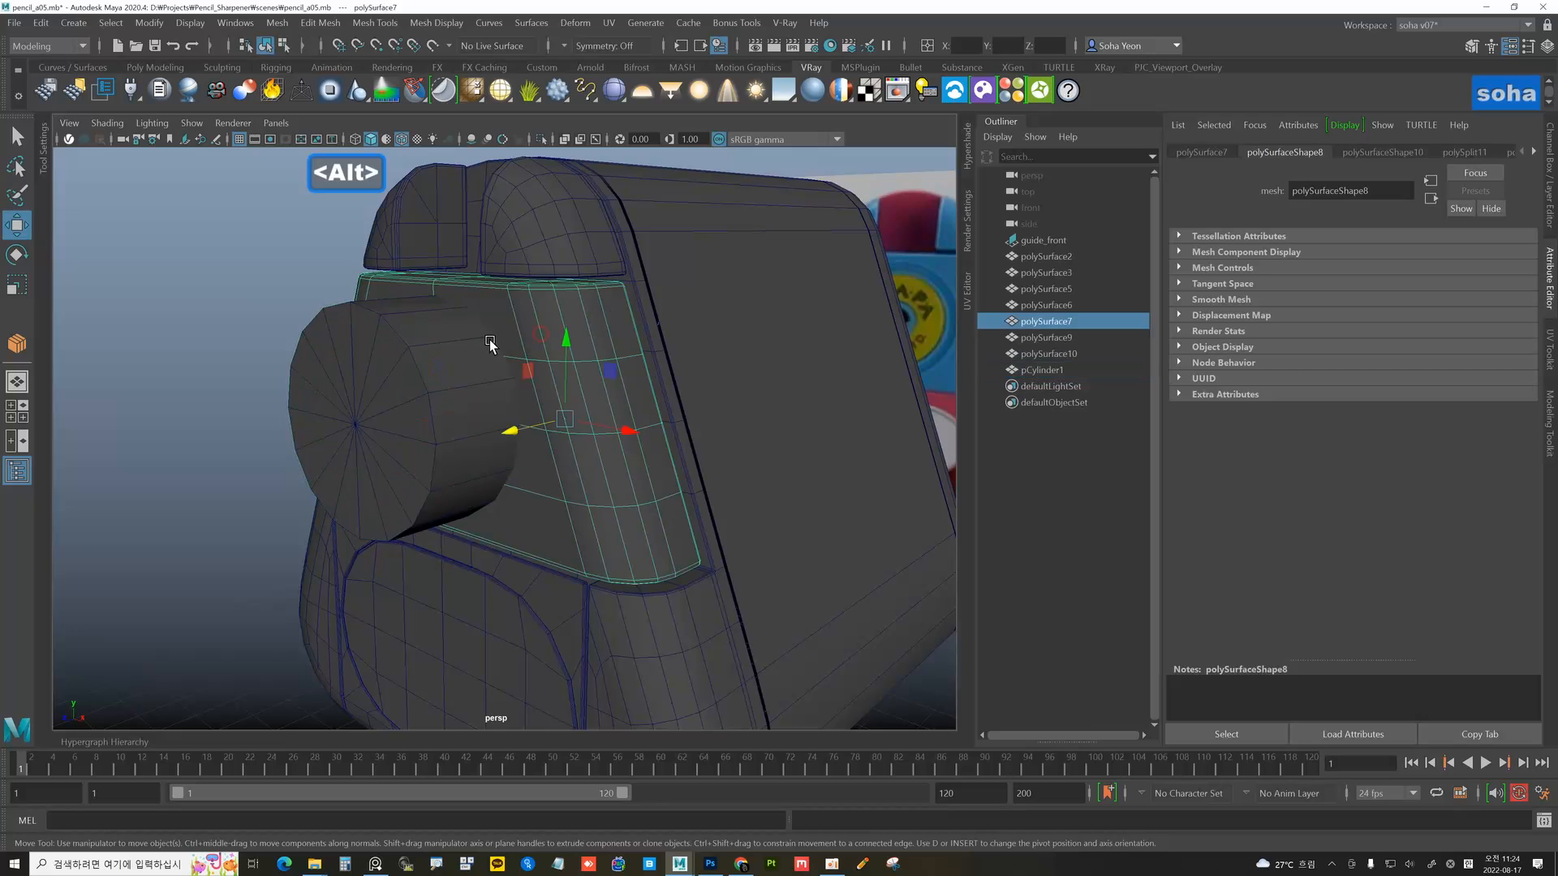
pyautogui.keyDown('shift'); pyautogui.click(453, 340); pyautogui.keyUp('shift')
pyautogui.hotkey('alt', 'o')
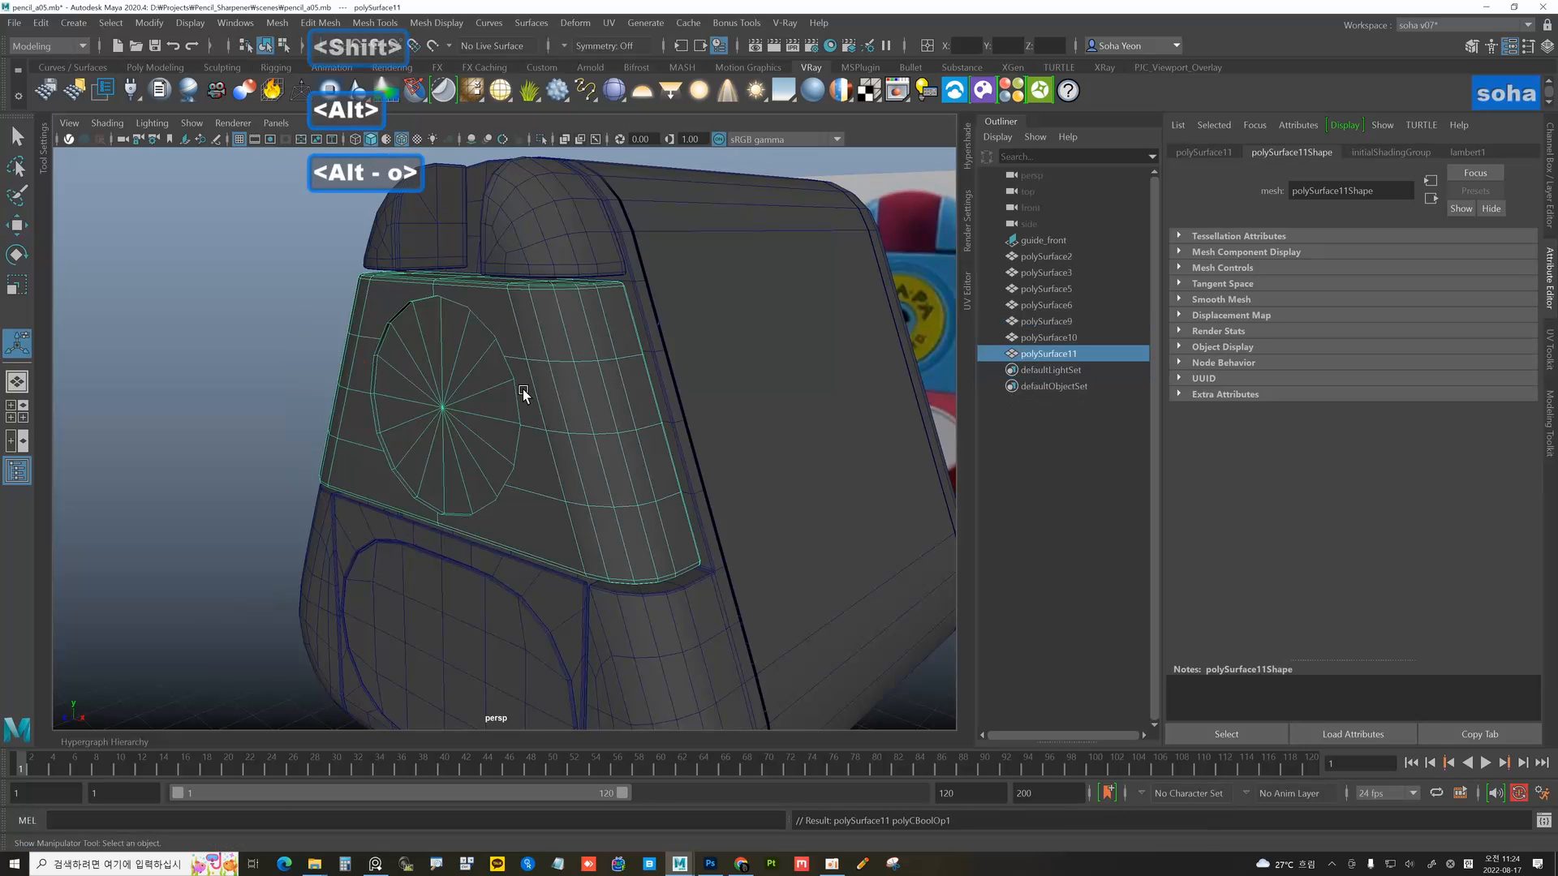
# - Undo the boolean difference that cut the recess, bringing back the separate upper front panel and cylinder
pyautogui.keyDown('alt'); pyautogui.moveTo(479, 398); pyautogui.dragTo(526, 383); pyautogui.keyUp('alt')
pyautogui.keyDown('alt'); pyautogui.moveTo(631, 384); pyautogui.dragTo(629, 412); pyautogui.keyUp('alt')
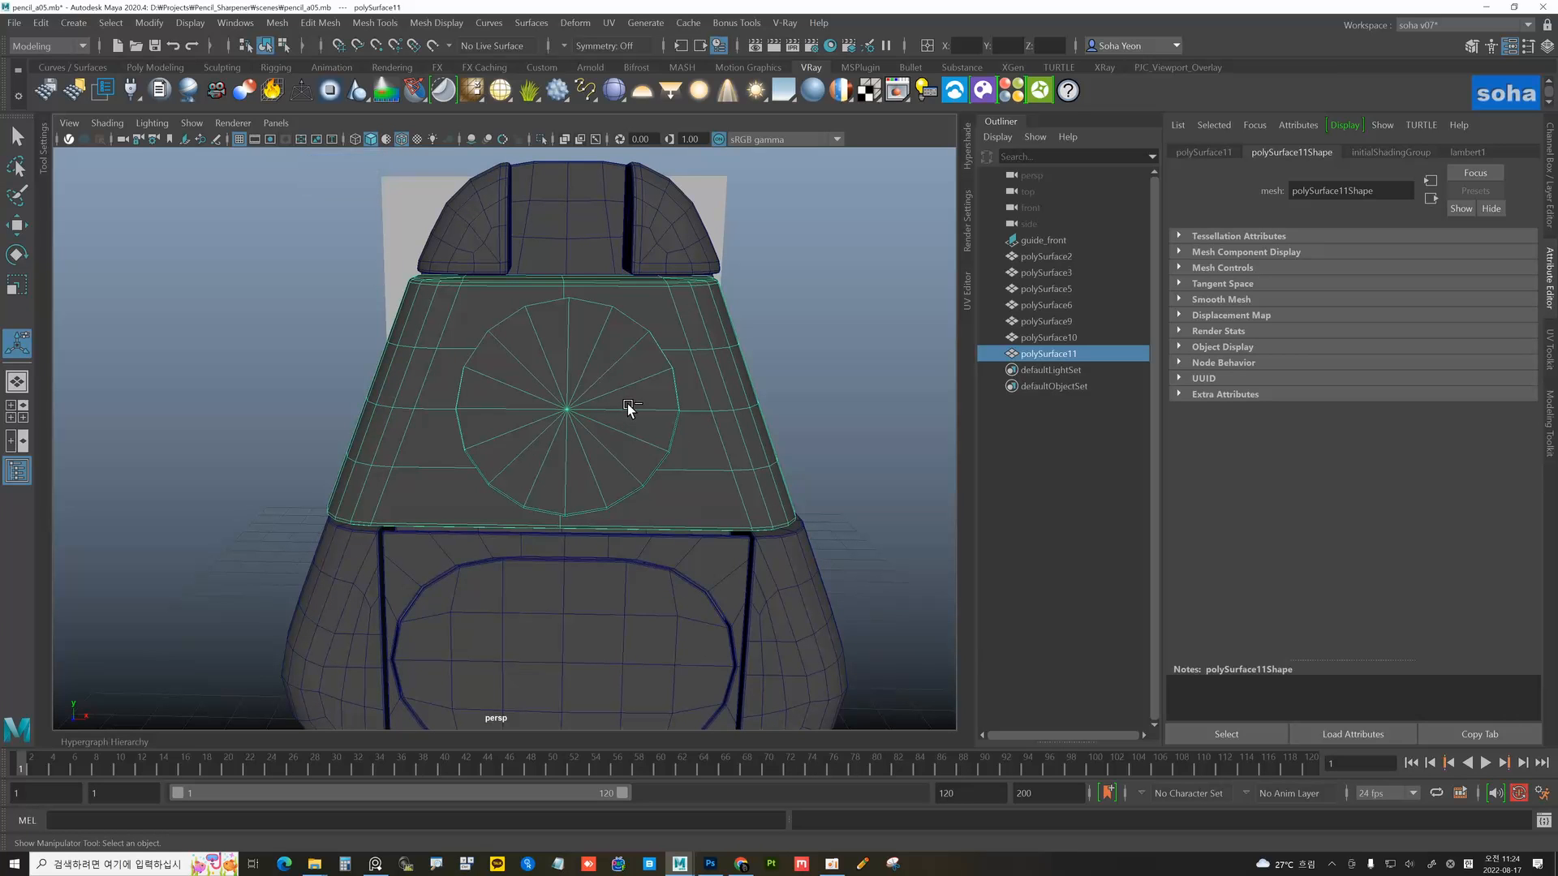
pyautogui.keyDown('alt'); pyautogui.moveTo(630, 388); pyautogui.dragTo(643, 355); pyautogui.keyUp('alt')
pyautogui.hotkey('ctrl', 'z')
pyautogui.hotkey('ctrl', 'z')
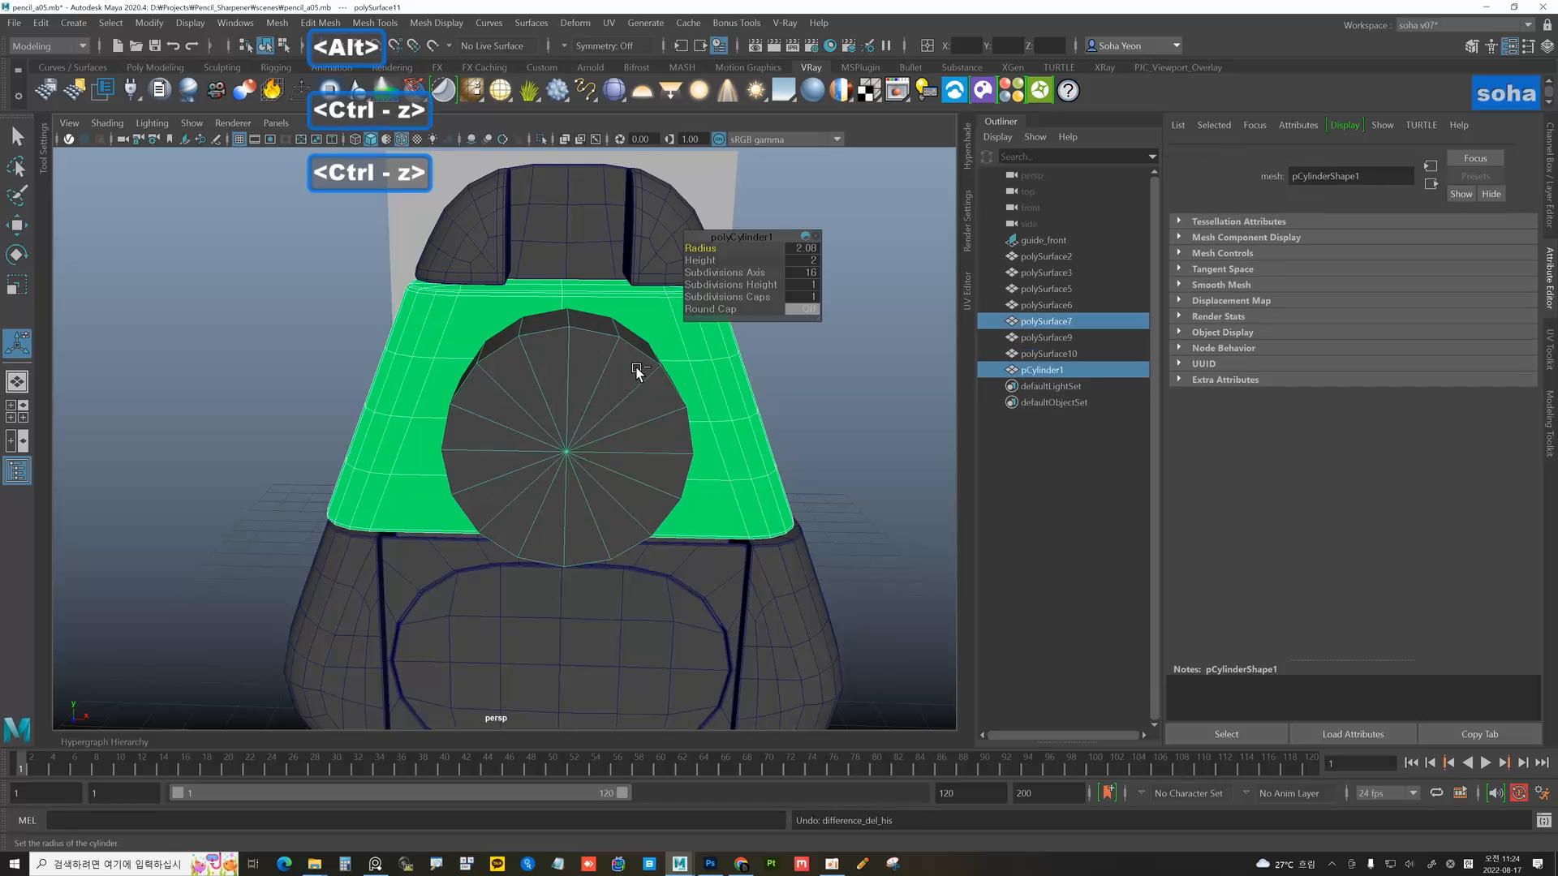
# - Assign the existing lambert1 material to the upper front panel, polySurface7
pyautogui.keyDown('alt'); pyautogui.moveTo(515, 289); pyautogui.dragTo(466, 296, button='middle'); pyautogui.keyUp('alt')
pyautogui.keyDown('alt'); pyautogui.moveTo(466, 296); pyautogui.dragTo(635, 306, button='right'); pyautogui.keyUp('alt')
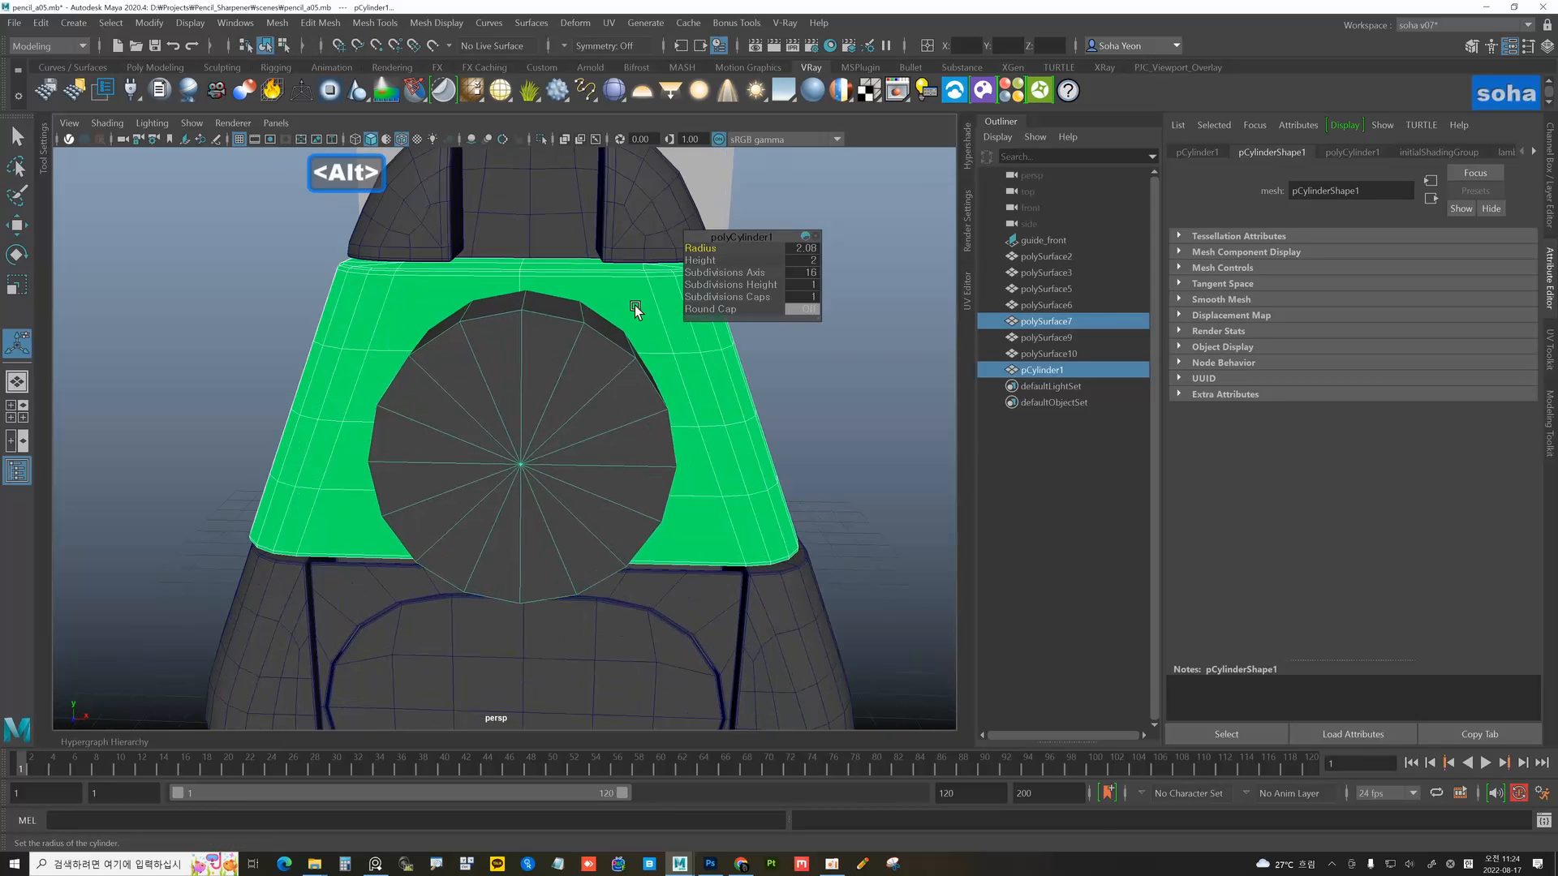
pyautogui.click(638, 293)
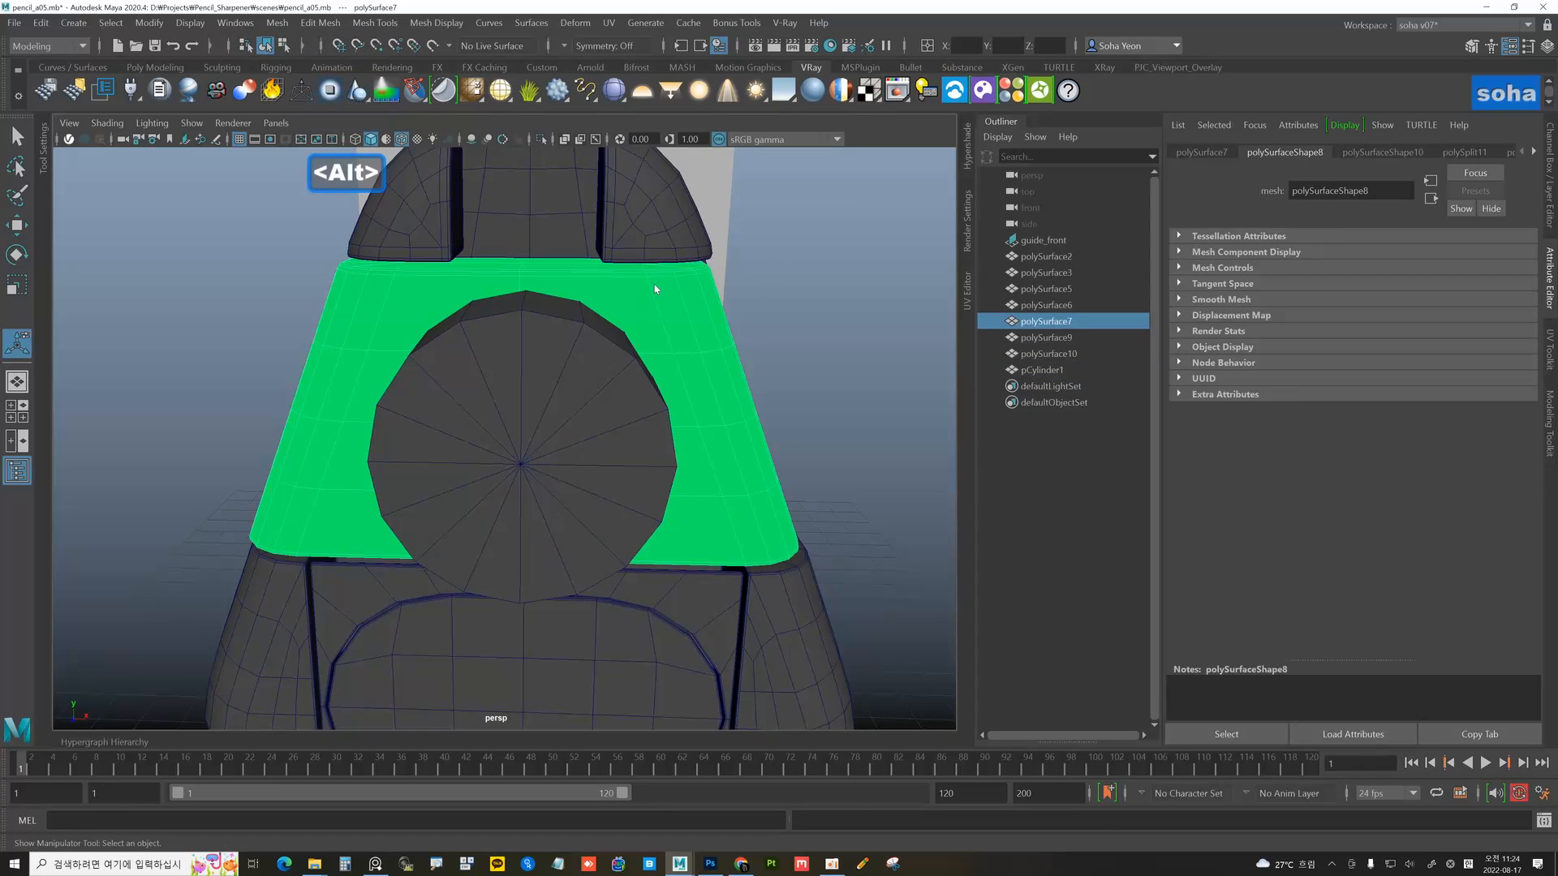
pyautogui.rightClick(654, 284)
pyautogui.moveTo(661, 706)
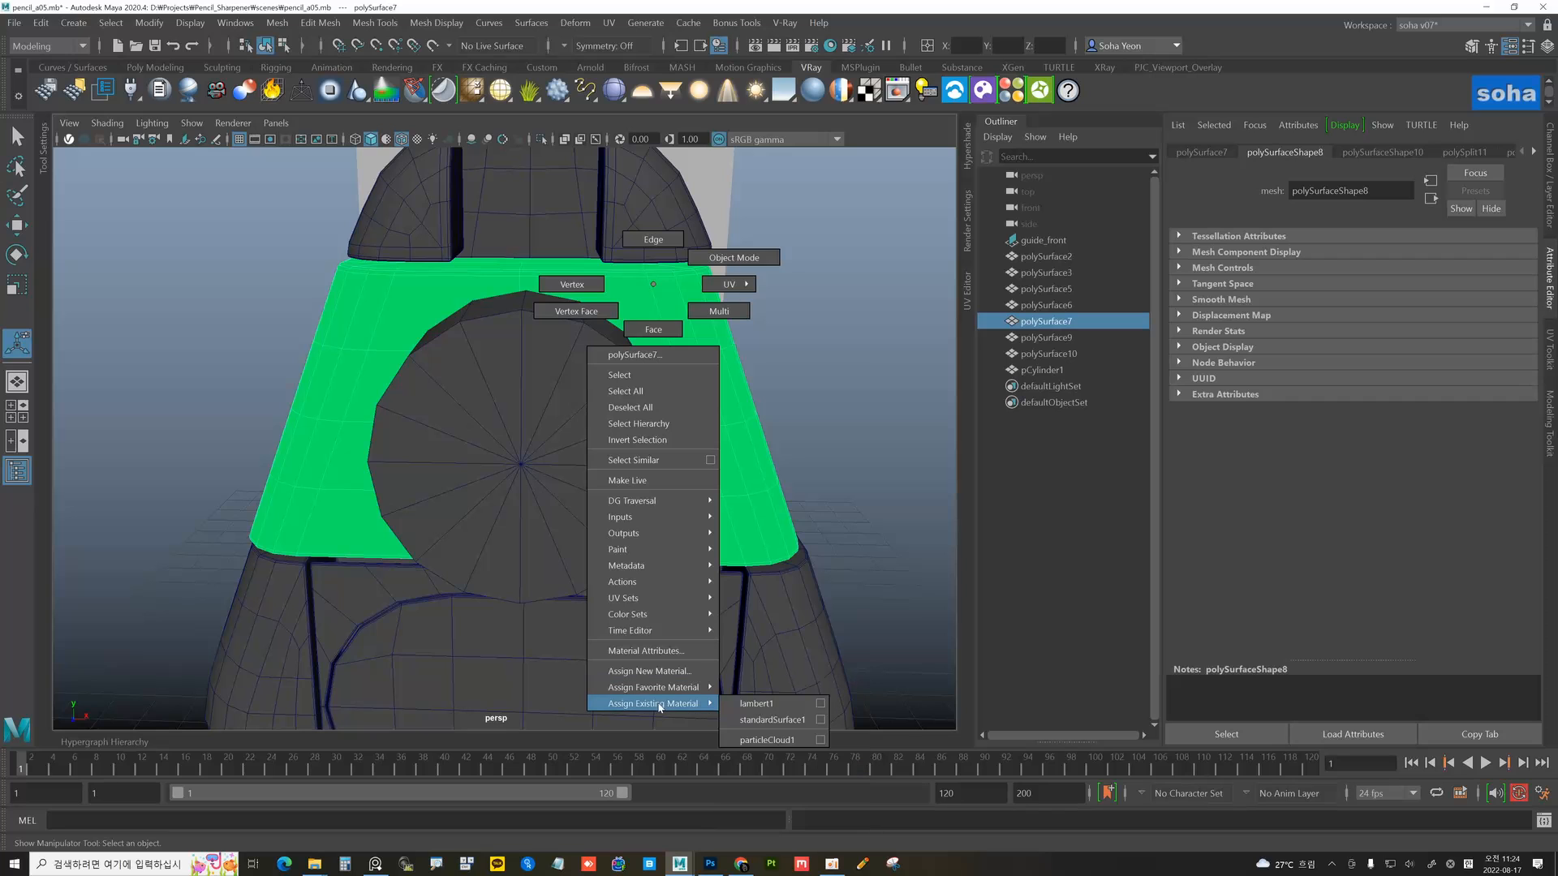
pyautogui.click(758, 704)
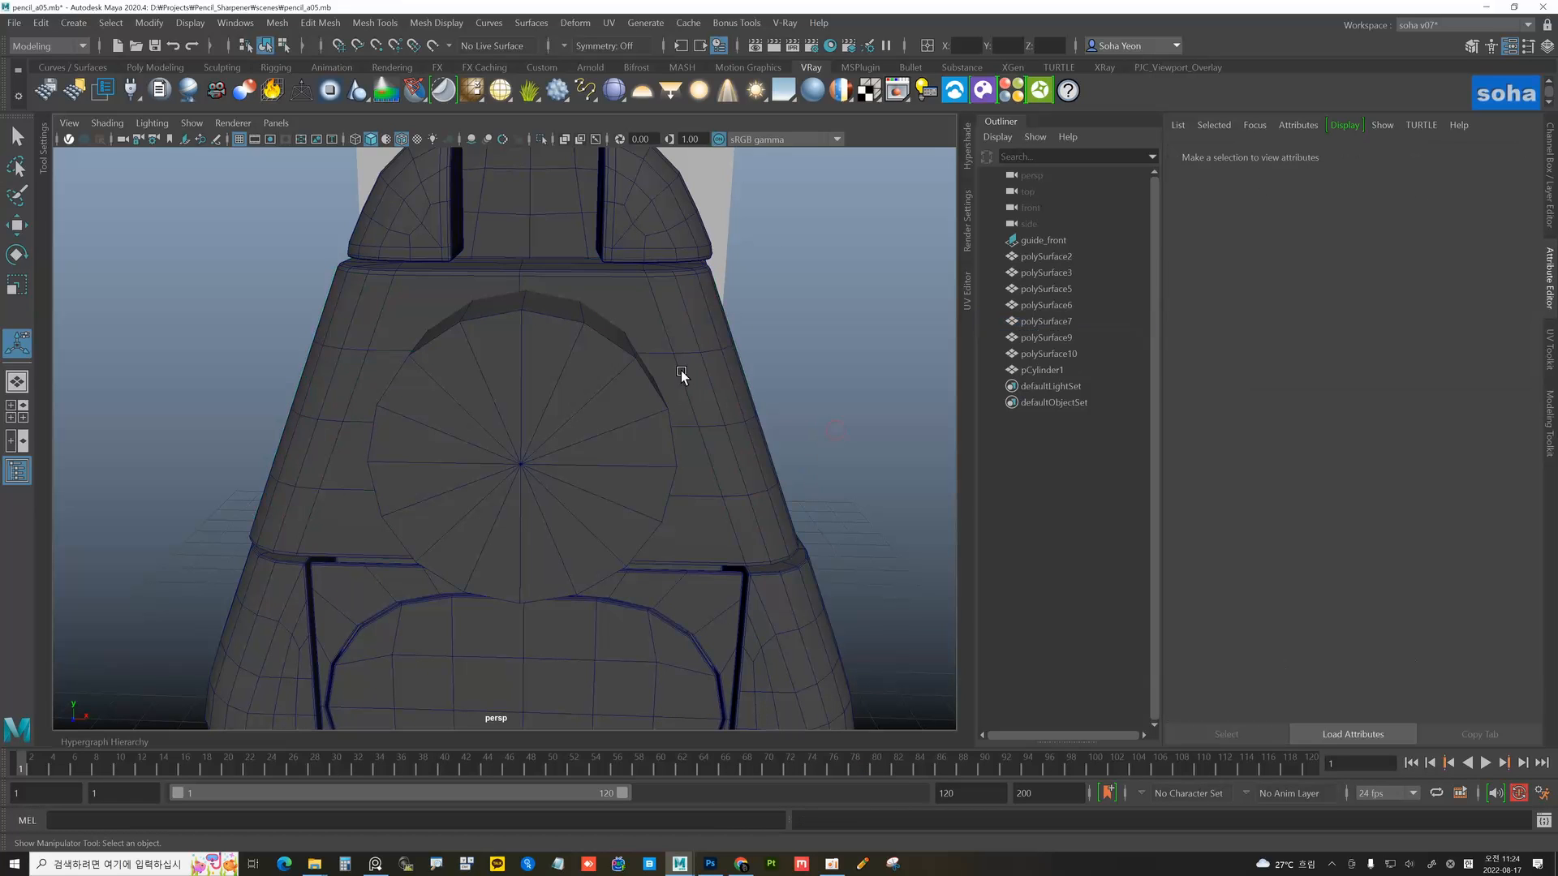
# - Mirror the upper front panel across the world X axis, with cut geometry on and border vertices merged at a 0.001 threshold
pyautogui.keyDown('alt'); pyautogui.moveTo(648, 337); pyautogui.dragTo(660, 346, button='middle'); pyautogui.keyUp('alt')
pyautogui.hotkey('ctrl', 'e')
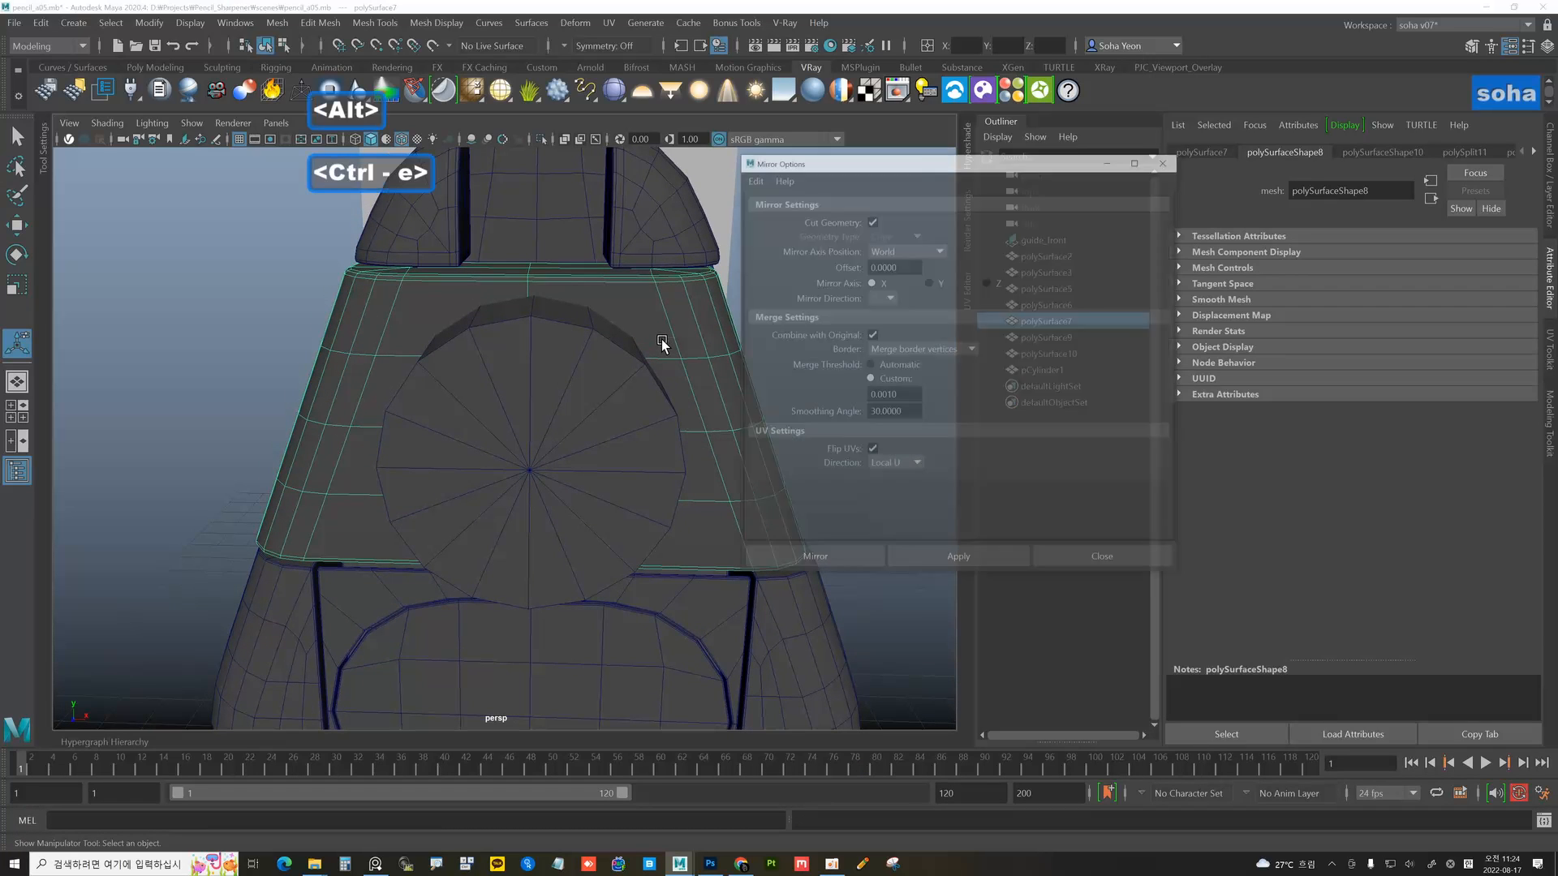
pyautogui.click(803, 556)
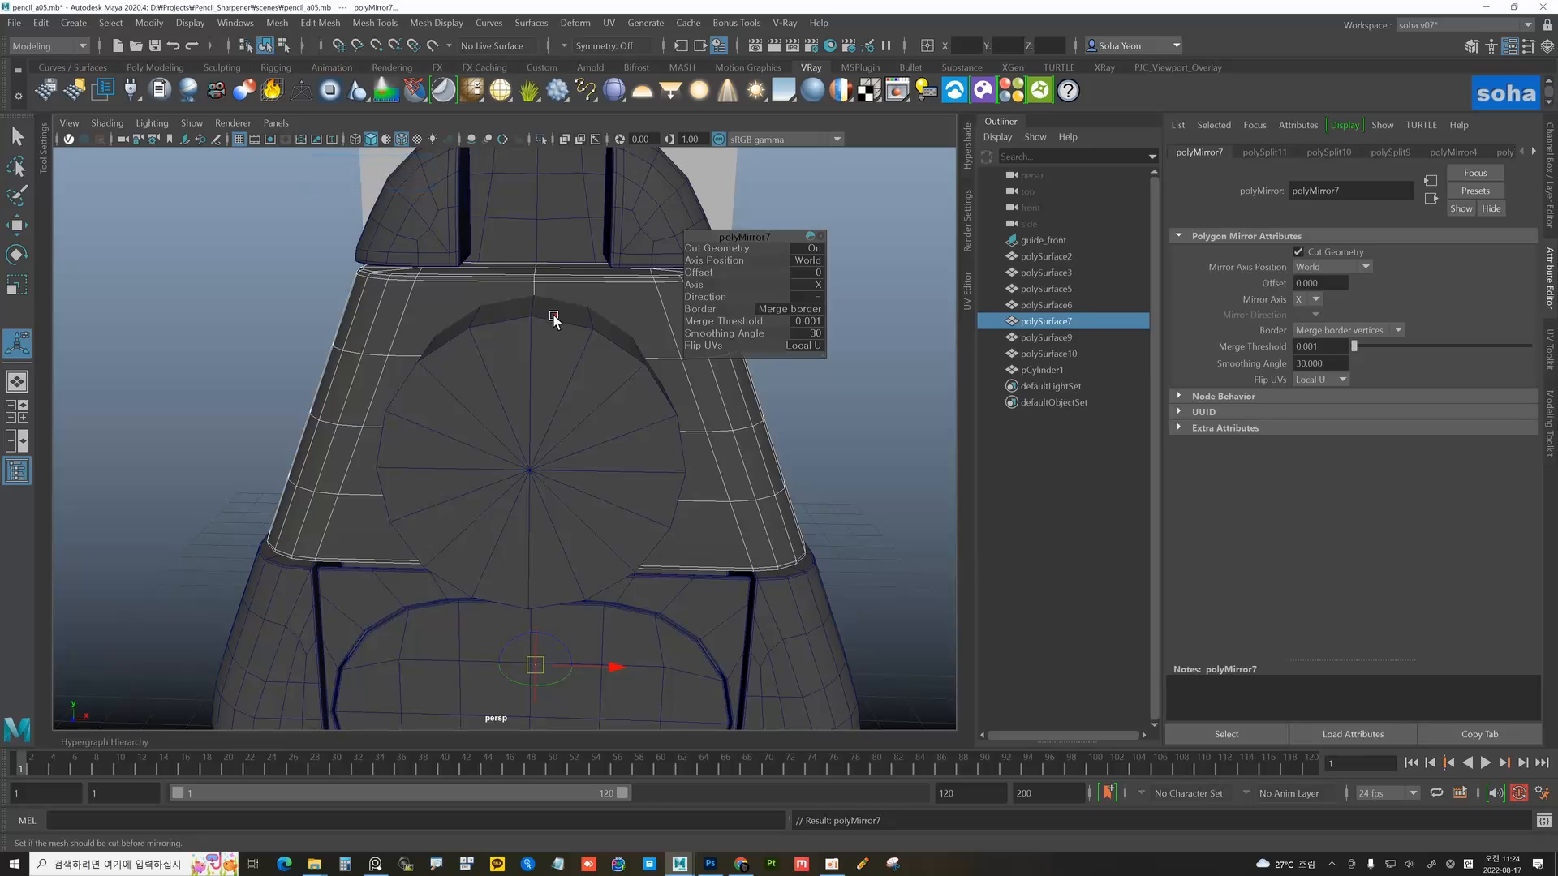
# - Examine in the perspective and front views how the upper panel's side edges line up with the surrounding body, polySurface6
pyautogui.keyDown('alt'); pyautogui.moveTo(555, 319); pyautogui.dragTo(566, 301); pyautogui.keyUp('alt')
pyautogui.keyDown('alt'); pyautogui.moveTo(565, 301); pyautogui.dragTo(471, 323, button='right'); pyautogui.keyUp('alt')
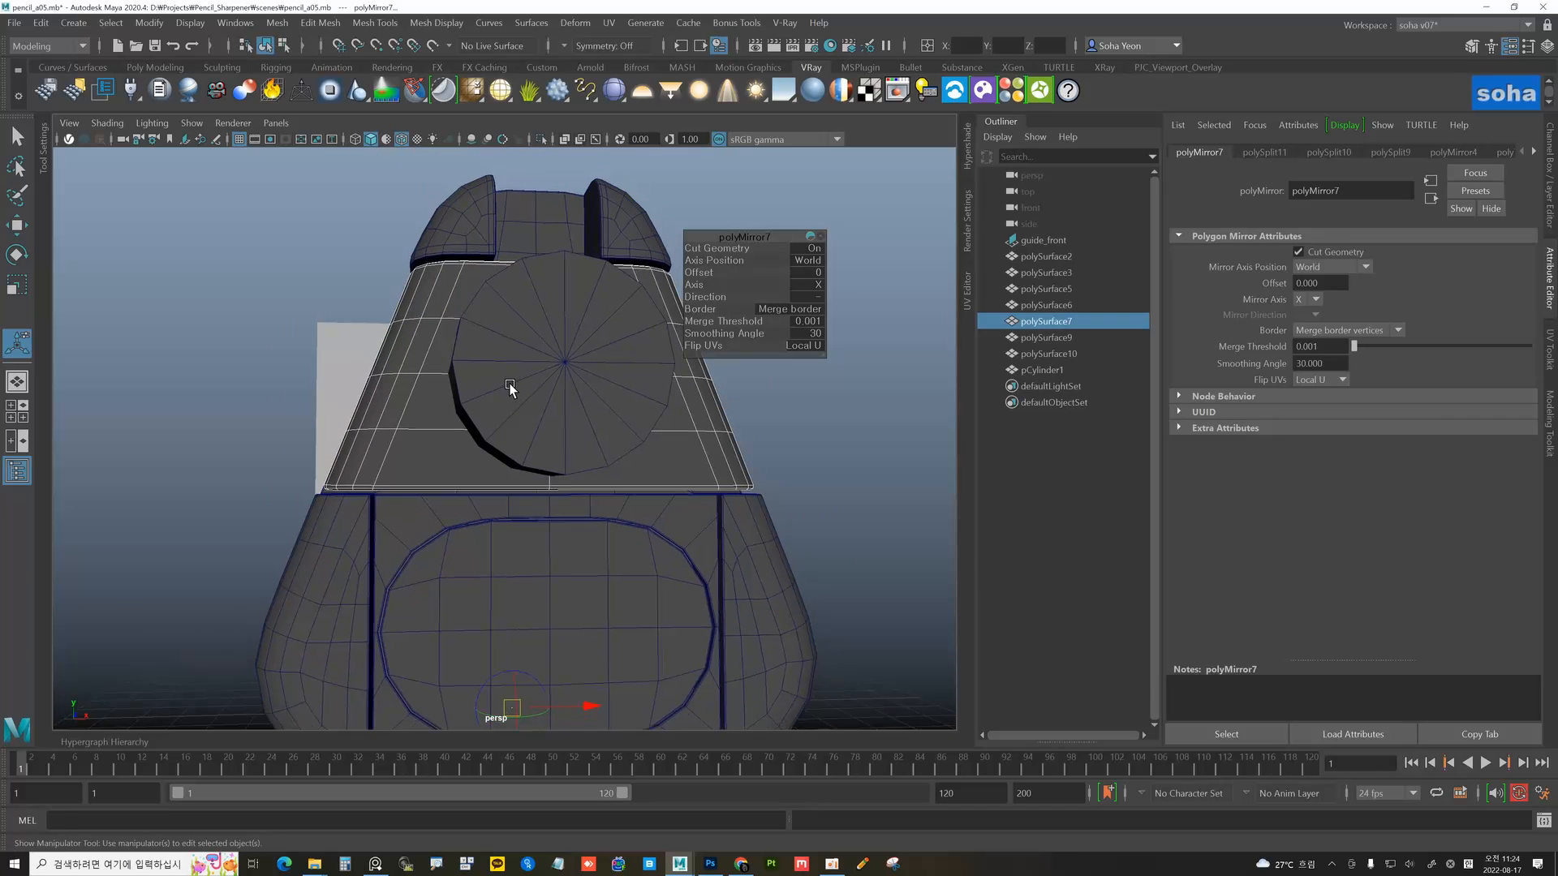
pyautogui.keyDown('alt'); pyautogui.moveTo(512, 387); pyautogui.dragTo(514, 392); pyautogui.keyUp('alt')
pyautogui.hotkey('shift', '3')
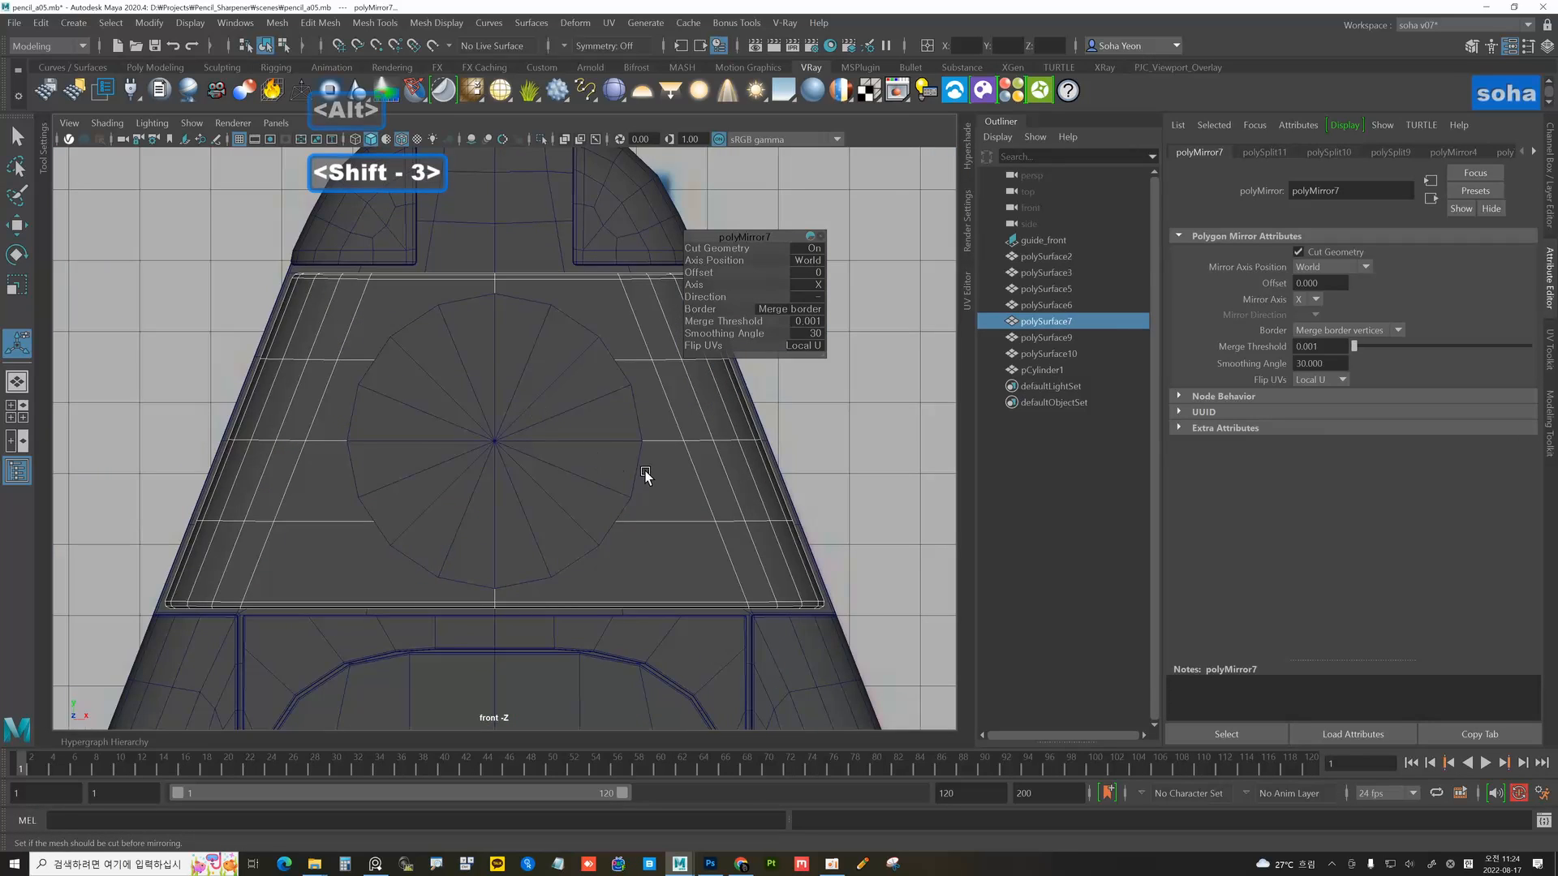
pyautogui.scroll(-3, 600, 463)
pyautogui.keyDown('alt'); pyautogui.moveTo(599, 469); pyautogui.dragTo(610, 476, button='middle'); pyautogui.keyUp('alt')
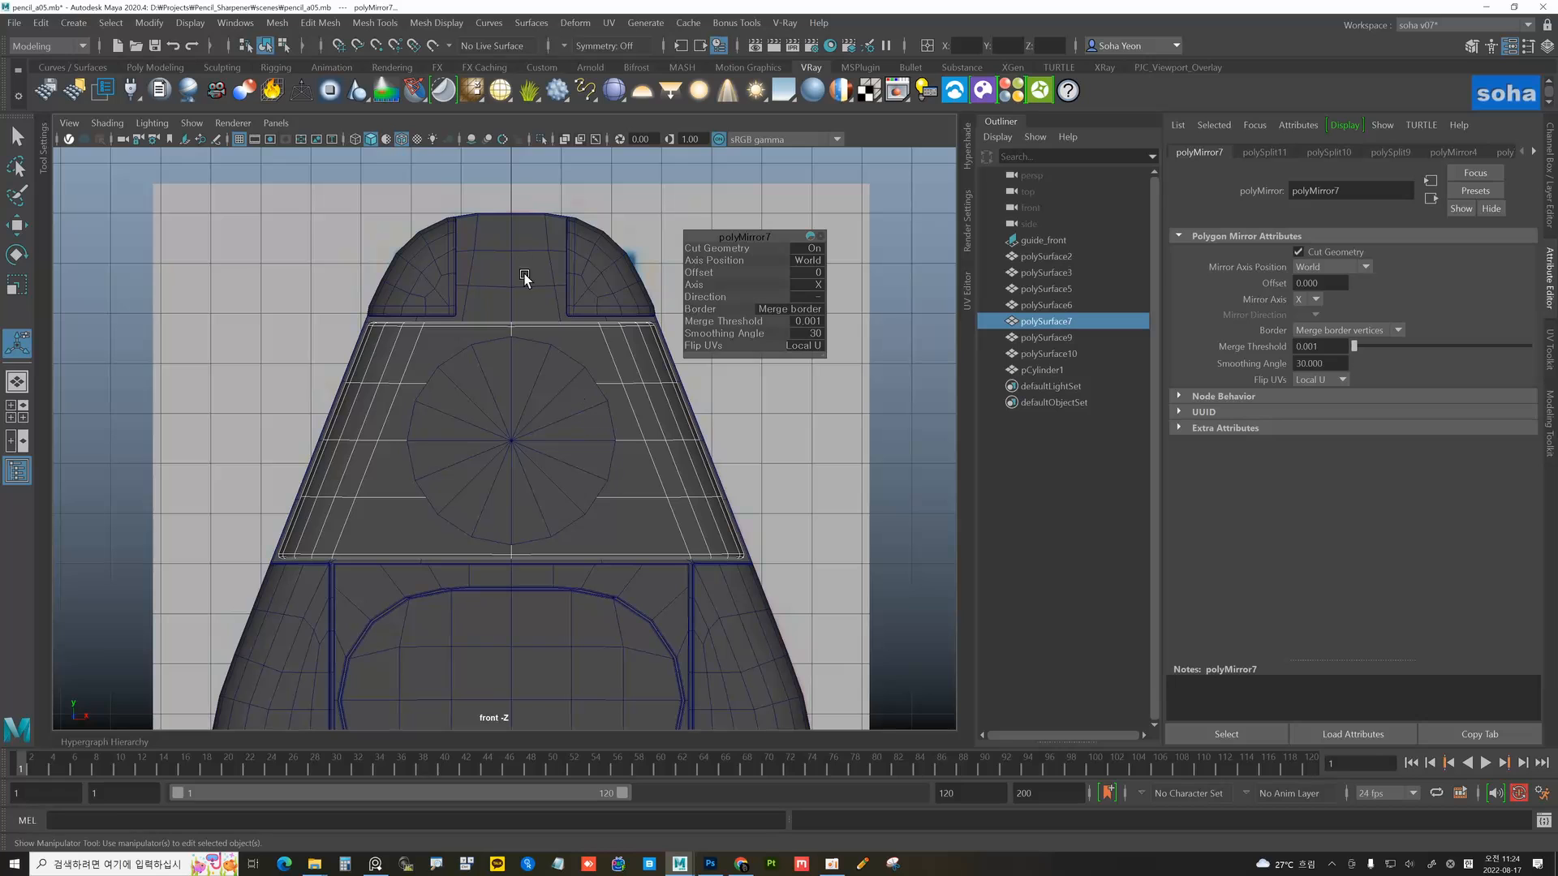
pyautogui.keyDown('alt'); pyautogui.moveTo(285, 566); pyautogui.dragTo(333, 500, button='middle'); pyautogui.keyUp('alt')
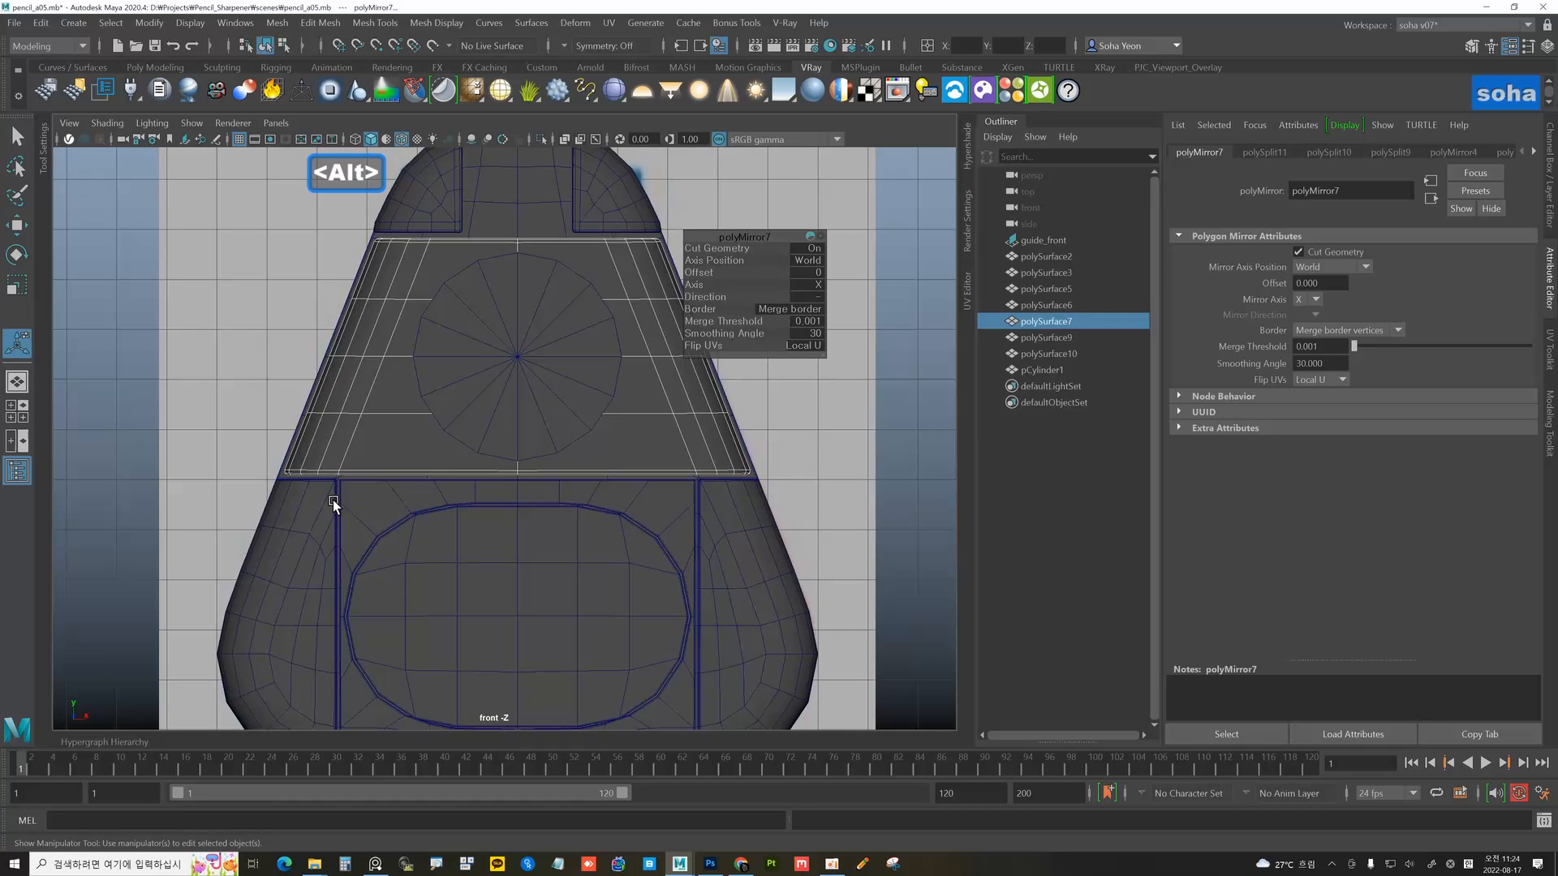
pyautogui.click(738, 547)
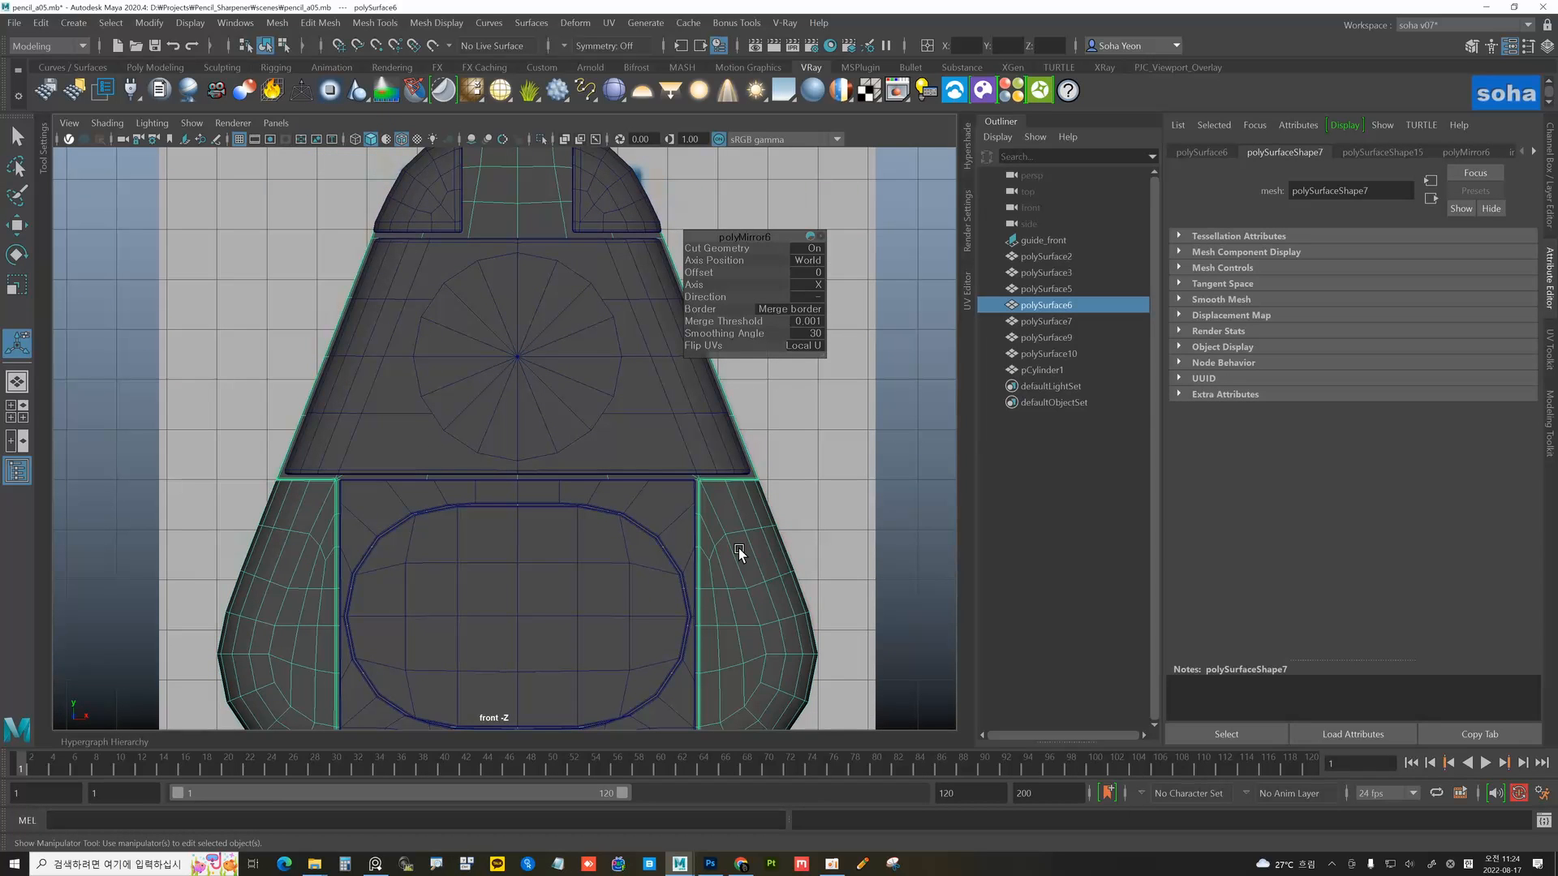
pyautogui.keyDown('alt'); pyautogui.moveTo(608, 386); pyautogui.dragTo(582, 503, button='middle'); pyautogui.keyUp('alt')
pyautogui.keyDown('alt'); pyautogui.moveTo(583, 503); pyautogui.dragTo(736, 540, button='right'); pyautogui.keyUp('alt')
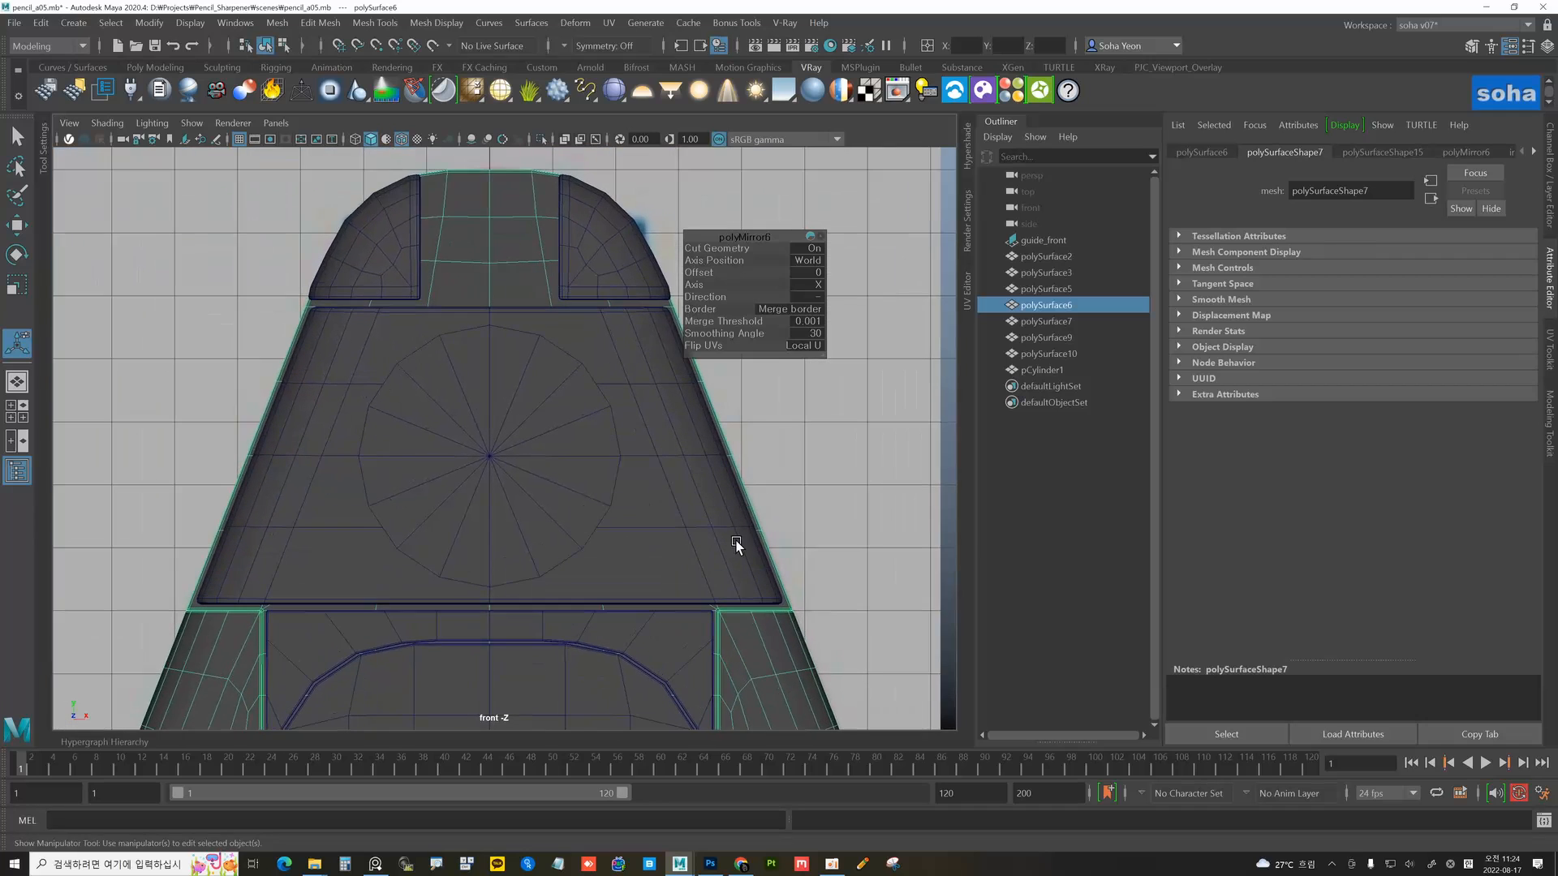
pyautogui.keyDown('alt'); pyautogui.moveTo(687, 520); pyautogui.dragTo(619, 497, button='middle'); pyautogui.keyUp('alt')
# - Move the vertices along the right side of the upper front panel slightly outward along X in the front view
pyautogui.click(586, 417)
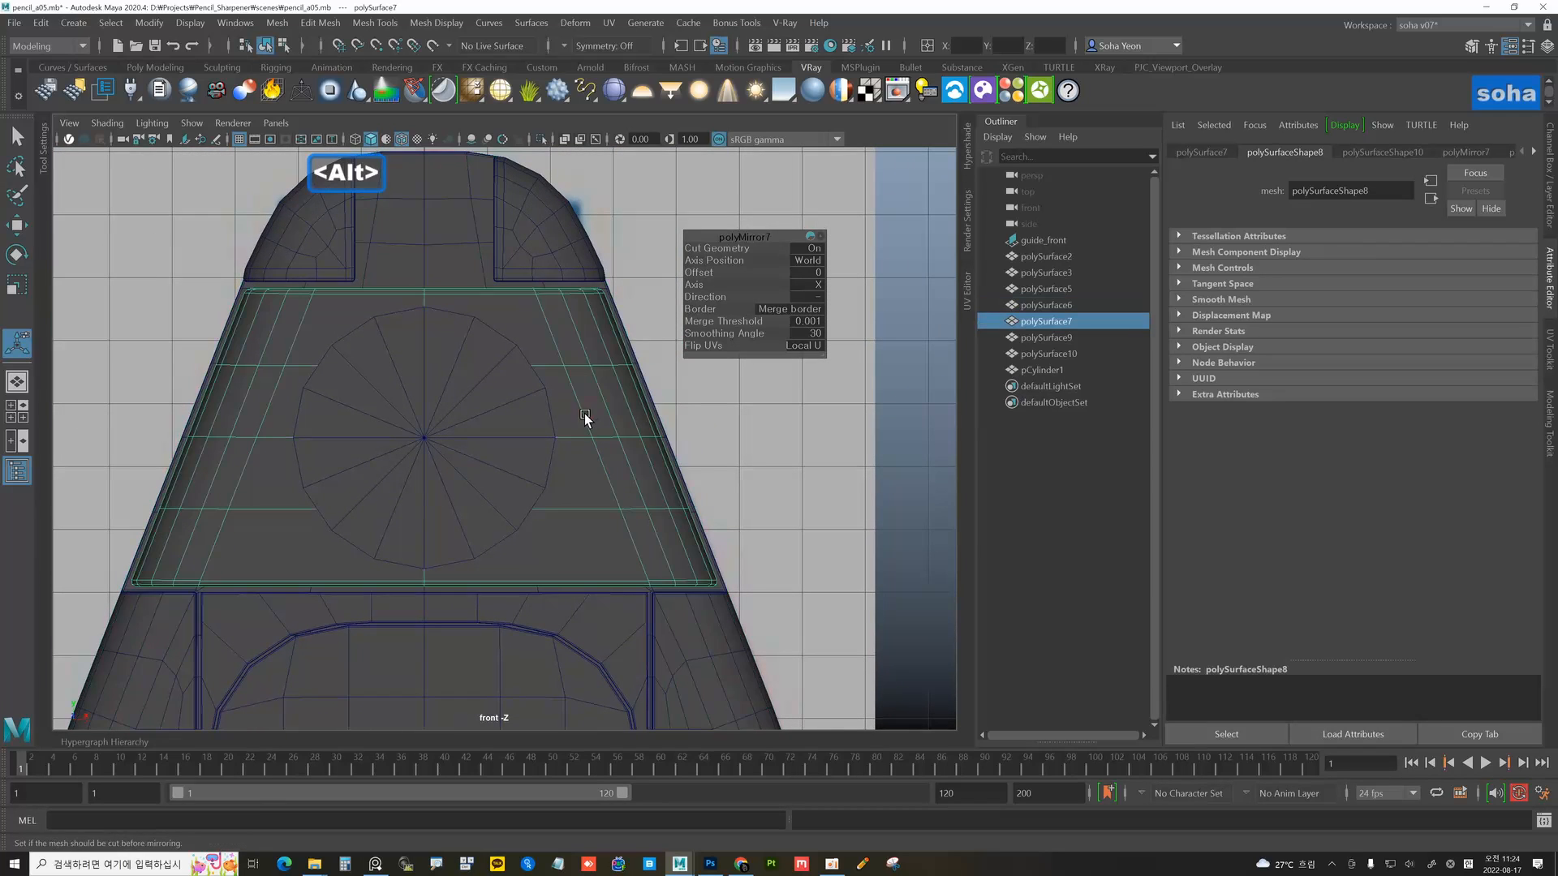
pyautogui.hotkey('alt', '1')
pyautogui.moveTo(496, 255); pyautogui.dragTo(853, 690)
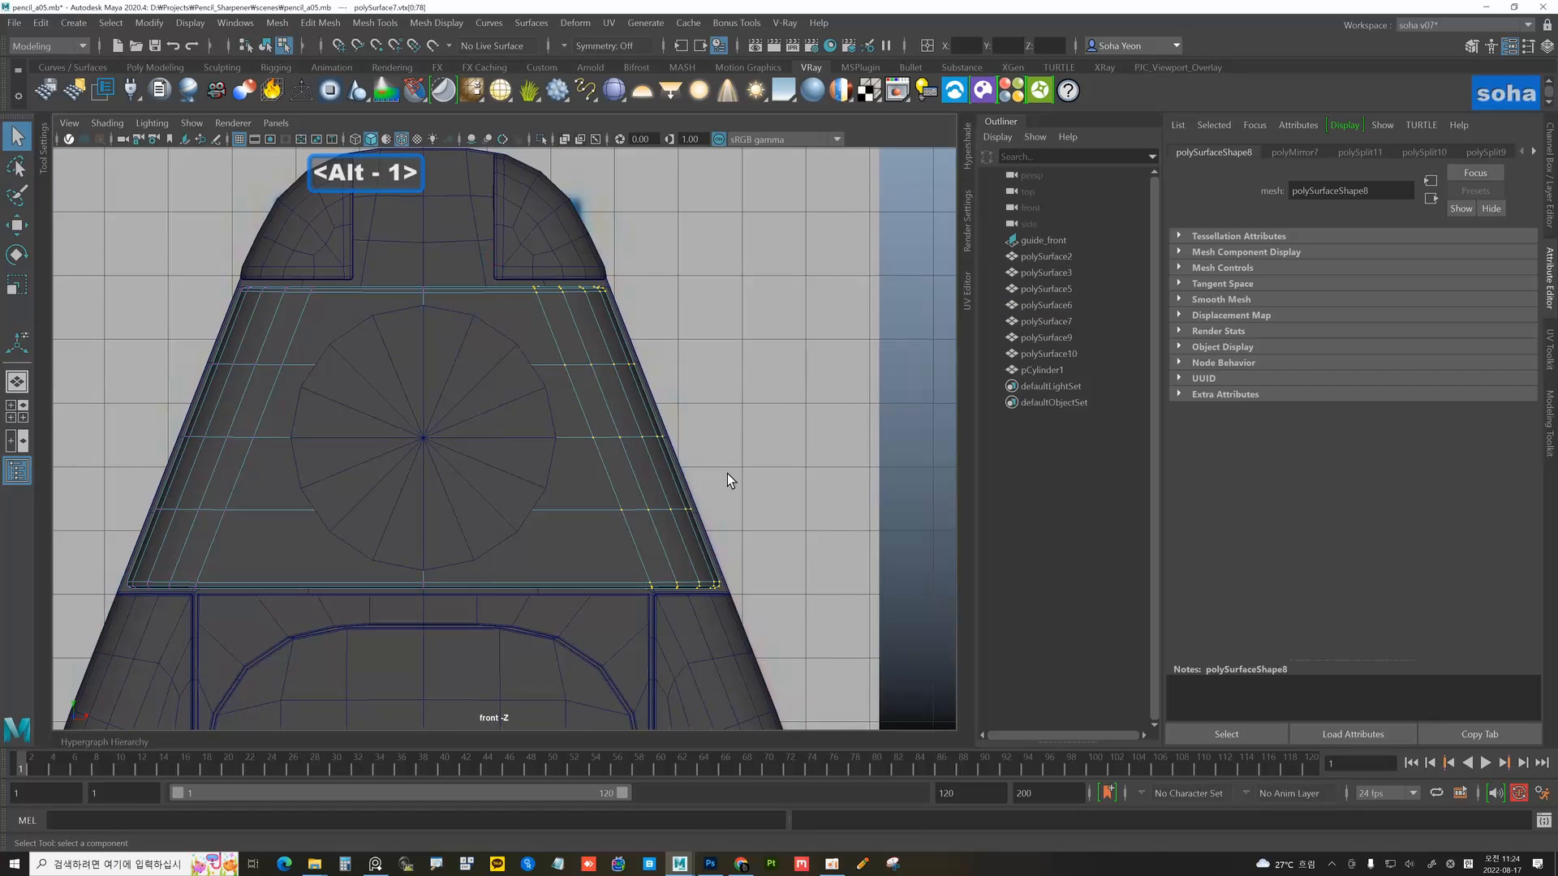
pyautogui.press('w')
pyautogui.moveTo(703, 439); pyautogui.dragTo(708, 438)
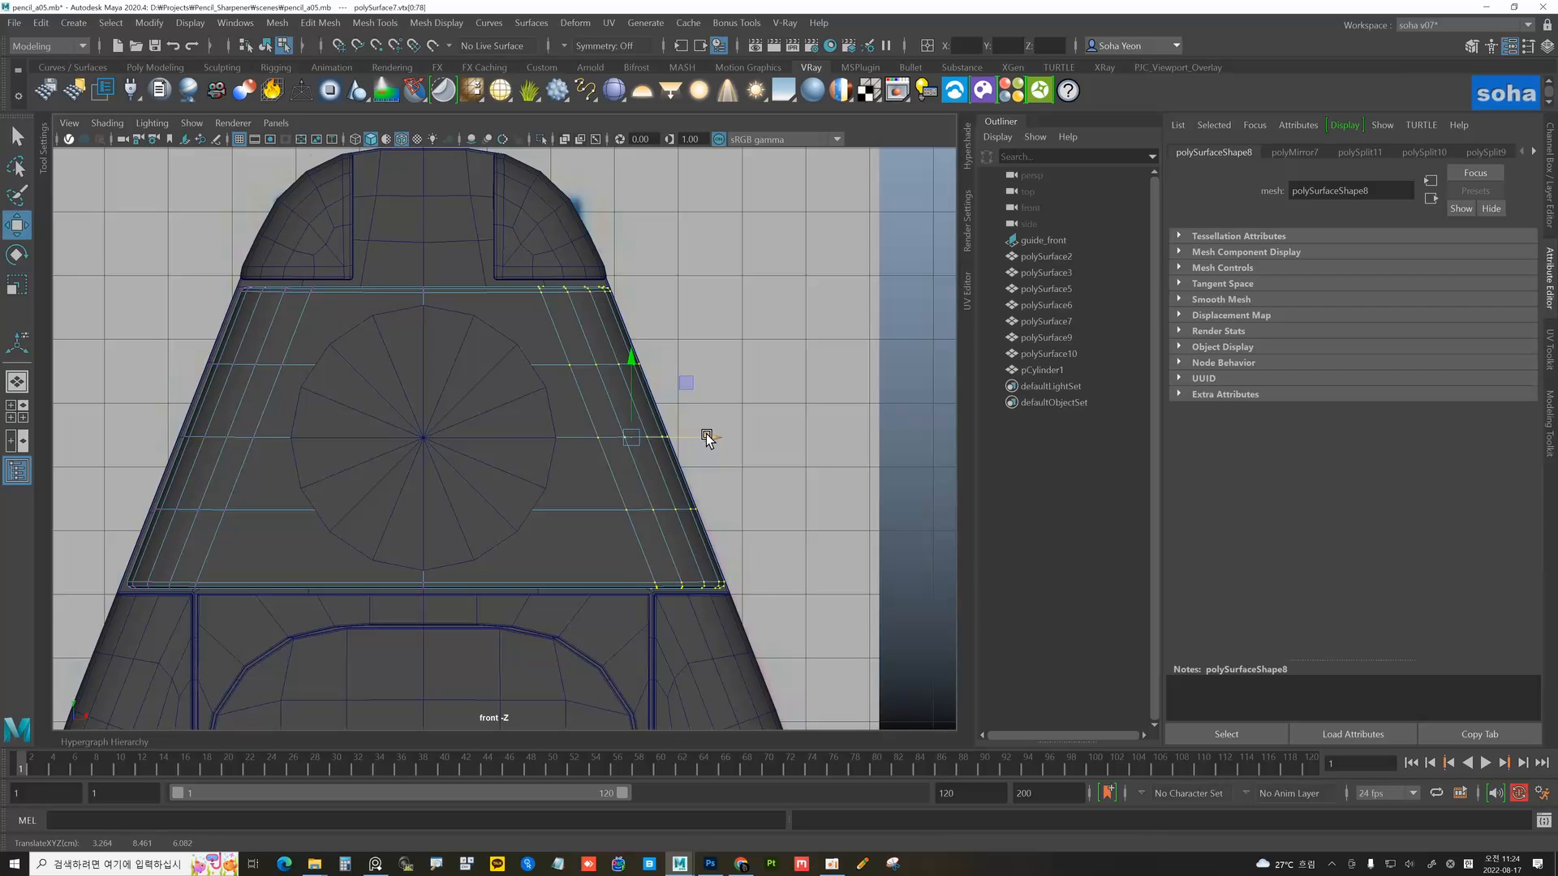
# - Mirror the adjusted upper front panel across the world X axis, merging border vertices, so both sides match
pyautogui.hotkey('alt', '`')
pyautogui.hotkey('ctrl', 'e')
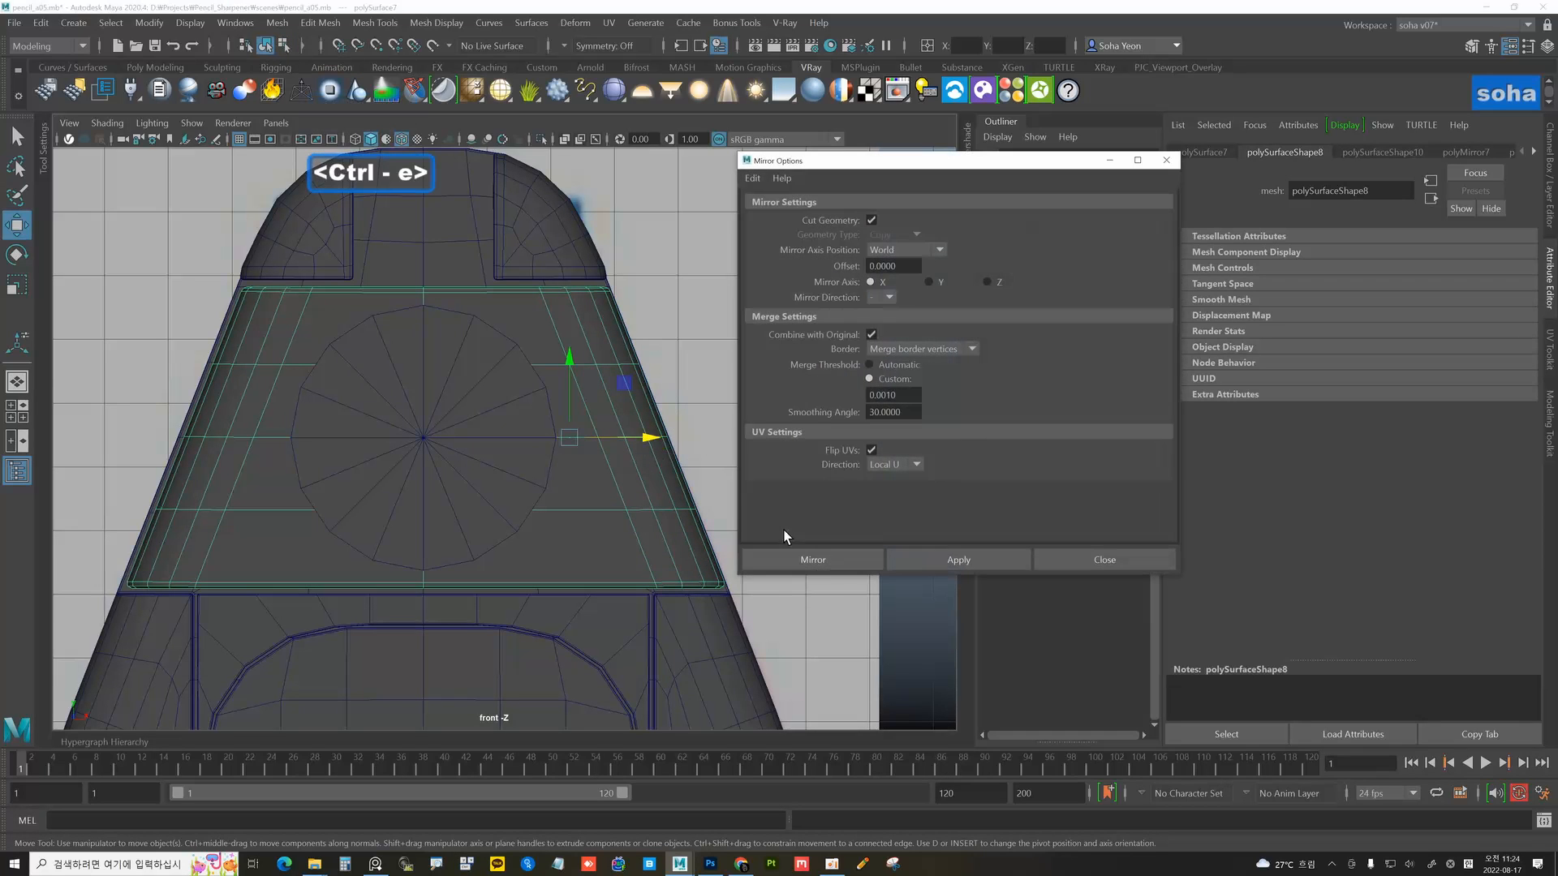
pyautogui.click(823, 565)
pyautogui.keyDown('alt'); pyautogui.moveTo(612, 517); pyautogui.dragTo(551, 480, button='right'); pyautogui.keyUp('alt')
pyautogui.hotkey('alt', '`')
pyautogui.hotkey('alt', '`')
pyautogui.hotkey('alt', 'shift', 'q')
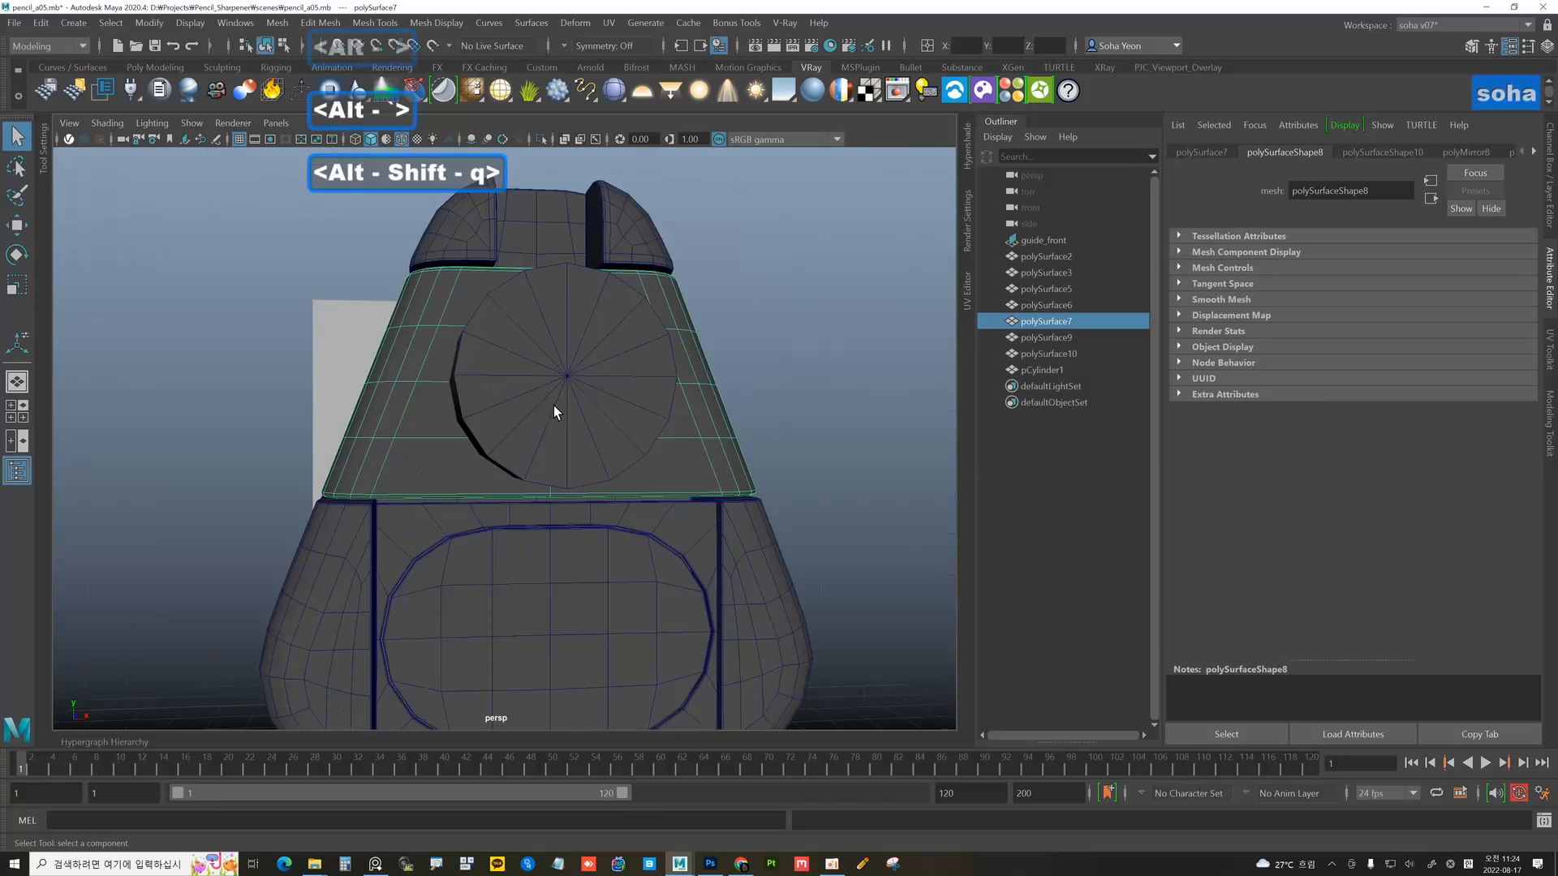
# - Subtract the cylinder from the upper front panel with a boolean difference to cut the round logo recess
pyautogui.moveTo(553, 405)
pyautogui.keyDown('alt'); pyautogui.mouseDown()
pyautogui.moveTo(508, 457)
pyautogui.moveTo(533, 389)
pyautogui.mouseUp(); pyautogui.keyUp('alt')
pyautogui.keyDown('shift'); pyautogui.click(480, 414); pyautogui.keyUp('shift')
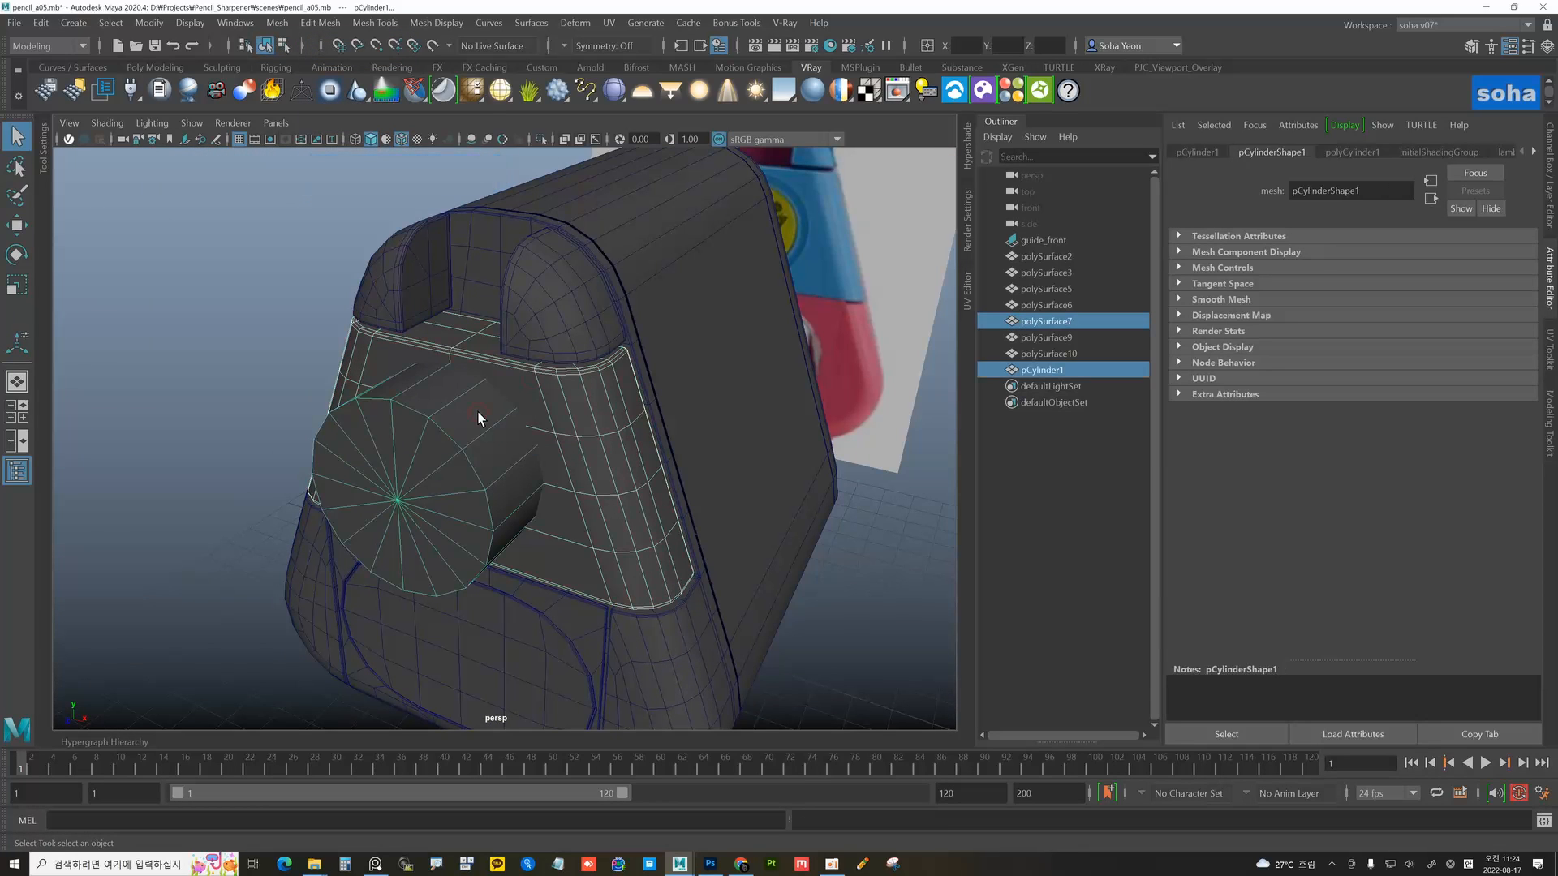
pyautogui.hotkey('alt', 'o')
pyautogui.keyDown('alt'); pyautogui.moveTo(477, 411); pyautogui.dragTo(533, 375); pyautogui.keyUp('alt')
pyautogui.press('t')
pyautogui.keyDown('alt'); pyautogui.moveTo(532, 375); pyautogui.dragTo(535, 406, button='middle'); pyautogui.keyUp('alt')
pyautogui.keyDown('alt'); pyautogui.moveTo(552, 428); pyautogui.dragTo(572, 414, button='right'); pyautogui.keyUp('alt')
pyautogui.keyDown('alt'); pyautogui.moveTo(572, 414); pyautogui.dragTo(574, 422); pyautogui.keyUp('alt')
pyautogui.keyDown('alt'); pyautogui.moveTo(695, 463); pyautogui.dragTo(661, 455, button='right'); pyautogui.keyUp('alt')
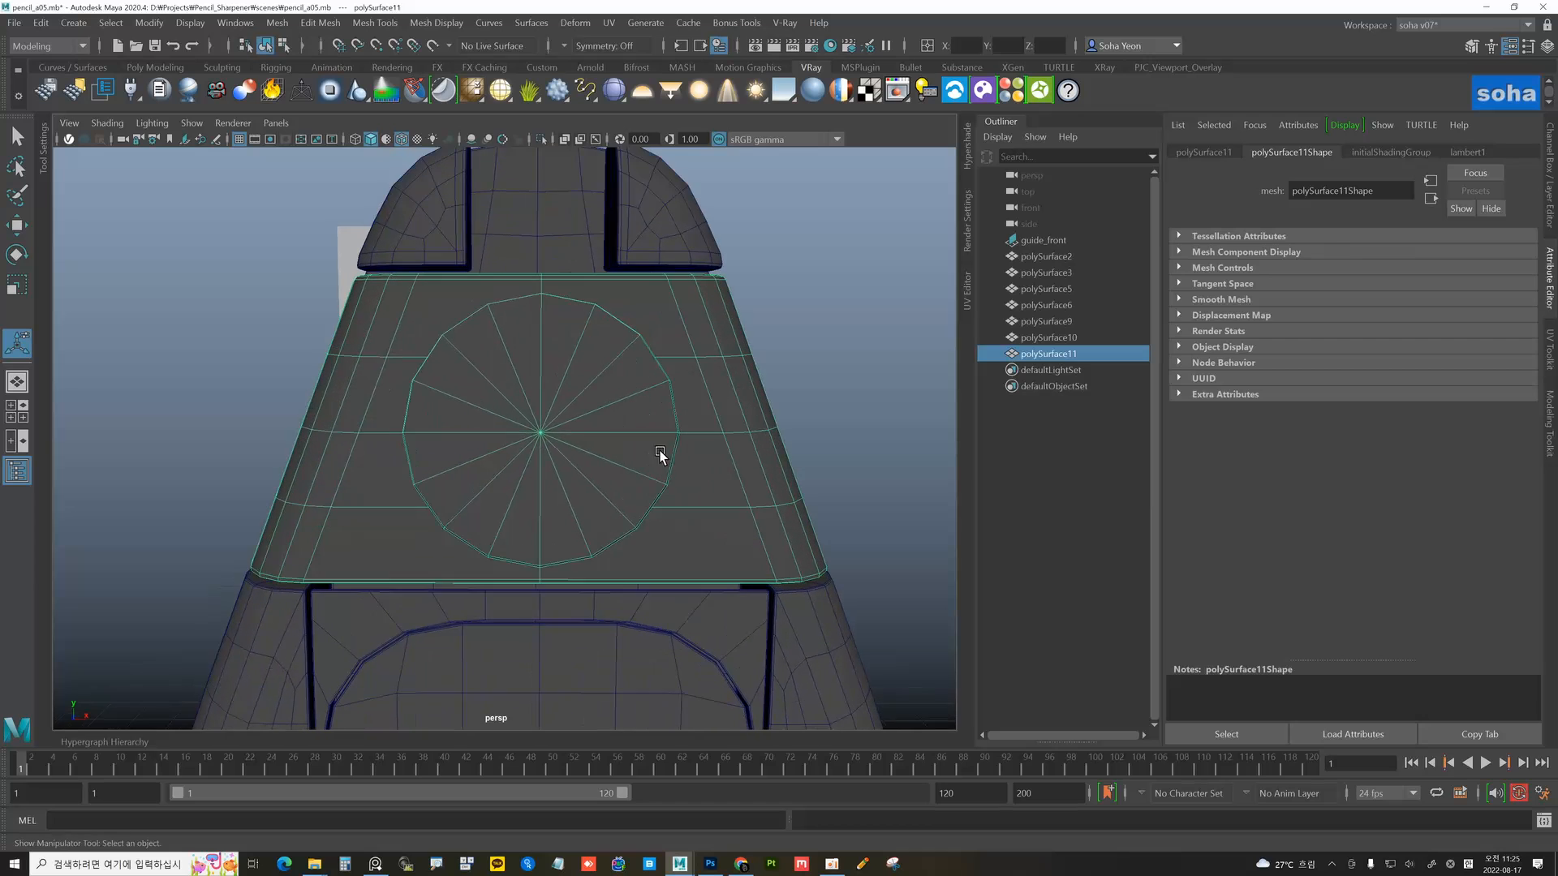
# - Insert an edge loop across the panel's narrow top border, between its centre line and right corner
pyautogui.keyDown('alt'); pyautogui.moveTo(591, 434); pyautogui.dragTo(577, 354); pyautogui.keyUp('alt')
pyautogui.keyDown('alt'); pyautogui.moveTo(577, 354); pyautogui.dragTo(533, 466, button='middle'); pyautogui.keyUp('alt')
pyautogui.keyDown('alt'); pyautogui.moveTo(533, 466); pyautogui.dragTo(636, 410, button='right'); pyautogui.keyUp('alt')
pyautogui.keyDown('alt'); pyautogui.moveTo(636, 407); pyautogui.dragTo(599, 459, button='middle'); pyautogui.keyUp('alt')
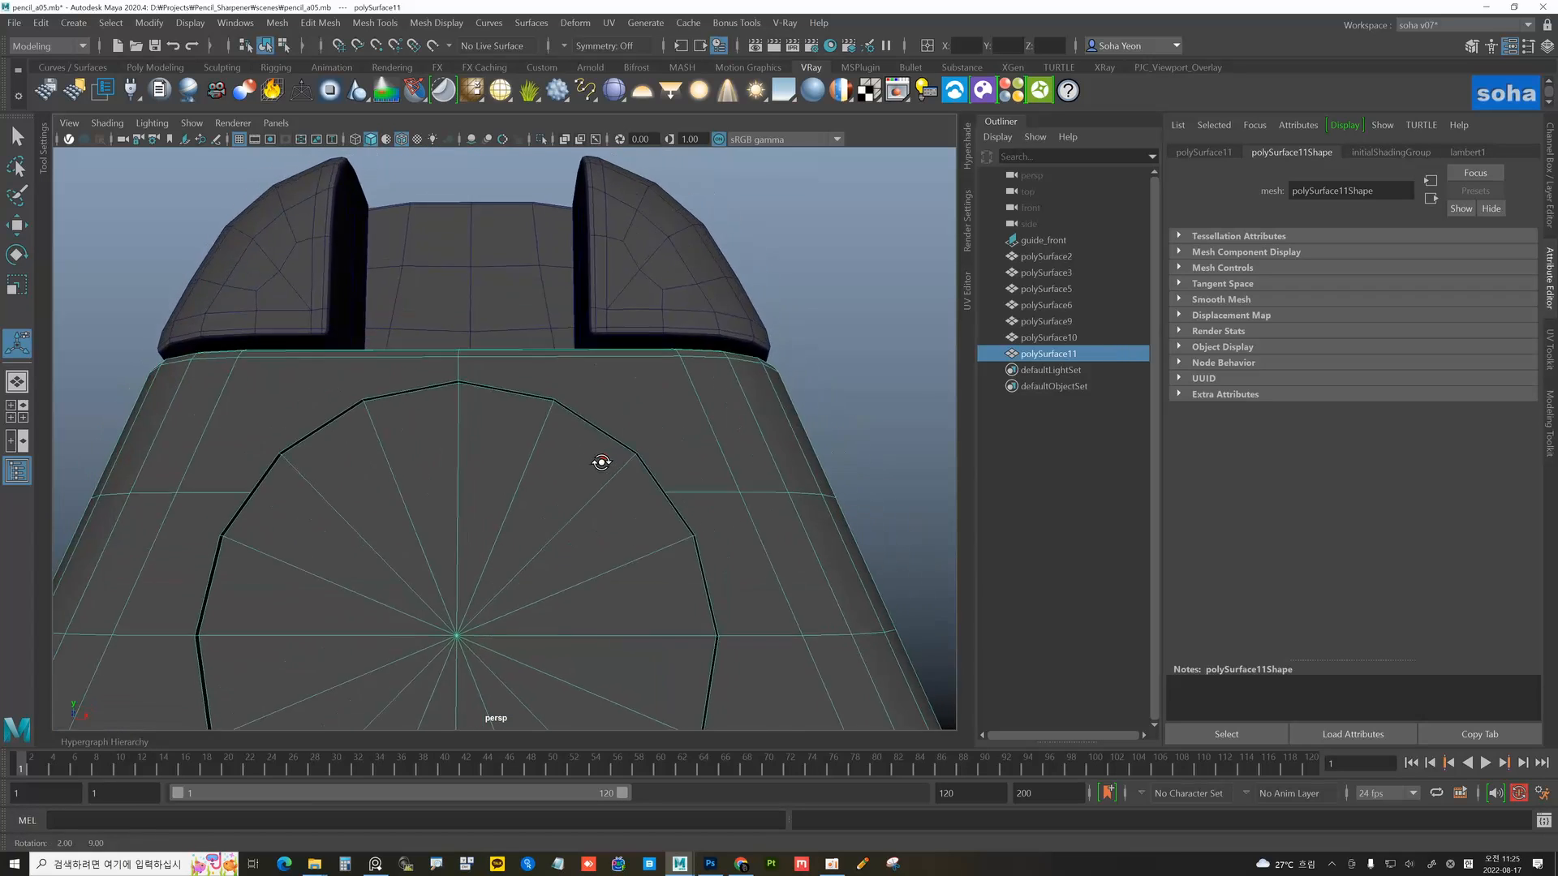
pyautogui.keyDown('alt'); pyautogui.moveTo(599, 459); pyautogui.dragTo(594, 486); pyautogui.keyUp('alt')
pyautogui.keyDown('alt'); pyautogui.moveTo(594, 486); pyautogui.dragTo(641, 473, button='right'); pyautogui.keyUp('alt')
pyautogui.hotkey('alt', 'e')
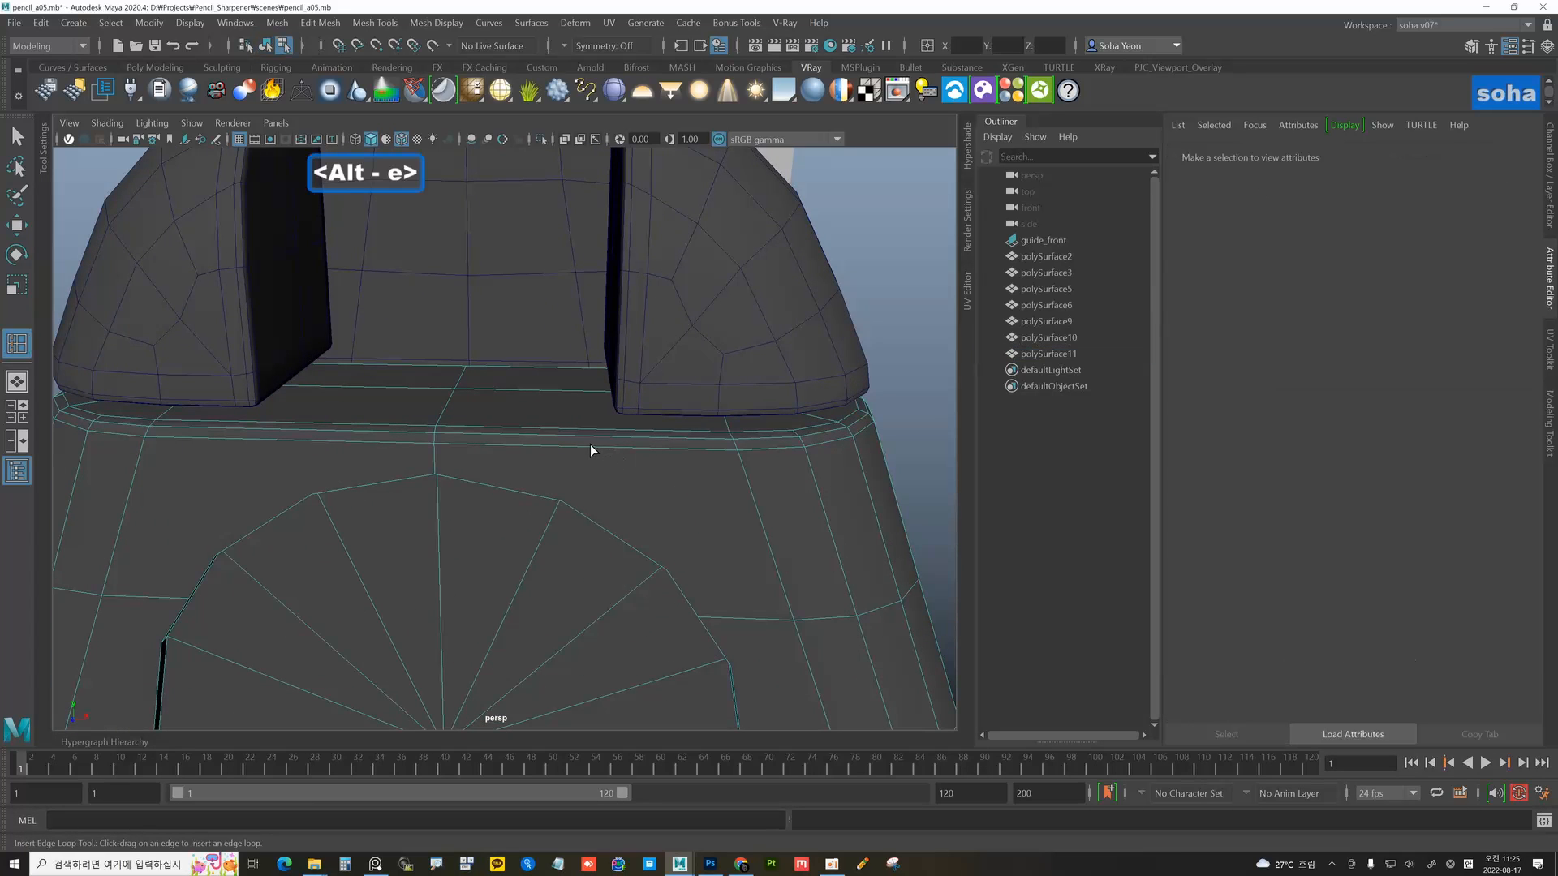
pyautogui.moveTo(590, 444); pyautogui.dragTo(665, 509)
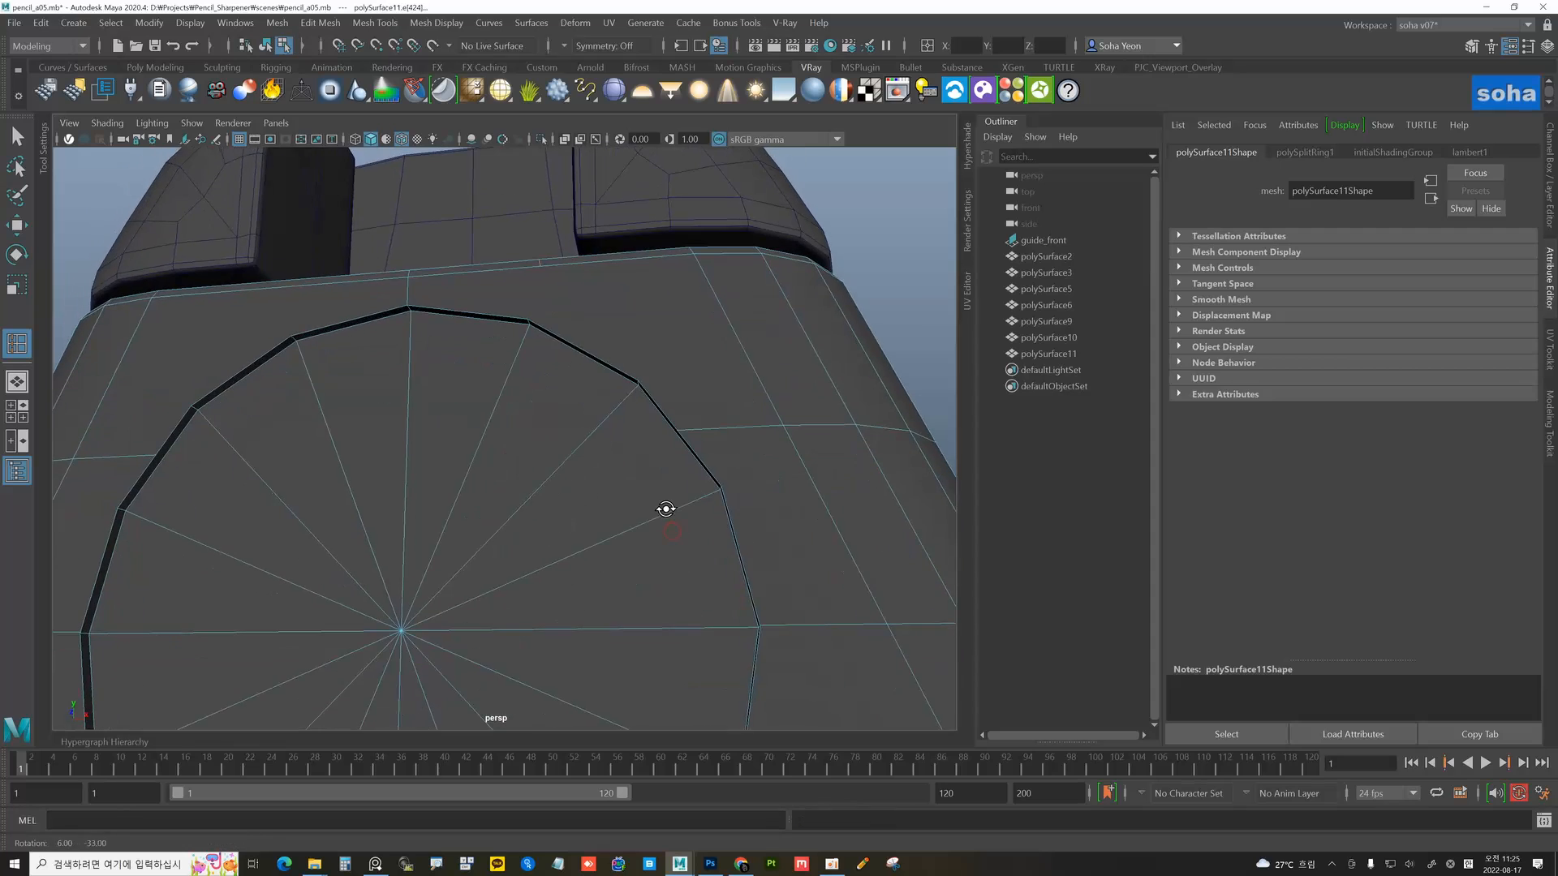
# - Cut edges with Multi-Cut from the recess's upper-right rim vertices to the panel's top edge and upper-right corner
pyautogui.keyDown('alt'); pyautogui.moveTo(676, 390); pyautogui.dragTo(732, 381); pyautogui.keyUp('alt')
pyautogui.keyDown('alt'); pyautogui.moveTo(654, 360); pyautogui.dragTo(619, 428, button='middle'); pyautogui.keyUp('alt')
pyautogui.keyDown('alt'); pyautogui.moveTo(618, 428); pyautogui.dragTo(670, 408, button='right'); pyautogui.keyUp('alt')
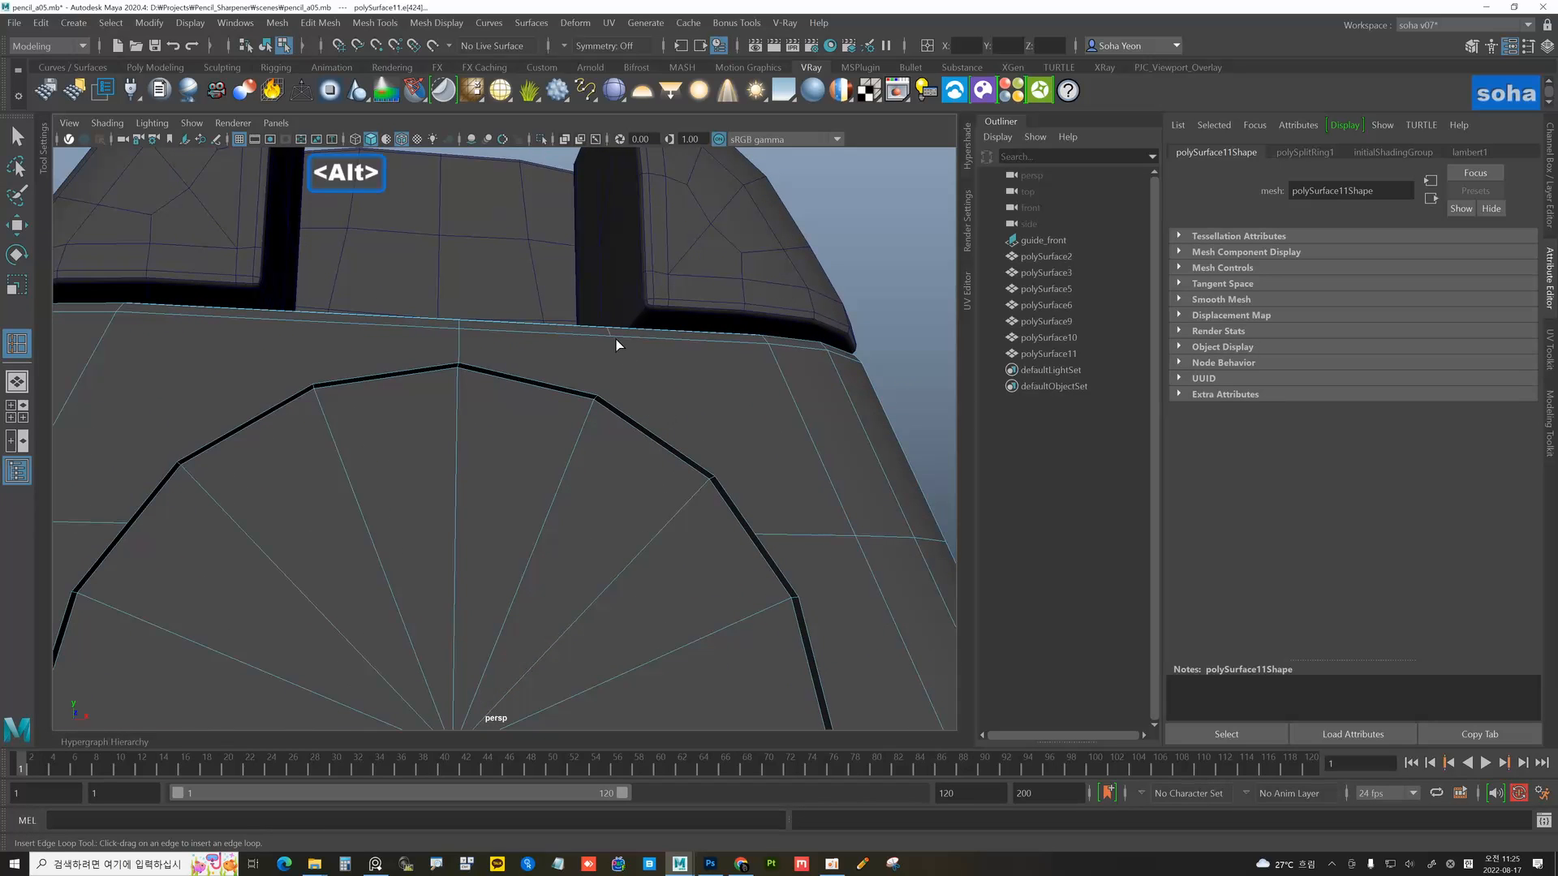
pyautogui.hotkey('alt', 's')
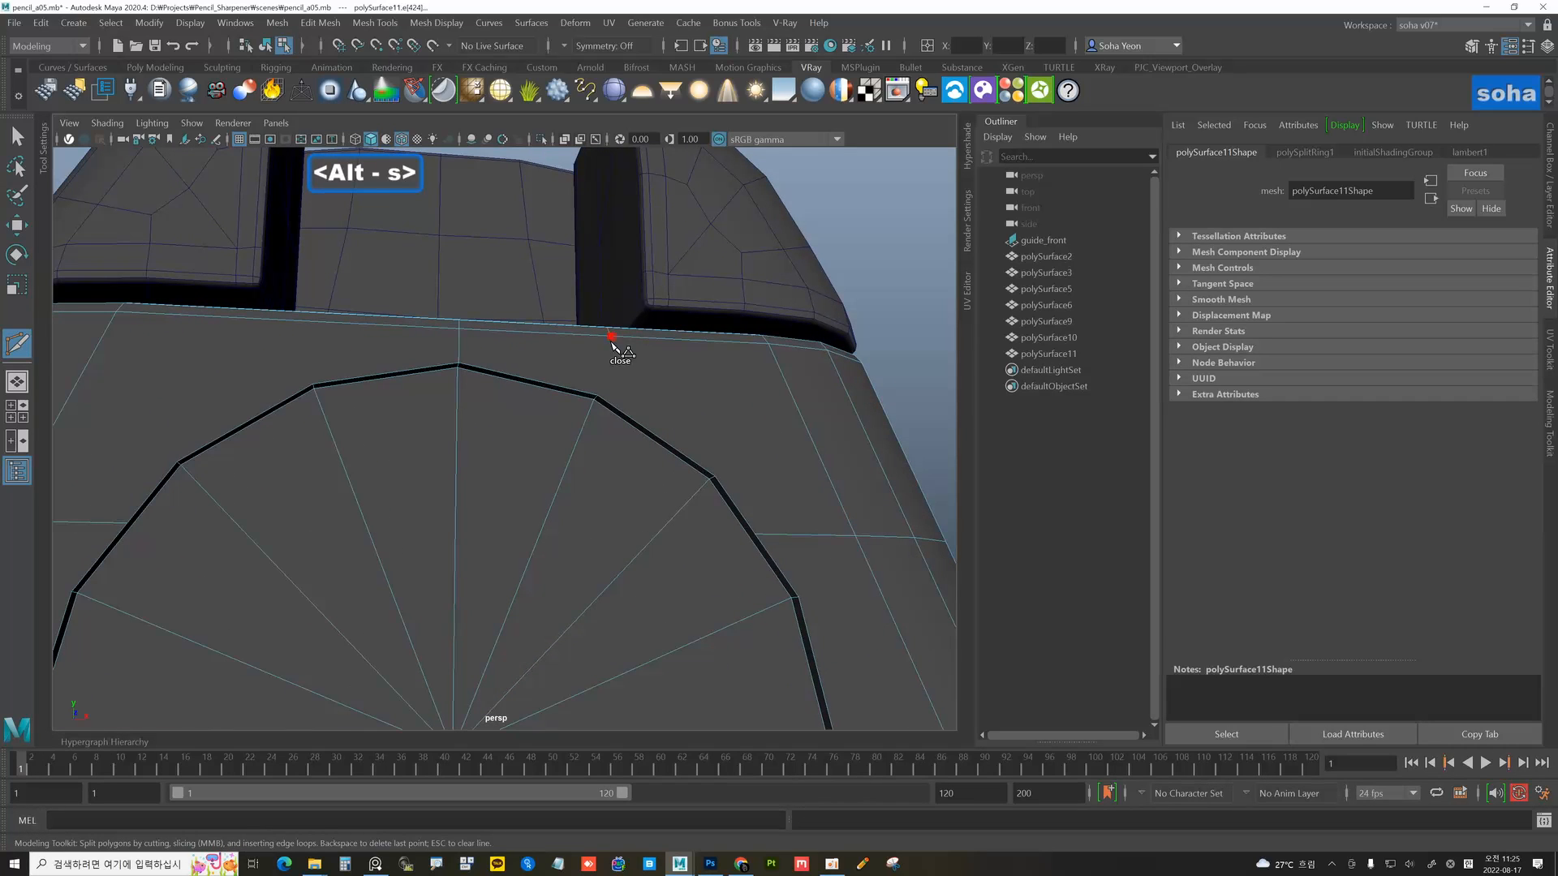
pyautogui.click(611, 338)
pyautogui.press('Escape')
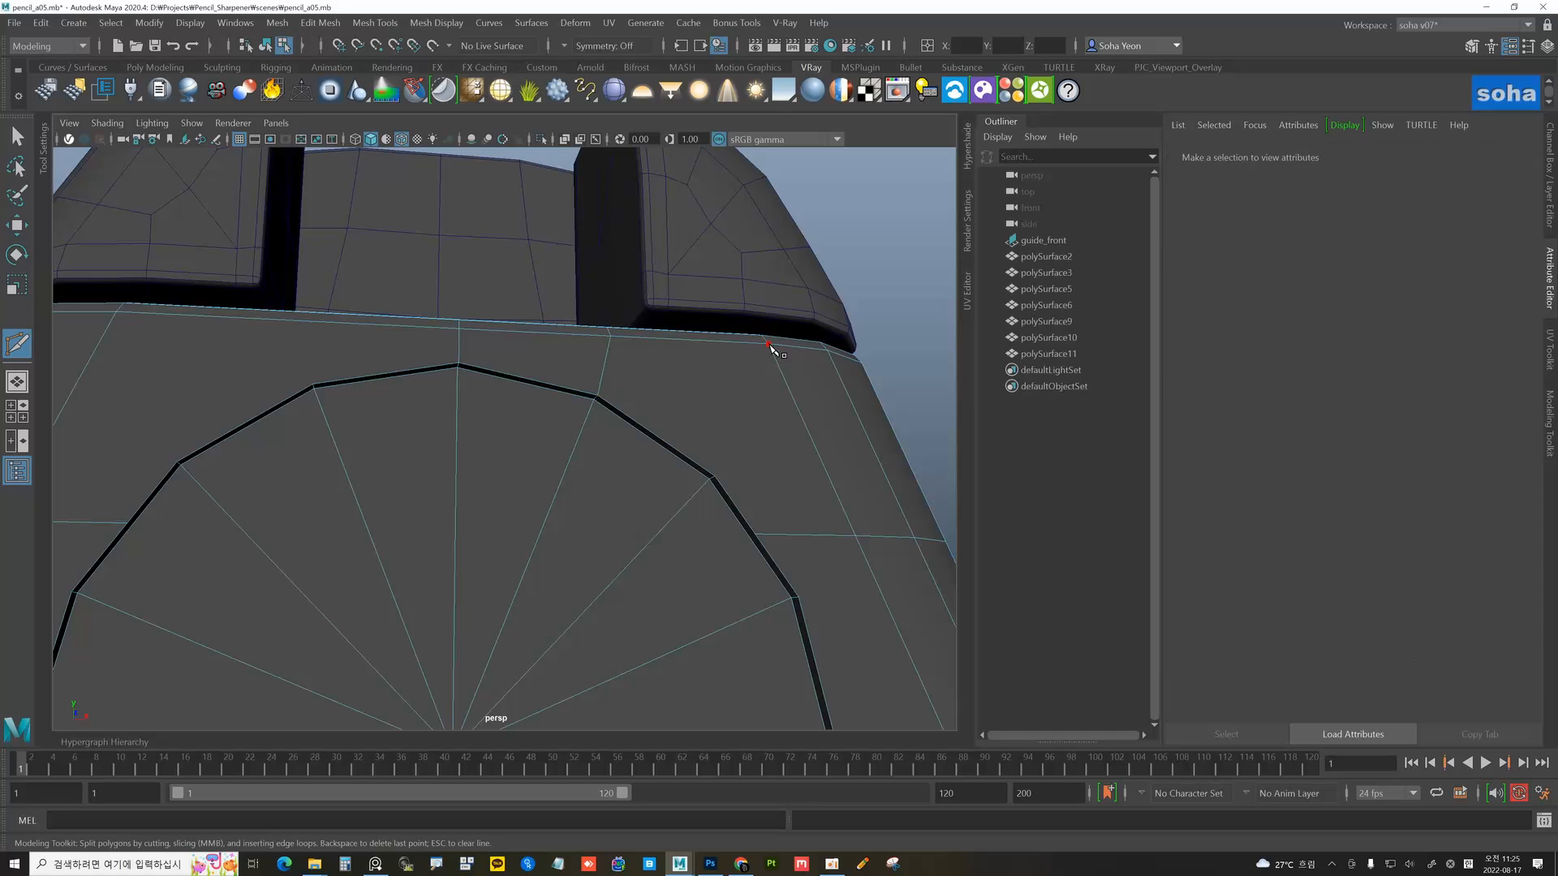
pyautogui.click(763, 360)
pyautogui.keyDown('alt'); pyautogui.moveTo(733, 585); pyautogui.dragTo(688, 565, button='right'); pyautogui.keyUp('alt')
pyautogui.rightClick(688, 565)
pyautogui.keyDown('alt'); pyautogui.moveTo(688, 566); pyautogui.dragTo(667, 423, button='middle'); pyautogui.keyUp('alt')
# - Cut edges from the recess's lower-right rim vertices to the vertex on the panel's side edge line and to its bottom edge
pyautogui.click(773, 540)
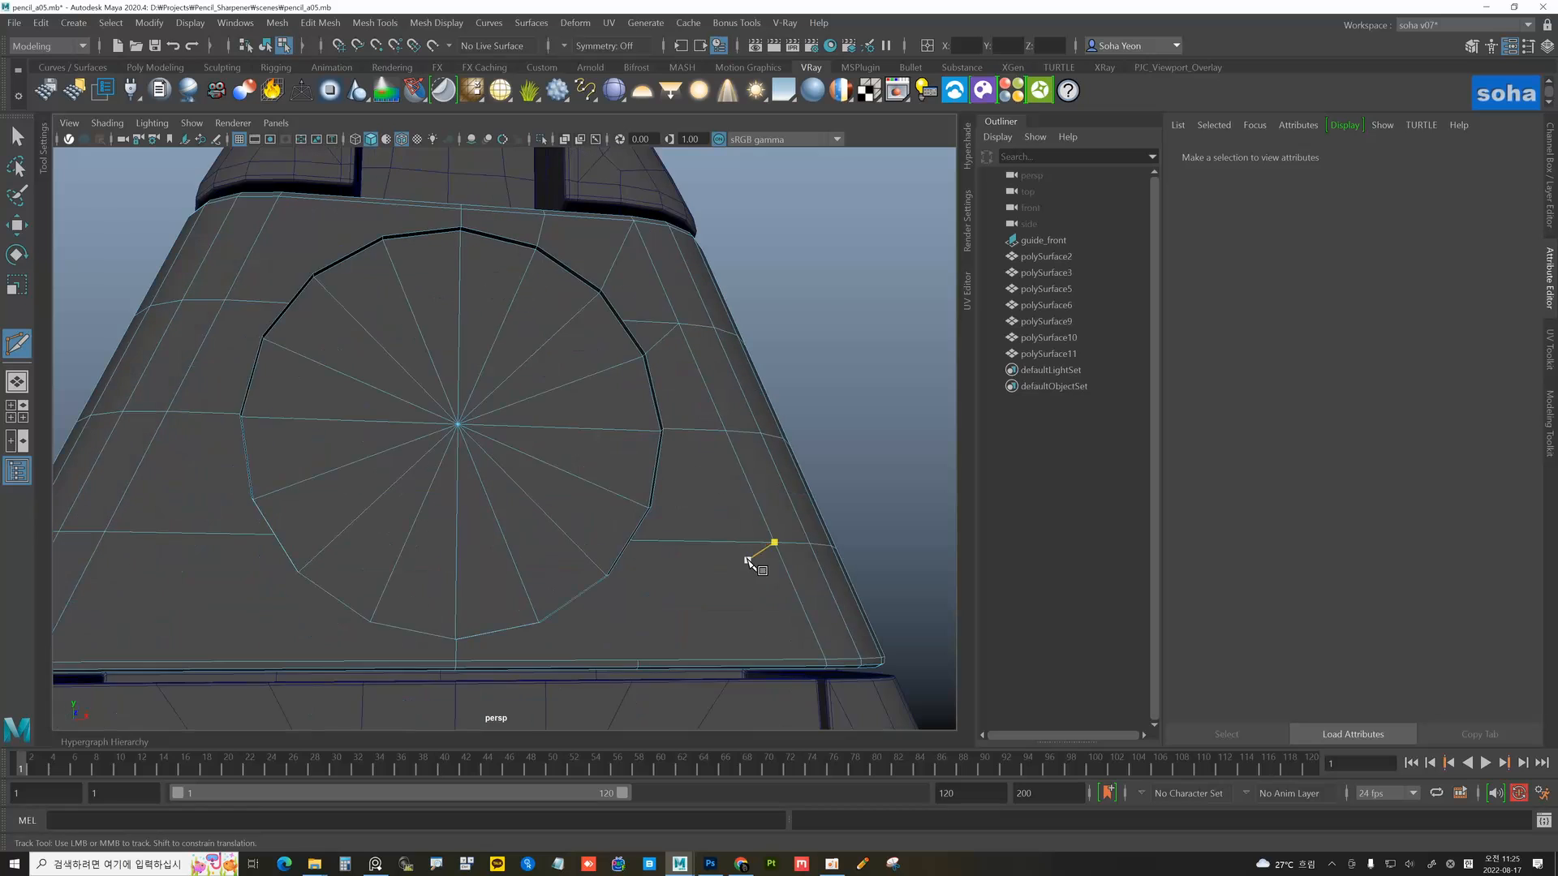
pyautogui.keyDown('alt'); pyautogui.moveTo(749, 561); pyautogui.dragTo(657, 568); pyautogui.keyUp('alt')
pyautogui.keyDown('alt'); pyautogui.moveTo(686, 627); pyautogui.dragTo(674, 555, button='middle'); pyautogui.keyUp('alt')
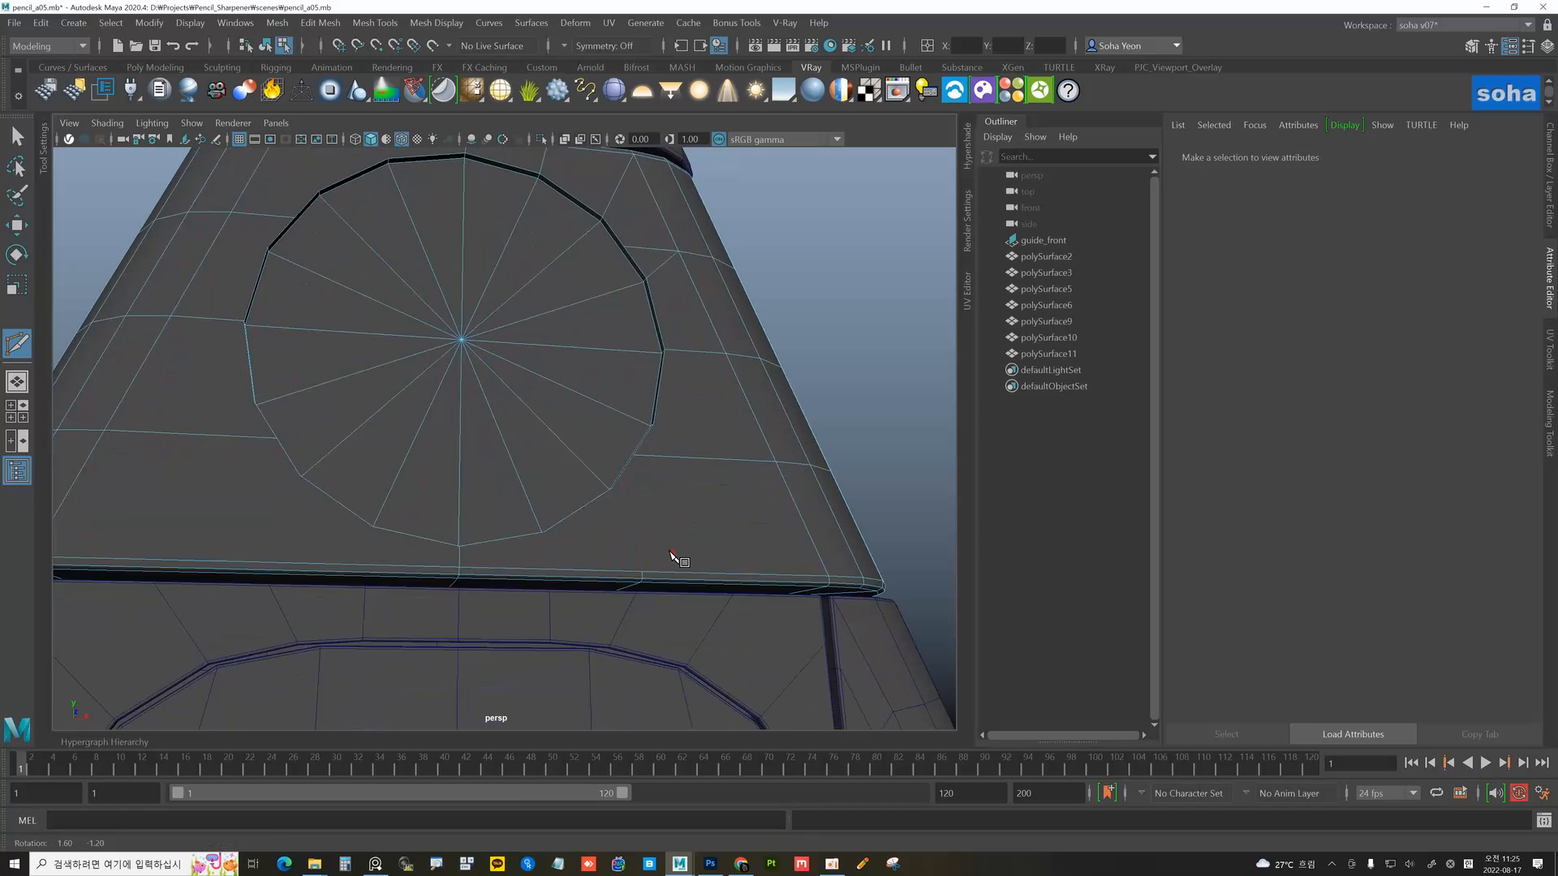
pyautogui.keyDown('alt'); pyautogui.moveTo(674, 555); pyautogui.dragTo(816, 477); pyautogui.keyUp('alt')
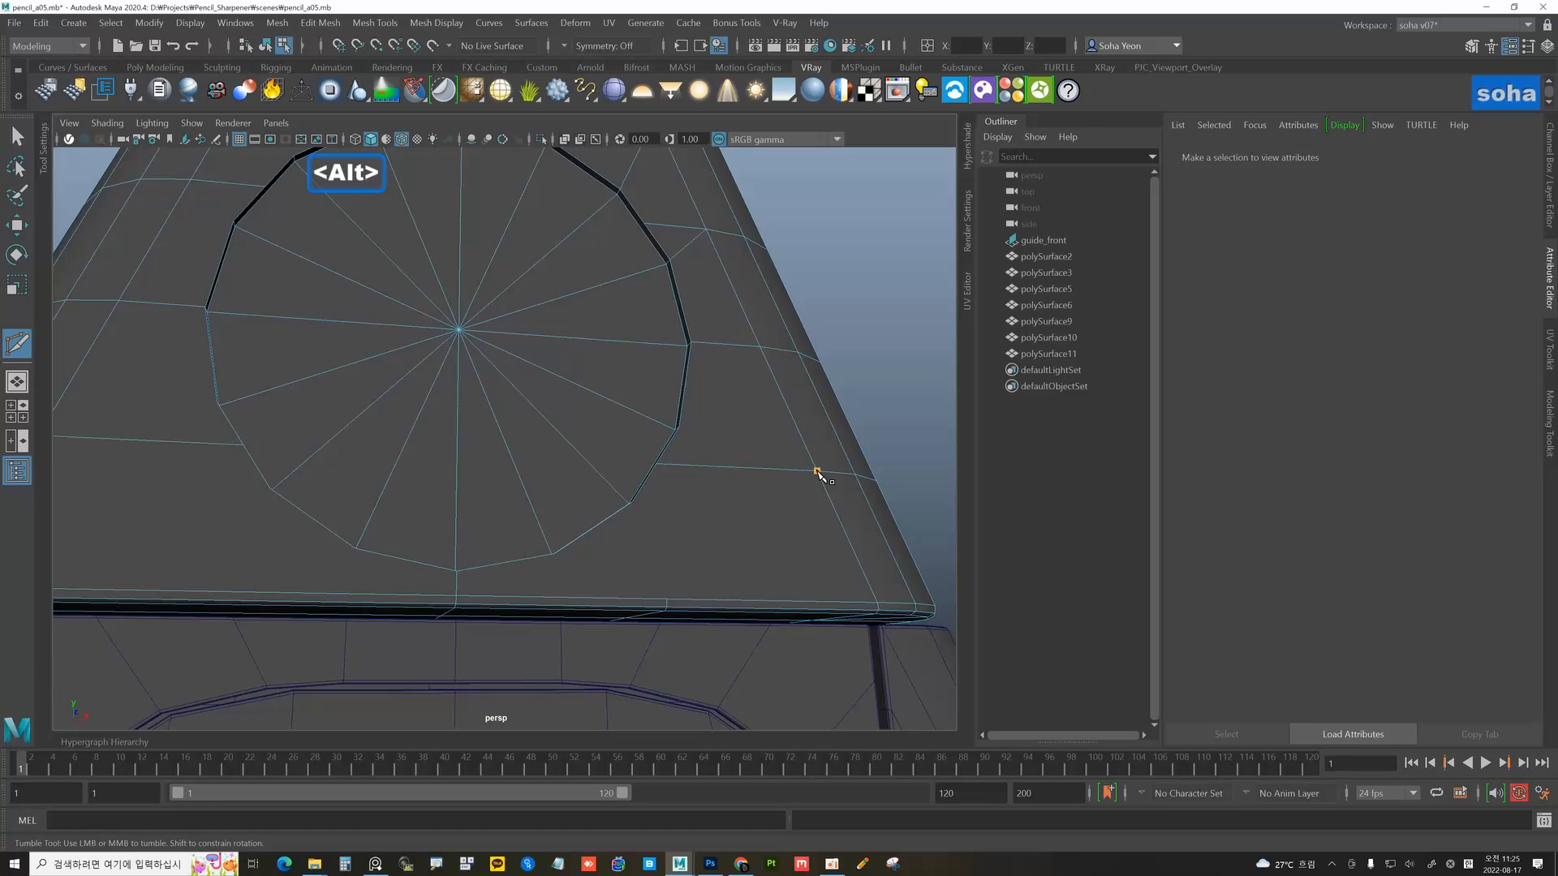
pyautogui.click(817, 471)
pyautogui.rightClick(772, 477)
pyautogui.moveTo(665, 558)
pyautogui.keyDown('alt'); pyautogui.mouseDown()
pyautogui.moveTo(654, 541)
pyautogui.moveTo(654, 564)
pyautogui.mouseUp(); pyautogui.keyUp('alt')
pyautogui.click(657, 579)
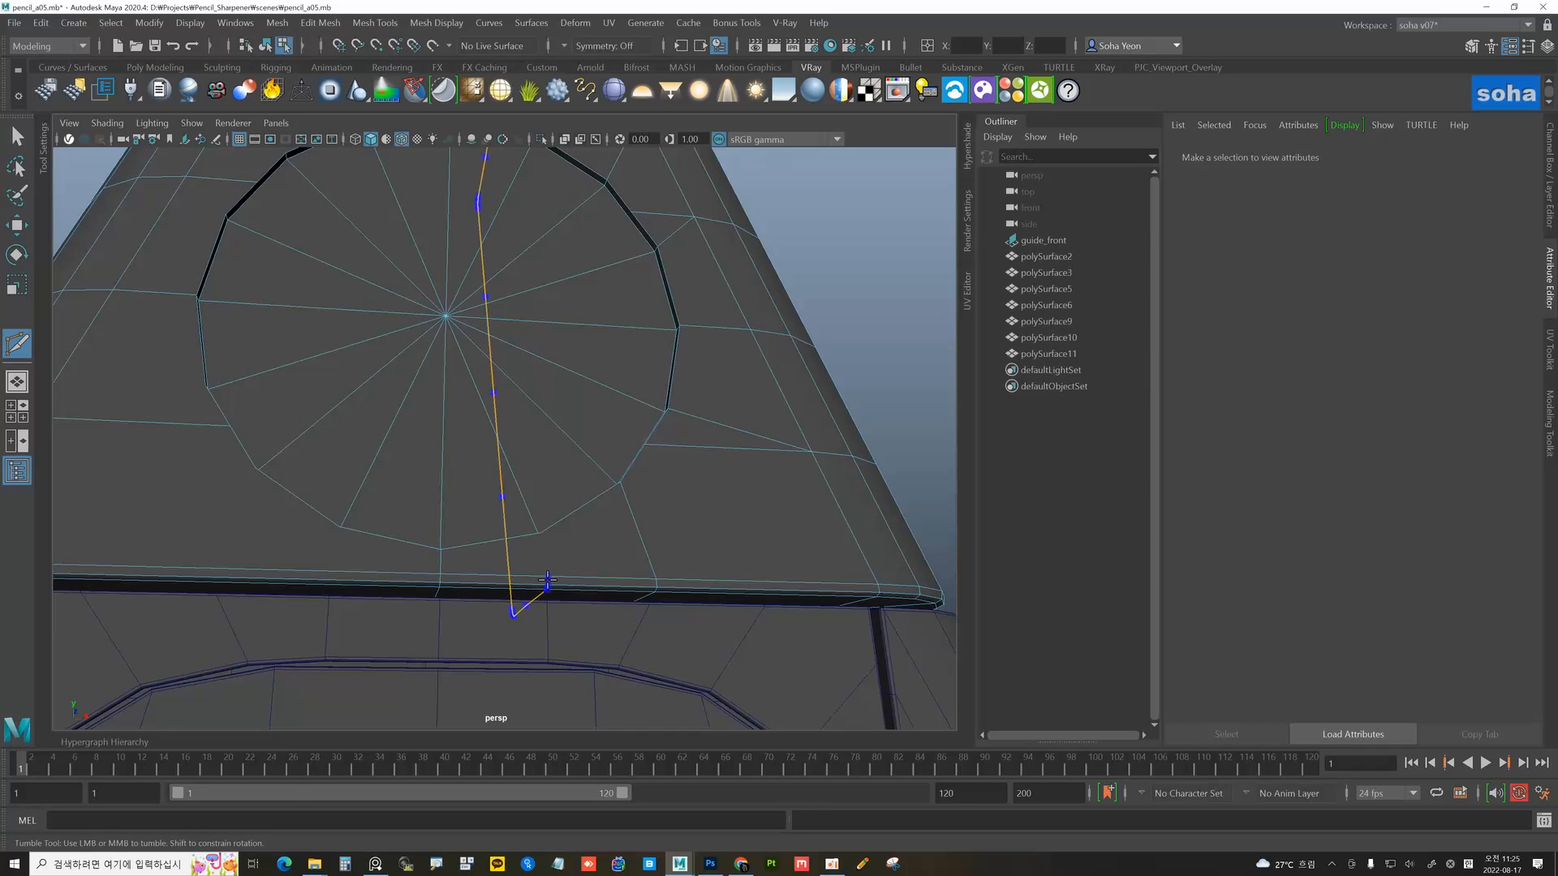
# - Insert an edge loop across the panel's bottom border right of centre and connect it to the neighbouring recess rim vertex
pyautogui.keyDown('ctrl'); pyautogui.click(547, 583); pyautogui.keyUp('ctrl')
pyautogui.click(547, 584)
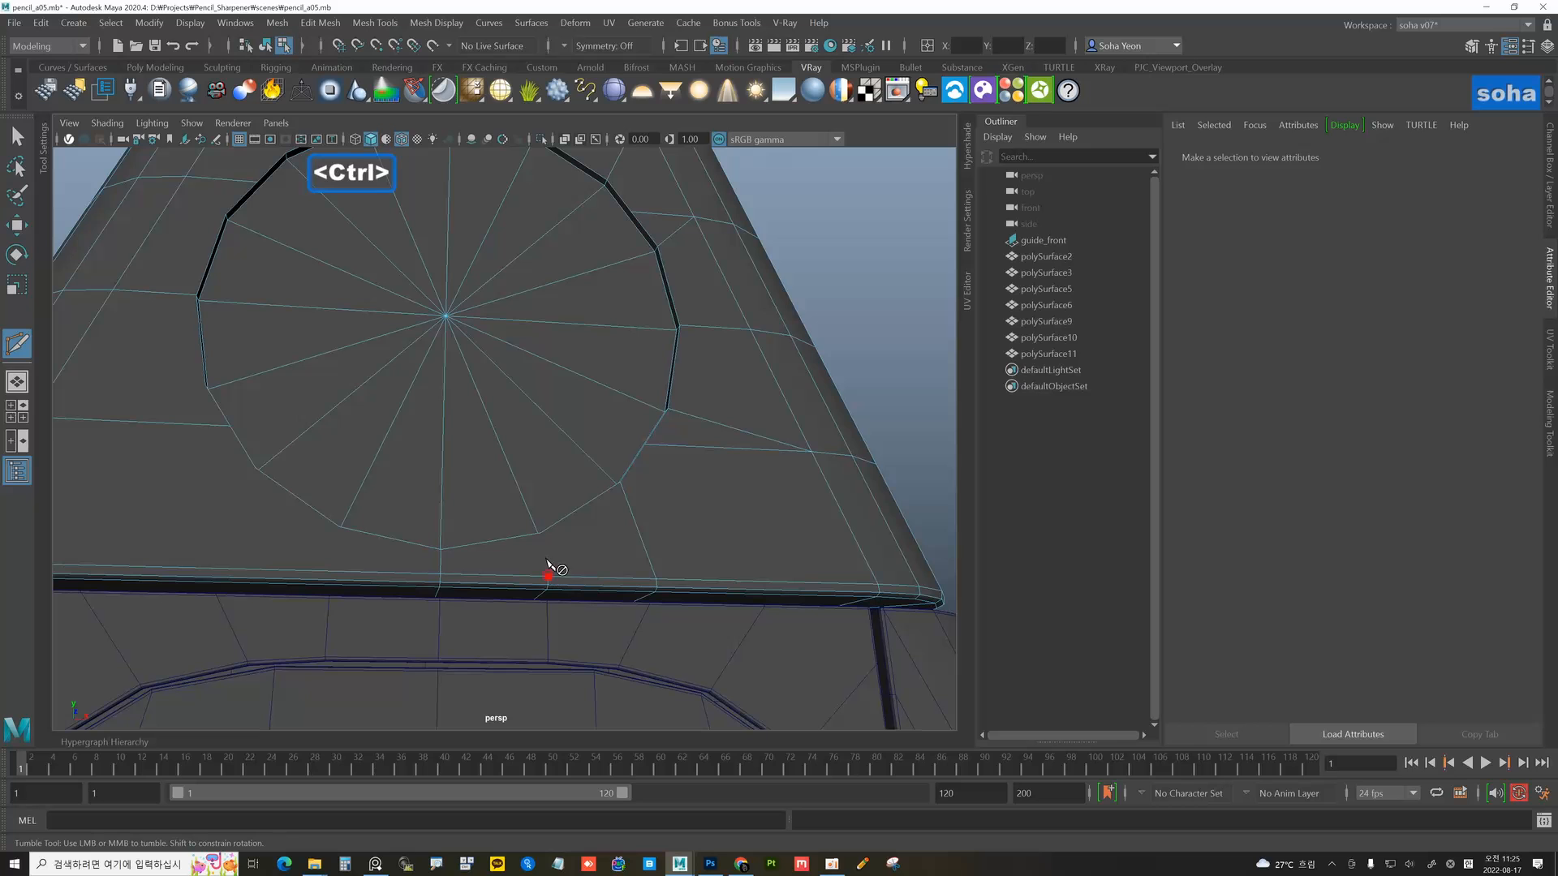
pyautogui.keyDown('alt'); pyautogui.moveTo(541, 535); pyautogui.dragTo(688, 574); pyautogui.keyUp('alt')
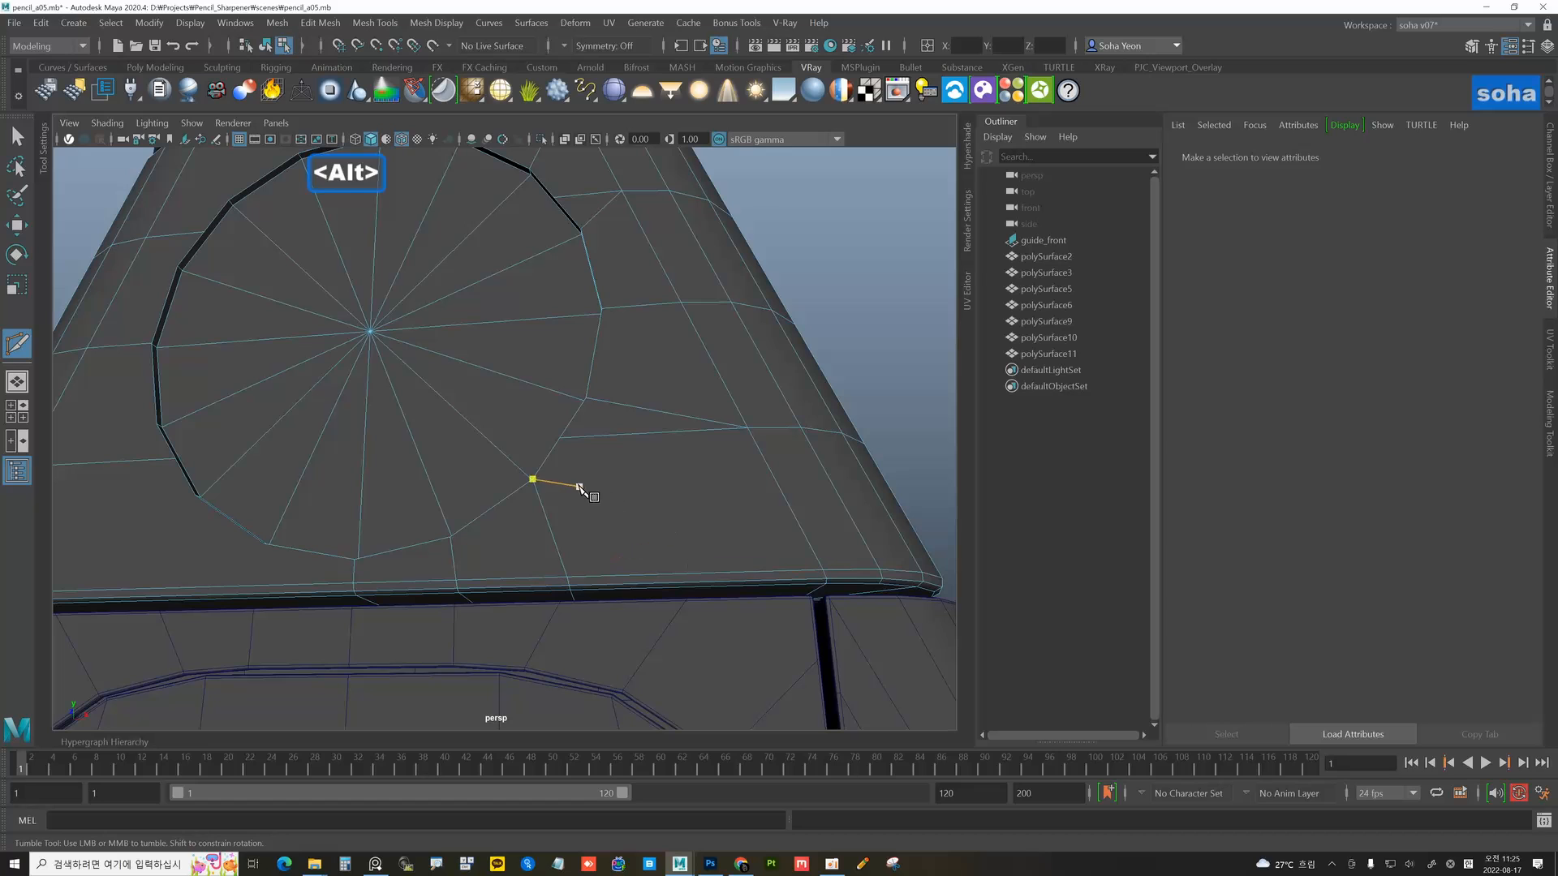
pyautogui.press('Escape')
# - Insert another edge loop across the panel's bottom border, closer to its lower-right corner
pyautogui.keyDown('ctrl'); pyautogui.click(705, 575); pyautogui.keyUp('ctrl')
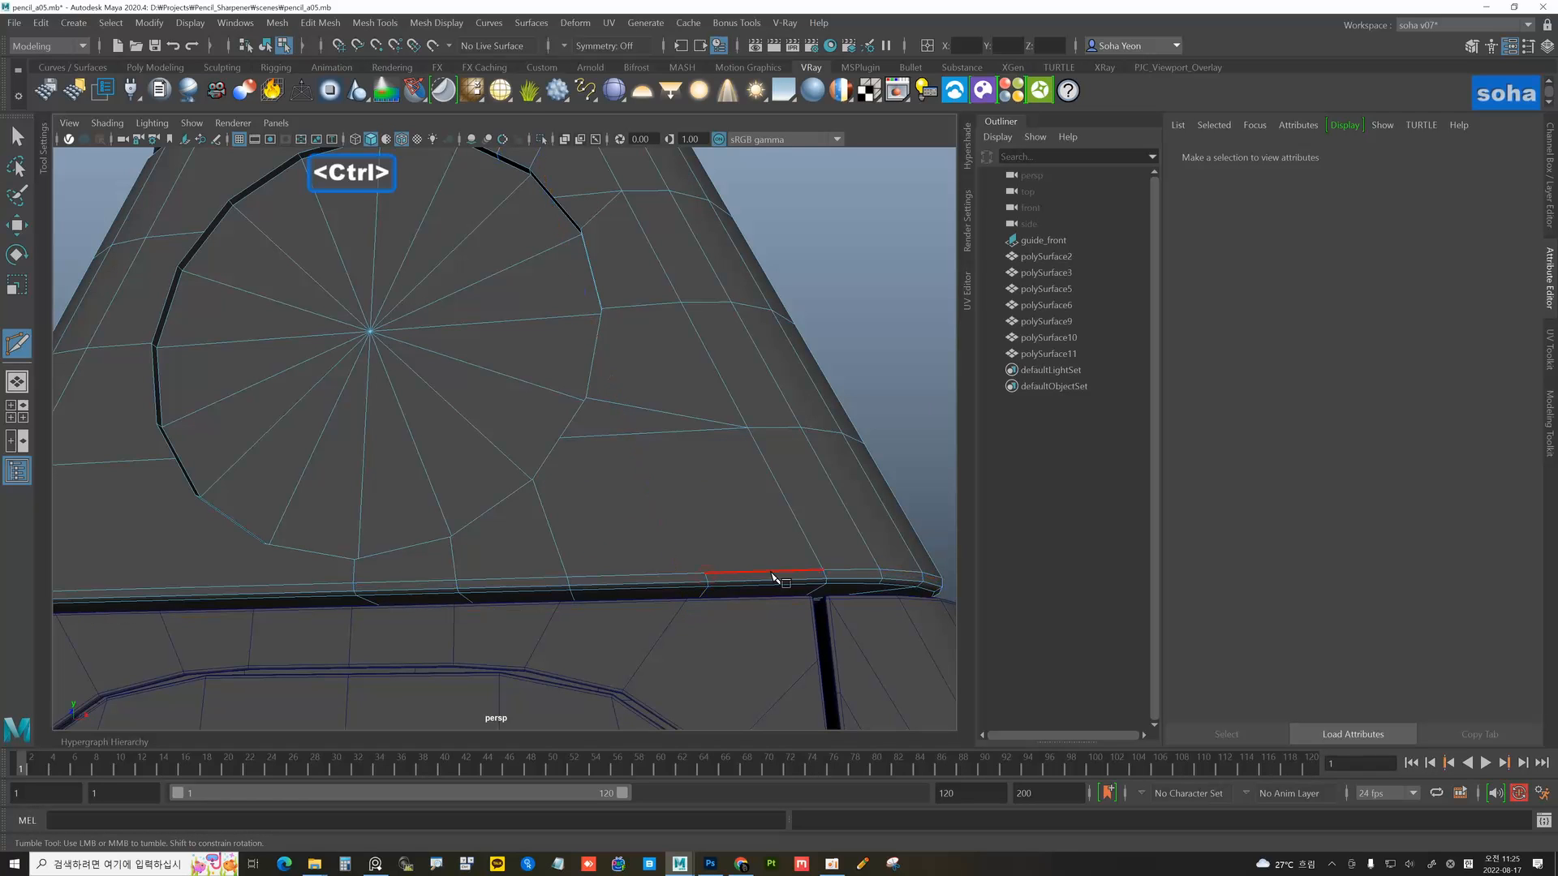
pyautogui.scroll(3, 723, 542)
pyautogui.keyDown('alt'); pyautogui.moveTo(741, 549); pyautogui.dragTo(755, 554); pyautogui.keyUp('alt')
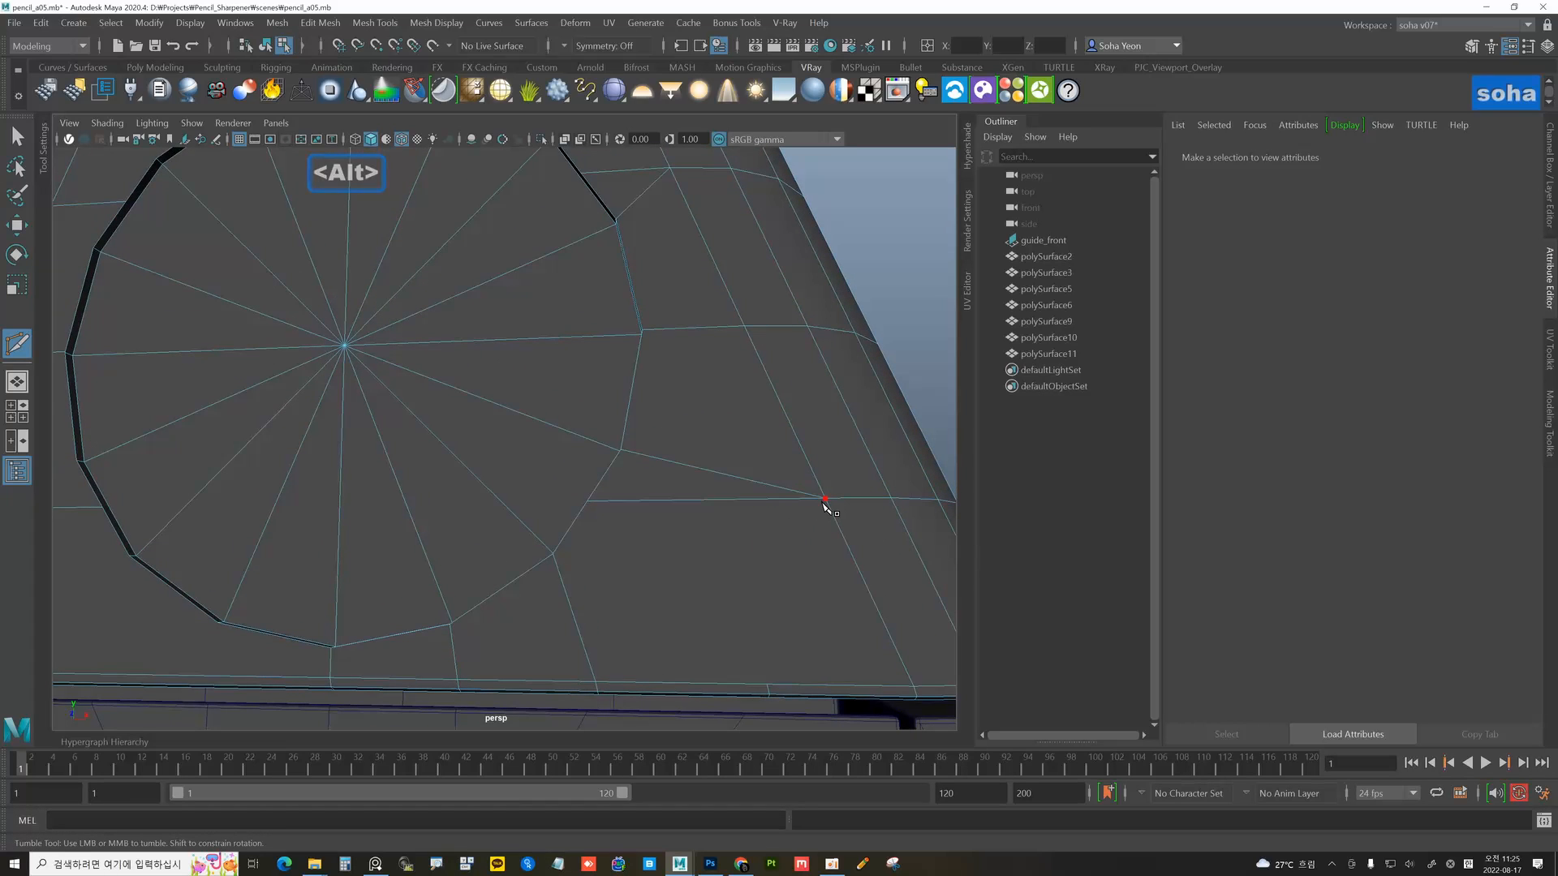
# - Cut a bent edge from the side line to the lower-right recess rim, join it to the bottom border, and delete the leftover horizontal edge
pyautogui.click(735, 579)
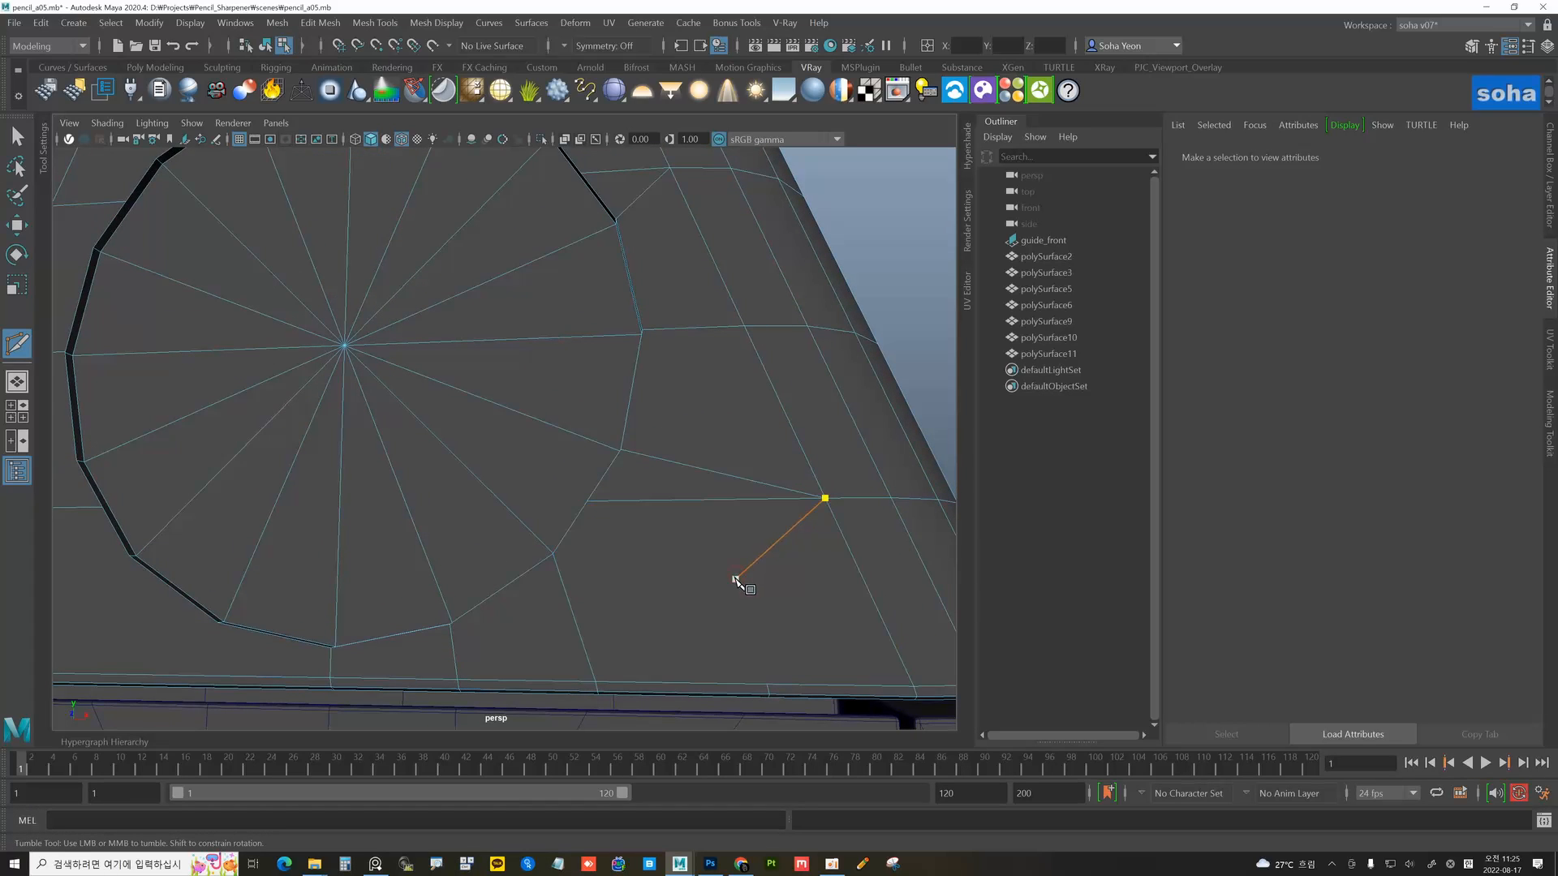
pyautogui.click(553, 554)
pyautogui.keyDown('alt'); pyautogui.moveTo(754, 576); pyautogui.dragTo(728, 571); pyautogui.keyUp('alt')
pyautogui.click(732, 575)
pyautogui.hotkey('alt', 'q')
pyautogui.keyDown('alt'); pyautogui.moveTo(774, 577); pyautogui.dragTo(682, 572, button='right'); pyautogui.keyUp('alt')
# - Isolate the panel and delete the two extra vertical edge segments in the lowest row of its back face
pyautogui.hotkey('alt', '`')
pyautogui.keyDown('alt'); pyautogui.moveTo(617, 560); pyautogui.dragTo(542, 443); pyautogui.keyUp('alt')
pyautogui.hotkey('alt', 'shift', 'a')
pyautogui.keyDown('alt'); pyautogui.moveTo(542, 443); pyautogui.dragTo(574, 441, button='right'); pyautogui.keyUp('alt')
pyautogui.hotkey('alt', '2')
pyautogui.keyDown('alt'); pyautogui.moveTo(560, 342); pyautogui.dragTo(572, 435, button='middle'); pyautogui.keyUp('alt')
pyautogui.keyDown('alt'); pyautogui.moveTo(572, 435); pyautogui.dragTo(609, 423, button='right'); pyautogui.keyUp('alt')
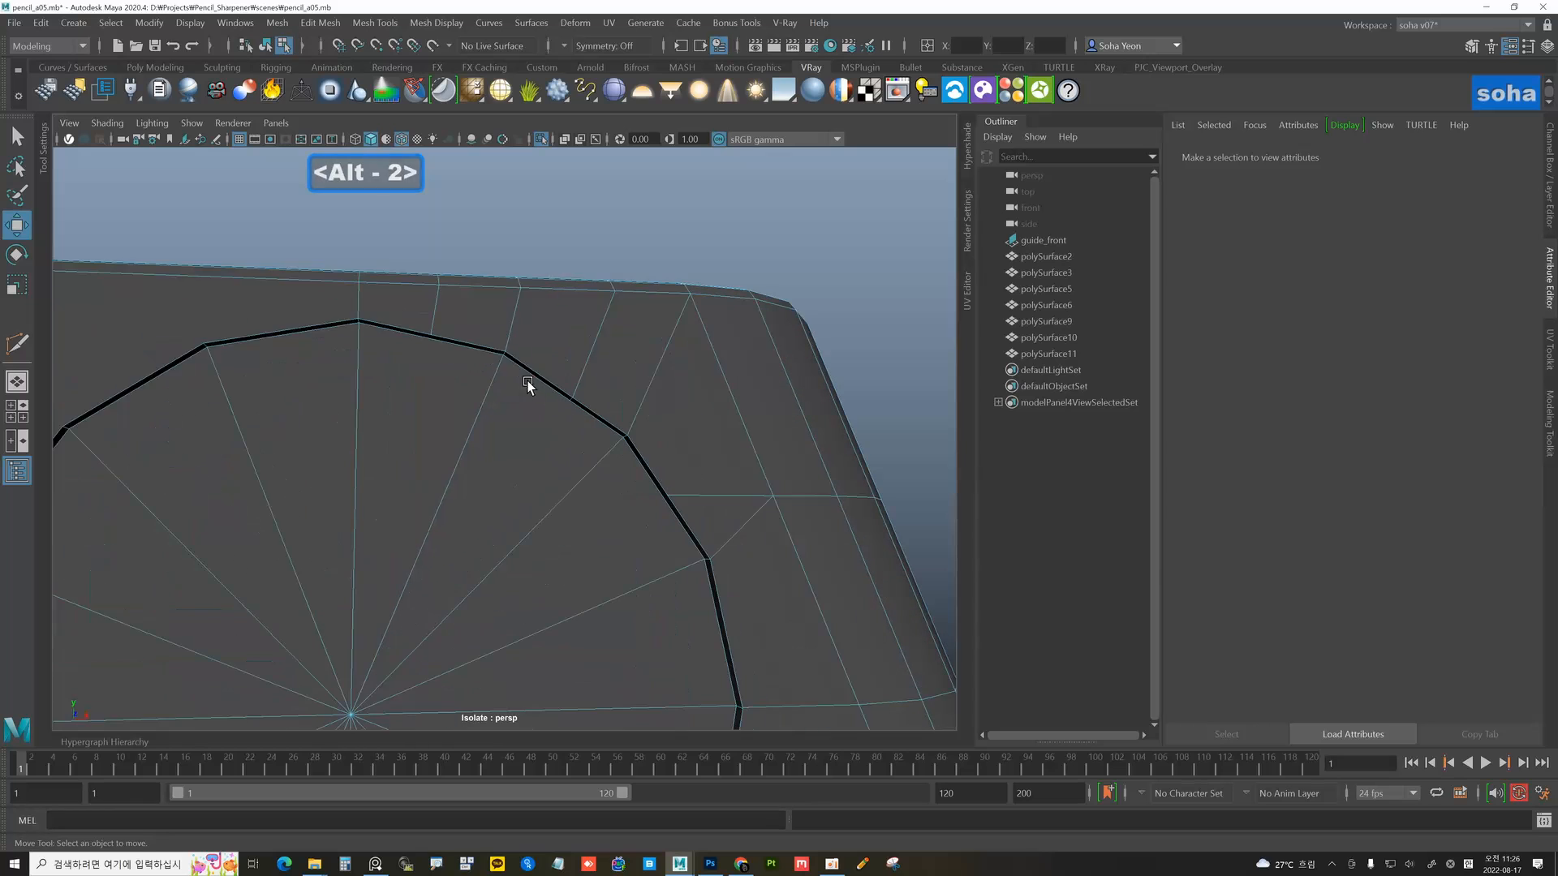
pyautogui.keyDown('alt'); pyautogui.moveTo(528, 386); pyautogui.dragTo(428, 419); pyautogui.keyUp('alt')
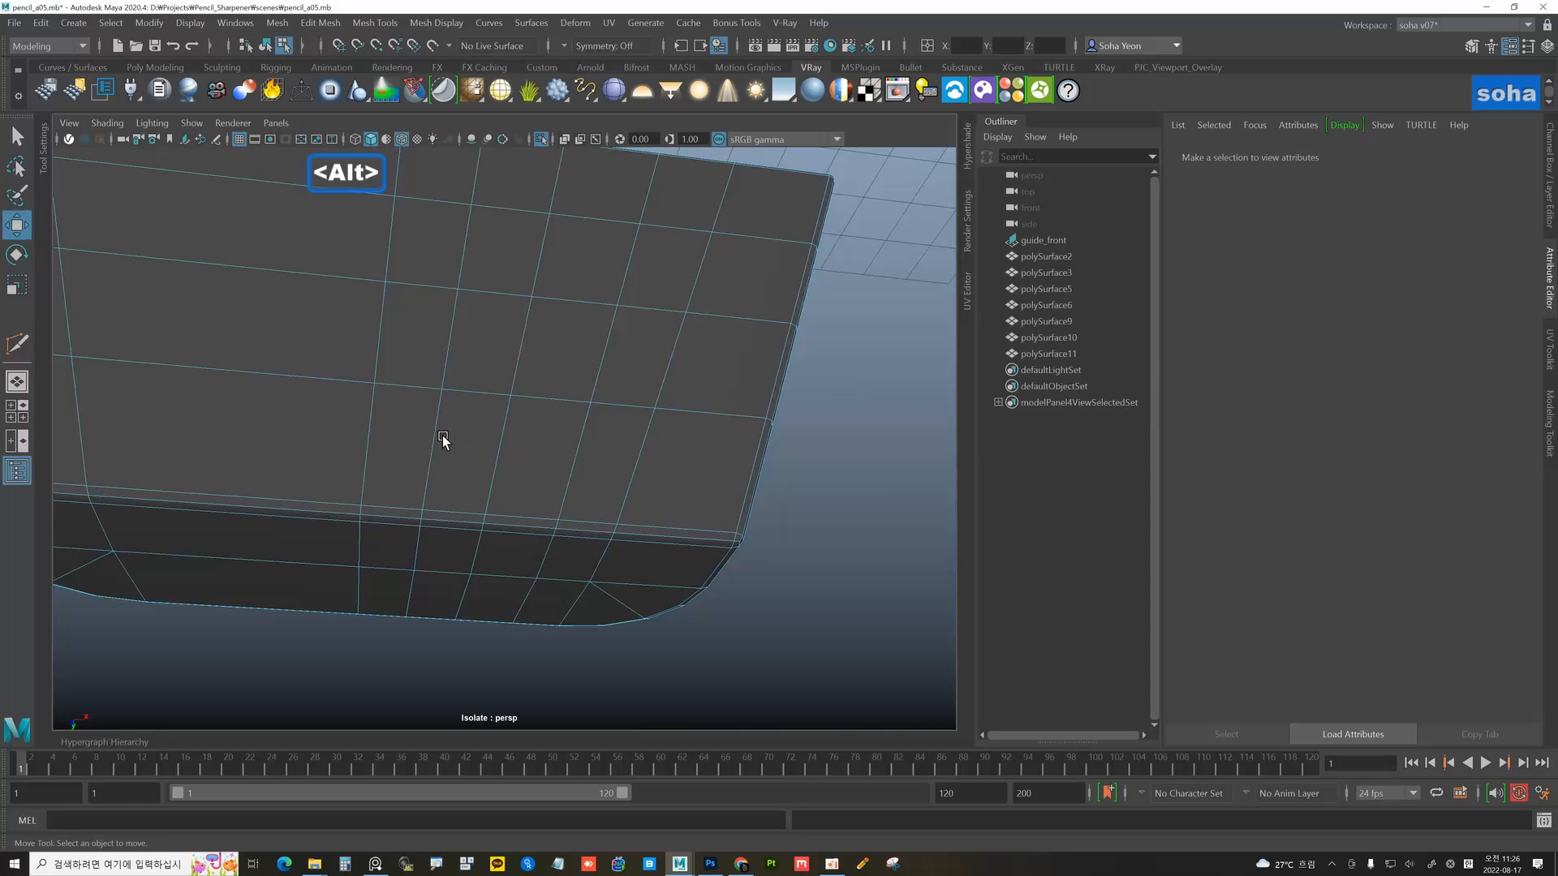
pyautogui.click(436, 439)
pyautogui.hotkey('alt', 'q')
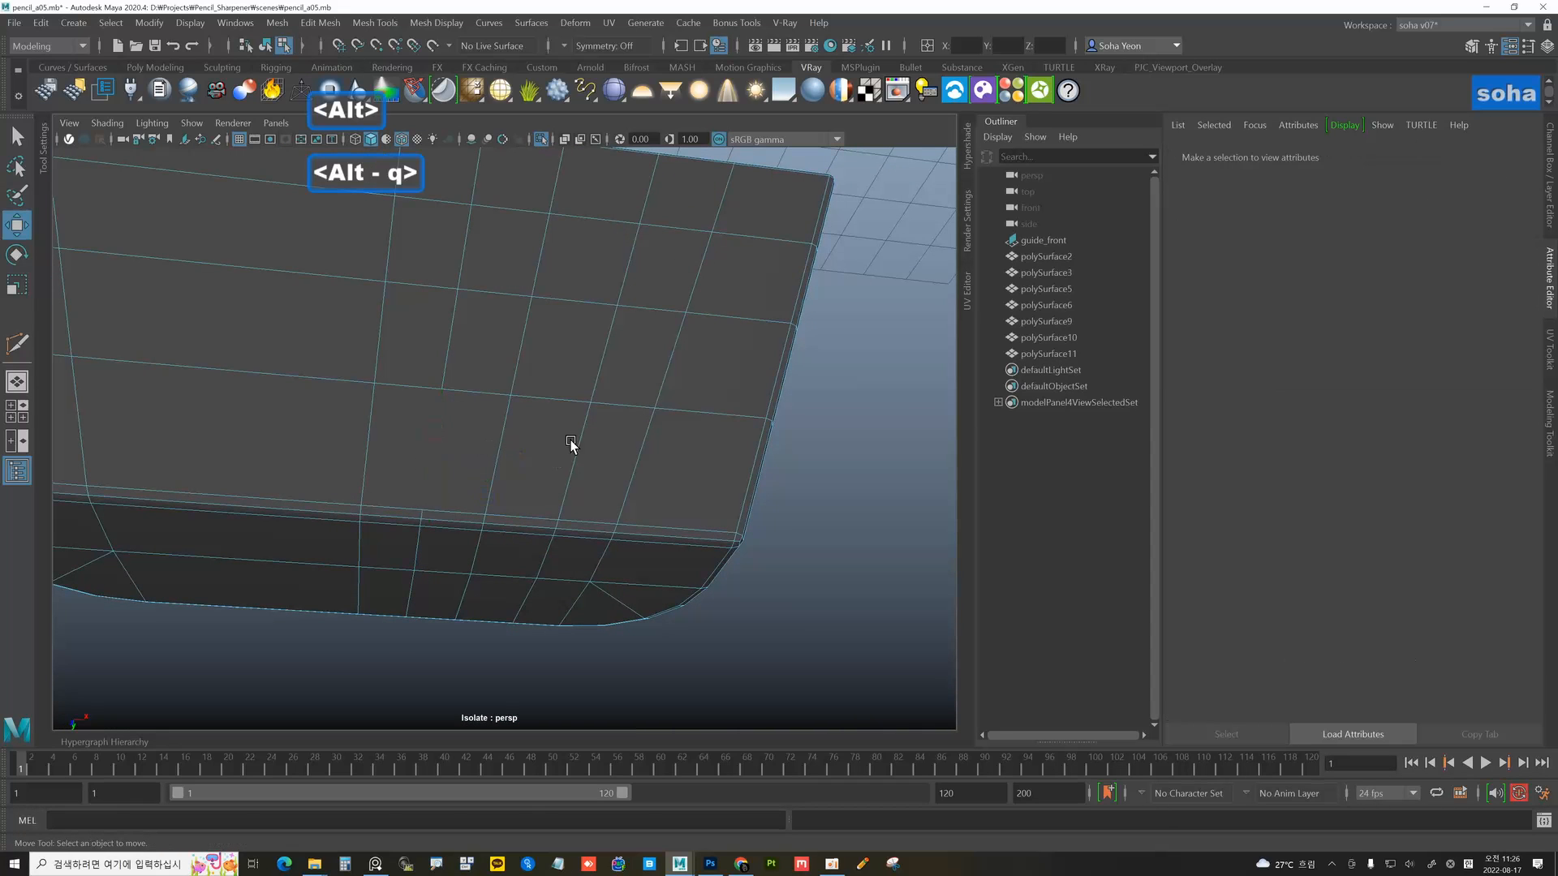
pyautogui.click(579, 439)
pyautogui.hotkey('alt', 'q')
# - Delete the extra edges across the panel's underside that line up with the segments removed from the back face
pyautogui.keyDown('alt'); pyautogui.moveTo(574, 495); pyautogui.dragTo(504, 486); pyautogui.keyUp('alt')
pyautogui.click(542, 549)
pyautogui.hotkey('alt', 'q')
pyautogui.moveTo(433, 392)
pyautogui.keyDown('alt'); pyautogui.mouseDown()
pyautogui.moveTo(609, 470)
pyautogui.moveTo(518, 462)
pyautogui.moveTo(487, 479)
pyautogui.moveTo(581, 523)
pyautogui.mouseUp(); pyautogui.keyUp('alt')
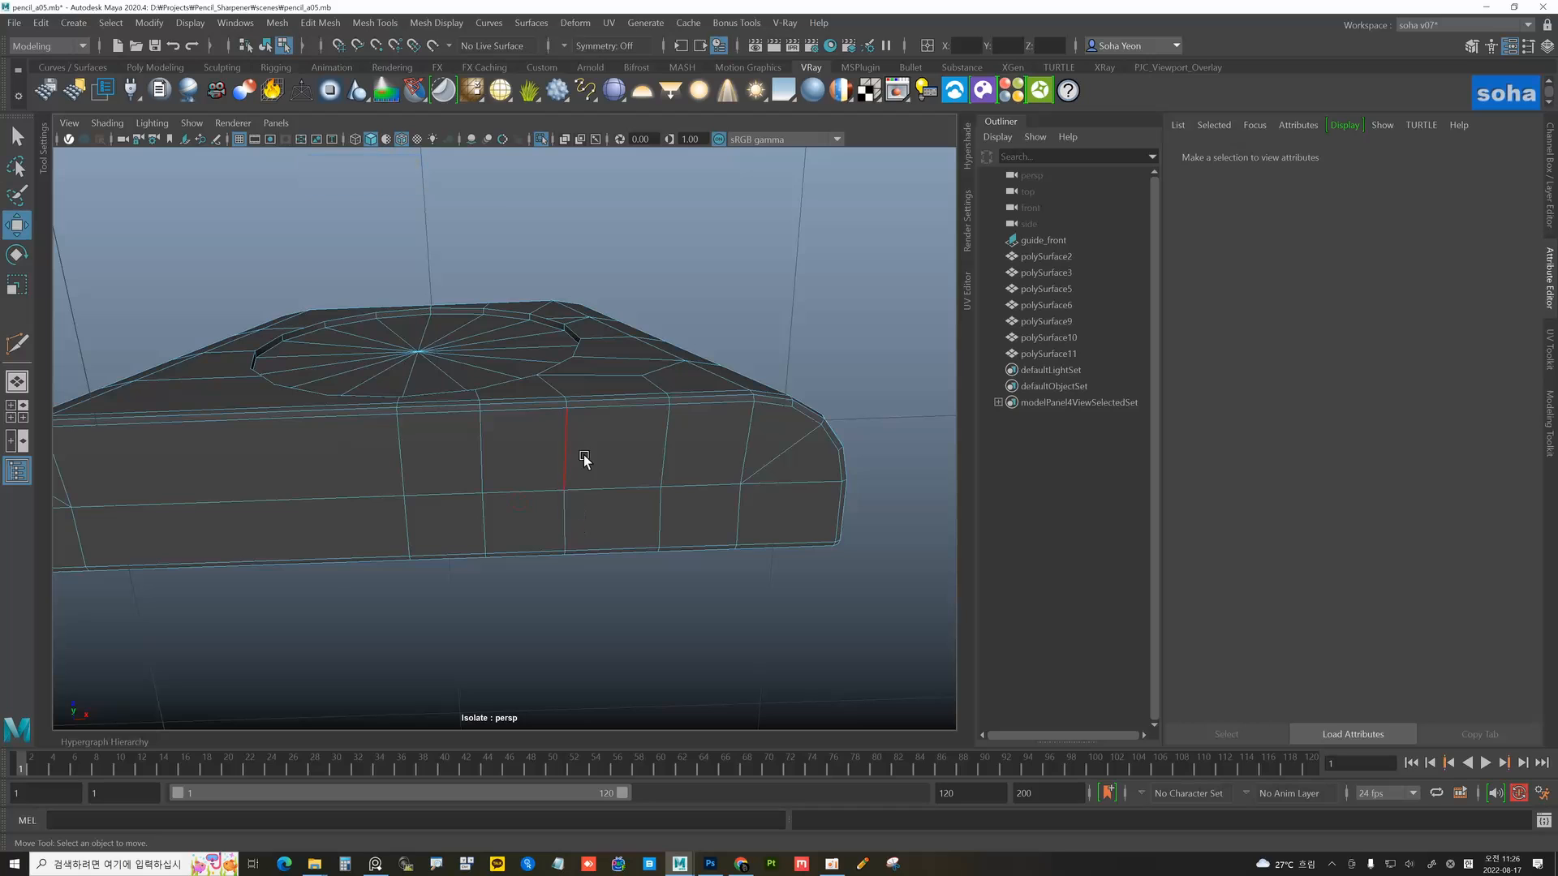
pyautogui.moveTo(583, 454)
pyautogui.keyDown('alt'); pyautogui.mouseDown()
pyautogui.moveTo(689, 400)
pyautogui.moveTo(591, 455)
pyautogui.moveTo(463, 442)
pyautogui.moveTo(477, 390)
pyautogui.moveTo(481, 476)
pyautogui.moveTo(490, 417)
pyautogui.moveTo(568, 459)
pyautogui.moveTo(525, 483)
pyautogui.moveTo(495, 469)
pyautogui.moveTo(489, 405)
pyautogui.moveTo(537, 323)
pyautogui.moveTo(488, 513)
pyautogui.moveTo(563, 417)
pyautogui.moveTo(528, 451)
pyautogui.mouseUp(); pyautogui.keyUp('alt')
pyautogui.moveTo(491, 571)
pyautogui.keyDown('alt'); pyautogui.mouseDown()
pyautogui.moveTo(466, 584)
pyautogui.moveTo(532, 549)
pyautogui.moveTo(660, 546)
pyautogui.moveTo(521, 536)
pyautogui.moveTo(440, 323)
pyautogui.moveTo(464, 310)
pyautogui.moveTo(591, 440)
pyautogui.moveTo(627, 368)
pyautogui.moveTo(619, 451)
pyautogui.moveTo(581, 486)
pyautogui.moveTo(689, 393)
pyautogui.moveTo(535, 399)
pyautogui.mouseUp(); pyautogui.keyUp('alt')
pyautogui.hotkey('alt', '2')
pyautogui.hotkey('alt', 'q')
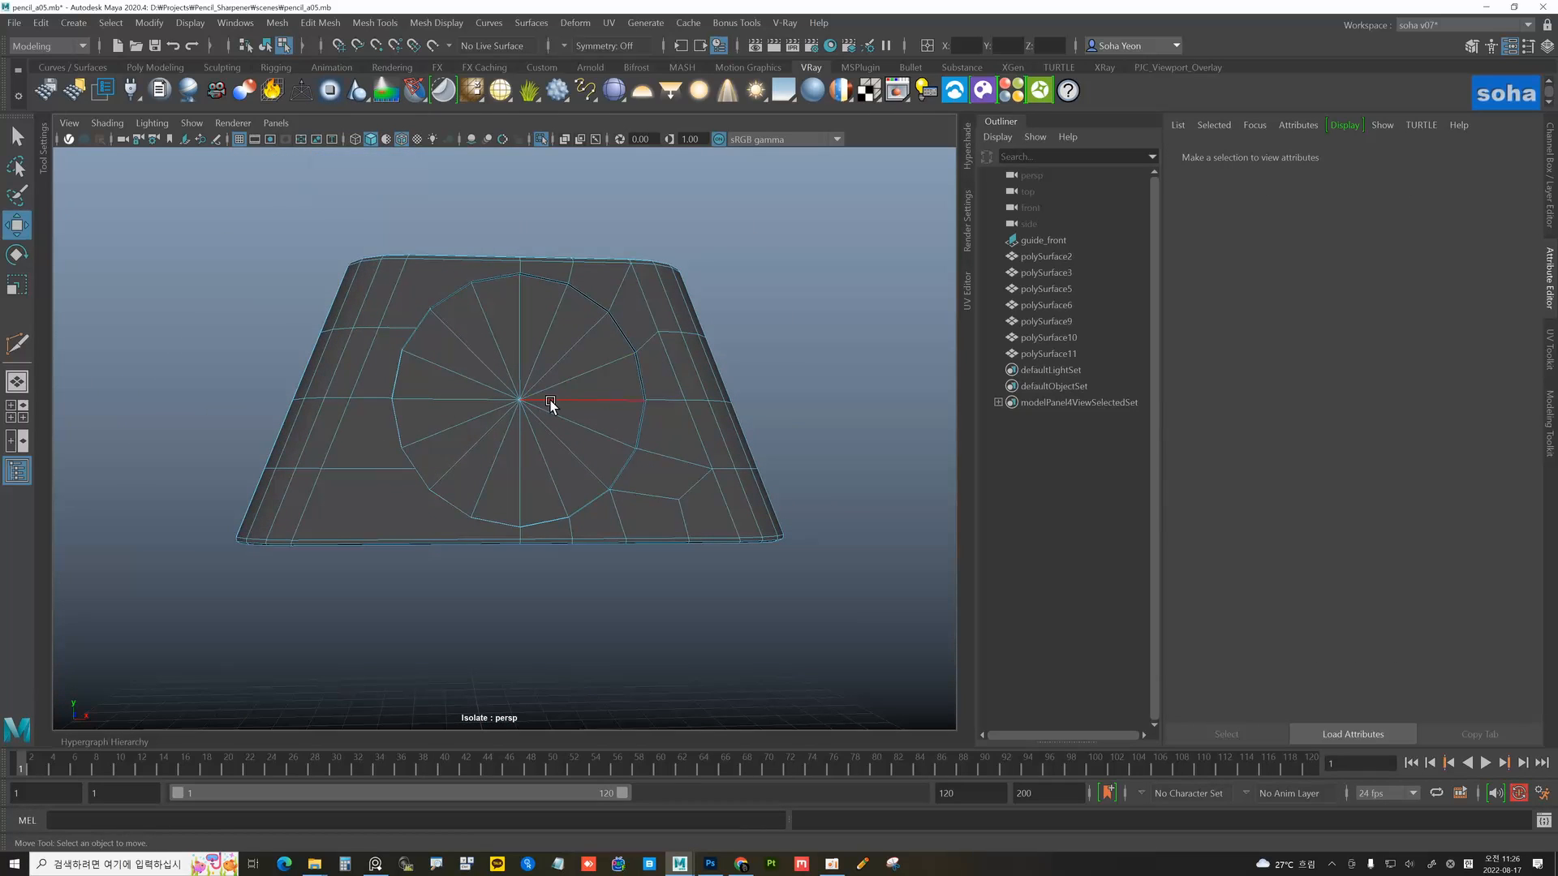
# - Delete the left half of the panel, keeping the retopologized right half up to the centre line
pyautogui.moveTo(508, 583); pyautogui.dragTo(592, 445)
pyautogui.hotkey('ctrl', '`')
pyautogui.hotkey('alt', '`')
# - Cut an edge path joining the two dangling vertical edges on the back face to neighbouring vertices, and delete the leftover segments
pyautogui.keyDown('alt'); pyautogui.moveTo(592, 445); pyautogui.dragTo(771, 467, button='right'); pyautogui.keyUp('alt')
pyautogui.moveTo(771, 471)
pyautogui.keyDown('alt'); pyautogui.mouseDown()
pyautogui.moveTo(622, 462)
pyautogui.moveTo(438, 402)
pyautogui.mouseUp(); pyautogui.keyUp('alt')
pyautogui.keyDown('alt'); pyautogui.moveTo(409, 452); pyautogui.dragTo(490, 555, button='middle'); pyautogui.keyUp('alt')
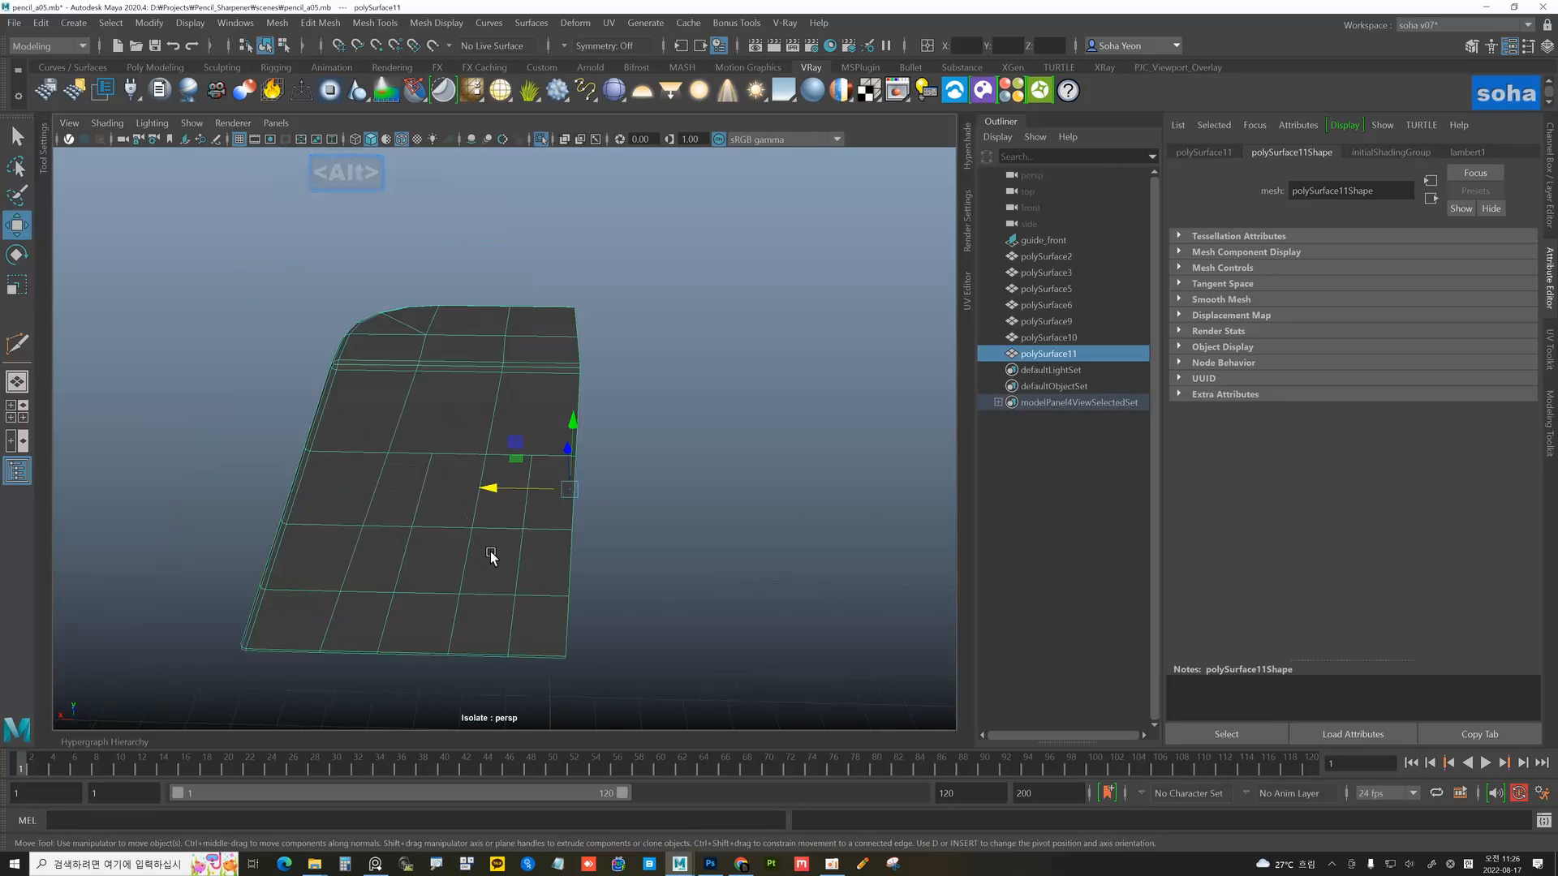
pyautogui.keyDown('alt'); pyautogui.moveTo(490, 554); pyautogui.dragTo(476, 470); pyautogui.keyUp('alt')
pyautogui.keyDown('alt'); pyautogui.moveTo(476, 470); pyautogui.dragTo(519, 473, button='right'); pyautogui.keyUp('alt')
pyautogui.keyDown('alt'); pyautogui.moveTo(518, 473); pyautogui.dragTo(492, 475); pyautogui.keyUp('alt')
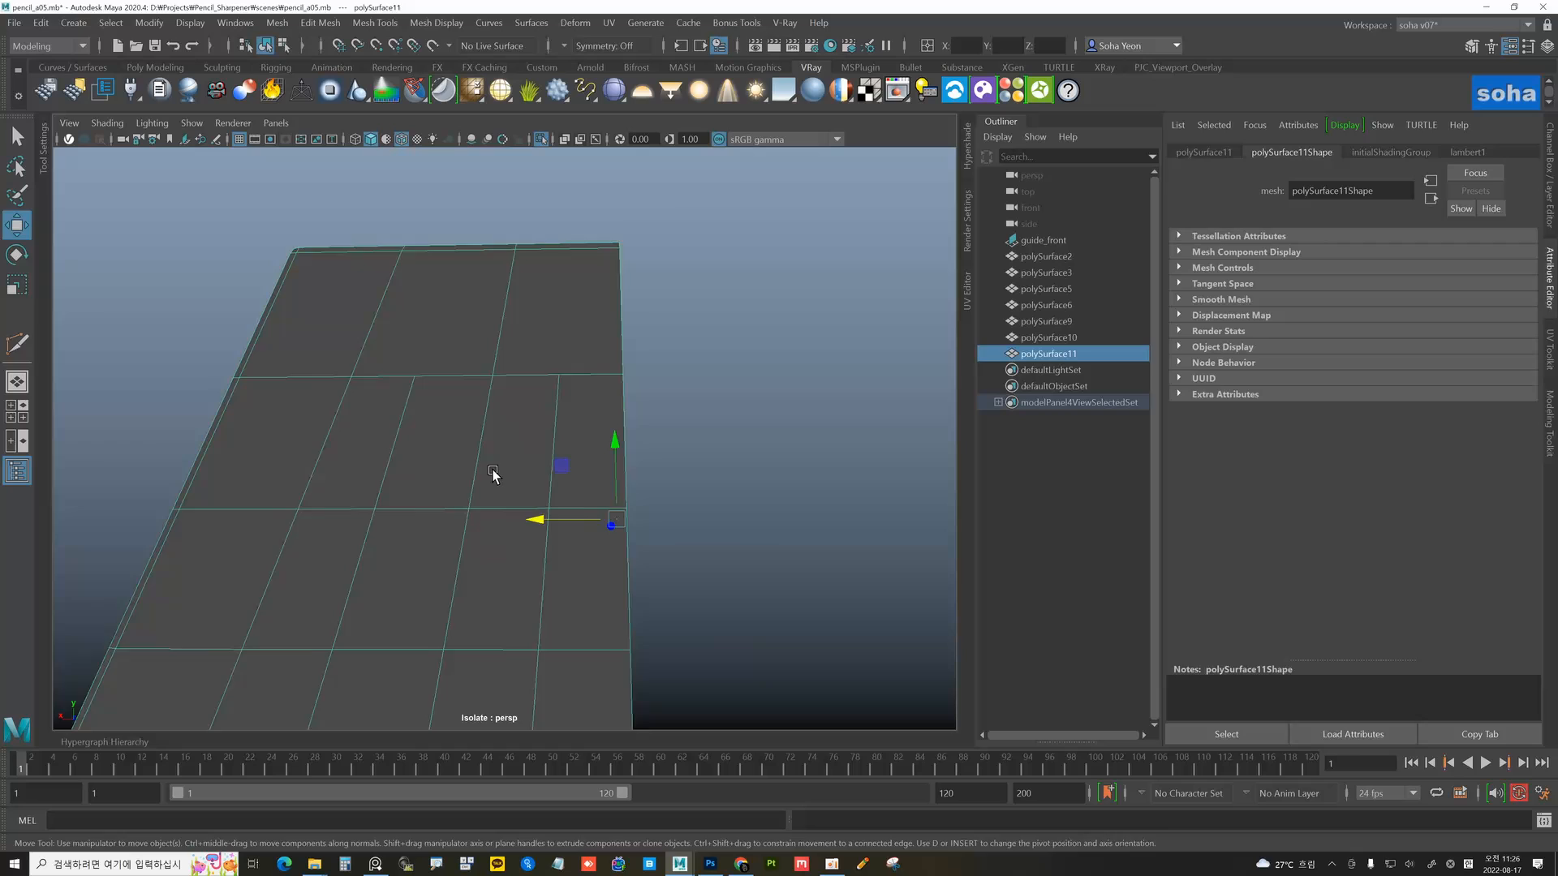
pyautogui.keyDown('alt'); pyautogui.moveTo(492, 472); pyautogui.dragTo(536, 472, button='right'); pyautogui.keyUp('alt')
pyautogui.hotkey('alt', 's')
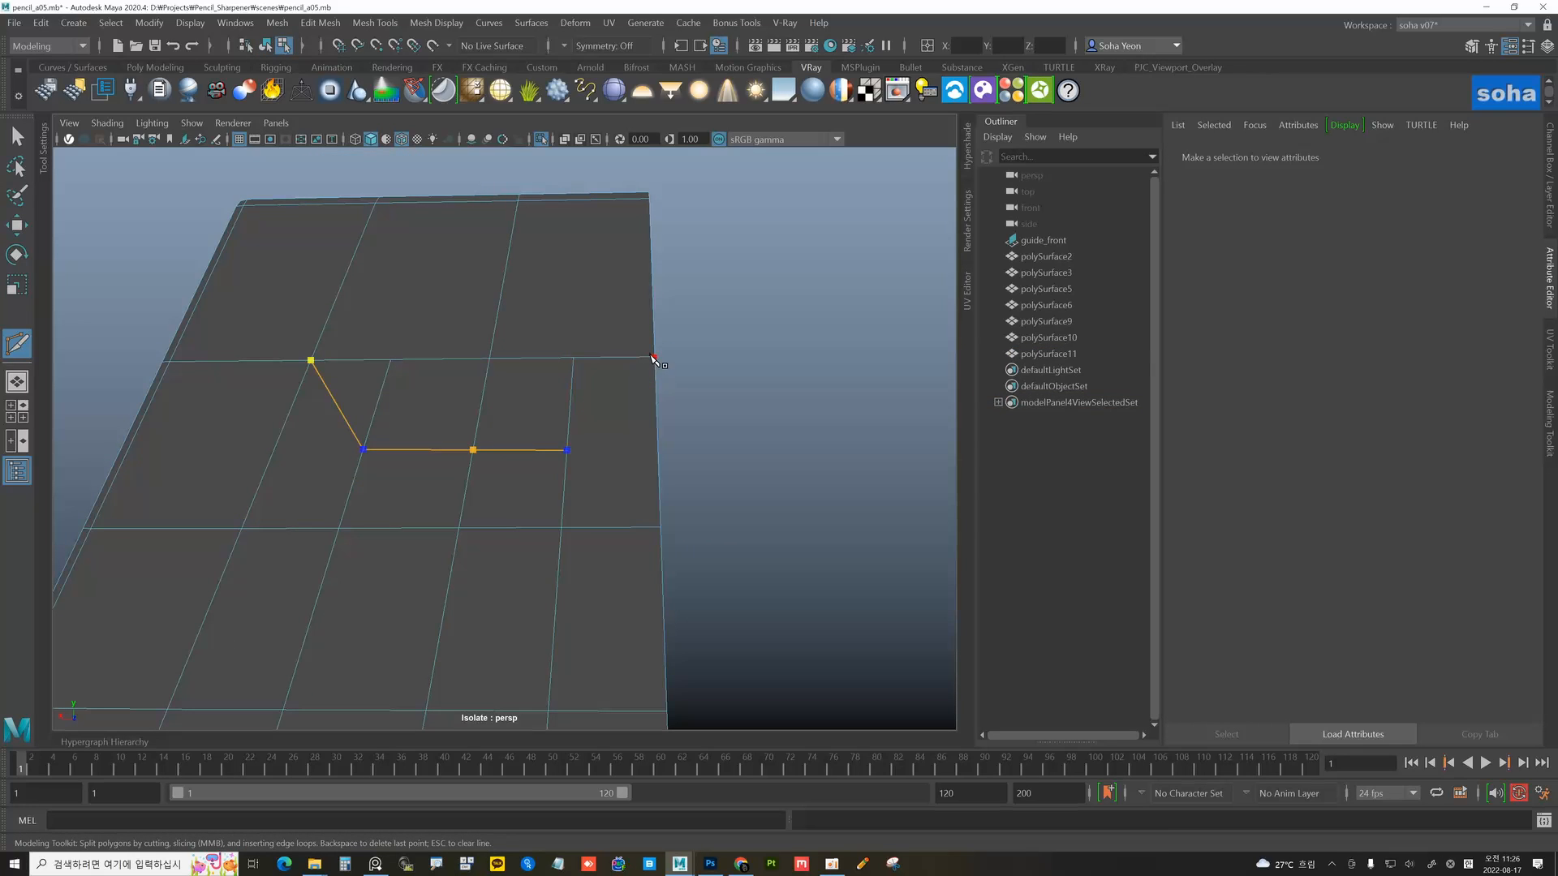
pyautogui.hotkey('alt', 'q')
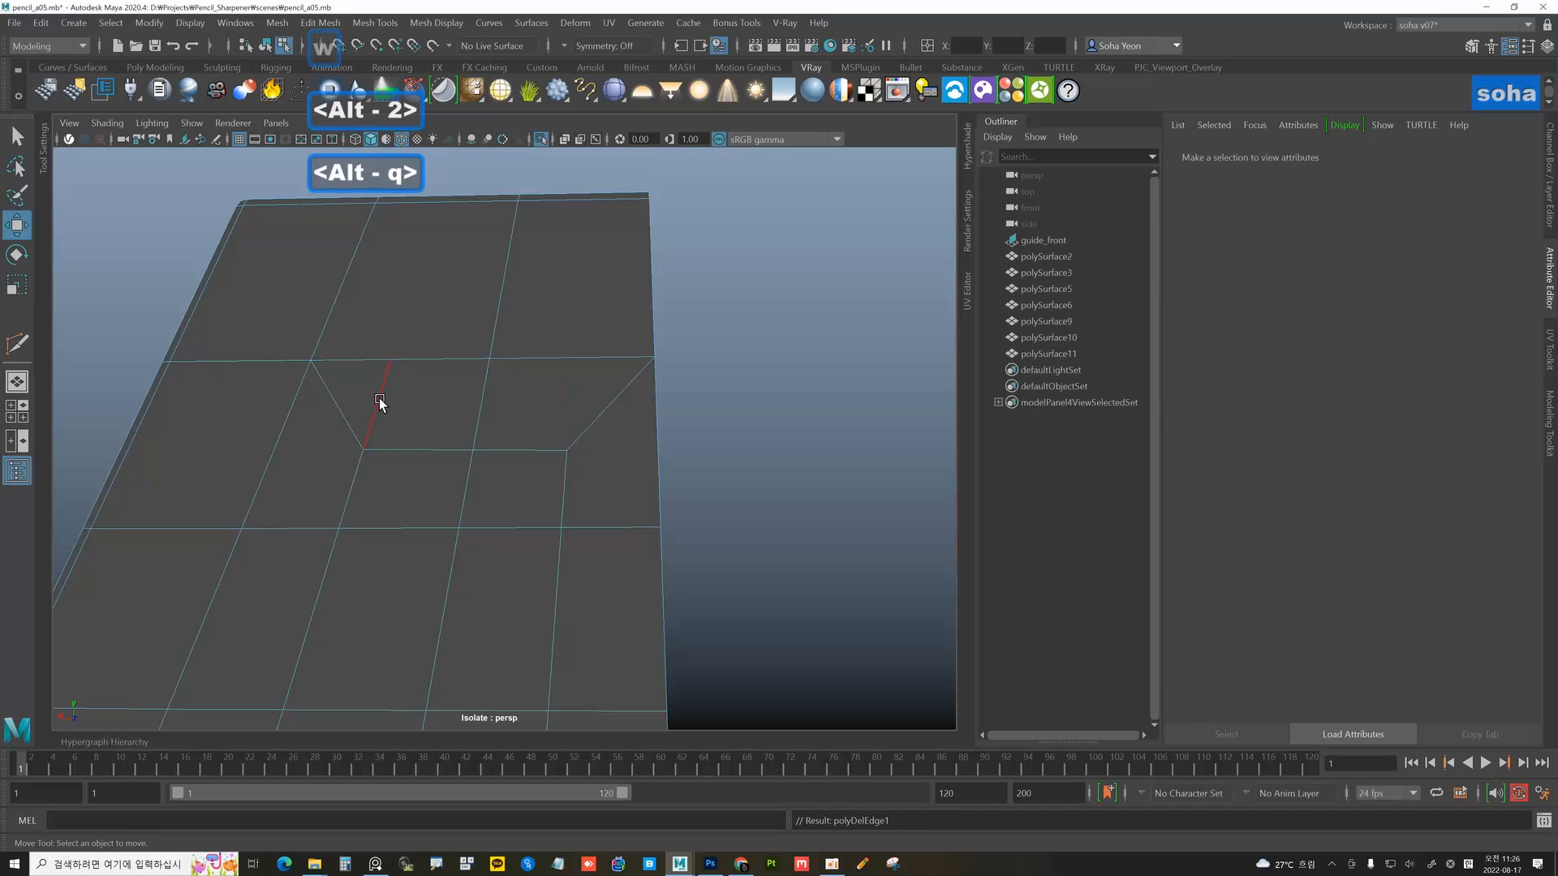
pyautogui.hotkey('alt', 'q')
# - Mirror the half panel across the world X axis, combined with the original and merging border vertices at a 0.001 threshold
pyautogui.keyDown('alt'); pyautogui.moveTo(457, 495); pyautogui.dragTo(356, 604, button='right'); pyautogui.keyUp('alt')
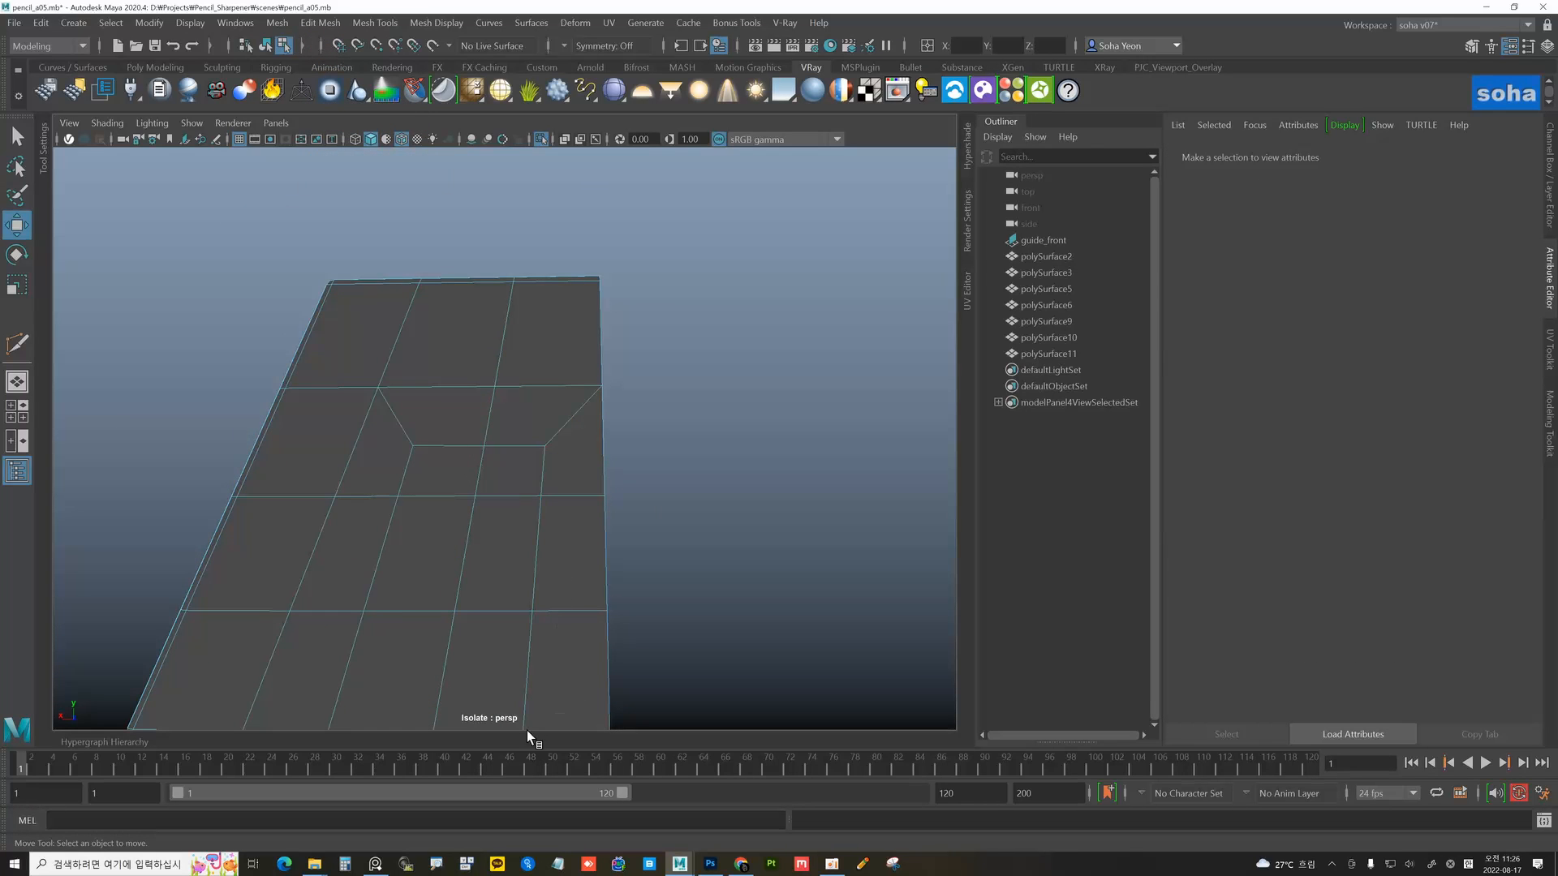
pyautogui.keyDown('alt'); pyautogui.moveTo(605, 662); pyautogui.dragTo(499, 629, button='right'); pyautogui.keyUp('alt')
pyautogui.keyDown('alt'); pyautogui.moveTo(493, 620); pyautogui.dragTo(487, 576); pyautogui.keyUp('alt')
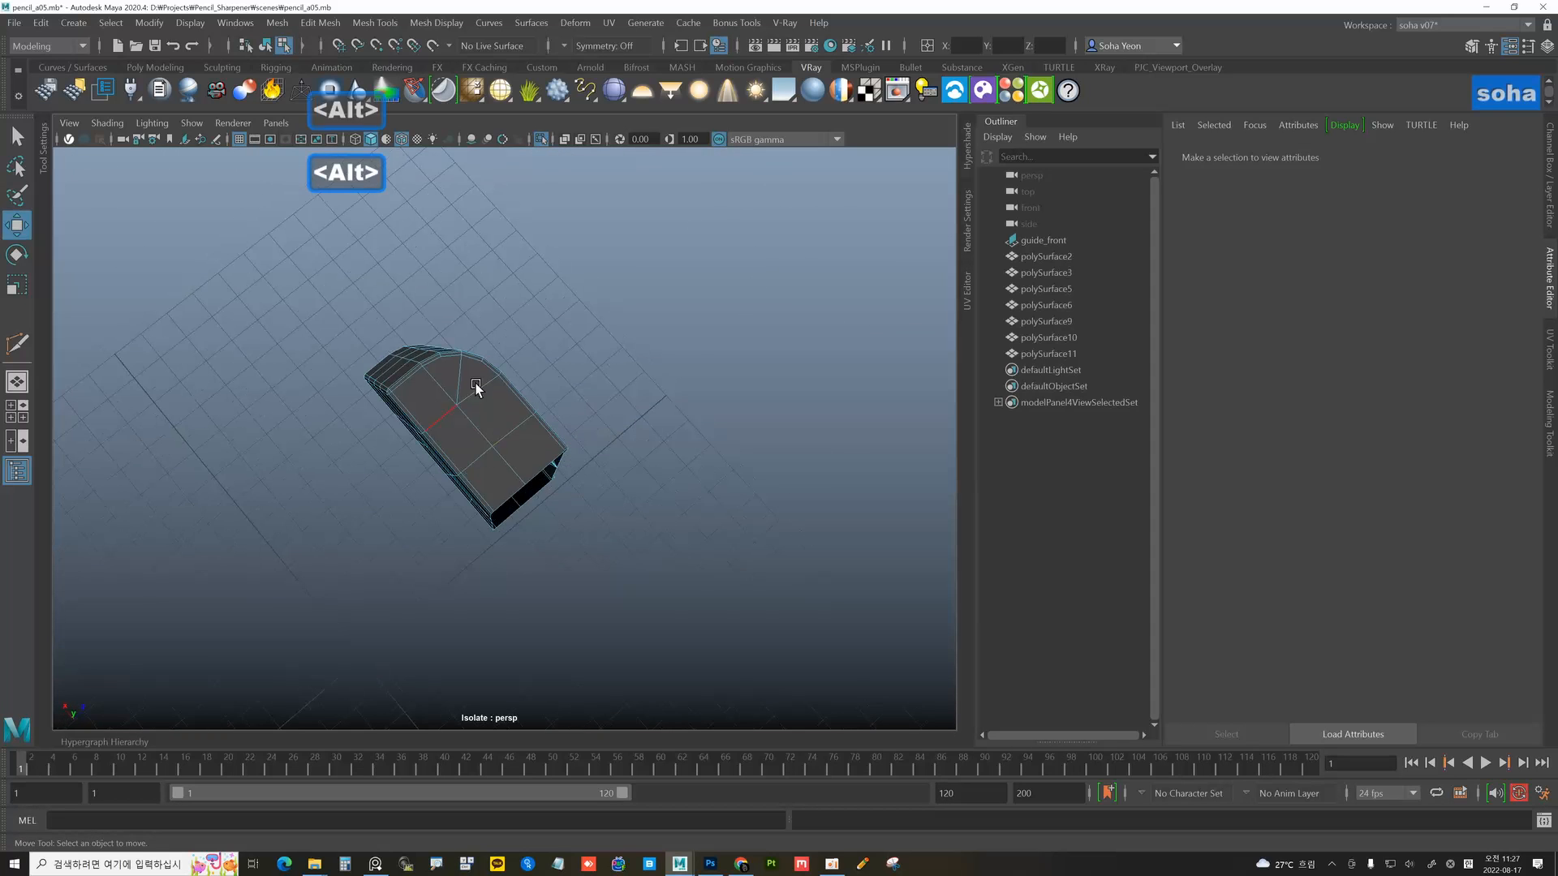
pyautogui.keyDown('alt'); pyautogui.moveTo(475, 387); pyautogui.dragTo(638, 535); pyautogui.keyUp('alt')
pyautogui.keyDown('alt'); pyautogui.moveTo(638, 536); pyautogui.dragTo(776, 539, button='right'); pyautogui.keyUp('alt')
pyautogui.moveTo(586, 516)
pyautogui.keyDown('alt'); pyautogui.mouseDown()
pyautogui.moveTo(509, 484)
pyautogui.moveTo(550, 525)
pyautogui.moveTo(572, 525)
pyautogui.mouseUp(); pyautogui.keyUp('alt')
pyautogui.click(510, 483)
pyautogui.keyDown('alt'); pyautogui.moveTo(572, 524); pyautogui.dragTo(608, 529, button='right'); pyautogui.keyUp('alt')
pyautogui.hotkey('alt', '`')
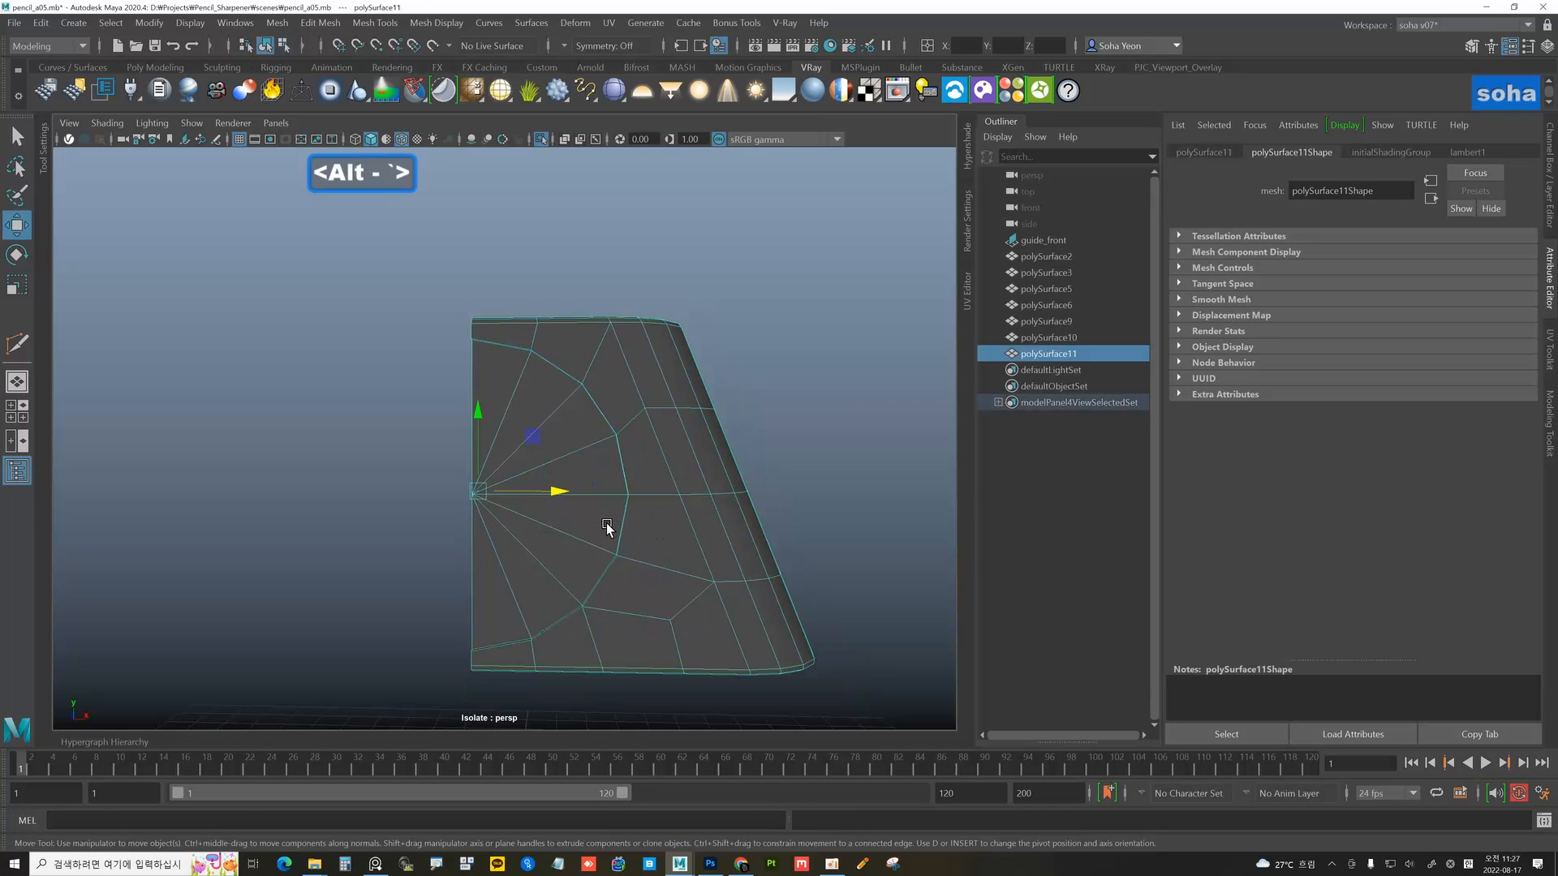
pyautogui.keyDown('alt'); pyautogui.moveTo(660, 533); pyautogui.dragTo(675, 470); pyautogui.keyUp('alt')
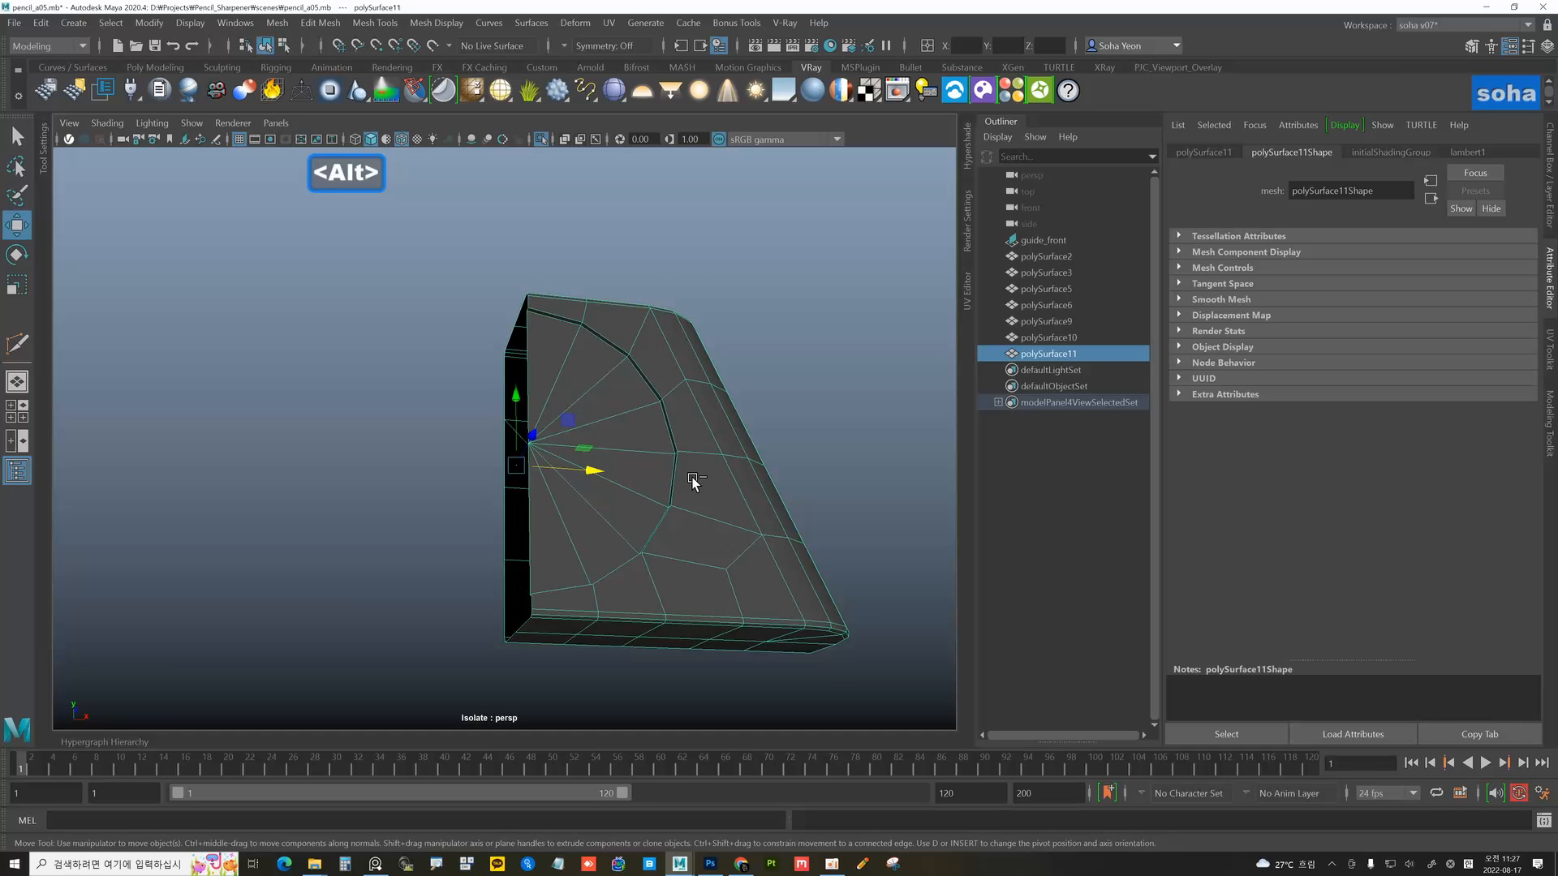
pyautogui.hotkey('ctrl', 'e')
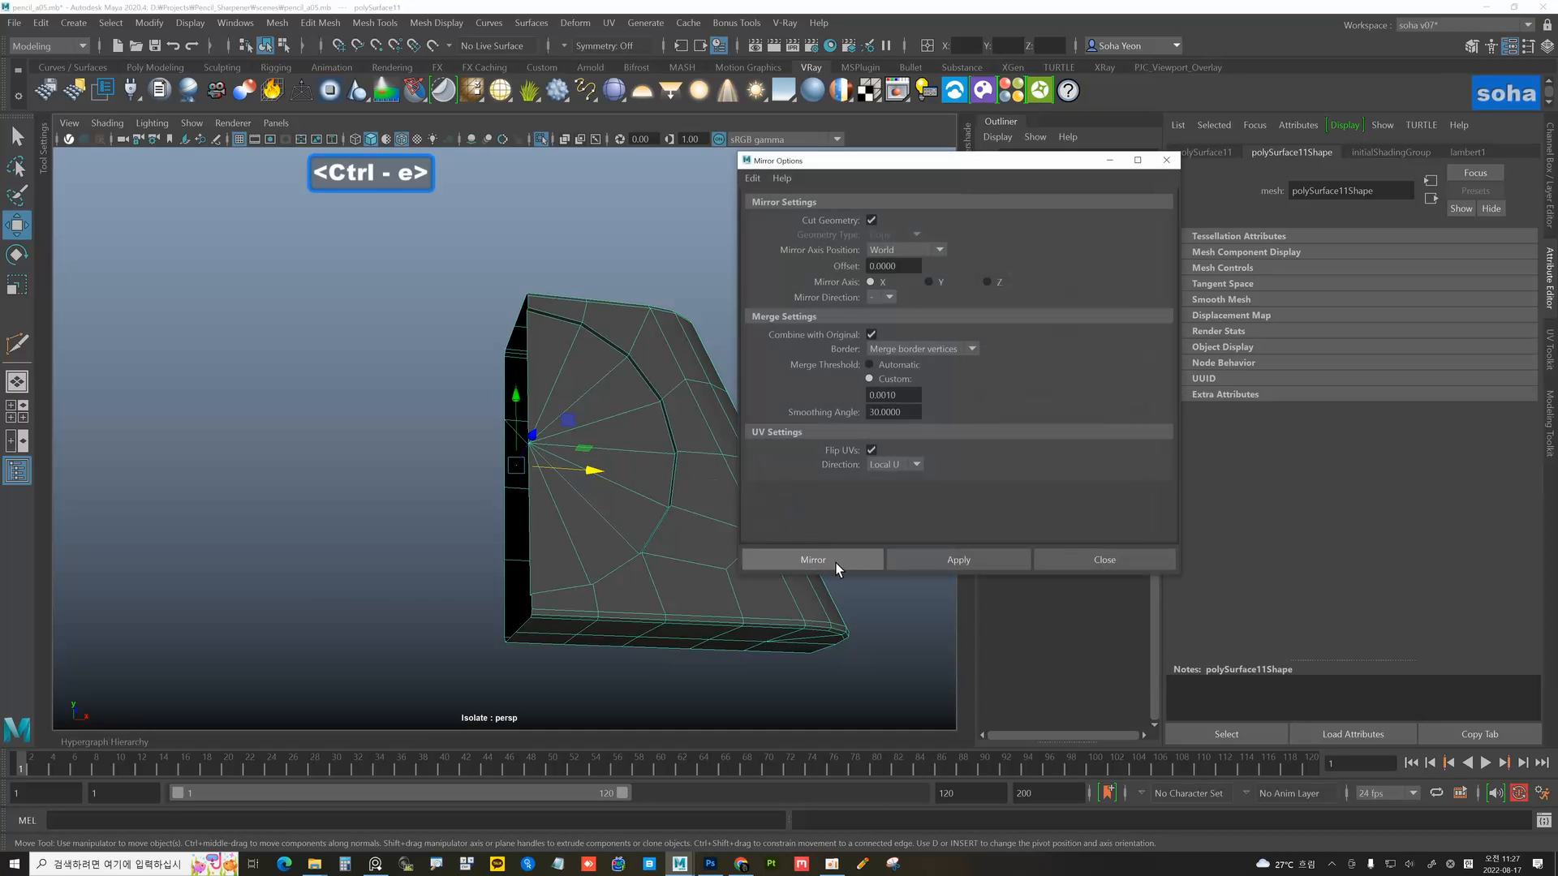
pyautogui.click(822, 559)
pyautogui.keyDown('alt'); pyautogui.moveTo(602, 501); pyautogui.dragTo(586, 407); pyautogui.keyUp('alt')
pyautogui.click(585, 407)
# - Select all faces of the circular recess floor and show them in wireframe over the front reference image
pyautogui.keyDown('alt'); pyautogui.moveTo(563, 479); pyautogui.dragTo(596, 537); pyautogui.keyUp('alt')
pyautogui.hotkey('alt', '1')
pyautogui.click(535, 492)
pyautogui.hotkey('ctrl', '3')
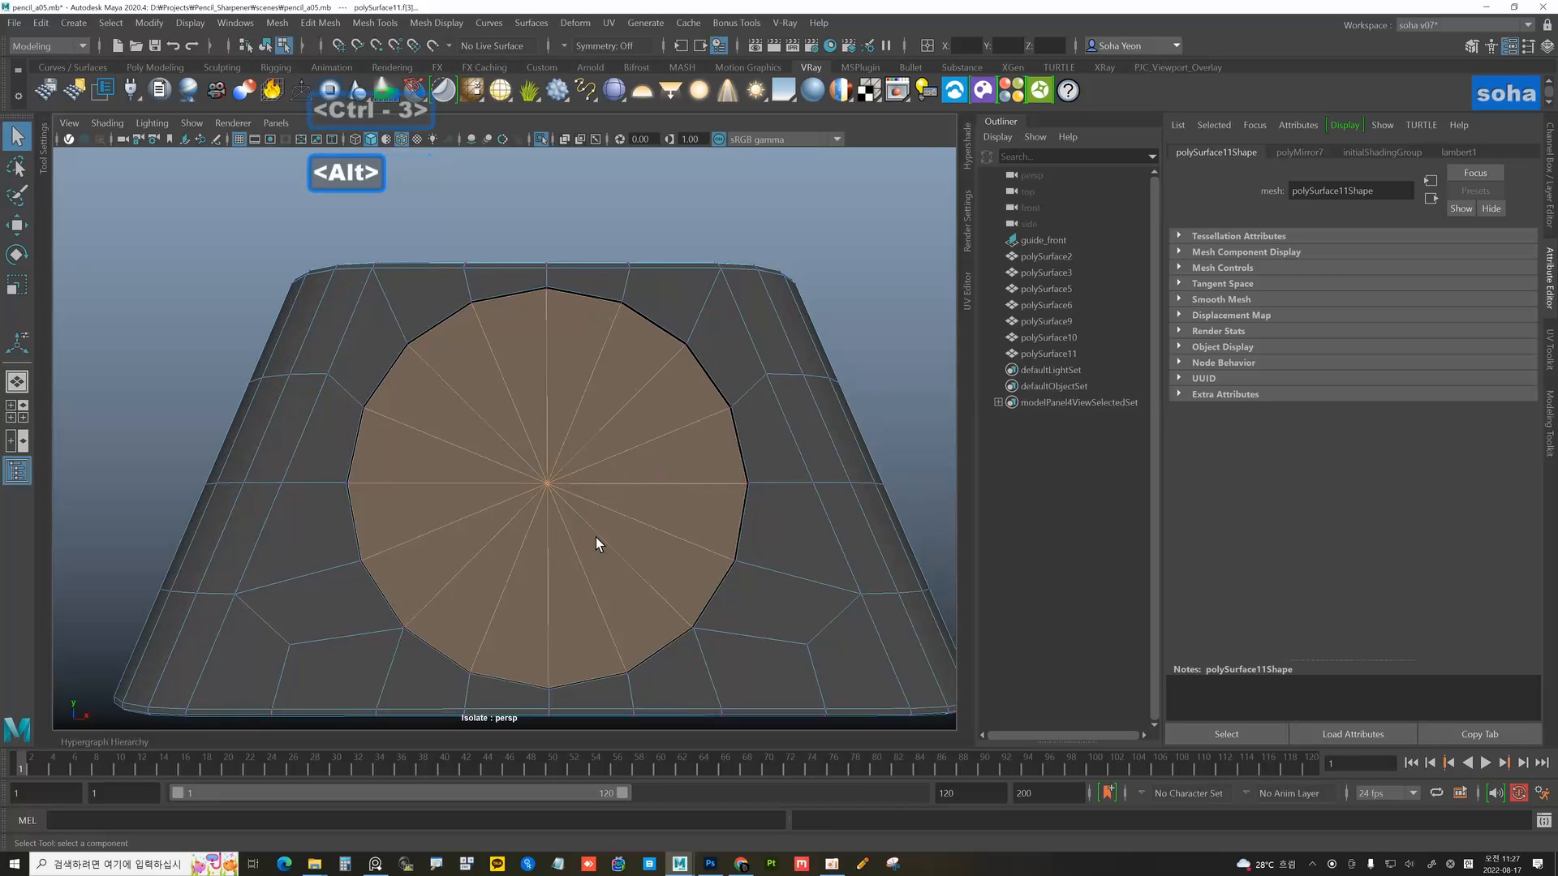
pyautogui.hotkey('shift', '3')
pyautogui.keyDown('alt'); pyautogui.moveTo(512, 477); pyautogui.dragTo(614, 492, button='right'); pyautogui.keyUp('alt')
pyautogui.press('4')
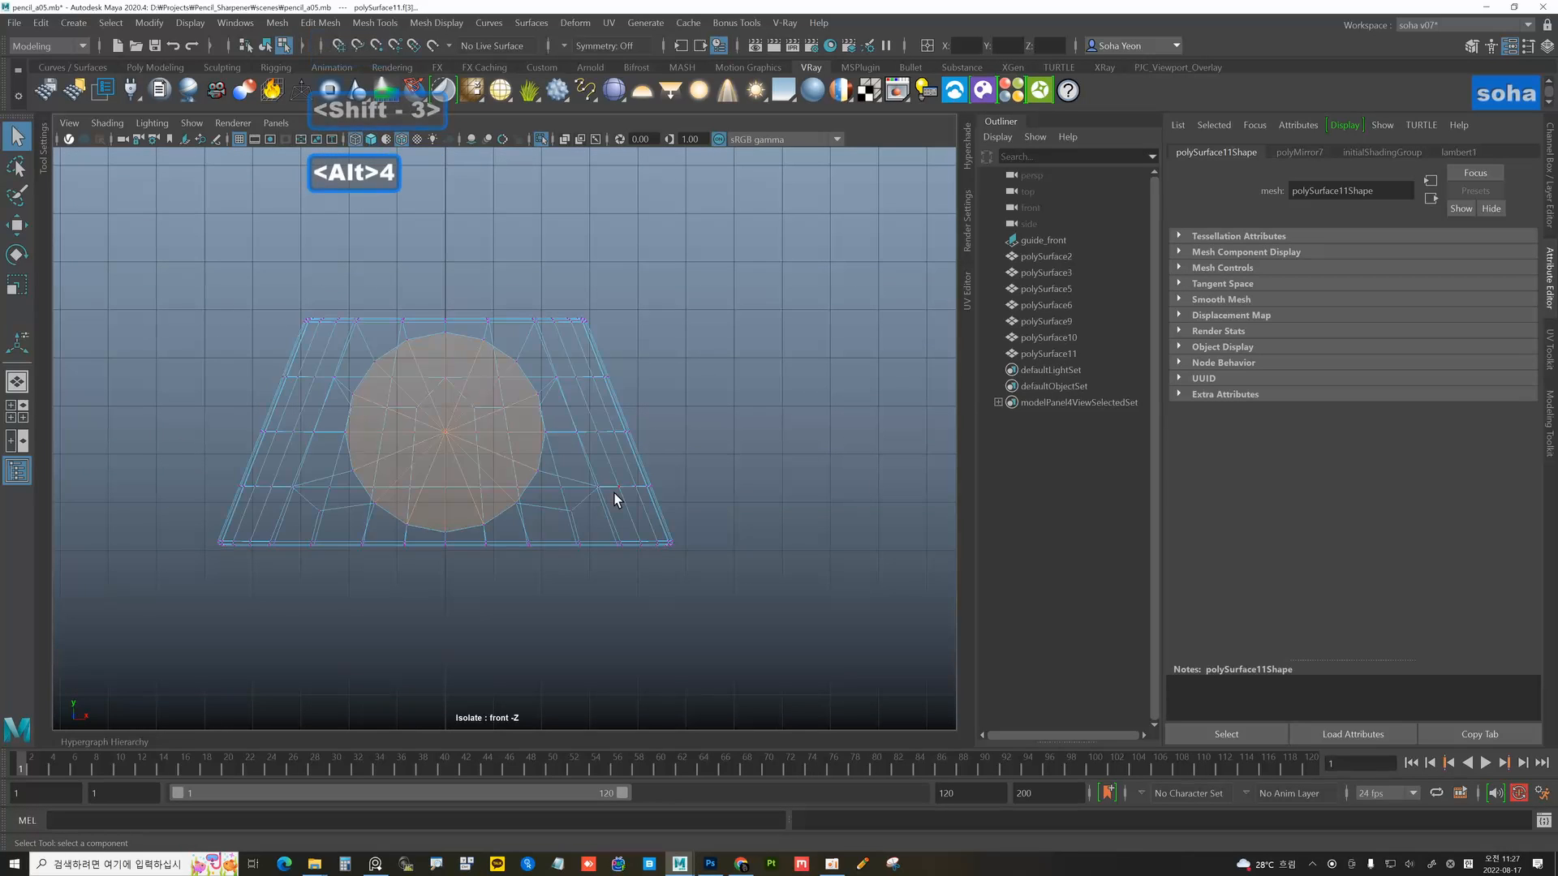
pyautogui.hotkey('alt', 'shift', 'a')
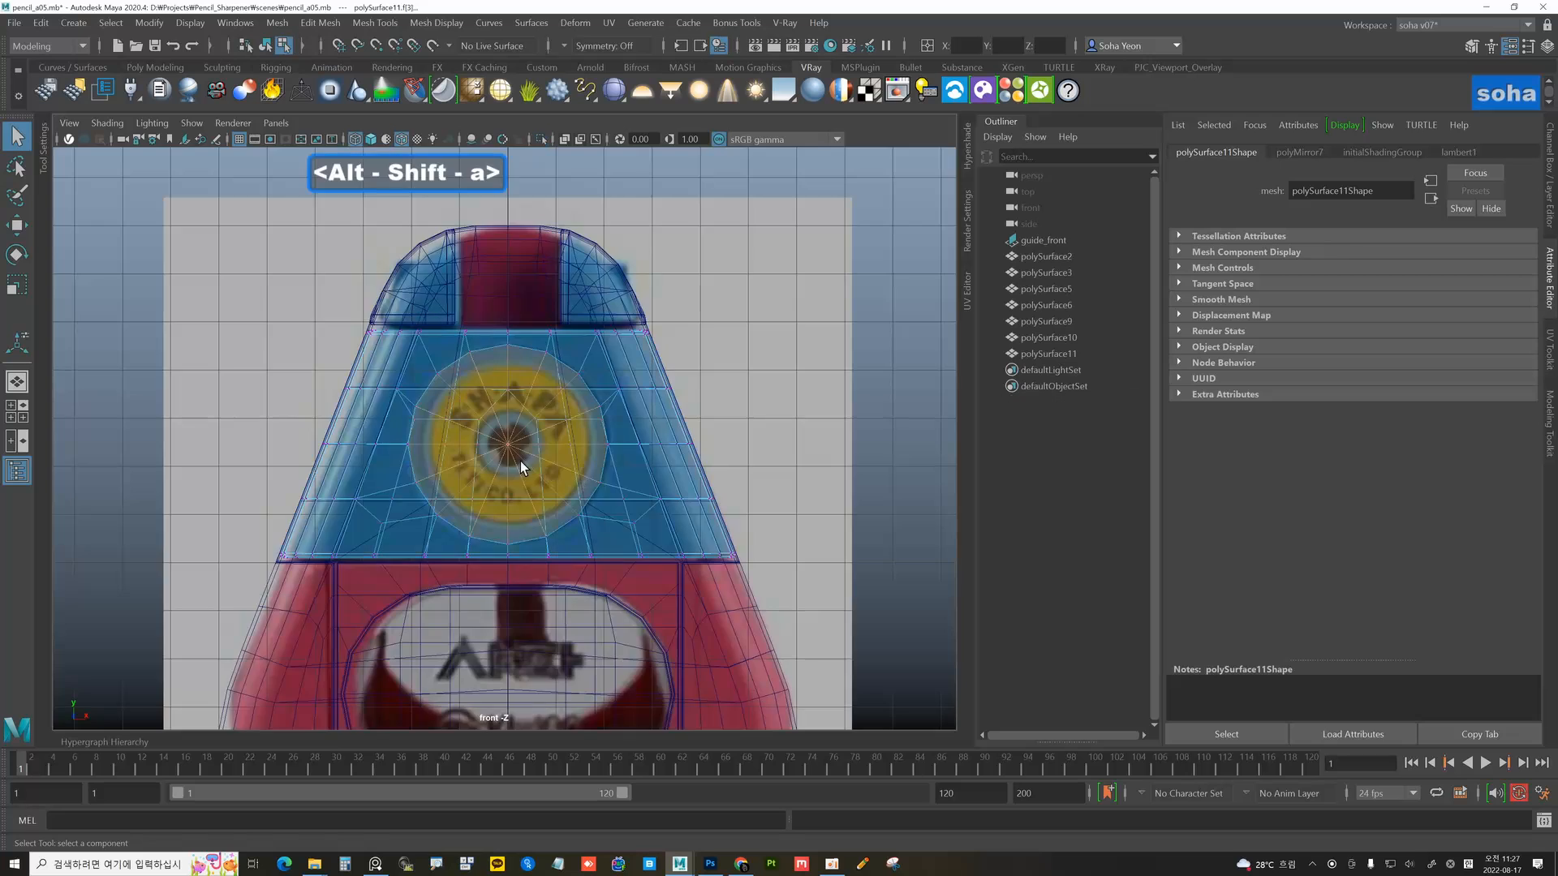
# - Extrude the recess faces inward to match the logo's circles, offsetting 0.166 for the narrow ring and 0.9 for the centre circle
pyautogui.scroll(3, 465, 390)
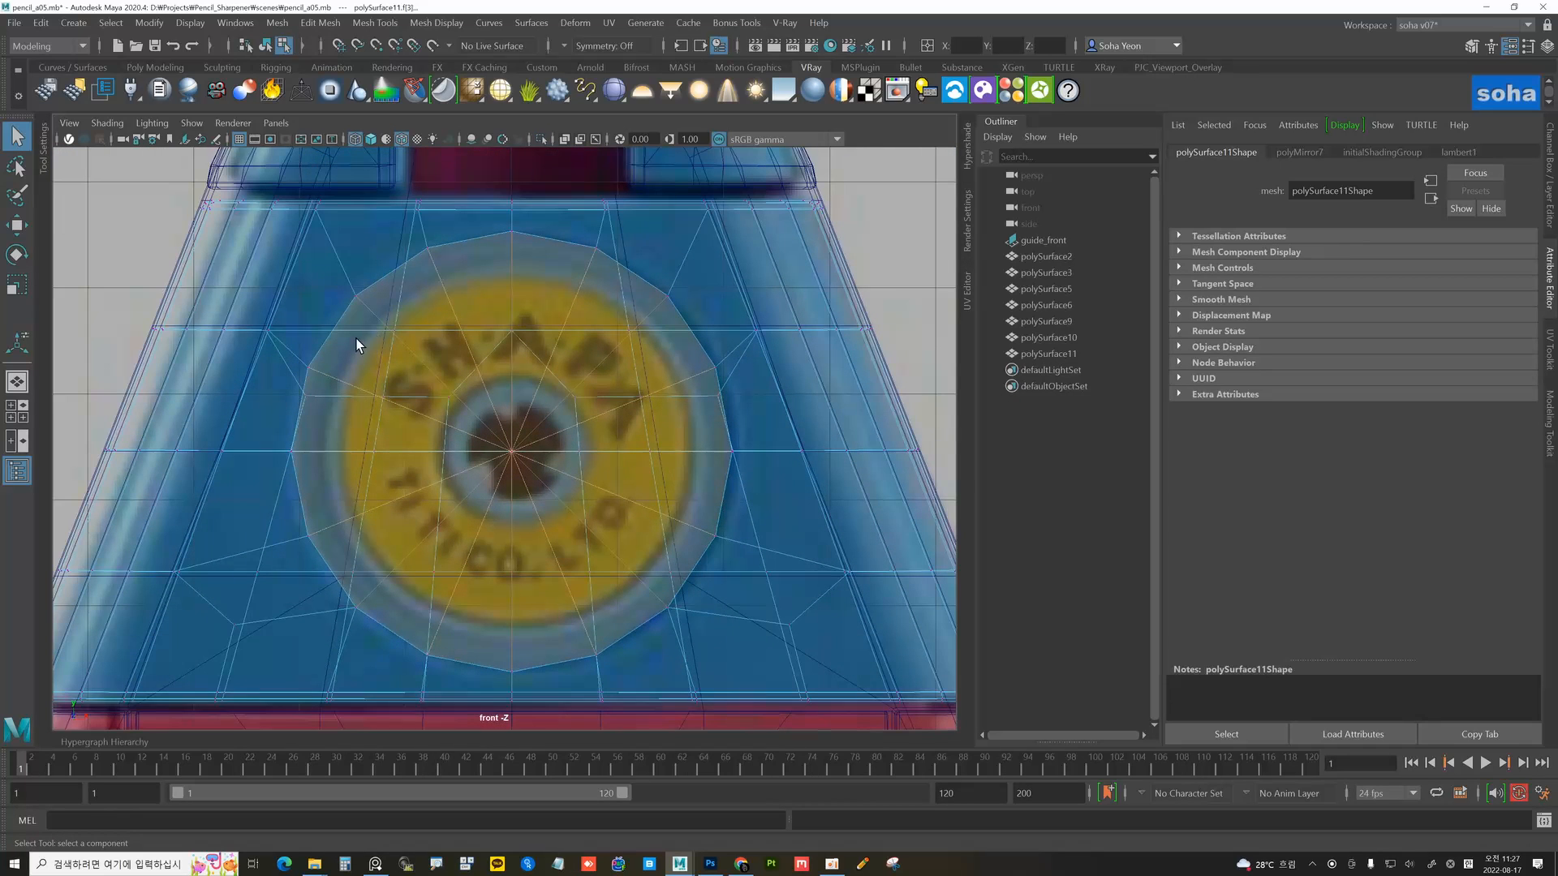
pyautogui.keyDown('alt'); pyautogui.moveTo(469, 357); pyautogui.dragTo(476, 365, button='middle'); pyautogui.keyUp('alt')
pyautogui.keyDown('alt'); pyautogui.moveTo(475, 366); pyautogui.dragTo(582, 406, button='right'); pyautogui.keyUp('alt')
pyautogui.hotkey('alt', 'w')
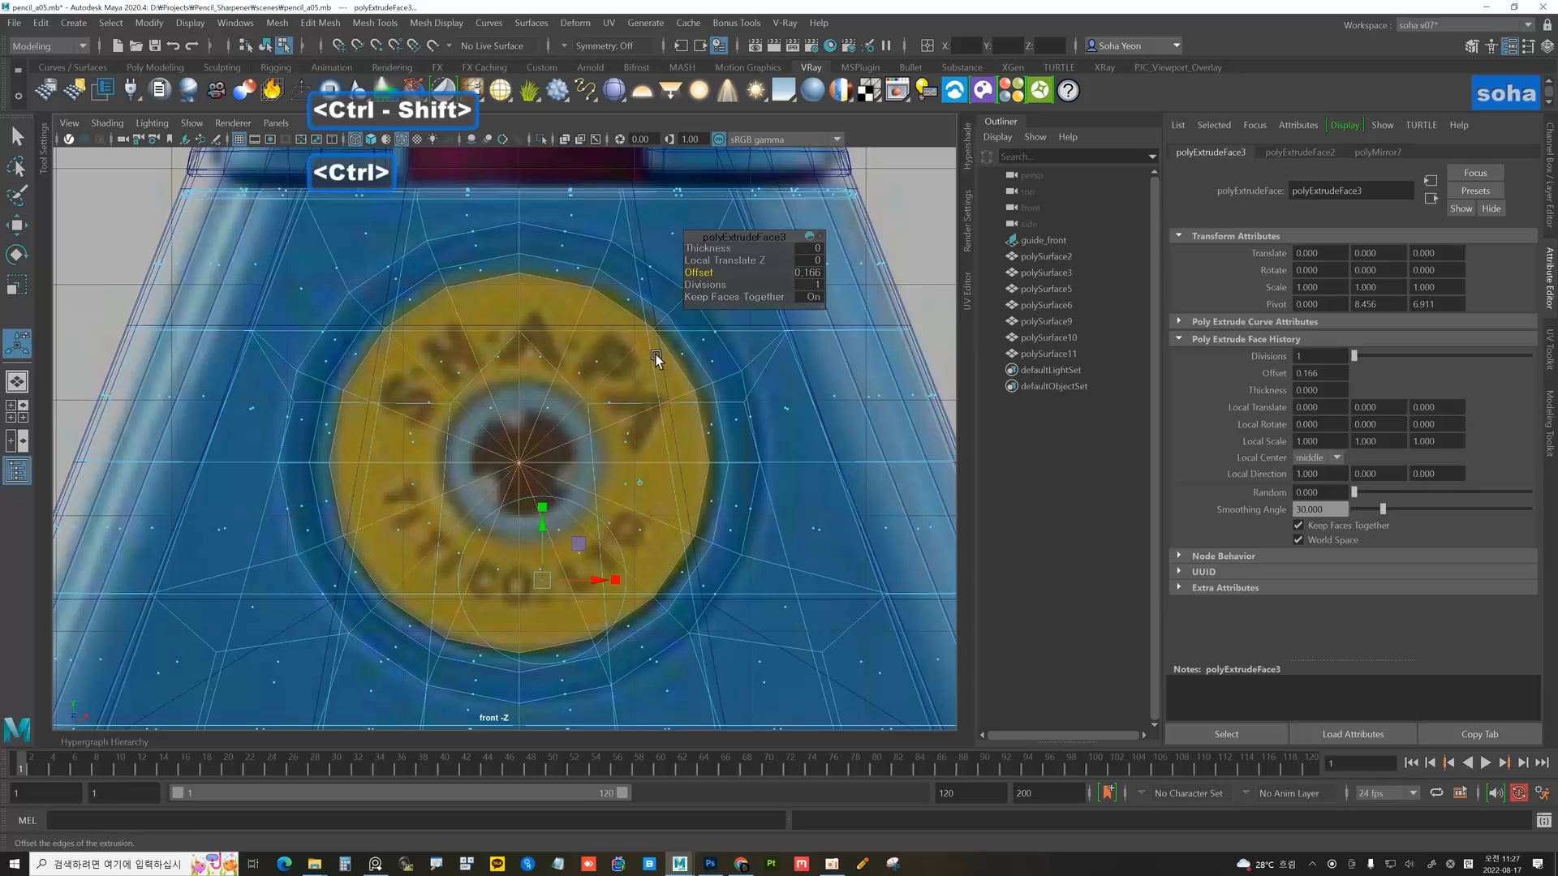
pyautogui.hotkey('alt', 'w')
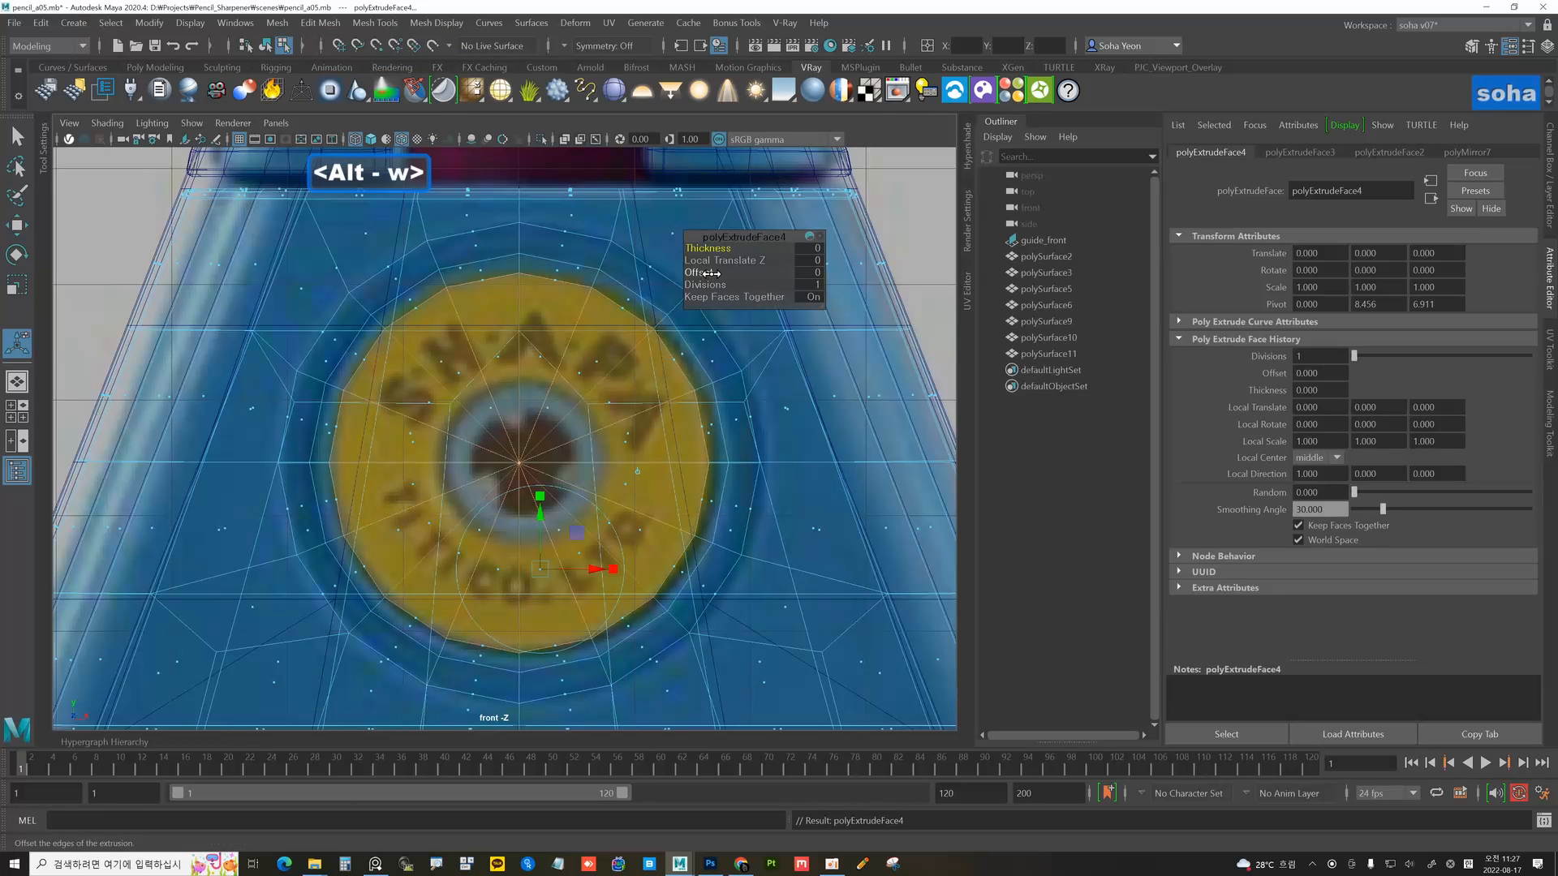
pyautogui.moveTo(729, 276); pyautogui.dragTo(986, 429)
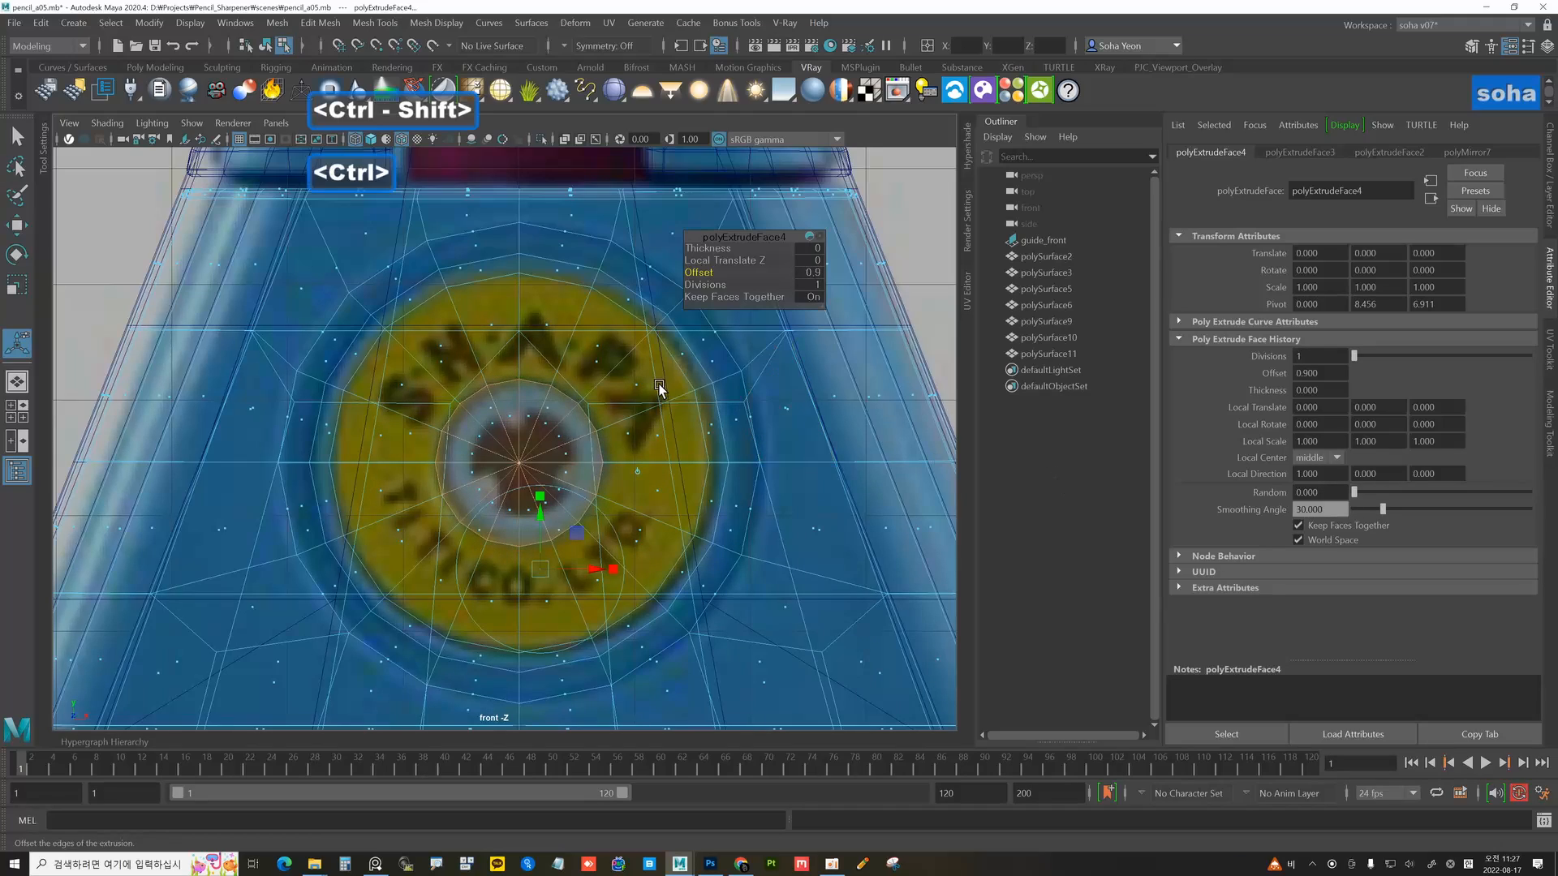
# - Return to the shaded perspective view and extrude the centre disc's faces in depth
pyautogui.hotkey('alt', 'shift', 'q')
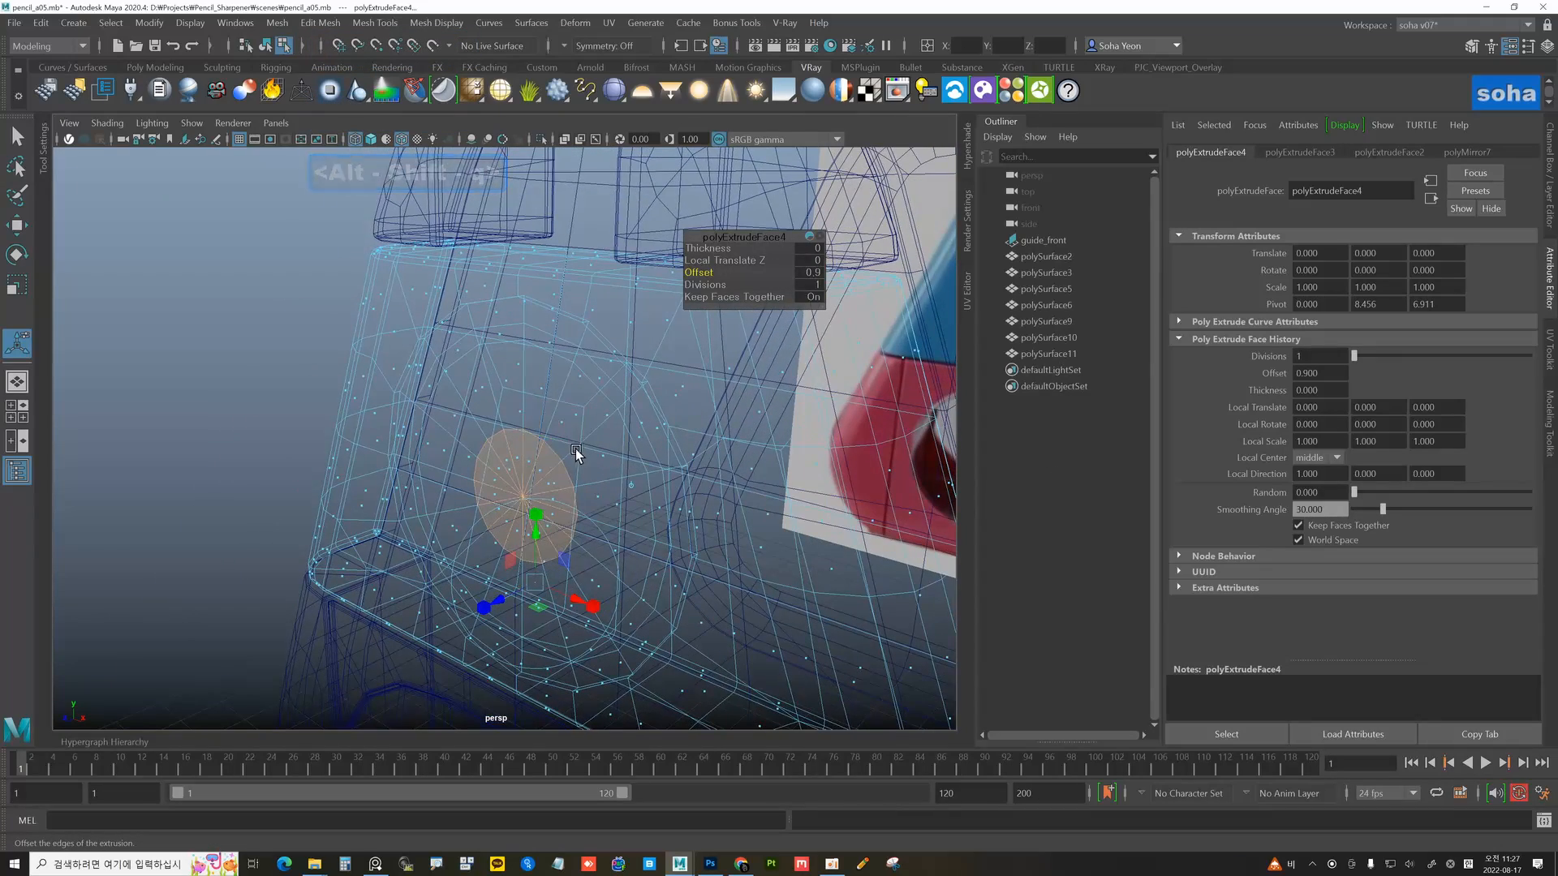
pyautogui.press('5')
pyautogui.moveTo(537, 477)
pyautogui.keyDown('alt'); pyautogui.mouseDown()
pyautogui.moveTo(529, 467)
pyautogui.moveTo(523, 548)
pyautogui.moveTo(501, 347)
pyautogui.mouseUp(); pyautogui.keyUp('alt')
pyautogui.hotkey('alt', 'w')
# - Extrude the narrow ring of faces around the logo disc in depth
pyautogui.click(499, 343)
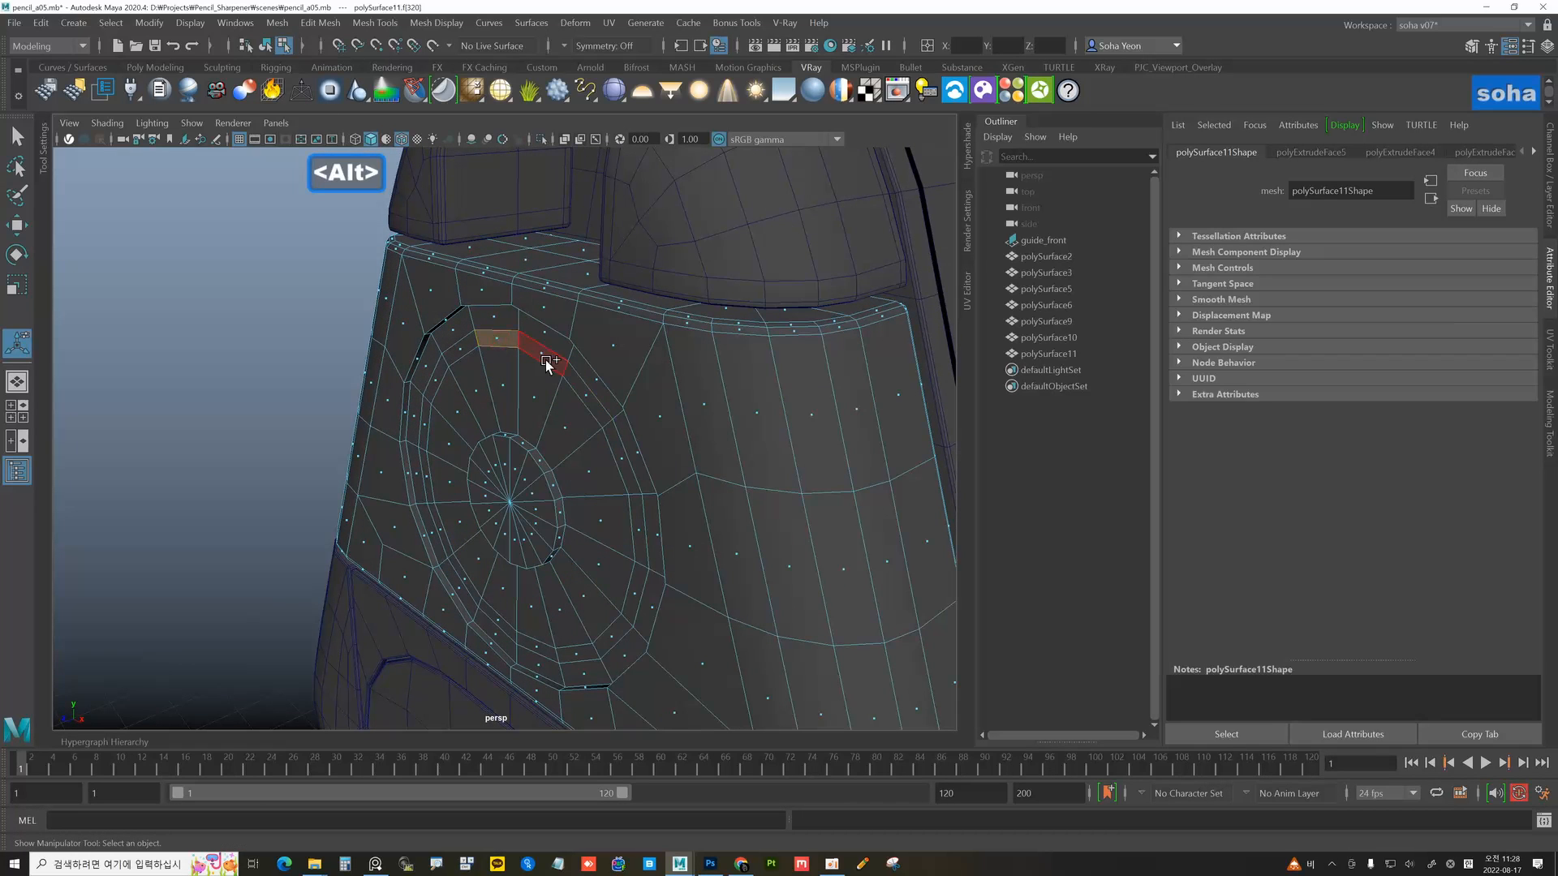
pyautogui.hotkey('alt', 'w')
pyautogui.keyDown('alt'); pyautogui.moveTo(521, 487); pyautogui.dragTo(539, 625); pyautogui.keyUp('alt')
pyautogui.hotkey('alt', '`')
pyautogui.keyDown('alt'); pyautogui.moveTo(531, 621); pyautogui.dragTo(441, 567, button='right'); pyautogui.keyUp('alt')
pyautogui.click(301, 442)
pyautogui.keyDown('alt'); pyautogui.moveTo(500, 509); pyautogui.dragTo(430, 514); pyautogui.keyUp('alt')
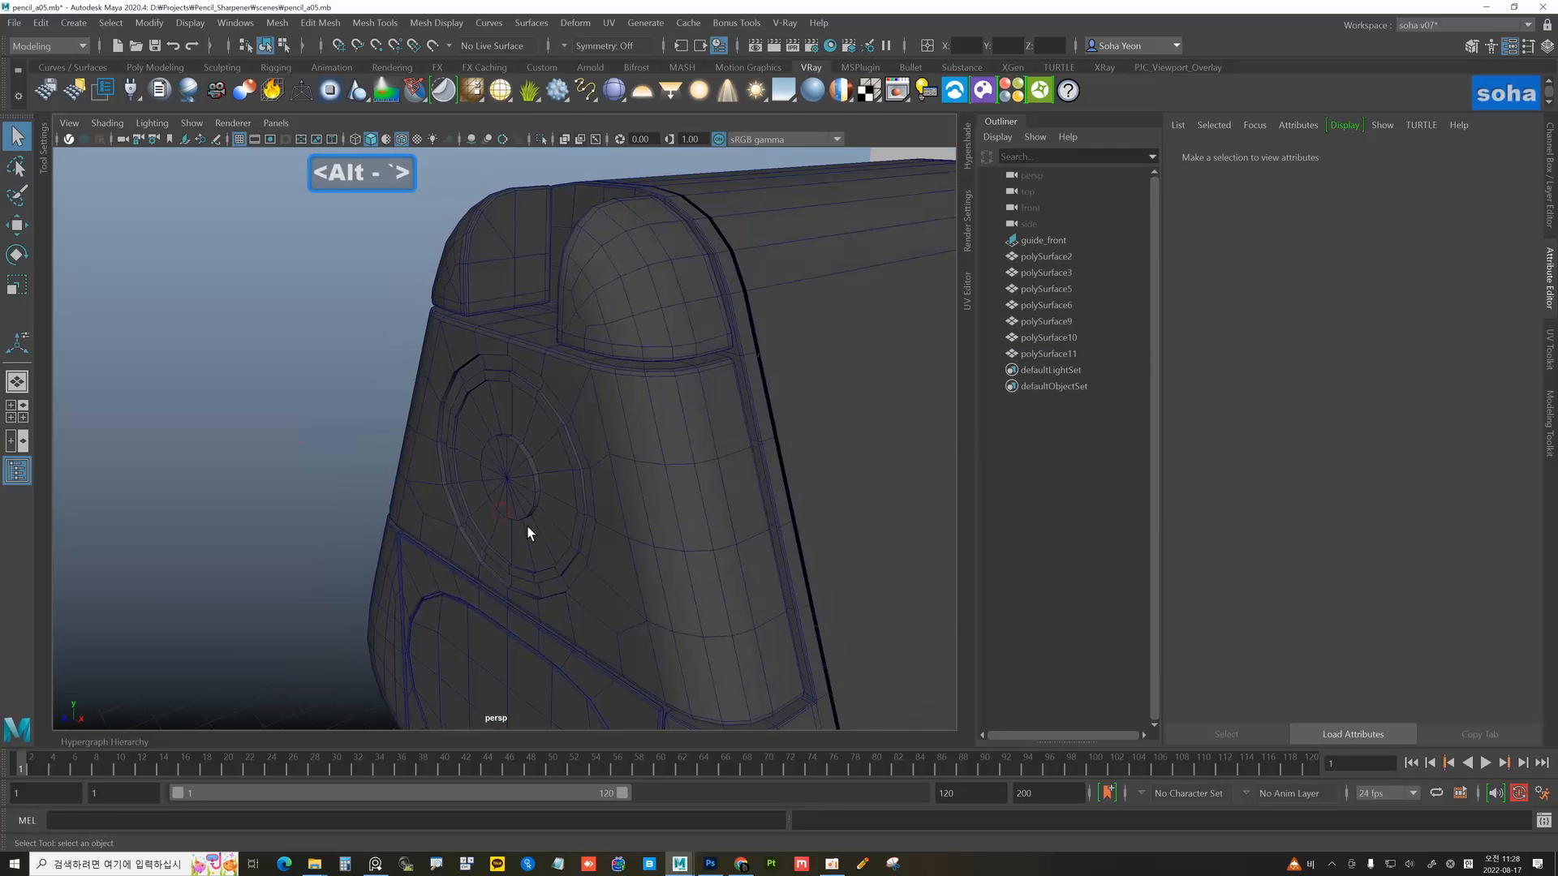
pyautogui.moveTo(528, 532)
pyautogui.keyDown('alt'); pyautogui.mouseDown()
pyautogui.moveTo(608, 480)
pyautogui.moveTo(604, 518)
pyautogui.moveTo(498, 487)
pyautogui.moveTo(544, 533)
pyautogui.moveTo(556, 498)
pyautogui.moveTo(586, 519)
pyautogui.moveTo(539, 511)
pyautogui.moveTo(568, 550)
pyautogui.mouseUp(); pyautogui.keyUp('alt')
# - Try to bevel the circular edges of the recess, the narrow ring and the centre disc
pyautogui.hotkey('alt', 'shift', 'w')
pyautogui.click(604, 516)
pyautogui.press('u')
pyautogui.hotkey('shift', 'b')
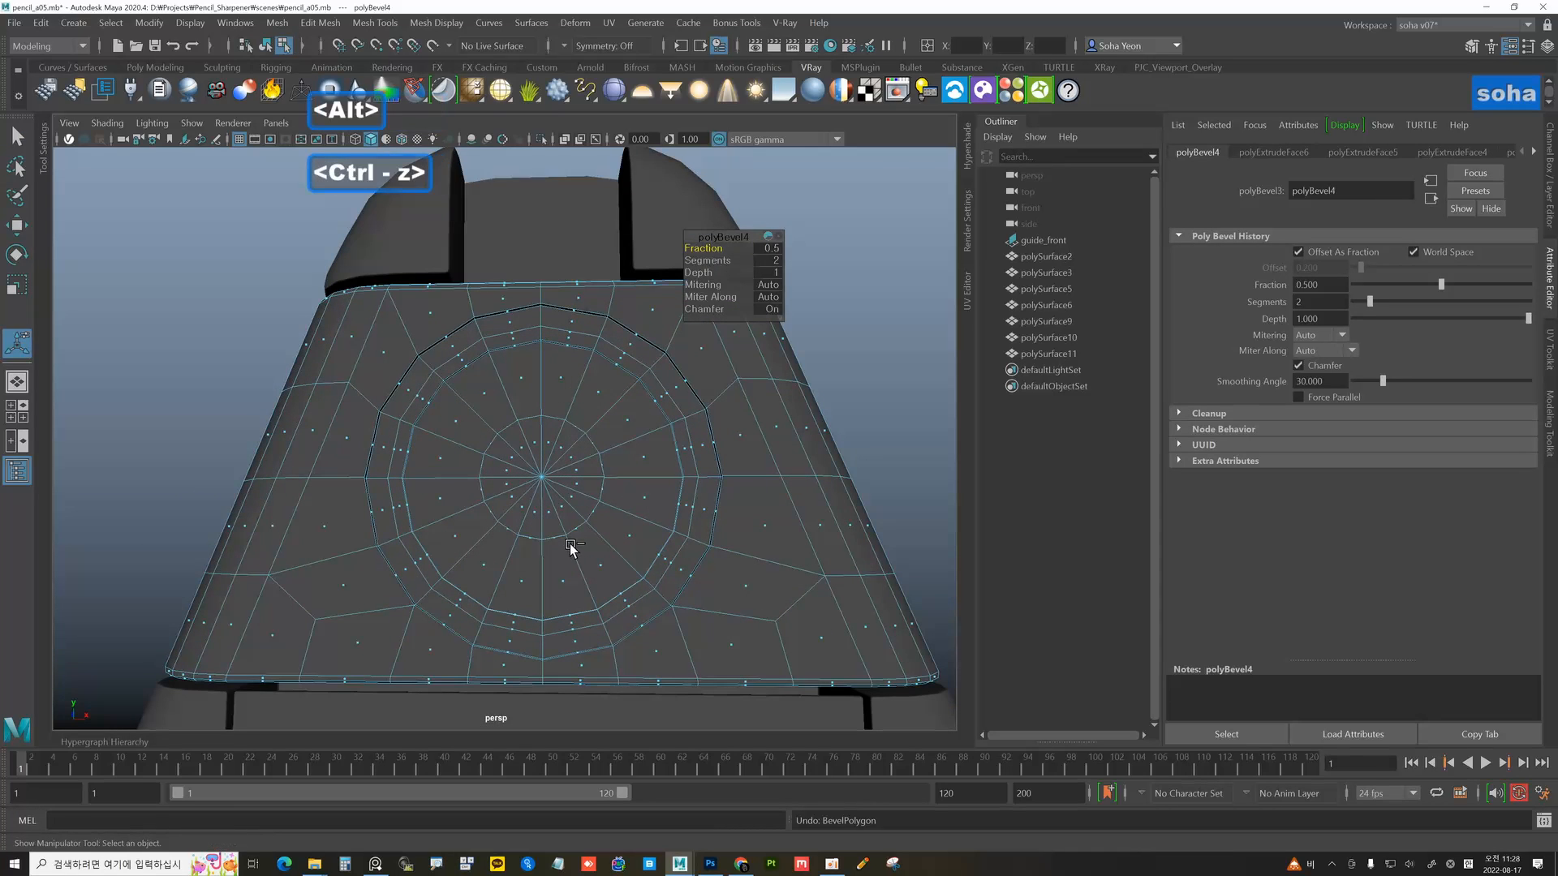
# - Merge the panel's overlapping vertices with a distance threshold of 0.01
pyautogui.scroll(-5, 572, 550)
pyautogui.press('w')
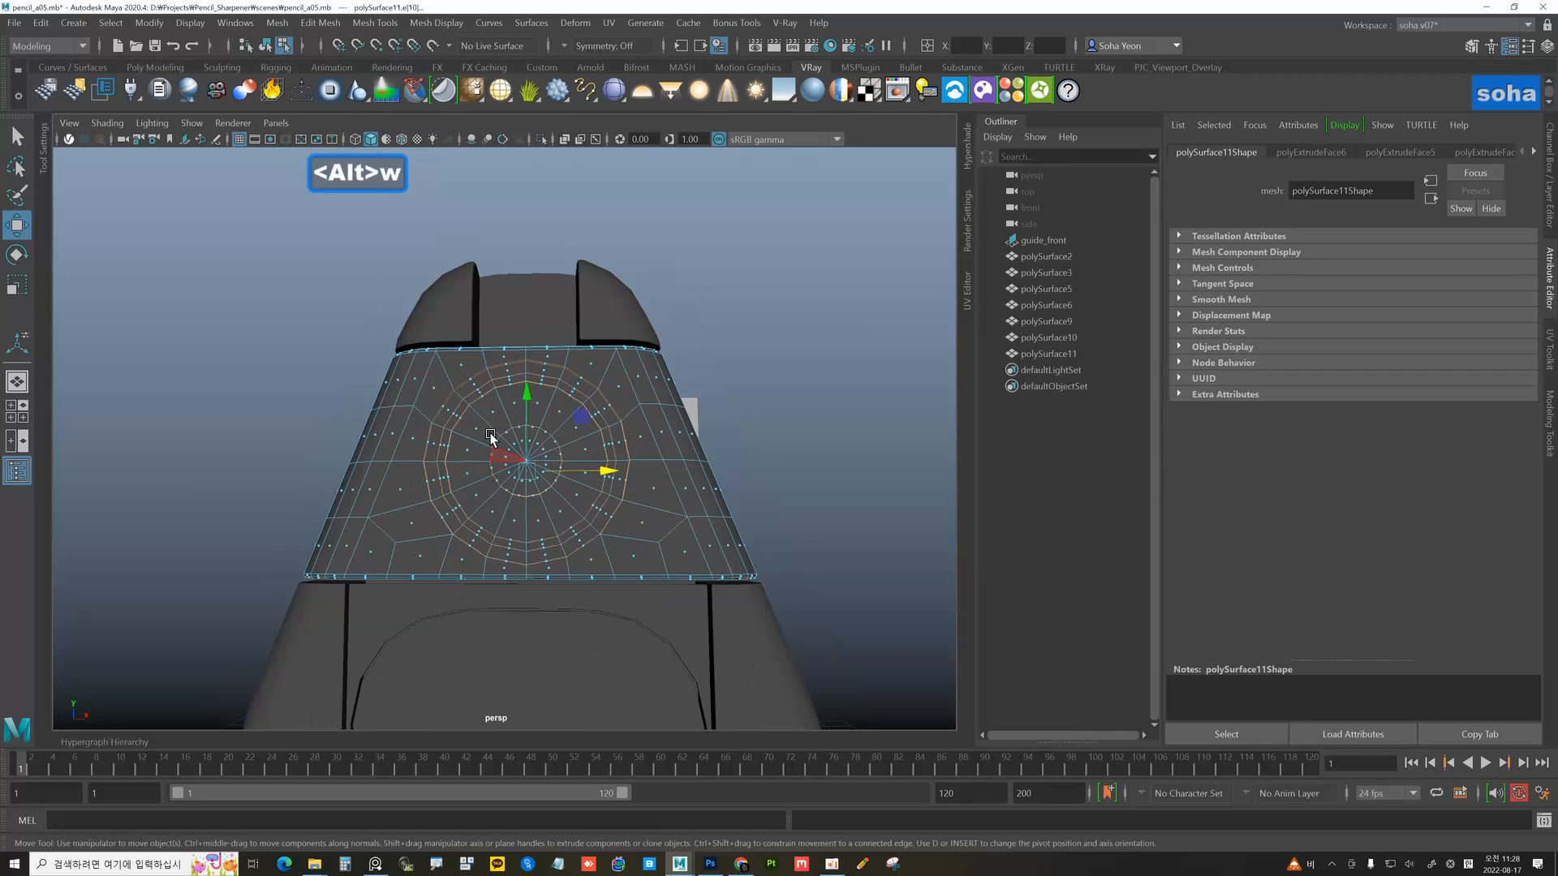
pyautogui.hotkey('ctrl', 'q')
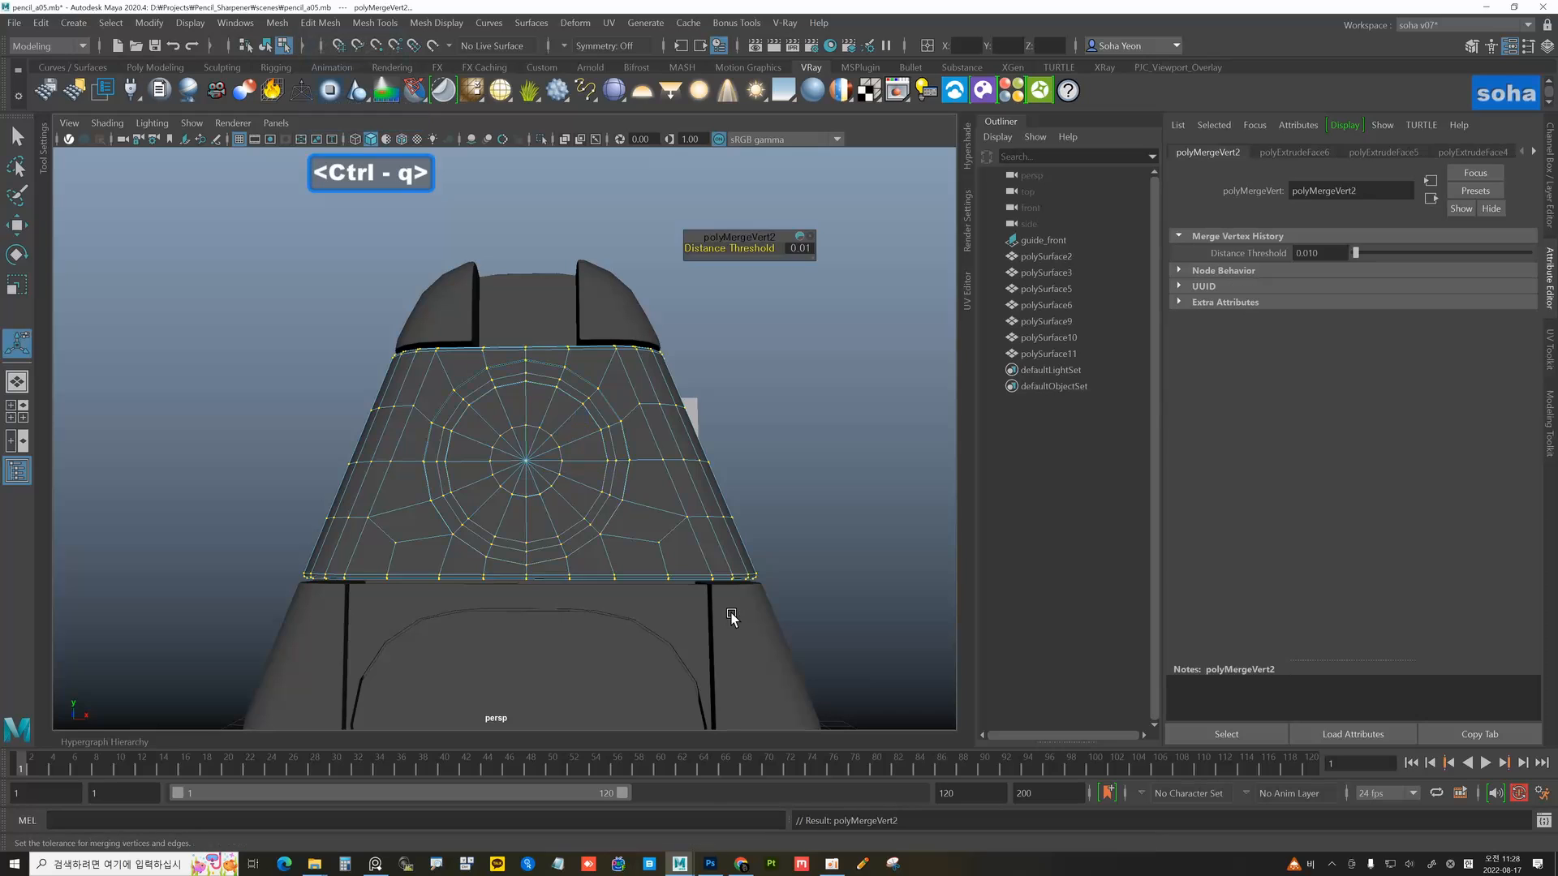
# - Bevel the circular edges of the recess, ring and centre disc with 2 segments and a fraction of about 0.59
pyautogui.keyDown('alt'); pyautogui.moveTo(560, 508); pyautogui.dragTo(741, 557, button='right'); pyautogui.keyUp('alt')
pyautogui.hotkey('alt', '`')
pyautogui.keyDown('alt'); pyautogui.moveTo(742, 544); pyautogui.dragTo(534, 498); pyautogui.keyUp('alt')
pyautogui.press('u')
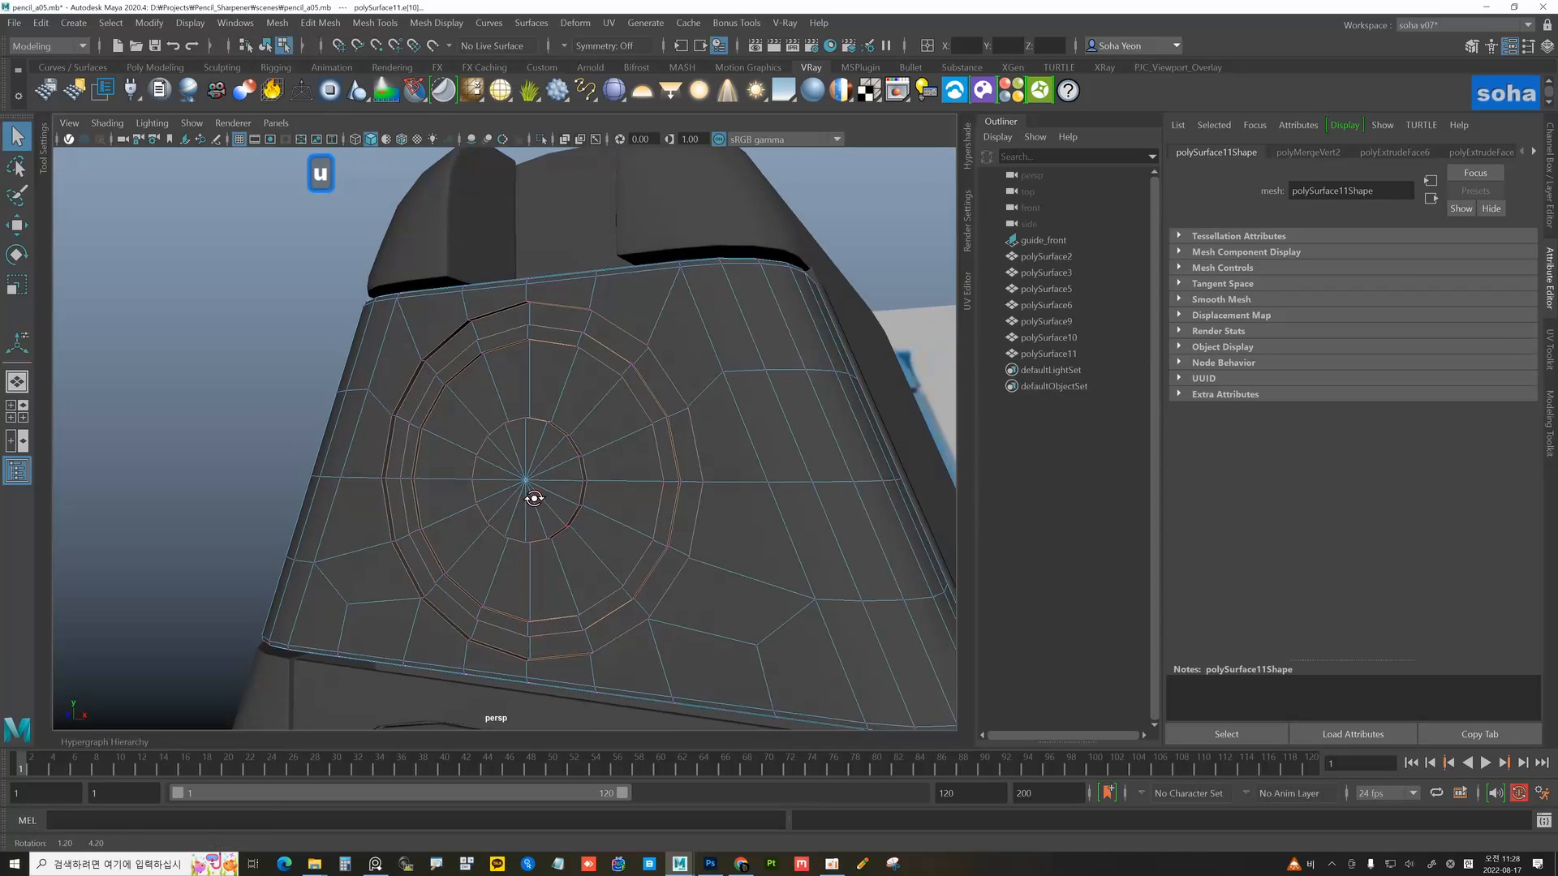
pyautogui.hotkey('shift', 'b')
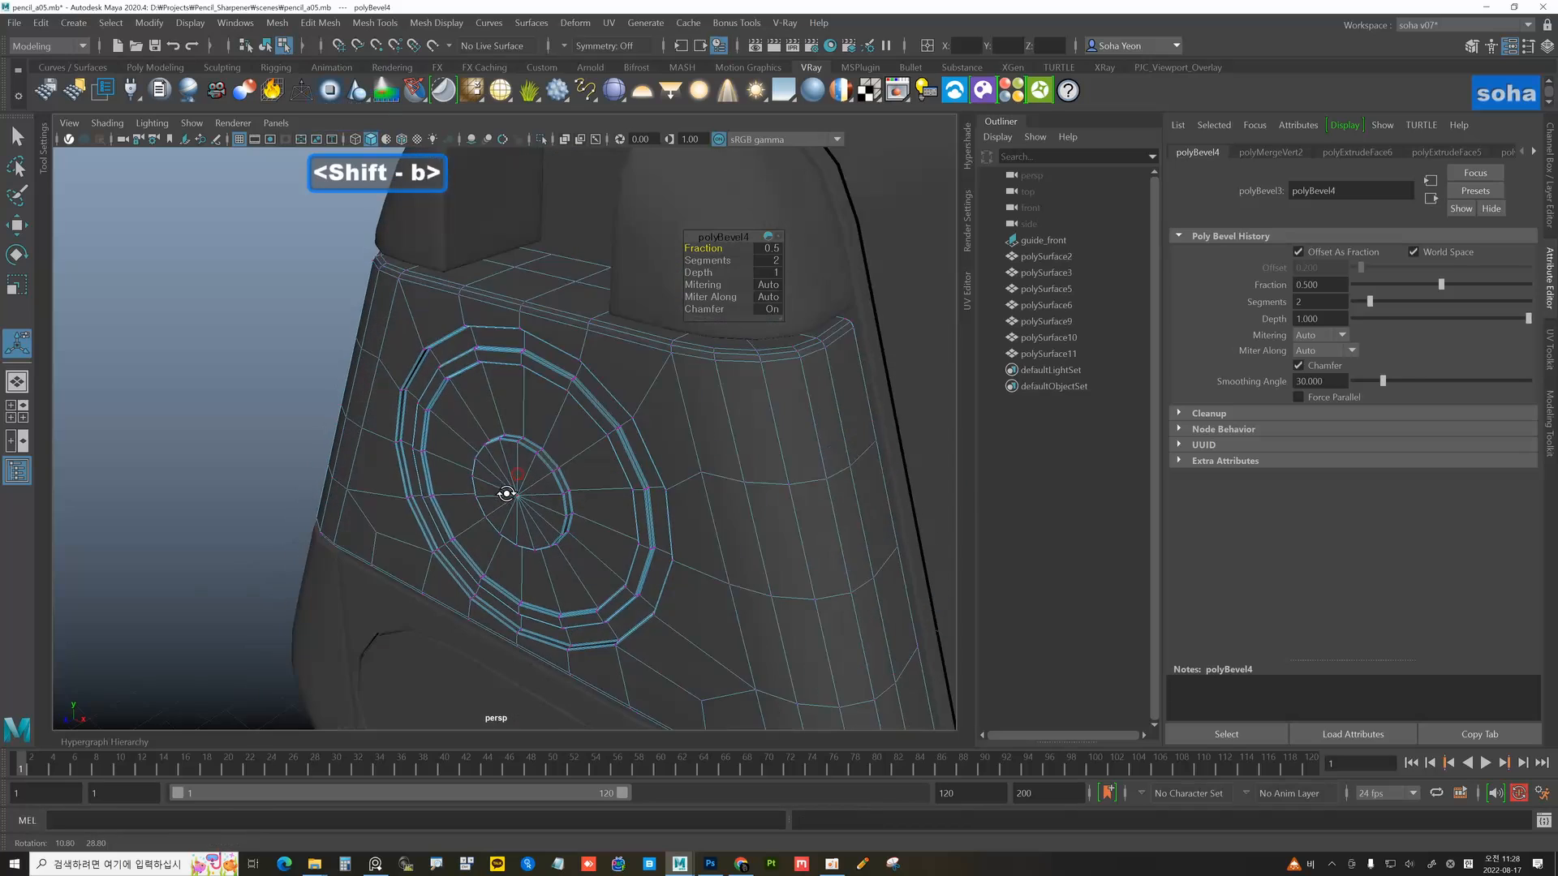
pyautogui.scroll(5, 741, 552)
pyautogui.scroll(4, 641, 487)
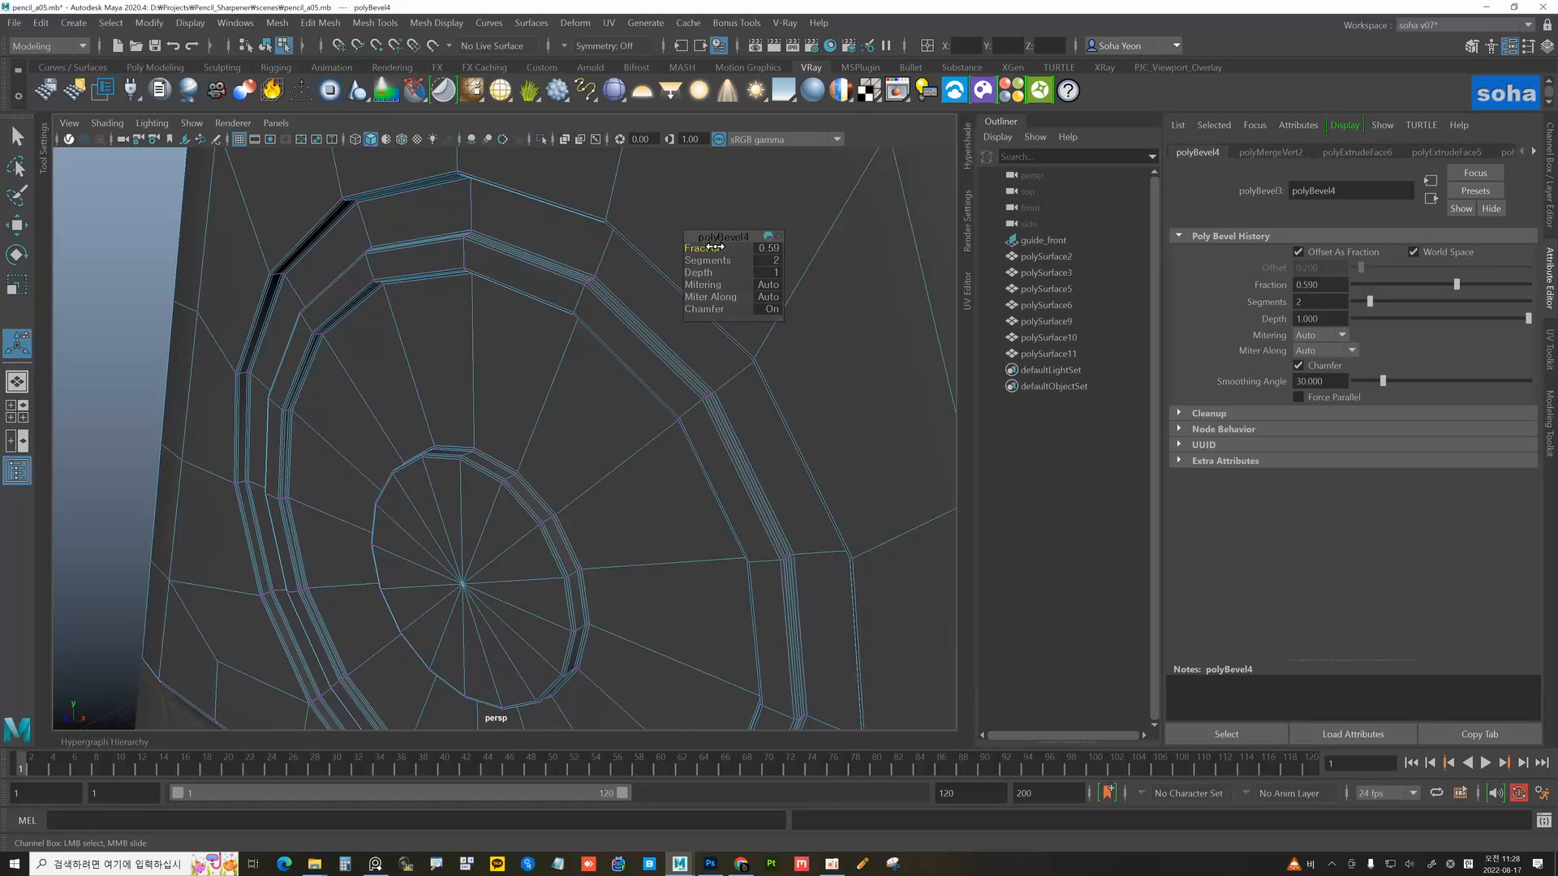
# - Turn on the smooth preview for the panel and examine the beveled logo recess and panel borders
pyautogui.keyDown('alt'); pyautogui.moveTo(619, 289); pyautogui.dragTo(599, 325); pyautogui.keyUp('alt')
pyautogui.hotkey('alt', '`')
pyautogui.keyDown('alt'); pyautogui.moveTo(598, 319); pyautogui.dragTo(343, 367, button='right'); pyautogui.keyUp('alt')
pyautogui.keyDown('alt'); pyautogui.moveTo(625, 459); pyautogui.dragTo(473, 452, button='right'); pyautogui.keyUp('alt')
pyautogui.keyDown('alt'); pyautogui.moveTo(473, 452); pyautogui.dragTo(548, 452); pyautogui.keyUp('alt')
pyautogui.press('3')
pyautogui.click(748, 223)
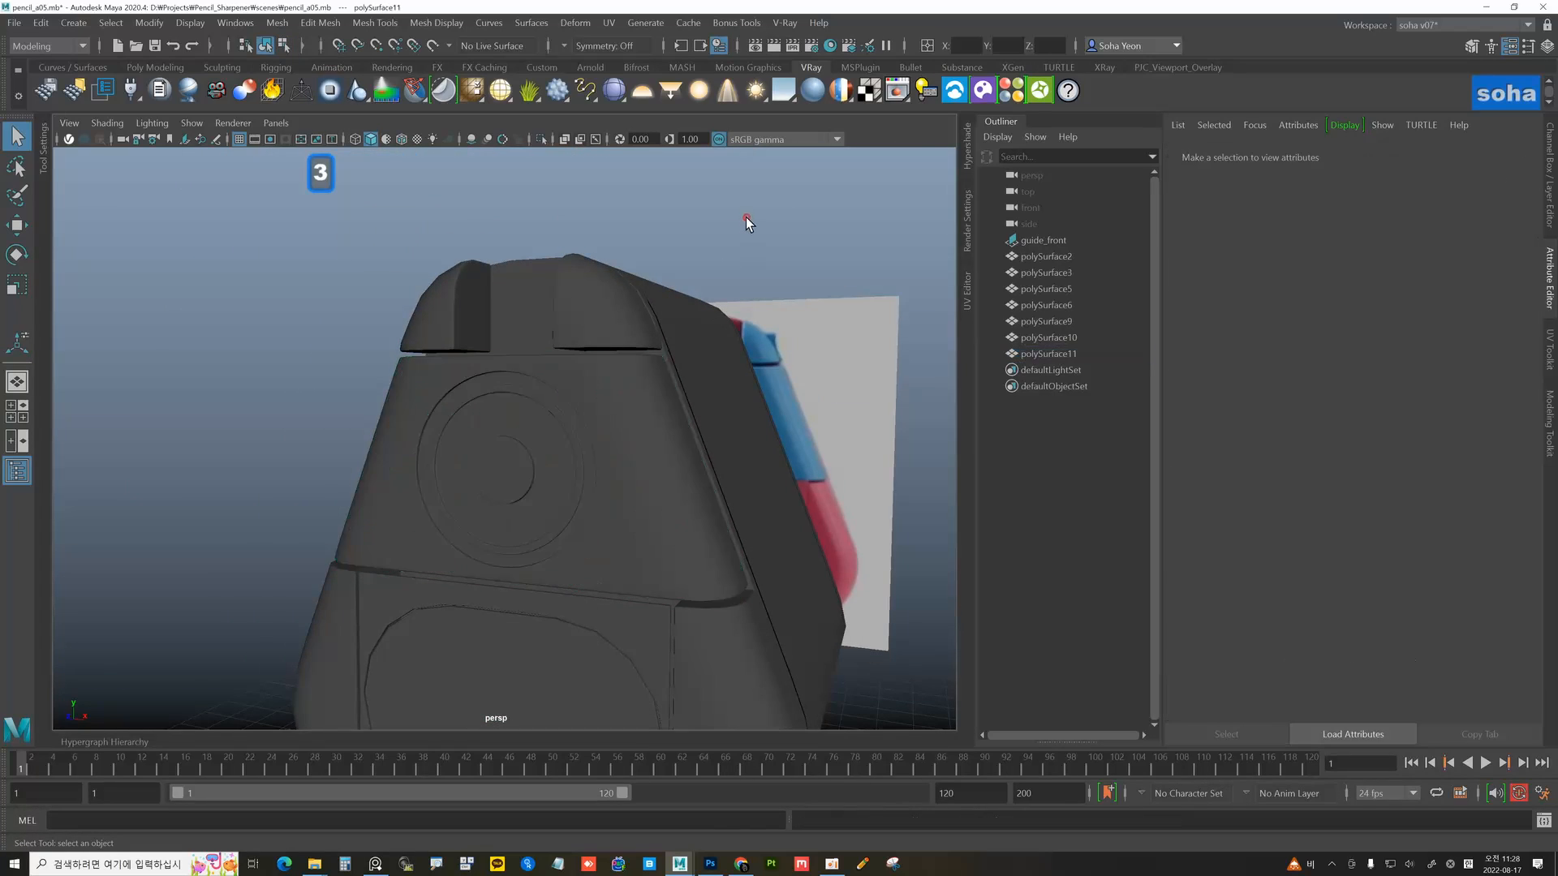
pyautogui.keyDown('alt'); pyautogui.moveTo(748, 222); pyautogui.dragTo(690, 439); pyautogui.keyUp('alt')
pyautogui.scroll(3, 692, 439)
pyautogui.click(772, 490)
pyautogui.keyDown('alt'); pyautogui.moveTo(772, 491); pyautogui.dragTo(499, 487); pyautogui.keyUp('alt')
pyautogui.scroll(3, 598, 462)
# - Turn off the smooth preview, isolate the panel and delete the extra edge loops along its rounded back border
pyautogui.press('1')
pyautogui.keyDown('alt'); pyautogui.moveTo(737, 475); pyautogui.dragTo(635, 479); pyautogui.keyUp('alt')
pyautogui.hotkey('alt', 'shift', 'a')
pyautogui.hotkey('alt', '2')
pyautogui.click(441, 386)
pyautogui.doubleClick(639, 415)
pyautogui.hotkey('alt', 'q')
pyautogui.click(493, 330)
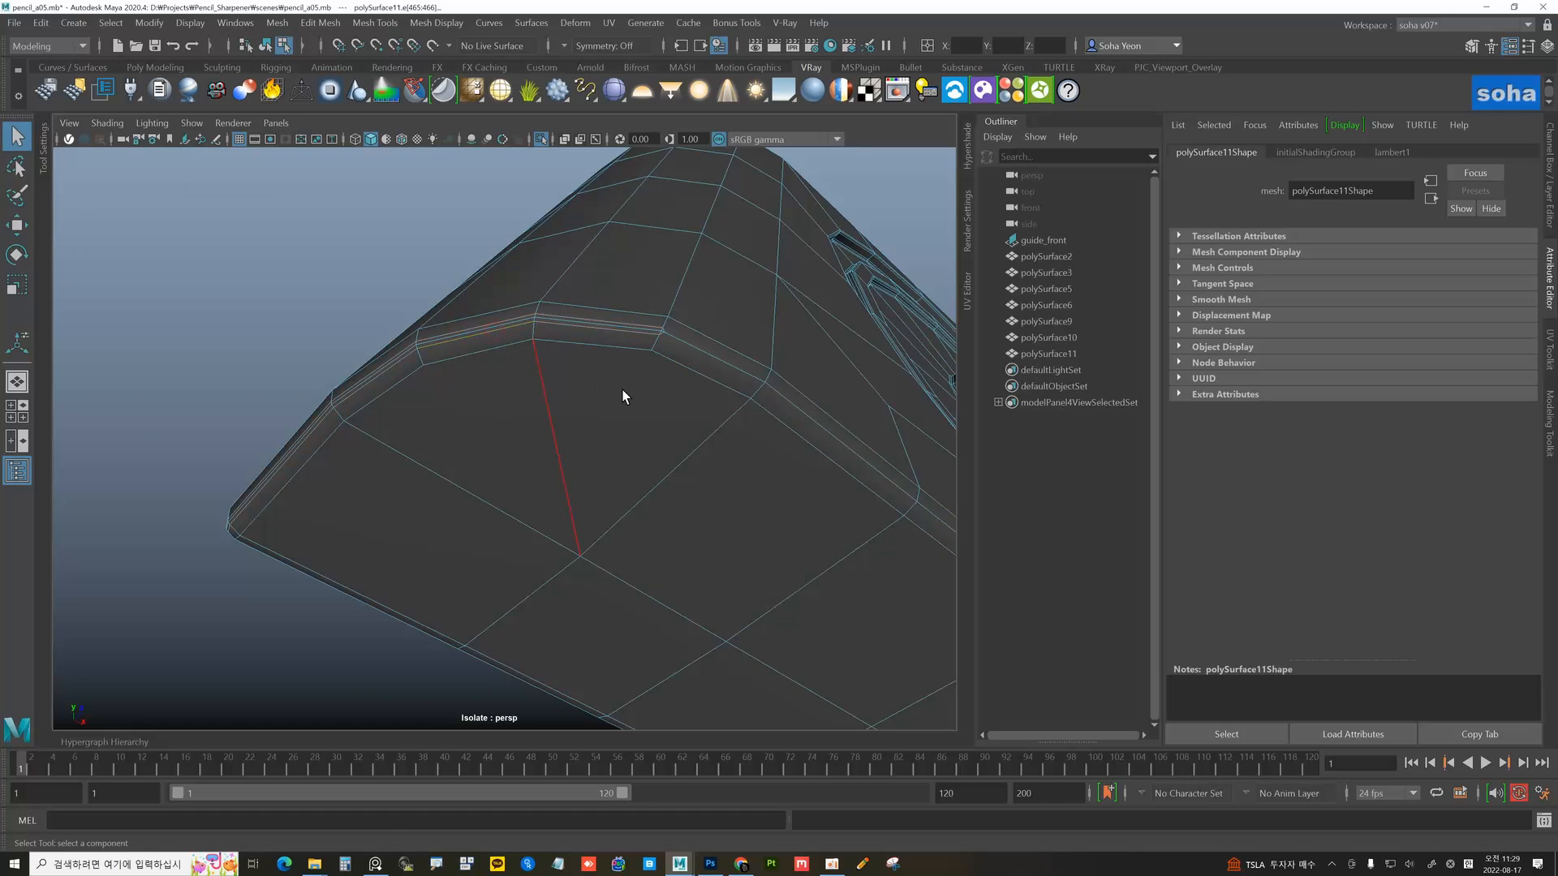
pyautogui.hotkey('alt', 'q')
# - Preview the isolated panel smoothed again, show the whole model, and check how the panel's softened borders look
pyautogui.keyDown('alt'); pyautogui.moveTo(724, 444); pyautogui.dragTo(717, 442, button='right'); pyautogui.keyUp('alt')
pyautogui.keyDown('alt'); pyautogui.moveTo(716, 442); pyautogui.dragTo(662, 465); pyautogui.keyUp('alt')
pyautogui.hotkey('alt', '`')
pyautogui.keyDown('alt'); pyautogui.moveTo(662, 465); pyautogui.dragTo(620, 474, button='right'); pyautogui.keyUp('alt')
pyautogui.press('3')
pyautogui.click(805, 412)
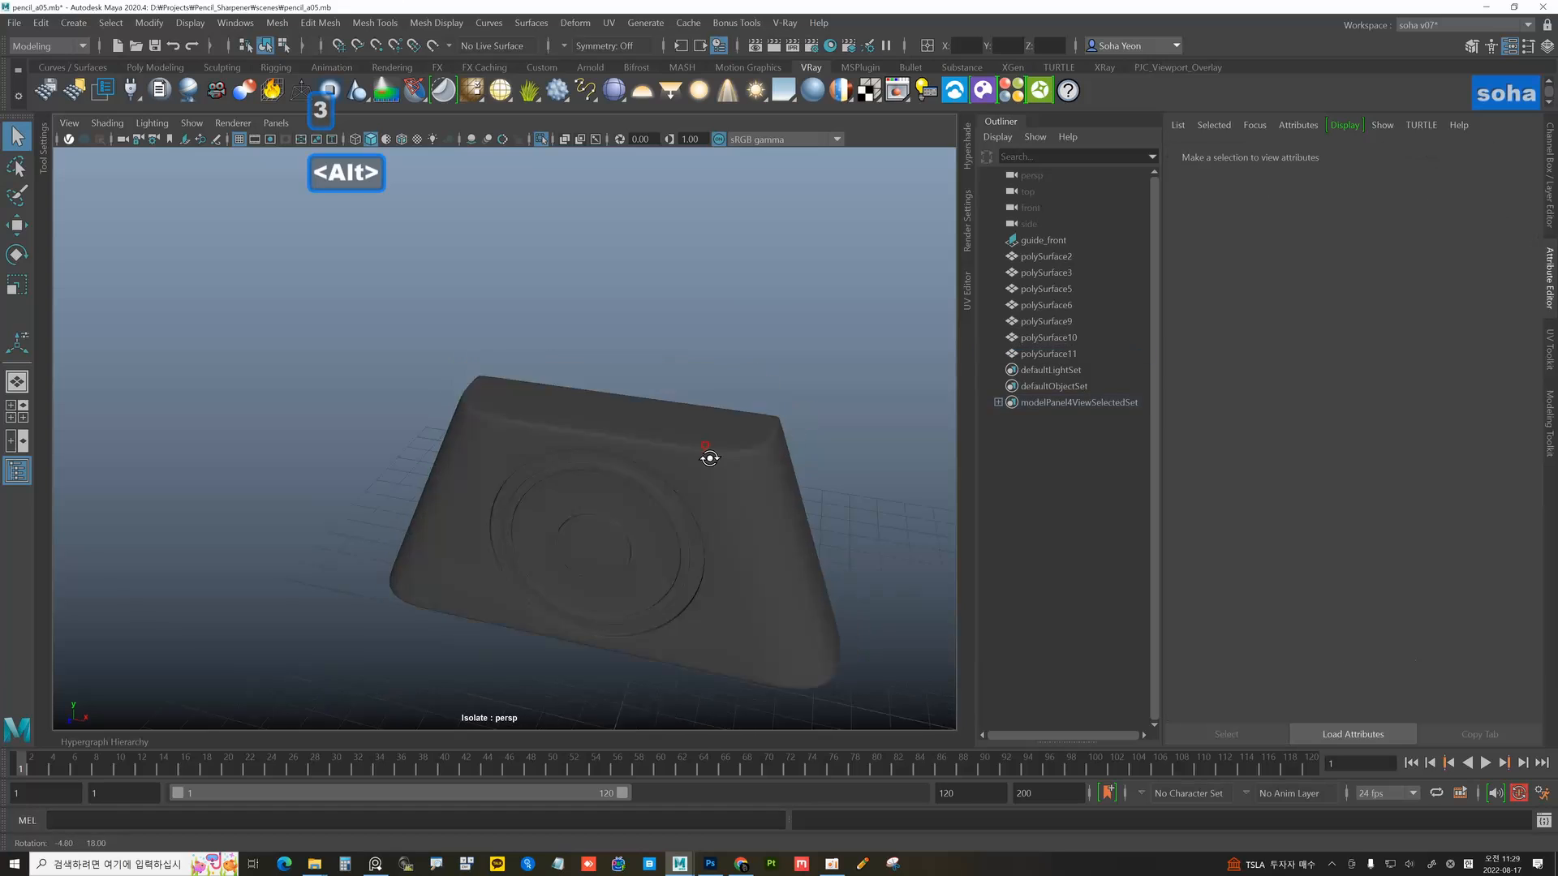
pyautogui.keyDown('alt'); pyautogui.moveTo(713, 452); pyautogui.dragTo(546, 467); pyautogui.keyUp('alt')
pyautogui.click(634, 470)
pyautogui.hotkey('alt', '1')
pyautogui.keyDown('alt'); pyautogui.moveTo(631, 482); pyautogui.dragTo(568, 482); pyautogui.keyUp('alt')
pyautogui.click(490, 497)
pyautogui.hotkey('alt', 'shift', 'a')
pyautogui.keyDown('alt'); pyautogui.moveTo(507, 475); pyautogui.dragTo(472, 469, button='right'); pyautogui.keyUp('alt')
pyautogui.click(729, 441)
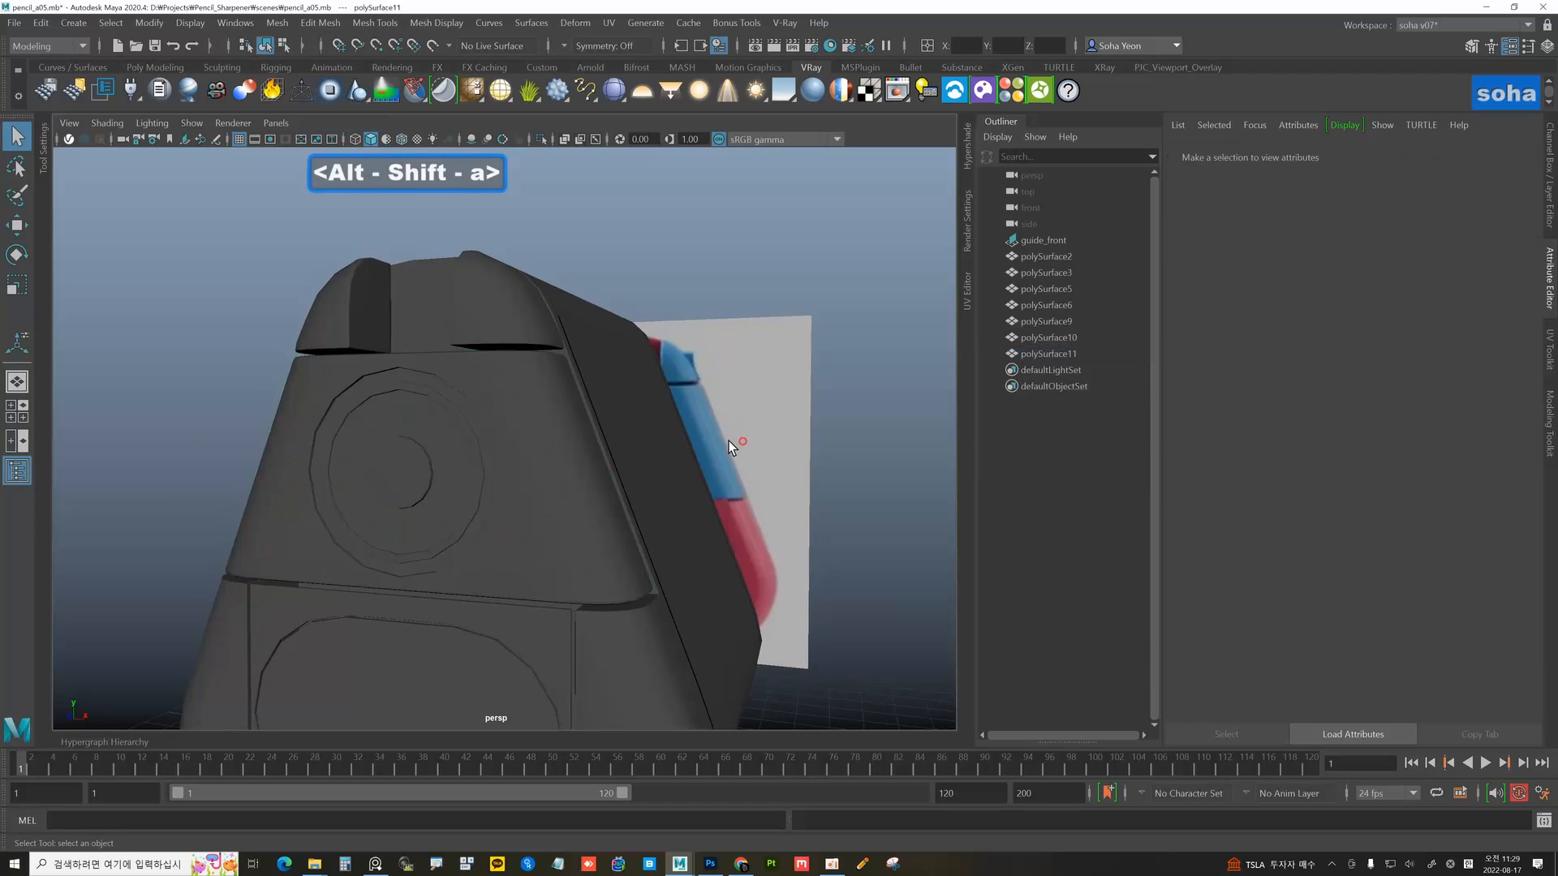
# - Select the faces of the logo recess's centre disc and run Quad Patcher on them in Face Mode
pyautogui.keyDown('alt'); pyautogui.moveTo(476, 464); pyautogui.dragTo(547, 464); pyautogui.keyUp('alt')
pyautogui.keyDown('alt'); pyautogui.moveTo(409, 485); pyautogui.dragTo(699, 302, button='right'); pyautogui.keyUp('alt')
pyautogui.click(478, 488)
pyautogui.hotkey('alt', '1')
pyautogui.click(550, 487)
pyautogui.hotkey('ctrl', '3')
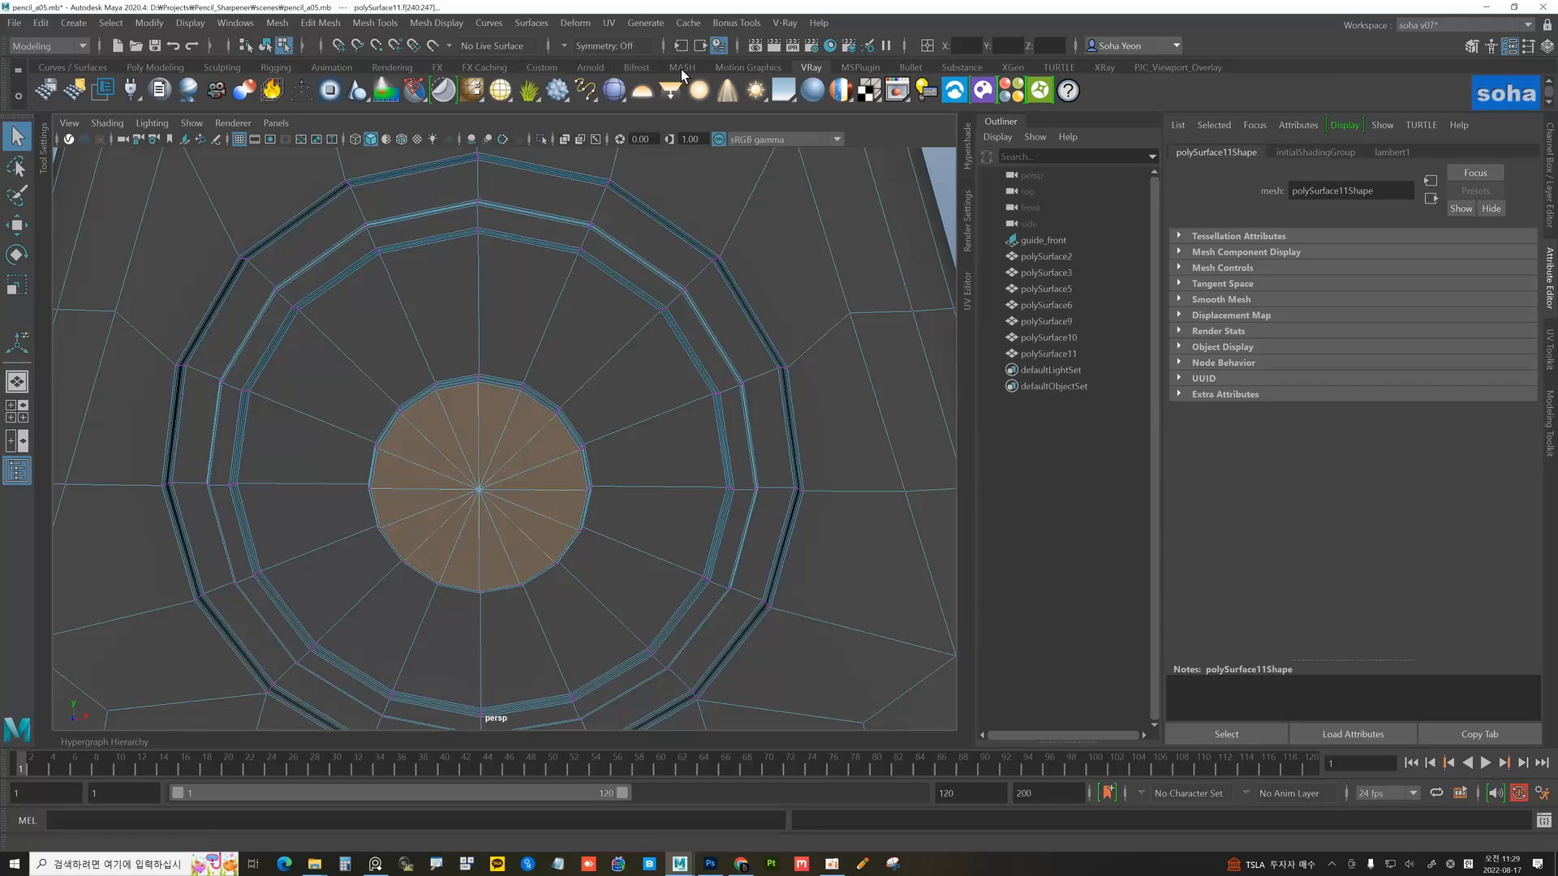
pyautogui.click(544, 68)
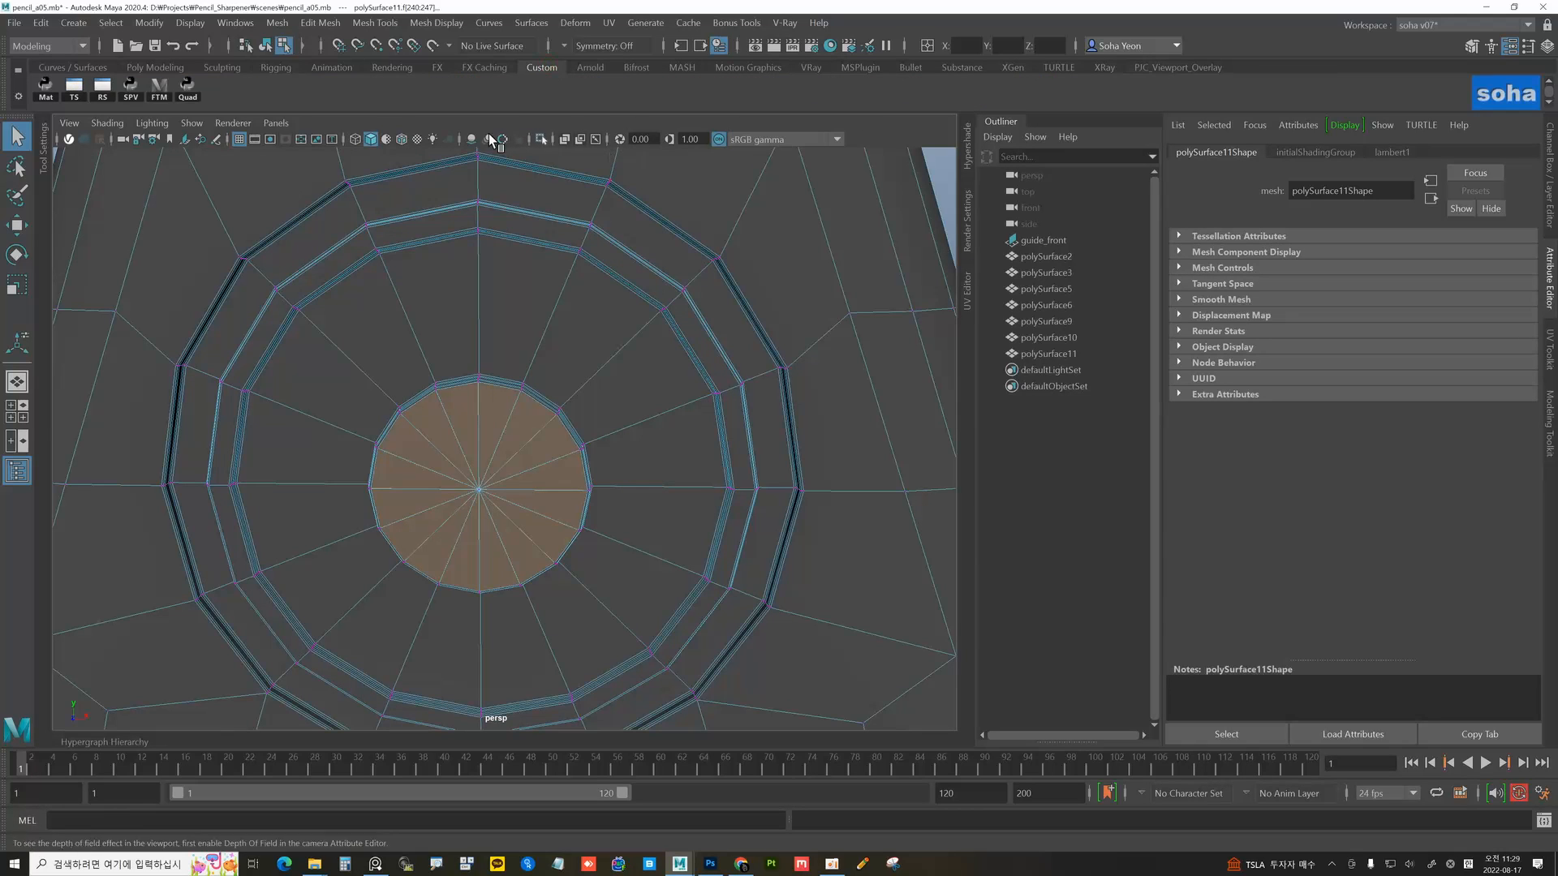
pyautogui.click(187, 86)
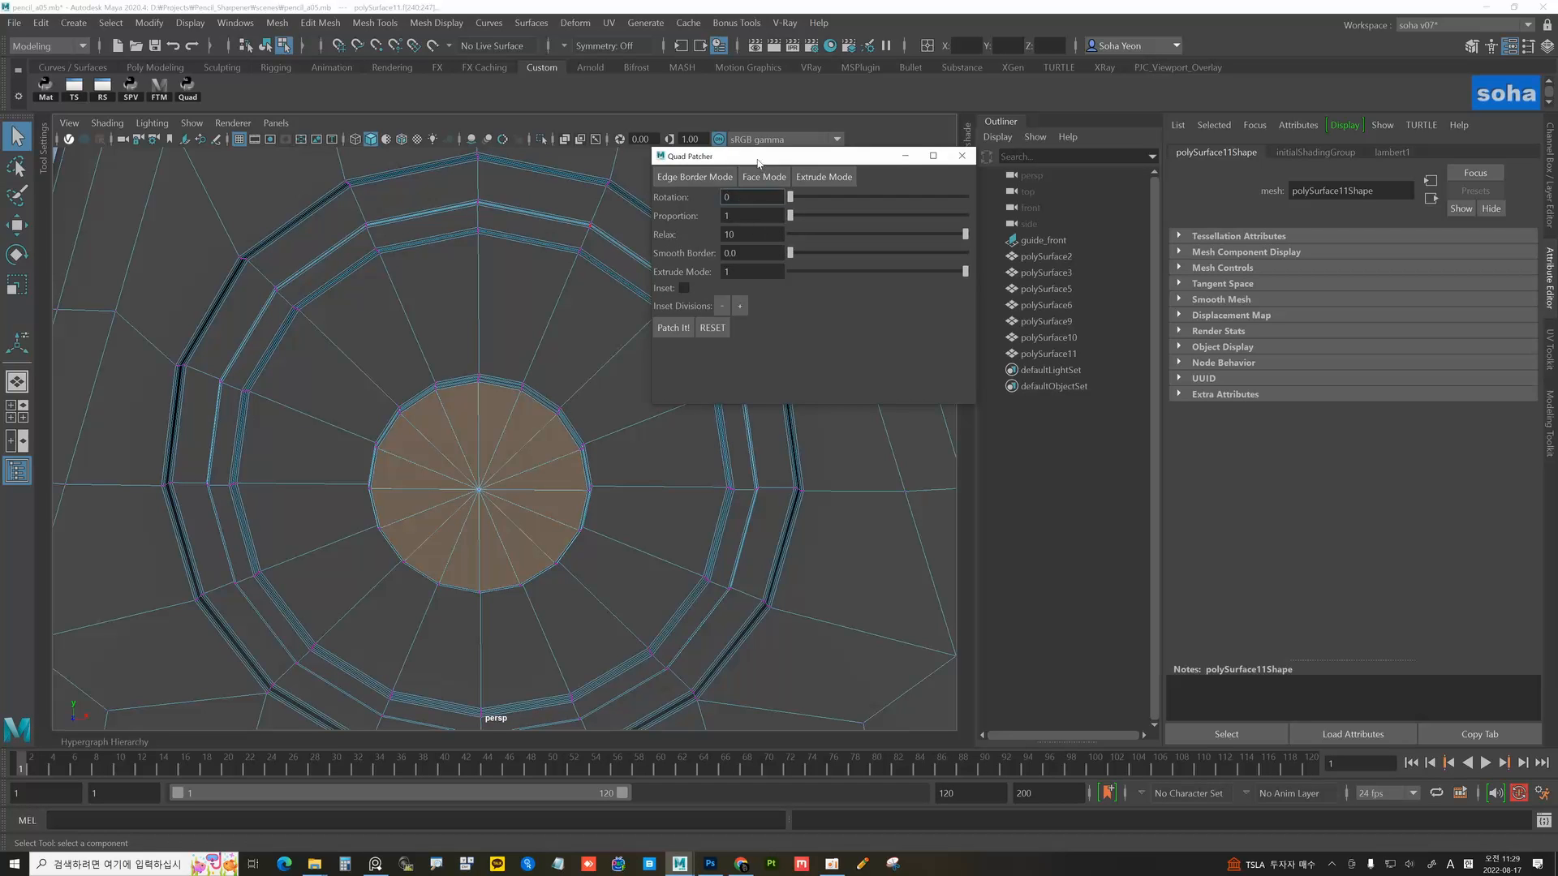
pyautogui.moveTo(755, 155); pyautogui.dragTo(848, 179)
pyautogui.keyDown('alt'); pyautogui.moveTo(565, 439); pyautogui.dragTo(550, 328, button='middle'); pyautogui.keyUp('alt')
pyautogui.moveTo(550, 327)
pyautogui.keyDown('alt'); pyautogui.mouseDown(button='right')
pyautogui.moveTo(582, 348)
pyautogui.moveTo(539, 347)
pyautogui.mouseUp(button='right'); pyautogui.keyUp('alt')
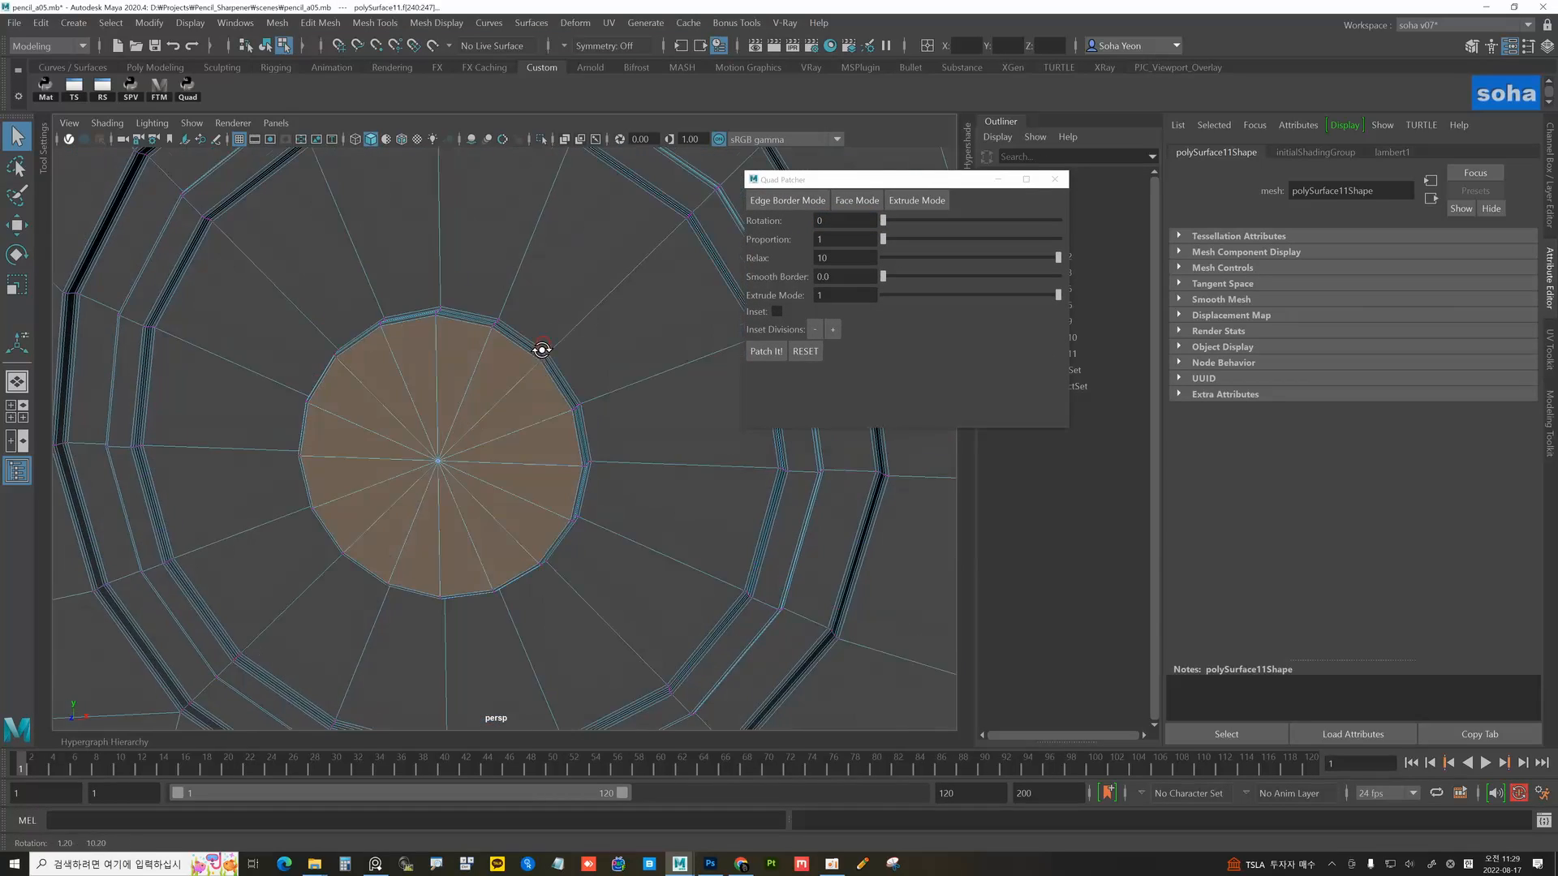
pyautogui.click(860, 199)
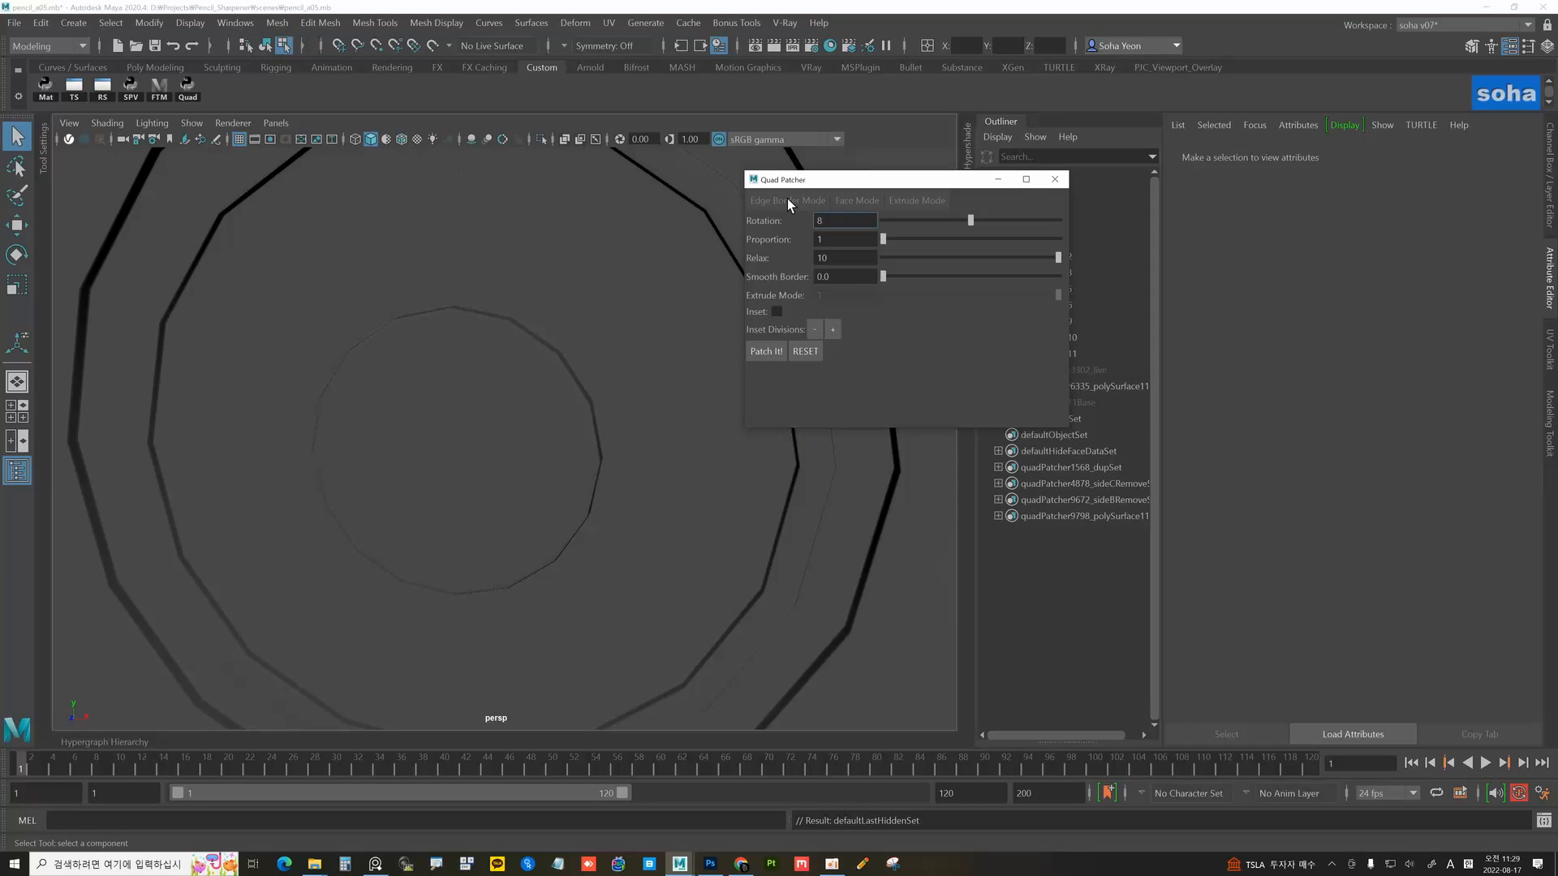
# - Show the wireframe on shaded and patch the centre disc with rotation 5 and proportion 3, closing Quad Patcher when done
pyautogui.click(401, 139)
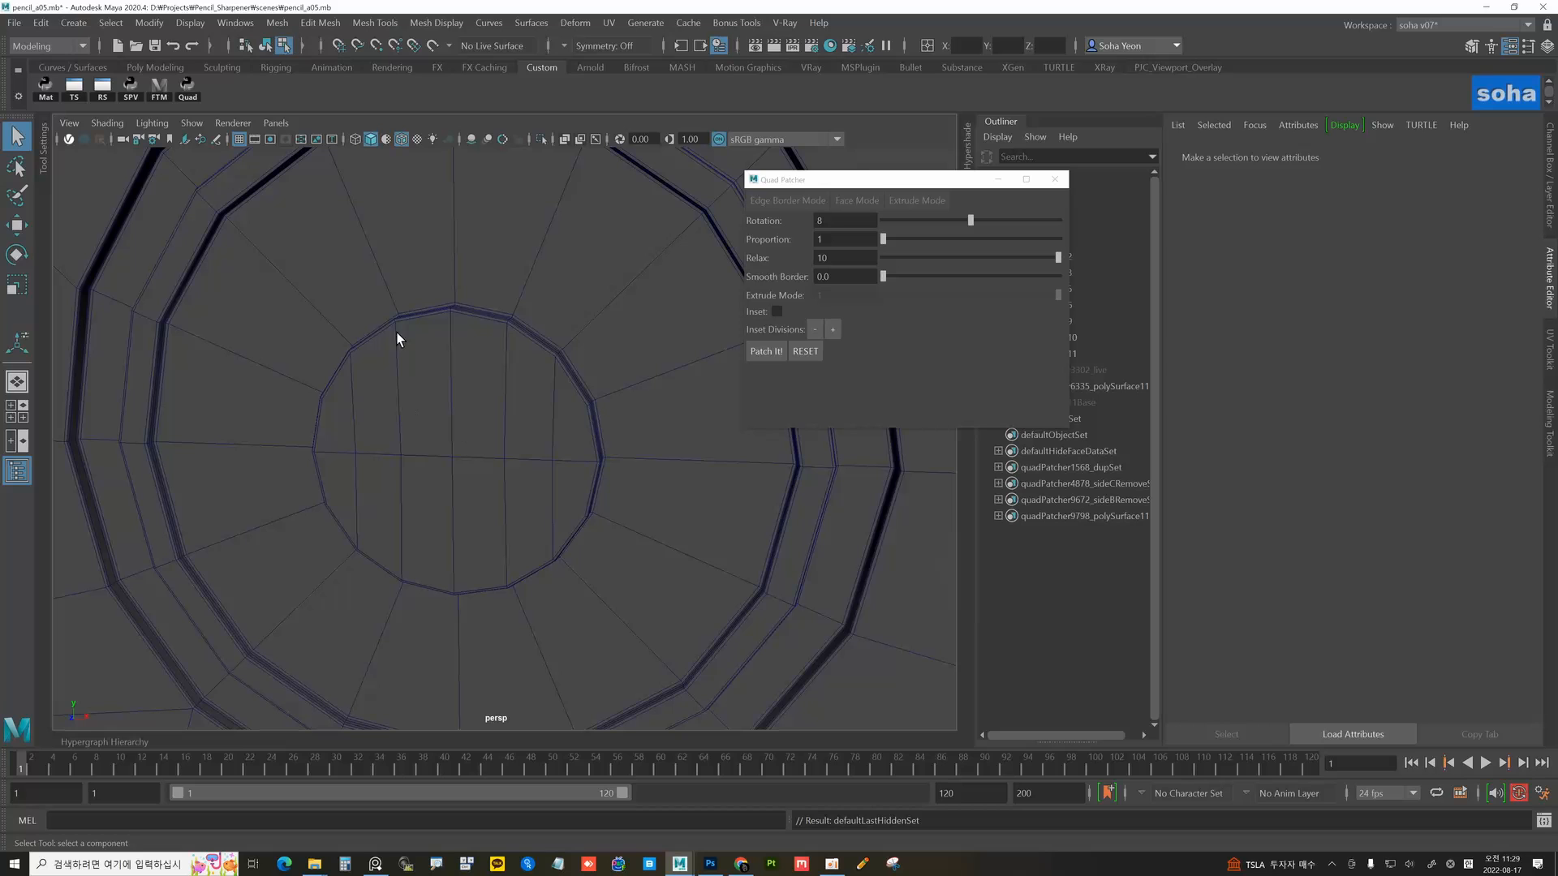
pyautogui.keyDown('alt'); pyautogui.moveTo(537, 422); pyautogui.dragTo(729, 367); pyautogui.keyUp('alt')
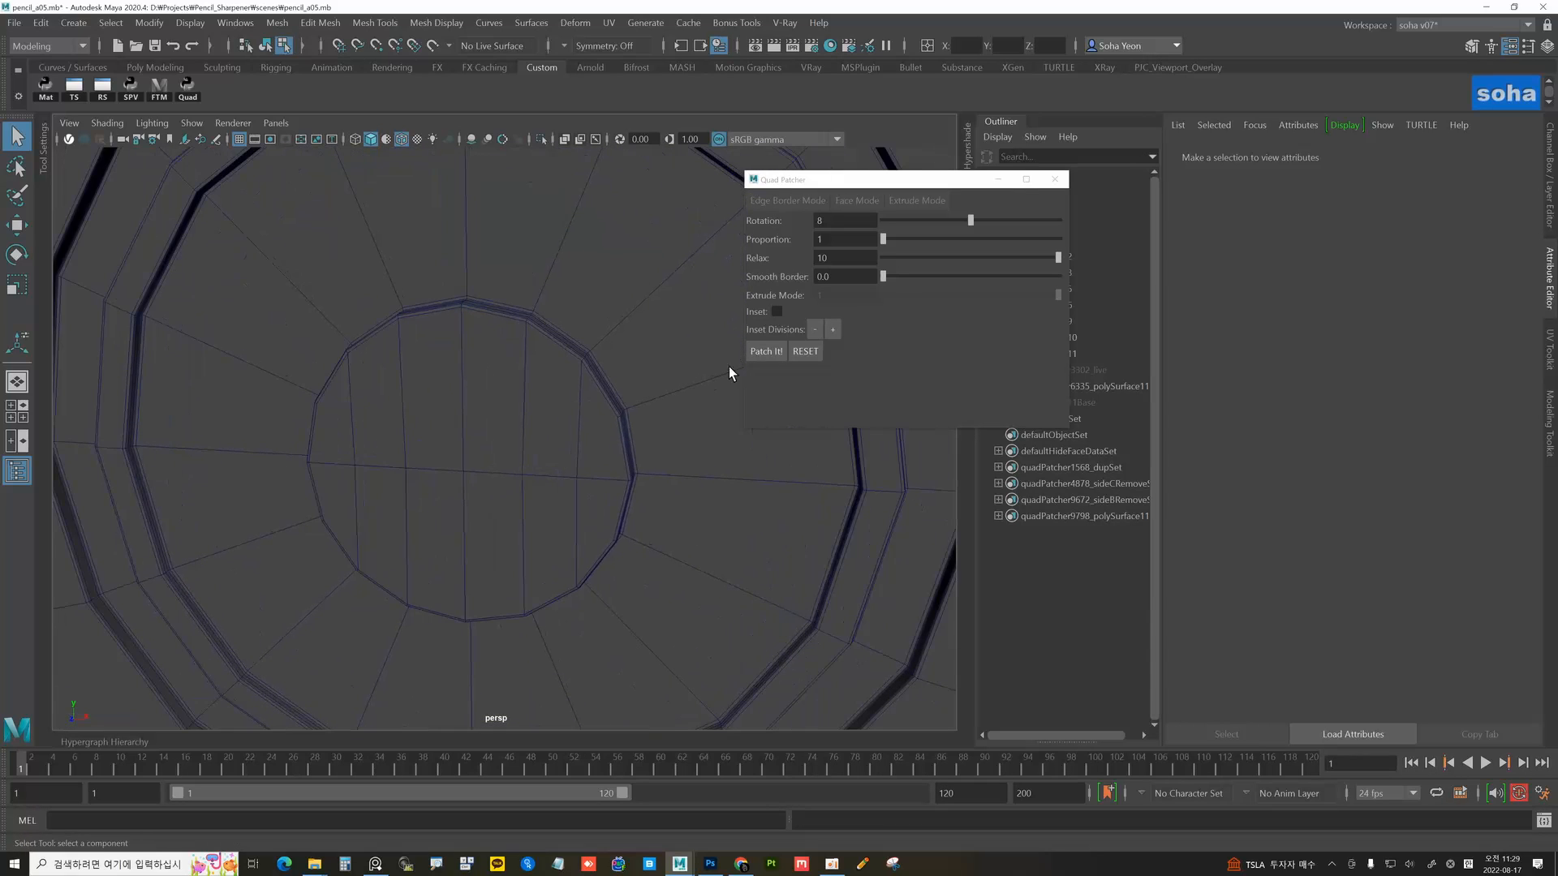
pyautogui.click(920, 239)
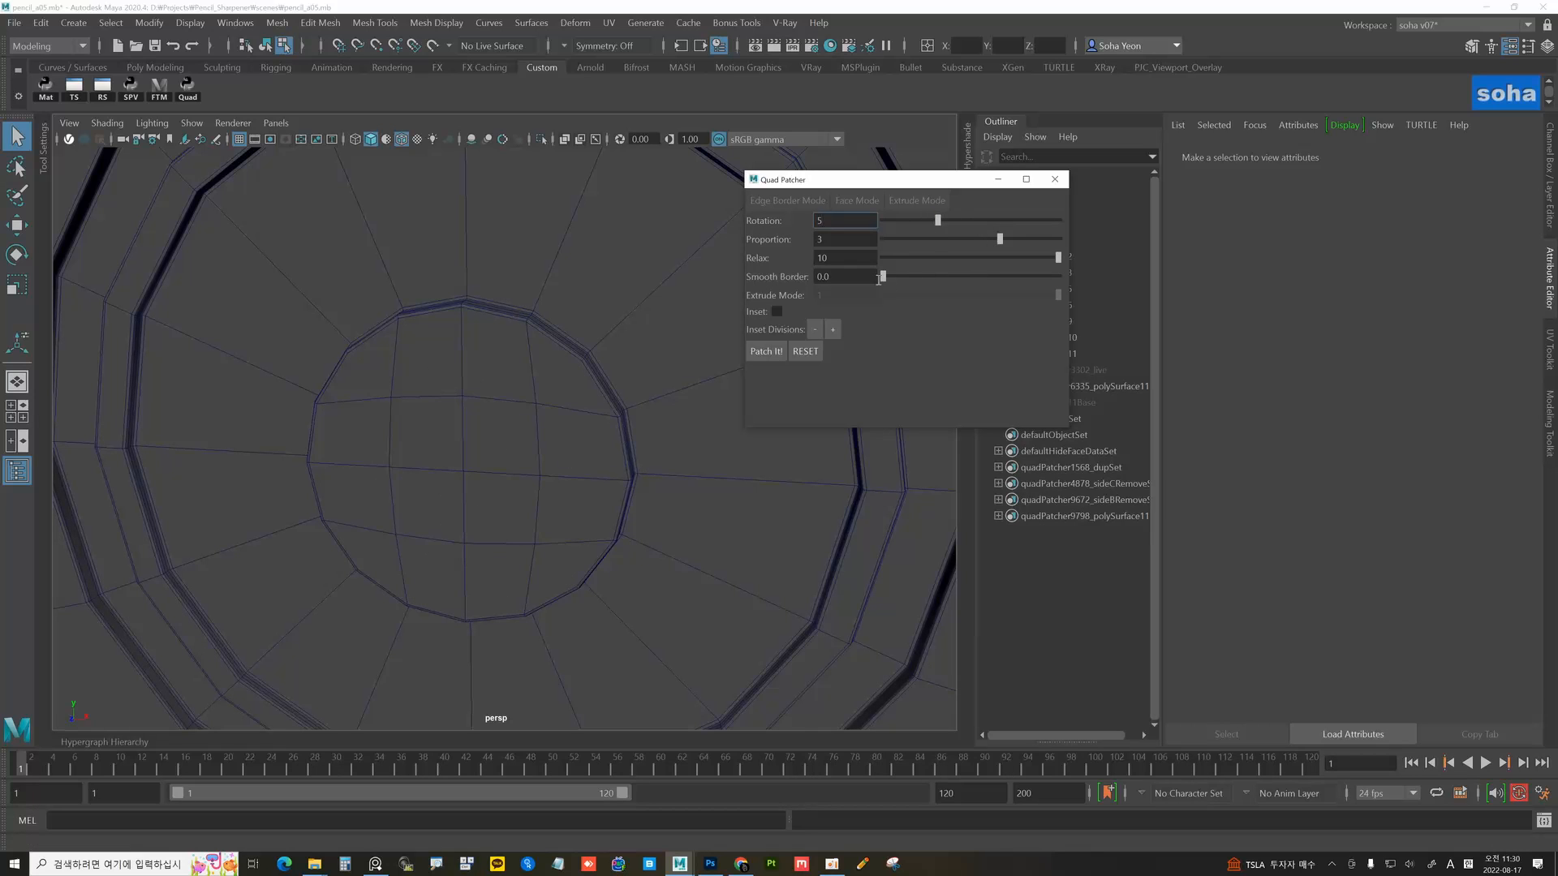
pyautogui.keyDown('alt'); pyautogui.moveTo(507, 381); pyautogui.dragTo(502, 369); pyautogui.keyUp('alt')
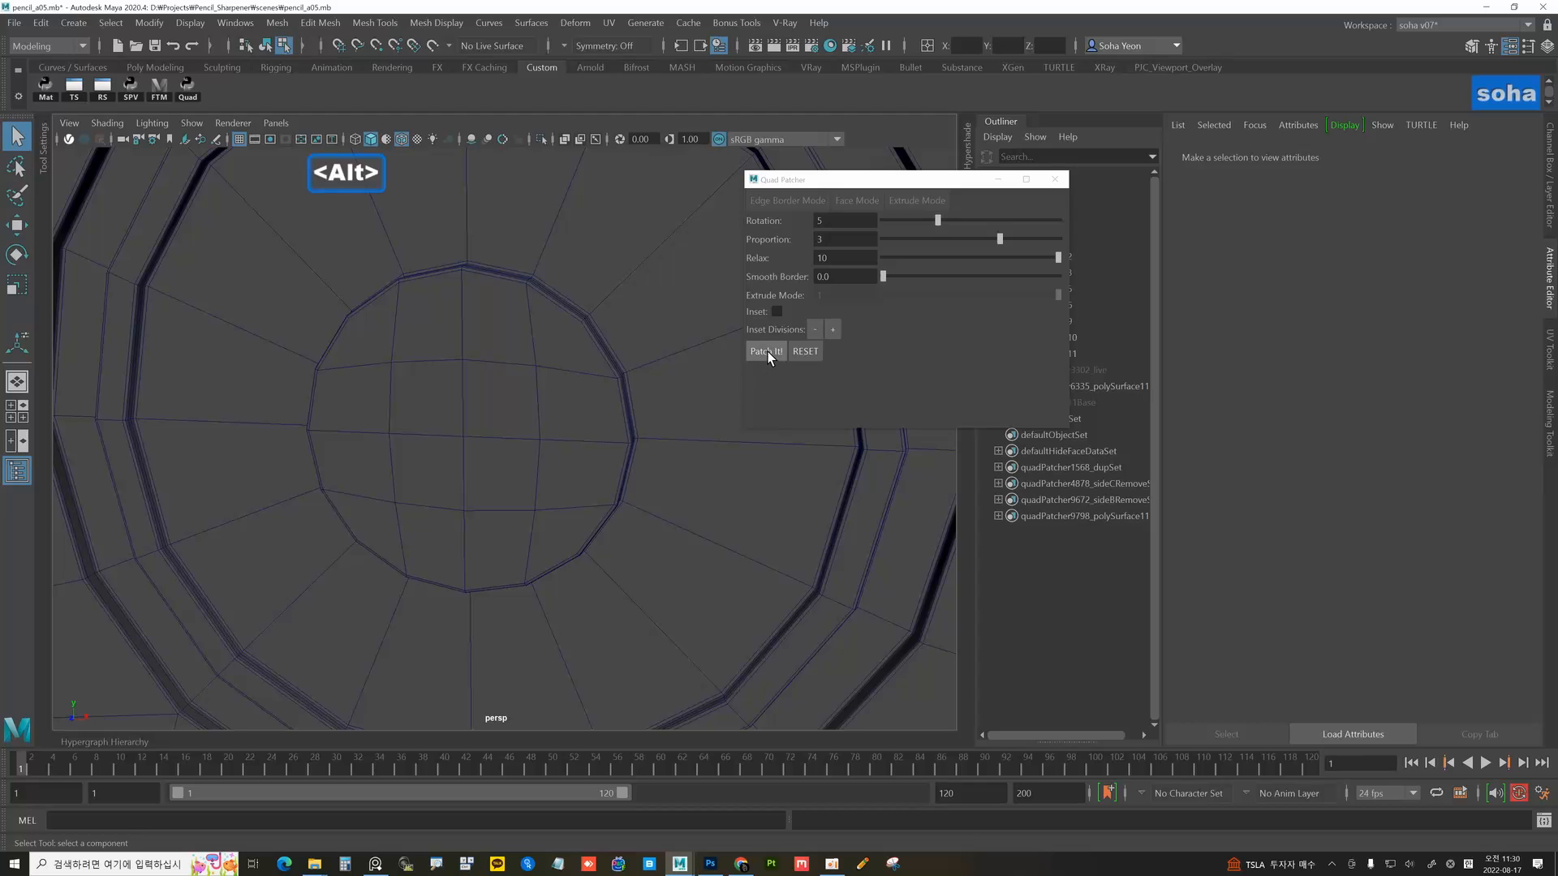
pyautogui.click(768, 352)
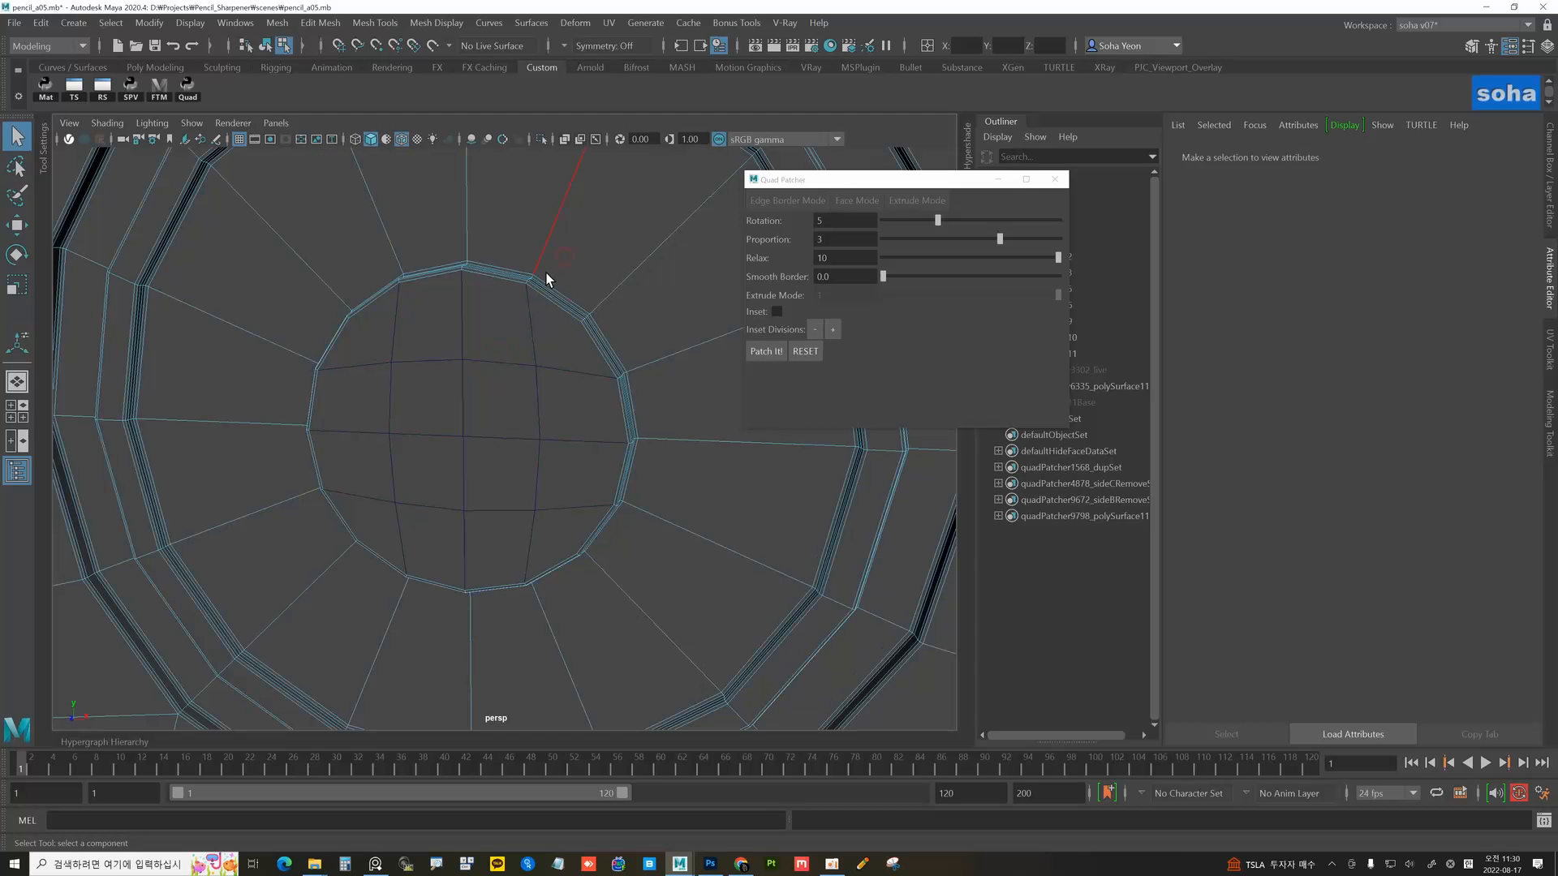
pyautogui.click(767, 351)
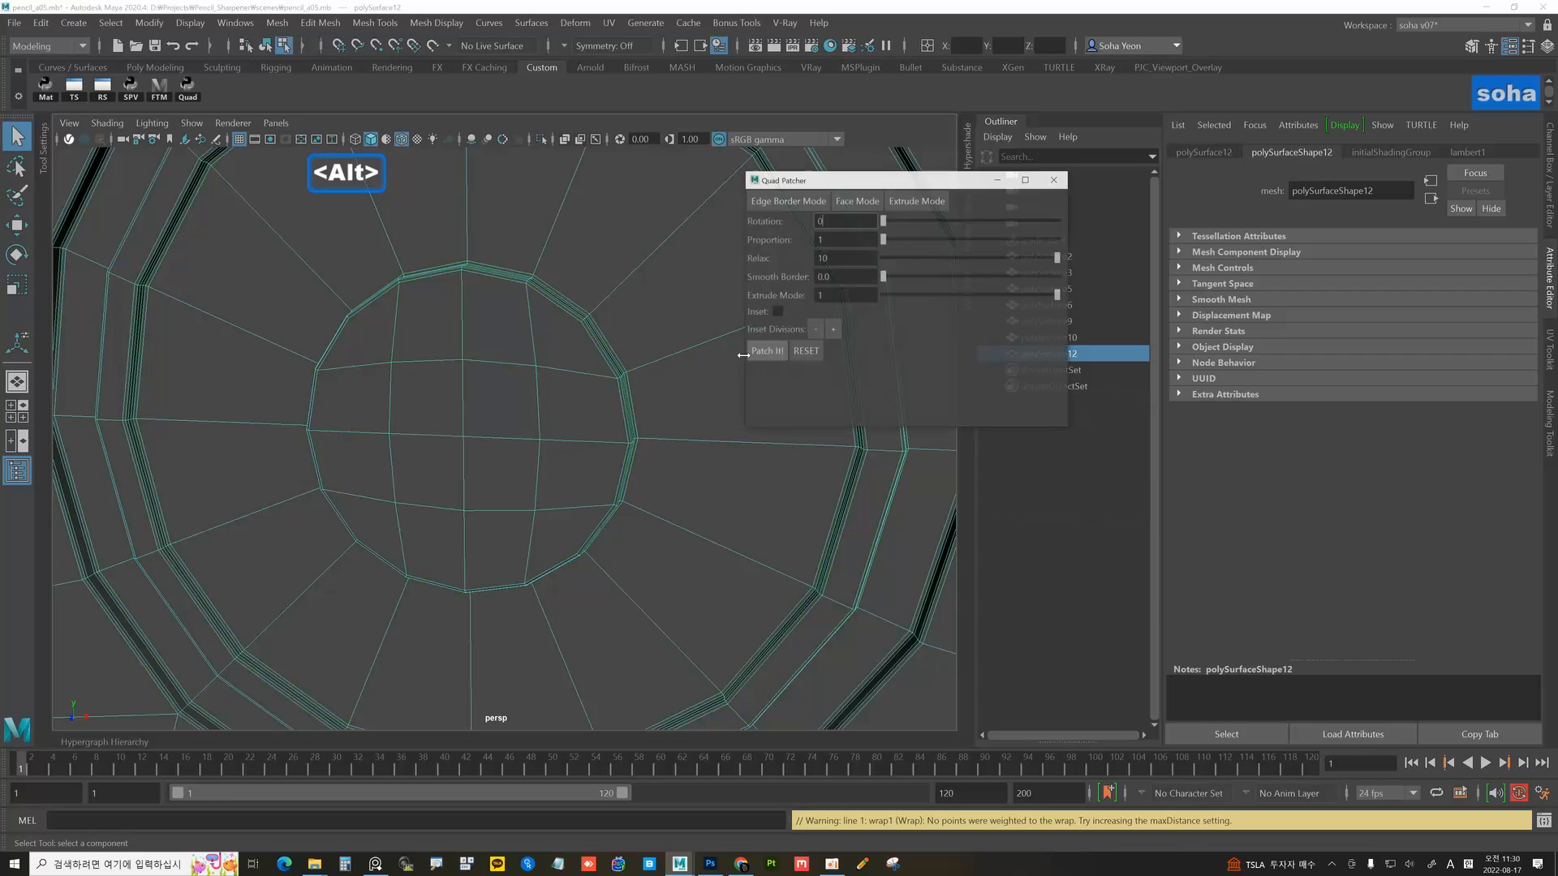
pyautogui.keyDown('alt'); pyautogui.moveTo(554, 291); pyautogui.dragTo(524, 344); pyautogui.keyUp('alt')
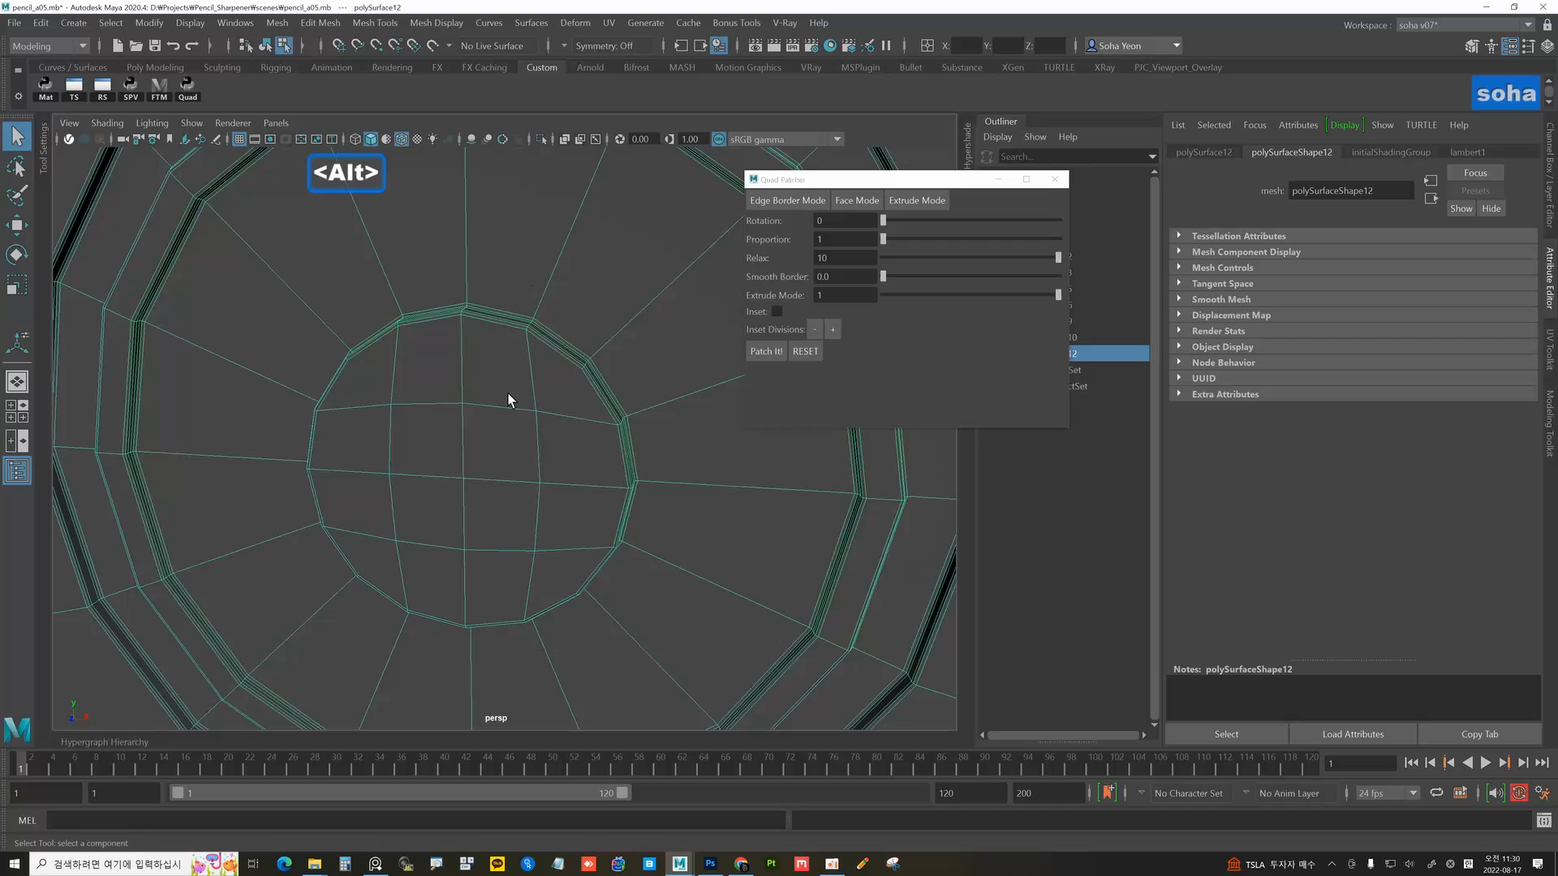
pyautogui.click(1058, 183)
# - Examine the patched logo panel and the surrounding body parts from several angles
pyautogui.scroll(-10, 657, 274)
pyautogui.keyDown('alt'); pyautogui.moveTo(608, 284); pyautogui.dragTo(738, 290); pyautogui.keyUp('alt')
pyautogui.click(780, 284)
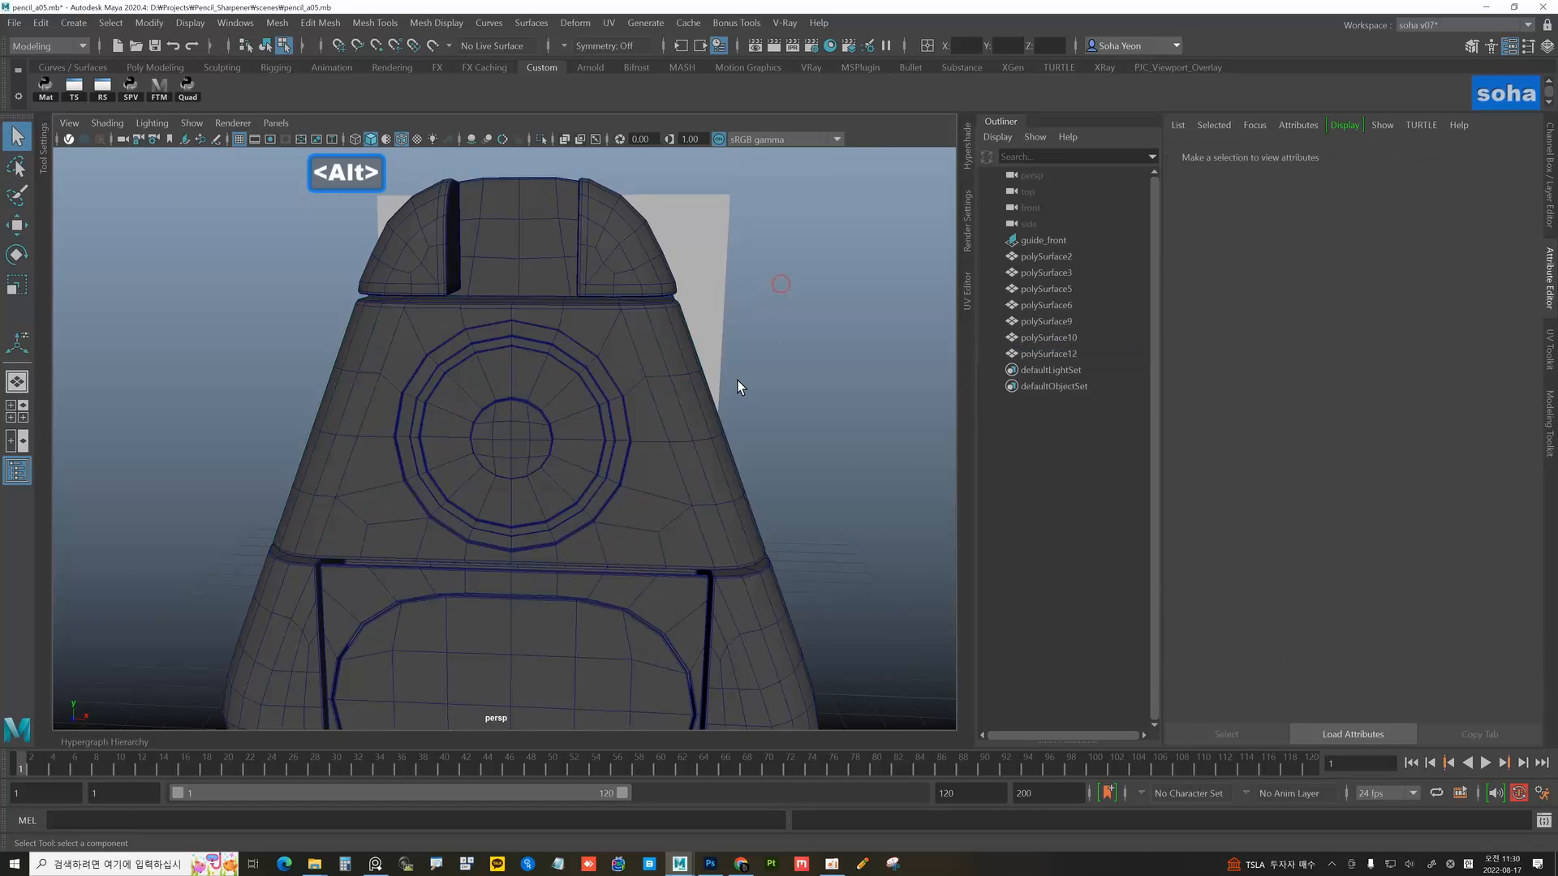
pyautogui.keyDown('alt'); pyautogui.moveTo(739, 387); pyautogui.dragTo(681, 445); pyautogui.keyUp('alt')
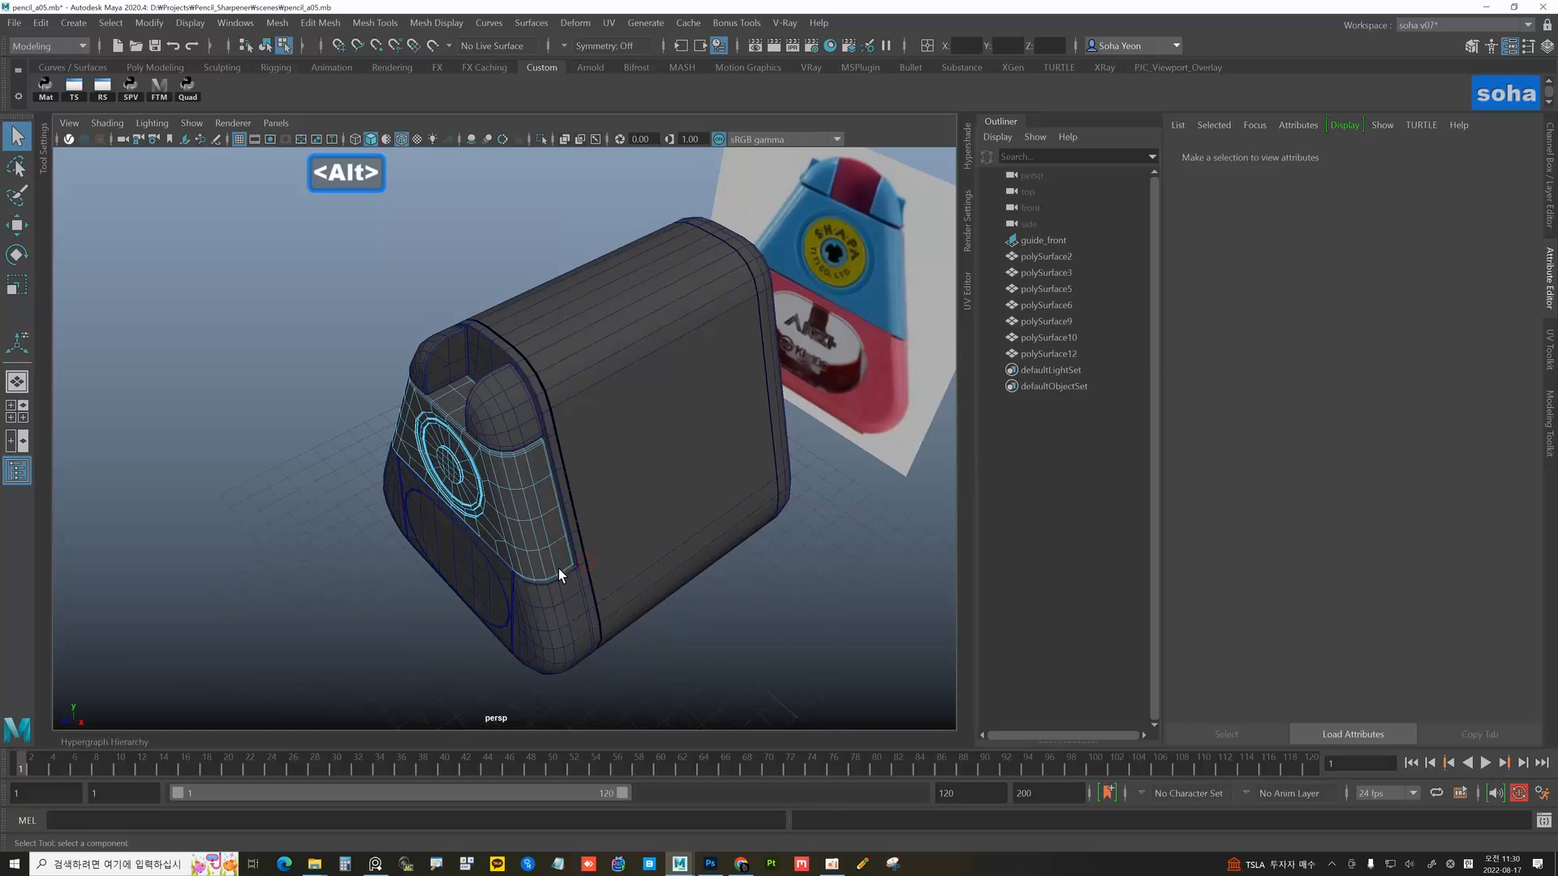
pyautogui.keyDown('alt'); pyautogui.moveTo(558, 568); pyautogui.dragTo(582, 510); pyautogui.keyUp('alt')
pyautogui.press('w')
pyautogui.hotkey('alt', '`')
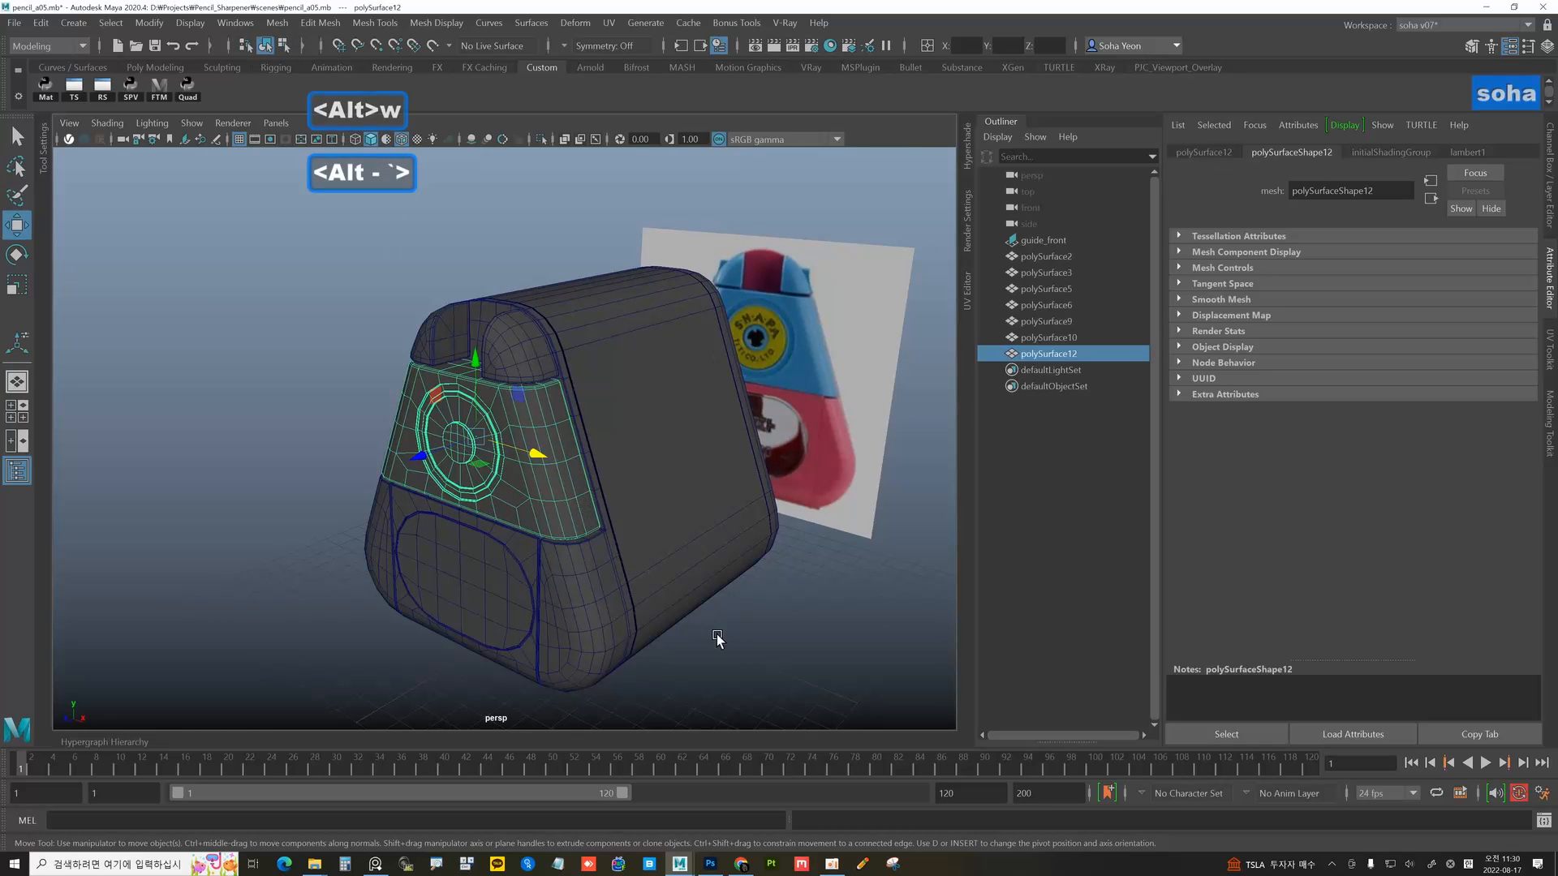
pyautogui.click(717, 640)
pyautogui.keyDown('alt'); pyautogui.moveTo(704, 628); pyautogui.dragTo(629, 508); pyautogui.keyUp('alt')
pyautogui.click(546, 568)
pyautogui.keyDown('alt'); pyautogui.moveTo(904, 362); pyautogui.dragTo(887, 318); pyautogui.keyUp('alt')
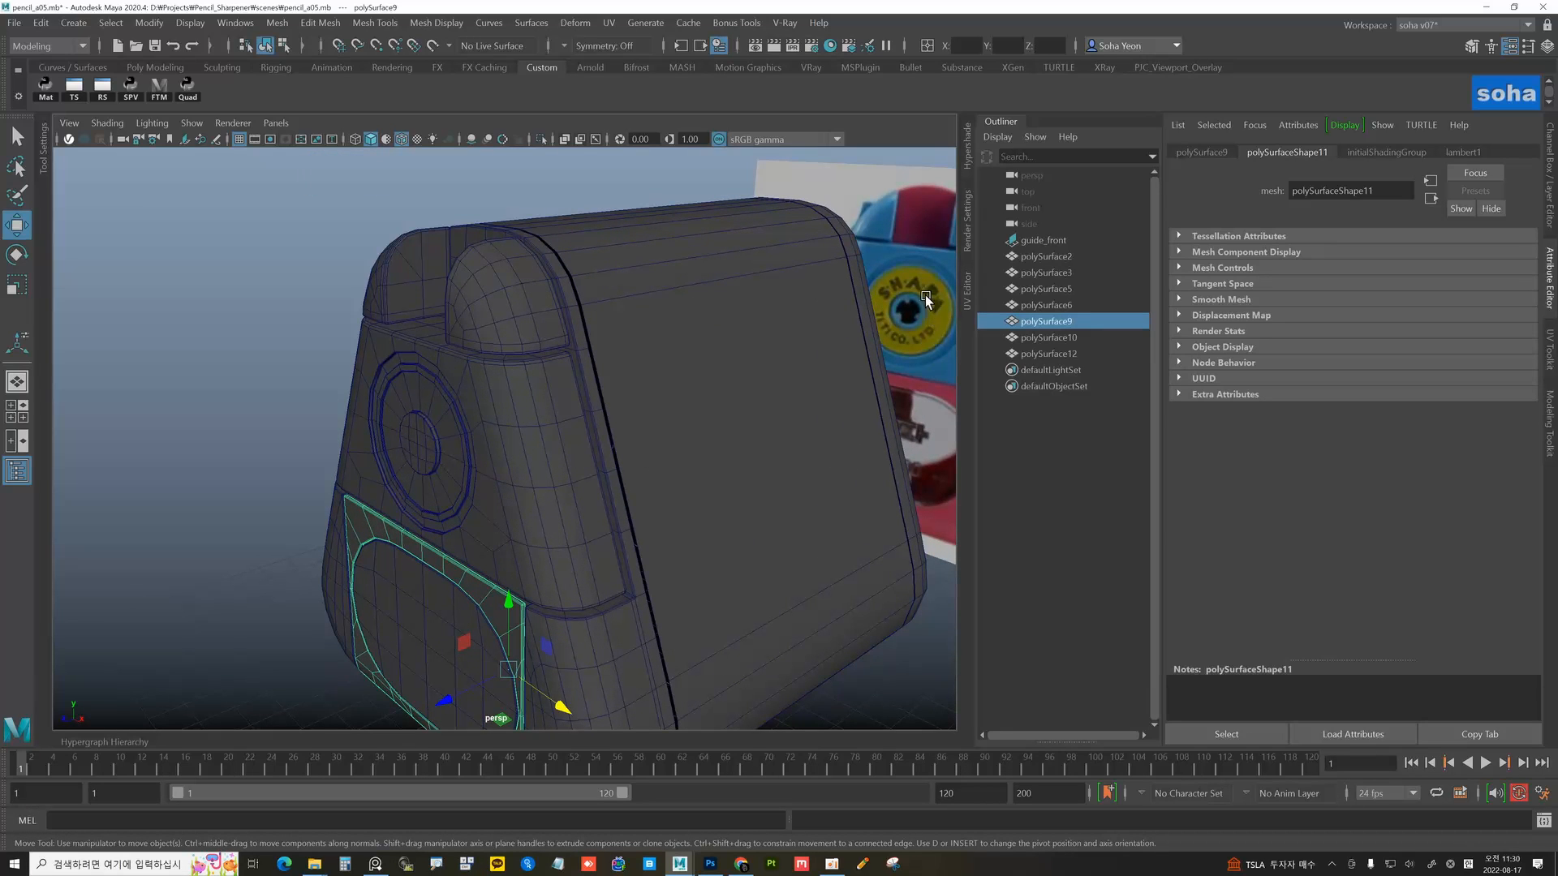
pyautogui.keyDown('alt'); pyautogui.moveTo(507, 469); pyautogui.dragTo(619, 477); pyautogui.keyUp('alt')
# - Duplicate the loop of flat ring faces around the logo's centre disc
pyautogui.click(465, 406)
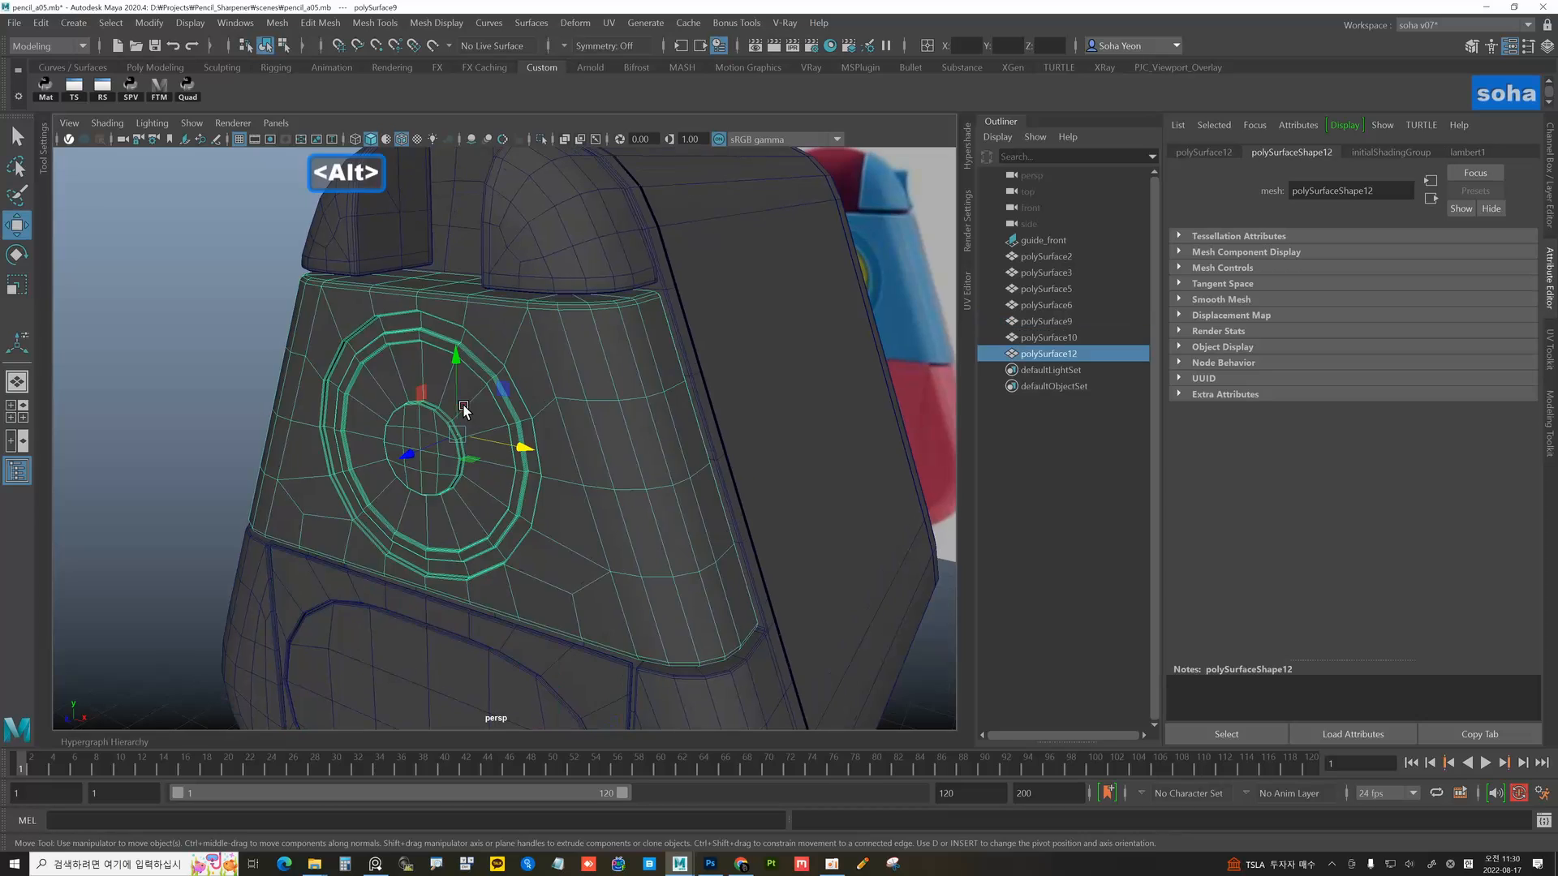
pyautogui.keyDown('alt'); pyautogui.moveTo(464, 404); pyautogui.dragTo(543, 423, button='middle'); pyautogui.keyUp('alt')
pyautogui.keyDown('alt'); pyautogui.moveTo(543, 423); pyautogui.dragTo(471, 376, button='right'); pyautogui.keyUp('alt')
pyautogui.keyDown('alt'); pyautogui.moveTo(521, 398); pyautogui.dragTo(542, 431, button='middle'); pyautogui.keyUp('alt')
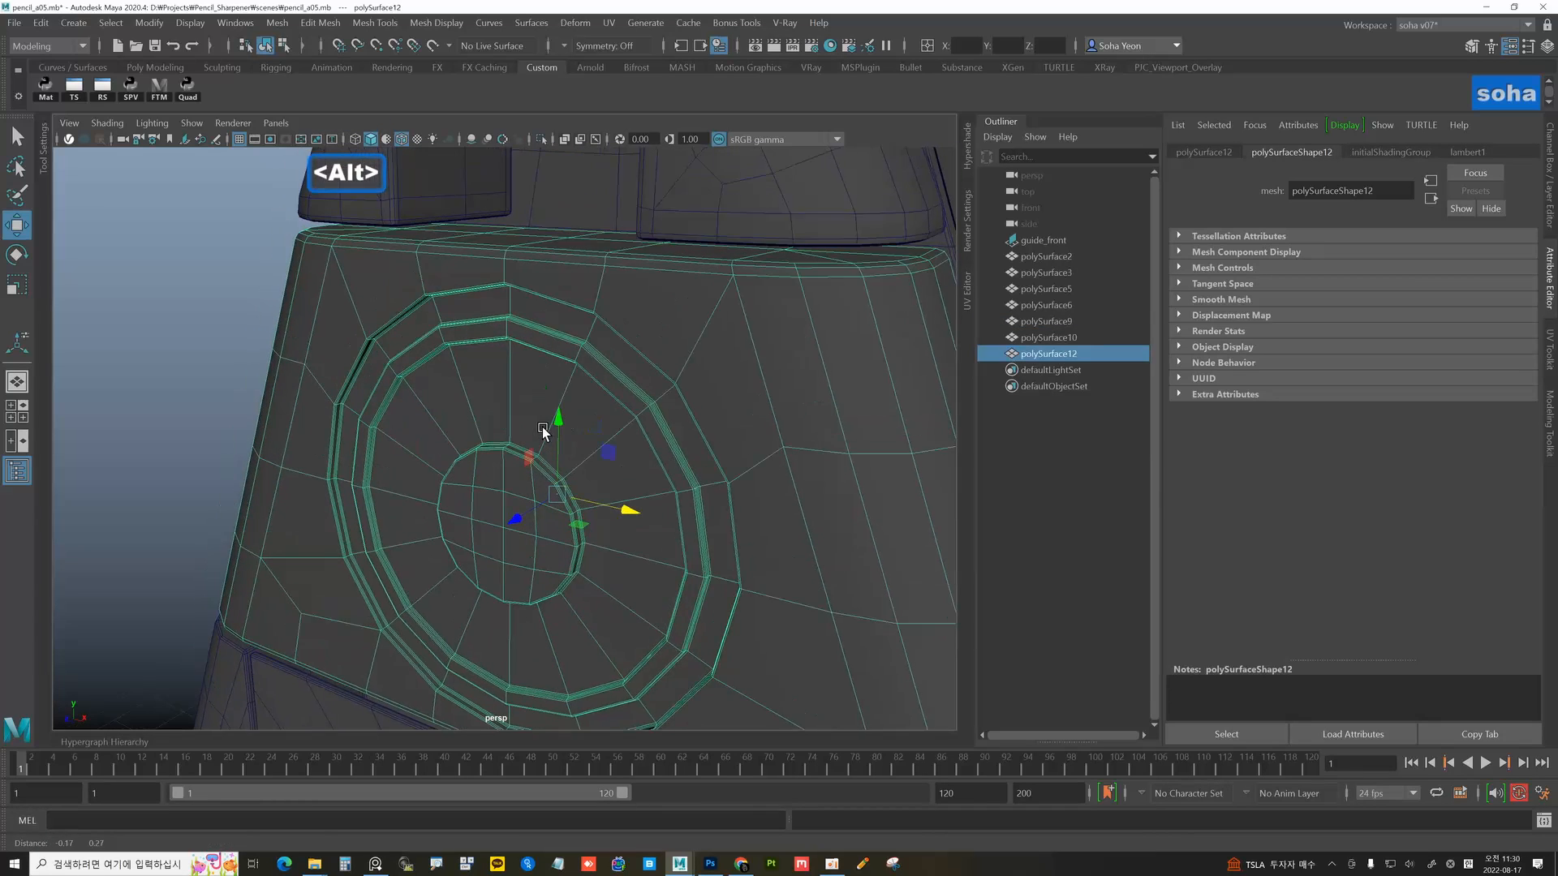
pyautogui.keyDown('alt'); pyautogui.moveTo(482, 421); pyautogui.dragTo(517, 419, button='right'); pyautogui.keyUp('alt')
pyautogui.hotkey('alt', '3')
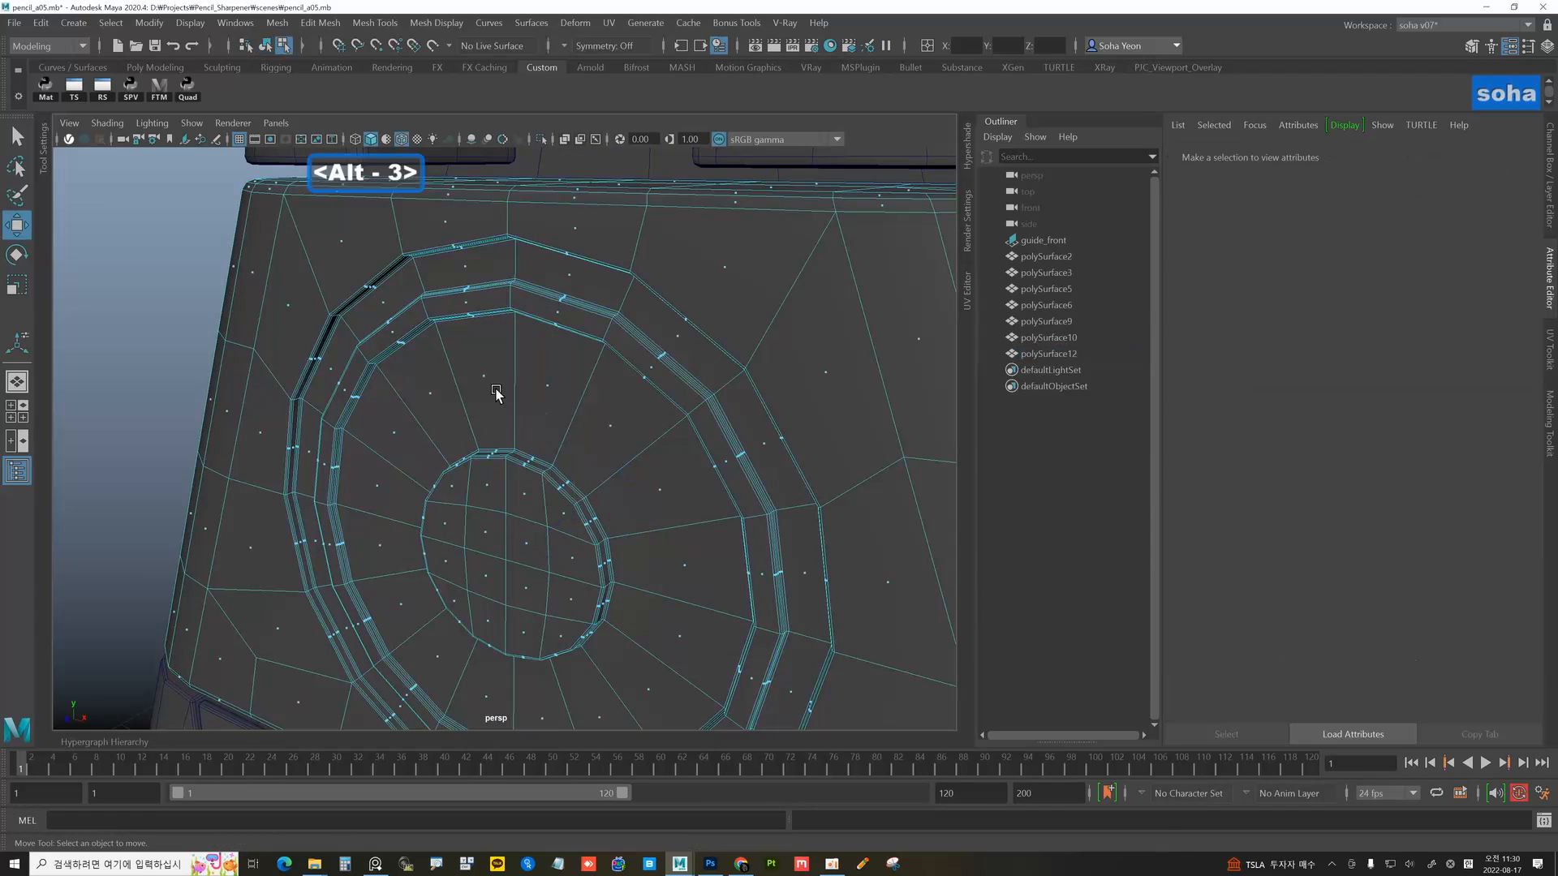
pyautogui.click(485, 382)
pyautogui.click(560, 422)
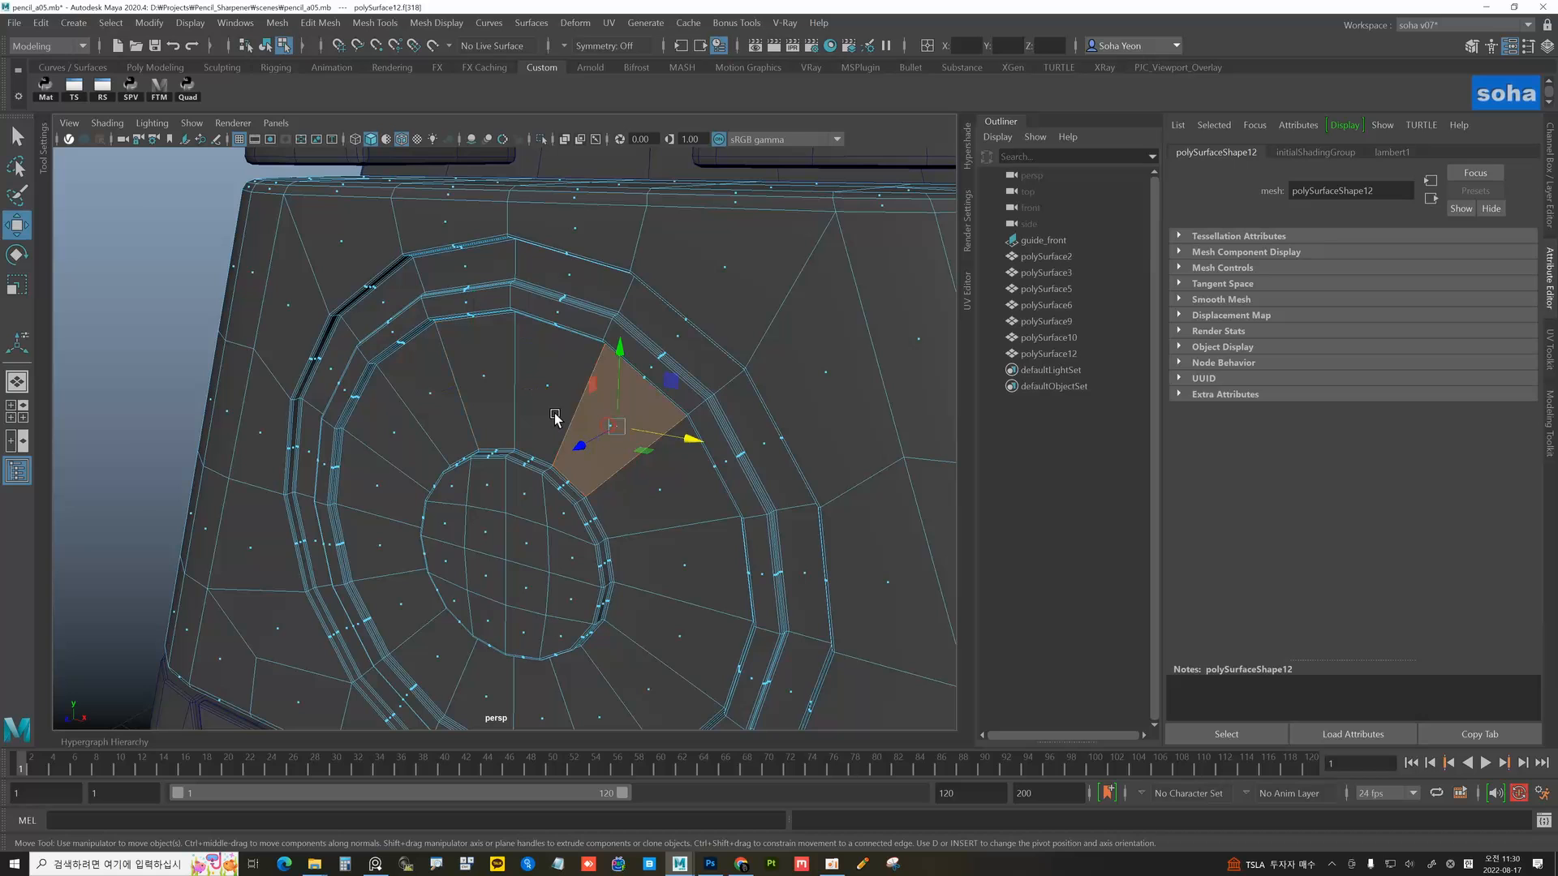
pyautogui.keyDown('shift'); pyautogui.doubleClick(550, 387); pyautogui.keyUp('shift')
pyautogui.keyDown('alt'); pyautogui.moveTo(549, 387); pyautogui.dragTo(573, 457, button='right'); pyautogui.keyUp('alt')
pyautogui.keyDown('alt'); pyautogui.moveTo(573, 457); pyautogui.dragTo(613, 424, button='middle'); pyautogui.keyUp('alt')
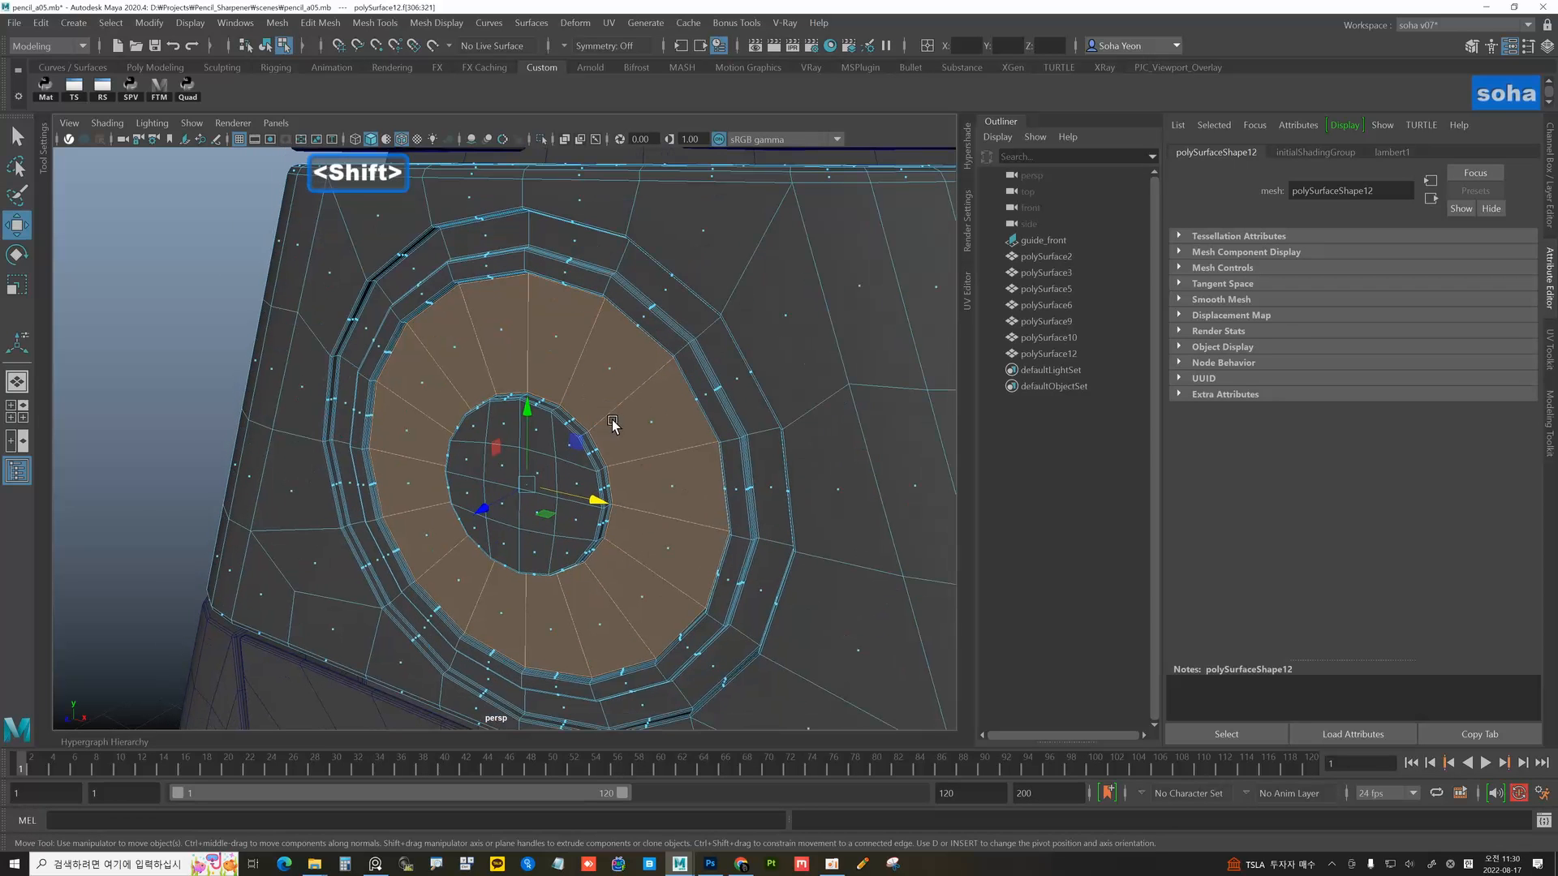
pyautogui.hotkey('alt', 'x')
# - Move the duplicated ring faces slightly forward, separate them into their own mesh, and keep only the ring selected
pyautogui.keyDown('alt'); pyautogui.moveTo(618, 442); pyautogui.dragTo(545, 442); pyautogui.keyUp('alt')
pyautogui.keyDown('alt'); pyautogui.moveTo(545, 442); pyautogui.dragTo(570, 446, button='right'); pyautogui.keyUp('alt')
pyautogui.keyDown('alt'); pyautogui.moveTo(570, 446); pyautogui.dragTo(607, 471, button='middle'); pyautogui.keyUp('alt')
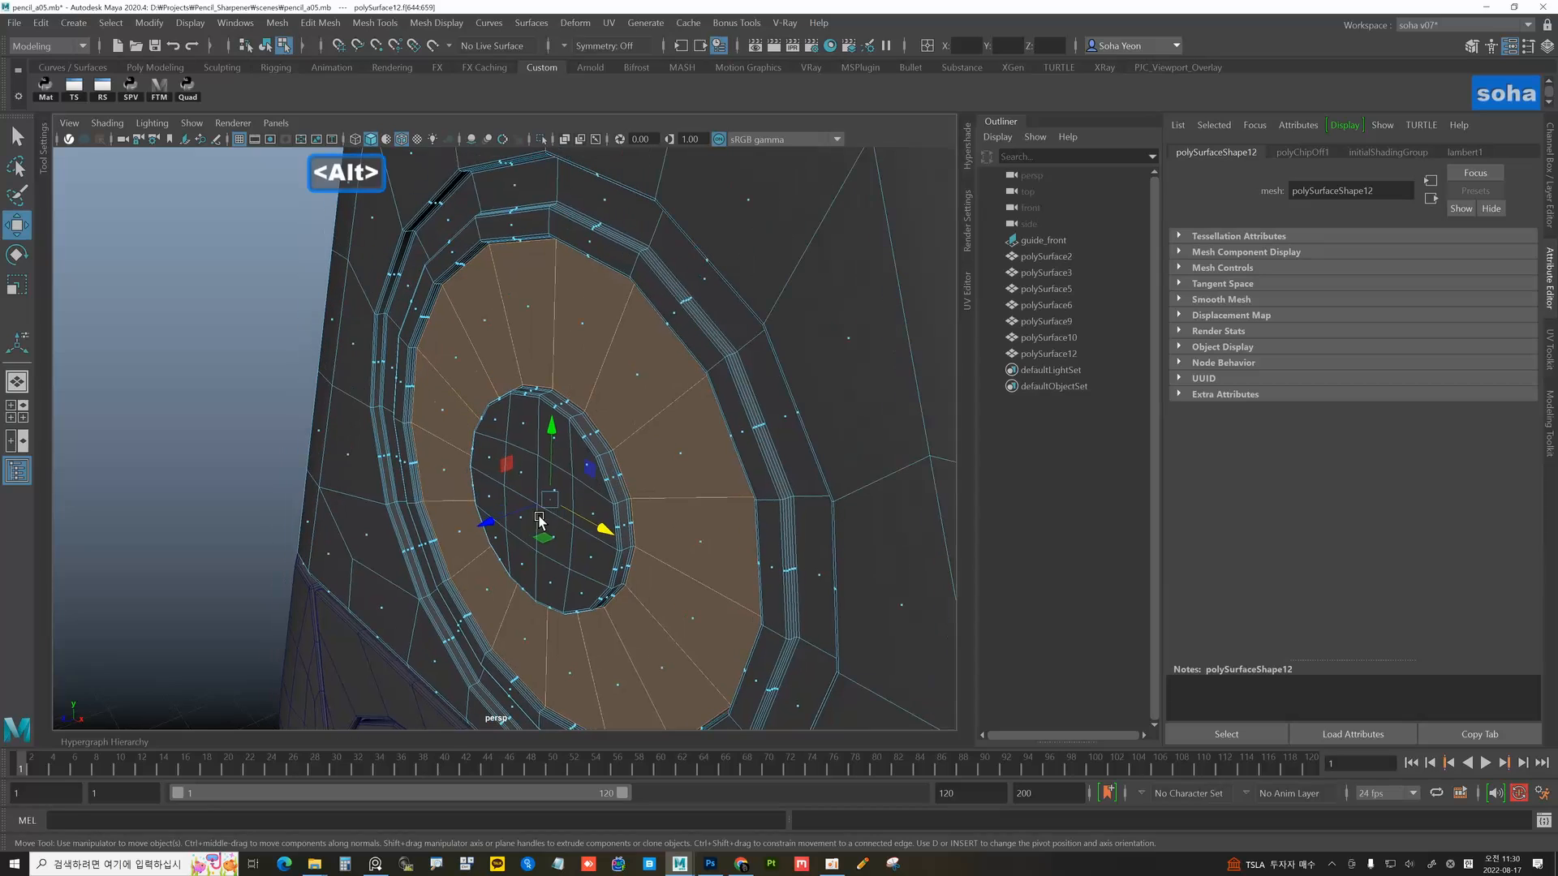
pyautogui.moveTo(491, 521); pyautogui.dragTo(488, 521)
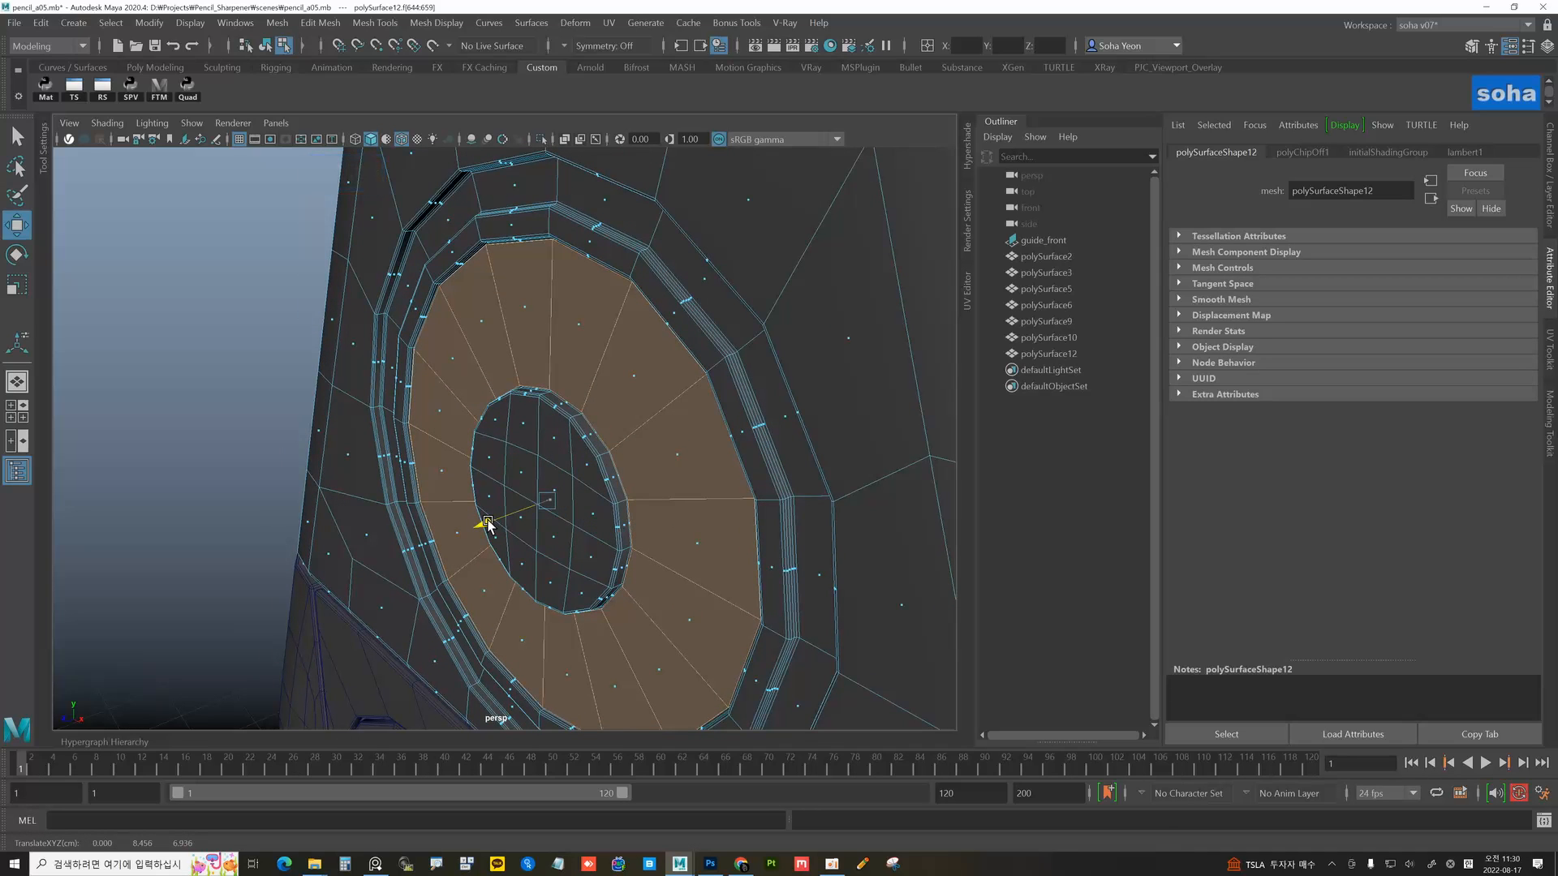
pyautogui.keyDown('alt'); pyautogui.moveTo(563, 448); pyautogui.dragTo(581, 527, button='middle'); pyautogui.keyUp('alt')
pyautogui.moveTo(581, 527)
pyautogui.keyDown('alt'); pyautogui.mouseDown(button='right')
pyautogui.moveTo(767, 567)
pyautogui.moveTo(597, 516)
pyautogui.mouseUp(button='right'); pyautogui.keyUp('alt')
pyautogui.press('alt')
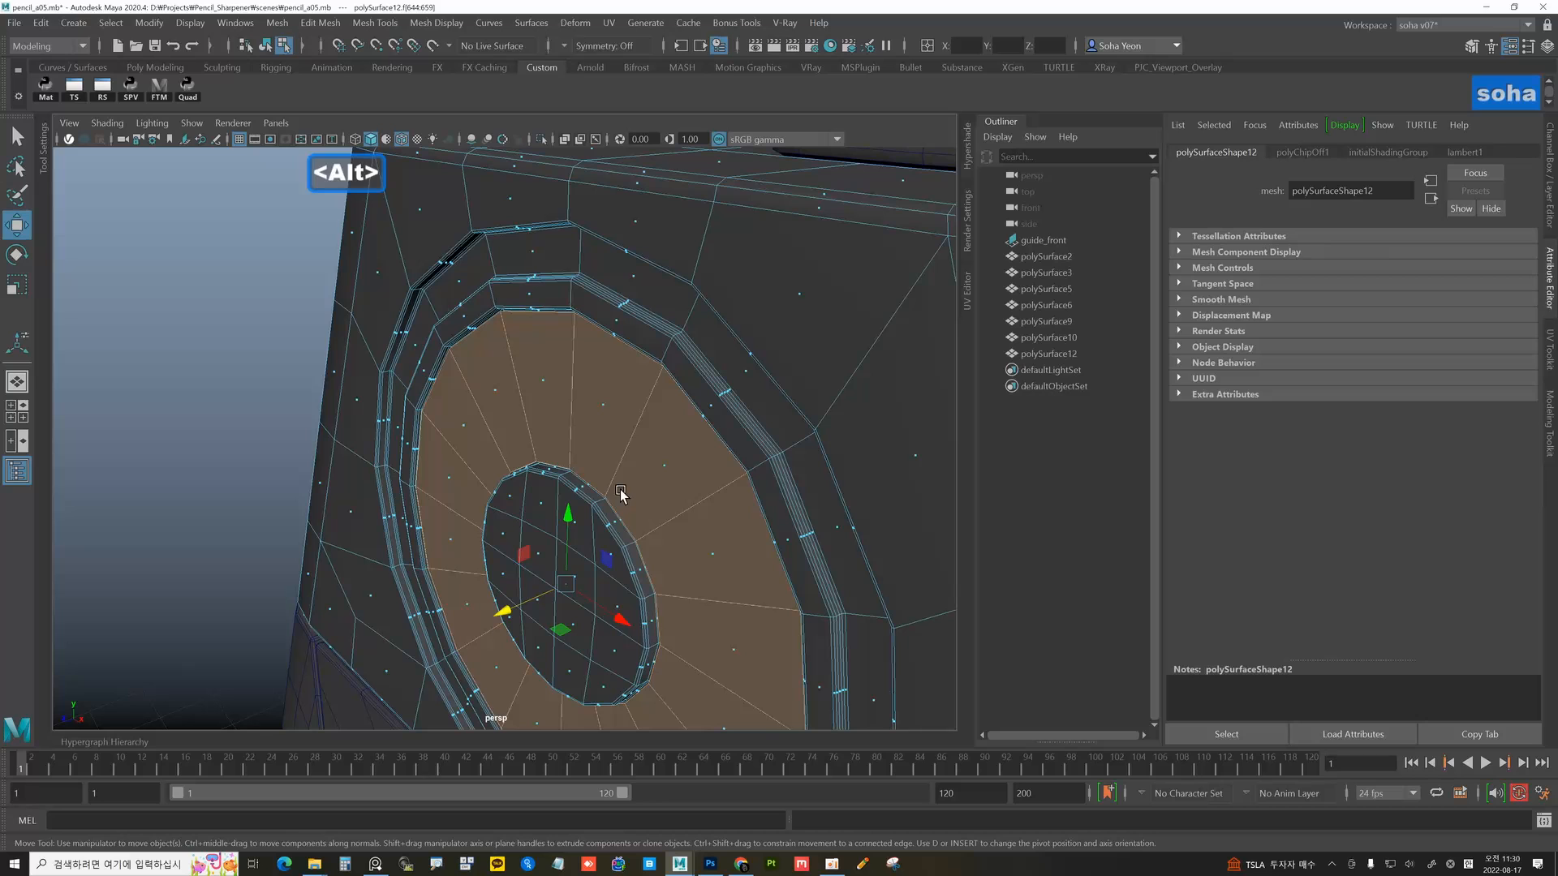
pyautogui.hotkey('shift', 'x')
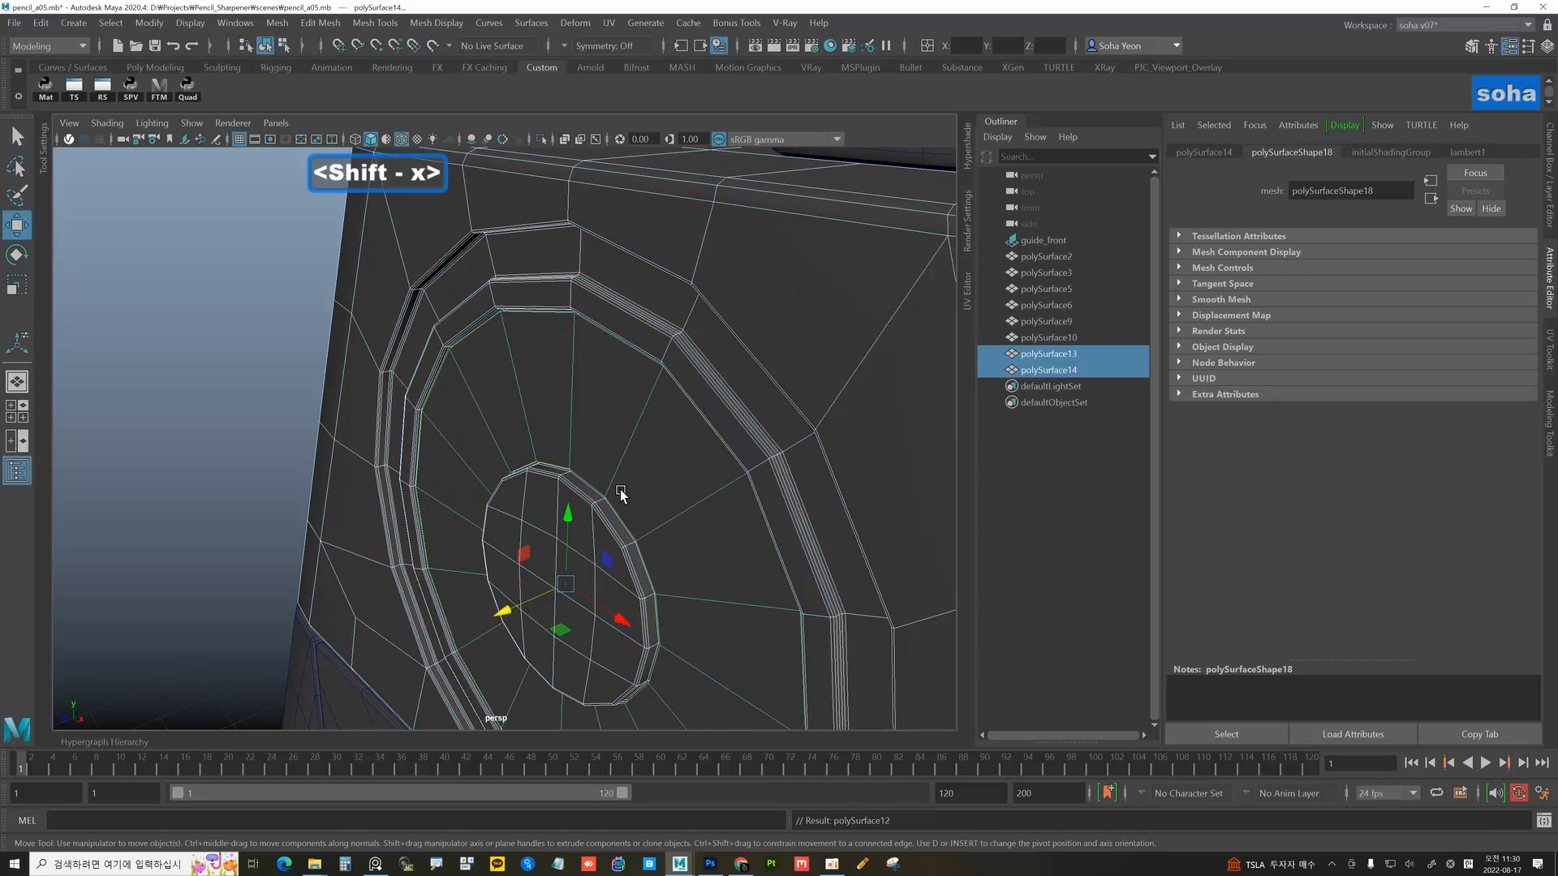
pyautogui.moveTo(275, 224); pyautogui.dragTo(391, 273)
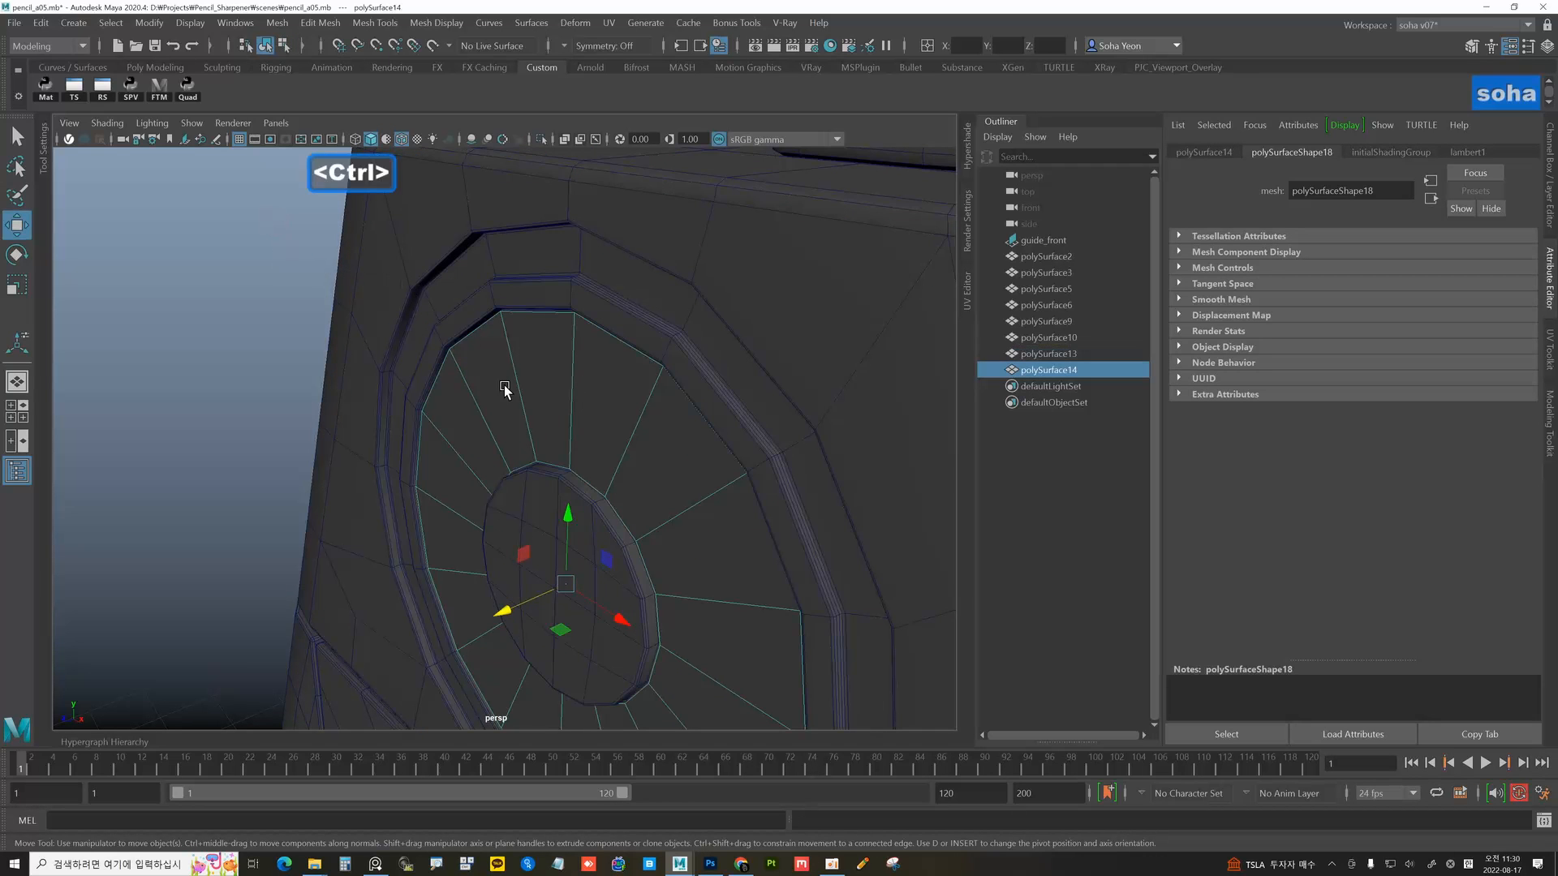
# - Isolate the ring and extrude its inner and outer border edges in depth to give it thickness
pyautogui.keyDown('alt'); pyautogui.moveTo(628, 433); pyautogui.dragTo(539, 430); pyautogui.keyUp('alt')
pyautogui.moveTo(504, 536); pyautogui.dragTo(555, 457)
pyautogui.hotkey('alt', 'shift', 'a')
pyautogui.hotkey('alt', '2')
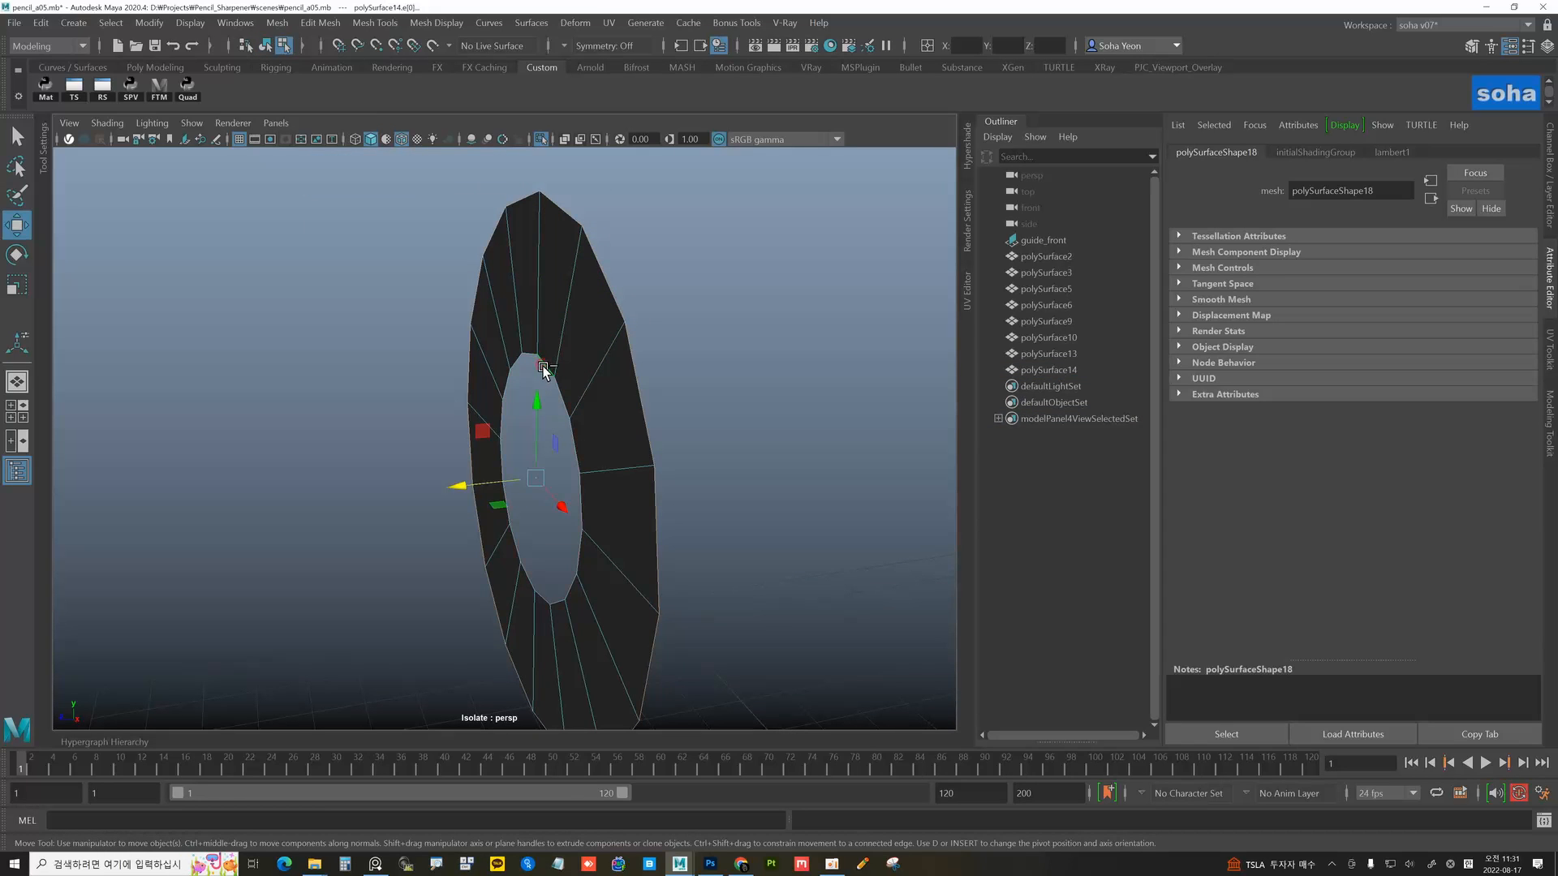
pyautogui.keyDown('shift'); pyautogui.moveTo(619, 446); pyautogui.dragTo(615, 499, button='right'); pyautogui.keyUp('shift')
pyautogui.hotkey('alt', 'w')
pyautogui.keyDown('alt'); pyautogui.moveTo(527, 469); pyautogui.dragTo(503, 477); pyautogui.keyUp('alt')
pyautogui.keyDown('alt'); pyautogui.moveTo(538, 414); pyautogui.dragTo(655, 538); pyautogui.keyUp('alt')
pyautogui.click(663, 550)
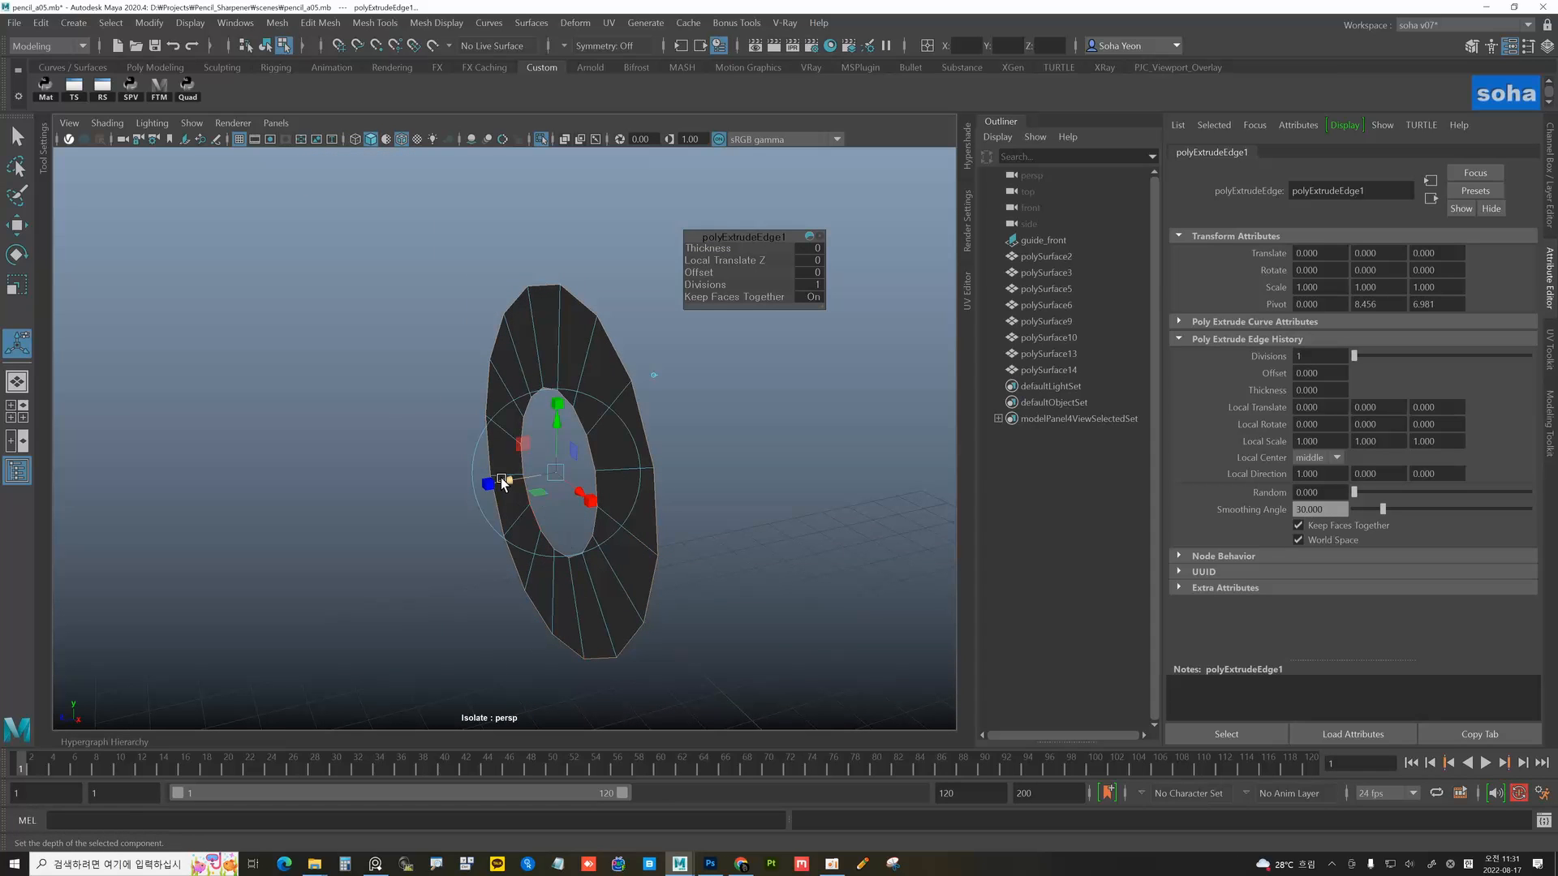
pyautogui.moveTo(501, 481); pyautogui.dragTo(532, 311)
pyautogui.hotkey('alt', '`')
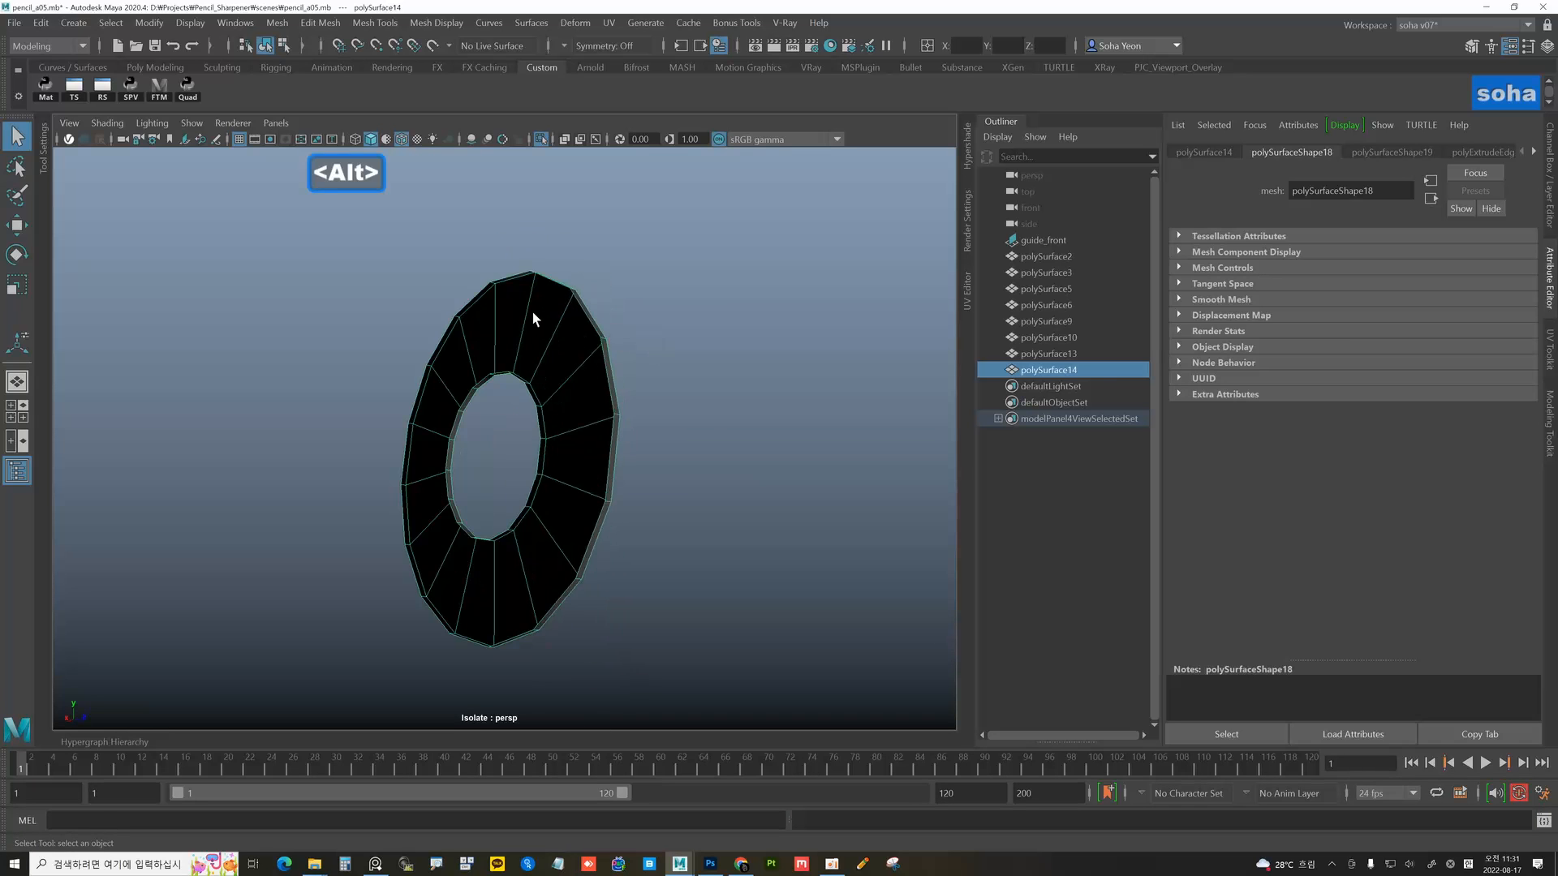
# - Examine the thickened ring's front, back and side walls from different angles
pyautogui.keyDown('alt'); pyautogui.moveTo(632, 382); pyautogui.dragTo(398, 394); pyautogui.keyUp('alt')
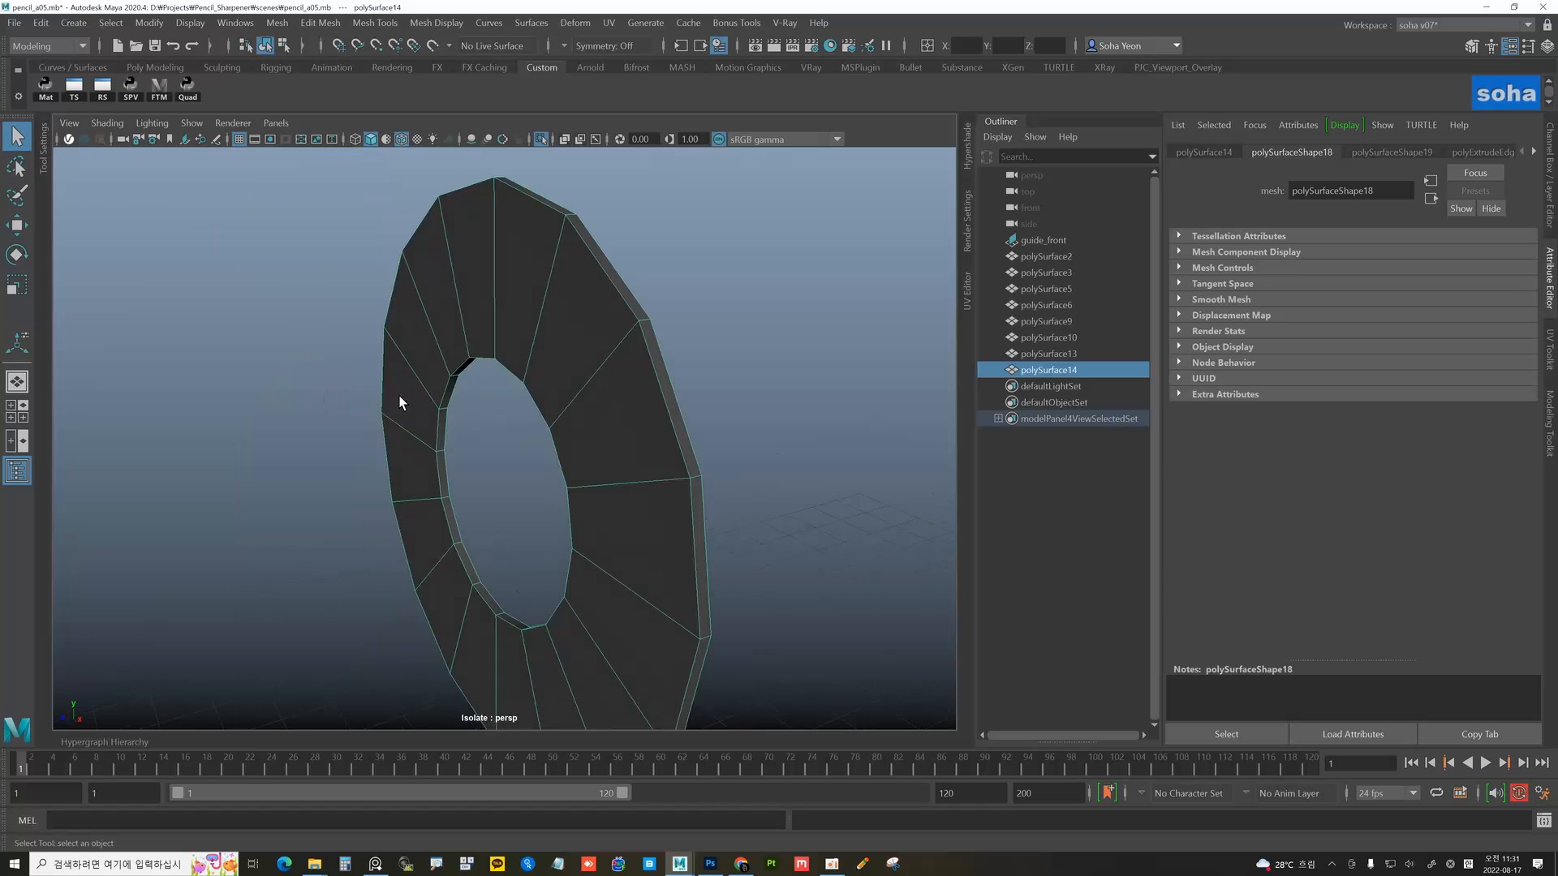
pyautogui.keyDown('alt'); pyautogui.moveTo(398, 395); pyautogui.dragTo(403, 377, button='right'); pyautogui.keyUp('alt')
pyautogui.keyDown('alt'); pyautogui.moveTo(403, 378); pyautogui.dragTo(487, 397); pyautogui.keyUp('alt')
pyautogui.keyDown('alt'); pyautogui.moveTo(558, 409); pyautogui.dragTo(576, 415, button='right'); pyautogui.keyUp('alt')
pyautogui.keyDown('alt'); pyautogui.moveTo(577, 415); pyautogui.dragTo(421, 433); pyautogui.keyUp('alt')
pyautogui.press('alt')
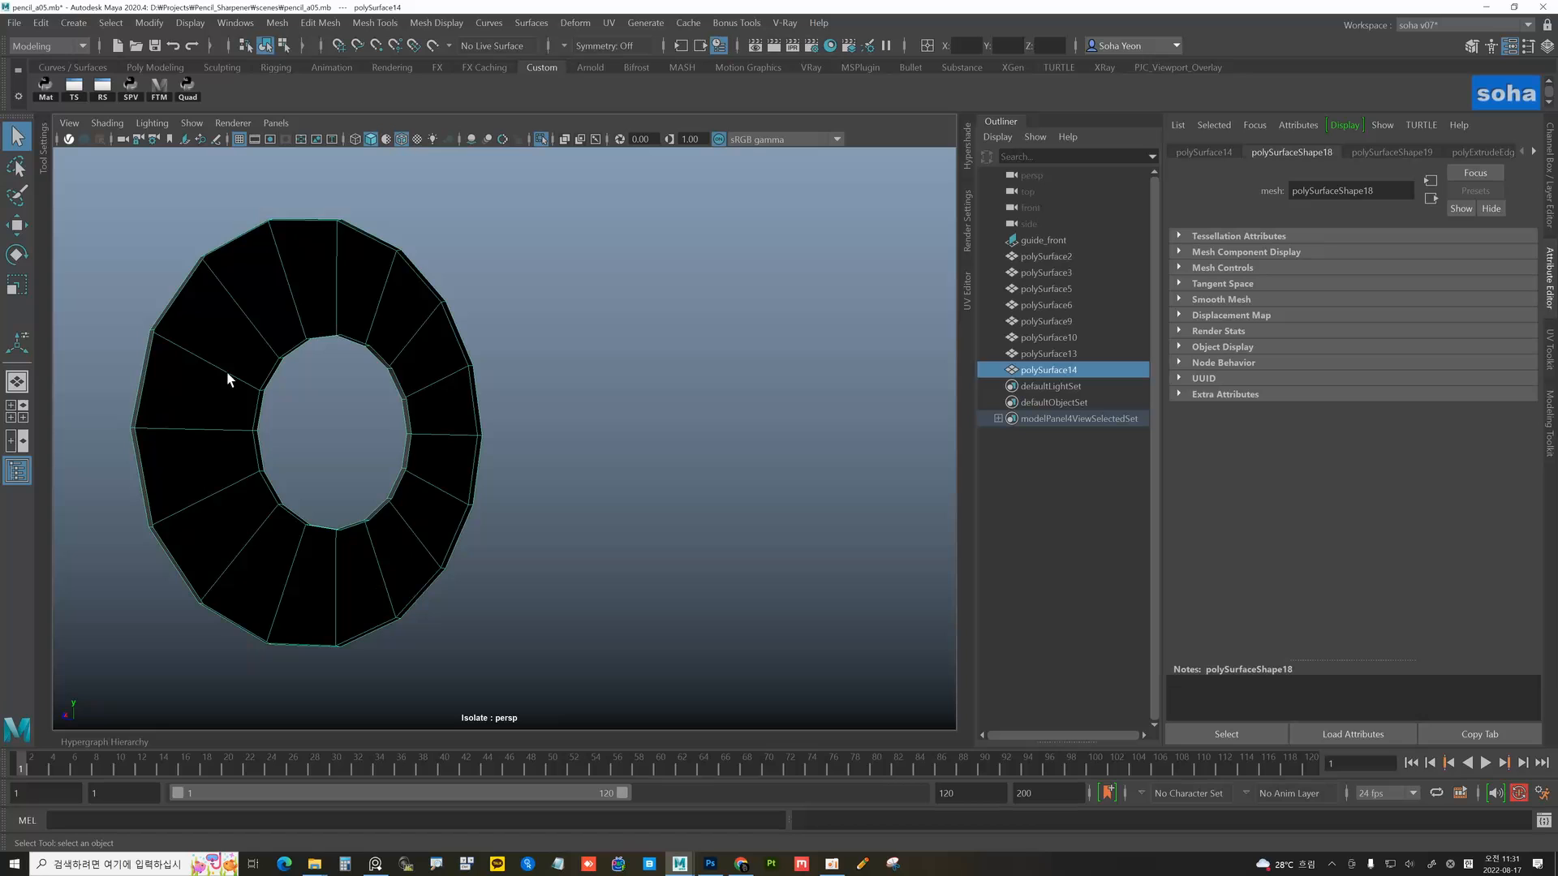
pyautogui.keyDown('alt'); pyautogui.moveTo(227, 379); pyautogui.dragTo(695, 462); pyautogui.keyUp('alt')
pyautogui.press('w')
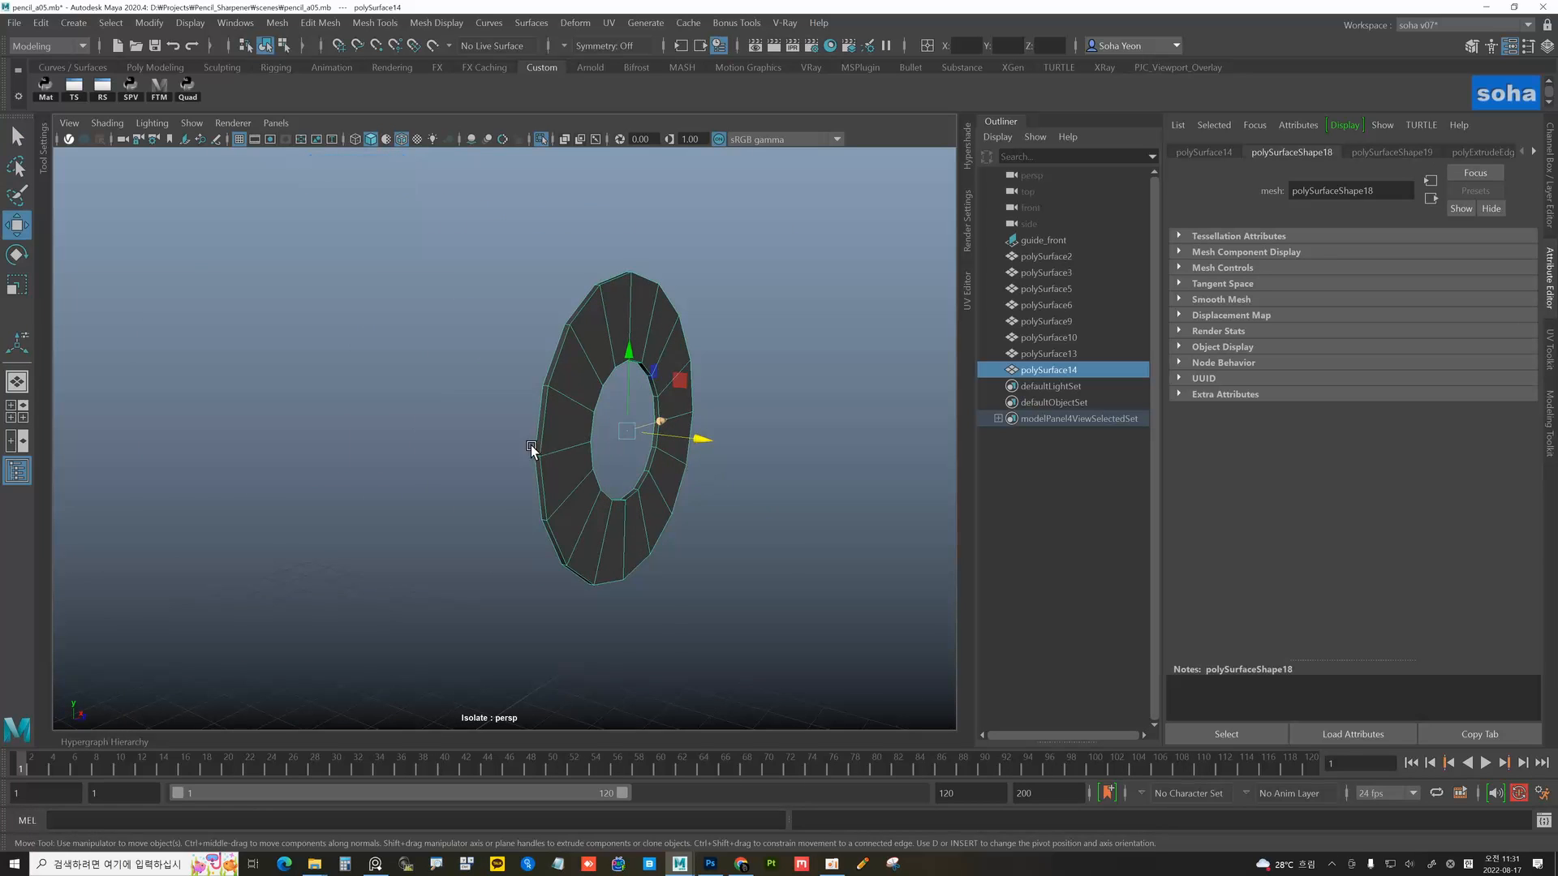
# - Bevel the ring's inner and outer front edge loops with 2 segments and a 0.5 fraction, and show the whole model again
pyautogui.keyDown('alt'); pyautogui.moveTo(532, 448); pyautogui.dragTo(473, 382); pyautogui.keyUp('alt')
pyautogui.hotkey('alt', '2')
pyautogui.doubleClick(482, 344)
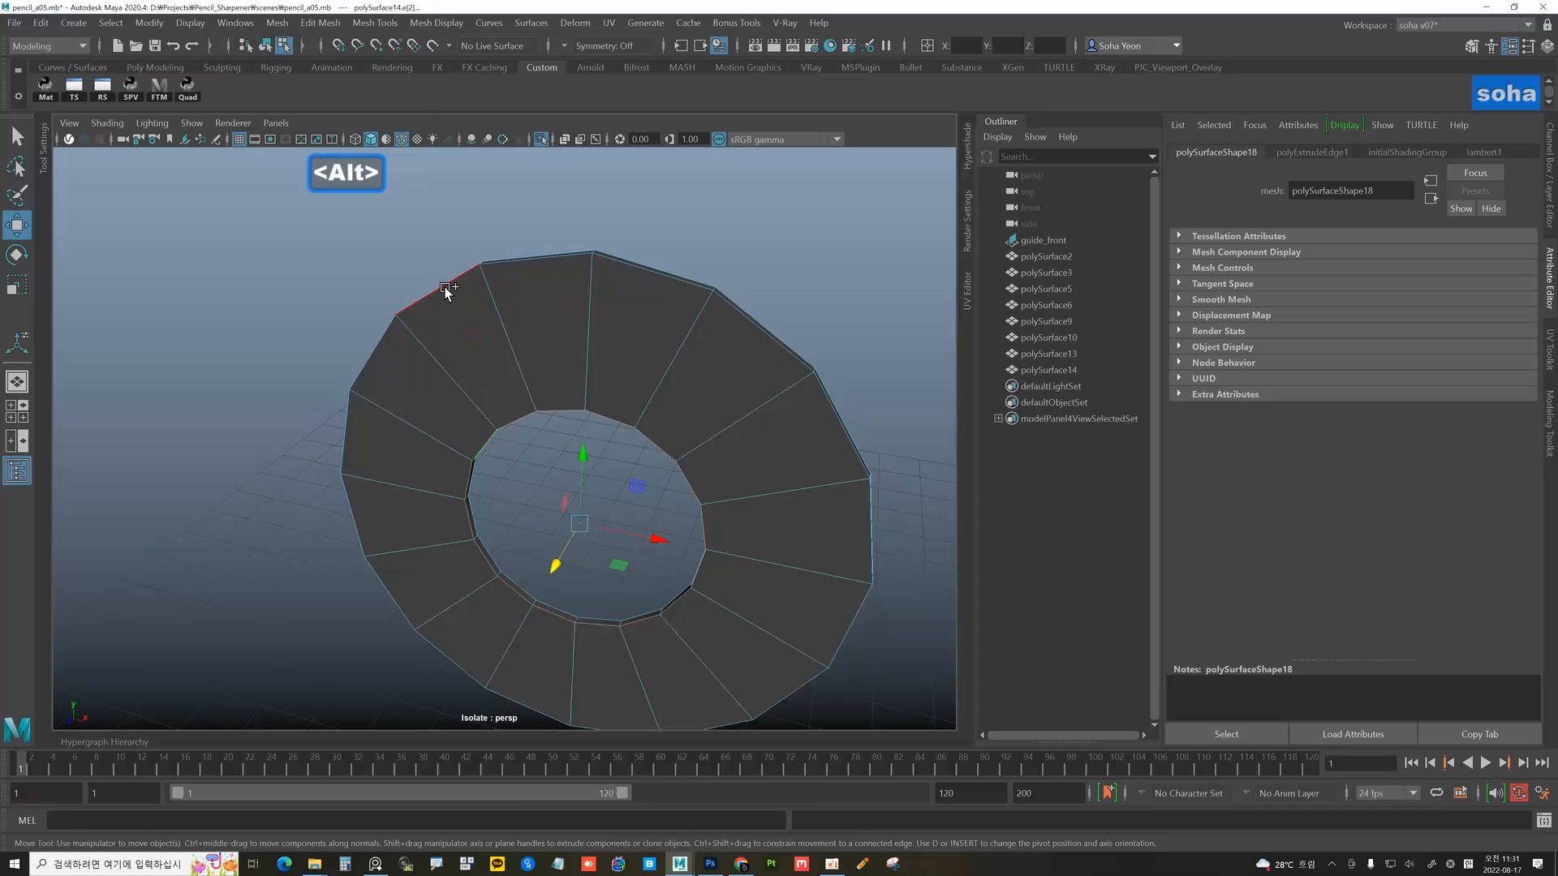
pyautogui.keyDown('alt'); pyautogui.moveTo(462, 324); pyautogui.dragTo(487, 348); pyautogui.keyUp('alt')
pyautogui.hotkey('shift', 'b')
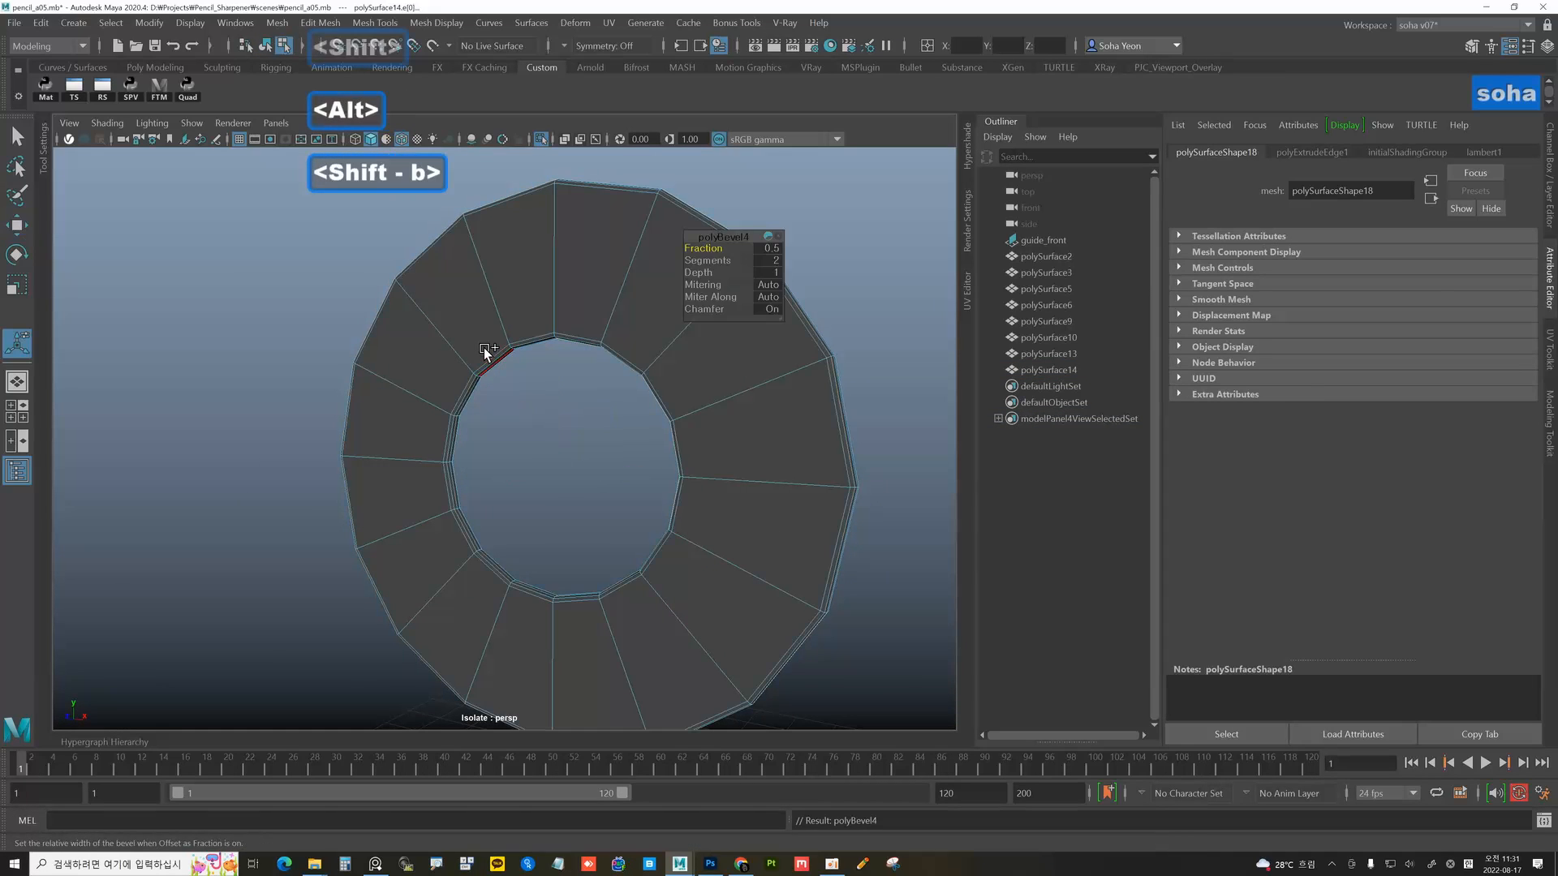
pyautogui.hotkey('alt', '`')
pyautogui.hotkey('alt', 'shift', 'a')
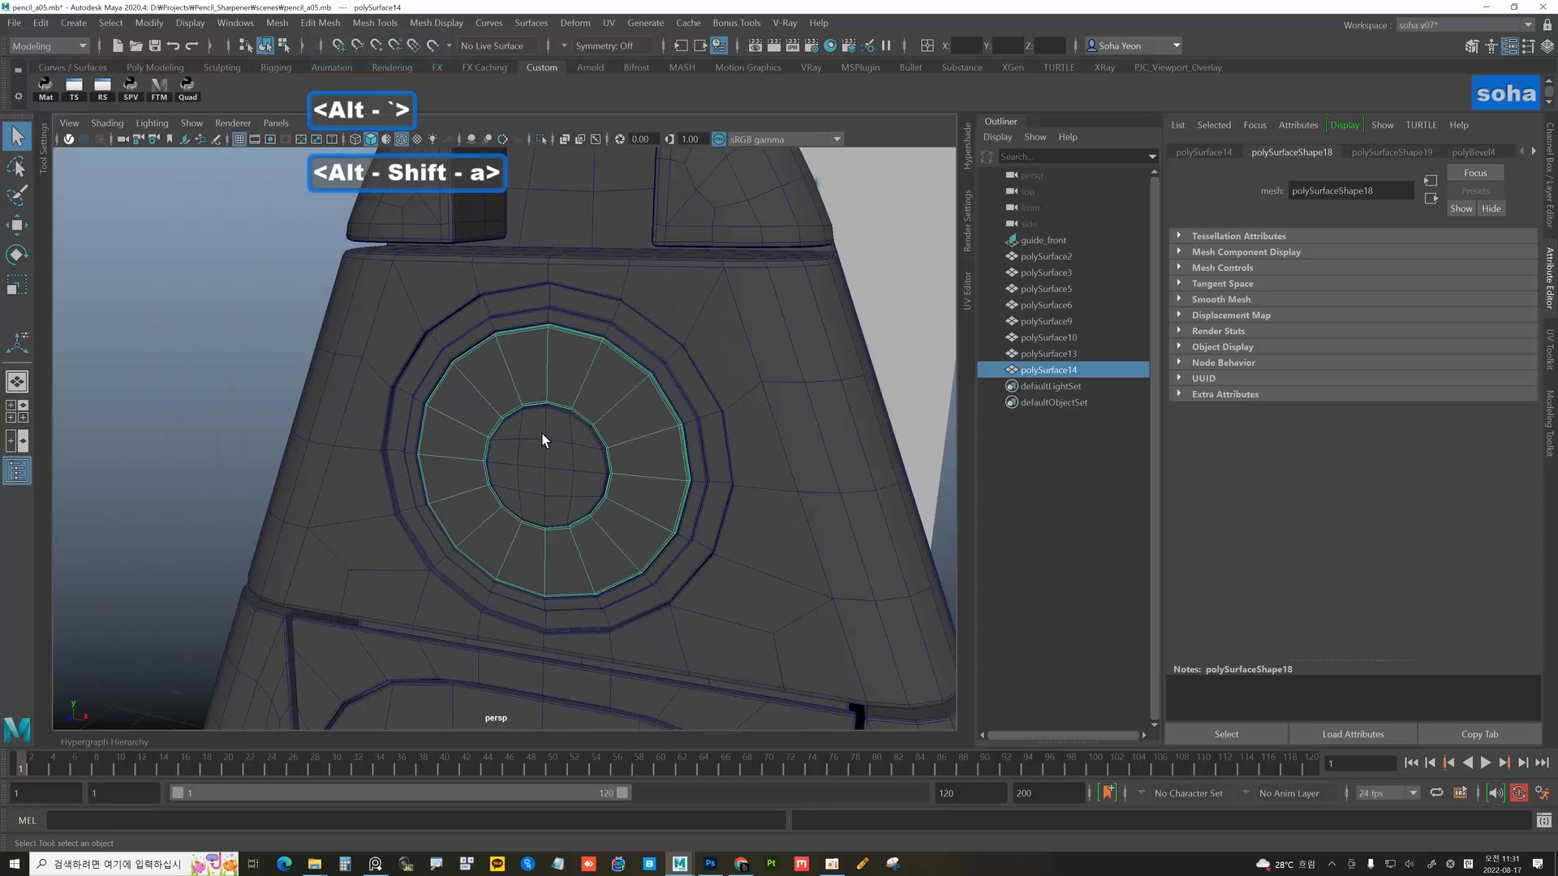
# - Turn on smooth mesh preview for the front parts, including the ring and logo panel, and hide the wireframe overlay
pyautogui.click(318, 304)
pyautogui.click(513, 383)
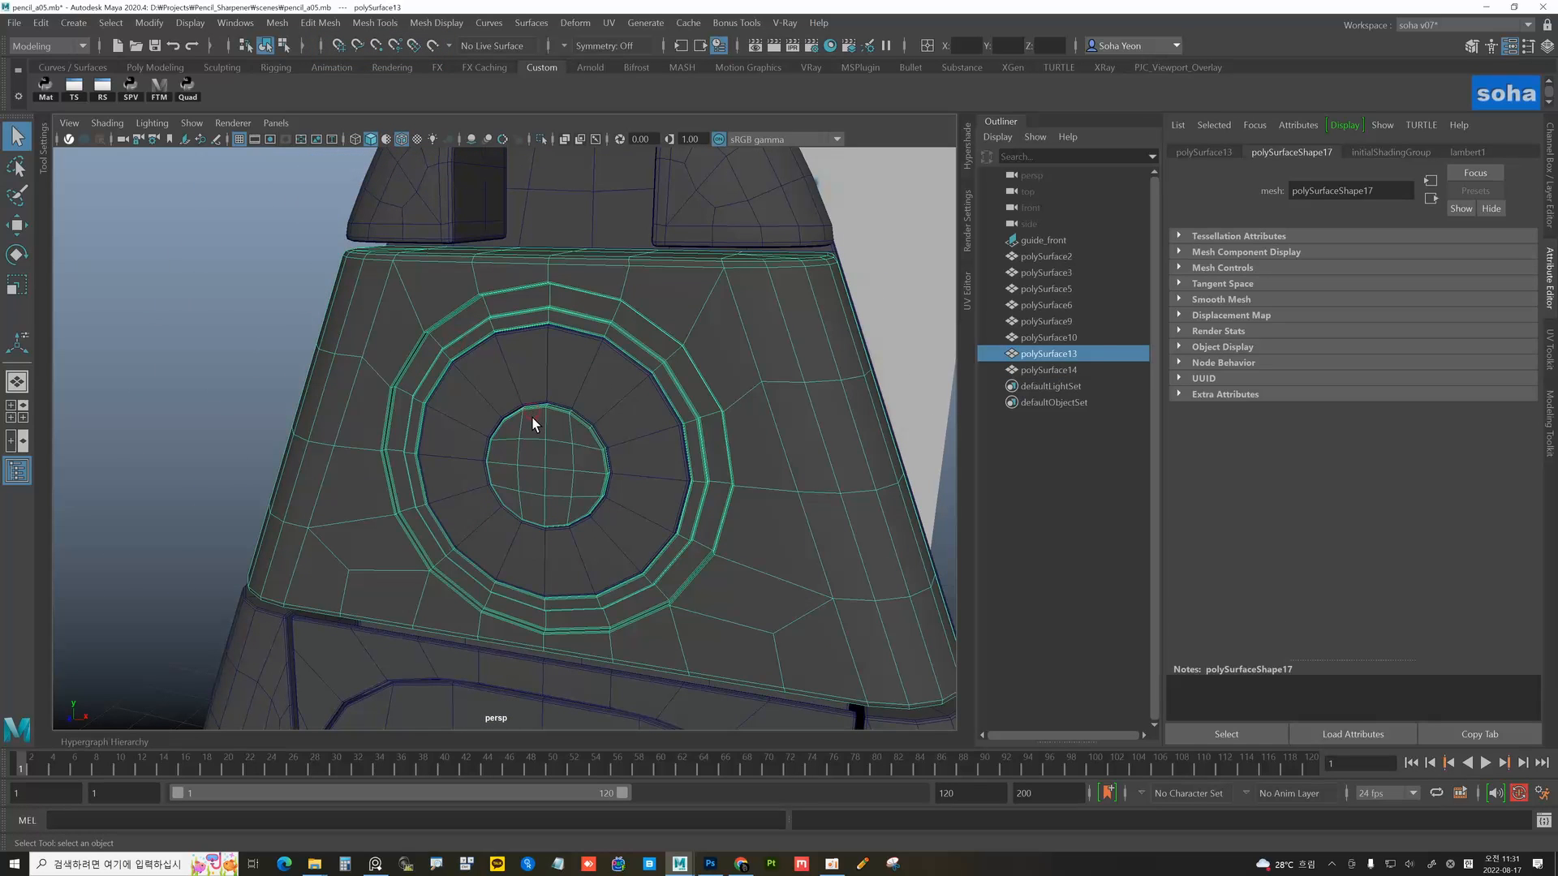
pyautogui.click(503, 374)
pyautogui.moveTo(258, 242); pyautogui.dragTo(511, 406)
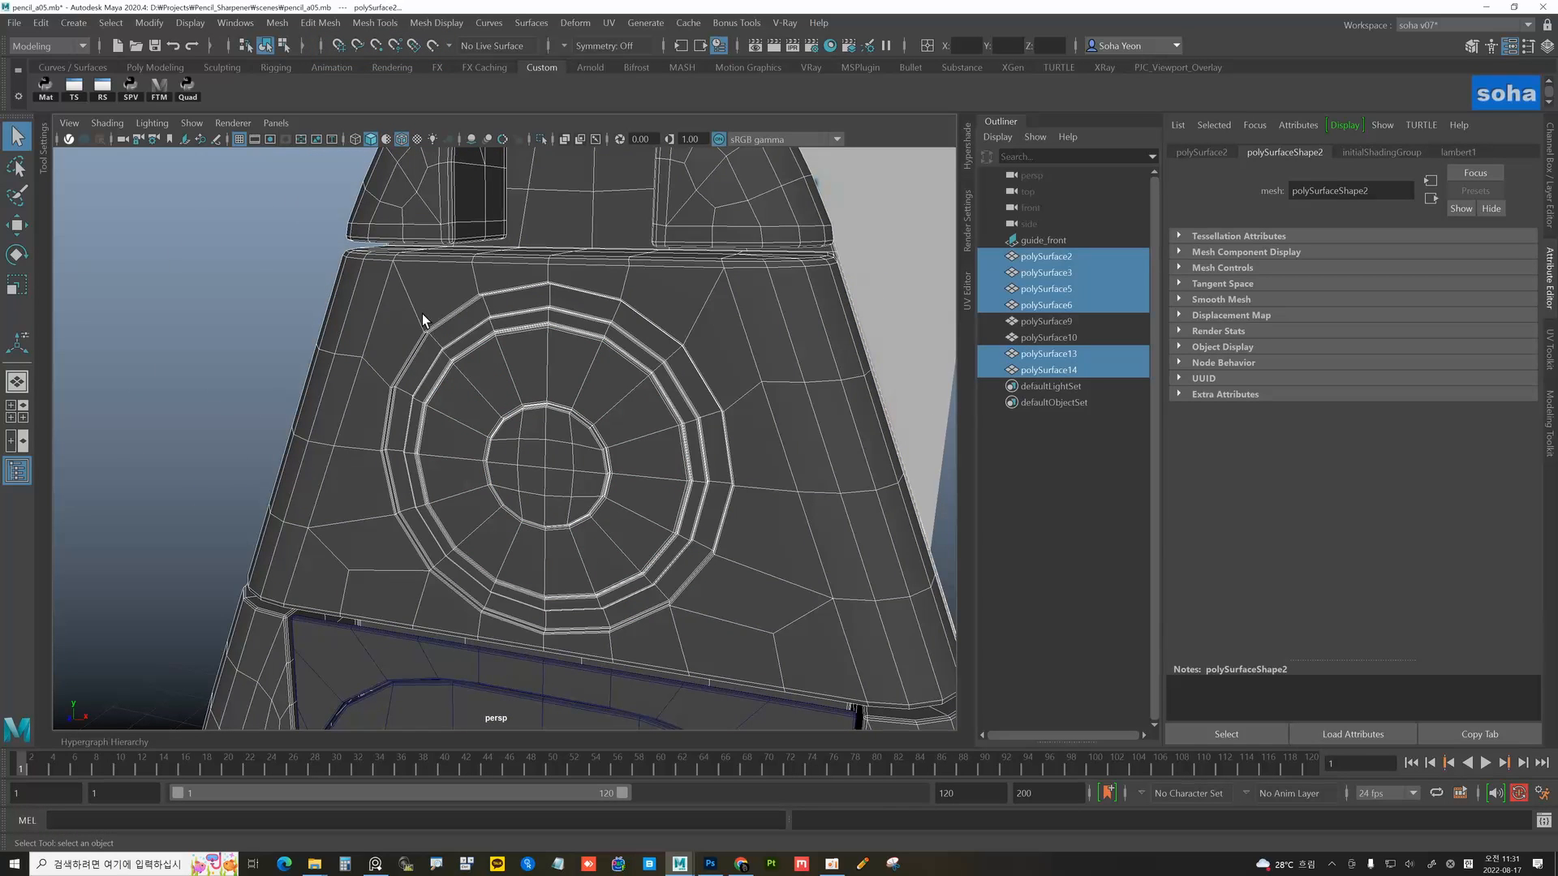
pyautogui.press('3')
pyautogui.click(193, 227)
pyautogui.hotkey('alt', 'shift', 'w')
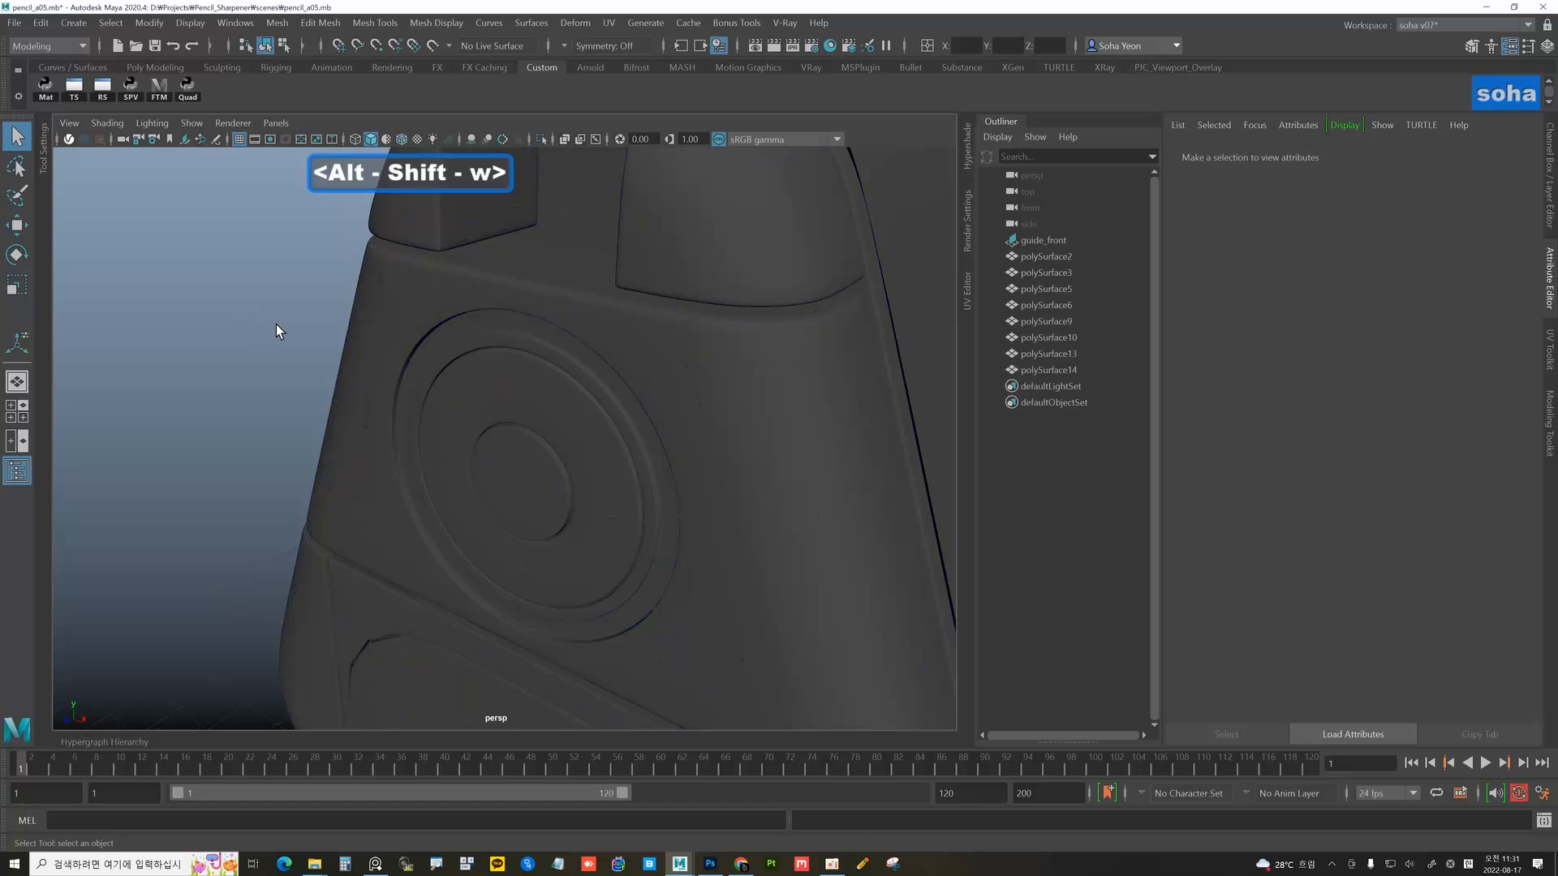
# - Examine the smoothed ring and logo recess up close, and the whole sharpener body from the side and front
pyautogui.keyDown('alt'); pyautogui.moveTo(276, 324); pyautogui.dragTo(471, 381); pyautogui.keyUp('alt')
pyautogui.keyDown('alt'); pyautogui.moveTo(470, 381); pyautogui.dragTo(595, 424, button='right'); pyautogui.keyUp('alt')
pyautogui.click(571, 408)
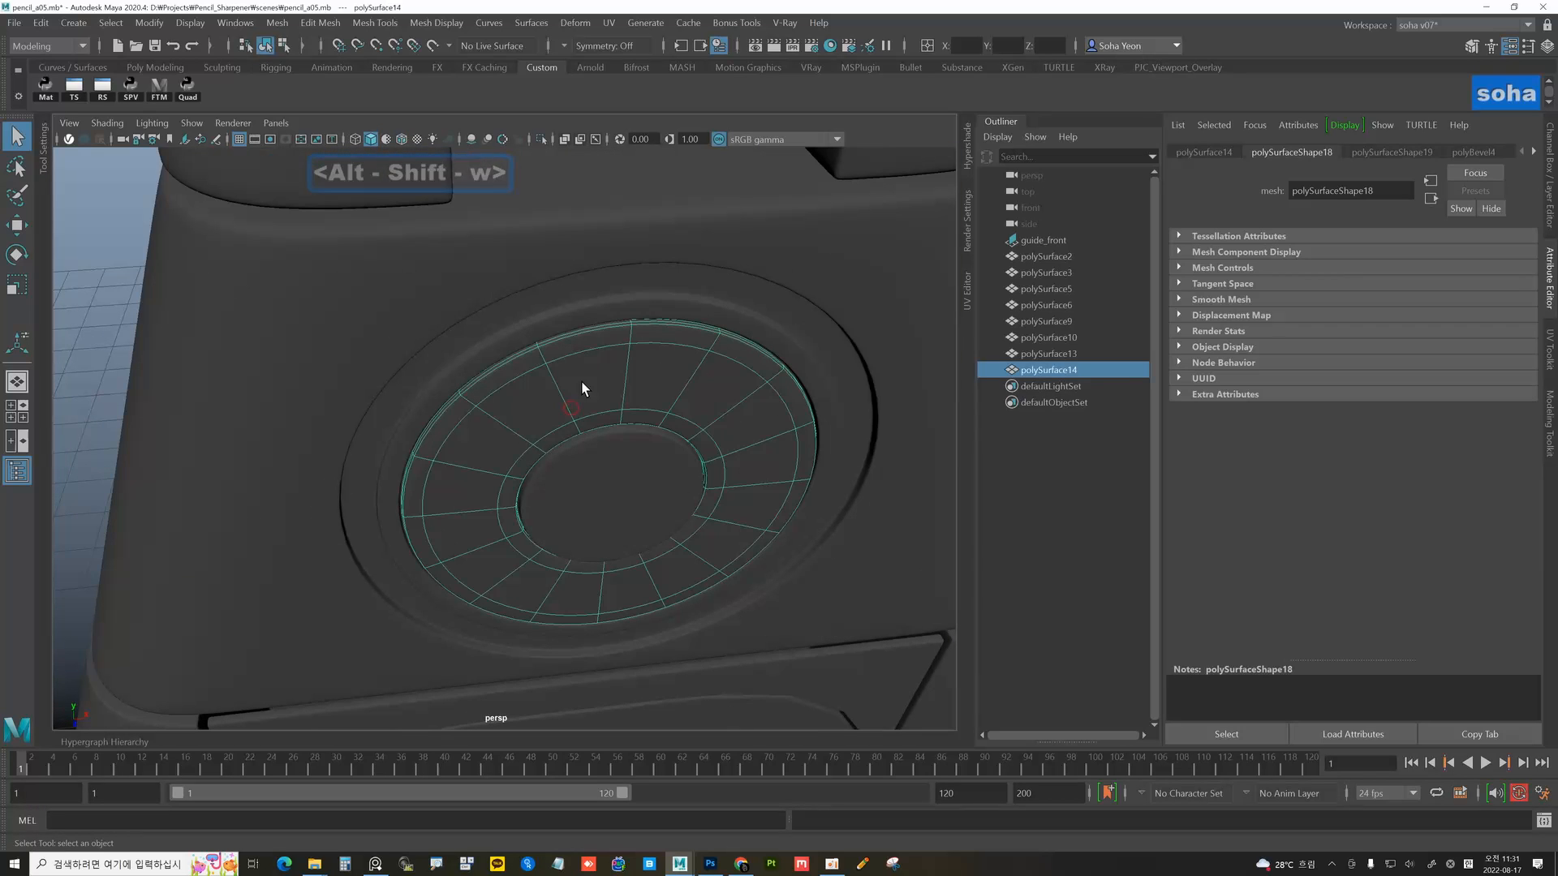
pyautogui.click(600, 317)
pyautogui.keyDown('alt'); pyautogui.moveTo(654, 402); pyautogui.dragTo(536, 363); pyautogui.keyUp('alt')
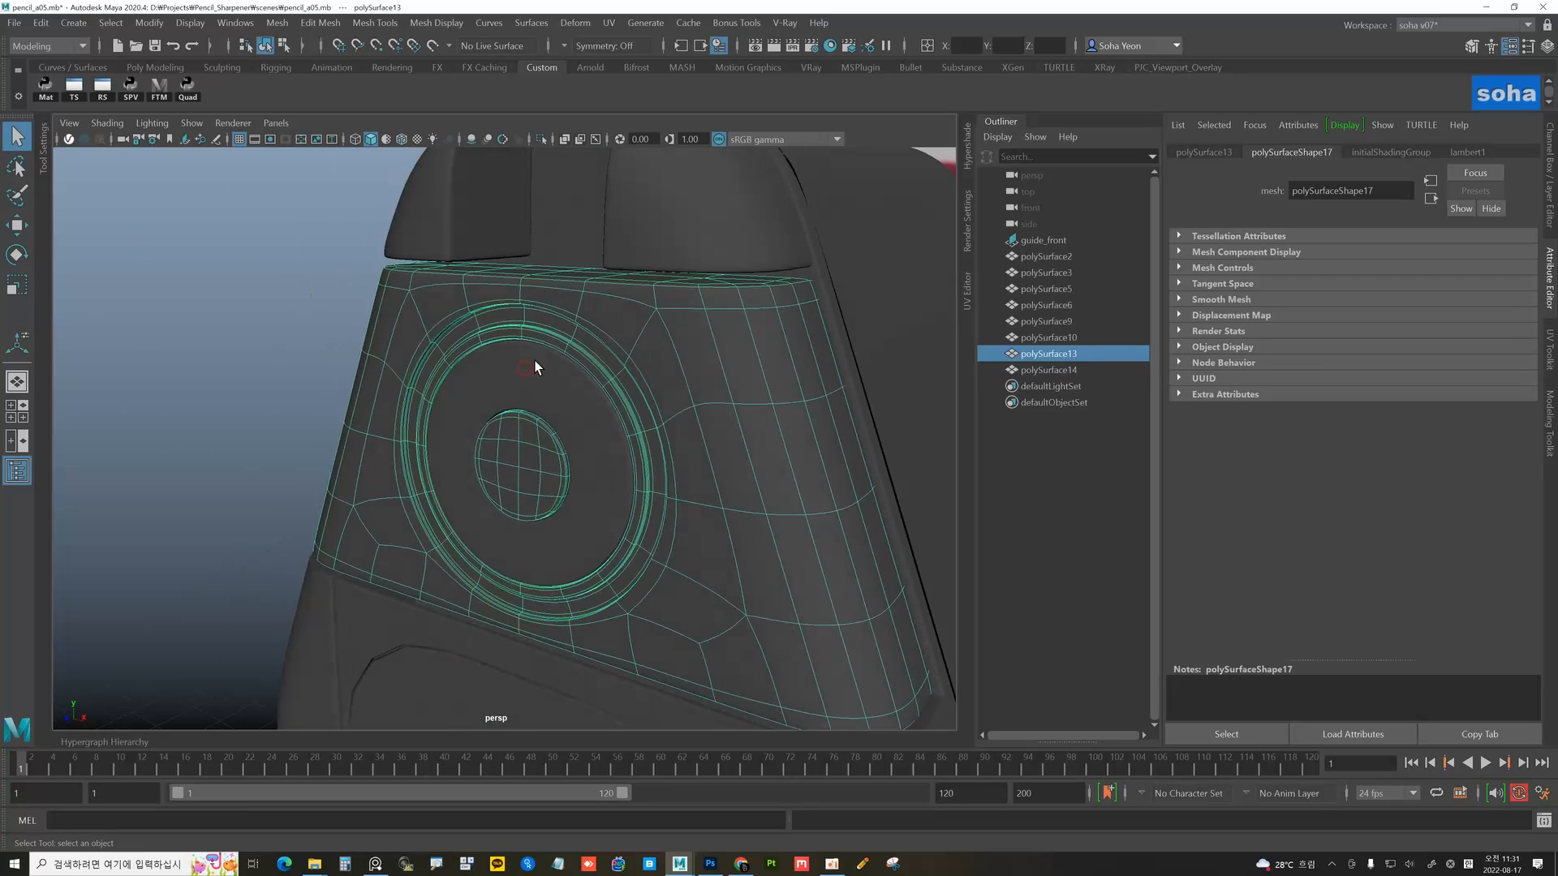
pyautogui.press('1')
pyautogui.keyDown('alt'); pyautogui.moveTo(673, 434); pyautogui.dragTo(407, 295, button='right'); pyautogui.keyUp('alt')
pyautogui.moveTo(408, 295); pyautogui.dragTo(486, 567)
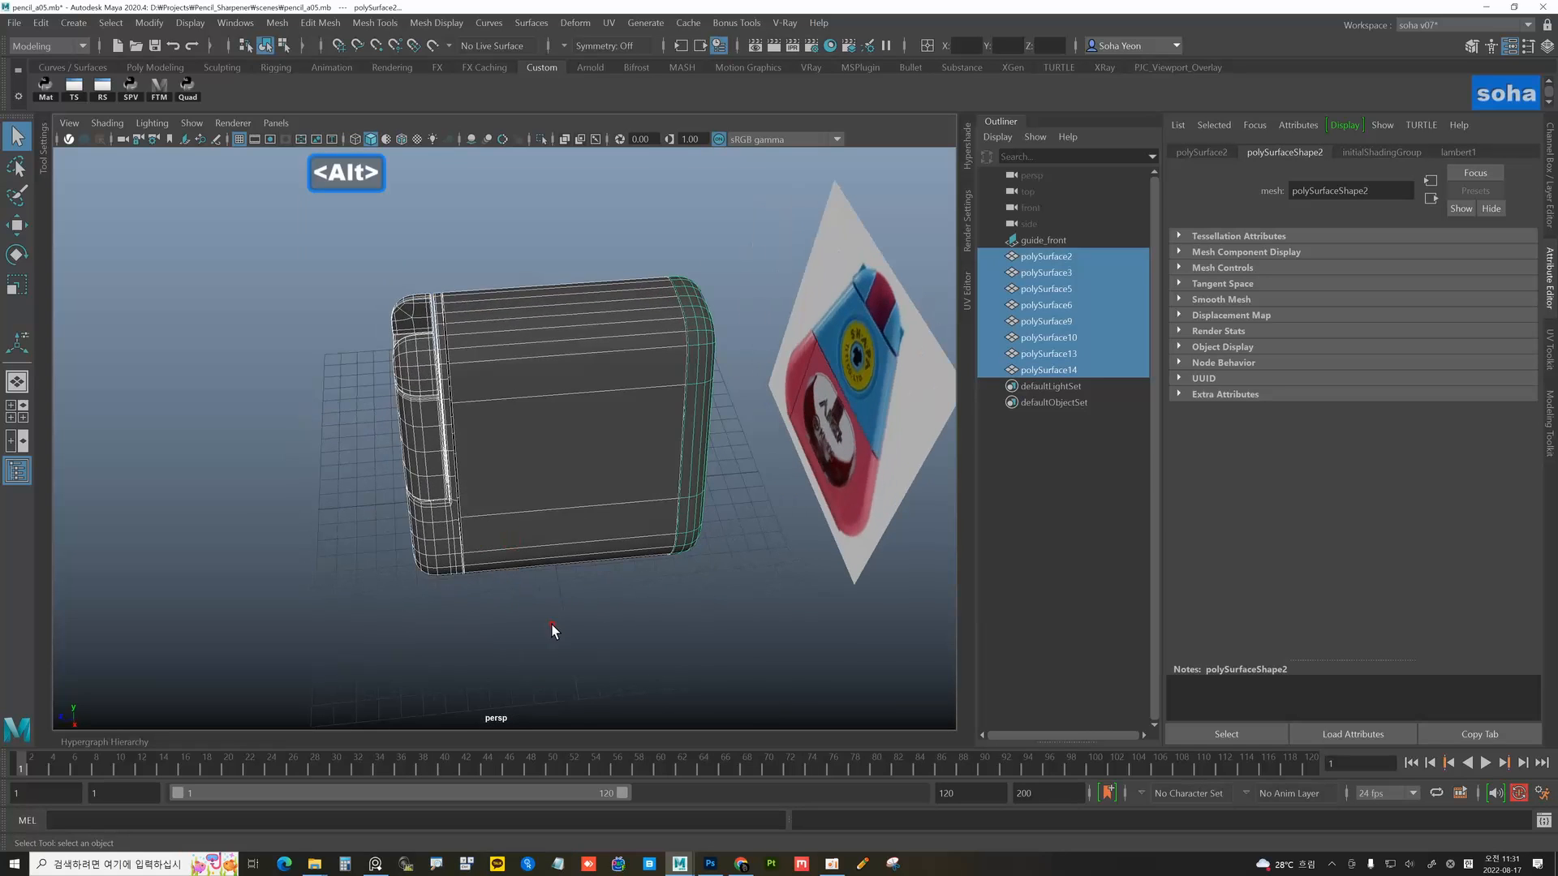
pyautogui.click(553, 629)
pyautogui.keyDown('alt'); pyautogui.moveTo(552, 630); pyautogui.dragTo(572, 597); pyautogui.keyUp('alt')
pyautogui.keyDown('alt'); pyautogui.moveTo(432, 401); pyautogui.dragTo(483, 449); pyautogui.keyUp('alt')
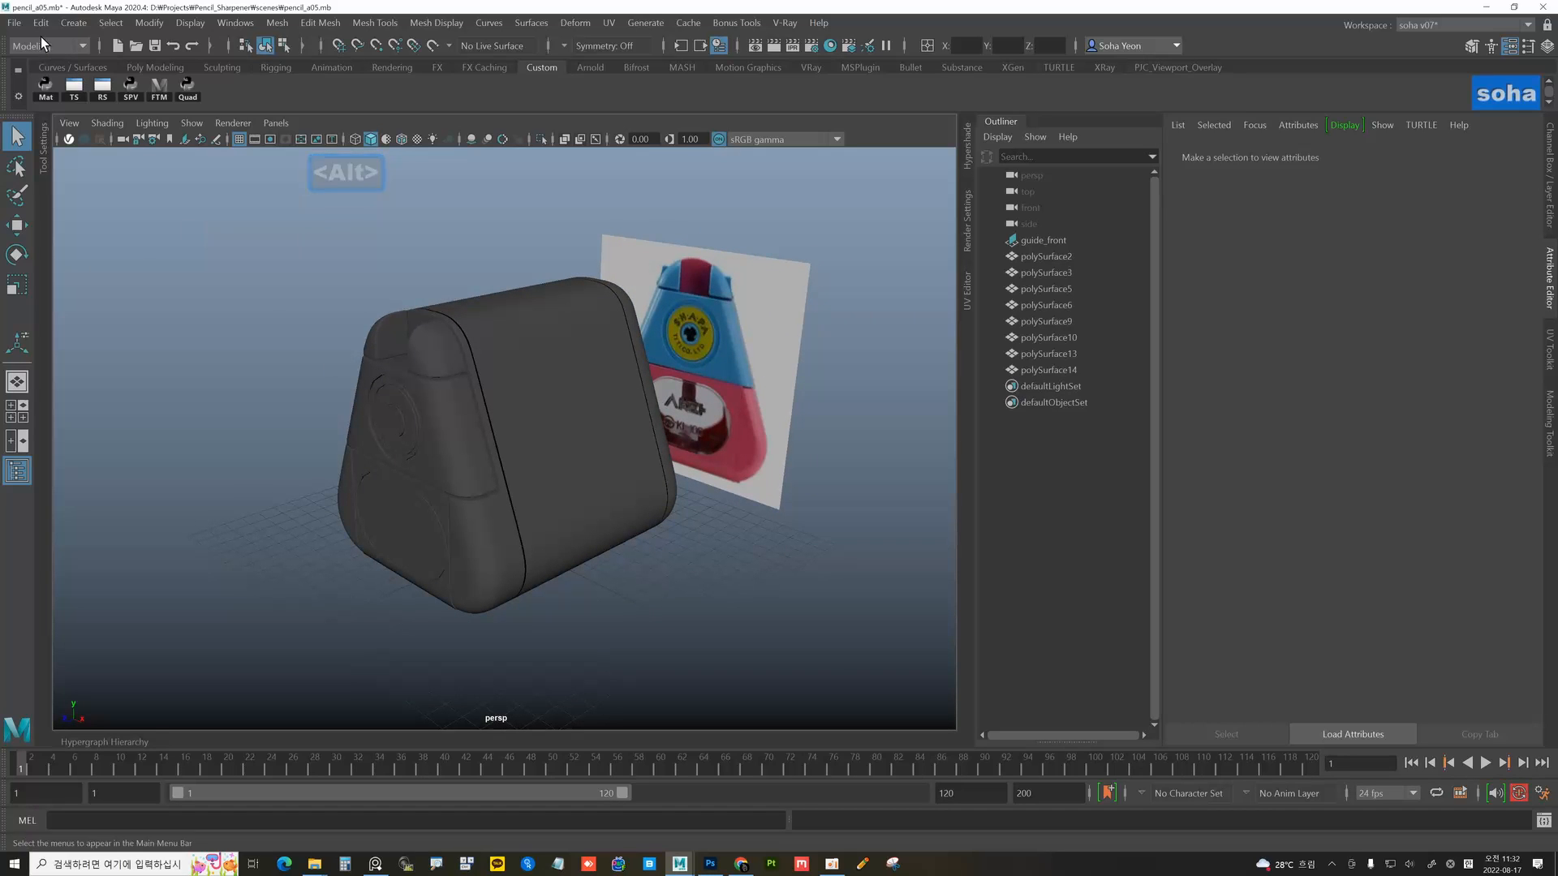
# - Save the scene as a new version named pencil_a06.mb
pyautogui.click(15, 23)
pyautogui.click(78, 107)
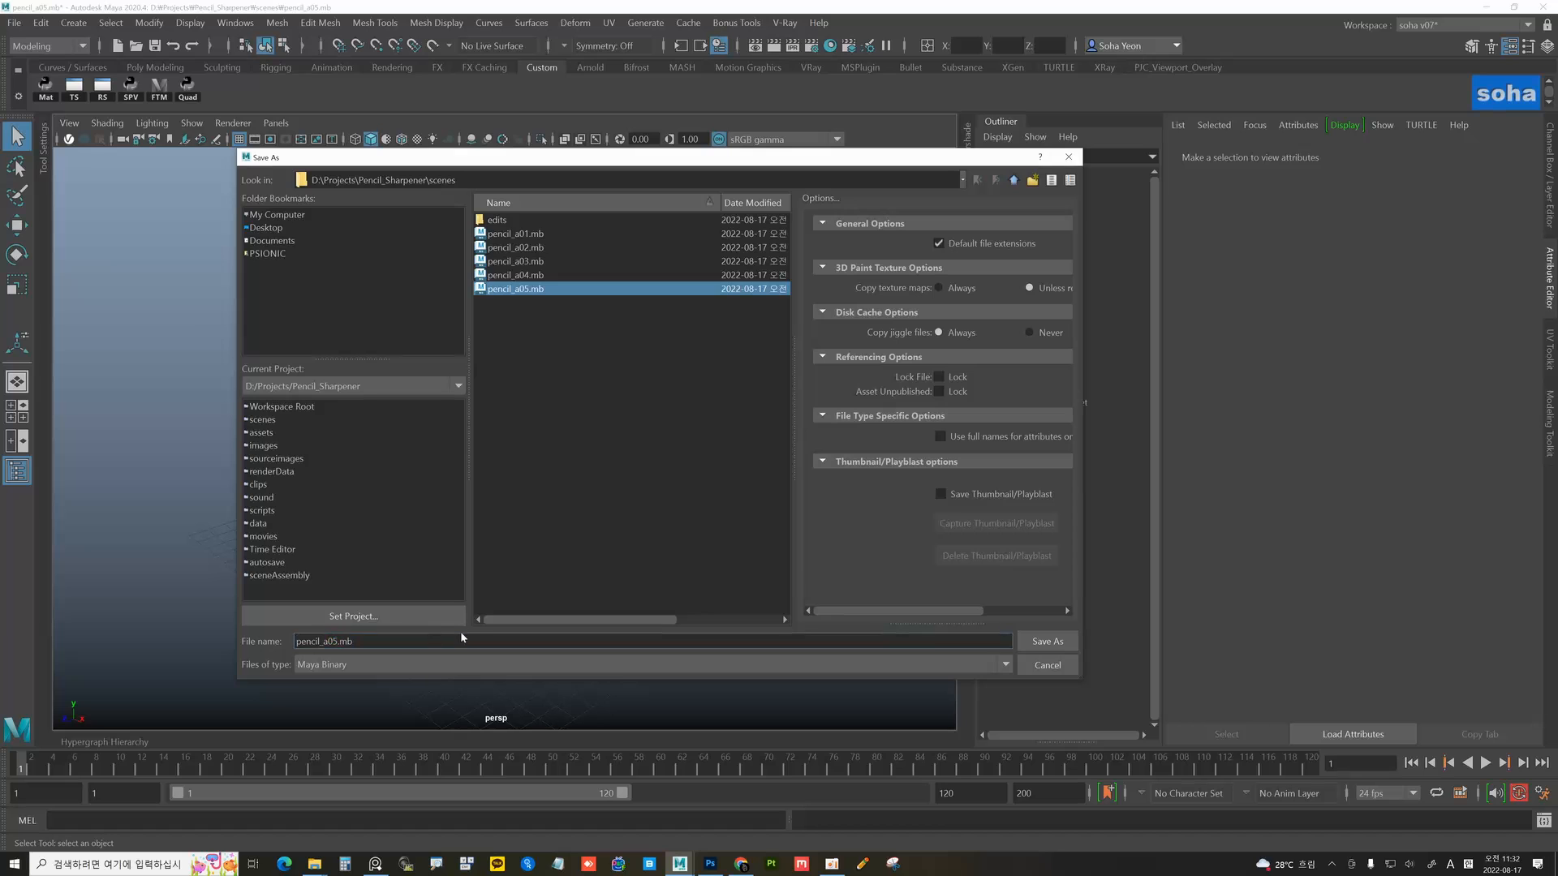
pyautogui.press('Delete')
pyautogui.write('6')
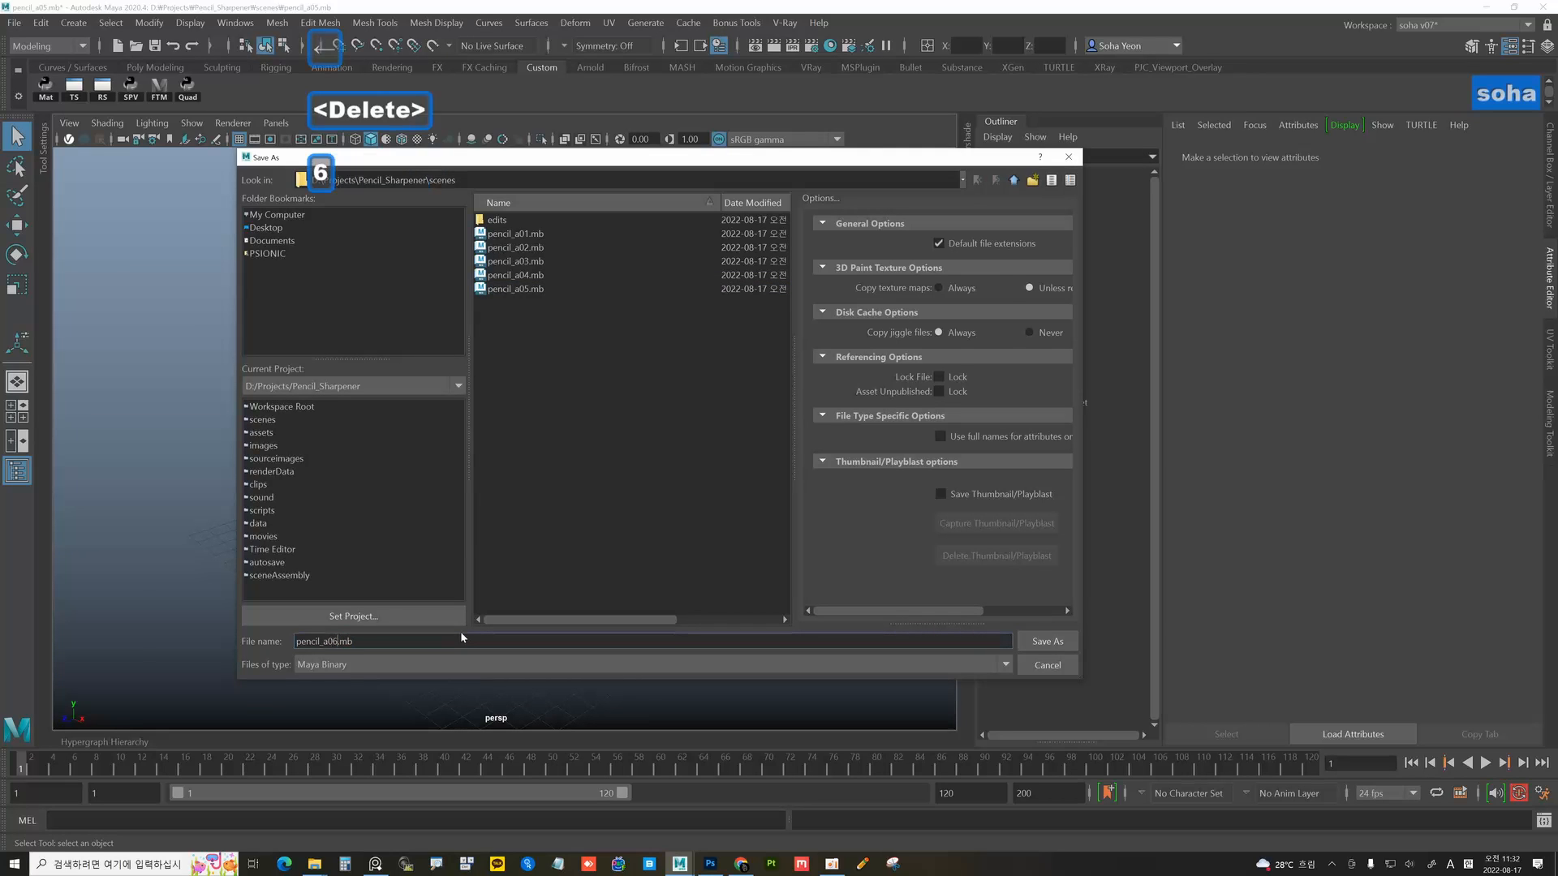
pyautogui.press('Return')
# - Select the rear-edge vertices of the middle body shell and shift them slightly in depth
pyautogui.keyDown('alt'); pyautogui.moveTo(539, 610); pyautogui.dragTo(581, 602); pyautogui.keyUp('alt')
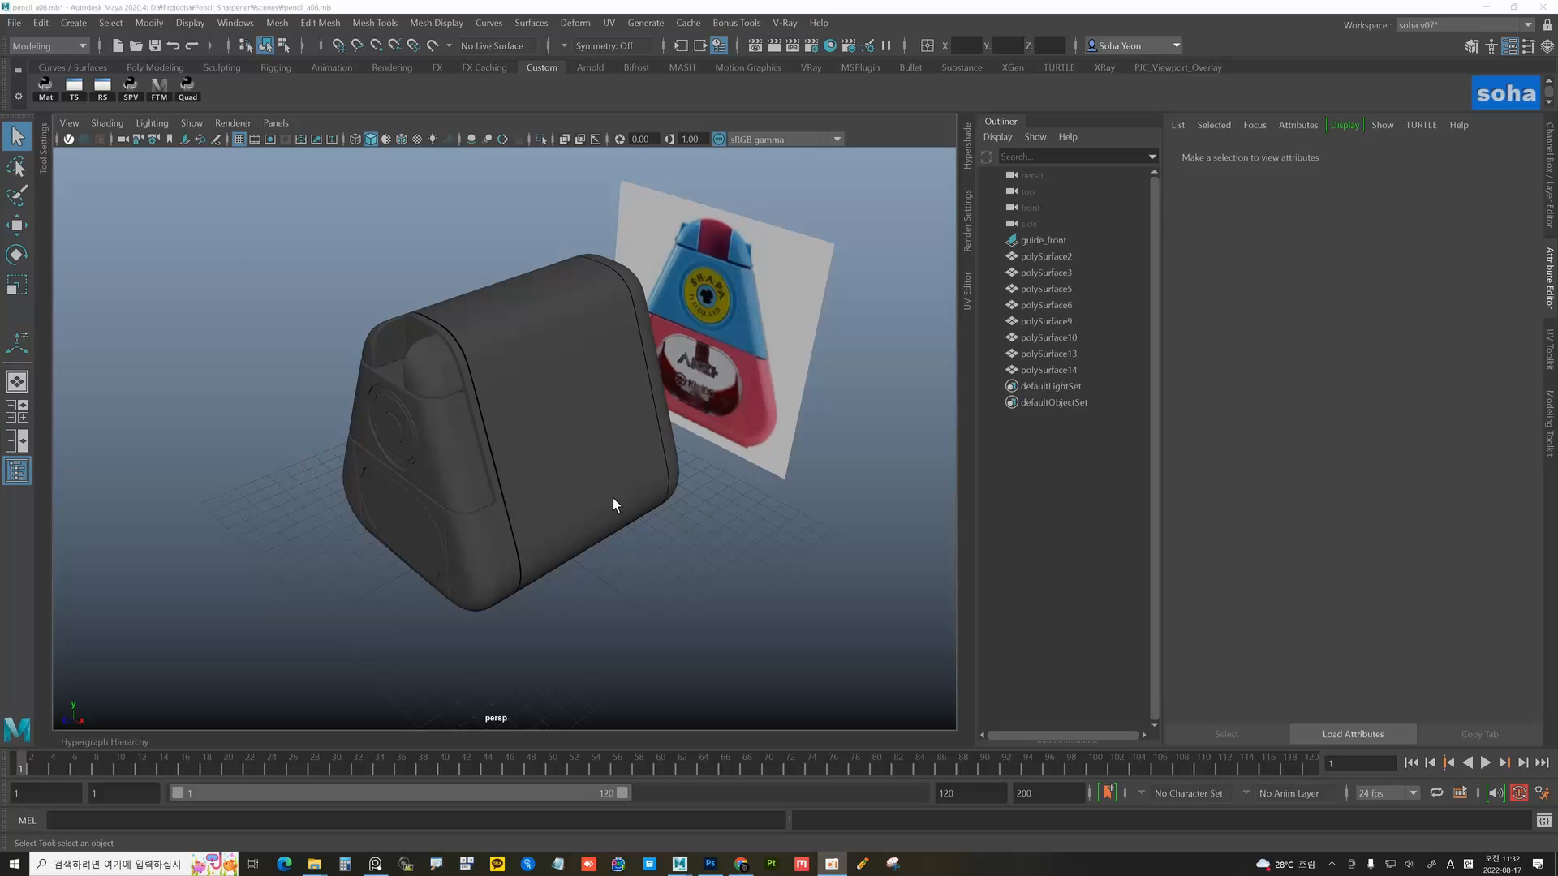
pyautogui.keyDown('alt'); pyautogui.moveTo(612, 498); pyautogui.dragTo(695, 563); pyautogui.keyUp('alt')
pyautogui.click(616, 522)
pyautogui.hotkey('alt', '1')
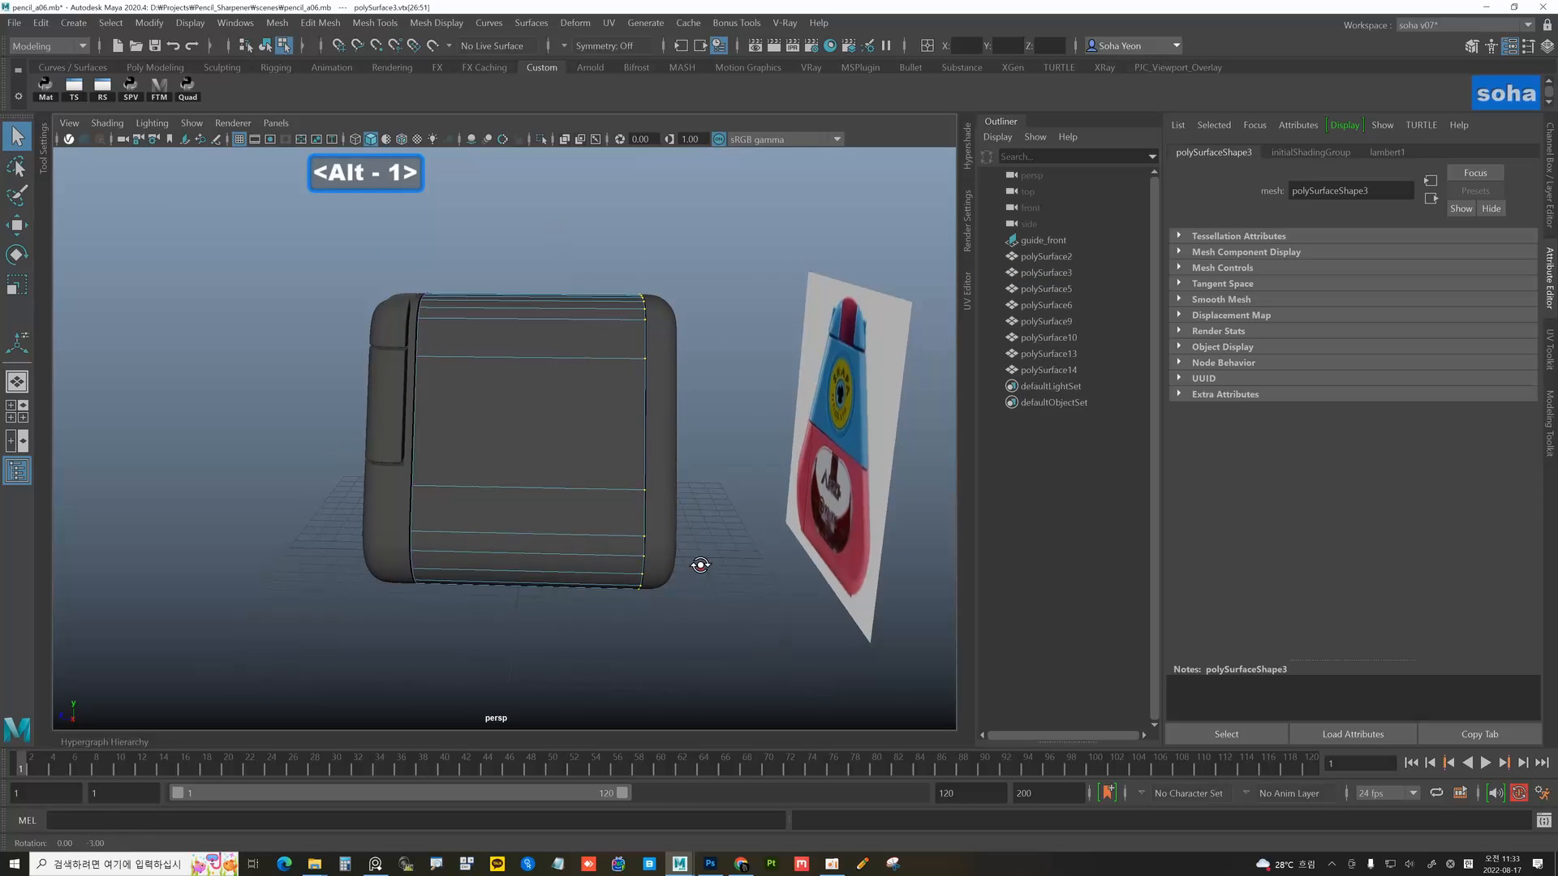
pyautogui.press('w')
pyautogui.moveTo(549, 432); pyautogui.dragTo(568, 459)
pyautogui.hotkey('alt', '`')
pyautogui.click(664, 408)
pyautogui.click(696, 521)
pyautogui.keyDown('alt'); pyautogui.moveTo(696, 521); pyautogui.dragTo(789, 492); pyautogui.keyUp('alt')
# - Isolate the middle body shell without smoothing and extrude all its faces by a local Z of about -0.13 for thickness
pyautogui.click(569, 474)
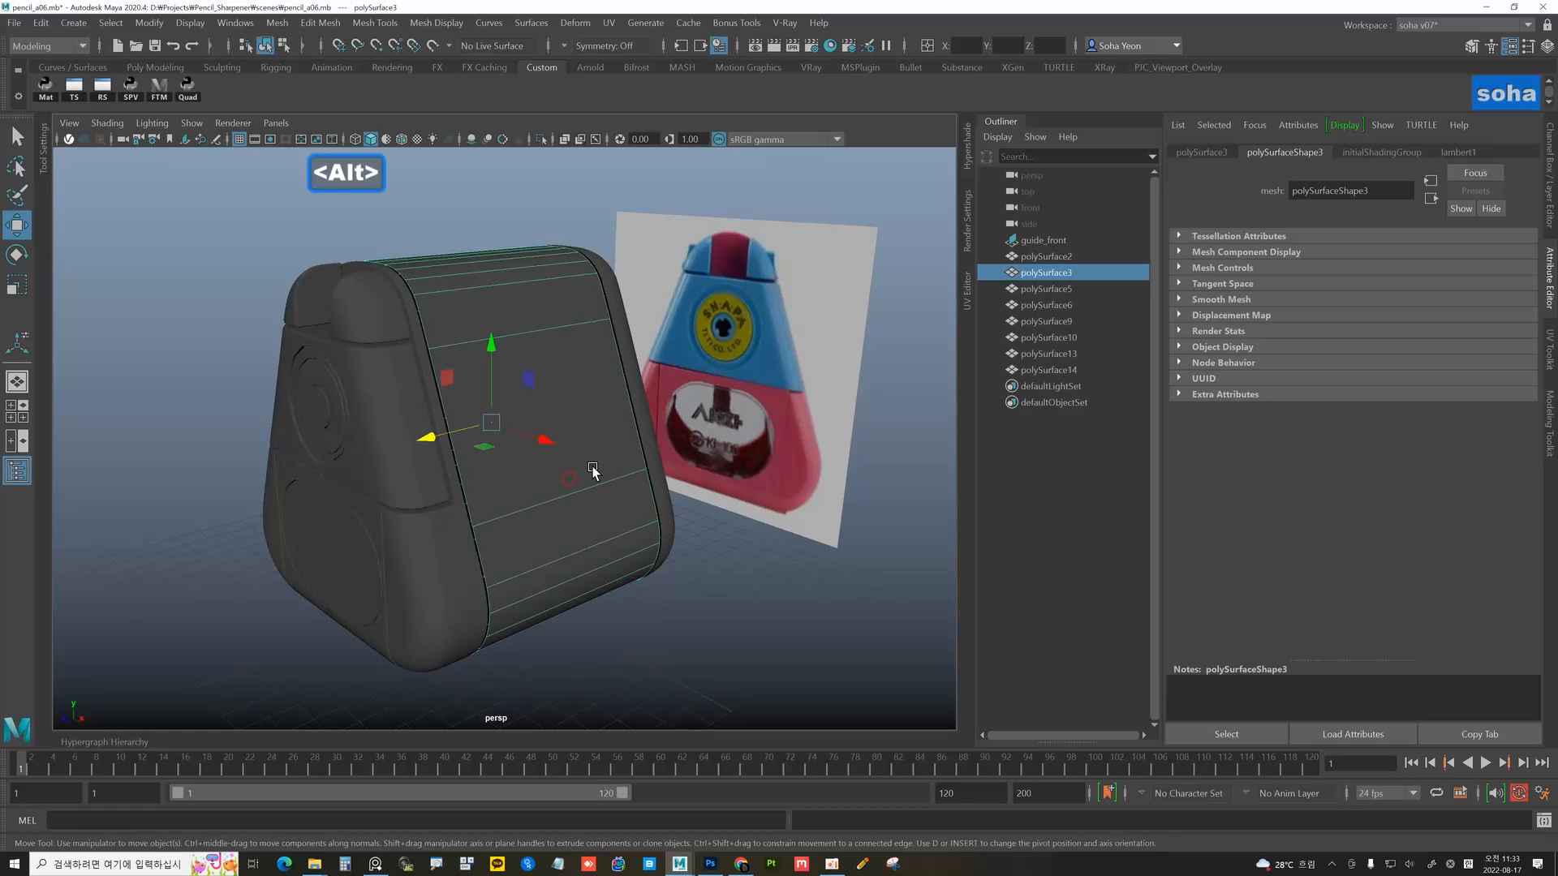
pyautogui.keyDown('alt'); pyautogui.moveTo(572, 471); pyautogui.dragTo(538, 443); pyautogui.keyUp('alt')
pyautogui.keyDown('alt'); pyautogui.moveTo(563, 463); pyautogui.dragTo(619, 339); pyautogui.keyUp('alt')
pyautogui.hotkey('alt', 'shift', 'a')
pyautogui.hotkey('alt', 'w')
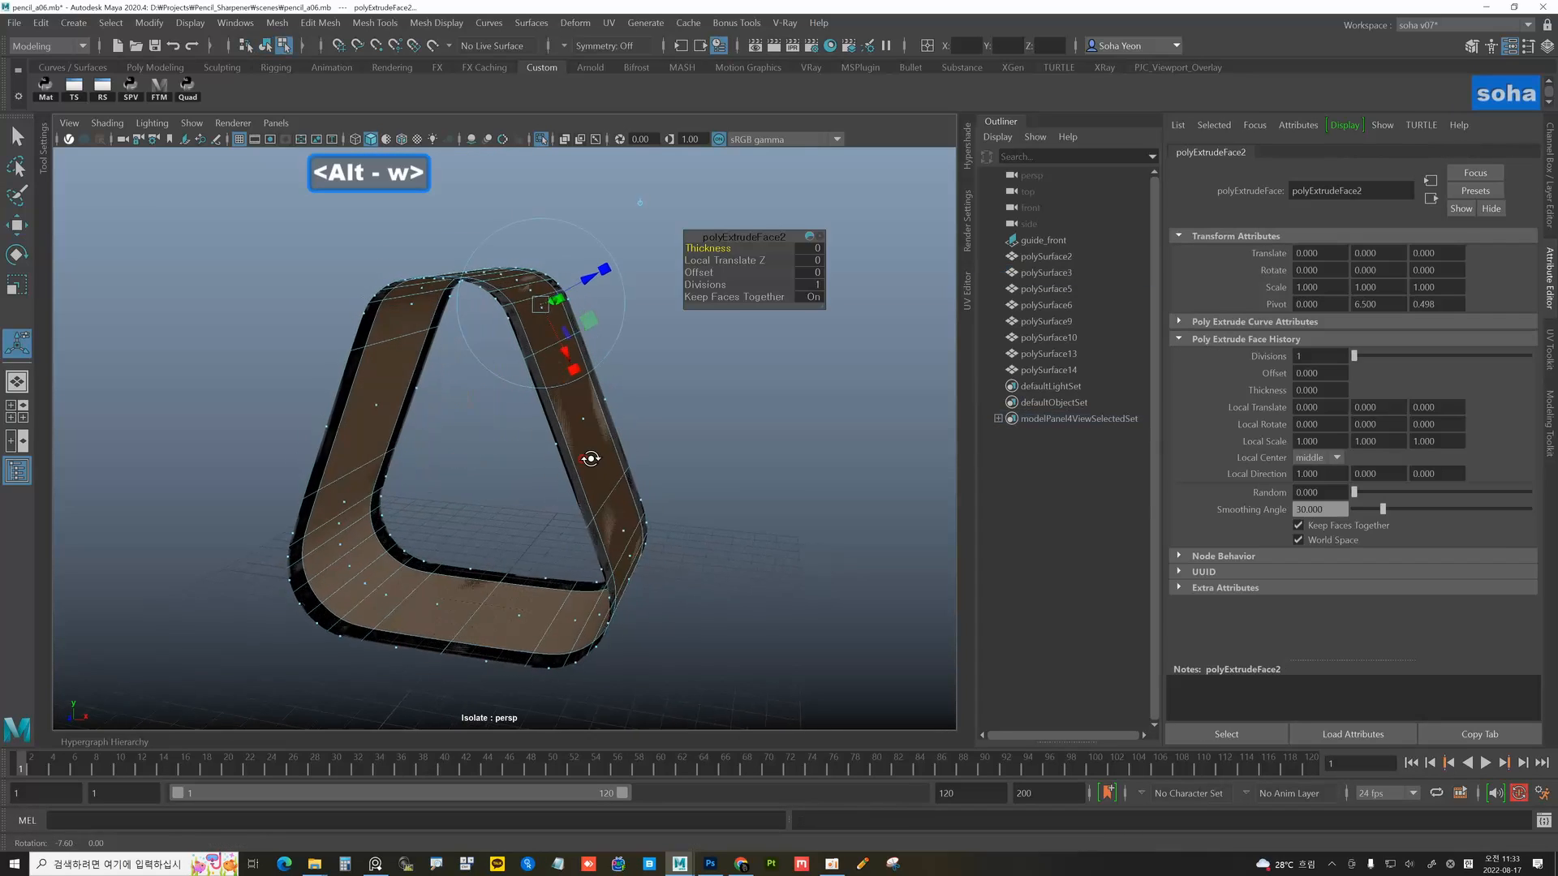
pyautogui.press('1')
pyautogui.keyDown('alt'); pyautogui.moveTo(620, 339); pyautogui.dragTo(690, 385, button='right'); pyautogui.keyUp('alt')
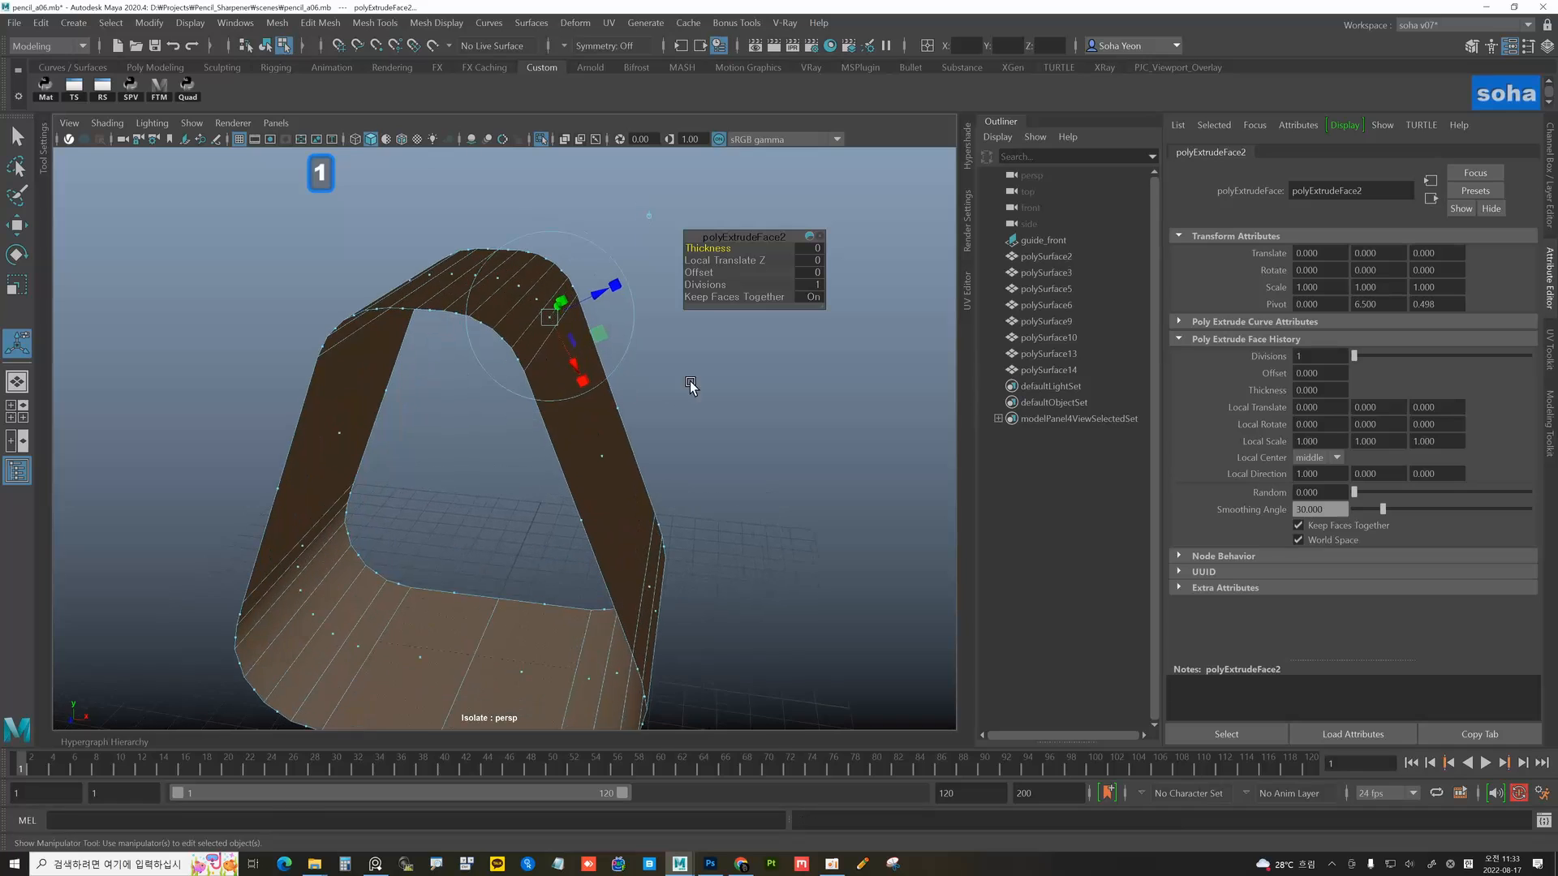
pyautogui.moveTo(601, 299); pyautogui.dragTo(595, 299)
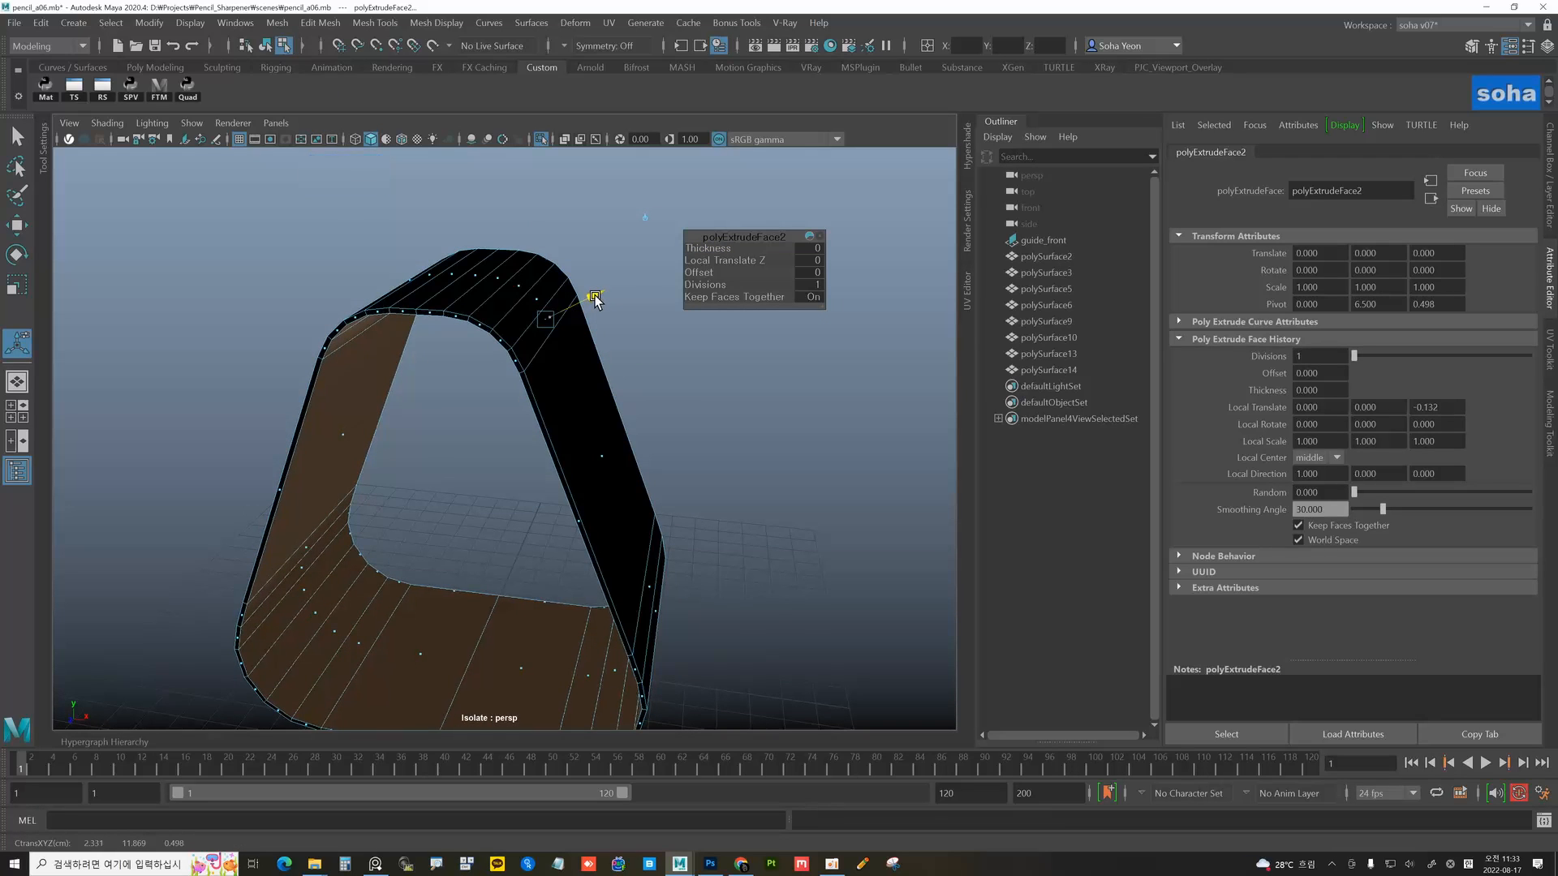
pyautogui.hotkey('alt', '`')
pyautogui.click(605, 390)
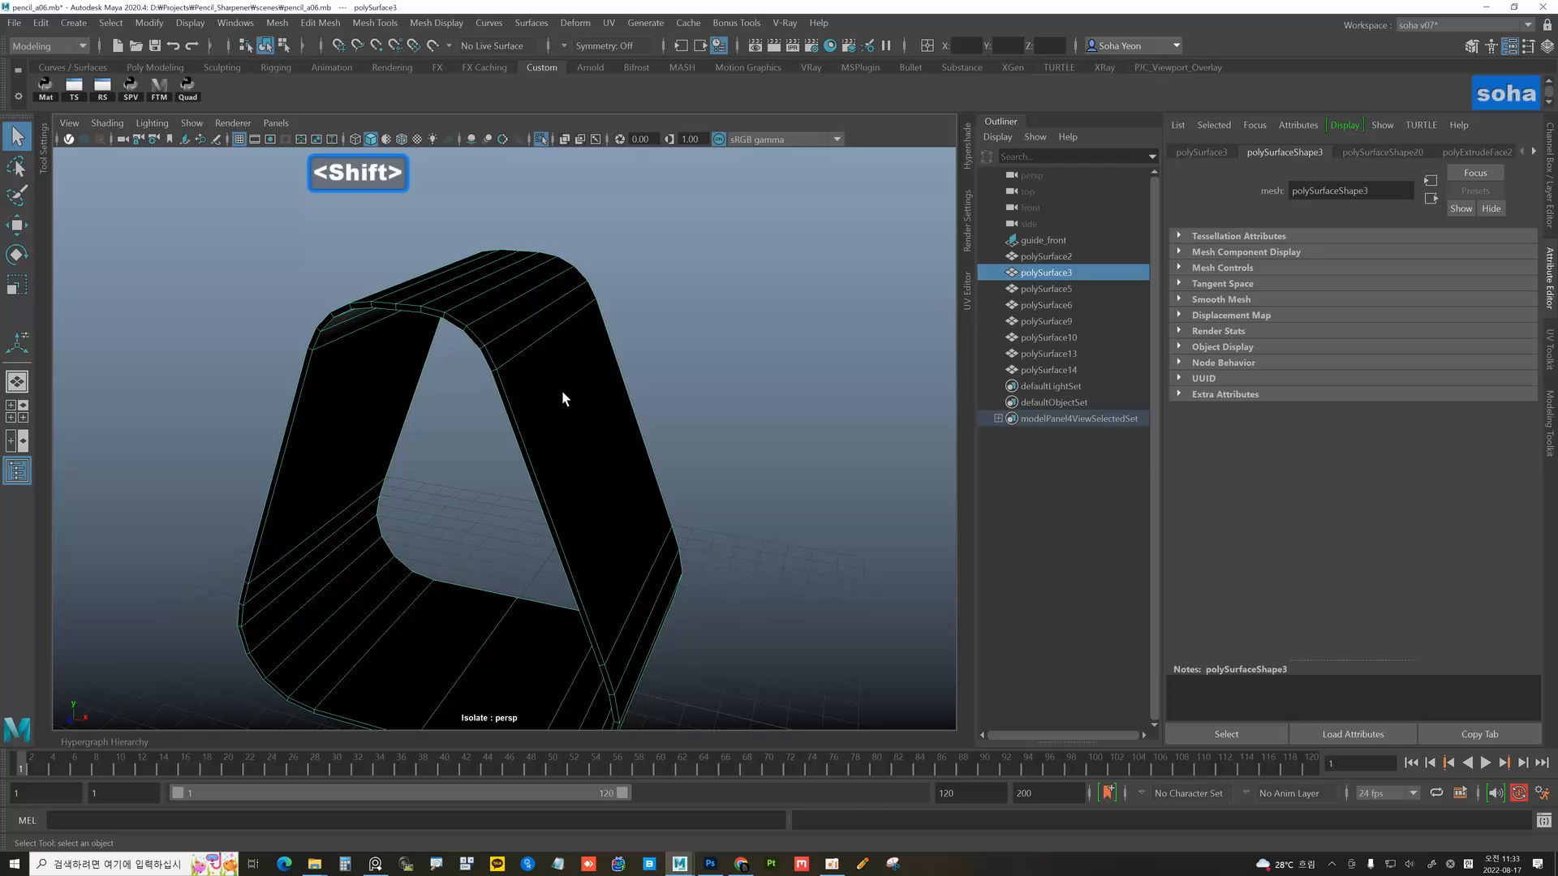
# - Reverse the normals of the thickened middle body shell
pyautogui.hotkey('shift', 'n')
pyautogui.click(709, 362)
pyautogui.keyDown('alt'); pyautogui.moveTo(625, 398); pyautogui.dragTo(574, 431); pyautogui.keyUp('alt')
# - Bevel the inner and outer rim edges of the middle body shell at its open ends
pyautogui.click(557, 411)
pyautogui.hotkey('alt', 'shift', 'a')
pyautogui.hotkey('alt', 'shift', 'a')
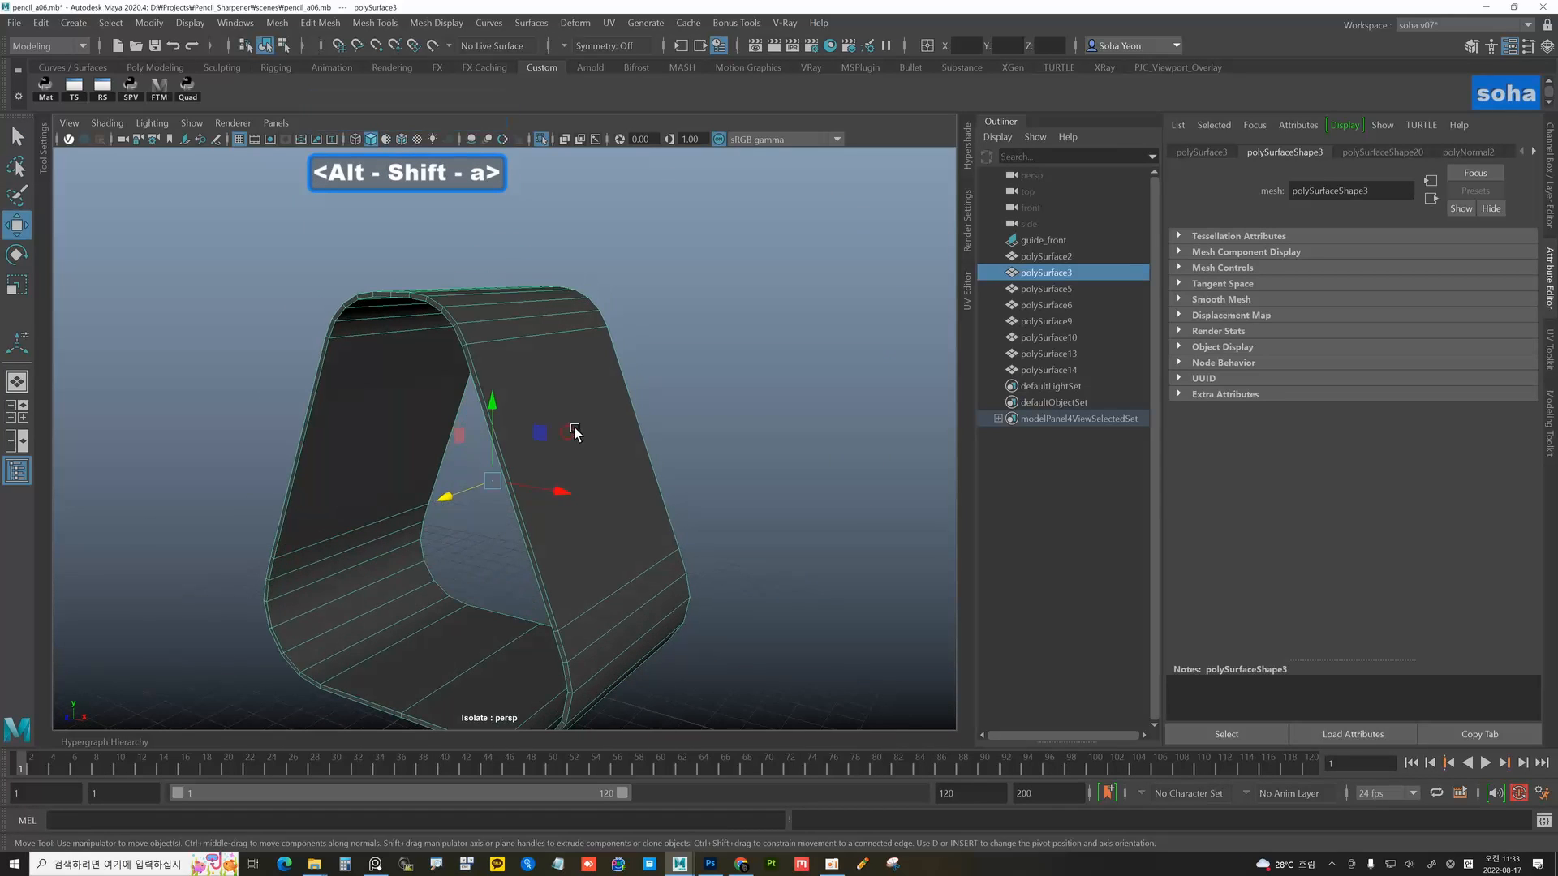
pyautogui.press('u')
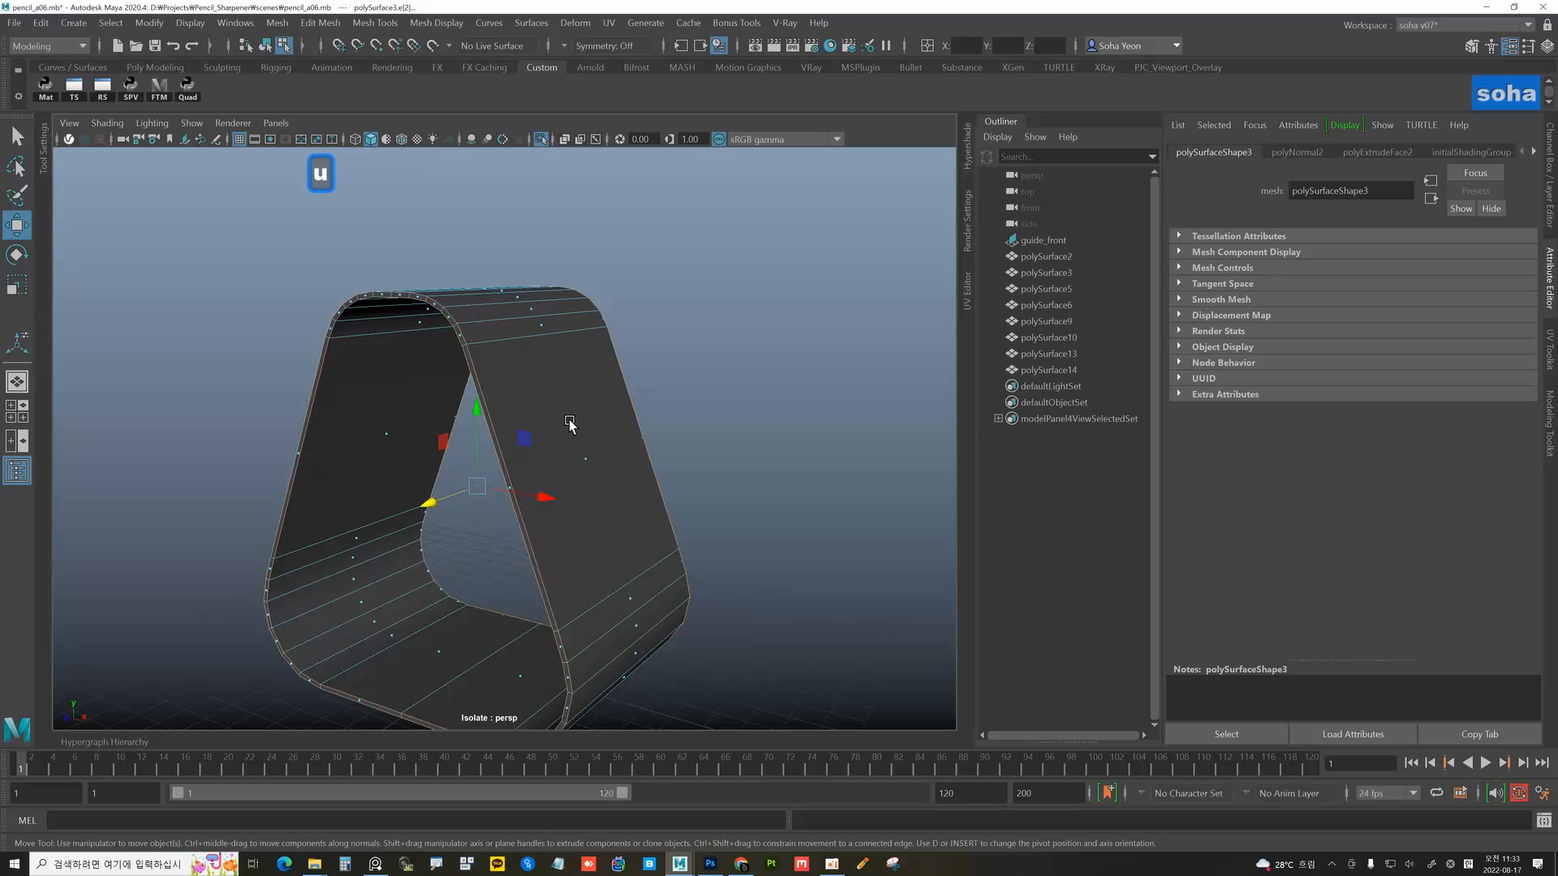
pyautogui.hotkey('shift', 'b')
pyautogui.hotkey('alt', '`')
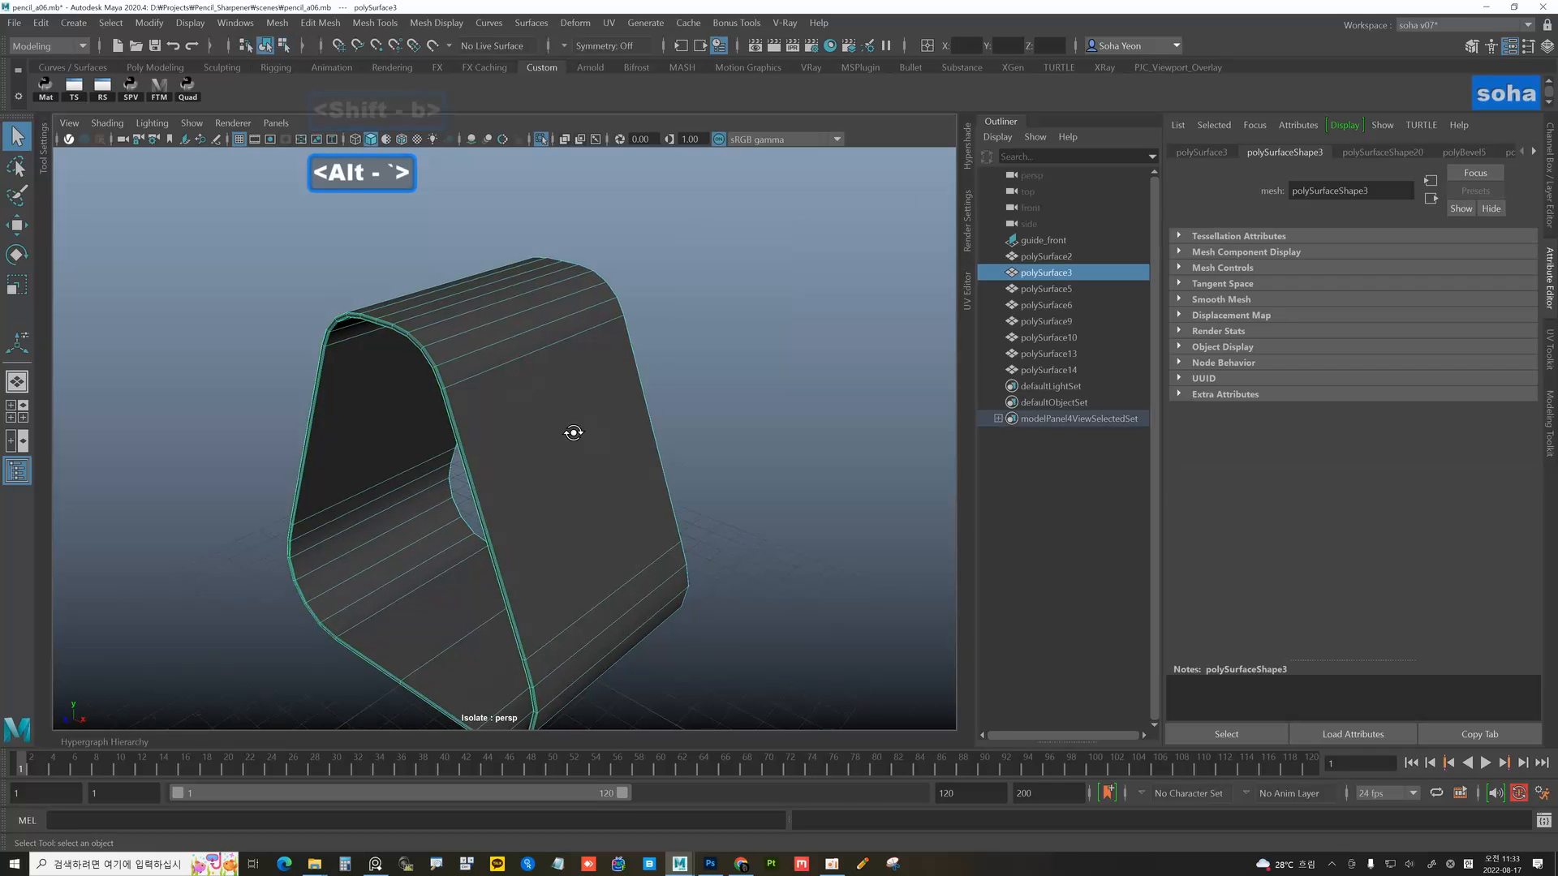
pyautogui.keyDown('alt'); pyautogui.moveTo(671, 435); pyautogui.dragTo(589, 410); pyautogui.keyUp('alt')
# - Connect the large sloping side faces of the middle body shell with 4 evenly spaced segments along the depth direction
pyautogui.hotkey('alt', '3')
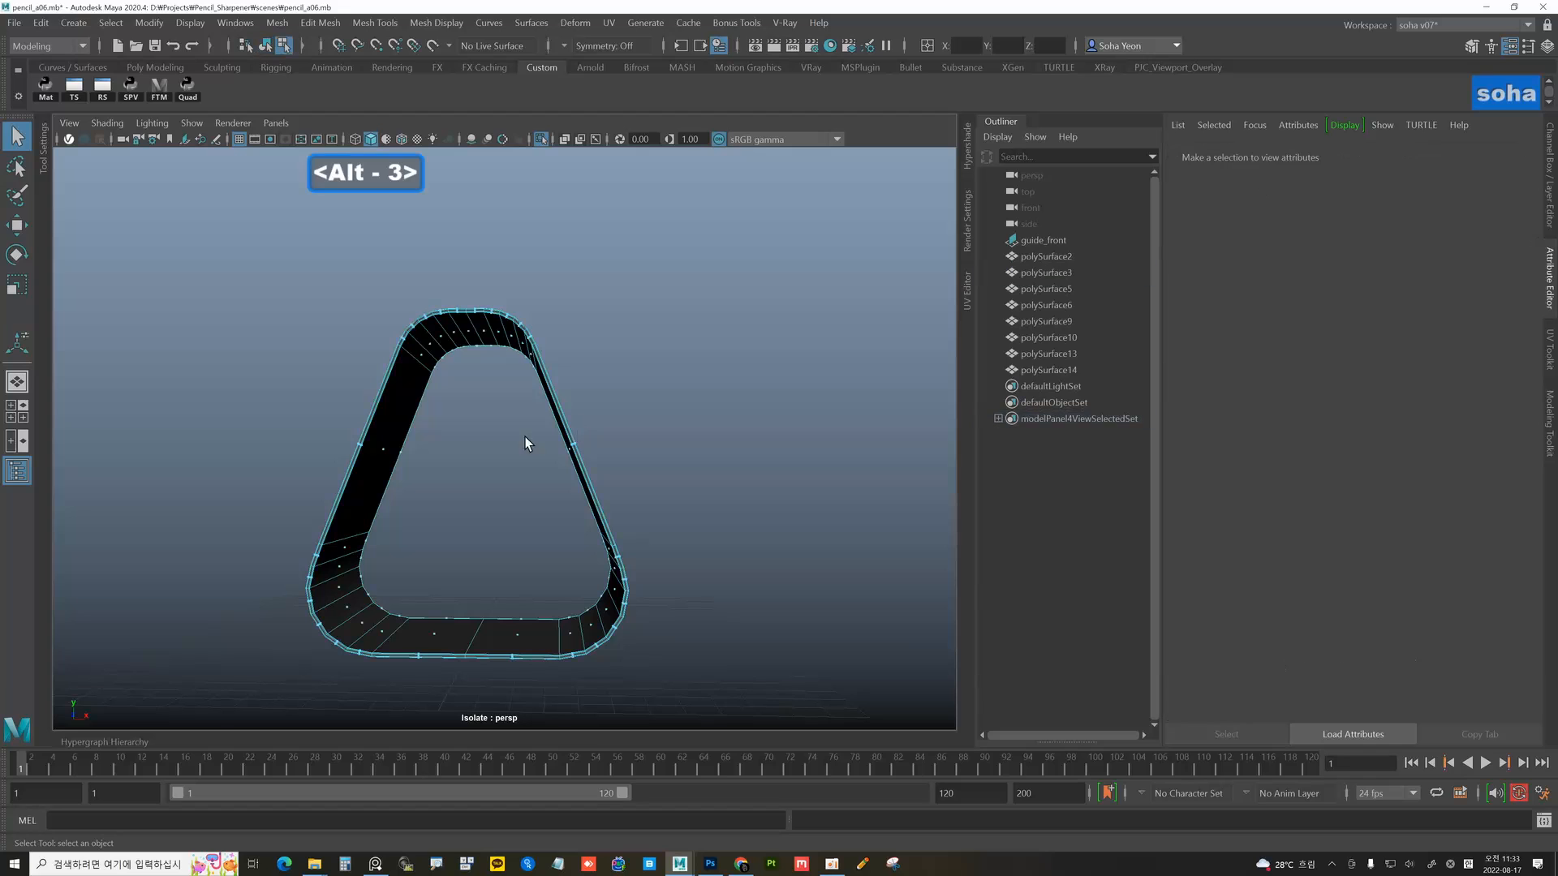
pyautogui.moveTo(337, 428); pyautogui.dragTo(514, 459)
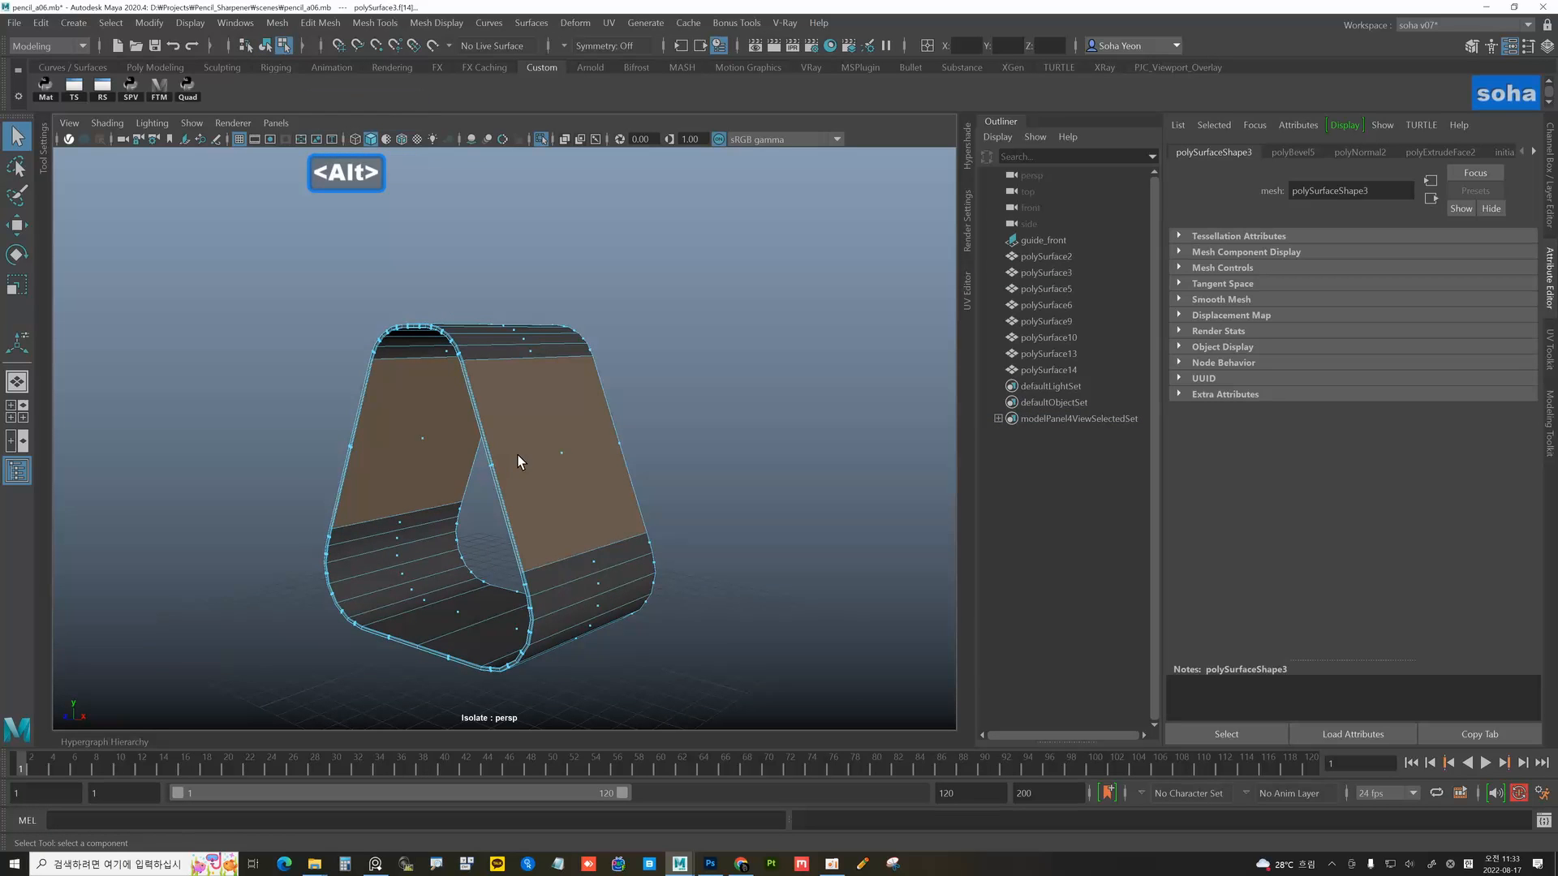
pyautogui.hotkey('alt', 't')
pyautogui.press('w')
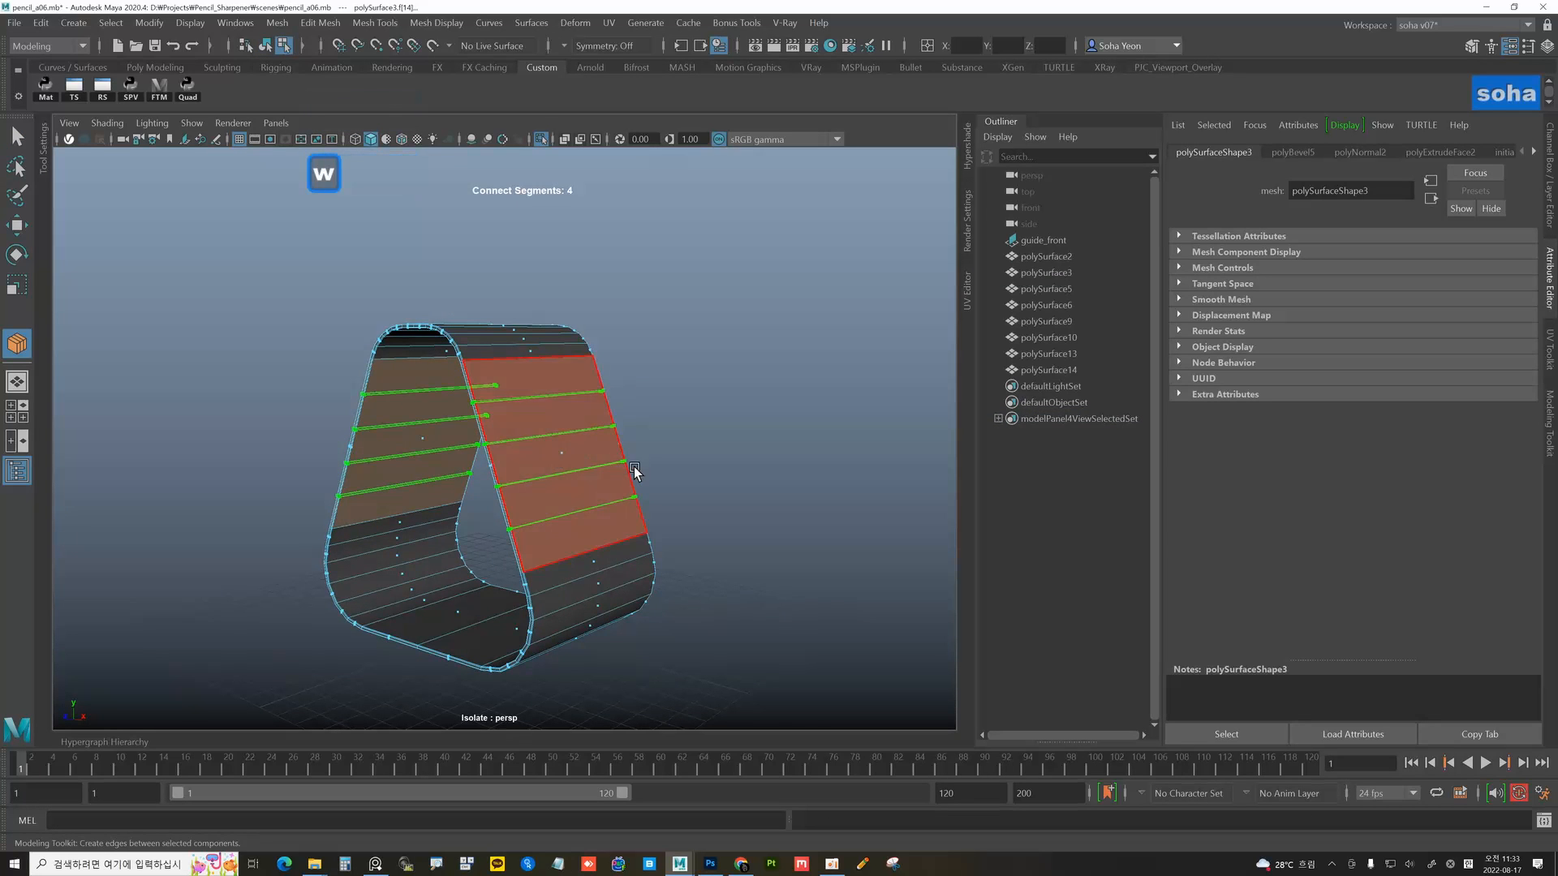
pyautogui.keyDown('alt'); pyautogui.moveTo(635, 465); pyautogui.dragTo(502, 383); pyautogui.keyUp('alt')
pyautogui.hotkey('alt', '`')
# - Divide the middle body shell along its depth with 4 connected edge loops running around the whole profile
pyautogui.hotkey('alt', '3')
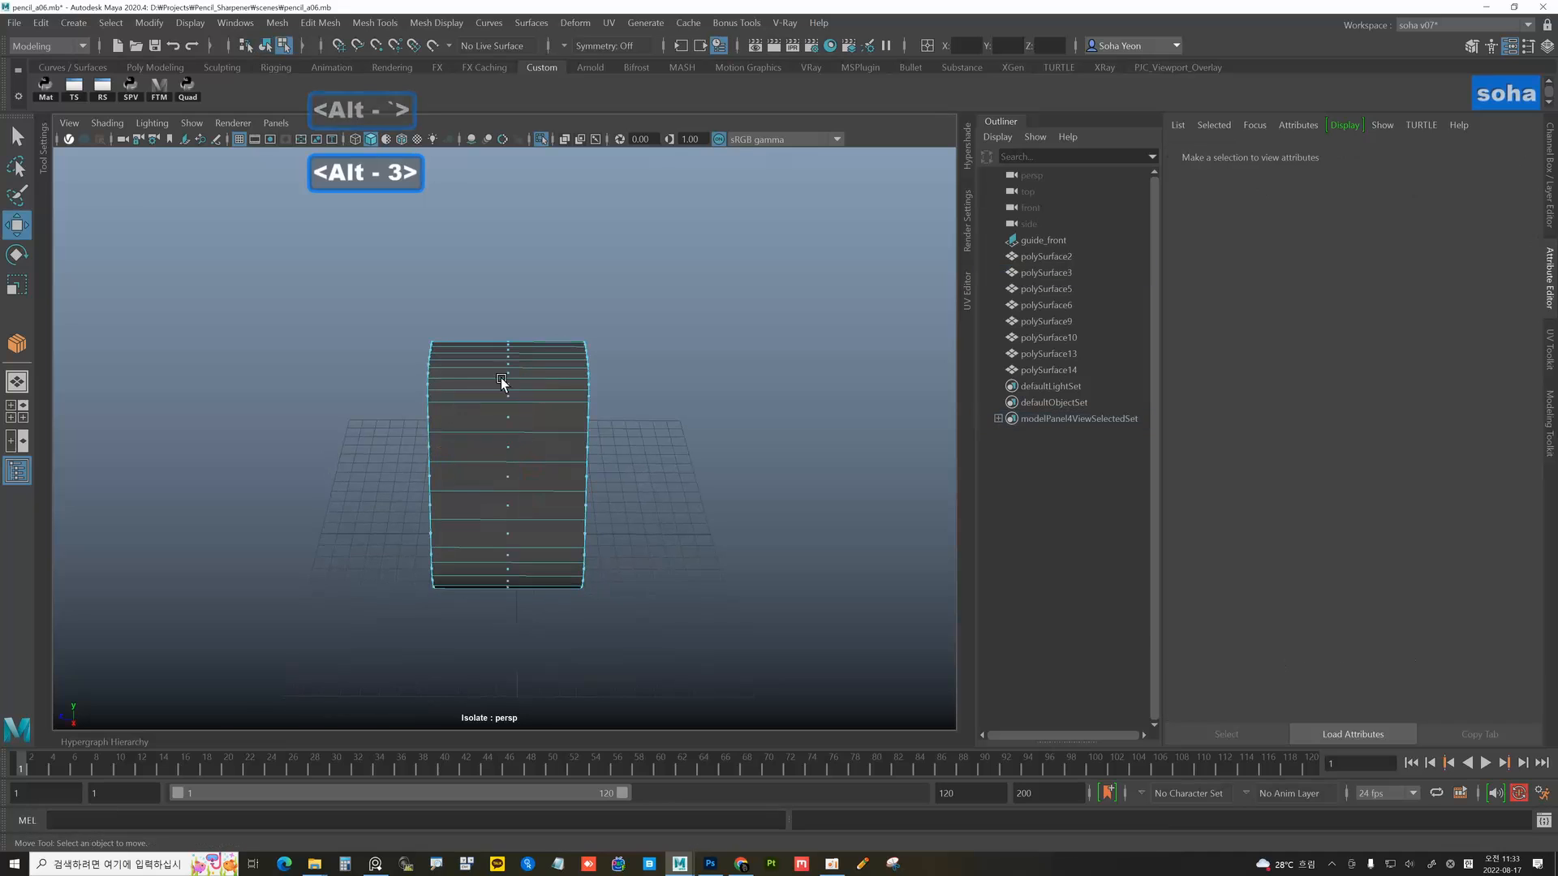
pyautogui.hotkey('alt', 't')
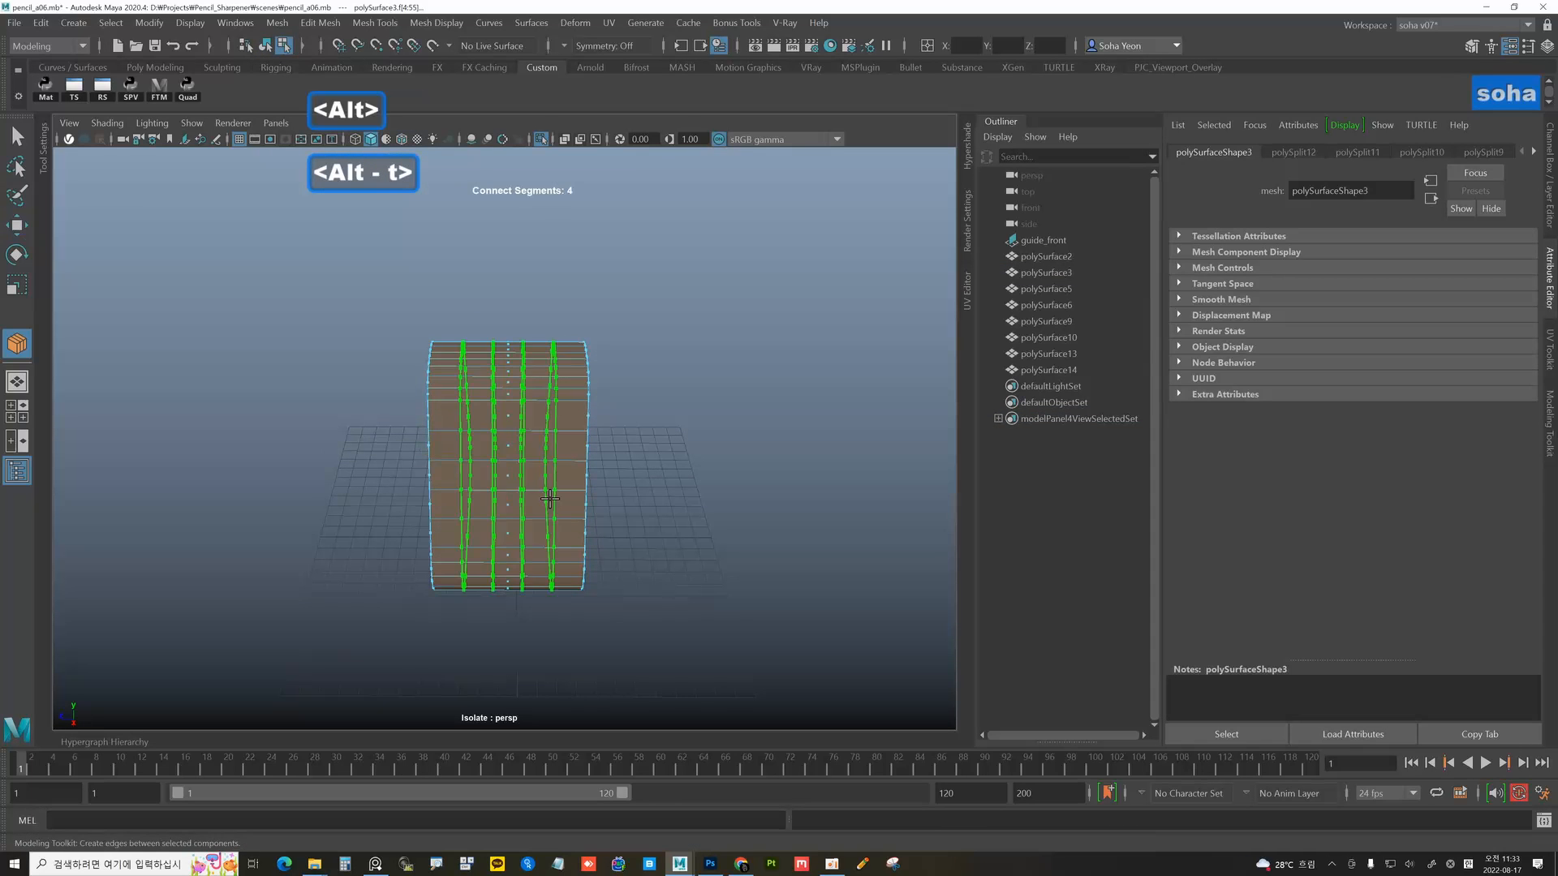
pyautogui.keyDown('alt'); pyautogui.moveTo(546, 497); pyautogui.dragTo(519, 441); pyautogui.keyUp('alt')
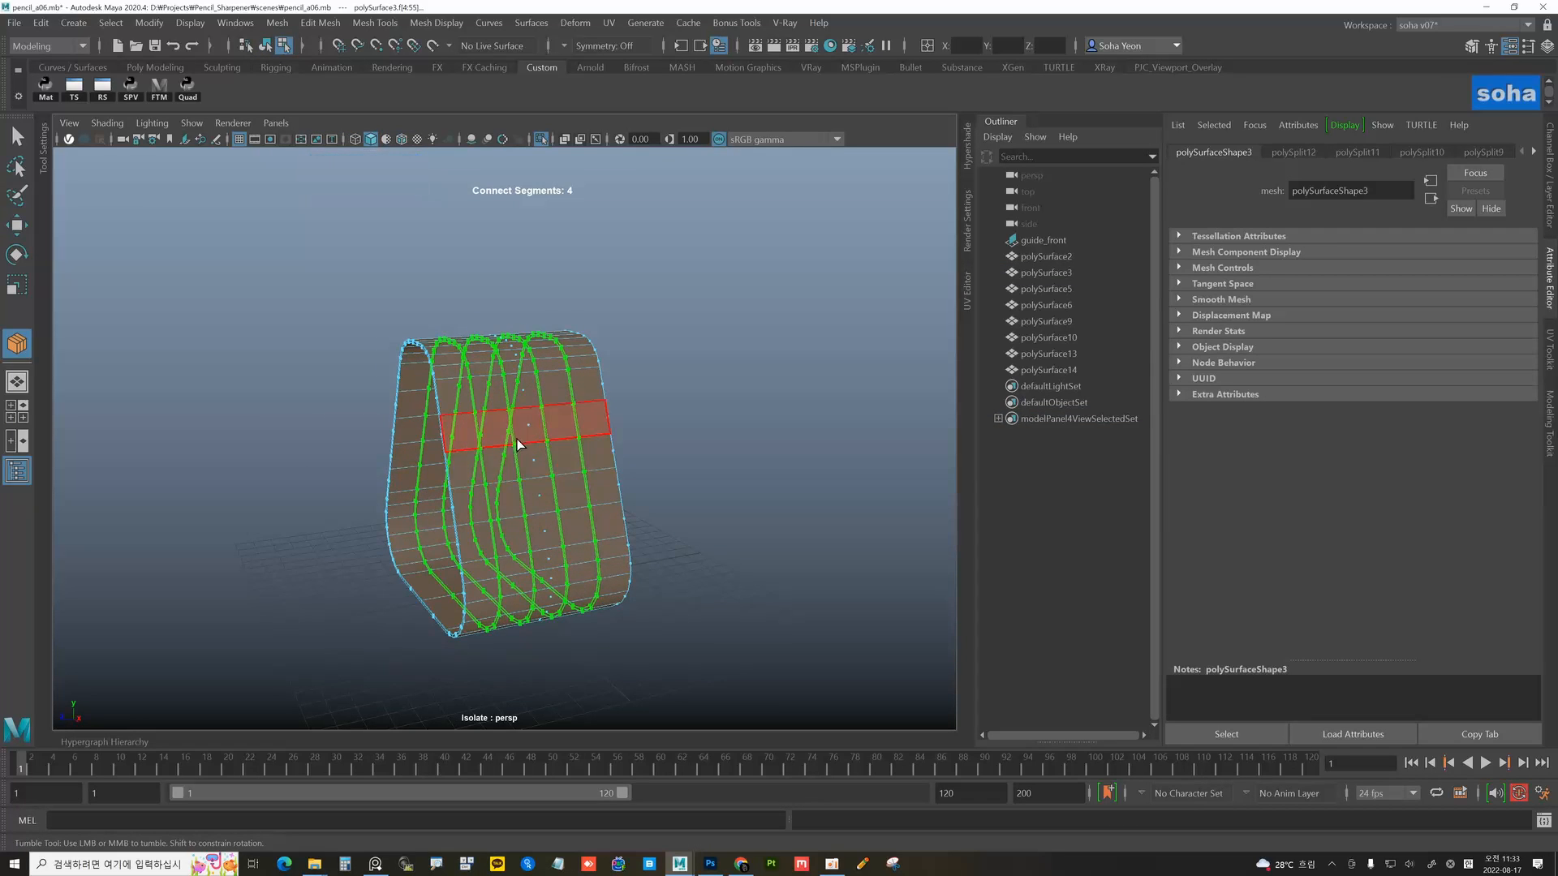
pyautogui.press('w')
pyautogui.hotkey('alt', '`')
# - Show the whole model again and examine the subdivided middle body with and without the wireframe overlay
pyautogui.moveTo(585, 480)
pyautogui.keyDown('alt'); pyautogui.mouseDown()
pyautogui.moveTo(675, 455)
pyautogui.moveTo(539, 495)
pyautogui.moveTo(621, 487)
pyautogui.moveTo(570, 536)
pyautogui.moveTo(581, 594)
pyautogui.mouseUp(); pyautogui.keyUp('alt')
pyautogui.click(675, 454)
pyautogui.click(578, 501)
pyautogui.hotkey('alt', 'shift', 'a')
pyautogui.hotkey('alt', 'shift', 'w')
pyautogui.click(651, 635)
pyautogui.moveTo(650, 635)
pyautogui.keyDown('alt'); pyautogui.mouseDown()
pyautogui.moveTo(511, 568)
pyautogui.moveTo(609, 563)
pyautogui.moveTo(539, 546)
pyautogui.moveTo(556, 576)
pyautogui.moveTo(600, 558)
pyautogui.moveTo(476, 514)
pyautogui.moveTo(527, 516)
pyautogui.moveTo(539, 494)
pyautogui.mouseUp(); pyautogui.keyUp('alt')
pyautogui.hotkey('alt', 'shift', 'w')
pyautogui.click(499, 572)
pyautogui.keyDown('alt'); pyautogui.moveTo(500, 571); pyautogui.dragTo(613, 542); pyautogui.keyUp('alt')
# - Isolate the rear shell and snap the two lower centre vertices of its back face vertically level with the side vertices
pyautogui.click(636, 487)
pyautogui.keyDown('alt'); pyautogui.moveTo(637, 487); pyautogui.dragTo(562, 526); pyautogui.keyUp('alt')
pyautogui.hotkey('alt', 'shift', 'a')
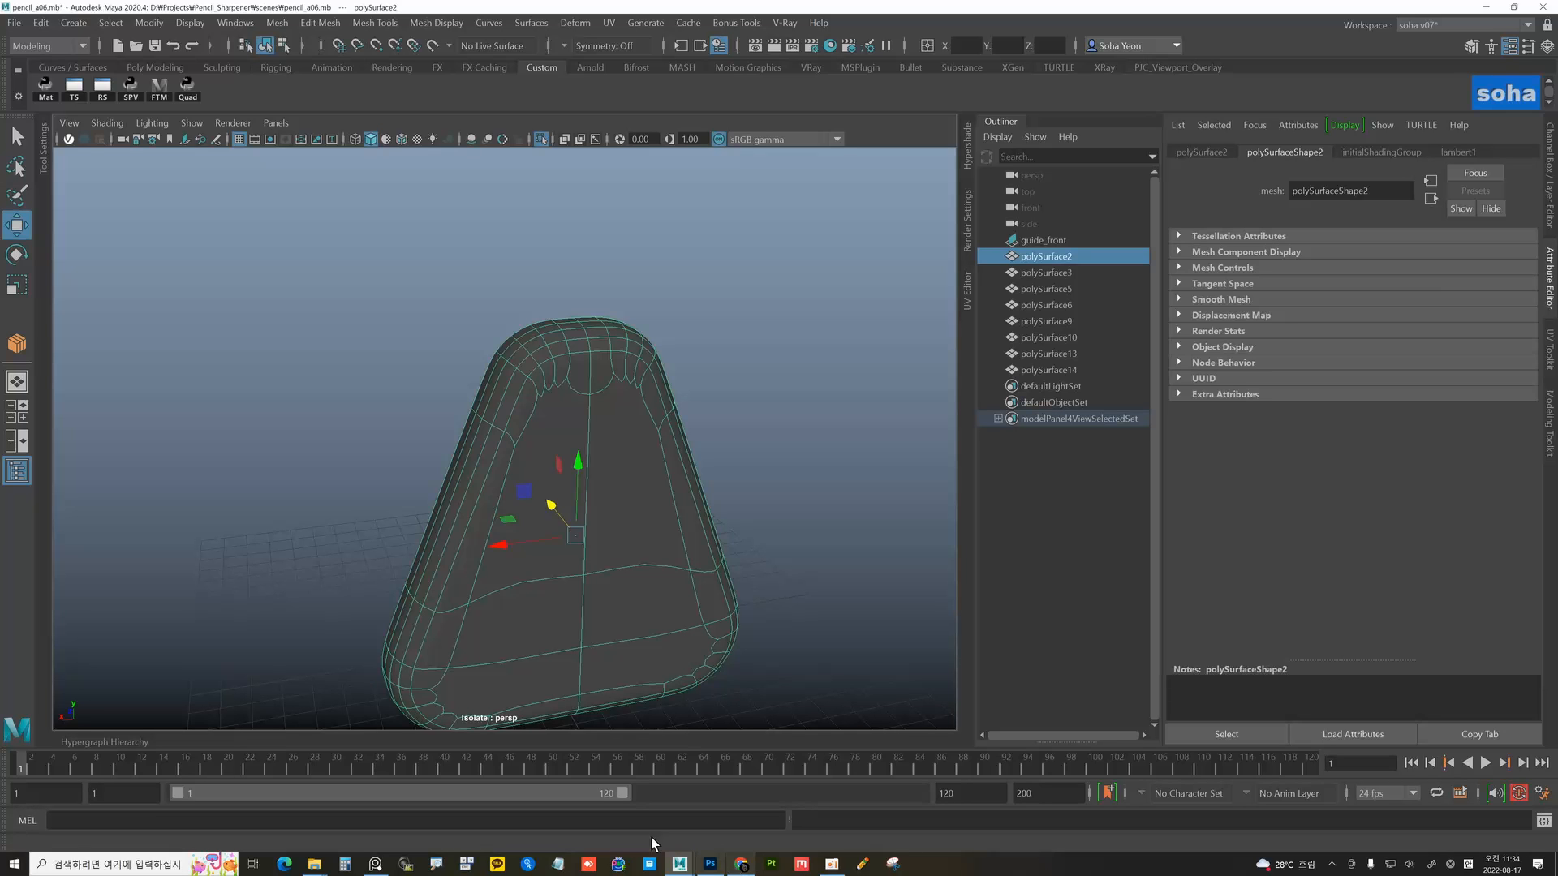
pyautogui.hotkey('alt', '1')
pyautogui.keyDown('alt'); pyautogui.moveTo(637, 601); pyautogui.dragTo(620, 509, button='middle'); pyautogui.keyUp('alt')
pyautogui.keyDown('alt'); pyautogui.moveTo(620, 510); pyautogui.dragTo(577, 535); pyautogui.keyUp('alt')
pyautogui.keyDown('alt'); pyautogui.moveTo(577, 536); pyautogui.dragTo(598, 551, button='right'); pyautogui.keyUp('alt')
pyautogui.hotkey('alt', '1')
pyautogui.click(570, 556)
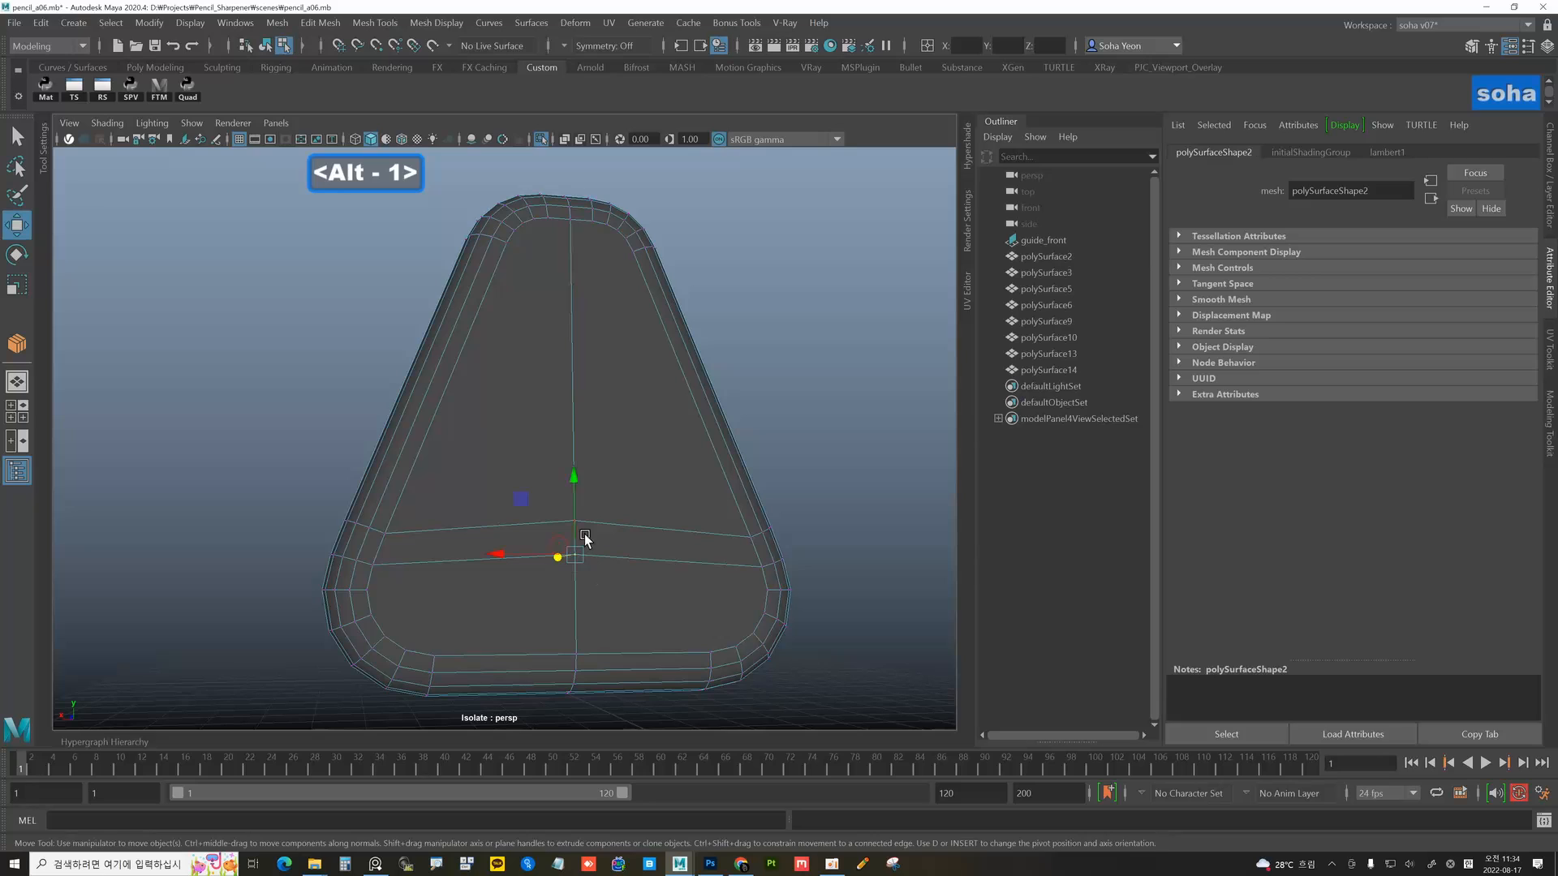
pyautogui.click(572, 477)
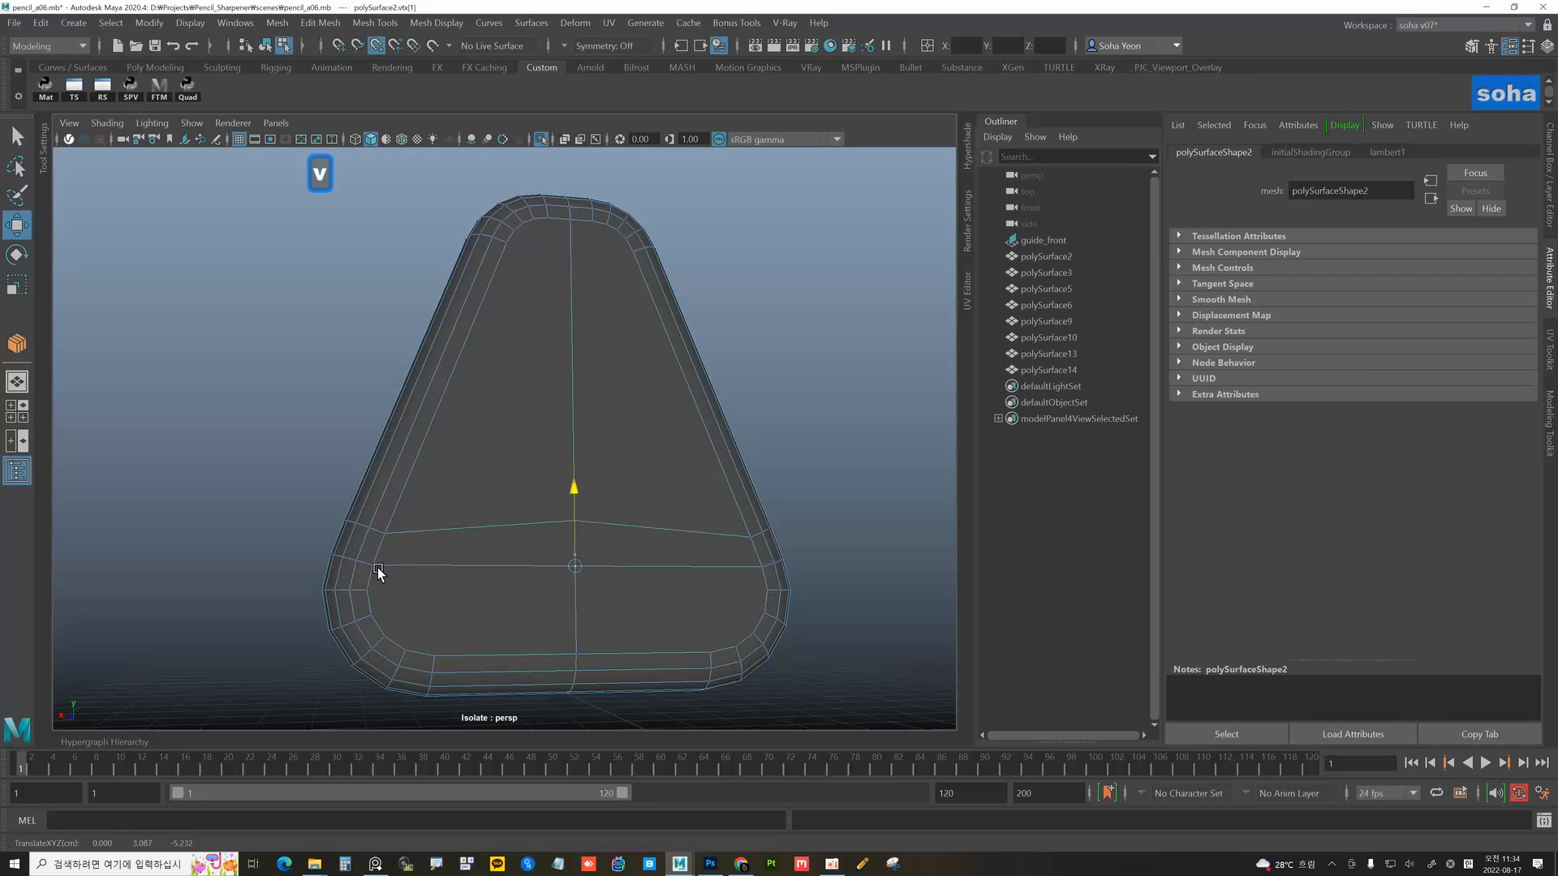
pyautogui.press('v')
pyautogui.moveTo(411, 539)
pyautogui.mouseDown(button='middle')
pyautogui.moveTo(384, 524)
pyautogui.moveTo(390, 542)
pyautogui.mouseUp(button='middle')
pyautogui.keyDown('alt'); pyautogui.moveTo(581, 587); pyautogui.dragTo(636, 571); pyautogui.keyUp('alt')
# - Leave vertex editing, show the whole model again and select the rear shell
pyautogui.hotkey('alt', '`')
pyautogui.keyDown('alt'); pyautogui.moveTo(636, 571); pyautogui.dragTo(577, 567, button='right'); pyautogui.keyUp('alt')
pyautogui.moveTo(577, 567)
pyautogui.keyDown('alt'); pyautogui.mouseDown()
pyautogui.moveTo(552, 566)
pyautogui.moveTo(671, 581)
pyautogui.moveTo(571, 567)
pyautogui.moveTo(619, 581)
pyautogui.moveTo(500, 588)
pyautogui.moveTo(549, 584)
pyautogui.moveTo(550, 564)
pyautogui.mouseUp(); pyautogui.keyUp('alt')
pyautogui.click(735, 584)
pyautogui.hotkey('alt', 'shift', 'a')
pyautogui.click(562, 579)
# - Cut an edge across the upper back face of the rear shell, joining the vertices just below both rounded top corners
pyautogui.scroll(4, 560, 525)
pyautogui.keyDown('alt'); pyautogui.moveTo(585, 479); pyautogui.dragTo(556, 497); pyautogui.keyUp('alt')
pyautogui.keyDown('alt'); pyautogui.moveTo(556, 497); pyautogui.dragTo(526, 535, button='middle'); pyautogui.keyUp('alt')
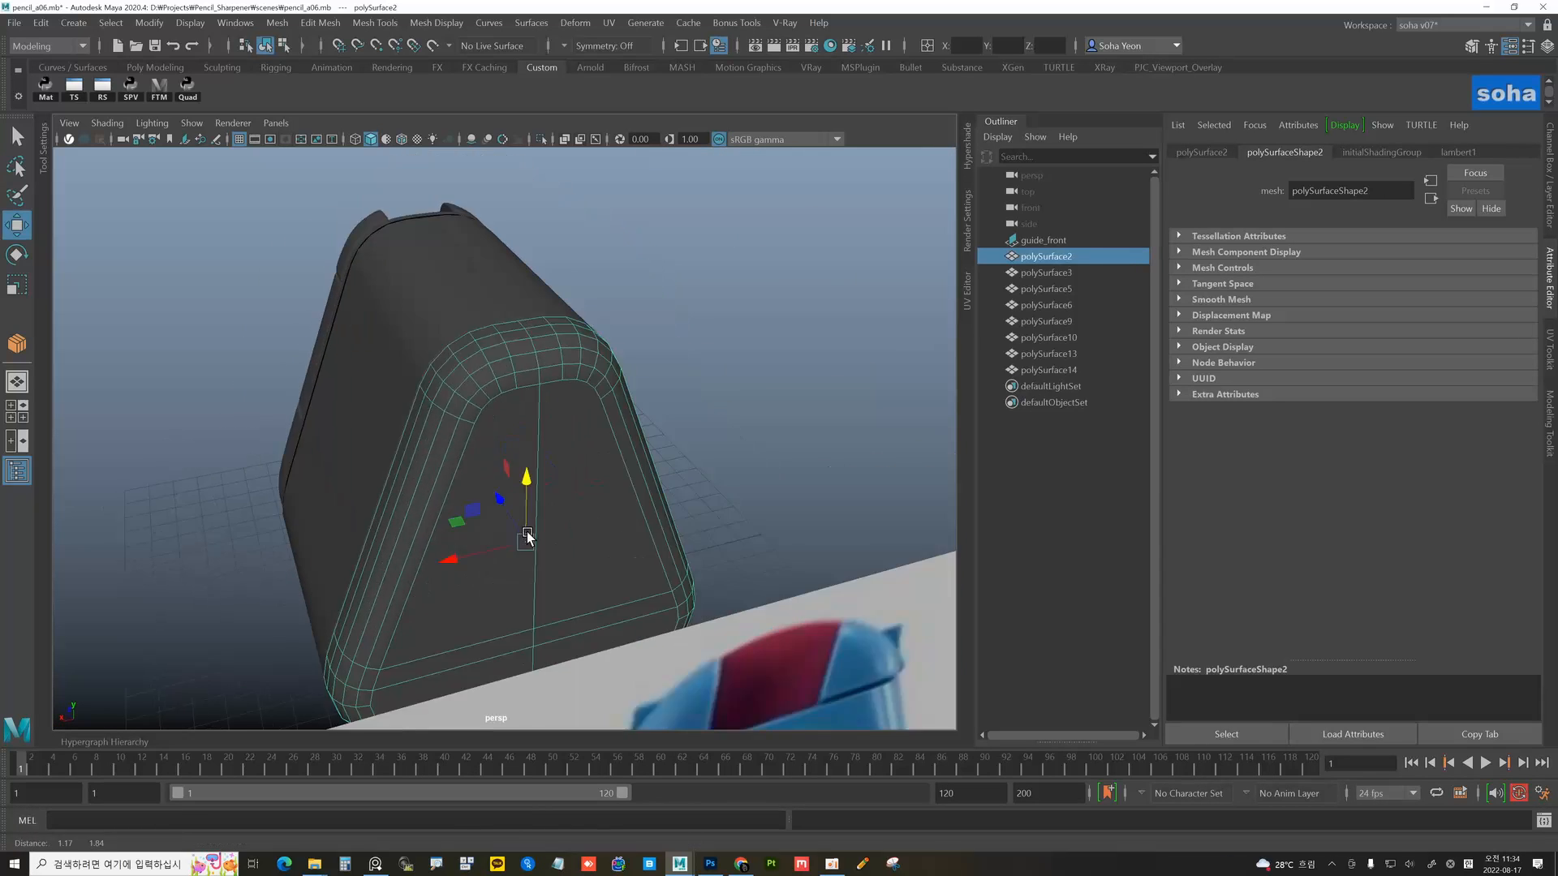
pyautogui.keyDown('alt'); pyautogui.moveTo(527, 535); pyautogui.dragTo(506, 538); pyautogui.keyUp('alt')
pyautogui.keyDown('alt'); pyautogui.moveTo(527, 539); pyautogui.dragTo(640, 504, button='right'); pyautogui.keyUp('alt')
pyautogui.keyDown('alt'); pyautogui.moveTo(641, 504); pyautogui.dragTo(616, 445); pyautogui.keyUp('alt')
pyautogui.keyDown('alt'); pyautogui.moveTo(615, 446); pyautogui.dragTo(636, 543, button='middle'); pyautogui.keyUp('alt')
pyautogui.keyDown('alt'); pyautogui.moveTo(636, 543); pyautogui.dragTo(709, 489, button='right'); pyautogui.keyUp('alt')
pyautogui.hotkey('alt', 's')
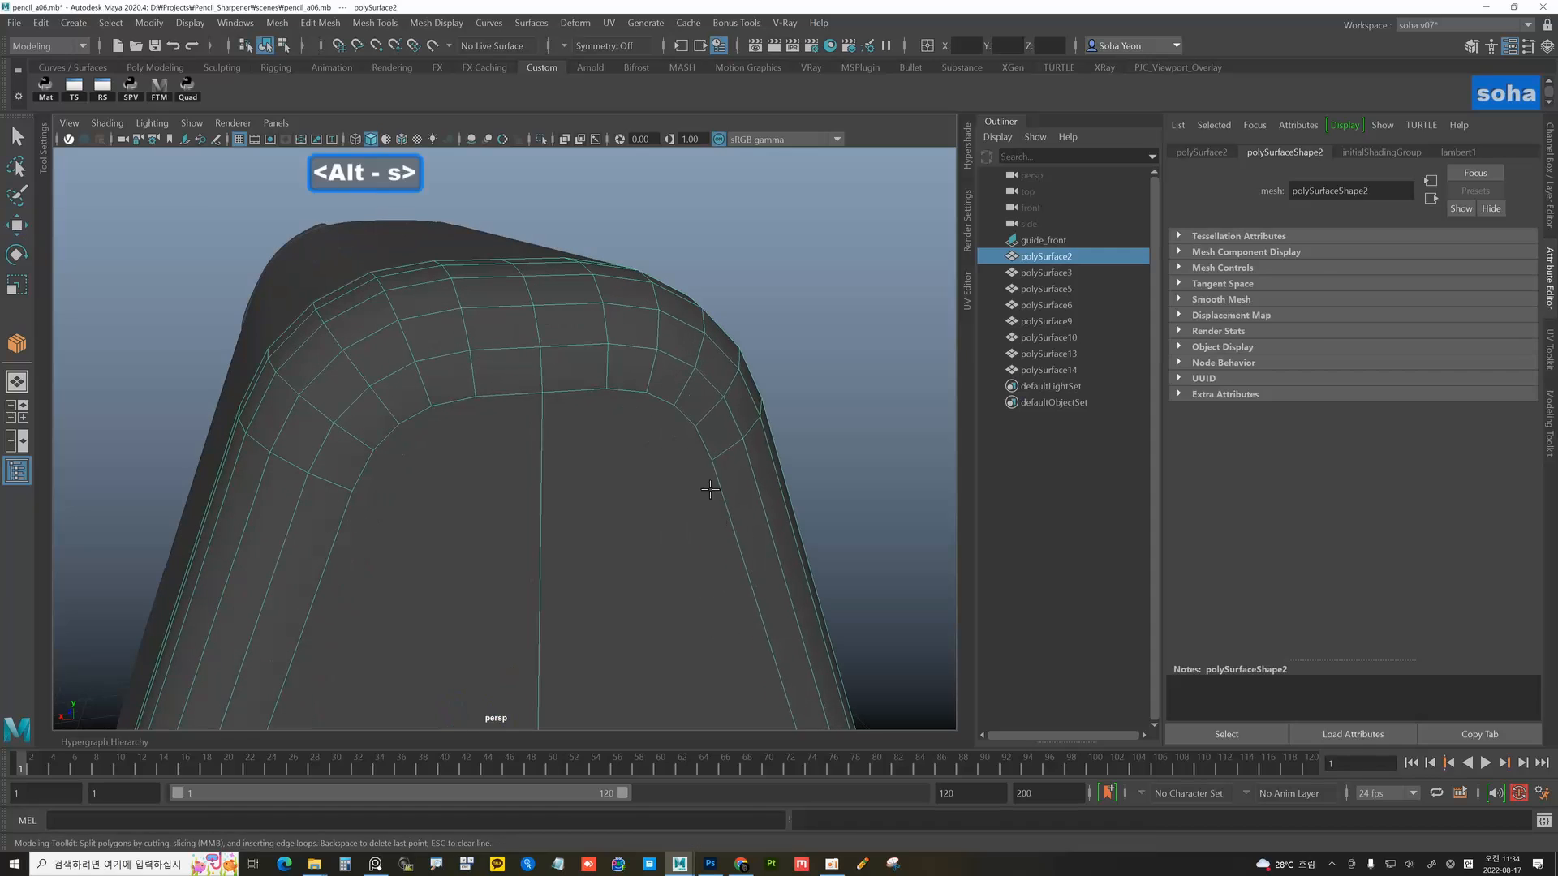
pyautogui.click(712, 460)
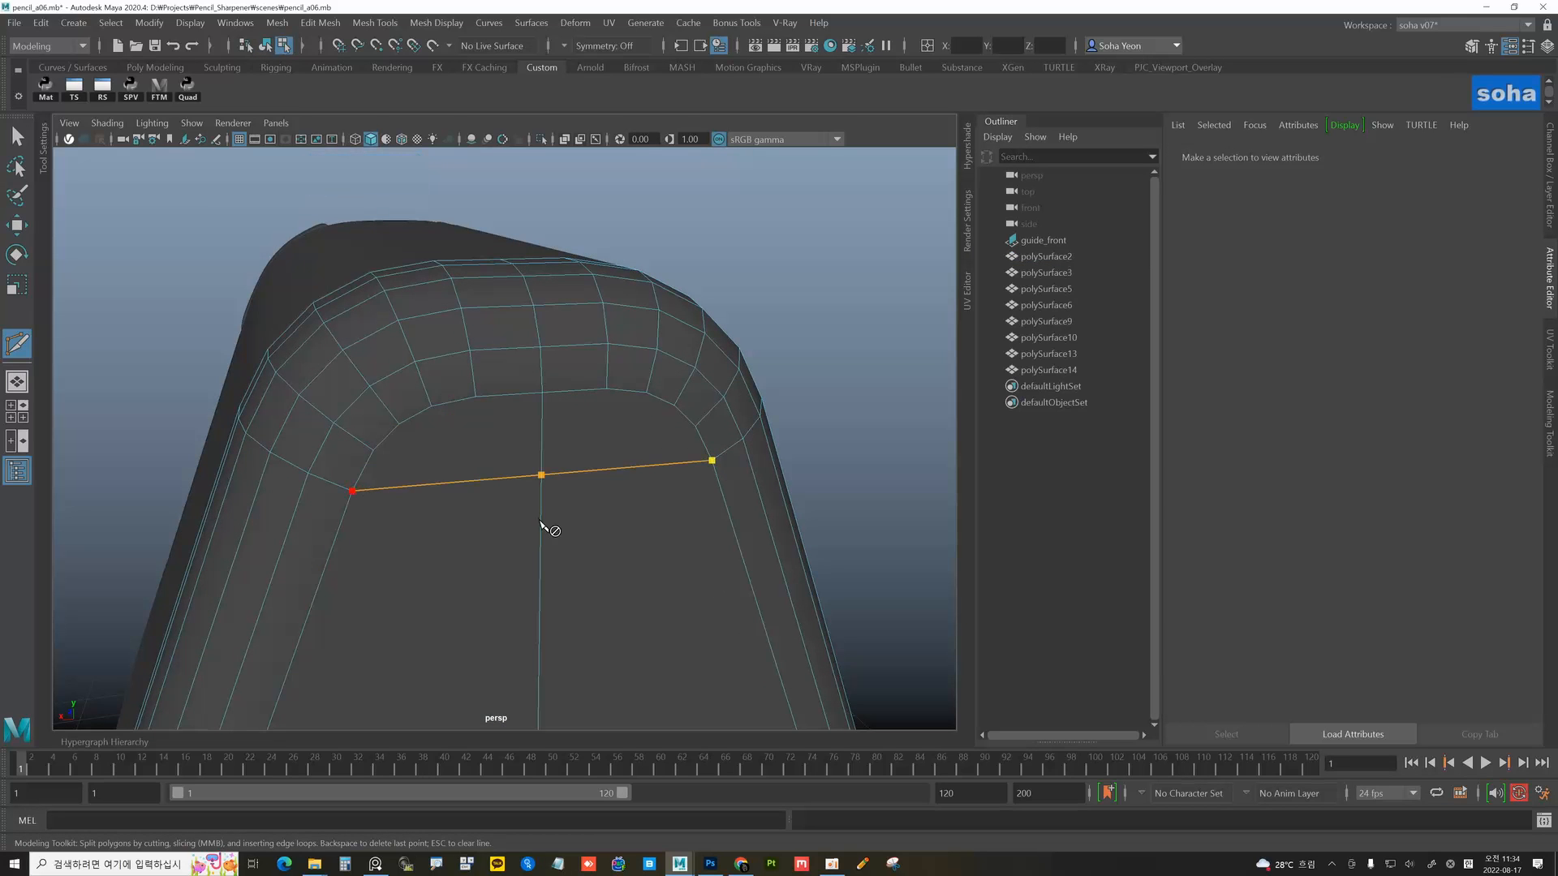
pyautogui.keyDown('alt'); pyautogui.moveTo(653, 572); pyautogui.dragTo(515, 567, button='right'); pyautogui.keyUp('alt')
pyautogui.moveTo(514, 567)
pyautogui.keyDown('alt'); pyautogui.mouseDown()
pyautogui.moveTo(612, 584)
pyautogui.moveTo(528, 470)
pyautogui.moveTo(577, 475)
pyautogui.moveTo(510, 505)
pyautogui.mouseUp(); pyautogui.keyUp('alt')
# - Show the wireframe overlay and connect the rear shell's middle band of back and side faces with 4 horizontal segments
pyautogui.hotkey('alt', 'shift', 'w')
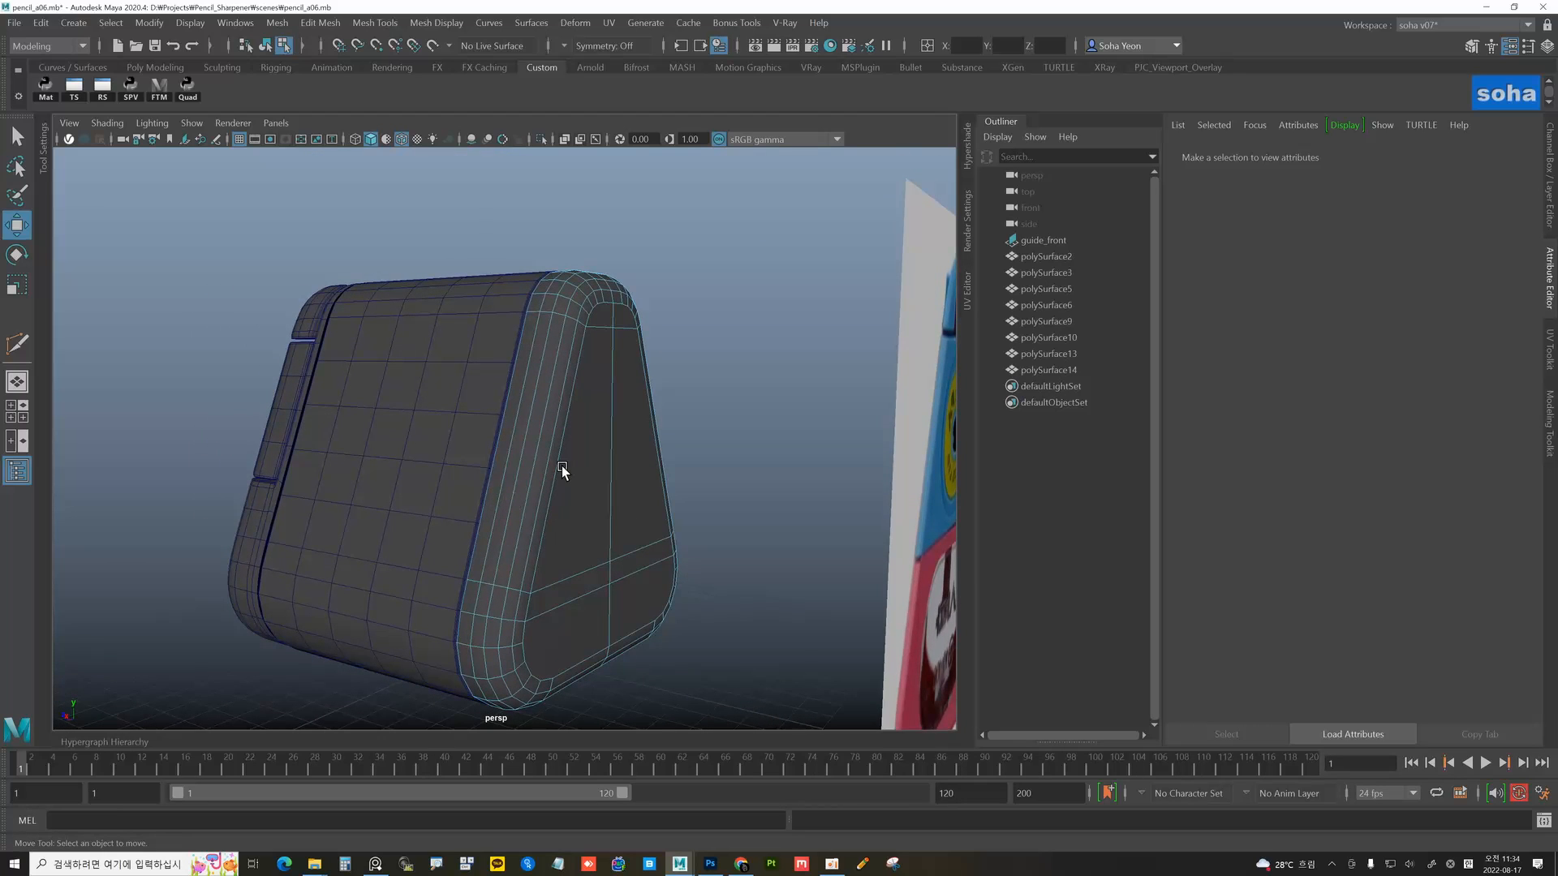
pyautogui.click(598, 442)
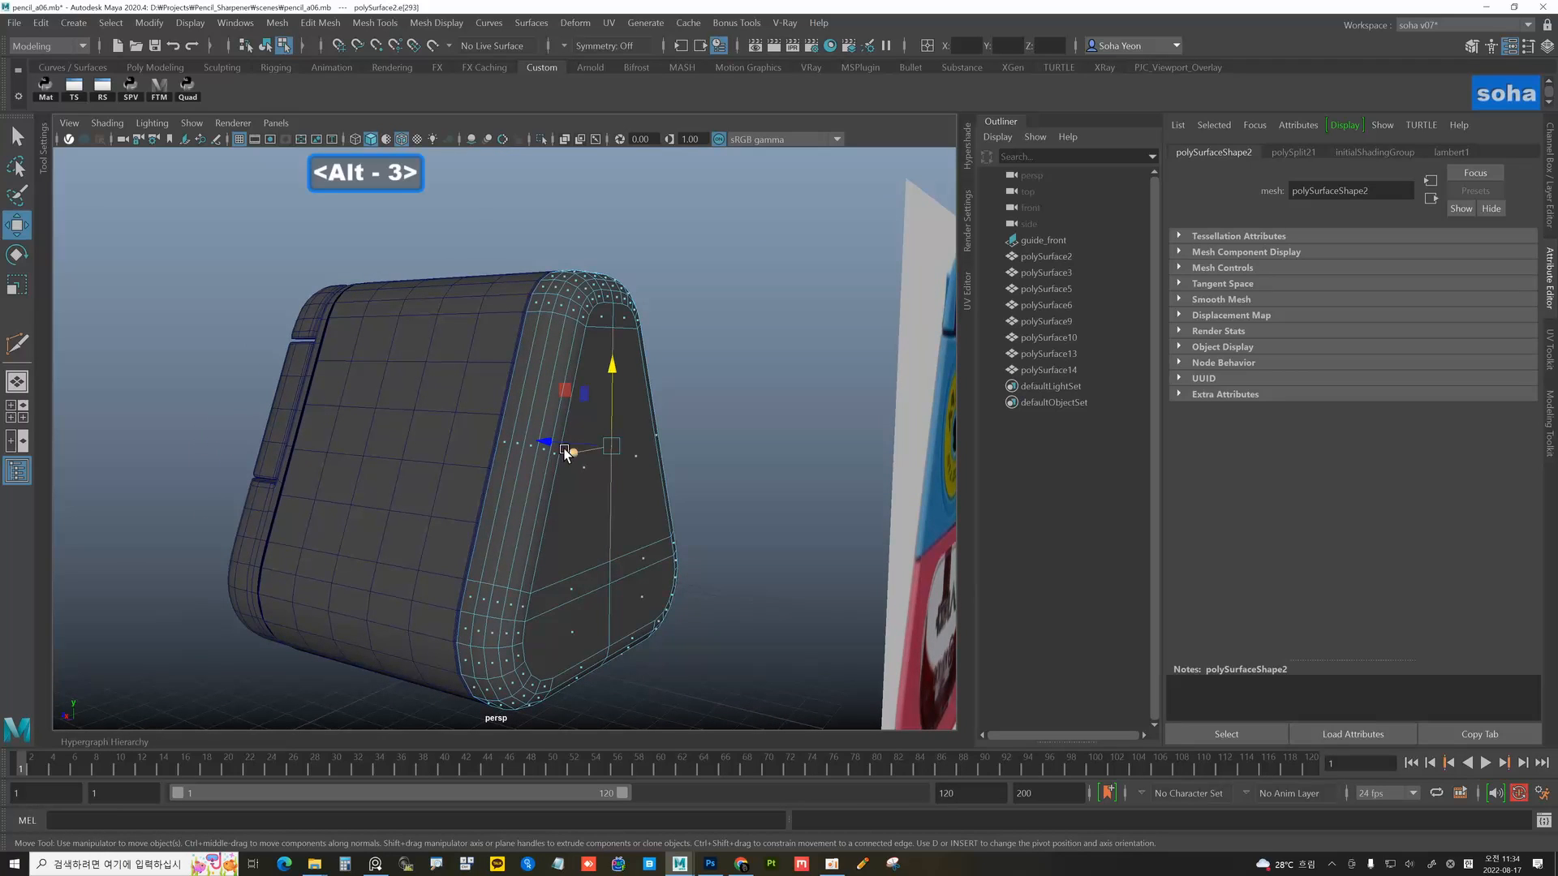
pyautogui.moveTo(596, 459); pyautogui.dragTo(712, 485)
pyautogui.hotkey('alt', 't')
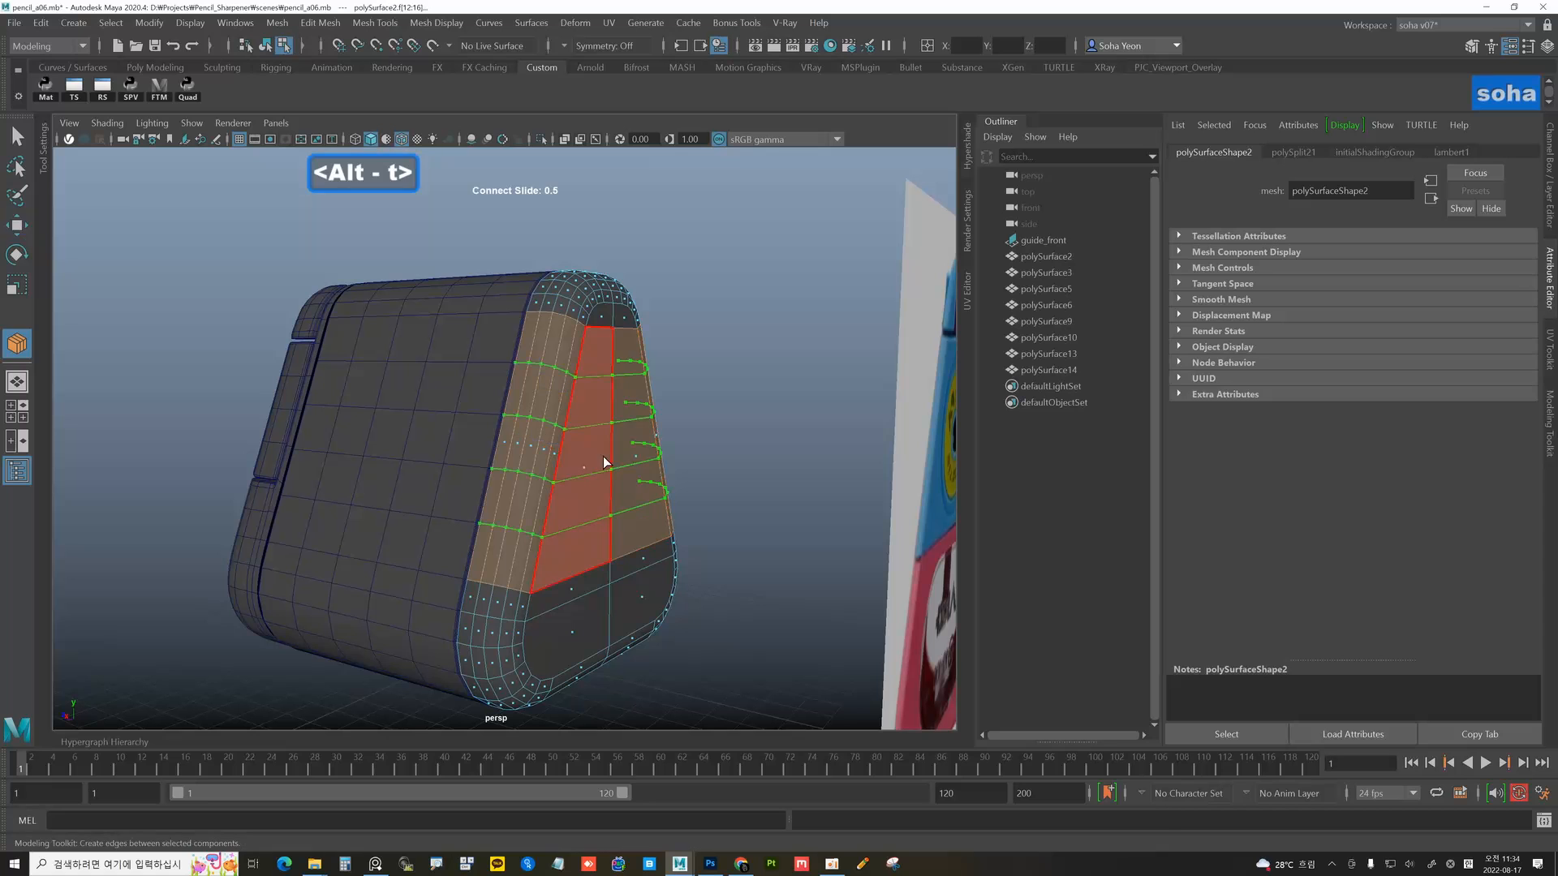
pyautogui.press('w')
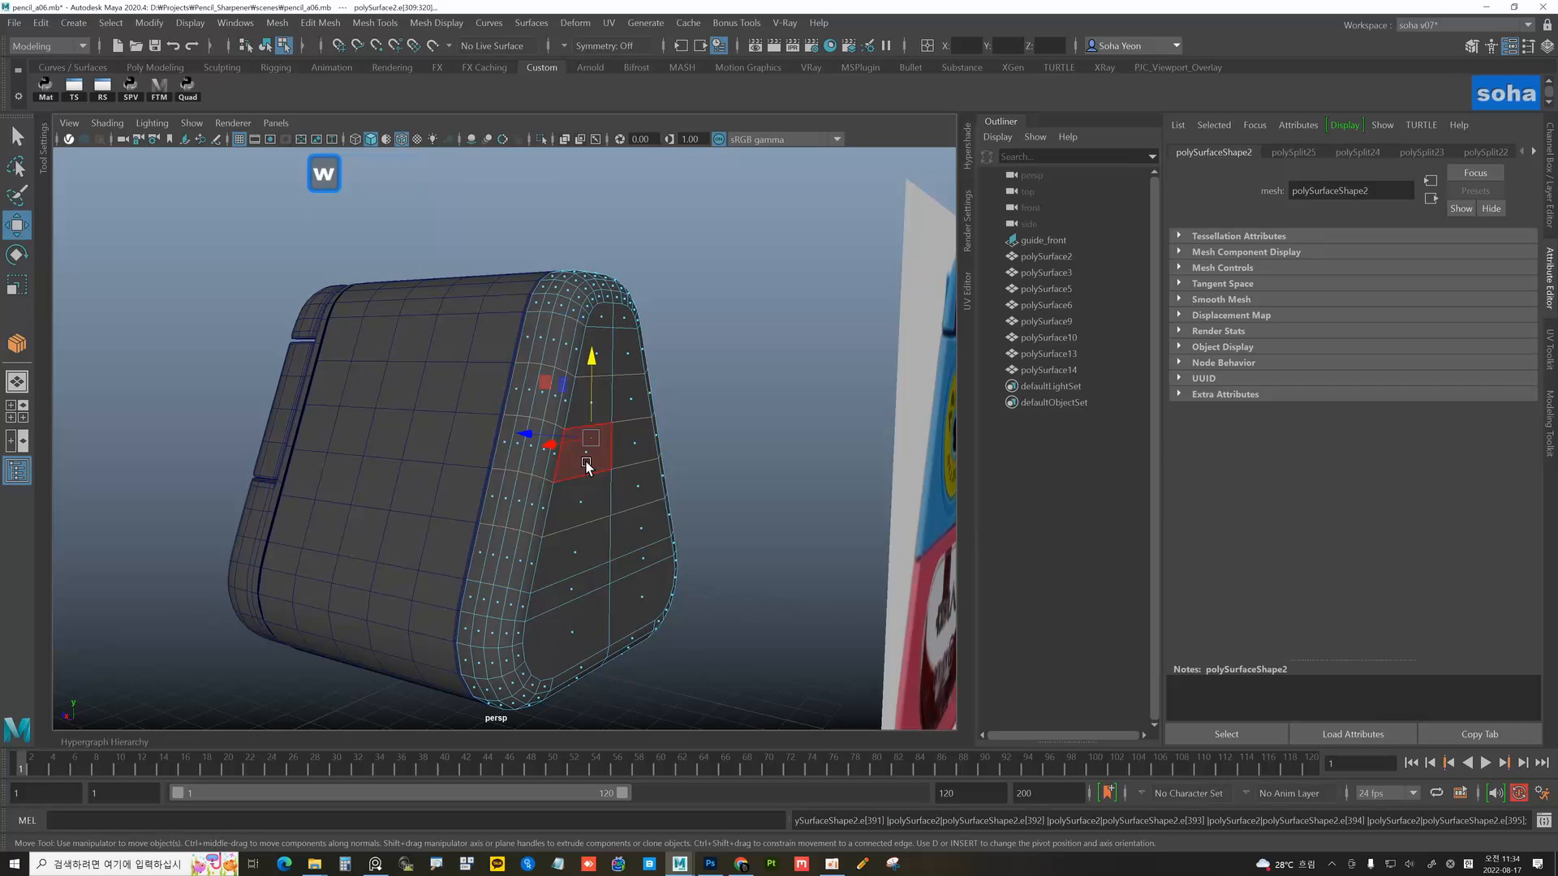
# - Cut a horizontal edge across the rear shell's lower back face, joining the vertices where both lower rounded corners begin
pyautogui.hotkey('alt', '`')
pyautogui.click(714, 484)
pyautogui.click(578, 558)
pyautogui.keyDown('alt'); pyautogui.moveTo(578, 558); pyautogui.dragTo(456, 487); pyautogui.keyUp('alt')
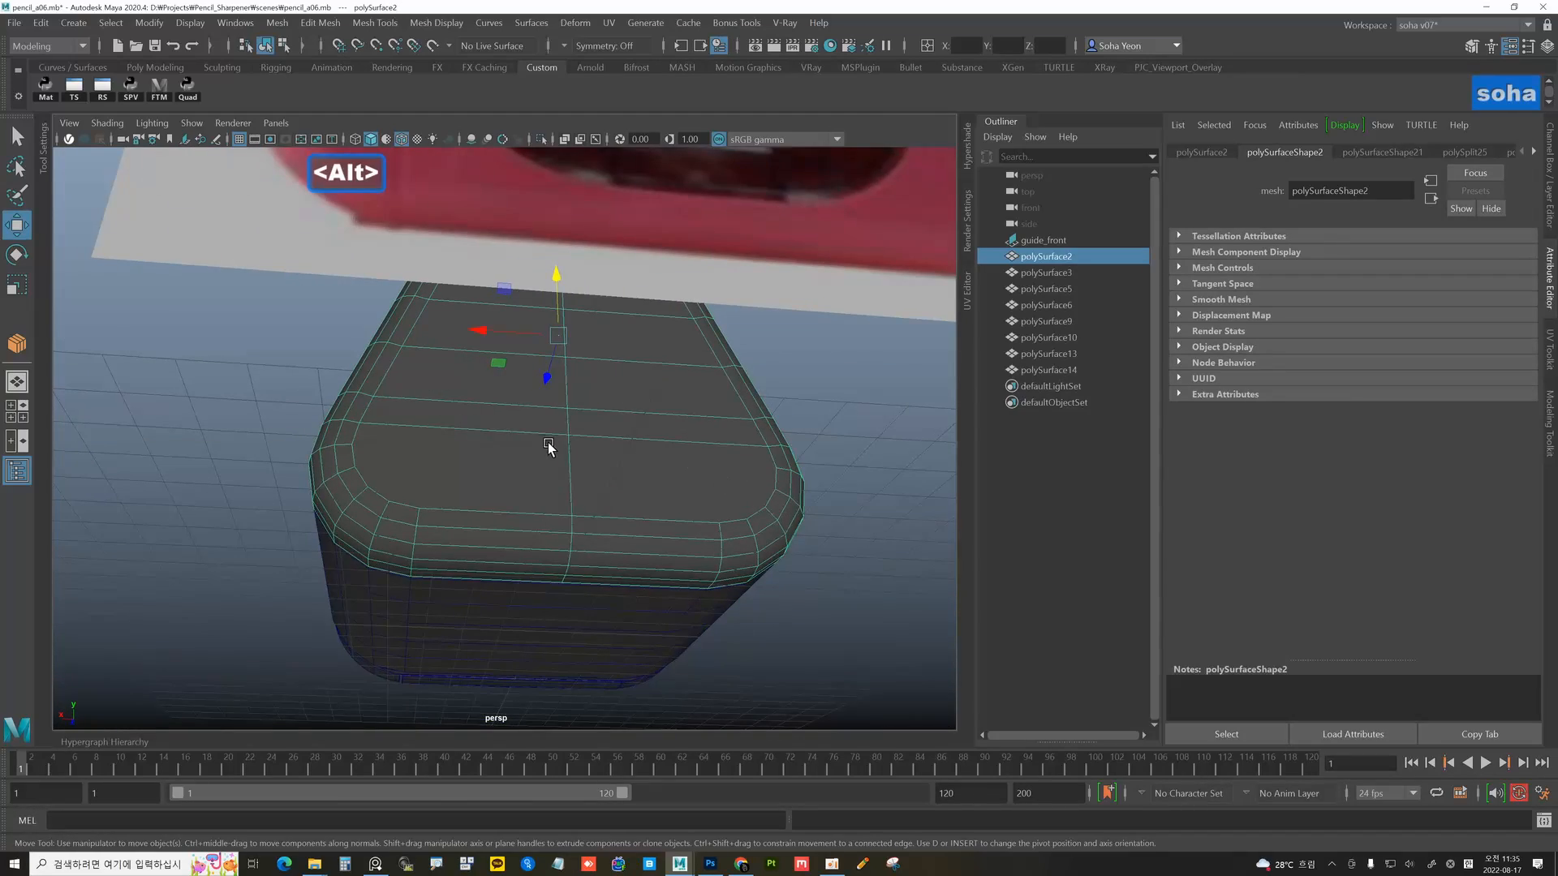
pyautogui.keyDown('alt'); pyautogui.moveTo(548, 447); pyautogui.dragTo(638, 471); pyautogui.keyUp('alt')
pyautogui.keyDown('alt'); pyautogui.moveTo(638, 560); pyautogui.dragTo(483, 533); pyautogui.keyUp('alt')
pyautogui.hotkey('alt', 's')
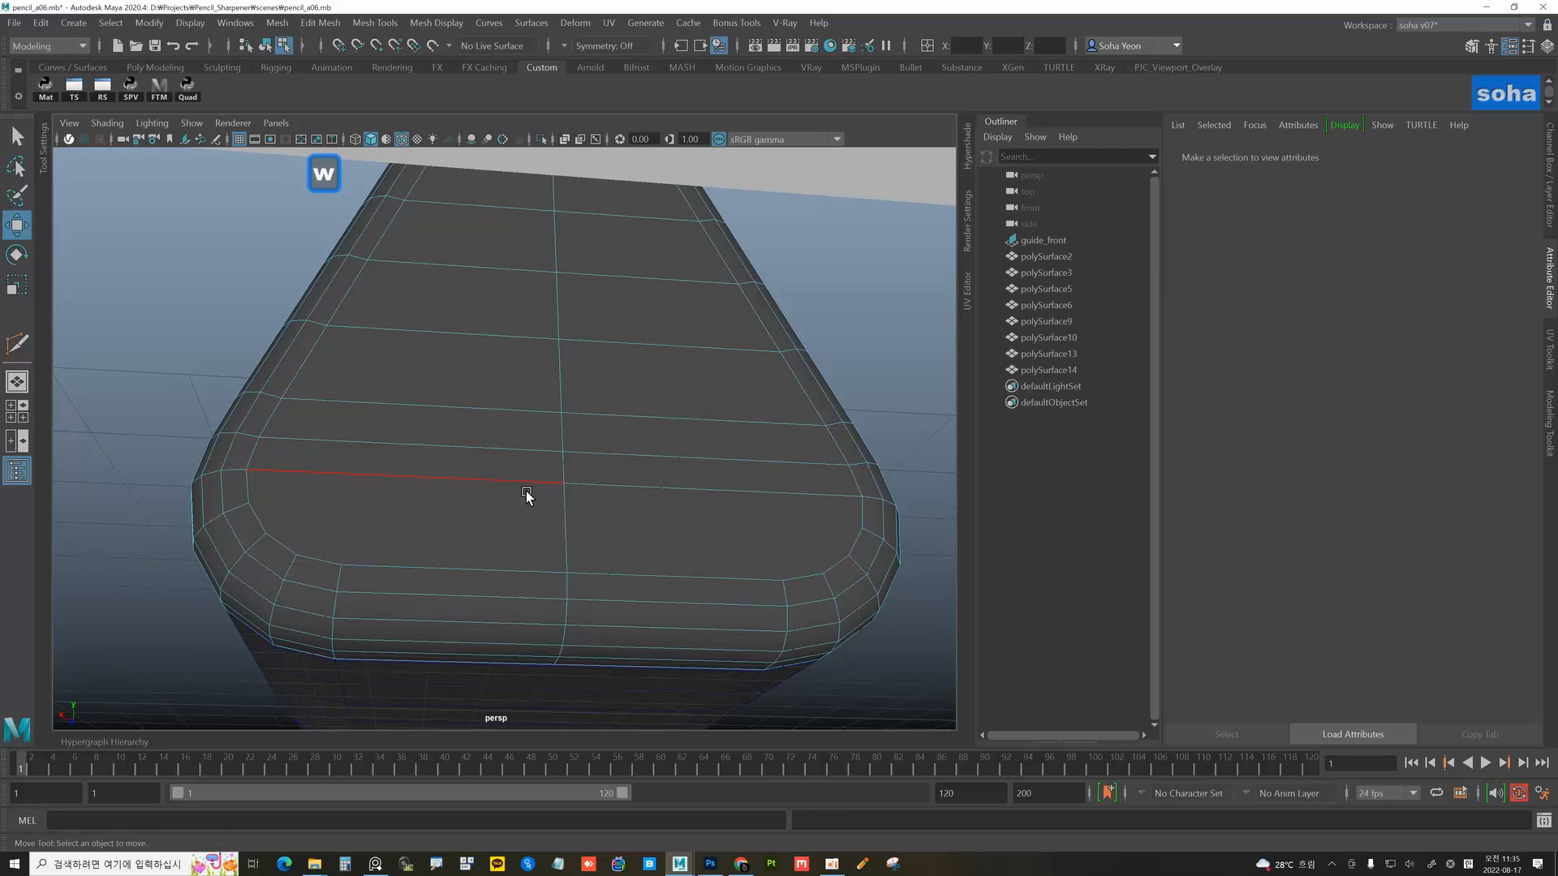
pyautogui.moveTo(526, 491)
pyautogui.keyDown('alt'); pyautogui.mouseDown()
pyautogui.moveTo(571, 494)
pyautogui.moveTo(570, 473)
pyautogui.moveTo(560, 511)
pyautogui.moveTo(549, 476)
pyautogui.moveTo(511, 519)
pyautogui.moveTo(511, 486)
pyautogui.mouseUp(); pyautogui.keyUp('alt')
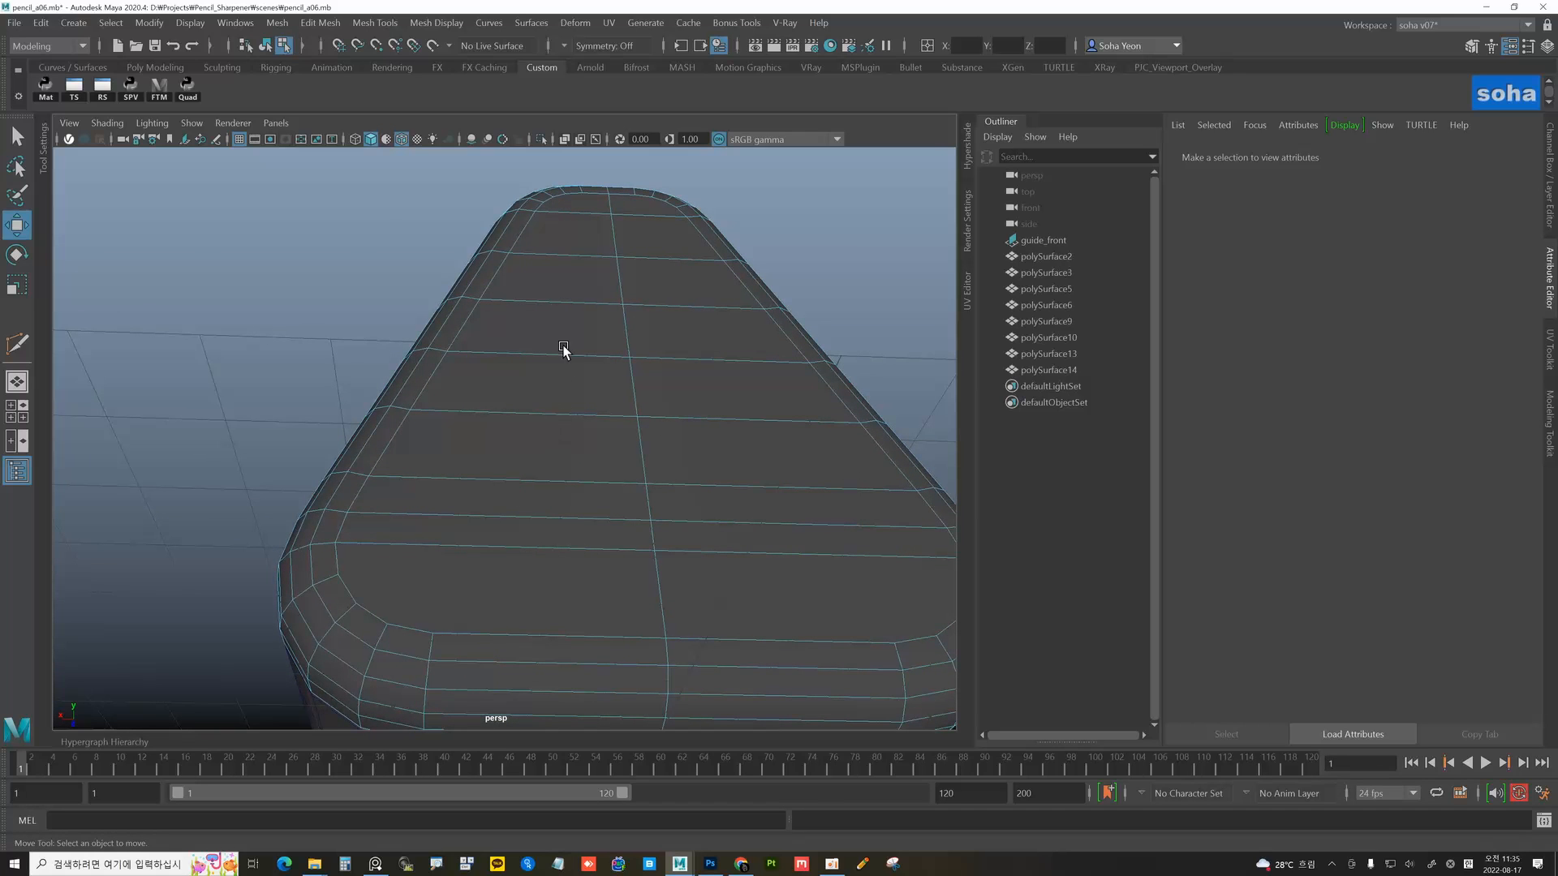
# - Leave the cut tool and isolate the rear shell in the view
pyautogui.hotkey('alt', 's')
pyautogui.keyDown('alt'); pyautogui.moveTo(573, 217); pyautogui.dragTo(625, 289); pyautogui.keyUp('alt')
pyautogui.press('w')
pyautogui.hotkey('alt', '`')
pyautogui.hotkey('alt', 'shift', 'a')
pyautogui.keyDown('alt'); pyautogui.moveTo(625, 343); pyautogui.dragTo(591, 316); pyautogui.keyUp('alt')
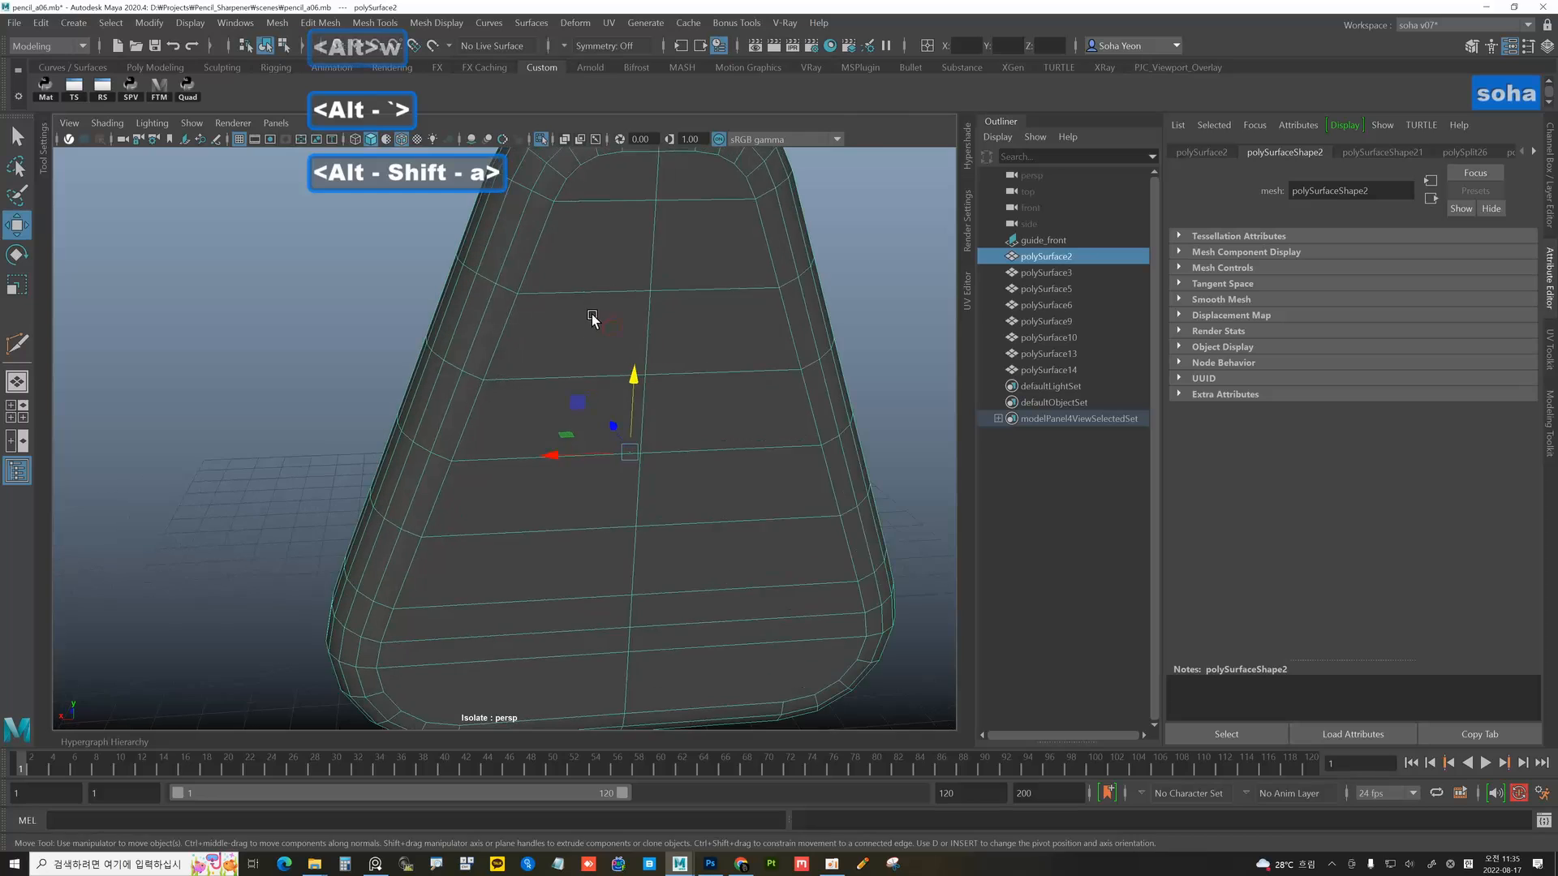
# - Cut a slanted line down the left half of the back face, from the inner top edge's left end to the bottom edge's left end
pyautogui.keyDown('alt'); pyautogui.moveTo(591, 317); pyautogui.dragTo(504, 390, button='middle'); pyautogui.keyUp('alt')
pyautogui.keyDown('alt'); pyautogui.moveTo(504, 390); pyautogui.dragTo(532, 323); pyautogui.keyUp('alt')
pyautogui.keyDown('alt'); pyautogui.moveTo(533, 324); pyautogui.dragTo(500, 369, button='middle'); pyautogui.keyUp('alt')
pyautogui.keyDown('alt'); pyautogui.moveTo(501, 369); pyautogui.dragTo(665, 420, button='right'); pyautogui.keyUp('alt')
pyautogui.keyDown('alt'); pyautogui.moveTo(665, 421); pyautogui.dragTo(510, 270); pyautogui.keyUp('alt')
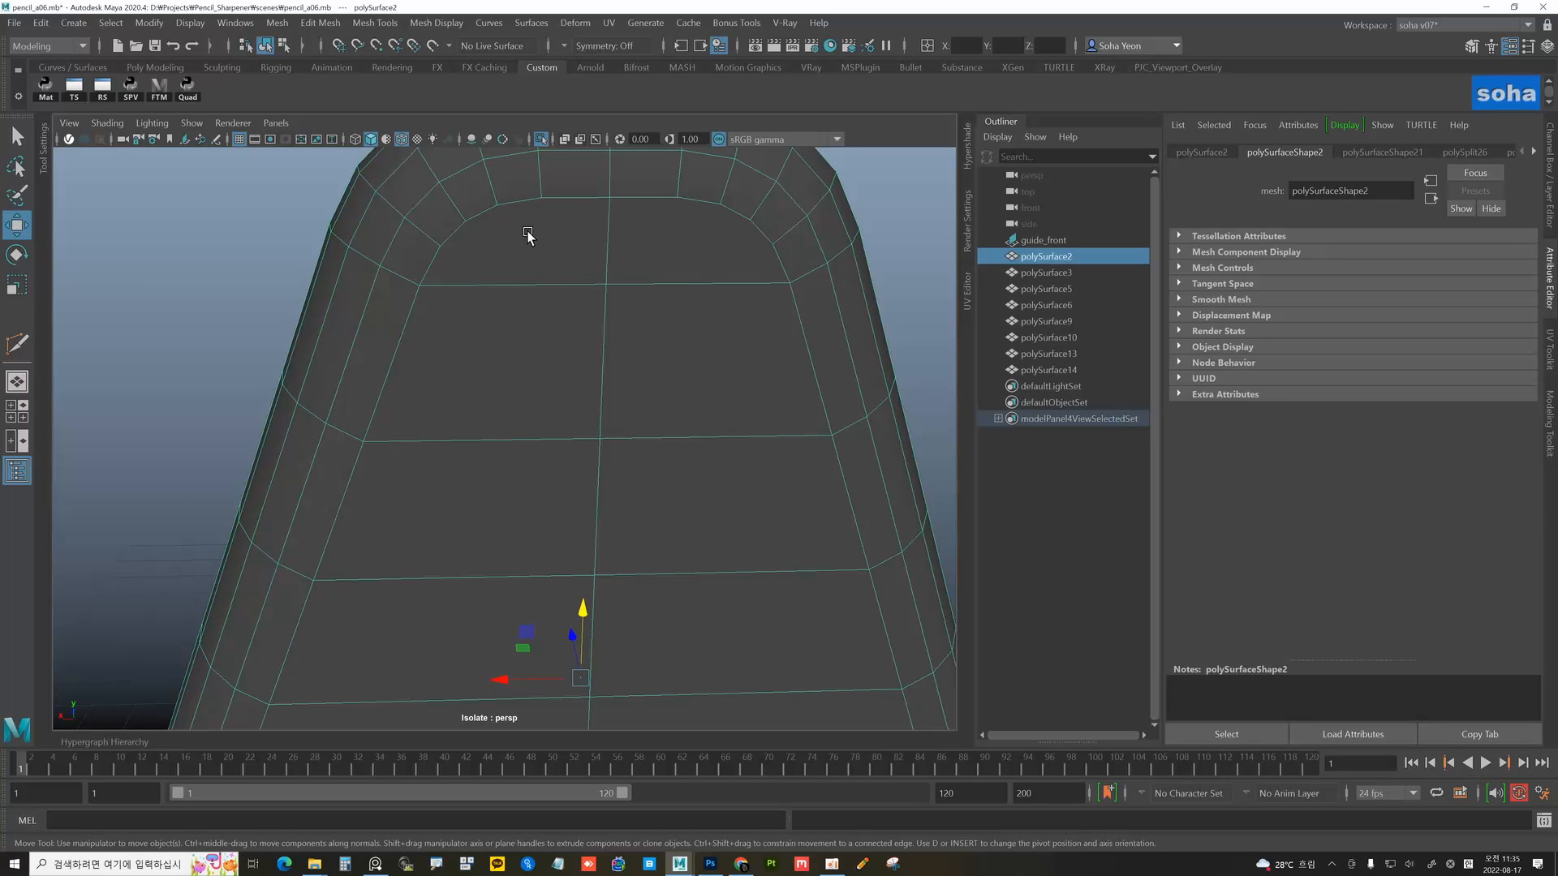
pyautogui.hotkey('alt', 's')
pyautogui.click(542, 198)
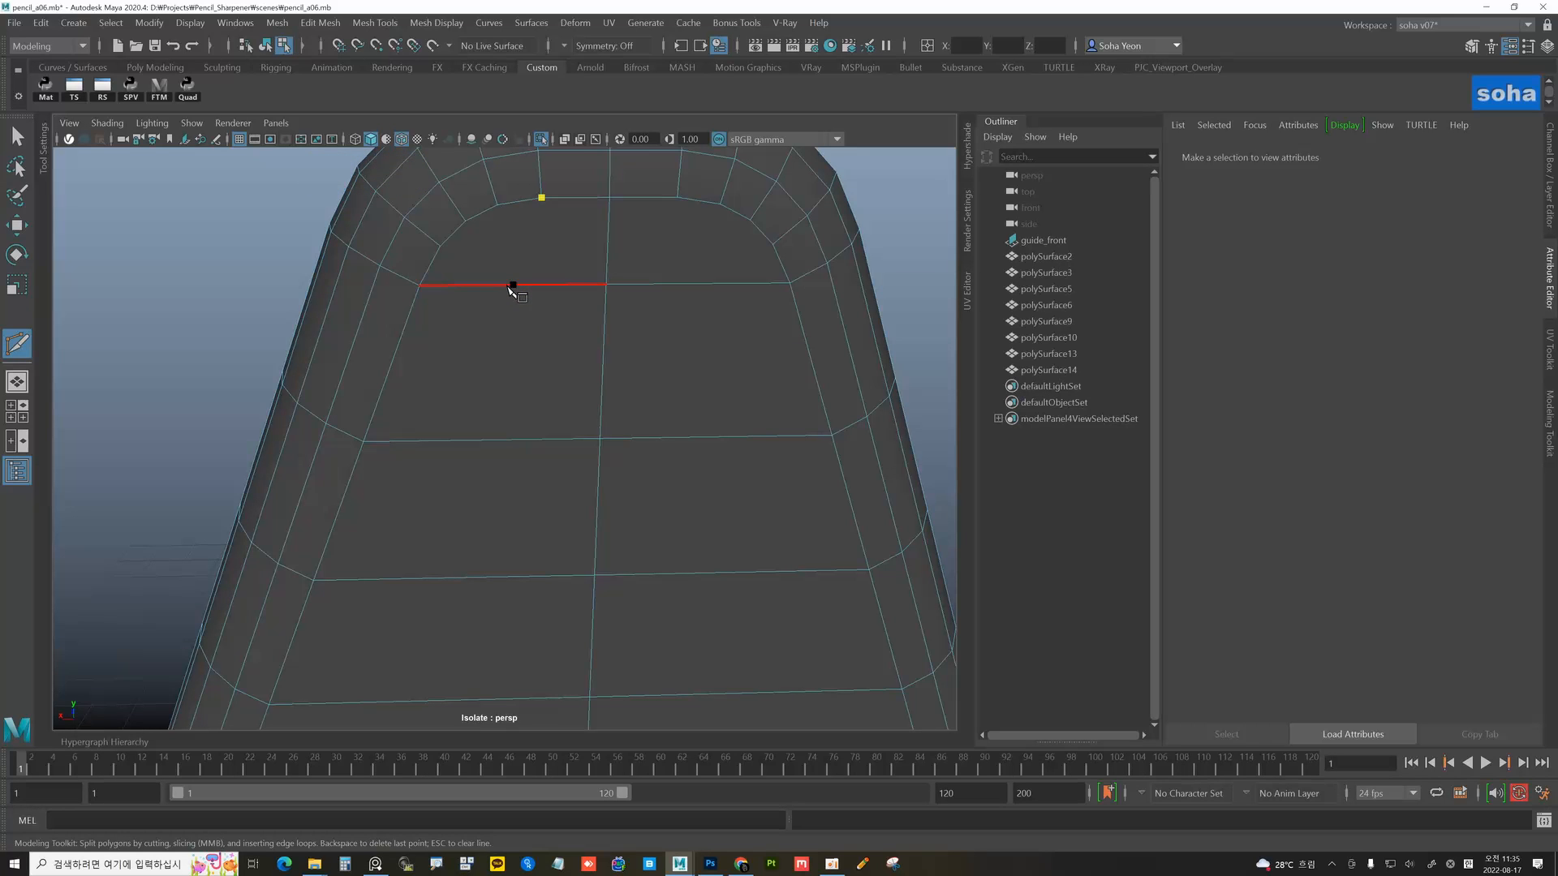
pyautogui.keyDown('alt'); pyautogui.moveTo(517, 434); pyautogui.dragTo(518, 445, button='right'); pyautogui.keyUp('alt')
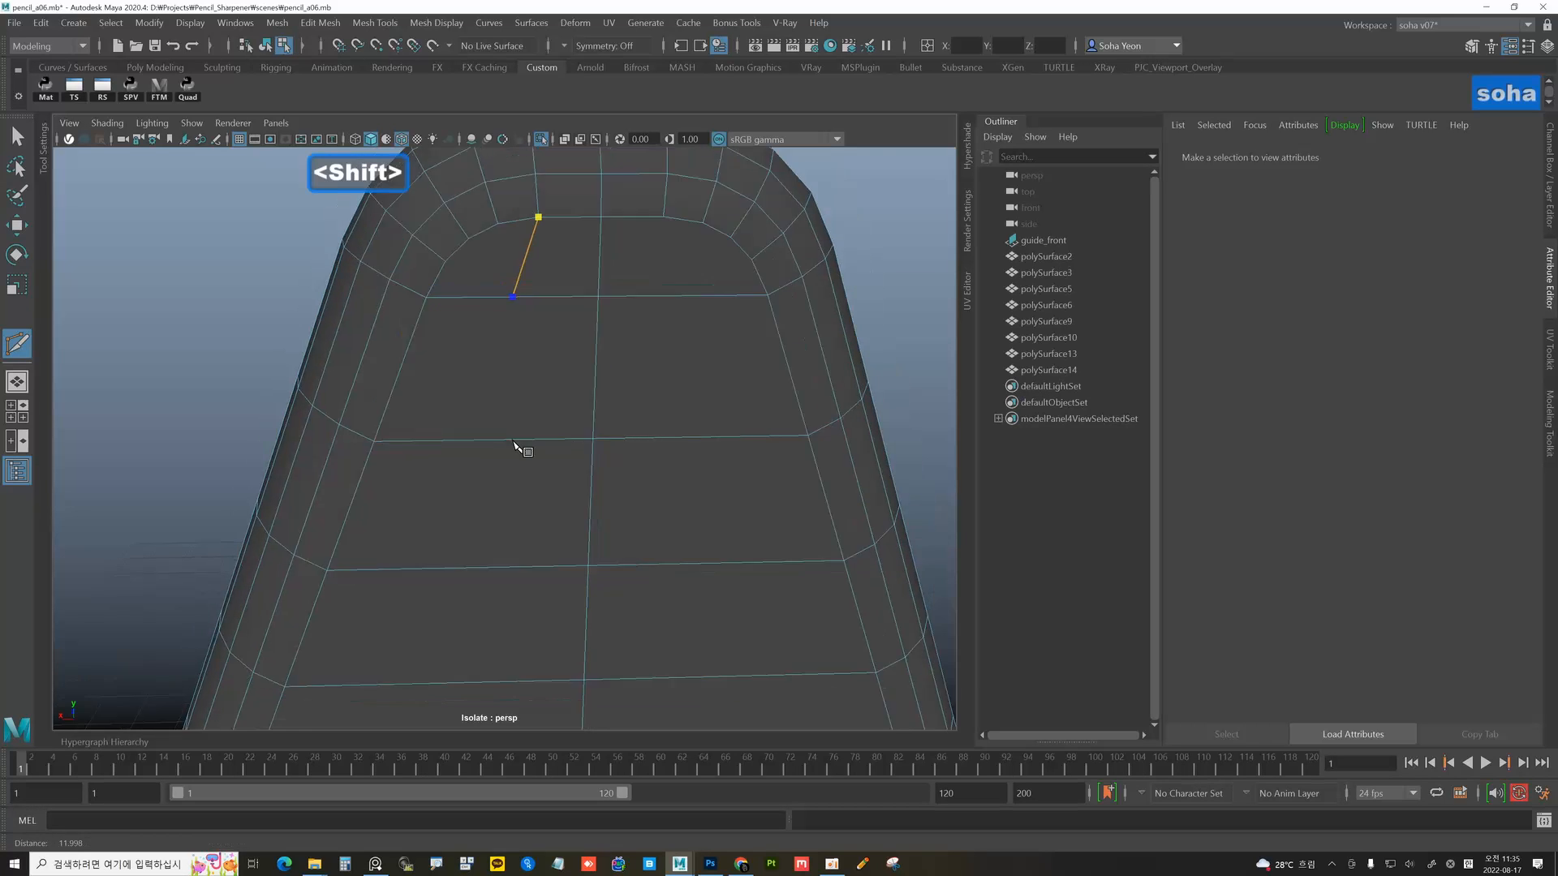
pyautogui.keyDown('alt'); pyautogui.moveTo(518, 445); pyautogui.dragTo(535, 353, button='middle'); pyautogui.keyUp('alt')
pyautogui.keyDown('alt'); pyautogui.moveTo(536, 353); pyautogui.dragTo(522, 410); pyautogui.keyUp('alt')
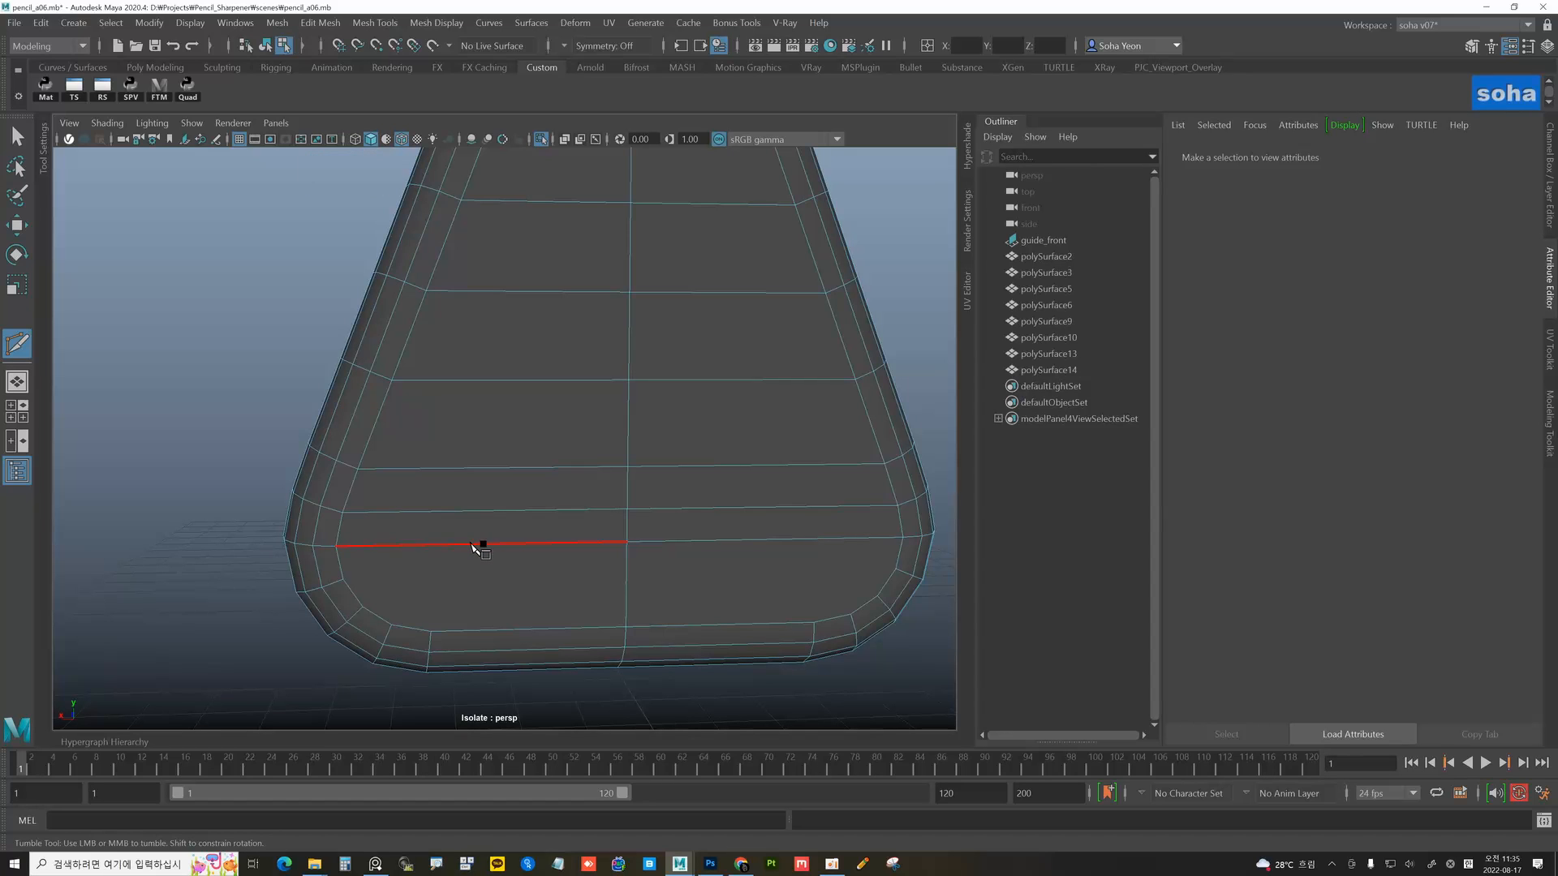
# - Cut diagonal edges joining the slanted line to the middle vertices of the lower left and upper left rounded corners
pyautogui.keyDown('alt'); pyautogui.moveTo(514, 590); pyautogui.dragTo(442, 601); pyautogui.keyUp('alt')
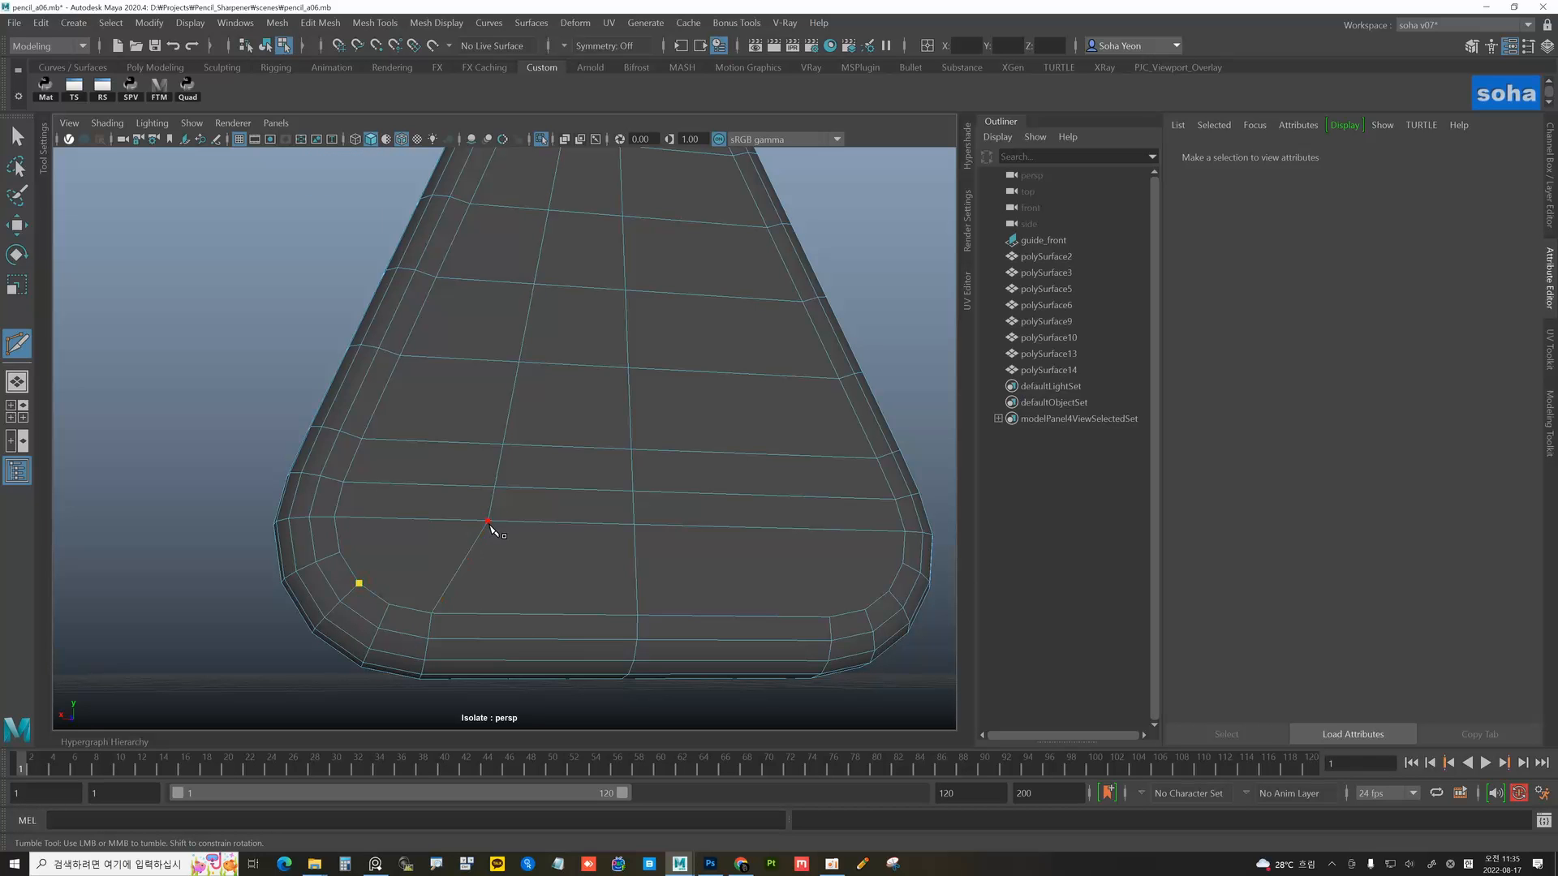
pyautogui.moveTo(545, 348)
pyautogui.keyDown('alt'); pyautogui.mouseDown()
pyautogui.moveTo(539, 480)
pyautogui.moveTo(539, 337)
pyautogui.moveTo(591, 511)
pyautogui.moveTo(572, 362)
pyautogui.mouseUp(); pyautogui.keyUp('alt')
pyautogui.hotkey('alt', 's')
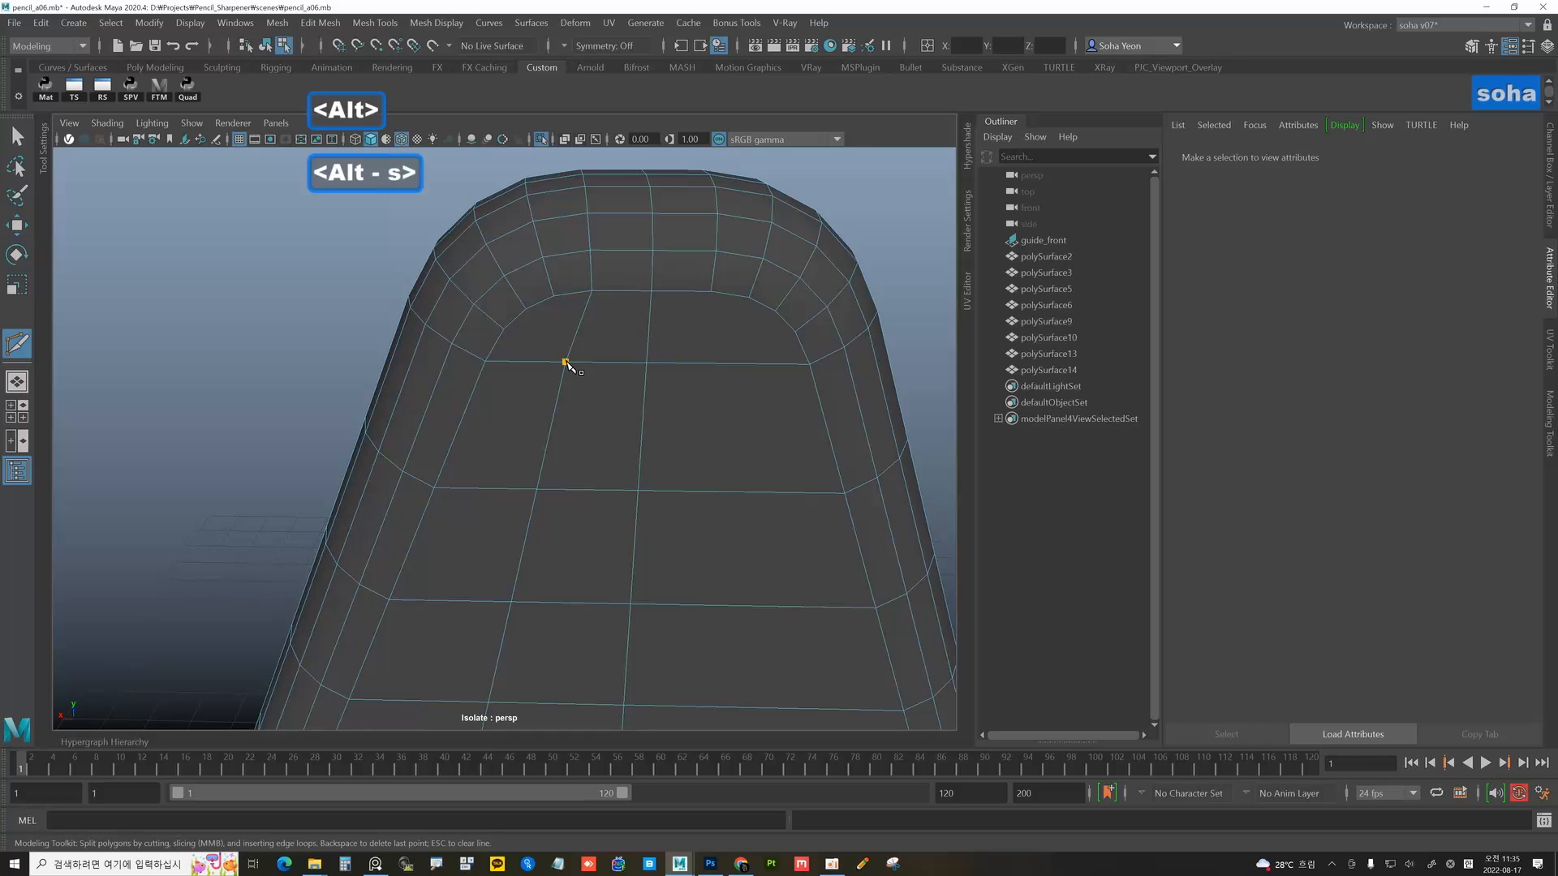
pyautogui.press('w')
# - Delete the slanted line's lowest edge, between the last horizontal row and the back face's bottom edge
pyautogui.keyDown('alt'); pyautogui.moveTo(549, 448); pyautogui.dragTo(606, 527); pyautogui.keyUp('alt')
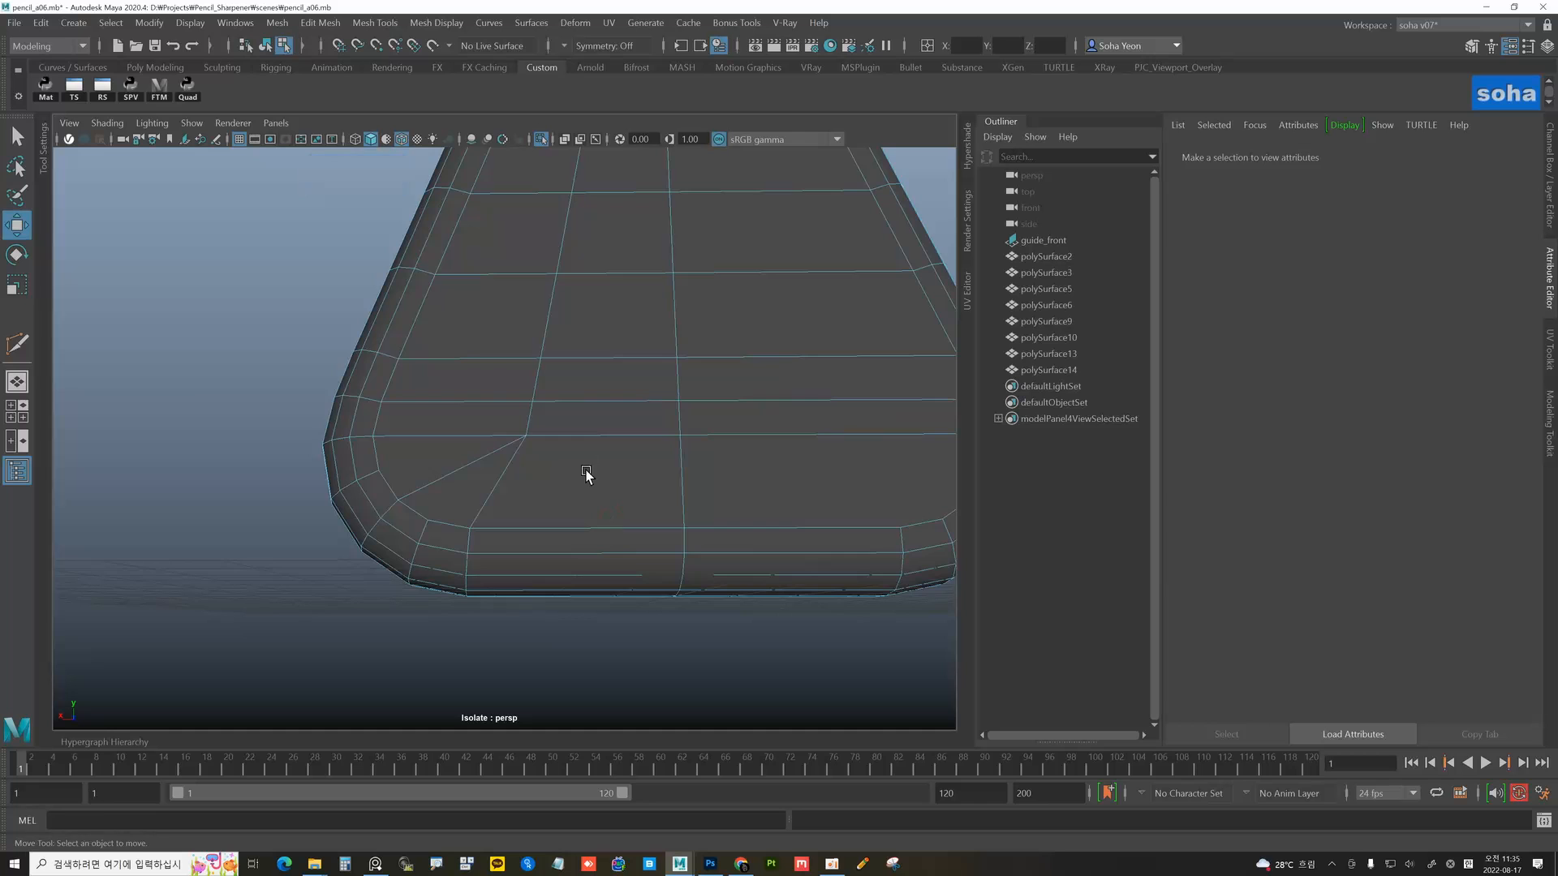
pyautogui.keyDown('alt'); pyautogui.moveTo(586, 474); pyautogui.dragTo(584, 560); pyautogui.keyUp('alt')
pyautogui.moveTo(553, 634)
pyautogui.keyDown('alt'); pyautogui.mouseDown()
pyautogui.moveTo(646, 584)
pyautogui.moveTo(567, 590)
pyautogui.moveTo(555, 618)
pyautogui.mouseUp(); pyautogui.keyUp('alt')
pyautogui.keyDown('alt'); pyautogui.moveTo(555, 619); pyautogui.dragTo(587, 597, button='right'); pyautogui.keyUp('alt')
pyautogui.hotkey('alt', '2')
pyautogui.click(509, 527)
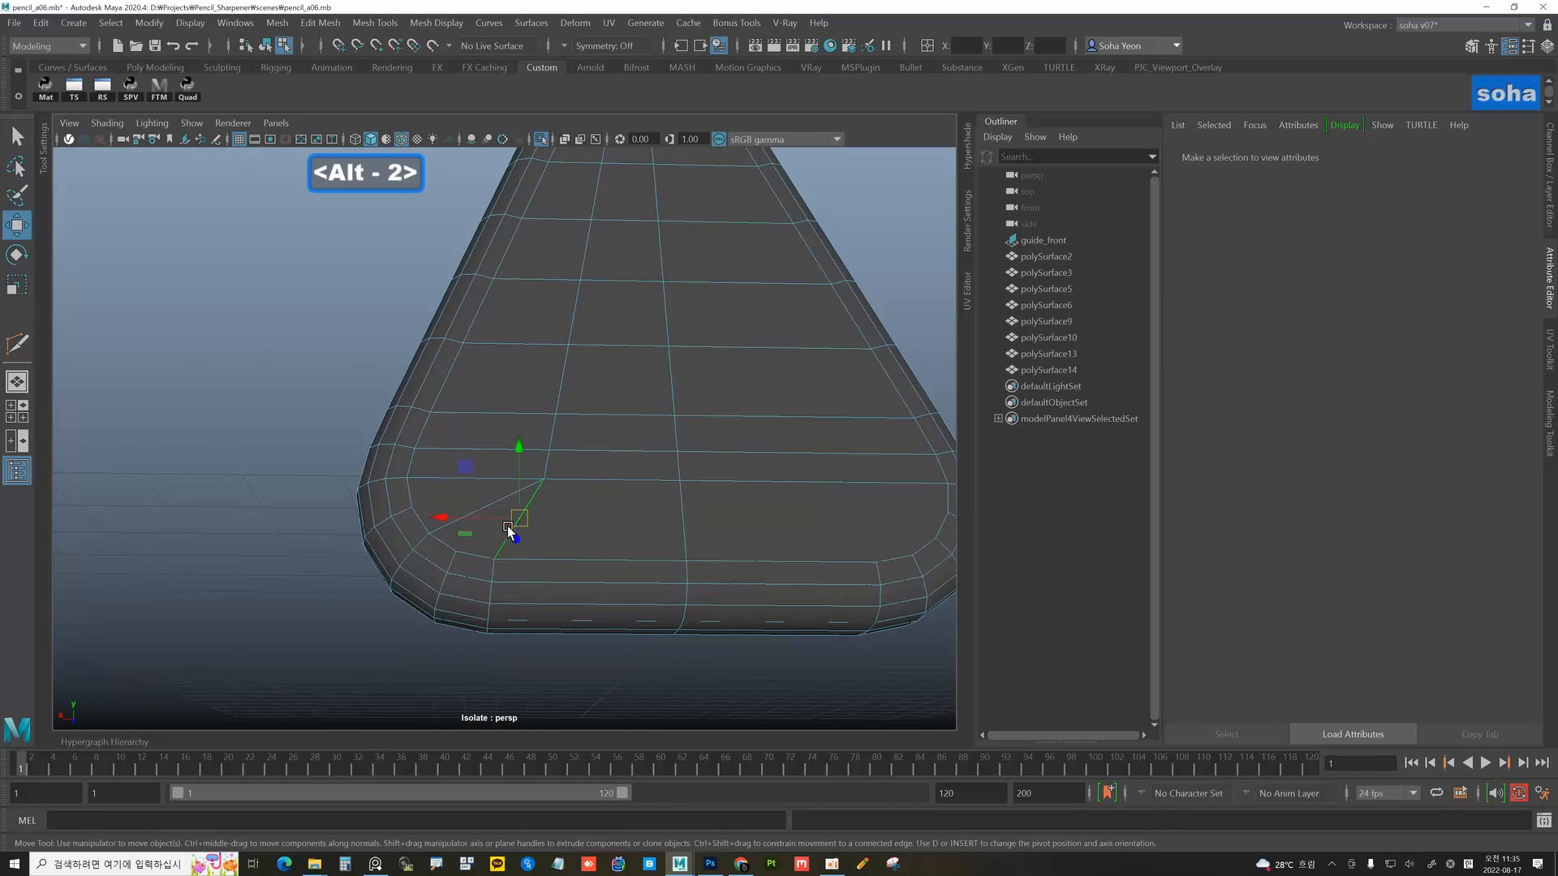
pyautogui.press('Delete')
pyautogui.hotkey('alt', 'q')
# - Insert two edge loops across the left half of the rear shell's rounded bottom edge band
pyautogui.keyDown('alt'); pyautogui.moveTo(568, 593); pyautogui.dragTo(529, 570, button='middle'); pyautogui.keyUp('alt')
pyautogui.keyDown('alt'); pyautogui.moveTo(529, 571); pyautogui.dragTo(588, 571, button='right'); pyautogui.keyUp('alt')
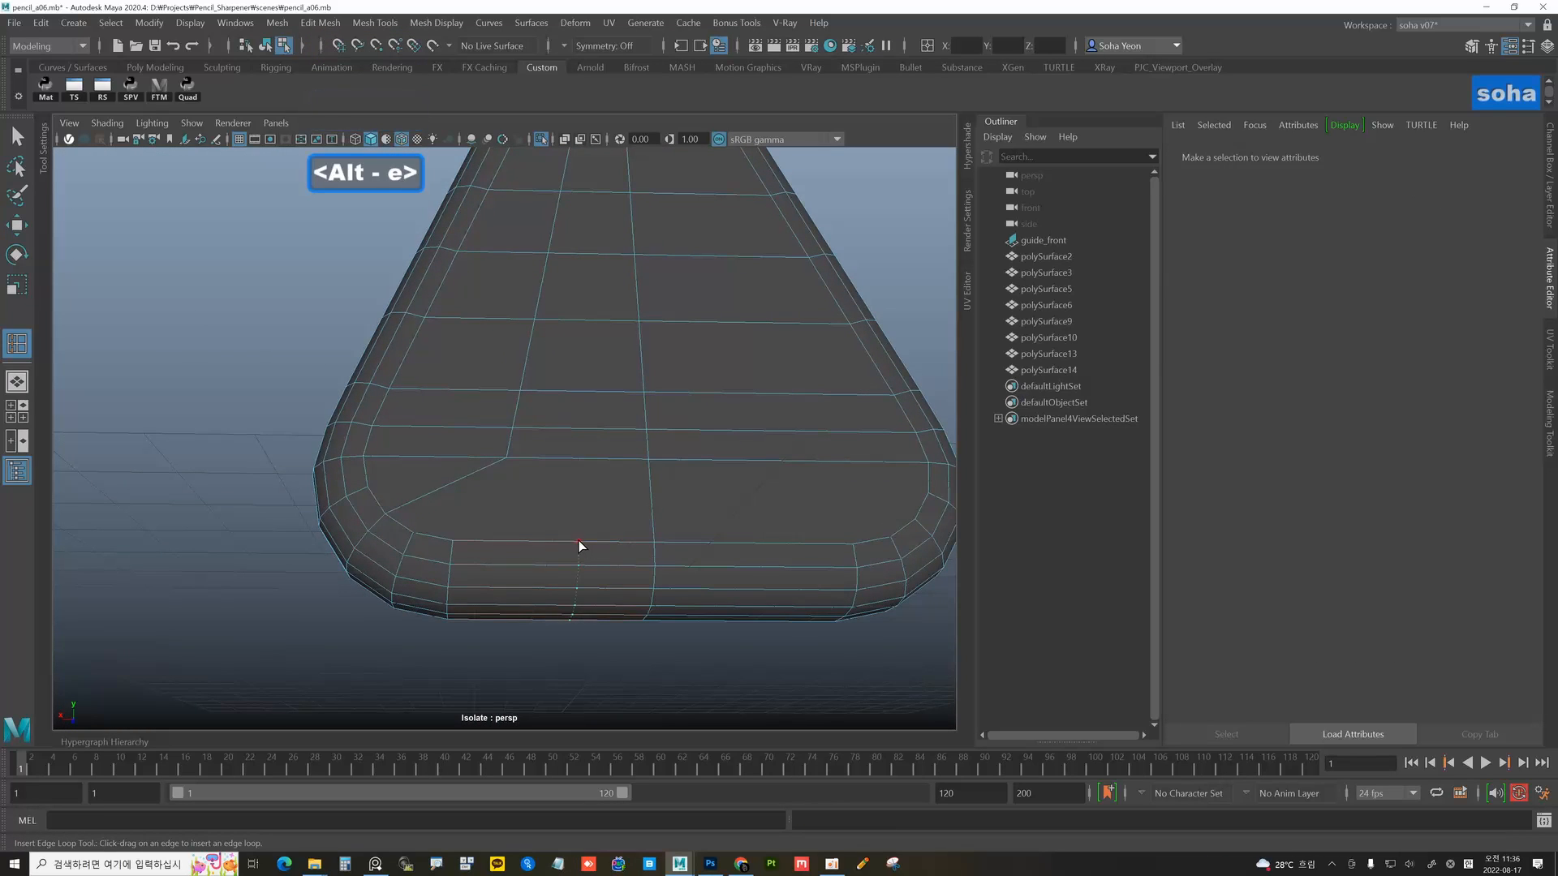
pyautogui.click(581, 542)
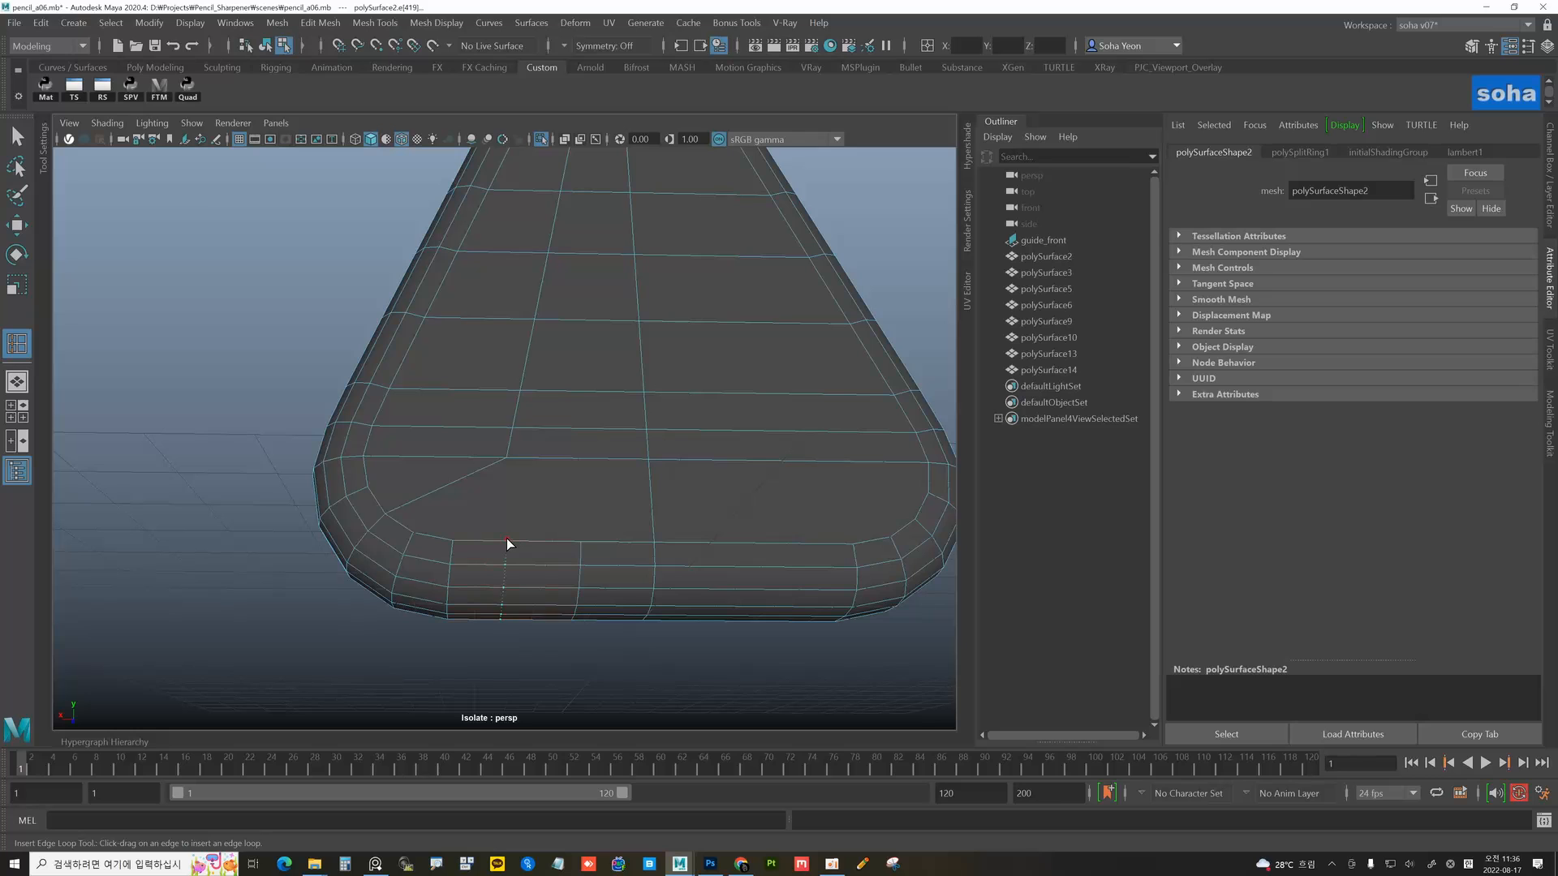
pyautogui.click(515, 539)
pyautogui.press('w')
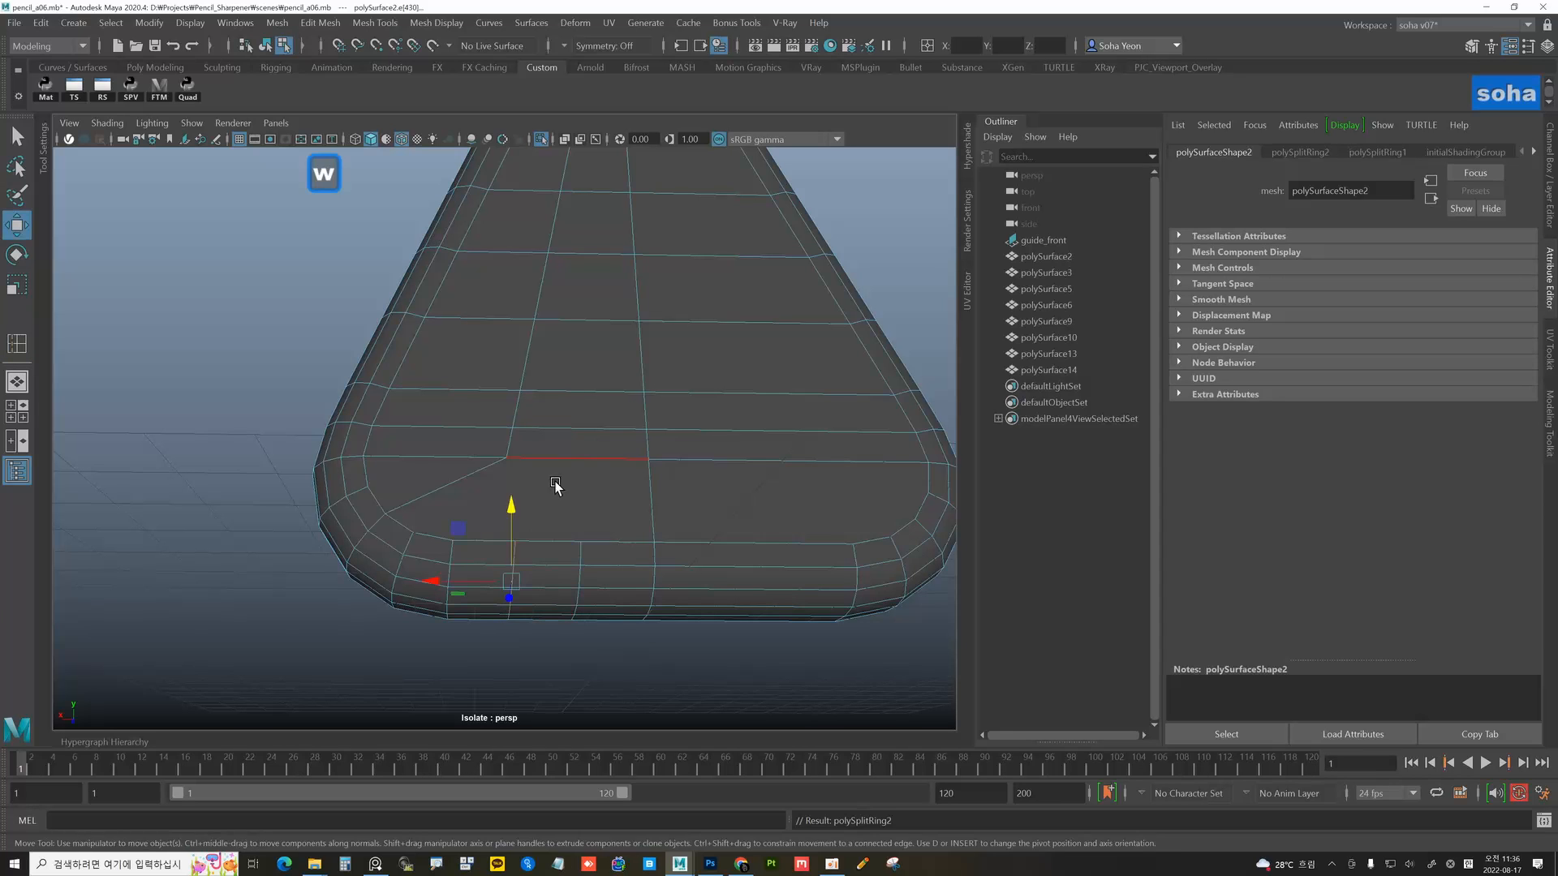
# - Cut a line up the back face from the inner bottom edge loop to the slanted line's vertex on the topmost row
pyautogui.keyDown('alt'); pyautogui.moveTo(549, 453); pyautogui.dragTo(567, 521, button='middle'); pyautogui.keyUp('alt')
pyautogui.hotkey('alt', '`')
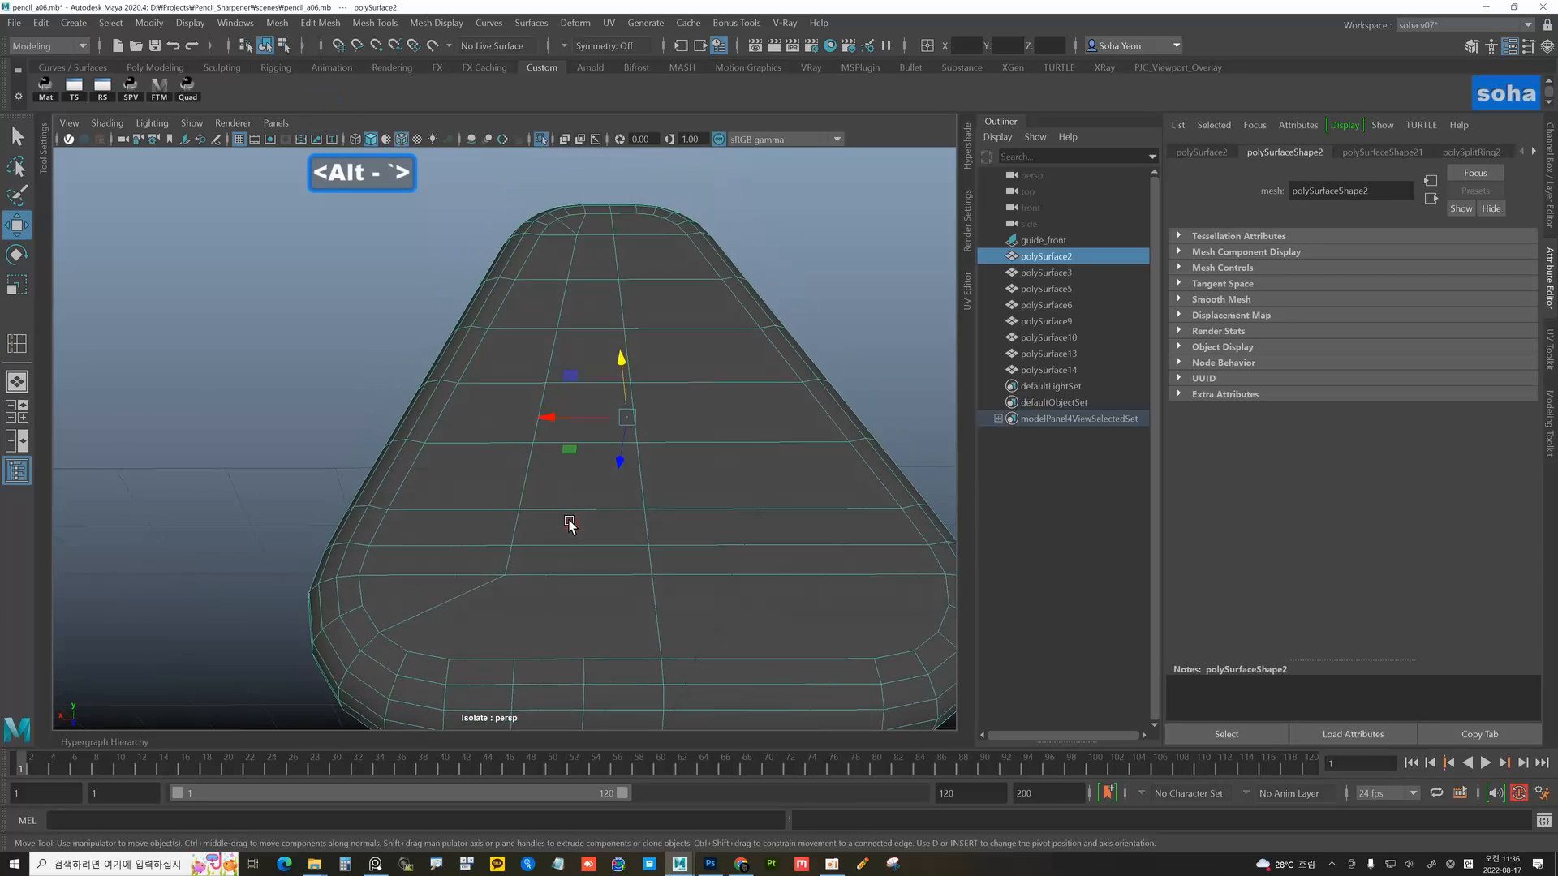
pyautogui.hotkey('alt', 's')
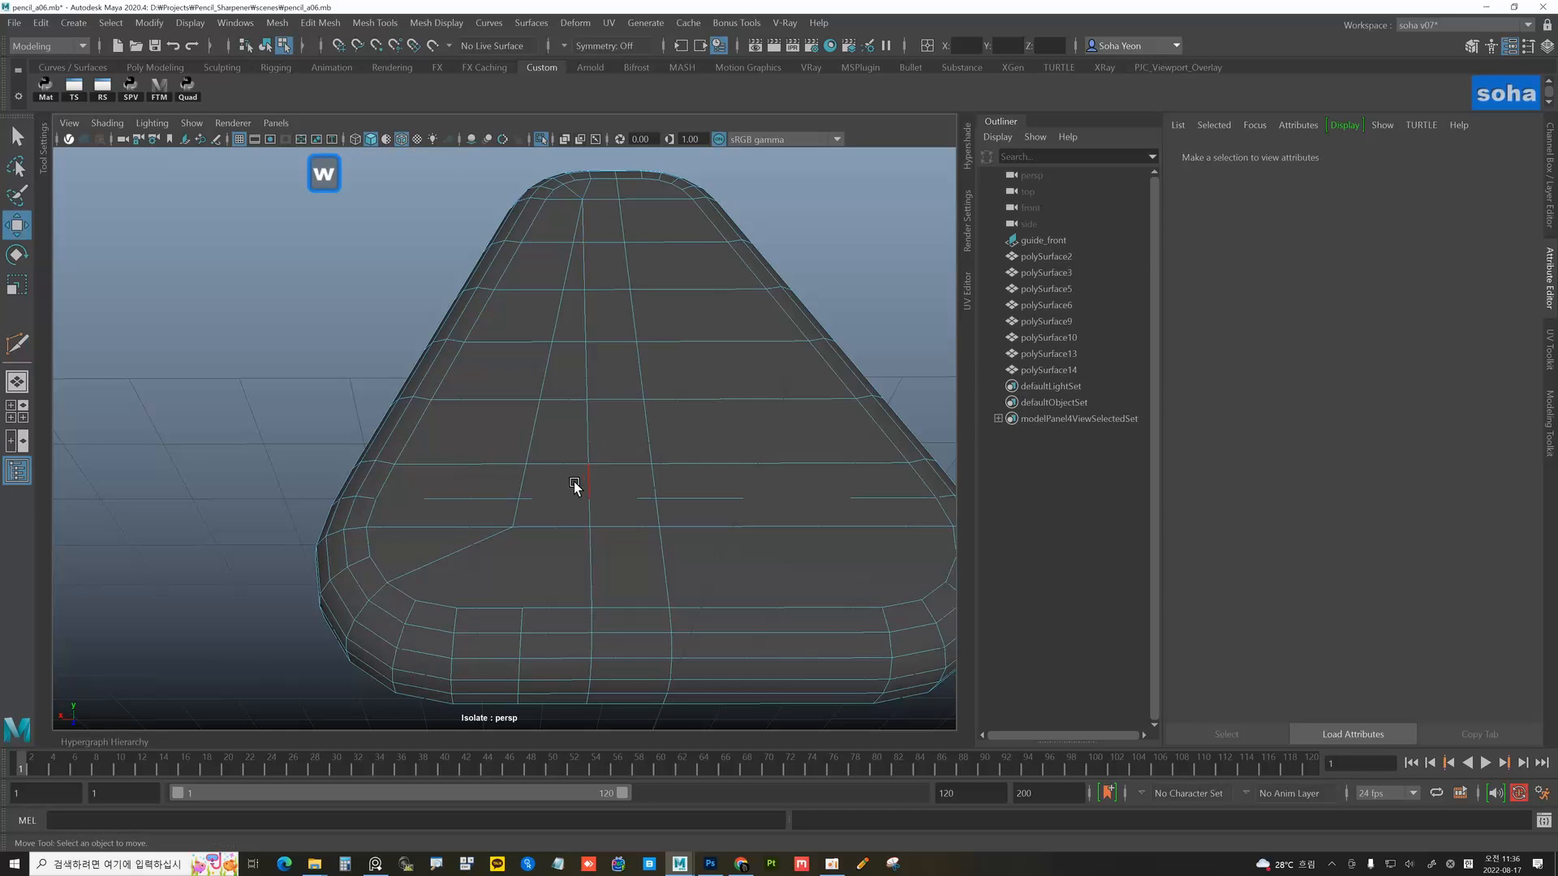
# - Delete the old slanted line below the topmost row together with its diagonal edge to the lower left corner
pyautogui.keyDown('alt'); pyautogui.moveTo(574, 486); pyautogui.dragTo(559, 510); pyautogui.keyUp('alt')
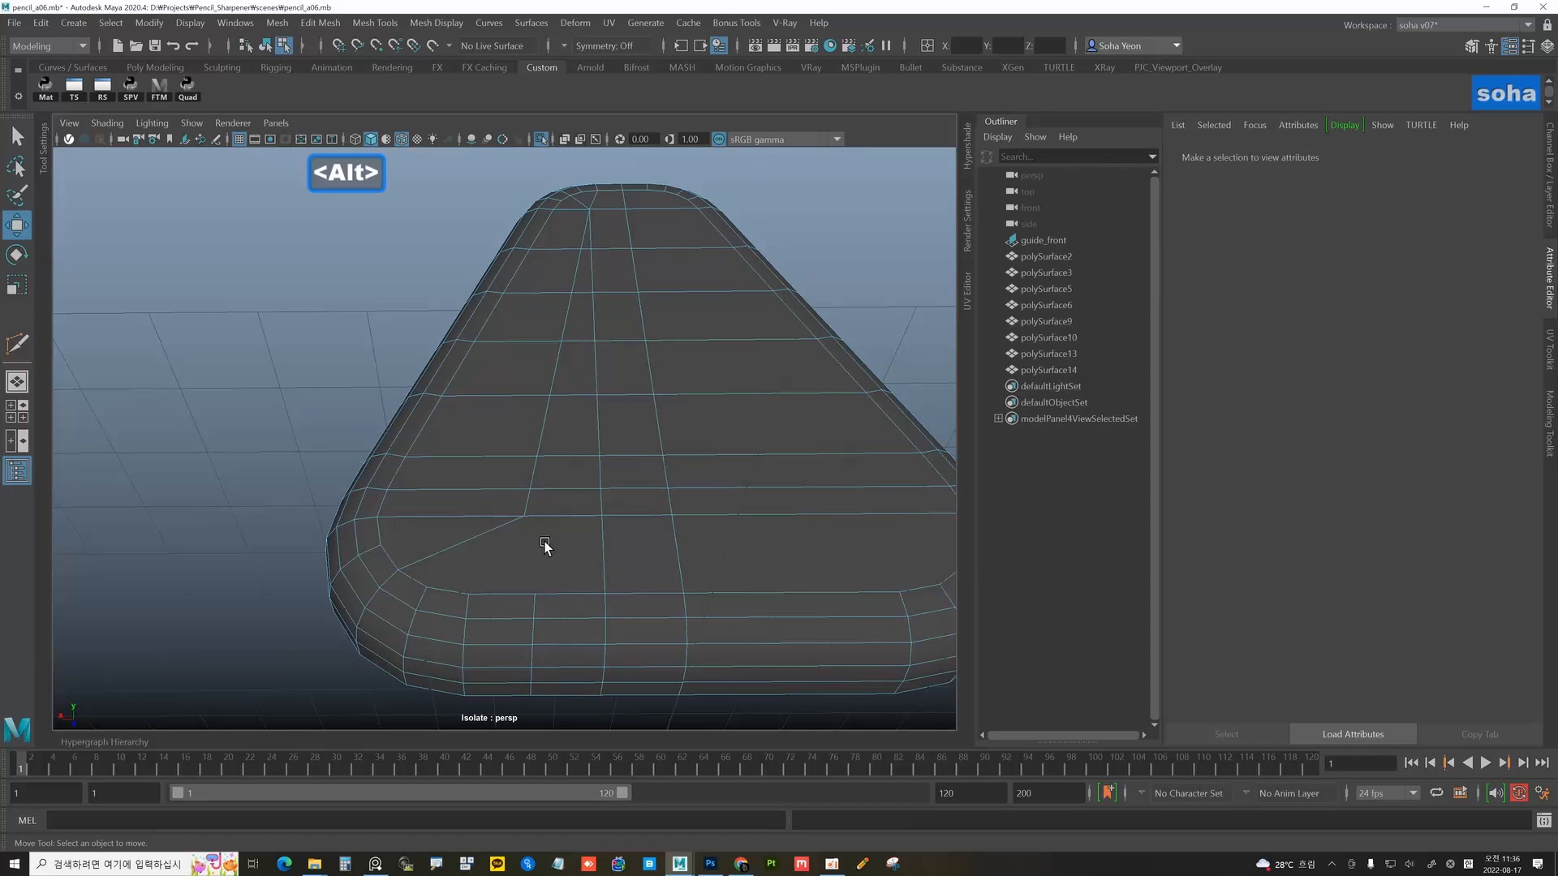
pyautogui.click(582, 242)
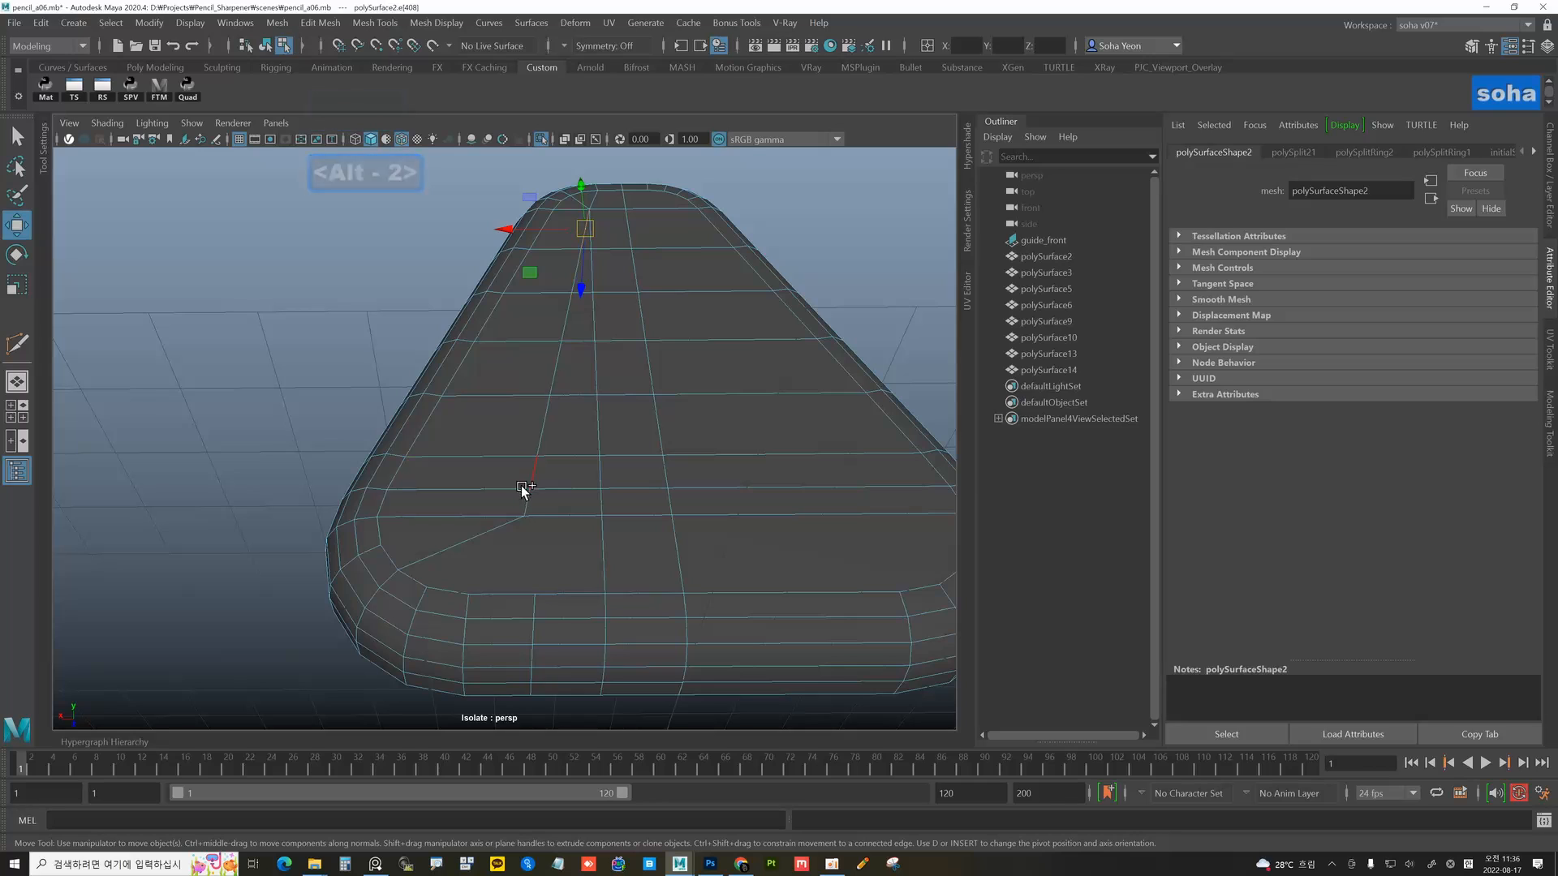
pyautogui.hotkey('alt', 'q')
pyautogui.hotkey('alt', 'q')
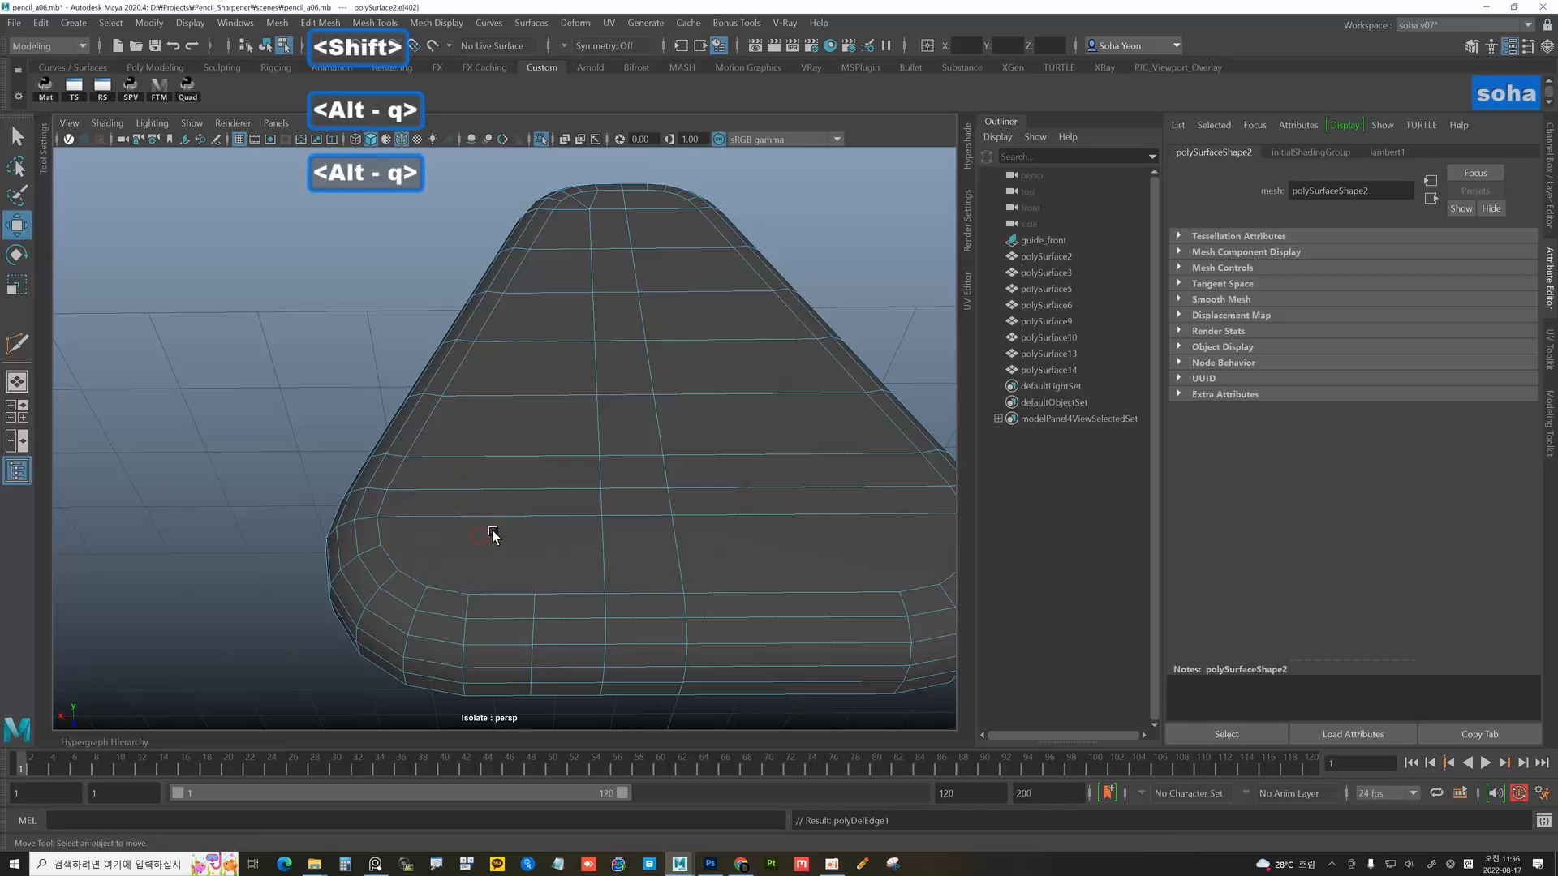
# - Cut two more lines up the left half of the back face, from the outer edge loop and from the bottom edge's left end
pyautogui.hotkey('alt', 's')
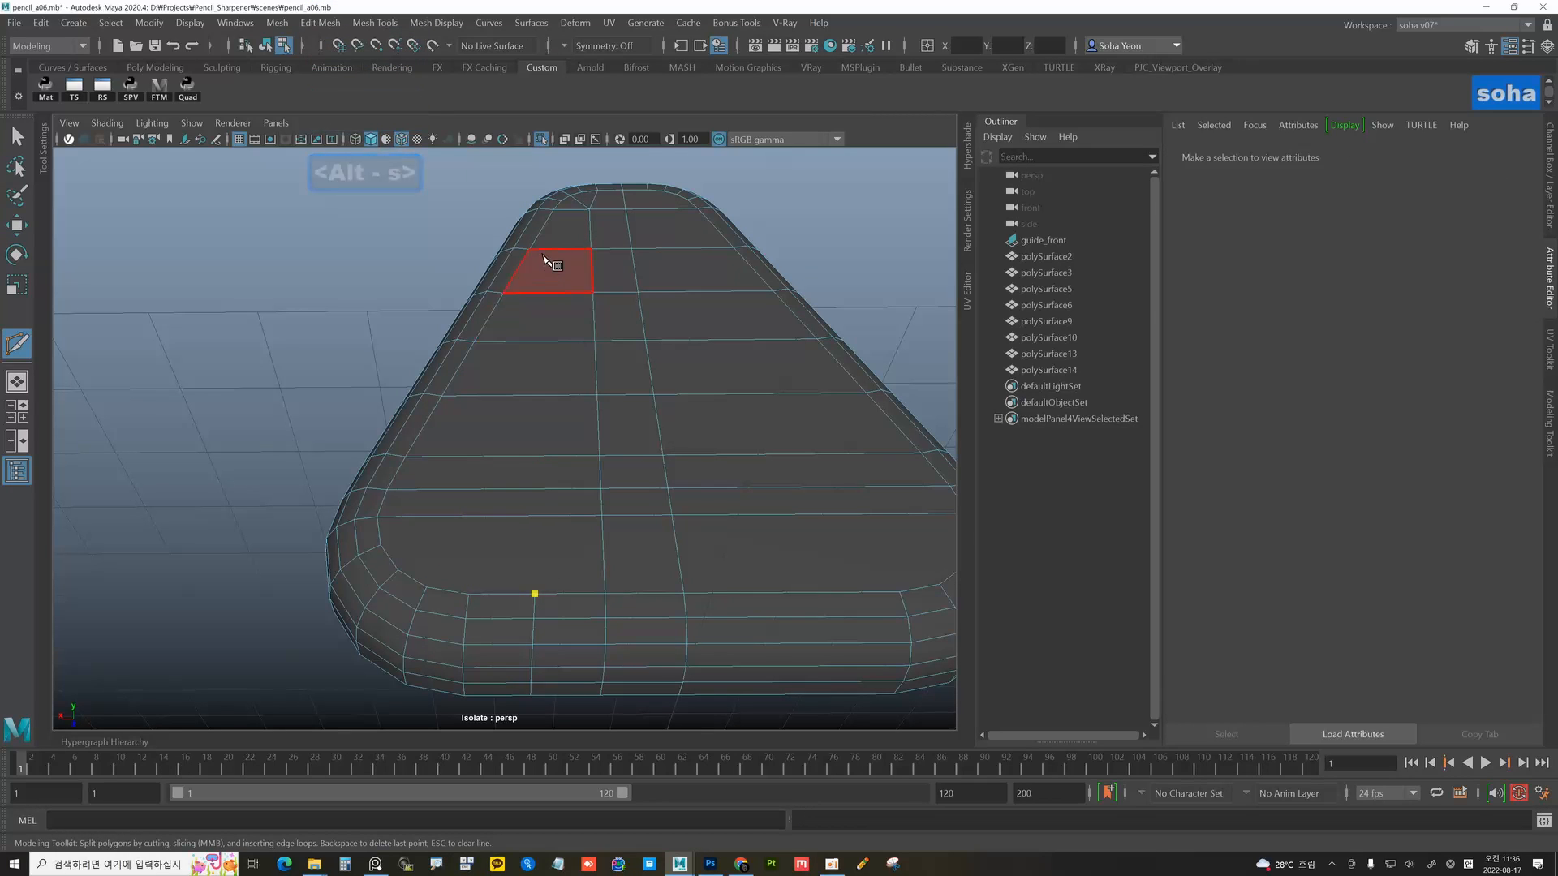
pyautogui.press('w')
pyautogui.moveTo(583, 443)
pyautogui.keyDown('alt'); pyautogui.mouseDown()
pyautogui.moveTo(587, 484)
pyautogui.moveTo(532, 550)
pyautogui.mouseUp(); pyautogui.keyUp('alt')
pyautogui.hotkey('alt', '`')
pyautogui.hotkey('alt', 's')
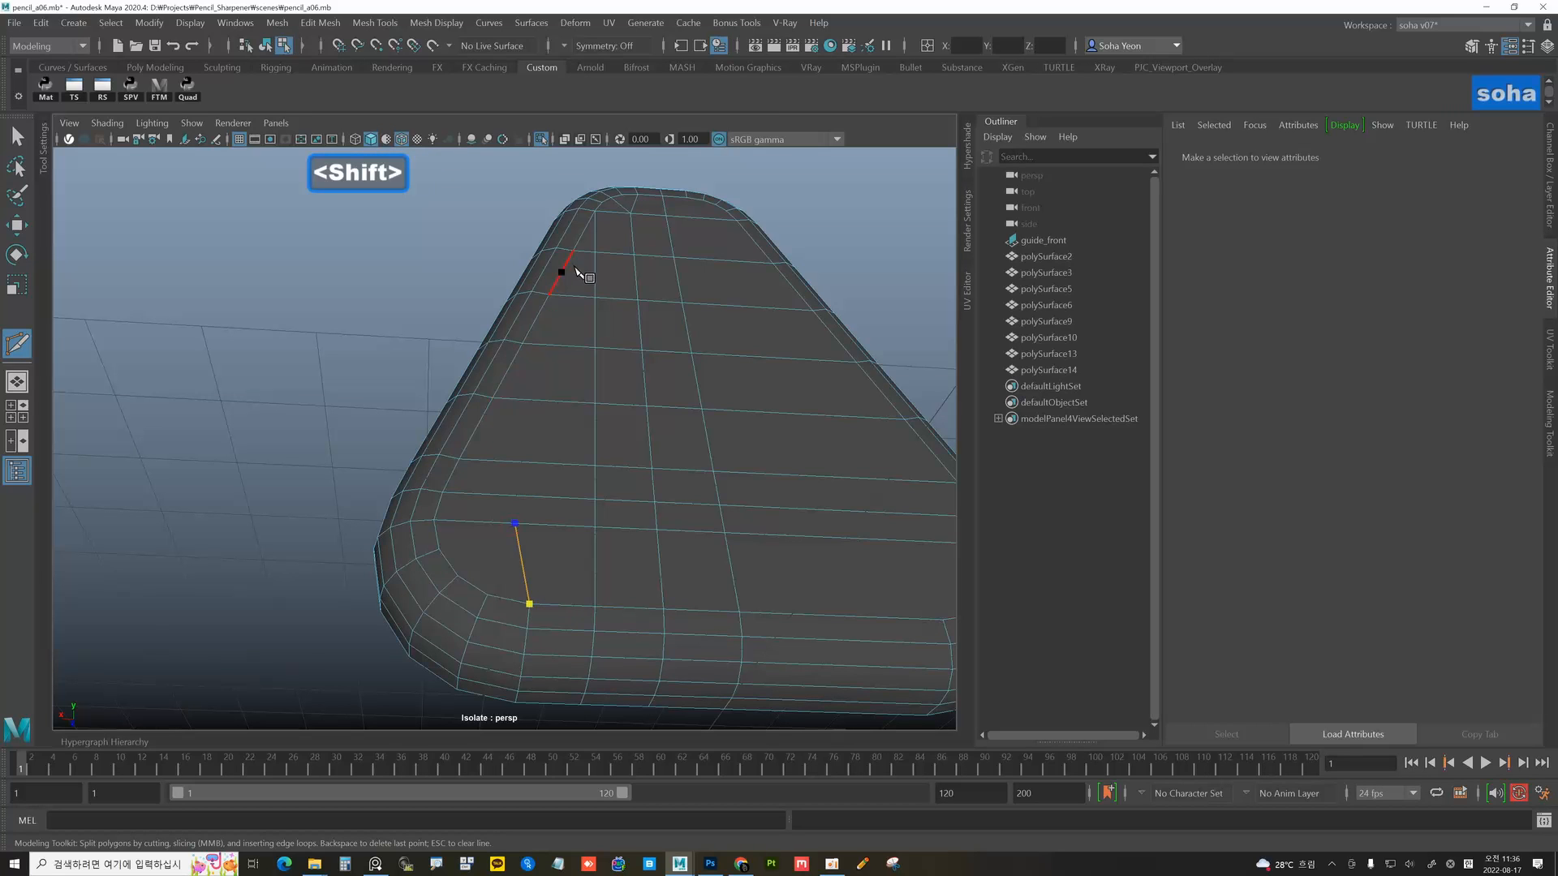
pyautogui.hotkey('shift', 'w')
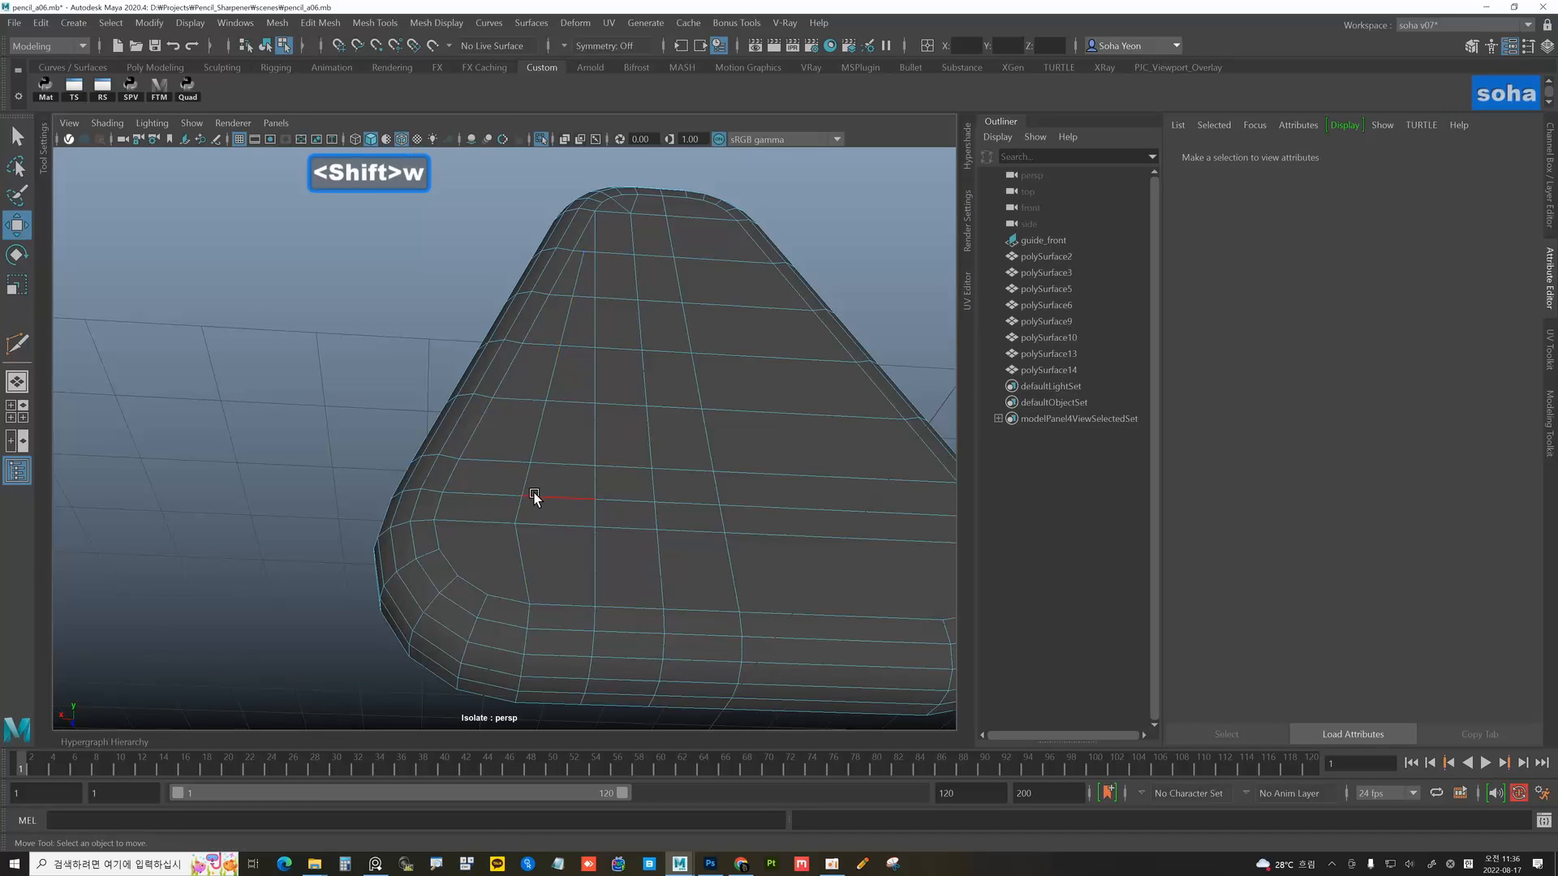
# - Cut a diagonal edge from the outermost line's vertex on the lowest row to the middle of the lower left rounded corner
pyautogui.keyDown('alt'); pyautogui.moveTo(539, 497); pyautogui.dragTo(553, 560); pyautogui.keyUp('alt')
pyautogui.hotkey('alt', 's')
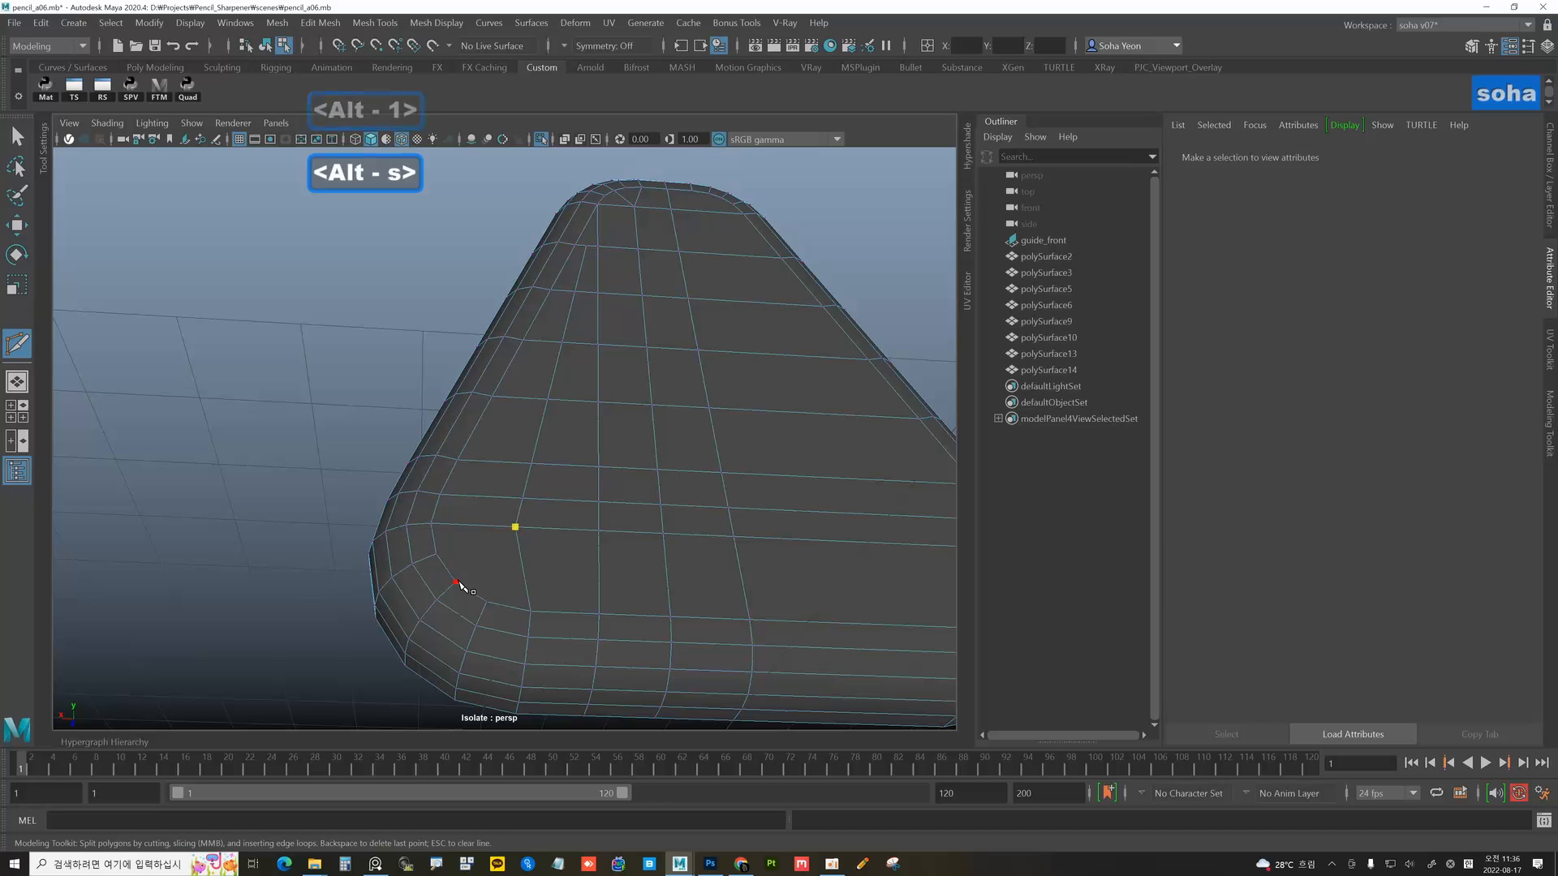
pyautogui.press('w')
# - Slide the left-half edges of the two lowest horizontal rows on the back face downward to even out their spacing
pyautogui.keyDown('alt'); pyautogui.moveTo(456, 582); pyautogui.dragTo(474, 462); pyautogui.keyUp('alt')
pyautogui.hotkey('alt', '`')
pyautogui.hotkey('alt', '2')
pyautogui.click(456, 440)
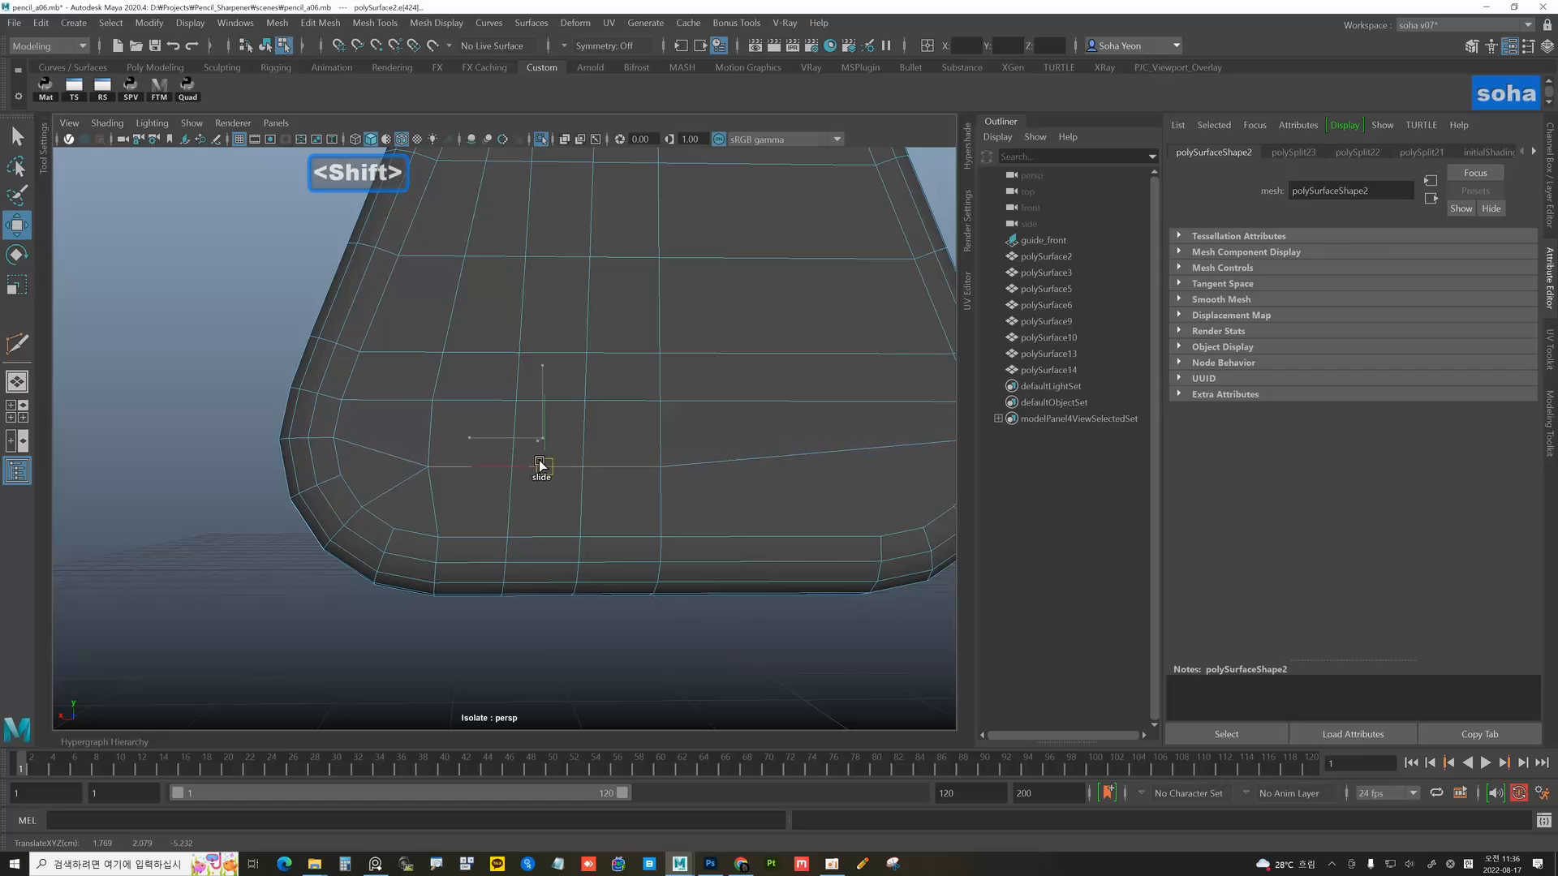
pyautogui.click(469, 400)
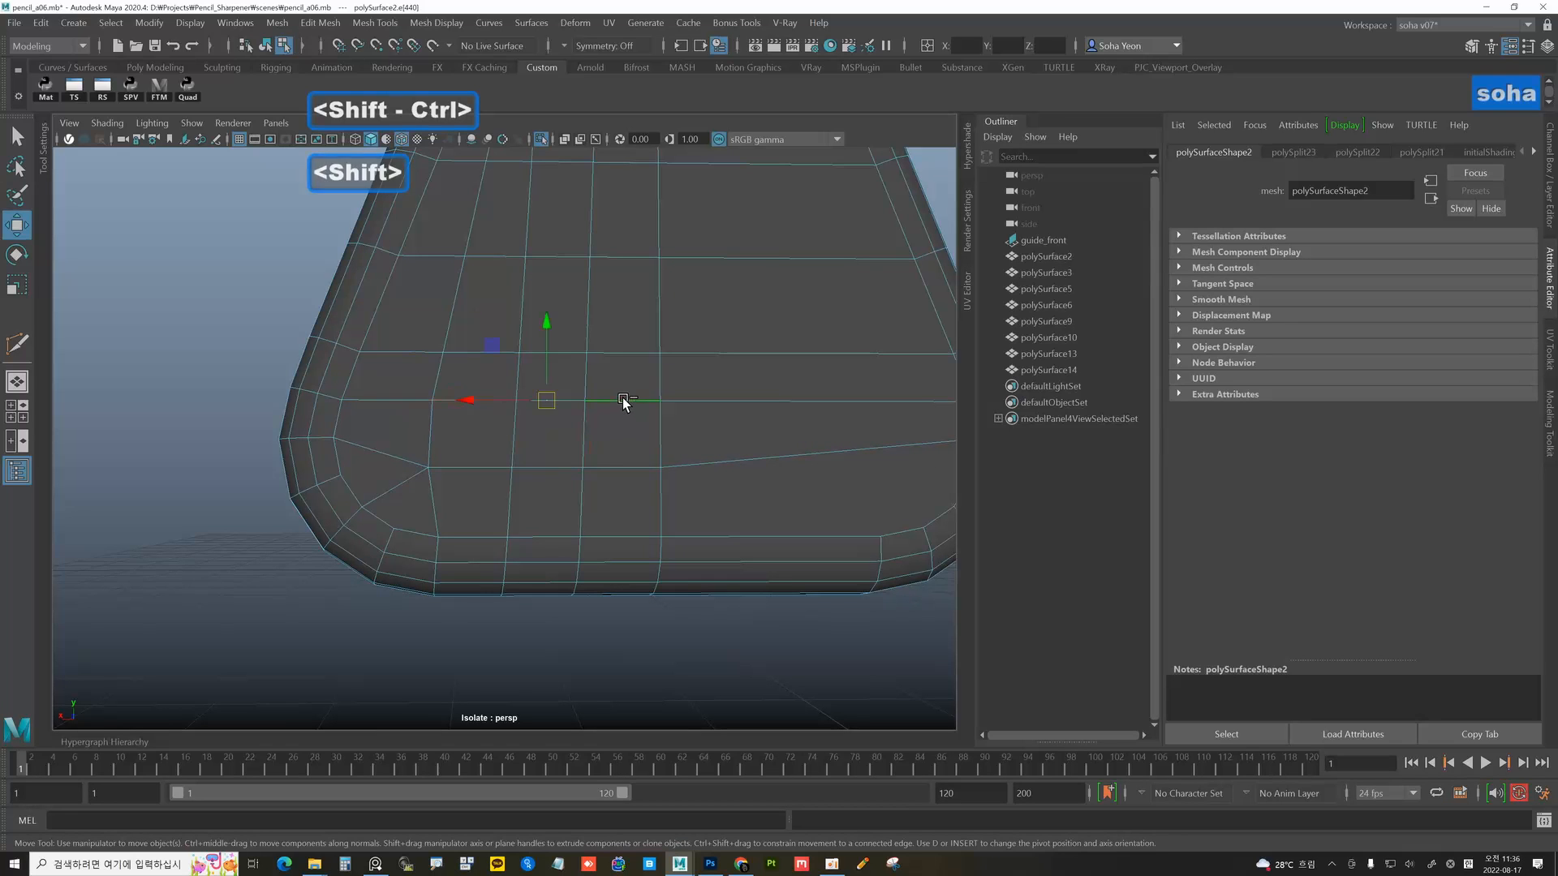
pyautogui.keyDown('ctrl'); pyautogui.keyDown('shift'); pyautogui.moveTo(547, 399); pyautogui.dragTo(502, 311); pyautogui.keyUp('shift'); pyautogui.keyUp('ctrl')
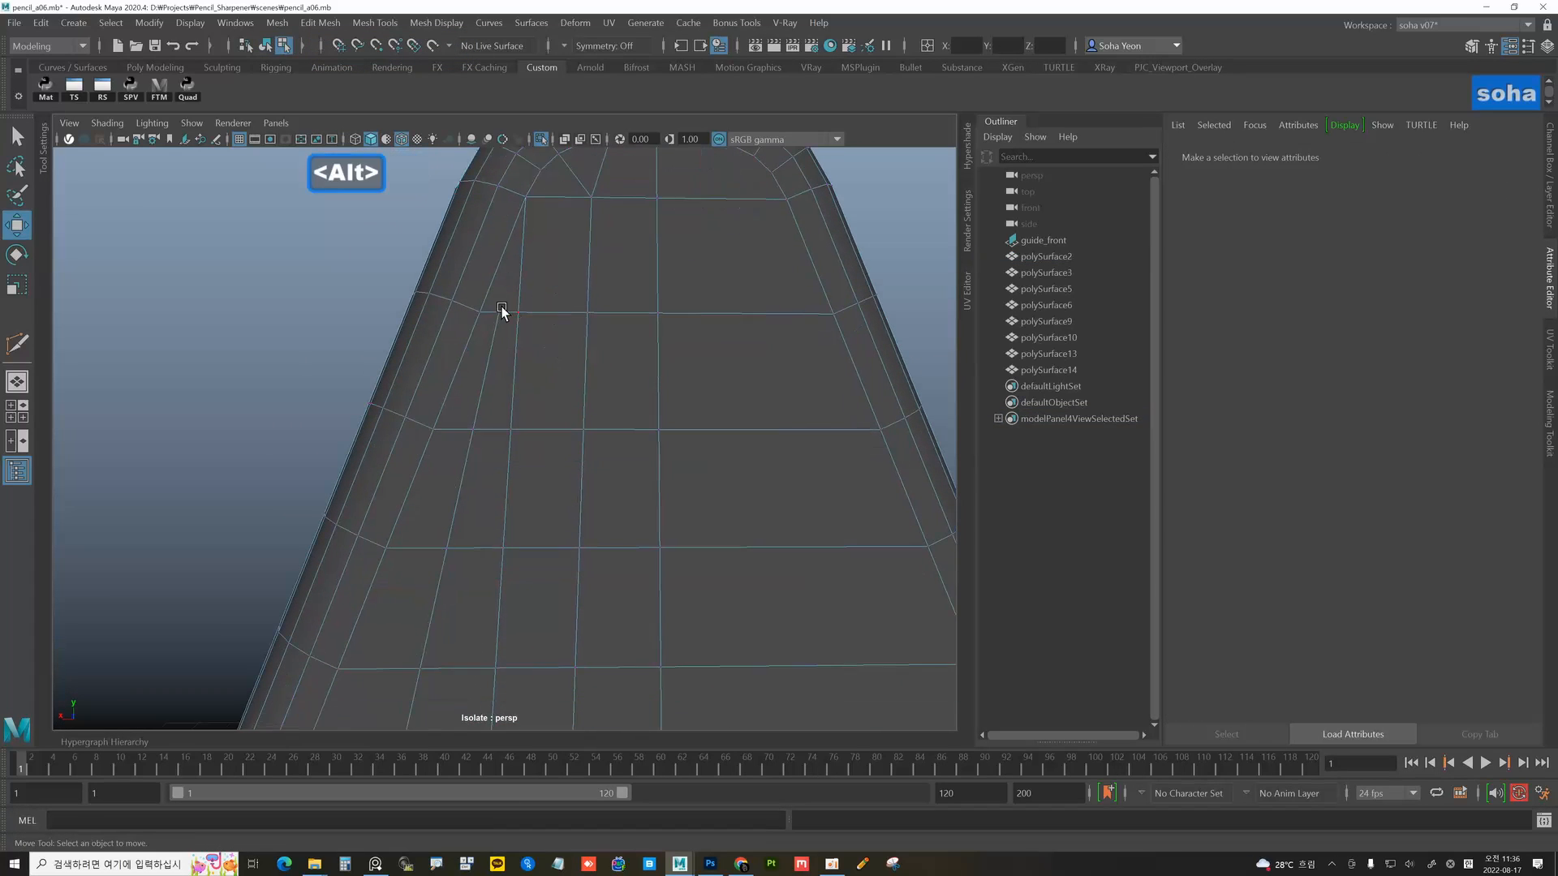
# - Slide the outermost line's top vertex slightly down along its edge and return to object selection
pyautogui.click(498, 314)
pyautogui.keyDown('shift'); pyautogui.moveTo(498, 319); pyautogui.dragTo(494, 338, button='middle'); pyautogui.keyUp('shift')
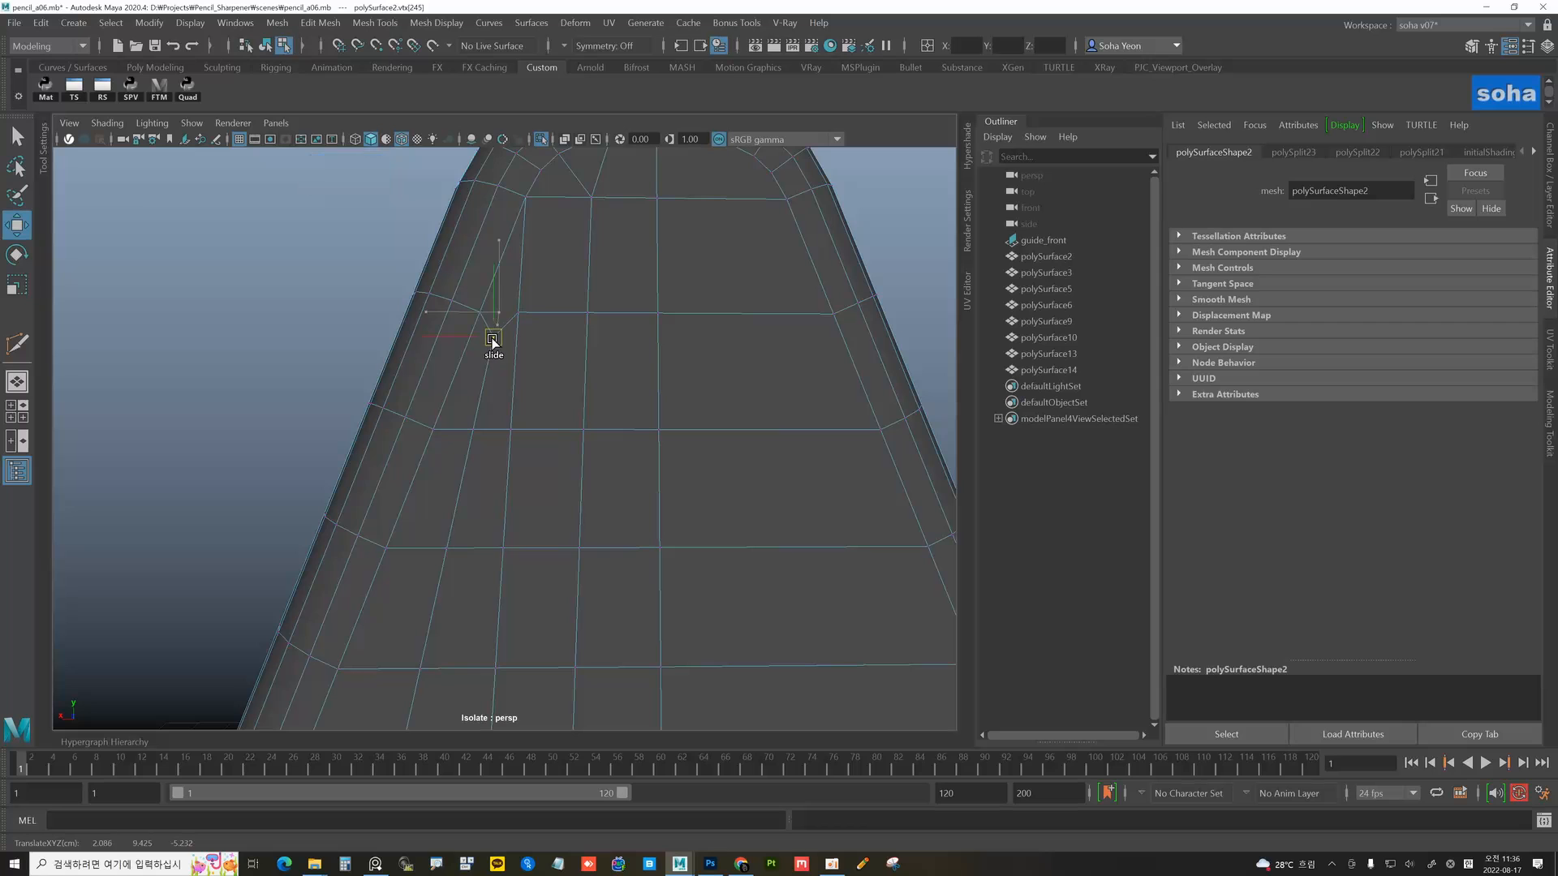
pyautogui.keyDown('alt'); pyautogui.moveTo(535, 355); pyautogui.dragTo(658, 386); pyautogui.keyUp('alt')
pyautogui.hotkey('alt', '`')
pyautogui.keyDown('alt'); pyautogui.moveTo(657, 387); pyautogui.dragTo(468, 389, button='right'); pyautogui.keyUp('alt')
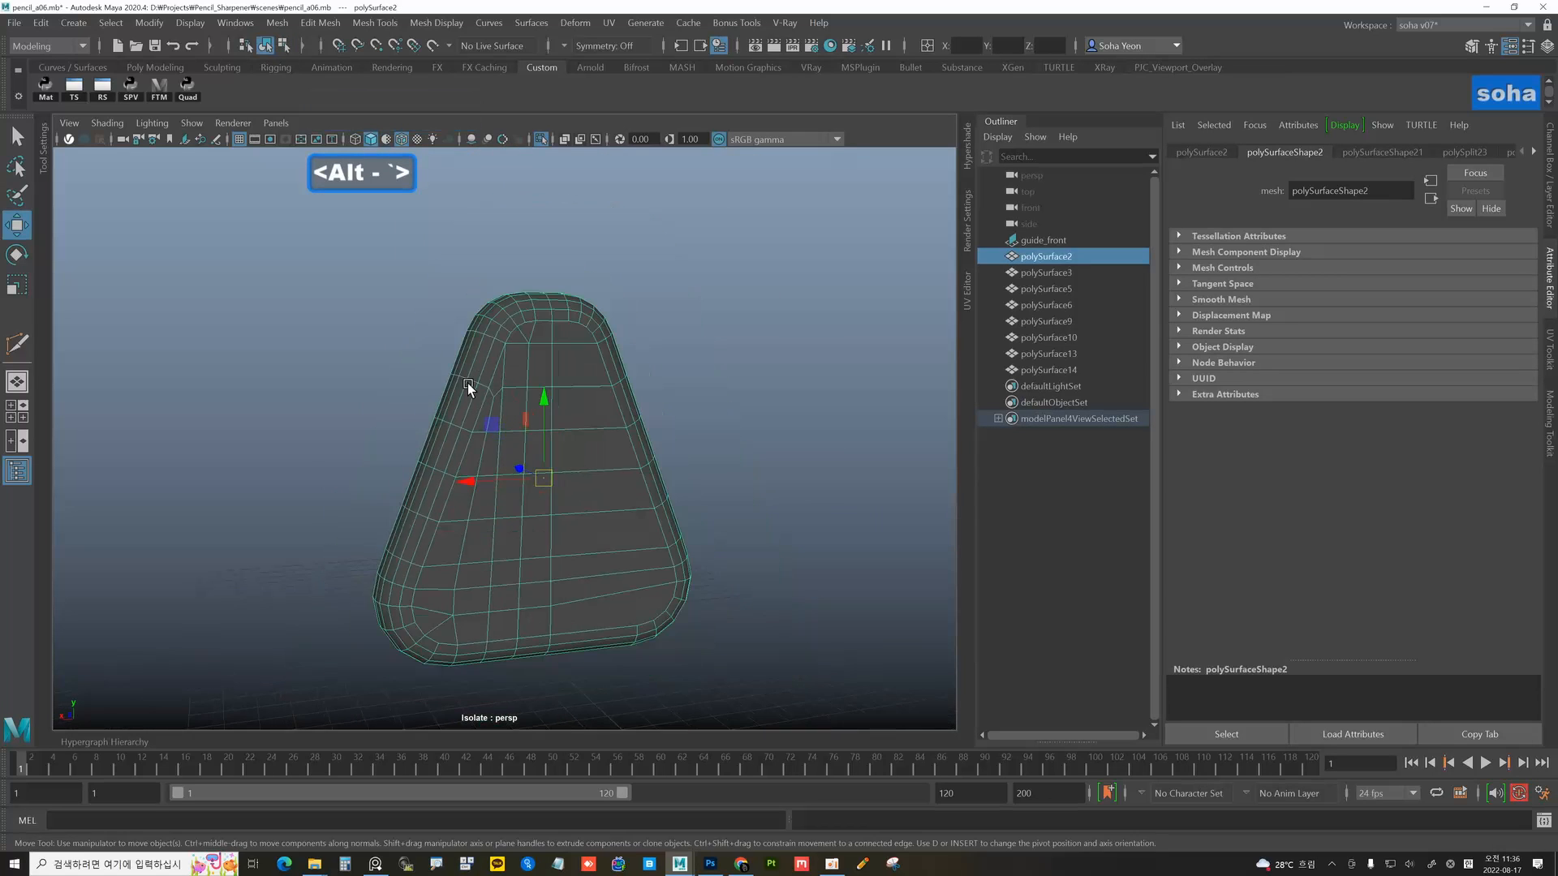
pyautogui.click(709, 382)
pyautogui.moveTo(623, 459)
pyautogui.keyDown('alt'); pyautogui.mouseDown()
pyautogui.moveTo(524, 512)
pyautogui.moveTo(468, 377)
pyautogui.moveTo(511, 430)
pyautogui.moveTo(494, 403)
pyautogui.moveTo(598, 404)
pyautogui.moveTo(584, 361)
pyautogui.mouseUp(); pyautogui.keyUp('alt')
pyautogui.click(524, 513)
pyautogui.scroll(6, 528, 462)
pyautogui.hotkey('alt', 's')
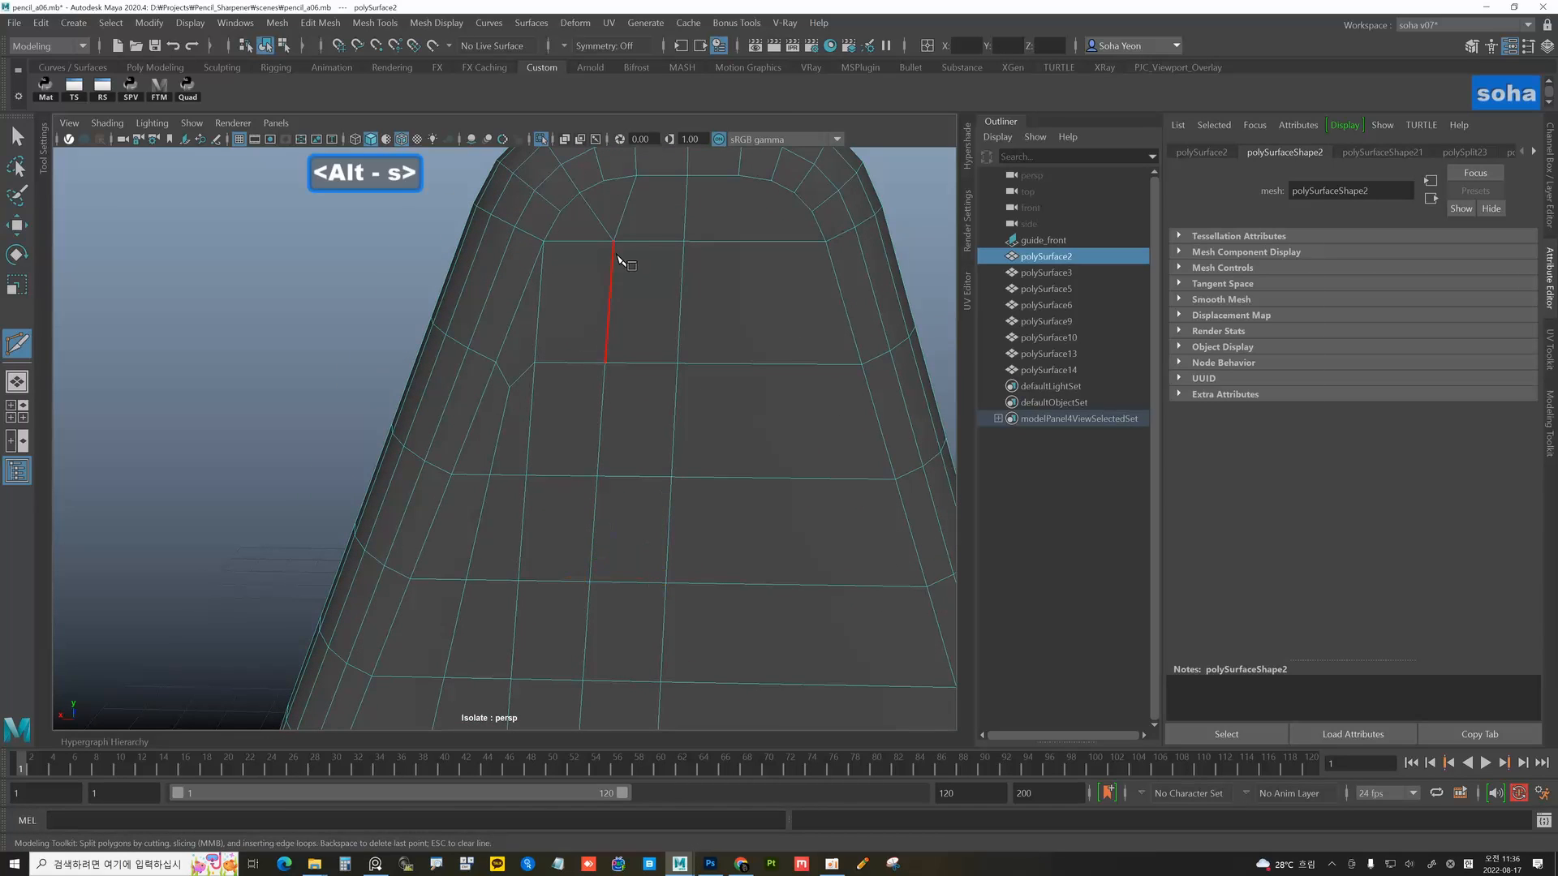
pyautogui.click(615, 242)
pyautogui.click(543, 241)
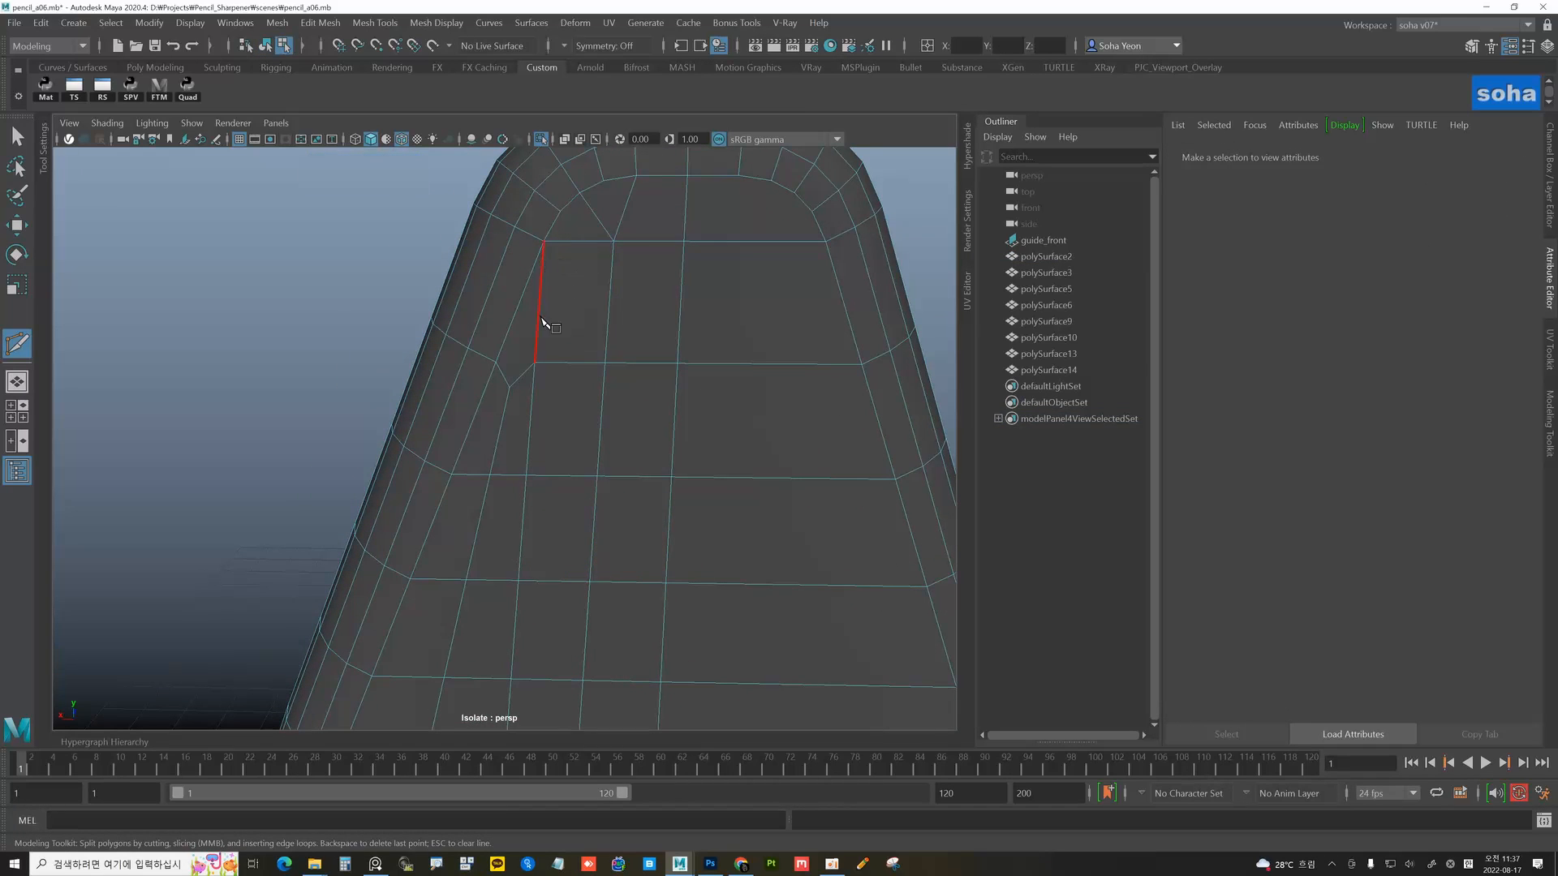
# - Slide the second line's vertices on the second and third rows from the top inward, toward the back face's centre
pyautogui.keyDown('alt'); pyautogui.moveTo(542, 322); pyautogui.dragTo(580, 441, button='right'); pyautogui.keyUp('alt')
pyautogui.keyDown('alt'); pyautogui.moveTo(539, 423); pyautogui.dragTo(582, 408); pyautogui.keyUp('alt')
pyautogui.click(542, 409)
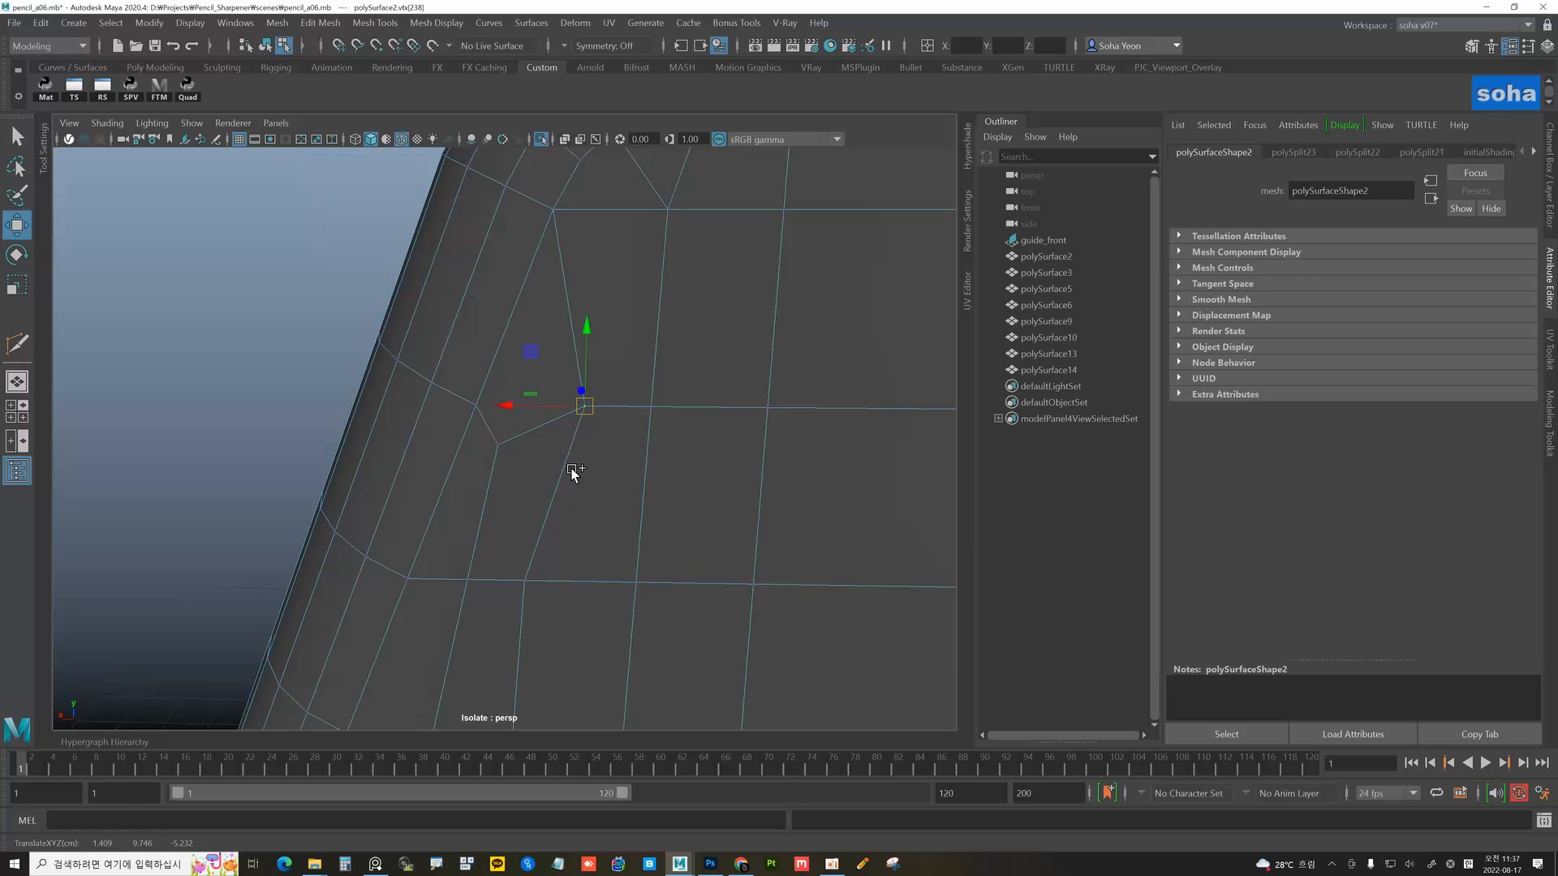
pyautogui.click(527, 581)
pyautogui.keyDown('ctrl'); pyautogui.keyDown('shift'); pyautogui.moveTo(533, 580); pyautogui.dragTo(544, 583); pyautogui.keyUp('shift'); pyautogui.keyUp('ctrl')
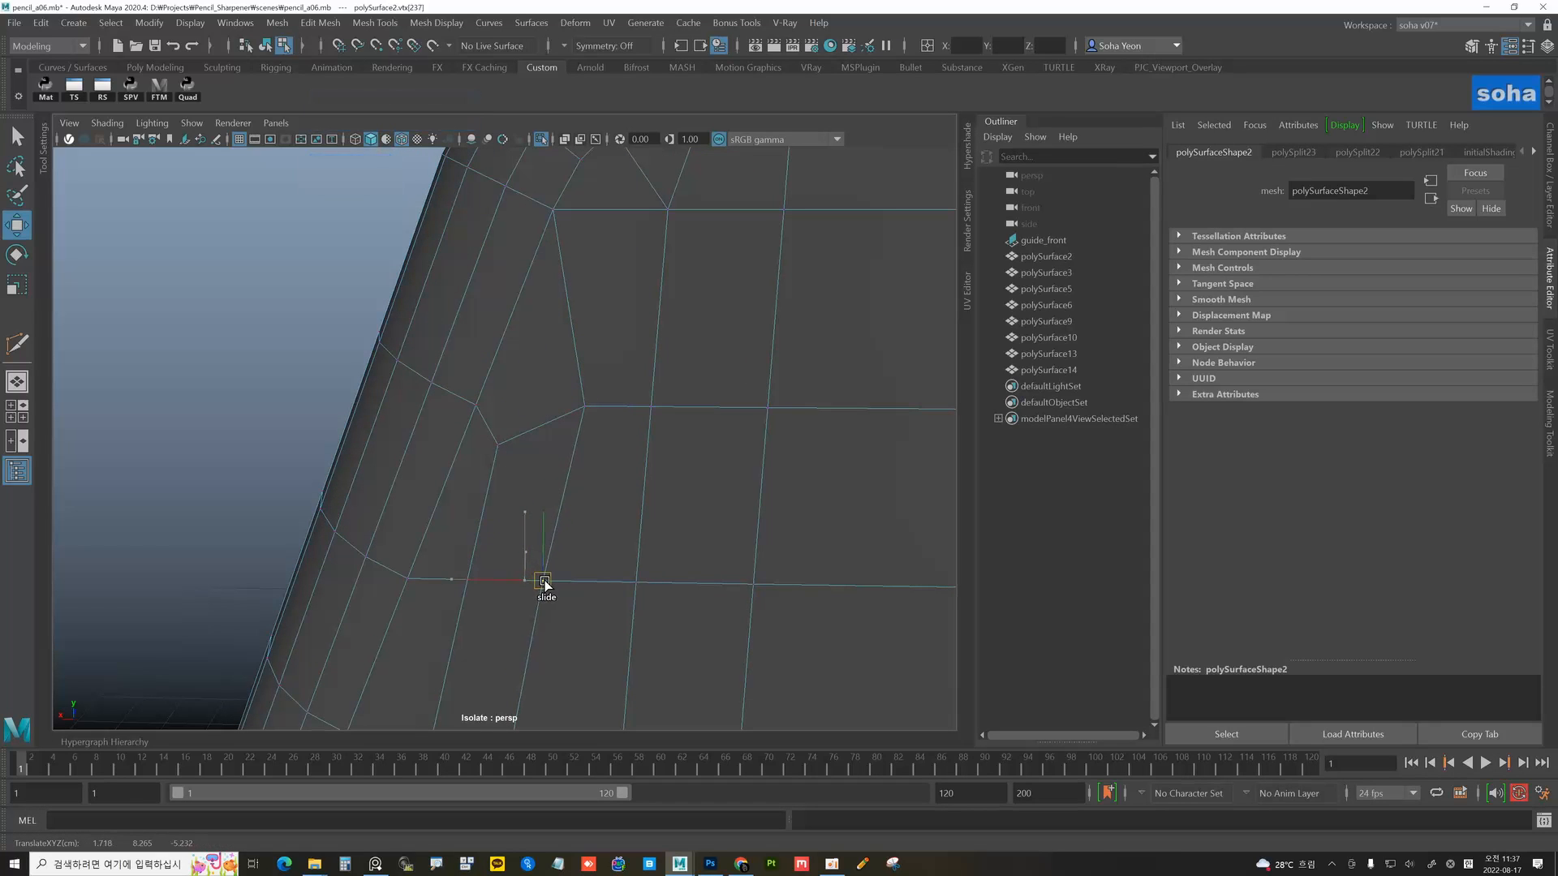
# - Slide the outermost line's top vertex up and inward, and adjust its vertex one row below along the horizontal edge
pyautogui.click(497, 445)
pyautogui.keyDown('ctrl'); pyautogui.keyDown('shift'); pyautogui.moveTo(498, 444); pyautogui.dragTo(541, 420); pyautogui.keyUp('shift'); pyautogui.keyUp('ctrl')
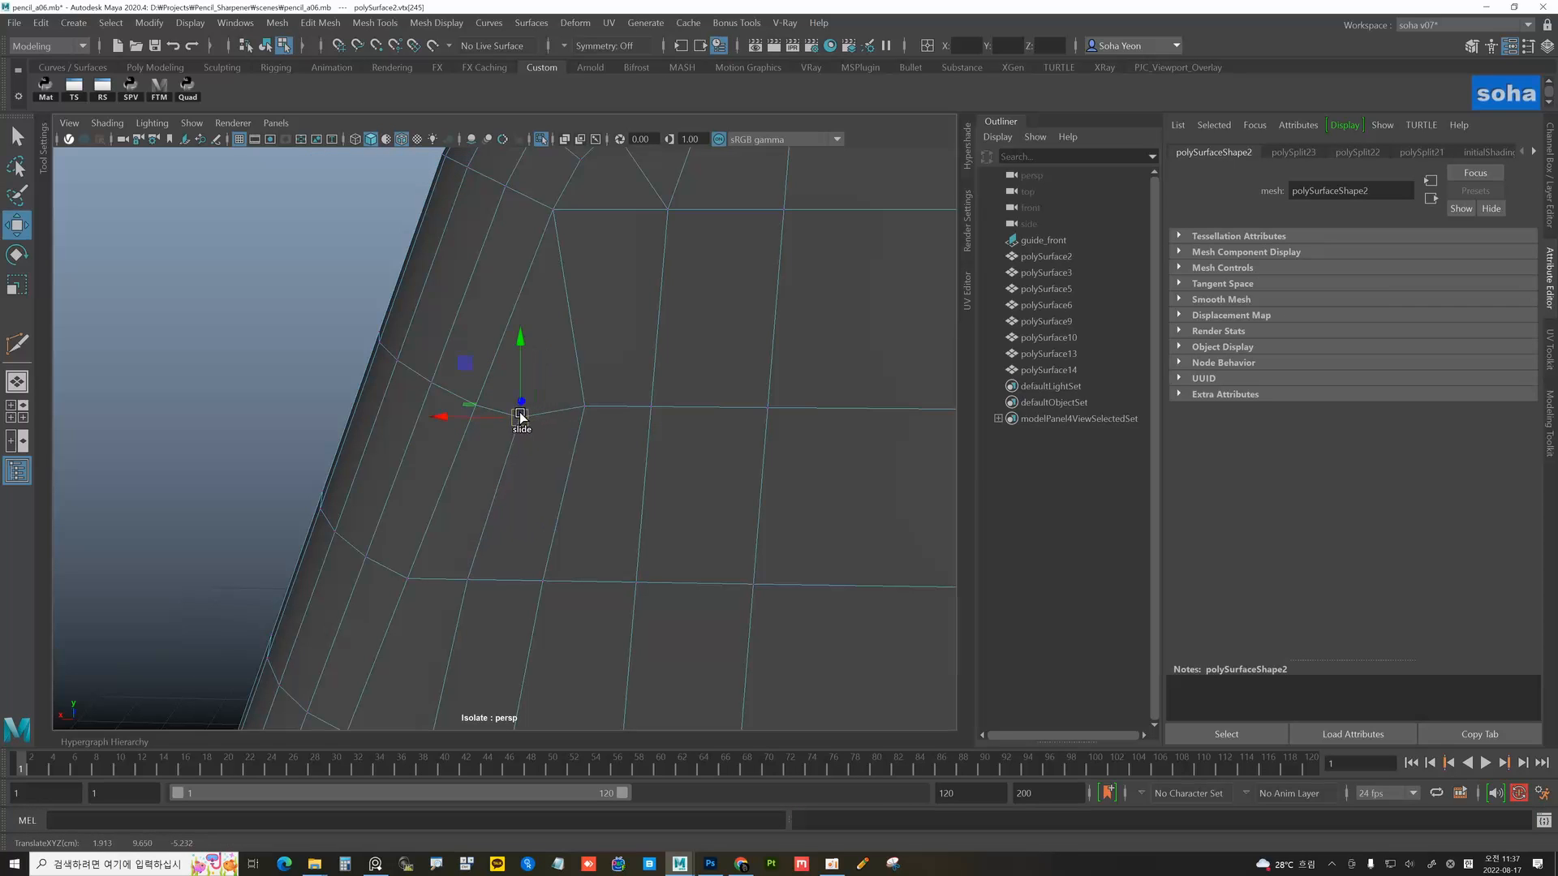
pyautogui.click(469, 581)
pyautogui.keyDown('ctrl'); pyautogui.keyDown('shift'); pyautogui.moveTo(468, 580); pyautogui.dragTo(475, 582); pyautogui.keyUp('shift'); pyautogui.keyUp('ctrl')
pyautogui.keyDown('alt'); pyautogui.moveTo(581, 417); pyautogui.dragTo(557, 441, button='middle'); pyautogui.keyUp('alt')
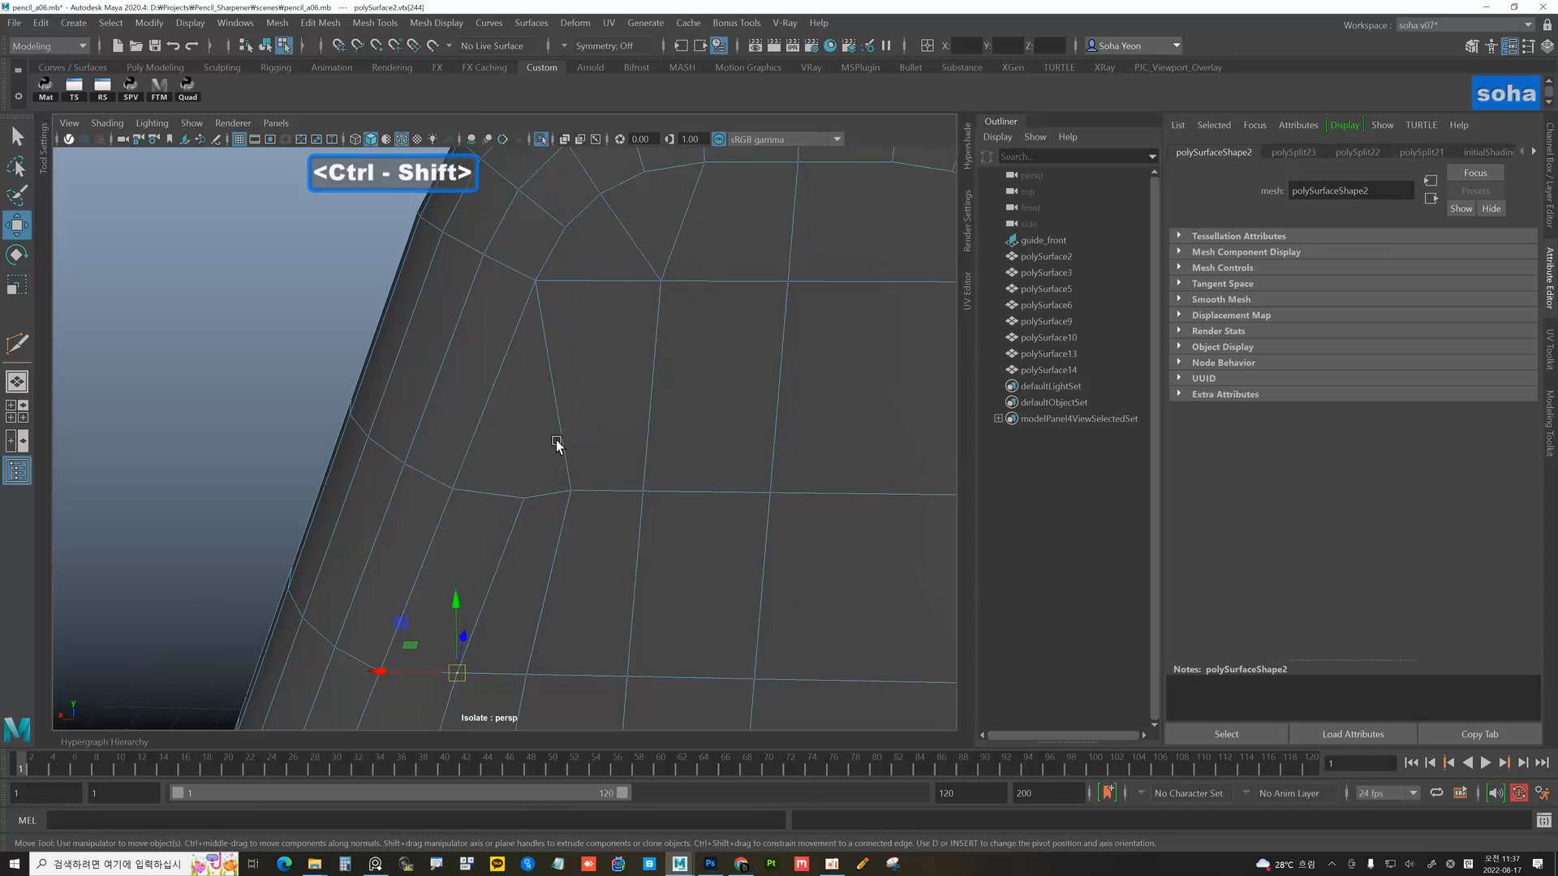
# - Delete the second line's edge to the corner on the back face and cut one from the top row's inner junction to the outermost line's top vertex
pyautogui.hotkey('alt', 'q')
pyautogui.hotkey('alt', 's')
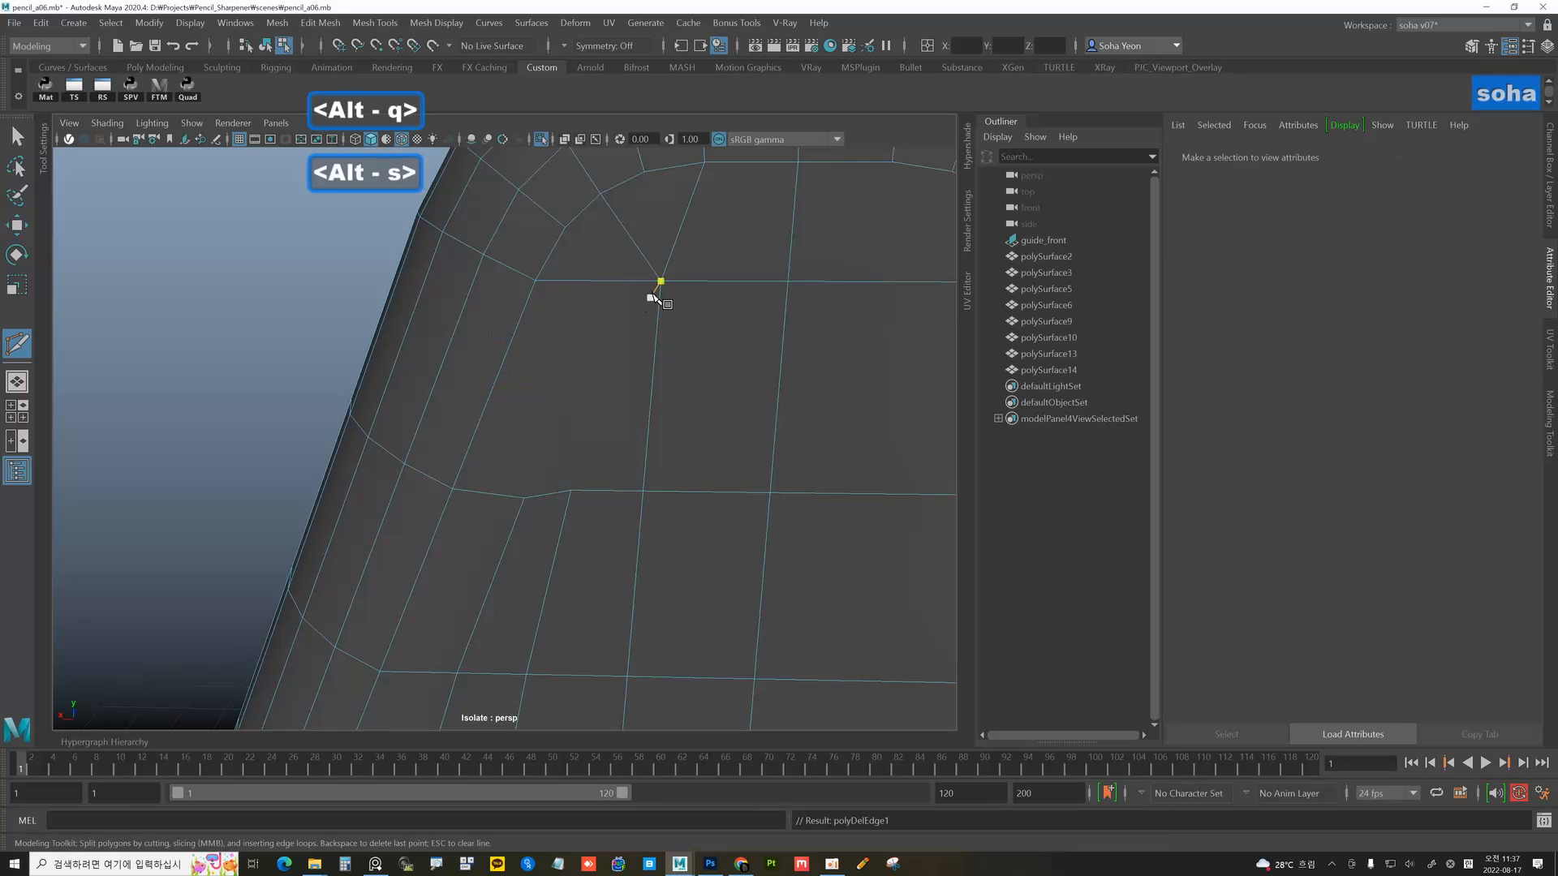
pyautogui.click(661, 282)
pyautogui.click(525, 497)
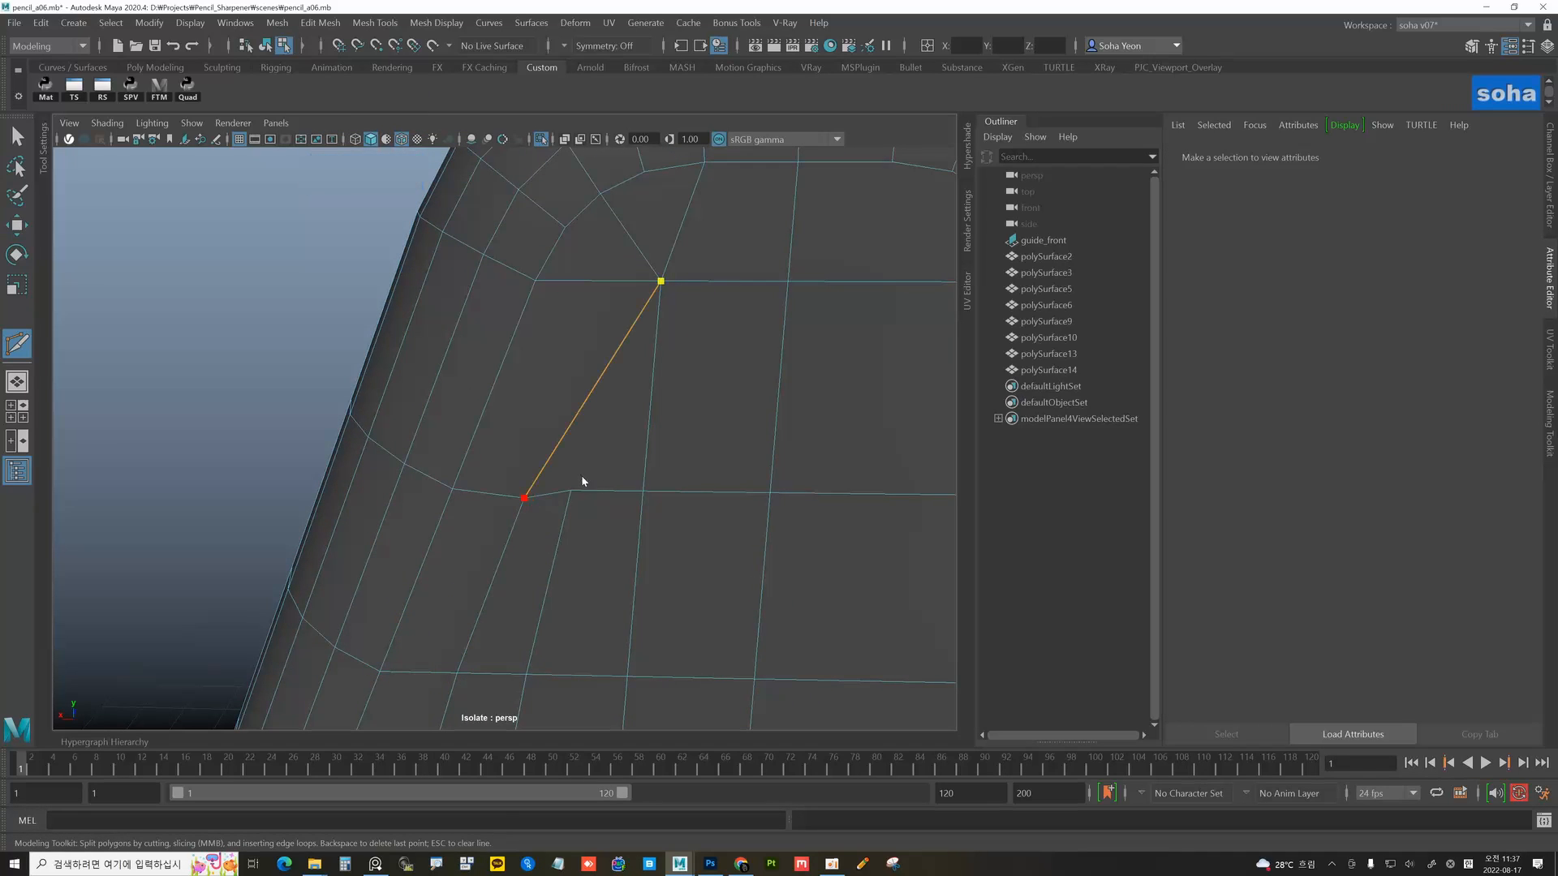
pyautogui.press('w')
# - Level the second line's top vertex with its row and slide the top row's diagonal junction vertex toward the centre
pyautogui.hotkey('alt', '1')
pyautogui.click(571, 494)
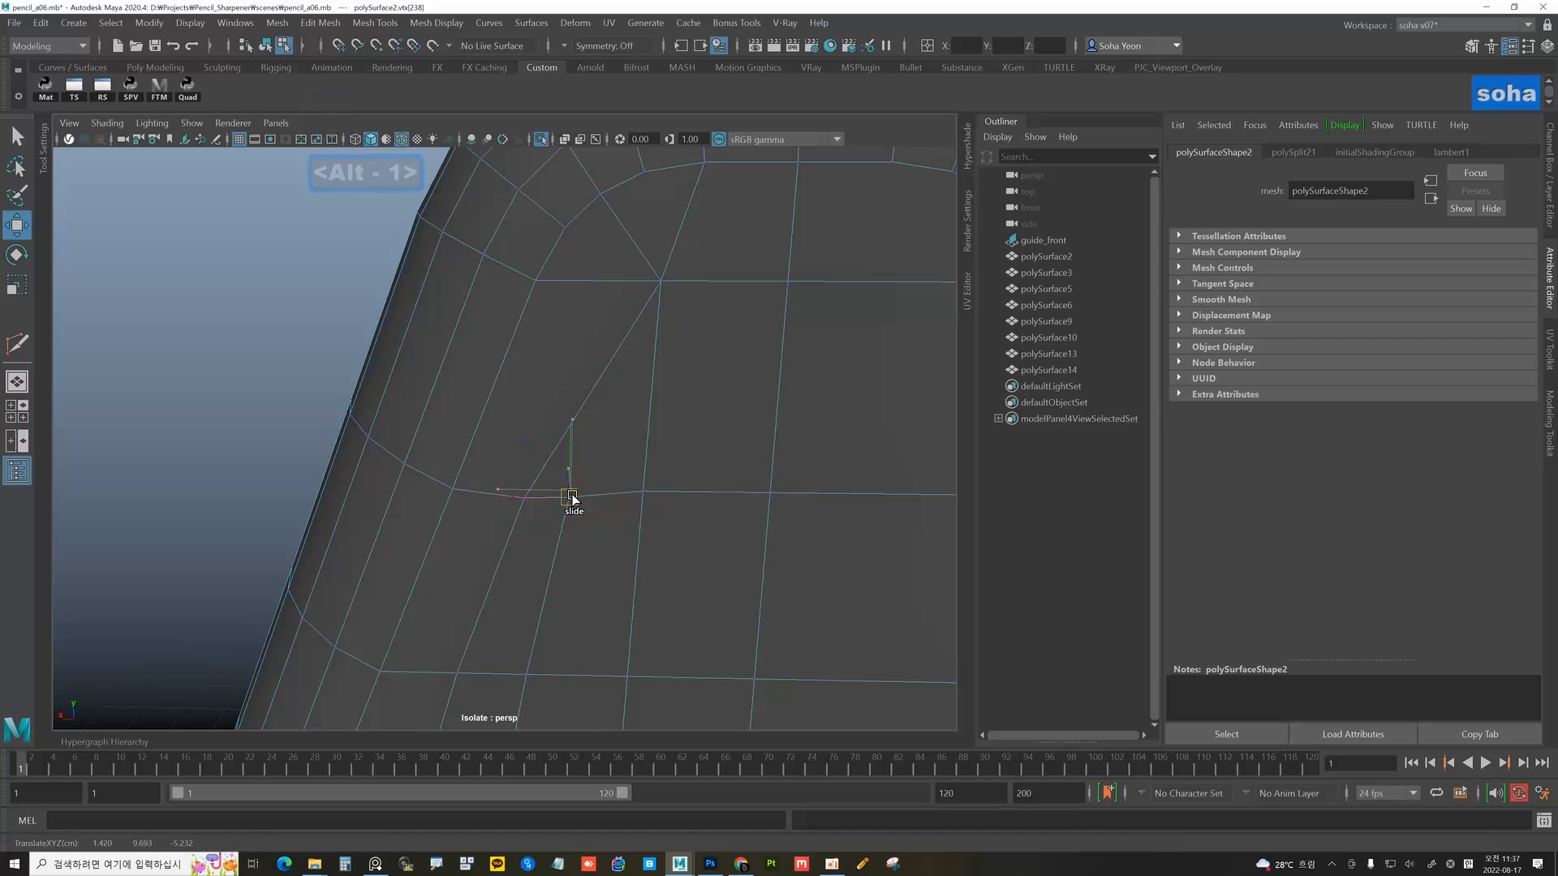
pyautogui.keyDown('alt'); pyautogui.moveTo(629, 400); pyautogui.dragTo(591, 411, button='middle'); pyautogui.keyUp('alt')
pyautogui.keyDown('alt'); pyautogui.moveTo(594, 347); pyautogui.dragTo(604, 369, button='middle'); pyautogui.keyUp('alt')
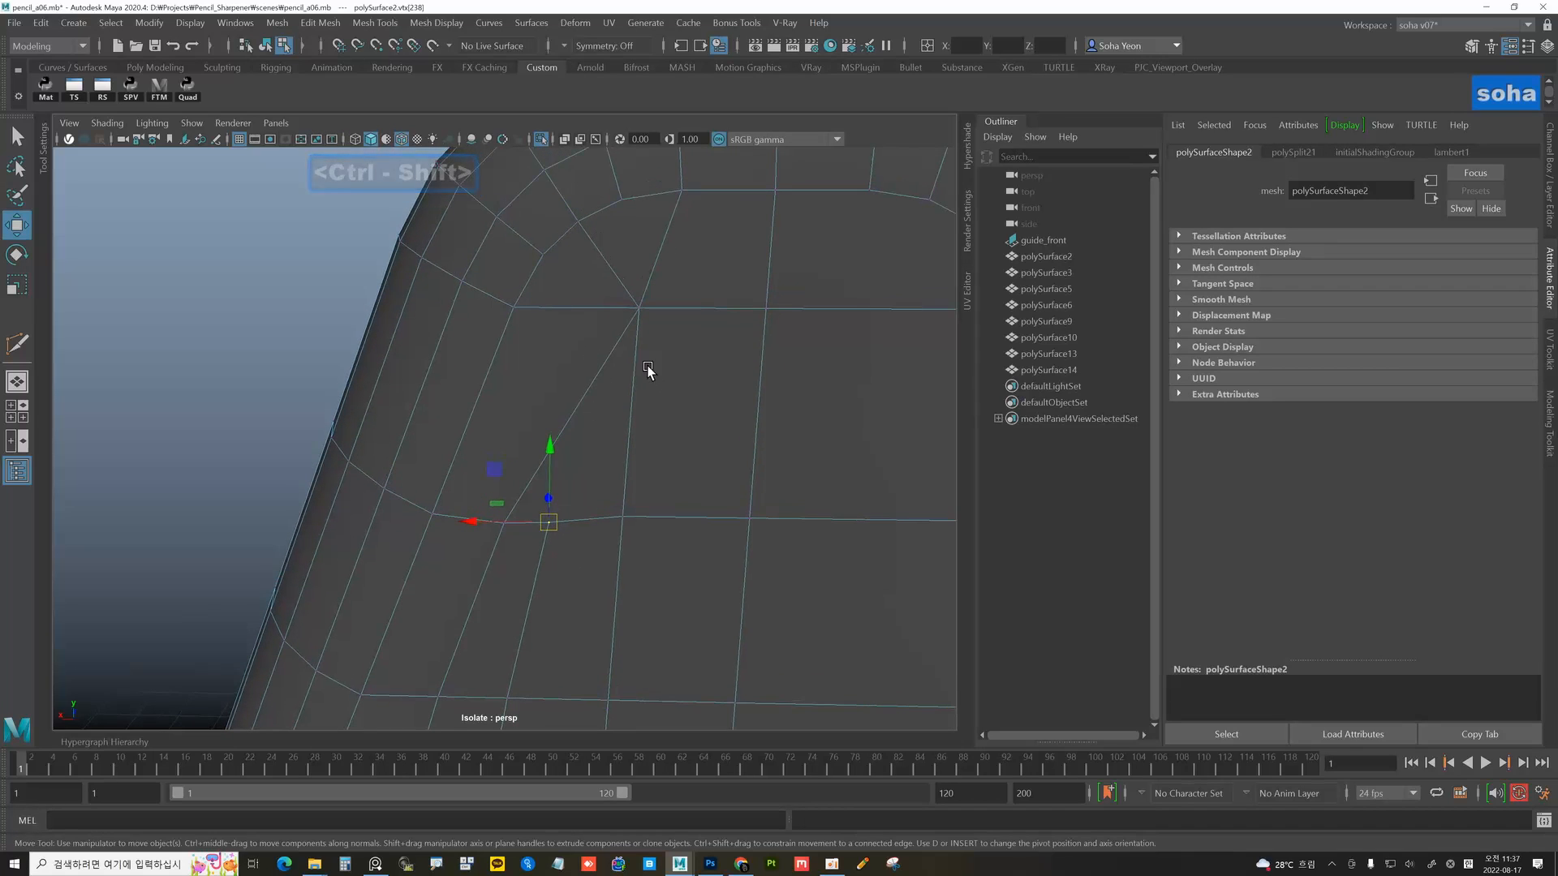
pyautogui.moveTo(640, 307); pyautogui.dragTo(656, 308)
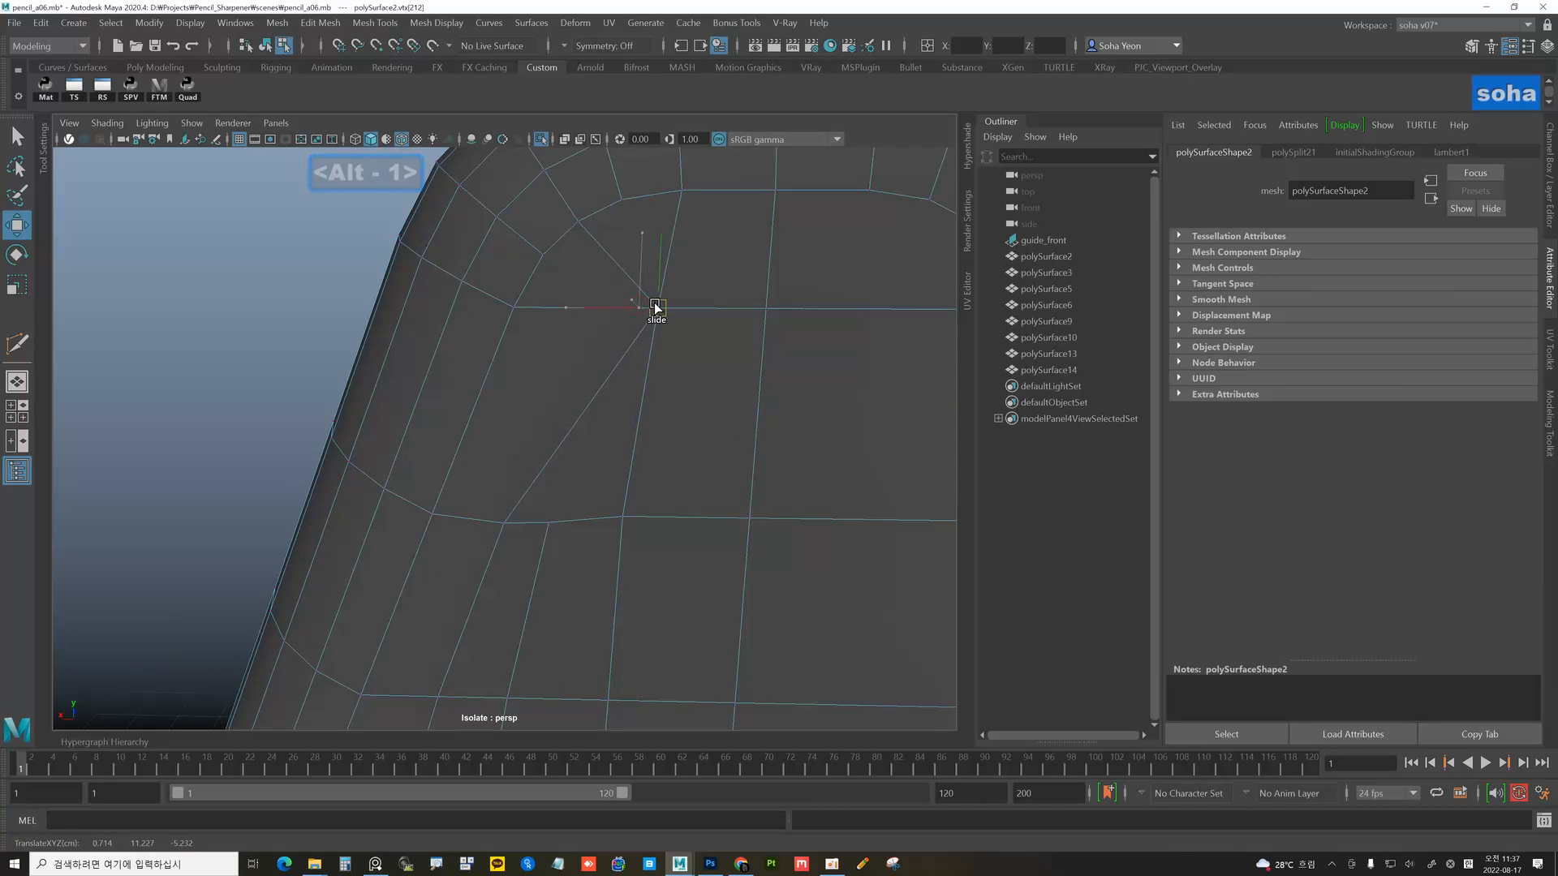
# - Slide the second and third lines' vertices on the second row, and the second line's vertex on the third row, toward the centre
pyautogui.hotkey('ctrl', 'shift')
pyautogui.click(624, 520)
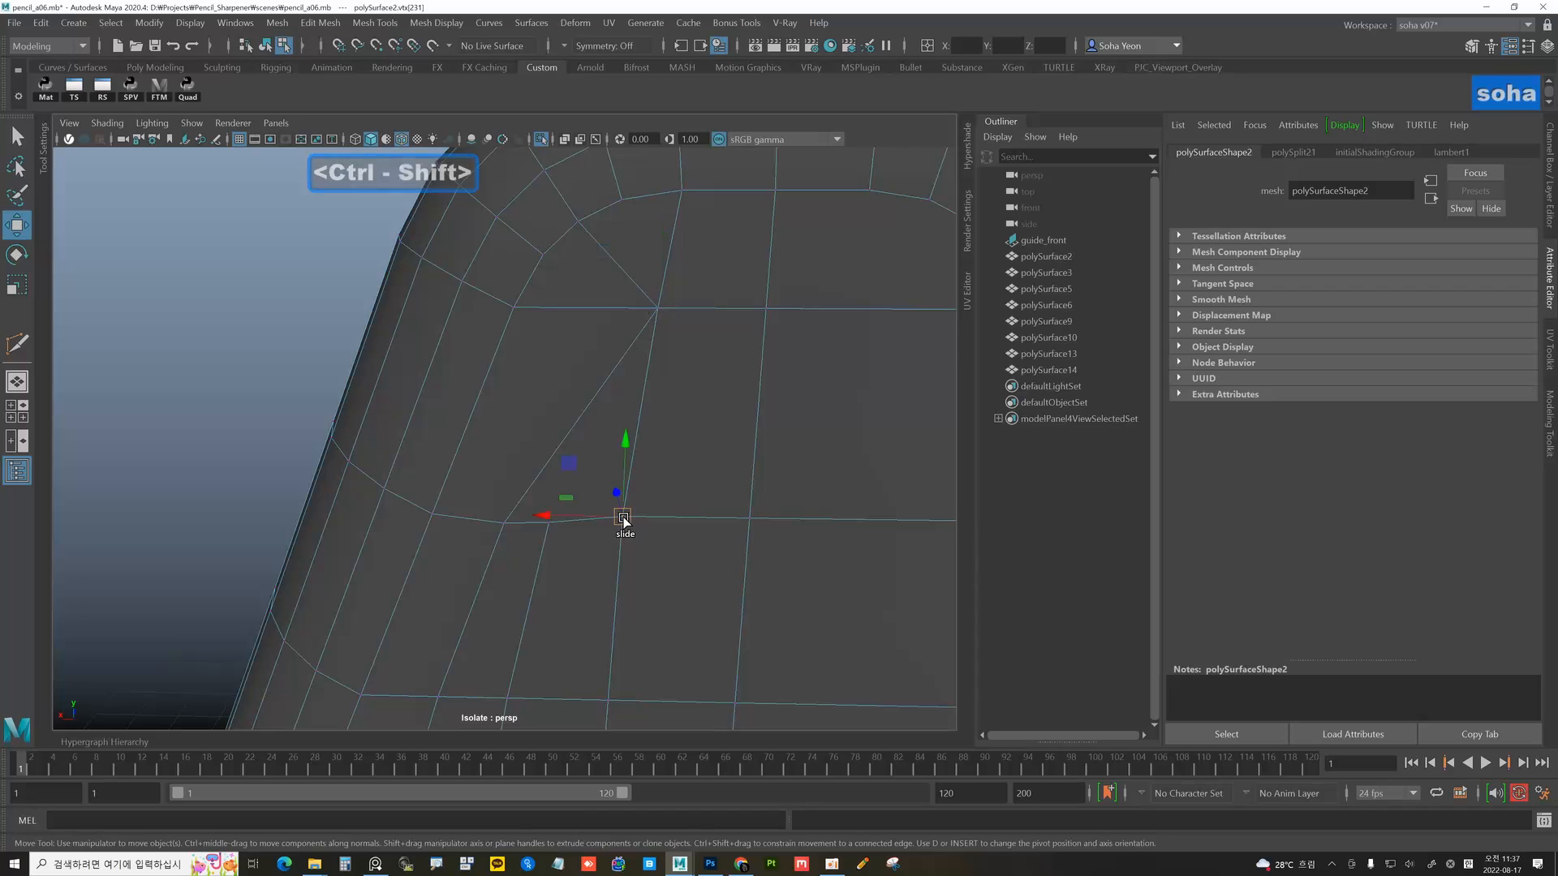
pyautogui.keyDown('ctrl'); pyautogui.keyDown('shift'); pyautogui.moveTo(623, 521); pyautogui.dragTo(567, 528); pyautogui.keyUp('shift'); pyautogui.keyUp('ctrl')
pyautogui.press('ctrl')
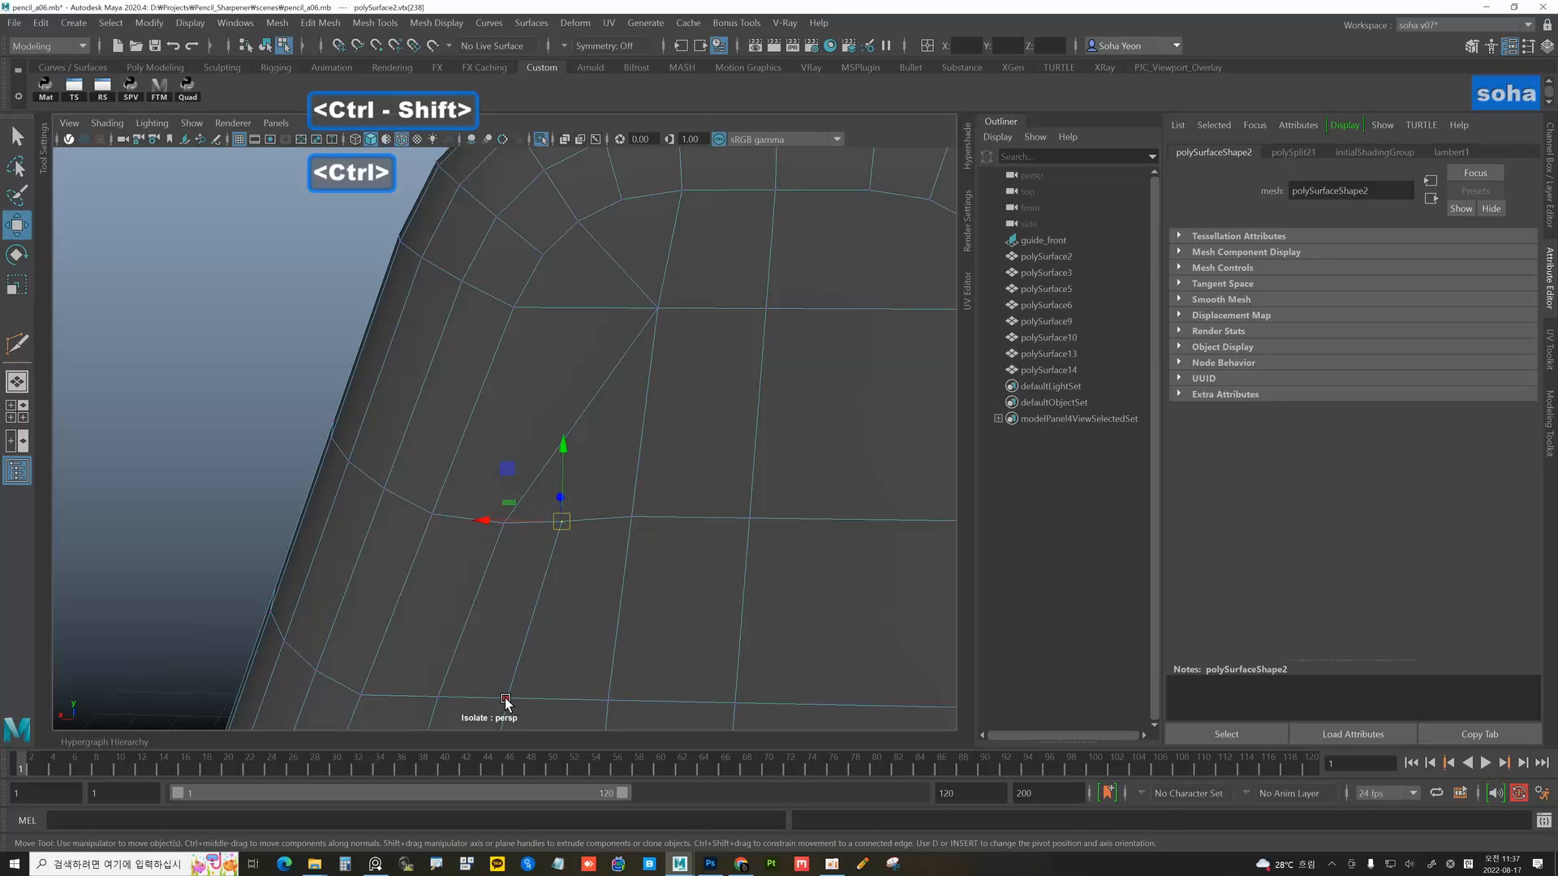
pyautogui.click(506, 698)
pyautogui.hotkey('ctrl', 'shift')
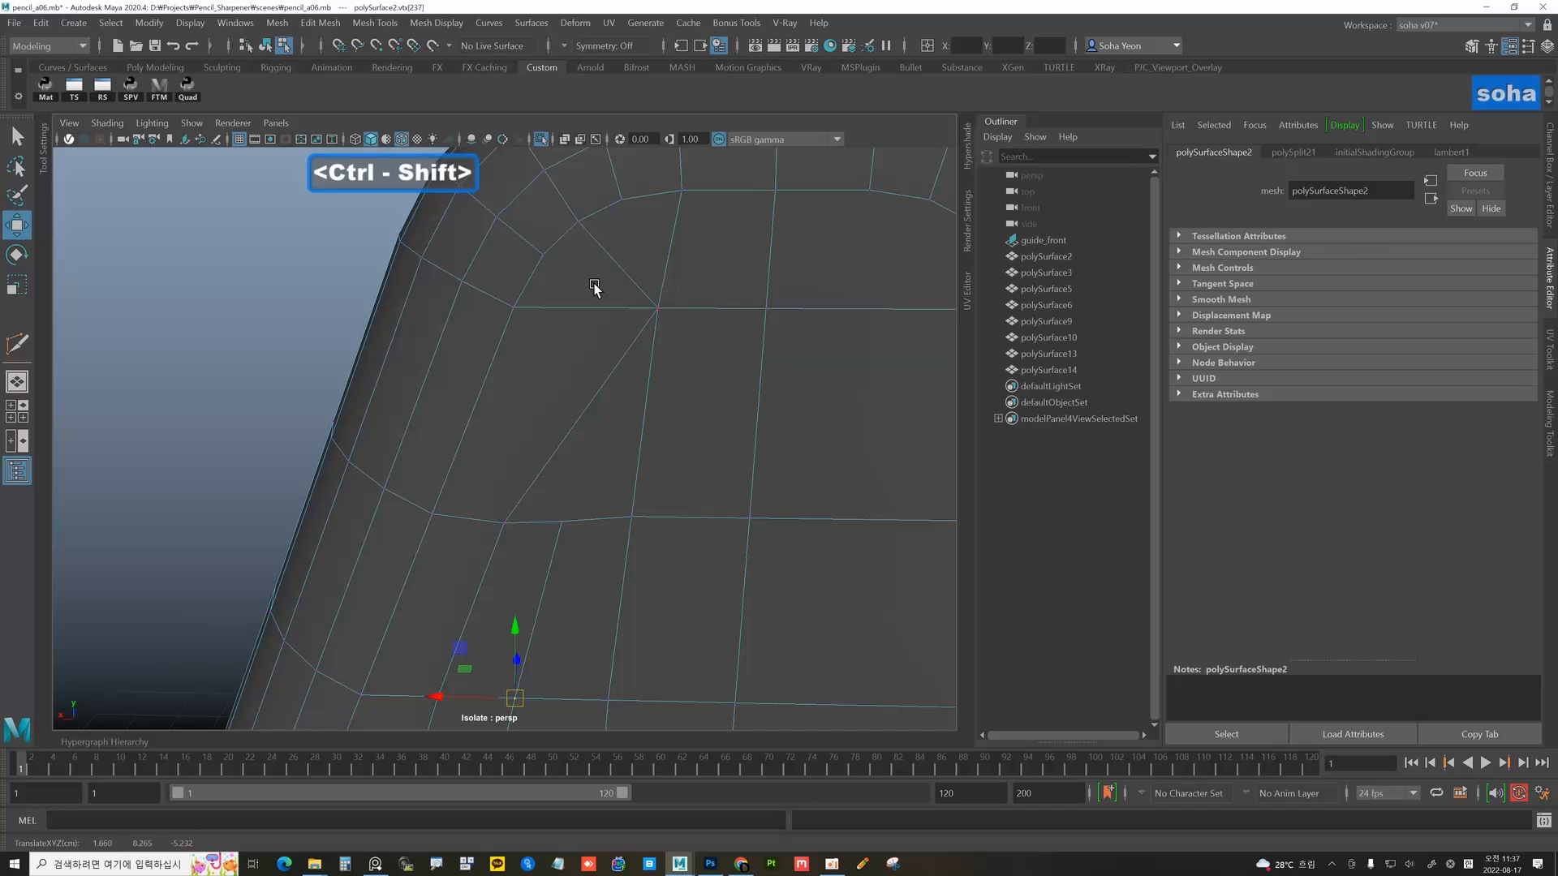
pyautogui.keyDown('alt'); pyautogui.moveTo(555, 366); pyautogui.dragTo(557, 381, button='middle'); pyautogui.keyUp('alt')
# - Cut the outermost line up to the top row and extend the second line through the top row to the corner loop
pyautogui.hotkey('alt', '`')
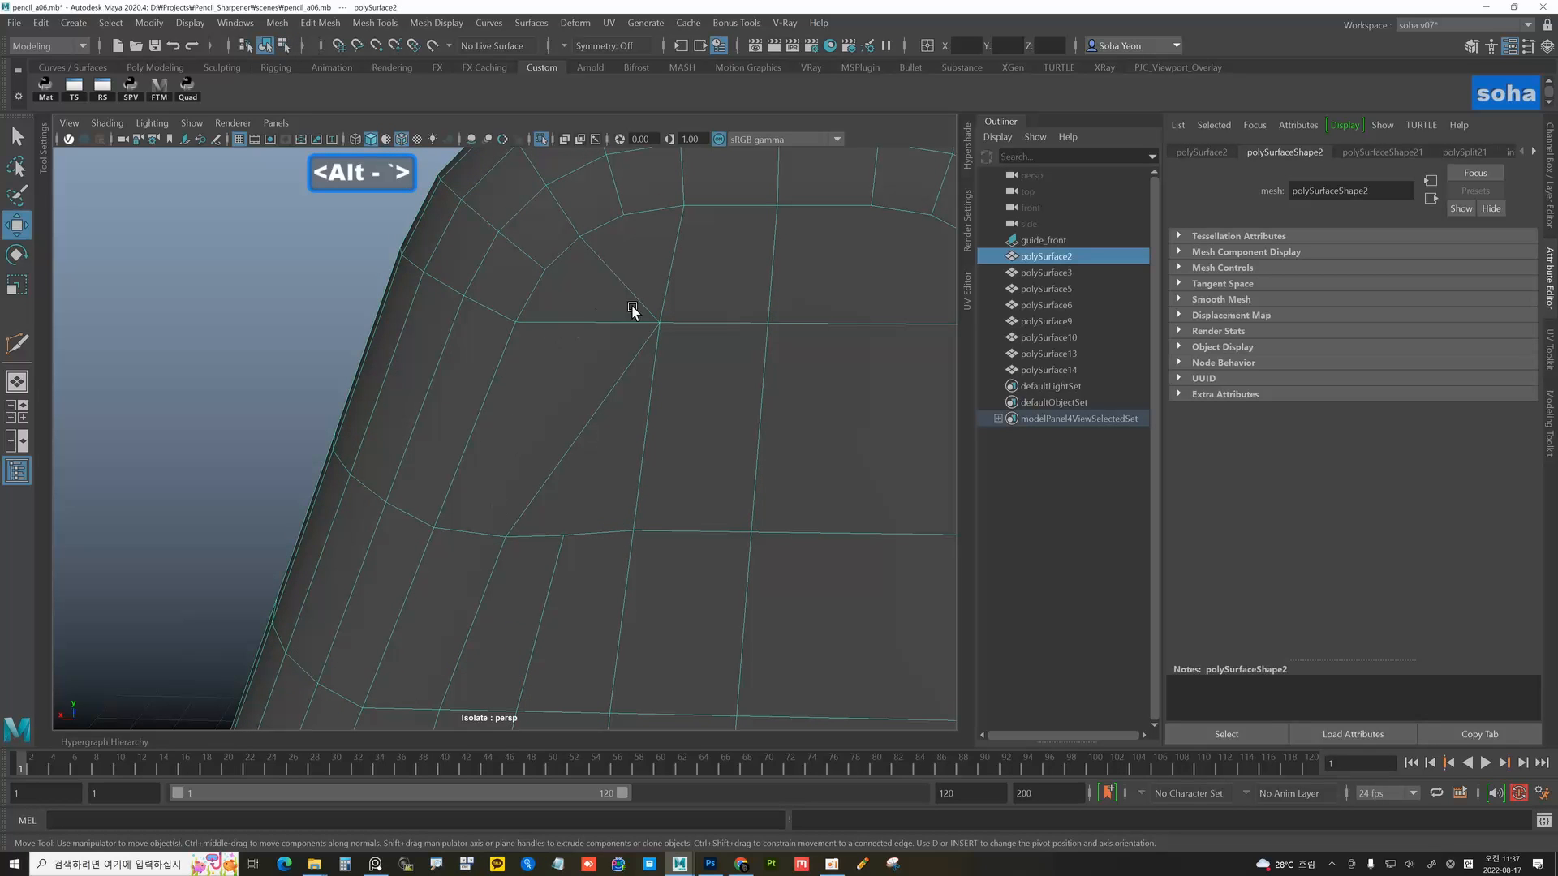
pyautogui.press('w')
pyautogui.hotkey('alt', 's')
pyautogui.click(506, 537)
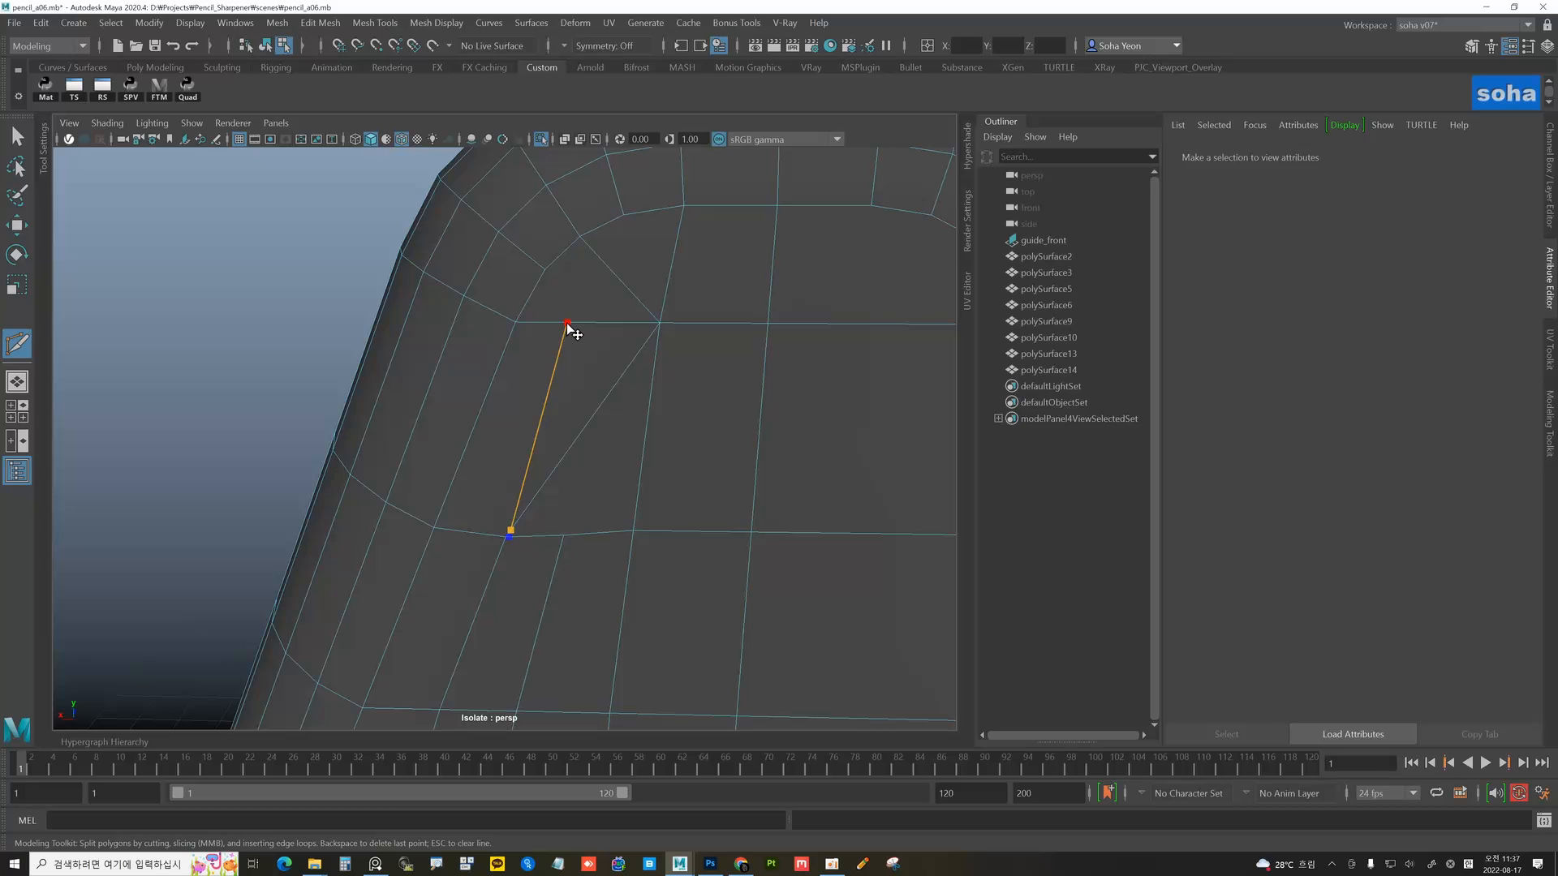
pyautogui.press('BackSpace')
pyautogui.press('BackSpace')
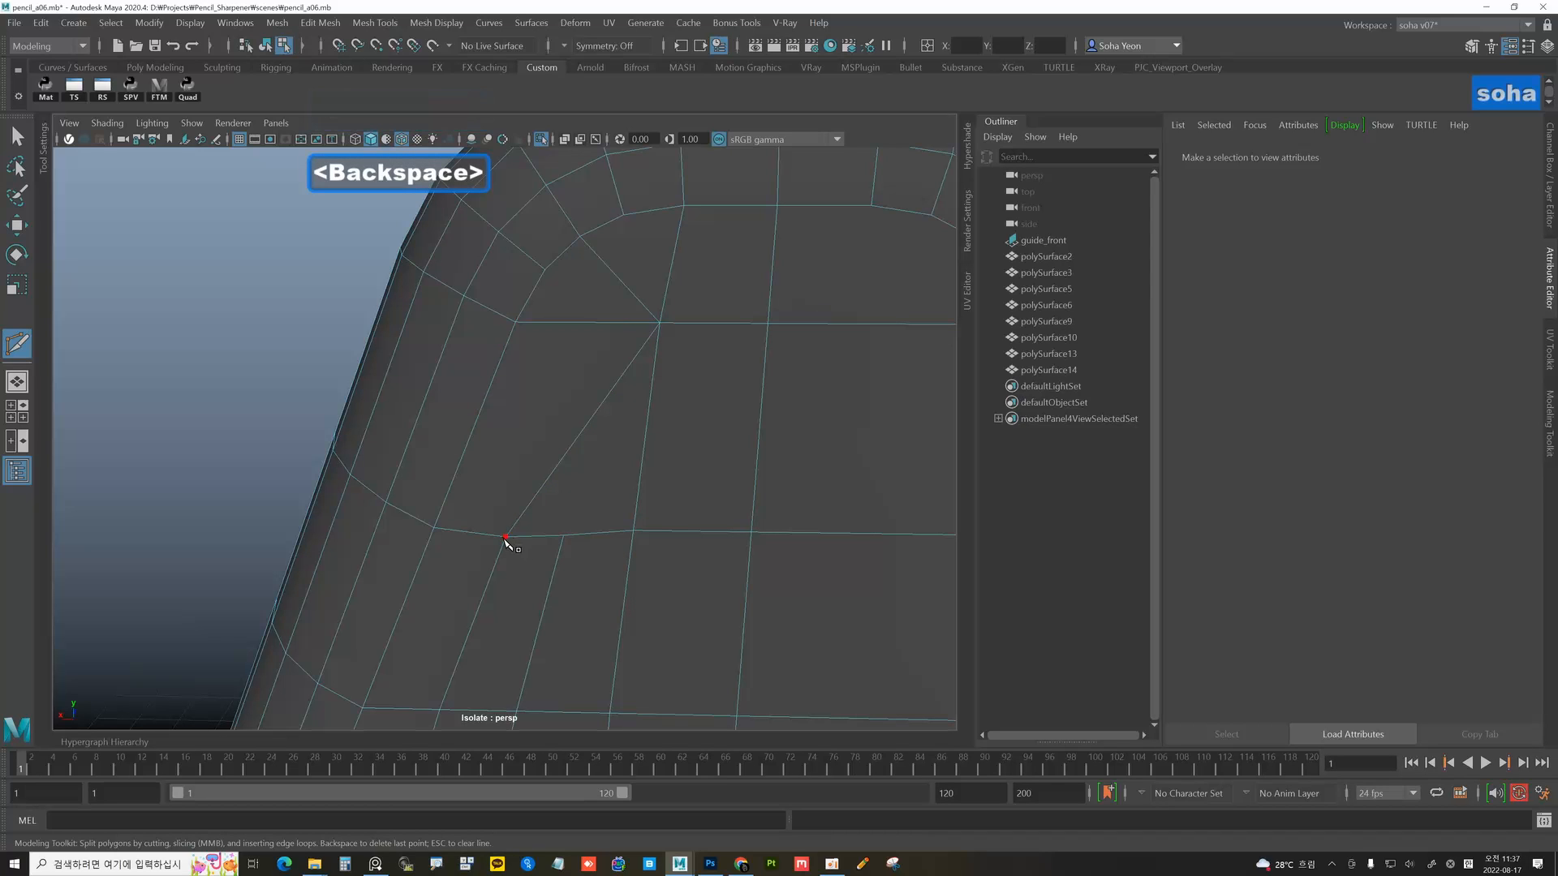
pyautogui.click(505, 537)
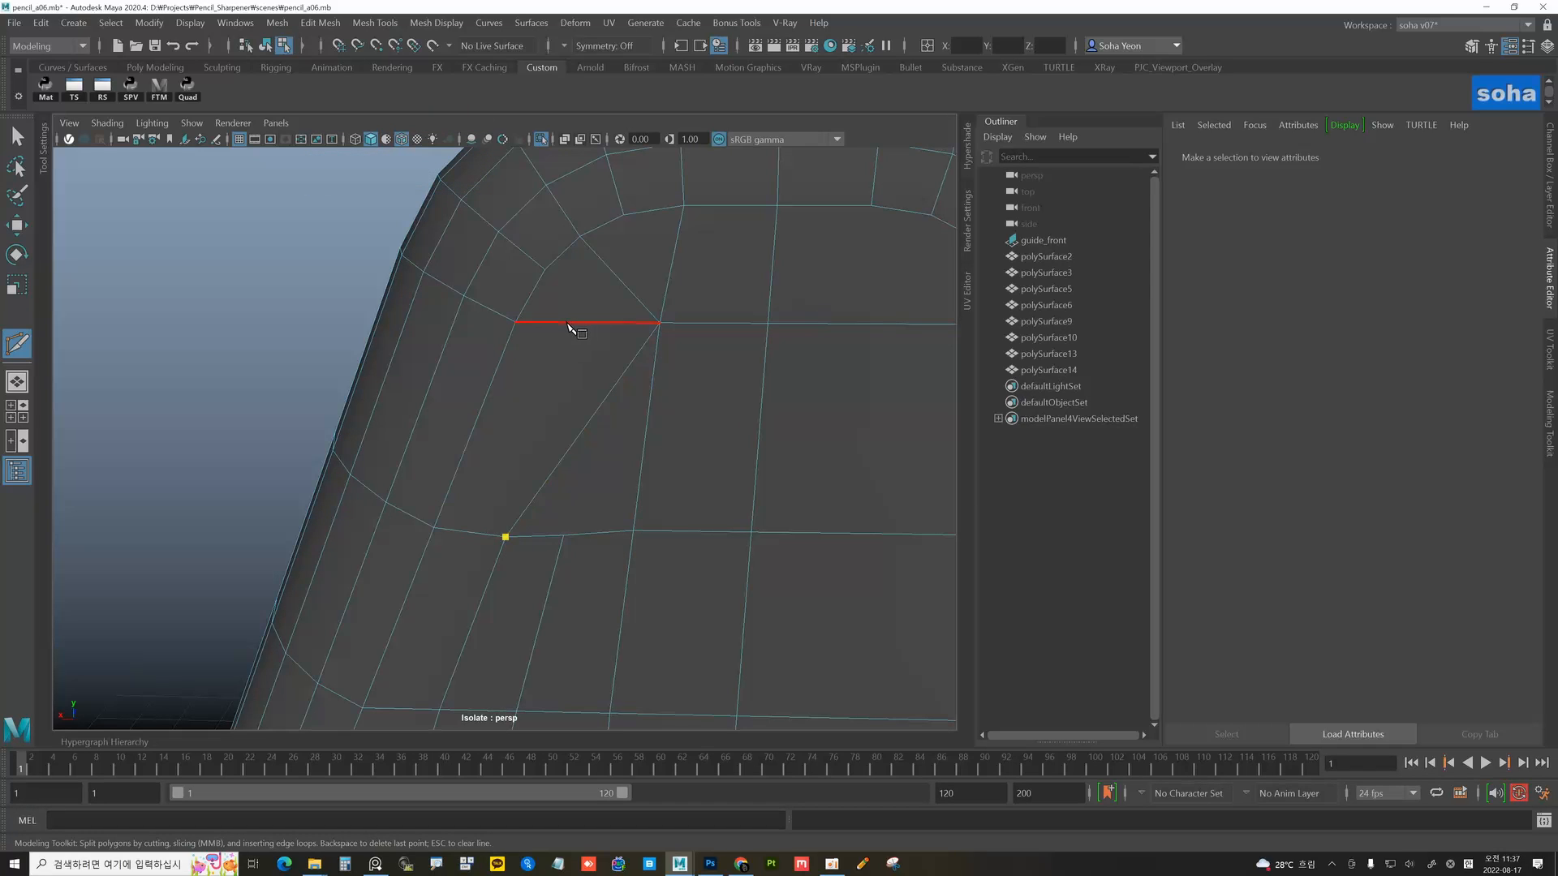
pyautogui.click(574, 324)
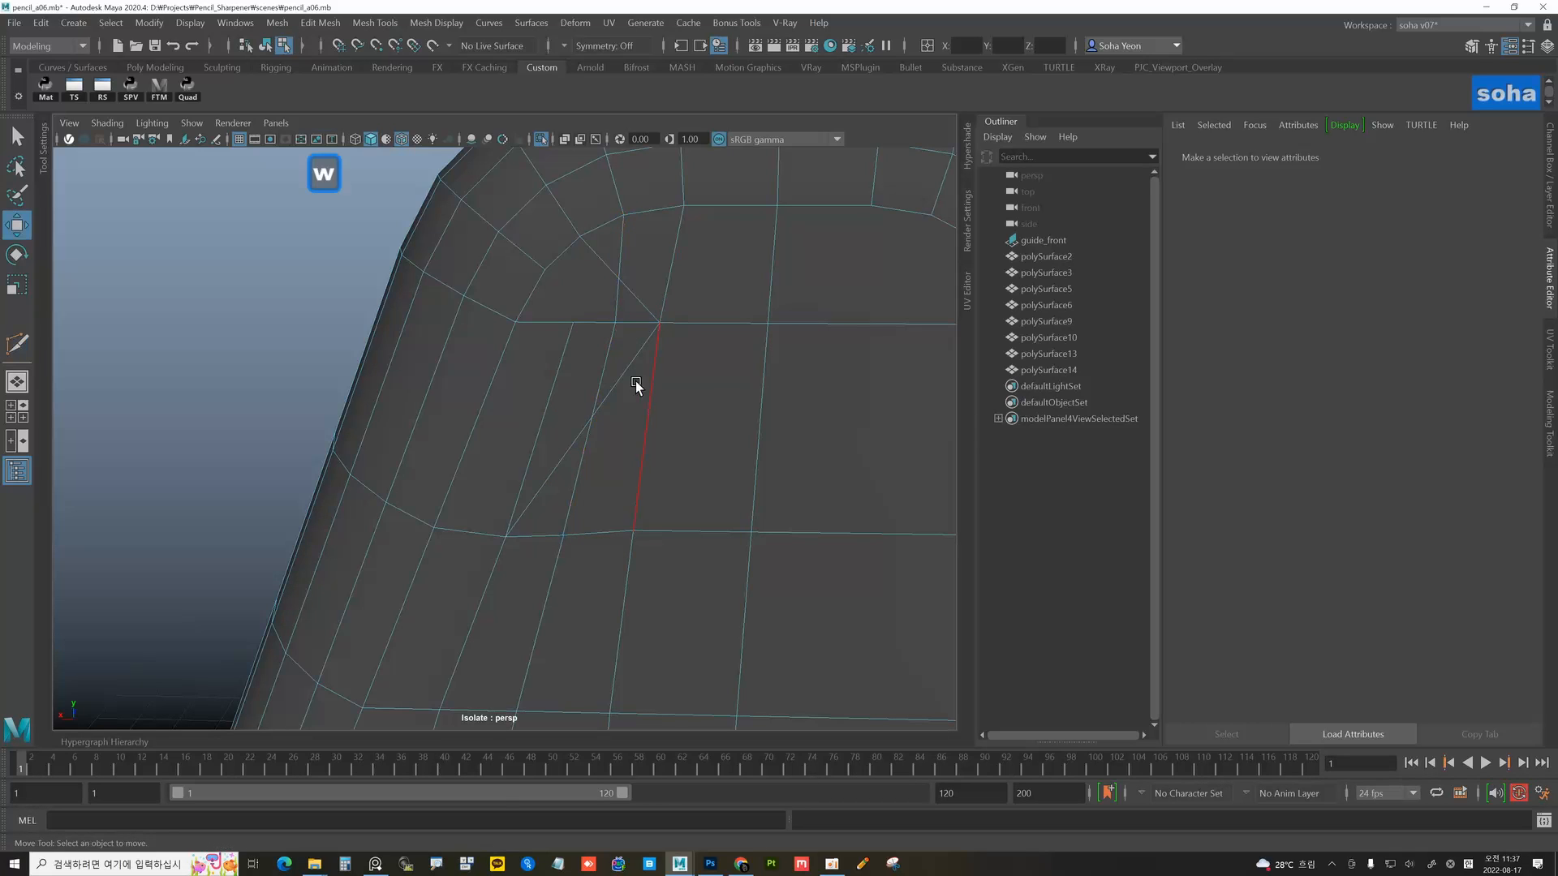
# - Delete the diagonal edges that cross the extended lines, both below and above the back face's top row
pyautogui.hotkey('alt', '2')
pyautogui.hotkey('alt', 'q')
pyautogui.hotkey('alt', 'q')
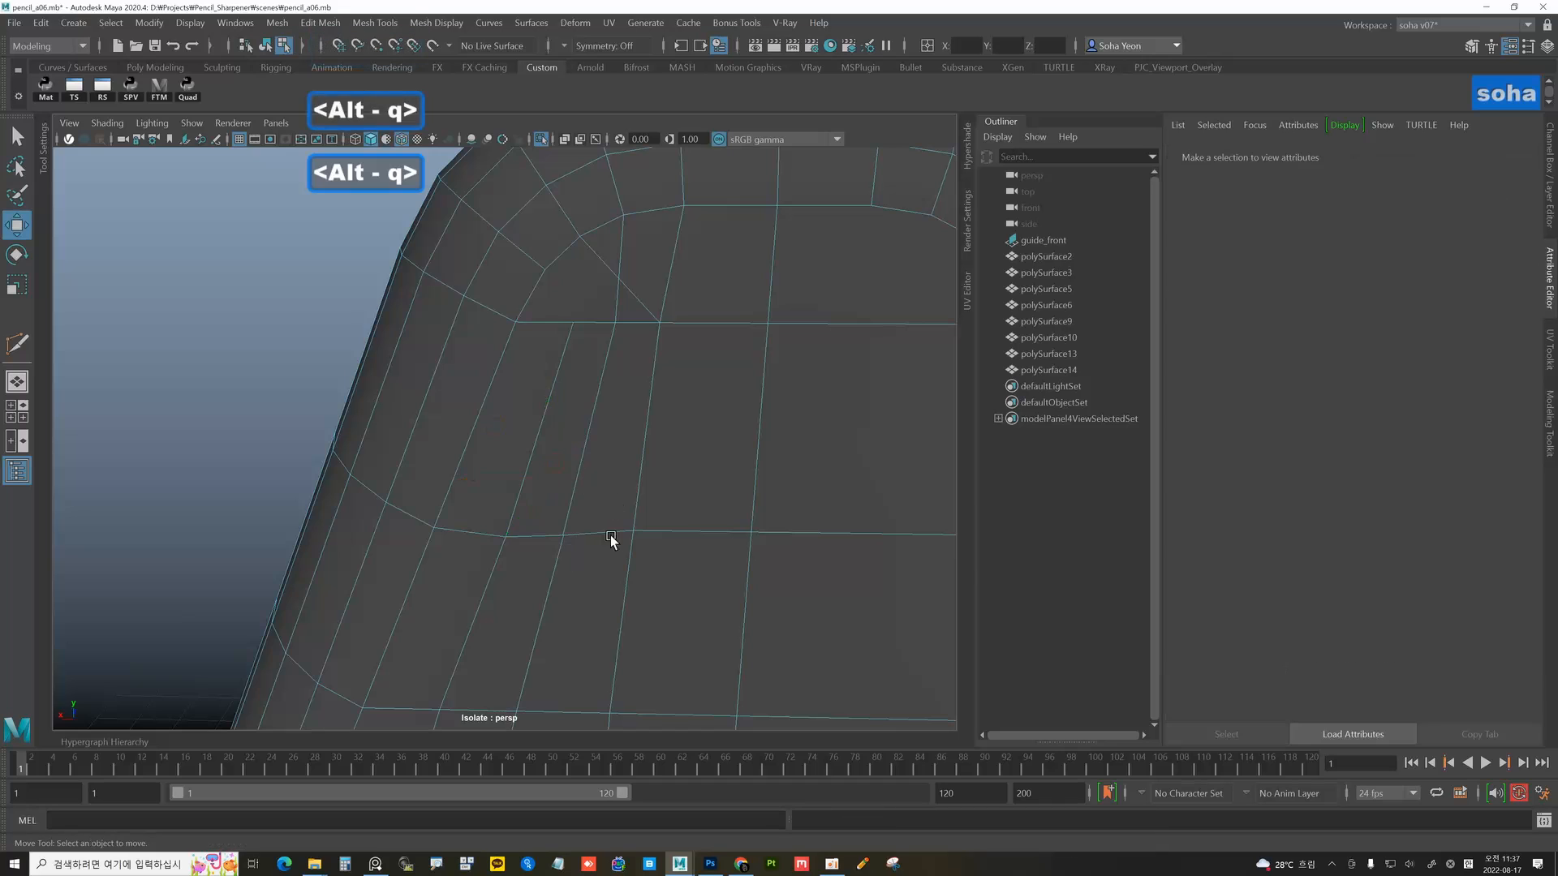
pyautogui.hotkey('alt', '1')
pyautogui.keyDown('alt'); pyautogui.moveTo(605, 454); pyautogui.dragTo(578, 529, button='middle'); pyautogui.keyUp('alt')
pyautogui.keyDown('alt'); pyautogui.moveTo(619, 383); pyautogui.dragTo(632, 391, button='right'); pyautogui.keyUp('alt')
pyautogui.hotkey('alt', '2')
pyautogui.click(653, 388)
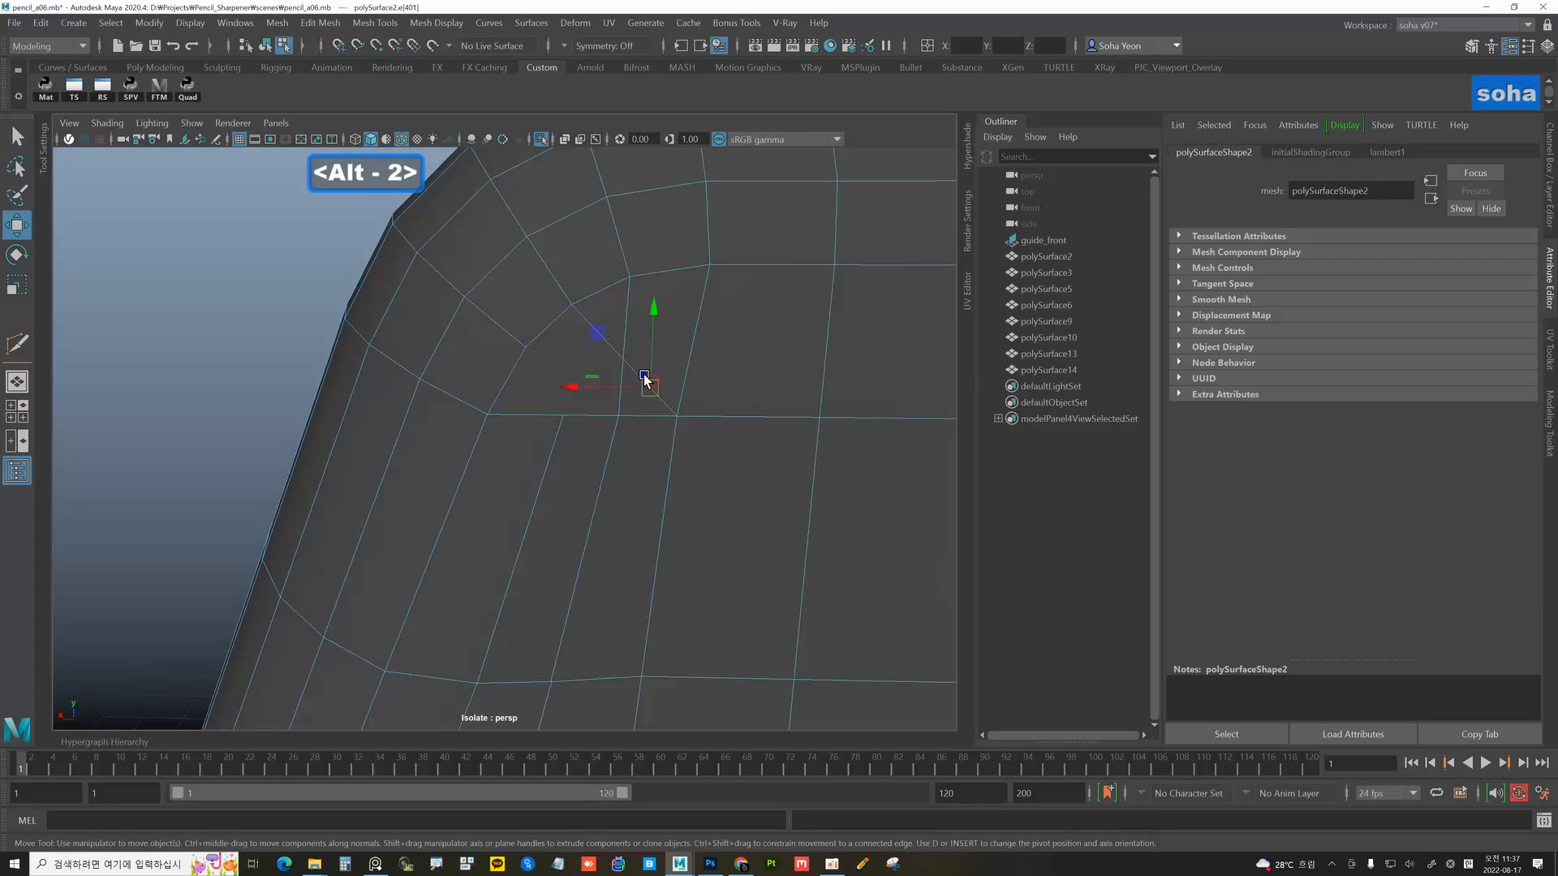
pyautogui.hotkey('alt', 'q')
pyautogui.click(593, 325)
pyautogui.hotkey('alt', 'q')
pyautogui.keyDown('alt'); pyautogui.moveTo(665, 392); pyautogui.dragTo(647, 416, button='middle'); pyautogui.keyUp('alt')
pyautogui.keyDown('alt'); pyautogui.moveTo(647, 417); pyautogui.dragTo(740, 461, button='right'); pyautogui.keyUp('alt')
# - Slide the third and second lines' vertices along the top row toward the back face's centre
pyautogui.press('w')
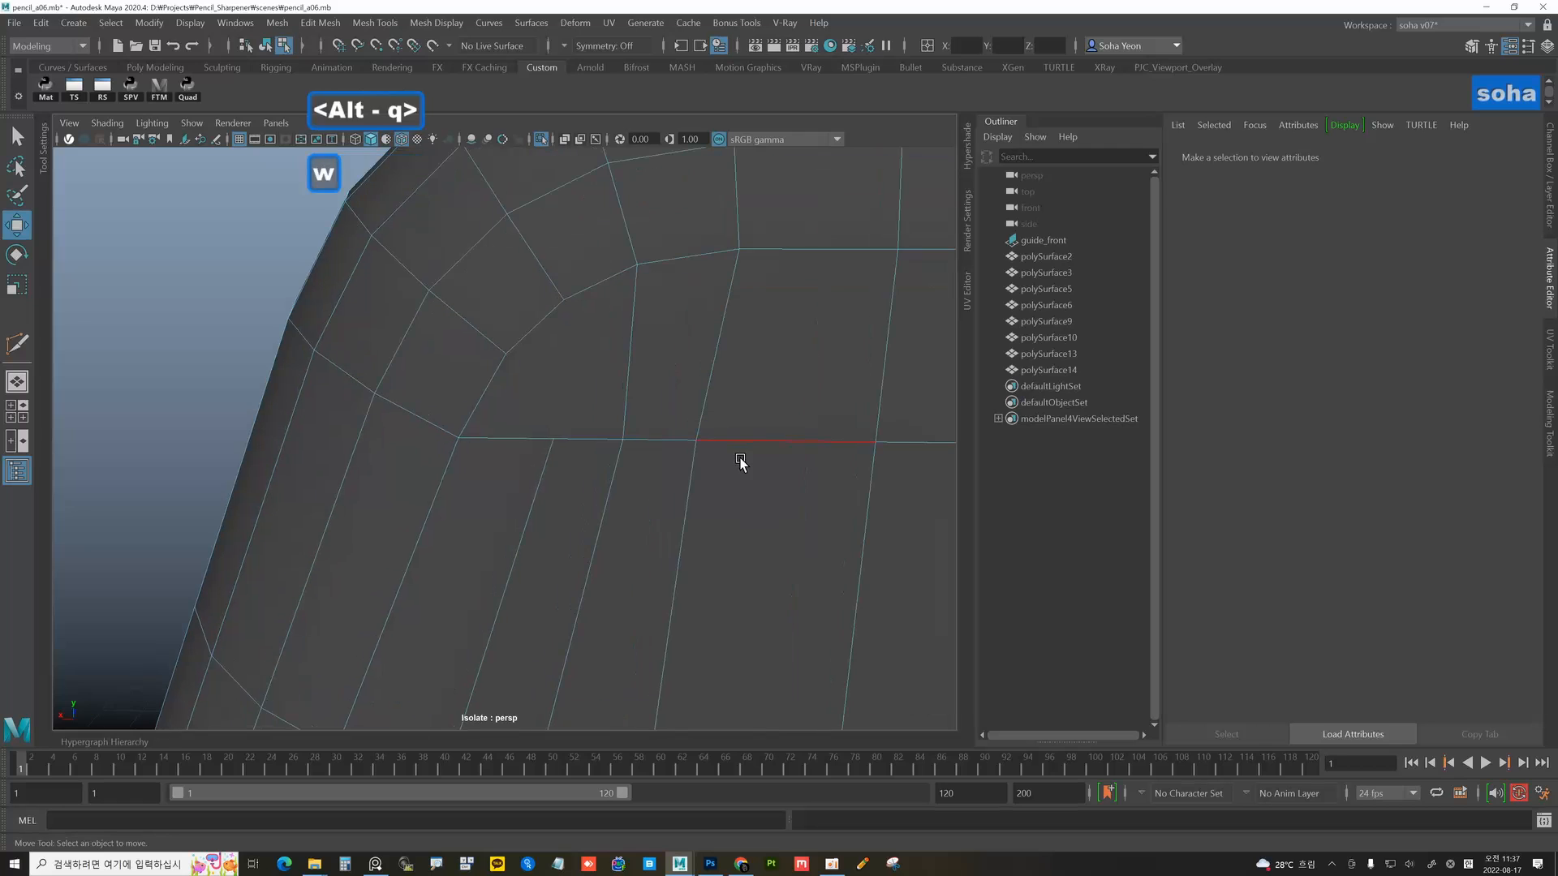
pyautogui.hotkey('alt', '1')
pyautogui.click(699, 443)
pyautogui.keyDown('ctrl'); pyautogui.keyDown('shift'); pyautogui.moveTo(699, 443); pyautogui.dragTo(734, 444); pyautogui.keyUp('shift'); pyautogui.keyUp('ctrl')
pyautogui.click(625, 439)
pyautogui.keyDown('ctrl'); pyautogui.keyDown('shift'); pyautogui.moveTo(626, 438); pyautogui.dragTo(696, 400); pyautogui.keyUp('shift'); pyautogui.keyUp('ctrl')
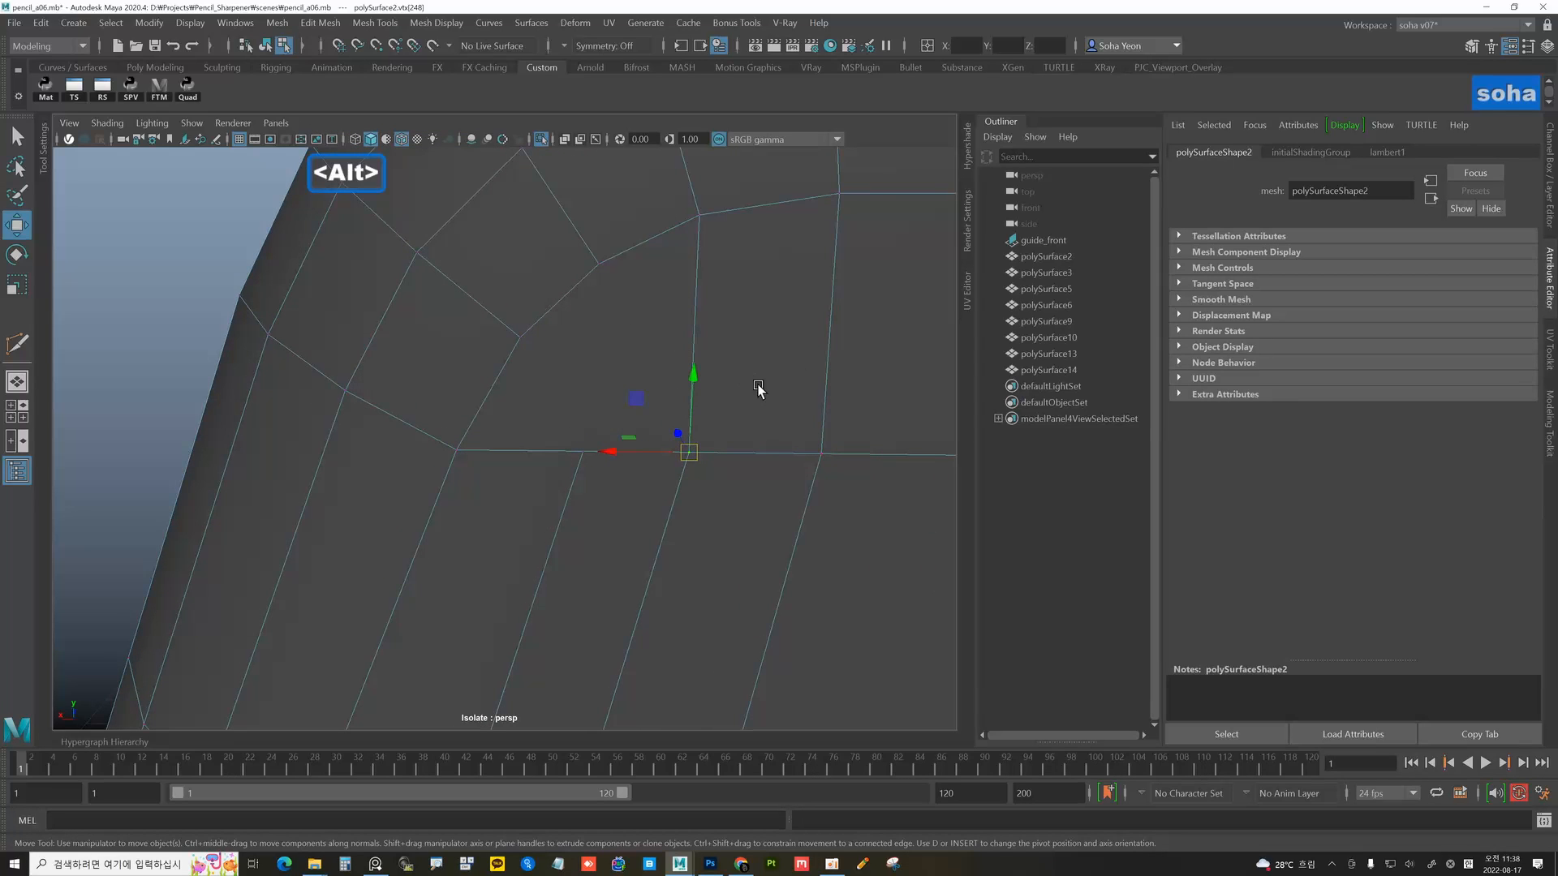
# - Cut an edge from the rounded corner's inner vertex down to the outermost line's vertex on the top row
pyautogui.hotkey('alt', '`')
pyautogui.hotkey('alt', 's')
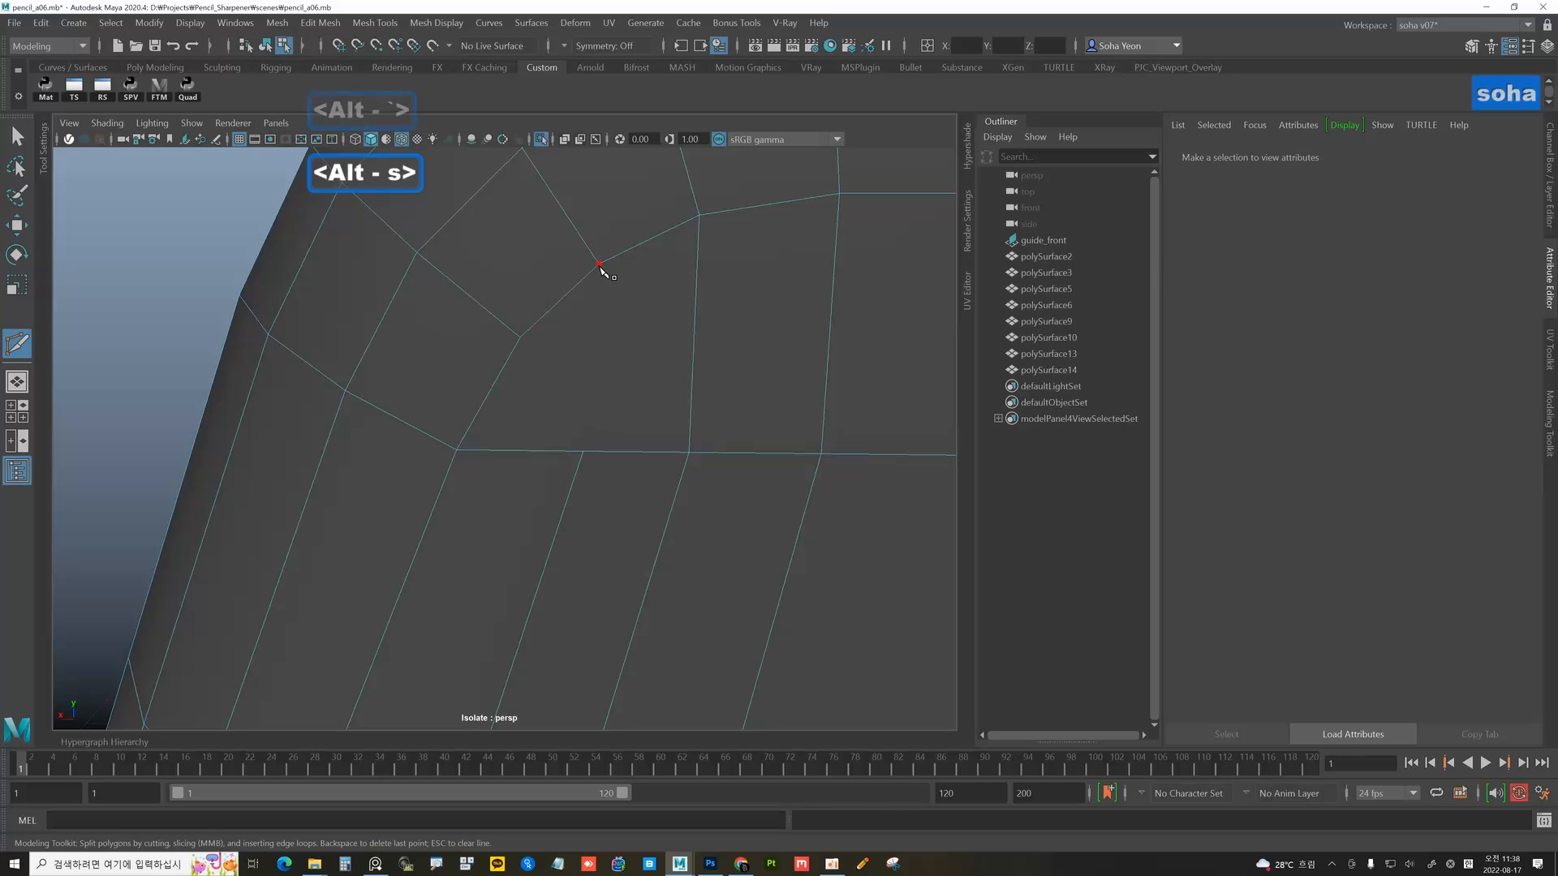
pyautogui.click(598, 264)
pyautogui.click(585, 450)
pyautogui.press('w')
# - Try to relax the left-side vertices on the back face's second and third rows with Quad Draw
pyautogui.keyDown('alt'); pyautogui.moveTo(727, 445); pyautogui.dragTo(97, 503, button='right'); pyautogui.keyUp('alt')
pyautogui.keyDown('alt'); pyautogui.moveTo(542, 527); pyautogui.dragTo(572, 430, button='middle'); pyautogui.keyUp('alt')
pyautogui.keyDown('alt'); pyautogui.moveTo(582, 447); pyautogui.dragTo(682, 524, button='right'); pyautogui.keyUp('alt')
pyautogui.hotkey('alt', '`')
pyautogui.keyDown('alt'); pyautogui.moveTo(568, 531); pyautogui.dragTo(619, 532, button='right'); pyautogui.keyUp('alt')
pyautogui.keyDown('alt'); pyautogui.moveTo(619, 533); pyautogui.dragTo(621, 481, button='middle'); pyautogui.keyUp('alt')
pyautogui.keyDown('alt'); pyautogui.moveTo(610, 476); pyautogui.dragTo(651, 470, button='right'); pyautogui.keyUp('alt')
pyautogui.hotkey('alt', '`')
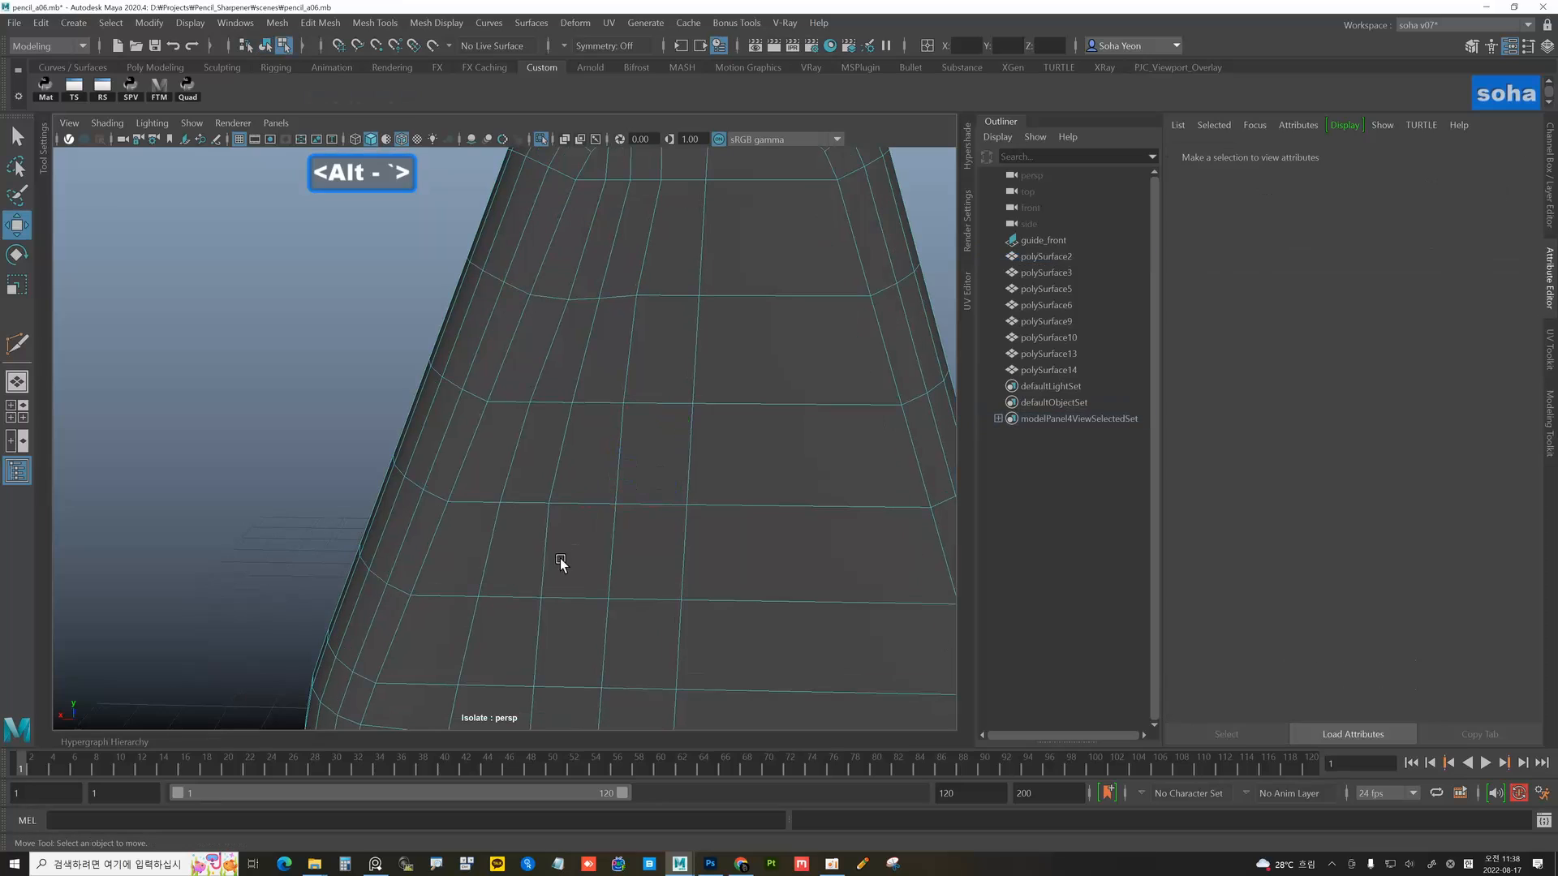
pyautogui.hotkey('ctrl', 'shift', 'alt', 'z')
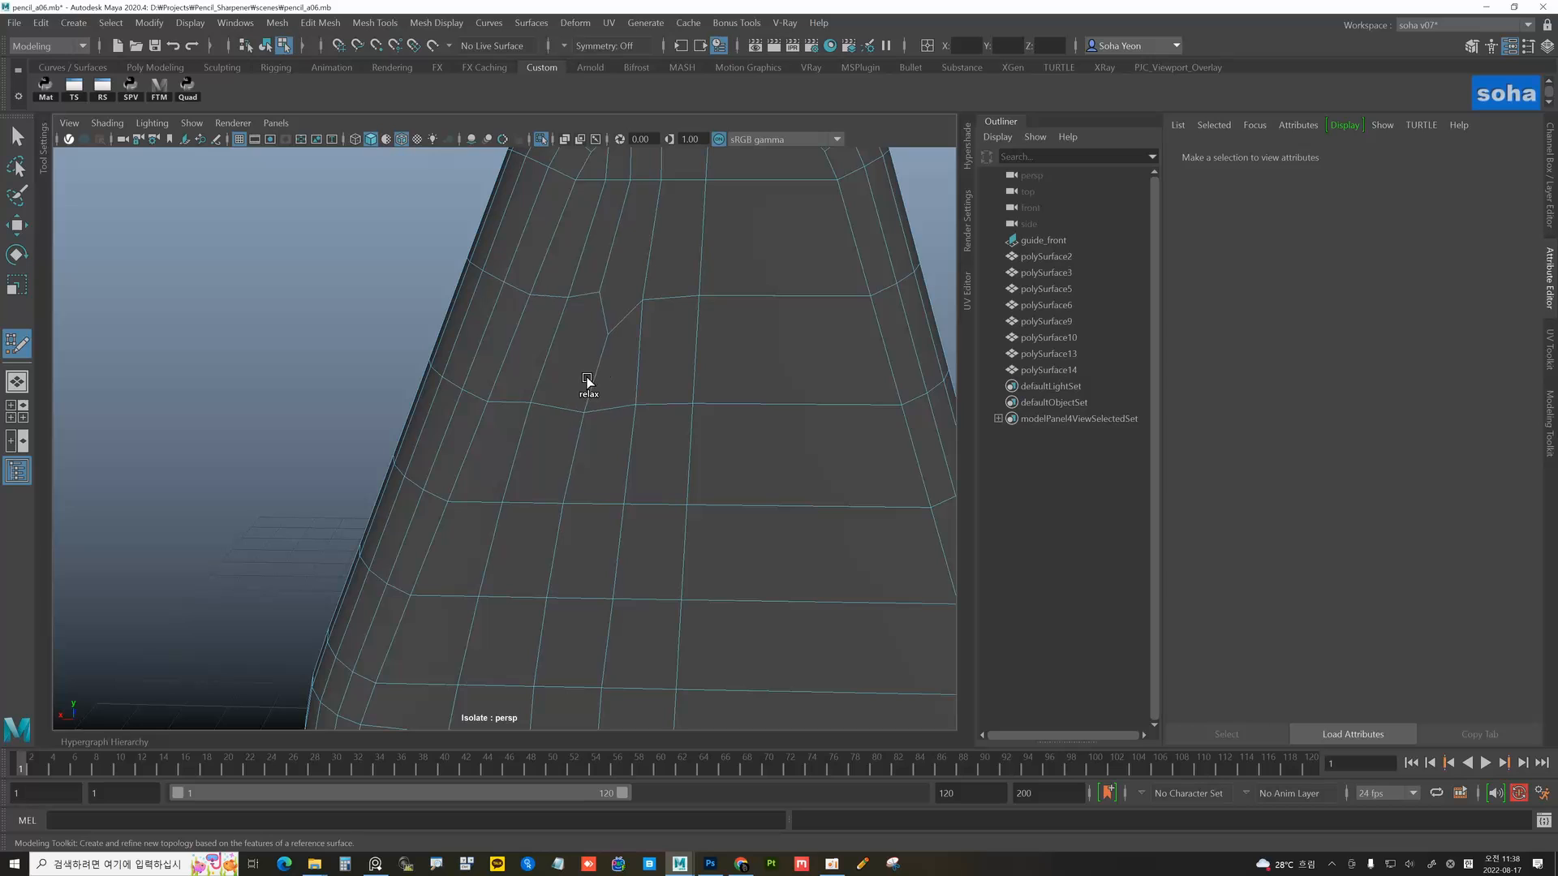
pyautogui.hotkey('ctrl', 'z')
# - Merge coincident vertices on the back face with a distance threshold of 0.01
pyautogui.hotkey('alt', '1')
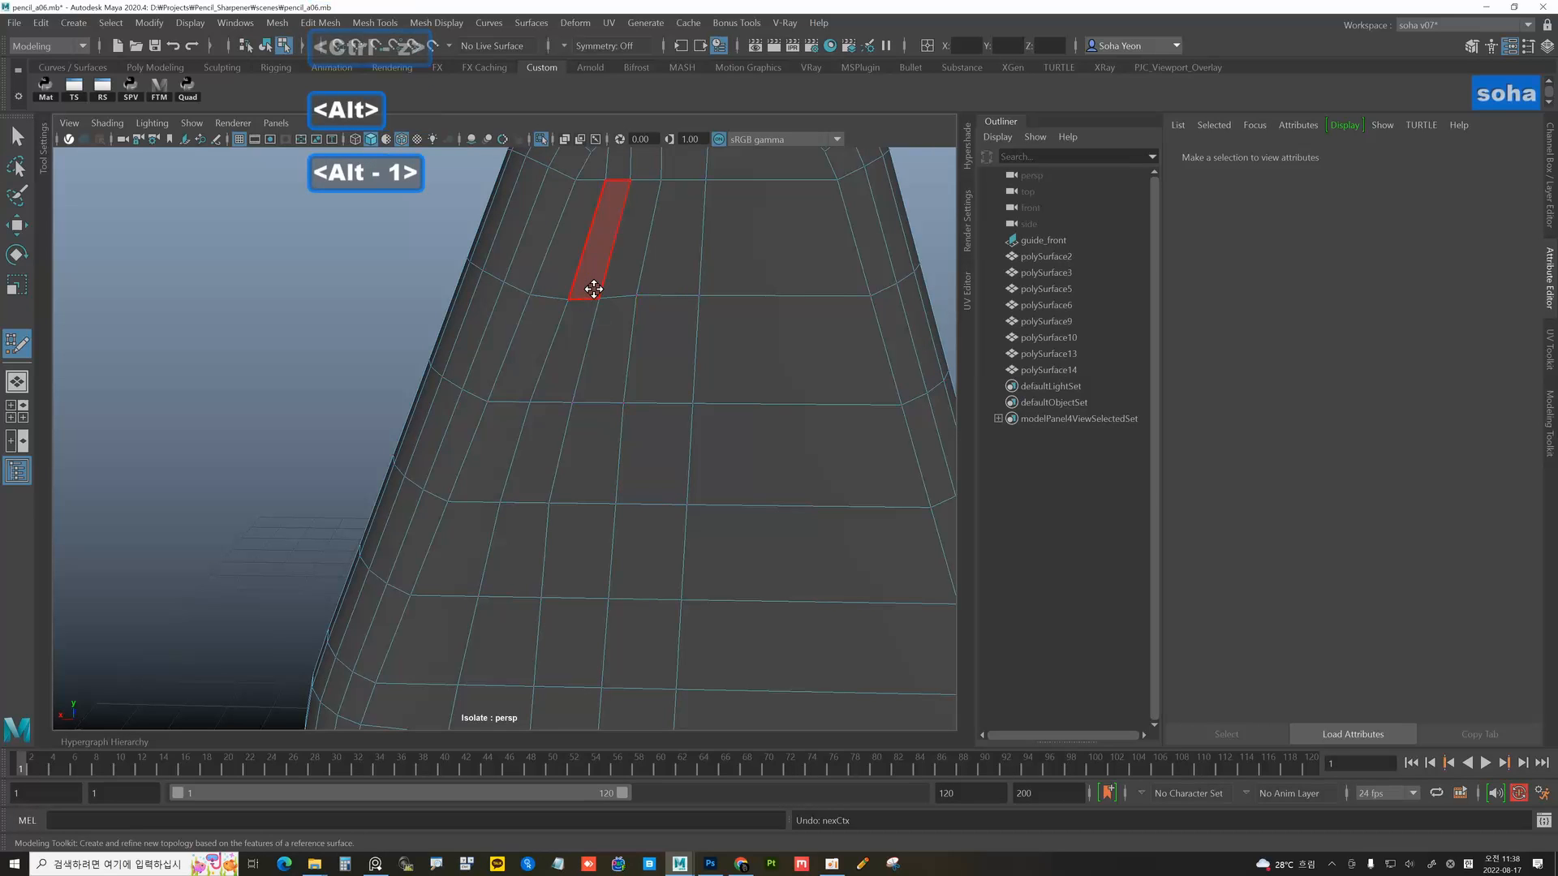
pyautogui.press('w')
pyautogui.hotkey('ctrl', 'q')
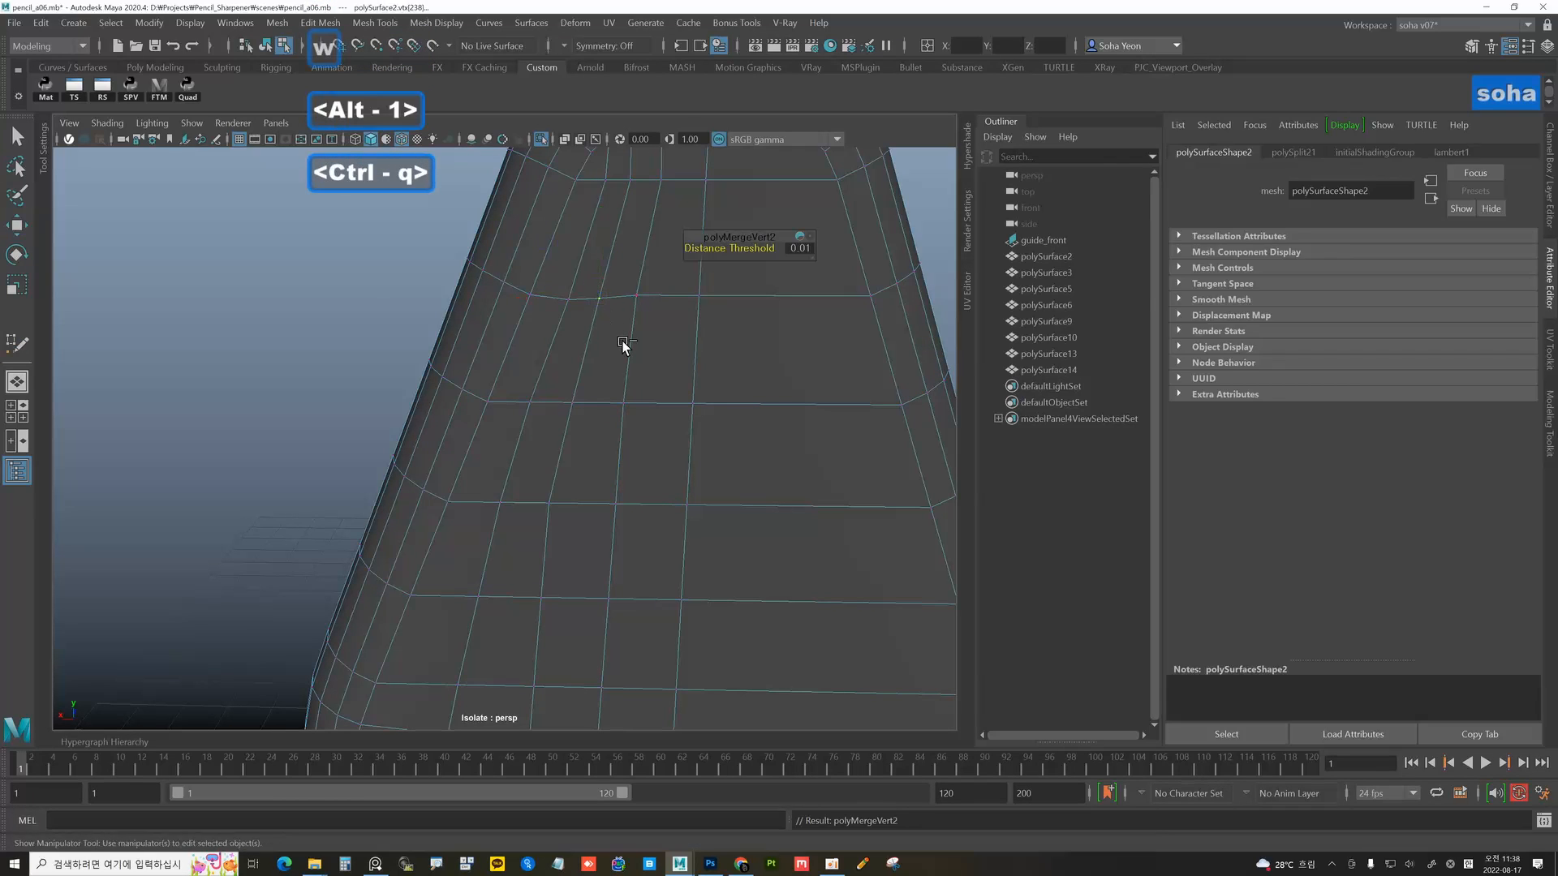
# - Relax the left-half vertical lines across the back face's rows with Quad Draw, undoing the stroke that distorts the lower row
pyautogui.hotkey('ctrl', 'alt', 'shift', 'z')
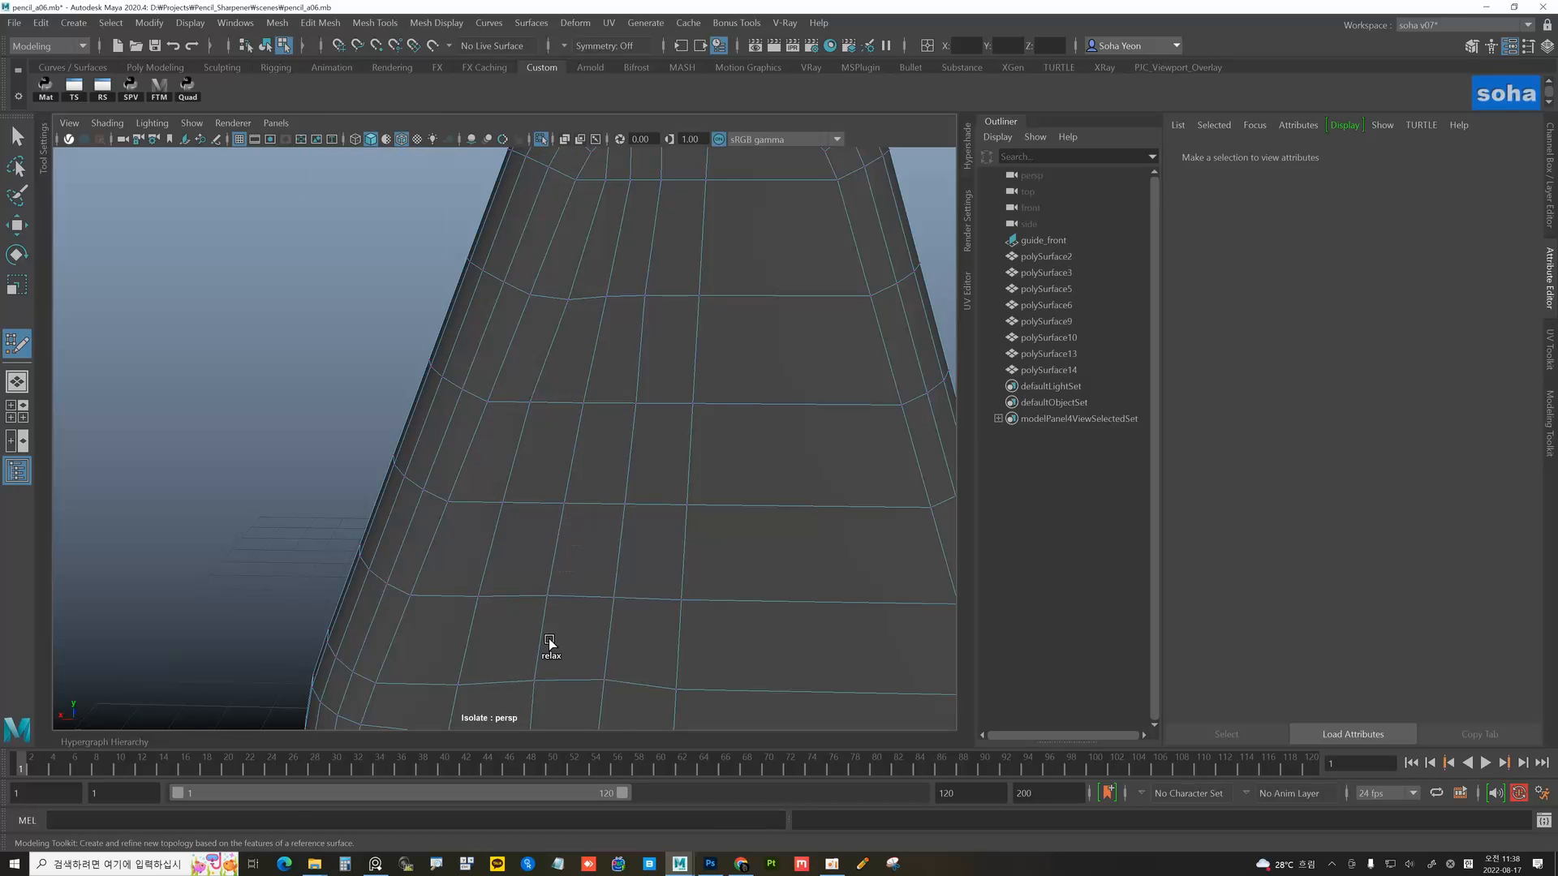
pyautogui.keyDown('alt'); pyautogui.moveTo(587, 518); pyautogui.dragTo(574, 549, button='right'); pyautogui.keyUp('alt')
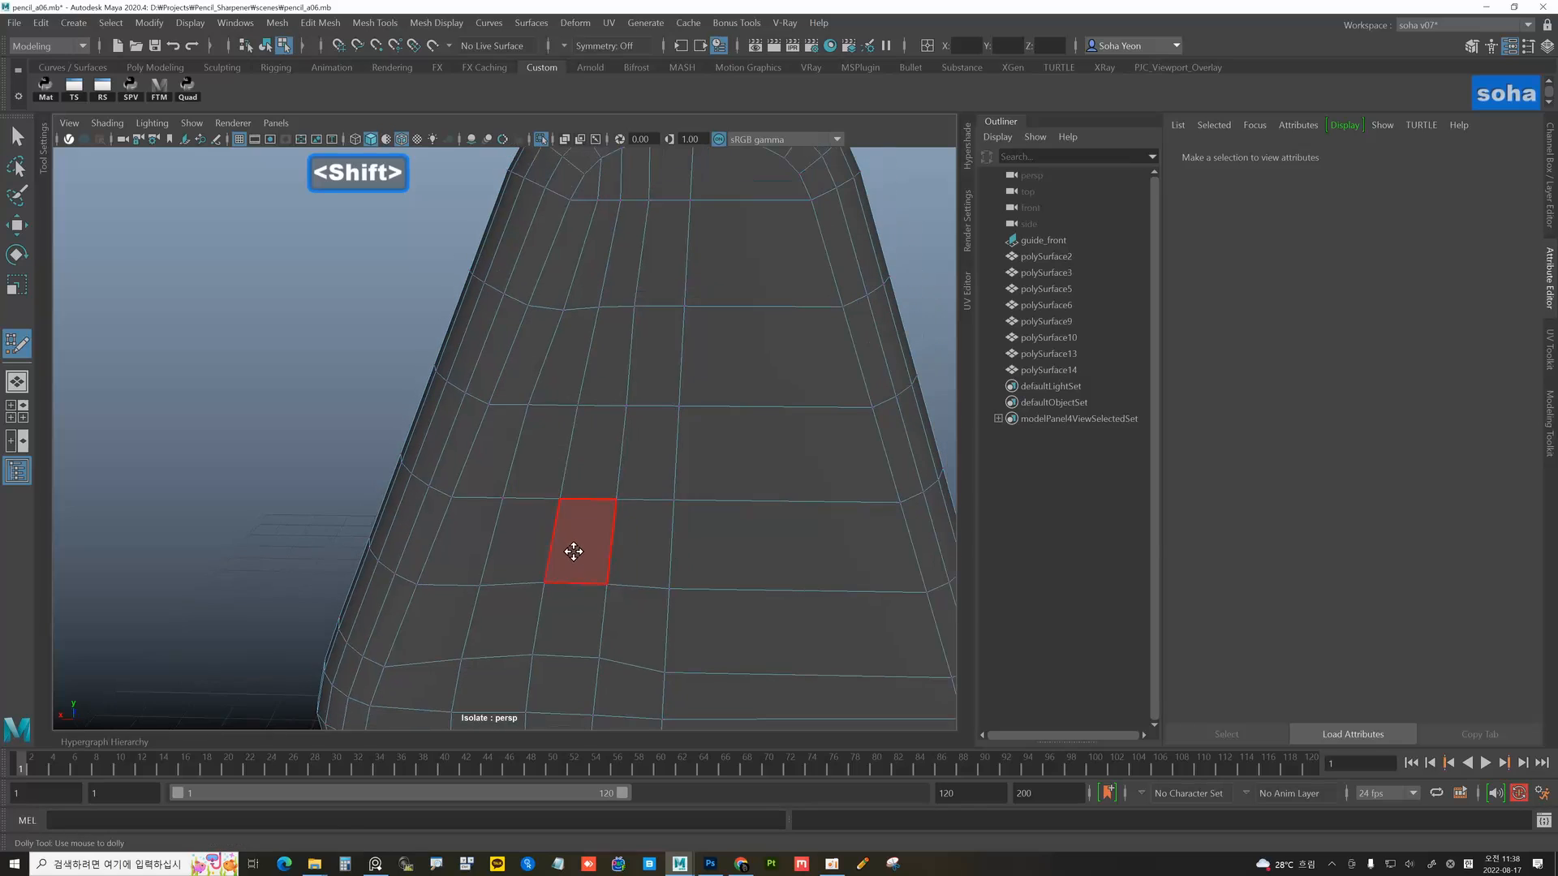
pyautogui.hotkey('ctrl', 'z')
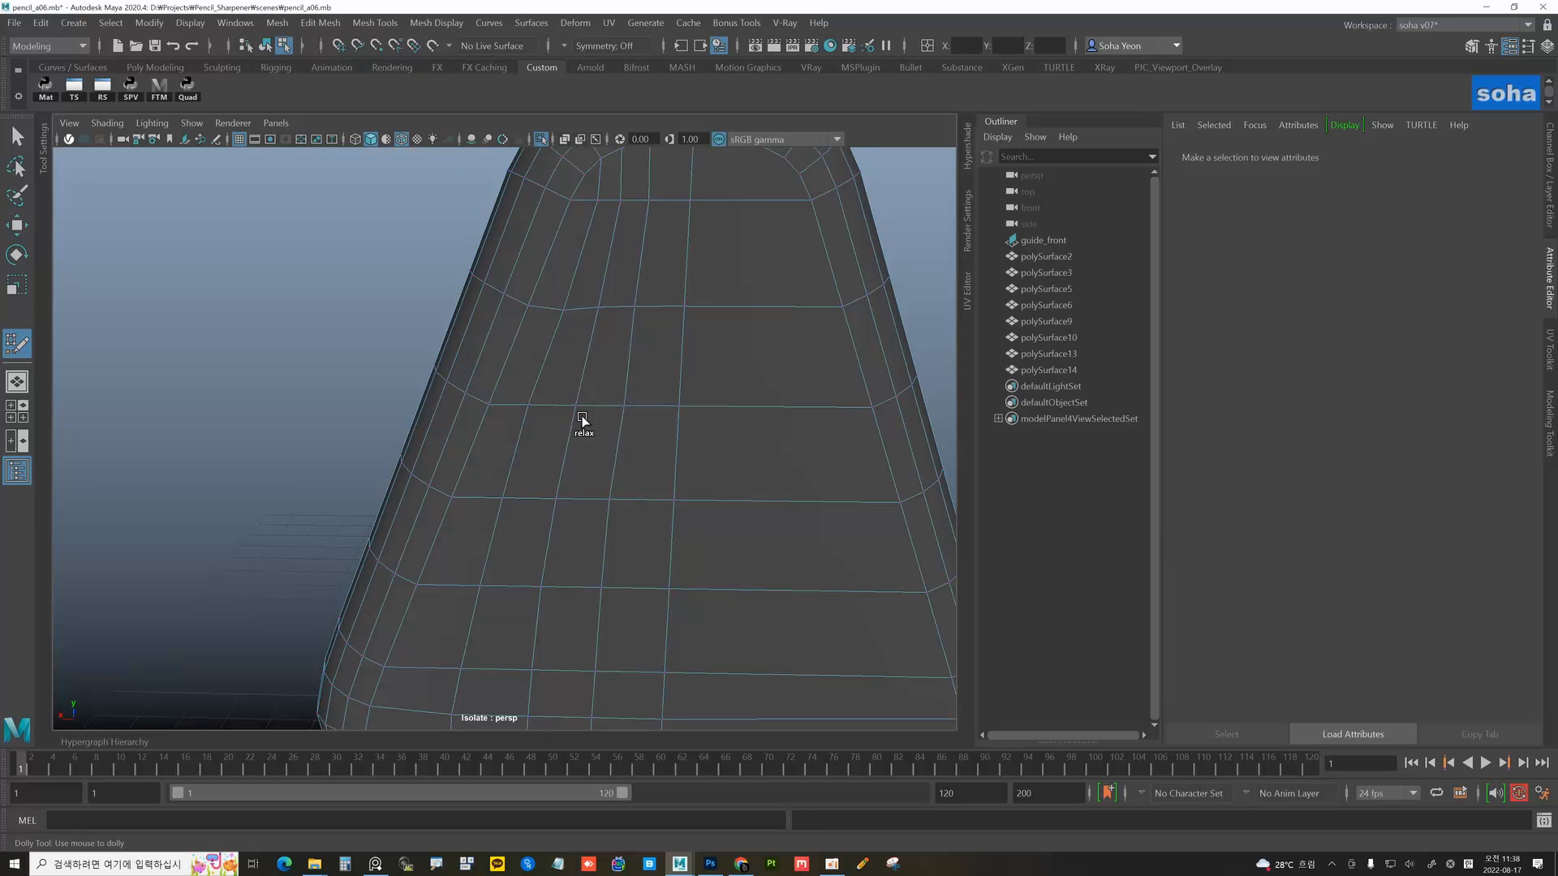
pyautogui.press('shift')
pyautogui.keyDown('alt'); pyautogui.moveTo(604, 357); pyautogui.dragTo(579, 429, button='middle'); pyautogui.keyUp('alt')
pyautogui.press('w')
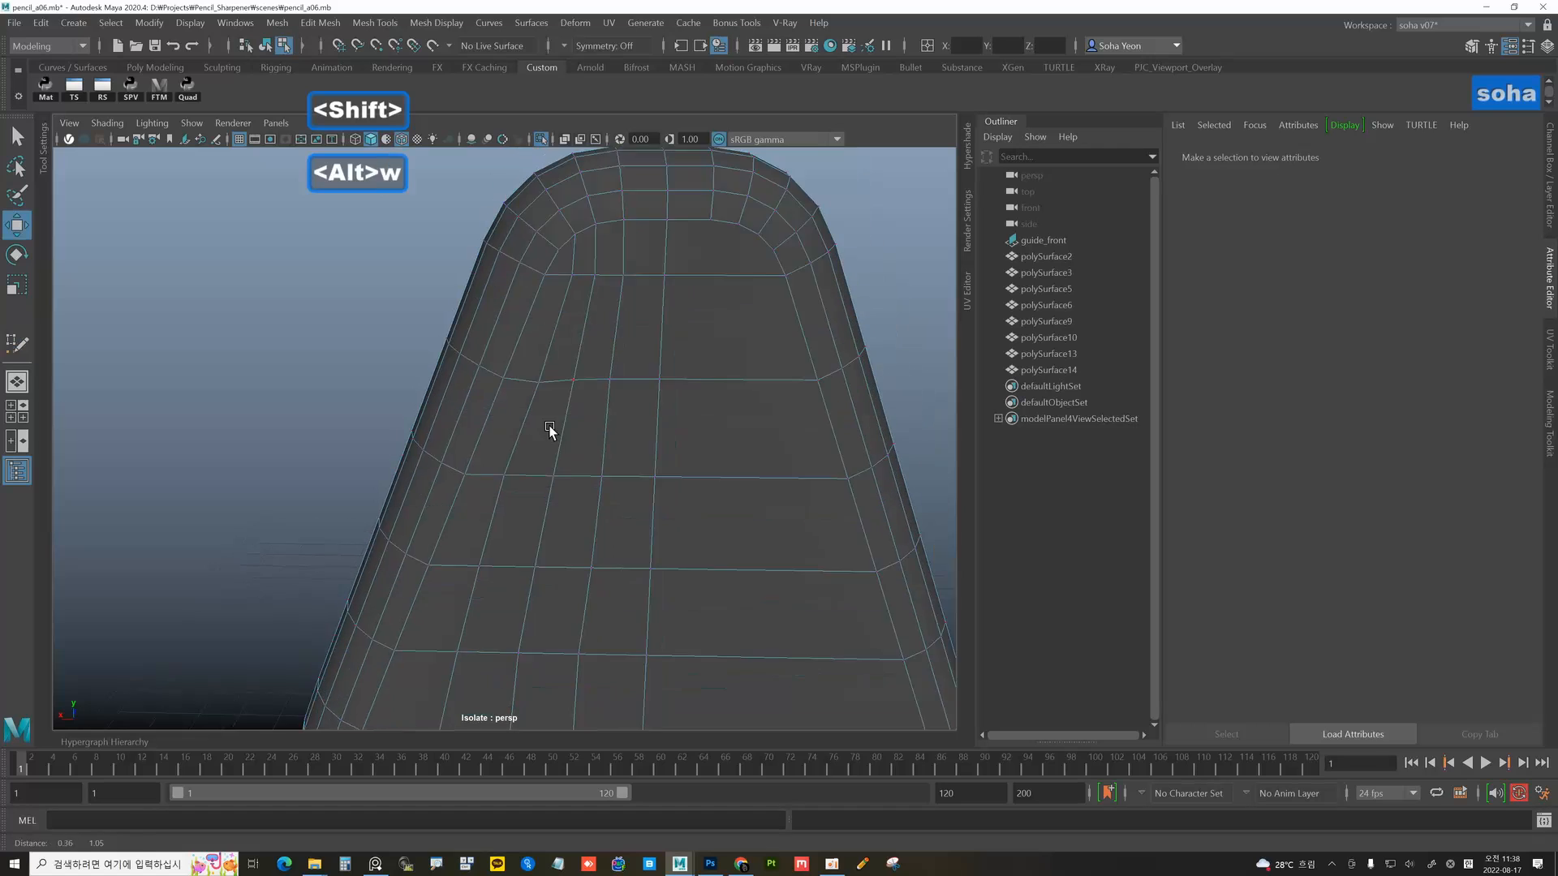
# - Slide the outermost line's vertex on the second row slightly outward along the row and return to object selection
pyautogui.keyDown('alt'); pyautogui.moveTo(548, 428); pyautogui.dragTo(617, 419, button='right'); pyautogui.keyUp('alt')
pyautogui.press('w')
pyautogui.click(547, 371)
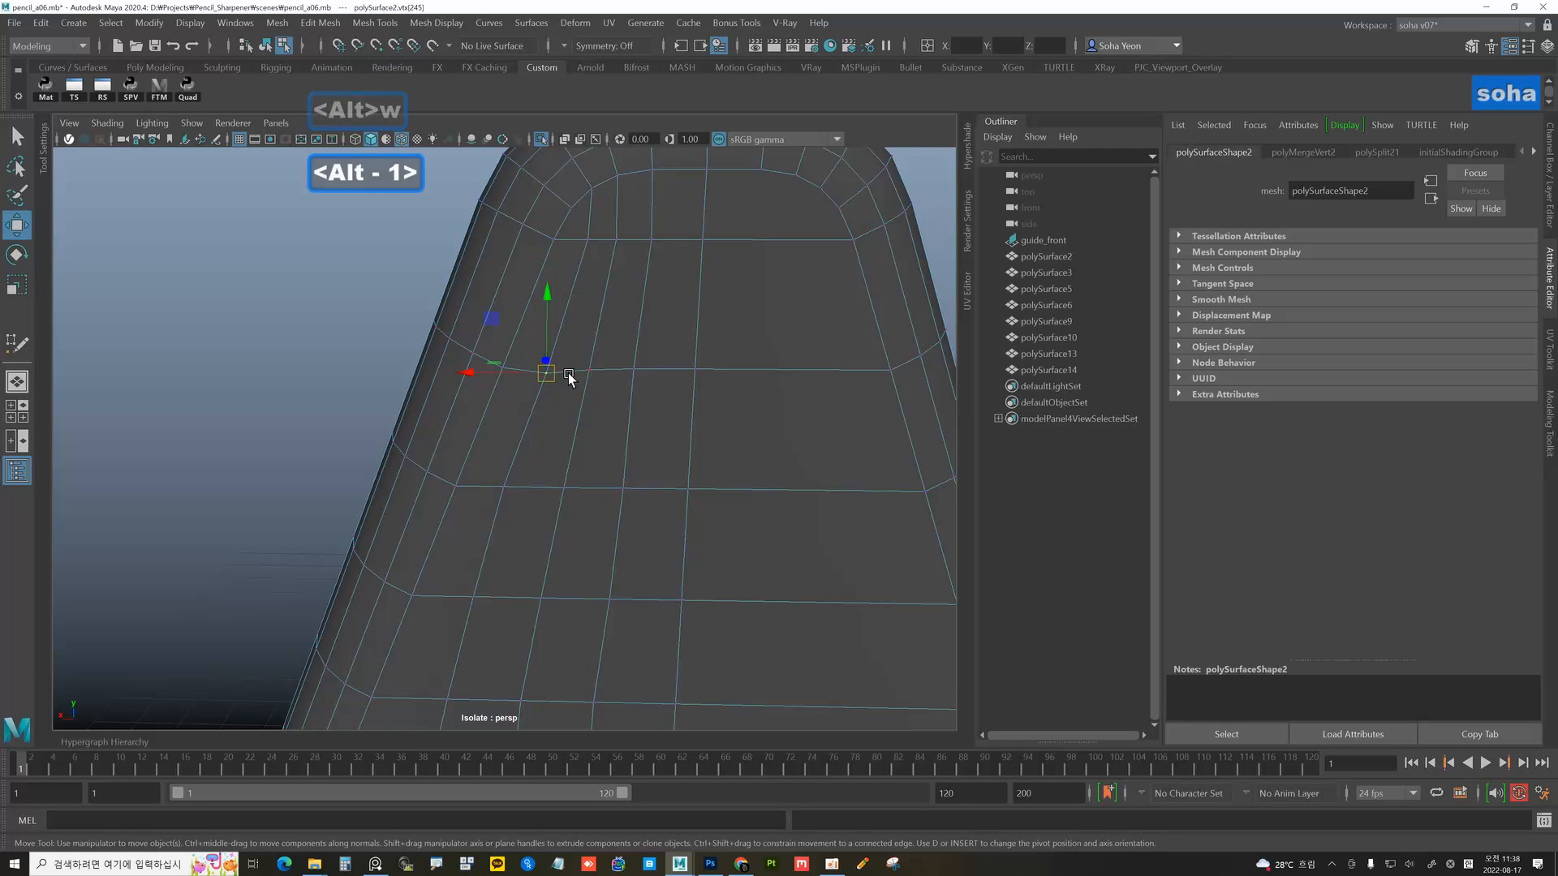
pyautogui.keyDown('ctrl'); pyautogui.keyDown('shift'); pyautogui.moveTo(518, 375); pyautogui.dragTo(509, 374); pyautogui.keyUp('shift'); pyautogui.keyUp('ctrl')
pyautogui.keyDown('alt'); pyautogui.moveTo(634, 288); pyautogui.dragTo(601, 402, button='middle'); pyautogui.keyUp('alt')
pyautogui.hotkey('alt', '`')
# - Nudge the third line's vertices on the second and fifth rows horizontally toward the back face's centre line
pyautogui.keyDown('alt'); pyautogui.moveTo(601, 402); pyautogui.dragTo(530, 398, button='right'); pyautogui.keyUp('alt')
pyautogui.keyDown('alt'); pyautogui.moveTo(529, 398); pyautogui.dragTo(515, 433, button='middle'); pyautogui.keyUp('alt')
pyautogui.keyDown('alt'); pyautogui.moveTo(581, 487); pyautogui.dragTo(586, 404, button='middle'); pyautogui.keyUp('alt')
pyautogui.keyDown('alt'); pyautogui.moveTo(586, 404); pyautogui.dragTo(726, 464, button='right'); pyautogui.keyUp('alt')
pyautogui.keyDown('alt'); pyautogui.moveTo(726, 465); pyautogui.dragTo(610, 418); pyautogui.keyUp('alt')
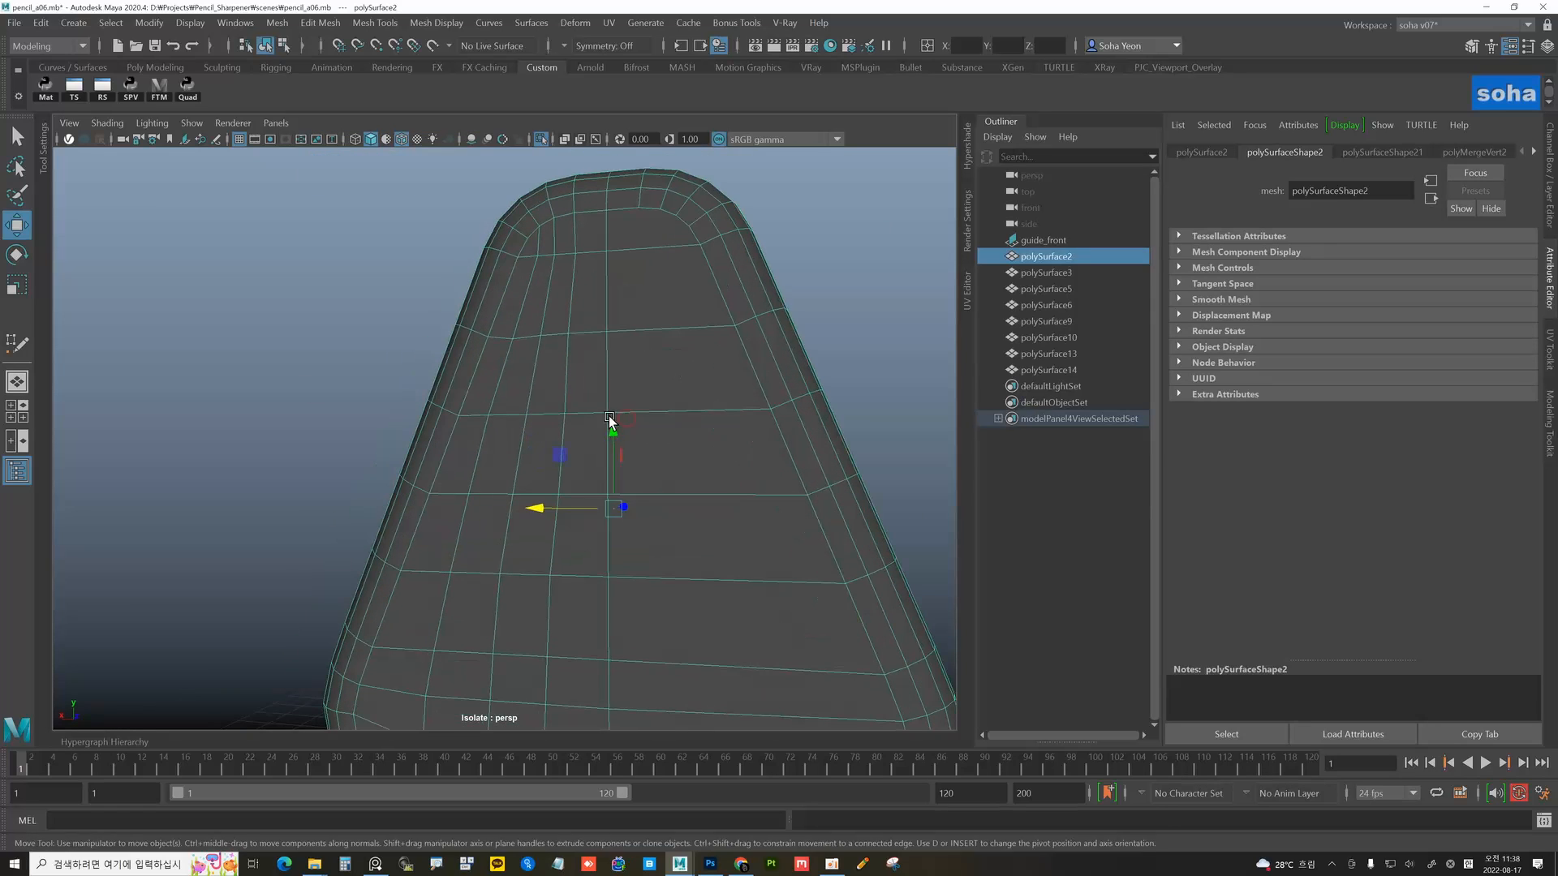
pyautogui.hotkey('alt', '1')
pyautogui.click(566, 336)
pyautogui.moveTo(497, 336); pyautogui.dragTo(503, 335)
pyautogui.keyDown('alt'); pyautogui.moveTo(591, 500); pyautogui.dragTo(607, 507); pyautogui.keyUp('alt')
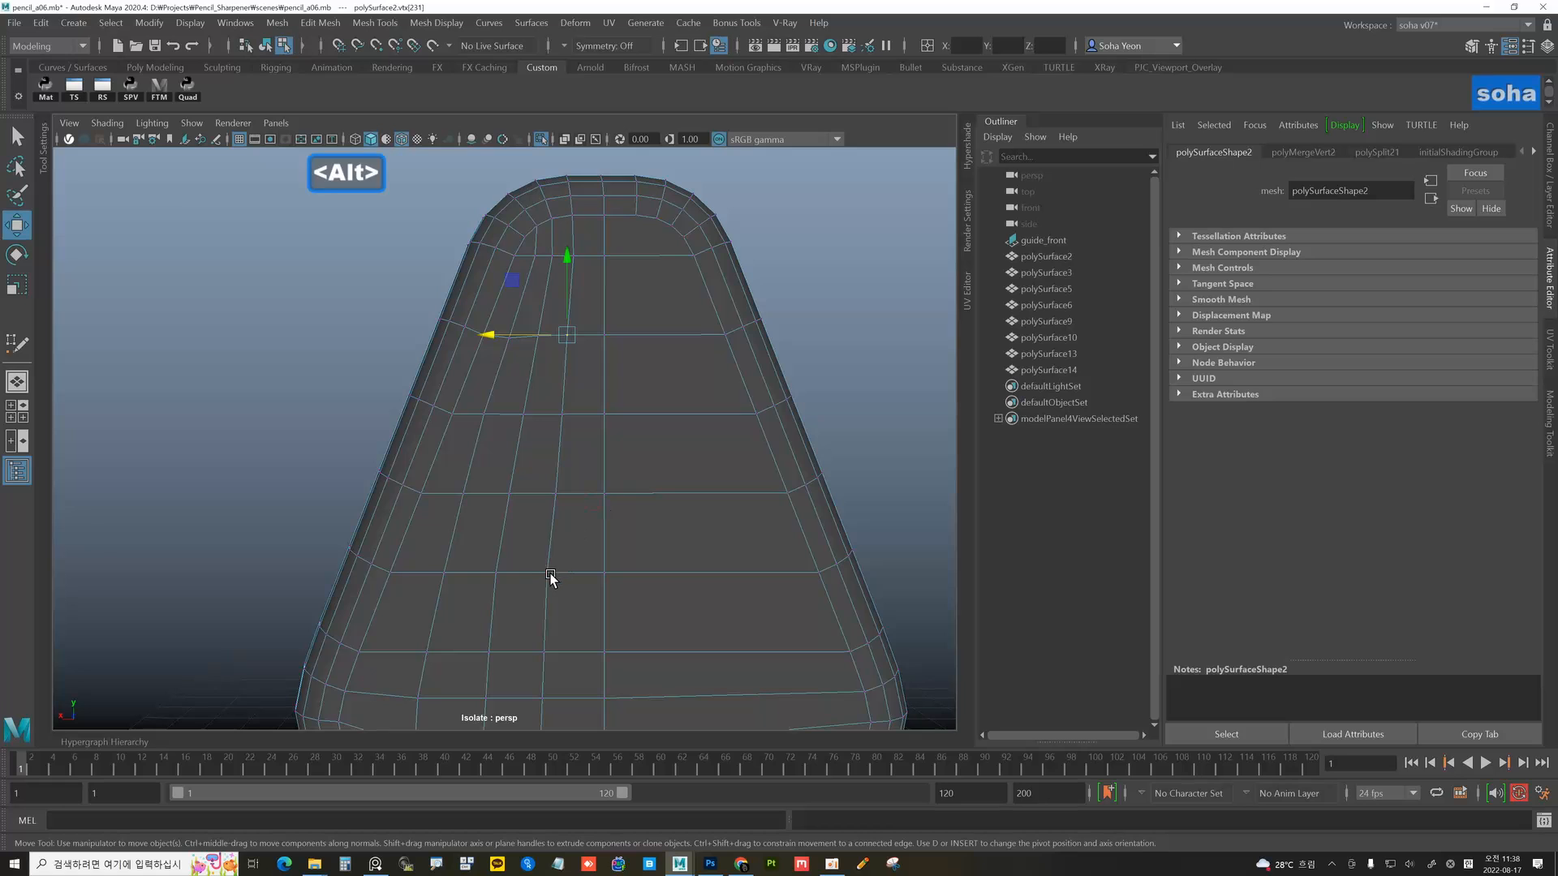
pyautogui.moveTo(485, 572); pyautogui.dragTo(487, 572)
# - Slide the left-half edges of the sixth row upward and those of the row below slightly upward to even the spacing
pyautogui.keyDown('alt'); pyautogui.moveTo(617, 575); pyautogui.dragTo(540, 562, button='right'); pyautogui.keyUp('alt')
pyautogui.keyDown('alt'); pyautogui.moveTo(540, 561); pyautogui.dragTo(564, 436, button='middle'); pyautogui.keyUp('alt')
pyautogui.keyDown('alt'); pyautogui.moveTo(564, 436); pyautogui.dragTo(629, 458, button='right'); pyautogui.keyUp('alt')
pyautogui.hotkey('alt', '`')
pyautogui.scroll(5, 690, 485)
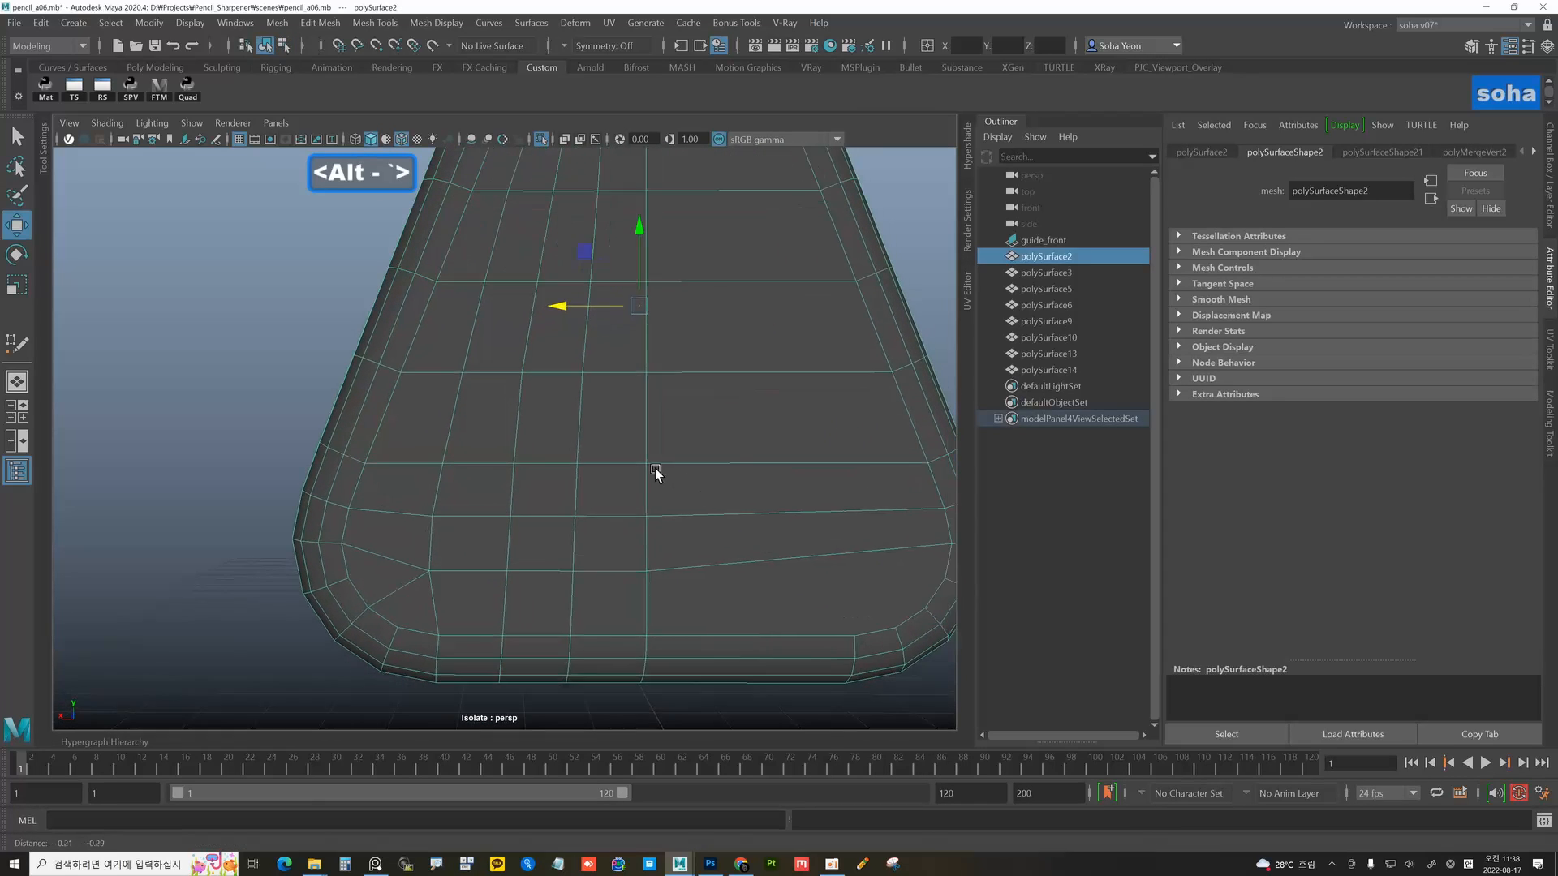
pyautogui.hotkey('alt', '2')
pyautogui.click(542, 463)
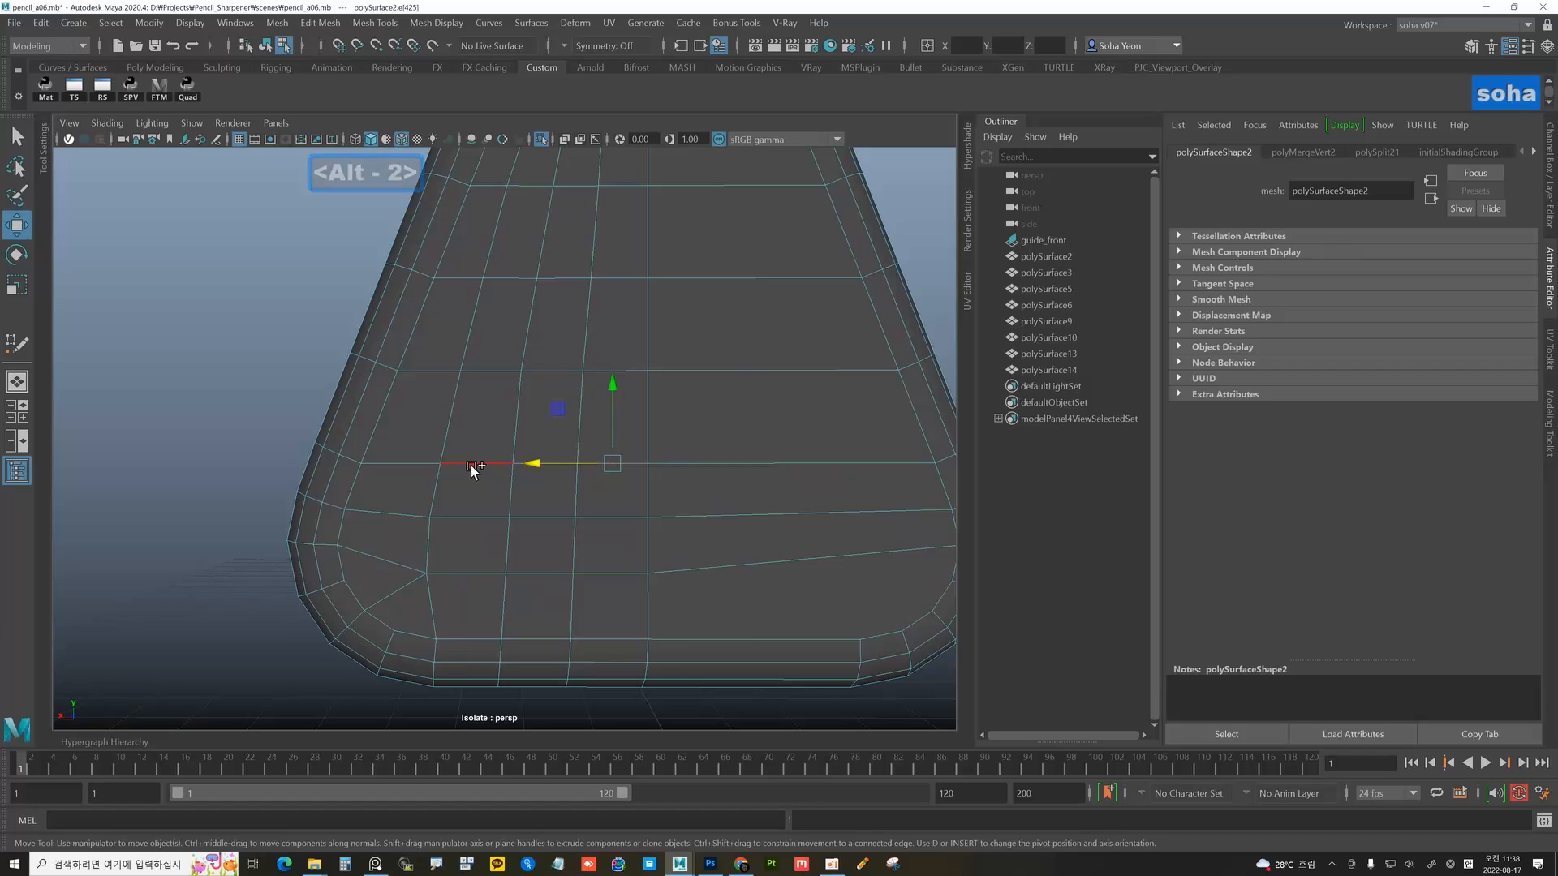
pyautogui.keyDown('shift'); pyautogui.moveTo(546, 477); pyautogui.dragTo(548, 454, button='middle'); pyautogui.keyUp('shift')
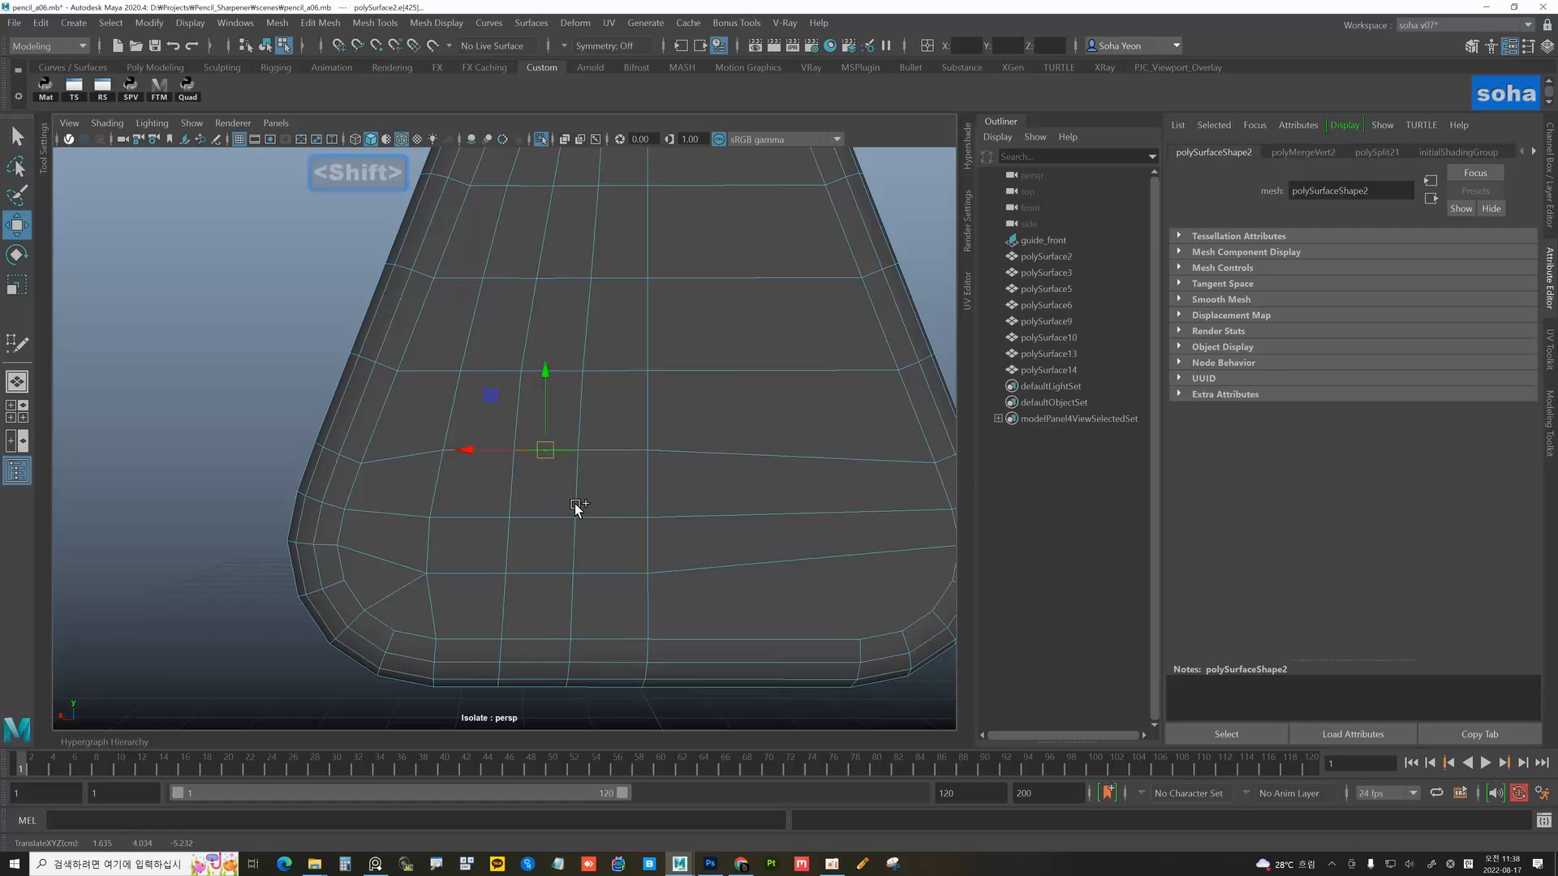
pyautogui.keyDown('ctrl'); pyautogui.keyDown('shift'); pyautogui.click(462, 514); pyautogui.keyUp('shift'); pyautogui.keyUp('ctrl')
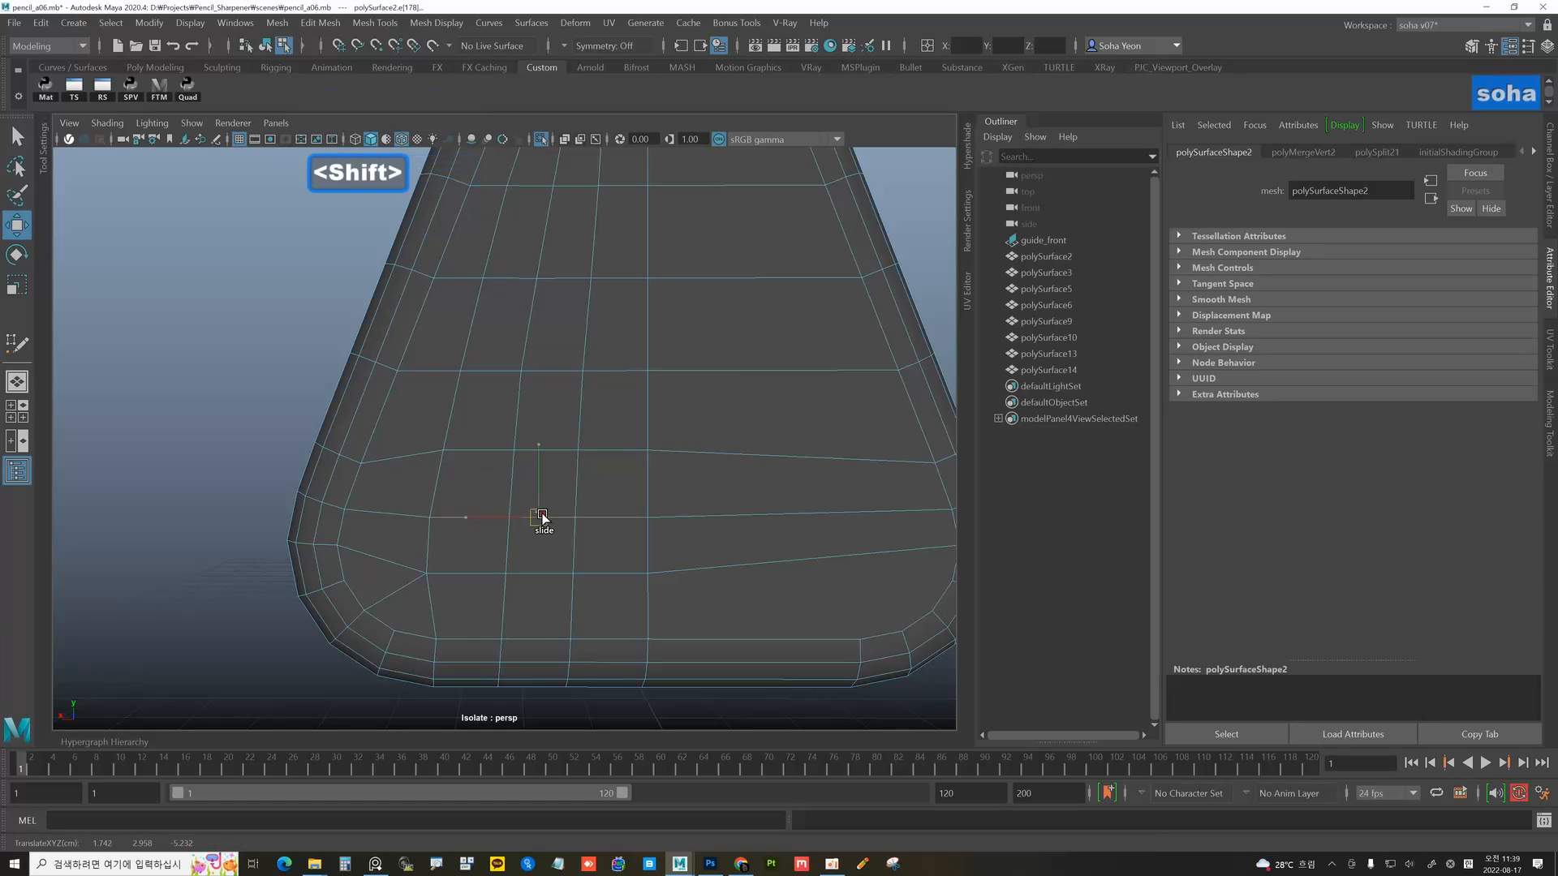
pyautogui.keyDown('alt'); pyautogui.moveTo(675, 495); pyautogui.dragTo(504, 482, button='right'); pyautogui.keyUp('alt')
pyautogui.hotkey('alt', '`')
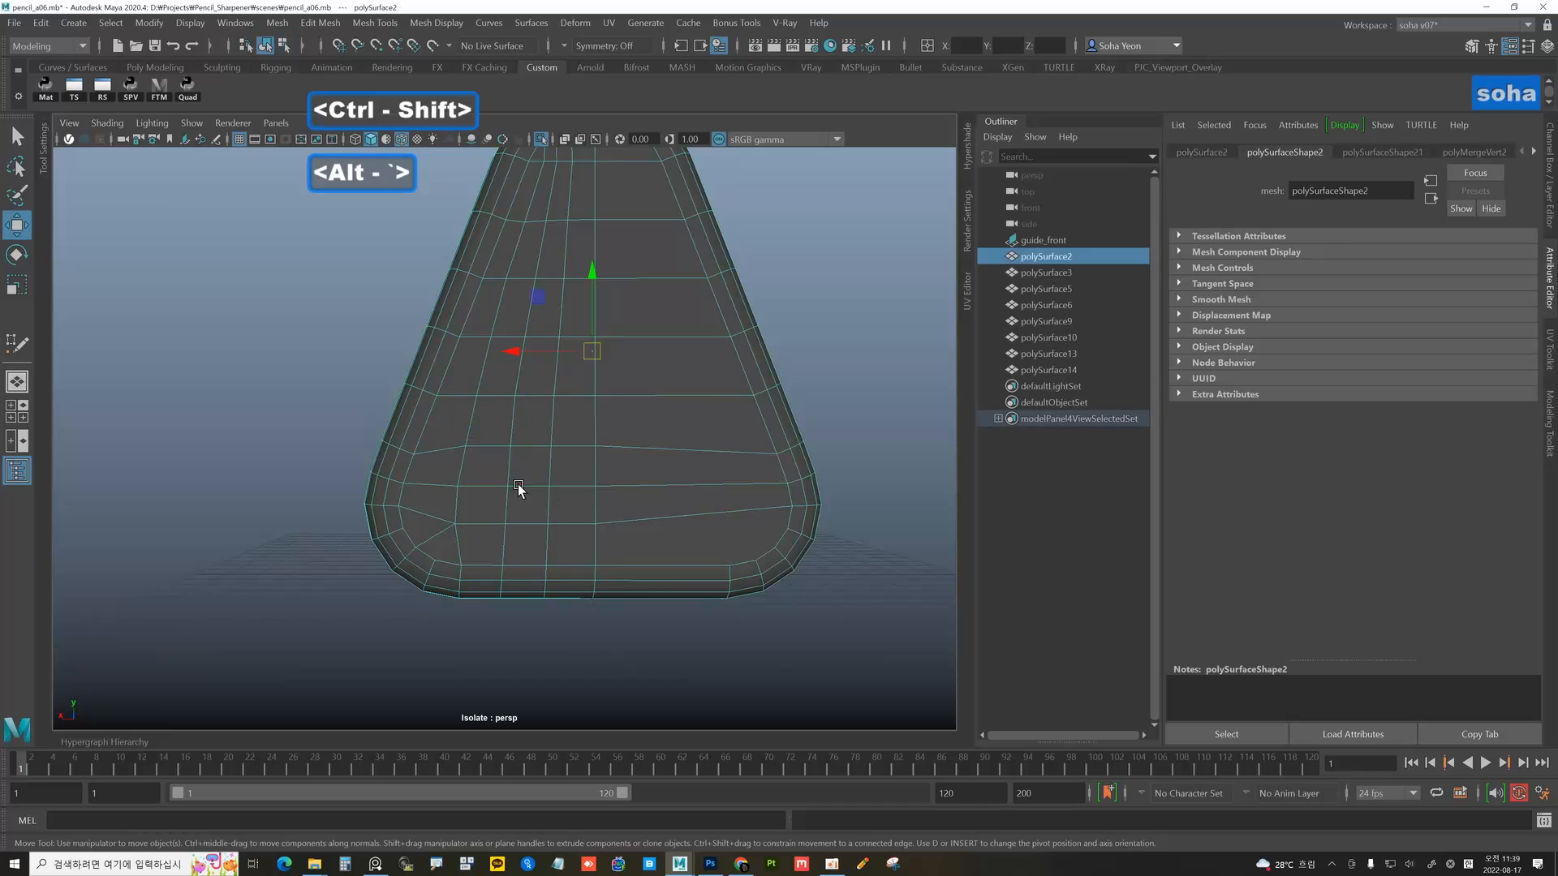
pyautogui.keyDown('alt'); pyautogui.moveTo(518, 484); pyautogui.dragTo(676, 479); pyautogui.keyUp('alt')
pyautogui.click(676, 478)
pyautogui.keyDown('alt'); pyautogui.moveTo(511, 474); pyautogui.dragTo(355, 462); pyautogui.keyUp('alt')
pyautogui.click(432, 476)
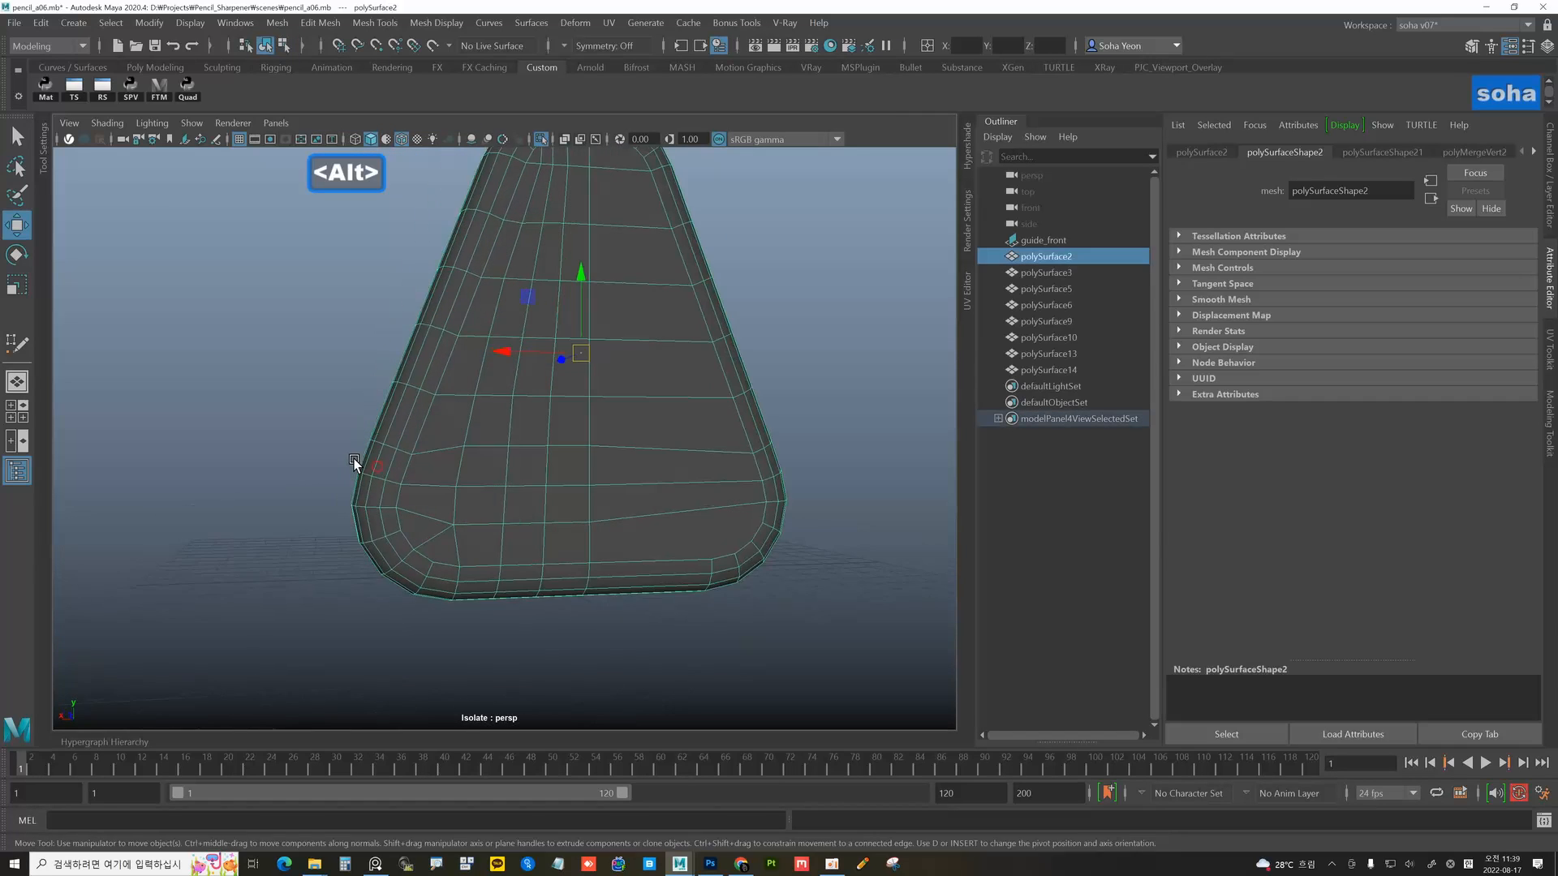
# - Slide the left-side edge segments of the back face's sixth row slightly upward to even the spacing and return to object selection
pyautogui.keyDown('alt'); pyautogui.moveTo(458, 485); pyautogui.dragTo(560, 503, button='middle'); pyautogui.keyUp('alt')
pyautogui.keyDown('alt'); pyautogui.moveTo(561, 504); pyautogui.dragTo(539, 522); pyautogui.keyUp('alt')
pyautogui.hotkey('alt', '2')
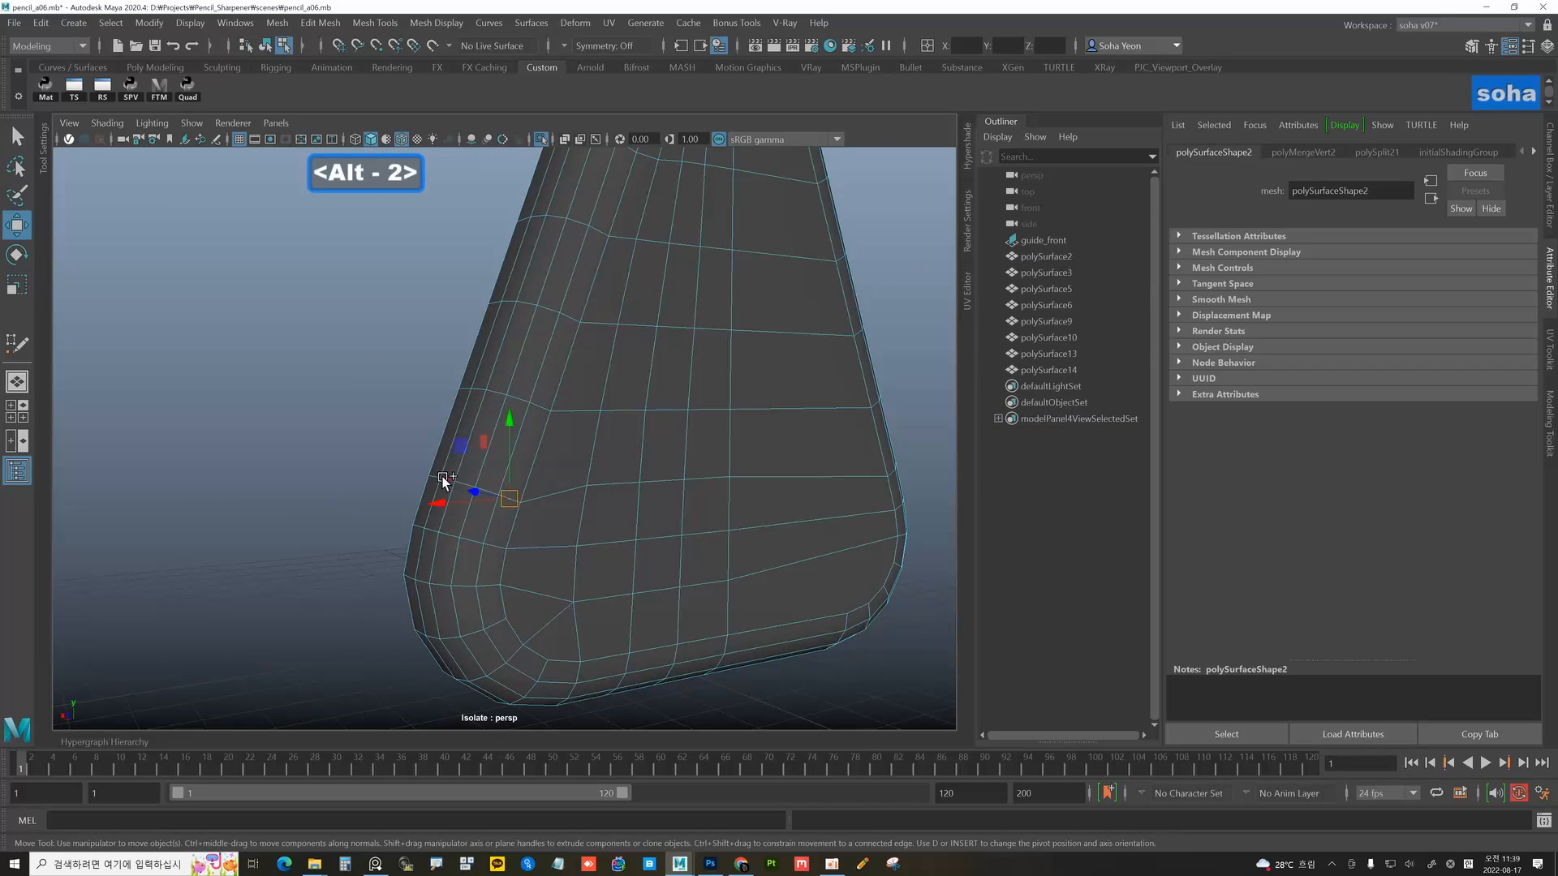
pyautogui.keyDown('shift'); pyautogui.doubleClick(428, 473); pyautogui.keyUp('shift')
pyautogui.keyDown('alt'); pyautogui.moveTo(465, 494); pyautogui.dragTo(622, 534, button='right'); pyautogui.keyUp('alt')
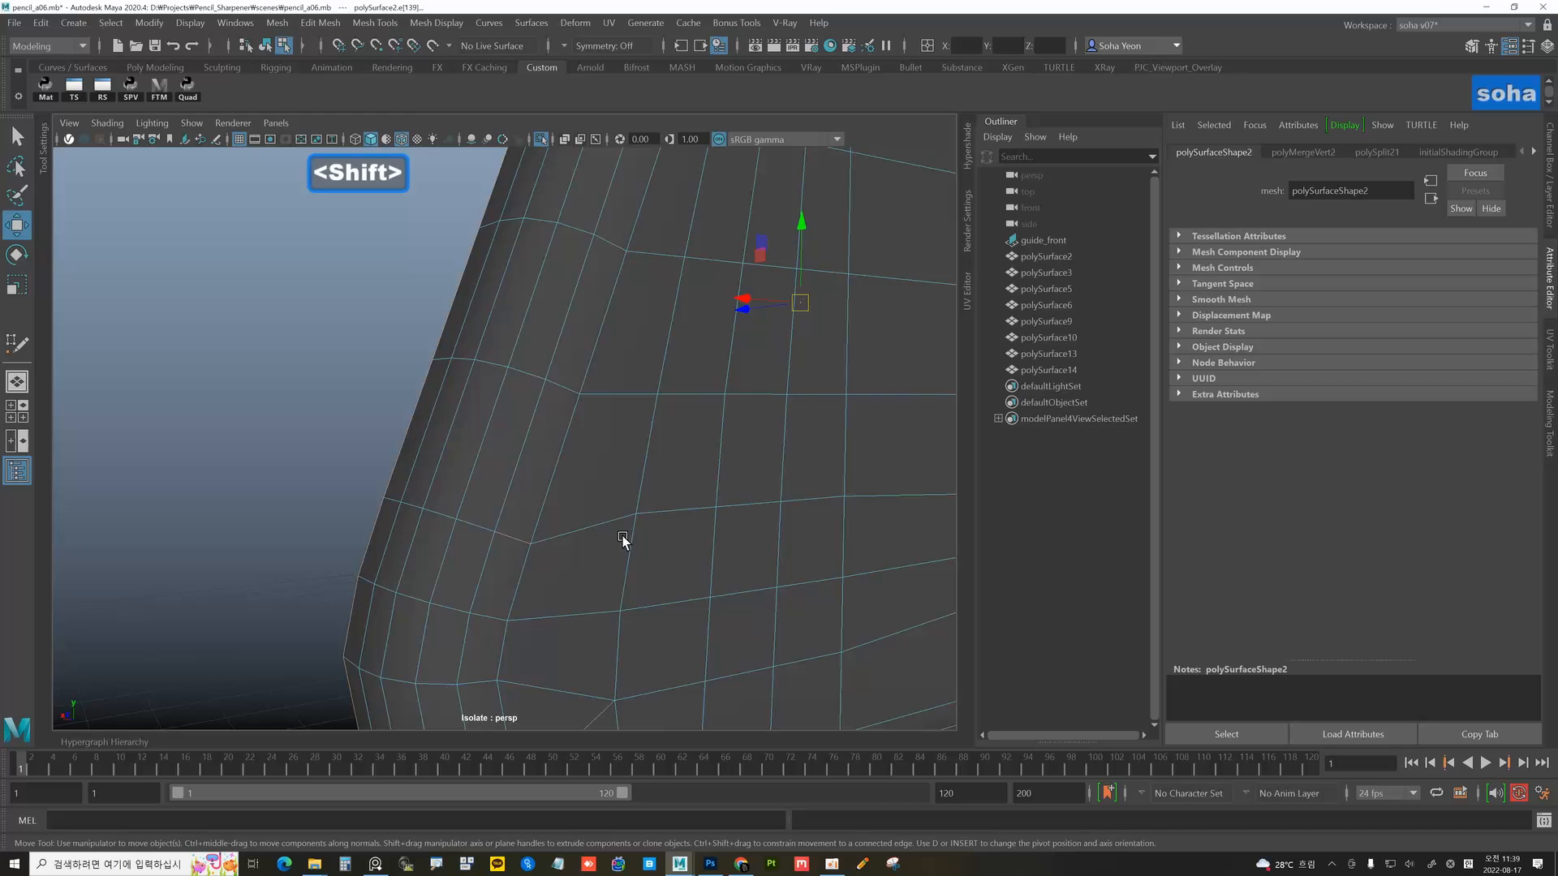
pyautogui.click(503, 534)
pyautogui.keyDown('shift'); pyautogui.moveTo(457, 515); pyautogui.dragTo(462, 496); pyautogui.keyUp('shift')
pyautogui.keyDown('alt'); pyautogui.moveTo(717, 528); pyautogui.dragTo(521, 495, button='right'); pyautogui.keyUp('alt')
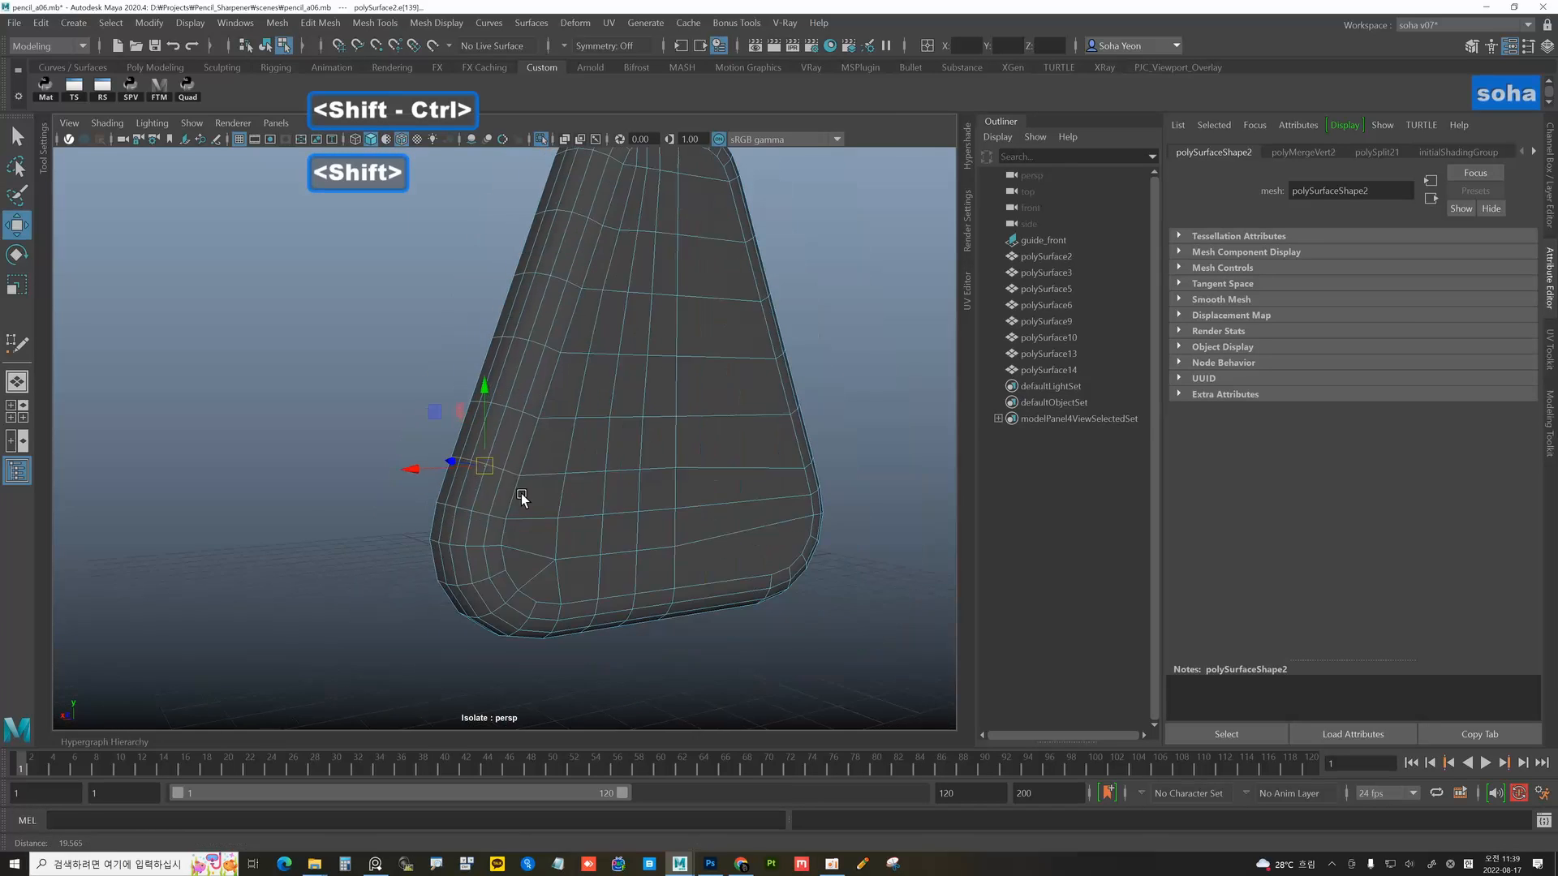
pyautogui.hotkey('alt', '`')
# - Mirror the rear shell's reworked left half onto its right half so both sides share the same topology
pyautogui.keyDown('alt'); pyautogui.moveTo(522, 495); pyautogui.dragTo(612, 527); pyautogui.keyUp('alt')
pyautogui.keyDown('alt'); pyautogui.moveTo(699, 529); pyautogui.dragTo(638, 528, button='right'); pyautogui.keyUp('alt')
pyautogui.keyDown('alt'); pyautogui.moveTo(638, 527); pyautogui.dragTo(640, 511); pyautogui.keyUp('alt')
pyautogui.hotkey('alt', '`')
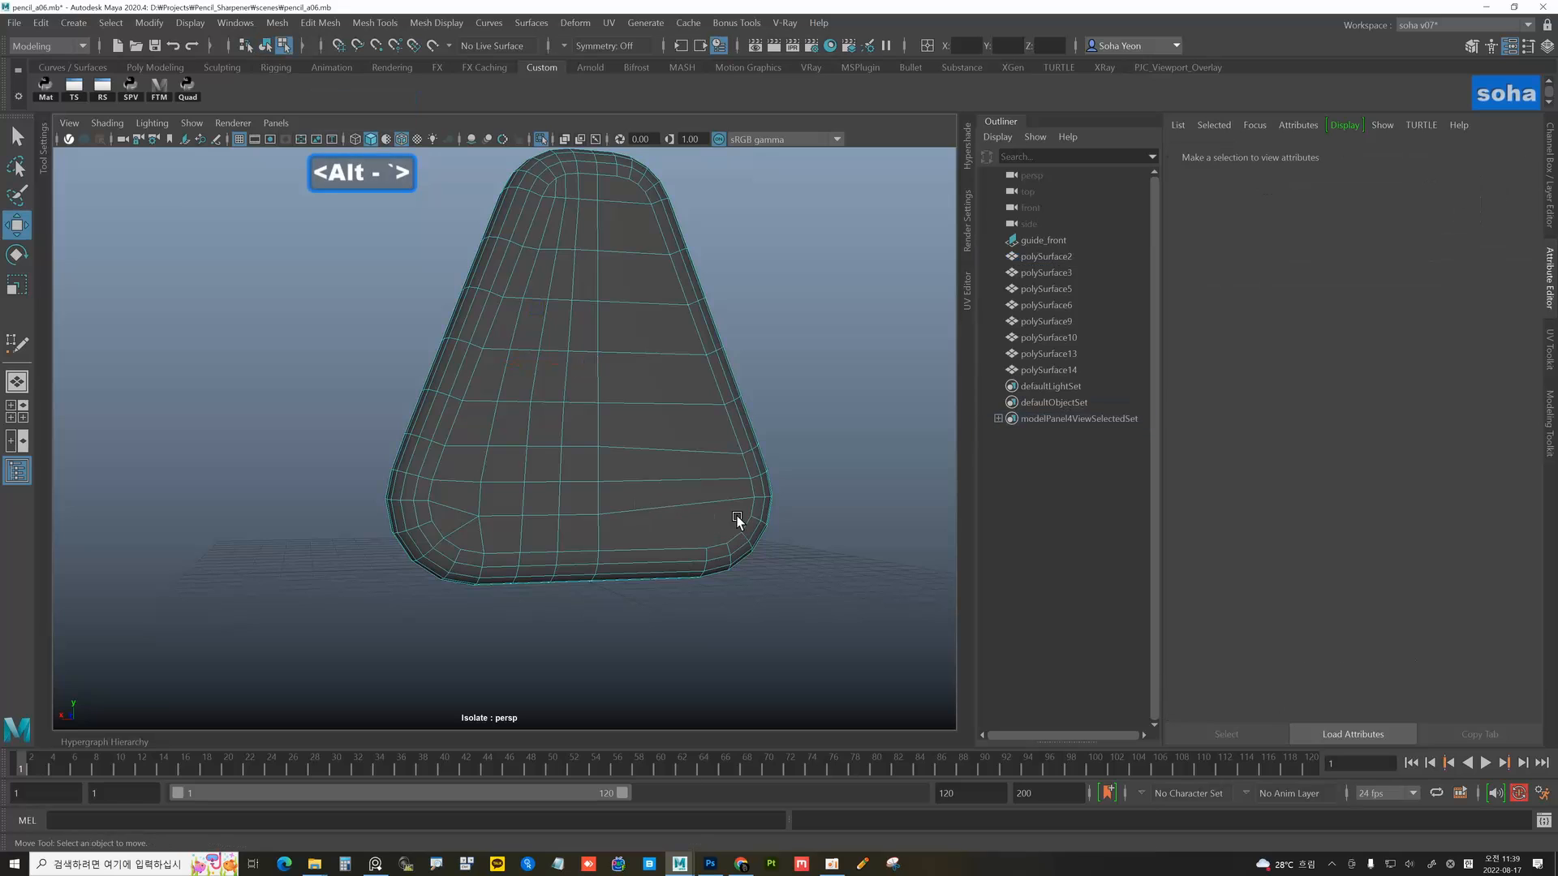
pyautogui.keyDown('alt'); pyautogui.moveTo(737, 522); pyautogui.dragTo(703, 519); pyautogui.keyUp('alt')
pyautogui.keyDown('alt'); pyautogui.moveTo(703, 519); pyautogui.dragTo(605, 493, button='right'); pyautogui.keyUp('alt')
pyautogui.moveTo(604, 493)
pyautogui.keyDown('alt'); pyautogui.mouseDown()
pyautogui.moveTo(643, 490)
pyautogui.moveTo(622, 479)
pyautogui.mouseUp(); pyautogui.keyUp('alt')
pyautogui.hotkey('alt', '`')
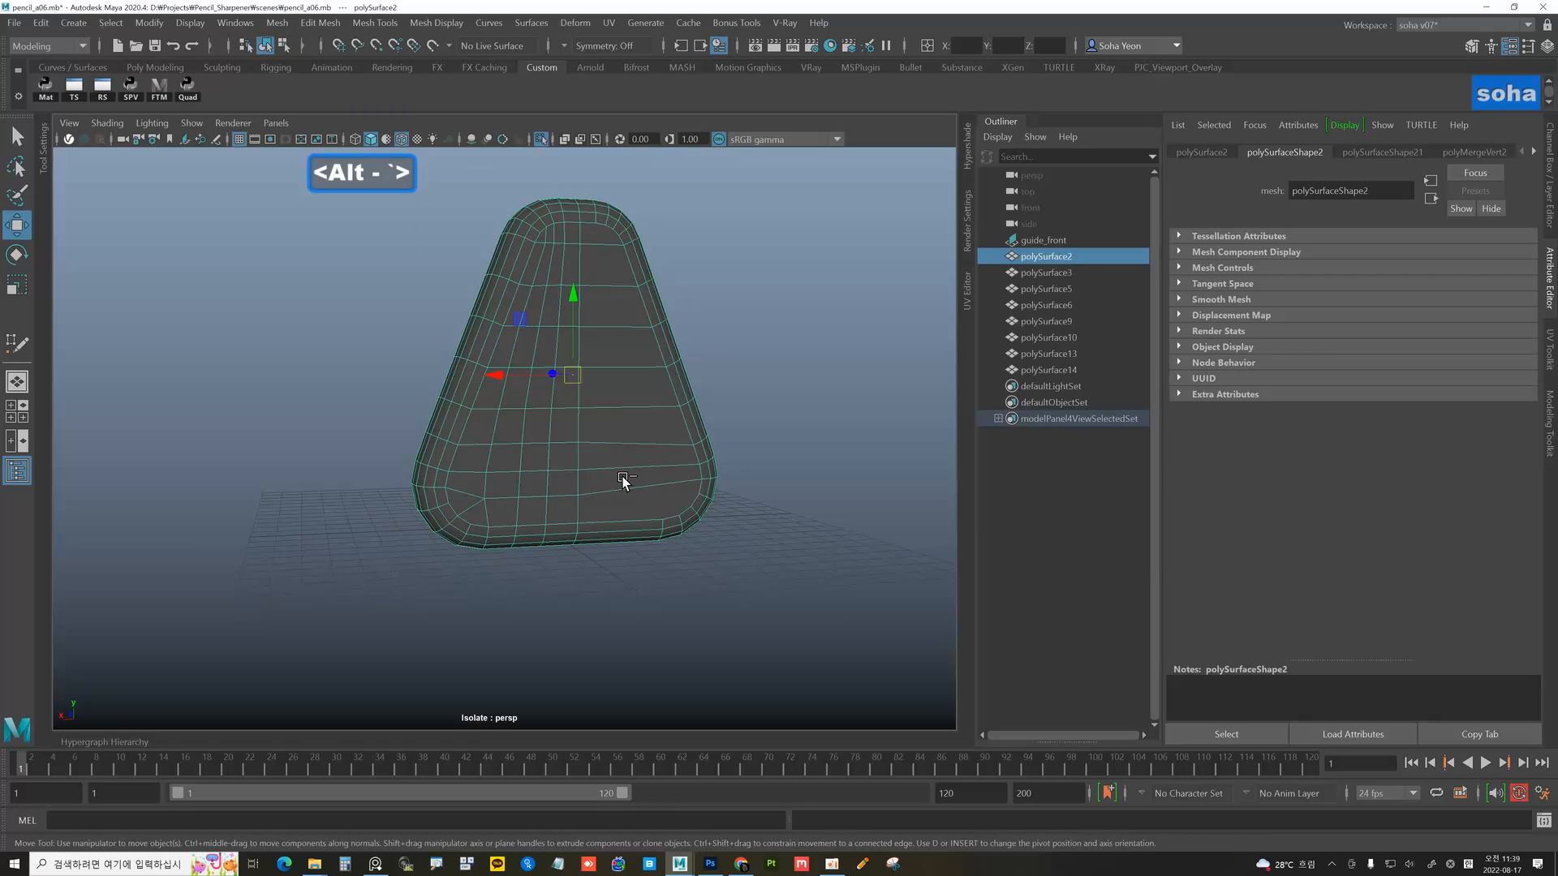
pyautogui.hotkey('ctrl', 'e')
pyautogui.click(856, 560)
pyautogui.keyDown('alt'); pyautogui.moveTo(690, 529); pyautogui.dragTo(755, 533); pyautogui.keyUp('alt')
pyautogui.press('w')
pyautogui.click(679, 528)
pyautogui.keyDown('alt'); pyautogui.moveTo(595, 503); pyautogui.dragTo(571, 494); pyautogui.keyUp('alt')
pyautogui.moveTo(506, 471); pyautogui.dragTo(550, 500)
pyautogui.keyDown('alt'); pyautogui.moveTo(549, 500); pyautogui.dragTo(595, 537); pyautogui.keyUp('alt')
# - Combine the front shell and rear shell into one mesh and isolate it in the view
pyautogui.hotkey('alt', 'shift', 'a')
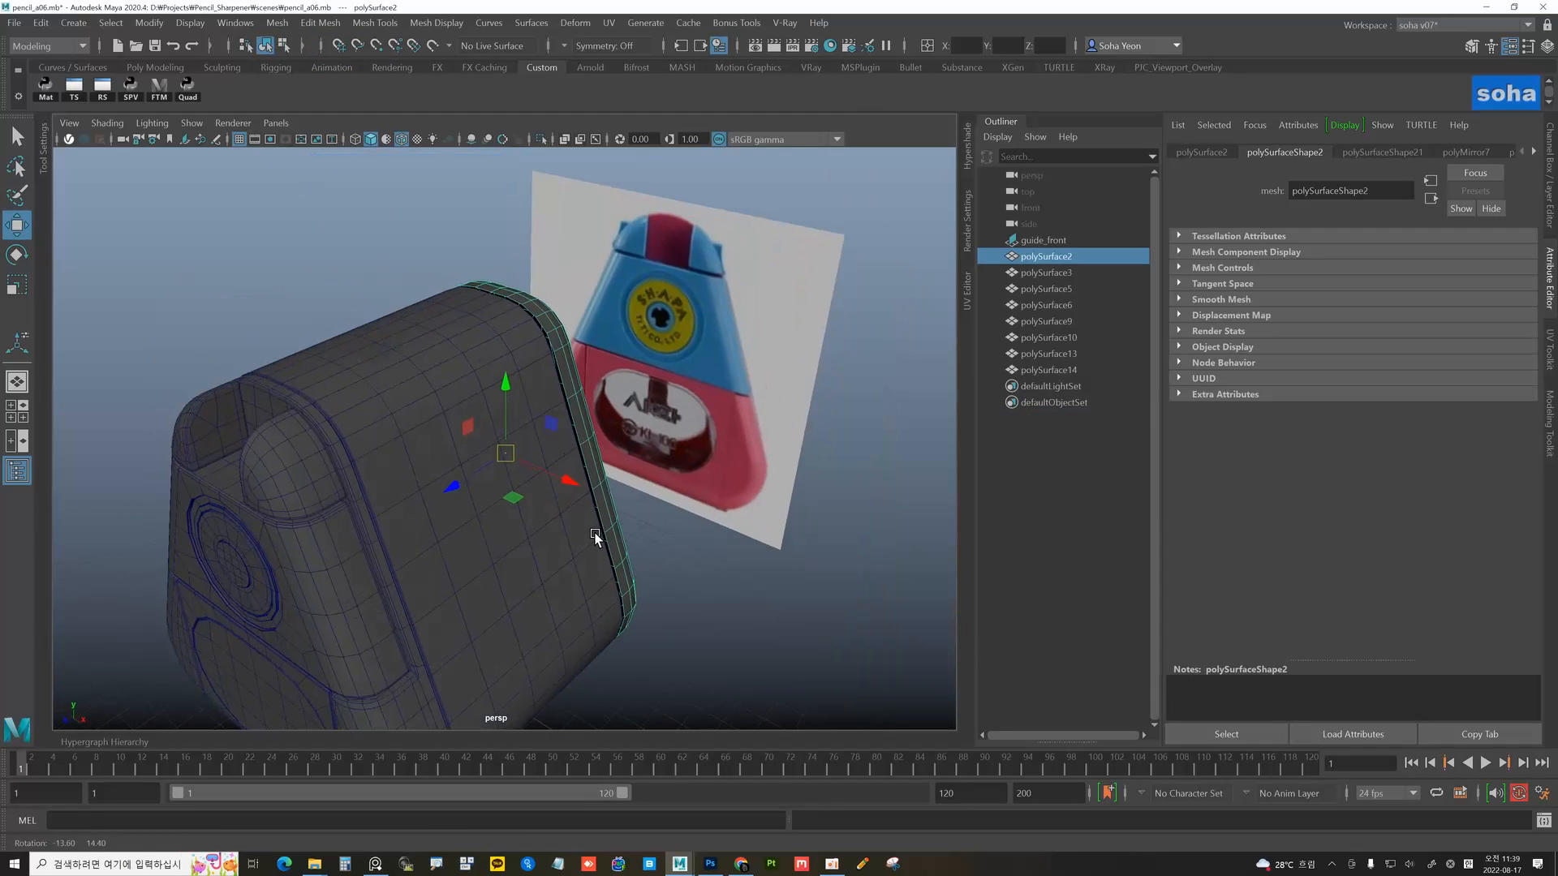
pyautogui.click(352, 508)
pyautogui.keyDown('alt'); pyautogui.moveTo(353, 508); pyautogui.dragTo(493, 539); pyautogui.keyUp('alt')
pyautogui.hotkey('alt', 'shift', 'a')
pyautogui.hotkey('alt', 'shift', 'a')
pyautogui.keyDown('shift'); pyautogui.click(666, 510); pyautogui.keyUp('shift')
pyautogui.hotkey('alt', 'shift', 'a')
pyautogui.hotkey('shift', 'a')
pyautogui.hotkey('alt', 'shift', 'a')
pyautogui.hotkey('alt', 'shift', 'a')
pyautogui.keyDown('alt'); pyautogui.moveTo(493, 539); pyautogui.dragTo(542, 467, button='right'); pyautogui.keyUp('alt')
# - Extrude the open border edge loops of the front and rear shells inward to form thin lips
pyautogui.hotkey('alt', '2')
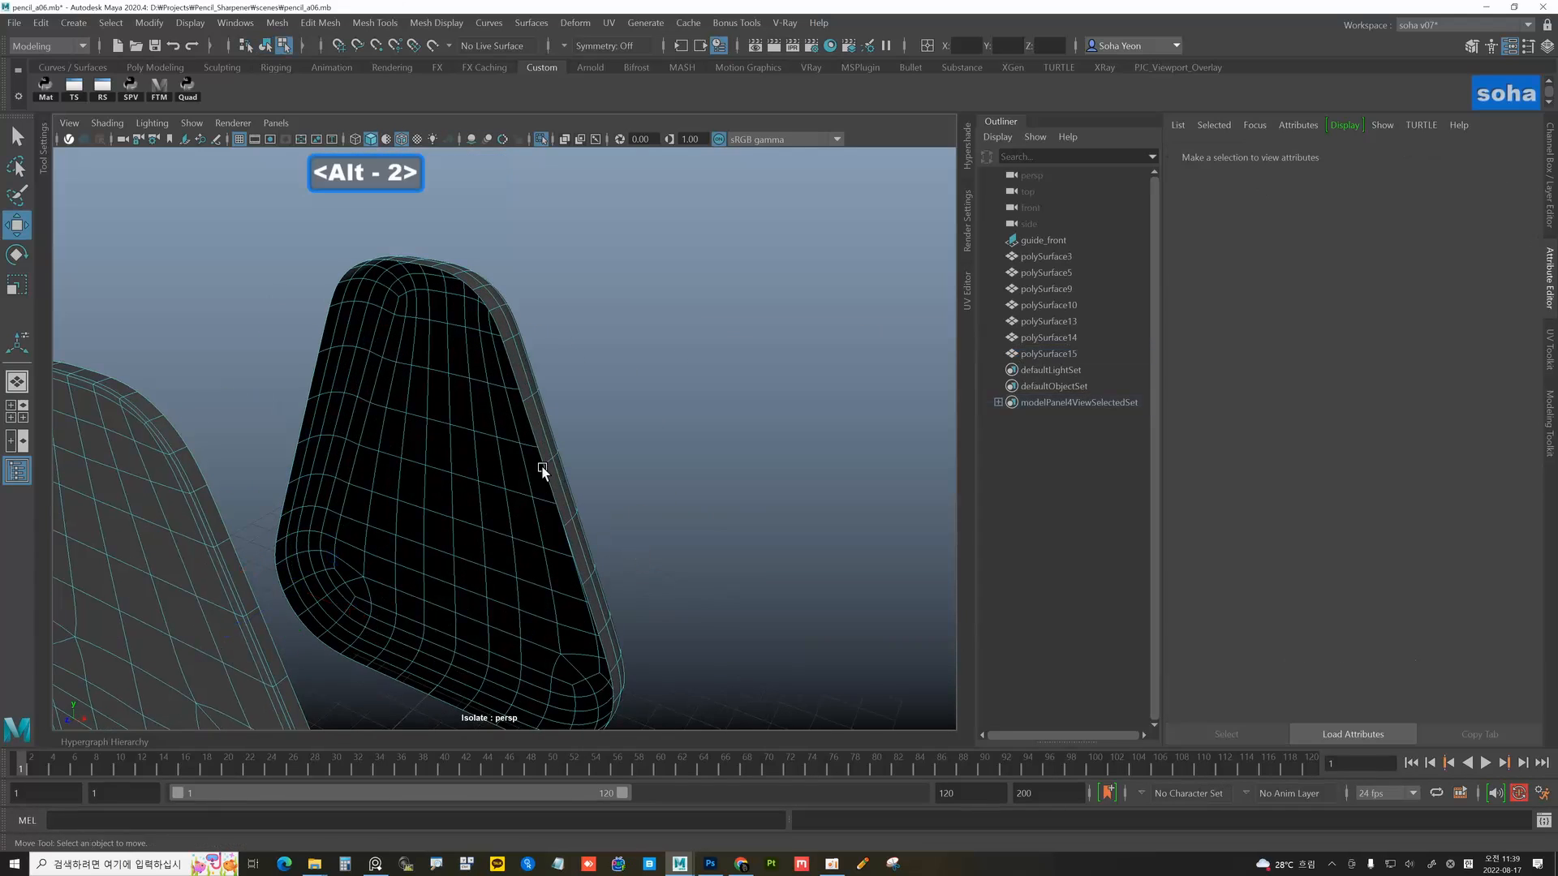
pyautogui.doubleClick(538, 446)
pyautogui.press('1')
pyautogui.keyDown('alt'); pyautogui.moveTo(543, 468); pyautogui.dragTo(397, 427); pyautogui.keyUp('alt')
pyautogui.hotkey('alt', 'w')
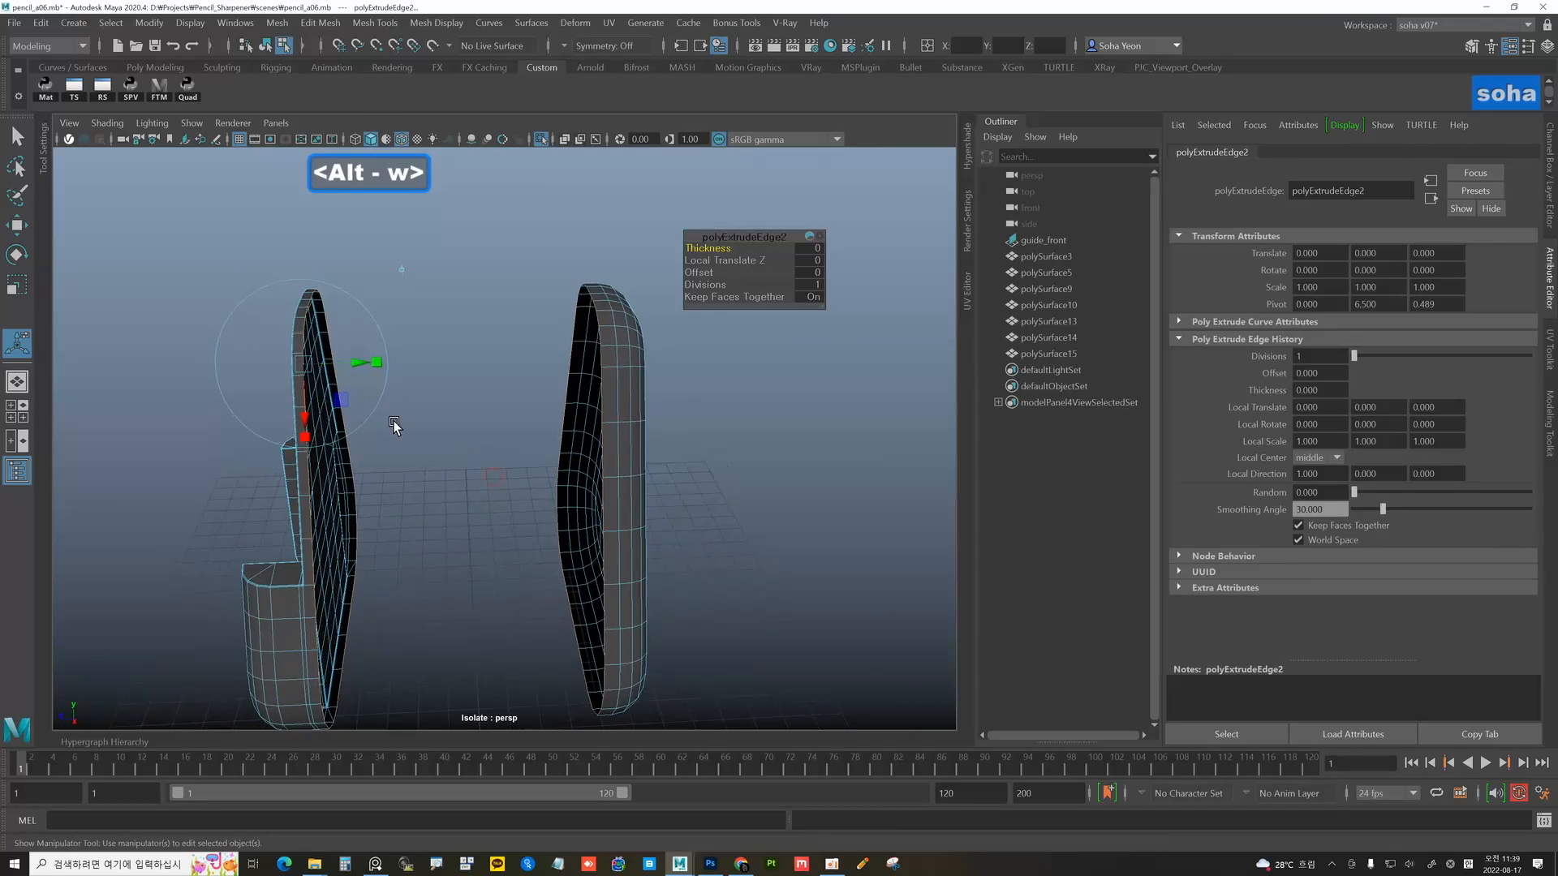
pyautogui.keyDown('alt'); pyautogui.moveTo(397, 427); pyautogui.dragTo(511, 501, button='middle'); pyautogui.keyUp('alt')
pyautogui.keyDown('alt'); pyautogui.moveTo(512, 500); pyautogui.dragTo(520, 505); pyautogui.keyUp('alt')
pyautogui.keyDown('alt'); pyautogui.moveTo(519, 505); pyautogui.dragTo(578, 516, button='right'); pyautogui.keyUp('alt')
pyautogui.moveTo(381, 371); pyautogui.dragTo(752, 403)
pyautogui.hotkey('alt', '`')
# - Bevel the rim edge loops of both shells with a fraction of 0.29 and 2 segments, then show all parts again
pyautogui.hotkey('alt', '2')
pyautogui.doubleClick(753, 326)
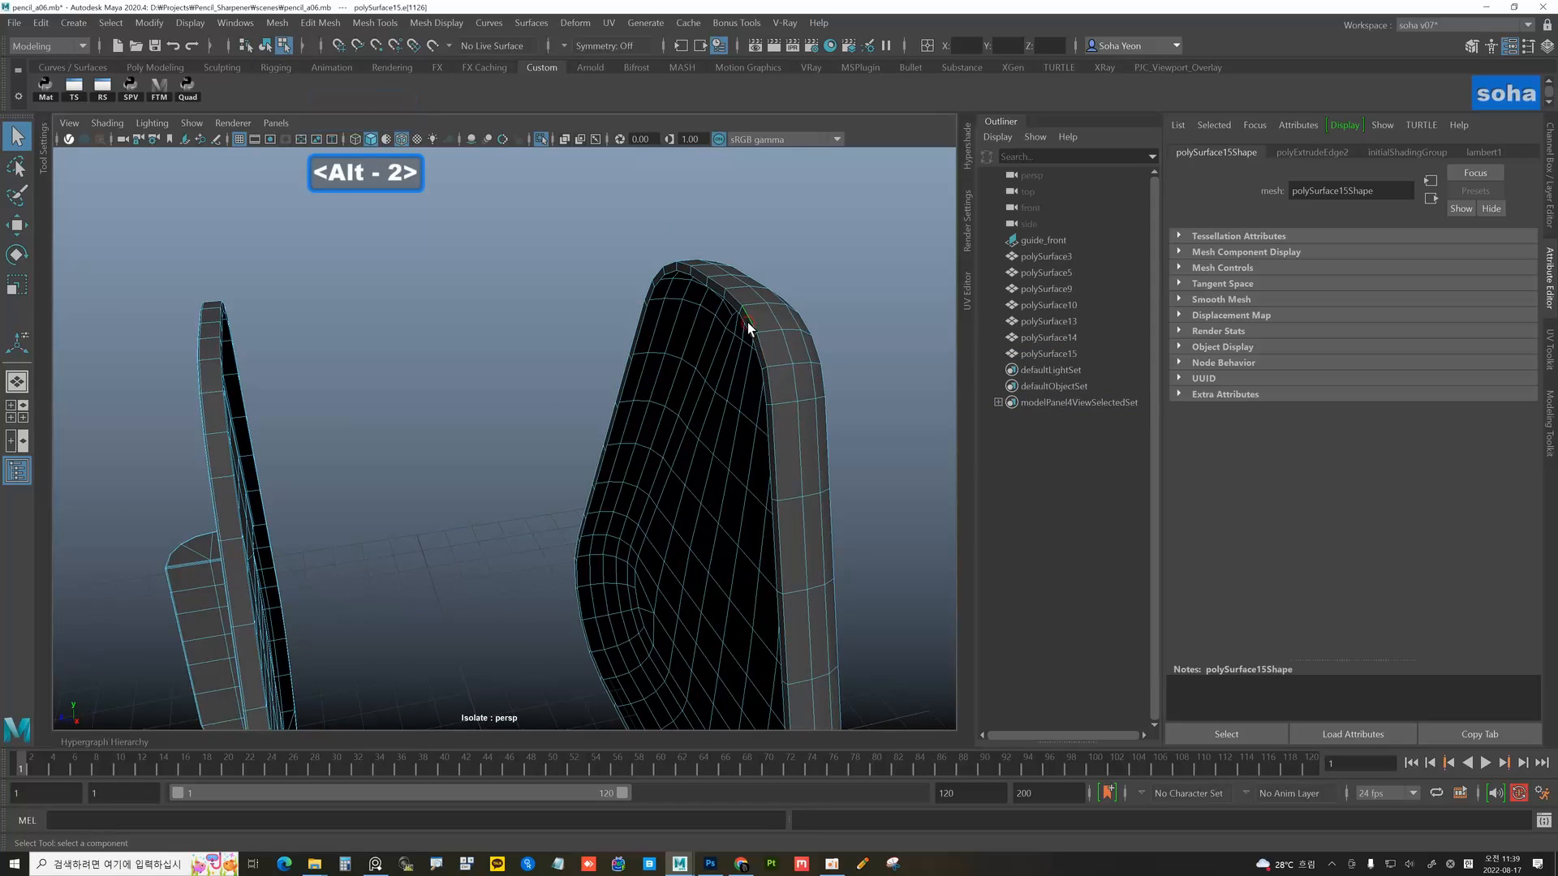
pyautogui.keyDown('alt'); pyautogui.moveTo(753, 326); pyautogui.dragTo(428, 350); pyautogui.keyUp('alt')
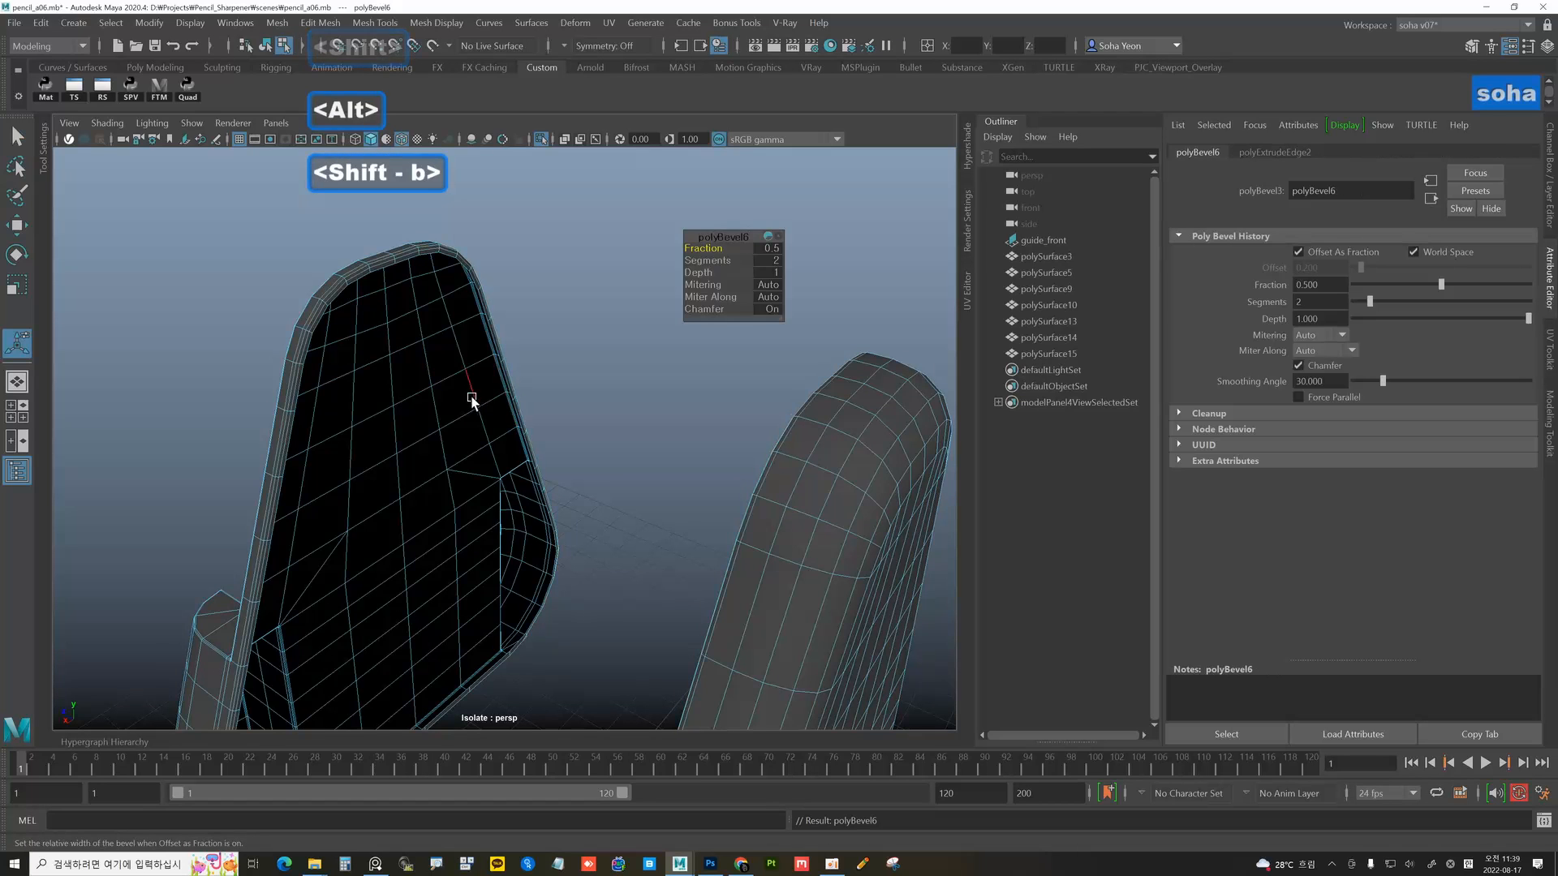
pyautogui.keyDown('alt'); pyautogui.moveTo(470, 393); pyautogui.dragTo(643, 292); pyautogui.keyUp('alt')
pyautogui.moveTo(702, 249); pyautogui.dragTo(696, 249)
pyautogui.press('ctrl')
pyautogui.hotkey('alt', '`')
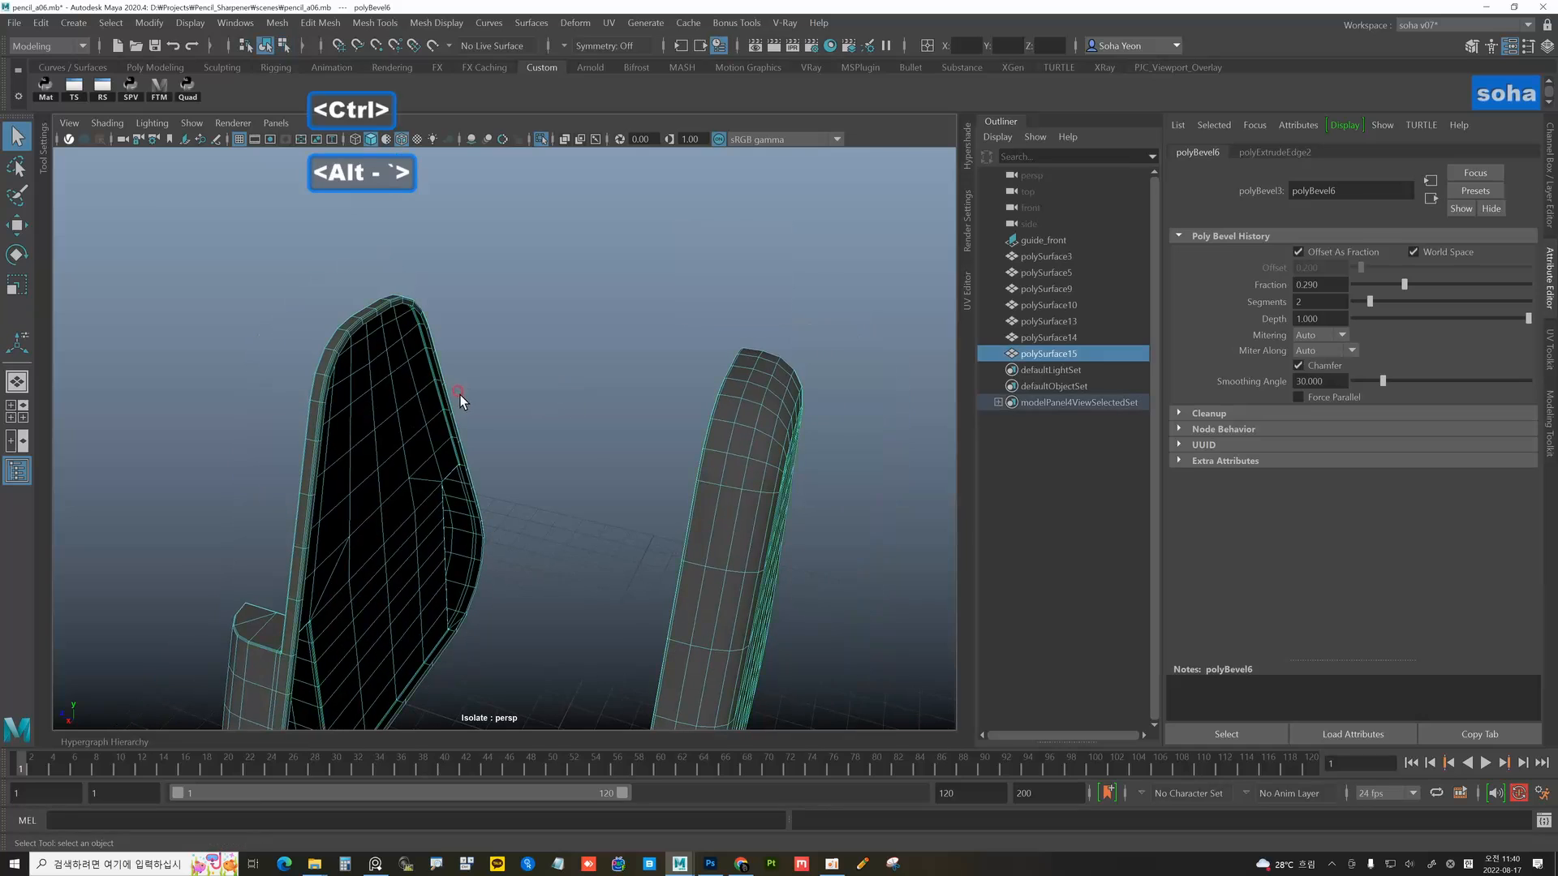
pyautogui.hotkey('alt', 'shift', 'a')
# - Examine the seams between the beveled shells and the middle body from several angles
pyautogui.click(583, 321)
pyautogui.moveTo(583, 321)
pyautogui.keyDown('alt'); pyautogui.mouseDown()
pyautogui.moveTo(557, 368)
pyautogui.moveTo(577, 384)
pyautogui.mouseUp(); pyautogui.keyUp('alt')
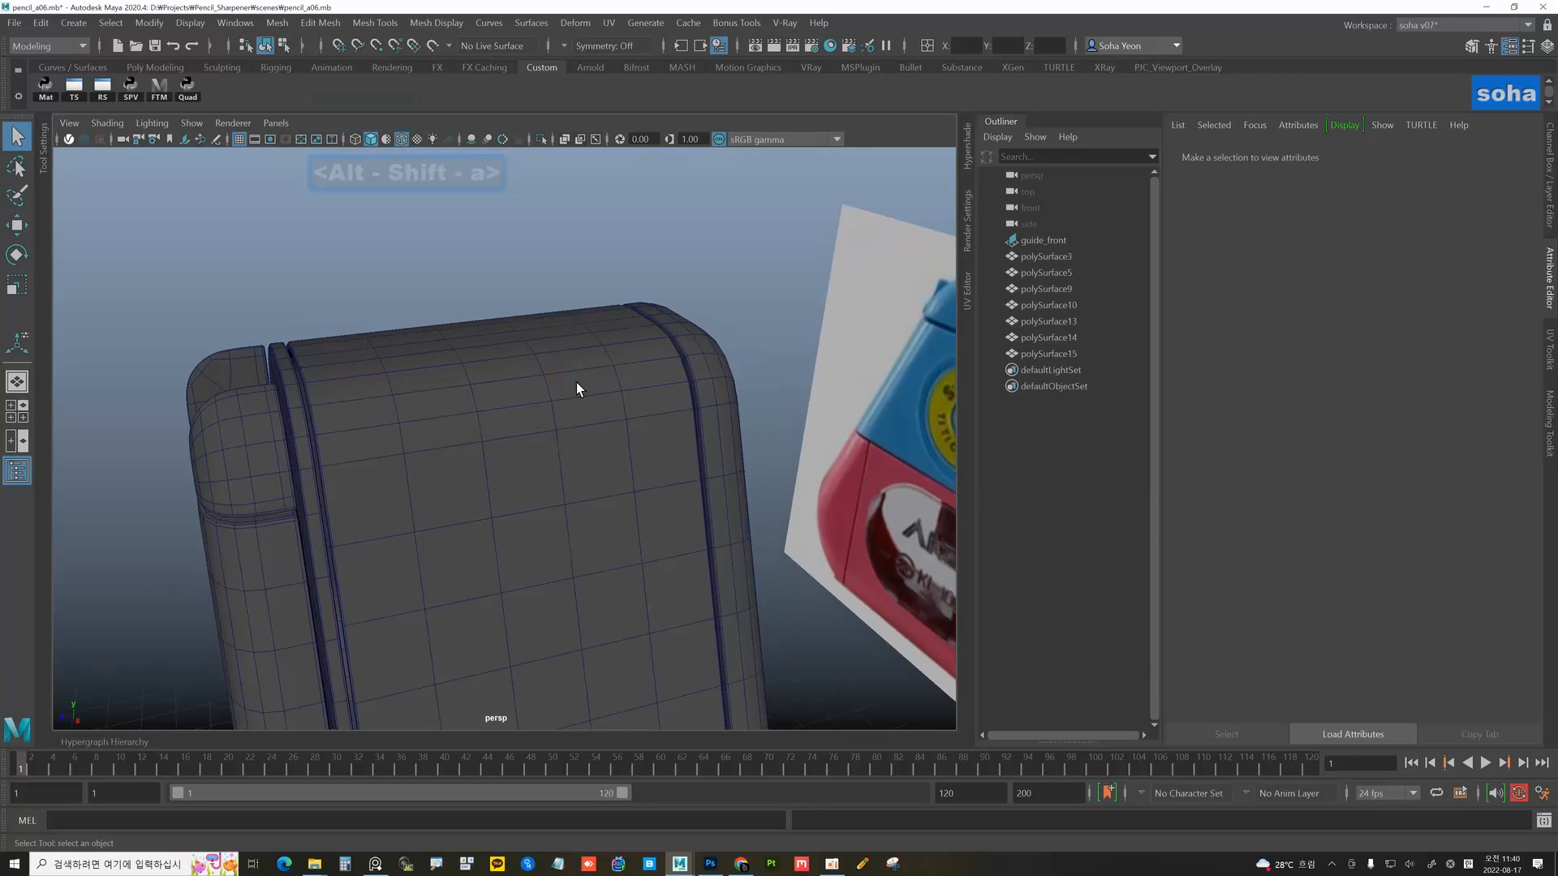
pyautogui.hotkey('alt', 'shift', 'w')
pyautogui.moveTo(629, 435)
pyautogui.keyDown('alt'); pyautogui.mouseDown()
pyautogui.moveTo(646, 435)
pyautogui.moveTo(549, 445)
pyautogui.moveTo(629, 447)
pyautogui.moveTo(648, 479)
pyautogui.moveTo(547, 453)
pyautogui.mouseUp(); pyautogui.keyUp('alt')
pyautogui.click(636, 452)
pyautogui.scroll(-6, 649, 479)
pyautogui.hotkey('alt', 'shift', 'w')
pyautogui.click(549, 341)
pyautogui.keyDown('alt'); pyautogui.moveTo(549, 341); pyautogui.dragTo(671, 442); pyautogui.keyUp('alt')
pyautogui.scroll(4, 589, 551)
# - Insert an edge loop across the middle body's underside, midway between the centre line and the neighbouring edge loop, with Multi-Cut
pyautogui.click(588, 551)
pyautogui.keyDown('alt'); pyautogui.moveTo(539, 567); pyautogui.dragTo(574, 514); pyautogui.keyUp('alt')
pyautogui.hotkey('alt', 's')
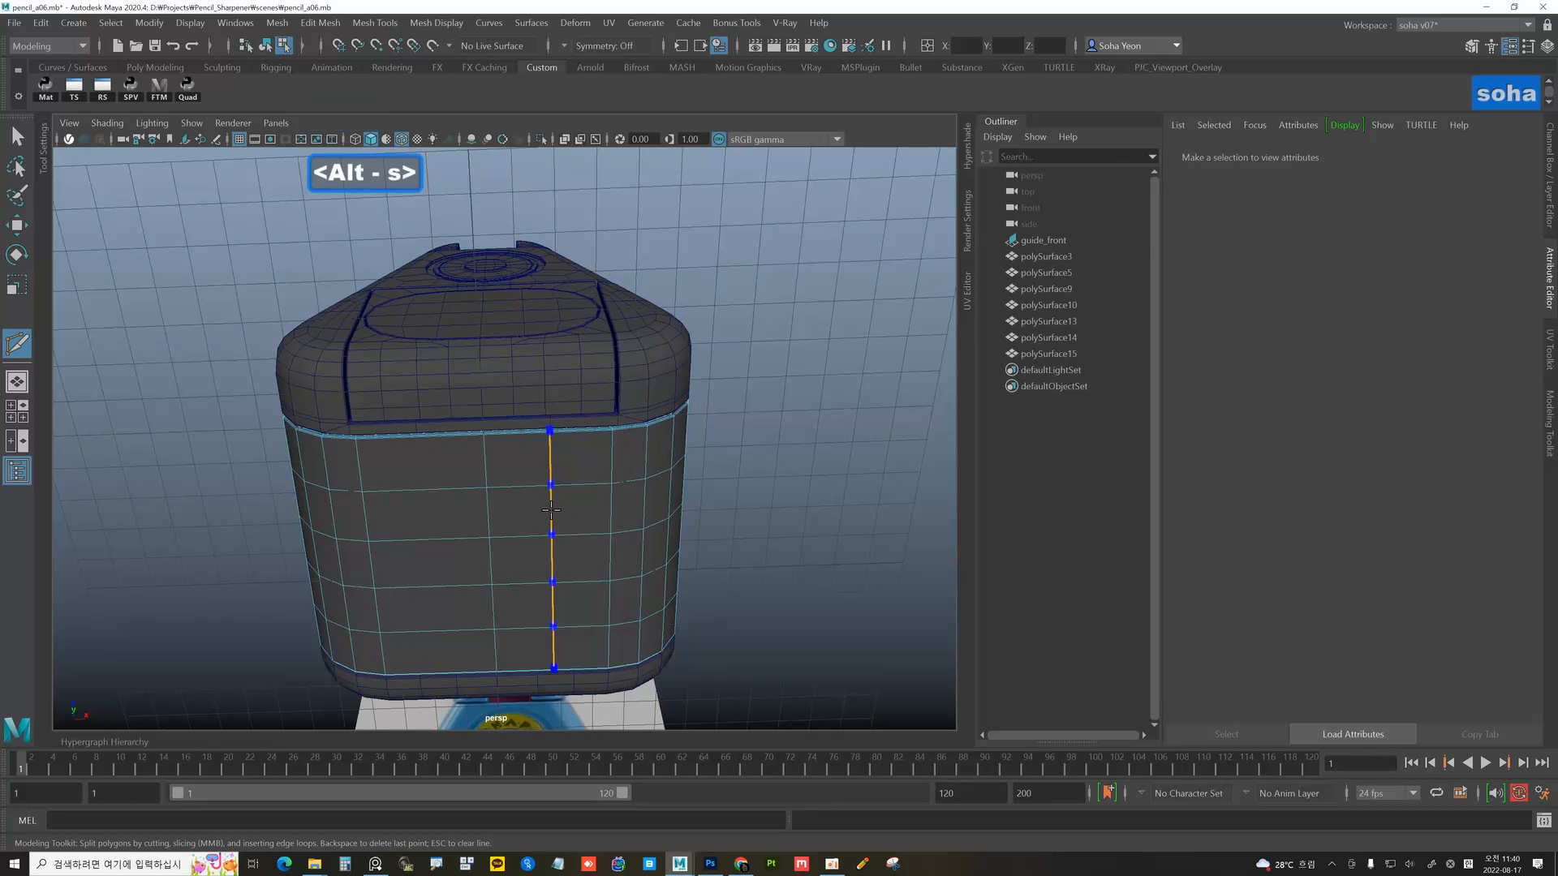
pyautogui.hotkey('ctrl', 'w')
pyautogui.keyDown('alt'); pyautogui.moveTo(573, 567); pyautogui.dragTo(465, 588); pyautogui.keyUp('alt')
pyautogui.hotkey('alt', '`')
pyautogui.click(487, 657)
pyautogui.keyDown('alt'); pyautogui.moveTo(563, 626); pyautogui.dragTo(600, 595); pyautogui.keyUp('alt')
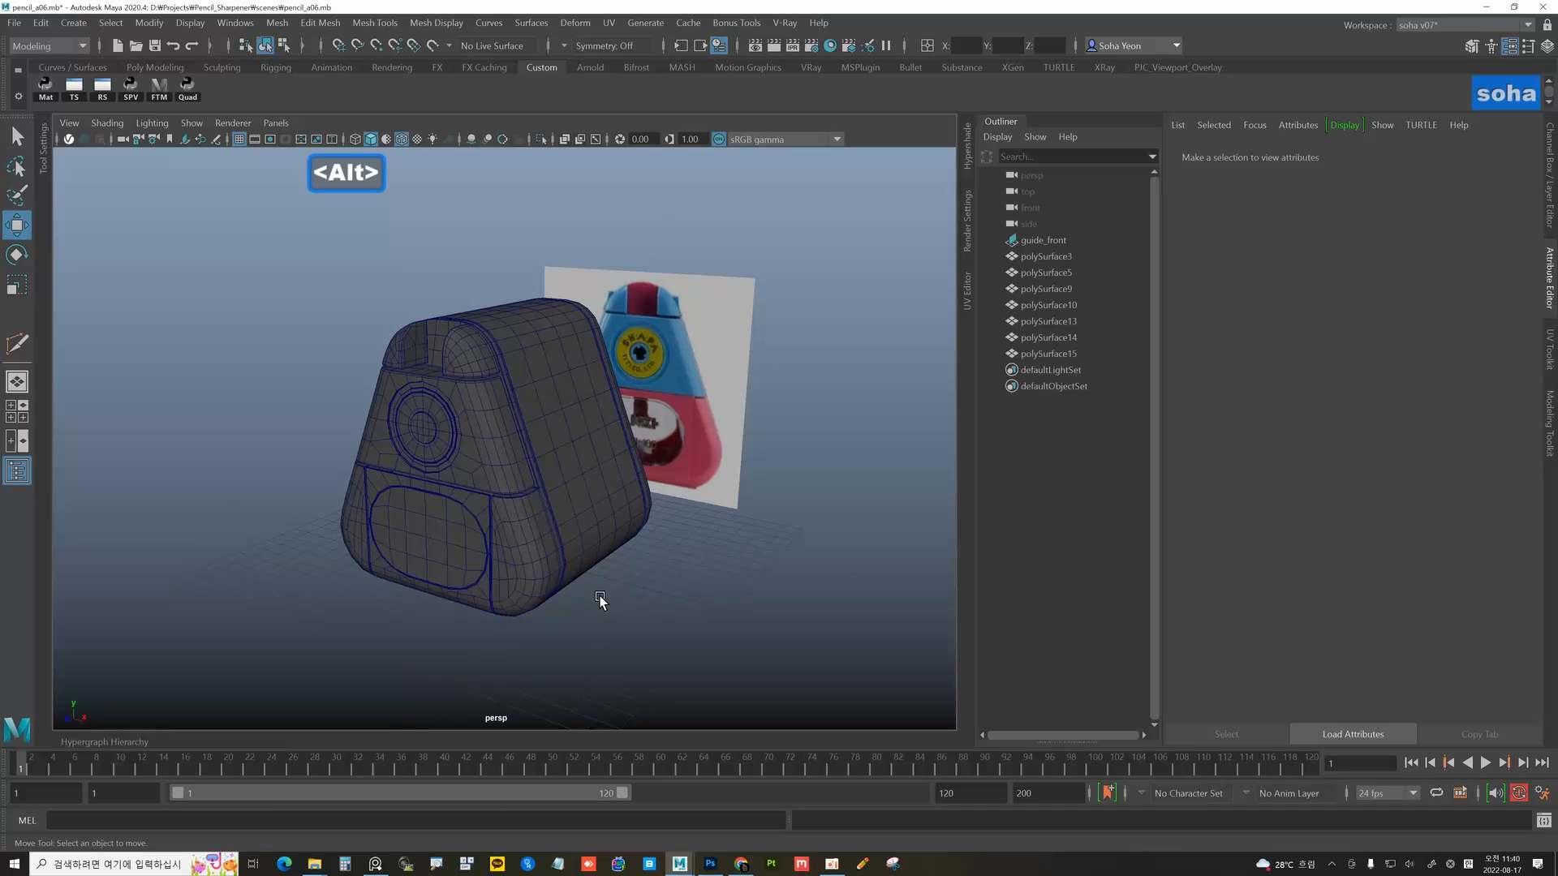
# - Save the scene as a new version named pencil_a07.mb
pyautogui.click(14, 22)
pyautogui.click(58, 104)
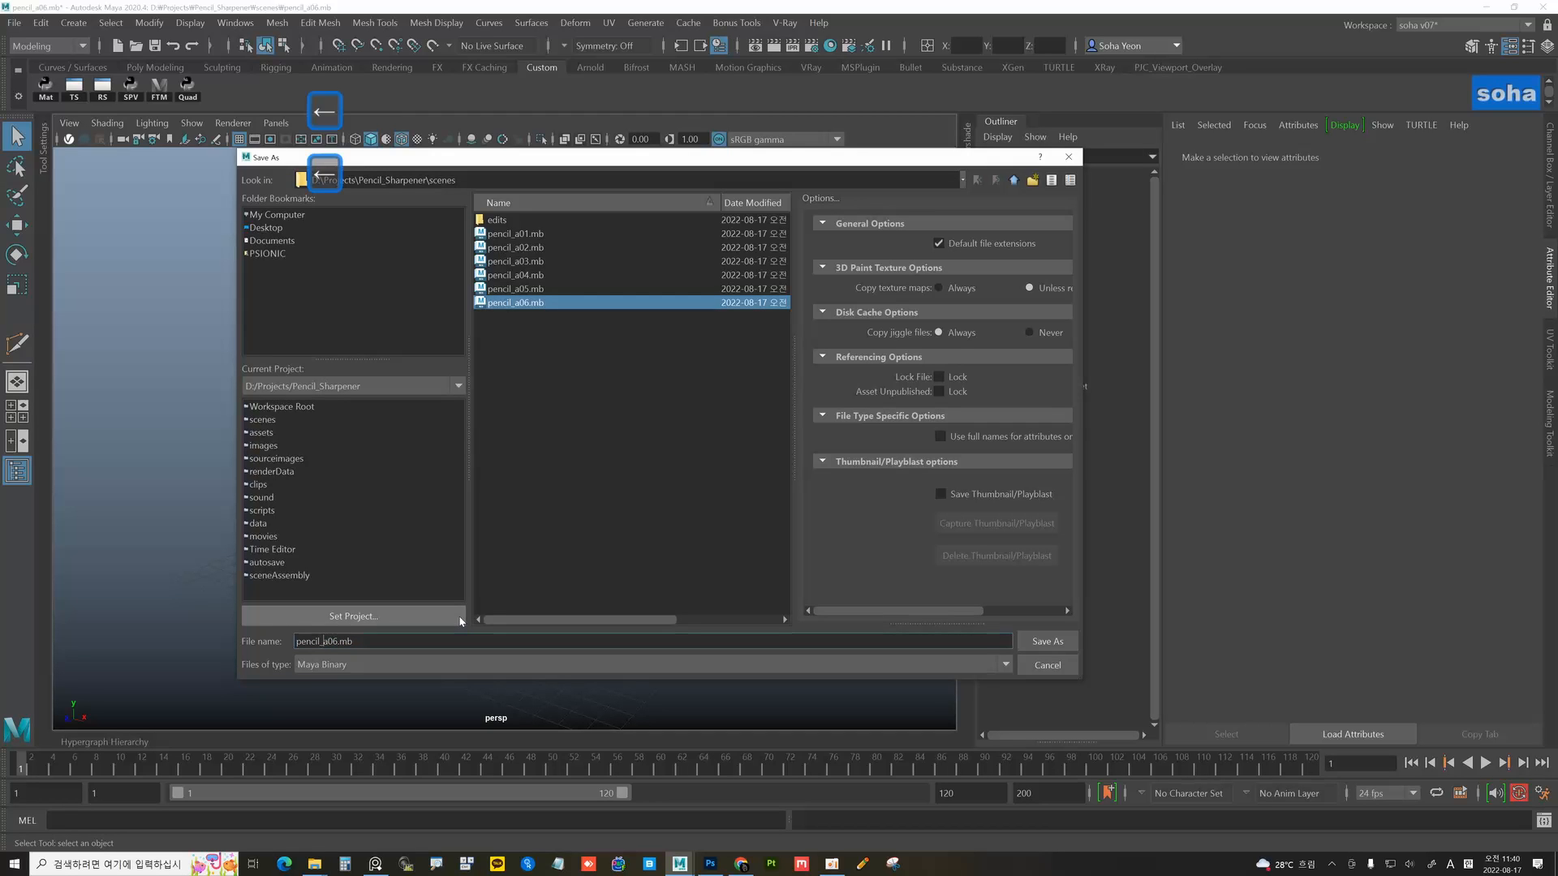
pyautogui.press('Delete')
pyautogui.write('7')
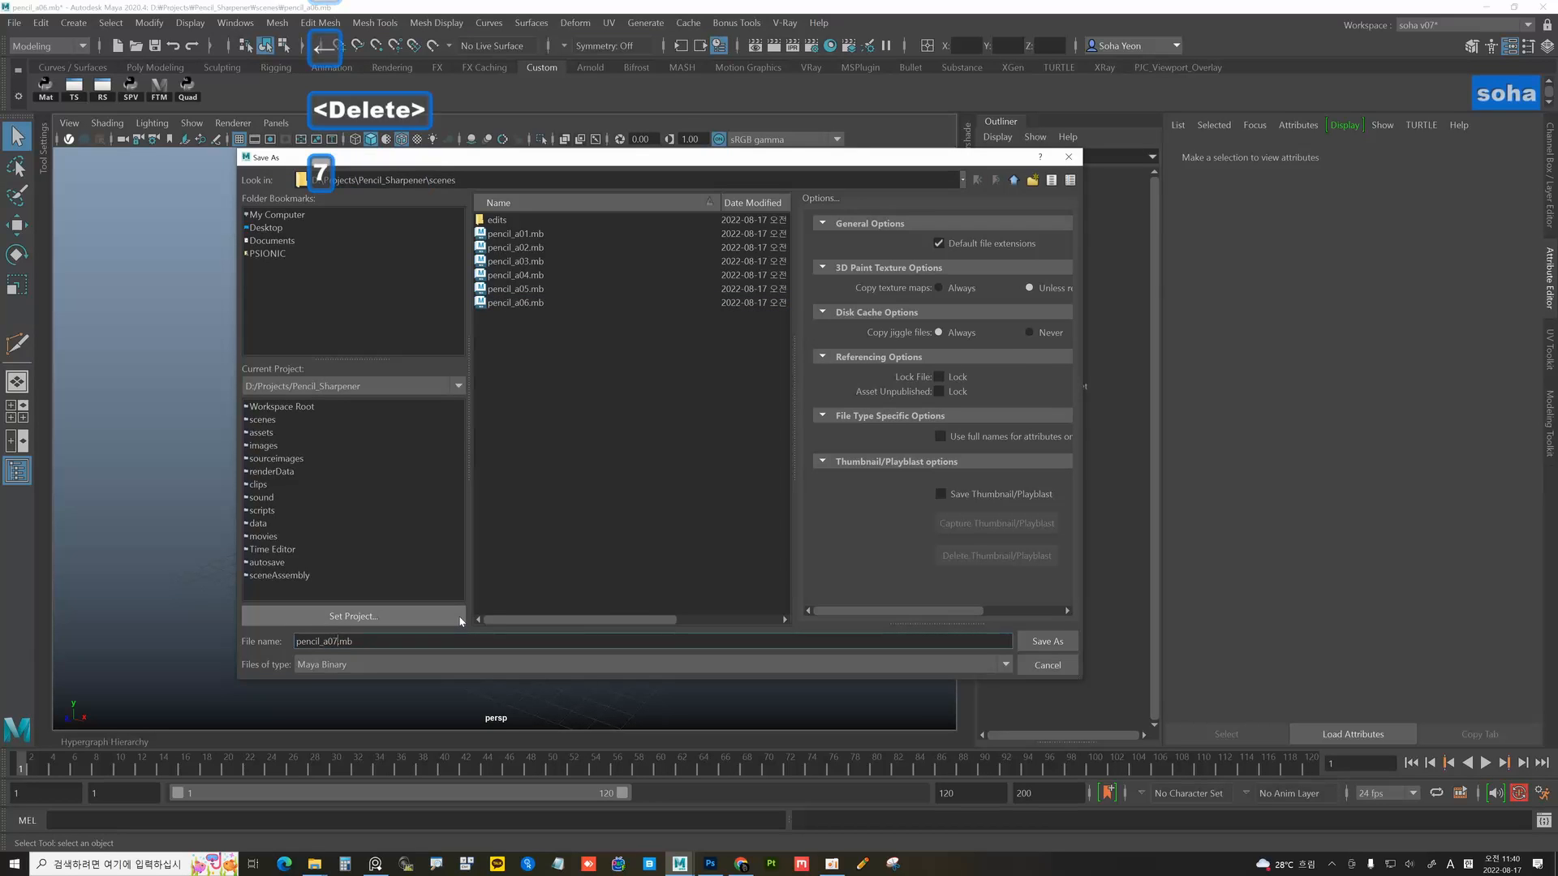
pyautogui.press('Return')
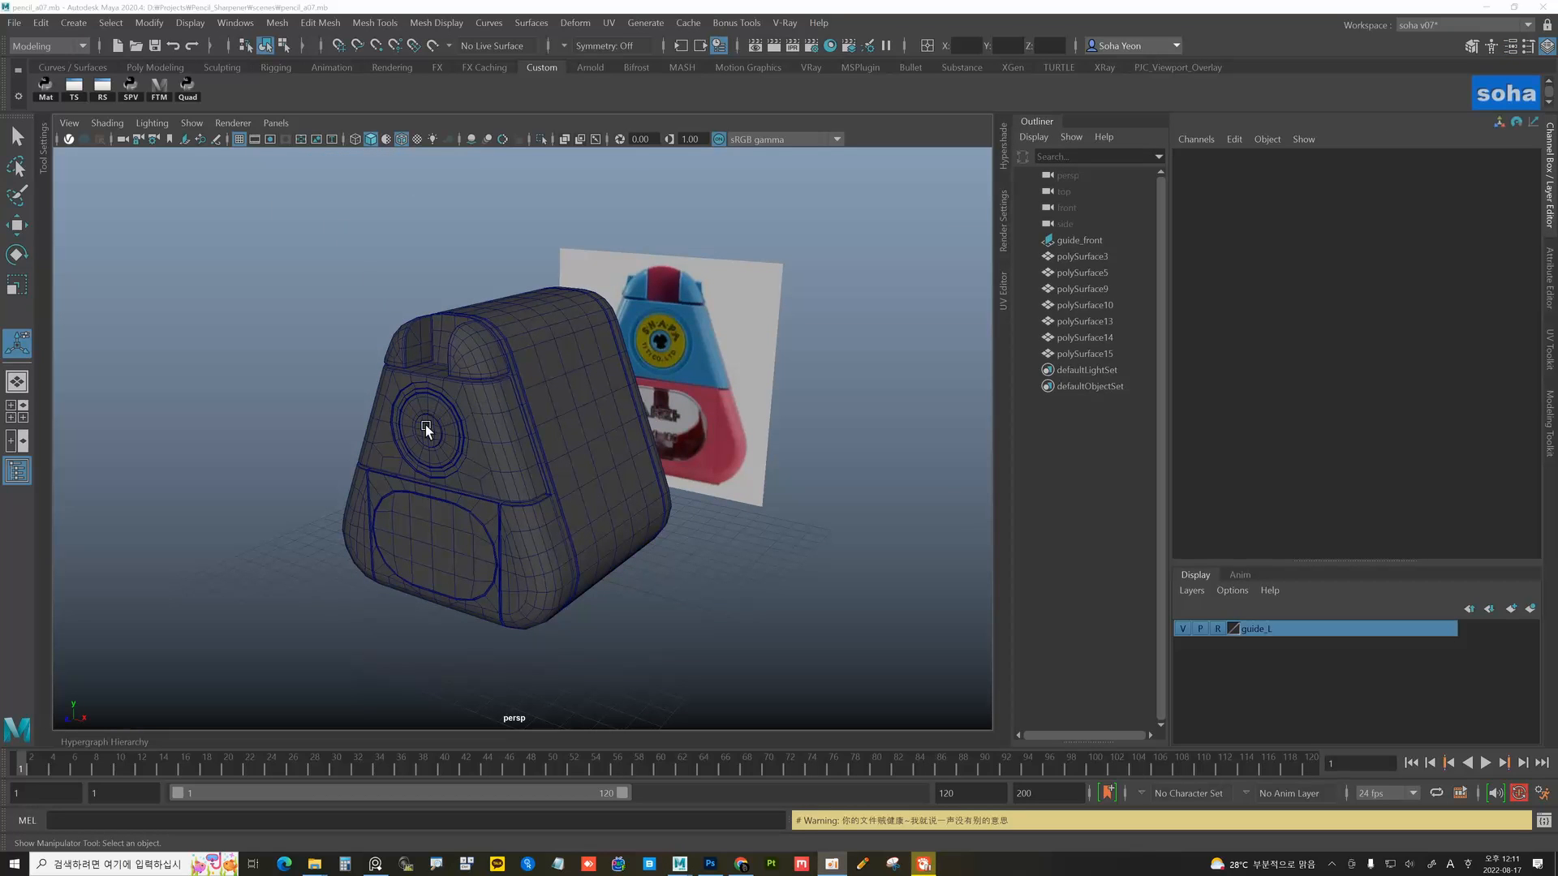
# - Extrude all faces of the central disc on the front panel's round emblem with an offset of 0.111
pyautogui.click(427, 430)
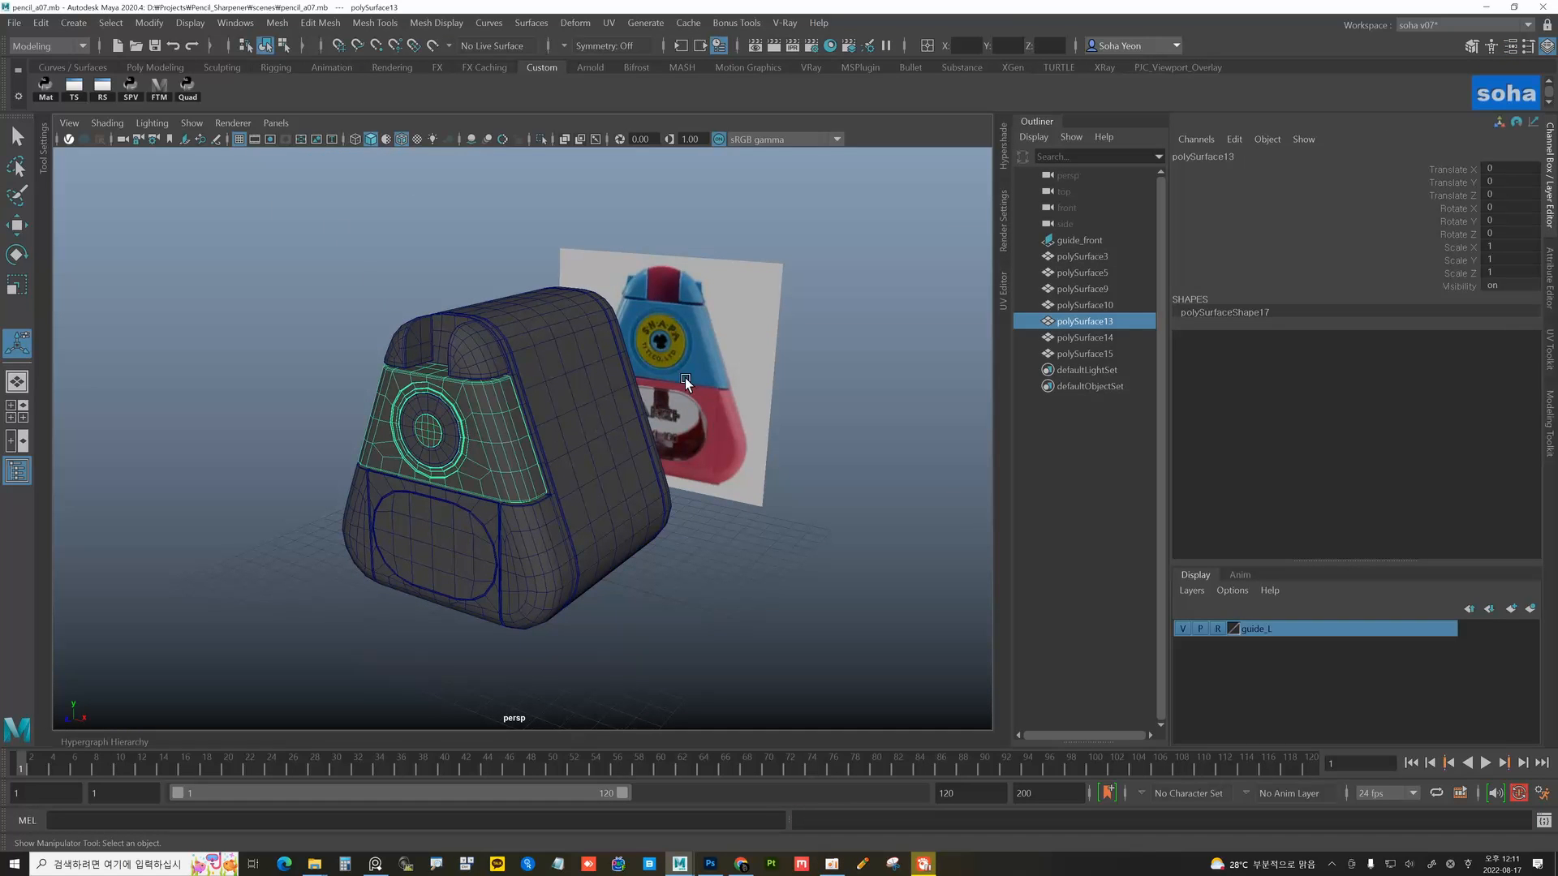
pyautogui.keyDown('alt'); pyautogui.moveTo(435, 420); pyautogui.dragTo(461, 426, button='right'); pyautogui.keyUp('alt')
pyautogui.keyDown('alt'); pyautogui.moveTo(461, 426); pyautogui.dragTo(527, 429, button='middle'); pyautogui.keyUp('alt')
pyautogui.keyDown('alt'); pyautogui.moveTo(528, 428); pyautogui.dragTo(638, 441, button='right'); pyautogui.keyUp('alt')
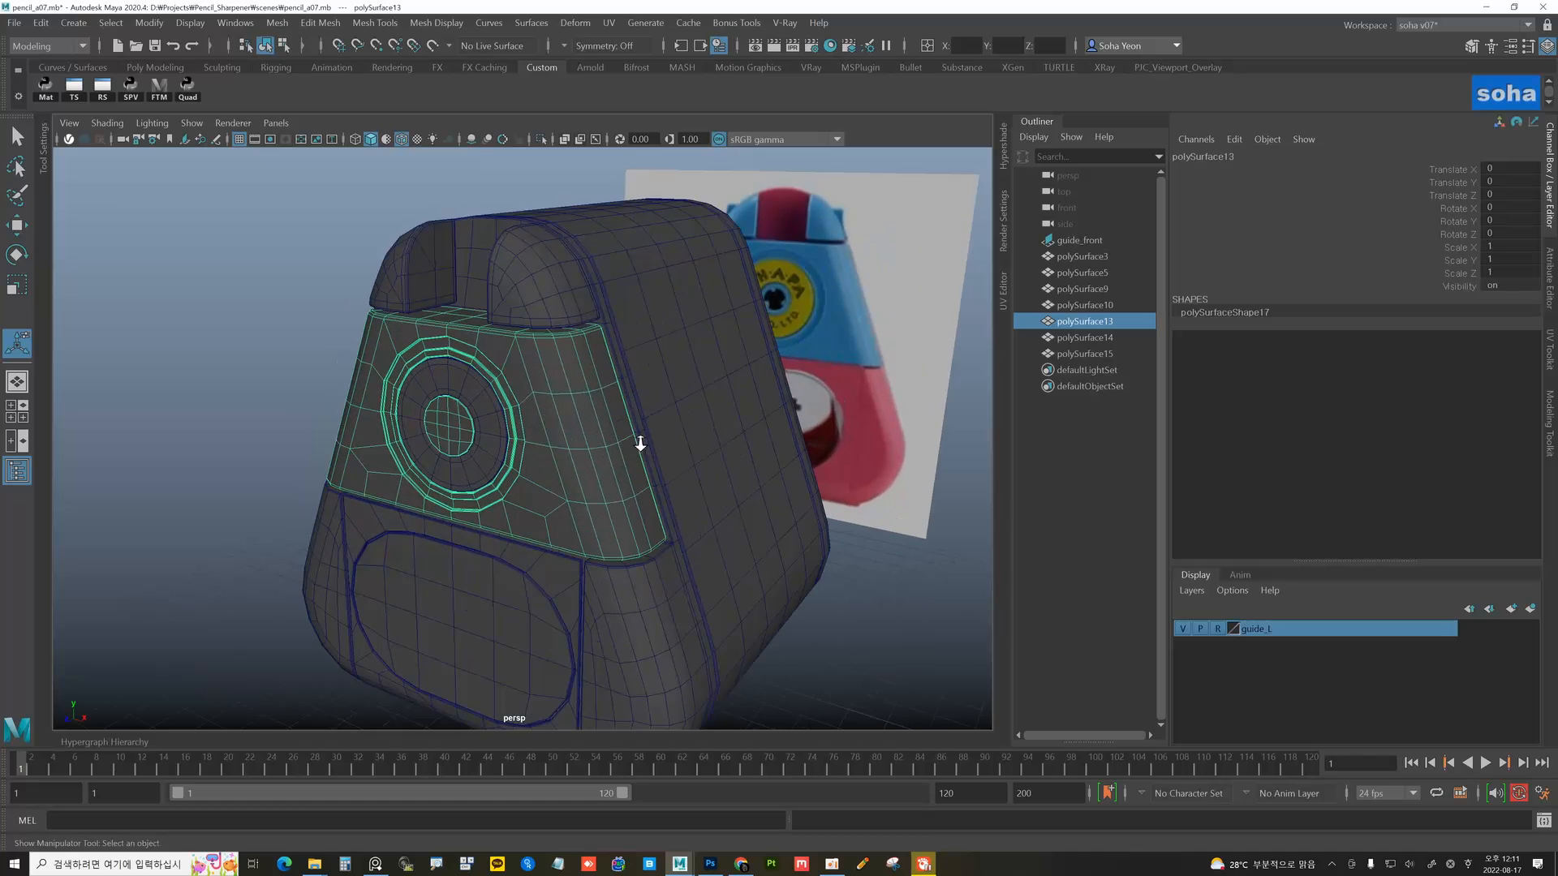
pyautogui.keyDown('alt'); pyautogui.moveTo(459, 428); pyautogui.dragTo(546, 425); pyautogui.keyUp('alt')
pyautogui.keyDown('alt'); pyautogui.moveTo(445, 439); pyautogui.dragTo(690, 459, button='right'); pyautogui.keyUp('alt')
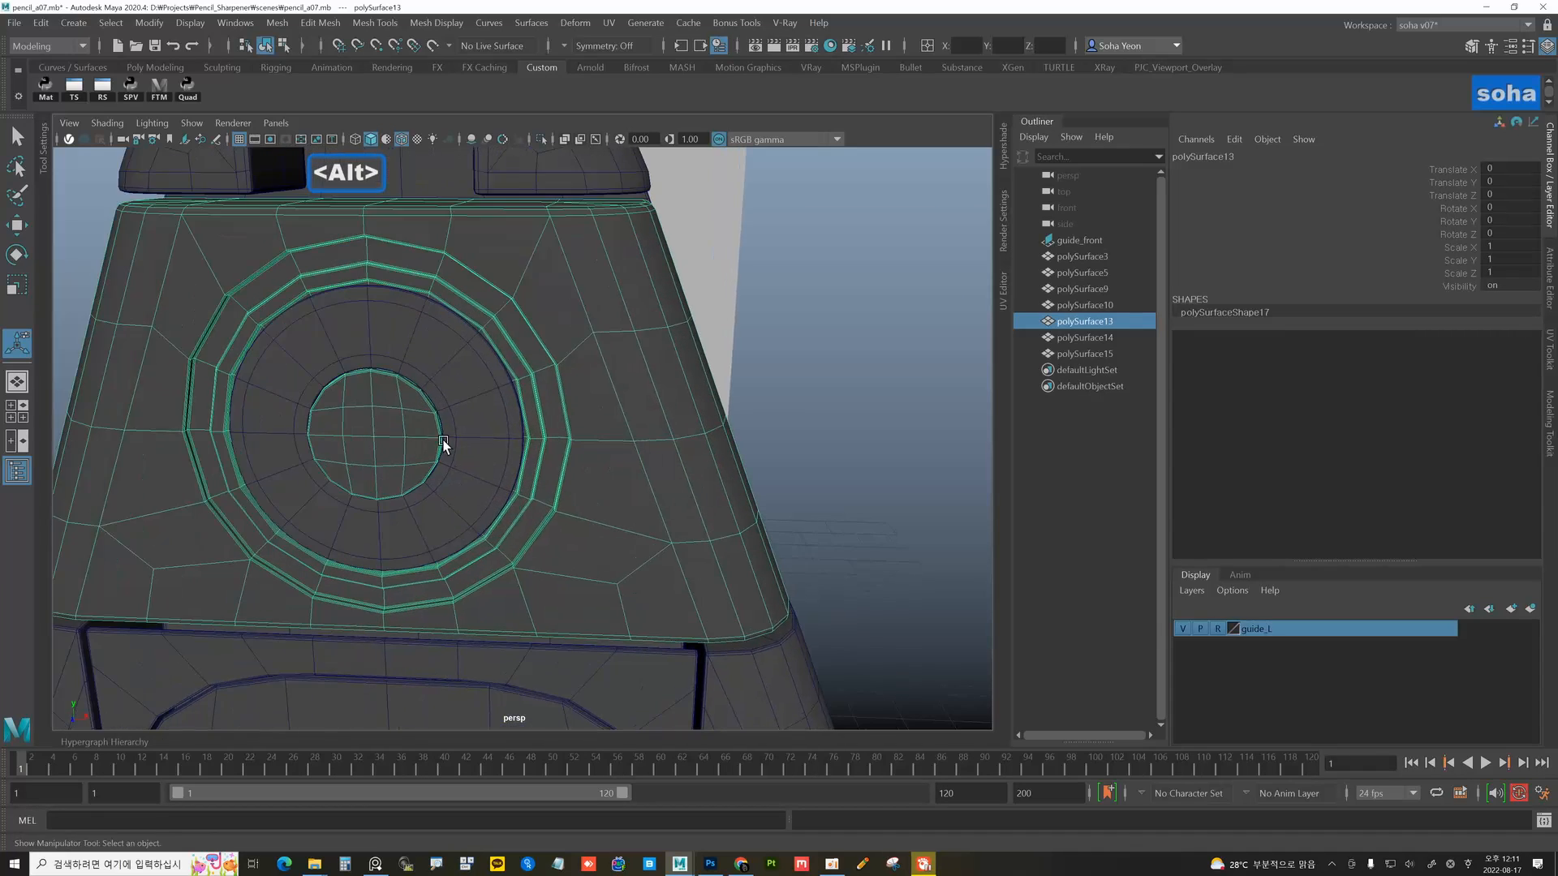
pyautogui.keyDown('alt'); pyautogui.moveTo(446, 446); pyautogui.dragTo(527, 450, button='middle'); pyautogui.keyUp('alt')
pyautogui.keyDown('alt'); pyautogui.moveTo(459, 448); pyautogui.dragTo(544, 457, button='right'); pyautogui.keyUp('alt')
pyautogui.hotkey('alt', '1')
pyautogui.click(436, 443)
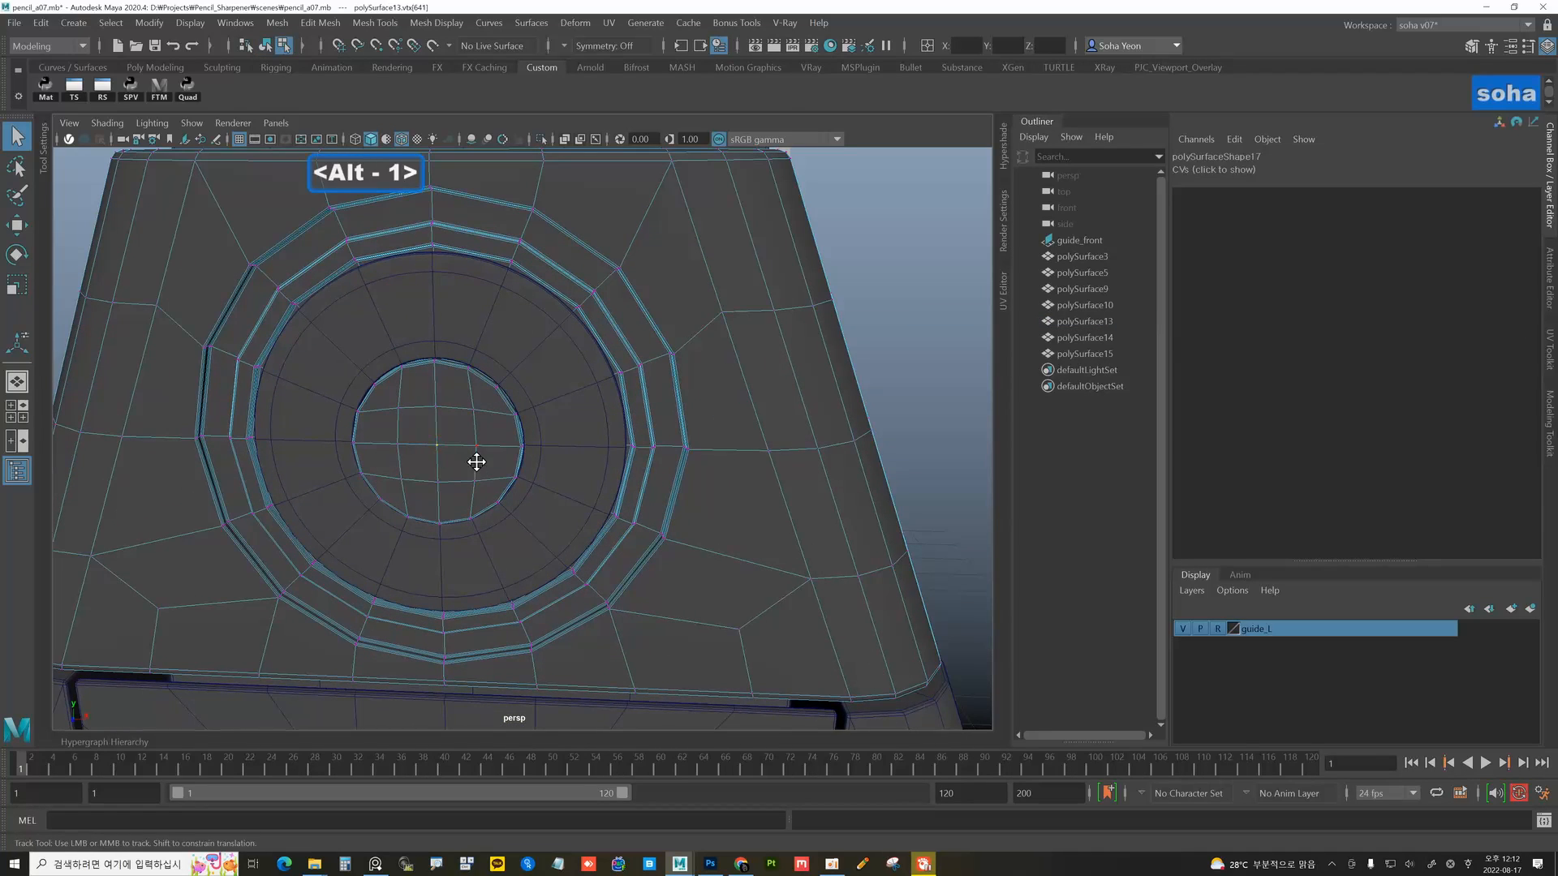
pyautogui.keyDown('alt'); pyautogui.moveTo(476, 459); pyautogui.dragTo(452, 459); pyautogui.keyUp('alt')
pyautogui.hotkey('ctrl', '3')
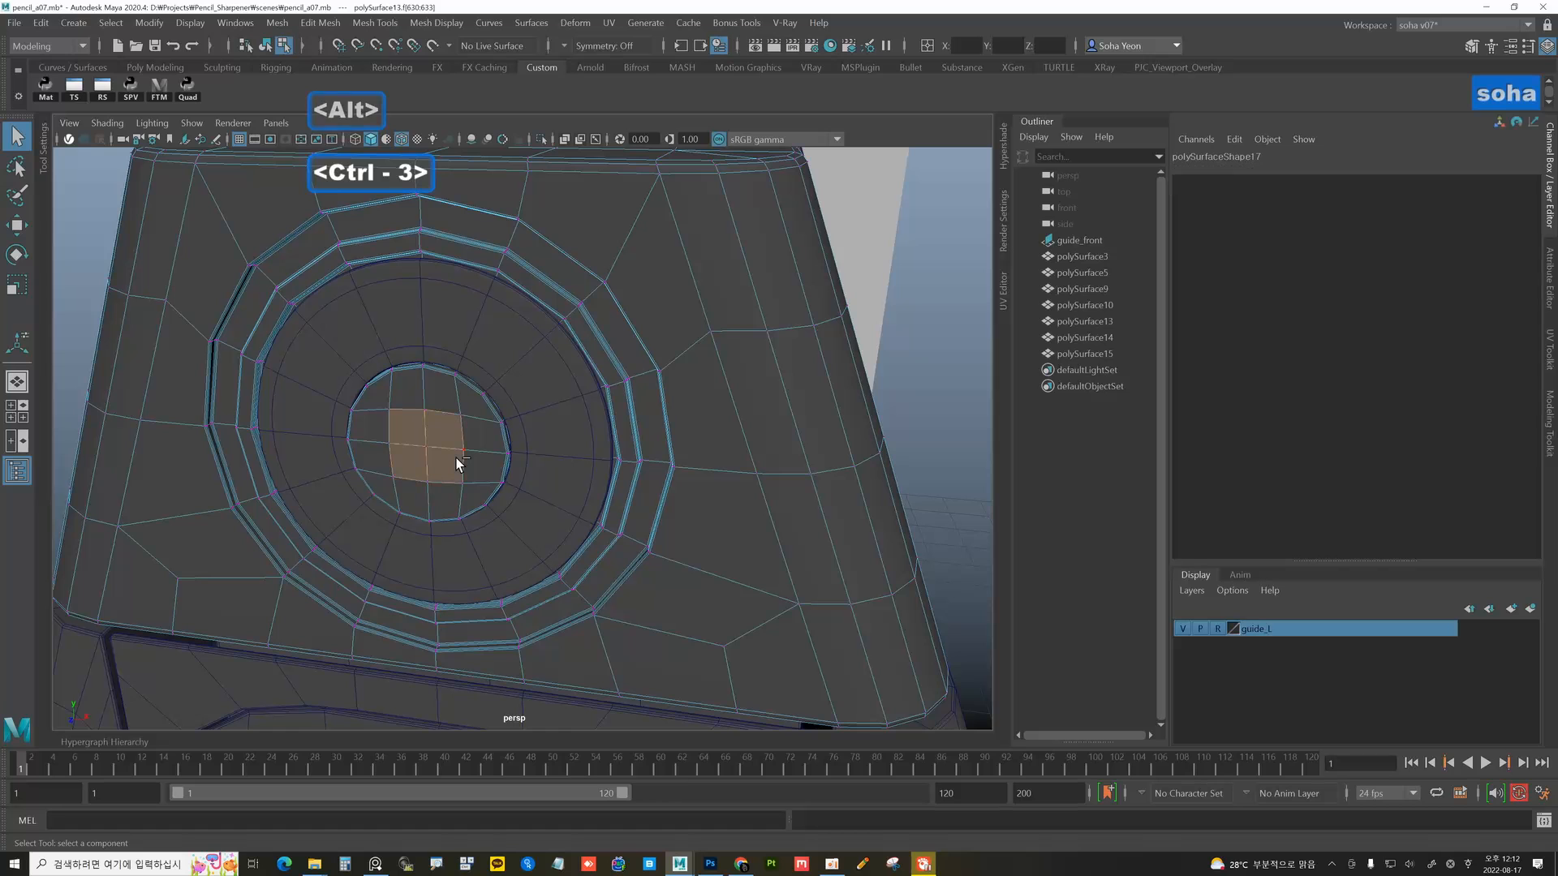
pyautogui.hotkey('shift', '.')
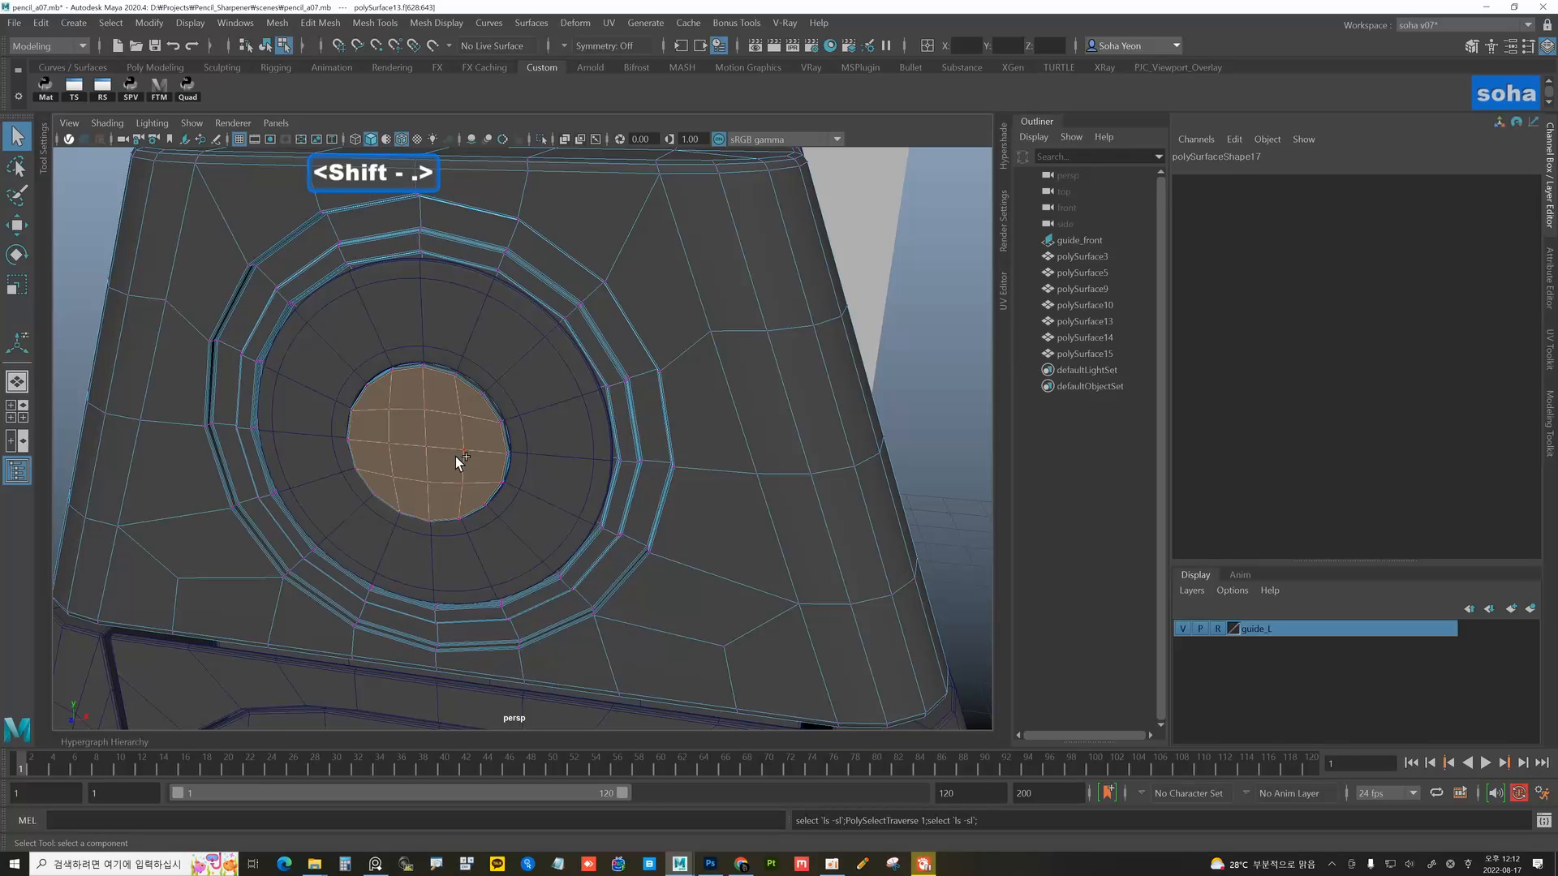
pyautogui.keyDown('alt'); pyautogui.moveTo(445, 455); pyautogui.dragTo(498, 456); pyautogui.keyUp('alt')
pyautogui.keyDown('alt'); pyautogui.moveTo(499, 457); pyautogui.dragTo(533, 463, button='right'); pyautogui.keyUp('alt')
pyautogui.hotkey('alt', 'w')
pyautogui.keyDown('alt'); pyautogui.moveTo(533, 462); pyautogui.dragTo(560, 451); pyautogui.keyUp('alt')
pyautogui.keyDown('alt'); pyautogui.moveTo(560, 451); pyautogui.dragTo(578, 442, button='right'); pyautogui.keyUp('alt')
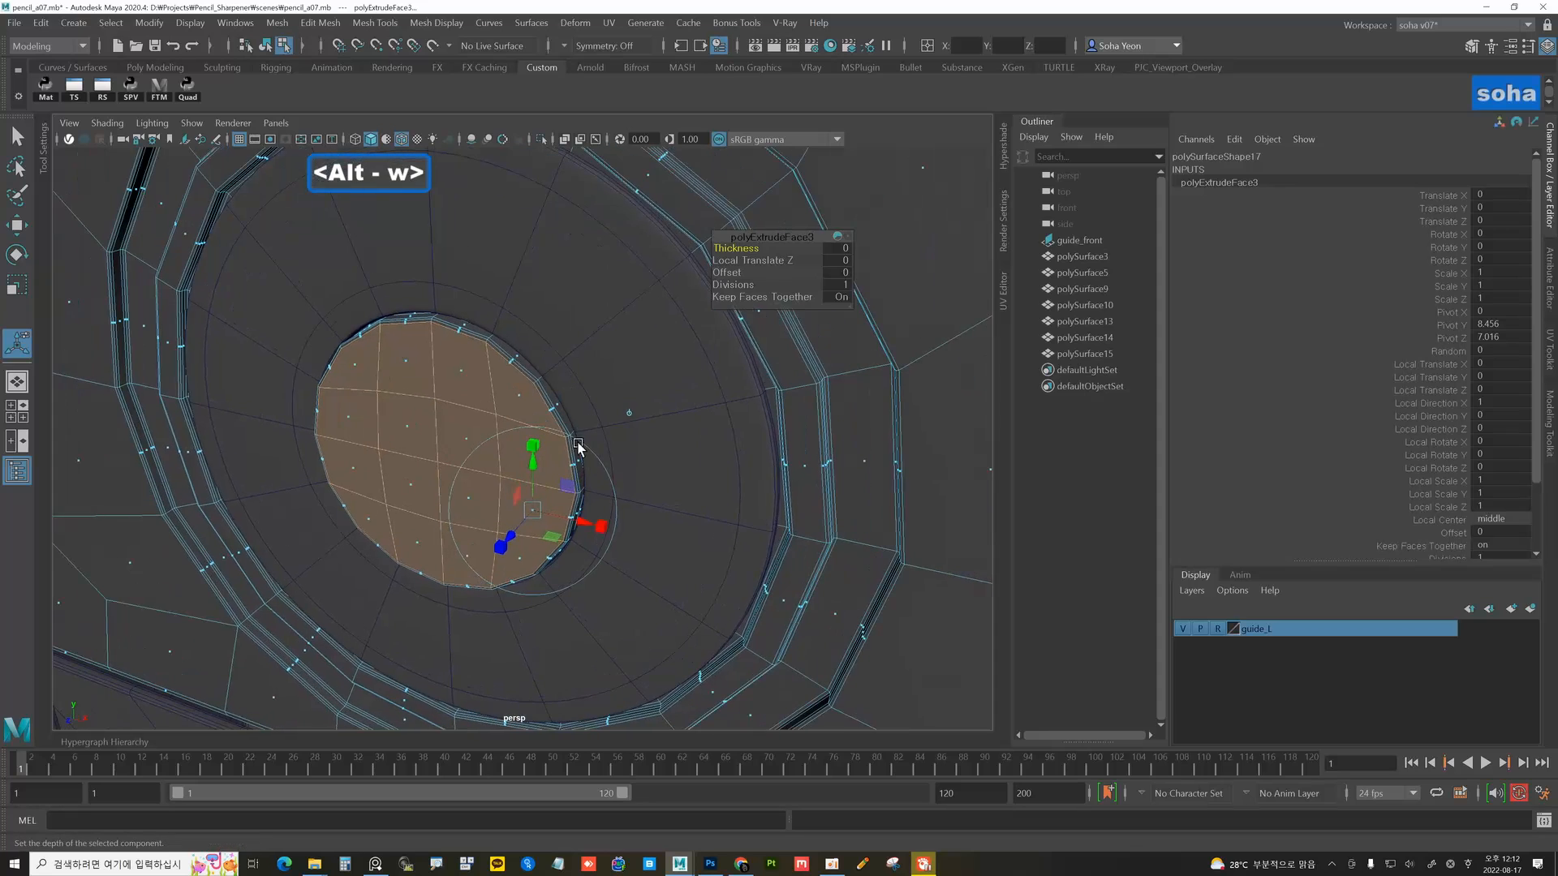
pyautogui.moveTo(729, 273); pyautogui.dragTo(774, 280)
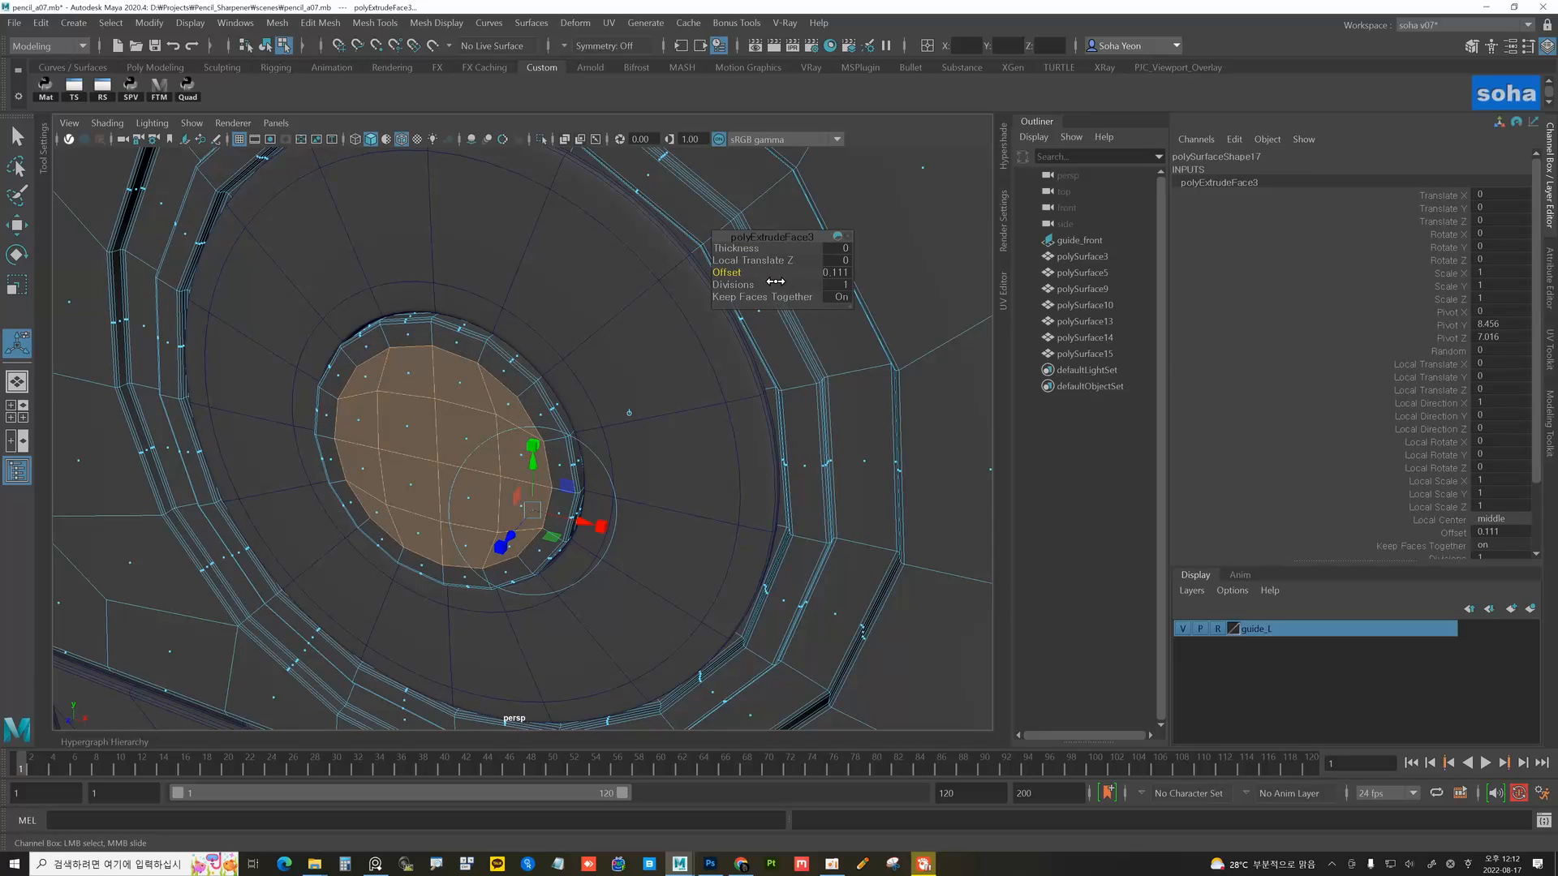
# - Scale the inset disc faces in the front wireframe view to match the pencil hole in the reference image
pyautogui.hotkey('ctrl', 'shift')
pyautogui.press('r')
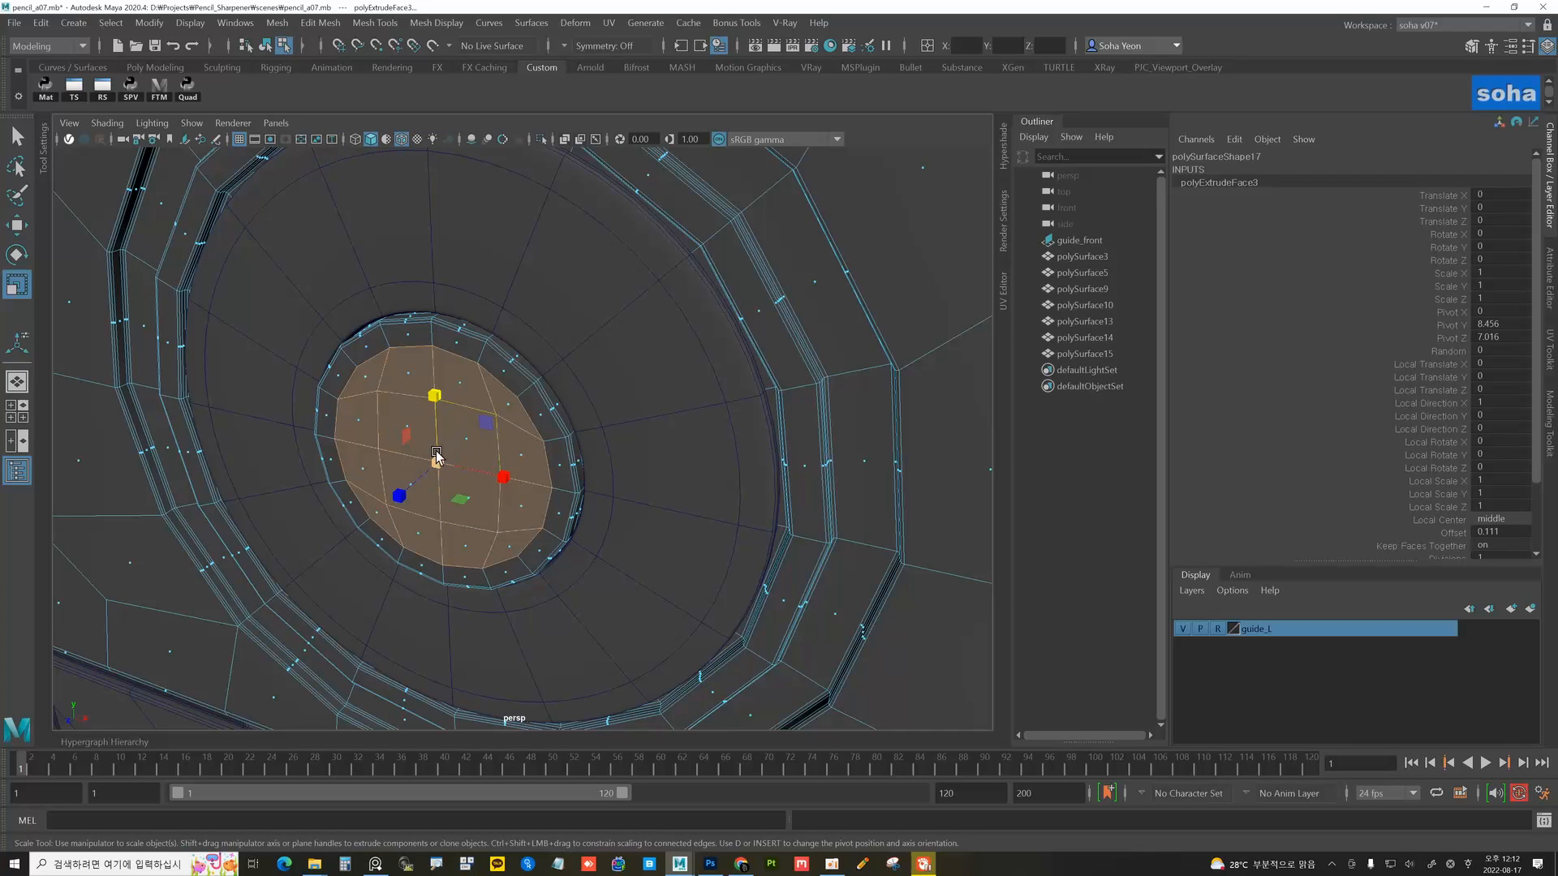
pyautogui.moveTo(440, 465); pyautogui.dragTo(497, 442)
pyautogui.hotkey('shift', '3')
pyautogui.keyDown('alt'); pyautogui.moveTo(511, 440); pyautogui.dragTo(403, 408, button='right'); pyautogui.keyUp('alt')
pyautogui.keyDown('alt'); pyautogui.moveTo(404, 408); pyautogui.dragTo(532, 389, button='middle'); pyautogui.keyUp('alt')
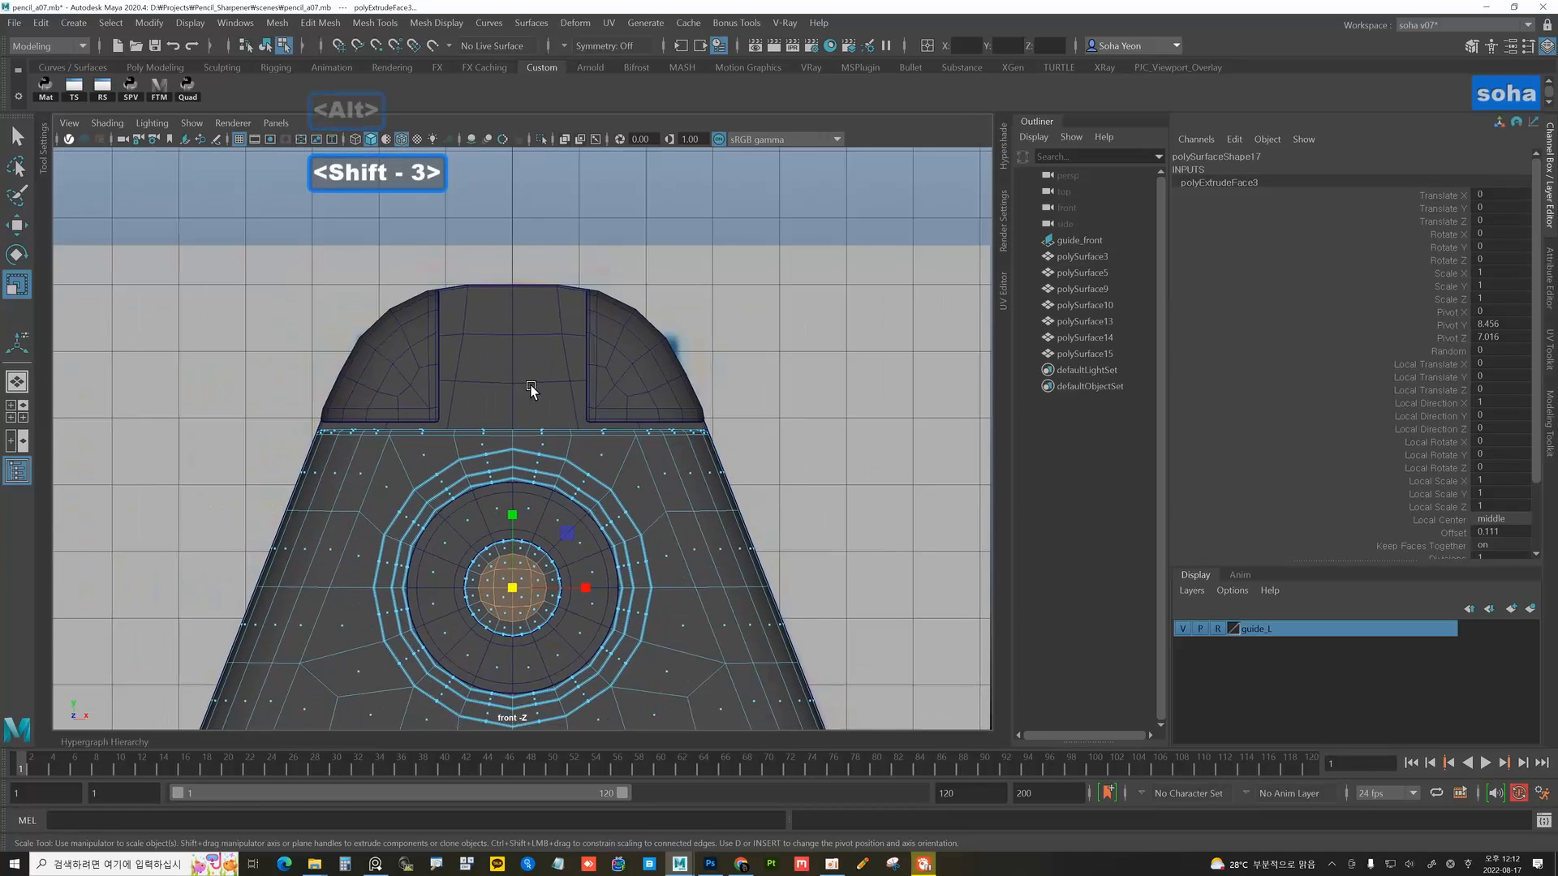
pyautogui.keyDown('alt'); pyautogui.moveTo(532, 390); pyautogui.dragTo(560, 422, button='right'); pyautogui.keyUp('alt')
pyautogui.press('4')
pyautogui.keyDown('alt'); pyautogui.moveTo(523, 621); pyautogui.dragTo(535, 494, button='middle'); pyautogui.keyUp('alt')
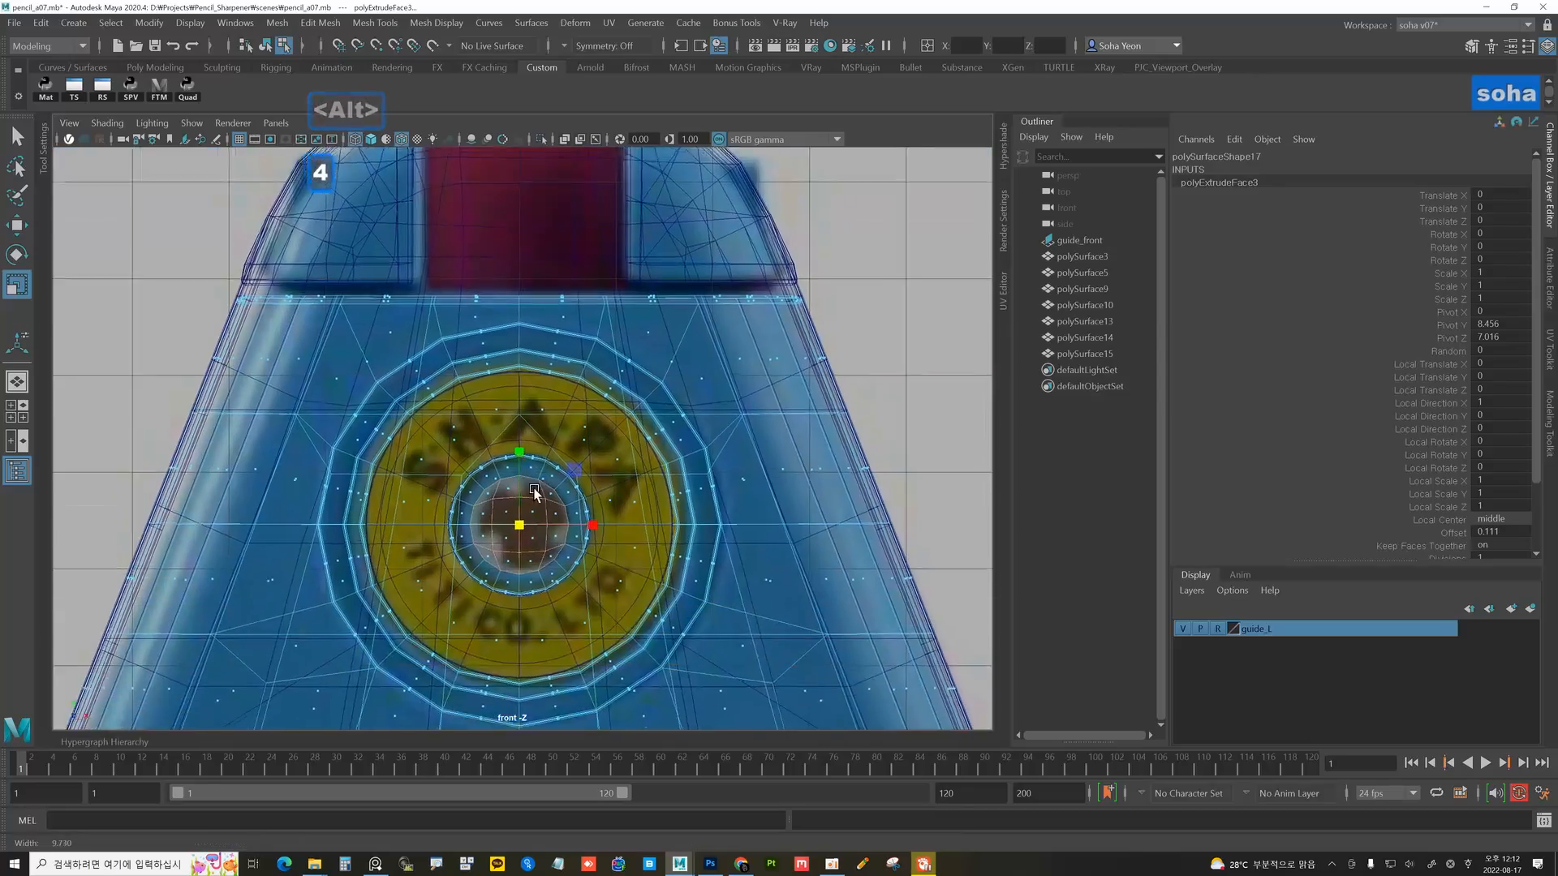
pyautogui.keyDown('alt'); pyautogui.moveTo(535, 494); pyautogui.dragTo(542, 536, button='right'); pyautogui.keyUp('alt')
pyautogui.keyDown('alt'); pyautogui.moveTo(542, 536); pyautogui.dragTo(576, 464, button='middle'); pyautogui.keyUp('alt')
pyautogui.keyDown('alt'); pyautogui.moveTo(576, 463); pyautogui.dragTo(801, 527, button='right'); pyautogui.keyUp('alt')
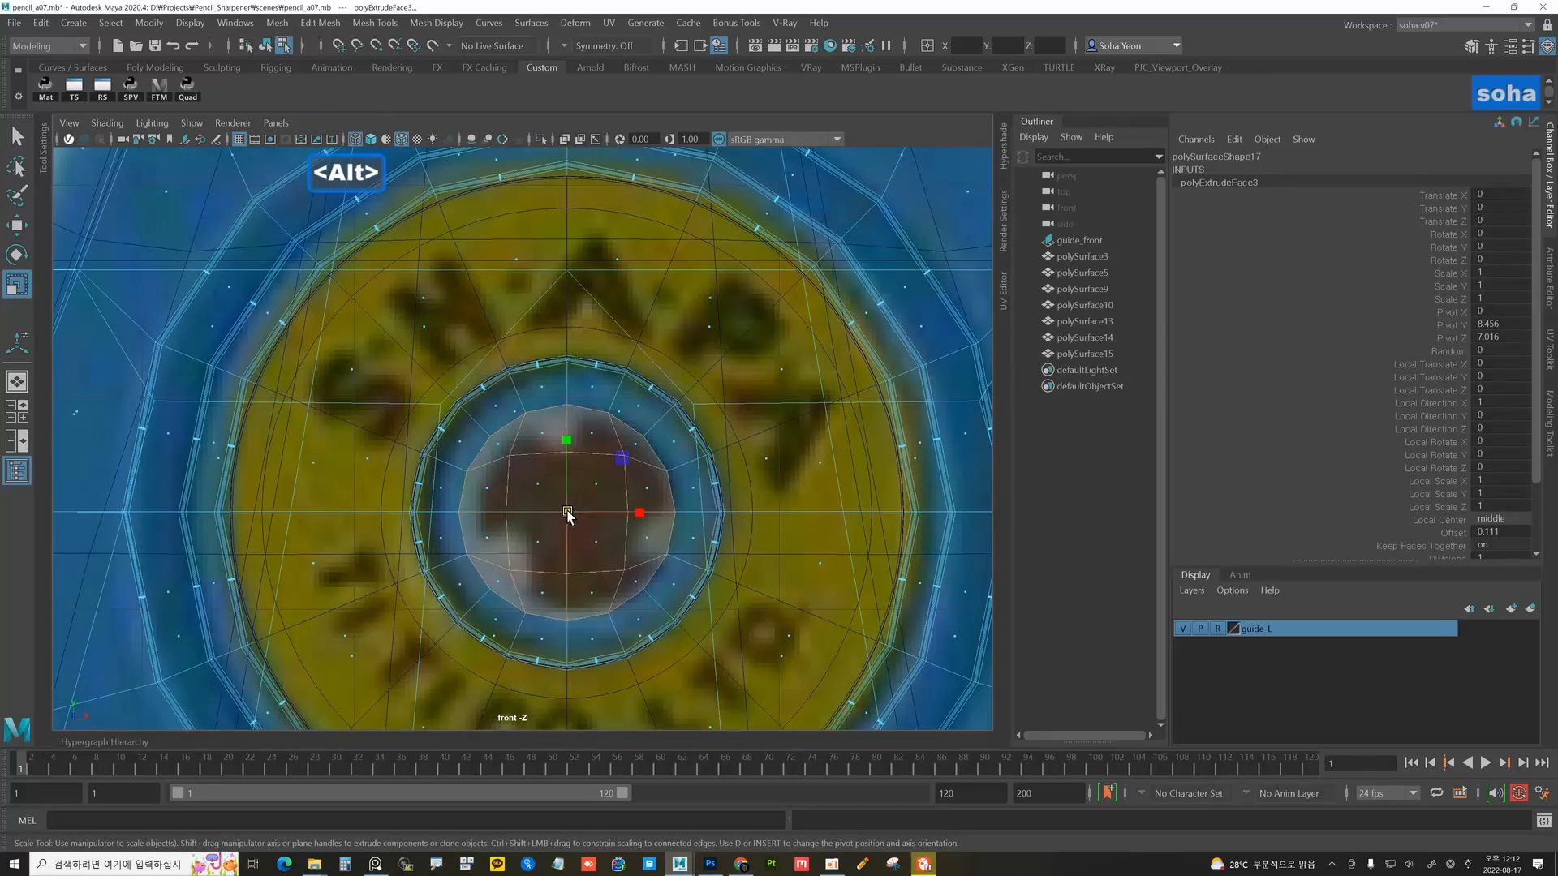
pyautogui.moveTo(567, 515); pyautogui.dragTo(565, 515)
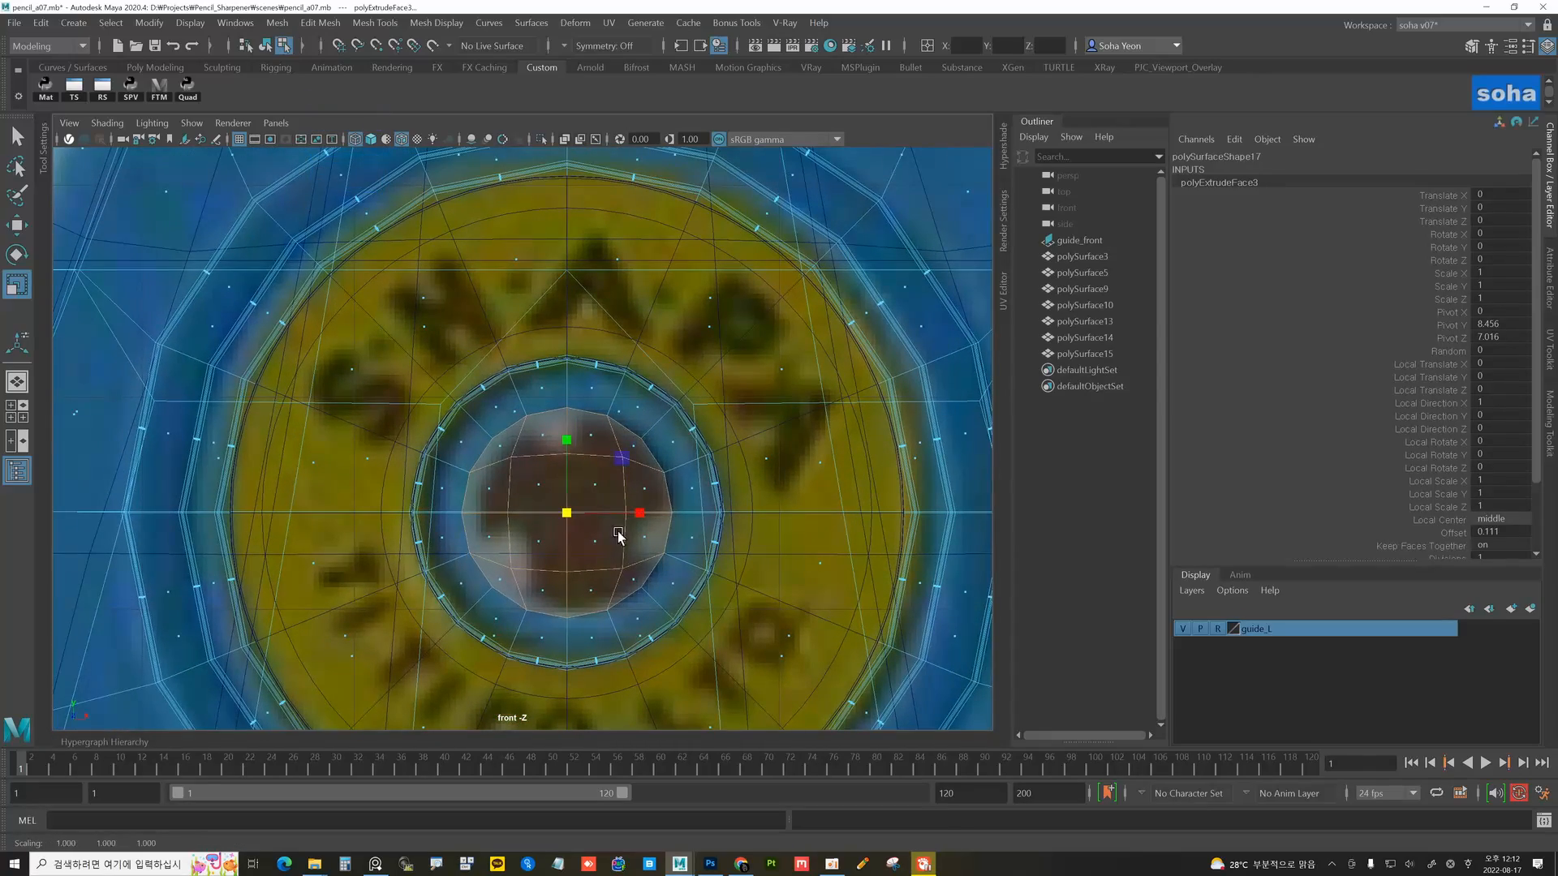
# - Extrude the disc faces back into the body and delete the faces at the inner end to open the pencil hole
pyautogui.hotkey('alt', 'shift', 'q')
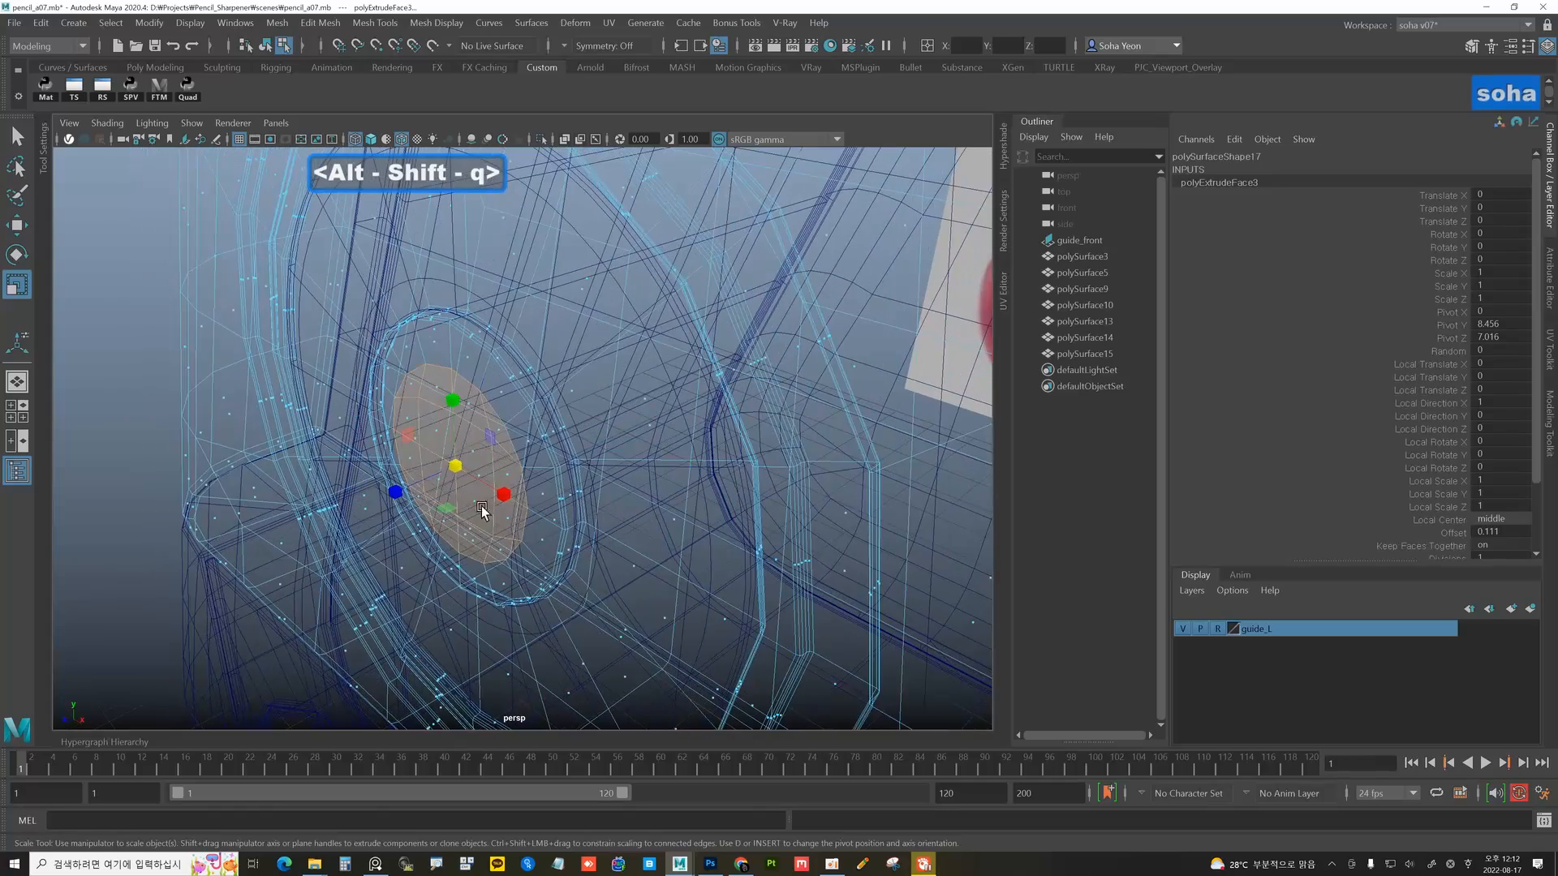
pyautogui.hotkey('alt', 'w')
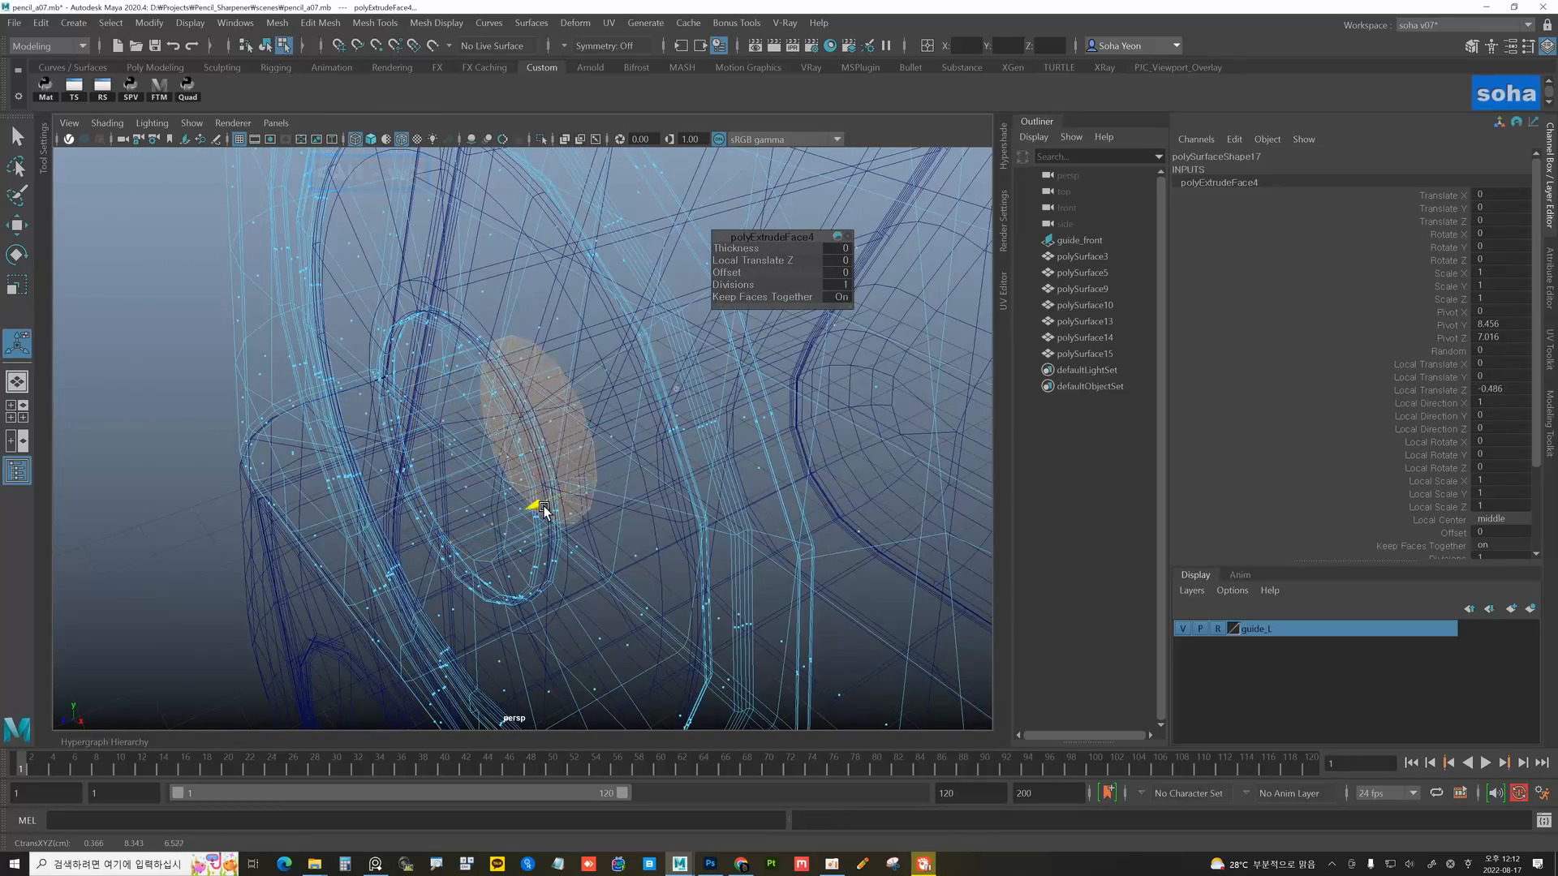
pyautogui.hotkey('ctrl', '`')
pyautogui.moveTo(653, 499)
pyautogui.keyDown('alt'); pyautogui.mouseDown()
pyautogui.moveTo(572, 491)
pyautogui.moveTo(483, 422)
pyautogui.moveTo(508, 455)
pyautogui.moveTo(536, 450)
pyautogui.mouseUp(); pyautogui.keyUp('alt')
pyautogui.press('5')
# - Move the pencil hole's inner border edge loop deeper into the body along the depth axis
pyautogui.hotkey('alt', '2')
pyautogui.click(483, 421)
pyautogui.press('w')
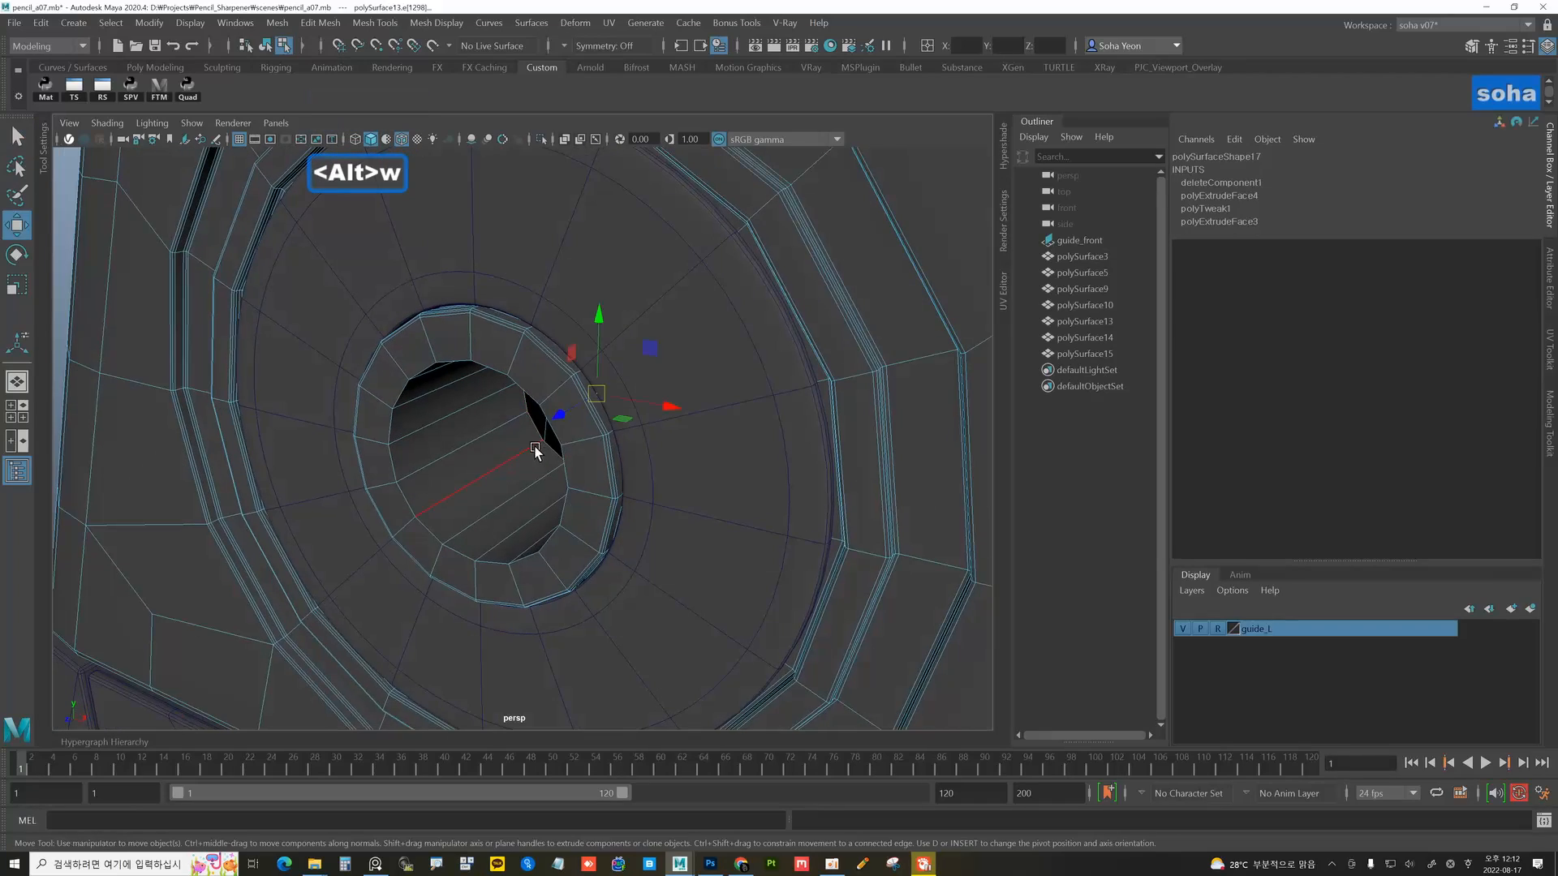
pyautogui.moveTo(568, 408); pyautogui.dragTo(669, 371, button='middle')
pyautogui.keyDown('alt'); pyautogui.moveTo(766, 325); pyautogui.dragTo(613, 400); pyautogui.keyUp('alt')
pyautogui.keyDown('alt'); pyautogui.moveTo(612, 400); pyautogui.dragTo(389, 414, button='right'); pyautogui.keyUp('alt')
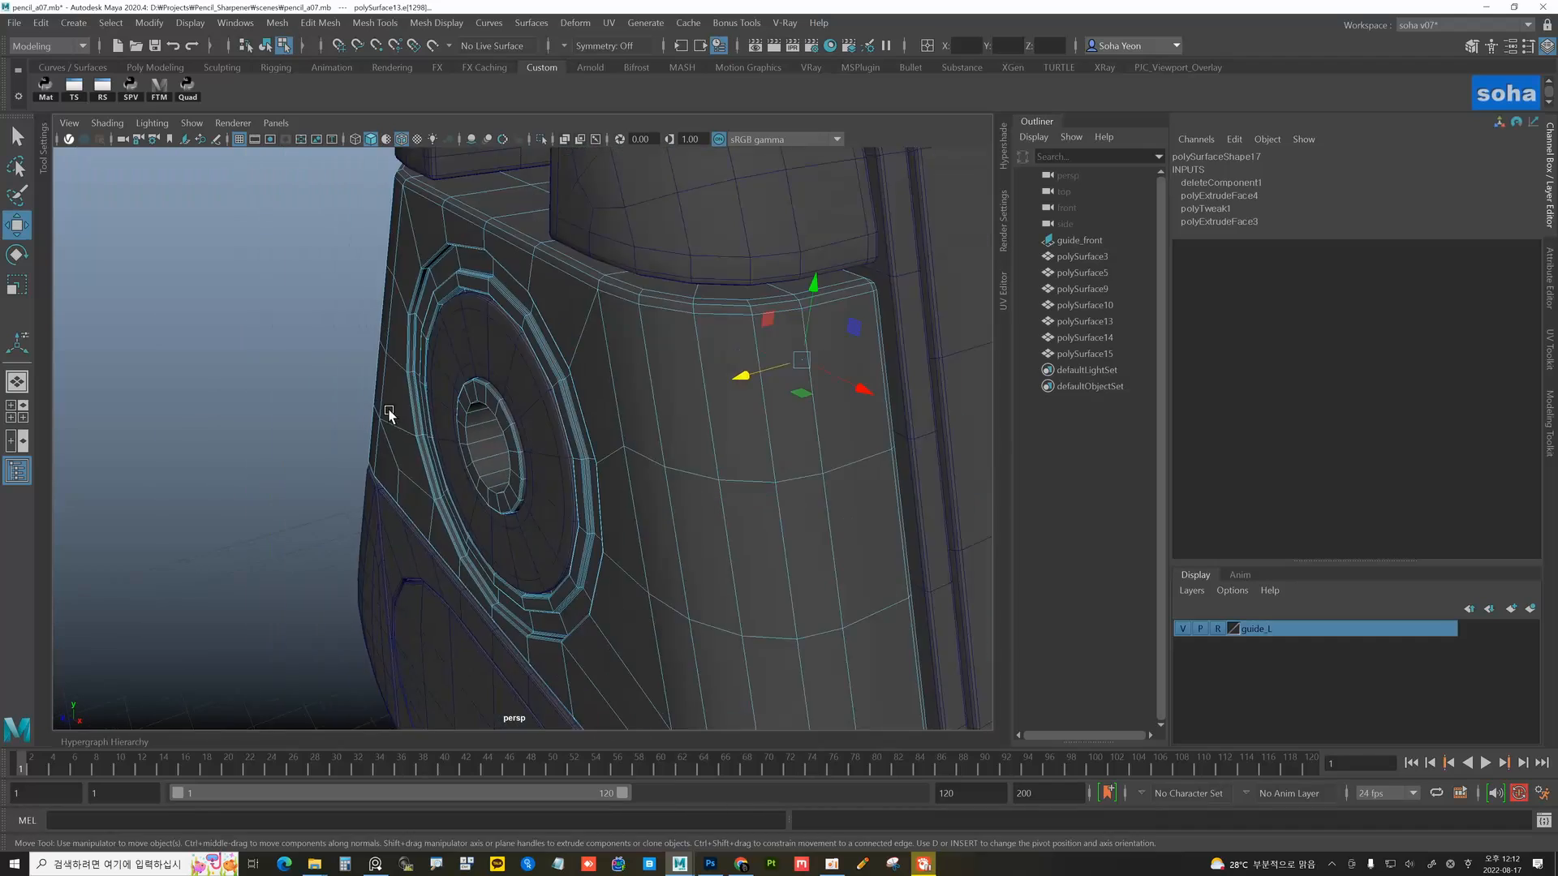
pyautogui.keyDown('alt'); pyautogui.moveTo(389, 414); pyautogui.dragTo(586, 435); pyautogui.keyUp('alt')
pyautogui.keyDown('alt'); pyautogui.moveTo(479, 432); pyautogui.dragTo(581, 438); pyautogui.keyUp('alt')
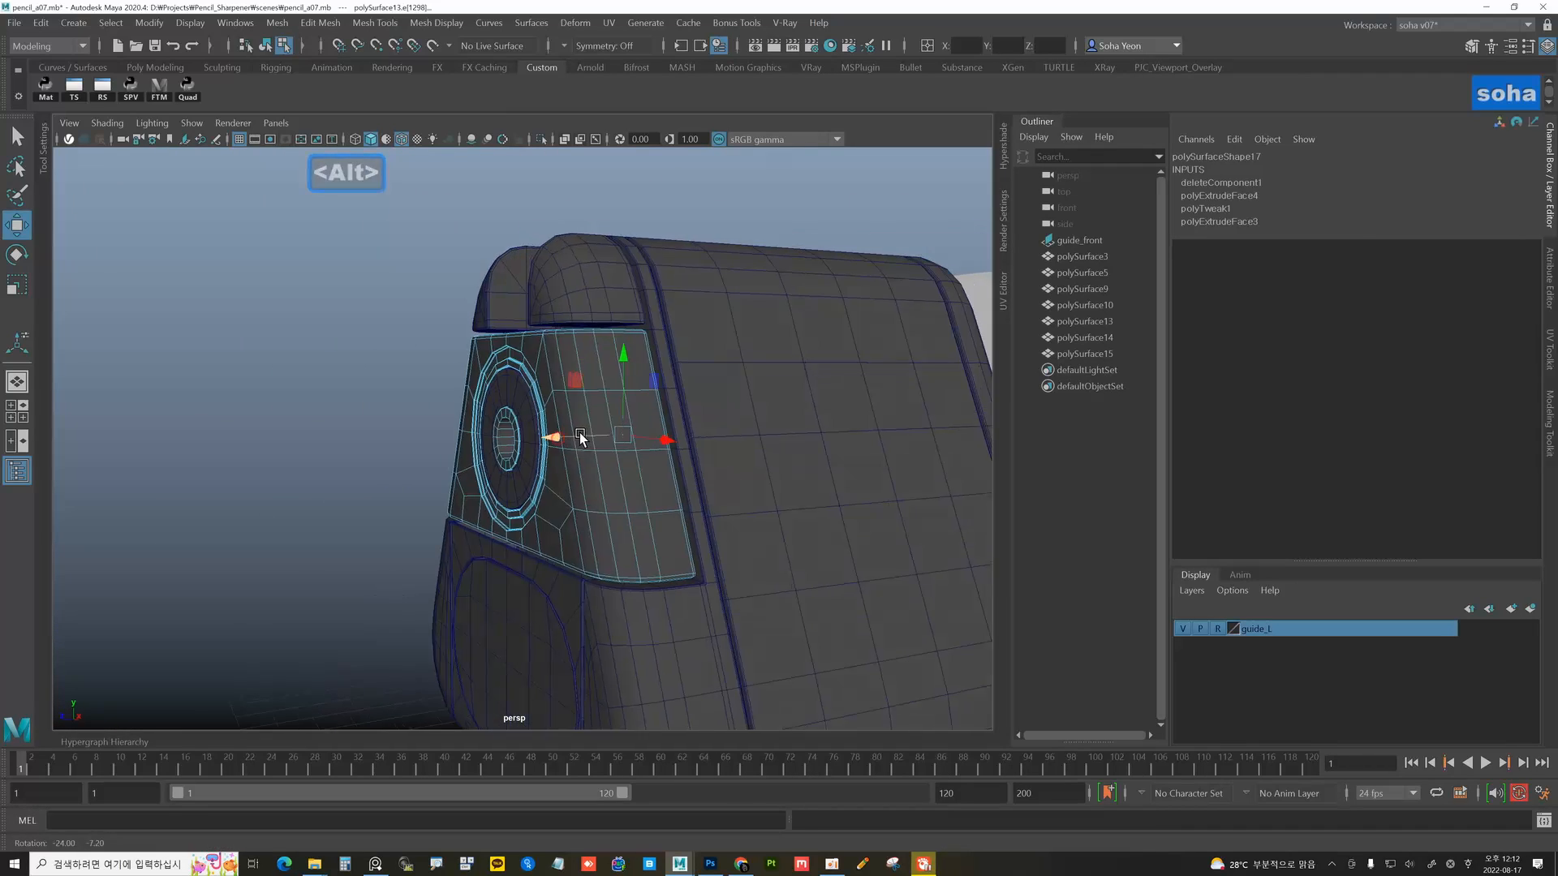
# - Bevel the mouth edge loop of the pencil hole in the front panel with a fraction of 0.17 and 2 segments
pyautogui.keyDown('alt'); pyautogui.moveTo(581, 438); pyautogui.dragTo(689, 455, button='right'); pyautogui.keyUp('alt')
pyautogui.keyDown('alt'); pyautogui.moveTo(532, 439); pyautogui.dragTo(581, 440); pyautogui.keyUp('alt')
pyautogui.hotkey('alt', '`')
pyautogui.keyDown('alt'); pyautogui.moveTo(487, 454); pyautogui.dragTo(588, 471, button='right'); pyautogui.keyUp('alt')
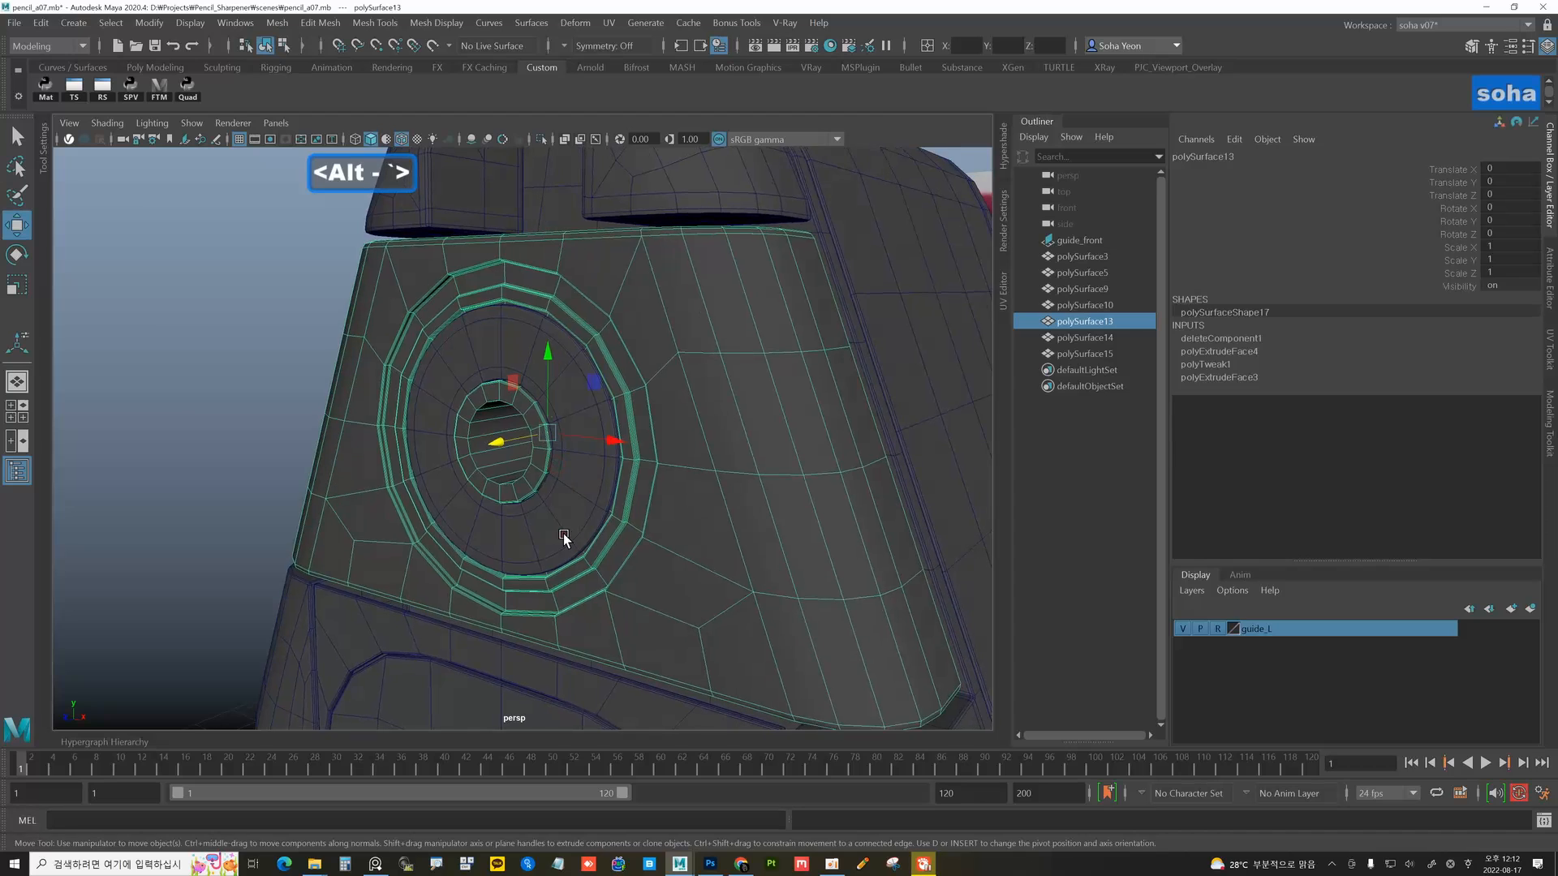
pyautogui.click(563, 533)
pyautogui.keyDown('alt'); pyautogui.moveTo(510, 487); pyautogui.dragTo(582, 479); pyautogui.keyUp('alt')
pyautogui.keyDown('alt'); pyautogui.moveTo(487, 469); pyautogui.dragTo(545, 471, button='right'); pyautogui.keyUp('alt')
pyautogui.hotkey('alt', '2')
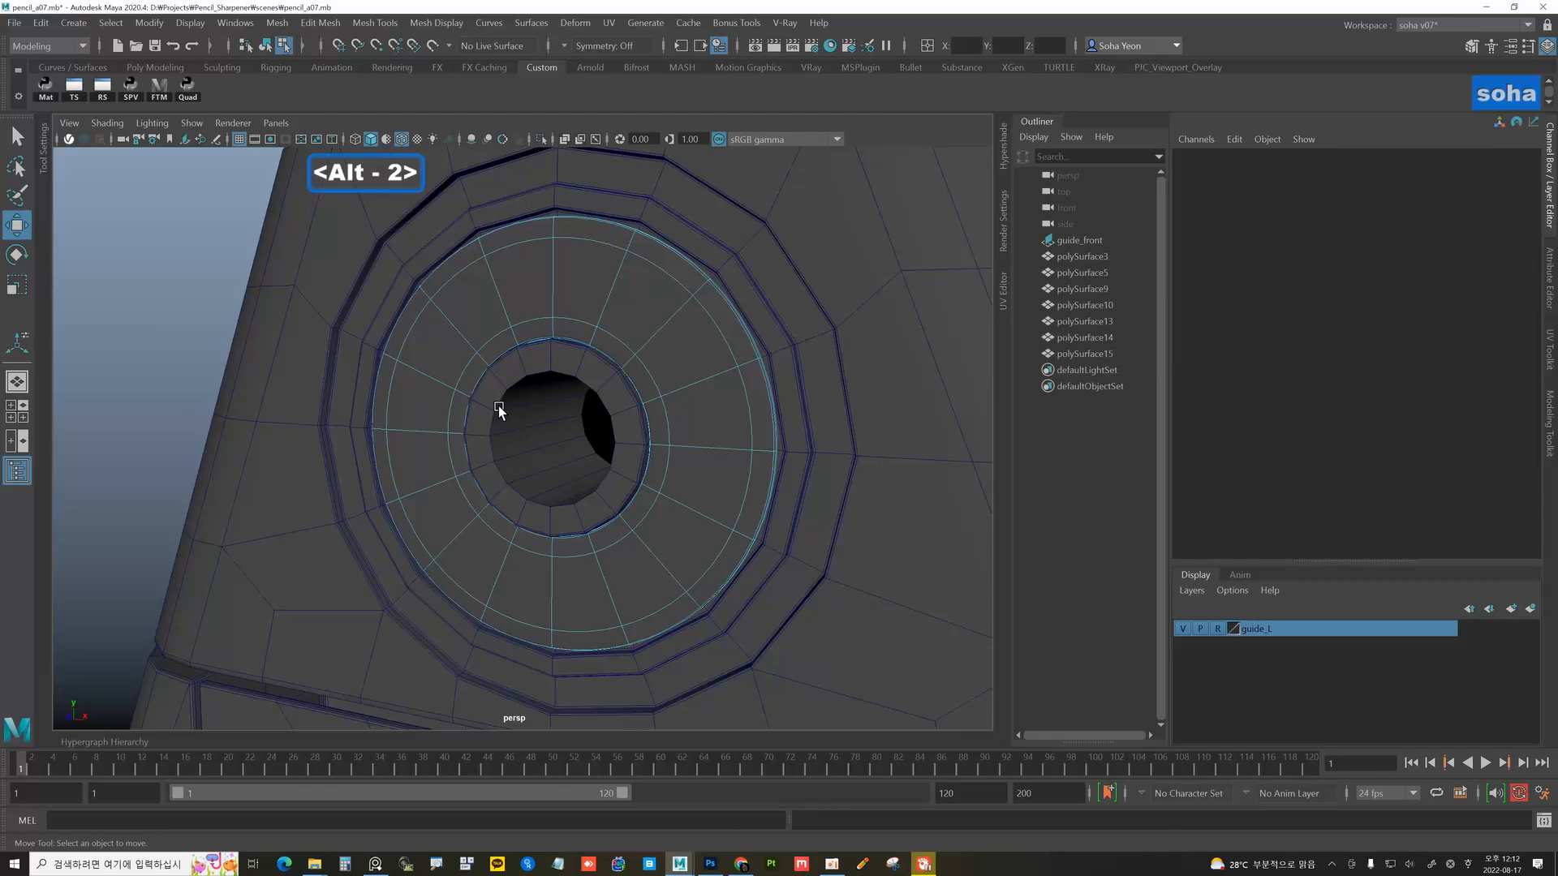
pyautogui.click(498, 407)
pyautogui.click(498, 407)
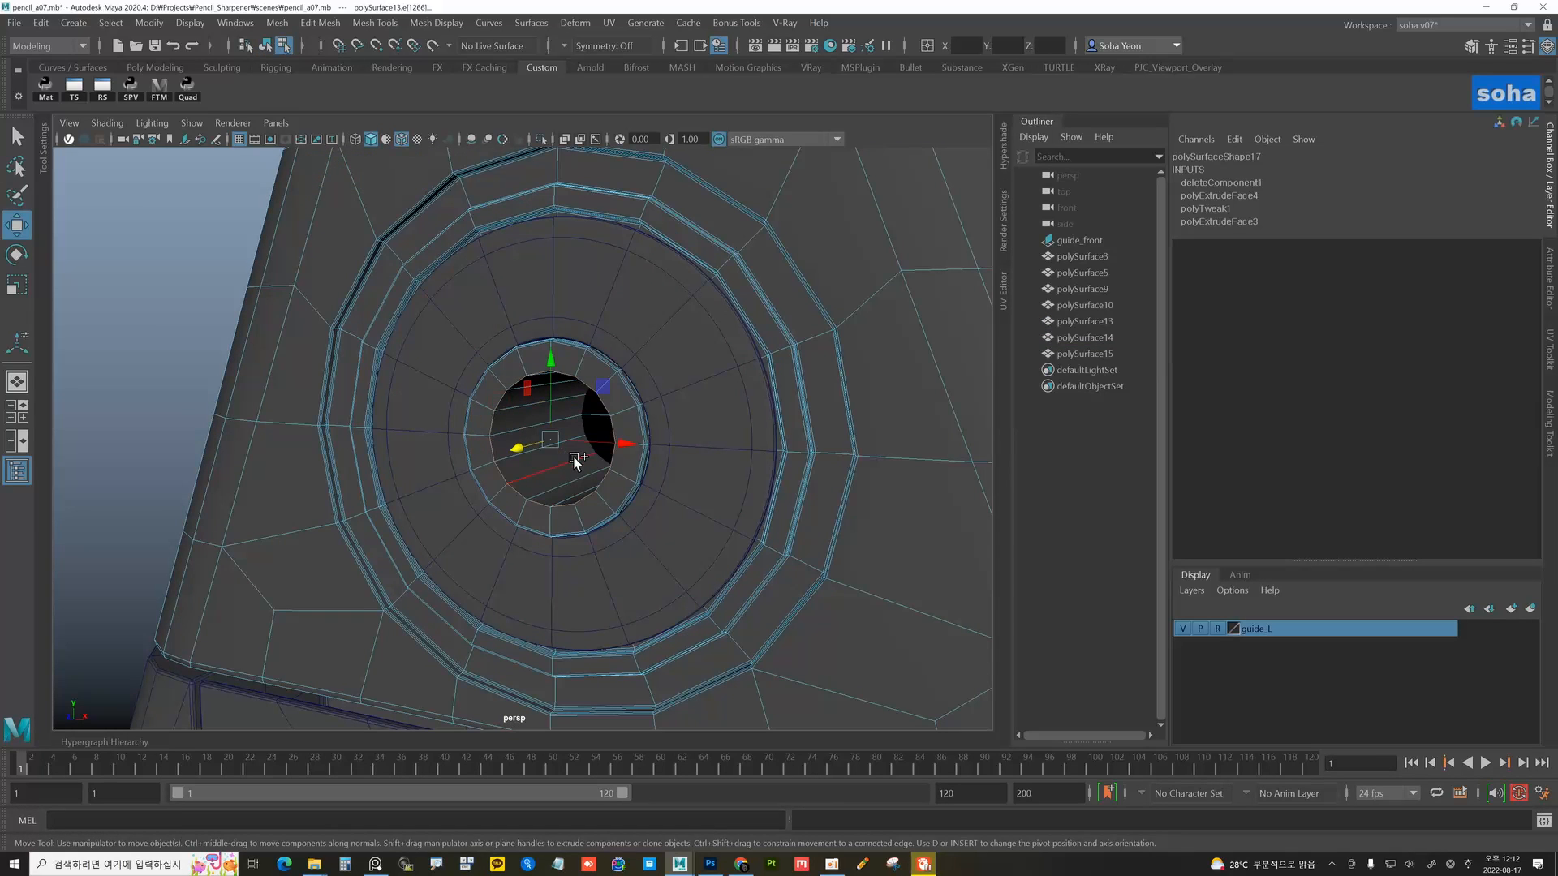
pyautogui.hotkey('shift', 'b')
pyautogui.moveTo(730, 256); pyautogui.dragTo(721, 254)
pyautogui.scroll(-3, 546, 438)
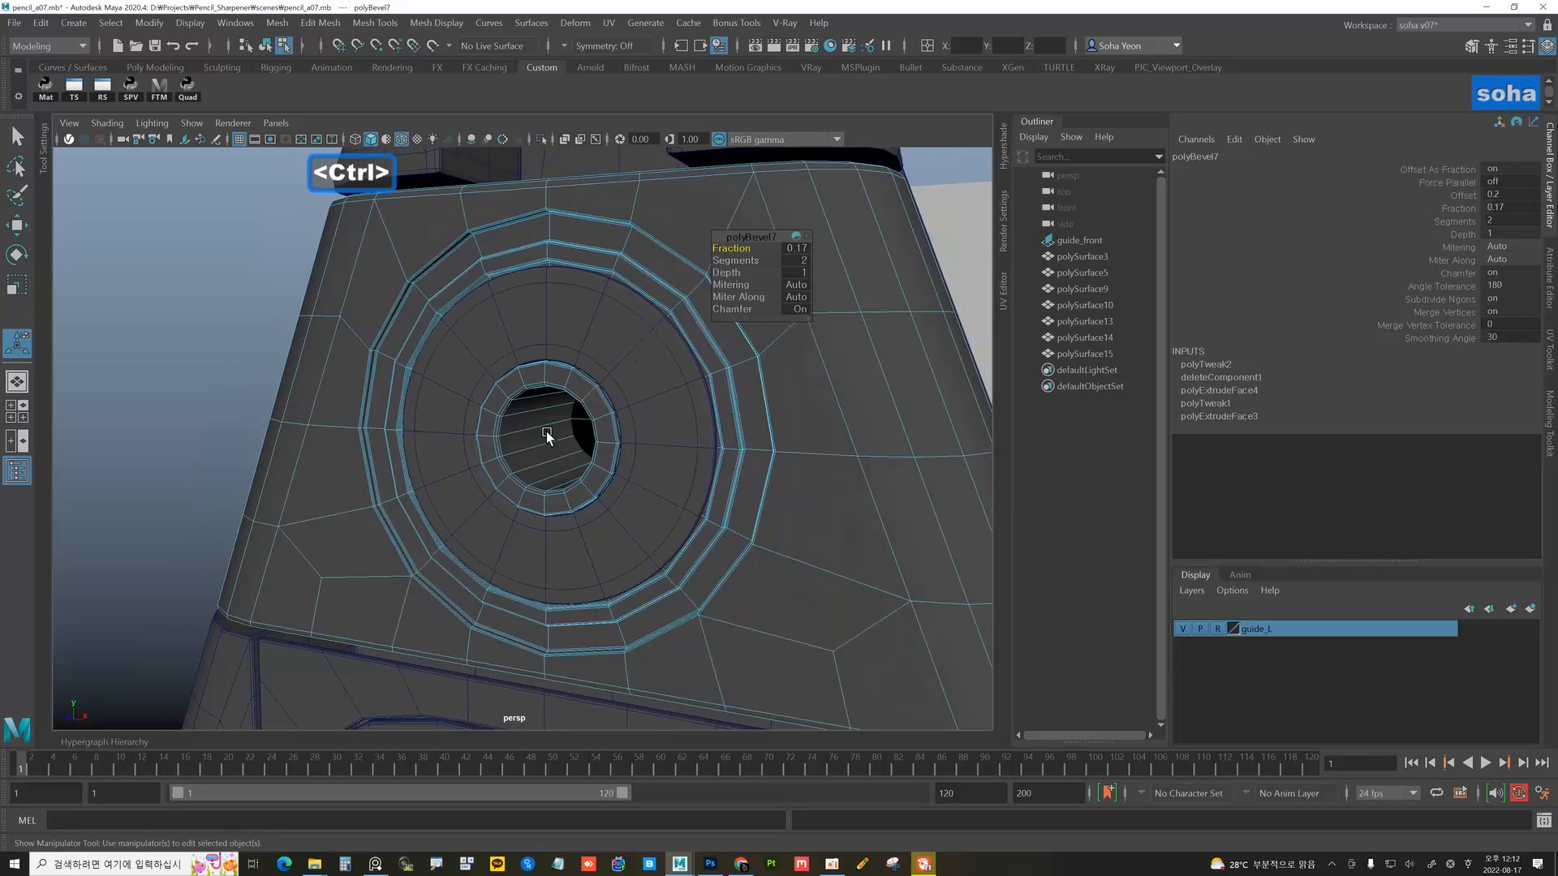
pyautogui.keyDown('alt'); pyautogui.moveTo(546, 438); pyautogui.dragTo(693, 469); pyautogui.keyUp('alt')
pyautogui.hotkey('alt', '`')
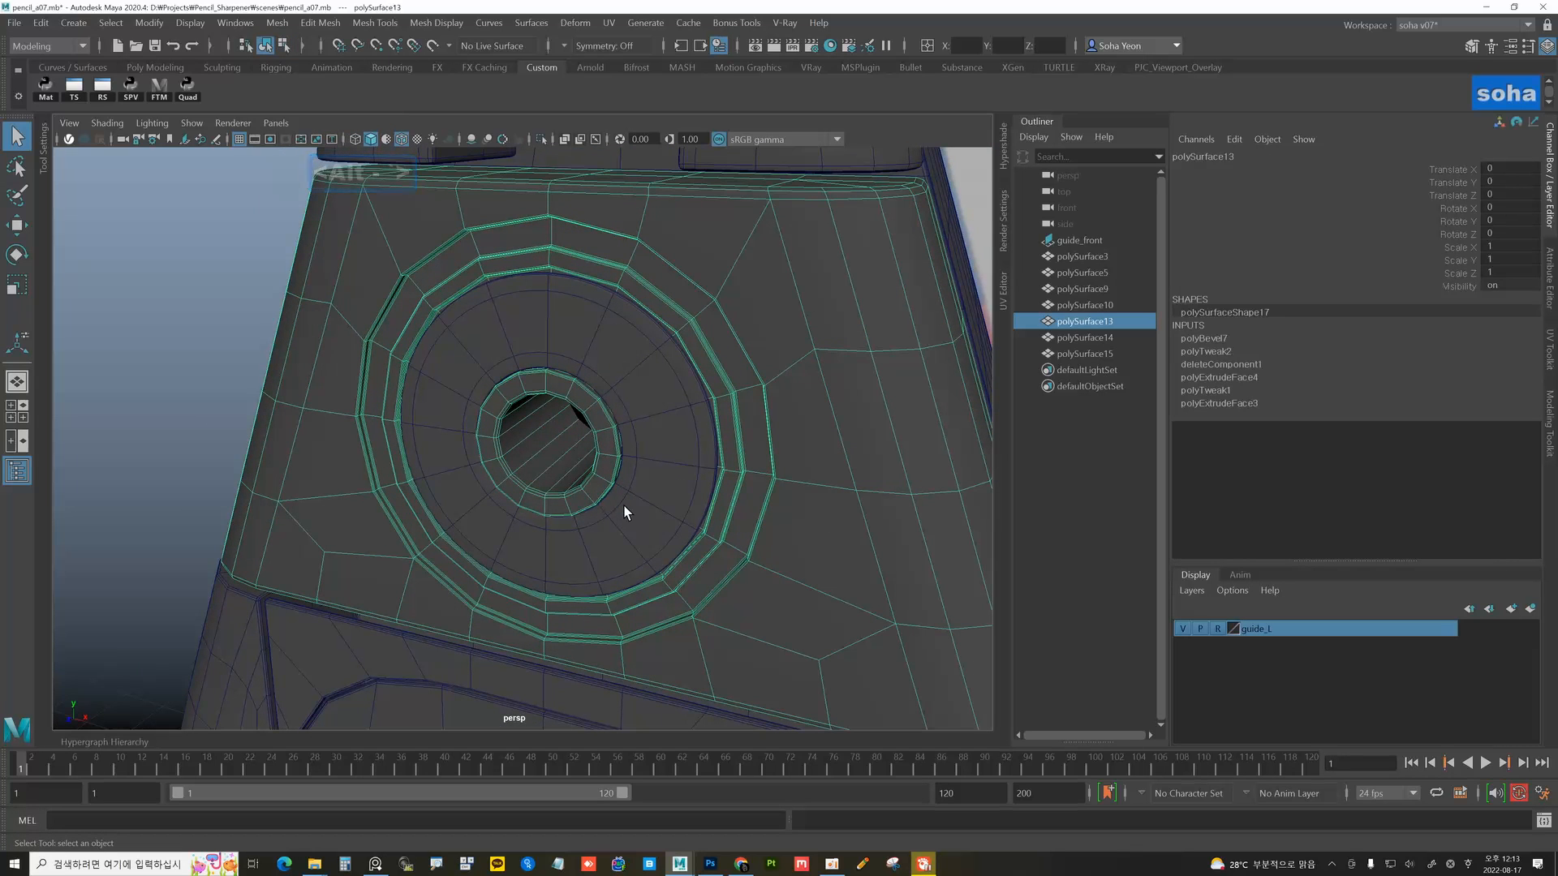
# - Create a polygon cylinder and raise it in the front view to the emblem's height, at Translate Y 8.56
pyautogui.hotkey('shift', '3')
pyautogui.hotkey('alt', '4')
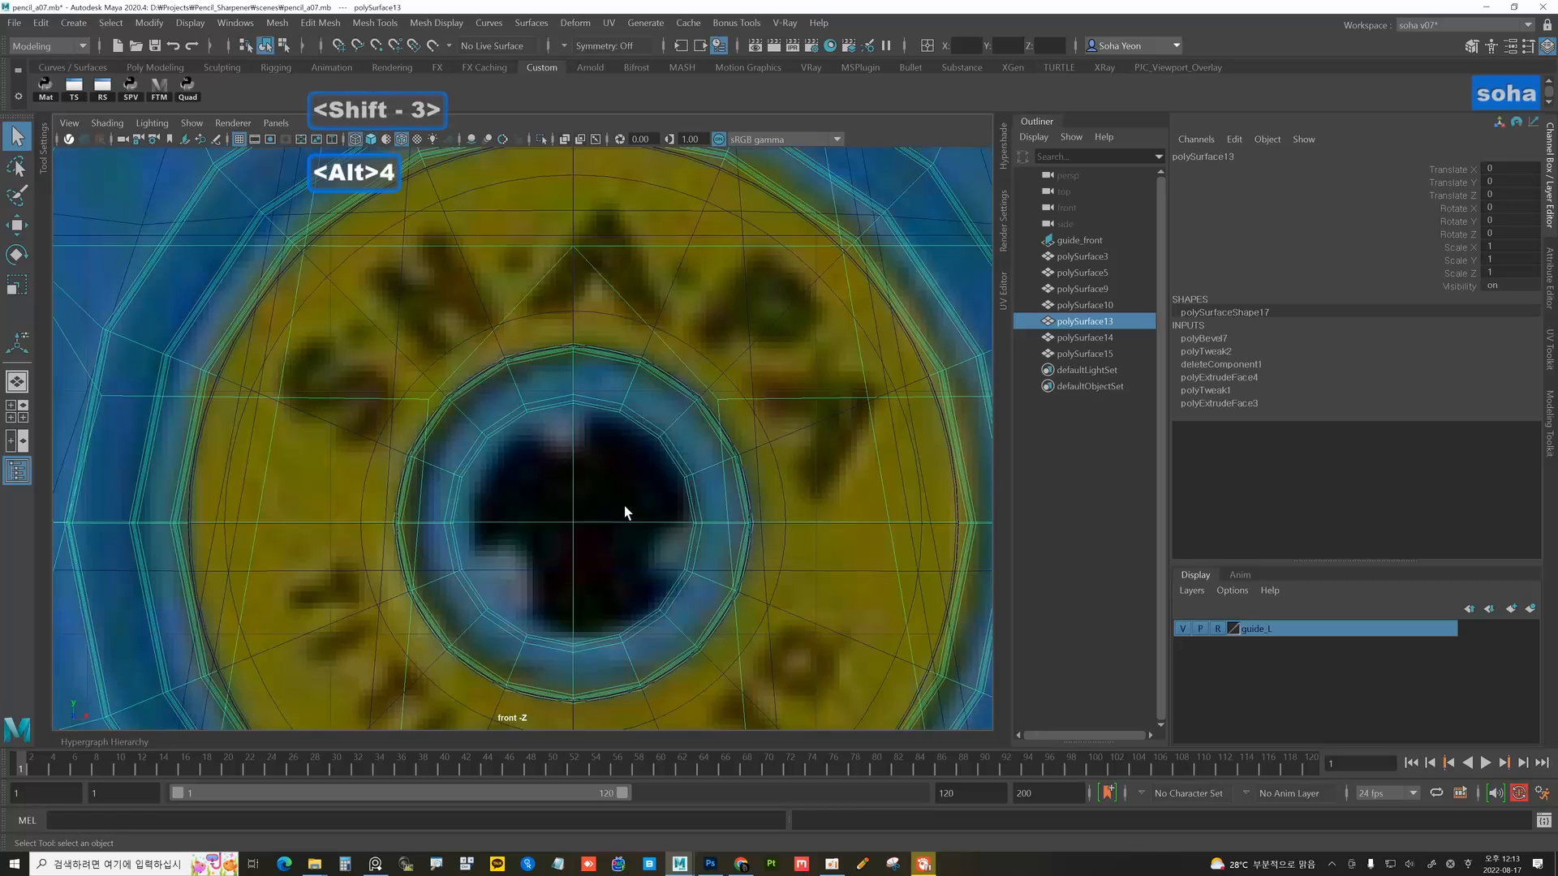
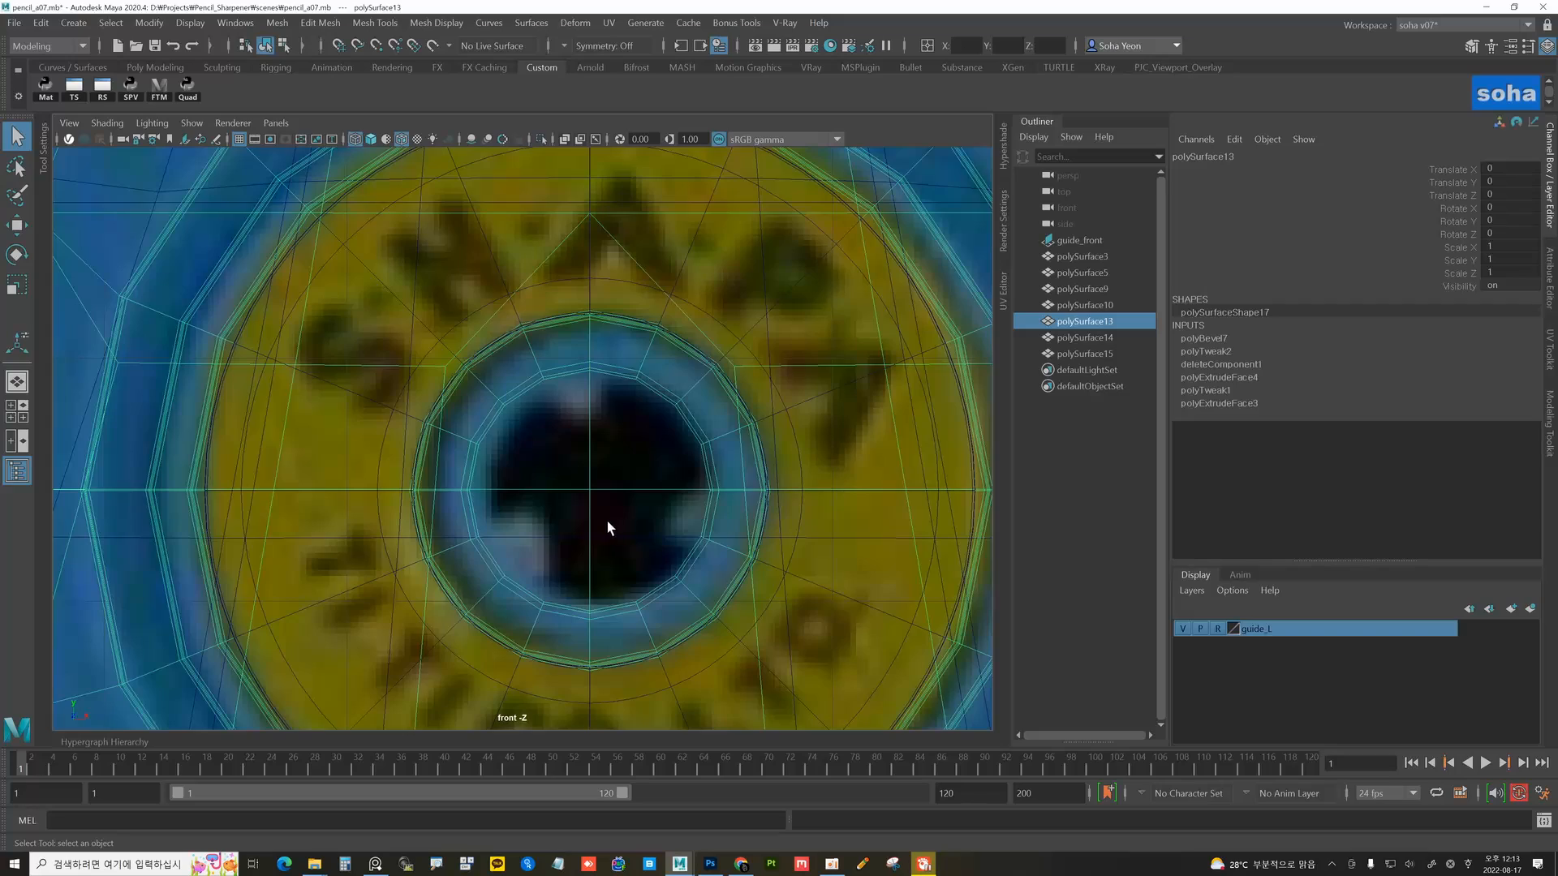
pyautogui.hotkey('alt', 'shift', 'q')
pyautogui.keyDown('alt'); pyautogui.moveTo(577, 534); pyautogui.dragTo(550, 542); pyautogui.keyUp('alt')
pyautogui.click(246, 369)
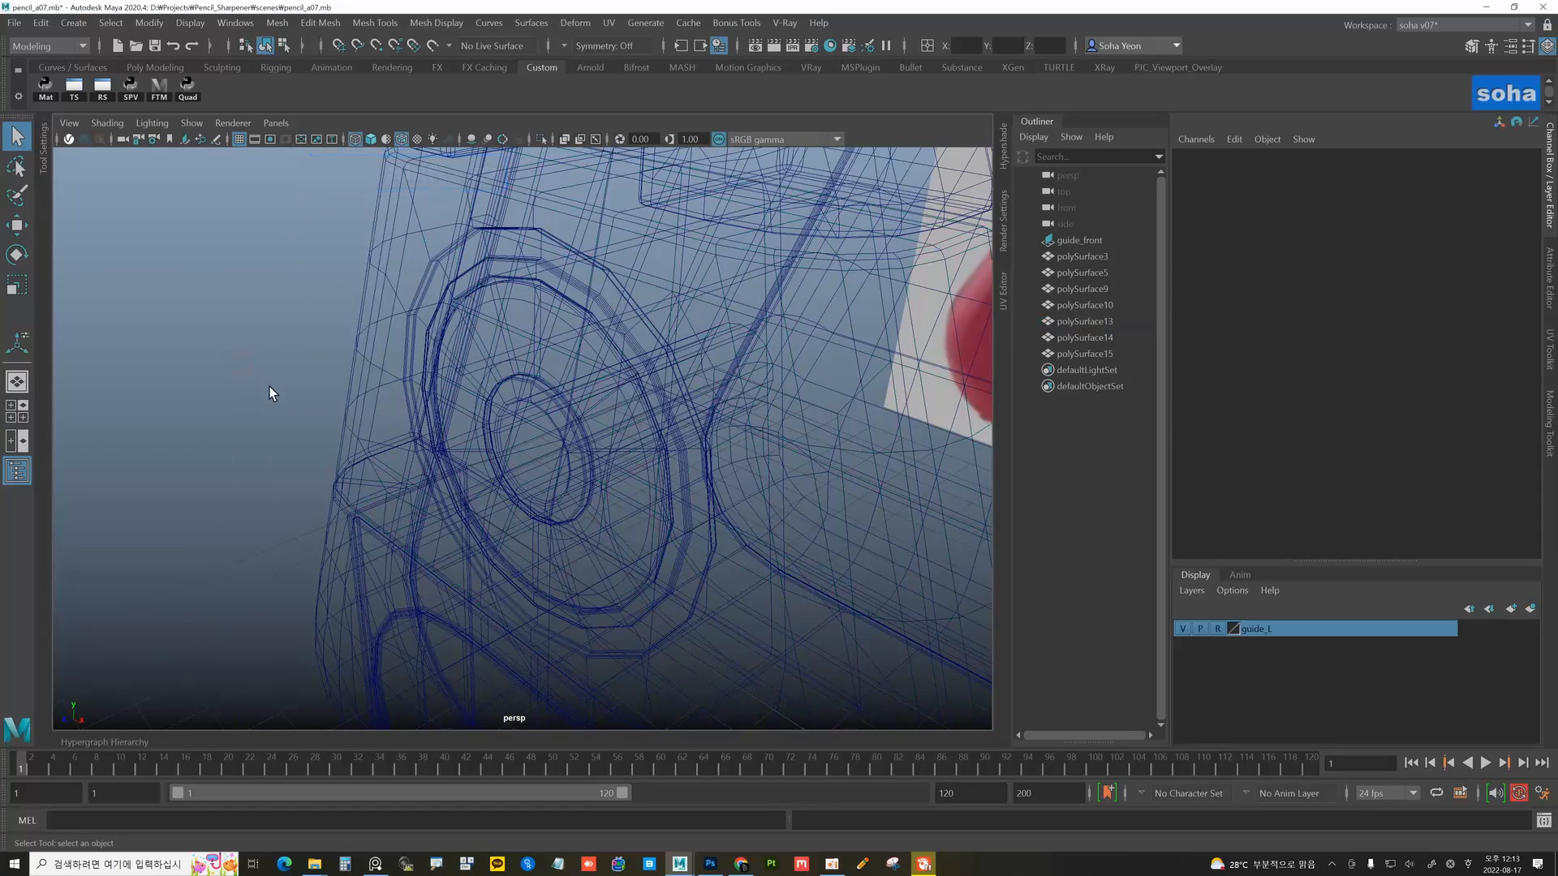
pyautogui.keyDown('shift'); pyautogui.rightClick(240, 359); pyautogui.keyUp('shift')
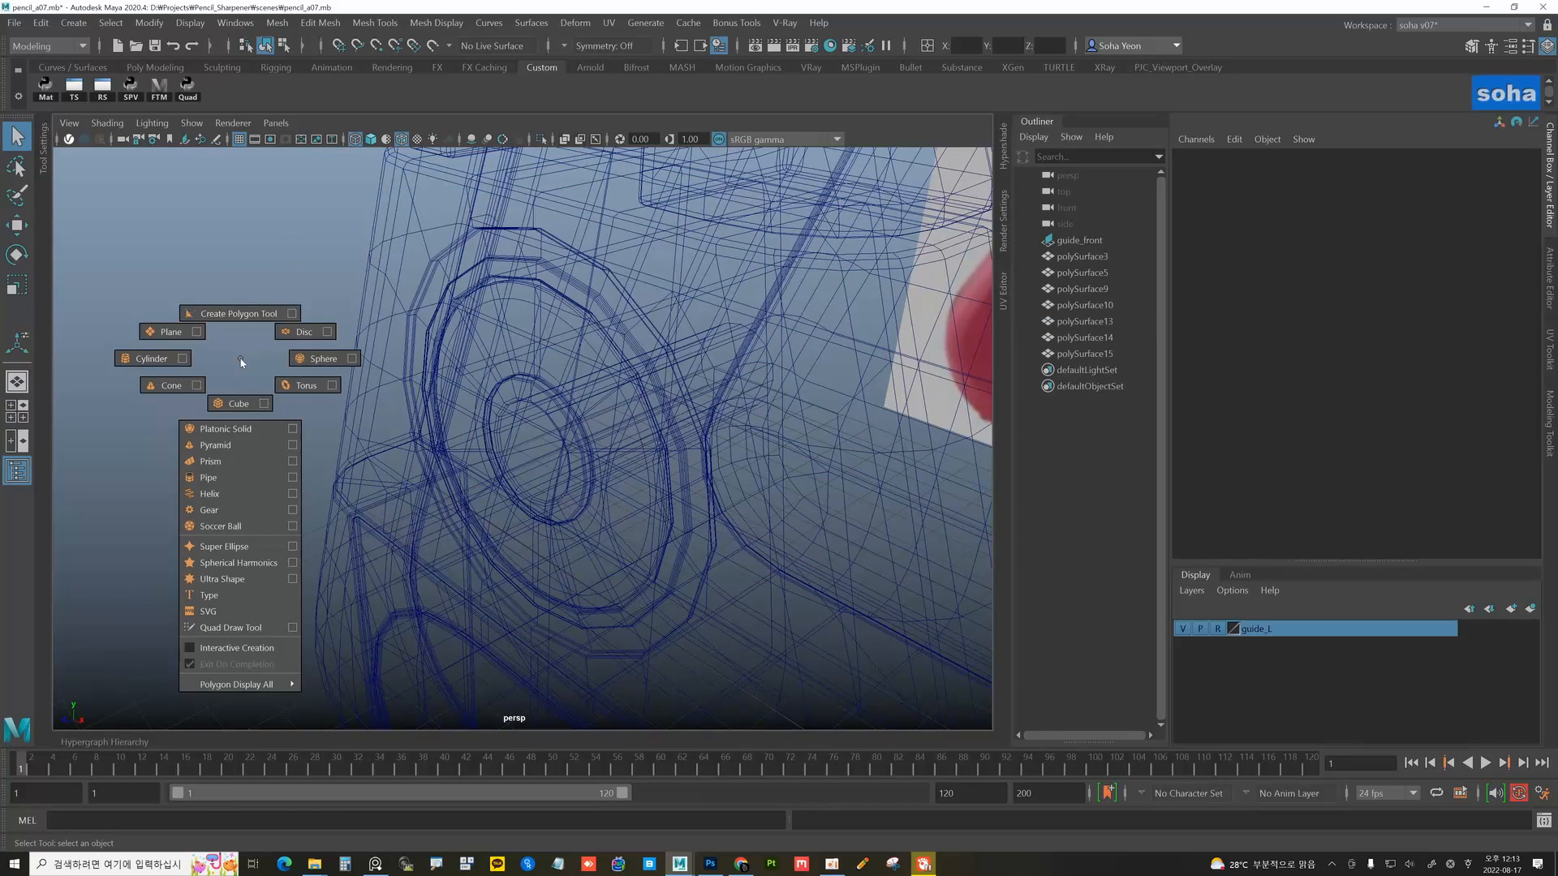
pyautogui.keyDown('shift'); pyautogui.moveTo(150, 364); pyautogui.dragTo(149, 363, button='right'); pyautogui.keyUp('shift')
pyautogui.keyDown('alt'); pyautogui.moveTo(340, 410); pyautogui.dragTo(554, 466); pyautogui.keyUp('alt')
pyautogui.hotkey('alt', 'shift', 'q')
pyautogui.keyDown('alt'); pyautogui.moveTo(669, 510); pyautogui.dragTo(562, 540, button='right'); pyautogui.keyUp('alt')
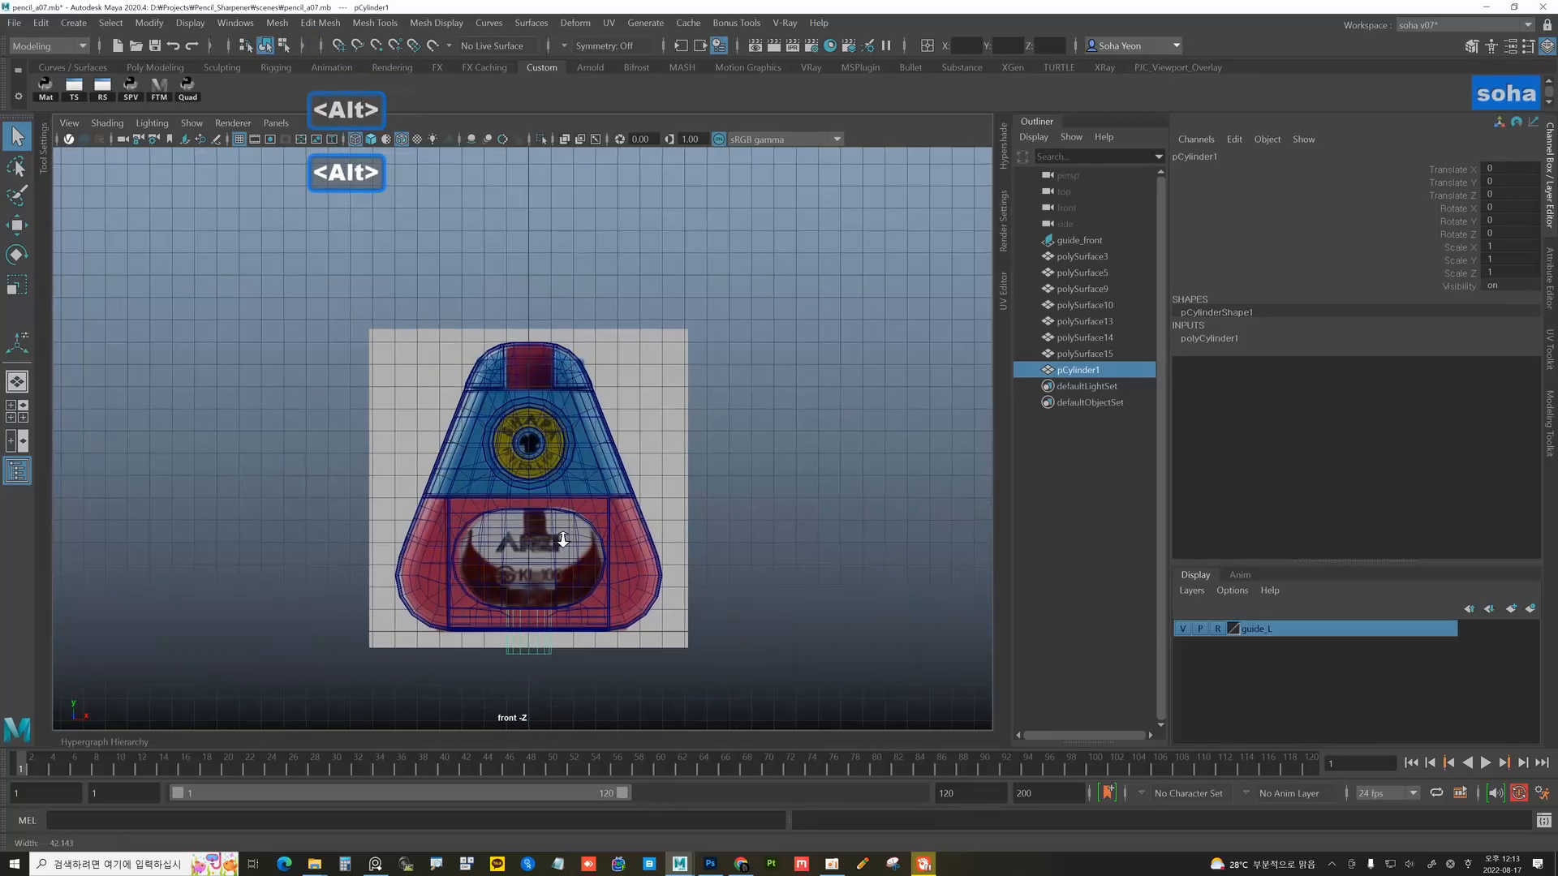
pyautogui.press('w')
pyautogui.moveTo(528, 552); pyautogui.dragTo(528, 363)
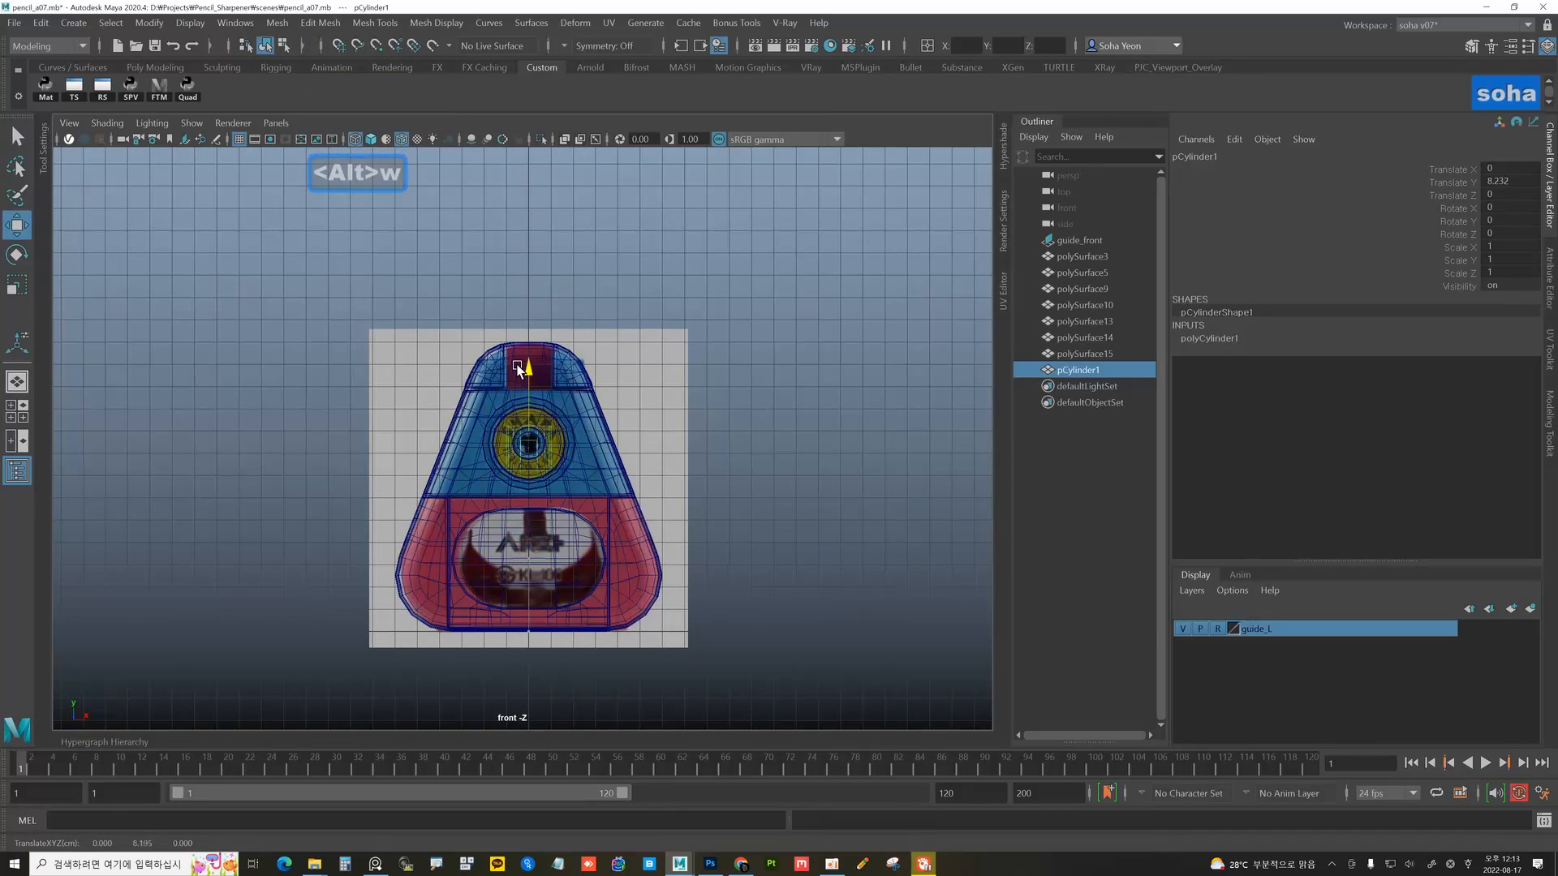
# - Rotate the cylinder 90 degrees about X and adjust its height to Translate Y 8.49 to align it with the pencil hole
pyautogui.keyDown('alt'); pyautogui.moveTo(607, 427); pyautogui.dragTo(704, 441, button='right'); pyautogui.keyUp('alt')
pyautogui.scroll(3, 705, 442)
pyautogui.hotkey('alt', 'e')
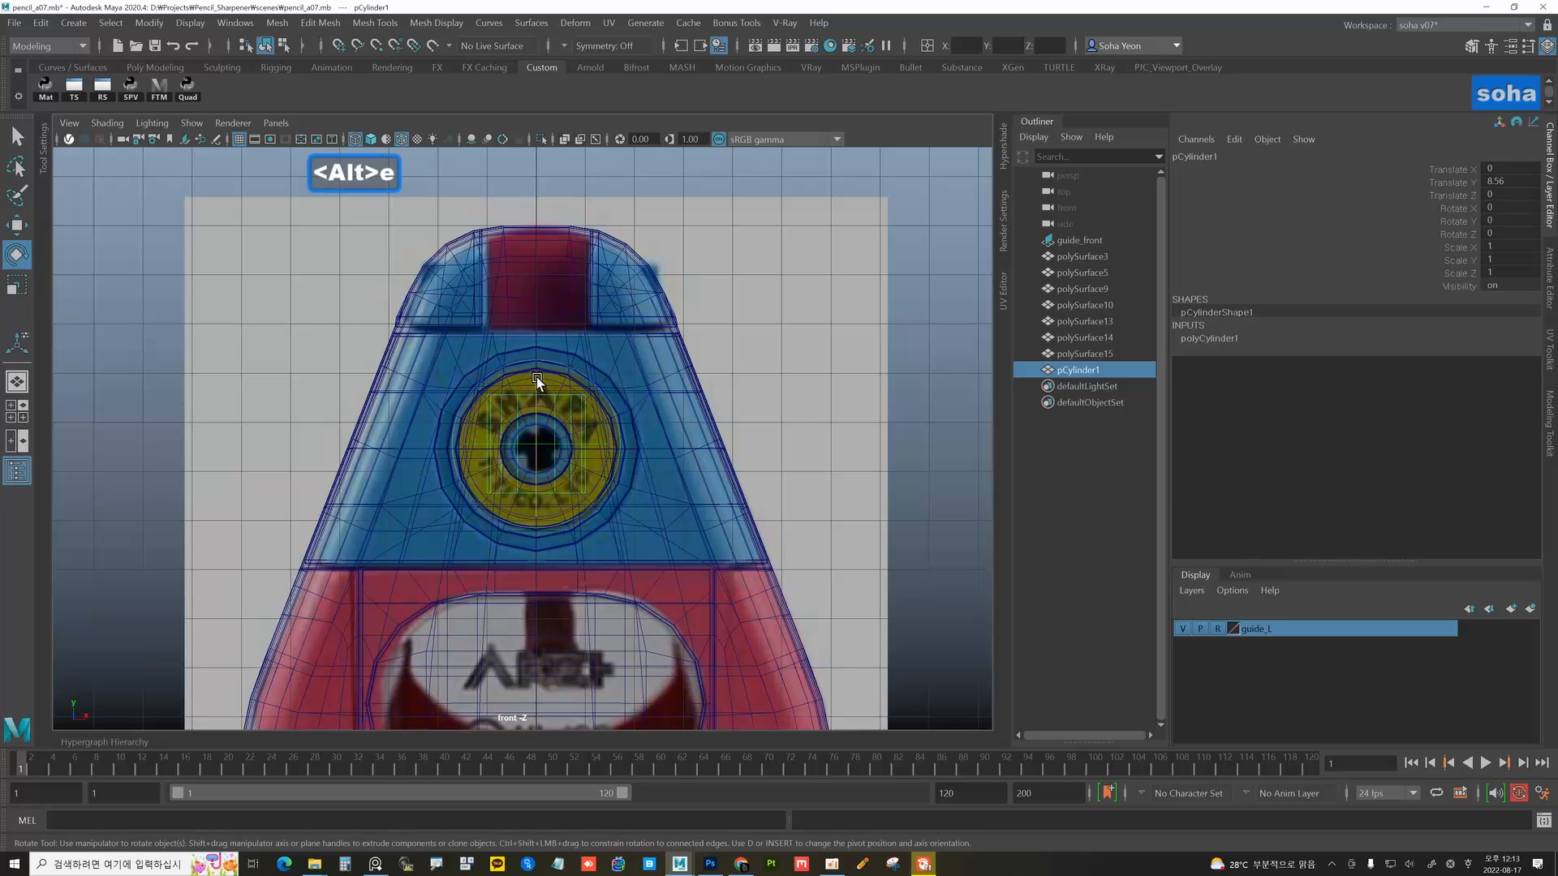
pyautogui.press('j')
pyautogui.moveTo(536, 378); pyautogui.dragTo(528, 438)
pyautogui.scroll(10, 562, 470)
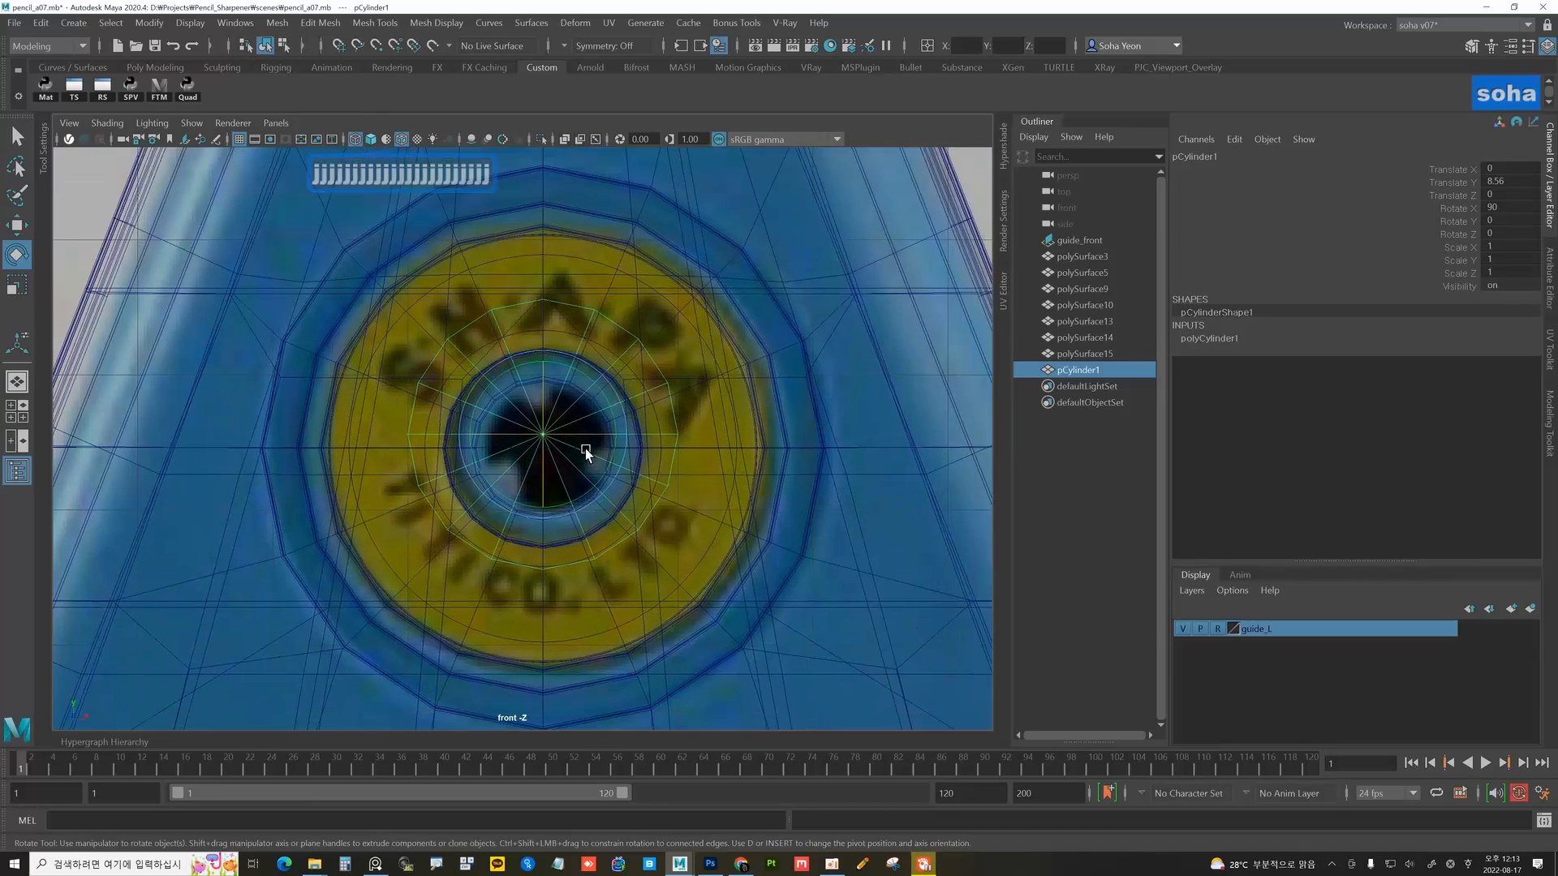
pyautogui.keyDown('alt'); pyautogui.moveTo(564, 427); pyautogui.dragTo(573, 411, button='right'); pyautogui.keyUp('alt')
pyautogui.hotkey('alt', 'w')
pyautogui.moveTo(549, 357); pyautogui.dragTo(548, 371)
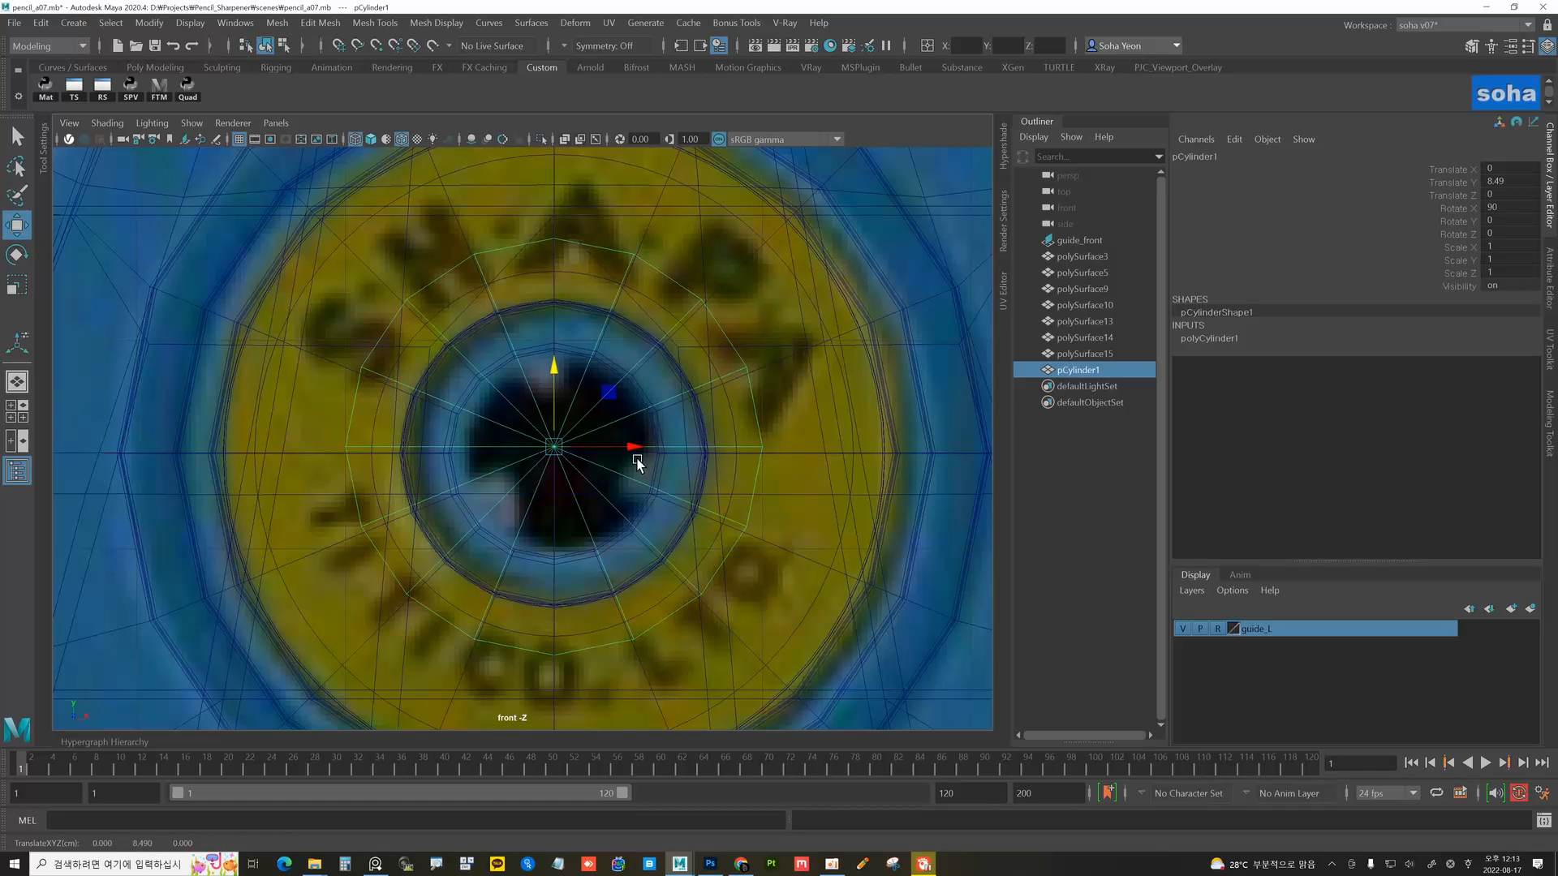
# - Set the cylinder's axis subdivisions to 18 and its radius to 0.5 to fit the pencil hole in the reference image
pyautogui.keyDown('alt'); pyautogui.moveTo(637, 463); pyautogui.dragTo(601, 432, button='right'); pyautogui.keyUp('alt')
pyautogui.press('t')
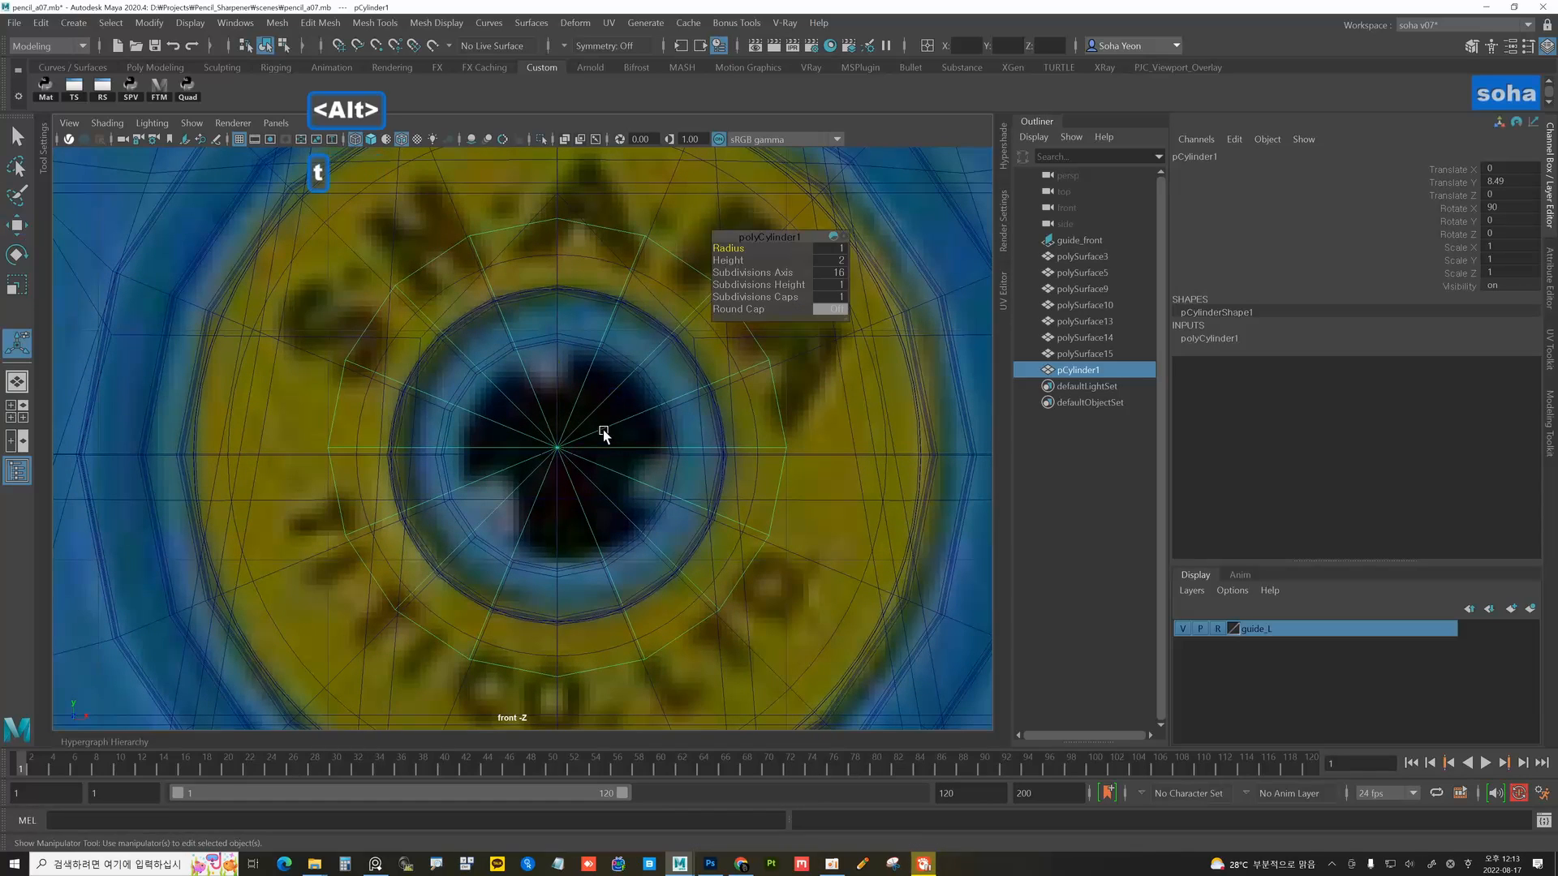
pyautogui.click(836, 273)
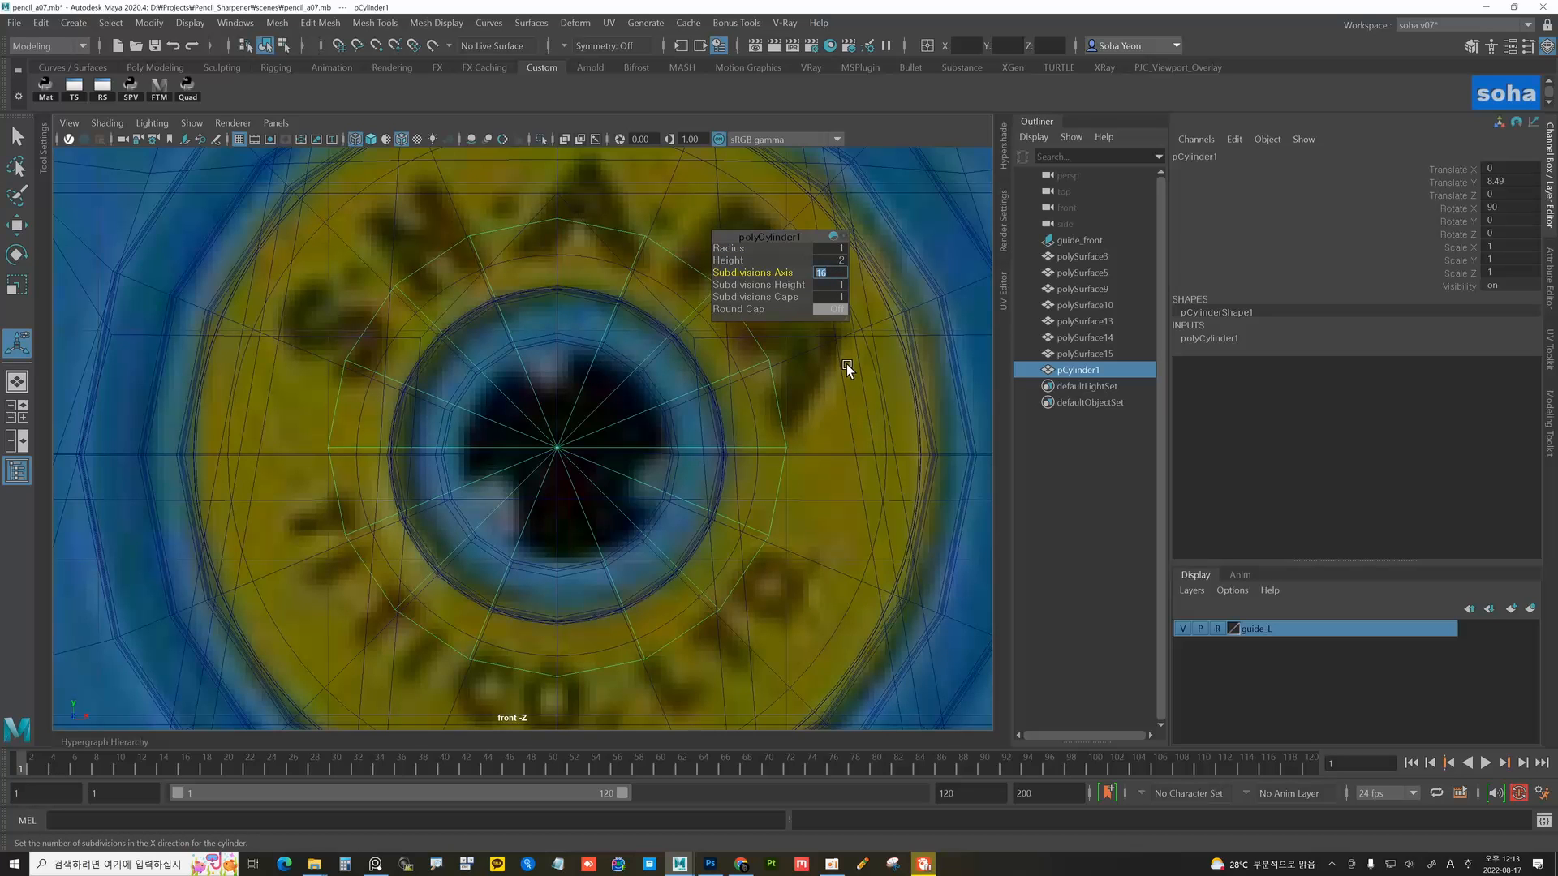
pyautogui.write('18')
pyautogui.press('Return')
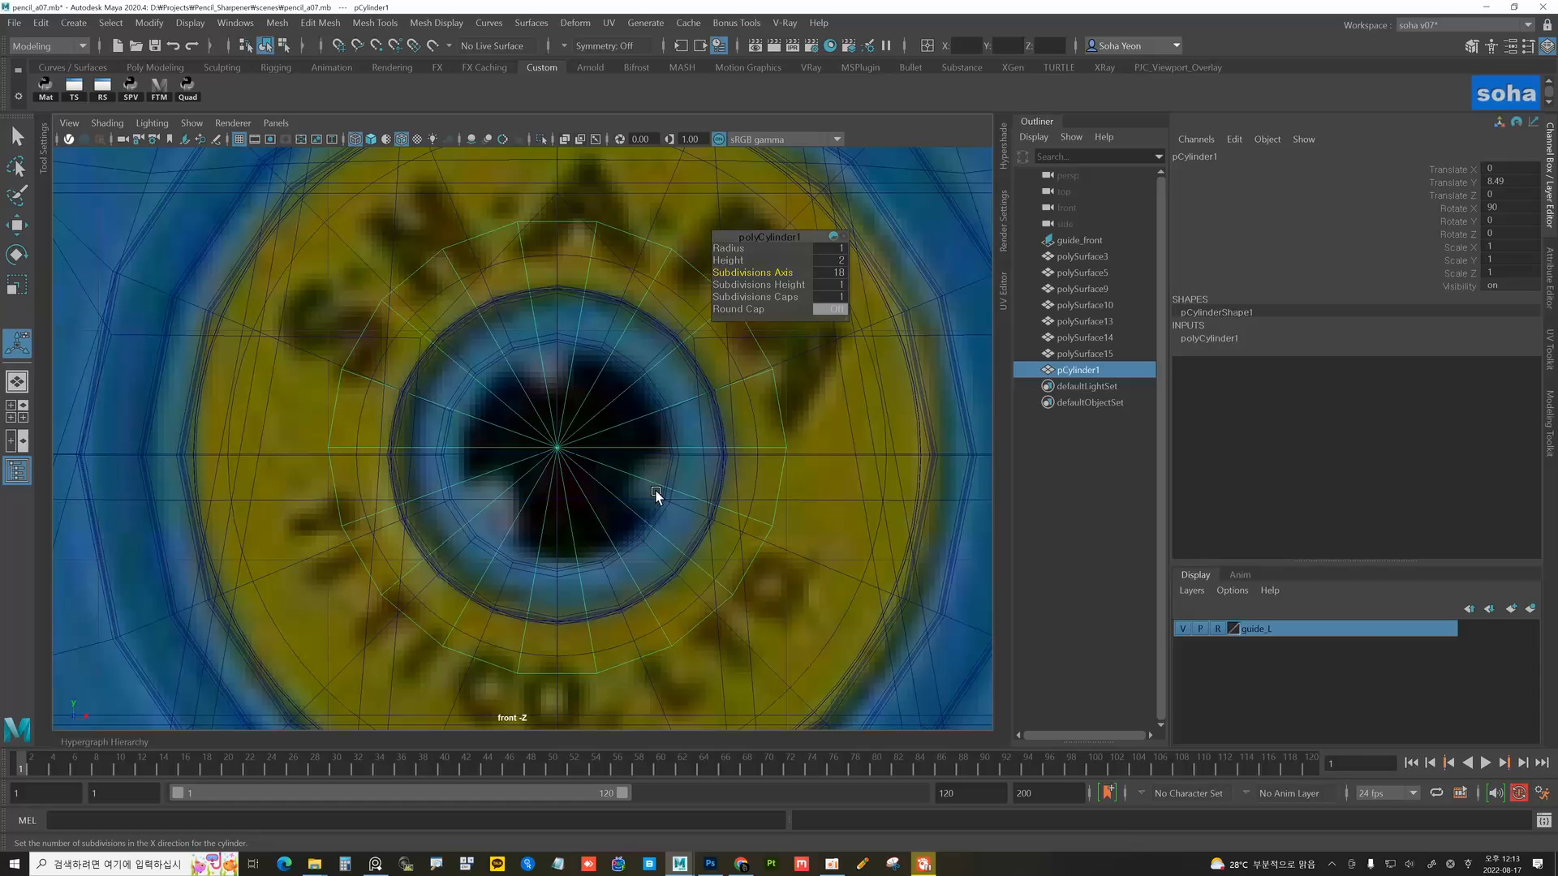
pyautogui.scroll(-5, 636, 411)
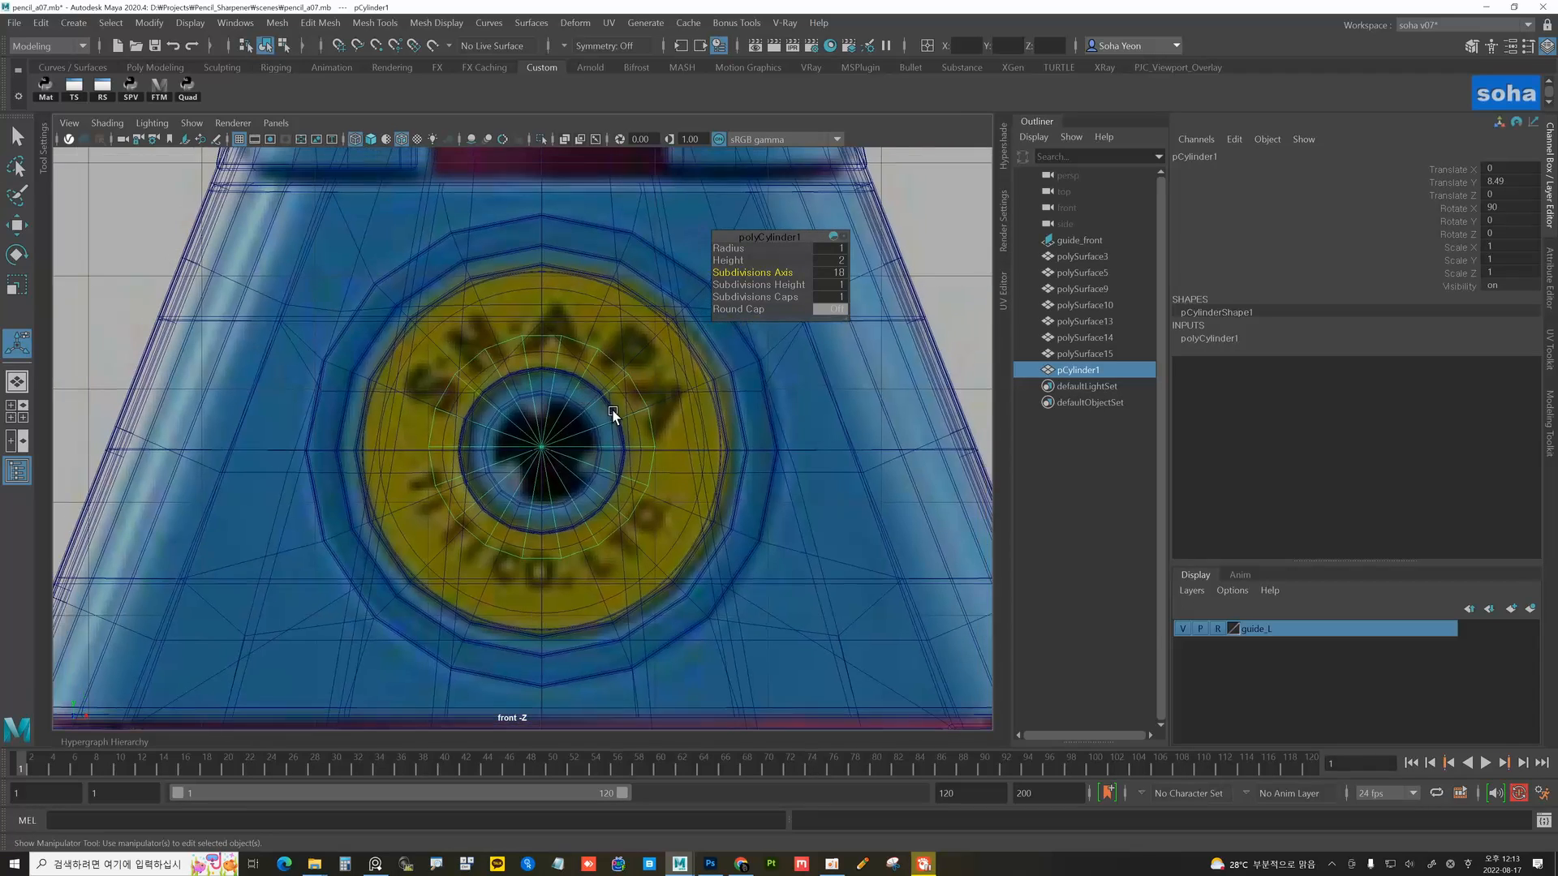
pyautogui.keyDown('alt'); pyautogui.moveTo(612, 412); pyautogui.dragTo(637, 410, button='right'); pyautogui.keyUp('alt')
pyautogui.moveTo(737, 251); pyautogui.dragTo(714, 254)
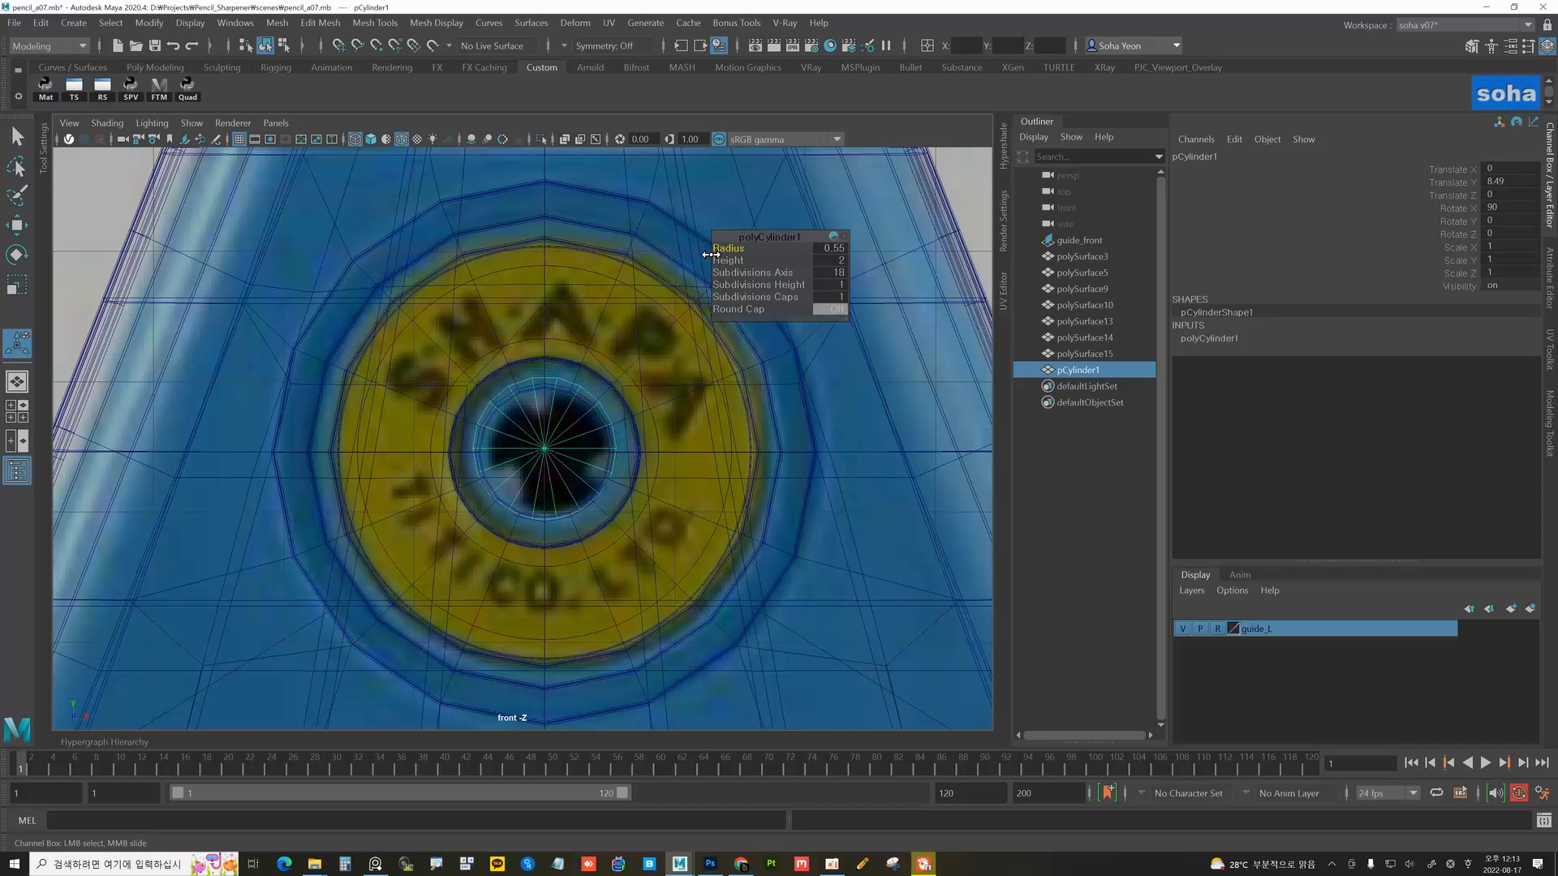
pyautogui.keyDown('ctrl'); pyautogui.scroll(8, 595, 400); pyautogui.keyUp('ctrl')
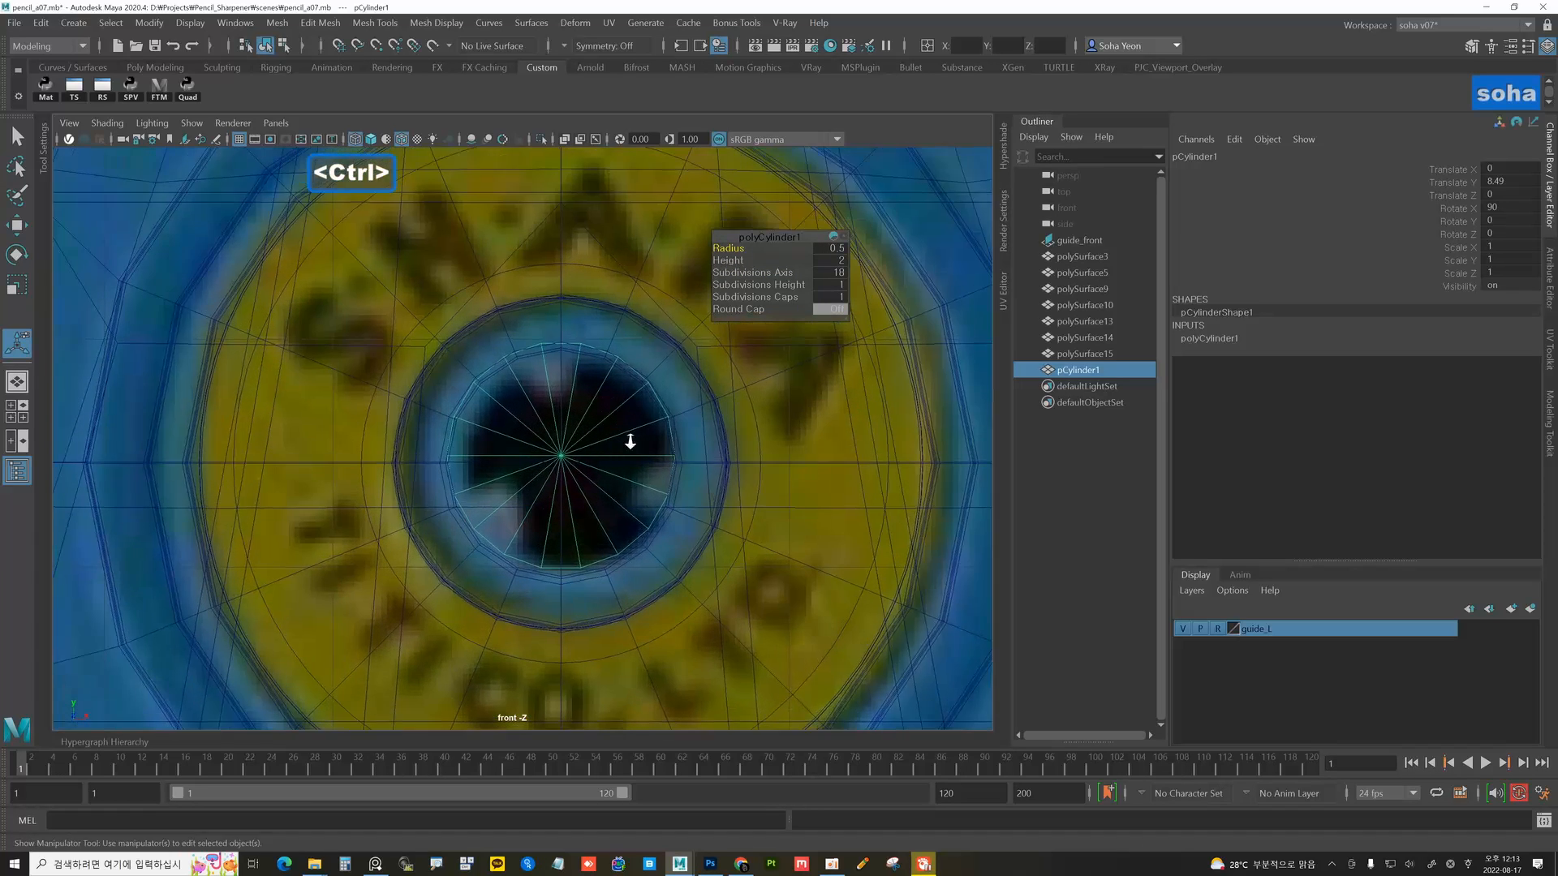
# - Select the cylinder's two cap center vertices, convert the selection to faces, and delete both end caps
pyautogui.scroll(4, 693, 442)
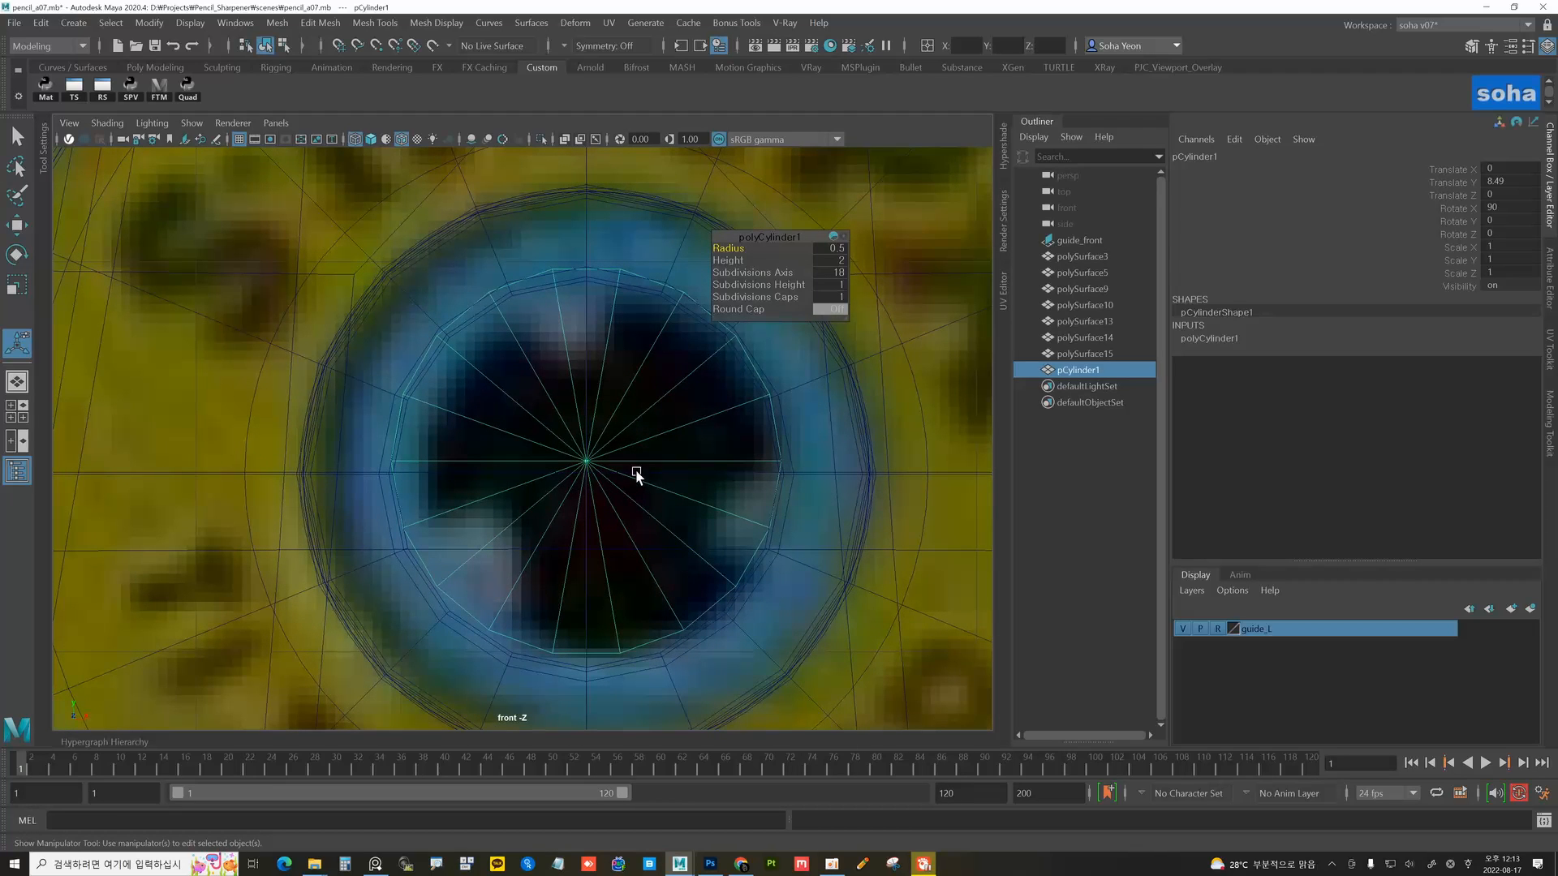
pyautogui.hotkey('alt', '1')
pyautogui.moveTo(557, 434); pyautogui.dragTo(637, 503)
pyautogui.hotkey('ctrl', '3')
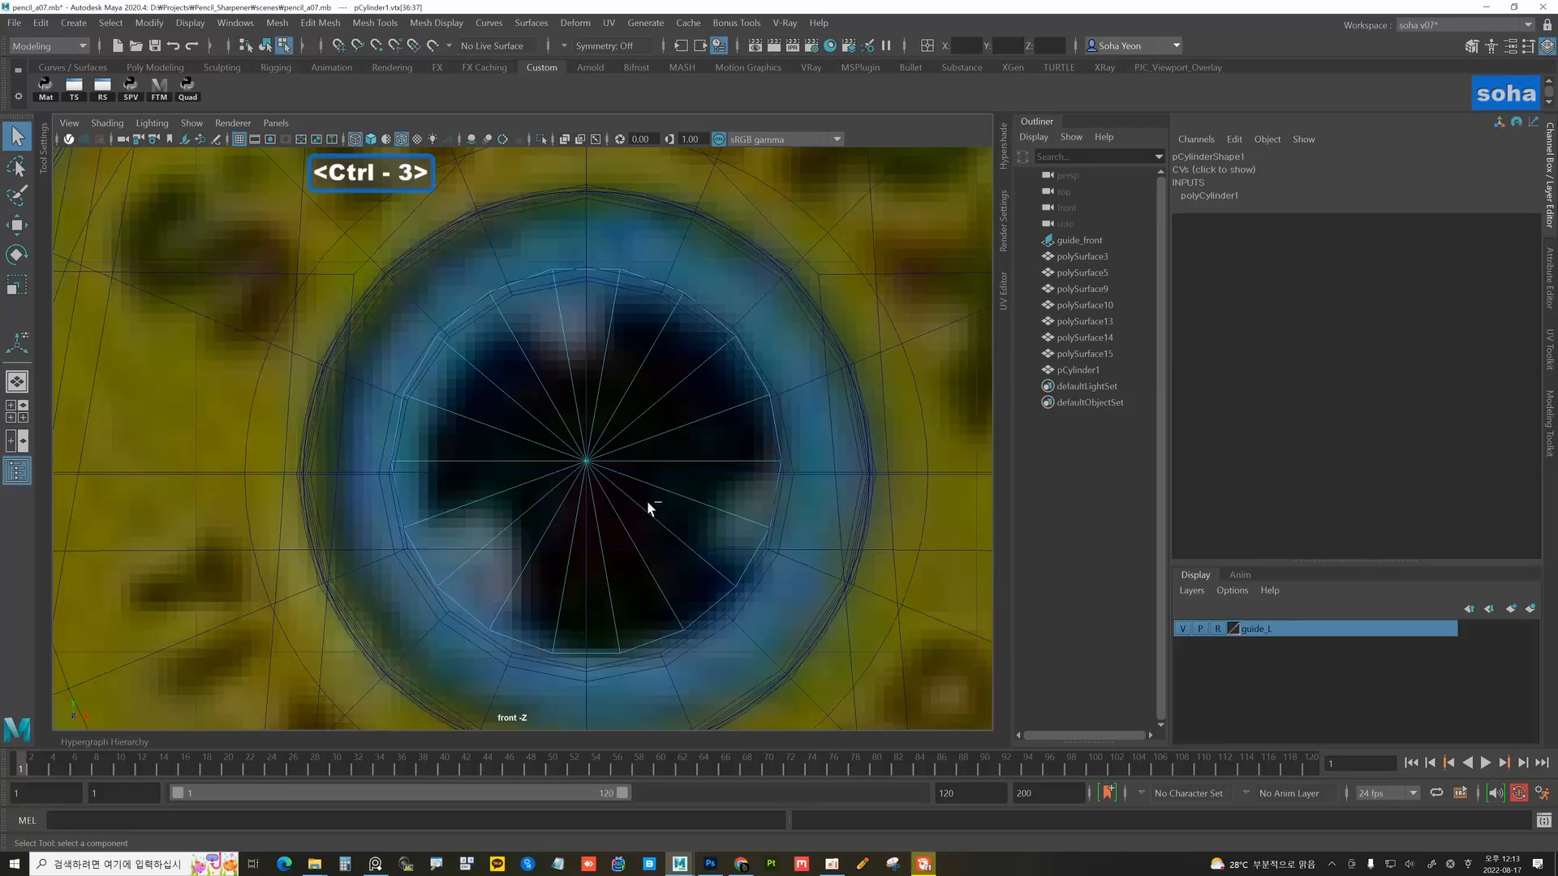
pyautogui.hotkey('ctrl', '`')
pyautogui.hotkey('alt', '`')
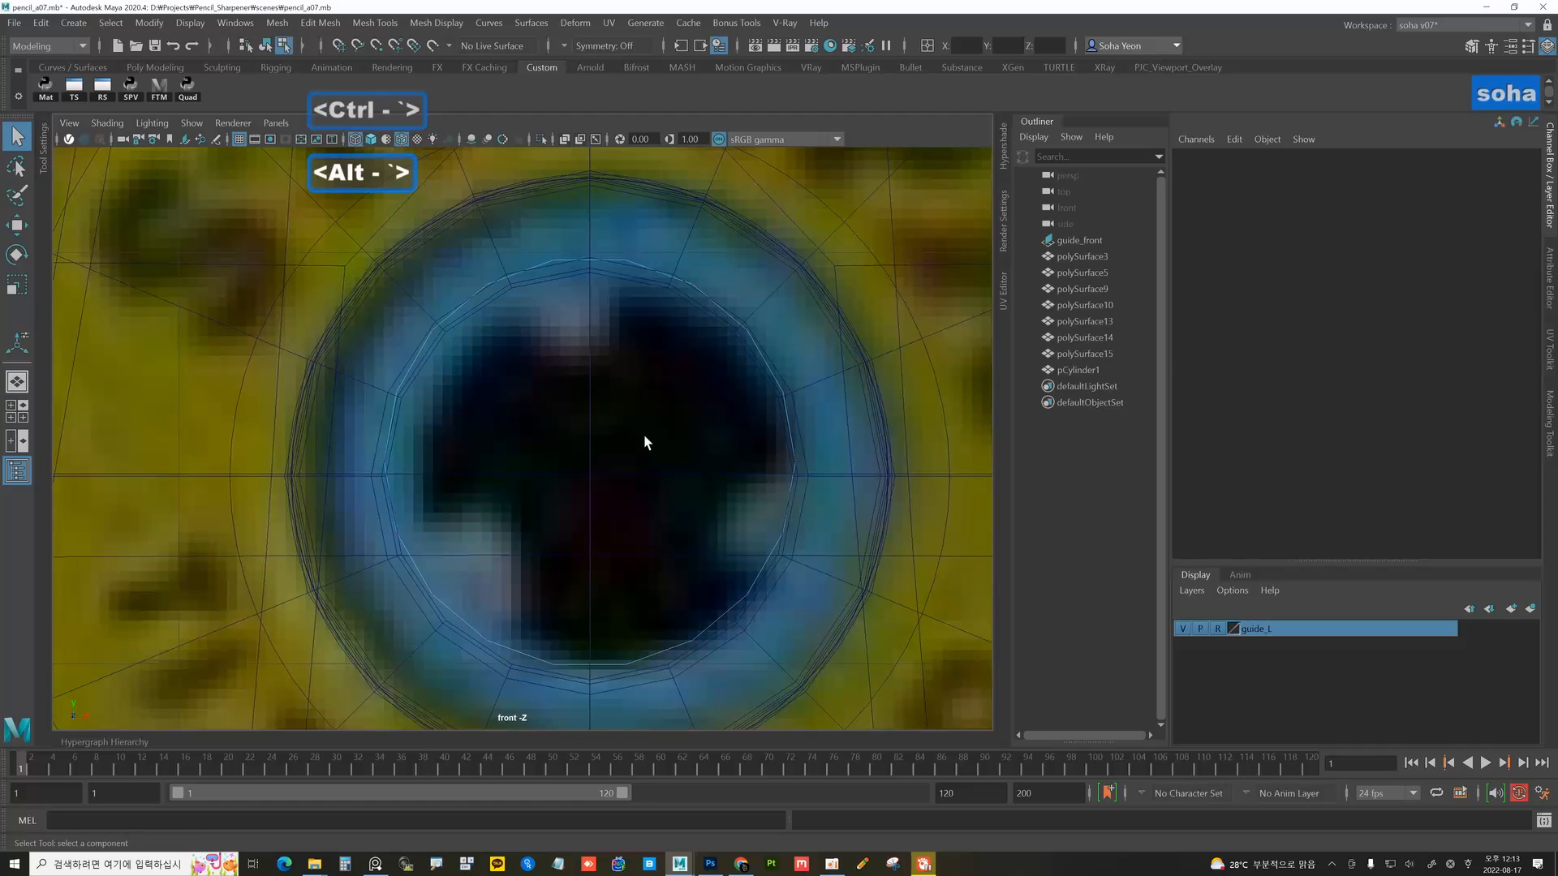
# - Delete the cylinder's side faces except for three pairs matching the light notches around the hole in the reference image
pyautogui.hotkey('alt', '3')
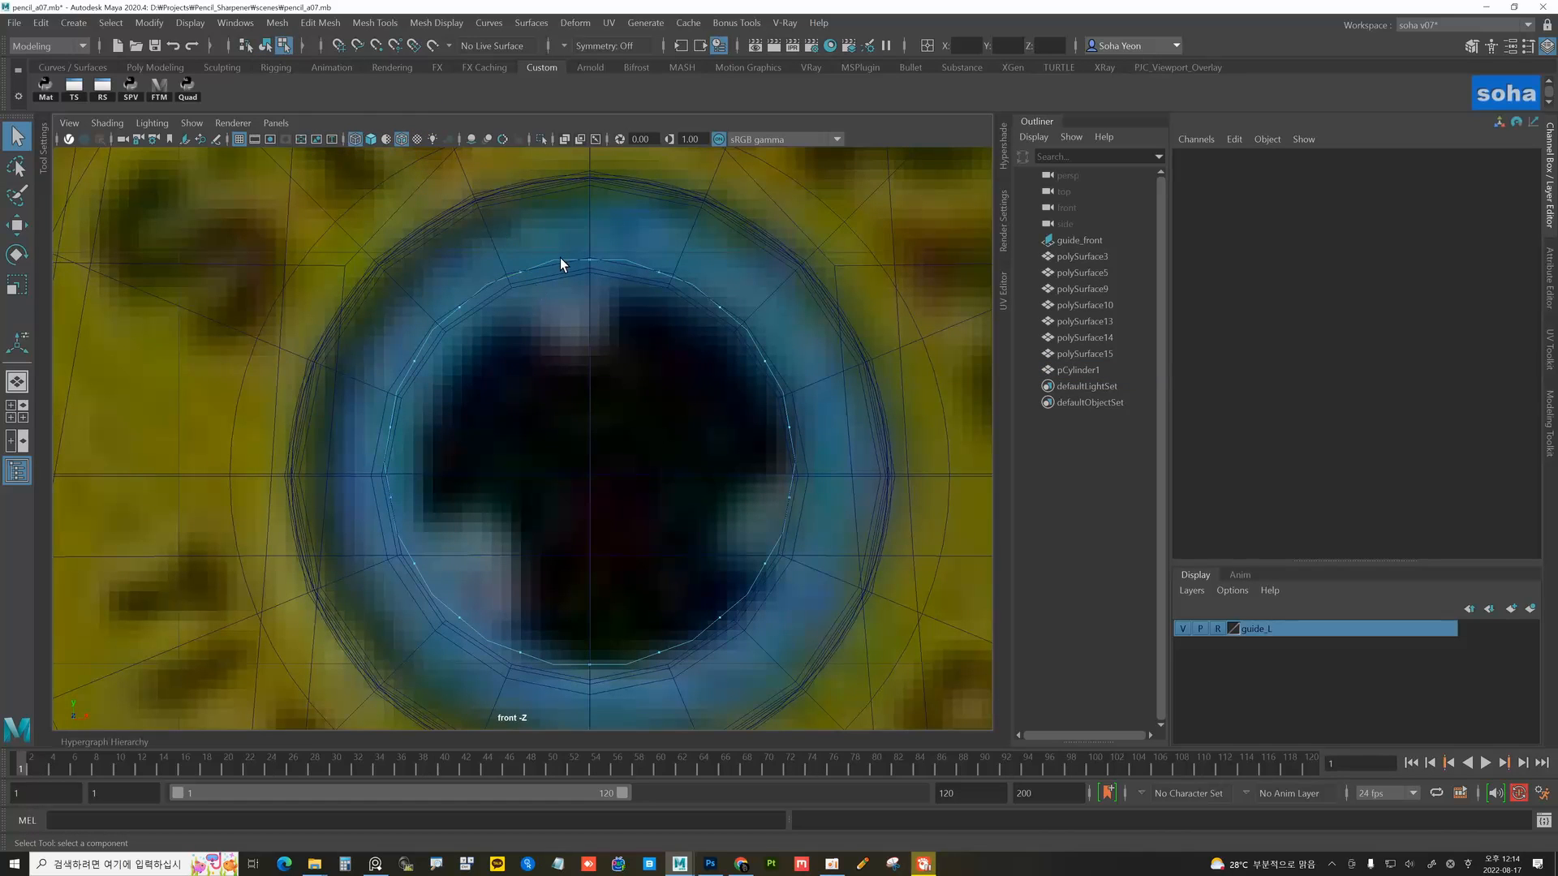
pyautogui.moveTo(602, 303); pyautogui.dragTo(603, 305)
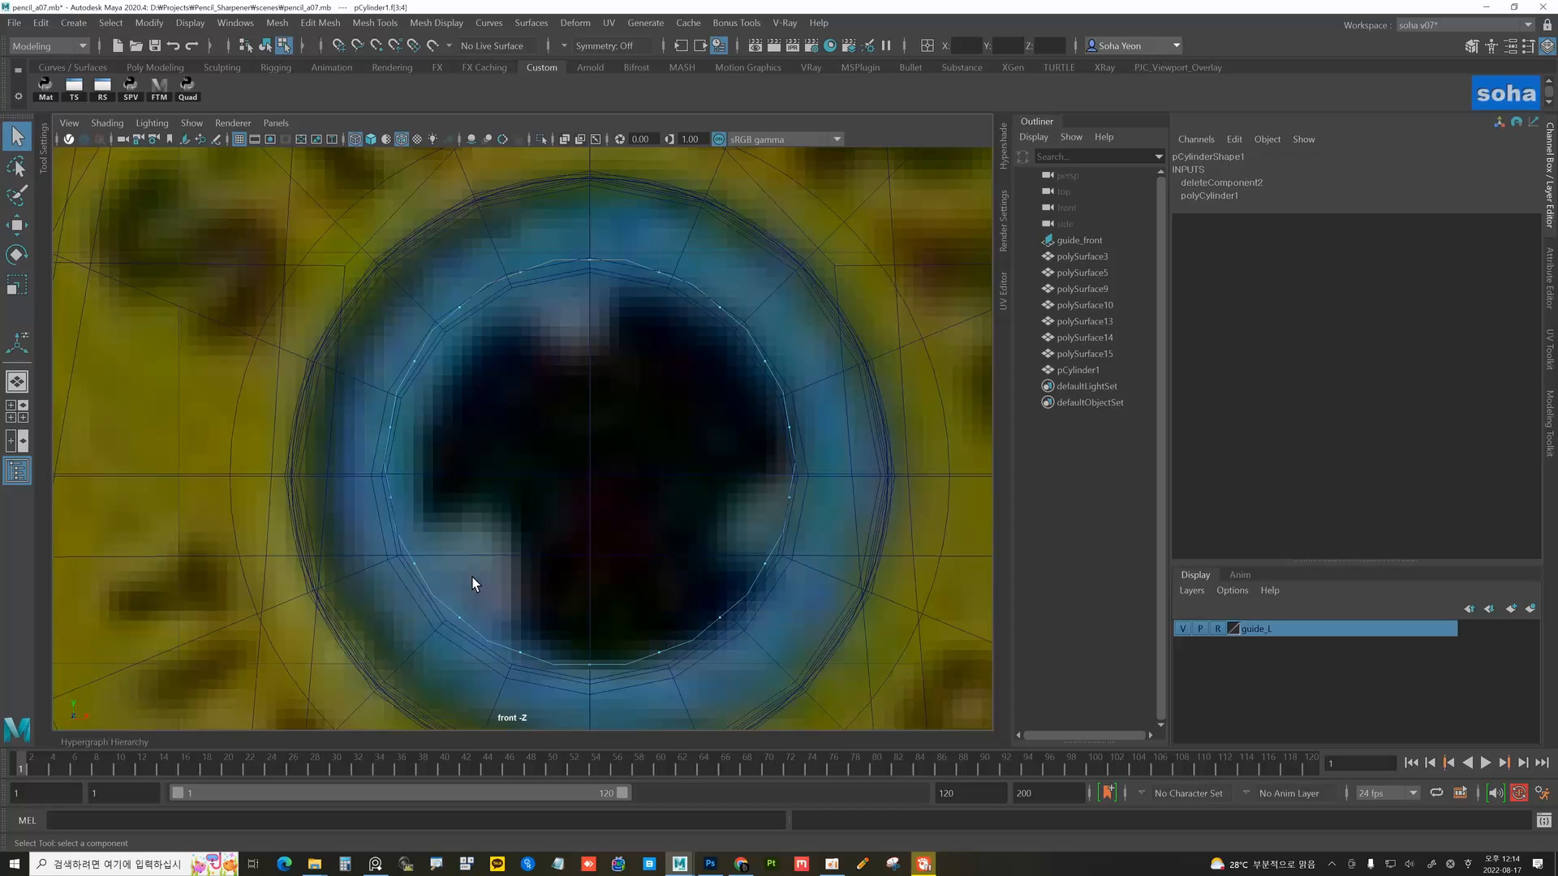
pyautogui.moveTo(460, 610); pyautogui.dragTo(479, 633)
pyautogui.keyDown('shift'); pyautogui.moveTo(832, 600); pyautogui.dragTo(833, 601); pyautogui.keyUp('shift')
pyautogui.keyDown('alt'); pyautogui.moveTo(761, 560); pyautogui.dragTo(534, 417, button='right'); pyautogui.keyUp('alt')
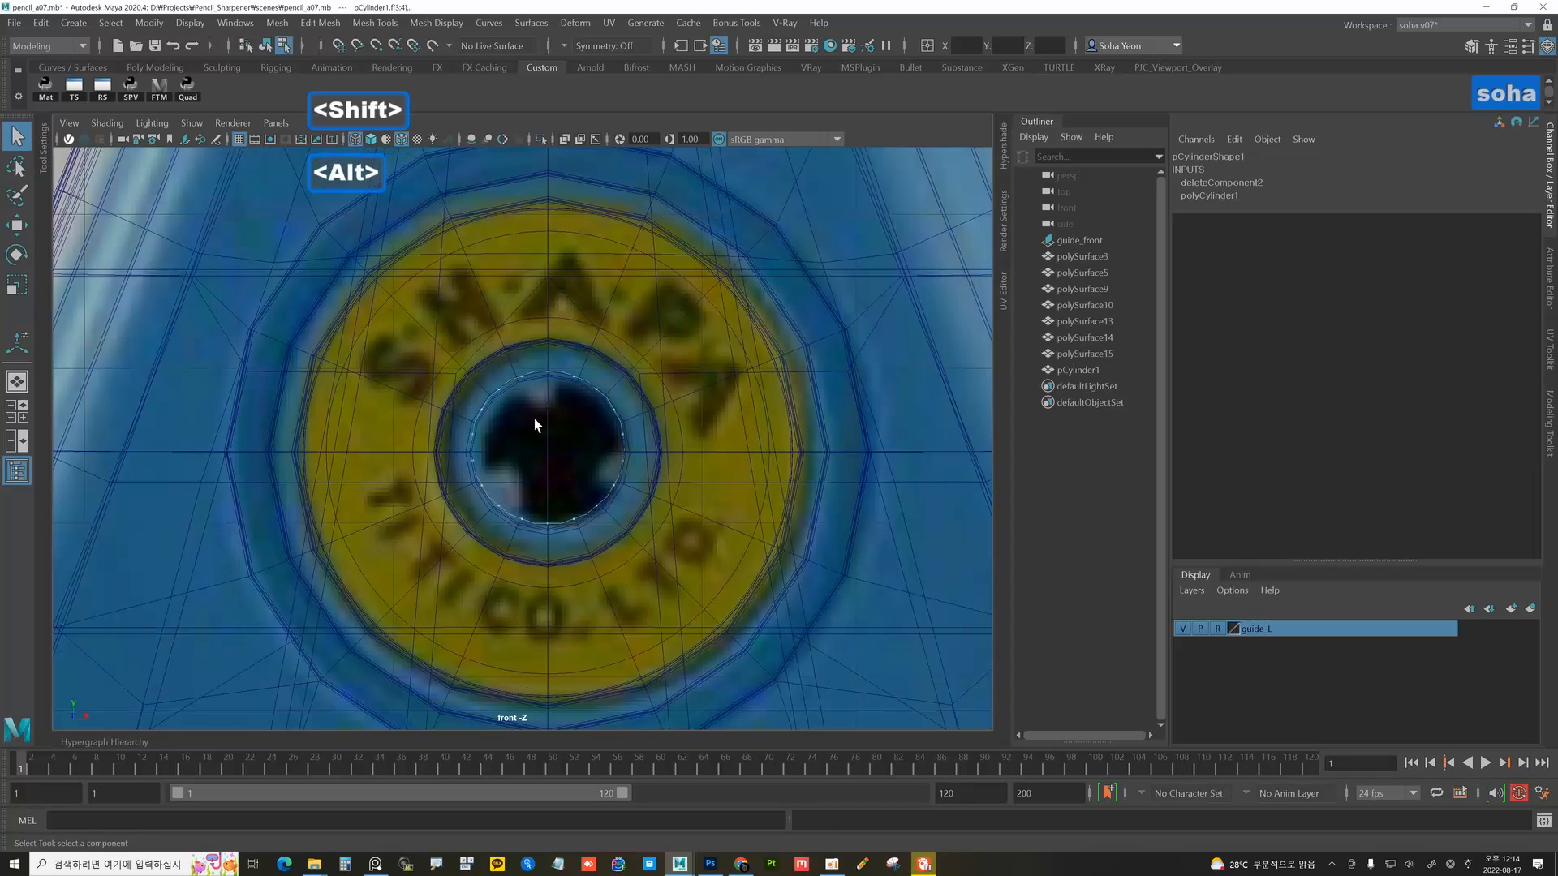
pyautogui.keyDown('alt'); pyautogui.moveTo(719, 620); pyautogui.dragTo(800, 568, button='right'); pyautogui.keyUp('alt')
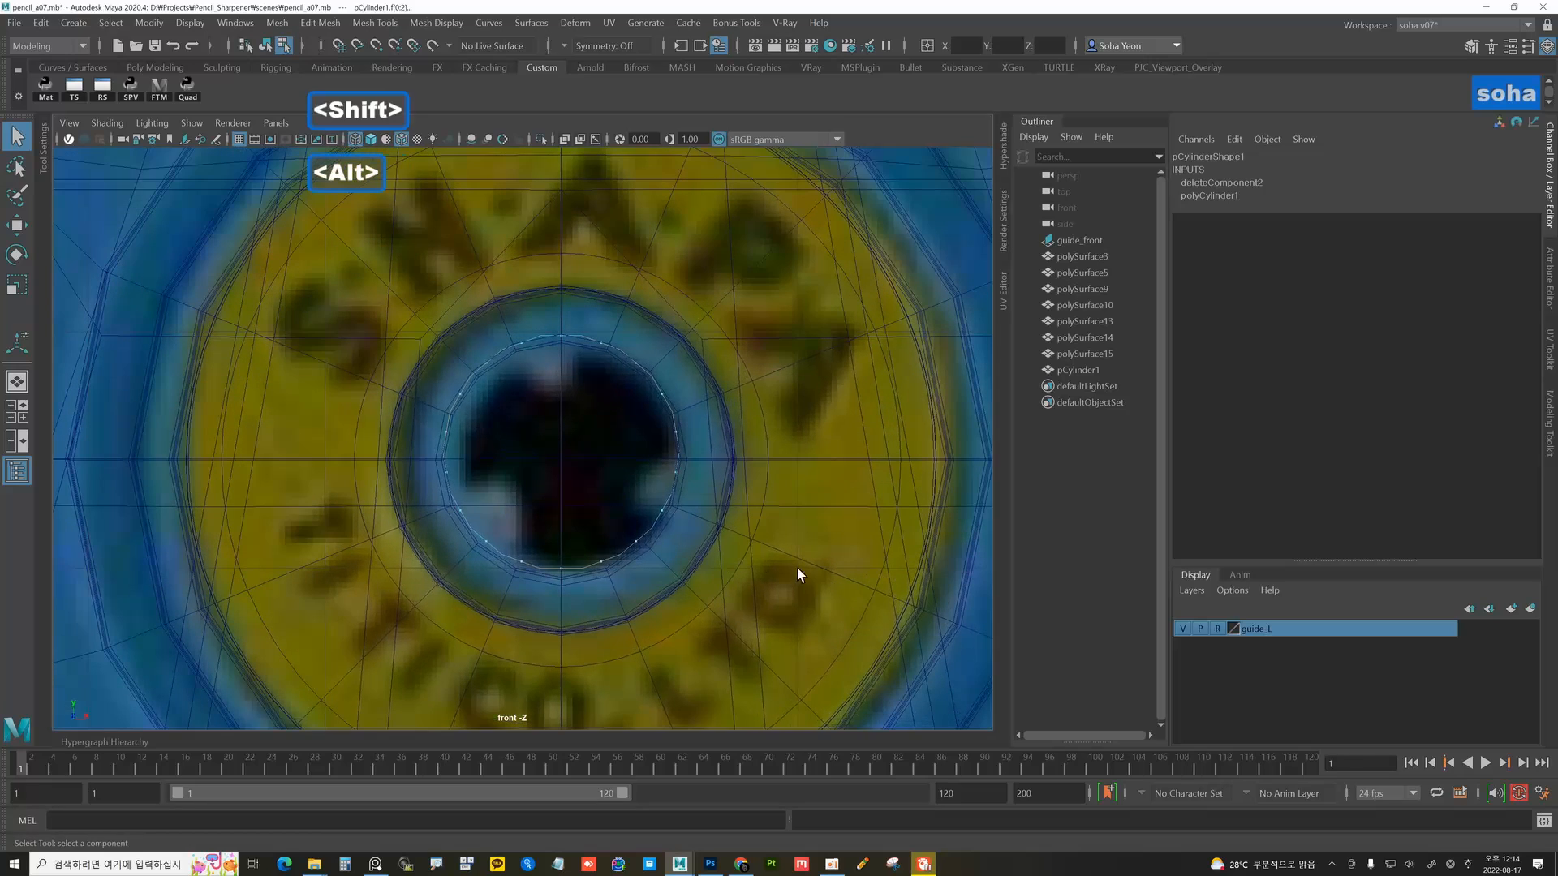
pyautogui.hotkey('ctrl', '`')
pyautogui.keyDown('alt'); pyautogui.moveTo(625, 487); pyautogui.dragTo(758, 544, button='right'); pyautogui.keyUp('alt')
pyautogui.hotkey('alt', '`')
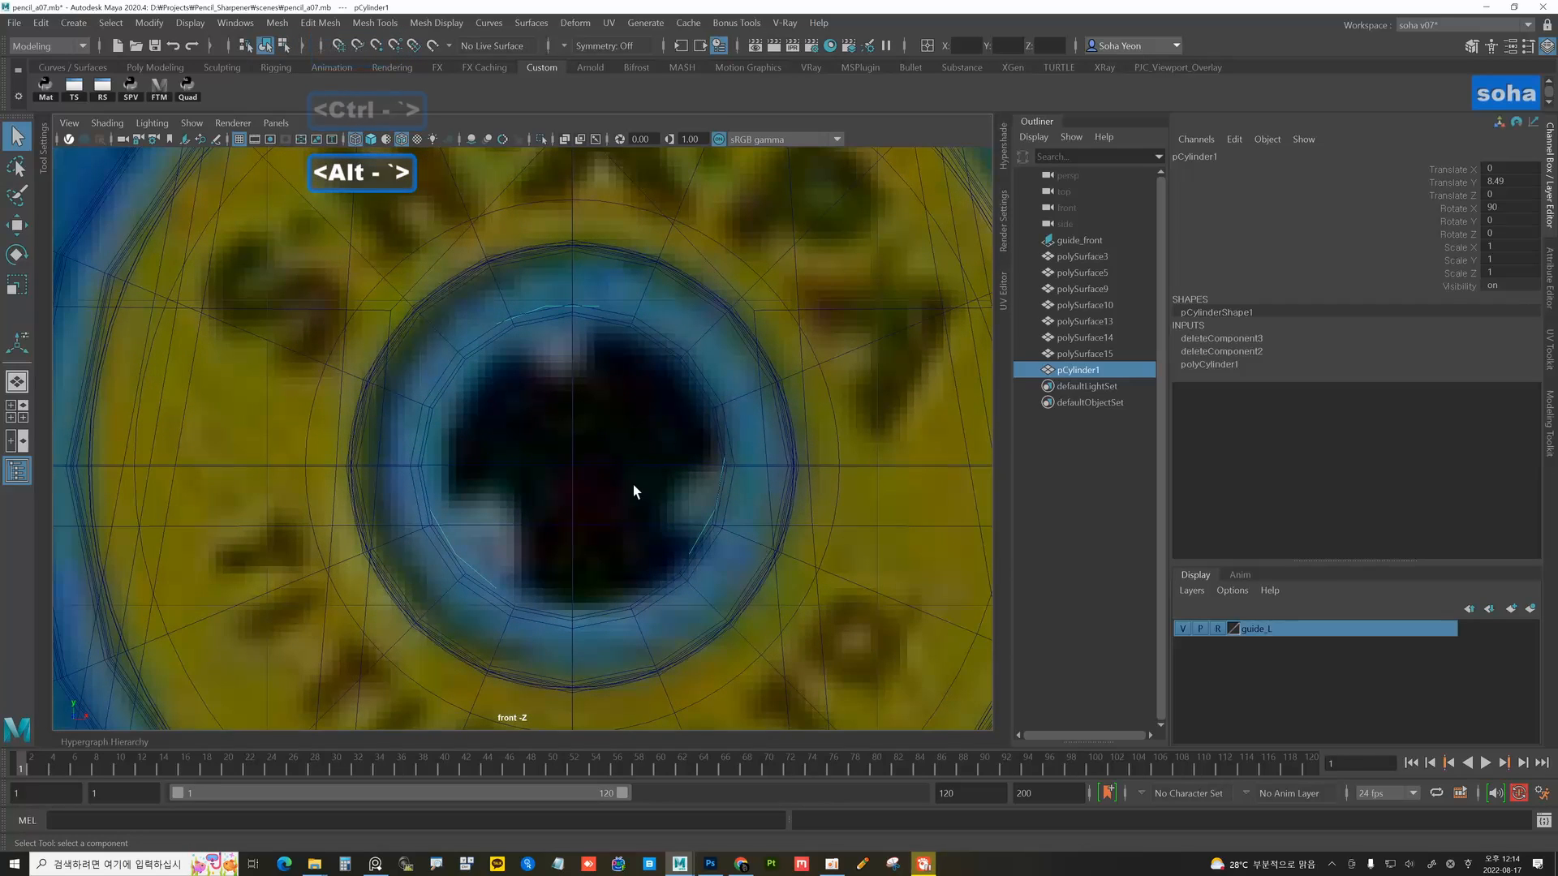
# - Extrude the three remaining face pairs toward the hole's center with a Local Translate Z of -0.21
pyautogui.keyDown('alt'); pyautogui.moveTo(633, 485); pyautogui.dragTo(702, 505, button='right'); pyautogui.keyUp('alt')
pyautogui.hotkey('alt', 'w')
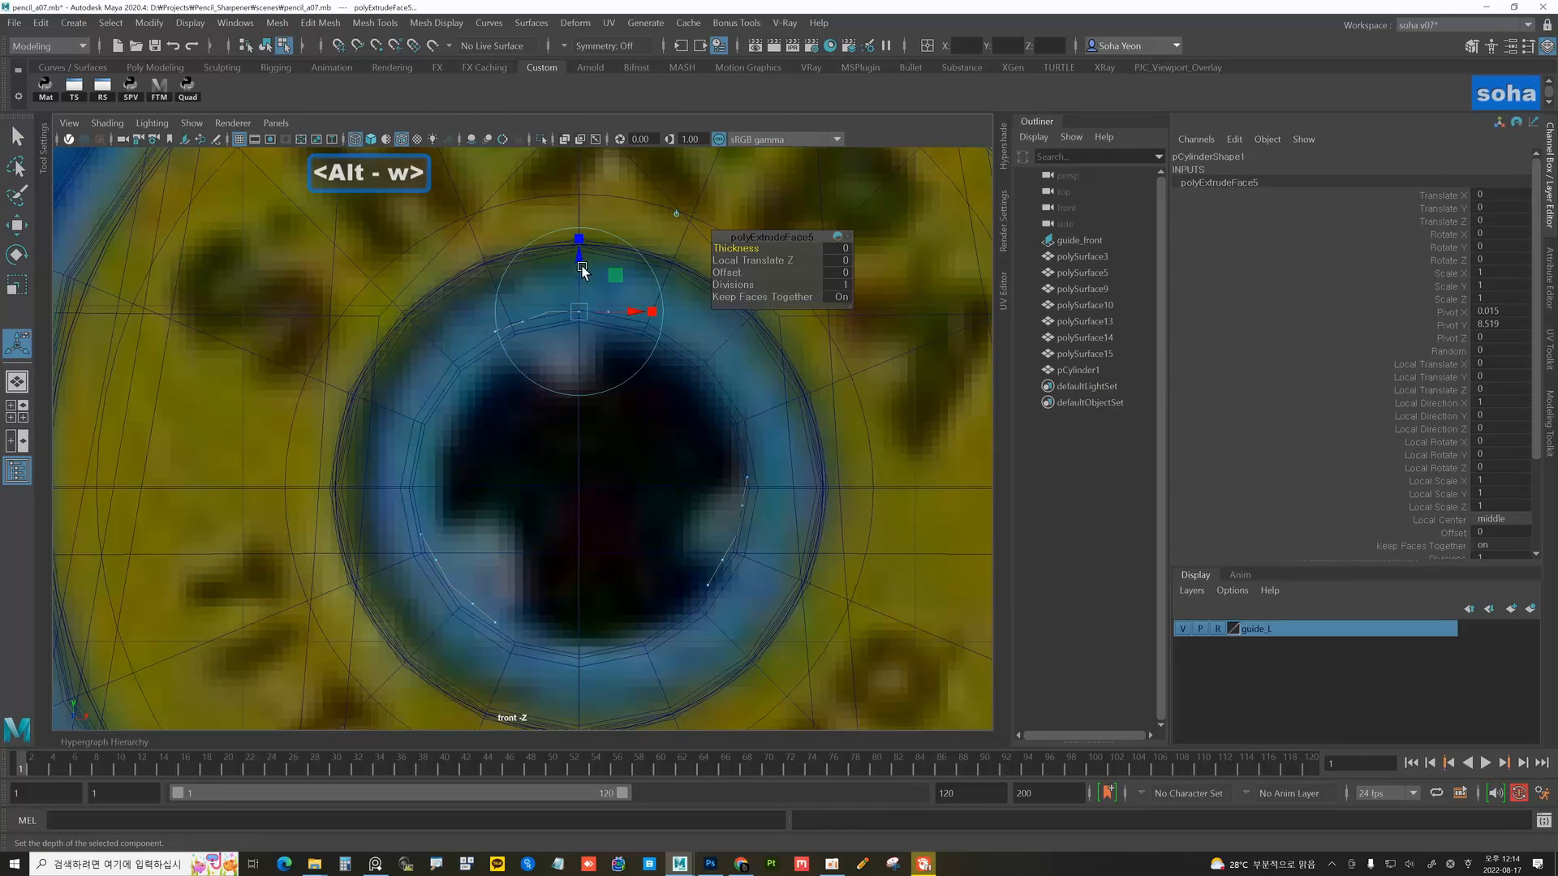
pyautogui.moveTo(577, 260); pyautogui.dragTo(562, 329)
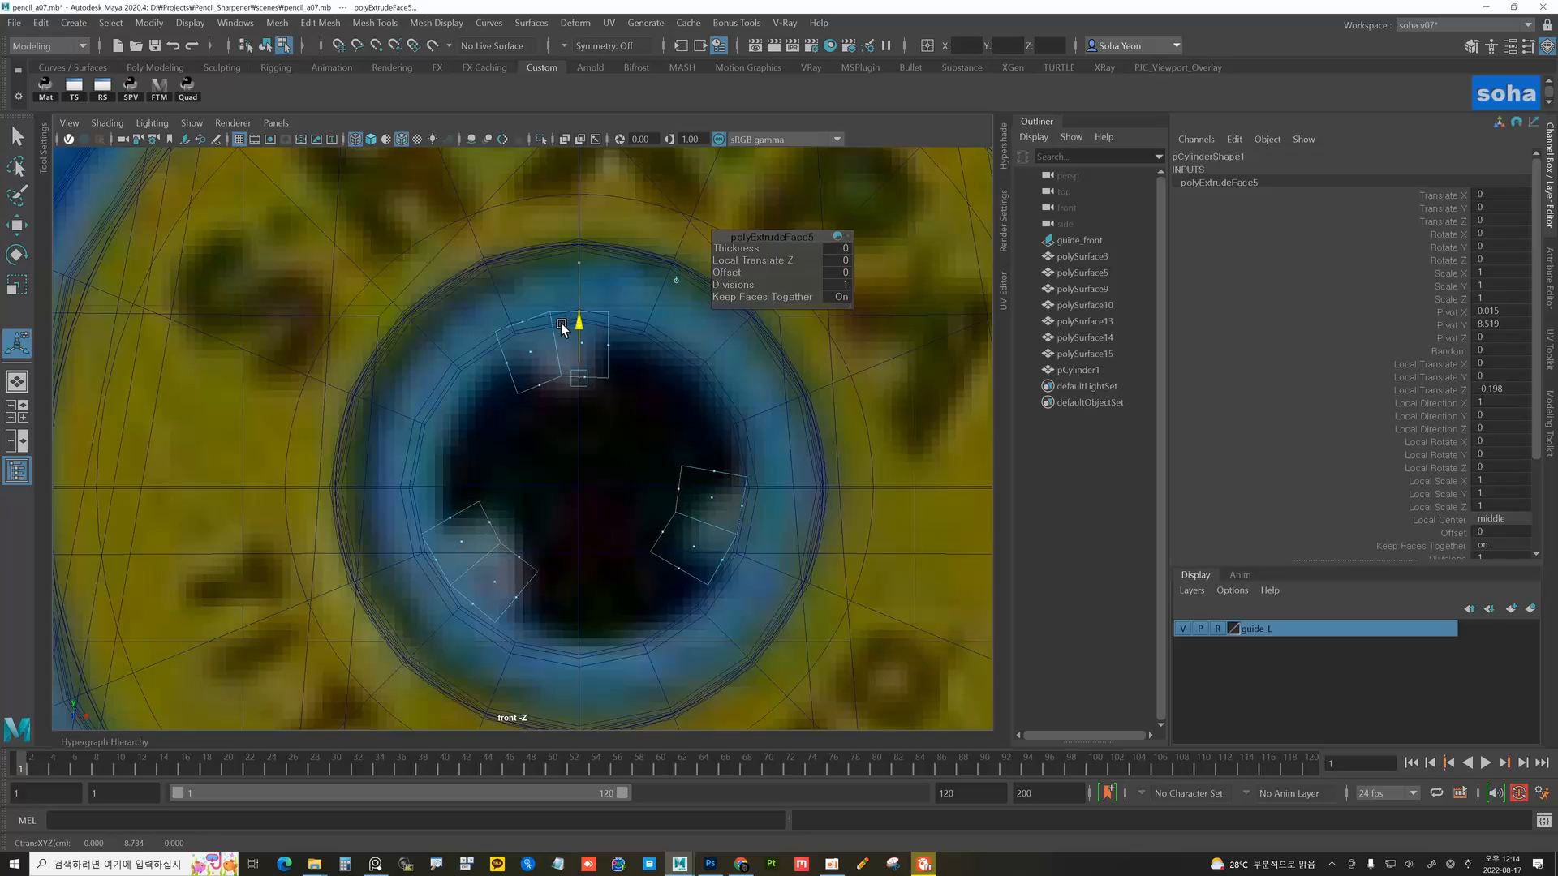
pyautogui.moveTo(730, 470)
pyautogui.keyDown('alt'); pyautogui.mouseDown(button='right')
pyautogui.moveTo(633, 410)
pyautogui.moveTo(790, 473)
pyautogui.moveTo(760, 473)
pyautogui.mouseUp(button='right'); pyautogui.keyUp('alt')
# - Shorten the three-fin object to Scale Y 0.283 and move it along the depth axis to Translate Z 6.236, inside the pencil hole
pyautogui.hotkey('alt', 'shift', 'q')
pyautogui.keyDown('alt'); pyautogui.moveTo(590, 456); pyautogui.dragTo(636, 452); pyautogui.keyUp('alt')
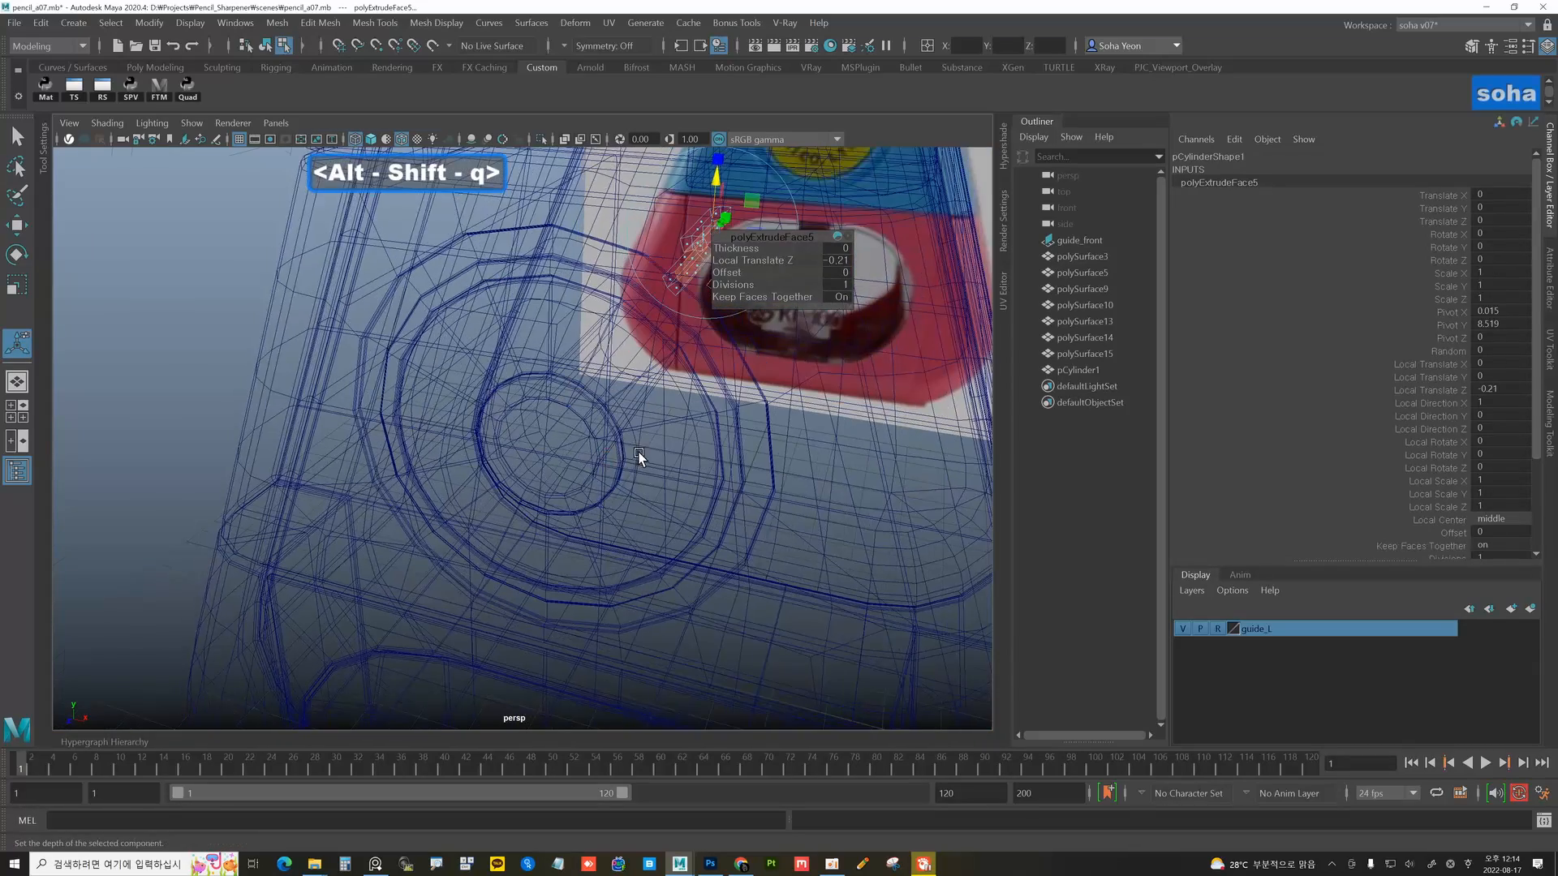
pyautogui.press('f')
pyautogui.hotkey('alt', '`')
pyautogui.keyDown('alt'); pyautogui.moveTo(533, 491); pyautogui.dragTo(466, 481, button='right'); pyautogui.keyUp('alt')
pyautogui.keyDown('alt'); pyautogui.moveTo(466, 480); pyautogui.dragTo(591, 441); pyautogui.keyUp('alt')
pyautogui.press('r')
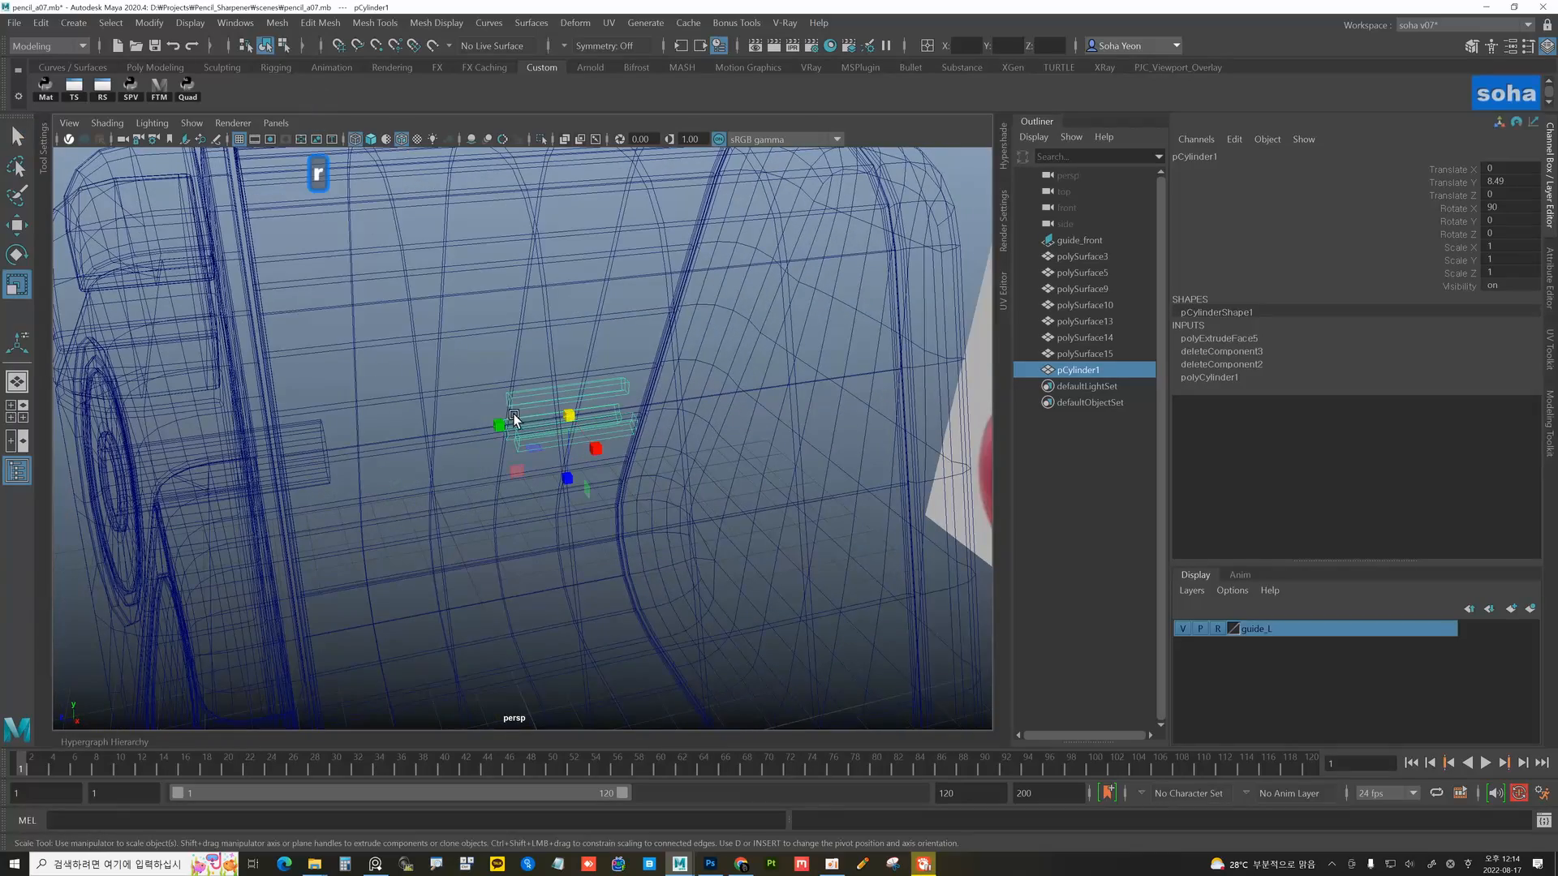
pyautogui.moveTo(497, 427); pyautogui.dragTo(117, 408)
pyautogui.press('w')
pyautogui.keyDown('alt'); pyautogui.moveTo(117, 408); pyautogui.dragTo(358, 412); pyautogui.keyUp('alt')
pyautogui.keyDown('alt'); pyautogui.moveTo(357, 412); pyautogui.dragTo(412, 414, button='right'); pyautogui.keyUp('alt')
pyautogui.keyDown('alt'); pyautogui.moveTo(413, 414); pyautogui.dragTo(352, 421); pyautogui.keyUp('alt')
pyautogui.keyDown('alt'); pyautogui.moveTo(352, 421); pyautogui.dragTo(487, 426, button='middle'); pyautogui.keyUp('alt')
pyautogui.keyDown('alt'); pyautogui.moveTo(487, 426); pyautogui.dragTo(504, 426, button='right'); pyautogui.keyUp('alt')
pyautogui.moveTo(505, 427)
pyautogui.keyDown('alt'); pyautogui.mouseDown()
pyautogui.moveTo(489, 407)
pyautogui.moveTo(438, 424)
pyautogui.mouseUp(); pyautogui.keyUp('alt')
pyautogui.press('5')
pyautogui.keyDown('alt'); pyautogui.moveTo(393, 311); pyautogui.dragTo(411, 341, button='middle'); pyautogui.keyUp('alt')
pyautogui.moveTo(396, 322); pyautogui.dragTo(484, 365)
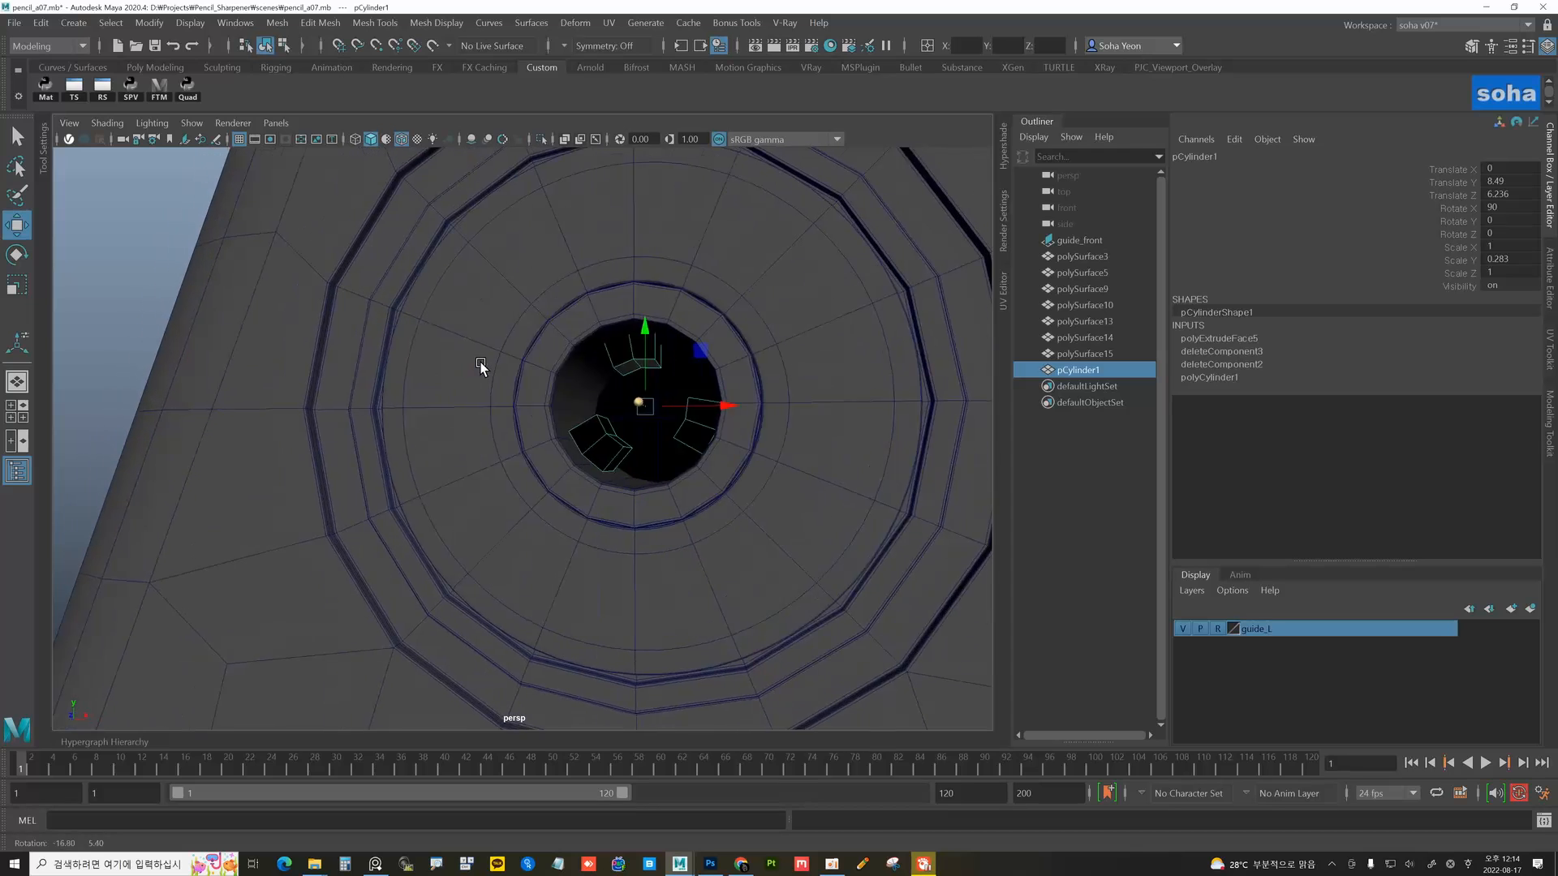
# - Lower the three-fin object slightly to Translate Y 8.462 to center it within the pencil hole
pyautogui.keyDown('alt'); pyautogui.moveTo(483, 365); pyautogui.dragTo(529, 380, button='middle'); pyautogui.keyUp('alt')
pyautogui.keyDown('alt'); pyautogui.moveTo(620, 400); pyautogui.dragTo(574, 406, button='middle'); pyautogui.keyUp('alt')
pyautogui.keyDown('alt'); pyautogui.moveTo(574, 407); pyautogui.dragTo(644, 364, button='right'); pyautogui.keyUp('alt')
pyautogui.moveTo(647, 341); pyautogui.dragTo(647, 344)
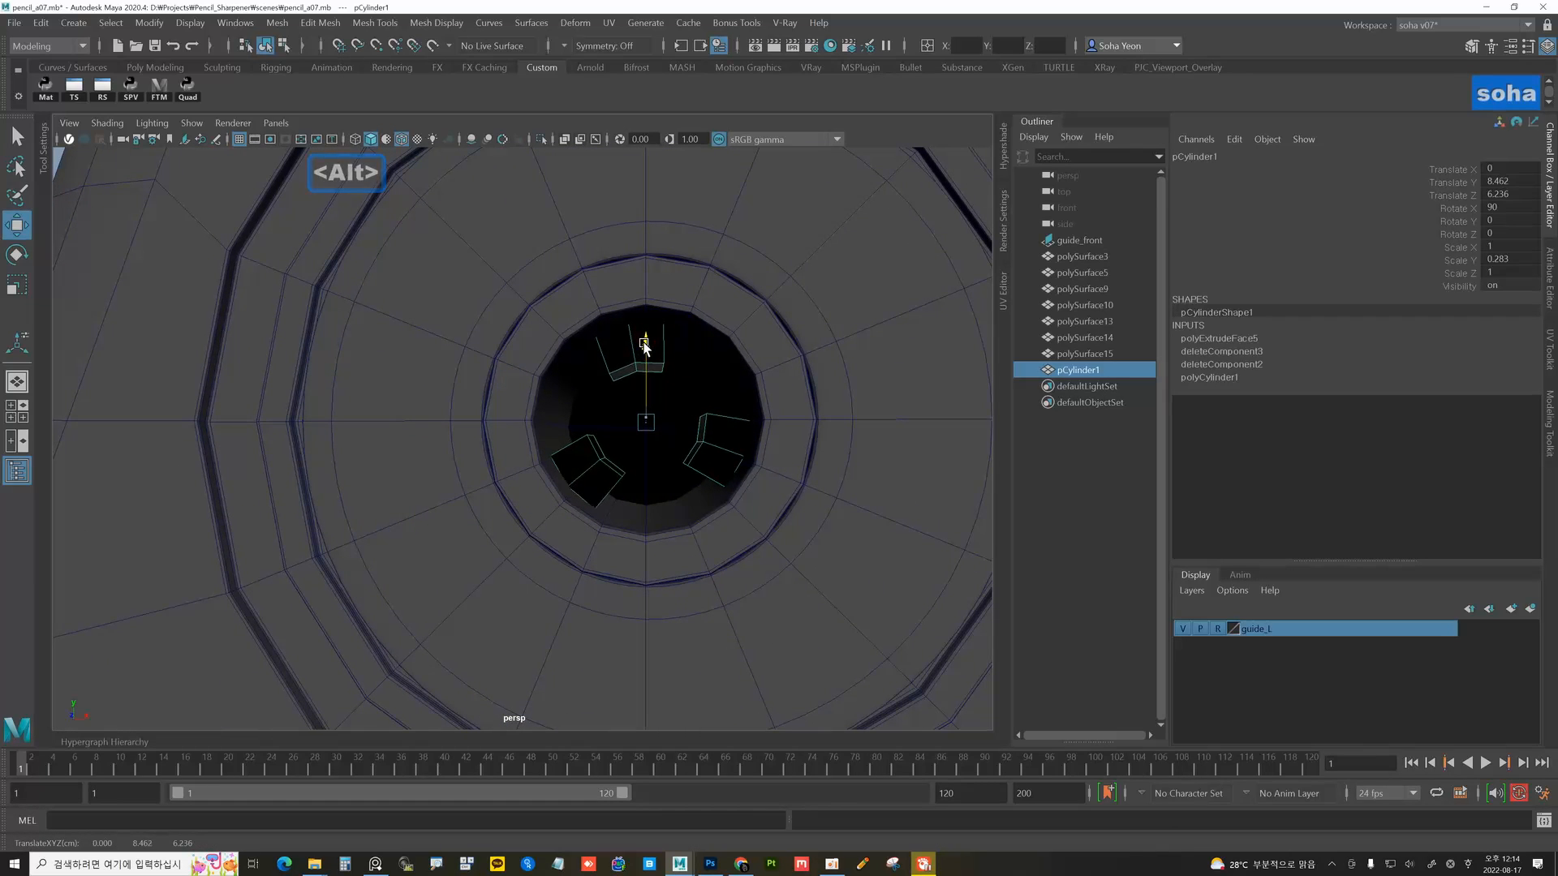
pyautogui.keyDown('alt'); pyautogui.moveTo(714, 405); pyautogui.dragTo(586, 422); pyautogui.keyUp('alt')
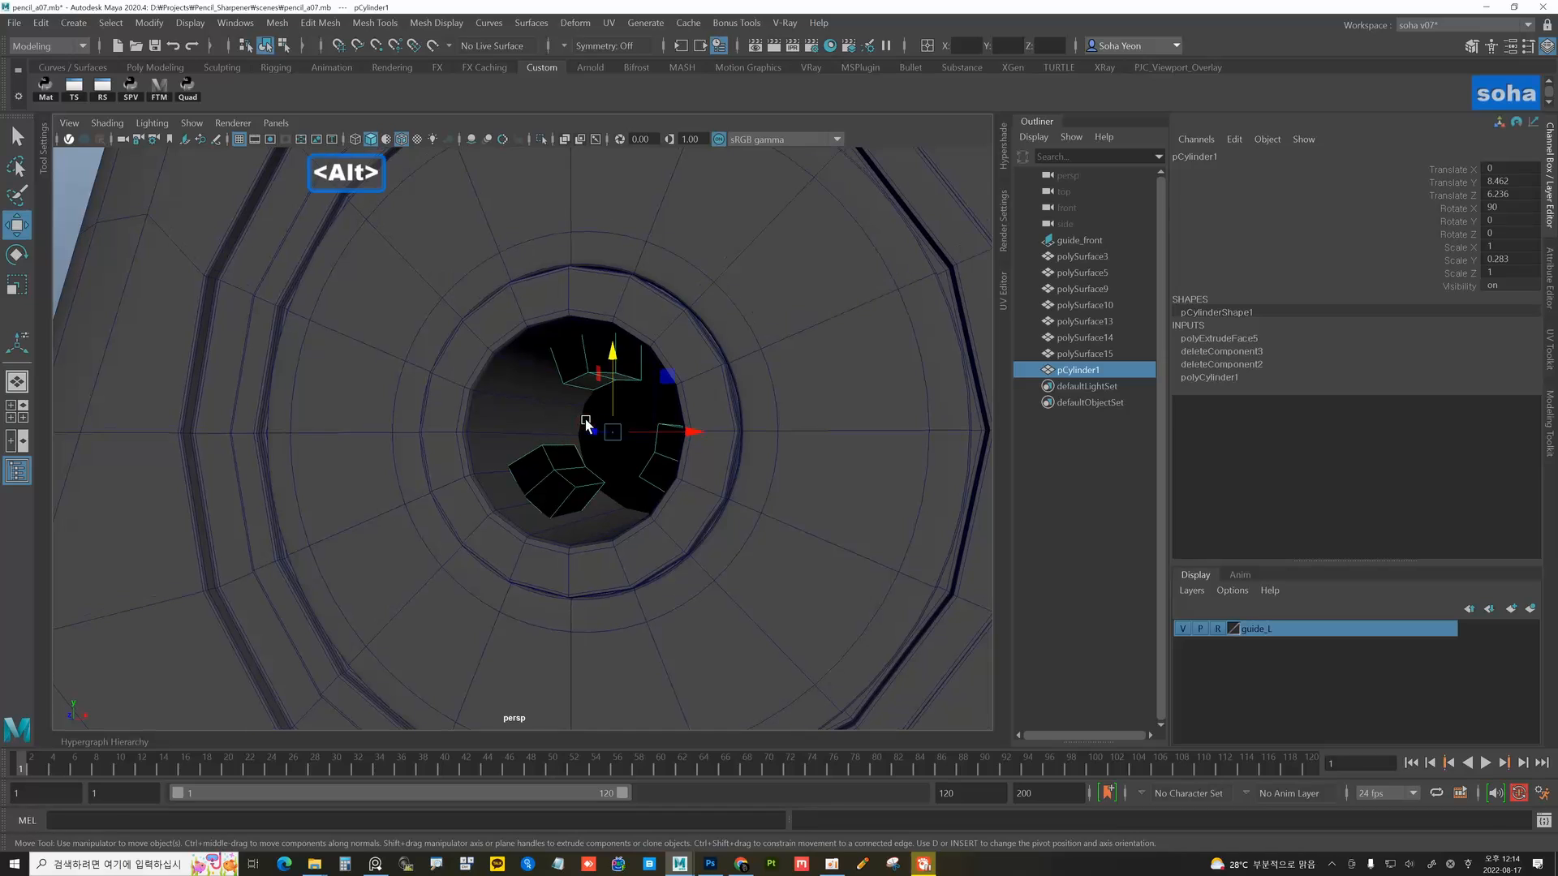
# - Reverse the normals of the three-fin object and isolate it in the perspective view
pyautogui.hotkey('shift', 'n')
pyautogui.moveTo(586, 478)
pyautogui.keyDown('alt'); pyautogui.mouseDown()
pyautogui.moveTo(578, 438)
pyautogui.moveTo(574, 477)
pyautogui.moveTo(612, 475)
pyautogui.mouseUp(); pyautogui.keyUp('alt')
pyautogui.hotkey('alt', 'shift', 'a')
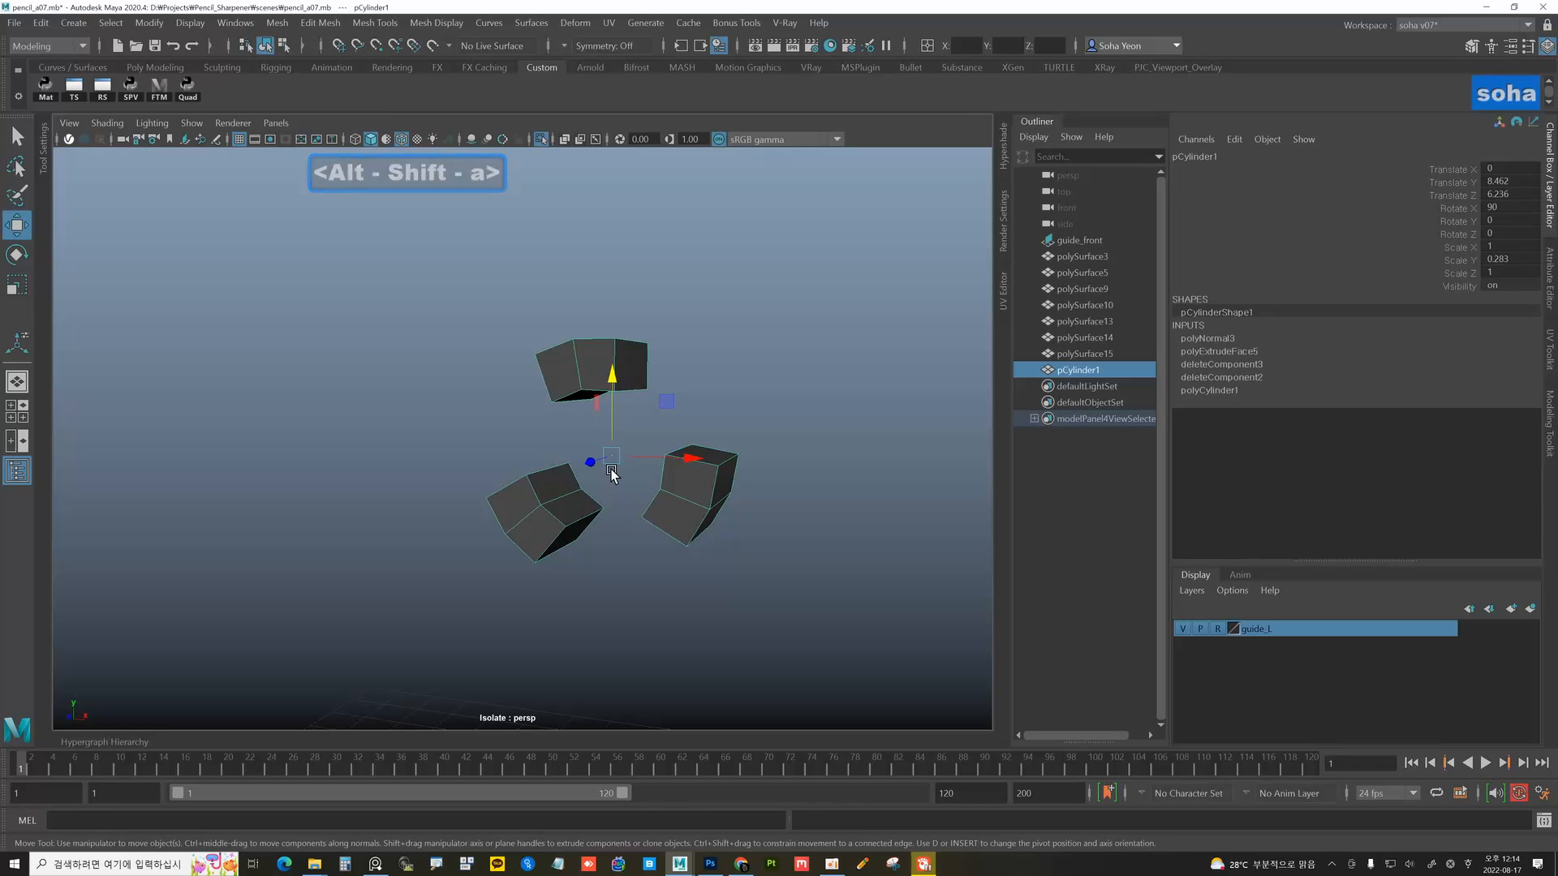
# - Bevel the edges of the three fins with Fraction 0.22 and 2 segments, and show the whole model again
pyautogui.press('u')
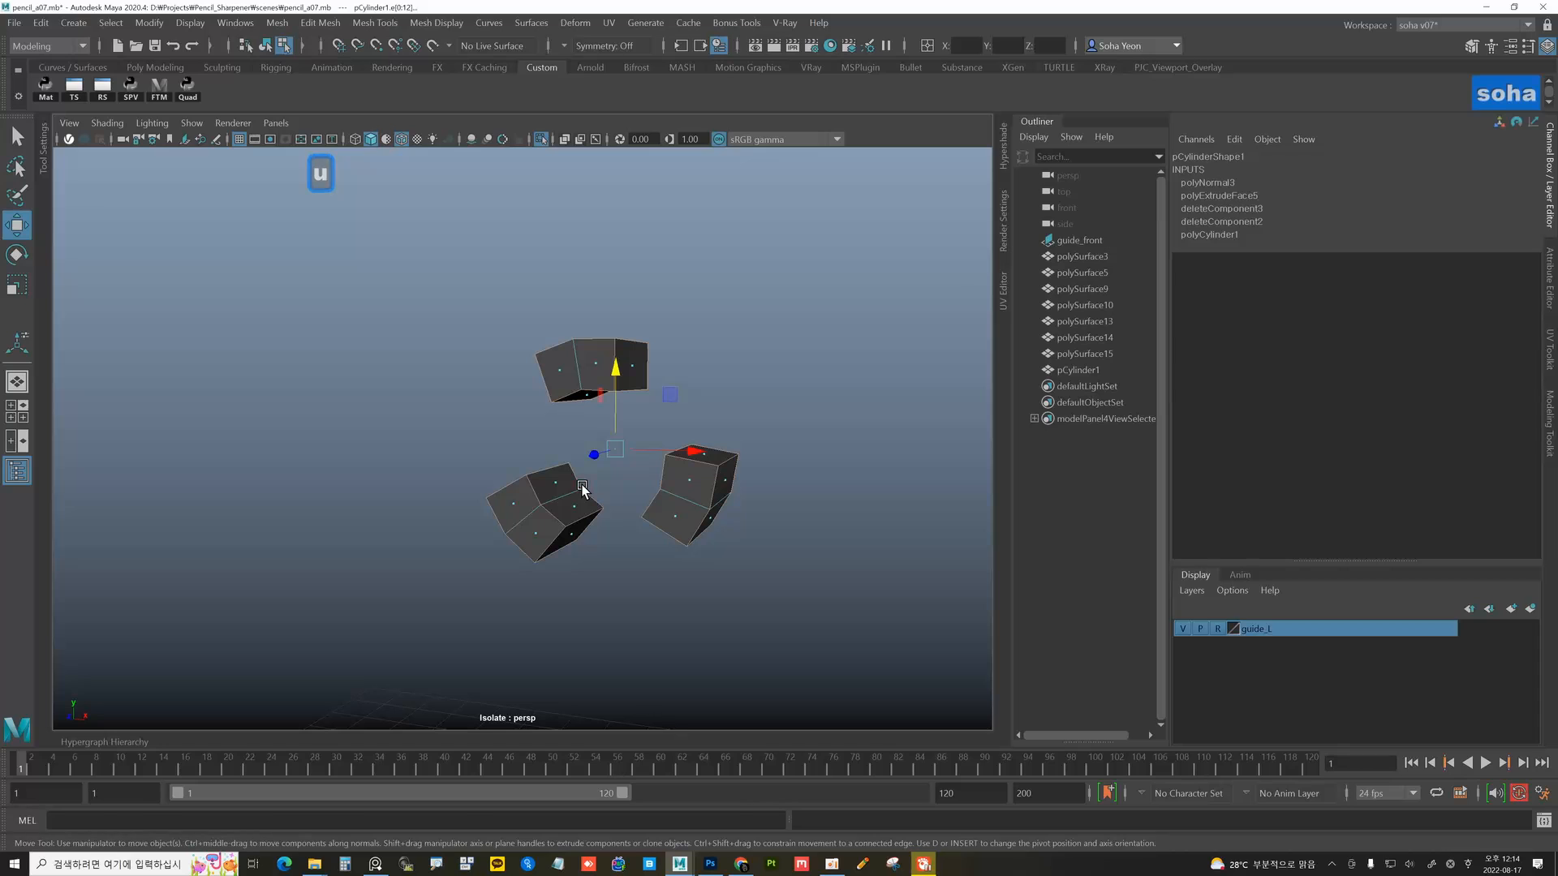
pyautogui.hotkey('shift', 'b')
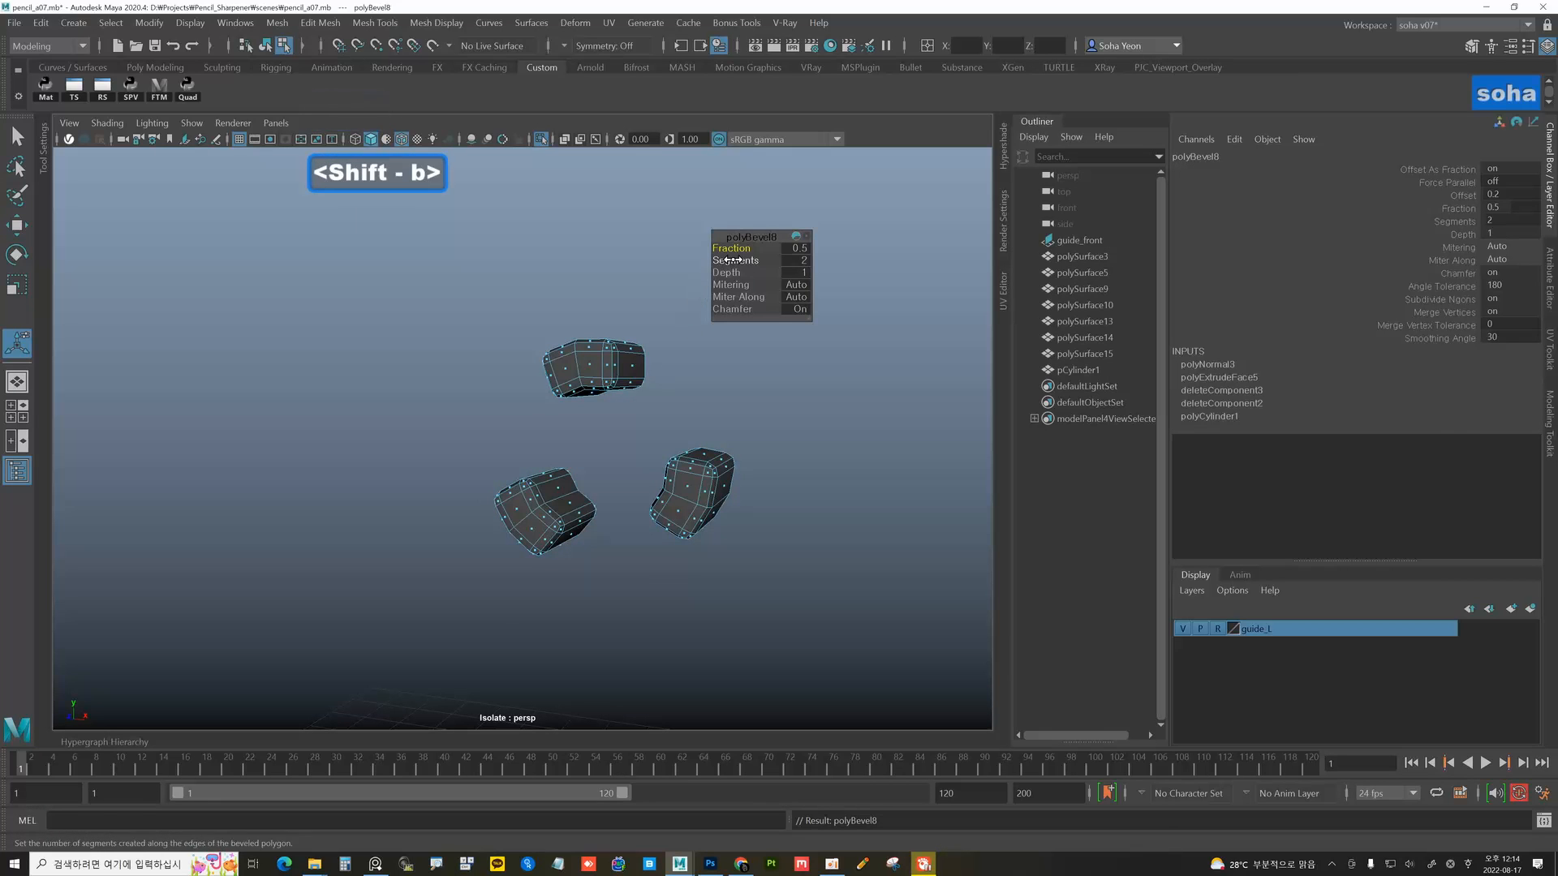
pyautogui.moveTo(732, 248); pyautogui.dragTo(732, 249)
pyautogui.press('ctrl')
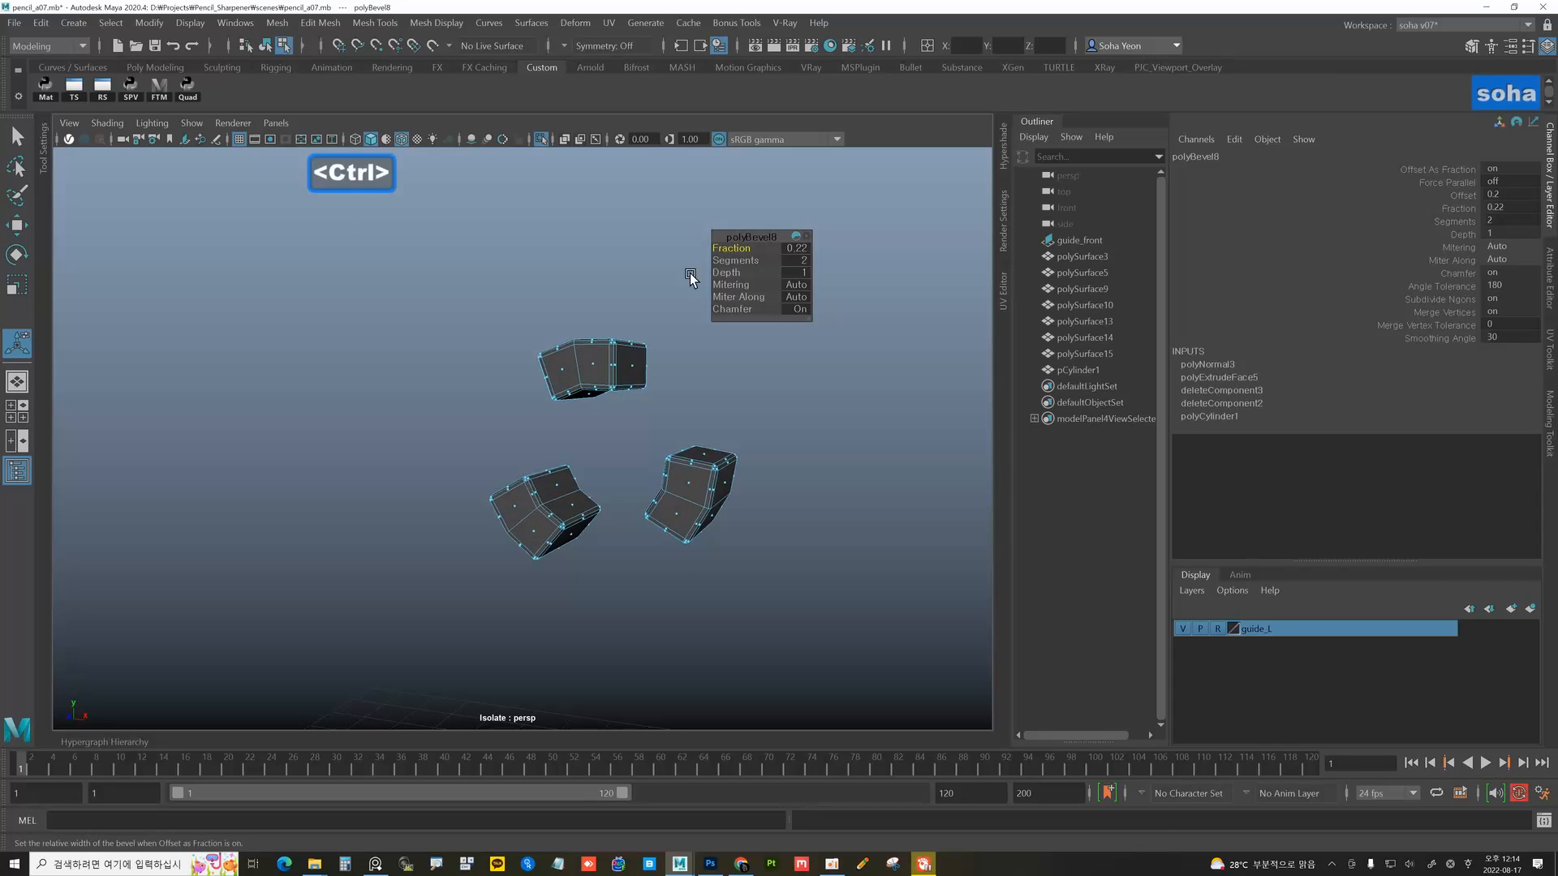
pyautogui.hotkey('alt', '`')
pyautogui.press('3')
pyautogui.click(724, 422)
pyautogui.keyDown('alt'); pyautogui.moveTo(724, 422); pyautogui.dragTo(694, 451); pyautogui.keyUp('alt')
pyautogui.hotkey('alt', 'shift', 'a')
pyautogui.click(673, 451)
pyautogui.scroll(-3, 673, 451)
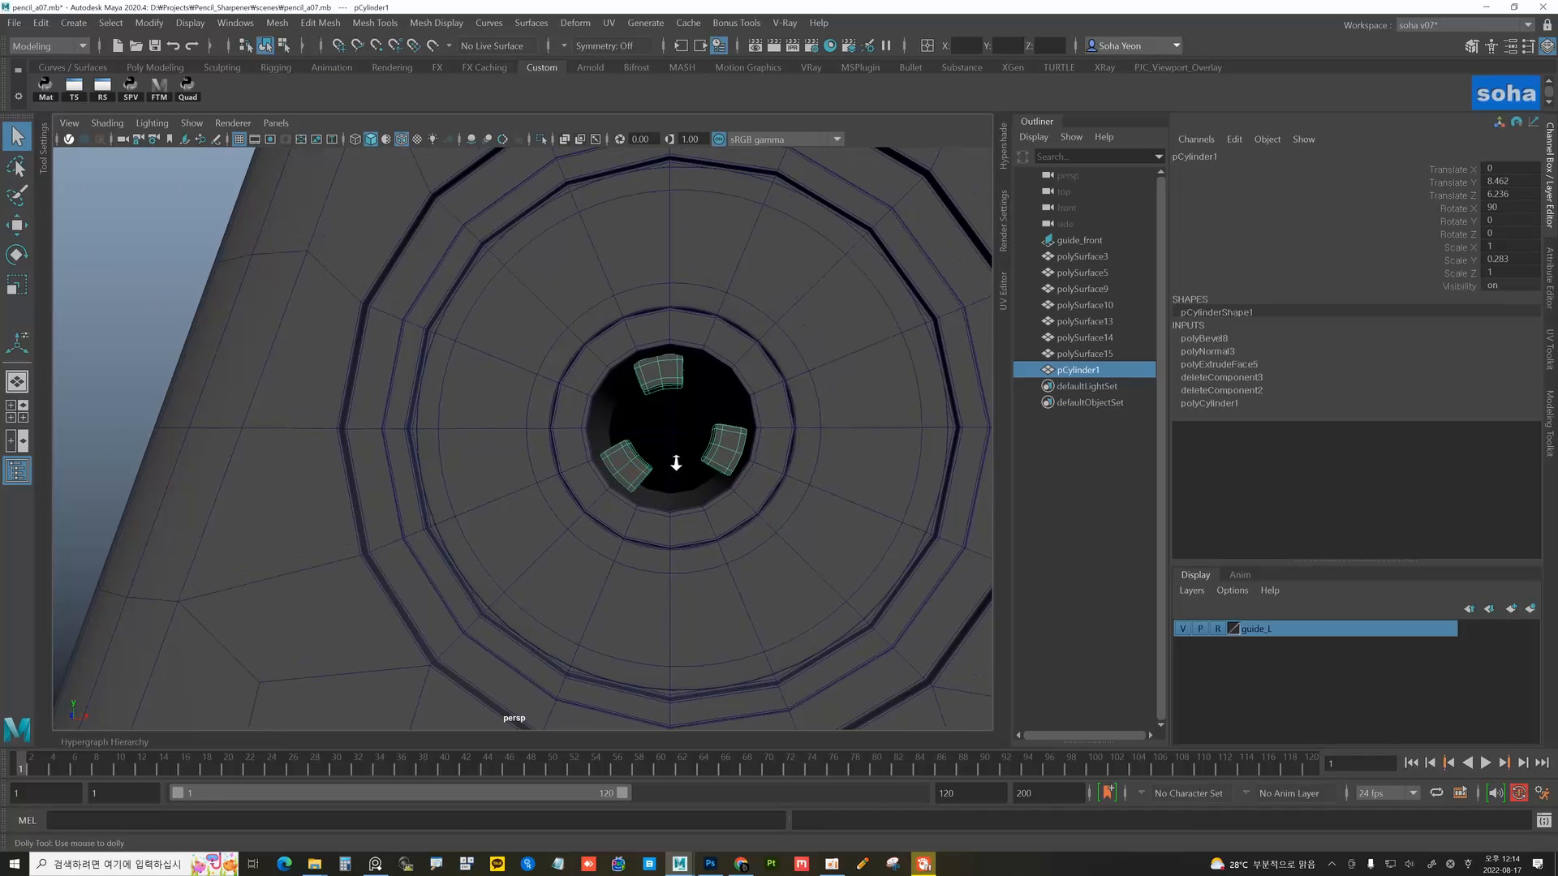
pyautogui.scroll(-5, 663, 449)
pyautogui.click(800, 403)
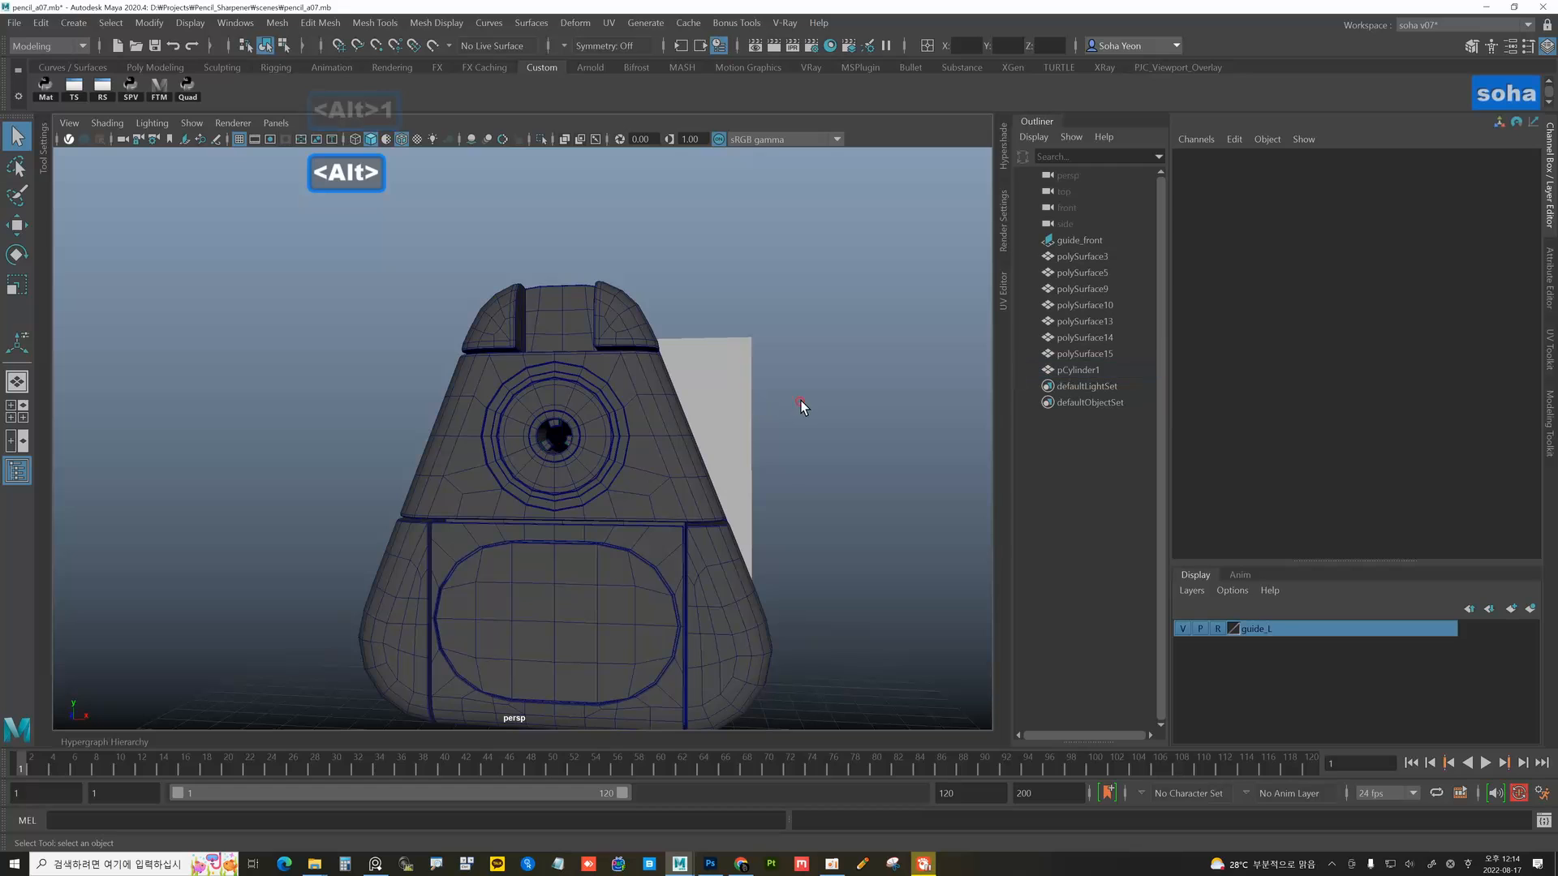
# - Turn off the wireframe overlay and save the scene as a new version named pencil_a08.mb
pyautogui.moveTo(800, 403)
pyautogui.keyDown('alt'); pyautogui.mouseDown()
pyautogui.moveTo(716, 473)
pyautogui.moveTo(605, 462)
pyautogui.moveTo(688, 474)
pyautogui.mouseUp(); pyautogui.keyUp('alt')
pyautogui.hotkey('alt', 'shift', 'w')
pyautogui.keyDown('alt'); pyautogui.moveTo(808, 527); pyautogui.dragTo(595, 421); pyautogui.keyUp('alt')
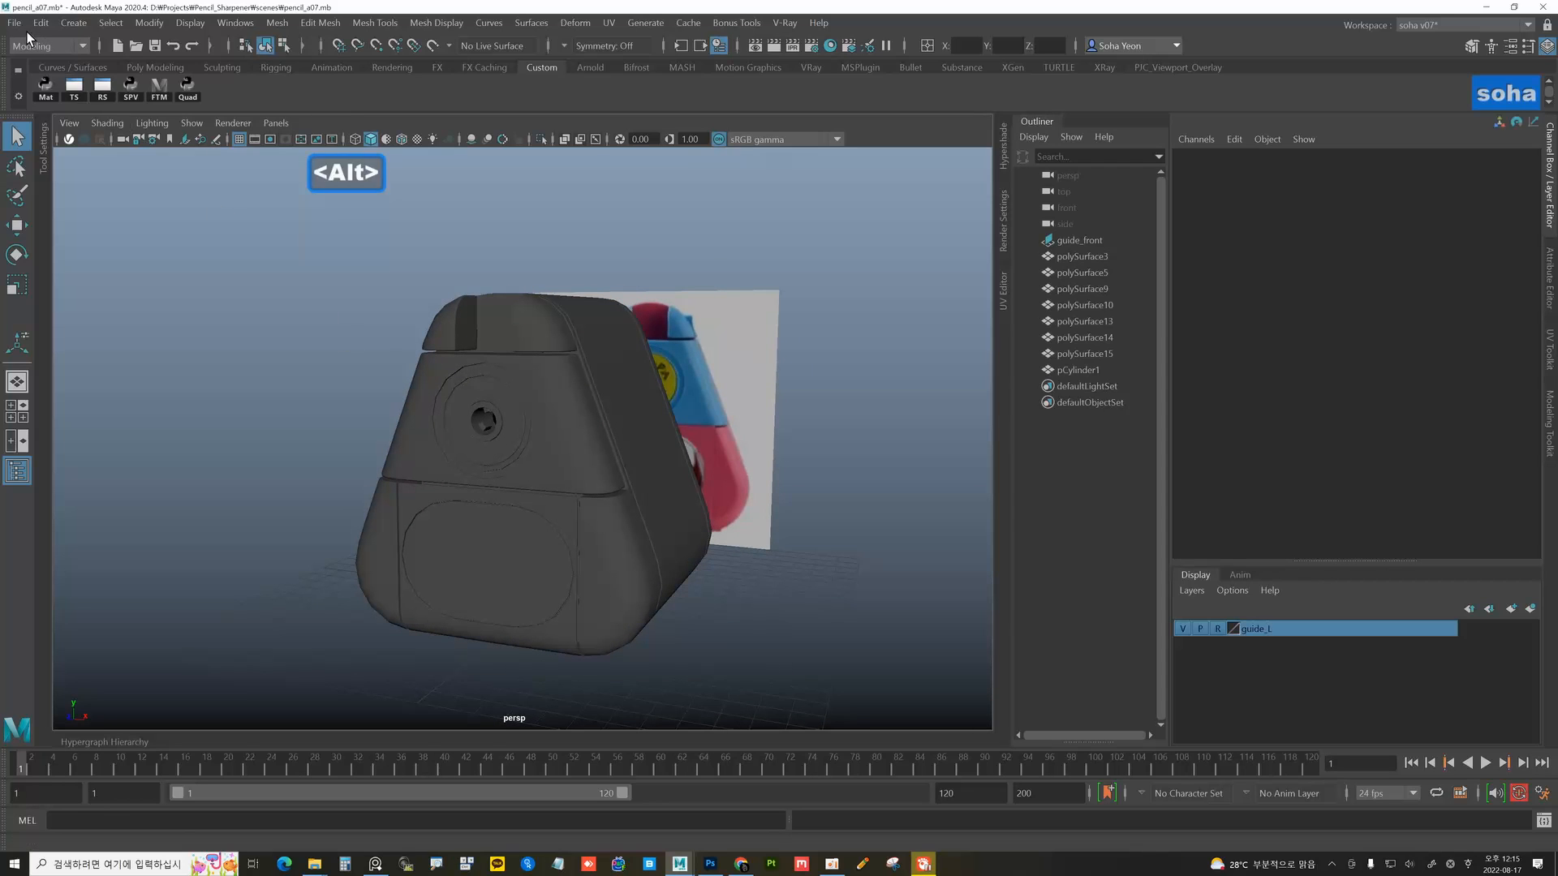
pyautogui.click(16, 22)
pyautogui.click(57, 87)
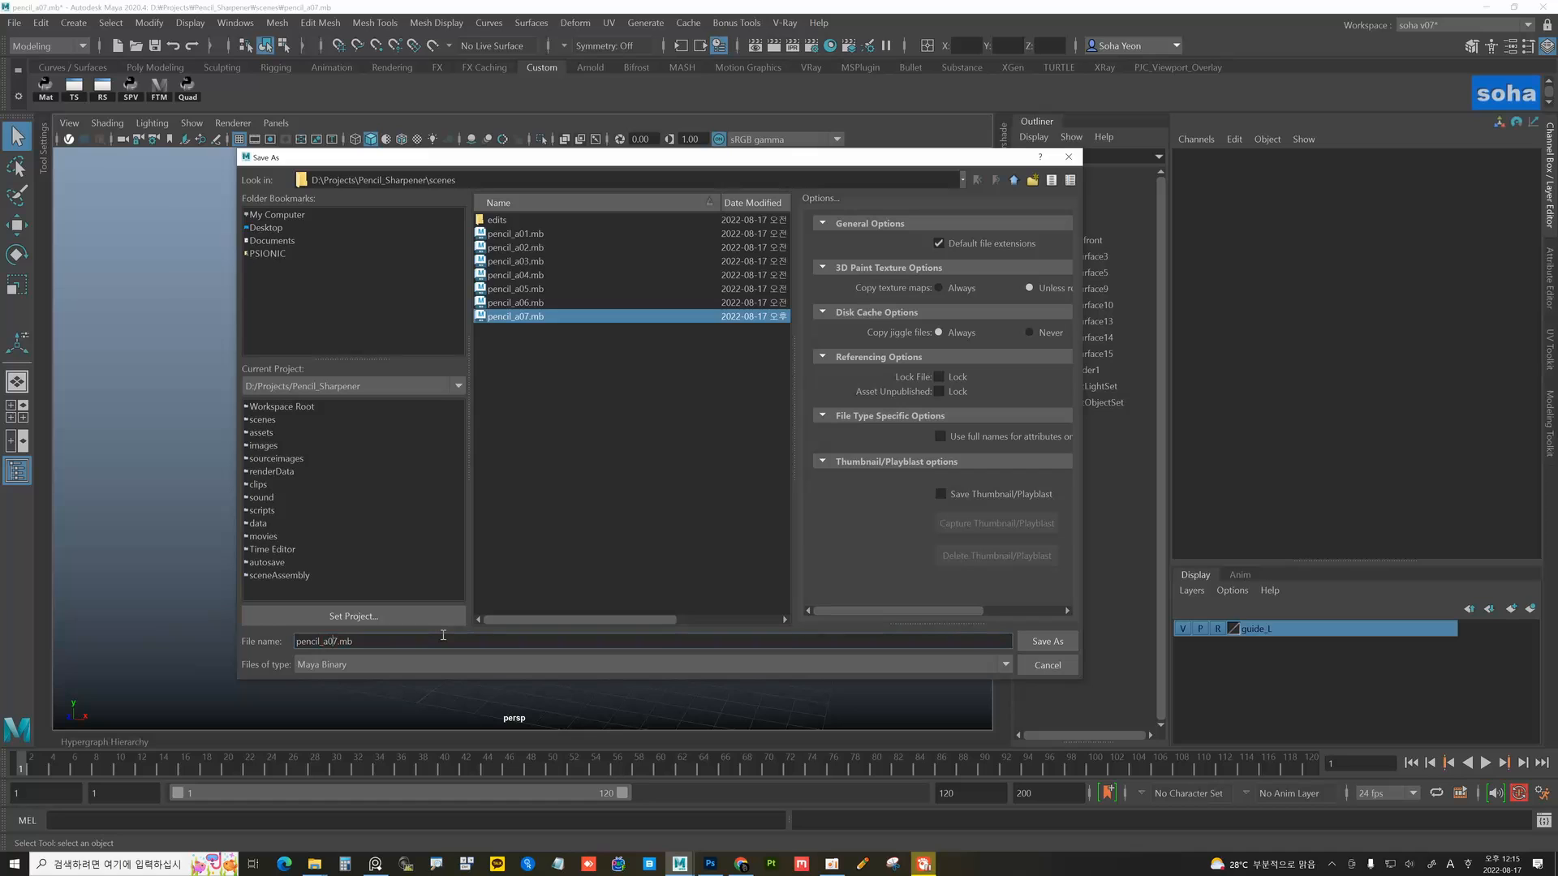
pyautogui.press('Delete')
pyautogui.write('8')
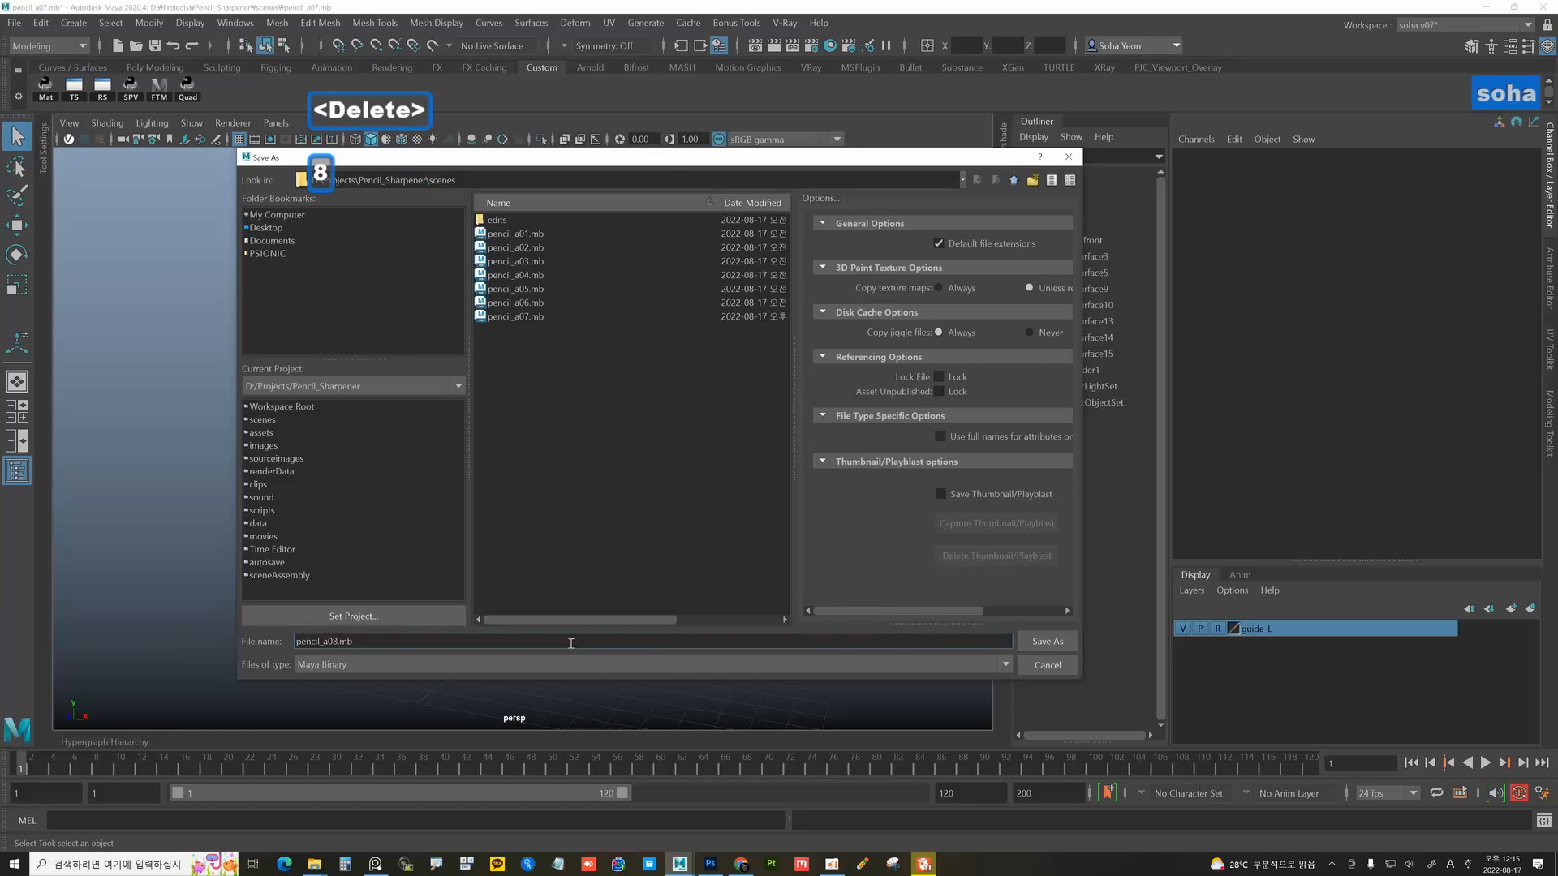
pyautogui.click(1047, 642)
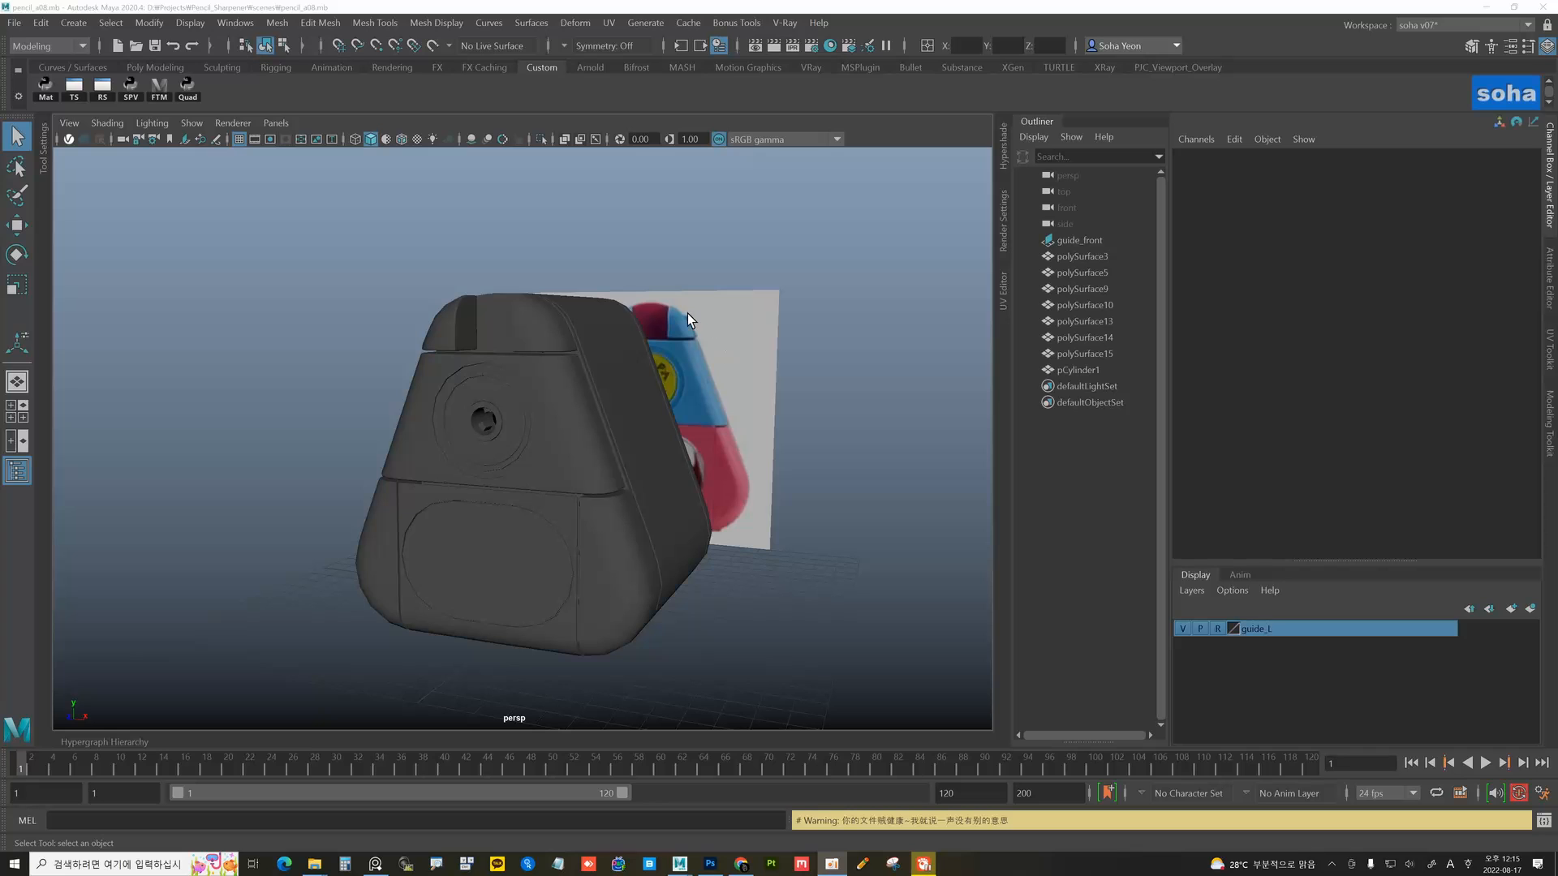
# - Create a polygon cube and place it in the wireframe front view on the sharpener's upper corner, at about Translate X 2.241, Y 11.852
pyautogui.keyDown('alt'); pyautogui.moveTo(589, 337); pyautogui.dragTo(633, 455); pyautogui.keyUp('alt')
pyautogui.click(553, 344)
pyautogui.click(834, 516)
pyautogui.hotkey('shift', '3')
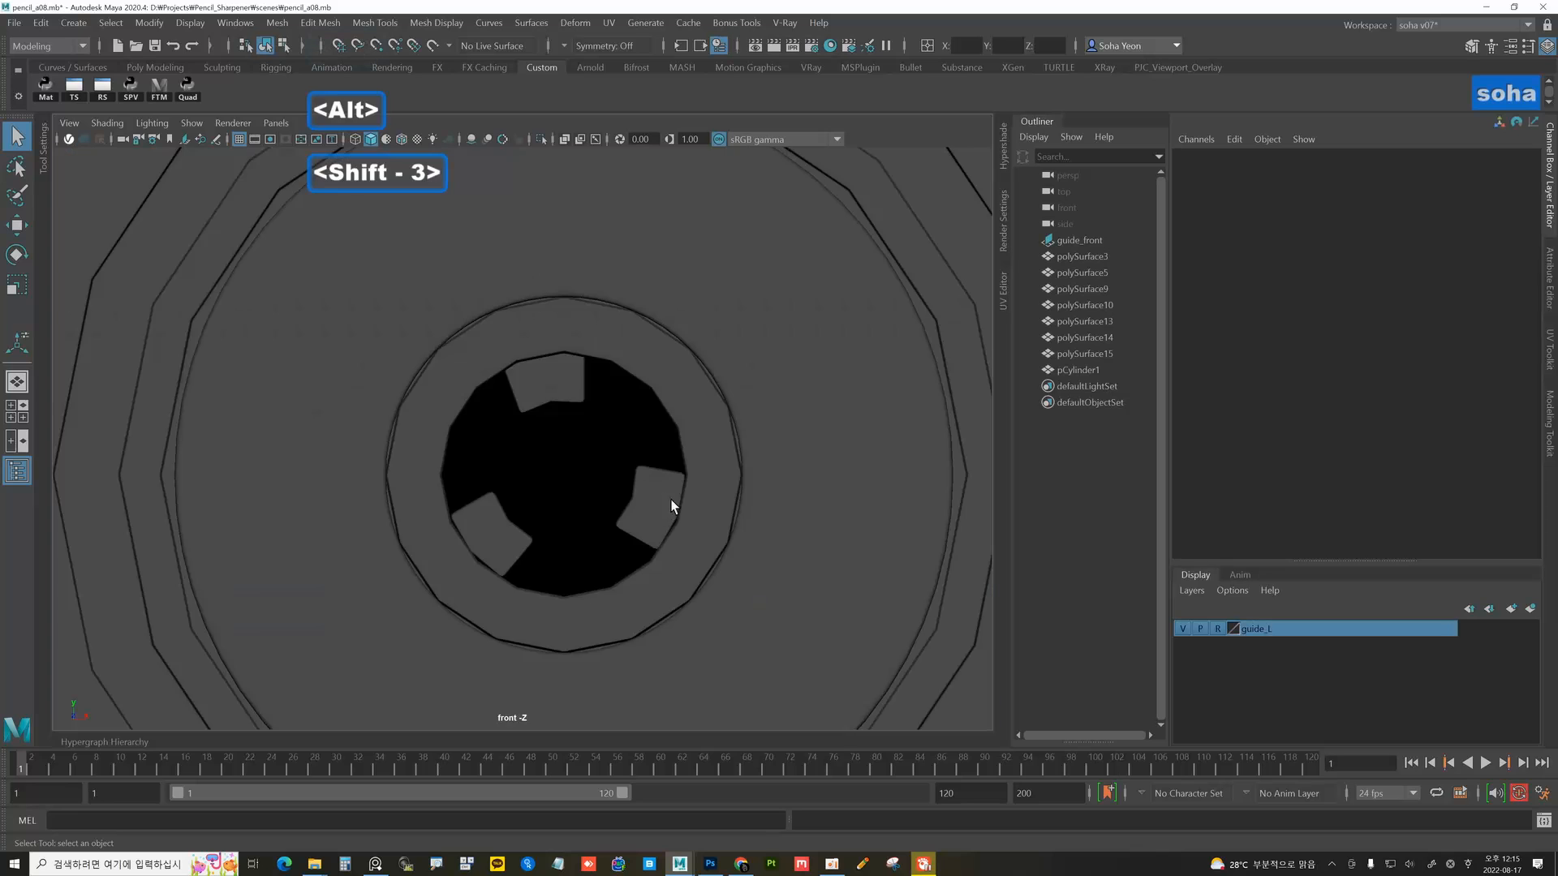
pyautogui.keyDown('alt'); pyautogui.moveTo(671, 507); pyautogui.dragTo(584, 459, button='right'); pyautogui.keyUp('alt')
pyautogui.press('4')
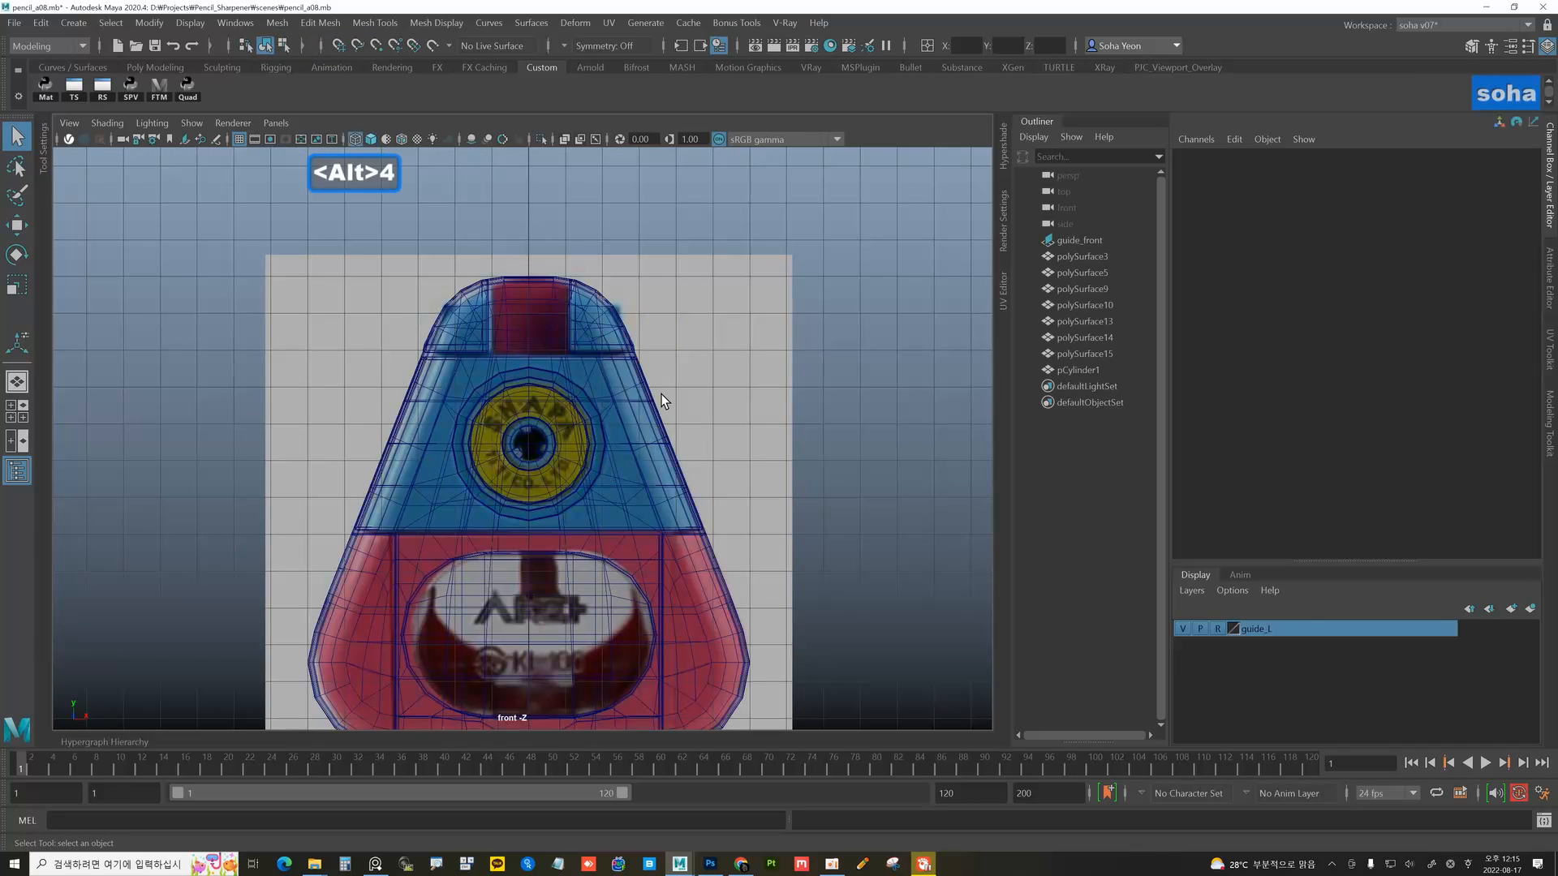
pyautogui.keyDown('alt'); pyautogui.moveTo(661, 396); pyautogui.dragTo(666, 303, button='middle'); pyautogui.keyUp('alt')
pyautogui.keyDown('shift'); pyautogui.moveTo(678, 287); pyautogui.dragTo(676, 334, button='right'); pyautogui.keyUp('shift')
pyautogui.press('w')
pyautogui.keyDown('alt'); pyautogui.moveTo(676, 490); pyautogui.dragTo(593, 547, button='right'); pyautogui.keyUp('alt')
pyautogui.moveTo(528, 692); pyautogui.dragTo(585, 547)
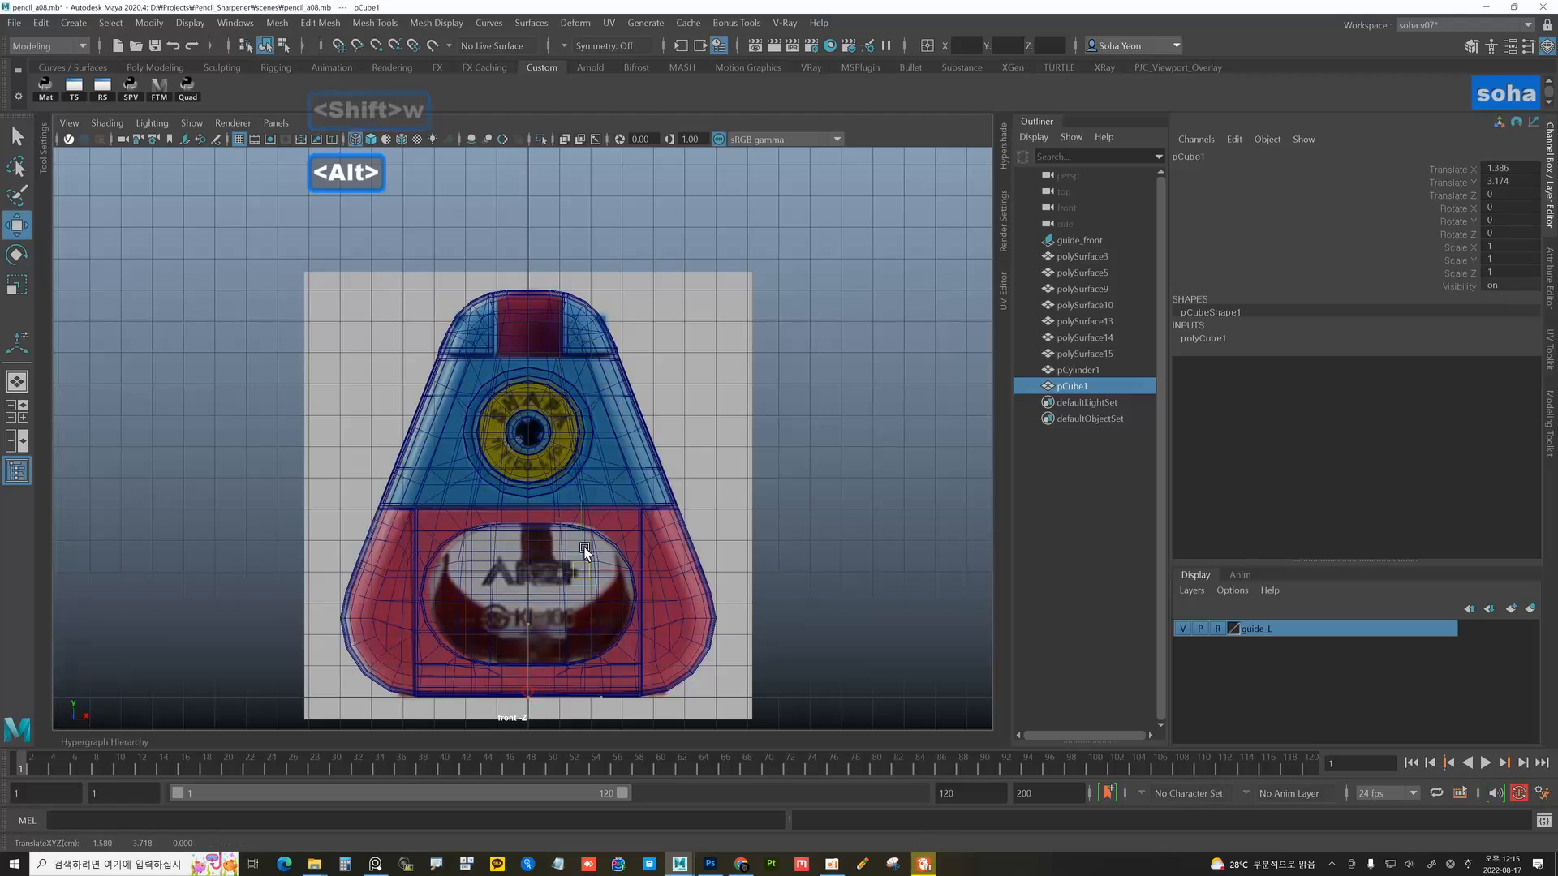
pyautogui.moveTo(598, 336); pyautogui.dragTo(596, 321)
# - Fine-tune the cube against the dark side tab in the reference image, to Translate X 2.402 and Y 11.721
pyautogui.keyDown('alt'); pyautogui.moveTo(583, 323); pyautogui.dragTo(636, 283, button='right'); pyautogui.keyUp('alt')
pyautogui.keyDown('alt'); pyautogui.moveTo(678, 300); pyautogui.dragTo(618, 459, button='middle'); pyautogui.keyUp('alt')
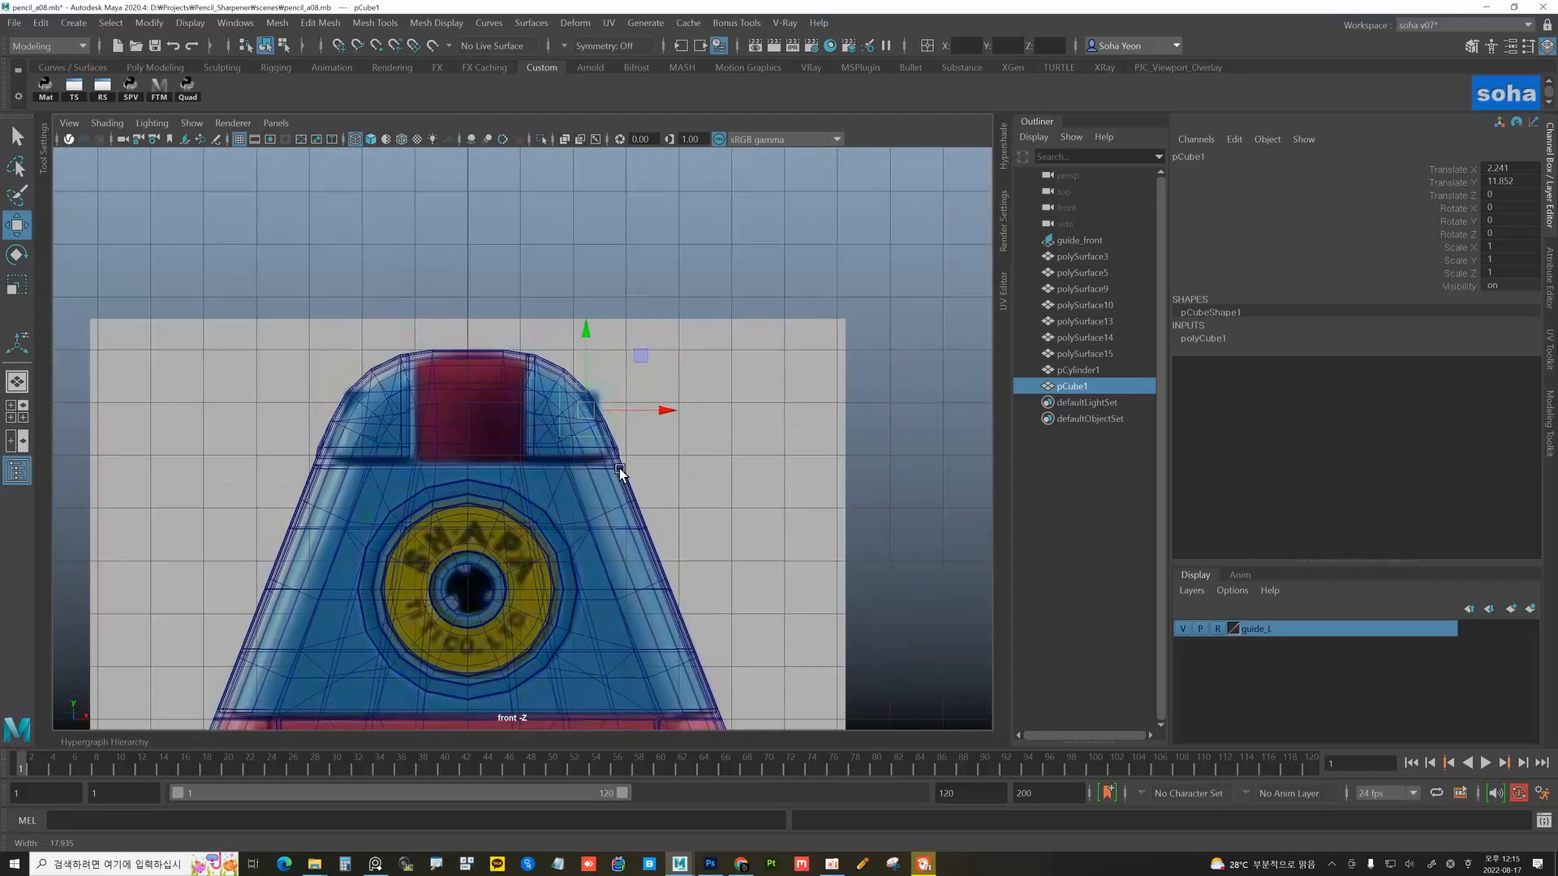
pyautogui.keyDown('alt'); pyautogui.moveTo(623, 460); pyautogui.dragTo(823, 426, button='right'); pyautogui.keyUp('alt')
pyautogui.keyDown('alt'); pyautogui.moveTo(715, 413); pyautogui.dragTo(643, 442, button='middle'); pyautogui.keyUp('alt')
pyautogui.keyDown('alt'); pyautogui.moveTo(644, 443); pyautogui.dragTo(799, 452, button='right'); pyautogui.keyUp('alt')
pyautogui.keyDown('alt'); pyautogui.moveTo(713, 426); pyautogui.dragTo(683, 444, button='middle'); pyautogui.keyUp('alt')
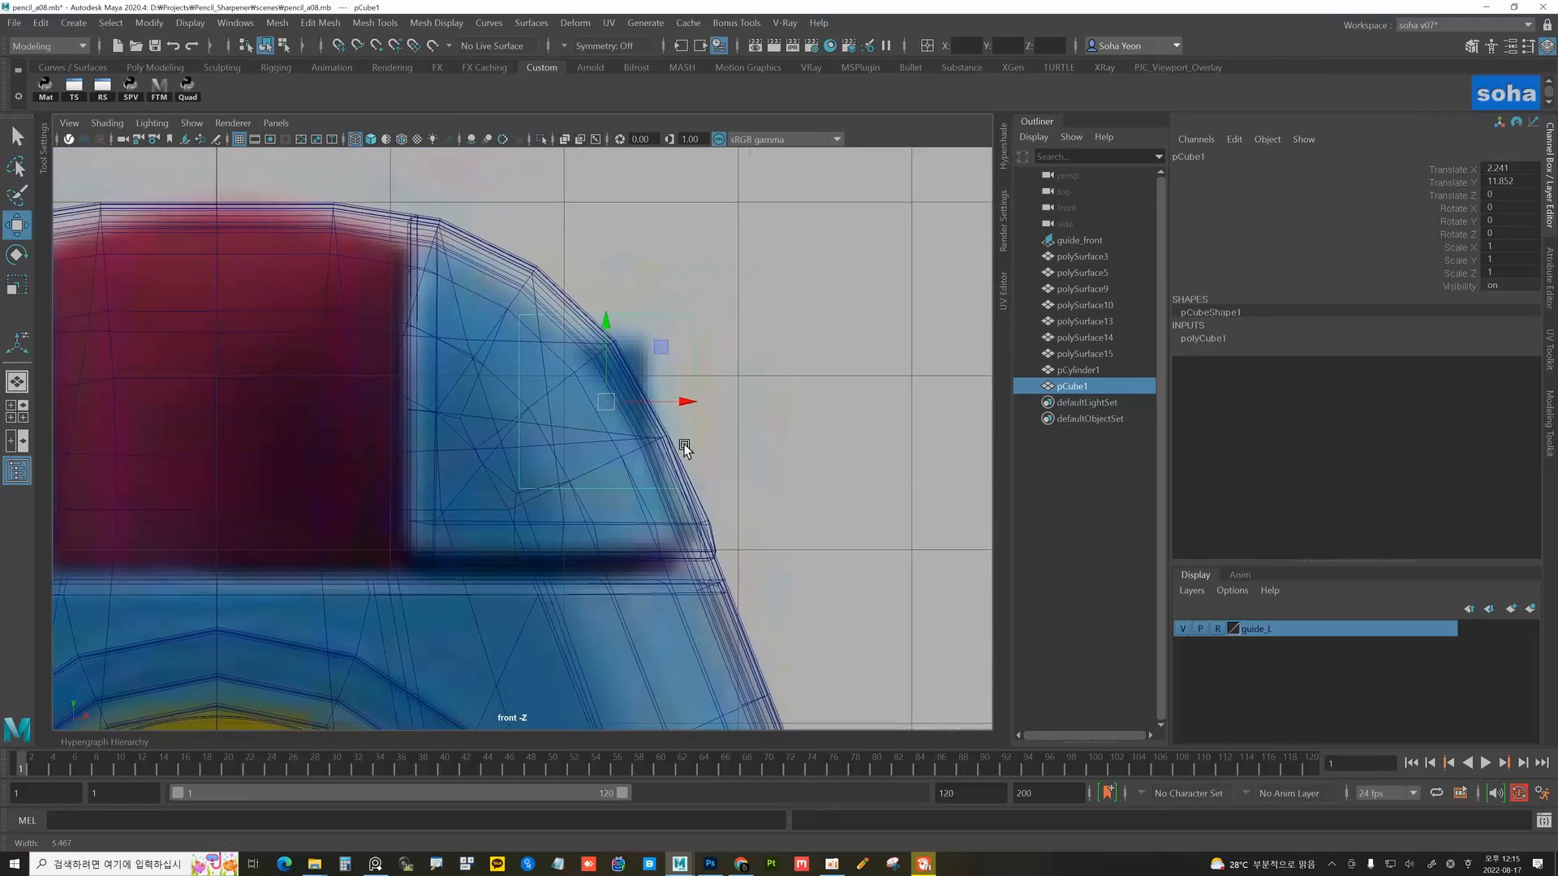
pyautogui.keyDown('alt'); pyautogui.moveTo(683, 445); pyautogui.dragTo(759, 444, button='right'); pyautogui.keyUp('alt')
pyautogui.moveTo(615, 412); pyautogui.dragTo(636, 415)
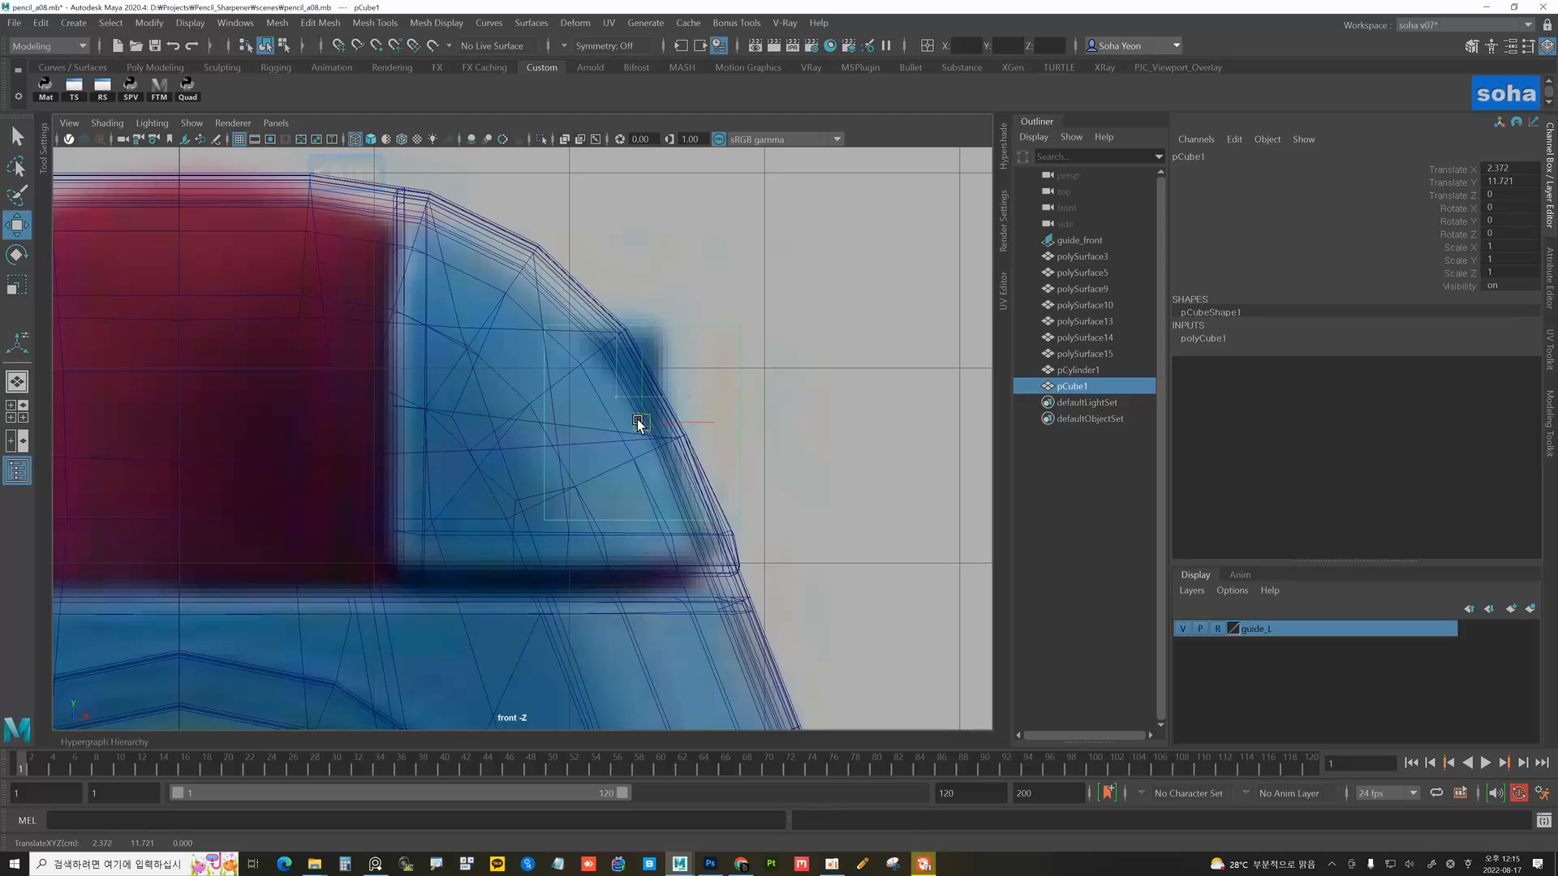
pyautogui.keyDown('alt'); pyautogui.moveTo(694, 426); pyautogui.dragTo(630, 424, button='middle'); pyautogui.keyUp('alt')
pyautogui.keyDown('alt'); pyautogui.moveTo(633, 430); pyautogui.dragTo(727, 451, button='right'); pyautogui.keyUp('alt')
pyautogui.moveTo(665, 425); pyautogui.dragTo(672, 428)
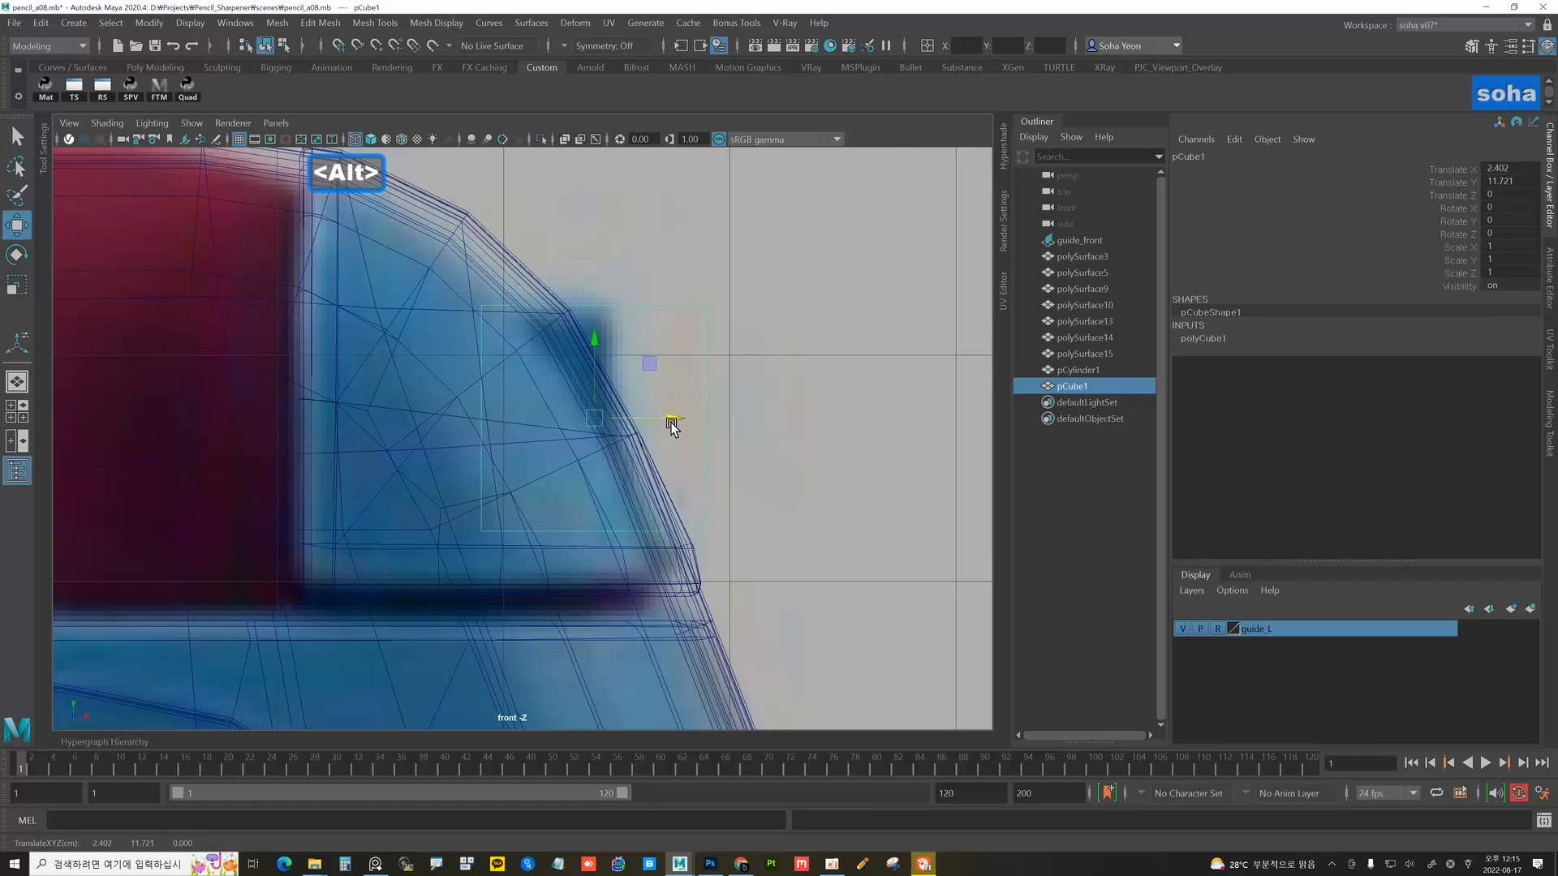
# - Insert three horizontal edge loops in the cube, one at mid-height and one above and below it
pyautogui.scroll(2, 715, 462)
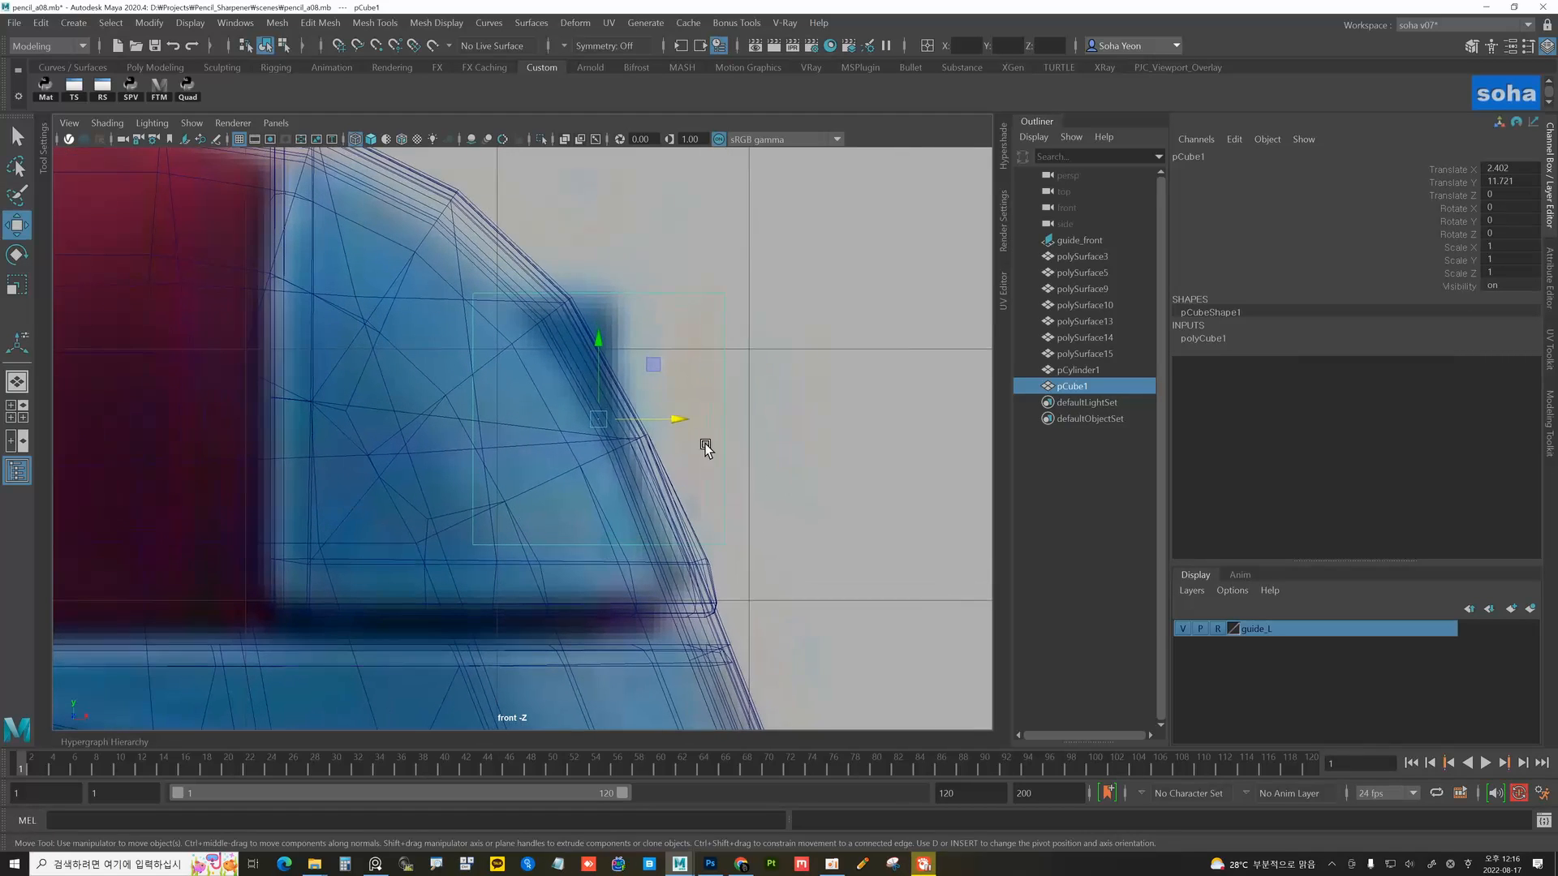
pyautogui.hotkey('alt', 'e')
pyautogui.click(724, 420)
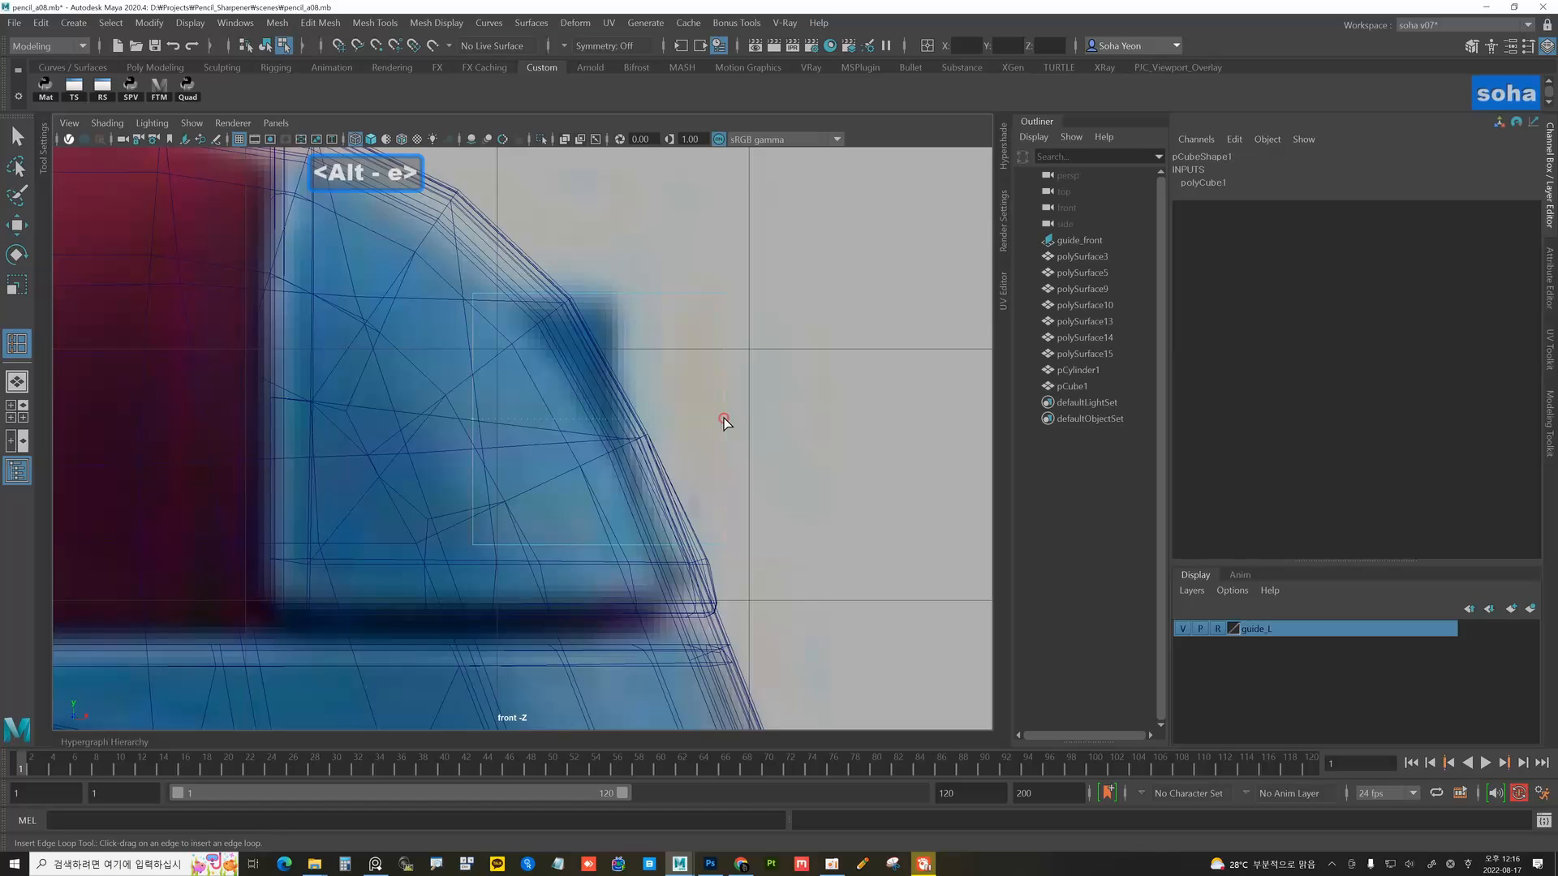
pyautogui.click(724, 357)
pyautogui.click(723, 478)
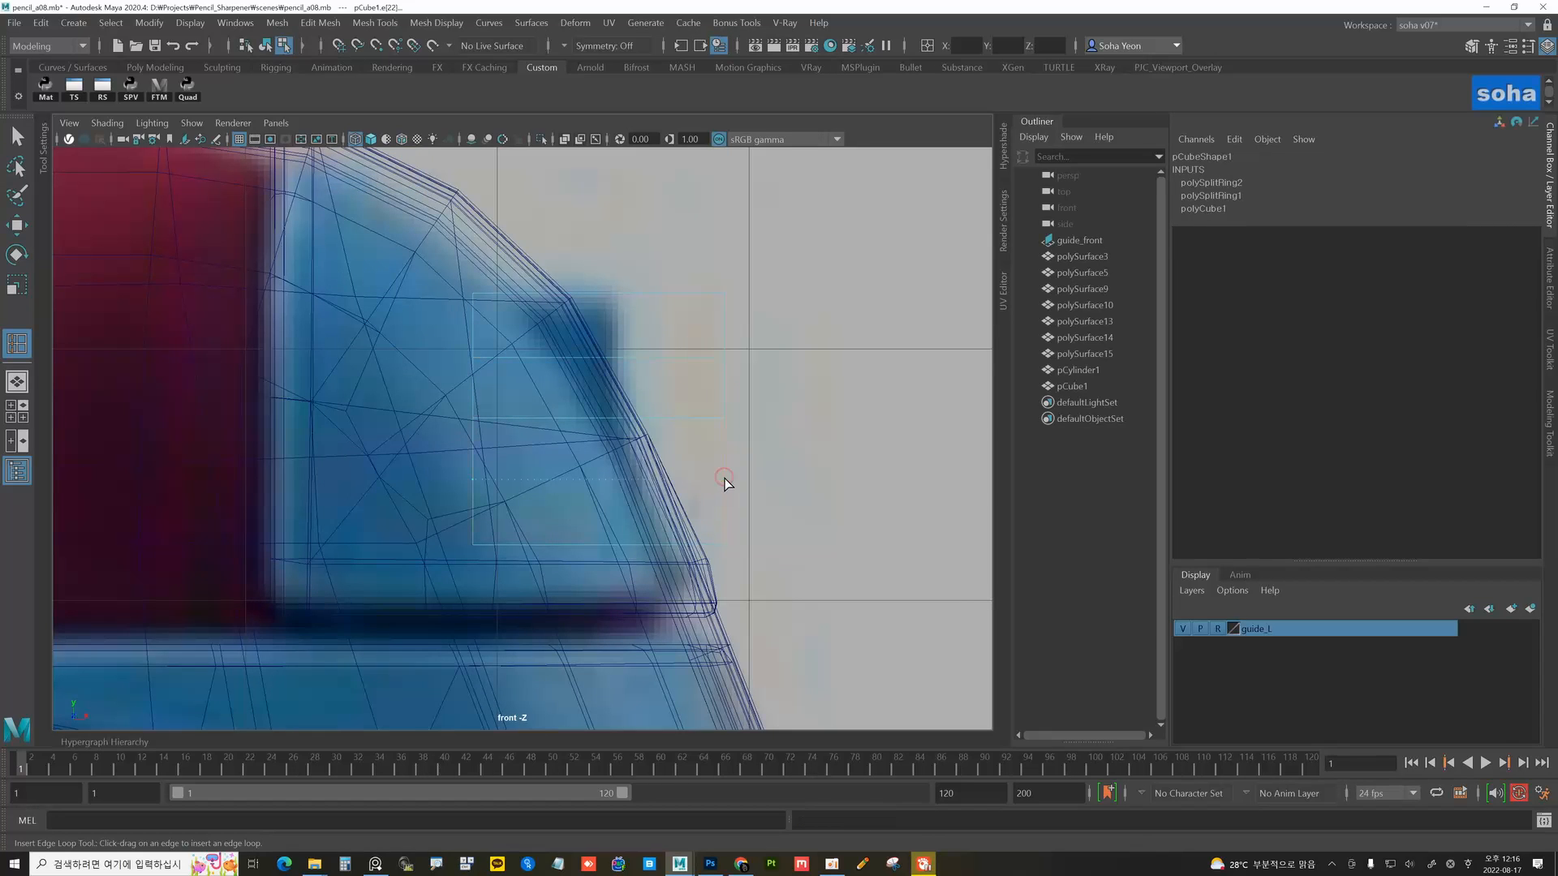
# - Move the vertices on the cube's outer side inward at the new loops so that side curves in concavely
pyautogui.press('w')
pyautogui.keyDown('alt'); pyautogui.moveTo(753, 462); pyautogui.dragTo(769, 431, button='right'); pyautogui.keyUp('alt')
pyautogui.hotkey('alt', '1')
pyautogui.moveTo(684, 265); pyautogui.dragTo(839, 474)
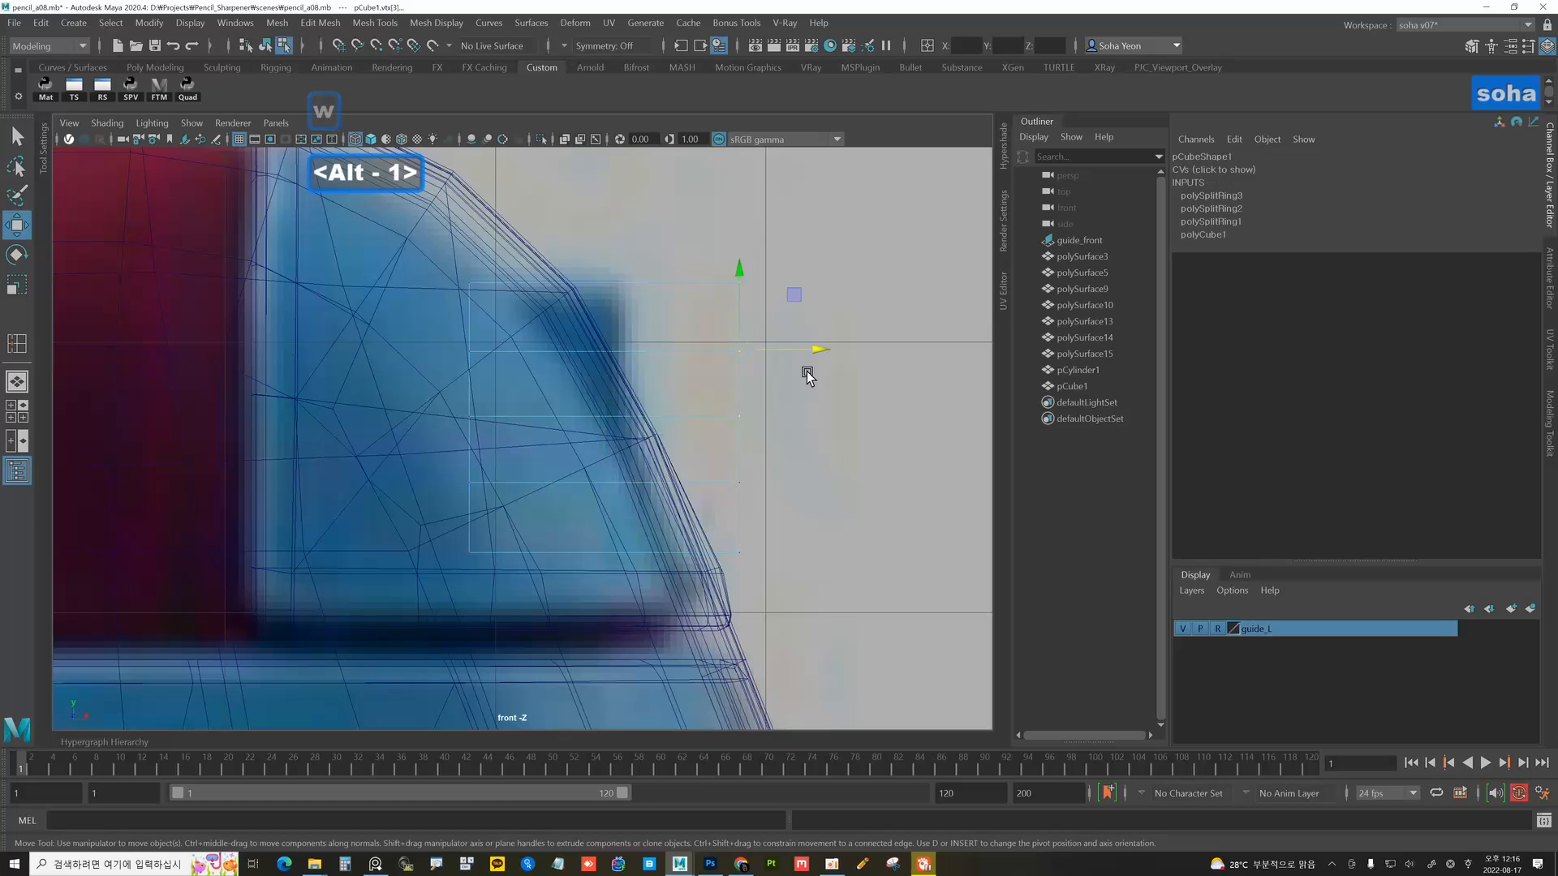
pyautogui.press('z')
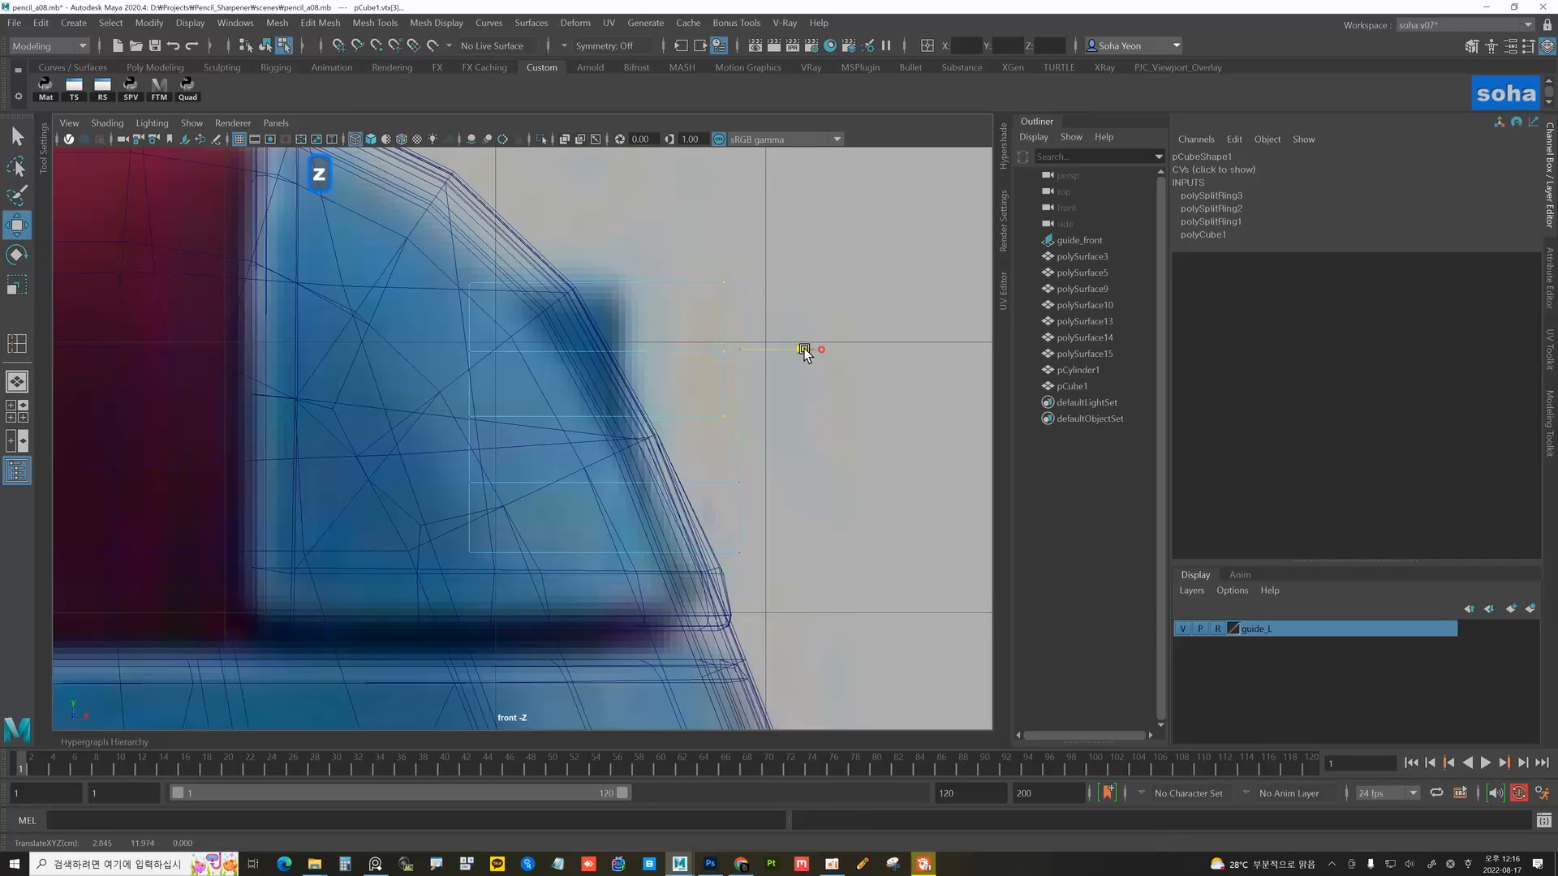
pyautogui.moveTo(708, 453); pyautogui.dragTo(792, 489)
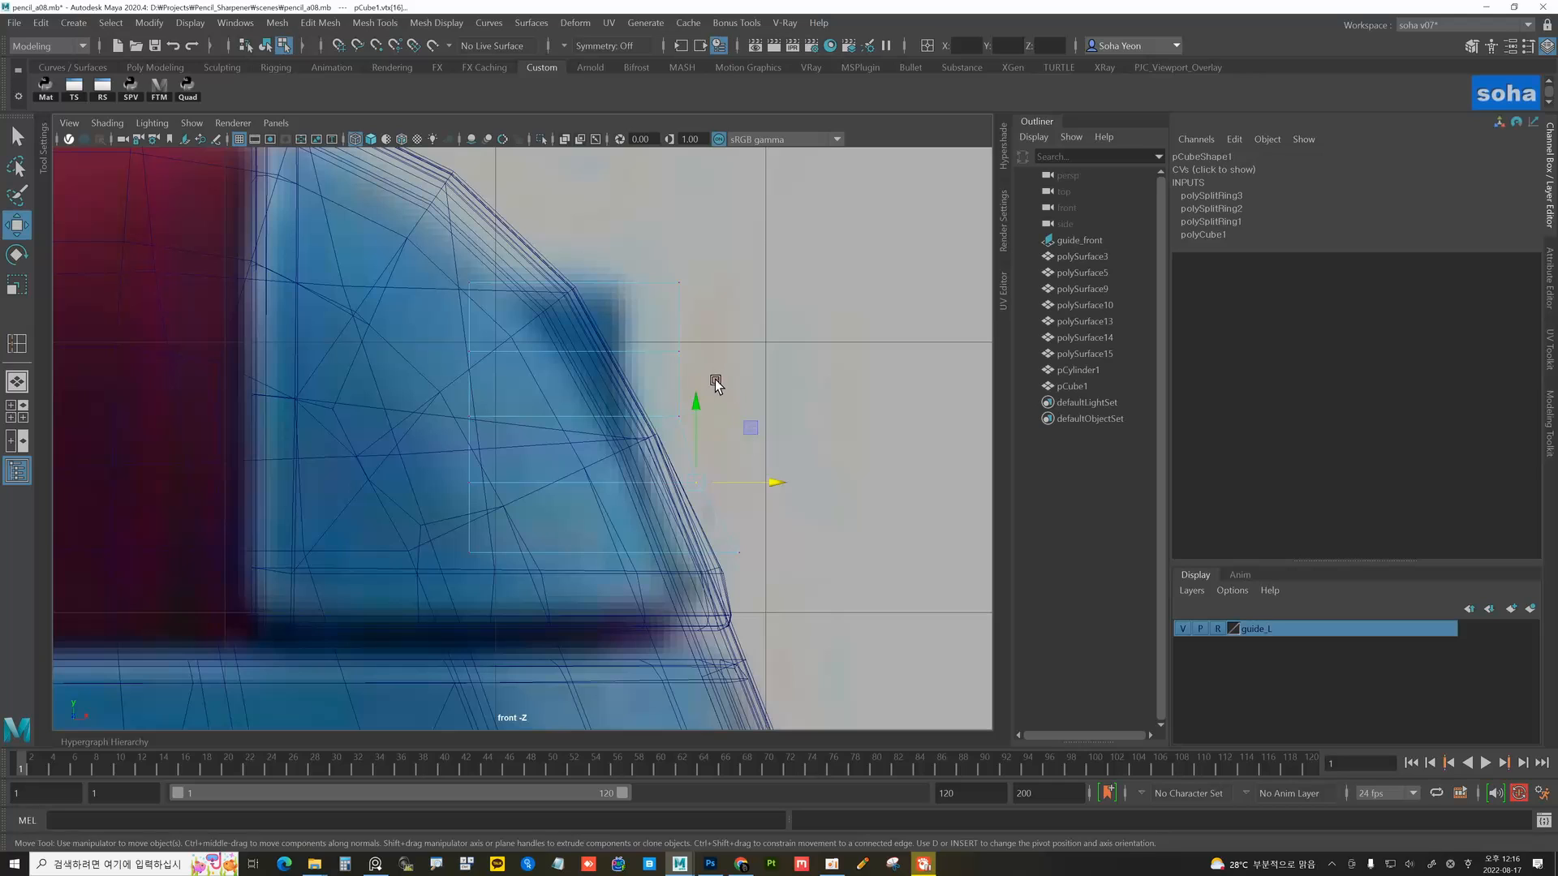
pyautogui.moveTo(748, 354); pyautogui.dragTo(754, 355)
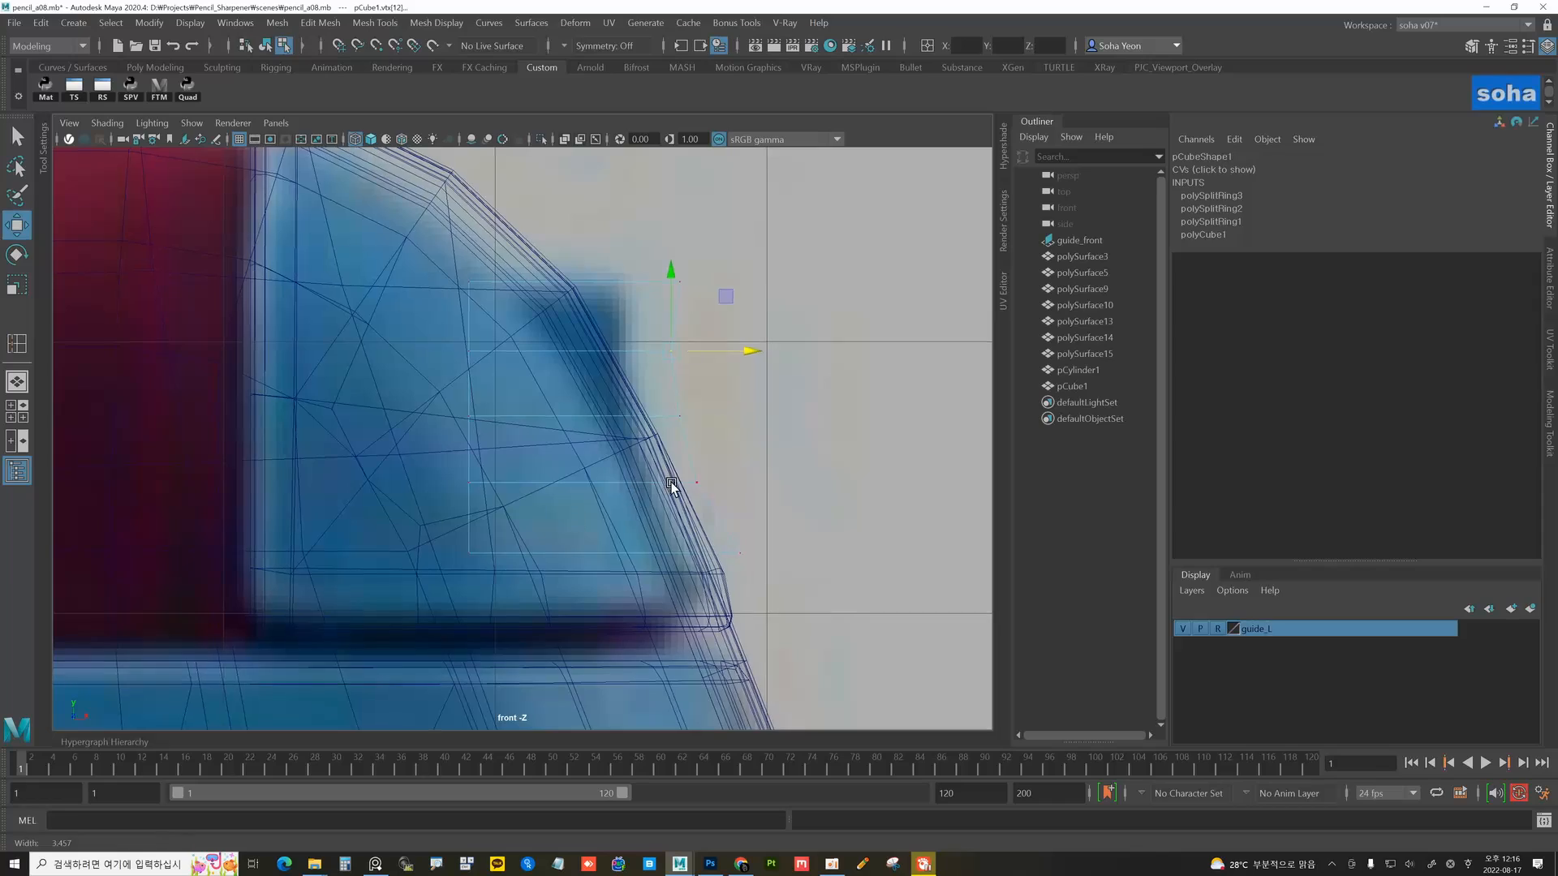
pyautogui.hotkey('alt', '`')
# - Move the side tab forward along the depth axis to Translate Z 5.698 and display the model shaded with wireframe
pyautogui.hotkey('alt', 'shift', 'q')
pyautogui.keyDown('alt'); pyautogui.moveTo(620, 471); pyautogui.dragTo(572, 472); pyautogui.keyUp('alt')
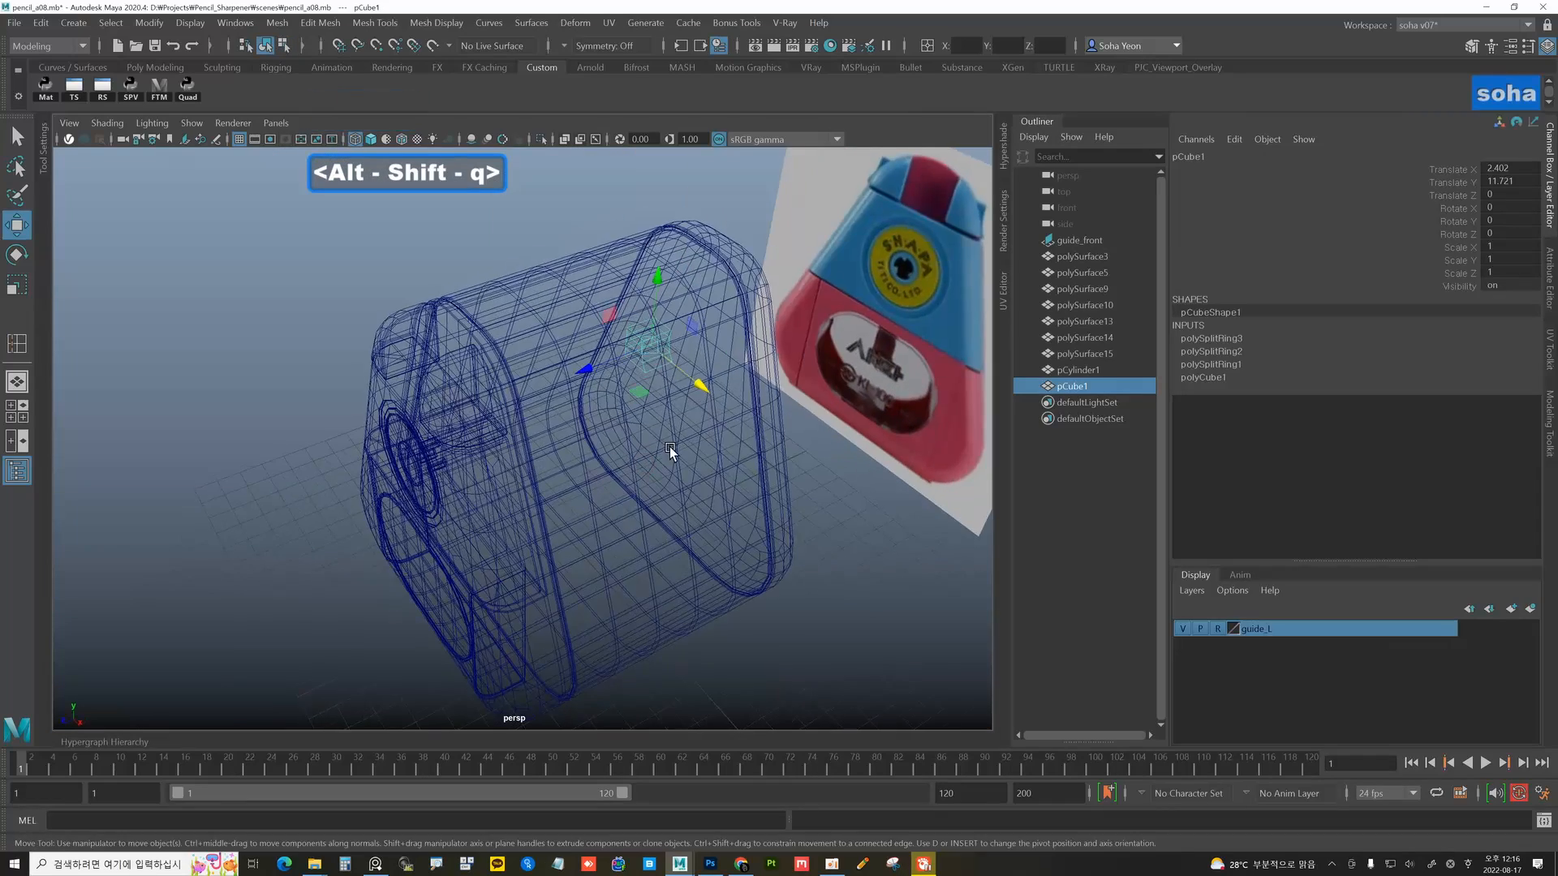
pyautogui.keyDown('alt'); pyautogui.moveTo(670, 448); pyautogui.dragTo(641, 446); pyautogui.keyUp('alt')
pyautogui.moveTo(584, 357); pyautogui.dragTo(536, 361)
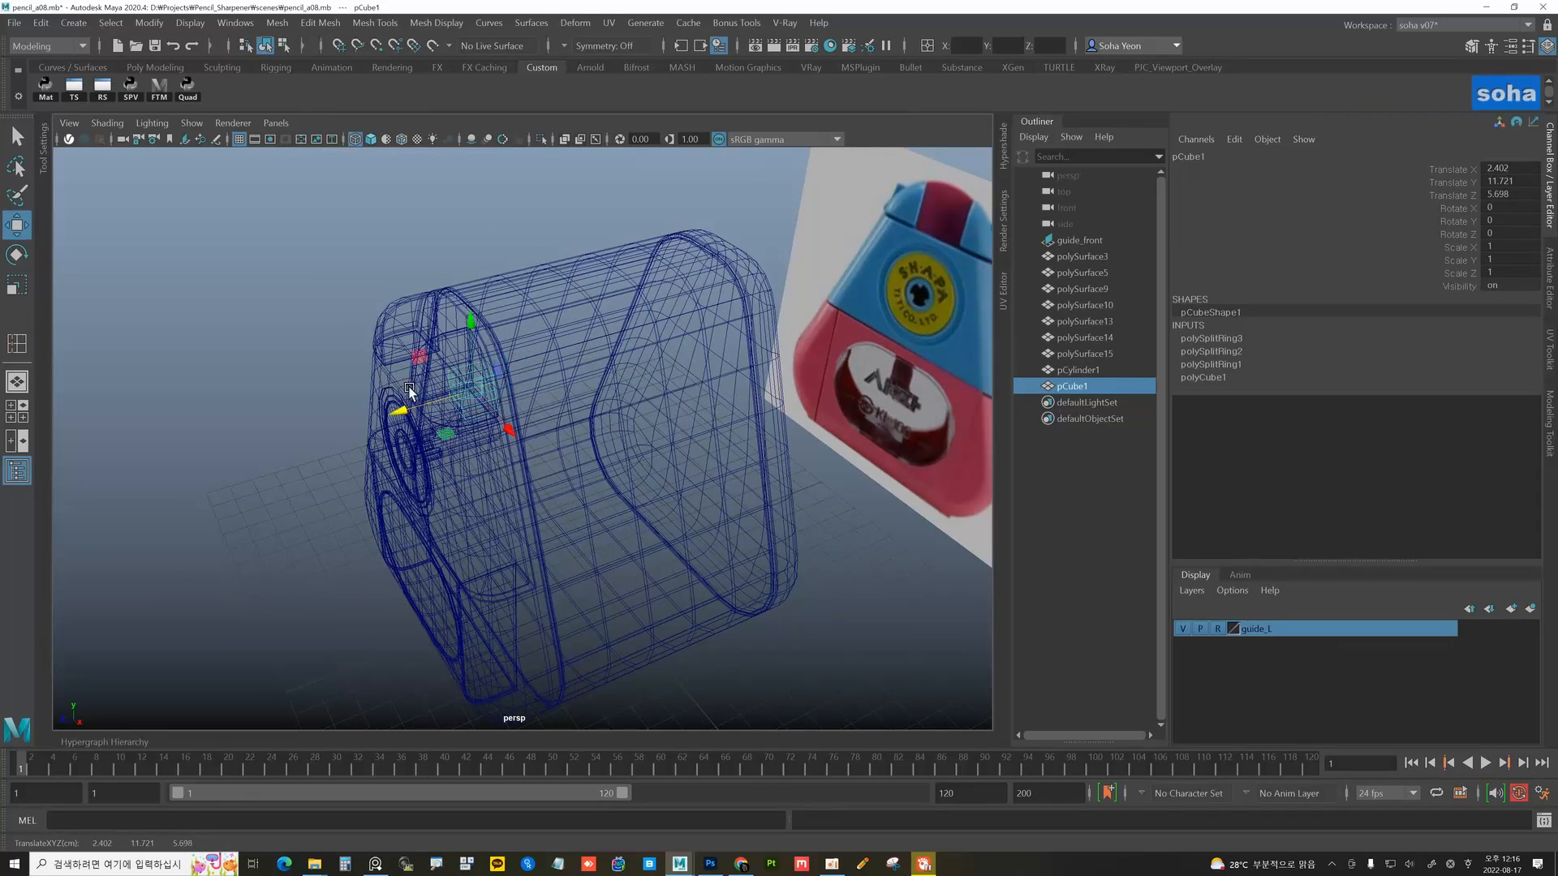
pyautogui.keyDown('alt'); pyautogui.moveTo(410, 392); pyautogui.dragTo(601, 434); pyautogui.keyUp('alt')
pyautogui.hotkey('alt', '5')
pyautogui.keyDown('alt'); pyautogui.moveTo(535, 410); pyautogui.dragTo(574, 420, button='right'); pyautogui.keyUp('alt')
pyautogui.keyDown('alt'); pyautogui.moveTo(574, 420); pyautogui.dragTo(580, 386); pyautogui.keyUp('alt')
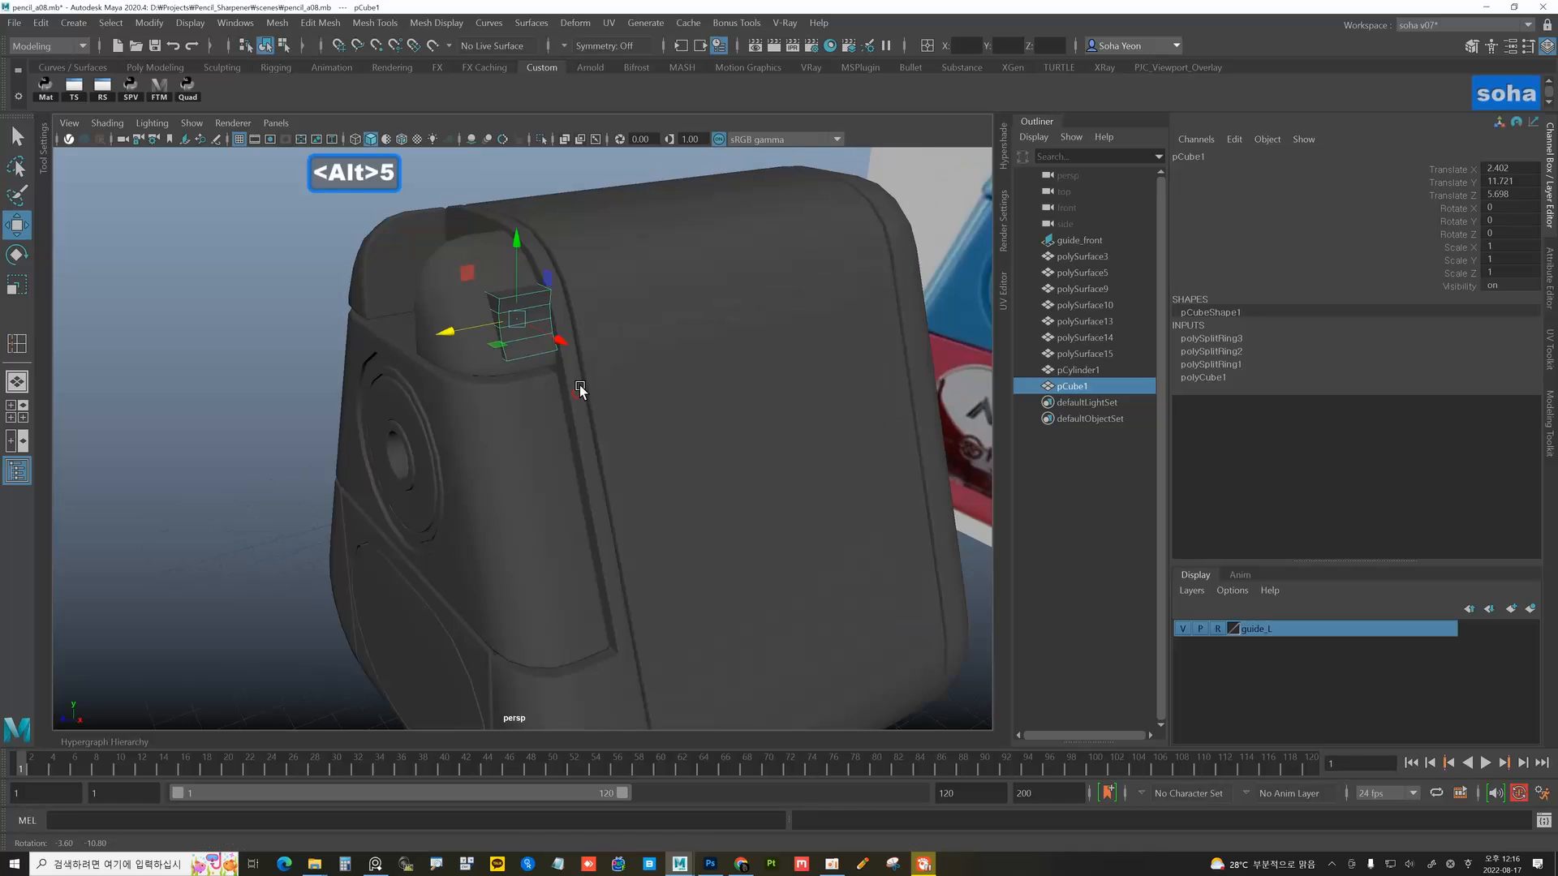
pyautogui.hotkey('alt', 'shift', 'w')
# - Bevel the side tab's hard edges with 2 segments and a small fraction
pyautogui.keyDown('alt'); pyautogui.moveTo(577, 386); pyautogui.dragTo(587, 434, button='middle'); pyautogui.keyUp('alt')
pyautogui.keyDown('alt'); pyautogui.moveTo(587, 435); pyautogui.dragTo(627, 472, button='right'); pyautogui.keyUp('alt')
pyautogui.keyDown('alt'); pyautogui.moveTo(628, 472); pyautogui.dragTo(589, 464); pyautogui.keyUp('alt')
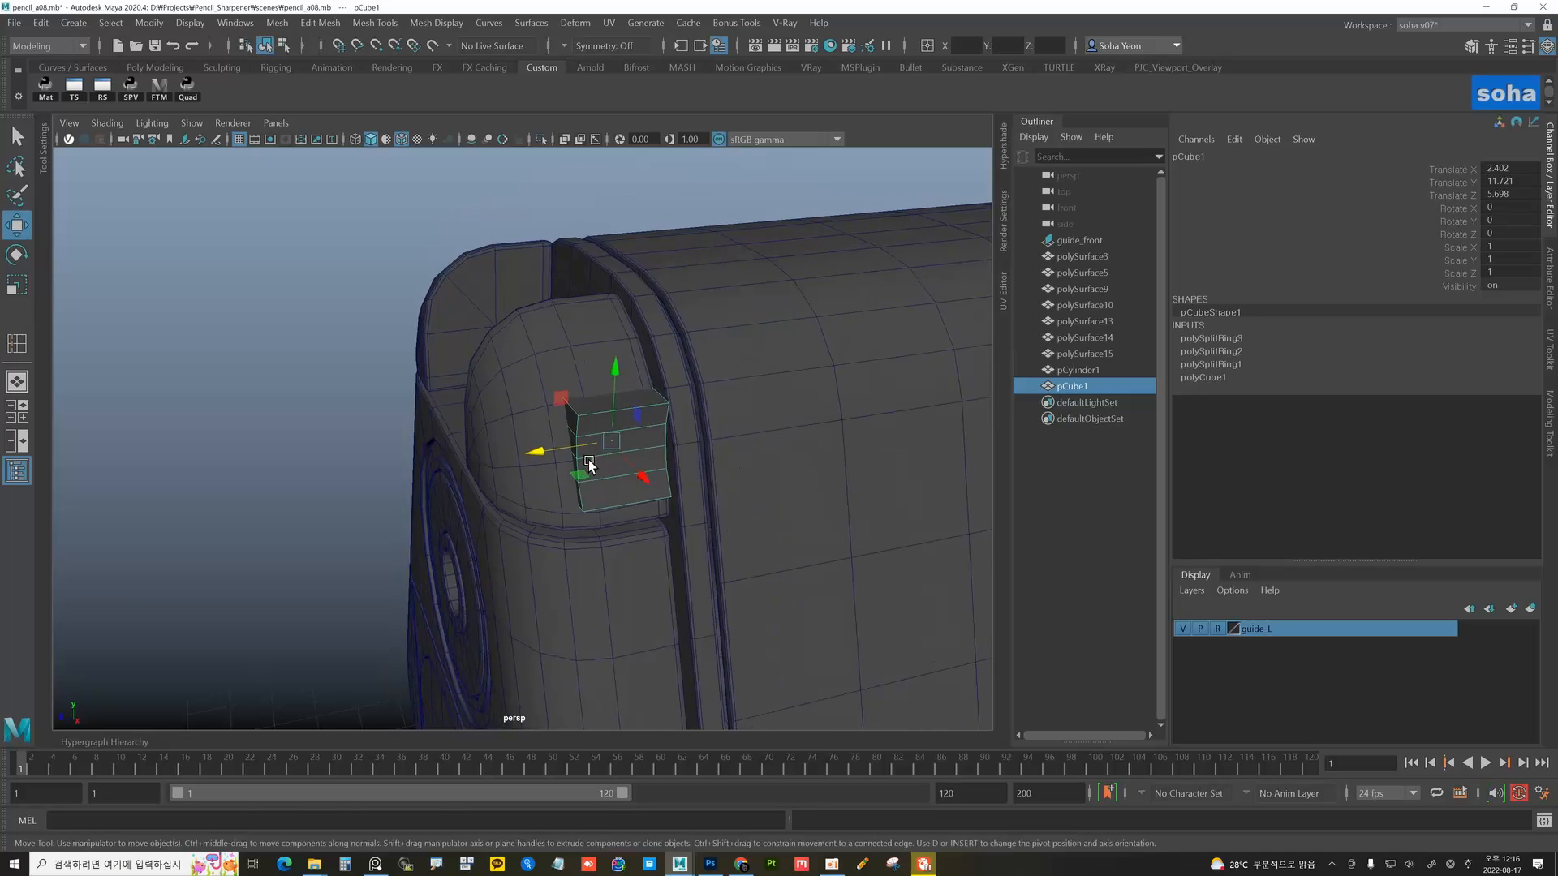
pyautogui.keyDown('alt'); pyautogui.moveTo(589, 464); pyautogui.dragTo(683, 473, button='right'); pyautogui.keyUp('alt')
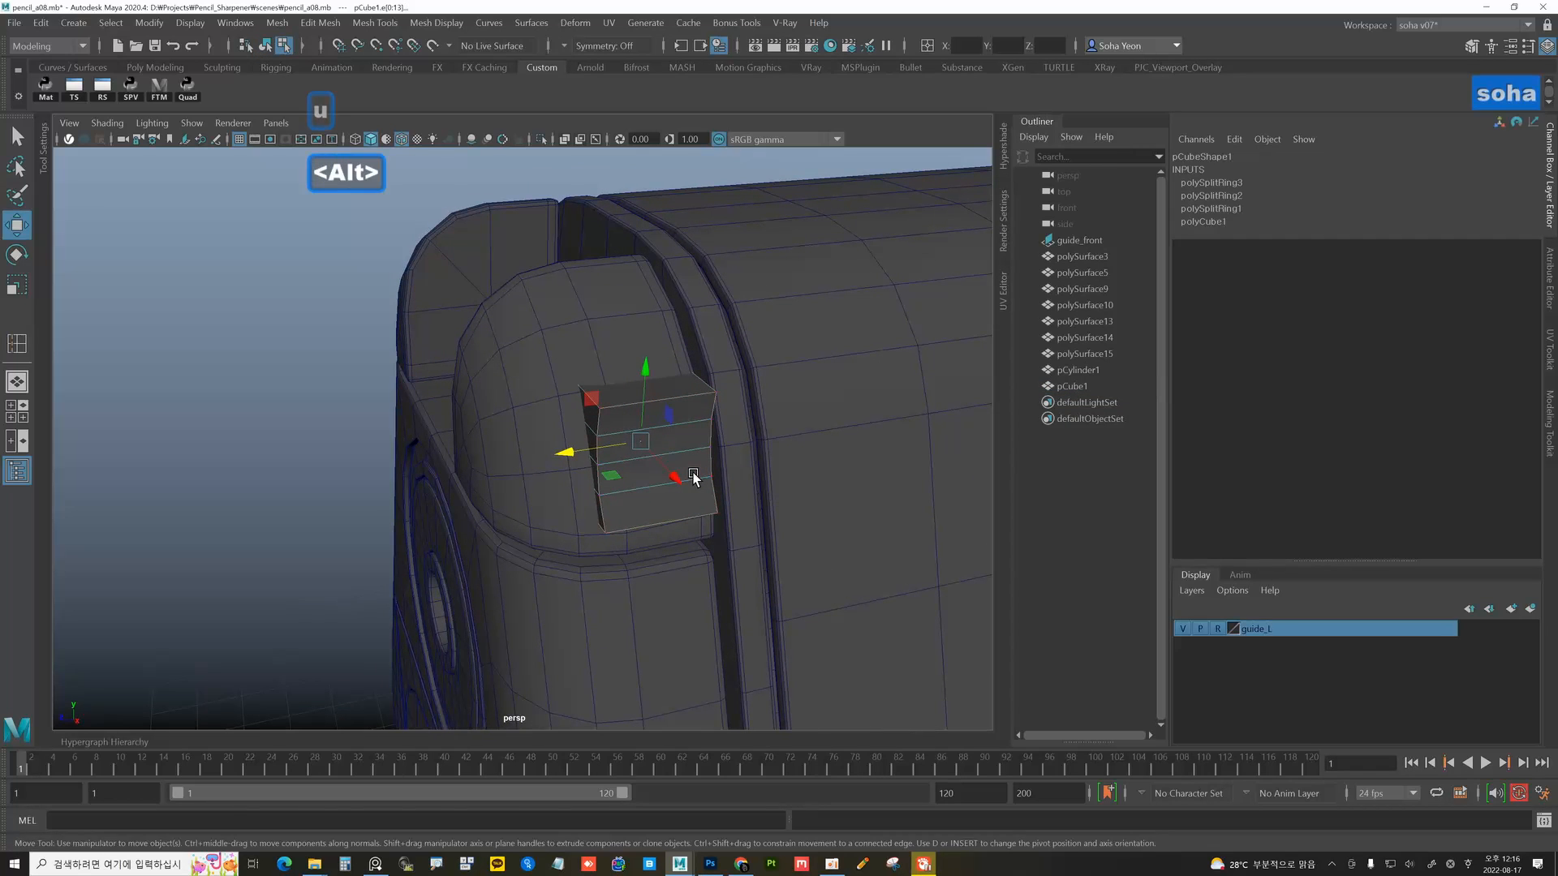
pyautogui.hotkey('shift', 'b')
pyautogui.keyDown('alt'); pyautogui.moveTo(686, 435); pyautogui.dragTo(706, 324); pyautogui.keyUp('alt')
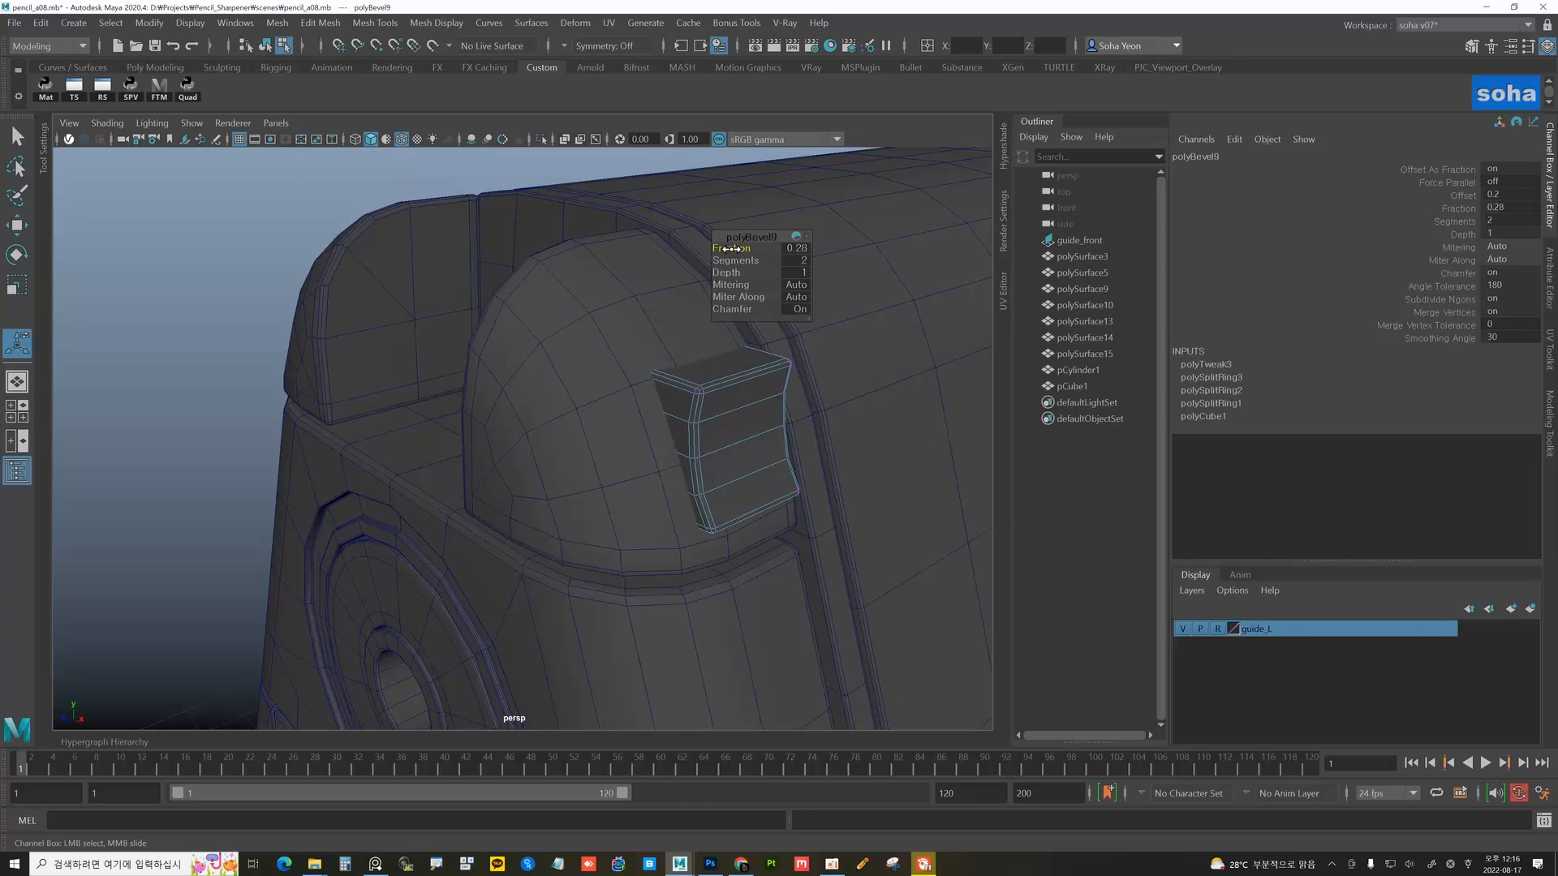
pyautogui.keyDown('ctrl'); pyautogui.moveTo(729, 250); pyautogui.dragTo(725, 250); pyautogui.keyUp('ctrl')
pyautogui.hotkey('alt', '`')
pyautogui.keyDown('alt'); pyautogui.moveTo(700, 387); pyautogui.dragTo(738, 489, button='right'); pyautogui.keyUp('alt')
pyautogui.click(383, 283)
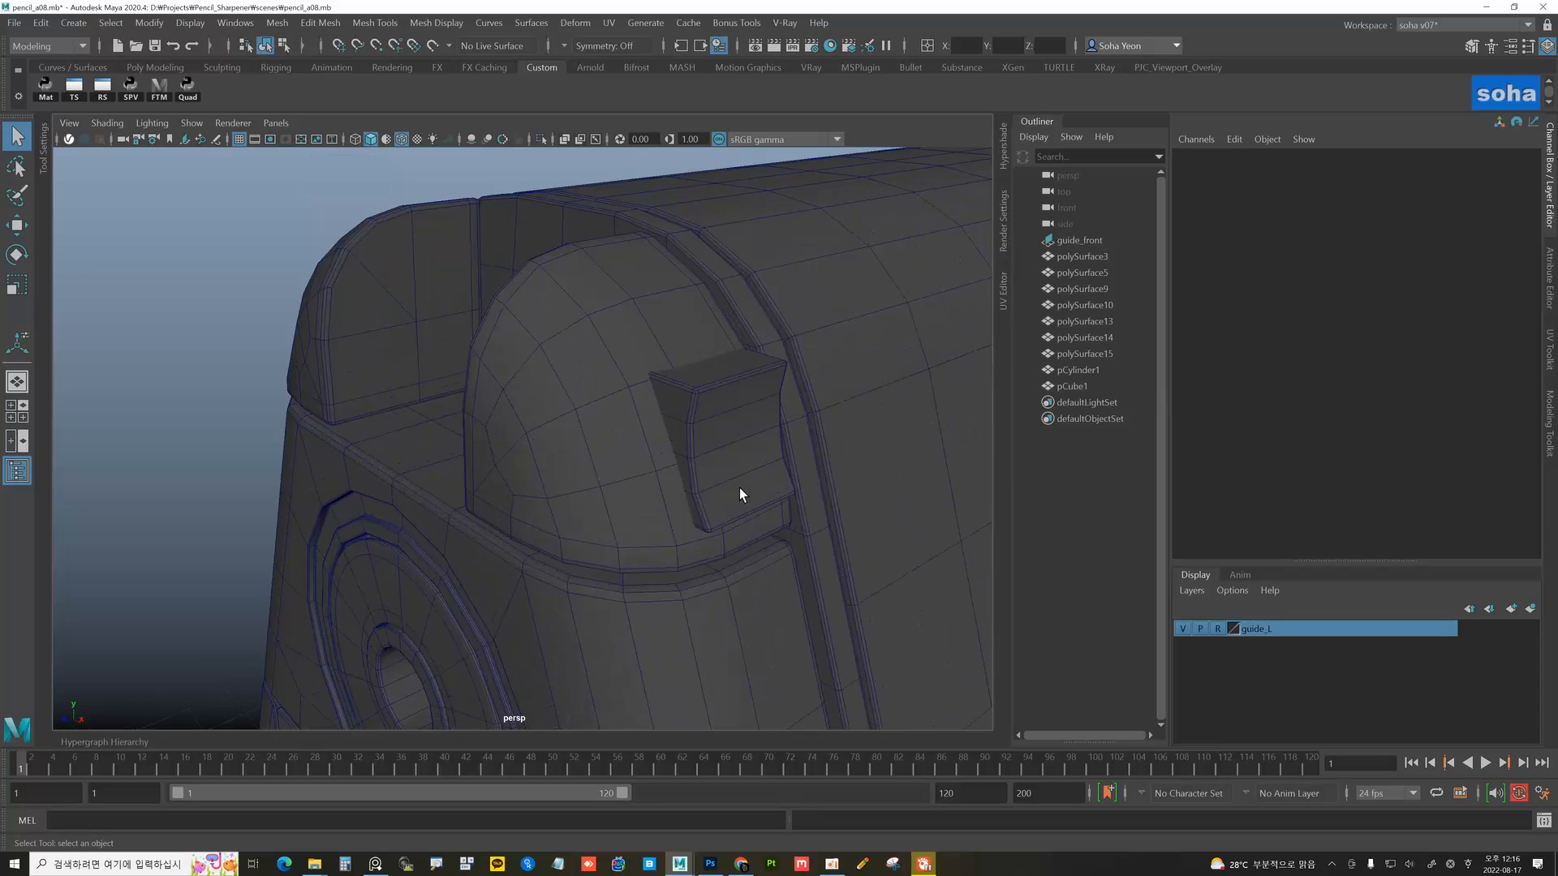
# - Delete the construction history of the beveled side tab
pyautogui.keyDown('alt'); pyautogui.moveTo(696, 424); pyautogui.dragTo(615, 494, button='right'); pyautogui.keyUp('alt')
pyautogui.keyDown('alt'); pyautogui.moveTo(615, 494); pyautogui.dragTo(660, 483); pyautogui.keyUp('alt')
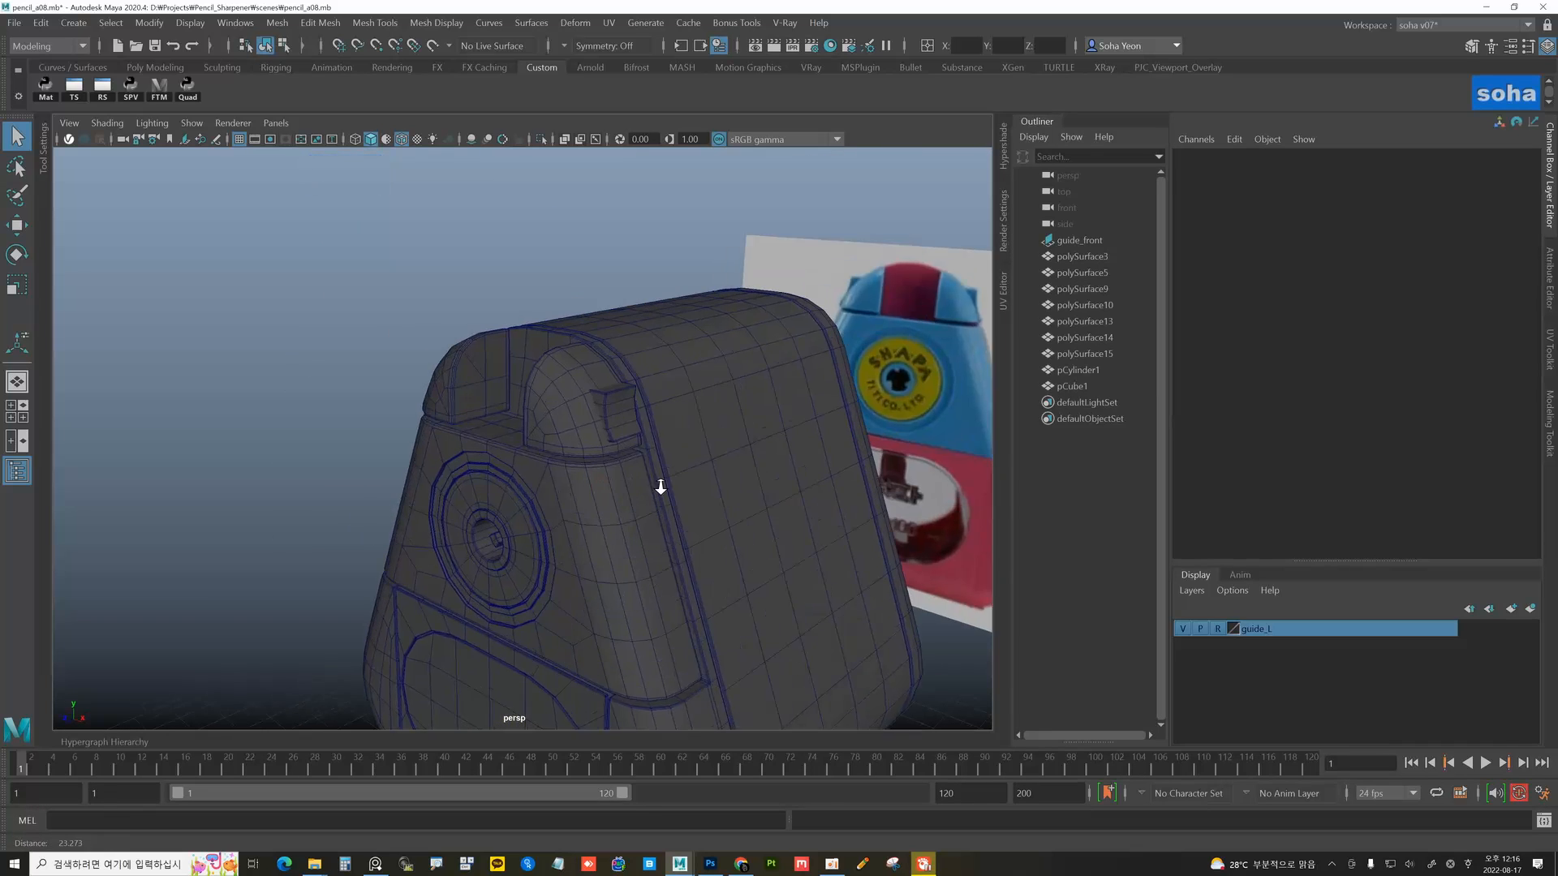
pyautogui.click(603, 424)
pyautogui.click(607, 420)
pyautogui.keyDown('alt'); pyautogui.moveTo(613, 442); pyautogui.dragTo(644, 462, button='right'); pyautogui.keyUp('alt')
pyautogui.hotkey('alt', 'd')
# - Insert a vertical edge loop near the rear edge of each of the two rounded top corner pieces
pyautogui.keyDown('alt'); pyautogui.moveTo(648, 461); pyautogui.dragTo(584, 443); pyautogui.keyUp('alt')
pyautogui.keyDown('alt'); pyautogui.moveTo(584, 442); pyautogui.dragTo(626, 471, button='right'); pyautogui.keyUp('alt')
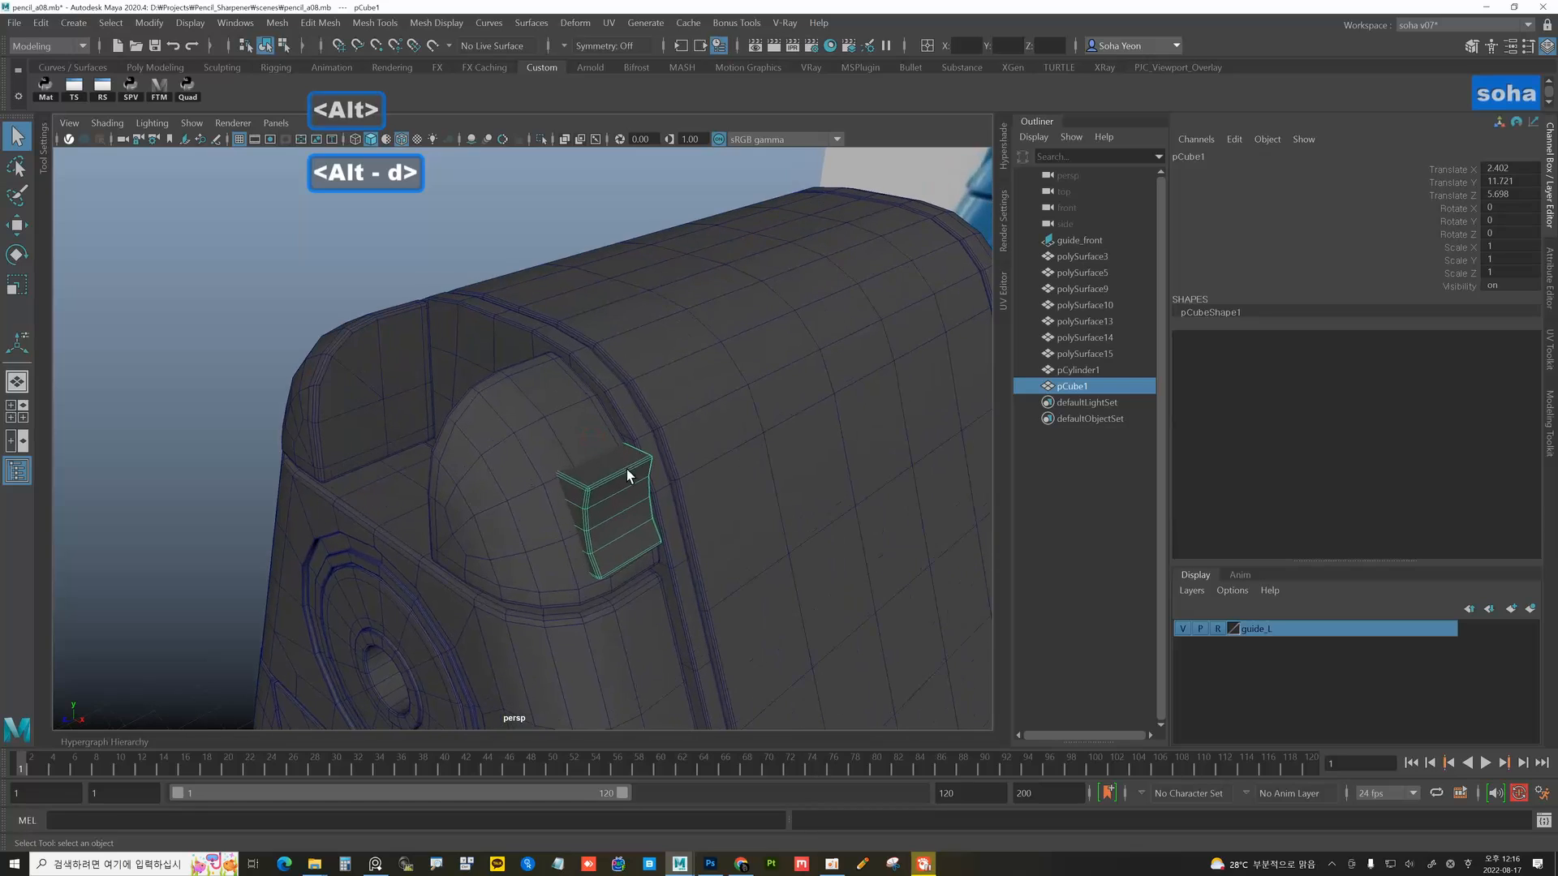
pyautogui.keyDown('alt'); pyautogui.moveTo(627, 471); pyautogui.dragTo(508, 459); pyautogui.keyUp('alt')
pyautogui.keyDown('alt'); pyautogui.moveTo(507, 458); pyautogui.dragTo(577, 458, button='middle'); pyautogui.keyUp('alt')
pyautogui.moveTo(576, 459)
pyautogui.keyDown('alt'); pyautogui.mouseDown()
pyautogui.moveTo(504, 463)
pyautogui.moveTo(595, 480)
pyautogui.mouseUp(); pyautogui.keyUp('alt')
pyautogui.click(504, 462)
pyautogui.hotkey('alt', 'e')
pyautogui.click(572, 469)
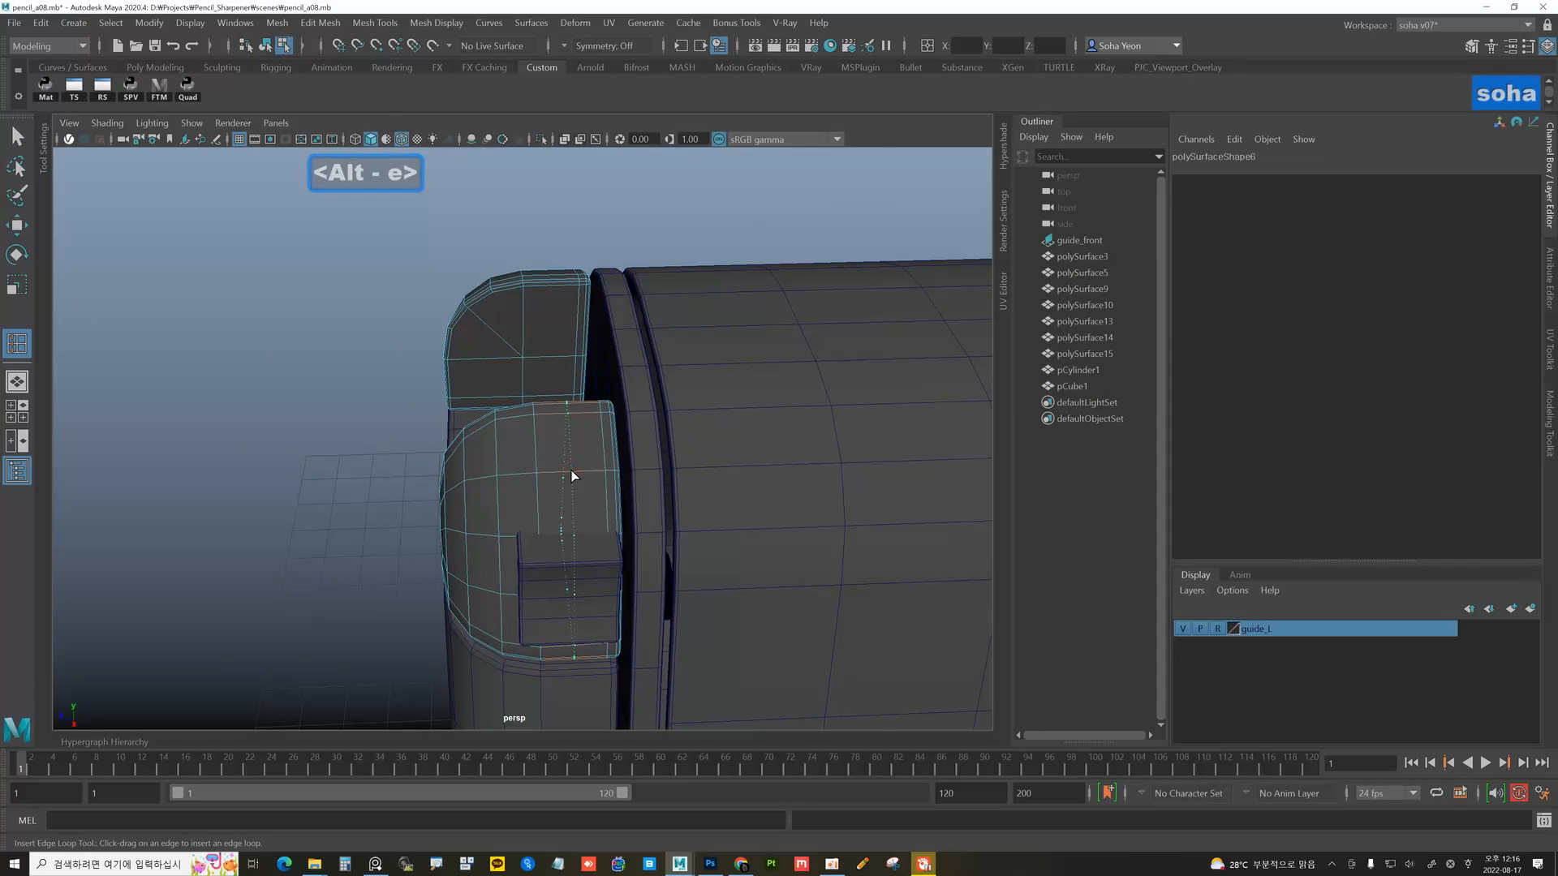
pyautogui.click(551, 290)
pyautogui.press('w')
pyautogui.keyDown('alt'); pyautogui.moveTo(552, 289); pyautogui.dragTo(684, 443); pyautogui.keyUp('alt')
pyautogui.hotkey('alt', '`')
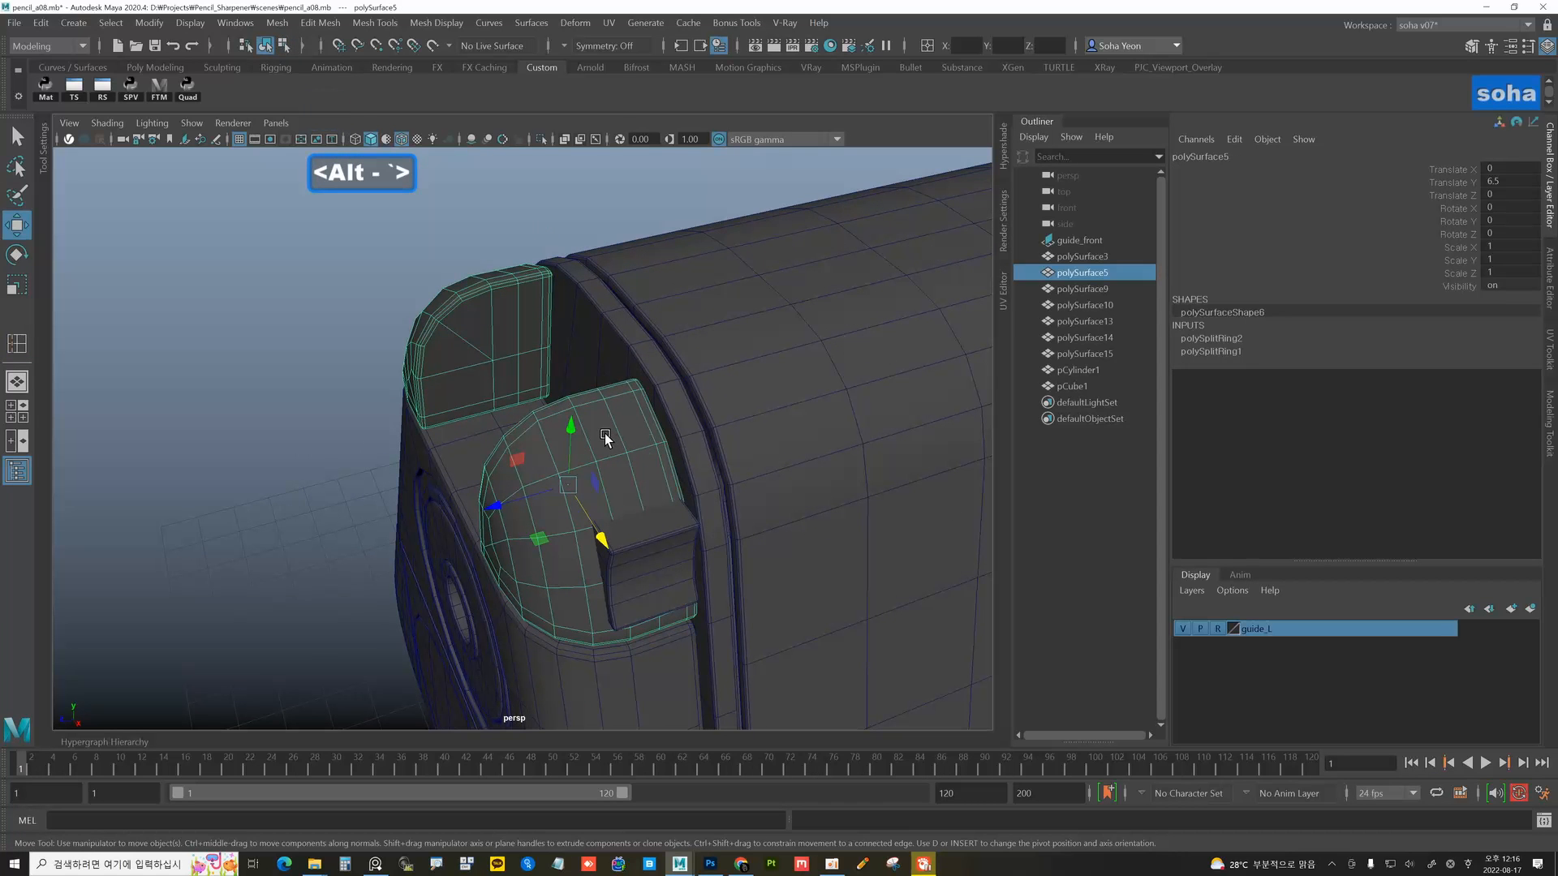
# - Undo the last edge loop insertions on the two rounded top corner pieces
pyautogui.hotkey('ctrl', 'z')
pyautogui.hotkey('ctrl', 'z')
pyautogui.hotkey('ctrl', 'z')
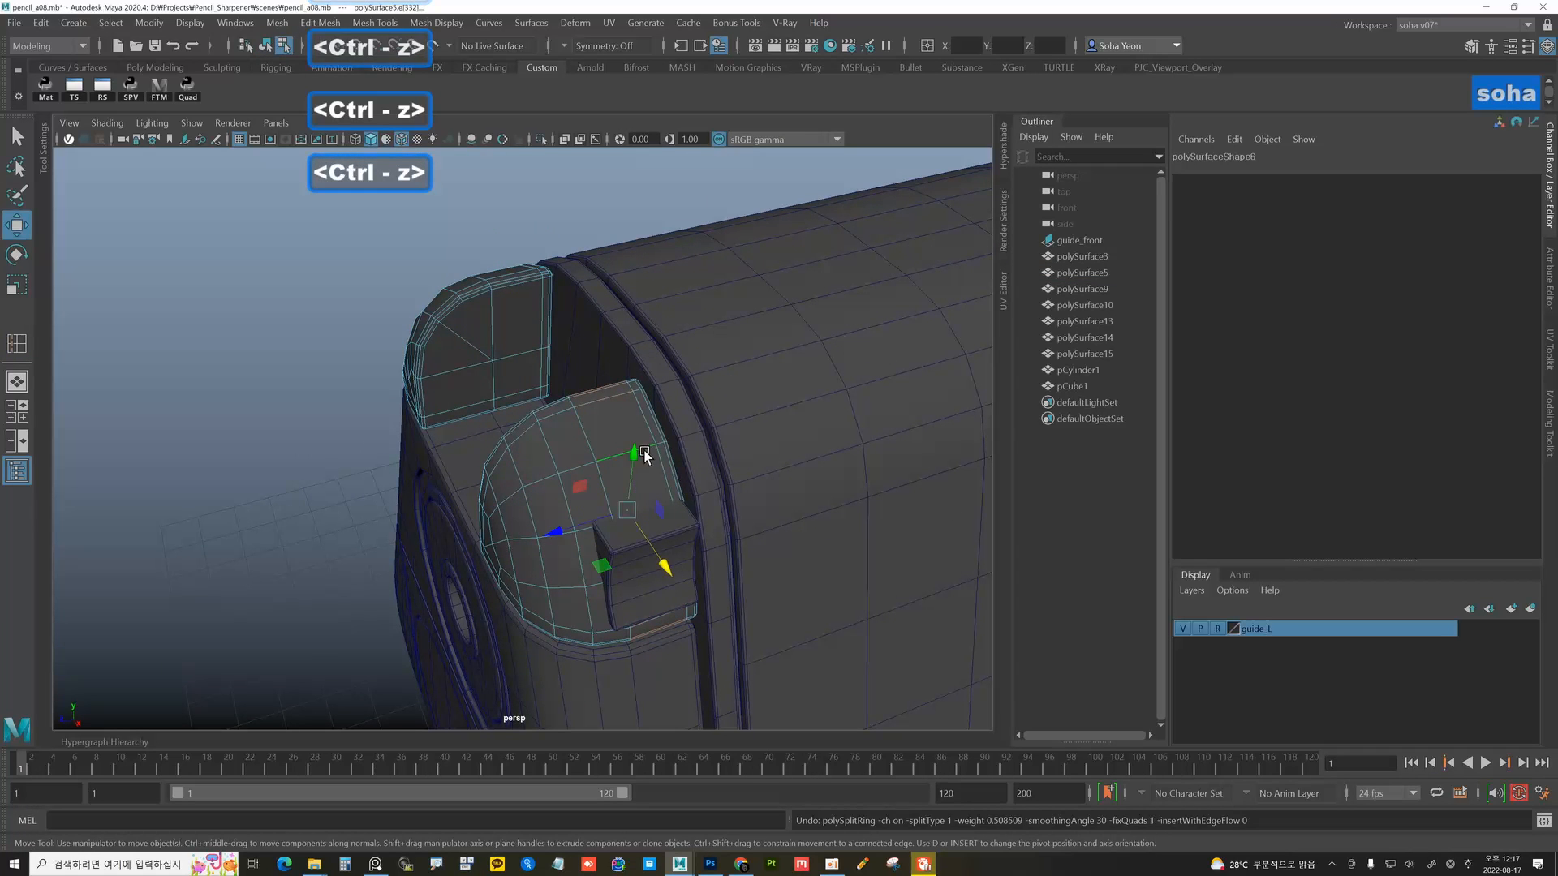
# - Mirror the beveled side tab across the world X axis onto the opposite side of the sharpener
pyautogui.hotkey('alt', '`')
pyautogui.keyDown('alt'); pyautogui.moveTo(645, 456); pyautogui.dragTo(756, 427); pyautogui.keyUp('alt')
pyautogui.click(756, 427)
pyautogui.keyDown('alt'); pyautogui.moveTo(757, 428); pyautogui.dragTo(687, 432, button='middle'); pyautogui.keyUp('alt')
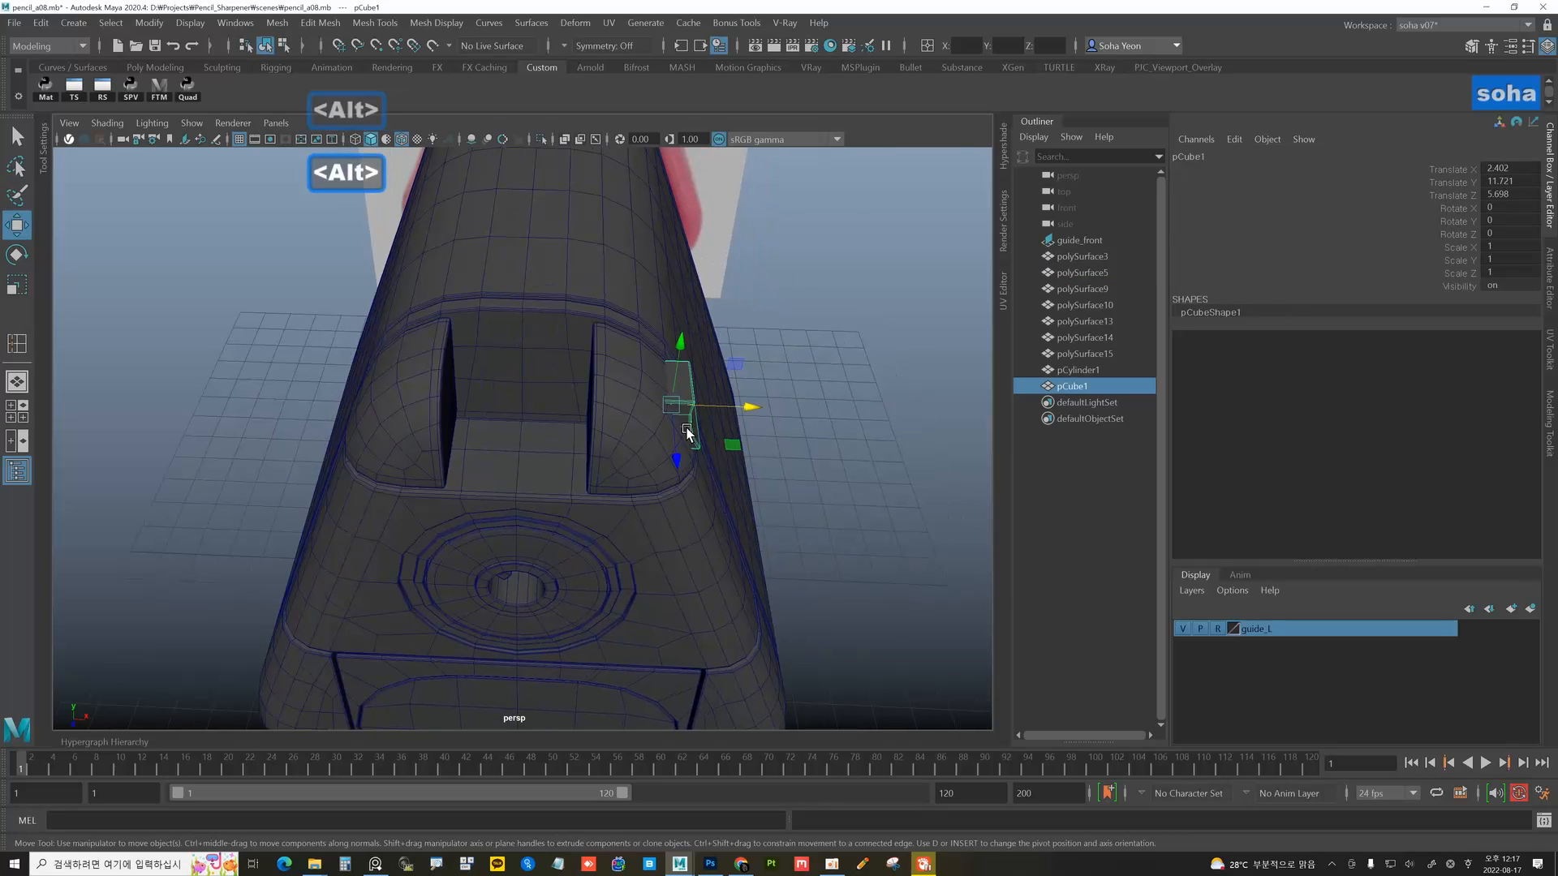
pyautogui.hotkey('ctrl', 'e')
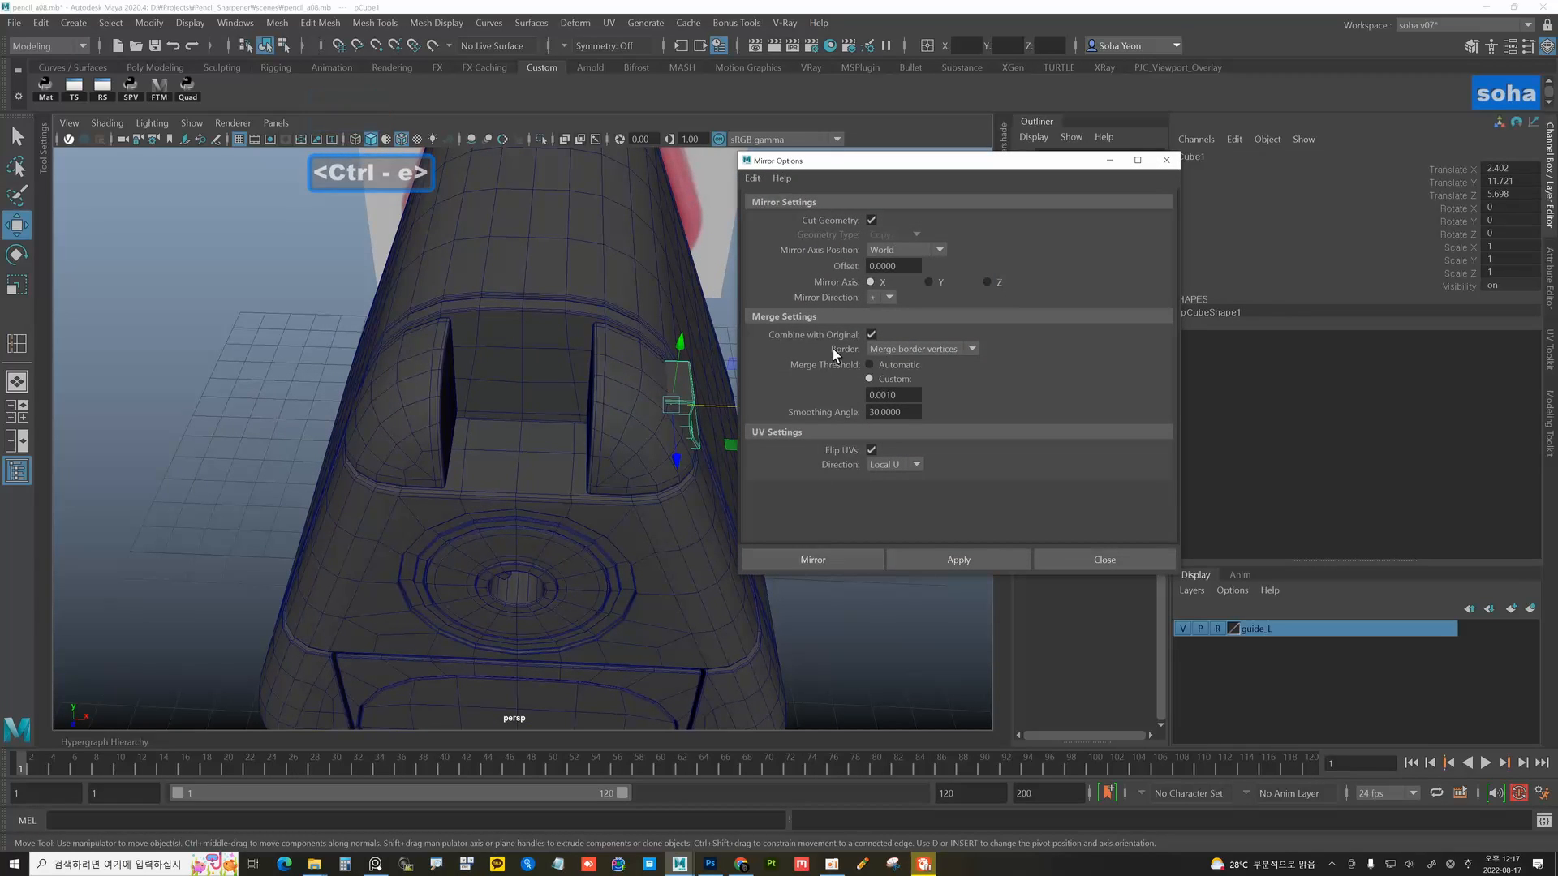
pyautogui.click(832, 559)
pyautogui.moveTo(763, 533)
pyautogui.keyDown('alt'); pyautogui.mouseDown()
pyautogui.moveTo(568, 462)
pyautogui.moveTo(643, 407)
pyautogui.moveTo(614, 418)
pyautogui.mouseUp(); pyautogui.keyUp('alt')
pyautogui.hotkey('alt', 'w')
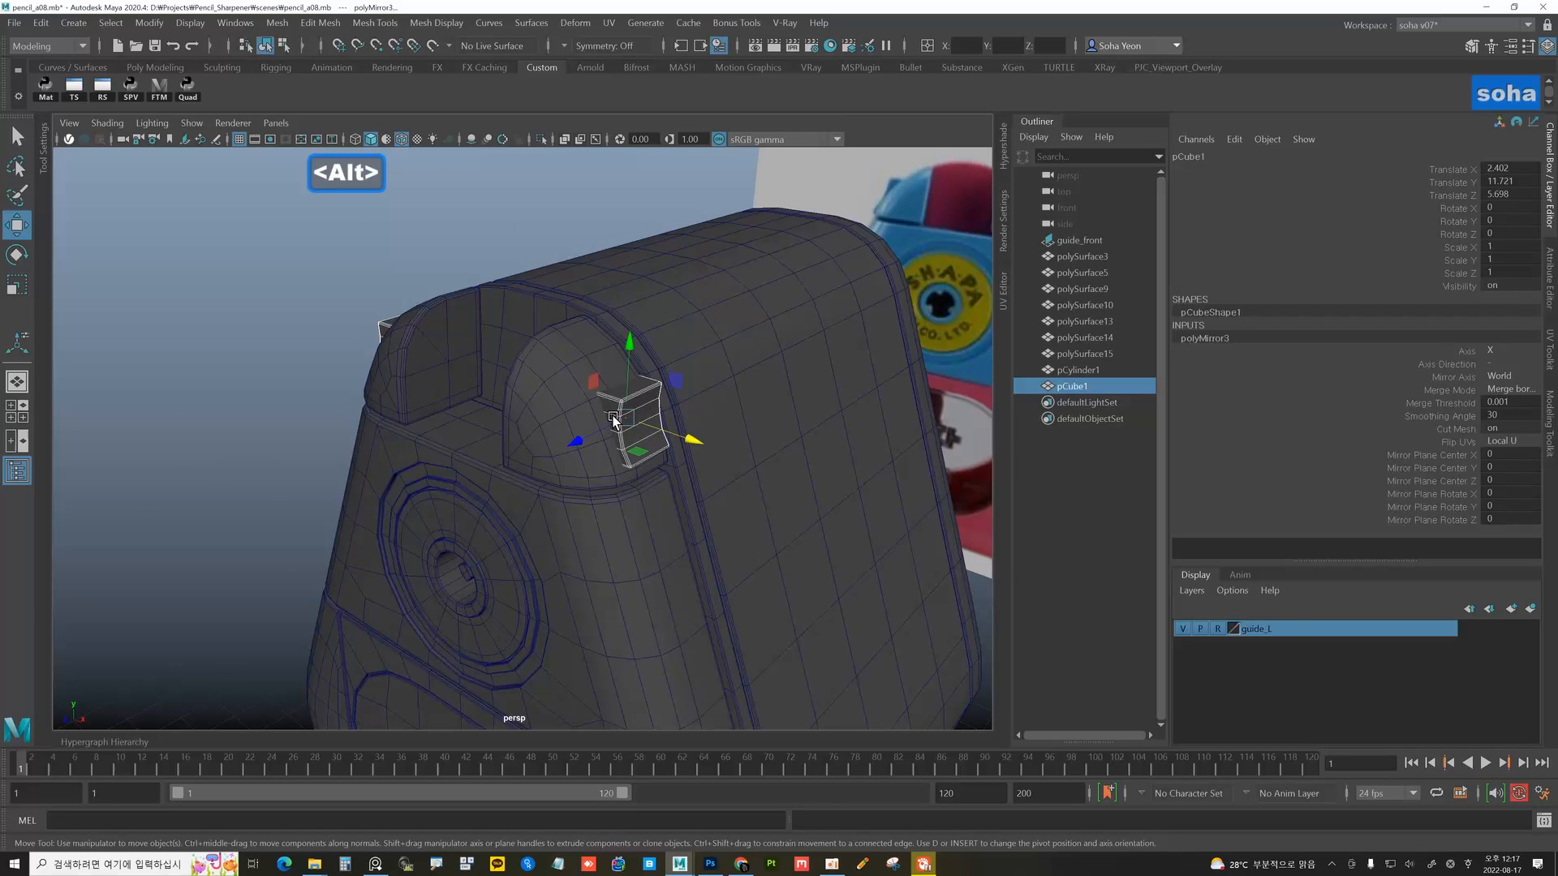
# - Combine the mirrored side tabs with the two rounded top corner pieces into one mesh
pyautogui.keyDown('shift'); pyautogui.click(575, 351); pyautogui.keyUp('shift')
pyautogui.hotkey('shift', 'a')
pyautogui.scroll(-2, 518, 373)
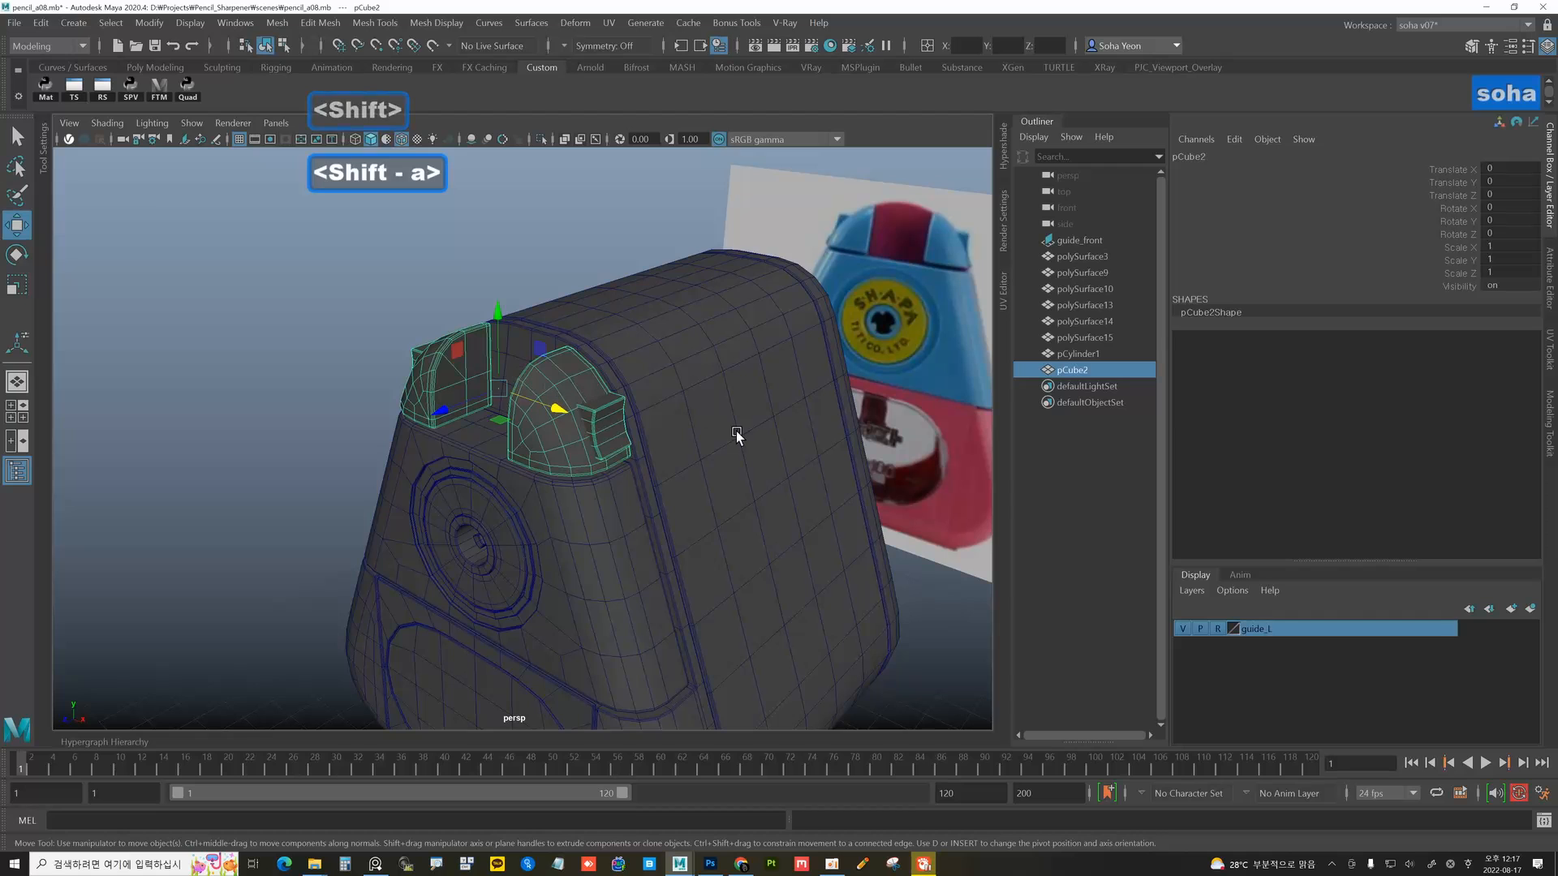
# - Hide the wireframe overlay and examine the tabs, corner pieces and whole body from several angles against the reference image
pyautogui.hotkey('alt', 'shift', 'w')
pyautogui.click(361, 279)
pyautogui.scroll(-3, 567, 436)
pyautogui.moveTo(568, 436)
pyautogui.keyDown('alt'); pyautogui.mouseDown()
pyautogui.moveTo(618, 452)
pyautogui.moveTo(595, 445)
pyautogui.moveTo(567, 477)
pyautogui.mouseUp(); pyautogui.keyUp('alt')
pyautogui.scroll(3, 567, 476)
pyautogui.click(529, 408)
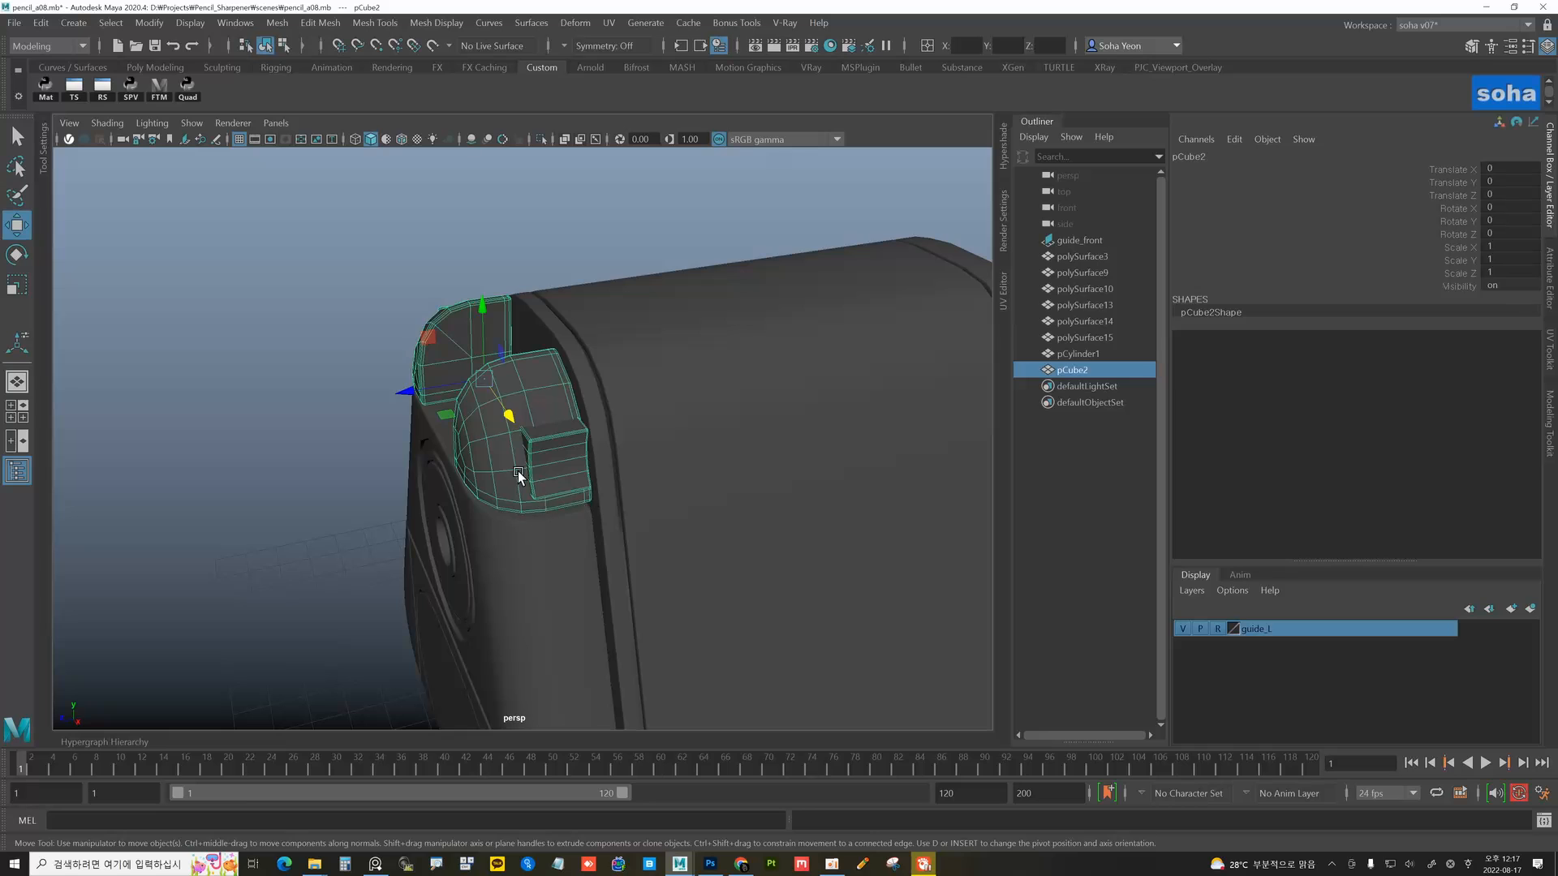
pyautogui.keyDown('alt'); pyautogui.moveTo(519, 476); pyautogui.dragTo(579, 526); pyautogui.keyUp('alt')
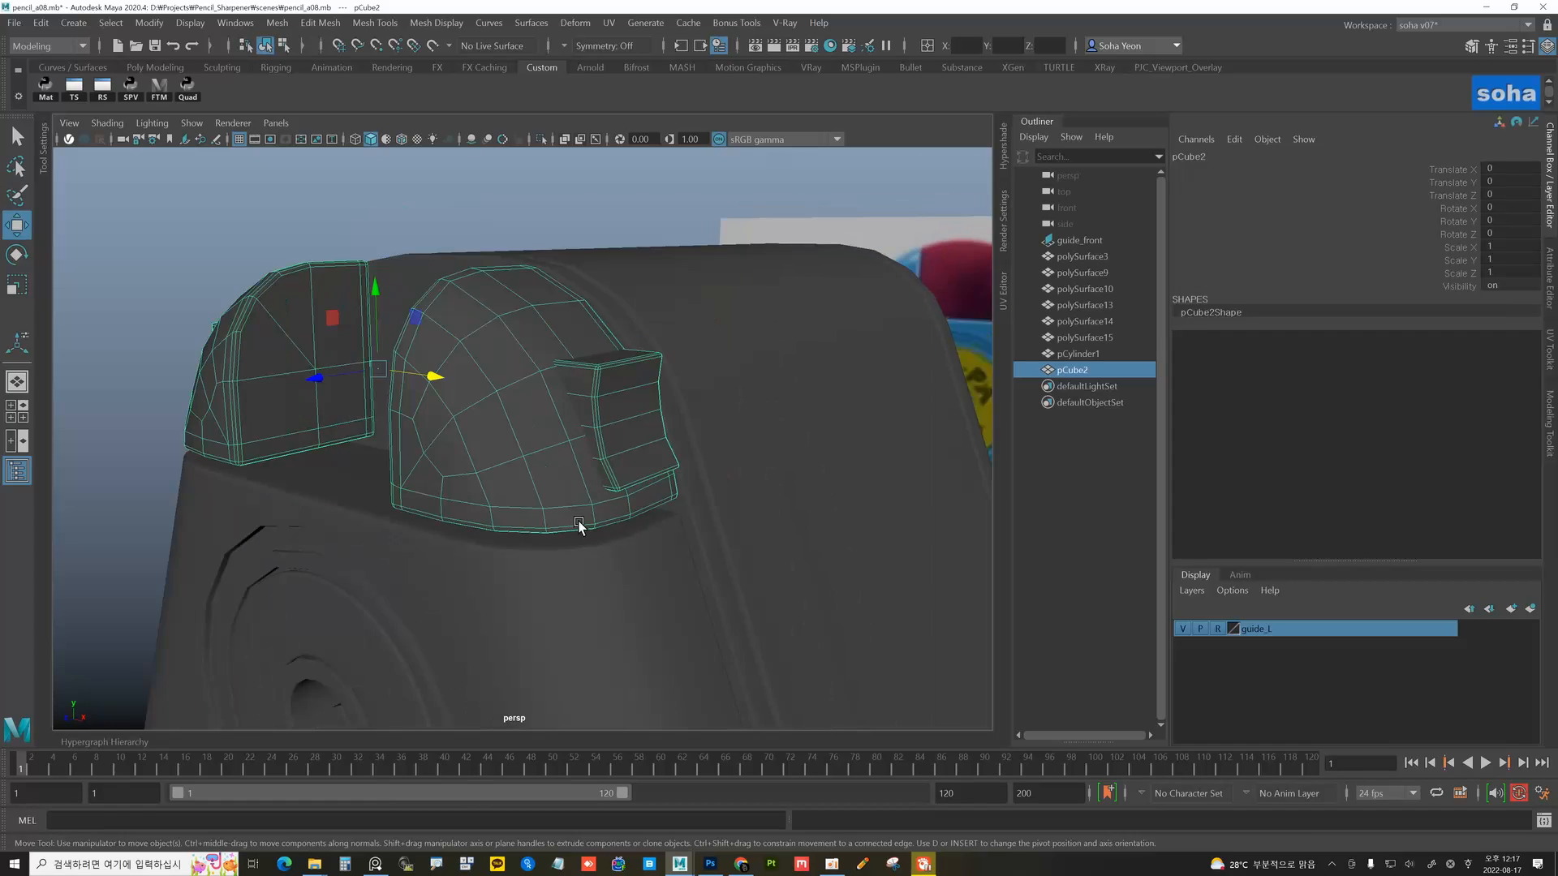
pyautogui.scroll(6, 580, 526)
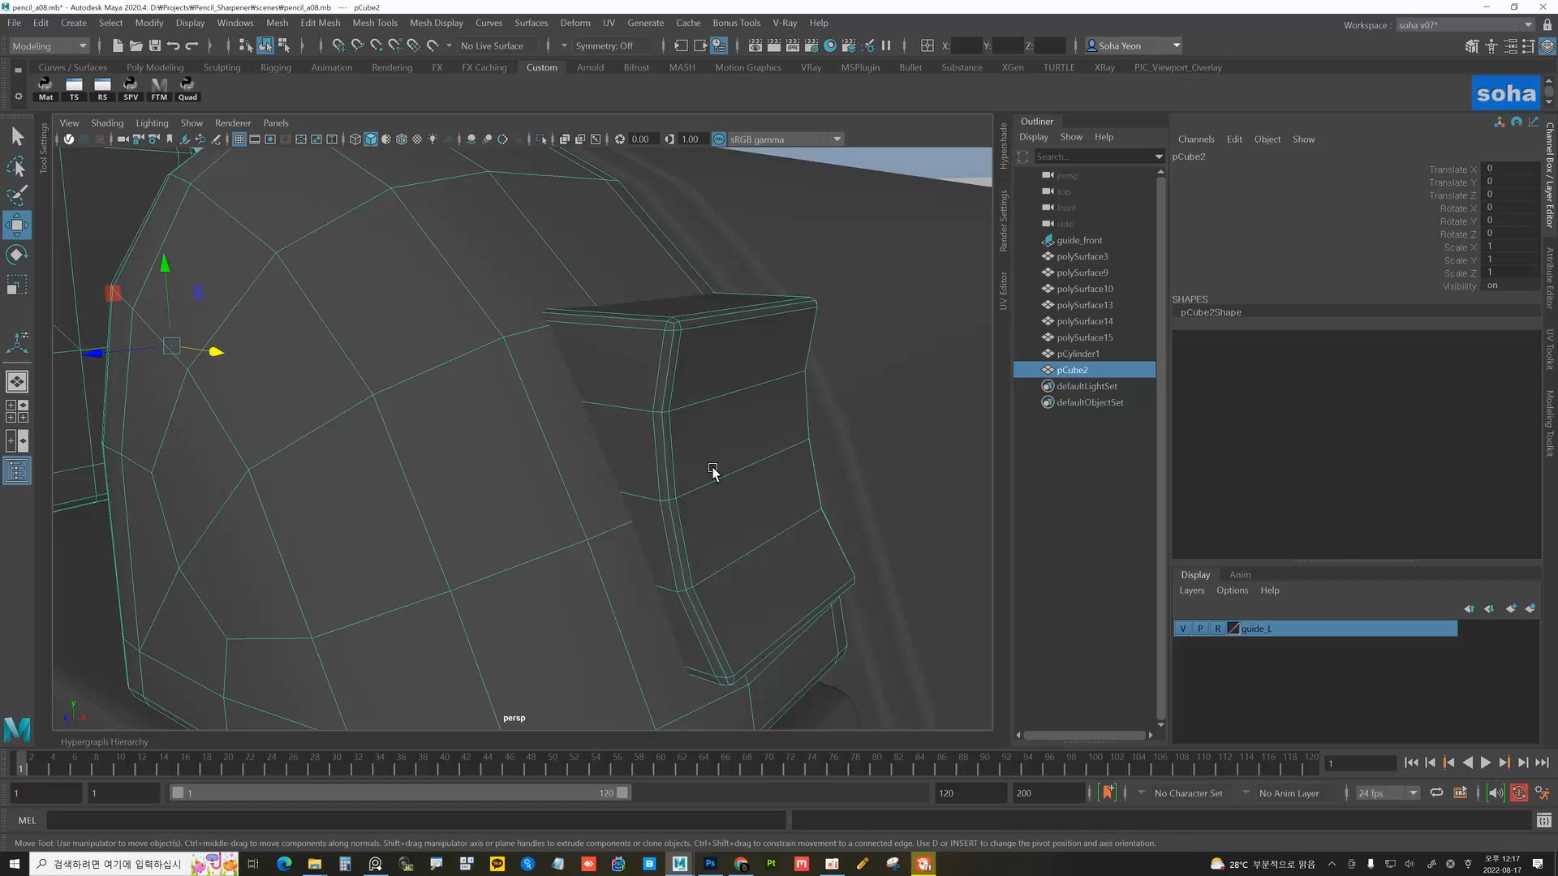
pyautogui.keyDown('alt'); pyautogui.moveTo(713, 469); pyautogui.dragTo(456, 456, button='right'); pyautogui.keyUp('alt')
pyautogui.click(603, 422)
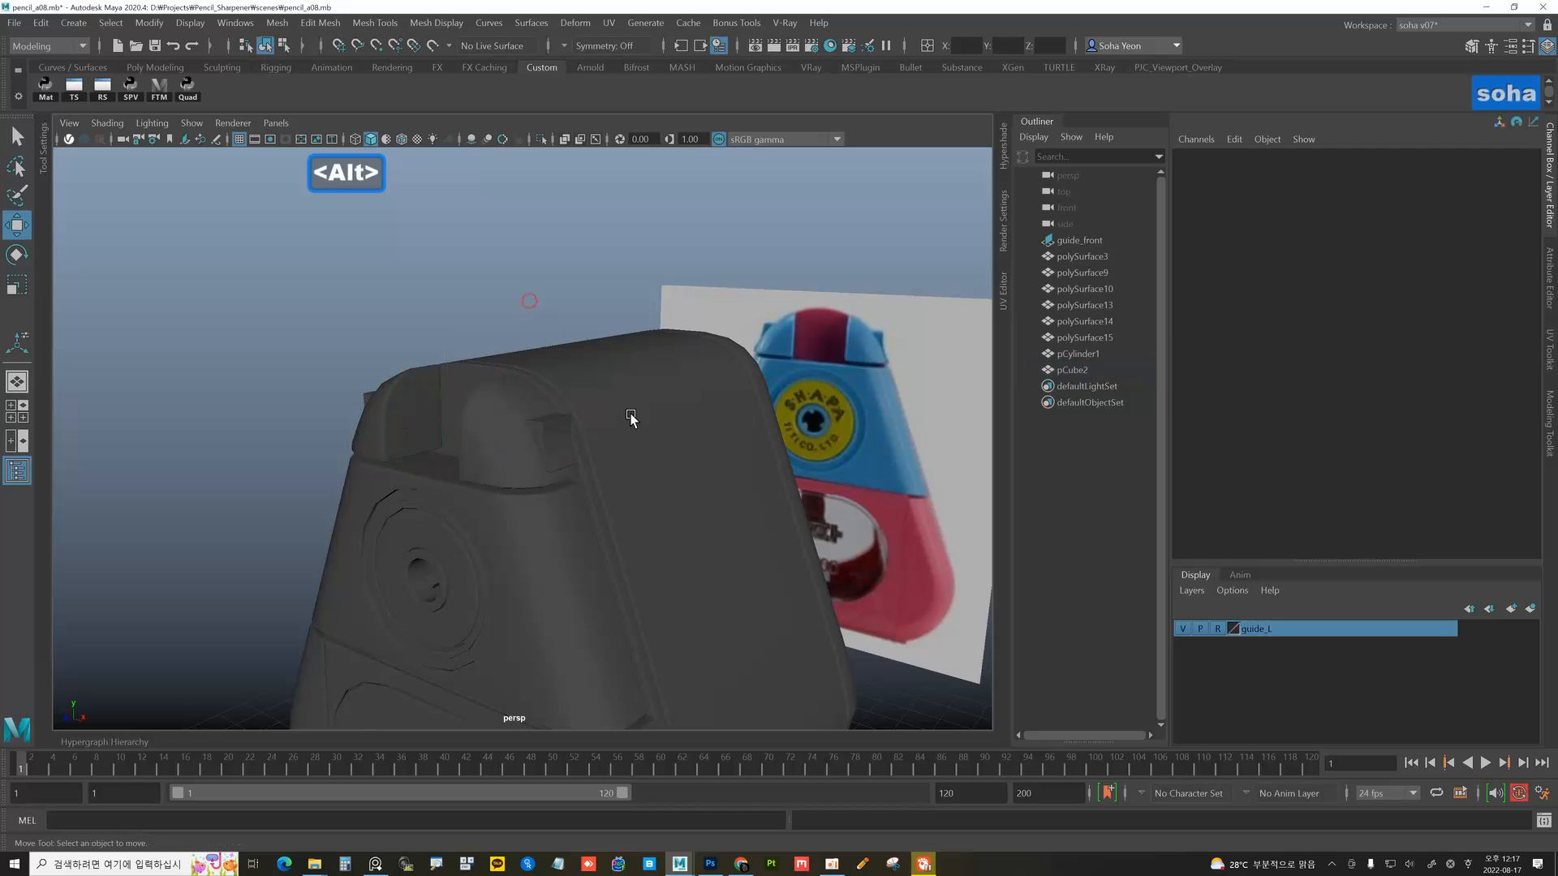
pyautogui.keyDown('alt'); pyautogui.moveTo(630, 417); pyautogui.dragTo(604, 496); pyautogui.keyUp('alt')
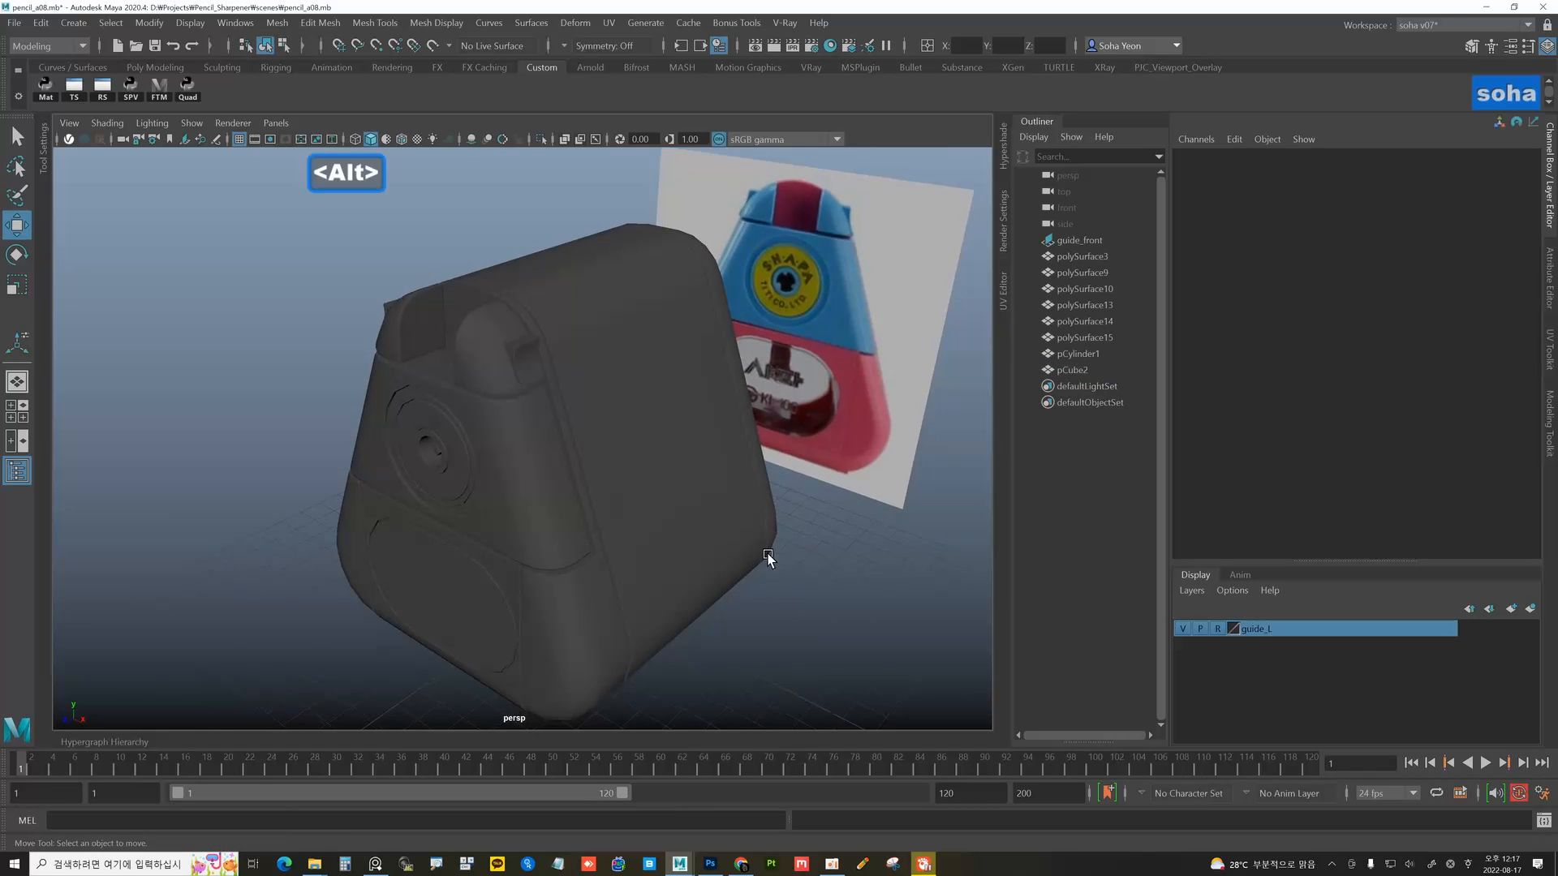
pyautogui.keyDown('alt'); pyautogui.moveTo(766, 557); pyautogui.dragTo(626, 517); pyautogui.keyUp('alt')
pyautogui.press('alt')
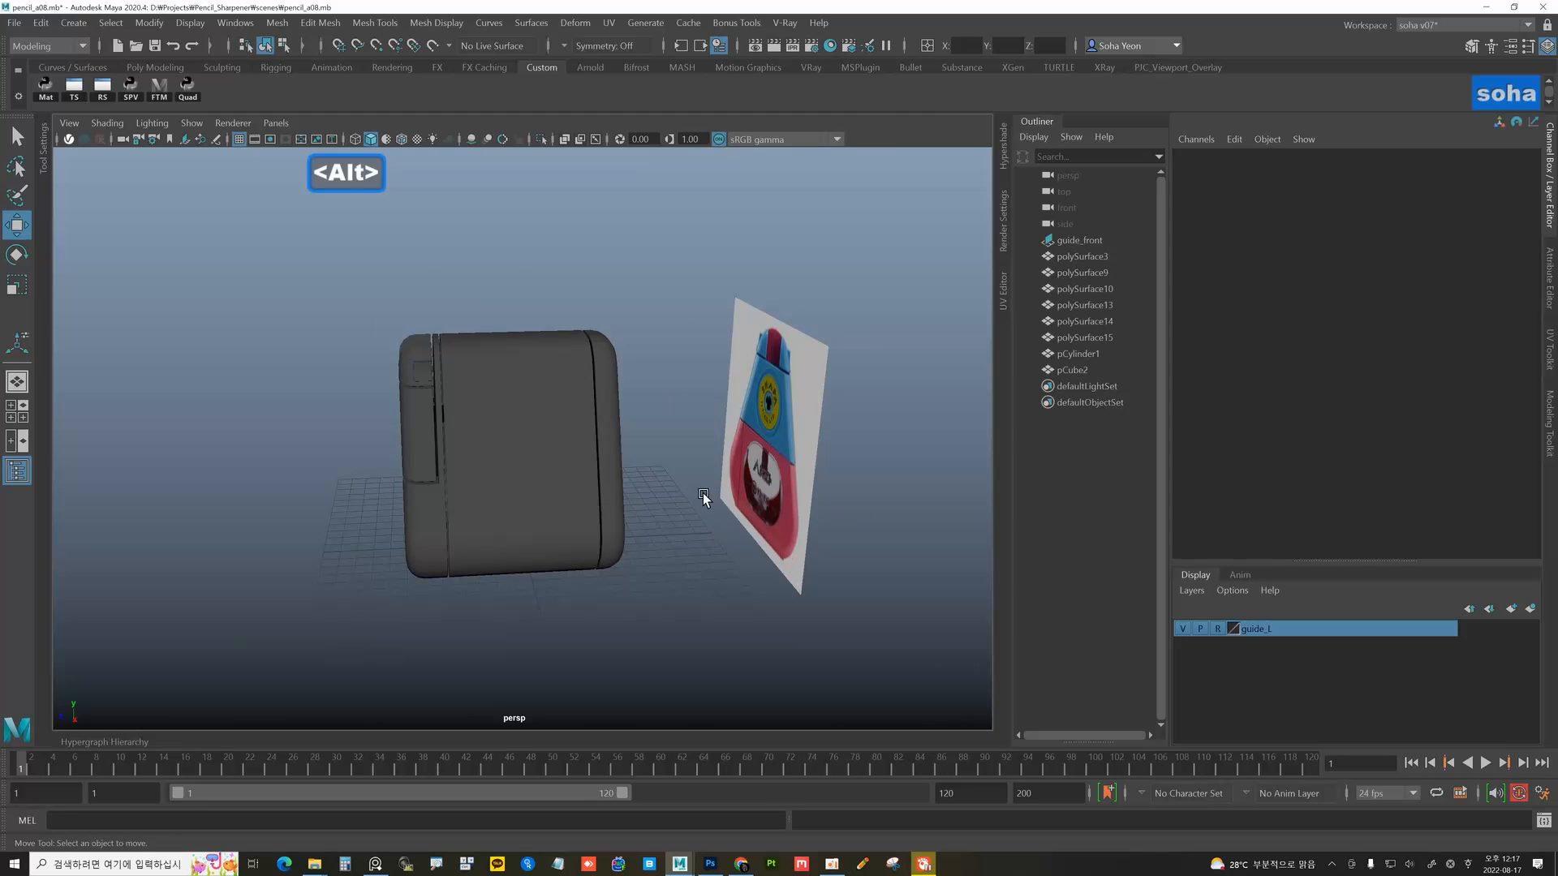
pyautogui.keyDown('alt'); pyautogui.moveTo(665, 461); pyautogui.dragTo(660, 457); pyautogui.keyUp('alt')
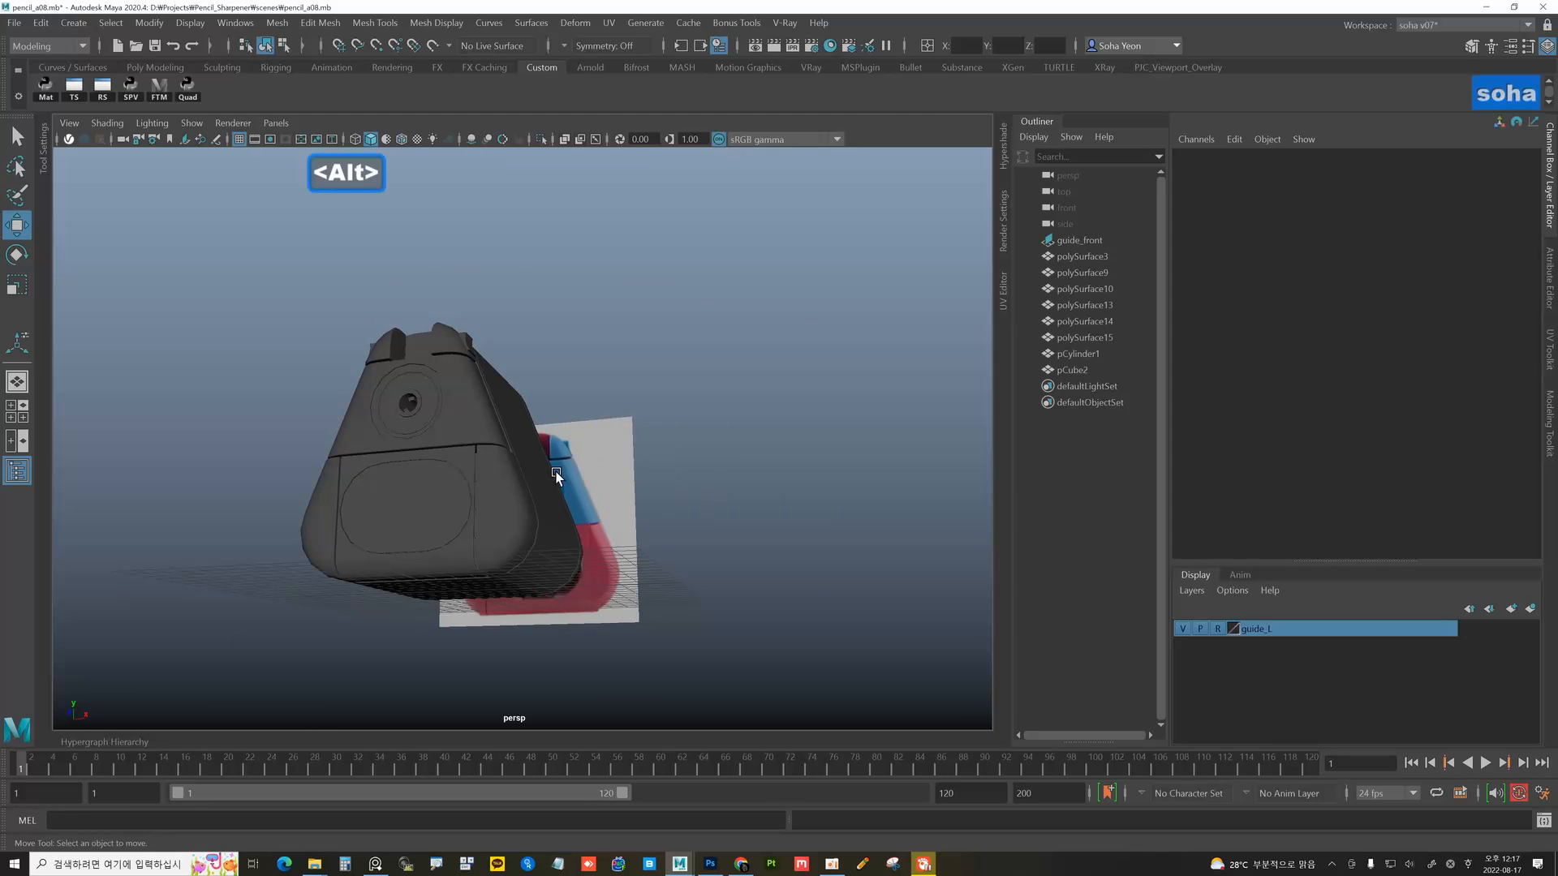
pyautogui.keyDown('alt'); pyautogui.moveTo(555, 473); pyautogui.dragTo(623, 428); pyautogui.keyUp('alt')
# - Delete the construction history of all the sharpener's parts
pyautogui.click(543, 507)
pyautogui.hotkey('alt', 'd')
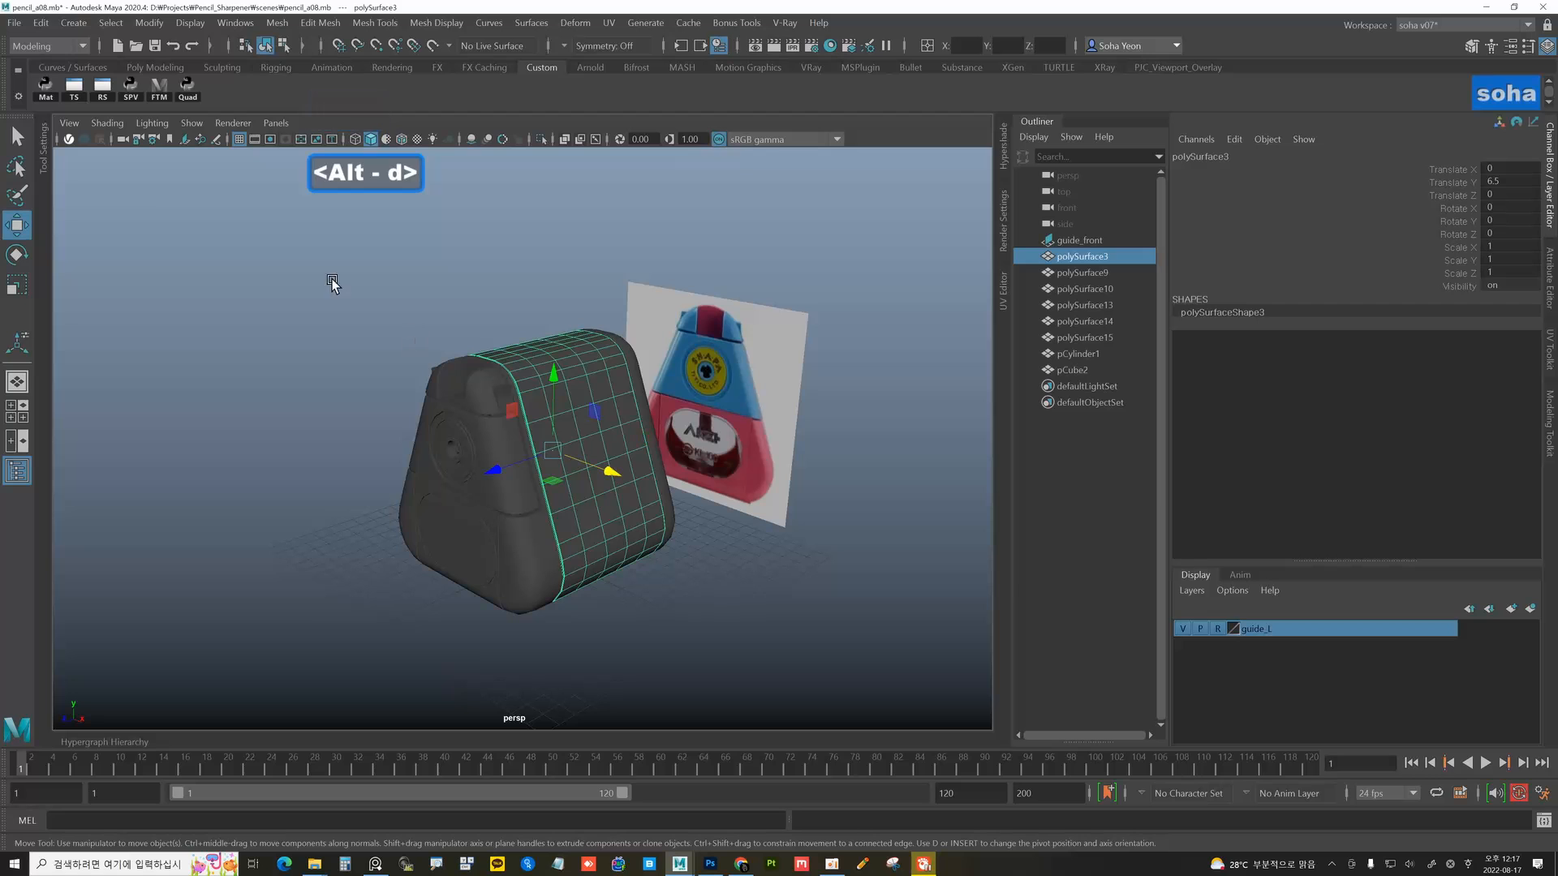
pyautogui.moveTo(332, 283); pyautogui.dragTo(763, 662)
pyautogui.hotkey('alt', 'd')
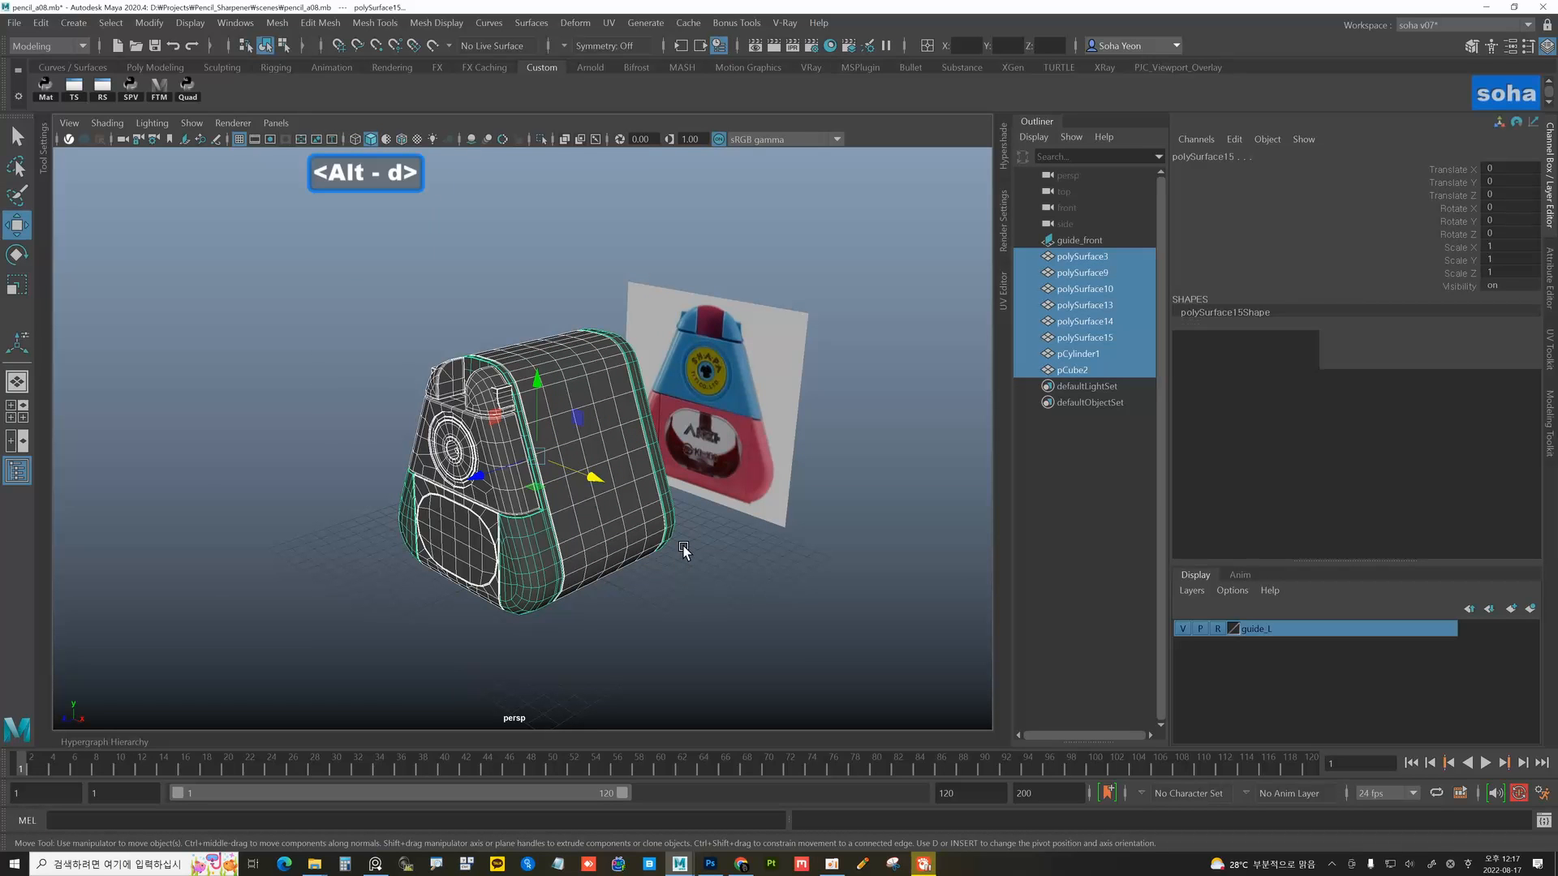
# - Deselect the parts and save the scene as a new version named pencil_a09.mb
pyautogui.keyDown('alt'); pyautogui.moveTo(622, 531); pyautogui.dragTo(571, 500, button='middle'); pyautogui.keyUp('alt')
pyautogui.keyDown('alt'); pyautogui.moveTo(571, 501); pyautogui.dragTo(479, 448); pyautogui.keyUp('alt')
pyautogui.click(679, 577)
pyautogui.click(559, 538)
pyautogui.click(616, 554)
pyautogui.click(641, 568)
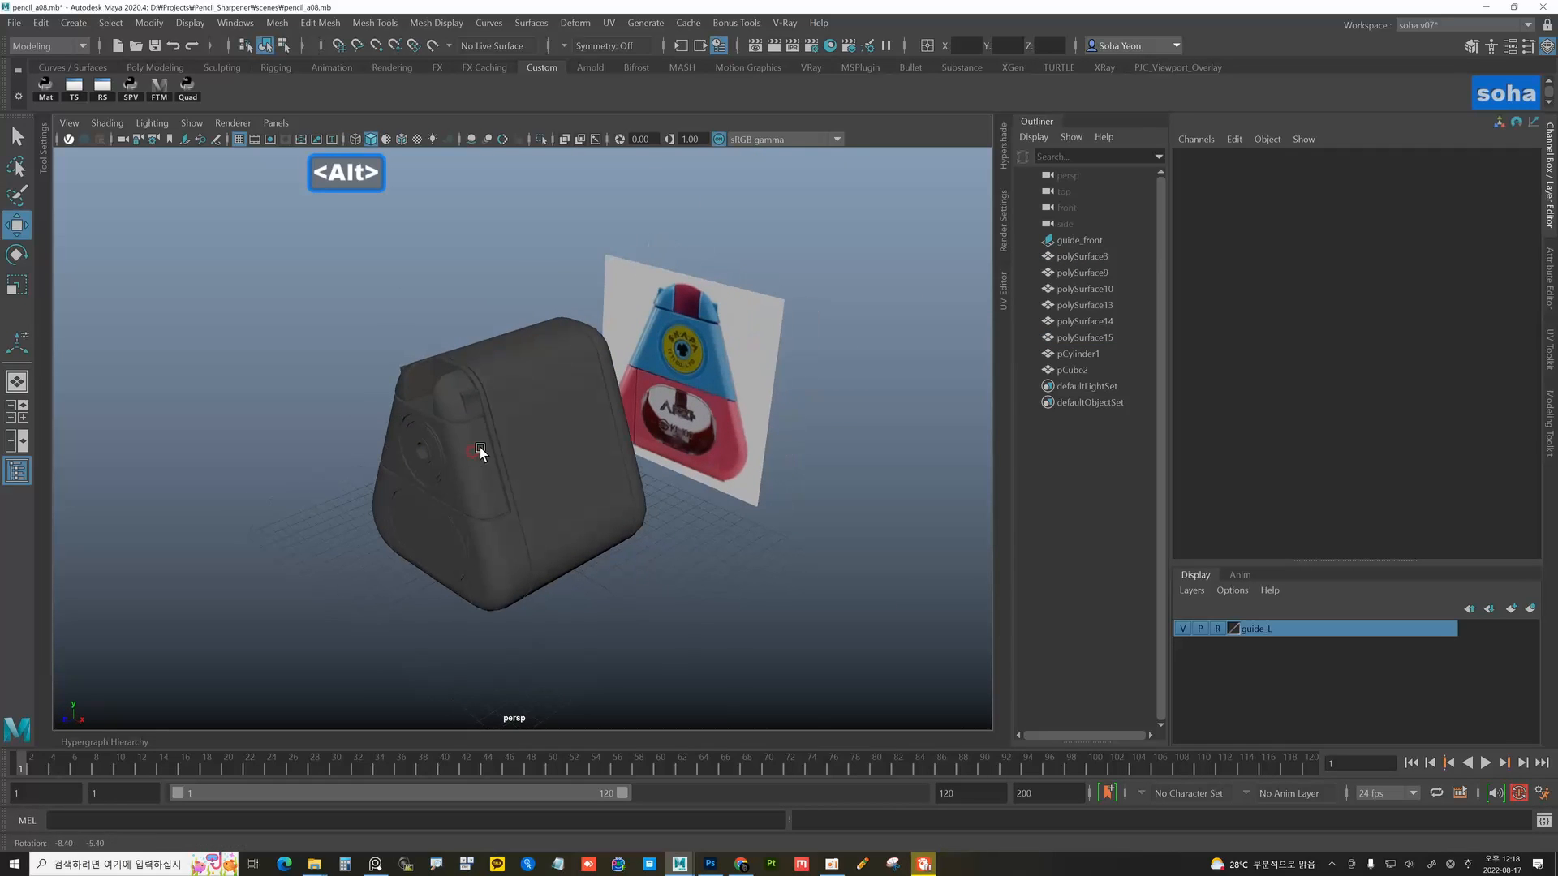
pyautogui.click(16, 24)
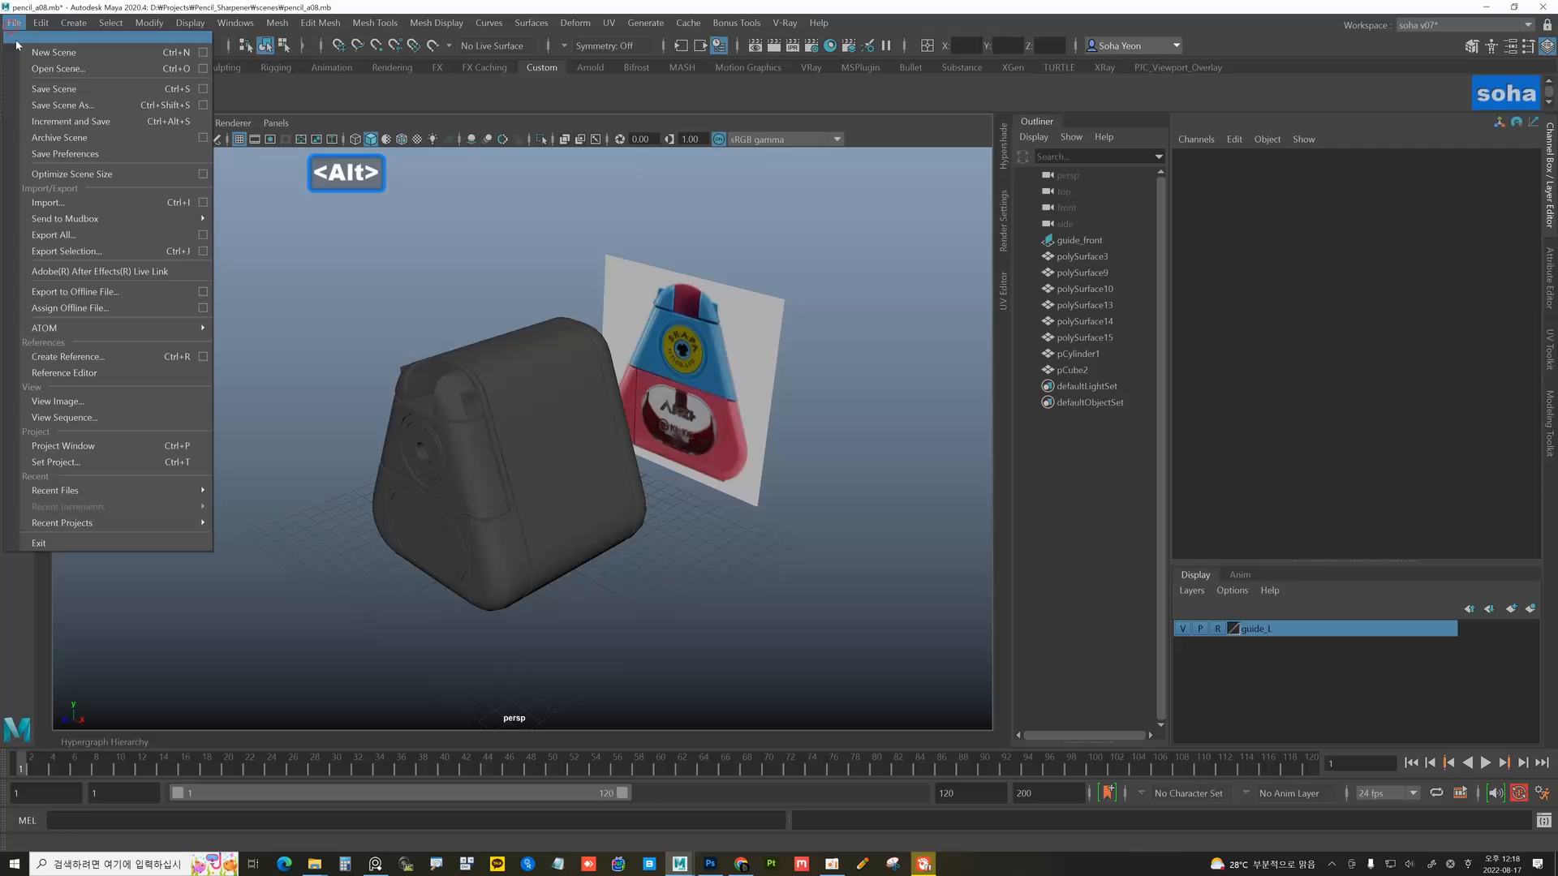
pyautogui.click(51, 109)
pyautogui.click(336, 644)
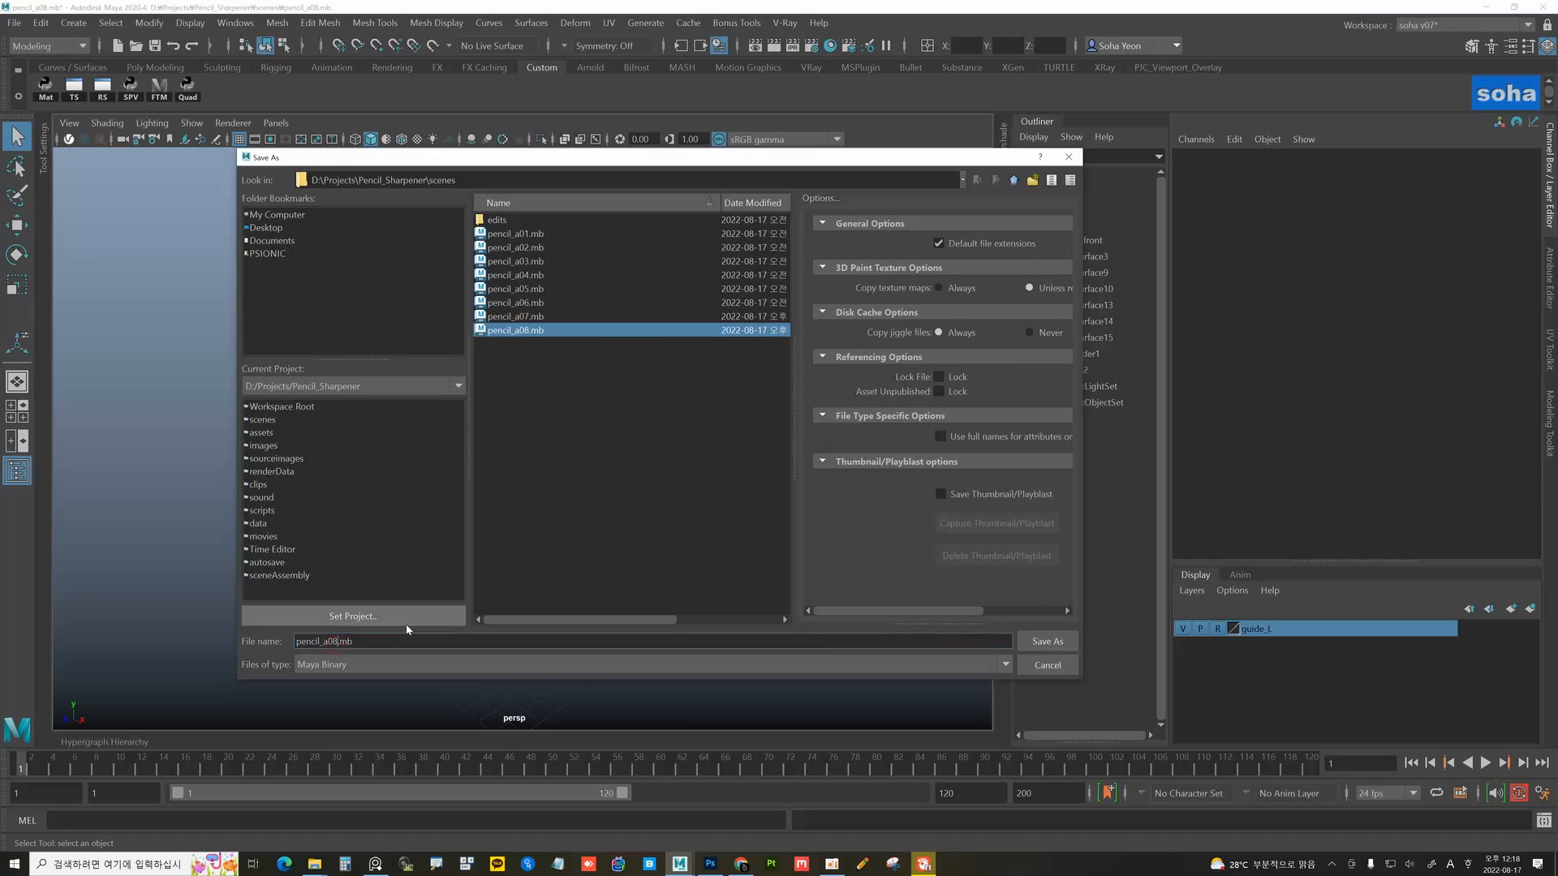
pyautogui.press('BackSpace')
pyautogui.write('9')
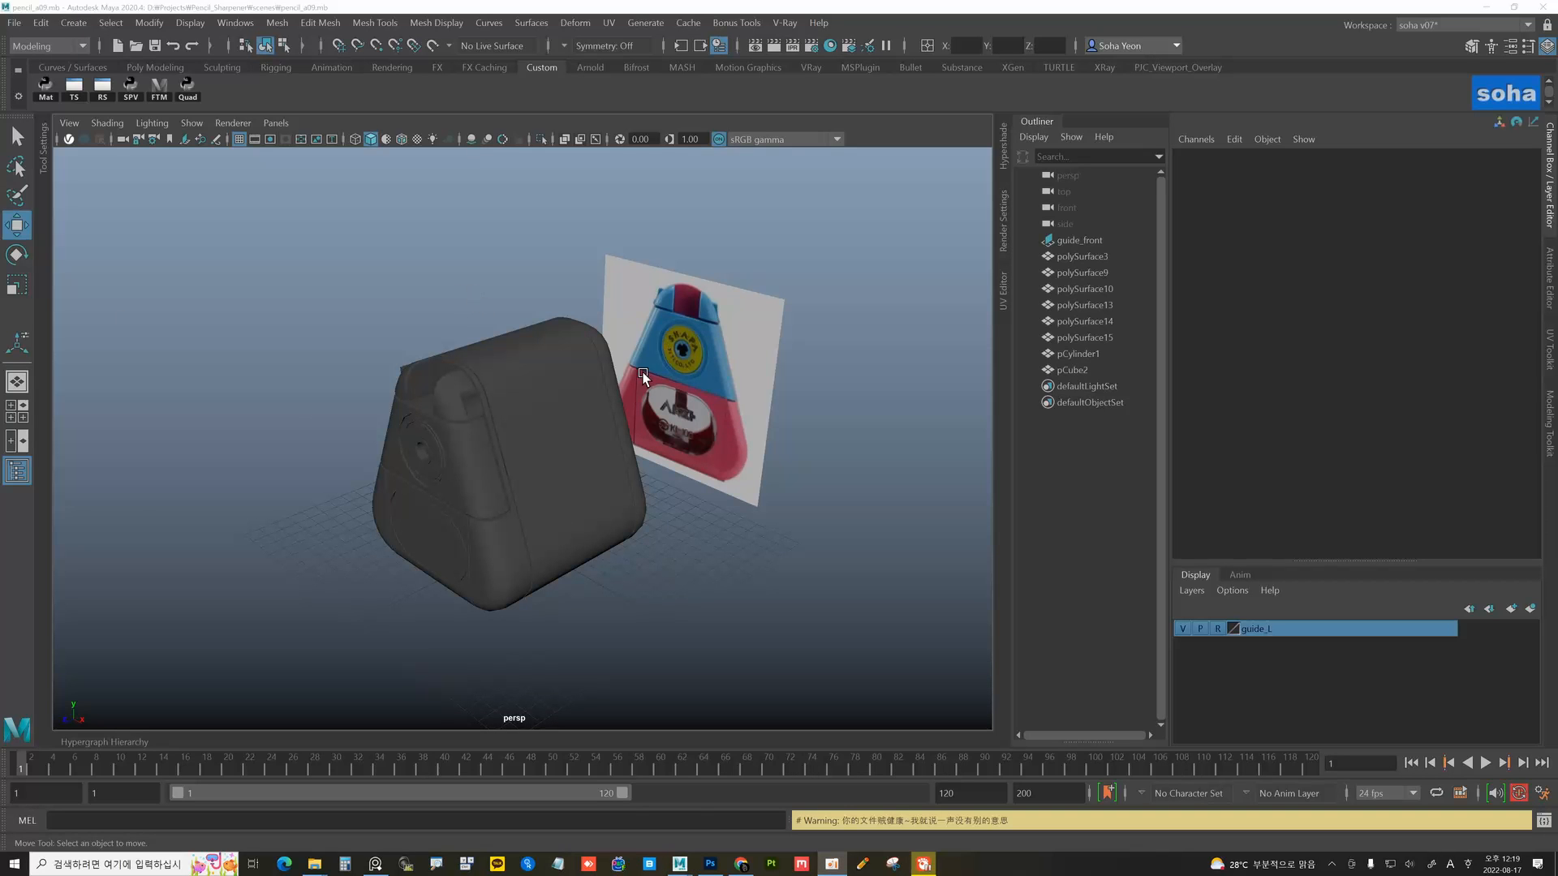
# - Duplicate the ring around the front hole and move the copy behind the body's back to Translate Z -13.409
pyautogui.keyDown('alt'); pyautogui.moveTo(643, 378); pyautogui.dragTo(684, 476); pyautogui.keyUp('alt')
pyautogui.click(582, 474)
pyautogui.keyDown('alt'); pyautogui.moveTo(479, 477); pyautogui.dragTo(445, 443); pyautogui.keyUp('alt')
pyautogui.click(425, 435)
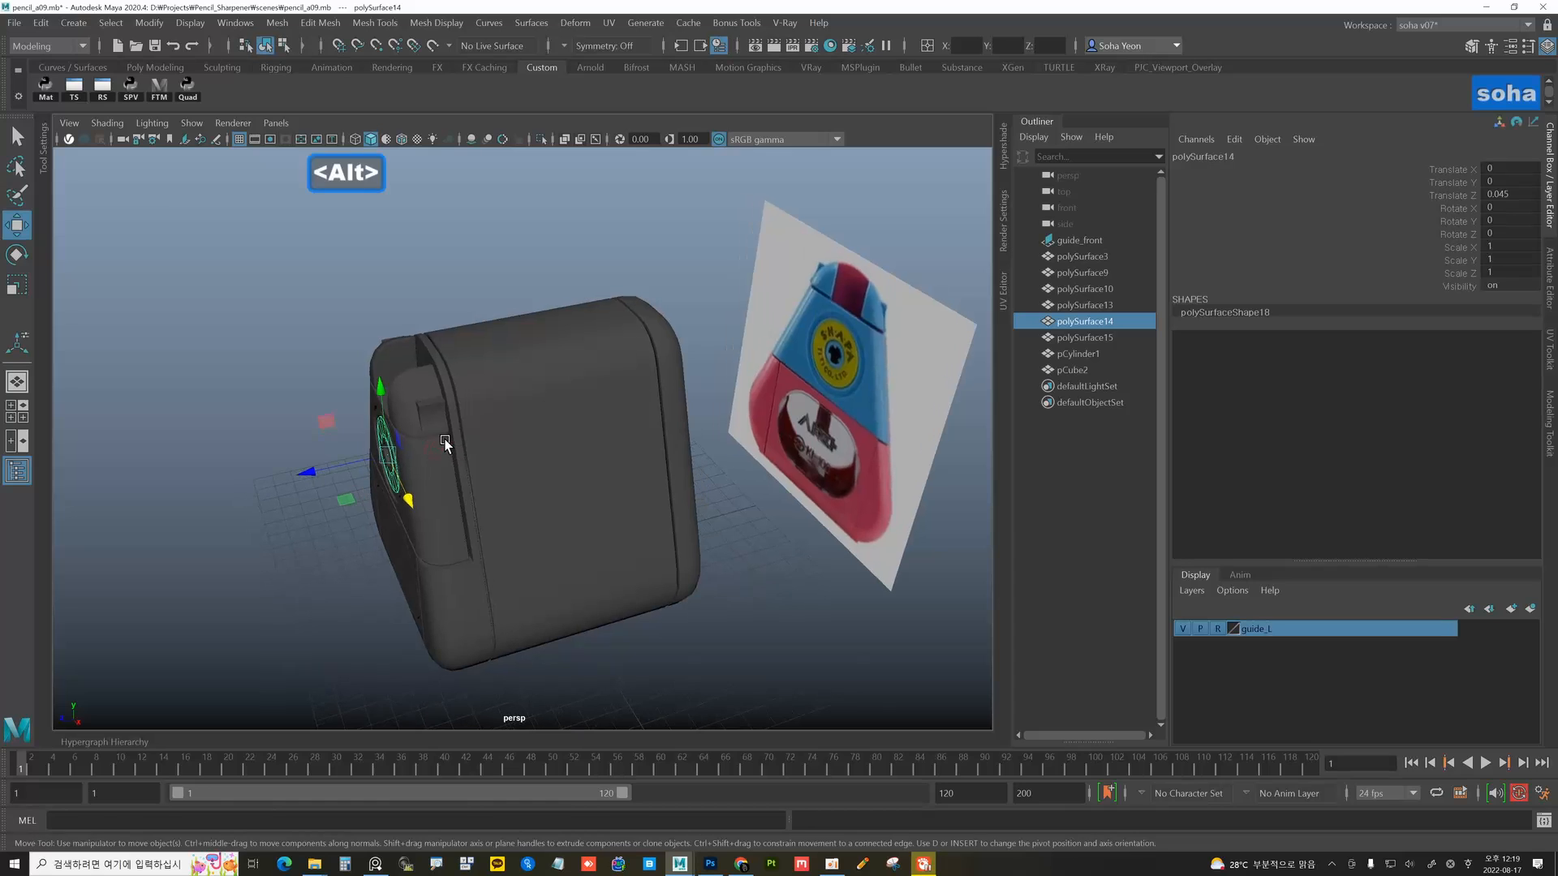
pyautogui.moveTo(310, 472); pyautogui.dragTo(542, 437)
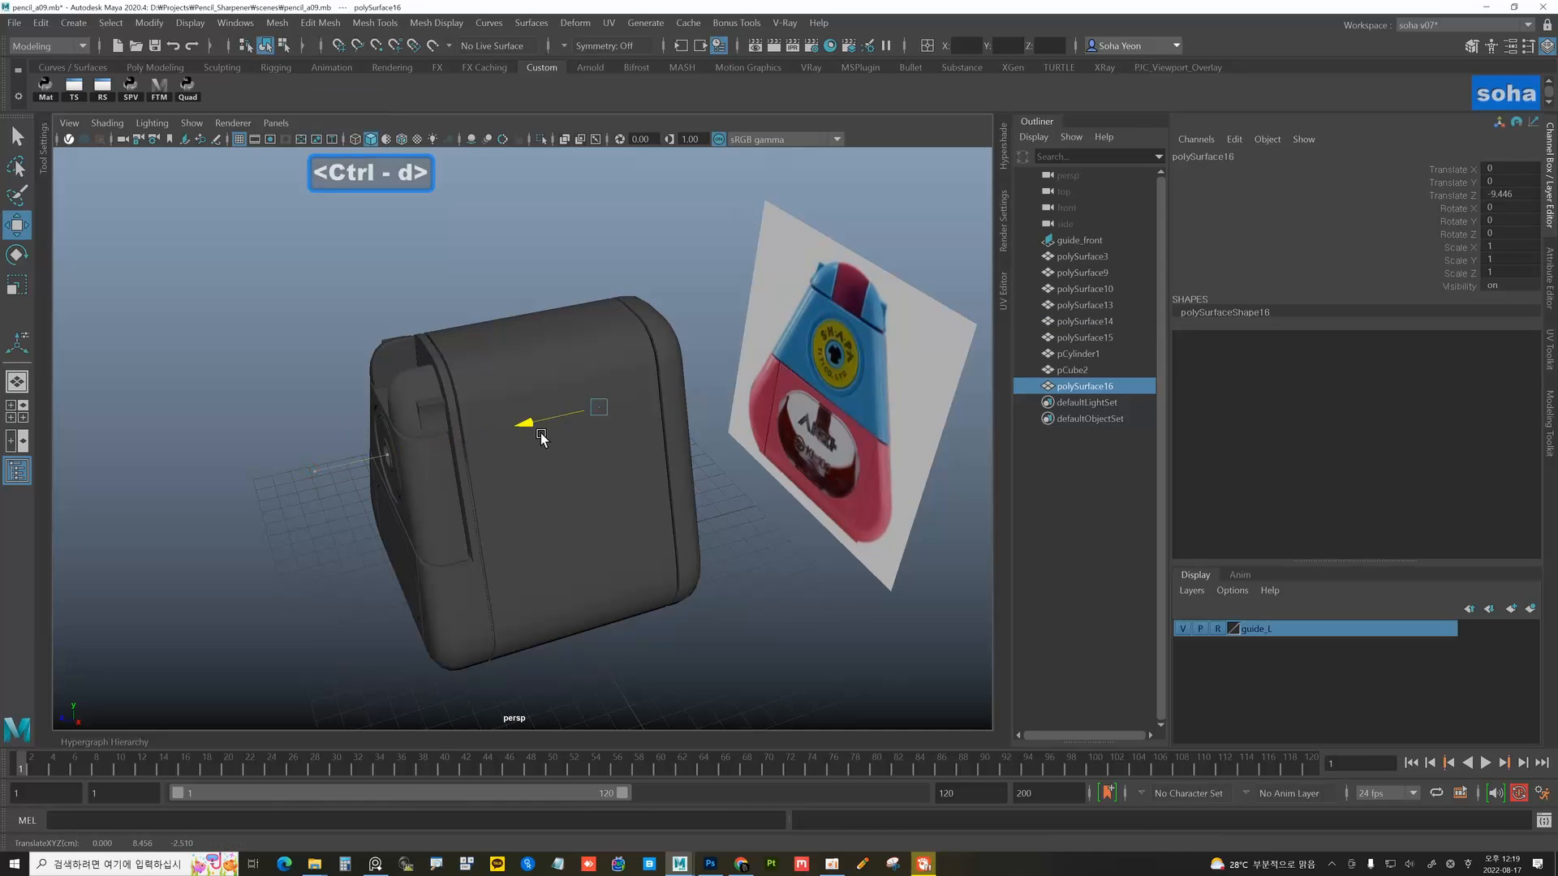
pyautogui.keyDown('alt'); pyautogui.moveTo(654, 430); pyautogui.dragTo(502, 447); pyautogui.keyUp('alt')
pyautogui.keyDown('alt'); pyautogui.moveTo(551, 474); pyautogui.dragTo(673, 489, button='right'); pyautogui.keyUp('alt')
pyautogui.keyDown('alt'); pyautogui.moveTo(674, 487); pyautogui.dragTo(704, 438); pyautogui.keyUp('alt')
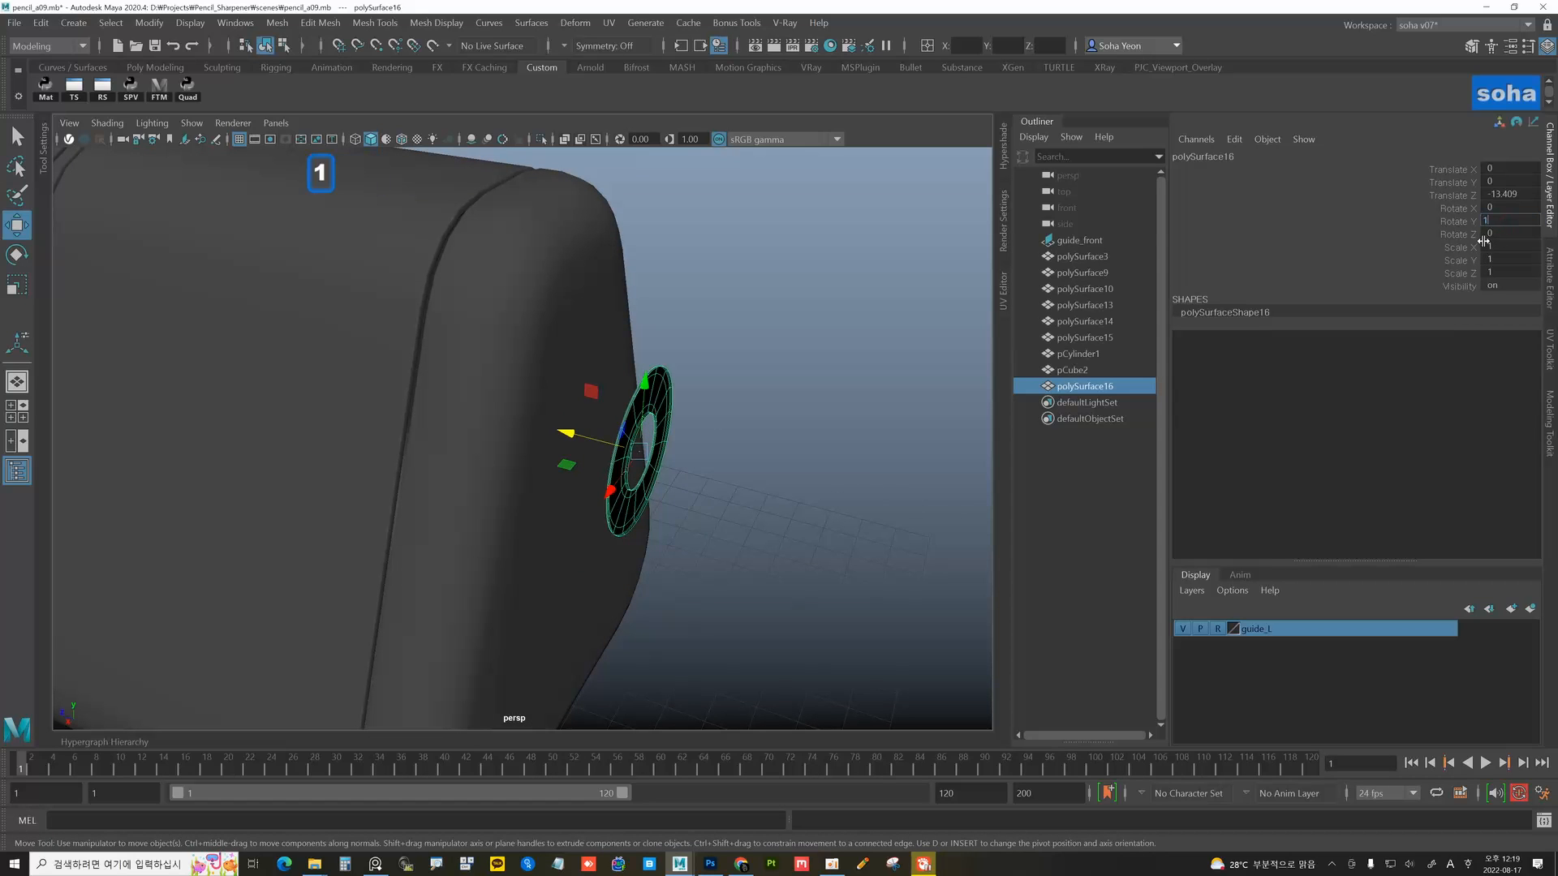
# - Rotate the duplicated ring 180 degrees in Y, move it to Translate Z -12.376, and show it unsmoothed with wireframe on shaded
pyautogui.write('180')
pyautogui.press('Return')
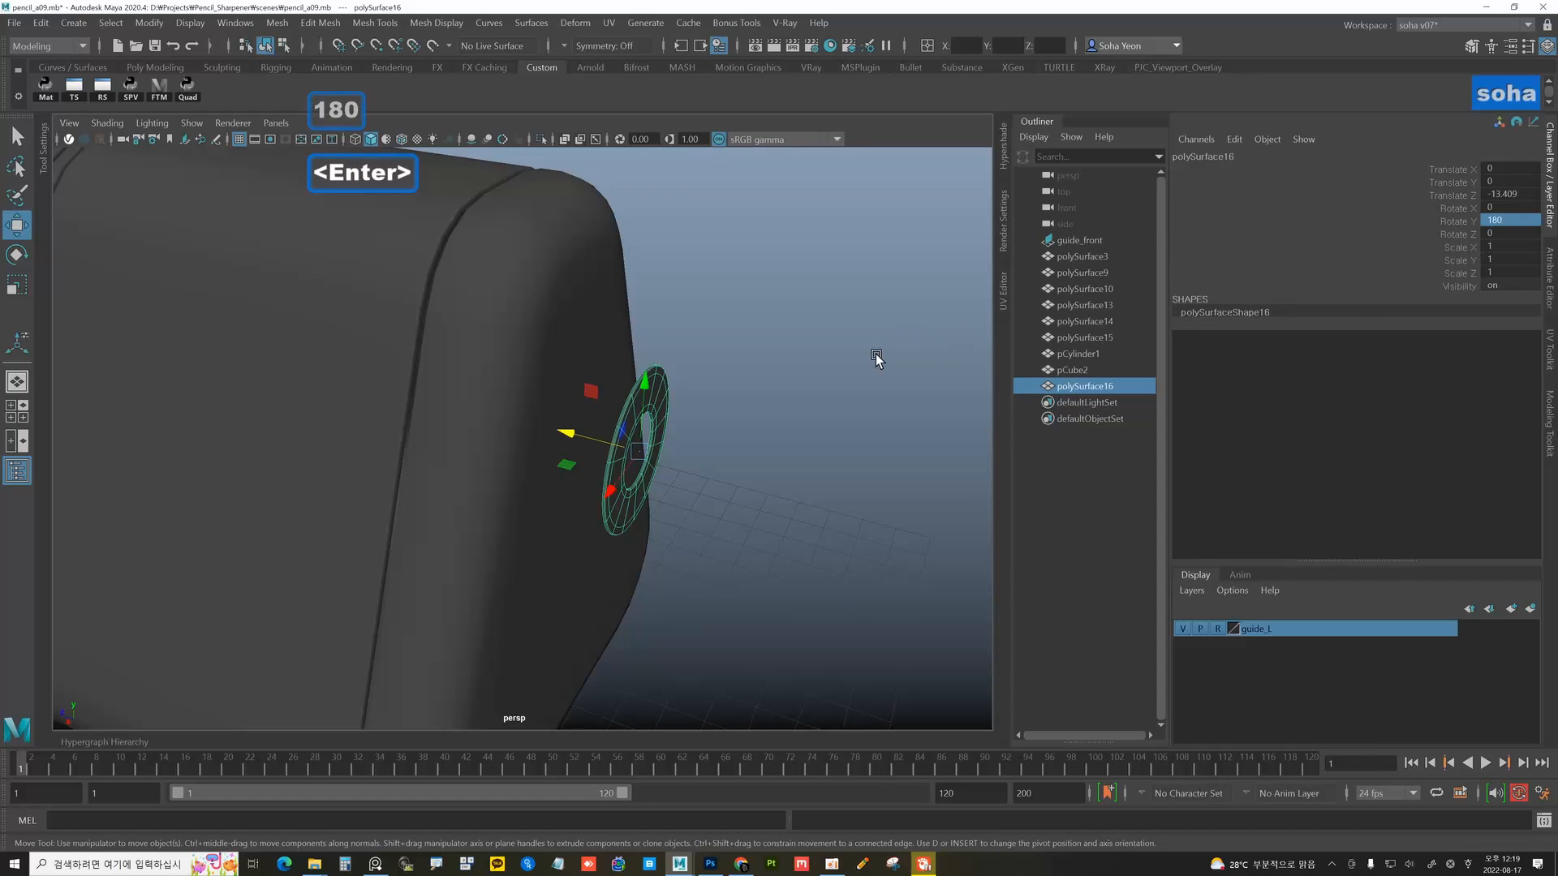
pyautogui.keyDown('alt'); pyautogui.moveTo(876, 359); pyautogui.dragTo(723, 410); pyautogui.keyUp('alt')
pyautogui.keyDown('alt'); pyautogui.moveTo(581, 455); pyautogui.dragTo(556, 373); pyautogui.keyUp('alt')
pyautogui.hotkey('alt', 'shift', 'w')
pyautogui.click(739, 335)
pyautogui.click(529, 357)
pyautogui.press('1')
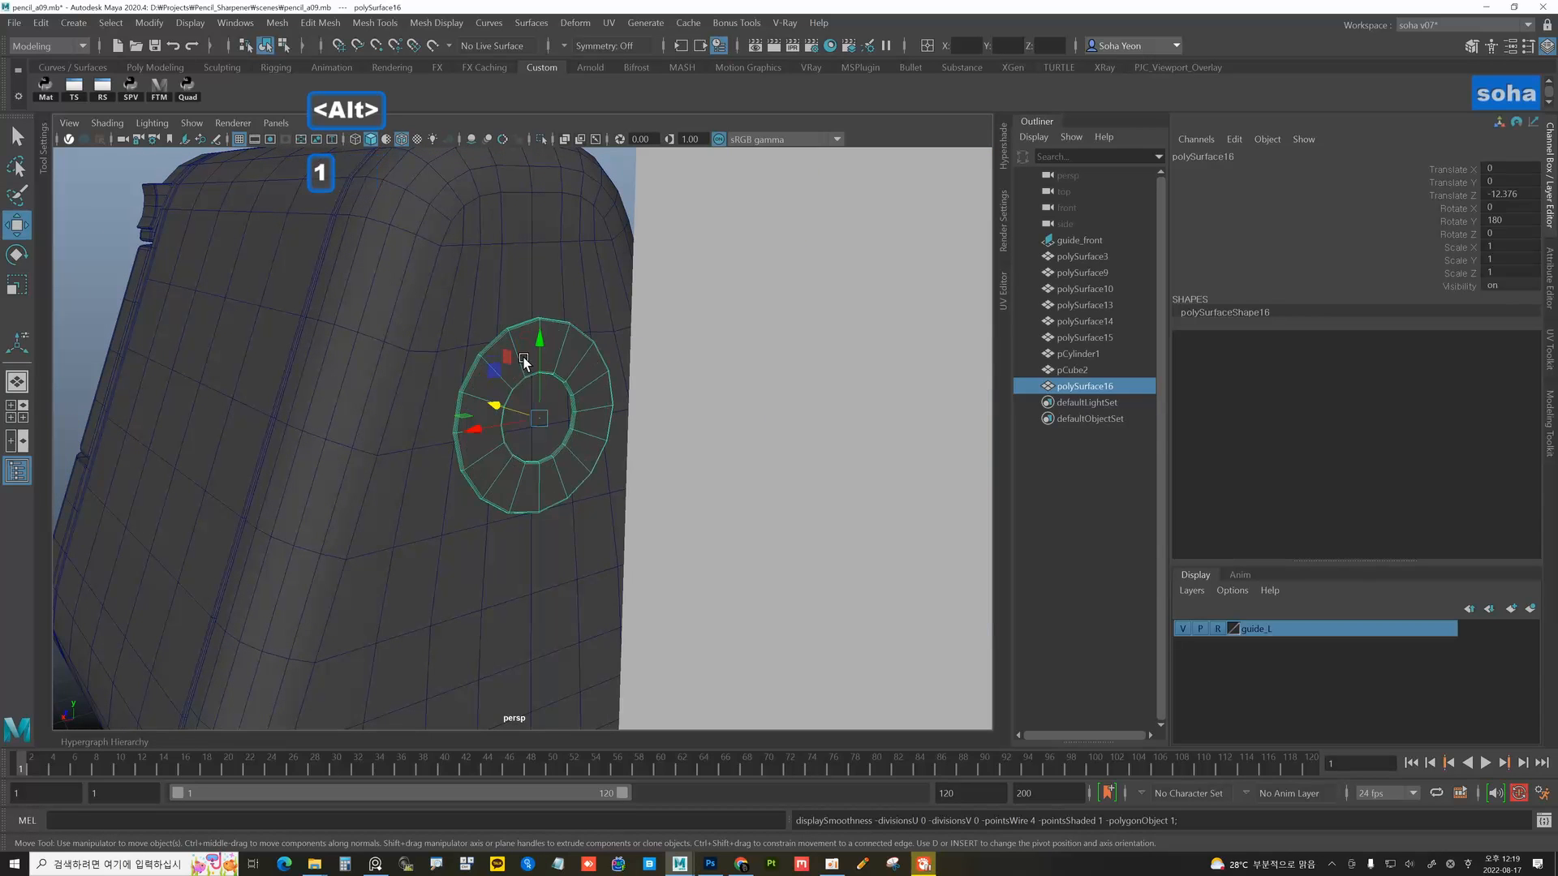
# - Extrude the duplicated ring's outer border edges along the depth axis to form a side wall
pyautogui.click(467, 303)
pyautogui.moveTo(496, 323)
pyautogui.keyDown('alt'); pyautogui.mouseDown()
pyautogui.moveTo(574, 435)
pyautogui.moveTo(557, 435)
pyautogui.moveTo(648, 439)
pyautogui.mouseUp(); pyautogui.keyUp('alt')
pyautogui.click(514, 396)
pyautogui.scroll(6, 755, 466)
pyautogui.hotkey('alt', '2')
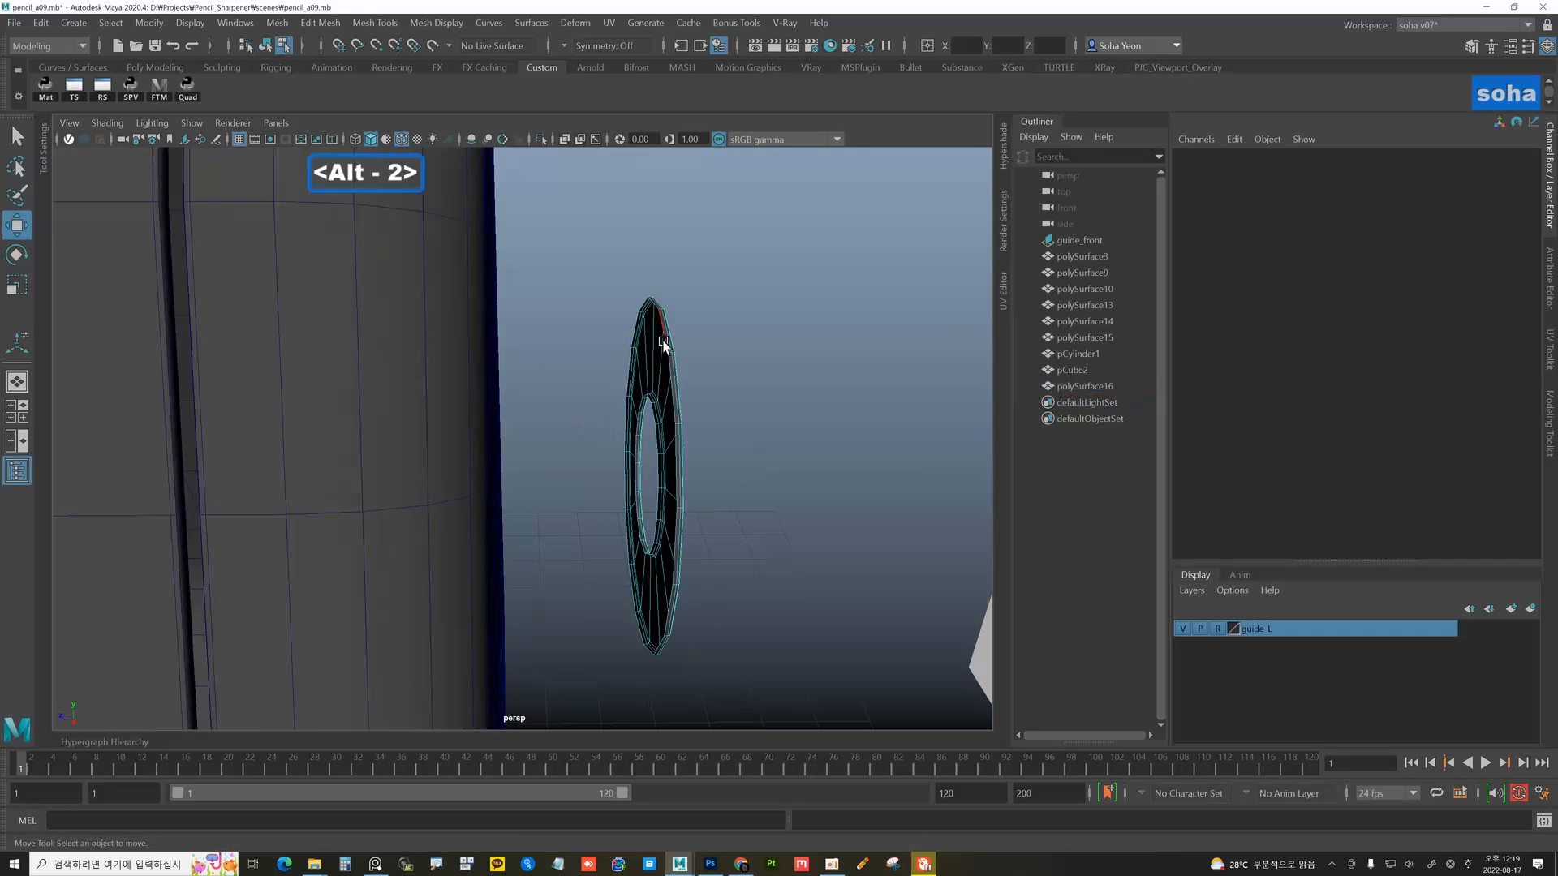
pyautogui.click(662, 337)
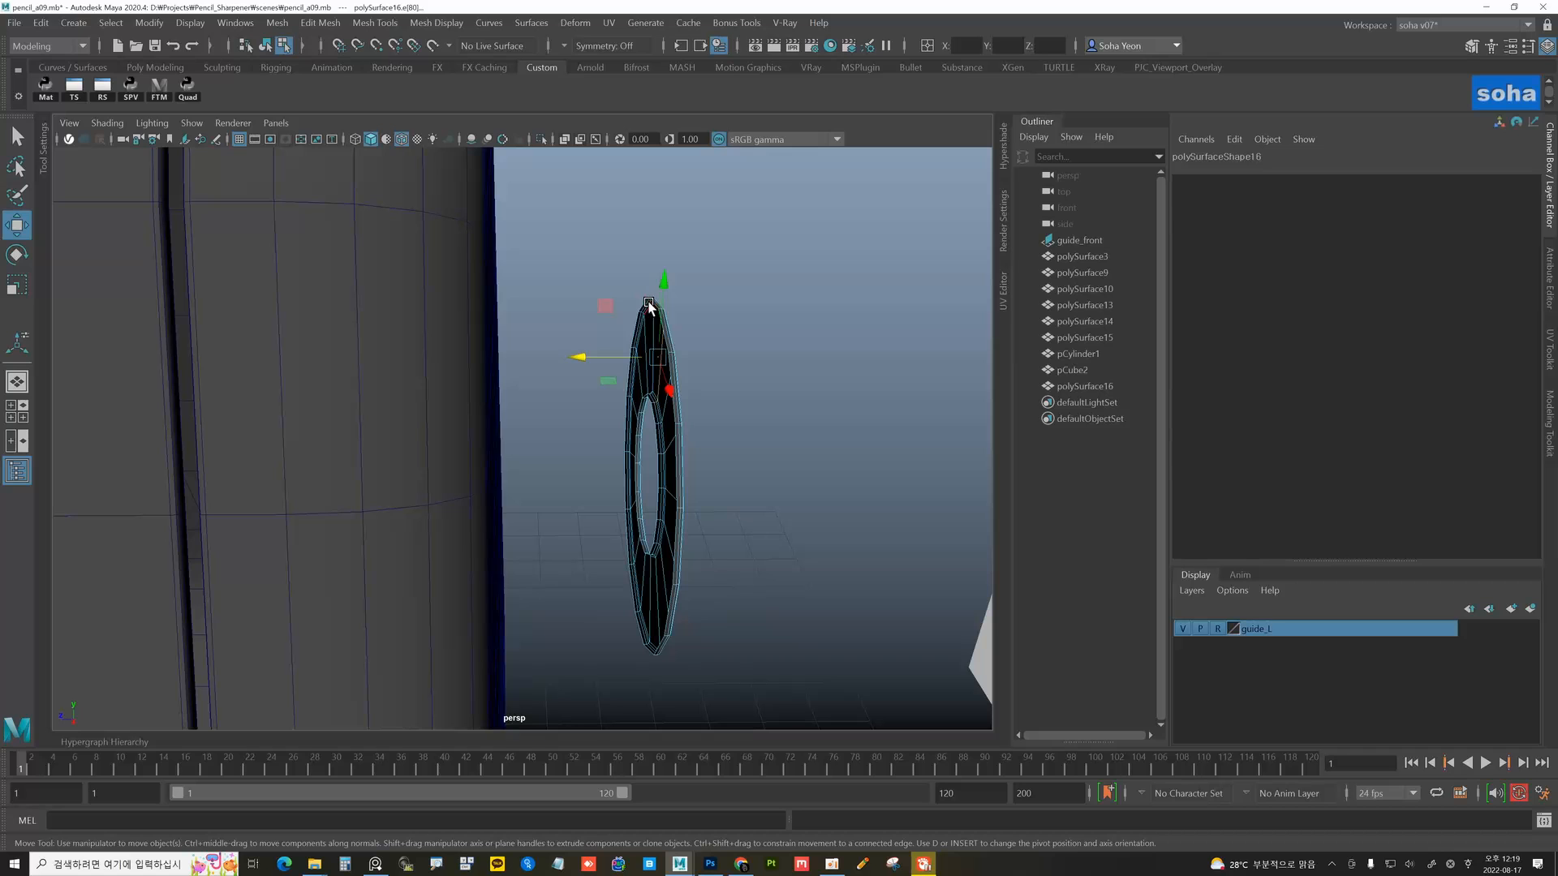
pyautogui.keyDown('alt'); pyautogui.moveTo(629, 328); pyautogui.dragTo(627, 388); pyautogui.keyUp('alt')
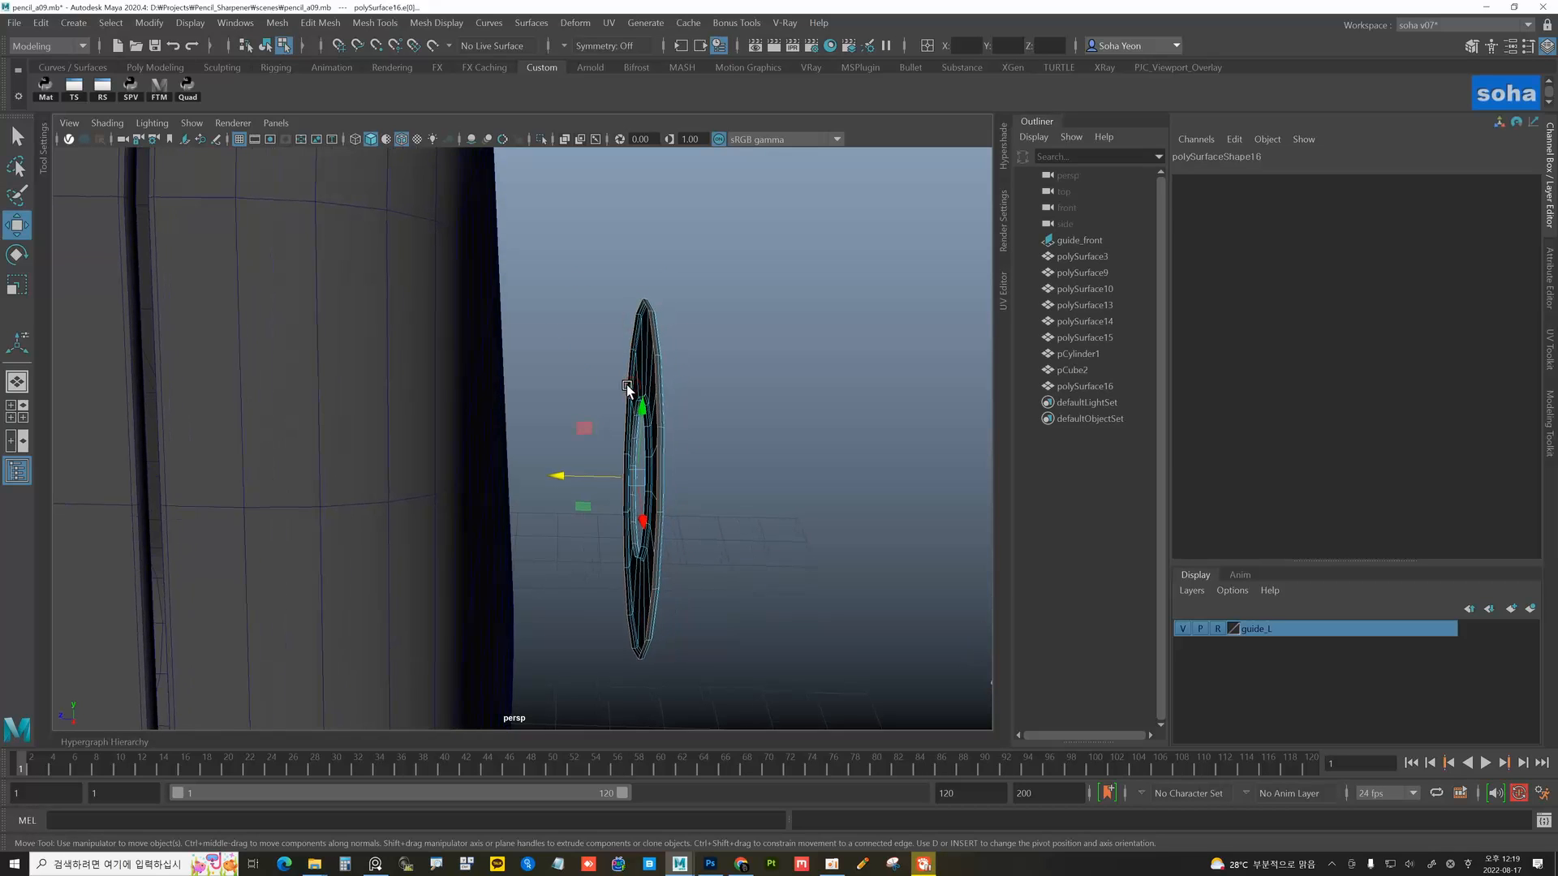
pyautogui.keyDown('alt'); pyautogui.moveTo(732, 492); pyautogui.dragTo(662, 476); pyautogui.keyUp('alt')
pyautogui.hotkey('alt', 'w')
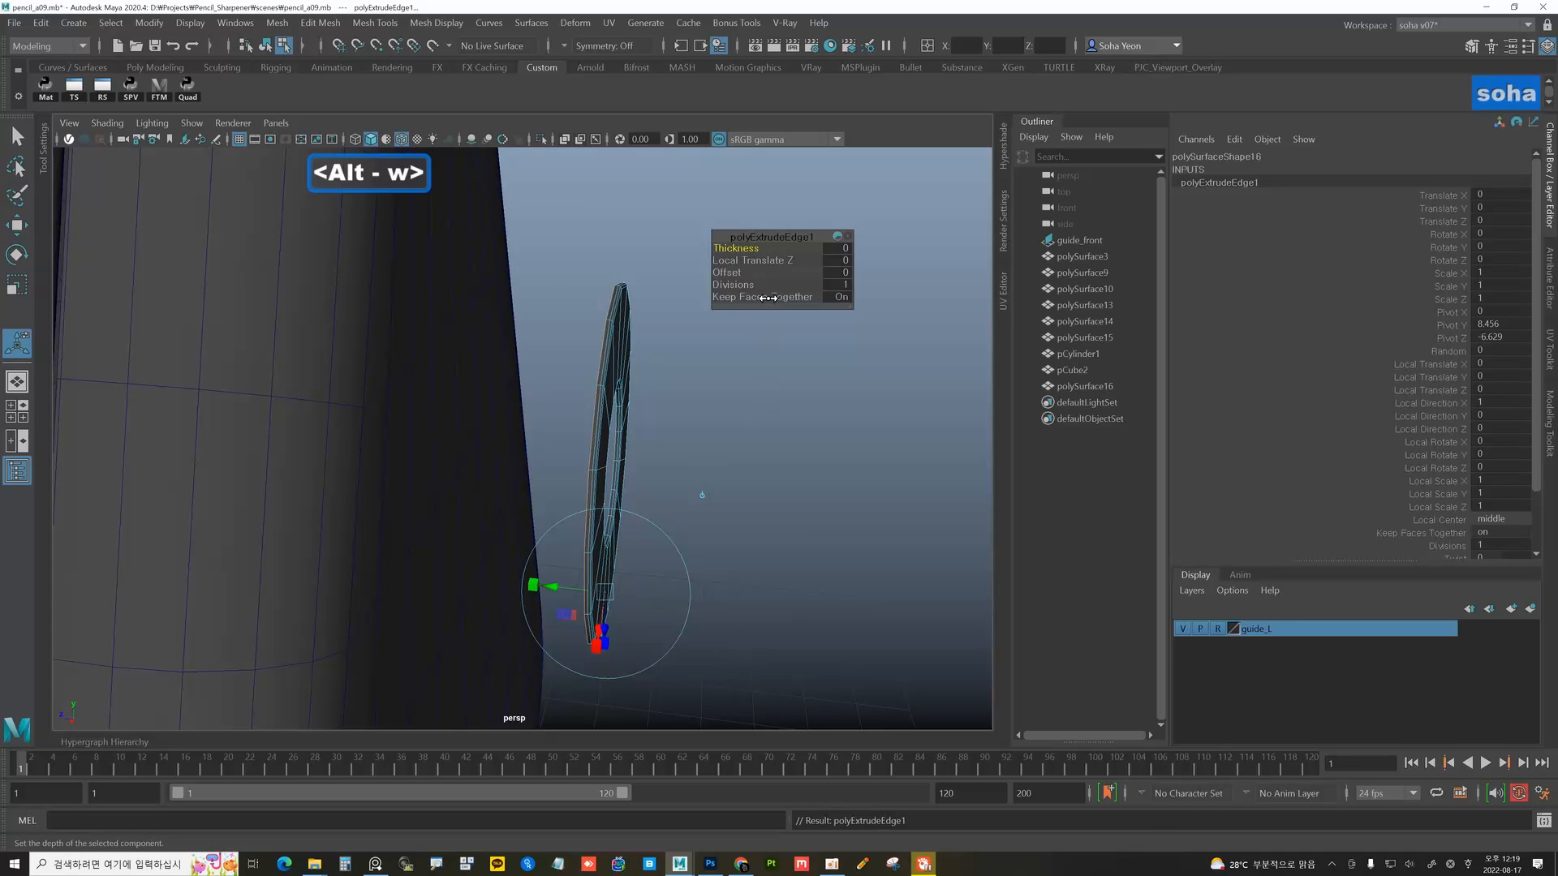
pyautogui.keyDown('alt'); pyautogui.moveTo(678, 401); pyautogui.dragTo(675, 465); pyautogui.keyUp('alt')
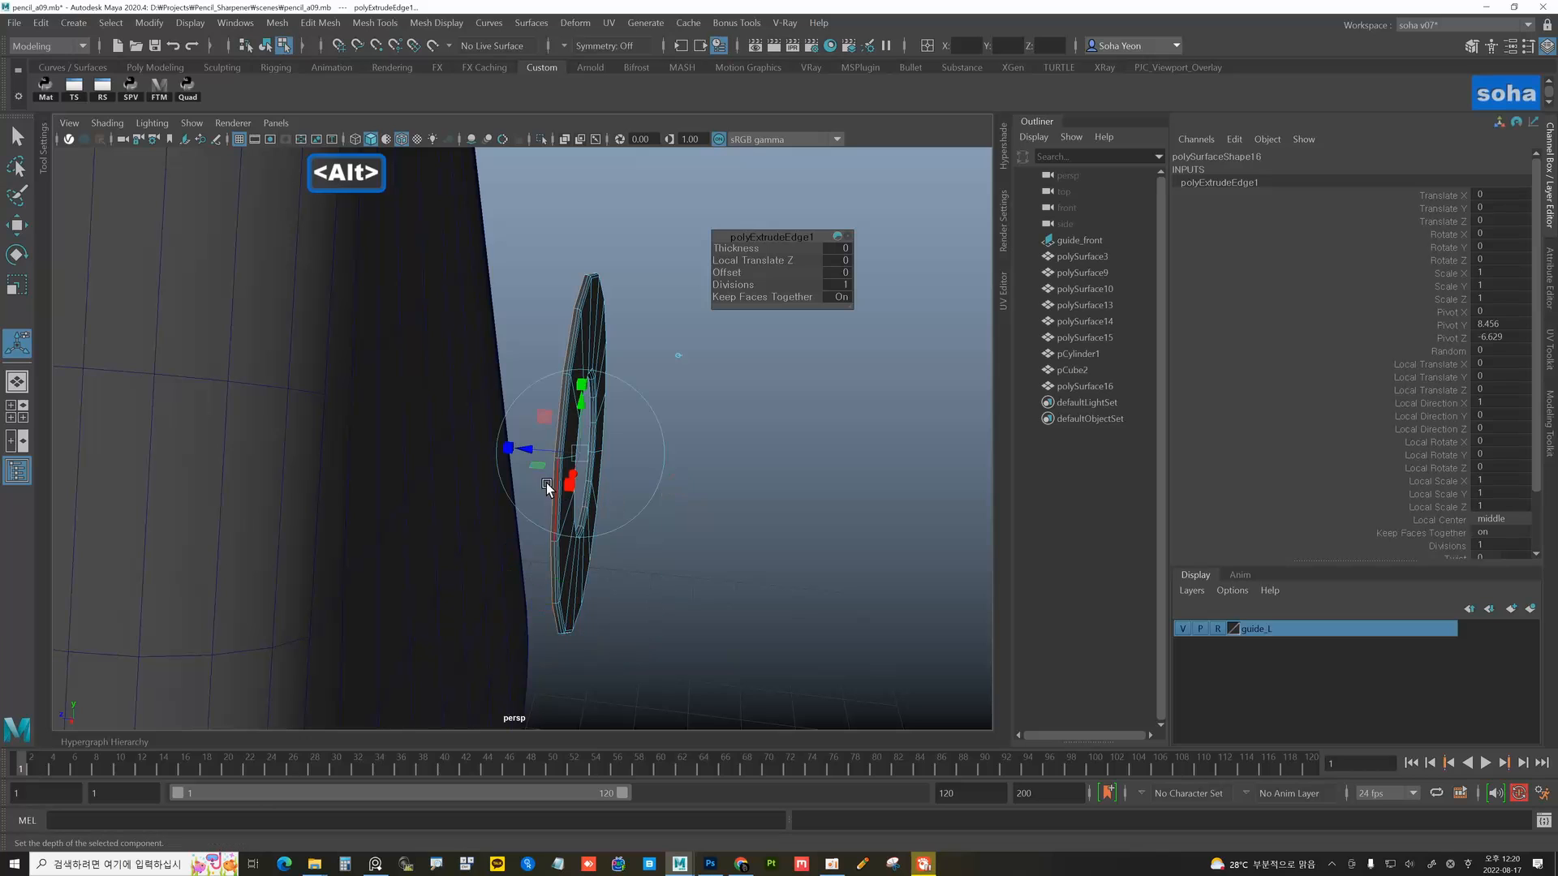
pyautogui.moveTo(524, 446); pyautogui.dragTo(605, 439)
# - Return to object mode and move the extruded back ring along the depth axis to Translate Z -12.828
pyautogui.hotkey('alt', '`')
pyautogui.click(684, 468)
pyautogui.click(546, 456)
pyautogui.hotkey('alt', 'w')
pyautogui.click(709, 452)
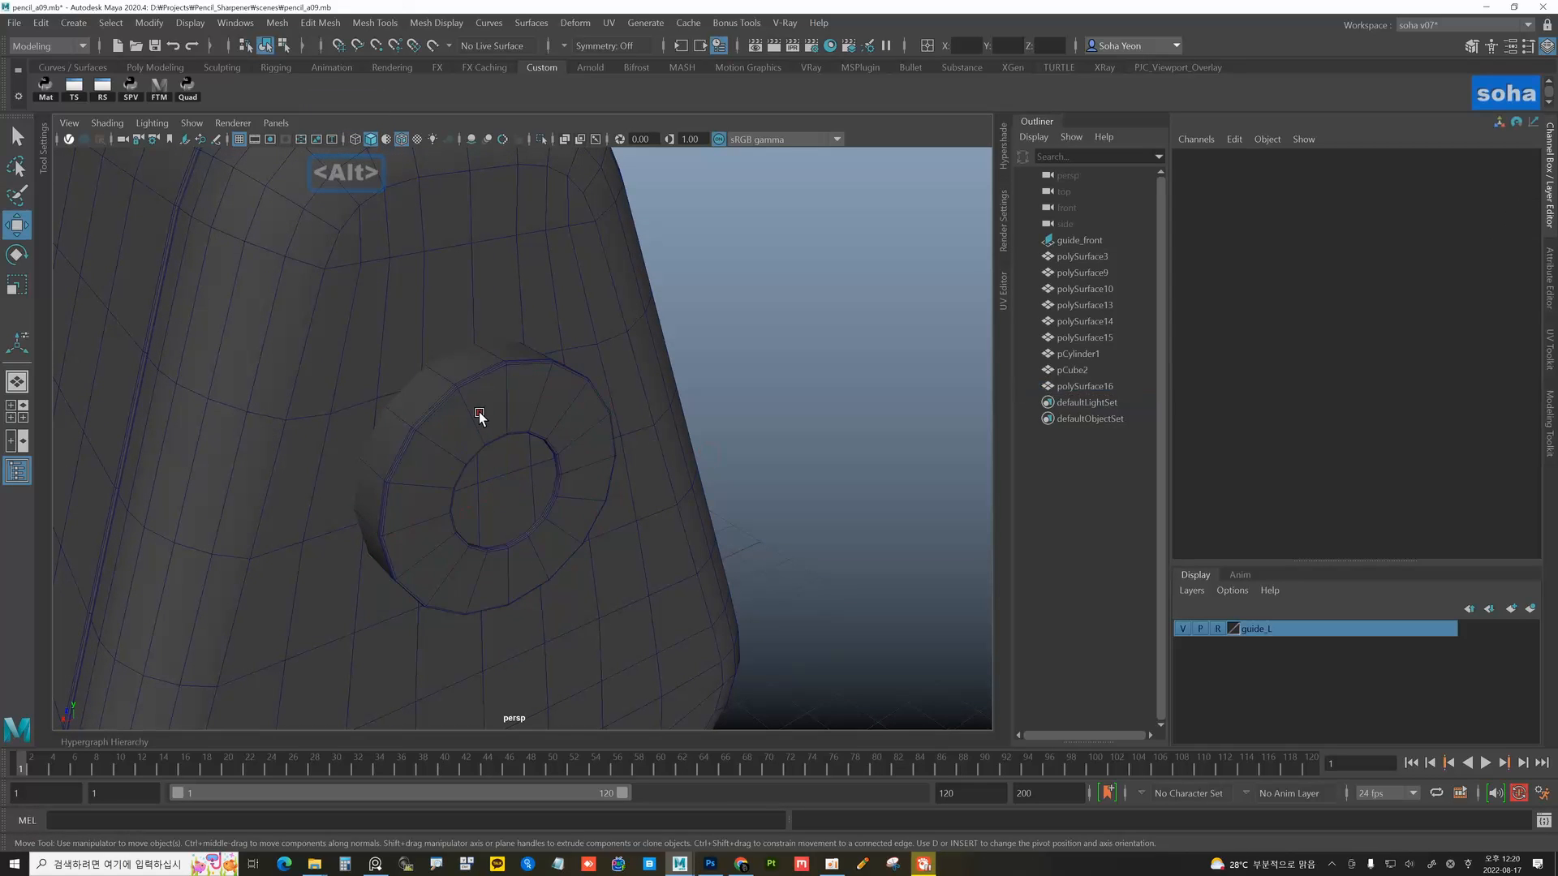
# - Isolate the back ring in the viewport and view its open side
pyautogui.click(479, 415)
pyautogui.keyDown('alt'); pyautogui.moveTo(479, 414); pyautogui.dragTo(617, 445); pyautogui.keyUp('alt')
pyautogui.hotkey('alt', 'shift', 'a')
pyautogui.keyDown('alt'); pyautogui.moveTo(616, 445); pyautogui.dragTo(553, 466, button='middle'); pyautogui.keyUp('alt')
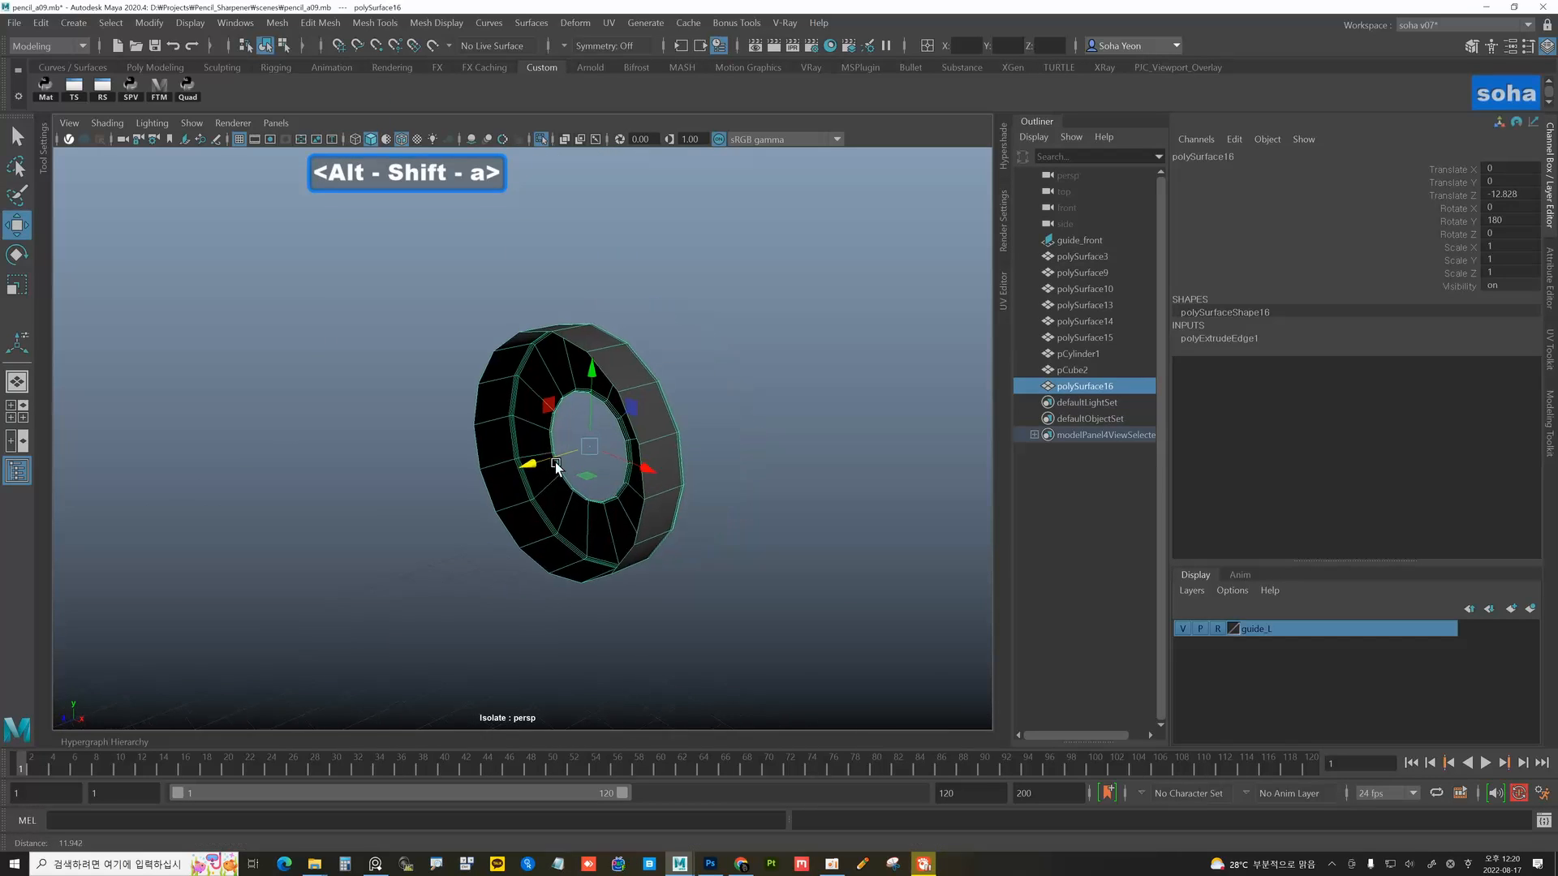
pyautogui.keyDown('alt'); pyautogui.moveTo(552, 465); pyautogui.dragTo(589, 454, button='right'); pyautogui.keyUp('alt')
# - Extrude the border edge loop of the ring's side wall and scale it inward to about 0.947 to form a thin lip
pyautogui.hotkey('alt', '2')
pyautogui.doubleClick(578, 318)
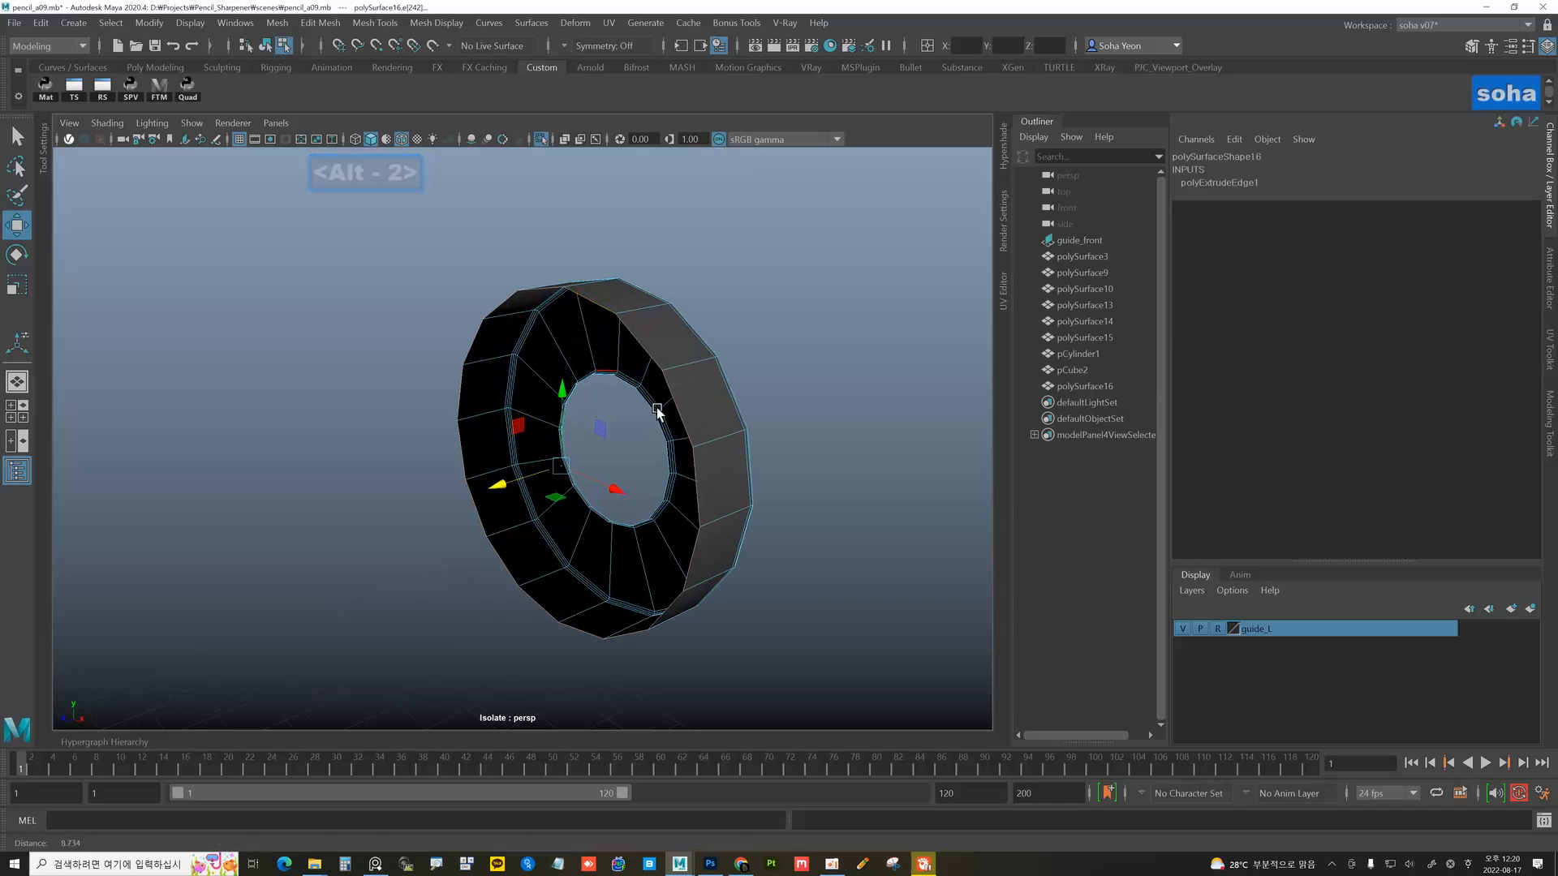
pyautogui.hotkey('alt', 'w')
pyautogui.press('r')
pyautogui.moveTo(563, 468); pyautogui.dragTo(560, 468)
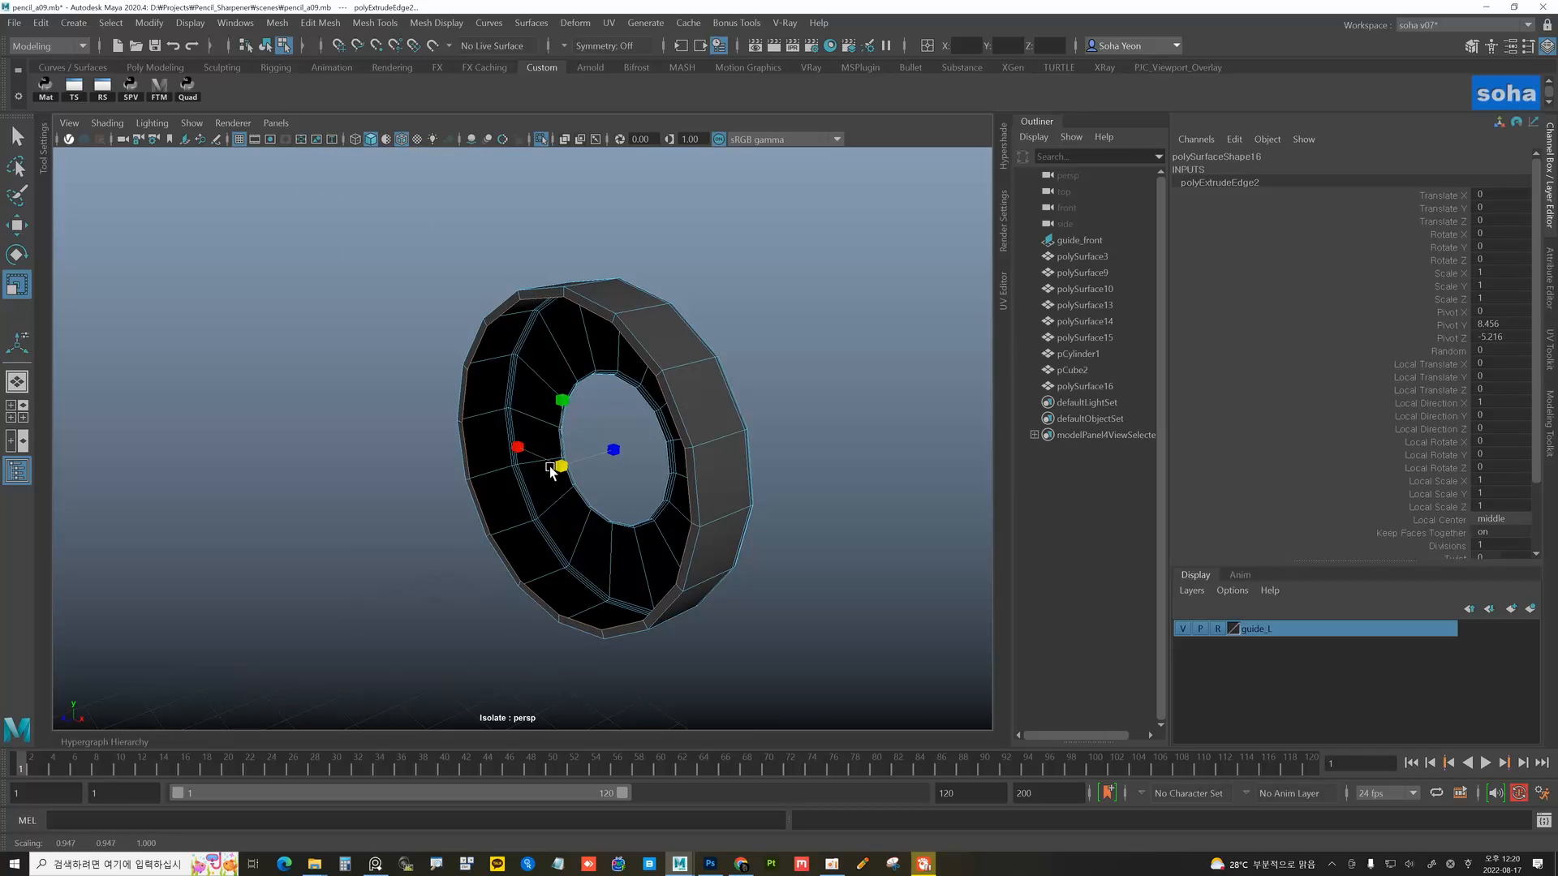
# - Bevel the edge loop between the ring's side wall and the thin lip with 2 segments and a fraction of 0.37
pyautogui.keyDown('alt'); pyautogui.moveTo(609, 457); pyautogui.dragTo(570, 480, button='middle'); pyautogui.keyUp('alt')
pyautogui.keyDown('alt'); pyautogui.moveTo(570, 480); pyautogui.dragTo(618, 464, button='right'); pyautogui.keyUp('alt')
pyautogui.hotkey('alt', '2')
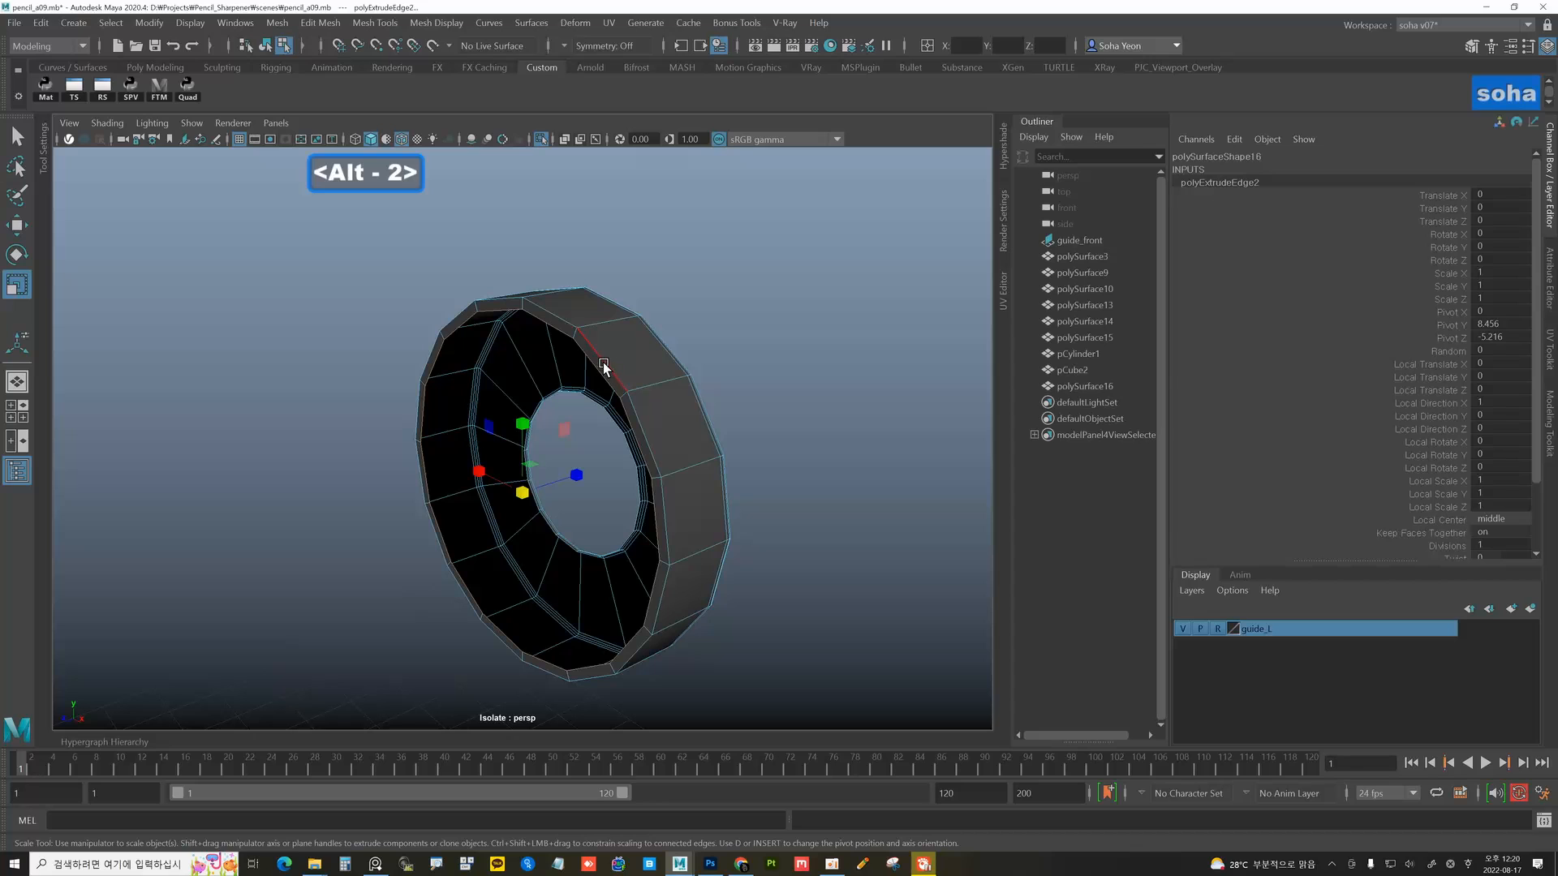
pyautogui.click(603, 366)
pyautogui.hotkey('shift', 'v')
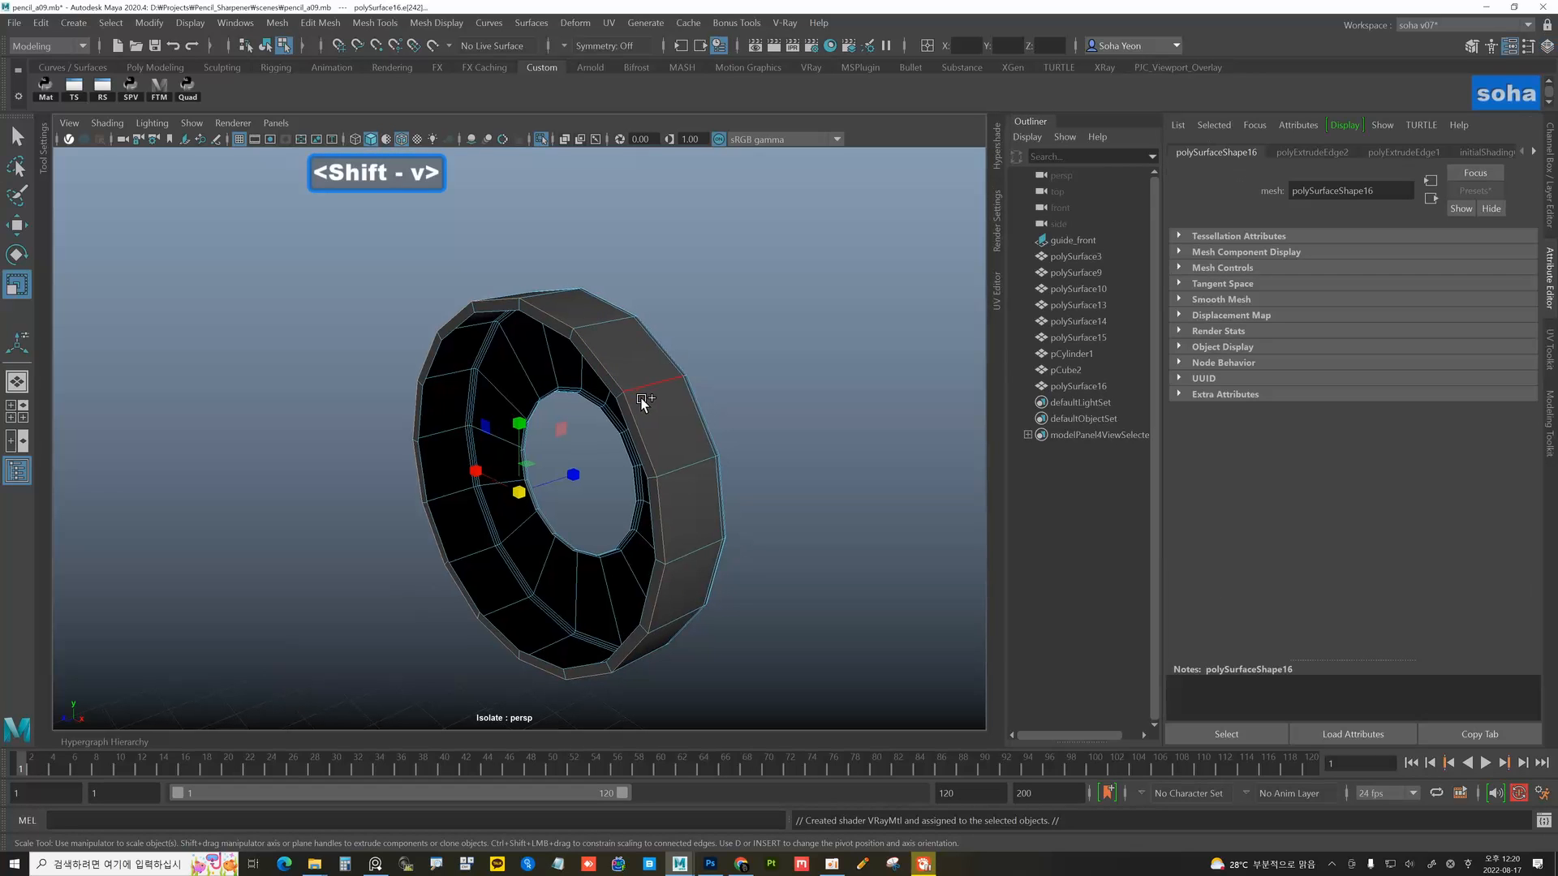
pyautogui.hotkey('shift', 'b')
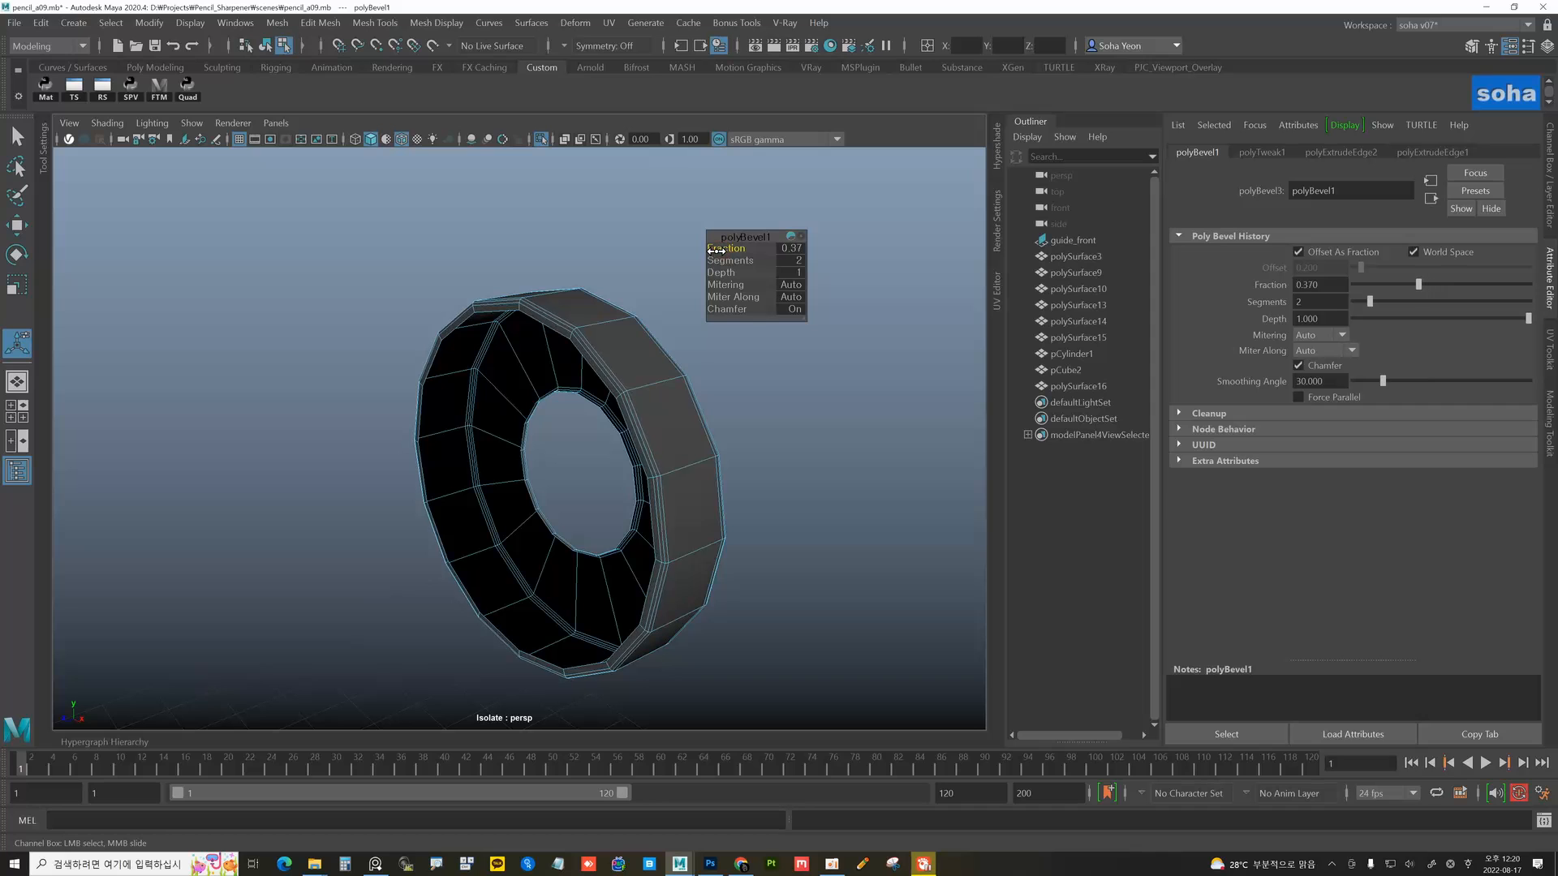
# - Return the beveled back ring to object mode and exit isolation to show the full model
pyautogui.moveTo(604, 422)
pyautogui.keyDown('alt'); pyautogui.mouseDown()
pyautogui.moveTo(527, 423)
pyautogui.moveTo(570, 409)
pyautogui.moveTo(589, 418)
pyautogui.moveTo(470, 431)
pyautogui.moveTo(489, 380)
pyautogui.mouseUp(); pyautogui.keyUp('alt')
pyautogui.hotkey('alt', '`')
pyautogui.click(720, 420)
pyautogui.click(590, 422)
pyautogui.hotkey('alt', 'shift', 'a')
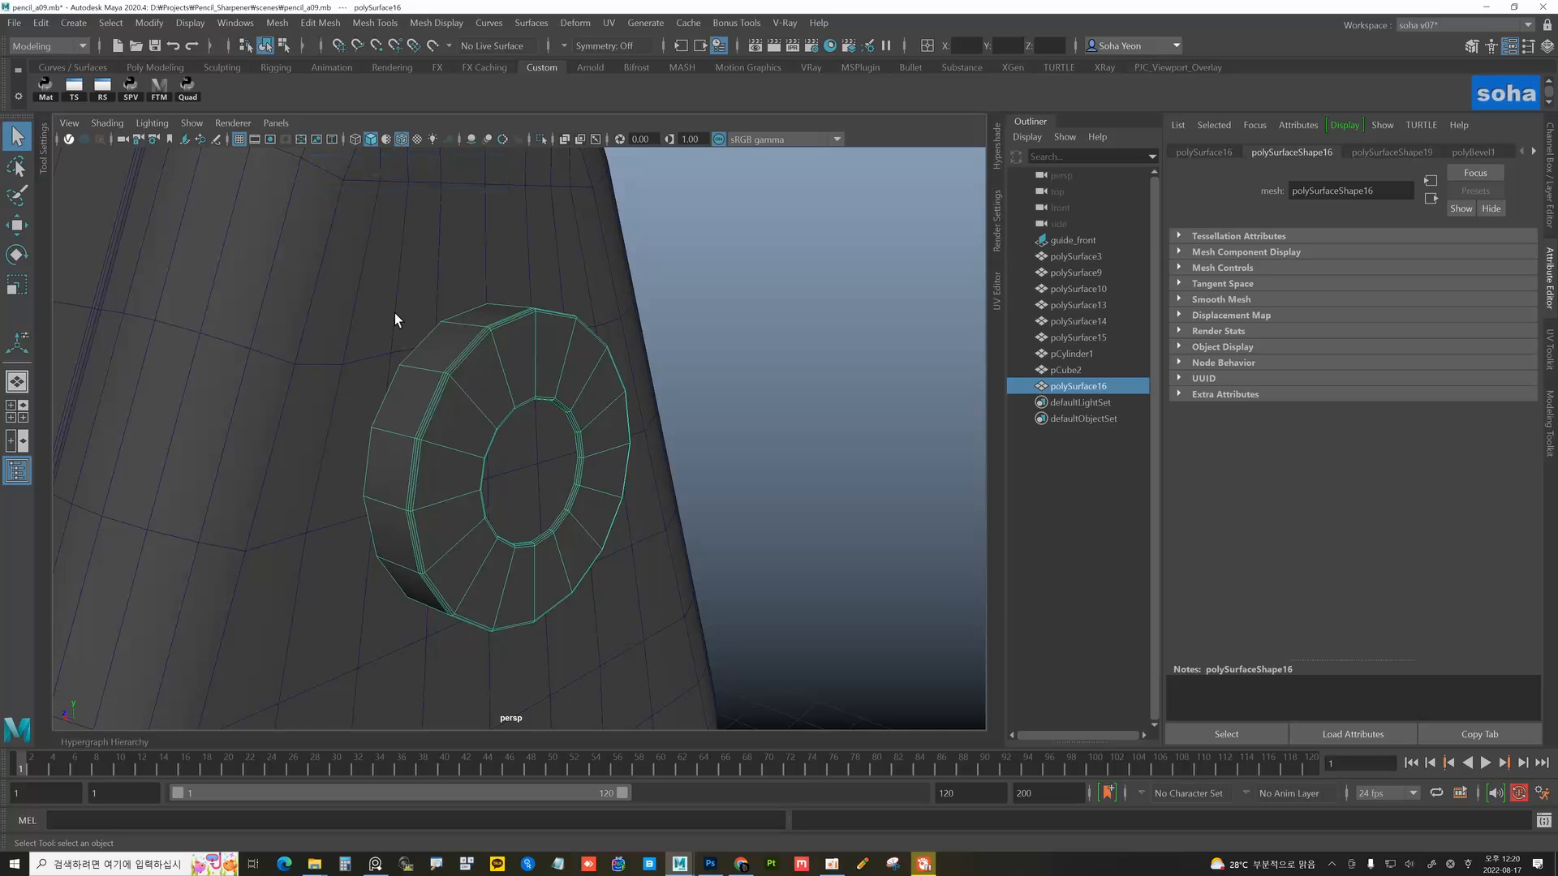
# - Duplicate the back ring in place and scale the copy up uniformly to about 1.022
pyautogui.moveTo(395, 315)
pyautogui.keyDown('alt'); pyautogui.mouseDown()
pyautogui.moveTo(435, 358)
pyautogui.moveTo(430, 389)
pyautogui.moveTo(485, 439)
pyautogui.moveTo(509, 428)
pyautogui.mouseUp(); pyautogui.keyUp('alt')
pyautogui.hotkey('ctrl', 'd')
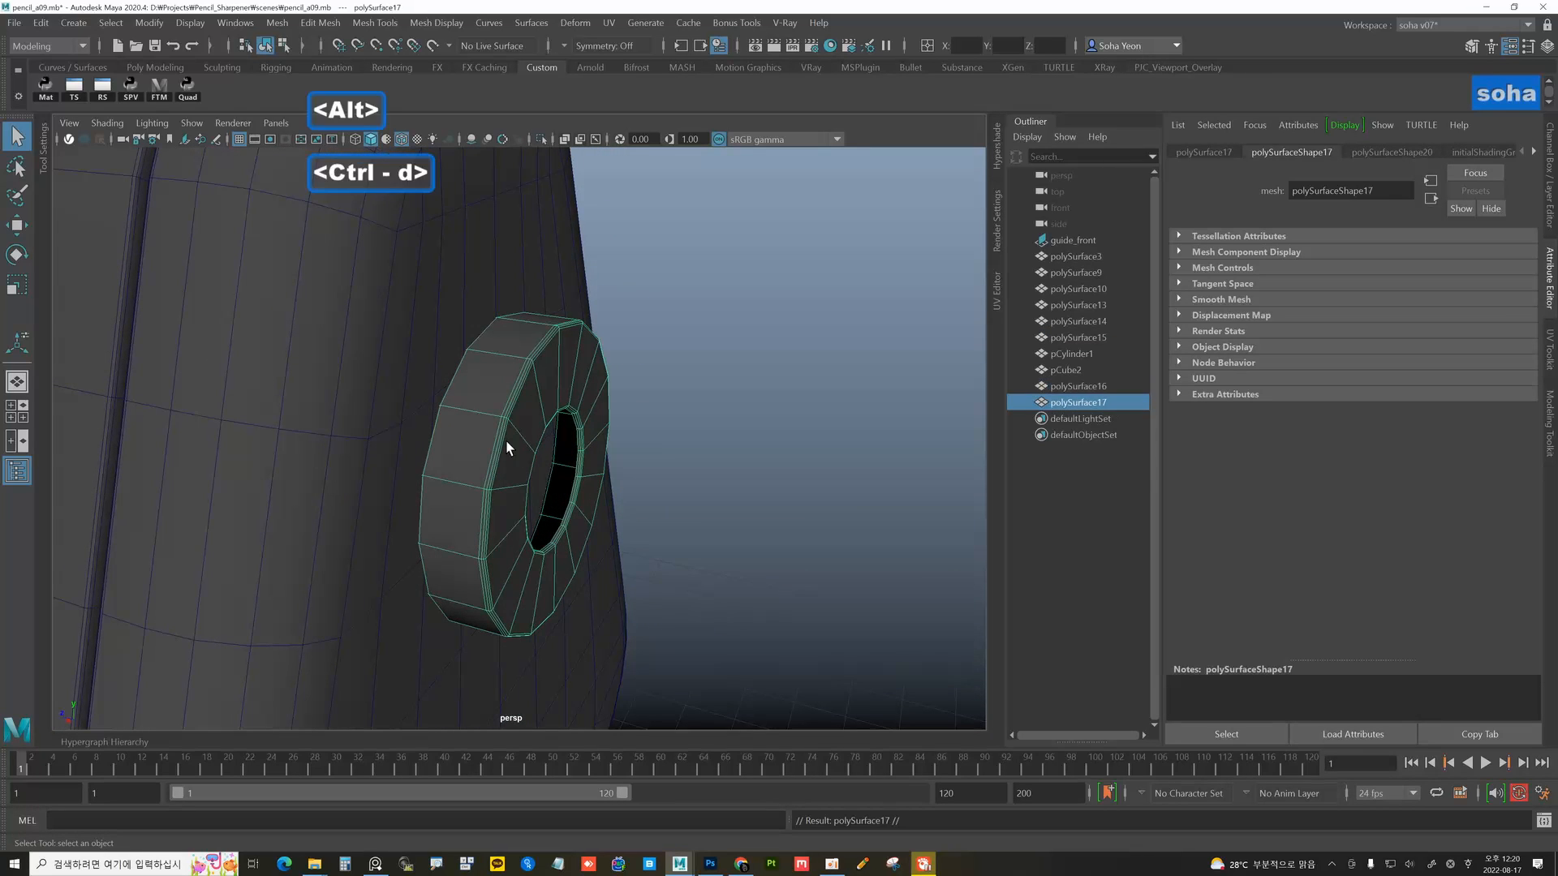
pyautogui.press('r')
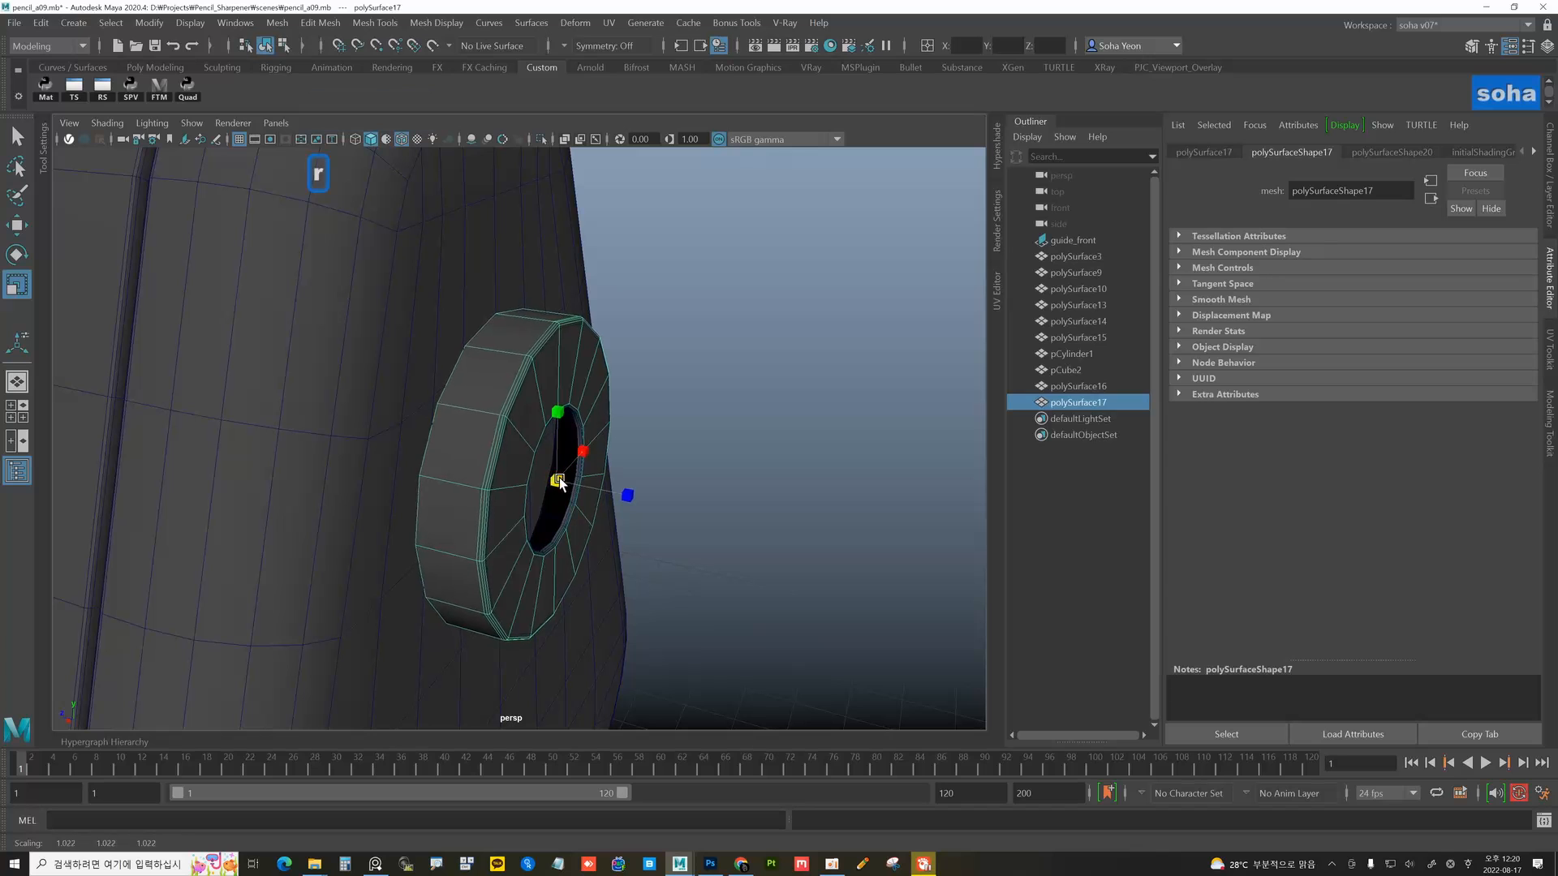
# - Isolate the front and back body shells, examine their open inner sides, and restore the full model
pyautogui.moveTo(428, 418)
pyautogui.keyDown('alt'); pyautogui.mouseDown()
pyautogui.moveTo(338, 385)
pyautogui.moveTo(418, 434)
pyautogui.moveTo(466, 428)
pyautogui.mouseUp(); pyautogui.keyUp('alt')
pyautogui.click(361, 355)
pyautogui.keyDown('shift'); pyautogui.click(420, 412); pyautogui.keyUp('shift')
pyautogui.click(345, 385)
pyautogui.hotkey('alt', 'shift', 'a')
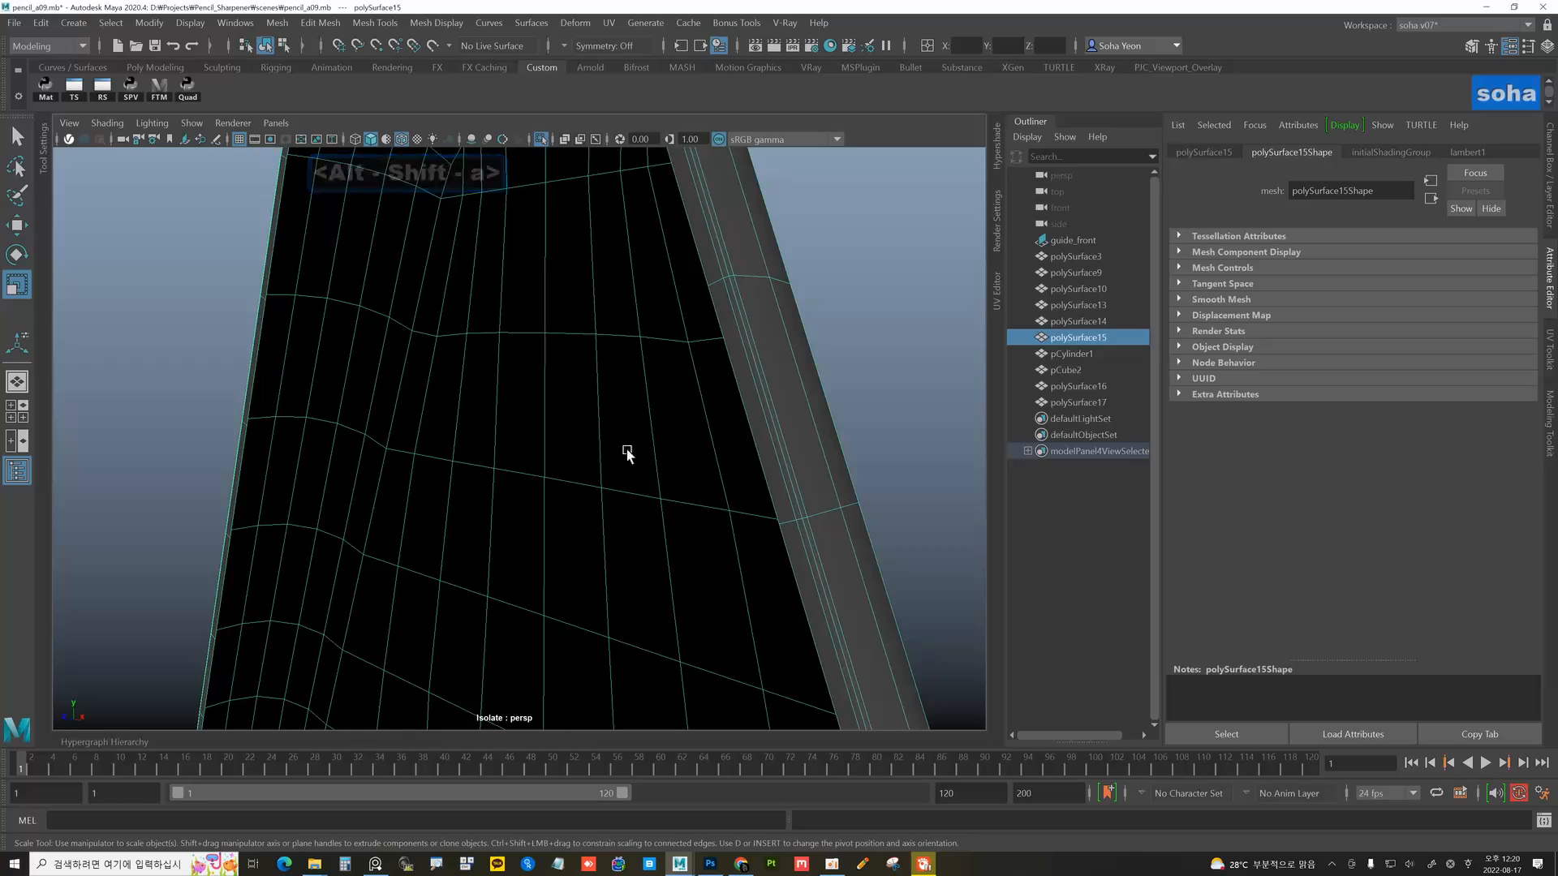
pyautogui.moveTo(653, 430)
pyautogui.keyDown('alt'); pyautogui.mouseDown(button='right')
pyautogui.moveTo(524, 452)
pyautogui.moveTo(406, 432)
pyautogui.mouseUp(button='right'); pyautogui.keyUp('alt')
pyautogui.keyDown('alt'); pyautogui.moveTo(406, 433); pyautogui.dragTo(456, 420); pyautogui.keyUp('alt')
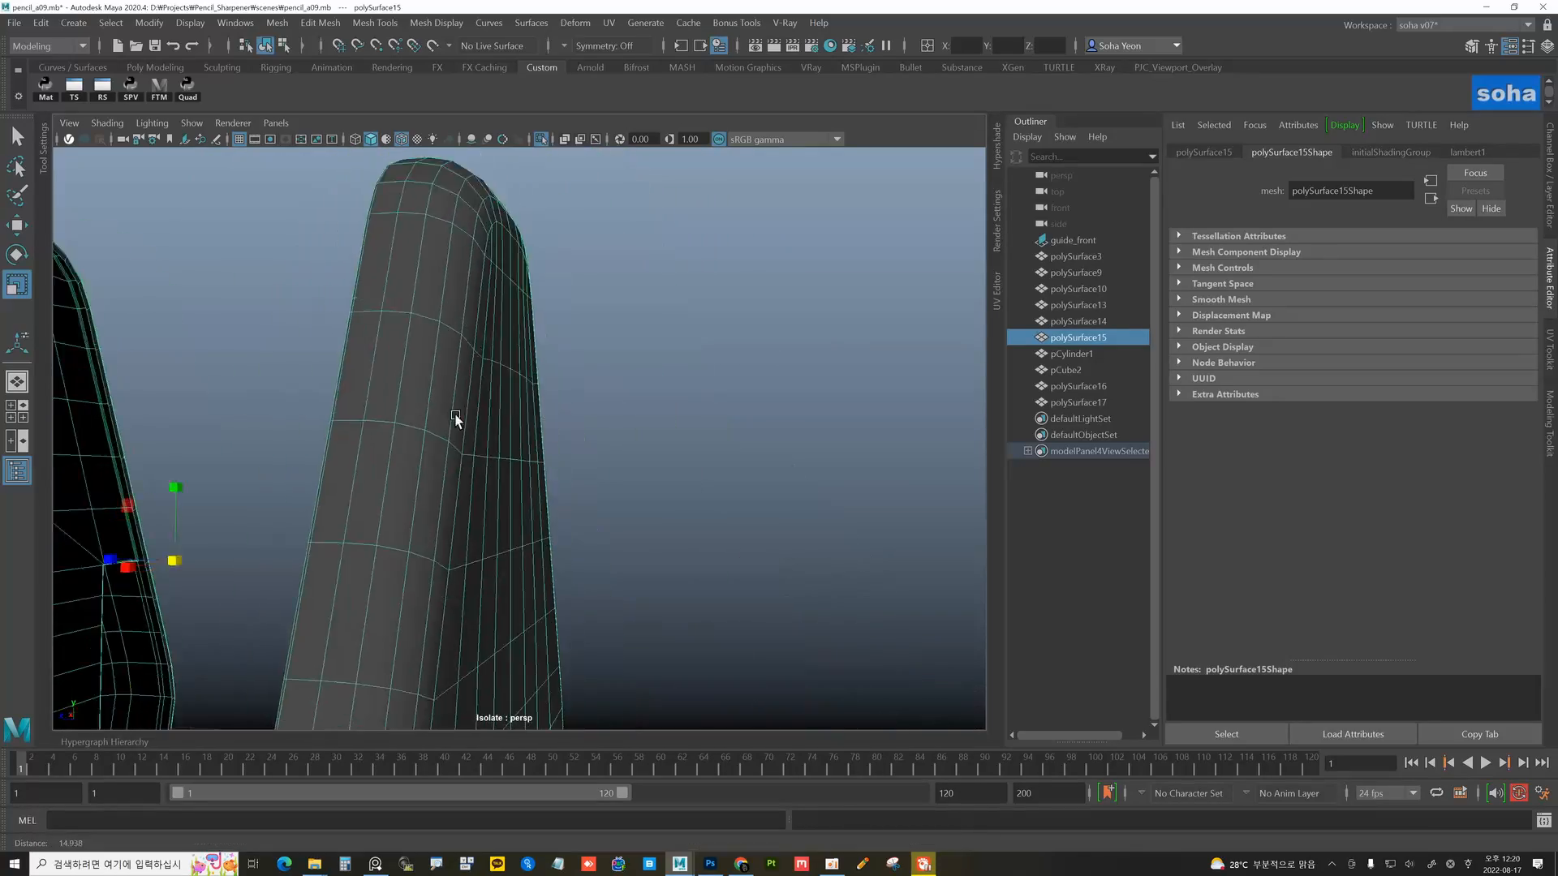
pyautogui.keyDown('alt'); pyautogui.moveTo(455, 419); pyautogui.dragTo(398, 434, button='right'); pyautogui.keyUp('alt')
pyautogui.keyDown('alt'); pyautogui.moveTo(397, 434); pyautogui.dragTo(559, 384, button='middle'); pyautogui.keyUp('alt')
pyautogui.moveTo(559, 384)
pyautogui.keyDown('alt'); pyautogui.mouseDown()
pyautogui.moveTo(647, 468)
pyautogui.moveTo(557, 354)
pyautogui.mouseUp(); pyautogui.keyUp('alt')
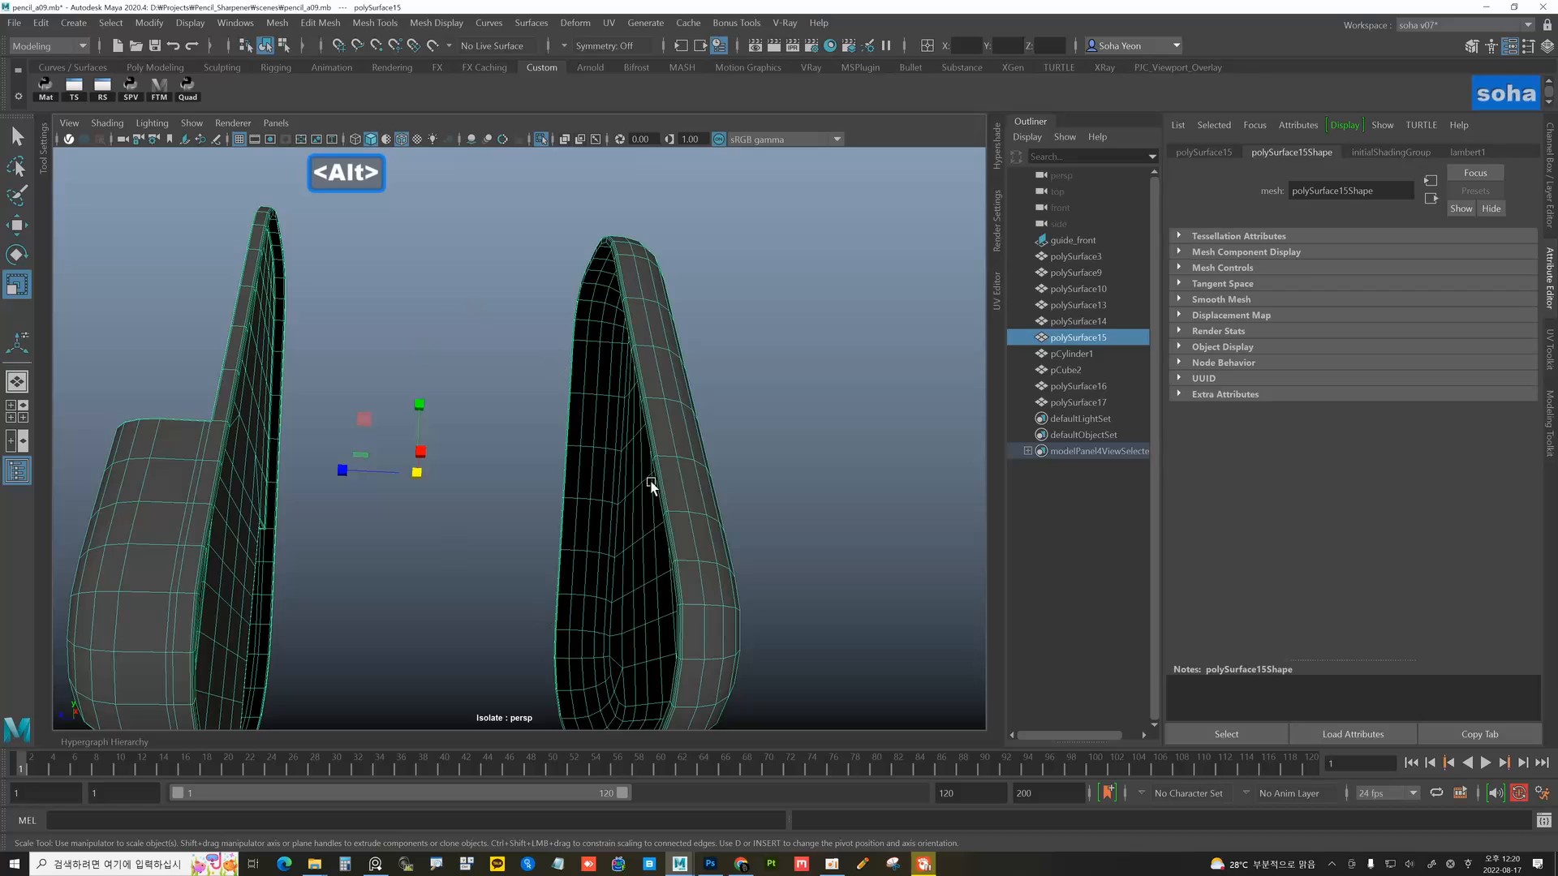
pyautogui.moveTo(652, 485)
pyautogui.keyDown('alt'); pyautogui.mouseDown()
pyautogui.moveTo(573, 543)
pyautogui.moveTo(600, 546)
pyautogui.mouseUp(); pyautogui.keyUp('alt')
pyautogui.hotkey('alt', 'shift', 'a')
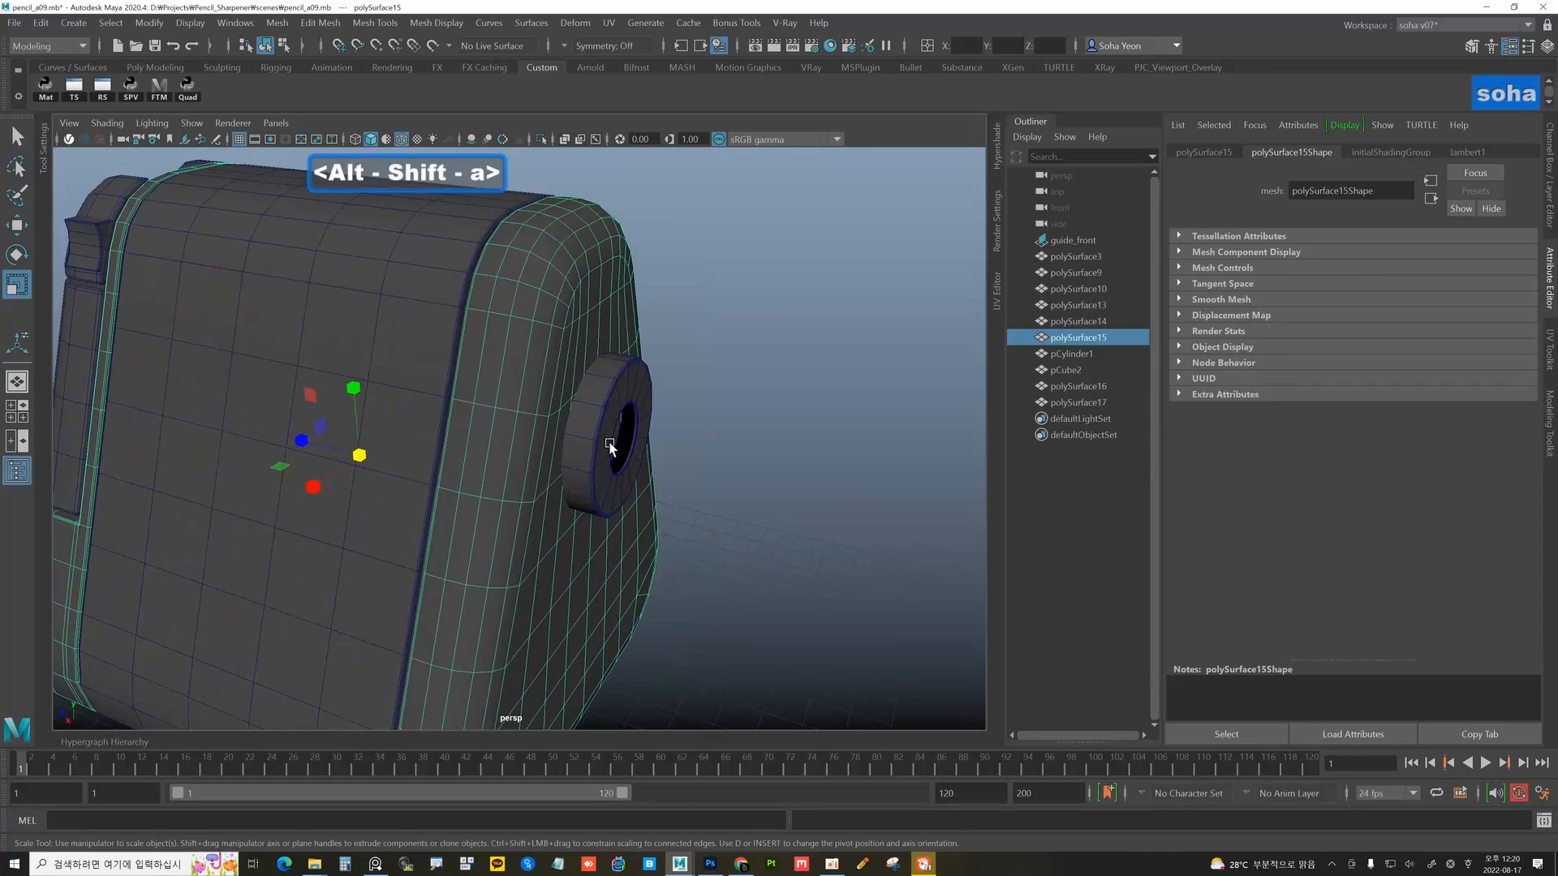
# - Isolate the enlarged ring copy to check it, and bring the full model back into view
pyautogui.click(610, 446)
pyautogui.hotkey('alt', 'shift', 'a')
pyautogui.moveTo(610, 447)
pyautogui.keyDown('alt'); pyautogui.mouseDown()
pyautogui.moveTo(654, 480)
pyautogui.moveTo(699, 462)
pyautogui.moveTo(589, 496)
pyautogui.moveTo(595, 441)
pyautogui.moveTo(574, 486)
pyautogui.moveTo(669, 490)
pyautogui.moveTo(625, 492)
pyautogui.mouseUp(); pyautogui.keyUp('alt')
pyautogui.hotkey('alt', 'shift', 'a')
# - Isolate the body shells together with the enlarged ring copy and fill the shells' open borders
pyautogui.click(507, 379)
pyautogui.keyDown('shift'); pyautogui.click(599, 445); pyautogui.keyUp('shift')
pyautogui.hotkey('alt', 'shift', 'a')
pyautogui.moveTo(434, 396)
pyautogui.keyDown('alt'); pyautogui.mouseDown()
pyautogui.moveTo(522, 381)
pyautogui.moveTo(379, 382)
pyautogui.moveTo(455, 407)
pyautogui.moveTo(372, 409)
pyautogui.moveTo(292, 347)
pyautogui.mouseUp(); pyautogui.keyUp('alt')
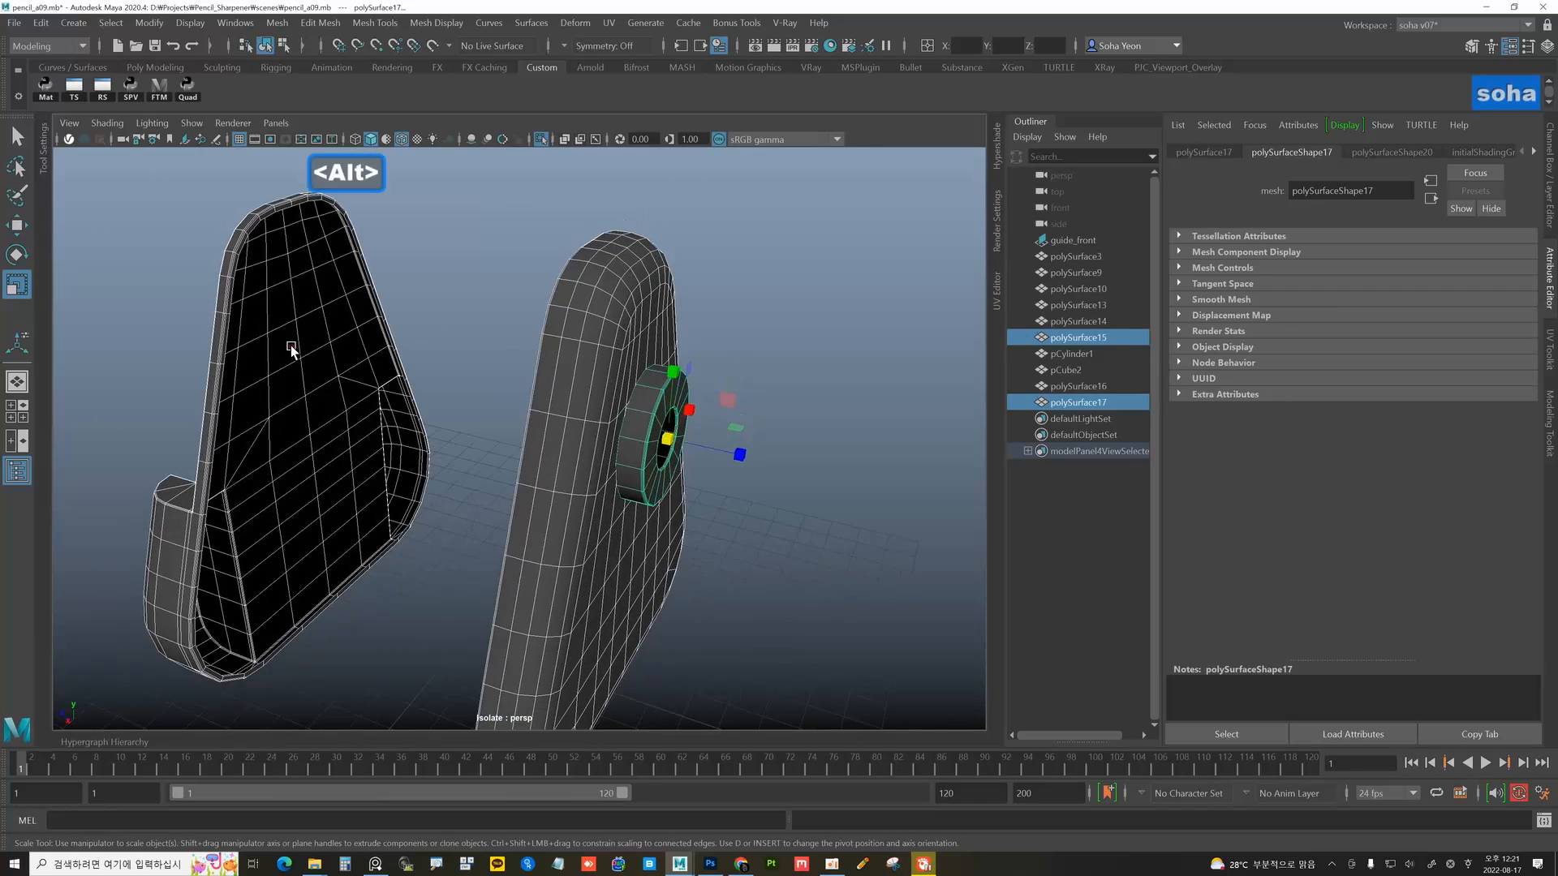
pyautogui.click(340, 385)
pyautogui.hotkey('ctrl', 'f')
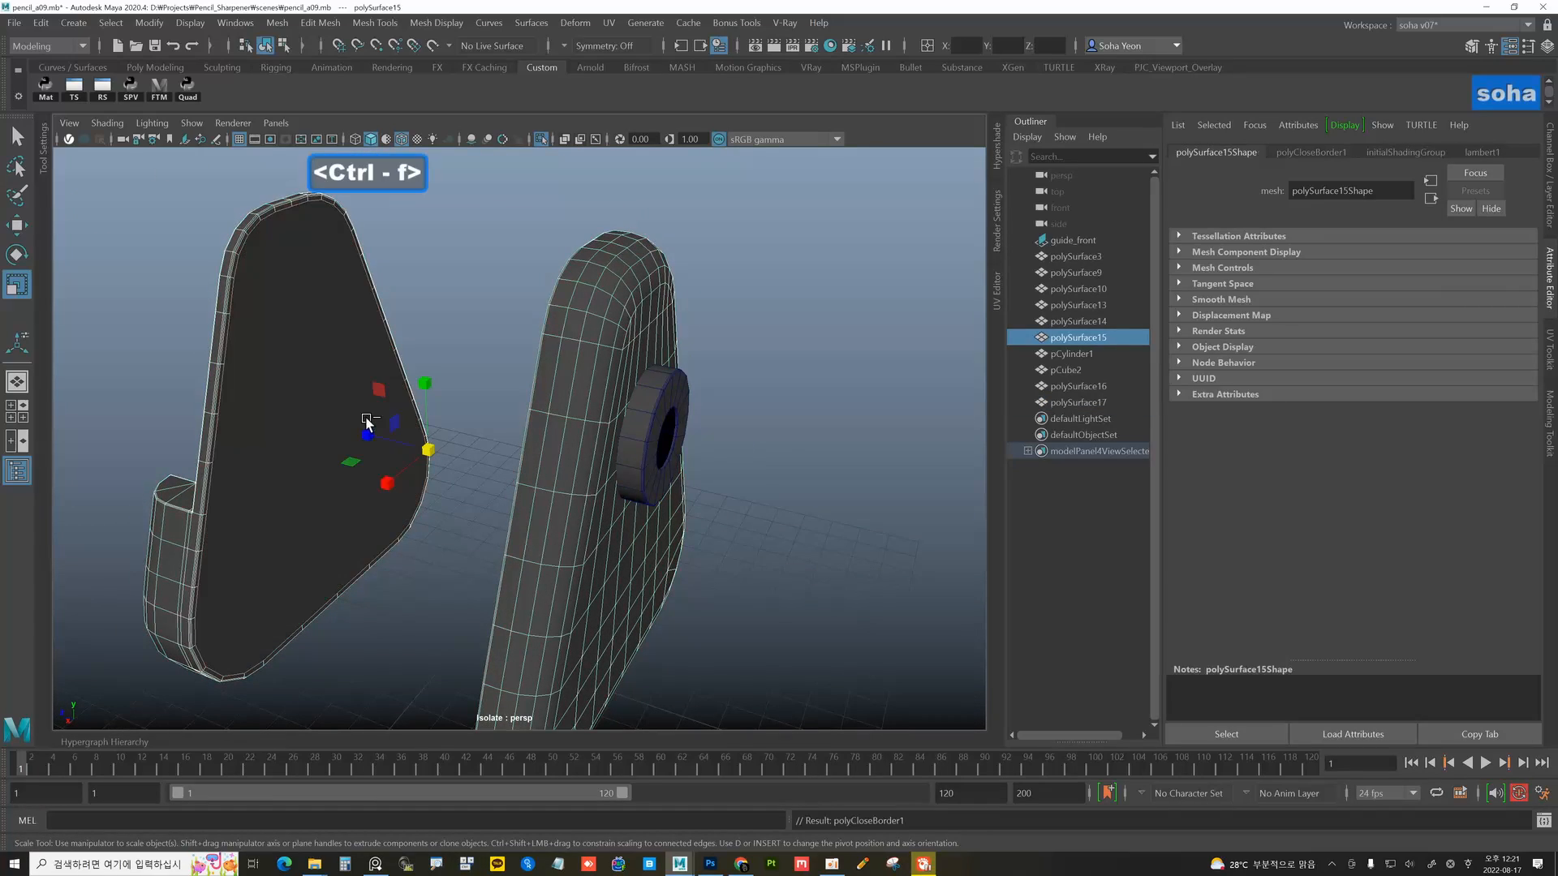
# - Isolate only the enlarged ring copy and view its open inner side
pyautogui.moveTo(387, 550)
pyautogui.keyDown('alt'); pyautogui.mouseDown()
pyautogui.moveTo(476, 522)
pyautogui.moveTo(538, 455)
pyautogui.moveTo(615, 476)
pyautogui.moveTo(441, 494)
pyautogui.moveTo(637, 438)
pyautogui.moveTo(543, 497)
pyautogui.moveTo(608, 477)
pyautogui.mouseUp(); pyautogui.keyUp('alt')
pyautogui.click(674, 461)
pyautogui.hotkey('alt', 'shift', 'a')
pyautogui.hotkey('alt', 'shift', 'a')
pyautogui.keyDown('alt'); pyautogui.moveTo(608, 477); pyautogui.dragTo(657, 475, button='right'); pyautogui.keyUp('alt')
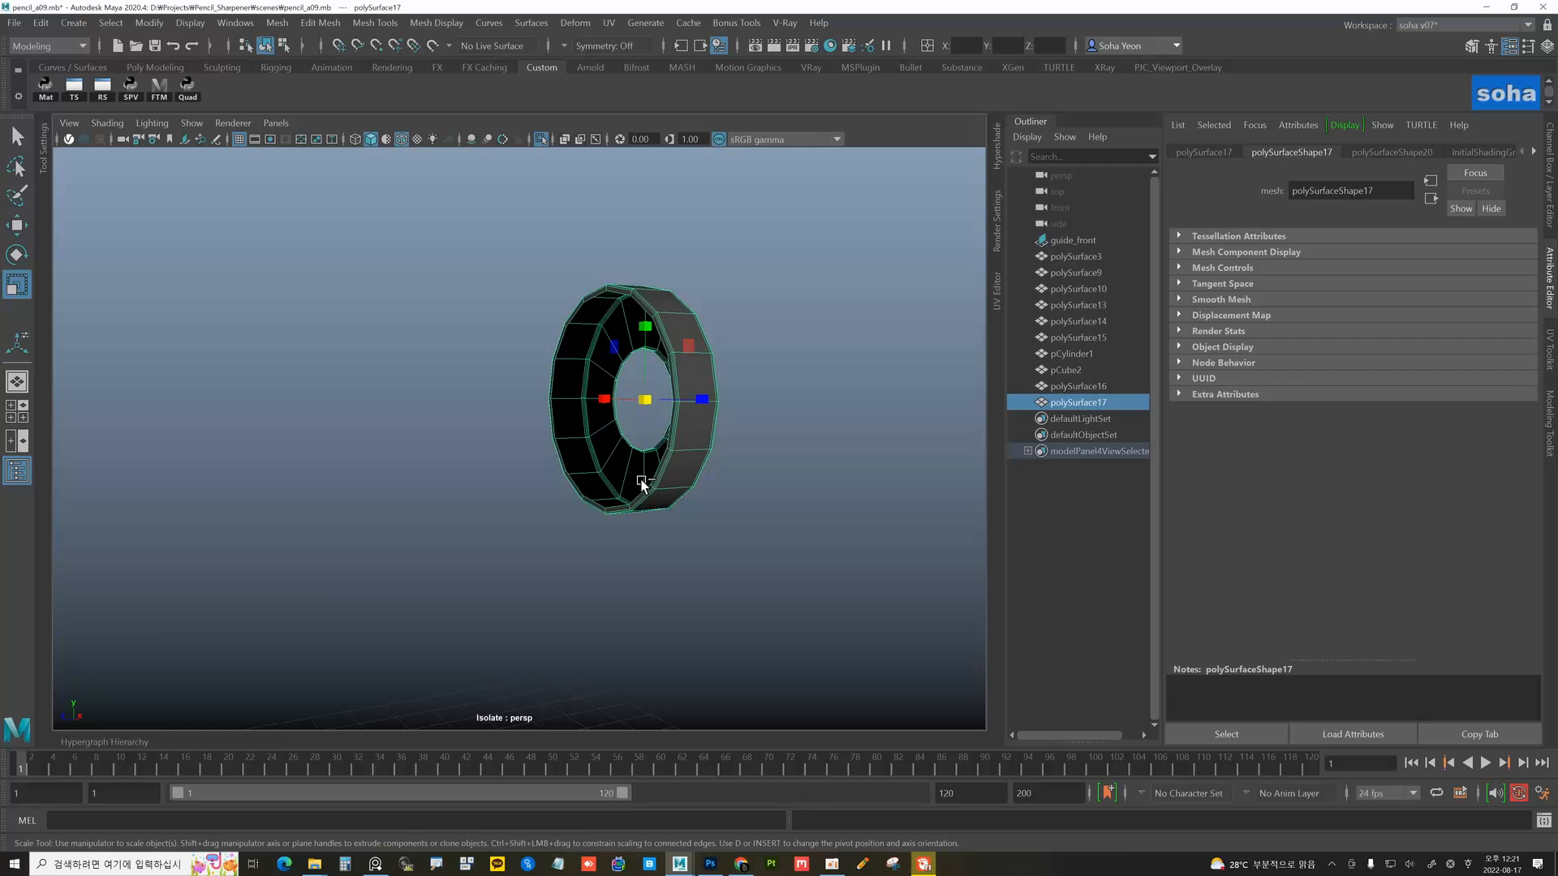
# - Close the open side of the isolated ring mesh and return to object selection
pyautogui.hotkey('ctrl', 'f')
pyautogui.moveTo(634, 492)
pyautogui.keyDown('alt'); pyautogui.mouseDown()
pyautogui.moveTo(495, 495)
pyautogui.moveTo(650, 485)
pyautogui.moveTo(631, 513)
pyautogui.mouseUp(); pyautogui.keyUp('alt')
pyautogui.hotkey('alt', '`')
pyautogui.click(714, 533)
pyautogui.hotkey('alt', '`')
# - Show the whole model again and move the ring along its axis into the sharpener body's rounded end panel
pyautogui.keyDown('alt'); pyautogui.moveTo(631, 512); pyautogui.dragTo(537, 505, button='right'); pyautogui.keyUp('alt')
pyautogui.hotkey('alt', 'shift', 'a')
pyautogui.keyDown('alt'); pyautogui.moveTo(537, 504); pyautogui.dragTo(686, 487); pyautogui.keyUp('alt')
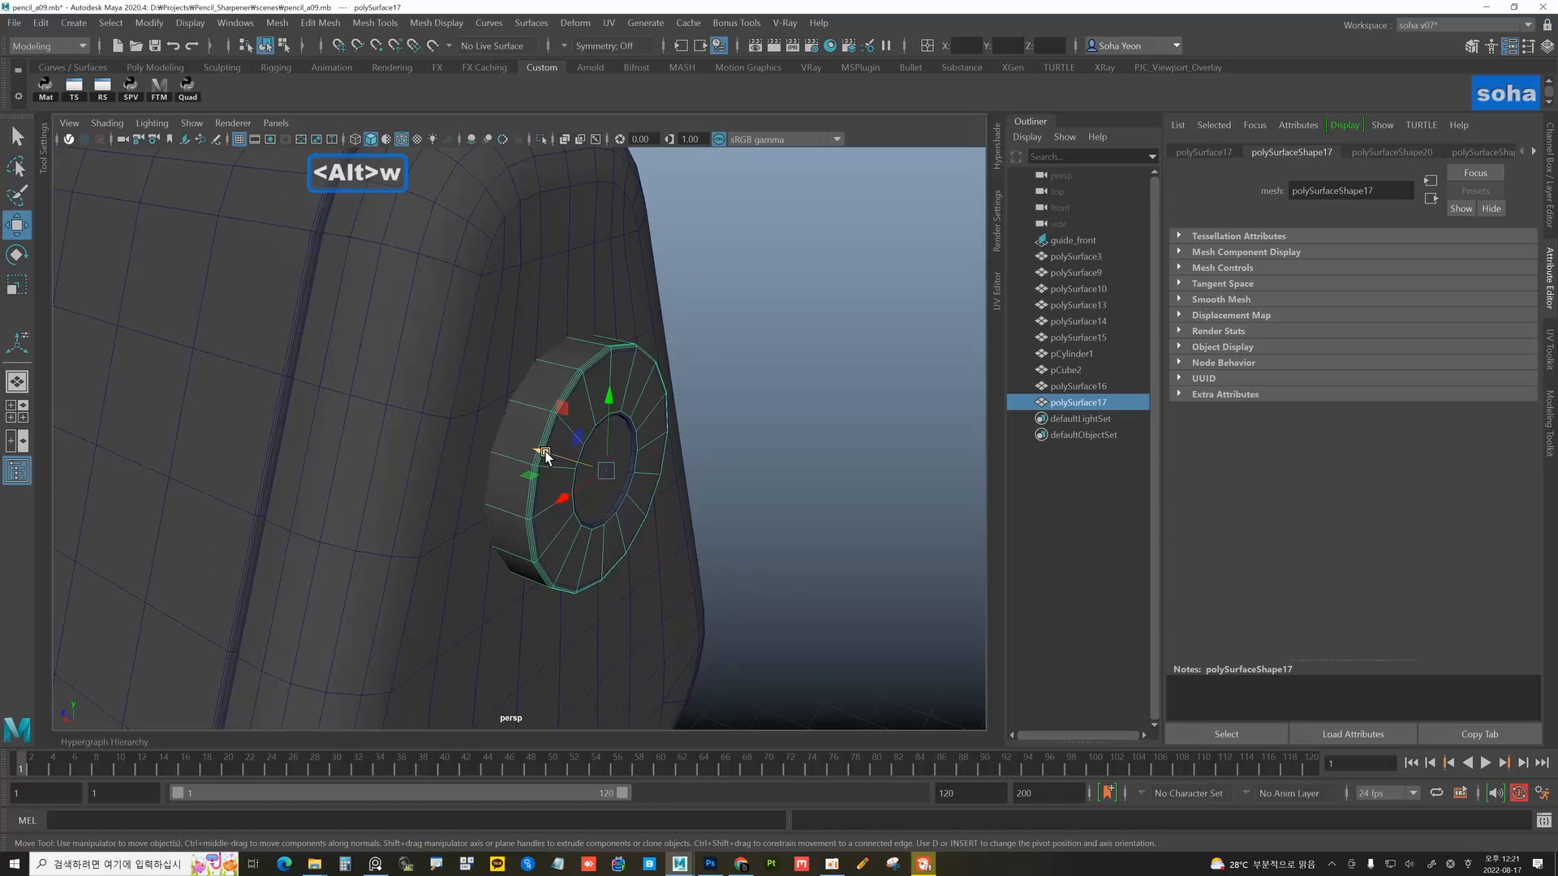
pyautogui.moveTo(537, 455); pyautogui.dragTo(424, 430)
# - Subtract the ring from the sharpener body with a Boolean difference and isolate the result
pyautogui.scroll(-3, 533, 458)
pyautogui.click(418, 370)
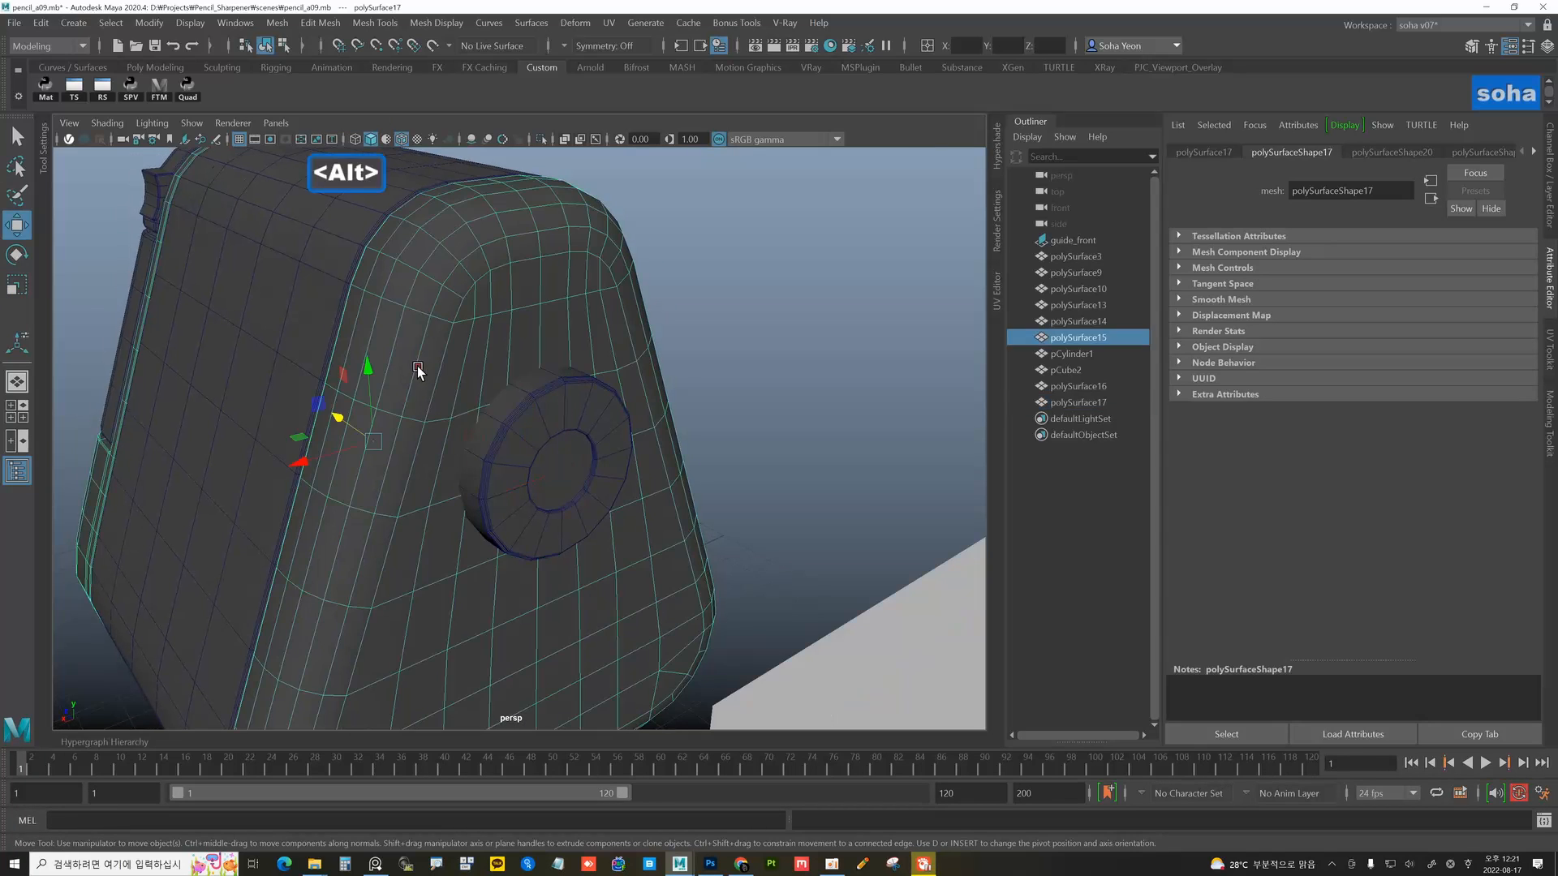
pyautogui.keyDown('shift'); pyautogui.click(509, 416); pyautogui.keyUp('shift')
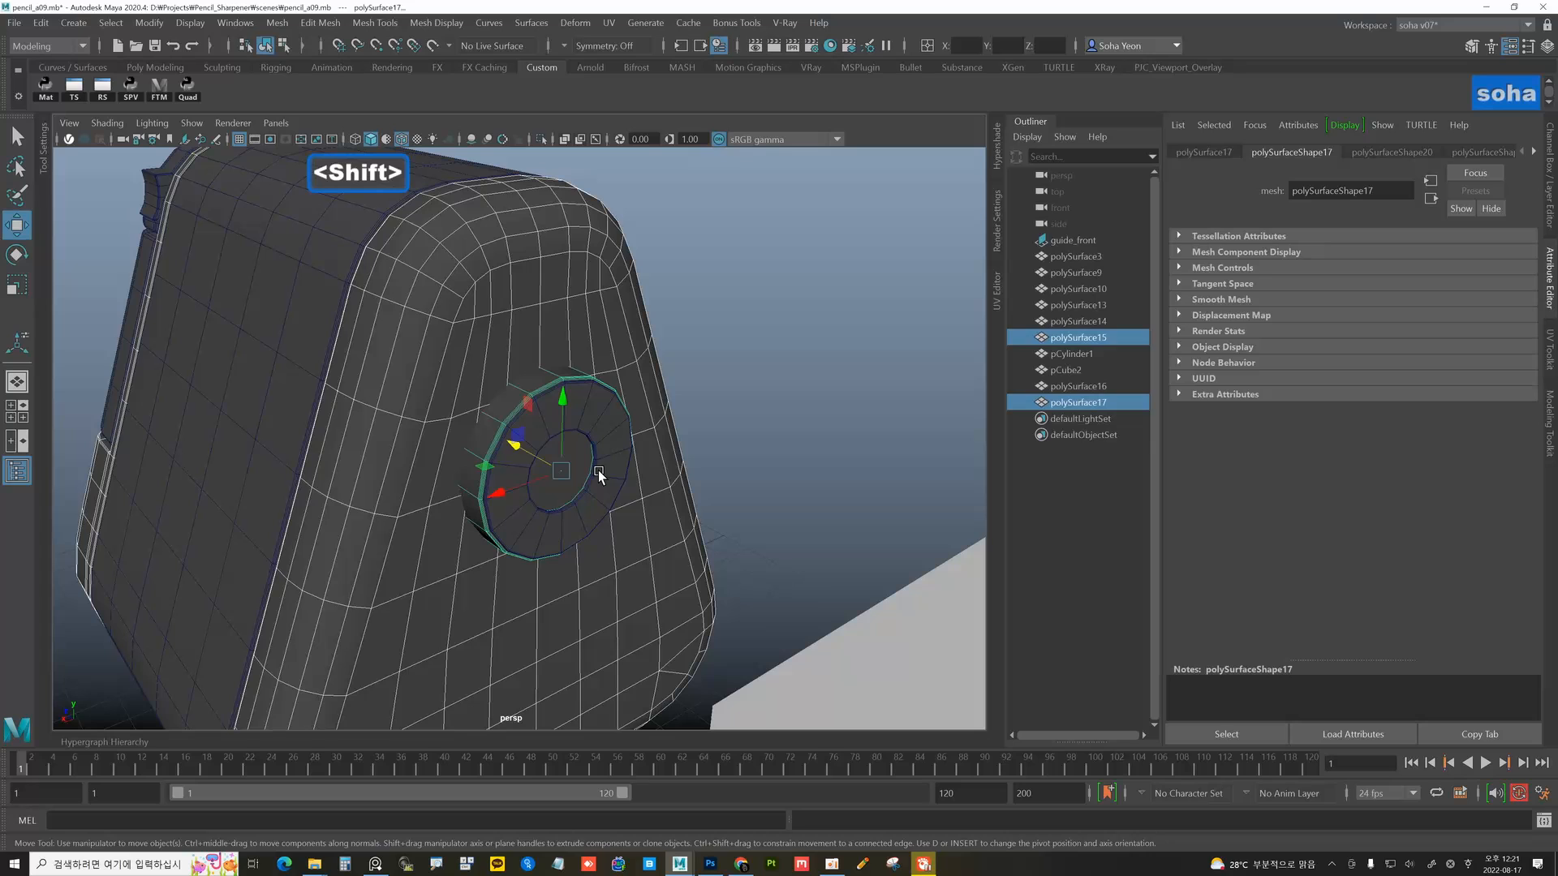
pyautogui.hotkey('alt', 'o')
pyautogui.hotkey('alt', 'shift', 'a')
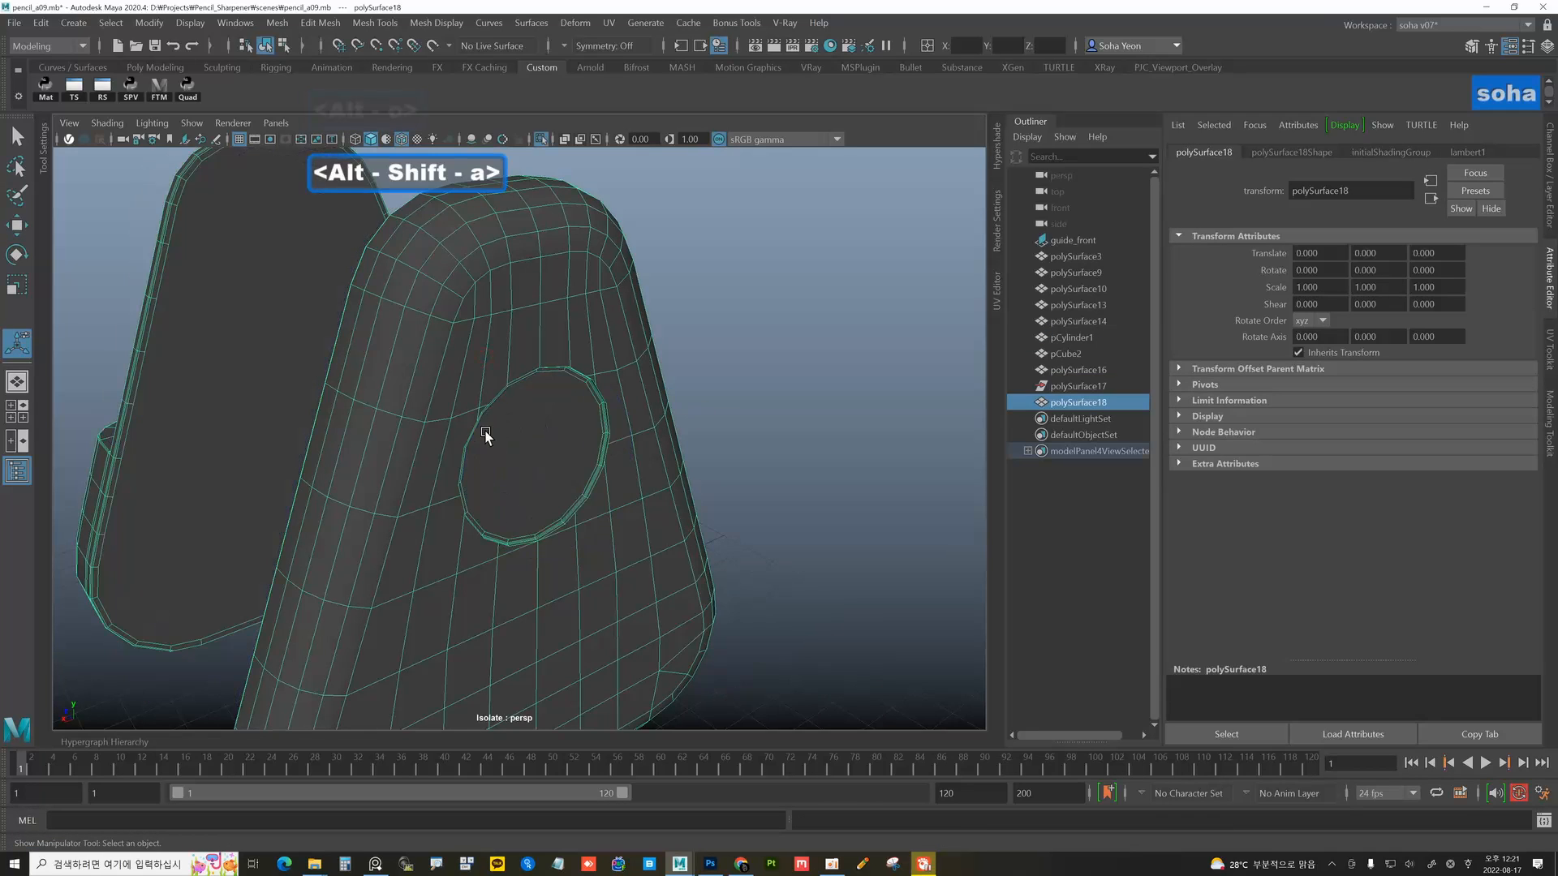
# - Delete the circular face that the Boolean cut left inside the end panel
pyautogui.keyDown('alt'); pyautogui.moveTo(485, 434); pyautogui.dragTo(631, 439); pyautogui.keyUp('alt')
pyautogui.hotkey('alt', '3')
pyautogui.hotkey('ctrl', '`')
pyautogui.click(621, 426)
pyautogui.hotkey('ctrl', '`')
pyautogui.hotkey('alt', '`')
# - Delete the remaining face covering the round opening so the hole goes through the end panel
pyautogui.keyDown('alt'); pyautogui.moveTo(754, 452); pyautogui.dragTo(487, 503); pyautogui.keyUp('alt')
pyautogui.keyDown('alt'); pyautogui.moveTo(487, 503); pyautogui.dragTo(555, 492, button='right'); pyautogui.keyUp('alt')
pyautogui.keyDown('alt'); pyautogui.moveTo(581, 448); pyautogui.dragTo(588, 422); pyautogui.keyUp('alt')
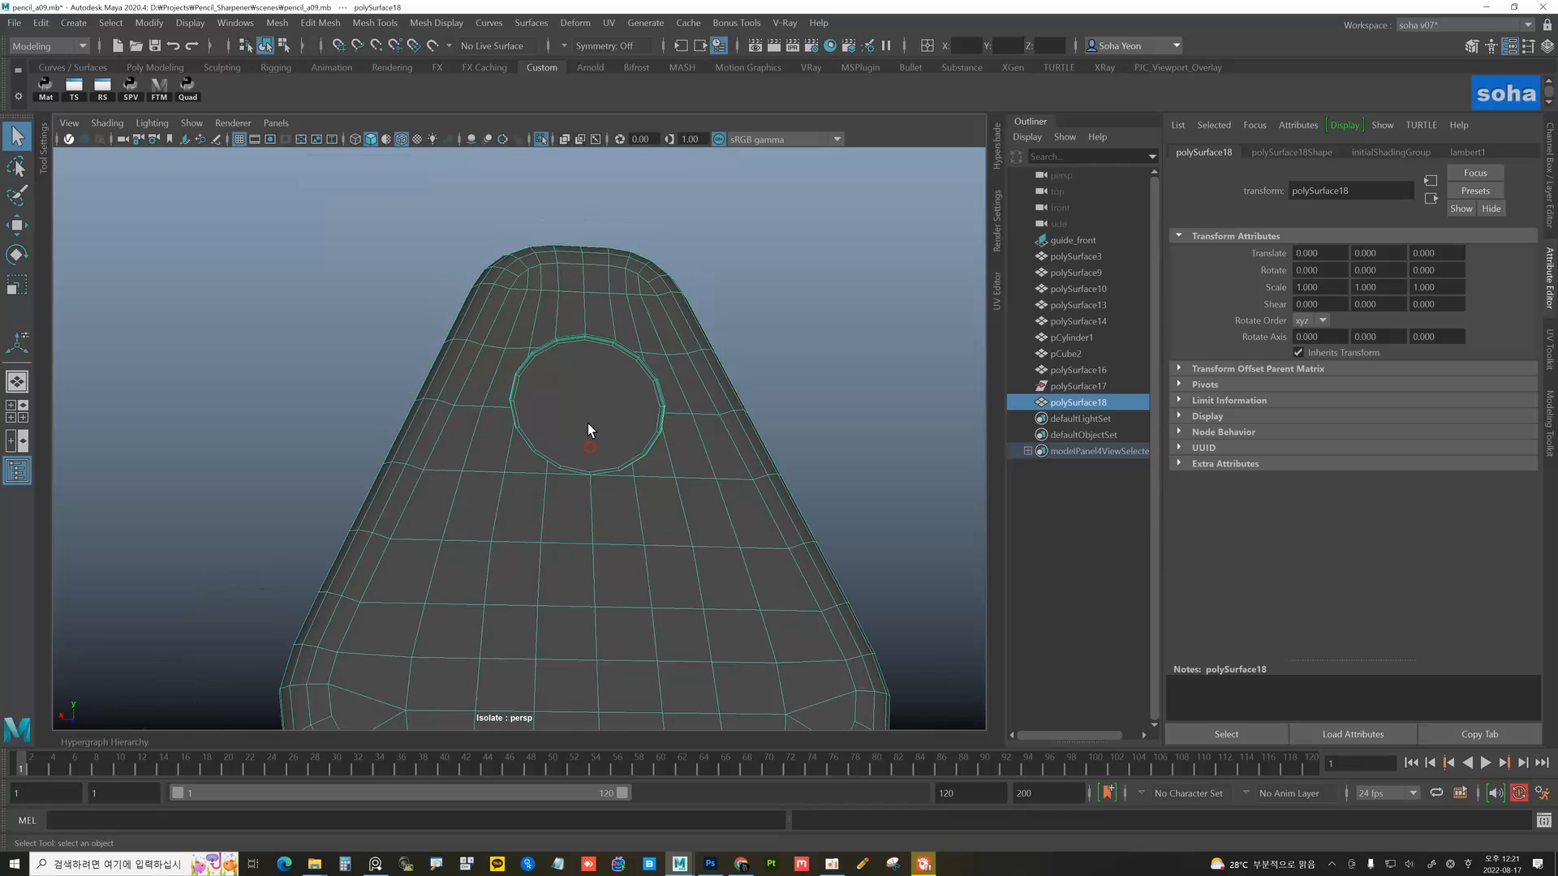
pyautogui.keyDown('alt'); pyautogui.moveTo(588, 422); pyautogui.dragTo(544, 460, button='middle'); pyautogui.keyUp('alt')
pyautogui.keyDown('alt'); pyautogui.moveTo(549, 478); pyautogui.dragTo(607, 478, button='right'); pyautogui.keyUp('alt')
pyautogui.press('w')
pyautogui.keyDown('alt'); pyautogui.moveTo(587, 454); pyautogui.dragTo(576, 444); pyautogui.keyUp('alt')
pyautogui.keyDown('alt'); pyautogui.moveTo(576, 444); pyautogui.dragTo(596, 457, button='right'); pyautogui.keyUp('alt')
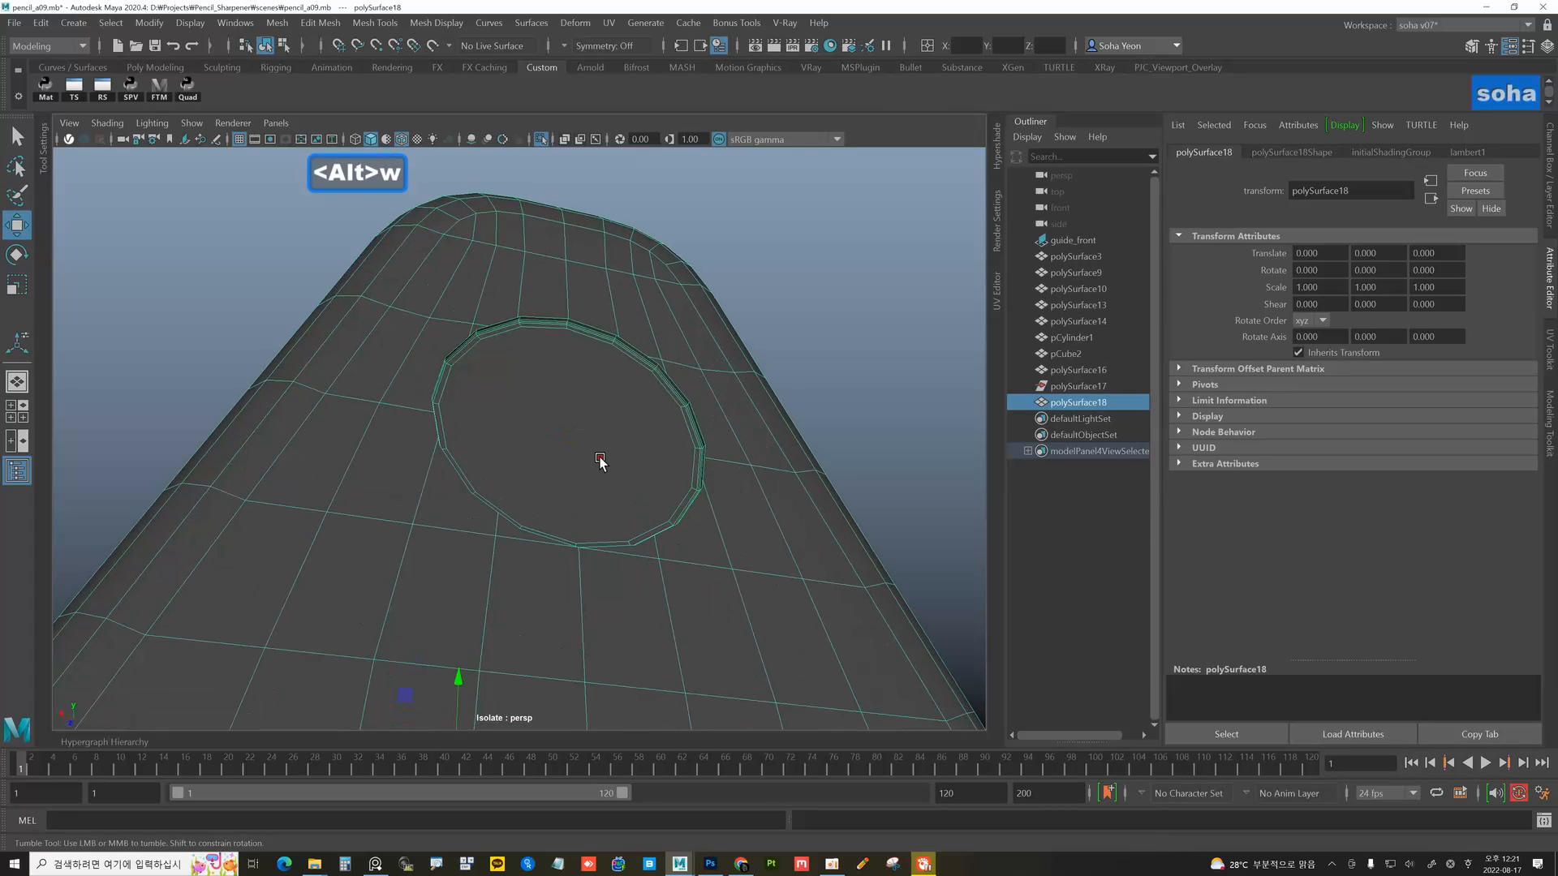
pyautogui.hotkey('alt', '3')
pyautogui.keyDown('alt'); pyautogui.moveTo(596, 458); pyautogui.dragTo(646, 464); pyautogui.keyUp('alt')
pyautogui.click(580, 441)
pyautogui.hotkey('ctrl', '`')
pyautogui.hotkey('alt', '`')
pyautogui.keyDown('alt'); pyautogui.moveTo(646, 463); pyautogui.dragTo(692, 494, button='right'); pyautogui.keyUp('alt')
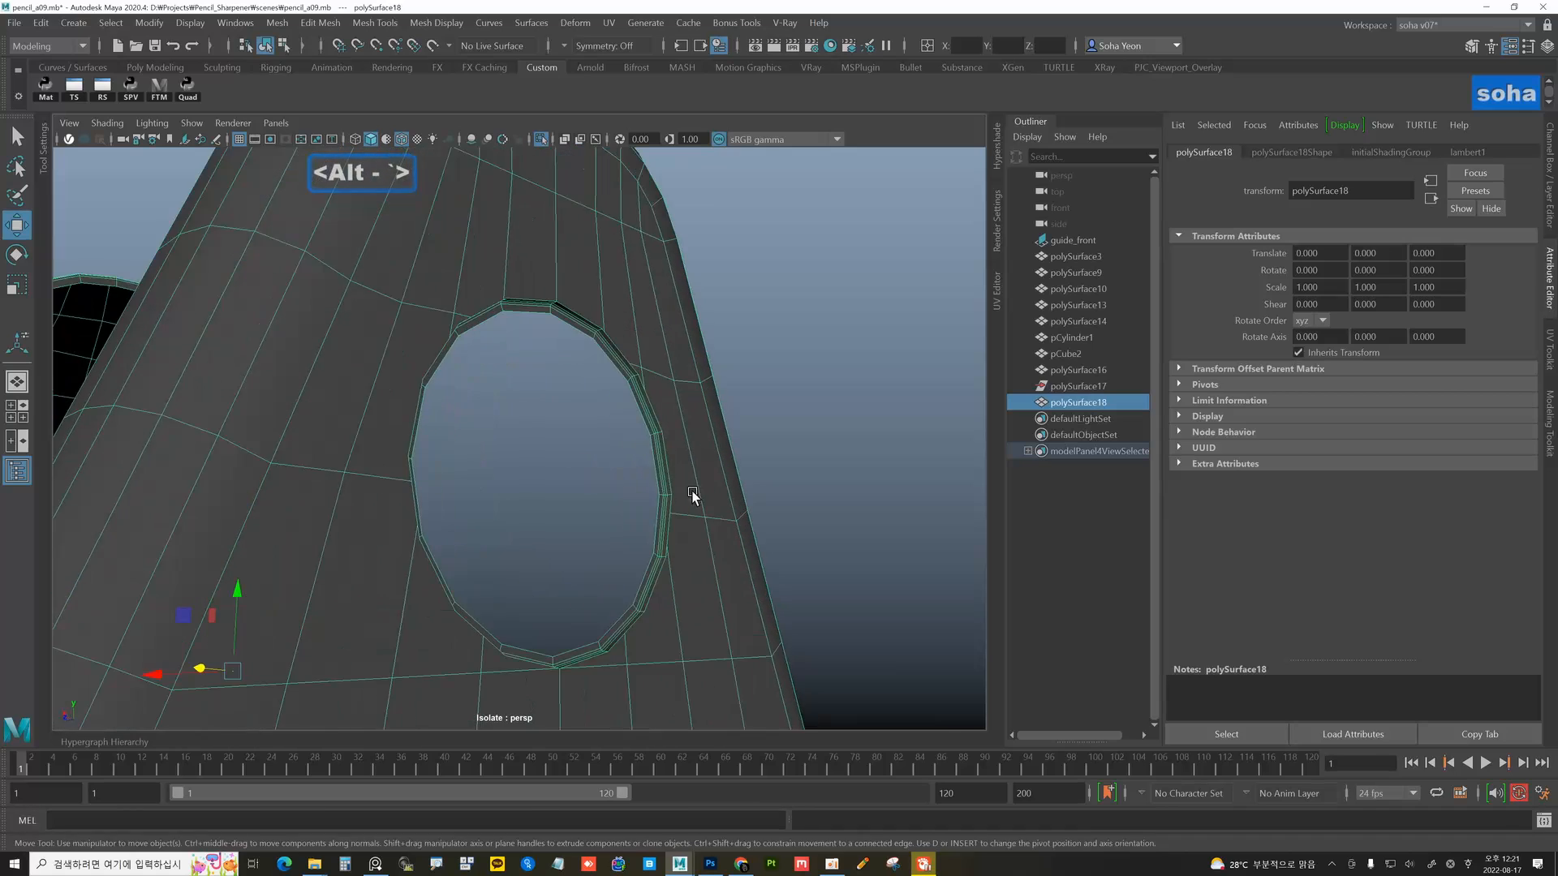
pyautogui.keyDown('alt'); pyautogui.moveTo(692, 494); pyautogui.dragTo(567, 402); pyautogui.keyUp('alt')
pyautogui.keyDown('alt'); pyautogui.moveTo(568, 401); pyautogui.dragTo(599, 406, button='right'); pyautogui.keyUp('alt')
pyautogui.hotkey('alt', '2')
pyautogui.doubleClick(510, 288)
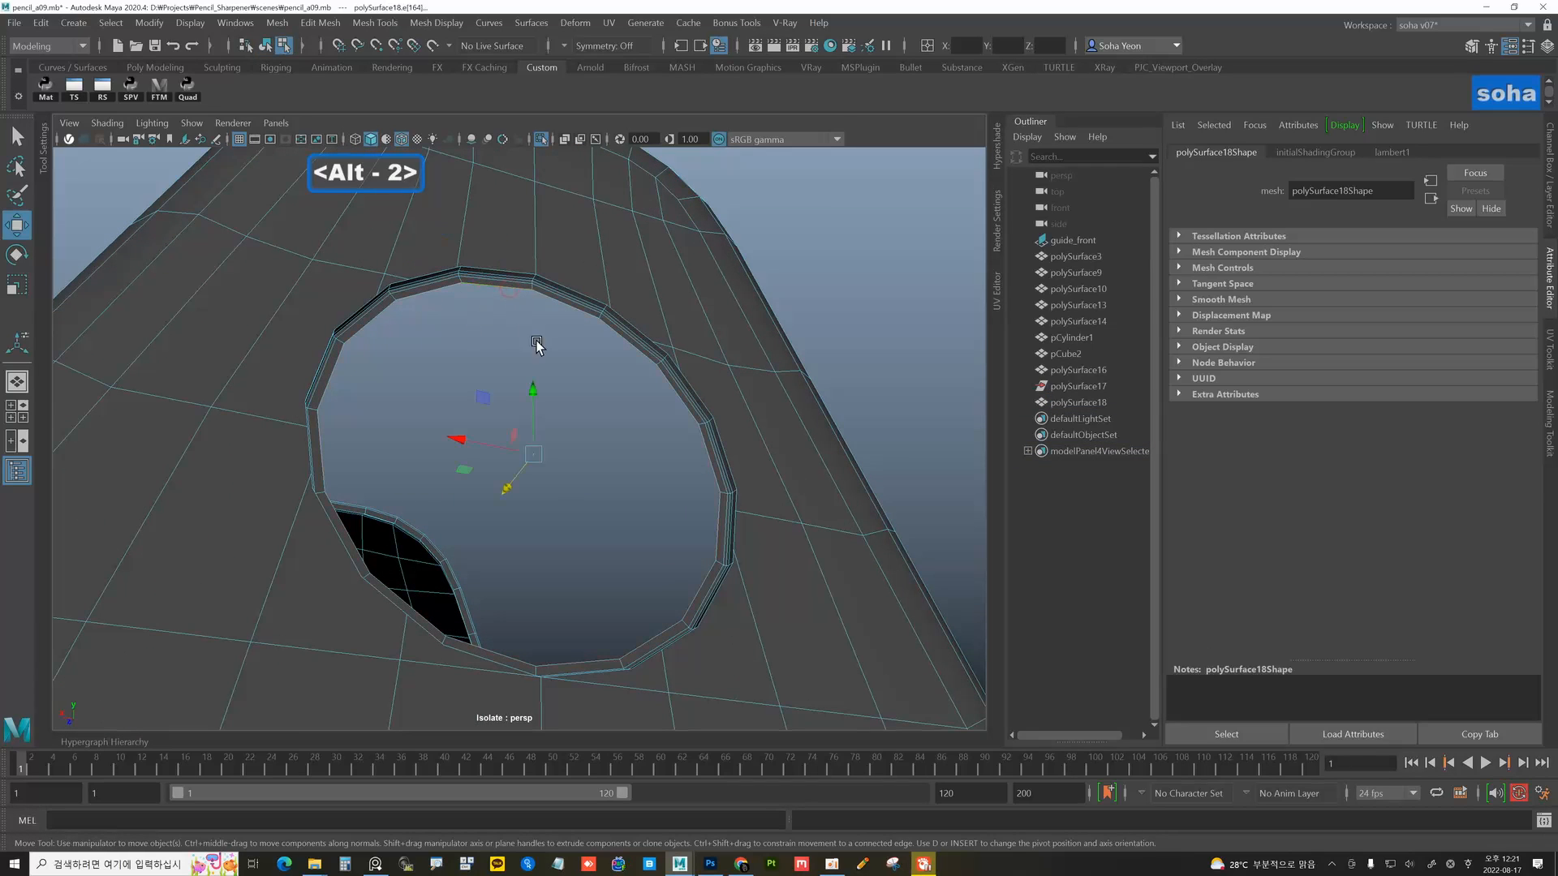
pyautogui.hotkey('ctrl', '3')
pyautogui.hotkey('shift', '.')
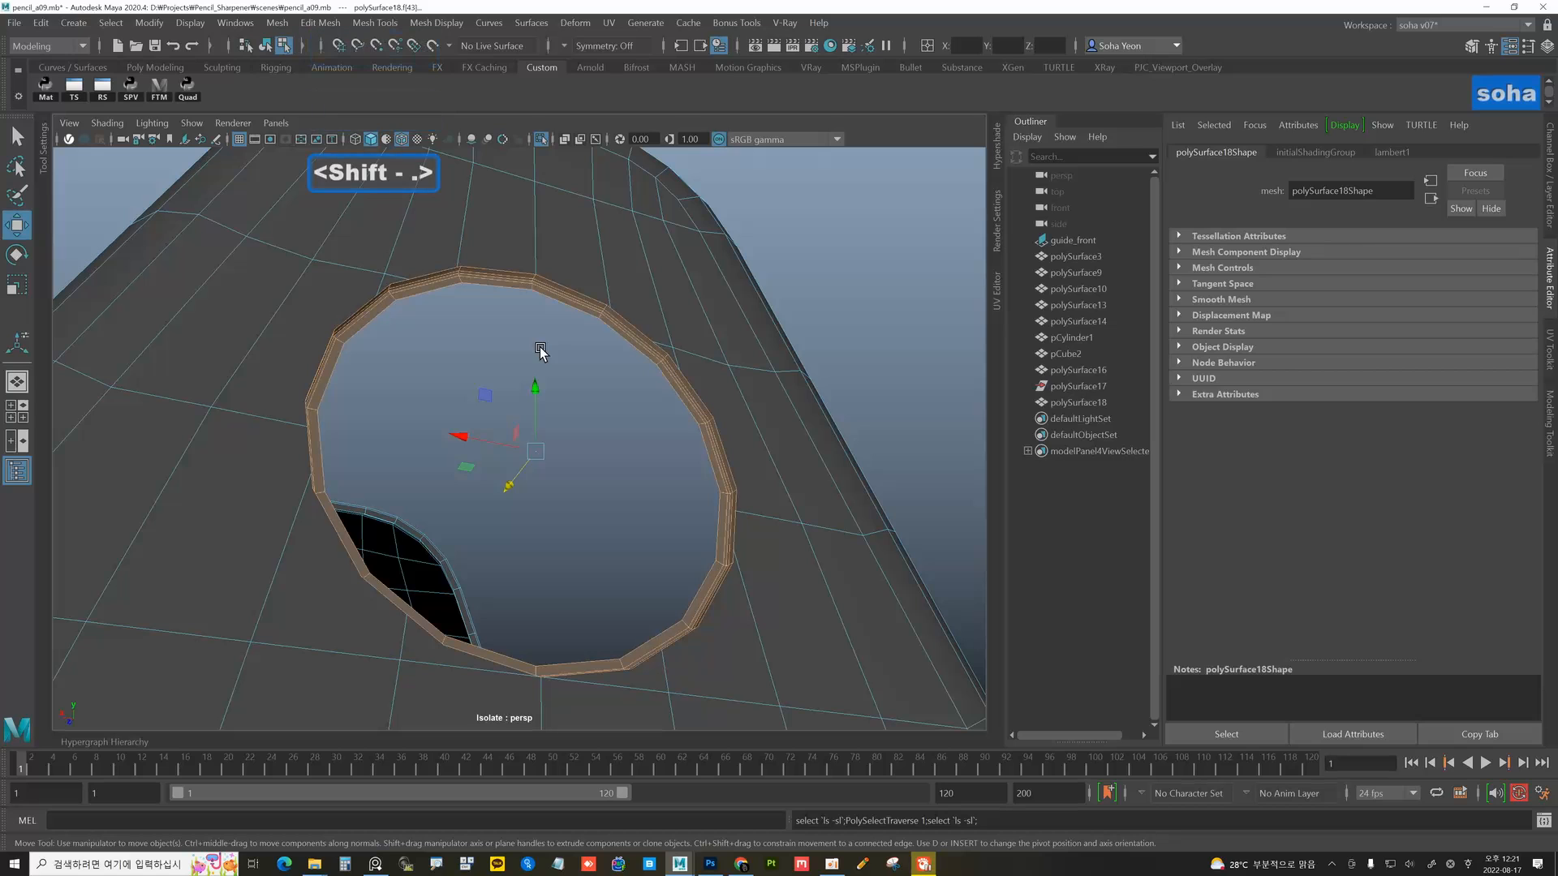
pyautogui.hotkey('shift', ',')
pyautogui.keyDown('alt'); pyautogui.moveTo(539, 348); pyautogui.dragTo(601, 376); pyautogui.keyUp('alt')
pyautogui.click(601, 376)
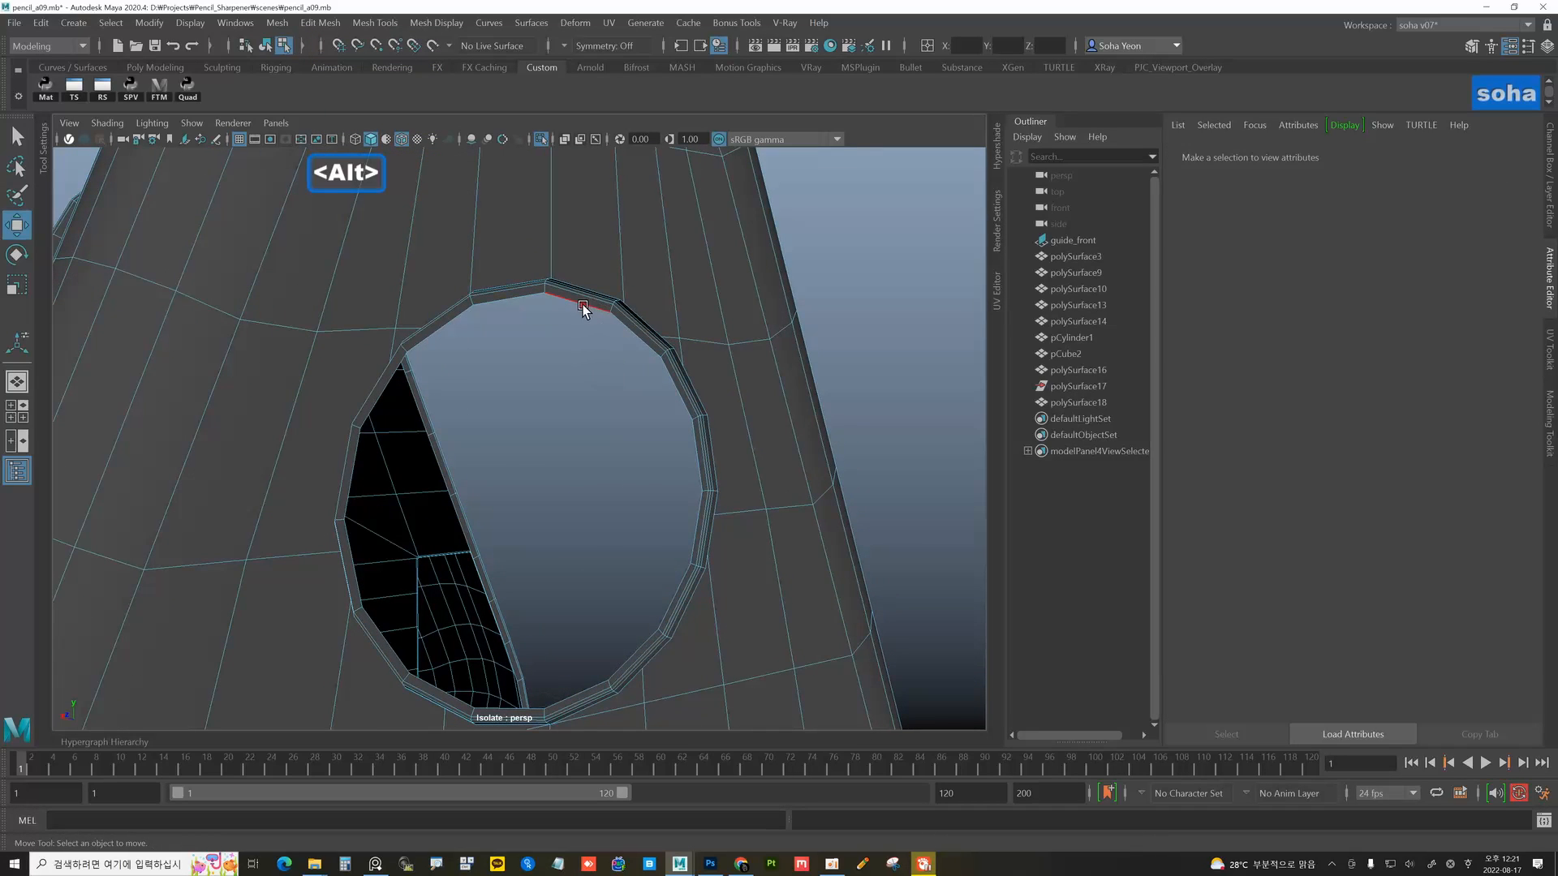
# - Select the ring of faces along the hole's inner rim and move it along the depth axis
pyautogui.doubleClick(582, 307)
pyautogui.hotkey('ctrl', 'F11')
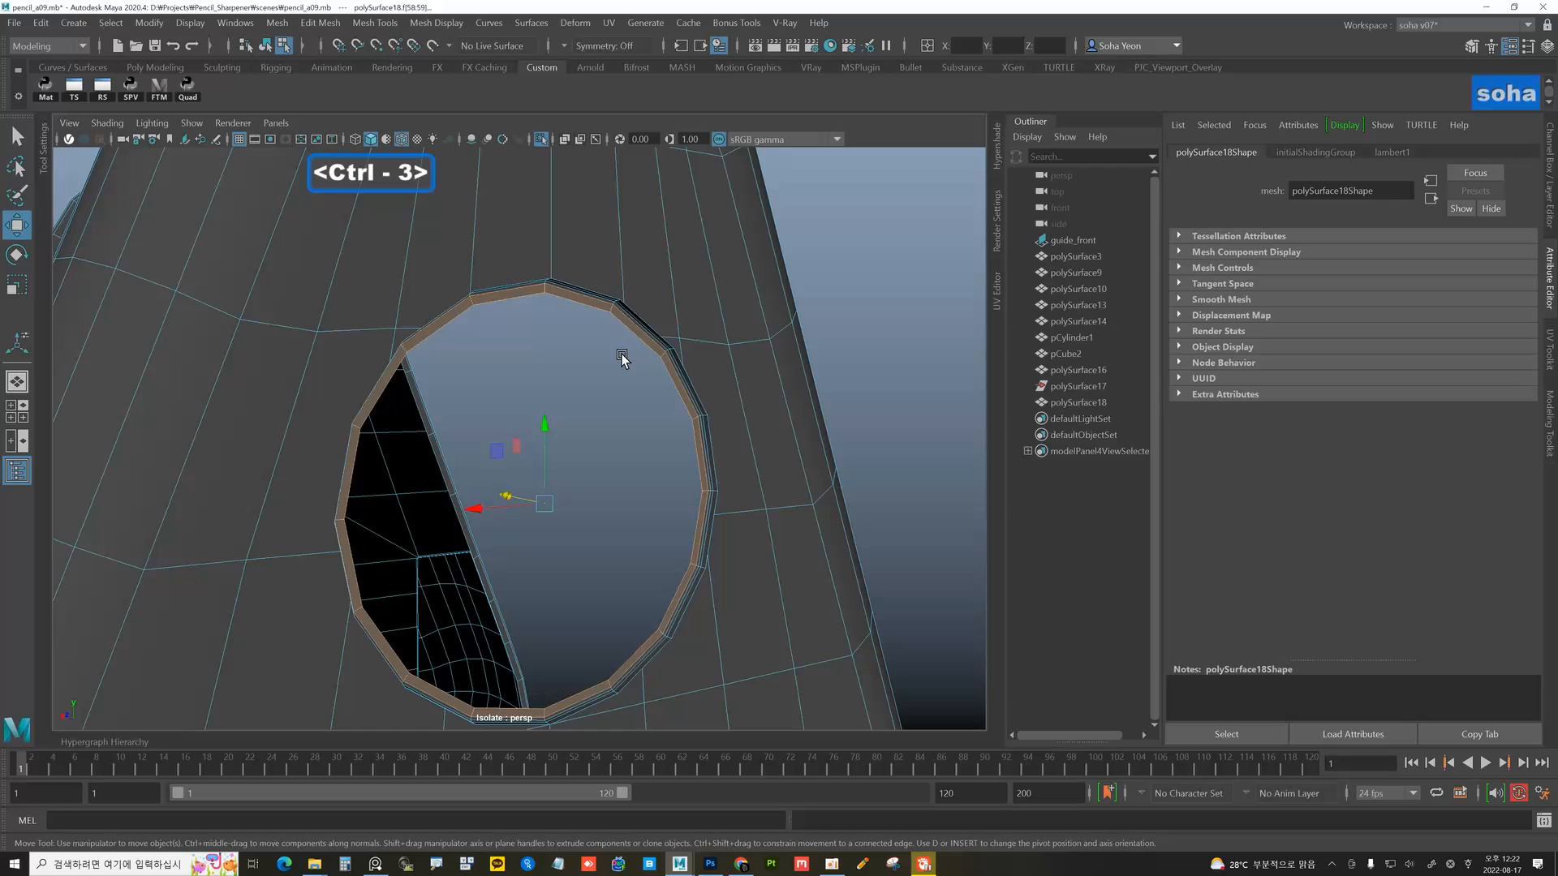
pyautogui.keyDown('alt'); pyautogui.moveTo(621, 358); pyautogui.dragTo(702, 449); pyautogui.keyUp('alt')
pyautogui.moveTo(509, 484); pyautogui.dragTo(474, 474)
pyautogui.hotkey('alt', '`')
pyautogui.keyDown('alt'); pyautogui.moveTo(665, 471); pyautogui.dragTo(439, 425, button='right'); pyautogui.keyUp('alt')
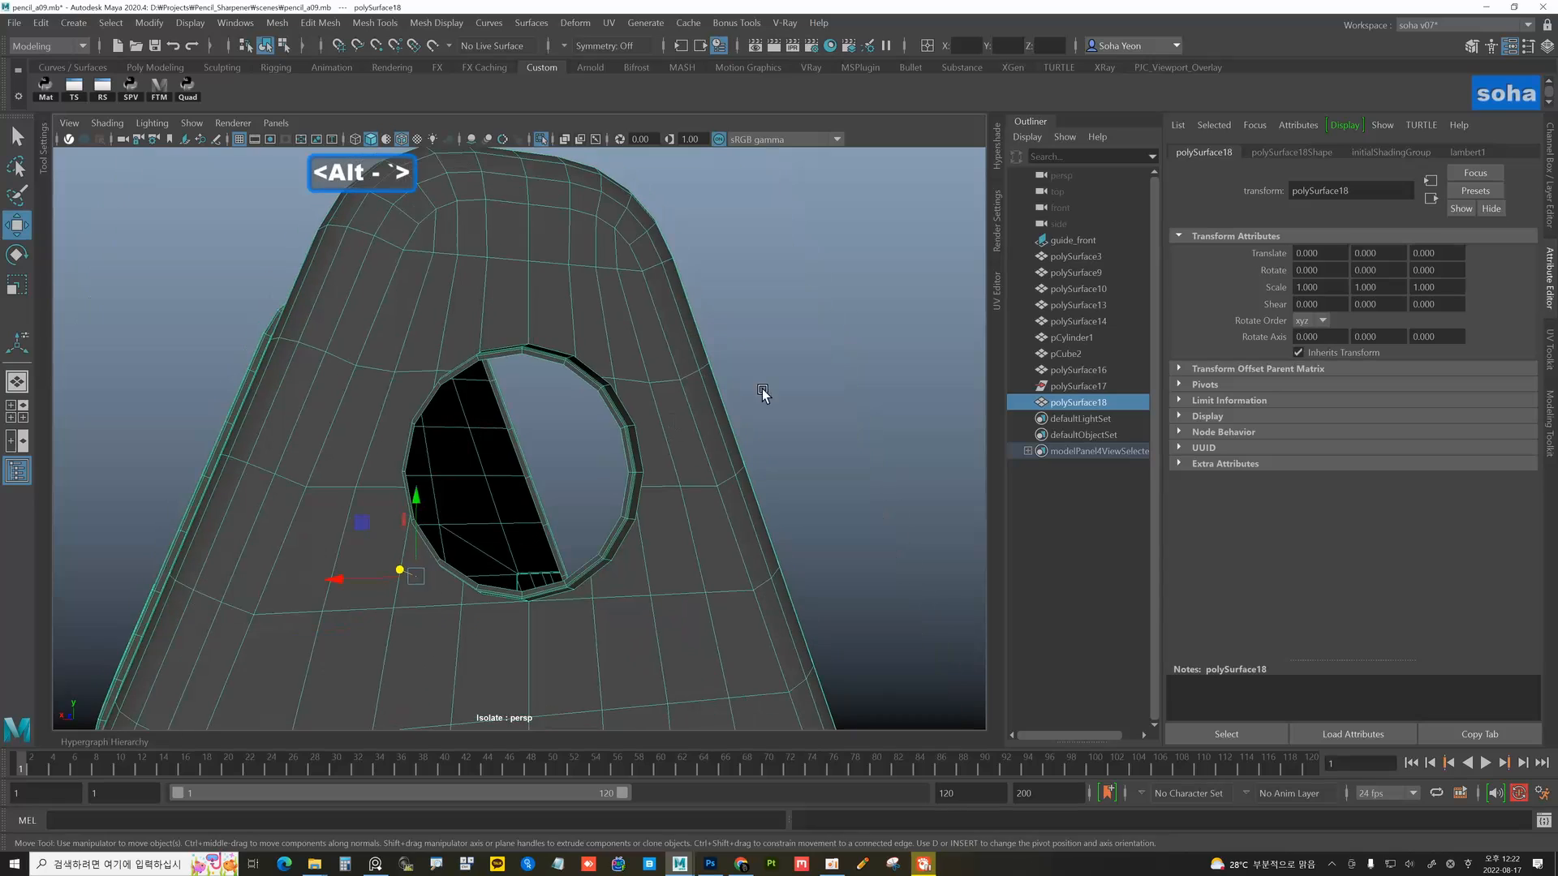
# - Examine the panel from several sides, checking the hole's rim and the mesh lines meeting it
pyautogui.click(762, 388)
pyautogui.keyDown('alt'); pyautogui.moveTo(618, 415); pyautogui.dragTo(568, 447); pyautogui.keyUp('alt')
pyautogui.click(549, 332)
pyautogui.keyDown('alt'); pyautogui.moveTo(584, 421); pyautogui.dragTo(640, 397, button='middle'); pyautogui.keyUp('alt')
pyautogui.keyDown('alt'); pyautogui.moveTo(503, 455); pyautogui.dragTo(608, 459); pyautogui.keyUp('alt')
pyautogui.keyDown('alt'); pyautogui.moveTo(608, 459); pyautogui.dragTo(535, 454, button='right'); pyautogui.keyUp('alt')
pyautogui.keyDown('alt'); pyautogui.moveTo(536, 454); pyautogui.dragTo(662, 430); pyautogui.keyUp('alt')
pyautogui.moveTo(662, 430)
pyautogui.keyDown('alt'); pyautogui.mouseDown(button='right')
pyautogui.moveTo(696, 420)
pyautogui.moveTo(645, 412)
pyautogui.mouseUp(button='right'); pyautogui.keyUp('alt')
pyautogui.keyDown('alt'); pyautogui.moveTo(644, 412); pyautogui.dragTo(519, 421); pyautogui.keyUp('alt')
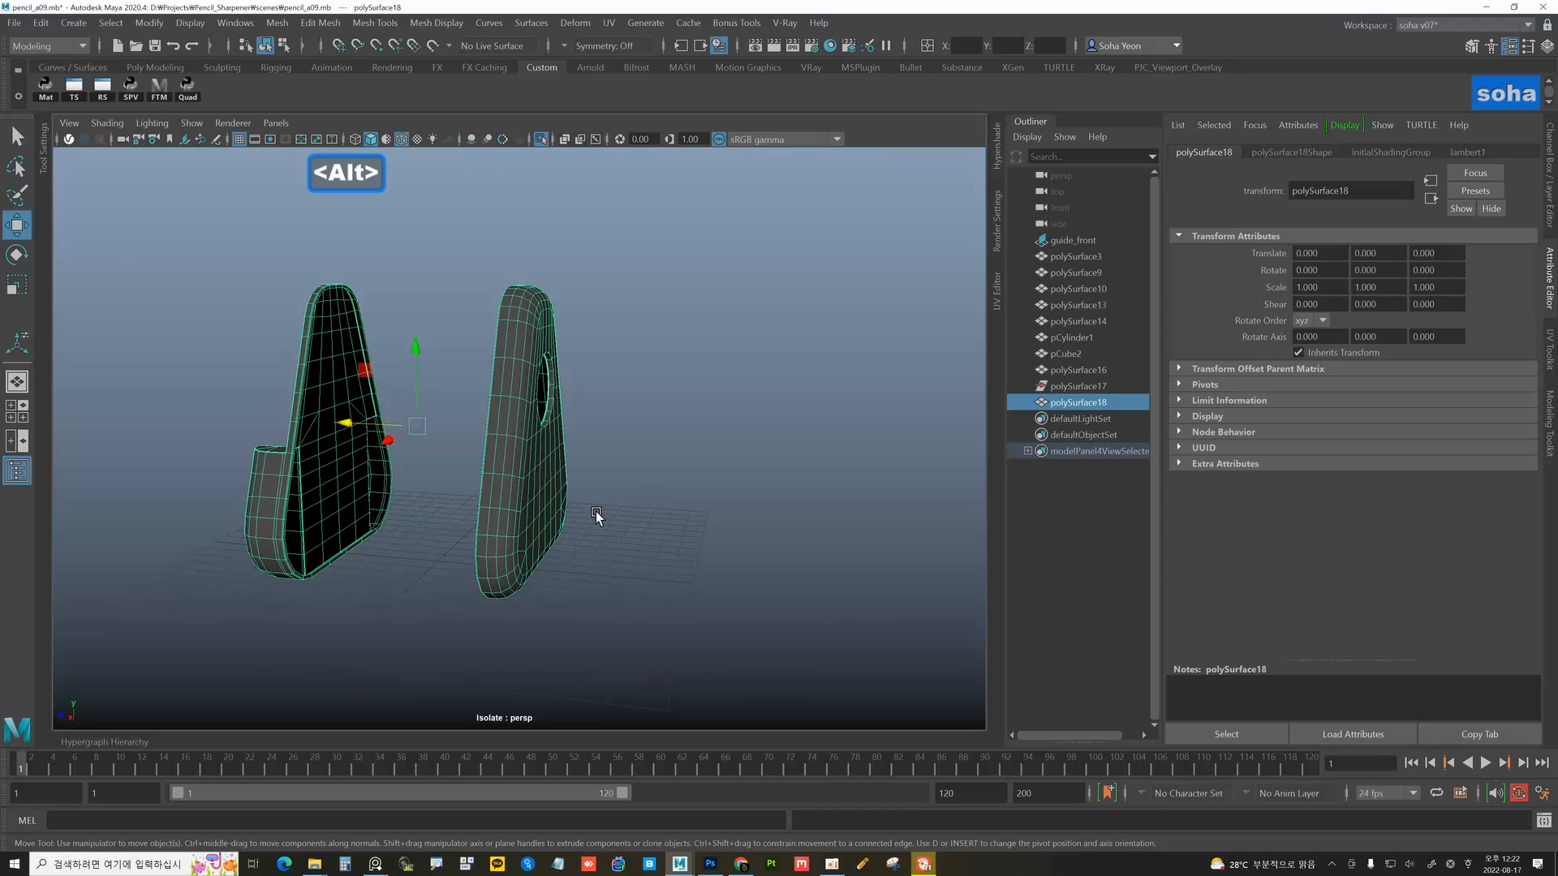
pyautogui.keyDown('alt'); pyautogui.moveTo(596, 511); pyautogui.dragTo(464, 533); pyautogui.keyUp('alt')
pyautogui.keyDown('alt'); pyautogui.moveTo(587, 485); pyautogui.dragTo(681, 491); pyautogui.keyUp('alt')
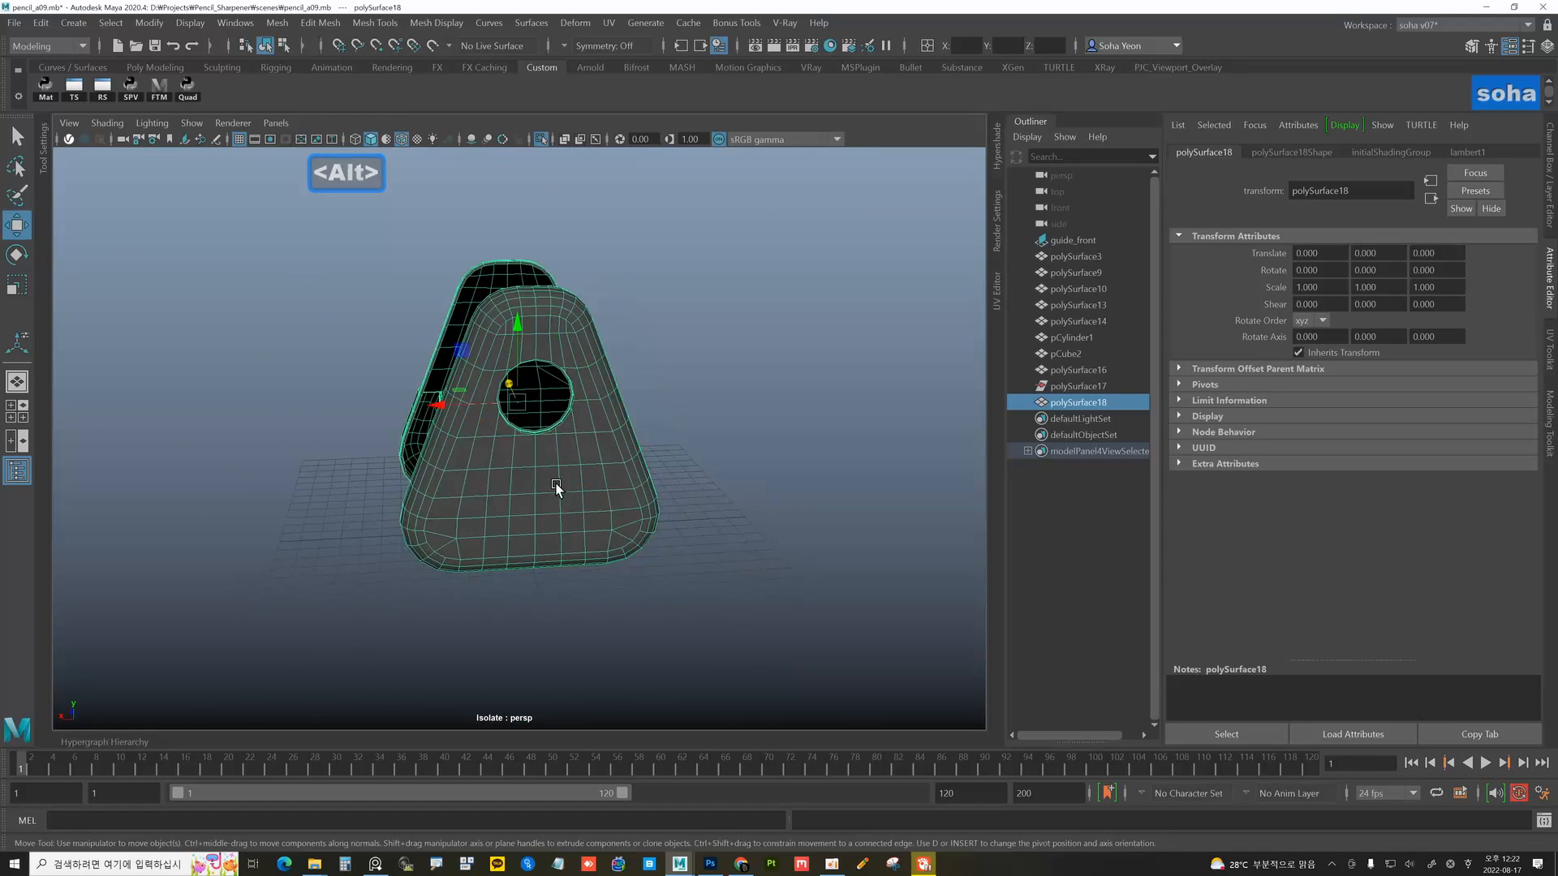
pyautogui.keyDown('alt'); pyautogui.moveTo(556, 488); pyautogui.dragTo(727, 464, button='right'); pyautogui.keyUp('alt')
pyautogui.click(794, 421)
pyautogui.keyDown('alt'); pyautogui.moveTo(652, 440); pyautogui.dragTo(465, 472); pyautogui.keyUp('alt')
pyautogui.click(465, 472)
pyautogui.keyDown('alt'); pyautogui.moveTo(481, 449); pyautogui.dragTo(504, 473, button='middle'); pyautogui.keyUp('alt')
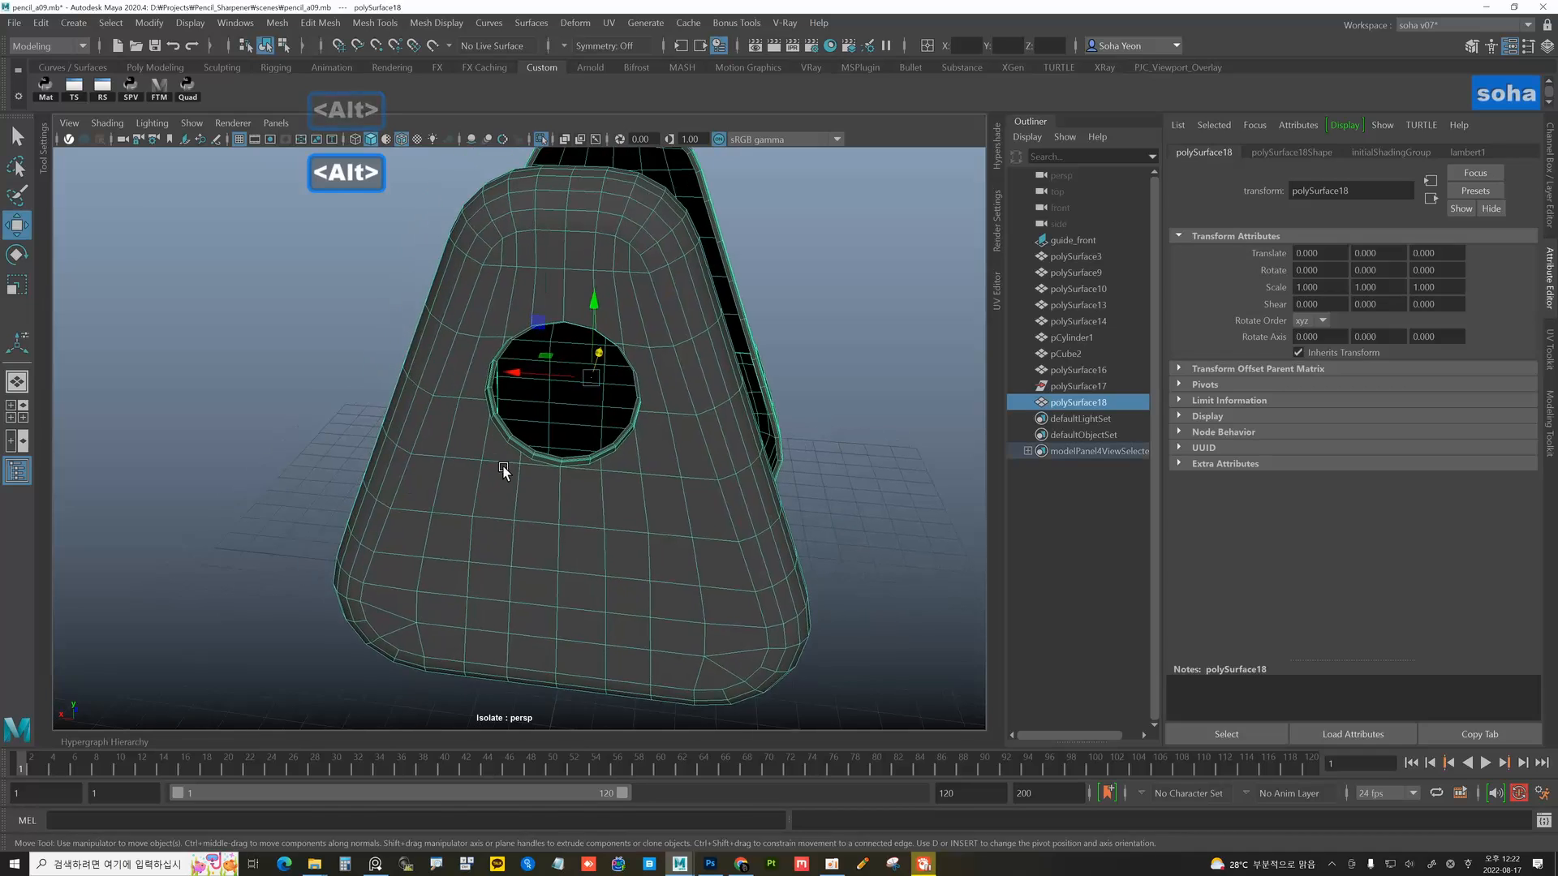
pyautogui.keyDown('alt'); pyautogui.moveTo(504, 473); pyautogui.dragTo(608, 504, button='right'); pyautogui.keyUp('alt')
pyautogui.keyDown('alt'); pyautogui.moveTo(568, 519); pyautogui.dragTo(612, 501); pyautogui.keyUp('alt')
pyautogui.keyDown('alt'); pyautogui.moveTo(612, 501); pyautogui.dragTo(568, 503, button='middle'); pyautogui.keyUp('alt')
pyautogui.keyDown('alt'); pyautogui.moveTo(568, 503); pyautogui.dragTo(610, 506, button='right'); pyautogui.keyUp('alt')
pyautogui.keyDown('alt'); pyautogui.moveTo(609, 504); pyautogui.dragTo(599, 511); pyautogui.keyUp('alt')
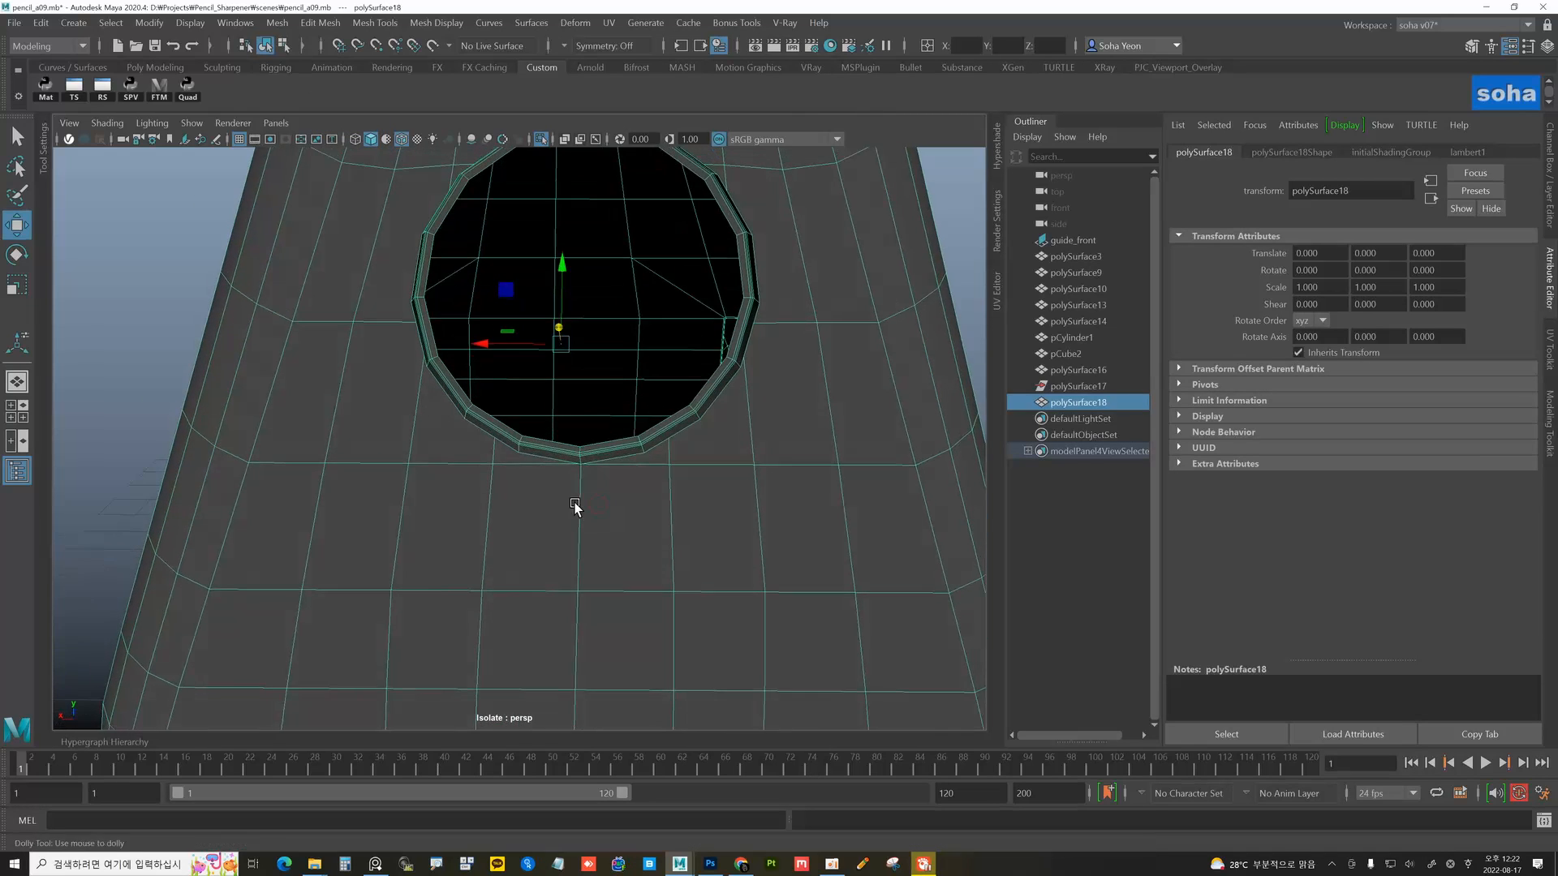
pyautogui.keyDown('alt'); pyautogui.moveTo(573, 508); pyautogui.dragTo(649, 517, button='right'); pyautogui.keyUp('alt')
pyautogui.hotkey('alt', 's')
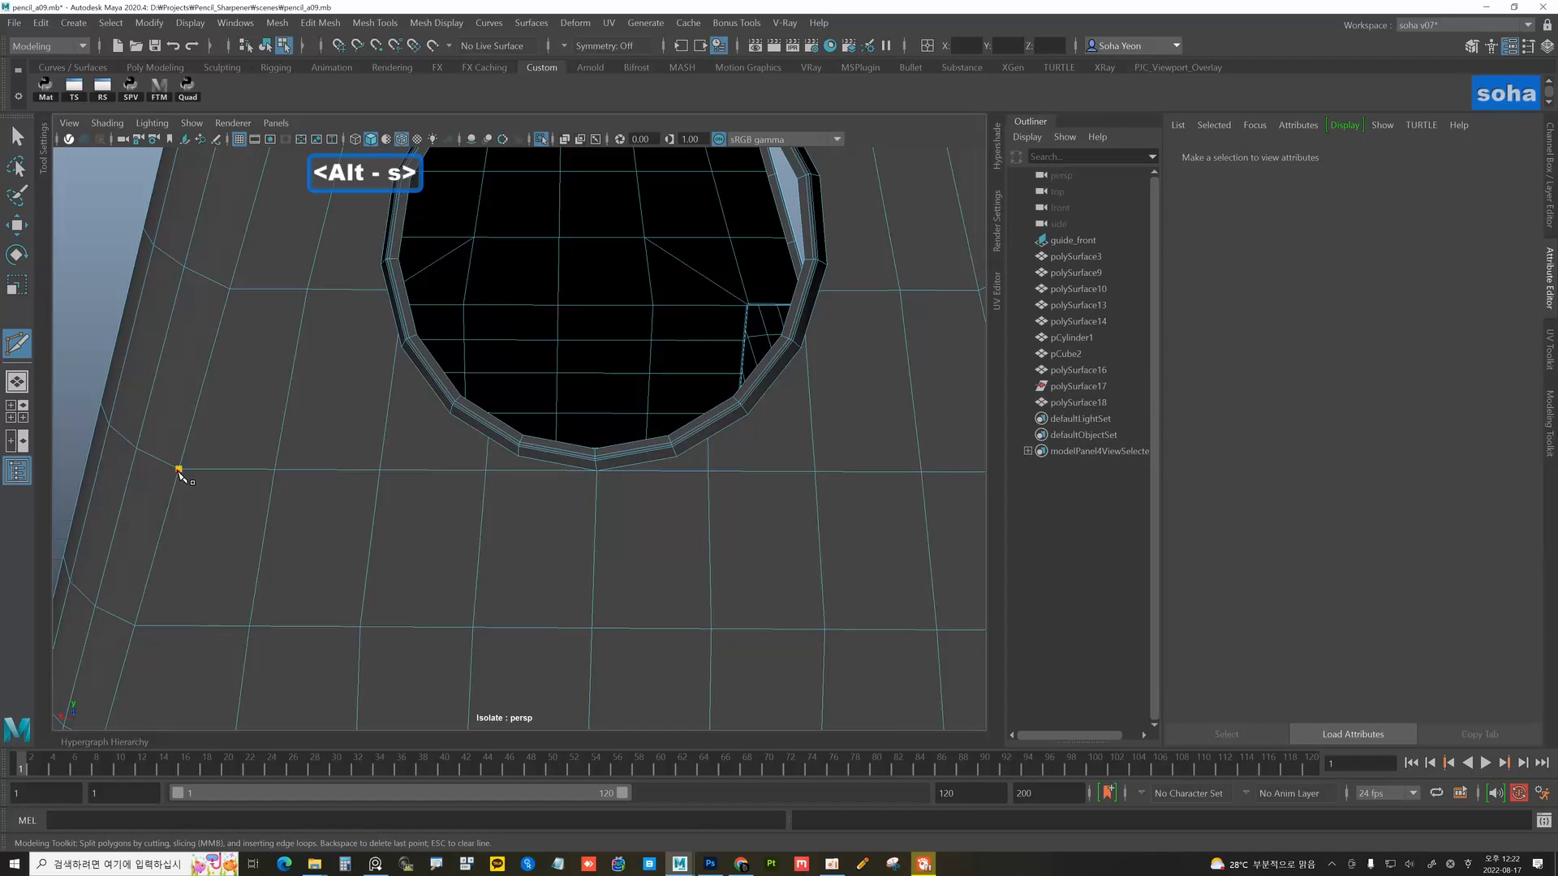
pyautogui.click(378, 493)
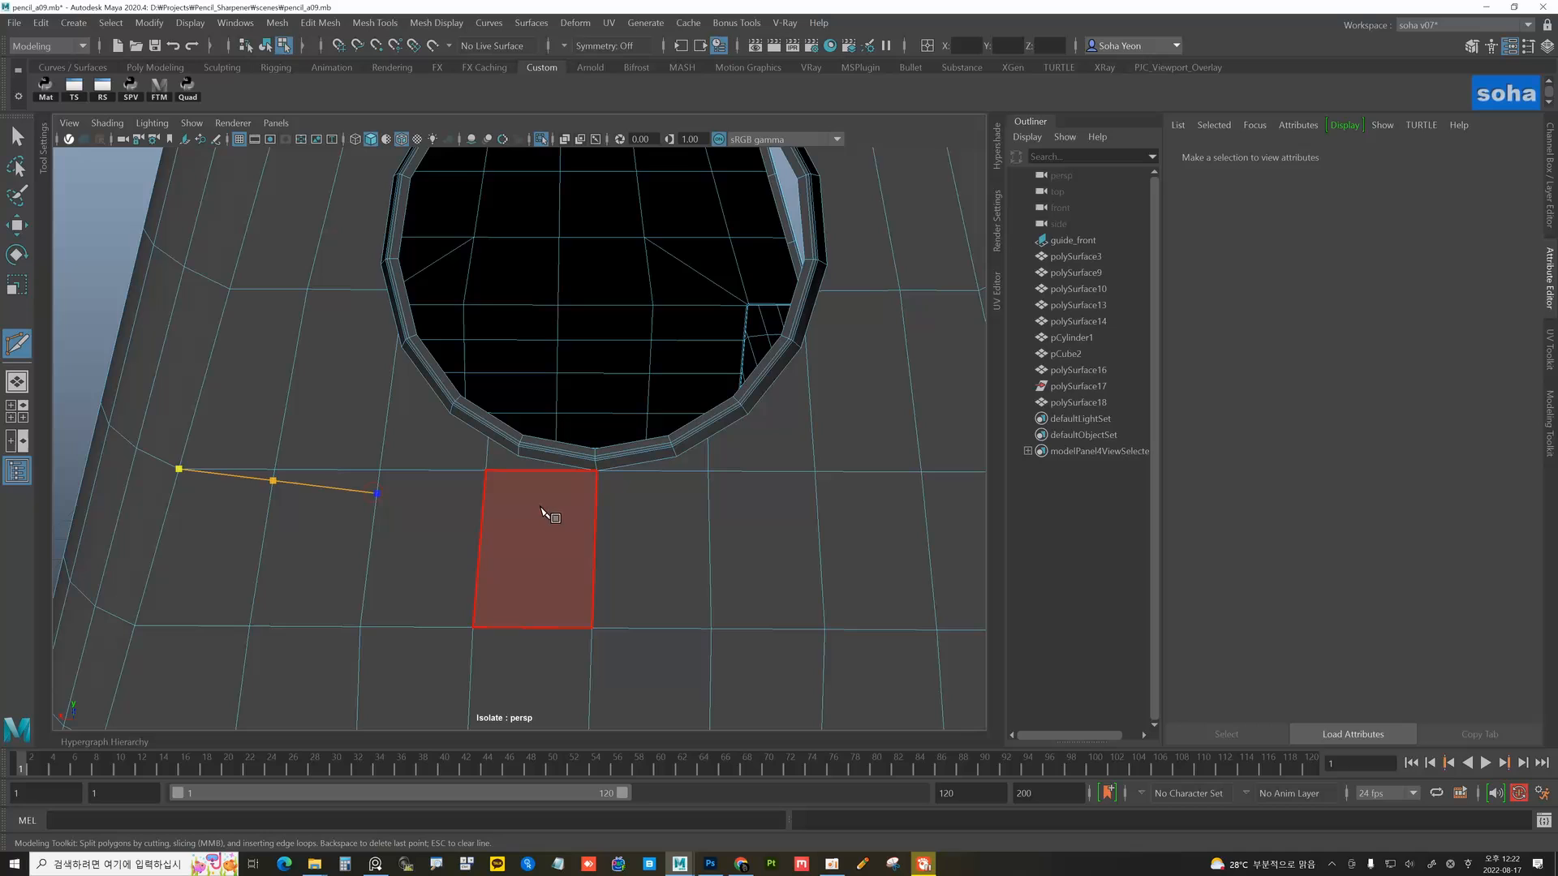
pyautogui.click(592, 511)
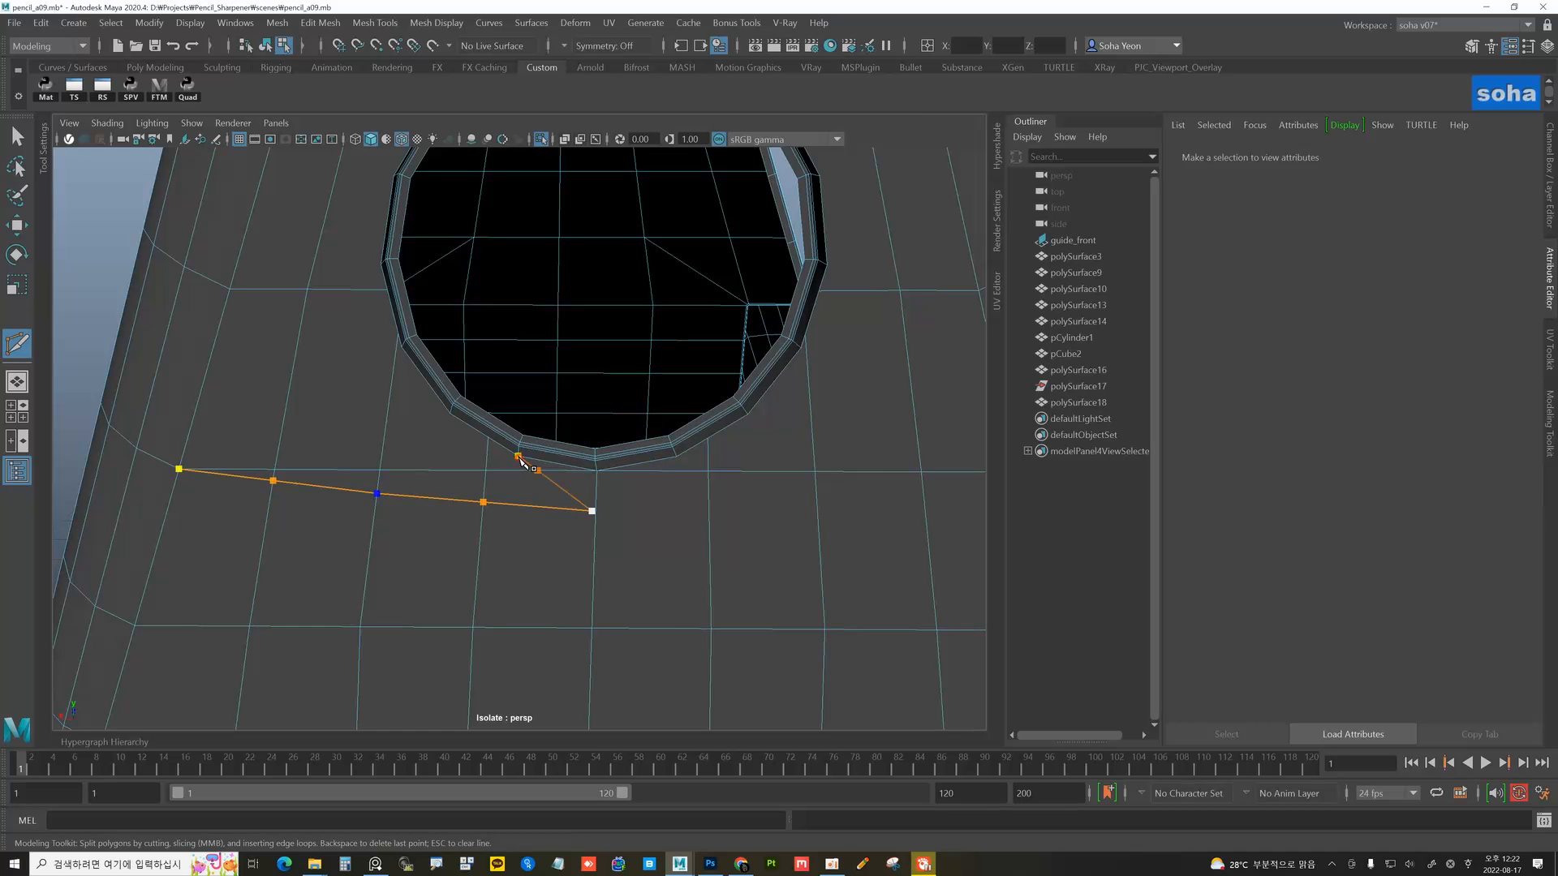
pyautogui.click(518, 457)
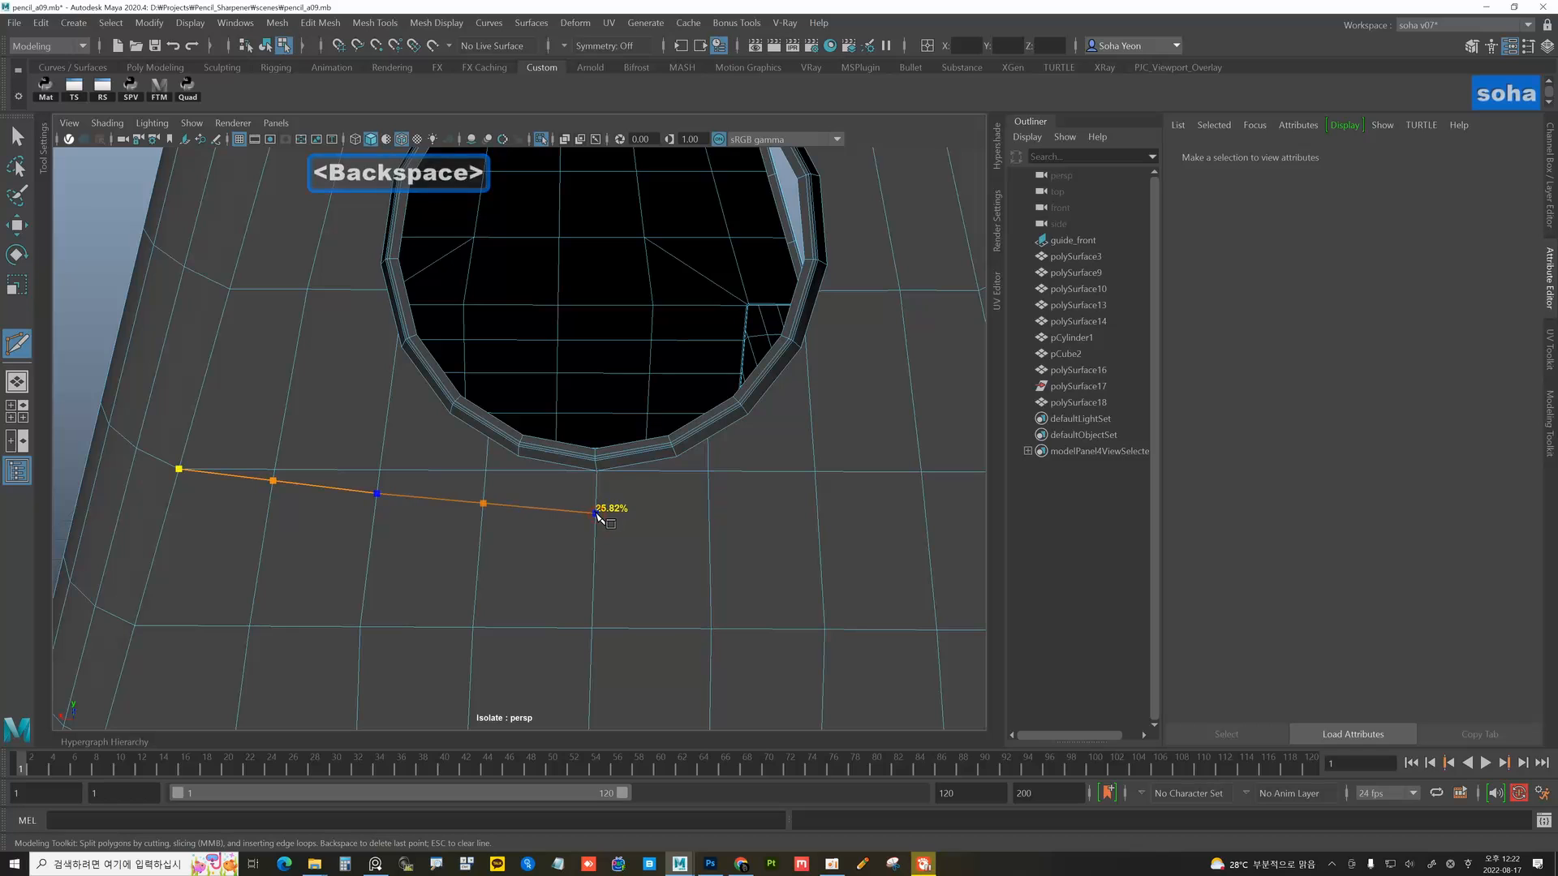
pyautogui.press('BackSpace')
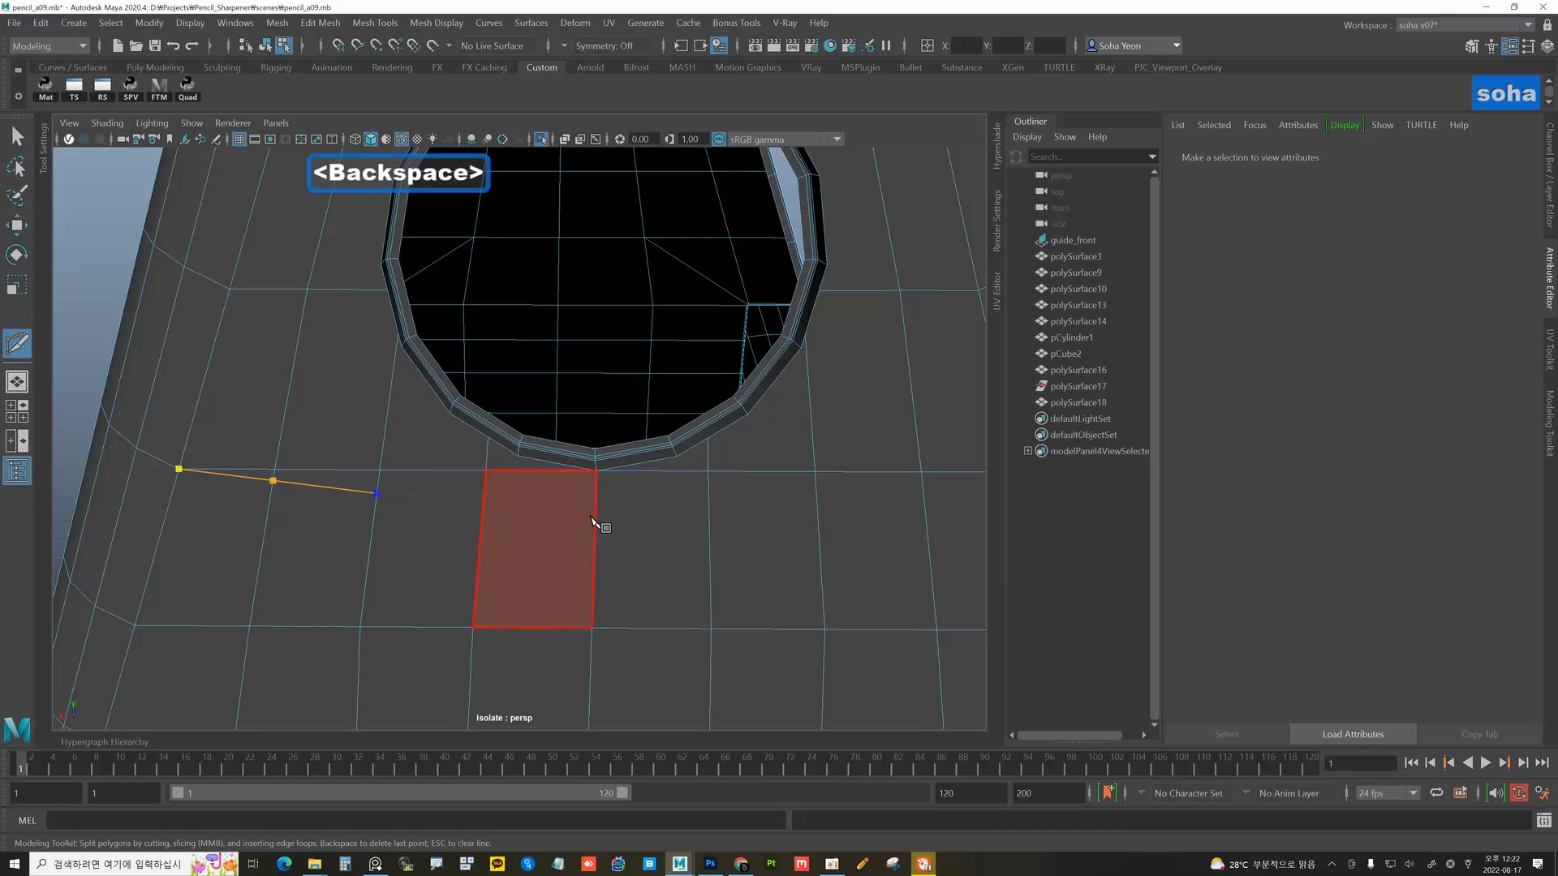
pyautogui.press('w')
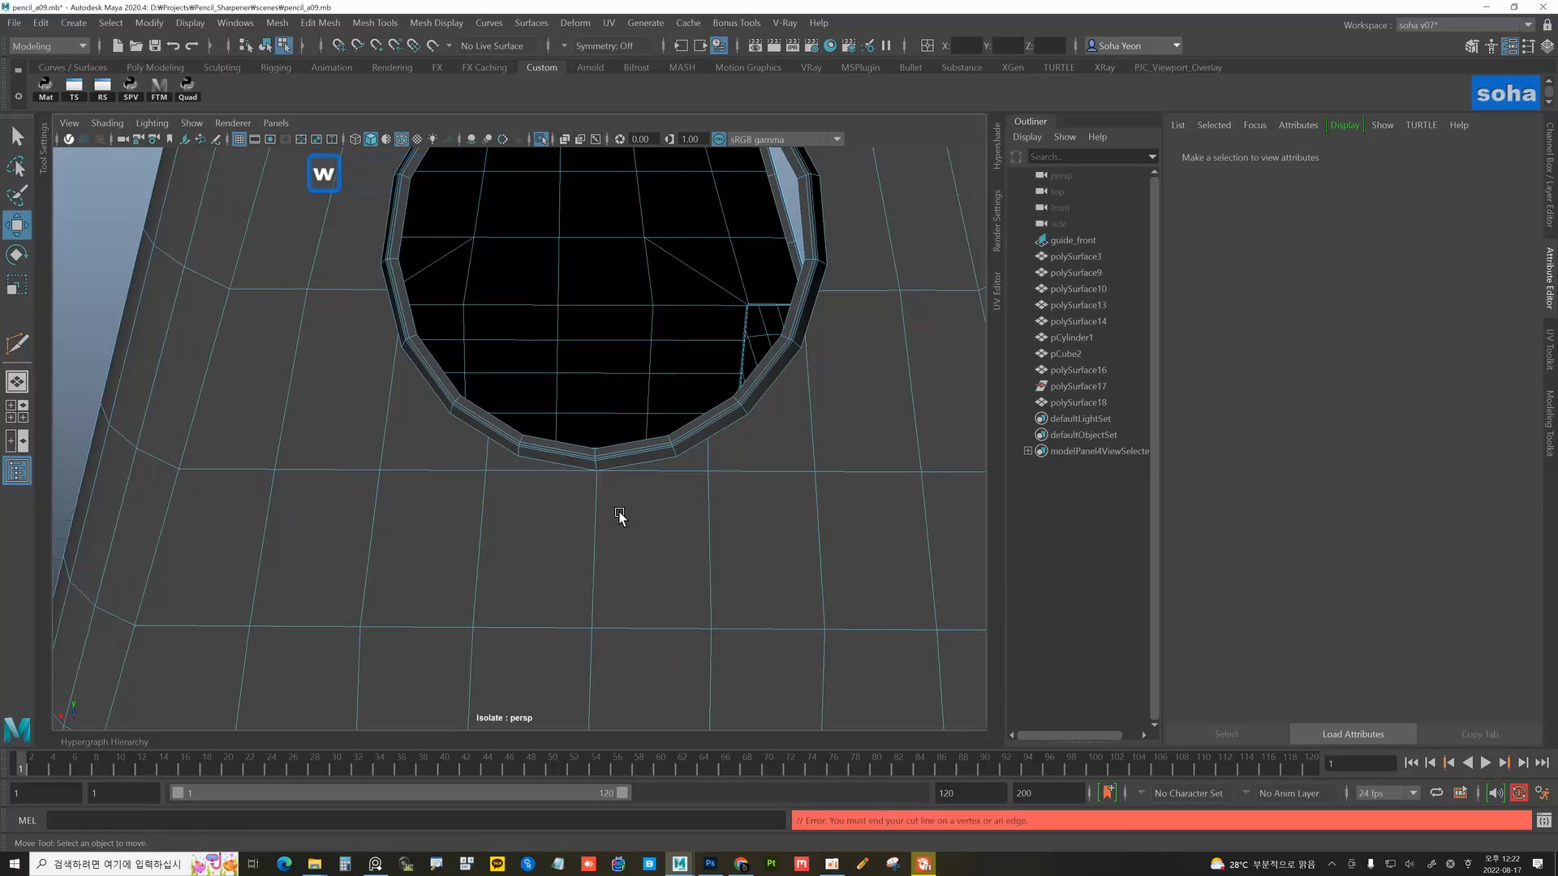
pyautogui.scroll(1, 587, 515)
pyautogui.hotkey('alt', 's')
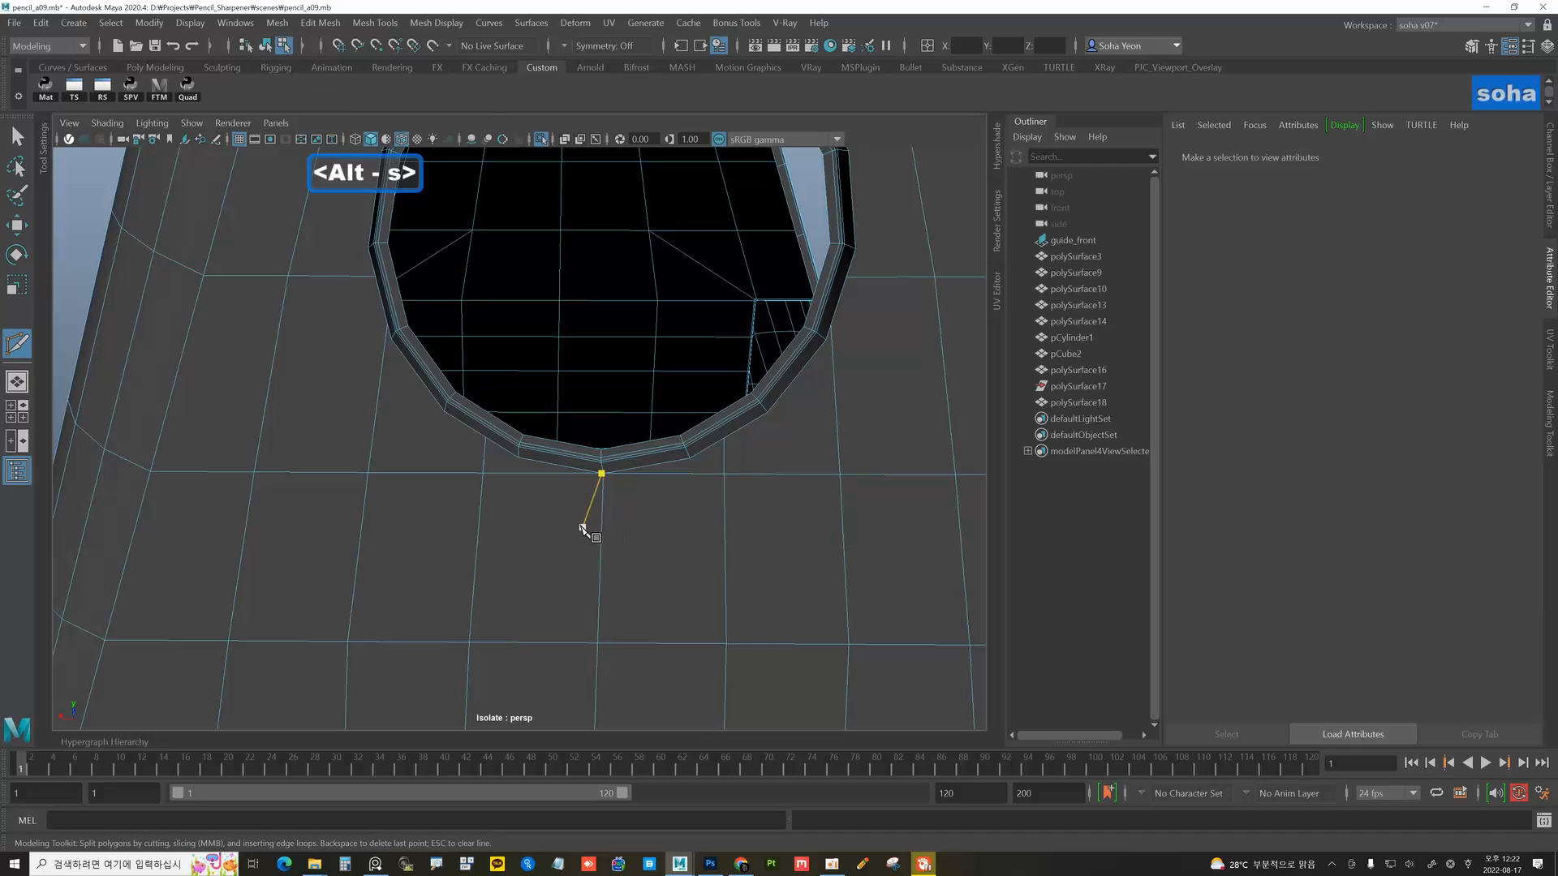
pyautogui.keyDown('alt'); pyautogui.moveTo(583, 528); pyautogui.dragTo(521, 503); pyautogui.keyUp('alt')
pyautogui.hotkey('alt', 'w')
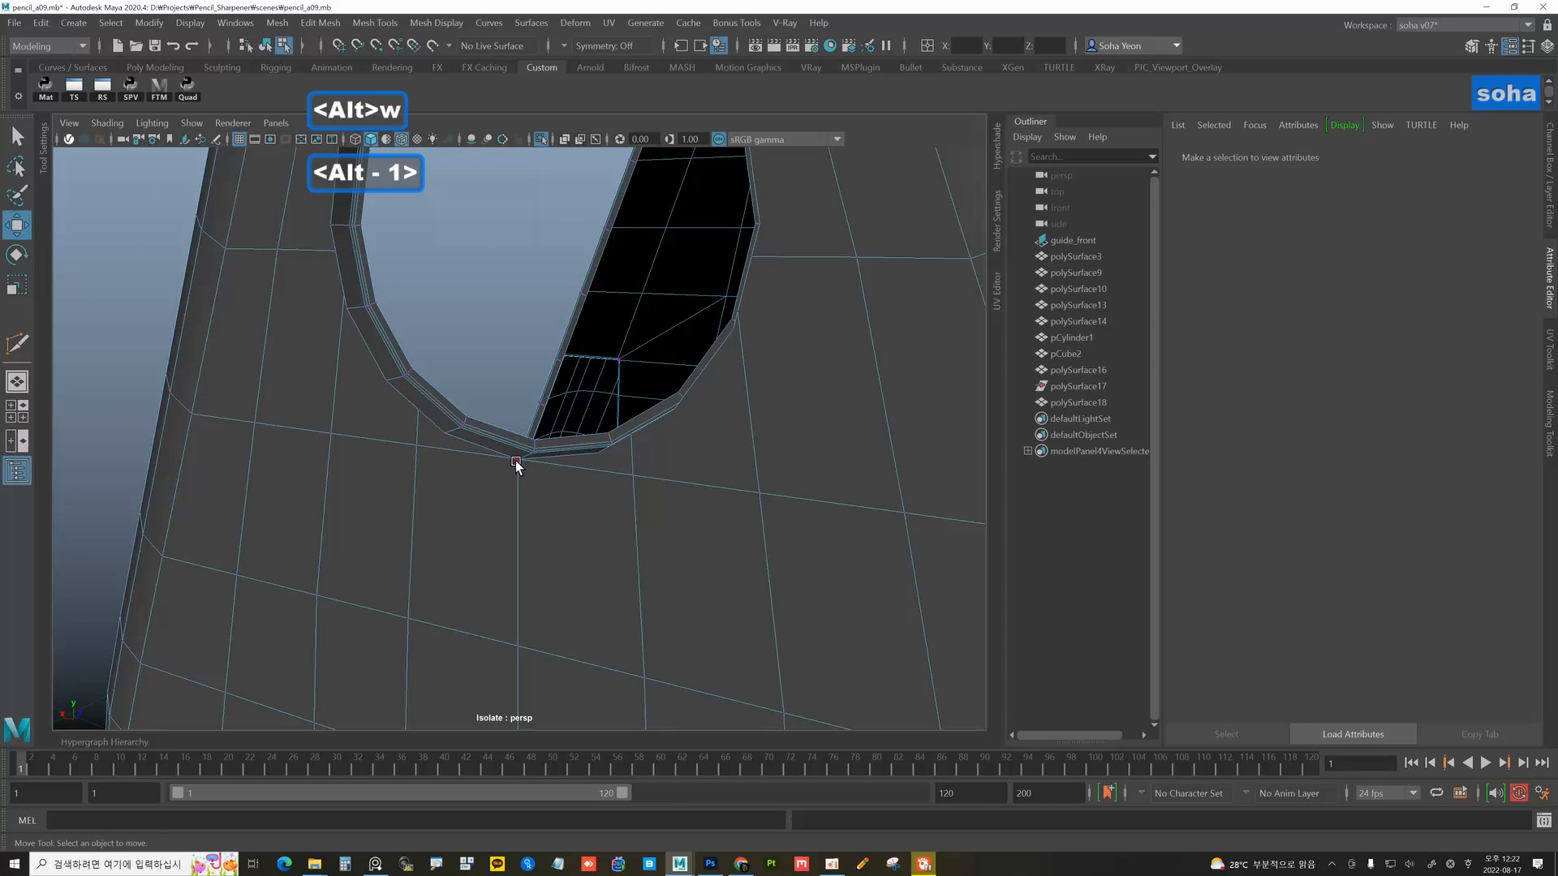
# - Merge the vertices at the lowest point of the hole's rim with a distance threshold of 0.41
pyautogui.click(516, 462)
pyautogui.scroll(2, 514, 400)
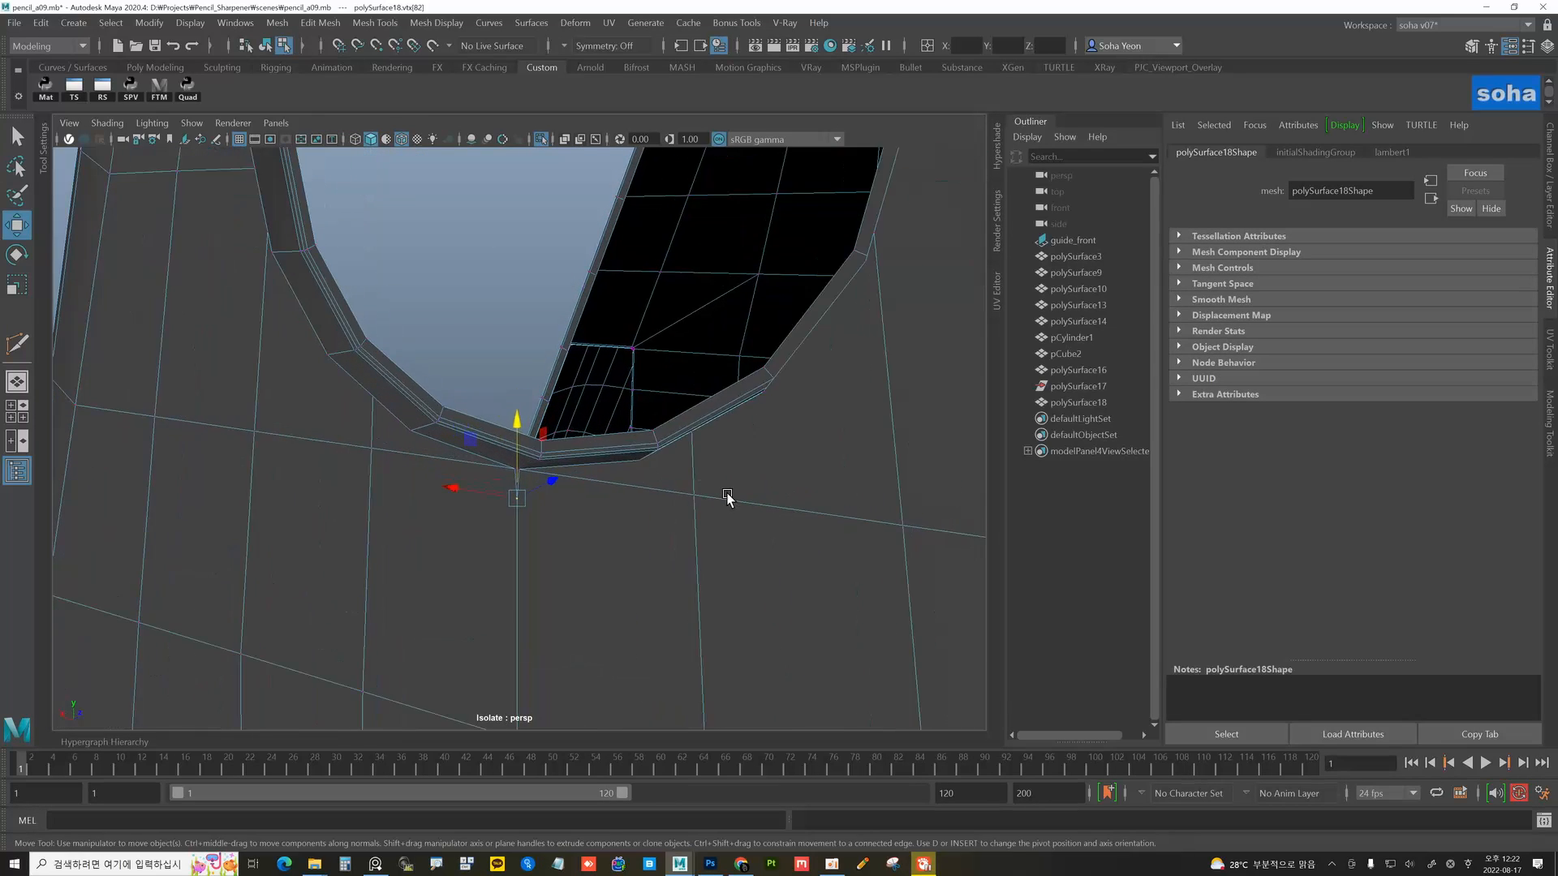
pyautogui.keyDown('alt'); pyautogui.moveTo(598, 489); pyautogui.dragTo(647, 538); pyautogui.keyUp('alt')
pyautogui.hotkey('ctrl', 'z')
pyautogui.hotkey('ctrl', 'q')
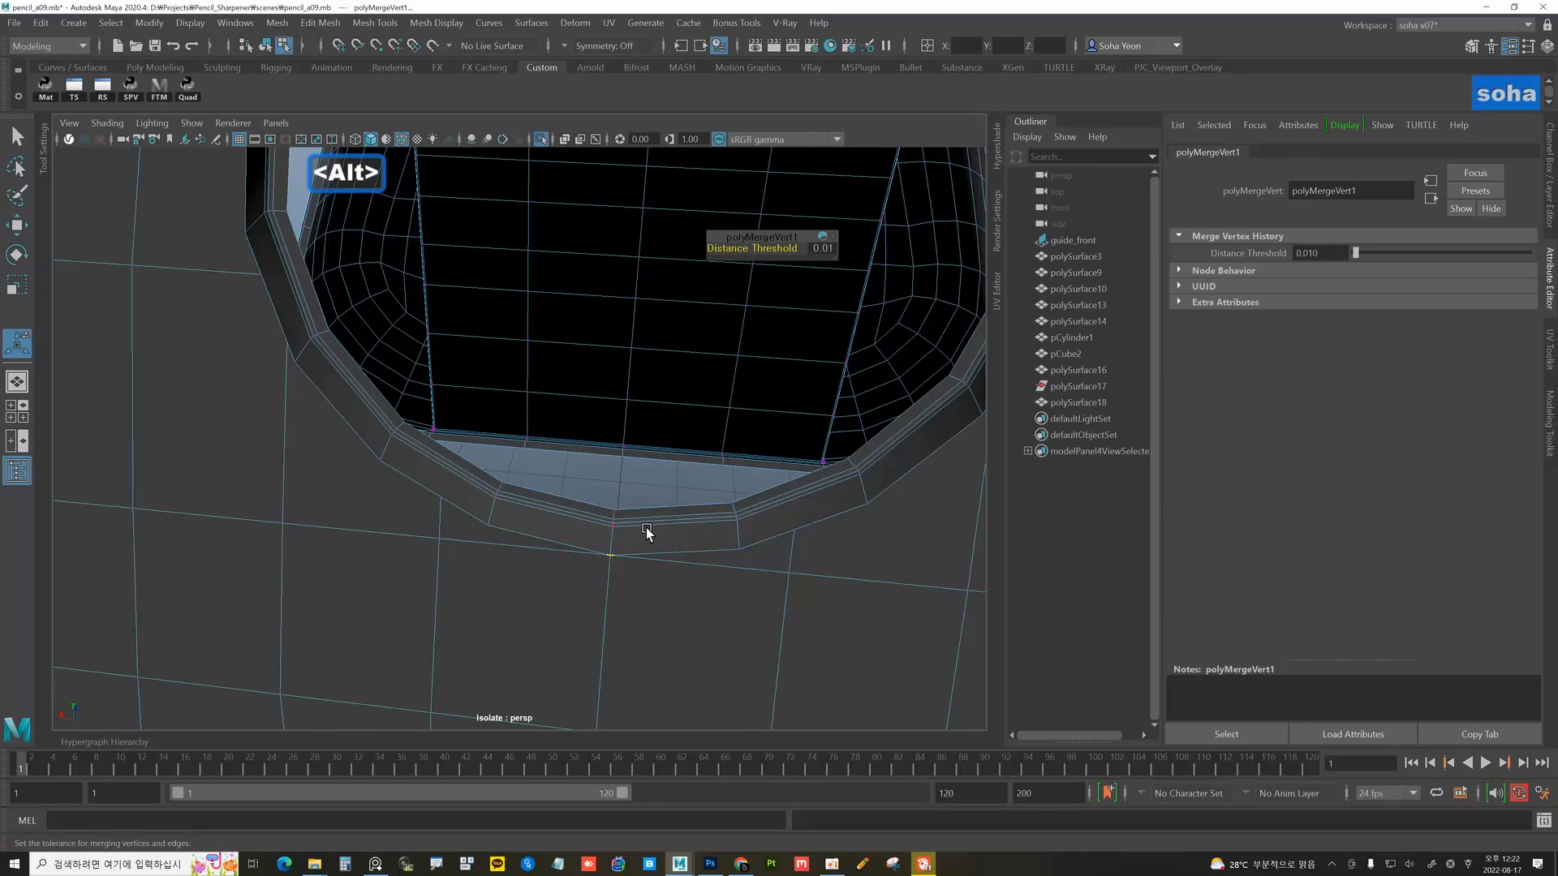
pyautogui.hotkey('alt', '3')
pyautogui.hotkey('alt', '1')
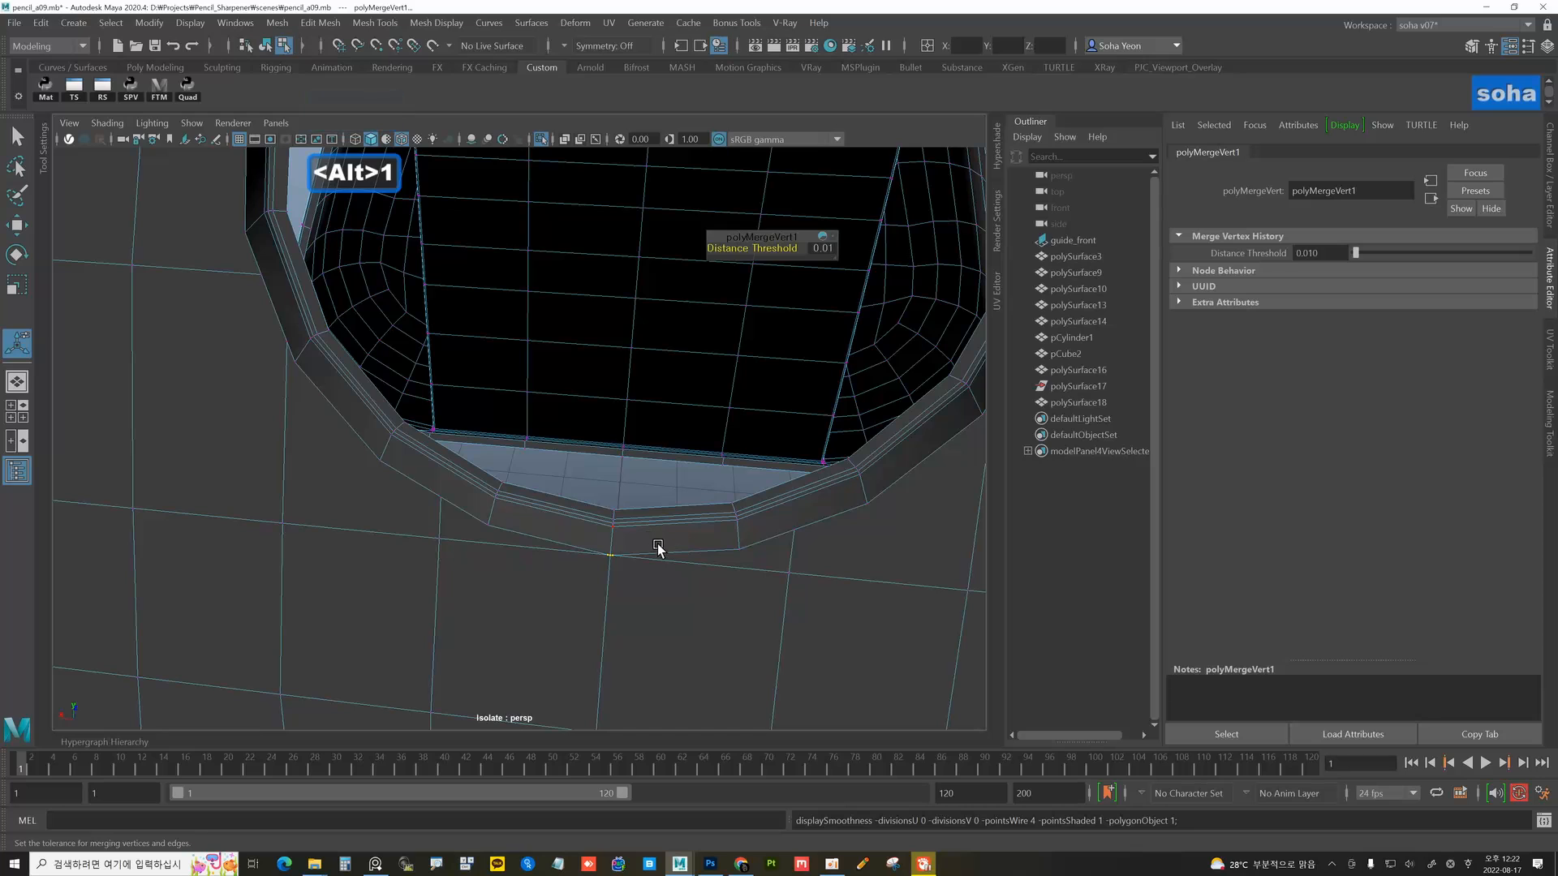
pyautogui.hotkey('ctrl', 'q')
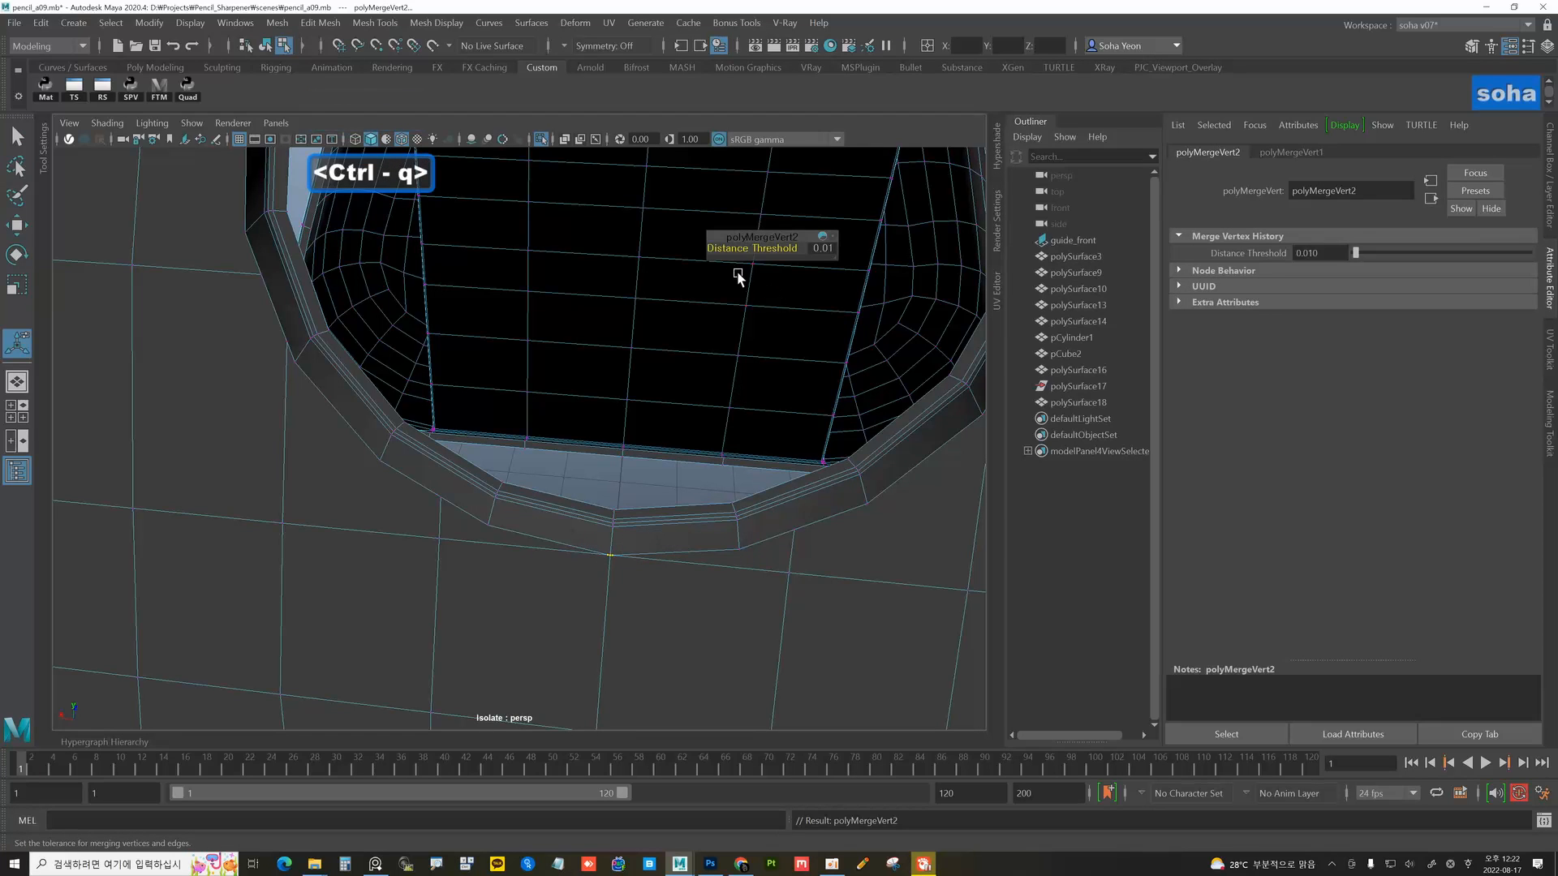
pyautogui.moveTo(733, 250); pyautogui.dragTo(733, 250)
pyautogui.scroll(-3, 626, 503)
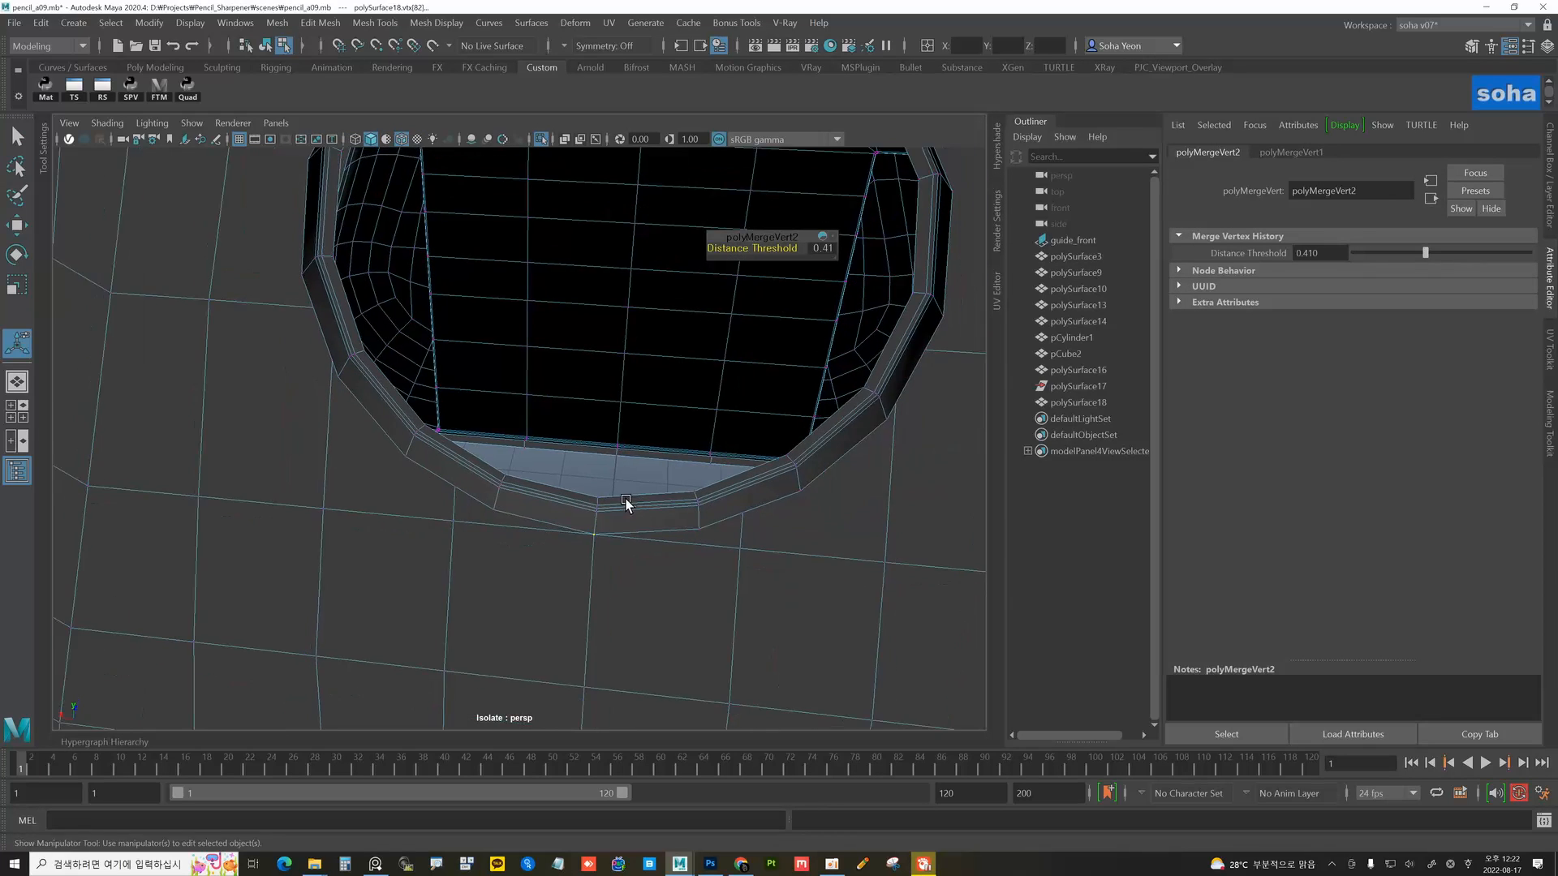
# - Cut a sloping edge from a grid vertex lower left of the hole to the centre line below it, and delete the old edges above
pyautogui.hotkey('alt', 's')
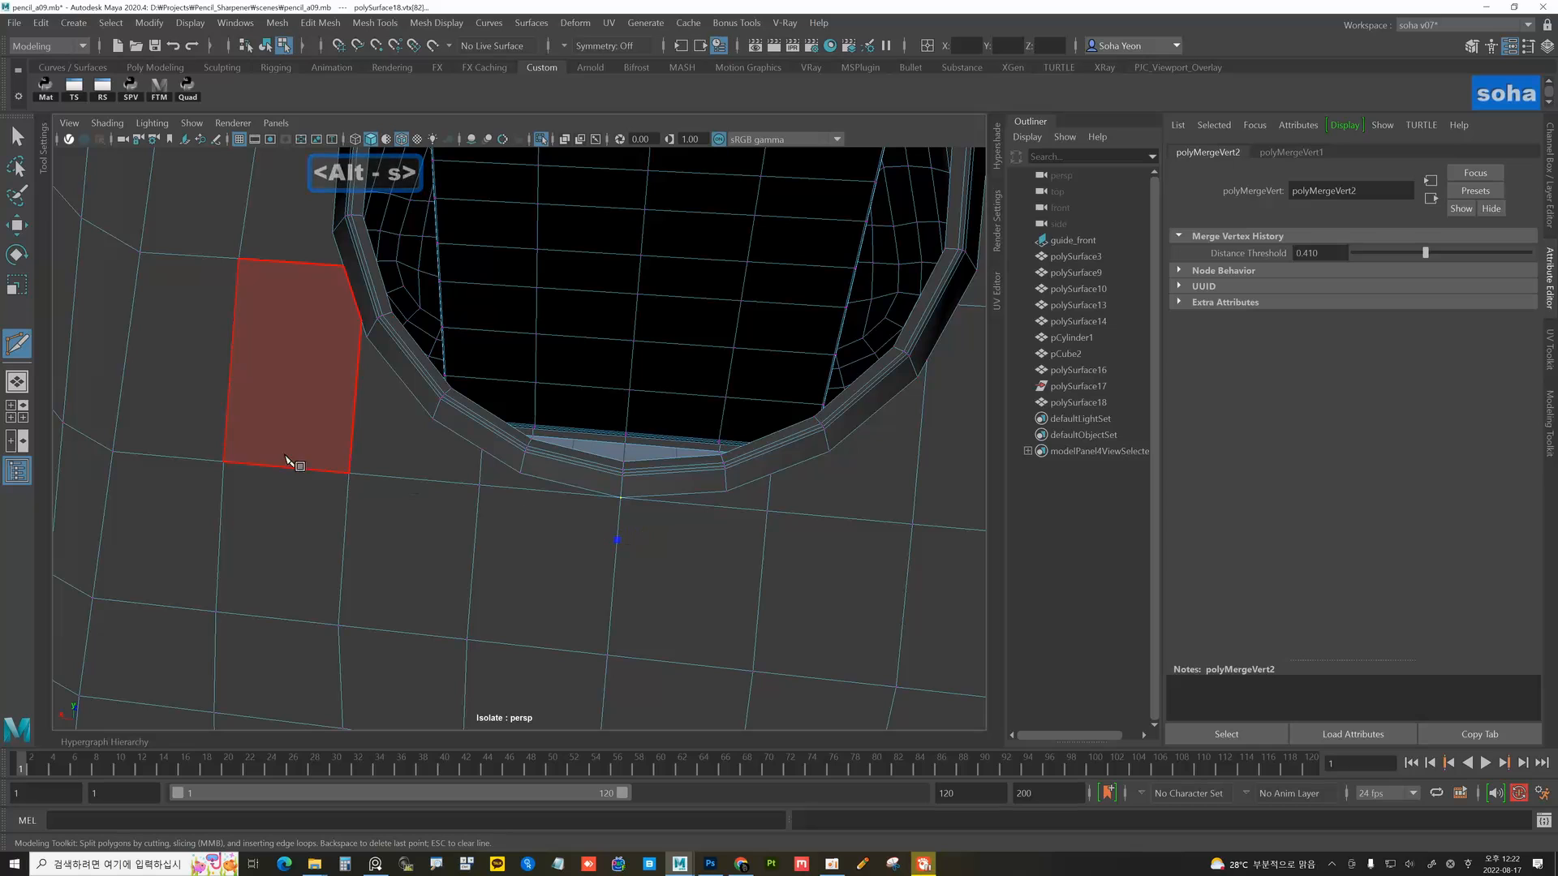
pyautogui.press('w')
pyautogui.hotkey('alt', '2')
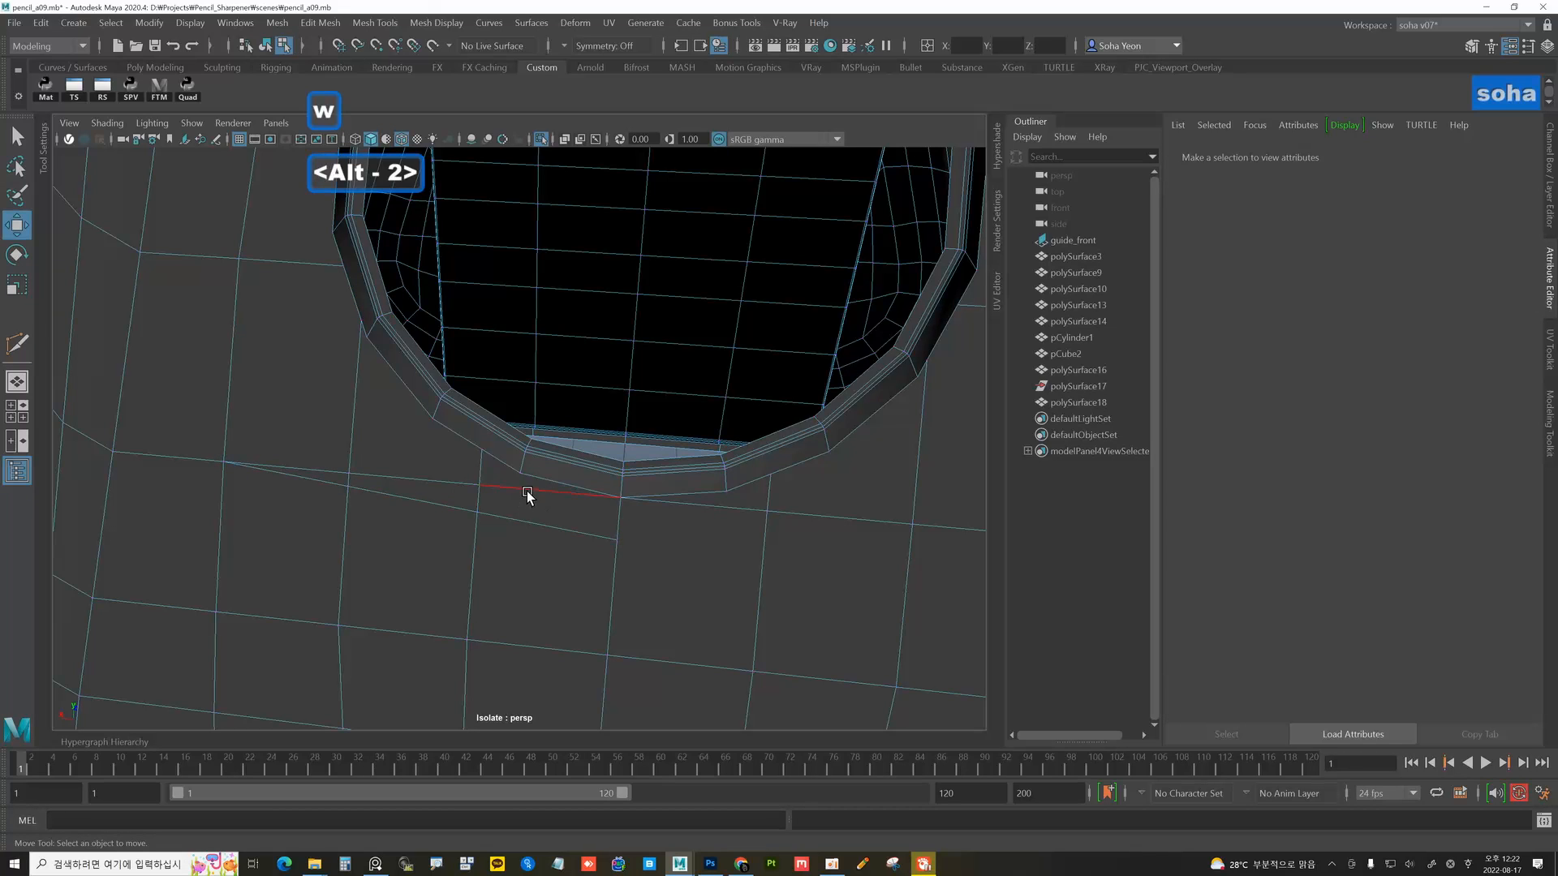
pyautogui.hotkey('alt', 'q')
pyautogui.hotkey('alt', 'q')
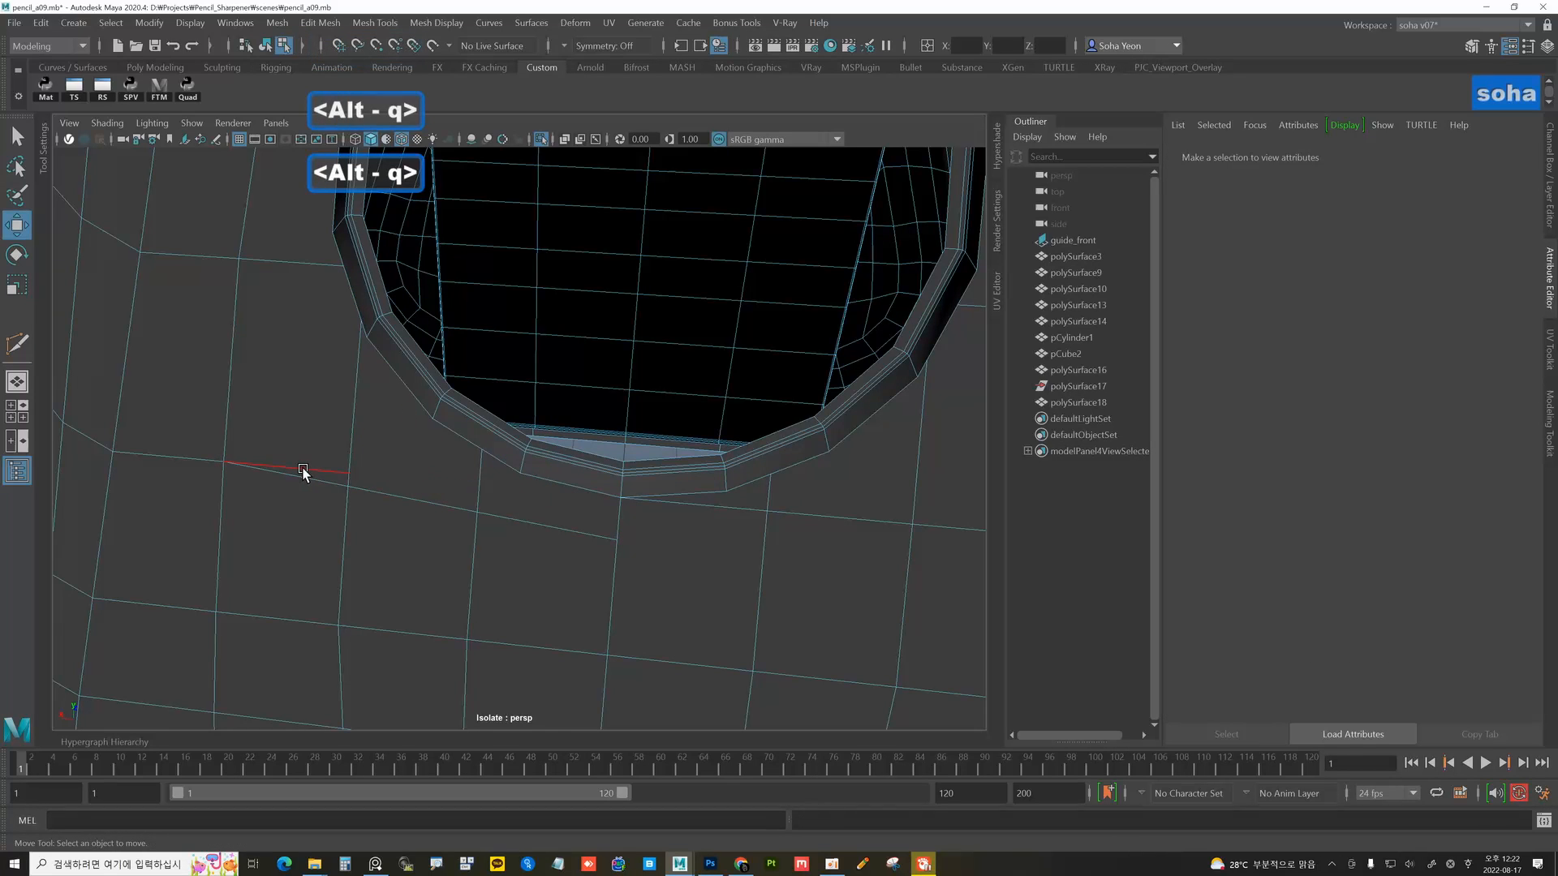
# - Cut edges from the grid vertices at the hole's lower left, left and upper left to the facing rim vertices
pyautogui.hotkey('alt', 's')
pyautogui.click(478, 511)
pyautogui.rightClick(509, 508)
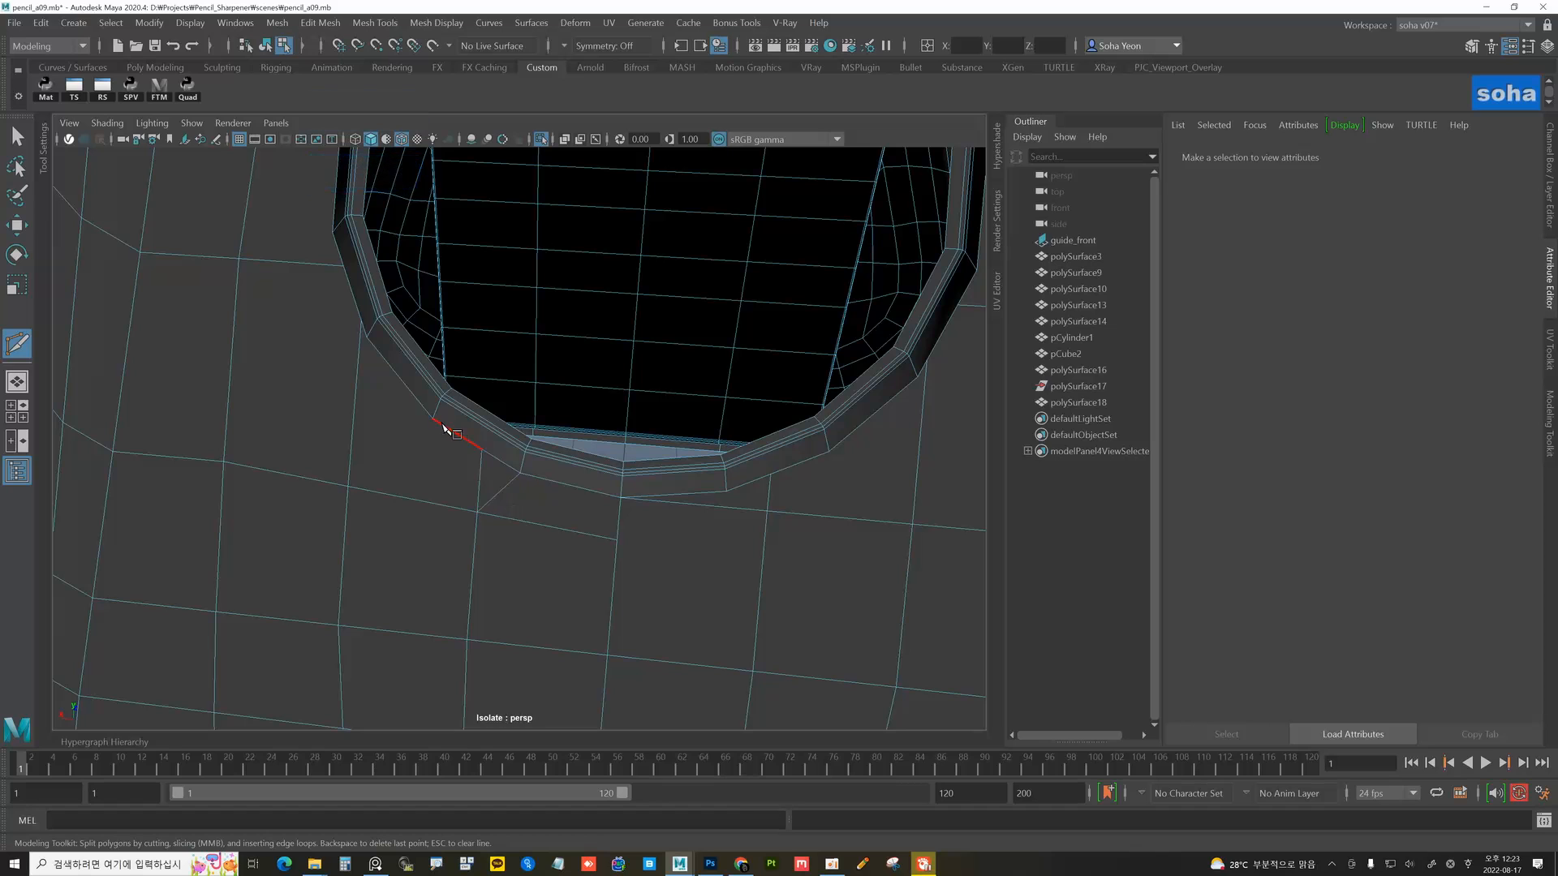
pyautogui.click(432, 419)
pyautogui.keyDown('alt'); pyautogui.moveTo(348, 430); pyautogui.dragTo(411, 452, button='middle'); pyautogui.keyUp('alt')
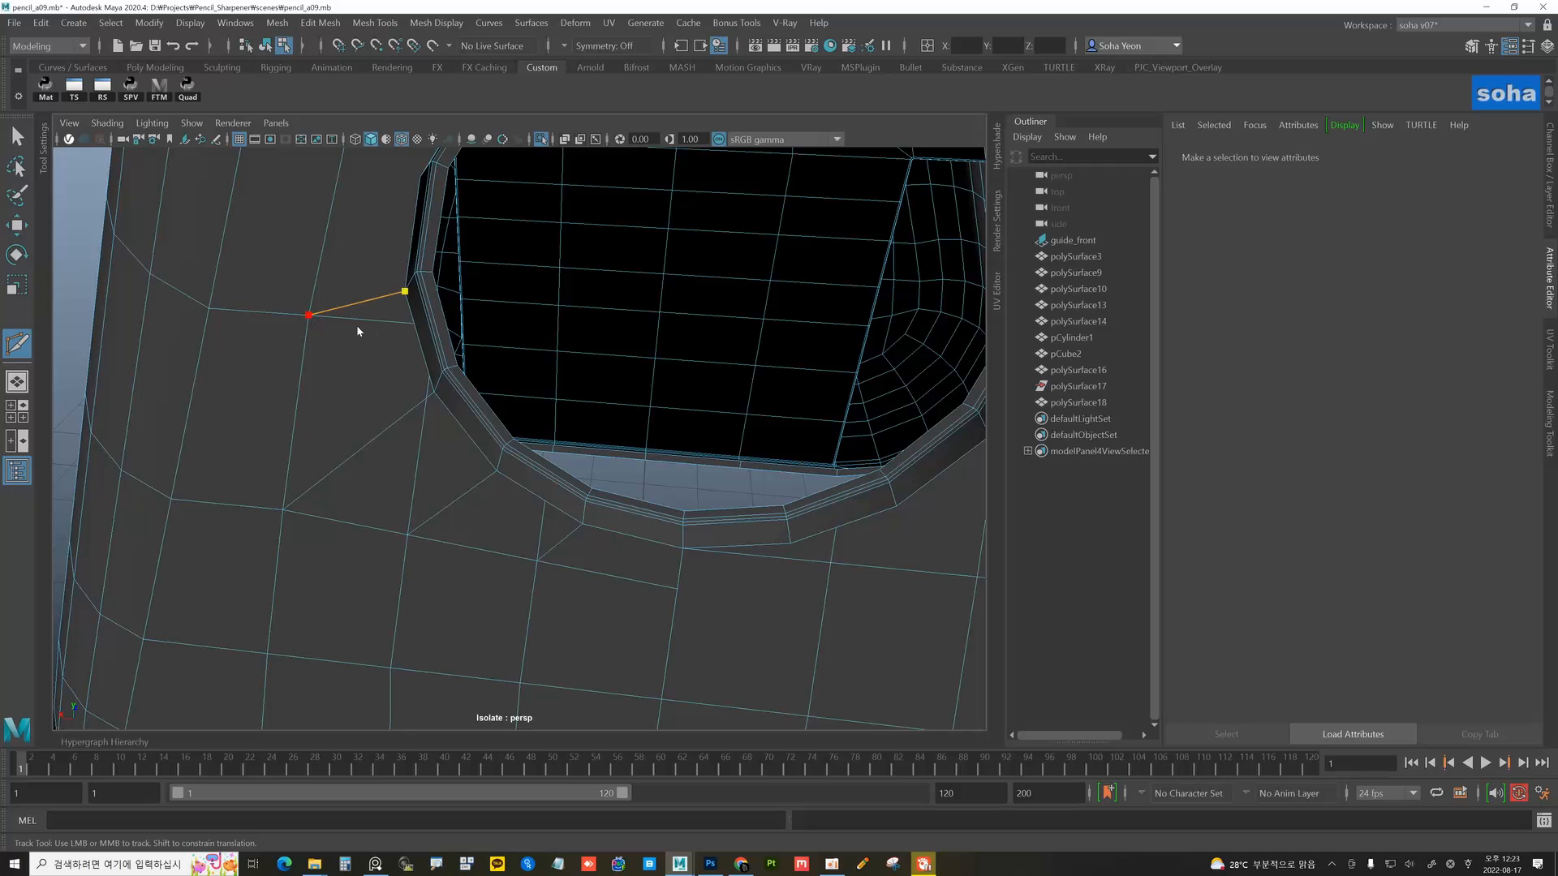
pyautogui.keyDown('alt'); pyautogui.moveTo(357, 331); pyautogui.dragTo(427, 406); pyautogui.keyUp('alt')
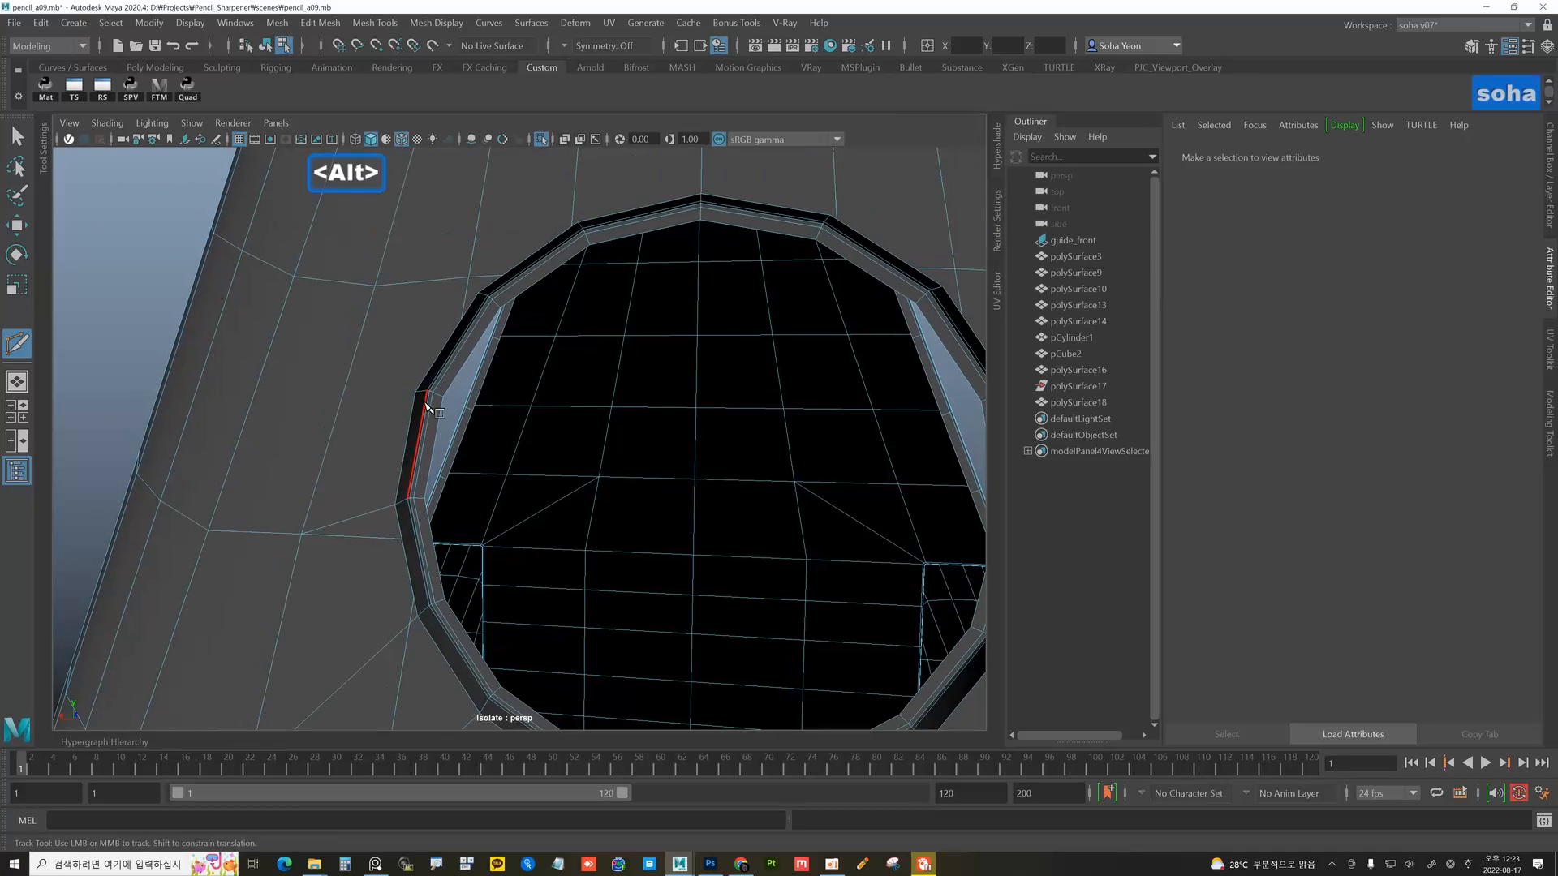
pyautogui.click(415, 394)
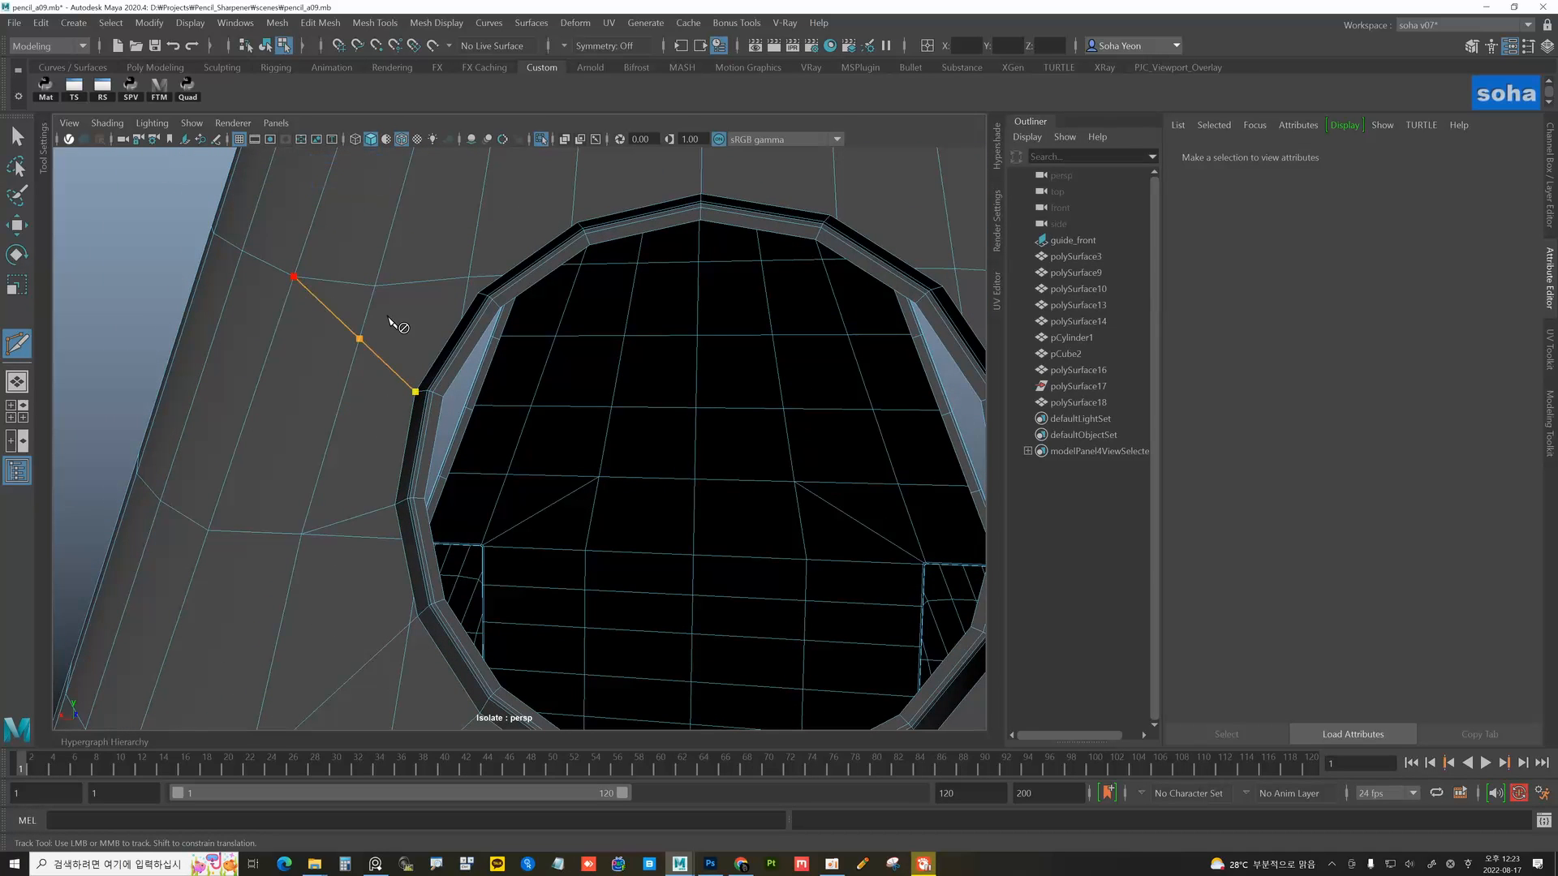
# - Cut edges from the grid row above the hole down to the rim's upper-left vertices and finish cutting
pyautogui.keyDown('alt'); pyautogui.moveTo(390, 321); pyautogui.dragTo(591, 338); pyautogui.keyUp('alt')
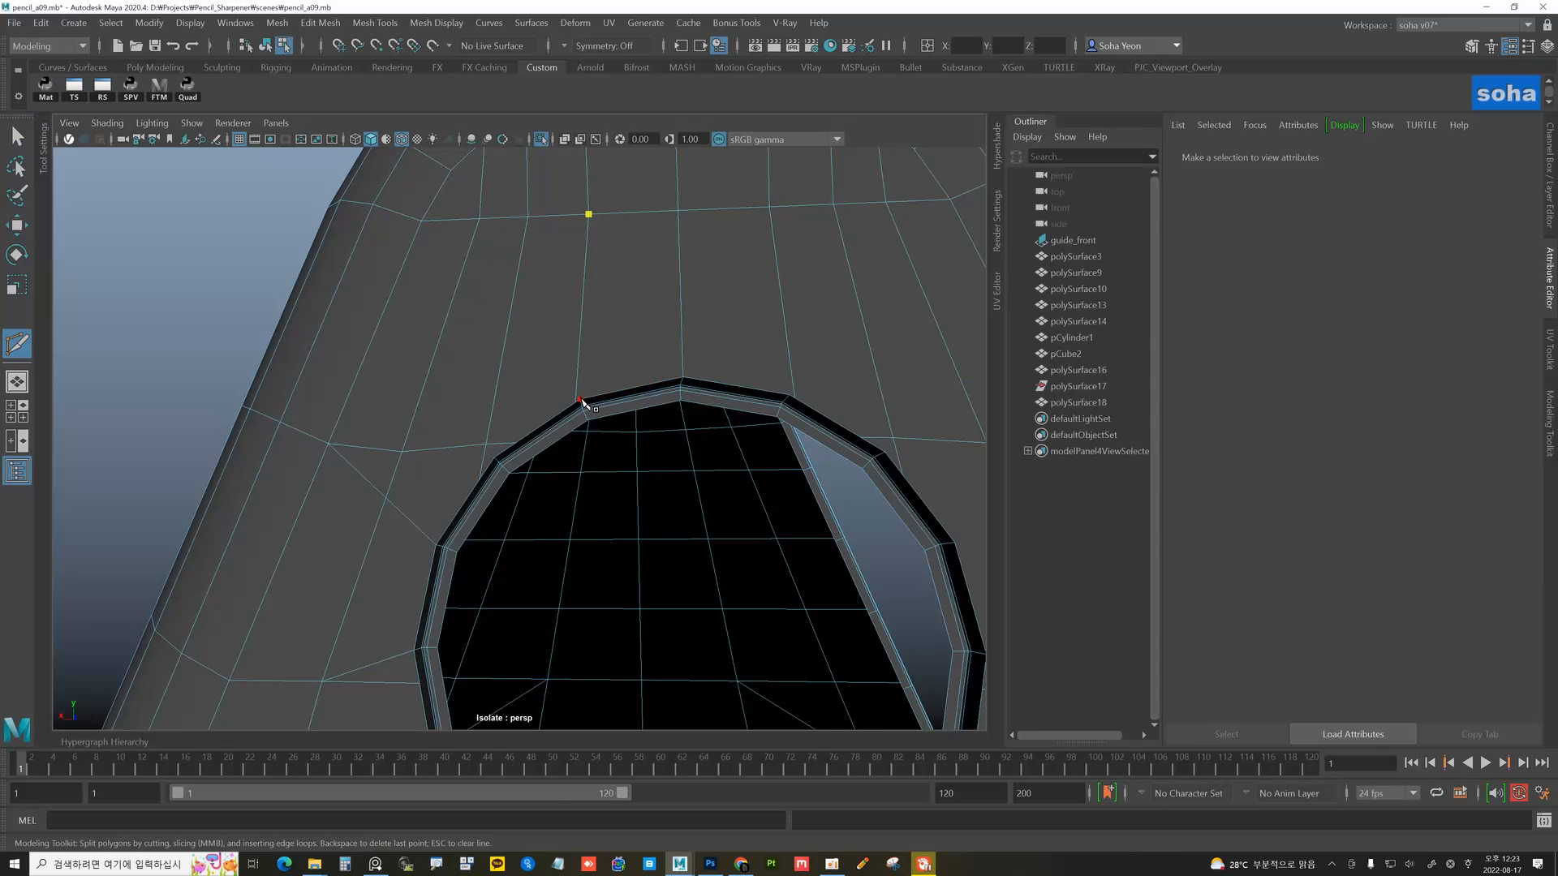
pyautogui.keyDown('alt'); pyautogui.moveTo(616, 402); pyautogui.dragTo(538, 387); pyautogui.keyUp('alt')
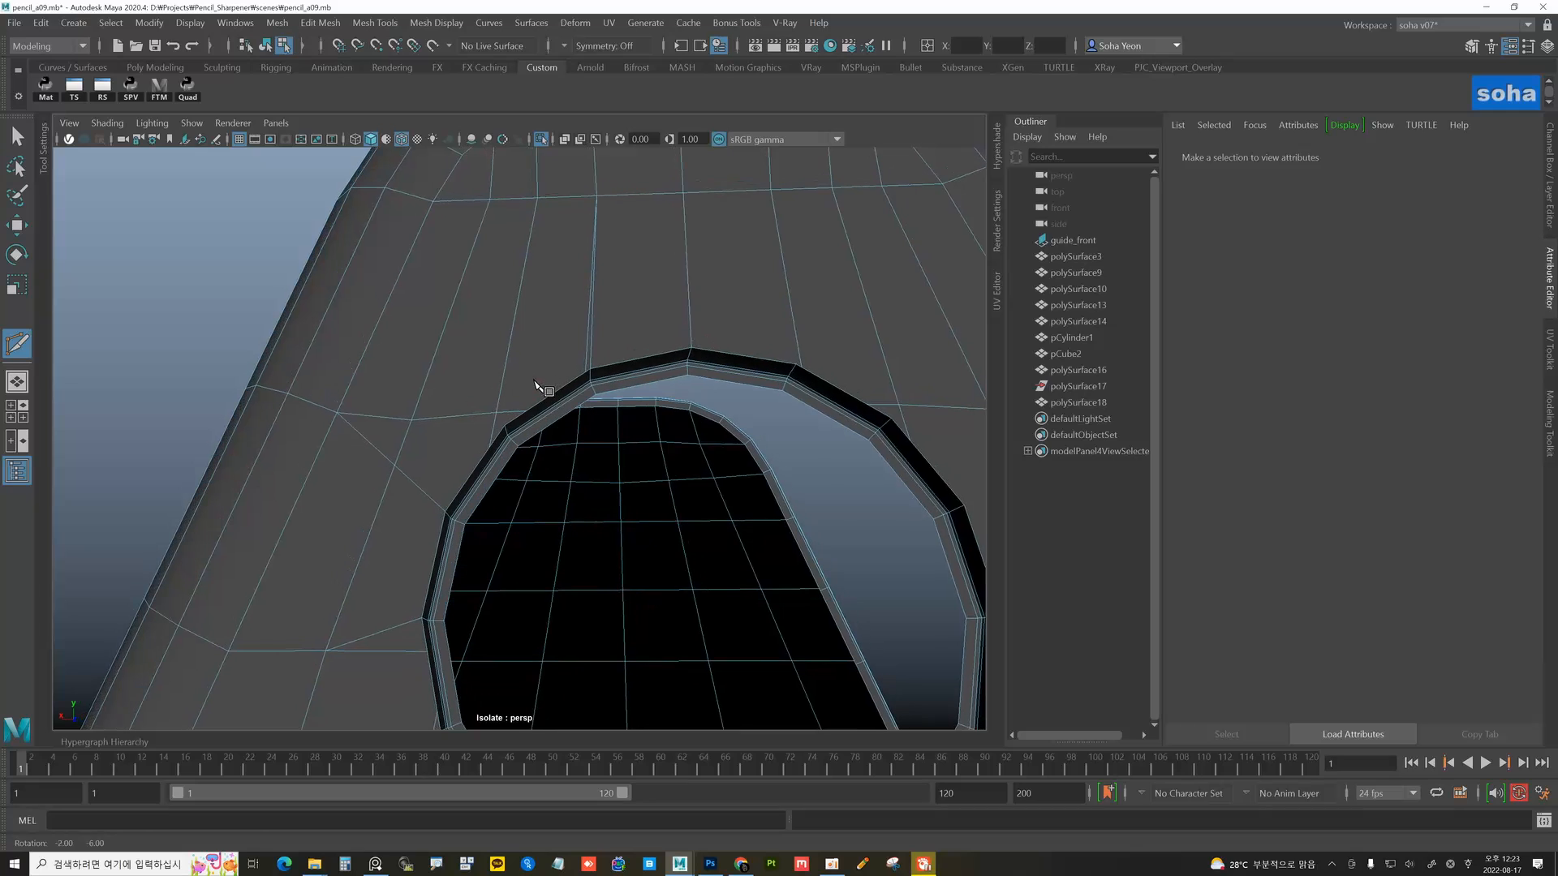
pyautogui.keyDown('alt'); pyautogui.moveTo(448, 238); pyautogui.dragTo(445, 226); pyautogui.keyUp('alt')
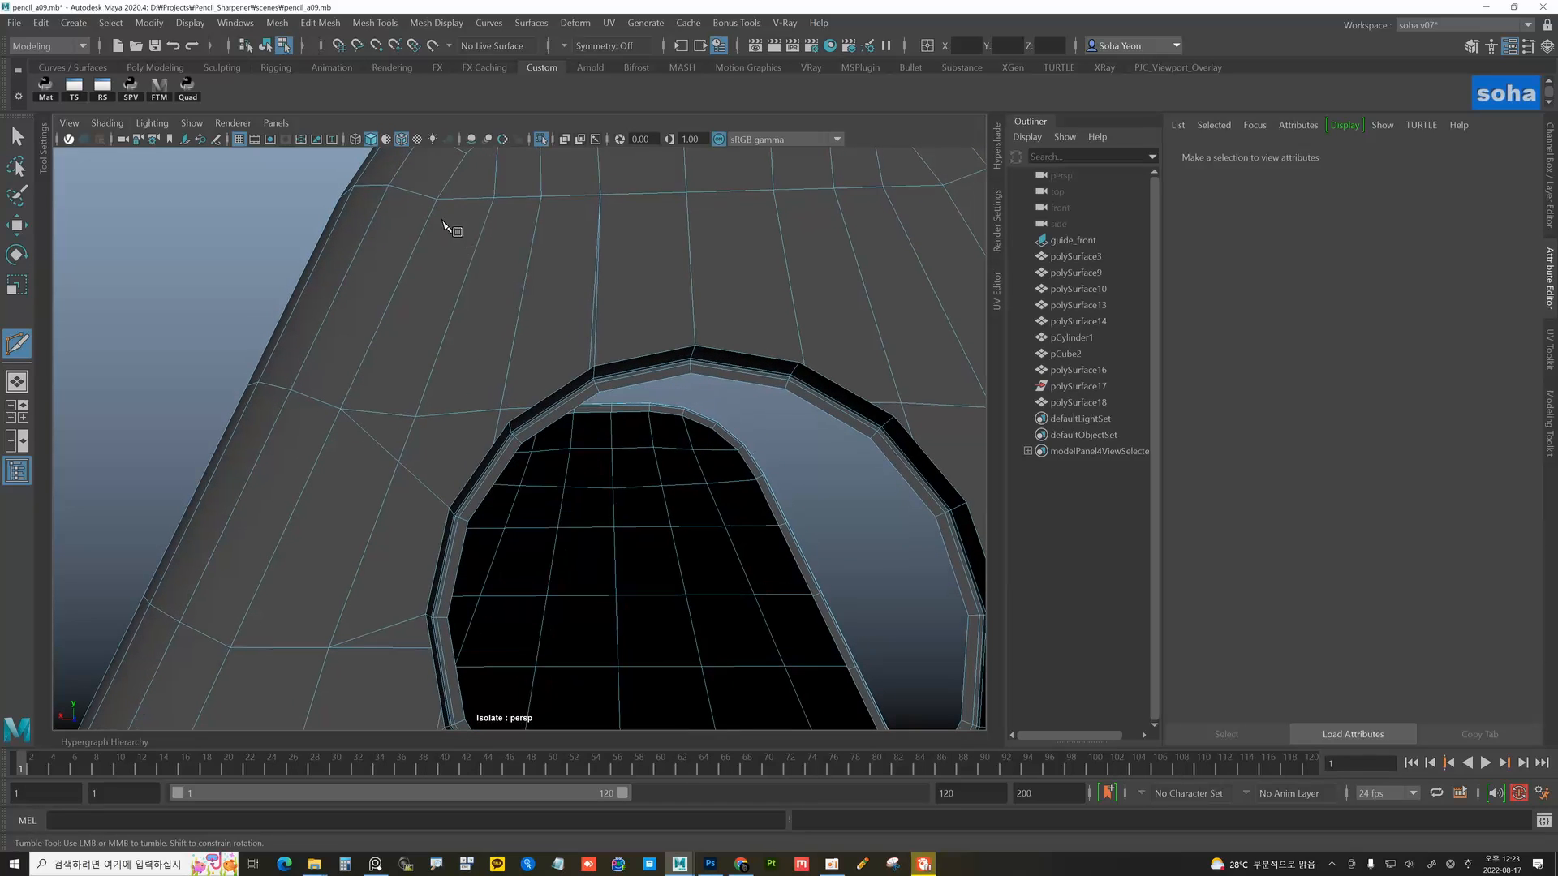
pyautogui.click(436, 200)
pyautogui.press('w')
# - Delete the redundant old edges that meet the rim on the hole's left and lower-left sides
pyautogui.keyDown('alt'); pyautogui.moveTo(557, 420); pyautogui.dragTo(526, 505); pyautogui.keyUp('alt')
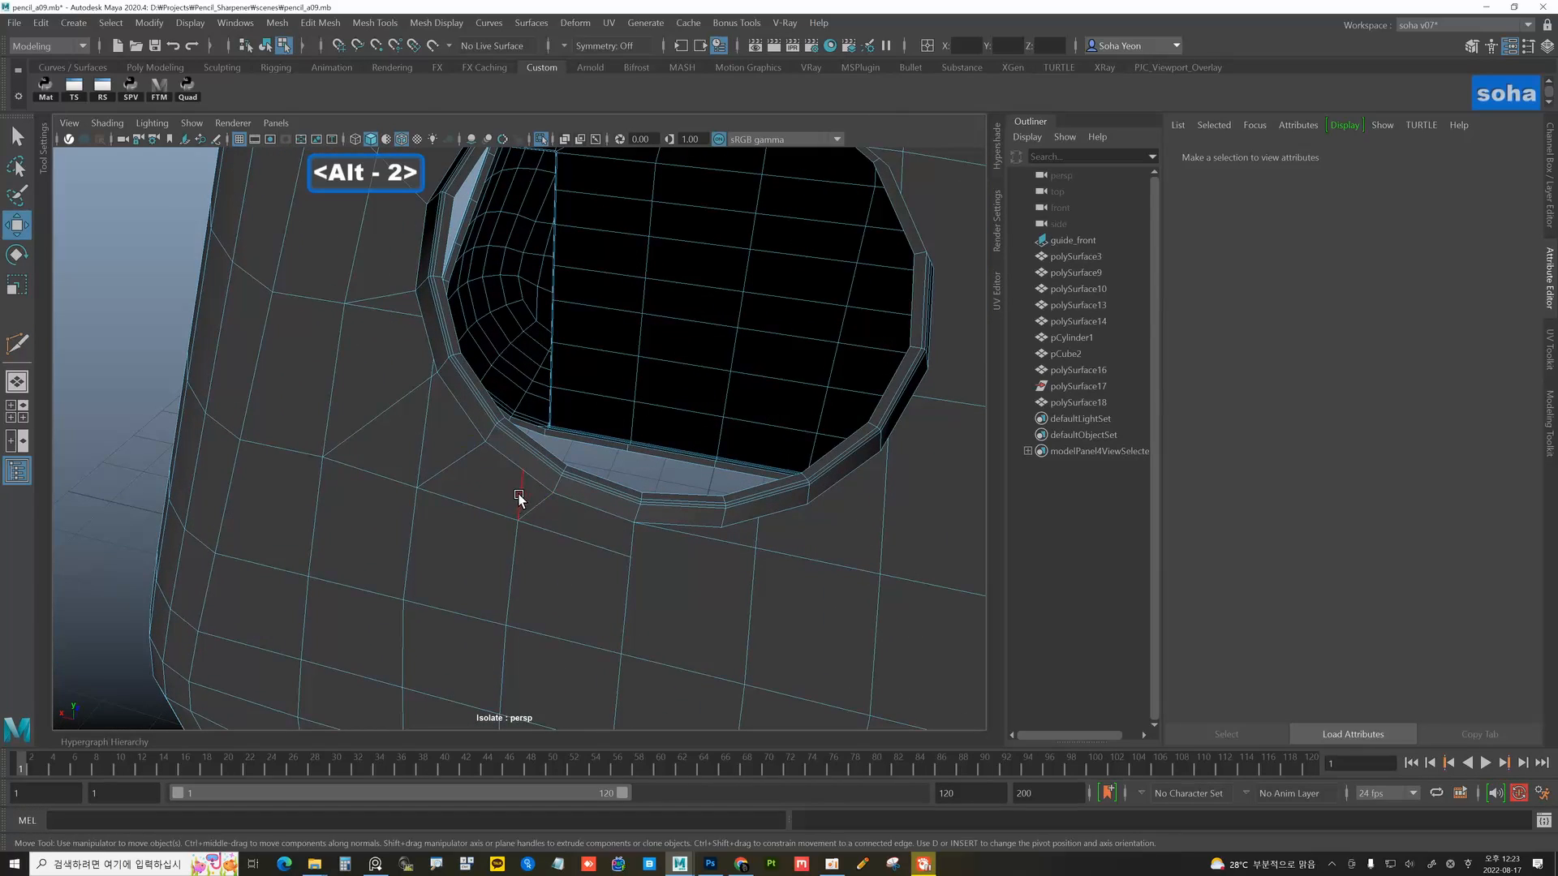
pyautogui.hotkey('alt', 'q')
pyautogui.hotkey('alt', 'q')
pyautogui.keyDown('alt'); pyautogui.moveTo(406, 320); pyautogui.dragTo(409, 341); pyautogui.keyUp('alt')
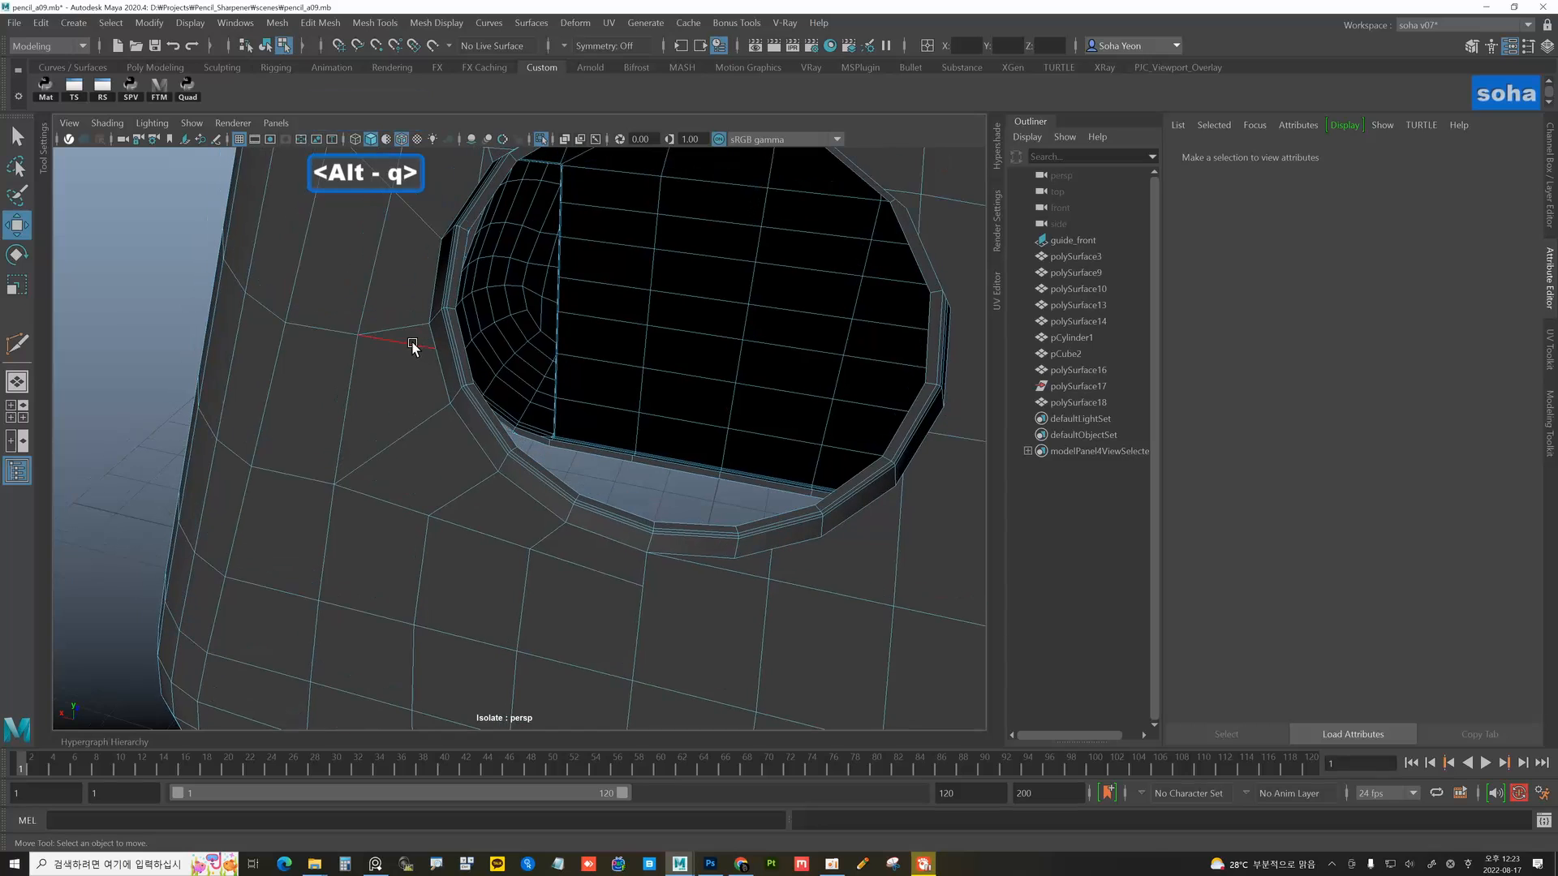
pyautogui.click(409, 341)
pyautogui.hotkey('alt', 'q')
# - Delete the redundant old edges between the upper grid row and the hole's upper-left rim
pyautogui.keyDown('alt'); pyautogui.moveTo(431, 247); pyautogui.dragTo(598, 382); pyautogui.keyUp('alt')
pyautogui.click(458, 363)
pyautogui.hotkey('alt', 'q')
pyautogui.hotkey('alt', 'q')
pyautogui.click(560, 391)
pyautogui.click(538, 396)
pyautogui.click(495, 368)
pyautogui.hotkey('alt', 'q')
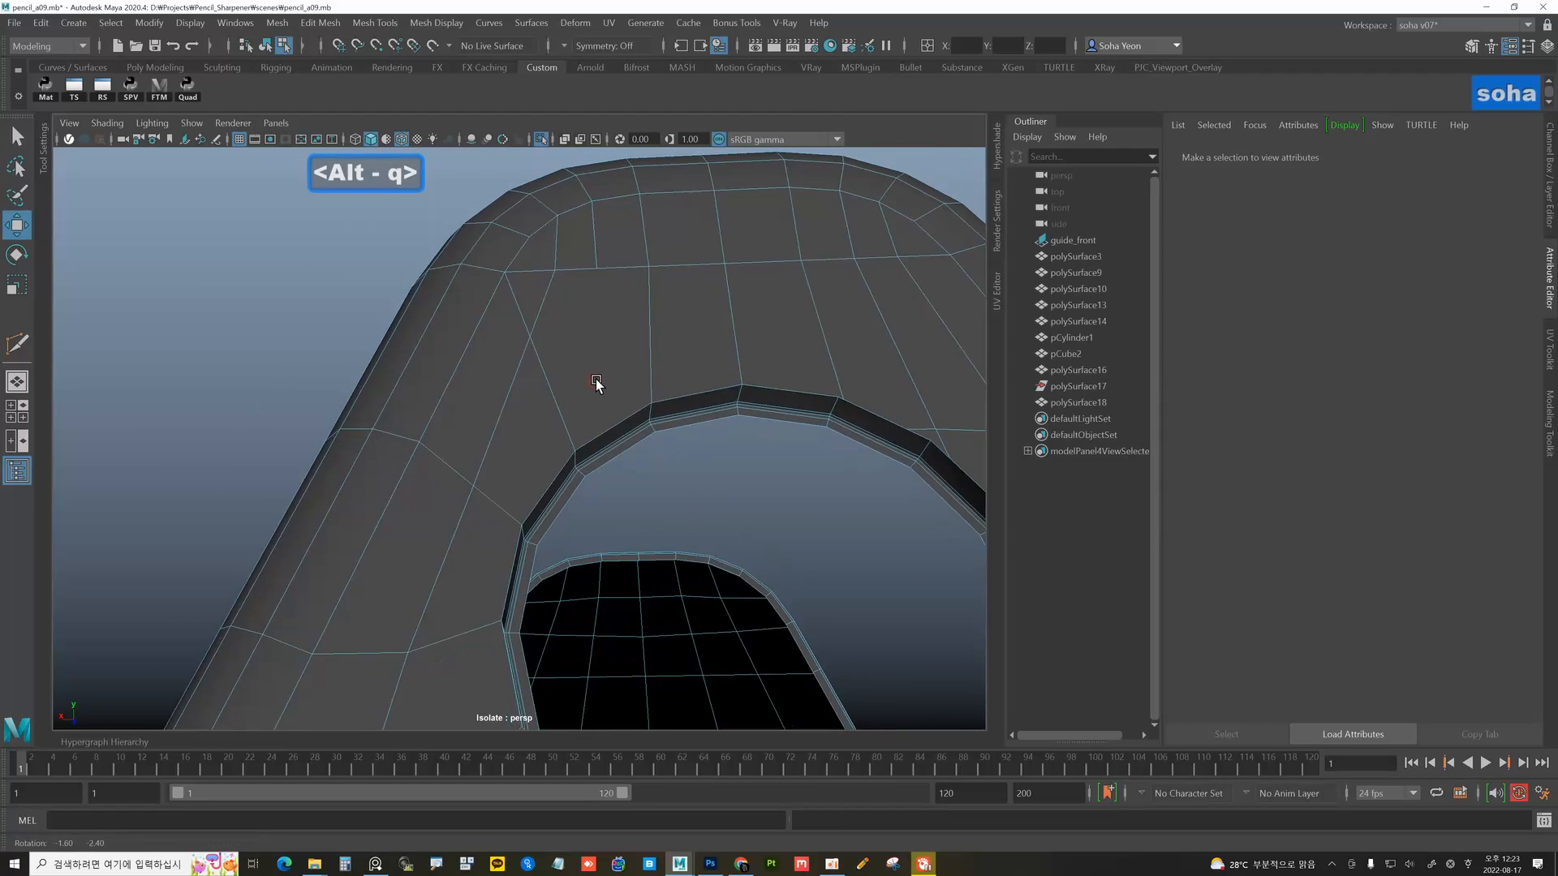
# - Cut a straight edge from the upper grid row to the hole's upper-left rim vertex and delete the slanted edge beside it
pyautogui.keyDown('alt'); pyautogui.moveTo(598, 322); pyautogui.dragTo(590, 301); pyautogui.keyUp('alt')
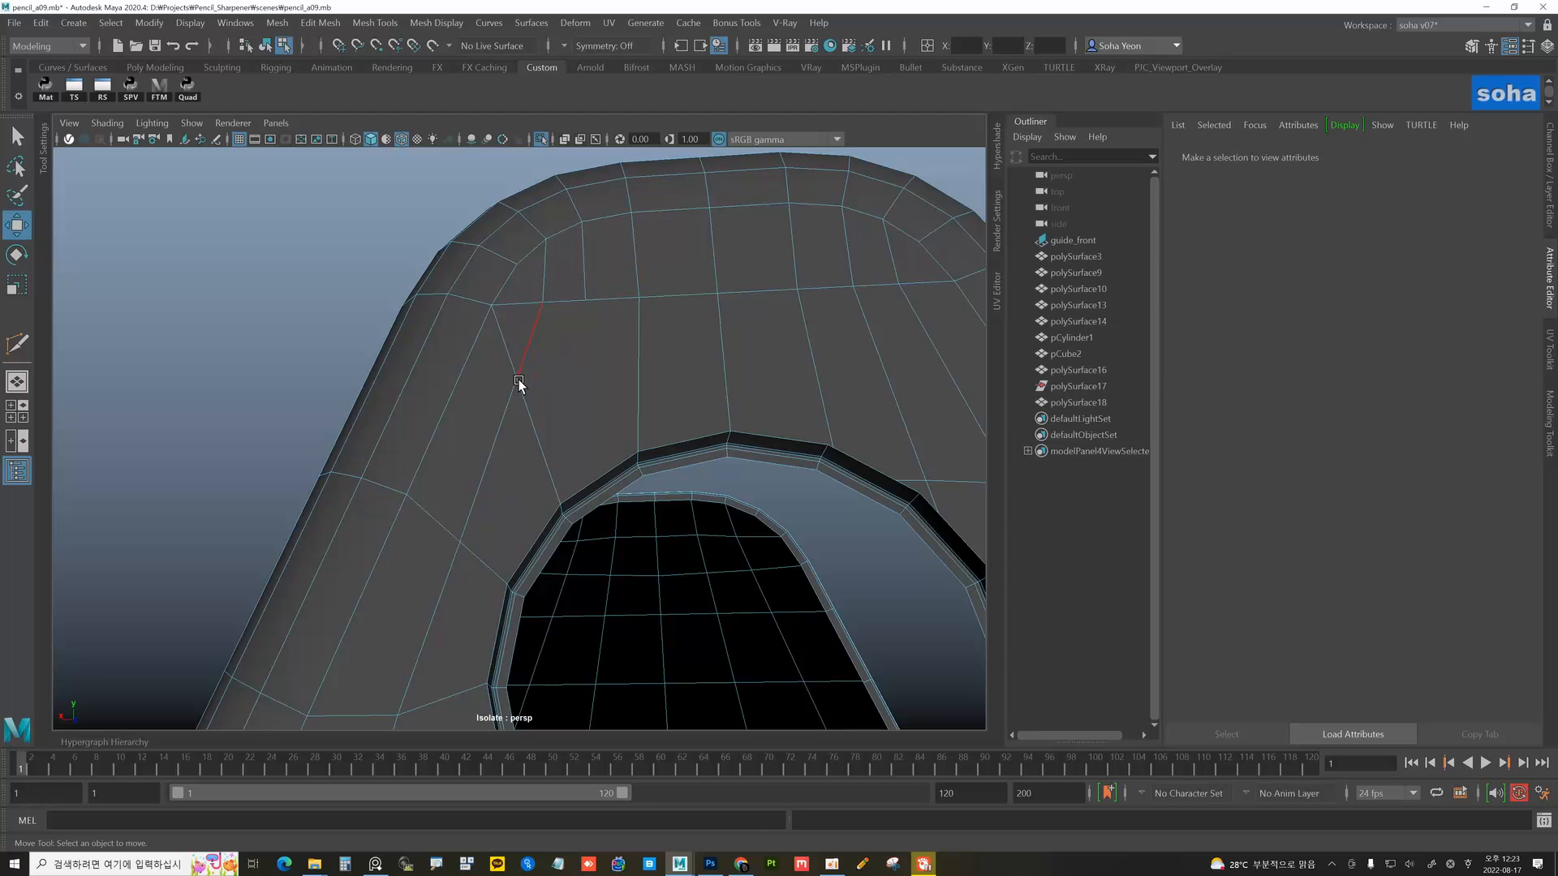
pyautogui.keyDown('alt'); pyautogui.moveTo(503, 427); pyautogui.dragTo(542, 377); pyautogui.keyUp('alt')
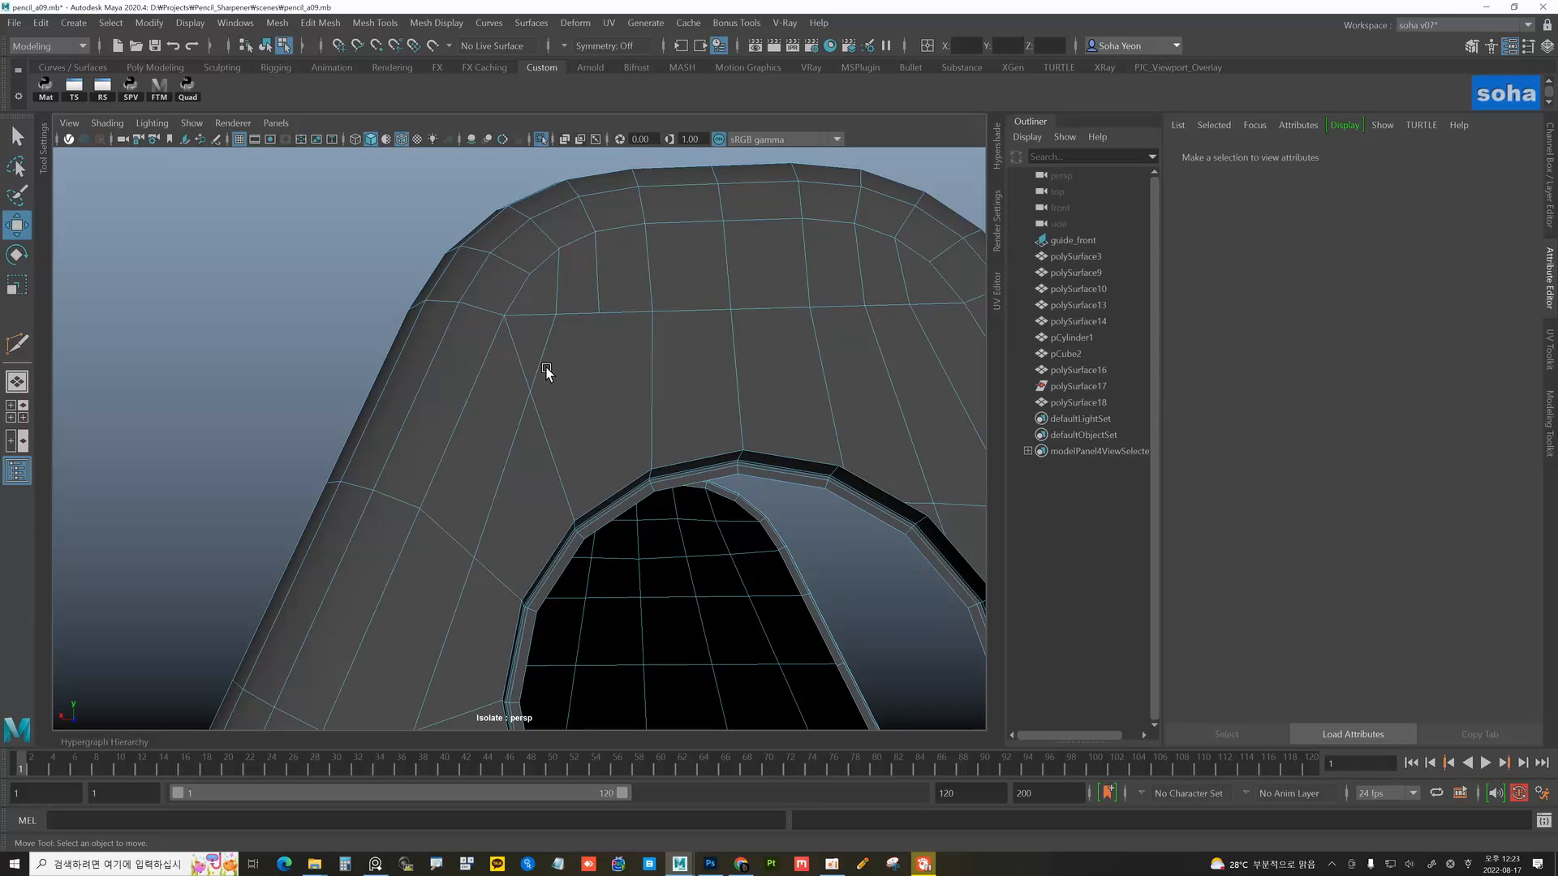
pyautogui.hotkey('alt', 'q')
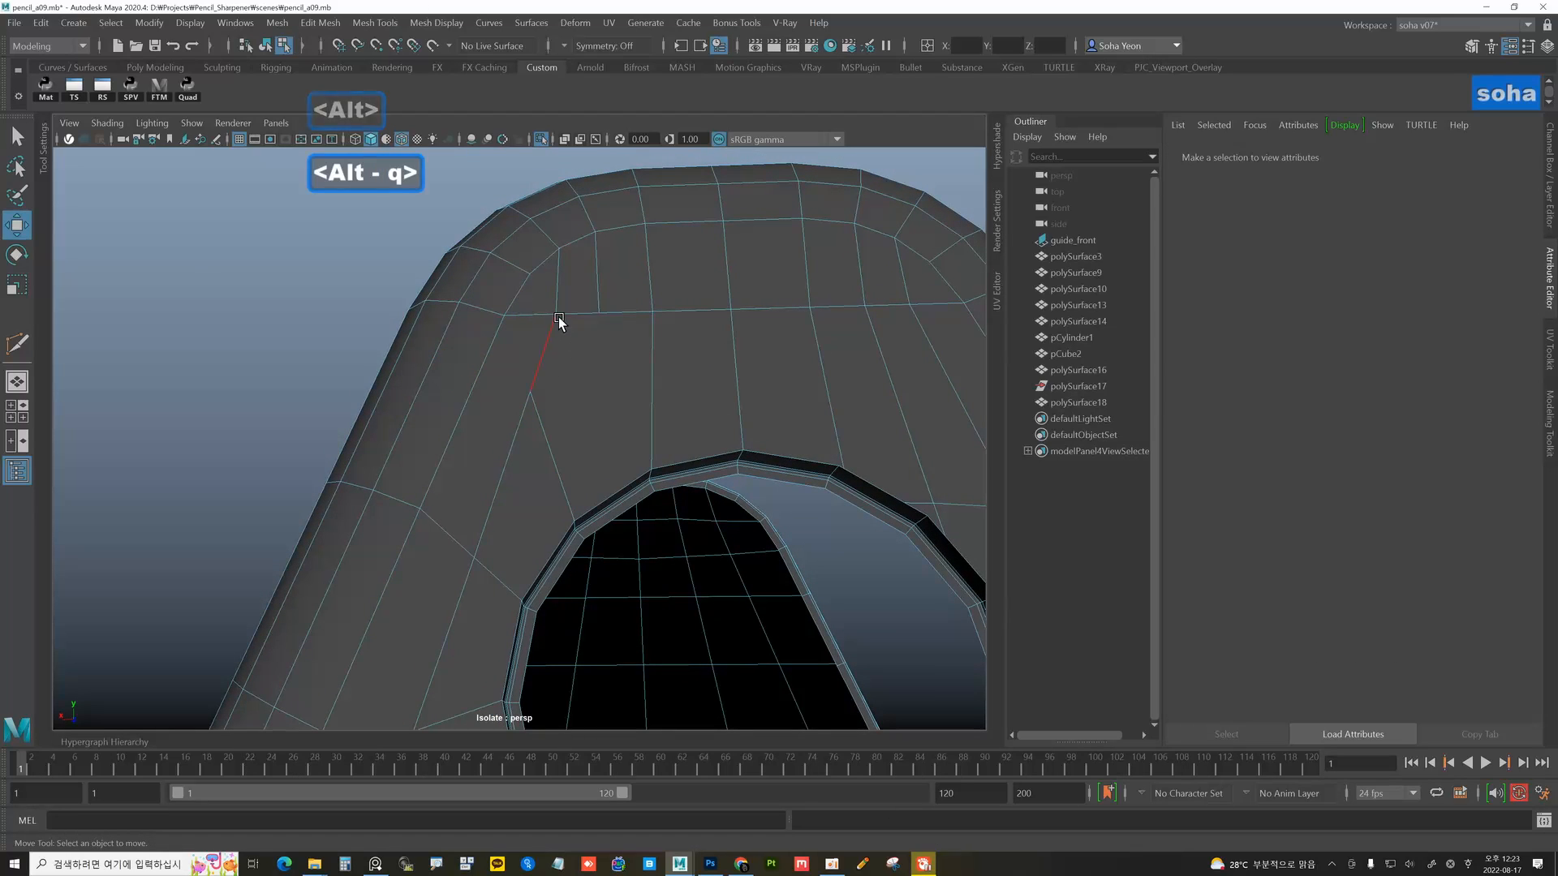
pyautogui.hotkey('alt', 's')
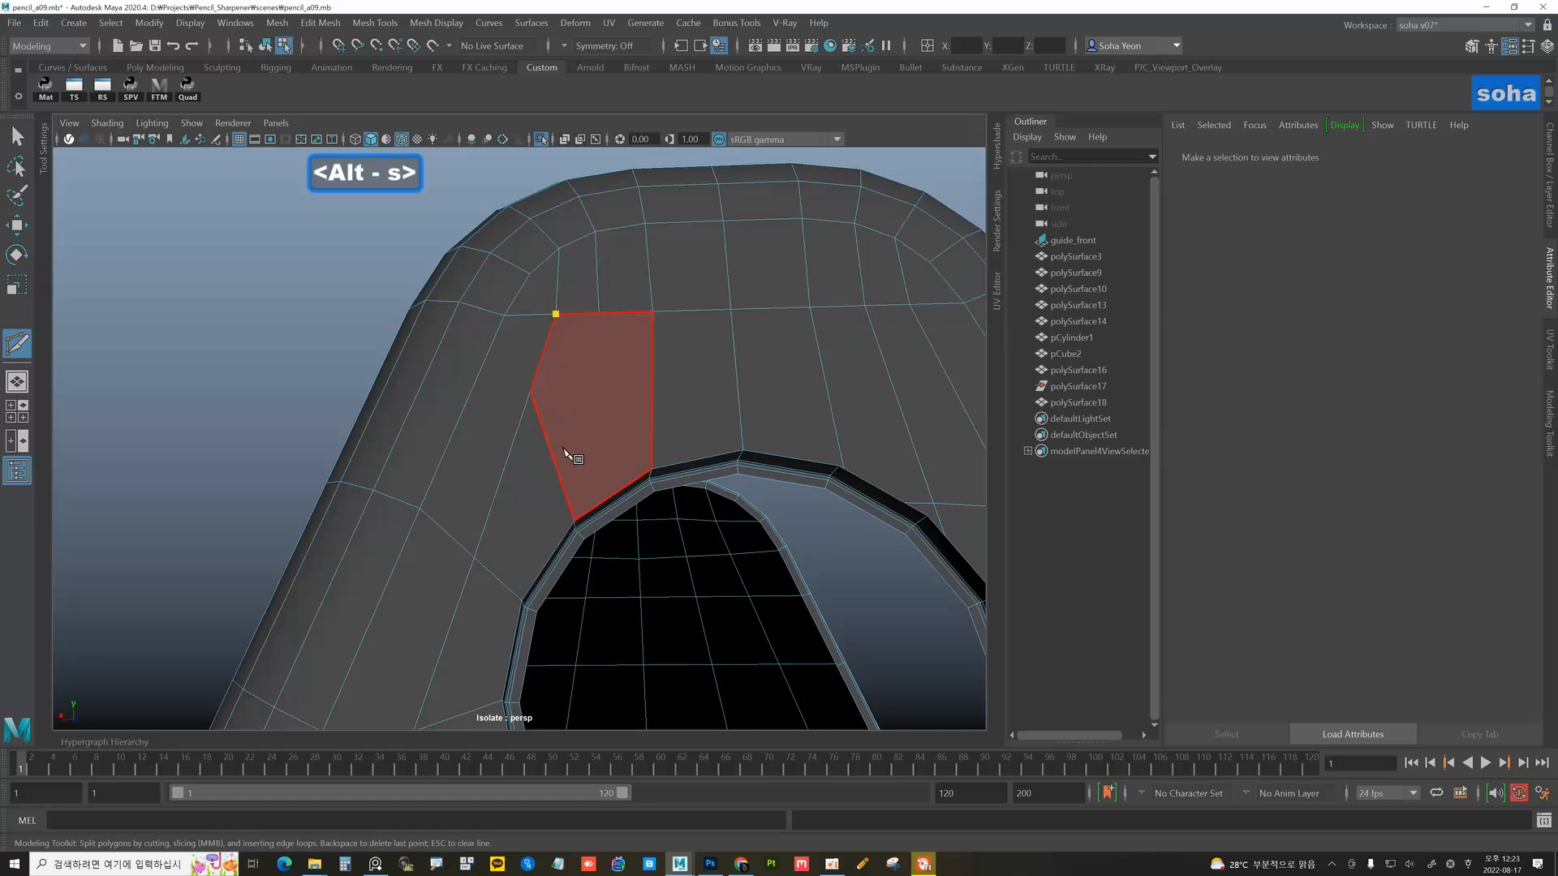
pyautogui.press('w')
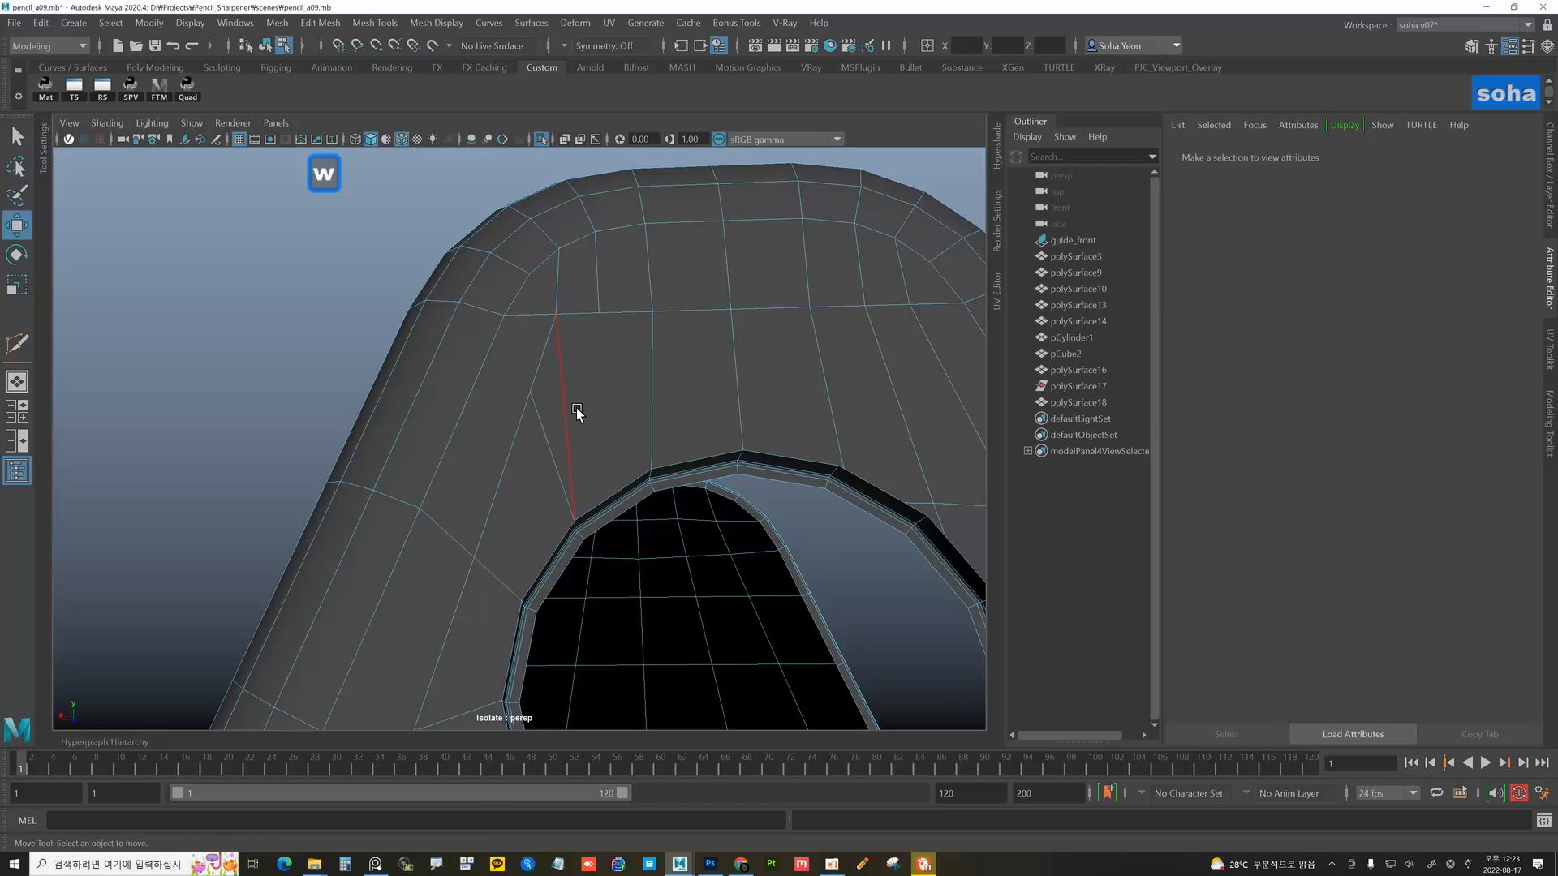
pyautogui.hotkey('alt', '2')
pyautogui.hotkey('alt', 'q')
pyautogui.keyDown('alt'); pyautogui.moveTo(625, 456); pyautogui.dragTo(555, 449, button='right'); pyautogui.keyUp('alt')
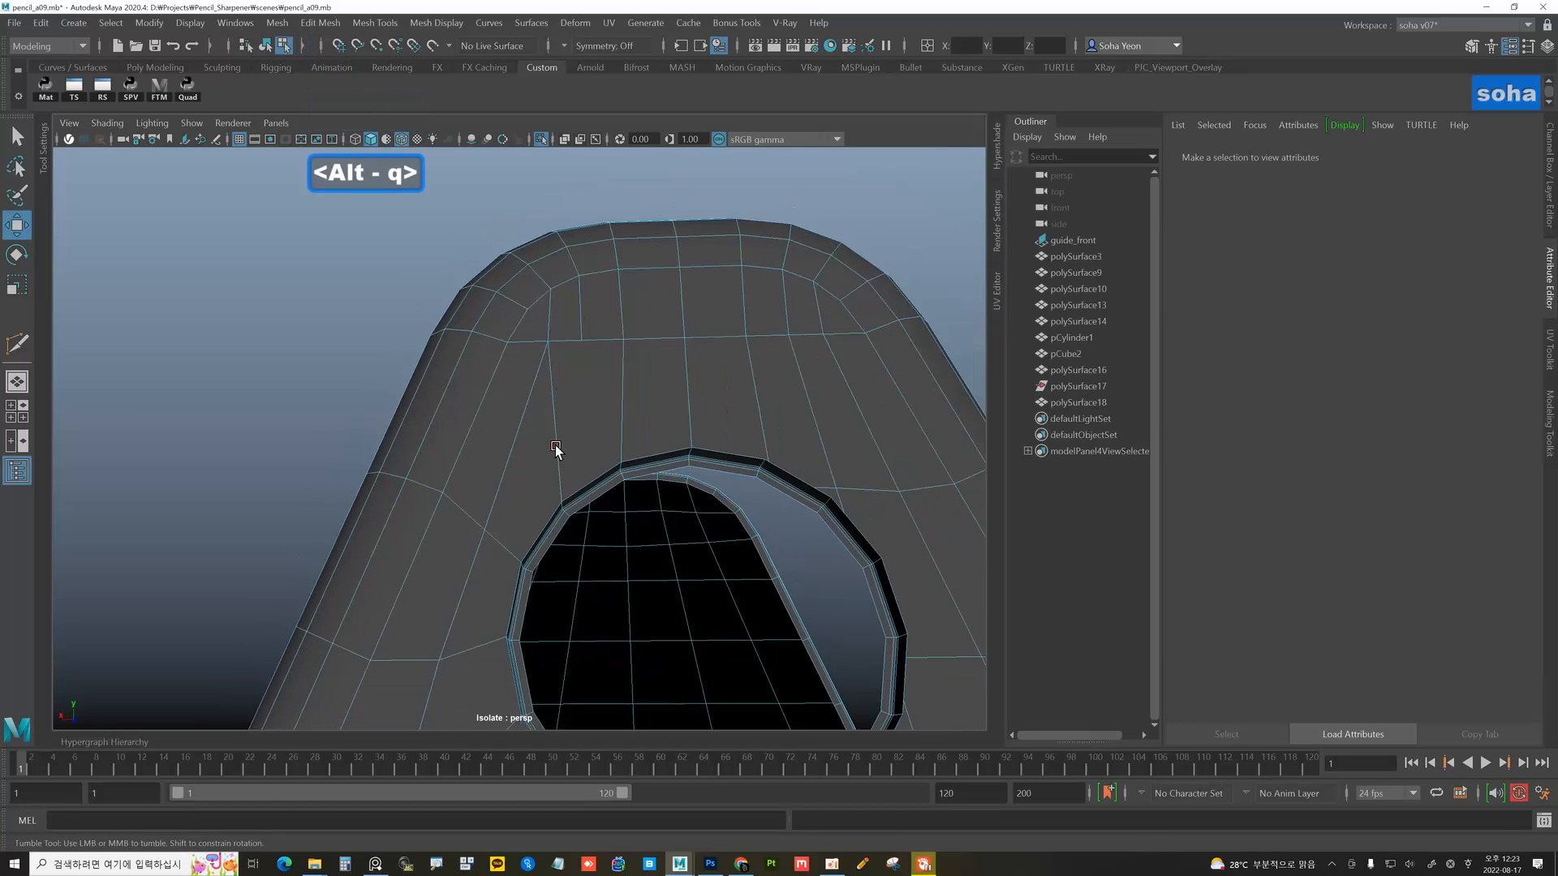
pyautogui.moveTo(568, 447)
pyautogui.keyDown('alt'); pyautogui.mouseDown()
pyautogui.moveTo(555, 451)
pyautogui.moveTo(622, 463)
pyautogui.moveTo(563, 472)
pyautogui.mouseUp(); pyautogui.keyUp('alt')
pyautogui.keyDown('alt'); pyautogui.moveTo(563, 472); pyautogui.dragTo(629, 444, button='right'); pyautogui.keyUp('alt')
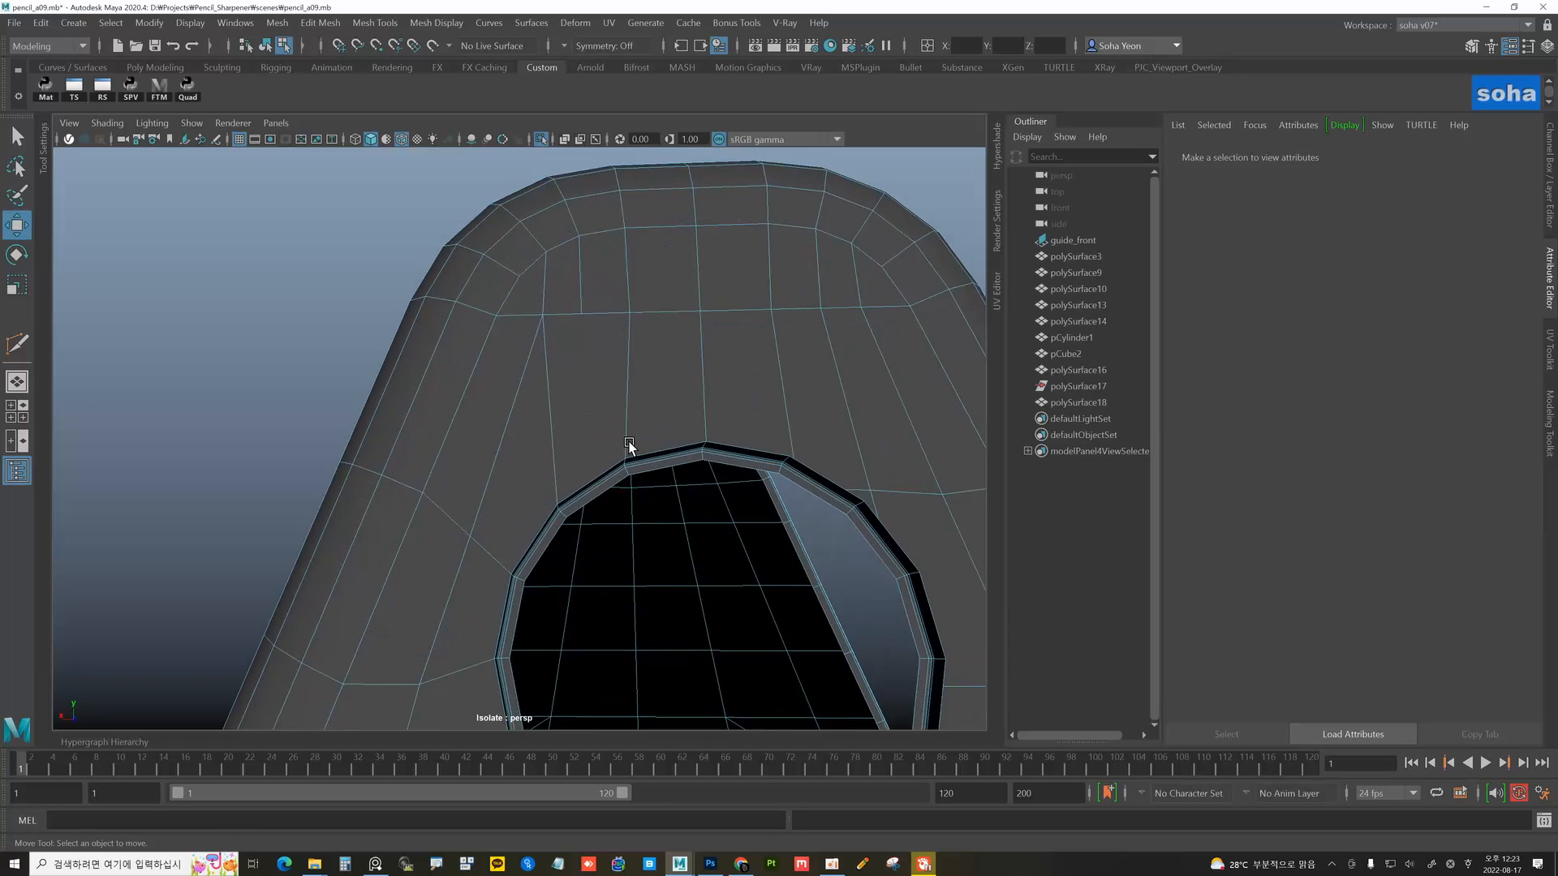
# - Delete the straight edge above the hole's upper-left rim and insert an edge loop across the face strips to its left
pyautogui.hotkey('alt', '2')
pyautogui.hotkey('alt', 'q')
pyautogui.hotkey('alt', 'e')
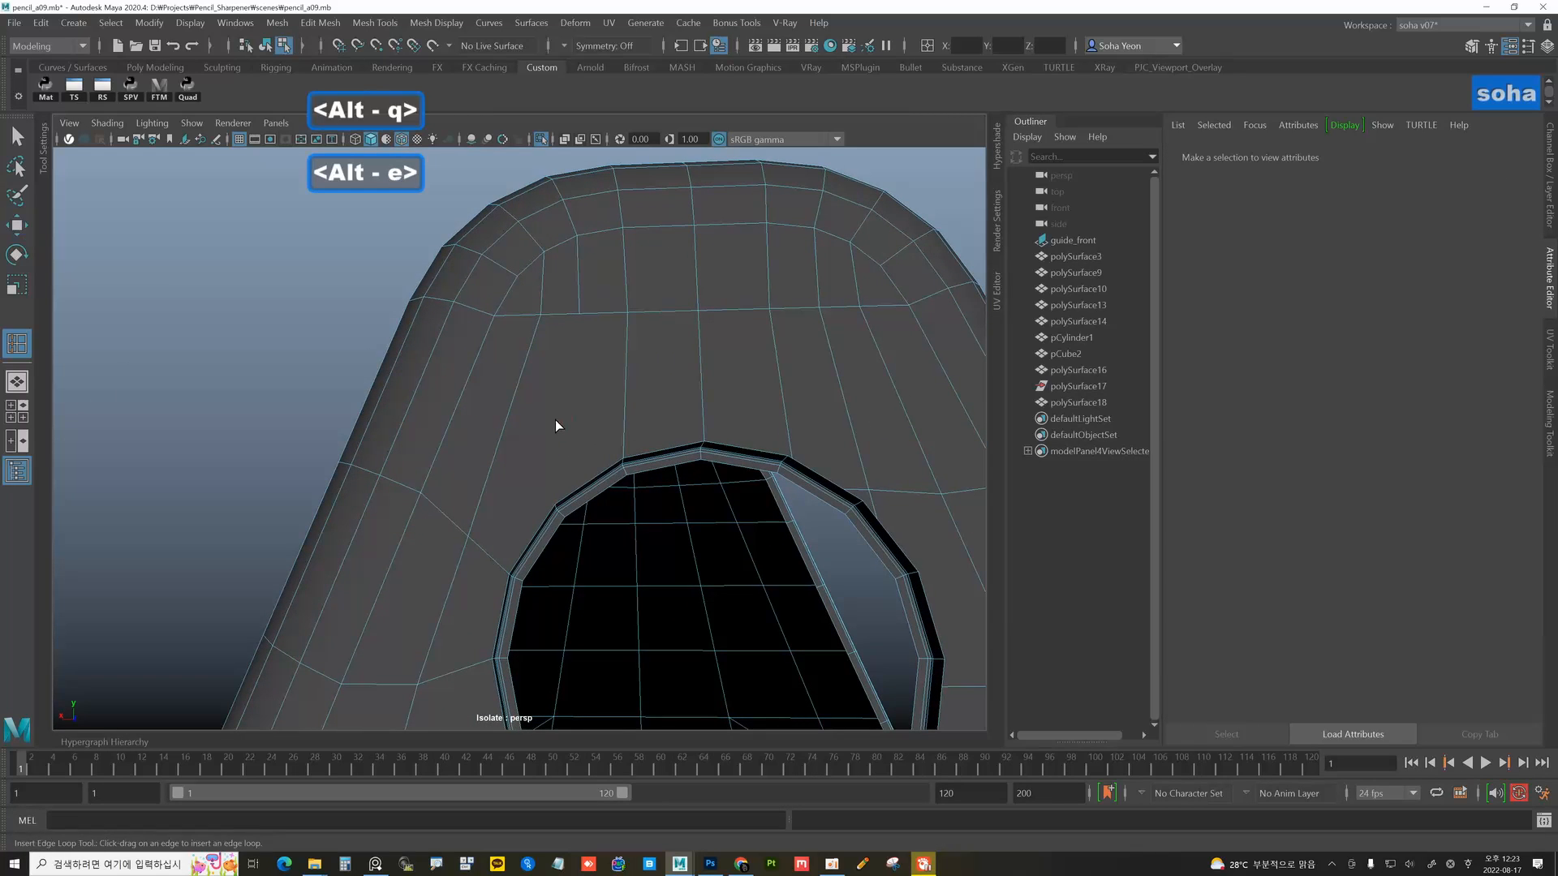
pyautogui.click(507, 405)
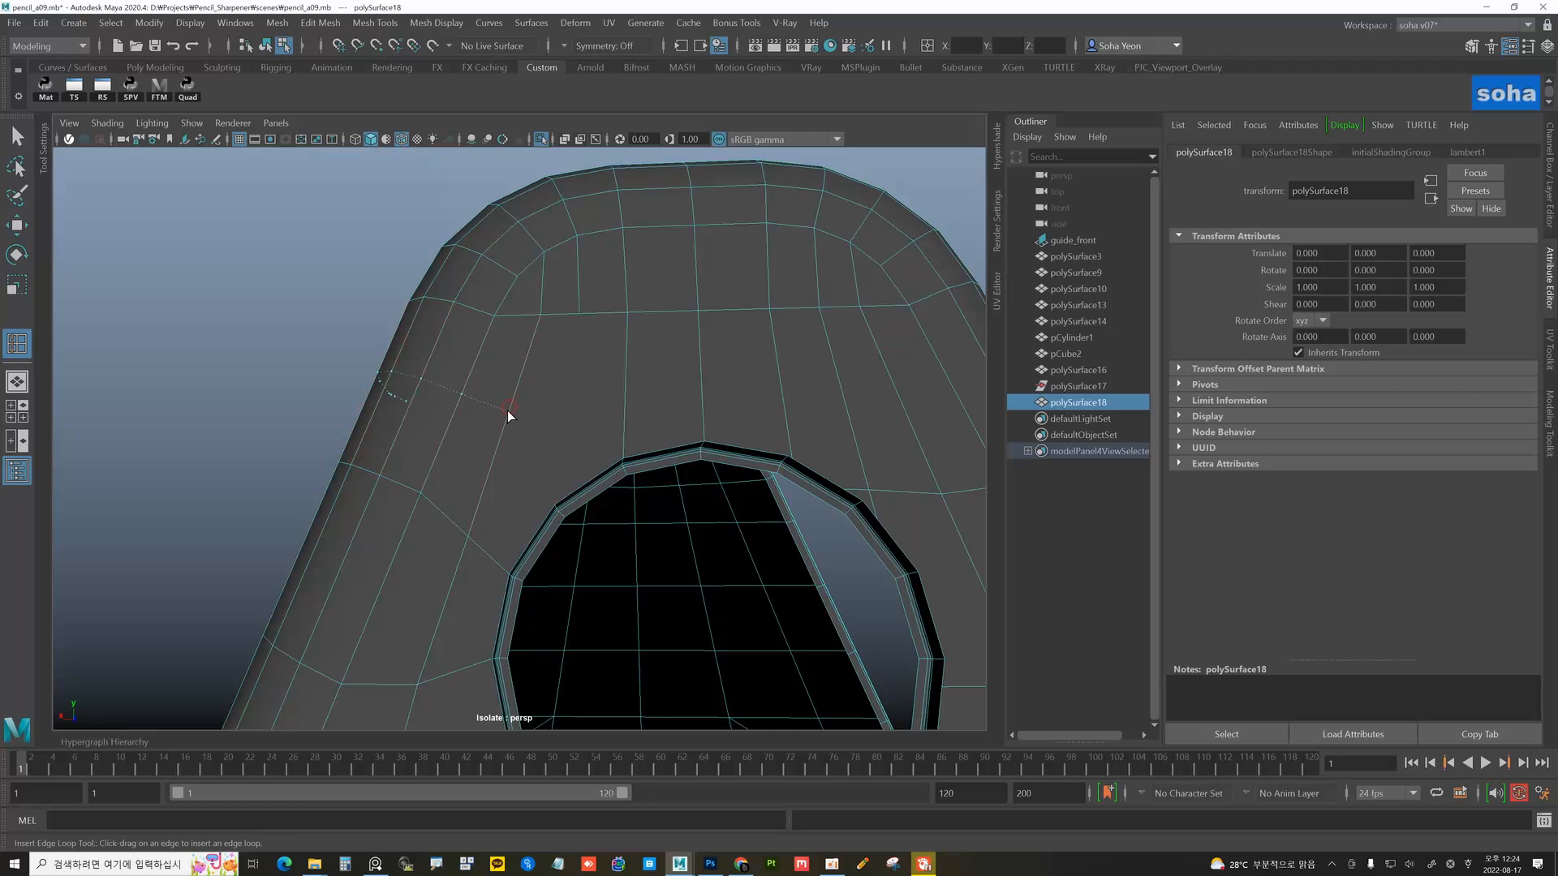
pyautogui.click(508, 417)
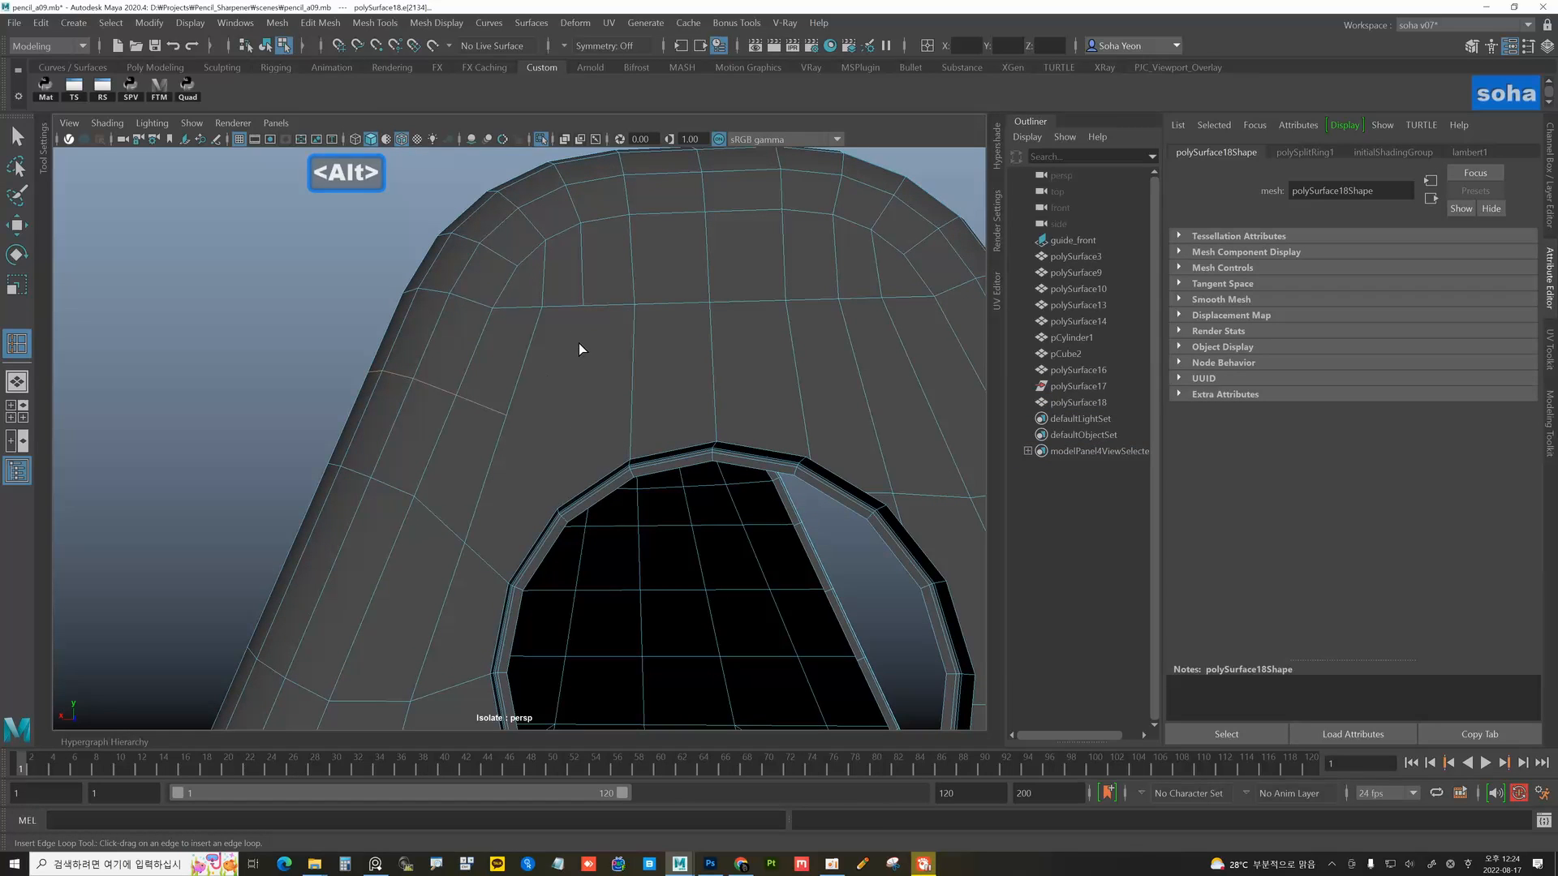
# - Cut edges joining the dangling upper-row vertex and the new loop's open end to the hole's upper-left rim vertex
pyautogui.hotkey('alt', 's')
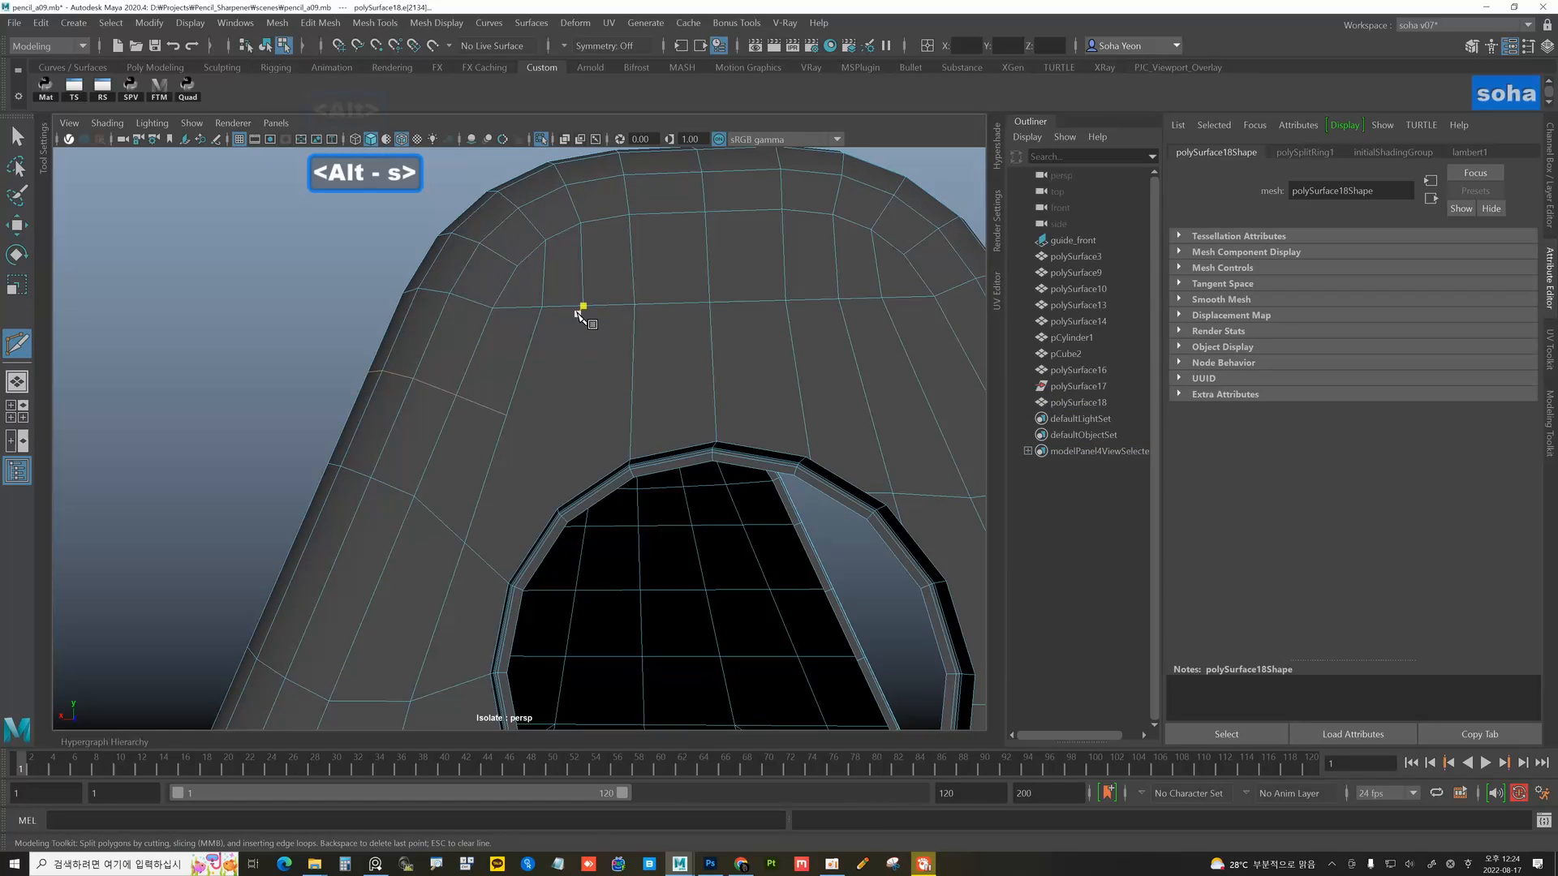
pyautogui.click(556, 509)
pyautogui.press('w')
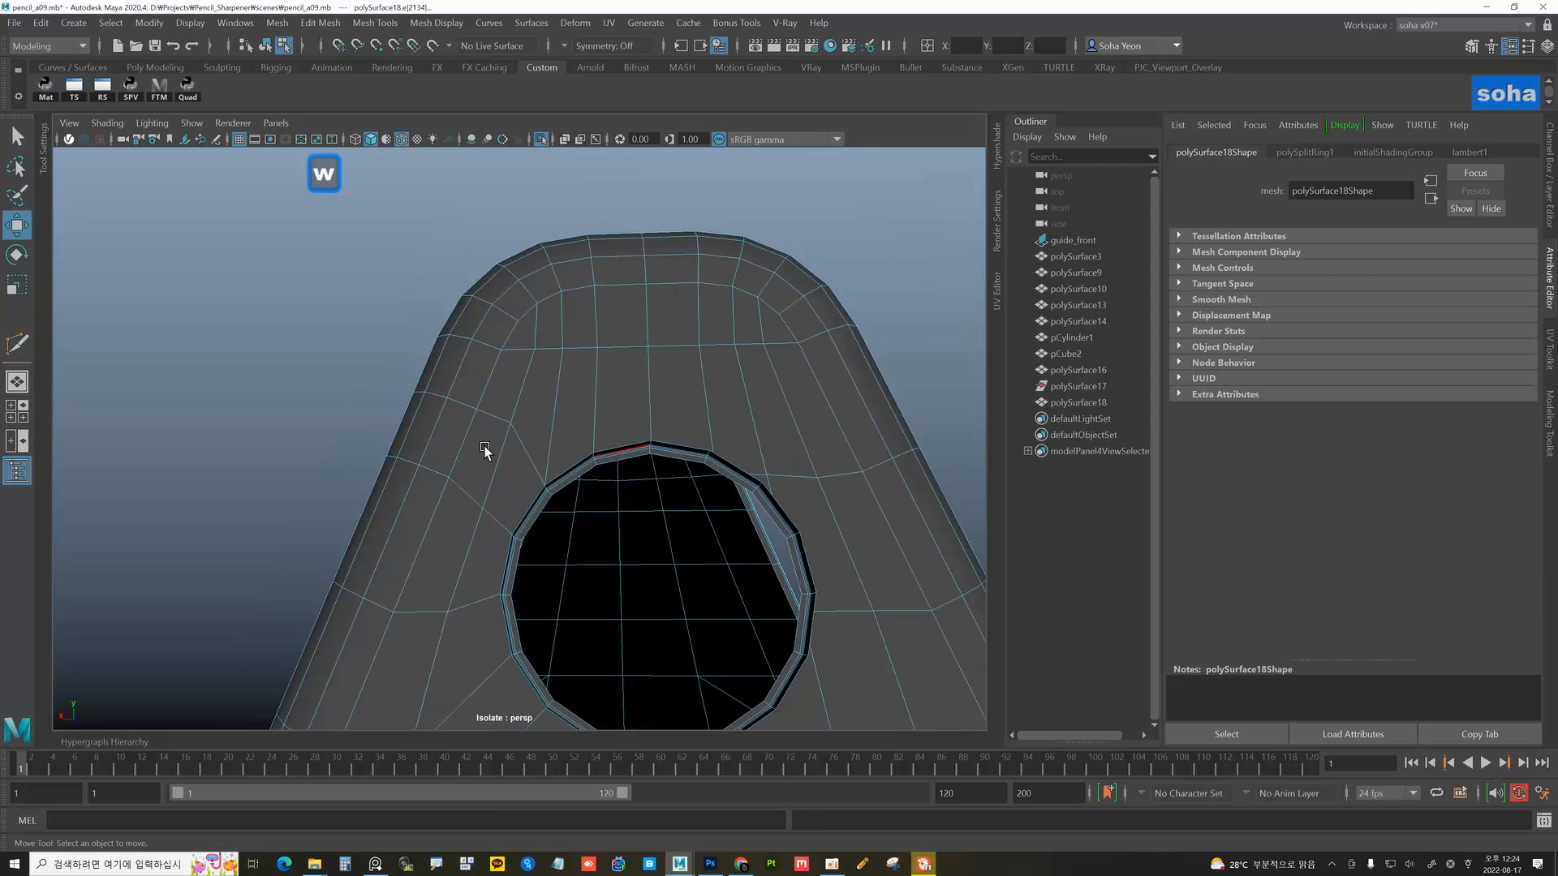
# - Select the row of edges on the panel's left side below the new loop and slide it along the surface
pyautogui.hotkey('alt', '`')
pyautogui.keyDown('alt'); pyautogui.moveTo(529, 416); pyautogui.dragTo(536, 420); pyautogui.keyUp('alt')
pyautogui.keyDown('alt'); pyautogui.moveTo(535, 420); pyautogui.dragTo(560, 382, button='middle'); pyautogui.keyUp('alt')
pyautogui.moveTo(560, 381)
pyautogui.keyDown('alt'); pyautogui.mouseDown()
pyautogui.moveTo(581, 389)
pyautogui.moveTo(524, 351)
pyautogui.moveTo(574, 292)
pyautogui.moveTo(555, 366)
pyautogui.mouseUp(); pyautogui.keyUp('alt')
pyautogui.hotkey('alt', '2')
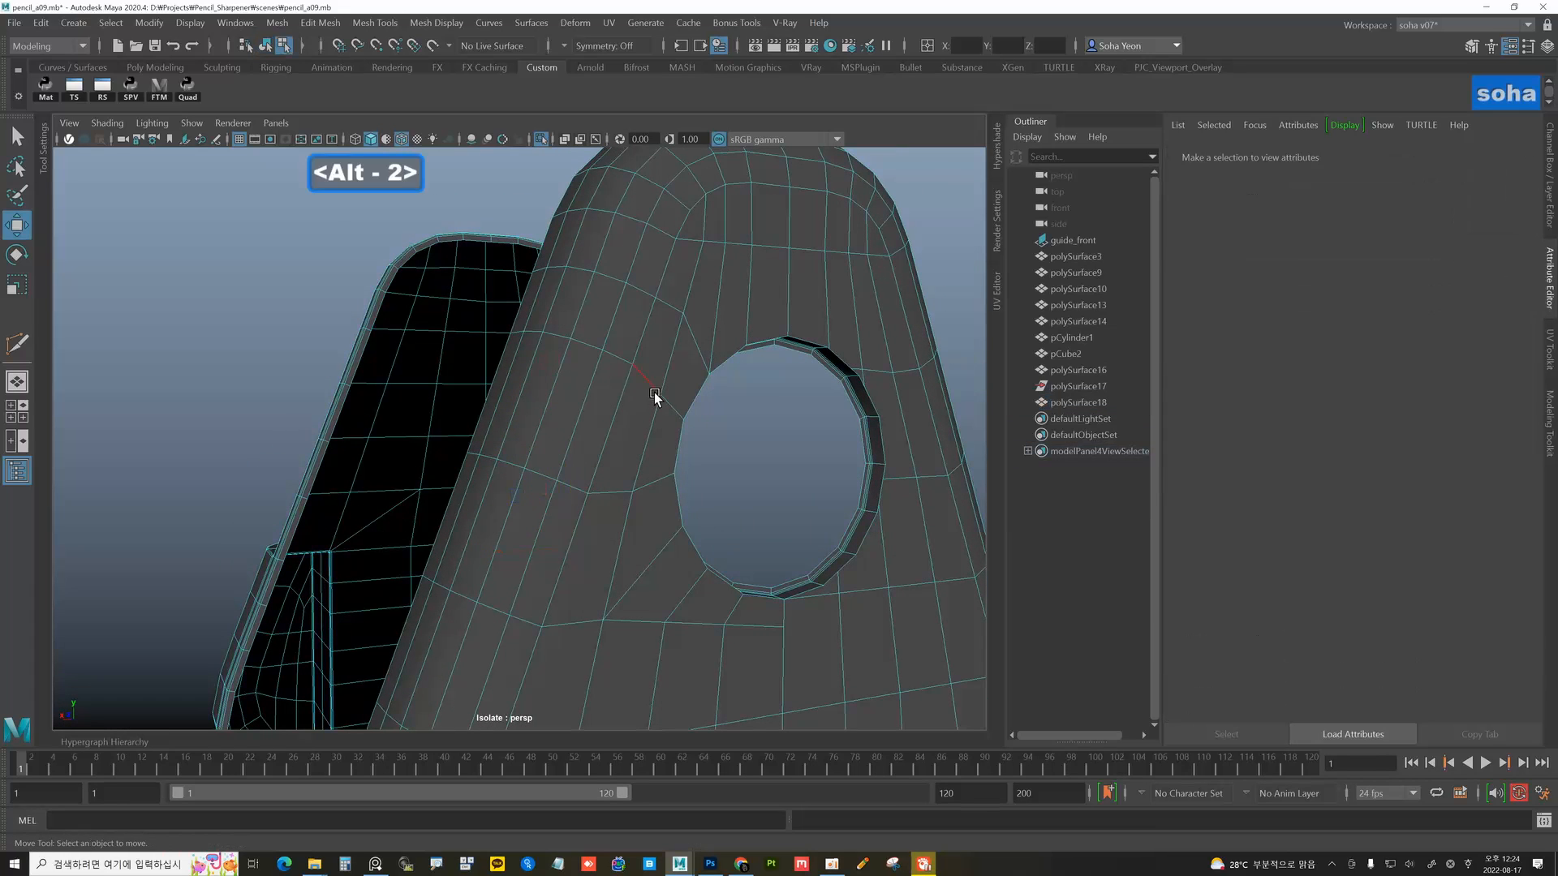
pyautogui.click(618, 354)
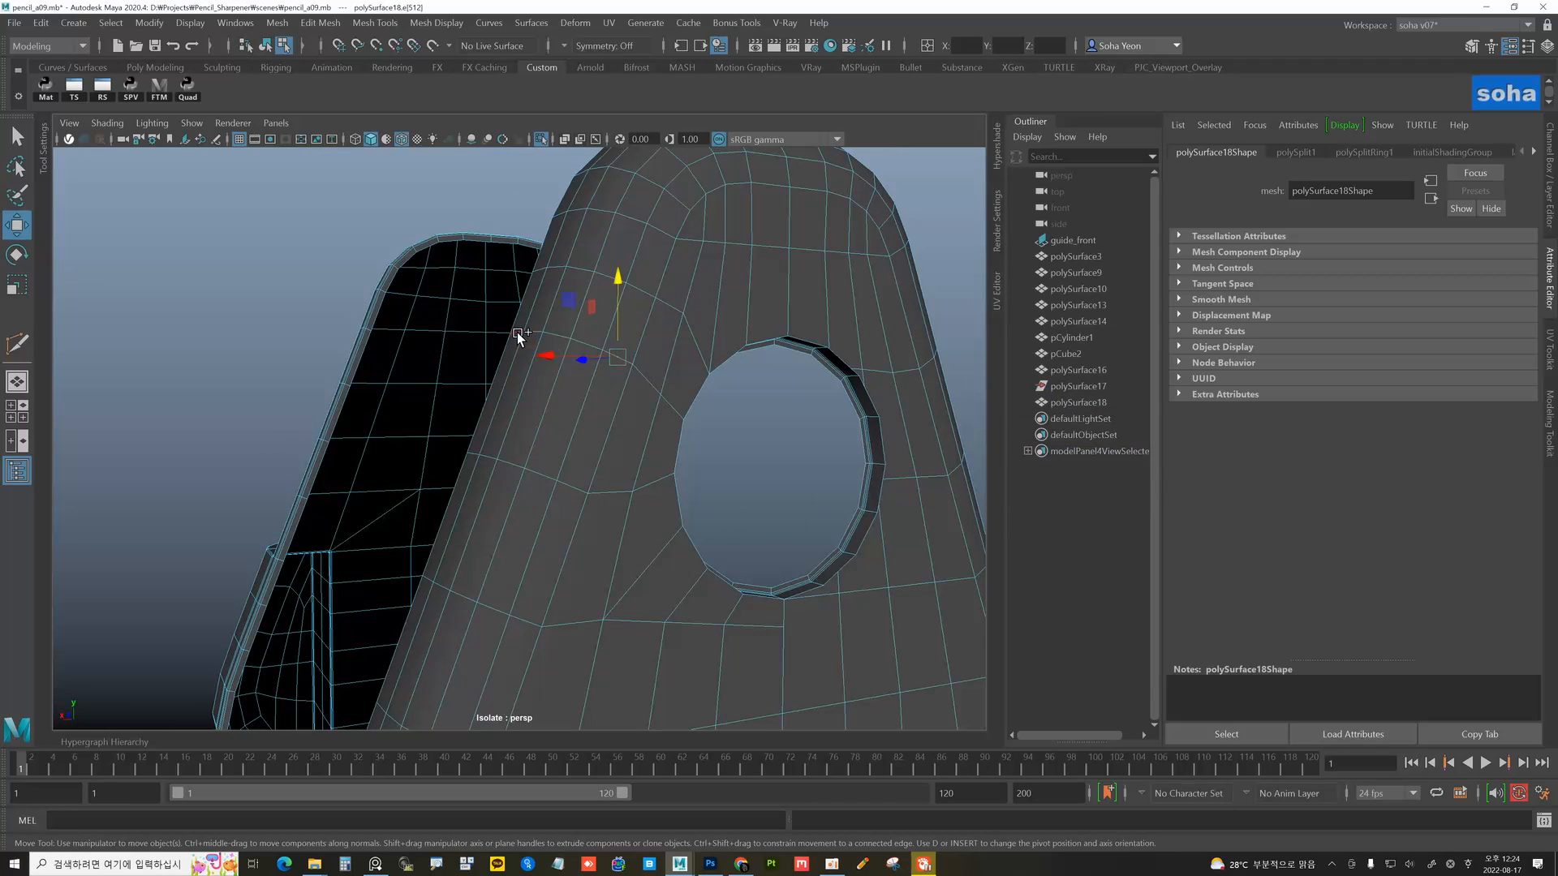
pyautogui.keyDown('alt'); pyautogui.moveTo(545, 344); pyautogui.dragTo(545, 376); pyautogui.keyUp('alt')
pyautogui.press('alt')
pyautogui.keyDown('alt'); pyautogui.moveTo(584, 457); pyautogui.dragTo(519, 451); pyautogui.keyUp('alt')
pyautogui.scroll(-3, 519, 451)
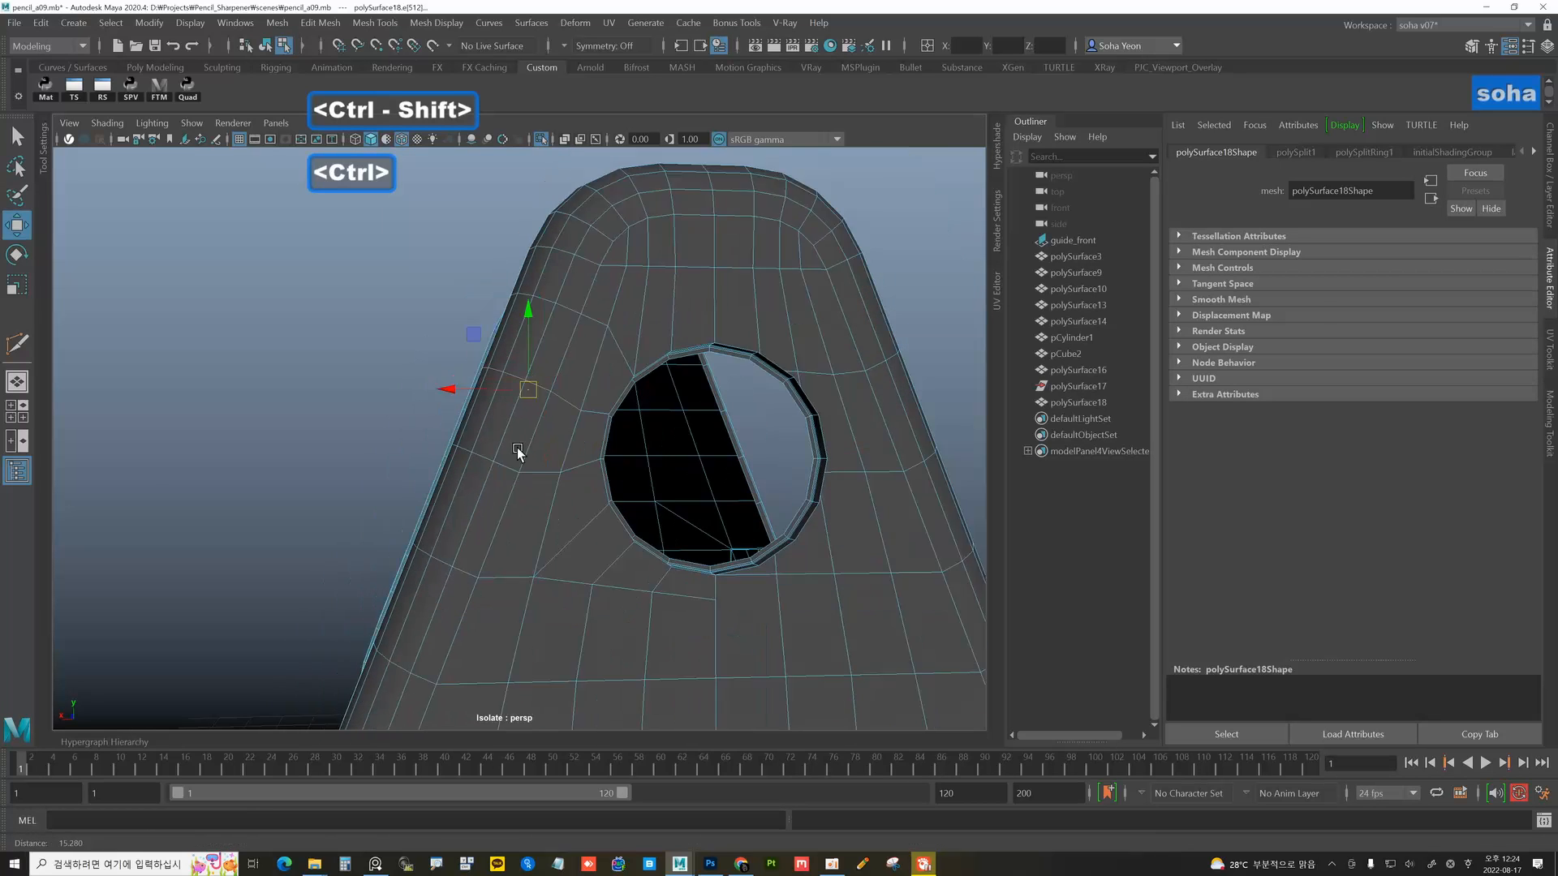
# - Mirror the panel across the world X axis with cut geometry, merging border vertices at a custom threshold of 0.001
pyautogui.hotkey('alt', '`')
pyautogui.moveTo(605, 489)
pyautogui.keyDown('alt'); pyautogui.mouseDown()
pyautogui.moveTo(524, 519)
pyautogui.moveTo(552, 431)
pyautogui.moveTo(549, 502)
pyautogui.moveTo(546, 469)
pyautogui.moveTo(495, 484)
pyautogui.moveTo(608, 511)
pyautogui.moveTo(572, 516)
pyautogui.mouseUp(); pyautogui.keyUp('alt')
pyautogui.hotkey('alt', '`')
pyautogui.press('w')
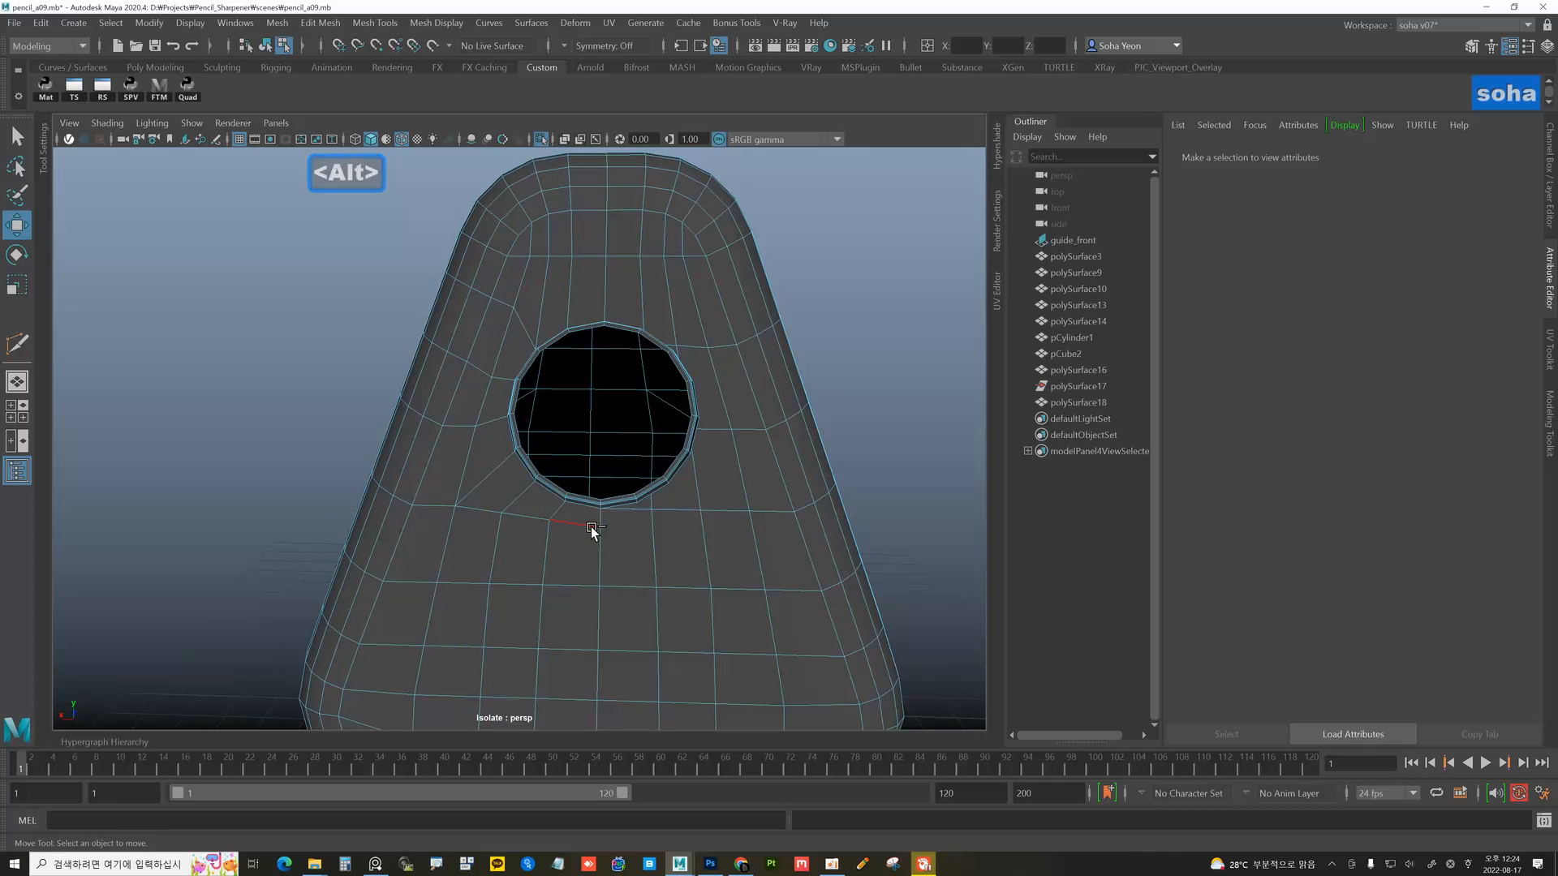
pyautogui.hotkey('ctrl', 'e')
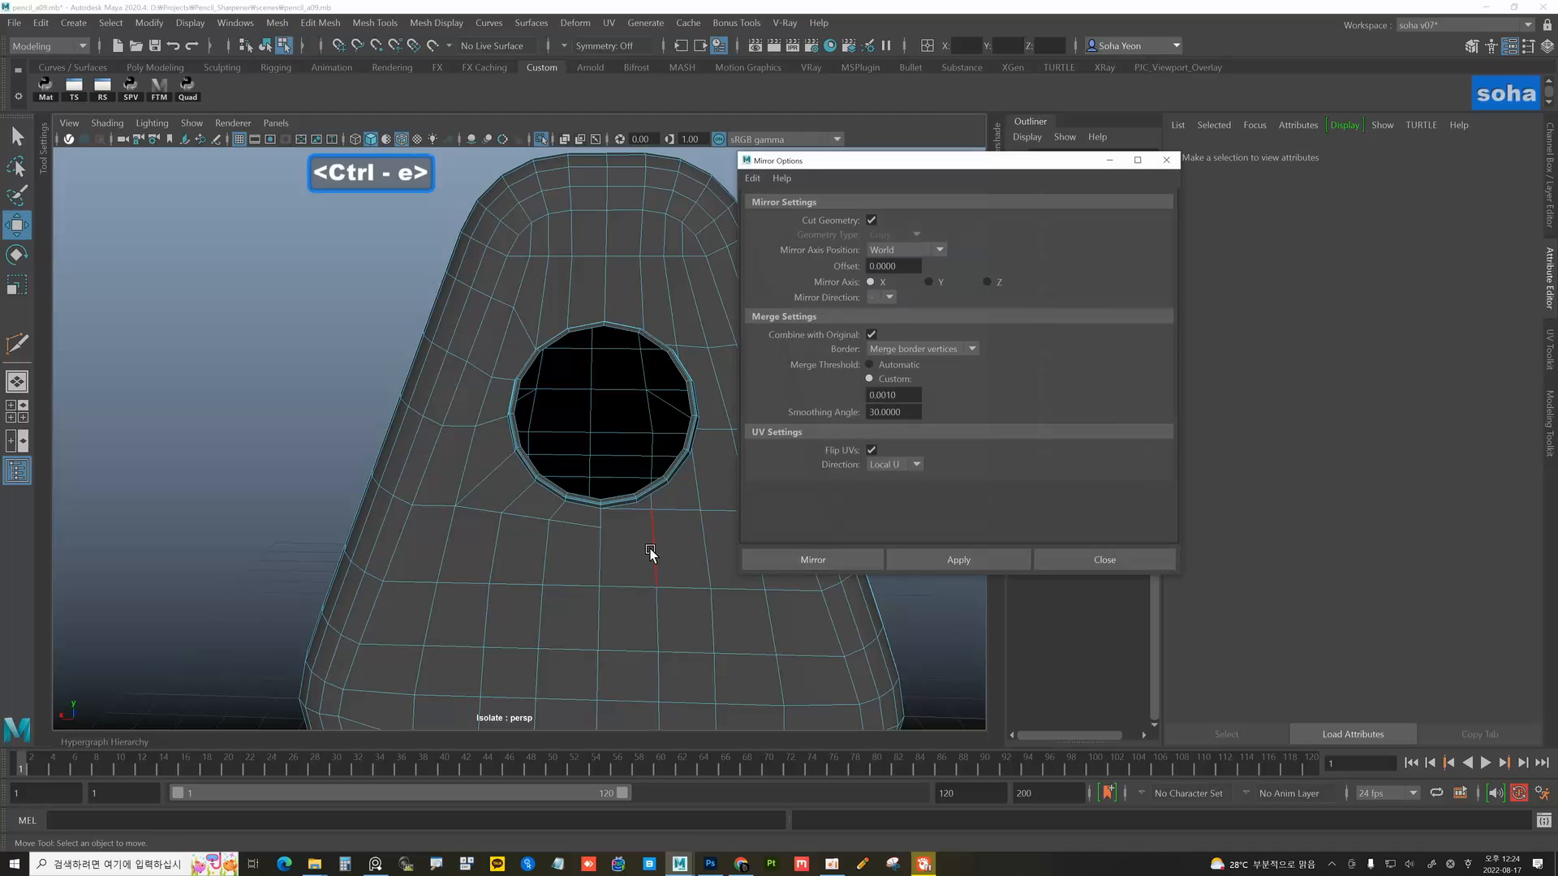
pyautogui.hotkey('alt', '`')
pyautogui.click(813, 560)
# - Bevel the hole's outer rim edge loop with 2 segments and a fraction of 0.21
pyautogui.keyDown('alt'); pyautogui.moveTo(608, 549); pyautogui.dragTo(584, 424); pyautogui.keyUp('alt')
pyautogui.hotkey('alt', '2')
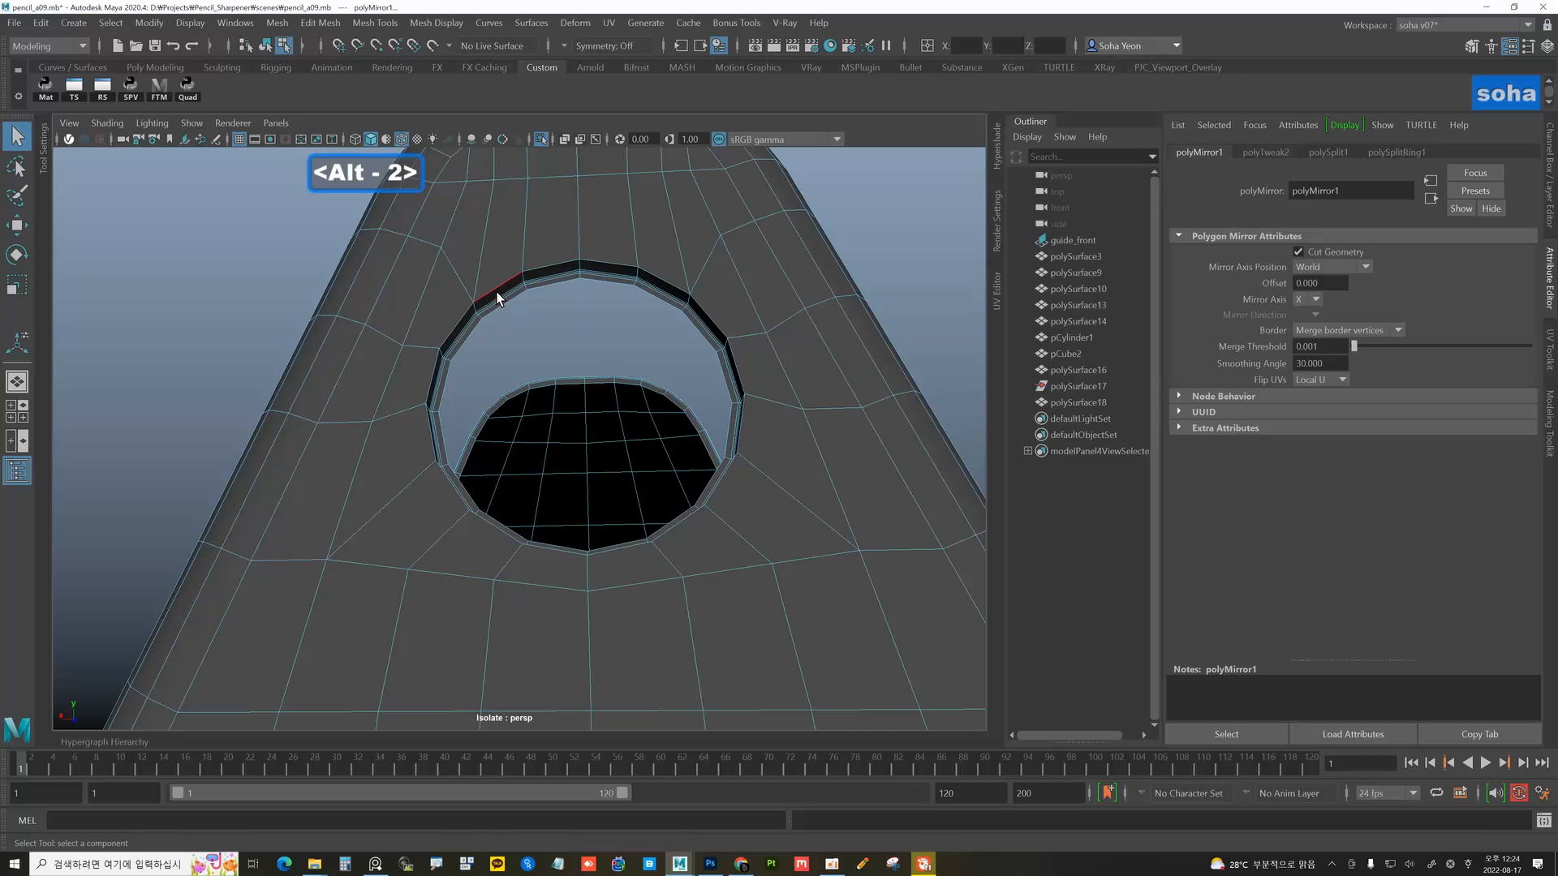
pyautogui.click(498, 293)
pyautogui.keyDown('shift'); pyautogui.doubleClick(453, 324); pyautogui.keyUp('shift')
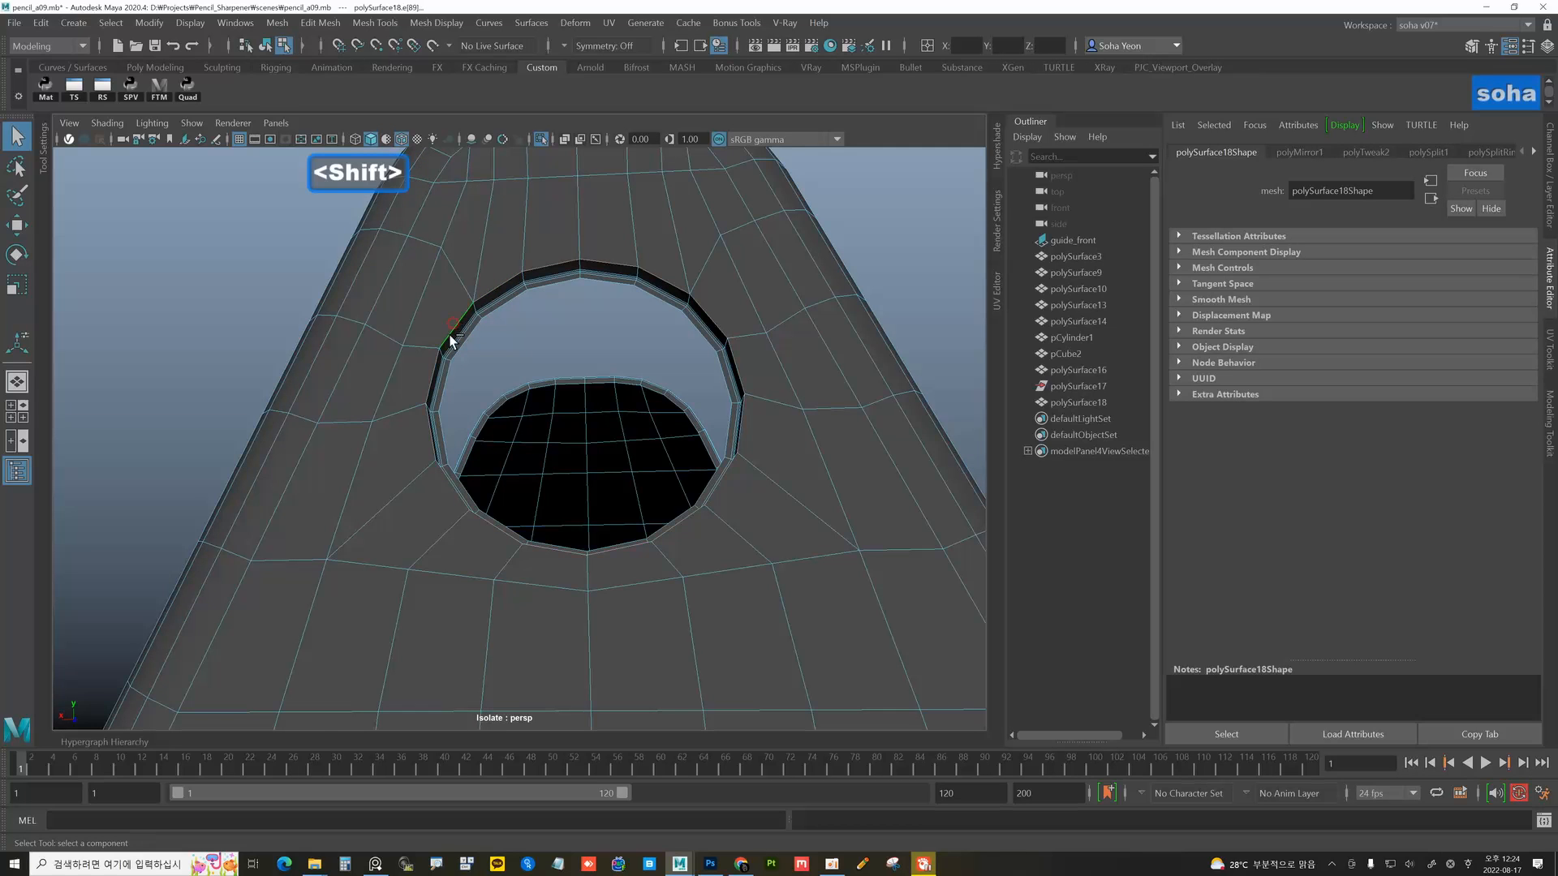
pyautogui.keyDown('alt'); pyautogui.moveTo(454, 325); pyautogui.dragTo(461, 461); pyautogui.keyUp('alt')
pyautogui.hotkey('shift', 'b')
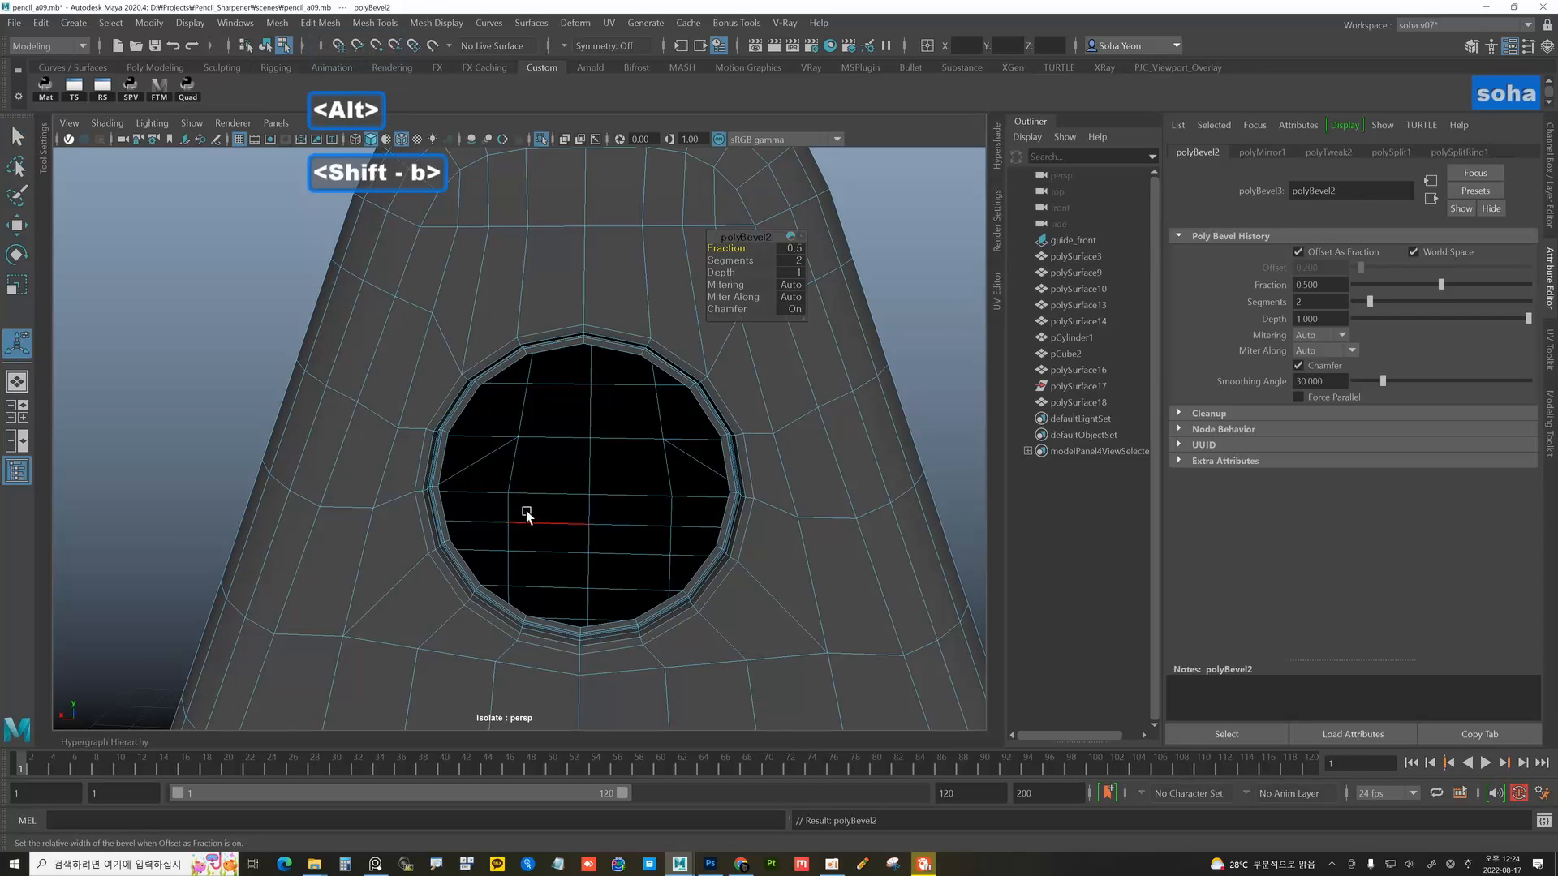
pyautogui.keyDown('alt'); pyautogui.moveTo(528, 515); pyautogui.dragTo(616, 455, button='right'); pyautogui.keyUp('alt')
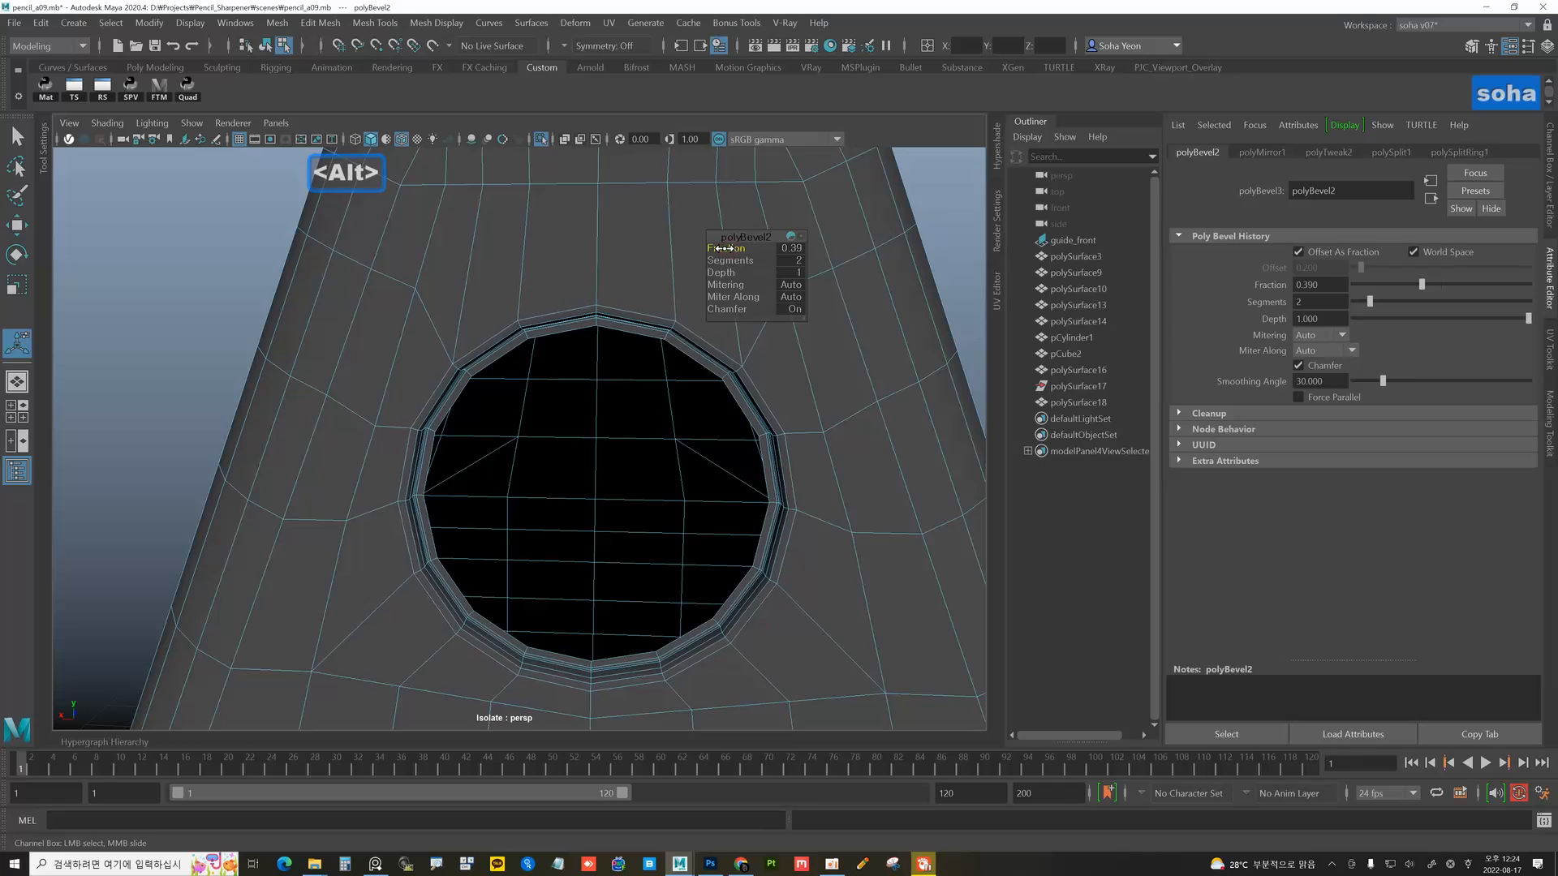
pyautogui.keyDown('alt'); pyautogui.moveTo(636, 444); pyautogui.dragTo(517, 451, button='right'); pyautogui.keyUp('alt')
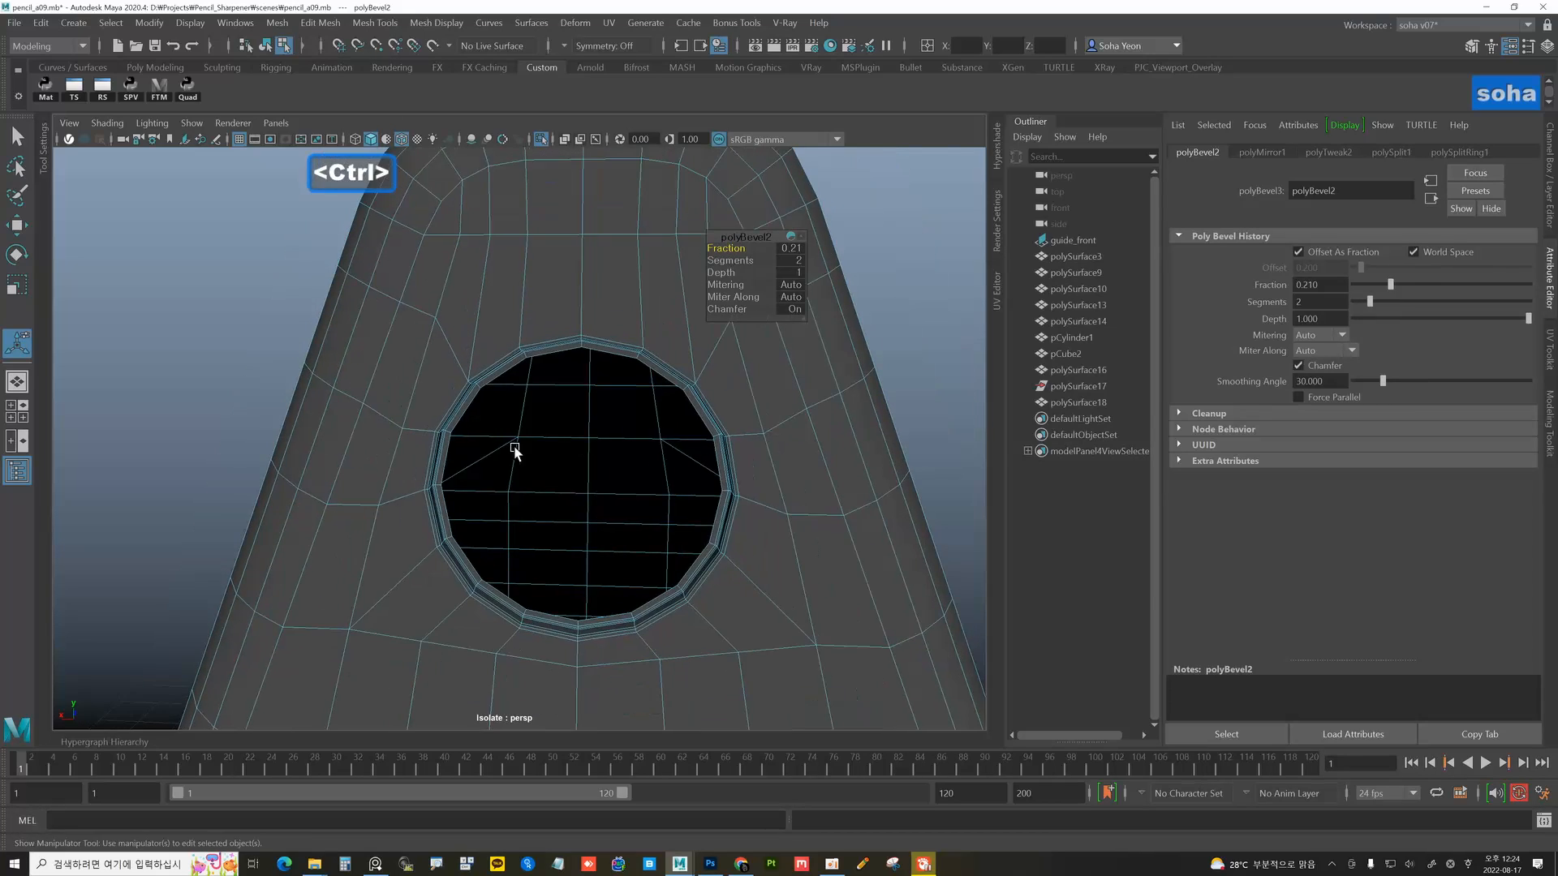
# - Select the edges of the row directly below the hole and move them slightly downward
pyautogui.hotkey('alt', '`')
pyautogui.keyDown('alt'); pyautogui.moveTo(511, 451); pyautogui.dragTo(418, 454); pyautogui.keyUp('alt')
pyautogui.click(273, 379)
pyautogui.keyDown('alt'); pyautogui.moveTo(275, 381); pyautogui.dragTo(445, 444); pyautogui.keyUp('alt')
pyautogui.click(349, 512)
pyautogui.hotkey('alt', '2')
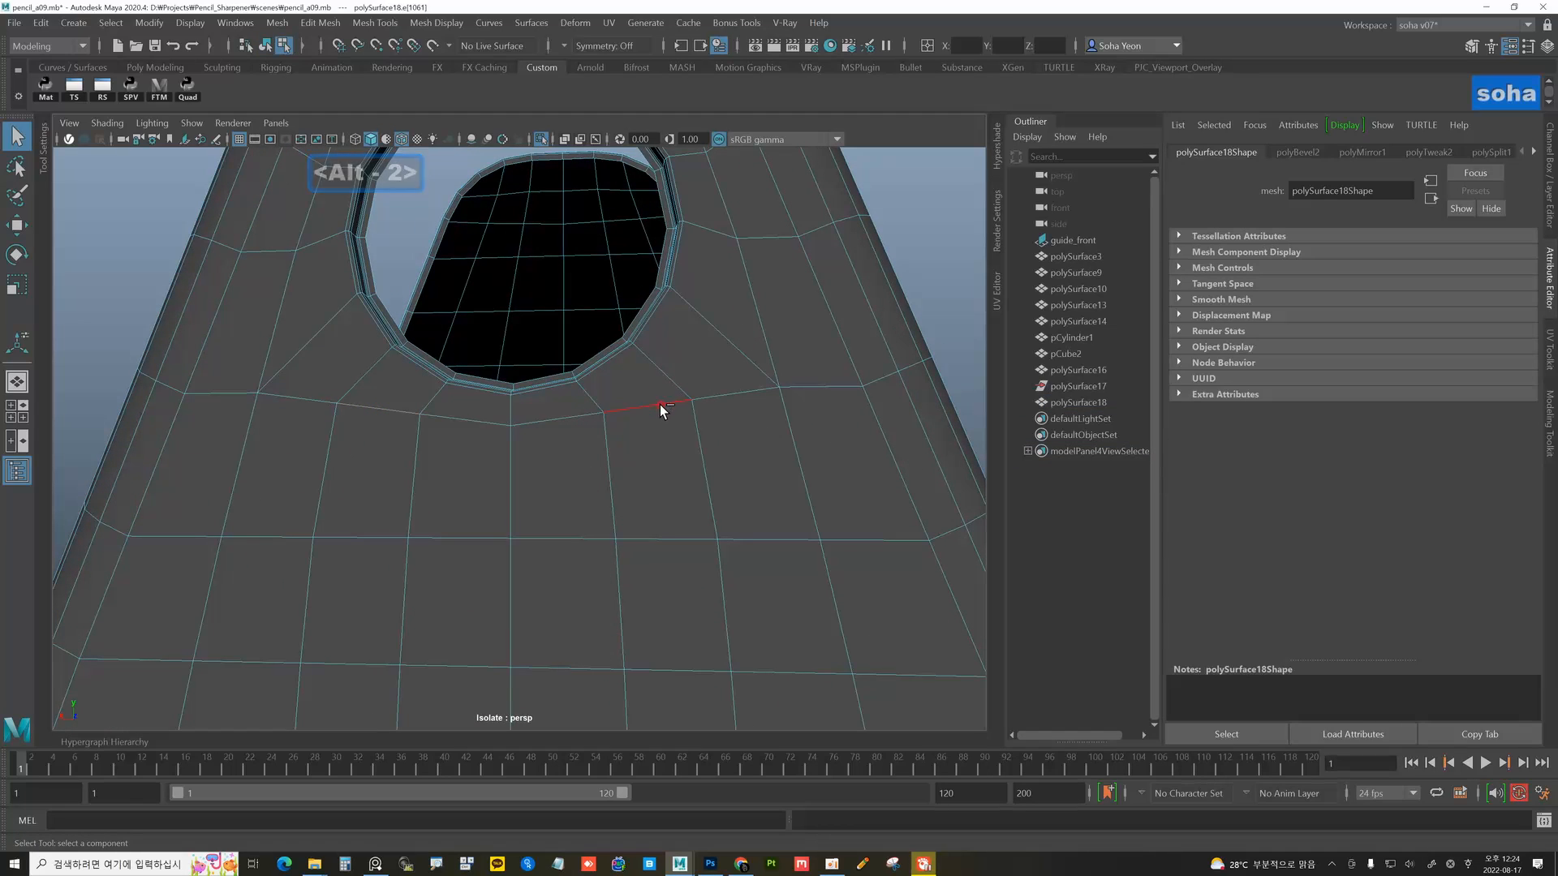
pyautogui.keyDown('shift'); pyautogui.click(532, 431); pyautogui.keyUp('shift')
pyautogui.press('w')
pyautogui.moveTo(511, 419); pyautogui.dragTo(511, 441)
# - Narrow the selection to the row's middle edges, slide them lower to round the row, and return to object mode
pyautogui.keyDown('ctrl'); pyautogui.moveTo(337, 415); pyautogui.dragTo(353, 461); pyautogui.keyUp('ctrl')
pyautogui.keyDown('ctrl'); pyautogui.moveTo(651, 401); pyautogui.dragTo(683, 452); pyautogui.keyUp('ctrl')
pyautogui.keyDown('ctrl'); pyautogui.keyDown('shift'); pyautogui.moveTo(504, 451); pyautogui.dragTo(504, 463); pyautogui.keyUp('shift'); pyautogui.keyUp('ctrl')
pyautogui.scroll(-3, 557, 445)
pyautogui.hotkey('alt', '`')
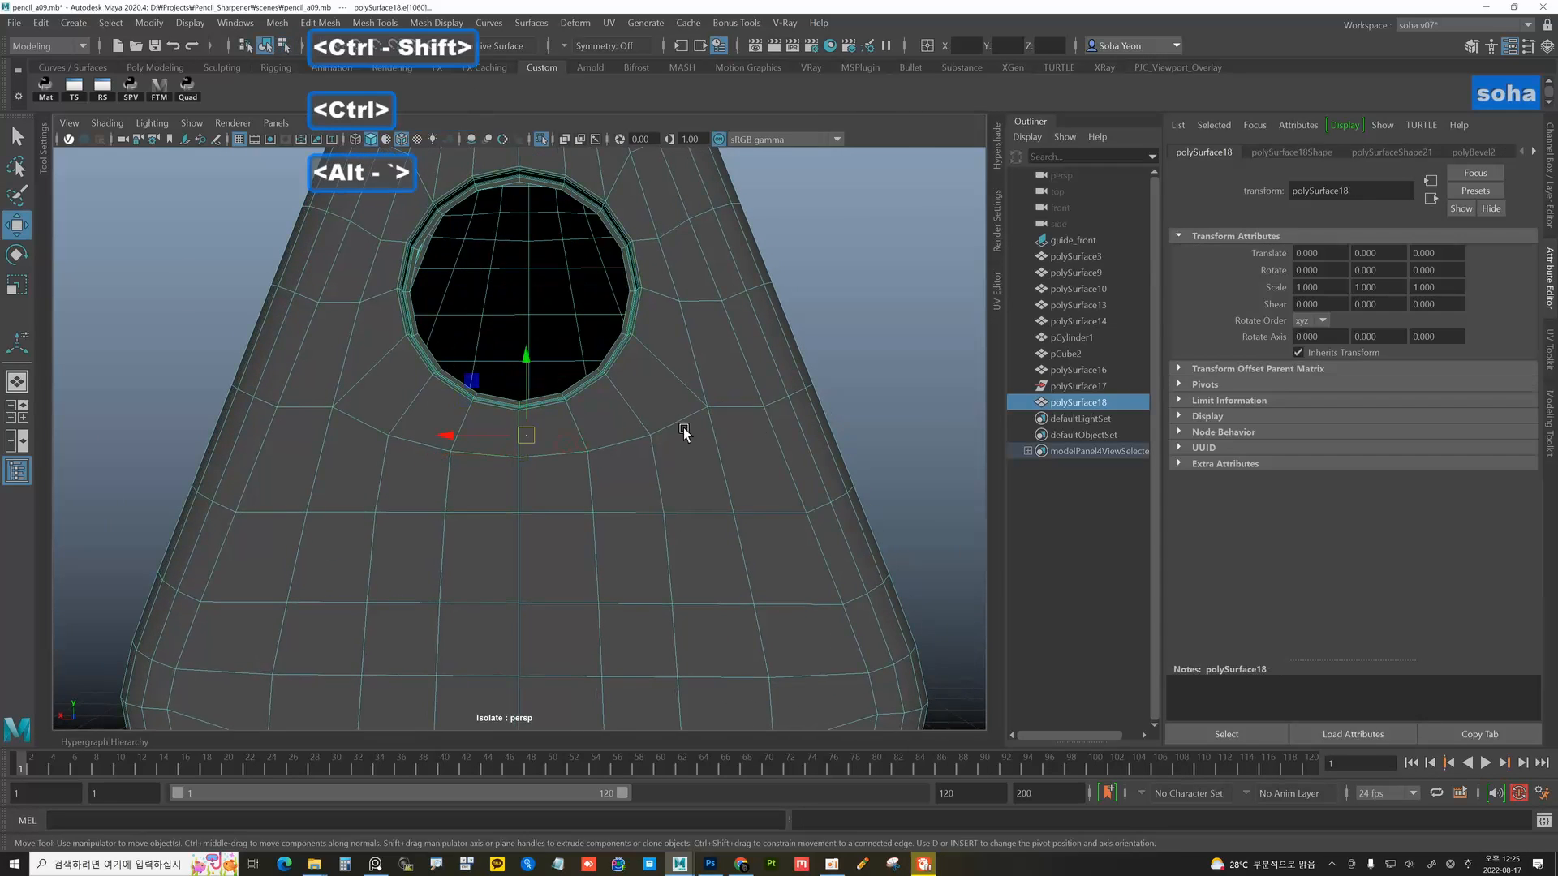
pyautogui.scroll(-3, 685, 435)
pyautogui.click(747, 357)
pyautogui.click(527, 252)
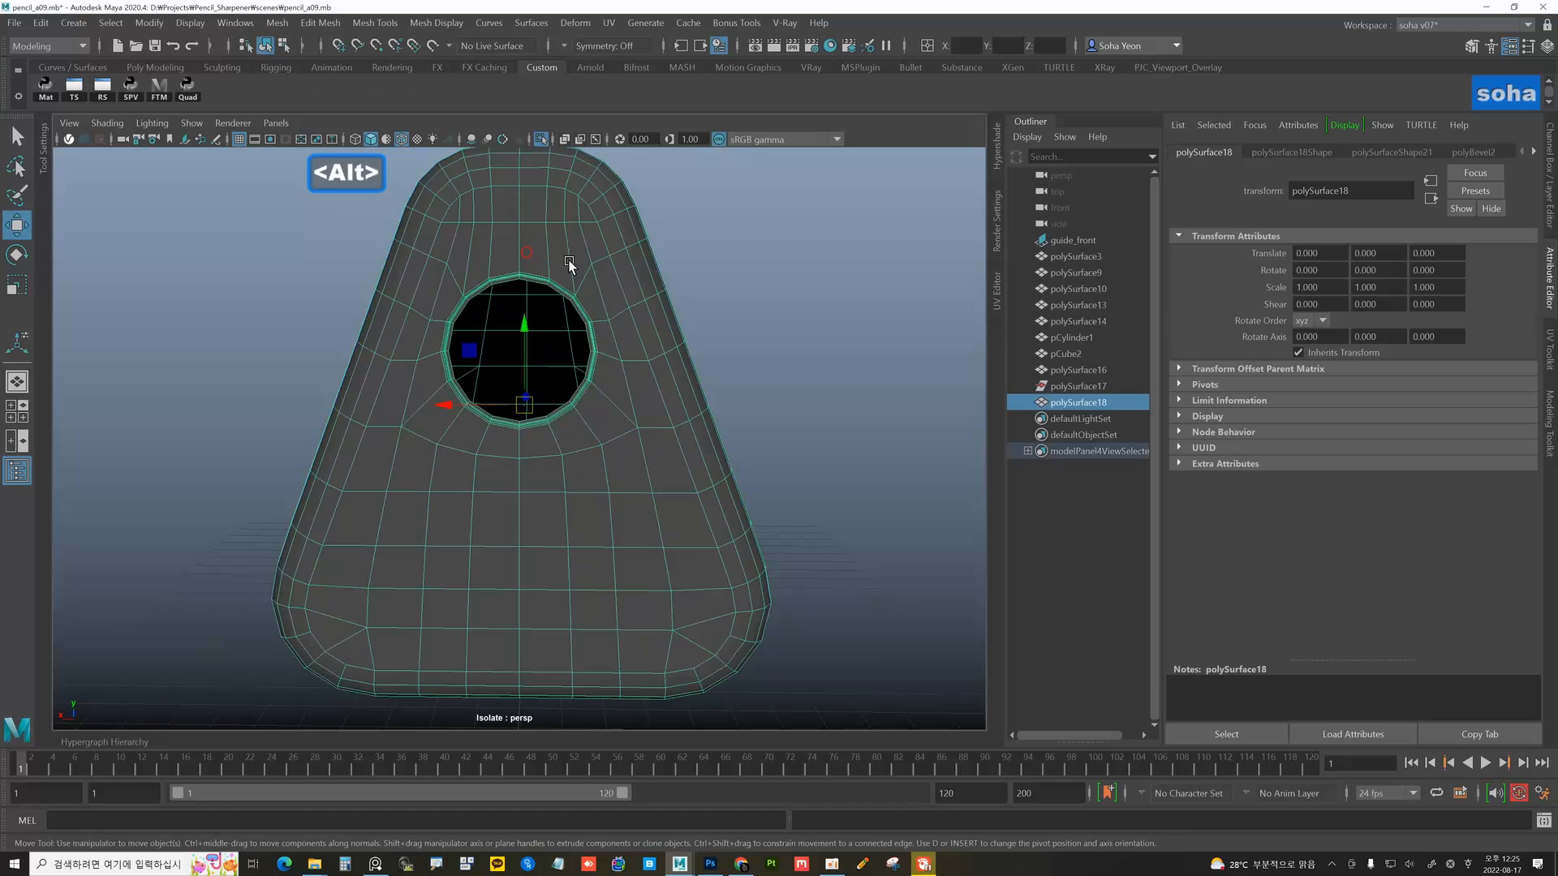
# - Delete the two slanted edges, one on each side, between the hole's upper rim and the horizontal edge row above it
pyautogui.moveTo(636, 299)
pyautogui.keyDown('alt'); pyautogui.mouseDown()
pyautogui.moveTo(663, 320)
pyautogui.moveTo(629, 306)
pyautogui.mouseUp(); pyautogui.keyUp('alt')
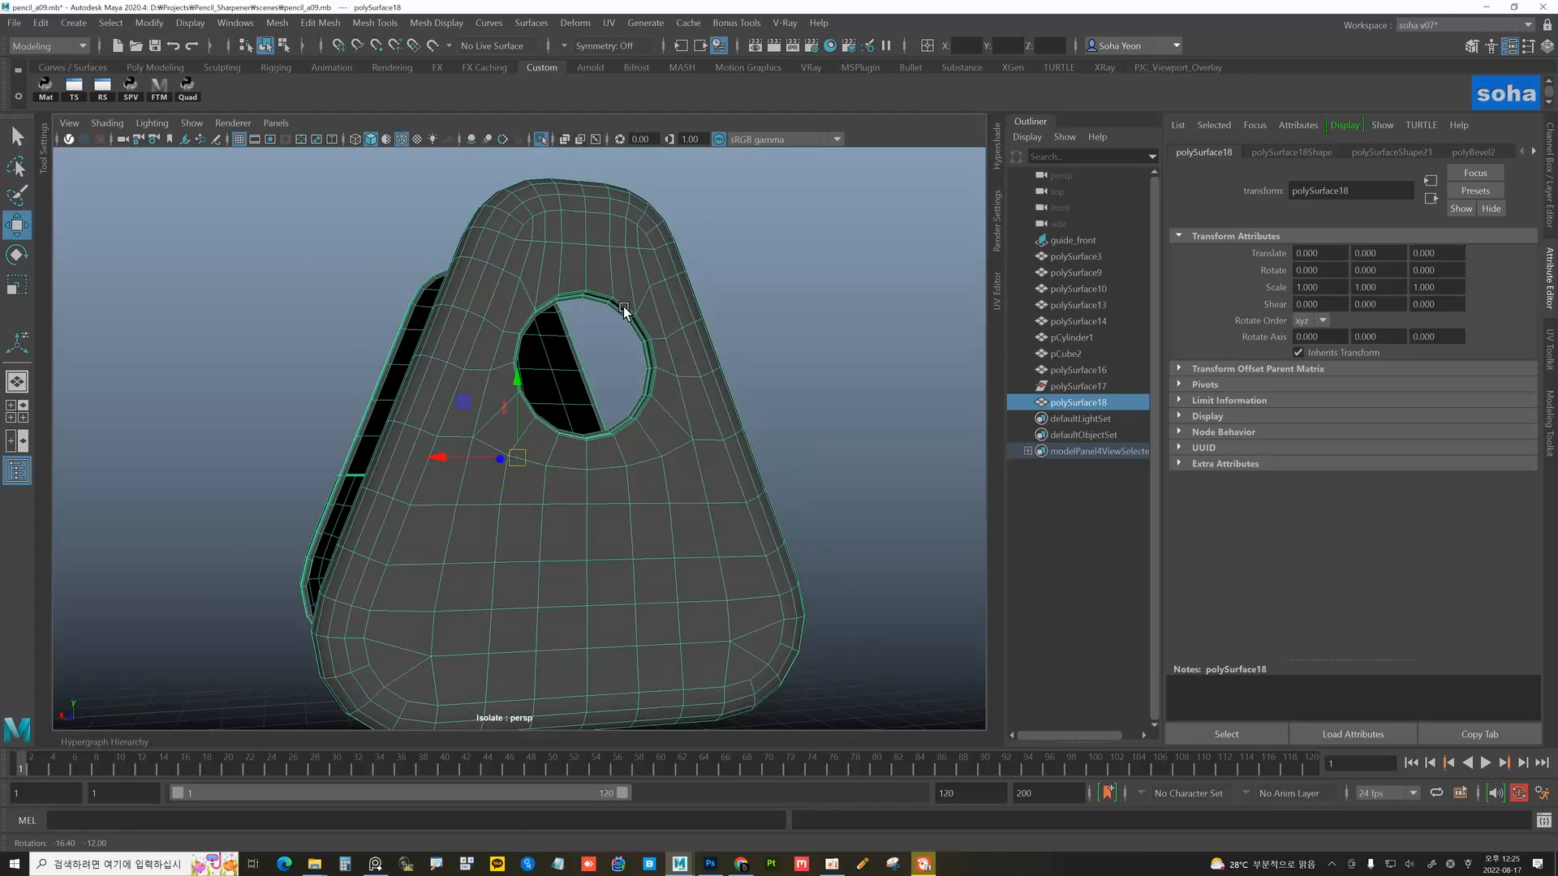
pyautogui.keyDown('alt'); pyautogui.moveTo(607, 412); pyautogui.dragTo(601, 355, button='middle'); pyautogui.keyUp('alt')
pyautogui.keyDown('alt'); pyautogui.moveTo(601, 355); pyautogui.dragTo(551, 305); pyautogui.keyUp('alt')
pyautogui.keyDown('alt'); pyautogui.moveTo(551, 305); pyautogui.dragTo(531, 484, button='middle'); pyautogui.keyUp('alt')
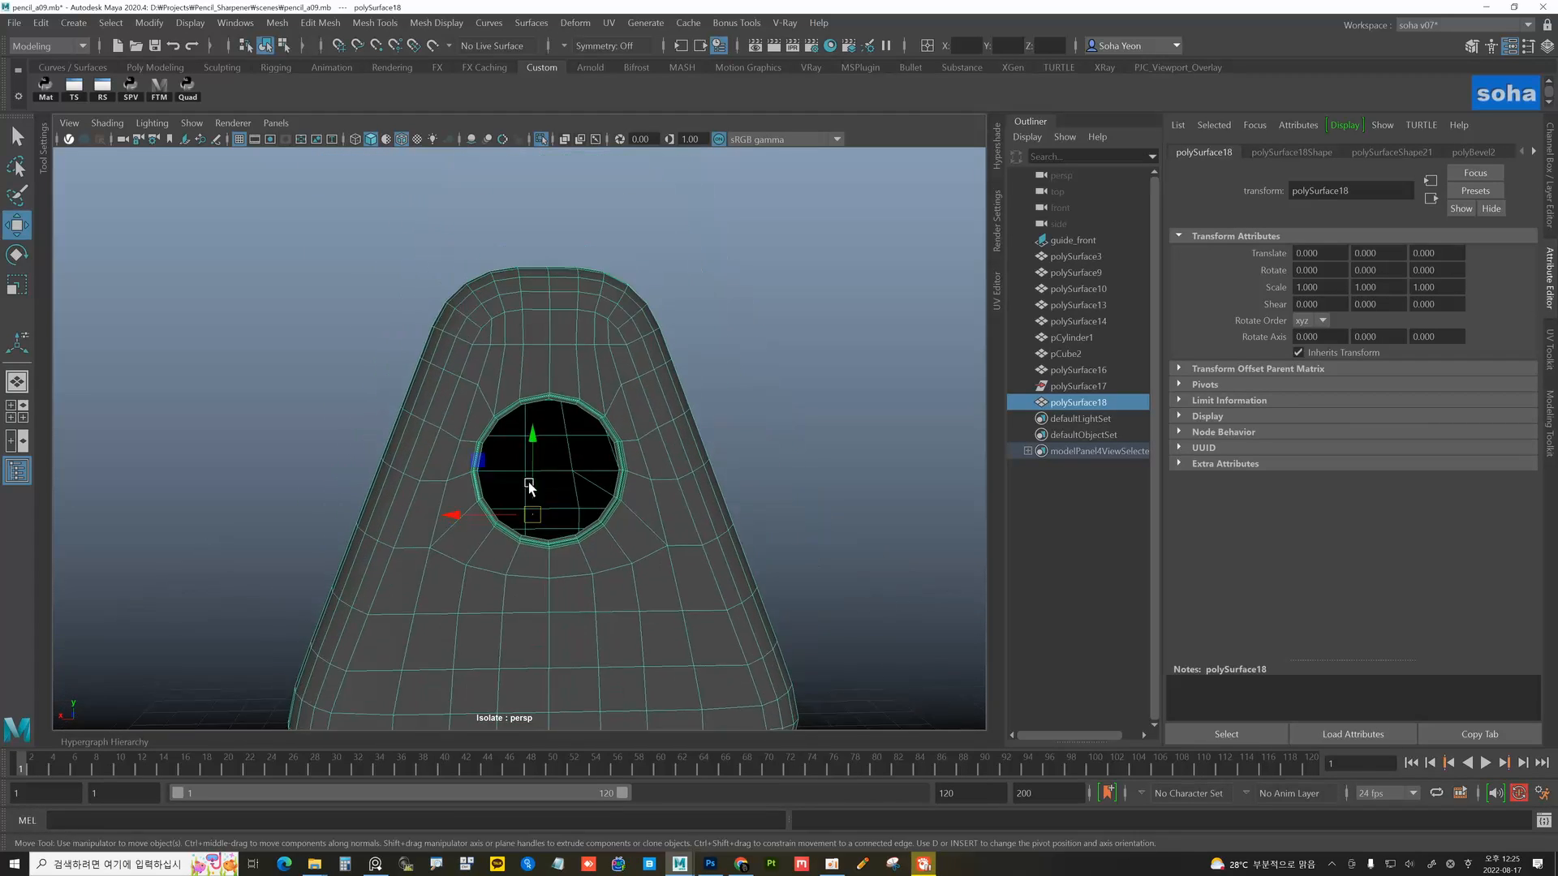
pyautogui.keyDown('alt'); pyautogui.moveTo(530, 485); pyautogui.dragTo(722, 504, button='right'); pyautogui.keyUp('alt')
pyautogui.keyDown('alt'); pyautogui.moveTo(526, 394); pyautogui.dragTo(520, 392); pyautogui.keyUp('alt')
pyautogui.keyDown('alt'); pyautogui.moveTo(509, 374); pyautogui.dragTo(514, 446, button='middle'); pyautogui.keyUp('alt')
pyautogui.keyDown('alt'); pyautogui.moveTo(545, 445); pyautogui.dragTo(641, 445, button='right'); pyautogui.keyUp('alt')
pyautogui.hotkey('alt', '`')
pyautogui.keyDown('alt'); pyautogui.moveTo(552, 425); pyautogui.dragTo(597, 432, button='right'); pyautogui.keyUp('alt')
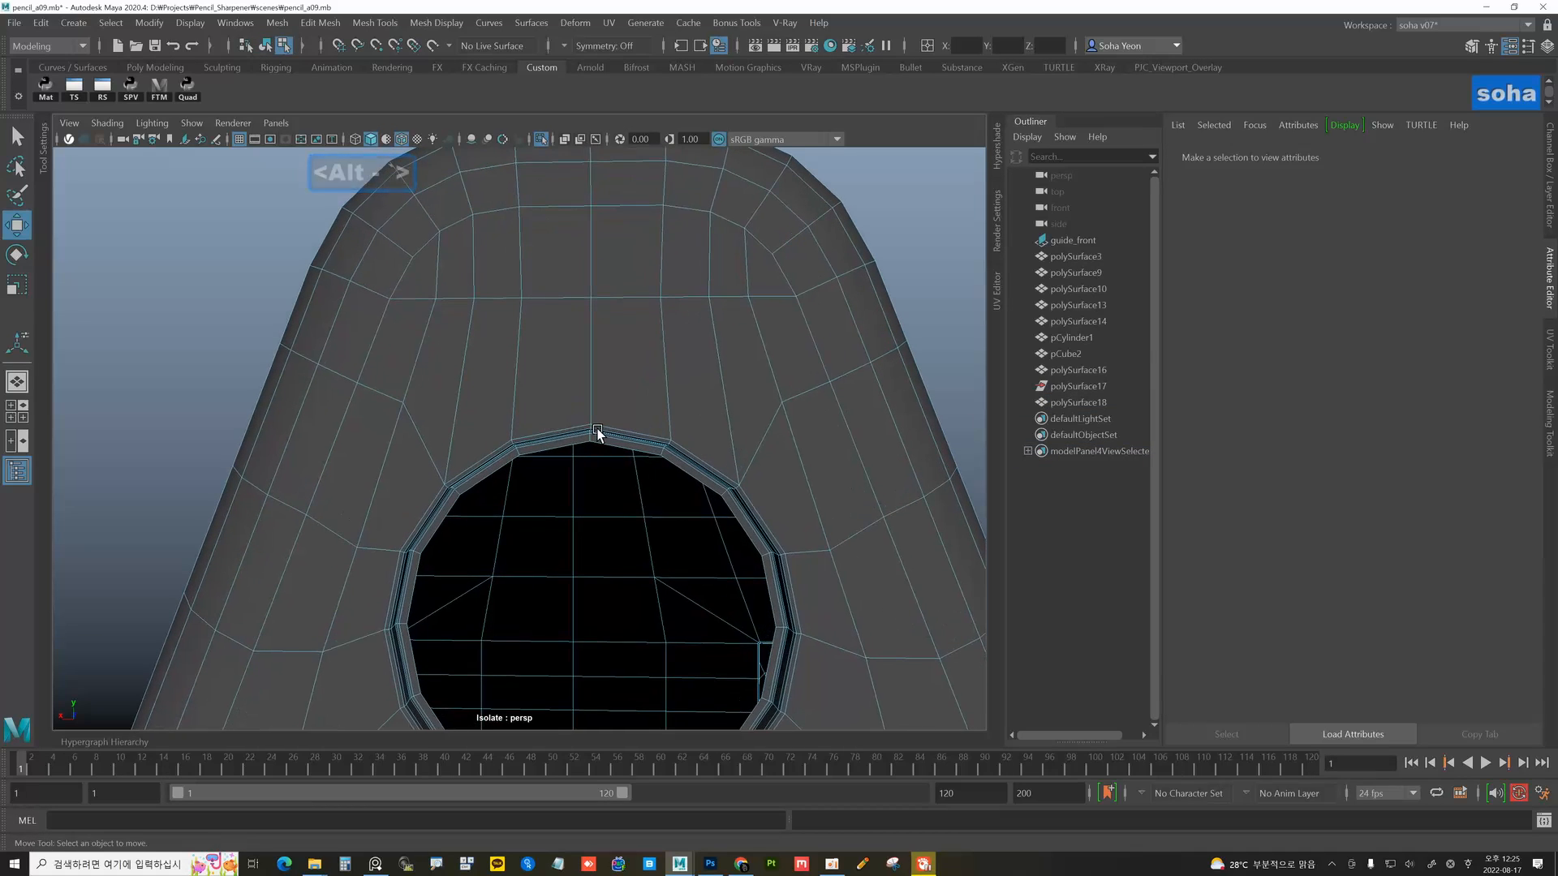
pyautogui.keyDown('alt'); pyautogui.moveTo(528, 403); pyautogui.dragTo(516, 411, button='middle'); pyautogui.keyUp('alt')
pyautogui.keyDown('alt'); pyautogui.moveTo(516, 411); pyautogui.dragTo(532, 413, button='right'); pyautogui.keyUp('alt')
pyautogui.hotkey('alt', '2')
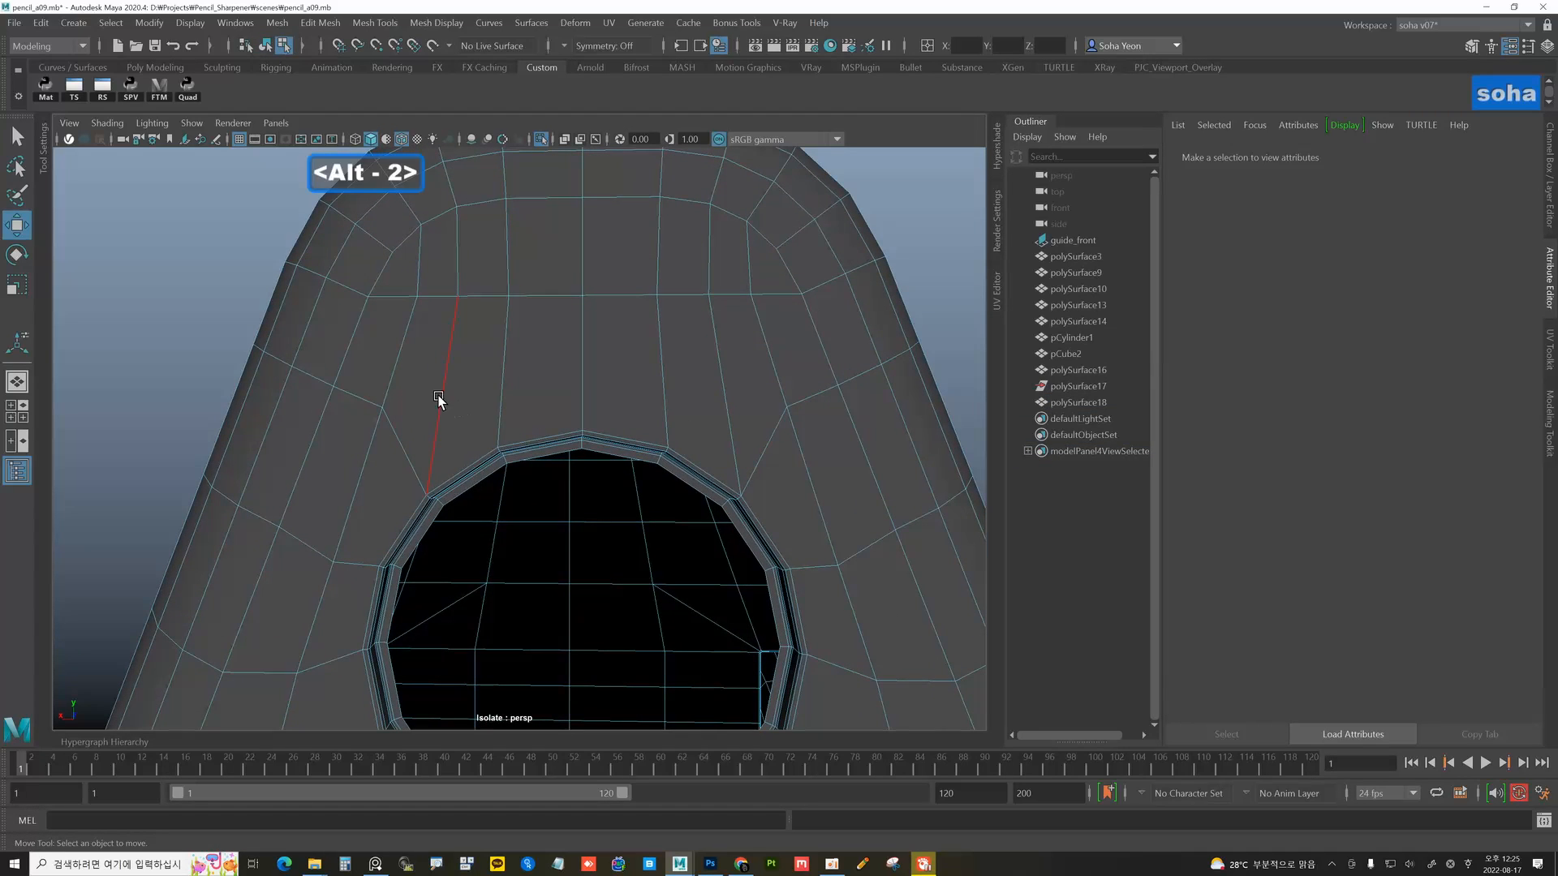
pyautogui.hotkey('alt', 'q')
pyautogui.hotkey('alt', 'q')
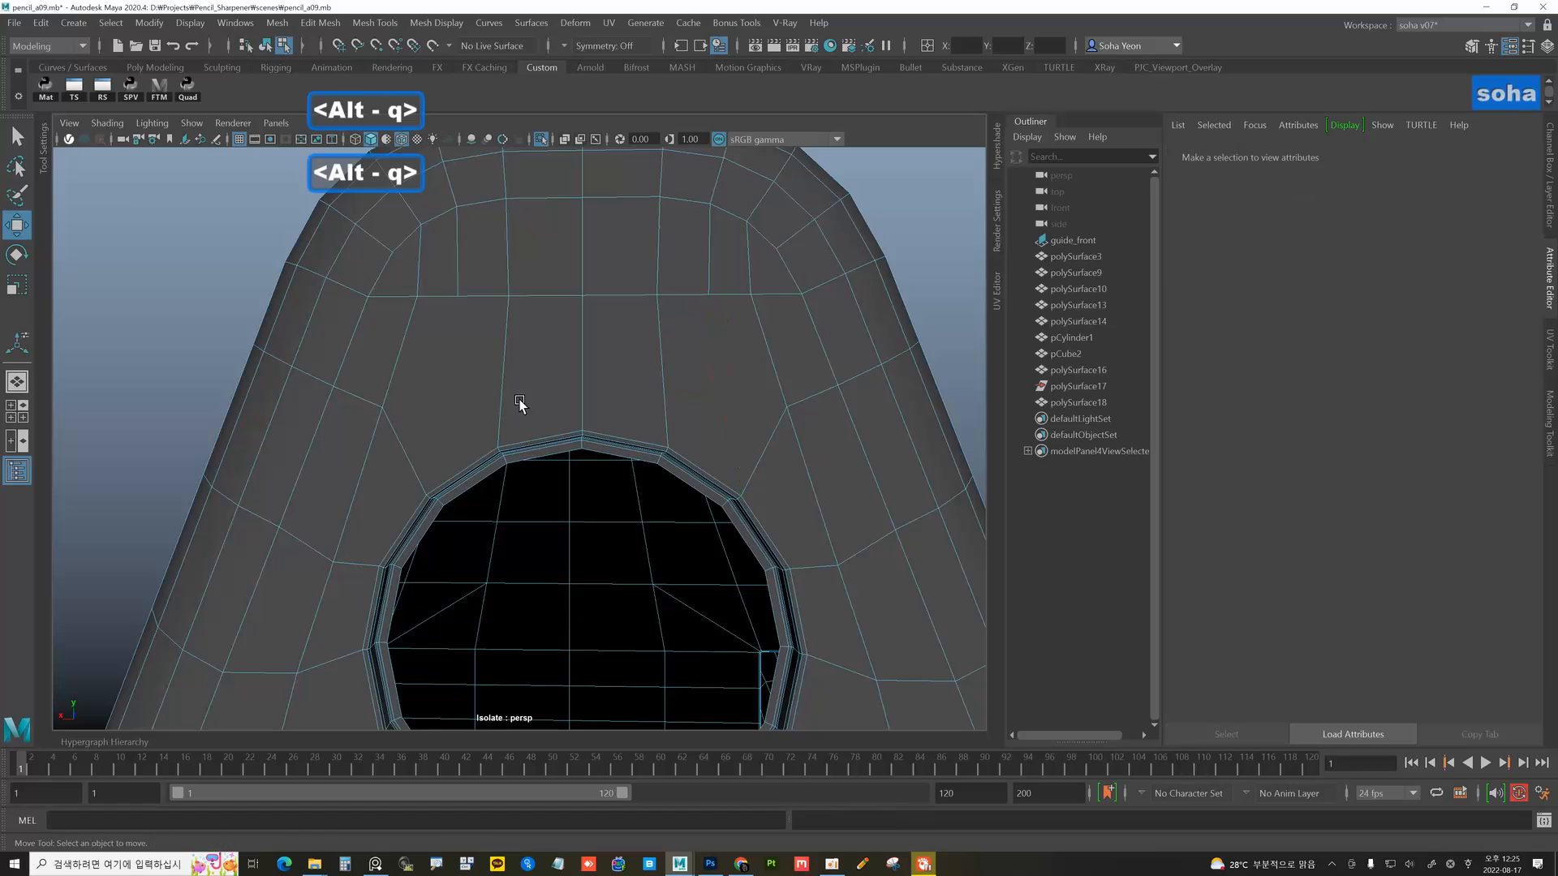
# - Cut a new edge row just above the hole, connecting the left and right side vertices across the vertical edges, and return to object mode
pyautogui.hotkey('alt', 's')
pyautogui.click(382, 407)
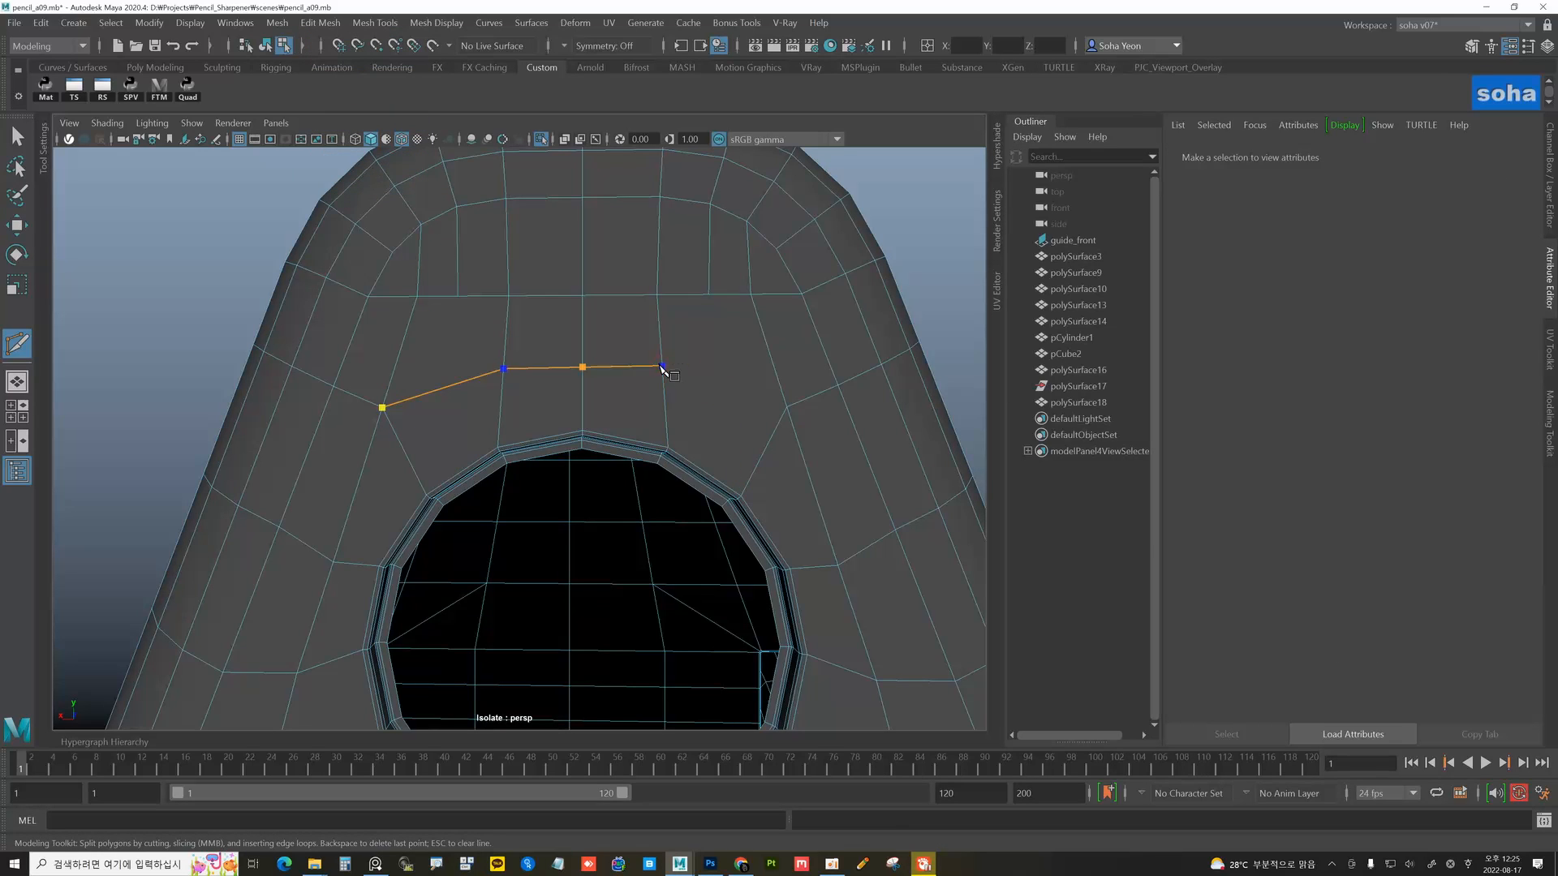
pyautogui.press('w')
pyautogui.keyDown('alt'); pyautogui.moveTo(553, 362); pyautogui.dragTo(549, 373); pyautogui.keyUp('alt')
pyautogui.hotkey('alt', '`')
pyautogui.keyDown('alt'); pyautogui.moveTo(661, 404); pyautogui.dragTo(567, 410, button='right'); pyautogui.keyUp('alt')
pyautogui.keyDown('alt'); pyautogui.moveTo(567, 411); pyautogui.dragTo(537, 435); pyautogui.keyUp('alt')
pyautogui.keyDown('alt'); pyautogui.moveTo(504, 422); pyautogui.dragTo(607, 426, button='right'); pyautogui.keyUp('alt')
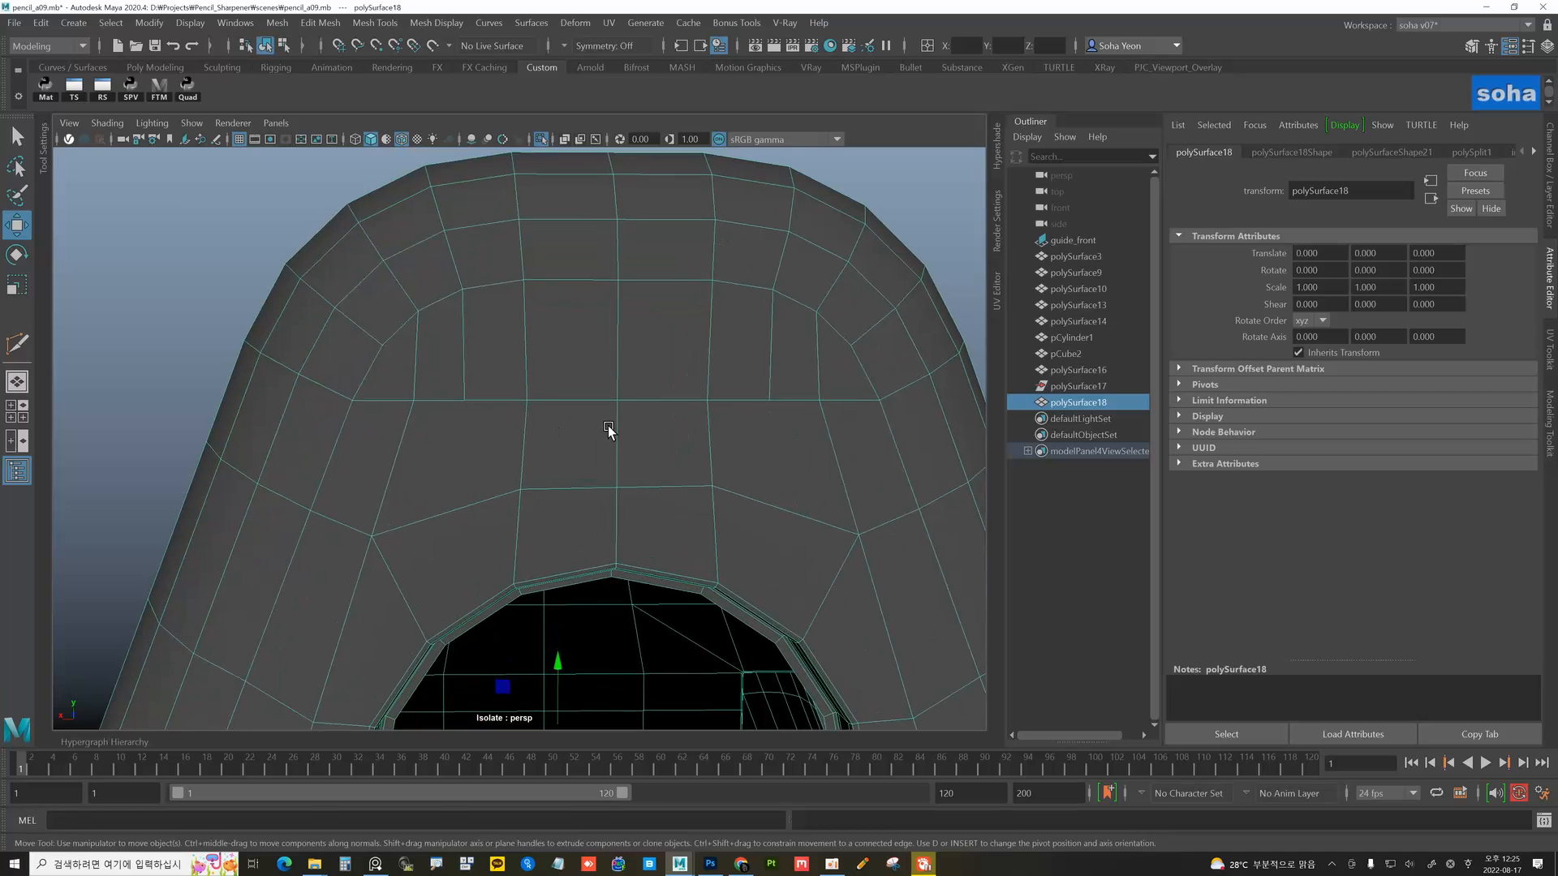
# - Delete the two short vertical edges, one on each side, in the face row above the new cut
pyautogui.keyDown('alt'); pyautogui.moveTo(607, 425); pyautogui.dragTo(526, 364, button='middle'); pyautogui.keyUp('alt')
pyautogui.hotkey('alt', '2')
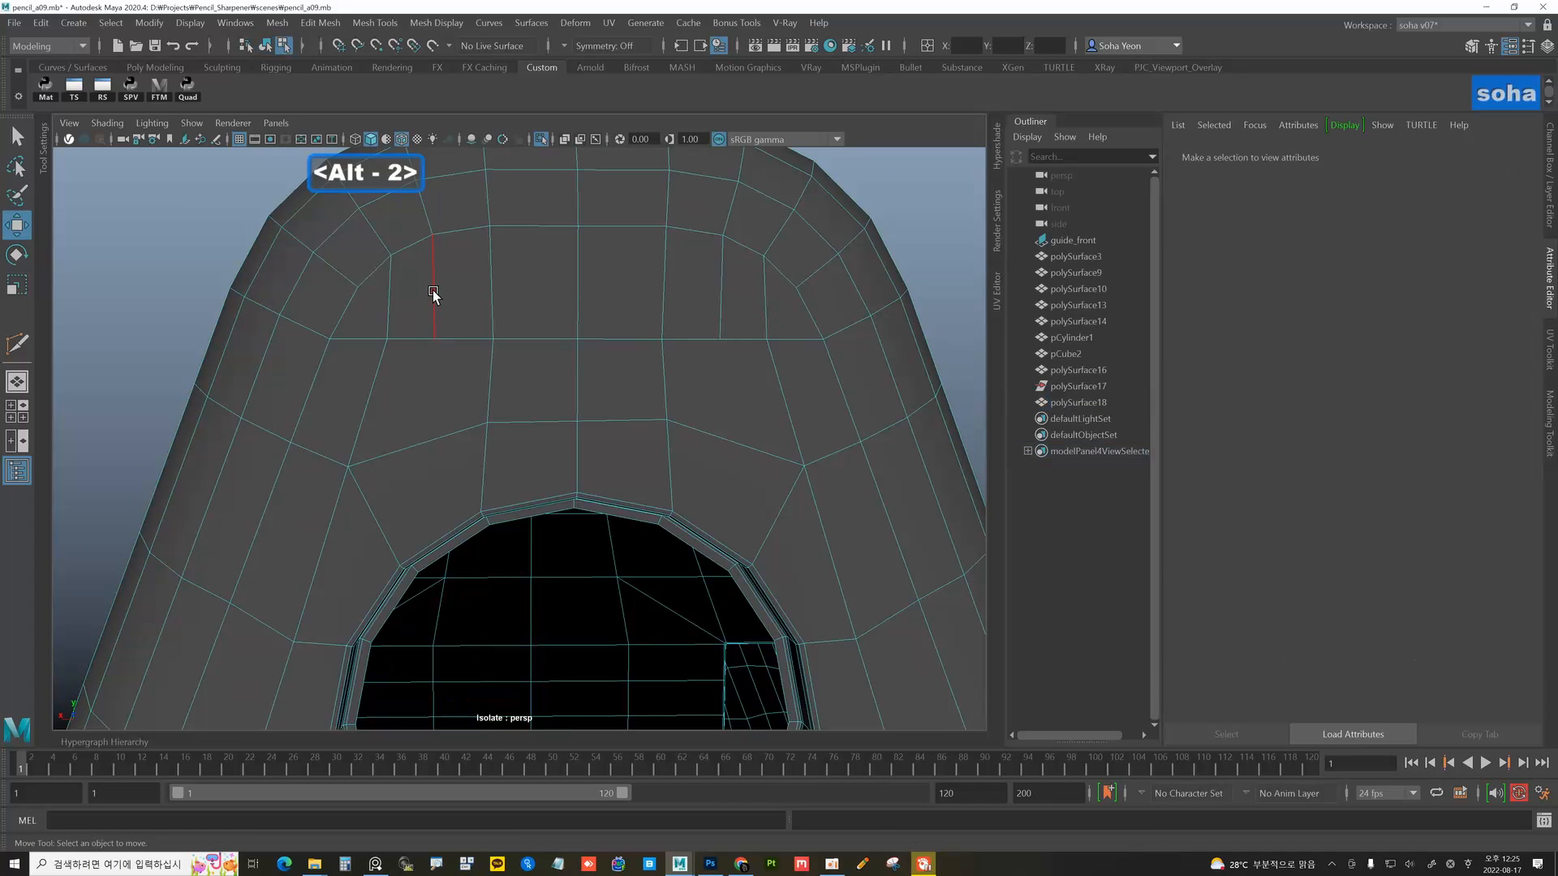
pyautogui.hotkey('alt', 'q')
pyautogui.click(722, 298)
pyautogui.hotkey('alt', 'q')
# - Cut a horizontal edge row across the upper face row, tying both ends into the neighbouring vertices above and diagonally below
pyautogui.keyDown('alt'); pyautogui.moveTo(722, 322); pyautogui.dragTo(531, 284); pyautogui.keyUp('alt')
pyautogui.hotkey('alt', 's')
pyautogui.click(446, 267)
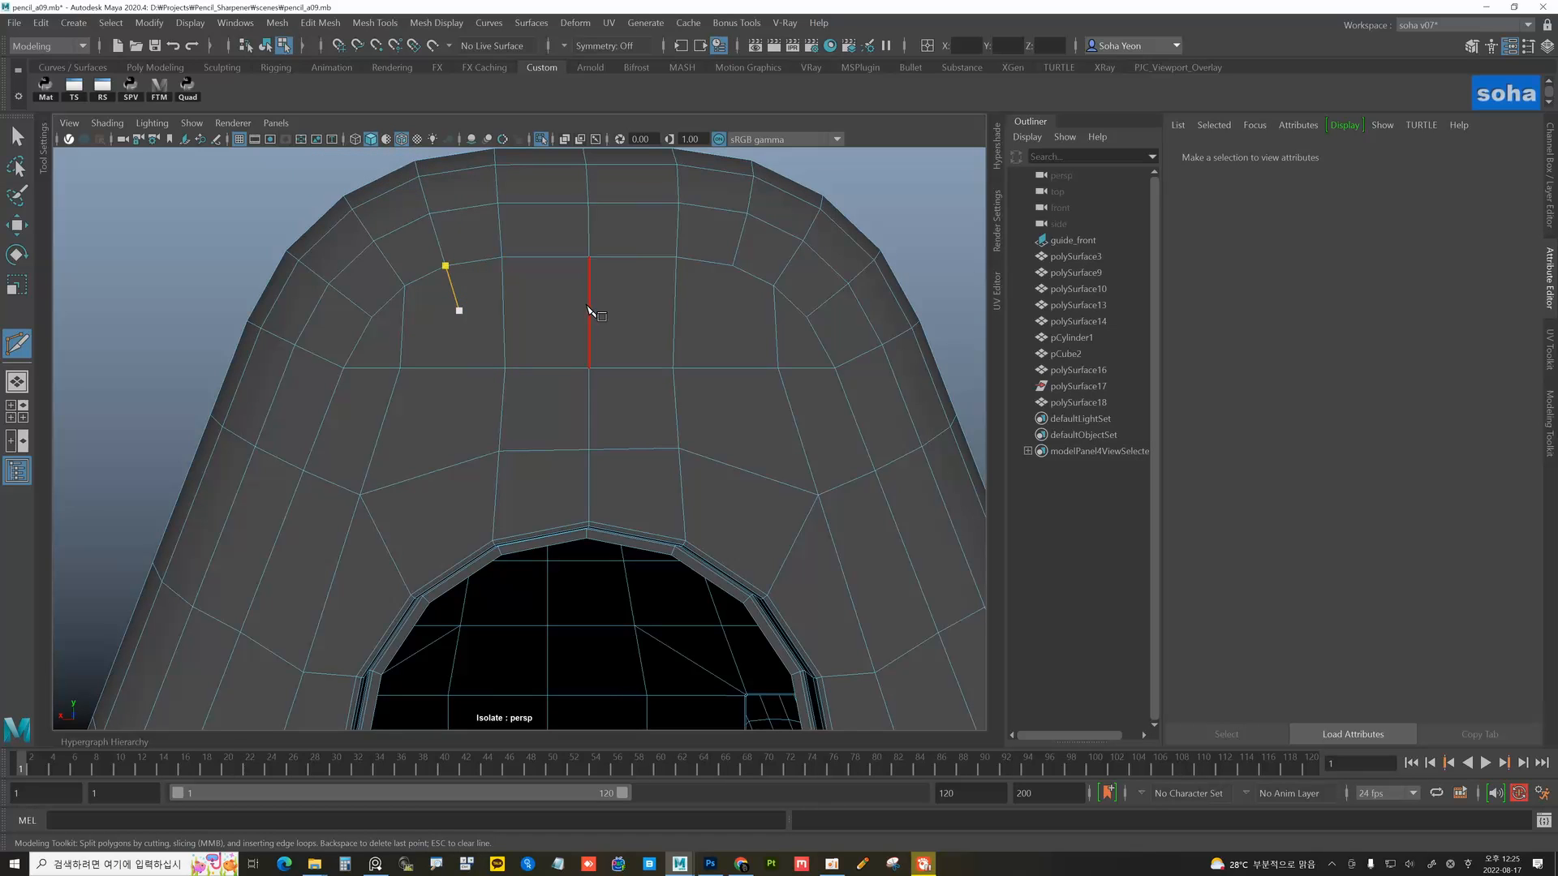
pyautogui.click(717, 309)
pyautogui.press('w')
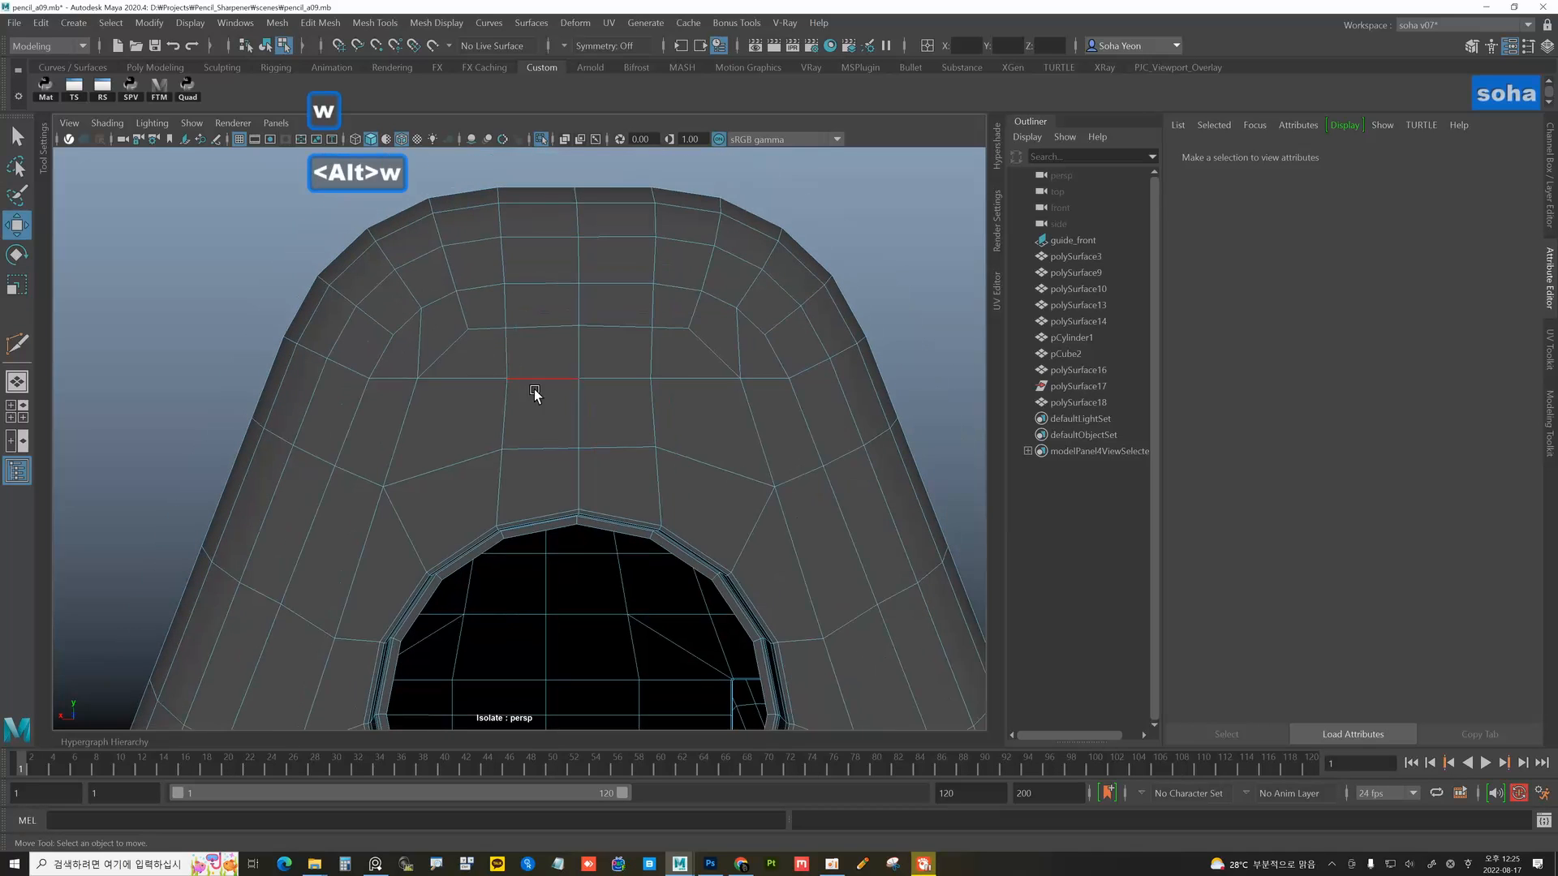
# - Slide the middle vertices of the edge row below the new cut slightly downward, and return to object mode
pyautogui.keyDown('alt'); pyautogui.moveTo(573, 401); pyautogui.dragTo(482, 355); pyautogui.keyUp('alt')
pyautogui.click(505, 361)
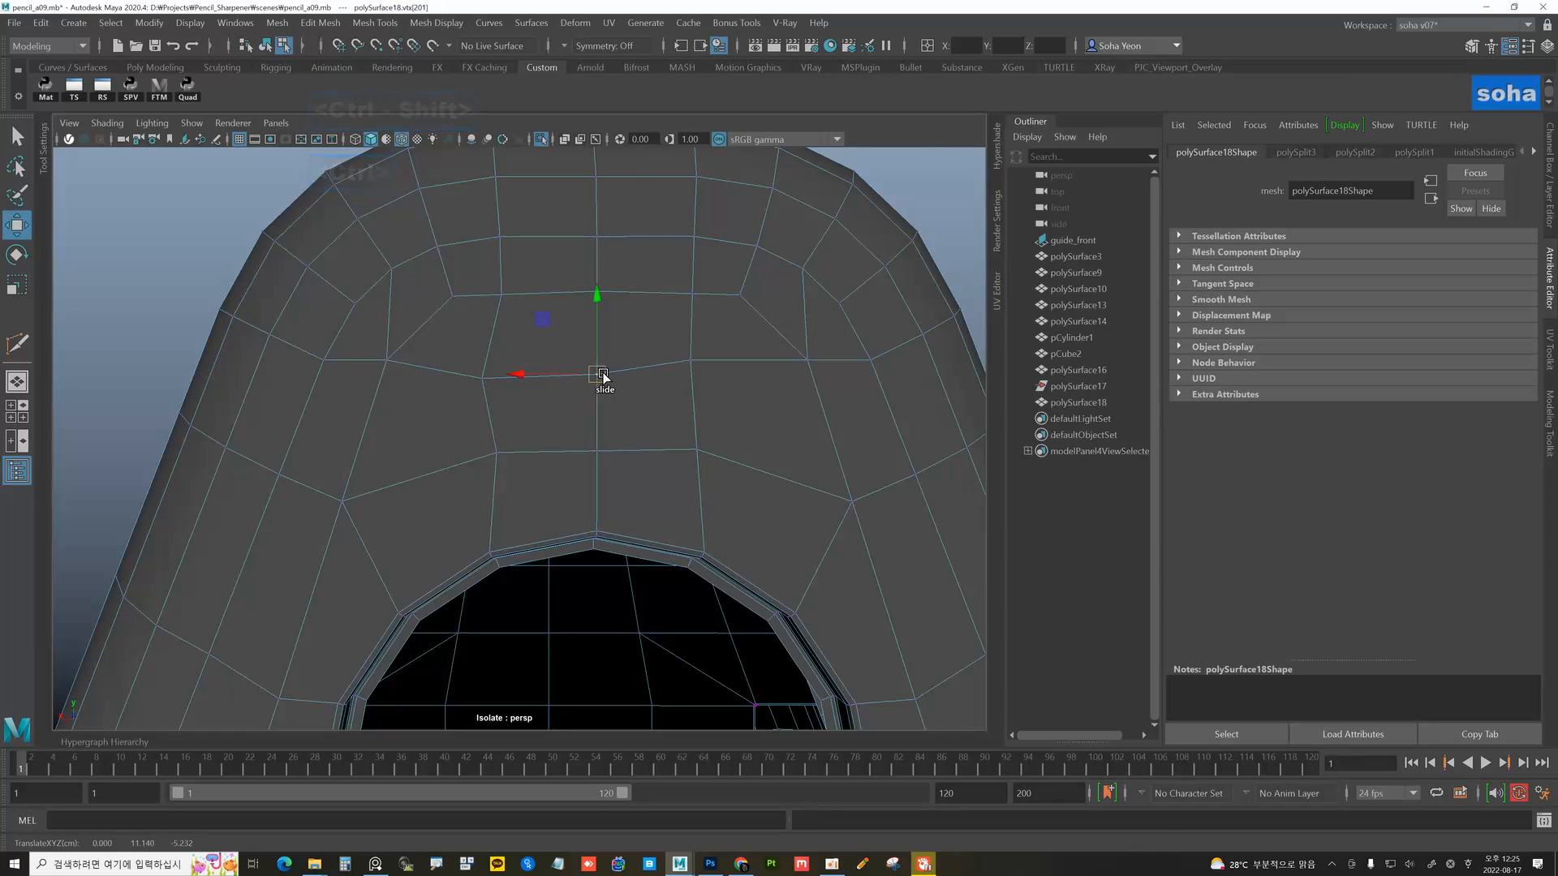
pyautogui.click(689, 371)
pyautogui.keyDown('ctrl'); pyautogui.keyDown('shift'); pyautogui.moveTo(690, 374); pyautogui.dragTo(656, 381); pyautogui.keyUp('shift'); pyautogui.keyUp('ctrl')
pyautogui.click(632, 382)
pyautogui.hotkey('alt', '`')
# - Slide the vertex where the diagonal edge meets the row on the panel's left side downward along its edge
pyautogui.scroll(1, 647, 400)
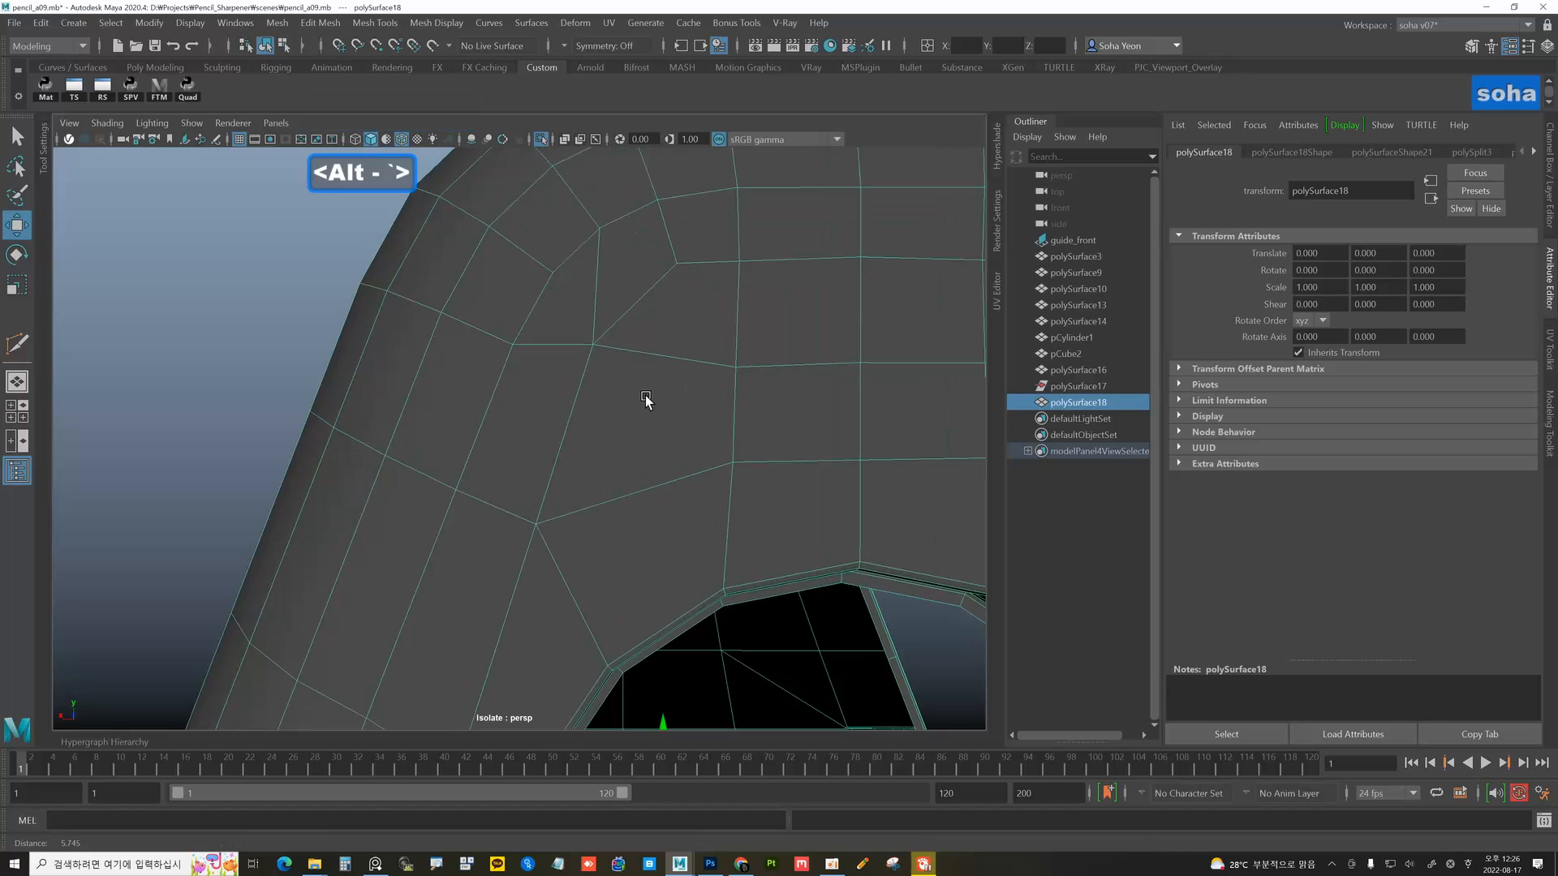
pyautogui.keyDown('alt'); pyautogui.moveTo(646, 400); pyautogui.dragTo(685, 411, button='right'); pyautogui.keyUp('alt')
pyautogui.keyDown('alt'); pyautogui.moveTo(675, 406); pyautogui.dragTo(616, 391, button='middle'); pyautogui.keyUp('alt')
pyautogui.hotkey('alt', '1')
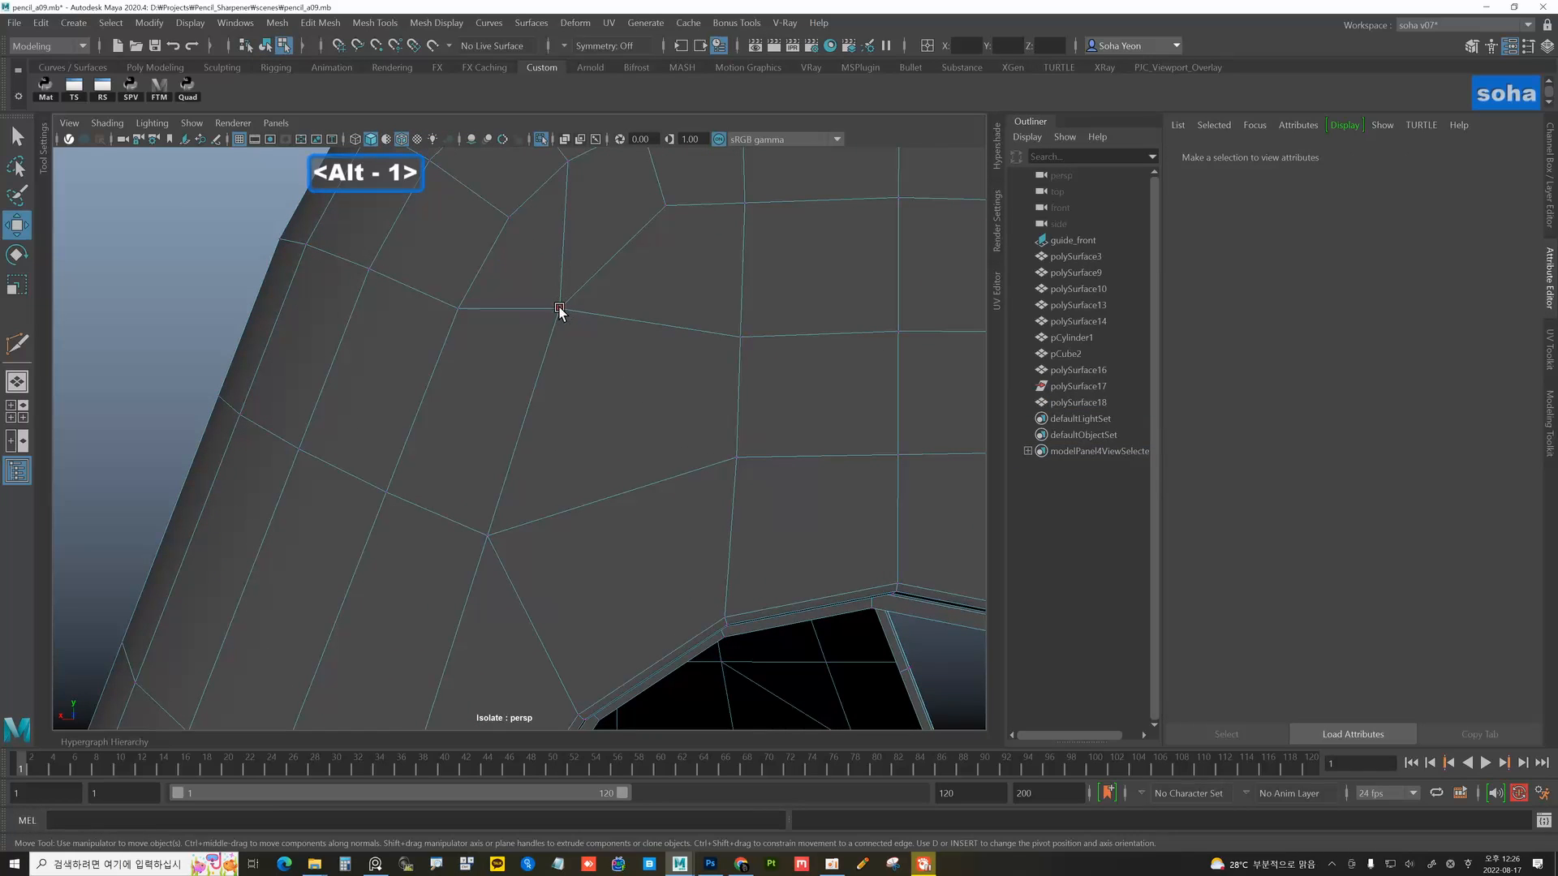
pyautogui.click(559, 309)
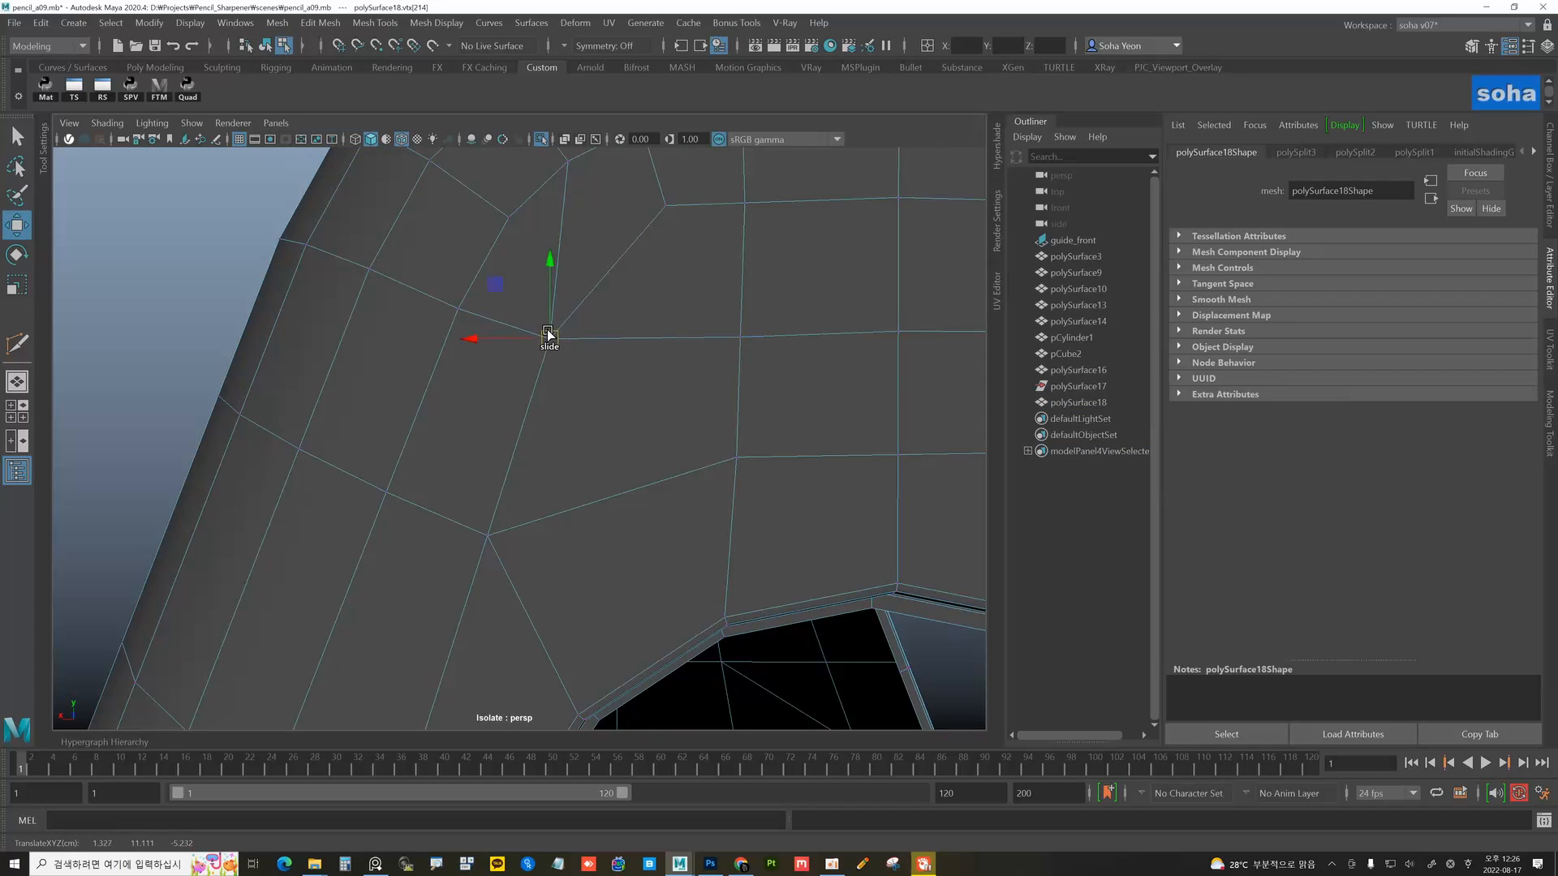
pyautogui.keyDown('alt'); pyautogui.moveTo(640, 270); pyautogui.dragTo(636, 361, button='middle'); pyautogui.keyUp('alt')
pyautogui.hotkey('alt', '`')
# - Delete the diagonal edge and the adjacent vertical edge at the panel's upper-left corner
pyautogui.keyDown('alt'); pyautogui.moveTo(731, 358); pyautogui.dragTo(623, 367, button='right'); pyautogui.keyUp('alt')
pyautogui.hotkey('alt', '2')
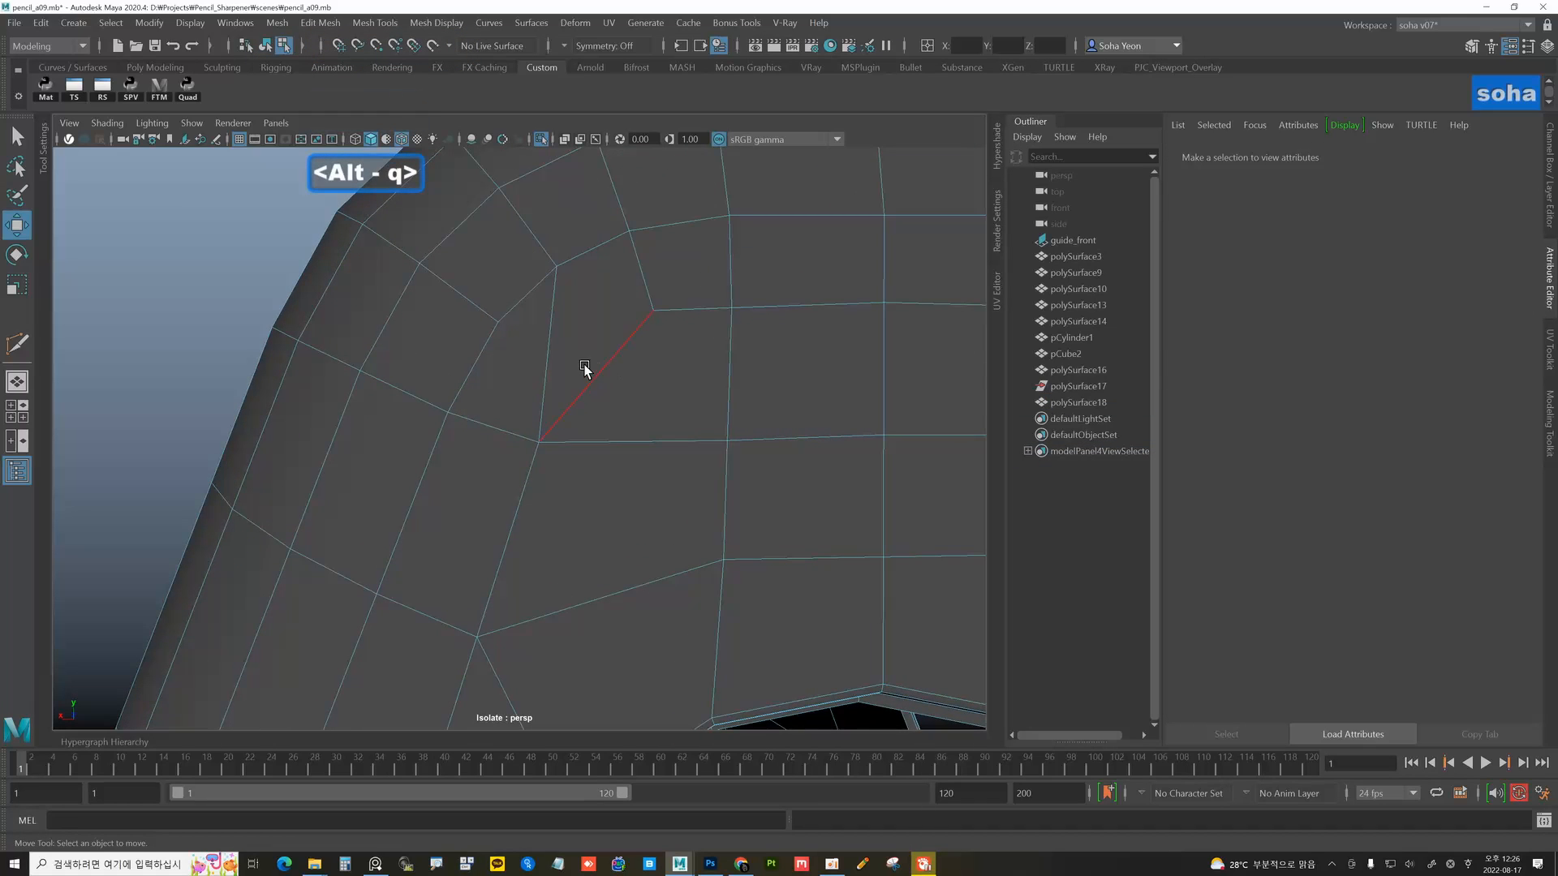
pyautogui.hotkey('alt', 'q')
pyautogui.hotkey('alt', 'q')
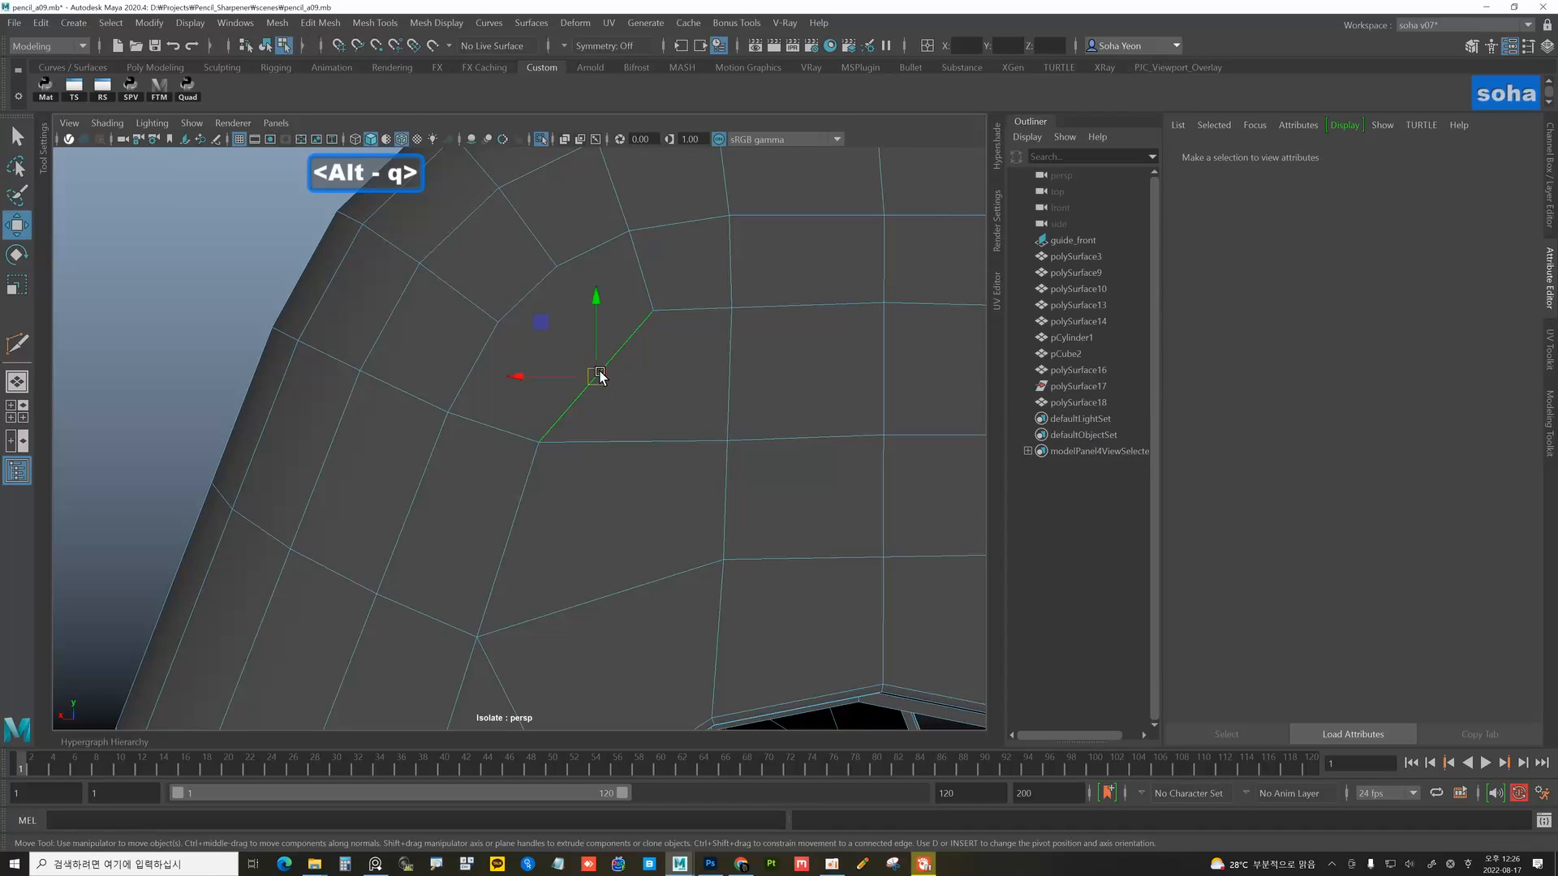
# - Recut the upper-left corner by extending the horizontal row to the outer corner vertex and connecting the vertices above and below it
pyautogui.hotkey('alt', 's')
pyautogui.click(732, 308)
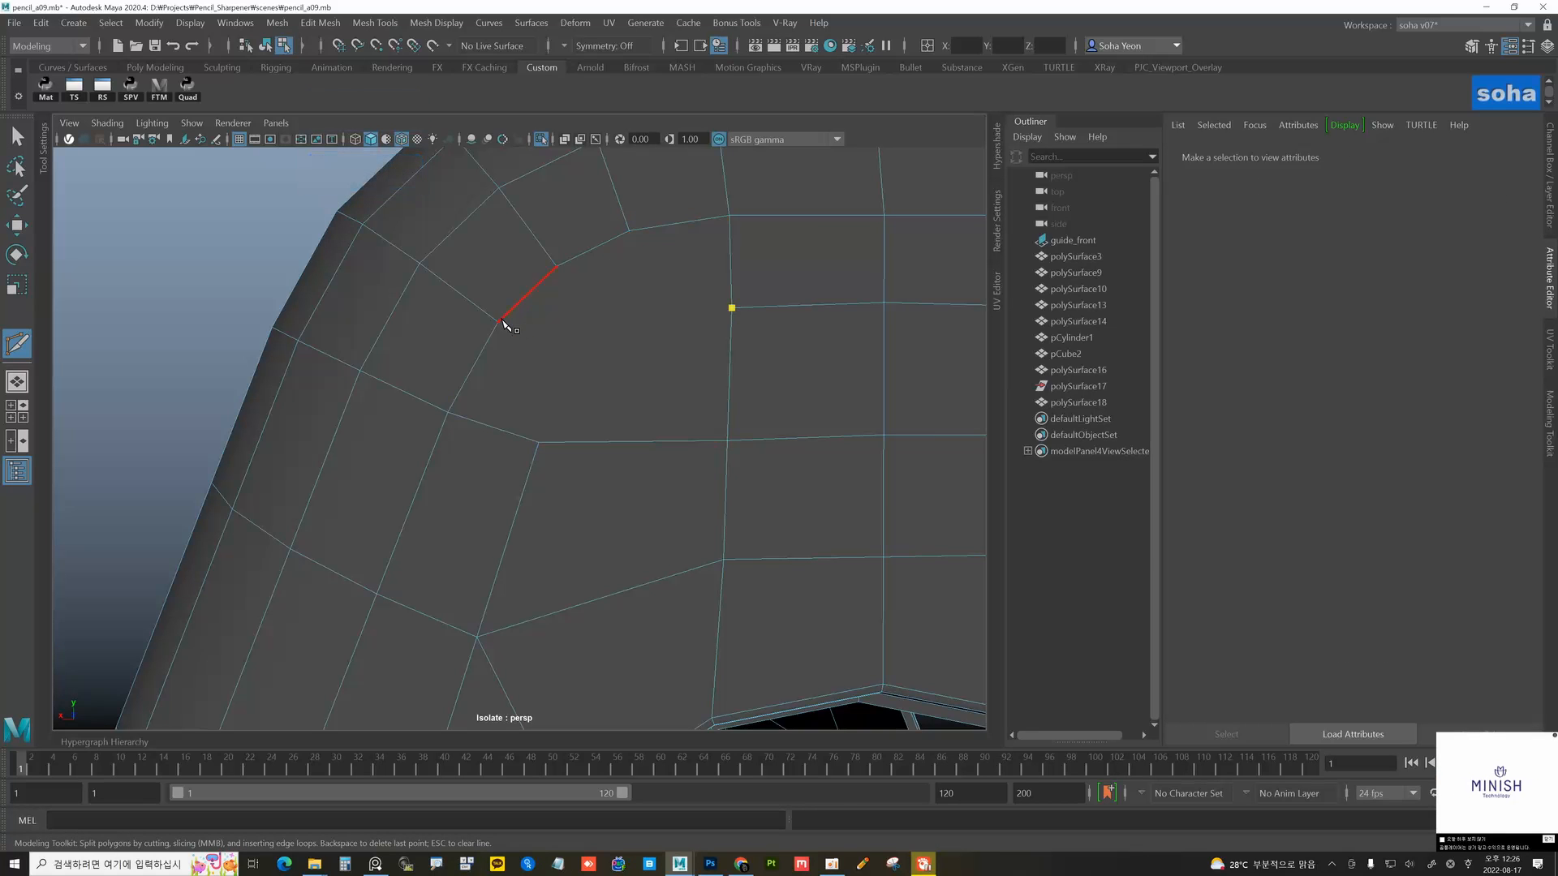
pyautogui.click(628, 232)
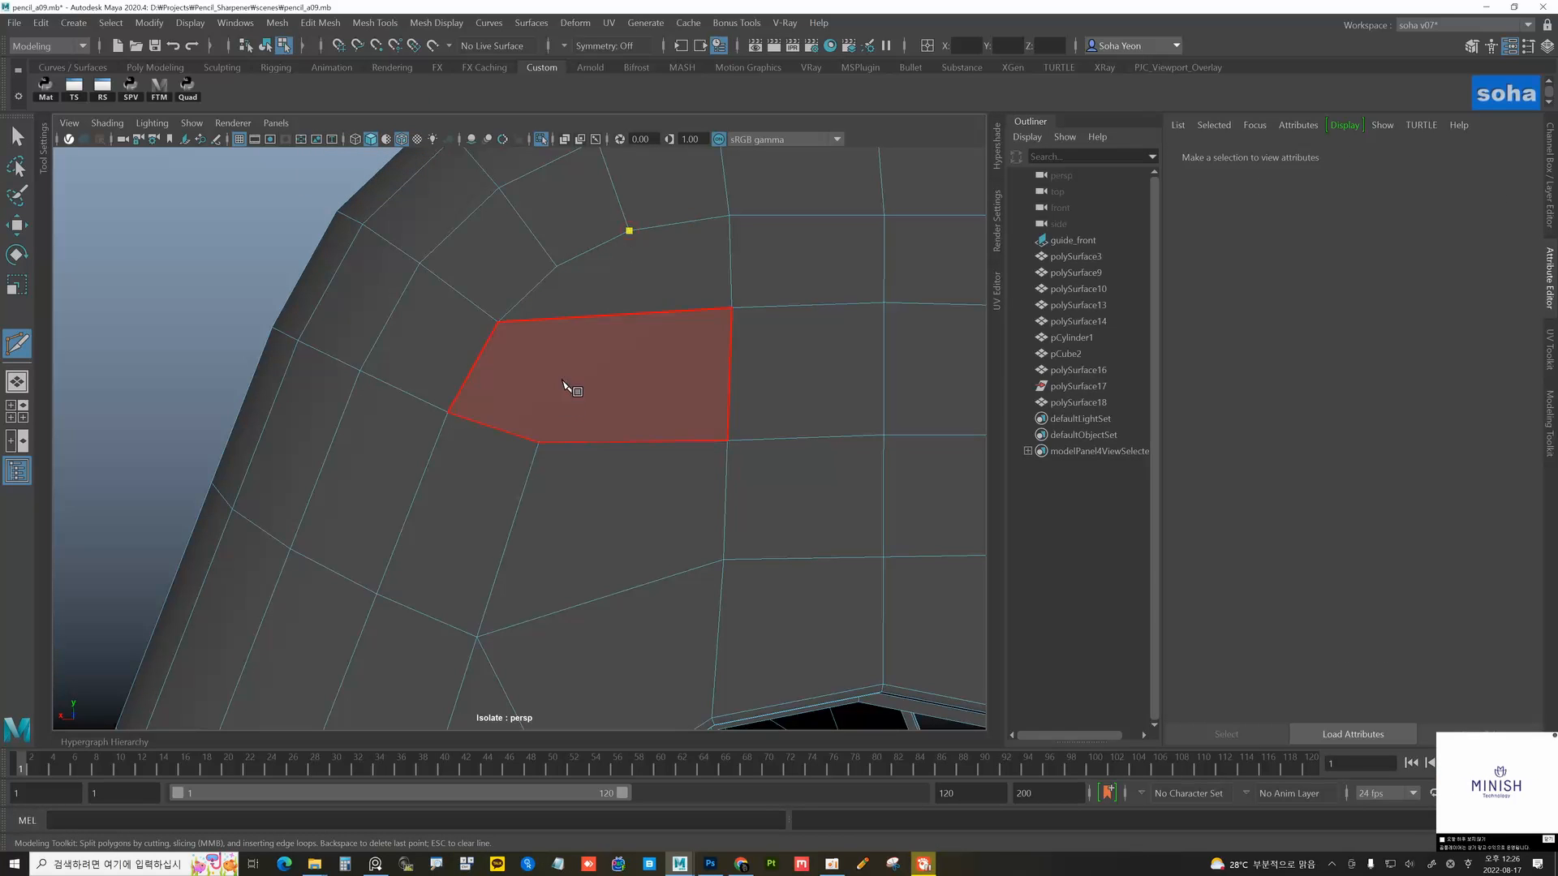
pyautogui.click(539, 444)
pyautogui.press('w')
# - Slide the vertical edge left of centre, between the two rows above the hole, slightly outward
pyautogui.scroll(-5, 630, 377)
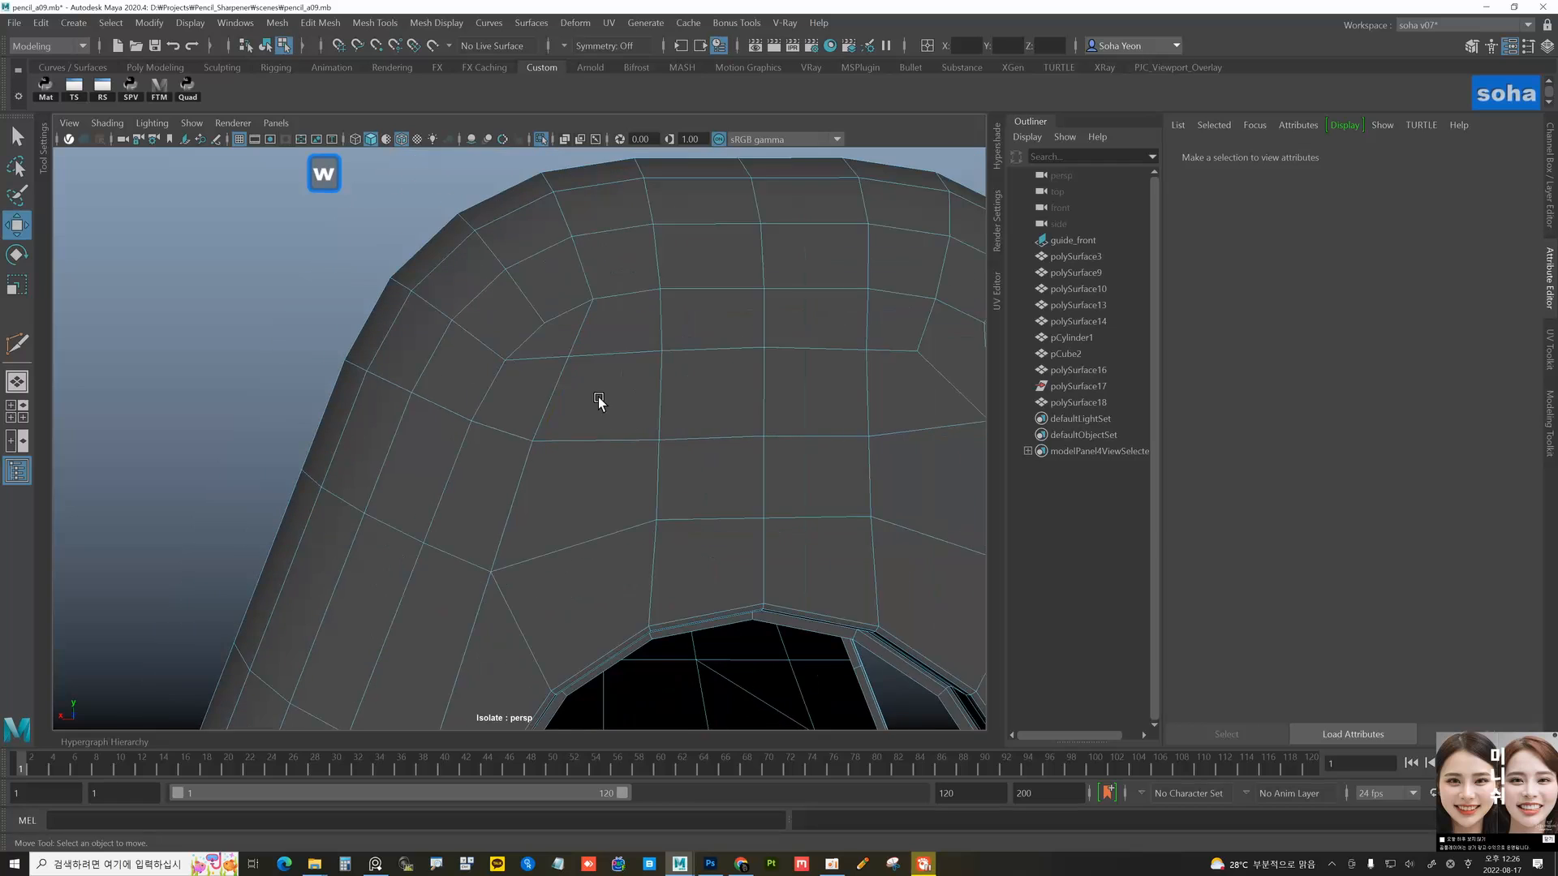
pyautogui.keyDown('alt'); pyautogui.moveTo(607, 397); pyautogui.dragTo(564, 387); pyautogui.keyUp('alt')
pyautogui.keyDown('alt'); pyautogui.moveTo(584, 386); pyautogui.dragTo(560, 345, button='middle'); pyautogui.keyUp('alt')
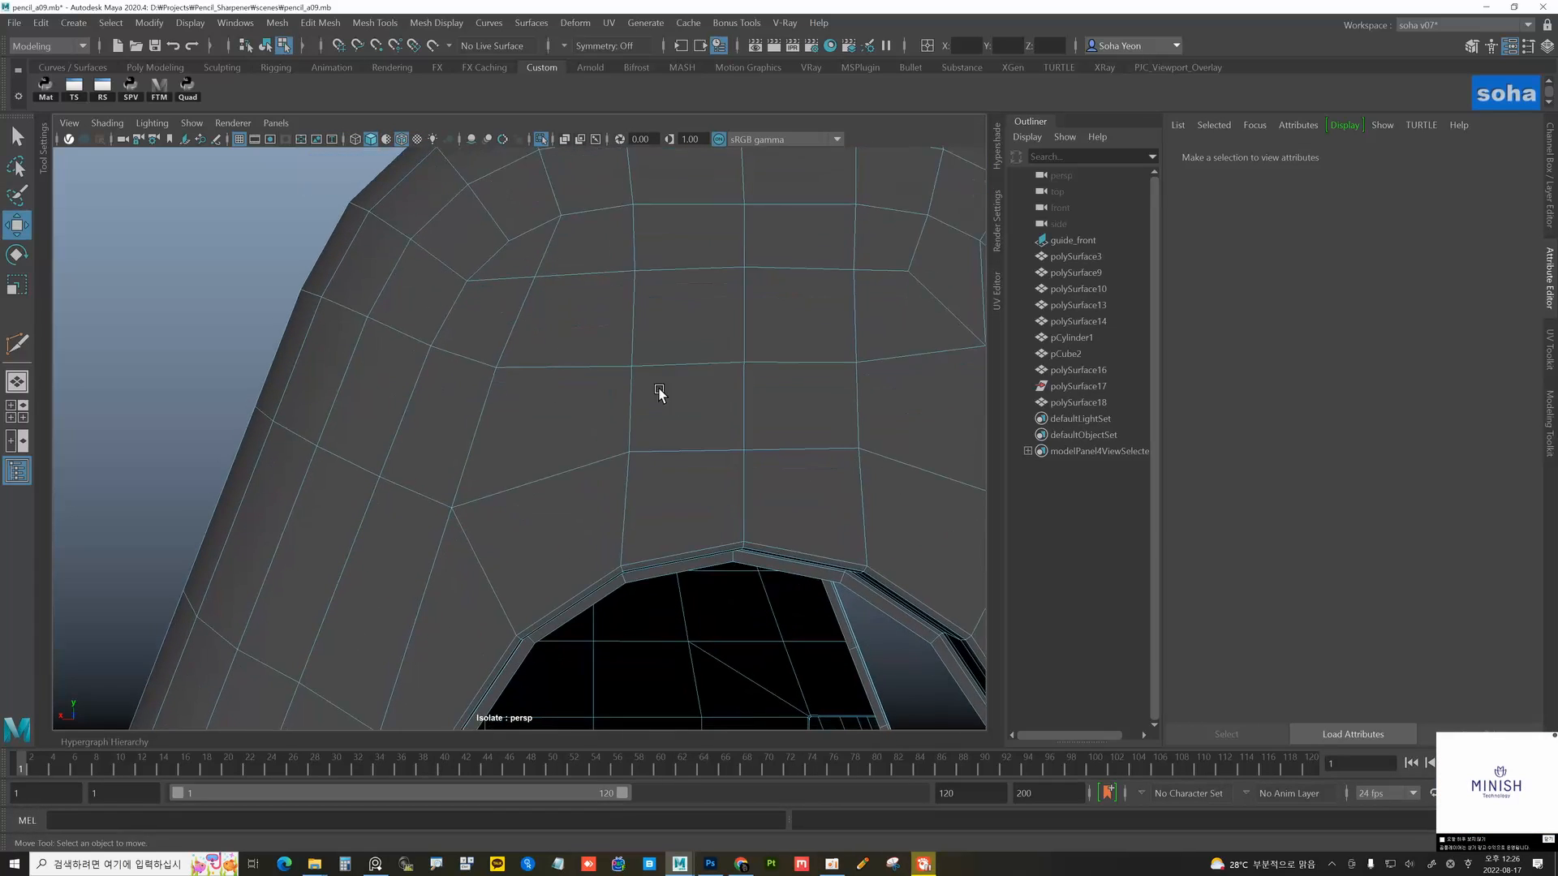
pyautogui.keyDown('alt'); pyautogui.moveTo(660, 392); pyautogui.dragTo(620, 411, button='right'); pyautogui.keyUp('alt')
pyautogui.click(611, 414)
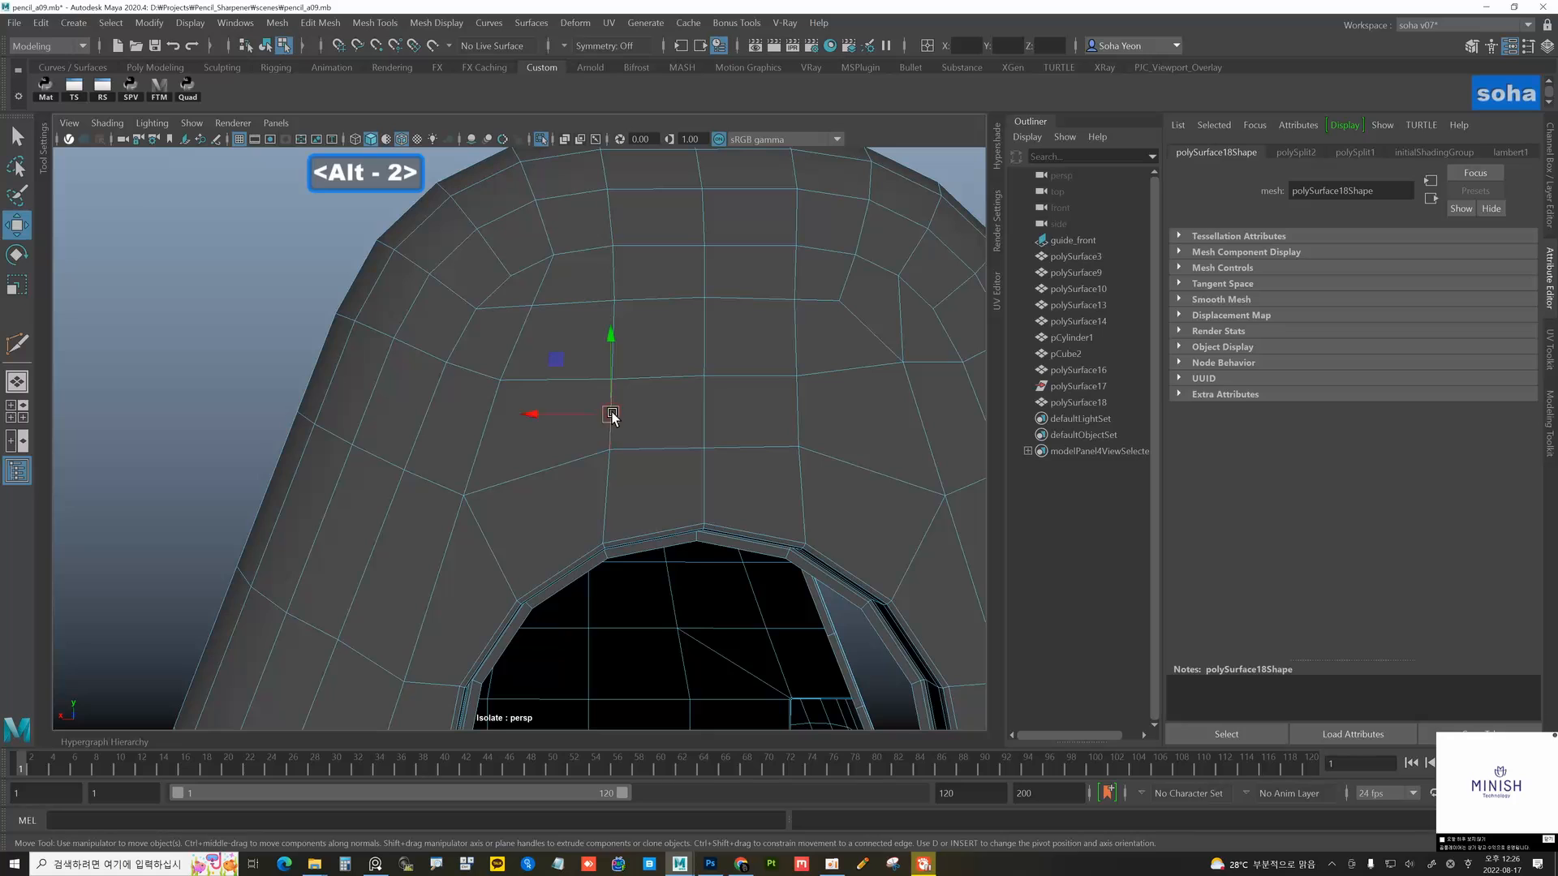
pyautogui.keyDown('ctrl'); pyautogui.keyDown('shift'); pyautogui.moveTo(612, 414); pyautogui.dragTo(594, 416); pyautogui.keyUp('shift'); pyautogui.keyUp('ctrl')
pyautogui.keyDown('alt'); pyautogui.moveTo(640, 365); pyautogui.dragTo(637, 381, button='middle'); pyautogui.keyUp('alt')
# - Slide the vertices of the recut upper-left rows one by one to even out the quad spacing
pyautogui.keyDown('ctrl'); pyautogui.keyDown('shift'); pyautogui.moveTo(658, 326); pyautogui.dragTo(617, 317); pyautogui.keyUp('shift'); pyautogui.keyUp('ctrl')
pyautogui.click(624, 320)
pyautogui.click(505, 313)
pyautogui.keyDown('ctrl'); pyautogui.keyDown('shift'); pyautogui.moveTo(505, 314); pyautogui.dragTo(533, 316); pyautogui.keyUp('shift'); pyautogui.keyUp('ctrl')
pyautogui.click(495, 388)
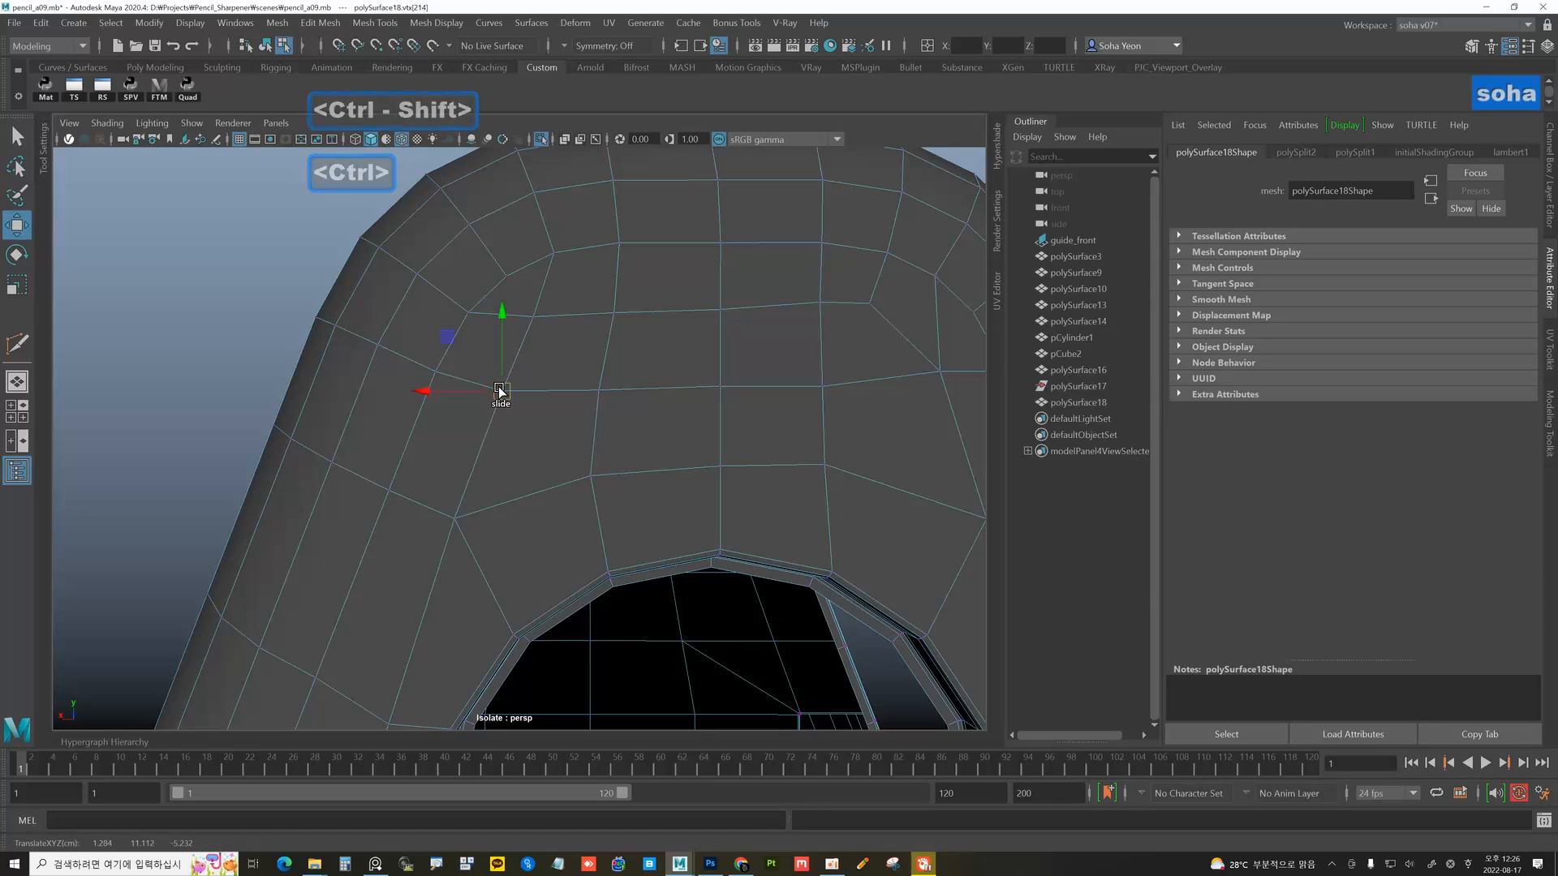
pyautogui.keyDown('ctrl'); pyautogui.keyDown('shift'); pyautogui.moveTo(495, 388); pyautogui.dragTo(499, 393); pyautogui.keyUp('shift'); pyautogui.keyUp('ctrl')
# - Mirror the recut panel across the world X axis with cut geometry, merging border vertices at a custom threshold of 0.001
pyautogui.keyDown('alt'); pyautogui.moveTo(722, 374); pyautogui.dragTo(543, 389, button='right'); pyautogui.keyUp('alt')
pyautogui.hotkey('alt', '`')
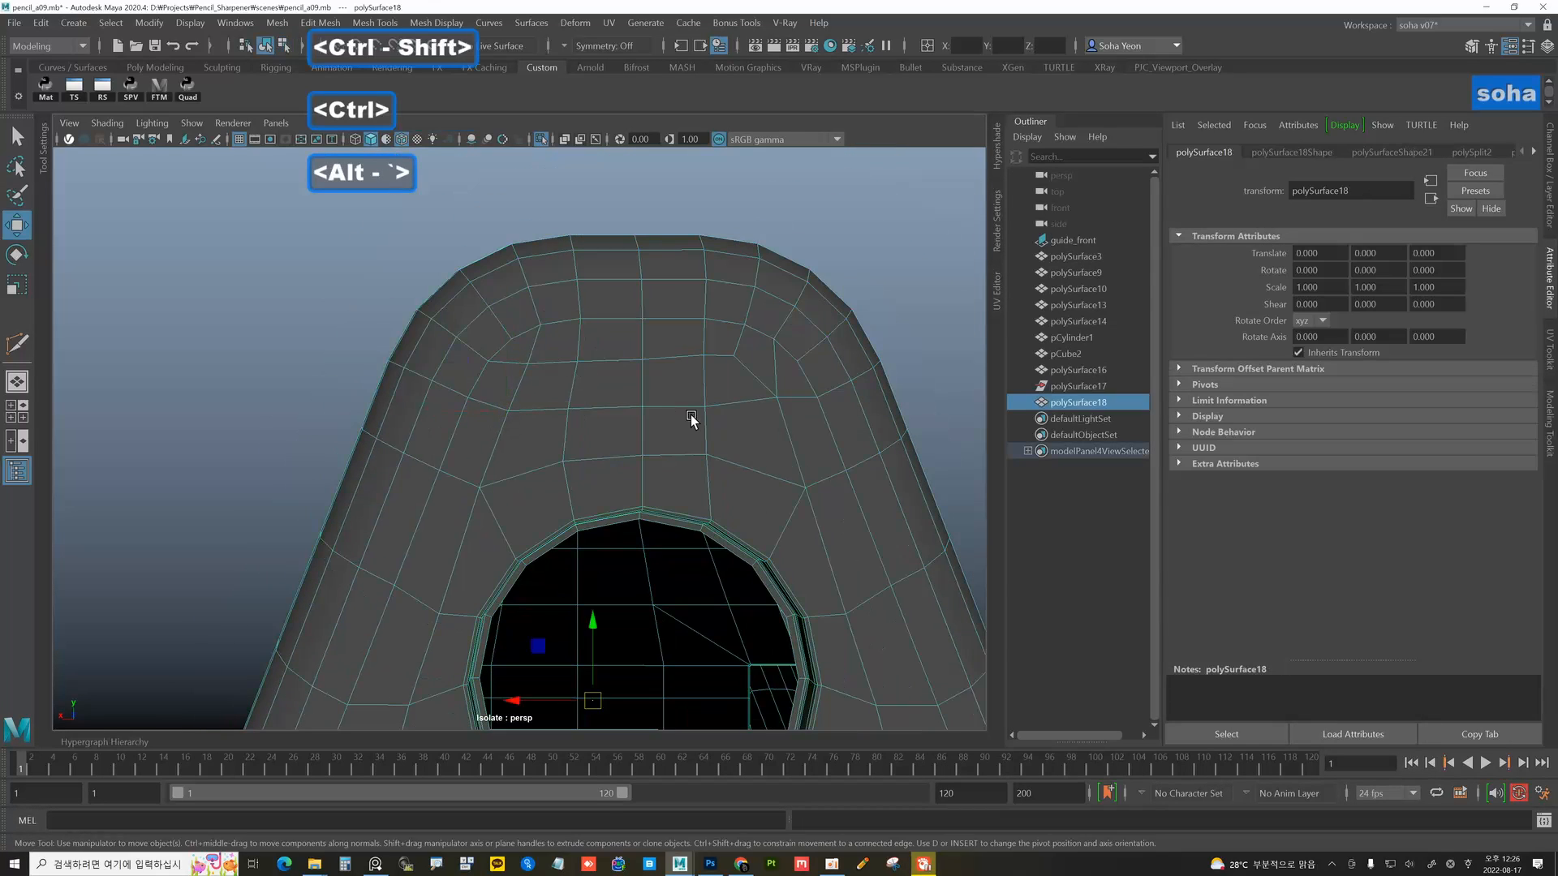
pyautogui.keyDown('alt'); pyautogui.moveTo(692, 419); pyautogui.dragTo(533, 411, button='right'); pyautogui.keyUp('alt')
pyautogui.hotkey('alt', '`')
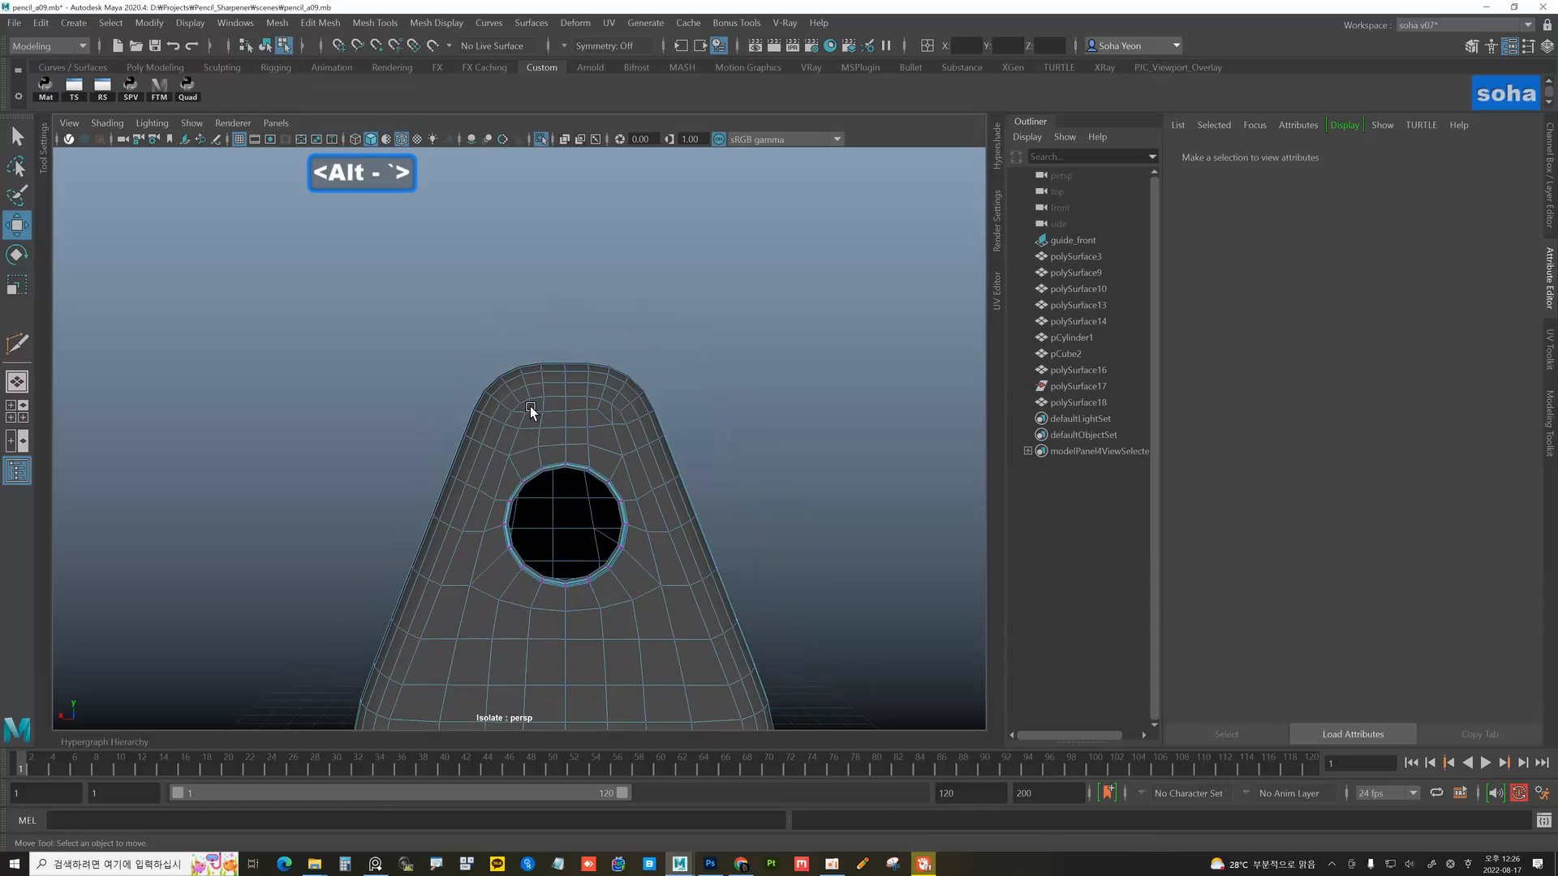
pyautogui.hotkey('alt', '`')
pyautogui.keyDown('alt'); pyautogui.moveTo(589, 464); pyautogui.dragTo(590, 376, button='middle'); pyautogui.keyUp('alt')
pyautogui.hotkey('ctrl', 'e')
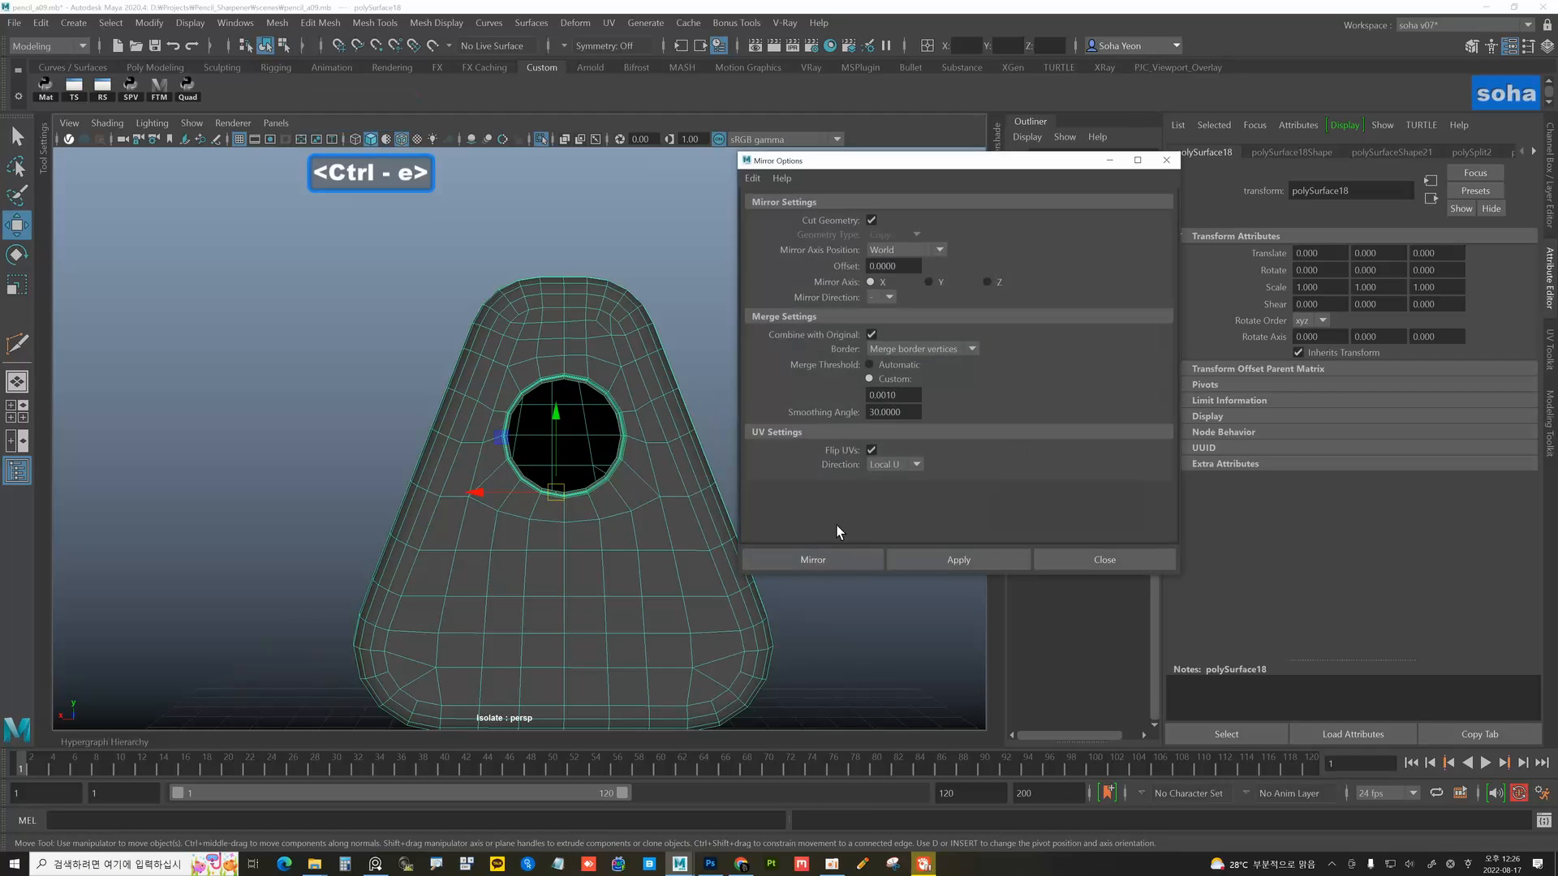
pyautogui.click(812, 560)
# - Leave the isolated view to show all parts of the sharpener, with nothing selected
pyautogui.hotkey('alt', 'w')
pyautogui.keyDown('alt'); pyautogui.moveTo(758, 431); pyautogui.dragTo(705, 485); pyautogui.keyUp('alt')
pyautogui.hotkey('alt', 'shift', 'a')
pyautogui.keyDown('alt'); pyautogui.moveTo(438, 487); pyautogui.dragTo(632, 375); pyautogui.keyUp('alt')
pyautogui.moveTo(523, 417)
pyautogui.keyDown('alt'); pyautogui.mouseDown()
pyautogui.moveTo(612, 415)
pyautogui.moveTo(549, 425)
pyautogui.mouseUp(); pyautogui.keyUp('alt')
pyautogui.keyDown('alt'); pyautogui.moveTo(549, 425); pyautogui.dragTo(612, 441, button='right'); pyautogui.keyUp('alt')
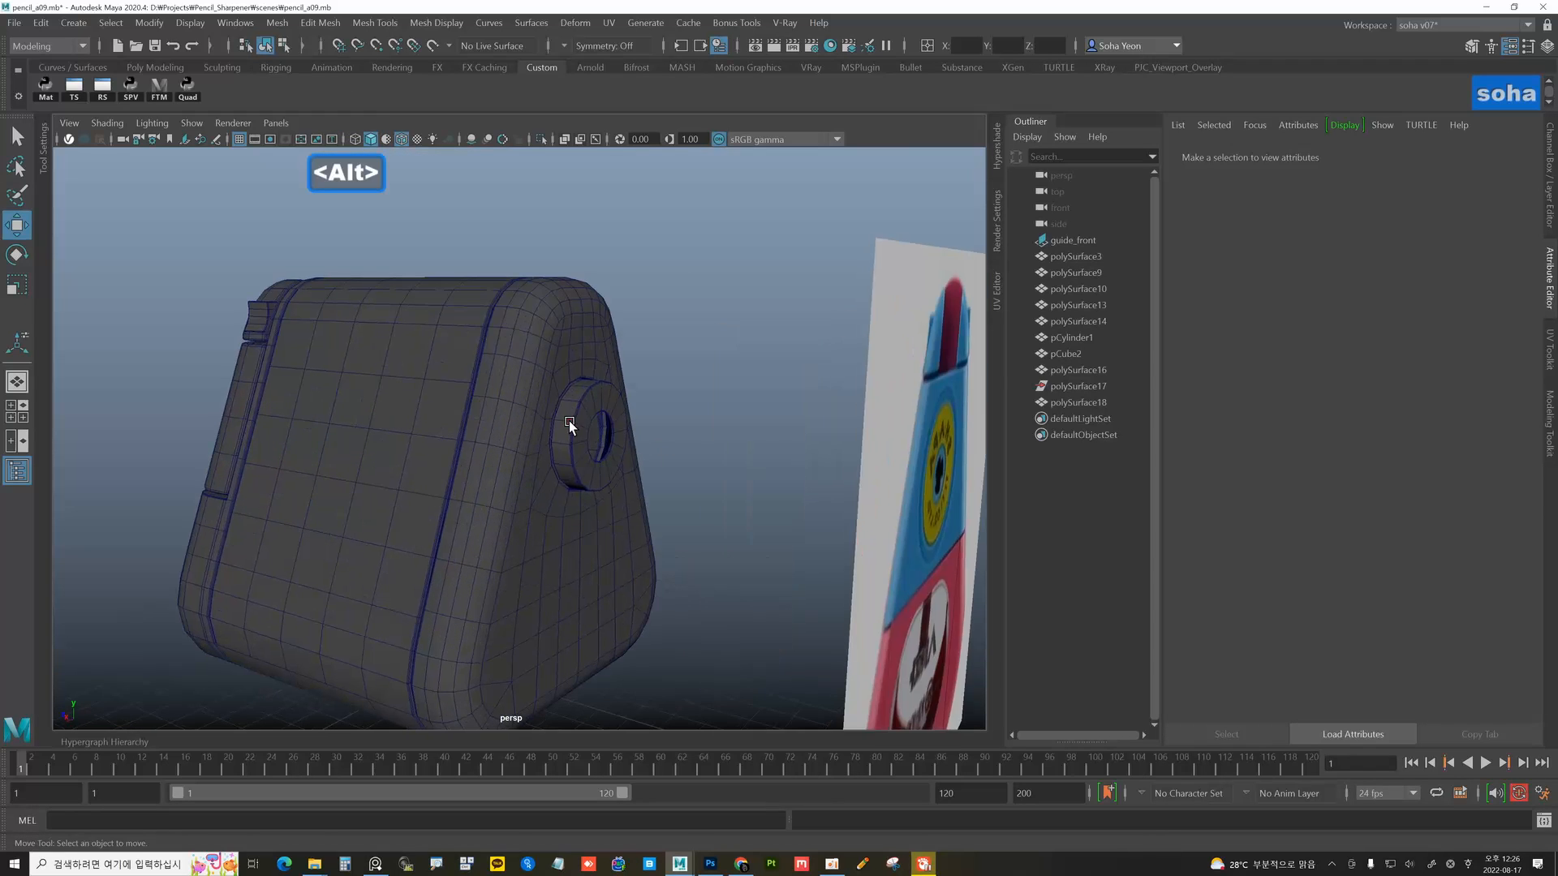
# - Select the full loop of front faces on the round ring that sits in the end panel's hole
pyautogui.click(569, 422)
pyautogui.moveTo(599, 434)
pyautogui.keyDown('alt'); pyautogui.mouseDown()
pyautogui.moveTo(649, 422)
pyautogui.moveTo(609, 441)
pyautogui.moveTo(643, 455)
pyautogui.moveTo(554, 451)
pyautogui.moveTo(601, 487)
pyautogui.moveTo(574, 427)
pyautogui.mouseUp(); pyautogui.keyUp('alt')
pyautogui.scroll(6, 523, 438)
pyautogui.hotkey('alt', 'w')
pyautogui.keyDown('alt'); pyautogui.moveTo(574, 414); pyautogui.dragTo(558, 430, button='middle'); pyautogui.keyUp('alt')
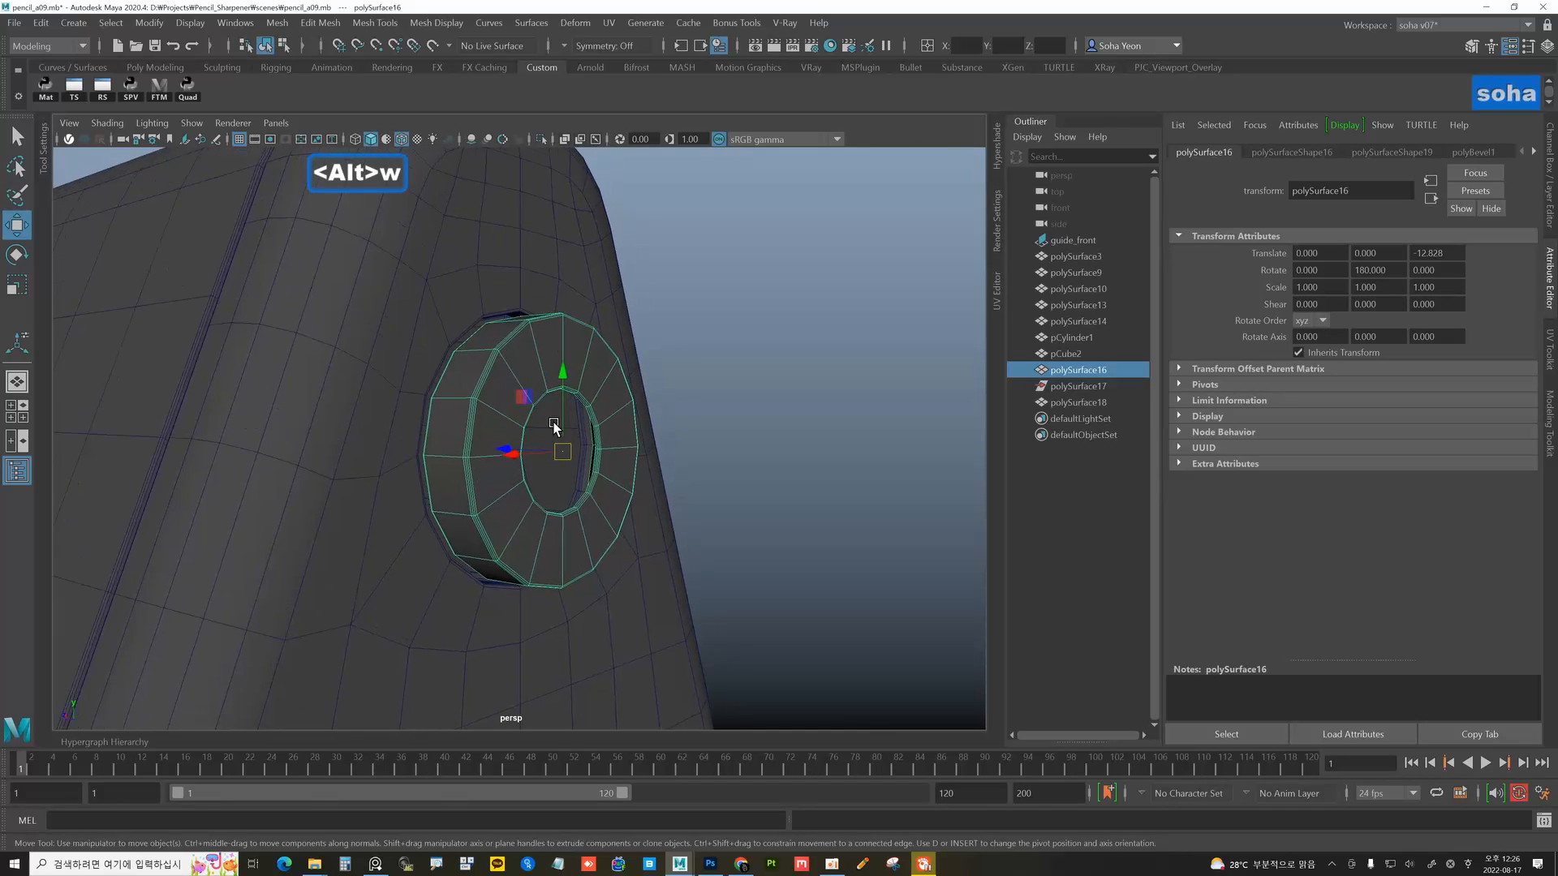
pyautogui.scroll(4, 556, 414)
pyautogui.hotkey('alt', '3')
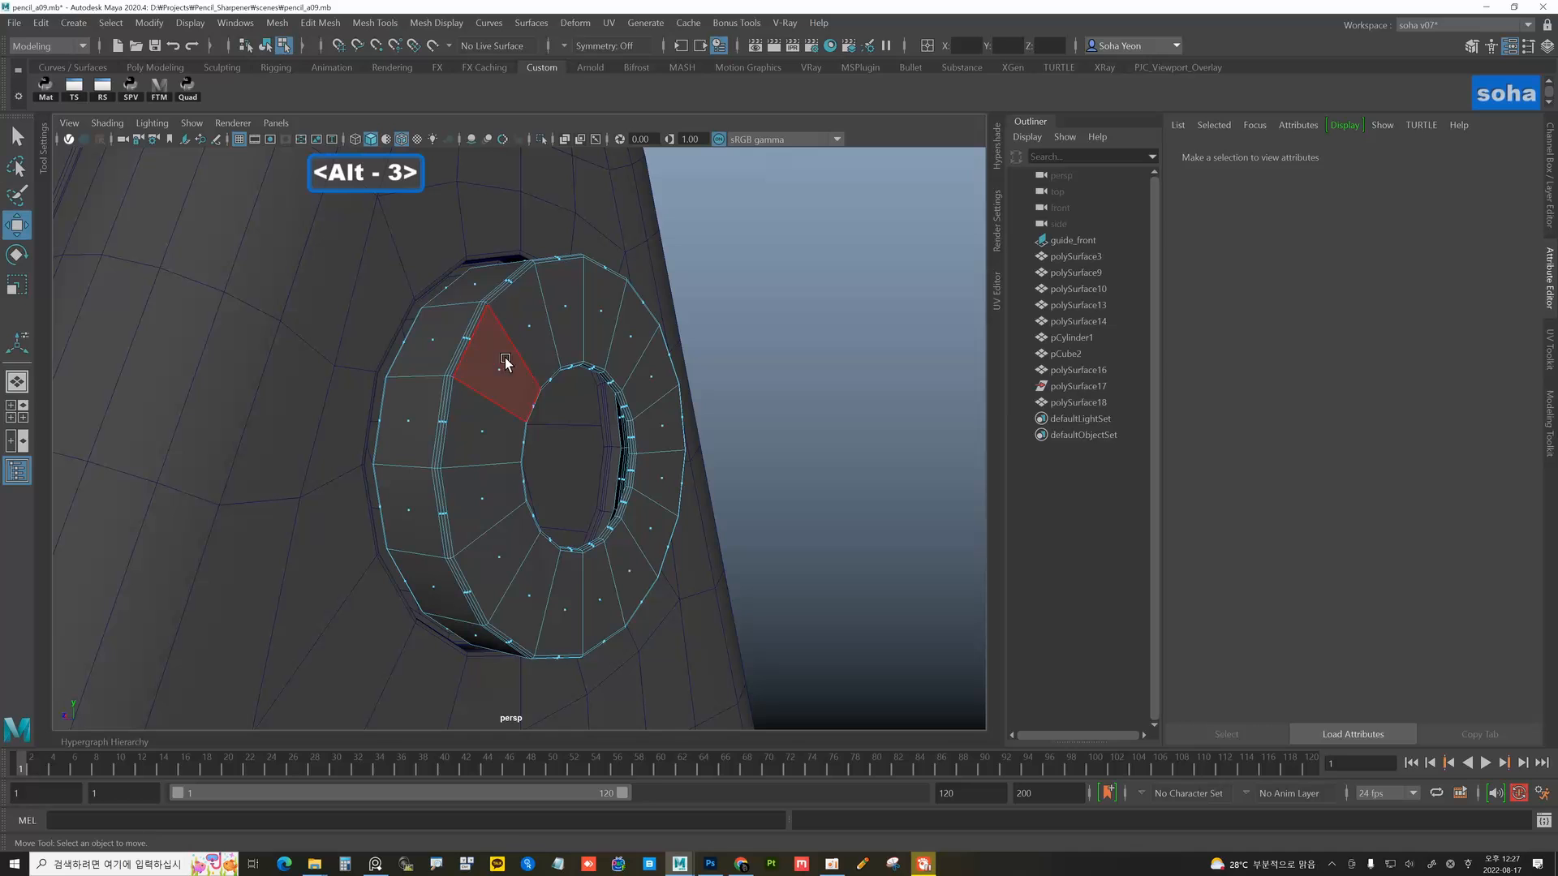
pyautogui.click(506, 362)
pyautogui.keyDown('shift'); pyautogui.doubleClick(487, 430); pyautogui.keyUp('shift')
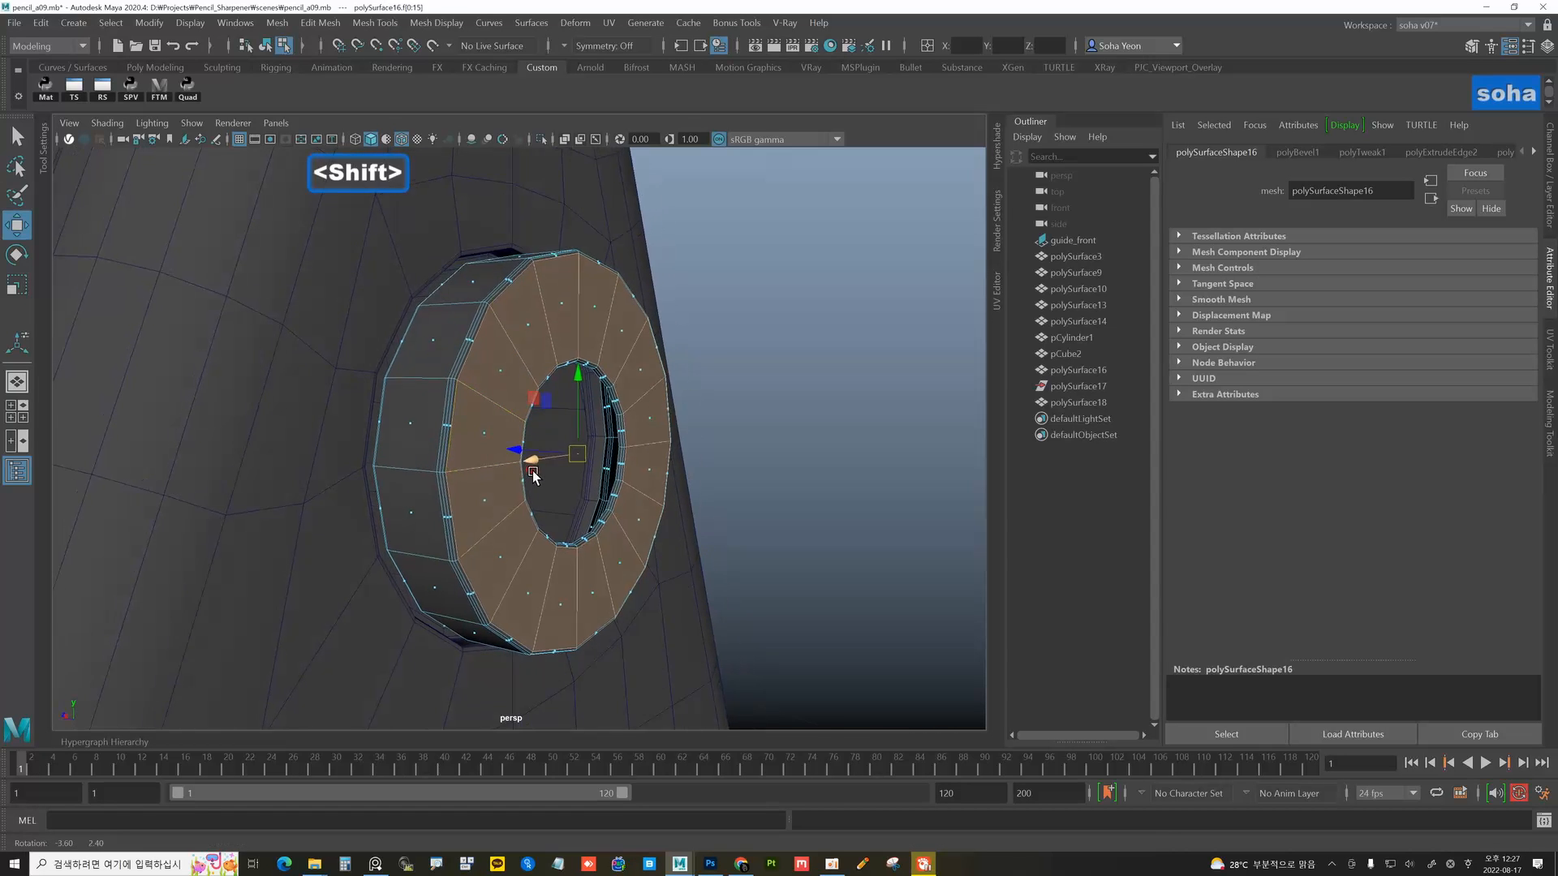
# - Duplicate the selected front faces and scale the copy down to a smaller ring around the central opening
pyautogui.hotkey('alt', 'x')
pyautogui.moveTo(534, 487)
pyautogui.keyDown('alt'); pyautogui.mouseDown()
pyautogui.moveTo(542, 501)
pyautogui.moveTo(520, 470)
pyautogui.moveTo(573, 473)
pyautogui.moveTo(554, 469)
pyautogui.mouseUp(); pyautogui.keyUp('alt')
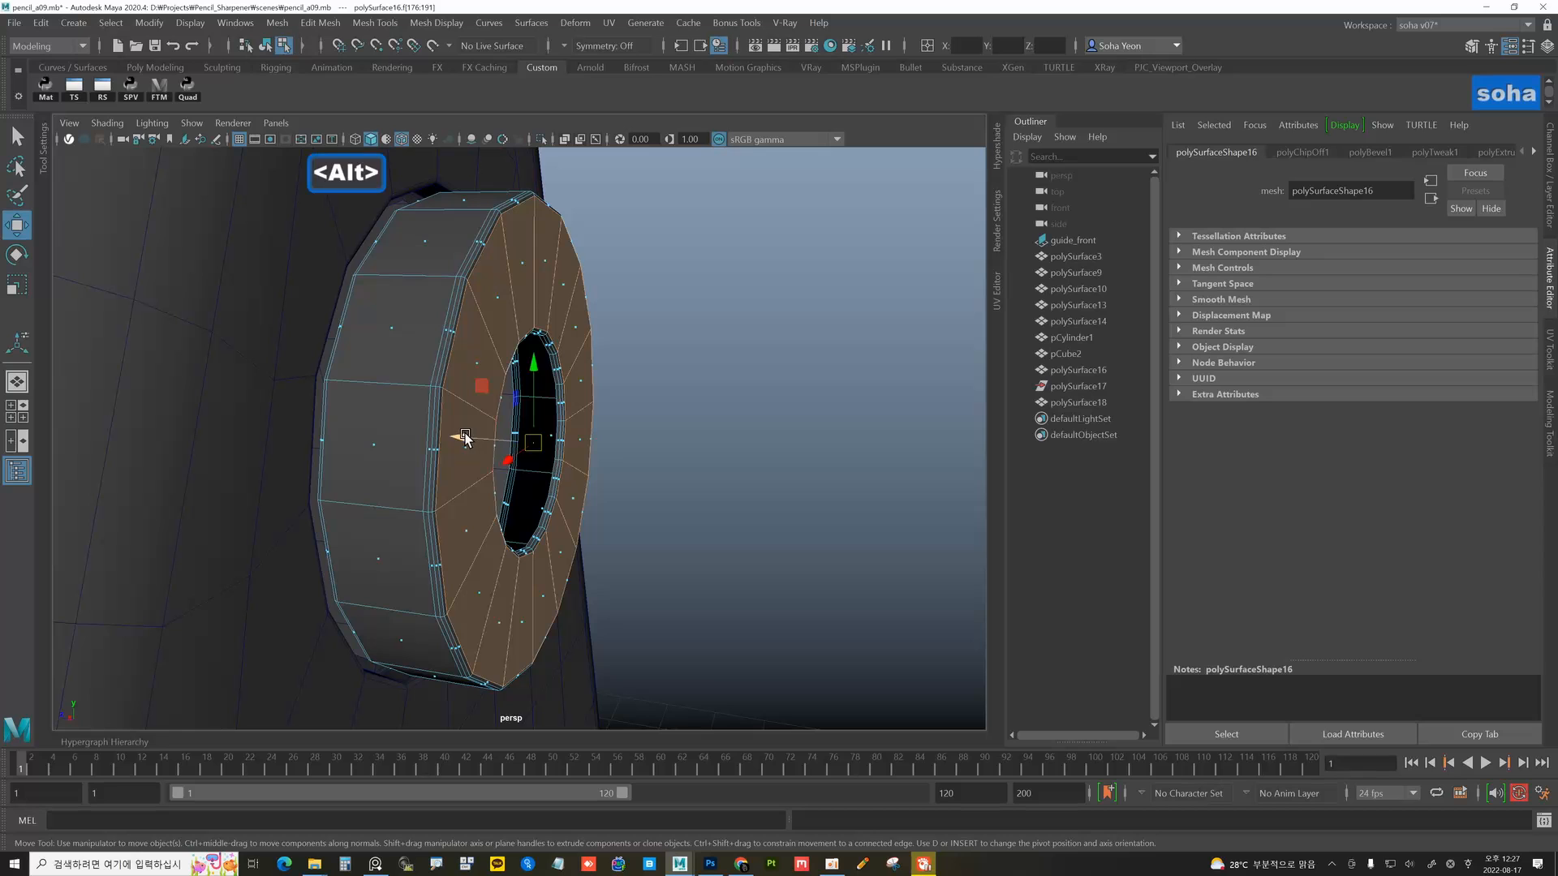
pyautogui.keyDown('alt'); pyautogui.moveTo(465, 438); pyautogui.dragTo(472, 481); pyautogui.keyUp('alt')
pyautogui.press('r')
pyautogui.keyDown('alt'); pyautogui.moveTo(473, 480); pyautogui.dragTo(577, 410); pyautogui.keyUp('alt')
pyautogui.press('w')
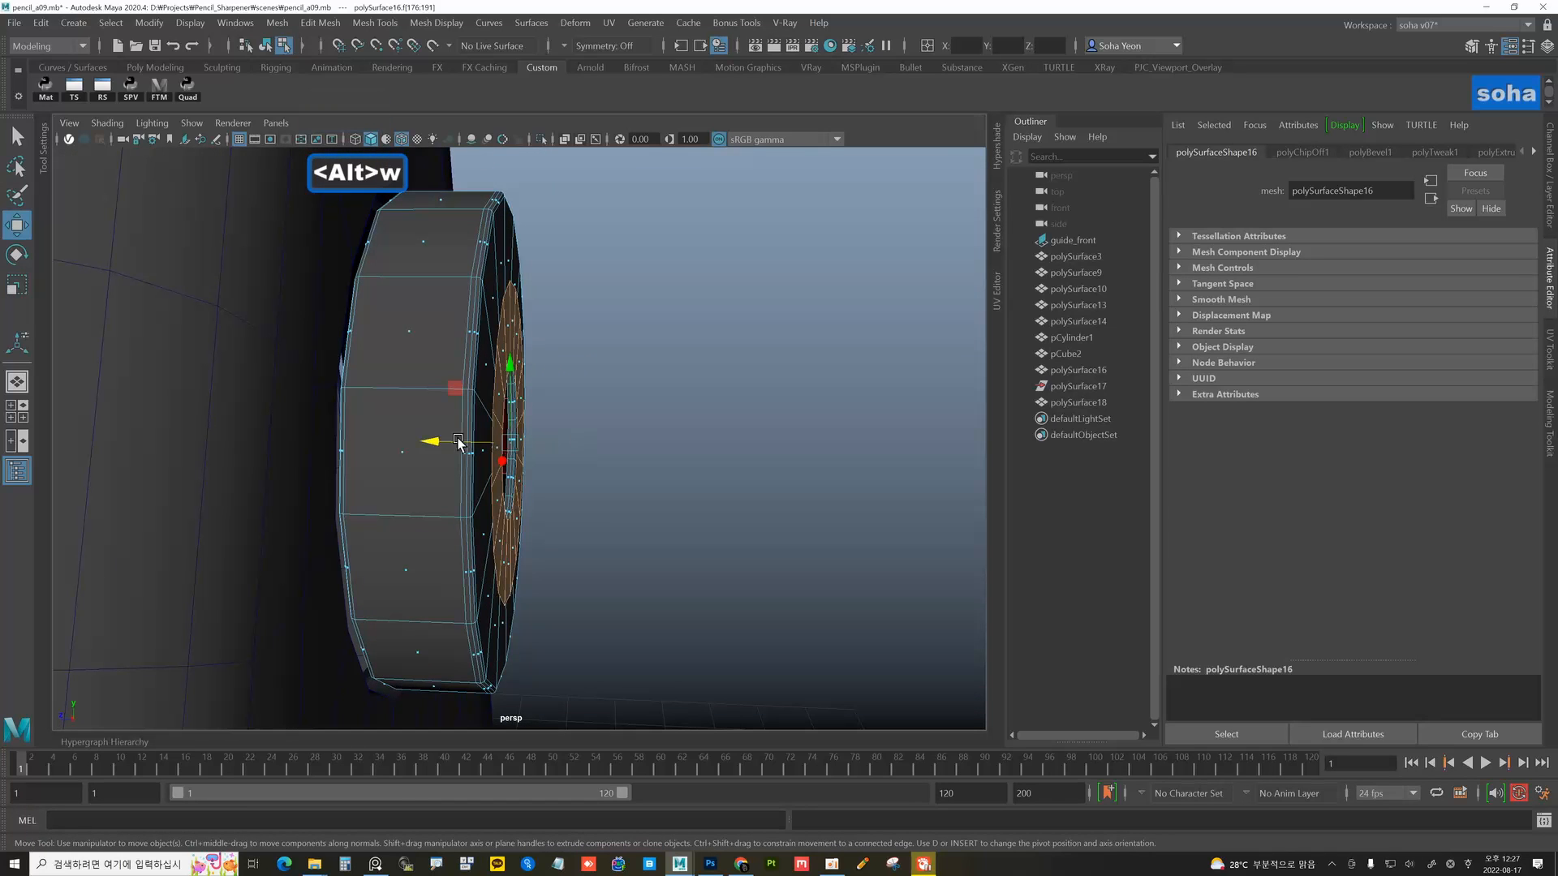
pyautogui.keyDown('alt'); pyautogui.moveTo(458, 443); pyautogui.dragTo(534, 454); pyautogui.keyUp('alt')
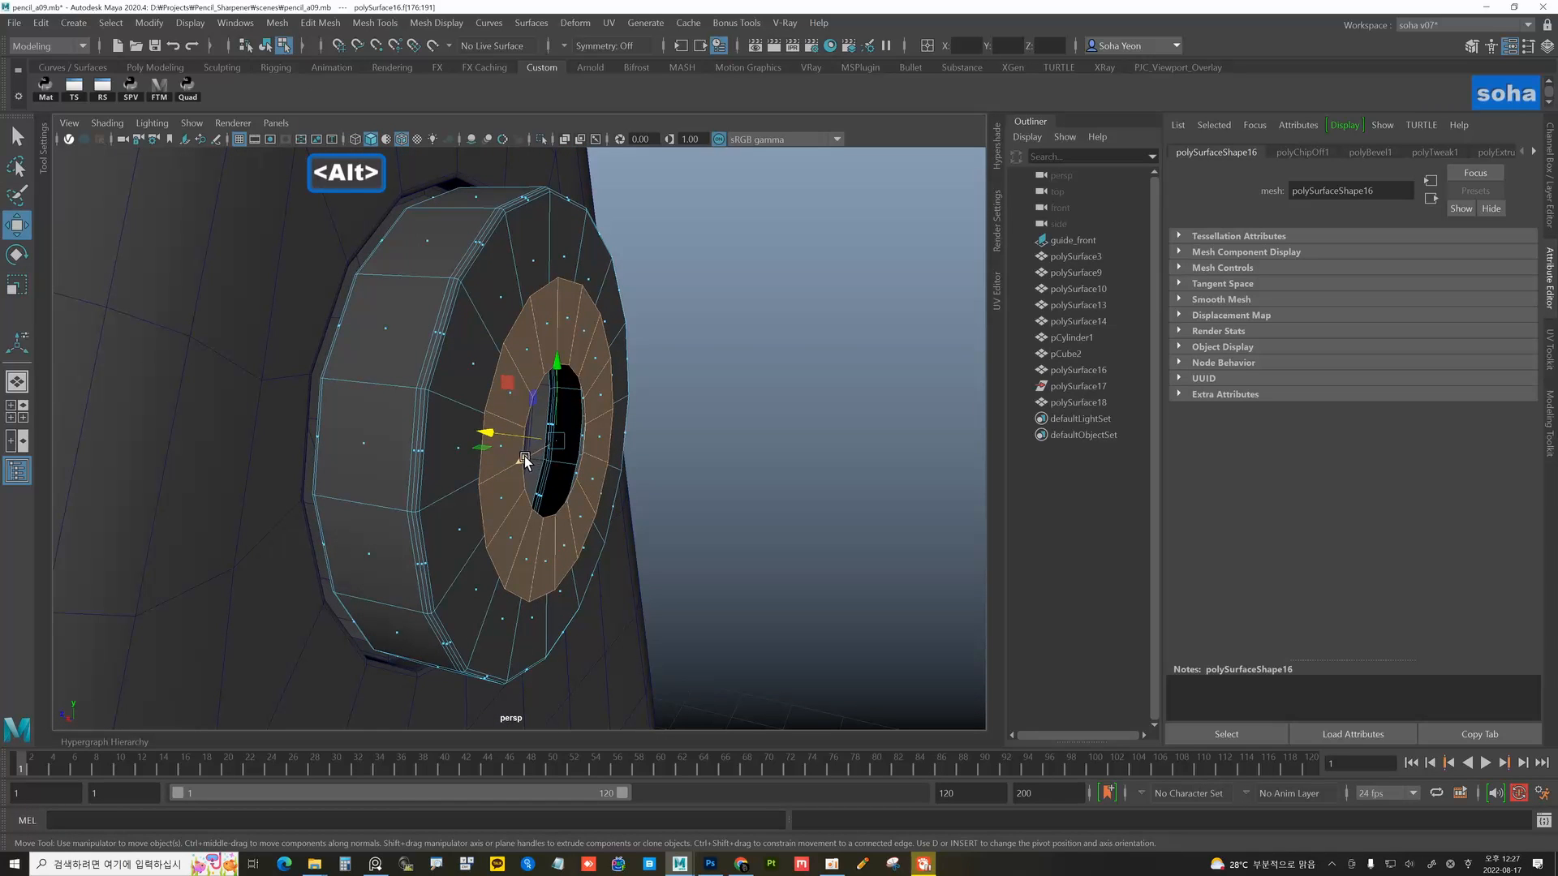
# - Separate the duplicated faces into their own object and pull their inner edge loop outward to form a cone
pyautogui.hotkey('shift', 'x')
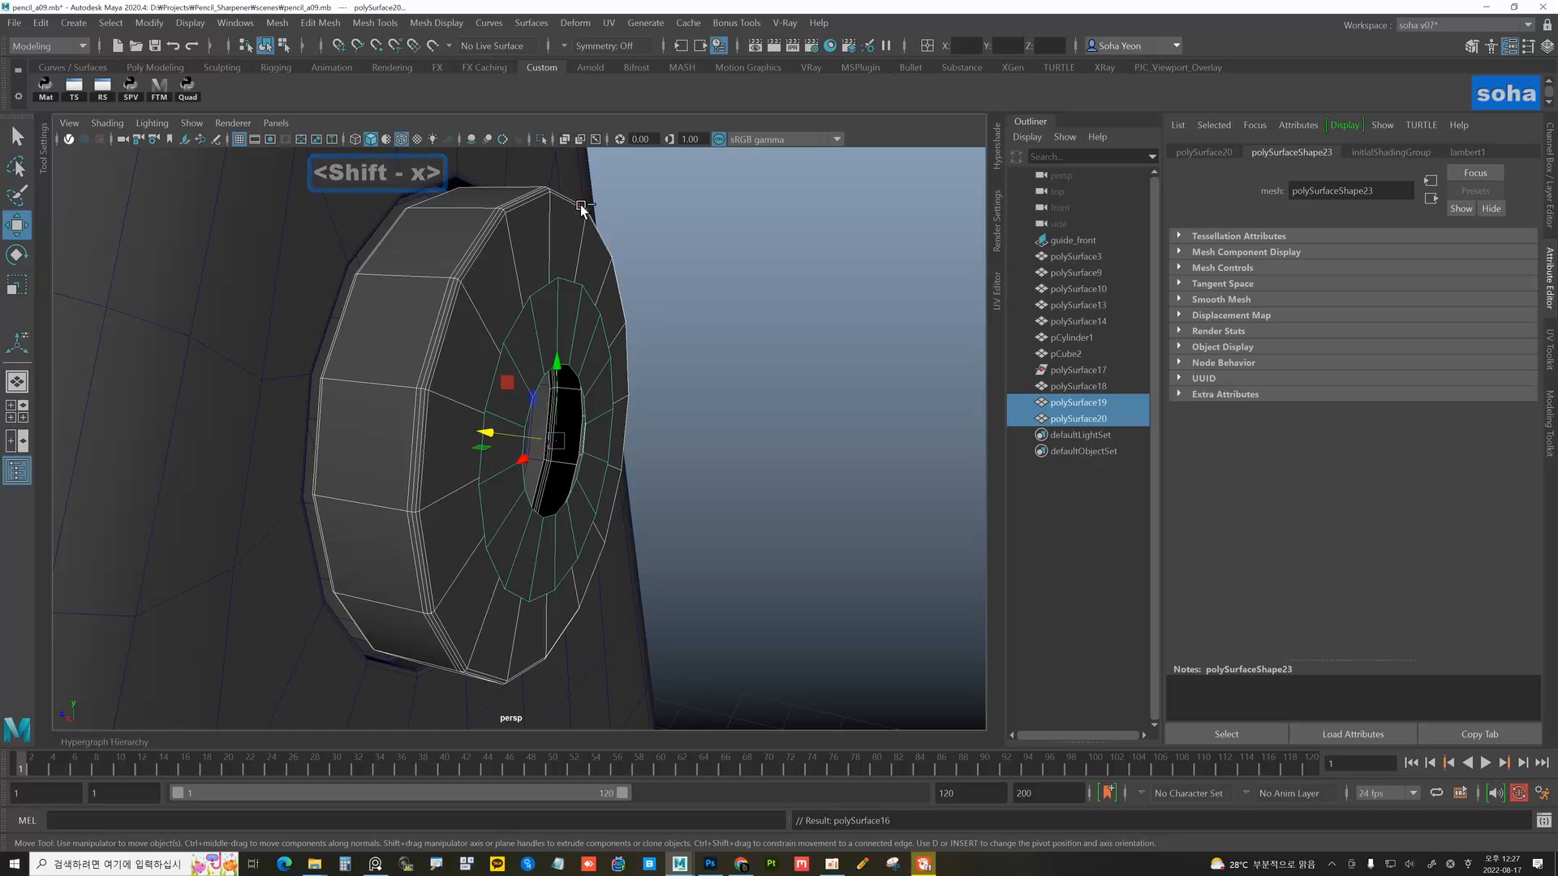
pyautogui.keyDown('ctrl'); pyautogui.moveTo(581, 206); pyautogui.dragTo(608, 240); pyautogui.keyUp('ctrl')
pyautogui.keyDown('alt'); pyautogui.moveTo(723, 412); pyautogui.dragTo(520, 345); pyautogui.keyUp('alt')
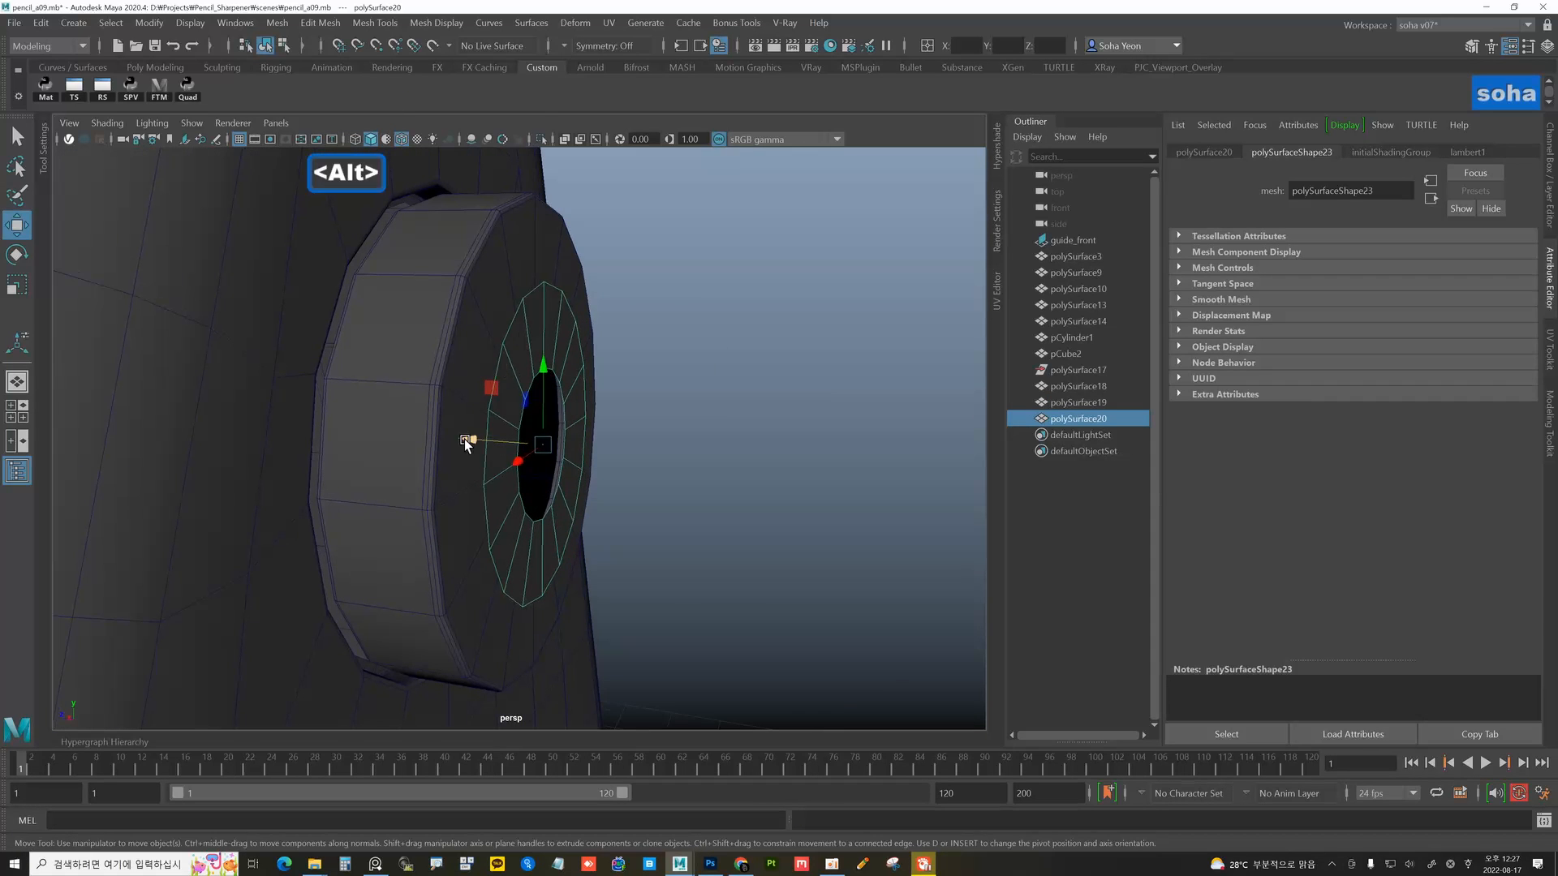
pyautogui.moveTo(470, 441); pyautogui.dragTo(545, 454)
pyautogui.hotkey('alt', '2')
pyautogui.click(565, 367)
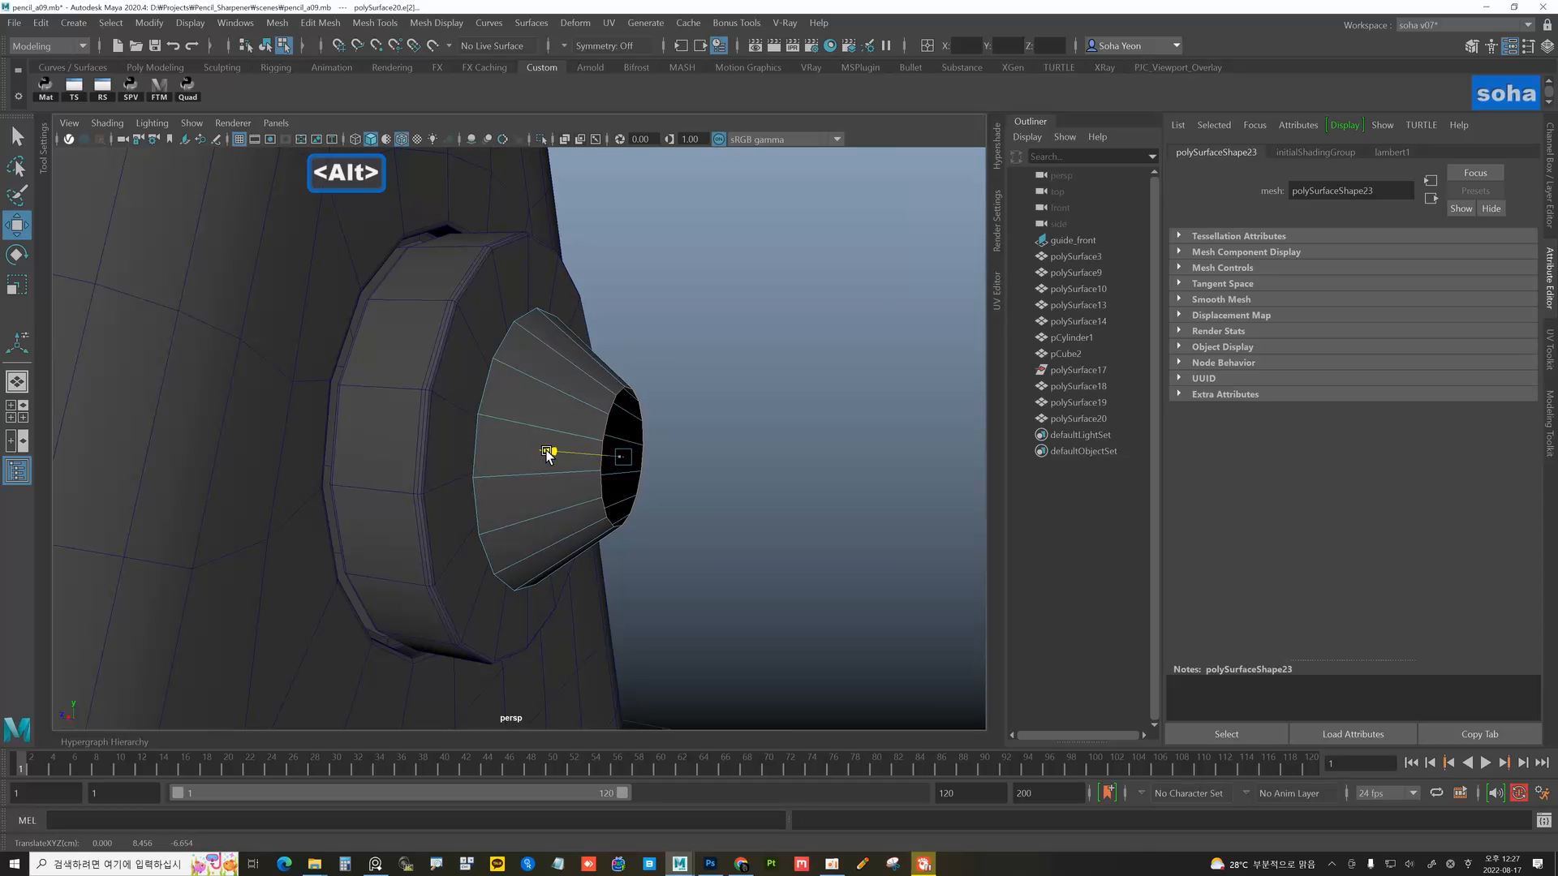
# - Extrude the edge loop around the cone's narrow opening and scale it inward to form a thin rim
pyautogui.keyDown('alt'); pyautogui.moveTo(581, 457); pyautogui.dragTo(684, 417); pyautogui.keyUp('alt')
pyautogui.hotkey('alt', 'w')
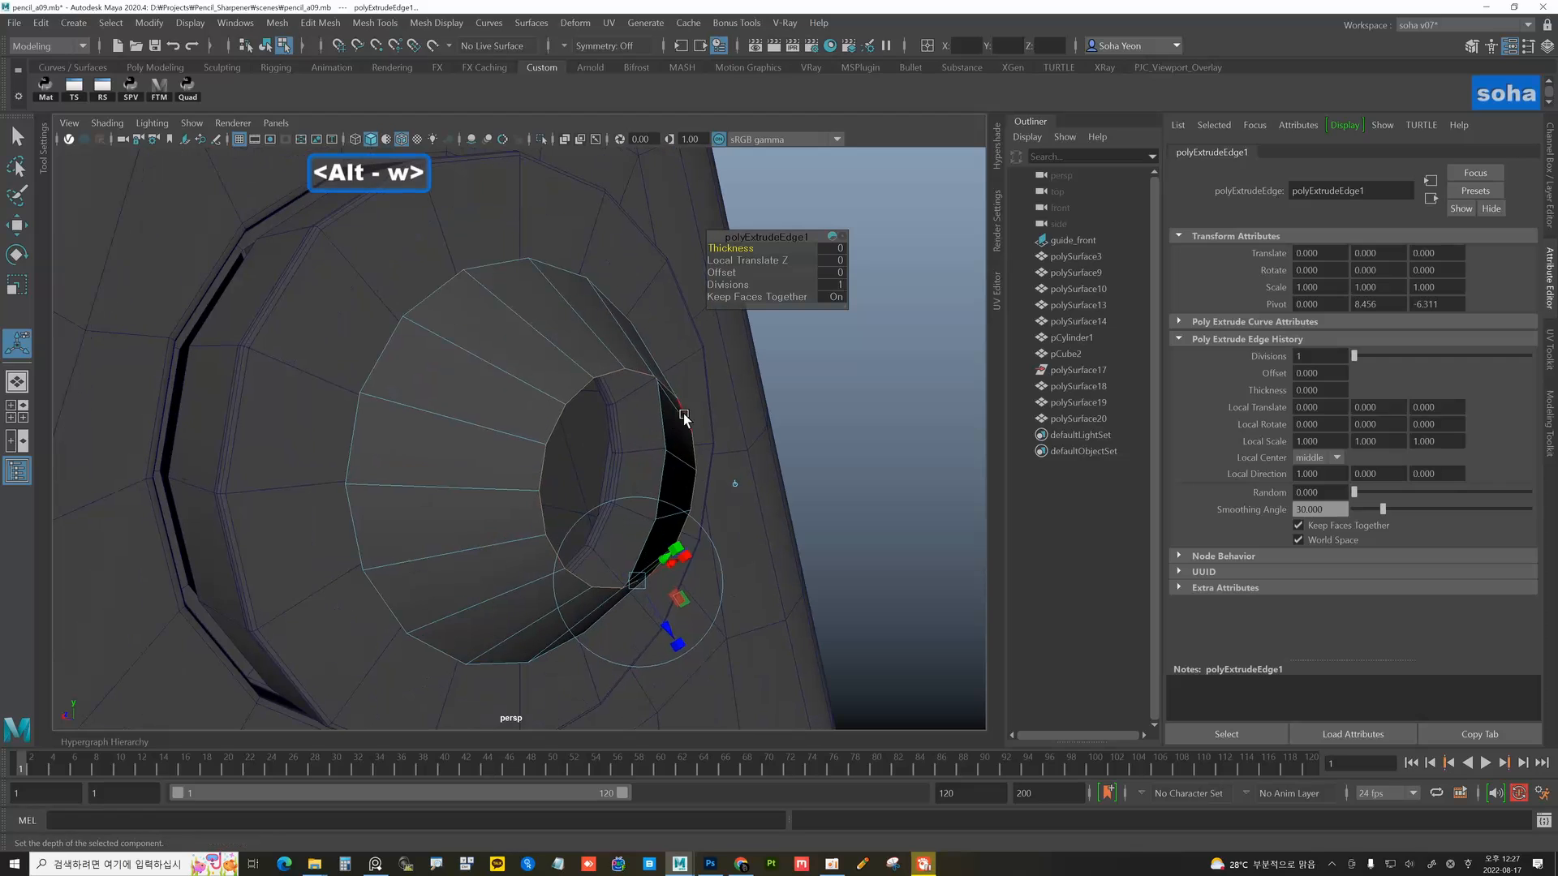
pyautogui.press('r')
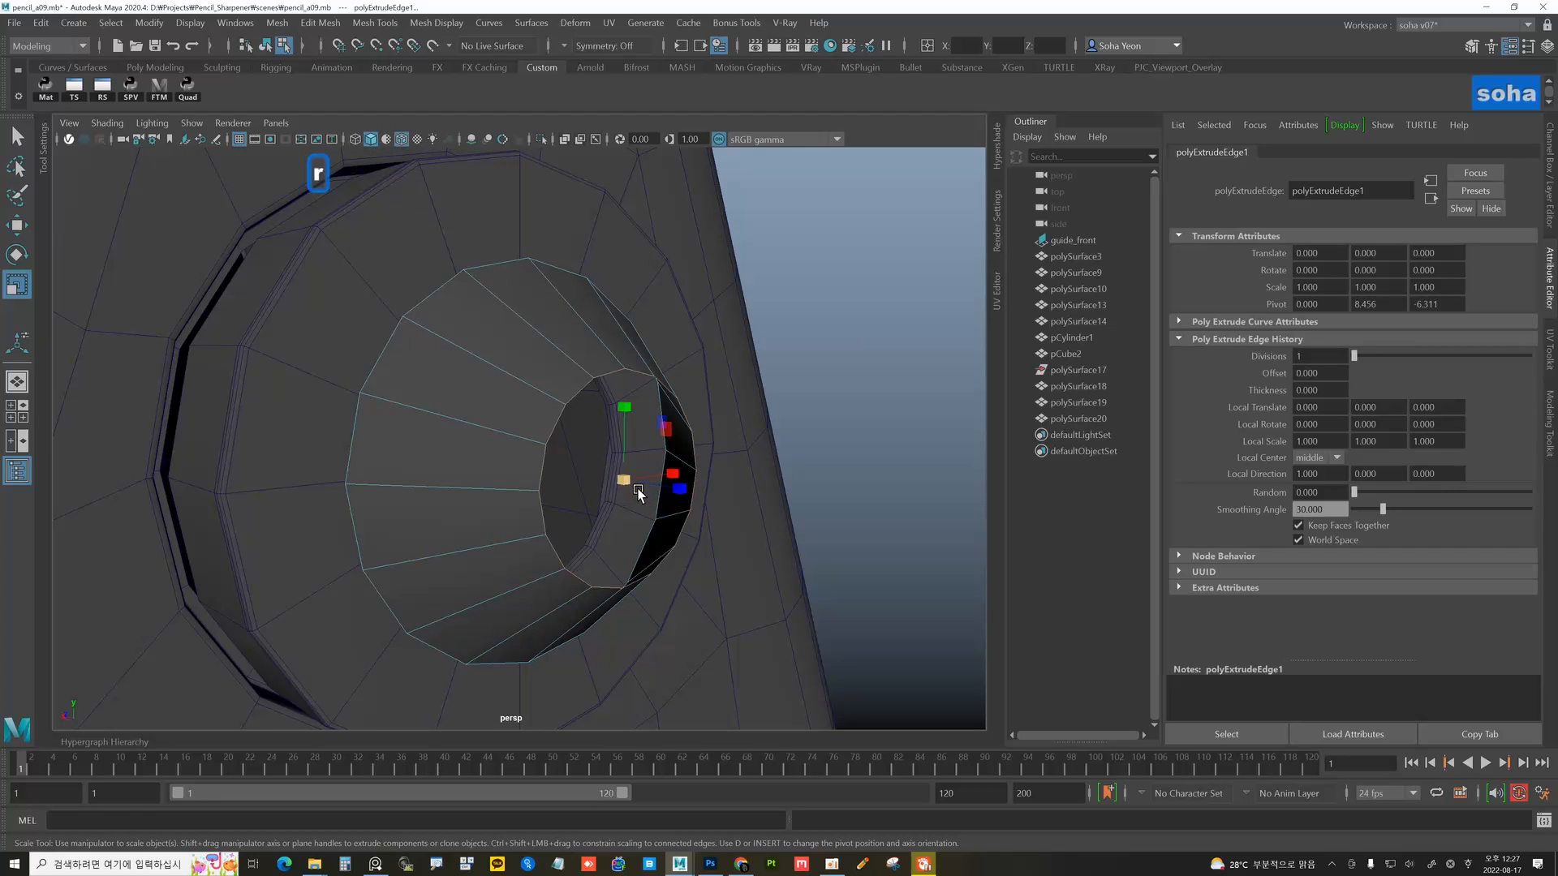
pyautogui.moveTo(625, 479); pyautogui.dragTo(753, 556)
# - Extrude the rim's inner edge loop outward into a tube and scale its end loop to about 0.53 for a taper
pyautogui.hotkey('alt', 'w')
pyautogui.hotkey('alt', 'r')
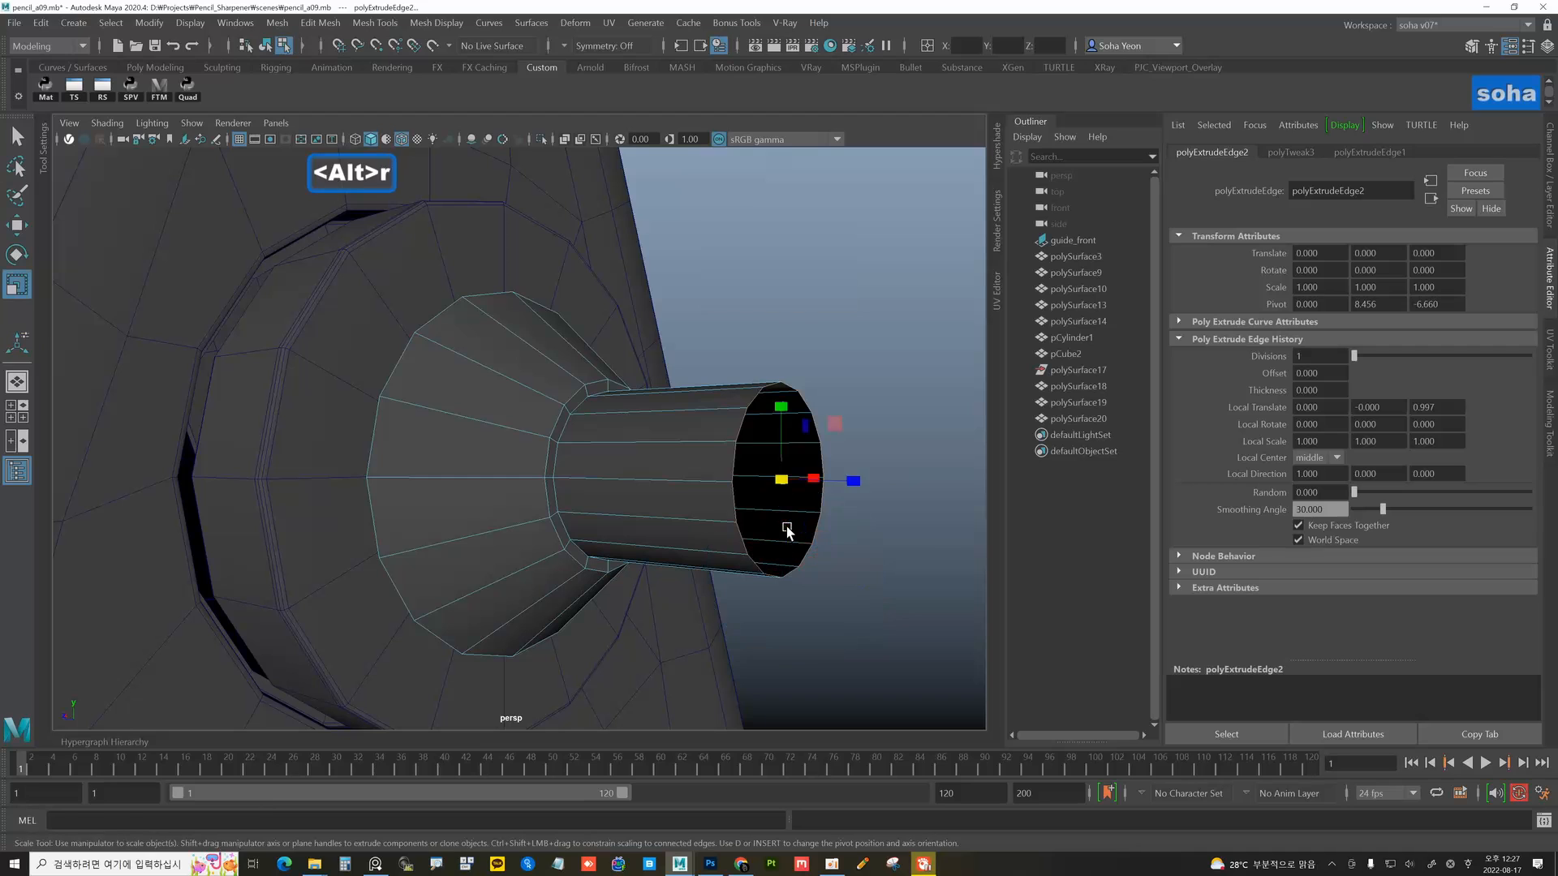
pyautogui.moveTo(784, 487); pyautogui.dragTo(735, 499)
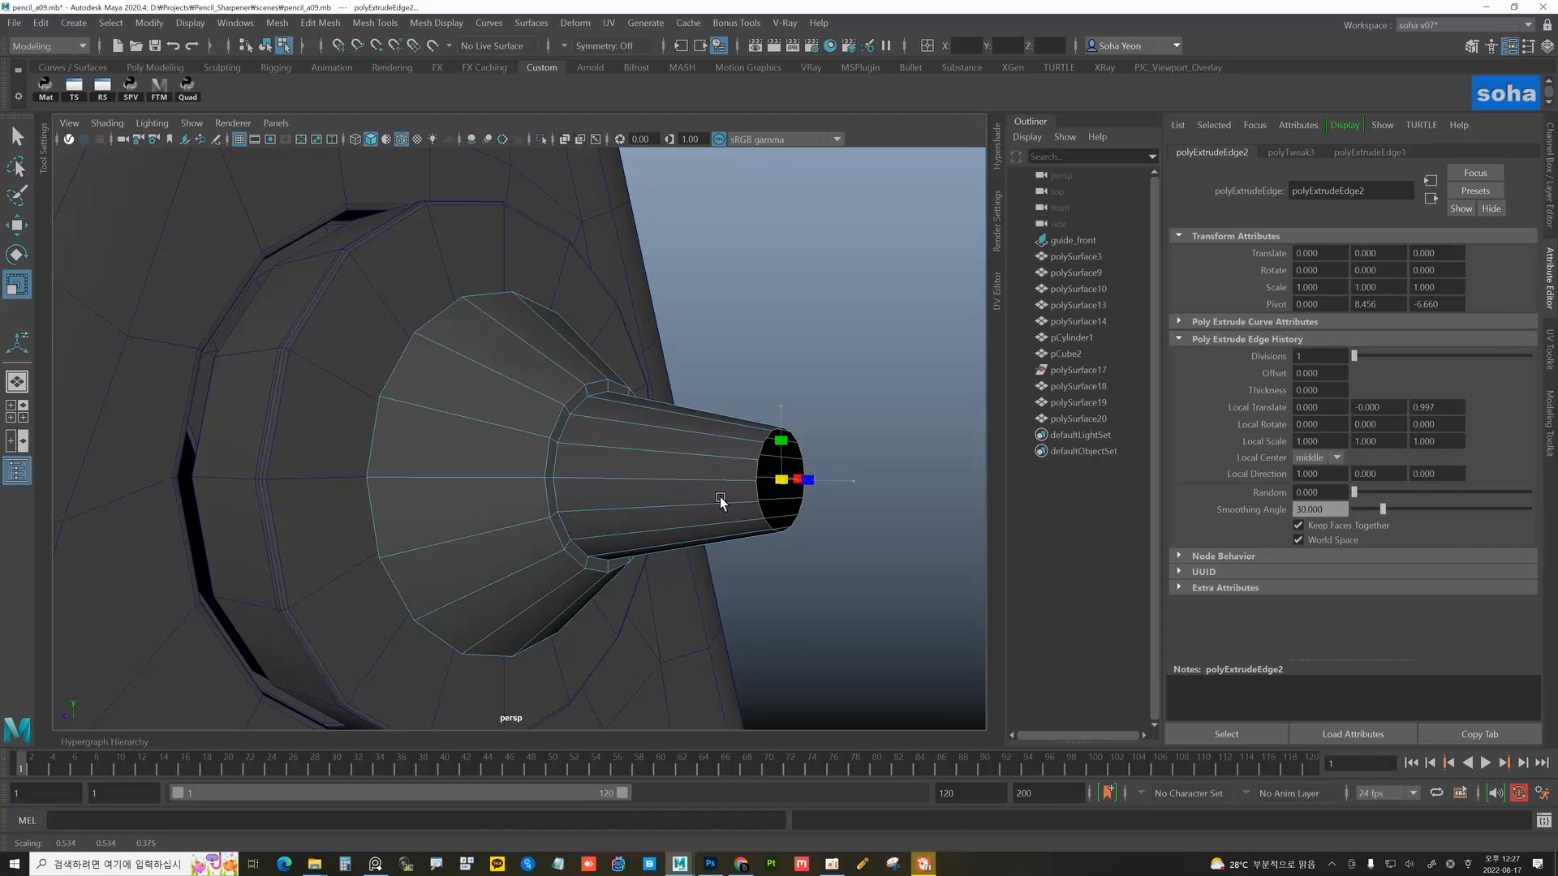
# - Try to fill the tapered tube's open end with Quad Patcher in Edge Border Mode
pyautogui.keyDown('alt'); pyautogui.moveTo(730, 507); pyautogui.dragTo(614, 464); pyautogui.keyUp('alt')
pyautogui.keyDown('alt'); pyautogui.moveTo(544, 349); pyautogui.dragTo(546, 389); pyautogui.keyUp('alt')
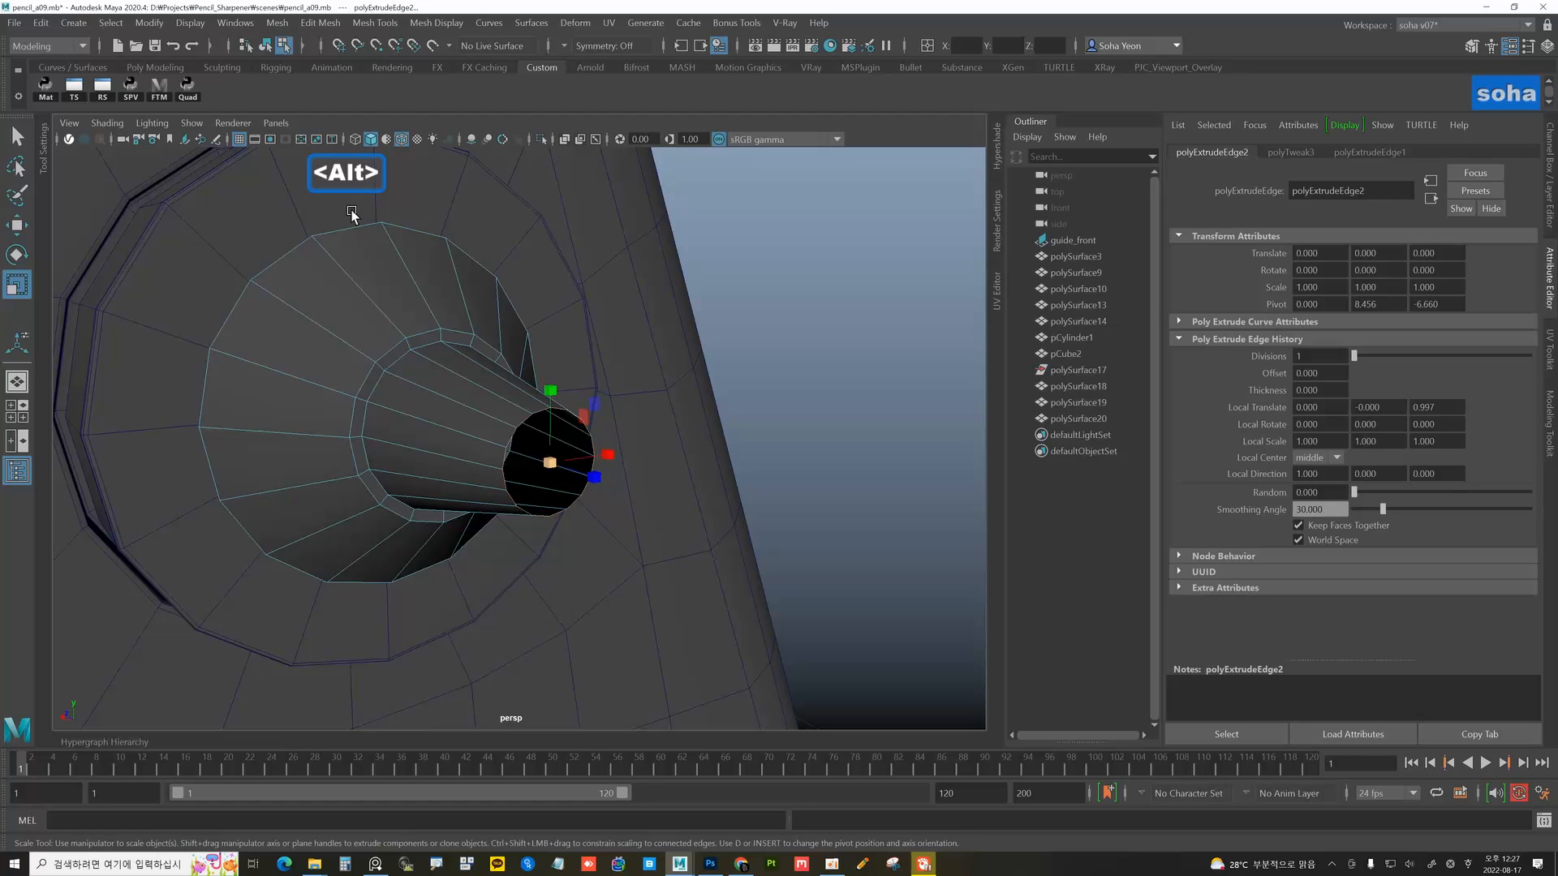
pyautogui.click(187, 85)
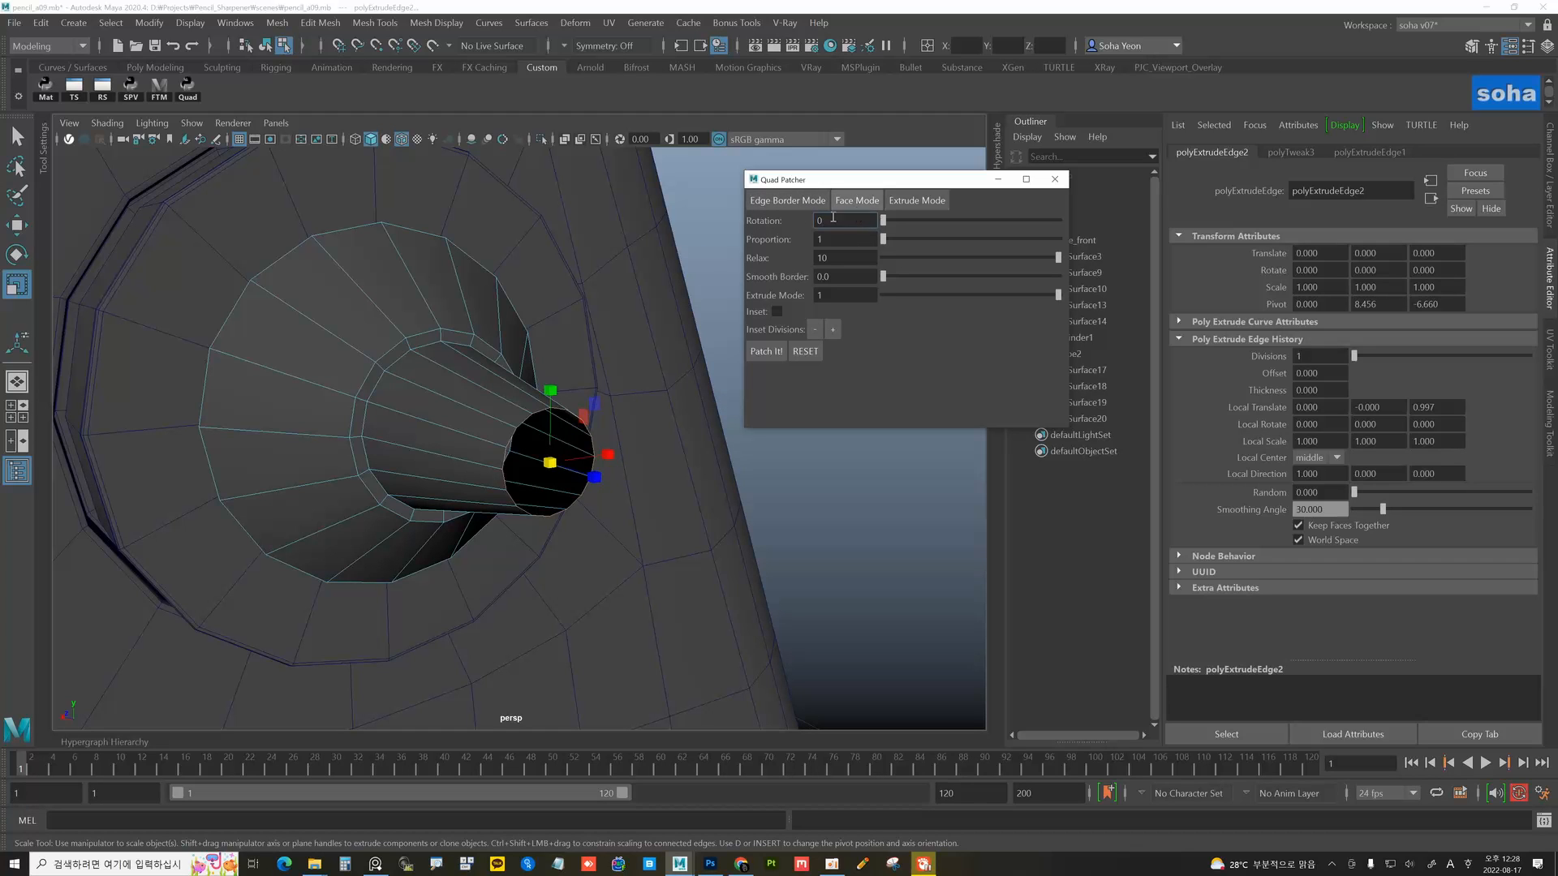
pyautogui.keyDown('alt'); pyautogui.moveTo(684, 406); pyautogui.dragTo(546, 401); pyautogui.keyUp('alt')
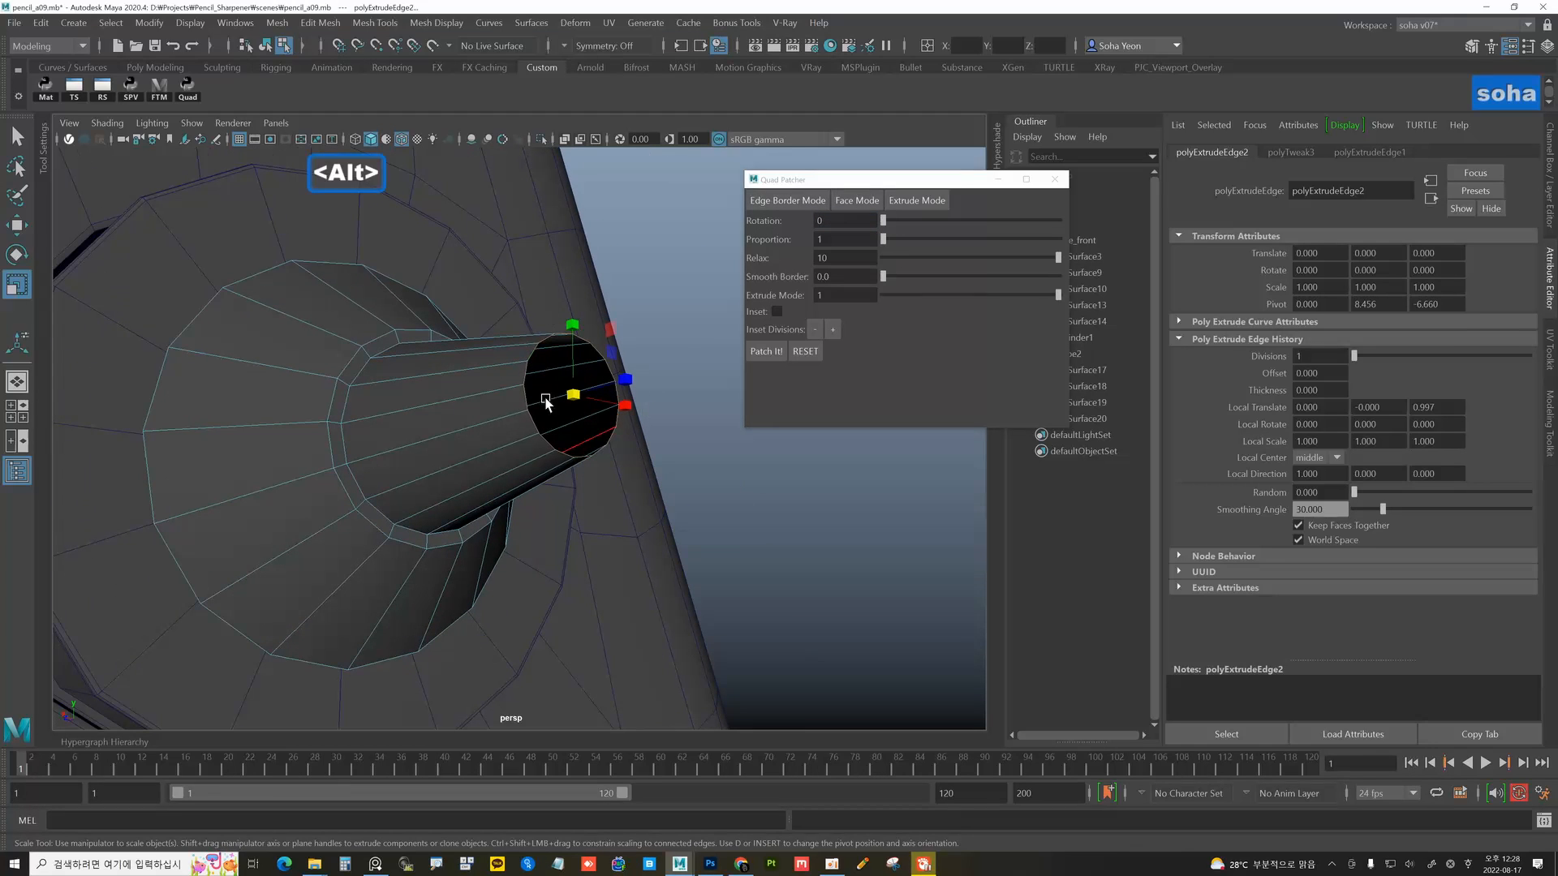
pyautogui.click(782, 200)
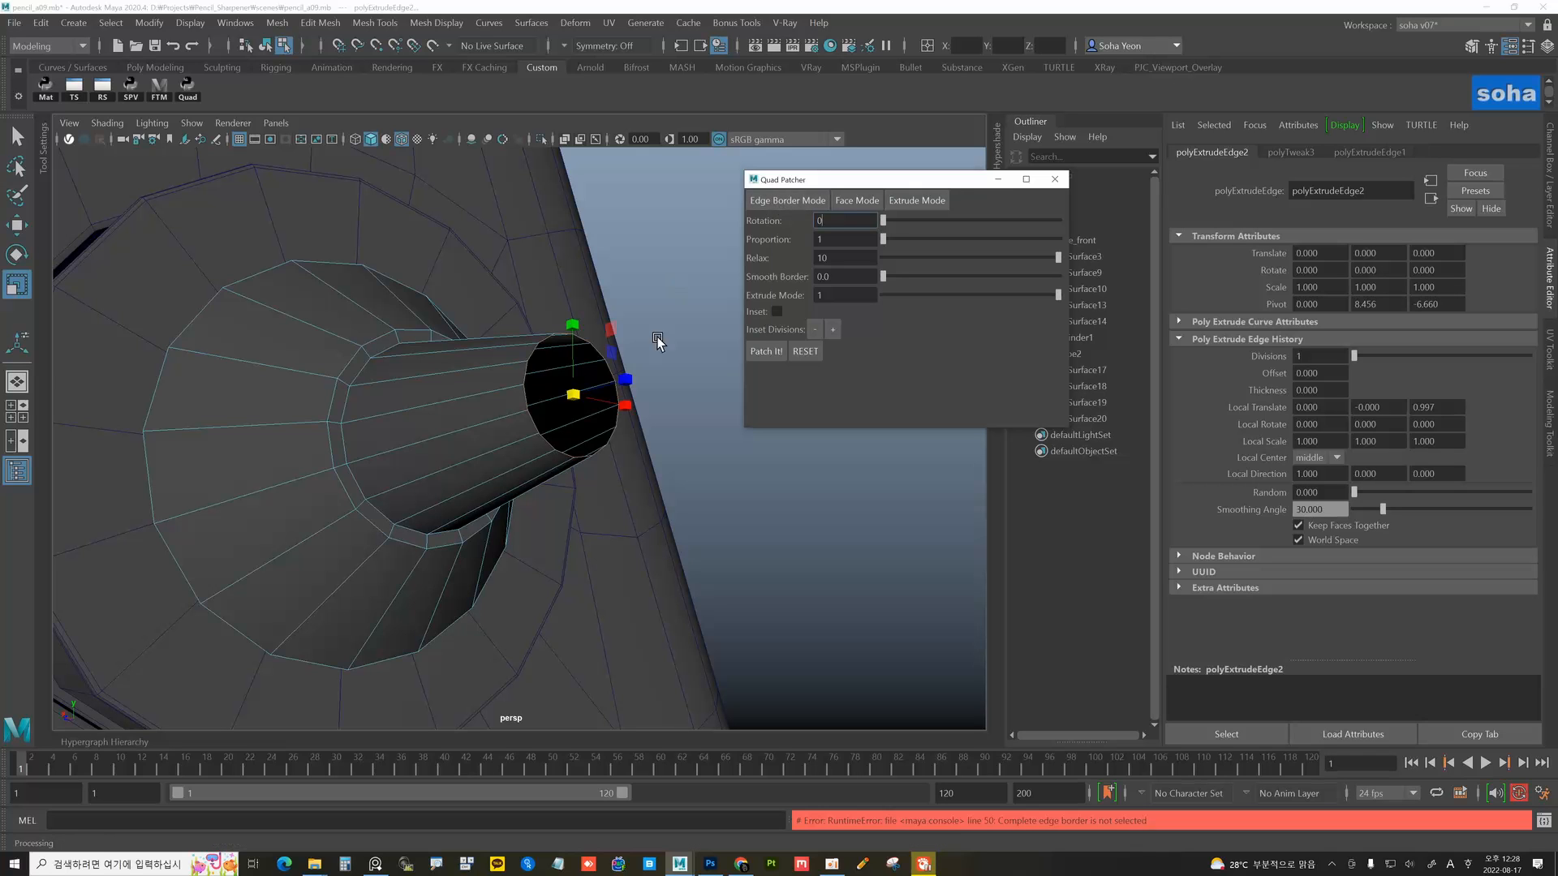
# - Select the complete border loop at the tube's open end and patch it with Quad Patcher's Edge Border Mode
pyautogui.keyDown('alt'); pyautogui.moveTo(657, 337); pyautogui.dragTo(546, 418); pyautogui.keyUp('alt')
pyautogui.doubleClick(485, 371)
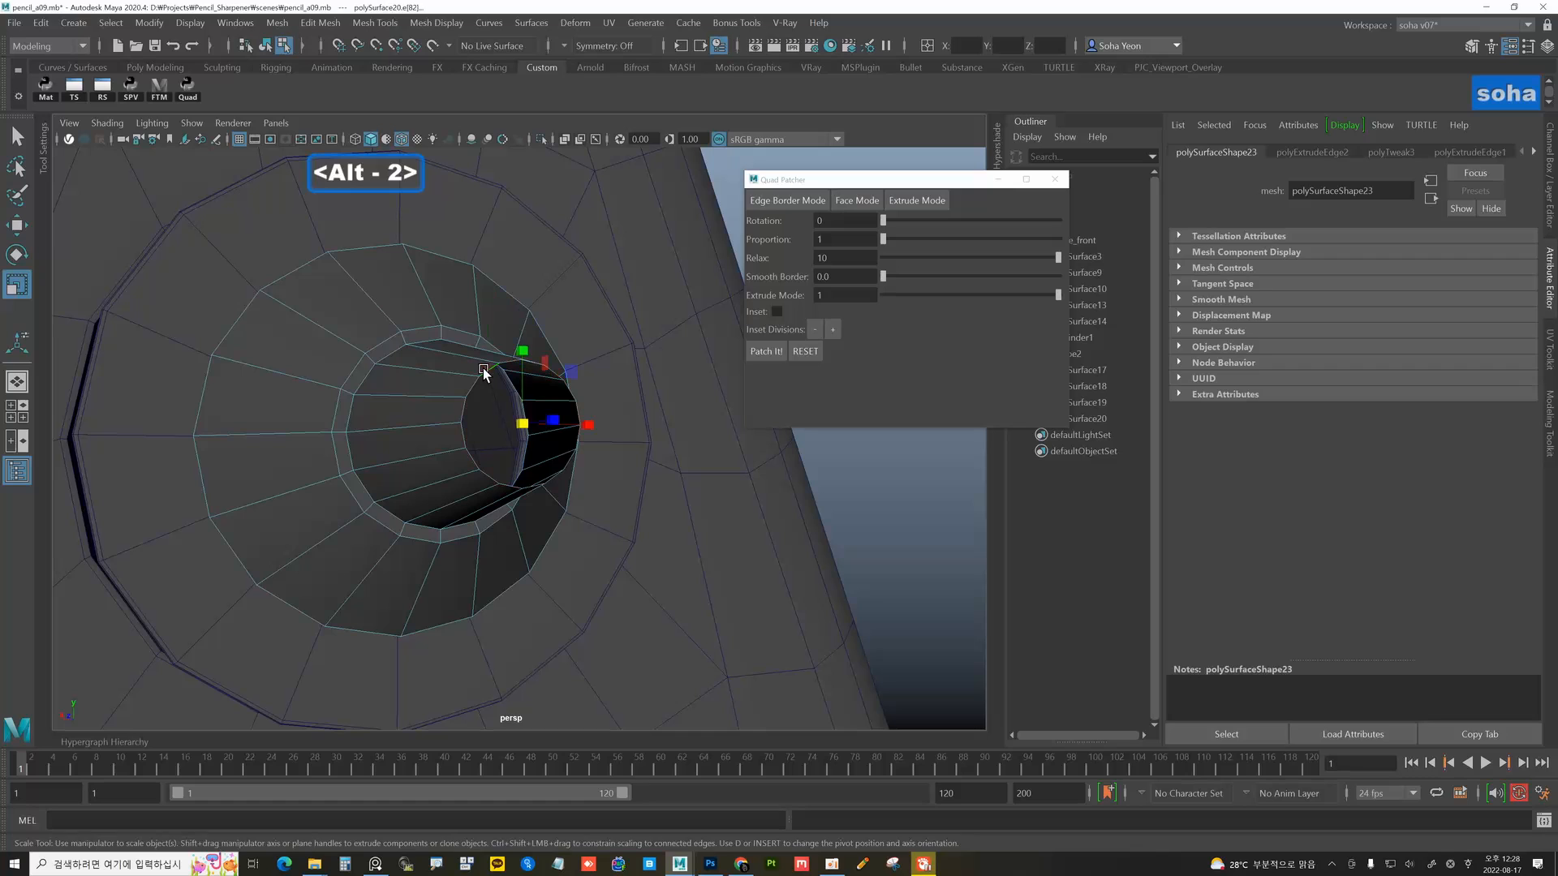
pyautogui.keyDown('alt'); pyautogui.moveTo(484, 371); pyautogui.dragTo(632, 379); pyautogui.keyUp('alt')
pyautogui.click(1052, 181)
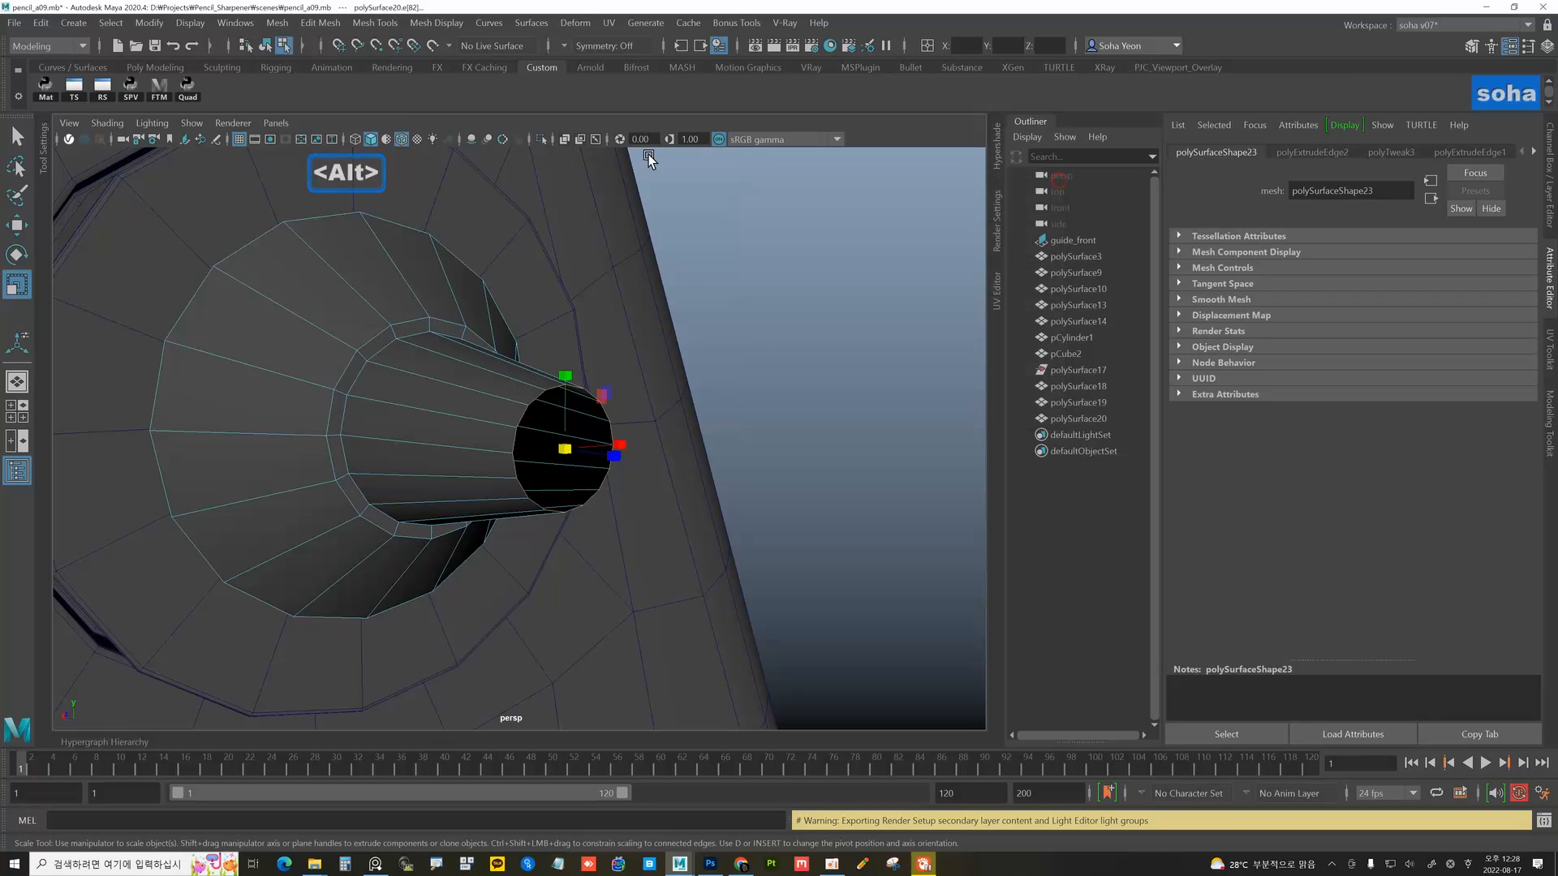
pyautogui.click(188, 84)
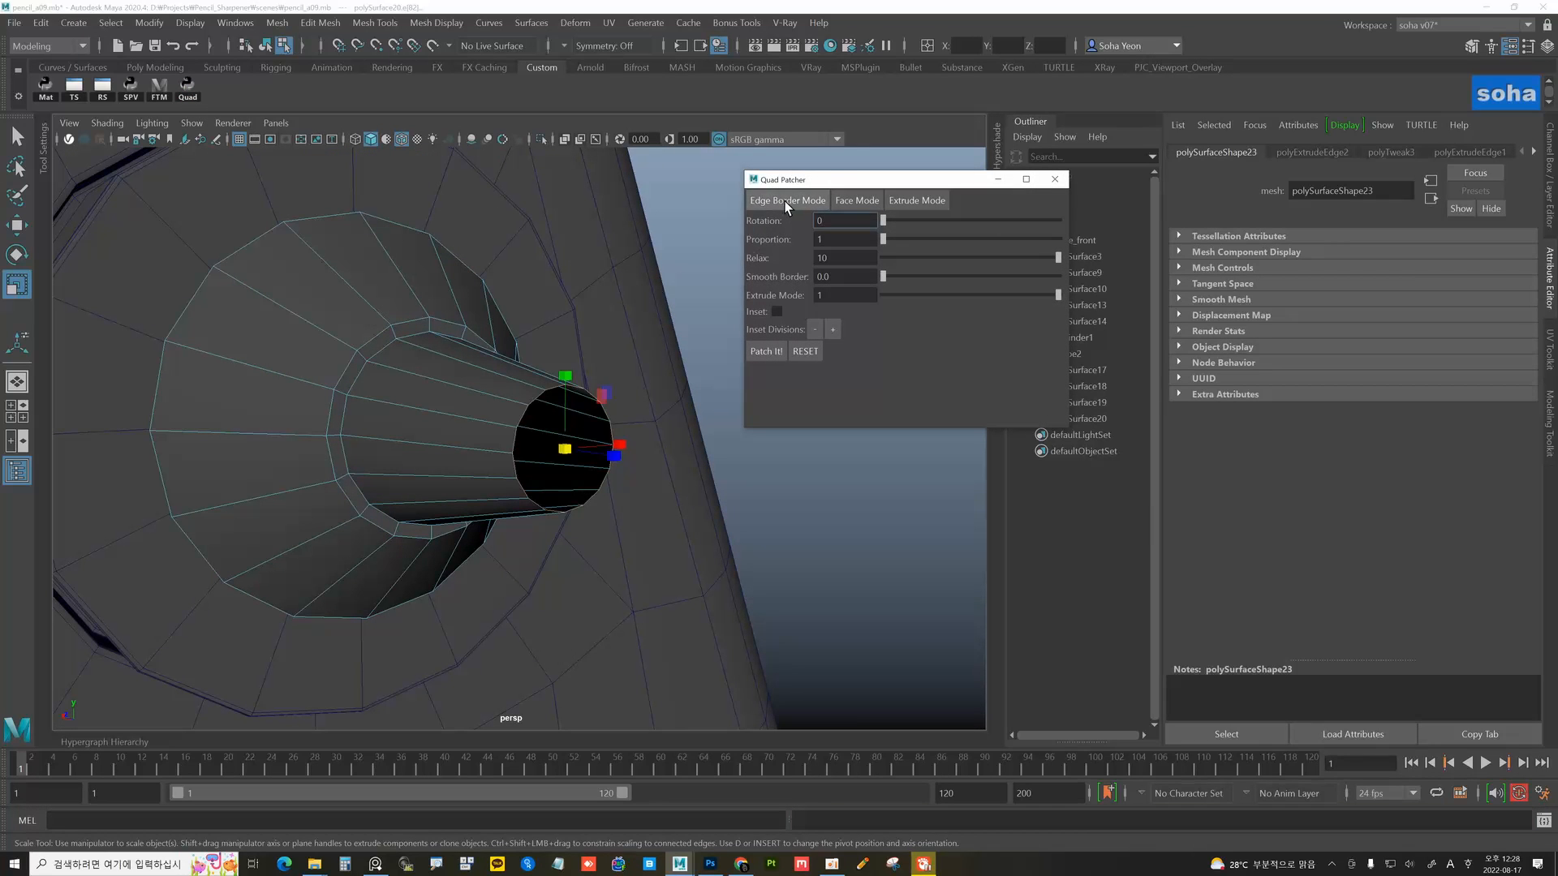
pyautogui.click(786, 202)
pyautogui.keyDown('alt'); pyautogui.moveTo(618, 428); pyautogui.dragTo(684, 341); pyautogui.keyUp('alt')
pyautogui.keyDown('alt'); pyautogui.moveTo(684, 340); pyautogui.dragTo(690, 342, button='right'); pyautogui.keyUp('alt')
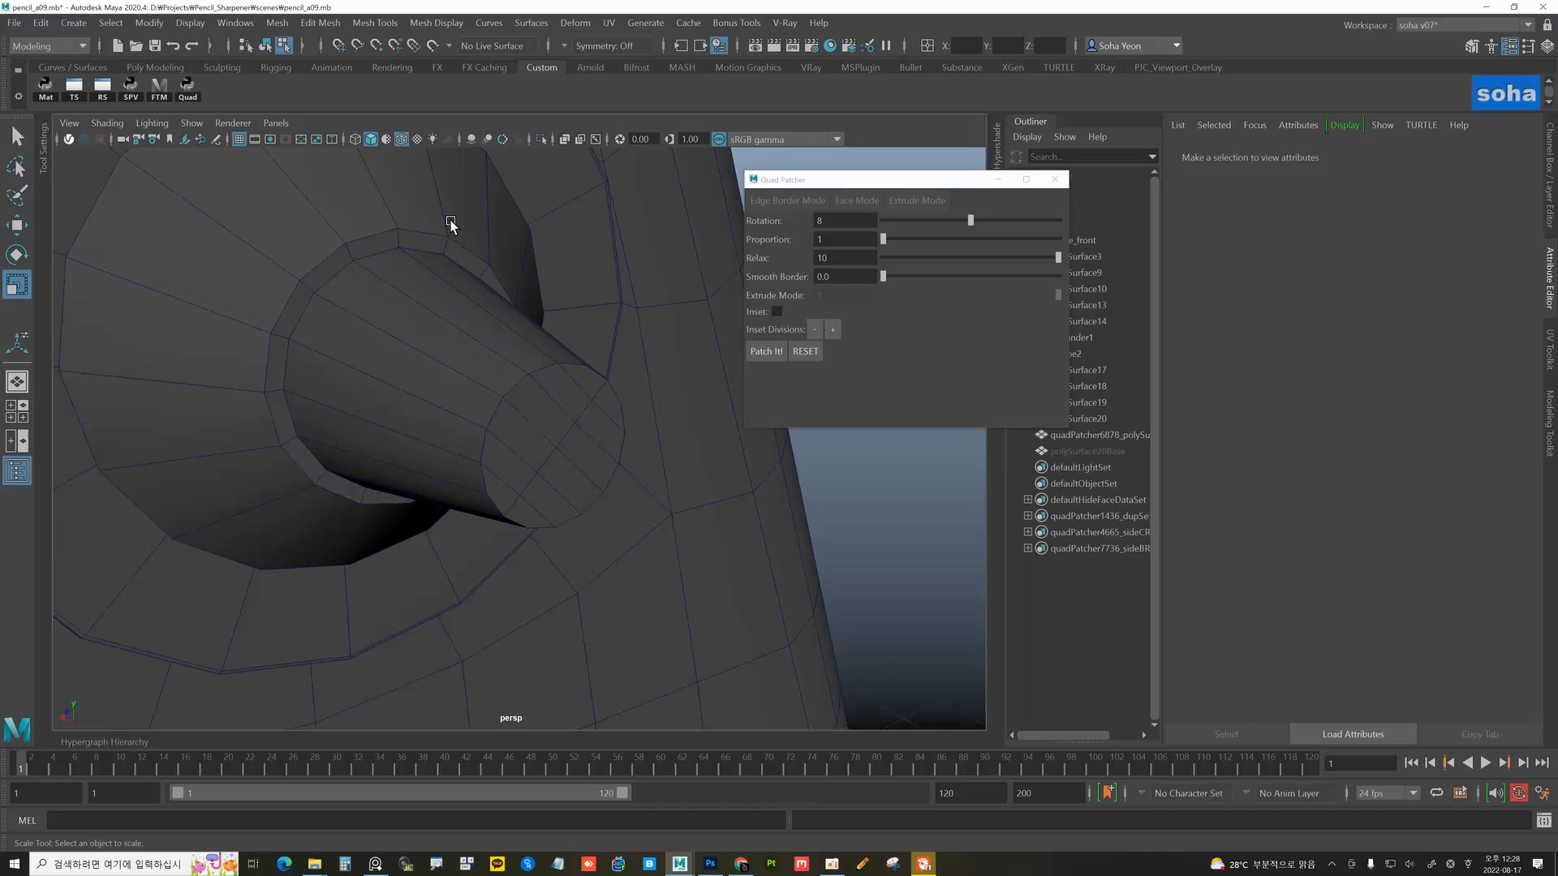
# - Align the tube's end patch with rotation 11 and proportion 3, and apply the patch
pyautogui.click(401, 142)
pyautogui.click(401, 141)
pyautogui.moveTo(560, 317)
pyautogui.keyDown('alt'); pyautogui.mouseDown()
pyautogui.moveTo(546, 296)
pyautogui.moveTo(535, 399)
pyautogui.moveTo(665, 348)
pyautogui.moveTo(543, 349)
pyautogui.mouseUp(); pyautogui.keyUp('alt')
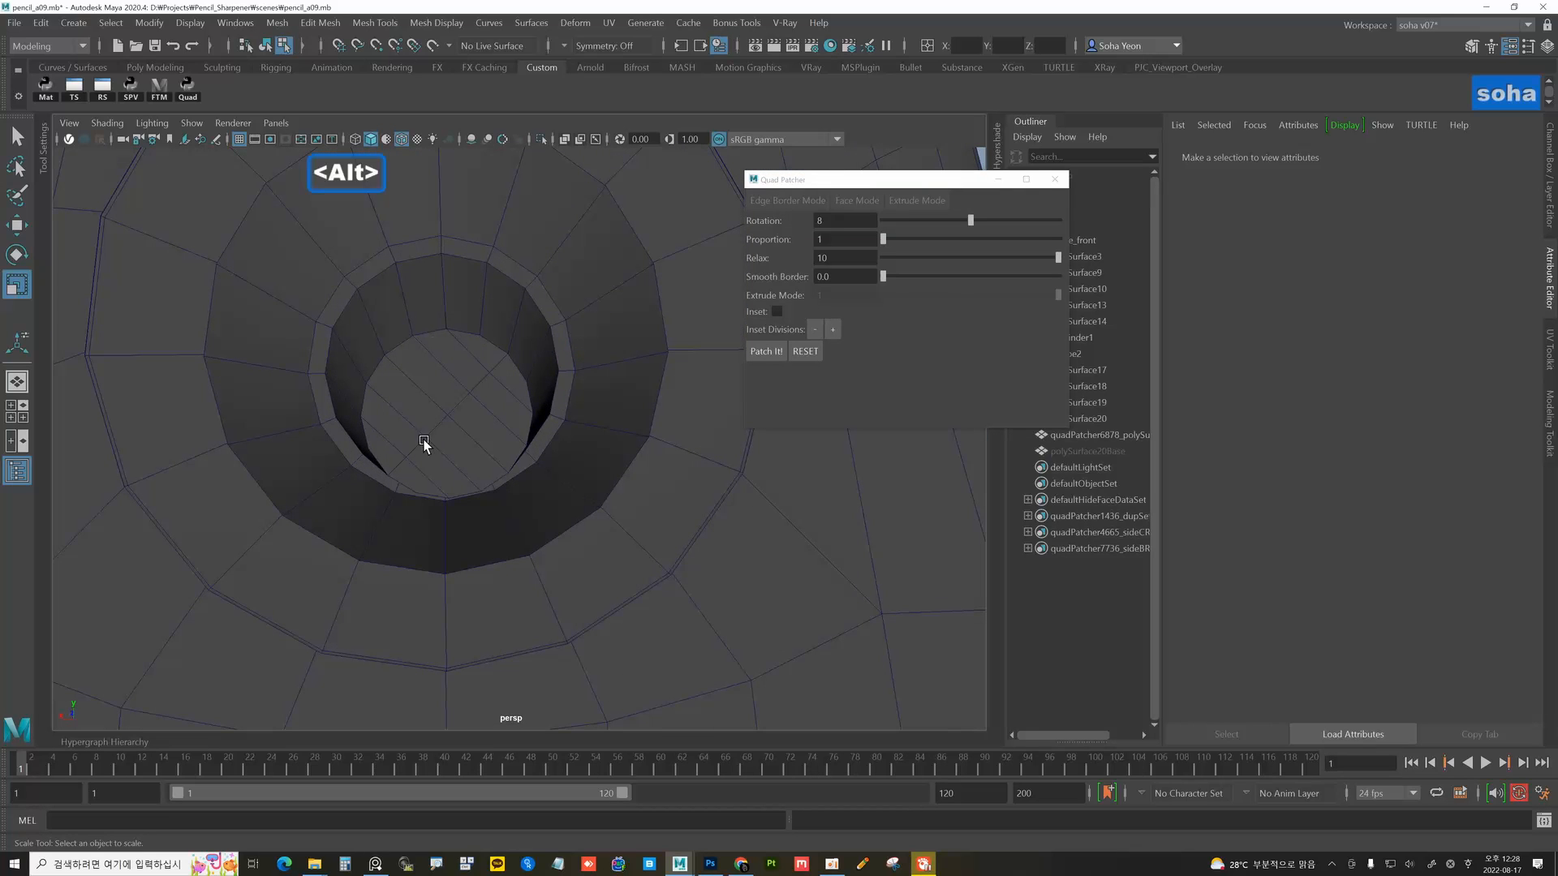
pyautogui.click(888, 236)
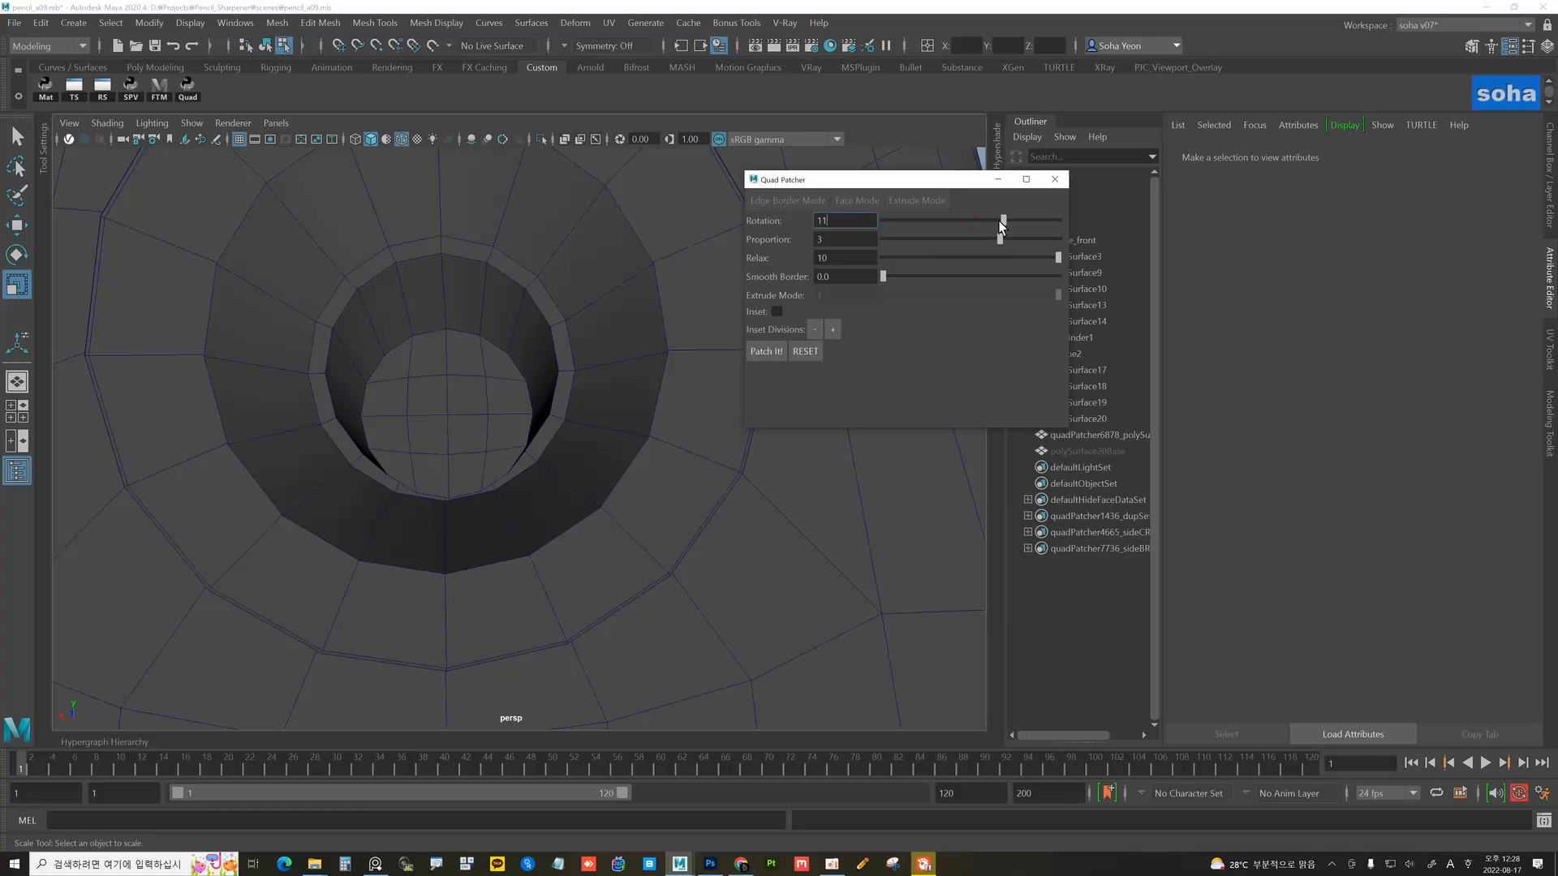
pyautogui.keyDown('alt'); pyautogui.moveTo(706, 341); pyautogui.dragTo(502, 374); pyautogui.keyUp('alt')
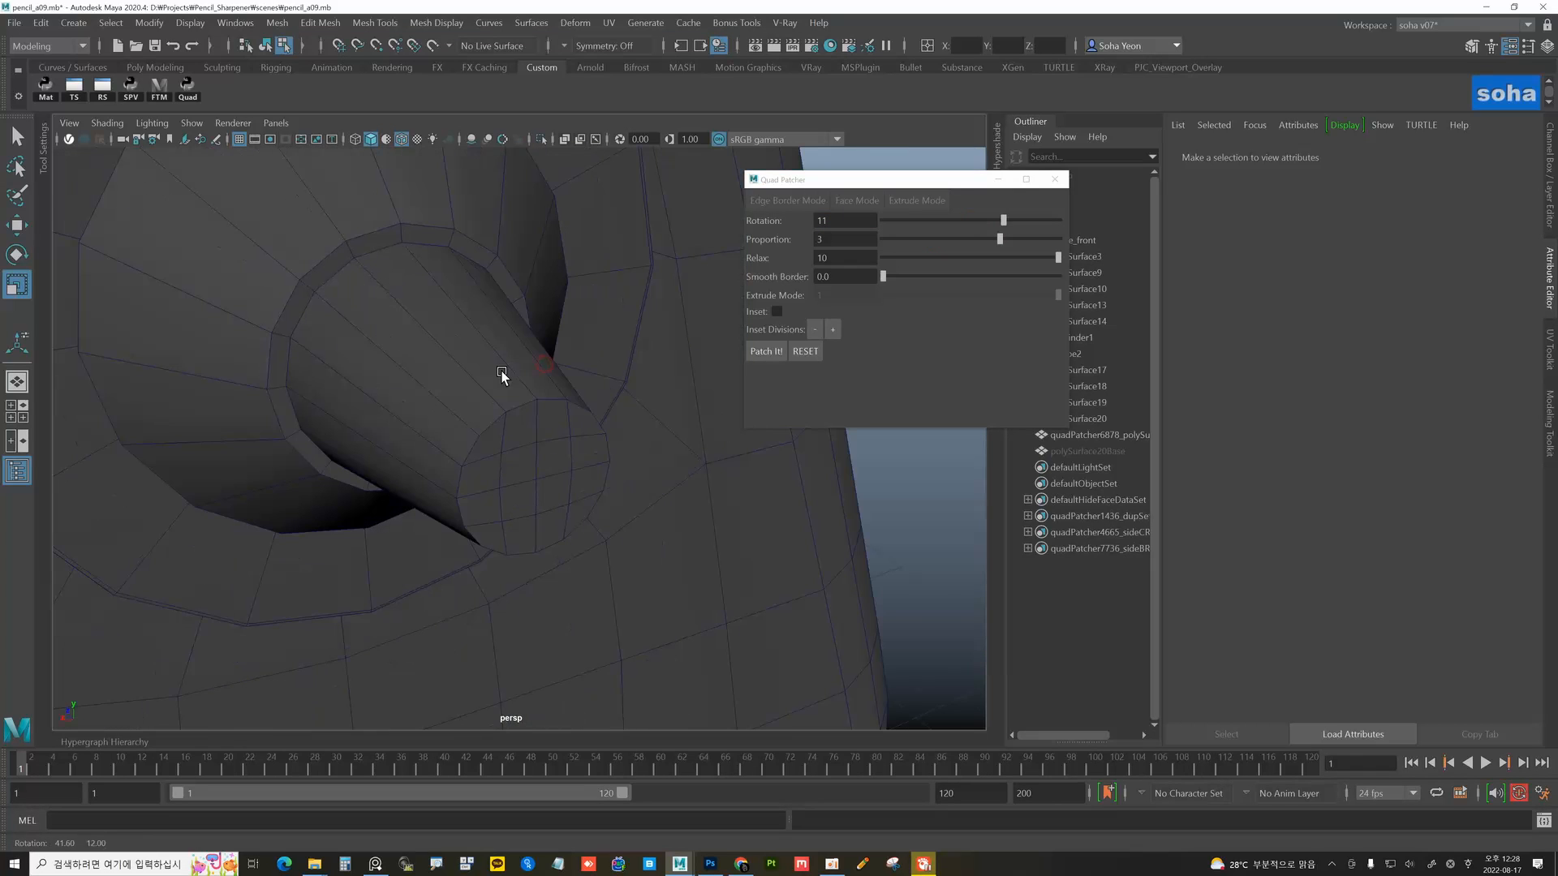
pyautogui.click(777, 358)
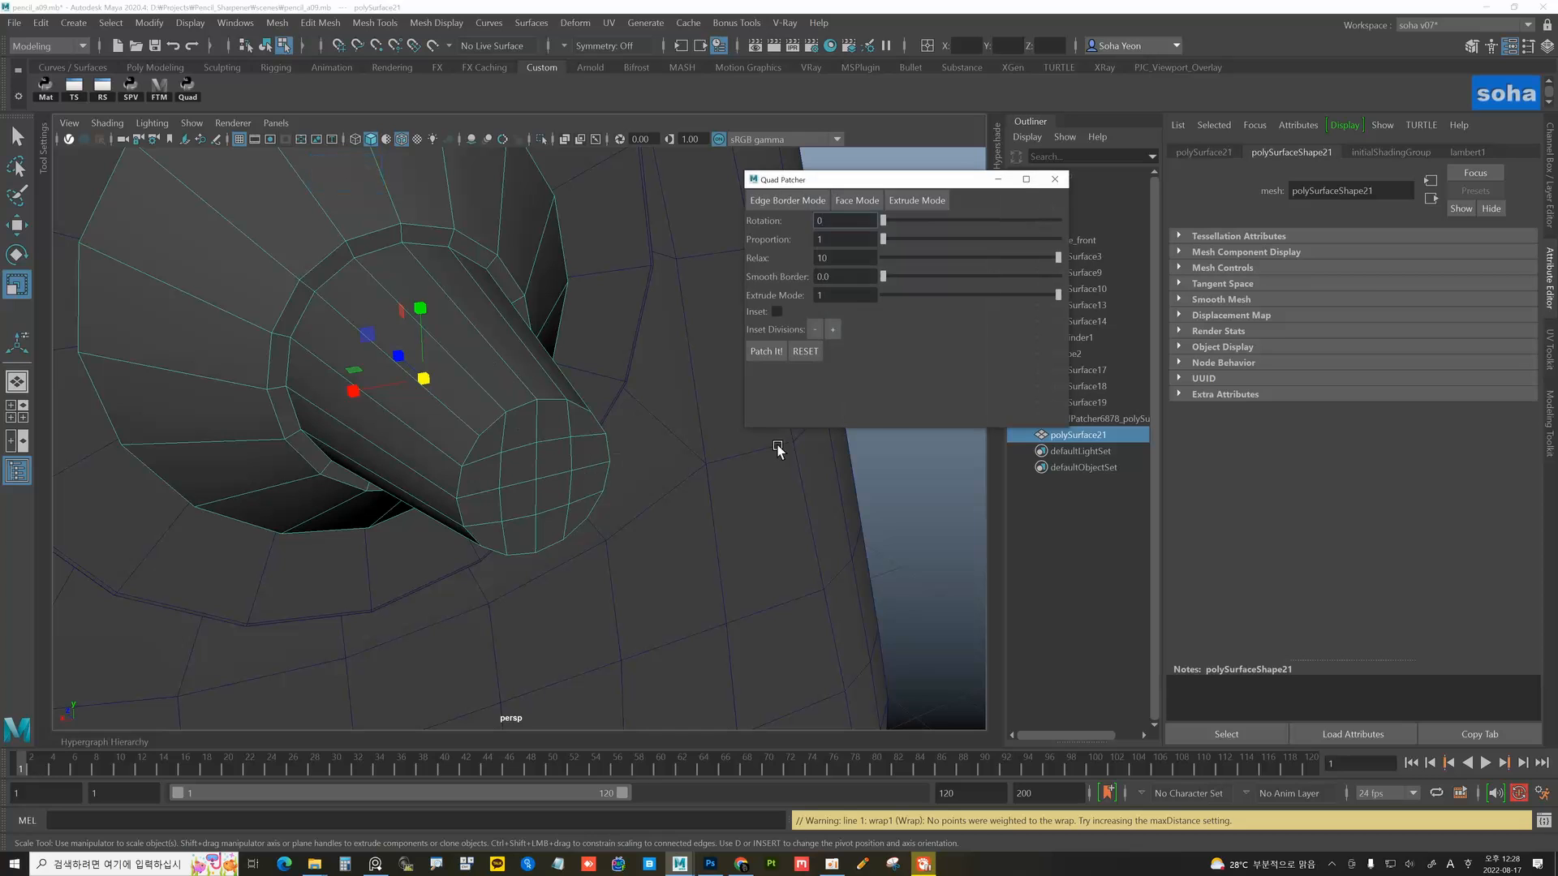
pyautogui.keyDown('alt'); pyautogui.moveTo(764, 473); pyautogui.dragTo(786, 466); pyautogui.keyUp('alt')
pyautogui.keyDown('alt'); pyautogui.moveTo(786, 465); pyautogui.dragTo(634, 468, button='right'); pyautogui.keyUp('alt')
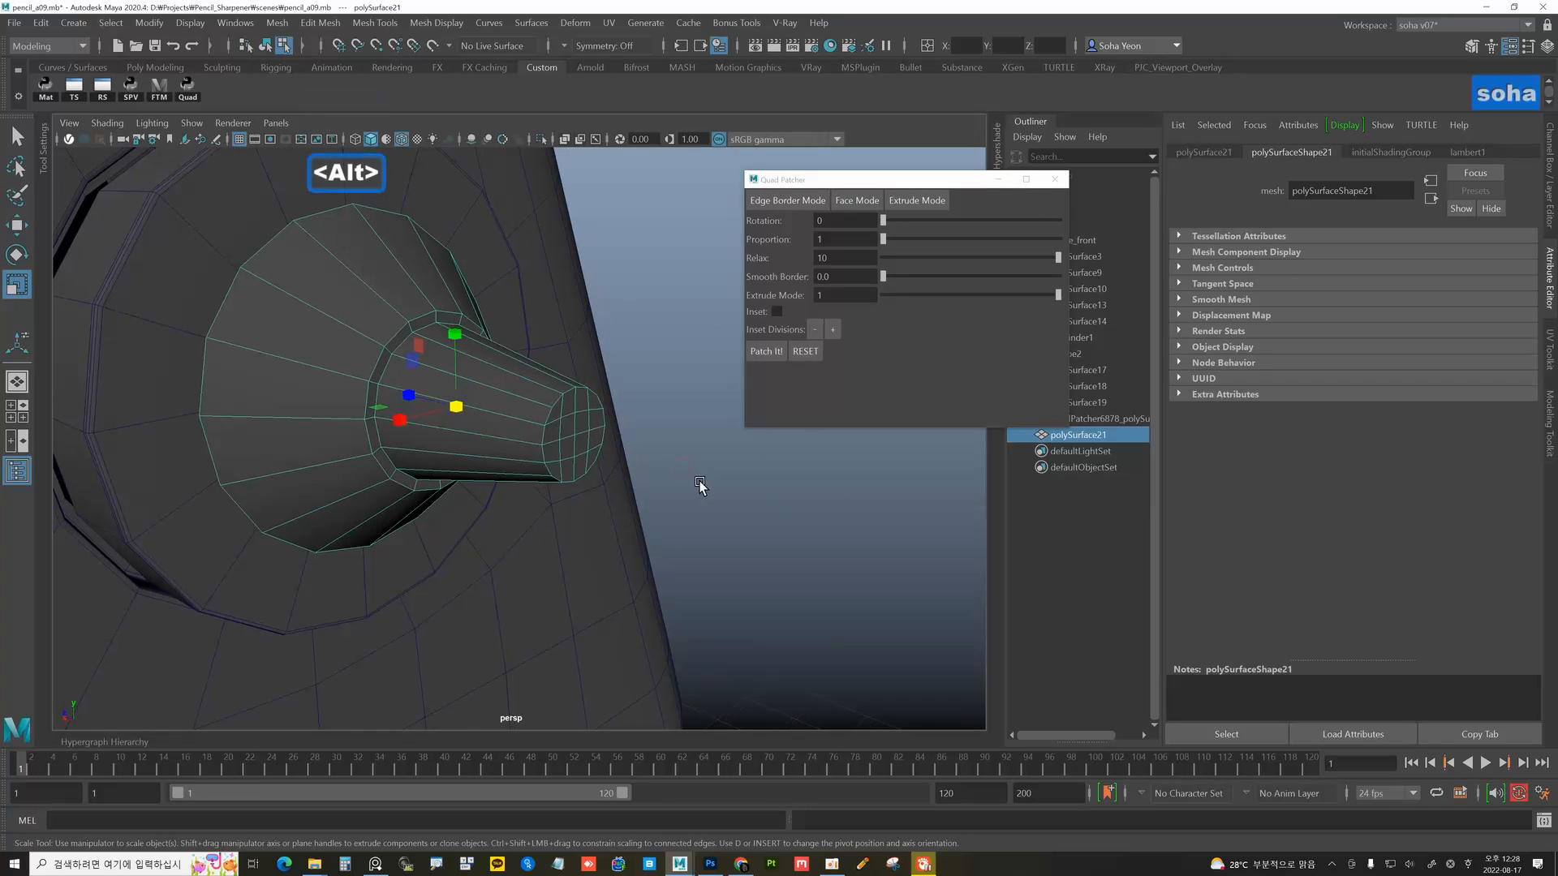
# - Isolate the patched cone-shaped part in the viewport
pyautogui.click(692, 483)
pyautogui.keyDown('alt'); pyautogui.moveTo(448, 428); pyautogui.dragTo(520, 433); pyautogui.keyUp('alt')
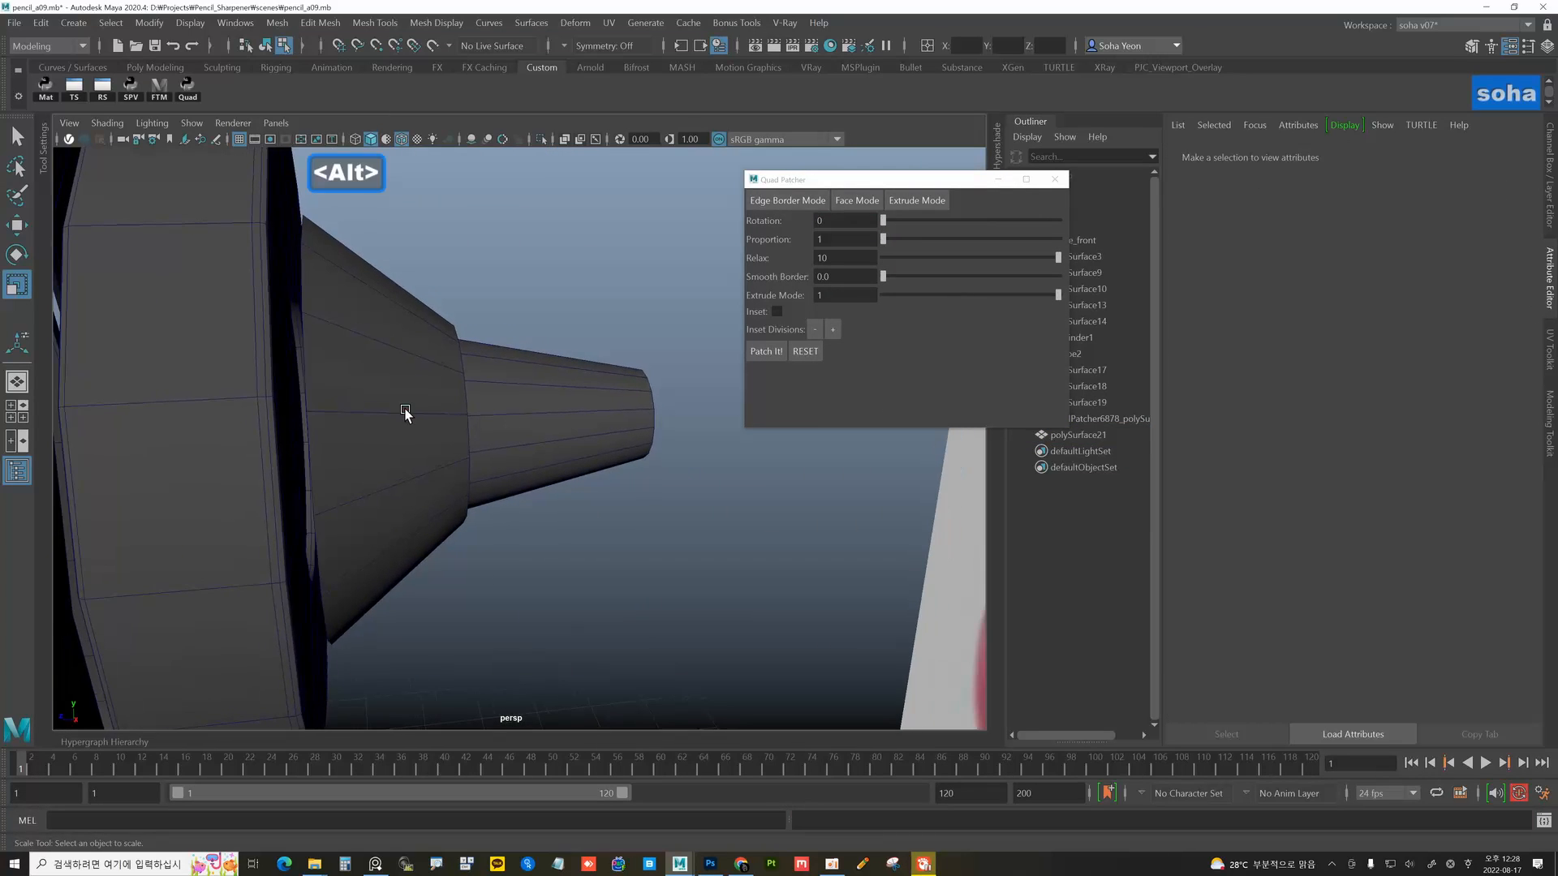
pyautogui.hotkey('alt', 'shift', 'a')
pyautogui.hotkey('alt', 'shift', 'a')
pyautogui.hotkey('alt', '`')
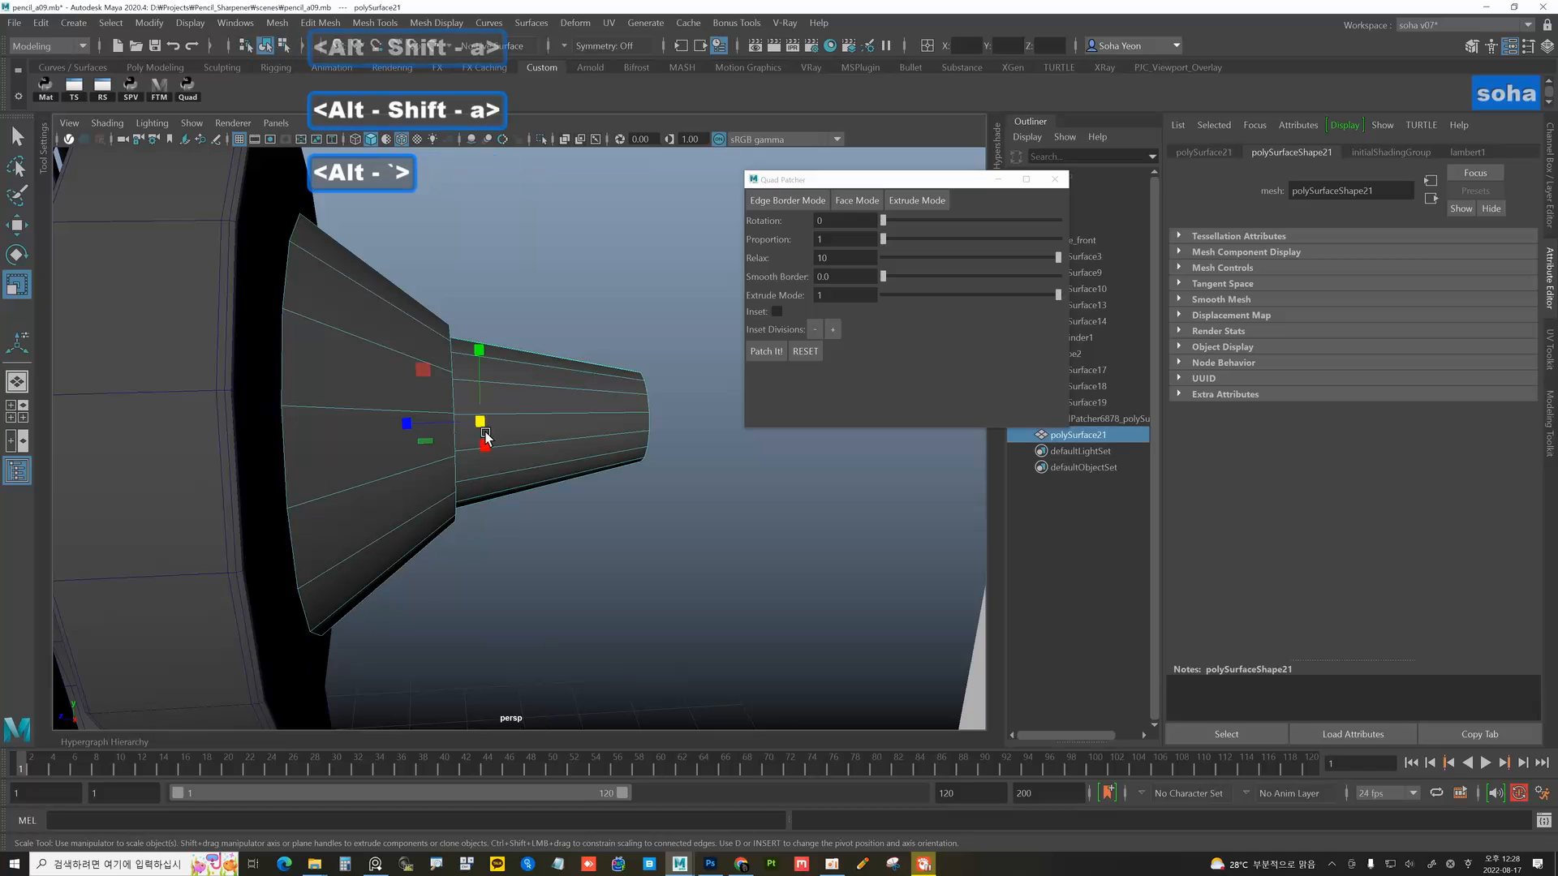
pyautogui.hotkey('alt', 'shift', 'a')
# - Extrude the border edge loop of the cone's wide open base and scale it inward to form a narrow rim
pyautogui.keyDown('alt'); pyautogui.moveTo(504, 435); pyautogui.dragTo(494, 382); pyautogui.keyUp('alt')
pyautogui.hotkey('alt', '2')
pyautogui.doubleClick(464, 288)
pyautogui.hotkey('alt', 'w')
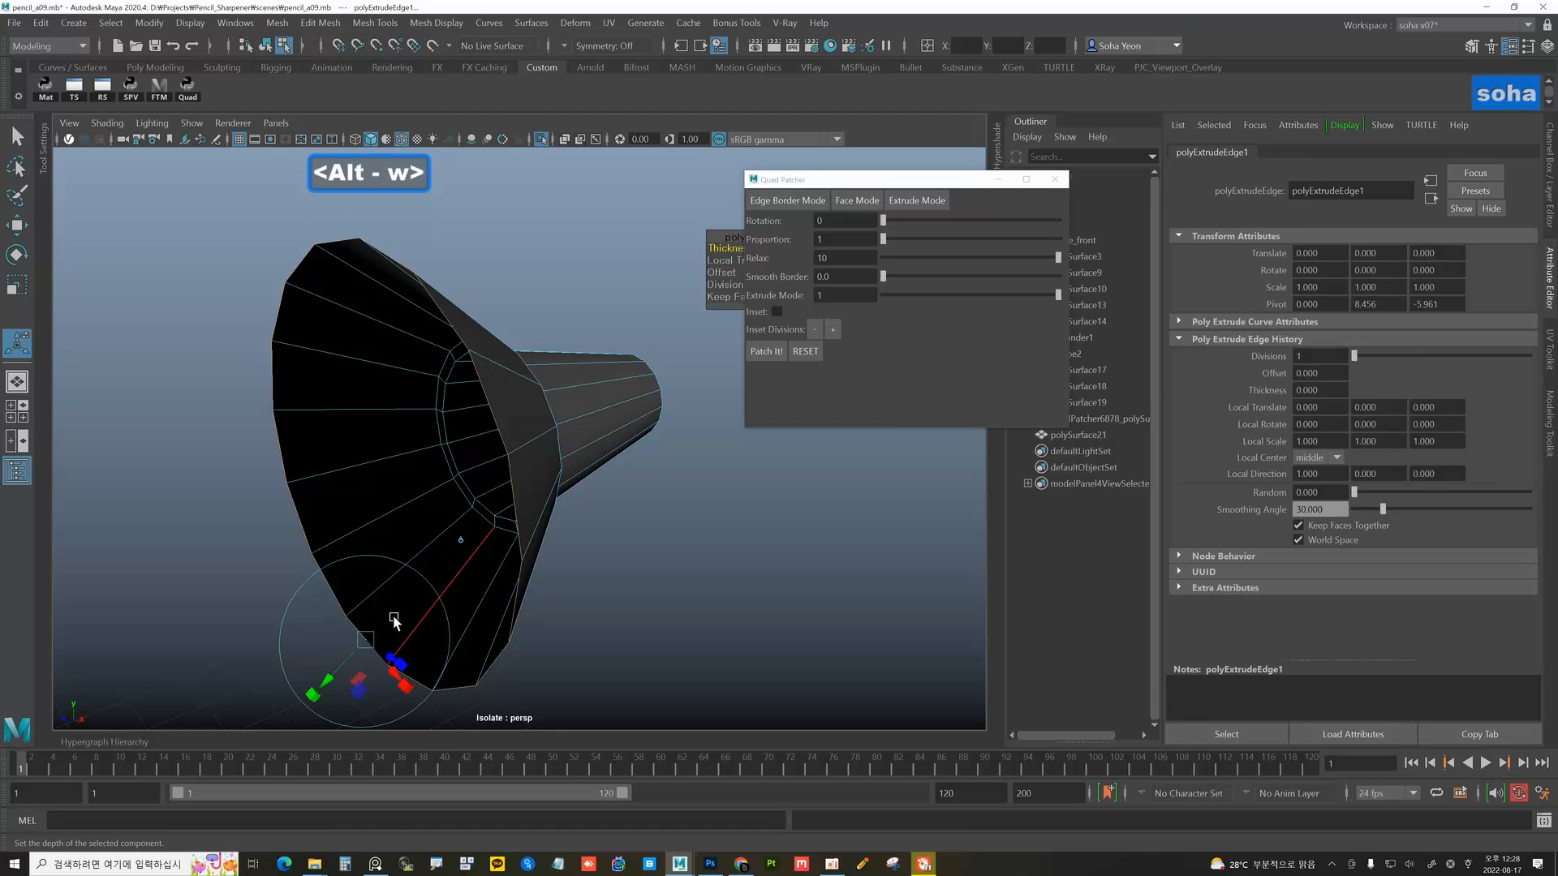
pyautogui.press('f')
pyautogui.press('r')
pyautogui.moveTo(374, 474); pyautogui.dragTo(352, 482)
# - Bevel the edge loops at the cone's shoulder and around its wide base with a 0.5 fraction and 2 segments
pyautogui.hotkey('alt', '2')
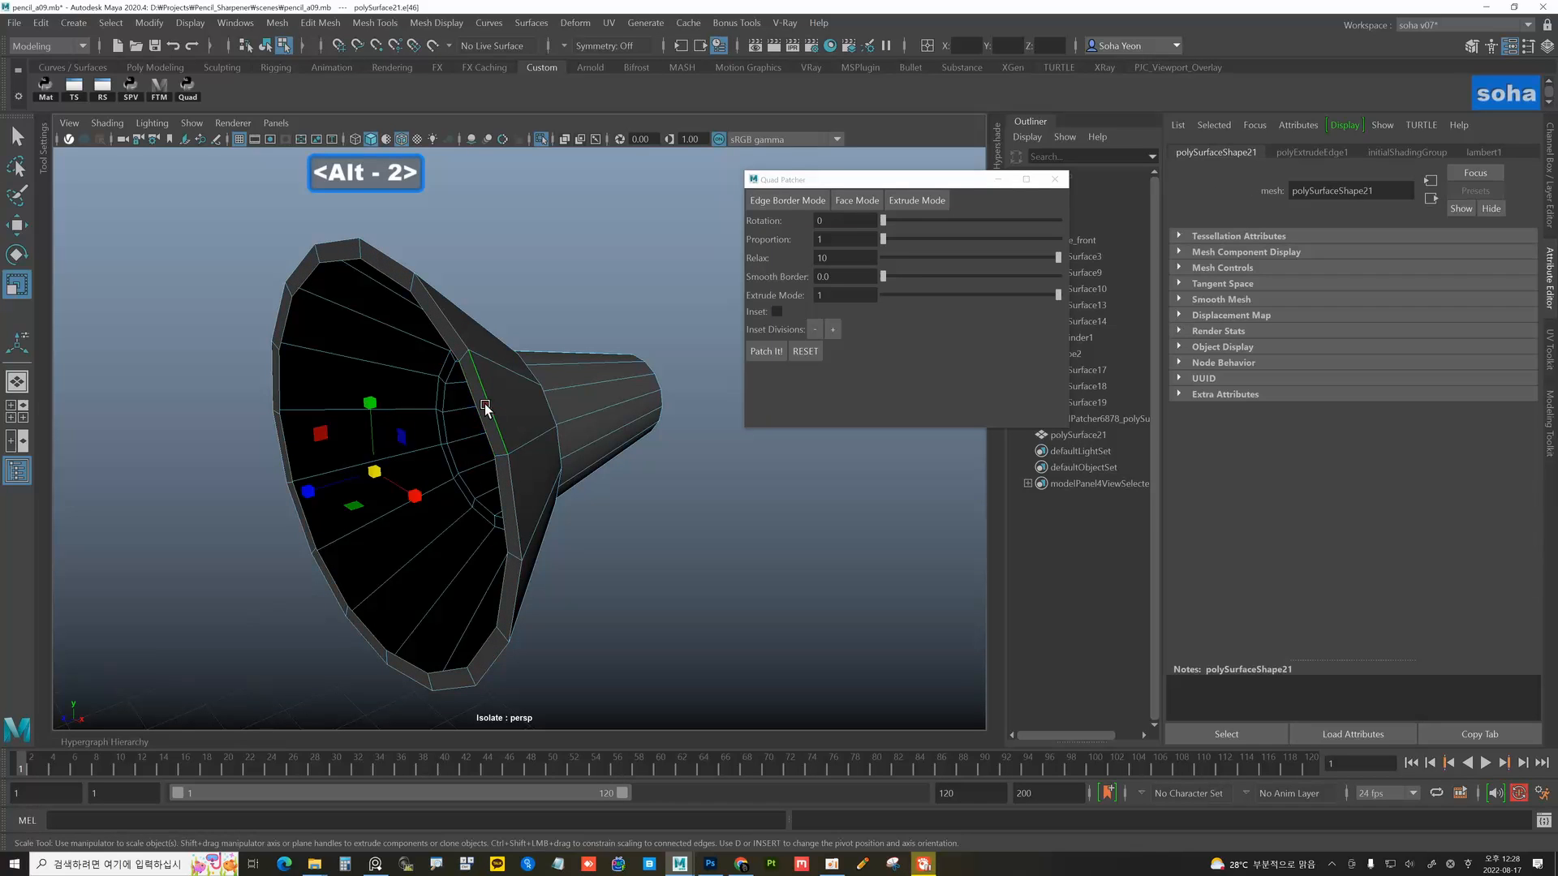
pyautogui.moveTo(487, 410)
pyautogui.keyDown('alt'); pyautogui.mouseDown()
pyautogui.moveTo(528, 435)
pyautogui.moveTo(483, 435)
pyautogui.mouseUp(); pyautogui.keyUp('alt')
pyautogui.hotkey('alt', '`')
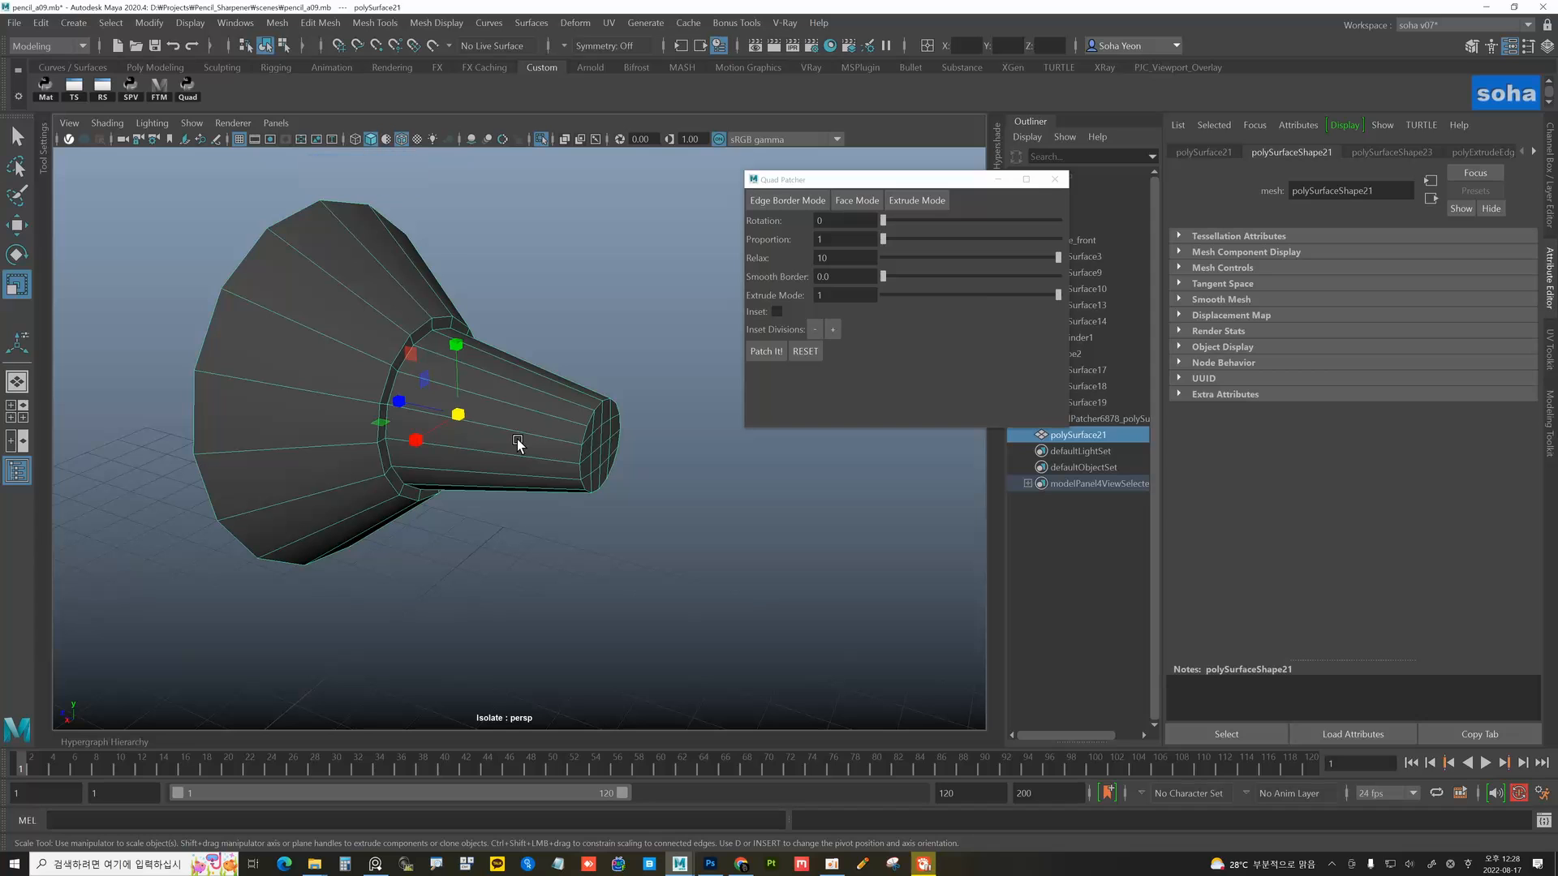
pyautogui.keyDown('alt'); pyautogui.moveTo(438, 443); pyautogui.dragTo(455, 451); pyautogui.keyUp('alt')
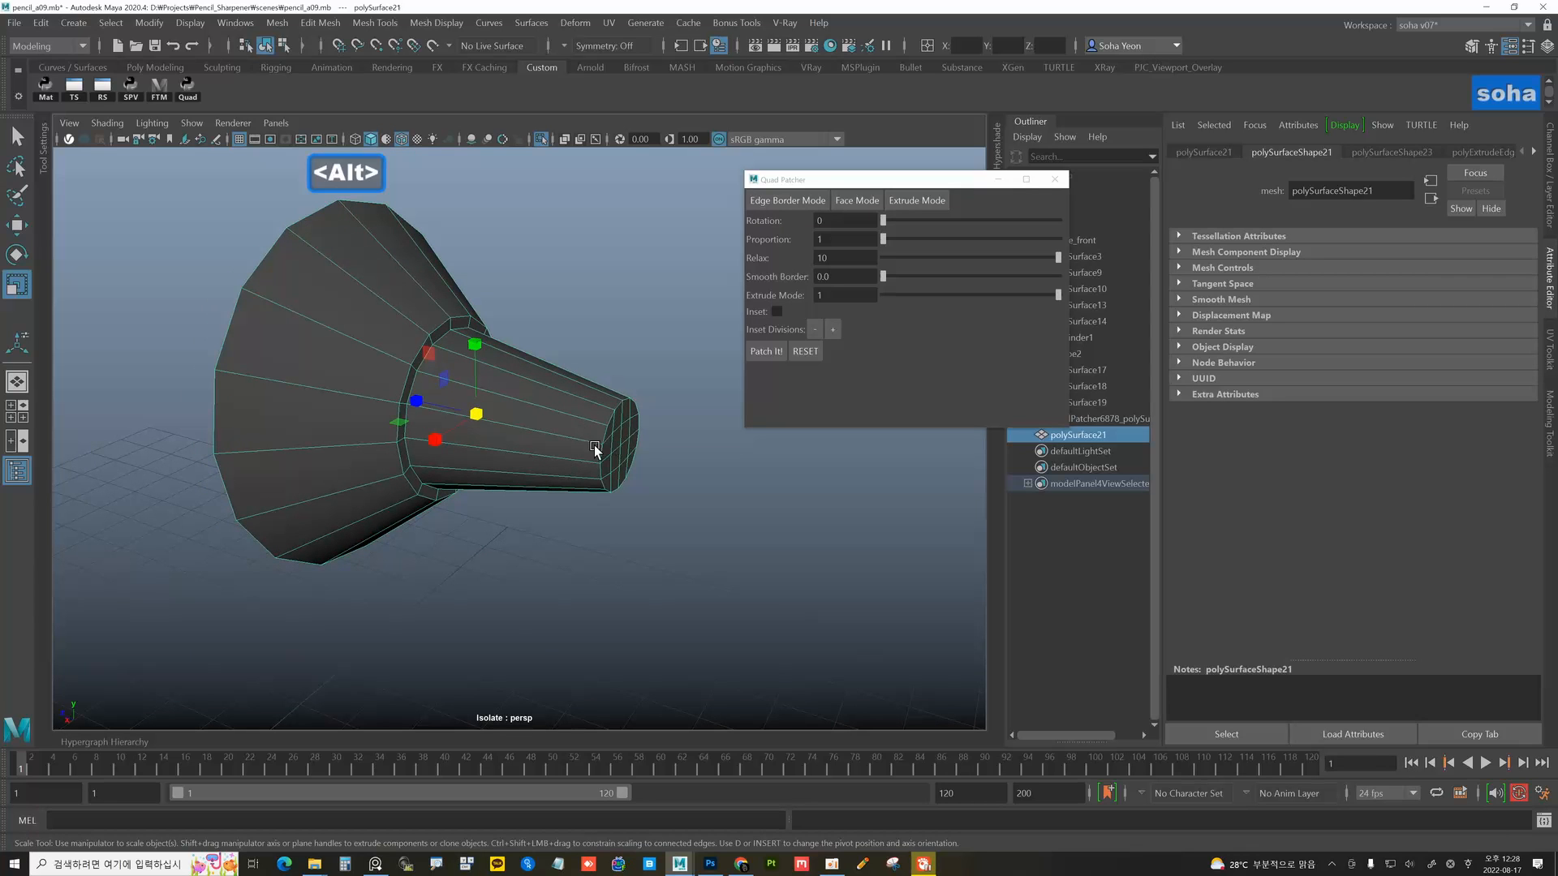
pyautogui.keyDown('alt'); pyautogui.moveTo(595, 451); pyautogui.dragTo(622, 454); pyautogui.keyUp('alt')
pyautogui.keyDown('alt'); pyautogui.moveTo(312, 336); pyautogui.dragTo(432, 382); pyautogui.keyUp('alt')
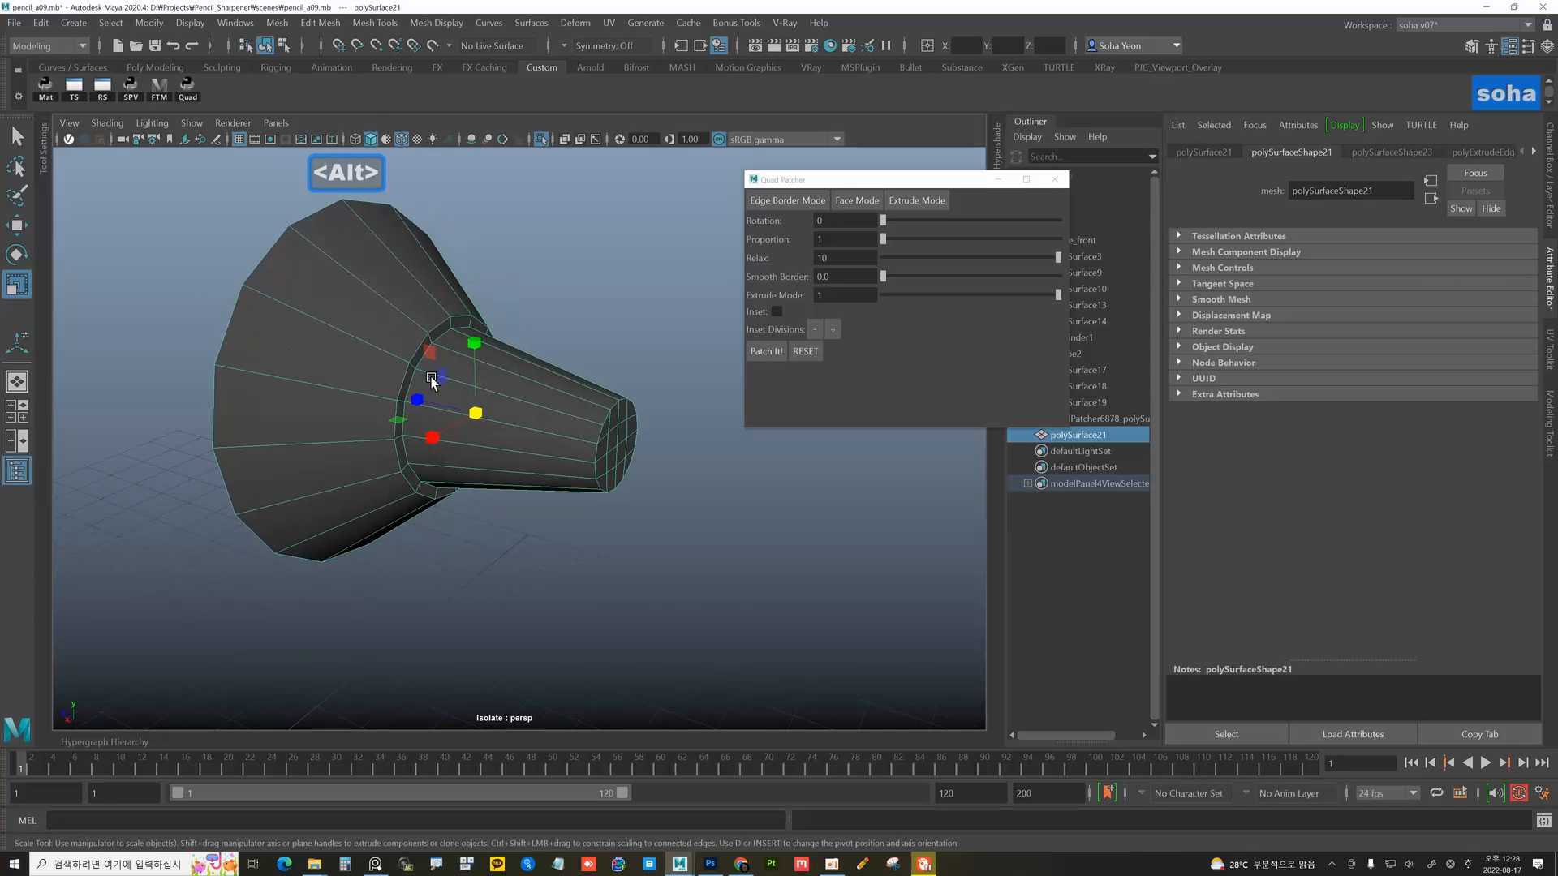
pyautogui.keyDown('alt'); pyautogui.moveTo(430, 357); pyautogui.dragTo(539, 365, button='right'); pyautogui.keyUp('alt')
pyautogui.hotkey('alt', '2')
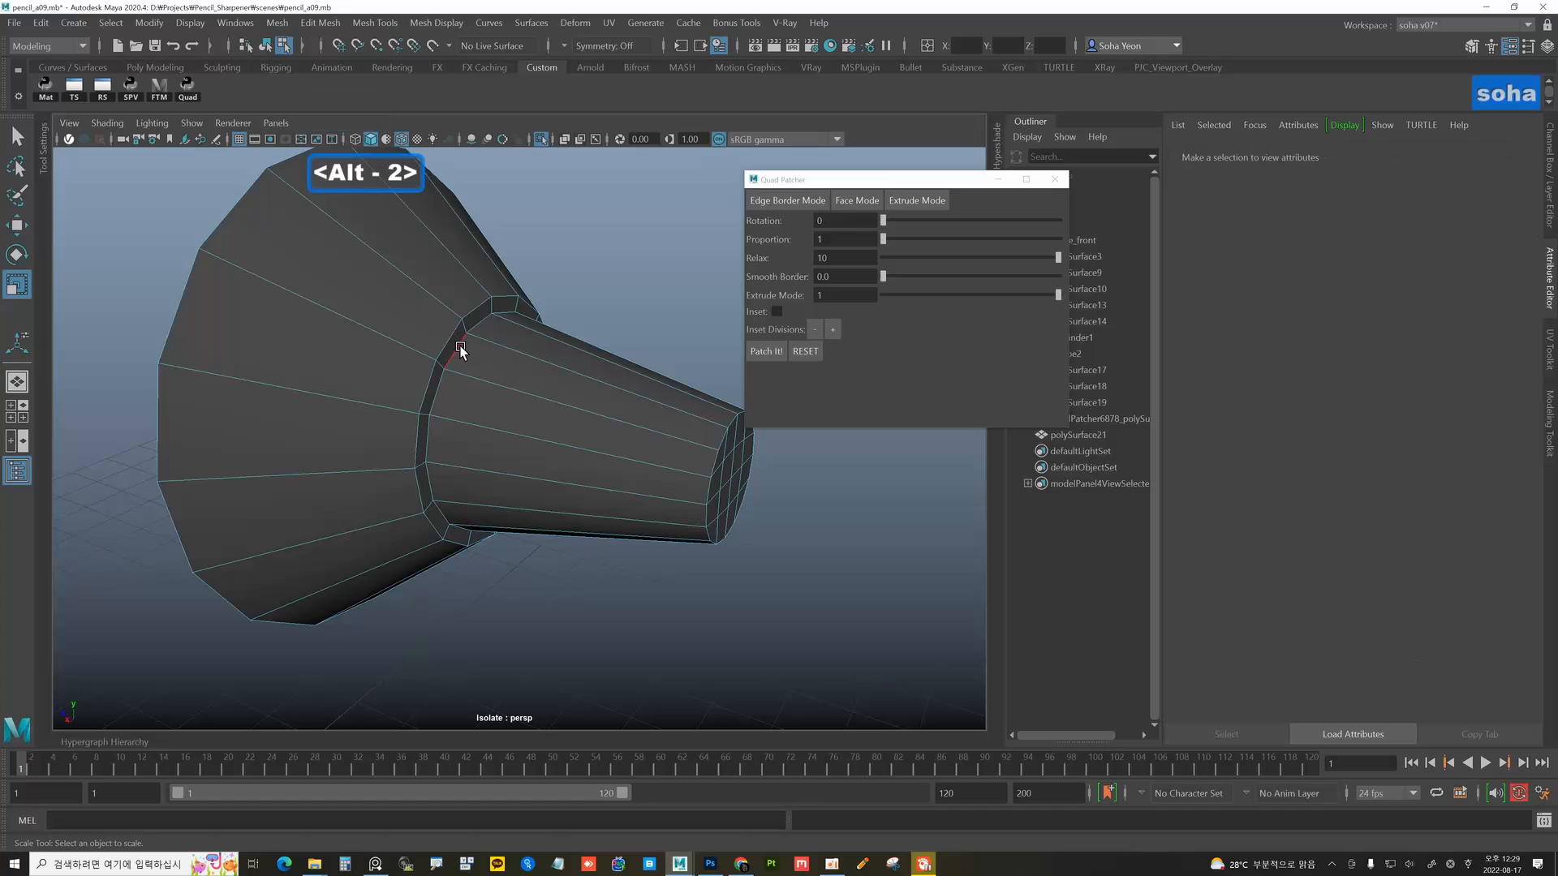
pyautogui.click(458, 351)
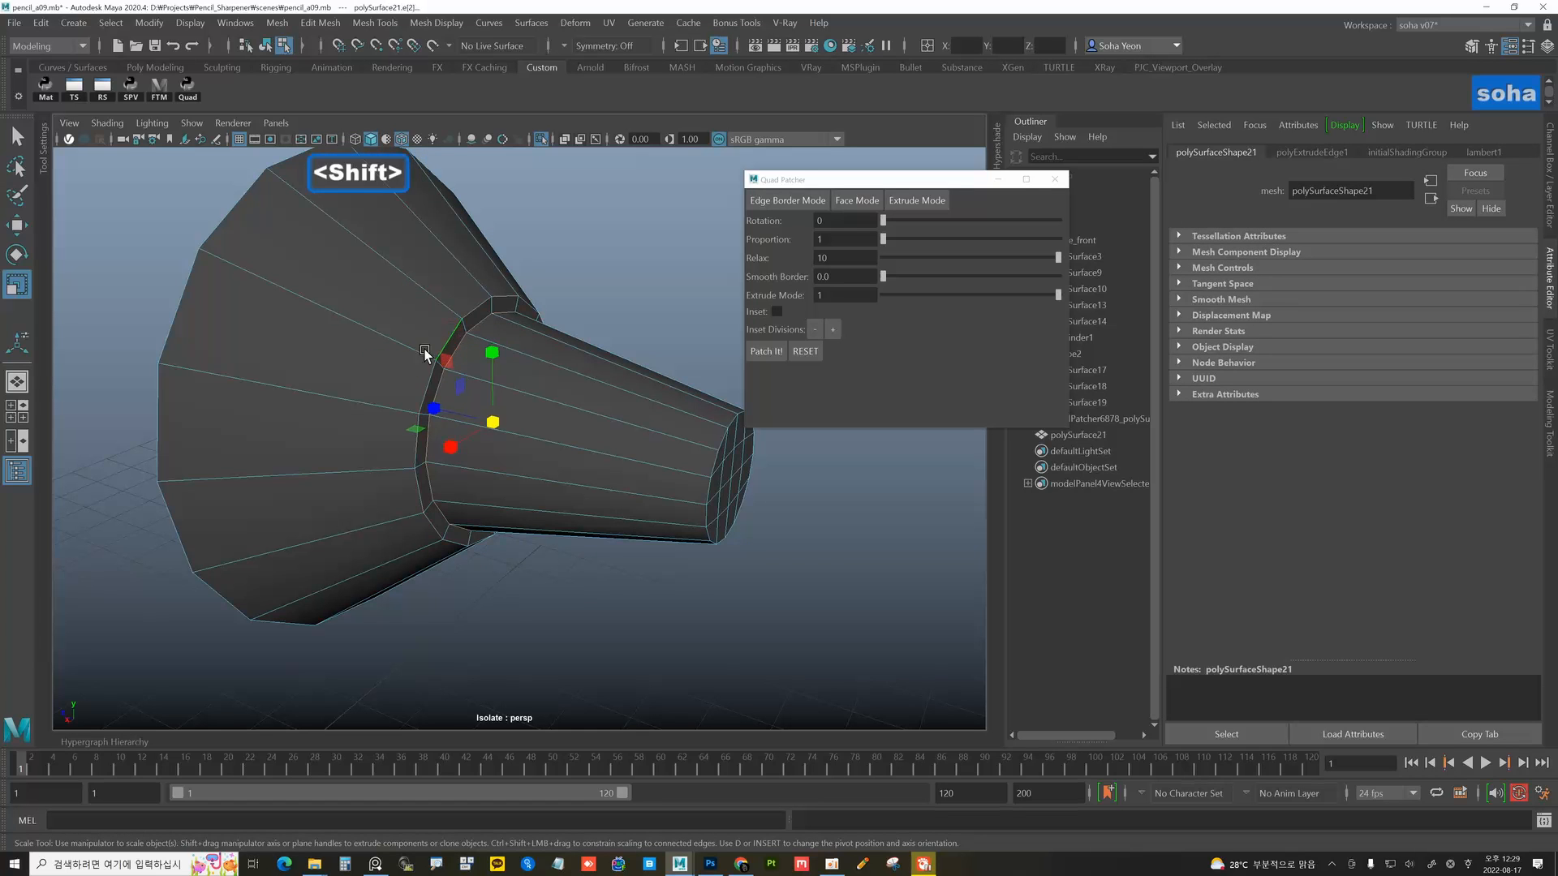
pyautogui.keyDown('alt'); pyautogui.moveTo(377, 350); pyautogui.dragTo(406, 363); pyautogui.keyUp('alt')
pyautogui.keyDown('shift'); pyautogui.doubleClick(363, 332); pyautogui.keyUp('shift')
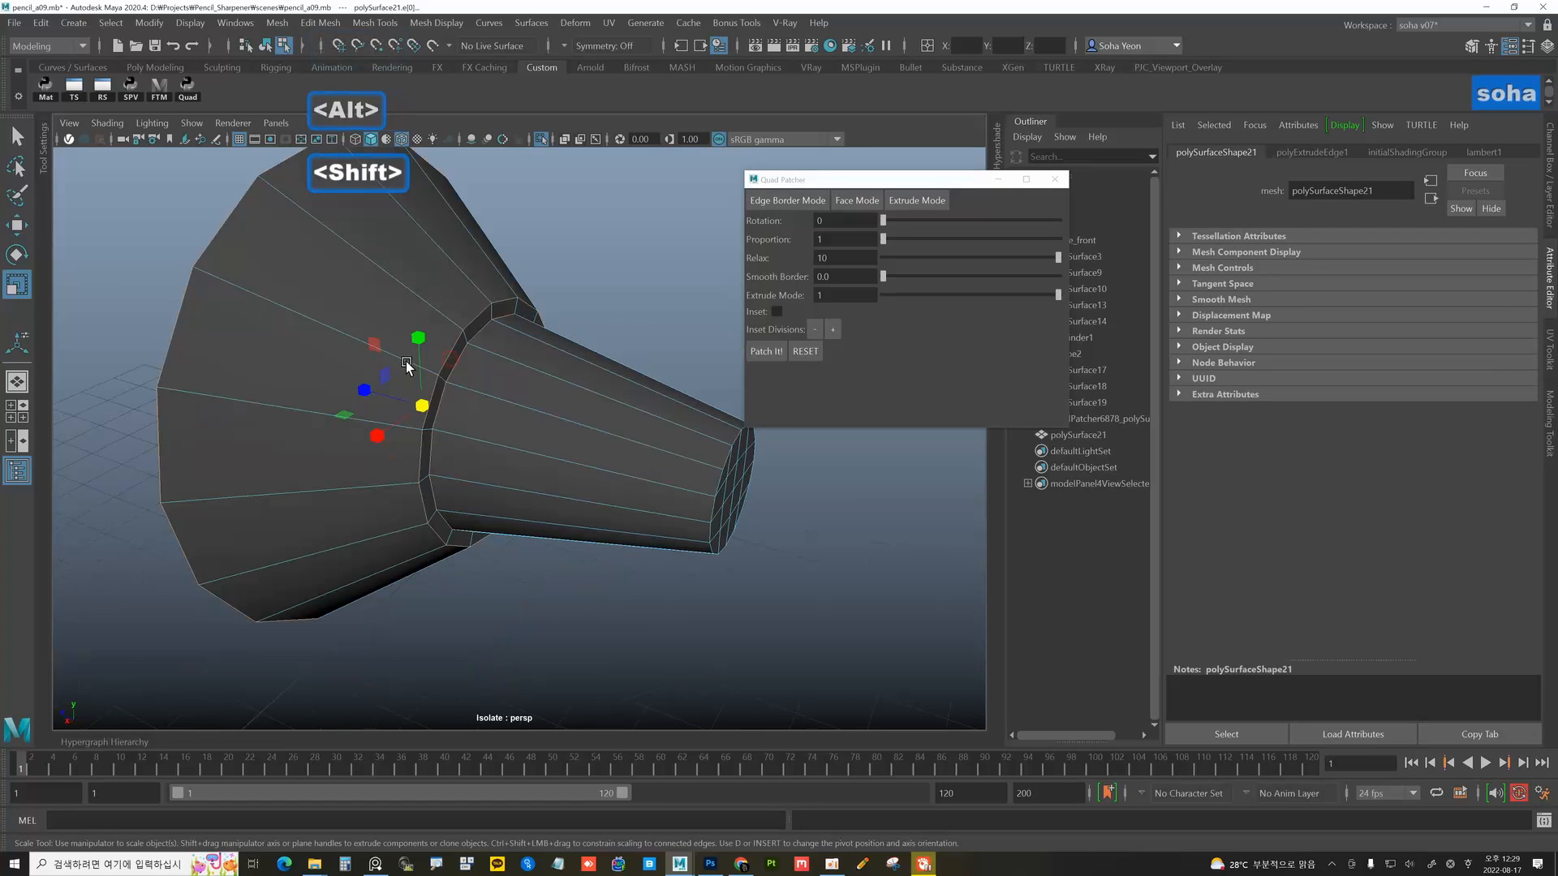
pyautogui.hotkey('shift', 'b')
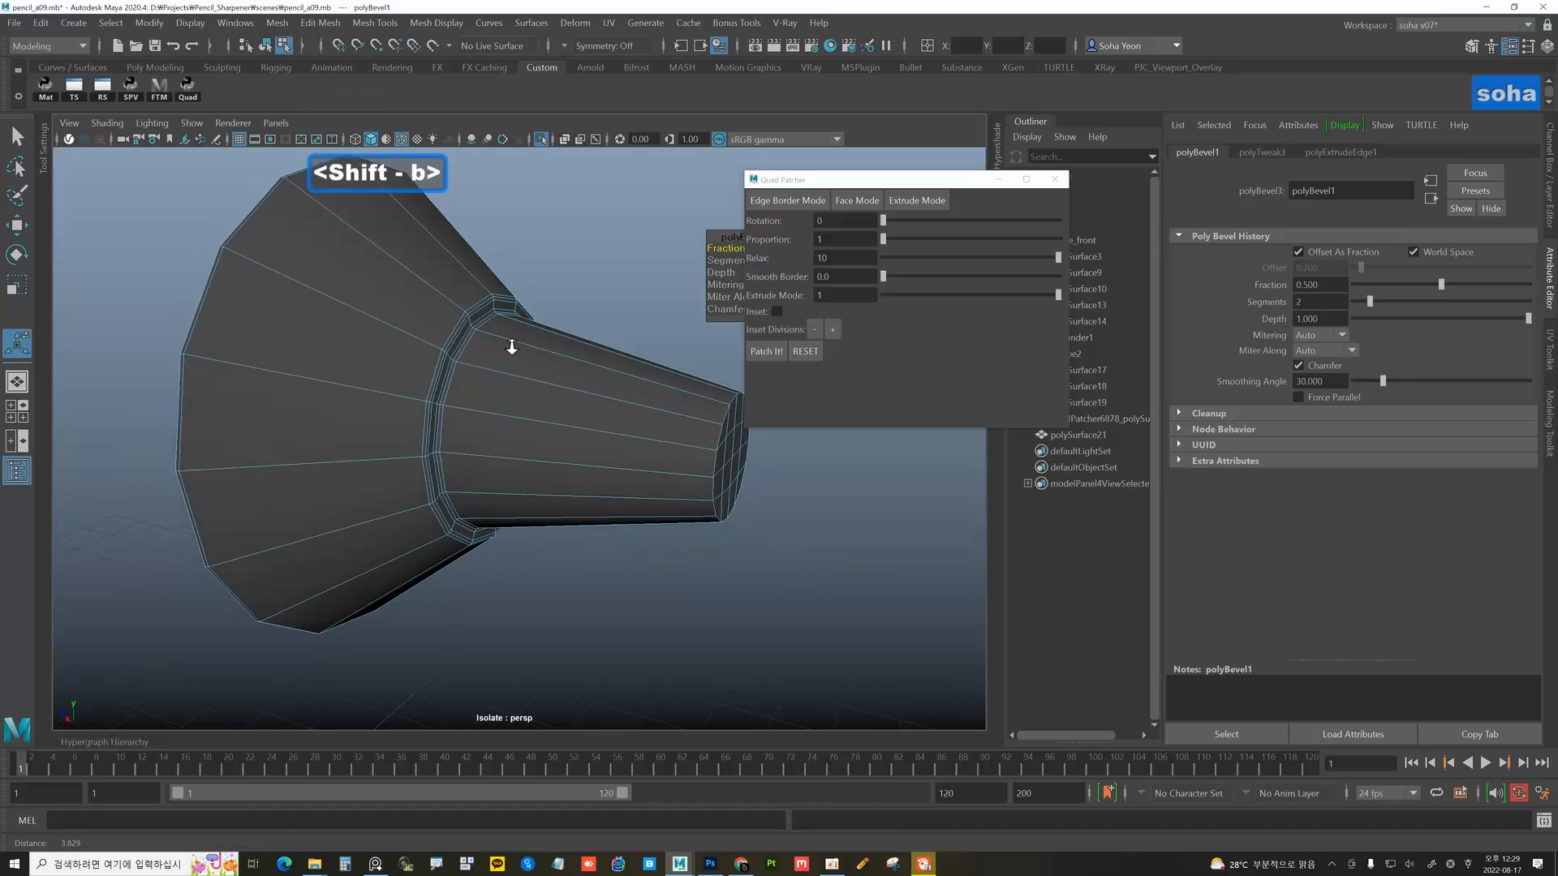
# - Select the edge loop around the tapered tube's capped end and bevel it
pyautogui.keyDown('alt'); pyautogui.moveTo(512, 347); pyautogui.dragTo(505, 363, button='right'); pyautogui.keyUp('alt')
pyautogui.keyDown('alt'); pyautogui.moveTo(523, 374); pyautogui.dragTo(508, 382); pyautogui.keyUp('alt')
pyautogui.keyDown('alt'); pyautogui.moveTo(508, 382); pyautogui.dragTo(560, 382, button='right'); pyautogui.keyUp('alt')
pyautogui.keyDown('alt'); pyautogui.moveTo(599, 399); pyautogui.dragTo(520, 438); pyautogui.keyUp('alt')
pyautogui.hotkey('alt', '2')
pyautogui.press('q')
pyautogui.click(501, 418)
pyautogui.keyDown('alt'); pyautogui.moveTo(535, 444); pyautogui.dragTo(534, 440); pyautogui.keyUp('alt')
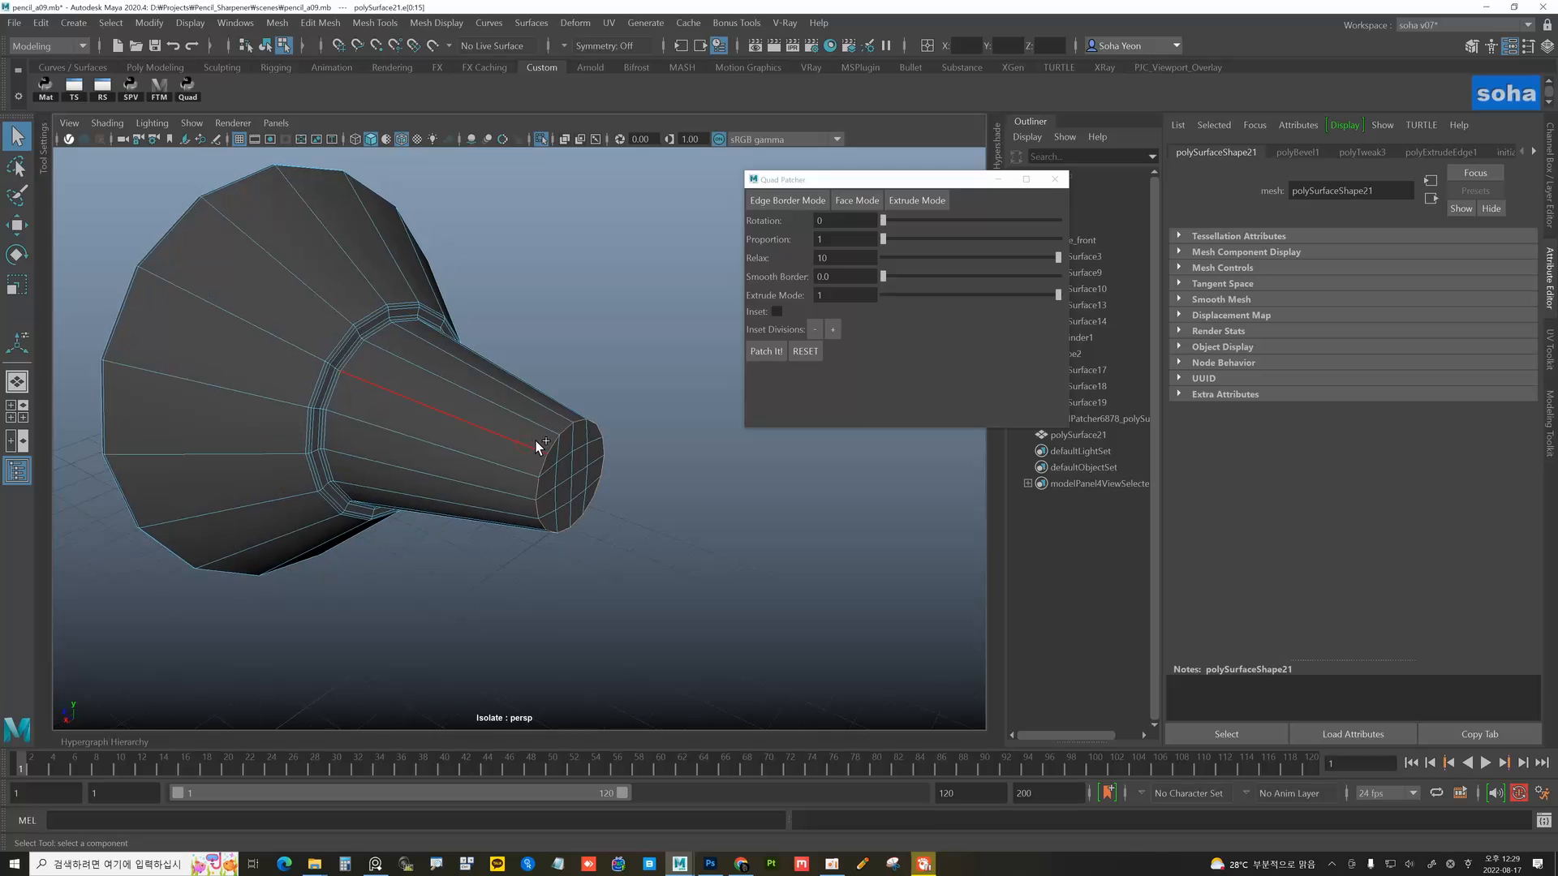
pyautogui.hotkey('shift', 'b')
pyautogui.keyDown('alt'); pyautogui.moveTo(532, 436); pyautogui.dragTo(428, 378, button='middle'); pyautogui.keyUp('alt')
pyautogui.keyDown('alt'); pyautogui.moveTo(429, 378); pyautogui.dragTo(479, 372, button='right'); pyautogui.keyUp('alt')
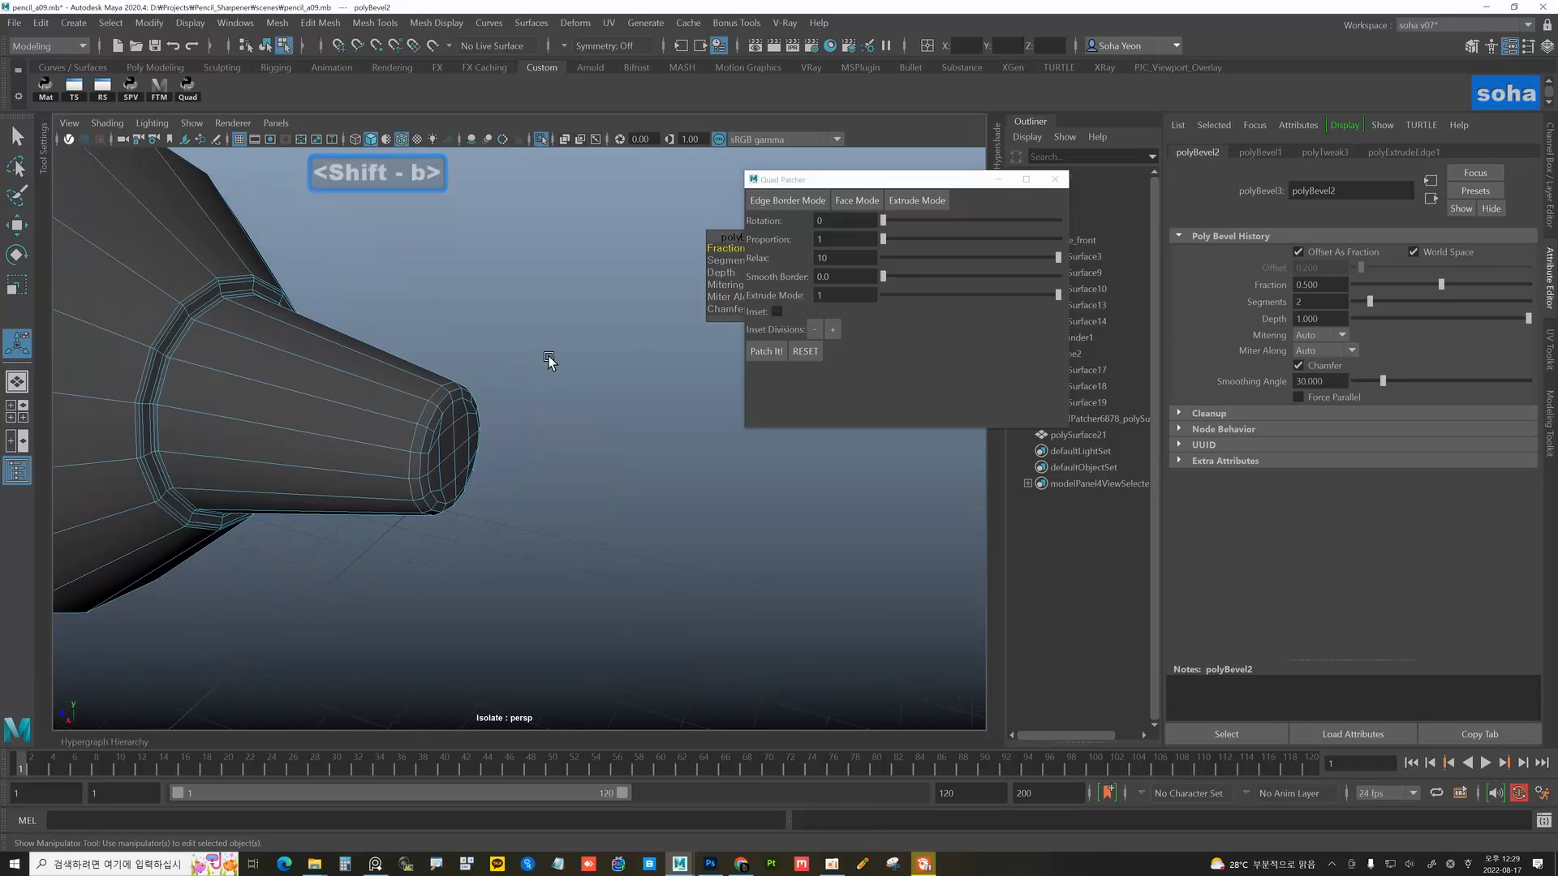
# - Close Quad Patcher and set the tip bevel's fraction to 0.58 and its segments to 3
pyautogui.click(1054, 181)
pyautogui.keyDown('alt'); pyautogui.moveTo(688, 349); pyautogui.dragTo(642, 318); pyautogui.keyUp('alt')
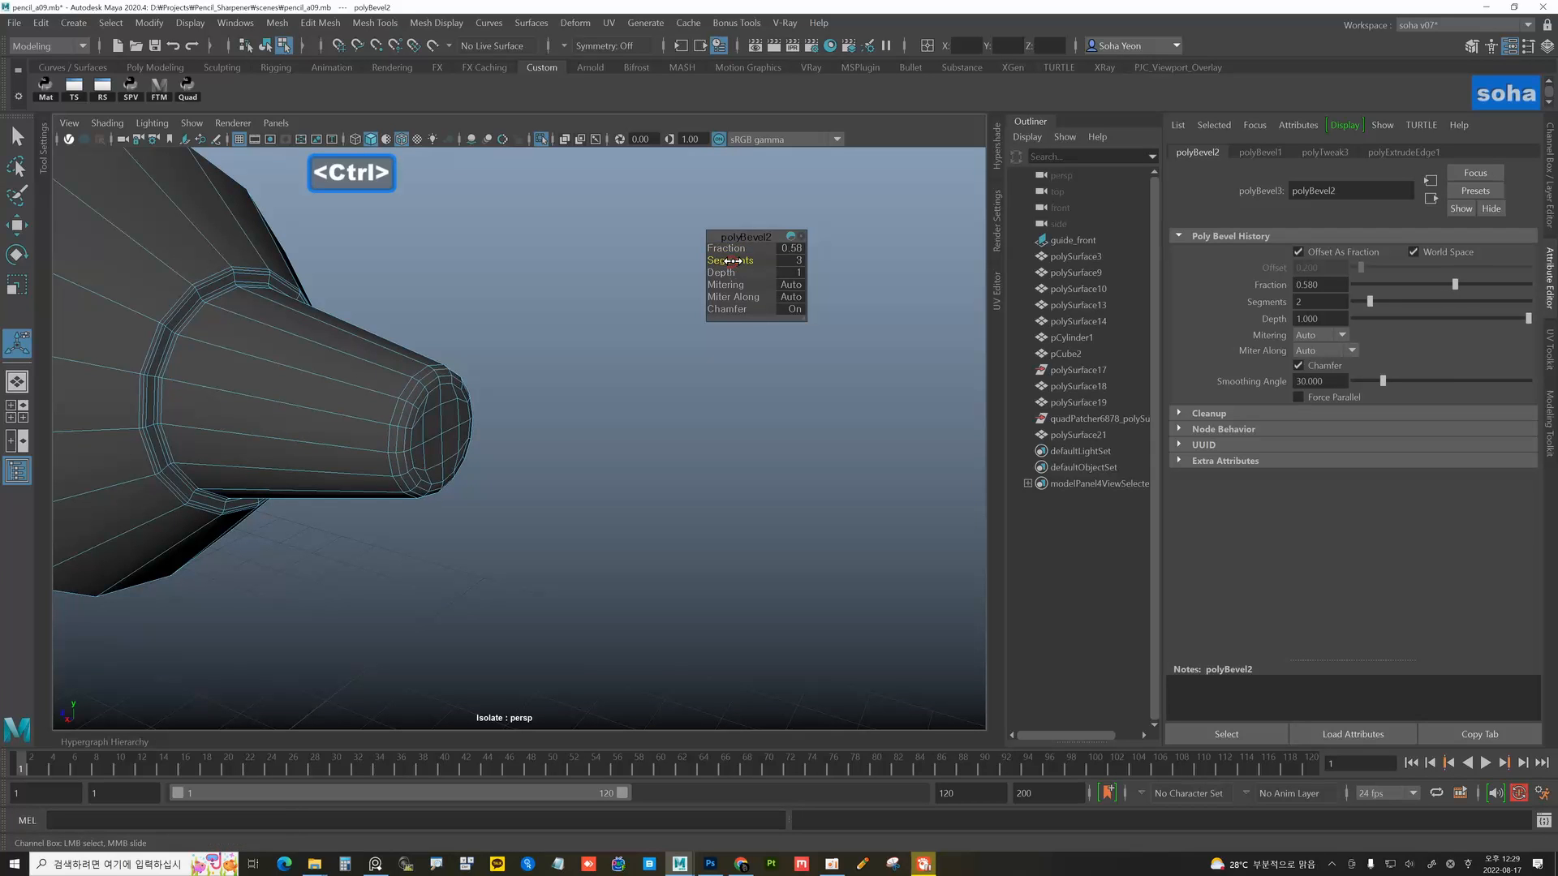
pyautogui.scroll(-3, 472, 352)
# - Select the four faces around the end cap's centre vertex and scale them down to about 0.84
pyautogui.keyDown('alt'); pyautogui.moveTo(540, 352); pyautogui.dragTo(521, 383); pyautogui.keyUp('alt')
pyautogui.keyDown('alt'); pyautogui.moveTo(522, 382); pyautogui.dragTo(486, 435, button='right'); pyautogui.keyUp('alt')
pyautogui.hotkey('alt', '1')
pyautogui.click(488, 416)
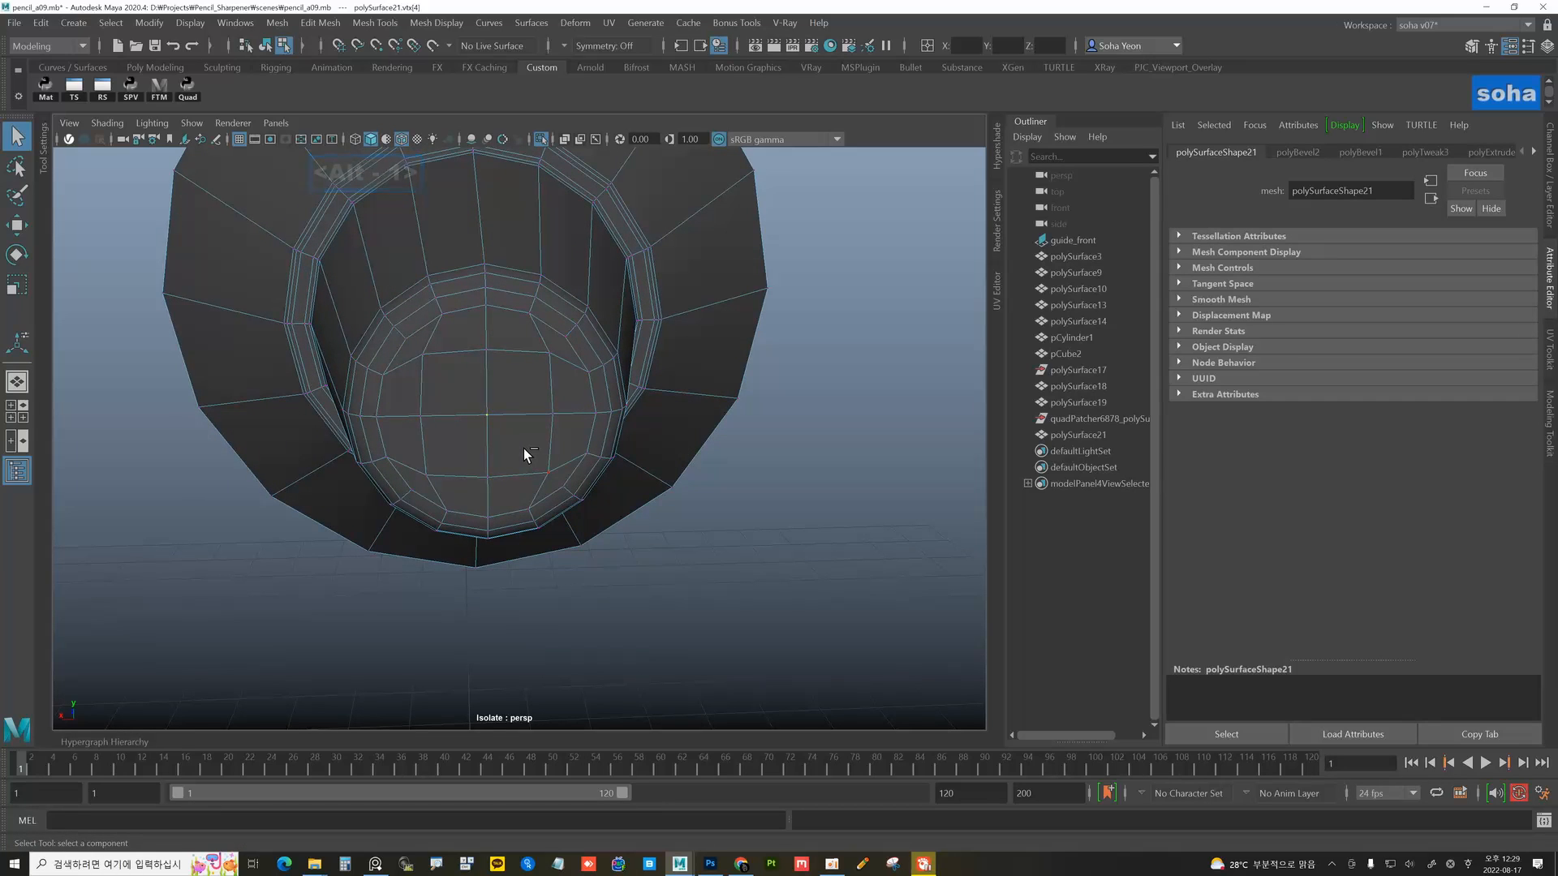
pyautogui.hotkey('ctrl', '3')
pyautogui.press('r')
pyautogui.moveTo(487, 415); pyautogui.dragTo(475, 422)
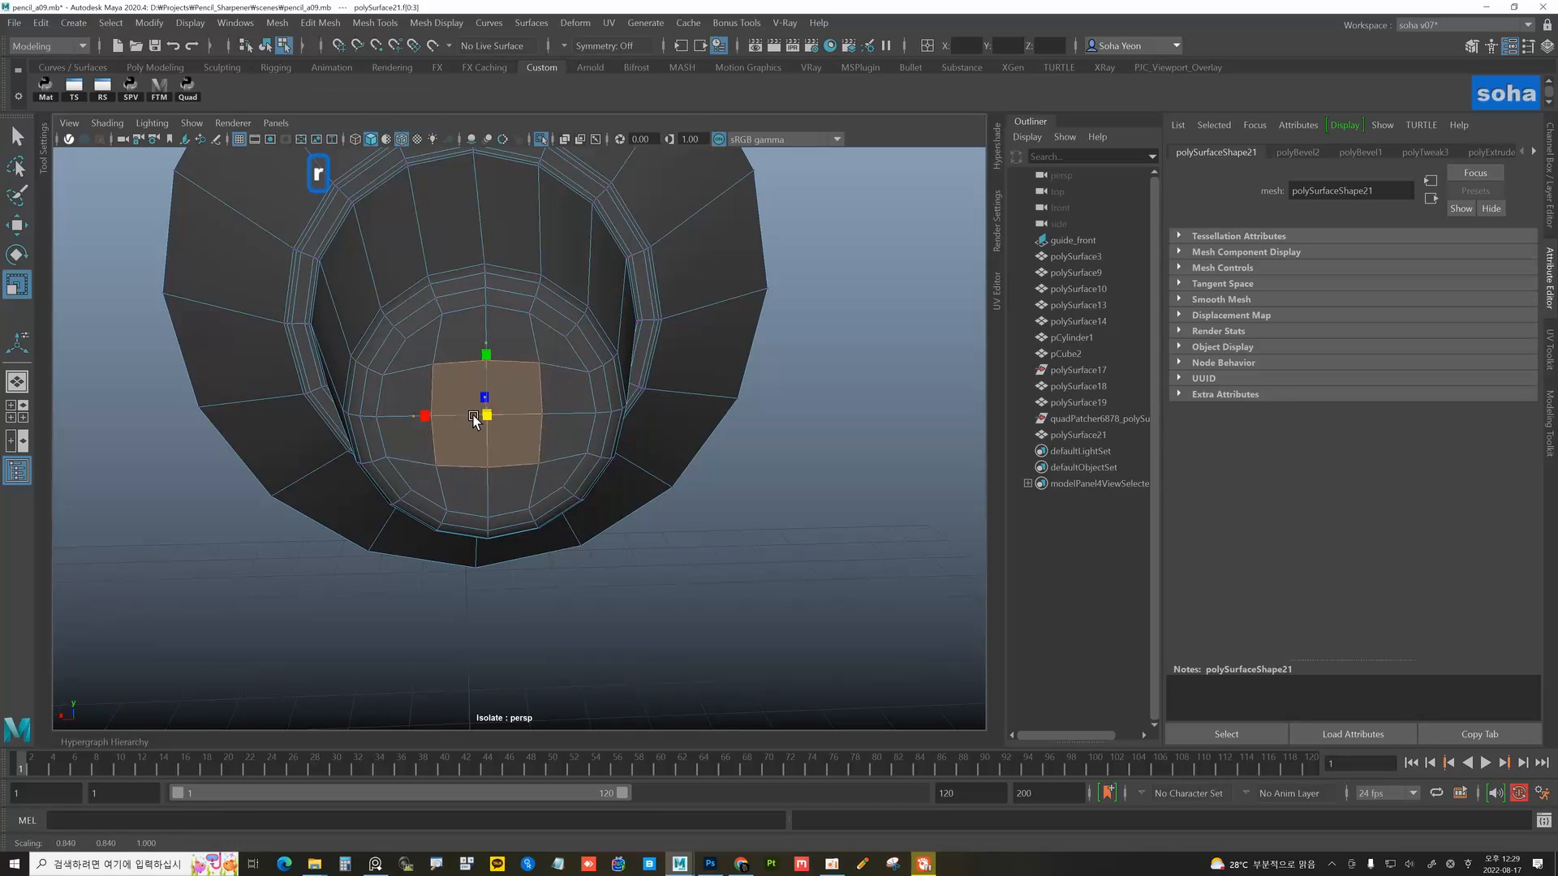
# - Select the ring of side faces around the tapered tube and connect it with 4 segments of edge loops
pyautogui.scroll(-3, 517, 424)
pyautogui.hotkey('alt', '`')
pyautogui.keyDown('alt'); pyautogui.moveTo(735, 421); pyautogui.dragTo(653, 446); pyautogui.keyUp('alt')
pyautogui.hotkey('alt', '3')
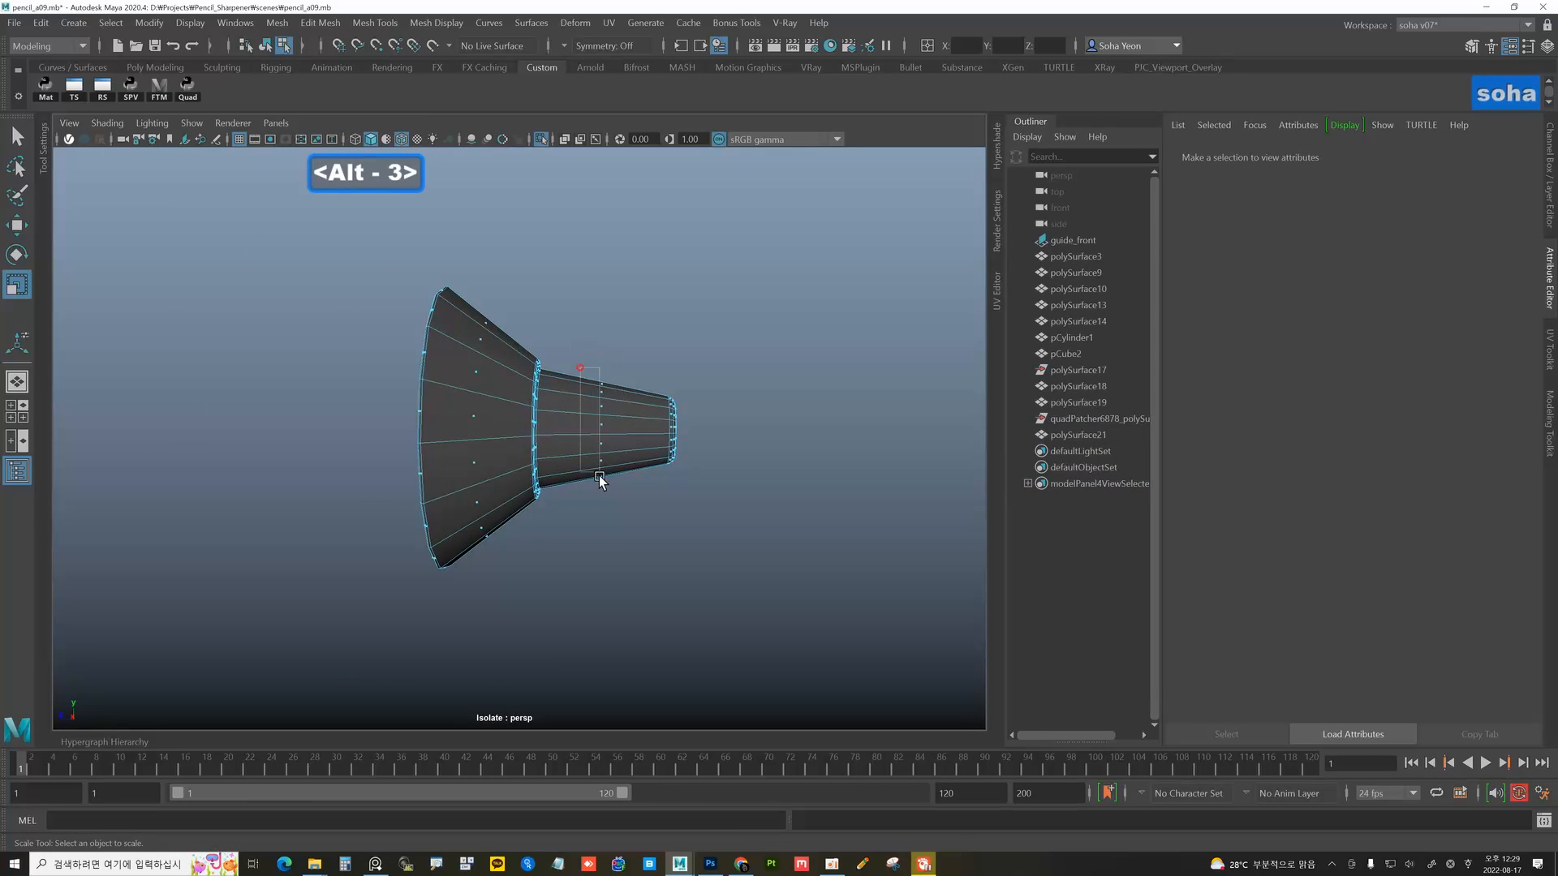
pyautogui.doubleClick(599, 479)
pyautogui.hotkey('alt', 't')
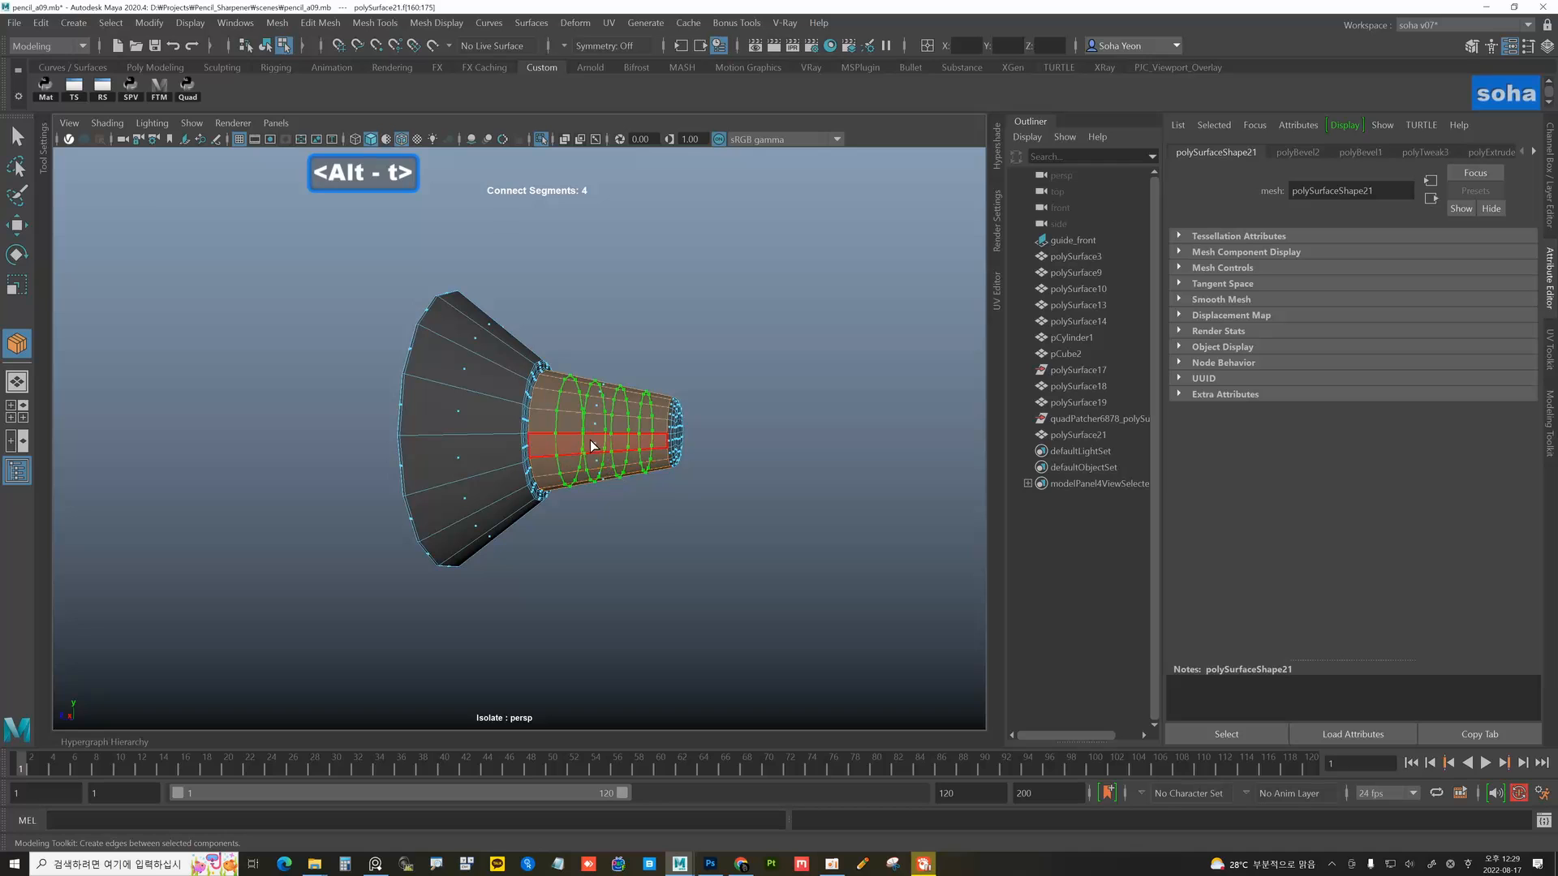
pyautogui.press('w')
pyautogui.keyDown('alt'); pyautogui.moveTo(619, 477); pyautogui.dragTo(488, 458); pyautogui.keyUp('alt')
pyautogui.hotkey('alt', '`')
pyautogui.press('w')
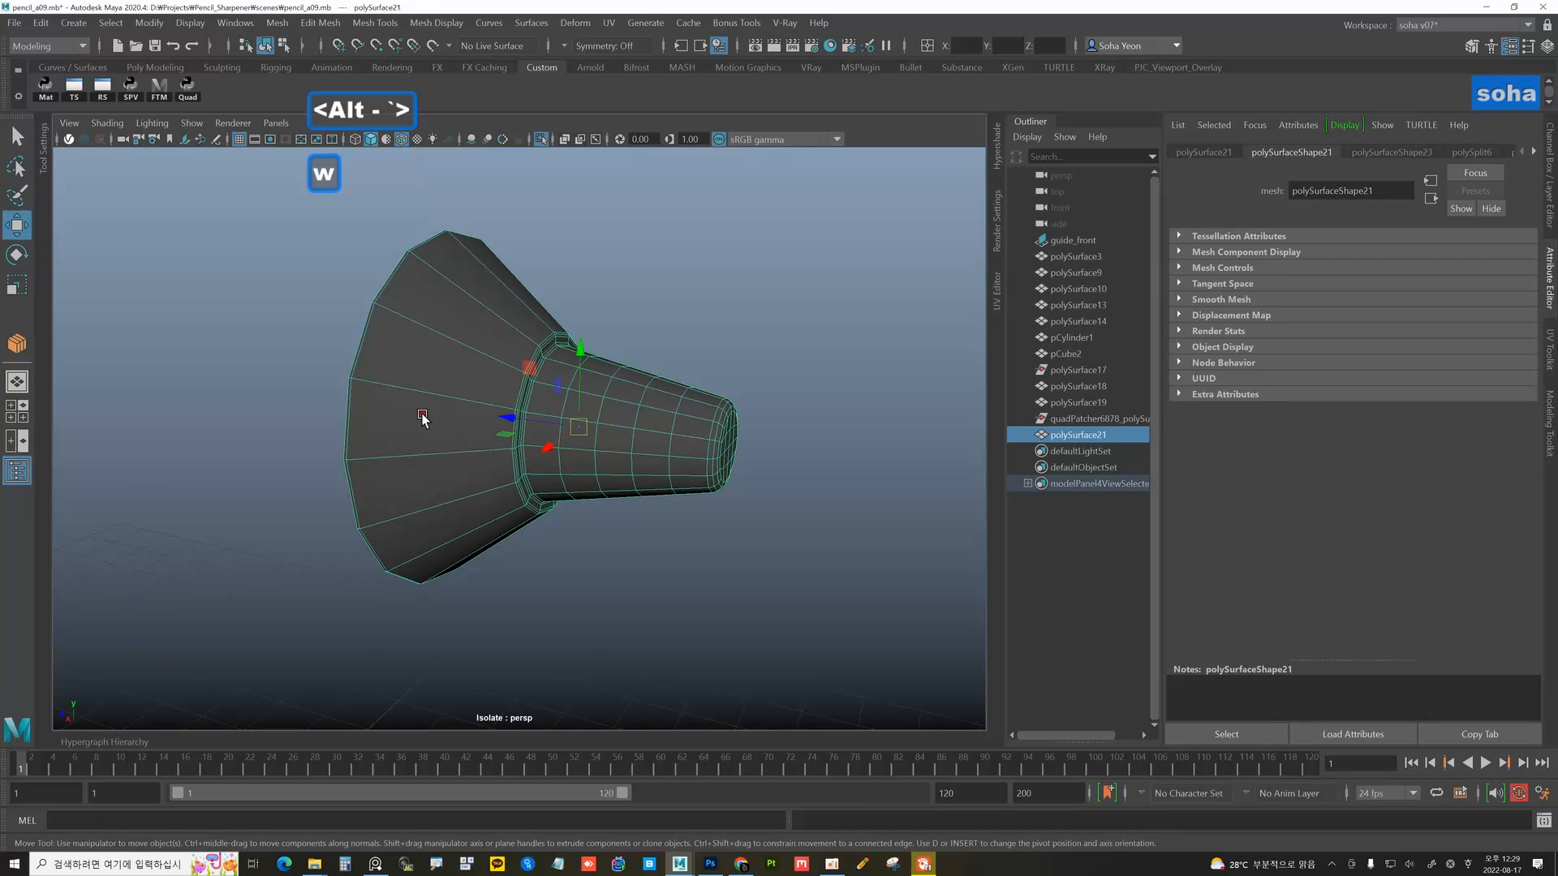
# - Select the ring of faces around the flared cone and connect it with two evenly spaced edge loops
pyautogui.keyDown('alt'); pyautogui.moveTo(422, 417); pyautogui.dragTo(490, 421); pyautogui.keyUp('alt')
pyautogui.hotkey('alt', '3')
pyautogui.click(476, 365)
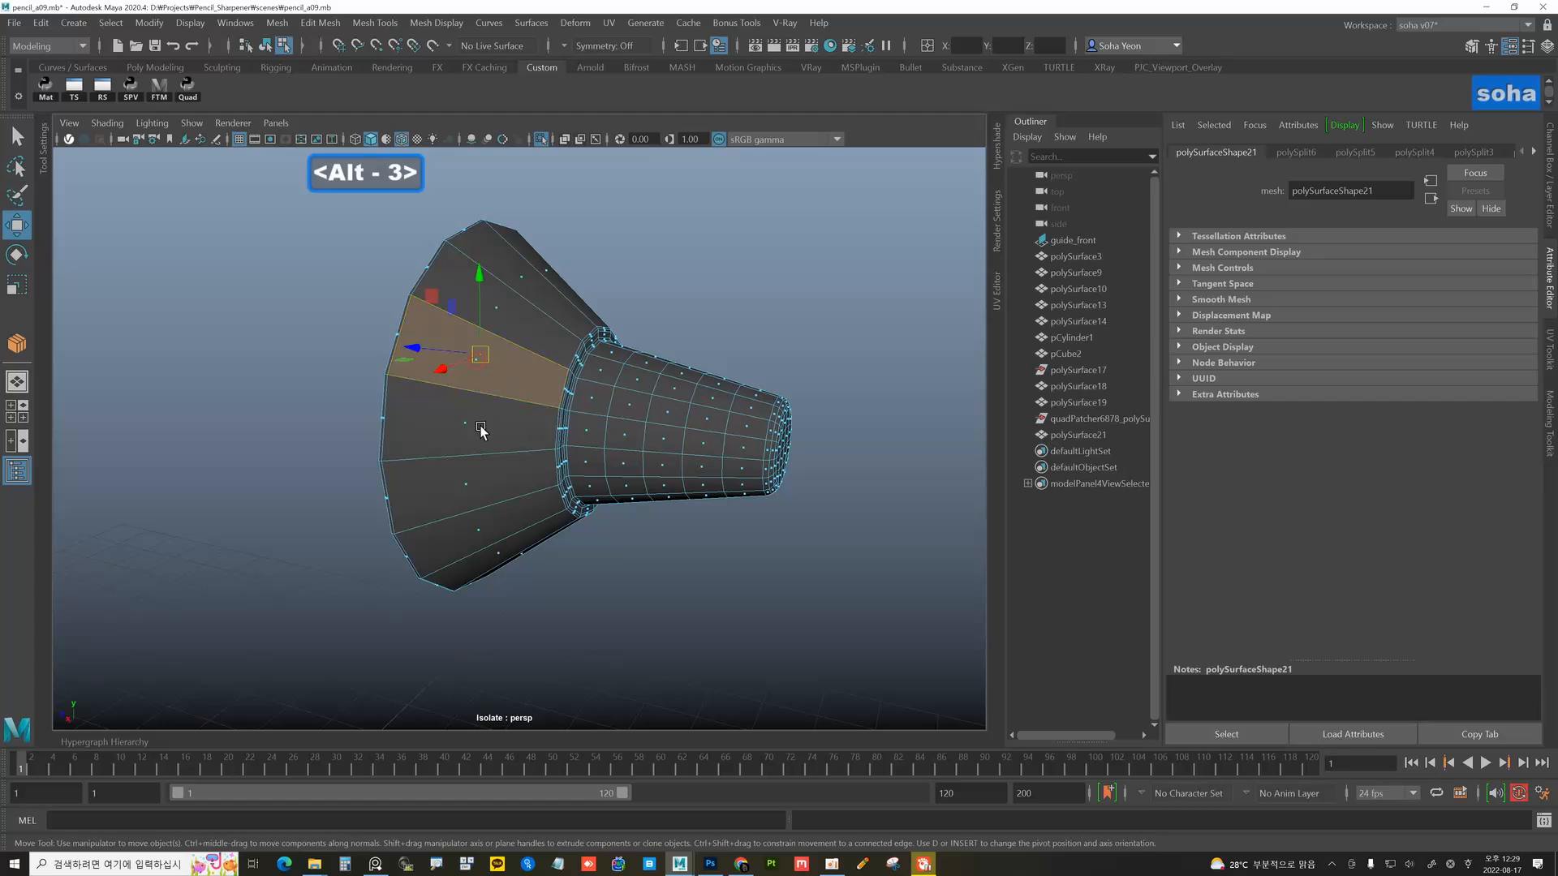
pyautogui.keyDown('shift'); pyautogui.doubleClick(469, 418); pyautogui.keyUp('shift')
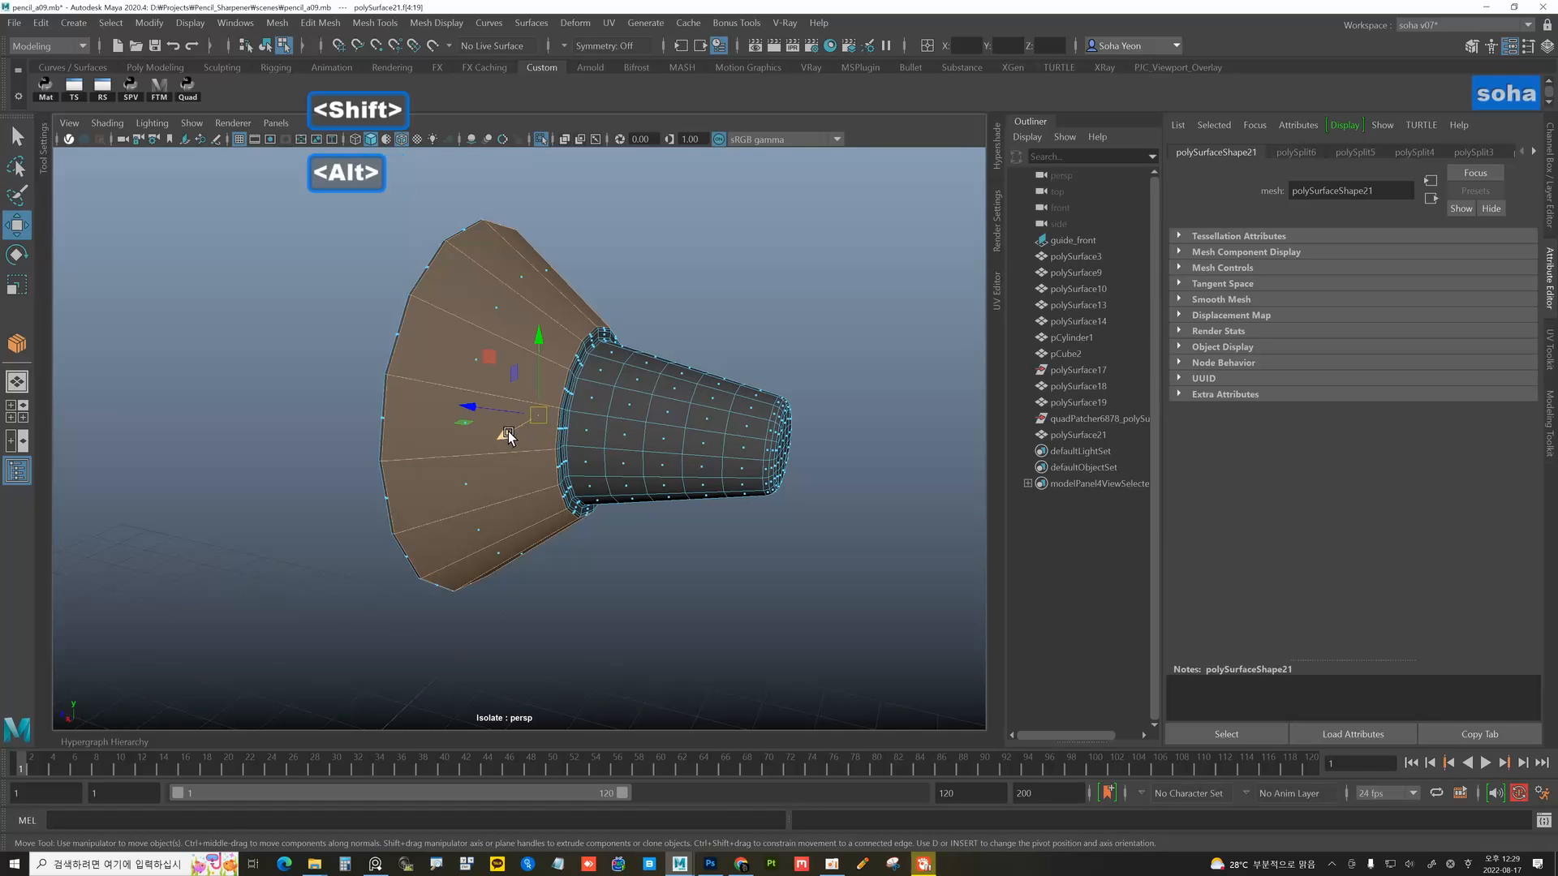
pyautogui.hotkey('alt', 't')
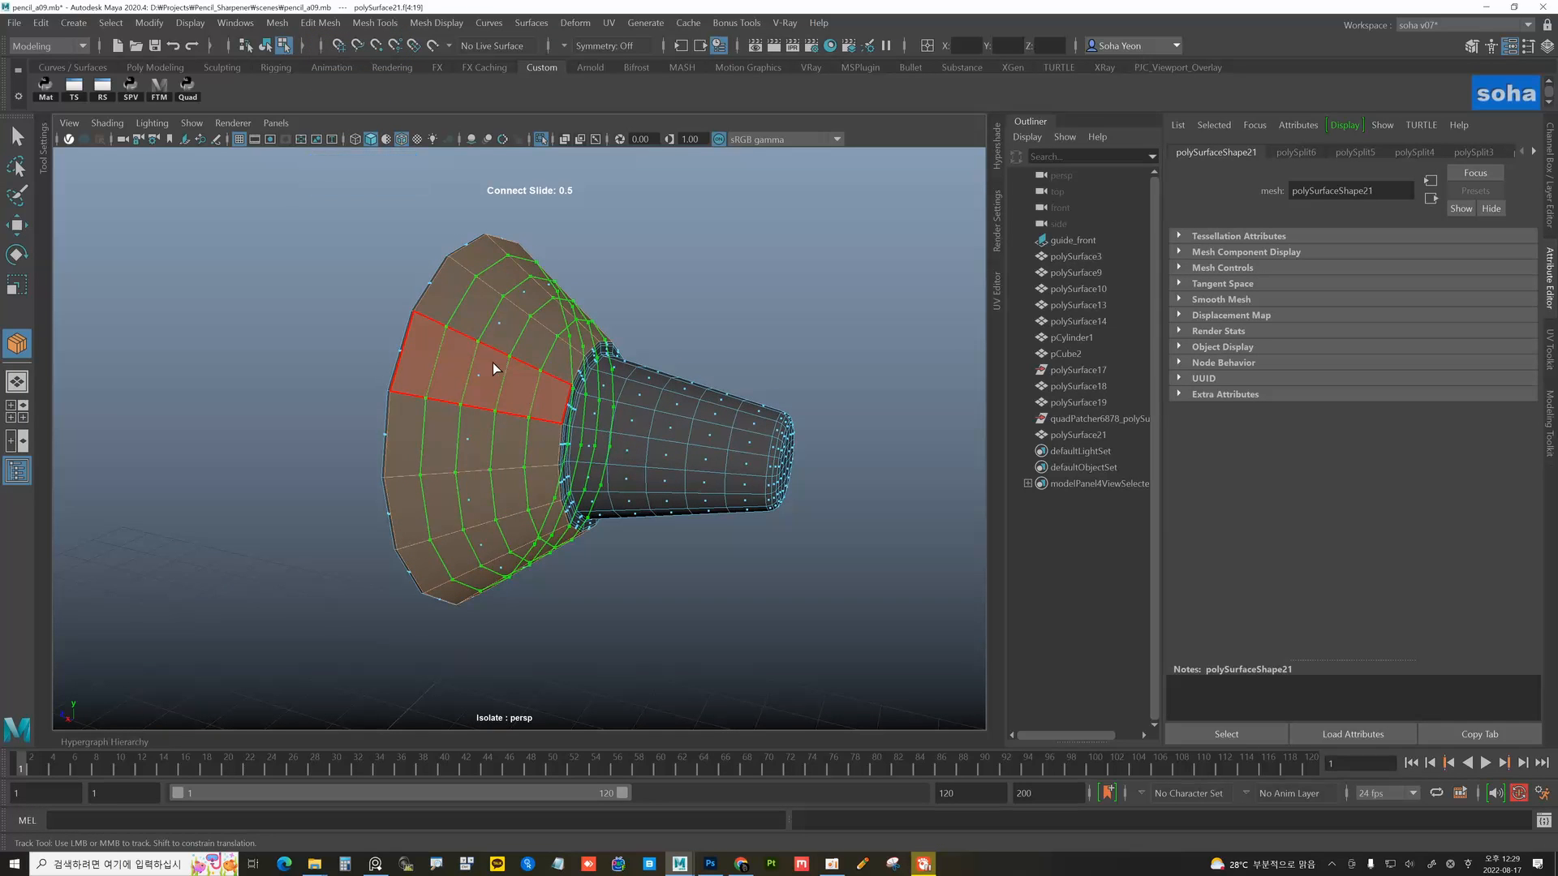
pyautogui.click(479, 364)
pyautogui.press('w')
pyautogui.keyDown('alt'); pyautogui.moveTo(575, 398); pyautogui.dragTo(559, 419, button='right'); pyautogui.keyUp('alt')
pyautogui.hotkey('alt', '`')
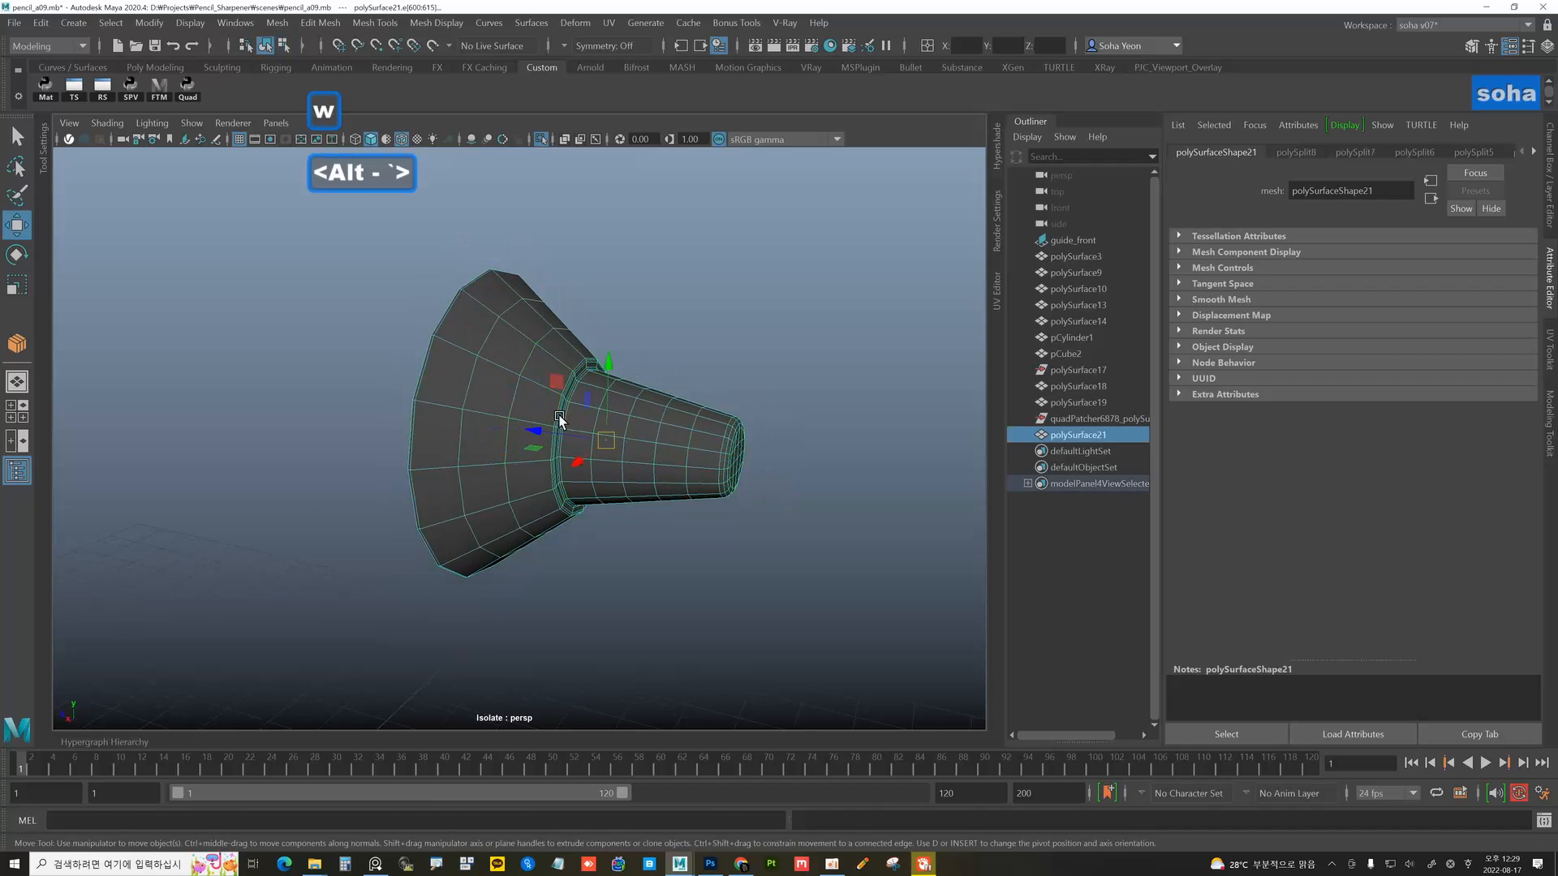
# - Leave isolation to show the whole sharpener and select the cone part on its front
pyautogui.keyDown('alt'); pyautogui.moveTo(677, 479); pyautogui.dragTo(528, 467); pyautogui.keyUp('alt')
pyautogui.click(803, 448)
pyautogui.keyDown('alt'); pyautogui.moveTo(649, 448); pyautogui.dragTo(552, 447, button='right'); pyautogui.keyUp('alt')
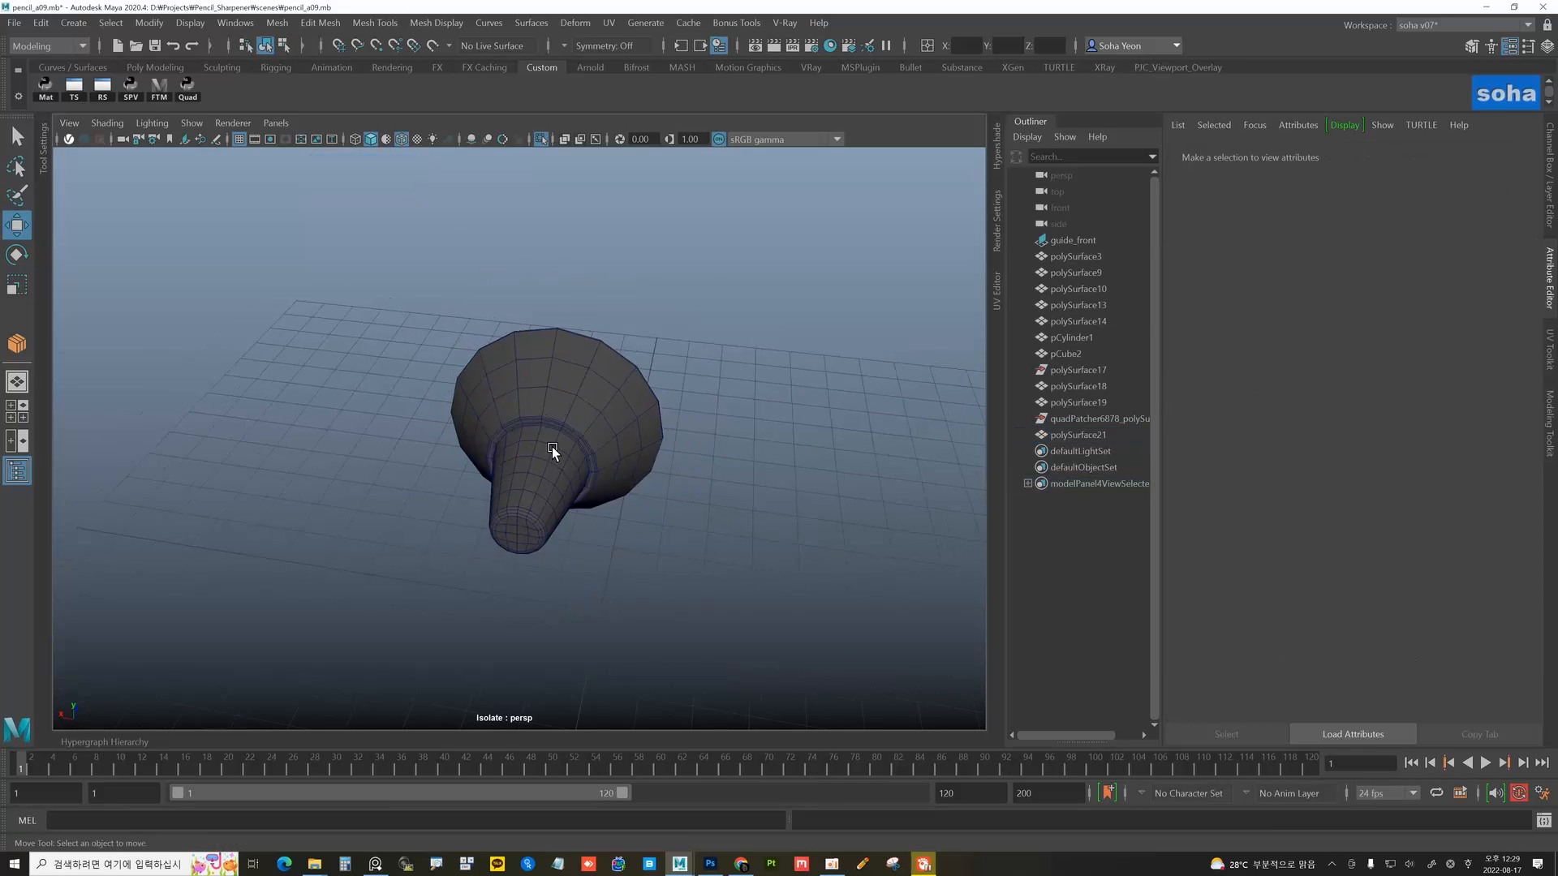
pyautogui.keyDown('alt'); pyautogui.moveTo(552, 446); pyautogui.dragTo(683, 466); pyautogui.keyUp('alt')
pyautogui.hotkey('alt', 'shift', 'a')
pyautogui.keyDown('alt'); pyautogui.moveTo(683, 466); pyautogui.dragTo(541, 456, button='right'); pyautogui.keyUp('alt')
pyautogui.keyDown('alt'); pyautogui.moveTo(541, 456); pyautogui.dragTo(538, 490); pyautogui.keyUp('alt')
pyautogui.click(529, 455)
pyautogui.keyDown('alt'); pyautogui.moveTo(538, 490); pyautogui.dragTo(651, 499, button='right'); pyautogui.keyUp('alt')
pyautogui.keyDown('alt'); pyautogui.moveTo(586, 482); pyautogui.dragTo(576, 474); pyautogui.keyUp('alt')
pyautogui.keyDown('alt'); pyautogui.moveTo(576, 474); pyautogui.dragTo(646, 482, button='right'); pyautogui.keyUp('alt')
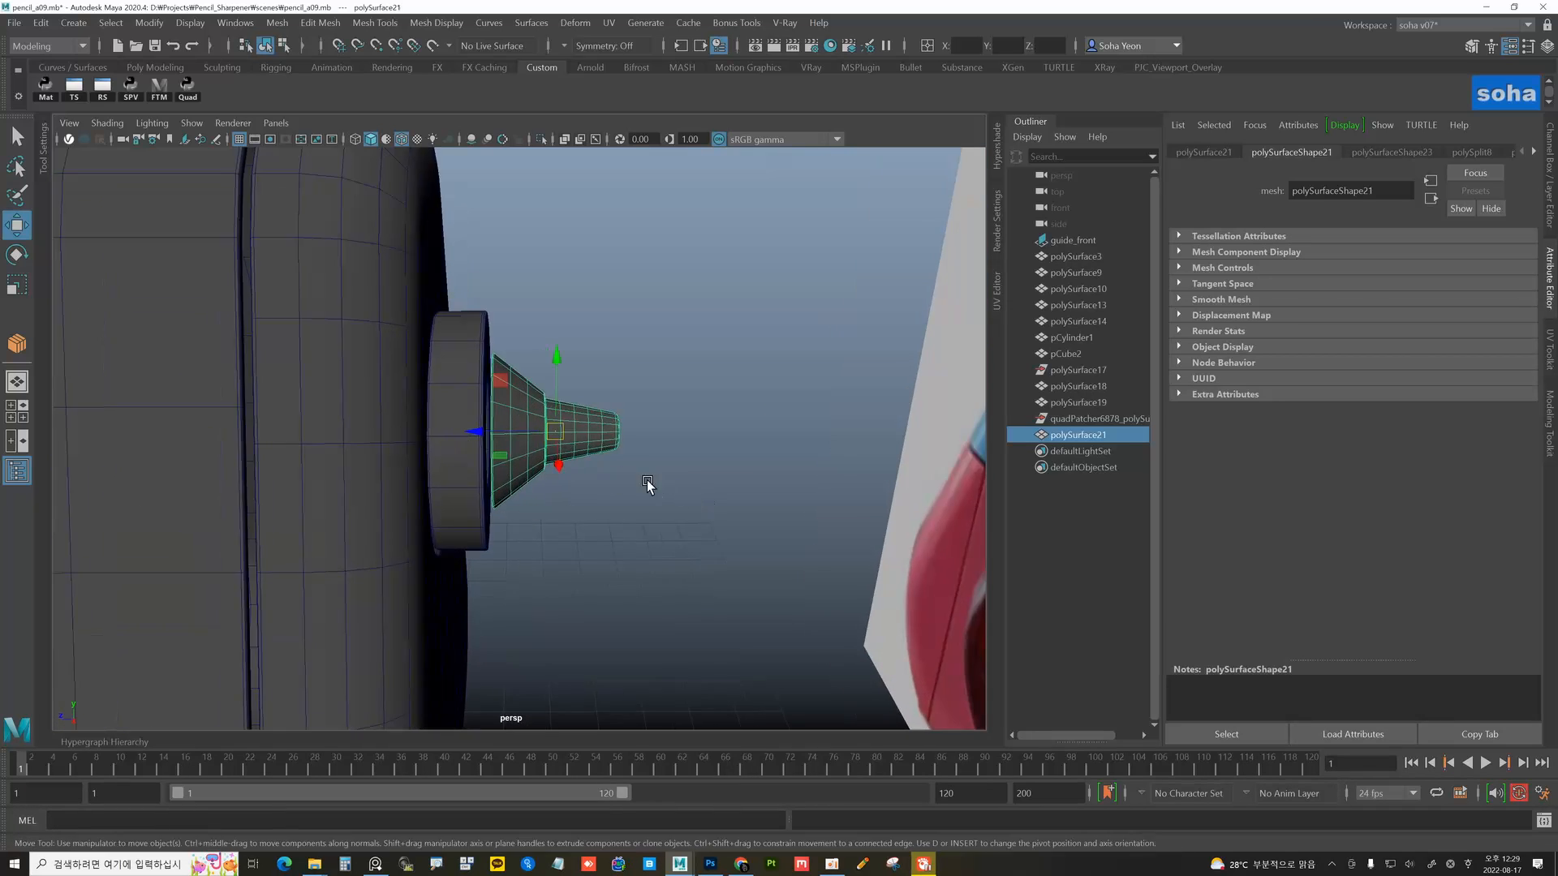
# - Pull the cone part's tip vertices outward with soft selection to lengthen the tapered tube
pyautogui.keyDown('alt'); pyautogui.moveTo(647, 482); pyautogui.dragTo(608, 511); pyautogui.keyUp('alt')
pyautogui.click(611, 395)
pyautogui.press('b')
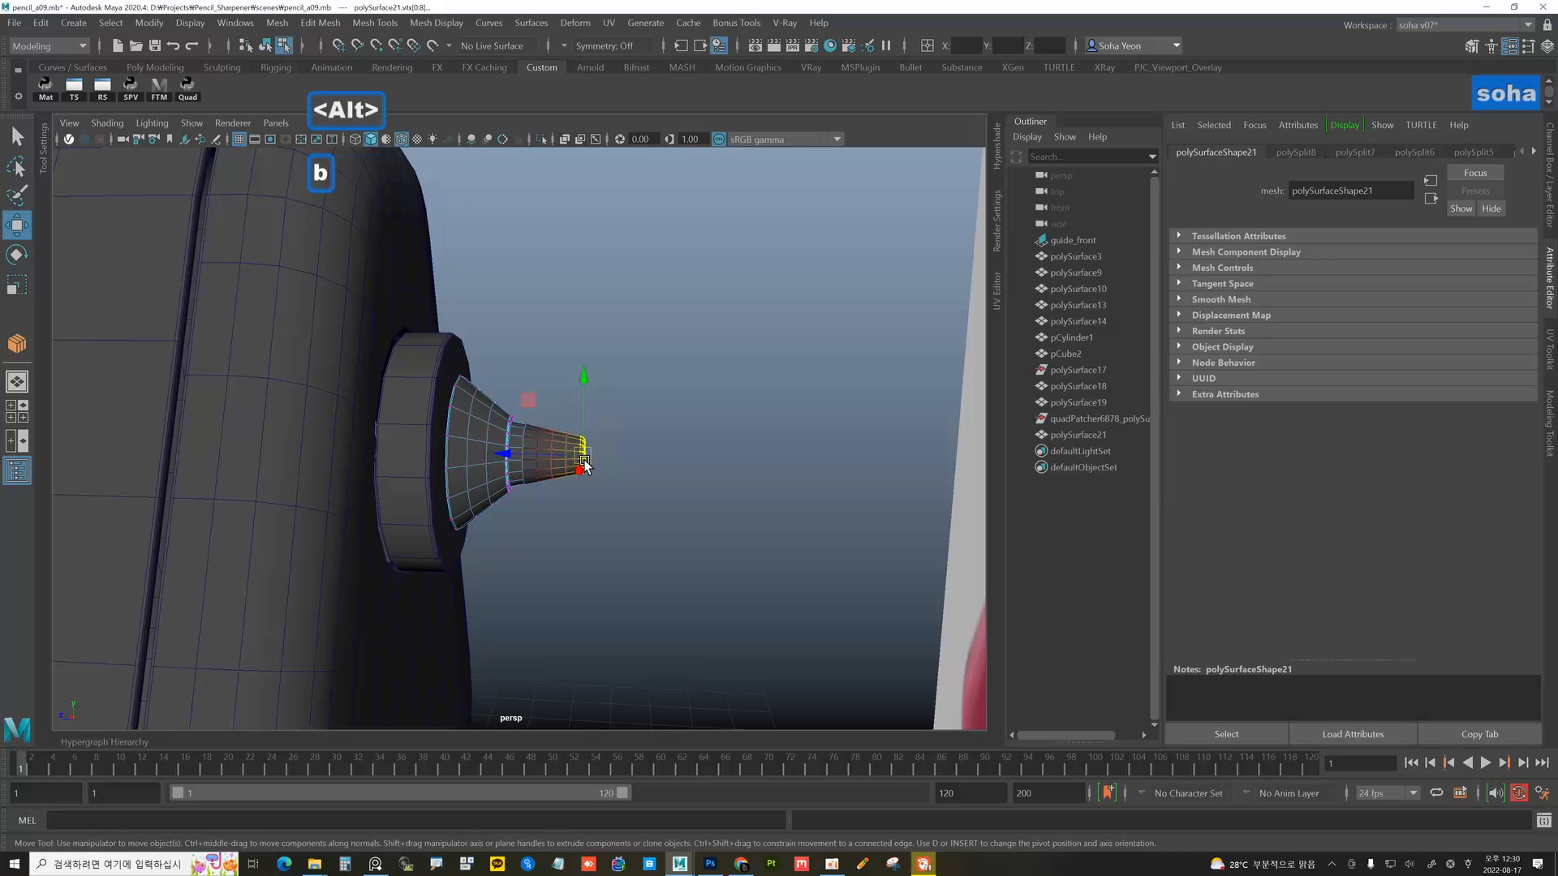
pyautogui.moveTo(511, 454); pyautogui.dragTo(585, 476)
pyautogui.press('b')
pyautogui.hotkey('alt', '`')
pyautogui.keyDown('alt'); pyautogui.moveTo(584, 476); pyautogui.dragTo(645, 433, button='right'); pyautogui.keyUp('alt')
pyautogui.click(645, 433)
pyautogui.keyDown('alt'); pyautogui.moveTo(642, 433); pyautogui.dragTo(588, 426); pyautogui.keyUp('alt')
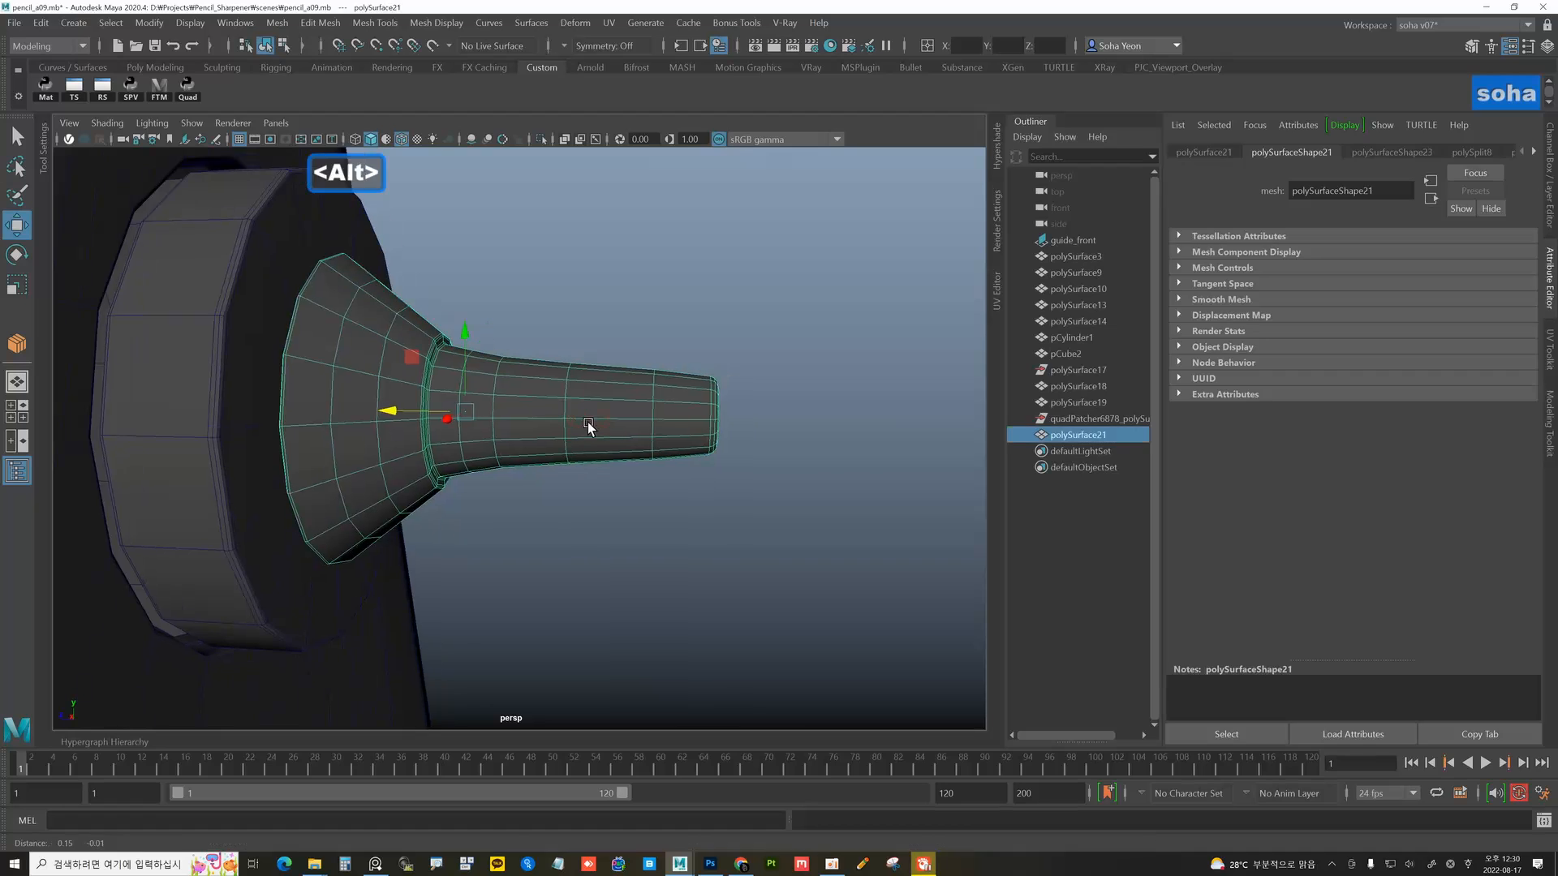
# - Delete the four unevenly spaced edge loops along the lengthened tapered tube
pyautogui.keyDown('alt'); pyautogui.moveTo(588, 426); pyautogui.dragTo(611, 420, button='right'); pyautogui.keyUp('alt')
pyautogui.hotkey('alt', '2')
pyautogui.doubleClick(632, 383)
pyautogui.hotkey('alt', 'q')
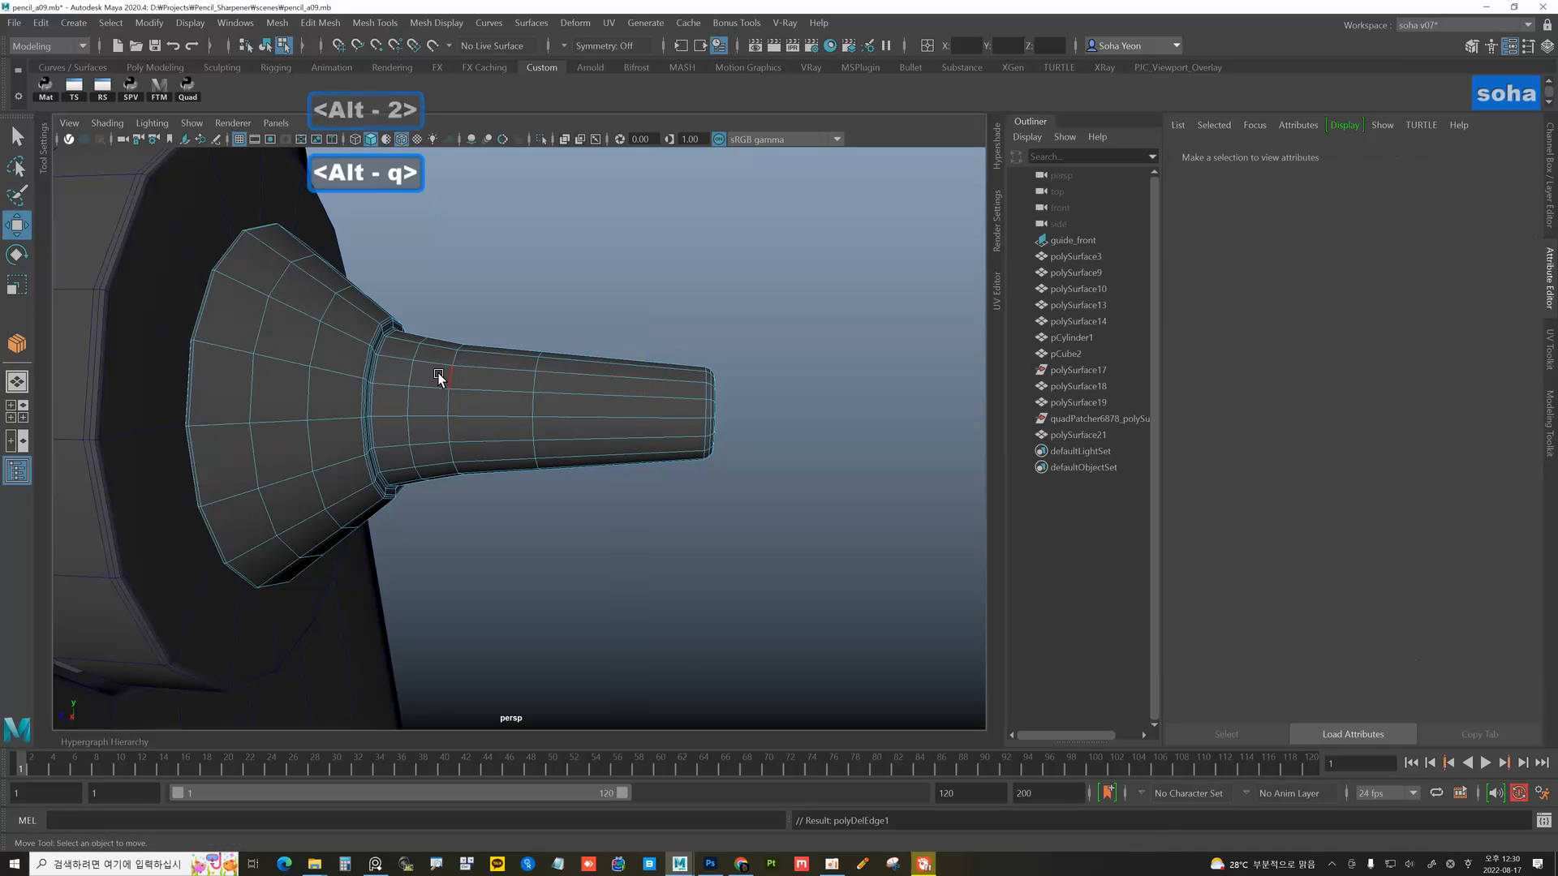
pyautogui.doubleClick(415, 373)
pyautogui.hotkey('alt', 'q')
pyautogui.doubleClick(453, 379)
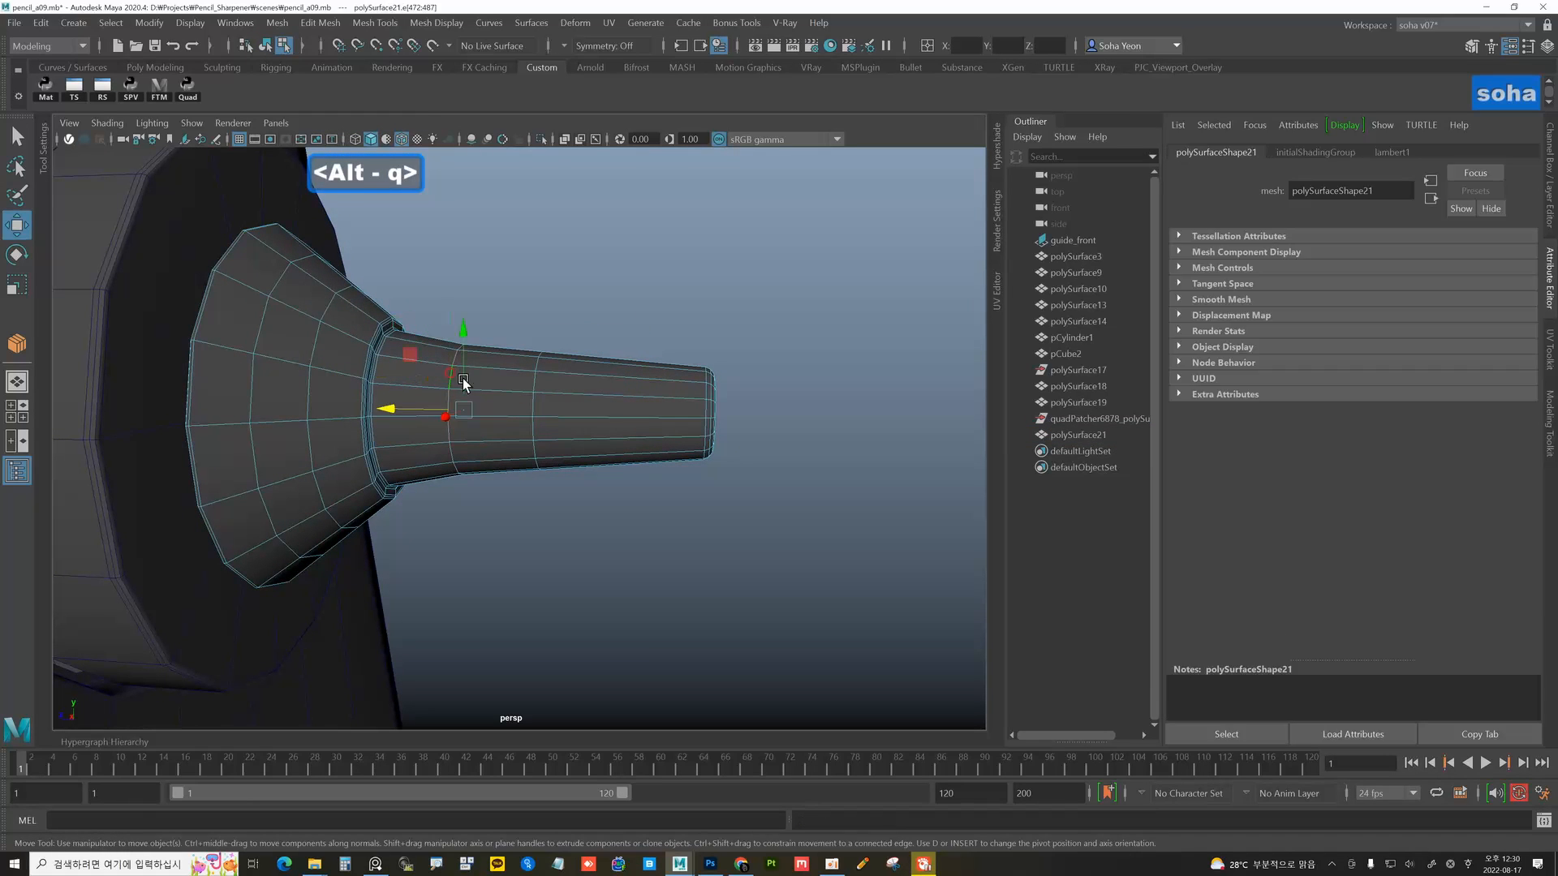
pyautogui.hotkey('alt', 'q')
pyautogui.doubleClick(532, 383)
pyautogui.hotkey('alt', 'q')
# - Connect the tapered tube's side faces again with evenly spaced edge loops, and return to object mode
pyautogui.keyDown('alt'); pyautogui.moveTo(531, 383); pyautogui.dragTo(546, 421); pyautogui.keyUp('alt')
pyautogui.hotkey('alt', 't')
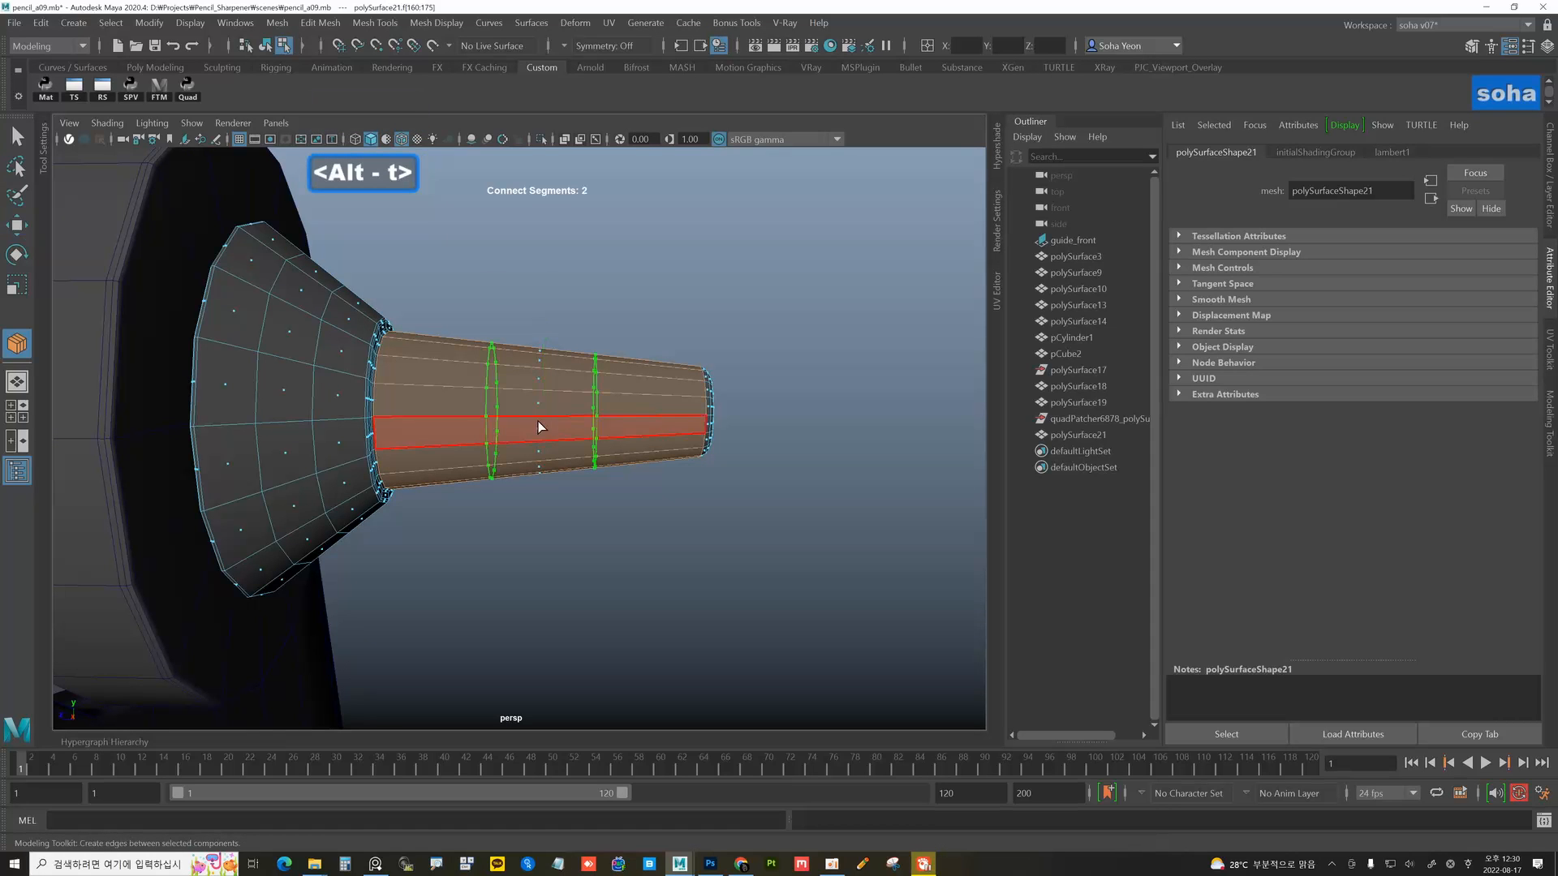
pyautogui.keyDown('ctrl'); pyautogui.moveTo(549, 425); pyautogui.dragTo(570, 425, button='middle'); pyautogui.keyUp('ctrl')
pyautogui.press('w')
pyautogui.keyDown('alt'); pyautogui.moveTo(570, 424); pyautogui.dragTo(688, 516); pyautogui.keyUp('alt')
pyautogui.hotkey('alt', '`')
pyautogui.keyDown('alt'); pyautogui.moveTo(690, 517); pyautogui.dragTo(598, 462, button='right'); pyautogui.keyUp('alt')
pyautogui.click(609, 514)
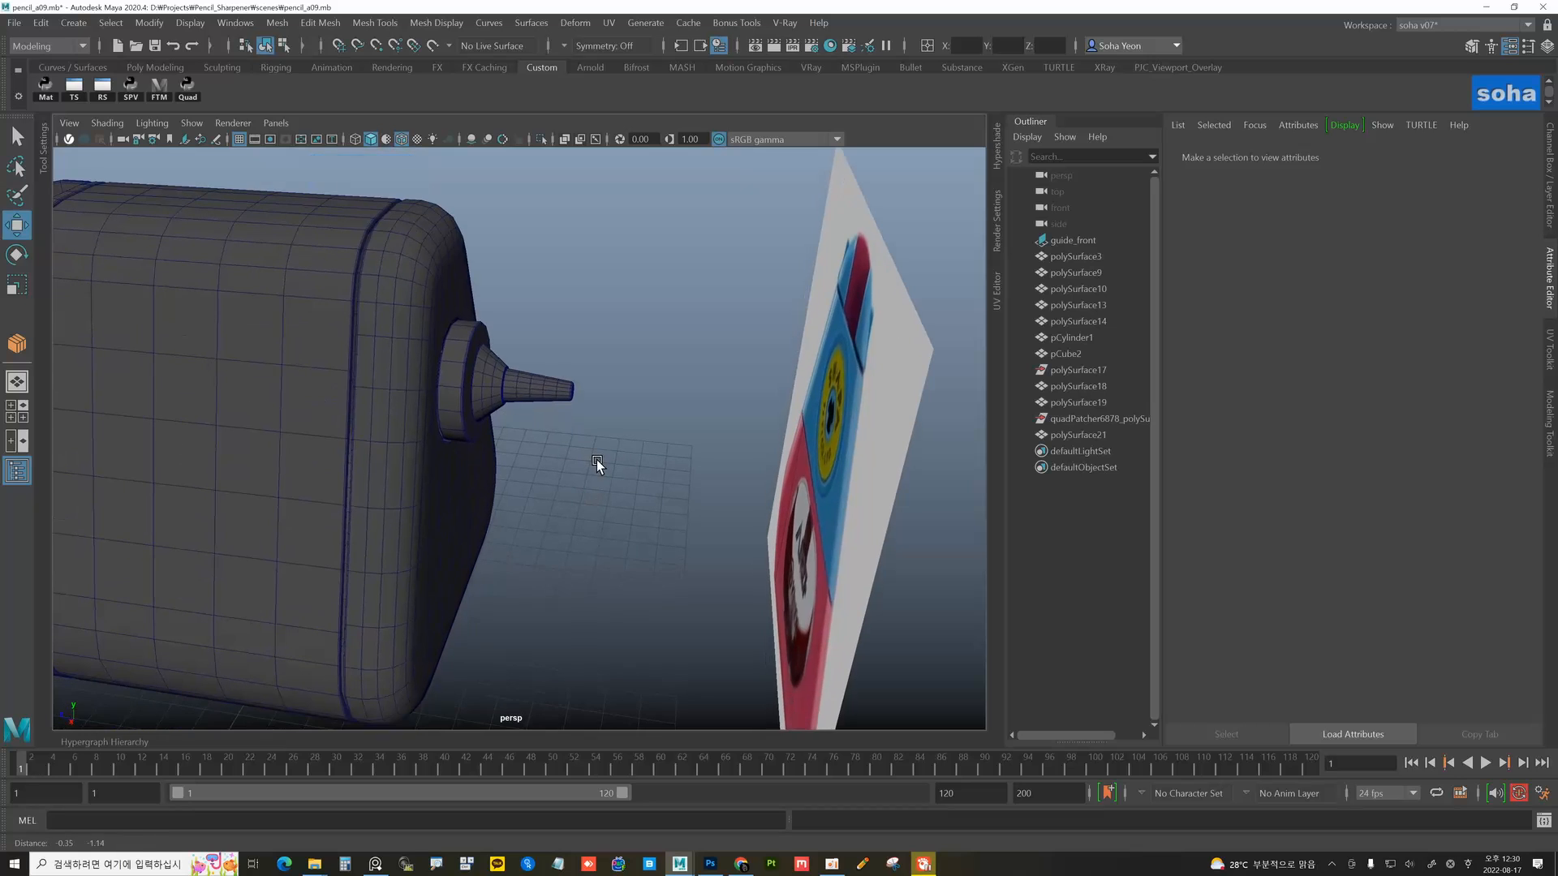
pyautogui.keyDown('alt'); pyautogui.moveTo(568, 490); pyautogui.dragTo(498, 375); pyautogui.keyUp('alt')
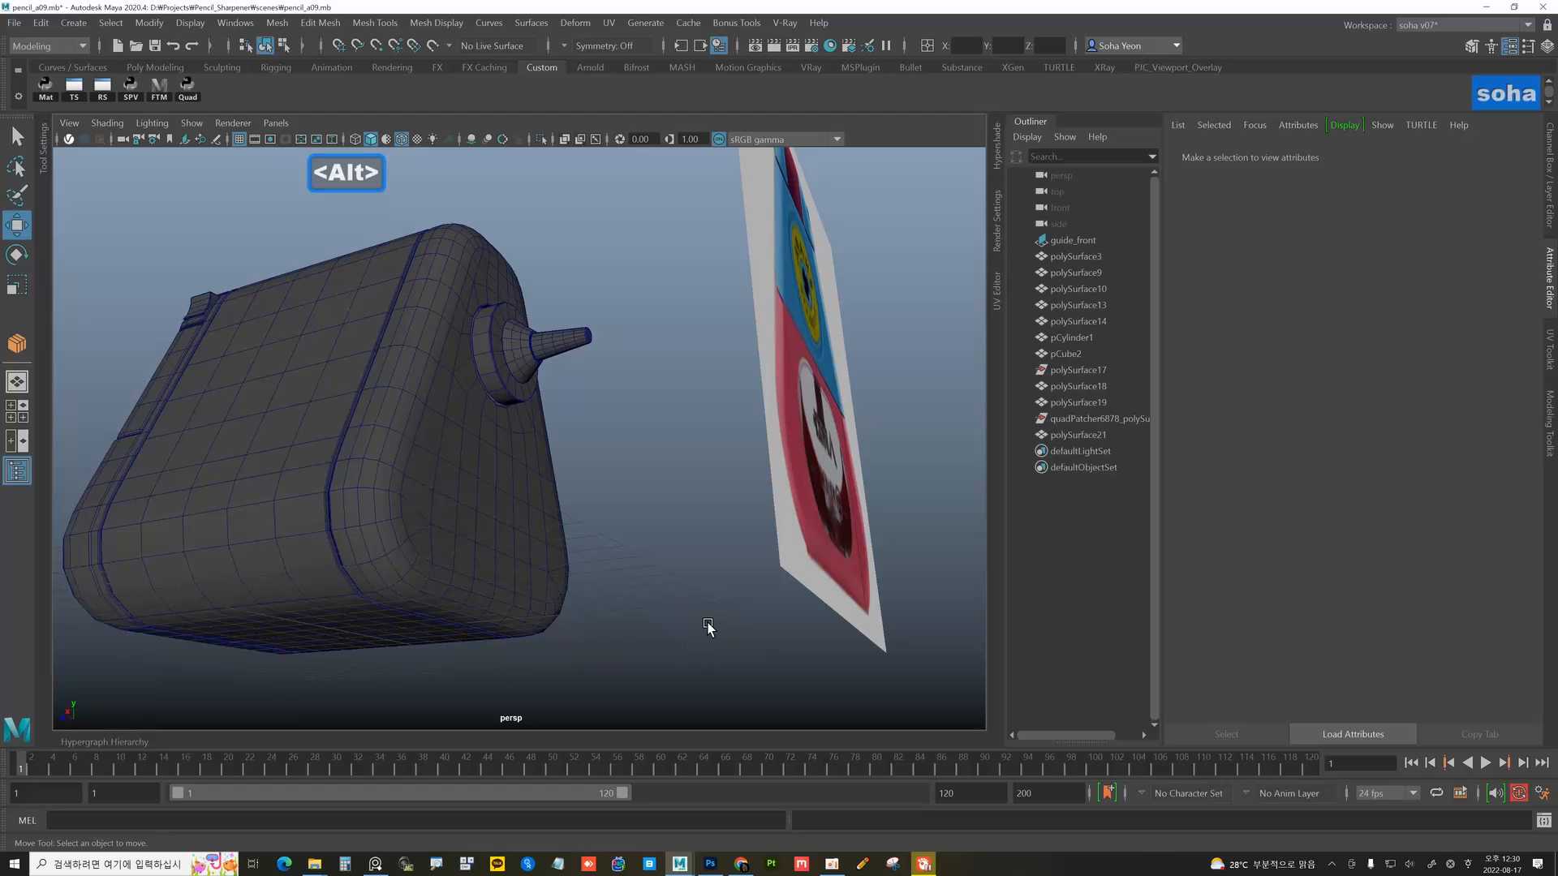
pyautogui.keyDown('alt'); pyautogui.moveTo(634, 654); pyautogui.dragTo(614, 461); pyautogui.keyUp('alt')
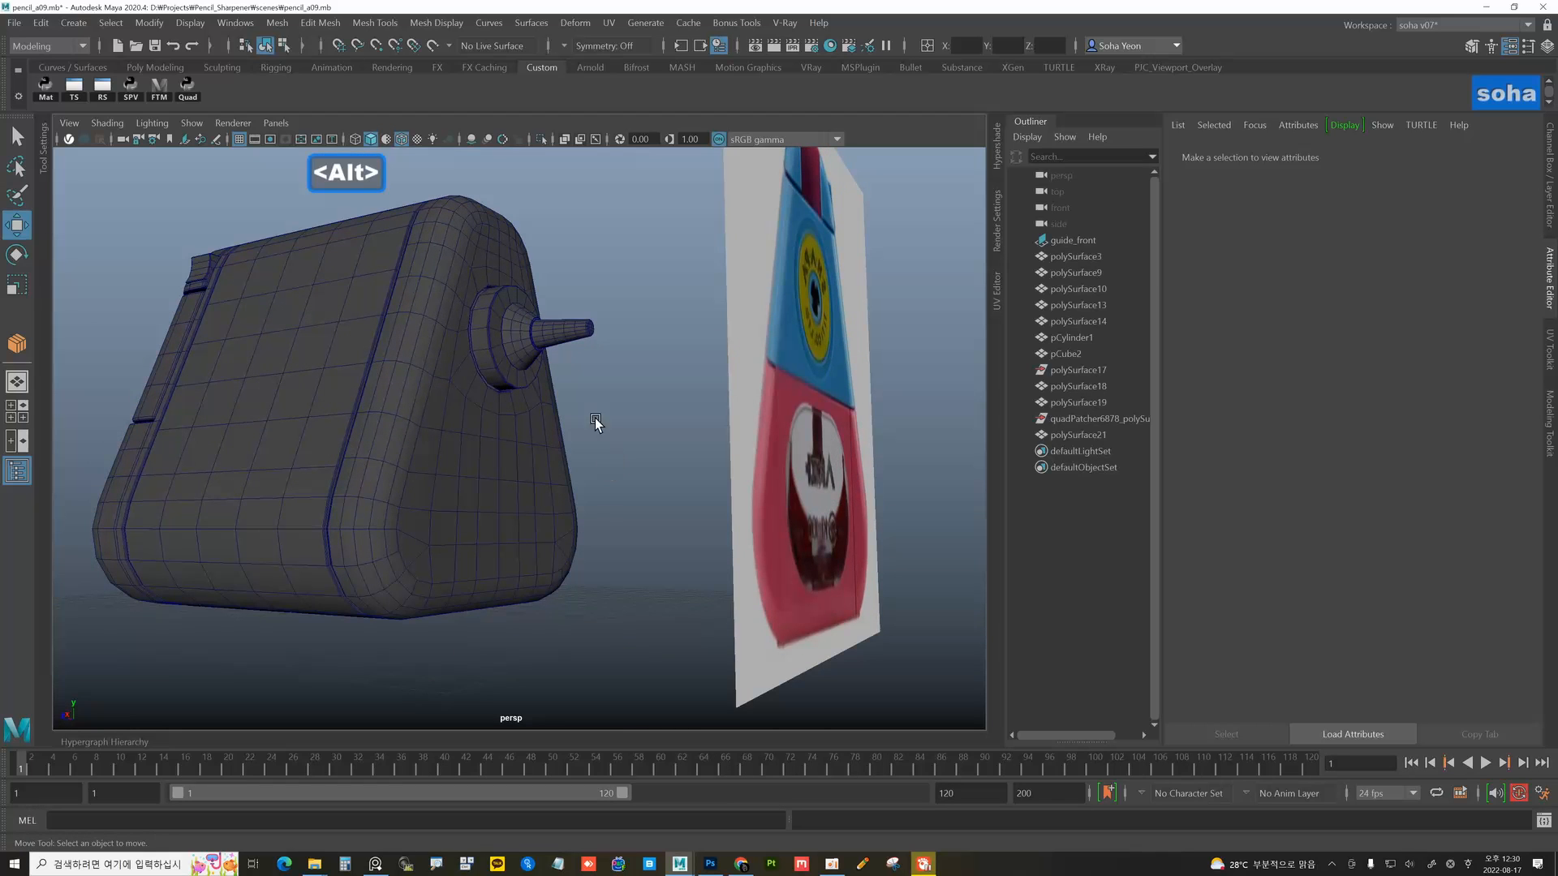
pyautogui.keyDown('alt'); pyautogui.moveTo(596, 421); pyautogui.dragTo(606, 406, button='right'); pyautogui.keyUp('alt')
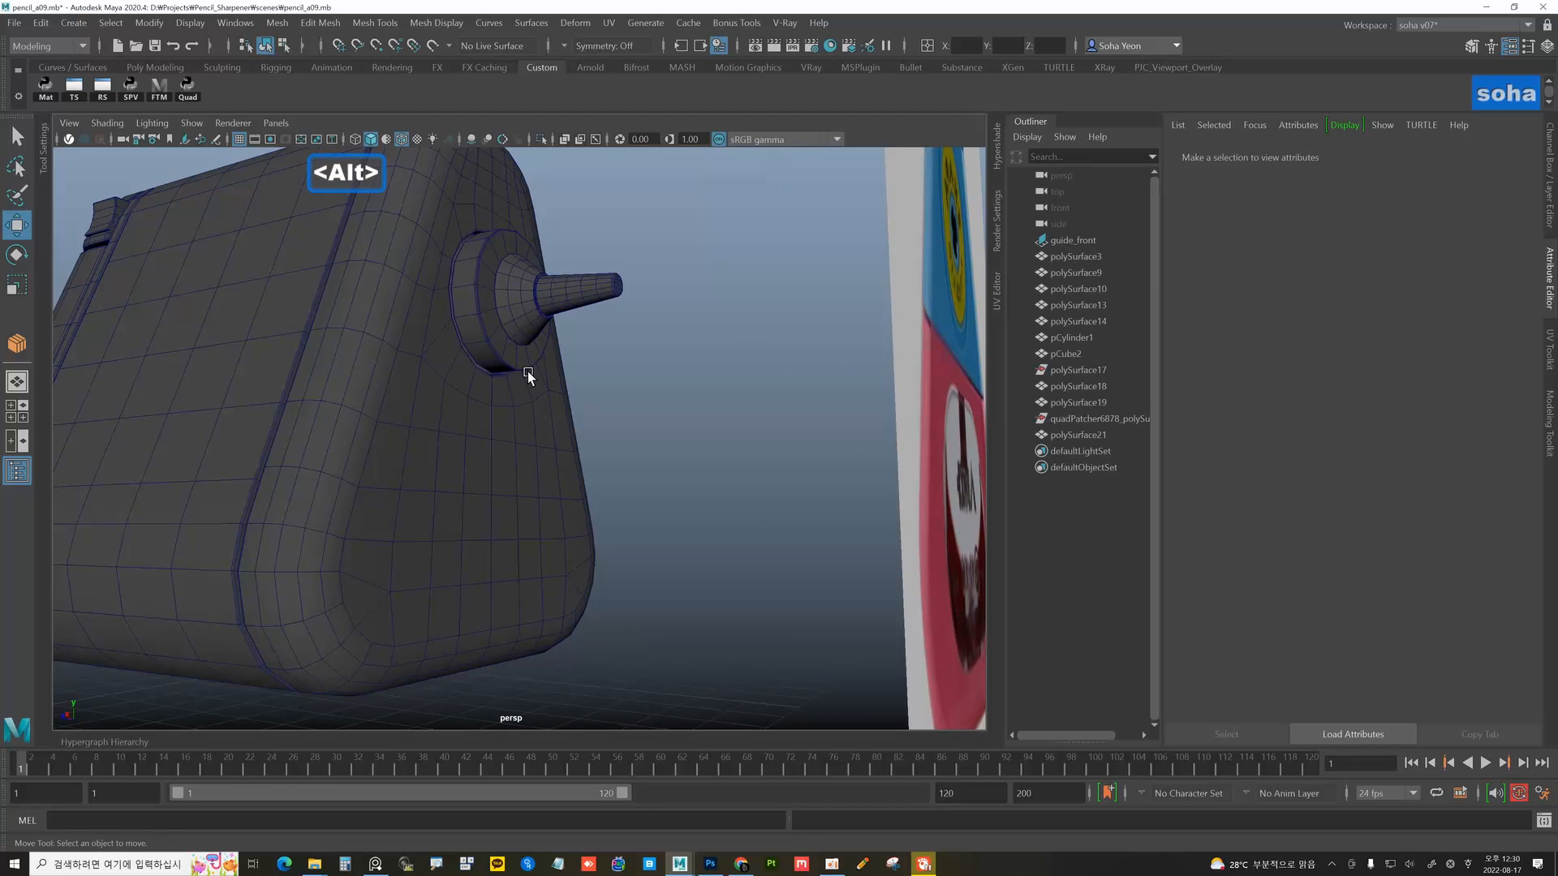
pyautogui.keyDown('shift'); pyautogui.rightClick(630, 371); pyautogui.keyUp('shift')
pyautogui.keyDown('shift'); pyautogui.moveTo(629, 405); pyautogui.dragTo(630, 412, button='right'); pyautogui.keyUp('shift')
pyautogui.keyDown('alt'); pyautogui.moveTo(630, 423); pyautogui.dragTo(609, 497); pyautogui.keyUp('alt')
pyautogui.keyDown('alt'); pyautogui.moveTo(609, 497); pyautogui.dragTo(323, 528, button='right'); pyautogui.keyUp('alt')
pyautogui.moveTo(322, 532); pyautogui.dragTo(557, 514)
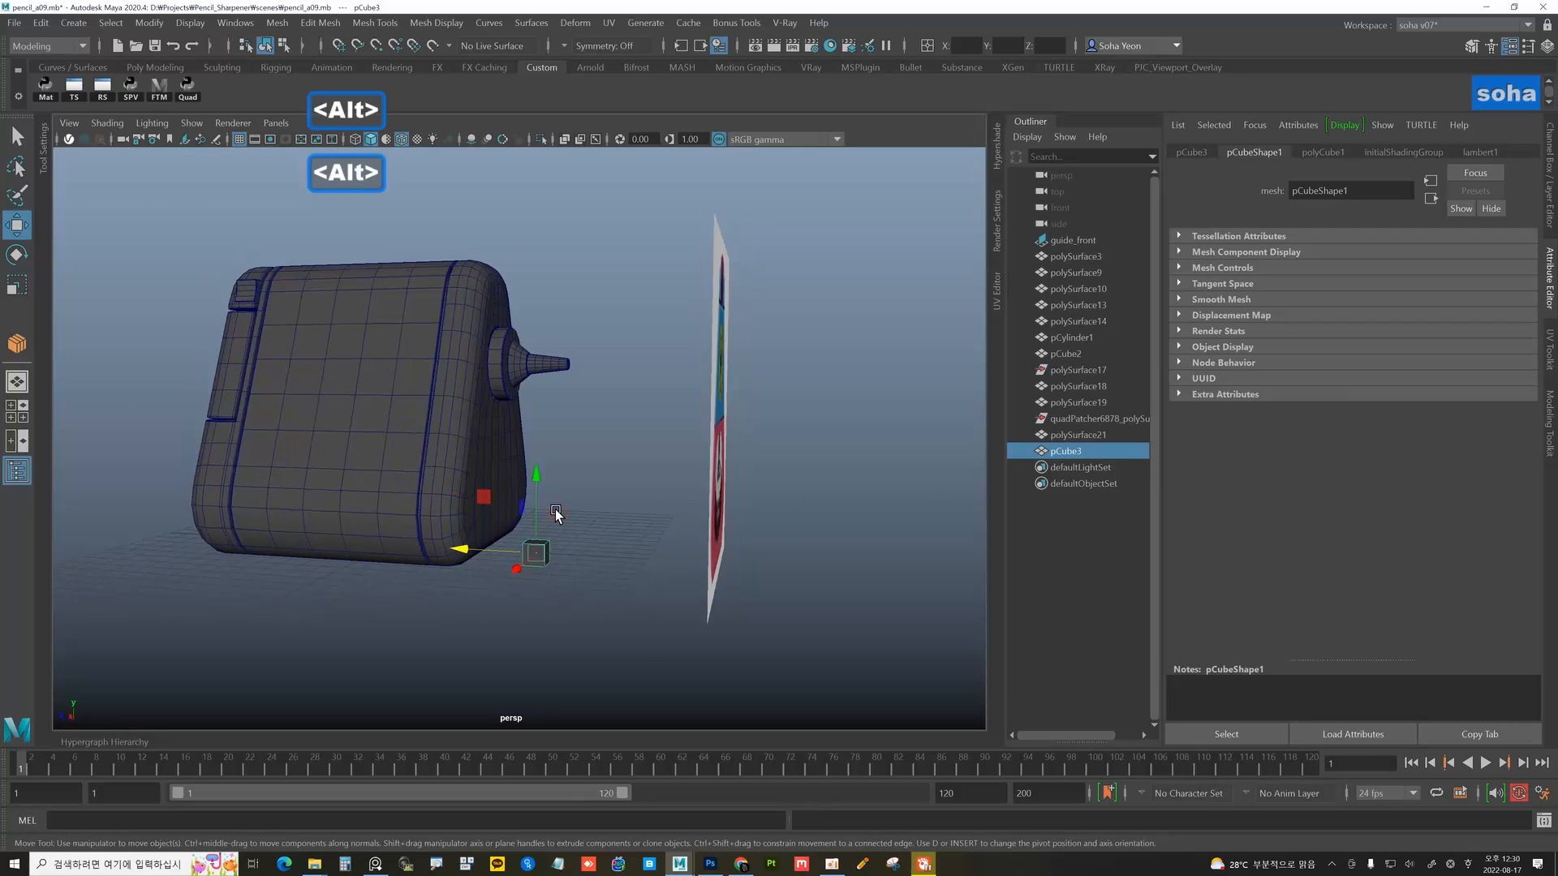
pyautogui.press('Delete')
pyautogui.keyDown('shift'); pyautogui.moveTo(561, 504); pyautogui.dragTo(506, 526, button='right'); pyautogui.keyUp('shift')
pyautogui.hotkey('alt', 'w')
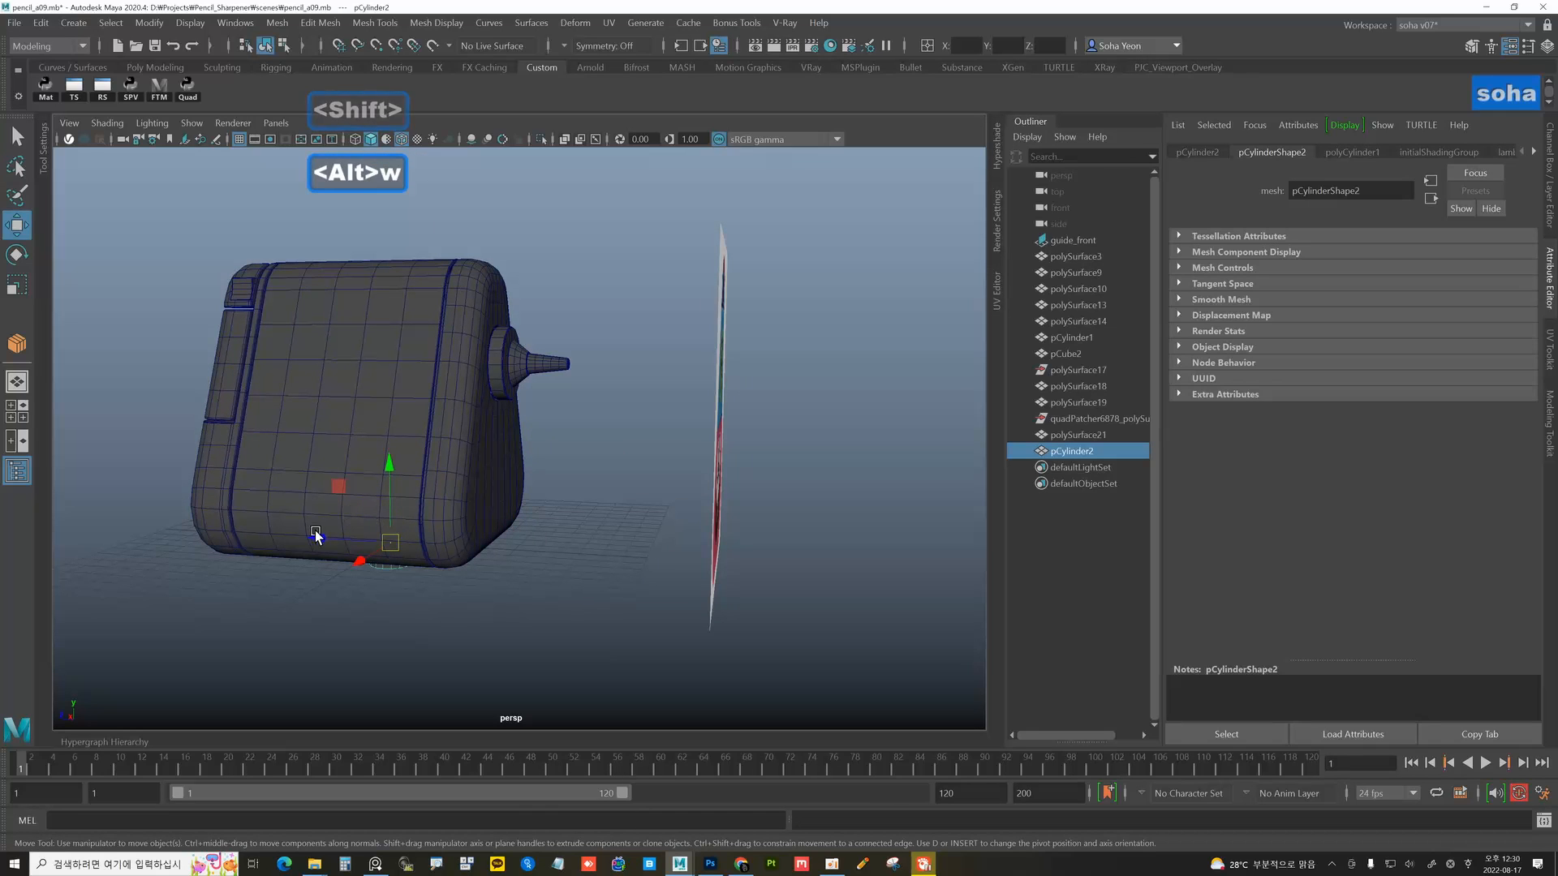
pyautogui.moveTo(315, 535); pyautogui.dragTo(327, 540)
pyautogui.press('Delete')
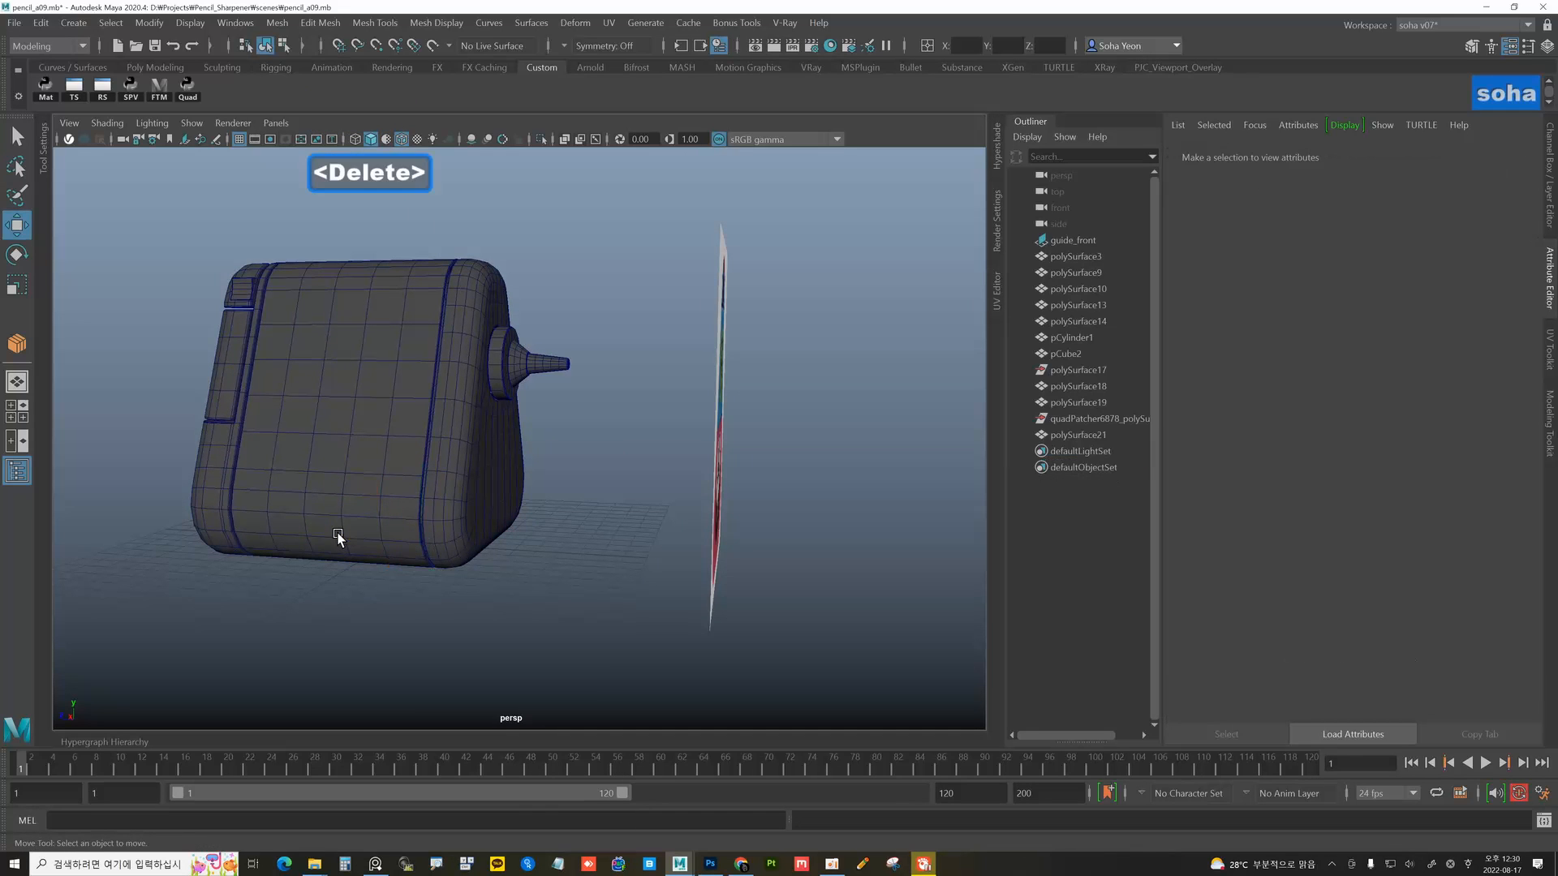
# - Save the scene under the new name pencil_a10.mb
pyautogui.keyDown('alt'); pyautogui.moveTo(452, 490); pyautogui.dragTo(504, 535); pyautogui.keyUp('alt')
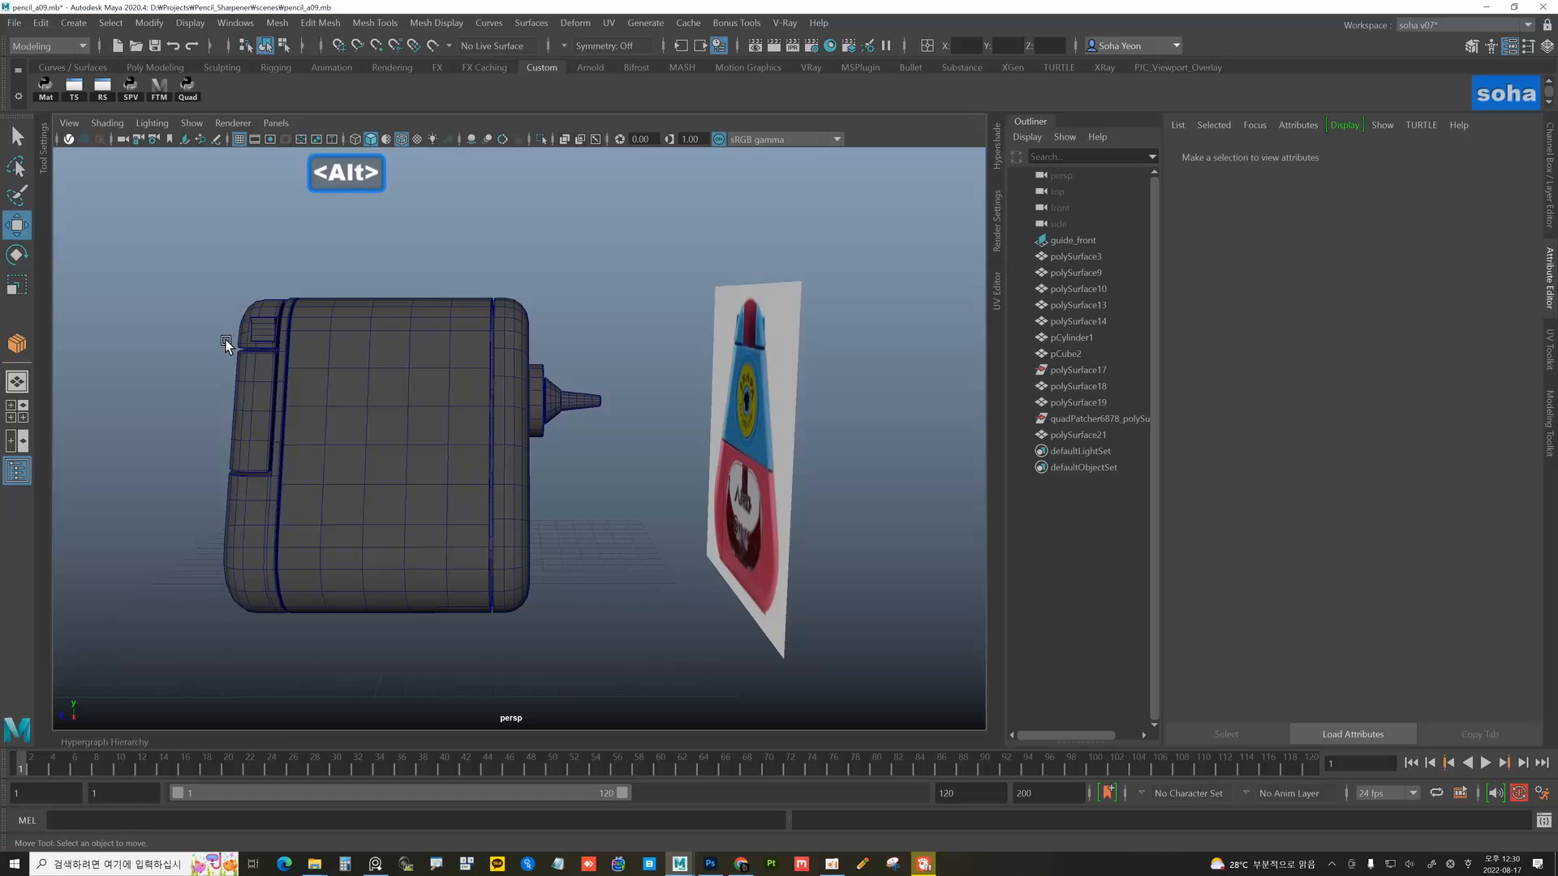
pyautogui.click(15, 24)
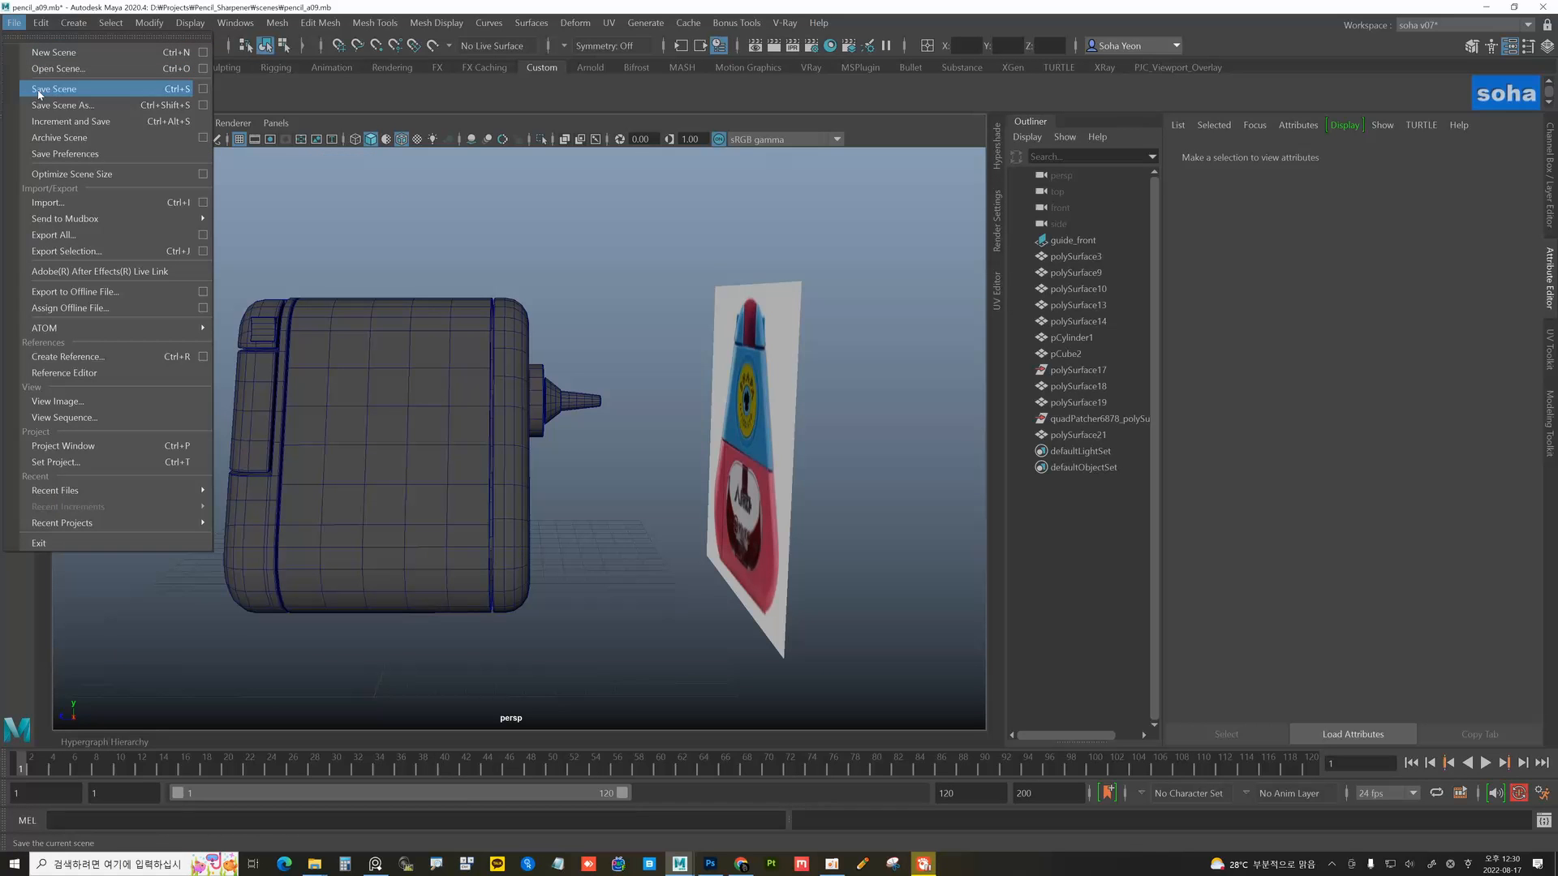
pyautogui.click(86, 105)
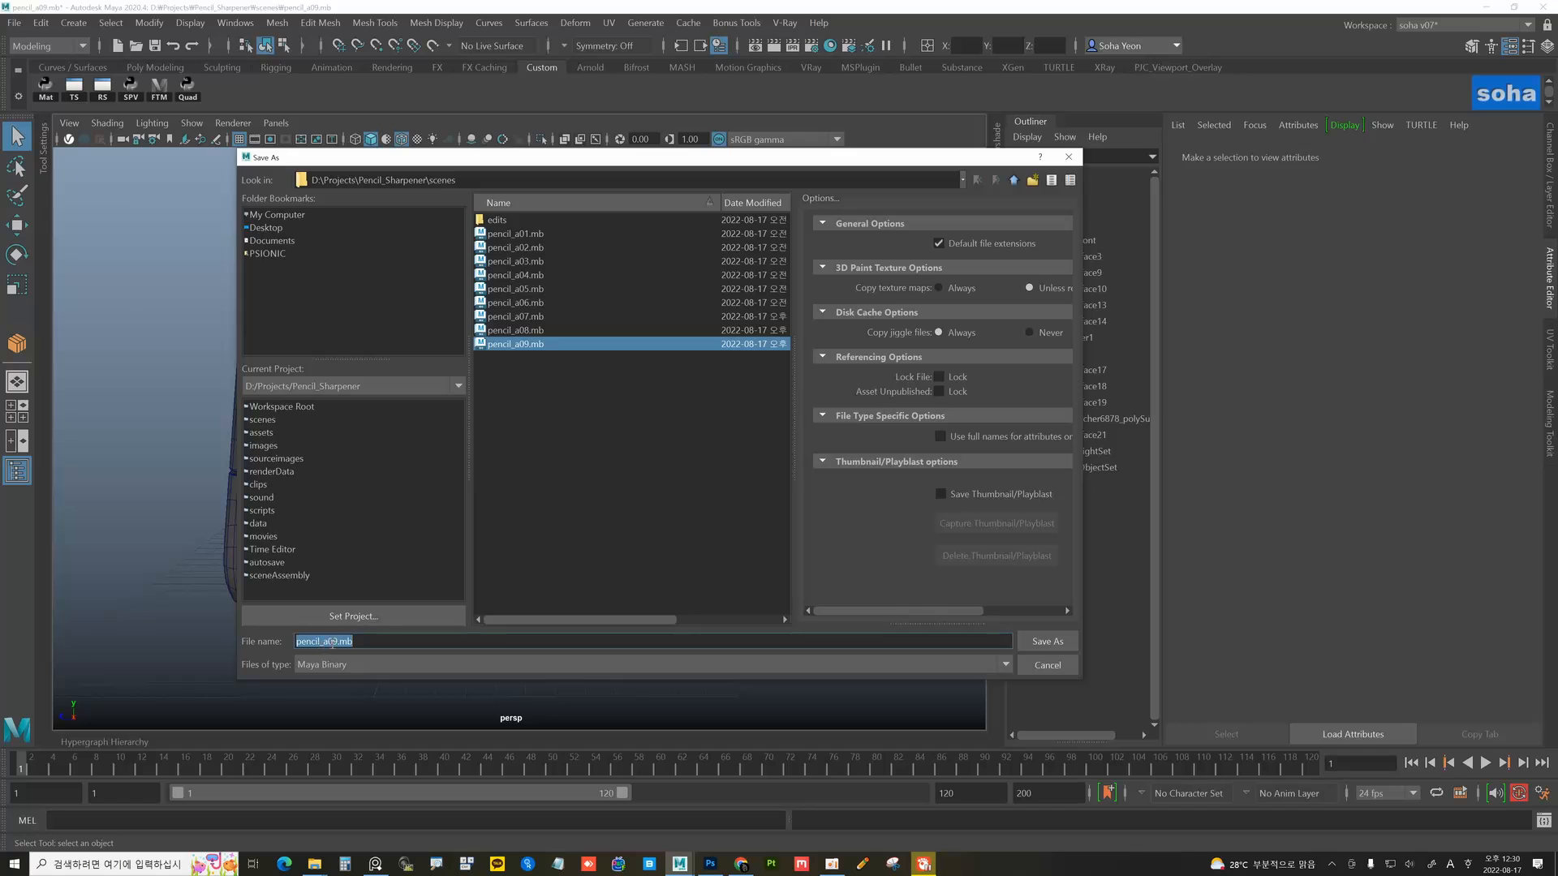
pyautogui.press('Delete')
pyautogui.press('Delete')
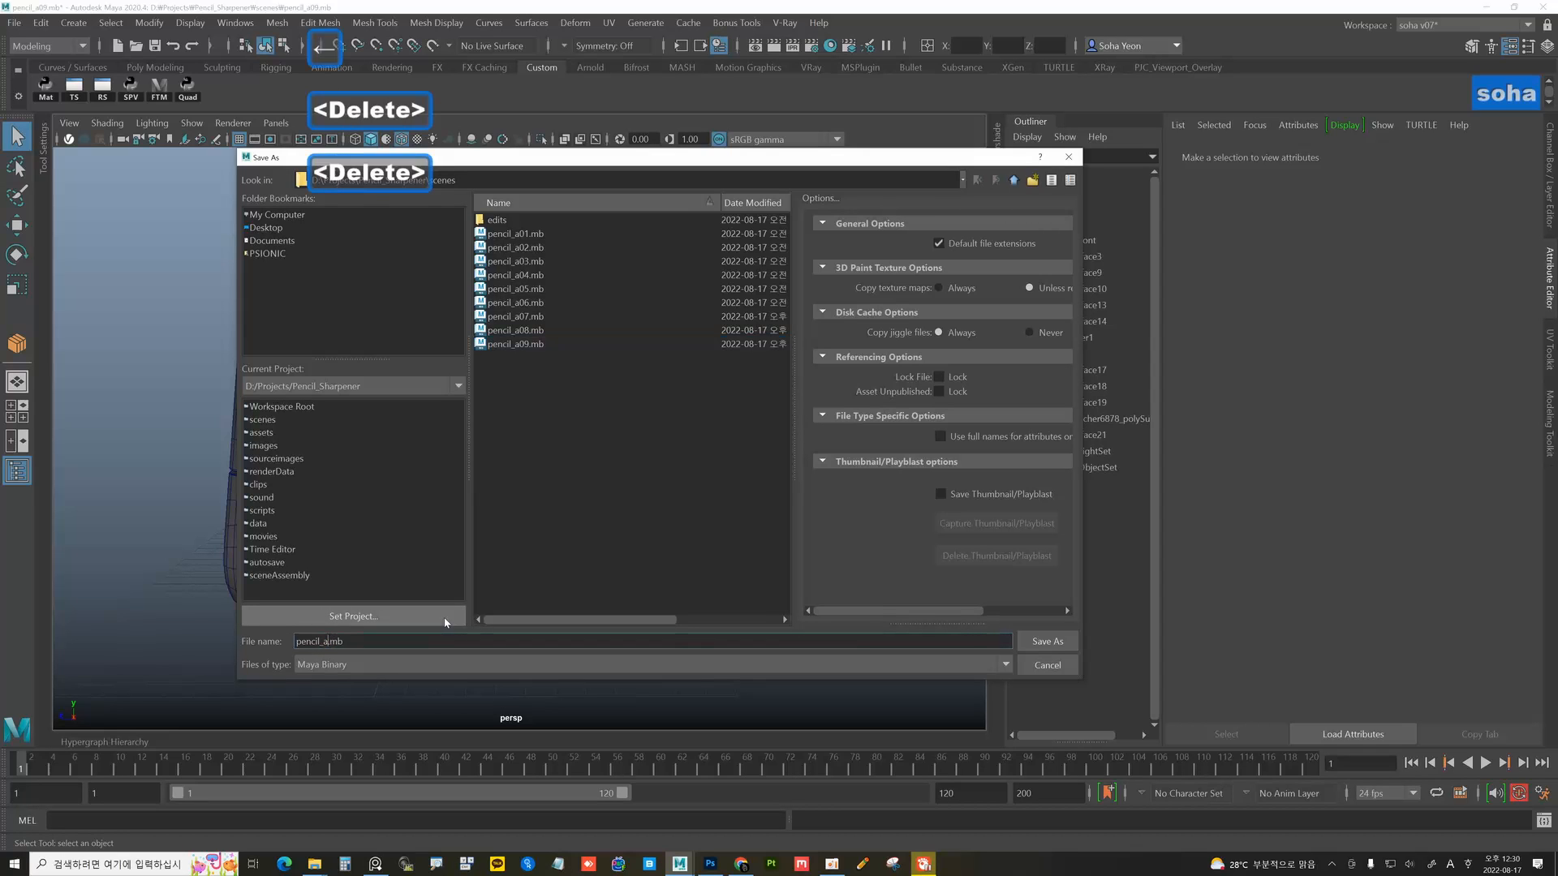
pyautogui.write('10')
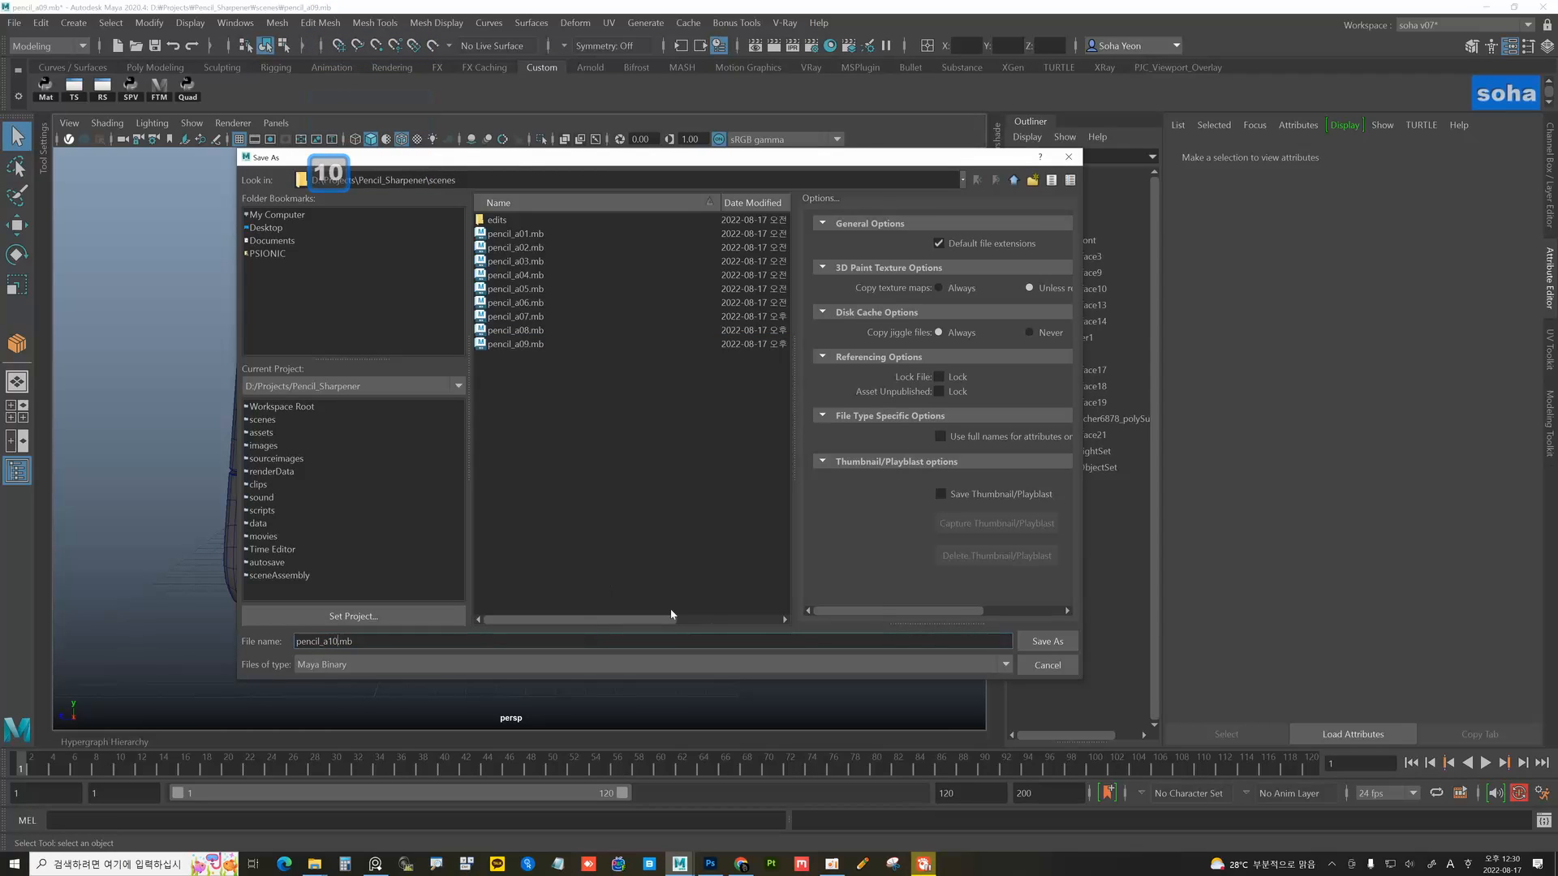
pyautogui.click(1054, 647)
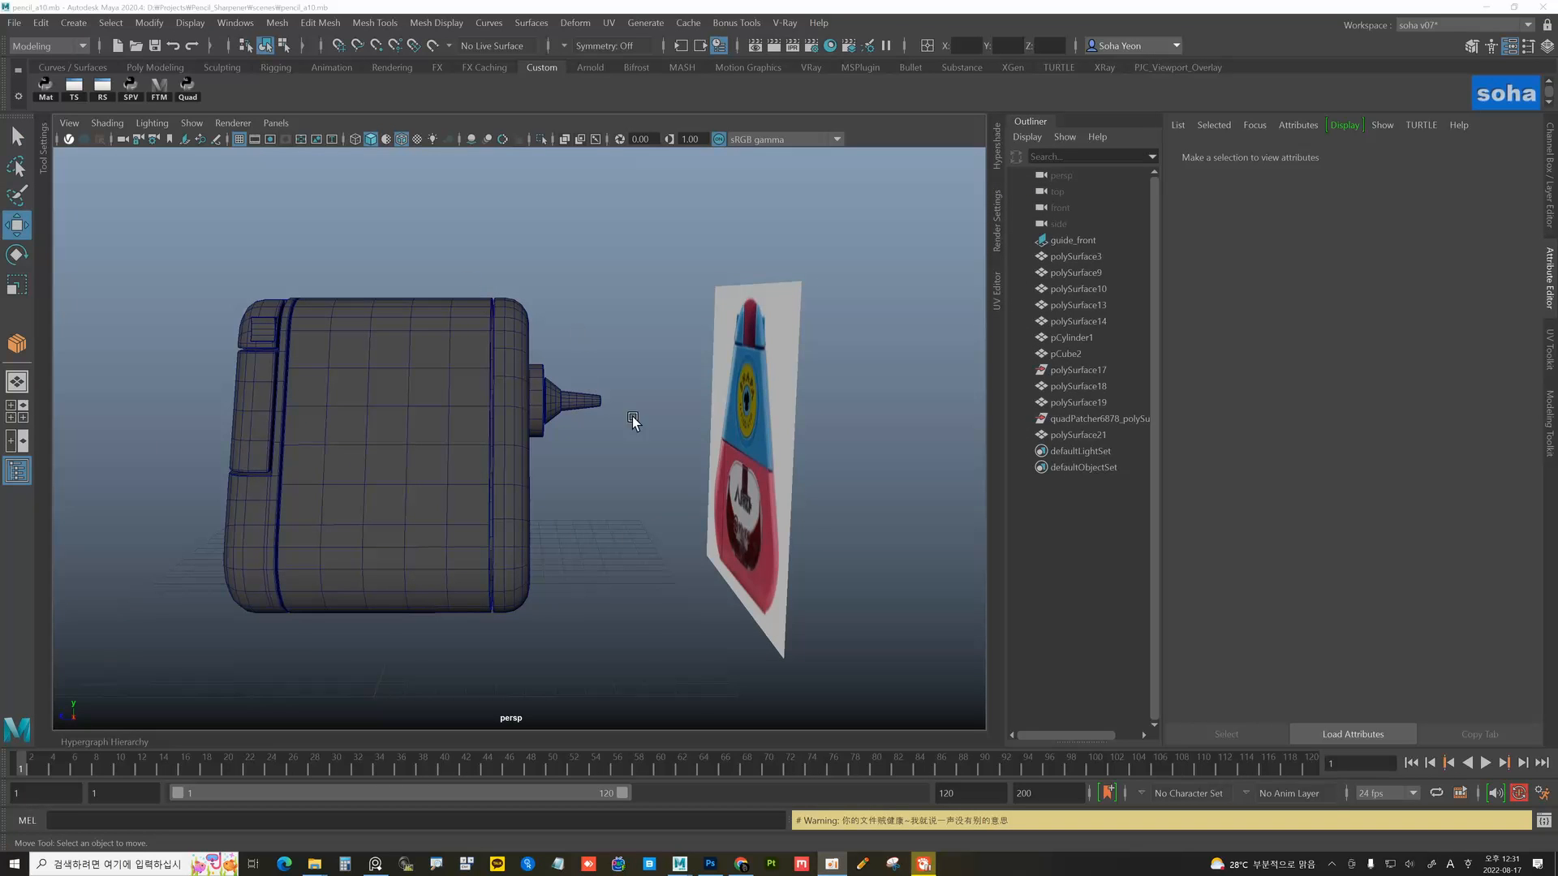
# - In the side view, move the cone part's pivot to the centre of its wide base
pyautogui.keyDown('alt'); pyautogui.moveTo(633, 421); pyautogui.dragTo(566, 438); pyautogui.keyUp('alt')
pyautogui.scroll(3, 566, 388)
pyautogui.click(586, 394)
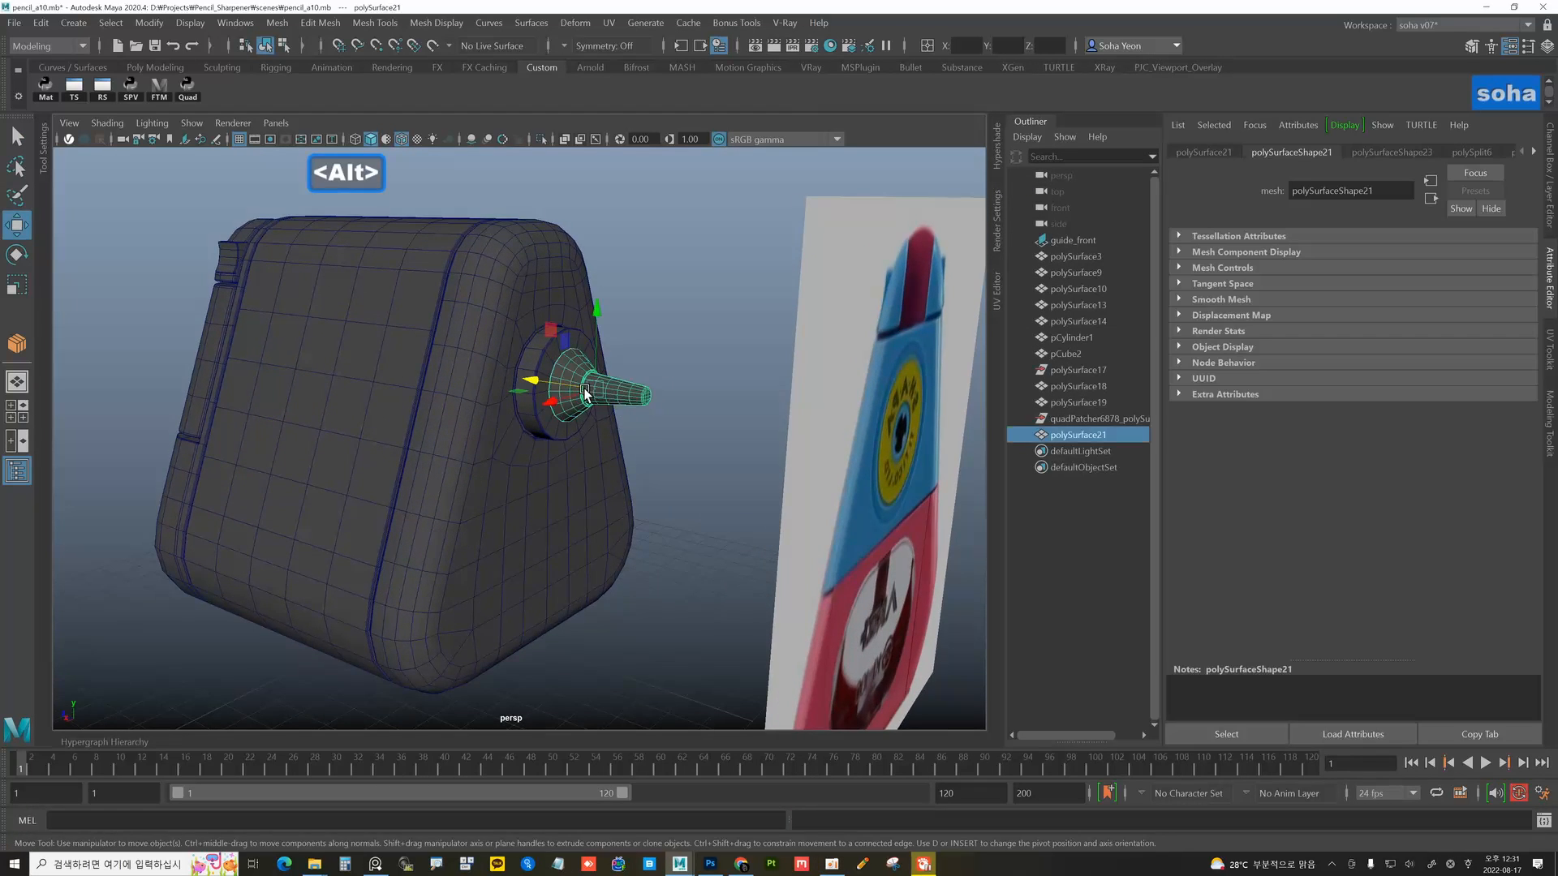
pyautogui.keyDown('alt'); pyautogui.moveTo(585, 393); pyautogui.dragTo(551, 436, button='middle'); pyautogui.keyUp('alt')
pyautogui.keyDown('alt'); pyautogui.moveTo(552, 436); pyautogui.dragTo(682, 459, button='right'); pyautogui.keyUp('alt')
pyautogui.keyDown('alt'); pyautogui.moveTo(570, 427); pyautogui.dragTo(645, 439); pyautogui.keyUp('alt')
pyautogui.hotkey('alt', 'd')
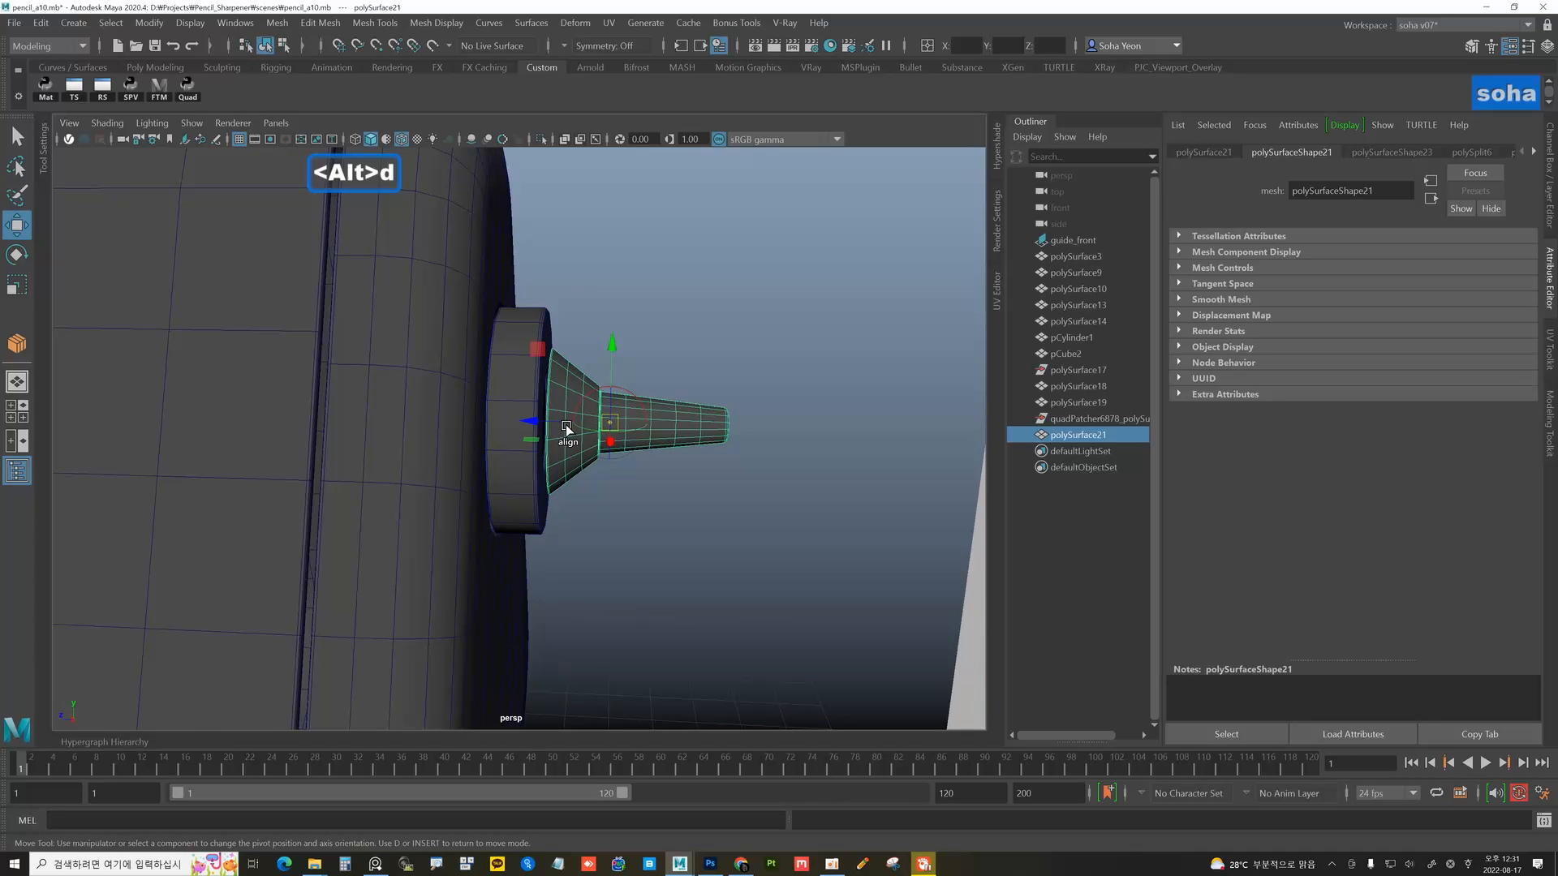
pyautogui.hotkey('shift', '4')
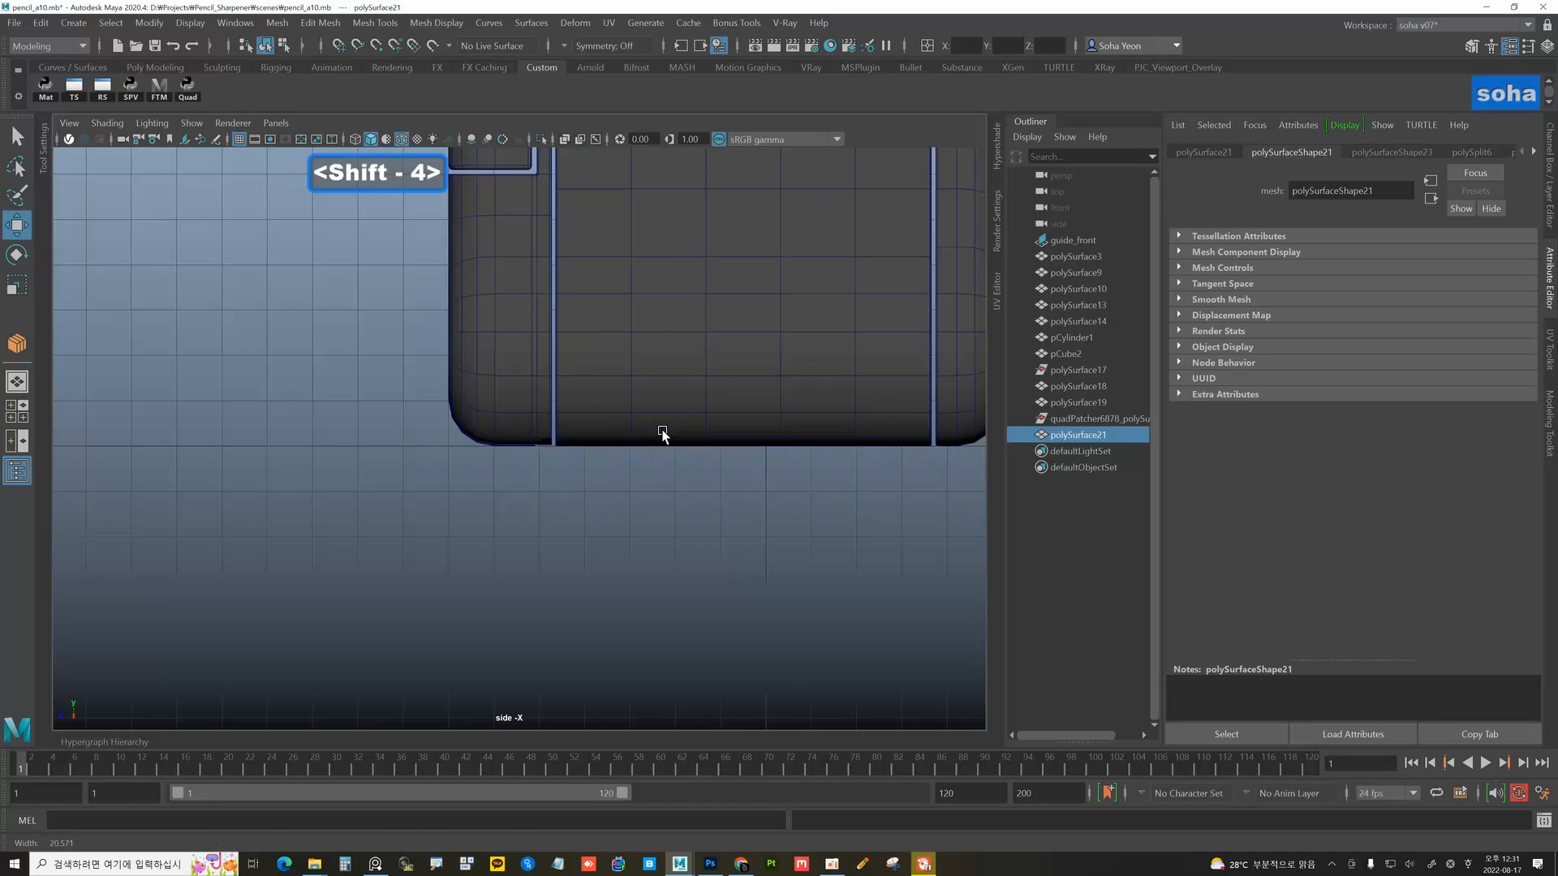
pyautogui.keyDown('alt'); pyautogui.moveTo(693, 352); pyautogui.dragTo(570, 460, button='middle'); pyautogui.keyUp('alt')
pyautogui.keyDown('alt'); pyautogui.moveTo(600, 463); pyautogui.dragTo(860, 487, button='right'); pyautogui.keyUp('alt')
pyautogui.keyDown('alt'); pyautogui.moveTo(721, 364); pyautogui.dragTo(557, 450, button='middle'); pyautogui.keyUp('alt')
pyautogui.keyDown('alt'); pyautogui.moveTo(572, 455); pyautogui.dragTo(879, 516, button='right'); pyautogui.keyUp('alt')
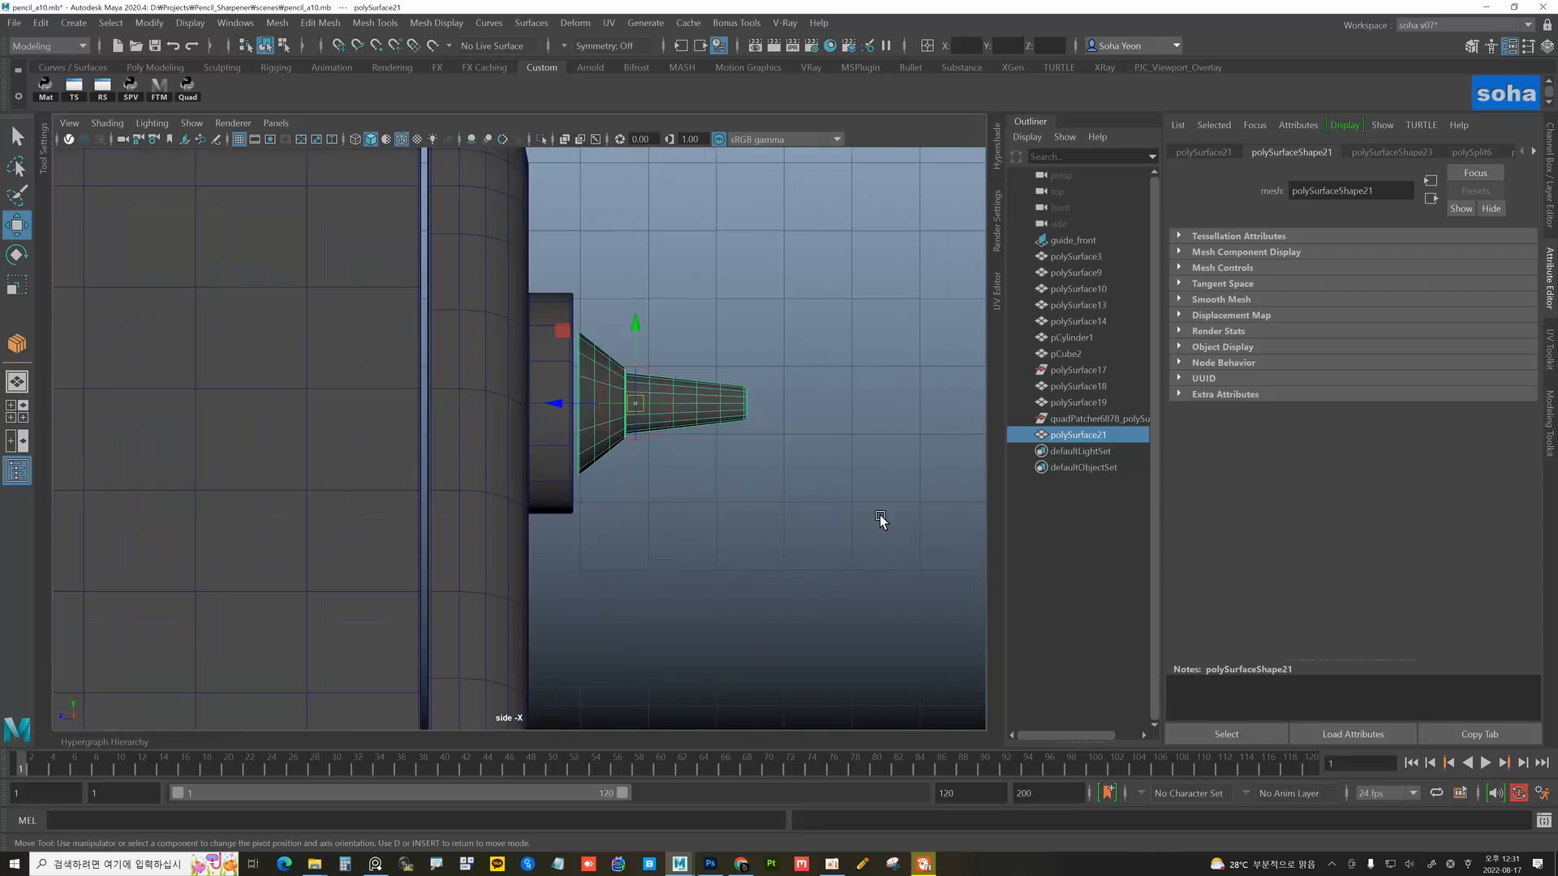
pyautogui.keyDown('alt'); pyautogui.moveTo(536, 389); pyautogui.dragTo(779, 483, button='right'); pyautogui.keyUp('alt')
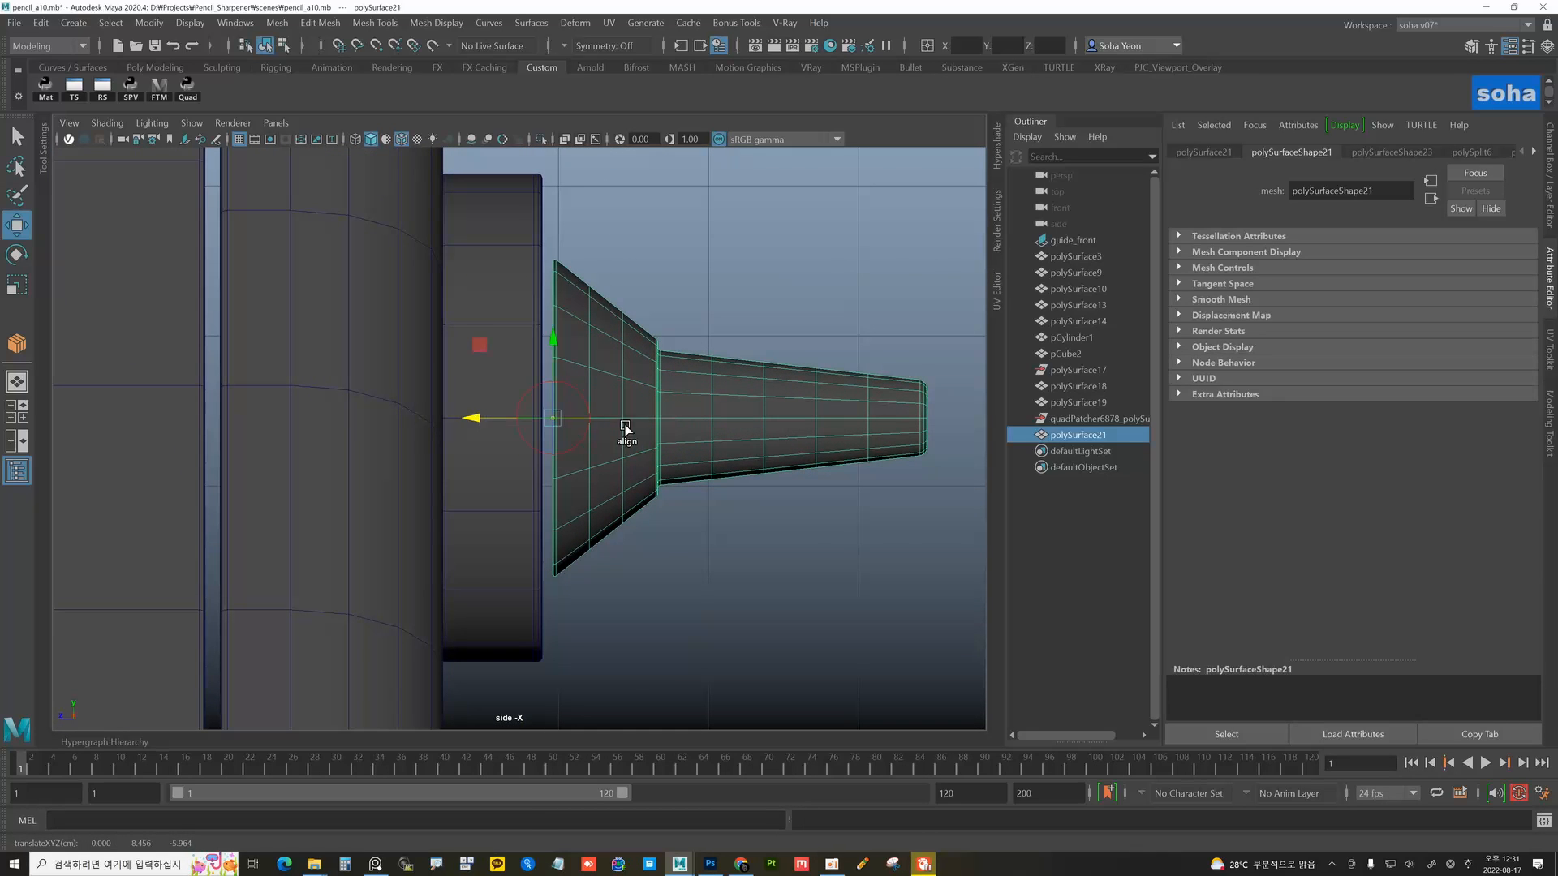
# - Place the cone part's base against the ring and scale it up uniformly to nearly the ring's diameter
pyautogui.press('d')
pyautogui.moveTo(511, 420); pyautogui.dragTo(735, 484)
pyautogui.press('r')
pyautogui.moveTo(735, 482)
pyautogui.keyDown('alt'); pyautogui.mouseDown(button='right')
pyautogui.moveTo(498, 438)
pyautogui.moveTo(678, 488)
pyautogui.moveTo(647, 484)
pyautogui.moveTo(566, 377)
pyautogui.moveTo(509, 390)
pyautogui.moveTo(737, 477)
pyautogui.mouseUp(button='right'); pyautogui.keyUp('alt')
pyautogui.hotkey('alt', 'shift', 'q')
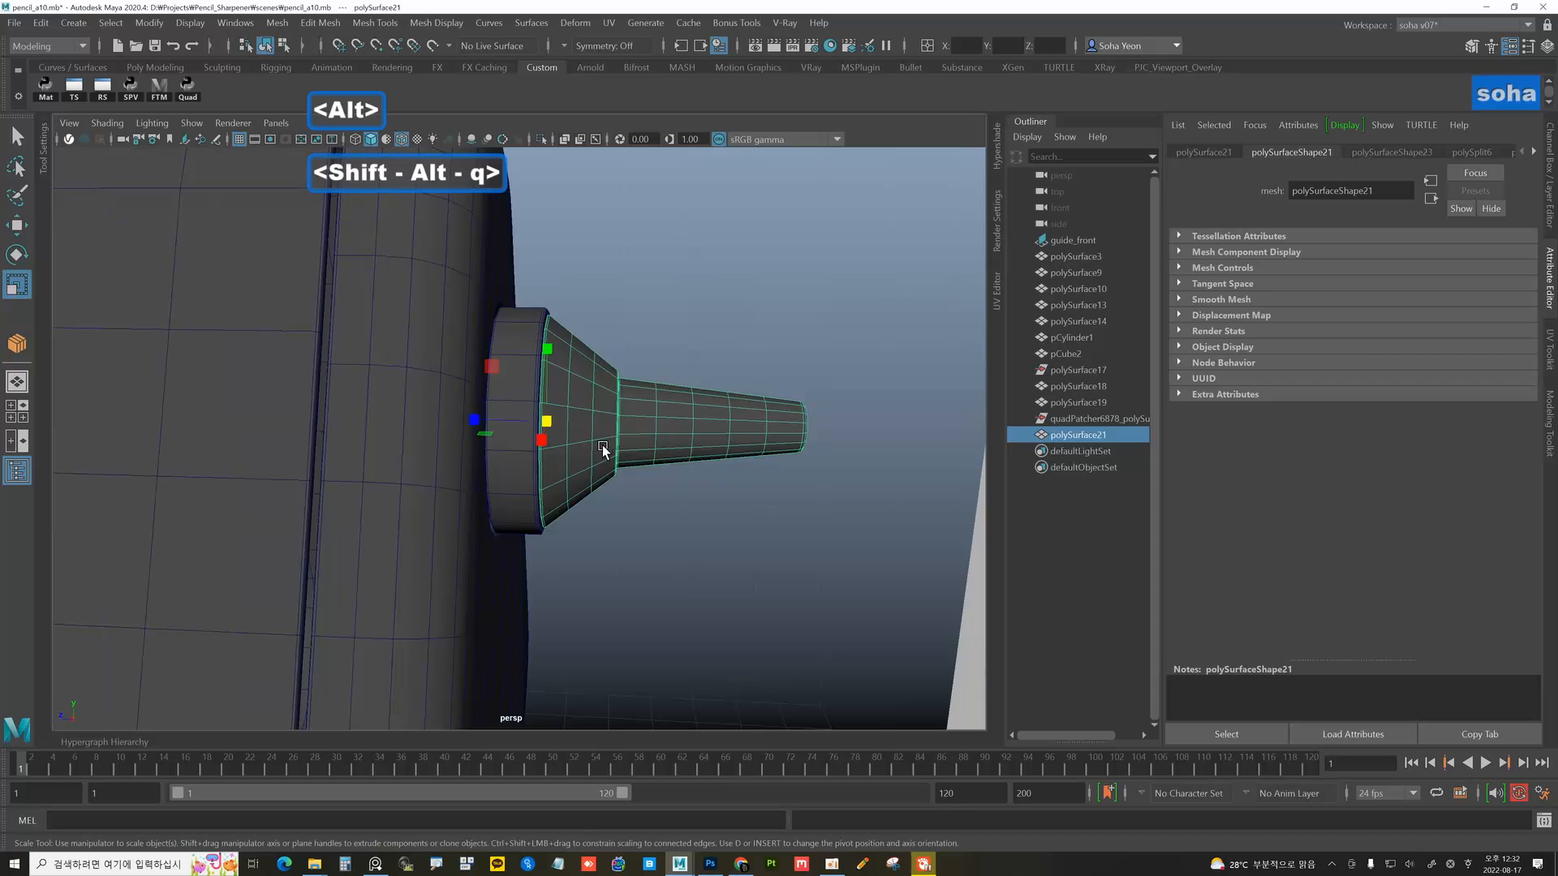
pyautogui.keyDown('alt'); pyautogui.moveTo(602, 452); pyautogui.dragTo(647, 488); pyautogui.keyUp('alt')
pyautogui.click(701, 541)
# - Create a new polygon cylinder and ready it for moving
pyautogui.keyDown('alt'); pyautogui.moveTo(739, 541); pyautogui.dragTo(549, 492, button='right'); pyautogui.keyUp('alt')
pyautogui.keyDown('alt'); pyautogui.moveTo(549, 493); pyautogui.dragTo(579, 549); pyautogui.keyUp('alt')
pyautogui.keyDown('shift'); pyautogui.rightClick(627, 362); pyautogui.keyUp('shift')
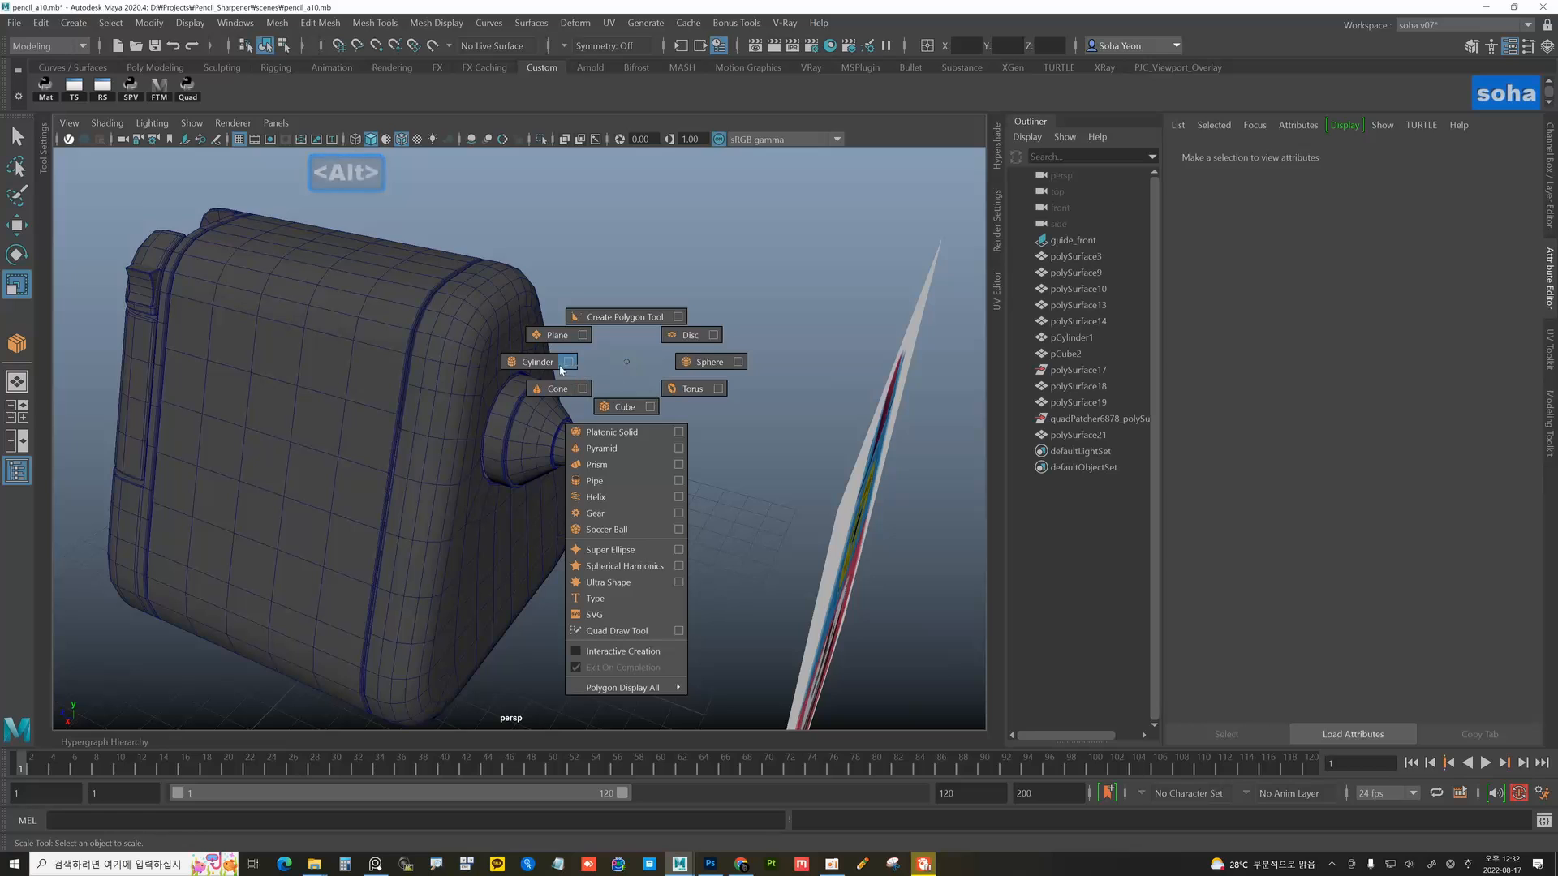
pyautogui.keyDown('shift'); pyautogui.moveTo(560, 370); pyautogui.dragTo(545, 367, button='right'); pyautogui.keyUp('shift')
pyautogui.keyDown('alt'); pyautogui.moveTo(648, 456); pyautogui.dragTo(497, 456, button='right'); pyautogui.keyUp('alt')
pyautogui.press('w')
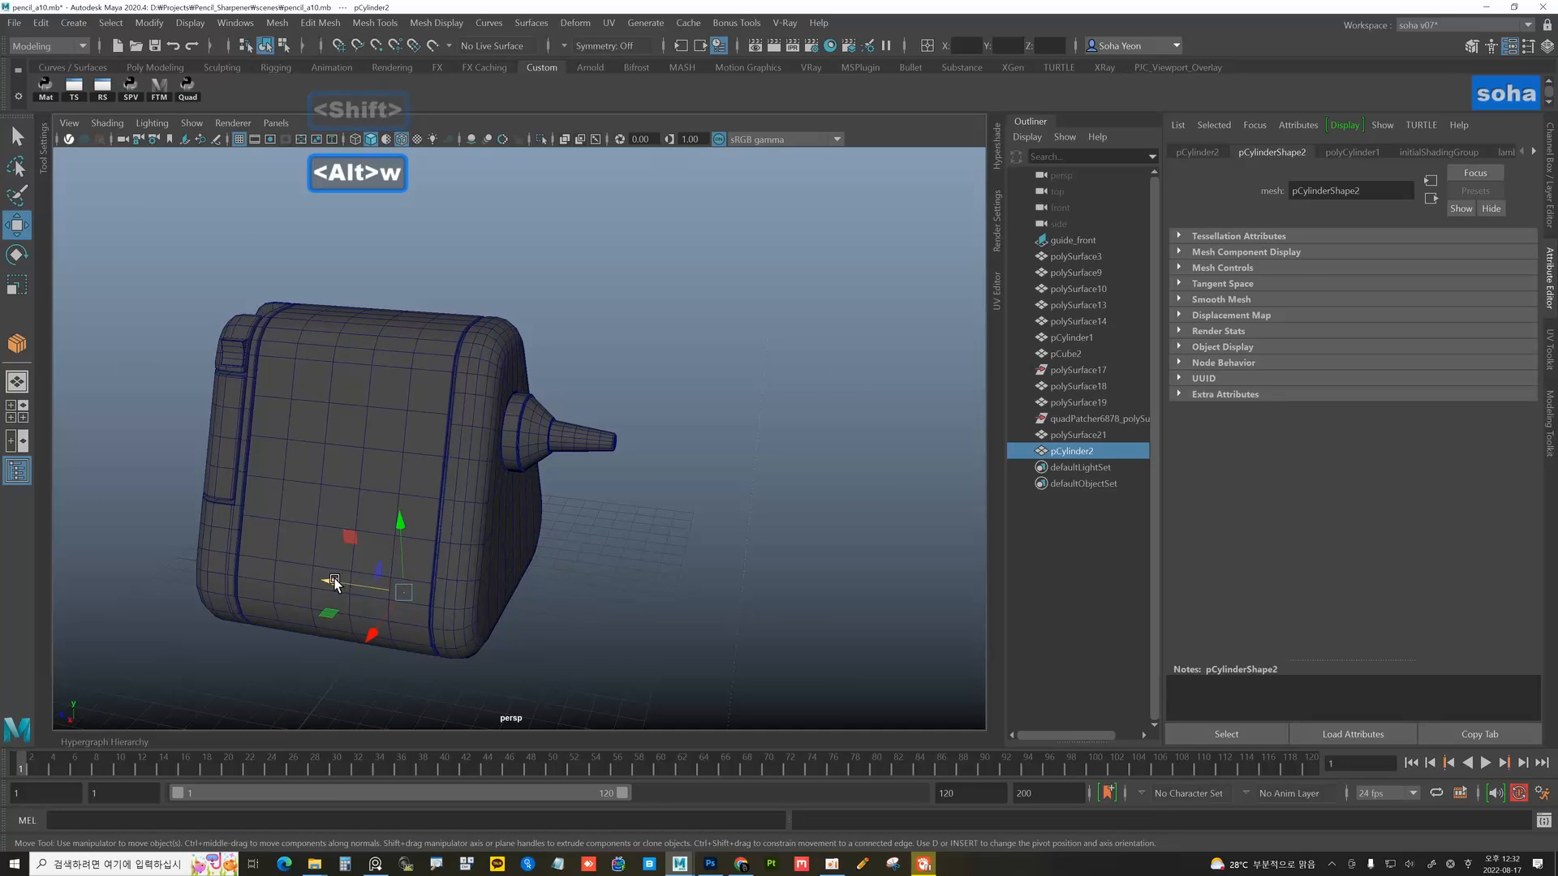
# - Lay the new cylinder horizontally and place it in front of the body, below the cone part
pyautogui.moveTo(334, 581); pyautogui.dragTo(471, 614)
pyautogui.keyDown('alt'); pyautogui.moveTo(544, 559); pyautogui.dragTo(542, 480, button='middle'); pyautogui.keyUp('alt')
pyautogui.keyDown('alt'); pyautogui.moveTo(542, 481); pyautogui.dragTo(584, 493, button='right'); pyautogui.keyUp('alt')
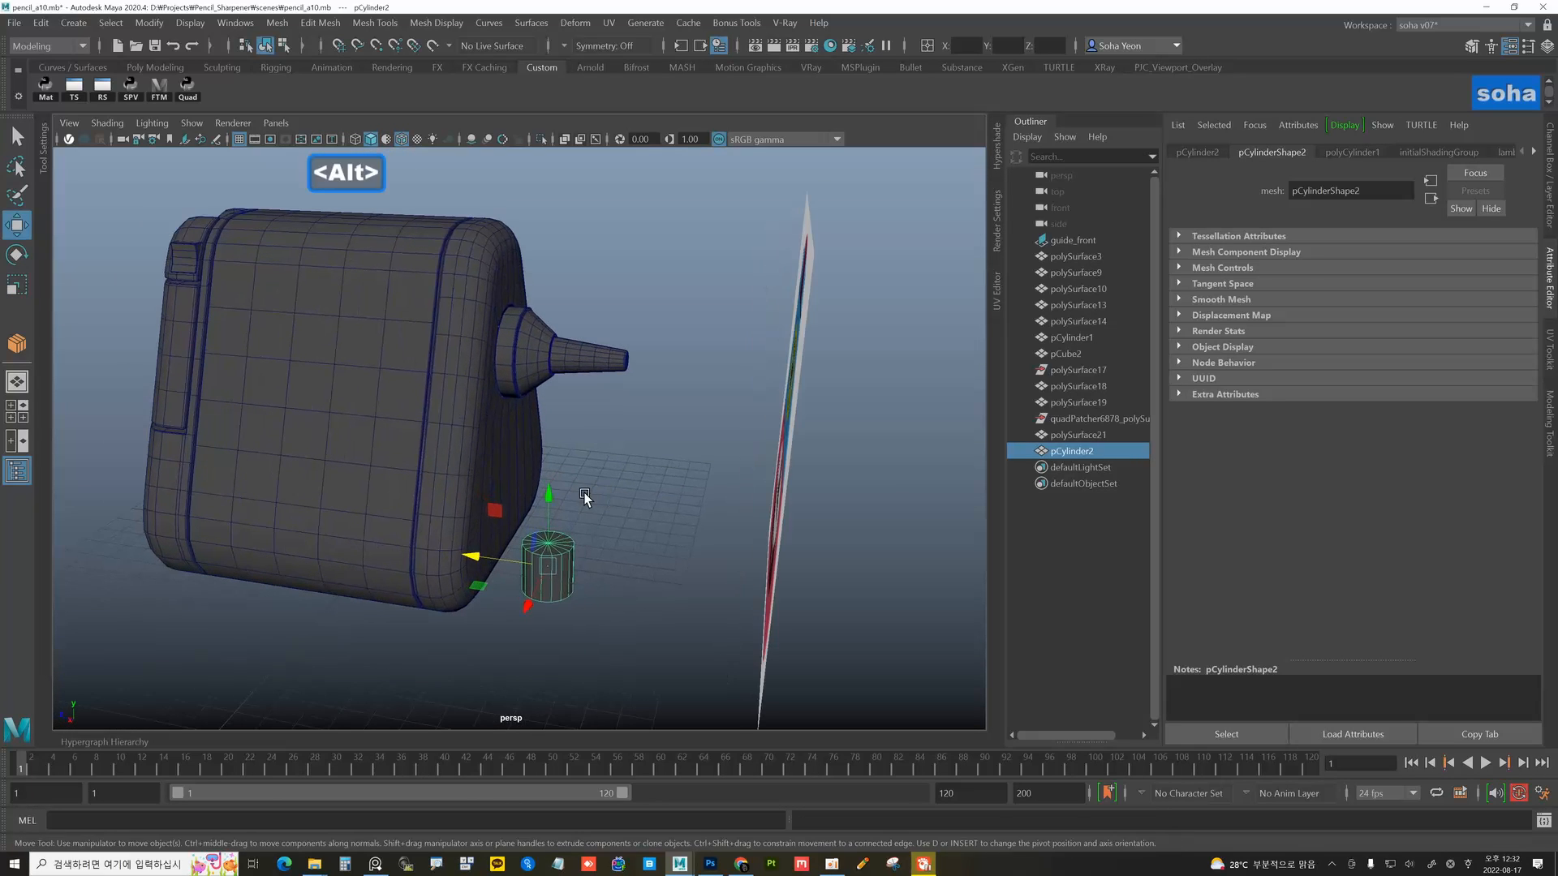
pyautogui.press('e')
pyautogui.press('j')
pyautogui.moveTo(567, 503)
pyautogui.mouseDown()
pyautogui.moveTo(615, 535)
pyautogui.moveTo(577, 478)
pyautogui.moveTo(568, 495)
pyautogui.moveTo(520, 487)
pyautogui.moveTo(594, 509)
pyautogui.moveTo(556, 529)
pyautogui.mouseUp()
pyautogui.press('w')
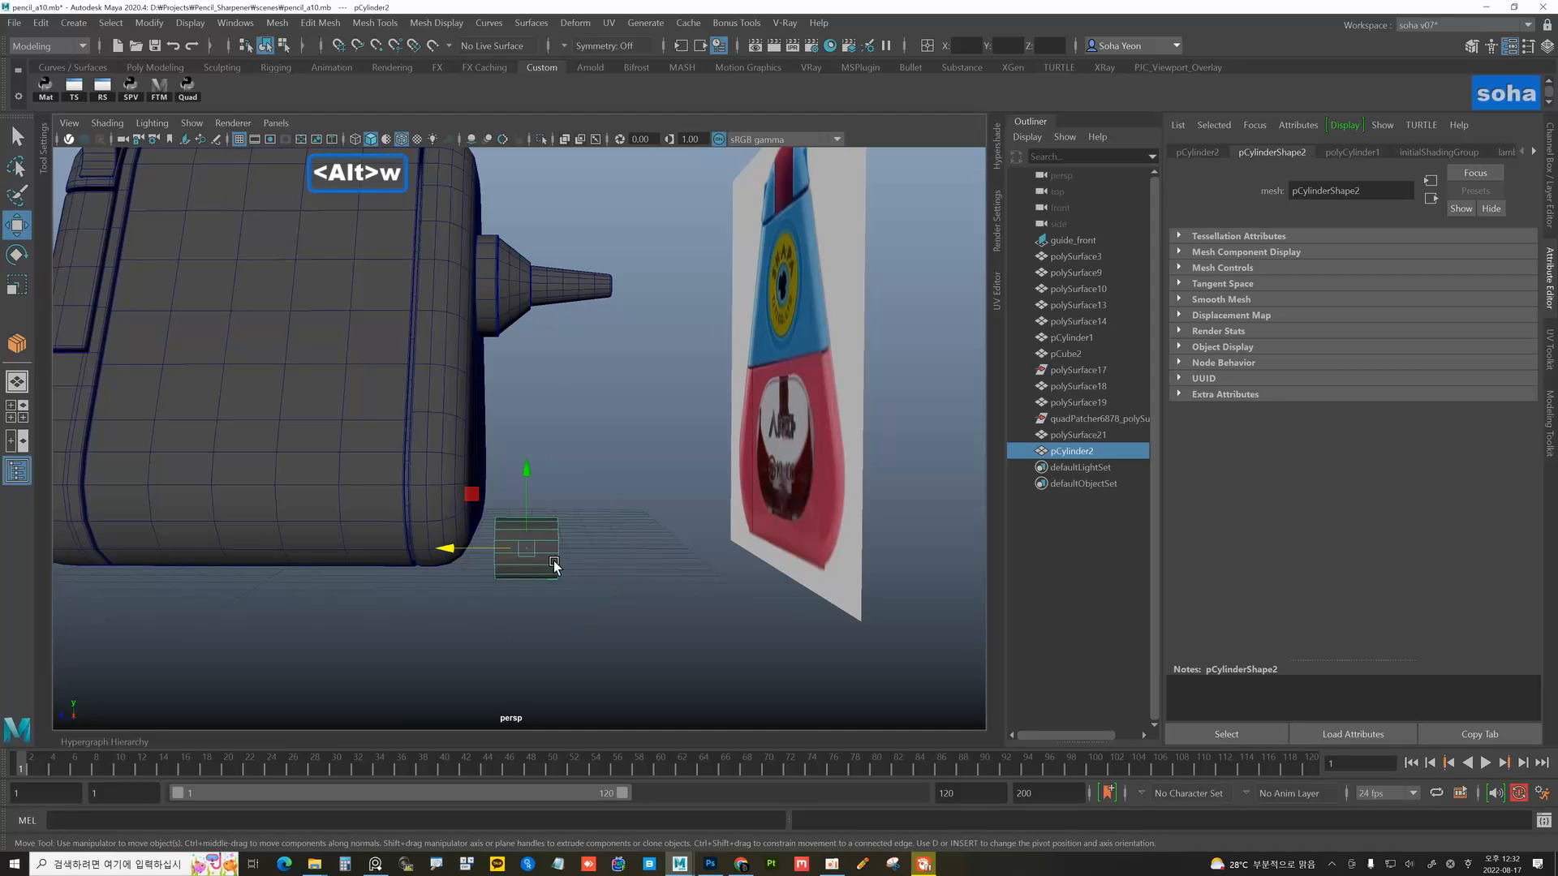
pyautogui.moveTo(524, 476)
pyautogui.mouseDown()
pyautogui.moveTo(532, 436)
pyautogui.moveTo(525, 484)
pyautogui.moveTo(477, 499)
pyautogui.moveTo(515, 485)
pyautogui.moveTo(509, 421)
pyautogui.moveTo(538, 406)
pyautogui.moveTo(576, 477)
pyautogui.moveTo(527, 480)
pyautogui.moveTo(598, 513)
pyautogui.moveTo(591, 528)
pyautogui.moveTo(582, 493)
pyautogui.moveTo(591, 503)
pyautogui.mouseUp()
# - In the side view, shorten the cylinder along its axis to a scale of about 0.56 and move it closer to the body
pyautogui.press('r')
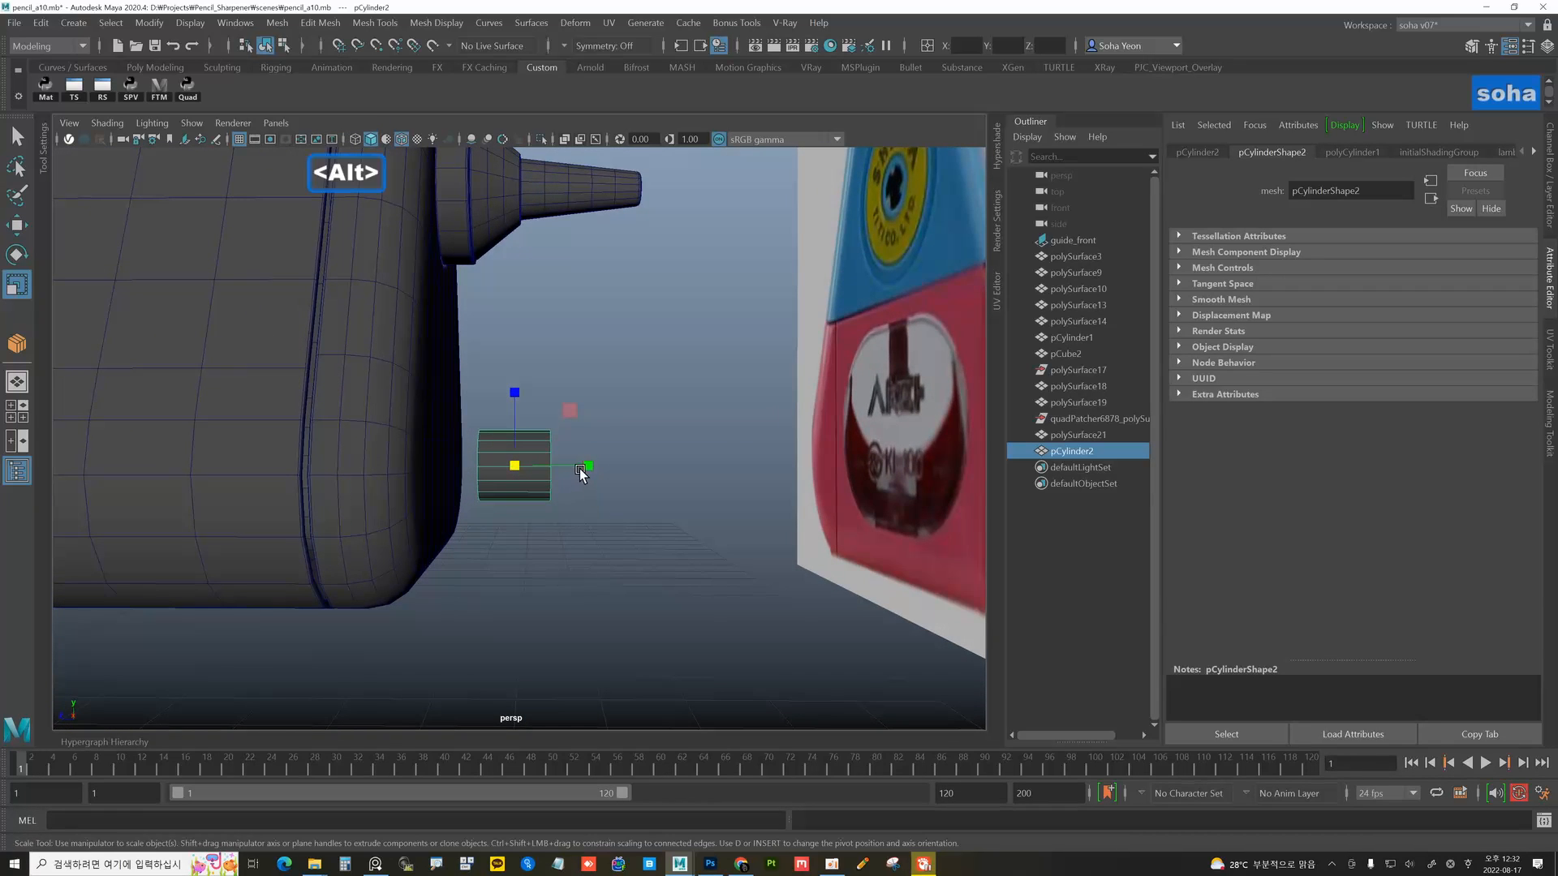
pyautogui.hotkey('shift', '4')
pyautogui.keyDown('alt'); pyautogui.moveTo(631, 625); pyautogui.dragTo(656, 435, button='middle'); pyautogui.keyUp('alt')
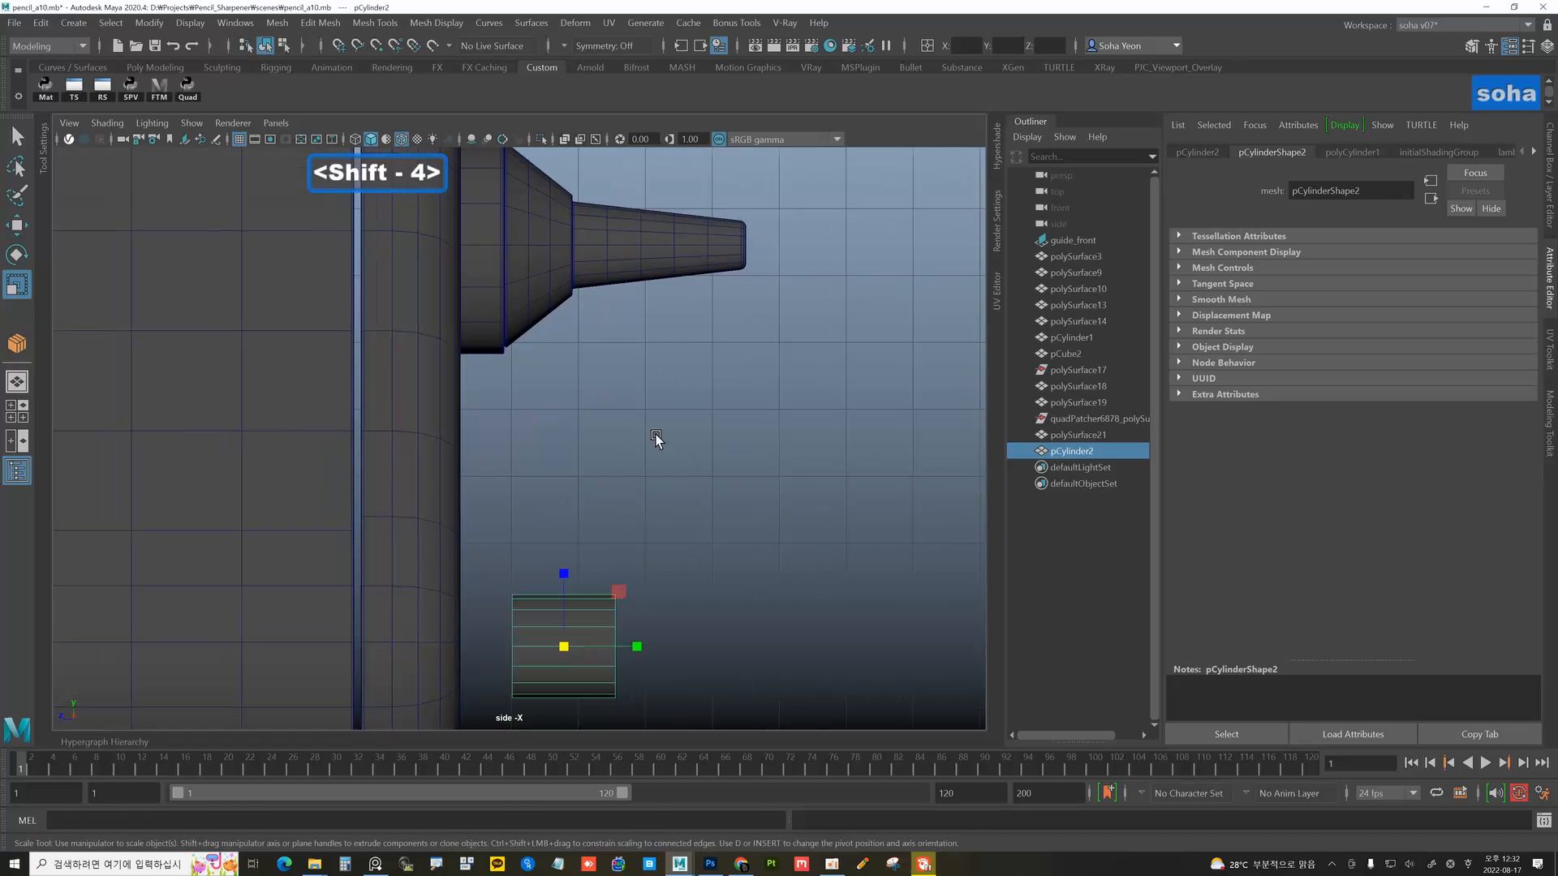
pyautogui.keyDown('alt'); pyautogui.moveTo(655, 435); pyautogui.dragTo(542, 367, button='right'); pyautogui.keyUp('alt')
pyautogui.keyDown('alt'); pyautogui.moveTo(582, 491); pyautogui.dragTo(610, 428, button='middle'); pyautogui.keyUp('alt')
pyautogui.keyDown('alt'); pyautogui.moveTo(613, 426); pyautogui.dragTo(641, 452, button='right'); pyautogui.keyUp('alt')
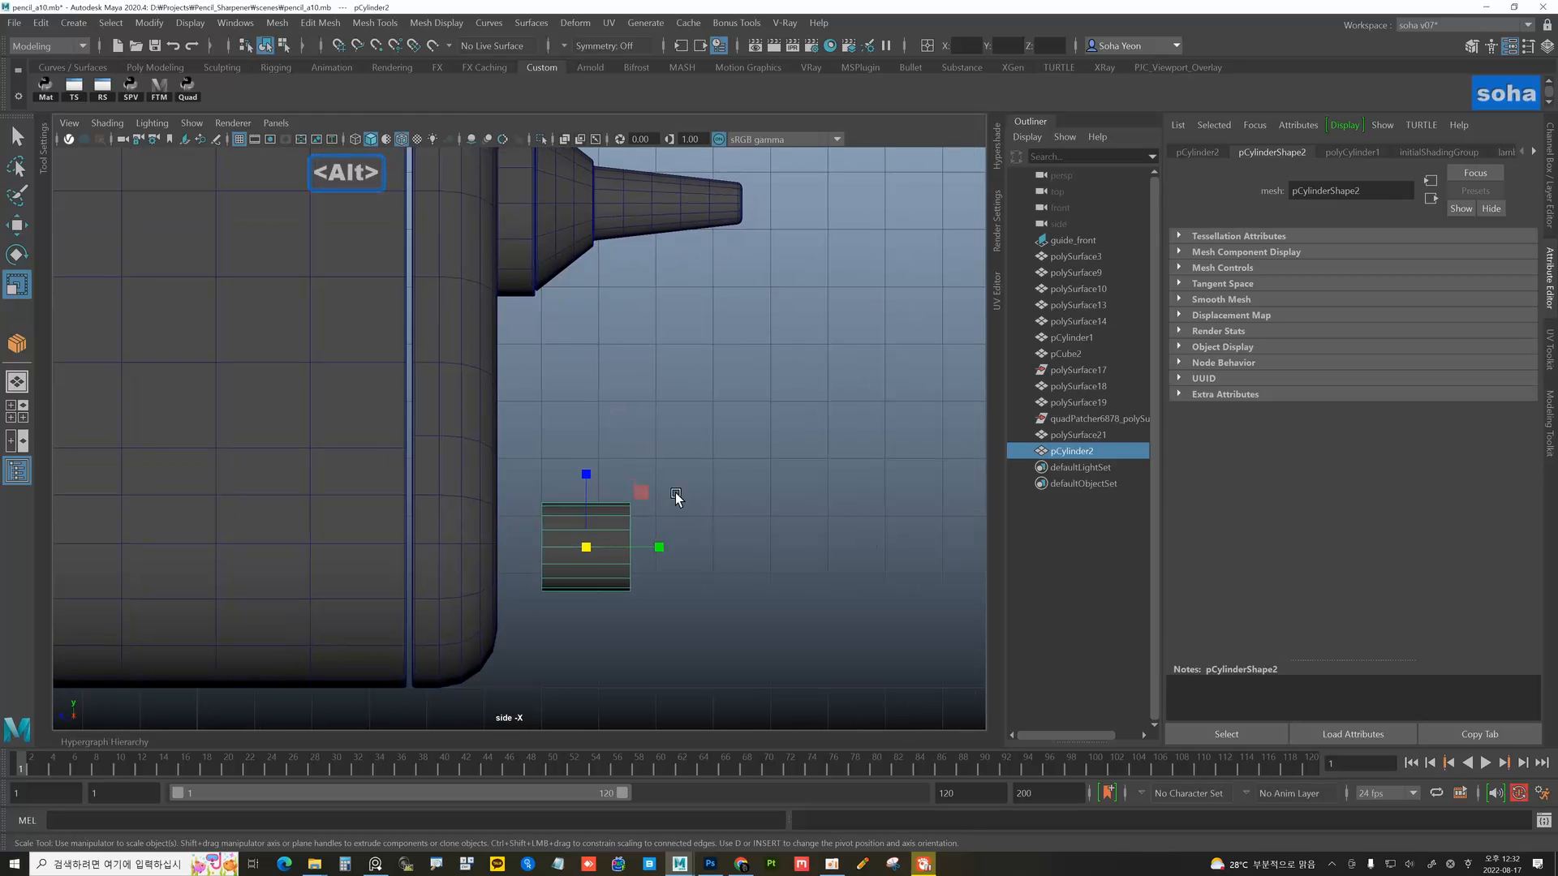
pyautogui.moveTo(659, 544); pyautogui.dragTo(651, 544)
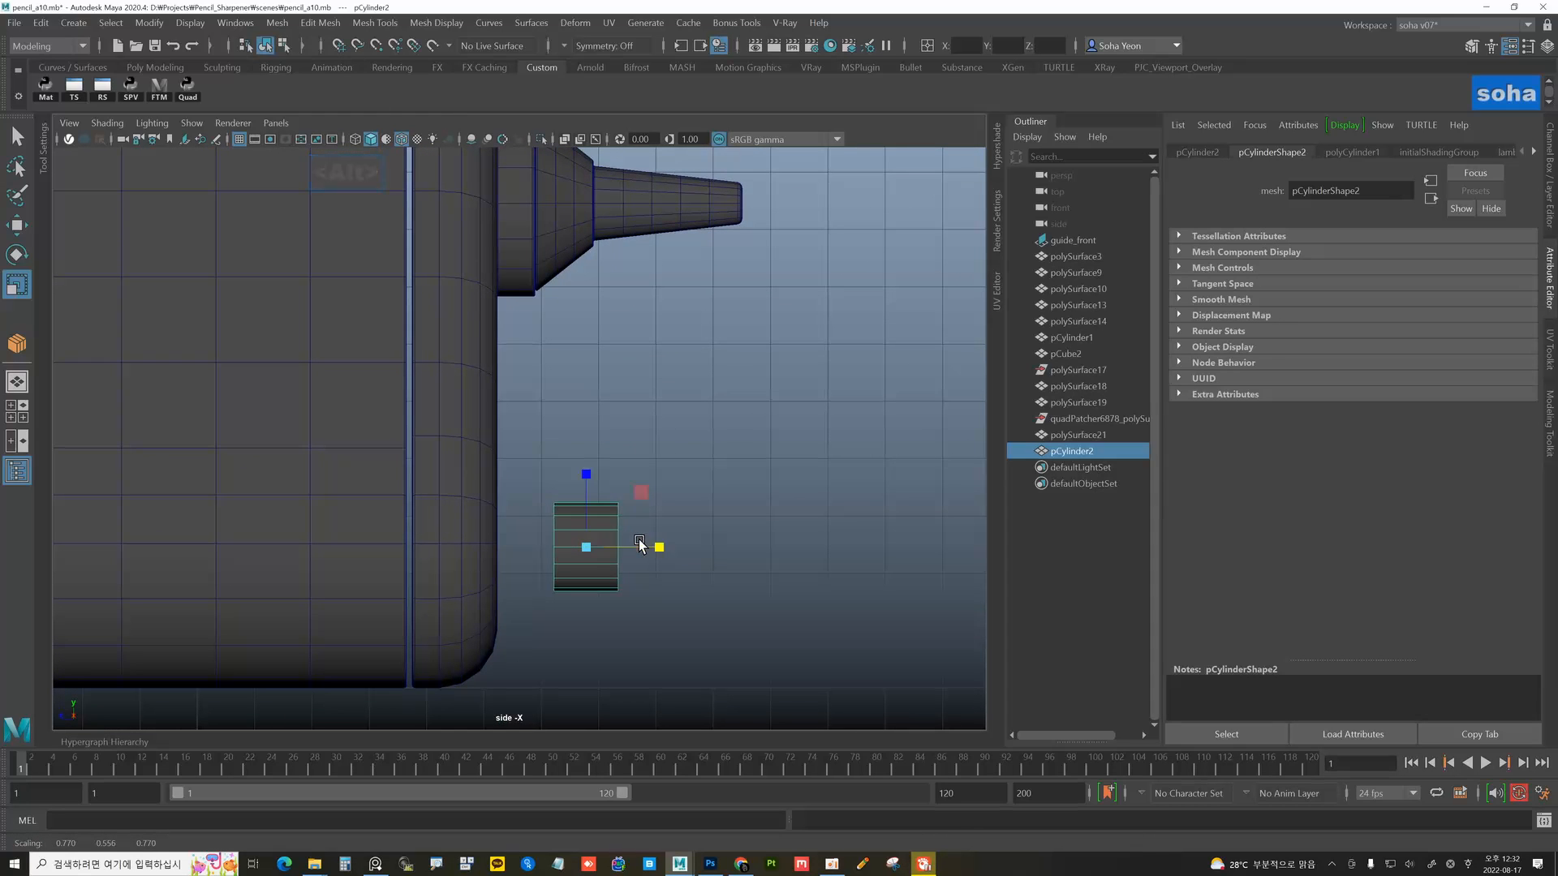
pyautogui.press('w')
pyautogui.moveTo(536, 547); pyautogui.dragTo(513, 540)
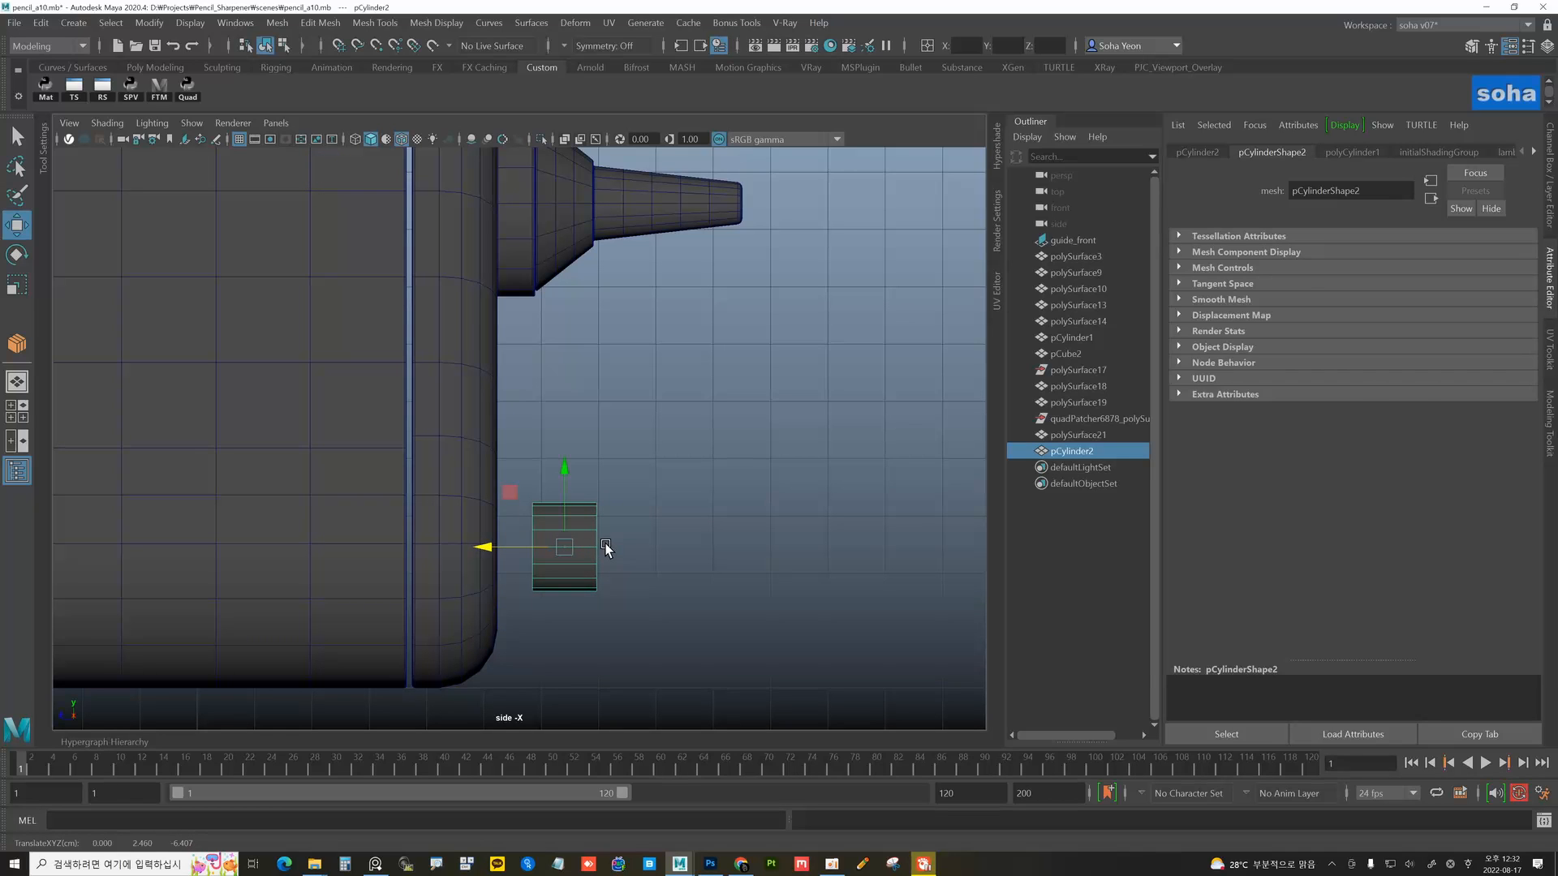
# - Select the cylinder's front cap faces in the perspective view and inset them with an extrusion offset of about 0.175
pyautogui.hotkey('alt', 'shift')
pyautogui.hotkey('alt', 'shift', 'q')
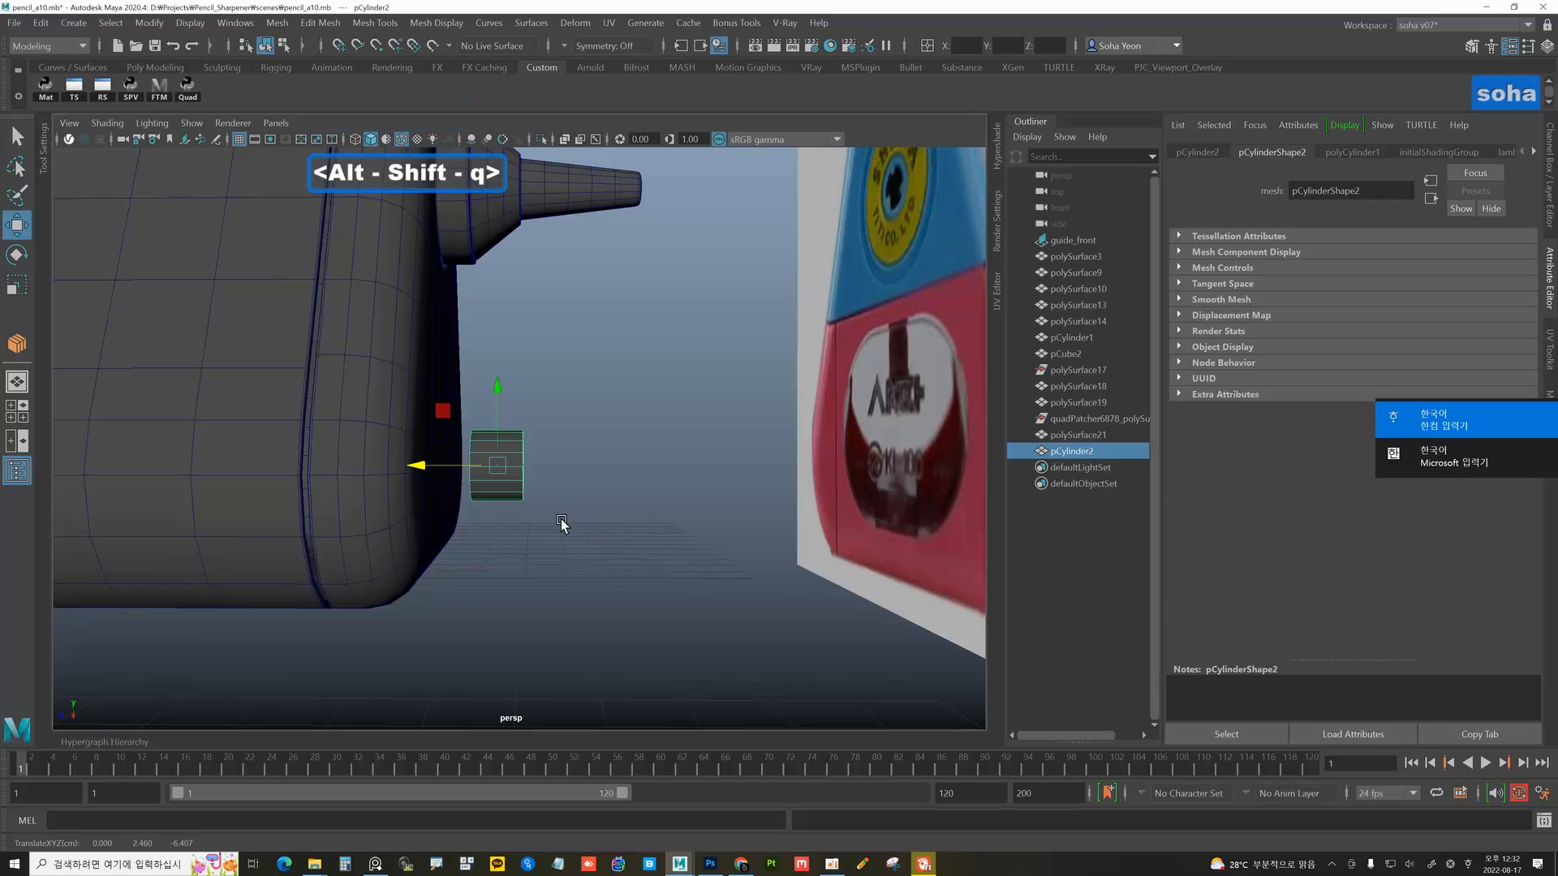
pyautogui.keyDown('alt'); pyautogui.moveTo(590, 466); pyautogui.dragTo(591, 481); pyautogui.keyUp('alt')
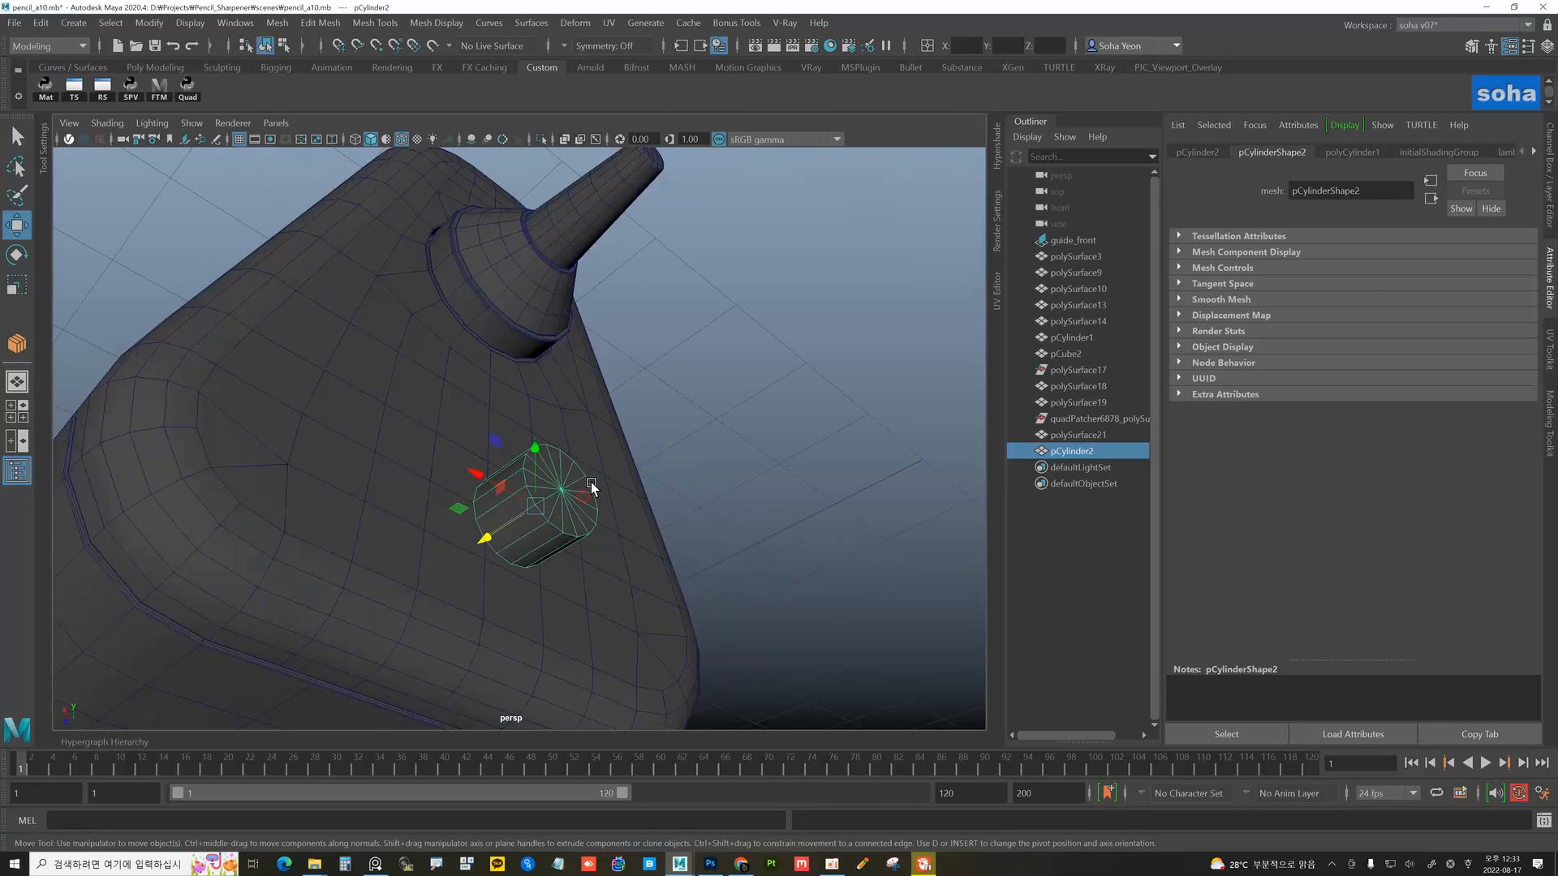
pyautogui.keyDown('alt'); pyautogui.moveTo(591, 482); pyautogui.dragTo(565, 450, button='middle'); pyautogui.keyUp('alt')
pyautogui.scroll(3, 562, 446)
pyautogui.hotkey('alt', '1')
pyautogui.click(555, 430)
pyautogui.keyDown('alt'); pyautogui.moveTo(583, 461); pyautogui.dragTo(594, 468); pyautogui.keyUp('alt')
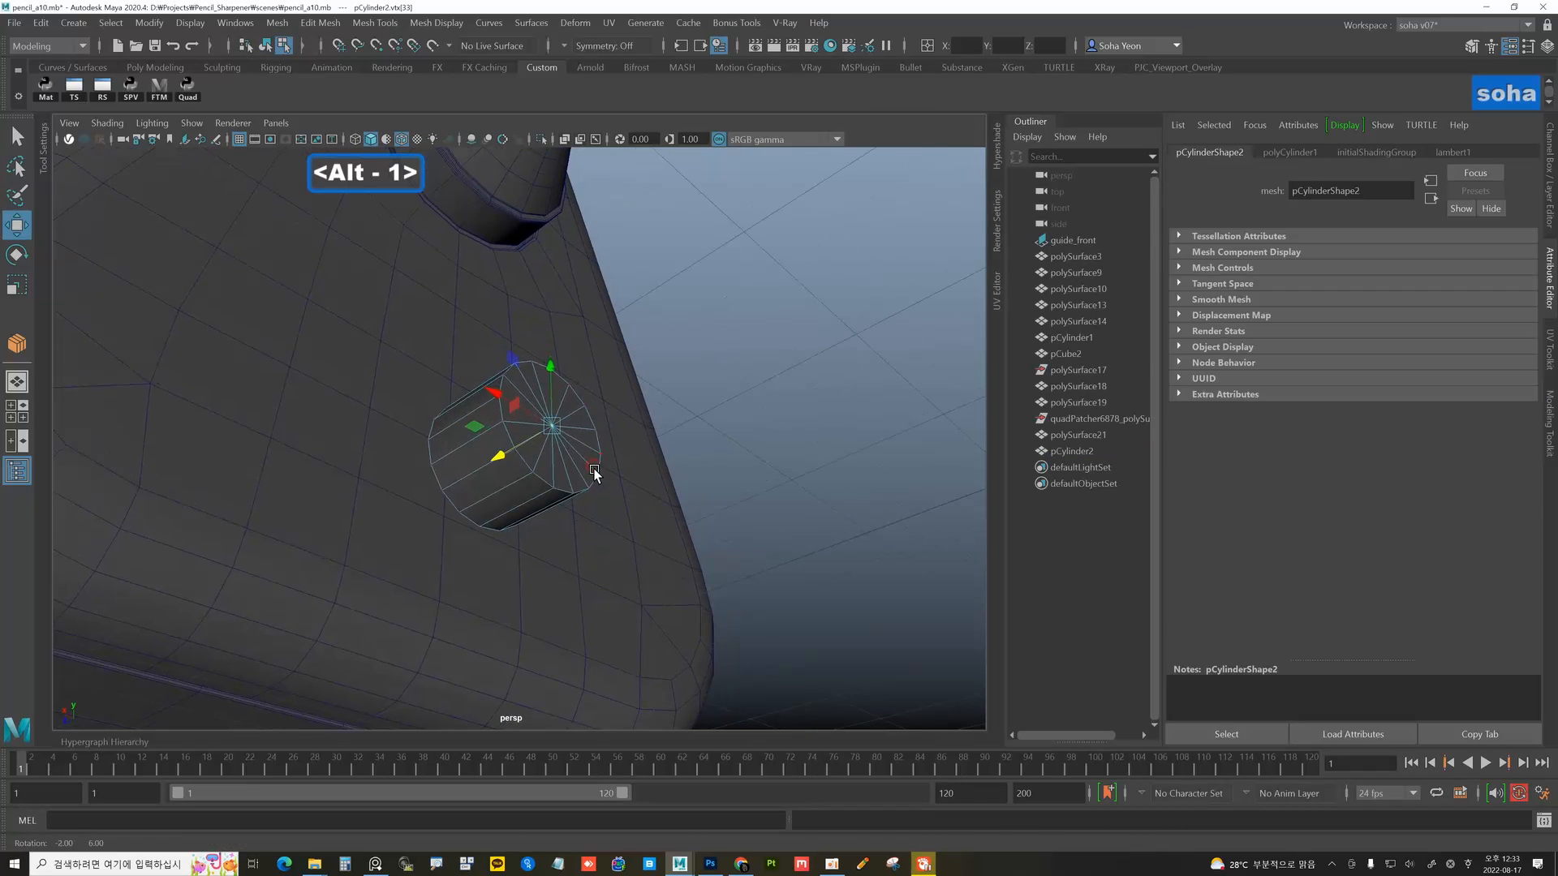
pyautogui.press('alt')
pyautogui.hotkey('ctrl', '3')
pyautogui.hotkey('alt', 'w')
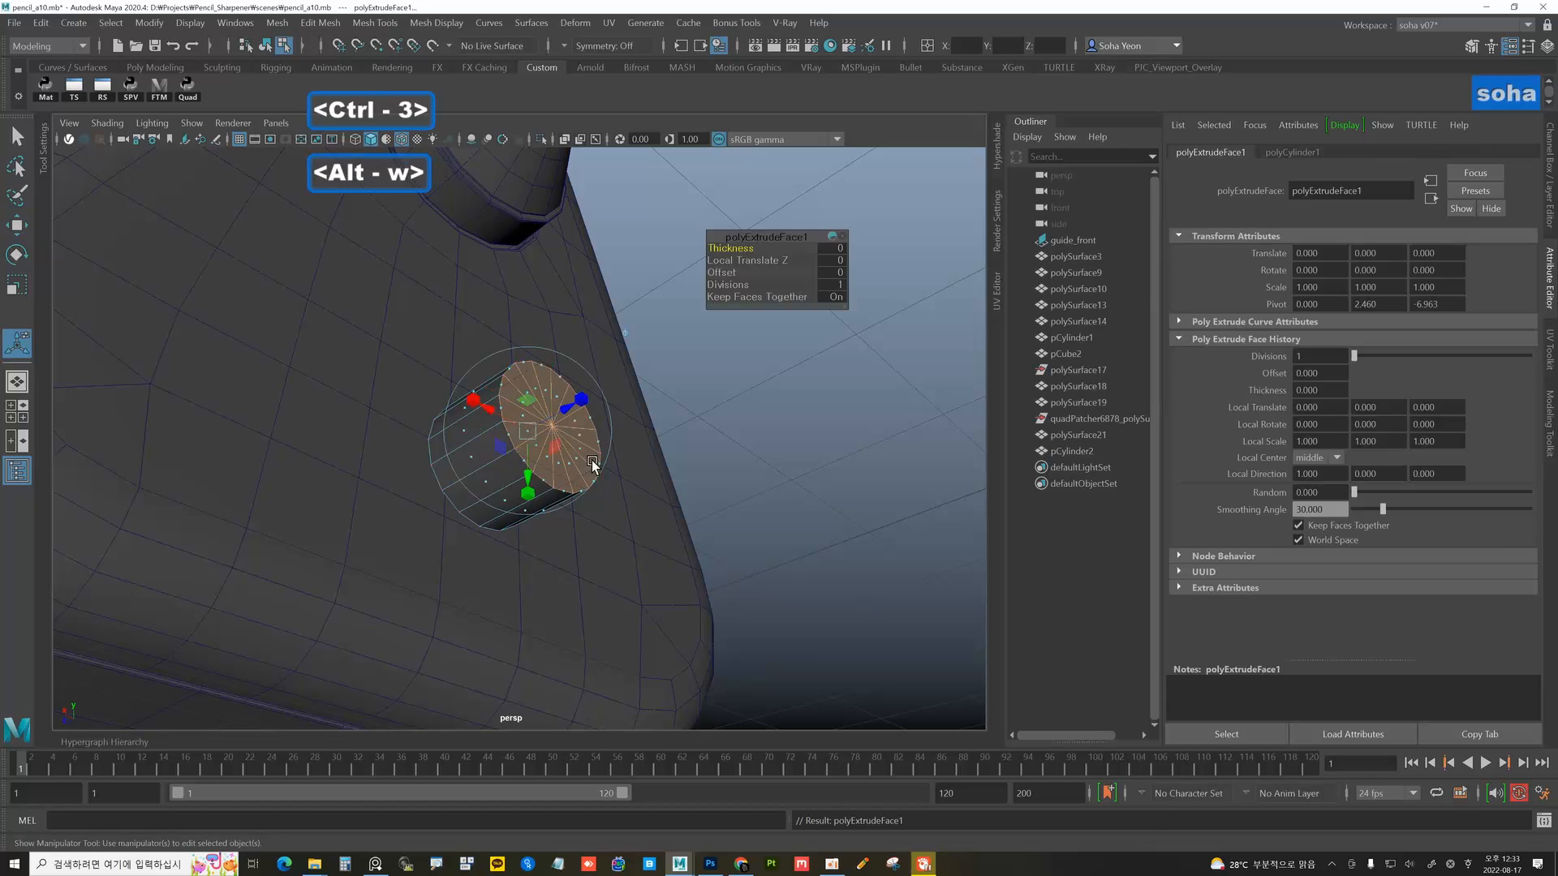
pyautogui.keyDown('alt'); pyautogui.moveTo(591, 460); pyautogui.dragTo(718, 454); pyautogui.keyUp('alt')
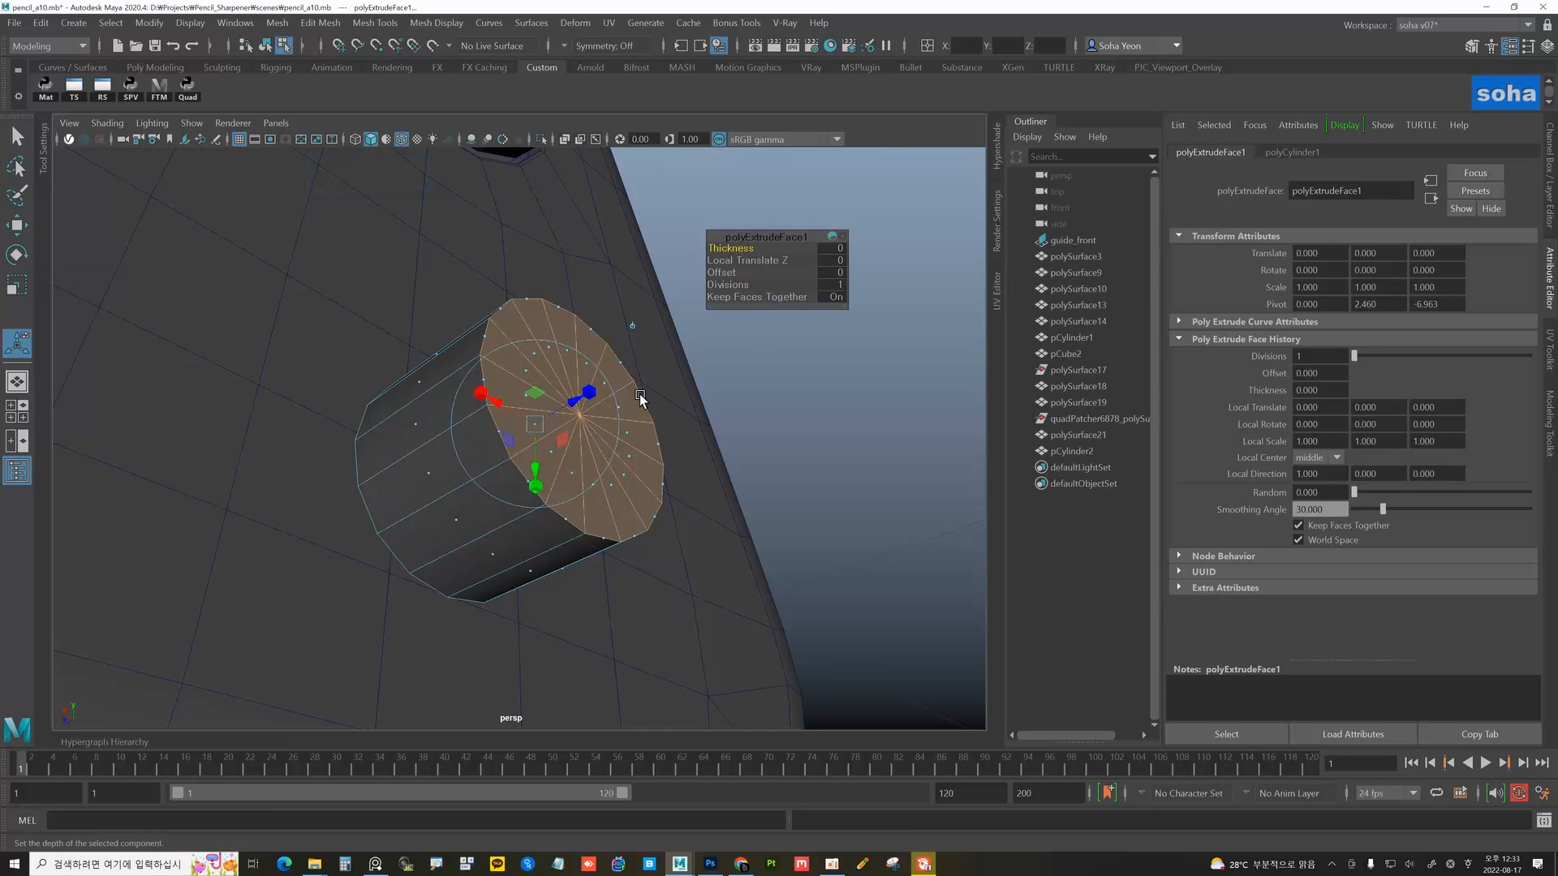
pyautogui.keyDown('alt'); pyautogui.moveTo(640, 398); pyautogui.dragTo(641, 446); pyautogui.keyUp('alt')
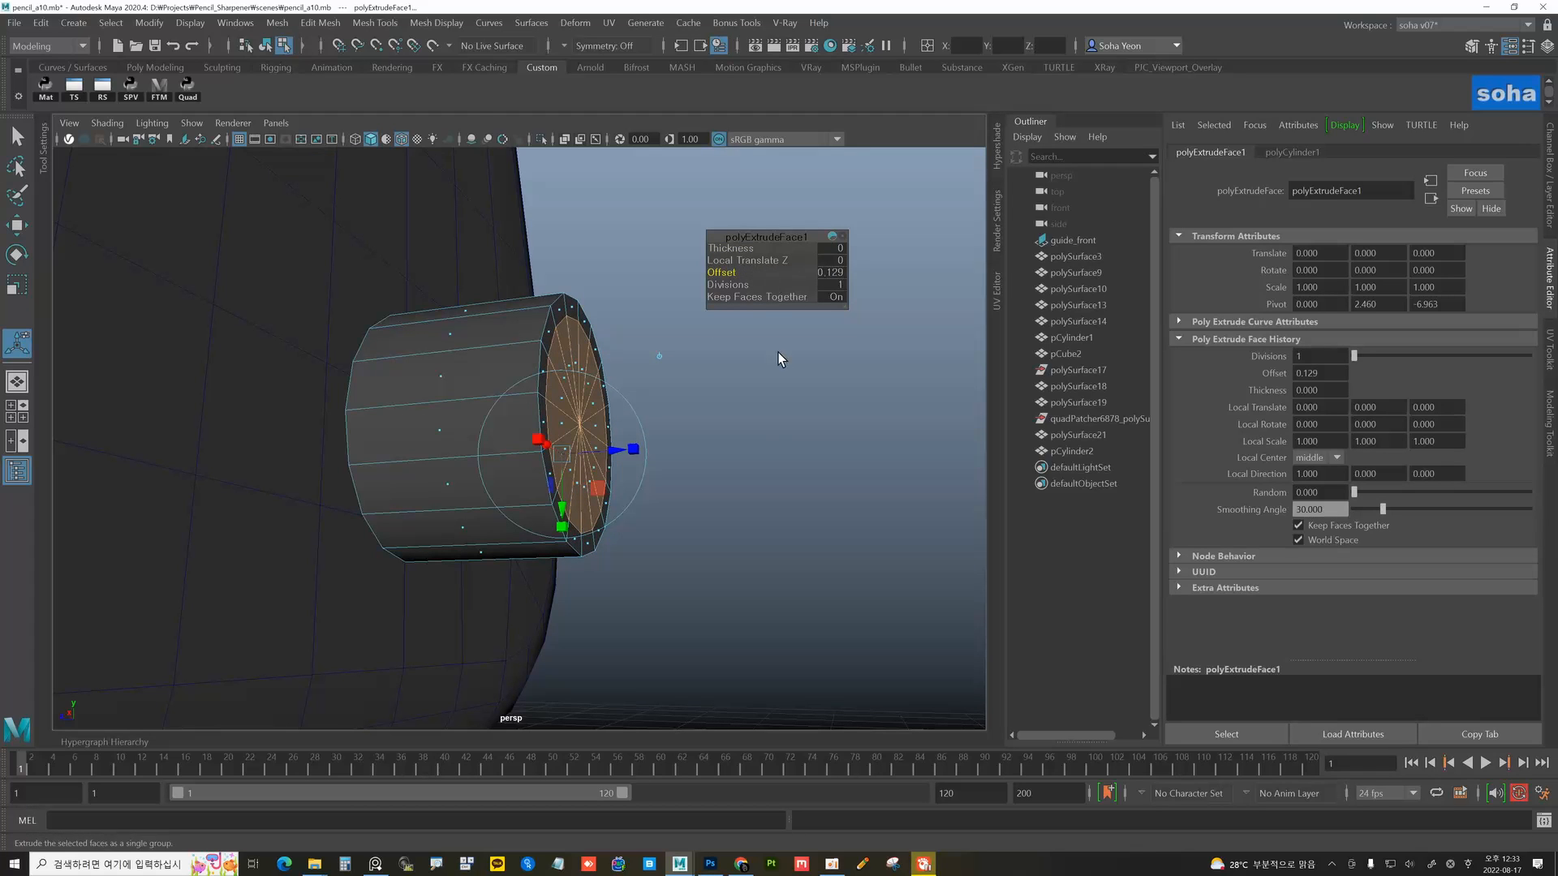
pyautogui.hotkey('ctrl', 'shift')
pyautogui.keyDown('alt'); pyautogui.moveTo(724, 638); pyautogui.dragTo(781, 577); pyautogui.keyUp('alt')
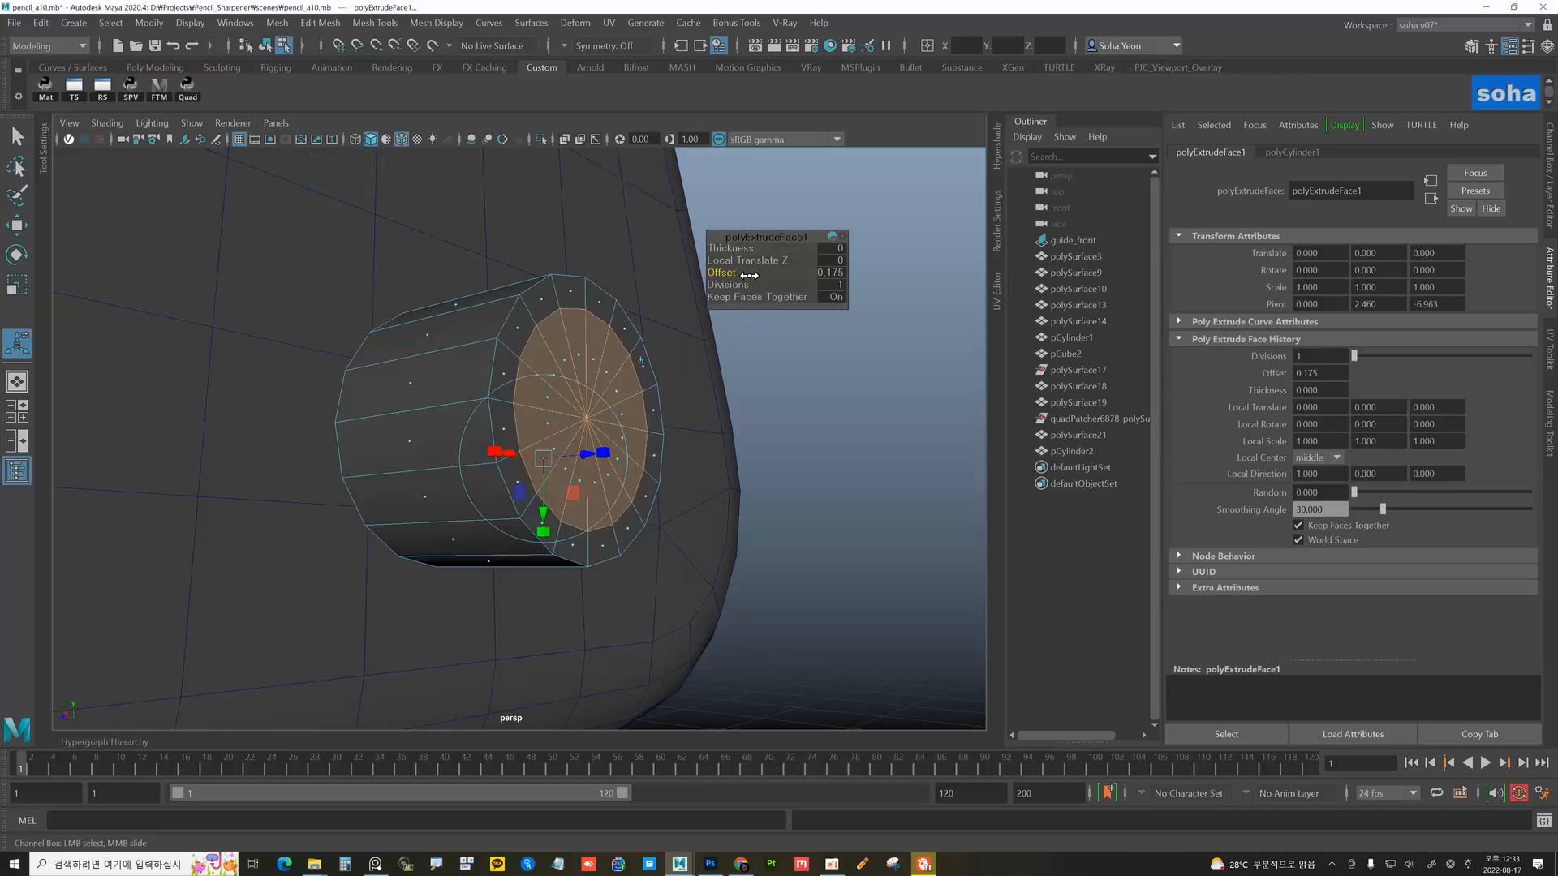
pyautogui.hotkey('ctrl', 'shift')
# - Extrude the inset cap faces a short distance outward as a collar, and inset the collar's end faces by about 0.14
pyautogui.keyDown('alt'); pyautogui.moveTo(721, 522); pyautogui.dragTo(699, 490); pyautogui.keyUp('alt')
pyautogui.hotkey('alt', 'w')
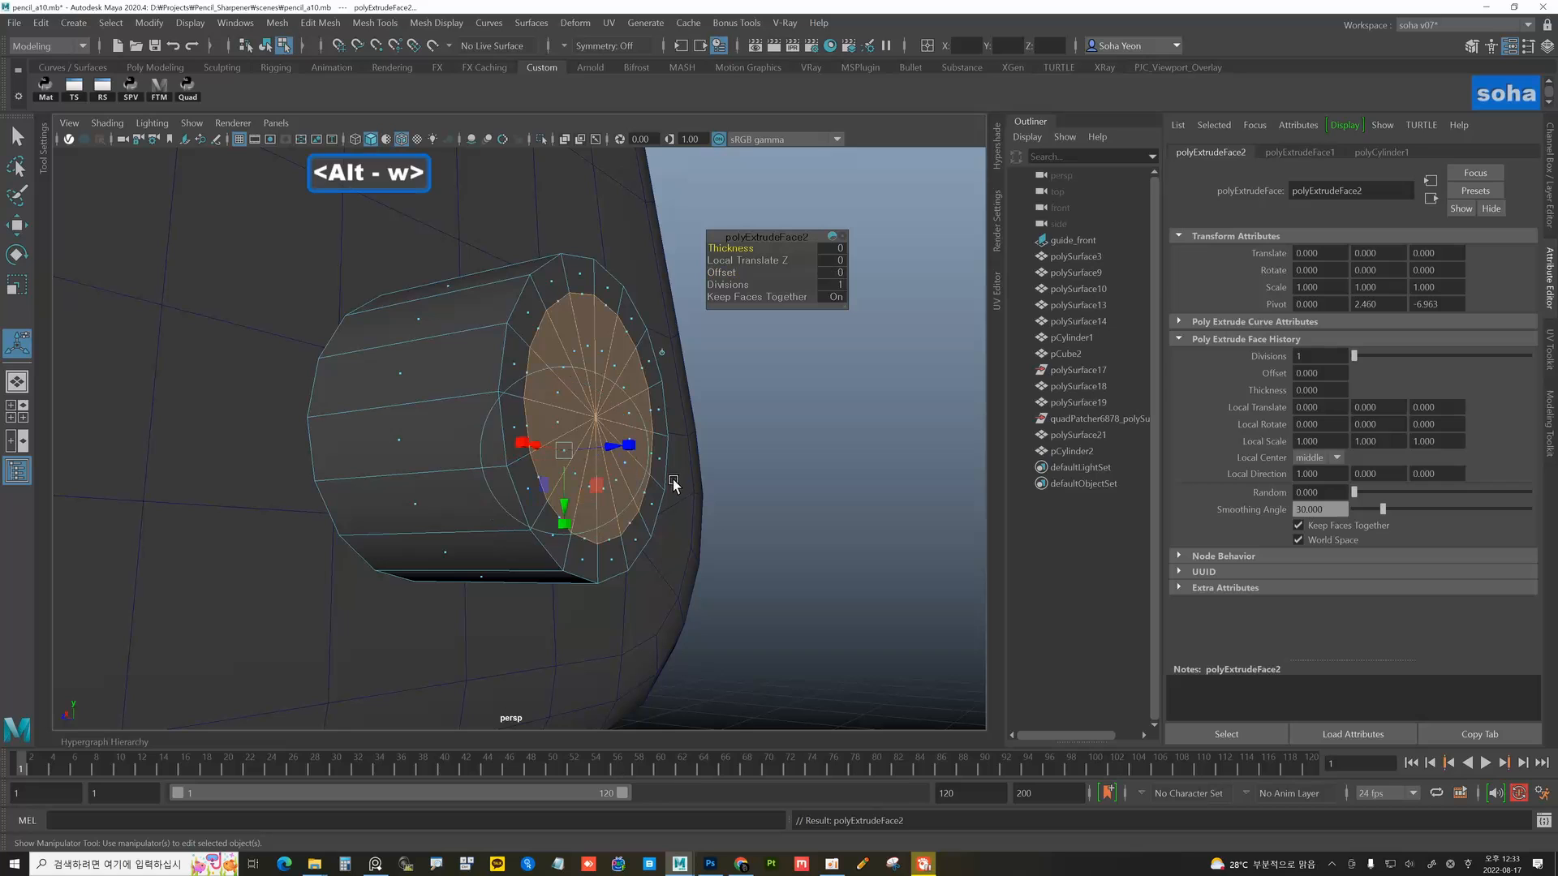
pyautogui.moveTo(615, 445); pyautogui.dragTo(638, 448)
pyautogui.hotkey('alt', 'w')
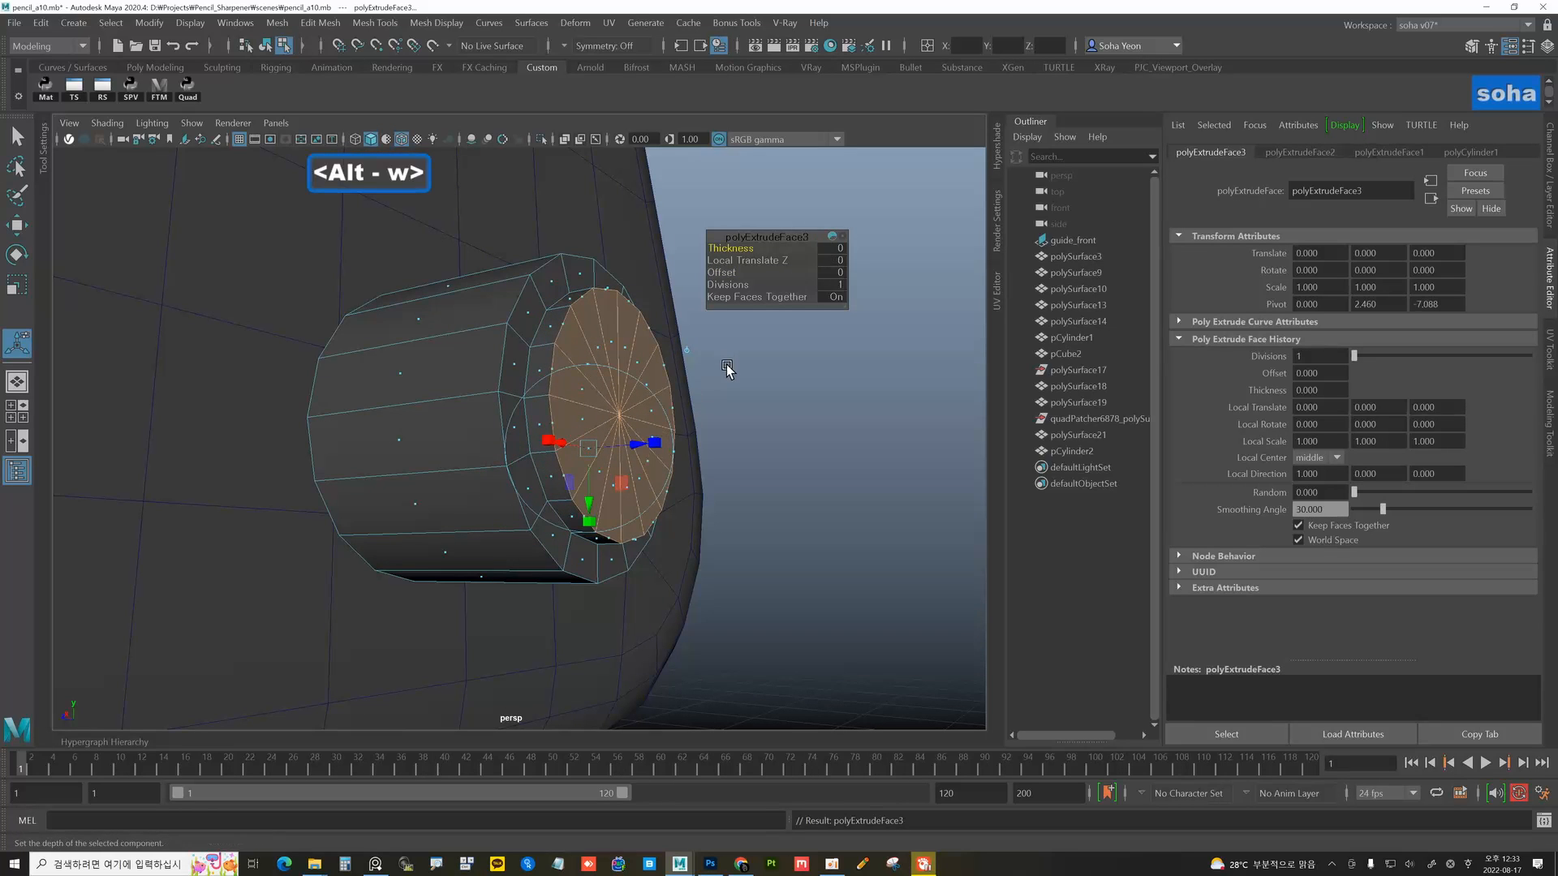
pyautogui.moveTo(727, 274); pyautogui.dragTo(765, 280)
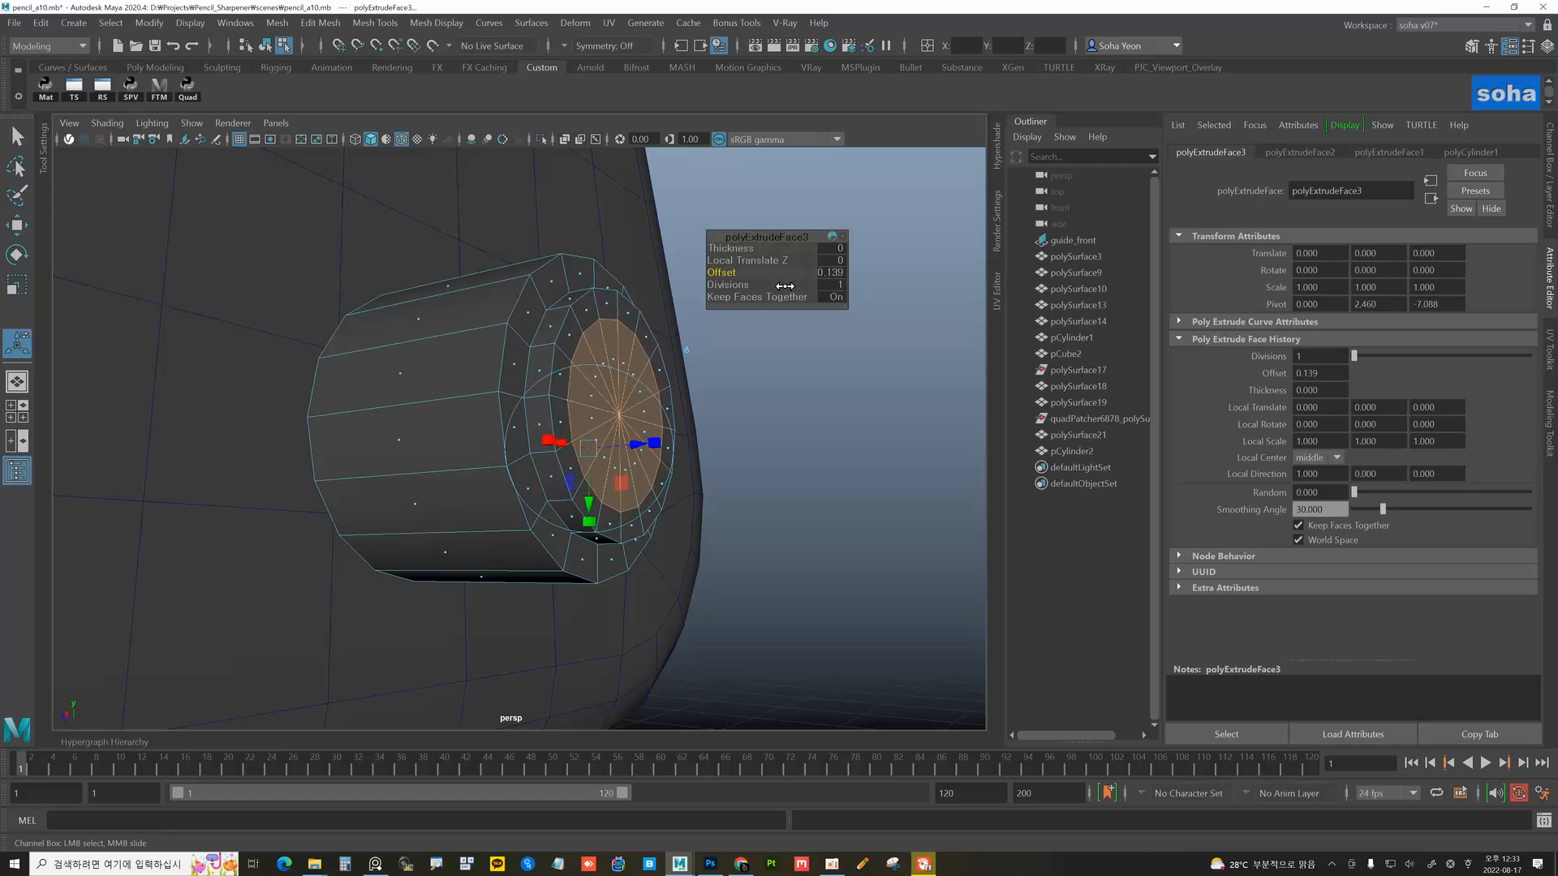
# - Extrude the collar's inset faces outward about 1.81 into a long stem, tapering its end with an offset of about 0.075
pyautogui.keyDown('alt'); pyautogui.moveTo(771, 424); pyautogui.dragTo(968, 447); pyautogui.keyUp('alt')
pyautogui.hotkey('alt', 'w')
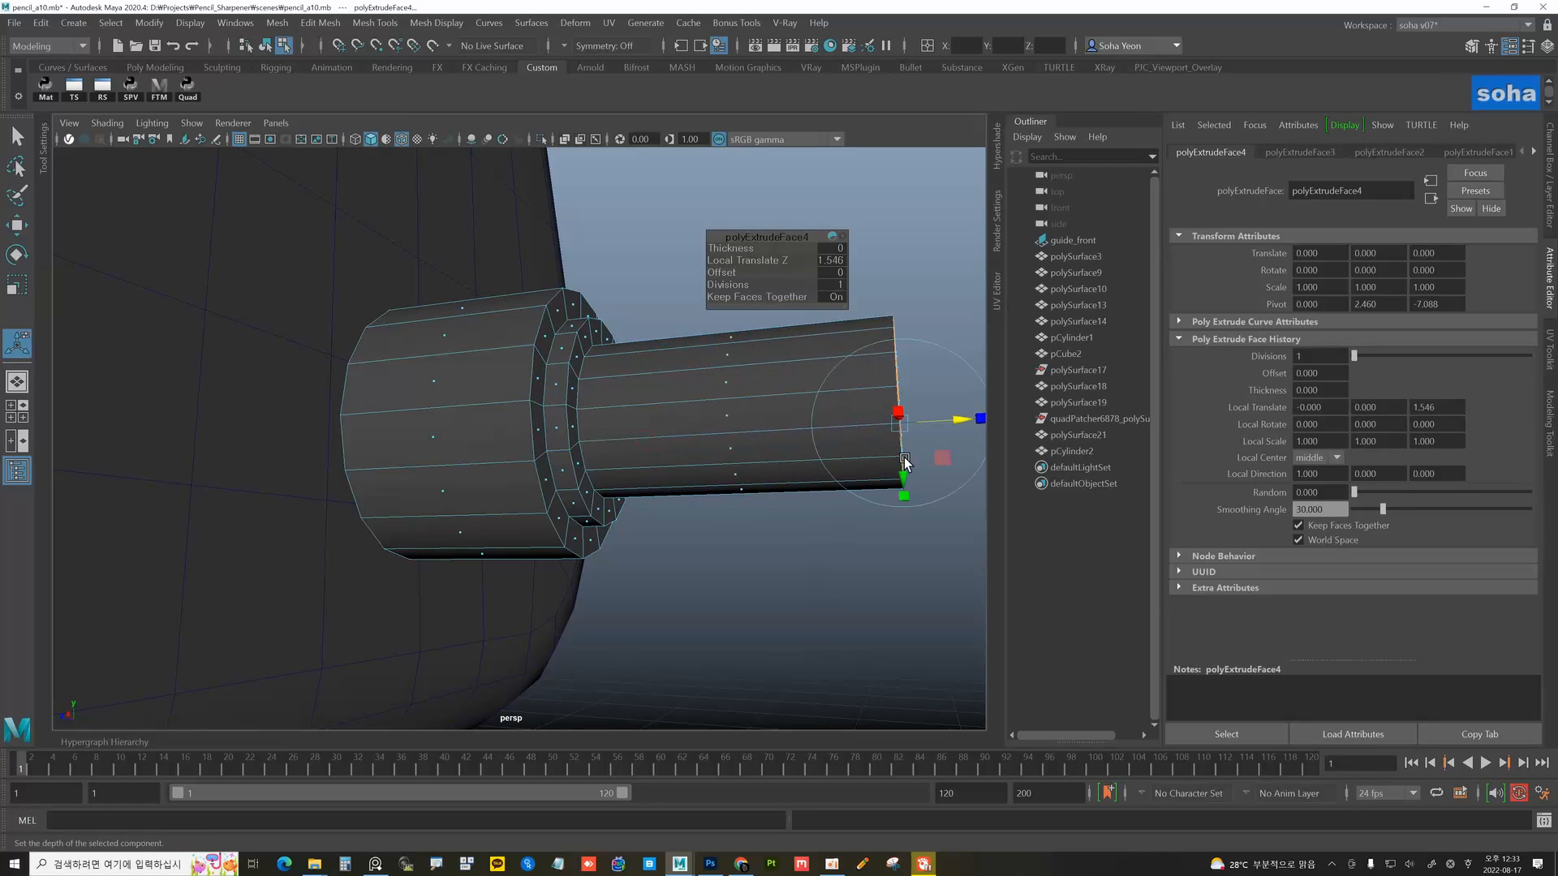
pyautogui.keyDown('alt'); pyautogui.moveTo(904, 461); pyautogui.dragTo(702, 448, button='right'); pyautogui.keyUp('alt')
pyautogui.keyDown('alt'); pyautogui.moveTo(702, 449); pyautogui.dragTo(629, 452, button='middle'); pyautogui.keyUp('alt')
pyautogui.keyDown('alt'); pyautogui.moveTo(629, 451); pyautogui.dragTo(466, 406, button='right'); pyautogui.keyUp('alt')
pyautogui.keyDown('alt'); pyautogui.moveTo(466, 406); pyautogui.dragTo(560, 432); pyautogui.keyUp('alt')
pyautogui.keyDown('alt'); pyautogui.moveTo(570, 445); pyautogui.dragTo(617, 439, button='right'); pyautogui.keyUp('alt')
pyautogui.moveTo(619, 441); pyautogui.dragTo(641, 409)
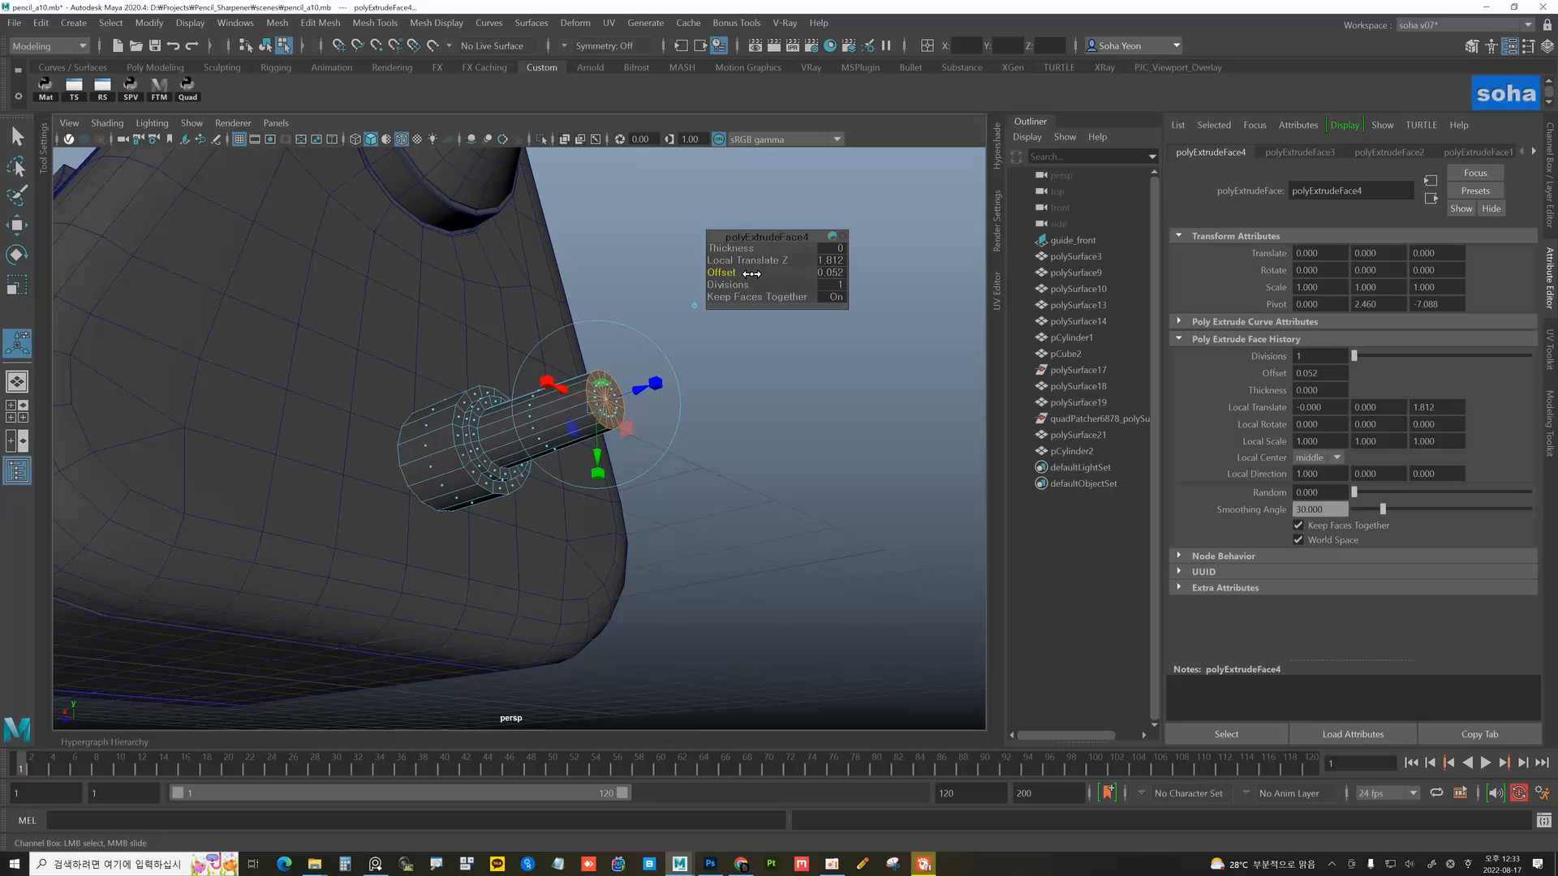
pyautogui.keyDown('alt'); pyautogui.moveTo(607, 405); pyautogui.dragTo(563, 425); pyautogui.keyUp('alt')
pyautogui.hotkey('alt', '`')
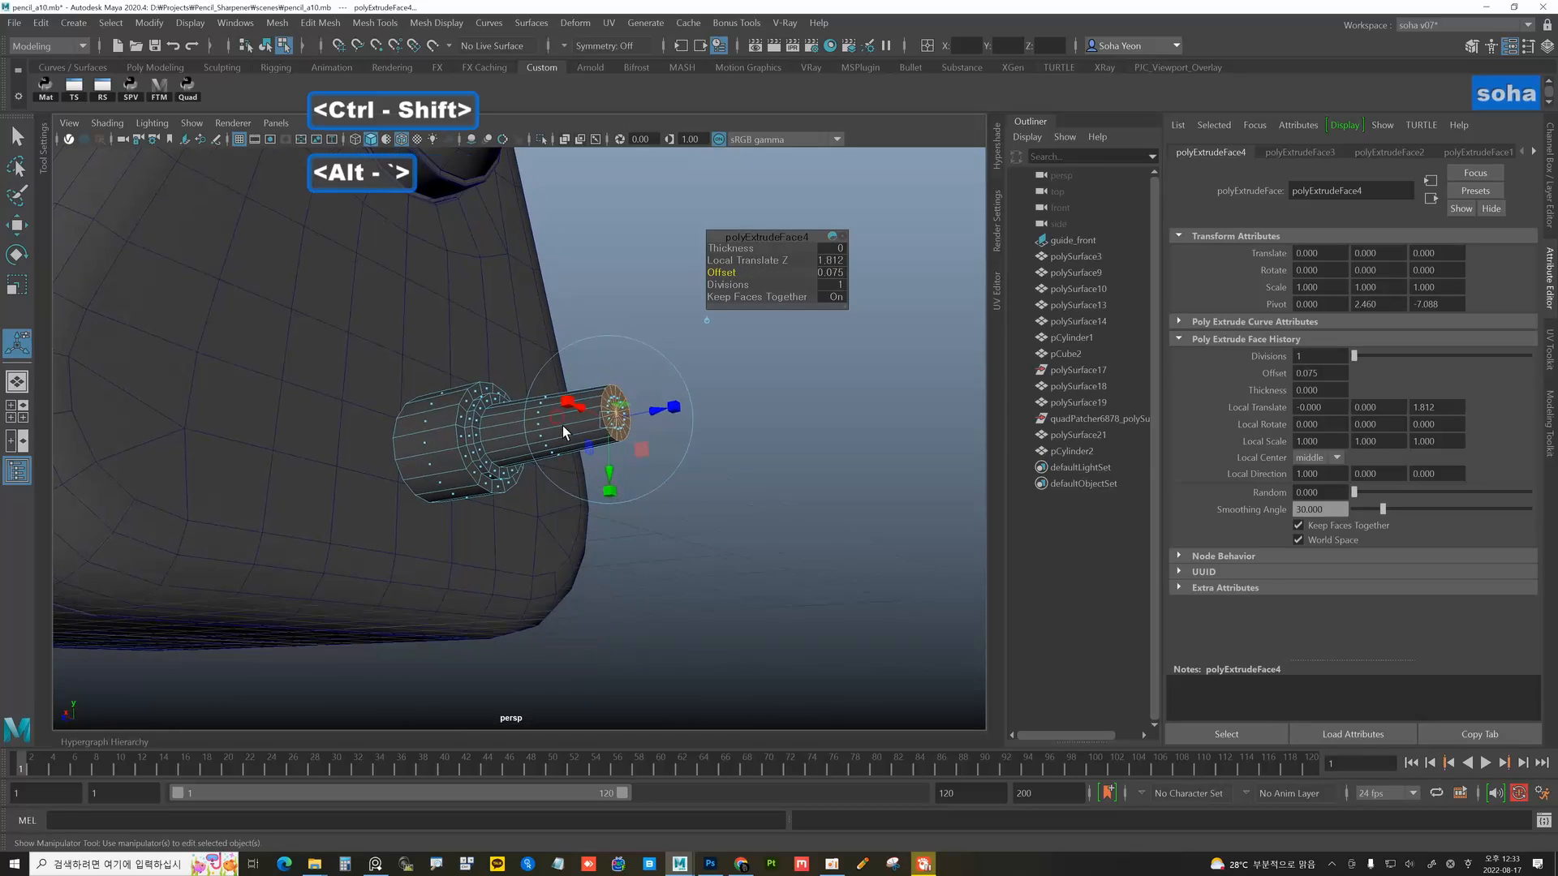
# - In the side view, shift the rear-end vertices of the new stemmed part slightly forward along its axis to shorten its base
pyautogui.click(638, 543)
pyautogui.moveTo(638, 543)
pyautogui.keyDown('alt'); pyautogui.mouseDown()
pyautogui.moveTo(577, 539)
pyautogui.moveTo(558, 474)
pyautogui.moveTo(529, 464)
pyautogui.moveTo(514, 386)
pyautogui.moveTo(478, 487)
pyautogui.moveTo(489, 518)
pyautogui.moveTo(540, 514)
pyautogui.moveTo(497, 474)
pyautogui.moveTo(470, 388)
pyautogui.mouseUp(); pyautogui.keyUp('alt')
pyautogui.press('w')
pyautogui.click(558, 473)
pyautogui.click(475, 391)
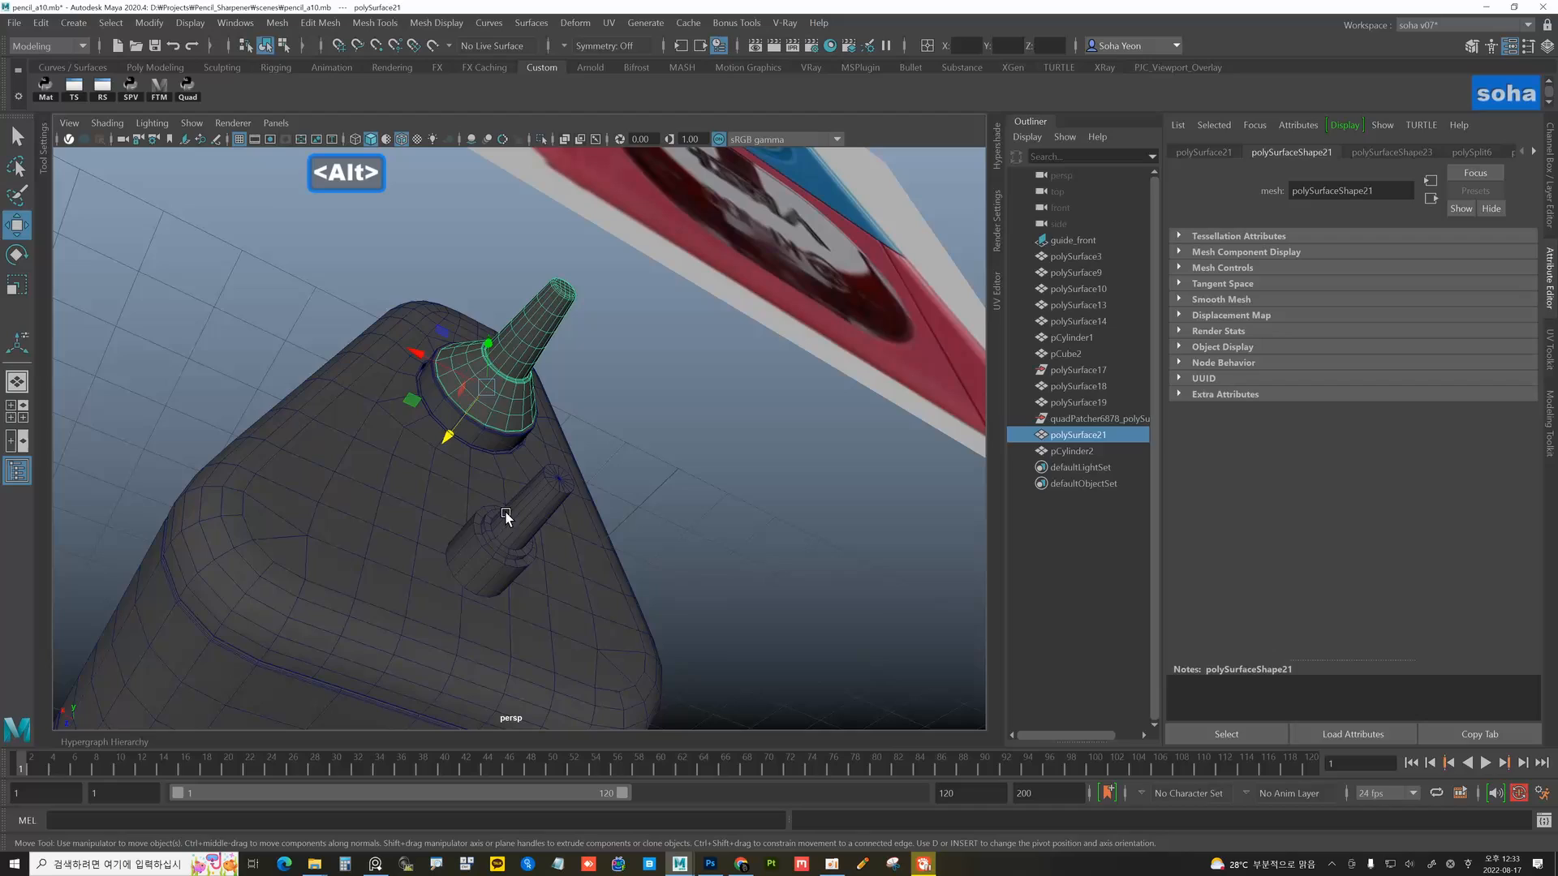
pyautogui.keyDown('shift'); pyautogui.click(484, 553); pyautogui.keyUp('shift')
pyautogui.moveTo(485, 553)
pyautogui.keyDown('alt'); pyautogui.mouseDown()
pyautogui.moveTo(550, 581)
pyautogui.moveTo(509, 553)
pyautogui.moveTo(481, 576)
pyautogui.moveTo(528, 553)
pyautogui.mouseUp(); pyautogui.keyUp('alt')
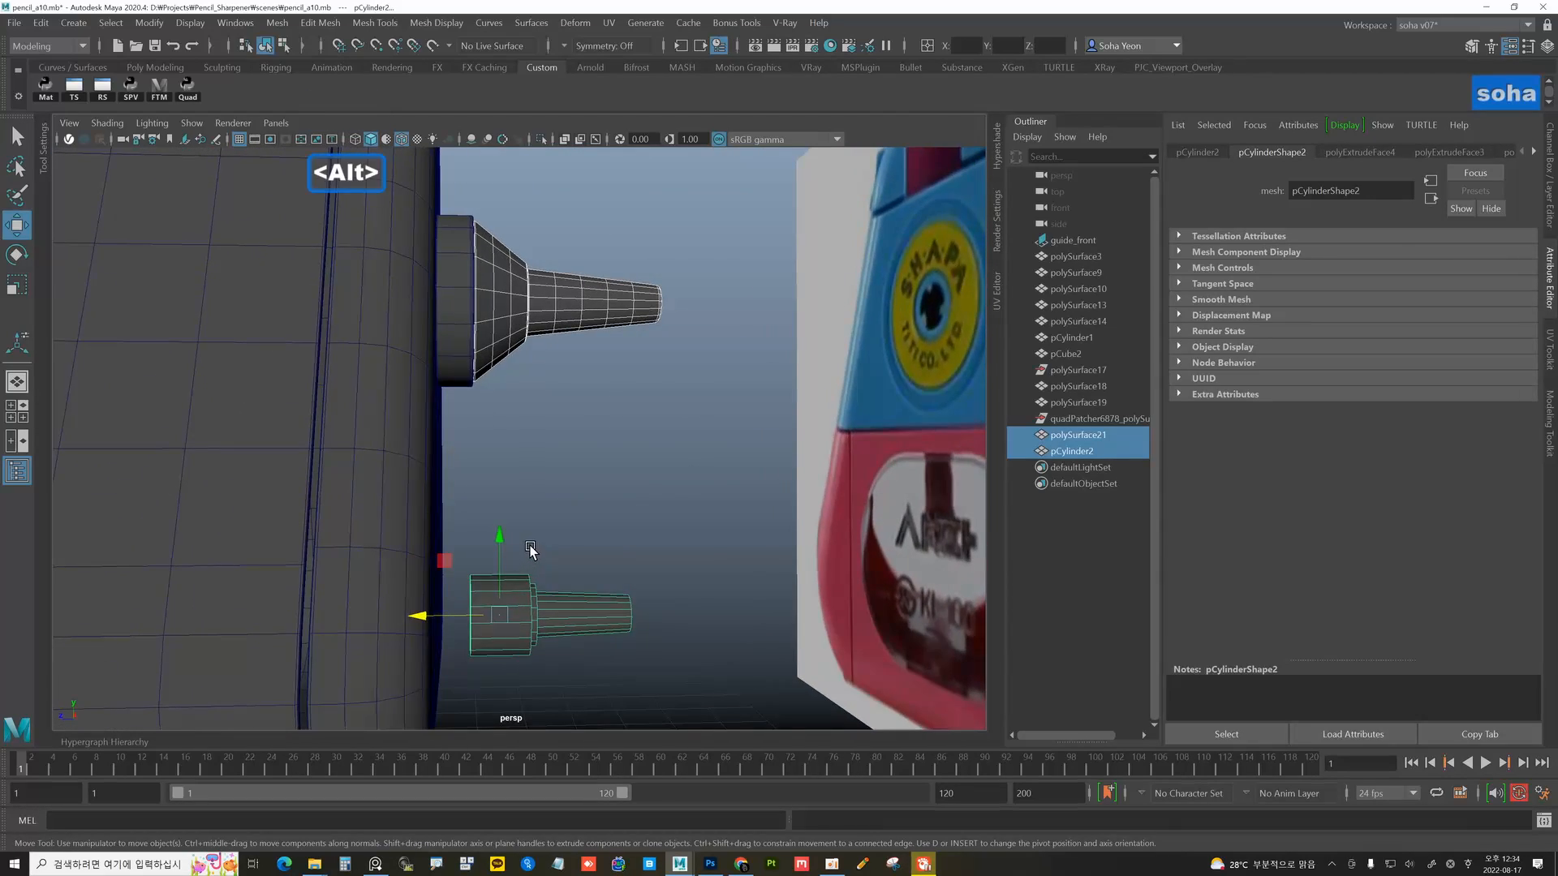
pyautogui.hotkey('shift', '4')
pyautogui.keyDown('alt'); pyautogui.moveTo(584, 550); pyautogui.dragTo(595, 539, button='middle'); pyautogui.keyUp('alt')
pyautogui.keyDown('alt'); pyautogui.moveTo(595, 539); pyautogui.dragTo(652, 538, button='right'); pyautogui.keyUp('alt')
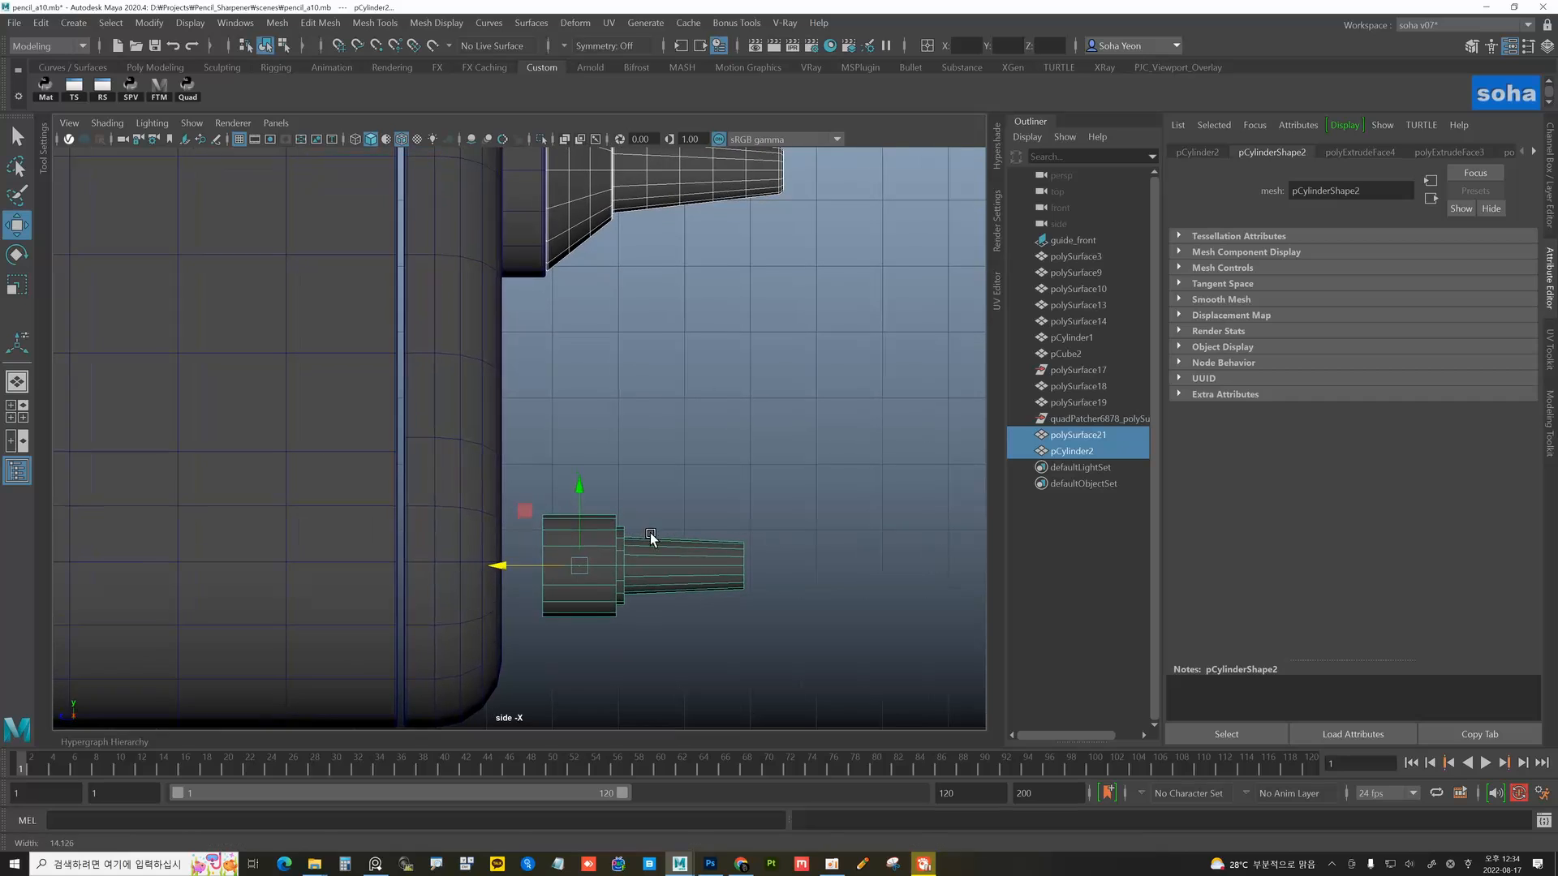
pyautogui.click(650, 533)
pyautogui.moveTo(535, 565)
pyautogui.mouseDown()
pyautogui.moveTo(592, 576)
pyautogui.moveTo(516, 567)
pyautogui.mouseUp()
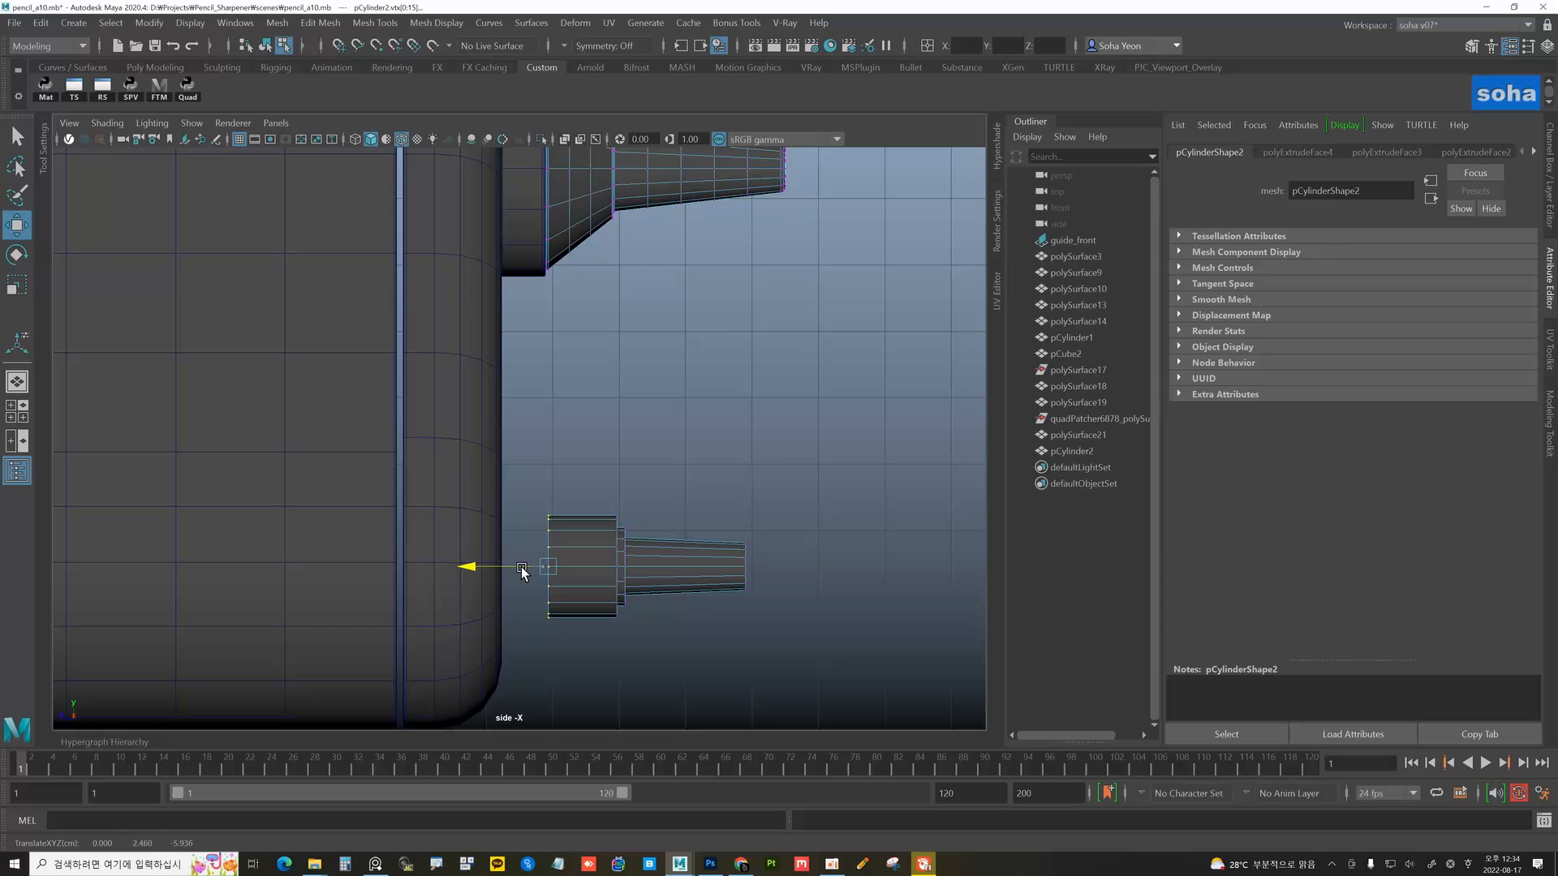
pyautogui.moveTo(521, 567); pyautogui.dragTo(521, 566)
pyautogui.keyDown('alt'); pyautogui.moveTo(593, 476); pyautogui.dragTo(584, 553, button='middle'); pyautogui.keyUp('alt')
pyautogui.hotkey('alt', '`')
# - Select the cap faces at the stem's tip and inset them with an extrusion offset of about 0.1
pyautogui.keyDown('alt'); pyautogui.moveTo(629, 485); pyautogui.dragTo(686, 519, button='right'); pyautogui.keyUp('alt')
pyautogui.press('w')
pyautogui.keyDown('alt'); pyautogui.moveTo(636, 542); pyautogui.dragTo(615, 433, button='middle'); pyautogui.keyUp('alt')
pyautogui.keyDown('alt'); pyautogui.moveTo(615, 433); pyautogui.dragTo(601, 496, button='right'); pyautogui.keyUp('alt')
pyautogui.hotkey('alt', 'w')
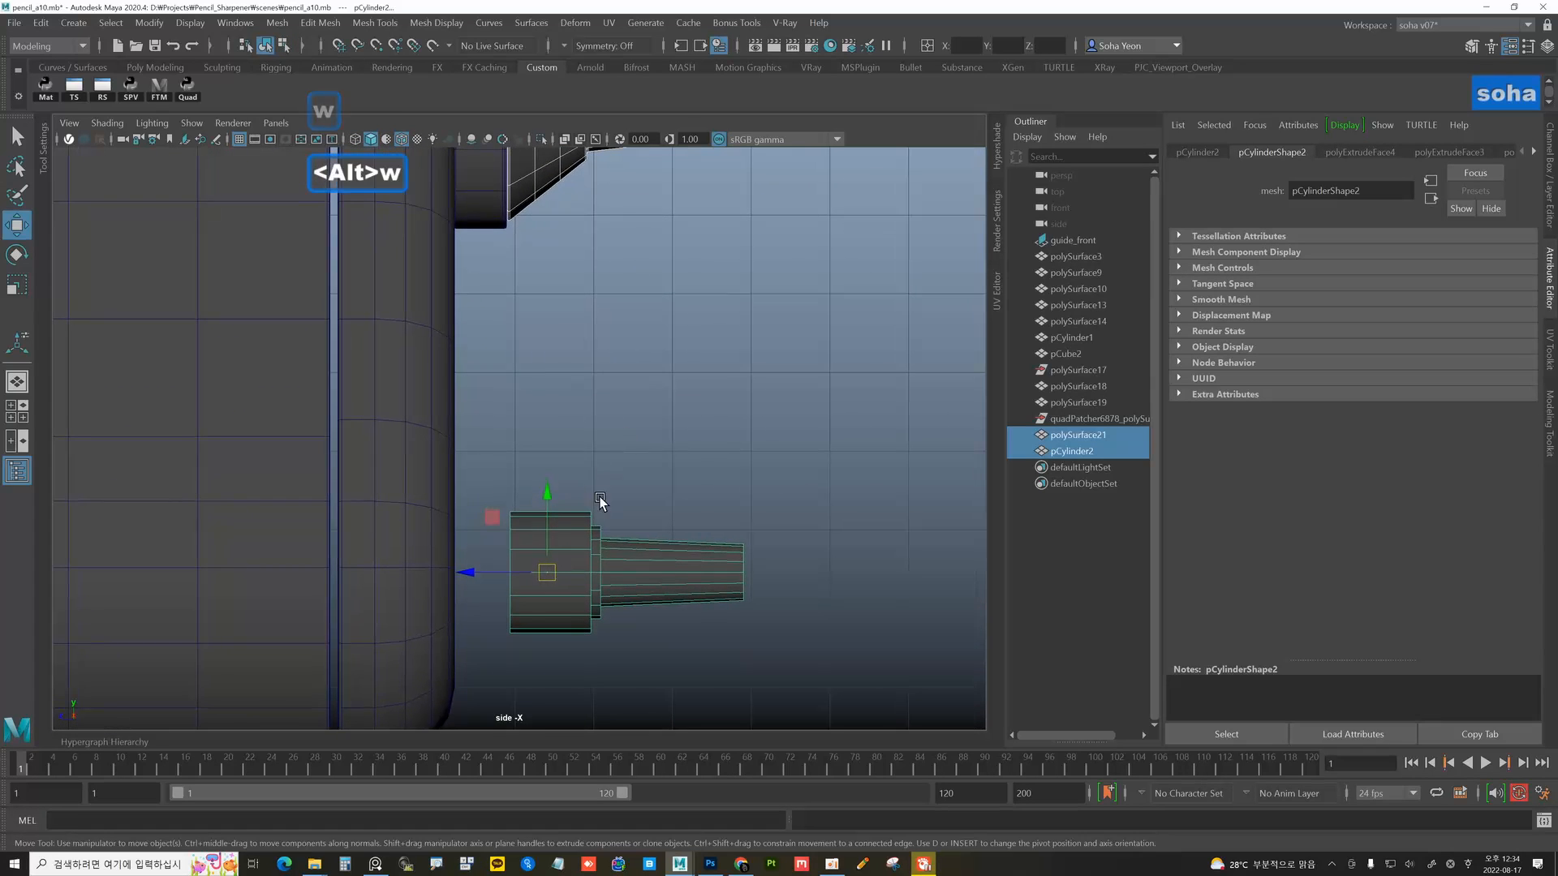
pyautogui.keyDown('alt'); pyautogui.moveTo(585, 502); pyautogui.dragTo(604, 495, button='middle'); pyautogui.keyUp('alt')
pyautogui.keyDown('alt'); pyautogui.moveTo(613, 559); pyautogui.dragTo(588, 494, button='middle'); pyautogui.keyUp('alt')
pyautogui.keyDown('alt'); pyautogui.moveTo(588, 494); pyautogui.dragTo(665, 507, button='right'); pyautogui.keyUp('alt')
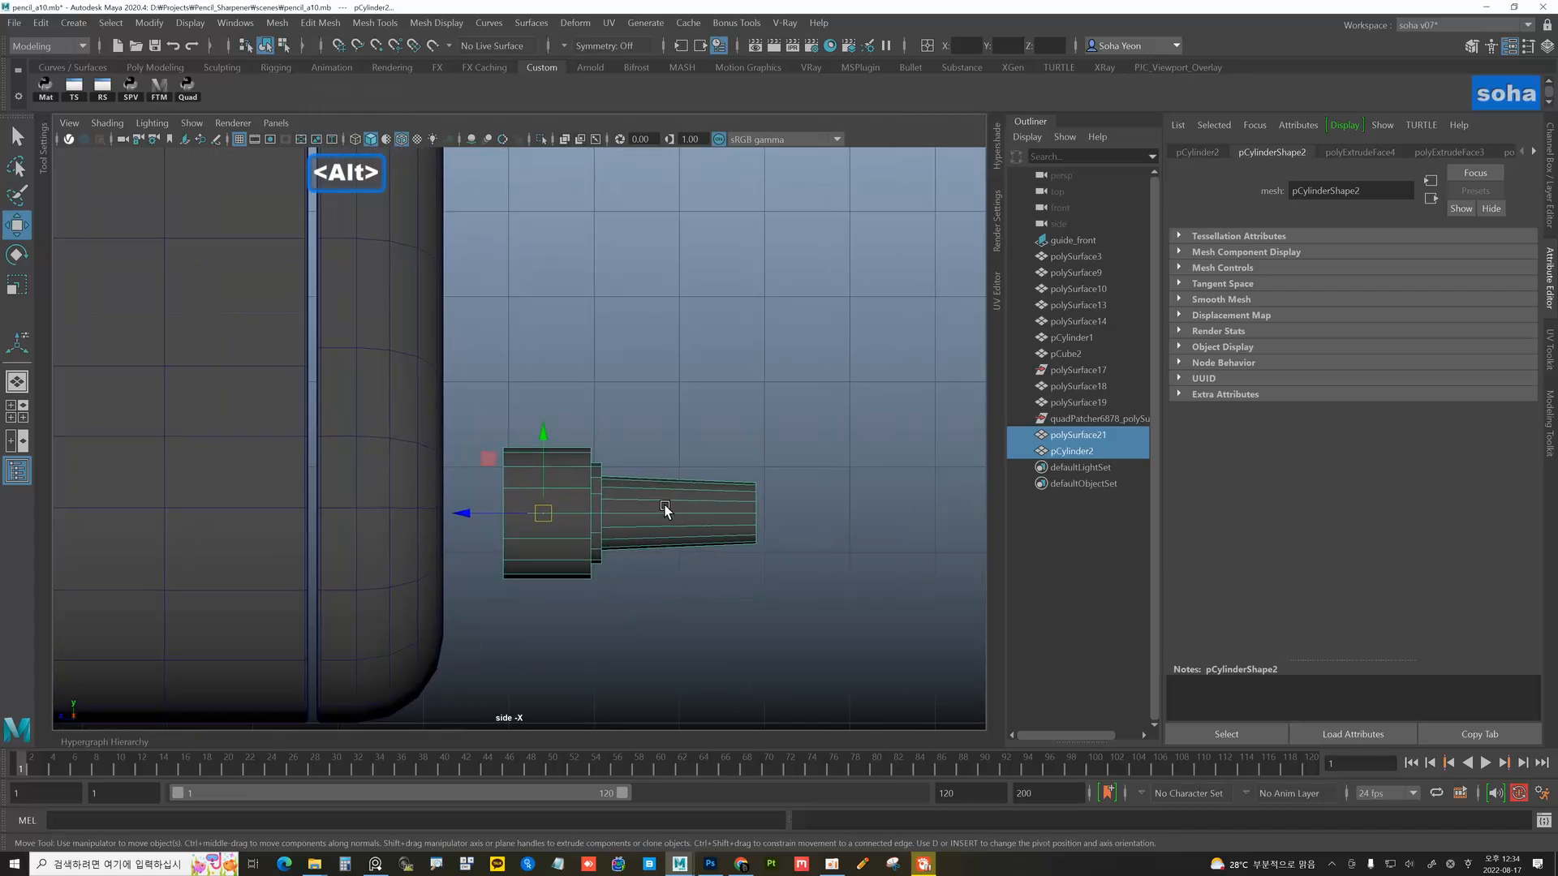
pyautogui.hotkey('alt', 'shift', 'q')
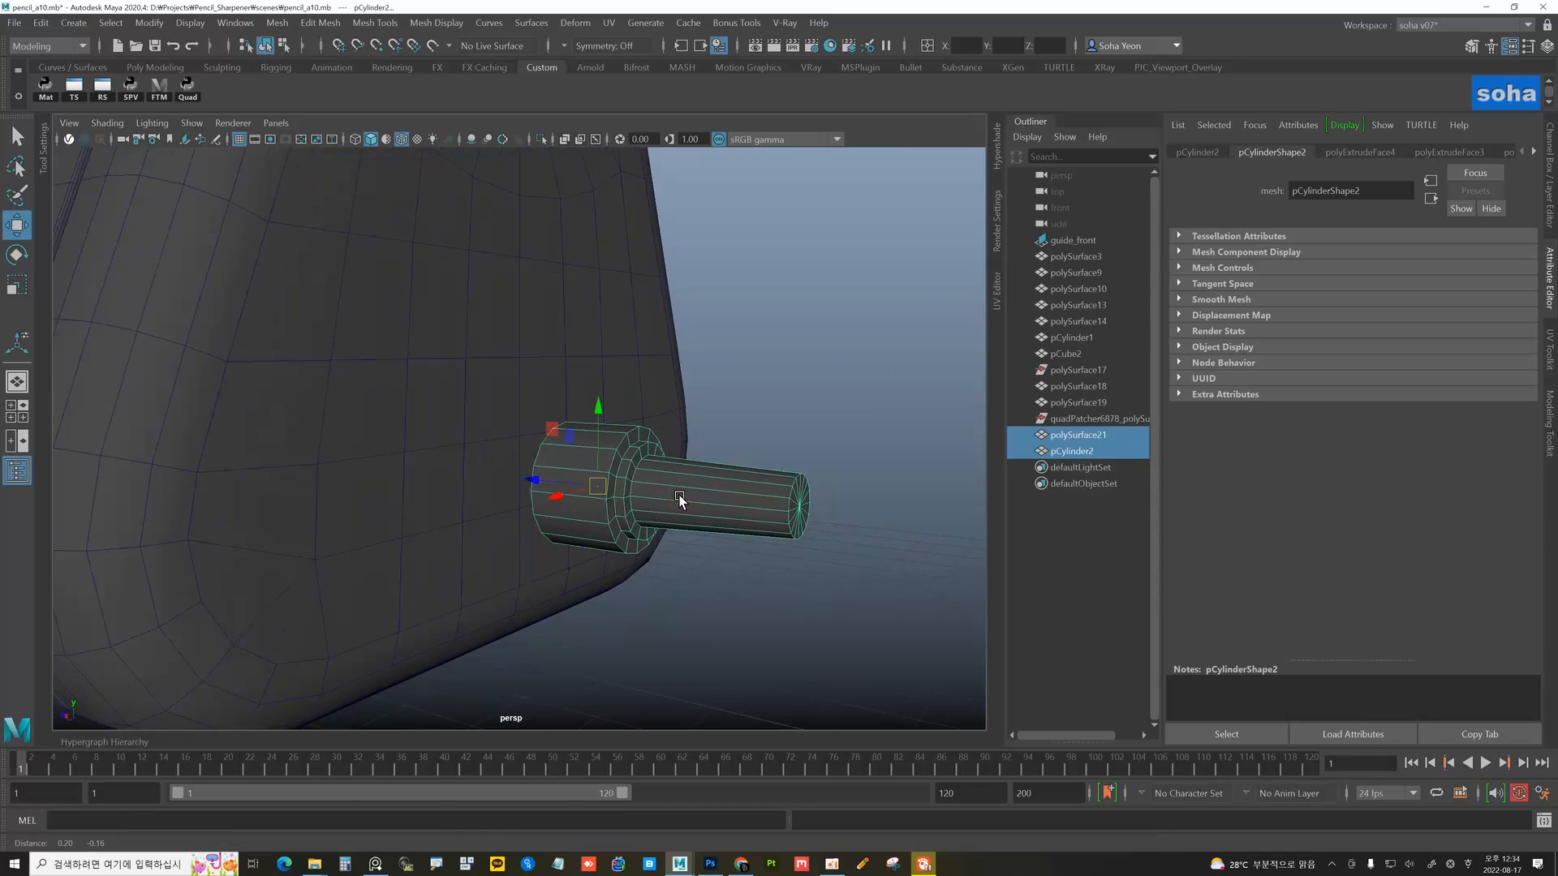
pyautogui.keyDown('alt'); pyautogui.moveTo(680, 499); pyautogui.dragTo(597, 488); pyautogui.keyUp('alt')
pyautogui.keyDown('alt'); pyautogui.moveTo(597, 488); pyautogui.dragTo(727, 516, button='right'); pyautogui.keyUp('alt')
pyautogui.keyDown('alt'); pyautogui.moveTo(727, 516); pyautogui.dragTo(636, 507, button='middle'); pyautogui.keyUp('alt')
pyautogui.keyDown('alt'); pyautogui.moveTo(636, 506); pyautogui.dragTo(783, 526, button='right'); pyautogui.keyUp('alt')
pyautogui.hotkey('alt', '1')
pyautogui.click(719, 491)
pyautogui.hotkey('ctrl', '3')
pyautogui.hotkey('alt', 'w')
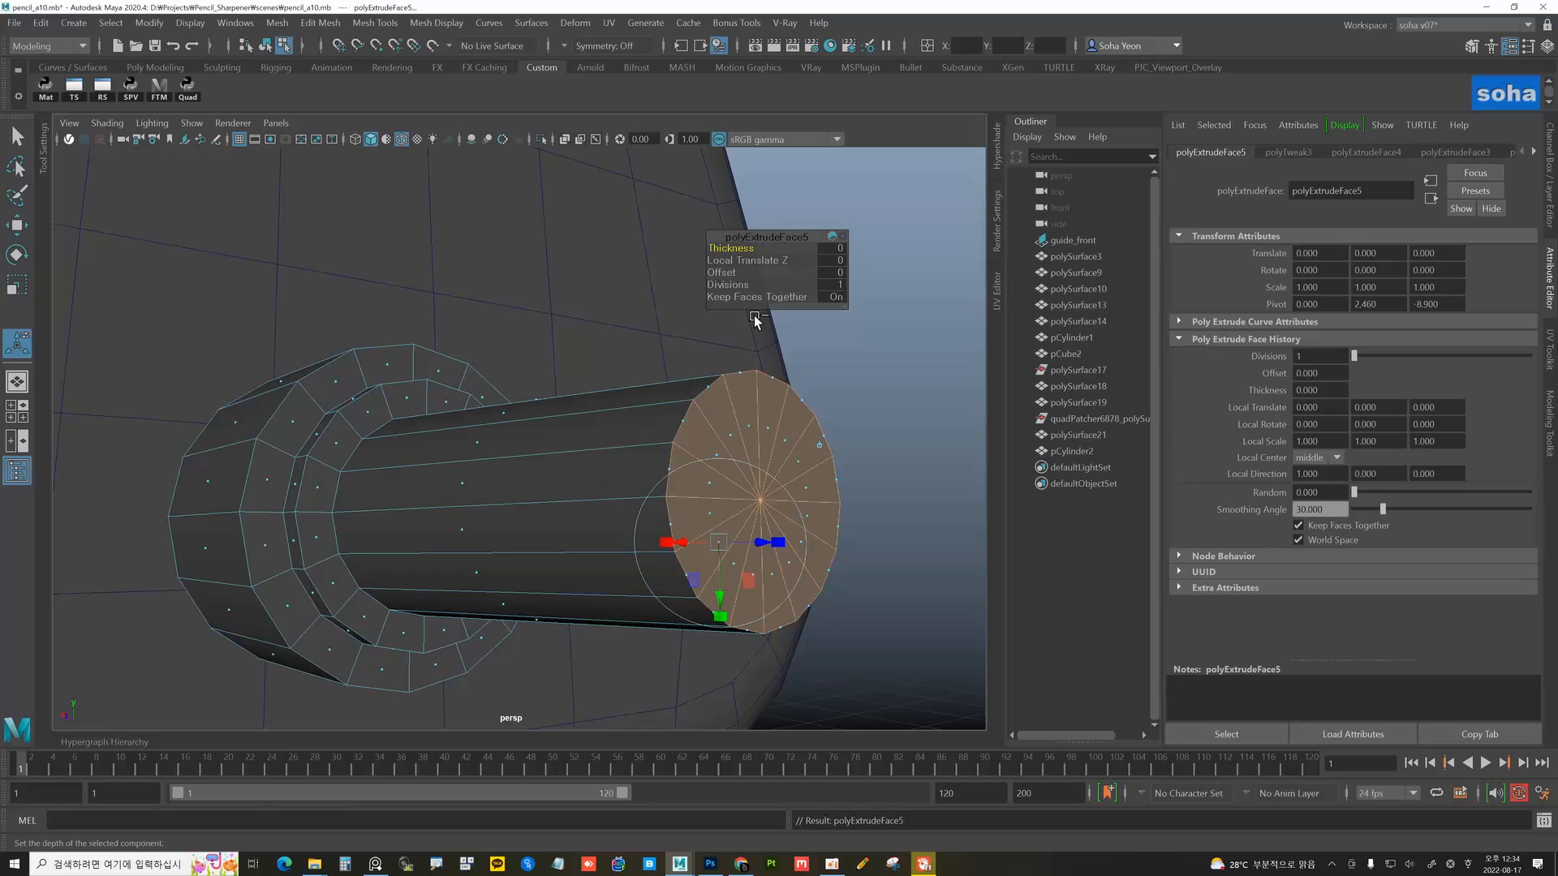
pyautogui.moveTo(740, 275); pyautogui.dragTo(757, 282)
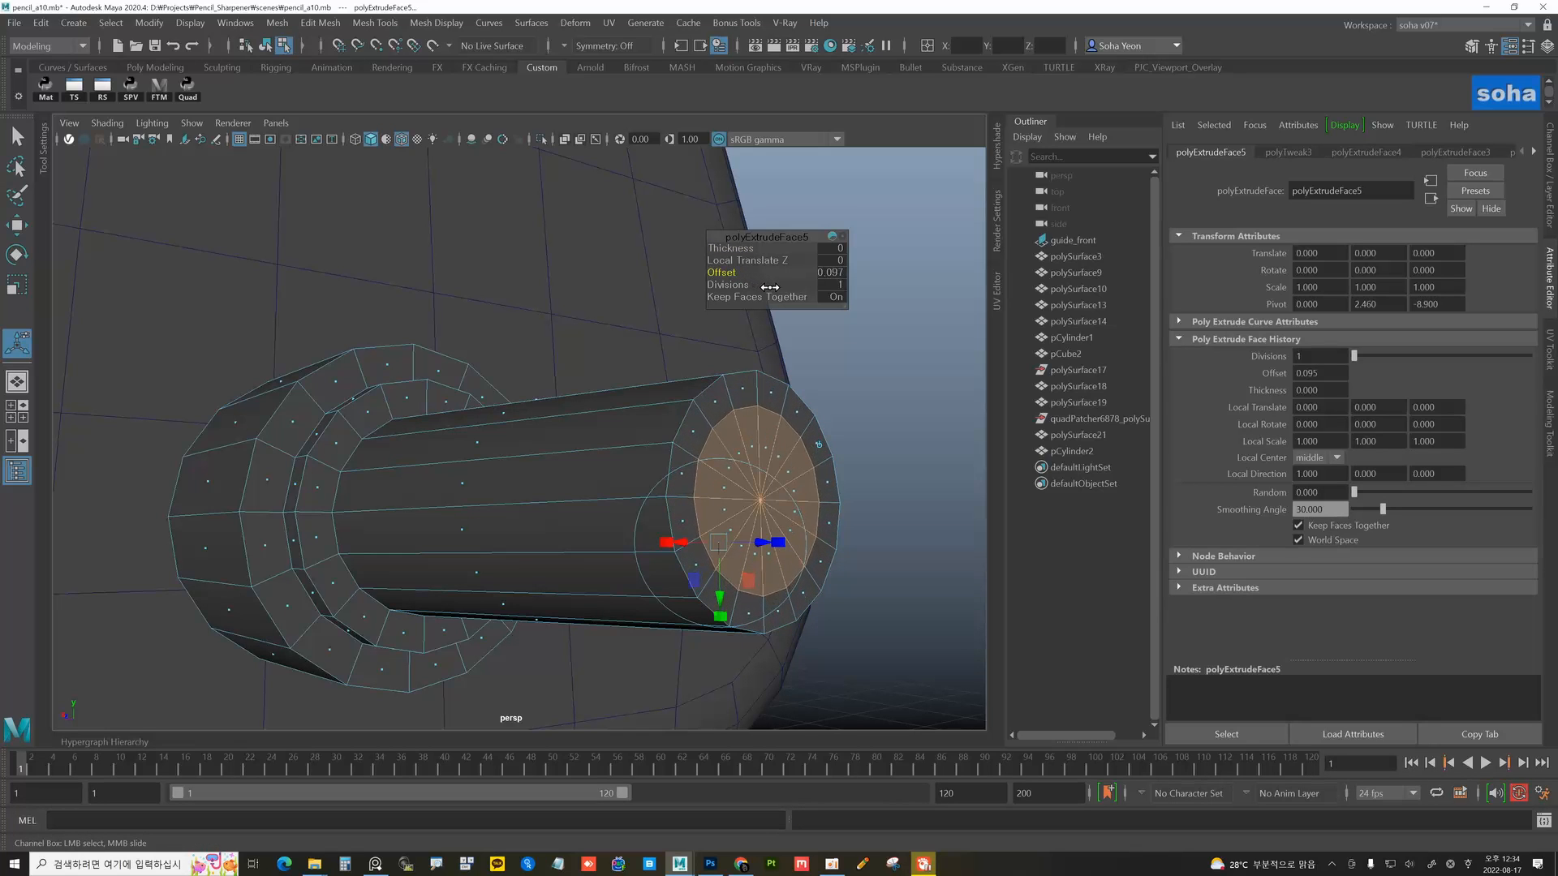
# - Extrude the inset tip faces about 0.42 into the stem to hollow its end, and deselect the part
pyautogui.keyDown('alt'); pyautogui.moveTo(726, 572); pyautogui.dragTo(762, 528); pyautogui.keyUp('alt')
pyautogui.hotkey('alt', 'w')
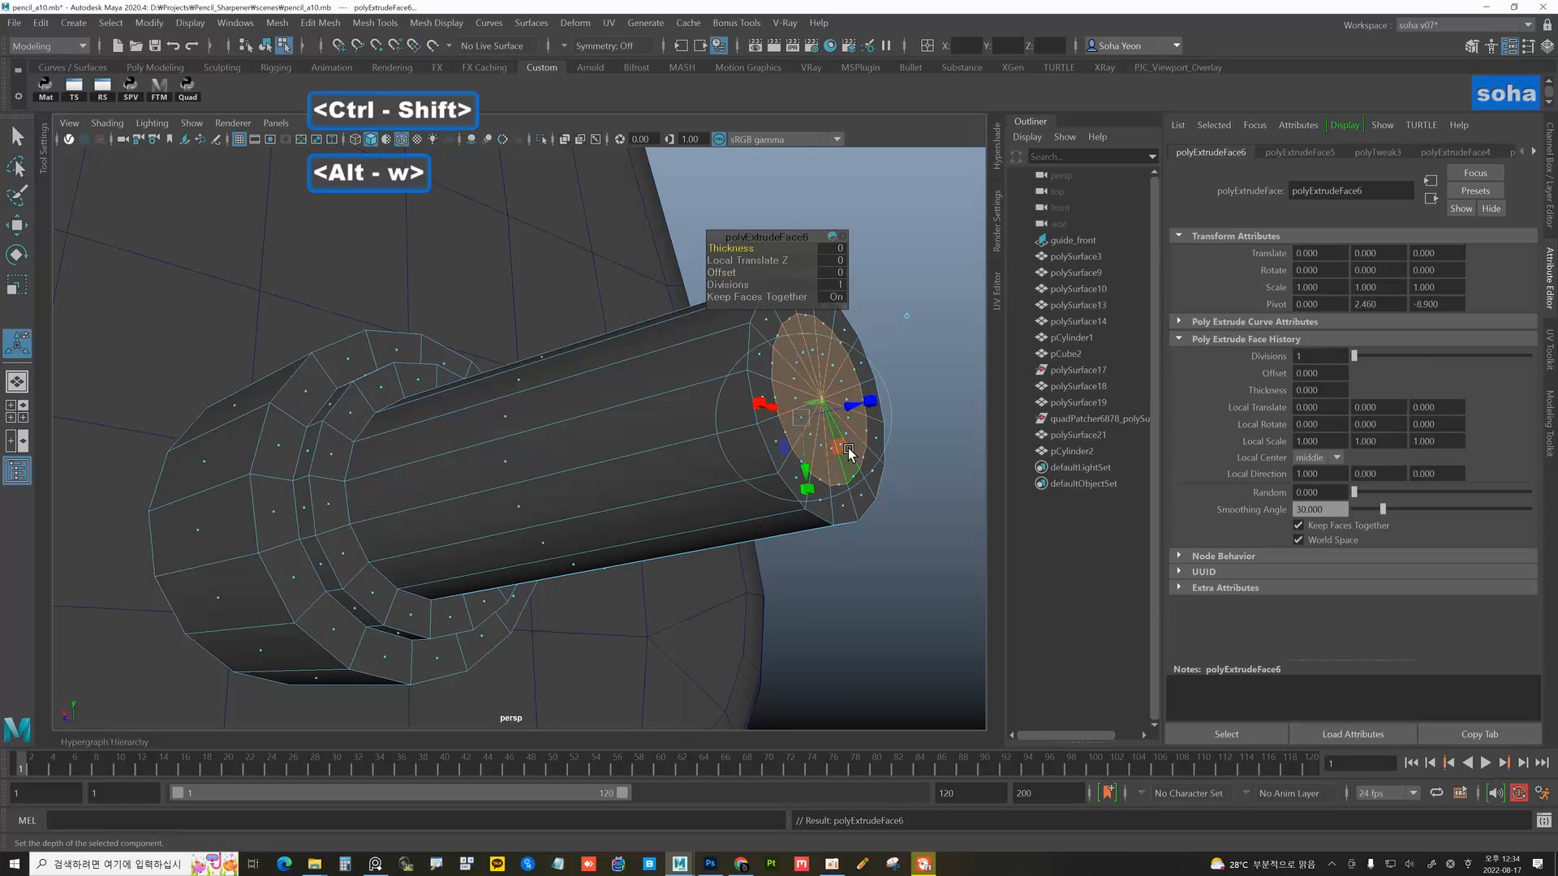
pyautogui.moveTo(852, 407); pyautogui.dragTo(739, 422)
pyautogui.keyDown('alt'); pyautogui.moveTo(779, 365); pyautogui.dragTo(817, 435); pyautogui.keyUp('alt')
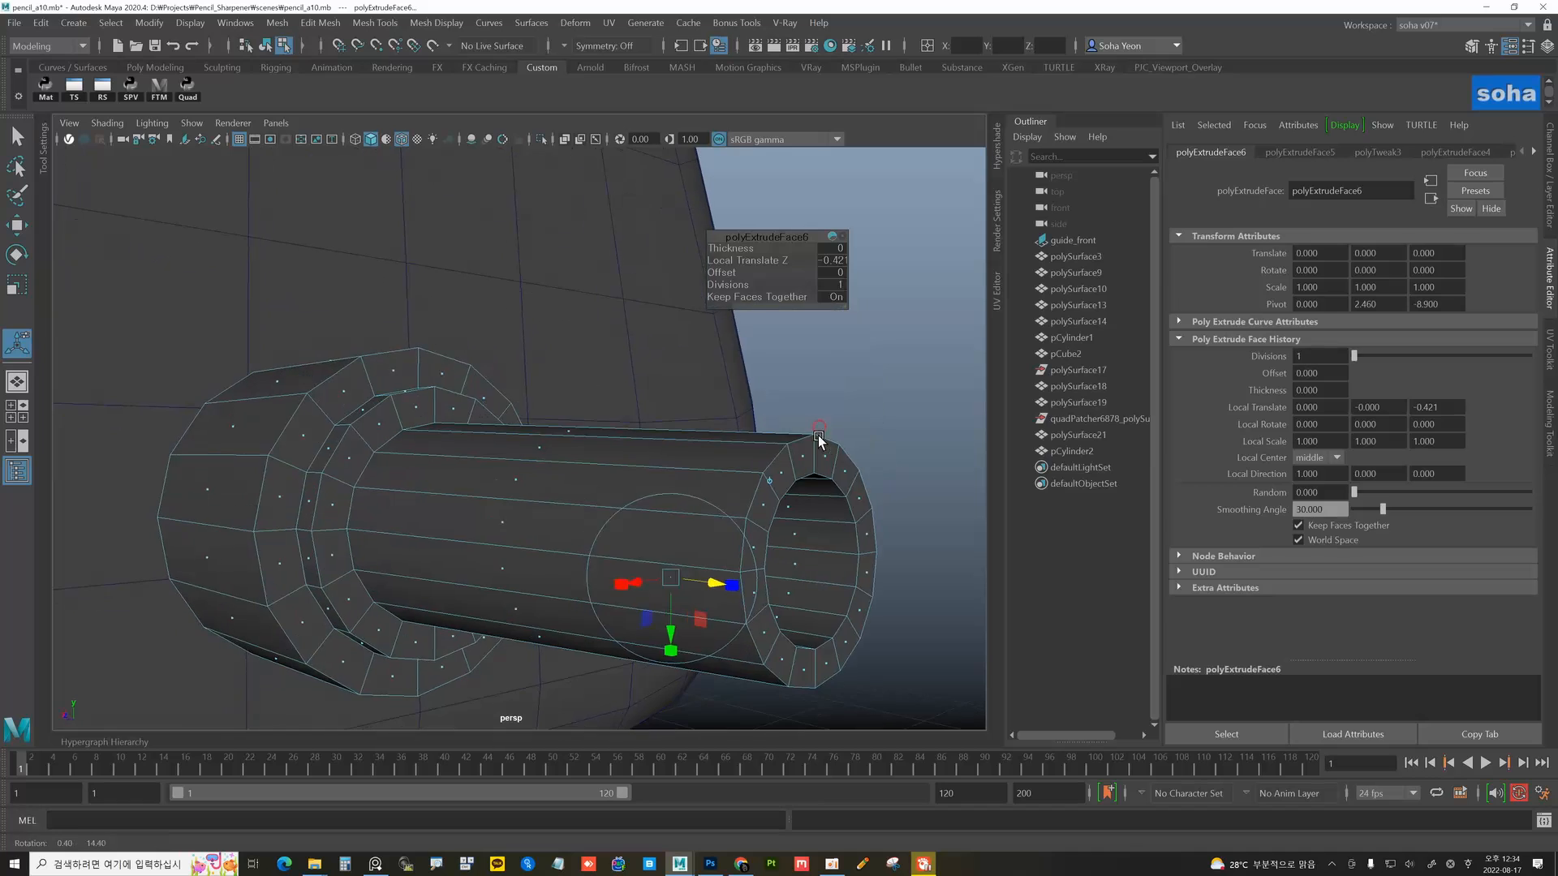
pyautogui.hotkey('alt', '`')
pyautogui.keyDown('alt'); pyautogui.moveTo(818, 437); pyautogui.dragTo(798, 510, button='right'); pyautogui.keyUp('alt')
pyautogui.click(797, 490)
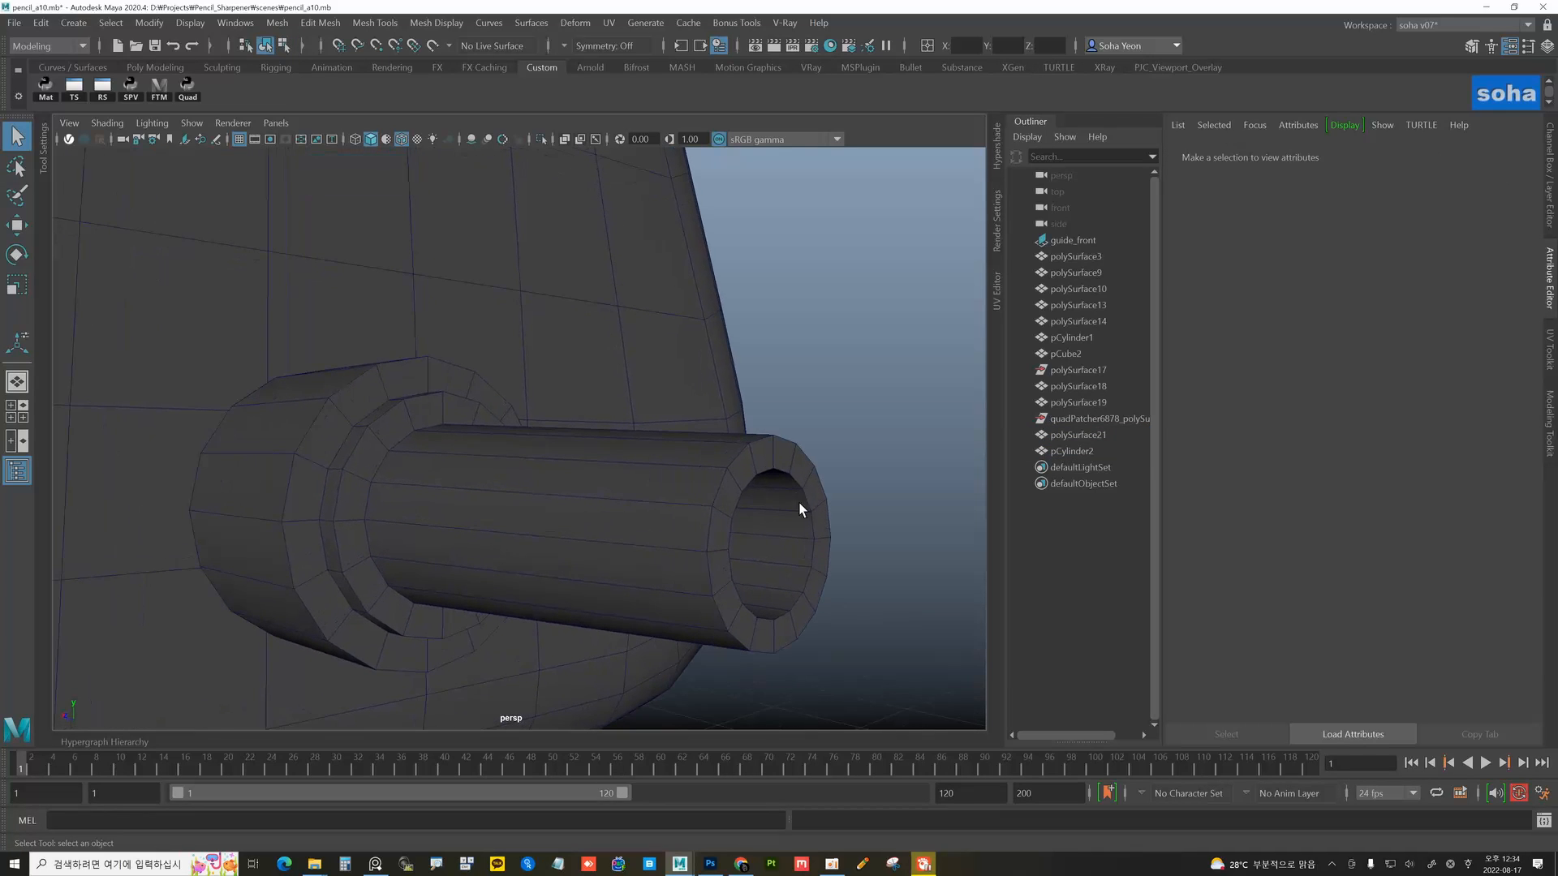
# - Bevel the rim edge loops of the stem's hollow tip with a fraction of 0.65 and 2 segments
pyautogui.click(736, 453)
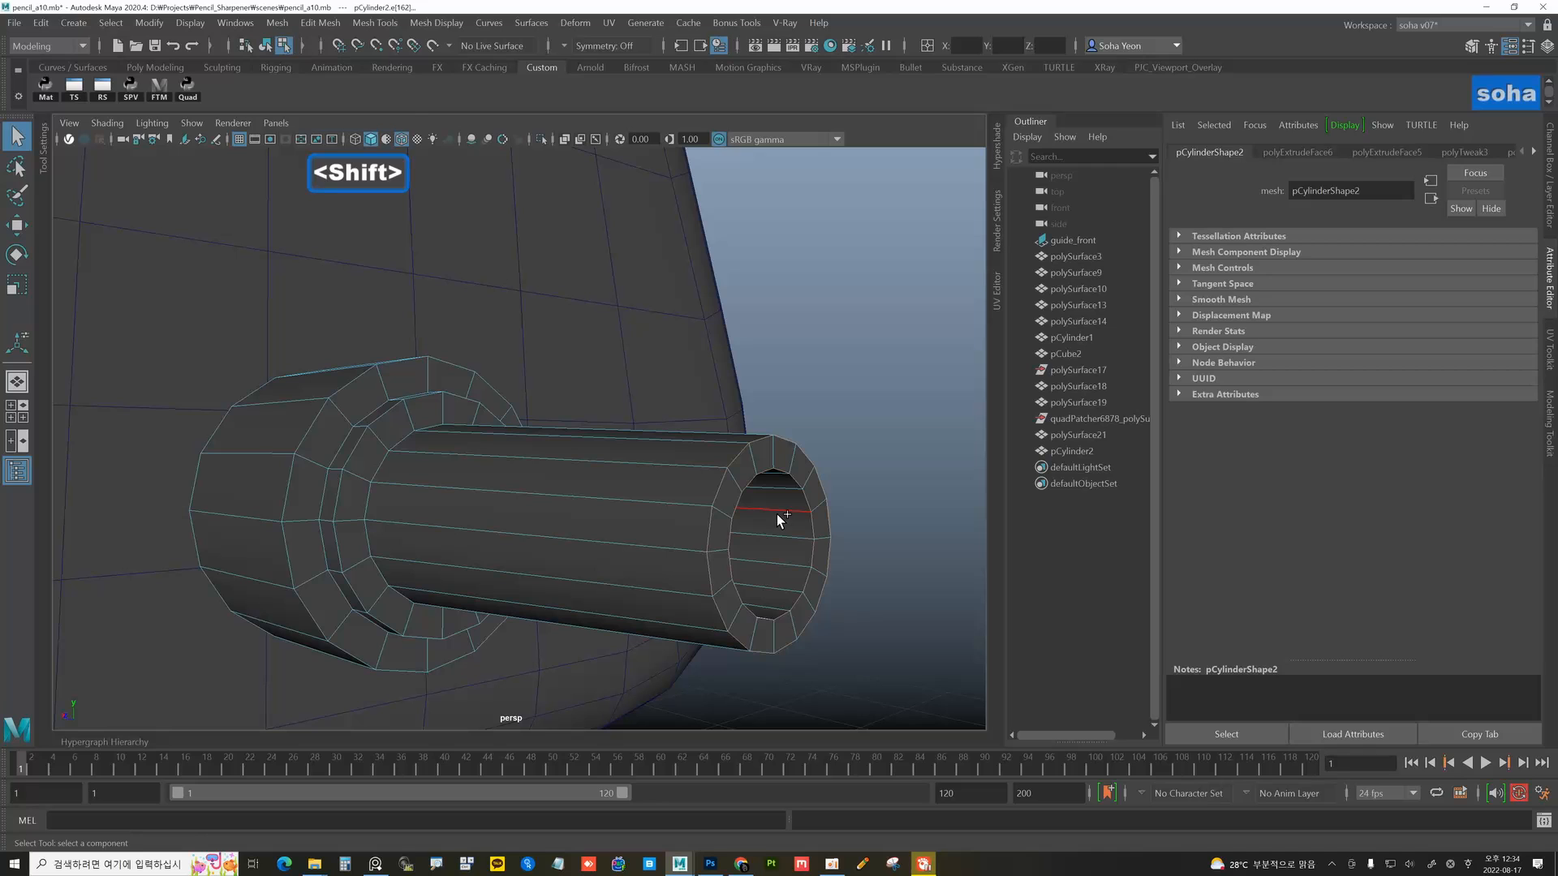
pyautogui.hotkey('shift', 'b')
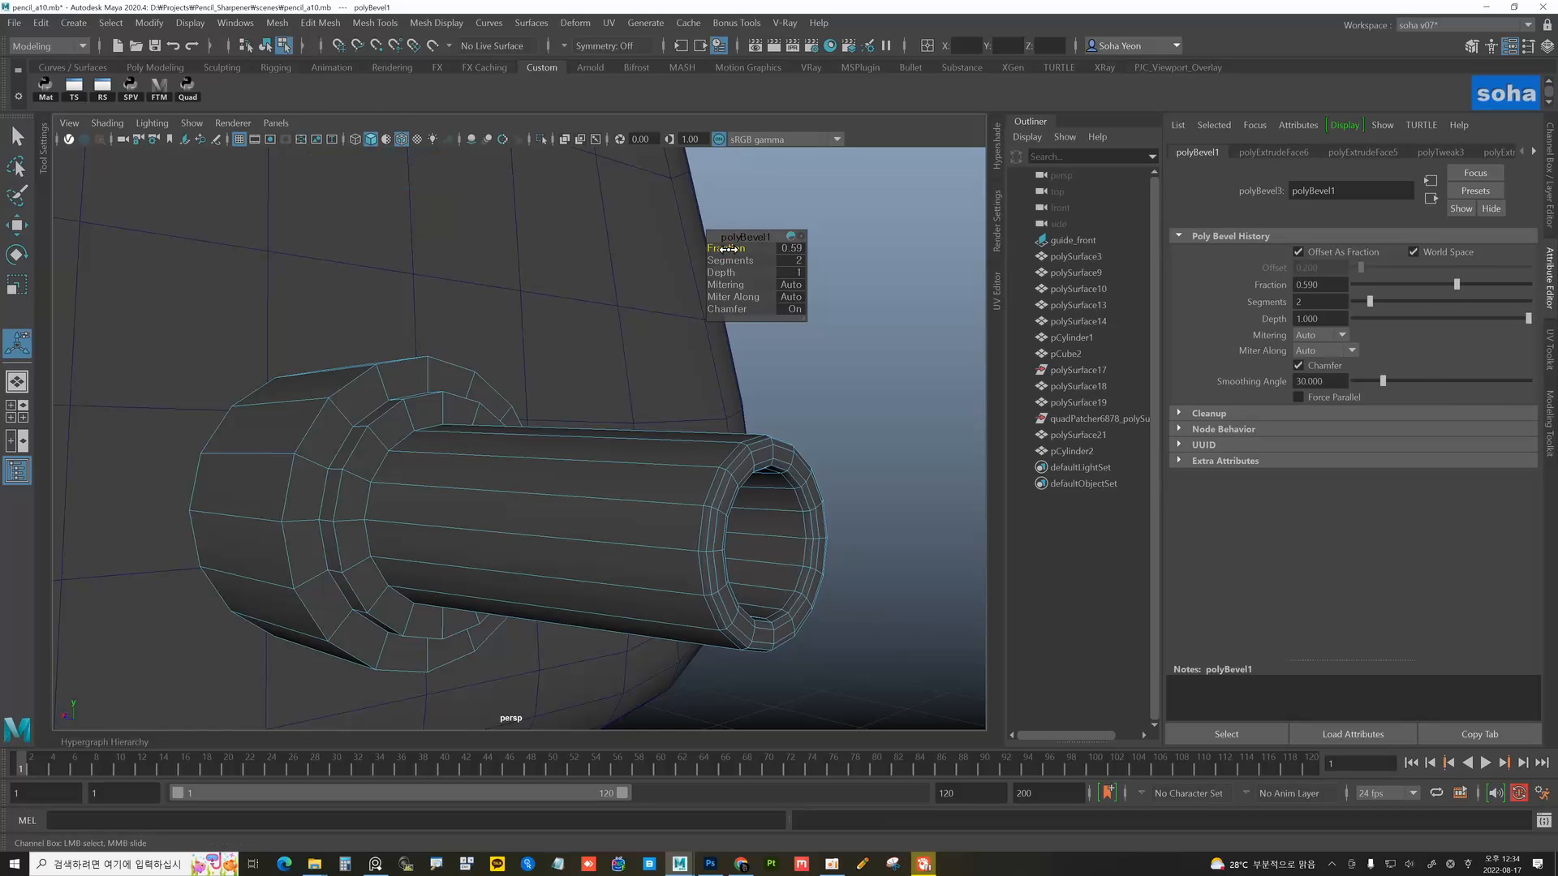
pyautogui.keyDown('alt'); pyautogui.moveTo(455, 461); pyautogui.dragTo(605, 479, button='middle'); pyautogui.keyUp('alt')
pyautogui.press('w')
pyautogui.keyDown('alt'); pyautogui.moveTo(605, 479); pyautogui.dragTo(651, 495, button='right'); pyautogui.keyUp('alt')
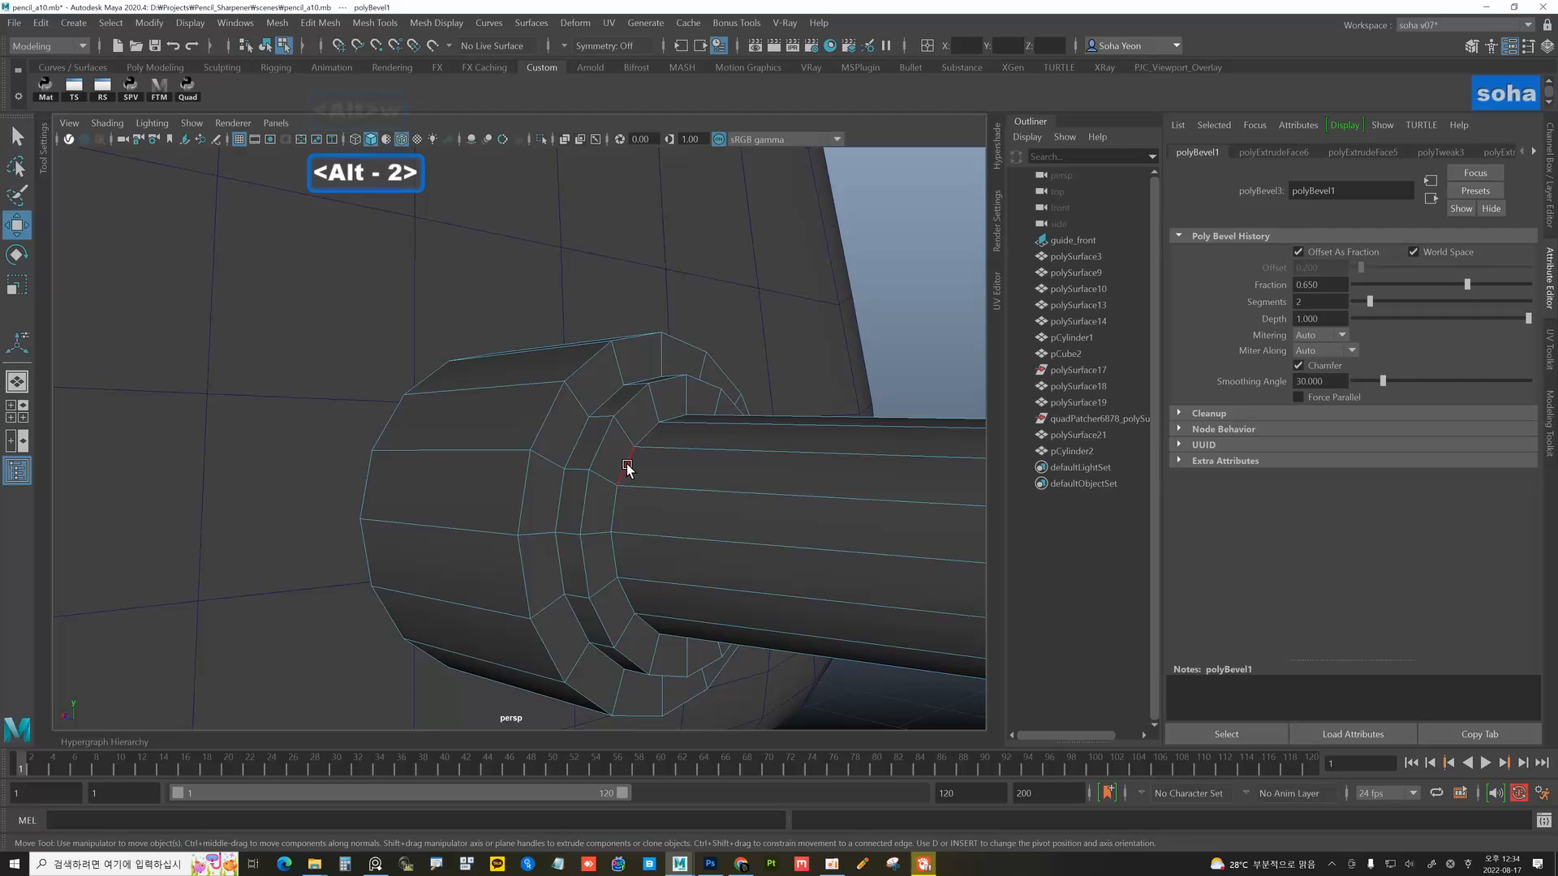
# - Bevel the edge loop where the stem meets the collar with a fraction of 0.5 and 2 segments
pyautogui.click(627, 464)
pyautogui.keyDown('alt'); pyautogui.moveTo(584, 497); pyautogui.dragTo(707, 555); pyautogui.keyUp('alt')
pyautogui.hotkey('shift', 'b')
pyautogui.keyDown('alt'); pyautogui.moveTo(707, 555); pyautogui.dragTo(619, 448, button='right'); pyautogui.keyUp('alt')
pyautogui.keyDown('alt'); pyautogui.moveTo(619, 449); pyautogui.dragTo(583, 449); pyautogui.keyUp('alt')
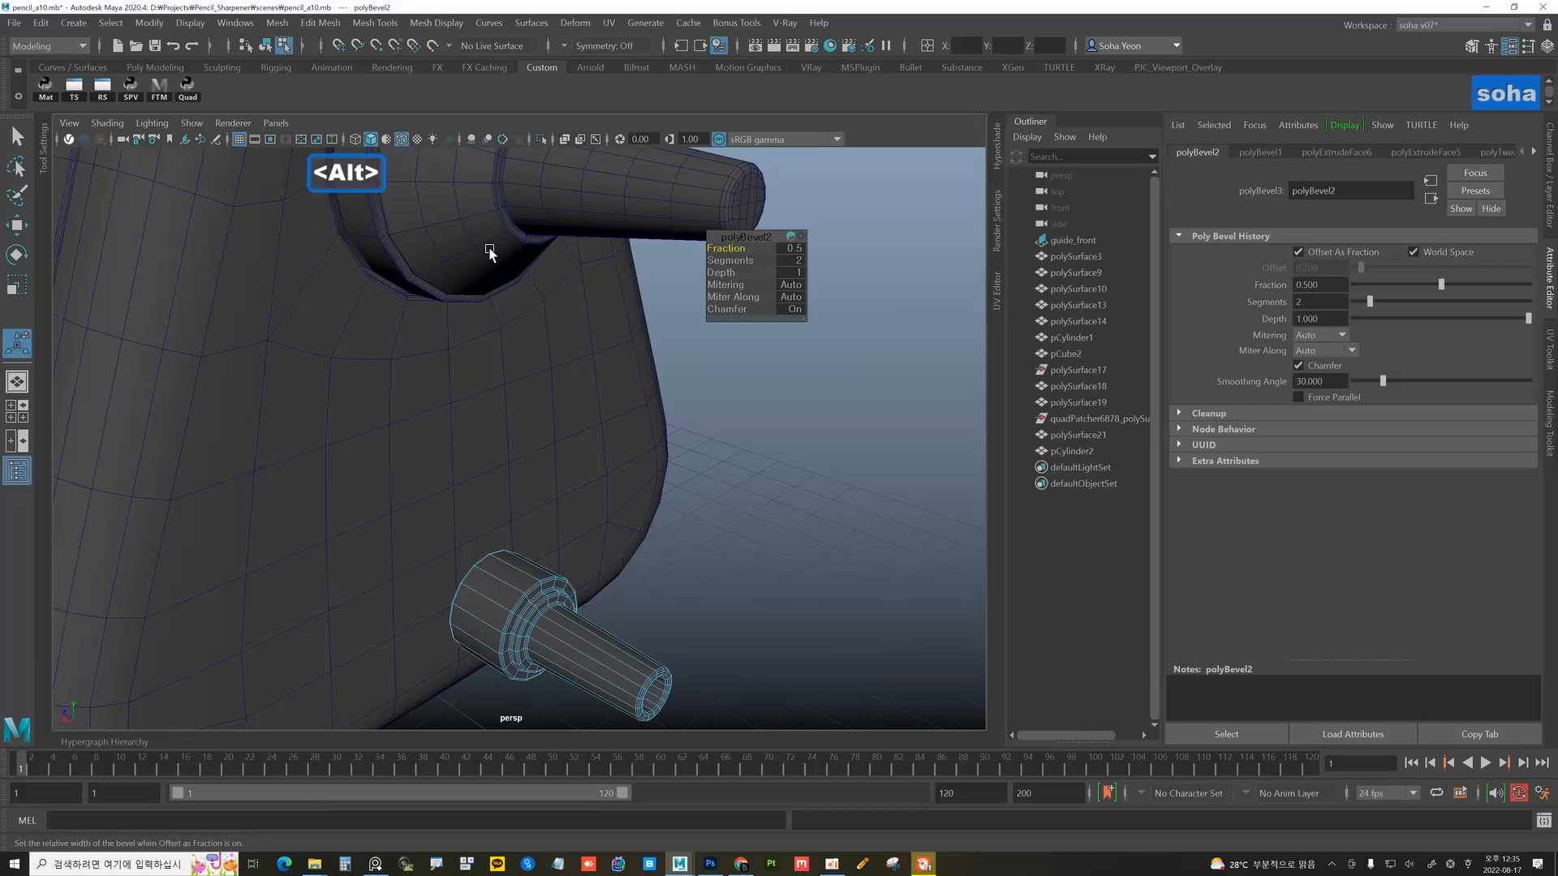
# - Combine the cone part and the lower stemmed part into one mesh and isolate it
pyautogui.click(490, 250)
pyautogui.keyDown('alt'); pyautogui.moveTo(543, 373); pyautogui.dragTo(524, 513); pyautogui.keyUp('alt')
pyautogui.click(614, 454)
pyautogui.click(485, 290)
pyautogui.hotkey('alt', '`')
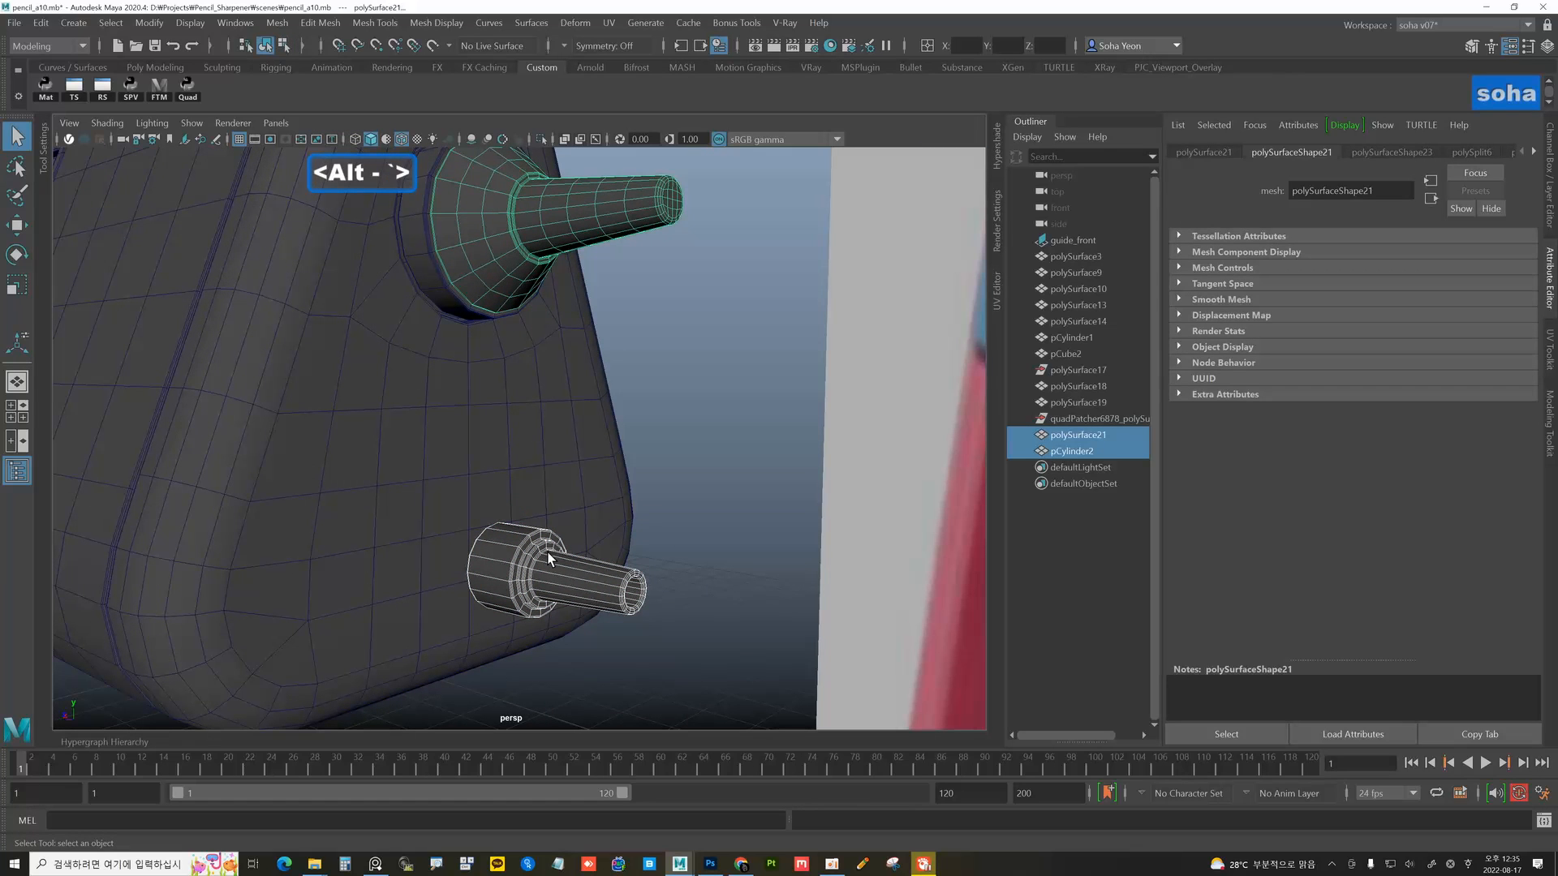
pyautogui.hotkey('shift', 'a')
pyautogui.hotkey('alt', 'shift', 'a')
pyautogui.keyDown('alt'); pyautogui.moveTo(691, 529); pyautogui.dragTo(451, 491); pyautogui.keyUp('alt')
pyautogui.click(555, 471)
pyautogui.keyDown('alt'); pyautogui.moveTo(519, 430); pyautogui.dragTo(453, 476); pyautogui.keyUp('alt')
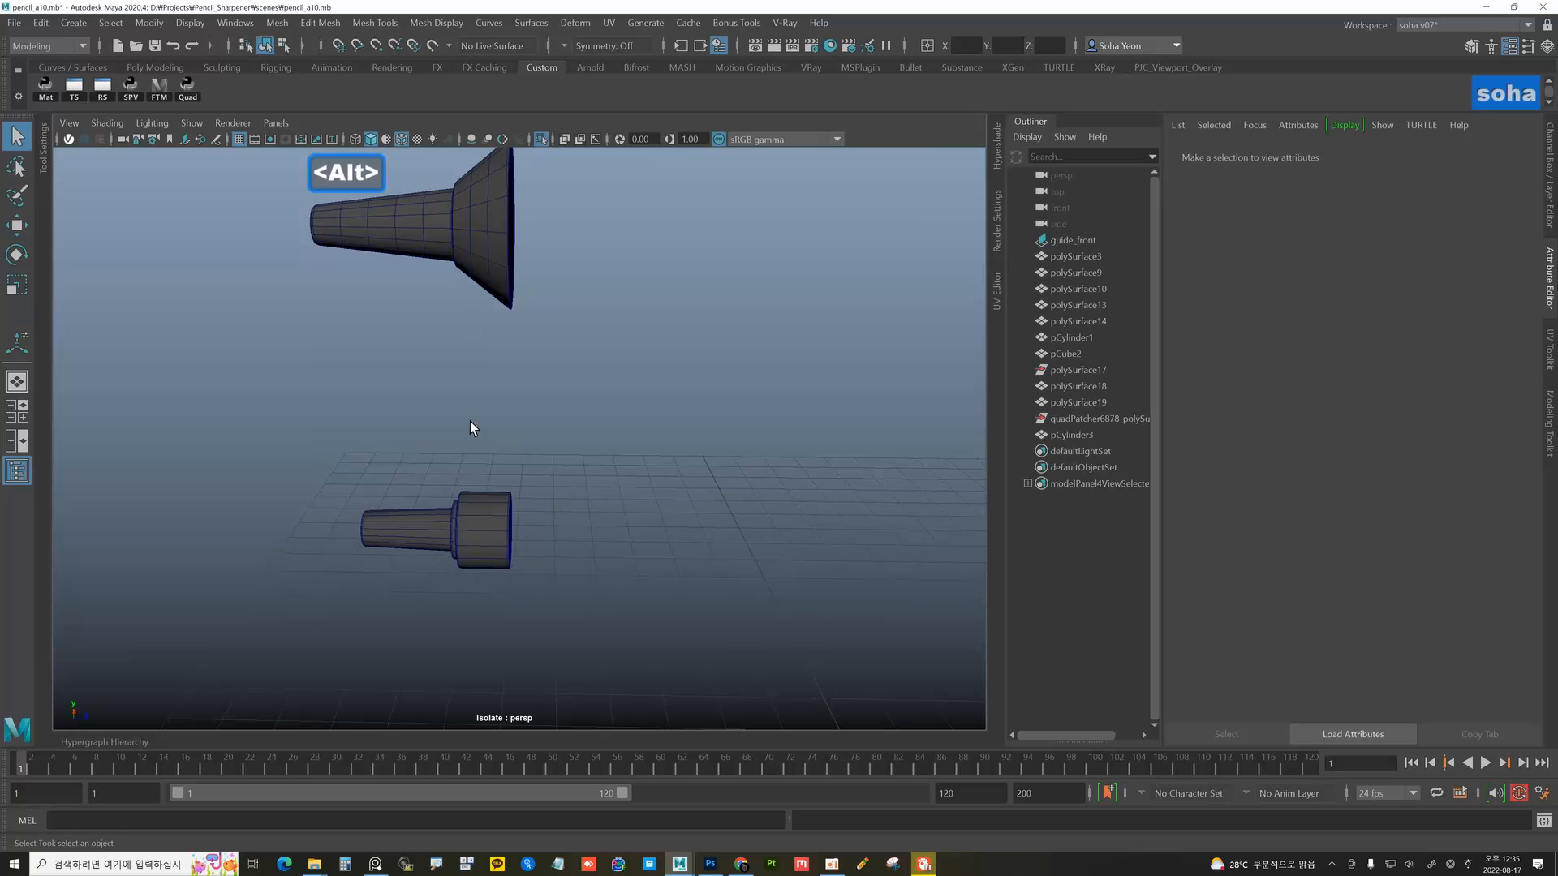
pyautogui.keyDown('alt'); pyautogui.moveTo(470, 420); pyautogui.dragTo(562, 398); pyautogui.keyUp('alt')
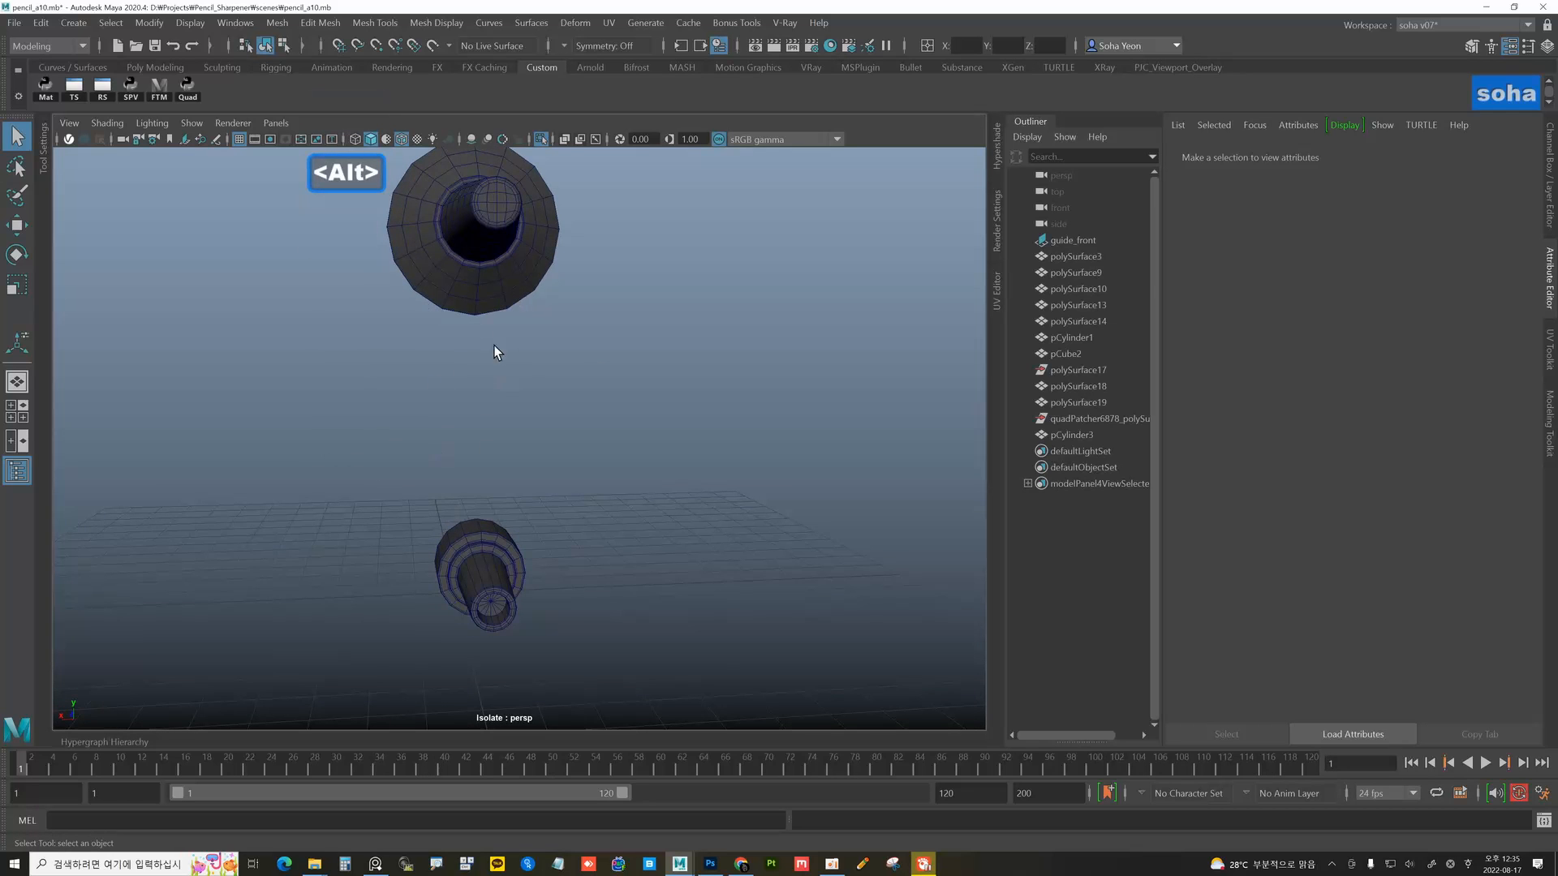
# - Insert an edge loop around the middle of the lower part's wide cylindrical base
pyautogui.keyDown('alt'); pyautogui.moveTo(497, 350); pyautogui.dragTo(503, 563); pyautogui.keyUp('alt')
pyautogui.click(458, 539)
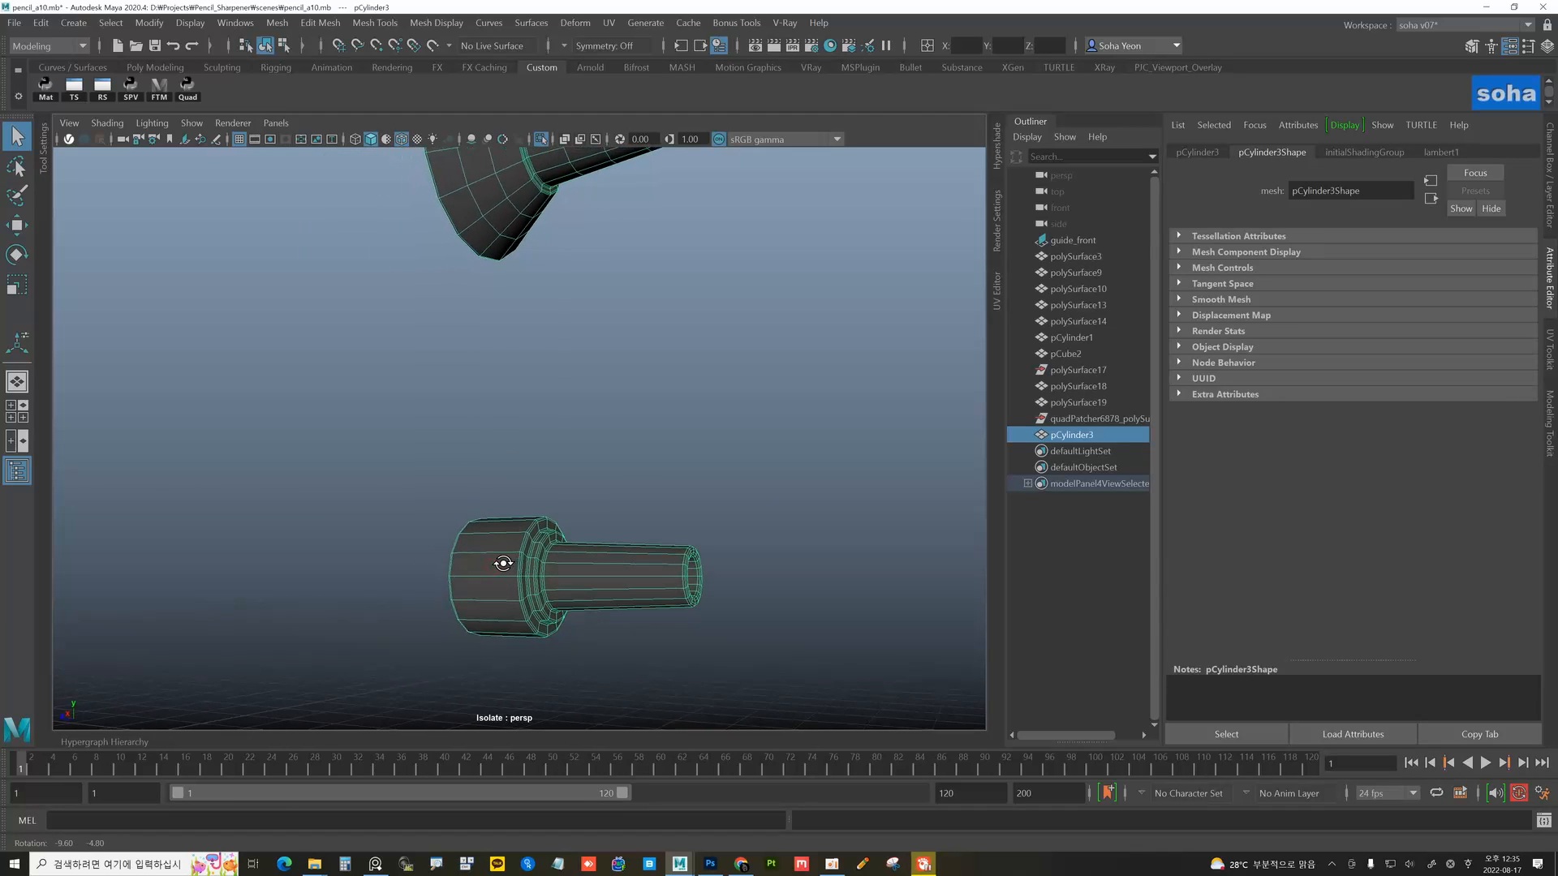
pyautogui.keyDown('alt'); pyautogui.moveTo(640, 611); pyautogui.dragTo(534, 490); pyautogui.keyUp('alt')
pyautogui.keyDown('alt'); pyautogui.moveTo(566, 534); pyautogui.dragTo(564, 557, button='middle'); pyautogui.keyUp('alt')
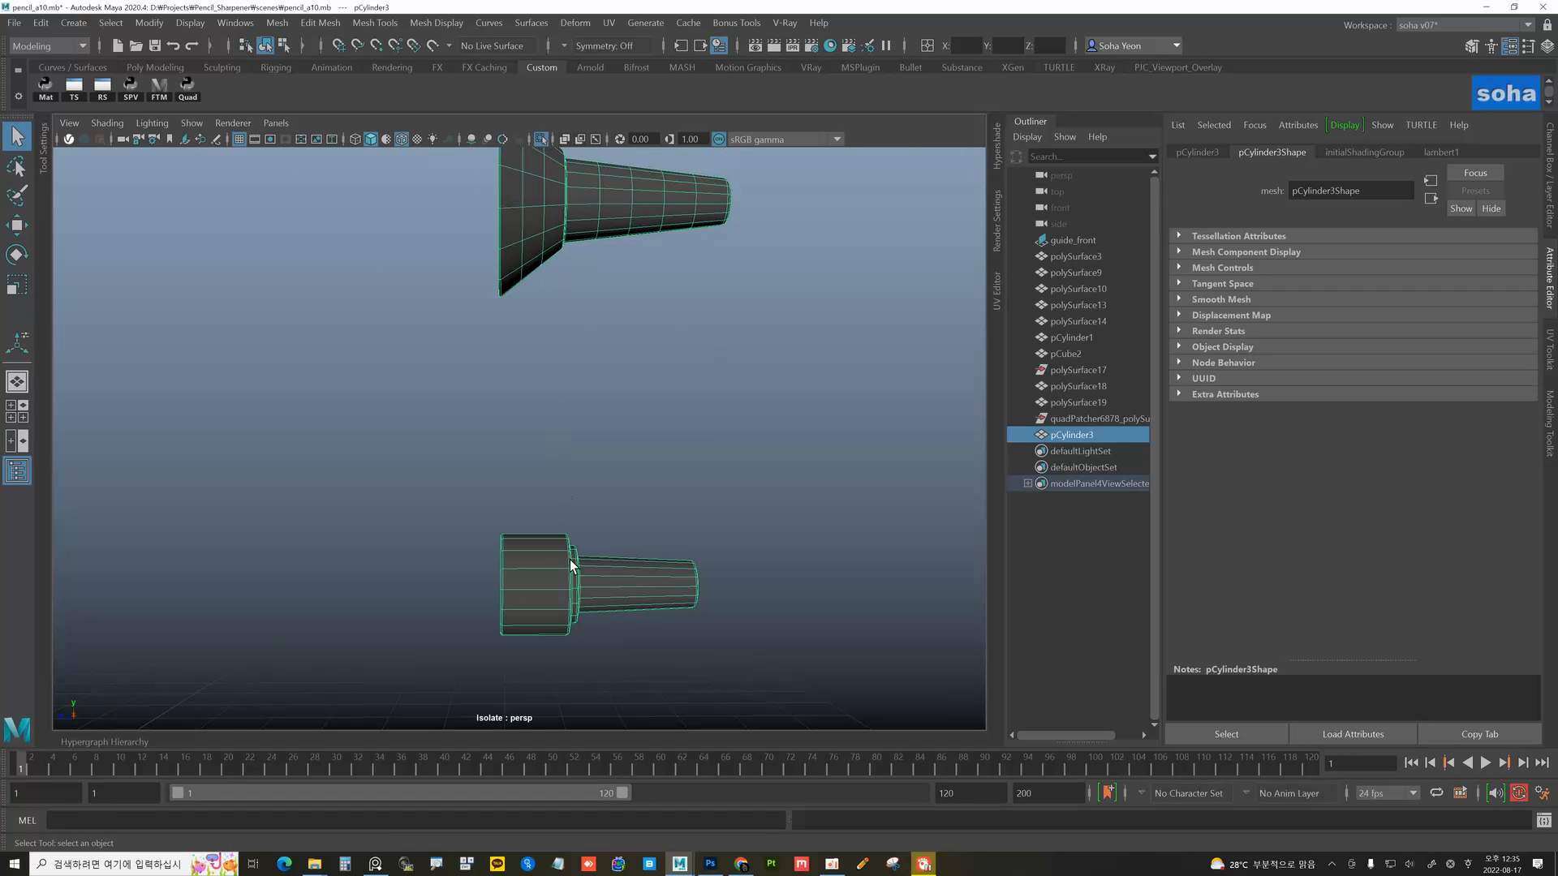
pyautogui.keyDown('alt'); pyautogui.moveTo(572, 565); pyautogui.dragTo(557, 500); pyautogui.keyUp('alt')
pyautogui.hotkey('alt', 'w')
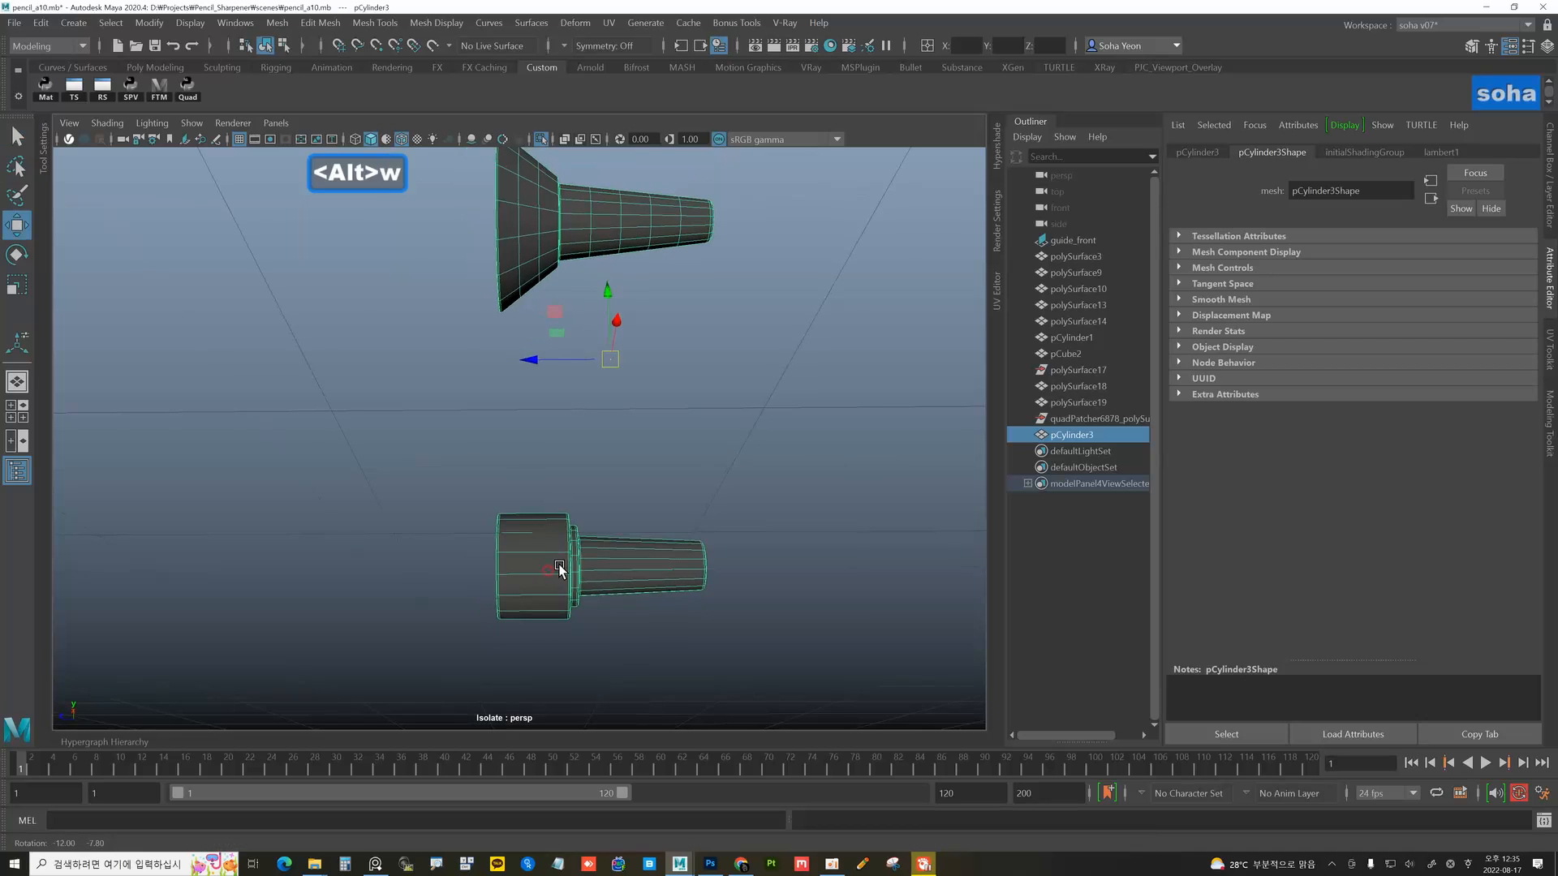
pyautogui.hotkey('alt', 'e')
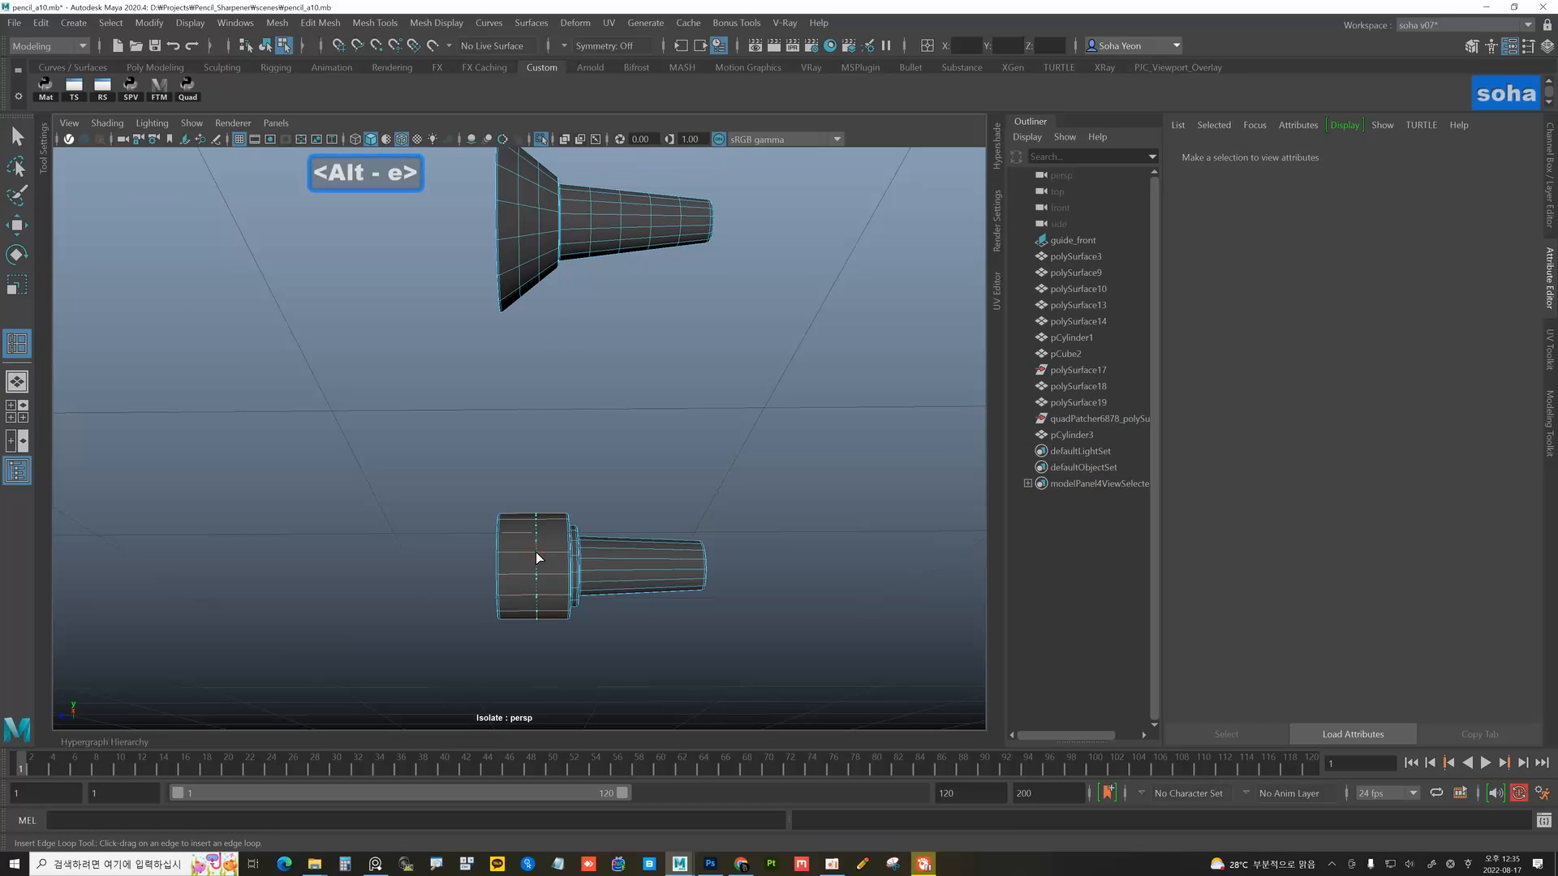
pyautogui.click(535, 552)
pyautogui.press('w')
pyautogui.keyDown('alt'); pyautogui.moveTo(577, 552); pyautogui.dragTo(553, 559); pyautogui.keyUp('alt')
pyautogui.hotkey('alt', '`')
# - Delete the upper side faces of the lower part's base behind the new edge loop, leaving the lower half
pyautogui.keyDown('alt'); pyautogui.moveTo(557, 549); pyautogui.dragTo(573, 511, button='middle'); pyautogui.keyUp('alt')
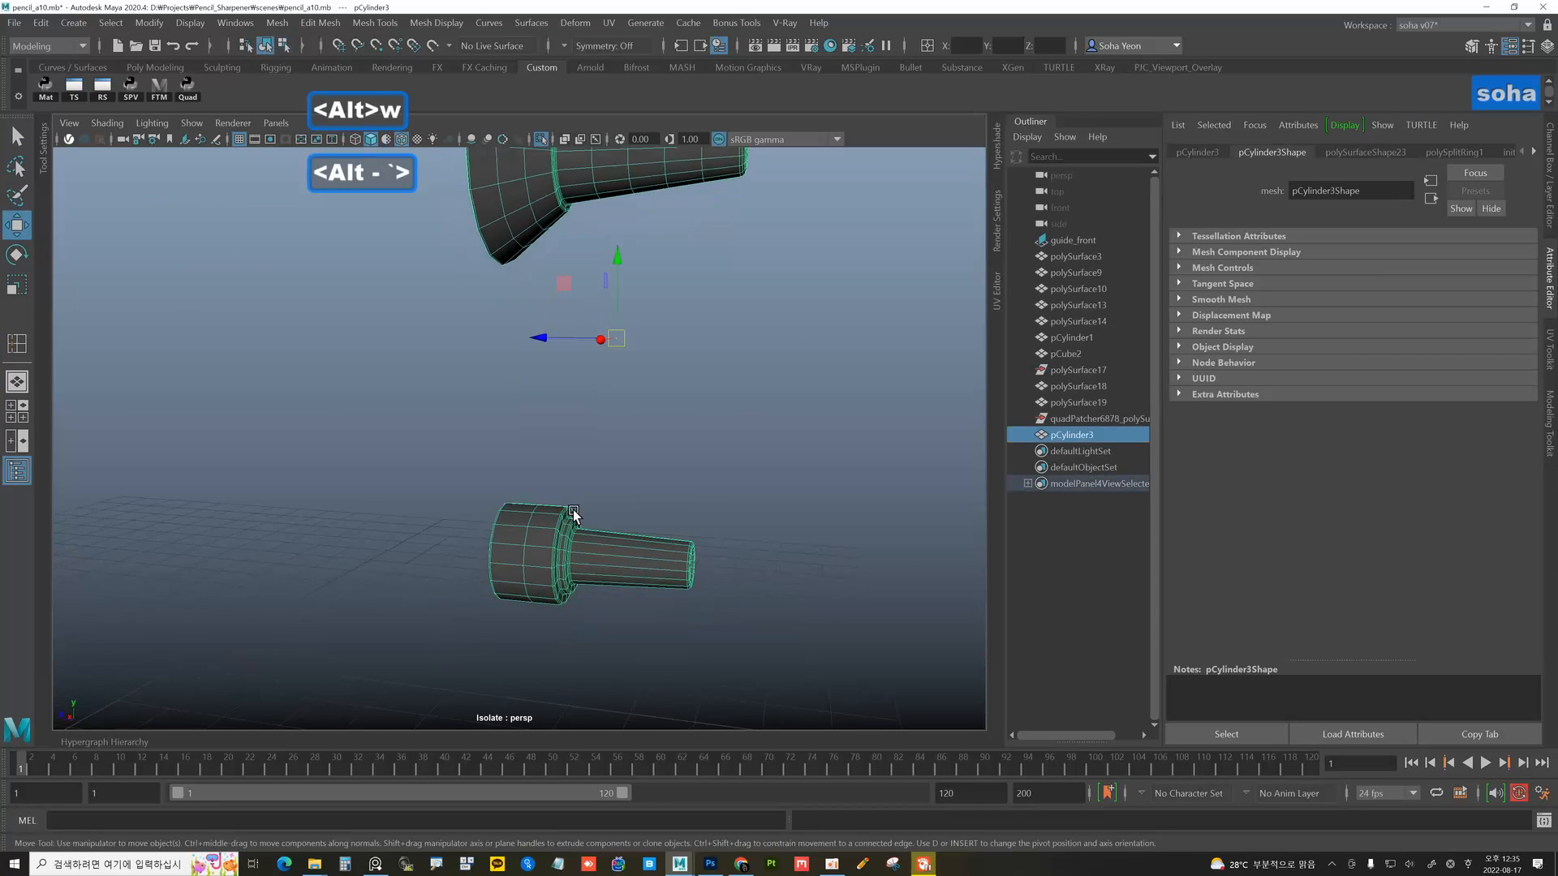
pyautogui.keyDown('alt'); pyautogui.moveTo(573, 511); pyautogui.dragTo(546, 552, button='right'); pyautogui.keyUp('alt')
pyautogui.keyDown('alt'); pyautogui.moveTo(546, 552); pyautogui.dragTo(553, 544); pyautogui.keyUp('alt')
pyautogui.keyDown('alt'); pyautogui.moveTo(553, 544); pyautogui.dragTo(591, 538, button='right'); pyautogui.keyUp('alt')
pyautogui.hotkey('alt', '3')
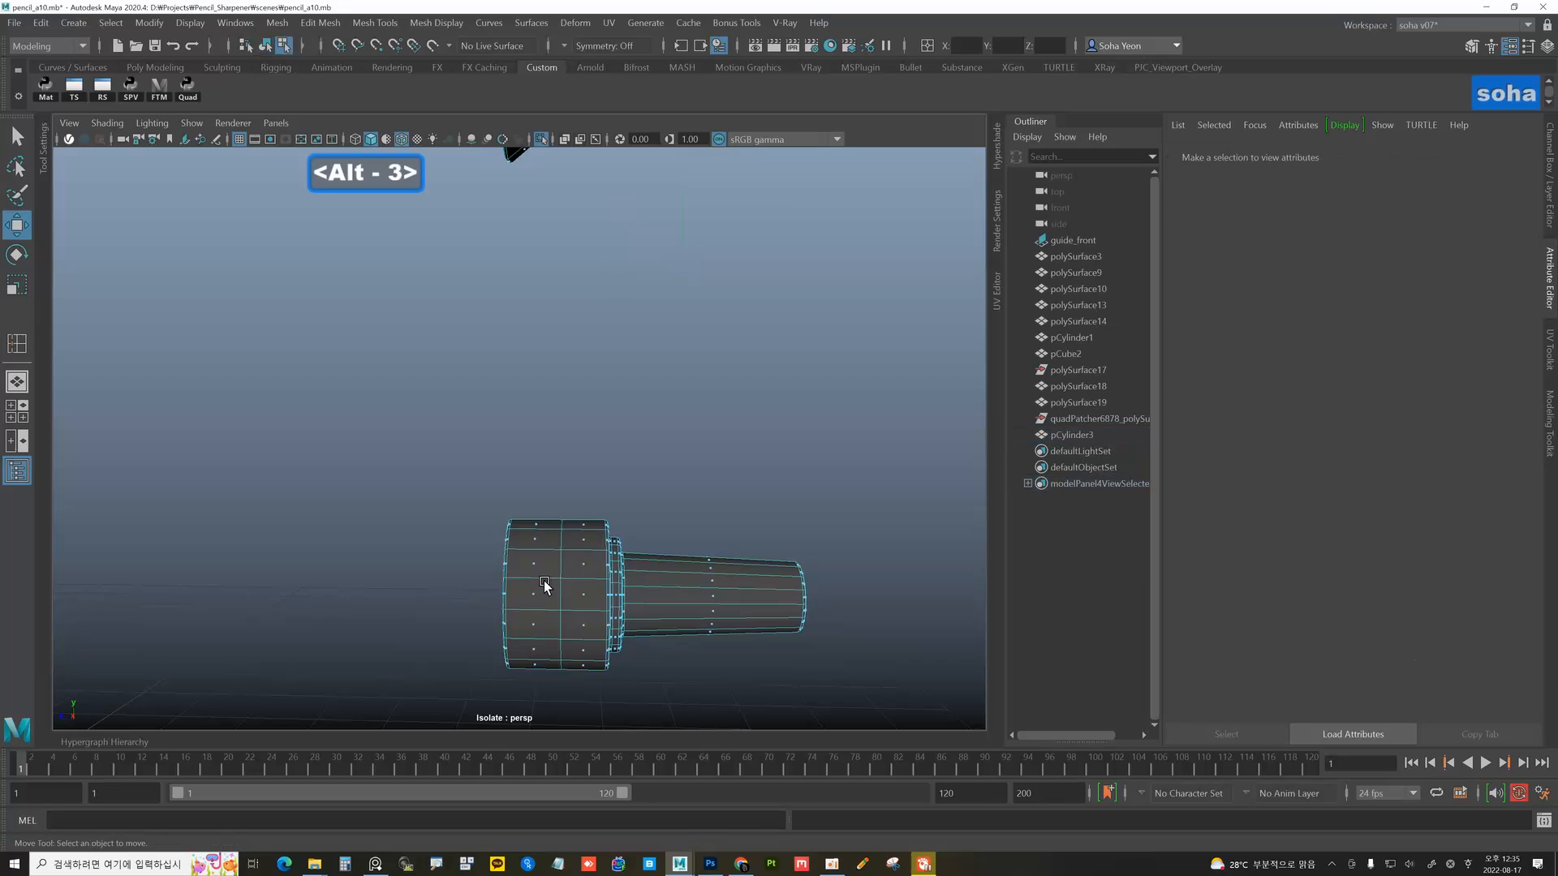
pyautogui.click(533, 568)
pyautogui.keyDown('alt'); pyautogui.moveTo(533, 568); pyautogui.dragTo(572, 620); pyautogui.keyUp('alt')
pyautogui.keyDown('shift'); pyautogui.doubleClick(505, 566); pyautogui.keyUp('shift')
pyautogui.keyDown('alt'); pyautogui.moveTo(572, 620); pyautogui.dragTo(572, 481, button='middle'); pyautogui.keyUp('alt')
pyautogui.keyDown('alt'); pyautogui.moveTo(572, 481); pyautogui.dragTo(504, 612, button='right'); pyautogui.keyUp('alt')
pyautogui.keyDown('alt'); pyautogui.moveTo(477, 610); pyautogui.dragTo(529, 527); pyautogui.keyUp('alt')
pyautogui.keyDown('shift'); pyautogui.click(558, 611); pyautogui.keyUp('shift')
pyautogui.keyDown('shift'); pyautogui.doubleClick(563, 610); pyautogui.keyUp('shift')
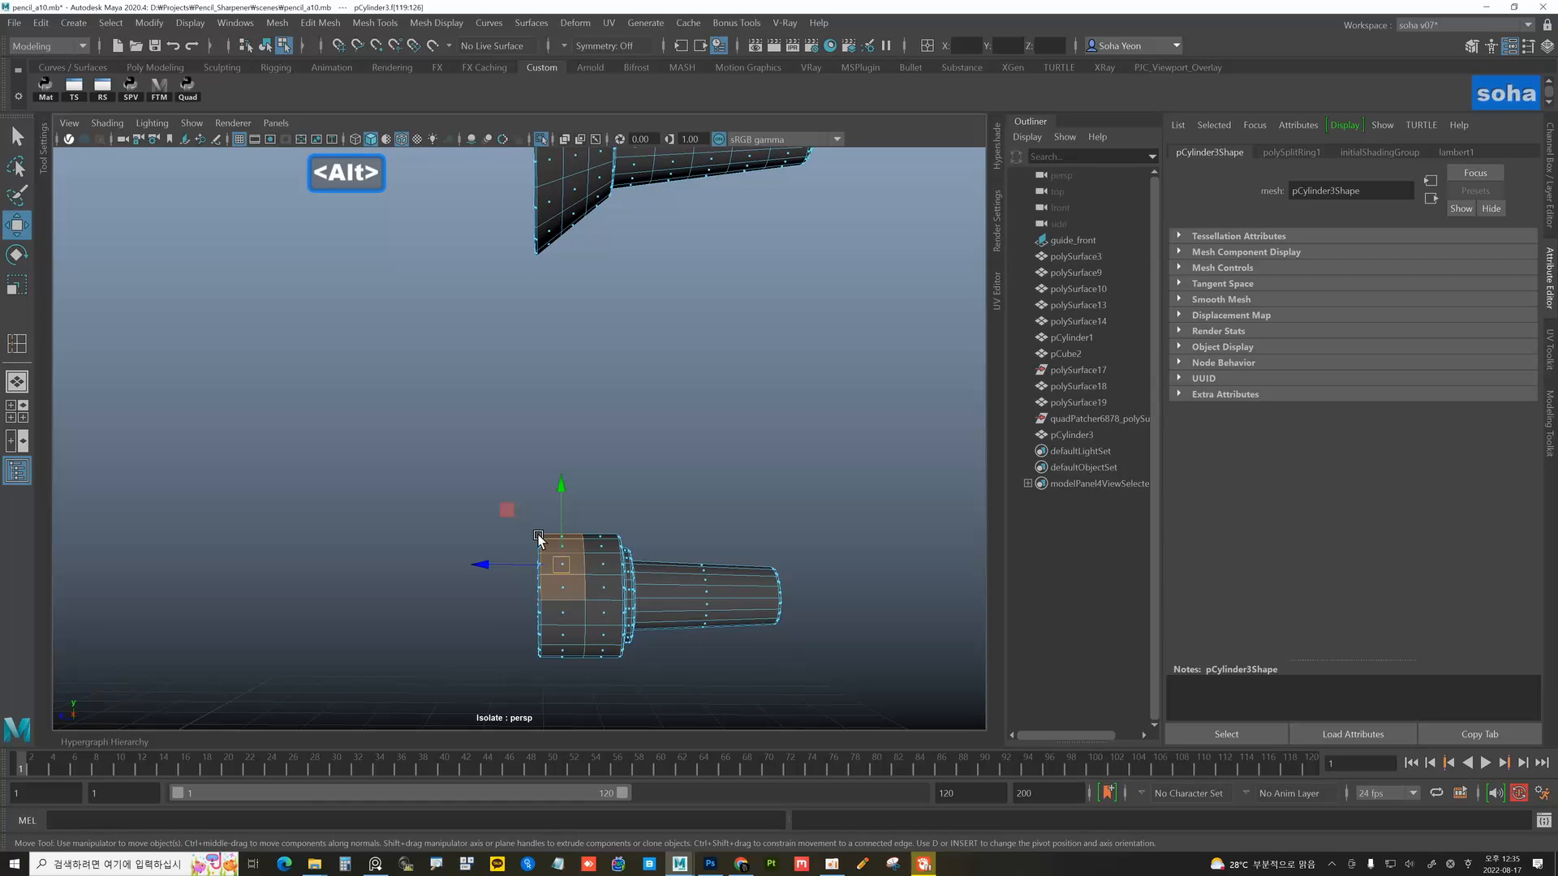
pyautogui.hotkey('shift', '4')
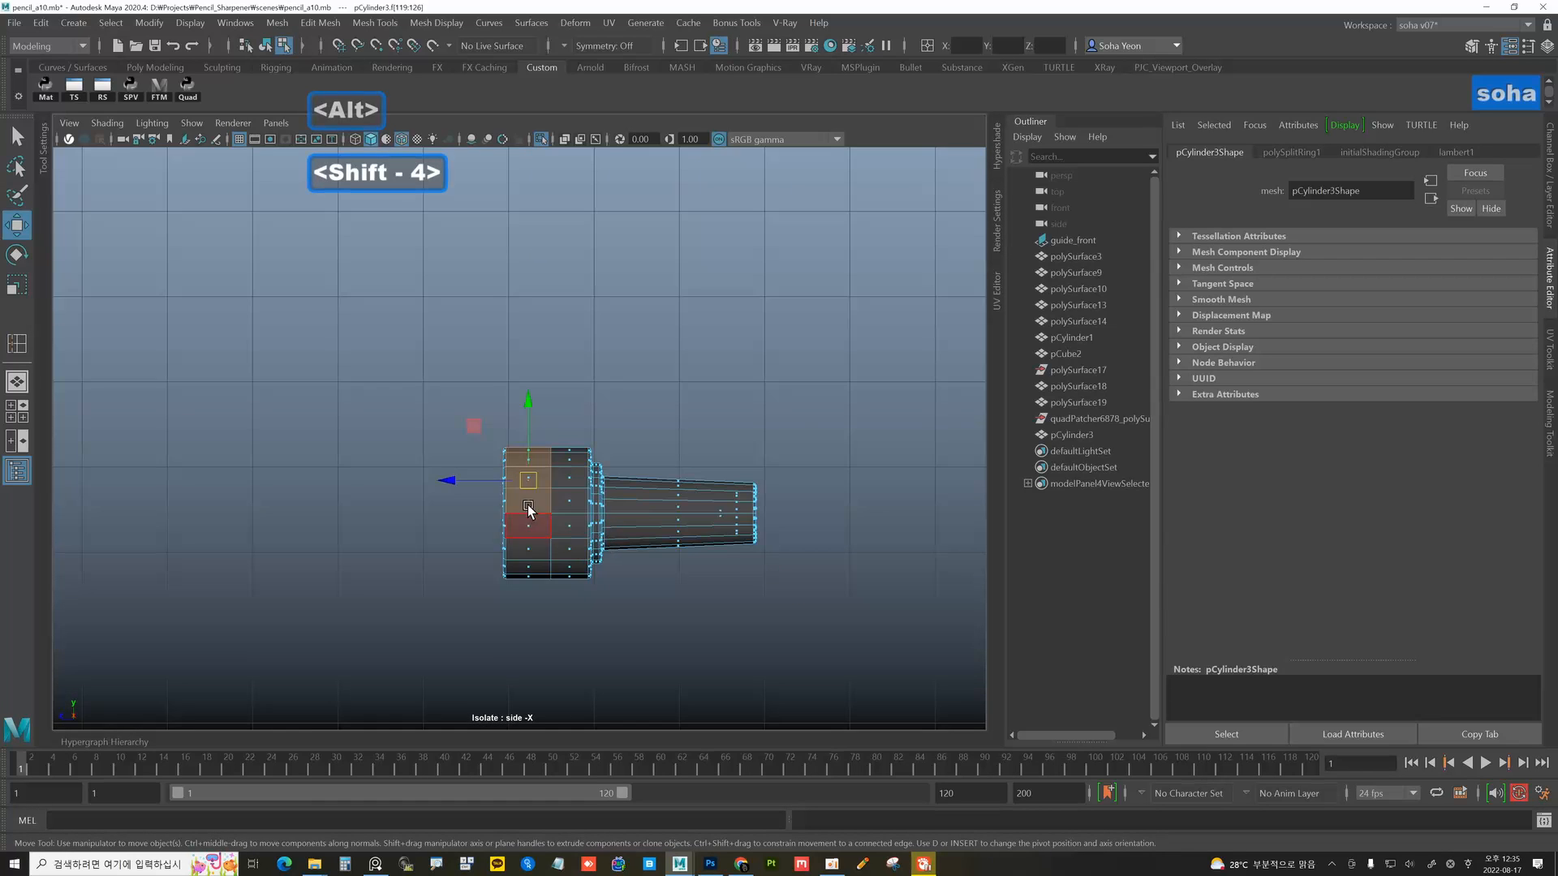
pyautogui.hotkey('ctrl', '`')
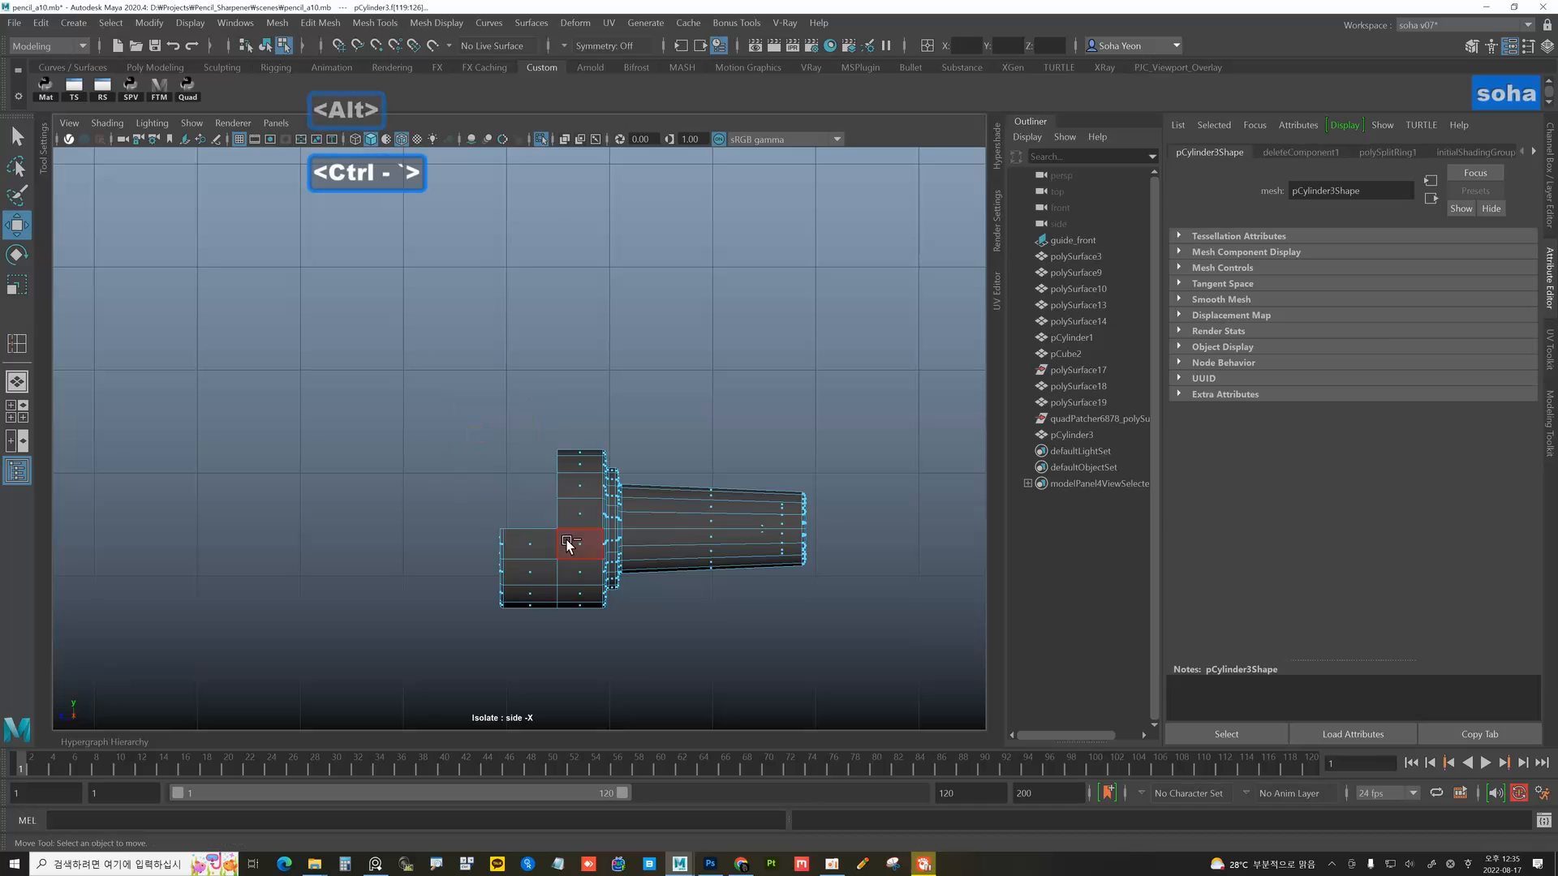
# - In the side view, select all vertices of the lower stemmed part and move them up close beneath the cone
pyautogui.keyDown('alt'); pyautogui.moveTo(554, 406); pyautogui.dragTo(565, 578, button='middle'); pyautogui.keyUp('alt')
pyautogui.keyDown('alt'); pyautogui.moveTo(544, 365); pyautogui.dragTo(514, 497, button='middle'); pyautogui.keyUp('alt')
pyautogui.keyDown('alt'); pyautogui.moveTo(515, 497); pyautogui.dragTo(544, 486, button='right'); pyautogui.keyUp('alt')
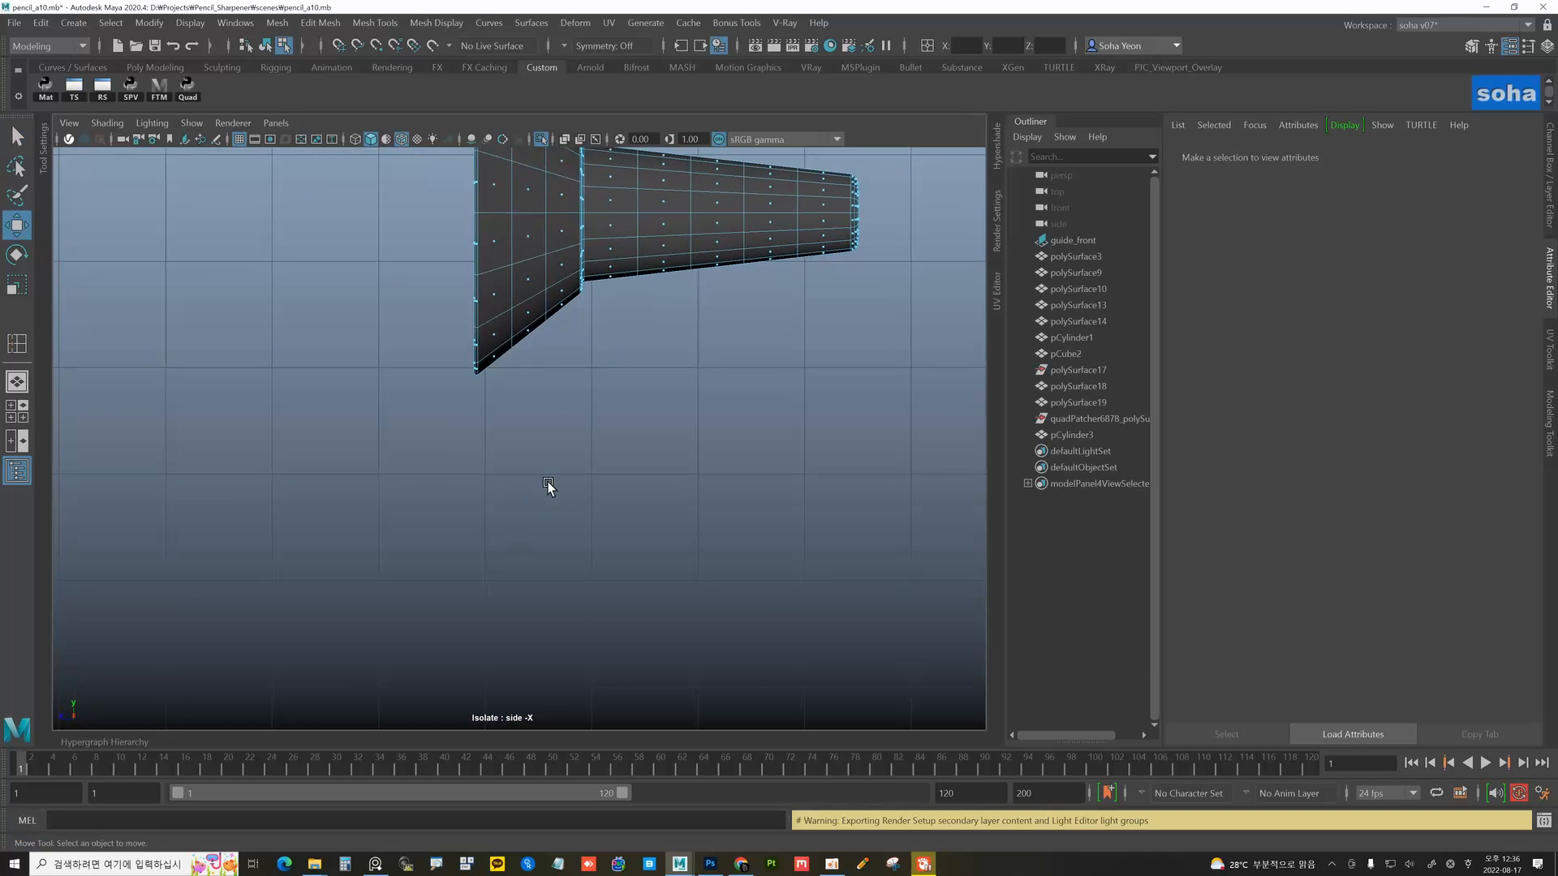
pyautogui.keyDown('alt'); pyautogui.moveTo(545, 485); pyautogui.dragTo(578, 369, button='middle'); pyautogui.keyUp('alt')
pyautogui.keyDown('alt'); pyautogui.moveTo(586, 370); pyautogui.dragTo(559, 362, button='right'); pyautogui.keyUp('alt')
pyautogui.keyDown('alt'); pyautogui.moveTo(548, 300); pyautogui.dragTo(558, 320, button='middle'); pyautogui.keyUp('alt')
pyautogui.keyDown('alt'); pyautogui.moveTo(638, 571); pyautogui.dragTo(601, 560, button='right'); pyautogui.keyUp('alt')
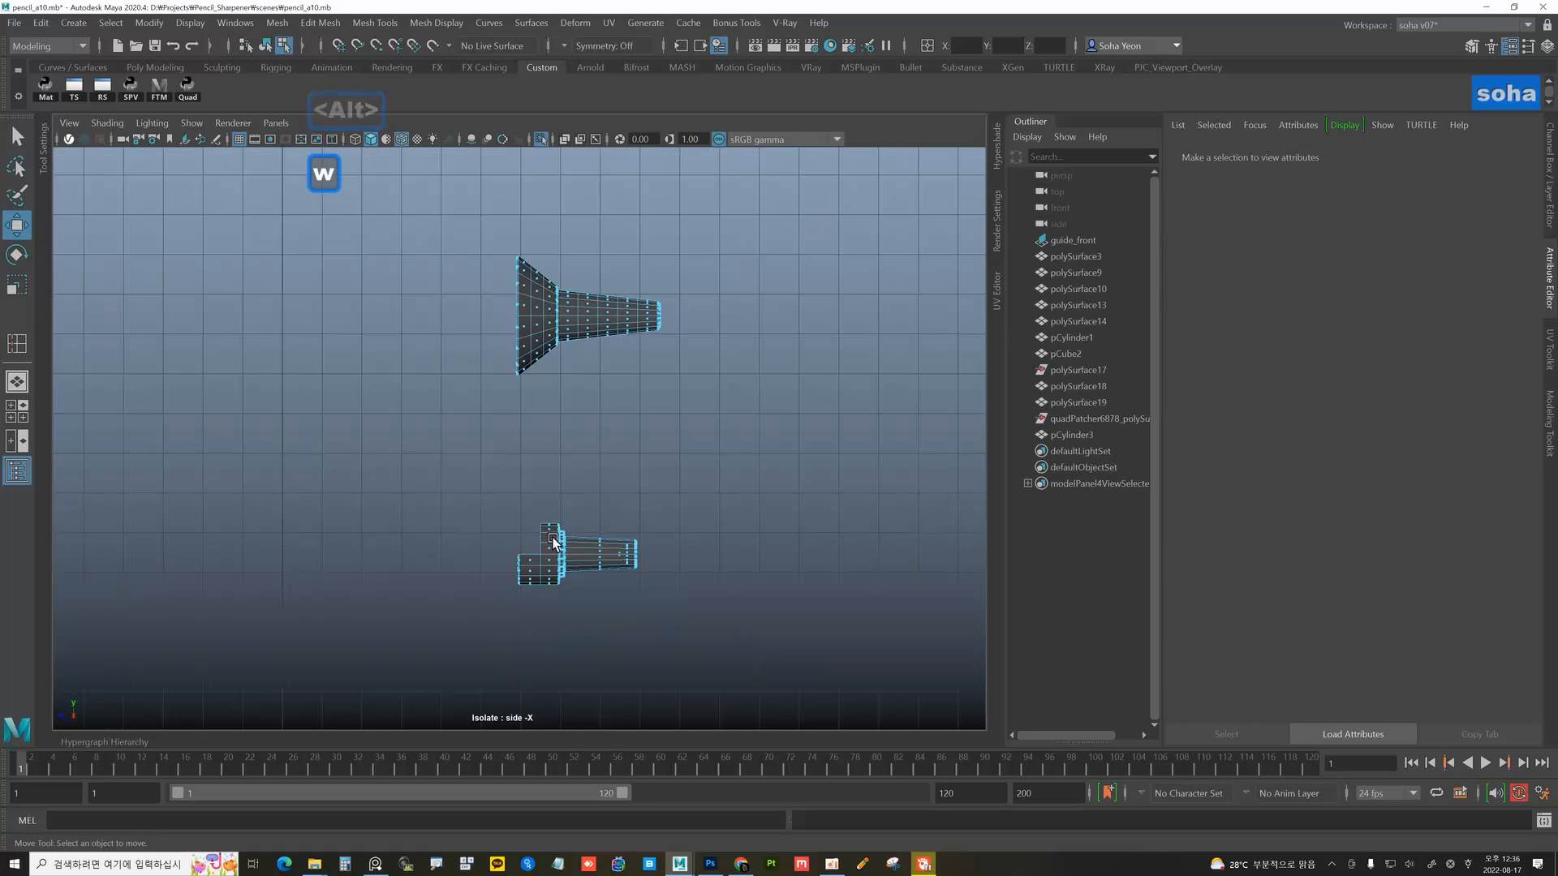
pyautogui.moveTo(466, 499); pyautogui.dragTo(730, 675)
pyautogui.moveTo(576, 475); pyautogui.dragTo(576, 317)
# - Shift the vertices of the base's middle edge loop slightly toward the stem, and deselect them
pyautogui.keyDown('alt'); pyautogui.moveTo(496, 320); pyautogui.dragTo(567, 341, button='right'); pyautogui.keyUp('alt')
pyautogui.keyDown('alt'); pyautogui.moveTo(568, 342); pyautogui.dragTo(536, 429, button='middle'); pyautogui.keyUp('alt')
pyautogui.keyDown('alt'); pyautogui.moveTo(535, 429); pyautogui.dragTo(597, 461, button='right'); pyautogui.keyUp('alt')
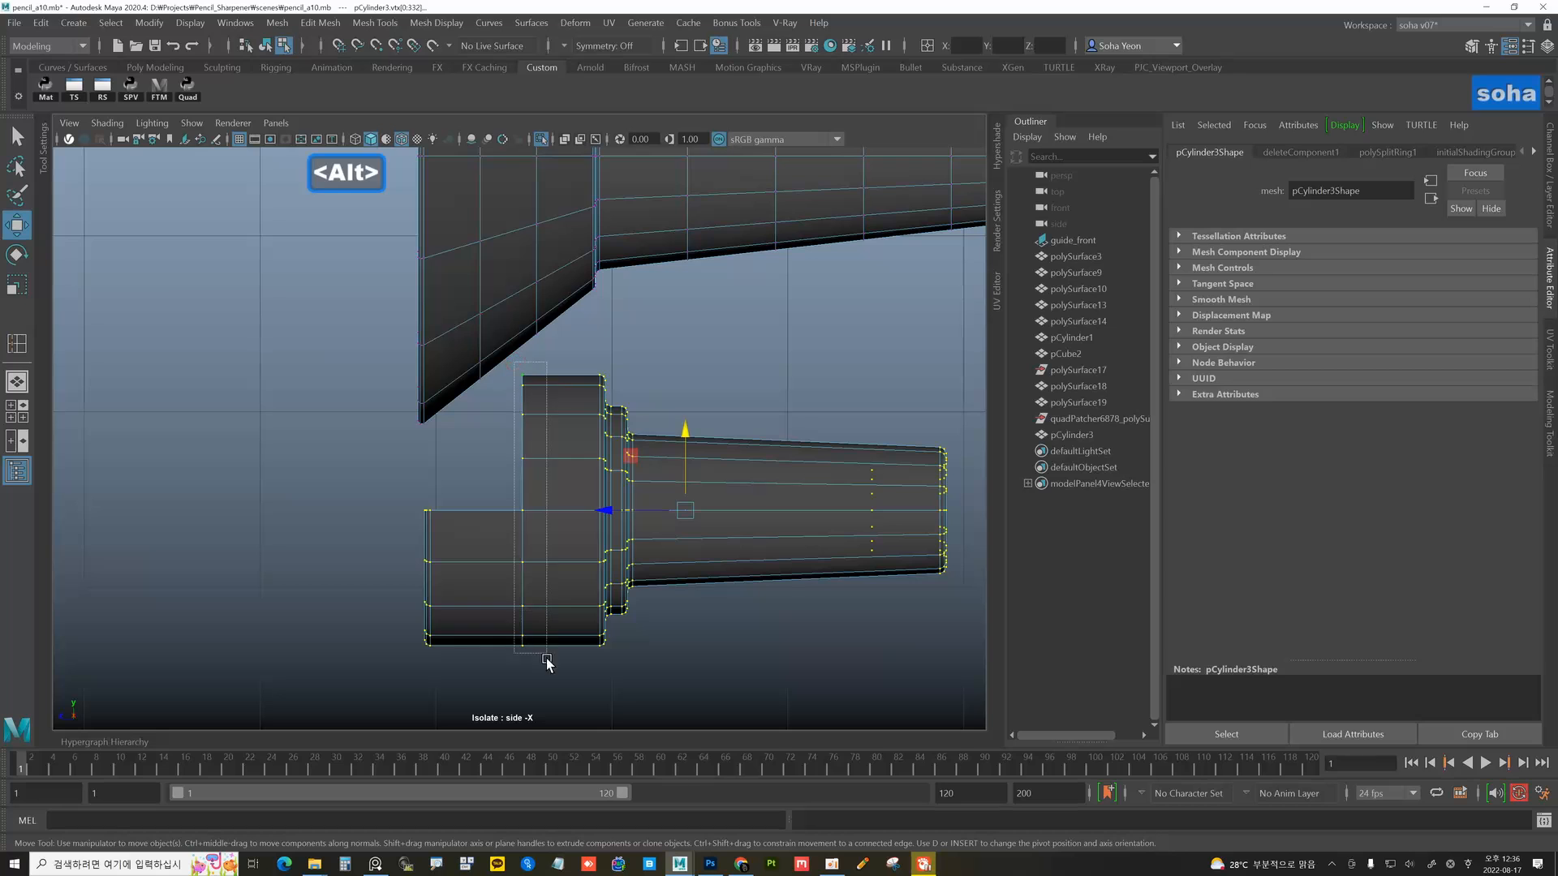
pyautogui.moveTo(445, 511); pyautogui.dragTo(451, 513)
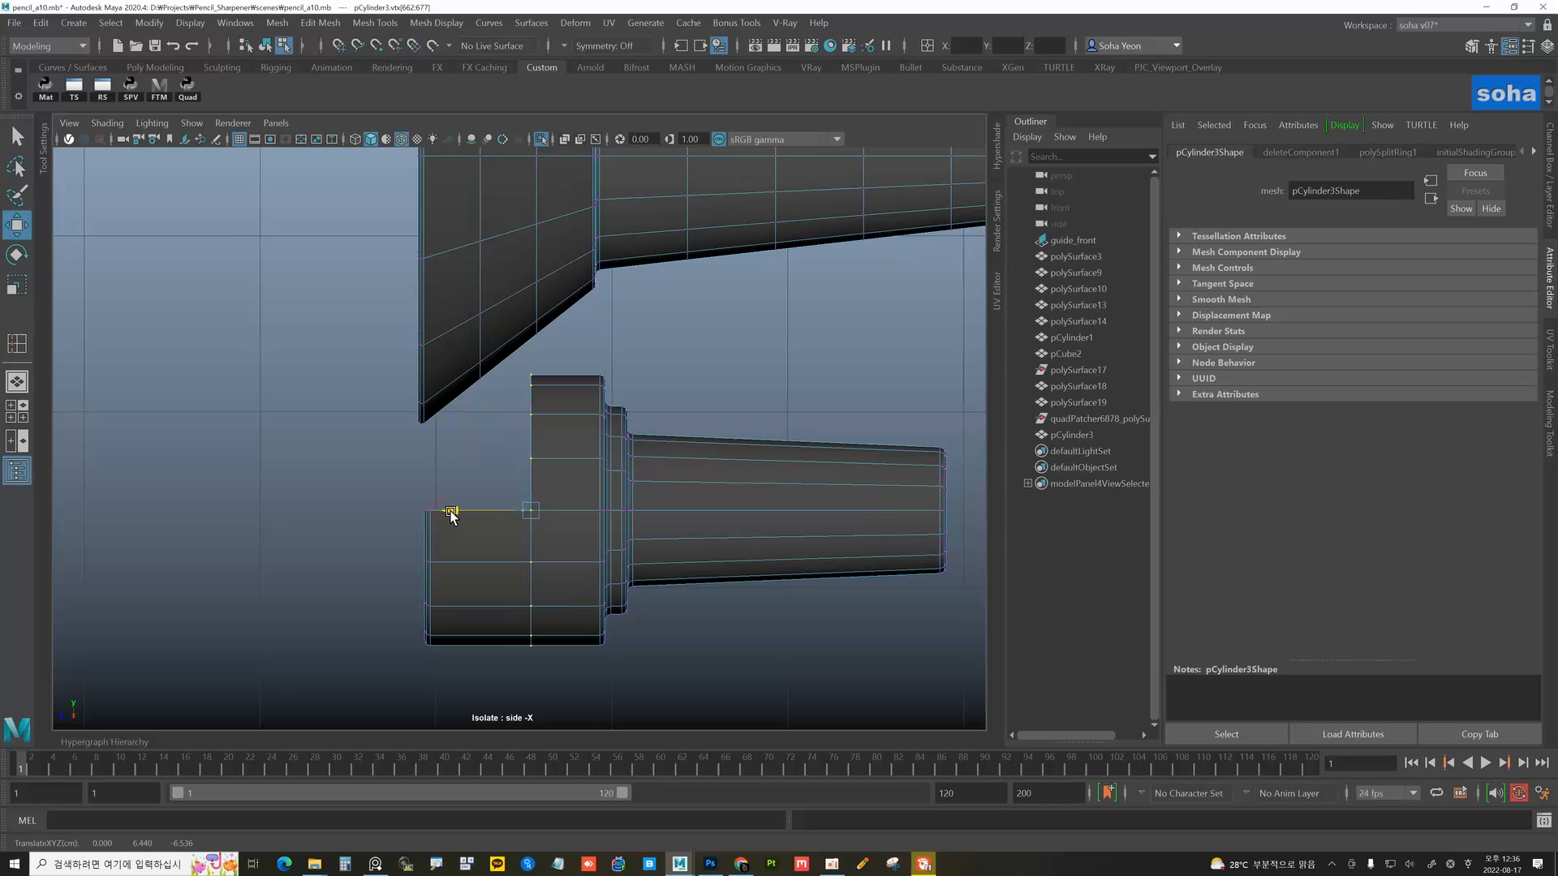
pyautogui.keyDown('alt'); pyautogui.moveTo(479, 513); pyautogui.dragTo(555, 507, button='middle'); pyautogui.keyUp('alt')
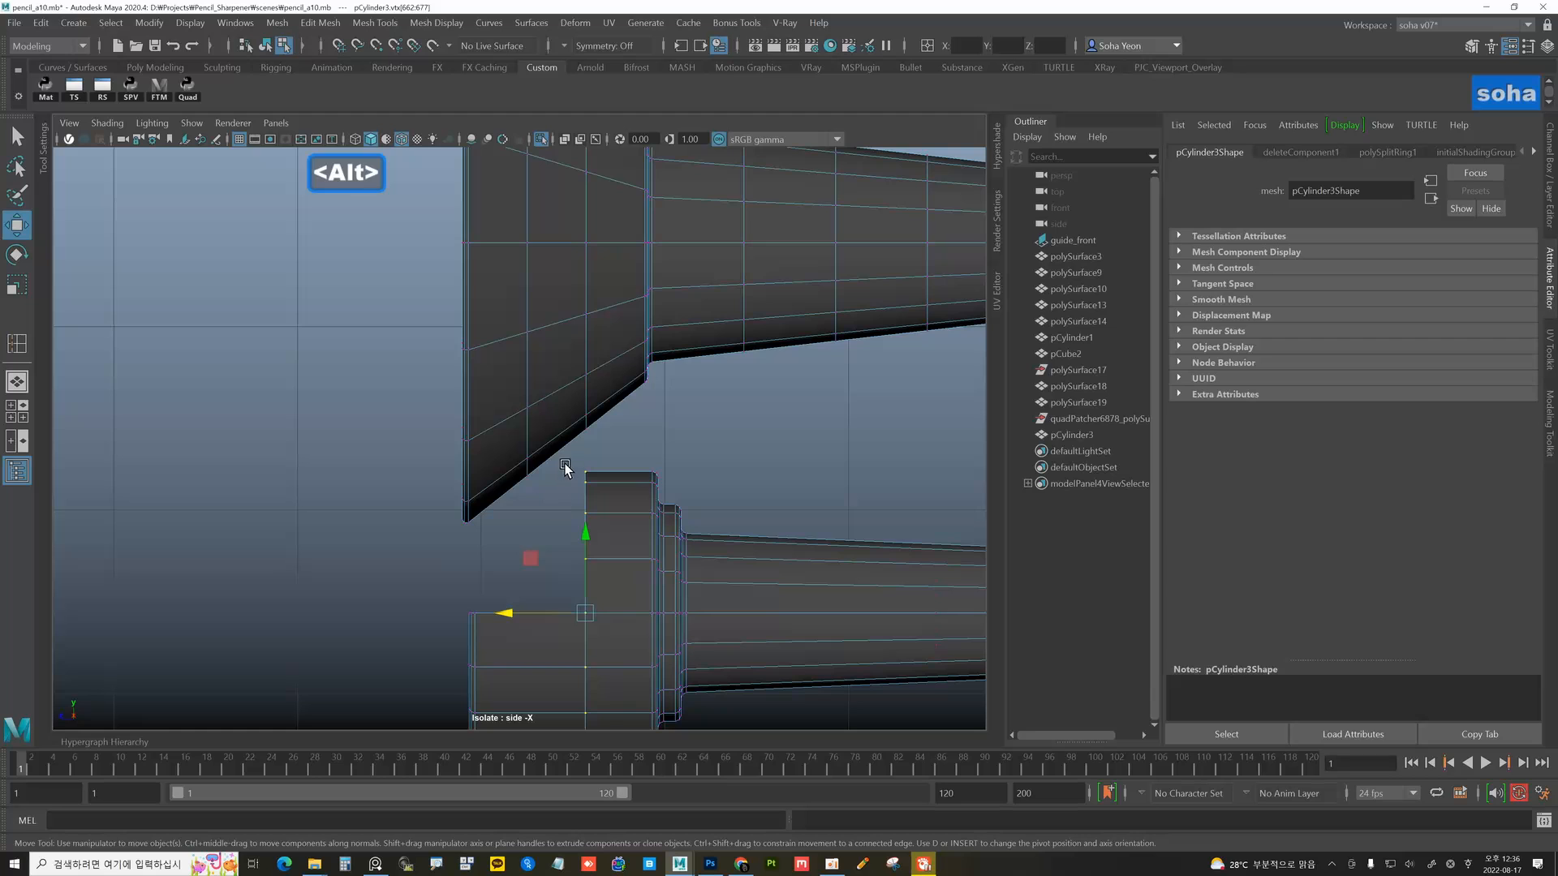
pyautogui.press('2')
pyautogui.keyDown('alt'); pyautogui.moveTo(534, 422); pyautogui.dragTo(542, 476, button='middle'); pyautogui.keyUp('alt')
pyautogui.press('1')
pyautogui.keyDown('alt'); pyautogui.moveTo(545, 441); pyautogui.dragTo(537, 414, button='right'); pyautogui.keyUp('alt')
pyautogui.hotkey('alt', '2')
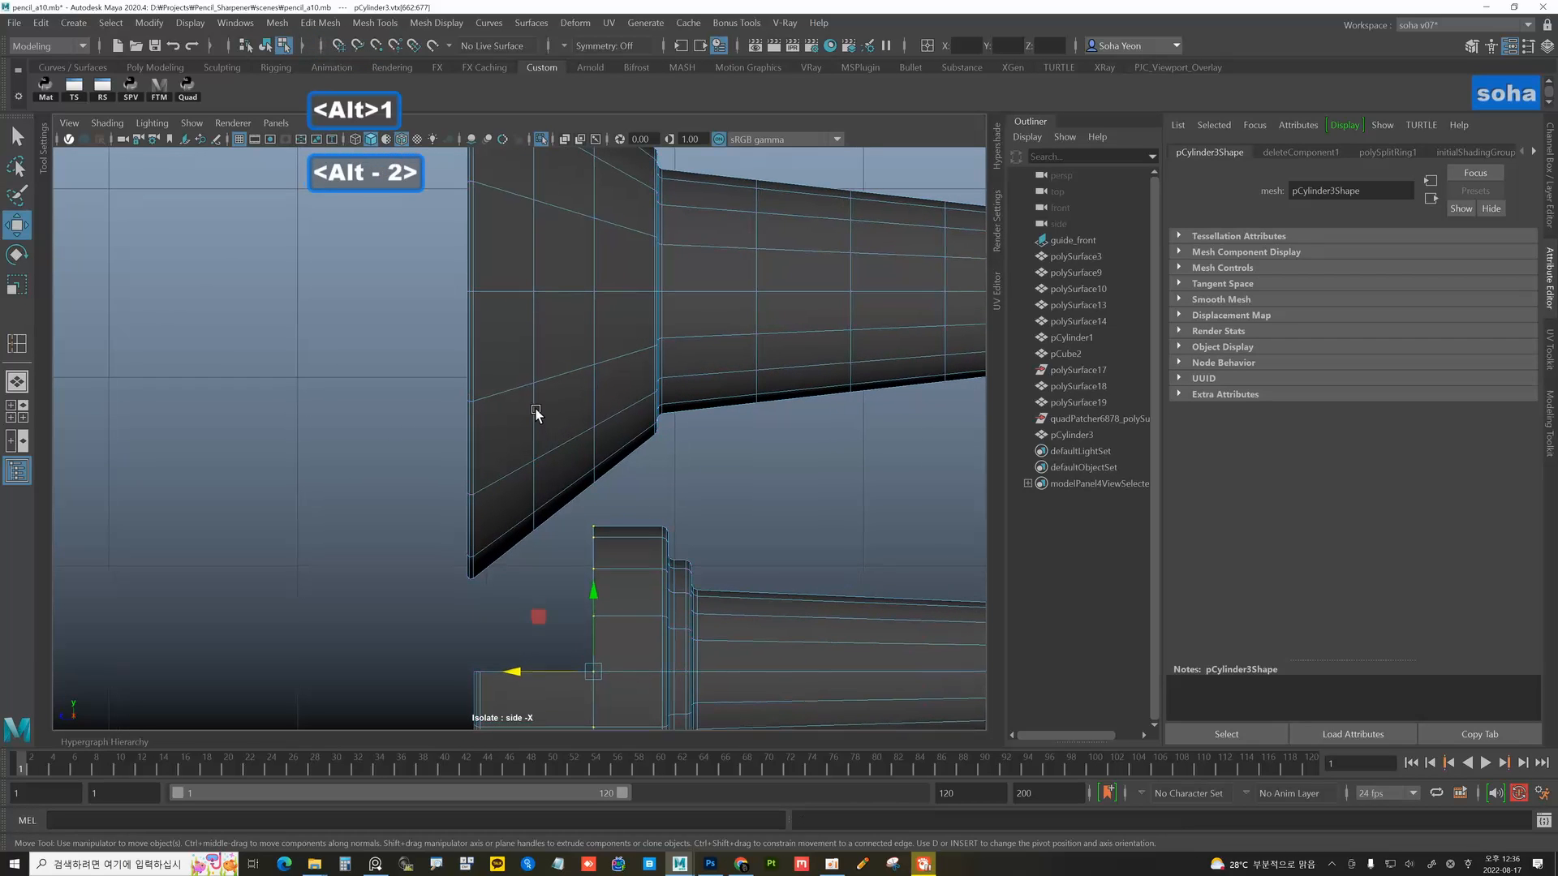
pyautogui.hotkey('alt', 'q')
# - Delete the lower rear faces of the cone's flare, up to its middle edge loop
pyautogui.keyDown('alt'); pyautogui.moveTo(570, 493); pyautogui.dragTo(592, 393, button='middle'); pyautogui.keyUp('alt')
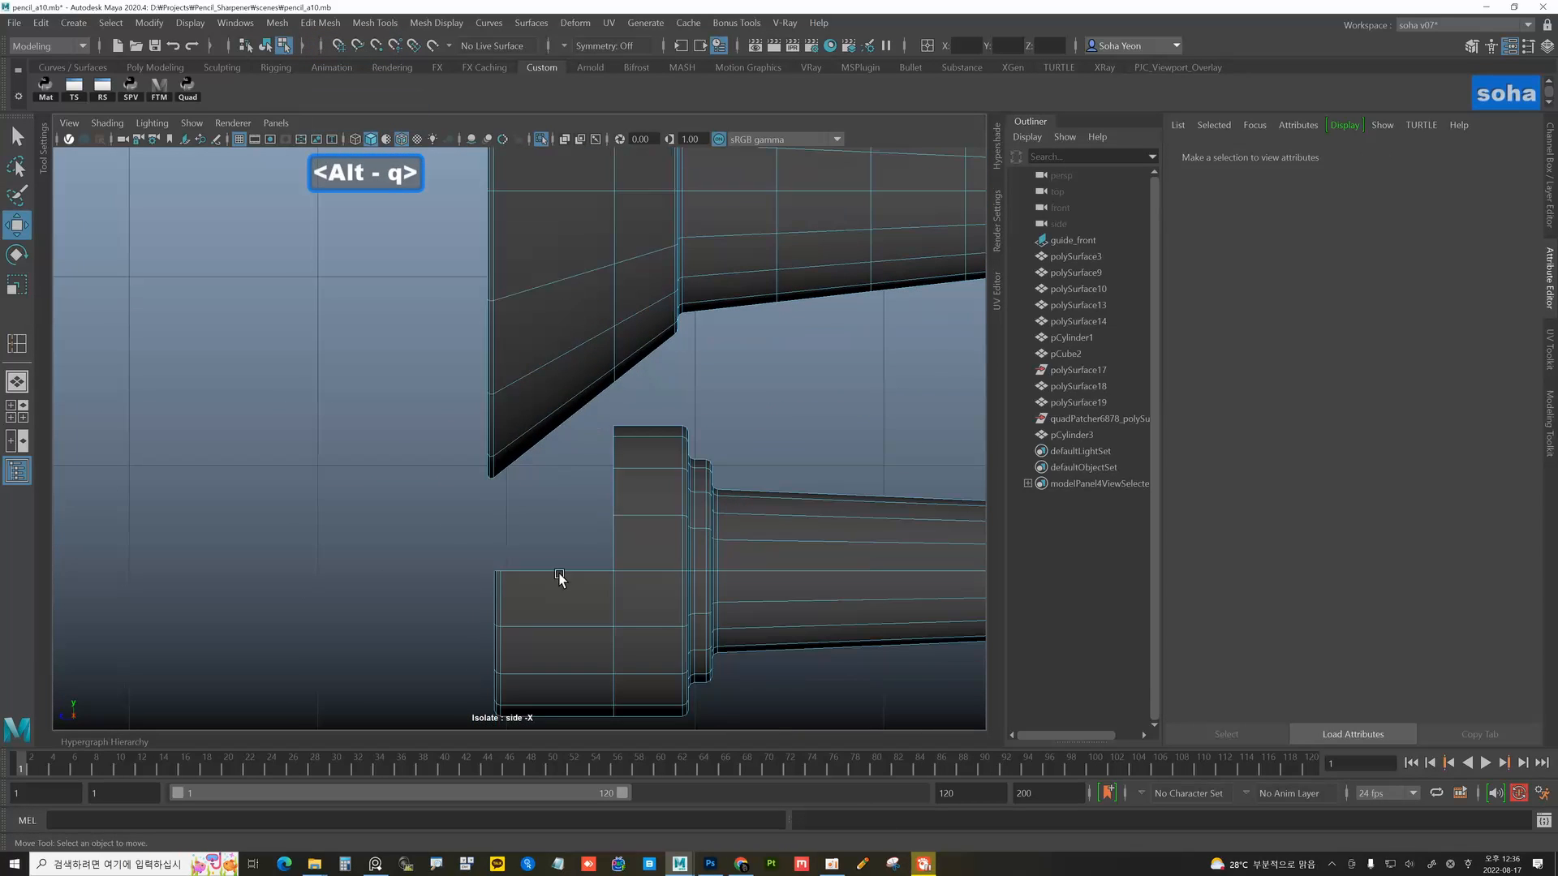
pyautogui.keyDown('alt'); pyautogui.moveTo(584, 477); pyautogui.dragTo(605, 468, button='right'); pyautogui.keyUp('alt')
pyautogui.keyDown('alt'); pyautogui.moveTo(604, 469); pyautogui.dragTo(577, 434, button='middle'); pyautogui.keyUp('alt')
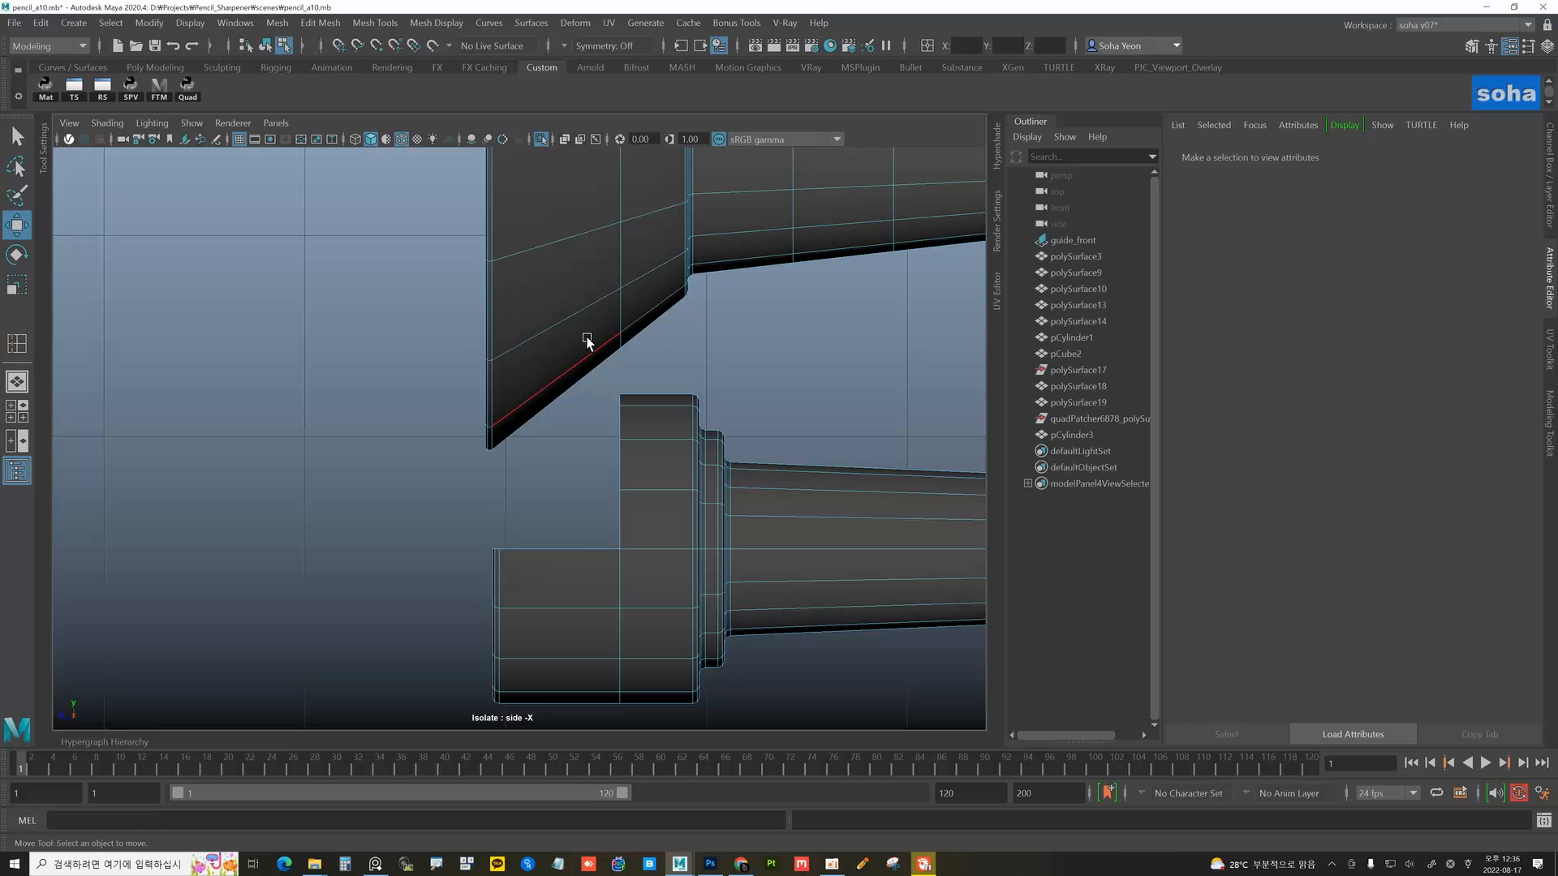
pyautogui.moveTo(588, 341)
pyautogui.keyDown('alt'); pyautogui.mouseDown(button='right')
pyautogui.moveTo(563, 300)
pyautogui.moveTo(553, 323)
pyautogui.moveTo(590, 349)
pyautogui.mouseUp(button='right'); pyautogui.keyUp('alt')
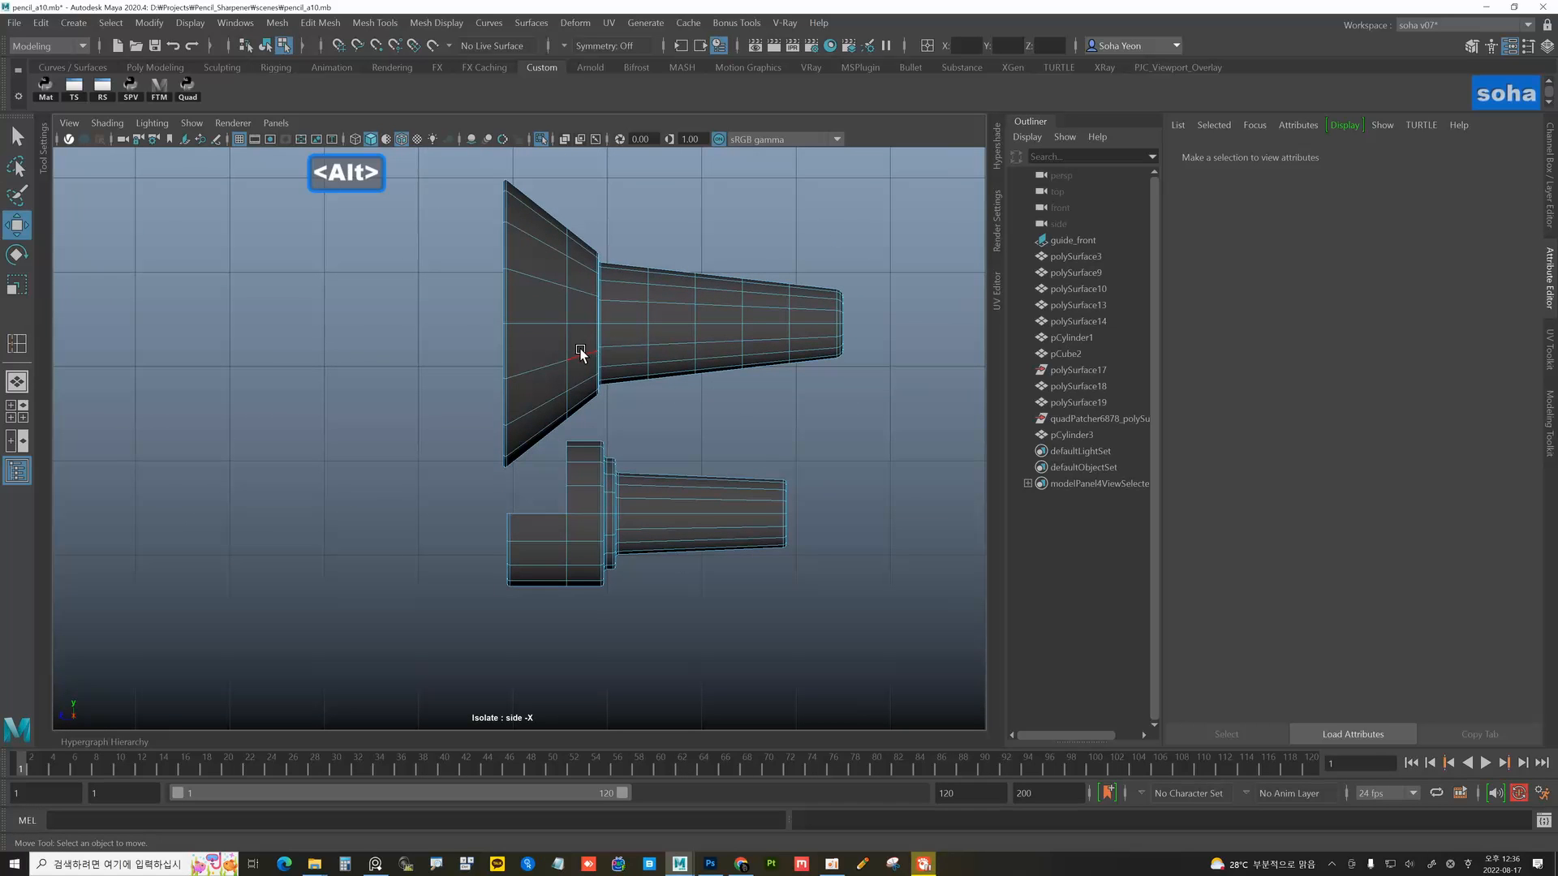
pyautogui.hotkey('alt', '3')
pyautogui.moveTo(551, 487); pyautogui.dragTo(554, 488)
pyautogui.hotkey('ctrl', '`')
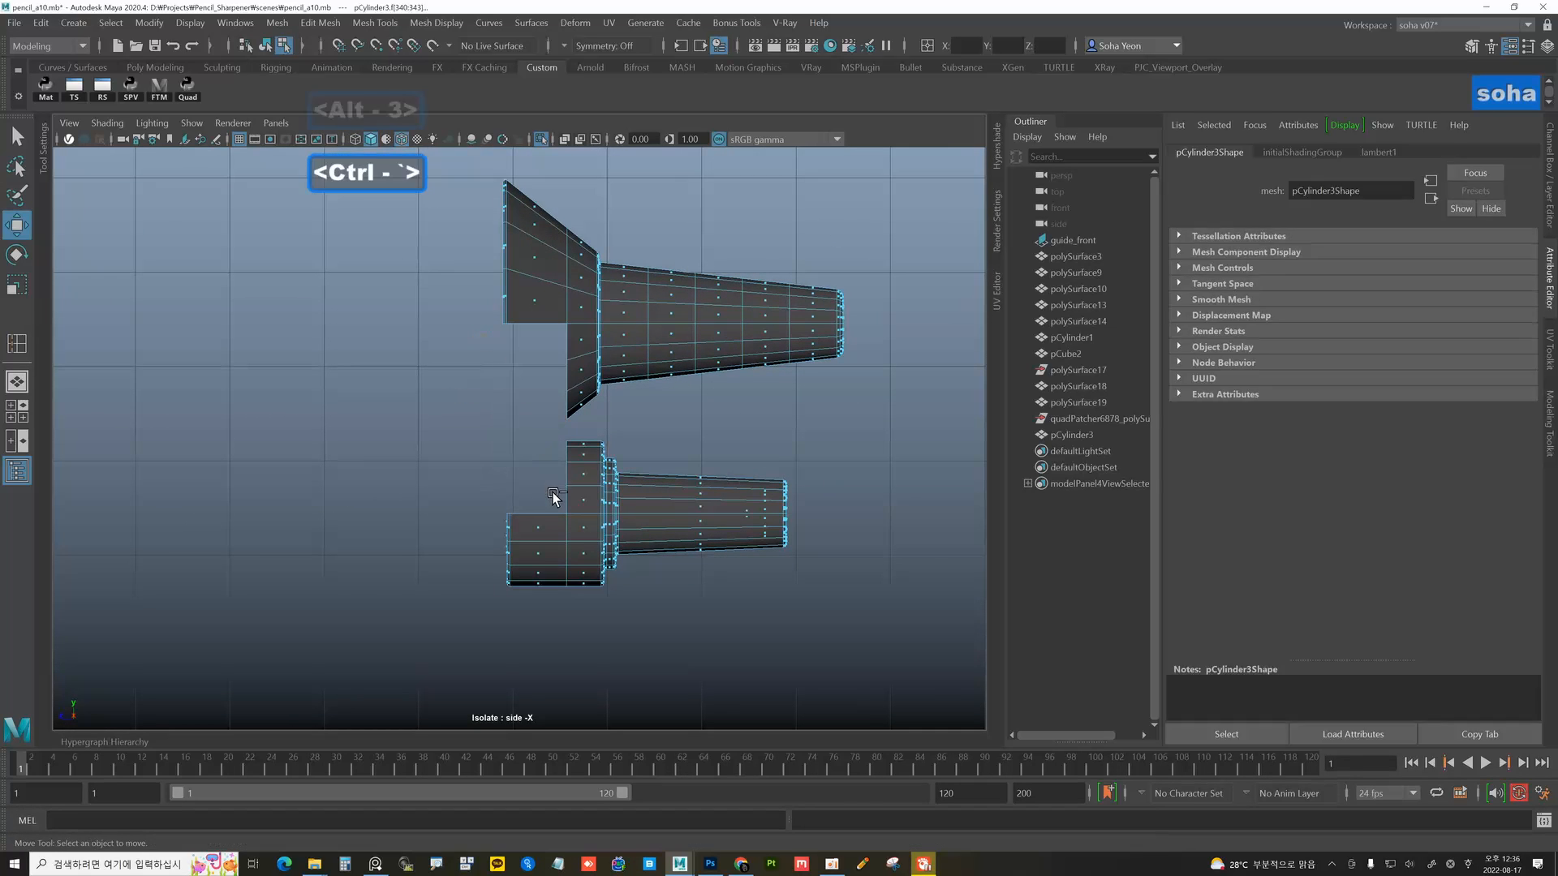
# - Select all vertices of the lower stemmed part and move them down, away from the cone
pyautogui.keyDown('alt'); pyautogui.moveTo(553, 491); pyautogui.dragTo(685, 494, button='right'); pyautogui.keyUp('alt')
pyautogui.hotkey('alt', '`')
pyautogui.press('w')
pyautogui.keyDown('alt'); pyautogui.moveTo(592, 456); pyautogui.dragTo(647, 487, button='right'); pyautogui.keyUp('alt')
pyautogui.hotkey('alt', '`')
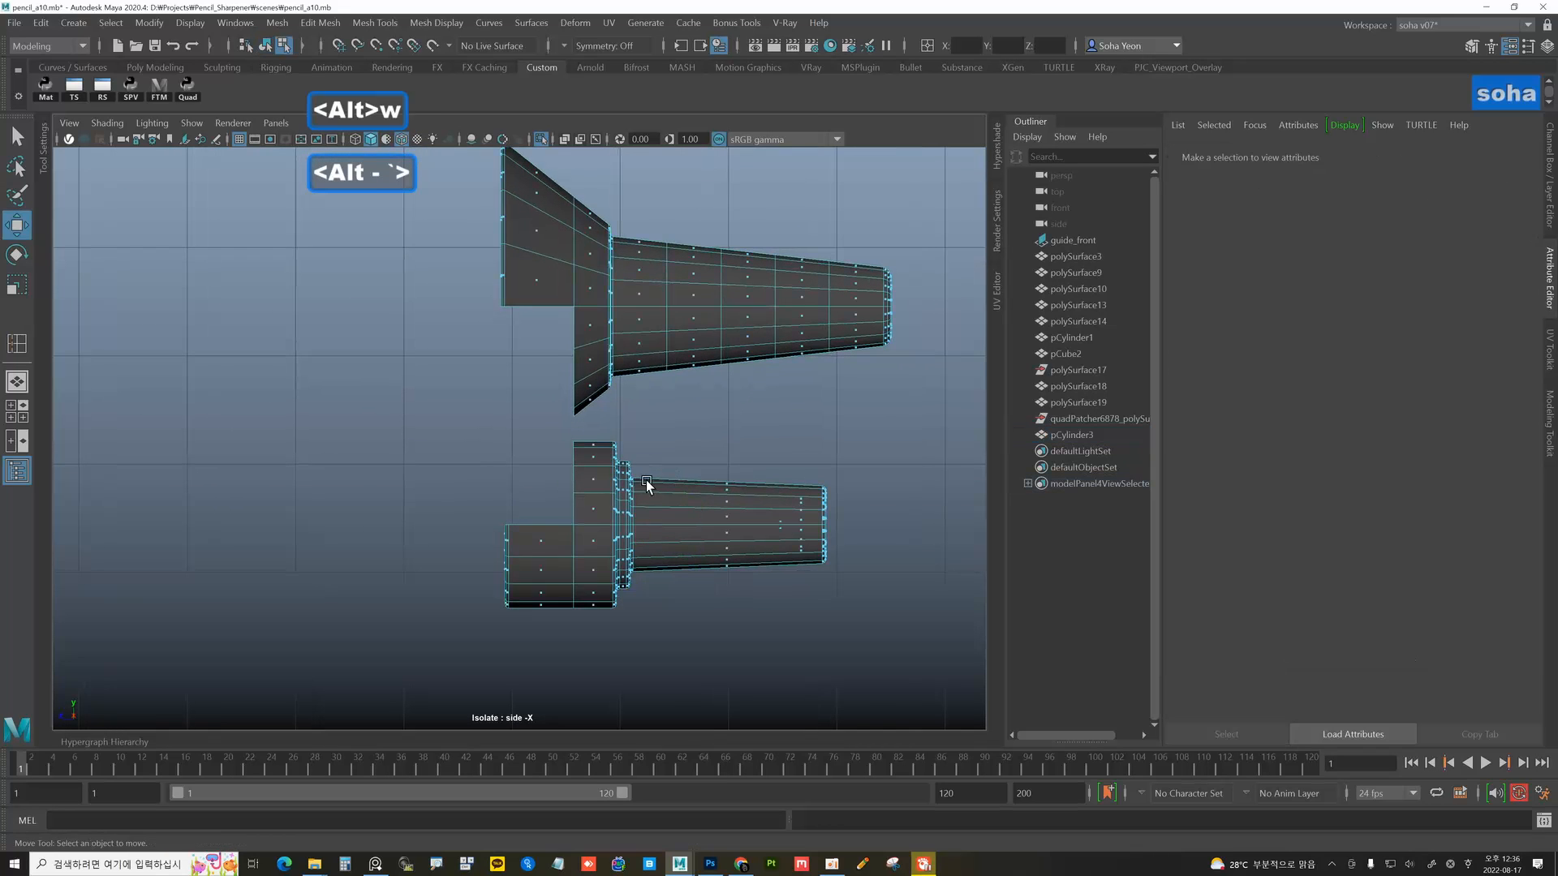
pyautogui.keyDown('alt'); pyautogui.moveTo(553, 435); pyautogui.dragTo(555, 455, button='middle'); pyautogui.keyUp('alt')
pyautogui.keyDown('alt'); pyautogui.moveTo(556, 454); pyautogui.dragTo(549, 429, button='right'); pyautogui.keyUp('alt')
pyautogui.scroll(1, 574, 424)
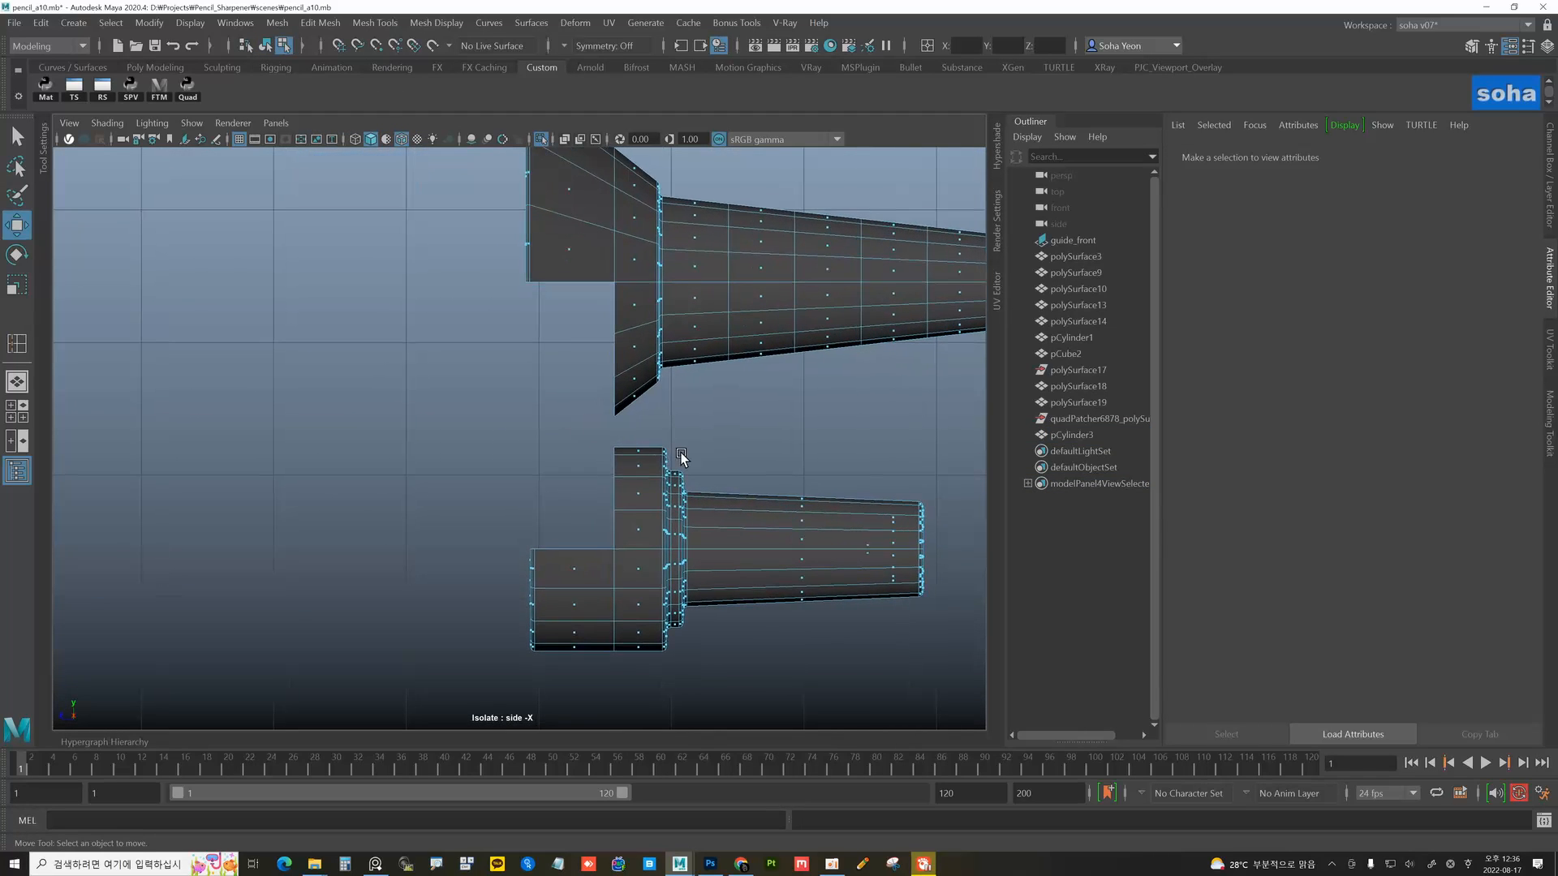
pyautogui.hotkey('alt', 'shift')
pyautogui.press('alt')
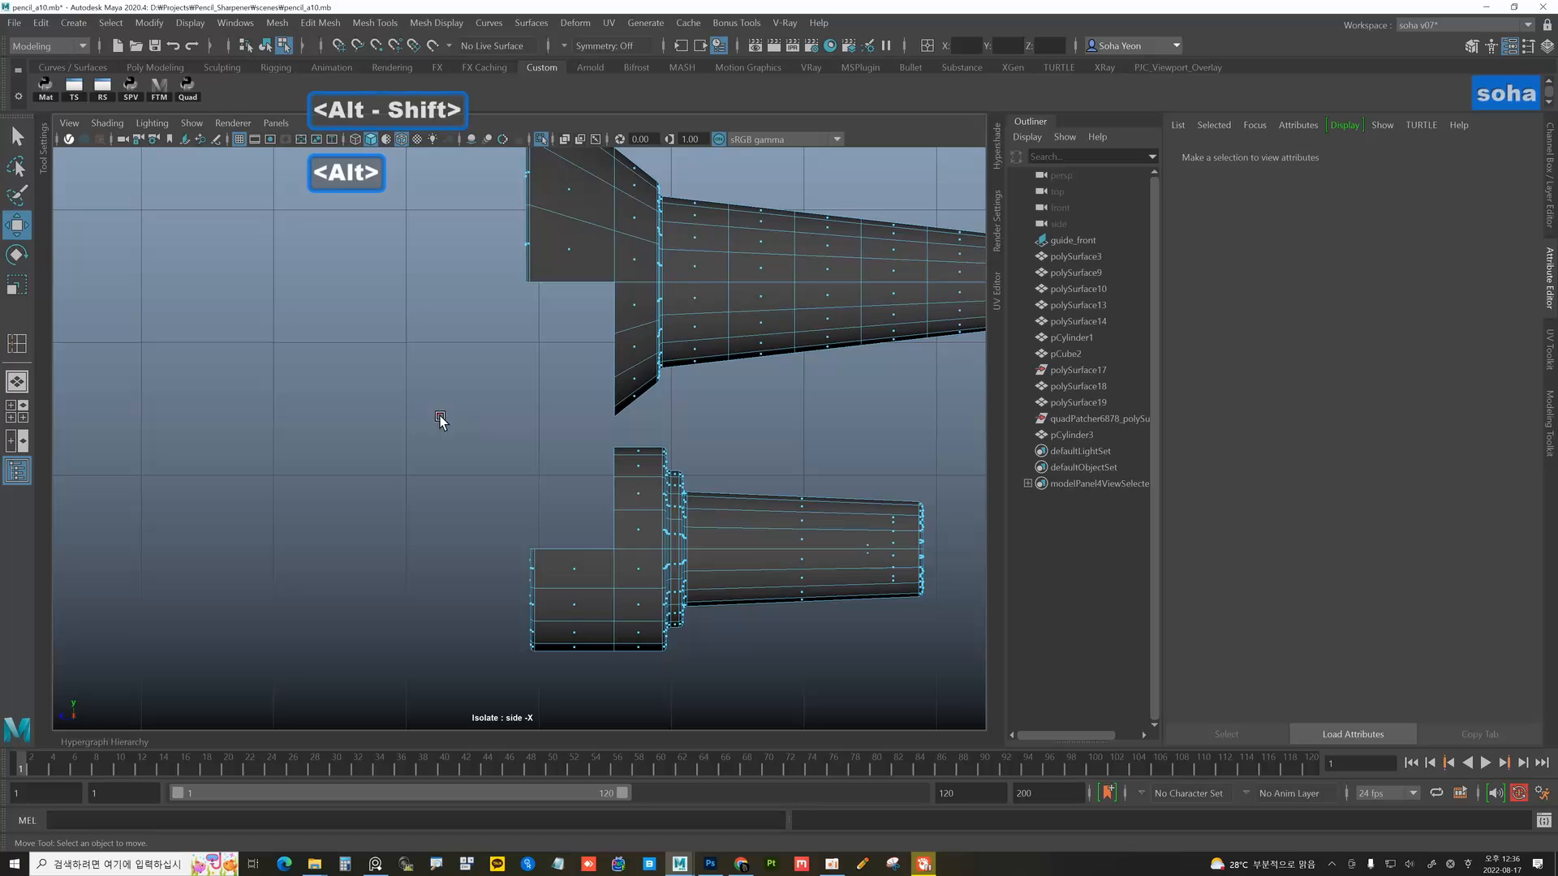
pyautogui.moveTo(439, 420); pyautogui.dragTo(965, 722)
pyautogui.keyDown('alt'); pyautogui.moveTo(966, 722); pyautogui.dragTo(754, 641, button='right'); pyautogui.keyUp('alt')
pyautogui.moveTo(608, 408); pyautogui.dragTo(525, 507)
pyautogui.scroll(1, 653, 550)
# - In the perspective view, delete the rear cap faces around the centre vertex of the lower part's base
pyautogui.hotkey('alt', 'shift', 'q')
pyautogui.hotkey('alt', '`')
pyautogui.hotkey('alt', '1')
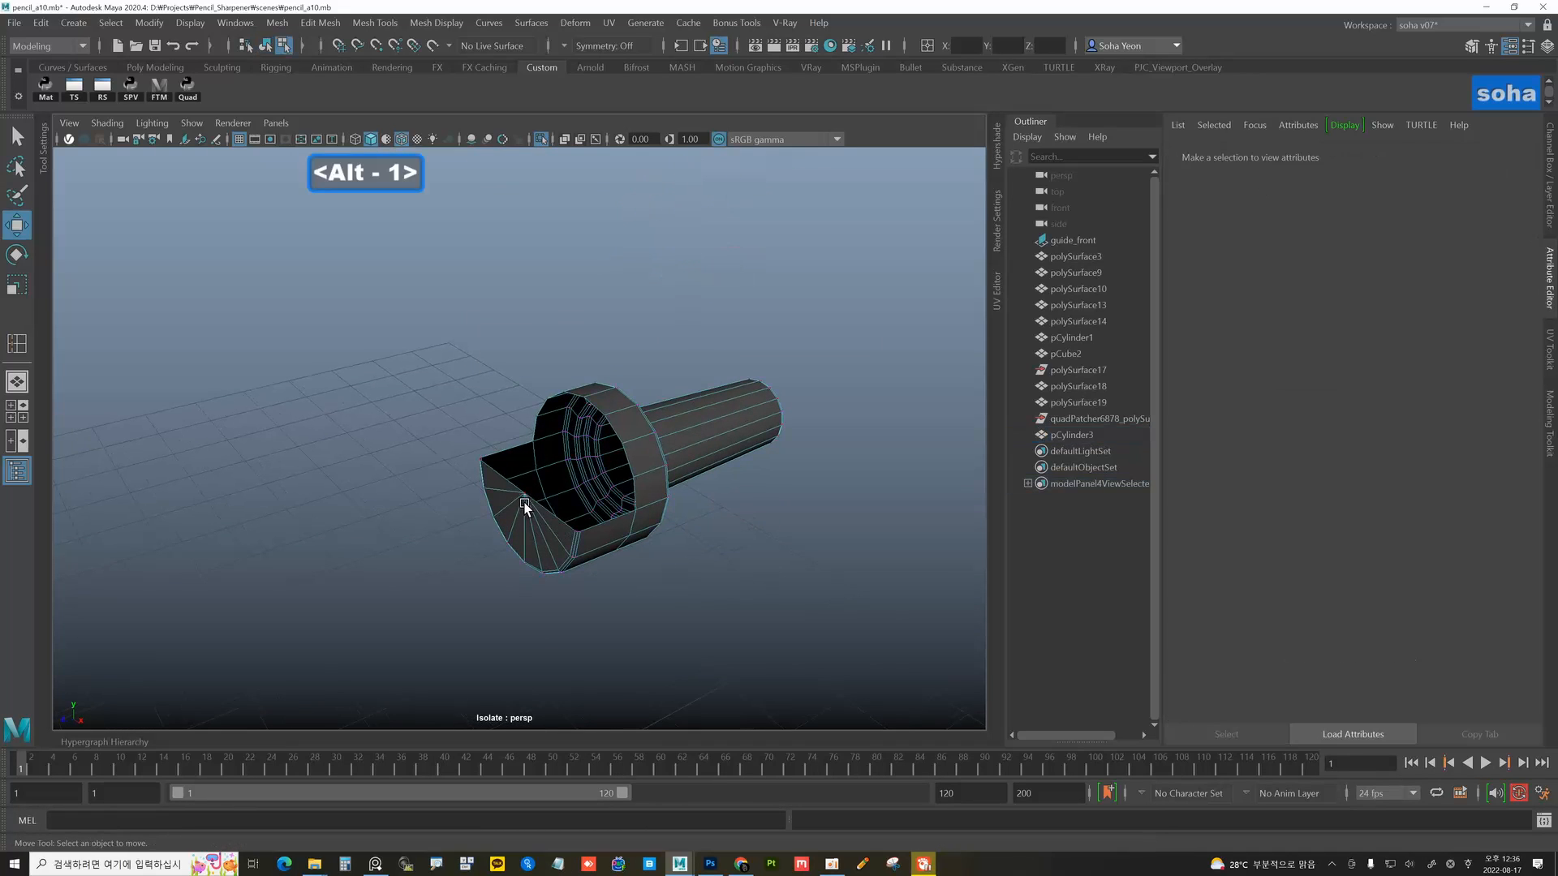
pyautogui.click(525, 494)
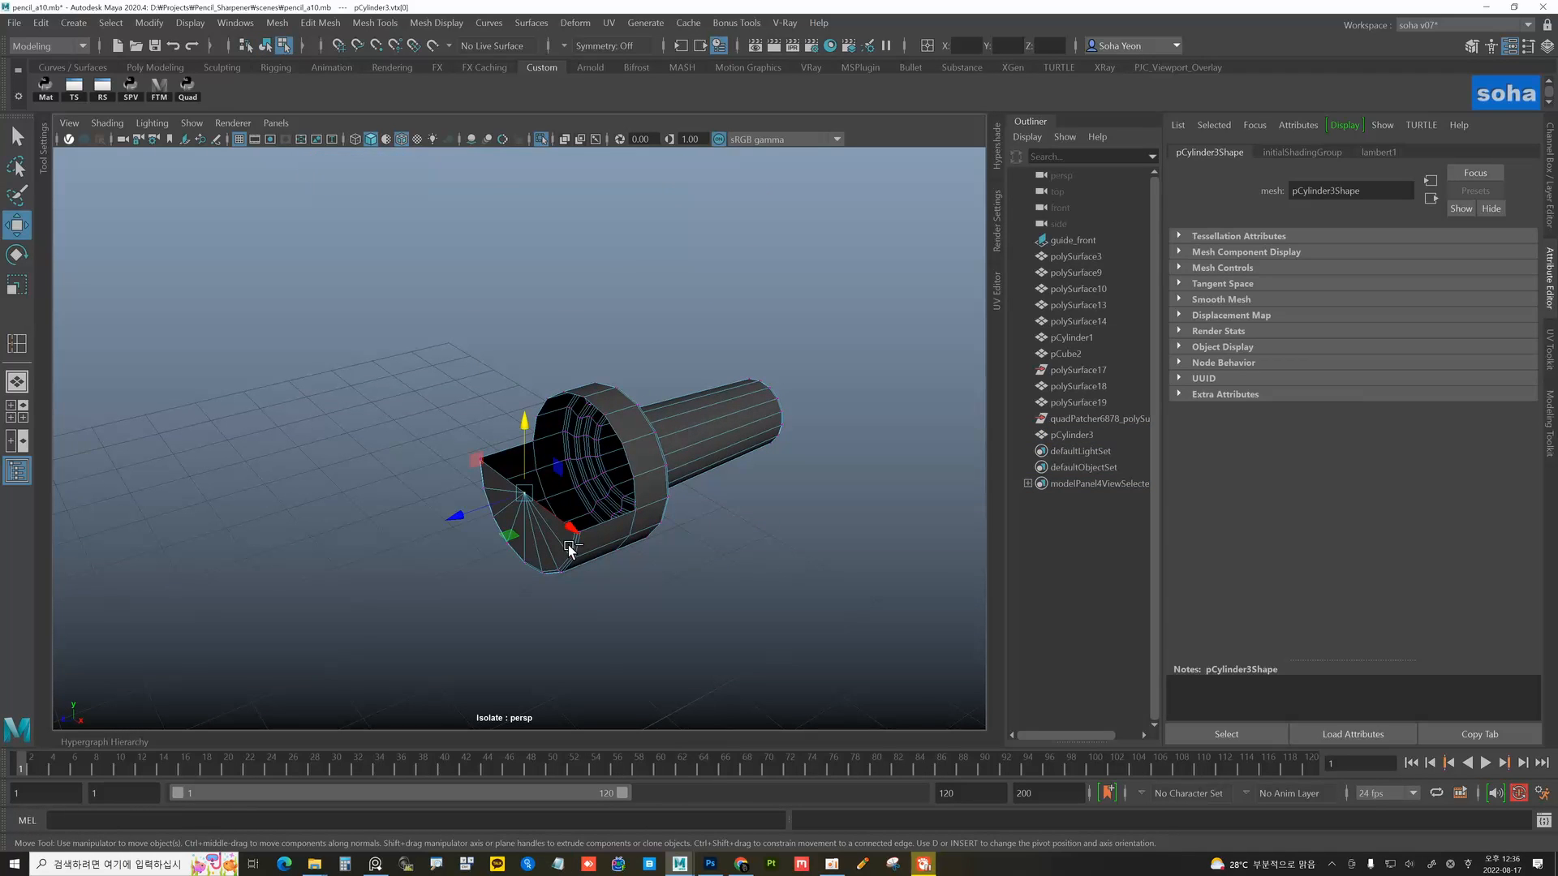
pyautogui.hotkey('ctrl', '3')
pyautogui.hotkey('ctrl', '`')
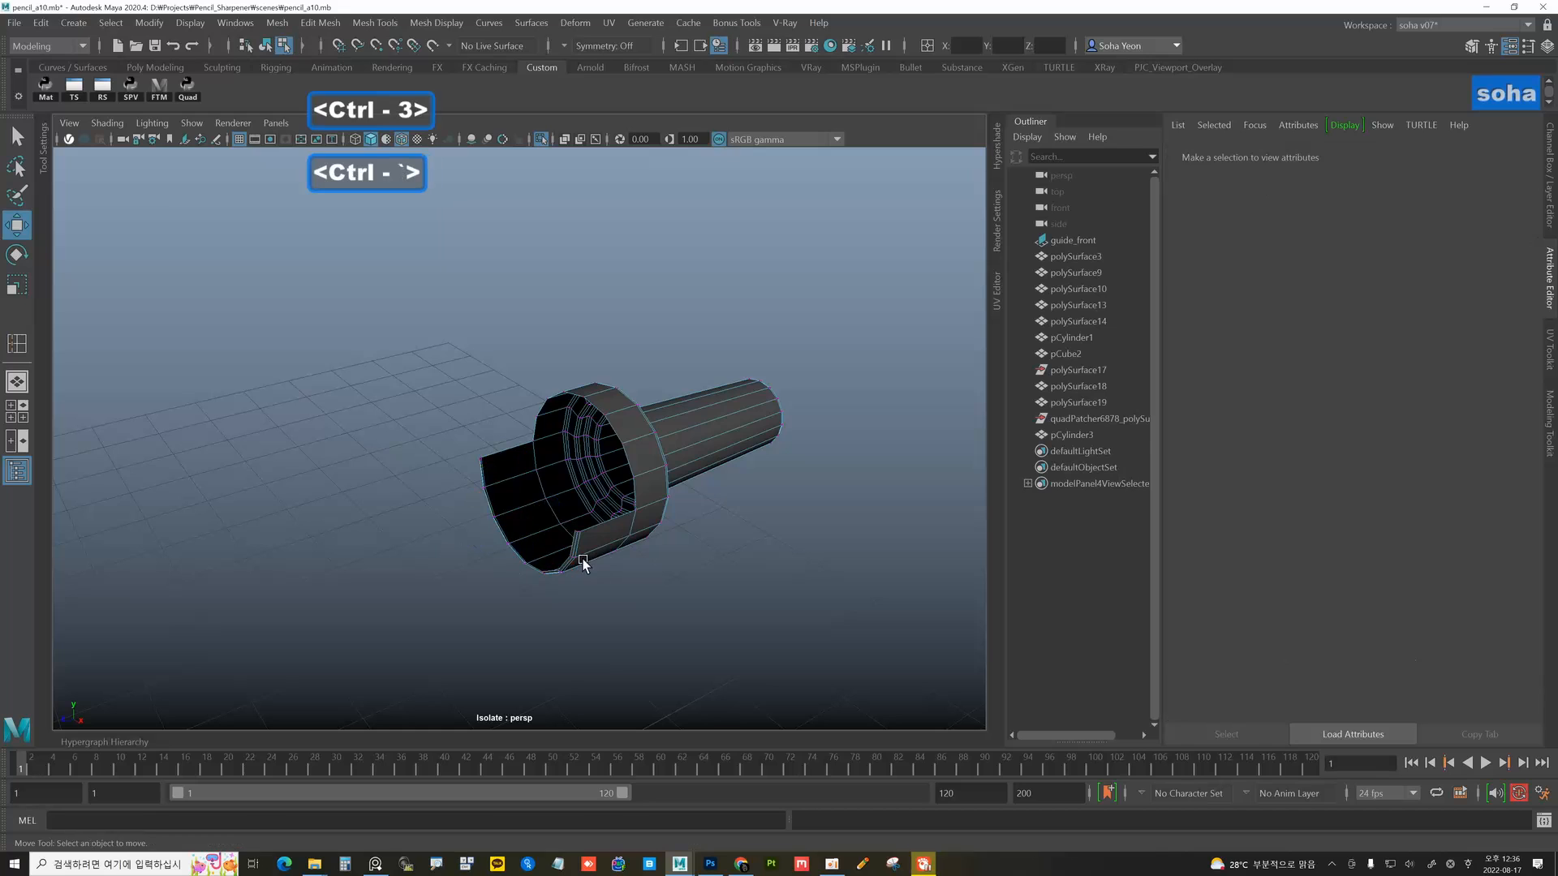
pyautogui.hotkey('alt', '`')
# - Select the straight cut edges of the cone and the lower part in the side view and try to bridge them
pyautogui.keyDown('alt'); pyautogui.moveTo(568, 543); pyautogui.dragTo(538, 526); pyautogui.keyUp('alt')
pyautogui.hotkey('alt', '2')
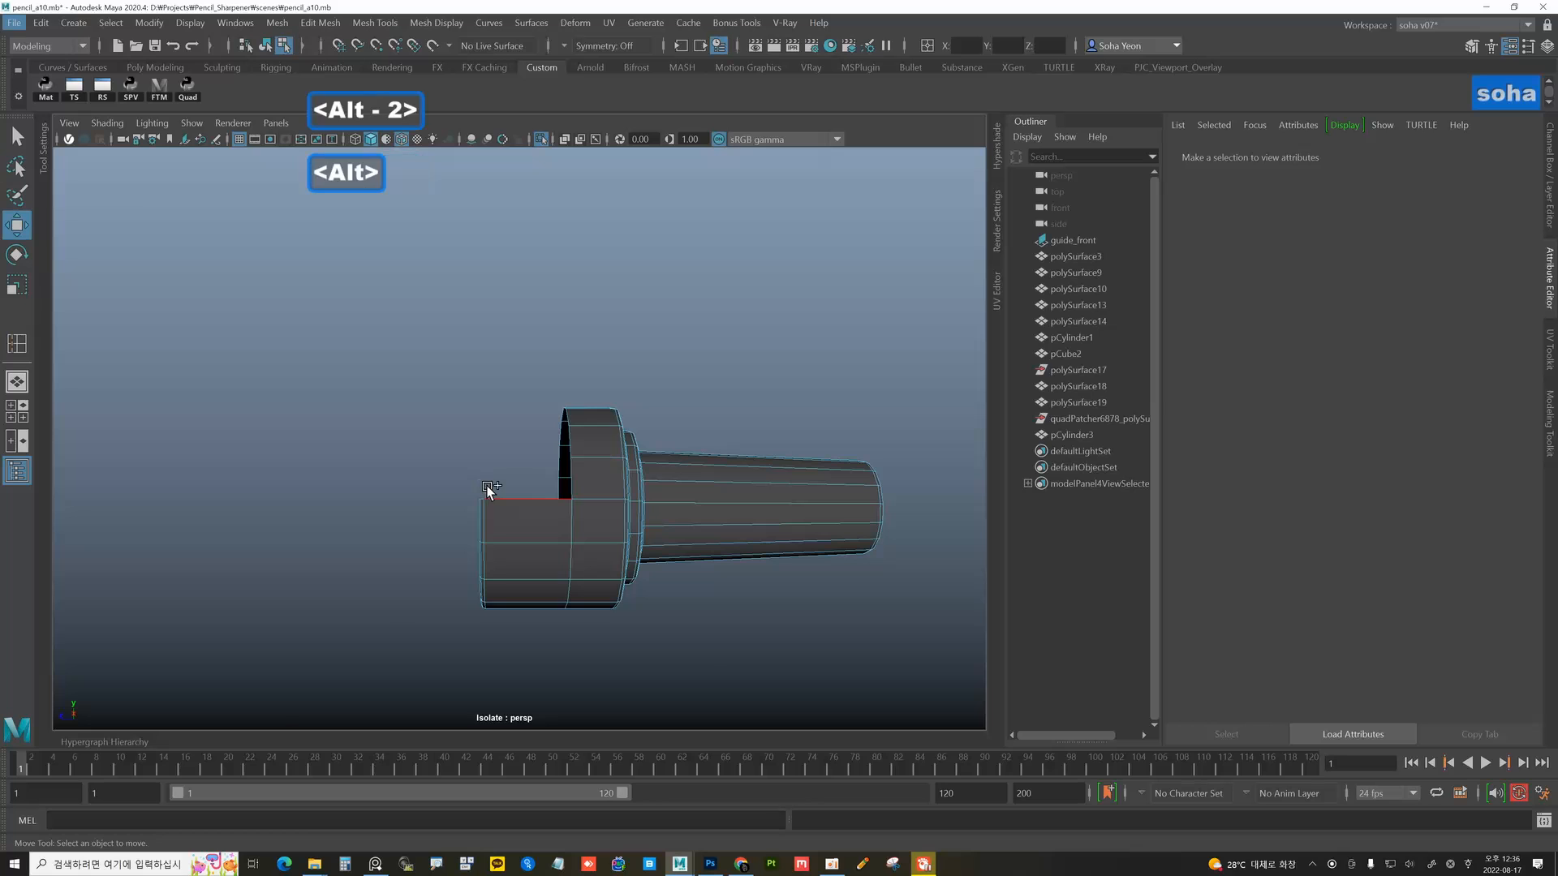
pyautogui.hotkey('shift', '4')
pyautogui.keyDown('alt'); pyautogui.moveTo(589, 525); pyautogui.dragTo(598, 524, button='right'); pyautogui.keyUp('alt')
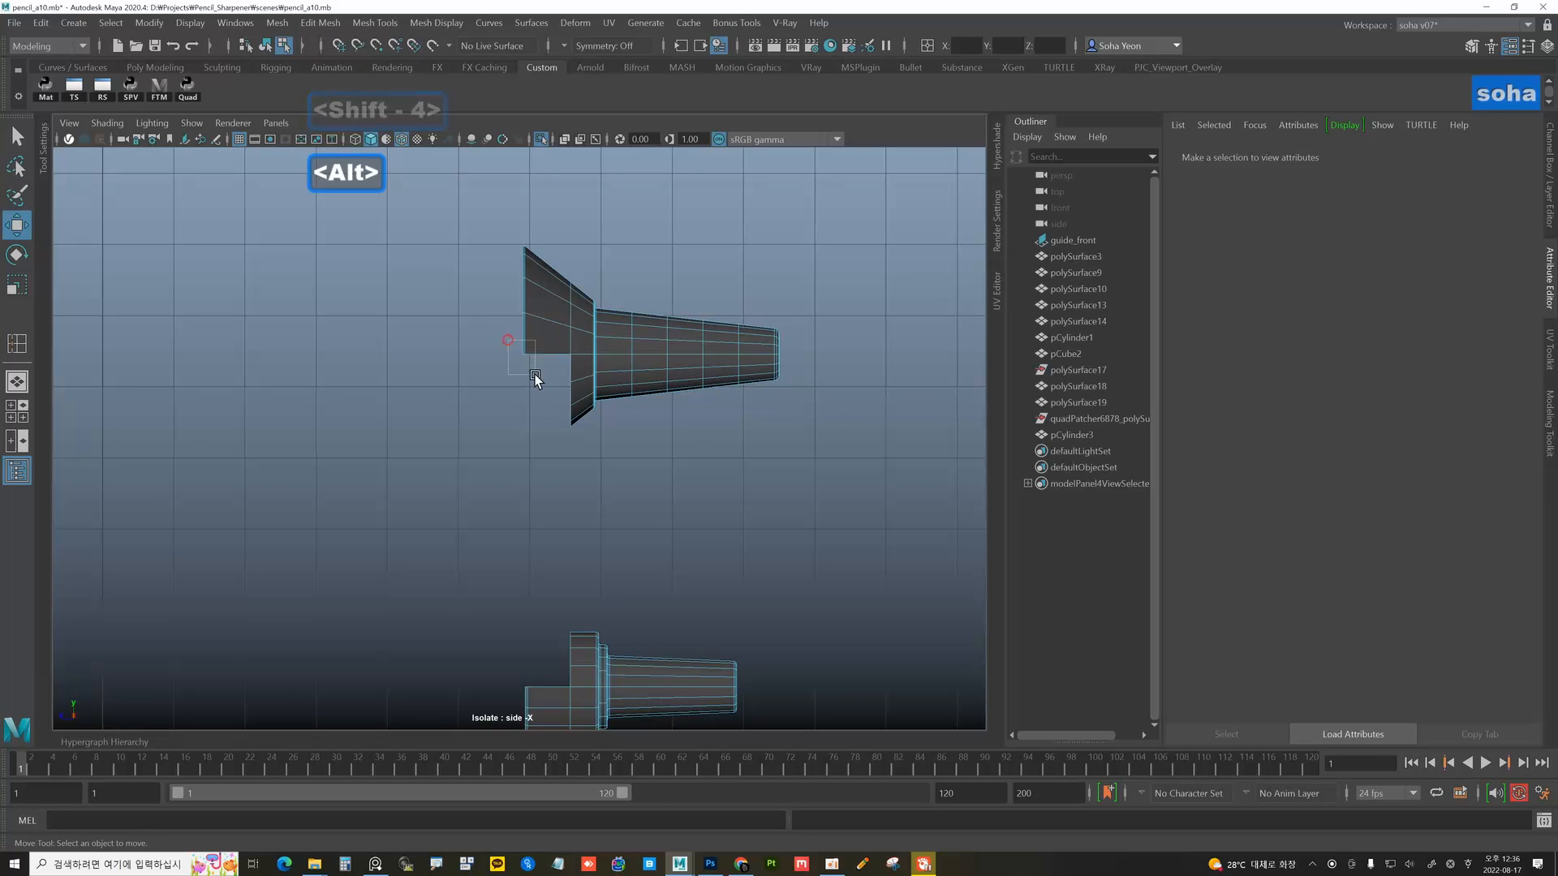
pyautogui.moveTo(534, 373); pyautogui.dragTo(537, 375)
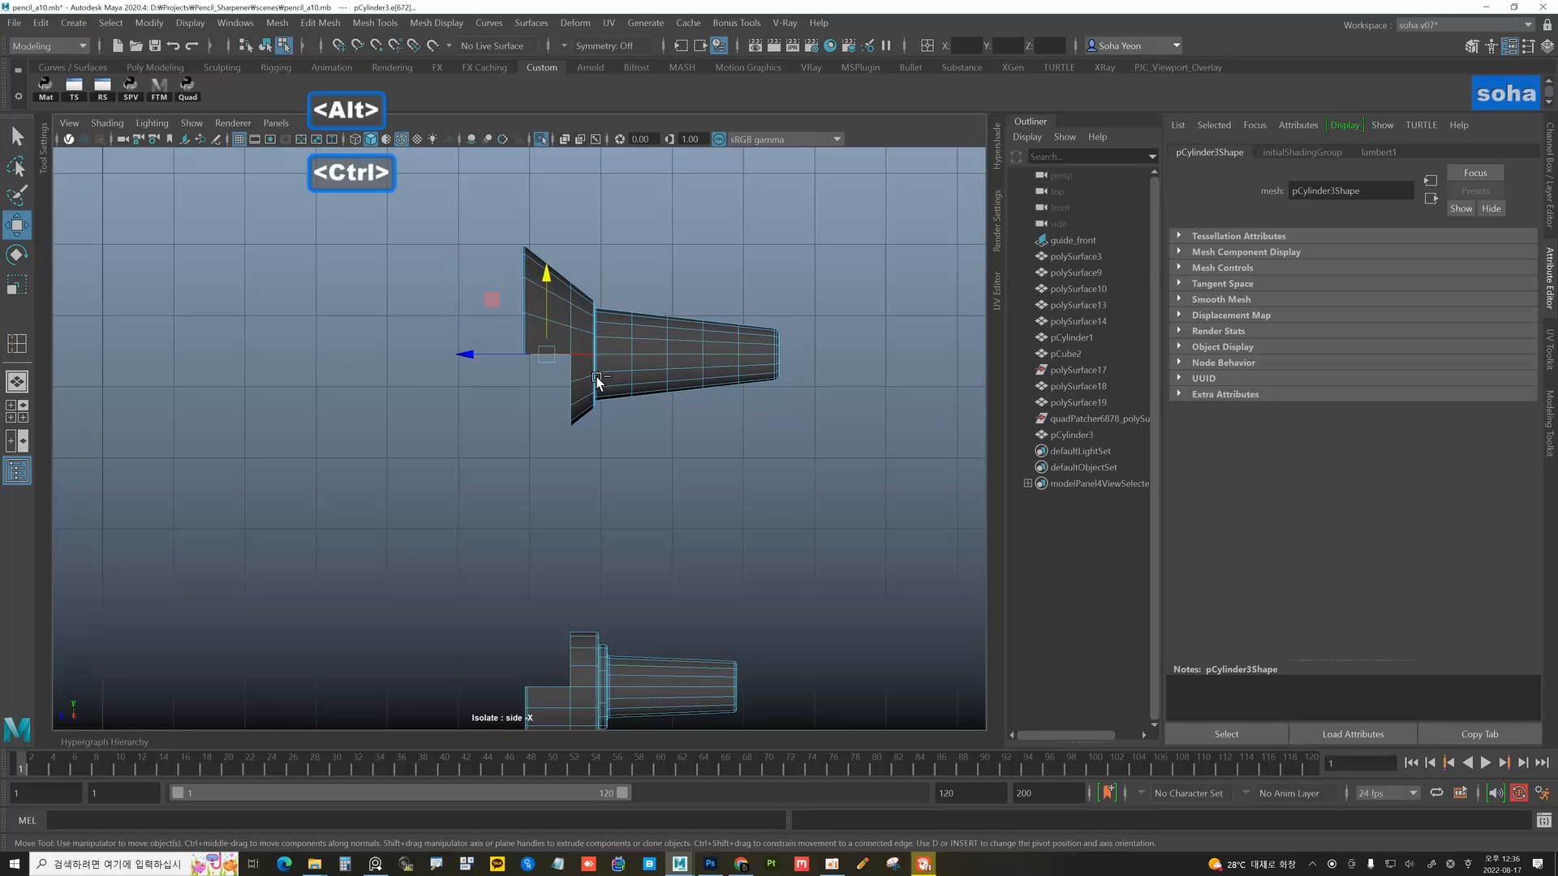
pyautogui.keyDown('alt'); pyautogui.moveTo(559, 526); pyautogui.dragTo(604, 384, button='middle'); pyautogui.keyUp('alt')
pyautogui.keyDown('alt'); pyautogui.moveTo(592, 417); pyautogui.dragTo(598, 419, button='right'); pyautogui.keyUp('alt')
pyautogui.keyDown('alt'); pyautogui.moveTo(594, 447); pyautogui.dragTo(591, 427, button='middle'); pyautogui.keyUp('alt')
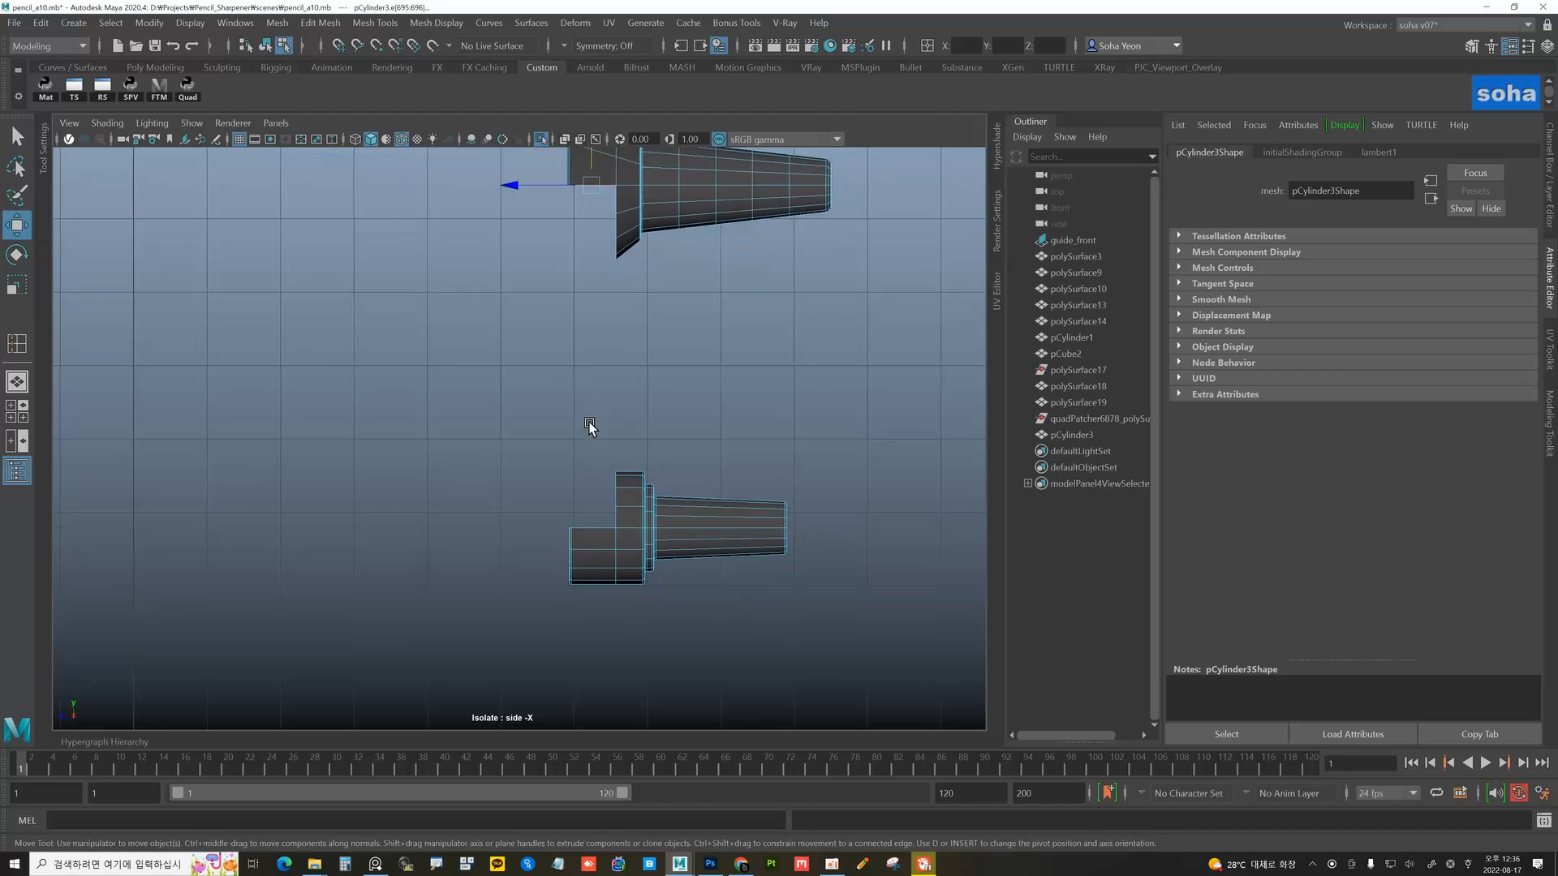
pyautogui.keyDown('alt'); pyautogui.moveTo(592, 427); pyautogui.dragTo(607, 430, button='right'); pyautogui.keyUp('alt')
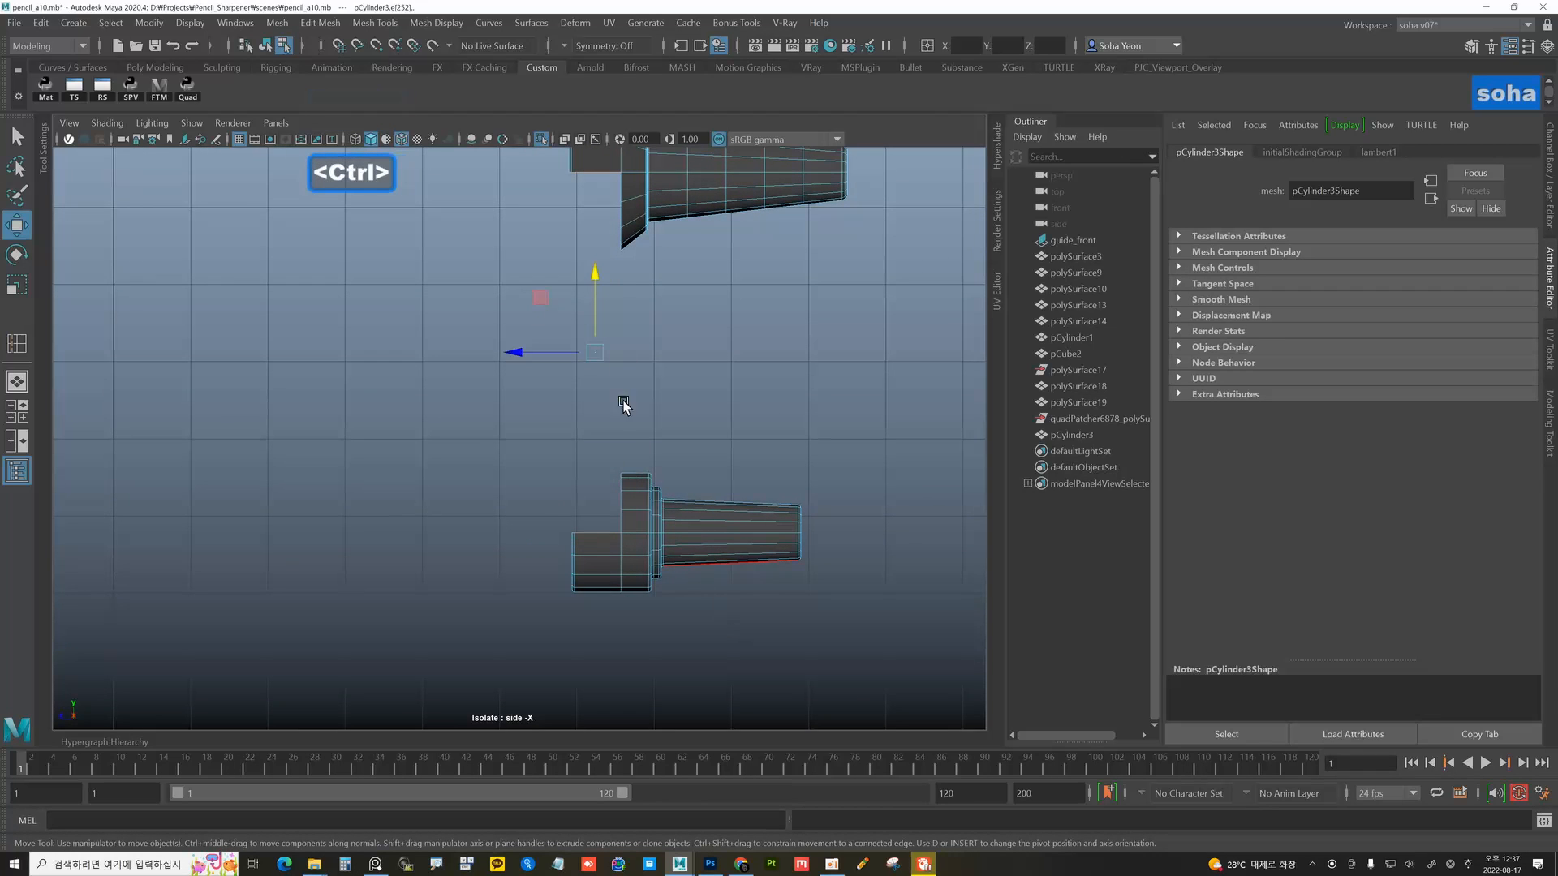
pyautogui.hotkey('alt', 'shift', 'q')
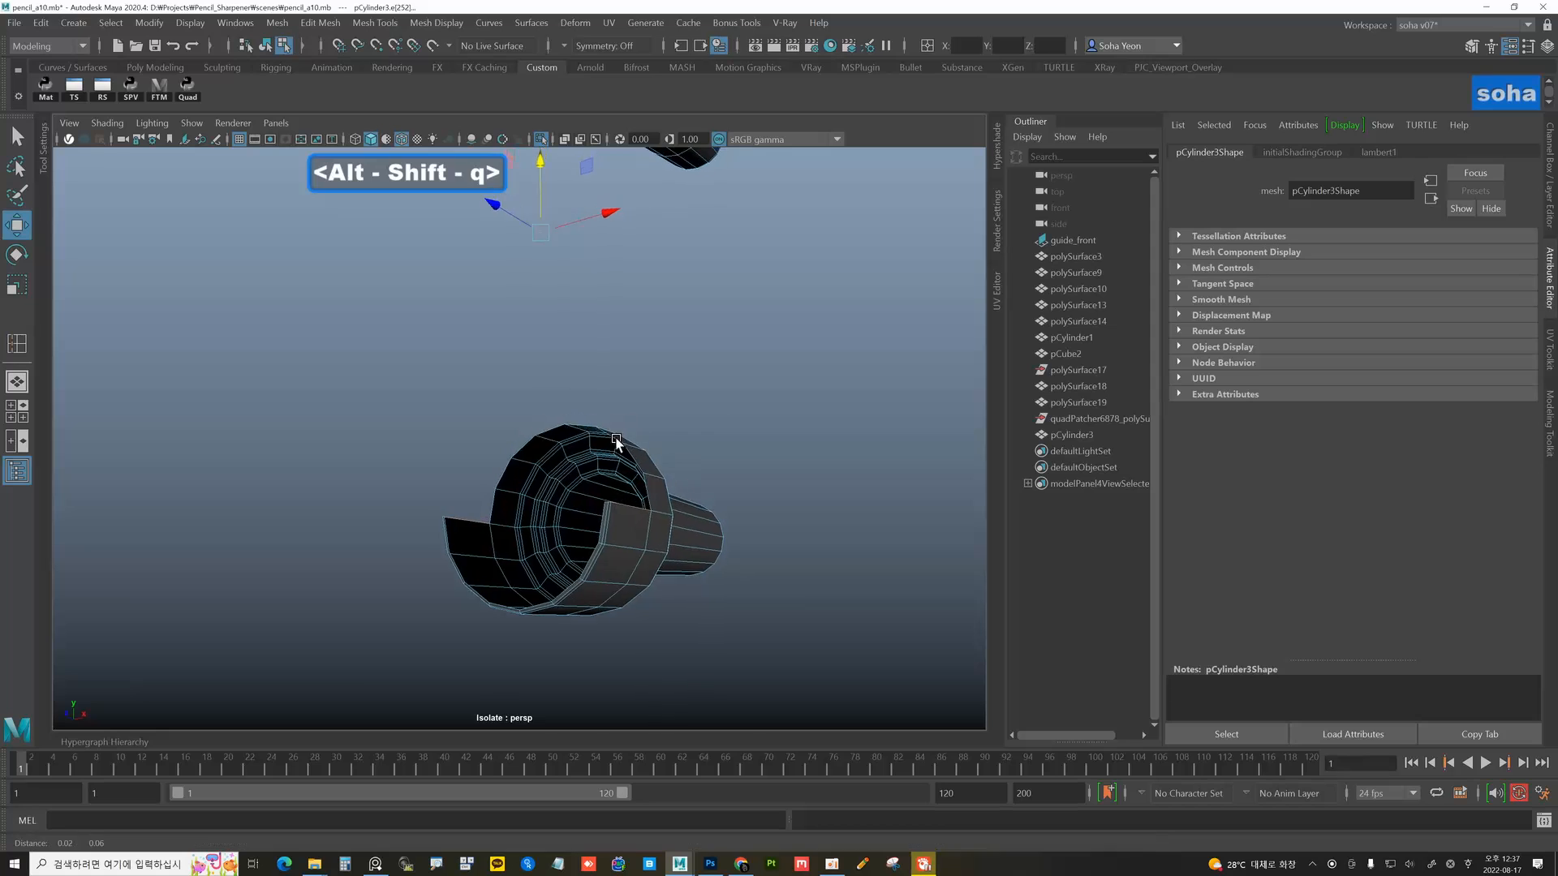
pyautogui.keyDown('alt'); pyautogui.moveTo(616, 439); pyautogui.dragTo(625, 595, button='middle'); pyautogui.keyUp('alt')
pyautogui.keyDown('alt'); pyautogui.moveTo(625, 595); pyautogui.dragTo(572, 581); pyautogui.keyUp('alt')
pyautogui.keyDown('alt'); pyautogui.moveTo(571, 581); pyautogui.dragTo(508, 521, button='right'); pyautogui.keyUp('alt')
pyautogui.keyDown('alt'); pyautogui.moveTo(594, 498); pyautogui.dragTo(590, 564, button='middle'); pyautogui.keyUp('alt')
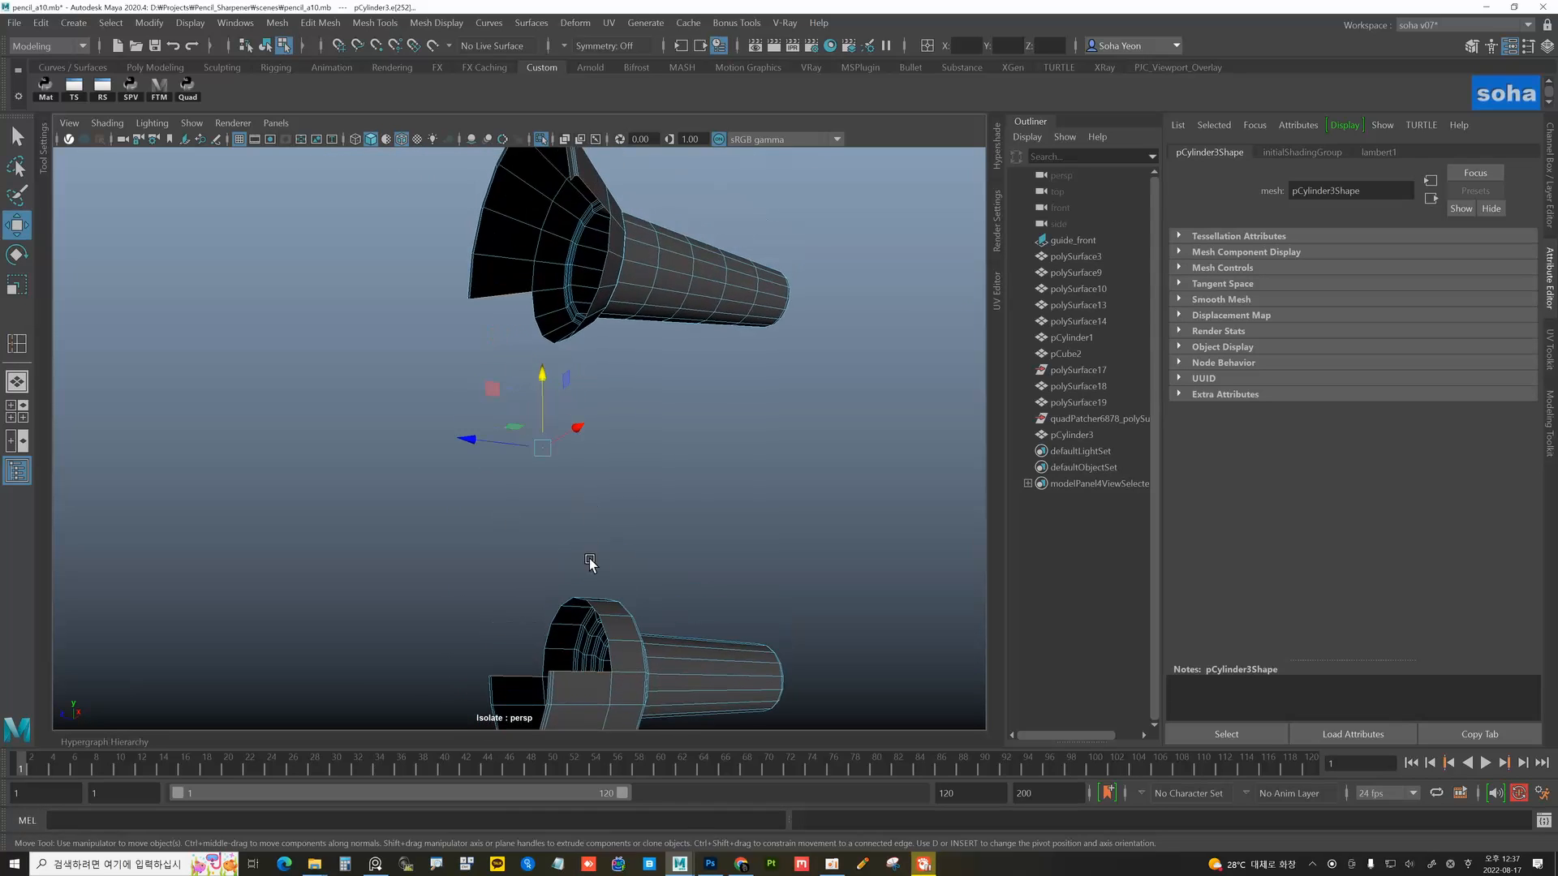
pyautogui.keyDown('alt'); pyautogui.moveTo(590, 563); pyautogui.dragTo(511, 487); pyautogui.keyUp('alt')
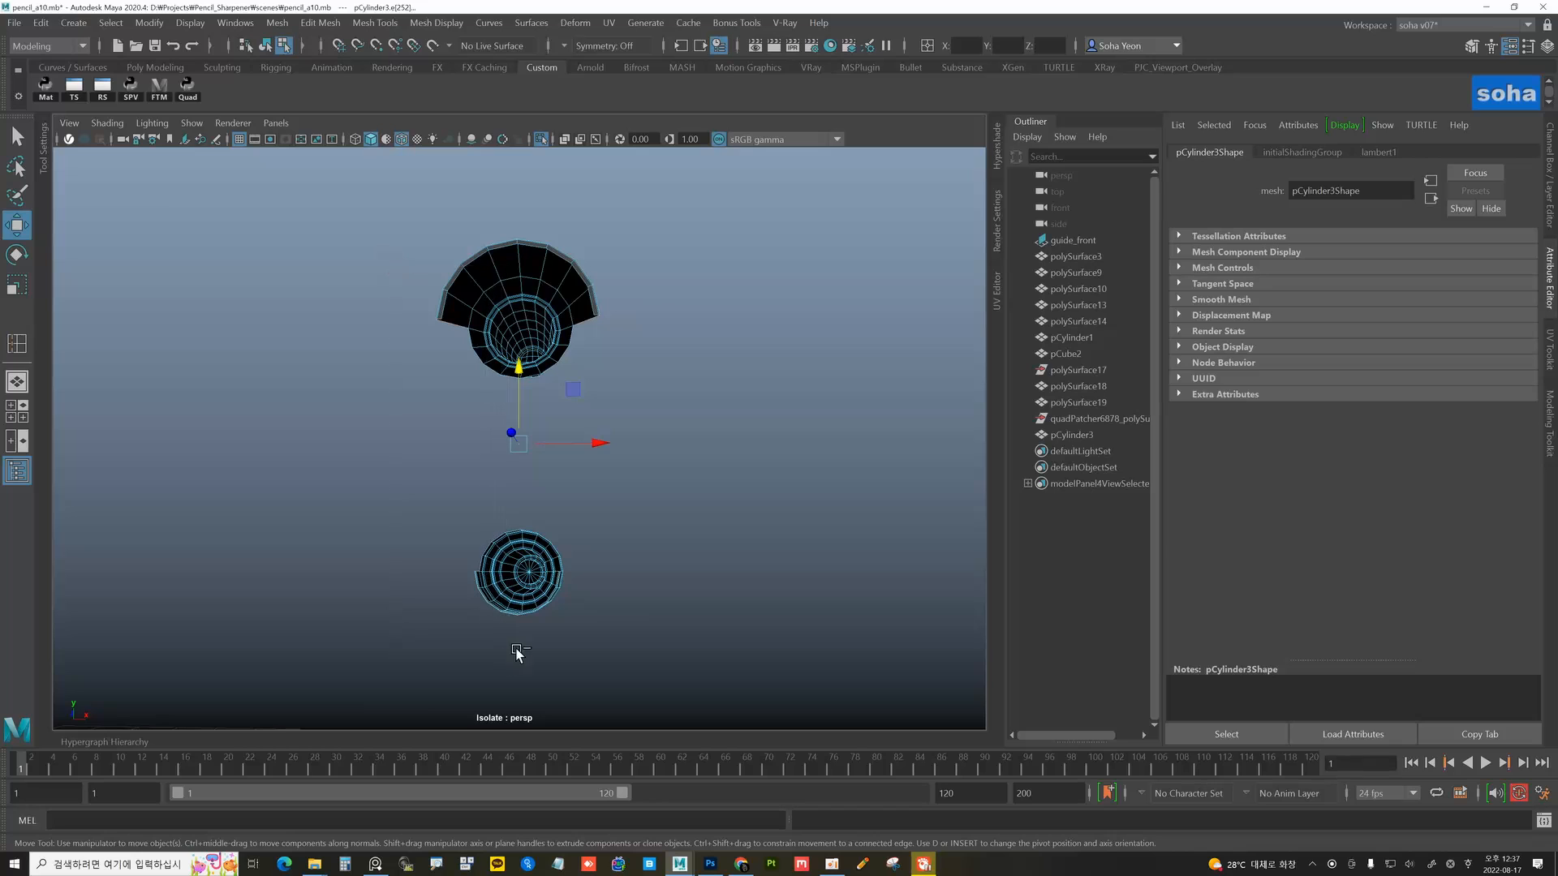
pyautogui.keyDown('alt'); pyautogui.moveTo(518, 653); pyautogui.dragTo(568, 522); pyautogui.keyUp('alt')
pyautogui.hotkey('alt', 'r')
pyautogui.hotkey('alt', '`')
pyautogui.click(613, 554)
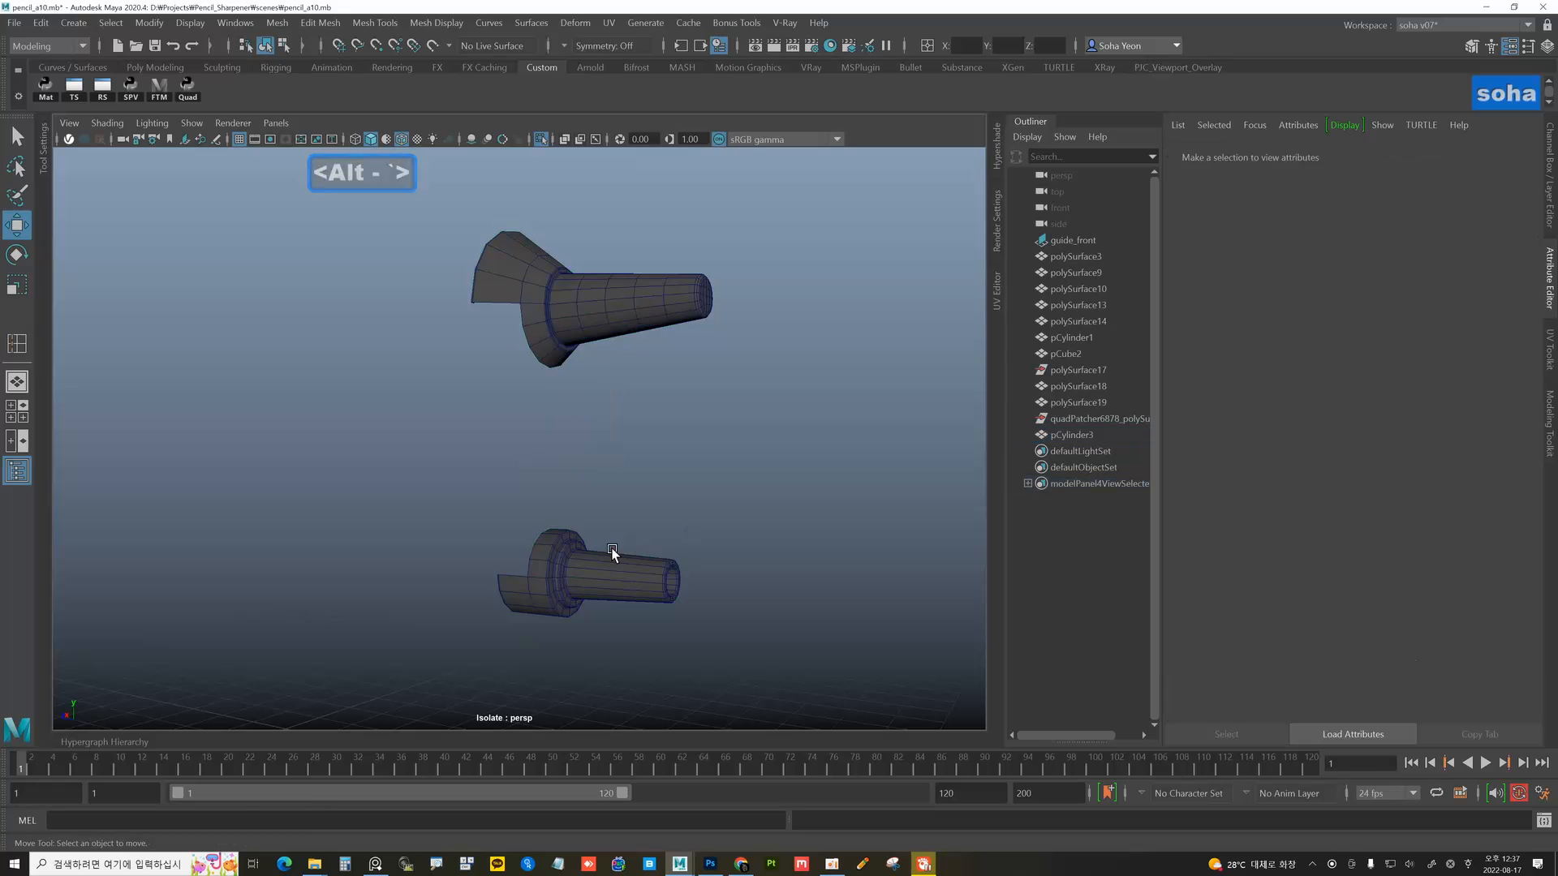
# - Inspect the open borders of the cone's flare and the lower cup from close up
pyautogui.click(602, 568)
pyautogui.keyDown('alt'); pyautogui.moveTo(602, 568); pyautogui.dragTo(612, 509); pyautogui.keyUp('alt')
pyautogui.keyDown('alt'); pyautogui.moveTo(549, 451); pyautogui.dragTo(504, 545, button='middle'); pyautogui.keyUp('alt')
pyautogui.keyDown('alt'); pyautogui.moveTo(504, 546); pyautogui.dragTo(650, 523, button='right'); pyautogui.keyUp('alt')
pyautogui.keyDown('alt'); pyautogui.moveTo(592, 411); pyautogui.dragTo(582, 464, button='middle'); pyautogui.keyUp('alt')
pyautogui.keyDown('alt'); pyautogui.moveTo(582, 464); pyautogui.dragTo(793, 566, button='right'); pyautogui.keyUp('alt')
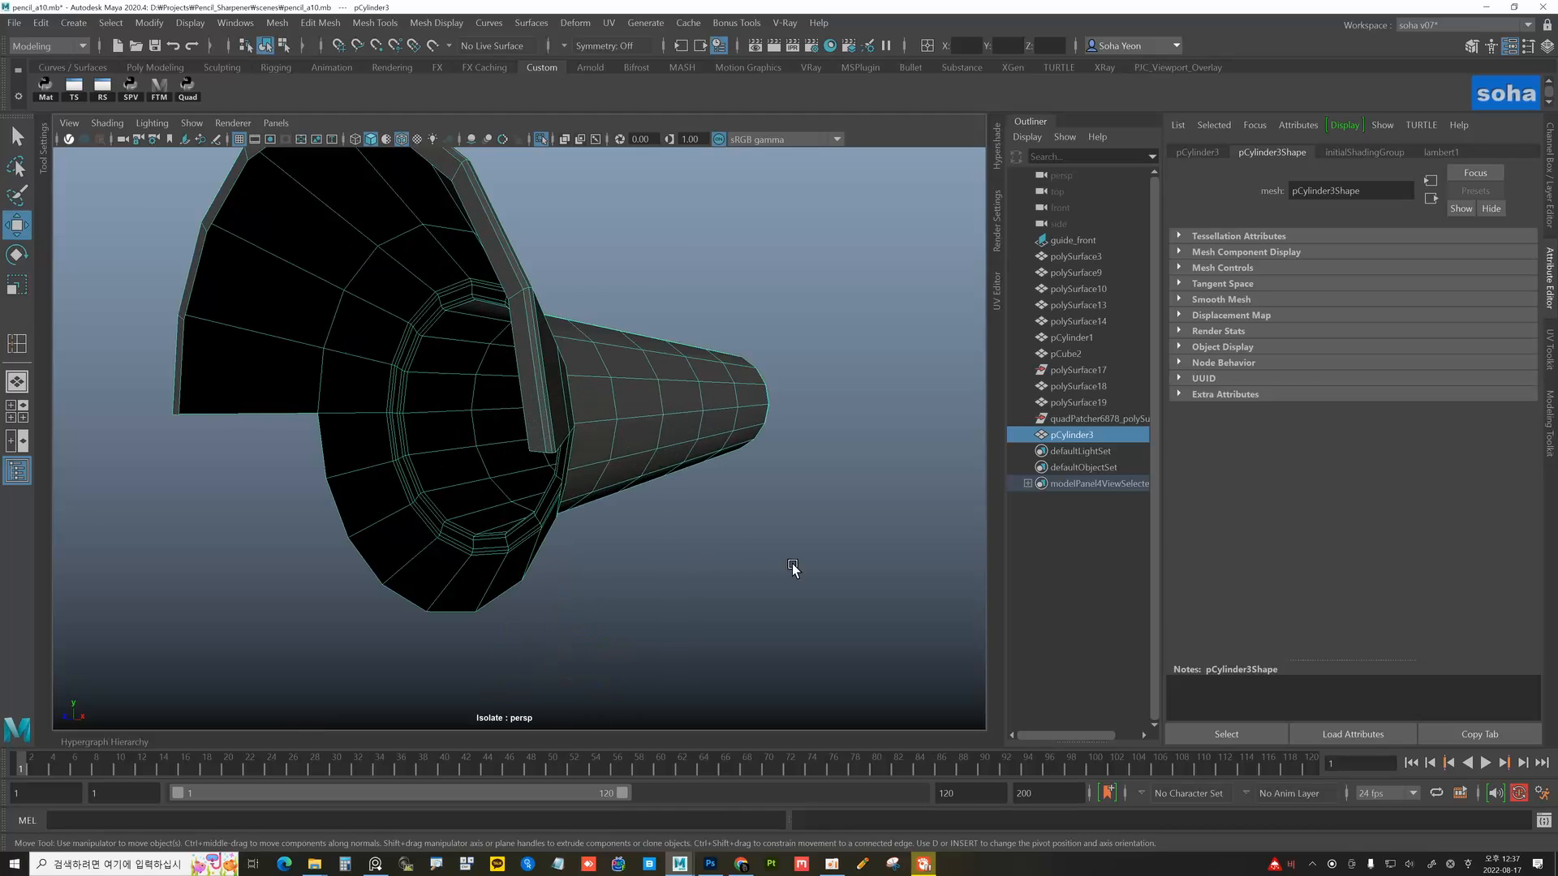
pyautogui.keyDown('alt'); pyautogui.moveTo(600, 473); pyautogui.dragTo(524, 487, button='right'); pyautogui.keyUp('alt')
pyautogui.keyDown('alt'); pyautogui.moveTo(525, 540); pyautogui.dragTo(538, 331, button='middle'); pyautogui.keyUp('alt')
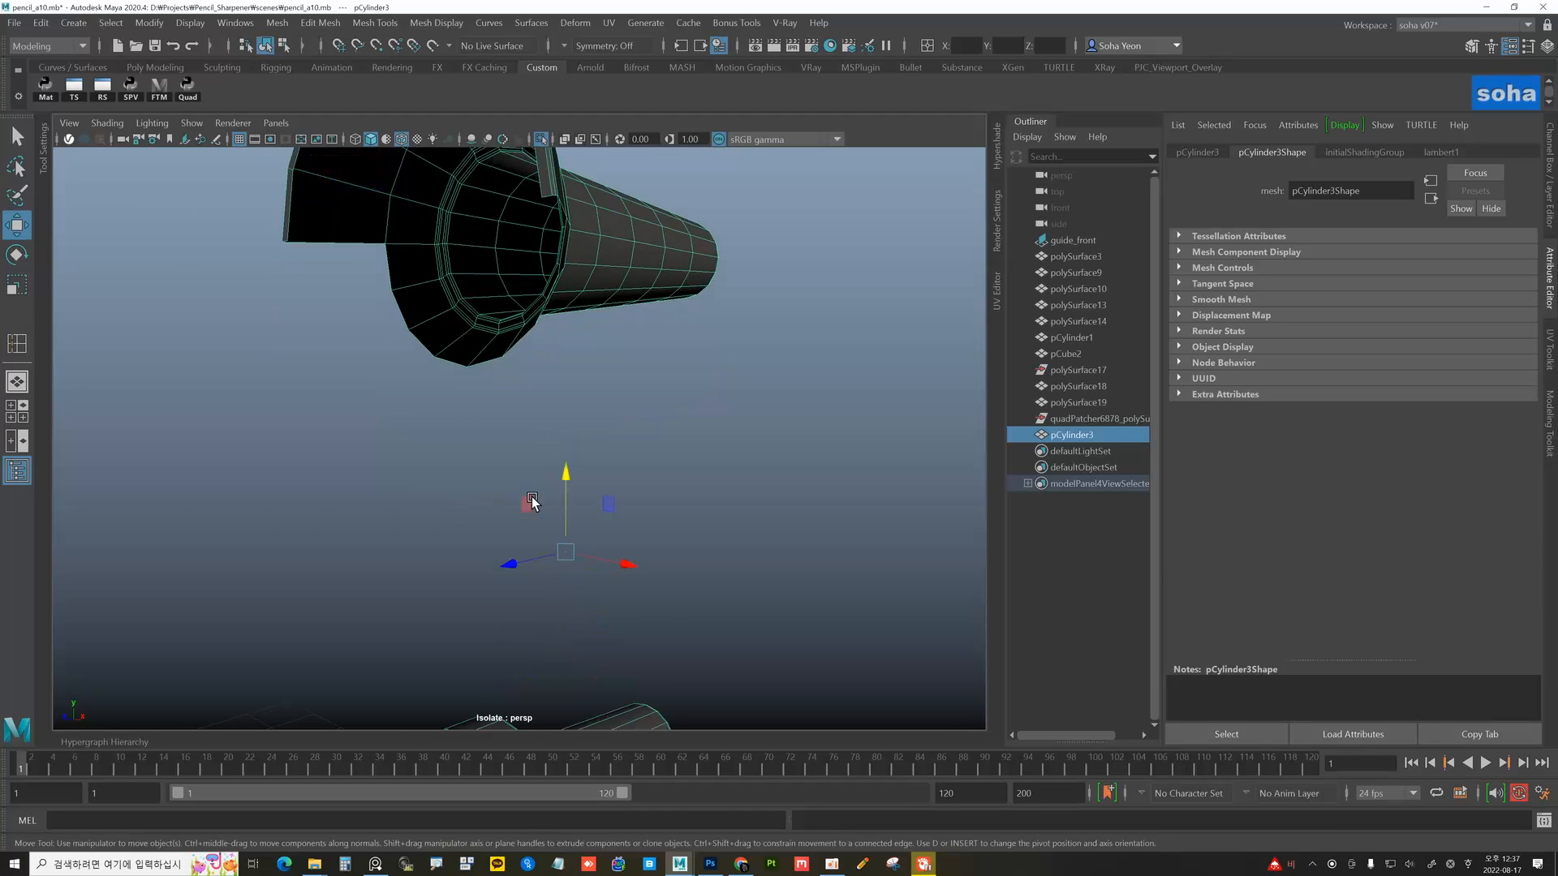
pyautogui.keyDown('alt'); pyautogui.moveTo(532, 504); pyautogui.dragTo(536, 277, button='middle'); pyautogui.keyUp('alt')
pyautogui.keyDown('alt'); pyautogui.moveTo(538, 484); pyautogui.dragTo(531, 572, button='right'); pyautogui.keyUp('alt')
pyautogui.keyDown('alt'); pyautogui.moveTo(532, 571); pyautogui.dragTo(546, 398, button='middle'); pyautogui.keyUp('alt')
pyautogui.keyDown('alt'); pyautogui.moveTo(546, 398); pyautogui.dragTo(532, 520, button='right'); pyautogui.keyUp('alt')
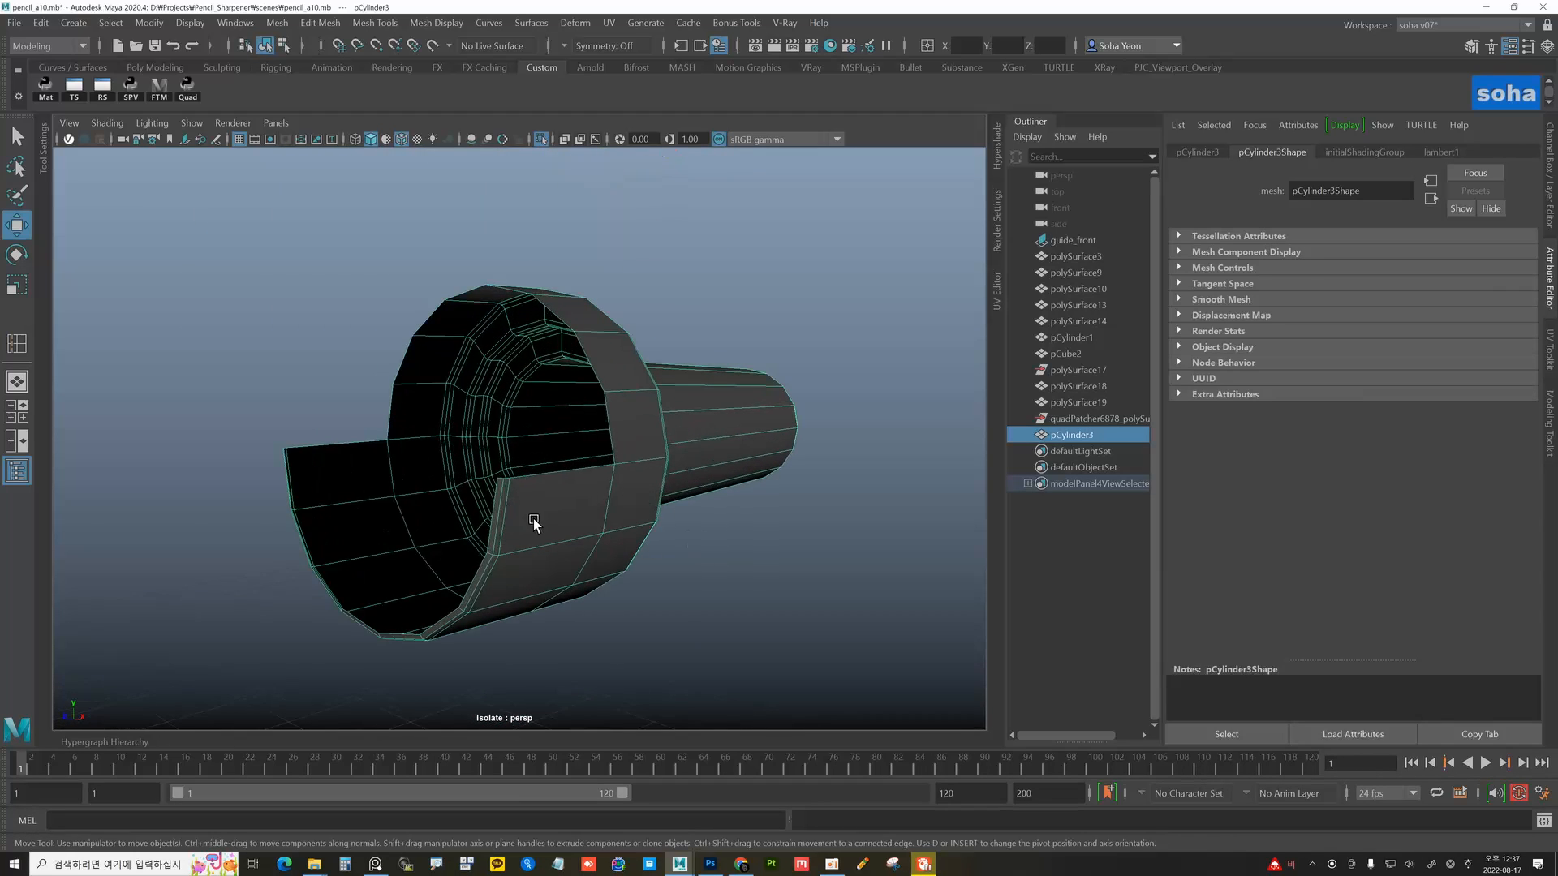
pyautogui.keyDown('alt'); pyautogui.moveTo(532, 520); pyautogui.dragTo(540, 489, button='middle'); pyautogui.keyUp('alt')
pyautogui.keyDown('alt'); pyautogui.moveTo(539, 489); pyautogui.dragTo(567, 490, button='right'); pyautogui.keyUp('alt')
# - Extrude the border edges of the lower cup's open rear rim and scale them inward to give the rim thickness
pyautogui.hotkey('alt', '2')
pyautogui.click(572, 476)
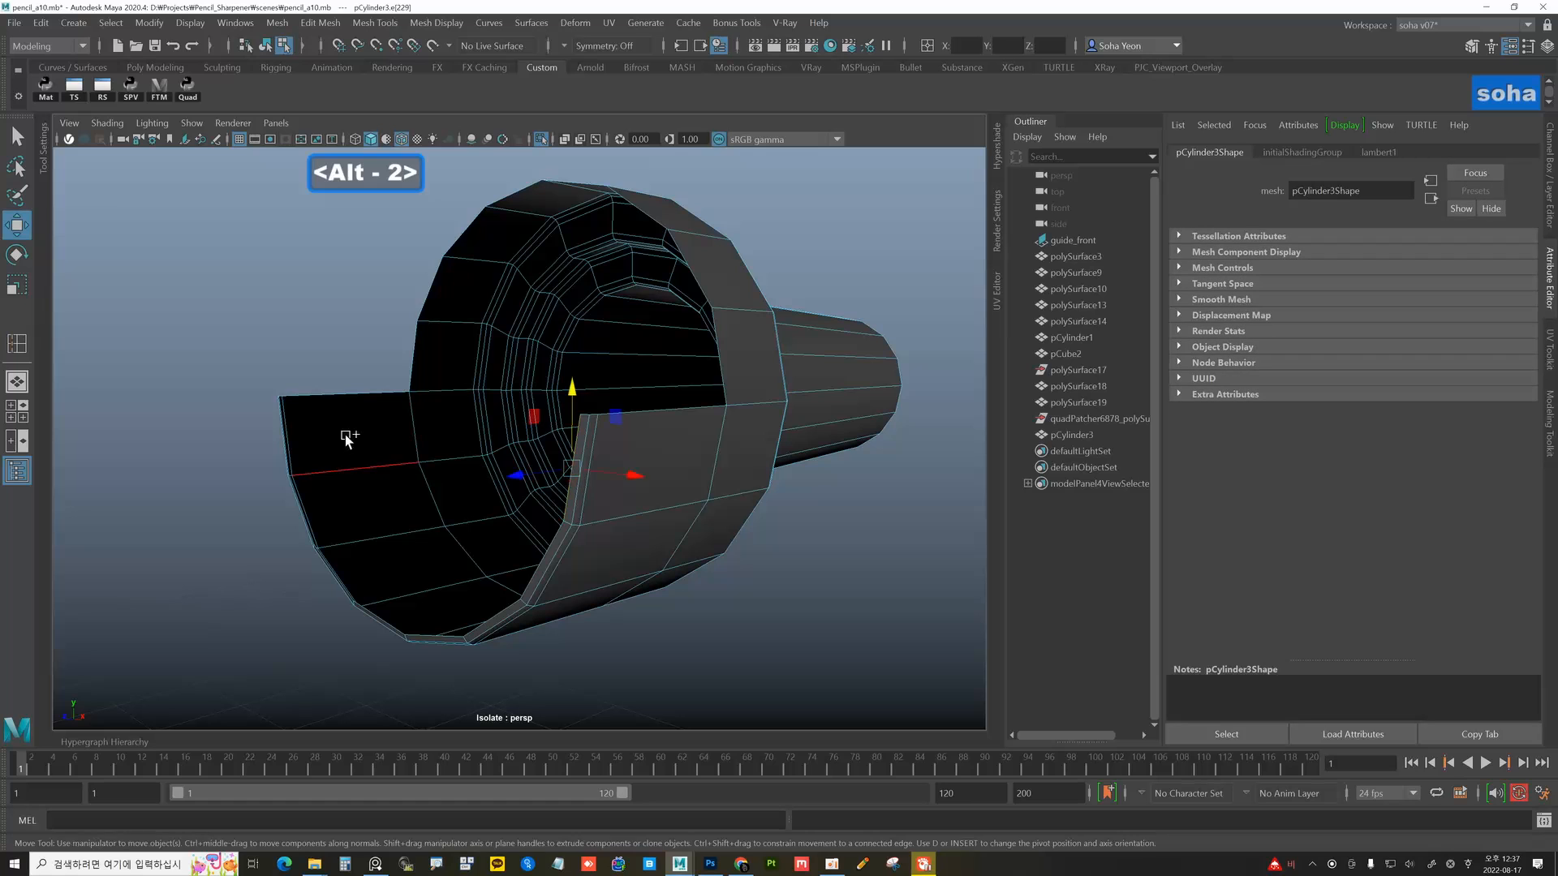
pyautogui.keyDown('alt'); pyautogui.keyDown('shift'); pyautogui.moveTo(421, 548); pyautogui.dragTo(410, 509); pyautogui.keyUp('shift'); pyautogui.keyUp('alt')
pyautogui.keyDown('shift'); pyautogui.doubleClick(221, 458); pyautogui.keyUp('shift')
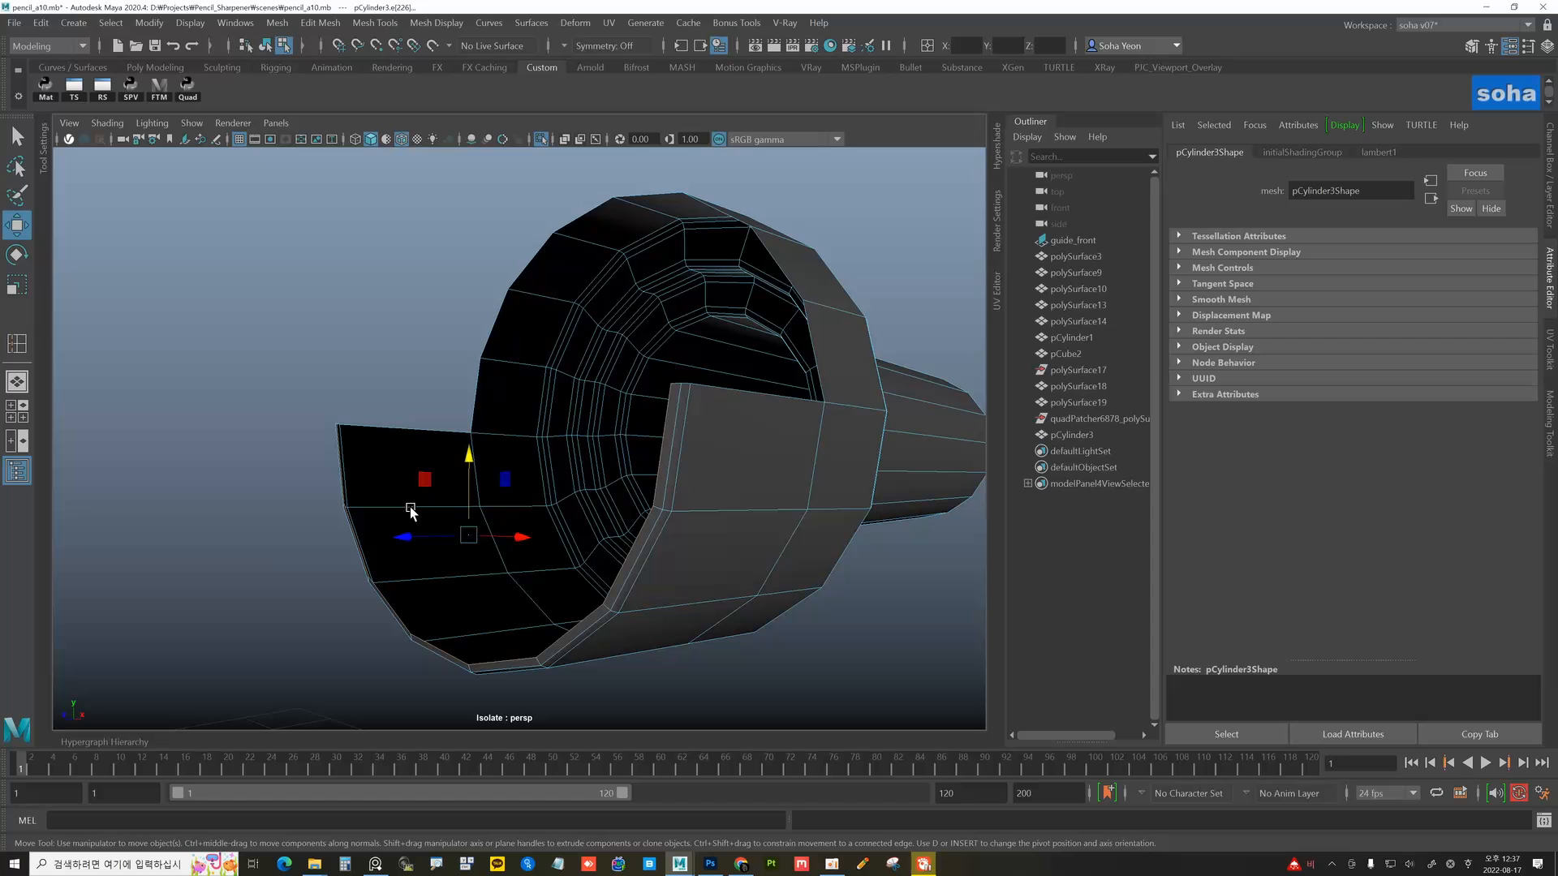
pyautogui.hotkey('alt', 'w')
pyautogui.keyDown('alt'); pyautogui.moveTo(487, 522); pyautogui.dragTo(595, 577); pyautogui.keyUp('alt')
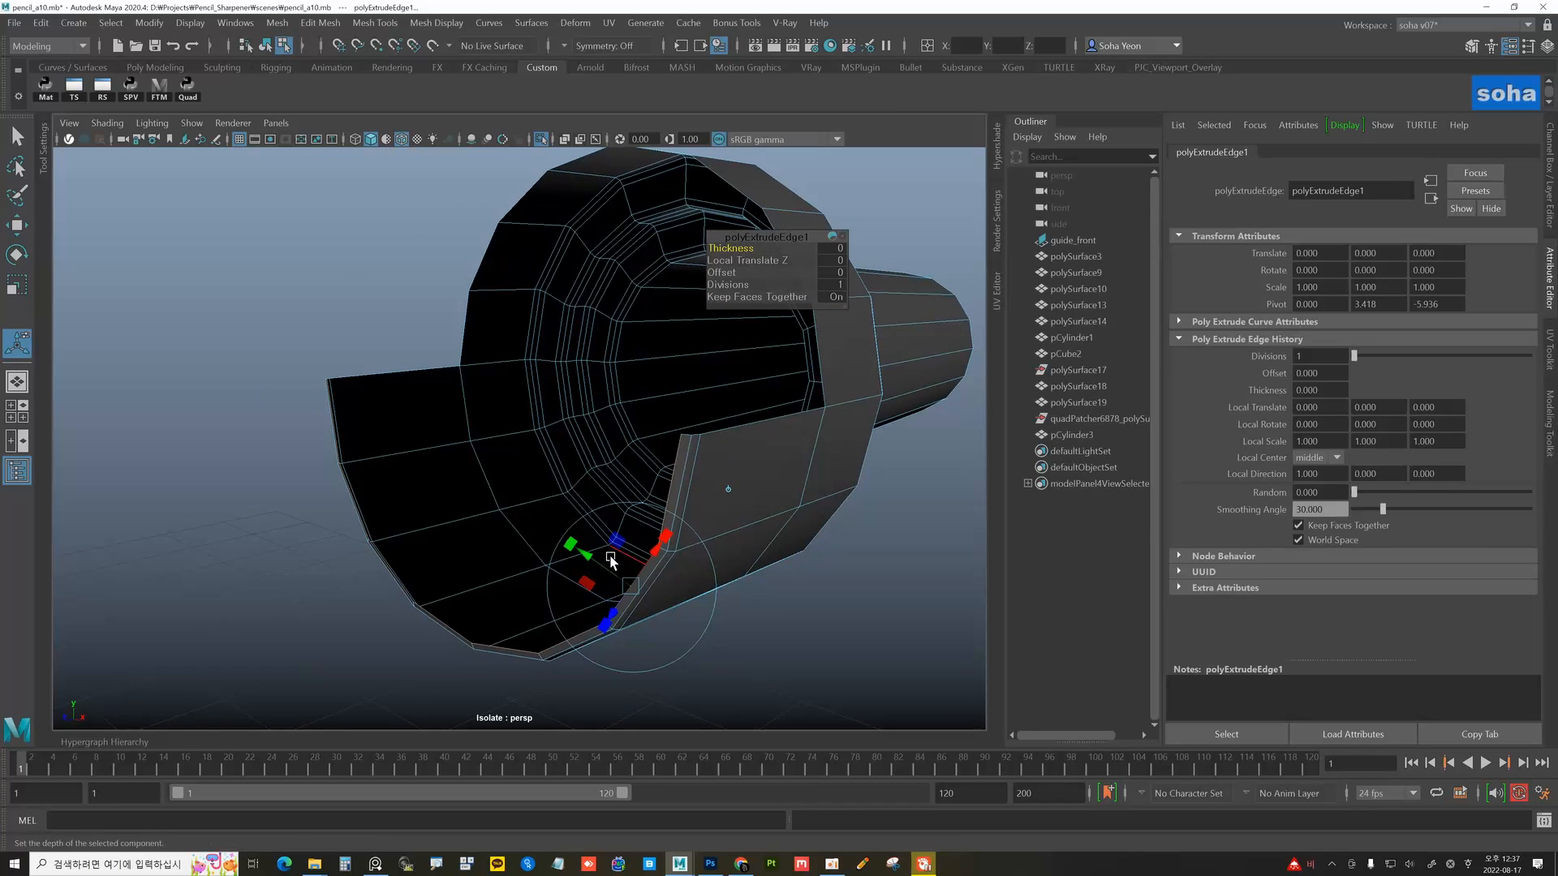
pyautogui.press('r')
pyautogui.moveTo(473, 525); pyautogui.dragTo(455, 525)
pyautogui.scroll(1, 583, 515)
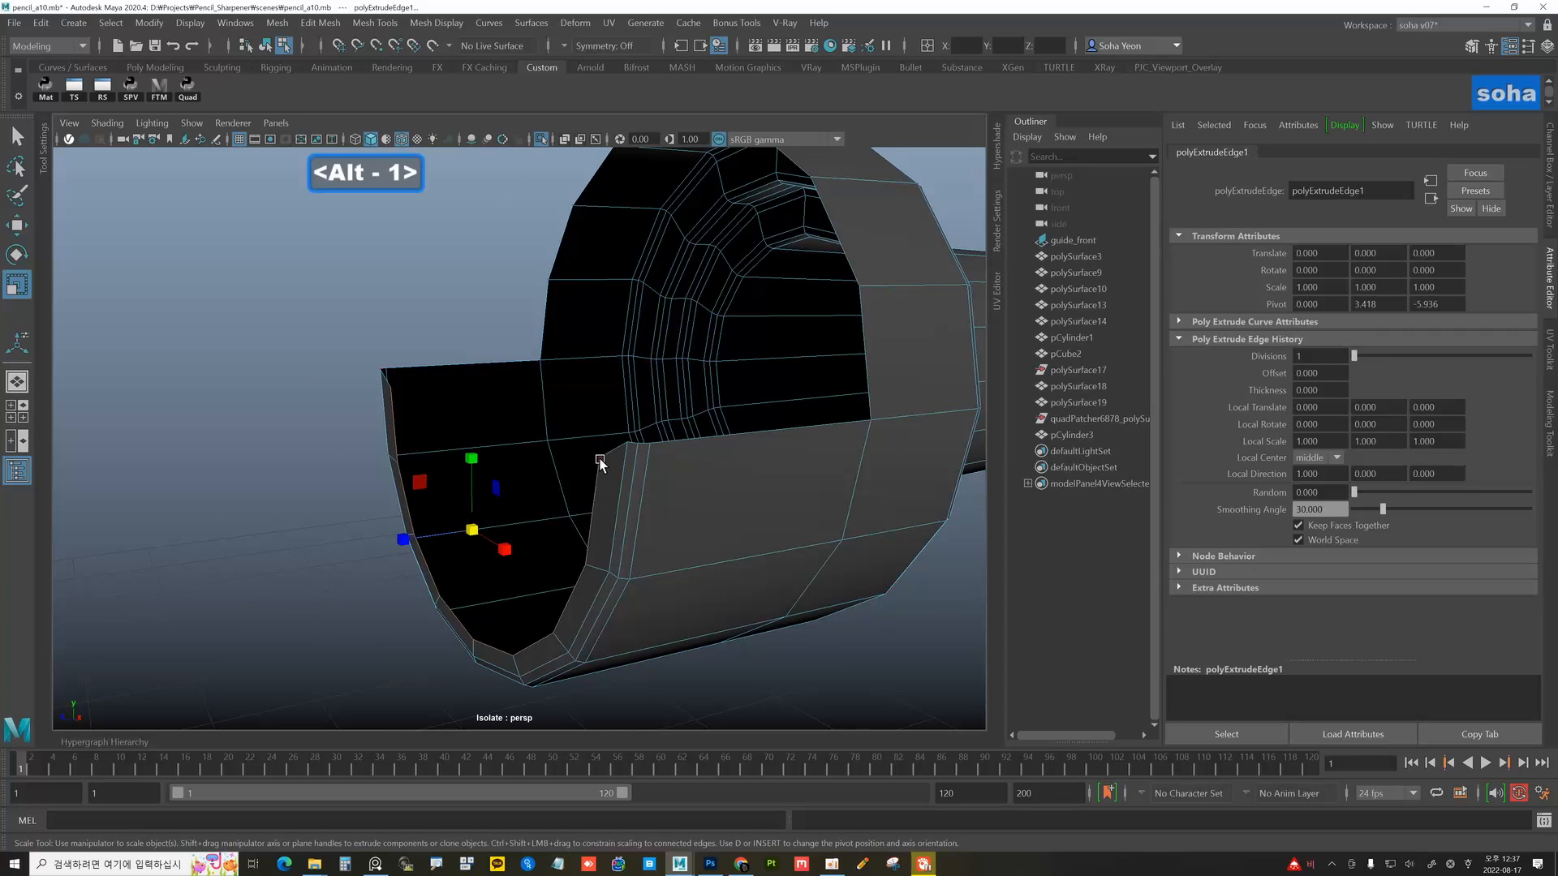
# - Snap the two end vertices of the inner rim vertically to the height of the cup's cut edge, and deselect them
pyautogui.click(391, 388)
pyautogui.hotkey('shift', 'w')
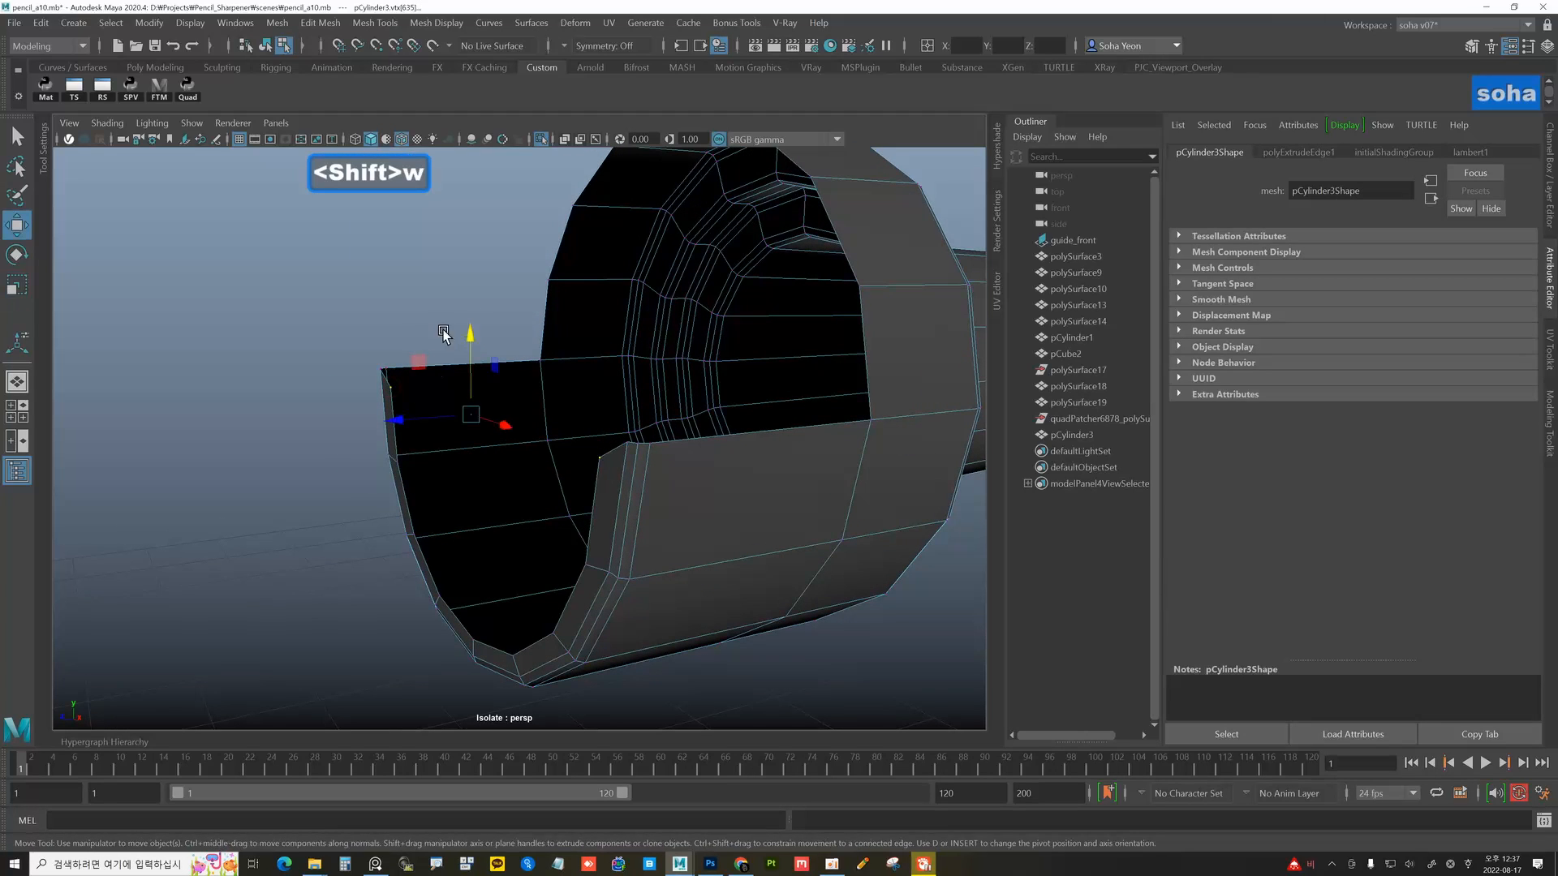
pyautogui.click(469, 335)
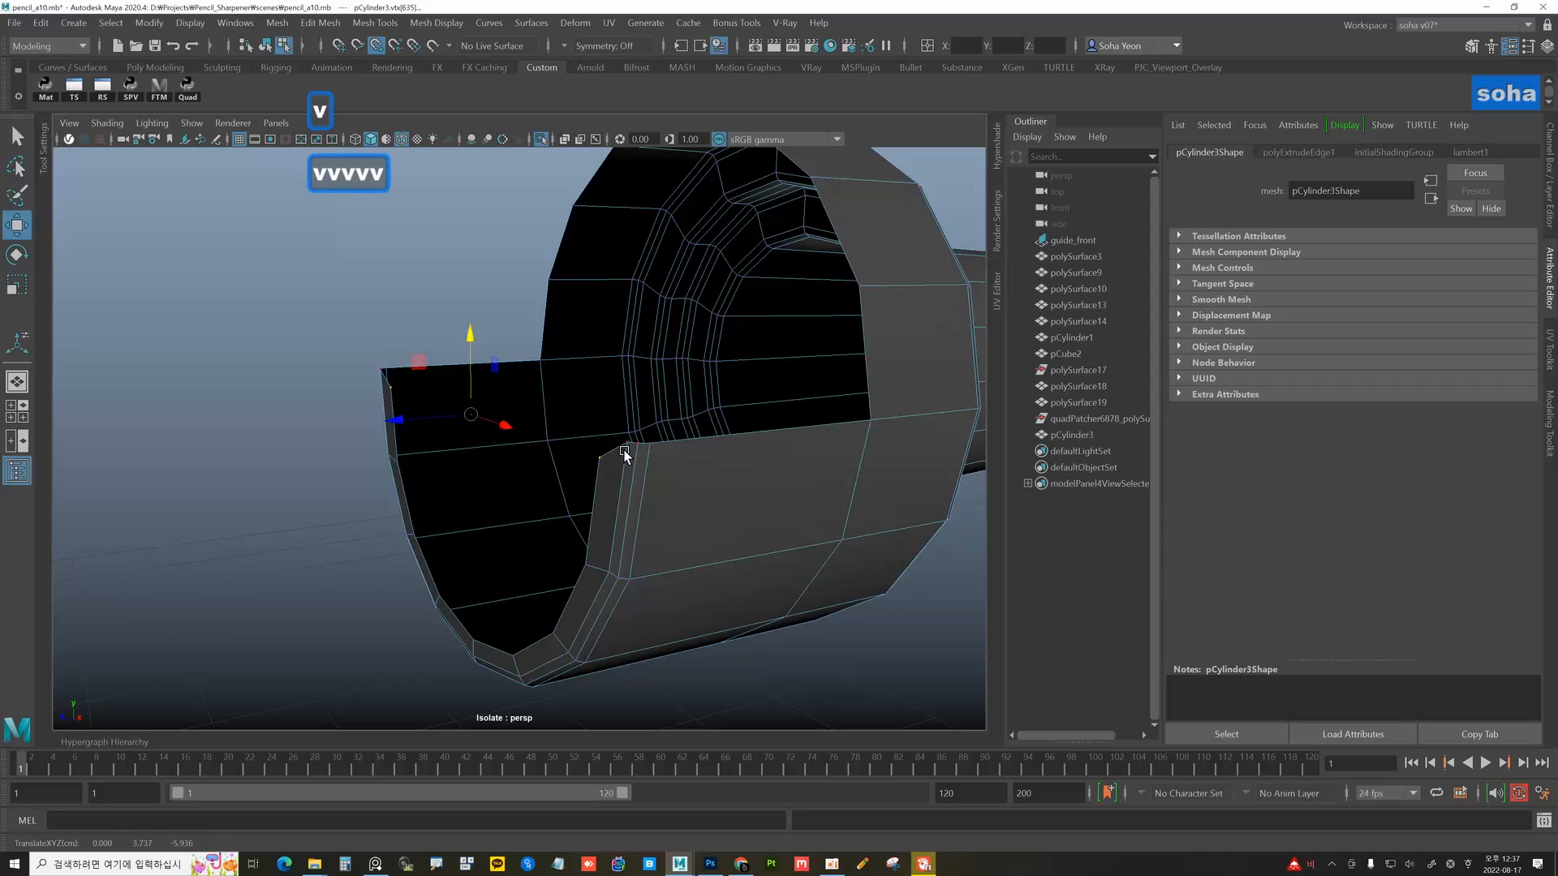
pyautogui.moveTo(624, 451); pyautogui.dragTo(626, 442, button='middle')
pyautogui.hotkey('alt', '`')
pyautogui.keyDown('alt'); pyautogui.moveTo(679, 490); pyautogui.dragTo(612, 493); pyautogui.keyUp('alt')
pyautogui.hotkey('alt', '`')
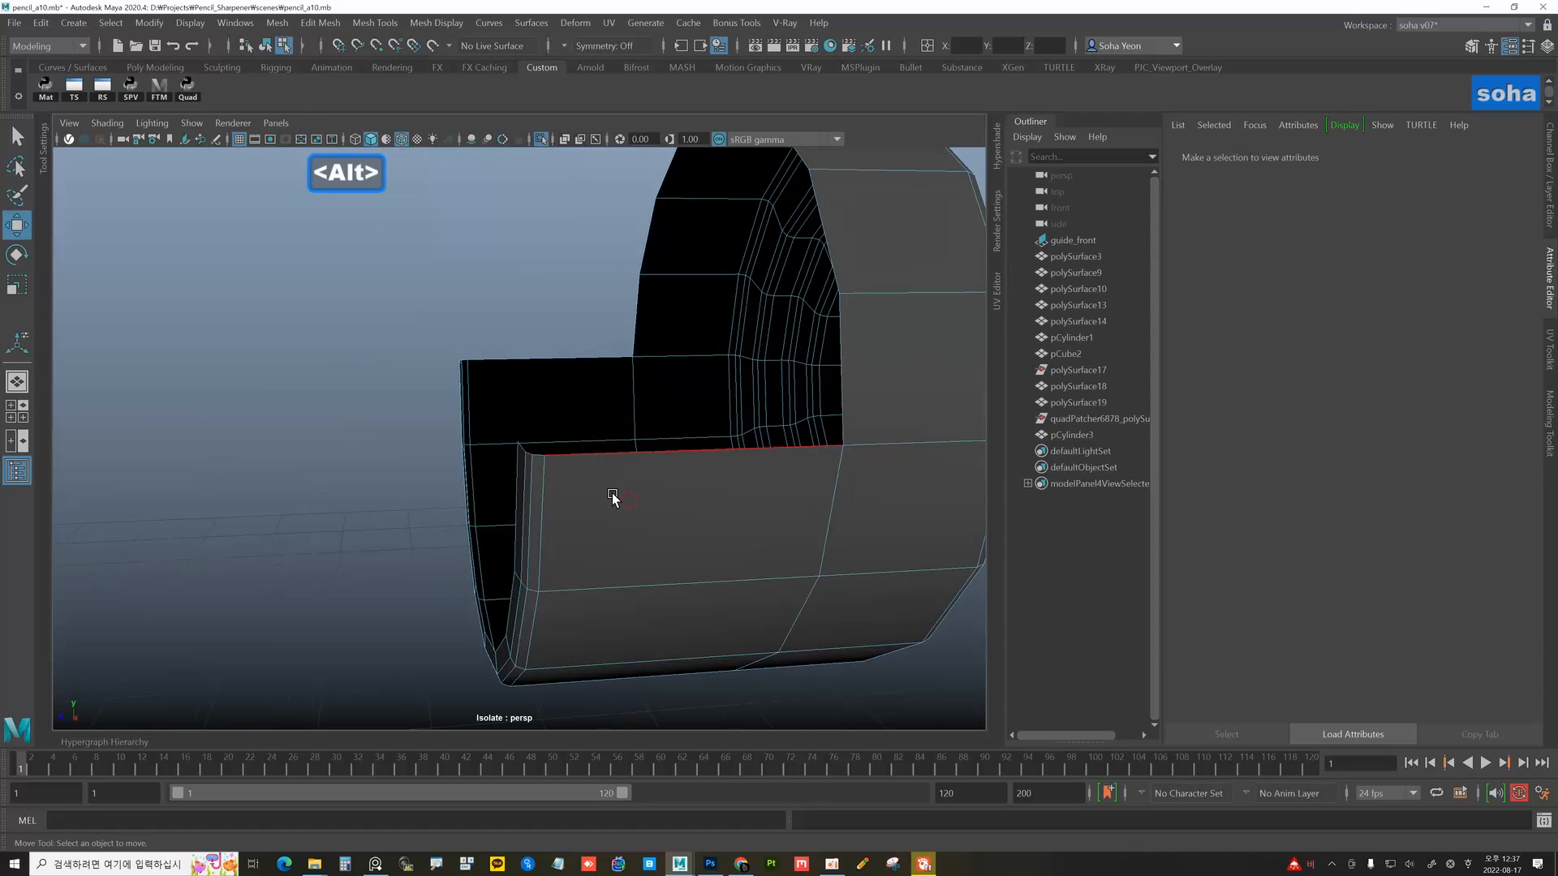
# - Select the horizontal cut edges of the cone and the lower cup, keep only those on one side, and bridge them with a vertical strip
pyautogui.hotkey('shift', '4')
pyautogui.keyDown('alt'); pyautogui.moveTo(645, 499); pyautogui.dragTo(750, 551, button='right'); pyautogui.keyUp('alt')
pyautogui.keyDown('alt'); pyautogui.moveTo(634, 517); pyautogui.dragTo(613, 439, button='middle'); pyautogui.keyUp('alt')
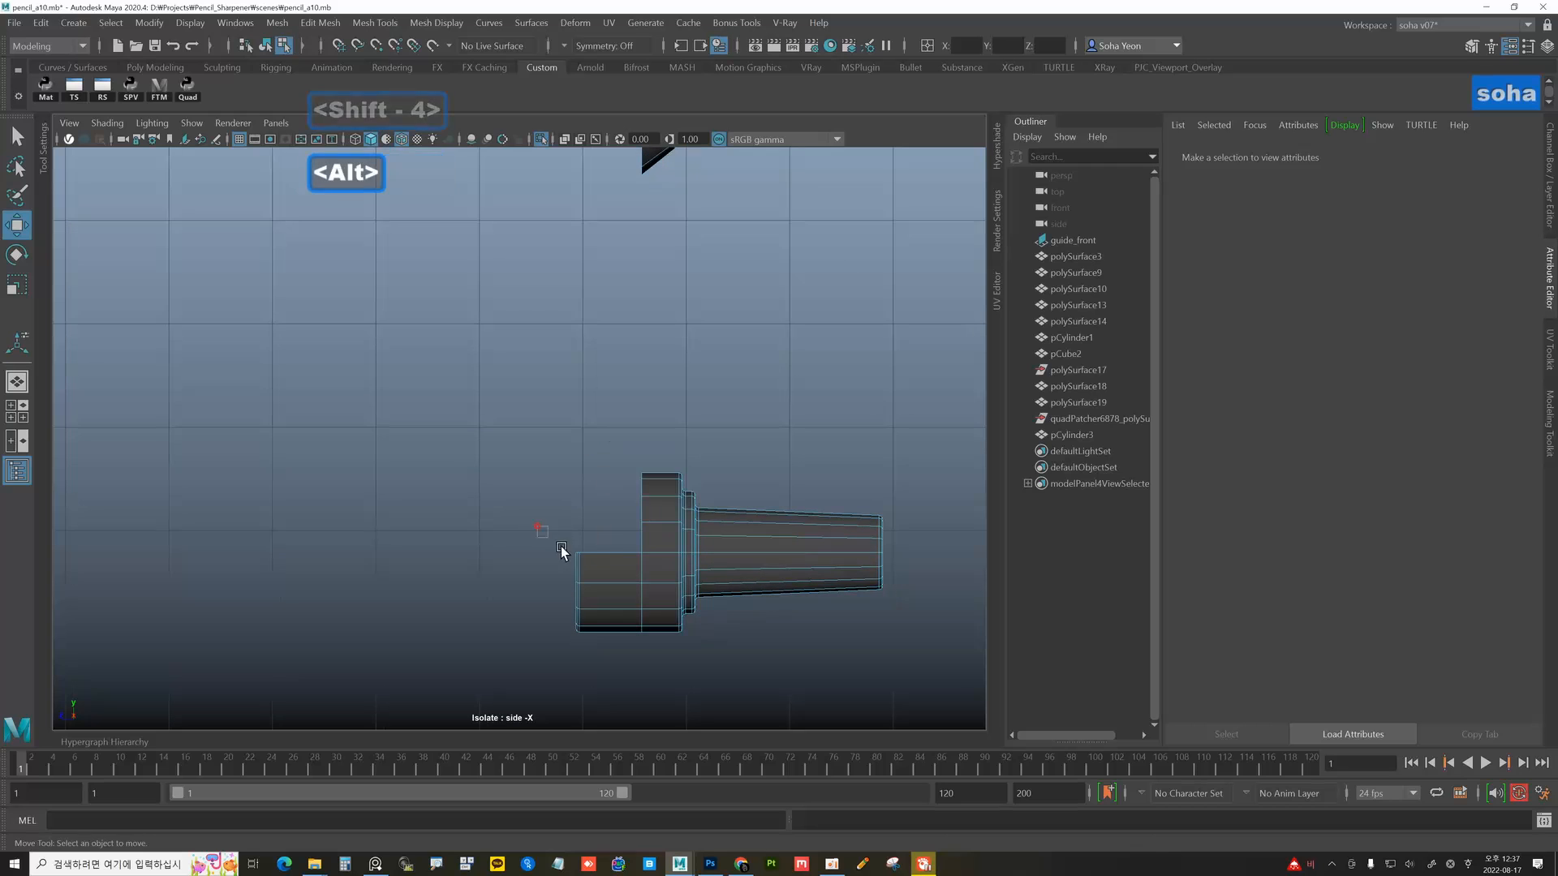
pyautogui.click(639, 607)
pyautogui.keyDown('ctrl'); pyautogui.moveTo(519, 584); pyautogui.dragTo(519, 582); pyautogui.keyUp('ctrl')
pyautogui.keyDown('alt'); pyautogui.moveTo(550, 359); pyautogui.dragTo(546, 622, button='middle'); pyautogui.keyUp('alt')
pyautogui.moveTo(621, 448)
pyautogui.keyDown('alt'); pyautogui.mouseDown(button='right')
pyautogui.moveTo(670, 453)
pyautogui.moveTo(637, 460)
pyautogui.mouseUp(button='right'); pyautogui.keyUp('alt')
pyautogui.hotkey('alt', 'shift', 'q')
pyautogui.keyDown('alt'); pyautogui.moveTo(578, 454); pyautogui.dragTo(705, 459); pyautogui.keyUp('alt')
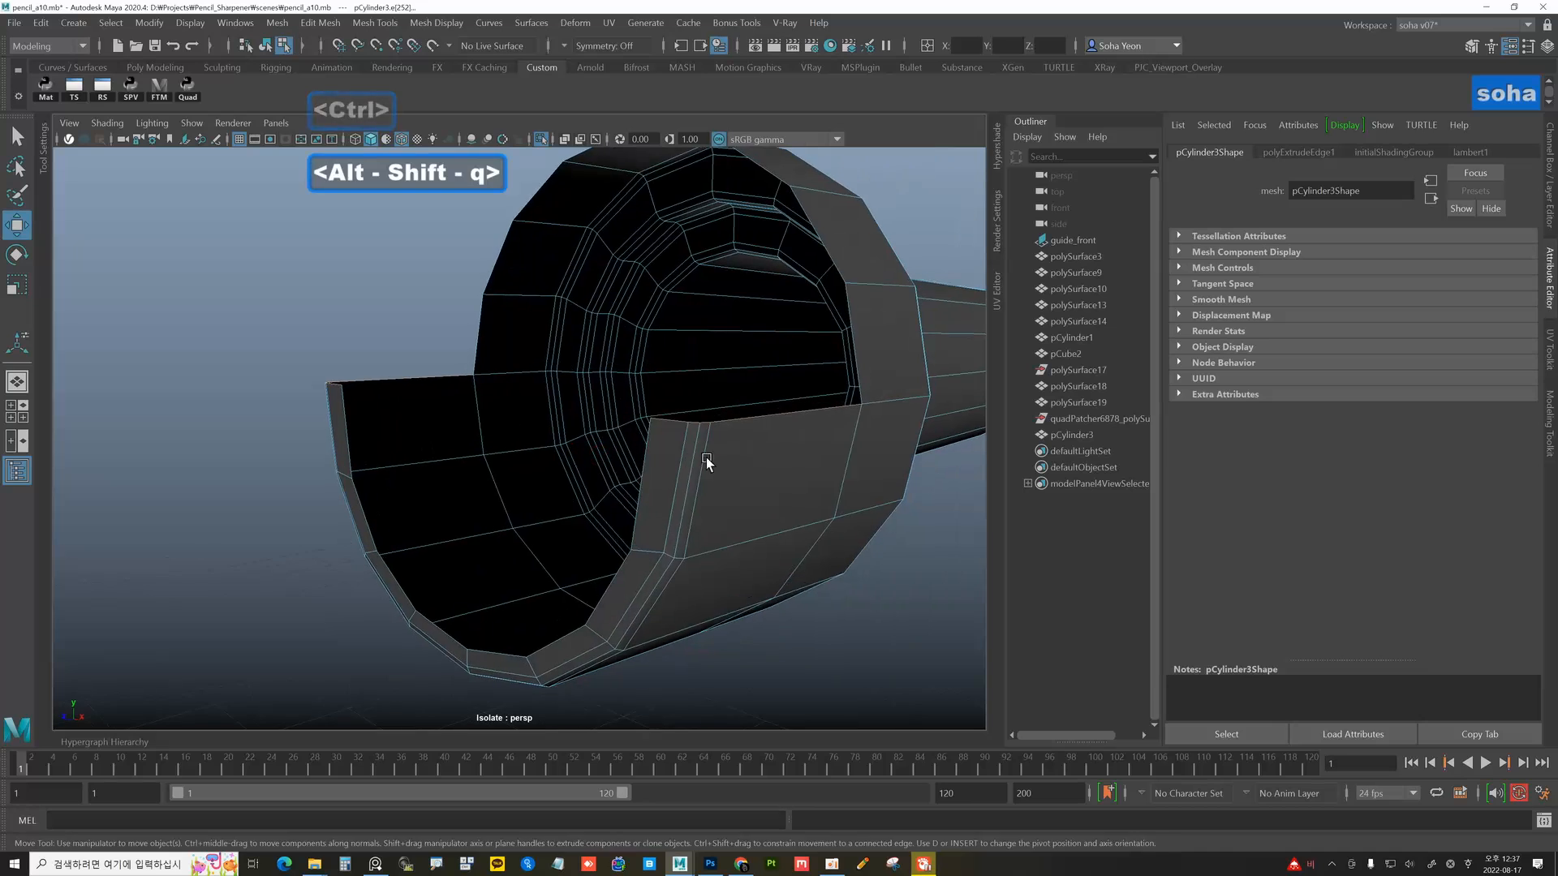
pyautogui.keyDown('alt'); pyautogui.moveTo(706, 459); pyautogui.dragTo(637, 451, button='right'); pyautogui.keyUp('alt')
pyautogui.keyDown('alt'); pyautogui.moveTo(615, 371); pyautogui.dragTo(618, 548, button='middle'); pyautogui.keyUp('alt')
pyautogui.keyDown('alt'); pyautogui.moveTo(613, 542); pyautogui.dragTo(467, 486, button='right'); pyautogui.keyUp('alt')
pyautogui.keyDown('alt'); pyautogui.moveTo(594, 412); pyautogui.dragTo(602, 556, button='middle'); pyautogui.keyUp('alt')
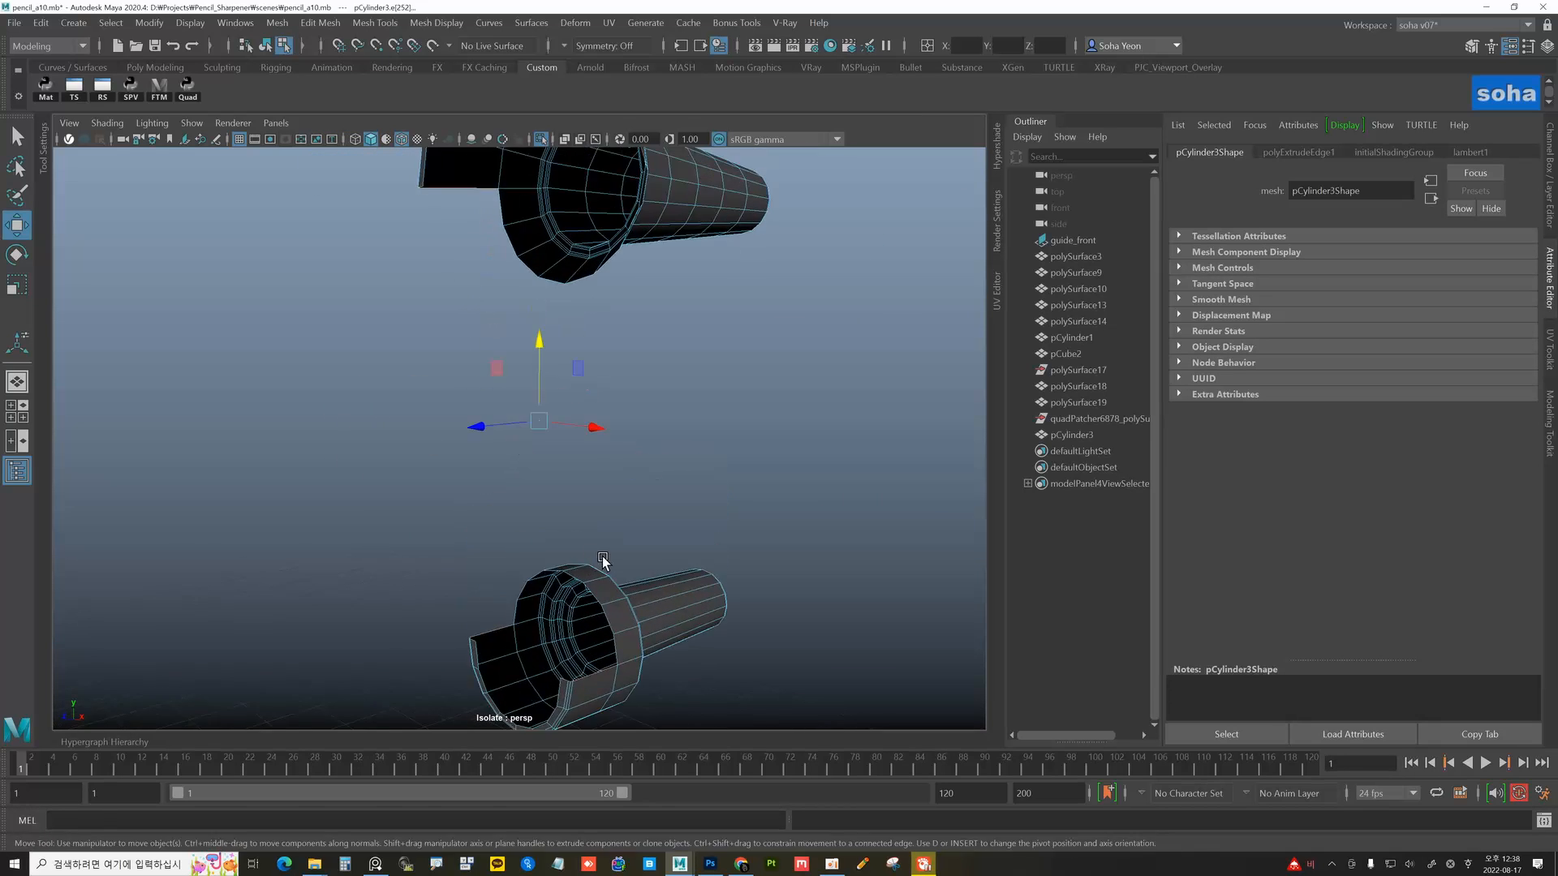
pyautogui.keyDown('alt'); pyautogui.moveTo(633, 554); pyautogui.dragTo(519, 422, button='right'); pyautogui.keyUp('alt')
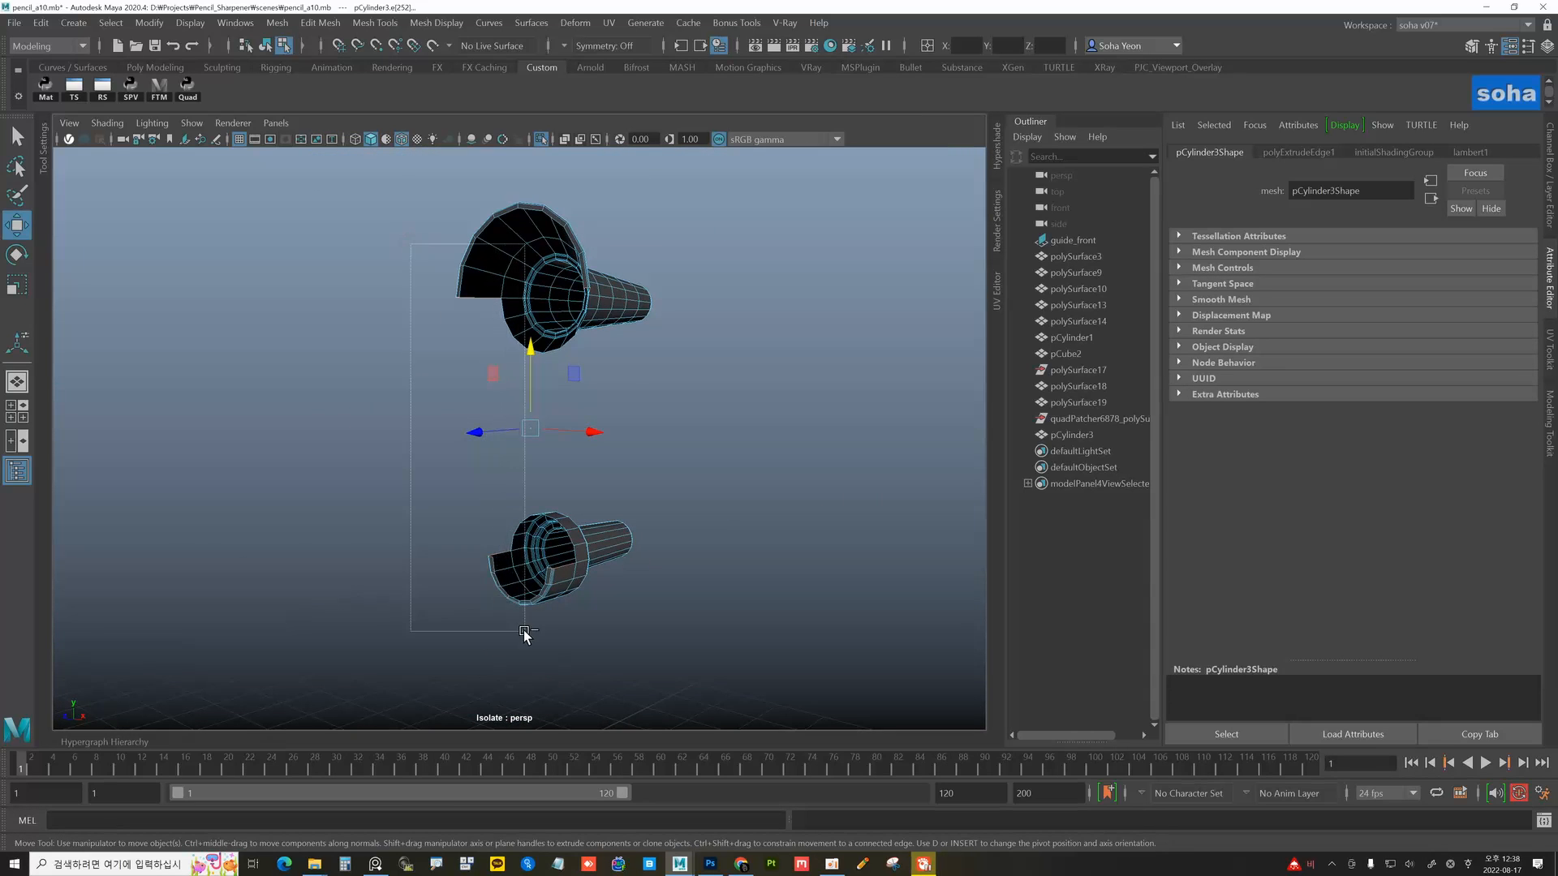
pyautogui.keyDown('ctrl'); pyautogui.moveTo(524, 631); pyautogui.dragTo(525, 631); pyautogui.keyUp('ctrl')
pyautogui.keyDown('alt'); pyautogui.moveTo(578, 553); pyautogui.dragTo(539, 435); pyautogui.keyUp('alt')
pyautogui.keyDown('alt'); pyautogui.moveTo(539, 435); pyautogui.dragTo(537, 471, button='middle'); pyautogui.keyUp('alt')
pyautogui.keyDown('alt'); pyautogui.moveTo(536, 471); pyautogui.dragTo(597, 487, button='right'); pyautogui.keyUp('alt')
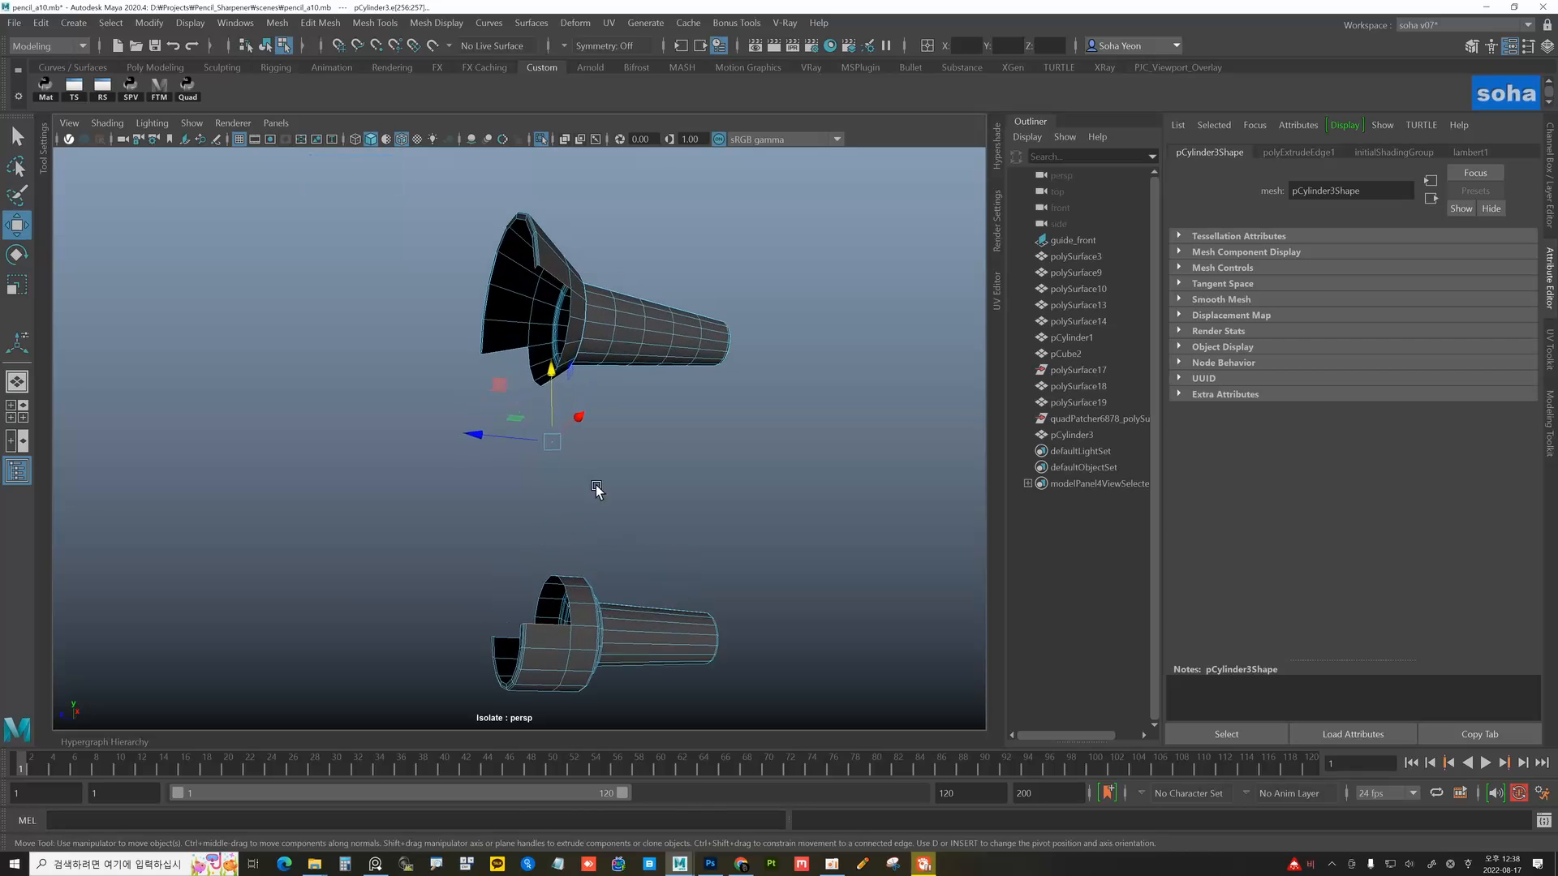
pyautogui.keyDown('alt'); pyautogui.moveTo(596, 490); pyautogui.dragTo(529, 480); pyautogui.keyUp('alt')
pyautogui.hotkey('alt', 'r')
pyautogui.hotkey('alt', '`')
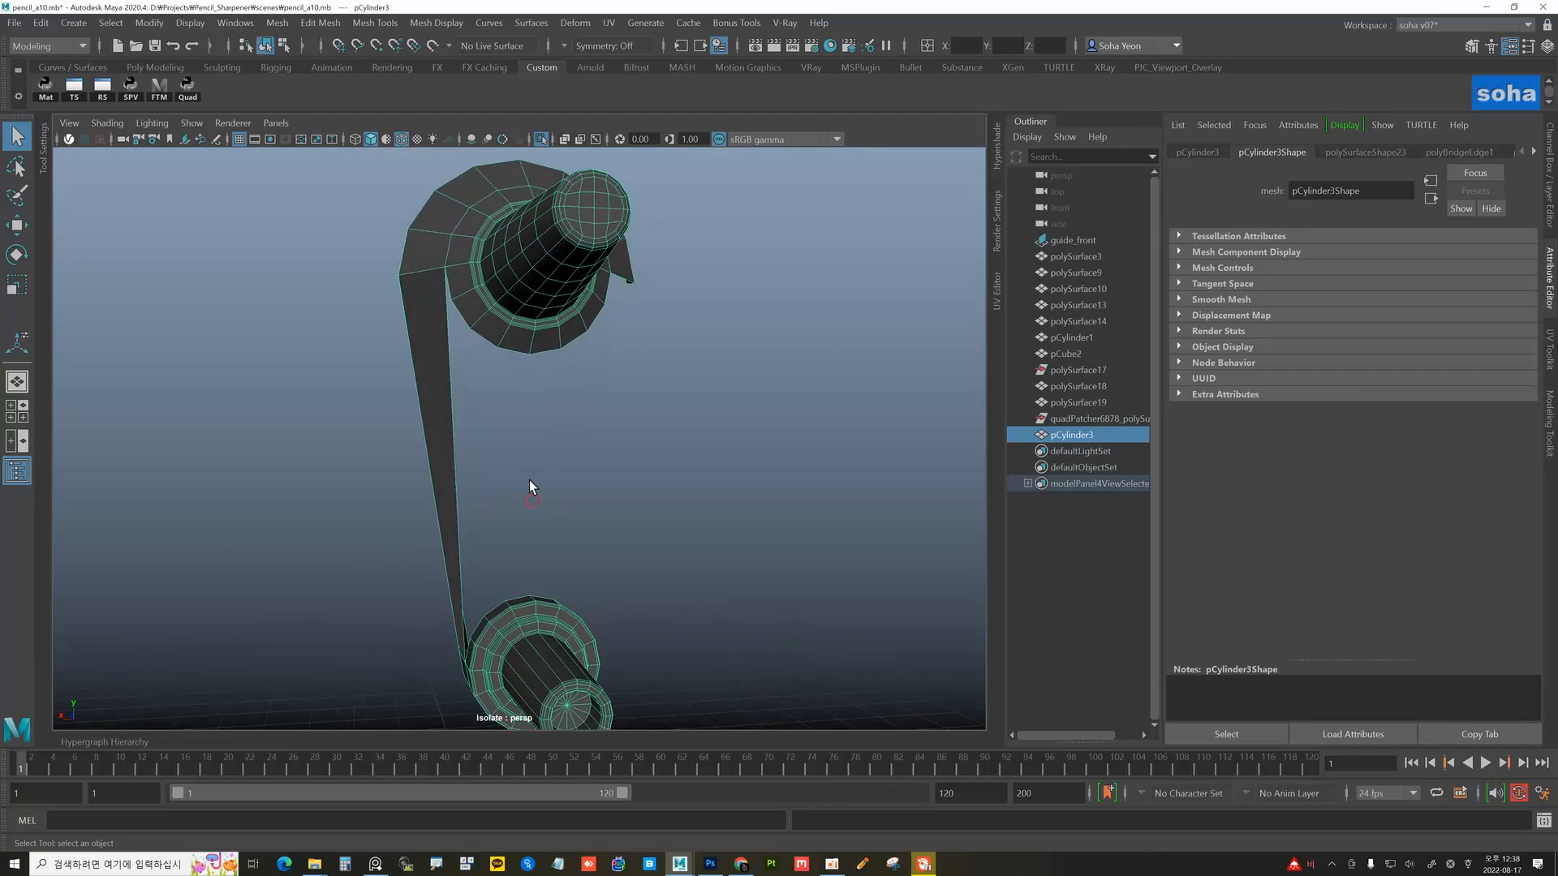
# - Bridge the bottom edge of the cone's flare to the top edge of the lower collar with a second vertical strip
pyautogui.hotkey('alt', '2')
pyautogui.click(512, 355)
pyautogui.keyDown('alt'); pyautogui.moveTo(511, 356); pyautogui.dragTo(509, 504); pyautogui.keyUp('alt')
pyautogui.hotkey('alt', 'r')
pyautogui.press('w')
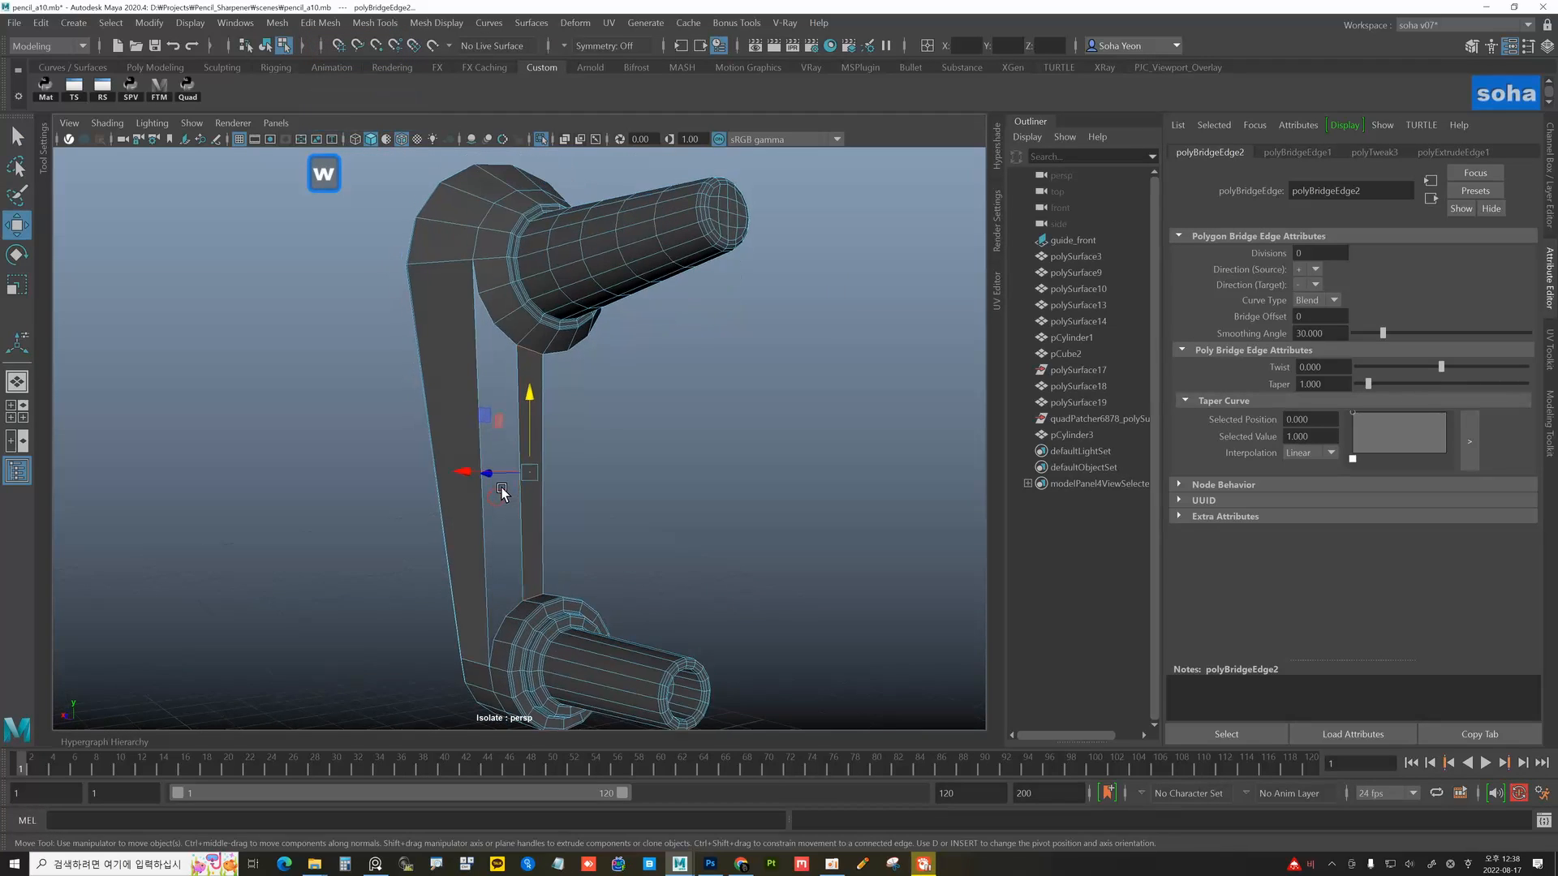
# - Fill the hole between the two vertical strips with a face, and leave component mode
pyautogui.doubleClick(515, 382)
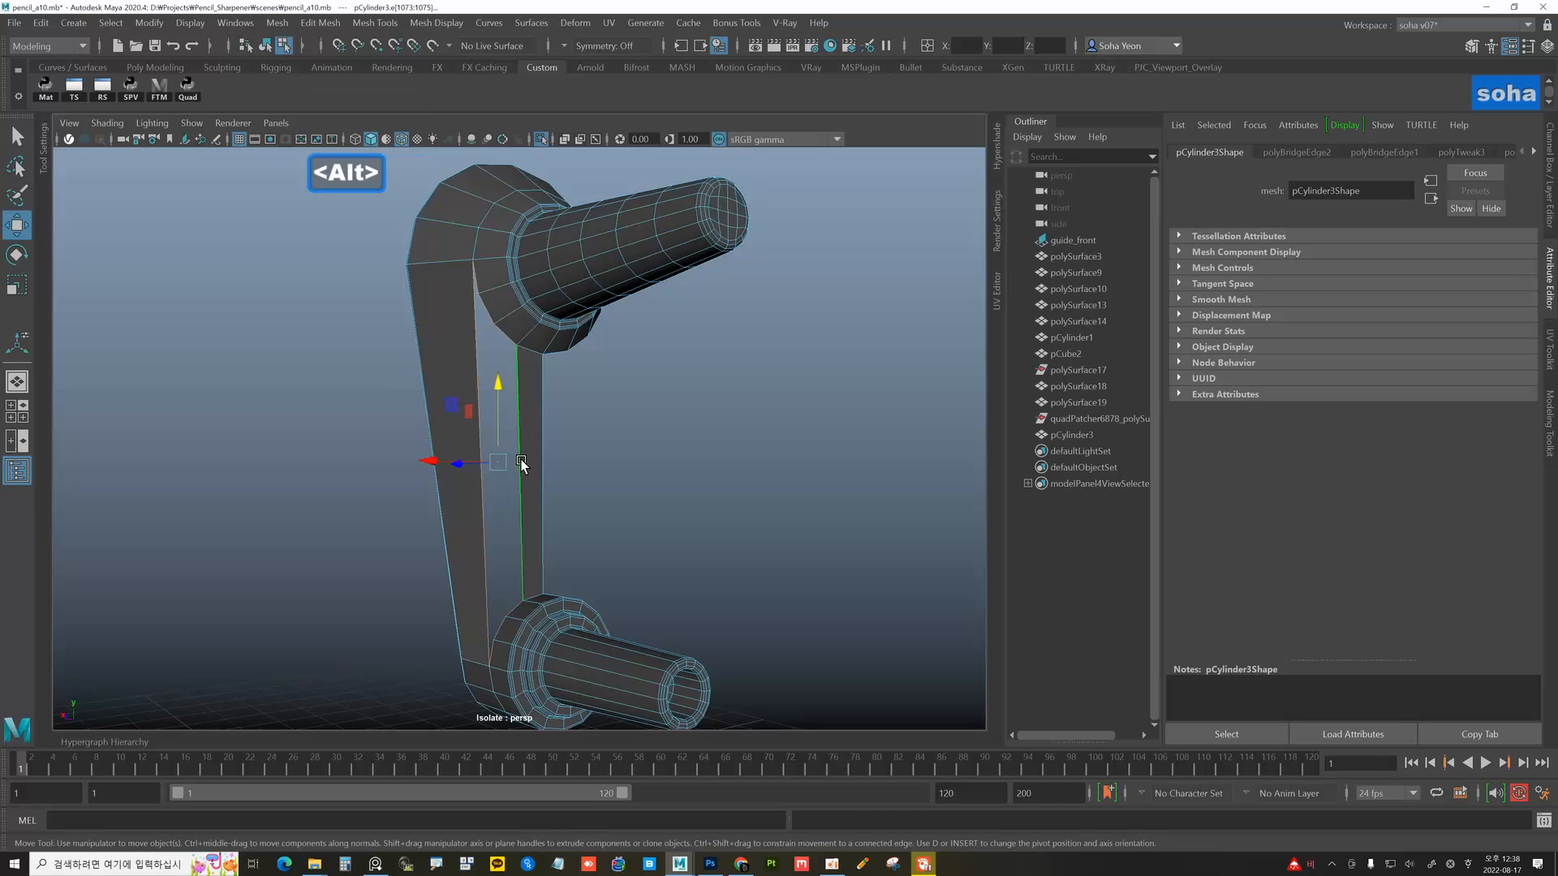
pyautogui.hotkey('ctrl', 'f')
pyautogui.keyDown('alt'); pyautogui.moveTo(496, 487); pyautogui.dragTo(454, 491); pyautogui.keyUp('alt')
pyautogui.click(598, 494)
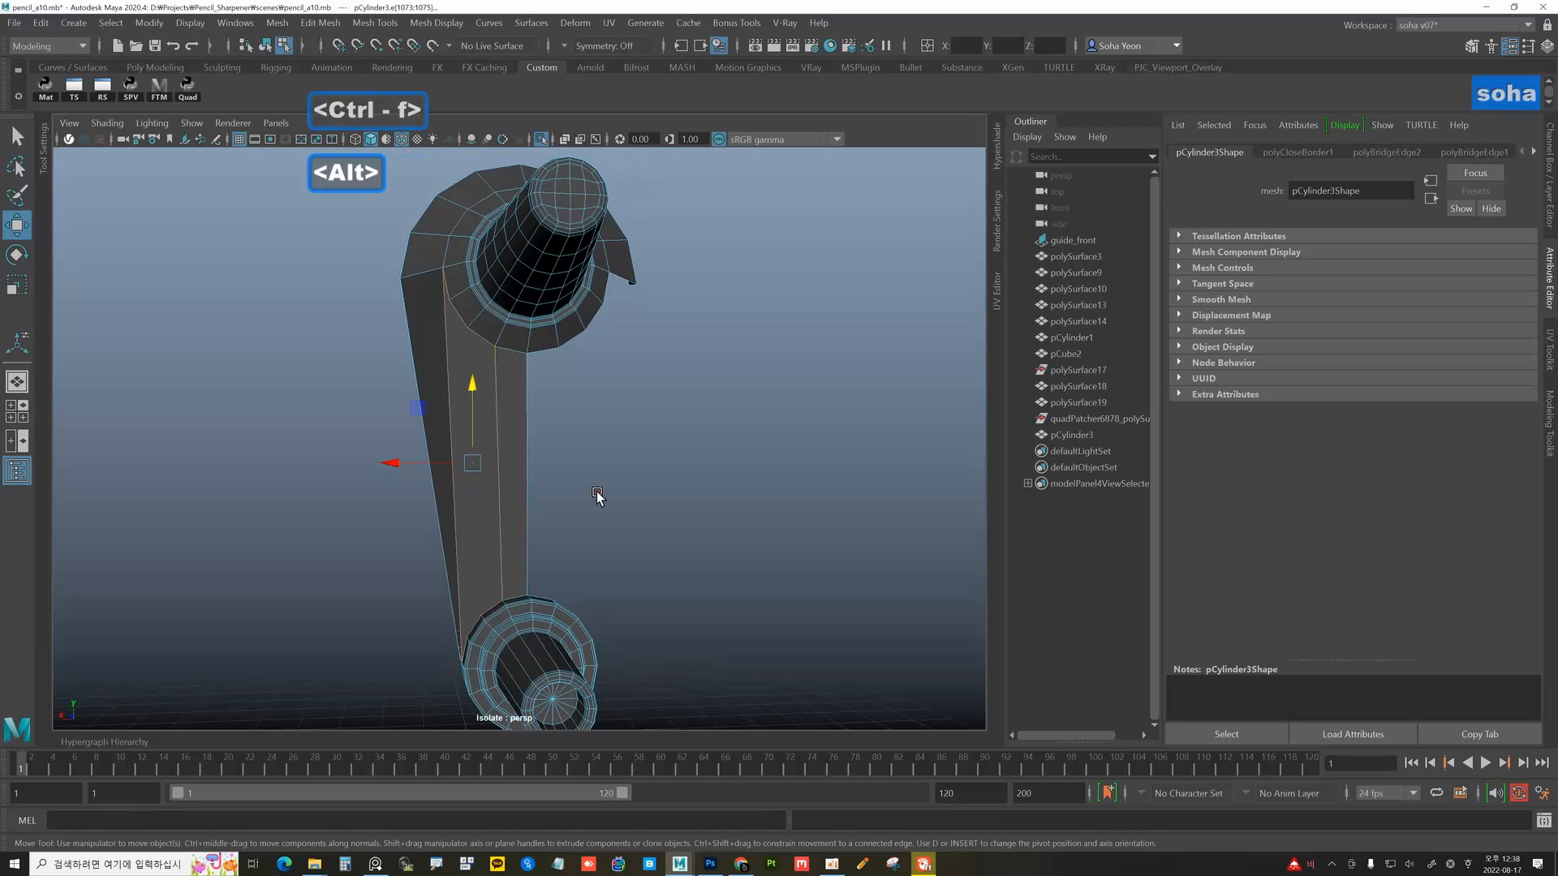
pyautogui.keyDown('alt'); pyautogui.moveTo(584, 488); pyautogui.dragTo(545, 497); pyautogui.keyUp('alt')
pyautogui.hotkey('alt', '`')
pyautogui.click(633, 499)
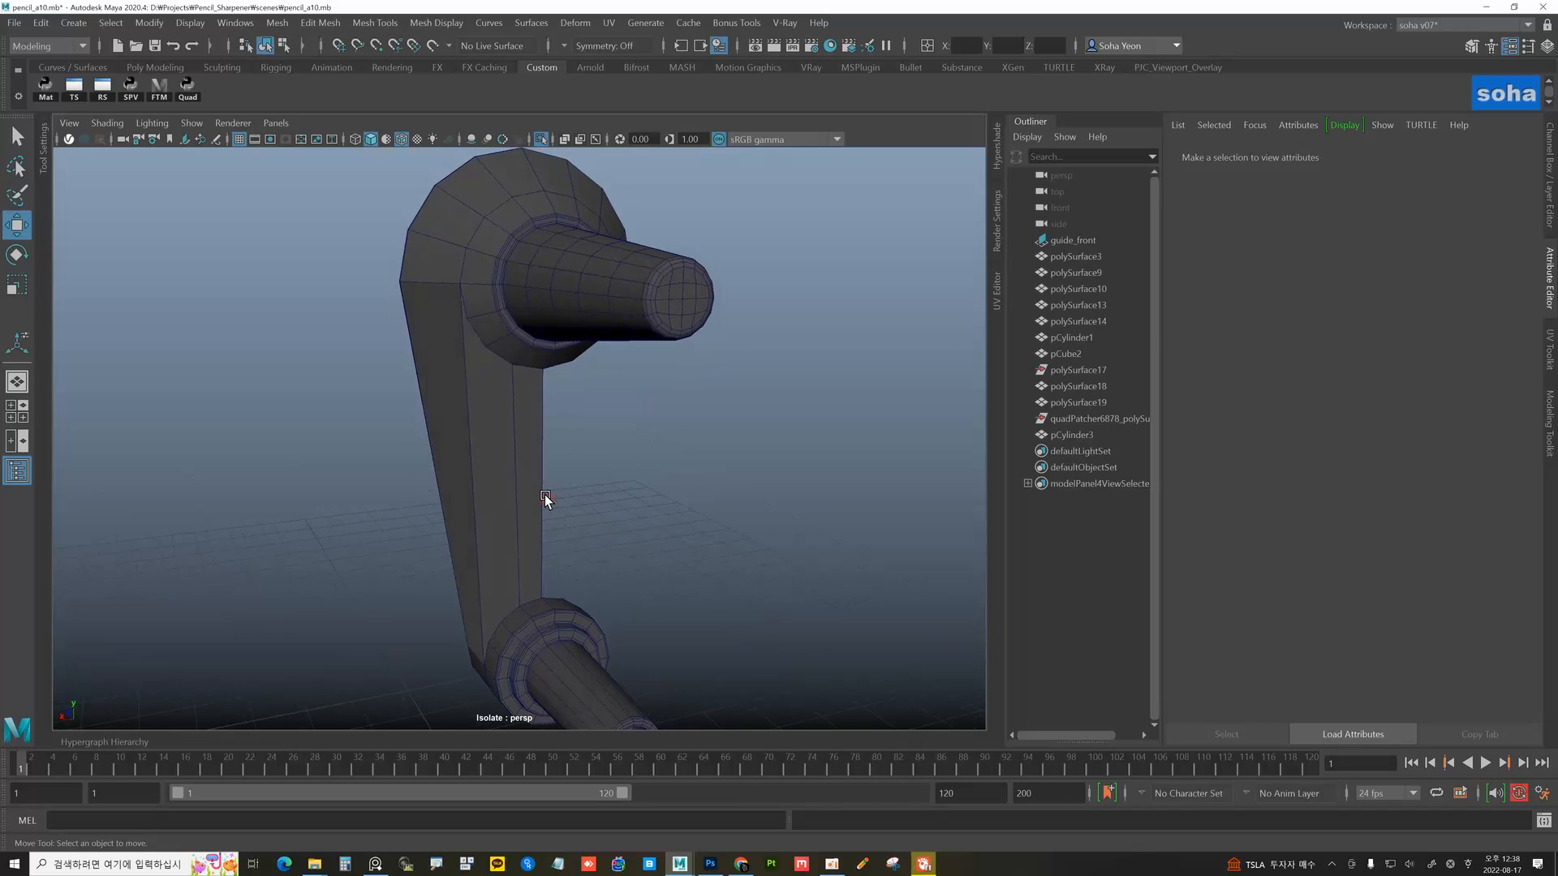
# - Insert an edge loop across the arm's side strip just below the cone's flare, and move the new edge slightly outward
pyautogui.hotkey('alt', '`')
pyautogui.keyDown('alt'); pyautogui.moveTo(546, 497); pyautogui.dragTo(670, 531, button='right'); pyautogui.keyUp('alt')
pyautogui.keyDown('alt'); pyautogui.moveTo(497, 446); pyautogui.dragTo(581, 498); pyautogui.keyUp('alt')
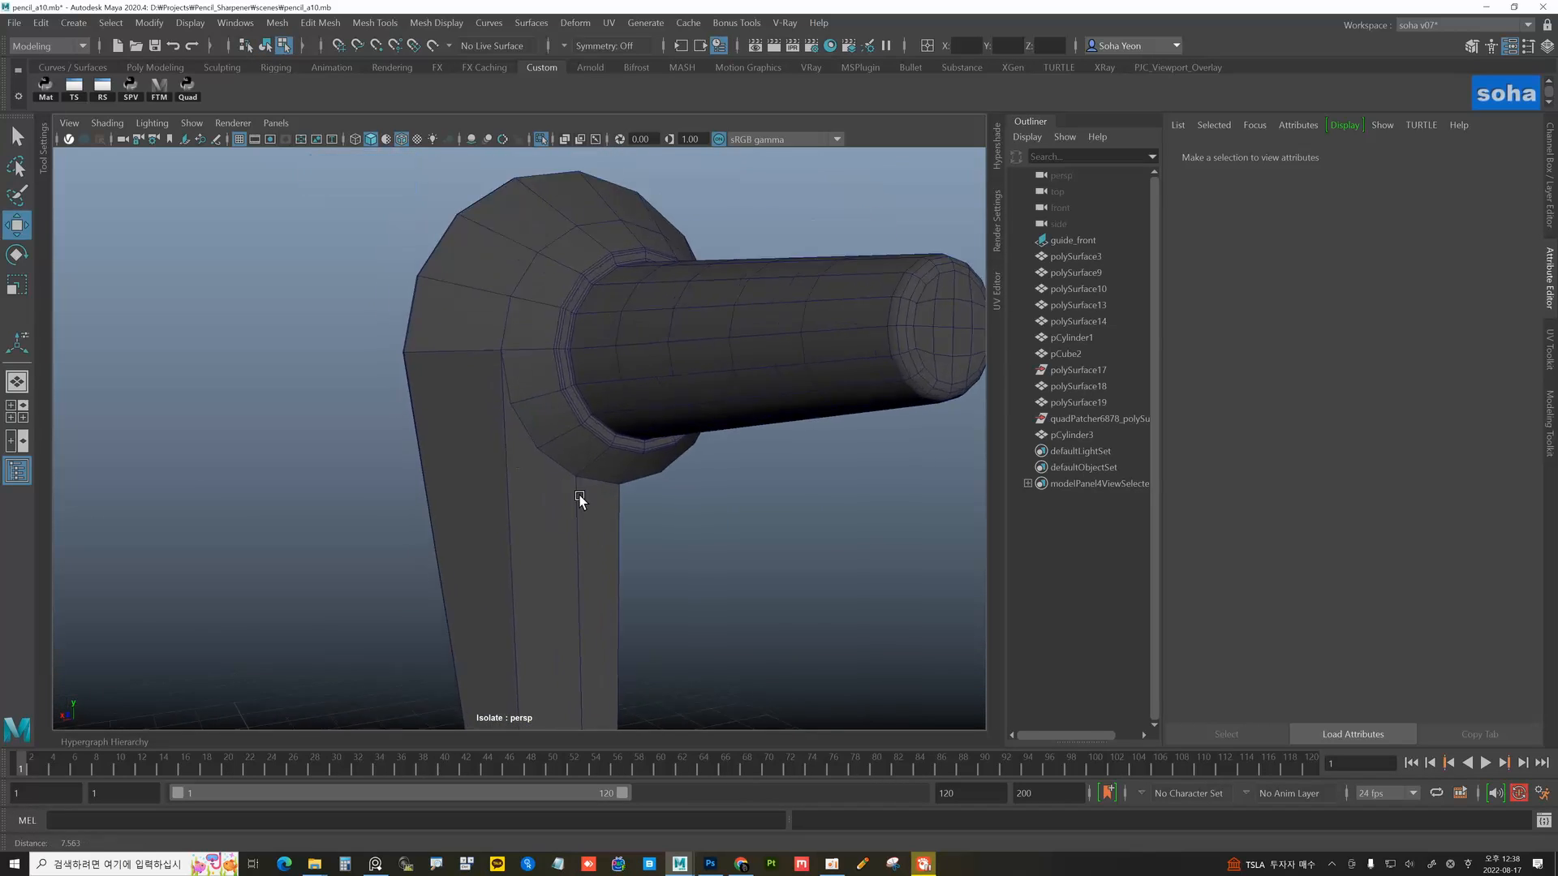
pyautogui.keyDown('alt'); pyautogui.moveTo(581, 497); pyautogui.dragTo(620, 513, button='right'); pyautogui.keyUp('alt')
pyautogui.moveTo(523, 459)
pyautogui.keyDown('alt'); pyautogui.mouseDown()
pyautogui.moveTo(592, 459)
pyautogui.moveTo(514, 455)
pyautogui.mouseUp(); pyautogui.keyUp('alt')
pyautogui.hotkey('alt', 'e')
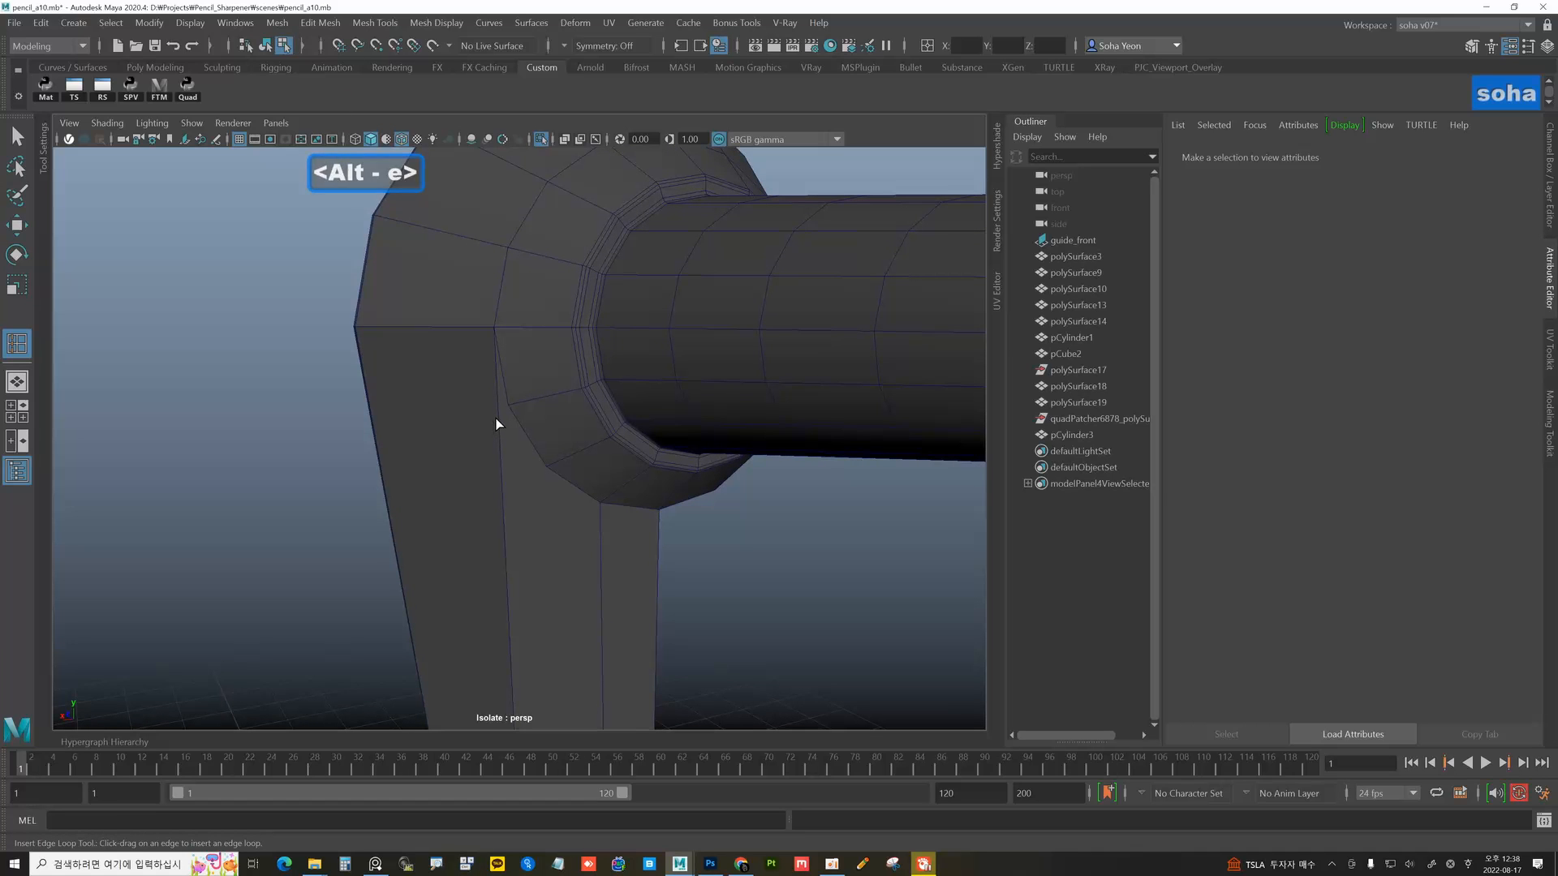
pyautogui.click(495, 422)
pyautogui.moveTo(499, 424); pyautogui.dragTo(344, 401)
pyautogui.hotkey('alt', 'w')
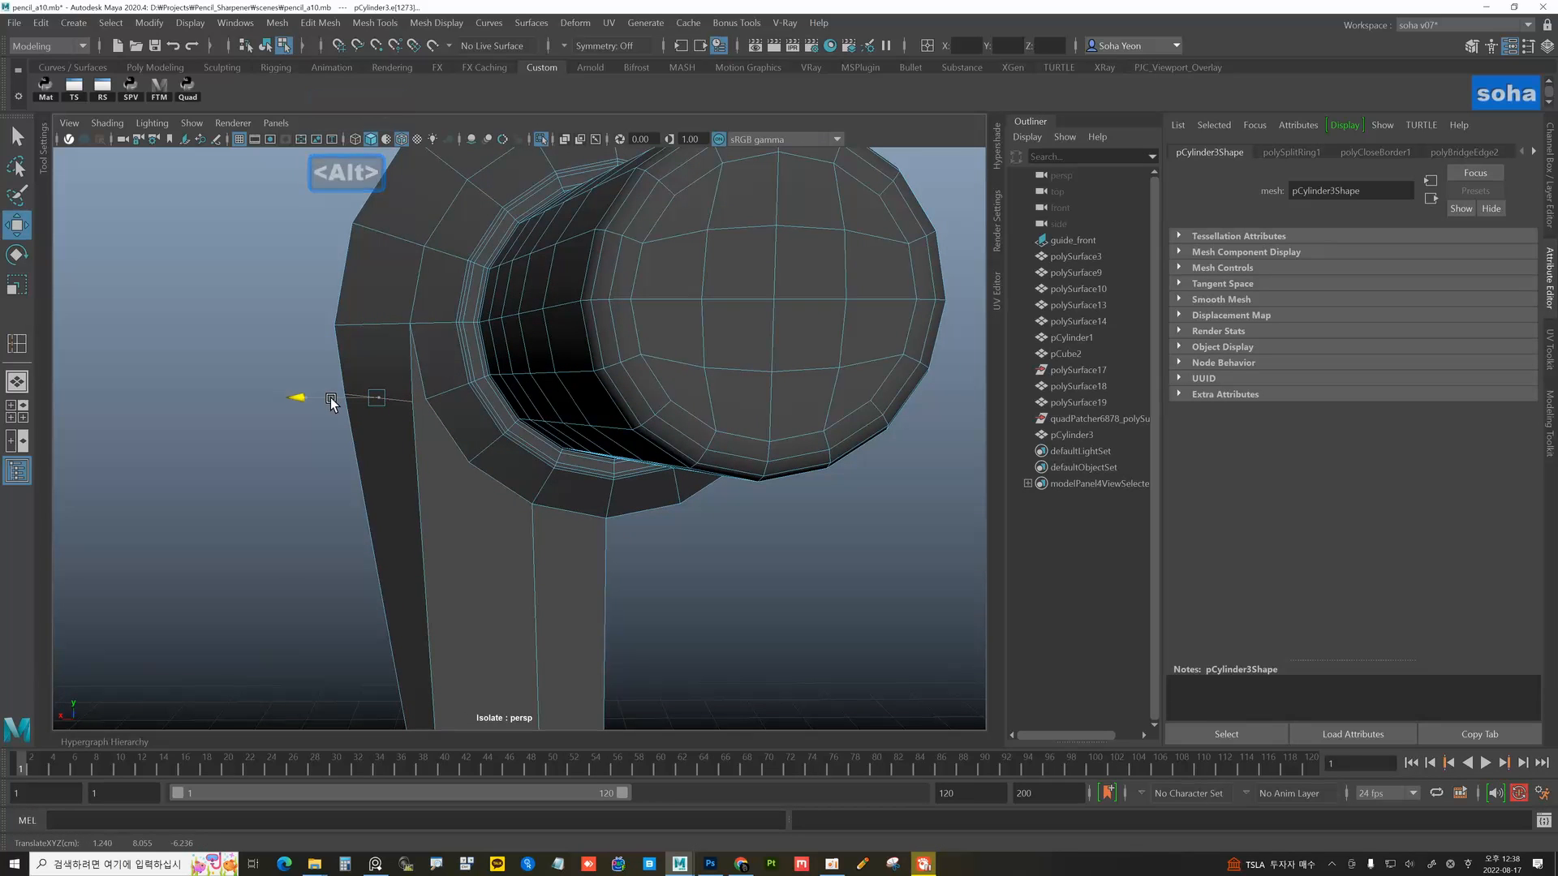
# - Cut two horizontal slices across the arm in the side view, one below the cone's flare and one above the lower collar
pyautogui.scroll(-3, 369, 459)
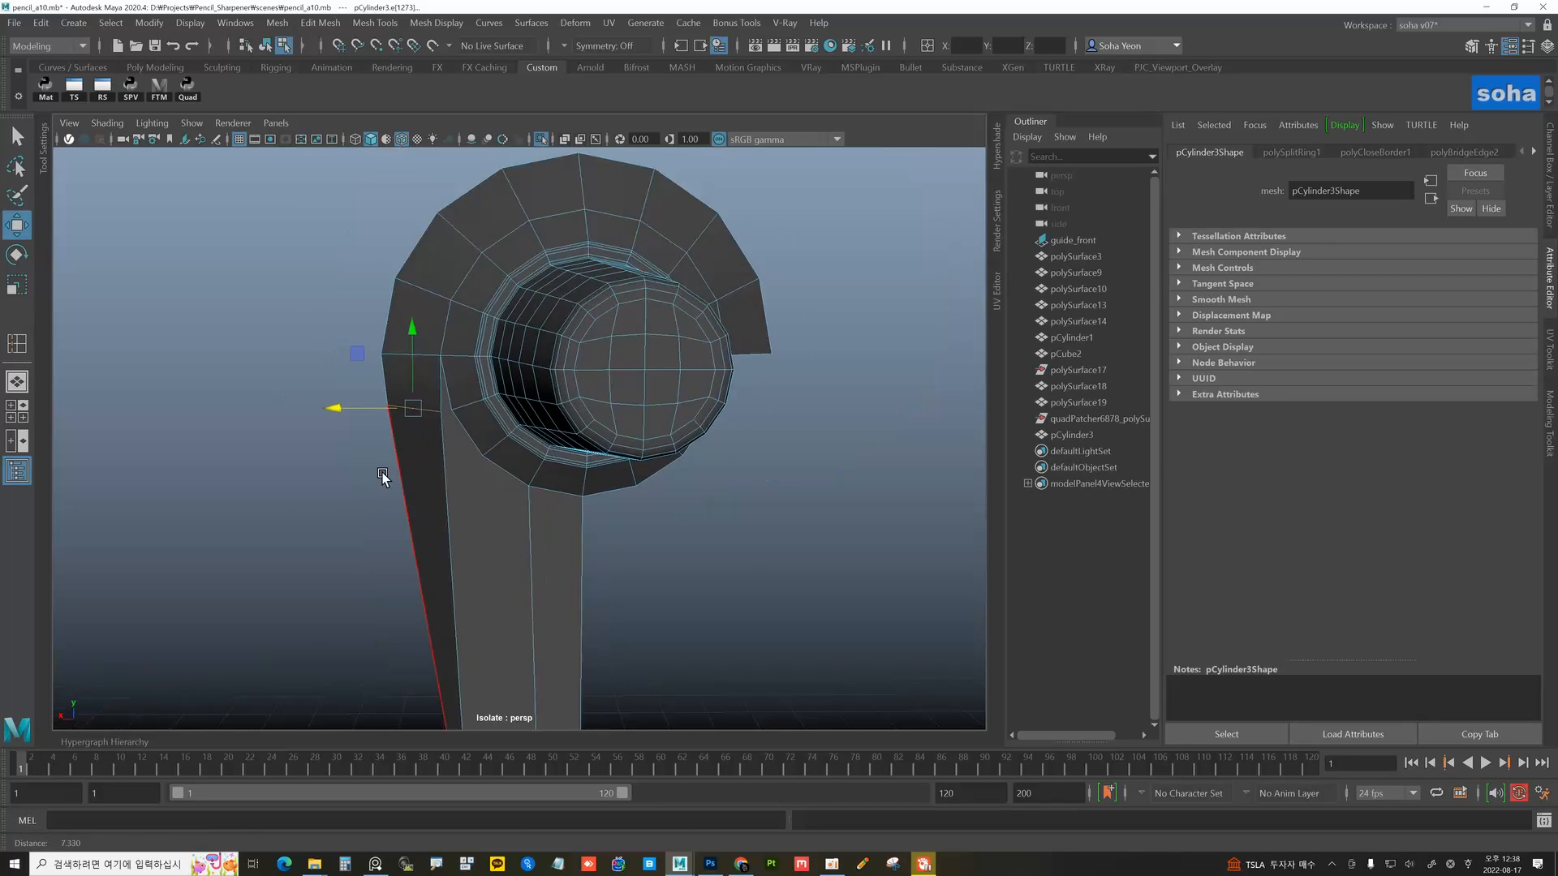
pyautogui.keyDown('alt'); pyautogui.moveTo(441, 532); pyautogui.dragTo(466, 344, button='middle'); pyautogui.keyUp('alt')
pyautogui.keyDown('alt'); pyautogui.moveTo(479, 405); pyautogui.dragTo(552, 428); pyautogui.keyUp('alt')
pyautogui.hotkey('shift', '4')
pyautogui.scroll(3, 807, 486)
pyautogui.scroll(2, 806, 487)
pyautogui.hotkey('shift', '4')
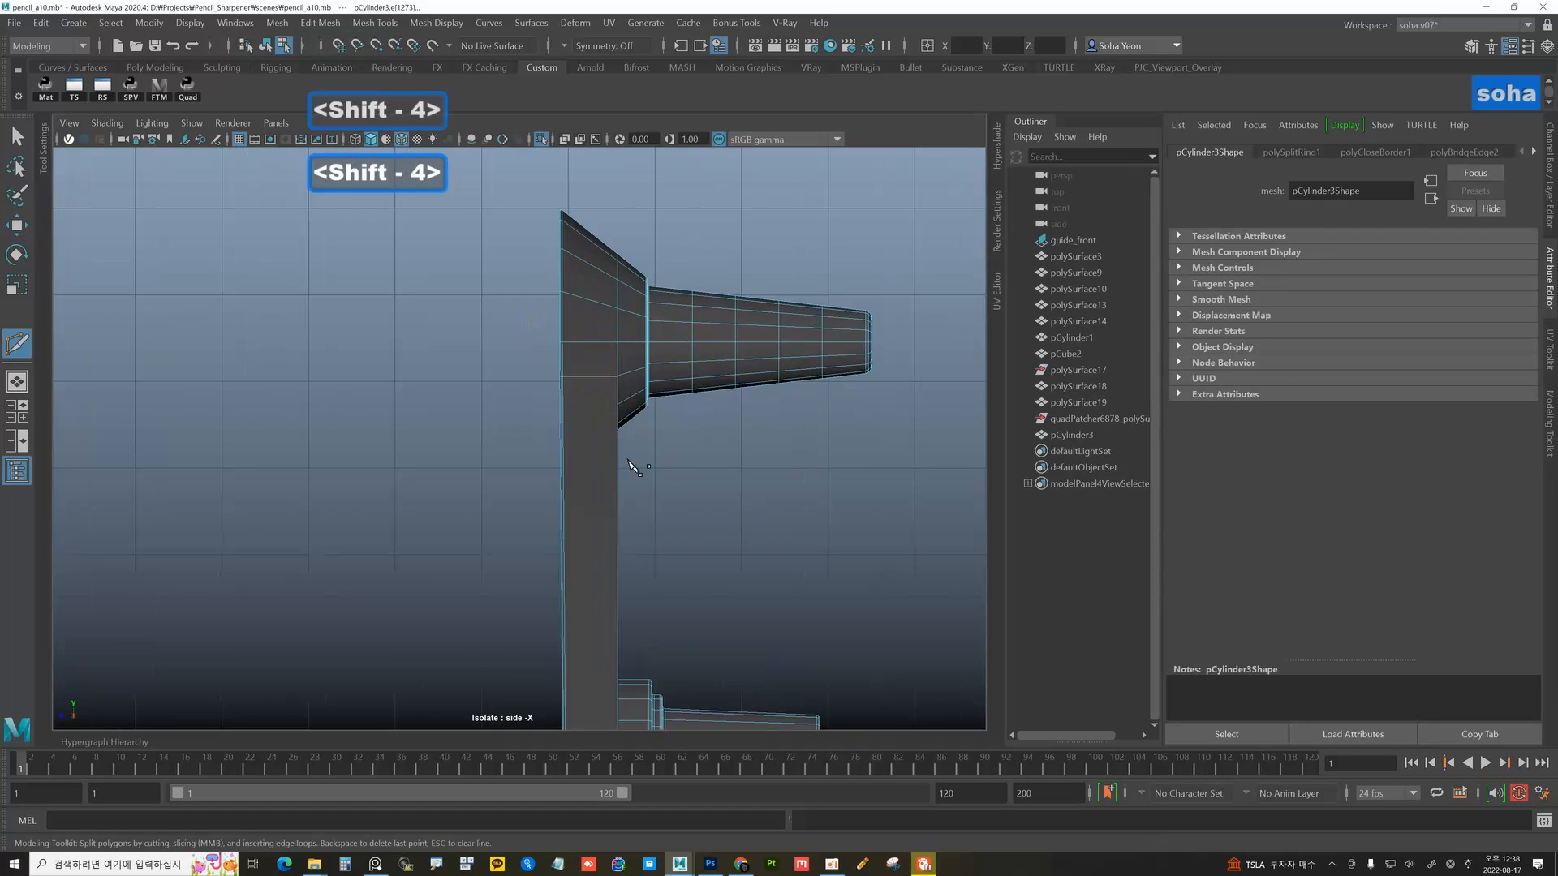
pyautogui.hotkey('shift', '4')
pyautogui.keyDown('shift'); pyautogui.click(618, 377); pyautogui.keyUp('shift')
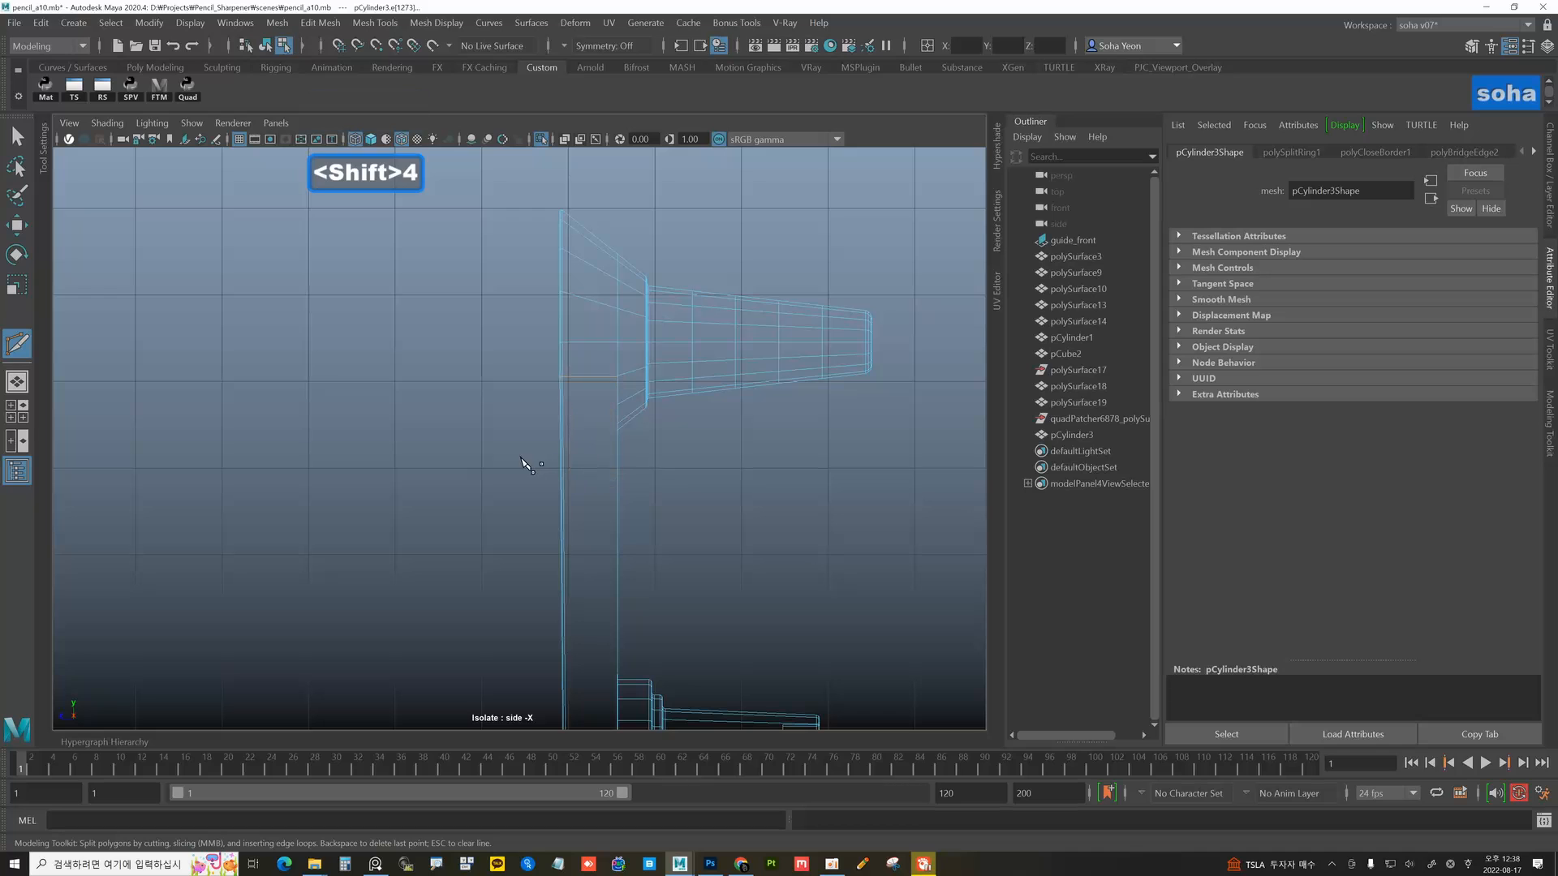
pyautogui.keyDown('shift'); pyautogui.click(618, 699); pyautogui.keyUp('shift')
pyautogui.keyDown('alt'); pyautogui.moveTo(633, 706); pyautogui.dragTo(644, 431, button='middle'); pyautogui.keyUp('alt')
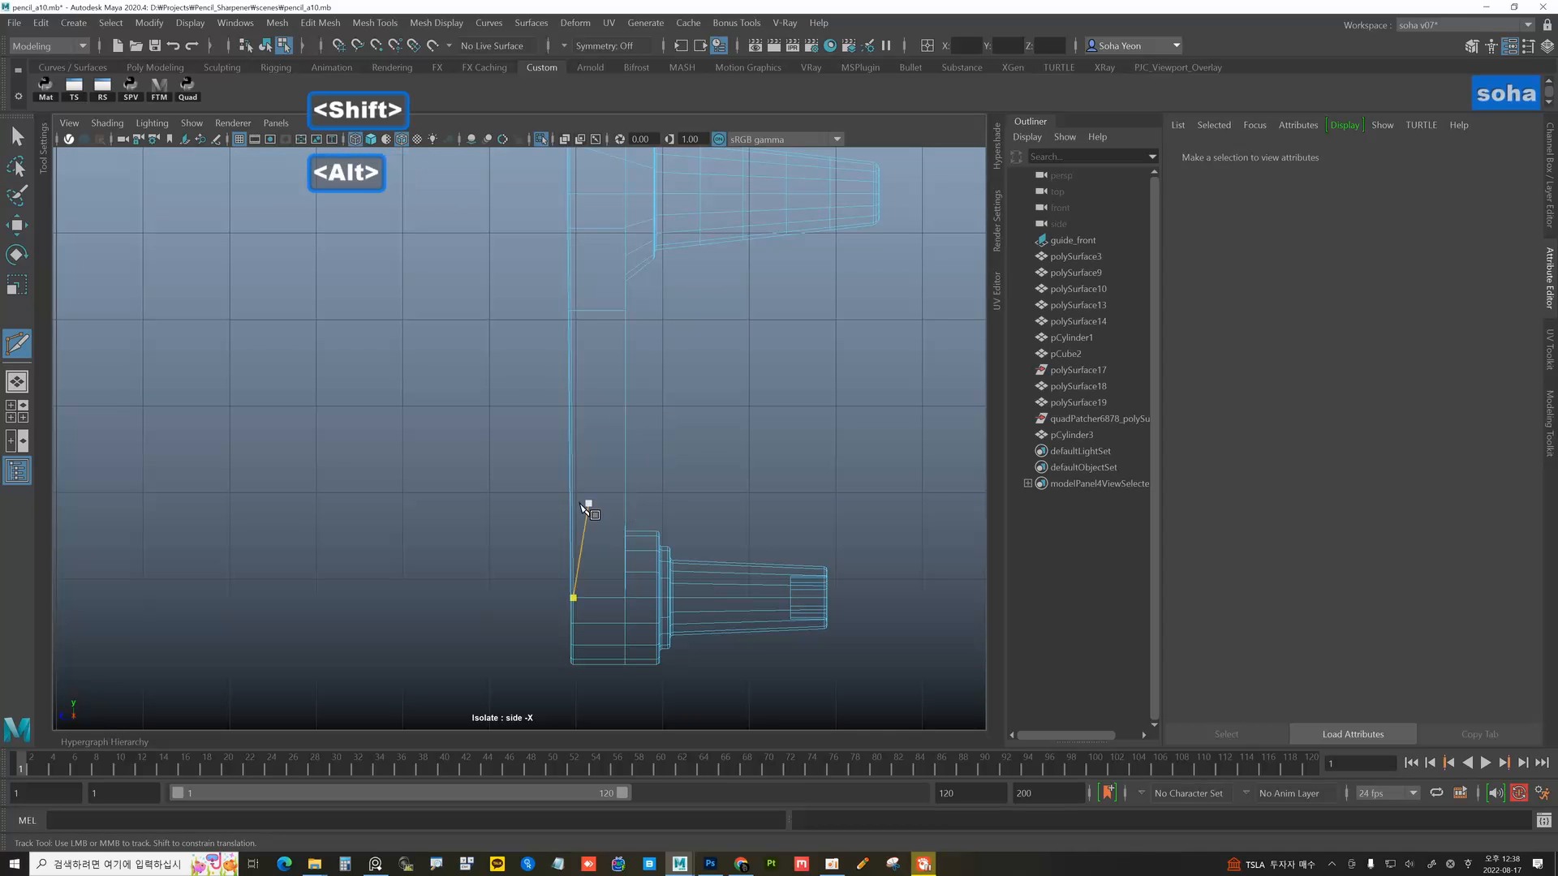
pyautogui.press('w')
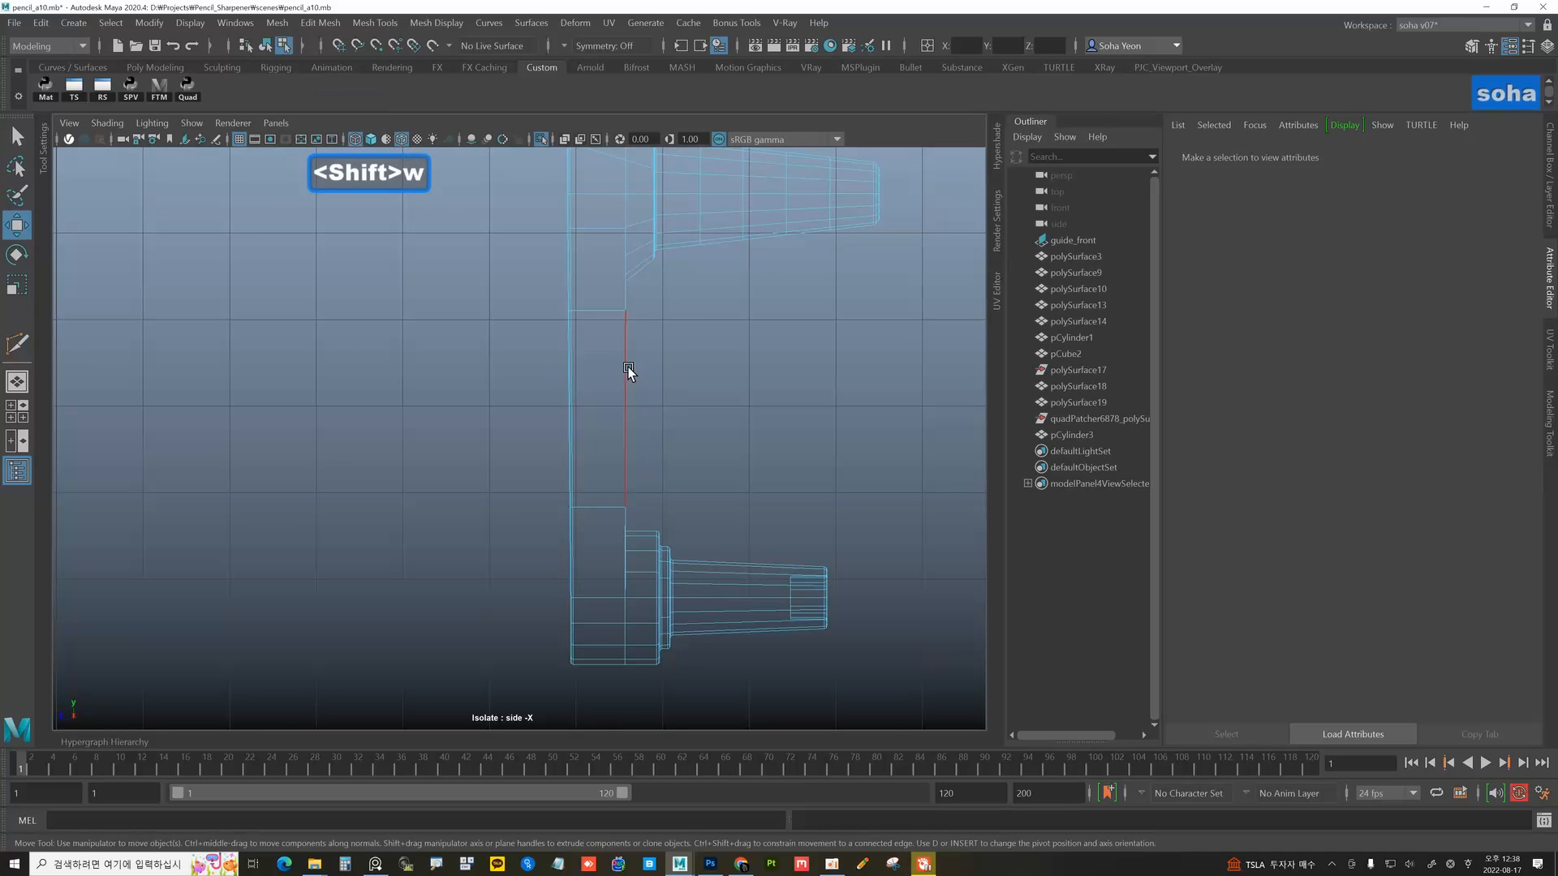
# - Divide the arm's band of faces between the two slices with four evenly spaced horizontal edges, and leave component mode
pyautogui.hotkey('alt', 'shift', 'q')
pyautogui.keyDown('alt'); pyautogui.moveTo(612, 413); pyautogui.dragTo(554, 443); pyautogui.keyUp('alt')
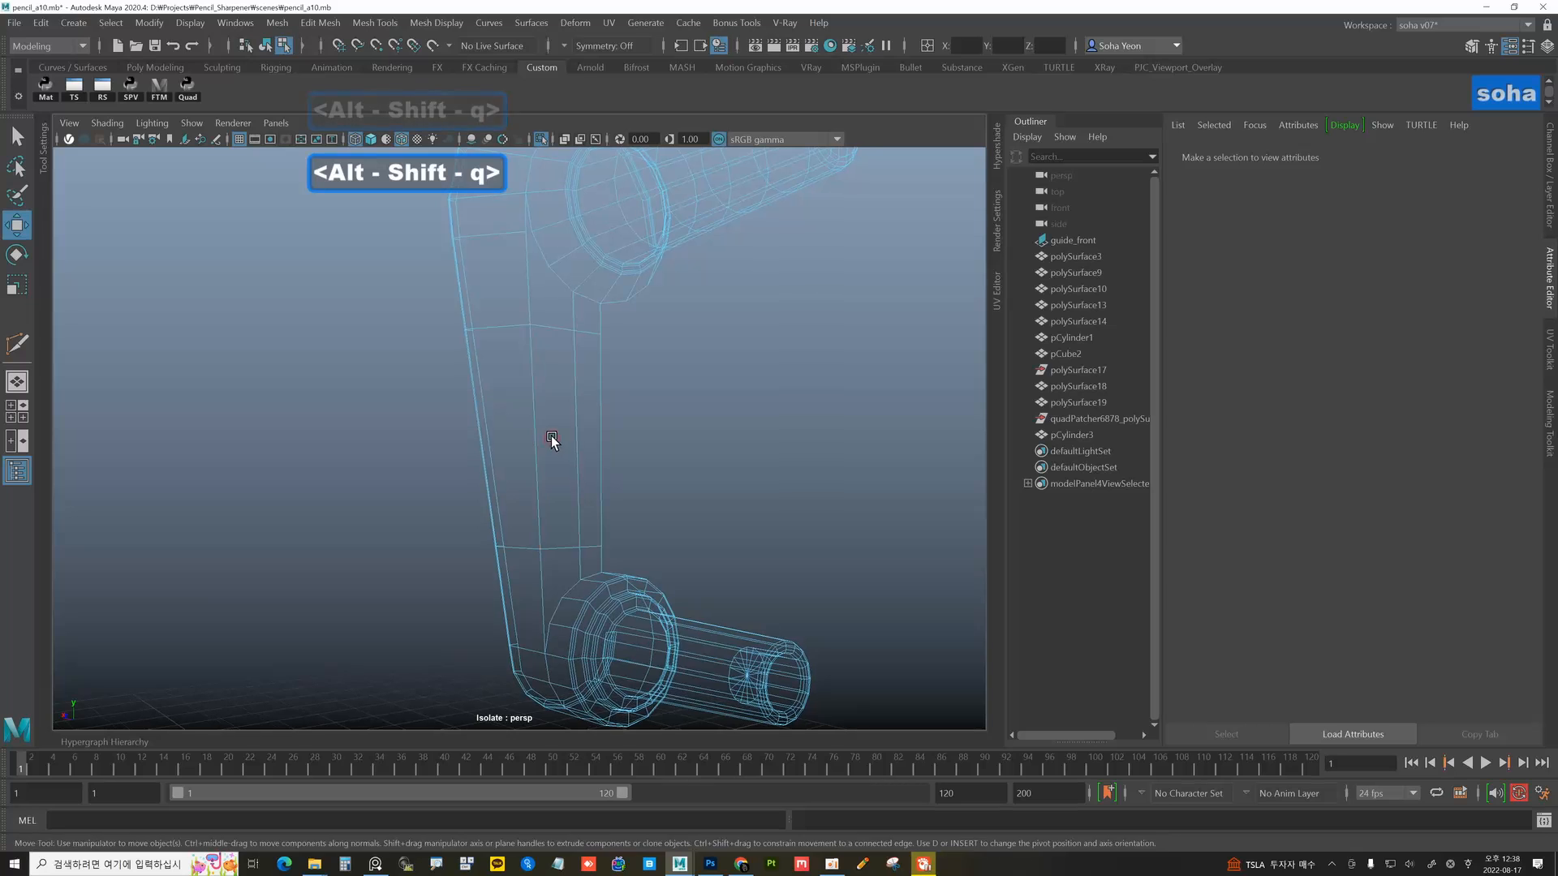
pyautogui.hotkey('alt', '3')
pyautogui.moveTo(456, 389); pyautogui.dragTo(566, 456)
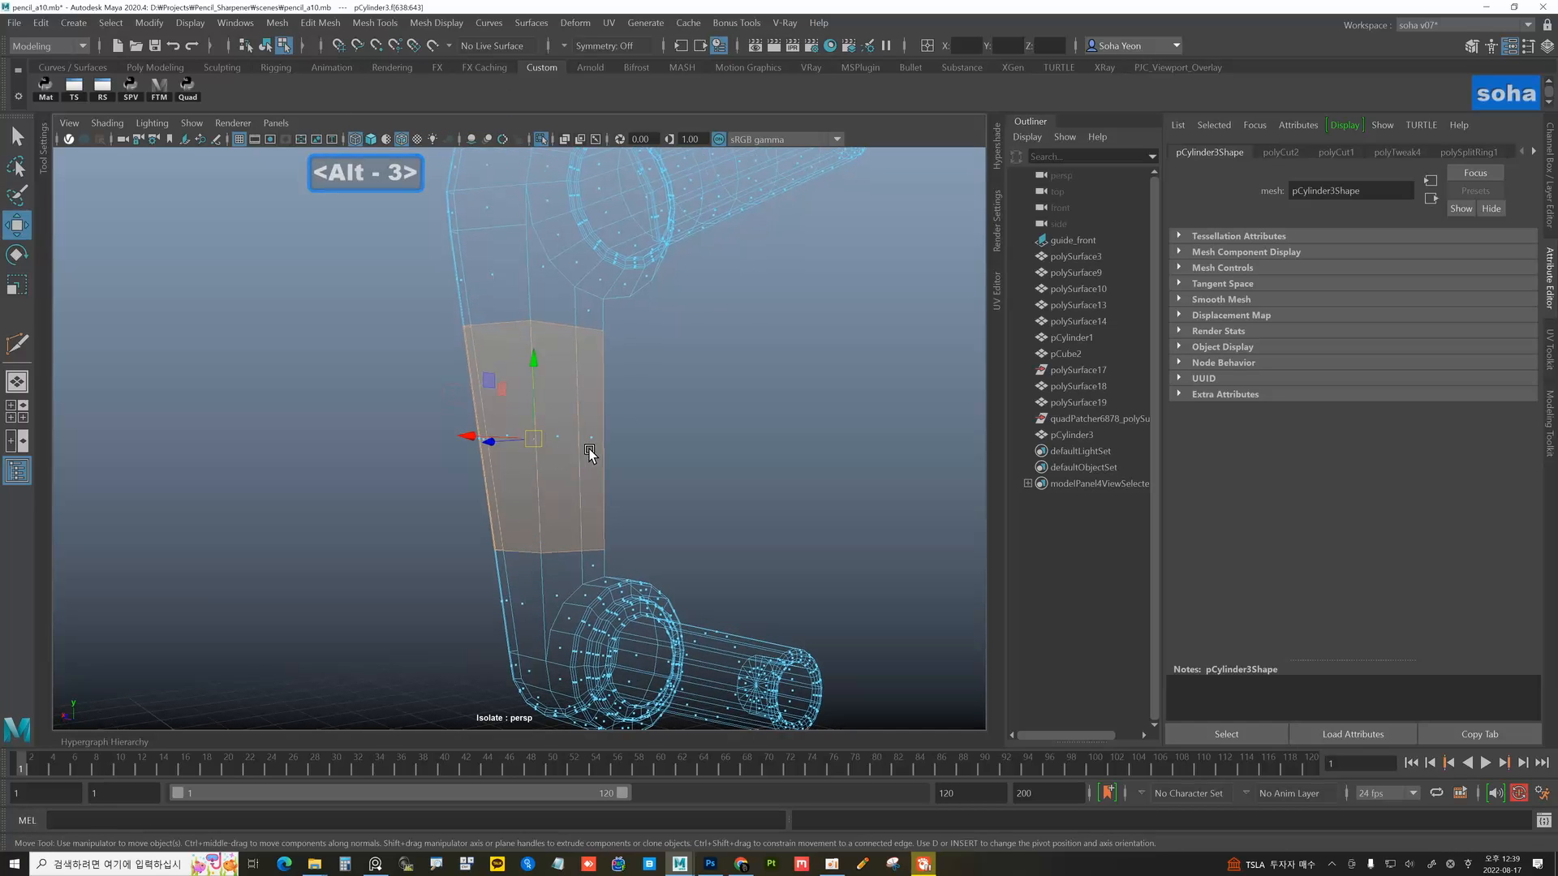
pyautogui.hotkey('alt', 't')
pyautogui.press('w')
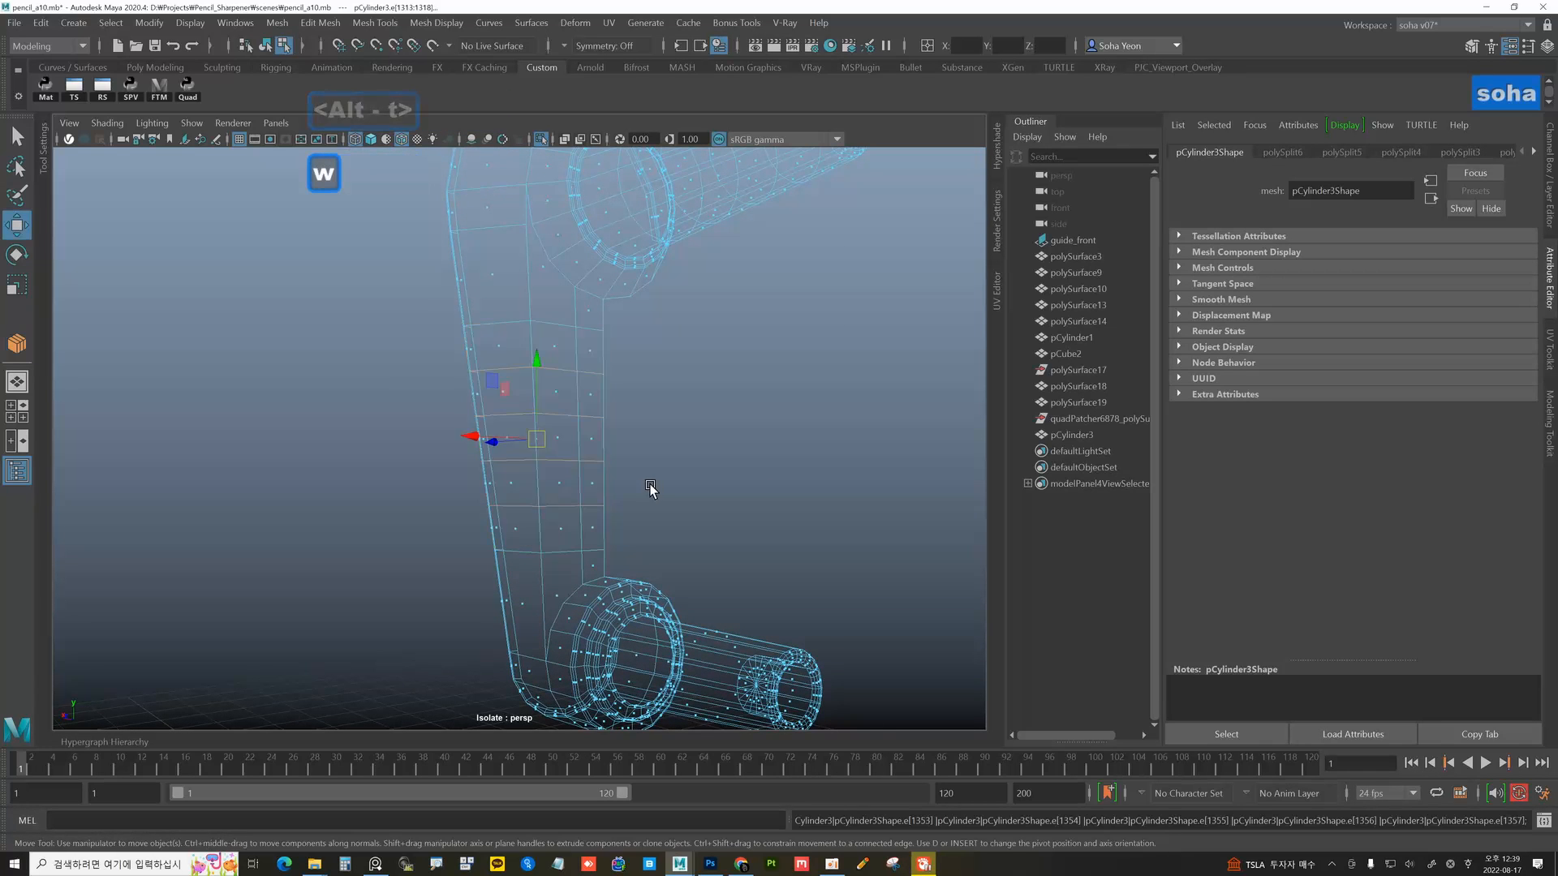
pyautogui.hotkey('alt', '`')
# - Cut a horizontal edge across the arm's side strip, between the cone's flare and the upper slice
pyautogui.keyDown('alt'); pyautogui.moveTo(650, 490); pyautogui.dragTo(612, 521); pyautogui.keyUp('alt')
pyautogui.keyDown('alt'); pyautogui.moveTo(591, 413); pyautogui.dragTo(575, 519, button='middle'); pyautogui.keyUp('alt')
pyautogui.keyDown('alt'); pyautogui.moveTo(574, 520); pyautogui.dragTo(607, 480, button='right'); pyautogui.keyUp('alt')
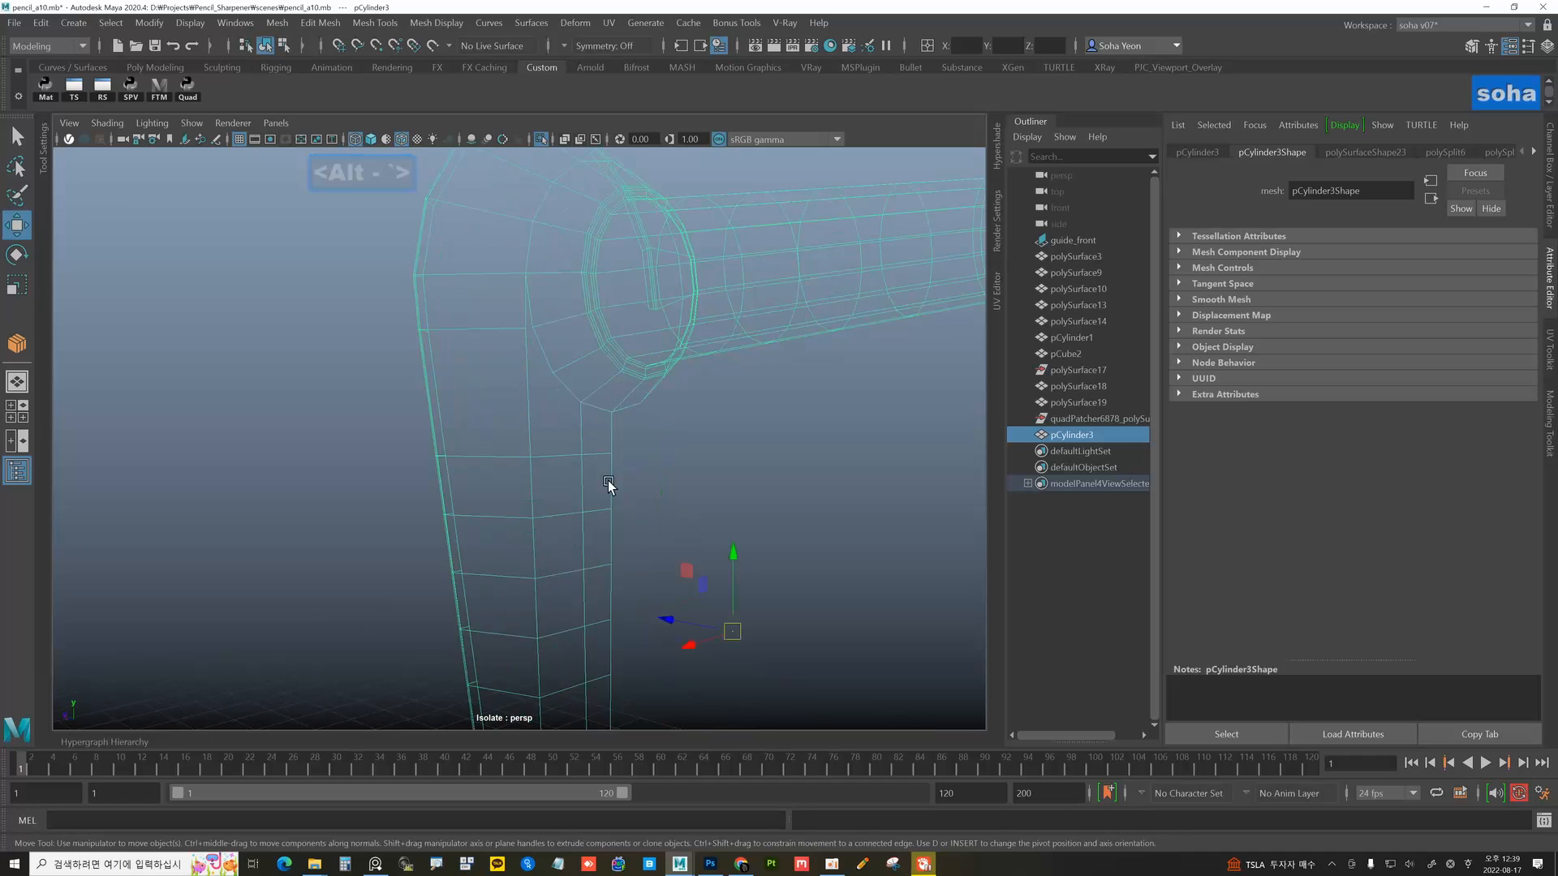
pyautogui.moveTo(546, 402)
pyautogui.keyDown('alt'); pyautogui.mouseDown()
pyautogui.moveTo(530, 381)
pyautogui.moveTo(542, 392)
pyautogui.mouseUp(); pyautogui.keyUp('alt')
pyautogui.keyDown('alt'); pyautogui.moveTo(542, 392); pyautogui.dragTo(612, 416, button='right'); pyautogui.keyUp('alt')
pyautogui.hotkey('alt', 's')
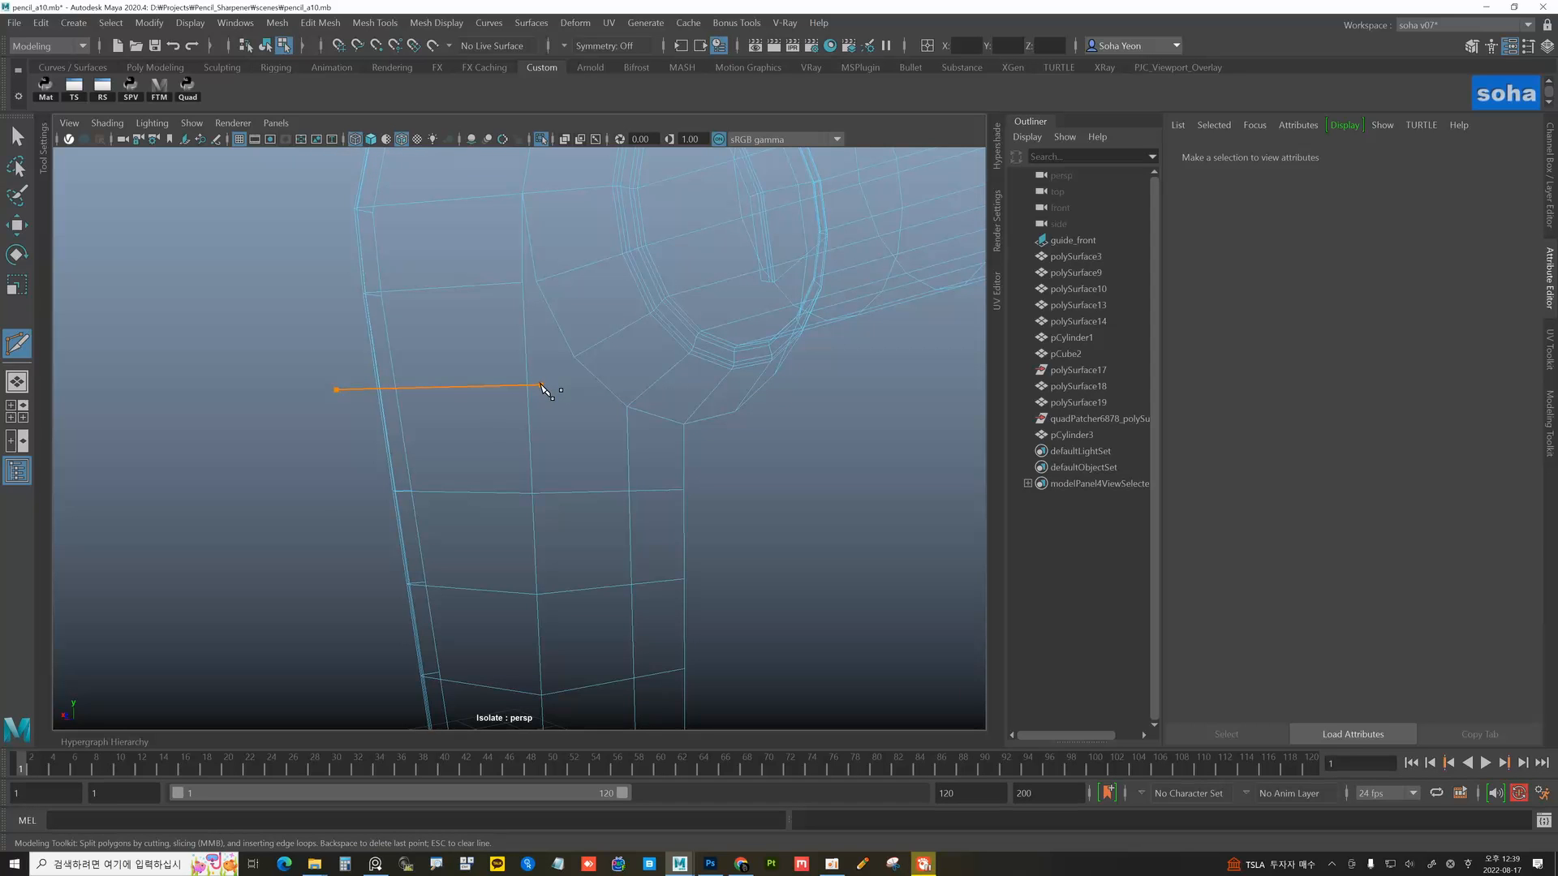
pyautogui.keyDown('alt'); pyautogui.moveTo(605, 462); pyautogui.dragTo(504, 441); pyautogui.keyUp('alt')
pyautogui.press('w')
pyautogui.keyDown('alt'); pyautogui.moveTo(479, 372); pyautogui.dragTo(470, 332); pyautogui.keyUp('alt')
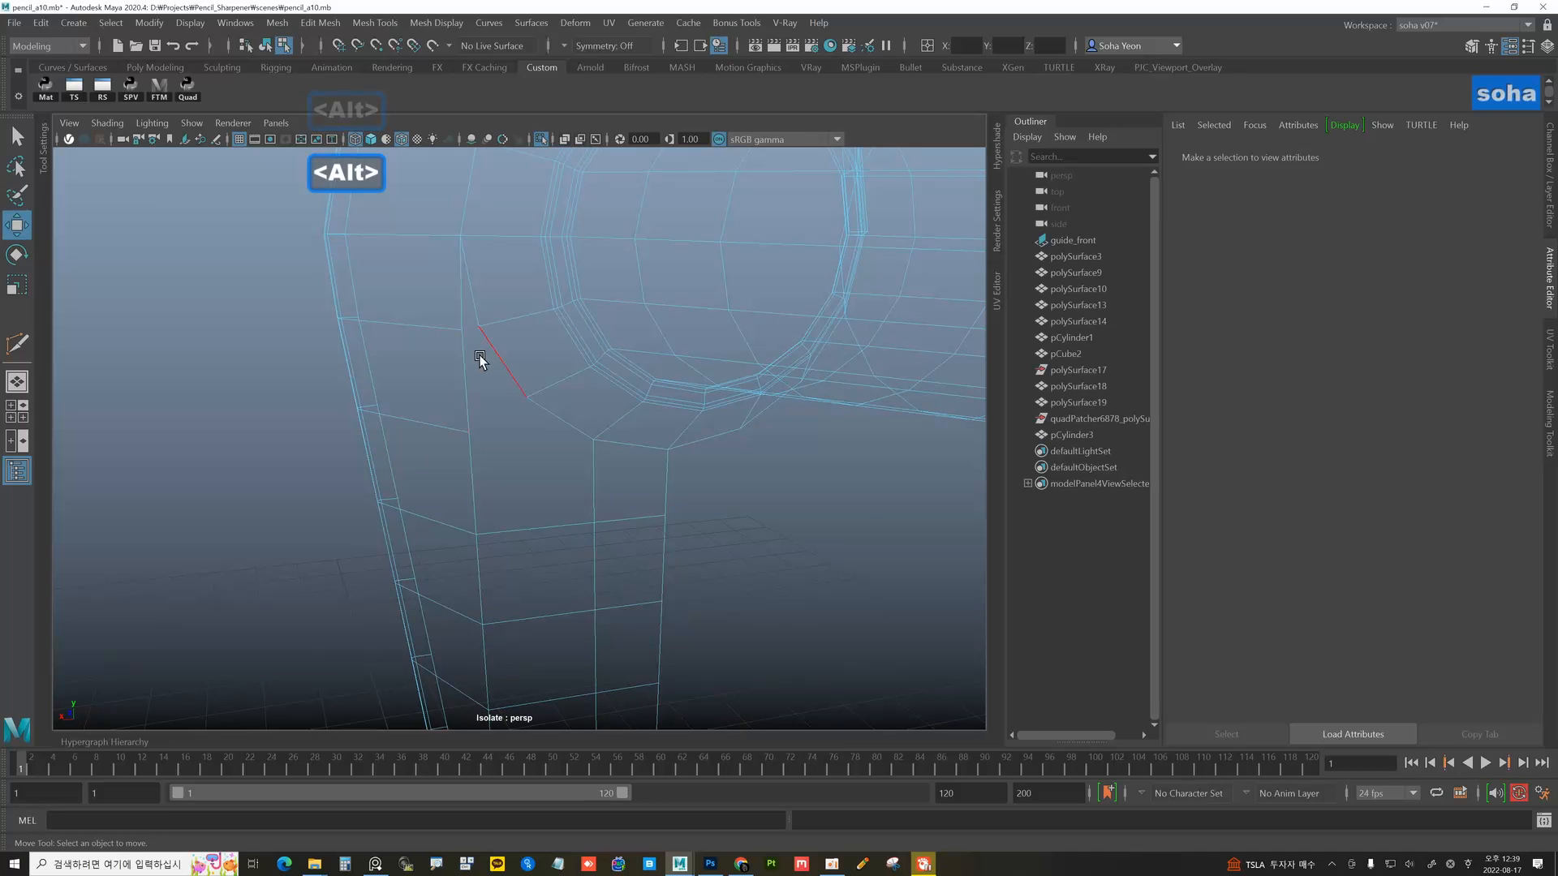
# - Cut edges across the upper front face, joining the side strip's new edge to the flare's corner vertices and the arm's centre line
pyautogui.keyDown('alt'); pyautogui.moveTo(565, 461); pyautogui.dragTo(543, 417); pyautogui.keyUp('alt')
pyautogui.hotkey('alt', 's')
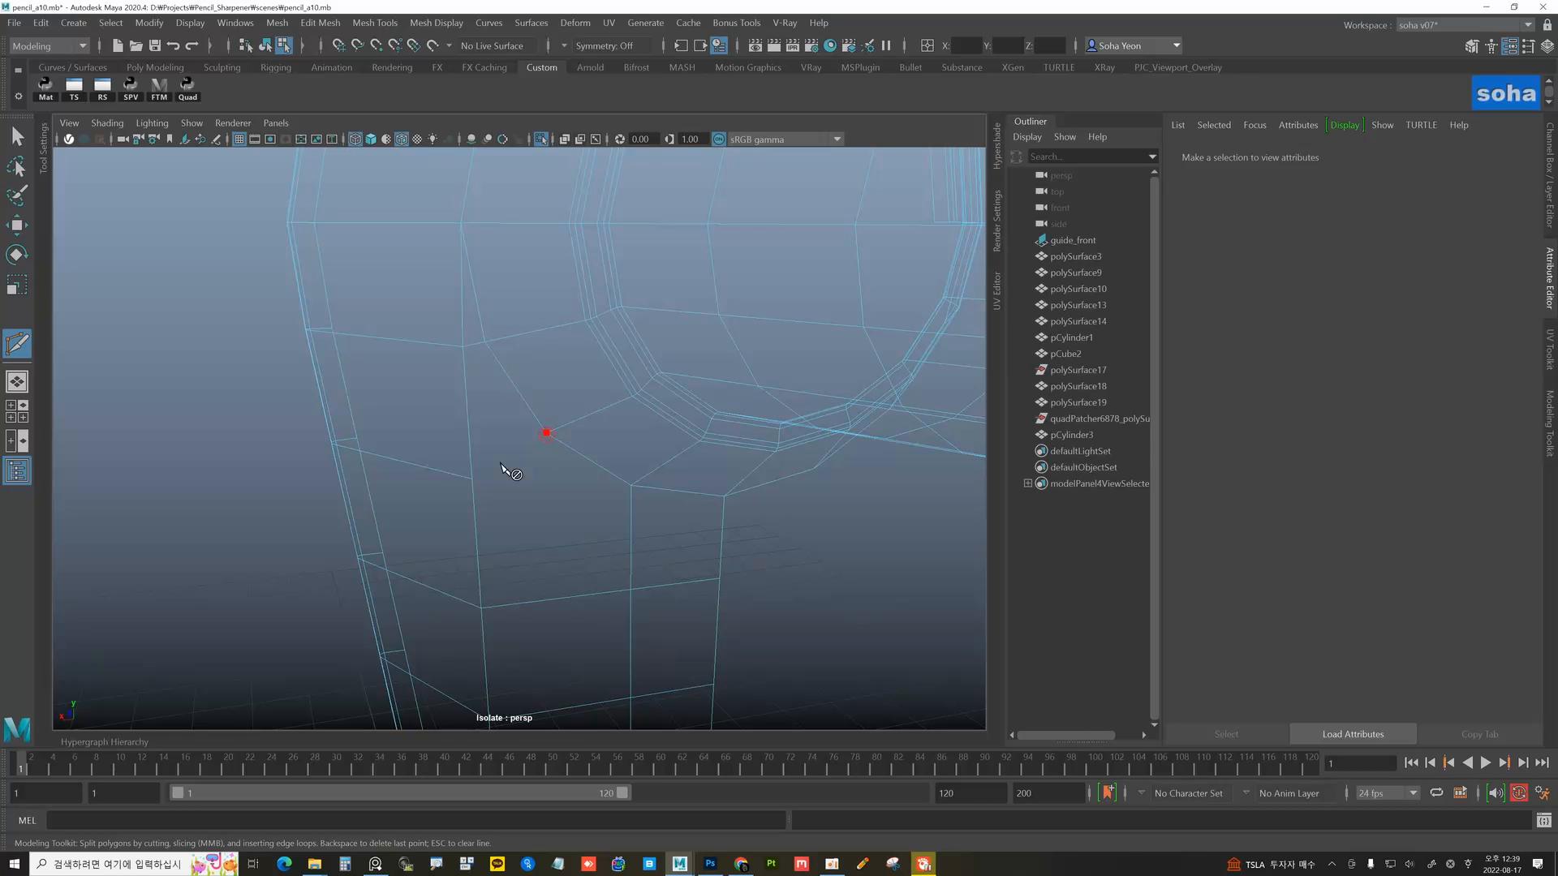
pyautogui.click(474, 479)
pyautogui.click(510, 463)
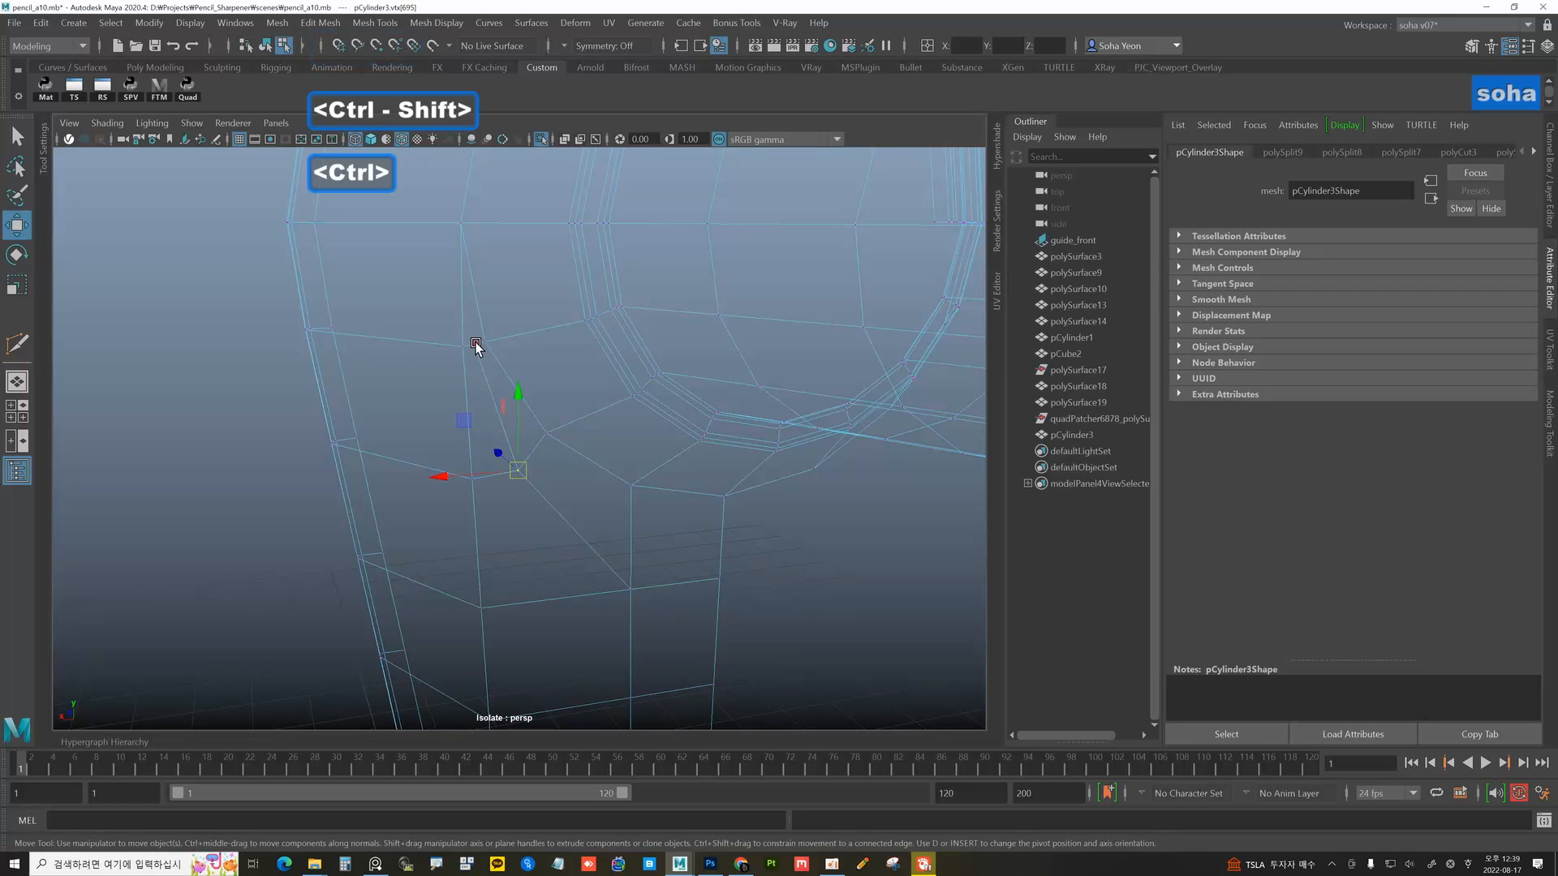
# - Slide the vertex where the flare meets the arm's side strip slightly down its edge, and leave component mode
pyautogui.keyDown('ctrl'); pyautogui.keyDown('shift'); pyautogui.moveTo(476, 344); pyautogui.dragTo(479, 360); pyautogui.keyUp('shift'); pyautogui.keyUp('ctrl')
pyautogui.keyDown('alt'); pyautogui.moveTo(544, 449); pyautogui.dragTo(568, 452); pyautogui.keyUp('alt')
pyautogui.keyDown('alt'); pyautogui.moveTo(568, 452); pyautogui.dragTo(478, 435, button='right'); pyautogui.keyUp('alt')
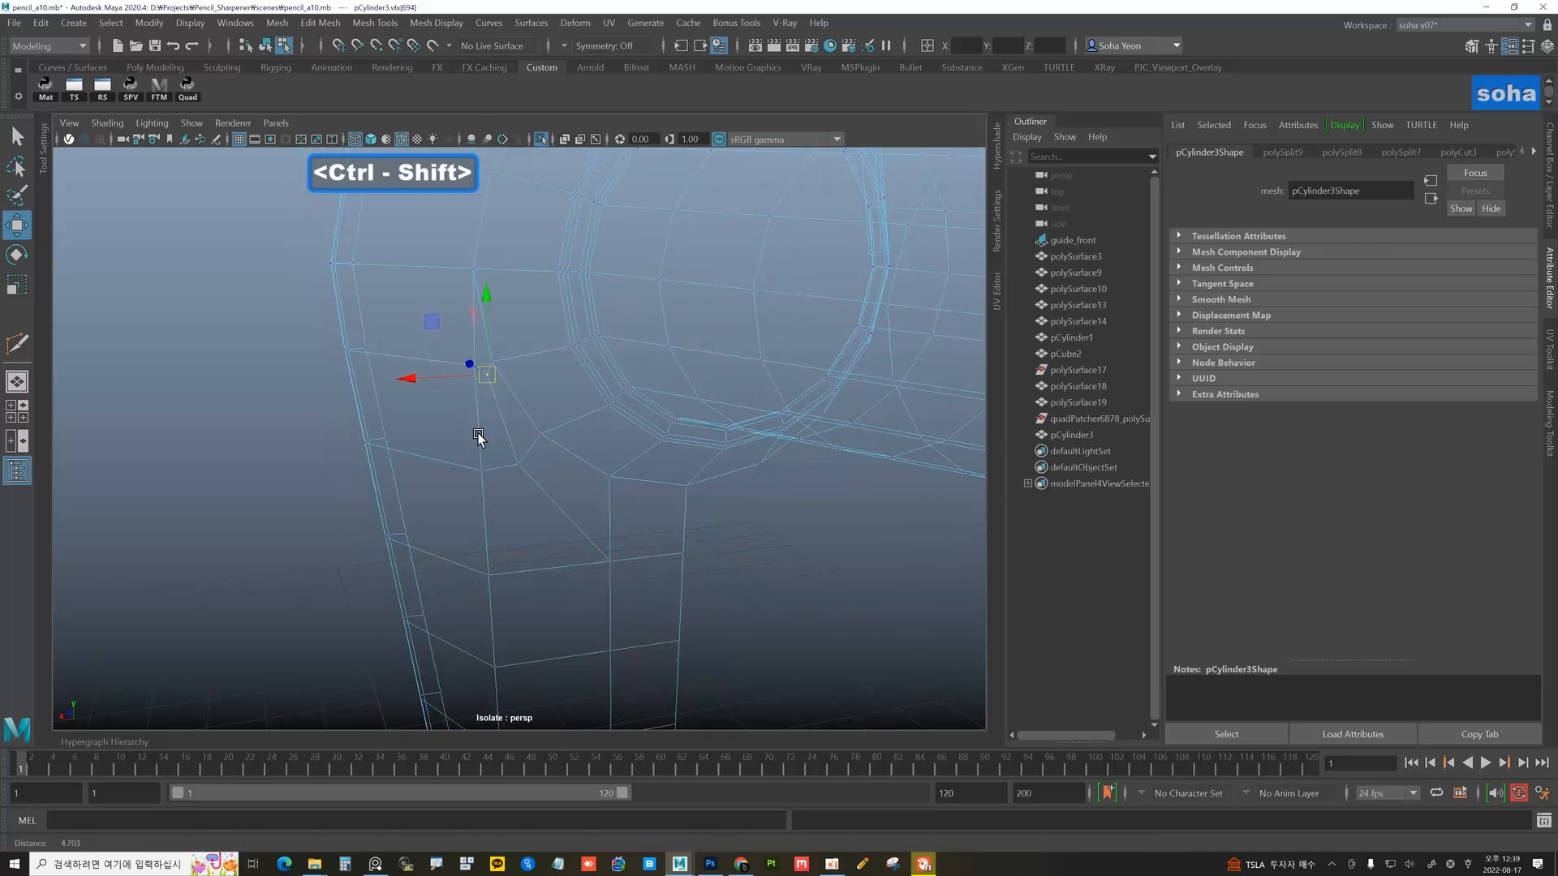
pyautogui.hotkey('alt', '`')
# - Insert two edge loops across the arm's side strip beside and above the lower collar
pyautogui.keyDown('alt'); pyautogui.moveTo(574, 426); pyautogui.dragTo(655, 458); pyautogui.keyUp('alt')
pyautogui.scroll(2, 608, 460)
pyautogui.scroll(2, 688, 466)
pyautogui.hotkey('alt', 'e')
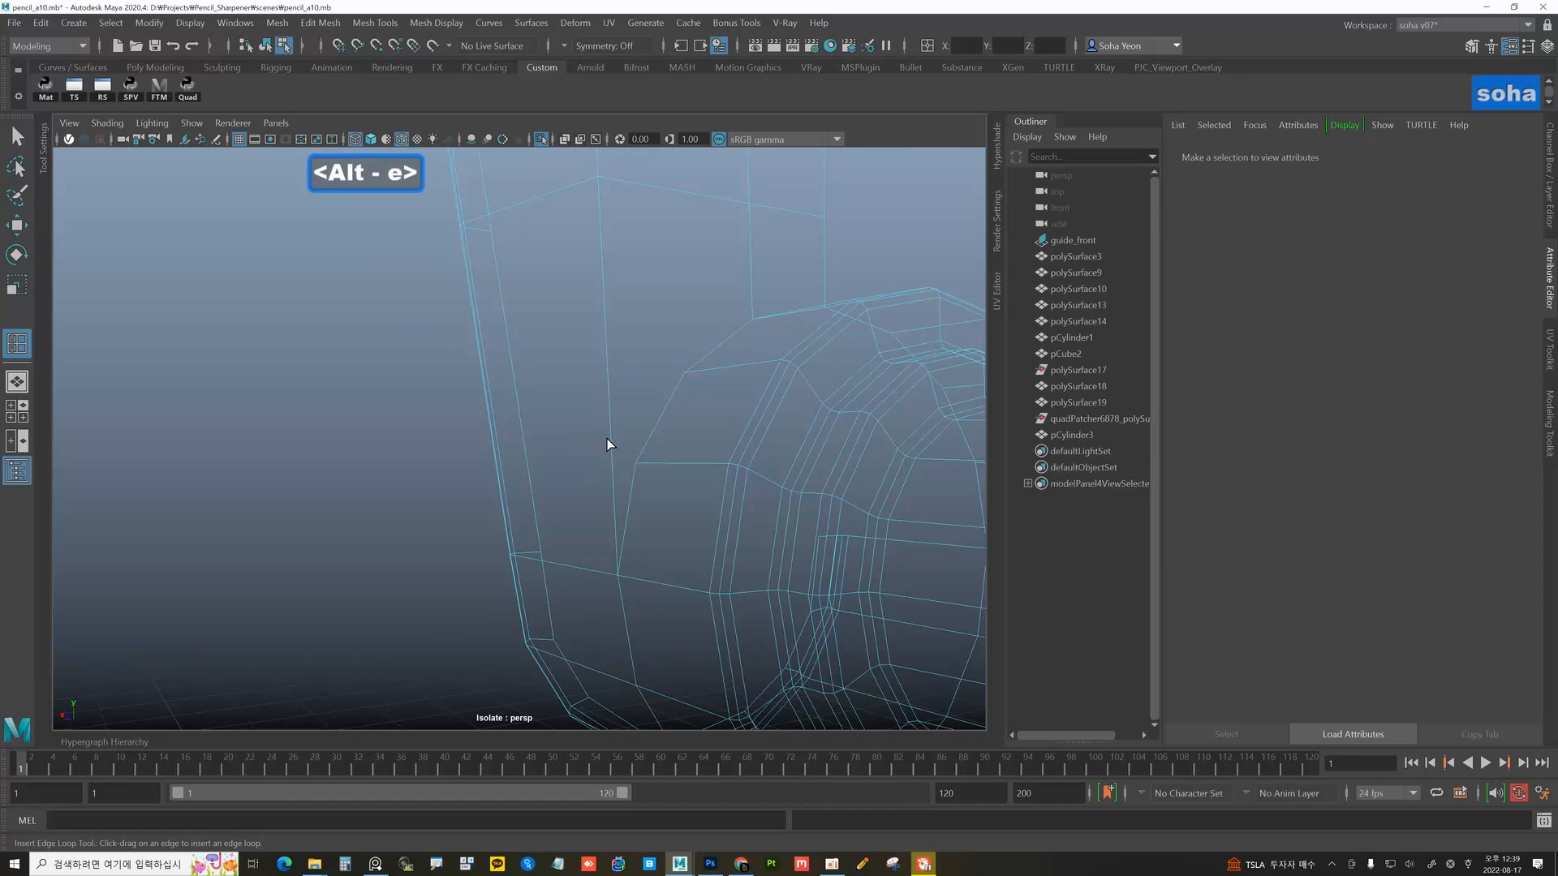
pyautogui.click(607, 450)
pyautogui.keyDown('alt'); pyautogui.moveTo(607, 450); pyautogui.dragTo(601, 436); pyautogui.keyUp('alt')
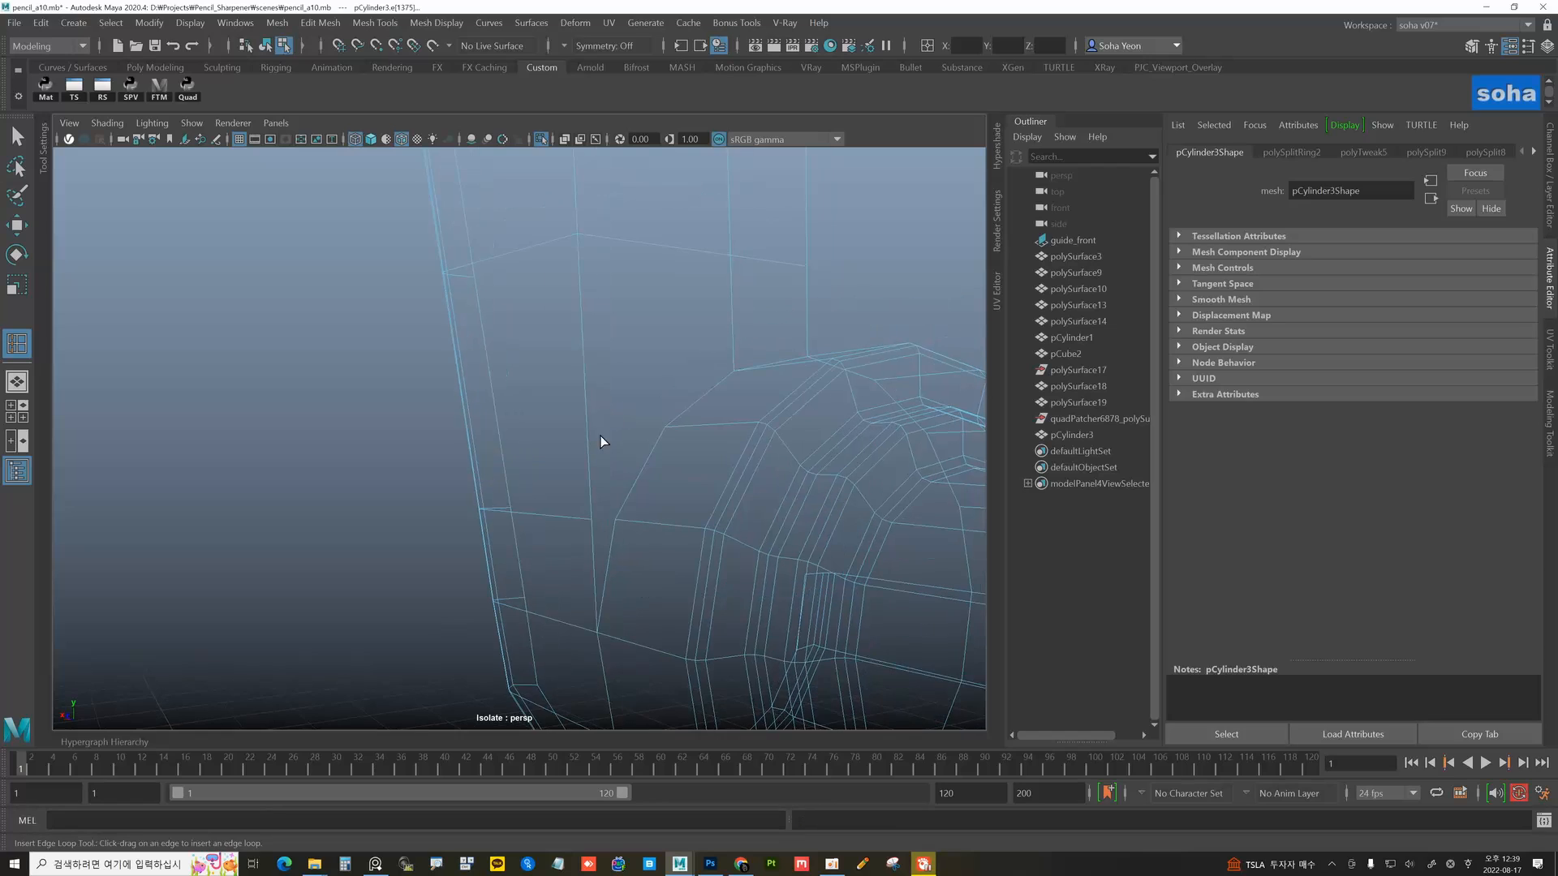
pyautogui.click(579, 375)
pyautogui.press('w')
# - Cut edges joining the side strip's new loops to the lower collar's corner vertices and up to the arm's centre line
pyautogui.hotkey('alt', 's')
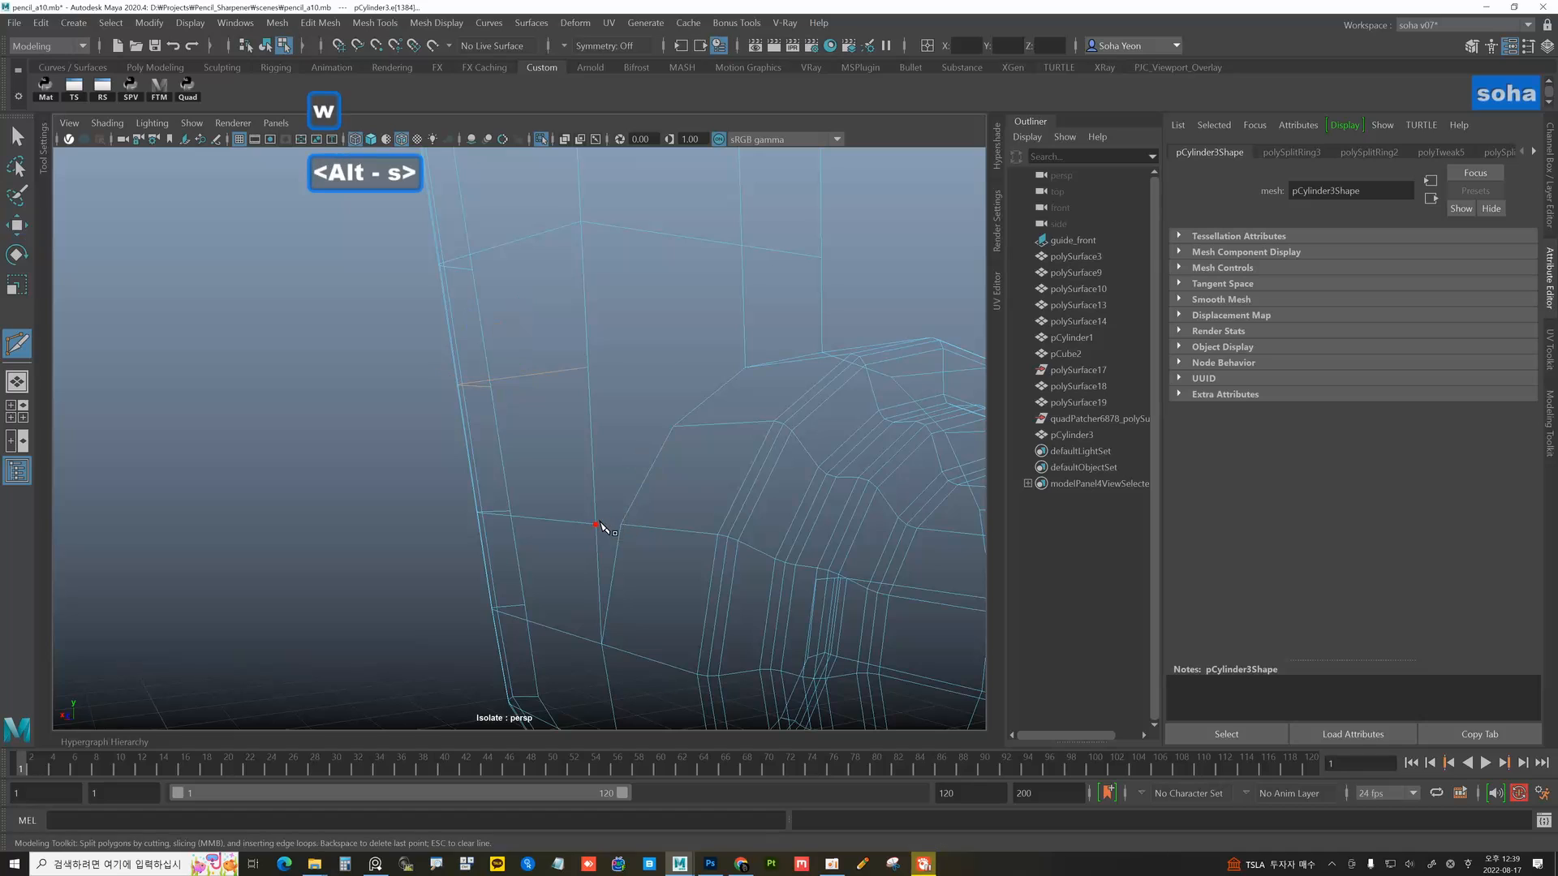
pyautogui.press('Return')
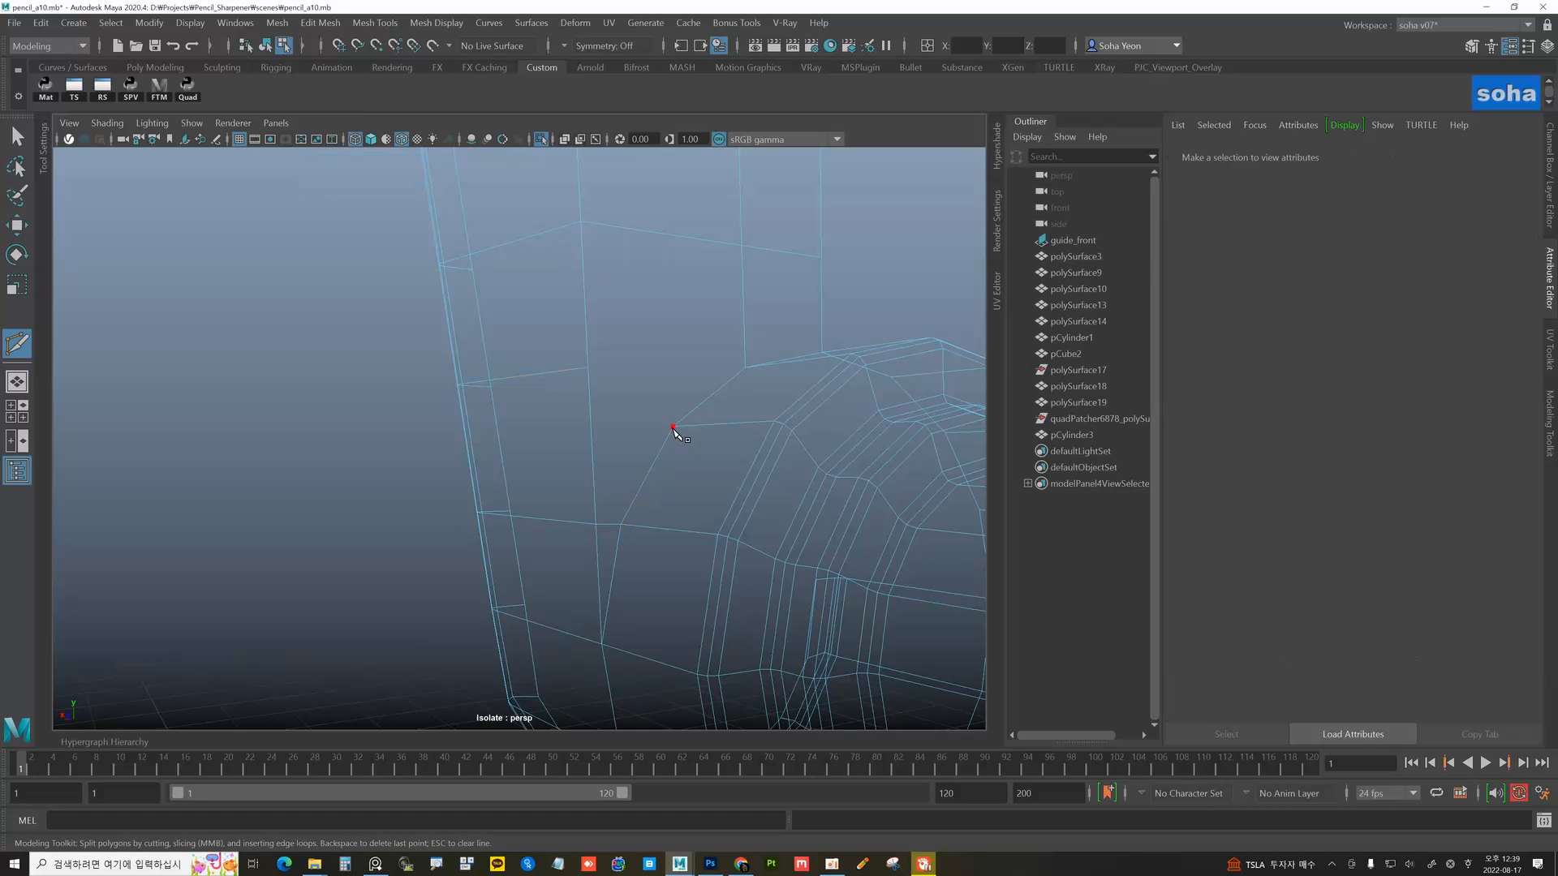
pyautogui.click(672, 424)
pyautogui.moveTo(642, 391)
pyautogui.keyDown('alt'); pyautogui.mouseDown(button='middle')
pyautogui.moveTo(660, 354)
pyautogui.moveTo(595, 442)
pyautogui.moveTo(665, 381)
pyautogui.mouseUp(button='middle'); pyautogui.keyUp('alt')
pyautogui.keyDown('alt'); pyautogui.moveTo(605, 437); pyautogui.dragTo(615, 405); pyautogui.keyUp('alt')
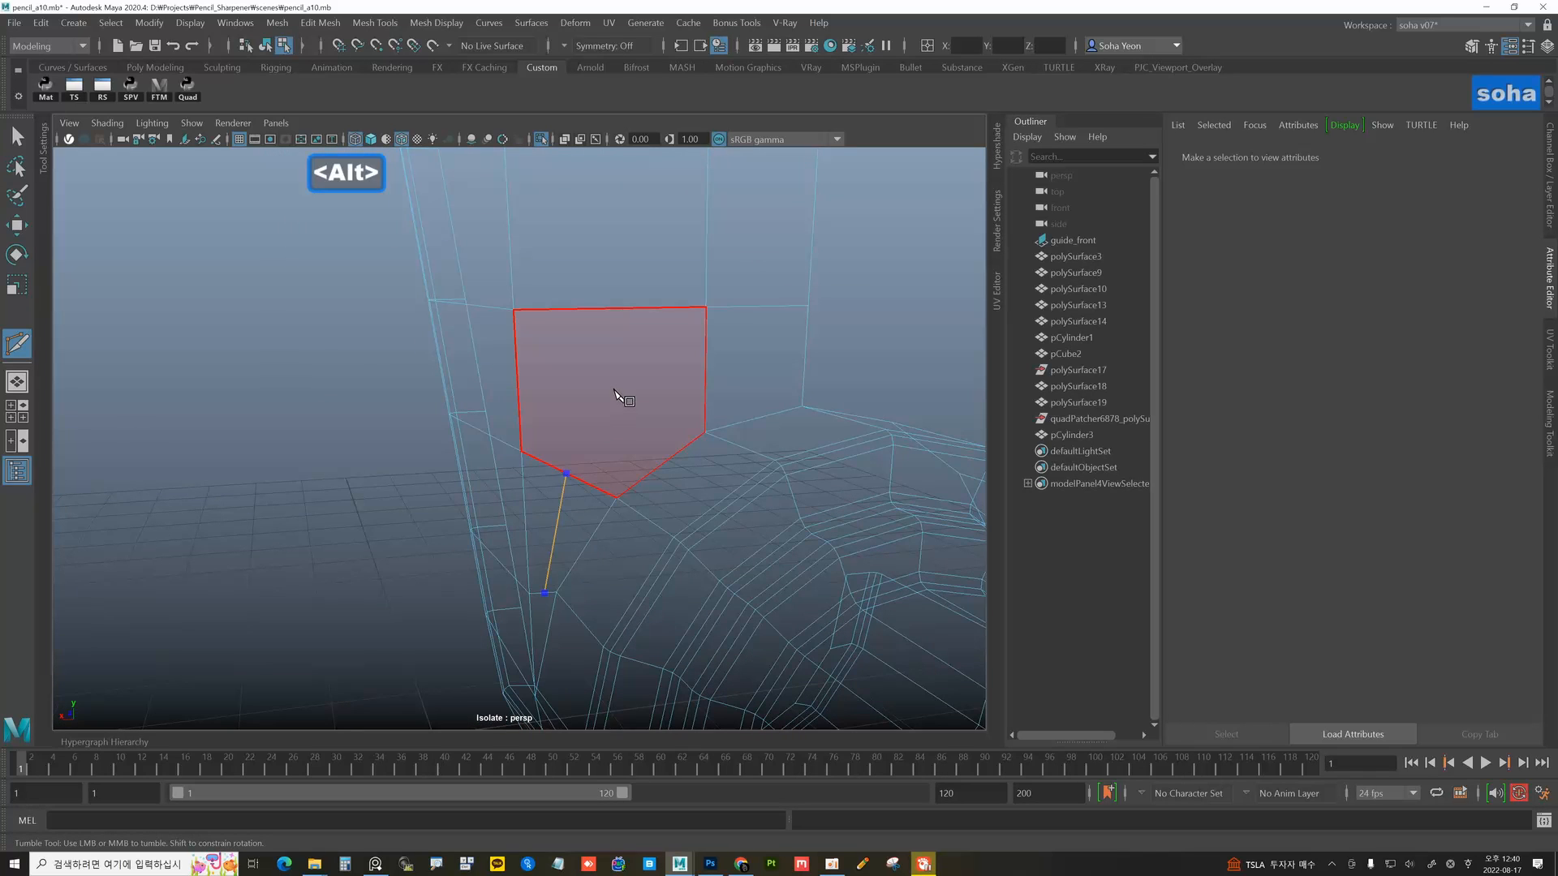
pyautogui.moveTo(693, 333)
pyautogui.keyDown('alt'); pyautogui.mouseDown()
pyautogui.moveTo(463, 330)
pyautogui.moveTo(626, 463)
pyautogui.moveTo(567, 462)
pyautogui.moveTo(576, 472)
pyautogui.mouseUp(); pyautogui.keyUp('alt')
pyautogui.moveTo(576, 474)
pyautogui.keyDown('alt'); pyautogui.mouseDown(button='right')
pyautogui.moveTo(577, 513)
pyautogui.moveTo(592, 498)
pyautogui.mouseUp(button='right'); pyautogui.keyUp('alt')
pyautogui.press('w')
# - Slide the junction vertices beside the lower collar, and shift the arm's lowest centre-line vertex towards the side strip
pyautogui.moveTo(591, 498)
pyautogui.keyDown('alt'); pyautogui.mouseDown()
pyautogui.moveTo(606, 480)
pyautogui.moveTo(620, 525)
pyautogui.mouseUp(); pyautogui.keyUp('alt')
pyautogui.keyDown('alt'); pyautogui.moveTo(619, 525); pyautogui.dragTo(727, 516, button='right'); pyautogui.keyUp('alt')
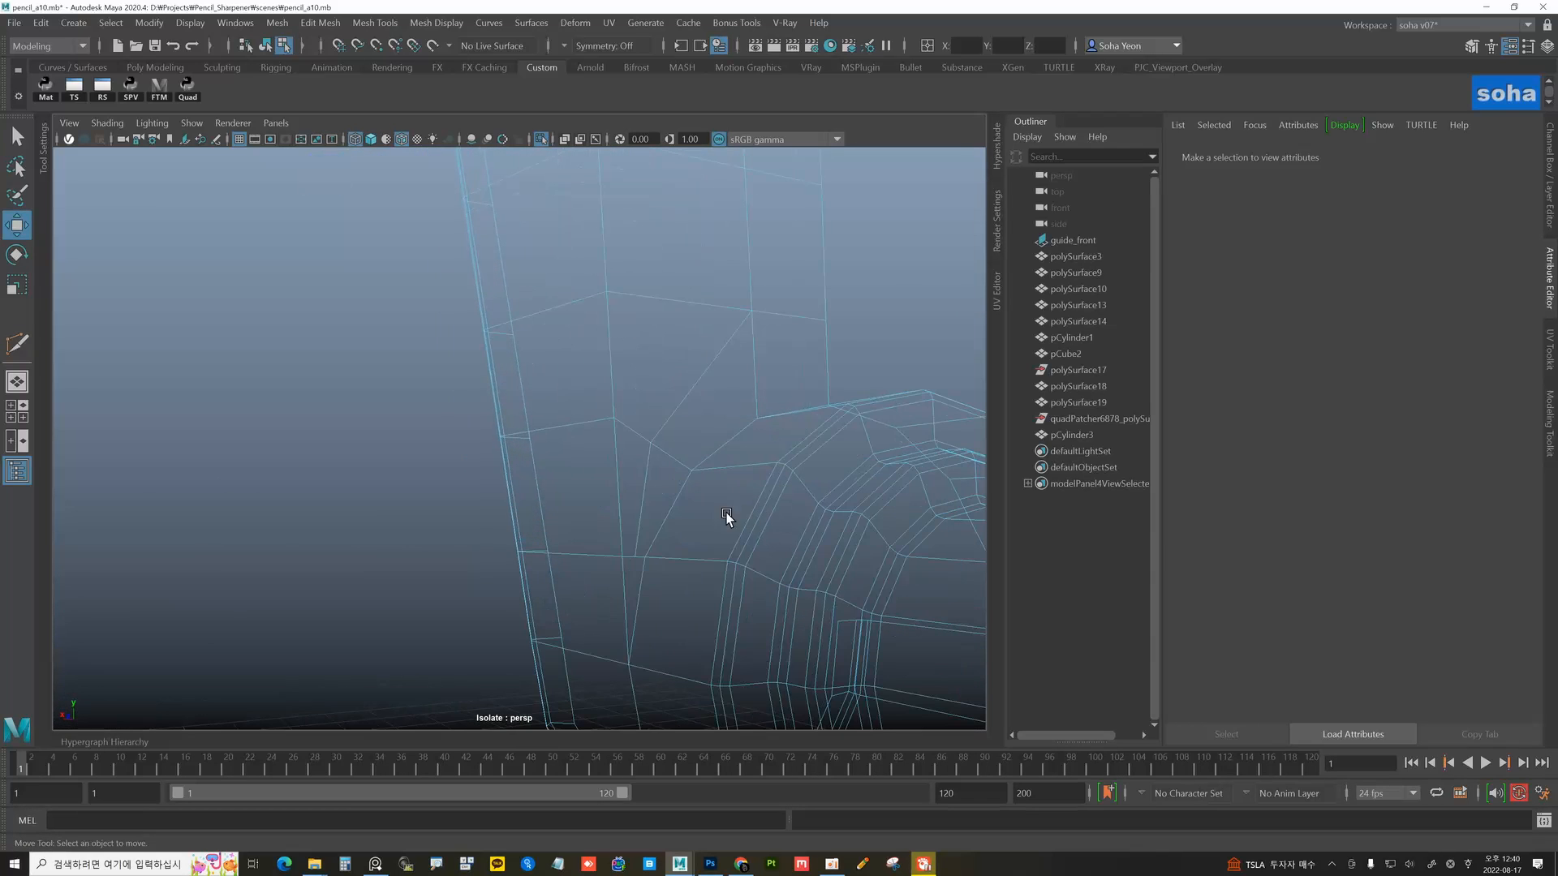
pyautogui.moveTo(634, 568); pyautogui.dragTo(657, 460)
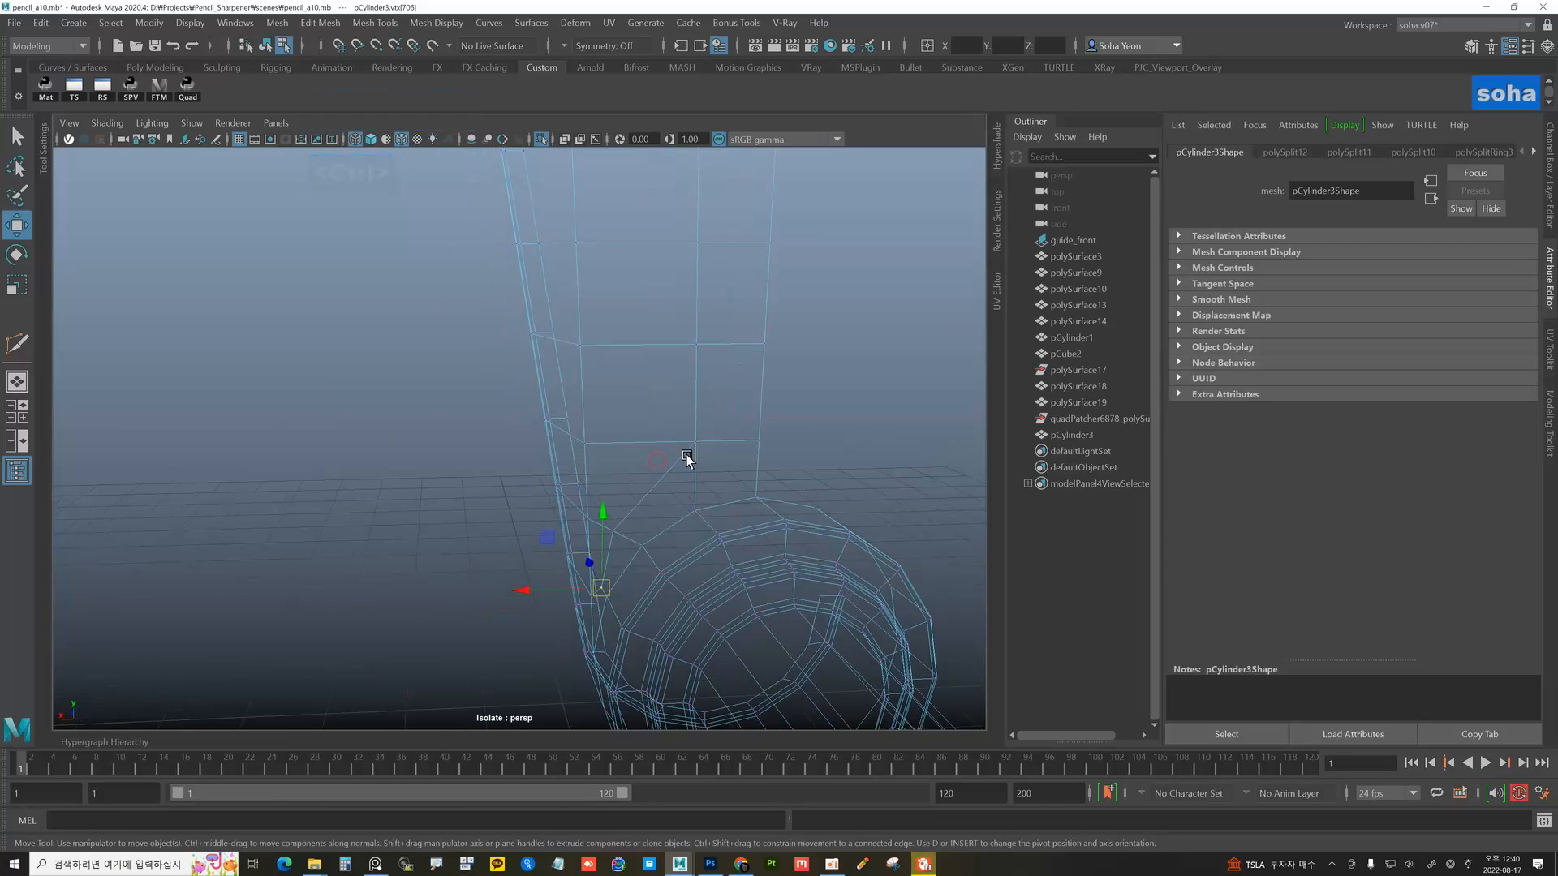
pyautogui.press('5')
pyautogui.keyDown('alt'); pyautogui.moveTo(732, 445); pyautogui.dragTo(741, 483, button='middle'); pyautogui.keyUp('alt')
pyautogui.keyDown('alt'); pyautogui.moveTo(741, 484); pyautogui.dragTo(699, 491, button='right'); pyautogui.keyUp('alt')
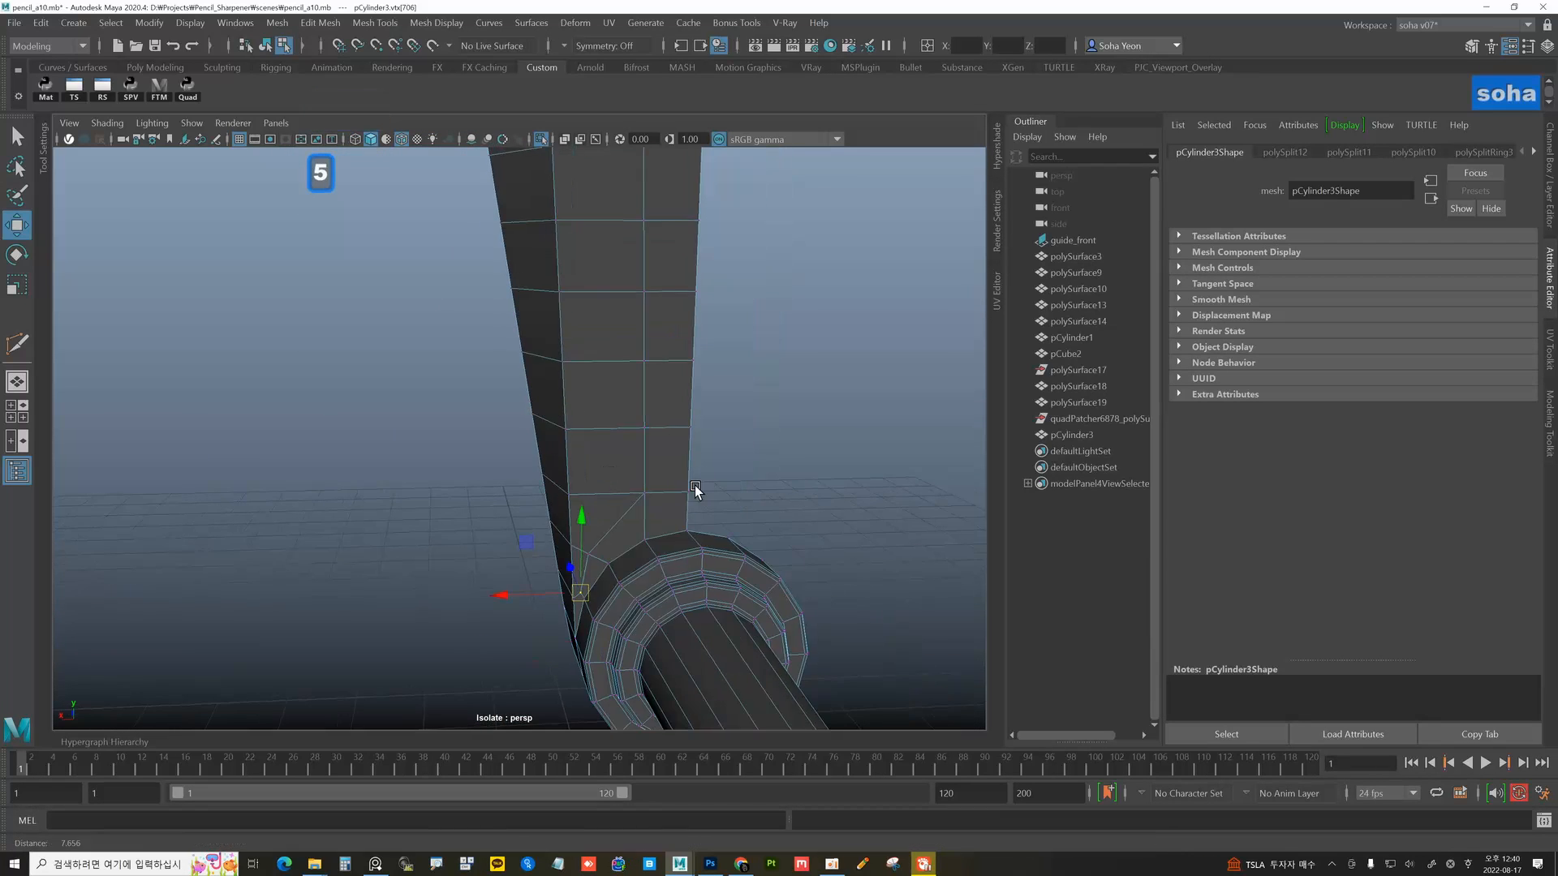
pyautogui.keyDown('alt'); pyautogui.moveTo(687, 492); pyautogui.dragTo(678, 519, button='middle'); pyautogui.keyUp('alt')
pyautogui.moveTo(678, 520)
pyautogui.keyDown('alt'); pyautogui.mouseDown()
pyautogui.moveTo(636, 511)
pyautogui.moveTo(645, 549)
pyautogui.moveTo(614, 543)
pyautogui.mouseUp(); pyautogui.keyUp('alt')
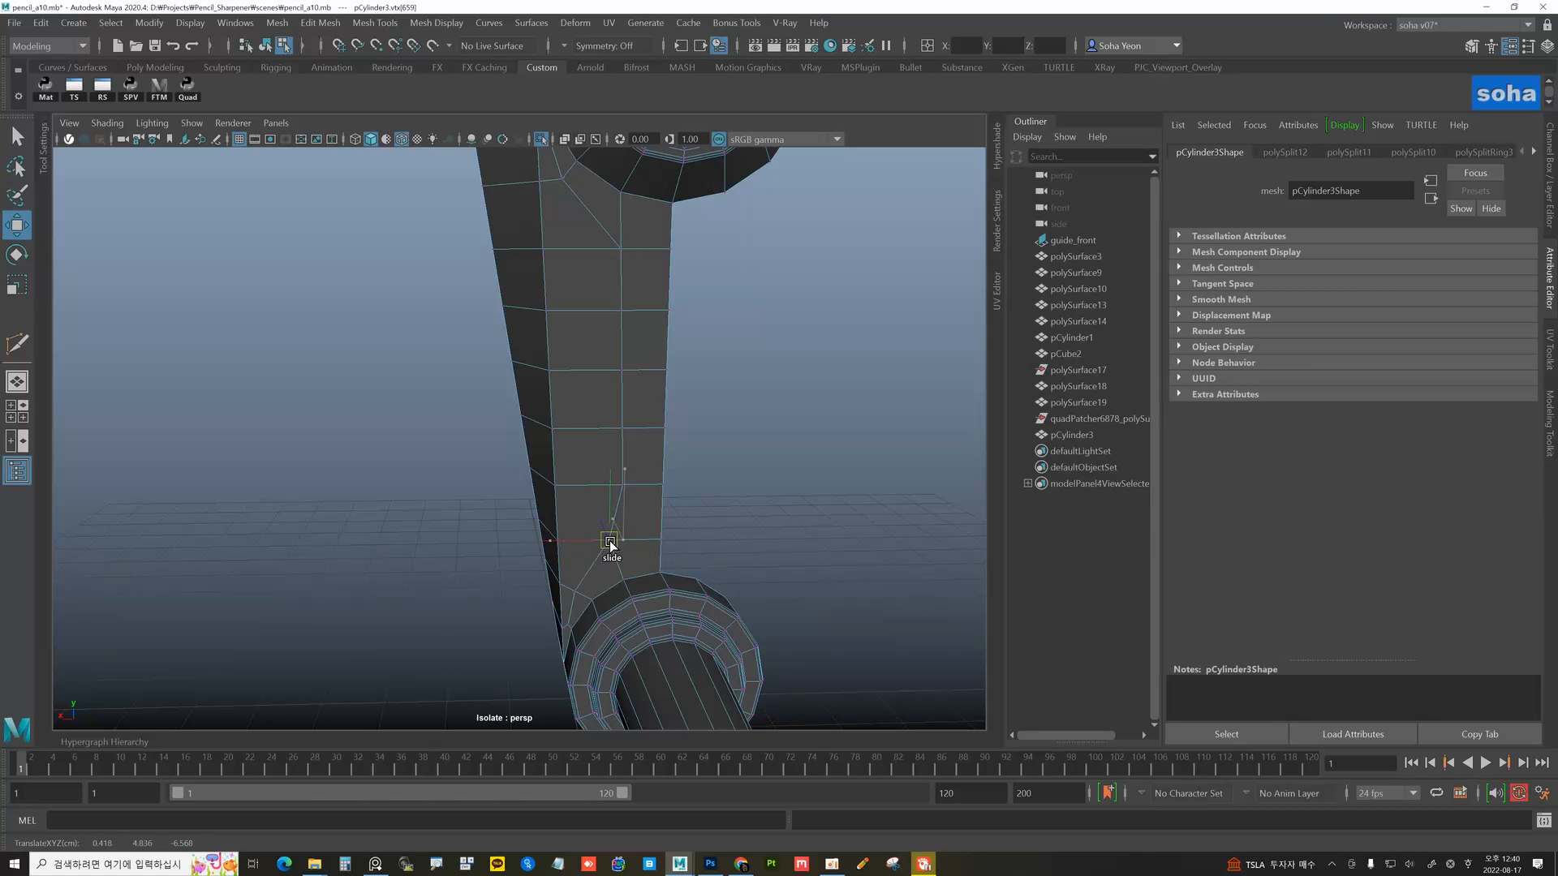
# - Cut a straight vertical edge down the arm's front between the upper and lower junctions, and delete the old centre-line edges
pyautogui.hotkey('alt', 's')
pyautogui.click(620, 249)
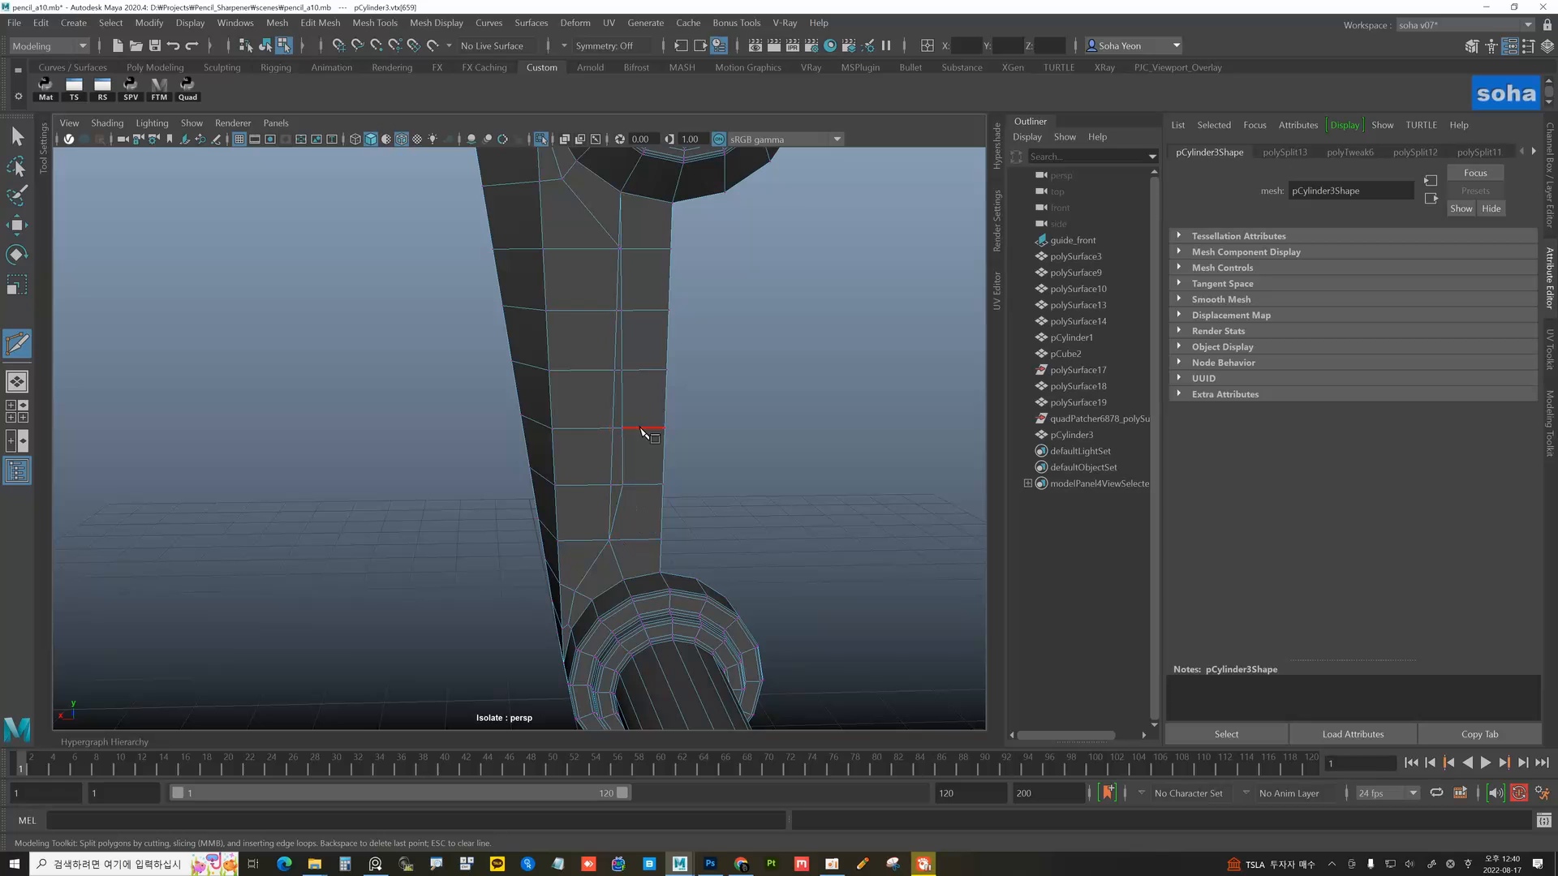
pyautogui.press('w')
pyautogui.hotkey('alt', '2')
pyautogui.hotkey('alt', 'q')
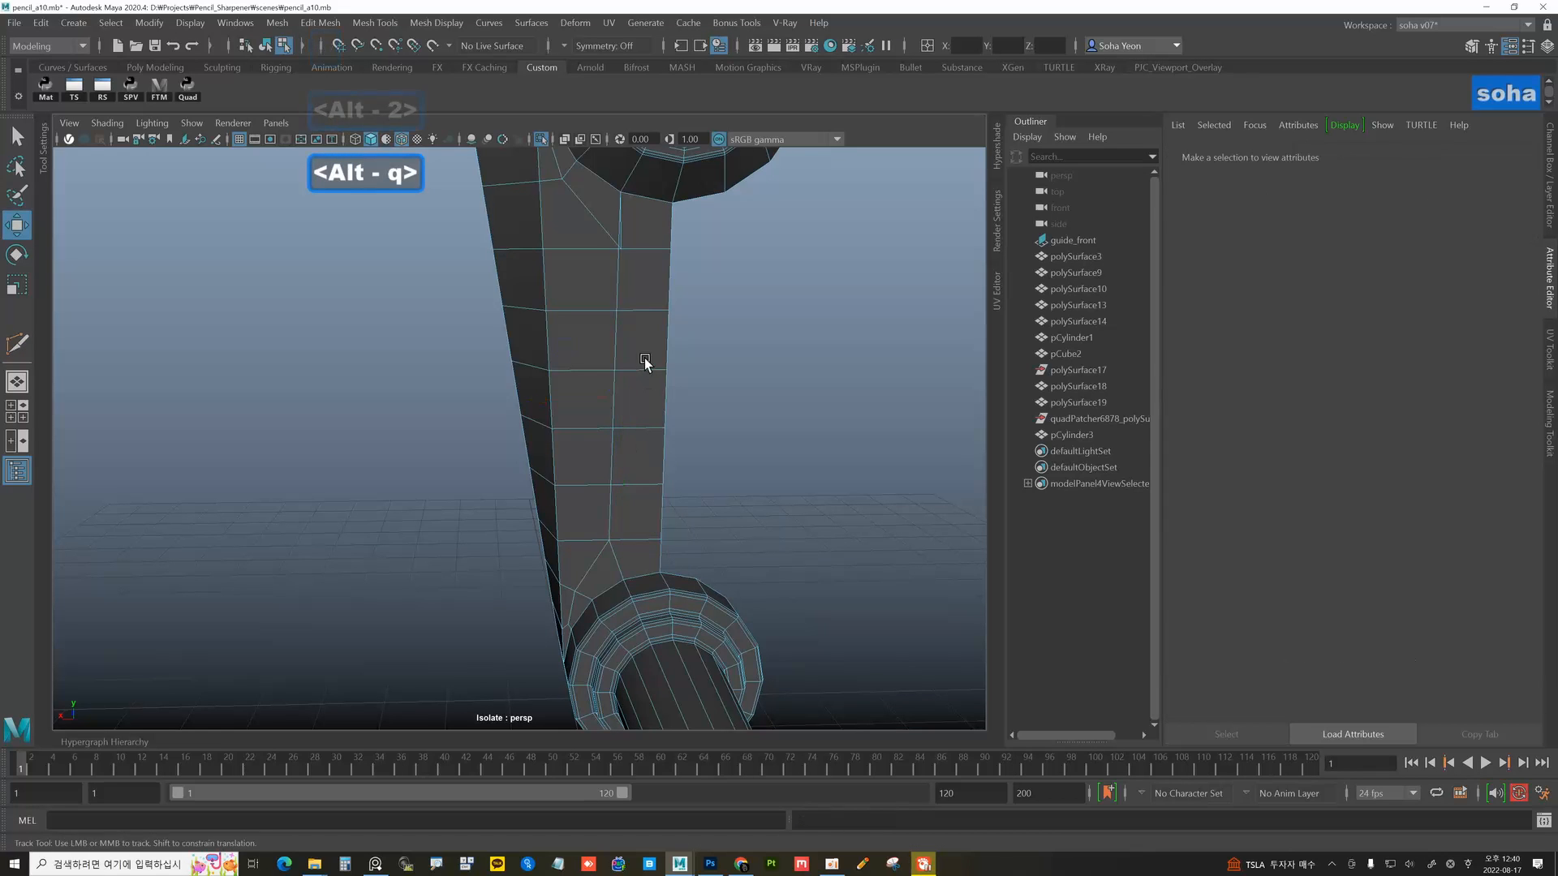
# - Delete the leftover edges at the junction below the cone's flare, and recut the diagonal to the intersection on the centre line
pyautogui.keyDown('alt'); pyautogui.moveTo(644, 358); pyautogui.dragTo(641, 497, button='middle'); pyautogui.keyUp('alt')
pyautogui.keyDown('alt'); pyautogui.moveTo(641, 497); pyautogui.dragTo(736, 358, button='right'); pyautogui.keyUp('alt')
pyautogui.click(737, 373)
pyautogui.hotkey('alt', 'q')
pyautogui.click(705, 309)
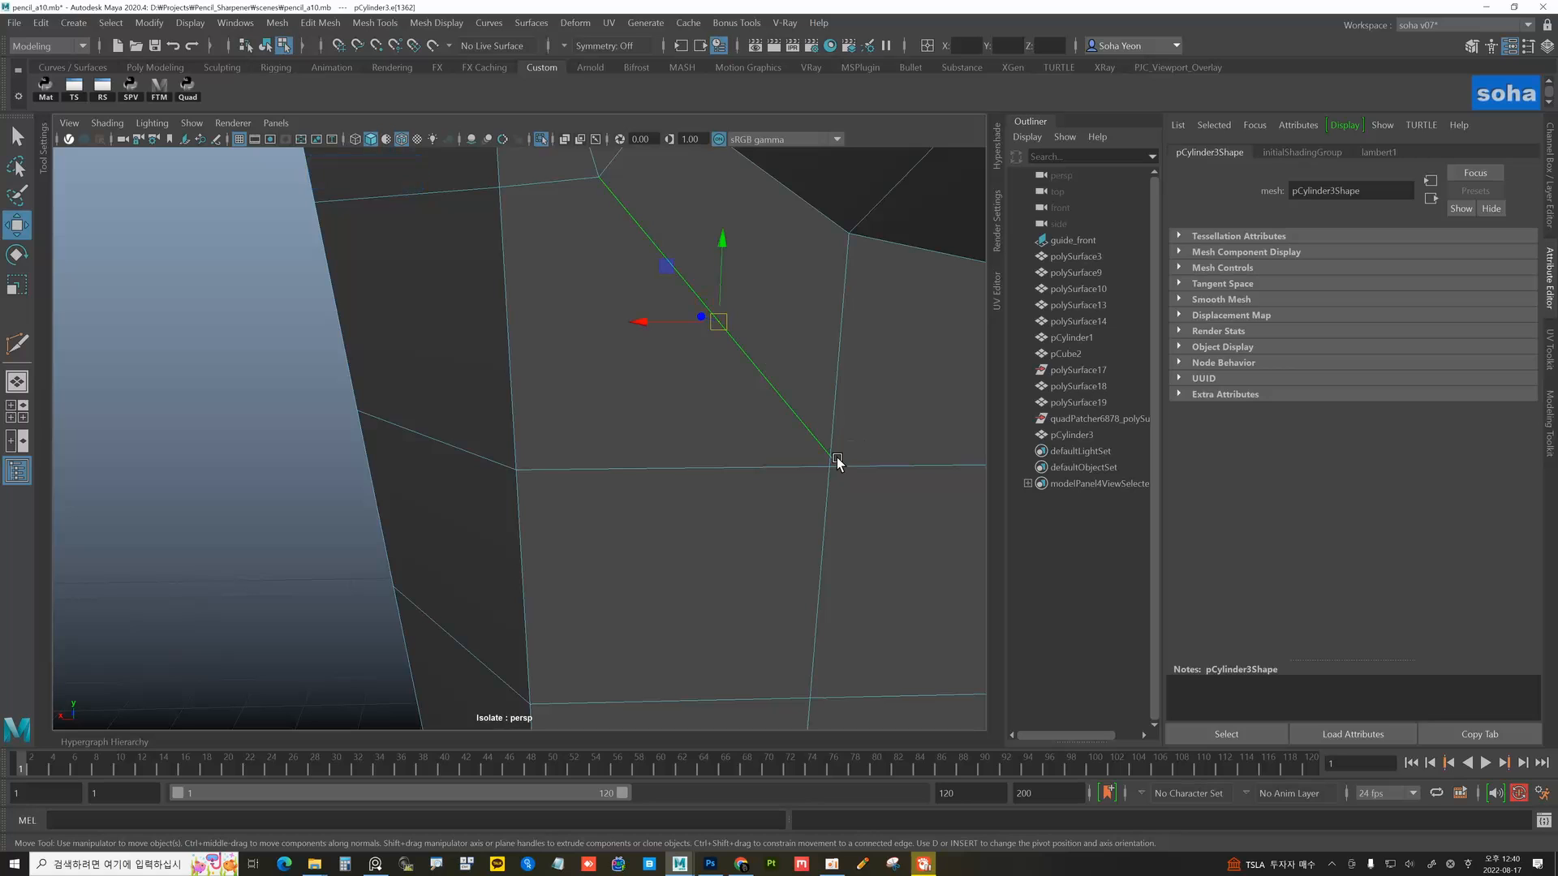
pyautogui.hotkey('alt', 'q')
pyautogui.hotkey('alt', 'q')
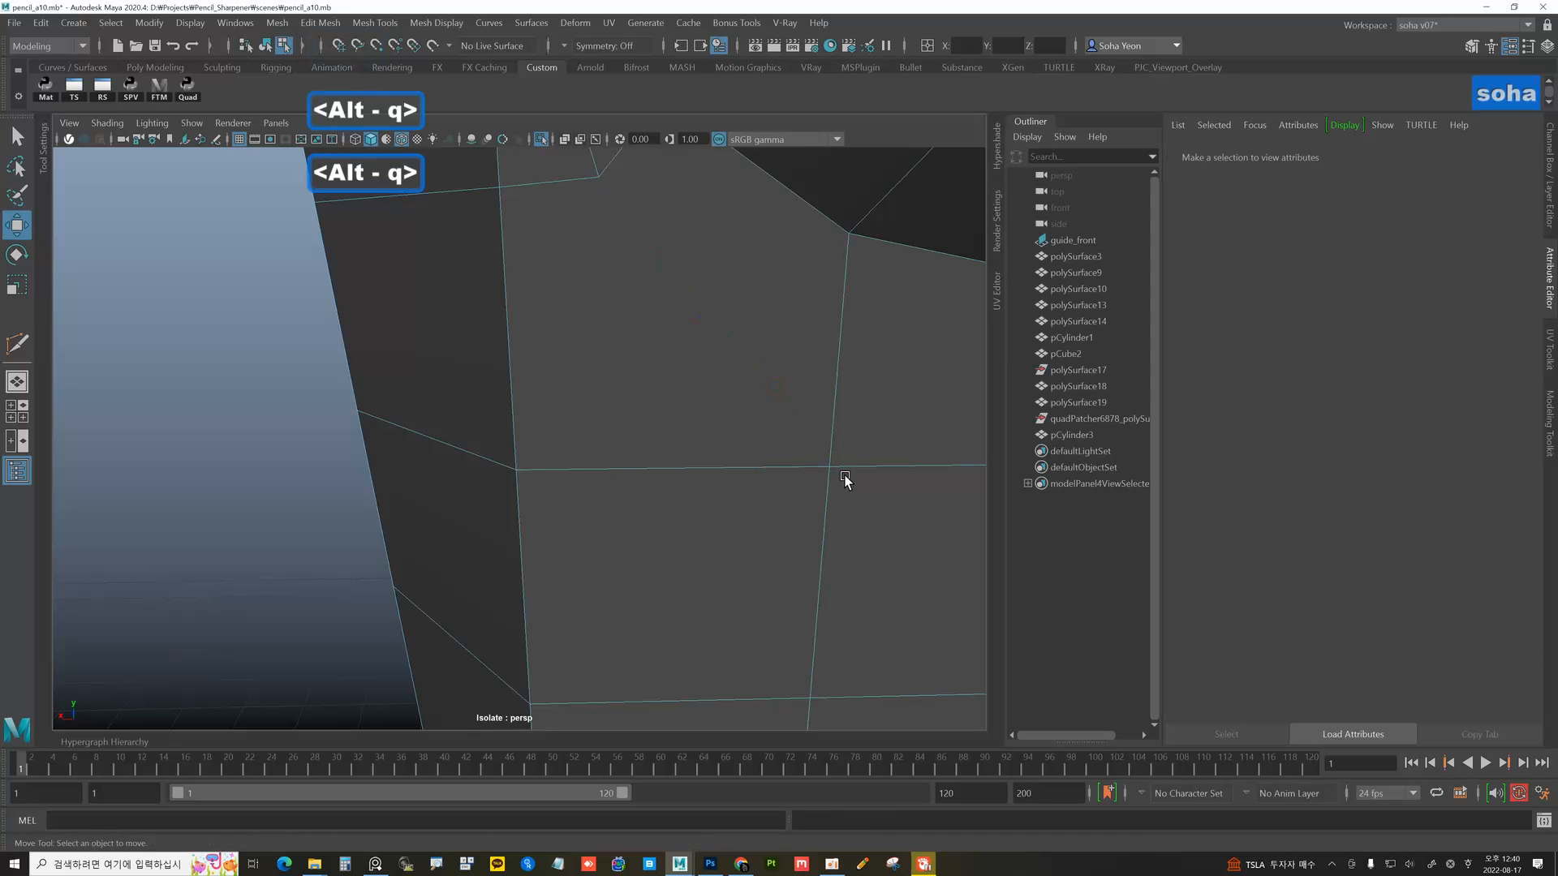
pyautogui.hotkey('alt', 's')
pyautogui.click(601, 179)
pyautogui.press('w')
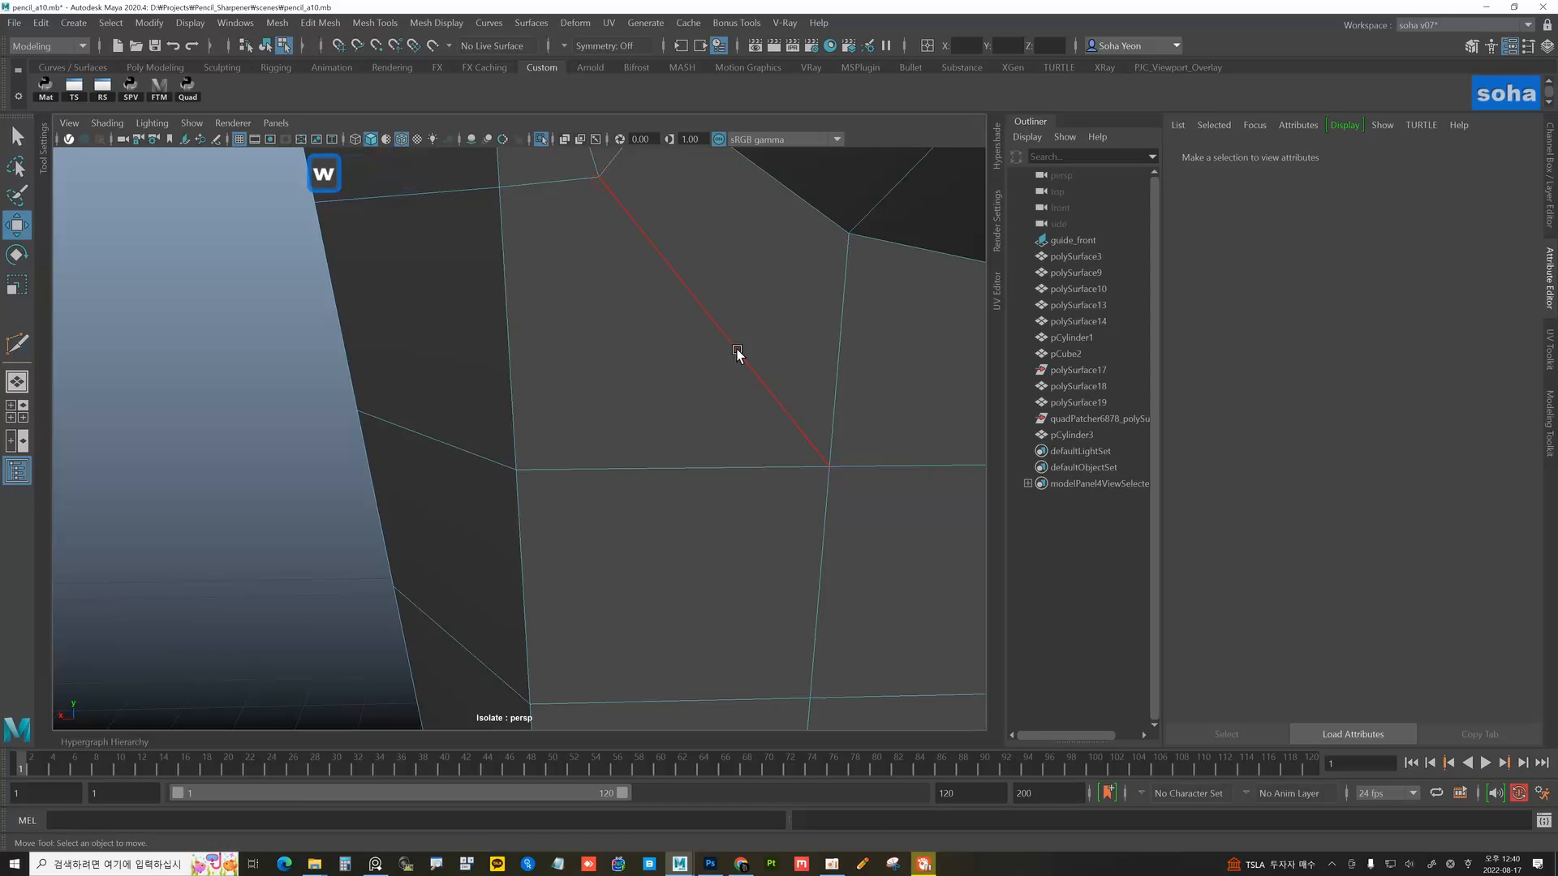
# - Examine the arm's topology between the cone and the lower collar from several angles
pyautogui.keyDown('alt'); pyautogui.moveTo(785, 405); pyautogui.dragTo(507, 394, button='right'); pyautogui.keyUp('alt')
pyautogui.keyDown('alt'); pyautogui.moveTo(507, 394); pyautogui.dragTo(718, 429); pyautogui.keyUp('alt')
pyautogui.press('w')
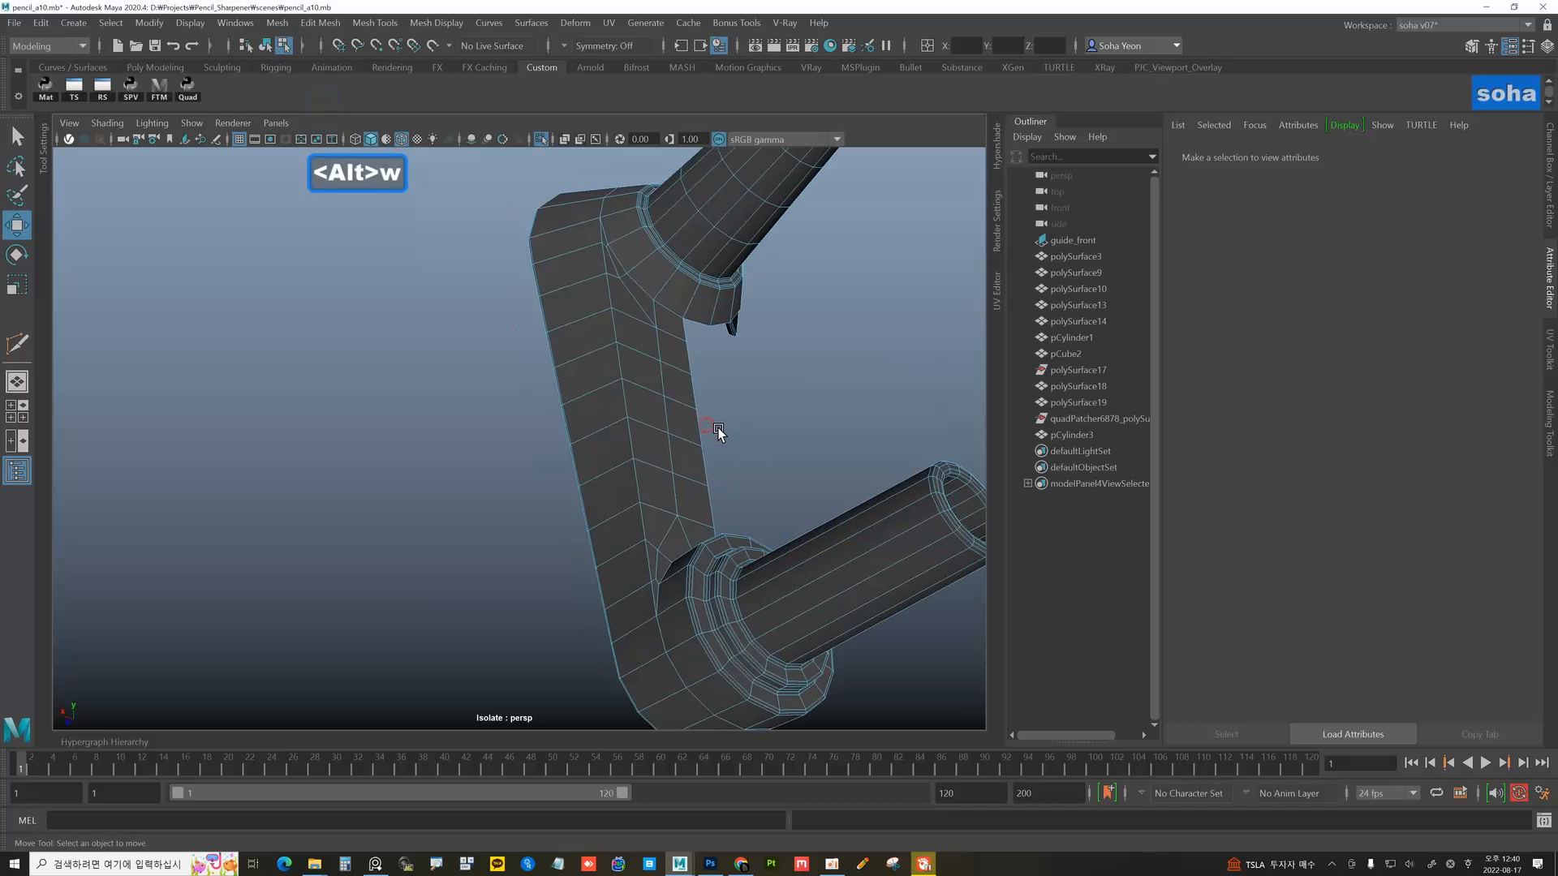
pyautogui.hotkey('alt', '`')
pyautogui.keyDown('alt'); pyautogui.moveTo(723, 430); pyautogui.dragTo(657, 438, button='right'); pyautogui.keyUp('alt')
pyautogui.keyDown('alt'); pyautogui.moveTo(657, 434); pyautogui.dragTo(783, 440); pyautogui.keyUp('alt')
pyautogui.click(782, 438)
pyautogui.keyDown('alt'); pyautogui.moveTo(619, 419); pyautogui.dragTo(633, 456); pyautogui.keyUp('alt')
pyautogui.click(641, 454)
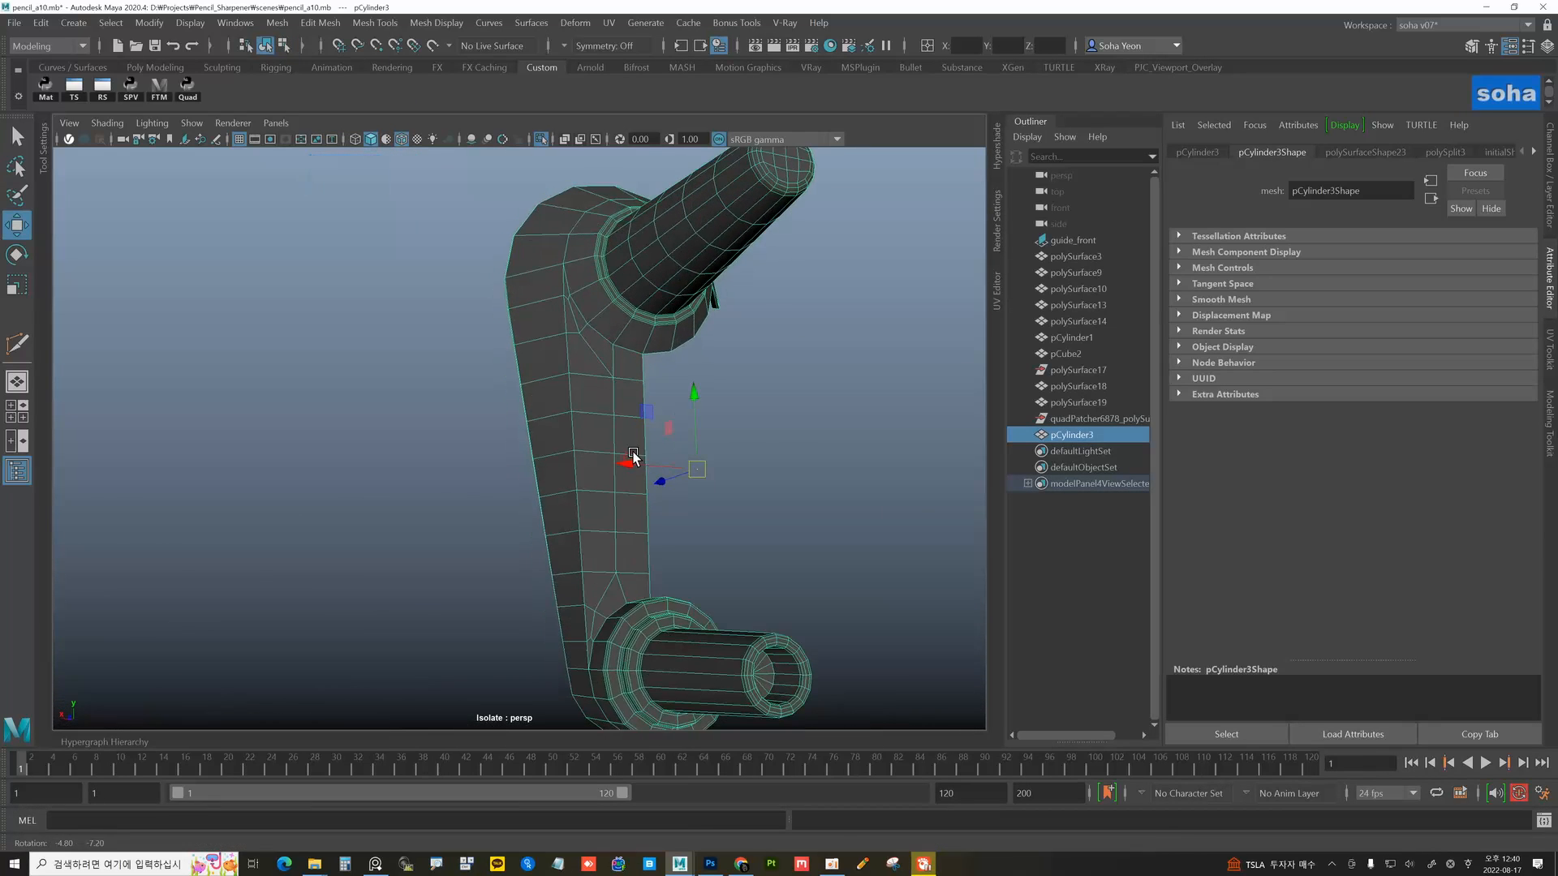
# - Bevel the arm's vertical corner edge between the side strip and front face with a fraction of 0.5 and 2 segments
pyautogui.keyDown('alt'); pyautogui.moveTo(632, 449); pyautogui.dragTo(625, 460, button='middle'); pyautogui.keyUp('alt')
pyautogui.keyDown('alt'); pyautogui.moveTo(626, 460); pyautogui.dragTo(648, 591); pyautogui.keyUp('alt')
pyautogui.keyDown('alt'); pyautogui.moveTo(650, 591); pyautogui.dragTo(641, 469, button='middle'); pyautogui.keyUp('alt')
pyautogui.keyDown('alt'); pyautogui.moveTo(641, 469); pyautogui.dragTo(661, 513); pyautogui.keyUp('alt')
pyautogui.keyDown('alt'); pyautogui.moveTo(660, 513); pyautogui.dragTo(688, 508, button='right'); pyautogui.keyUp('alt')
pyautogui.hotkey('alt', '2')
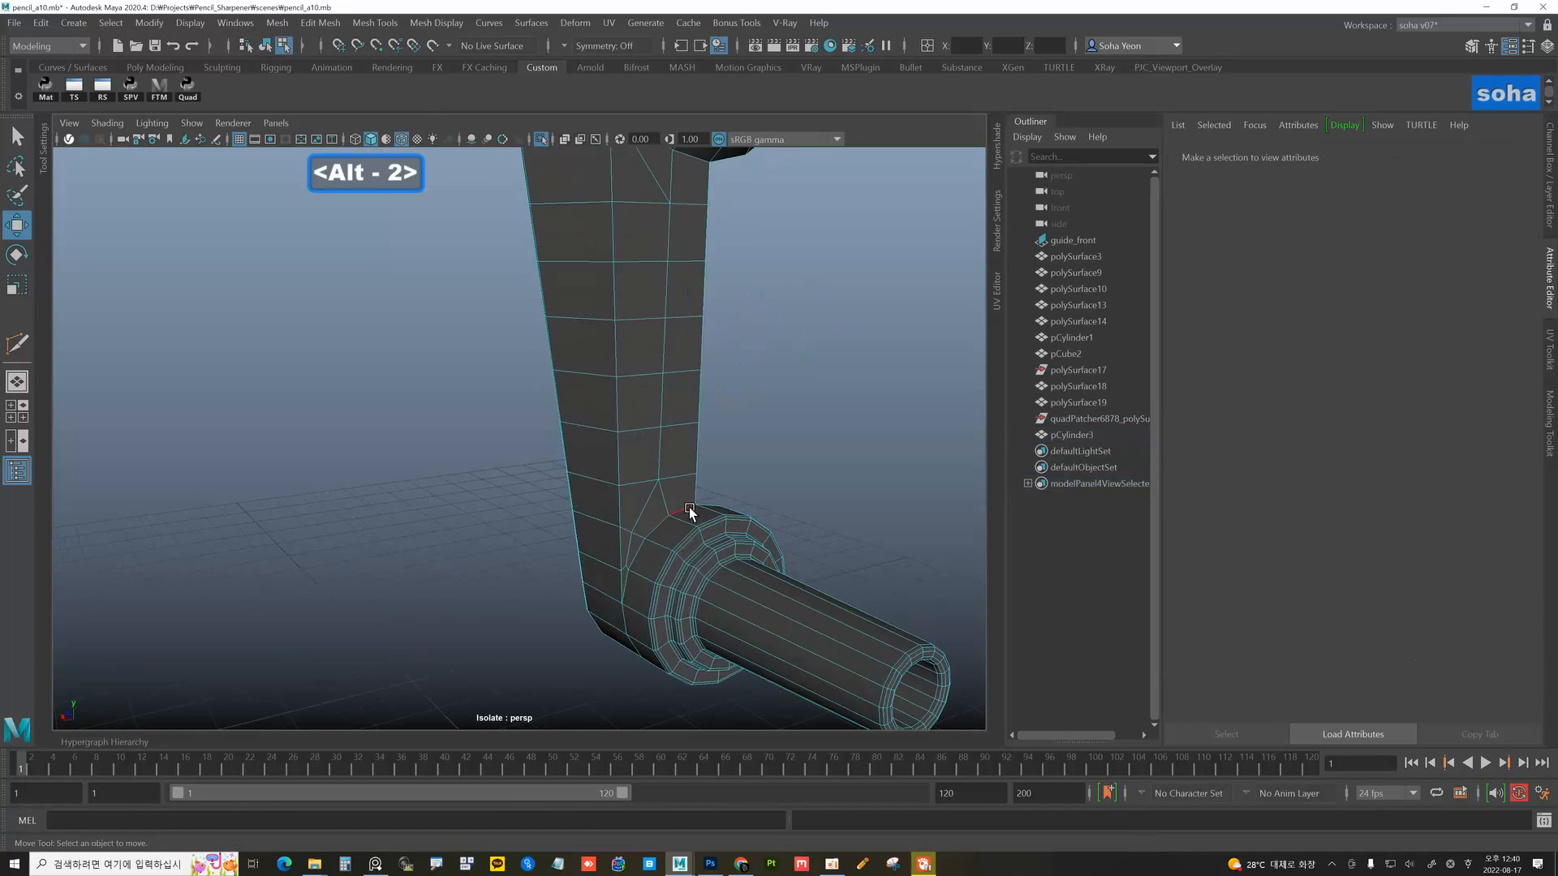
pyautogui.click(687, 508)
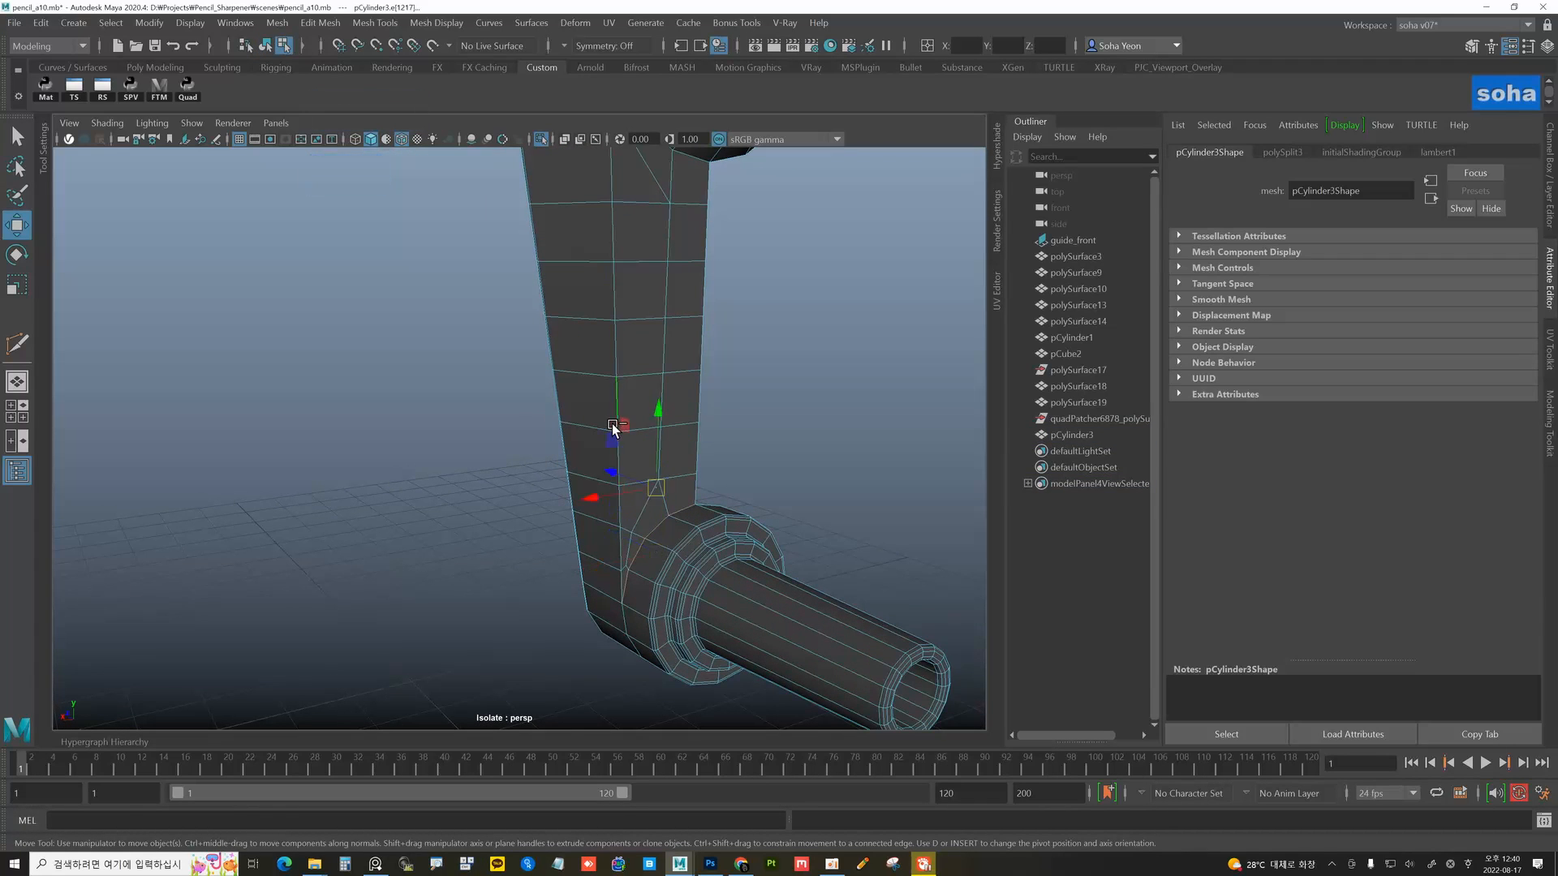
pyautogui.keyDown('alt'); pyautogui.moveTo(632, 386); pyautogui.dragTo(625, 495, button='middle'); pyautogui.keyUp('alt')
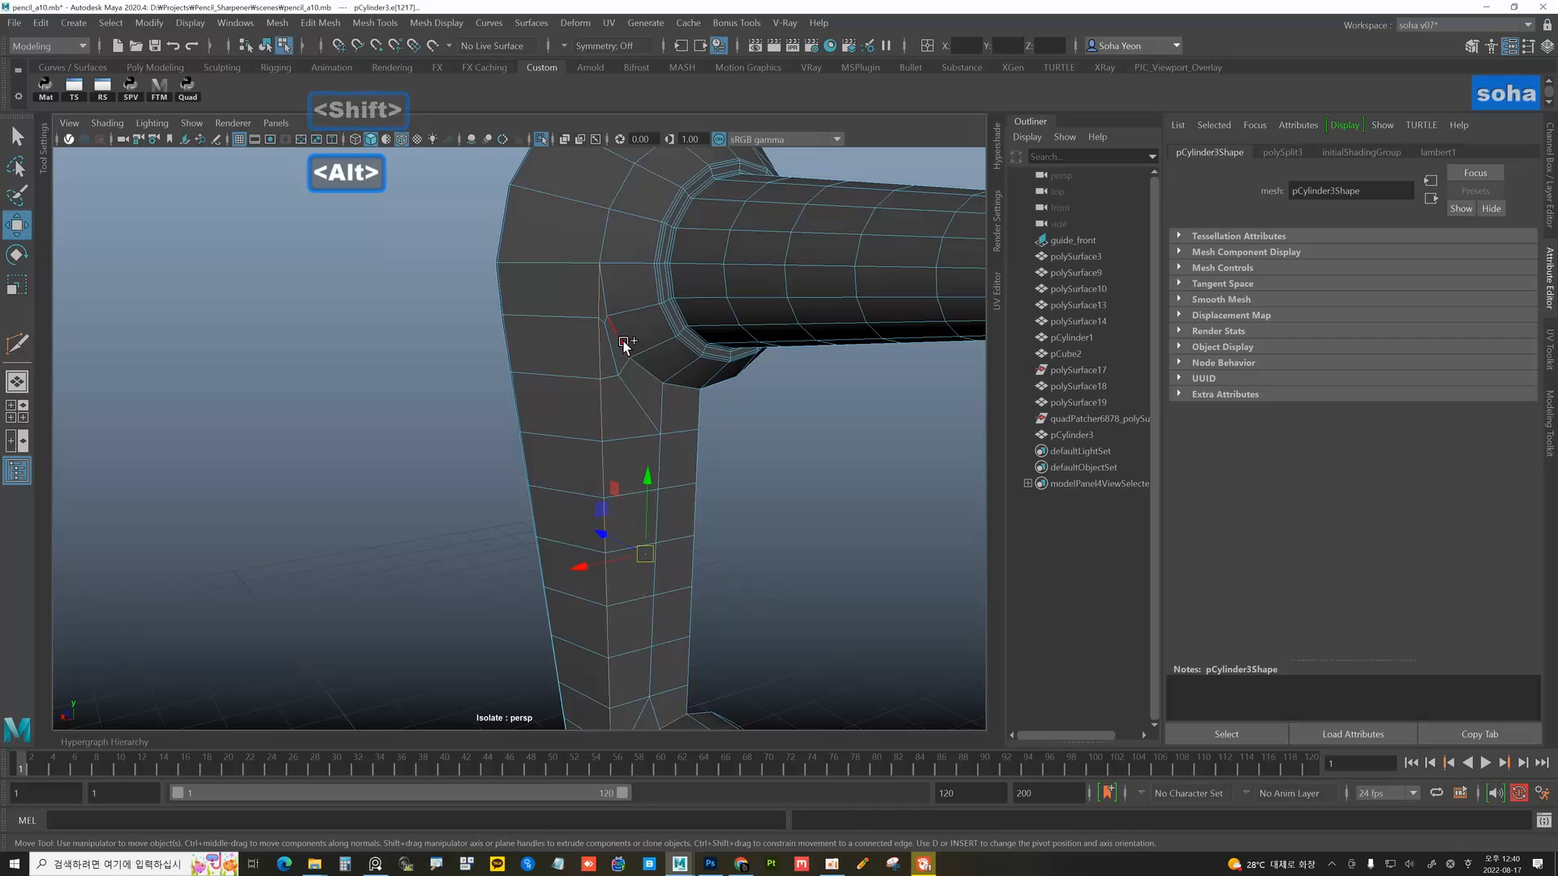
pyautogui.keyDown('alt'); pyautogui.moveTo(719, 442); pyautogui.dragTo(659, 467); pyautogui.keyUp('alt')
pyautogui.hotkey('shift', 'b')
pyautogui.keyDown('alt'); pyautogui.moveTo(630, 602); pyautogui.dragTo(581, 302); pyautogui.keyUp('alt')
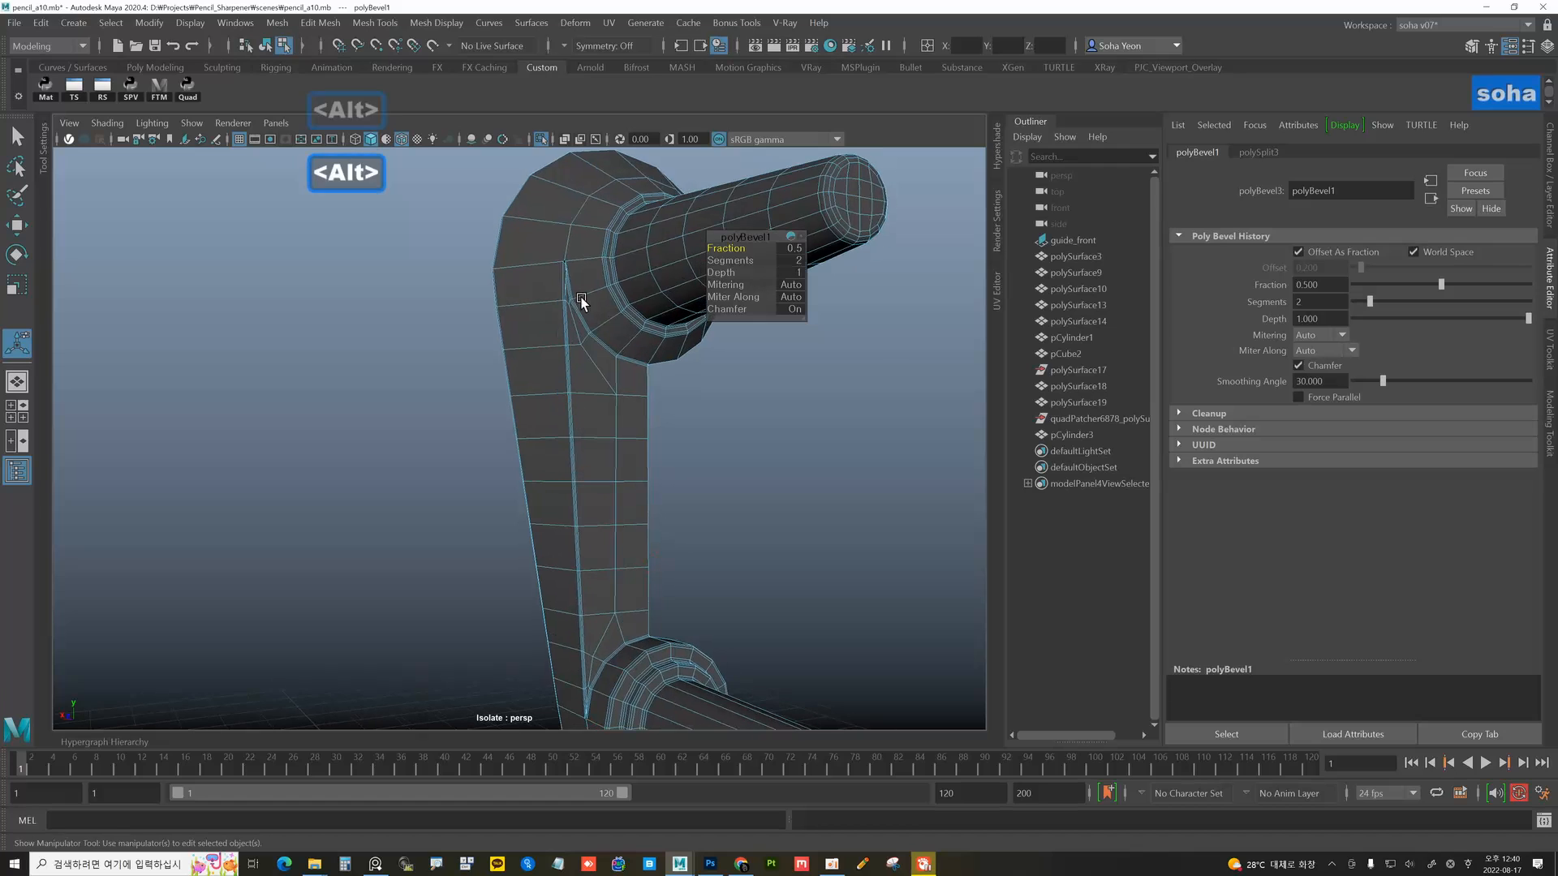
pyautogui.keyDown('alt'); pyautogui.moveTo(647, 376); pyautogui.dragTo(548, 371, button='right'); pyautogui.keyUp('alt')
pyautogui.keyDown('alt'); pyautogui.moveTo(548, 349); pyautogui.dragTo(585, 331); pyautogui.keyUp('alt')
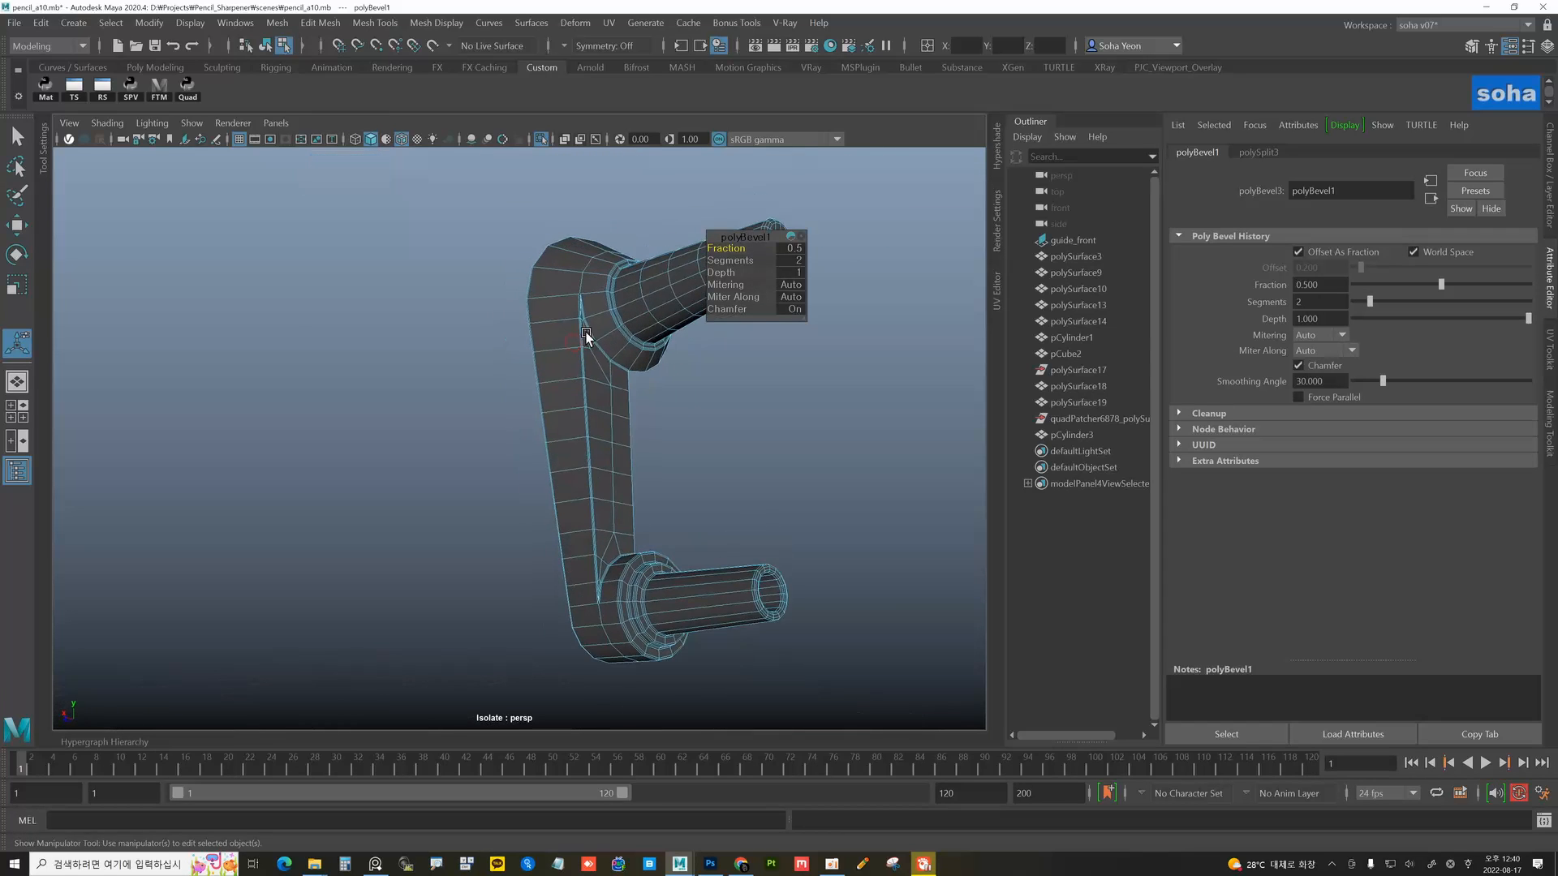
# - Undo the bevel on the arm's vertical corner edge
pyautogui.keyDown('alt'); pyautogui.moveTo(631, 440); pyautogui.dragTo(618, 399, button='middle'); pyautogui.keyUp('alt')
pyautogui.keyDown('alt'); pyautogui.moveTo(578, 369); pyautogui.dragTo(594, 404); pyautogui.keyUp('alt')
pyautogui.keyDown('alt'); pyautogui.moveTo(600, 406); pyautogui.dragTo(683, 435, button='right'); pyautogui.keyUp('alt')
pyautogui.keyDown('alt'); pyautogui.moveTo(683, 435); pyautogui.dragTo(638, 432); pyautogui.keyUp('alt')
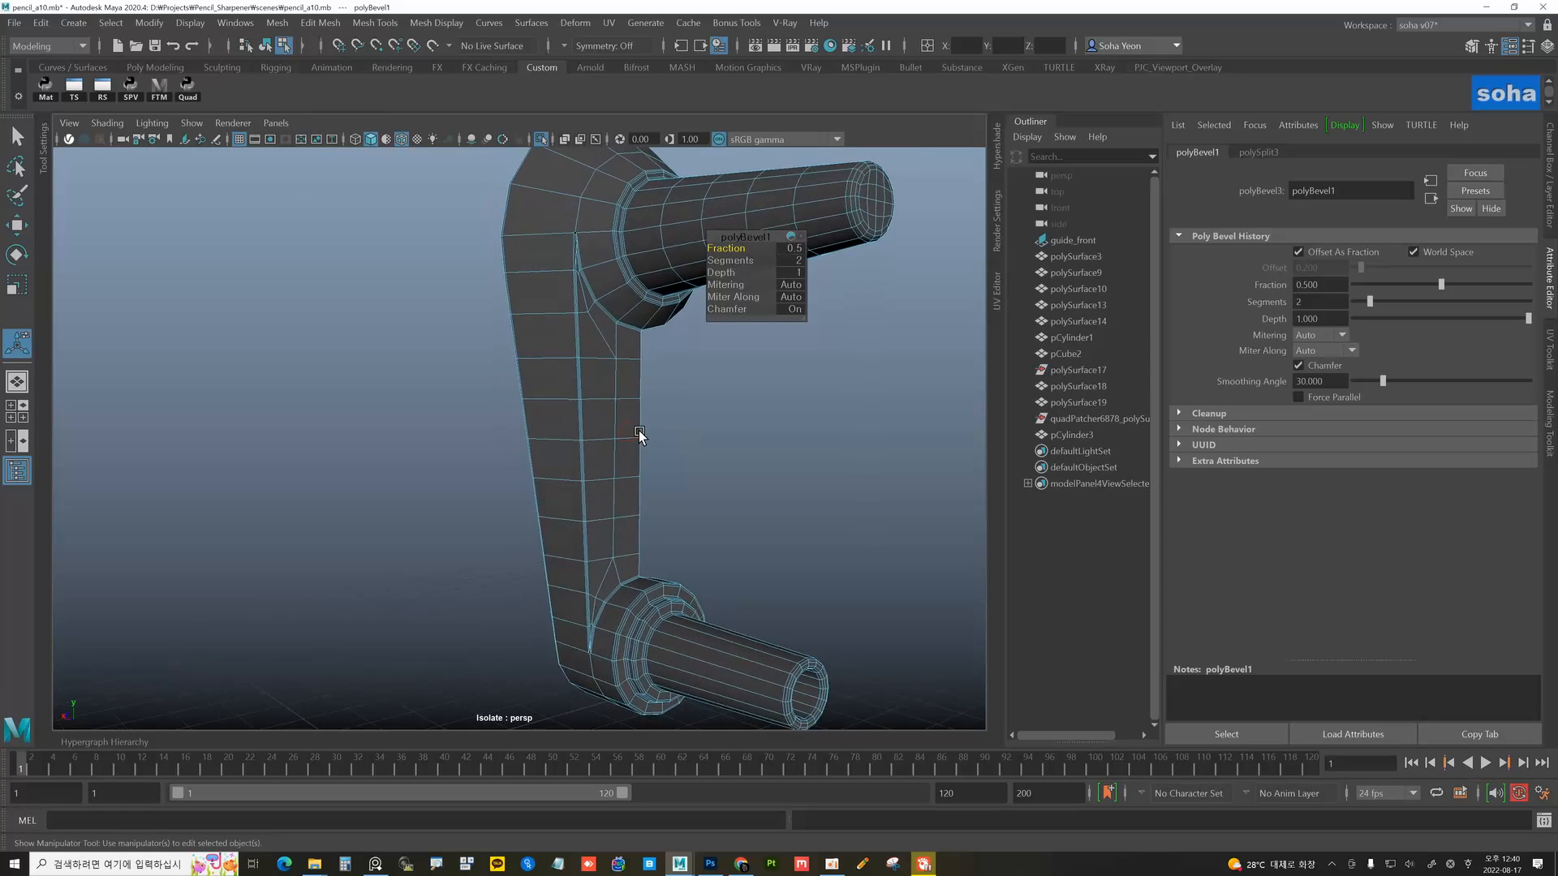
pyautogui.keyDown('alt'); pyautogui.moveTo(637, 426); pyautogui.dragTo(611, 421, button='right'); pyautogui.keyUp('alt')
pyautogui.hotkey('ctrl', 'z')
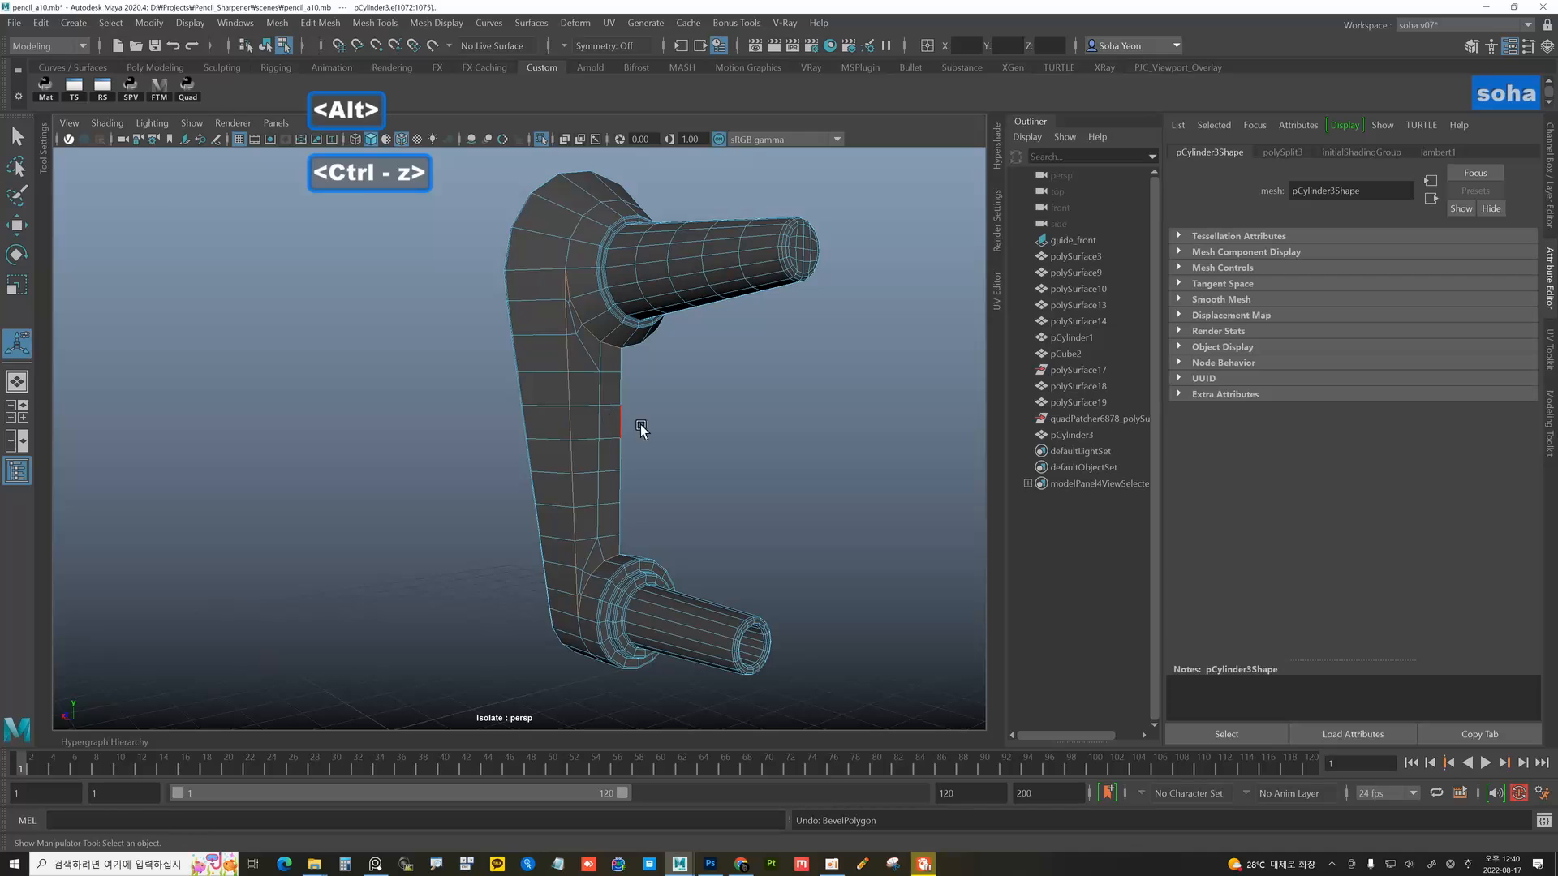
# - Mirror the whole arm mesh across the world X axis with cut geometry, merging border vertices at a 0.001 threshold
pyautogui.press('w')
pyautogui.hotkey('alt', '`')
pyautogui.keyDown('alt'); pyautogui.moveTo(682, 422); pyautogui.dragTo(636, 452); pyautogui.keyUp('alt')
pyautogui.click(645, 390)
pyautogui.click(513, 360)
pyautogui.hotkey('ctrl', 'e')
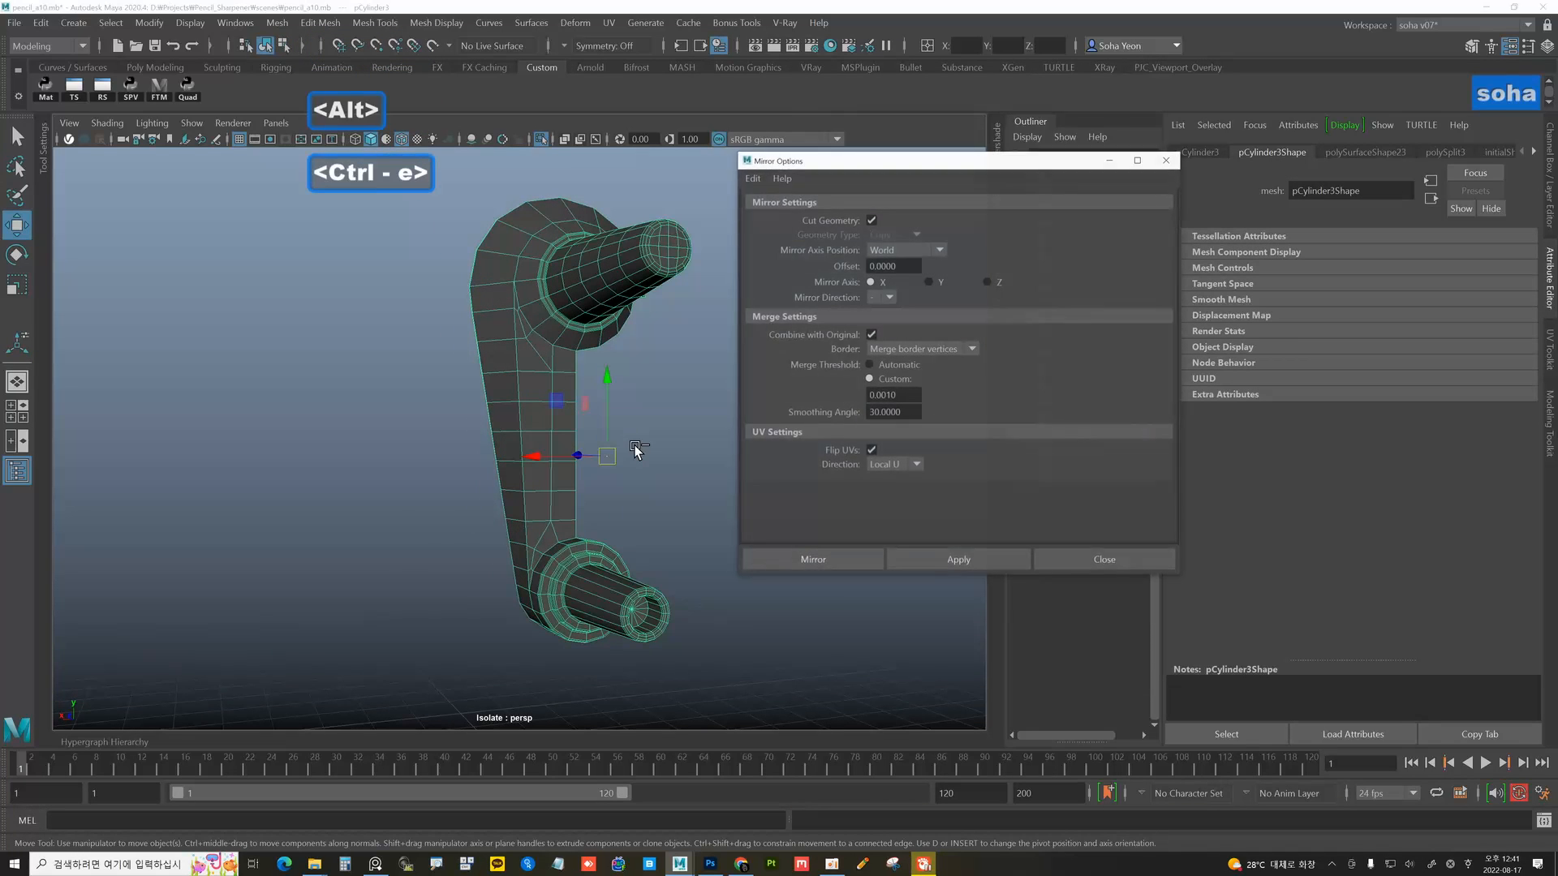
pyautogui.click(836, 556)
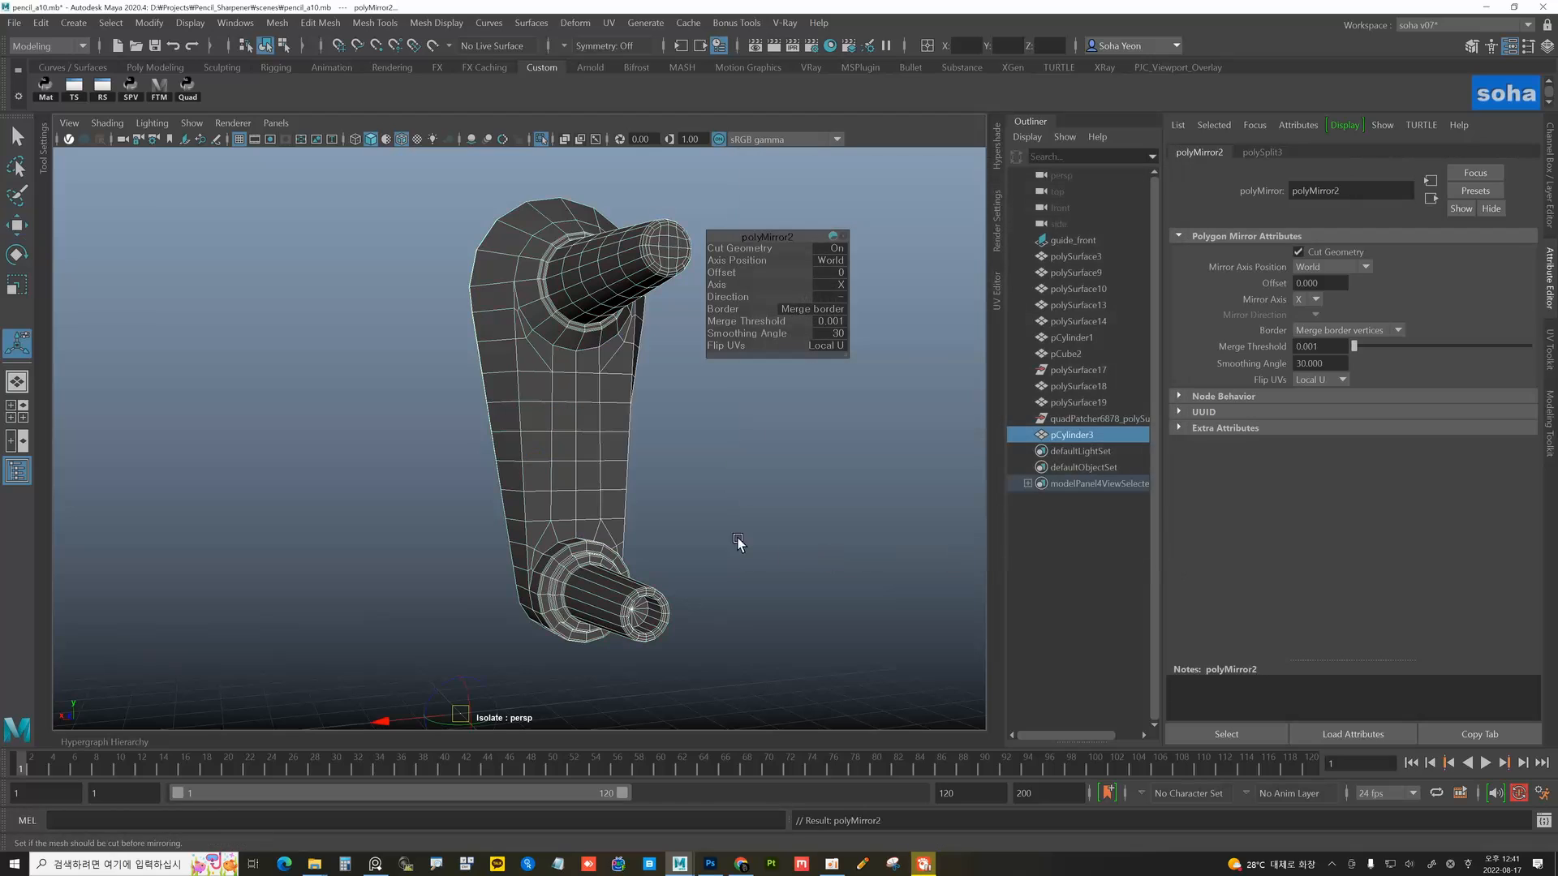
# - Examine the mirrored arm from several angles, both with and without its wireframe
pyautogui.keyDown('alt'); pyautogui.moveTo(755, 497); pyautogui.dragTo(709, 489); pyautogui.keyUp('alt')
pyautogui.click(708, 489)
pyautogui.keyDown('alt'); pyautogui.moveTo(694, 489); pyautogui.dragTo(582, 482, button='right'); pyautogui.keyUp('alt')
pyautogui.moveTo(583, 481)
pyautogui.keyDown('alt'); pyautogui.mouseDown()
pyautogui.moveTo(632, 476)
pyautogui.moveTo(598, 421)
pyautogui.moveTo(602, 441)
pyautogui.moveTo(692, 435)
pyautogui.moveTo(598, 487)
pyautogui.moveTo(615, 426)
pyautogui.moveTo(570, 412)
pyautogui.moveTo(664, 427)
pyautogui.mouseUp(); pyautogui.keyUp('alt')
pyautogui.click(581, 430)
pyautogui.press('w')
pyautogui.click(693, 438)
pyautogui.hotkey('alt', 'shift', 'w')
pyautogui.click(571, 412)
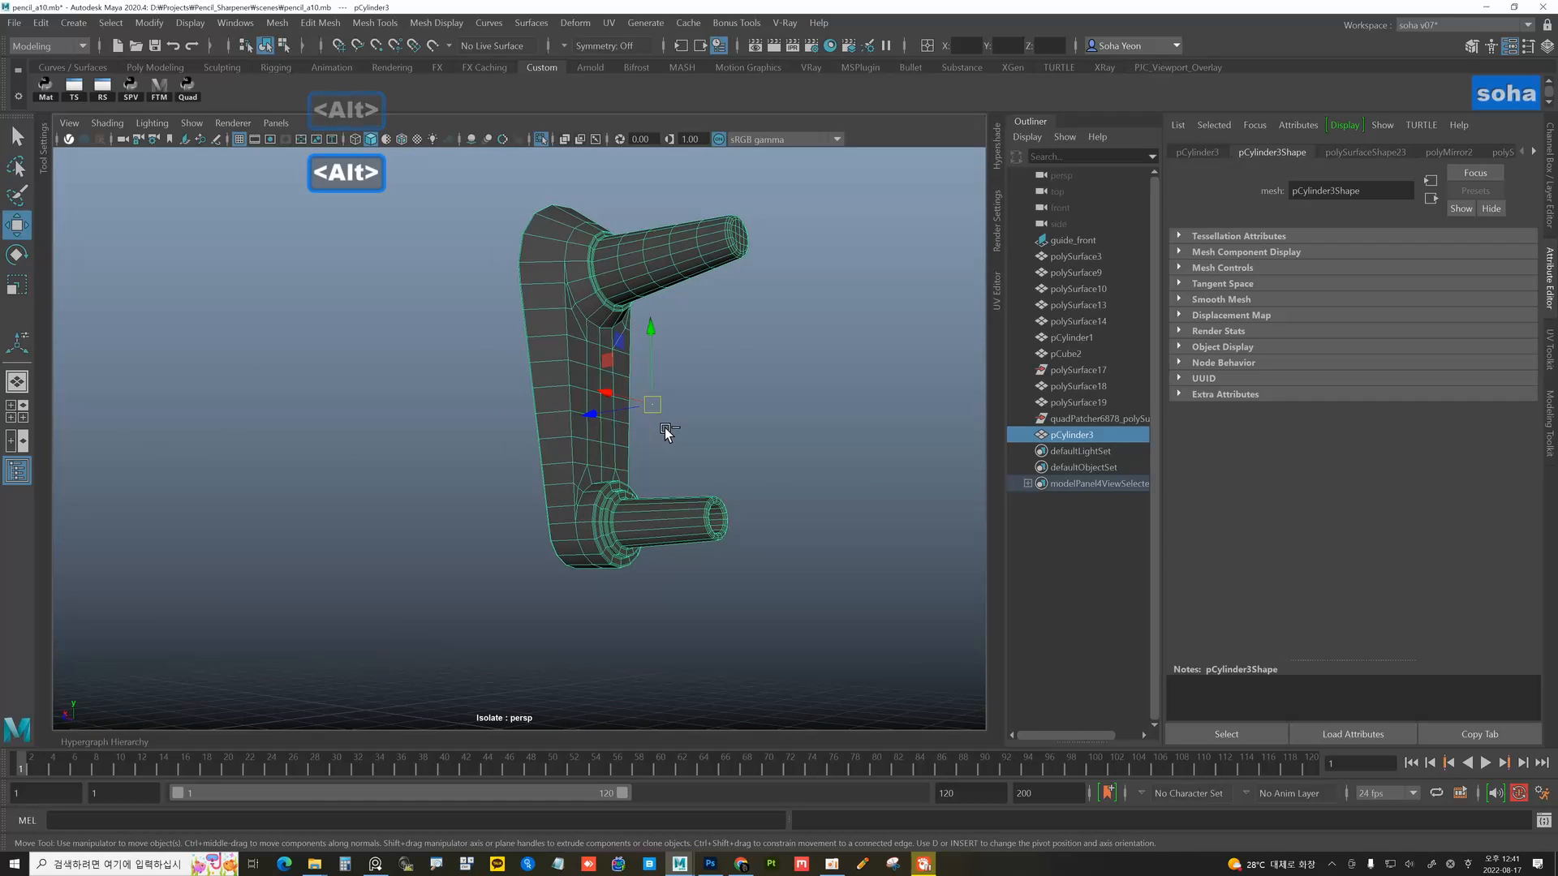
# - Save the scene, and save a new version of it as pencil_a11.mb
pyautogui.hotkey('ctrl', 's')
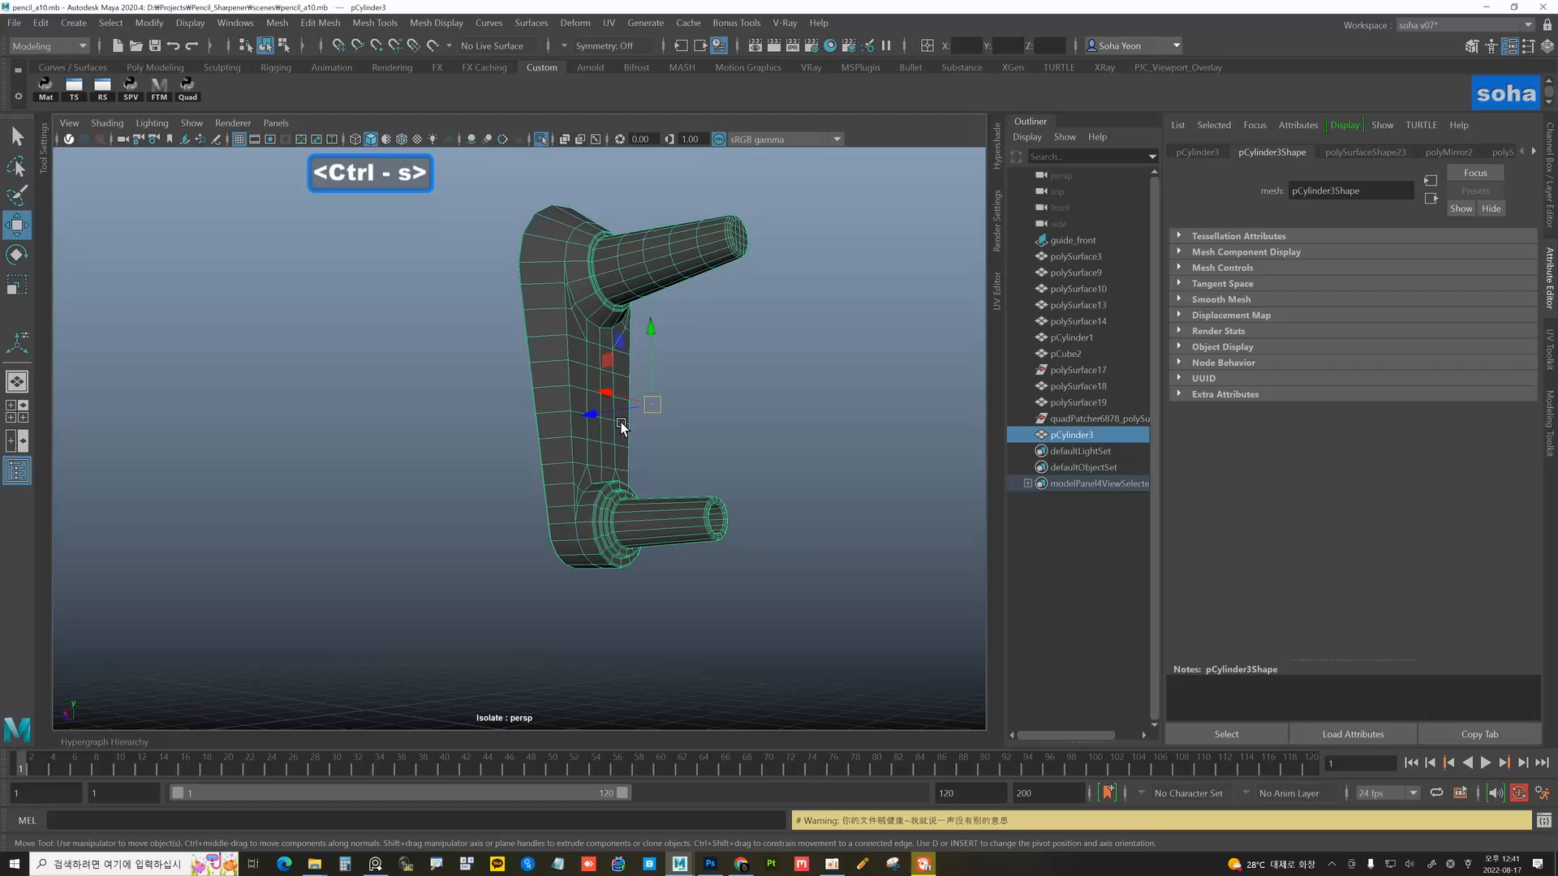
pyautogui.click(23, 21)
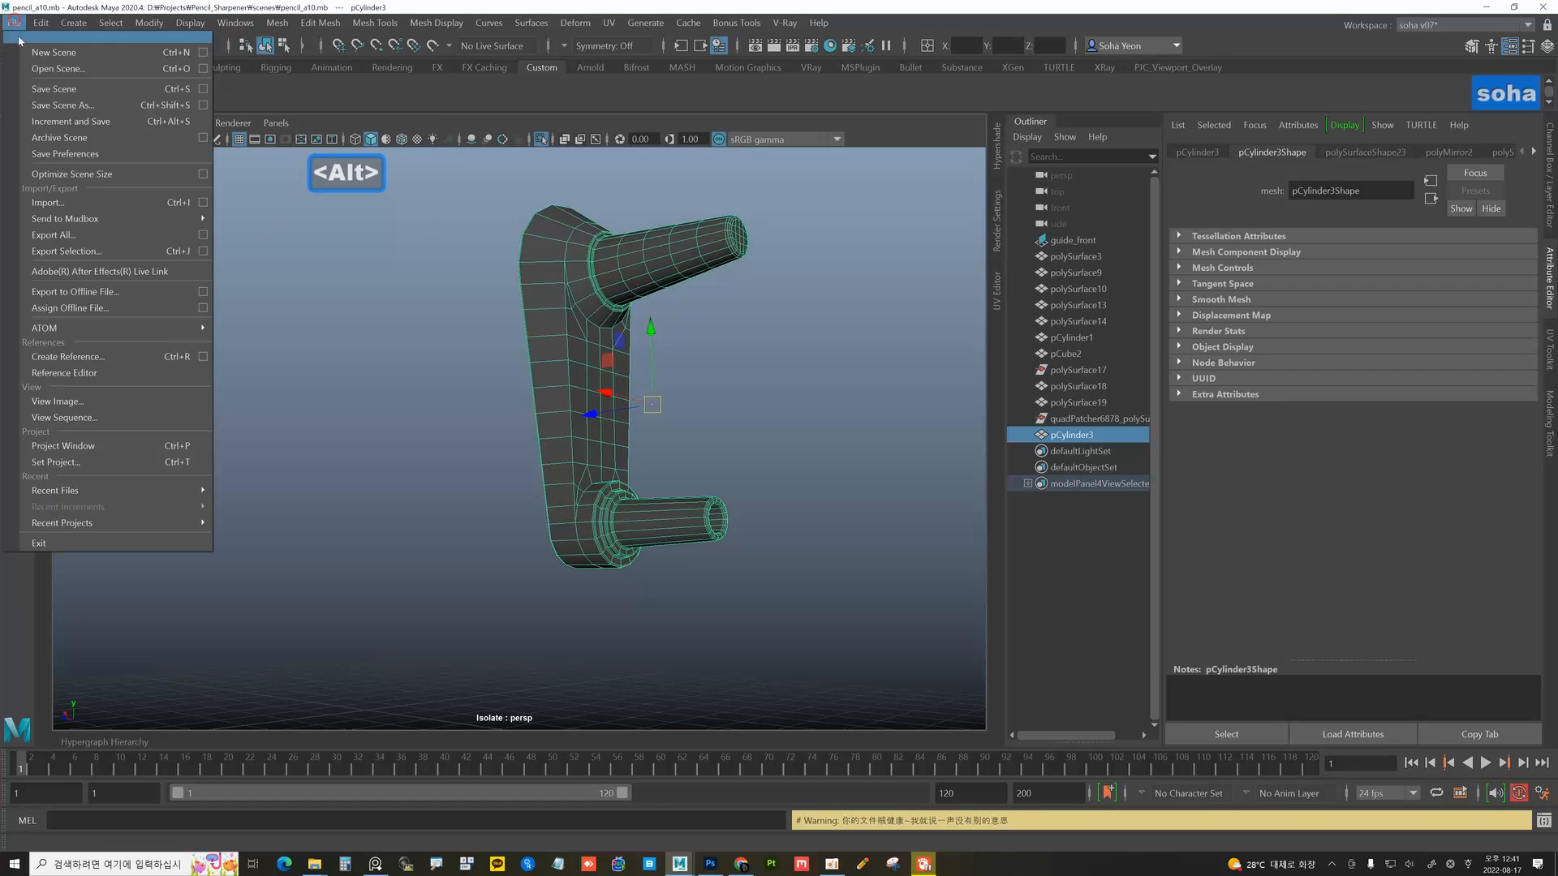
pyautogui.click(73, 106)
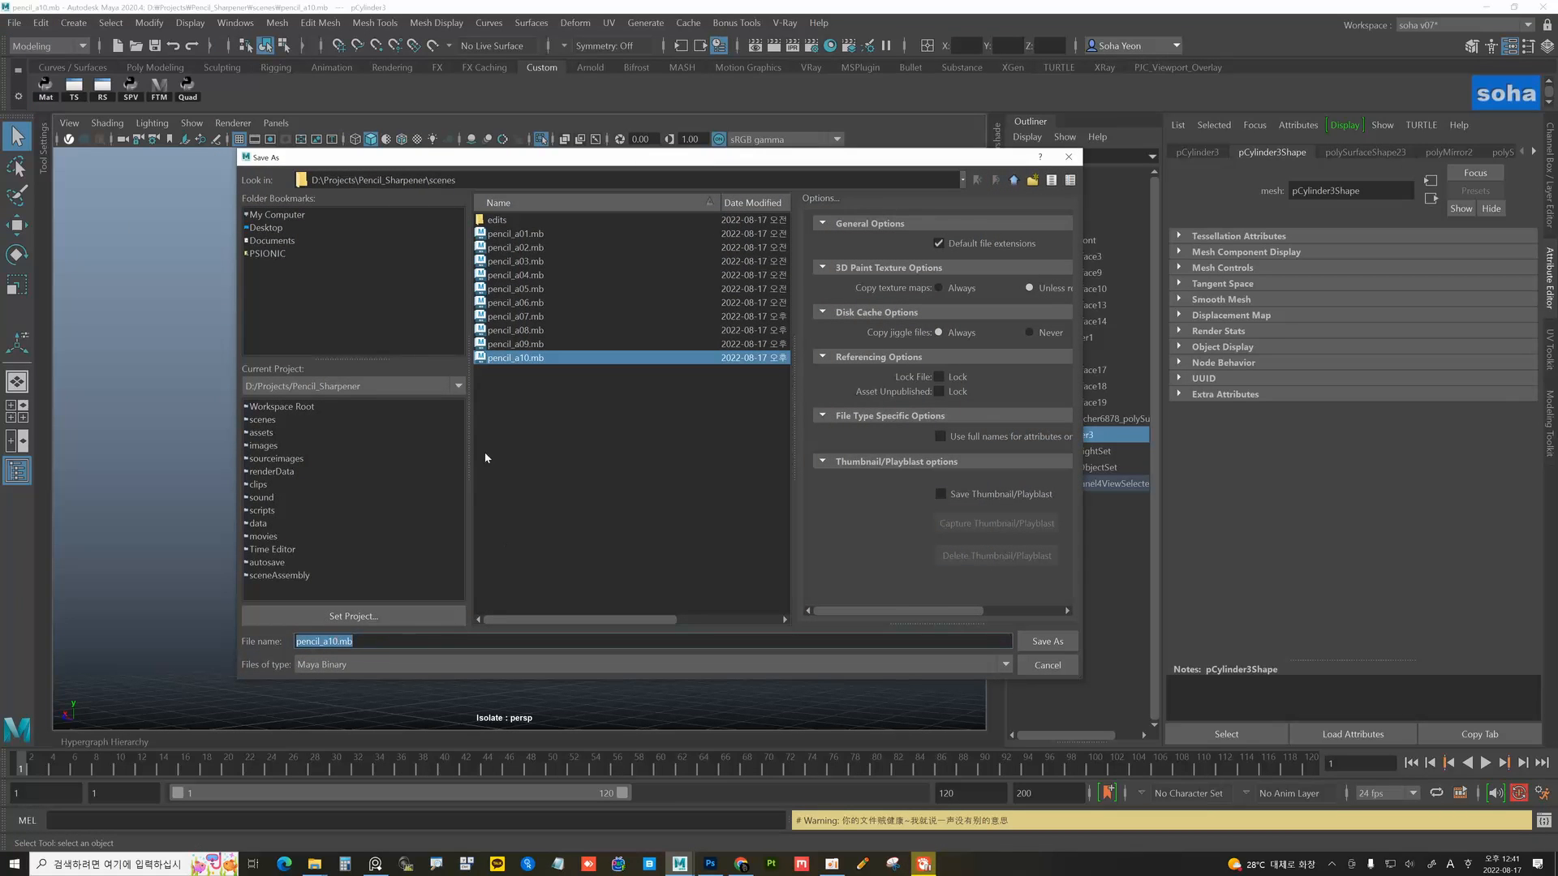
pyautogui.press('Delete')
pyautogui.write('1')
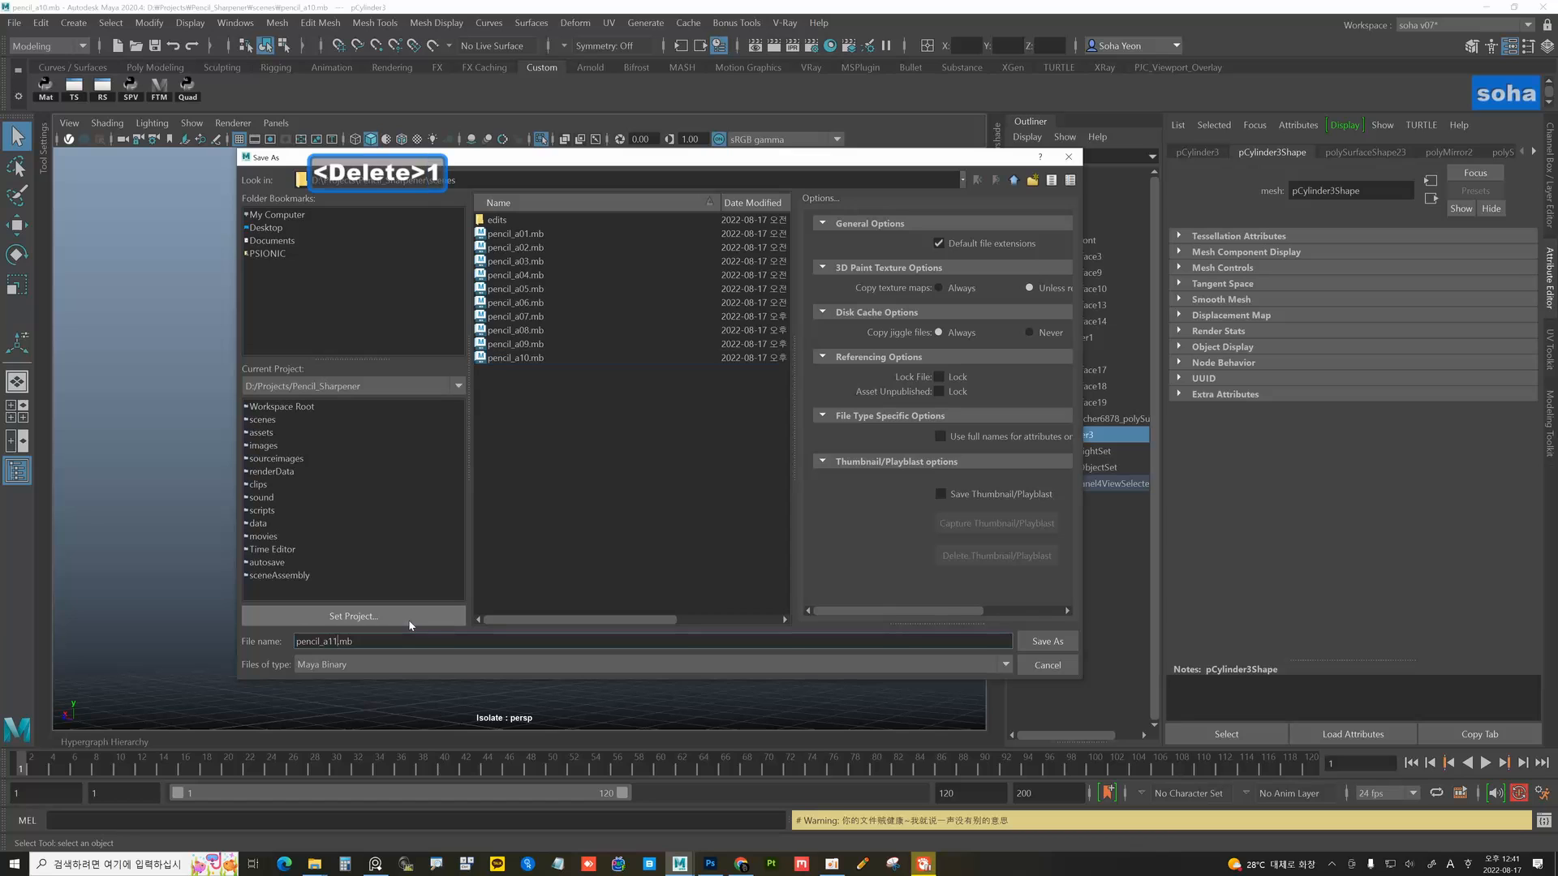
pyautogui.click(1047, 642)
pyautogui.press('w')
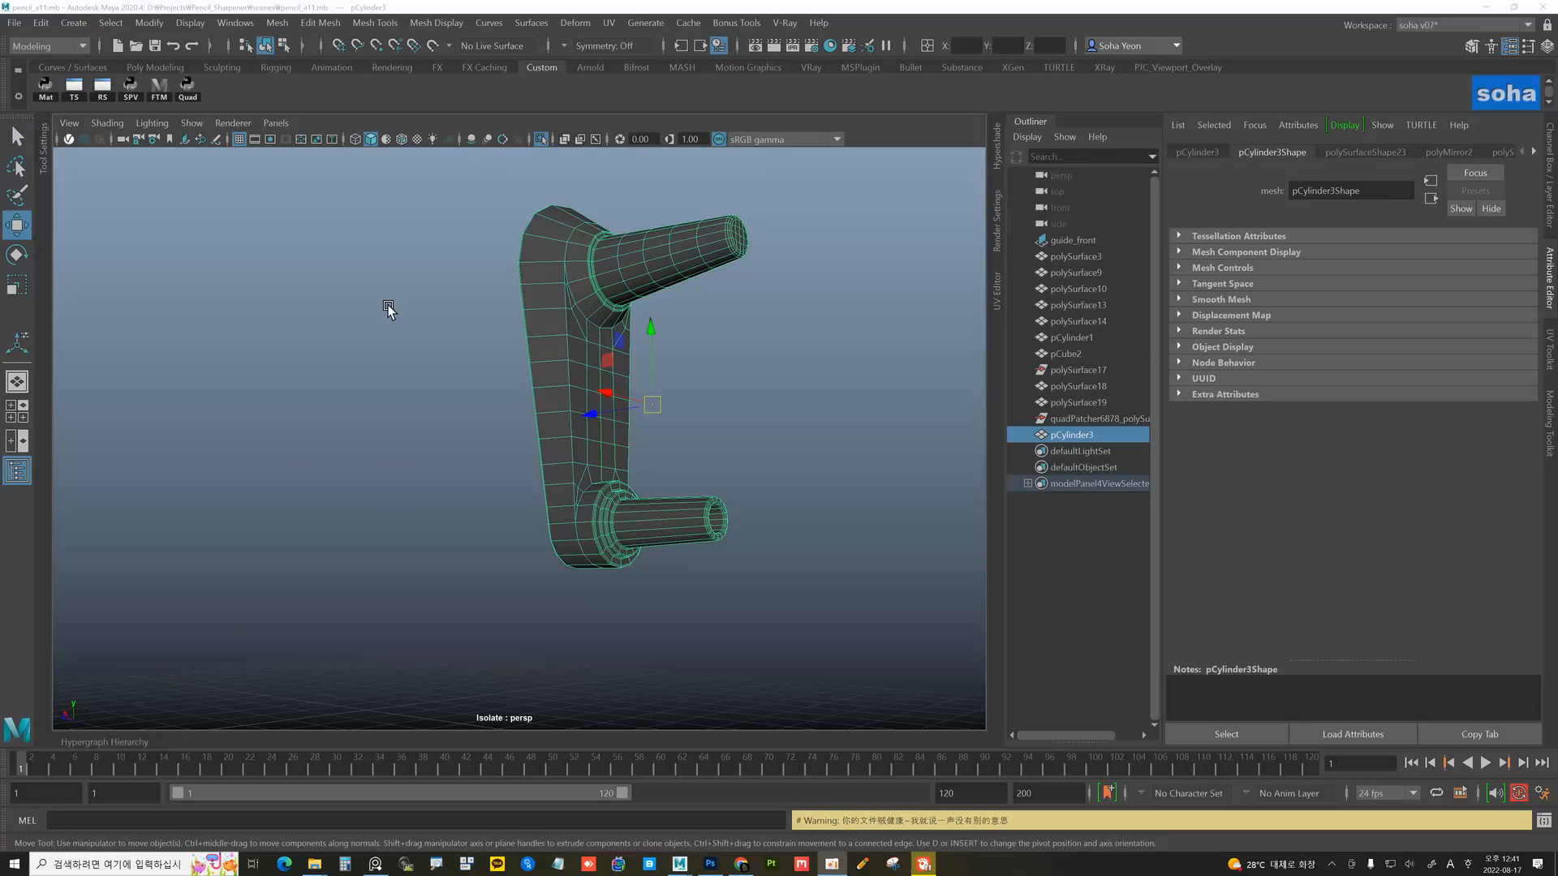
# - Bevel the arm's front corner edges, including those around the cone's flare, with a fraction of 0.5 and 2 segments
pyautogui.keyDown('alt'); pyautogui.moveTo(714, 431); pyautogui.dragTo(538, 386); pyautogui.keyUp('alt')
pyautogui.keyDown('alt'); pyautogui.moveTo(538, 386); pyautogui.dragTo(532, 436, button='right'); pyautogui.keyUp('alt')
pyautogui.hotkey('alt', '2')
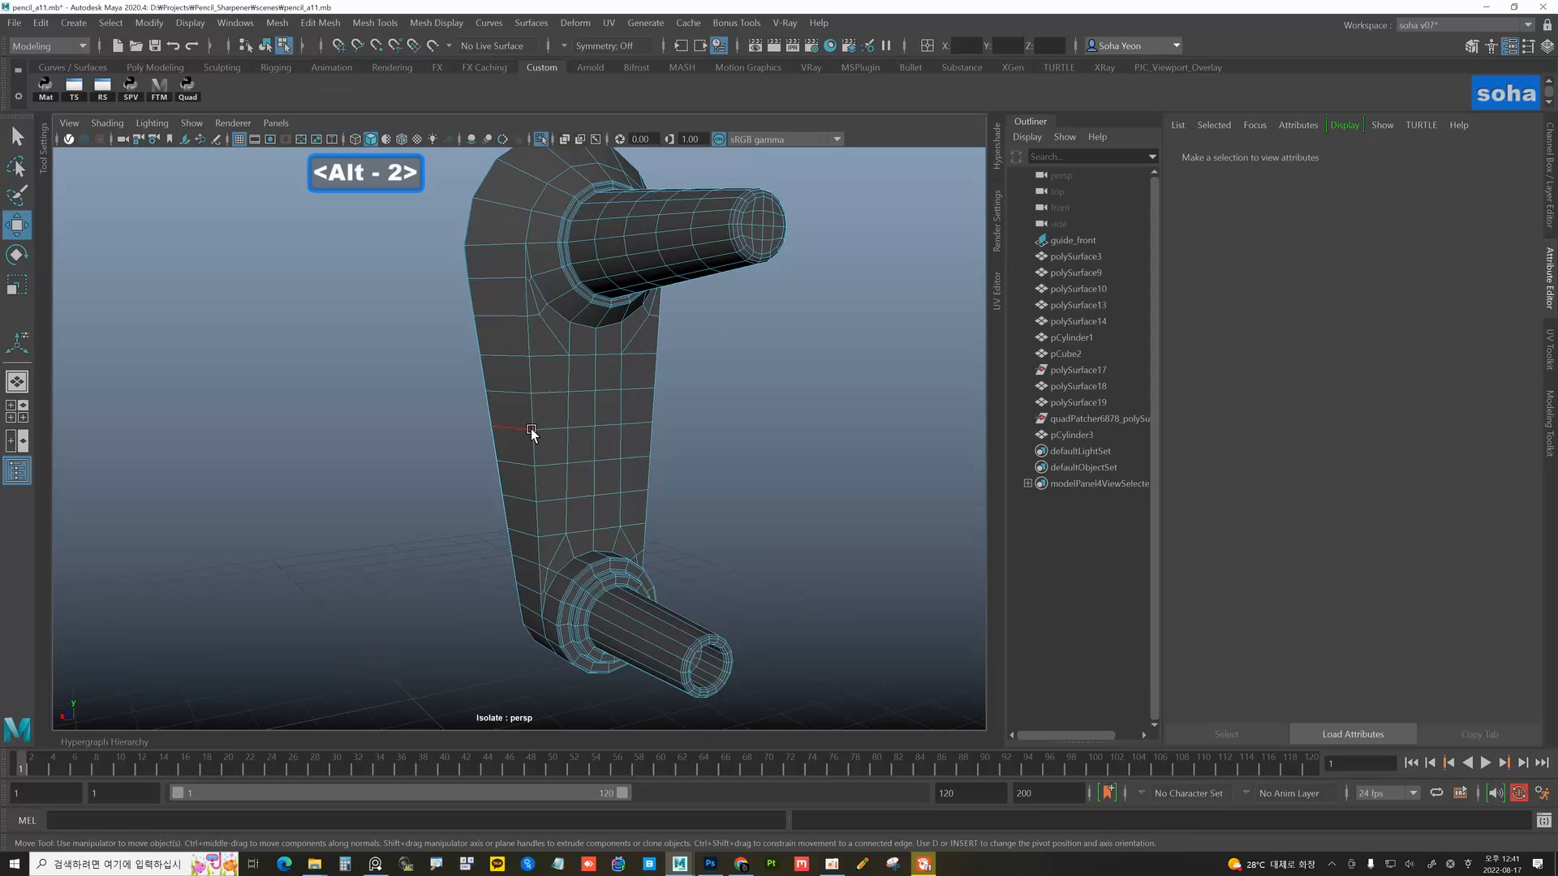
pyautogui.doubleClick(532, 431)
pyautogui.keyDown('alt'); pyautogui.moveTo(532, 432); pyautogui.dragTo(537, 464); pyautogui.keyUp('alt')
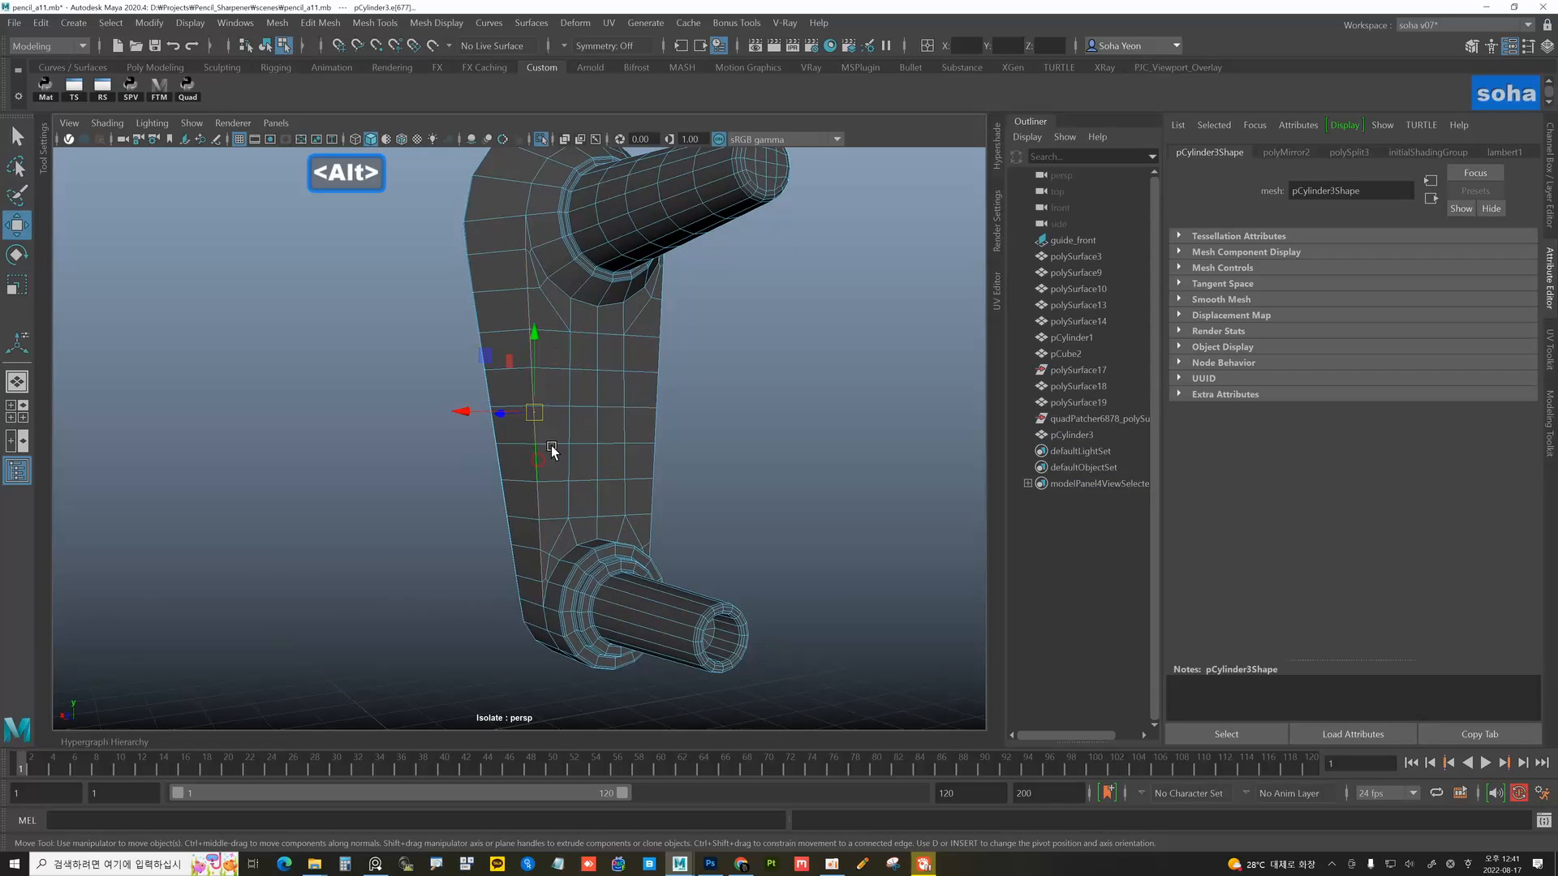
pyautogui.keyDown('alt'); pyautogui.moveTo(554, 399); pyautogui.dragTo(555, 474, button='middle'); pyautogui.keyUp('alt')
pyautogui.keyDown('alt'); pyautogui.moveTo(555, 474); pyautogui.dragTo(598, 446, button='right'); pyautogui.keyUp('alt')
pyautogui.keyDown('alt'); pyautogui.moveTo(598, 446); pyautogui.dragTo(596, 334, button='middle'); pyautogui.keyUp('alt')
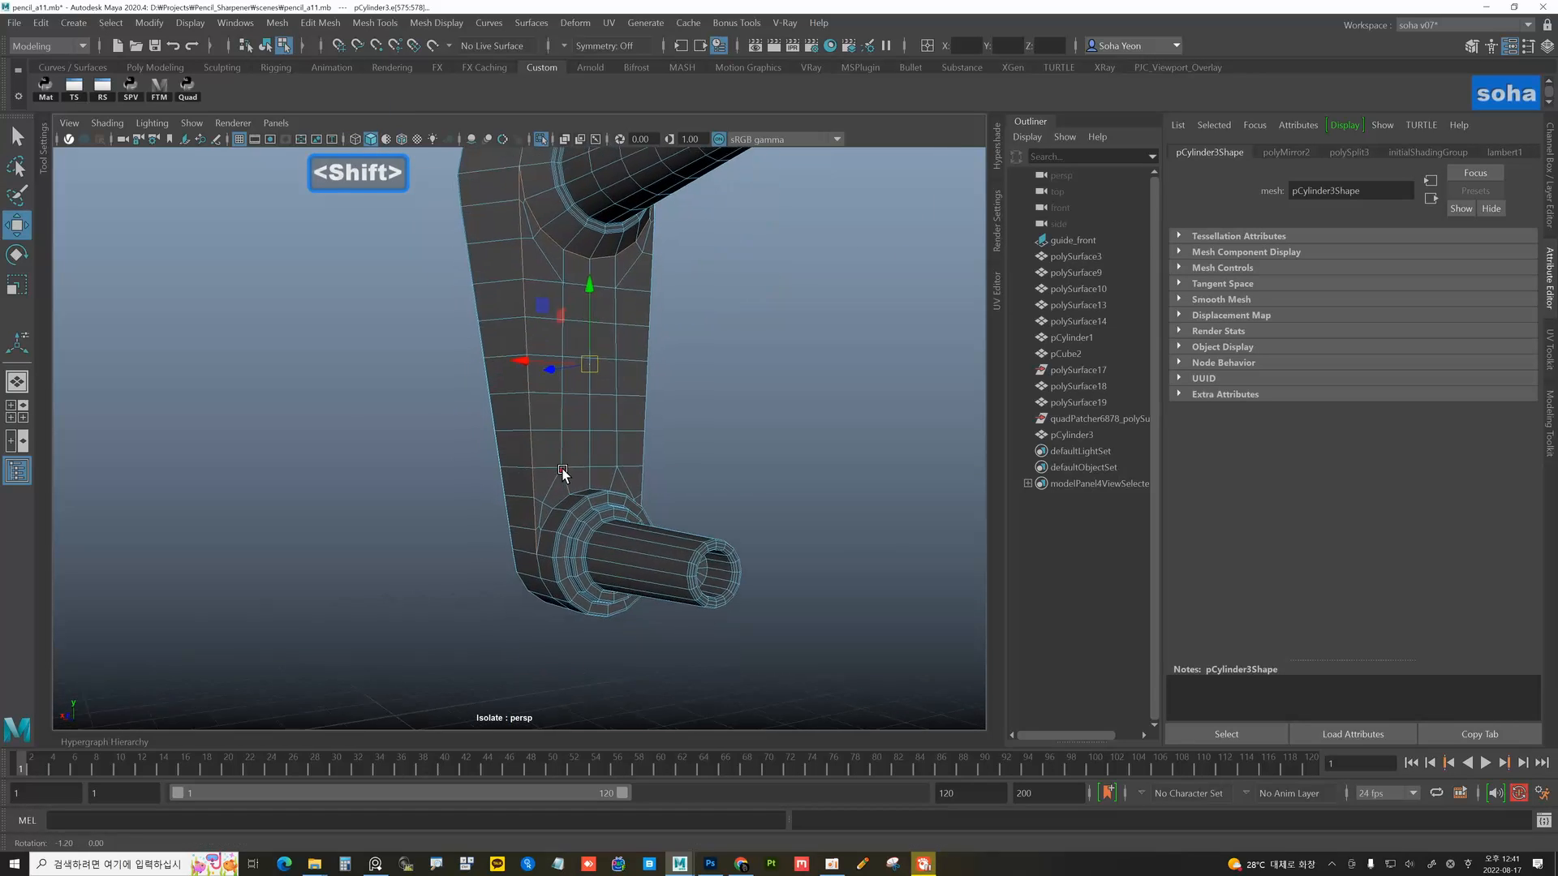
pyautogui.keyDown('alt'); pyautogui.moveTo(563, 509); pyautogui.dragTo(579, 477); pyautogui.keyUp('alt')
pyautogui.keyDown('alt'); pyautogui.moveTo(579, 477); pyautogui.dragTo(609, 543, button='right'); pyautogui.keyUp('alt')
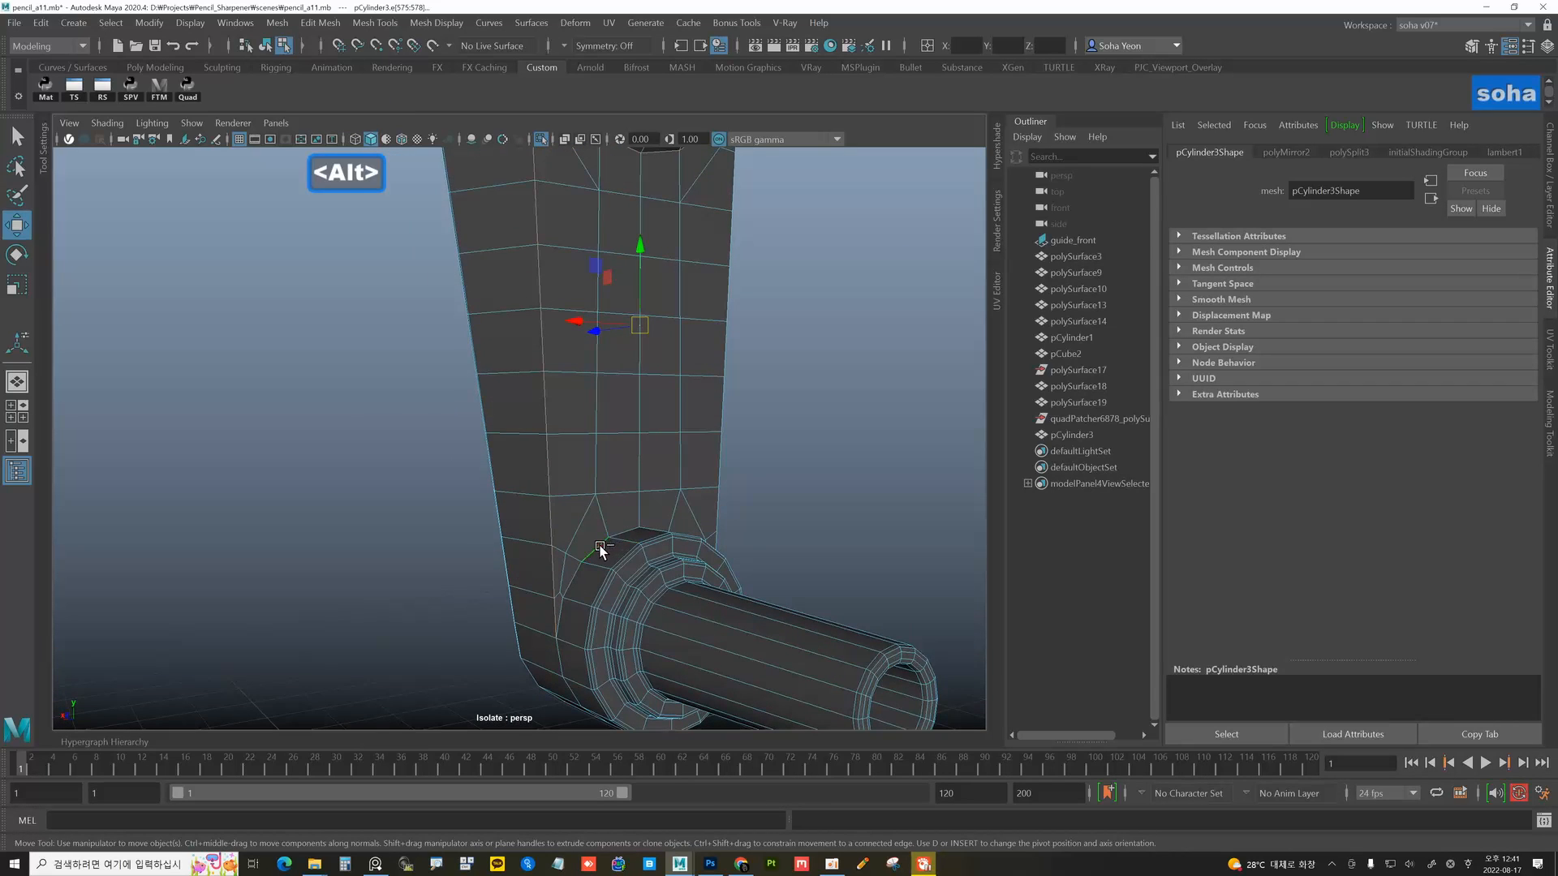
pyautogui.keyDown('alt'); pyautogui.moveTo(645, 582); pyautogui.dragTo(580, 399); pyautogui.keyUp('alt')
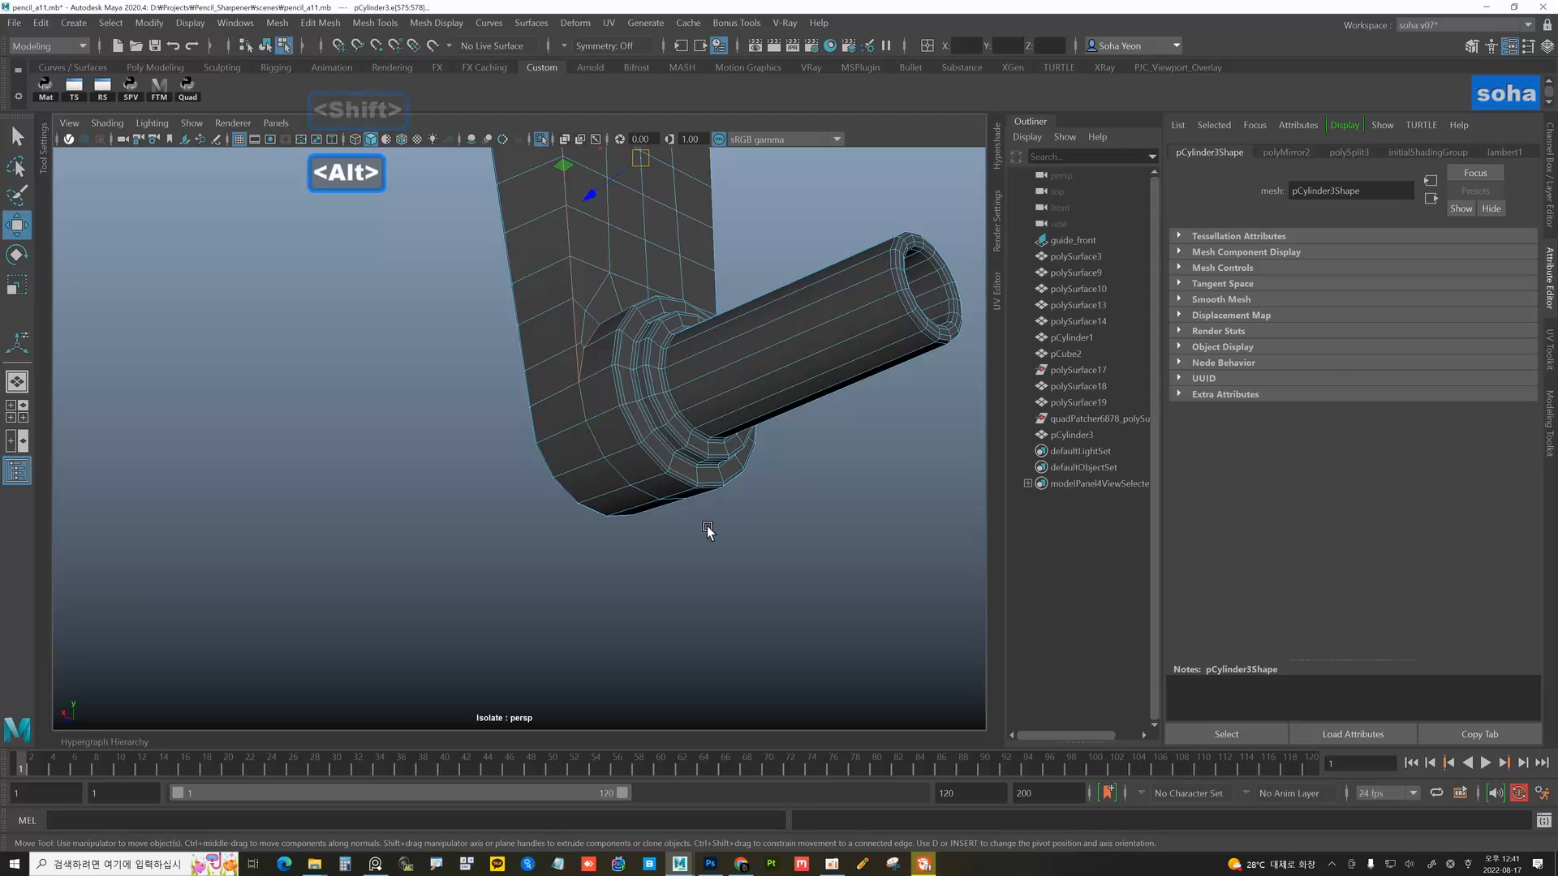
pyautogui.keyDown('alt'); pyautogui.moveTo(707, 531); pyautogui.dragTo(575, 349); pyautogui.keyUp('alt')
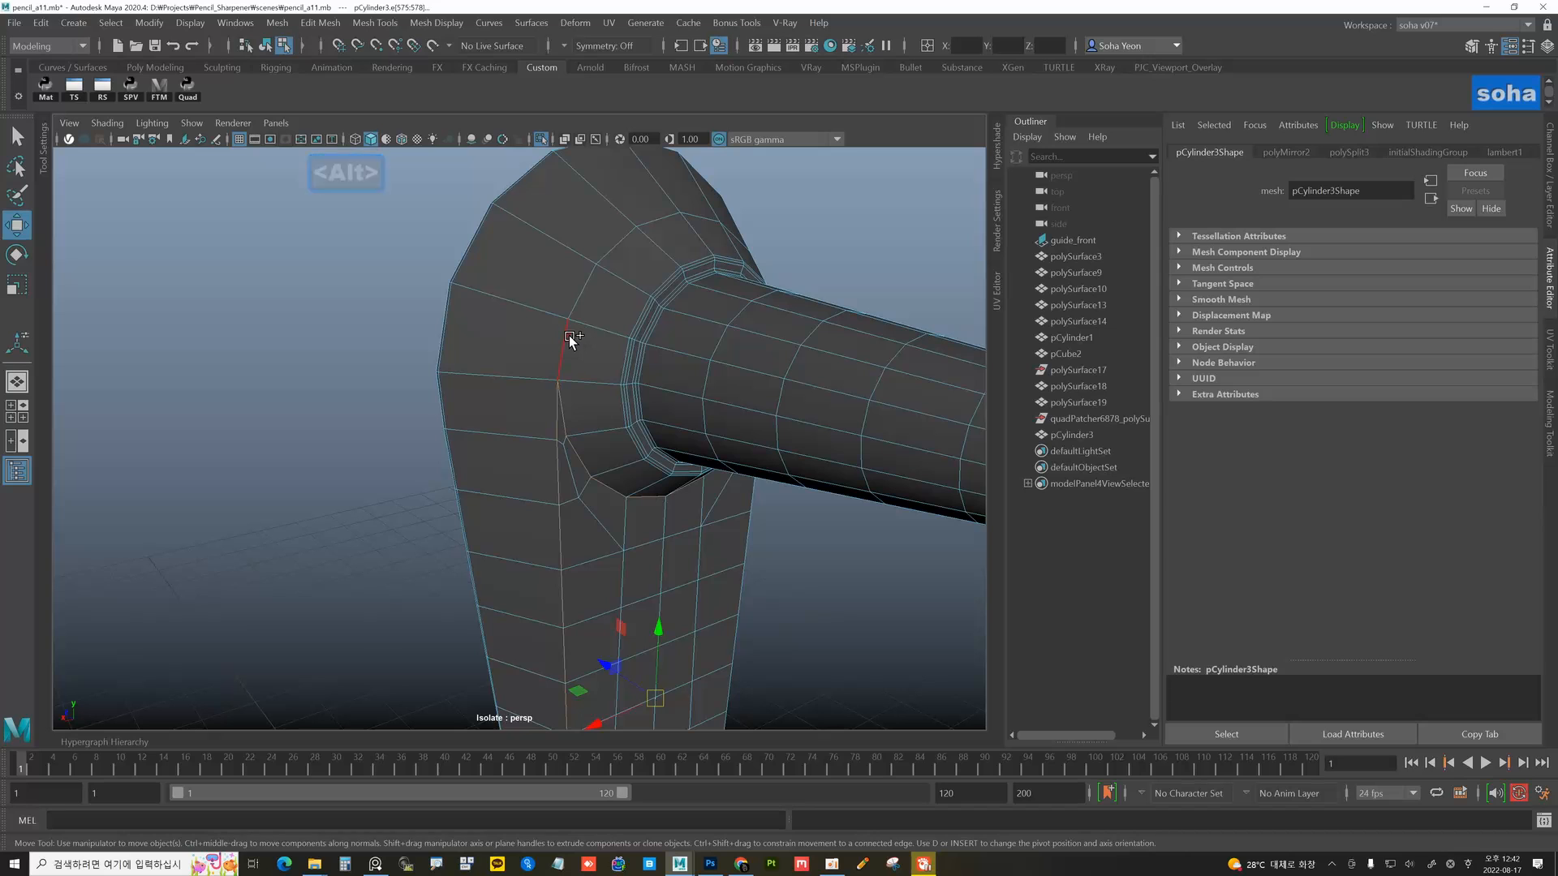
pyautogui.keyDown('shift'); pyautogui.click(565, 349); pyautogui.keyUp('shift')
pyautogui.keyDown('alt'); pyautogui.moveTo(622, 246); pyautogui.dragTo(534, 387); pyautogui.keyUp('alt')
pyautogui.hotkey('shift', 'b')
pyautogui.keyDown('alt'); pyautogui.moveTo(534, 386); pyautogui.dragTo(591, 366, button='right'); pyautogui.keyUp('alt')
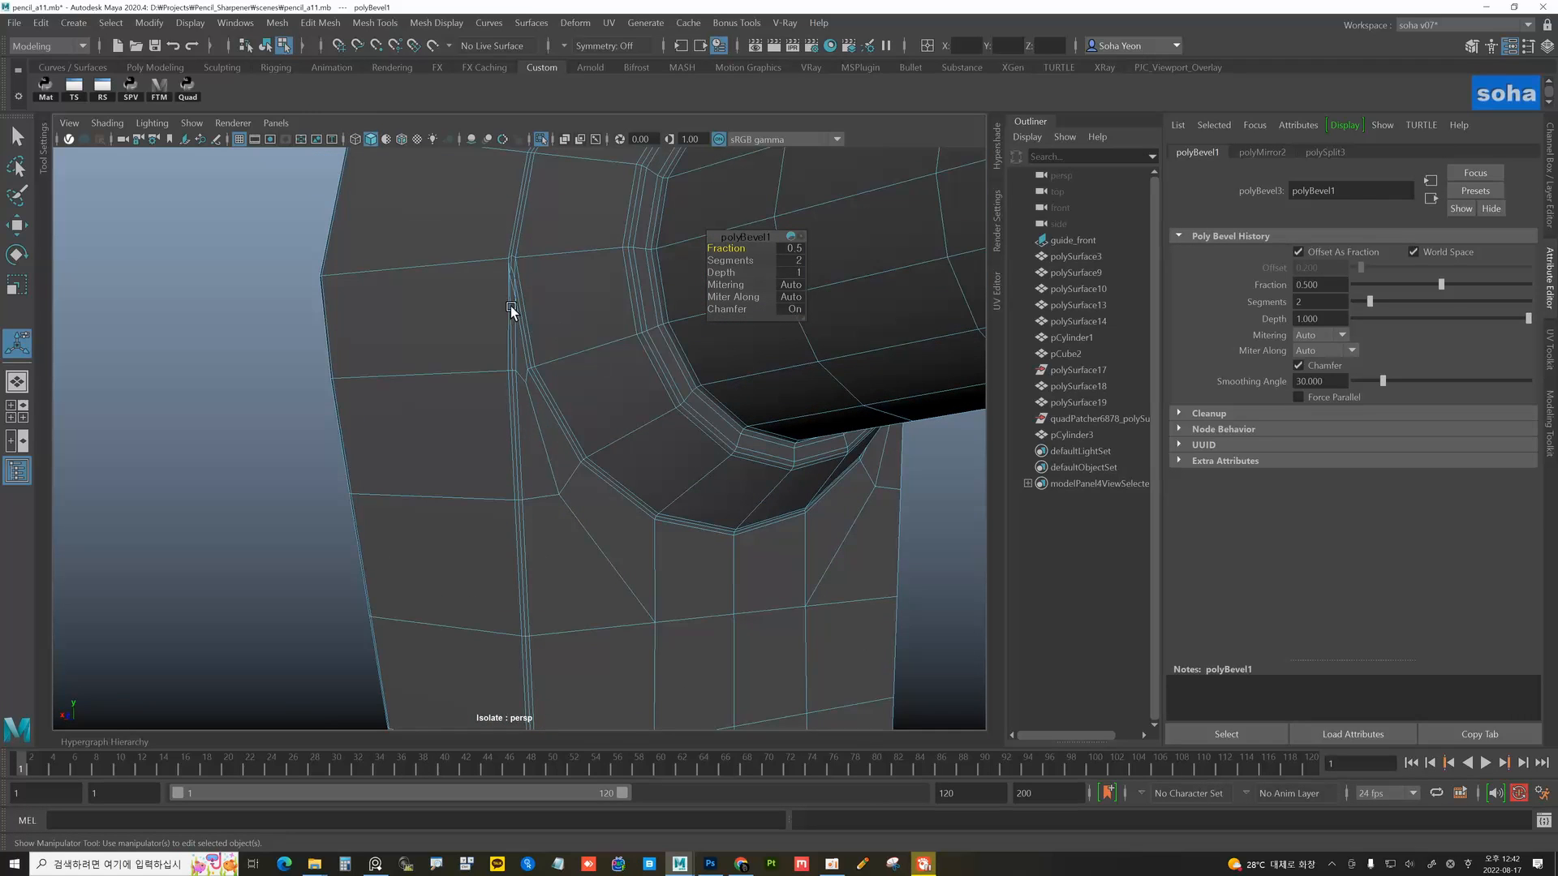
# - Examine the new bevel along the arm and around the cone's flare from several angles
pyautogui.keyDown('alt'); pyautogui.moveTo(509, 305); pyautogui.dragTo(389, 348, button='right'); pyautogui.keyUp('alt')
pyautogui.keyDown('alt'); pyautogui.moveTo(389, 347); pyautogui.dragTo(611, 443); pyautogui.keyUp('alt')
pyautogui.keyDown('alt'); pyautogui.moveTo(612, 443); pyautogui.dragTo(591, 487, button='right'); pyautogui.keyUp('alt')
pyautogui.keyDown('alt'); pyautogui.moveTo(592, 487); pyautogui.dragTo(543, 480); pyautogui.keyUp('alt')
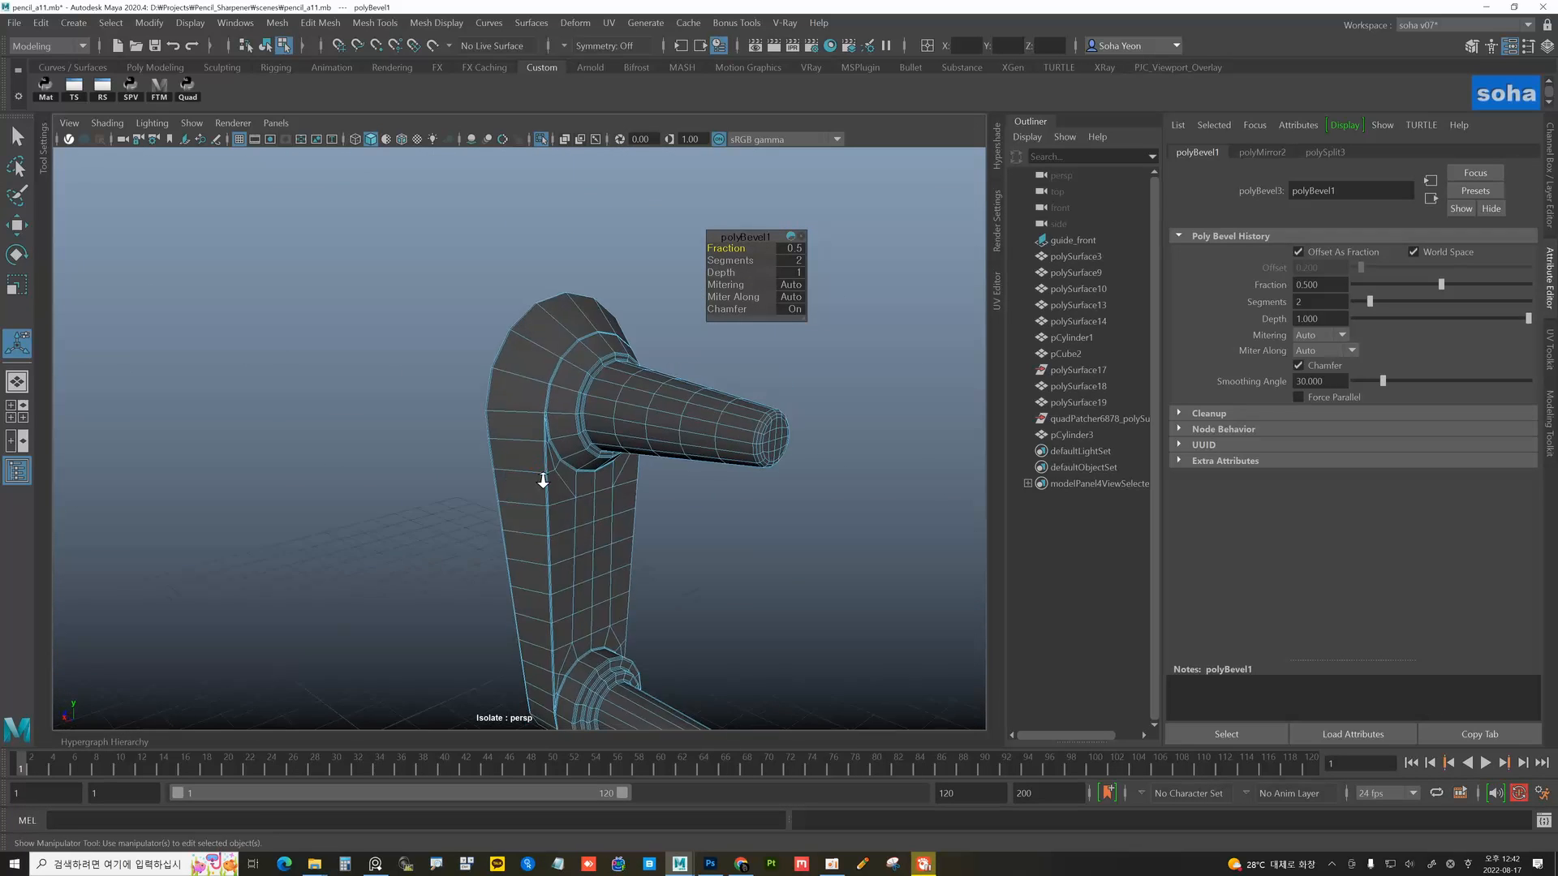
pyautogui.keyDown('alt'); pyautogui.moveTo(543, 480); pyautogui.dragTo(568, 487, button='right'); pyautogui.keyUp('alt')
pyautogui.keyDown('alt'); pyautogui.moveTo(568, 486); pyautogui.dragTo(584, 452); pyautogui.keyUp('alt')
pyautogui.keyDown('alt'); pyautogui.moveTo(584, 452); pyautogui.dragTo(614, 443, button='right'); pyautogui.keyUp('alt')
pyautogui.keyDown('alt'); pyautogui.moveTo(615, 444); pyautogui.dragTo(553, 427); pyautogui.keyUp('alt')
# - Adjust the bevel vertices where the arm's corner edge meets the cone's flare, sliding one along its edge and shifting others along X
pyautogui.keyDown('alt'); pyautogui.moveTo(553, 428); pyautogui.dragTo(580, 391, button='right'); pyautogui.keyUp('alt')
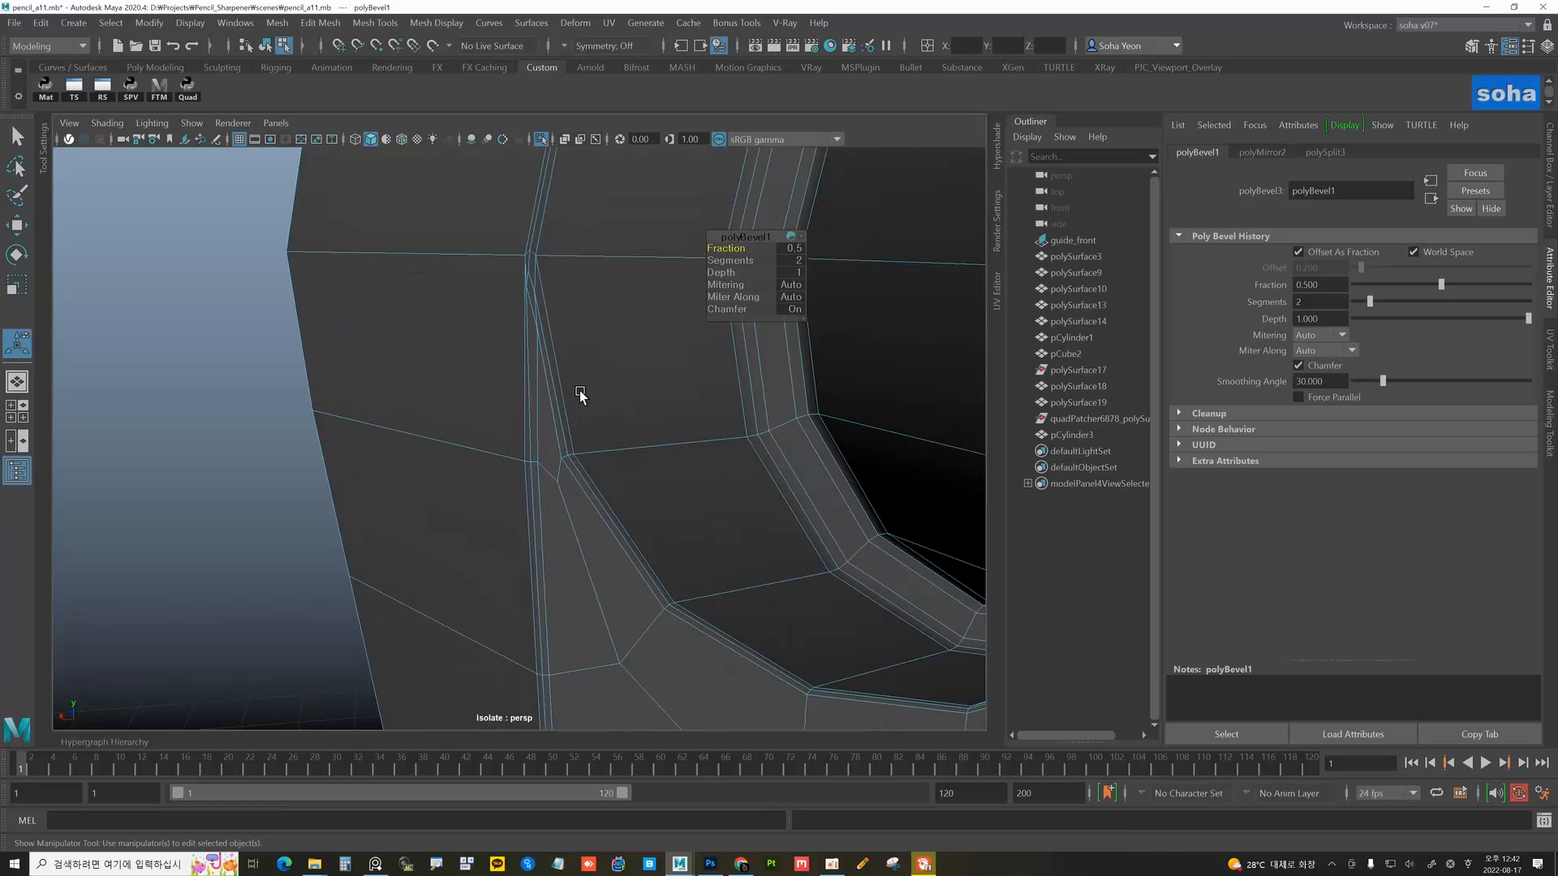
pyautogui.keyDown('alt'); pyautogui.moveTo(579, 391); pyautogui.dragTo(609, 466, button='middle'); pyautogui.keyUp('alt')
pyautogui.keyDown('alt'); pyautogui.moveTo(609, 465); pyautogui.dragTo(619, 442, button='right'); pyautogui.keyUp('alt')
pyautogui.keyDown('alt'); pyautogui.moveTo(619, 441); pyautogui.dragTo(611, 473, button='middle'); pyautogui.keyUp('alt')
pyautogui.keyDown('alt'); pyautogui.moveTo(612, 473); pyautogui.dragTo(607, 415, button='right'); pyautogui.keyUp('alt')
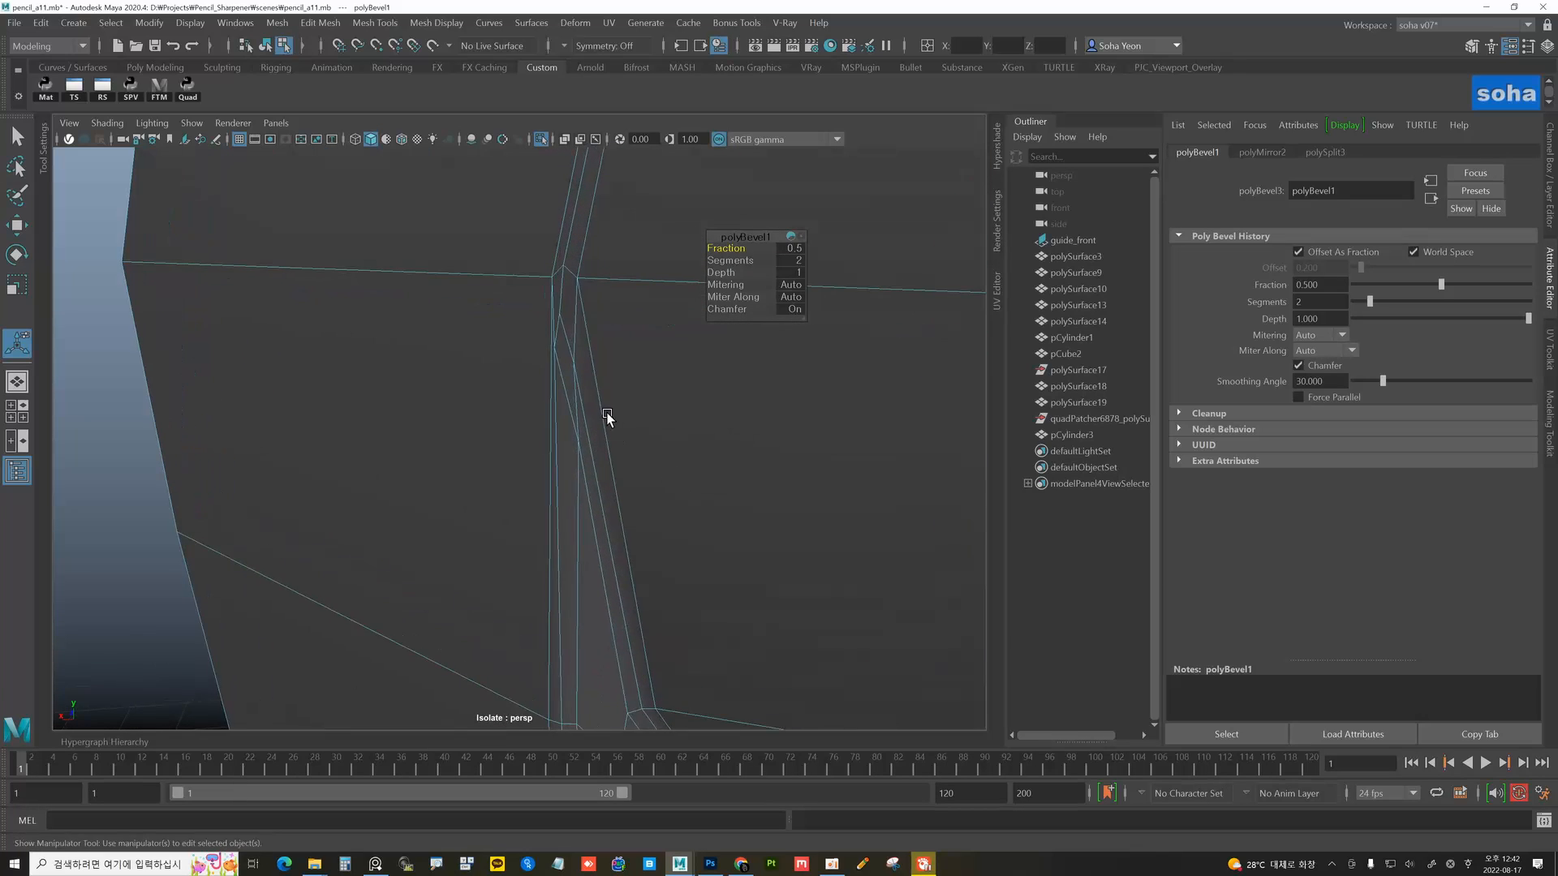
pyautogui.keyDown('alt'); pyautogui.moveTo(607, 417); pyautogui.dragTo(581, 386); pyautogui.keyUp('alt')
pyautogui.hotkey('alt', '1')
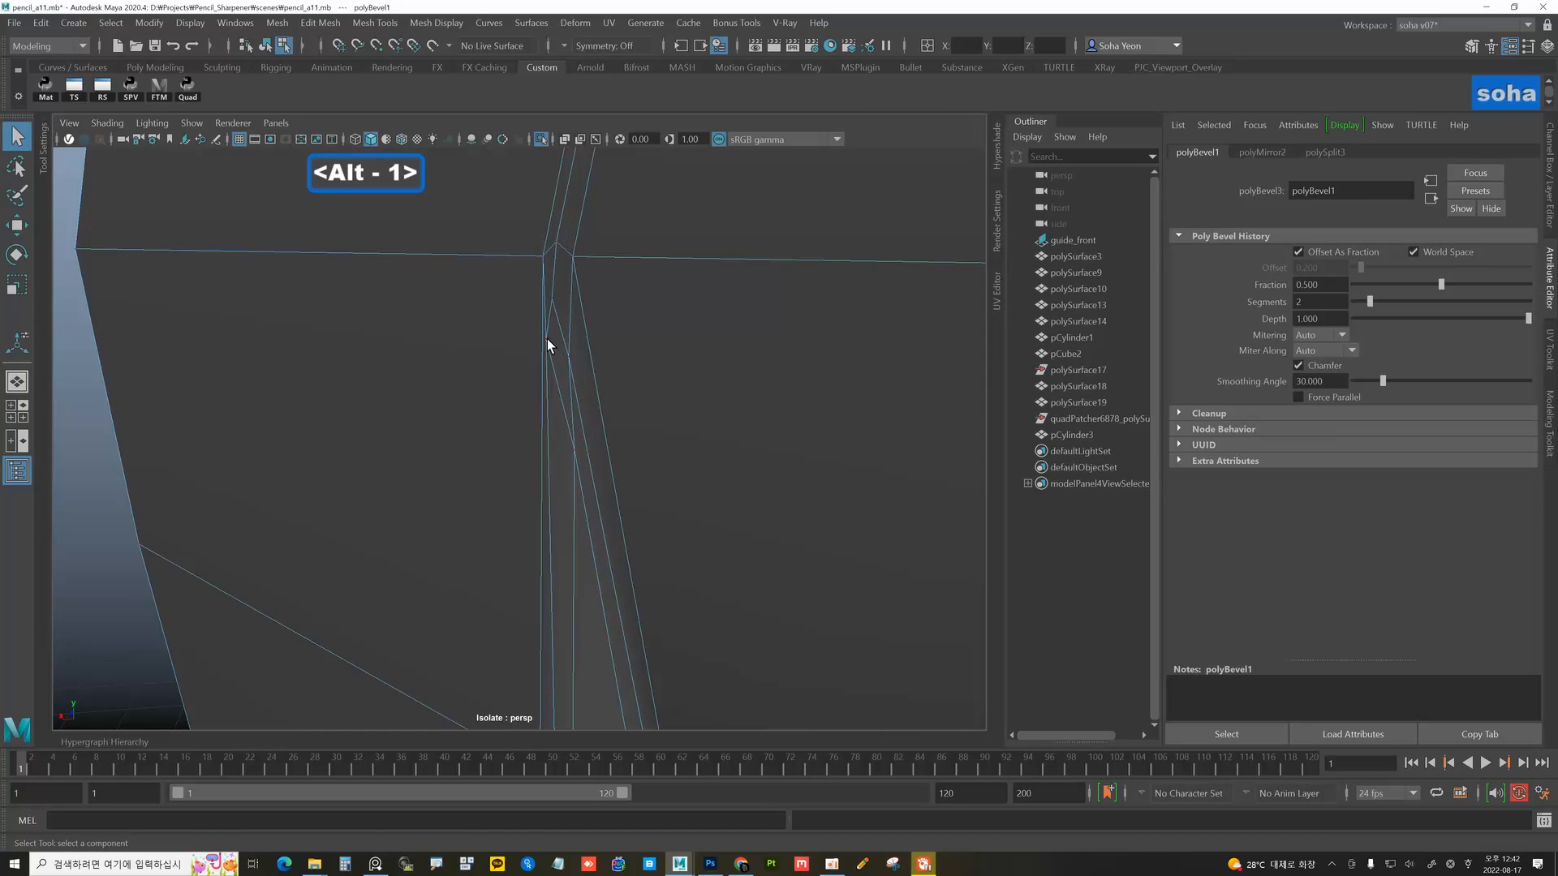
pyautogui.click(547, 339)
pyautogui.press('w')
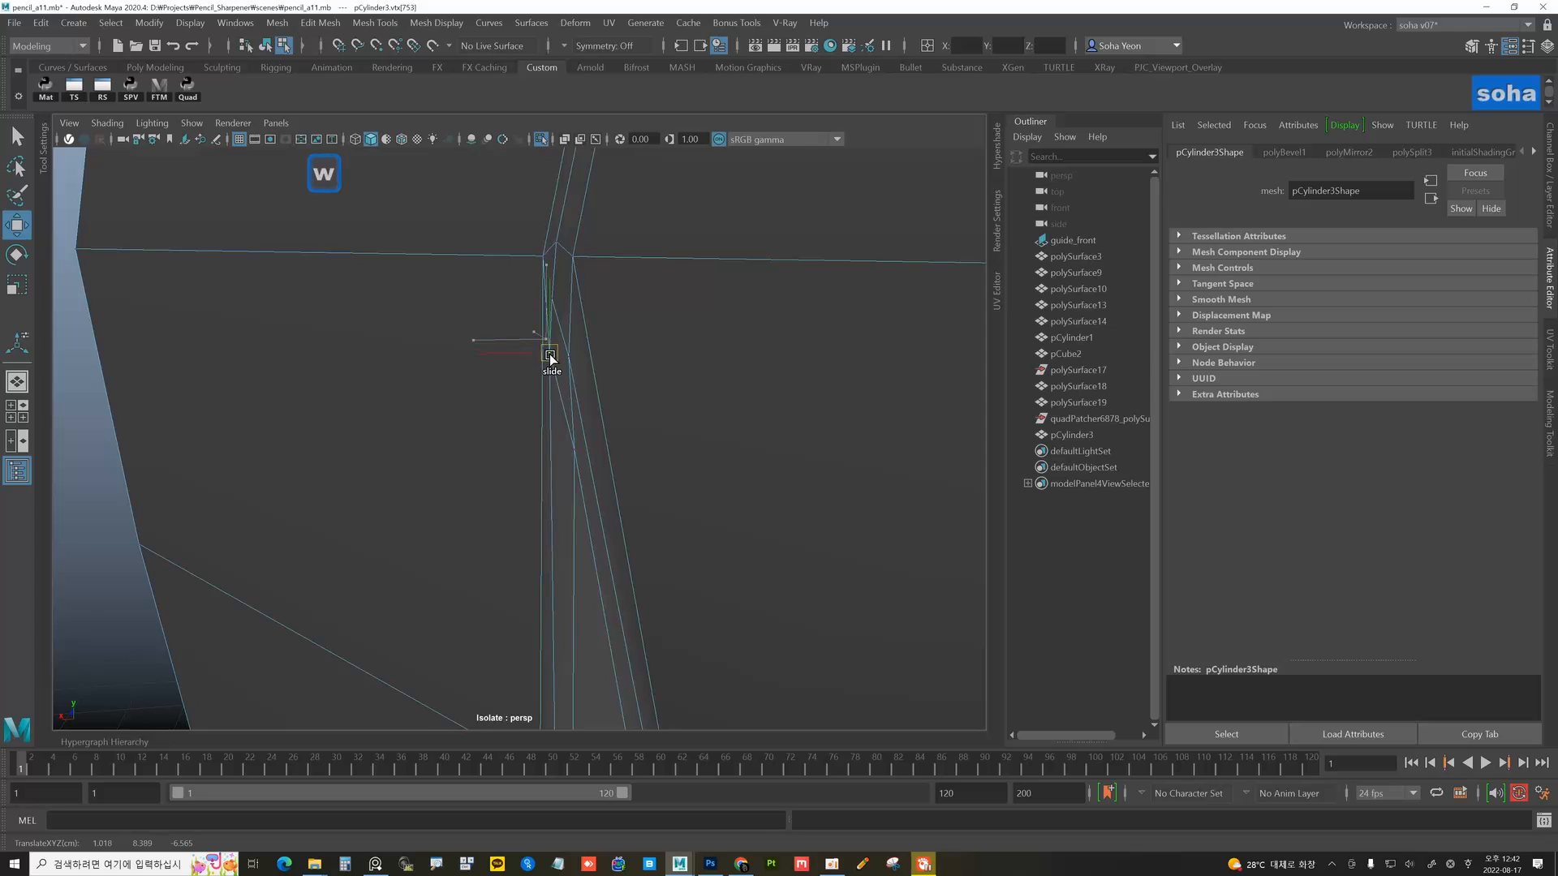
pyautogui.hotkey('ctrl', 'shift')
pyautogui.press('ctrl')
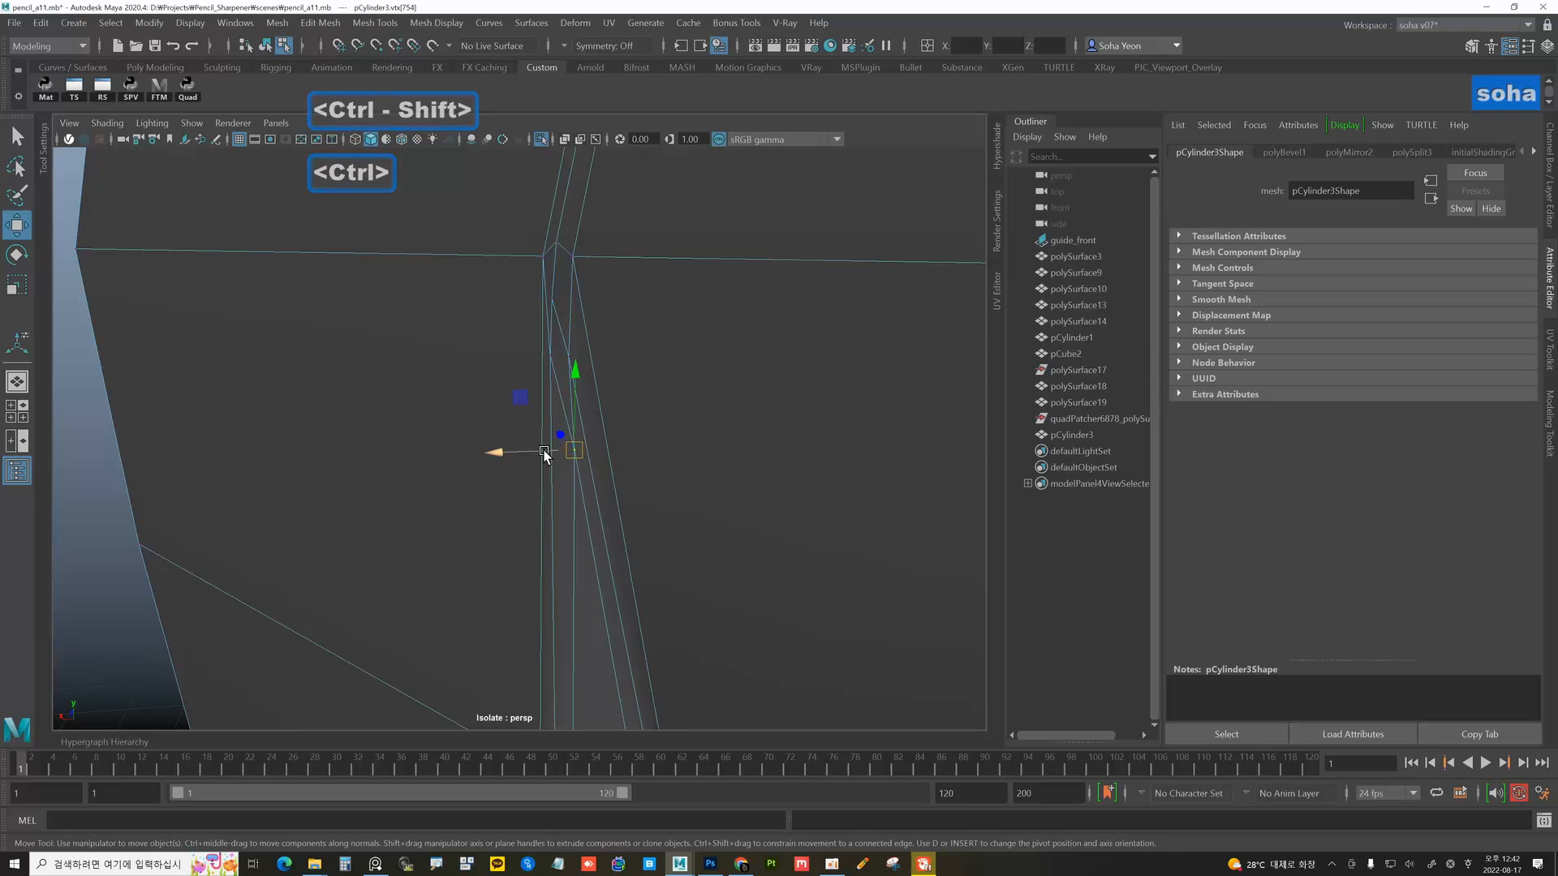
pyautogui.moveTo(544, 455); pyautogui.dragTo(542, 455)
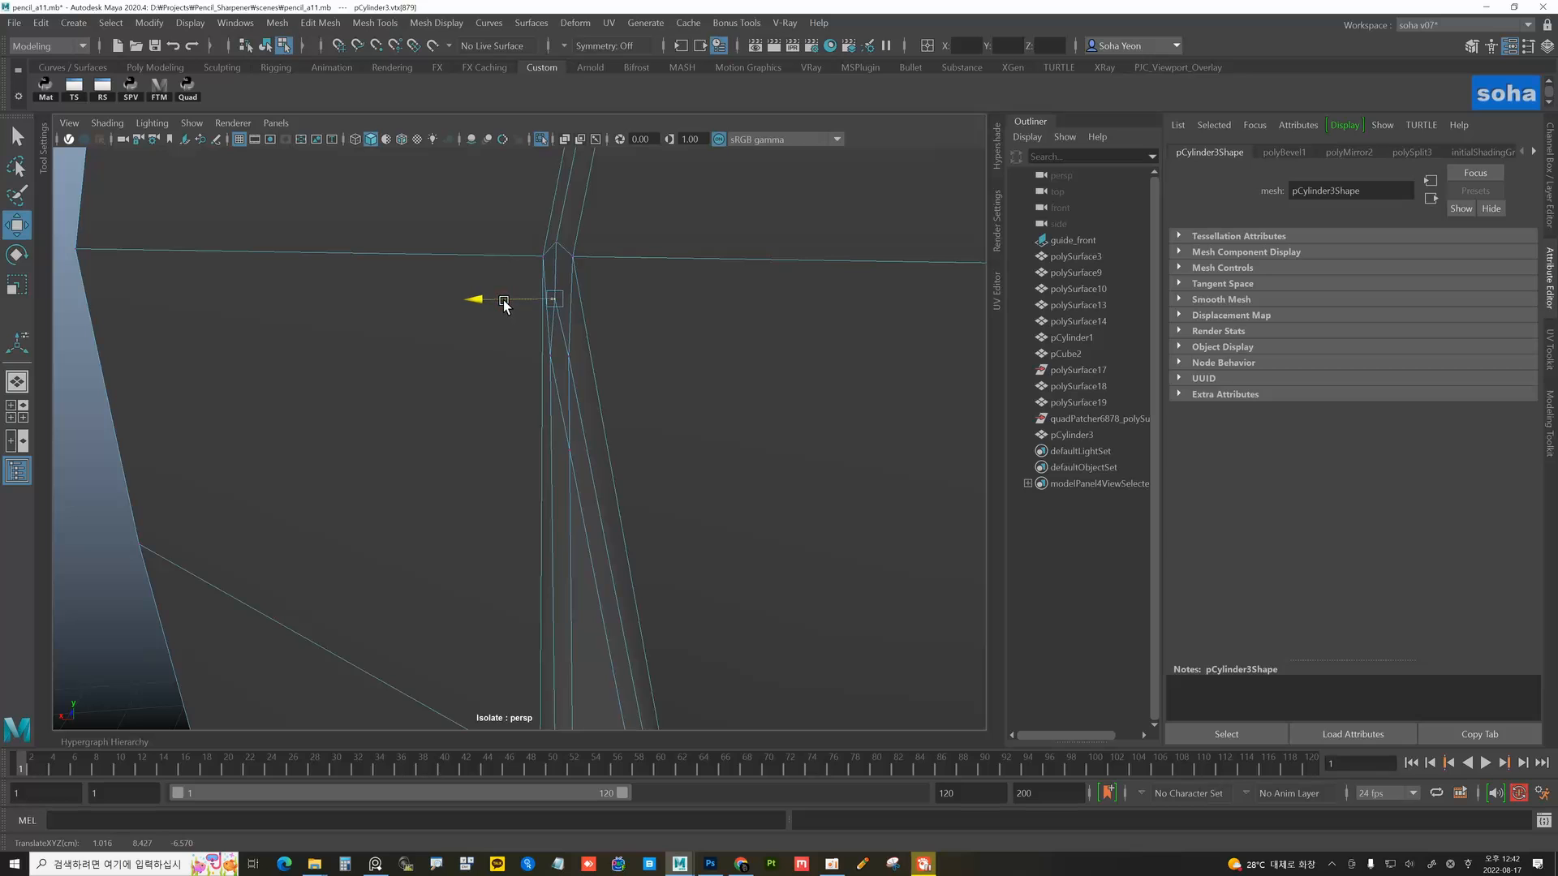
pyautogui.hotkey('alt', '`')
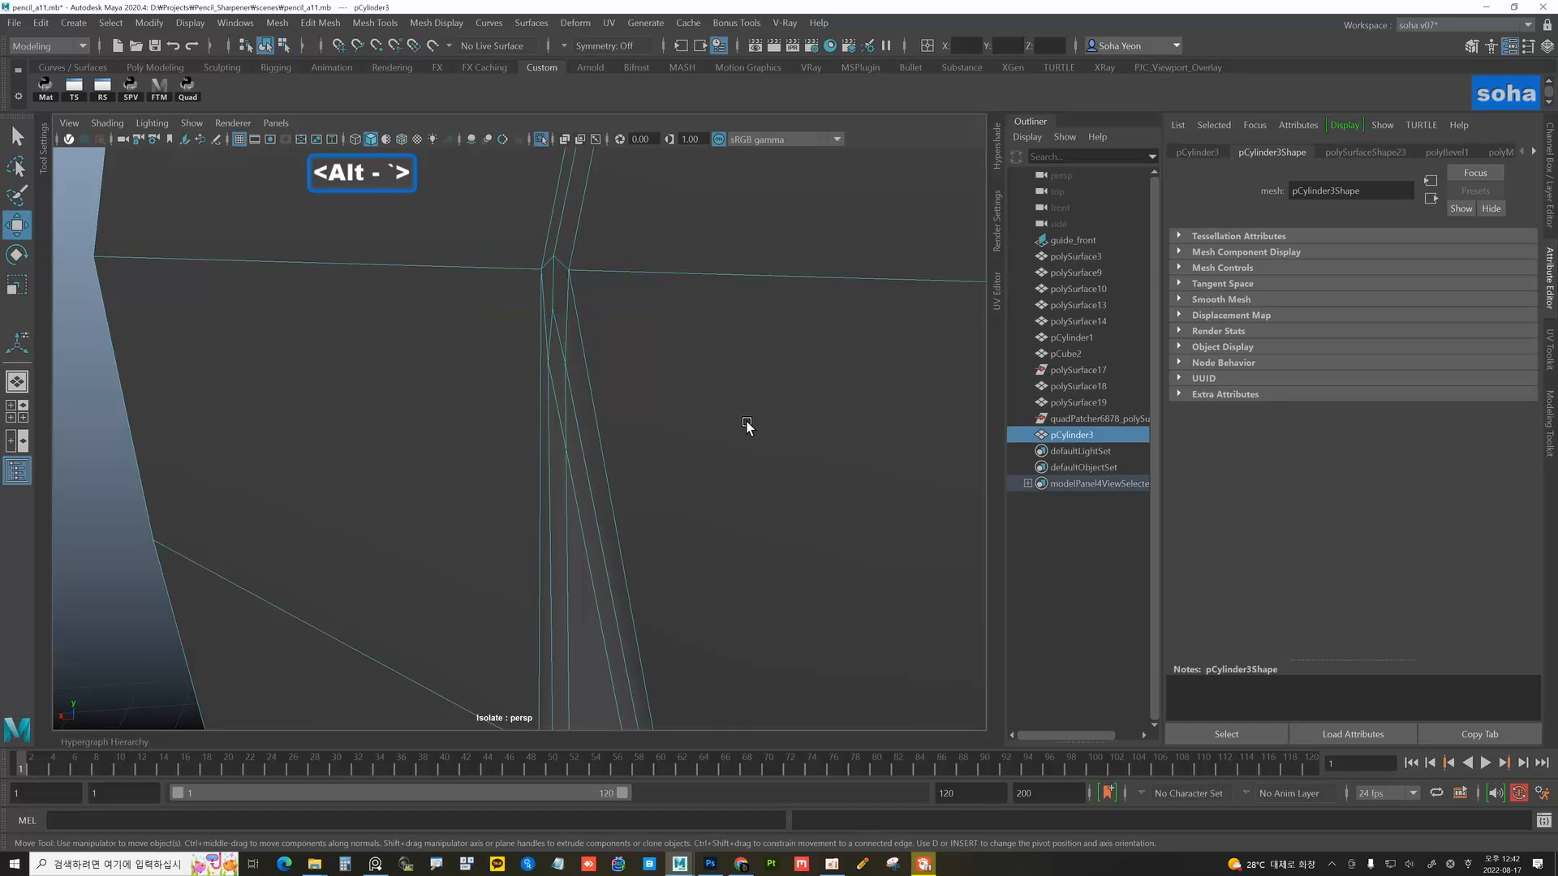
# - Check the adjusted bevel junction up close and the whole arm in plain shading without wireframe
pyautogui.hotkey('alt', '`')
pyautogui.scroll(5, 588, 450)
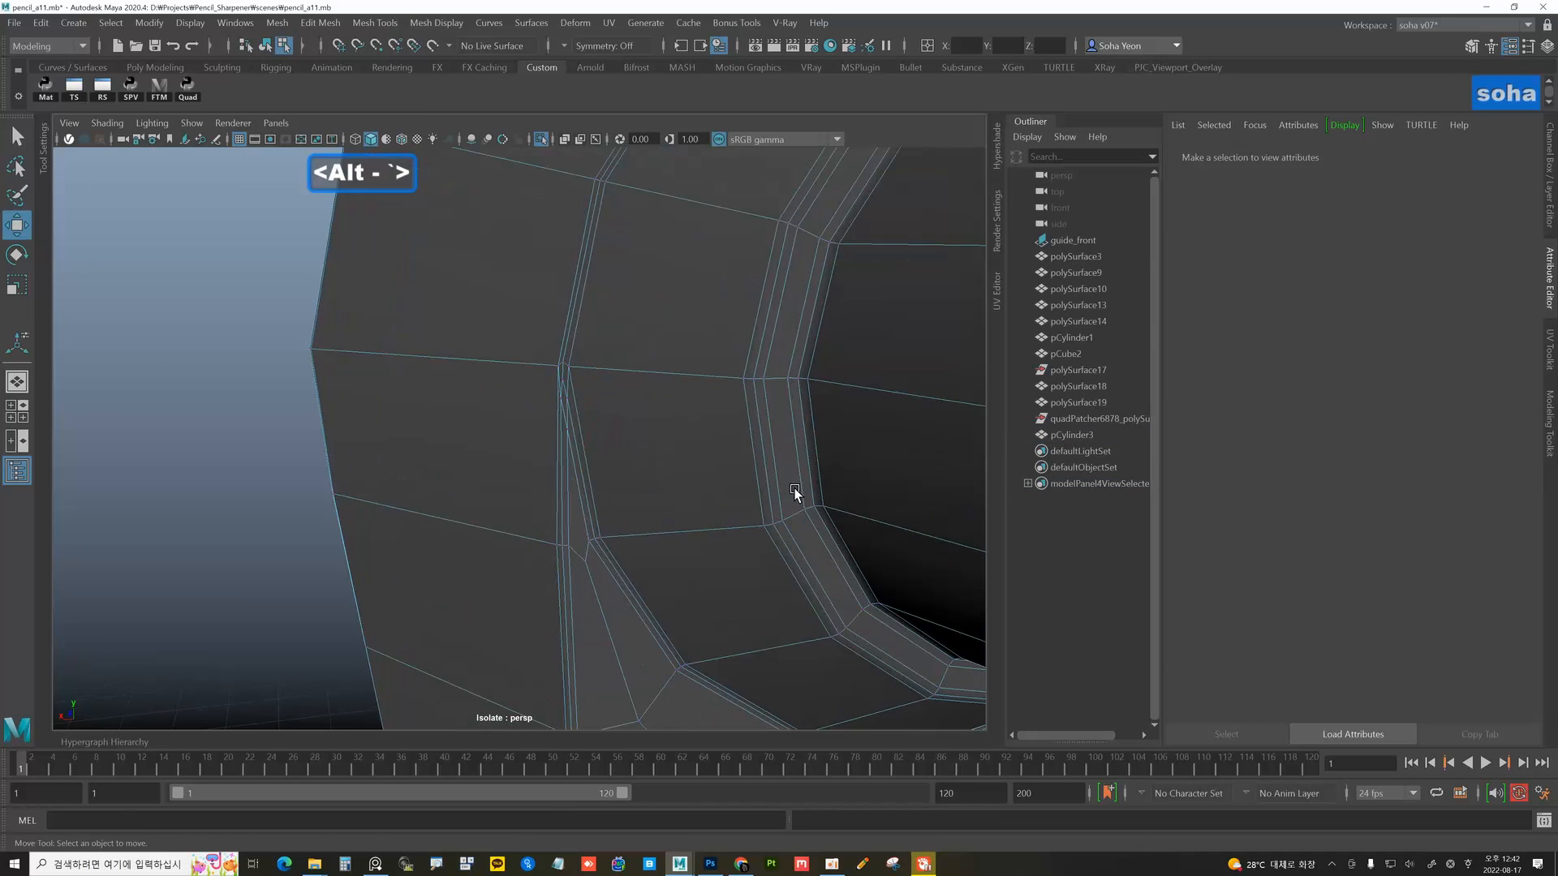
pyautogui.click(775, 486)
pyautogui.scroll(5, 589, 422)
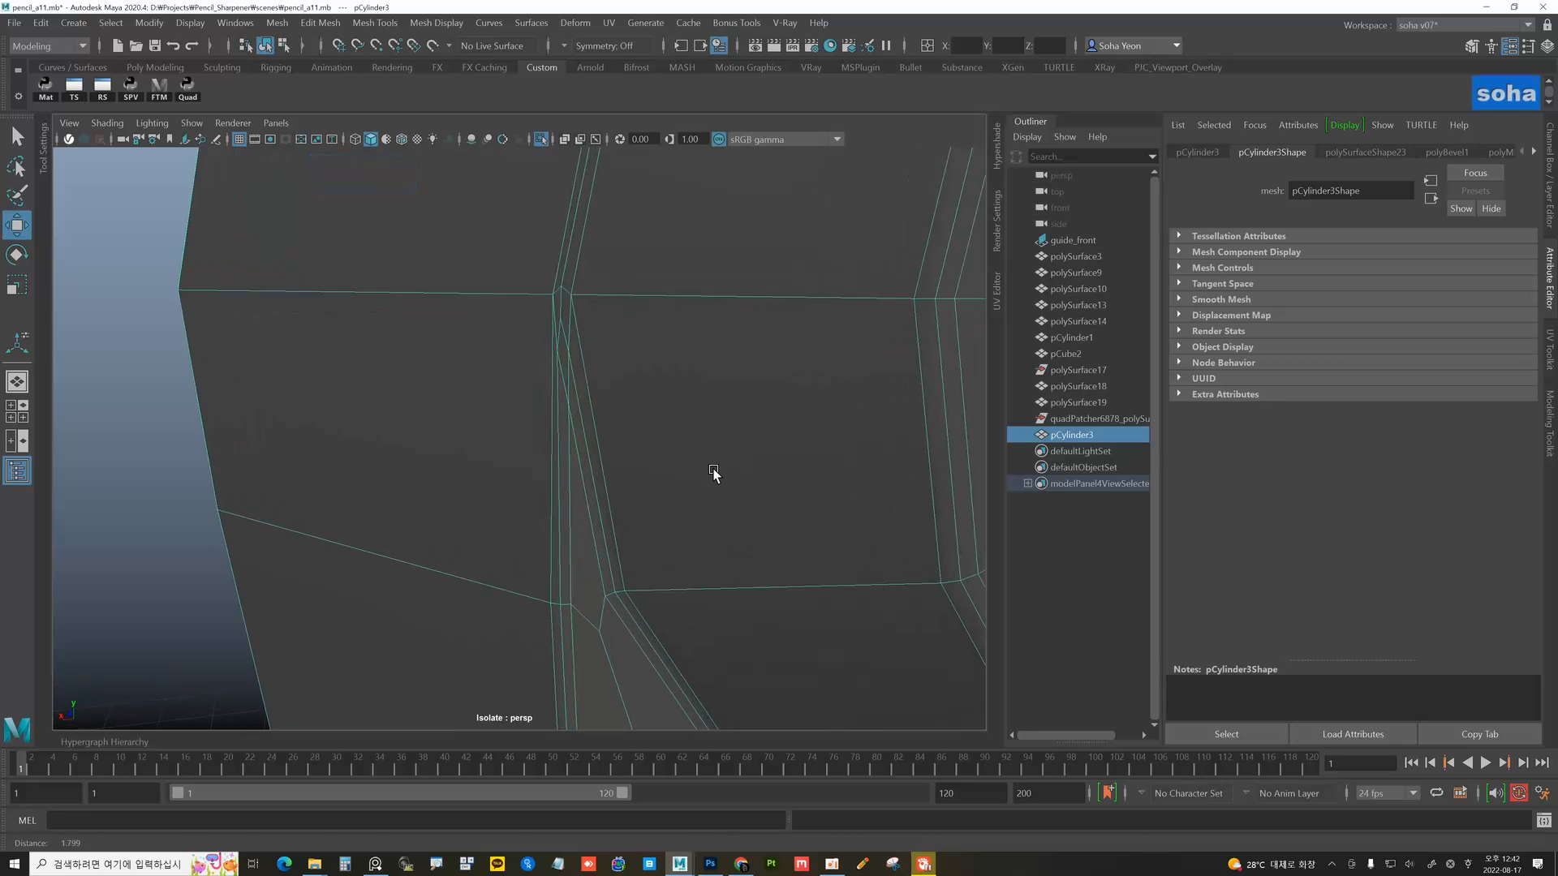
pyautogui.press('w')
pyautogui.hotkey('alt', '`')
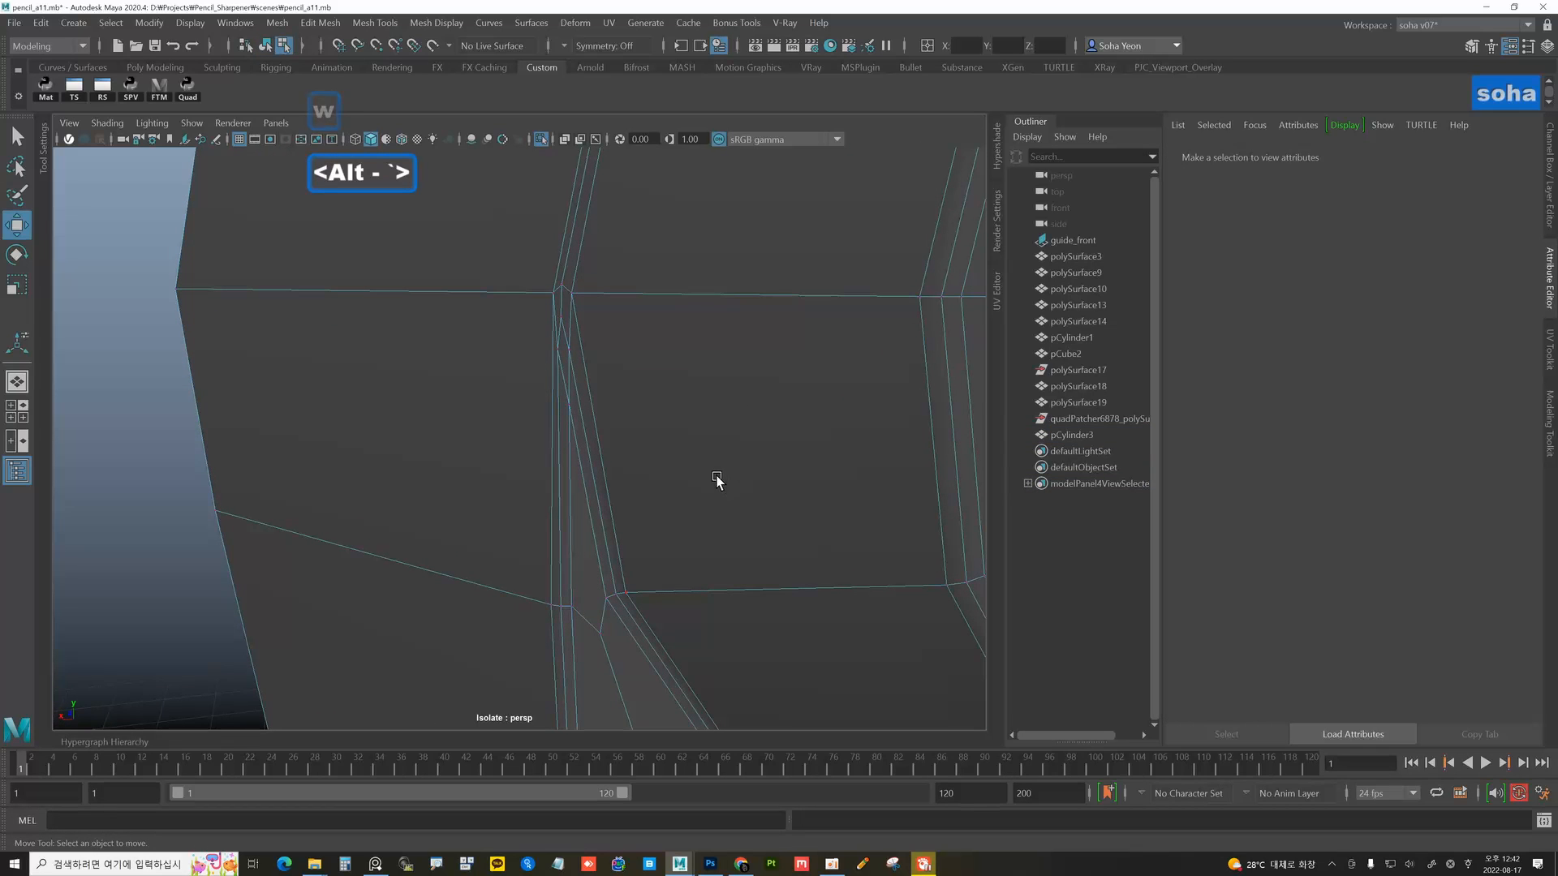
pyautogui.keyDown('alt'); pyautogui.moveTo(687, 463); pyautogui.dragTo(368, 421, button='right'); pyautogui.keyUp('alt')
pyautogui.keyDown('alt'); pyautogui.moveTo(368, 421); pyautogui.dragTo(415, 418); pyautogui.keyUp('alt')
pyautogui.hotkey('alt', '`')
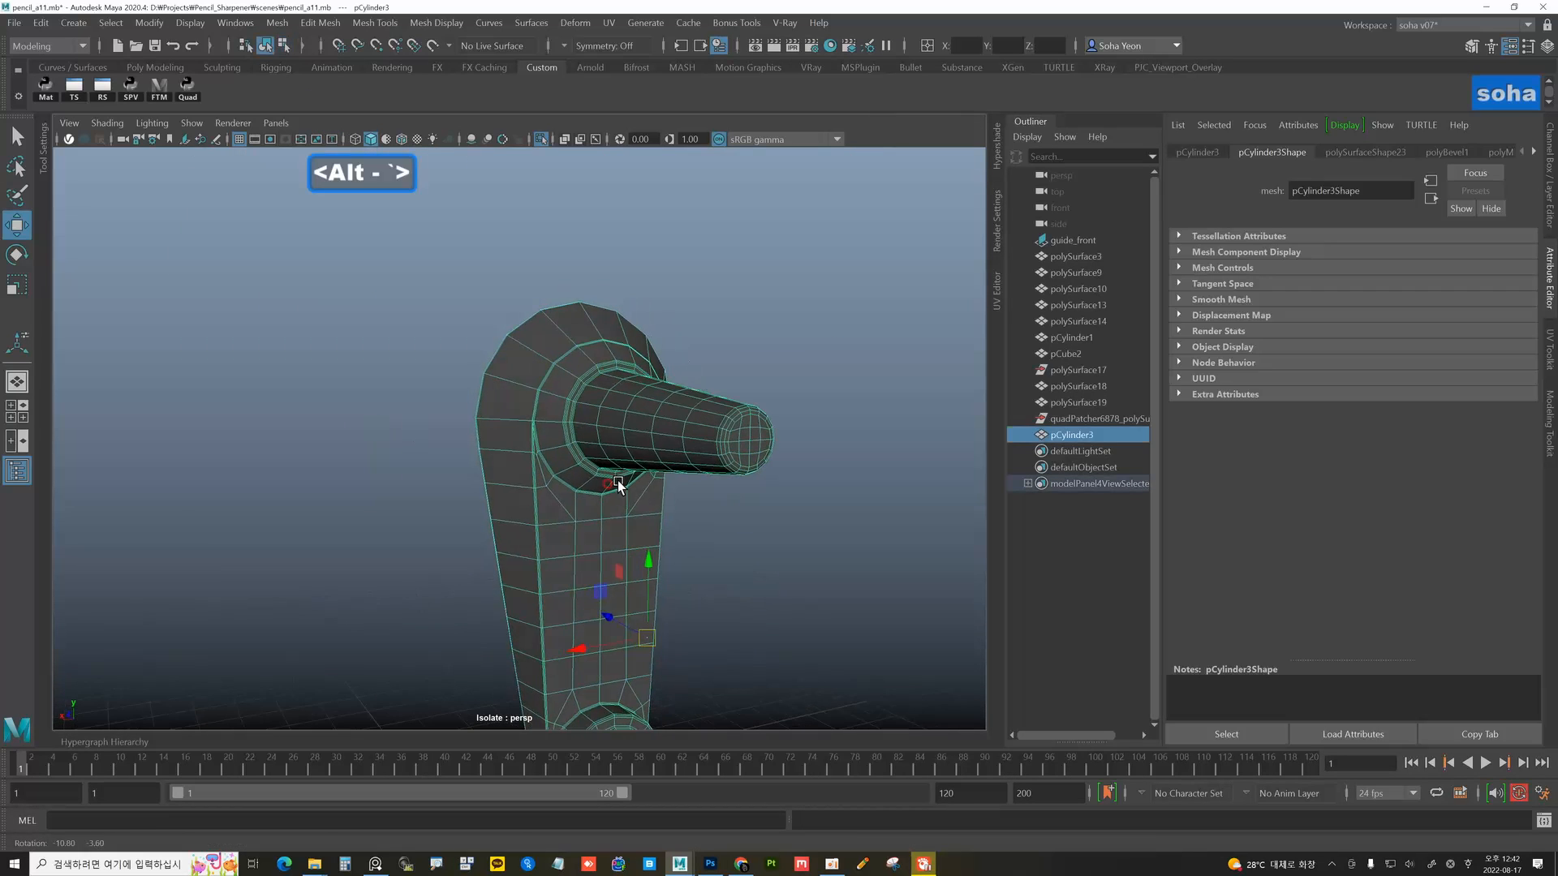
pyautogui.click(790, 523)
pyautogui.keyDown('alt'); pyautogui.moveTo(775, 526); pyautogui.dragTo(650, 511, button='right'); pyautogui.keyUp('alt')
pyautogui.hotkey('alt', 'shift', 'w')
pyautogui.moveTo(762, 532)
pyautogui.keyDown('alt'); pyautogui.mouseDown(button='right')
pyautogui.moveTo(661, 483)
pyautogui.moveTo(743, 506)
pyautogui.mouseUp(button='right'); pyautogui.keyUp('alt')
pyautogui.keyDown('alt'); pyautogui.moveTo(742, 506); pyautogui.dragTo(550, 407); pyautogui.keyUp('alt')
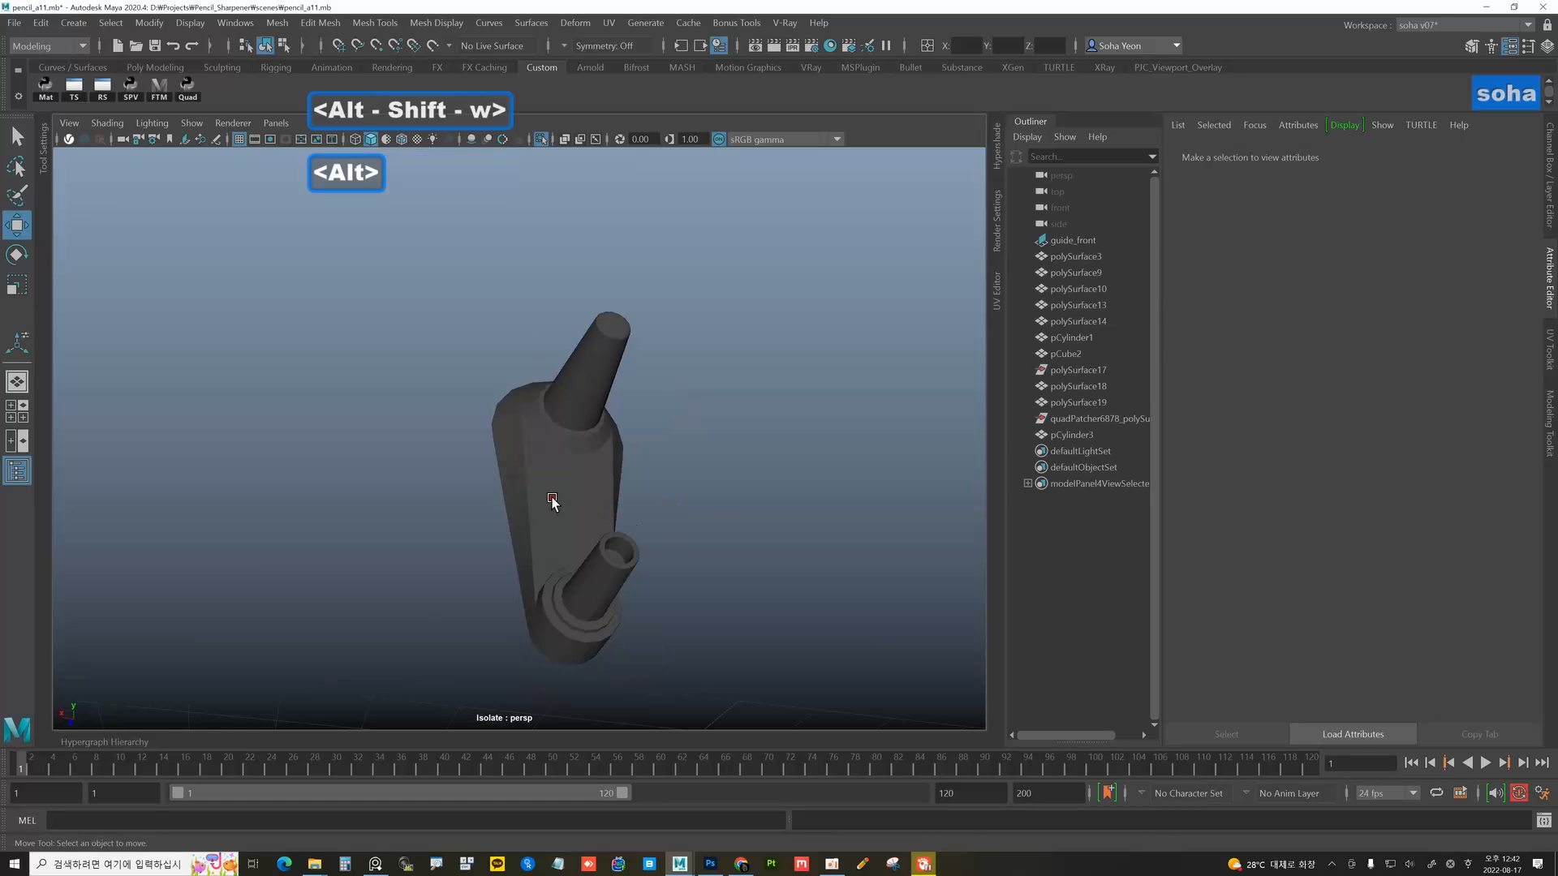
# - Preview the arm smoothed and inspect its bevelled edges between the cone and the lower collar
pyautogui.click(596, 500)
pyautogui.press('3')
pyautogui.click(720, 520)
pyautogui.keyDown('alt'); pyautogui.moveTo(719, 520); pyautogui.dragTo(634, 571); pyautogui.keyUp('alt')
pyautogui.keyDown('alt'); pyautogui.moveTo(636, 576); pyautogui.dragTo(835, 619, button='right'); pyautogui.keyUp('alt')
pyautogui.keyDown('alt'); pyautogui.moveTo(835, 619); pyautogui.dragTo(601, 611); pyautogui.keyUp('alt')
pyautogui.click(605, 529)
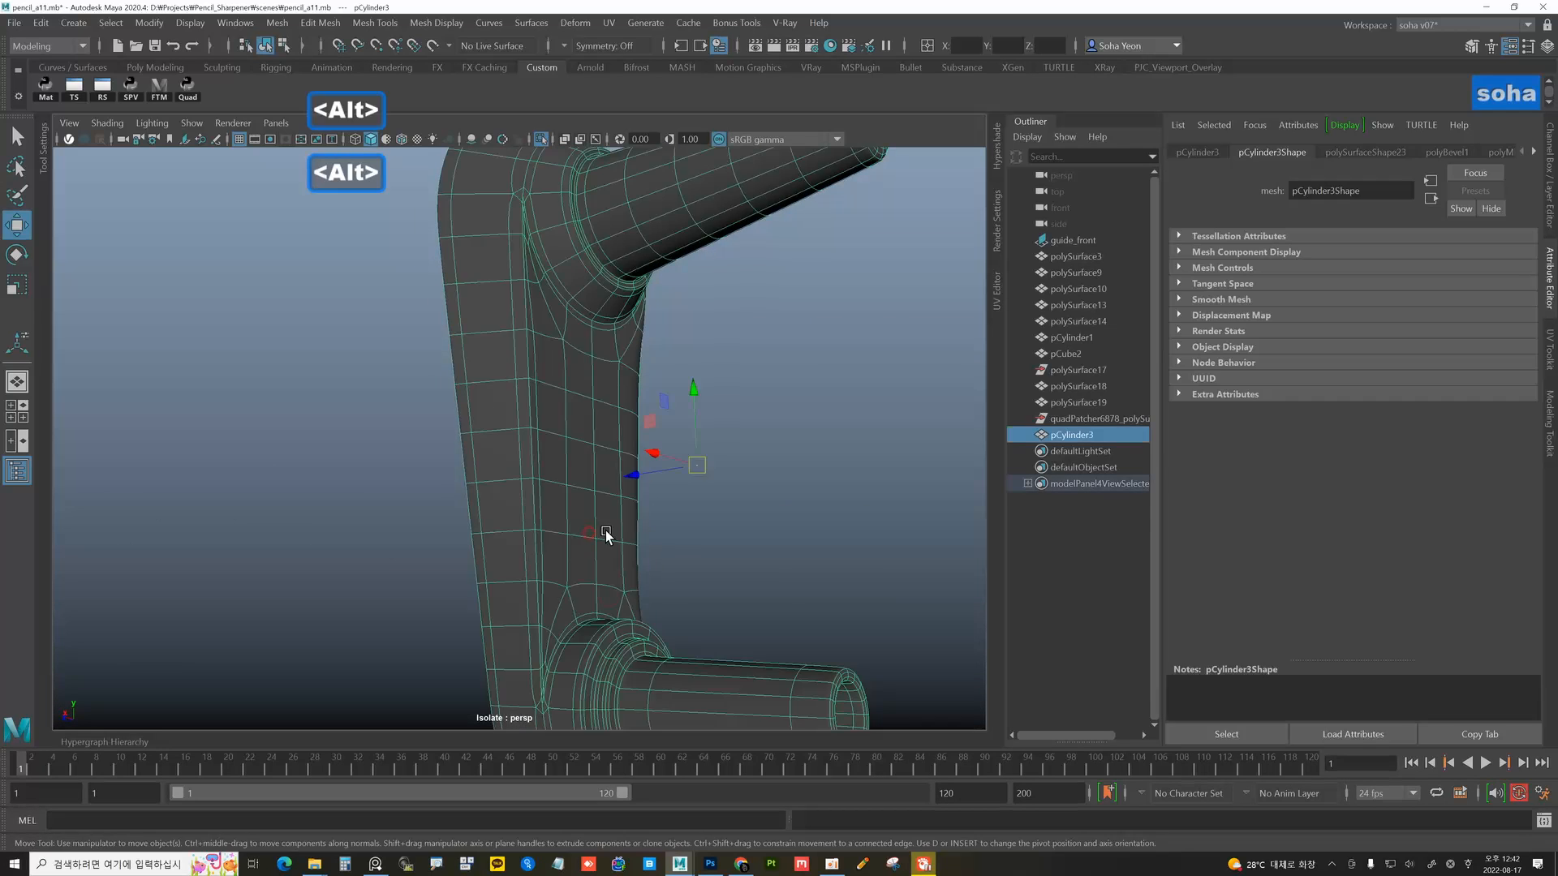
pyautogui.keyDown('alt'); pyautogui.moveTo(605, 529); pyautogui.dragTo(602, 395); pyautogui.keyUp('alt')
# - Turn off the smooth preview and mirror the bevelled arm across the world X axis, merging border vertices at 0.001
pyautogui.press('1')
pyautogui.hotkey('ctrl', 'e')
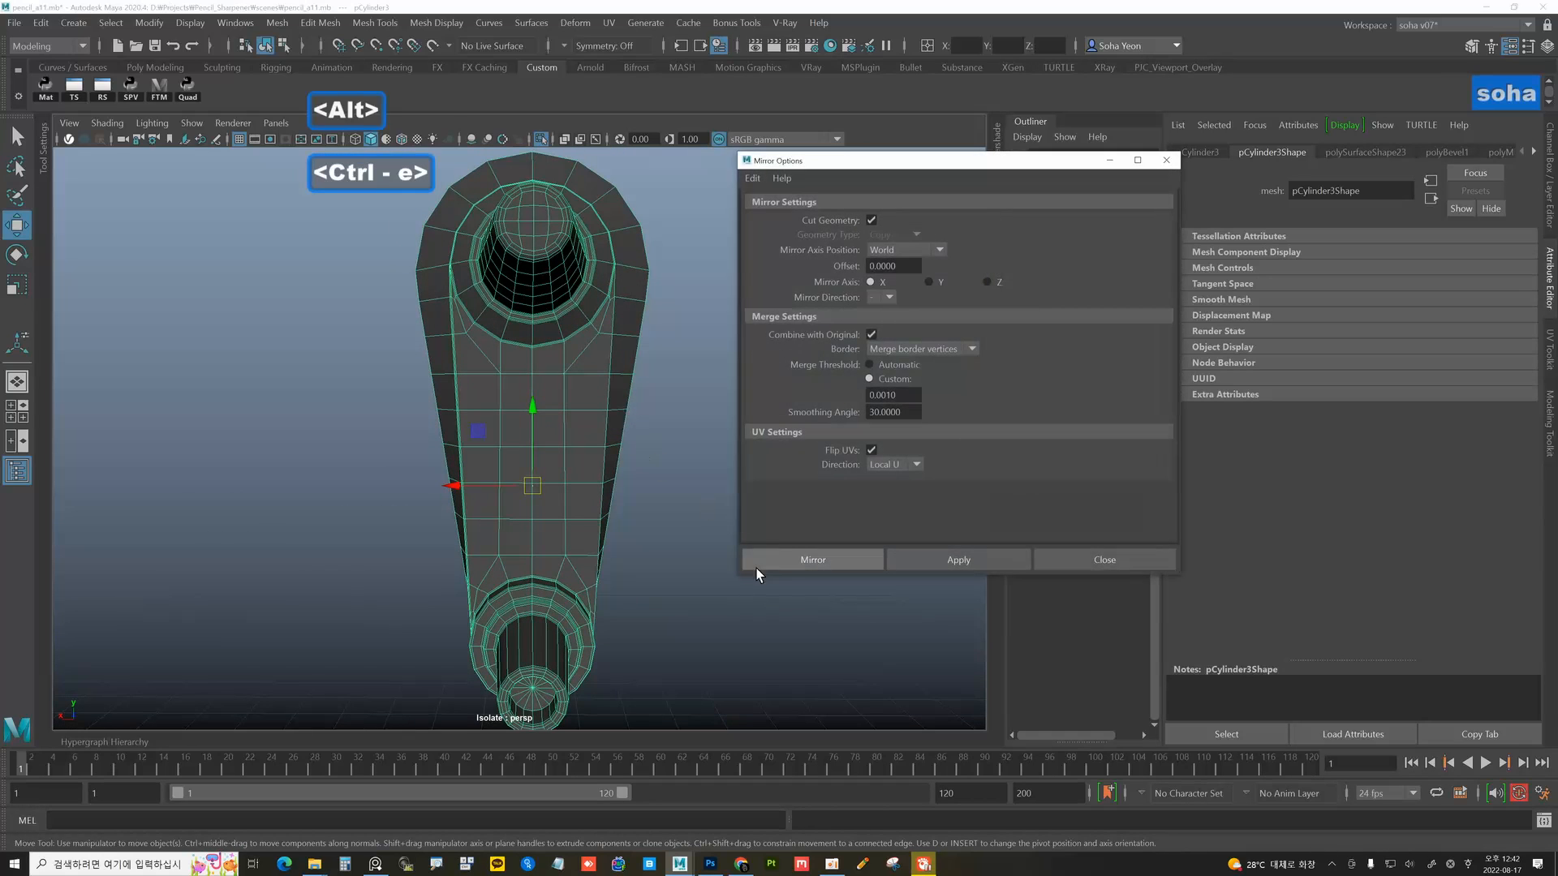
pyautogui.click(800, 560)
pyautogui.keyDown('alt'); pyautogui.moveTo(570, 504); pyautogui.dragTo(581, 473); pyautogui.keyUp('alt')
pyautogui.click(597, 473)
# - Show all parts to check how the arm sits against the sharpener body, and isolate the arm again
pyautogui.hotkey('alt', 'shift', 'a')
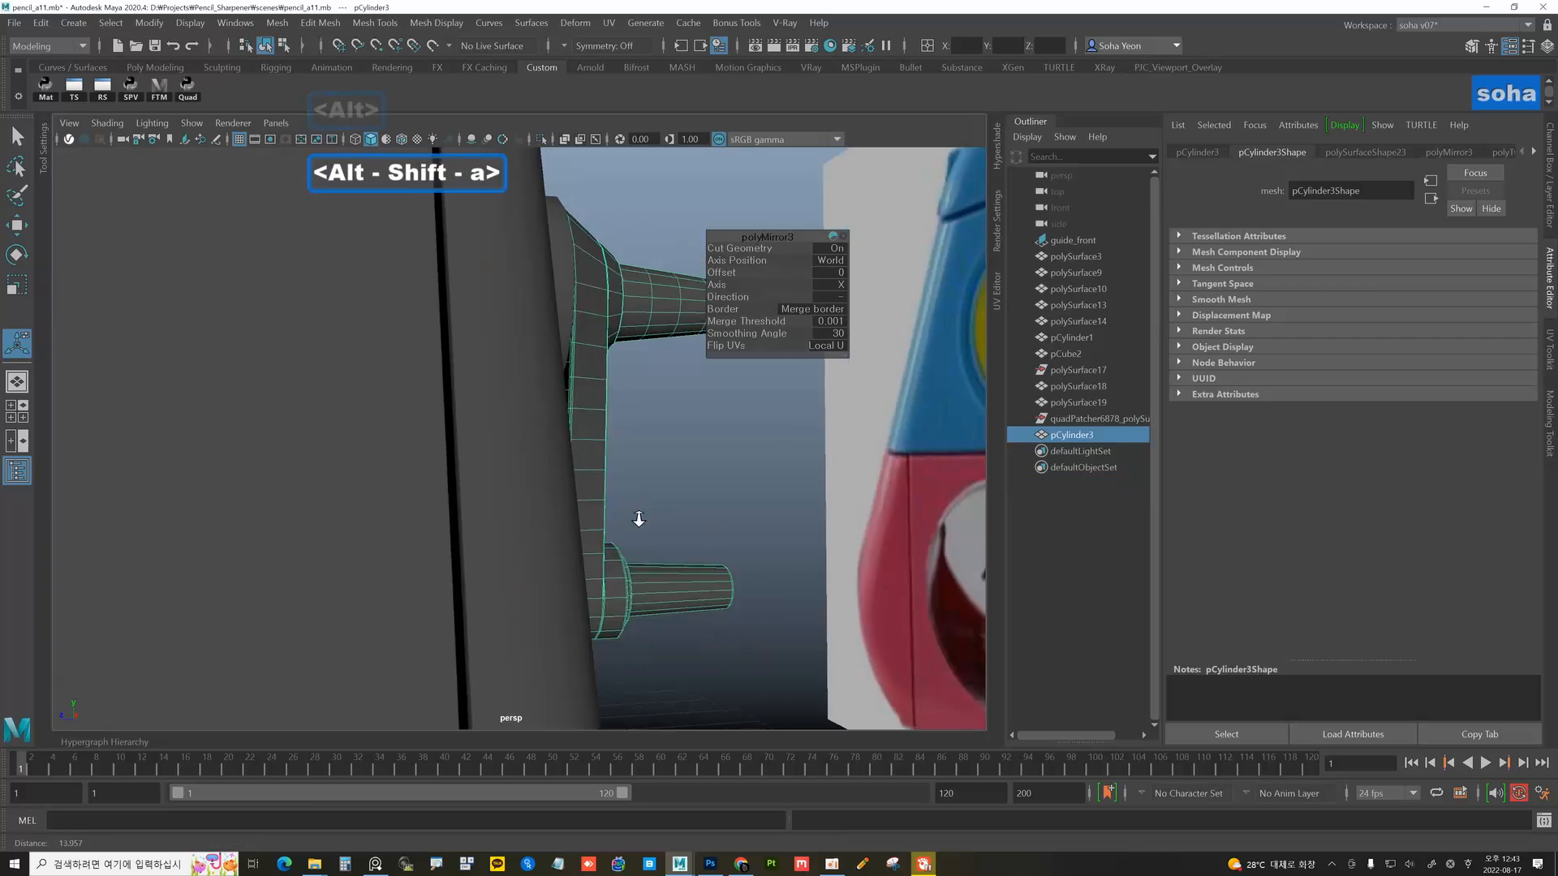
pyautogui.keyDown('alt'); pyautogui.moveTo(637, 515); pyautogui.dragTo(511, 510); pyautogui.keyUp('alt')
pyautogui.click(650, 484)
pyautogui.click(591, 519)
pyautogui.hotkey('alt', 'shift', 'a')
# - Fill the open hole at the back of the arm along its rear border edge loop
pyautogui.press('w')
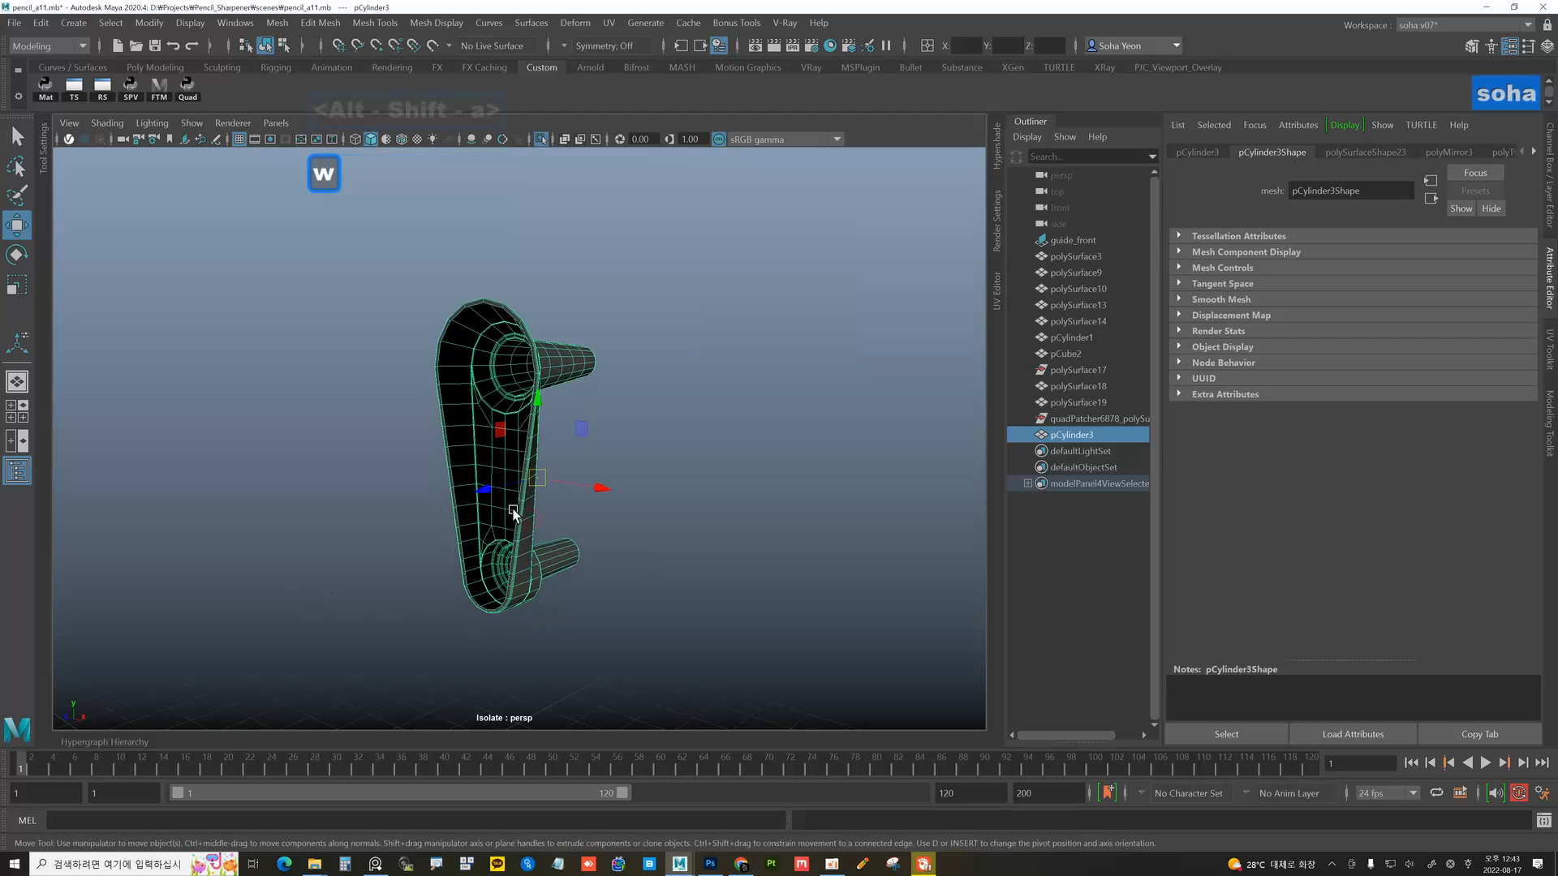
pyautogui.scroll(5, 507, 512)
pyautogui.scroll(1, 507, 509)
pyautogui.hotkey('alt', '2')
pyautogui.doubleClick(535, 412)
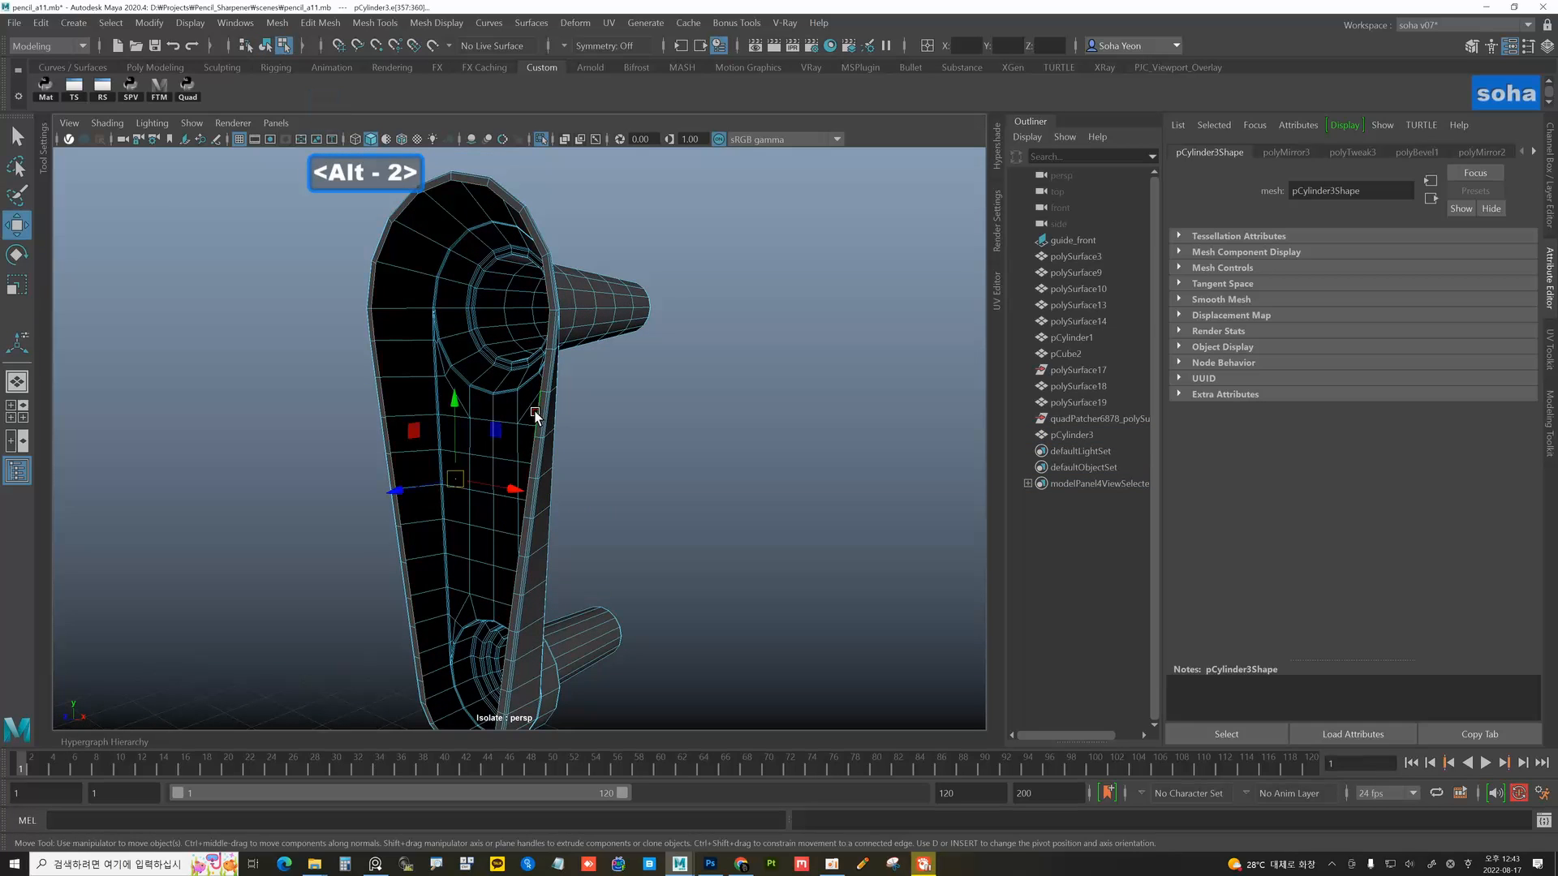
pyautogui.scroll(-3, 502, 449)
pyautogui.keyDown('alt'); pyautogui.moveTo(497, 451); pyautogui.dragTo(567, 473); pyautogui.keyUp('alt')
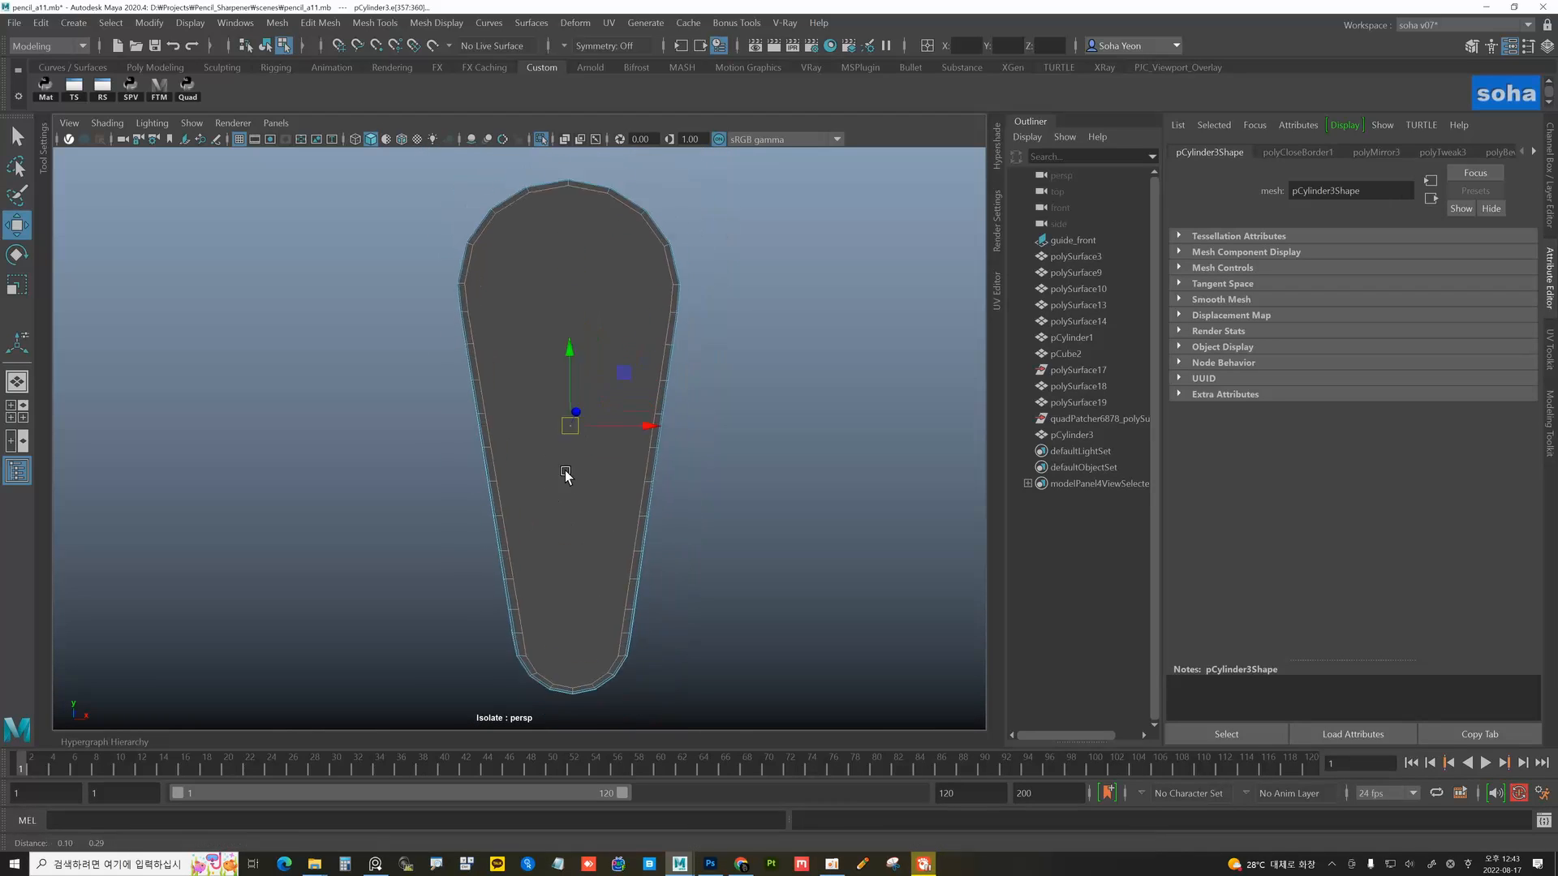
# - Cut a vertical centre line down the arm's back face and two crosswise edges across its lower rounded end
pyautogui.hotkey('alt', 's')
pyautogui.click(600, 223)
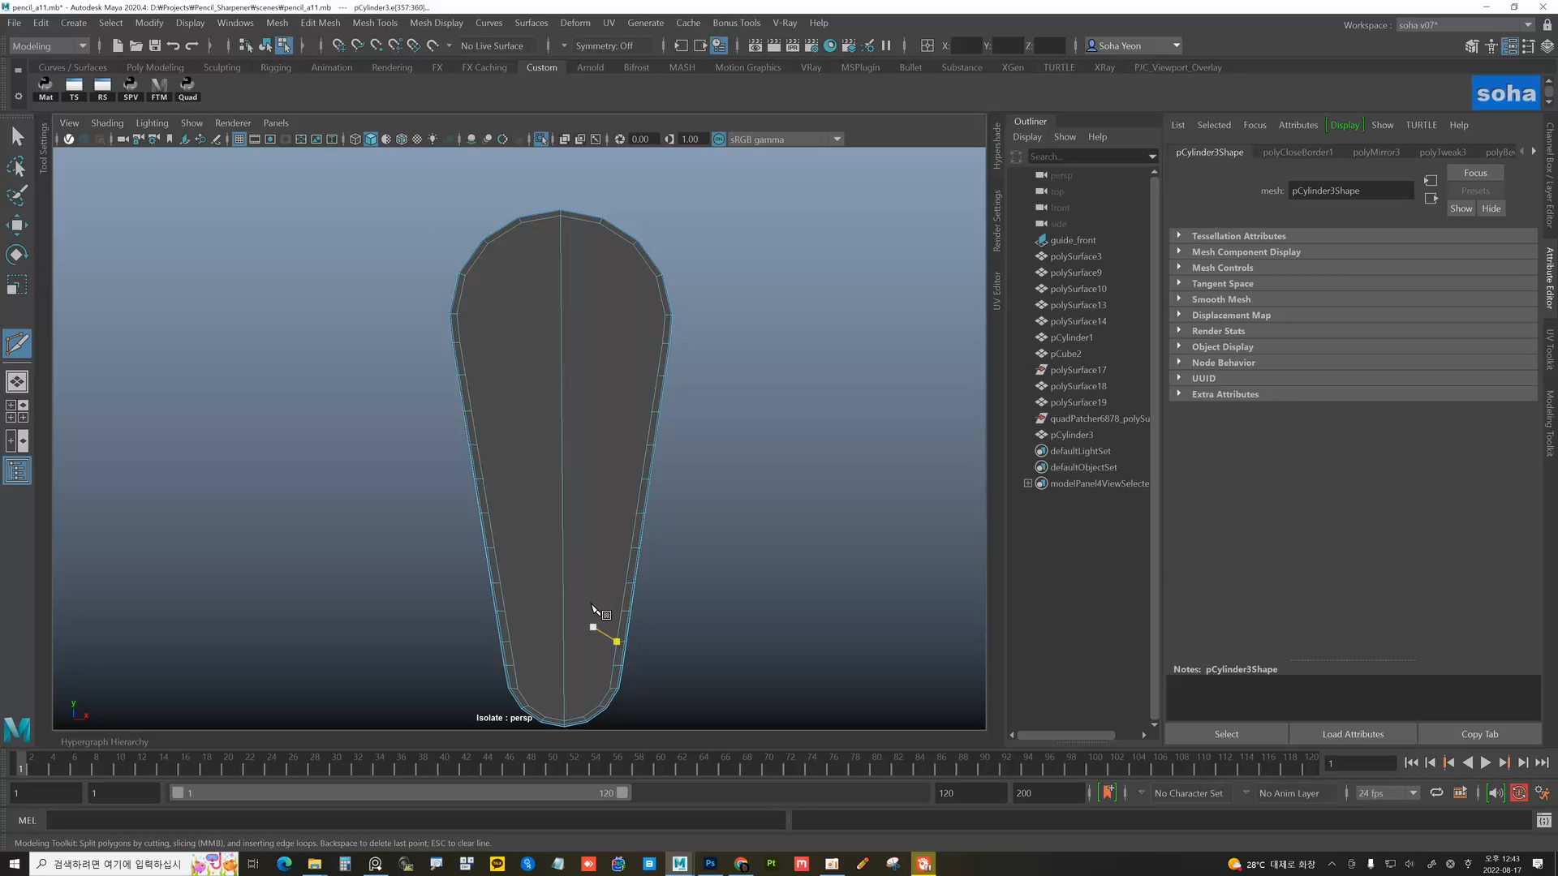
pyautogui.keyDown('alt'); pyautogui.moveTo(584, 508); pyautogui.dragTo(617, 617, button='right'); pyautogui.keyUp('alt')
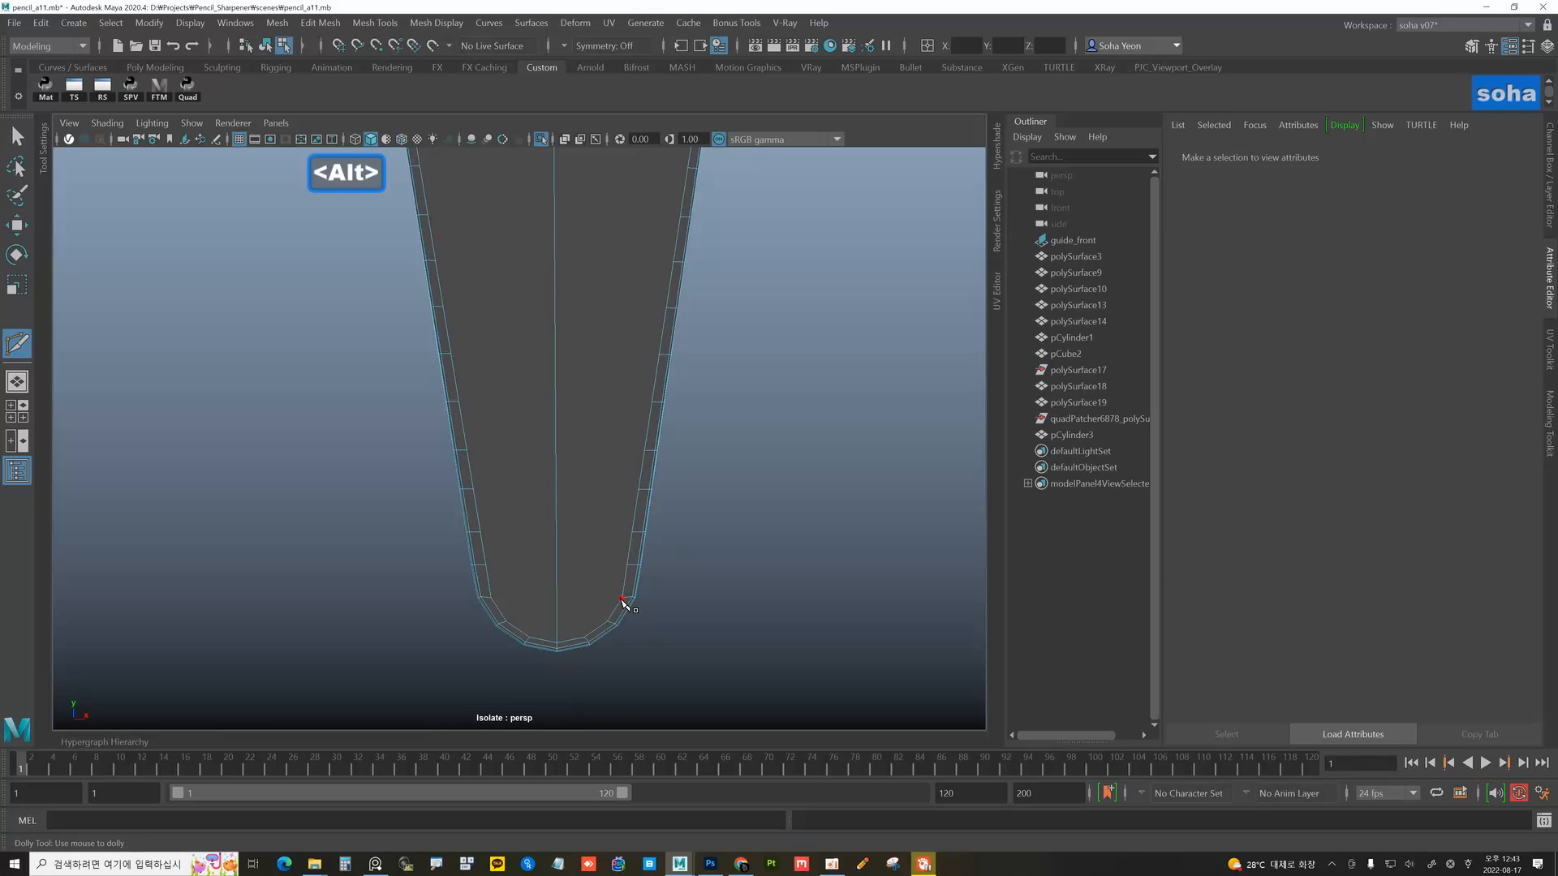
pyautogui.click(622, 599)
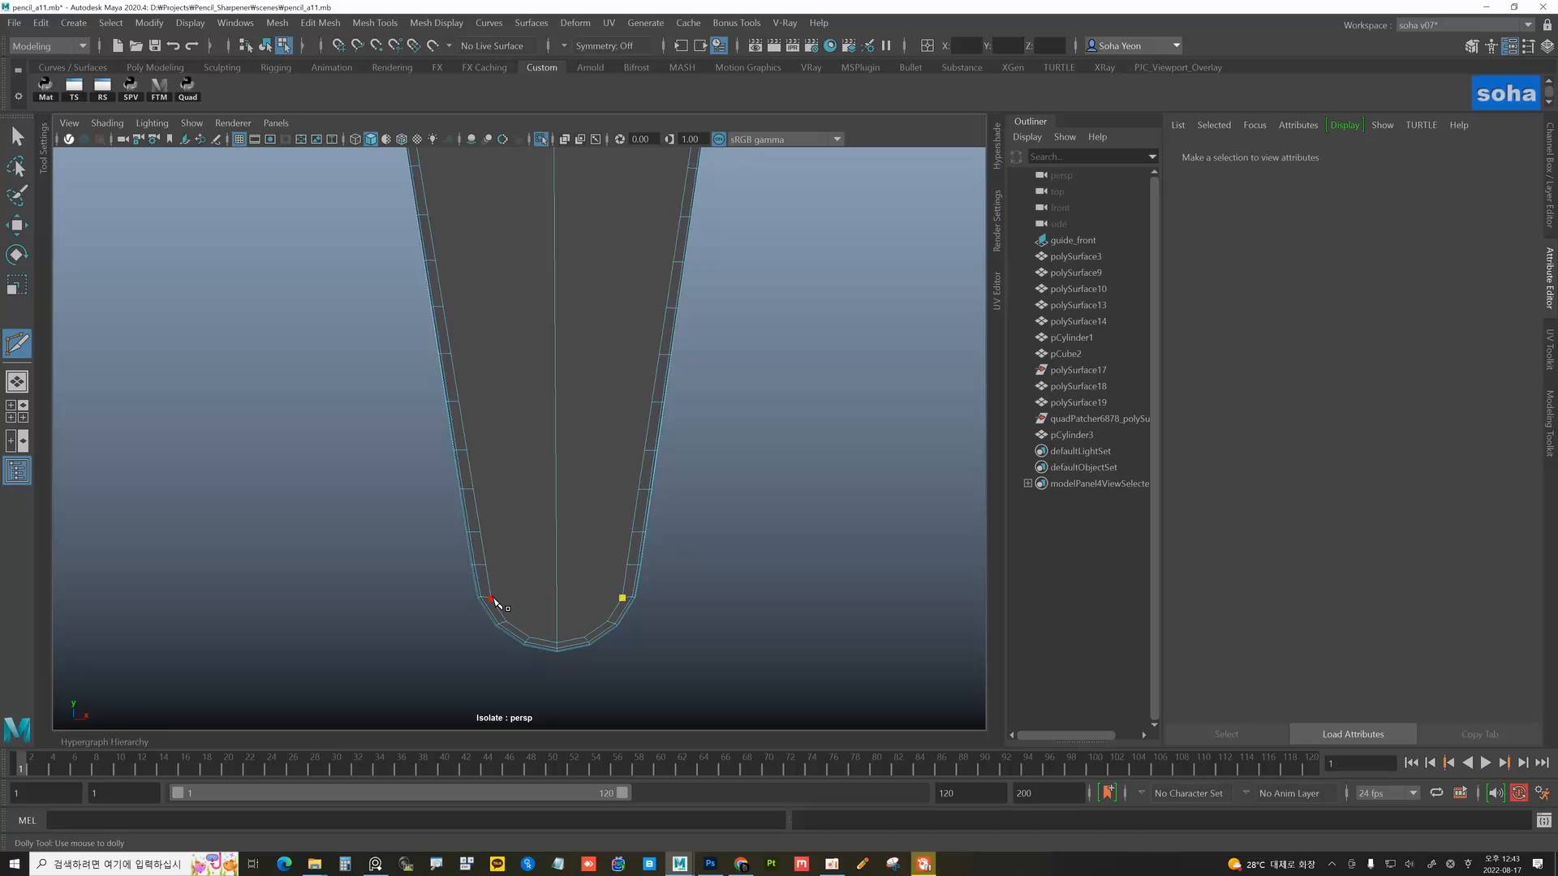
pyautogui.keyDown('alt'); pyautogui.moveTo(590, 487); pyautogui.dragTo(611, 522, button='right'); pyautogui.keyUp('alt')
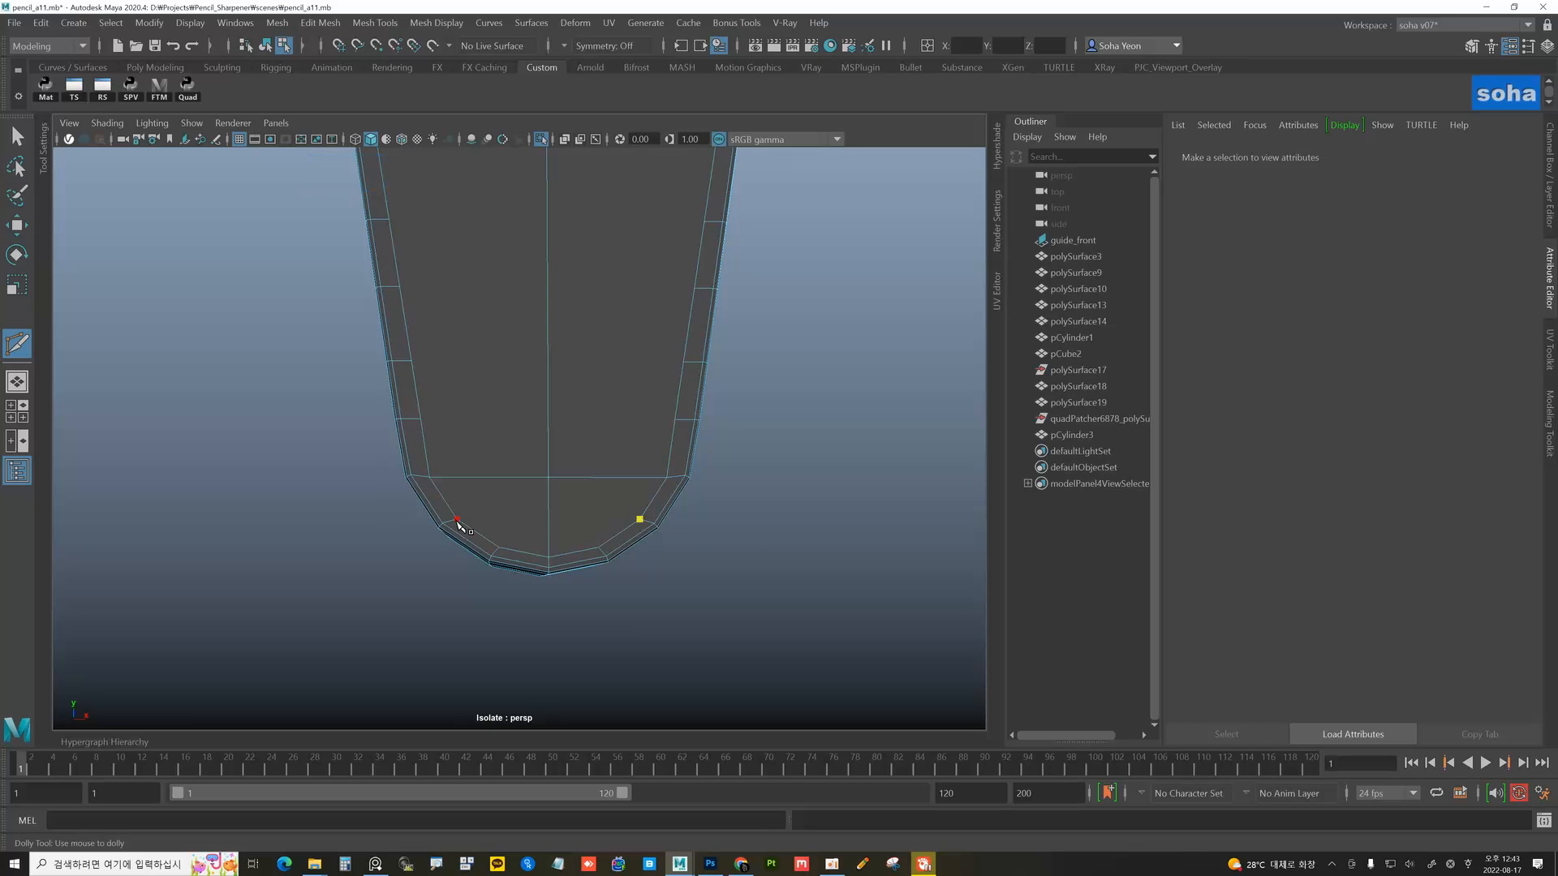
pyautogui.moveTo(560, 532)
pyautogui.keyDown('alt'); pyautogui.mouseDown(button='middle')
pyautogui.moveTo(504, 477)
pyautogui.moveTo(557, 564)
pyautogui.moveTo(556, 362)
pyautogui.moveTo(571, 506)
pyautogui.mouseUp(button='middle'); pyautogui.keyUp('alt')
# - Cut three crosswise edges across the upper rounded end of the back face, joining matching rim vertices
pyautogui.keyDown('alt'); pyautogui.moveTo(570, 505); pyautogui.dragTo(693, 422, button='right'); pyautogui.keyUp('alt')
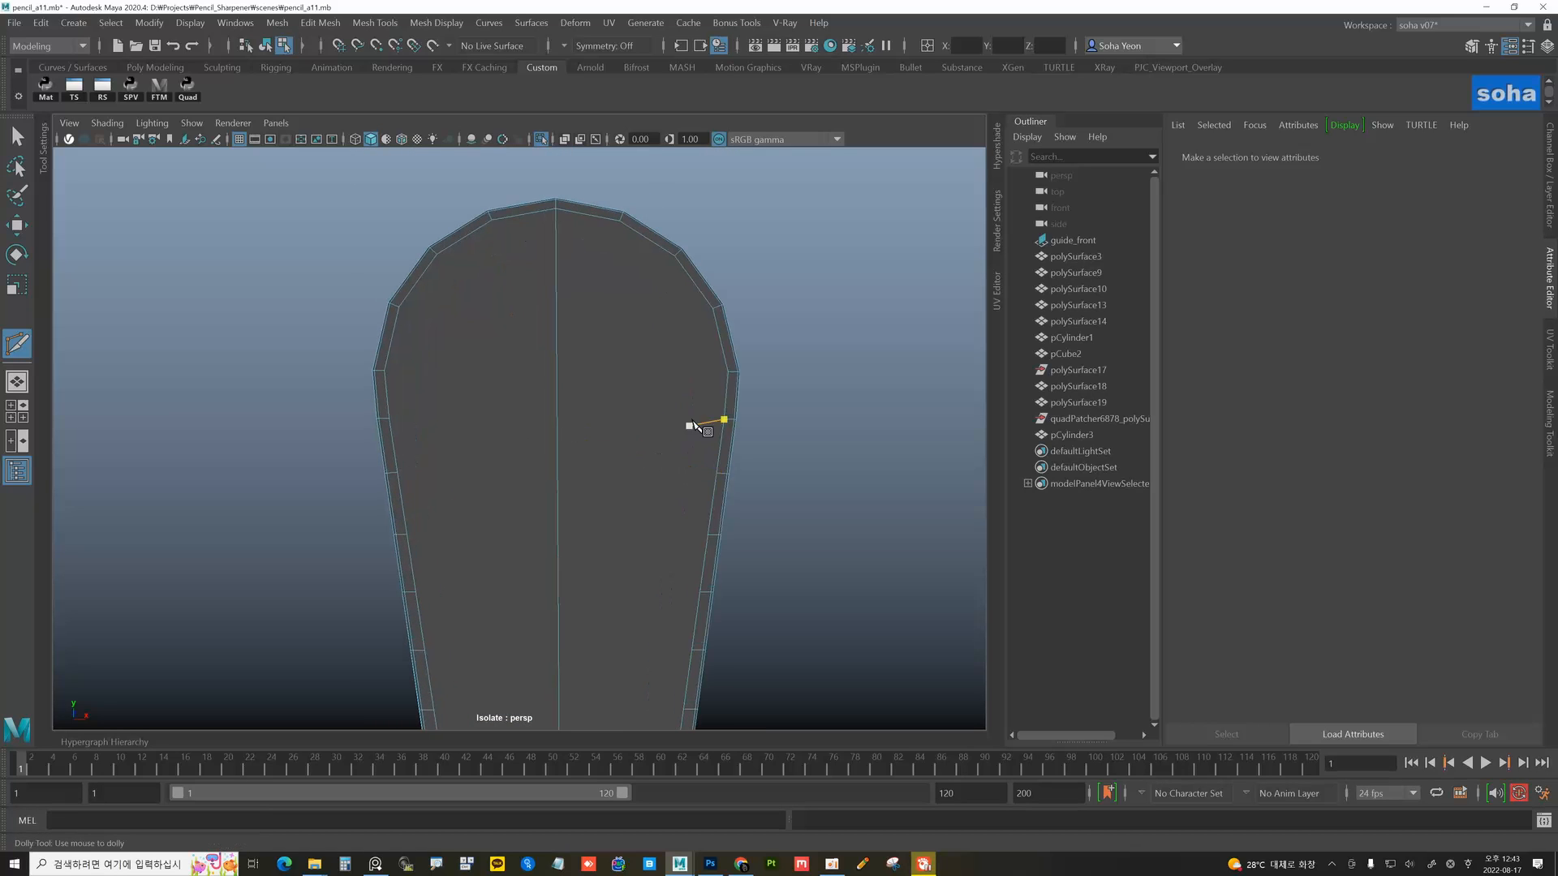
pyautogui.click(727, 374)
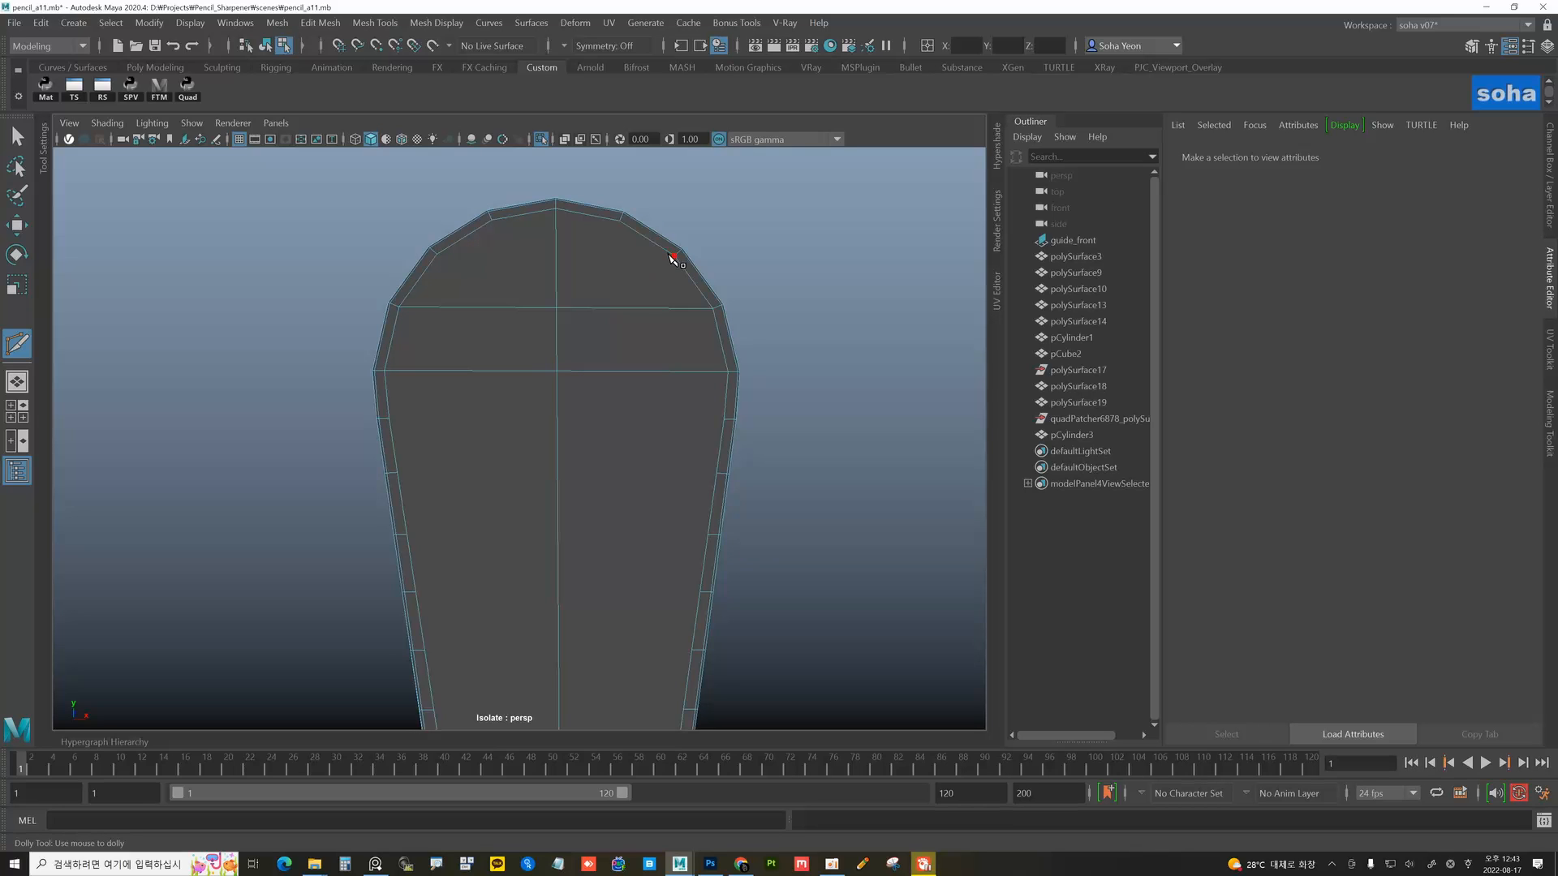
pyautogui.click(624, 256)
pyautogui.rightClick(591, 291)
pyautogui.press('w')
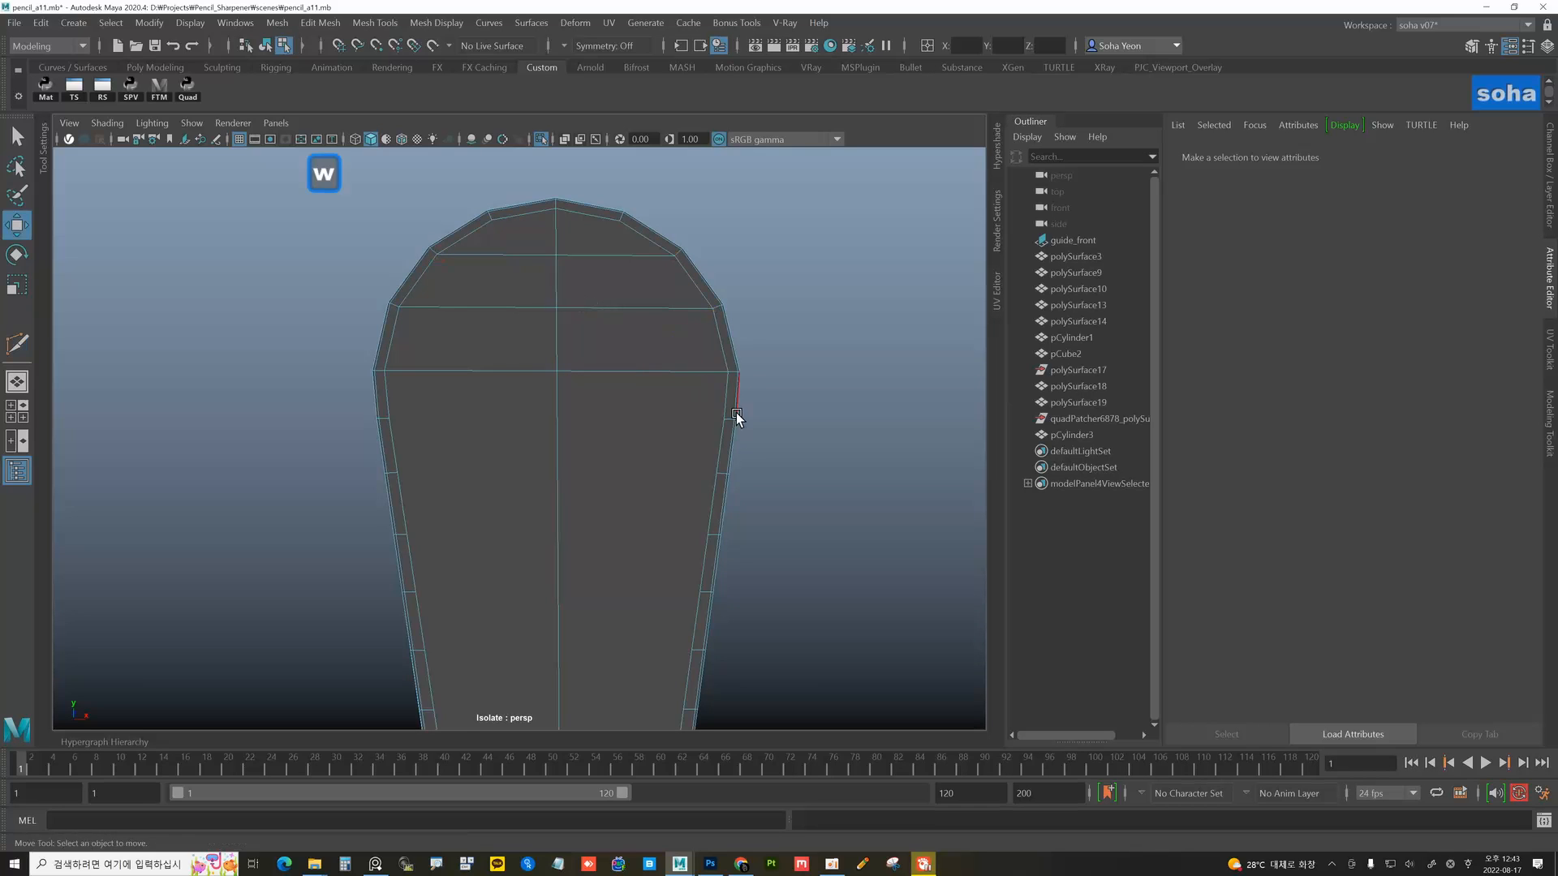
# - Delete the two long middle faces between the rounded ends of the arm's back
pyautogui.keyDown('alt'); pyautogui.moveTo(736, 417); pyautogui.dragTo(598, 452, button='right'); pyautogui.keyUp('alt')
pyautogui.keyDown('alt'); pyautogui.moveTo(598, 452); pyautogui.dragTo(599, 298, button='middle'); pyautogui.keyUp('alt')
pyautogui.keyDown('alt'); pyautogui.moveTo(599, 298); pyautogui.dragTo(577, 310); pyautogui.keyUp('alt')
pyautogui.hotkey('alt', 'w')
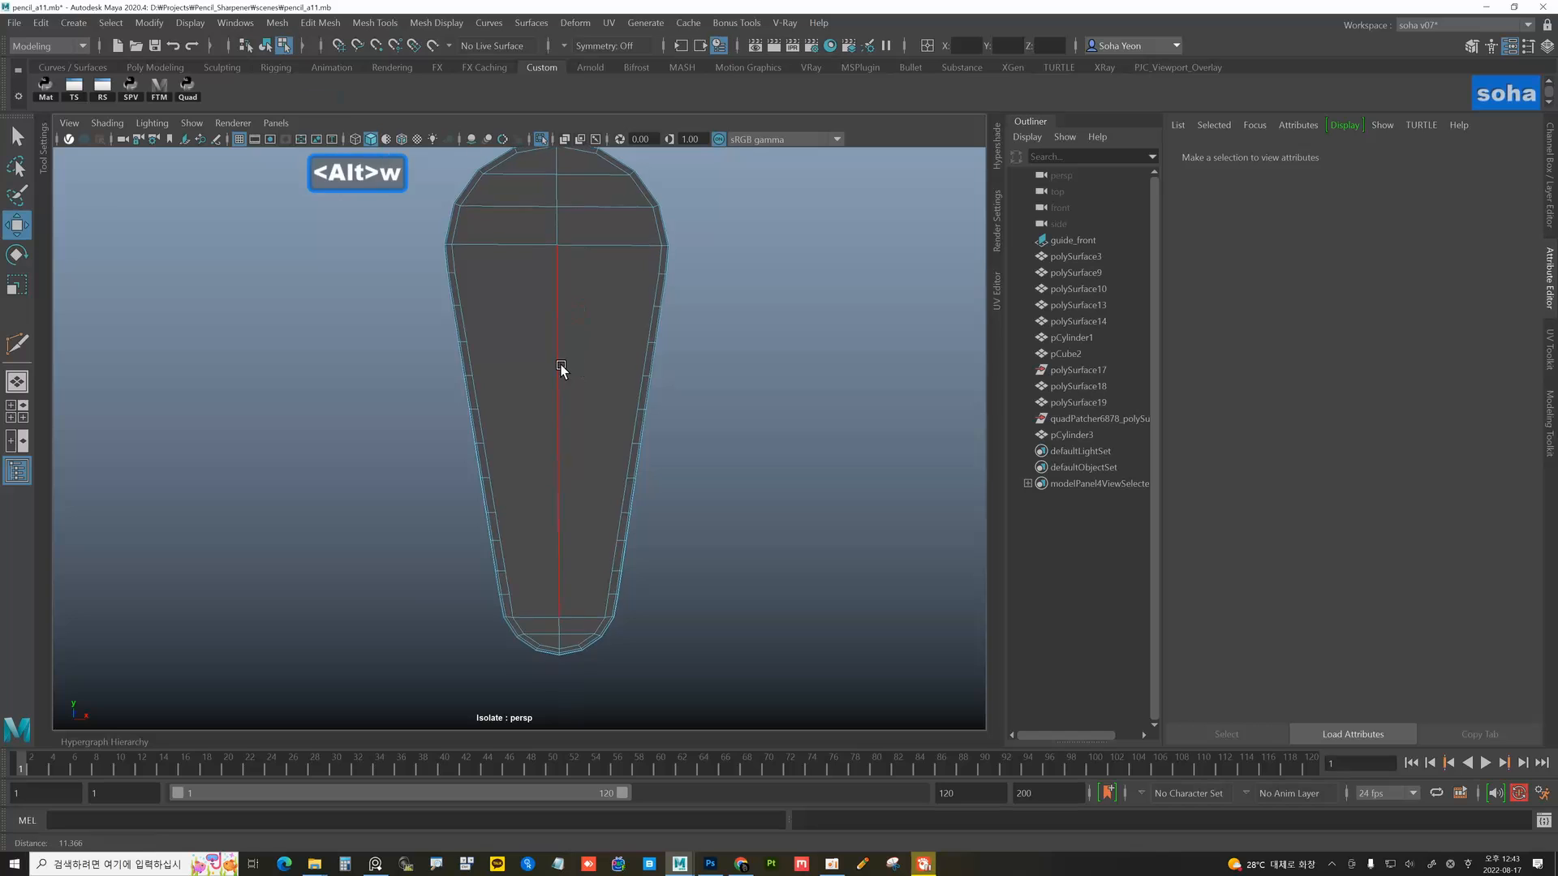
pyautogui.hotkey('alt', '2')
pyautogui.click(556, 347)
pyautogui.hotkey('ctrl', '3')
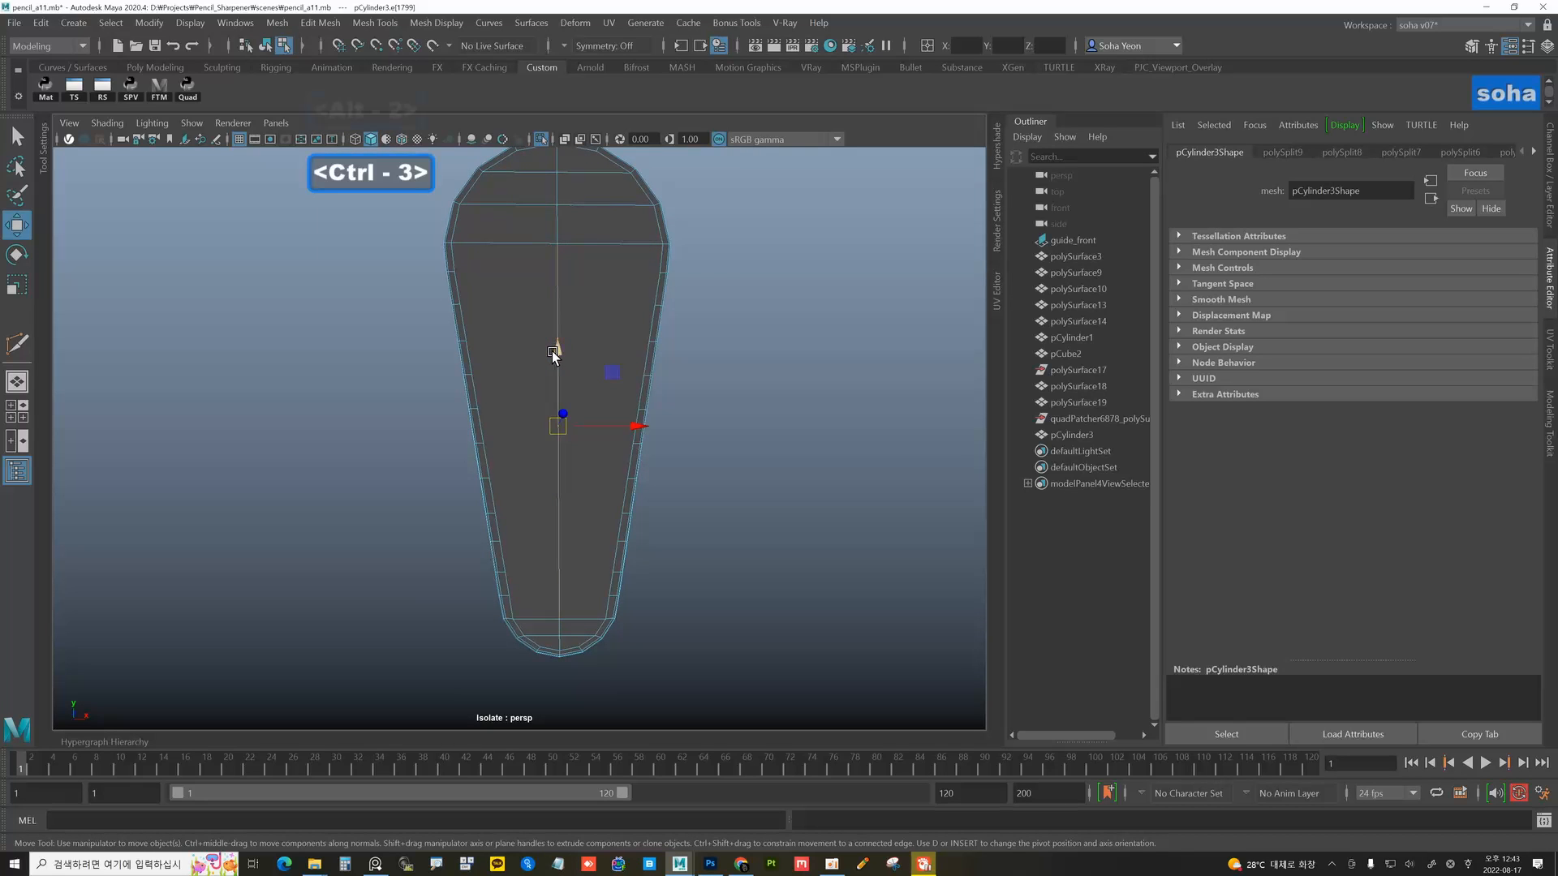
pyautogui.hotkey('ctrl', '`')
# - Bridge the opening's opposite side edges across the arm's back with 1 division and a Linear curve type
pyautogui.hotkey('alt', '2')
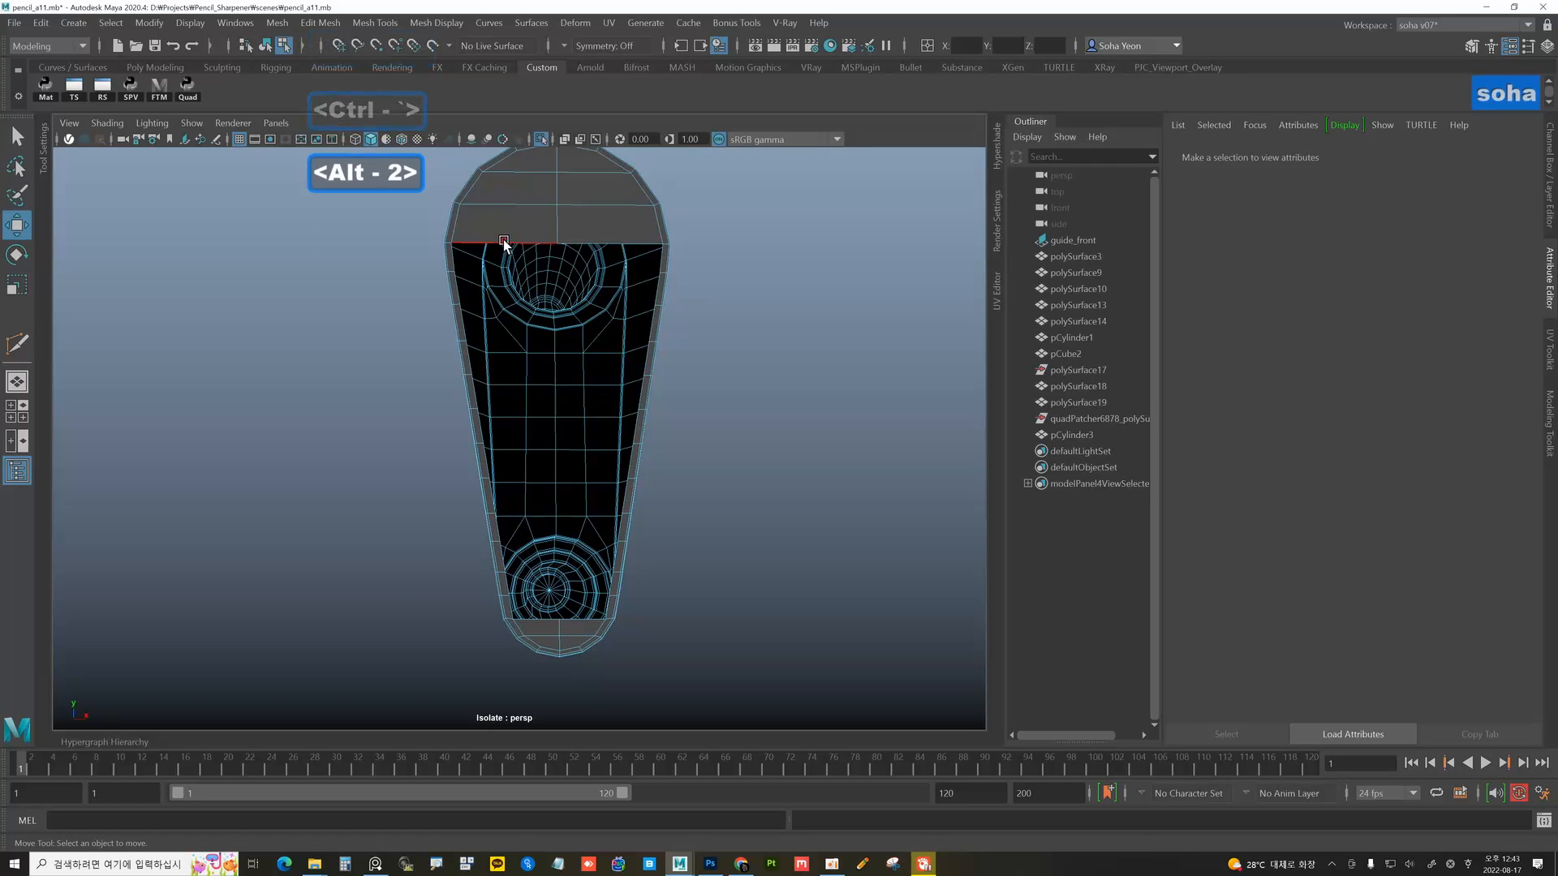
pyautogui.doubleClick(503, 243)
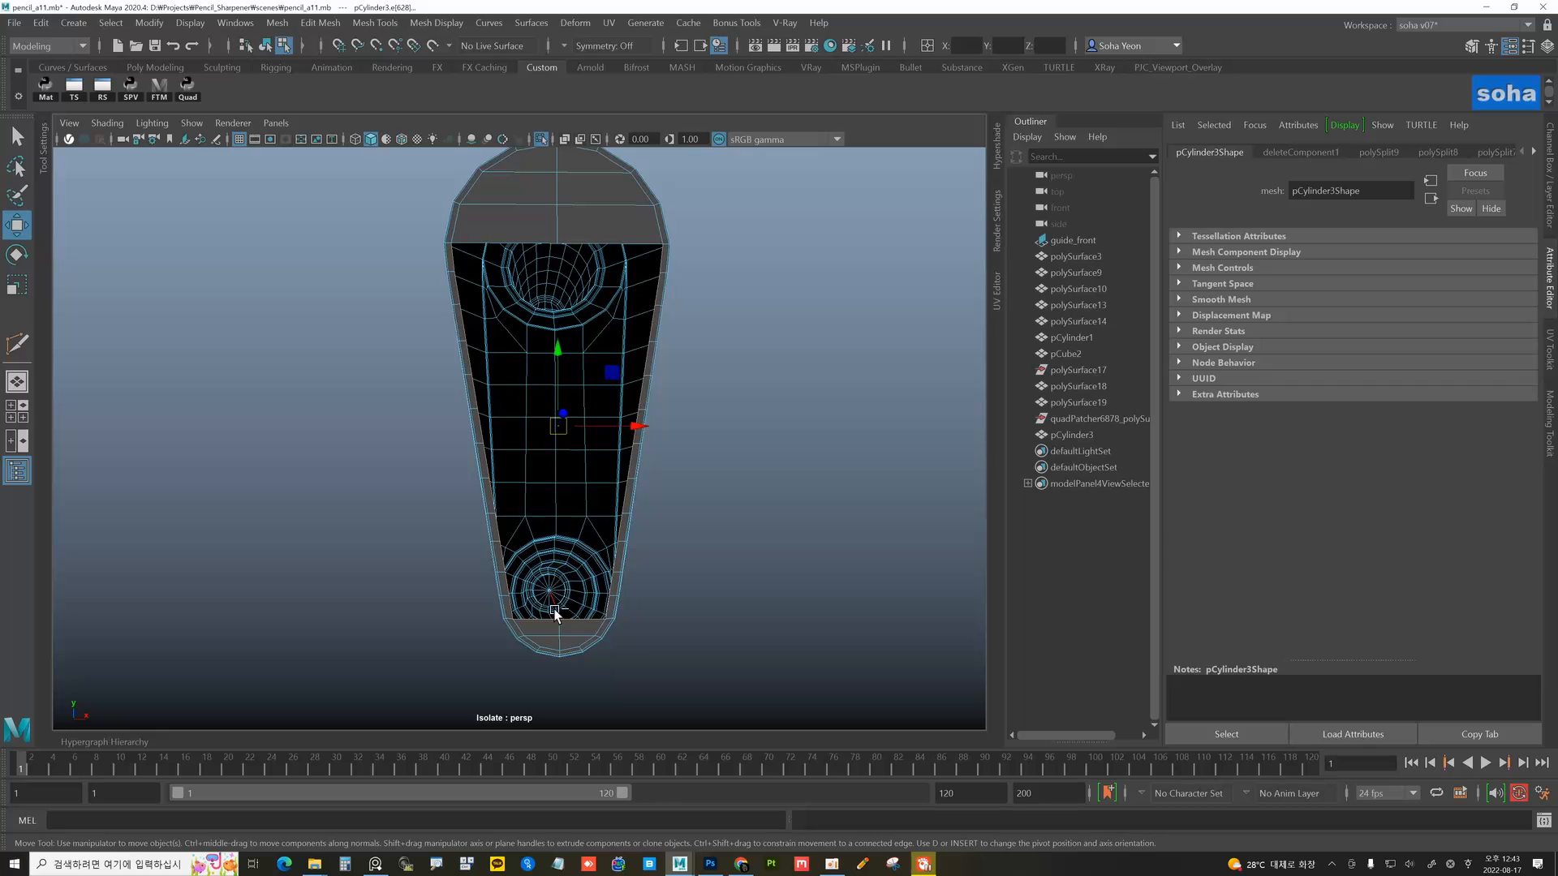
pyautogui.keyDown('ctrl'); pyautogui.moveTo(570, 633); pyautogui.dragTo(572, 633); pyautogui.keyUp('ctrl')
pyautogui.keyDown('alt'); pyautogui.moveTo(572, 634); pyautogui.dragTo(566, 636); pyautogui.keyUp('alt')
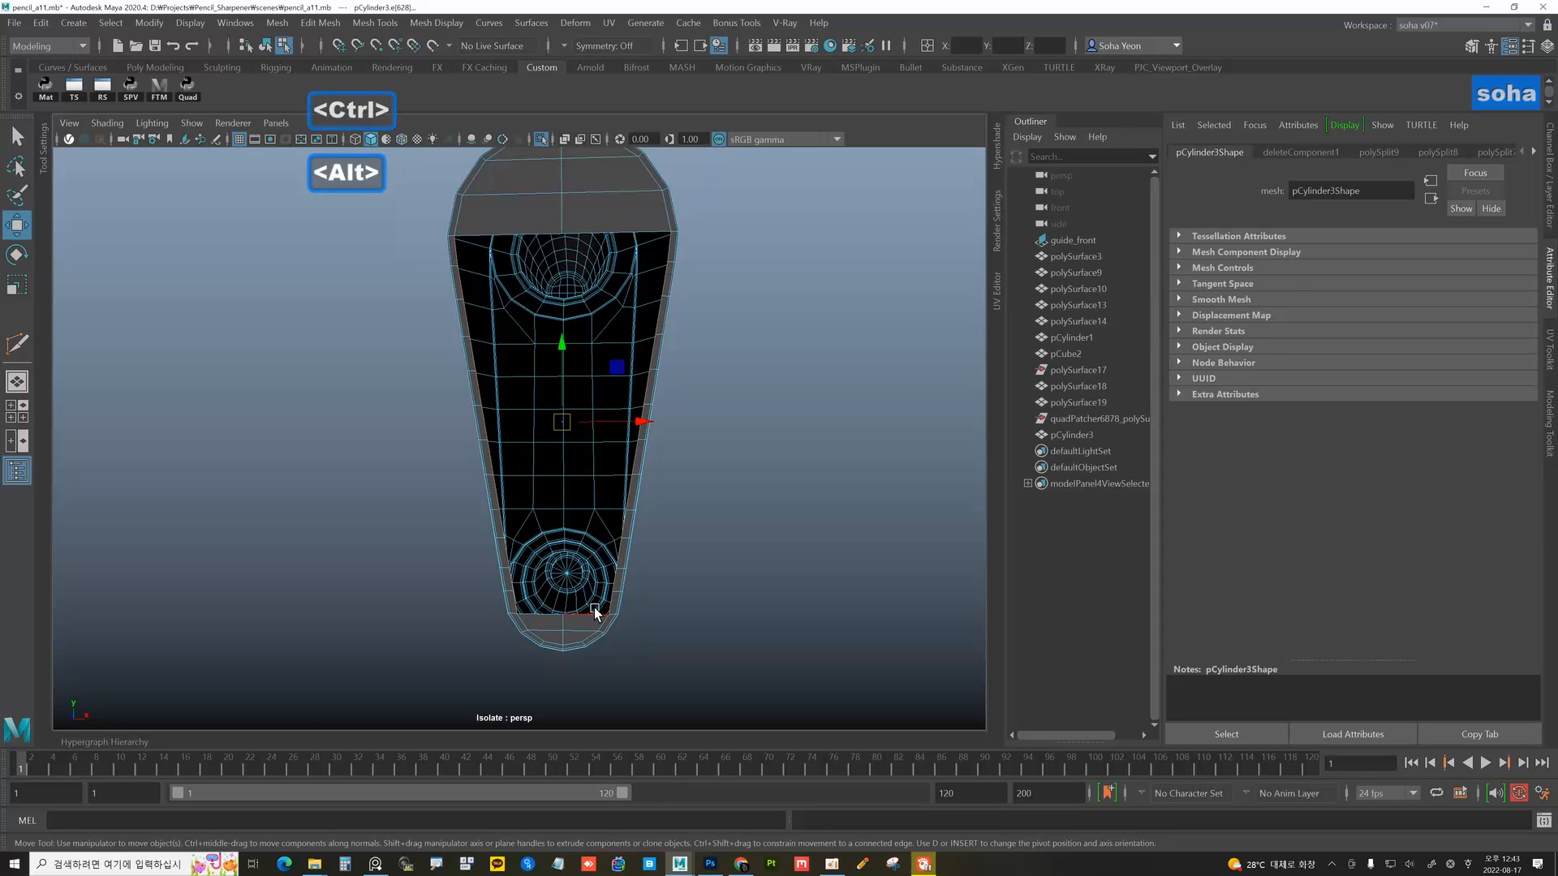
pyautogui.hotkey('alt', 'r')
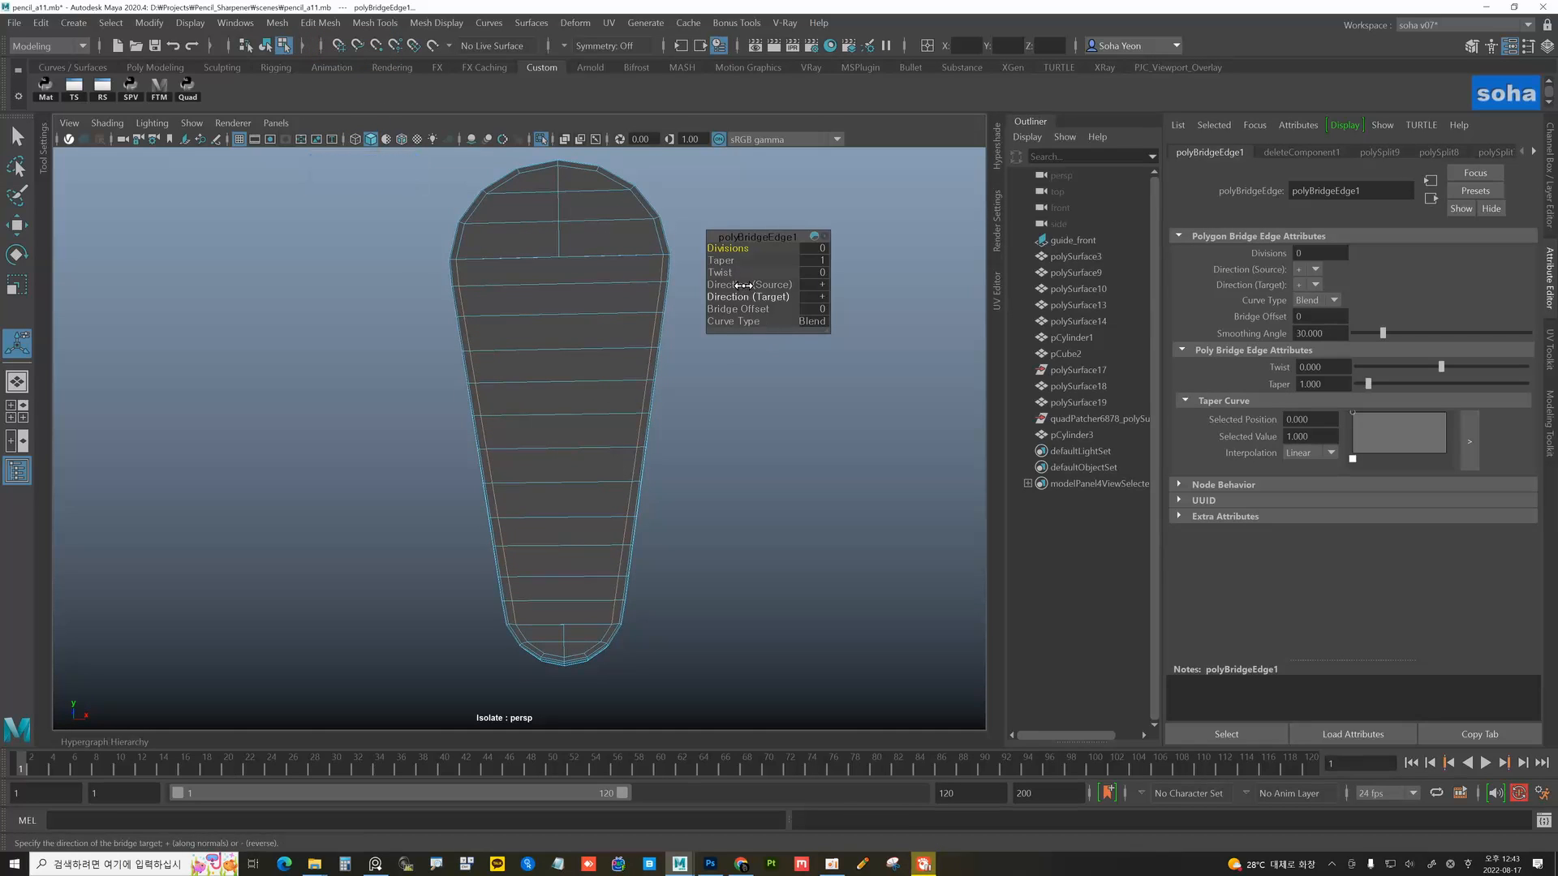
pyautogui.moveTo(735, 248); pyautogui.dragTo(740, 247)
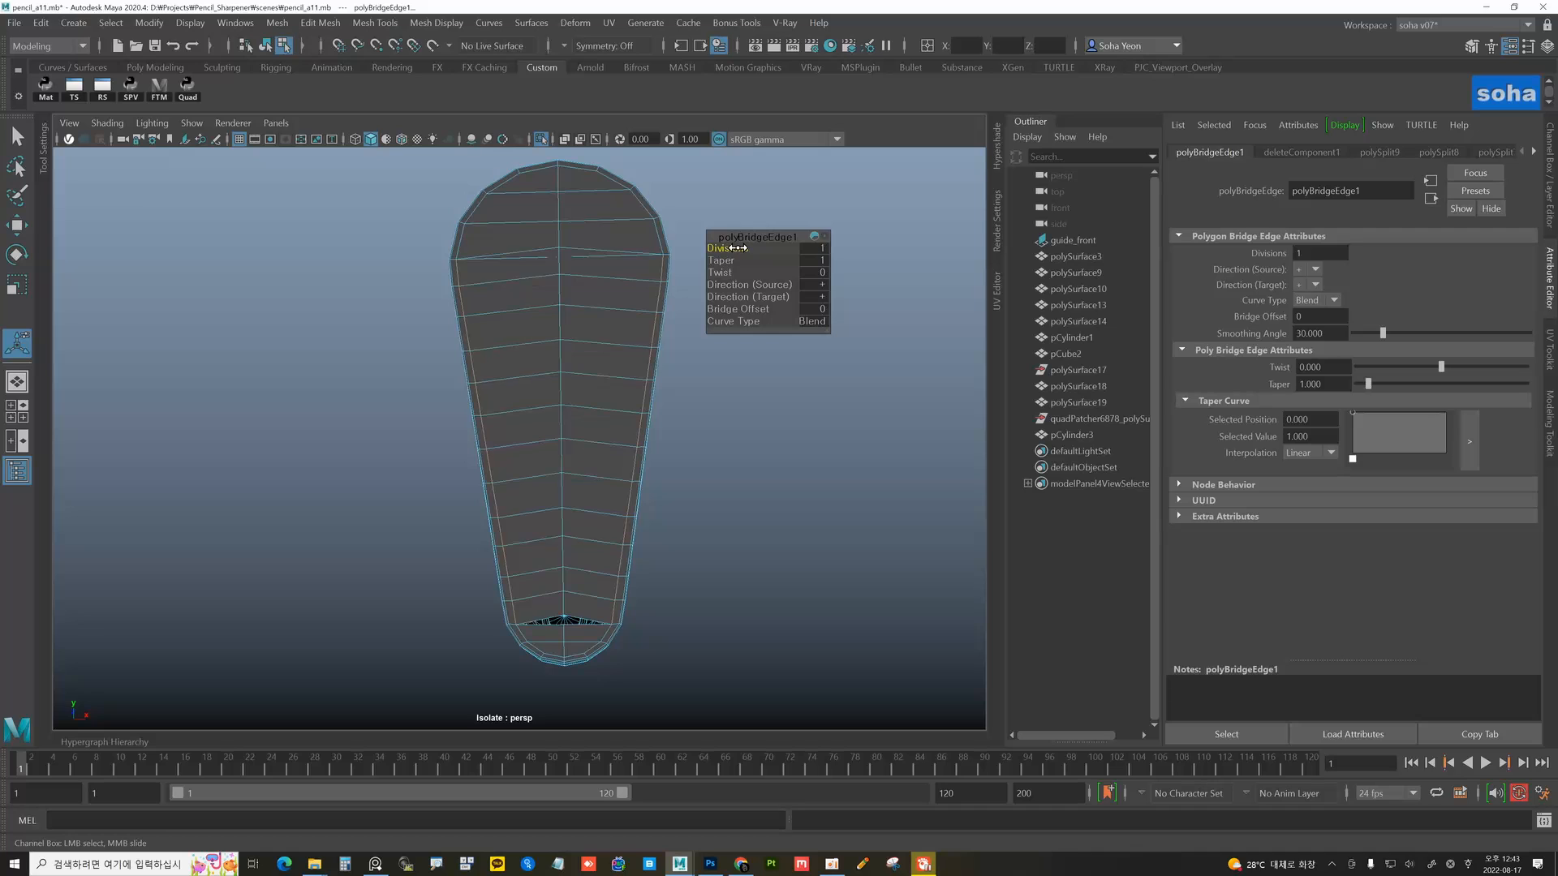
pyautogui.moveTo(605, 315)
pyautogui.keyDown('alt'); pyautogui.mouseDown()
pyautogui.moveTo(581, 337)
pyautogui.moveTo(615, 220)
pyautogui.mouseUp(); pyautogui.keyUp('alt')
pyautogui.click(793, 325)
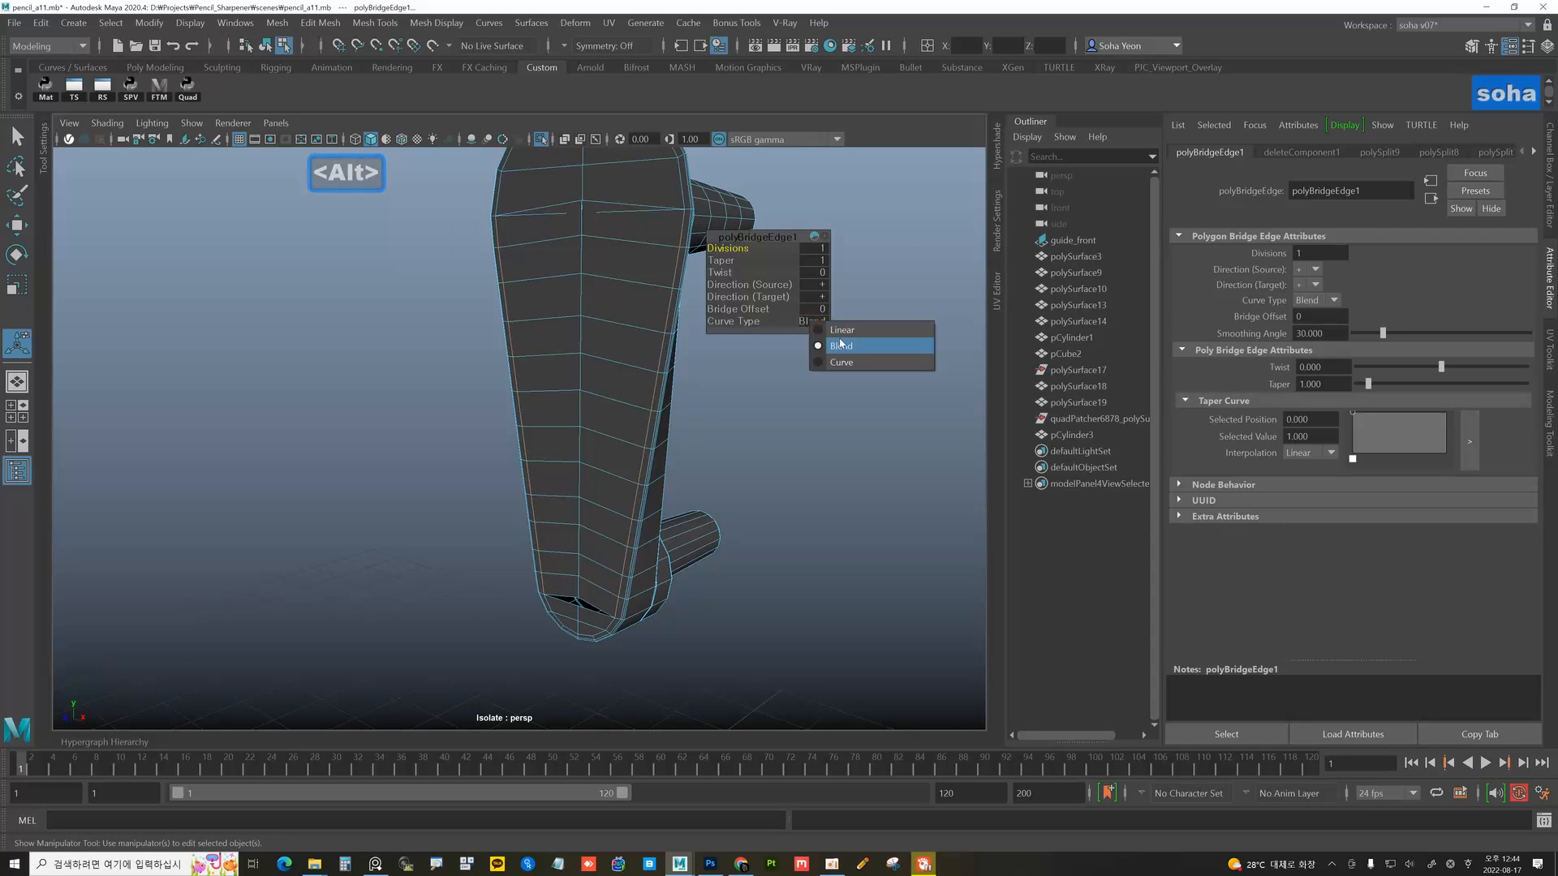
pyautogui.click(844, 342)
pyautogui.keyDown('alt'); pyautogui.moveTo(649, 329); pyautogui.dragTo(598, 362); pyautogui.keyUp('alt')
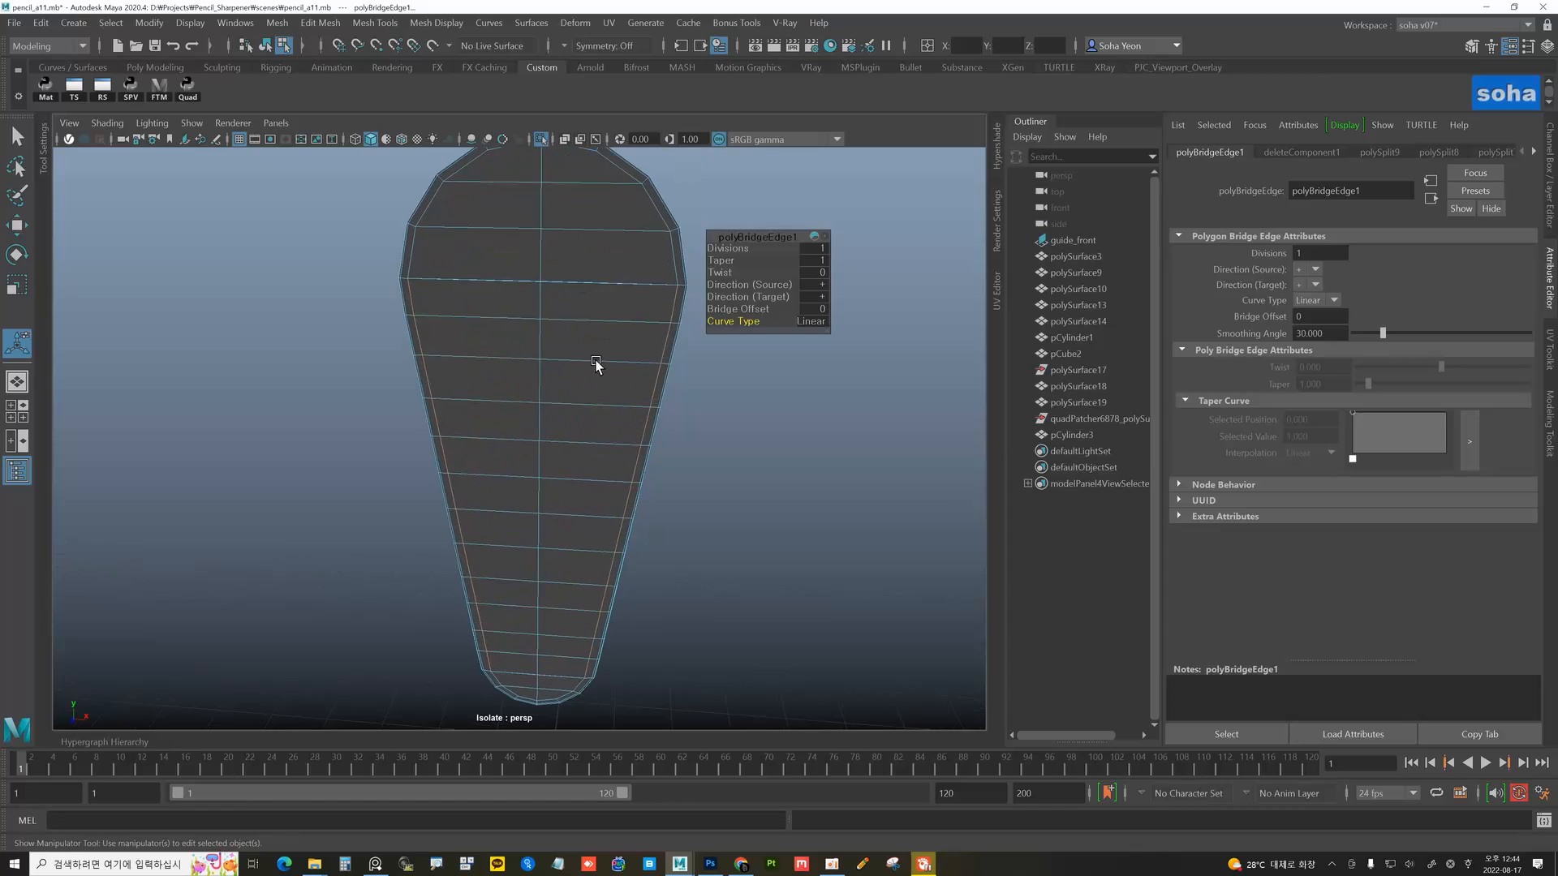
# - Merge the overlapping vertices where the bridge meets the centre line at both ends, with a 0.01 distance threshold
pyautogui.hotkey('alt', '1')
pyautogui.hotkey('ctrl', 'q')
pyautogui.keyDown('alt'); pyautogui.moveTo(581, 435); pyautogui.dragTo(557, 547, button='middle'); pyautogui.keyUp('alt')
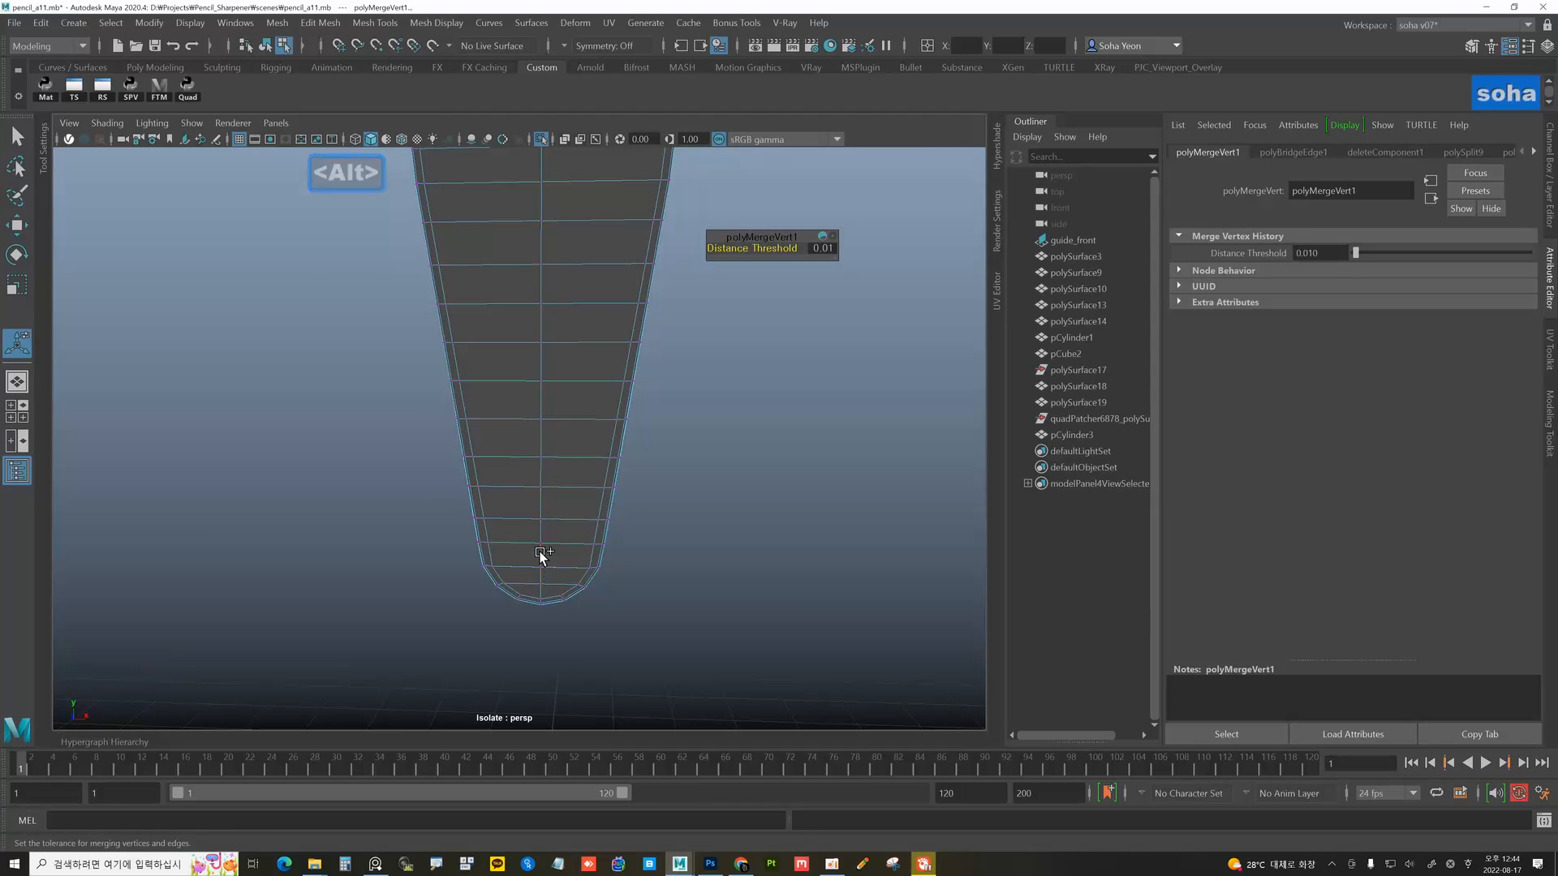
pyautogui.hotkey('shift', 'alt', 'e')
pyautogui.keyDown('alt'); pyautogui.moveTo(581, 567); pyautogui.dragTo(584, 421, button='middle'); pyautogui.keyUp('alt')
pyautogui.keyDown('alt'); pyautogui.moveTo(584, 421); pyautogui.dragTo(562, 487, button='right'); pyautogui.keyUp('alt')
pyautogui.scroll(3, 559, 473)
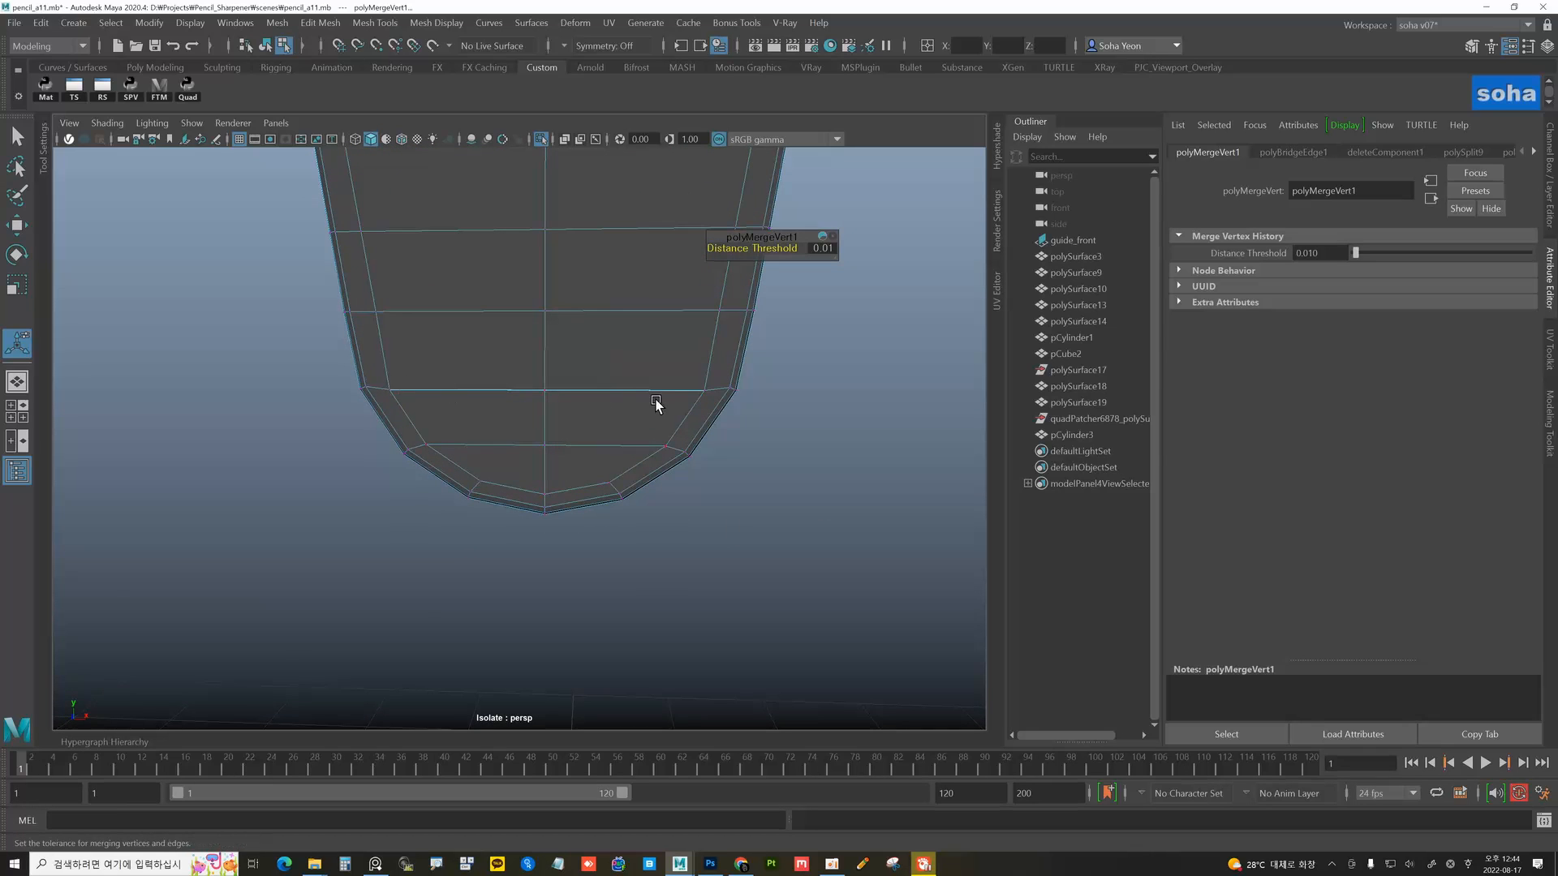
pyautogui.moveTo(532, 384); pyautogui.dragTo(554, 403)
pyautogui.hotkey('ctrl', 'q')
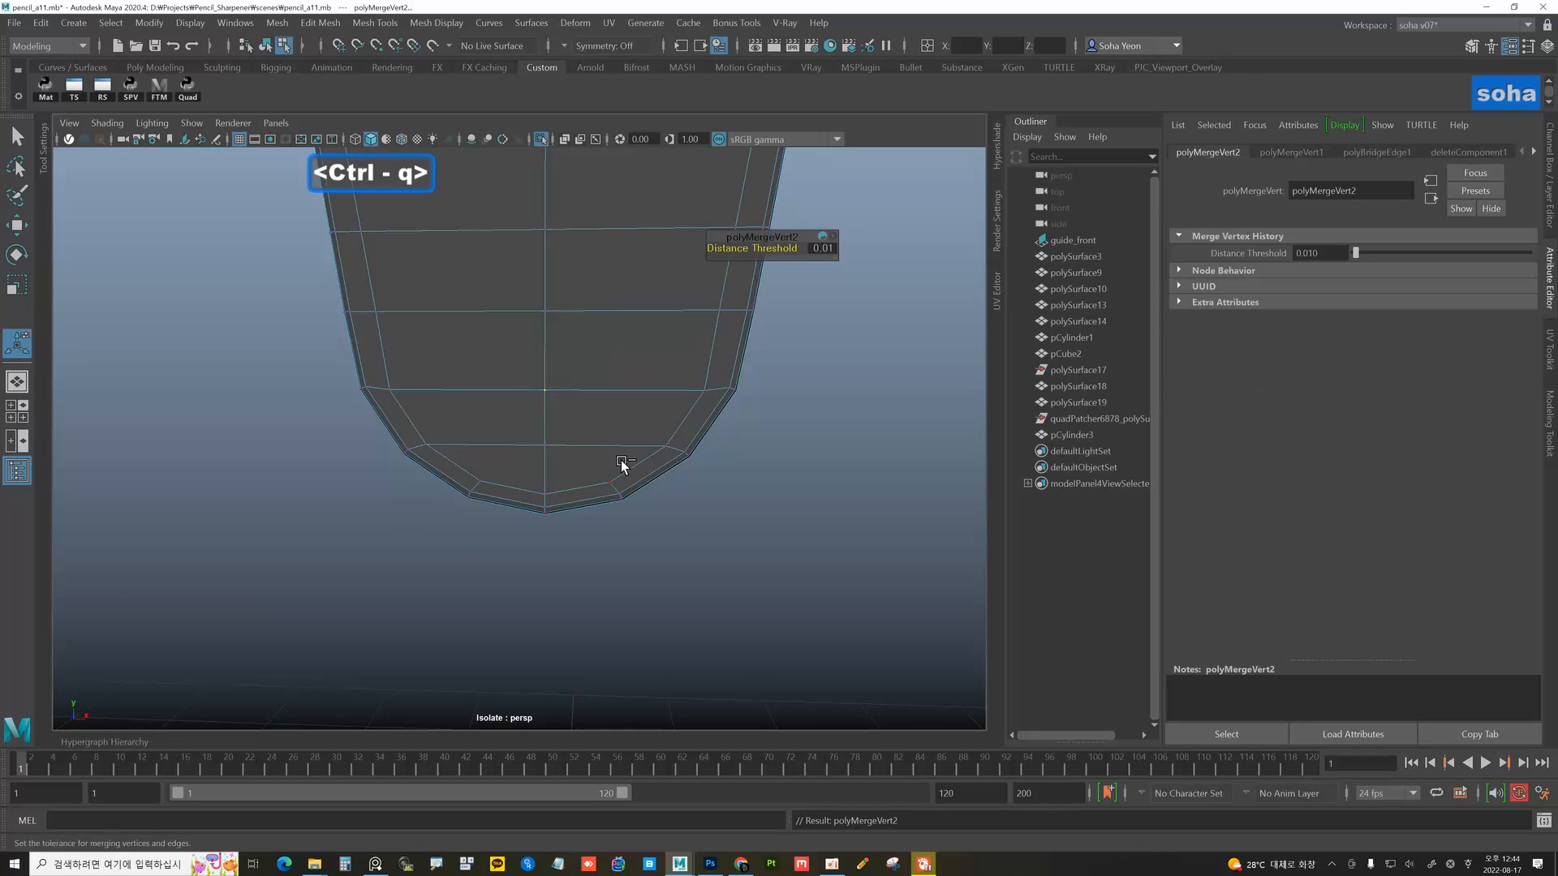
# - Inspect the bridged back of the arm from several angles for clean joins around the rim
pyautogui.keyDown('alt'); pyautogui.moveTo(726, 456); pyautogui.dragTo(470, 376, button='right'); pyautogui.keyUp('alt')
pyautogui.hotkey('alt', '`')
pyautogui.keyDown('alt'); pyautogui.moveTo(591, 320); pyautogui.dragTo(501, 407); pyautogui.keyUp('alt')
pyautogui.press('w')
pyautogui.hotkey('alt', '`')
pyautogui.moveTo(668, 452)
pyautogui.keyDown('alt'); pyautogui.mouseDown()
pyautogui.moveTo(533, 440)
pyautogui.moveTo(692, 441)
pyautogui.moveTo(665, 433)
pyautogui.mouseUp(); pyautogui.keyUp('alt')
pyautogui.keyDown('alt'); pyautogui.moveTo(541, 395); pyautogui.dragTo(664, 479, button='right'); pyautogui.keyUp('alt')
pyautogui.keyDown('alt'); pyautogui.moveTo(664, 479); pyautogui.dragTo(534, 495); pyautogui.keyUp('alt')
pyautogui.keyDown('alt'); pyautogui.moveTo(519, 241); pyautogui.dragTo(658, 237); pyautogui.keyUp('alt')
# - Cut two lengthwise edge lines down the arm's back, one on each side of the centre line
pyautogui.hotkey('alt', 's')
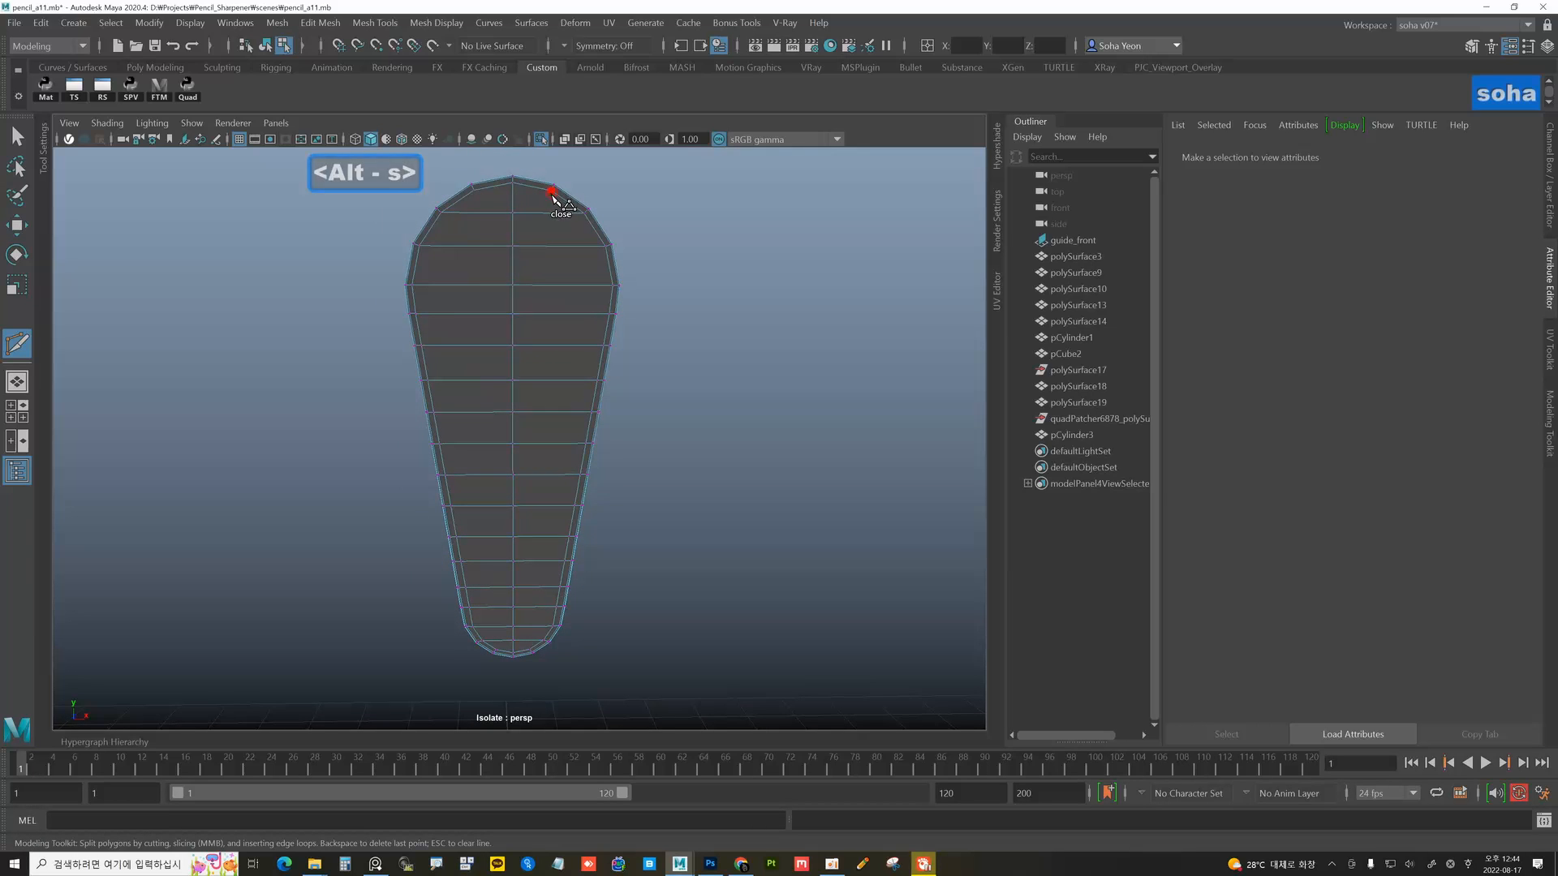
pyautogui.click(552, 191)
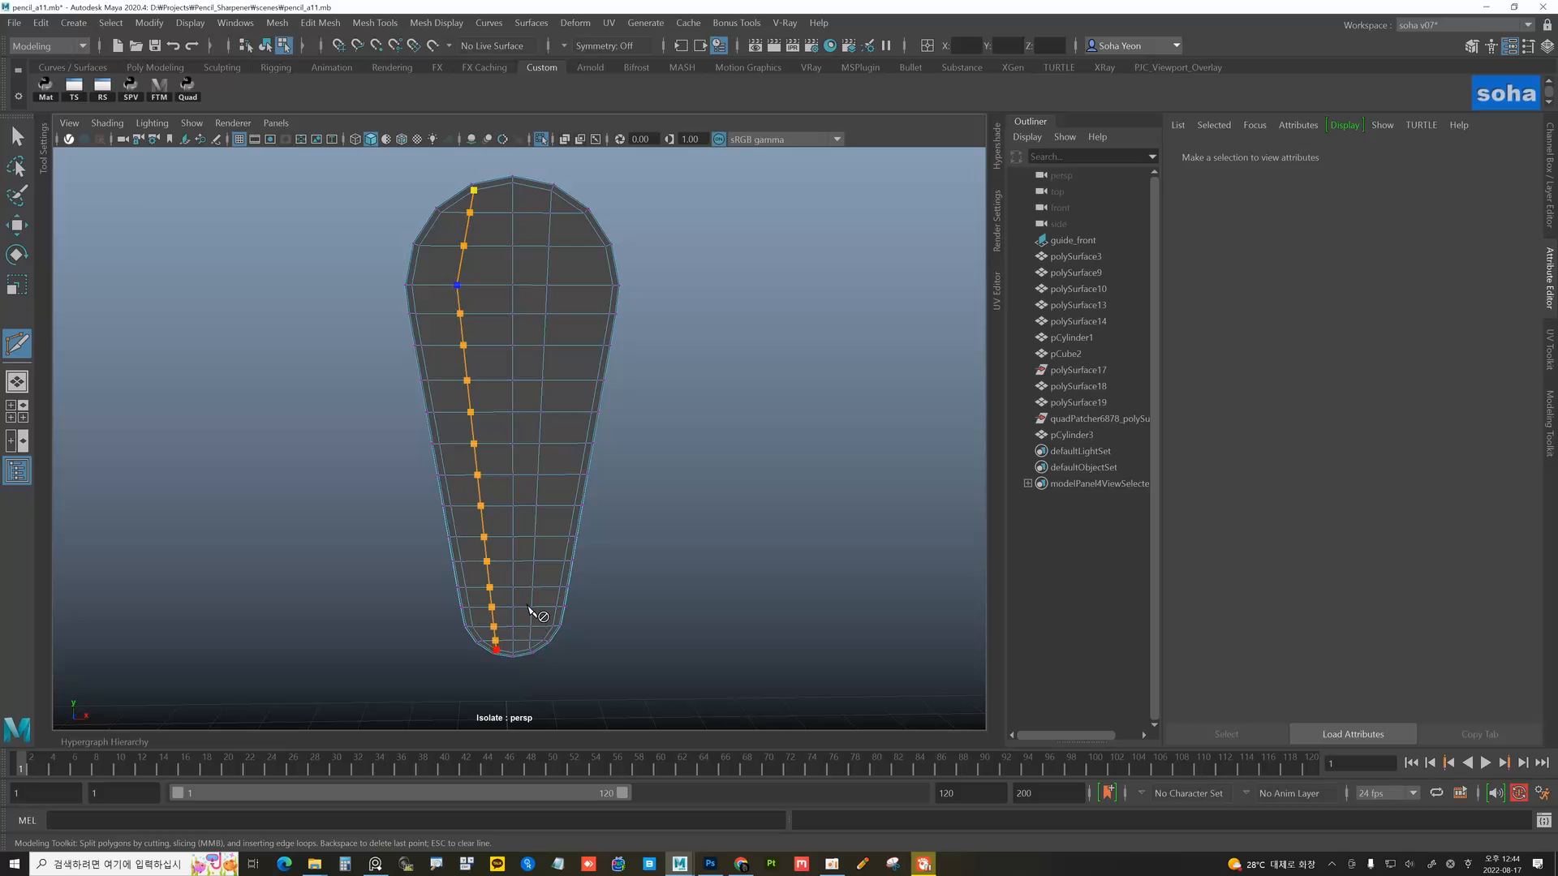
pyautogui.hotkey('alt', '2')
pyautogui.press('w')
# - Delete the uneven lengthwise edge line on the right half of the arm's back, including its end segments
pyautogui.click(551, 228)
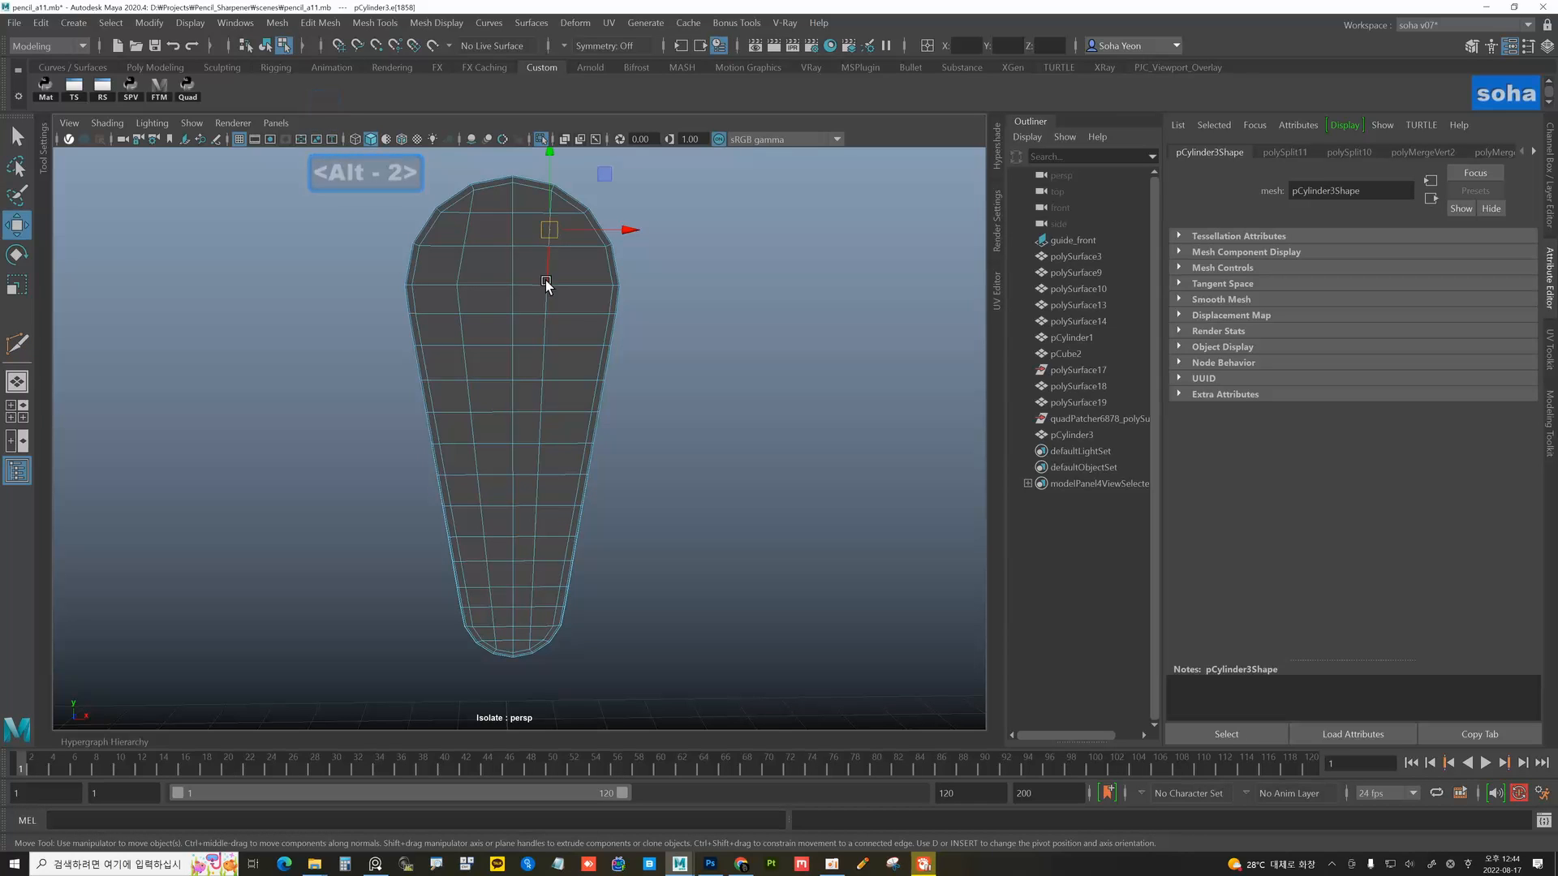
pyautogui.click(689, 227)
pyautogui.click(551, 203)
pyautogui.hotkey('alt', 'q')
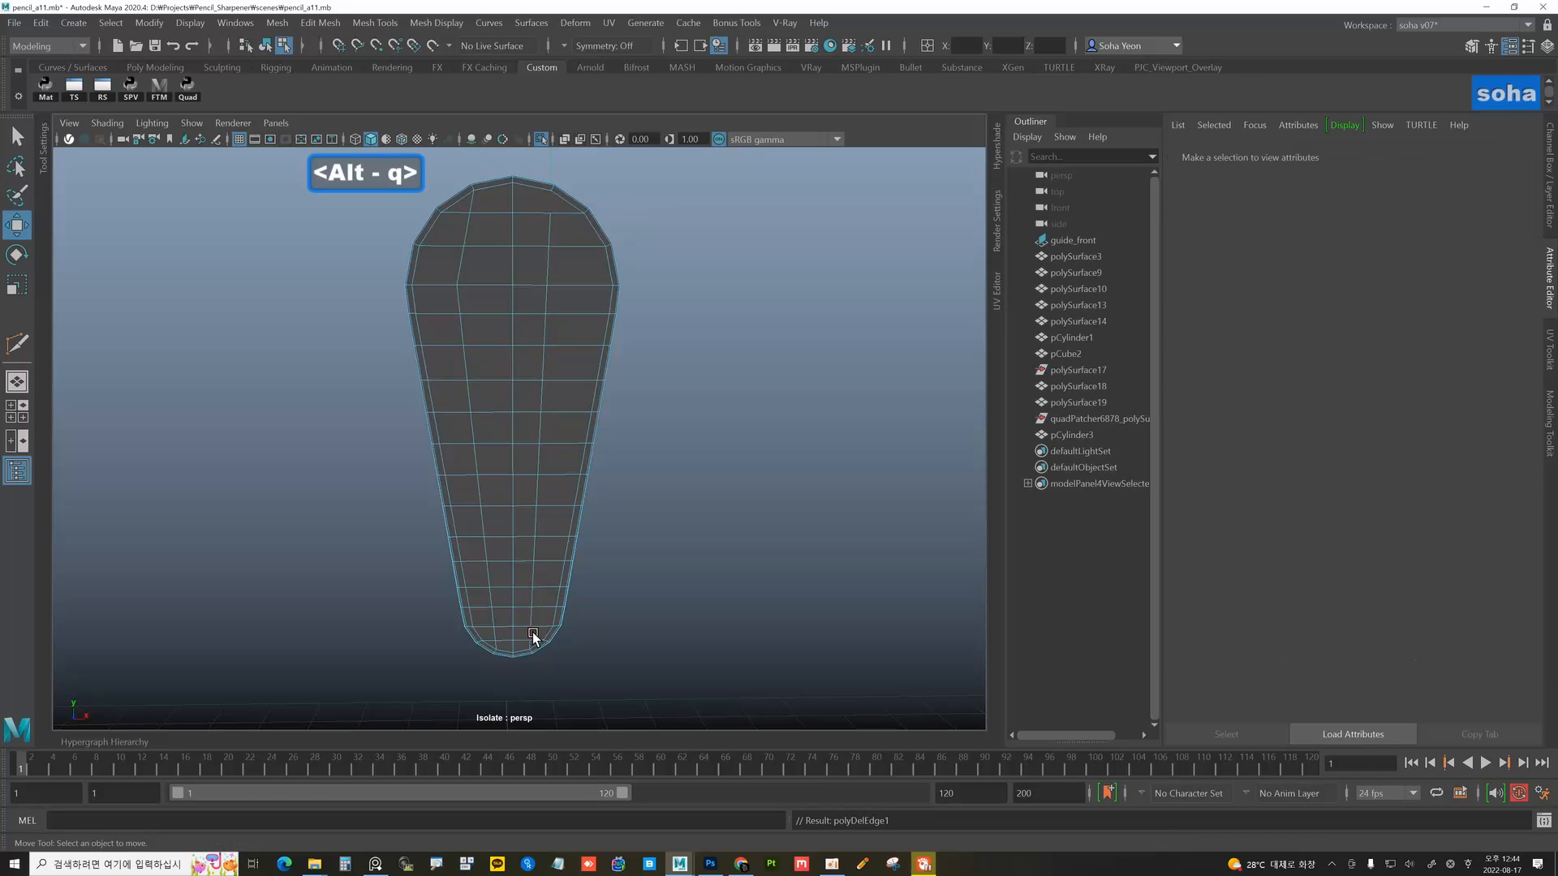
pyautogui.click(530, 645)
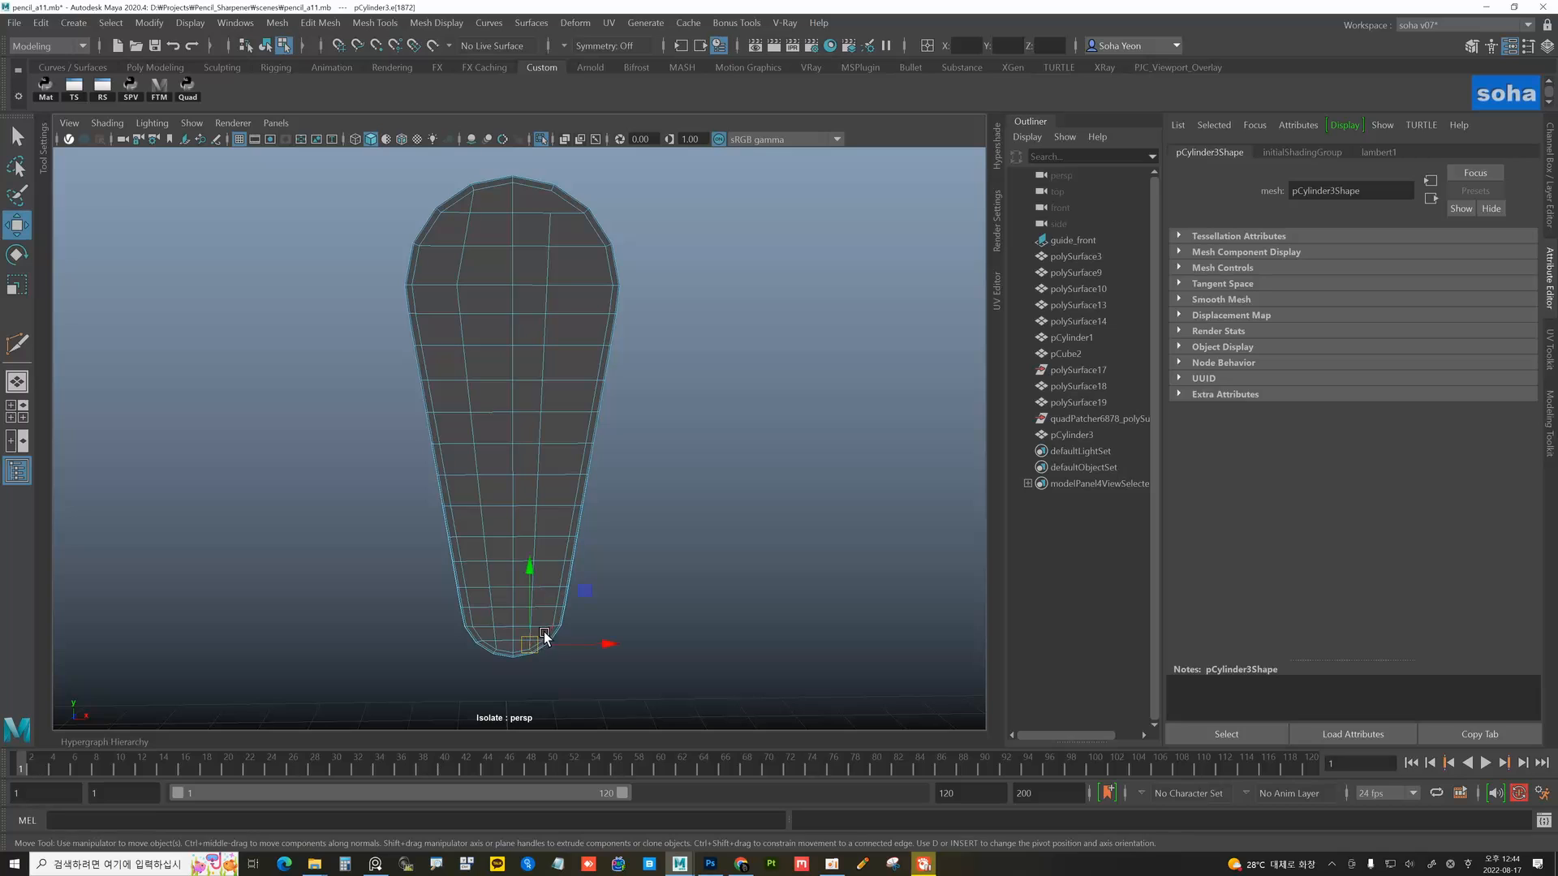
pyautogui.click(623, 626)
pyautogui.click(531, 634)
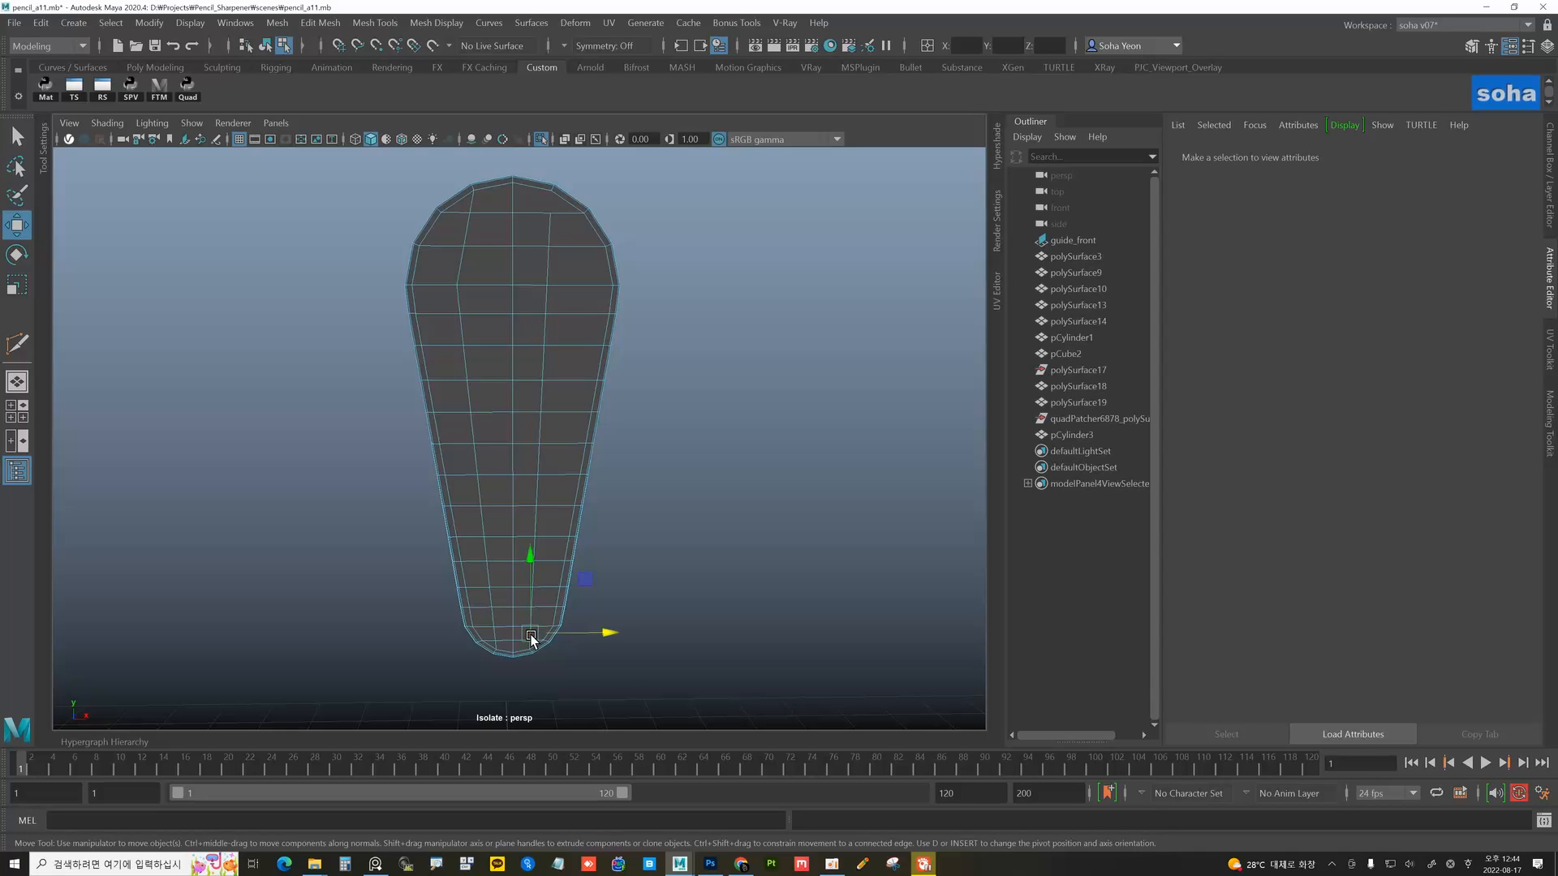
pyautogui.hotkey('alt', 'q')
pyautogui.click(549, 271)
pyautogui.hotkey('alt', 'q')
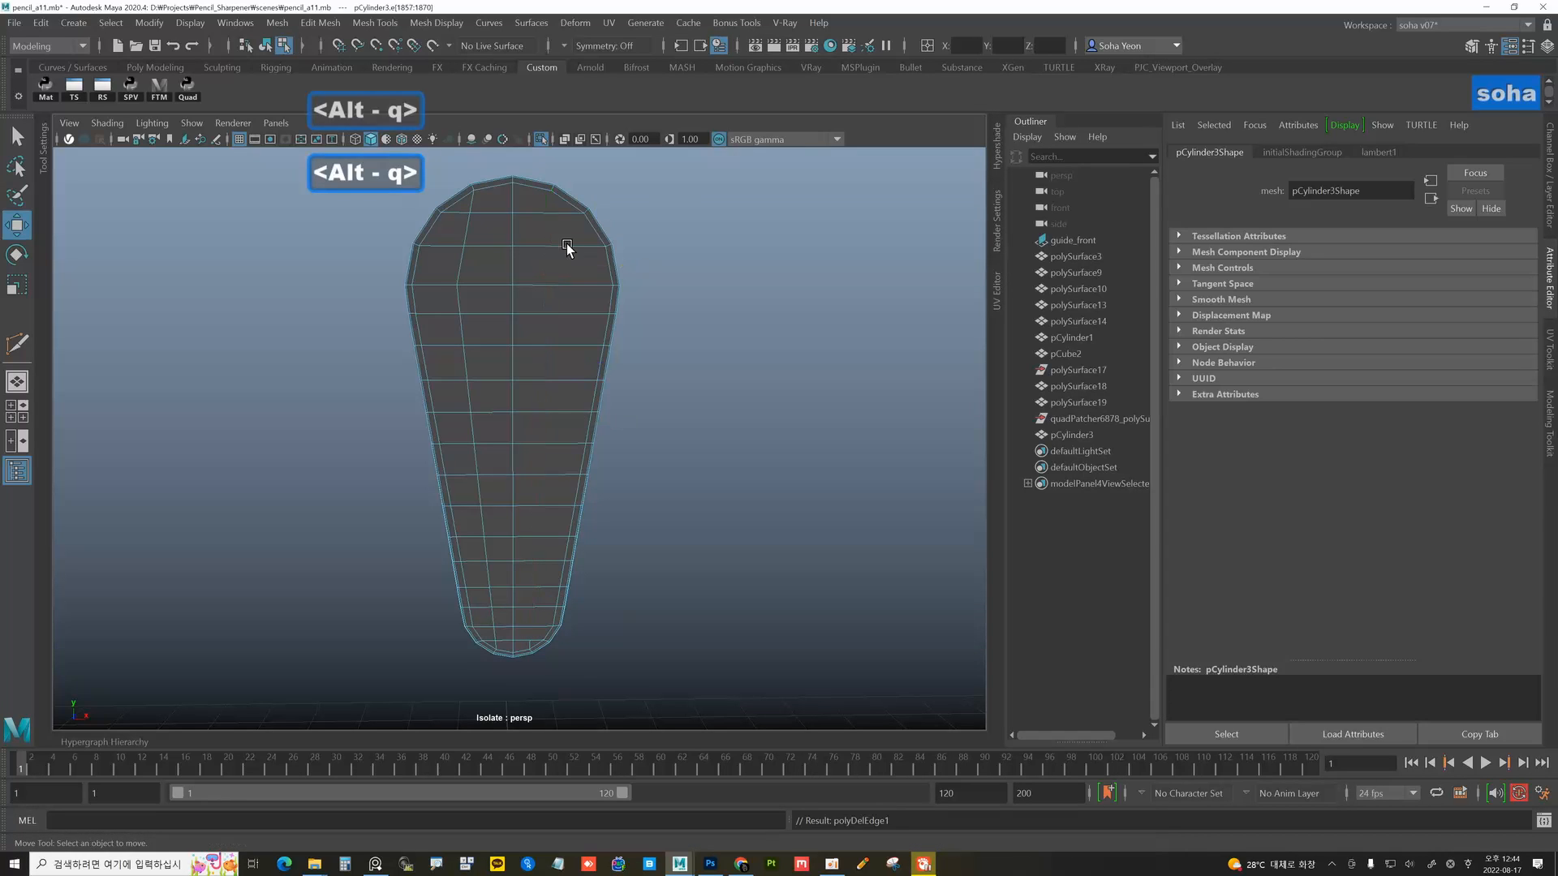
# - Recut the right lengthwise edge line from the upper rim to the lower rim, matching the left one's spacing
pyautogui.hotkey('alt', 's')
pyautogui.click(564, 286)
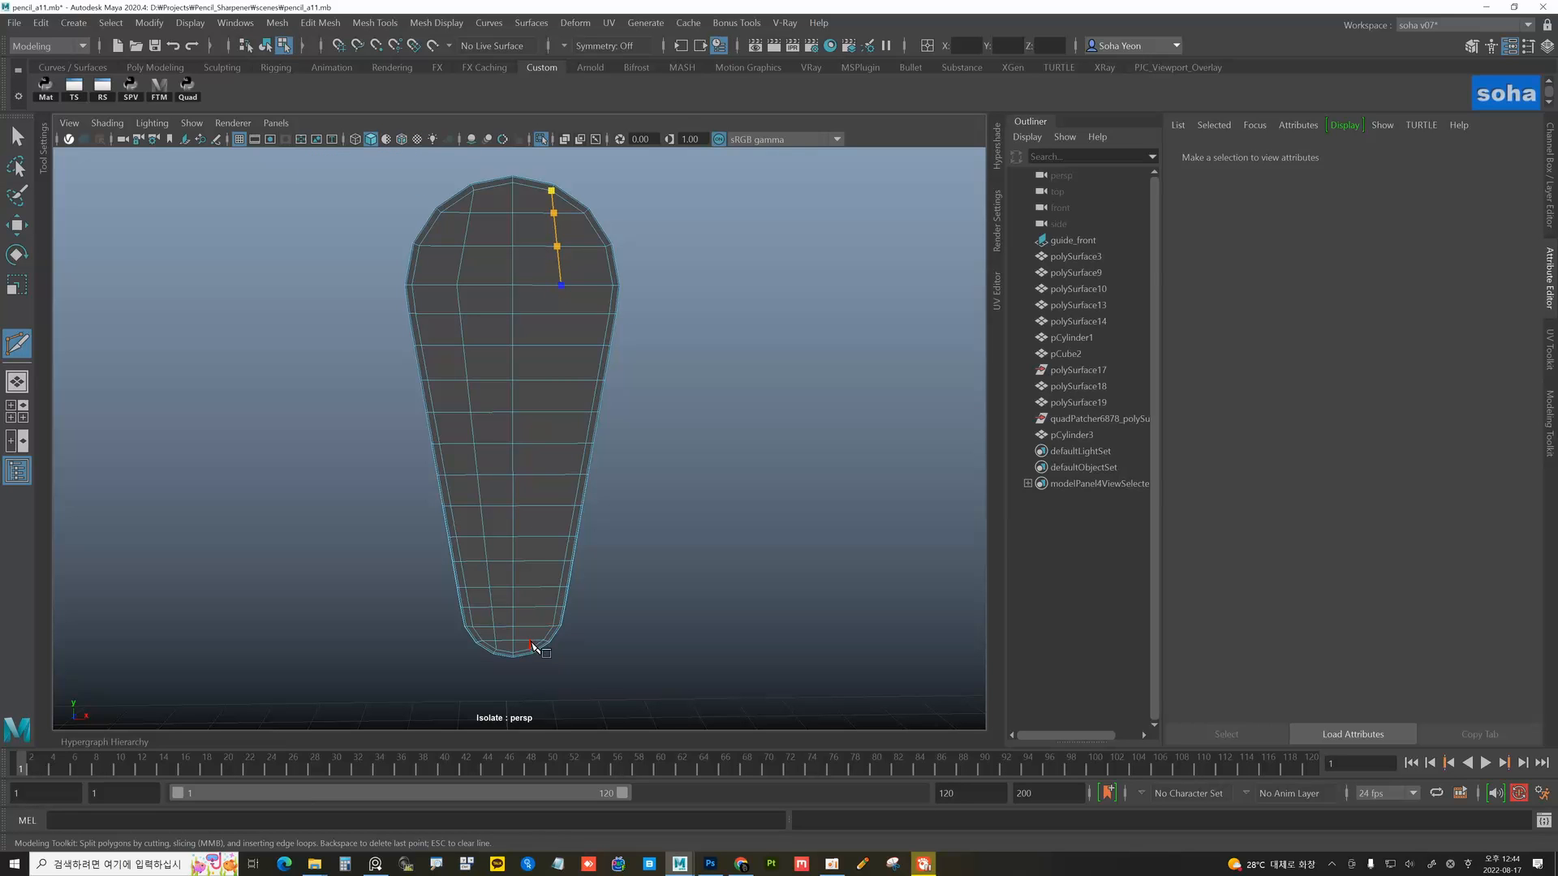
pyautogui.press('w')
pyautogui.hotkey('alt', '`')
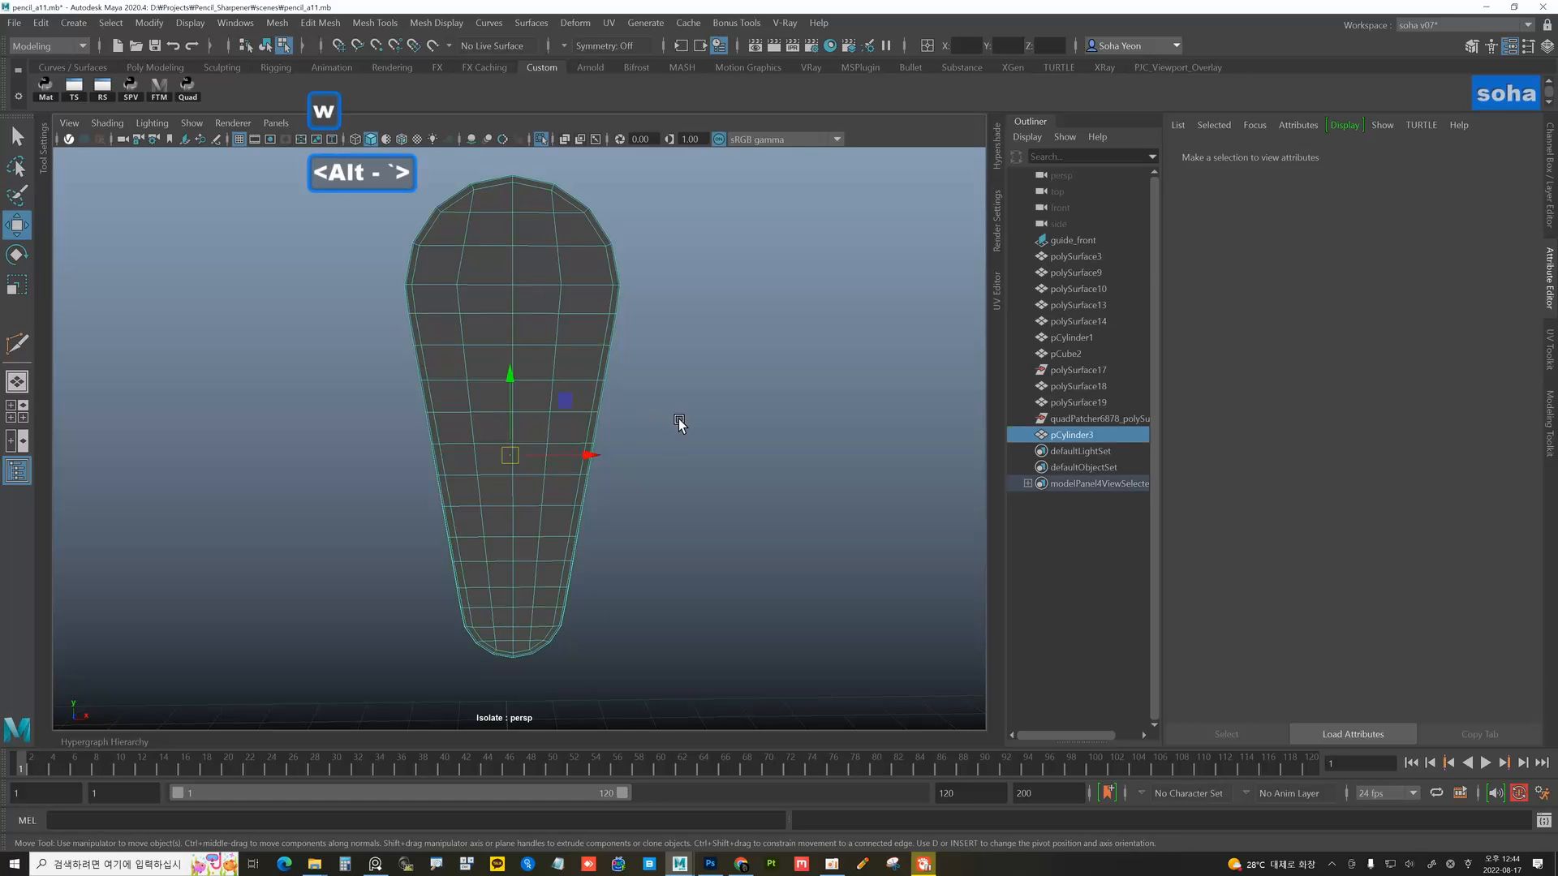
pyautogui.click(655, 382)
# - Examine the new edge grid on the arm's back, especially around the lower rounded end
pyautogui.scroll(5, 637, 382)
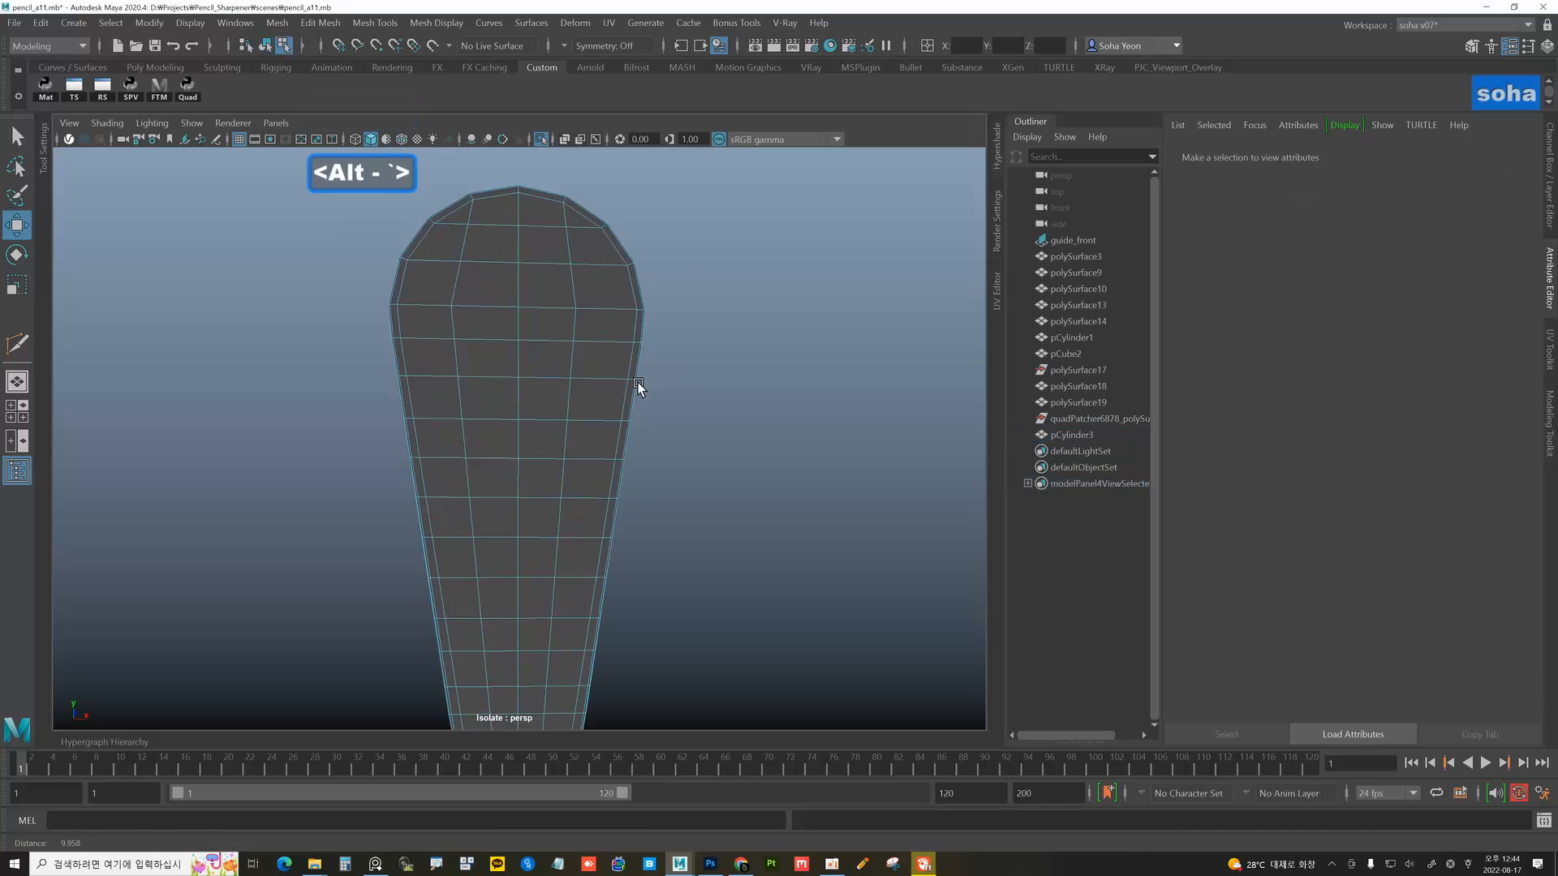
pyautogui.keyDown('alt'); pyautogui.moveTo(605, 269); pyautogui.dragTo(487, 398, button='right'); pyautogui.keyUp('alt')
pyautogui.keyDown('alt'); pyautogui.moveTo(531, 487); pyautogui.dragTo(560, 410); pyautogui.keyUp('alt')
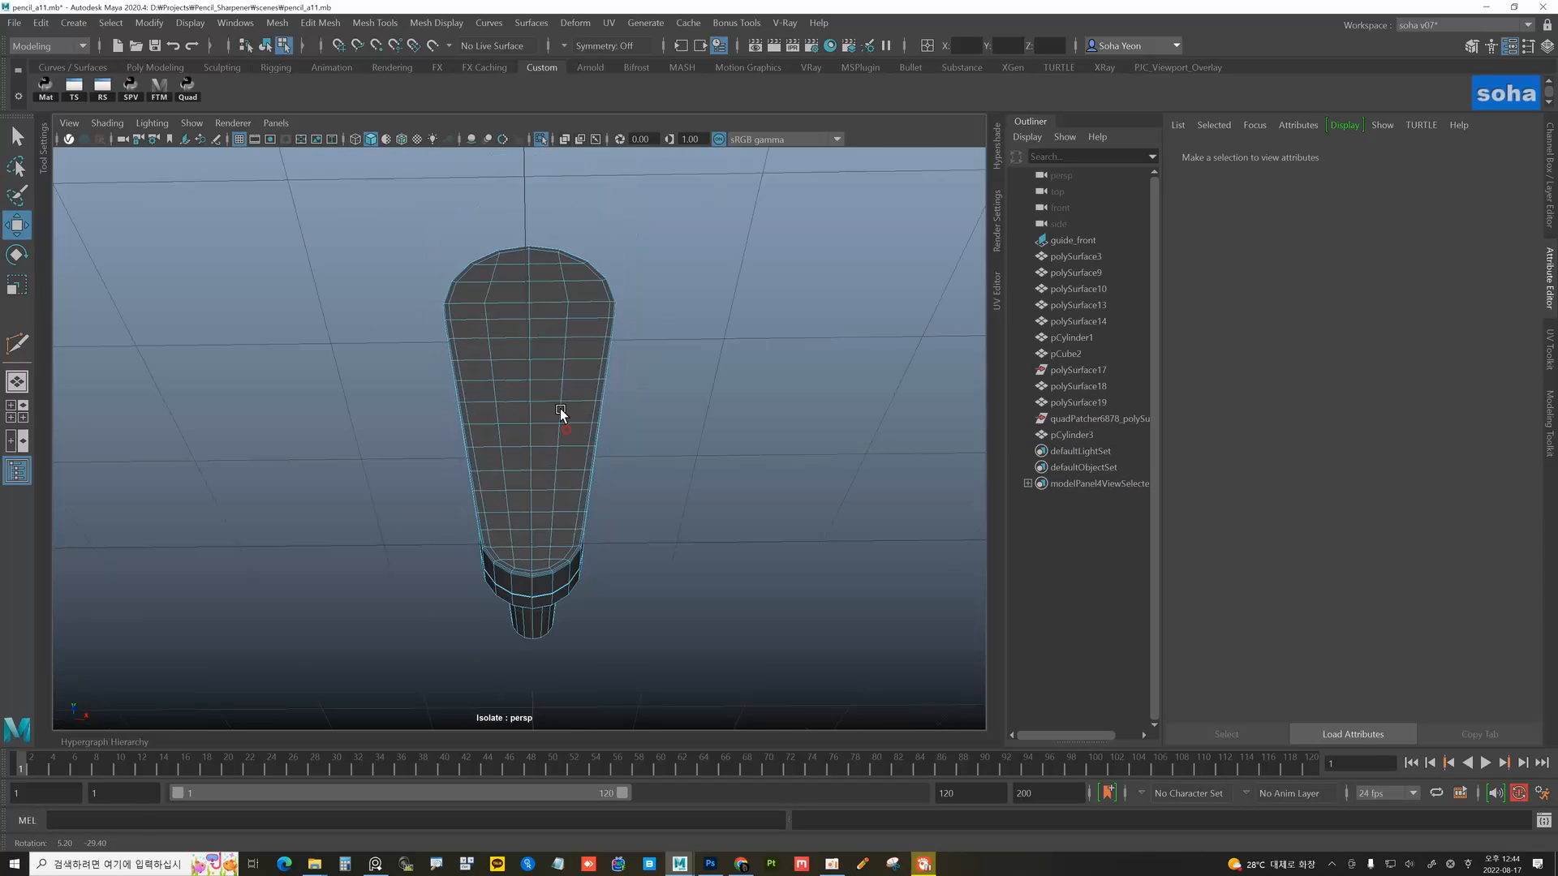
pyautogui.keyDown('alt'); pyautogui.moveTo(559, 410); pyautogui.dragTo(573, 334, button='middle'); pyautogui.keyUp('alt')
pyautogui.keyDown('alt'); pyautogui.moveTo(573, 333); pyautogui.dragTo(800, 470, button='right'); pyautogui.keyUp('alt')
pyautogui.keyDown('alt'); pyautogui.moveTo(626, 391); pyautogui.dragTo(610, 463); pyautogui.keyUp('alt')
pyautogui.keyDown('alt'); pyautogui.moveTo(586, 438); pyautogui.dragTo(581, 375, button='middle'); pyautogui.keyUp('alt')
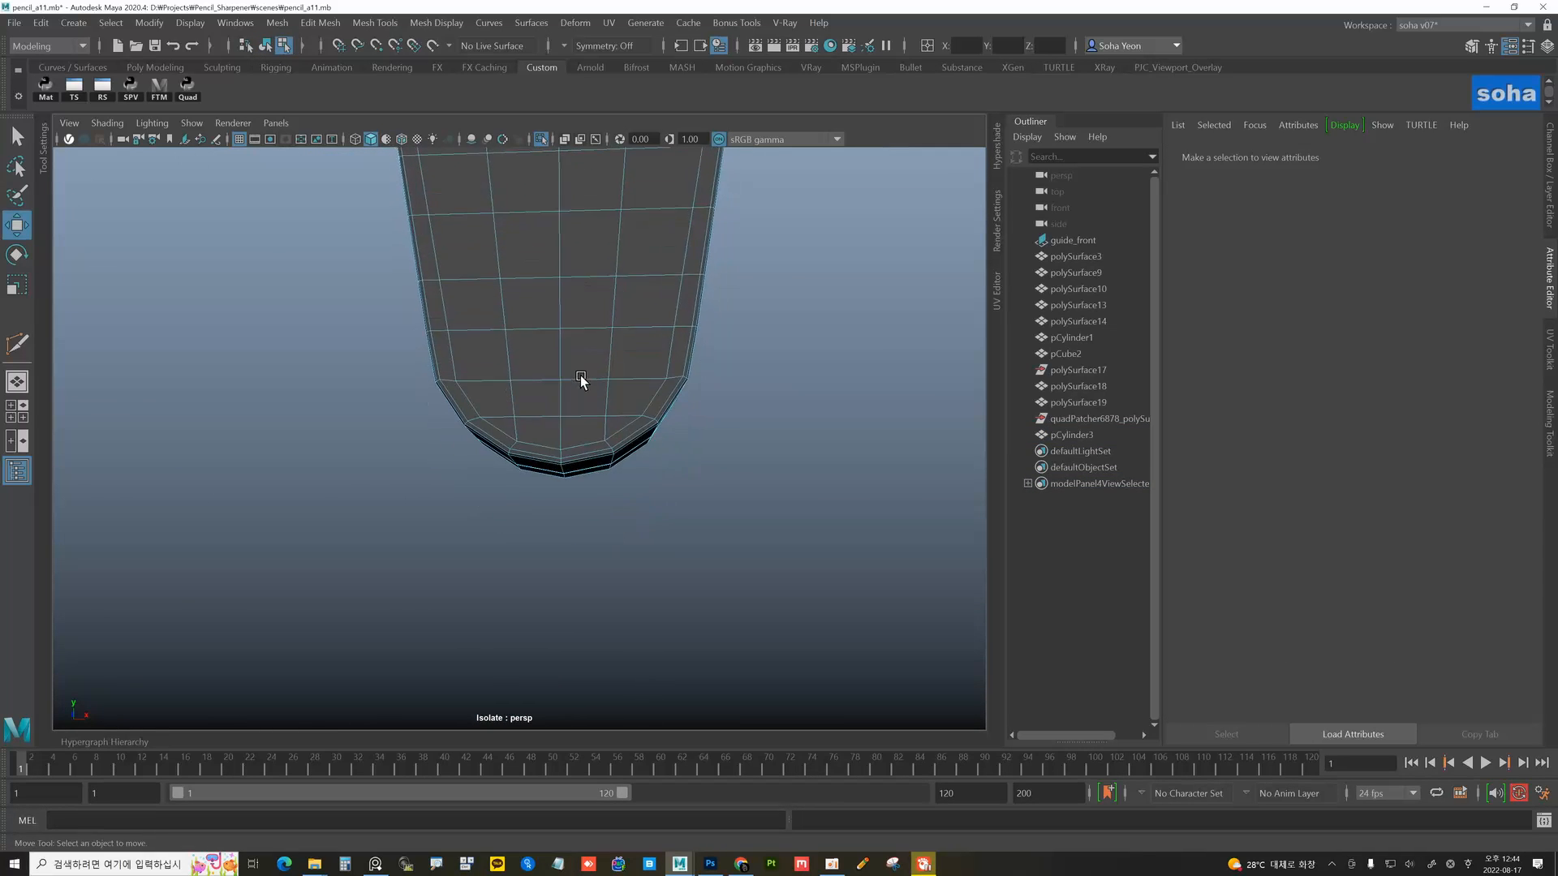
pyautogui.keyDown('alt'); pyautogui.moveTo(580, 374); pyautogui.dragTo(635, 412, button='right'); pyautogui.keyUp('alt')
pyautogui.keyDown('alt'); pyautogui.moveTo(586, 387); pyautogui.dragTo(571, 414, button='middle'); pyautogui.keyUp('alt')
pyautogui.keyDown('alt'); pyautogui.moveTo(490, 427); pyautogui.dragTo(517, 440, button='right'); pyautogui.keyUp('alt')
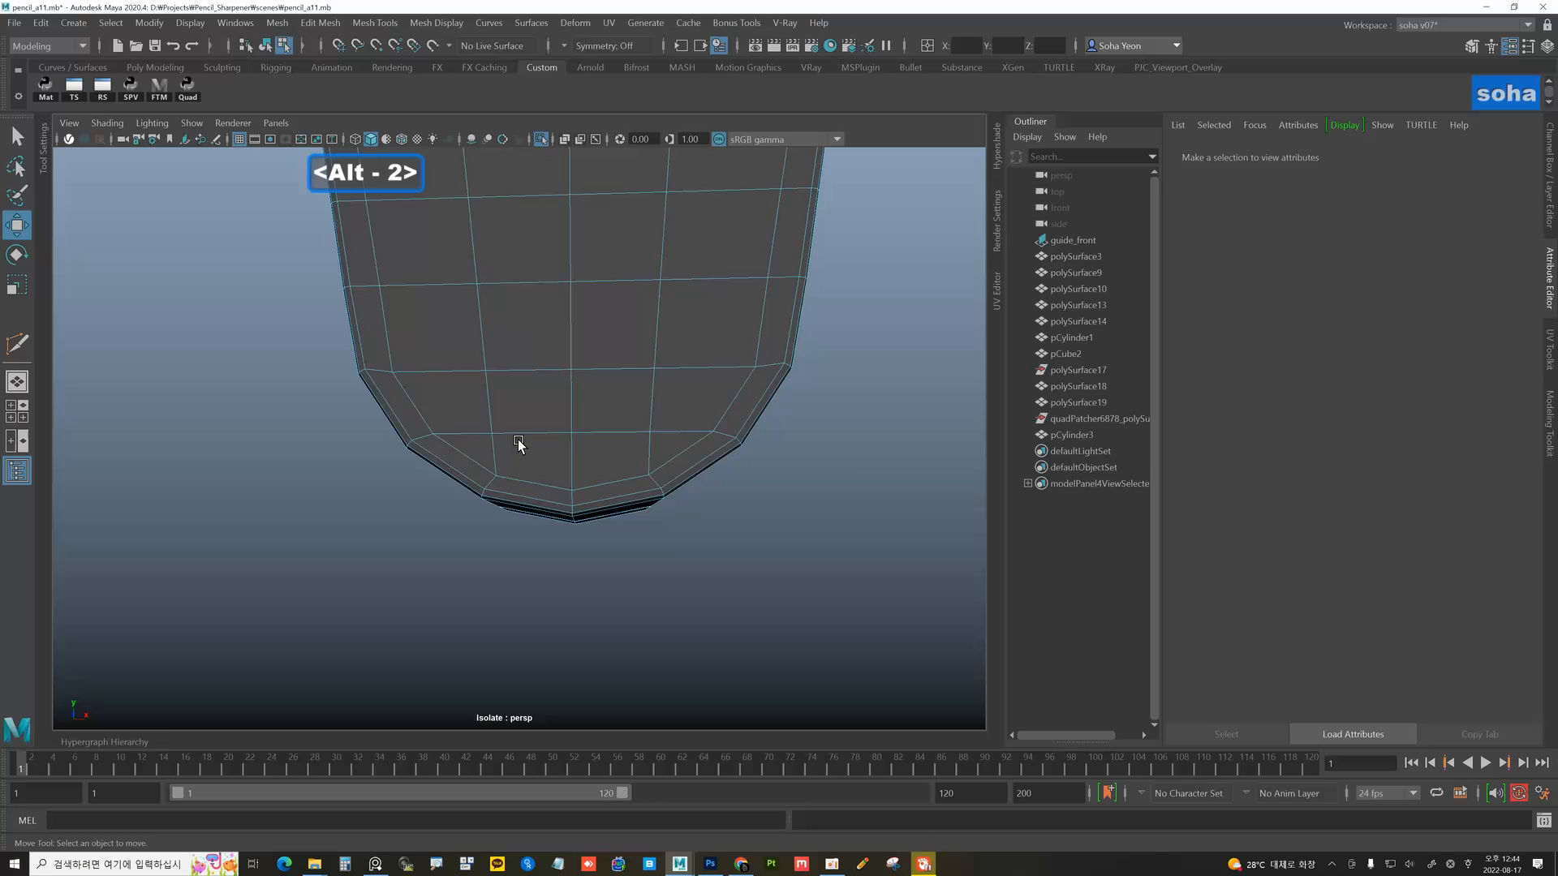
# - Delete the lowest crosswise edge row at the arm's lower rounded end and adjust the next row above it
pyautogui.click(464, 436)
pyautogui.keyDown('shift'); pyautogui.doubleClick(680, 434); pyautogui.keyUp('shift')
pyautogui.hotkey('alt', 'q')
pyautogui.keyDown('alt'); pyautogui.moveTo(591, 398); pyautogui.dragTo(605, 405, button='right'); pyautogui.keyUp('alt')
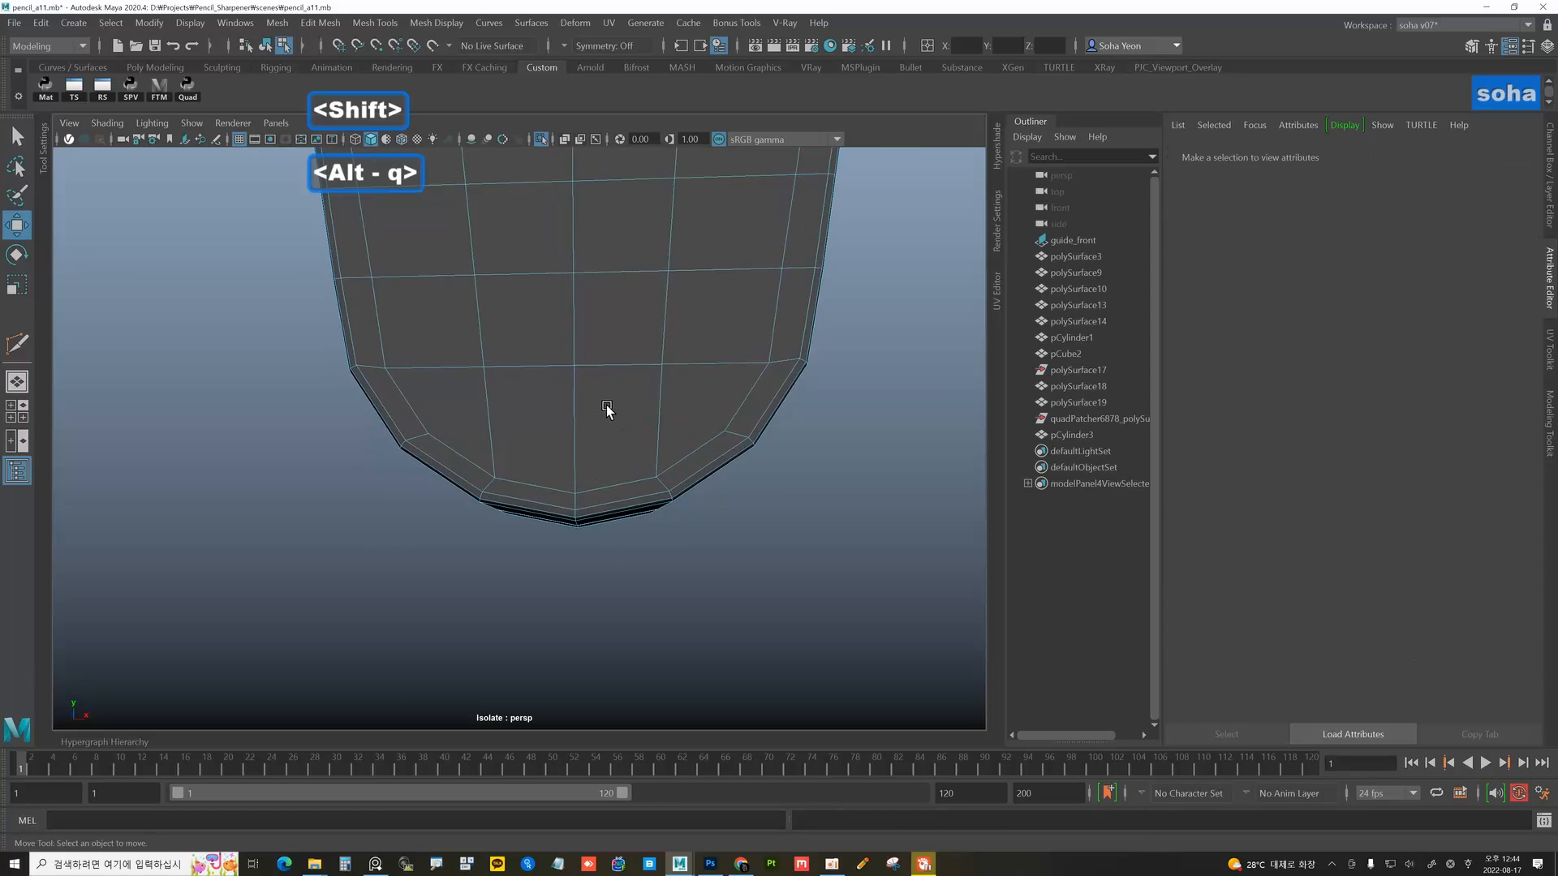
pyautogui.hotkey('alt', '2')
pyautogui.moveTo(605, 405)
pyautogui.keyDown('alt'); pyautogui.mouseDown(button='middle')
pyautogui.moveTo(601, 418)
pyautogui.moveTo(577, 396)
pyautogui.mouseUp(button='middle'); pyautogui.keyUp('alt')
pyautogui.click(522, 382)
pyautogui.keyDown('alt'); pyautogui.moveTo(767, 403); pyautogui.dragTo(457, 264, button='right'); pyautogui.keyUp('alt')
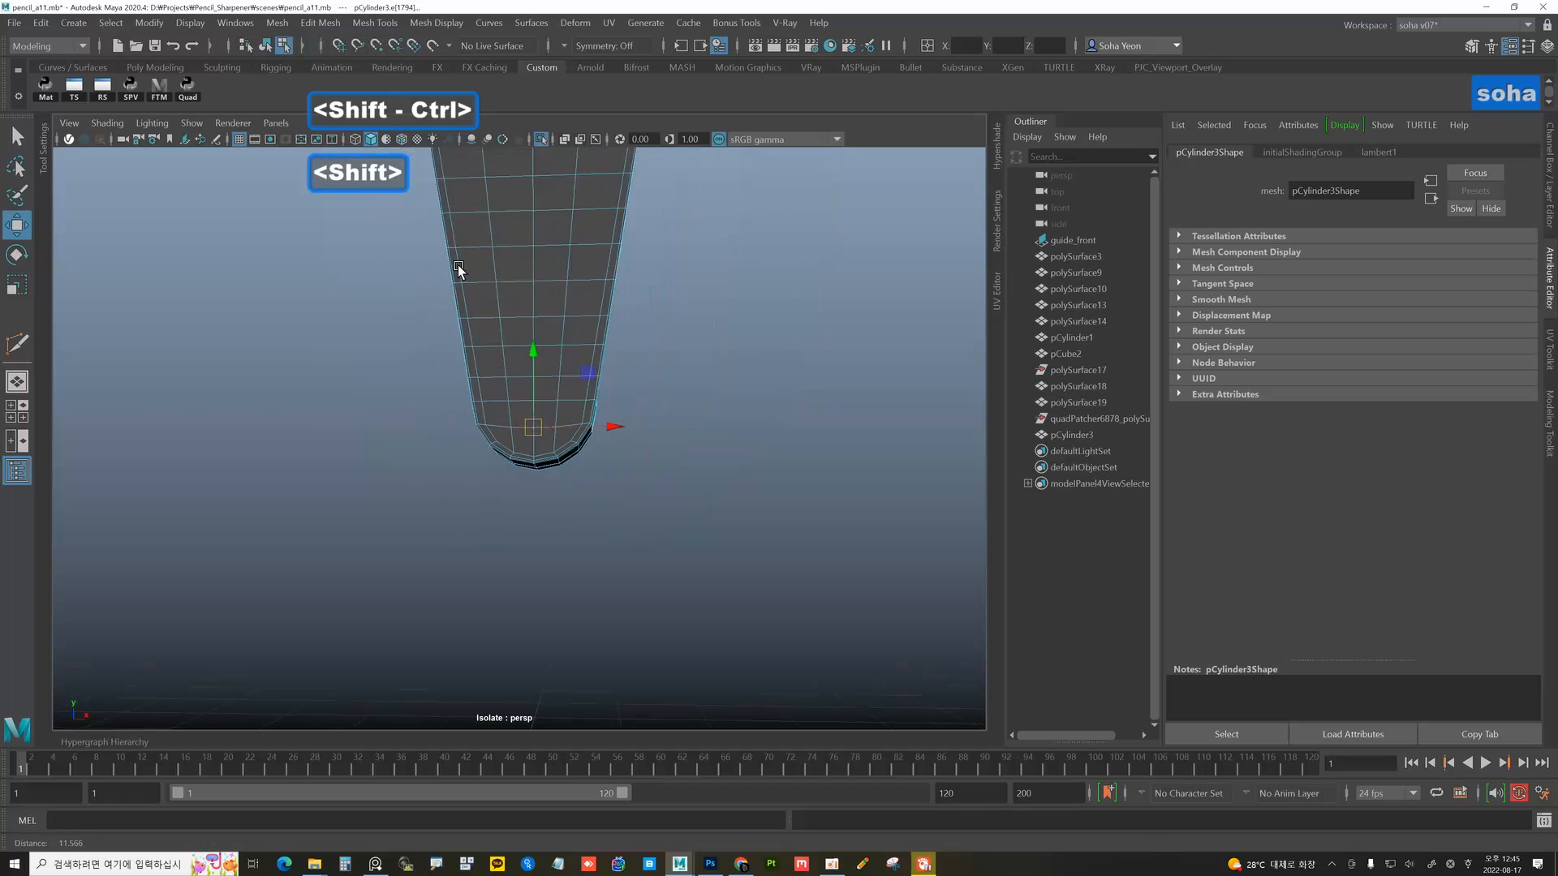
# - Delete the topmost crosswise edge row inside the arm's upper rounded end
pyautogui.keyDown('alt'); pyautogui.moveTo(615, 251); pyautogui.dragTo(609, 524, button='middle'); pyautogui.keyUp('alt')
pyautogui.keyDown('alt'); pyautogui.moveTo(574, 328); pyautogui.dragTo(574, 405, button='middle'); pyautogui.keyUp('alt')
pyautogui.keyDown('alt'); pyautogui.moveTo(574, 348); pyautogui.dragTo(741, 417, button='right'); pyautogui.keyUp('alt')
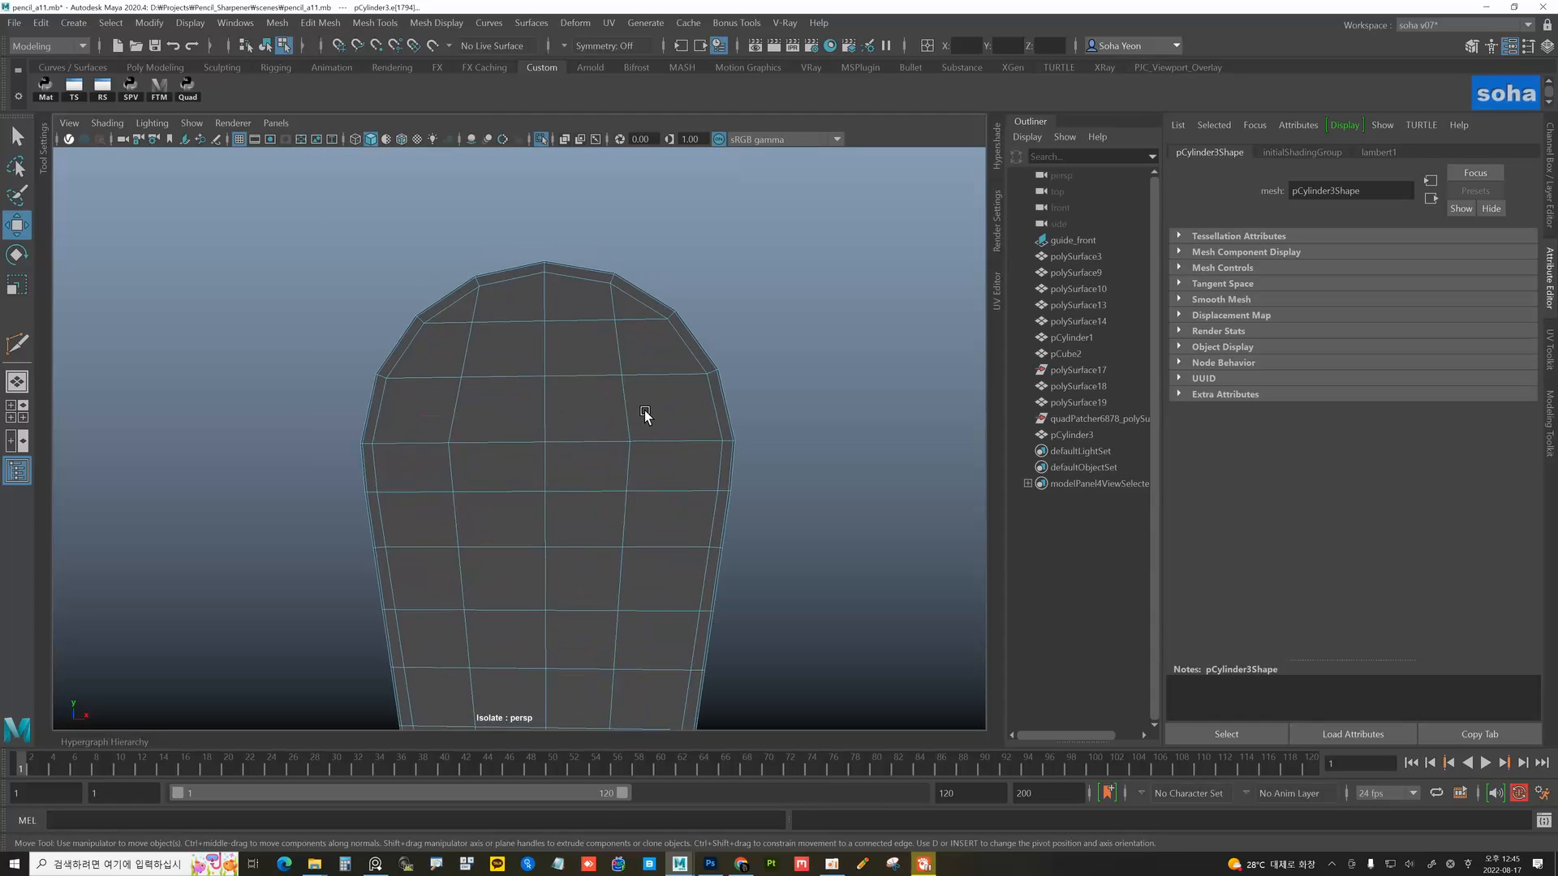
pyautogui.hotkey('alt', '2')
pyautogui.keyDown('shift'); pyautogui.doubleClick(630, 319); pyautogui.keyUp('shift')
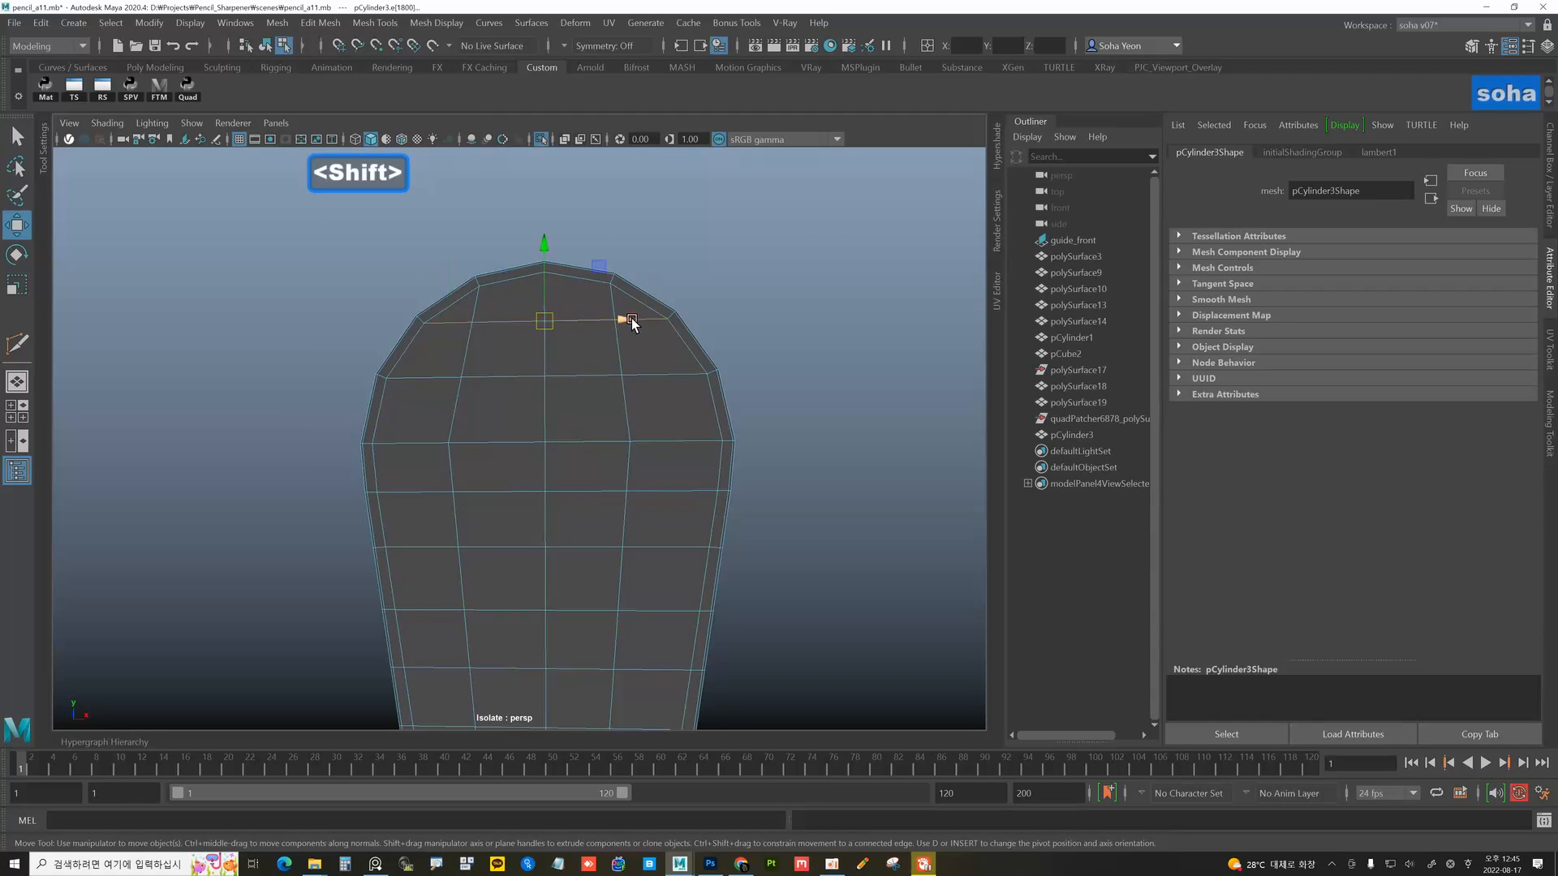
pyautogui.hotkey('alt', 'q')
# - Slide the middle edges of the two uppermost remaining crosswise rows slightly upward, following the arm's rounded end
pyautogui.keyDown('alt'); pyautogui.moveTo(601, 378); pyautogui.dragTo(637, 405, button='right'); pyautogui.keyUp('alt')
pyautogui.hotkey('alt', '2')
pyautogui.click(602, 370)
pyautogui.keyDown('shift'); pyautogui.click(525, 371); pyautogui.keyUp('shift')
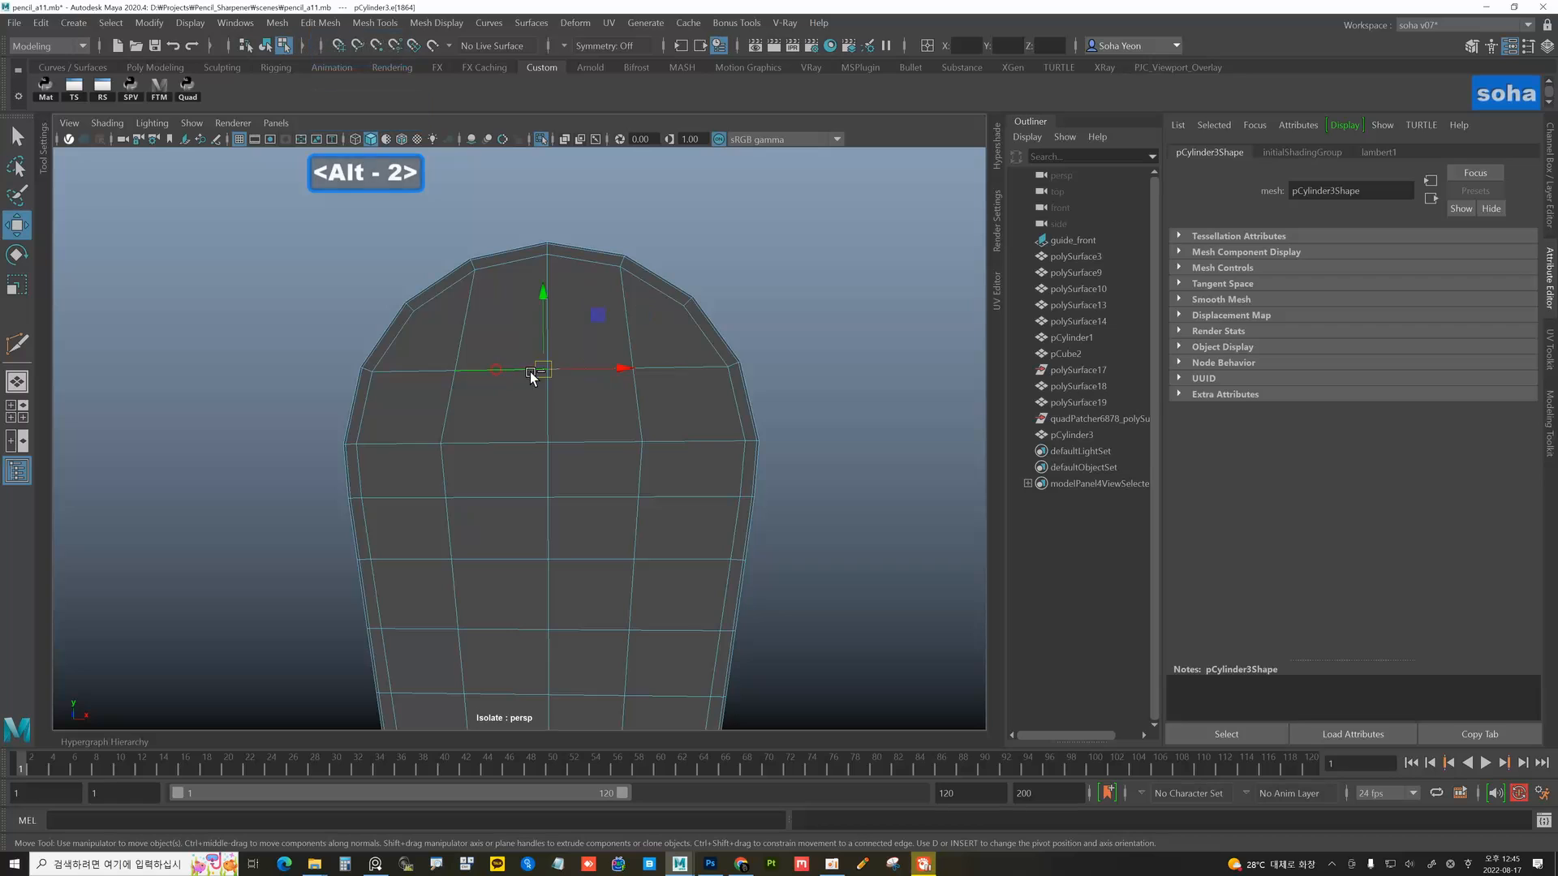
pyautogui.keyDown('ctrl'); pyautogui.keyDown('shift'); pyautogui.moveTo(542, 369); pyautogui.dragTo(543, 356); pyautogui.keyUp('shift'); pyautogui.keyUp('ctrl')
pyautogui.click(521, 442)
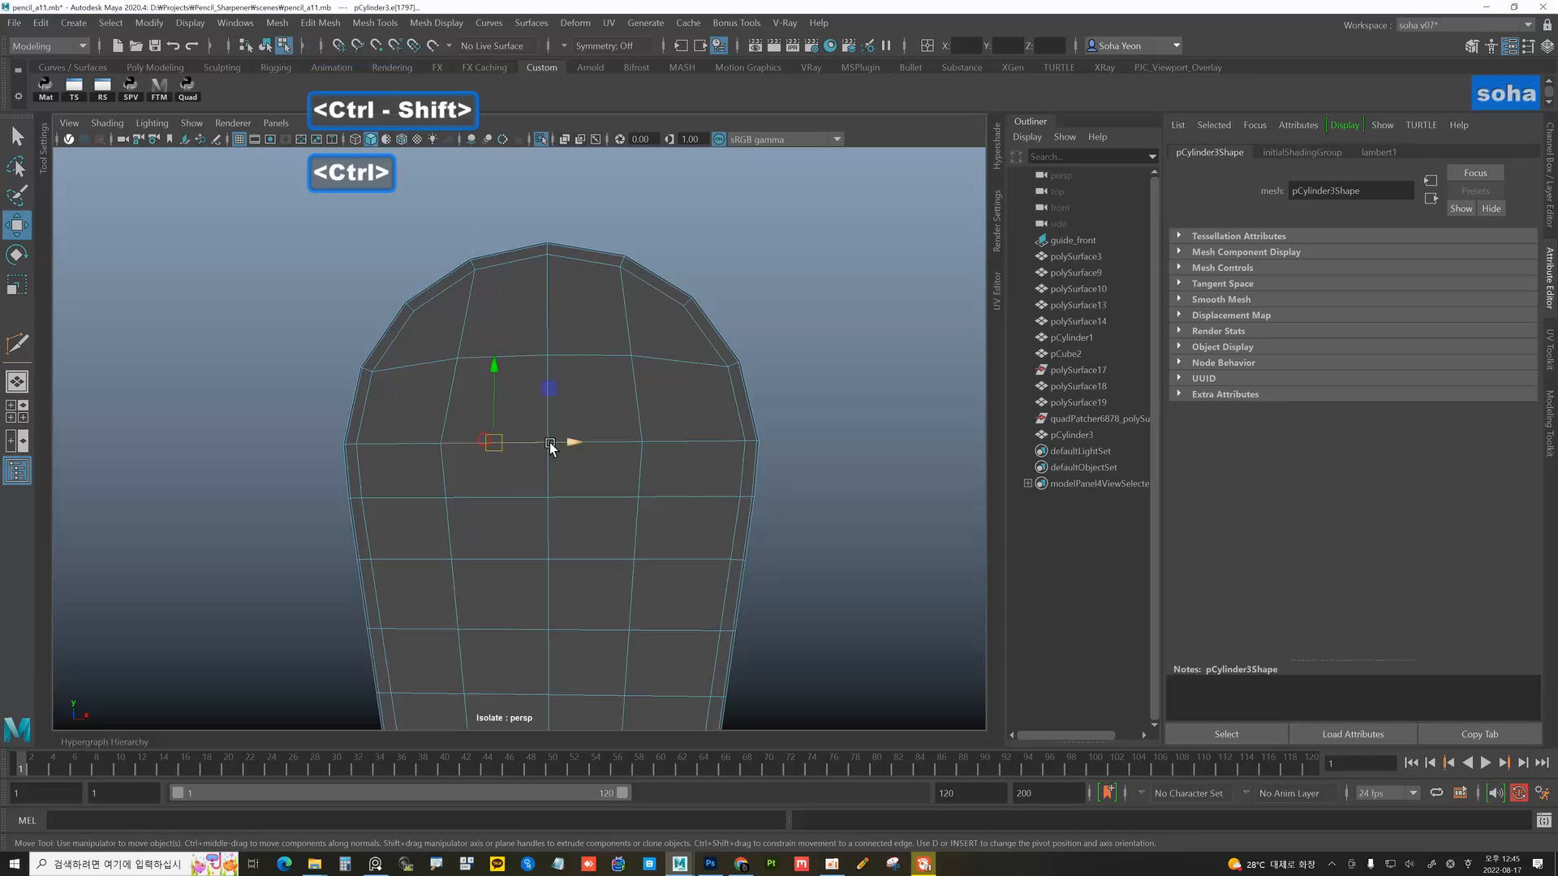
pyautogui.keyDown('shift'); pyautogui.click(597, 446); pyautogui.keyUp('shift')
pyautogui.keyDown('ctrl'); pyautogui.keyDown('shift'); pyautogui.moveTo(538, 444); pyautogui.dragTo(543, 430); pyautogui.keyUp('shift'); pyautogui.keyUp('ctrl')
# - Return to object mode and check the arm's reshaped back
pyautogui.keyDown('alt'); pyautogui.moveTo(720, 452); pyautogui.dragTo(495, 428, button='right'); pyautogui.keyUp('alt')
pyautogui.keyDown('alt'); pyautogui.moveTo(586, 424); pyautogui.dragTo(560, 330, button='middle'); pyautogui.keyUp('alt')
pyautogui.hotkey('alt', '`')
pyautogui.click(703, 416)
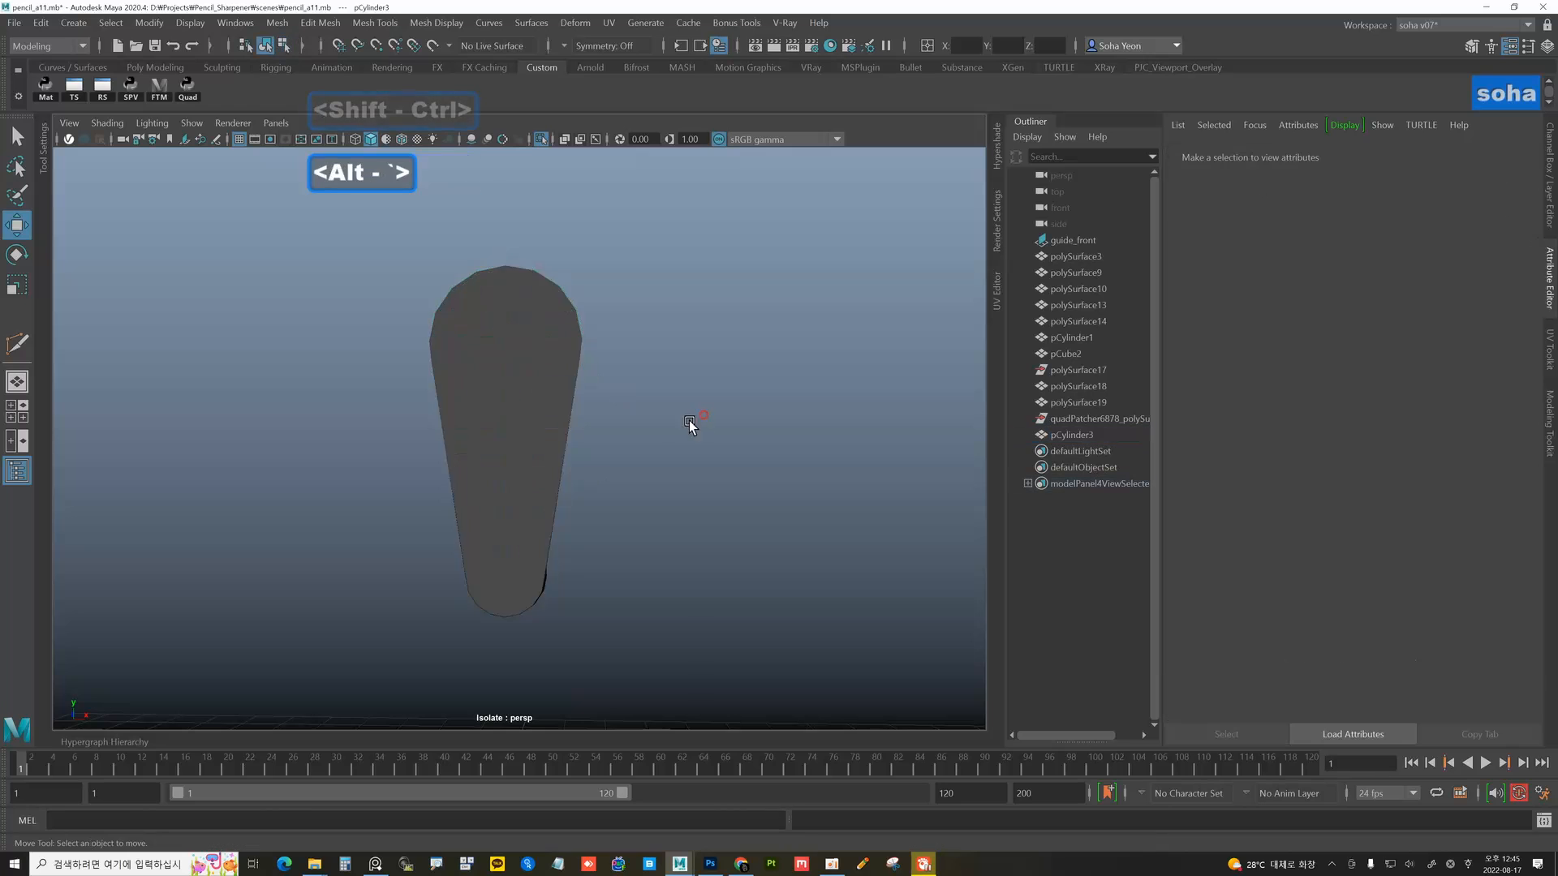
pyautogui.keyDown('alt'); pyautogui.moveTo(689, 420); pyautogui.dragTo(454, 520); pyautogui.keyUp('alt')
pyautogui.click(499, 459)
pyautogui.moveTo(552, 449)
pyautogui.keyDown('alt'); pyautogui.mouseDown()
pyautogui.moveTo(583, 439)
pyautogui.moveTo(549, 406)
pyautogui.moveTo(605, 471)
pyautogui.moveTo(654, 454)
pyautogui.moveTo(611, 411)
pyautogui.moveTo(654, 468)
pyautogui.moveTo(556, 456)
pyautogui.moveTo(447, 495)
pyautogui.moveTo(451, 596)
pyautogui.moveTo(489, 444)
pyautogui.moveTo(514, 535)
pyautogui.moveTo(532, 526)
pyautogui.moveTo(479, 514)
pyautogui.mouseUp(); pyautogui.keyUp('alt')
# - End the arm's isolation and show the whole sharpener shaded with its wireframe
pyautogui.hotkey('alt', 'shift', 'a')
pyautogui.click(606, 471)
pyautogui.hotkey('alt', 'shift', 'w')
pyautogui.click(559, 509)
pyautogui.click(452, 590)
pyautogui.click(323, 537)
pyautogui.keyDown('alt'); pyautogui.moveTo(323, 537); pyautogui.dragTo(452, 542); pyautogui.keyUp('alt')
pyautogui.keyDown('alt'); pyautogui.moveTo(452, 542); pyautogui.dragTo(494, 538, button='middle'); pyautogui.keyUp('alt')
# - Combine the upper front cover, its side tabs and the round ring plate into one mesh
pyautogui.click(456, 460)
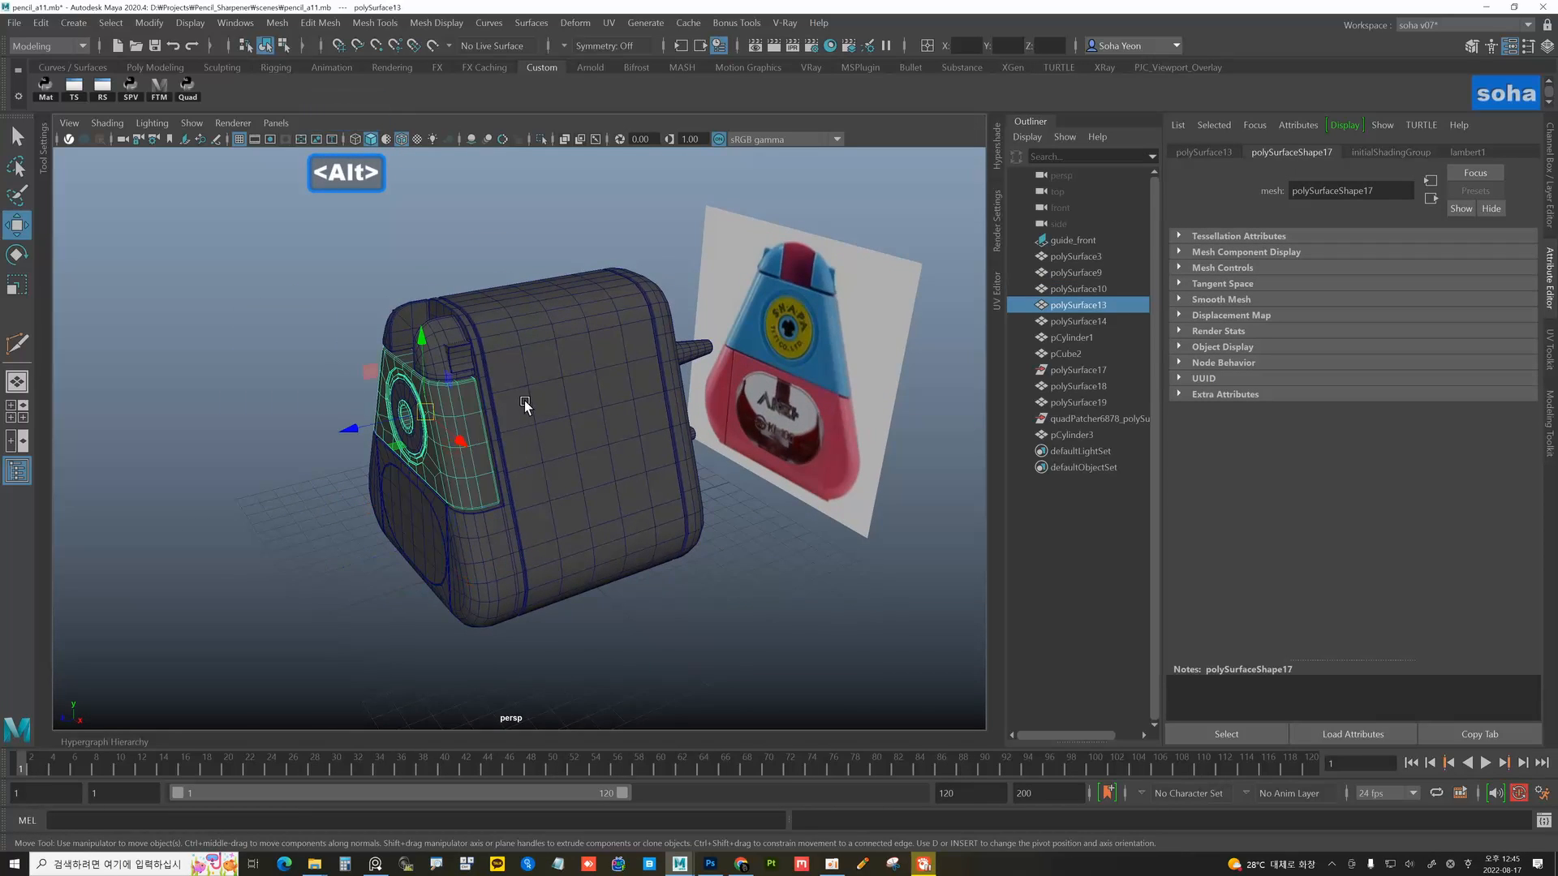
pyautogui.keyDown('alt'); pyautogui.moveTo(524, 401); pyautogui.dragTo(612, 417, button='middle'); pyautogui.keyUp('alt')
pyautogui.keyDown('alt'); pyautogui.moveTo(612, 417); pyautogui.dragTo(671, 438, button='right'); pyautogui.keyUp('alt')
pyautogui.keyDown('shift'); pyautogui.click(586, 352); pyautogui.keyUp('shift')
pyautogui.keyDown('shift'); pyautogui.click(501, 397); pyautogui.keyUp('shift')
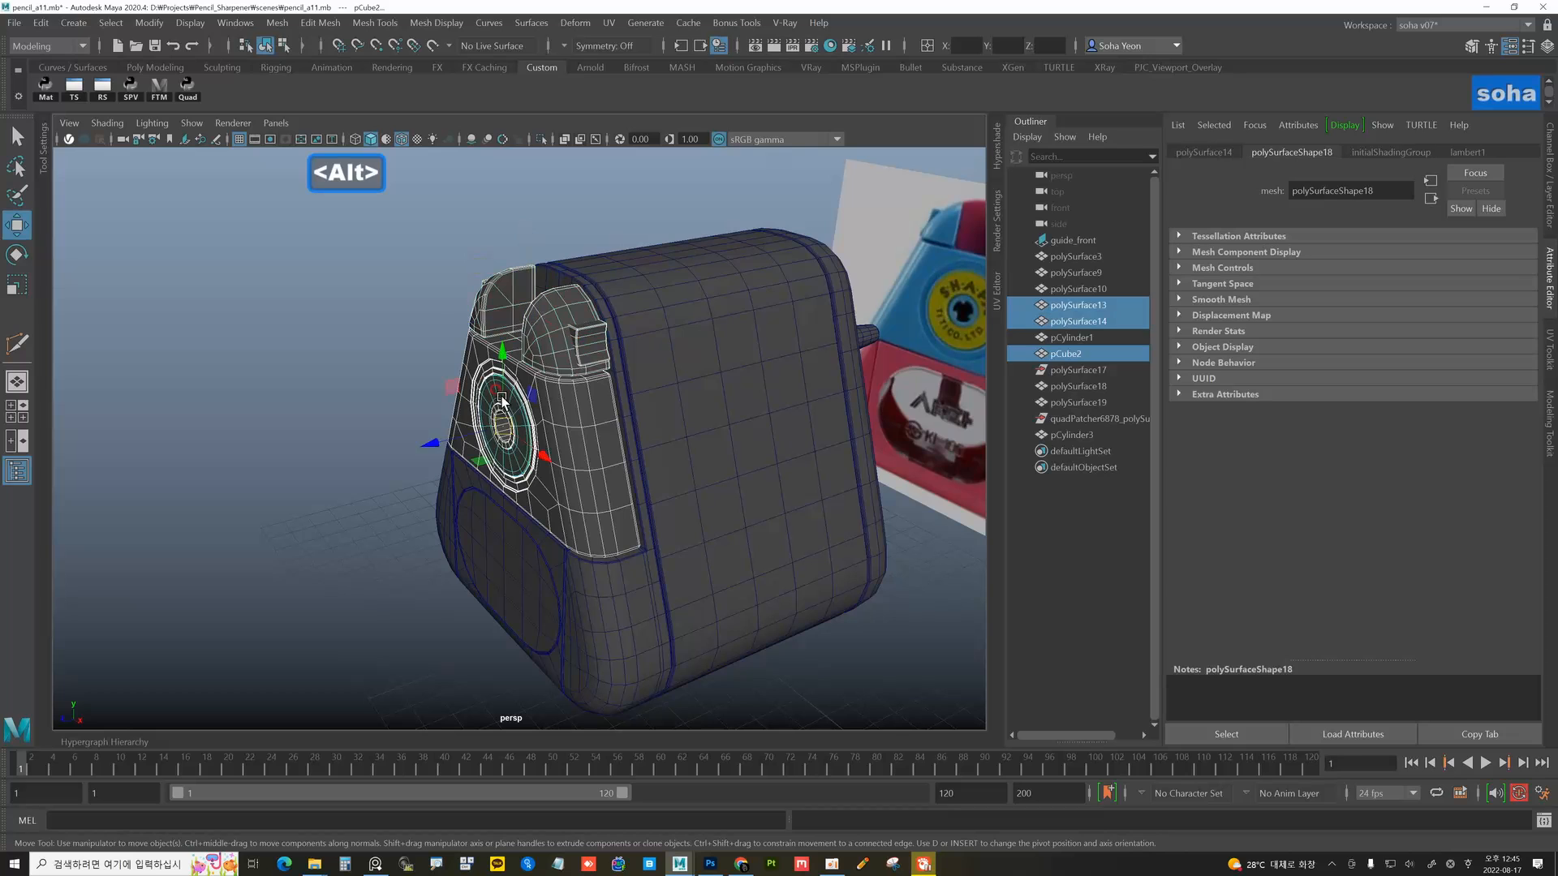
pyautogui.keyDown('alt'); pyautogui.moveTo(502, 400); pyautogui.dragTo(598, 472); pyautogui.keyUp('alt')
pyautogui.hotkey('shift', 'a')
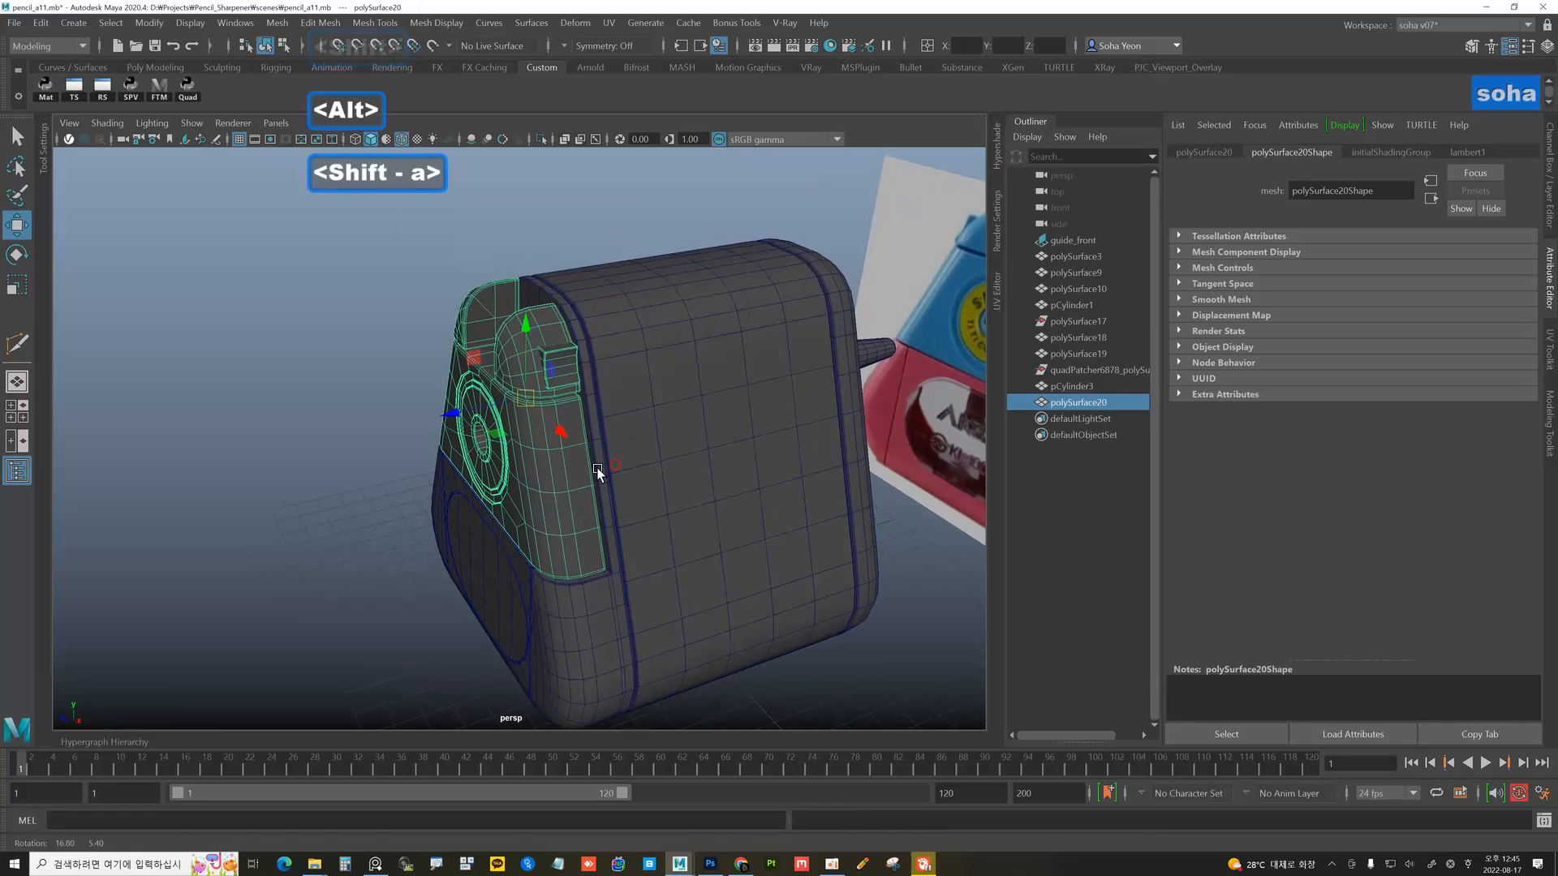
pyautogui.moveTo(449, 415); pyautogui.dragTo(605, 434)
pyautogui.hotkey('ctrl', 'z')
# - Combine the small cylindrical part inside the ring's centre hole with the front cover mesh
pyautogui.keyDown('alt'); pyautogui.moveTo(605, 434); pyautogui.dragTo(758, 477, button='right'); pyautogui.keyUp('alt')
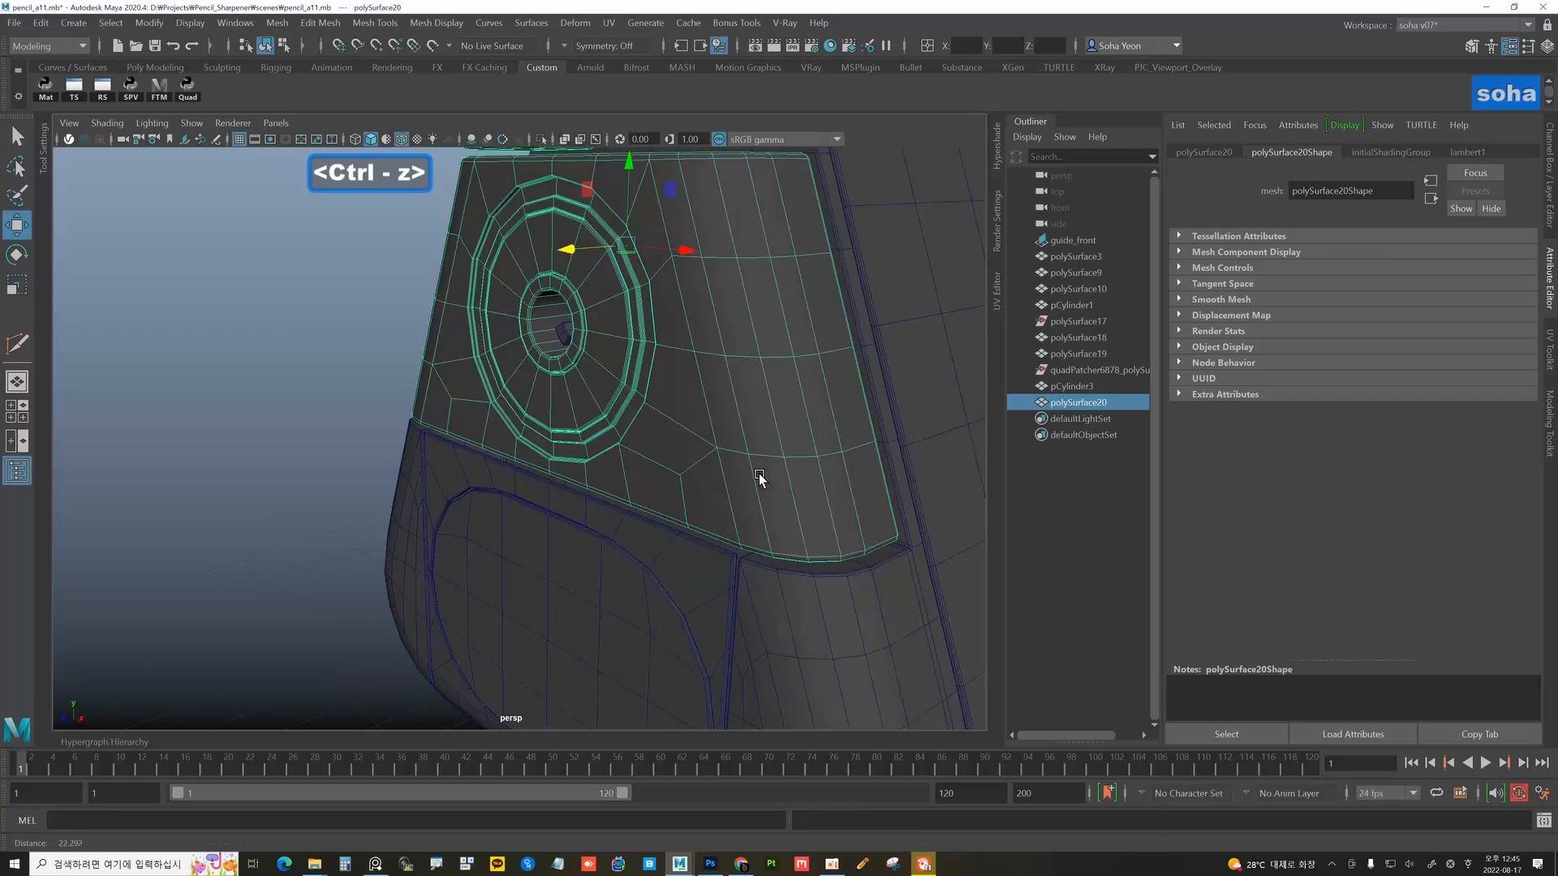
pyautogui.keyDown('alt'); pyautogui.moveTo(612, 393); pyautogui.dragTo(647, 501, button='middle'); pyautogui.keyUp('alt')
pyautogui.keyDown('alt'); pyautogui.moveTo(646, 501); pyautogui.dragTo(704, 499); pyautogui.keyUp('alt')
pyautogui.keyDown('alt'); pyautogui.moveTo(704, 499); pyautogui.dragTo(763, 506, button='right'); pyautogui.keyUp('alt')
pyautogui.keyDown('shift'); pyautogui.click(854, 414); pyautogui.keyUp('shift')
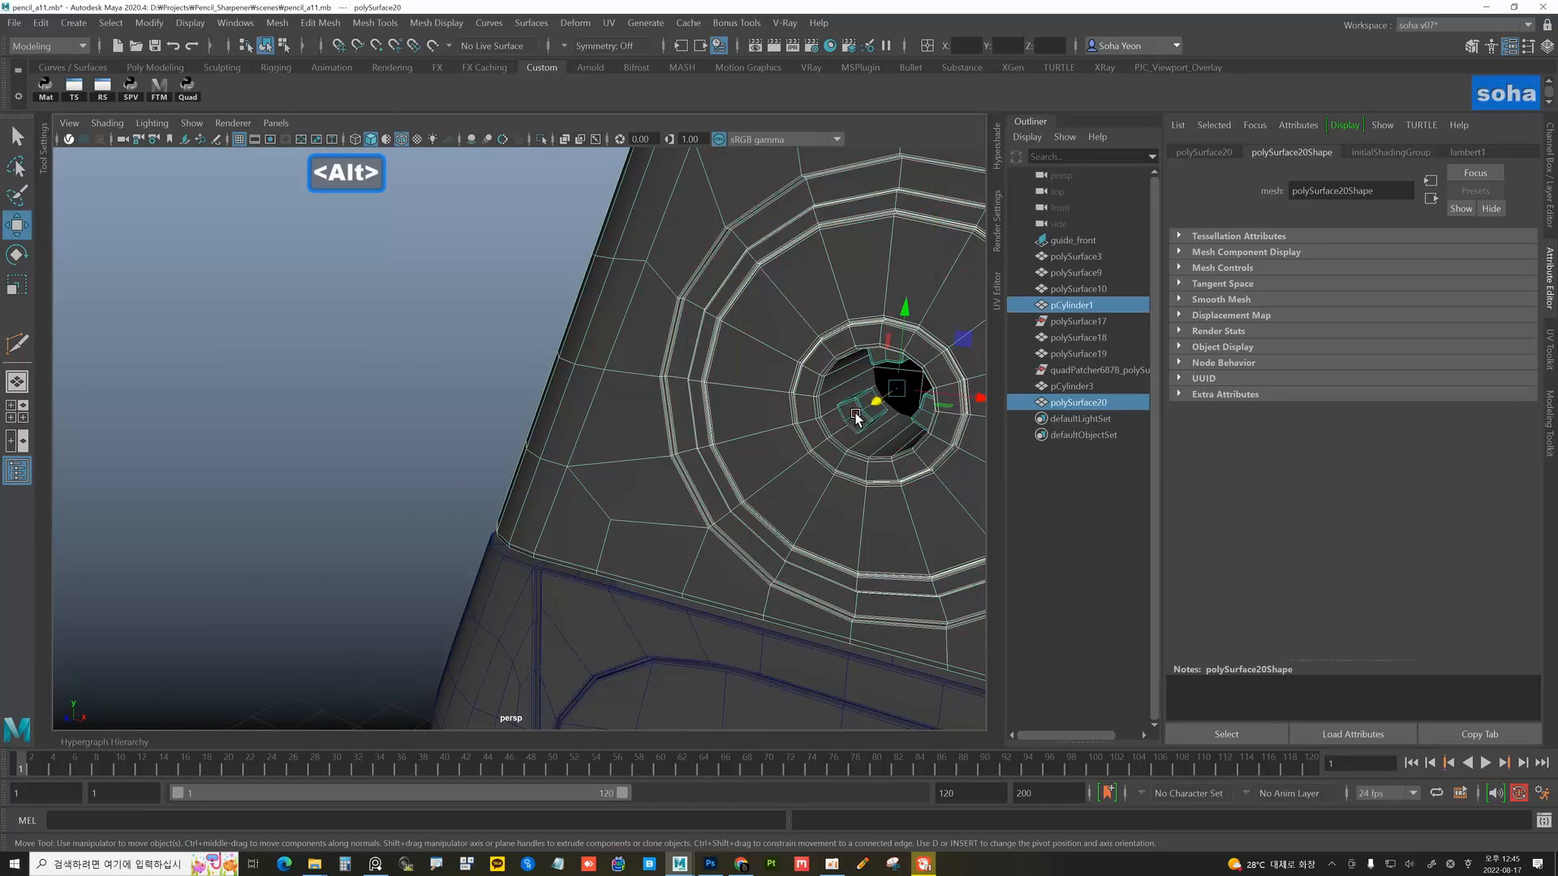
pyautogui.hotkey('shift', 'a')
# - Move the combined front cover away from the body as a test, undo the move and deselect it
pyautogui.keyDown('alt'); pyautogui.moveTo(893, 459); pyautogui.dragTo(633, 476, button='right'); pyautogui.keyUp('alt')
pyautogui.keyDown('alt'); pyautogui.moveTo(852, 491); pyautogui.dragTo(641, 505); pyautogui.keyUp('alt')
pyautogui.keyDown('alt'); pyautogui.moveTo(641, 504); pyautogui.dragTo(599, 488, button='middle'); pyautogui.keyUp('alt')
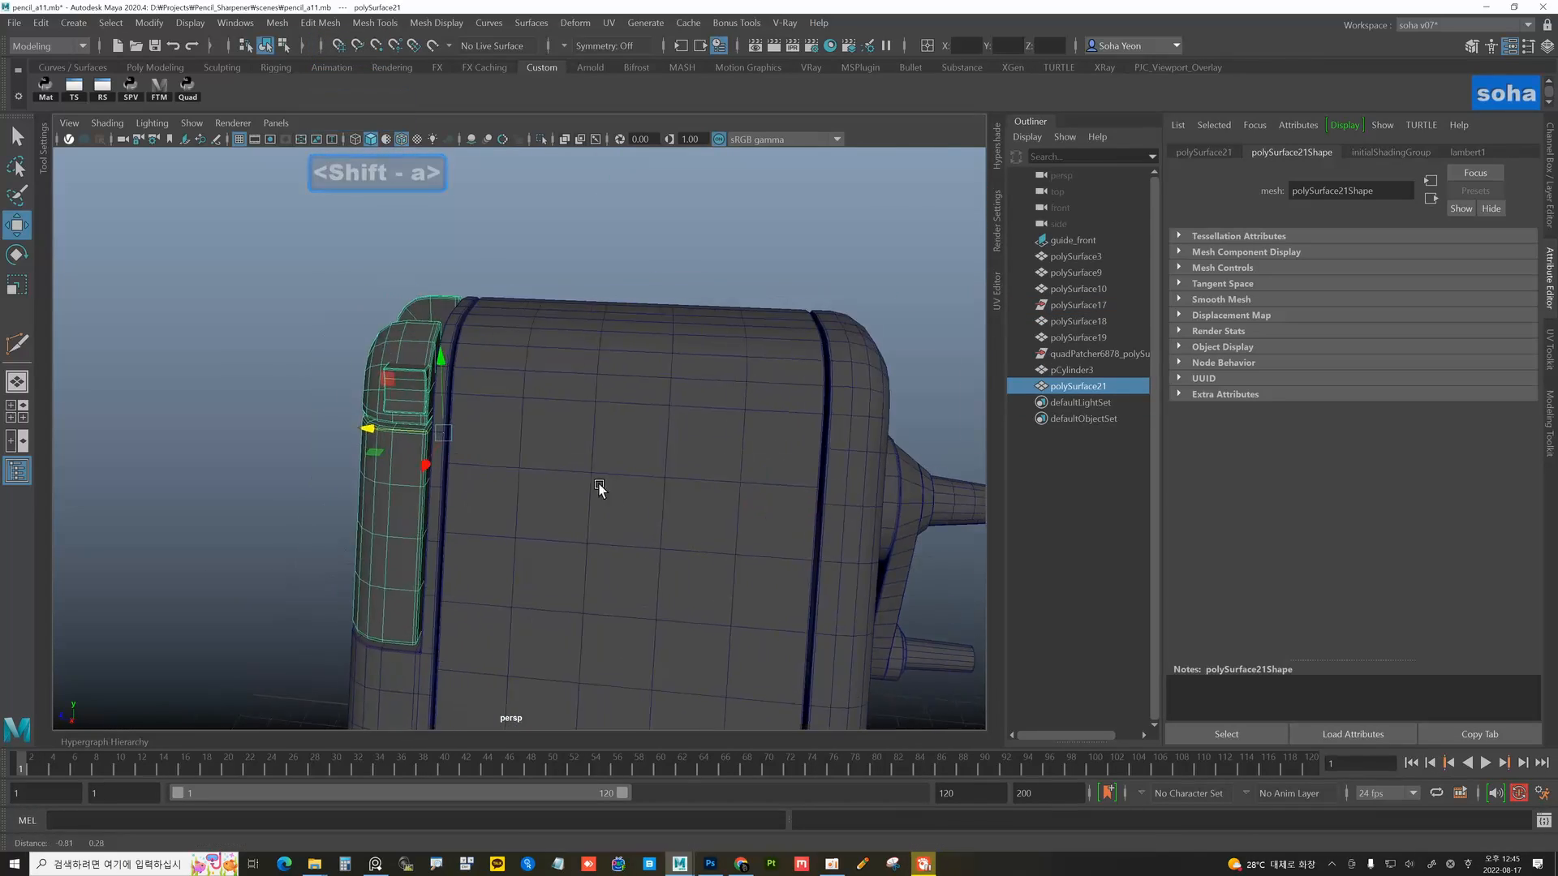
pyautogui.keyDown('alt'); pyautogui.moveTo(599, 489); pyautogui.dragTo(624, 490); pyautogui.keyUp('alt')
pyautogui.moveTo(568, 442); pyautogui.dragTo(718, 534)
pyautogui.hotkey('ctrl', 'z')
pyautogui.keyDown('alt'); pyautogui.moveTo(722, 537); pyautogui.dragTo(594, 518, button='middle'); pyautogui.keyUp('alt')
pyautogui.click(755, 570)
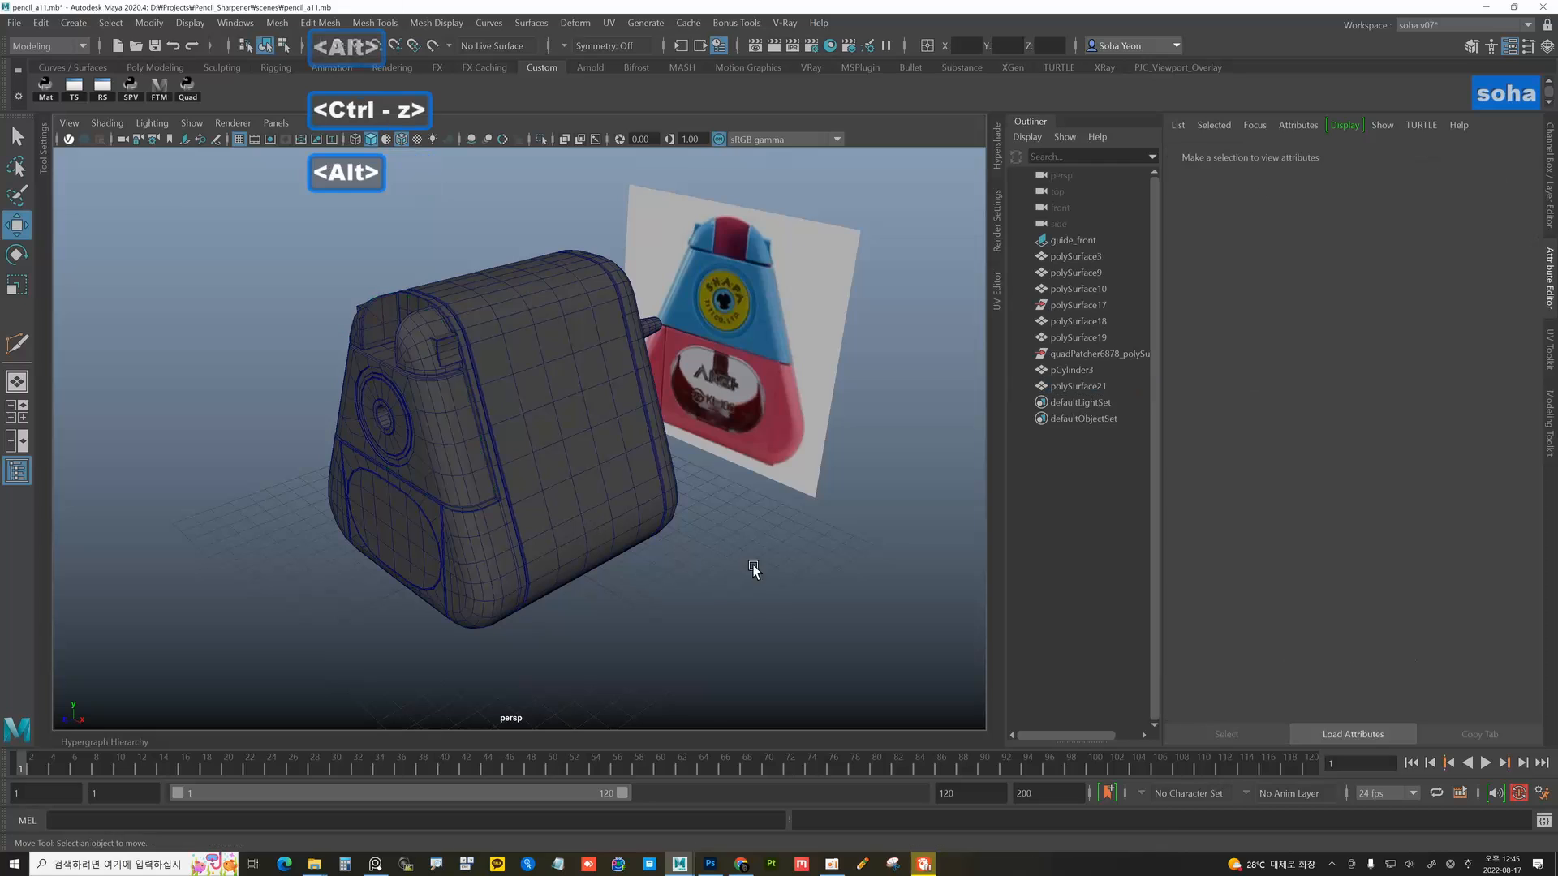
# - Select the crank arm on the sharpener's back and show it in wireframe in the front view
pyautogui.keyDown('alt'); pyautogui.moveTo(755, 571); pyautogui.dragTo(634, 535, button='right'); pyautogui.keyUp('alt')
pyautogui.keyDown('alt'); pyautogui.moveTo(634, 535); pyautogui.dragTo(542, 552, button='middle'); pyautogui.keyUp('alt')
pyautogui.keyDown('alt'); pyautogui.moveTo(542, 552); pyautogui.dragTo(539, 500); pyautogui.keyUp('alt')
pyautogui.click(637, 503)
pyautogui.keyDown('alt'); pyautogui.moveTo(646, 480); pyautogui.dragTo(771, 497, button='right'); pyautogui.keyUp('alt')
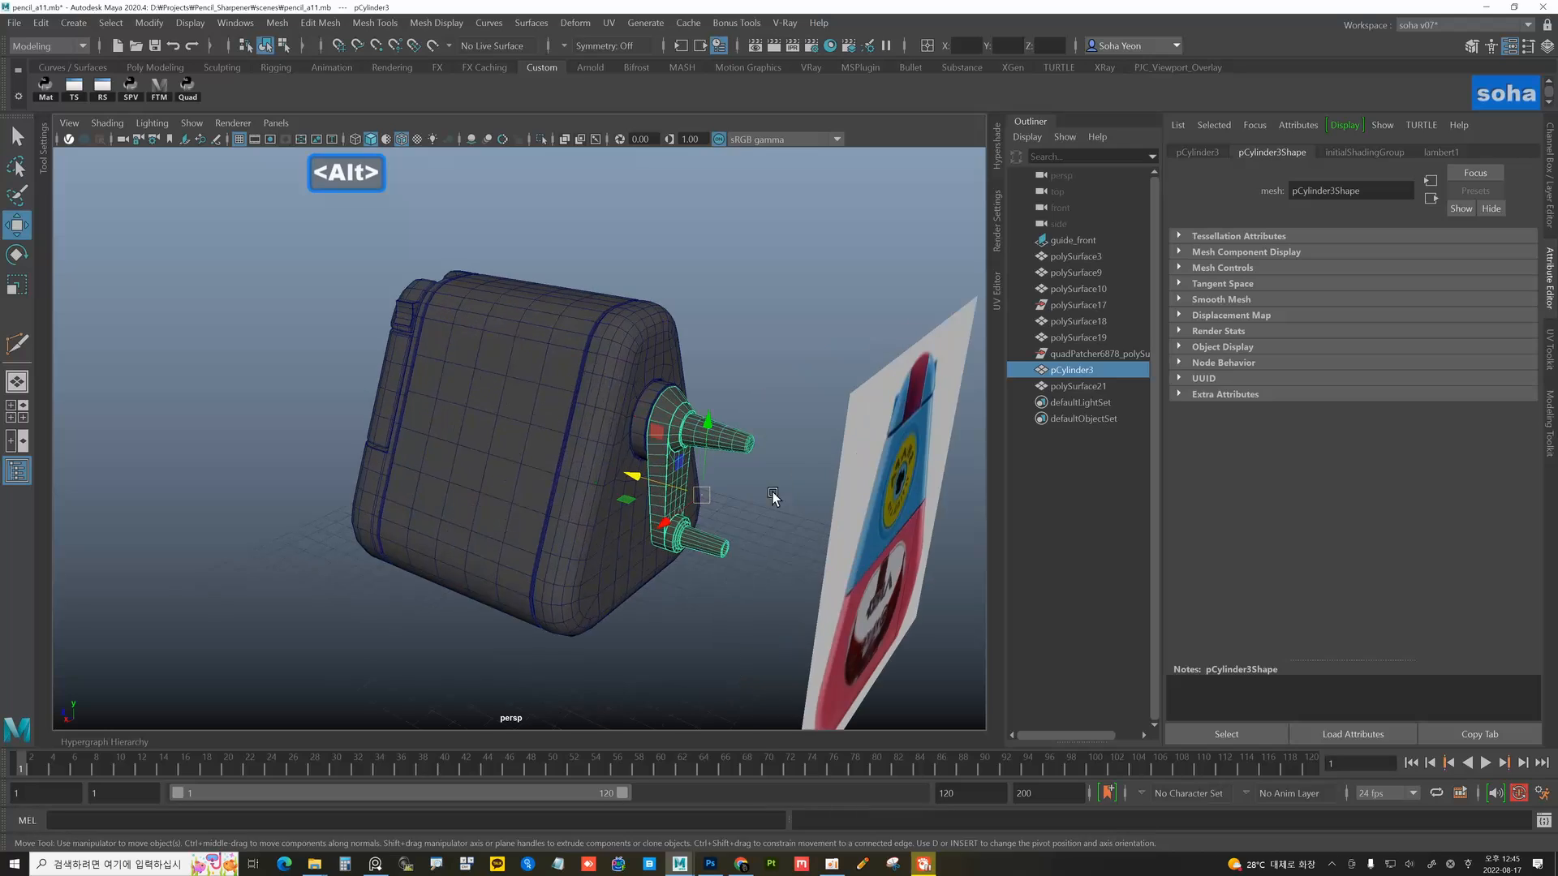
pyautogui.keyDown('alt'); pyautogui.moveTo(772, 496); pyautogui.dragTo(810, 466); pyautogui.keyUp('alt')
pyautogui.hotkey('shift', '3')
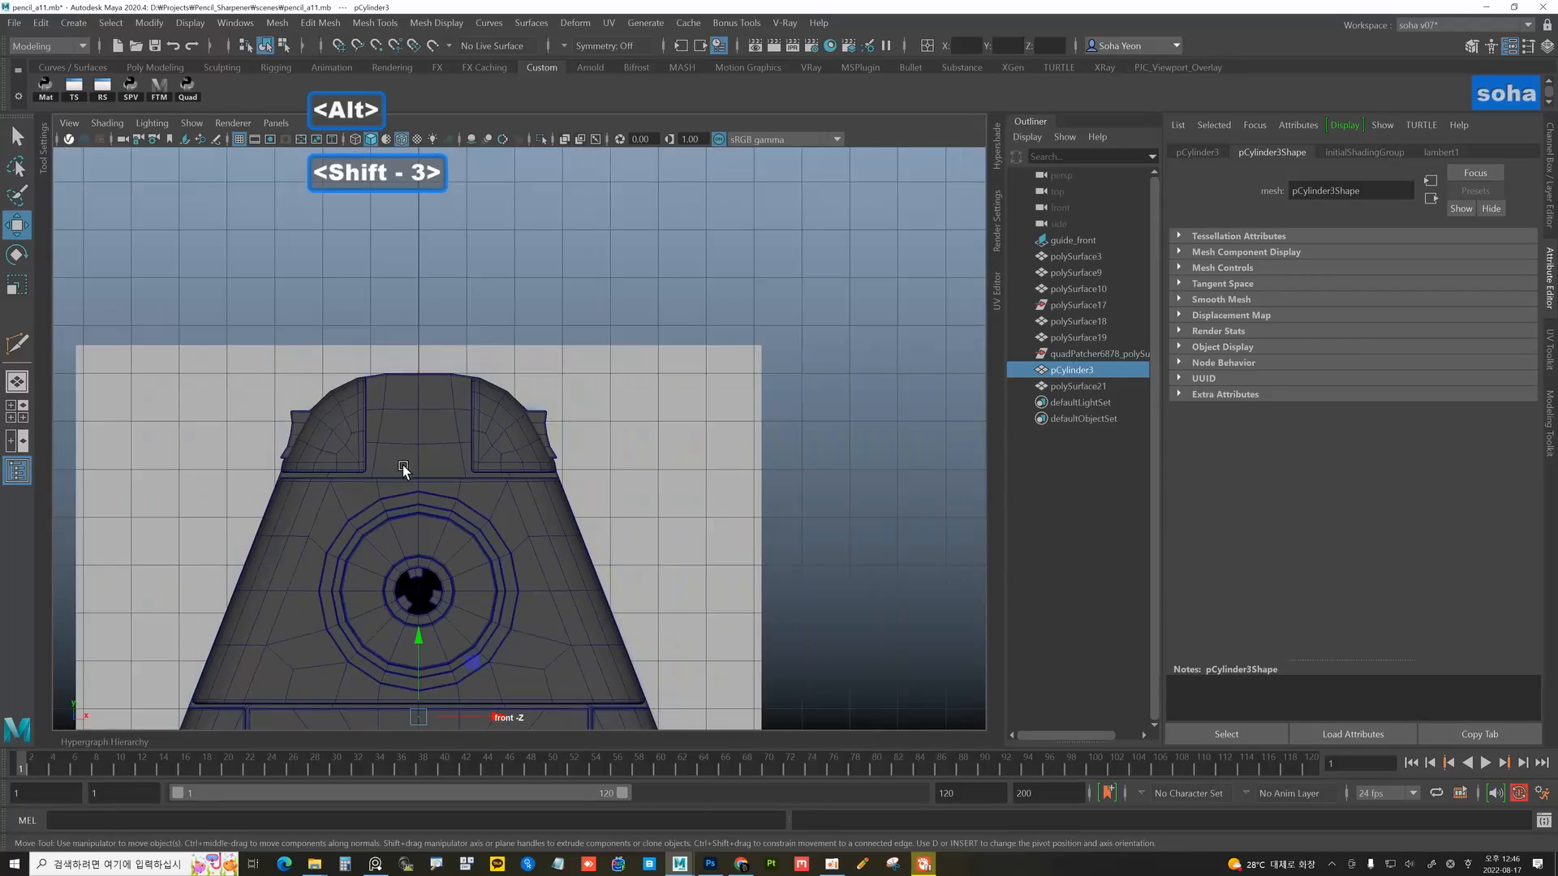
pyautogui.press('4')
pyautogui.keyDown('alt'); pyautogui.moveTo(603, 560); pyautogui.dragTo(602, 430, button='middle'); pyautogui.keyUp('alt')
# - Move the crank arm's pivot up to the centre of its upper shaft, snapping it to a centre-level vertex
pyautogui.press('d')
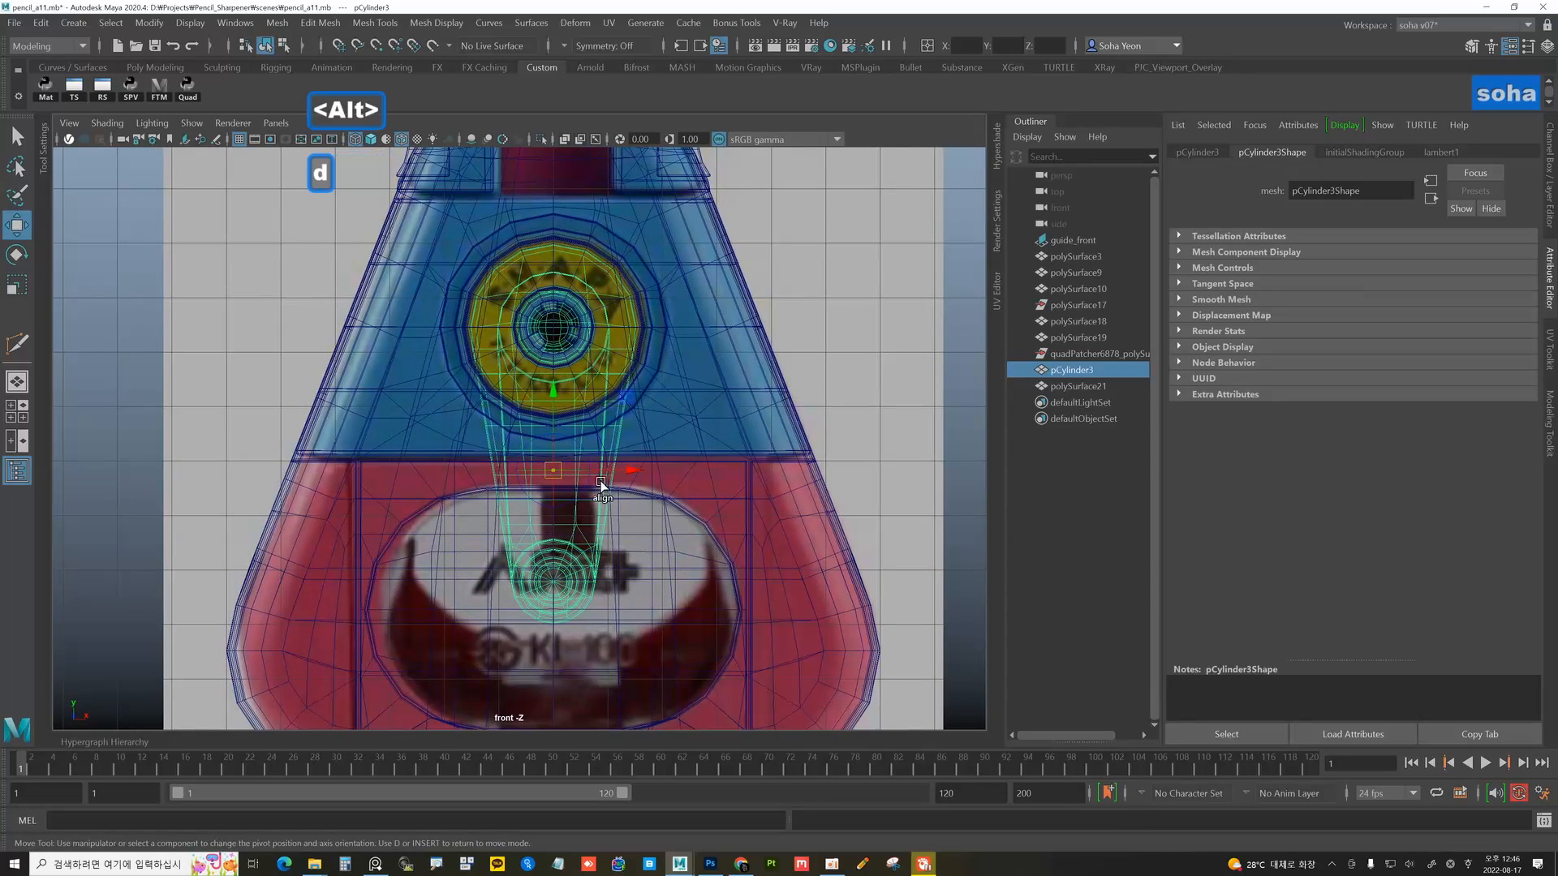
pyautogui.moveTo(559, 263); pyautogui.dragTo(559, 262)
pyautogui.keyDown('alt'); pyautogui.moveTo(559, 261); pyautogui.dragTo(629, 294, button='right'); pyautogui.keyUp('alt')
pyautogui.keyDown('alt'); pyautogui.moveTo(612, 292); pyautogui.dragTo(568, 484, button='middle'); pyautogui.keyUp('alt')
pyautogui.keyDown('alt'); pyautogui.moveTo(568, 484); pyautogui.dragTo(967, 560, button='right'); pyautogui.keyUp('alt')
pyautogui.keyDown('alt'); pyautogui.moveTo(600, 442); pyautogui.dragTo(852, 475, button='right'); pyautogui.keyUp('alt')
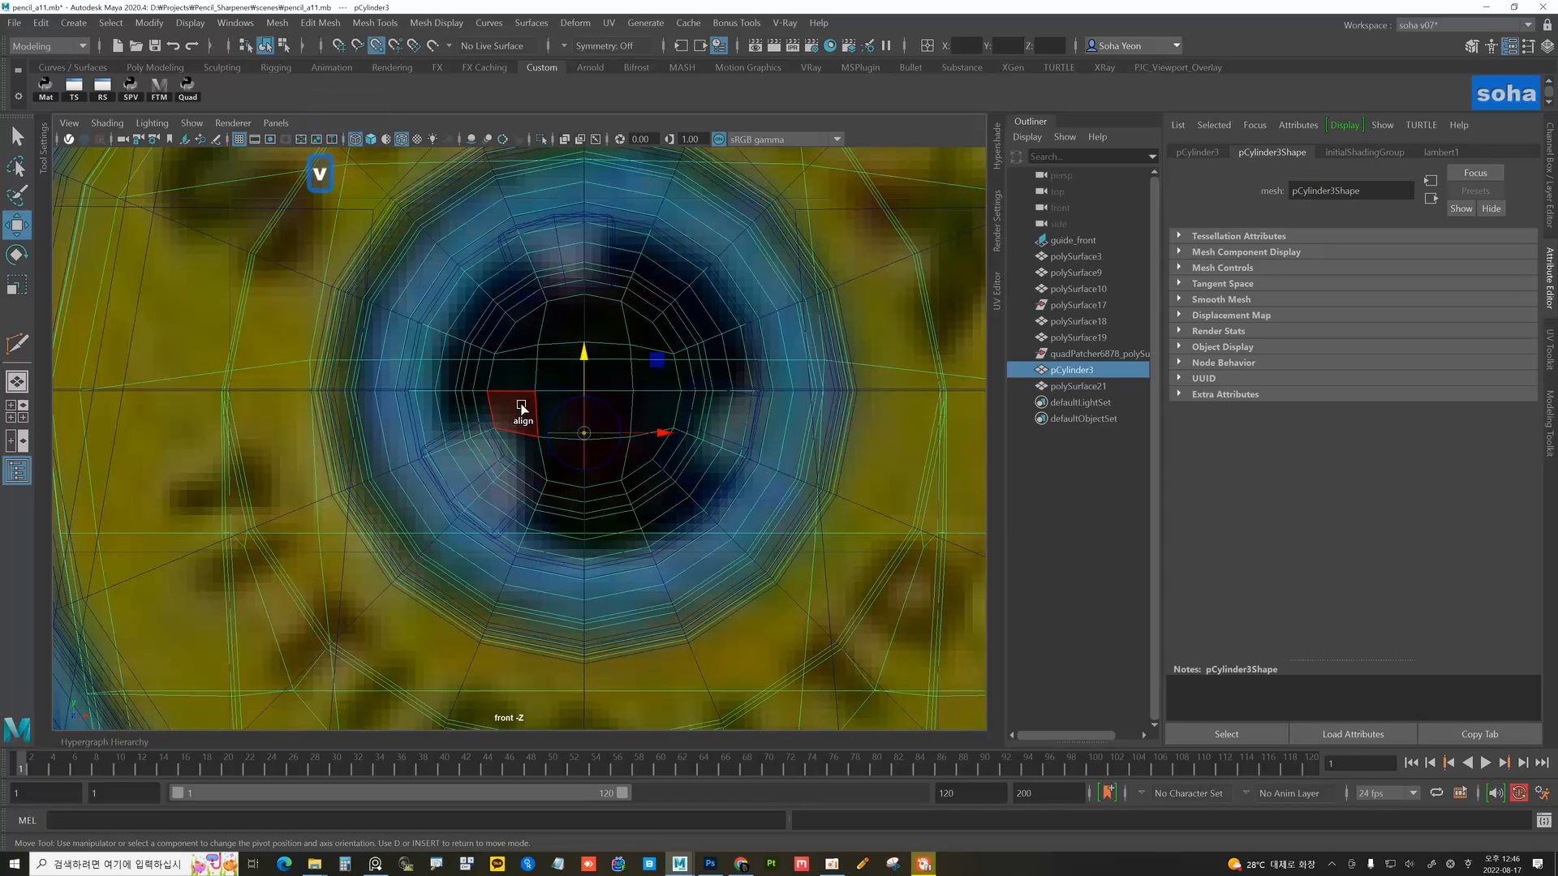
pyautogui.moveTo(522, 408); pyautogui.dragTo(530, 390)
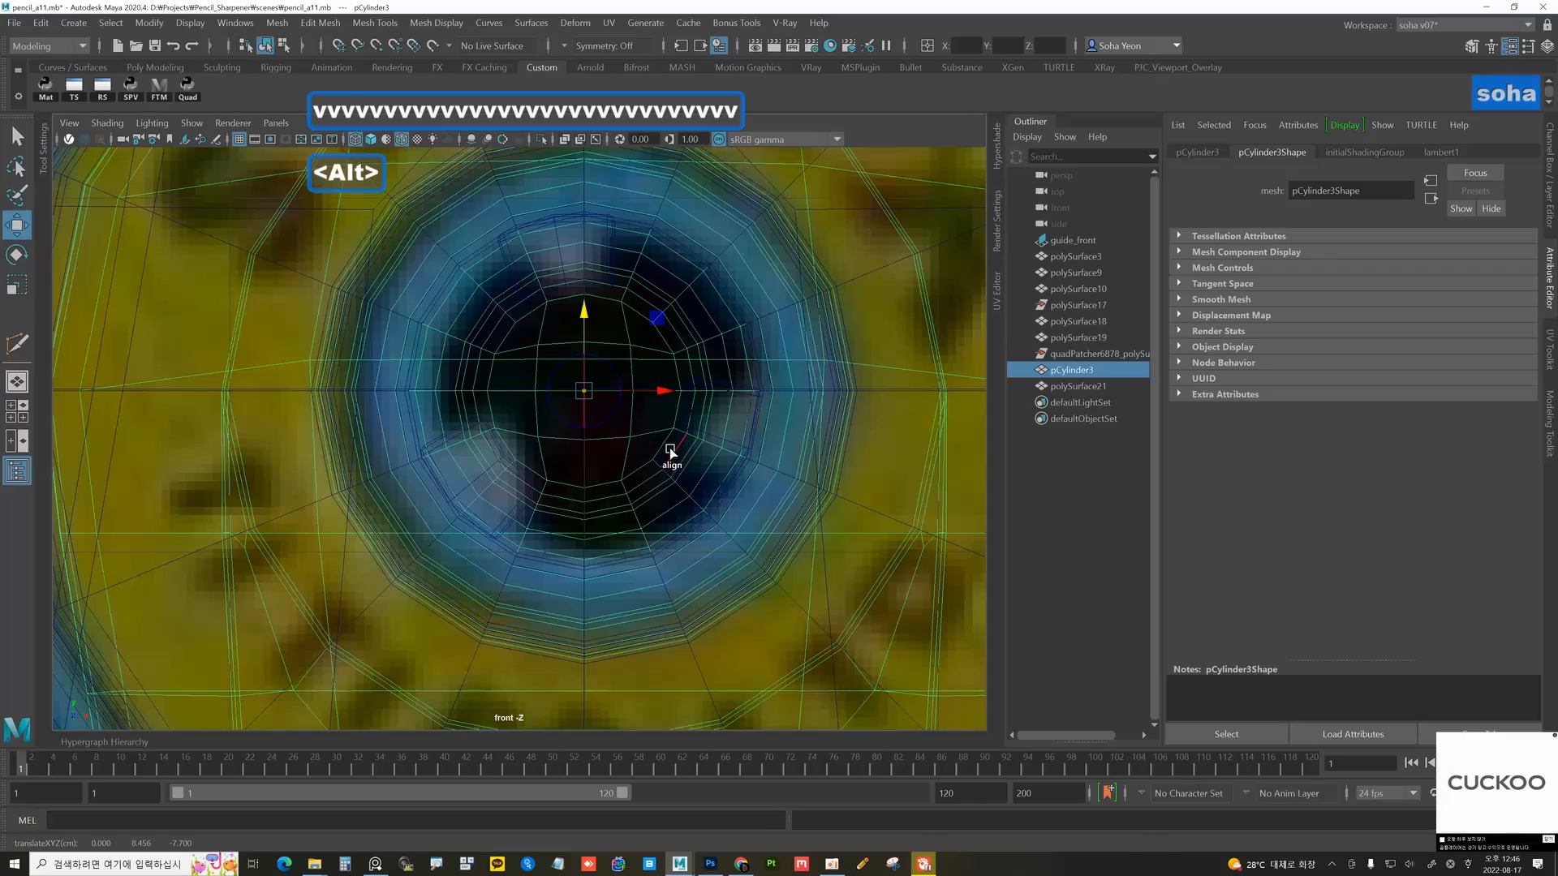
pyautogui.press('d')
# - Rotate the crank arm around its upper shaft to a diagonal downward position and restore the shaded perspective view
pyautogui.scroll(-10, 629, 453)
pyautogui.scroll(-1, 641, 450)
pyautogui.press('e')
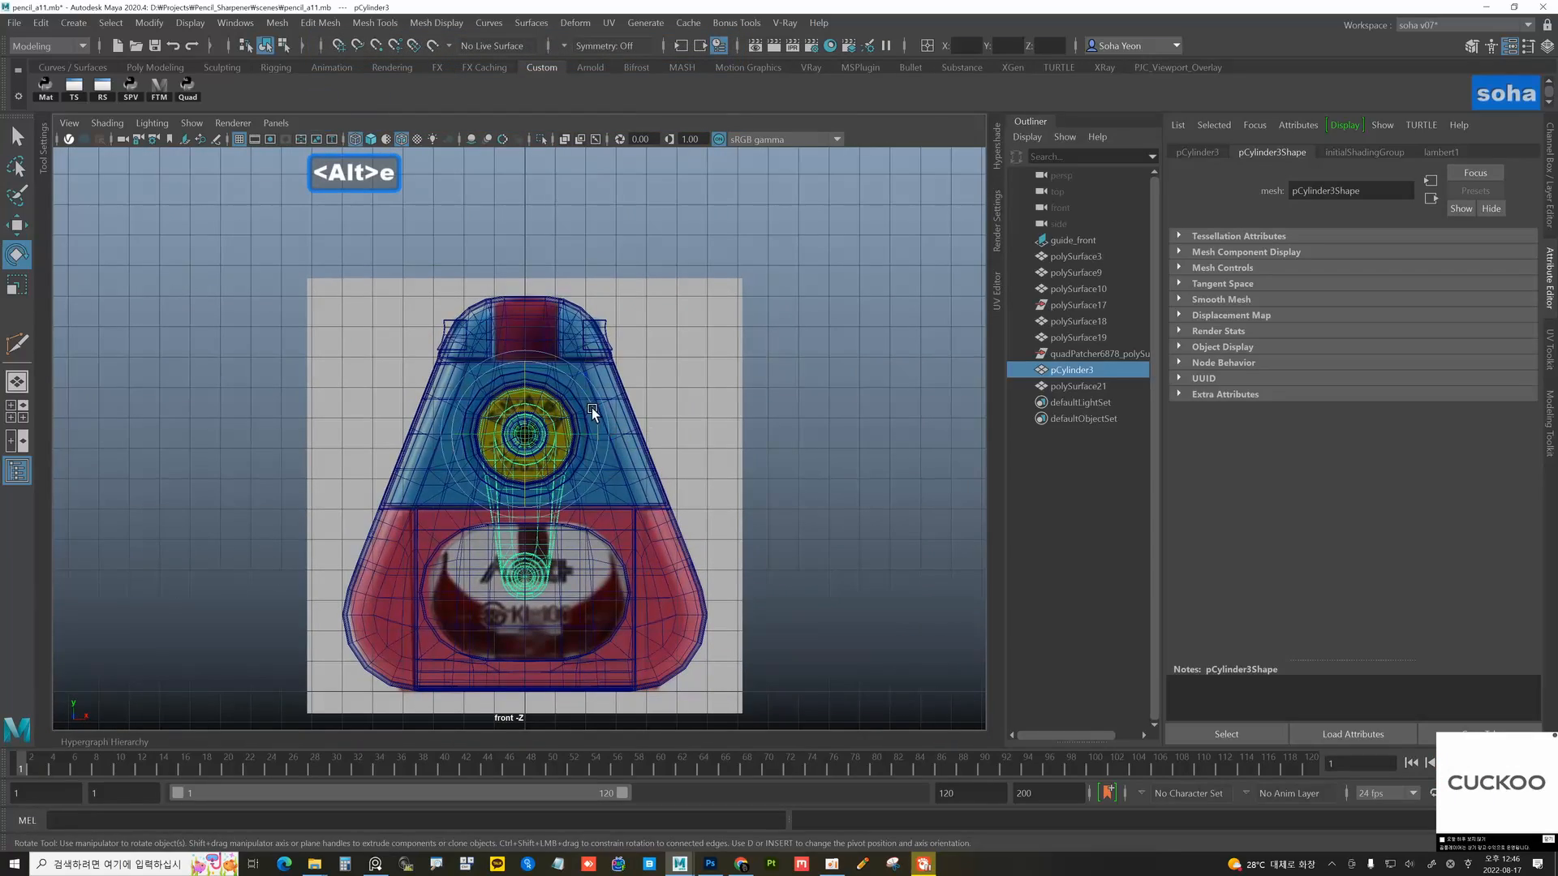
pyautogui.moveTo(579, 393); pyautogui.dragTo(642, 435)
pyautogui.hotkey('alt', 'shift', 'q')
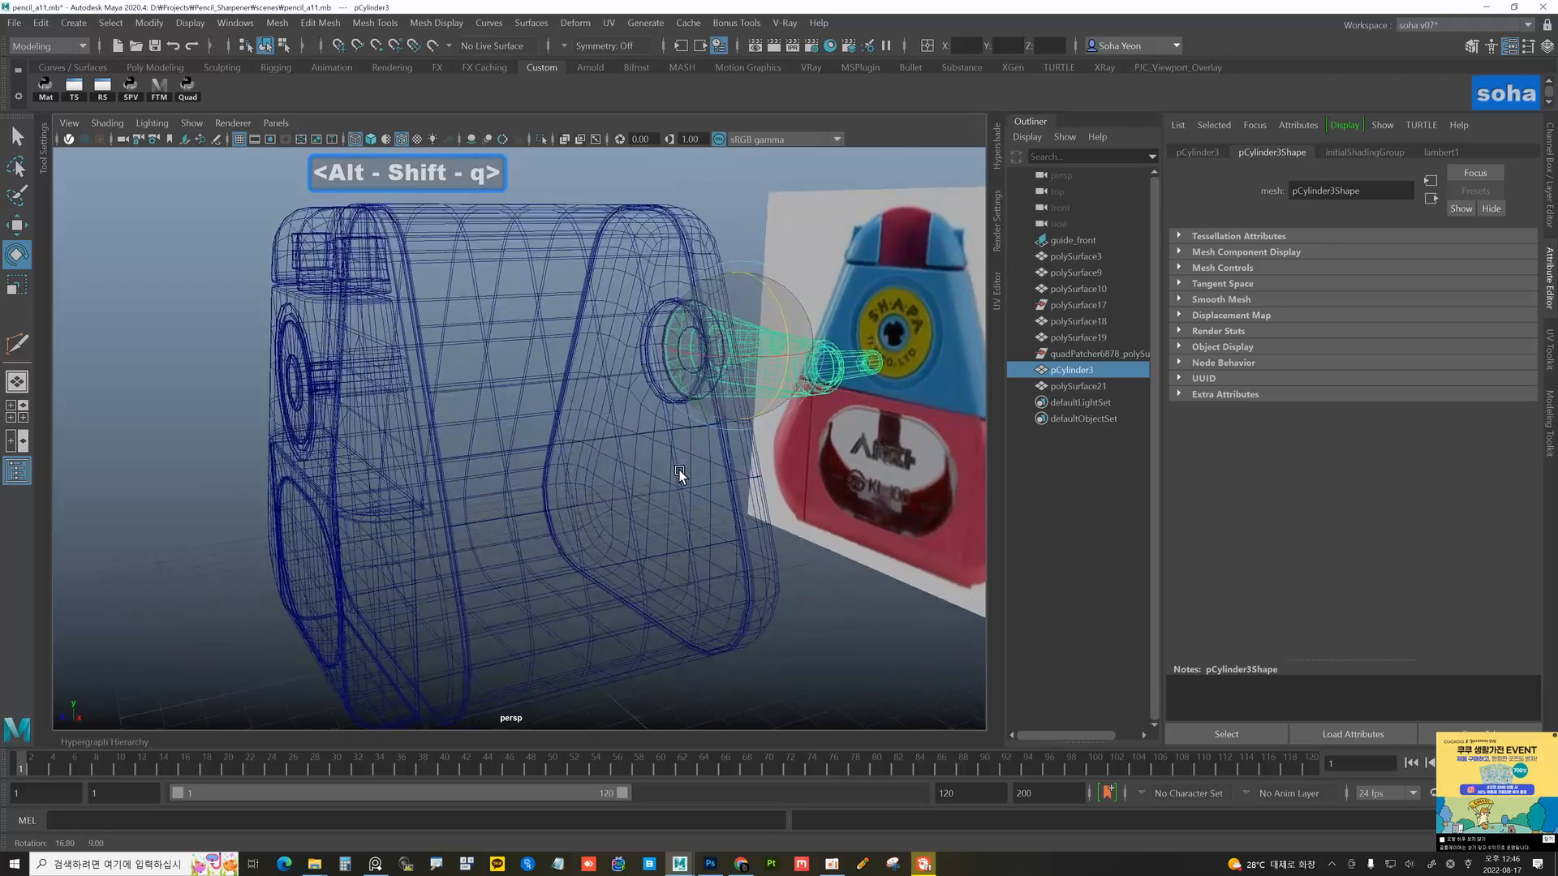
pyautogui.moveTo(759, 258); pyautogui.dragTo(771, 308)
pyautogui.scroll(-1, 765, 381)
pyautogui.moveTo(765, 381)
pyautogui.keyDown('alt'); pyautogui.mouseDown()
pyautogui.moveTo(843, 568)
pyautogui.moveTo(747, 557)
pyautogui.mouseUp(); pyautogui.keyUp('alt')
pyautogui.press('5')
pyautogui.click(838, 560)
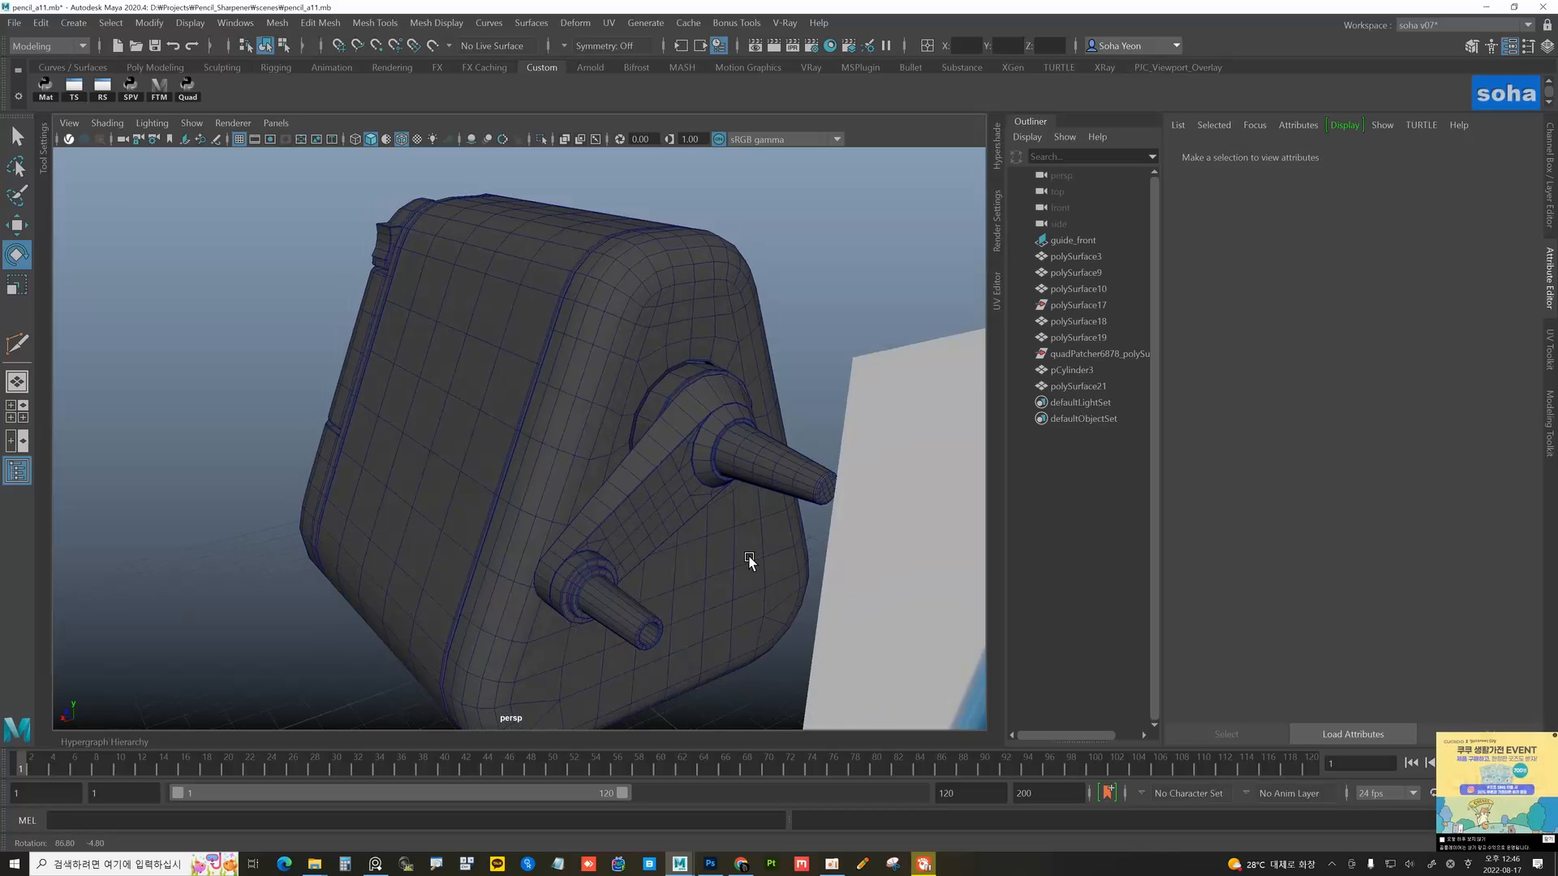
# - Hide the guide_L layer with the reference image and view the sharpener without it
pyautogui.click(726, 552)
pyautogui.keyDown('alt'); pyautogui.moveTo(629, 550); pyautogui.dragTo(664, 536); pyautogui.keyUp('alt')
pyautogui.scroll(-5, 664, 533)
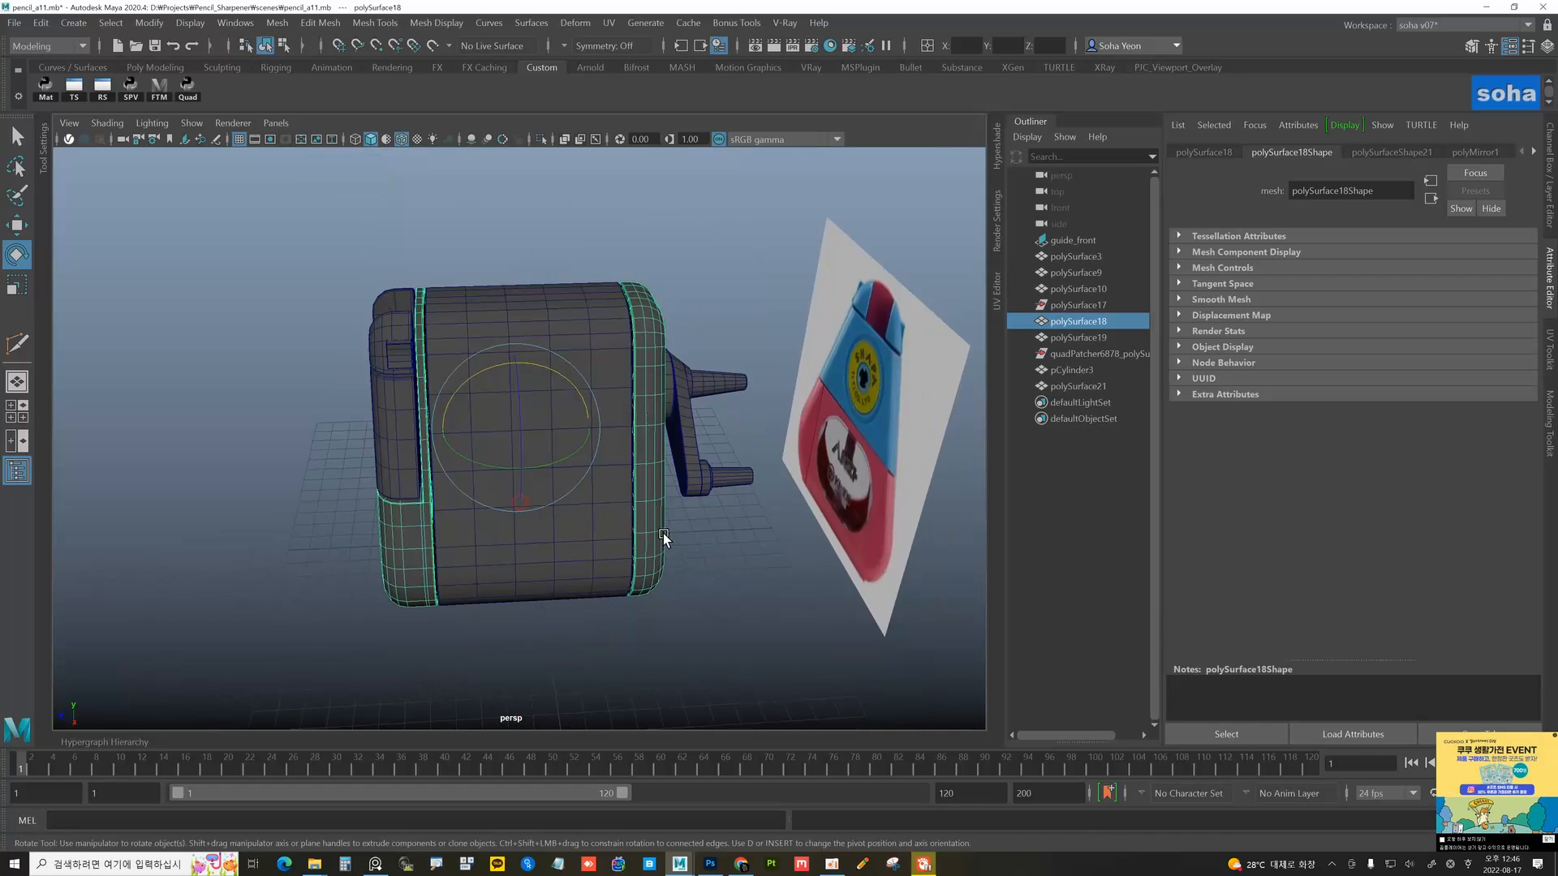
pyautogui.keyDown('alt'); pyautogui.moveTo(553, 592); pyautogui.dragTo(608, 592); pyautogui.keyUp('alt')
pyautogui.click(644, 590)
pyautogui.keyDown('alt'); pyautogui.moveTo(691, 566); pyautogui.dragTo(665, 545); pyautogui.keyUp('alt')
pyautogui.hotkey('ctrl', 'a')
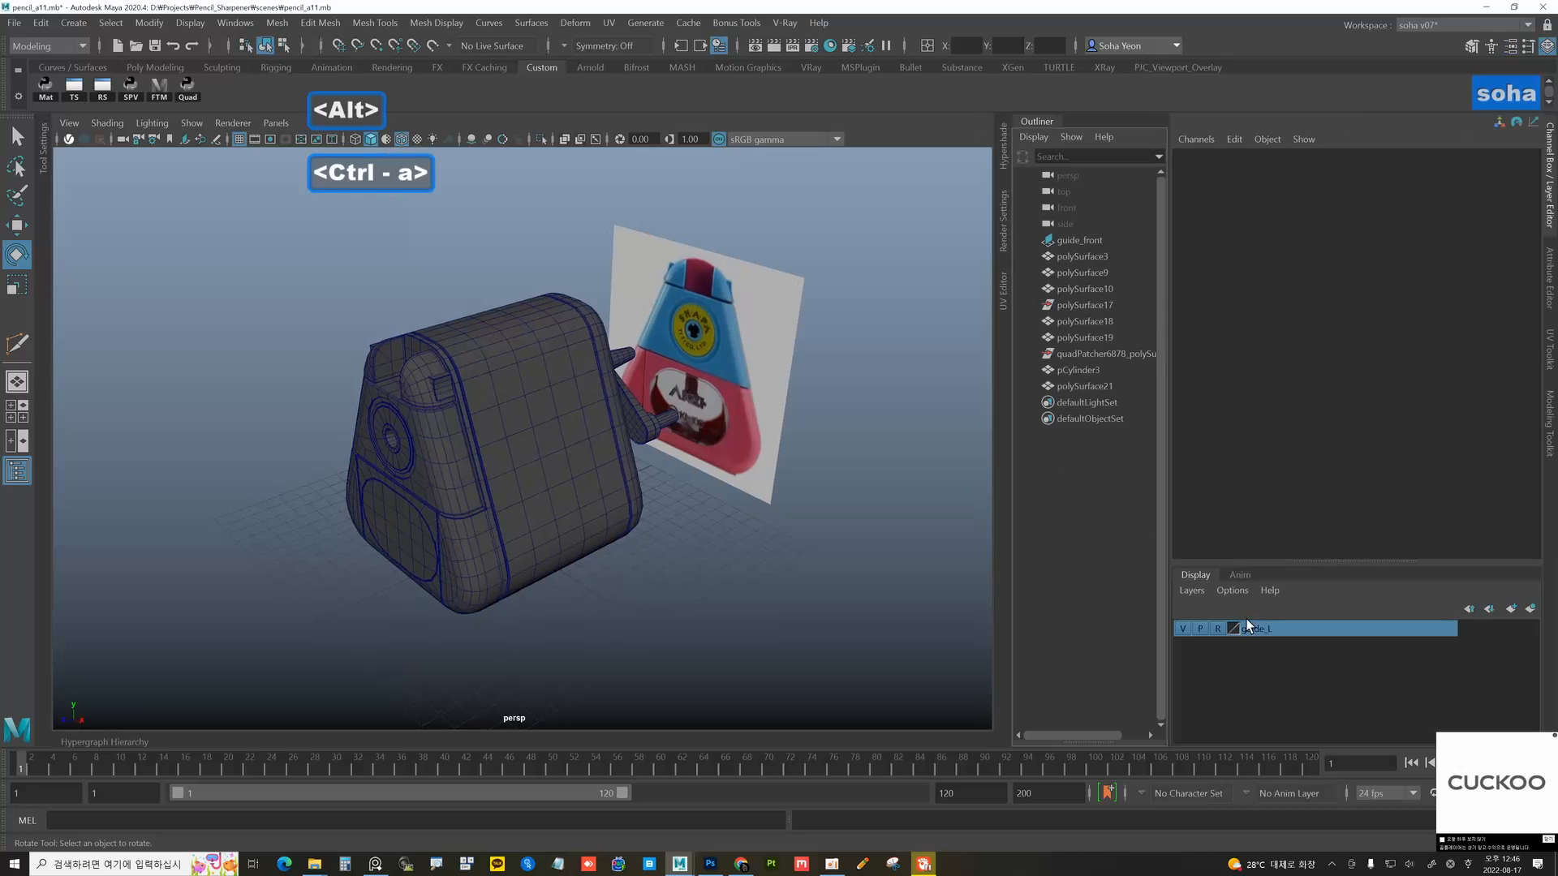
pyautogui.click(1182, 629)
pyautogui.keyDown('alt'); pyautogui.moveTo(848, 533); pyautogui.dragTo(740, 486); pyautogui.keyUp('alt')
pyautogui.press('alt')
pyautogui.keyDown('alt'); pyautogui.moveTo(677, 497); pyautogui.dragTo(716, 523, button='right'); pyautogui.keyUp('alt')
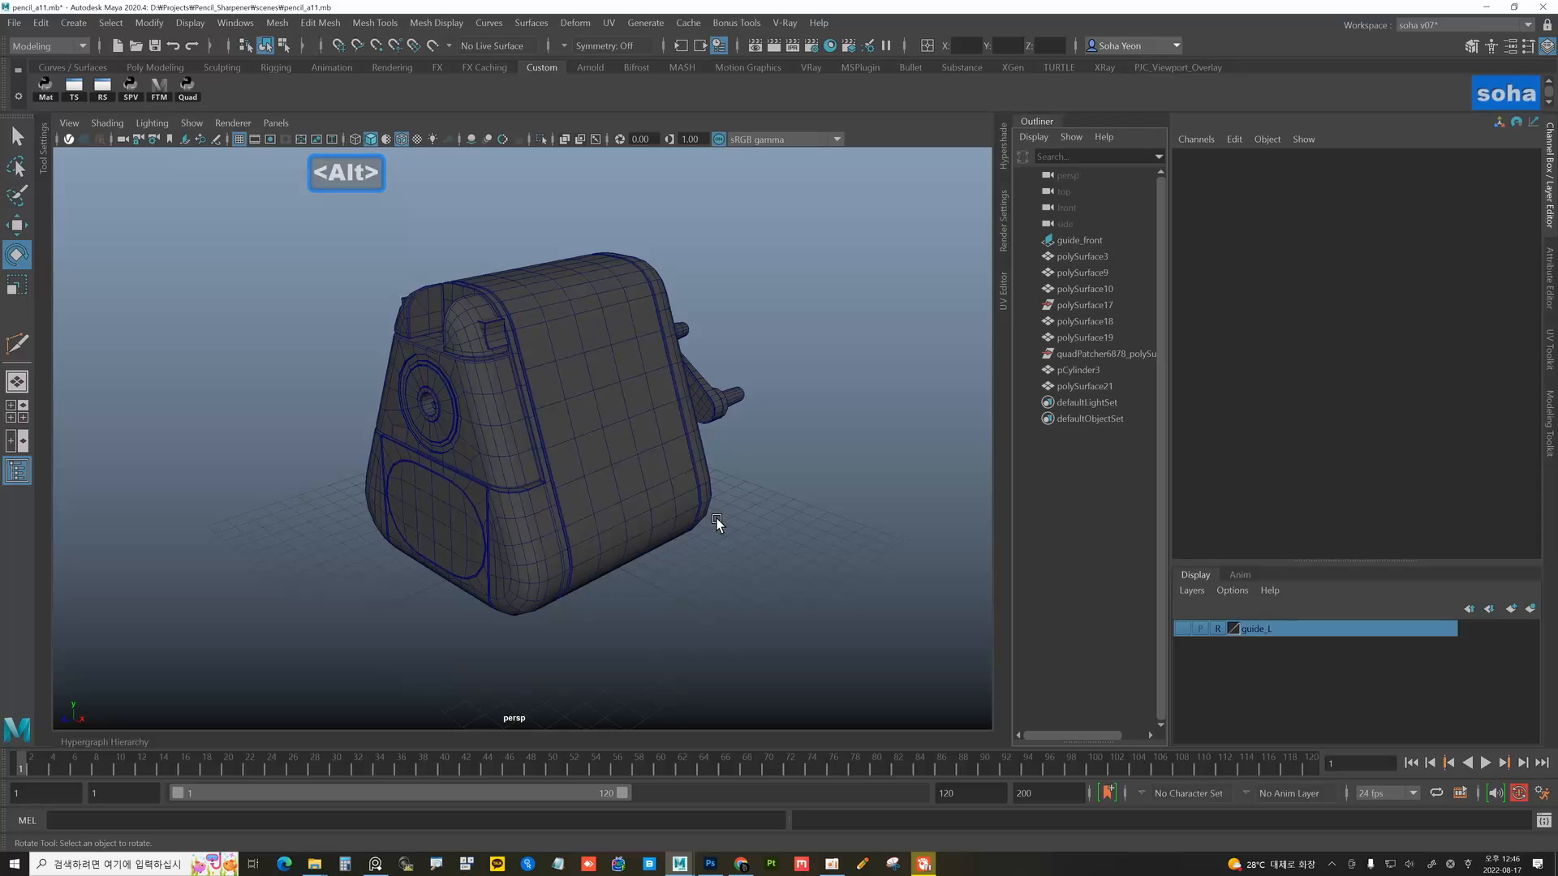